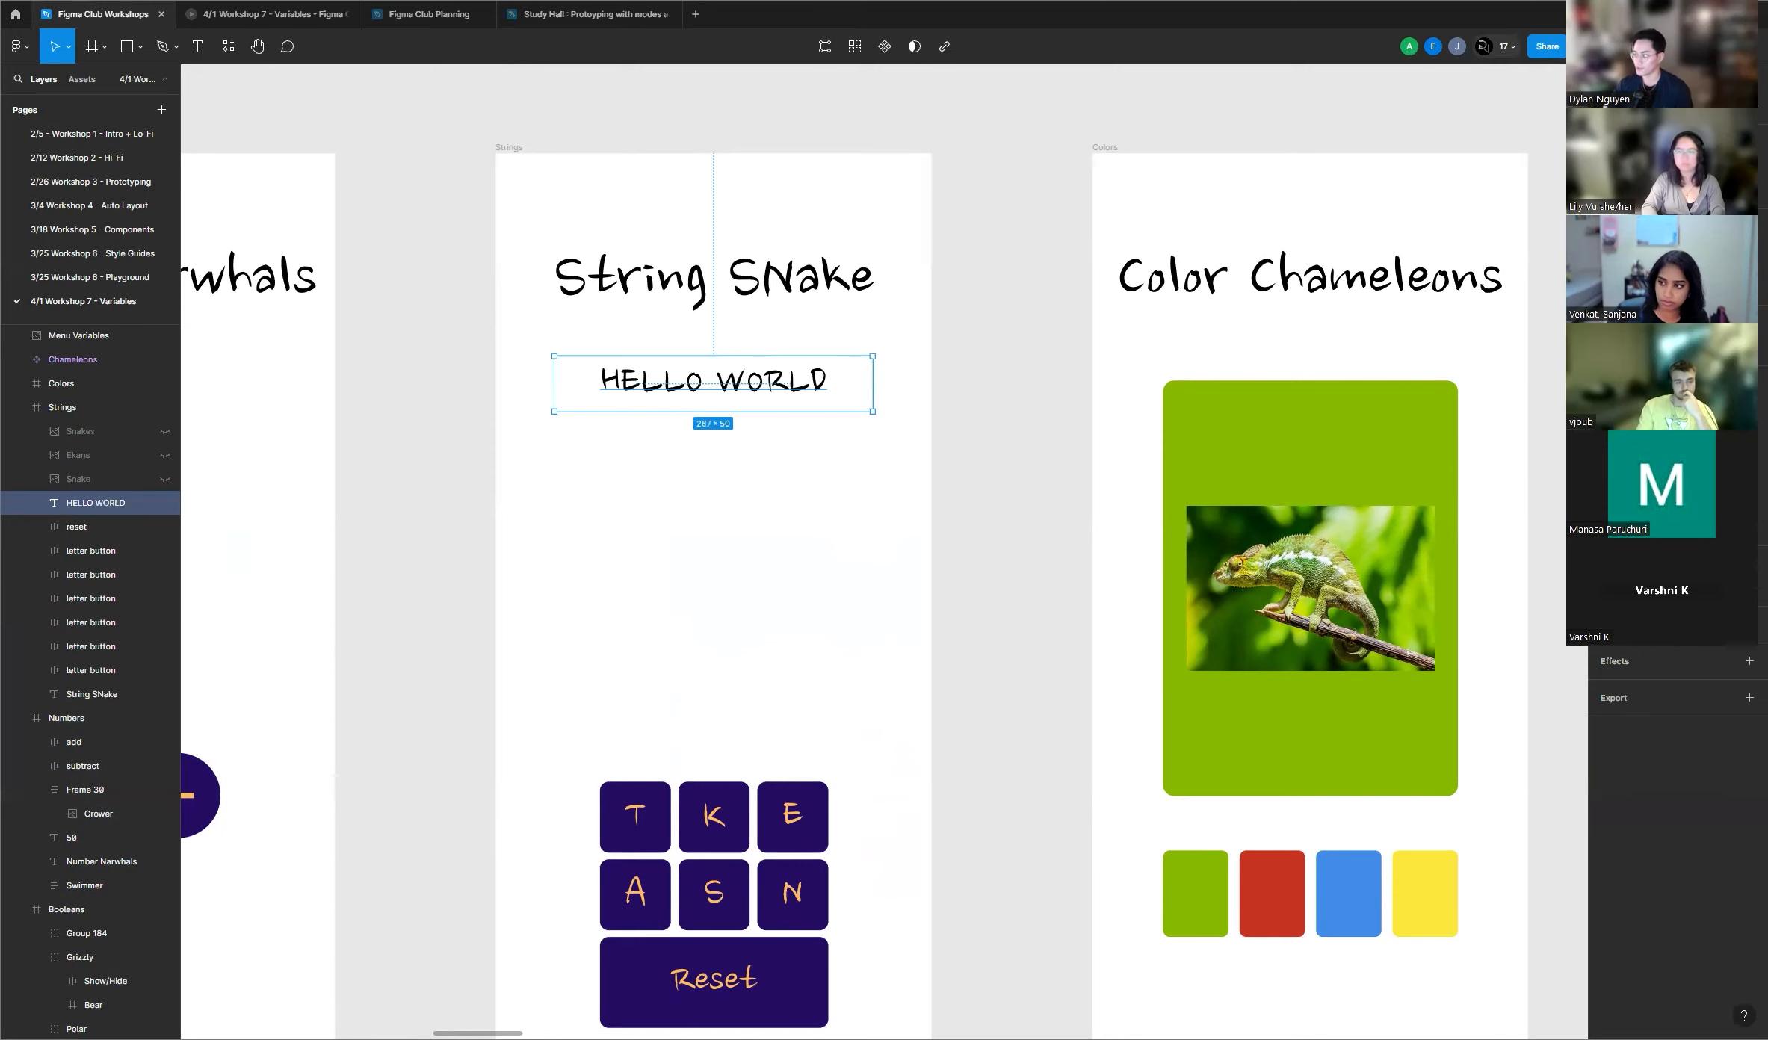
Step: Examine the String Snake frame and its letter buttons, including the K, E and T buttons
click(1021, 406)
scroll(695, 425, down, 1)
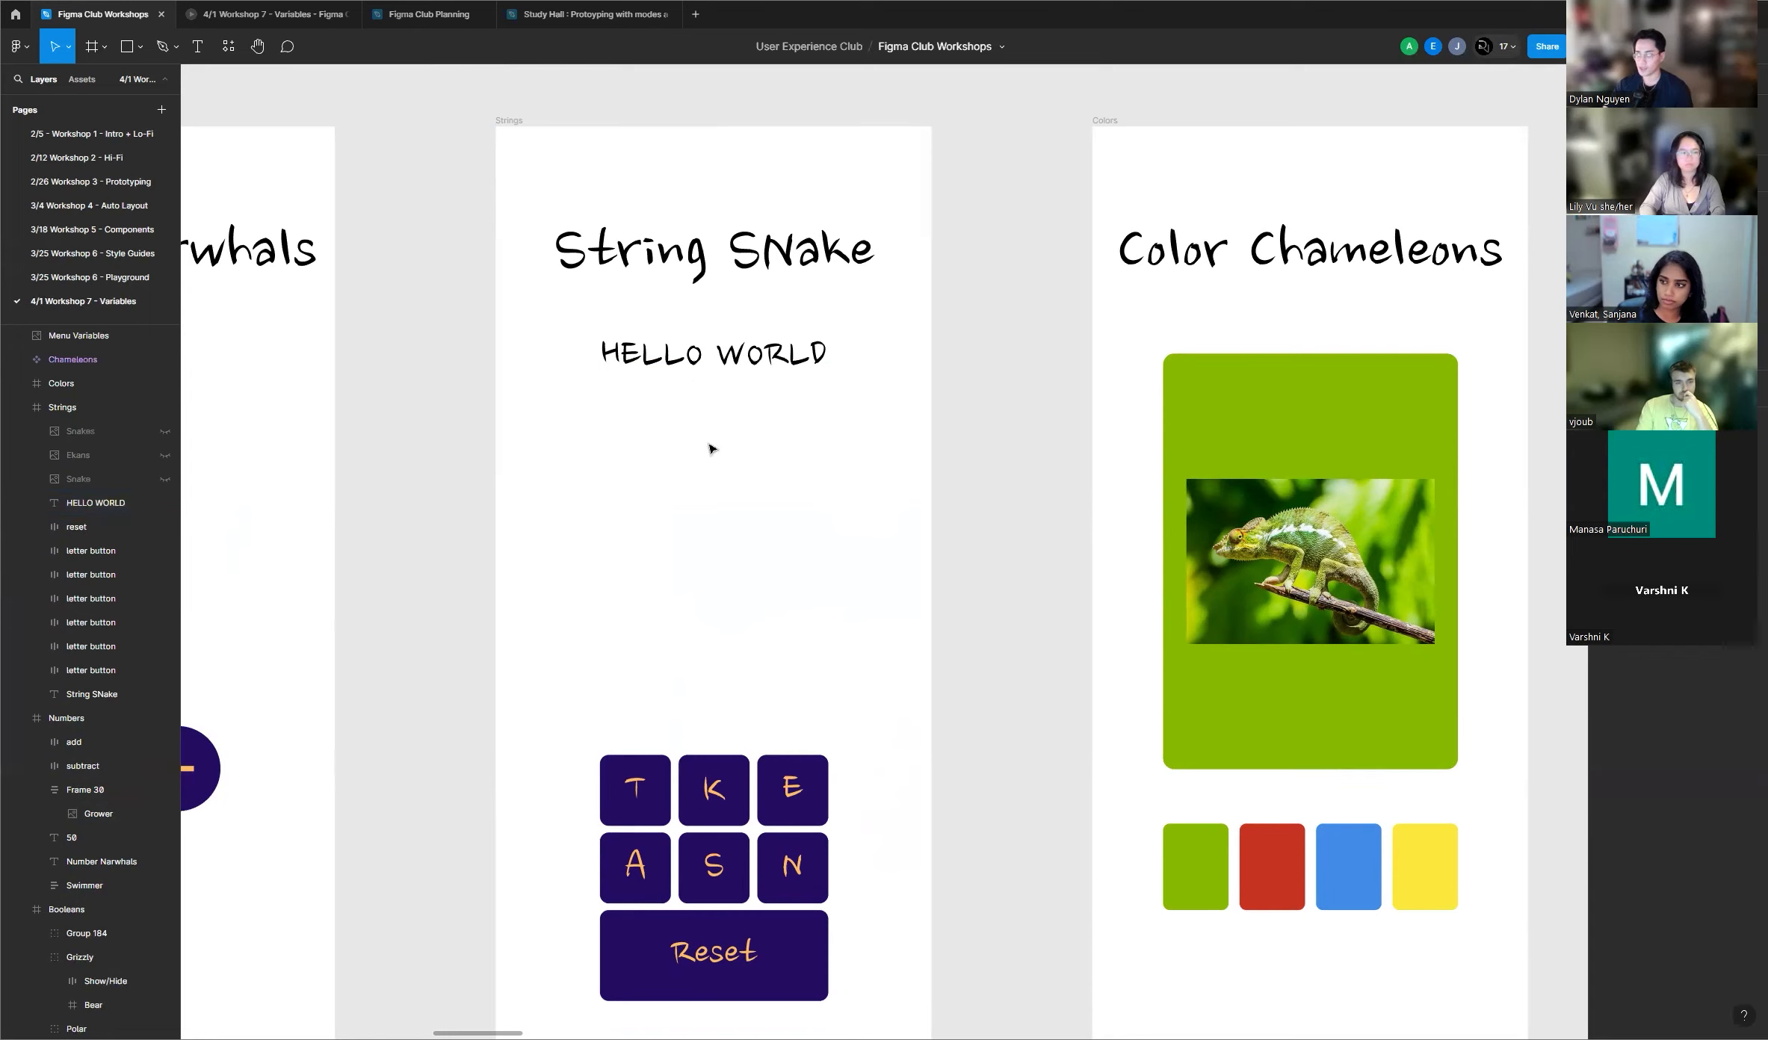
scroll(973, 560, down, 3)
scroll(806, 598, up, 1)
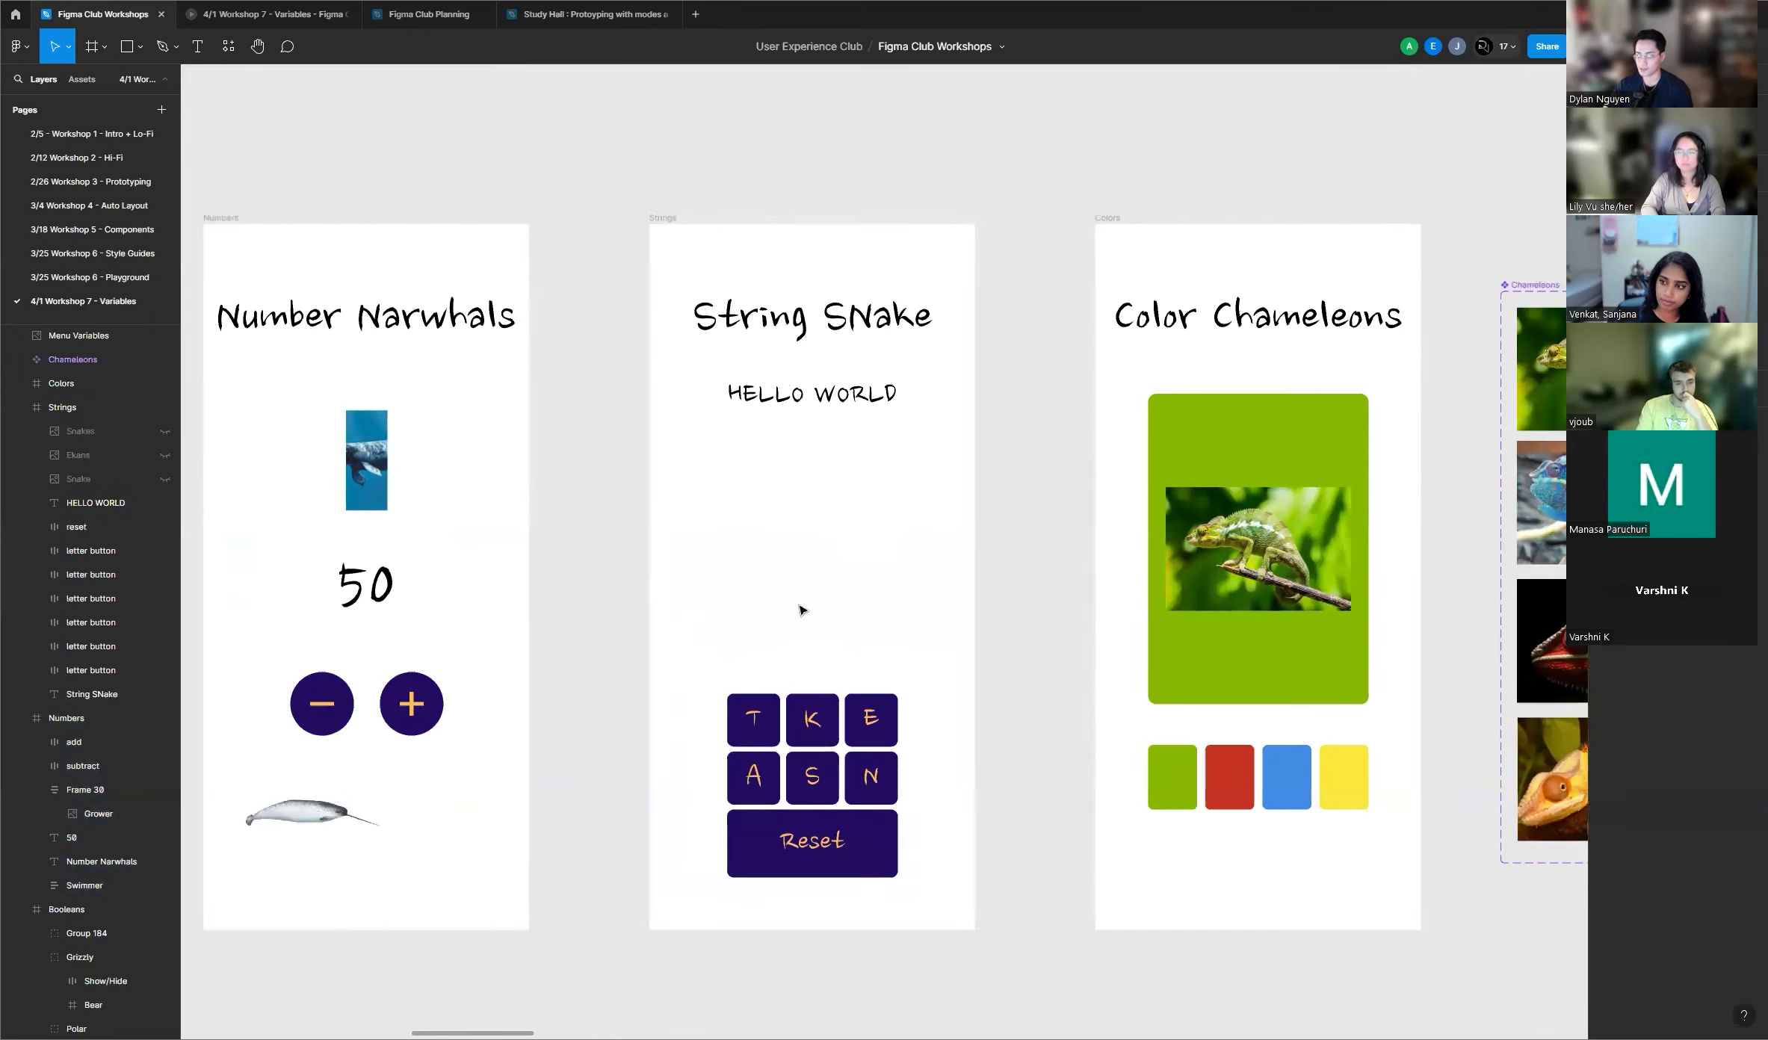
scroll(809, 429, up, 5)
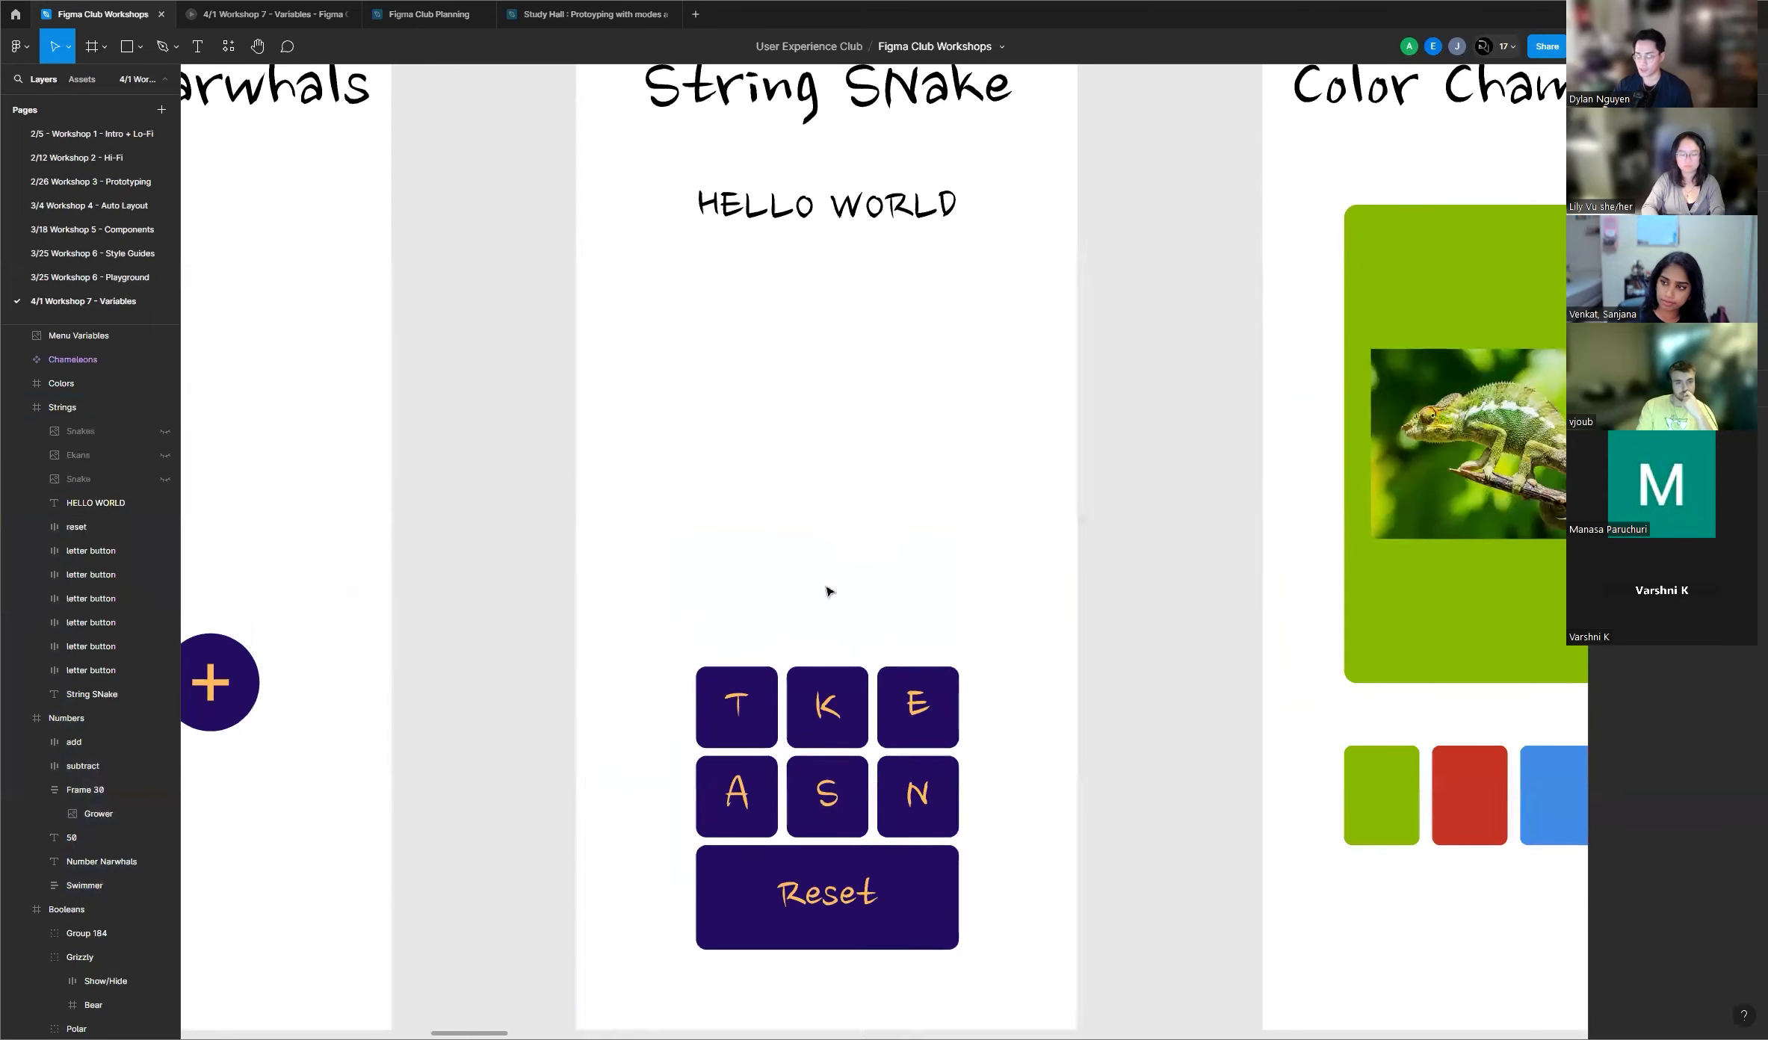
scroll(829, 592, down, 5)
click(911, 665)
scroll(948, 667, up, 3)
click(821, 614)
click(867, 607)
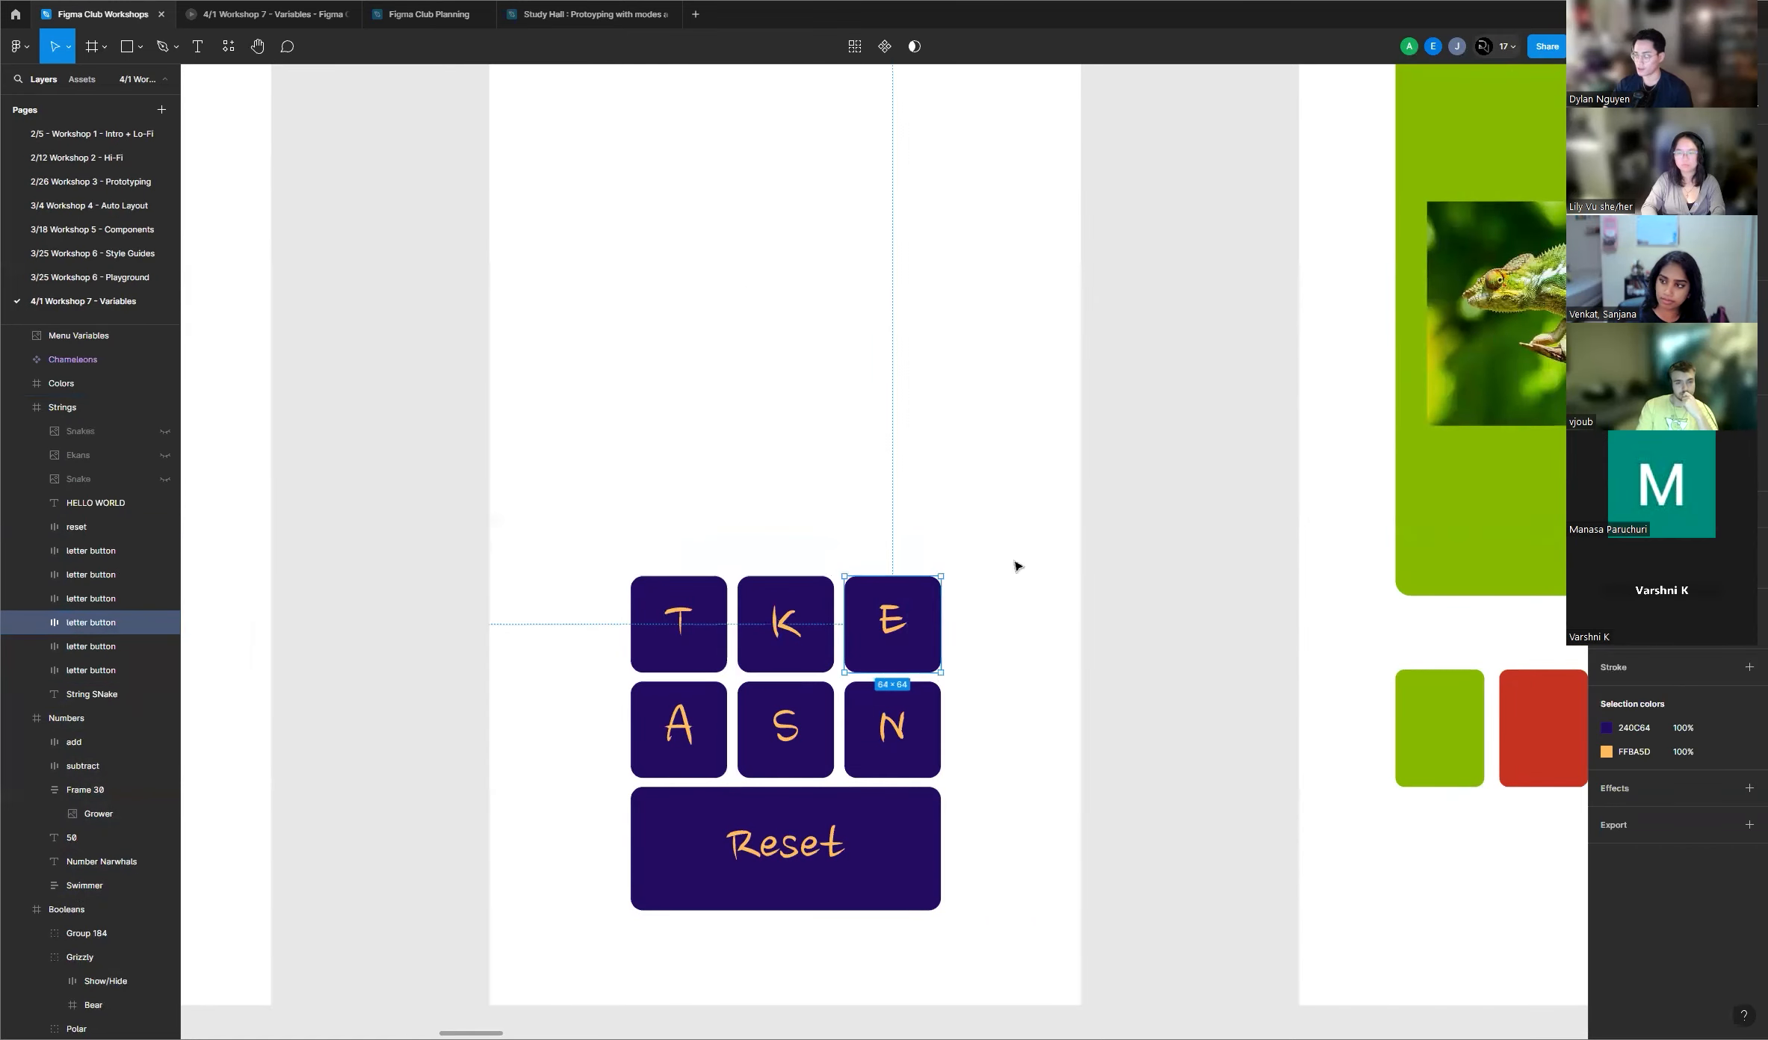
scroll(971, 590, up, 2)
scroll(759, 650, down, 3)
click(691, 680)
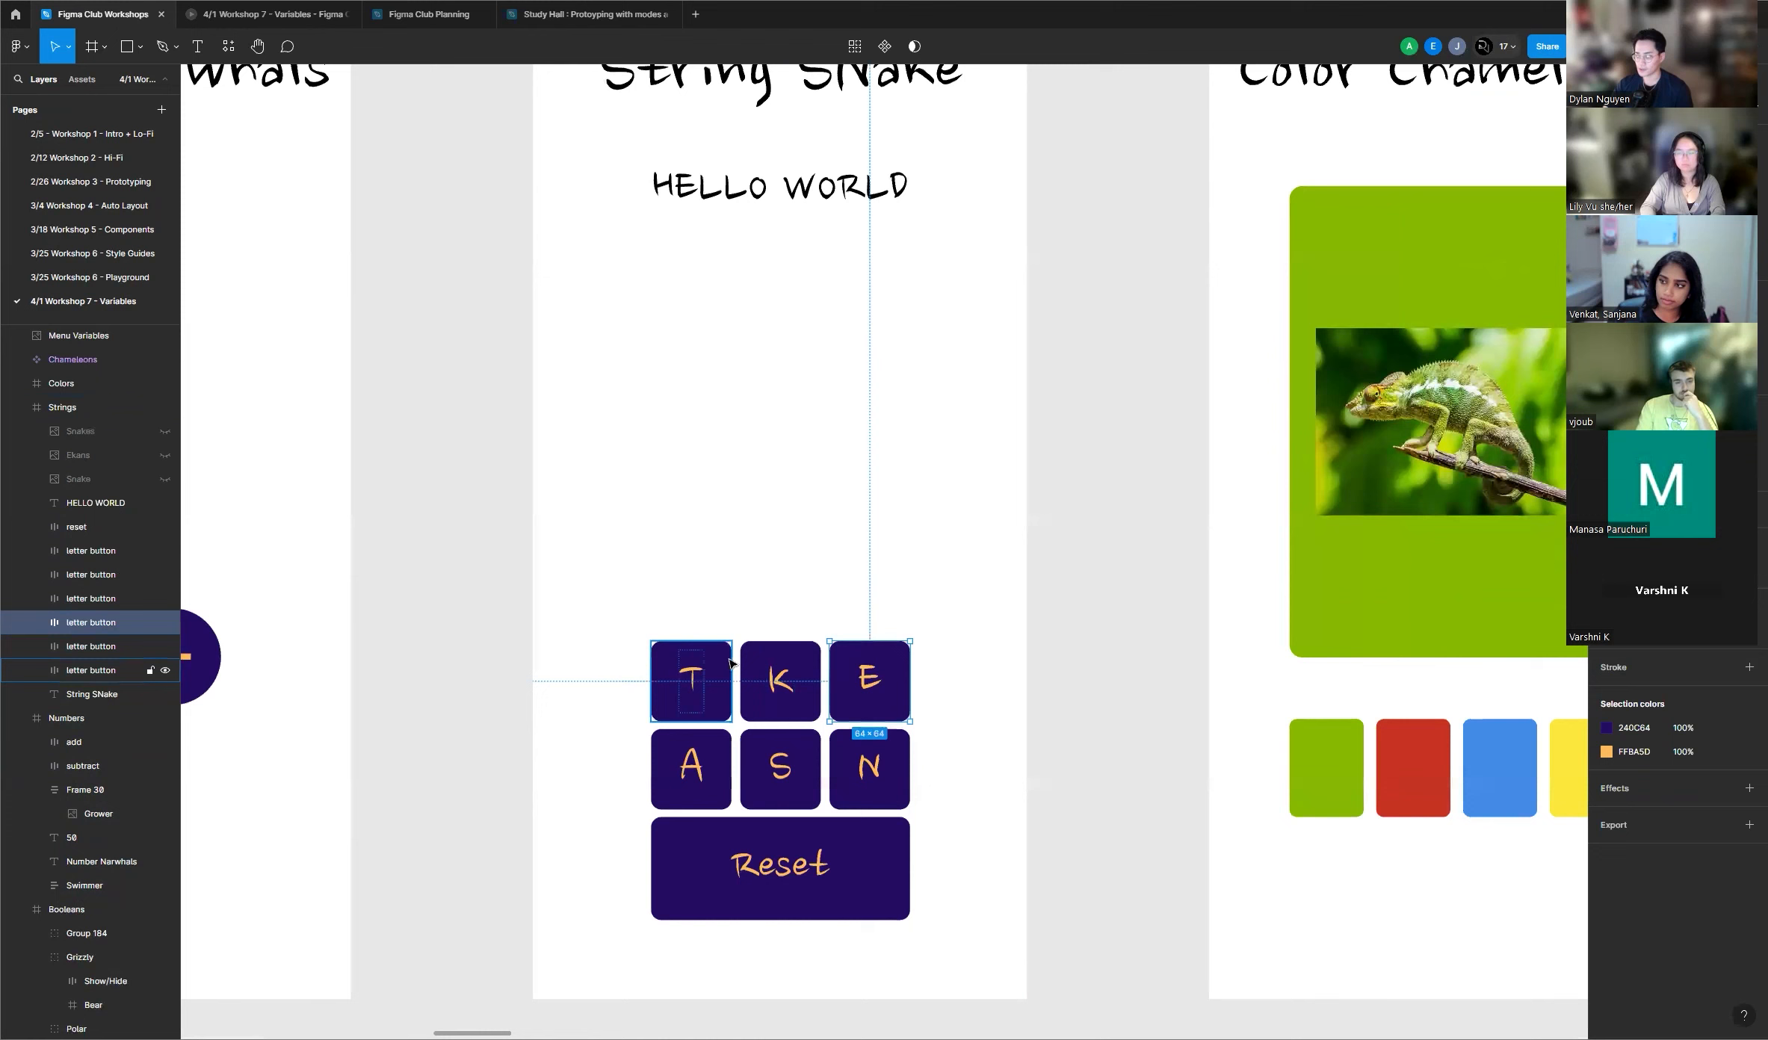
scroll(852, 474, down, 1)
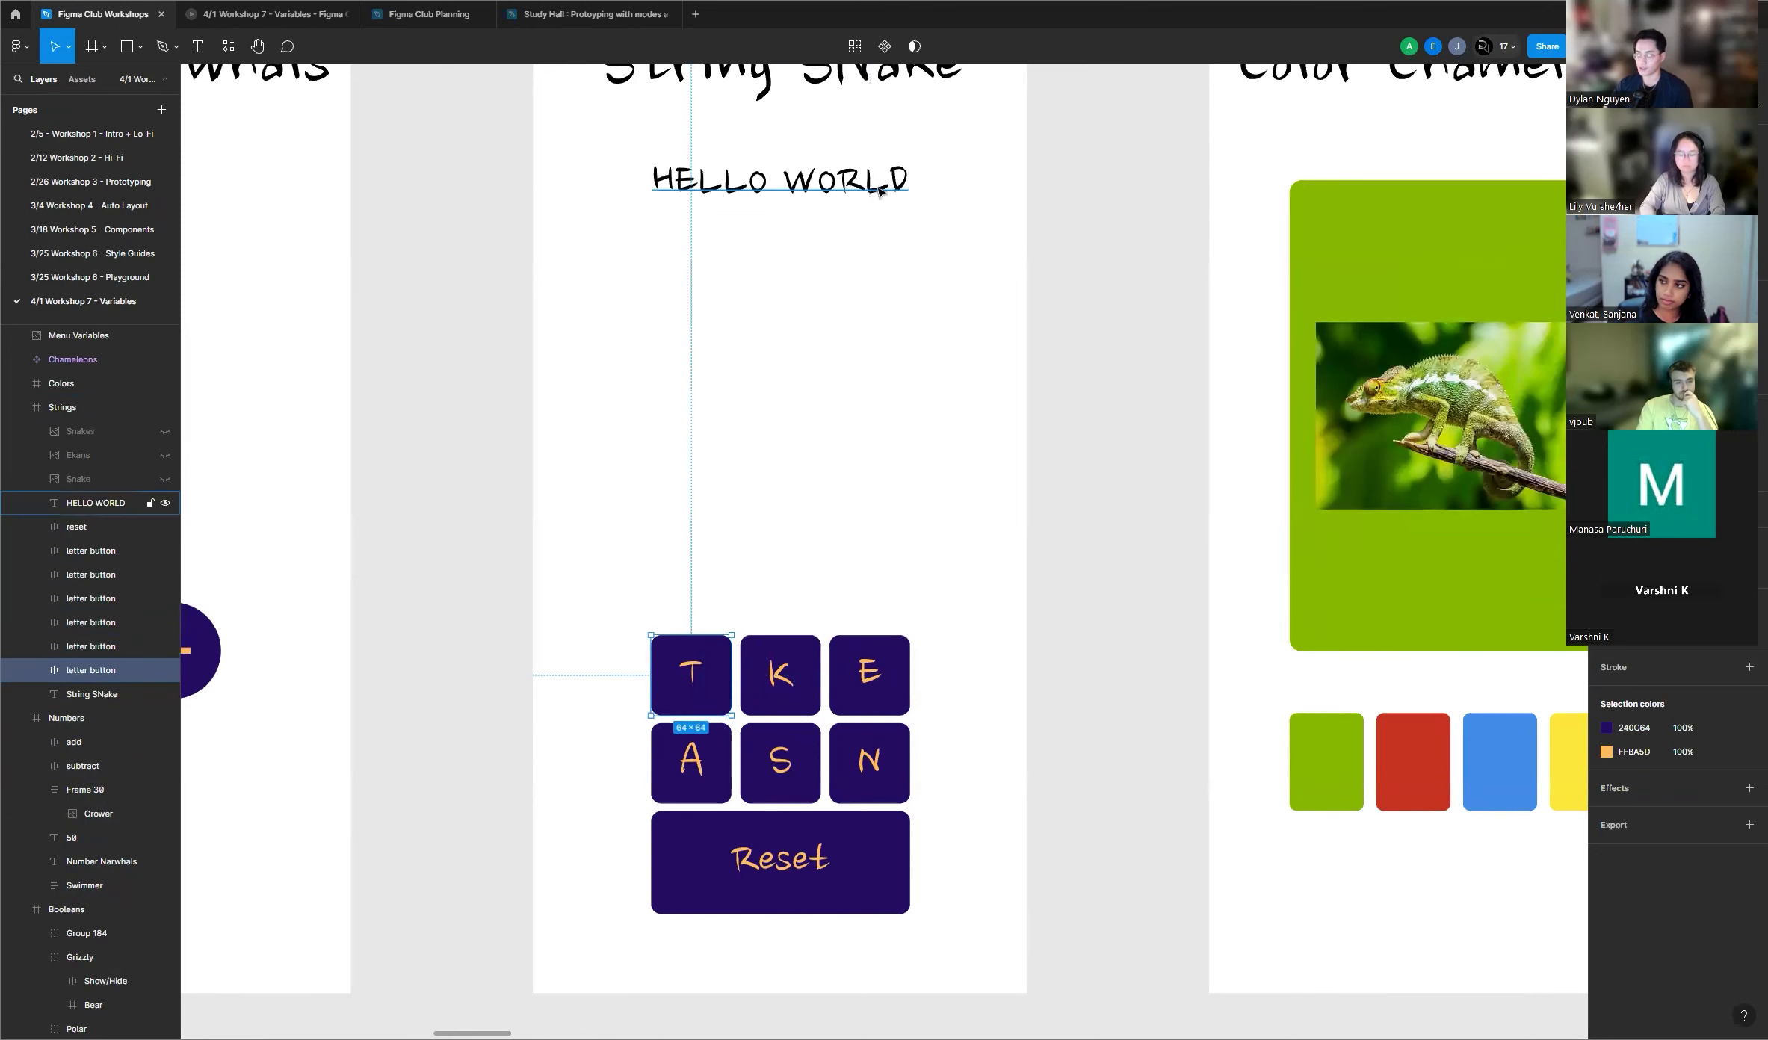
Step: Nudge the HELLO WORLD text in the String Snake frame slightly down and left, and deselect it
click(880, 192)
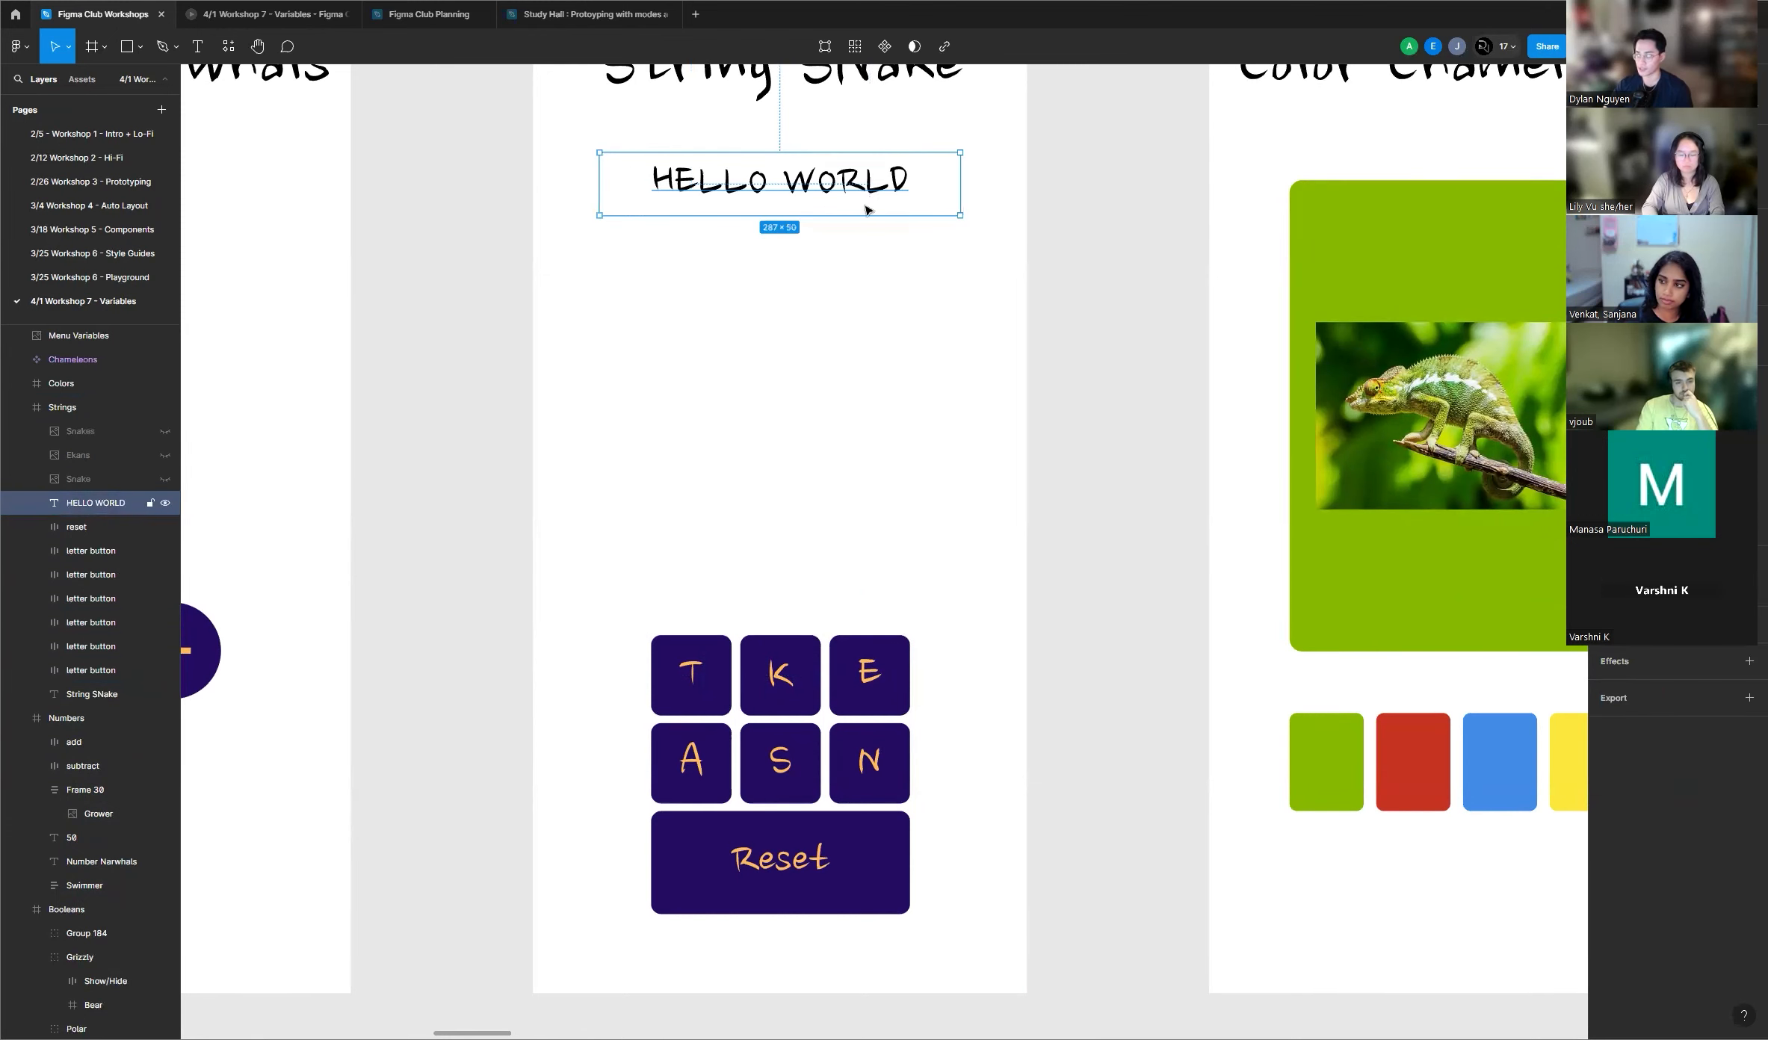
scroll(884, 327, up, 2)
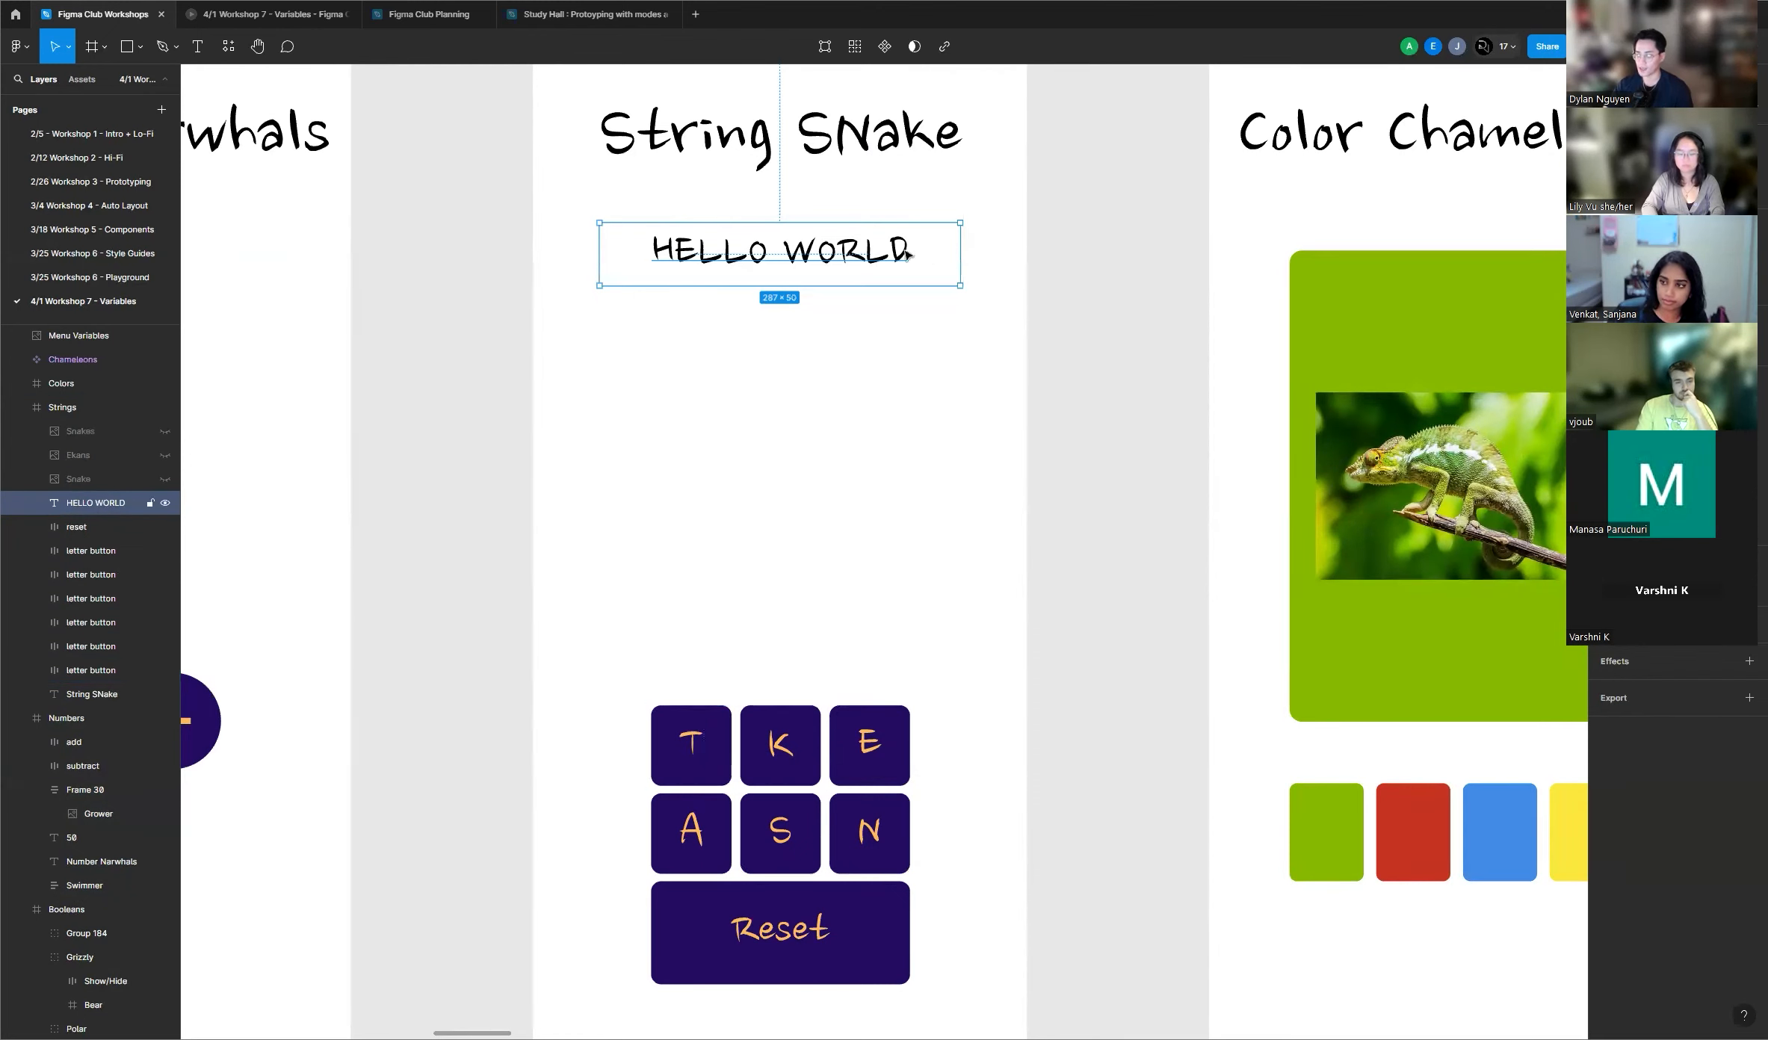
drag(905, 252, 903, 255)
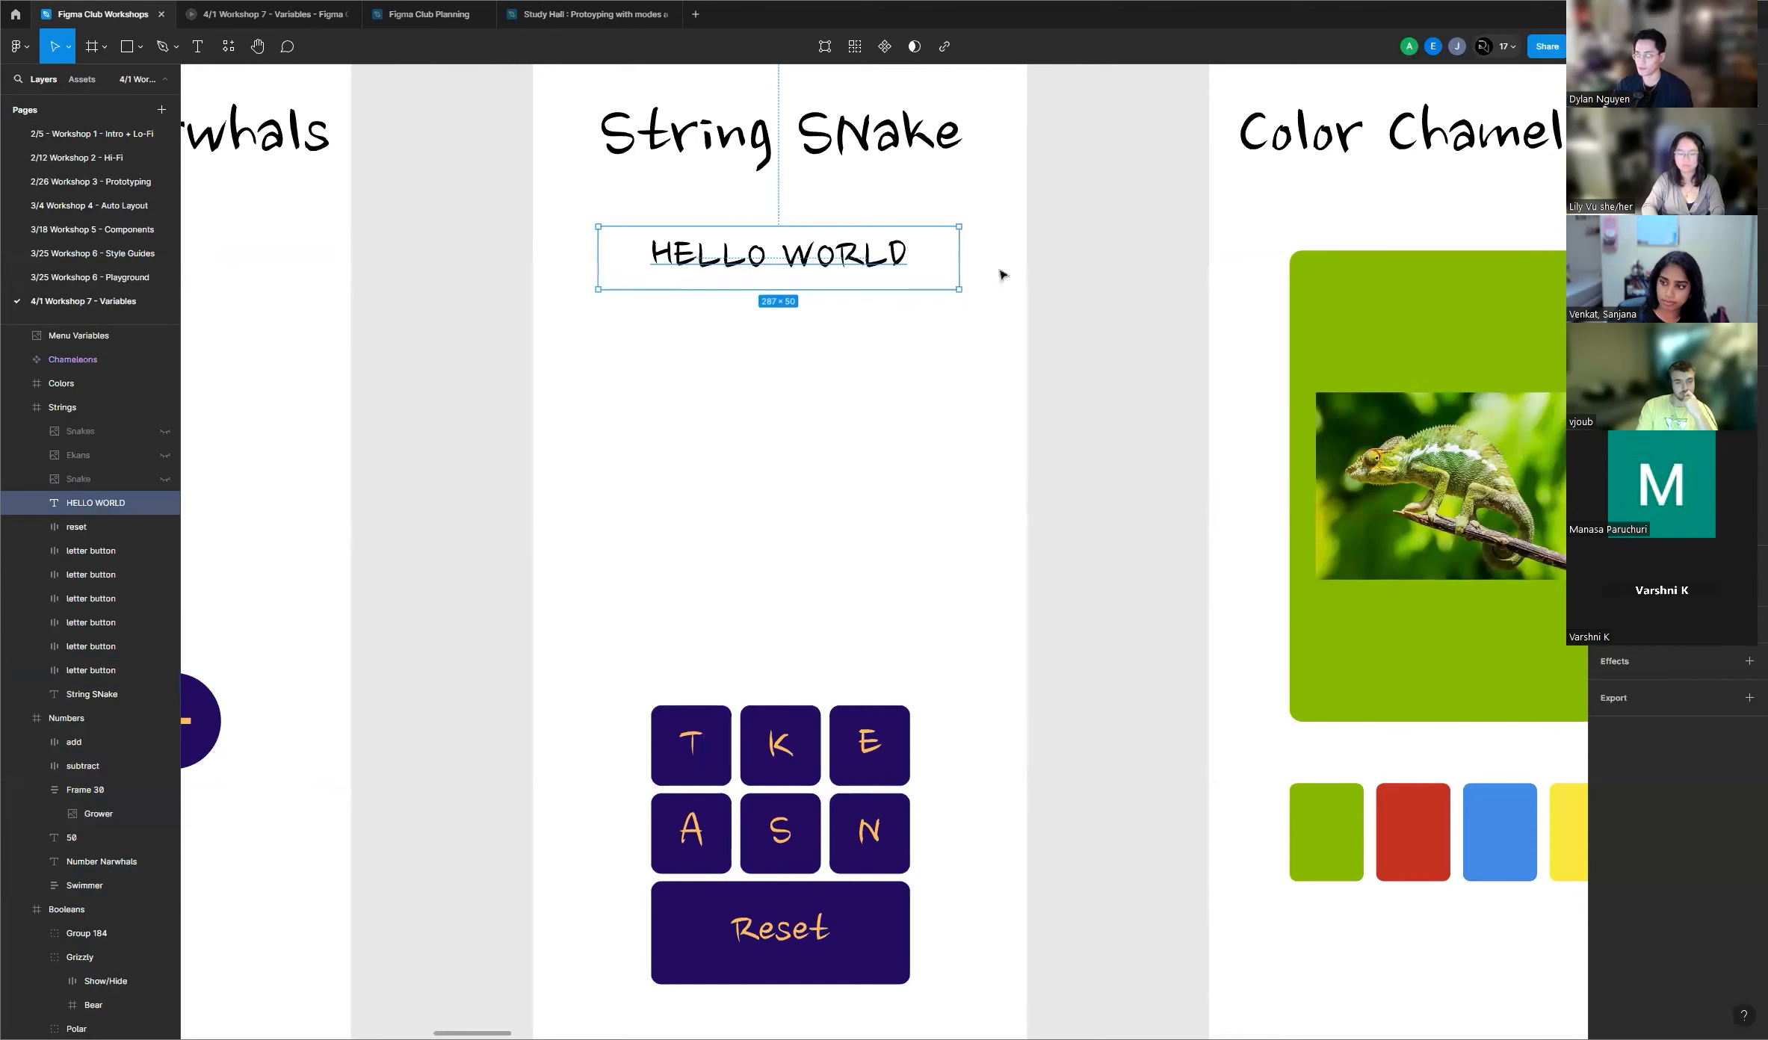
click(1091, 417)
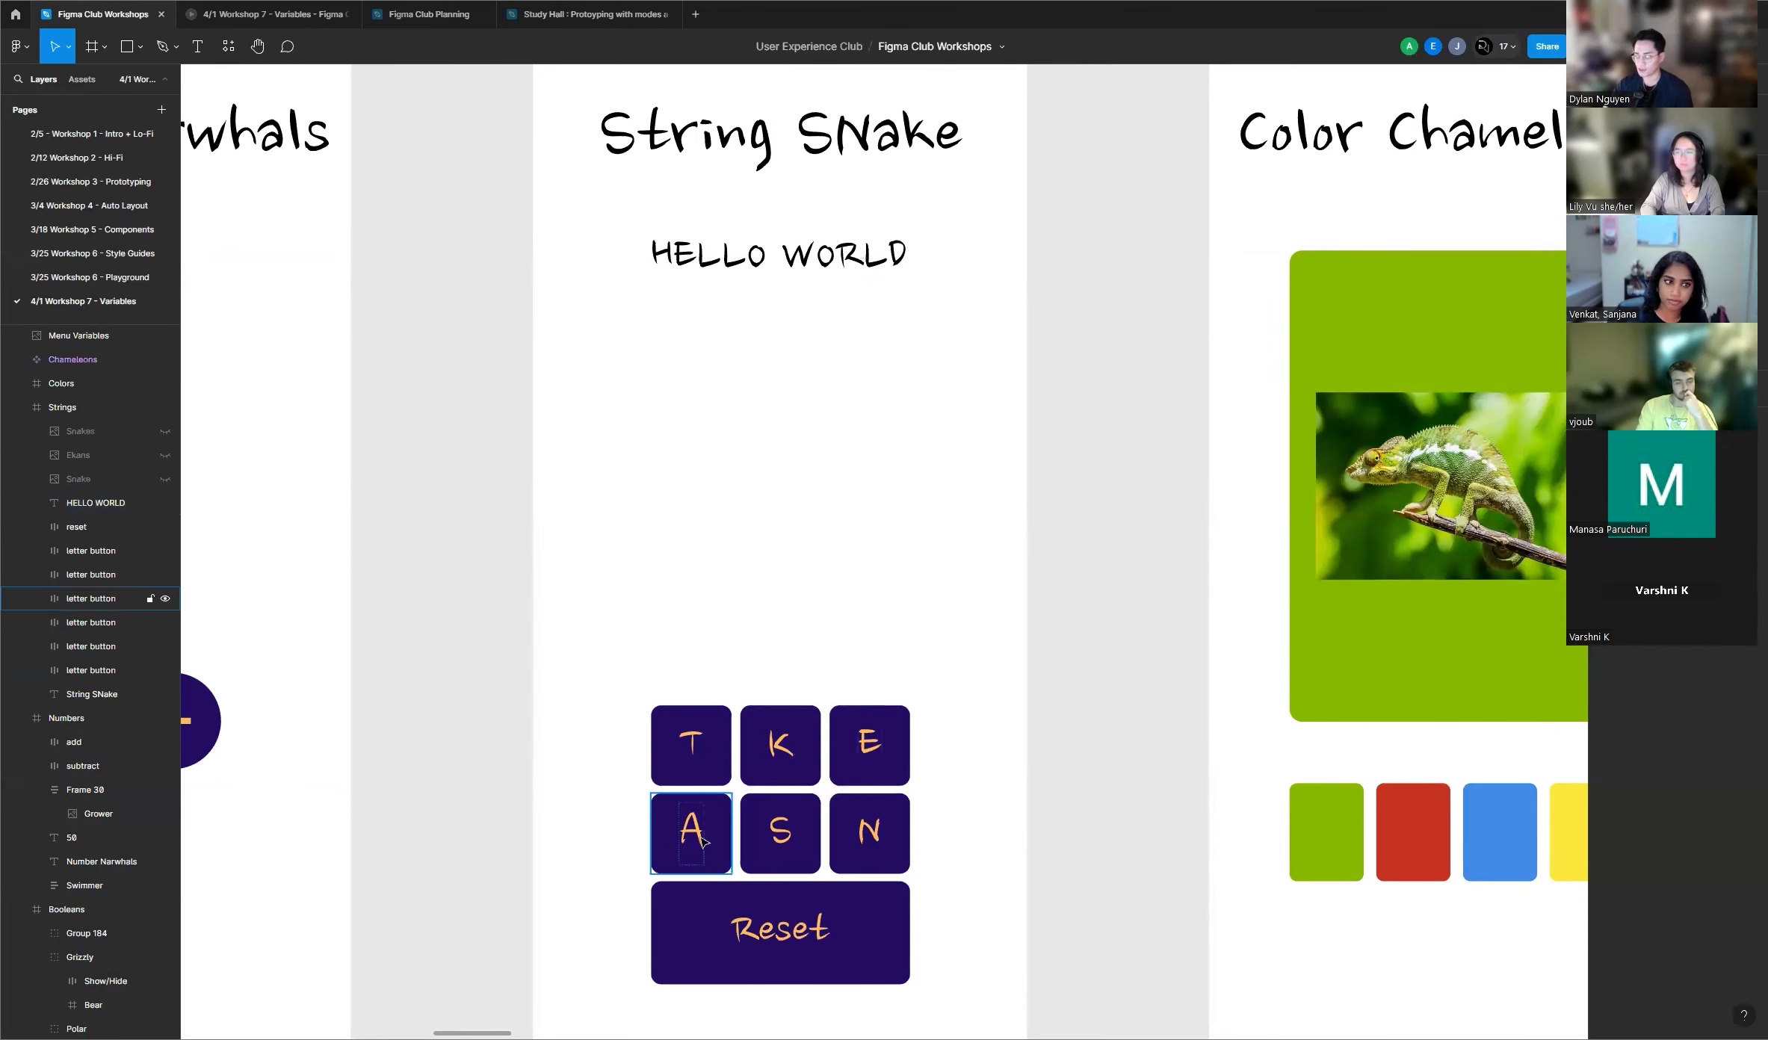
Step: Show the prototype interactions on the canvas and open a preview of the Strings flow
scroll(859, 822, down, 1)
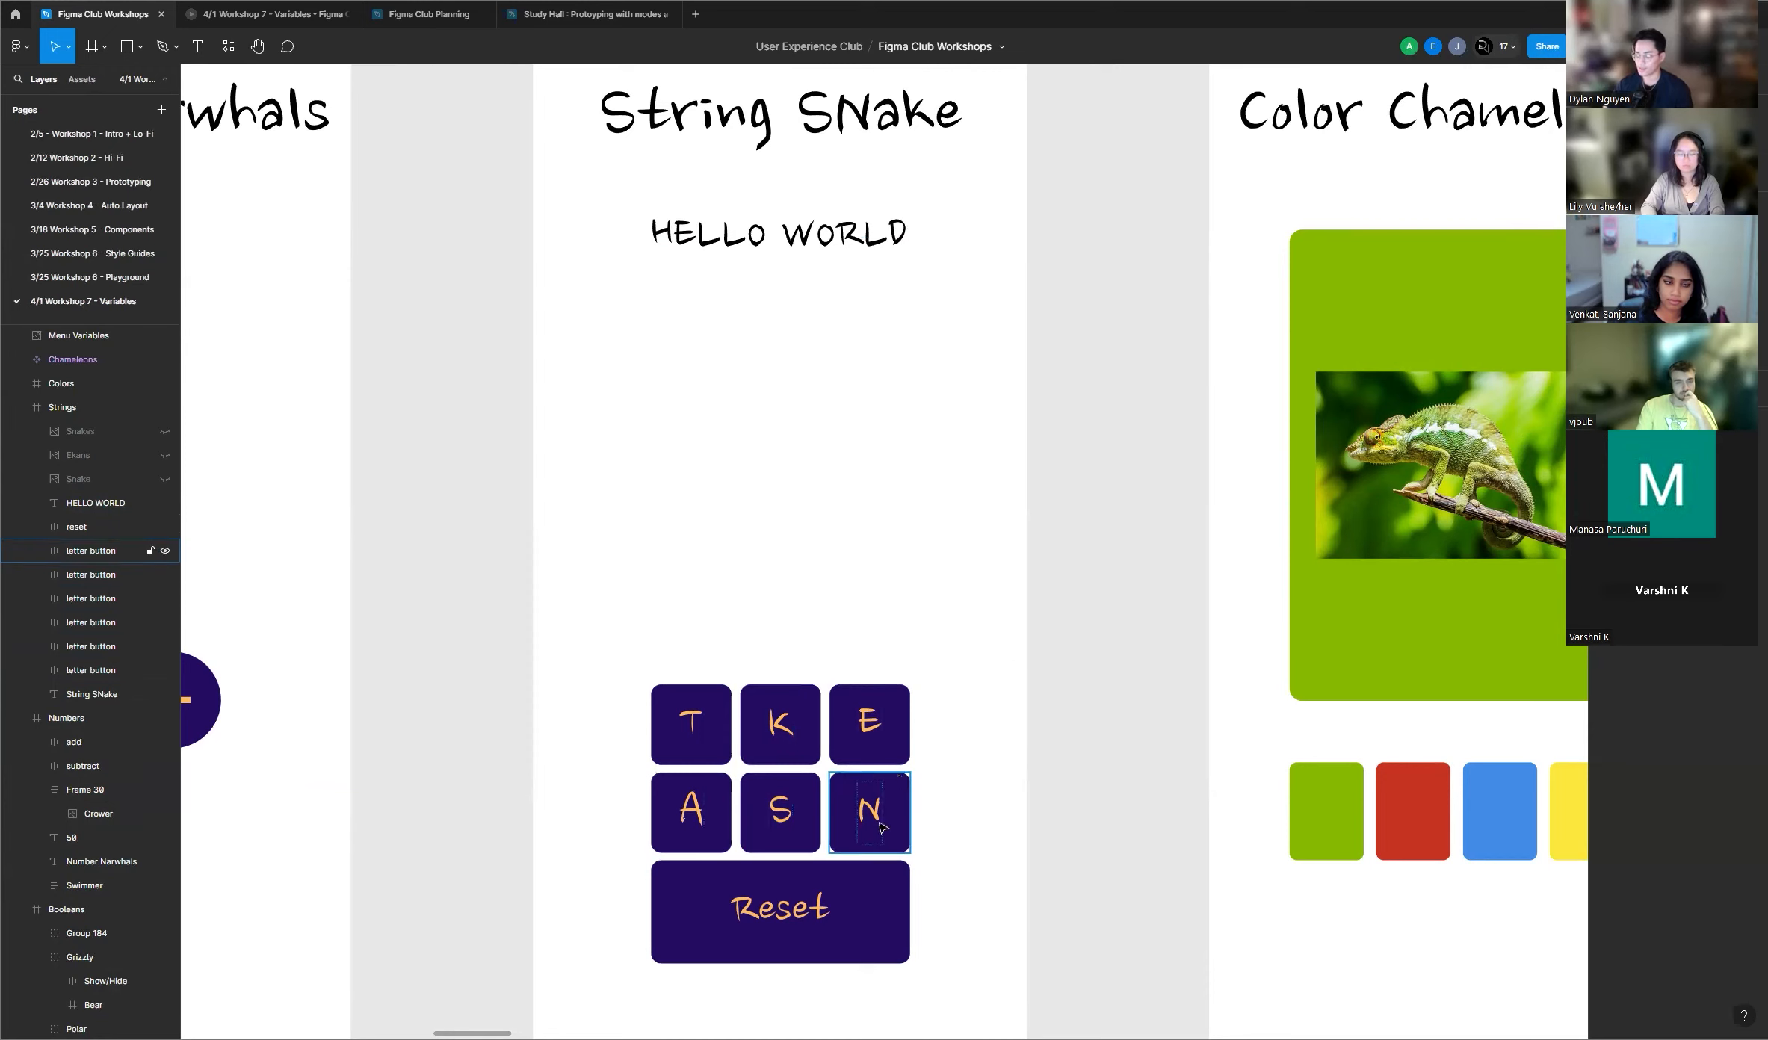
scroll(780, 934, up, 2)
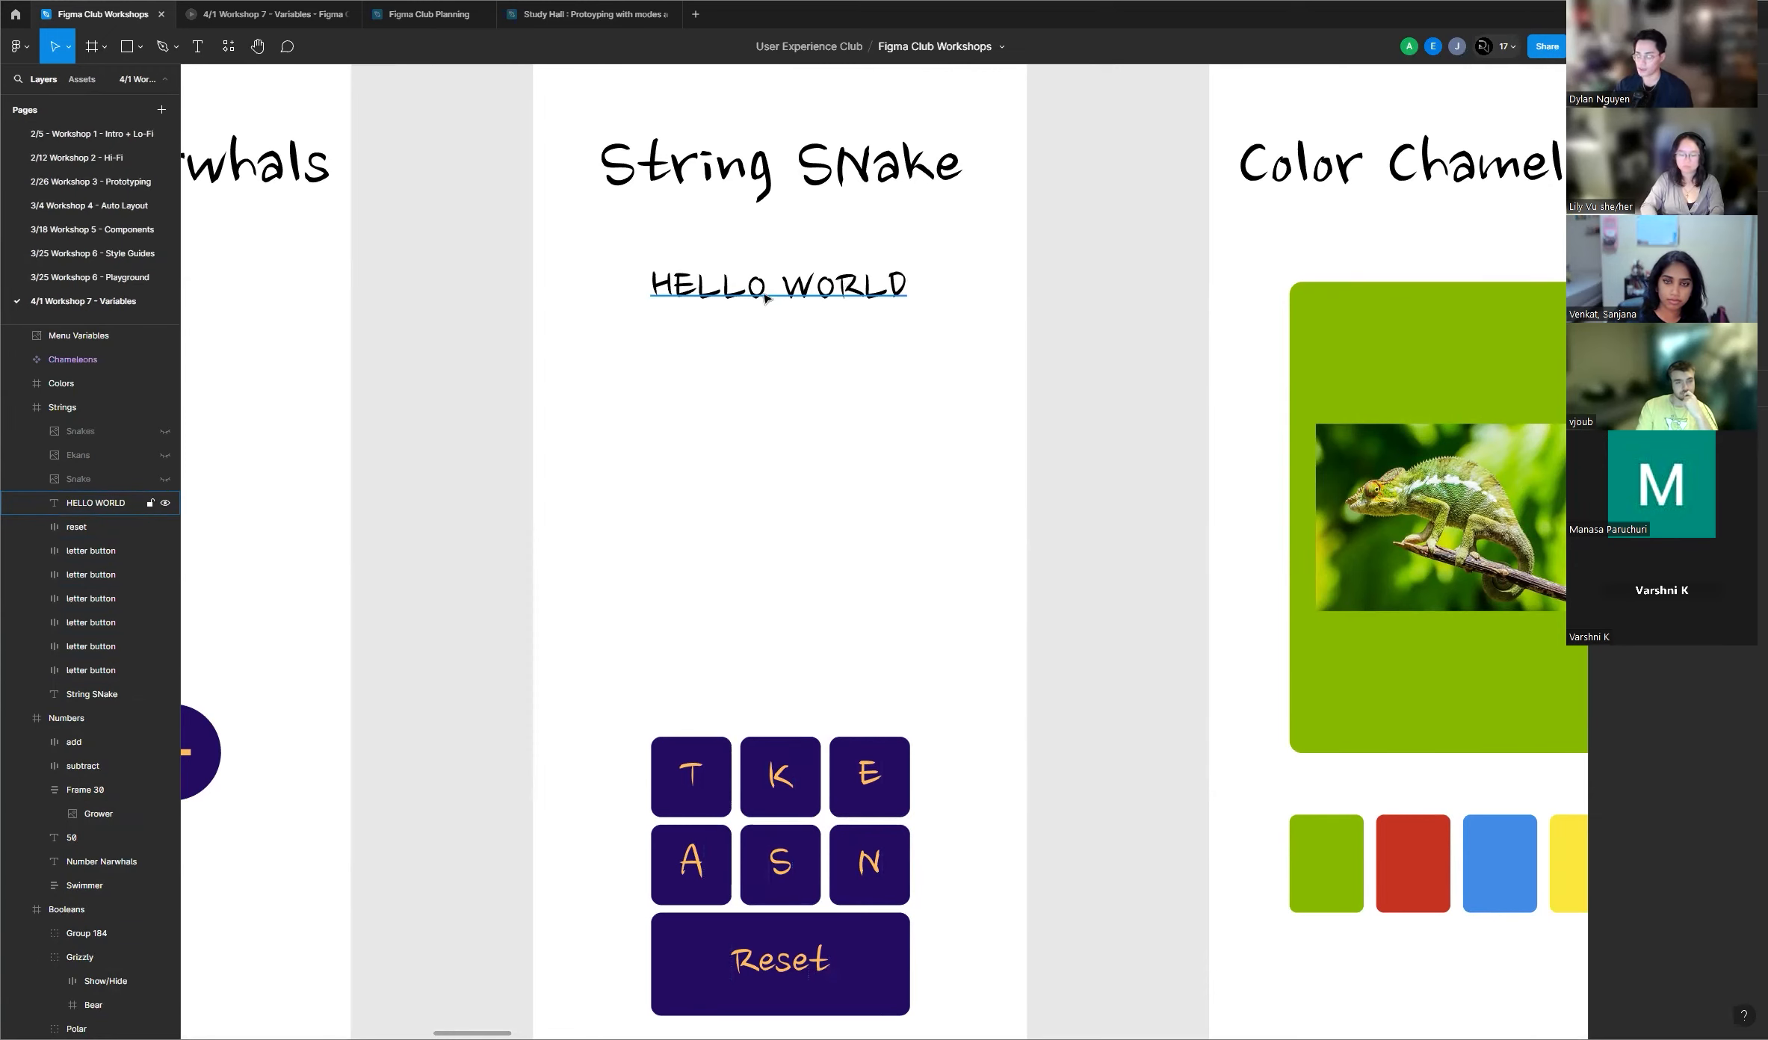
scroll(818, 293, up, 1)
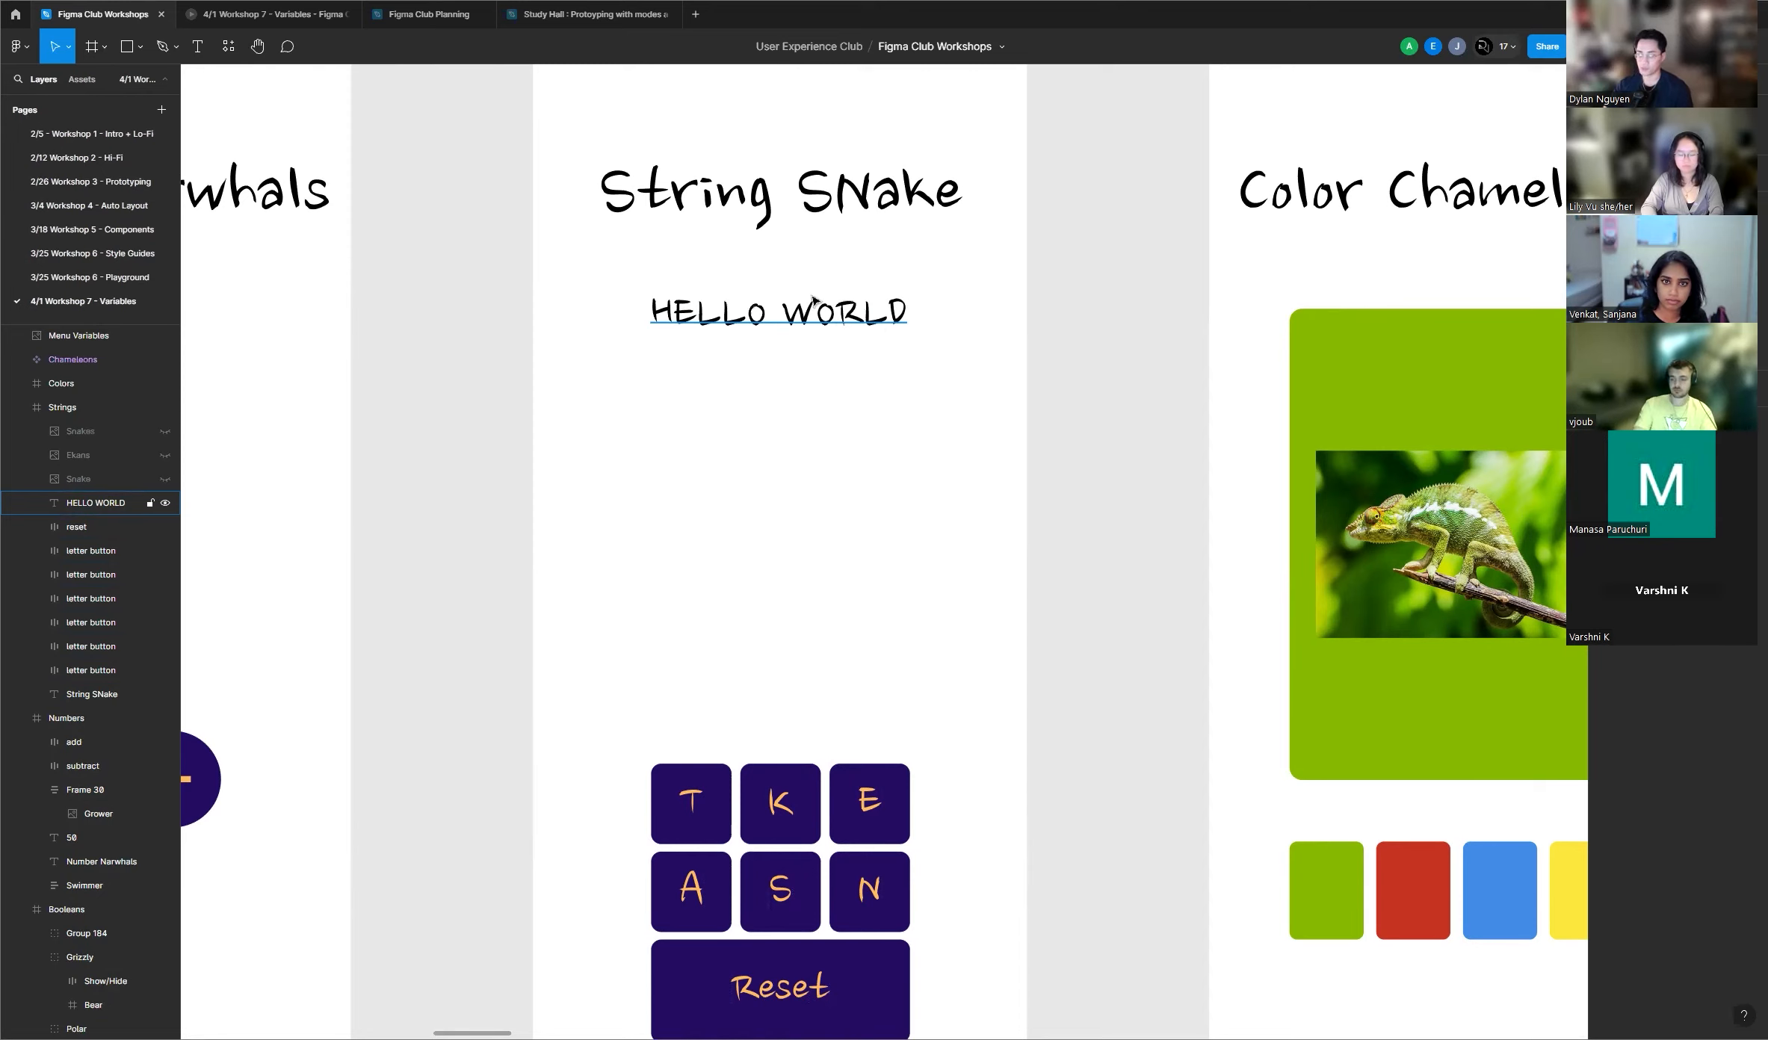
scroll(874, 328, up, 1)
scroll(876, 333, up, 1)
scroll(836, 343, down, 3)
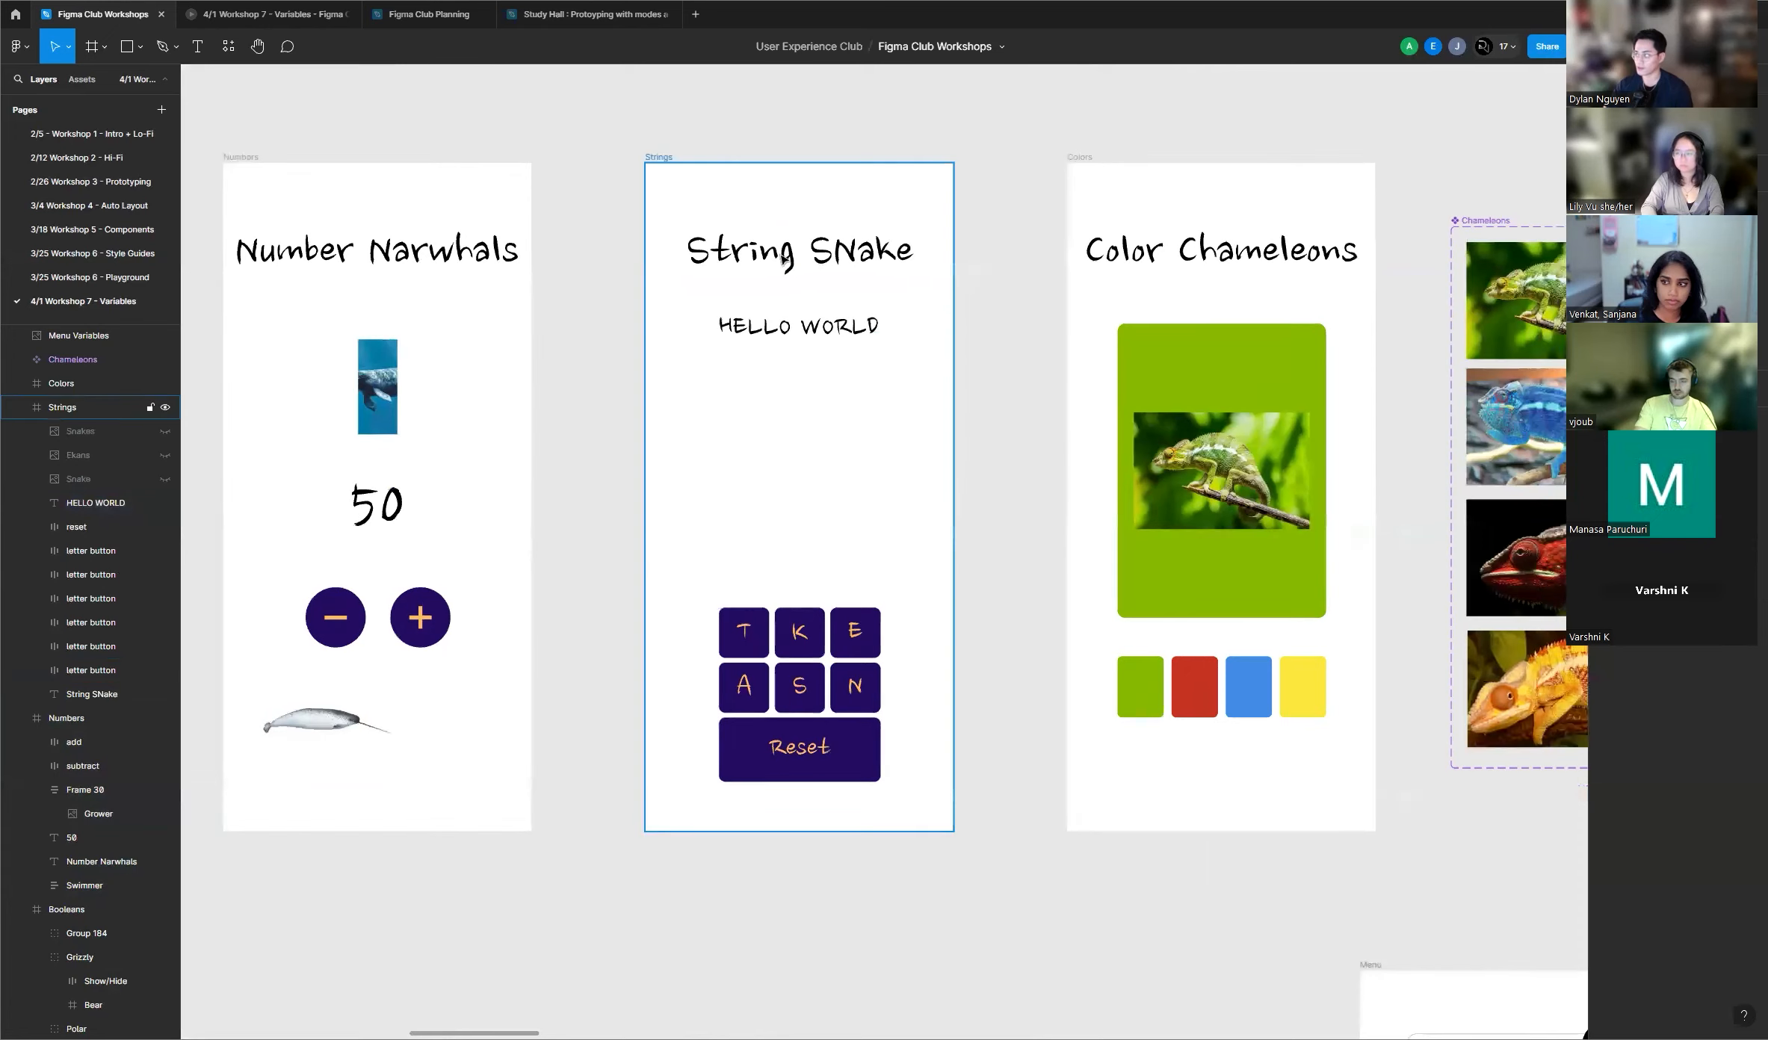
scroll(758, 250, up, 1)
click(1657, 80)
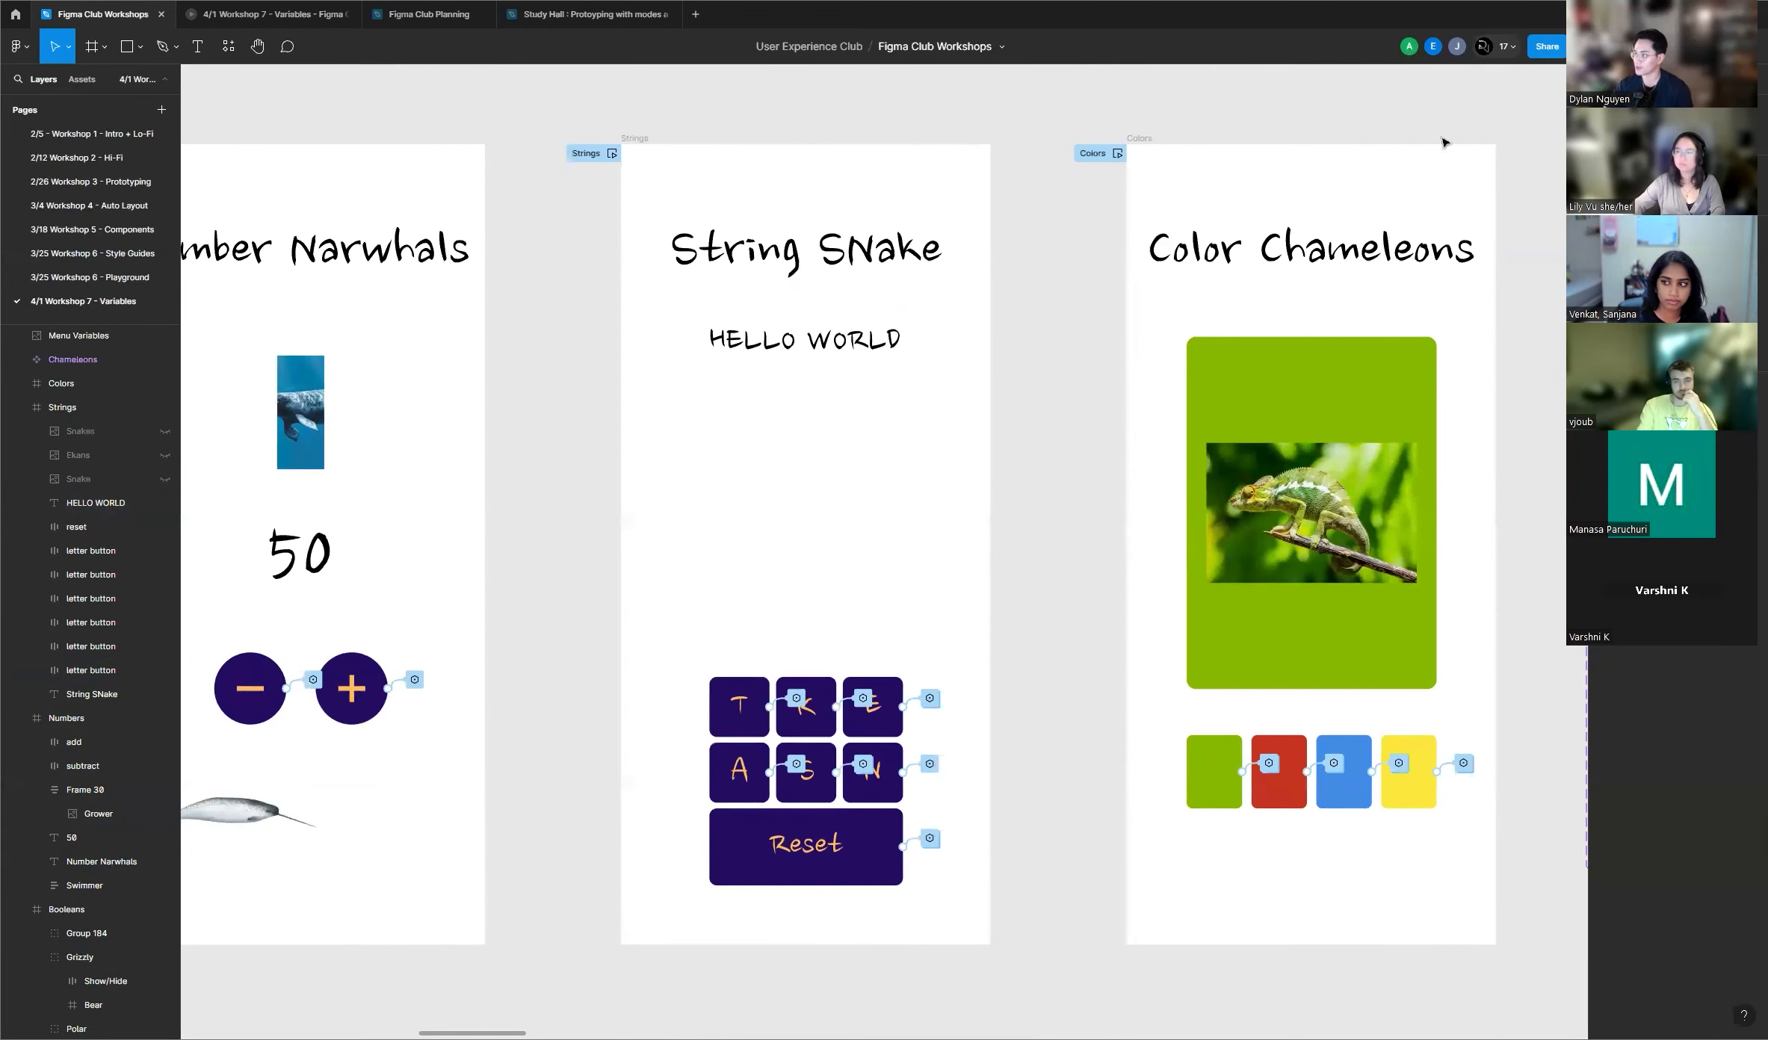
click(613, 155)
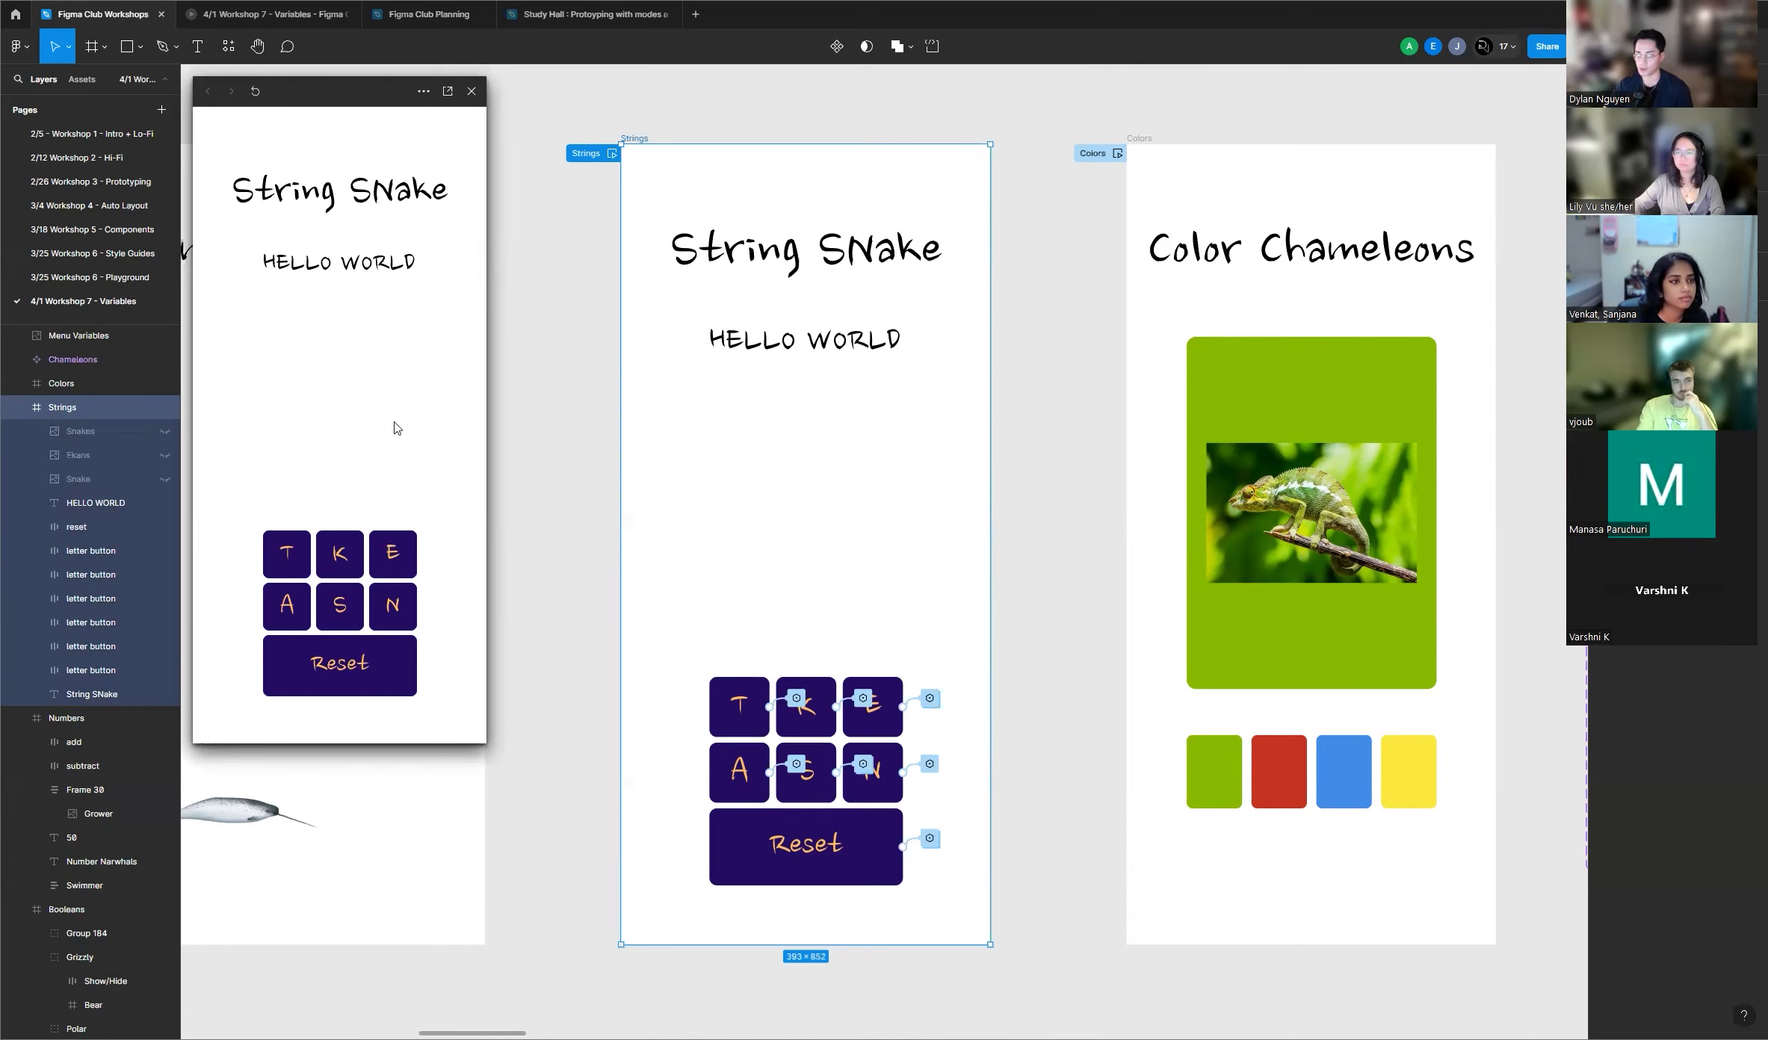
Step: Test the preview's letter buttons by appending T, E, K, N, S and A to the text, and reset it
click(286, 559)
click(387, 566)
click(333, 565)
click(386, 631)
click(340, 620)
click(284, 626)
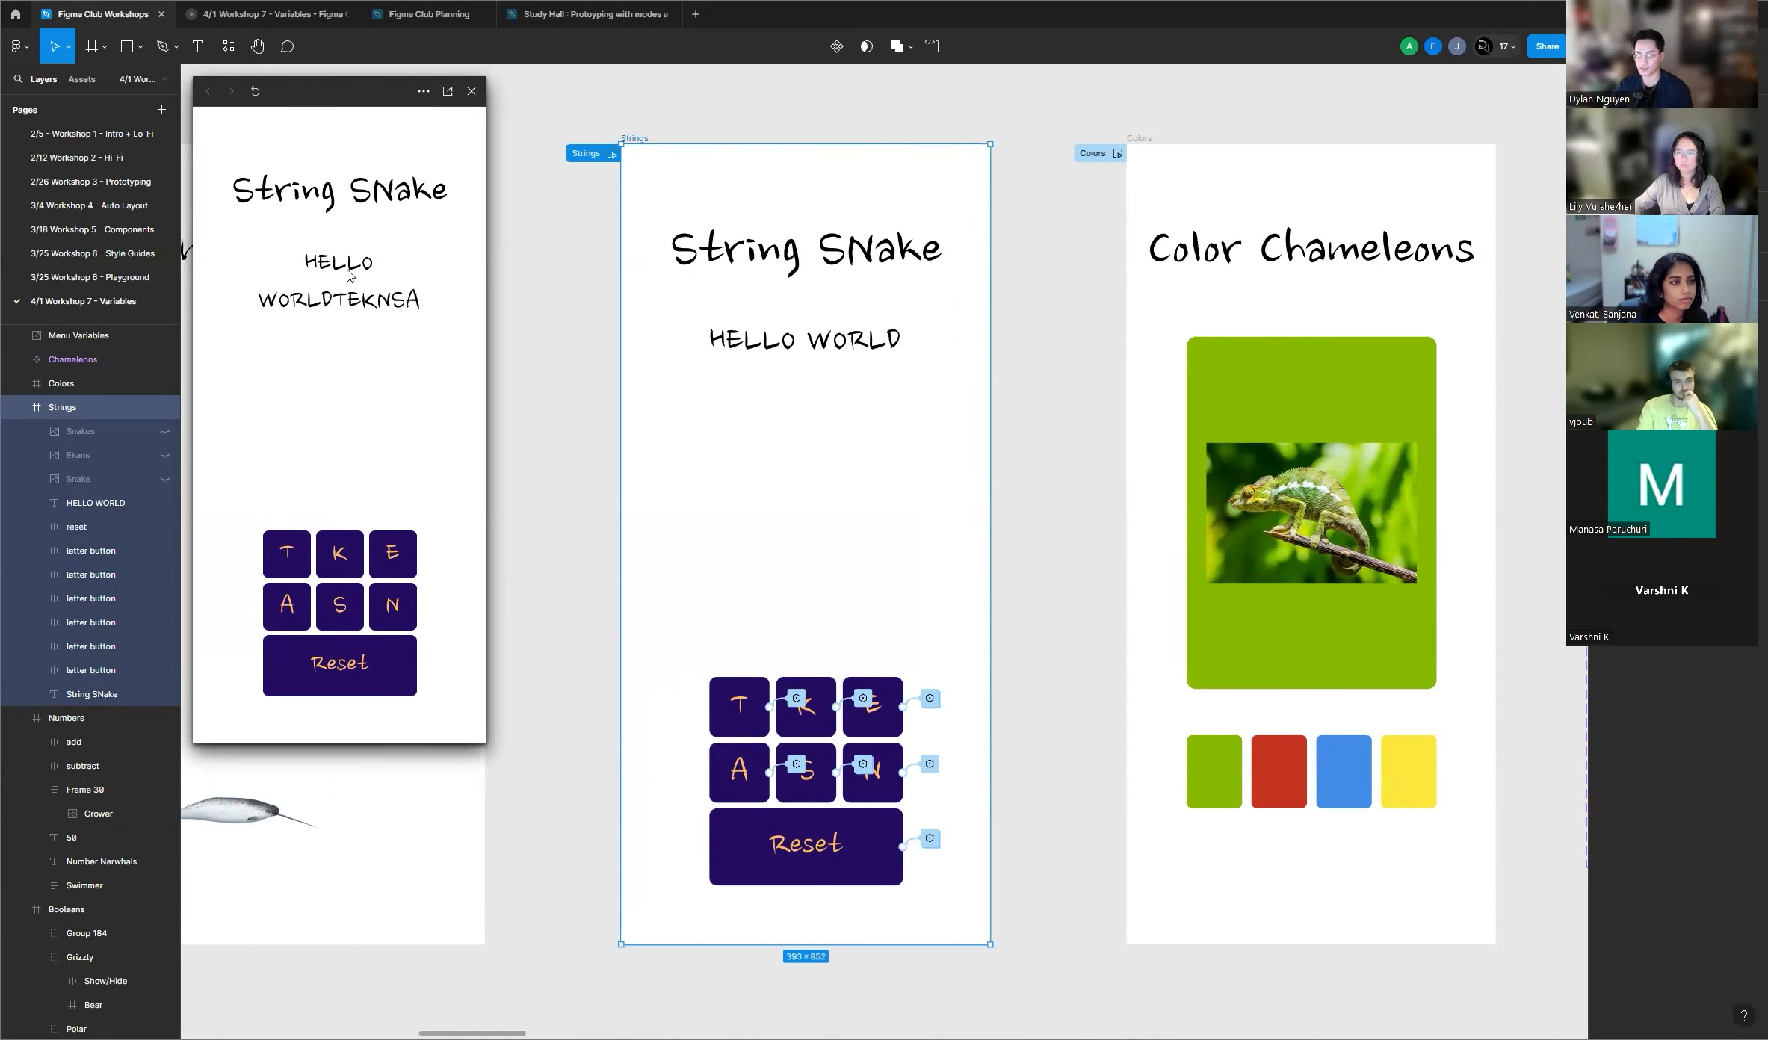
click(345, 674)
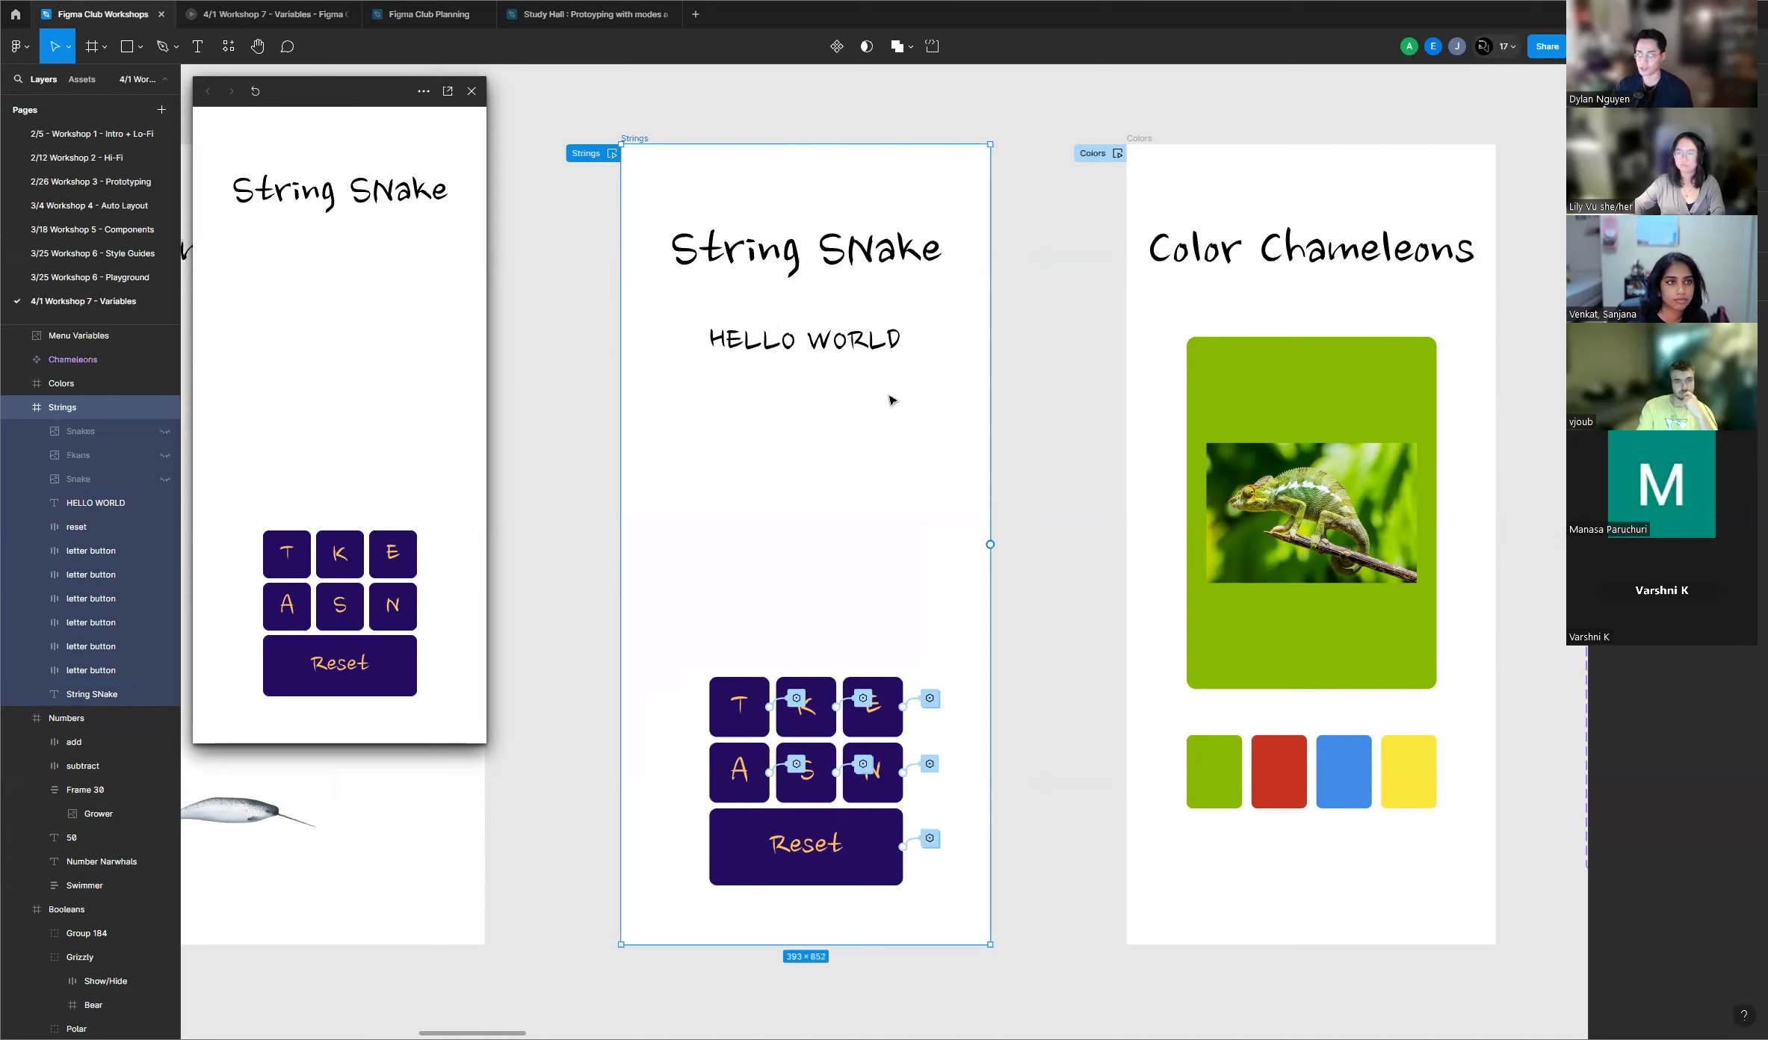
Step: Spell SNAKE with the preview's letter buttons and extend it to SNAKES
click(346, 609)
click(387, 610)
click(287, 606)
click(354, 556)
click(377, 550)
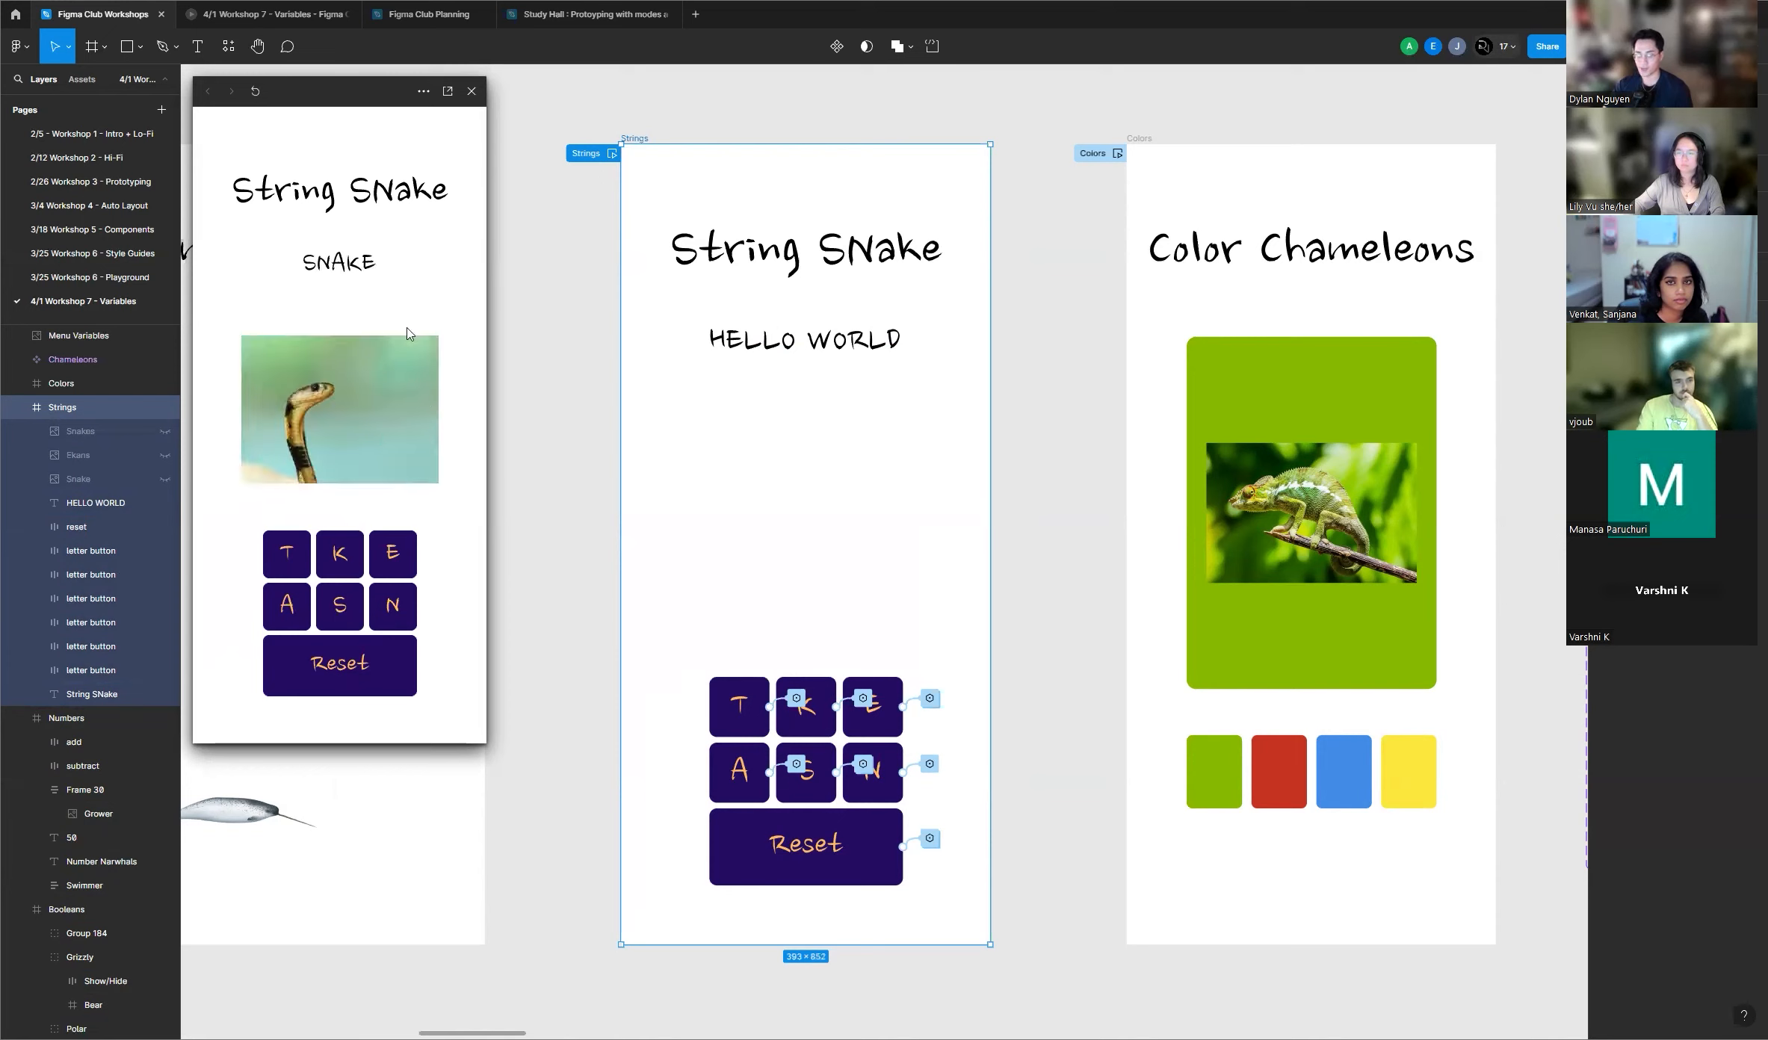
click(340, 602)
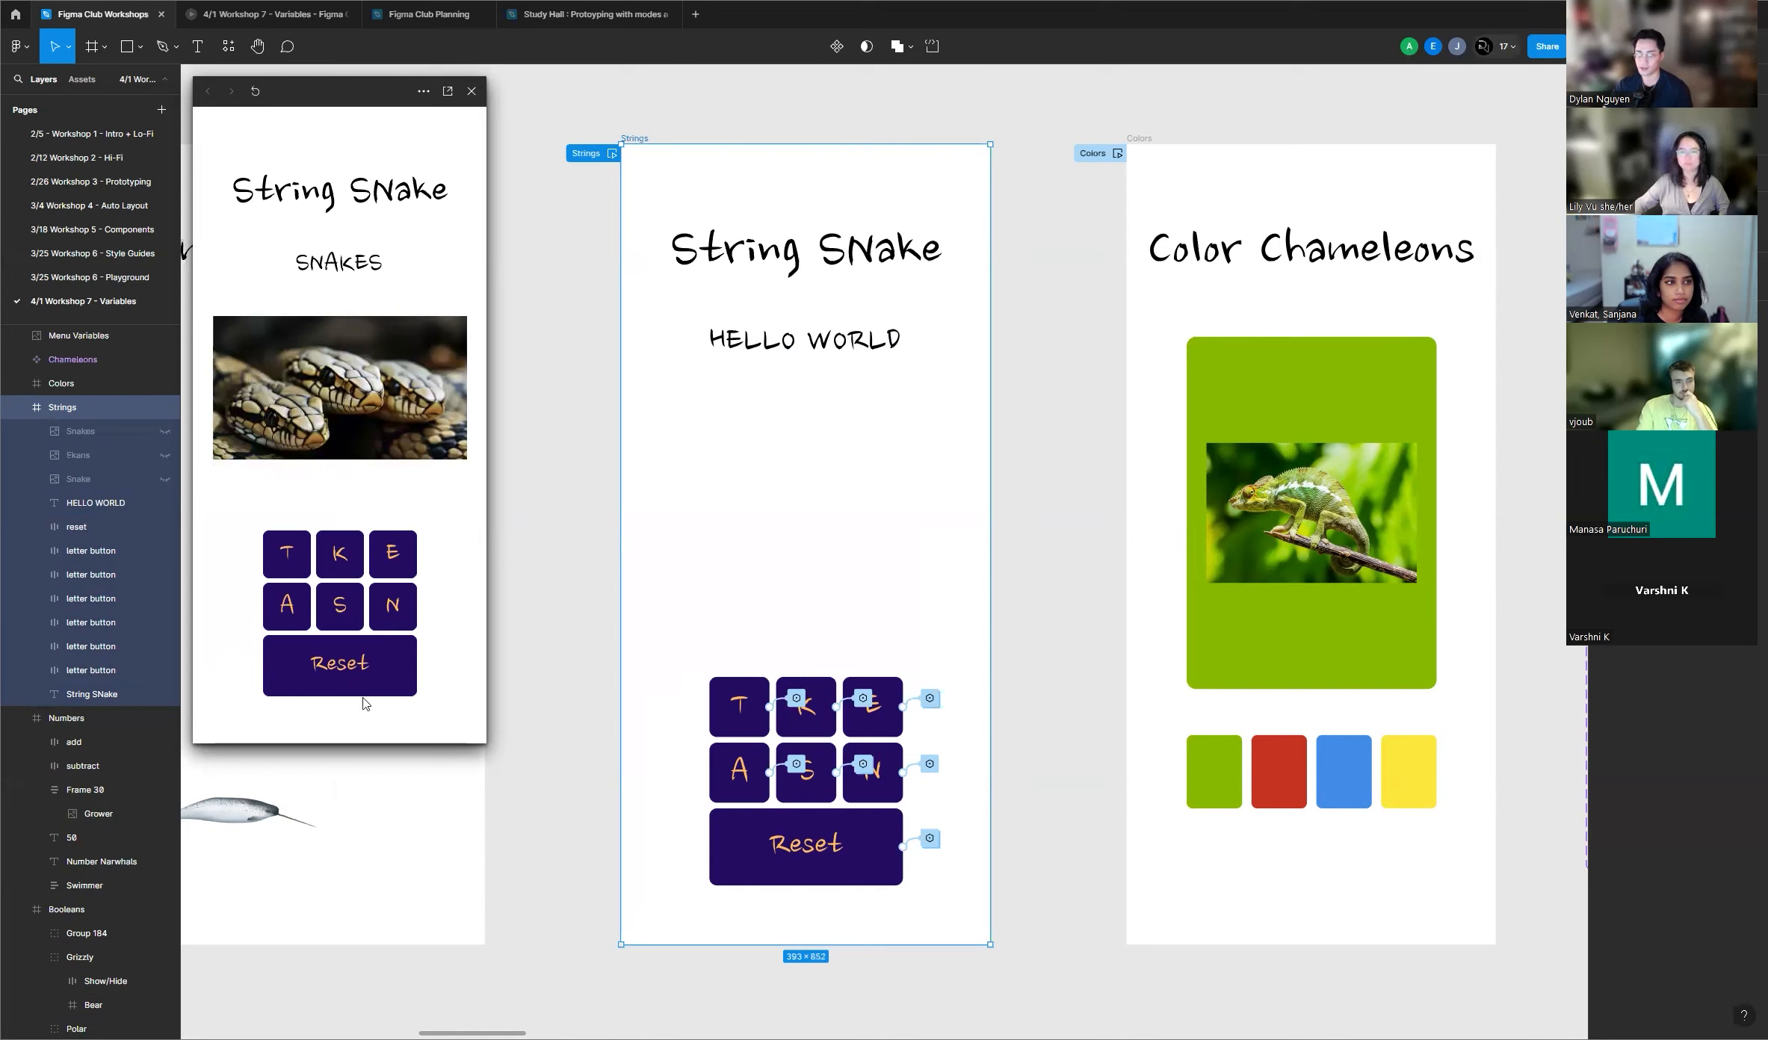
Step: Reset the preview's text, spell EKANS with the letter buttons, and close the preview
click(348, 691)
click(392, 557)
click(339, 572)
click(286, 624)
click(374, 608)
click(348, 606)
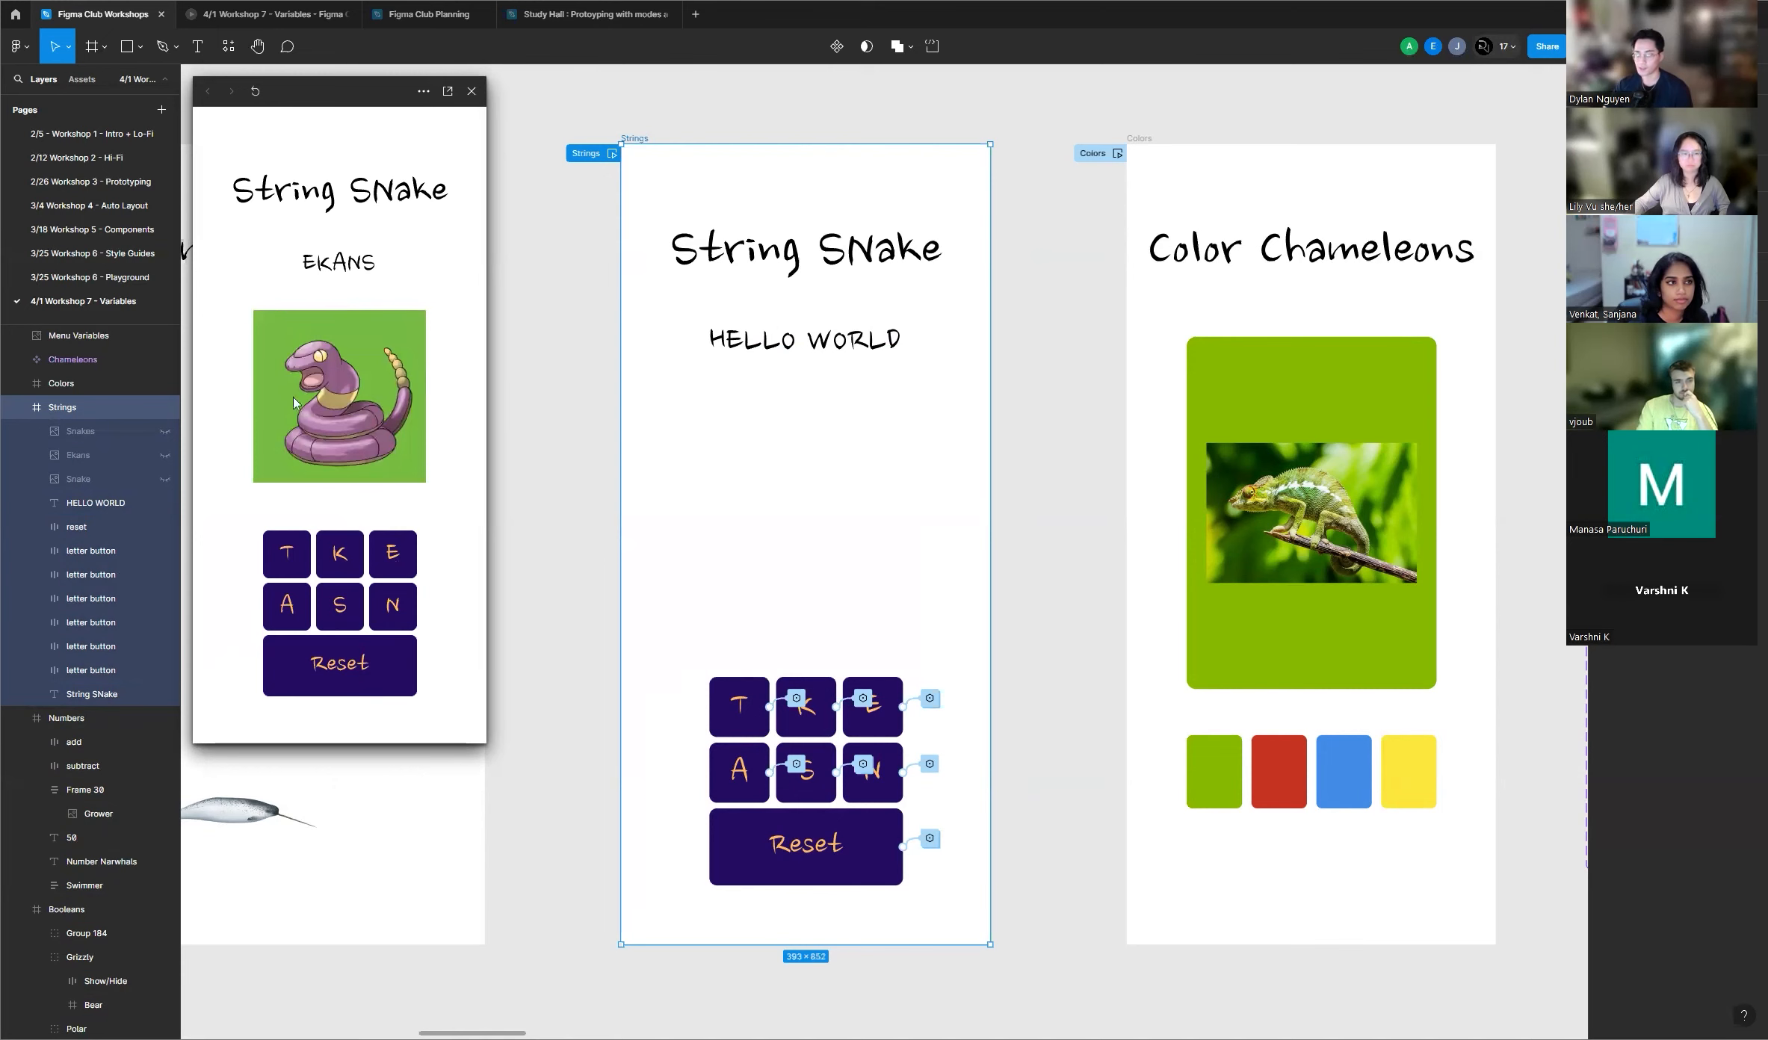
click(471, 91)
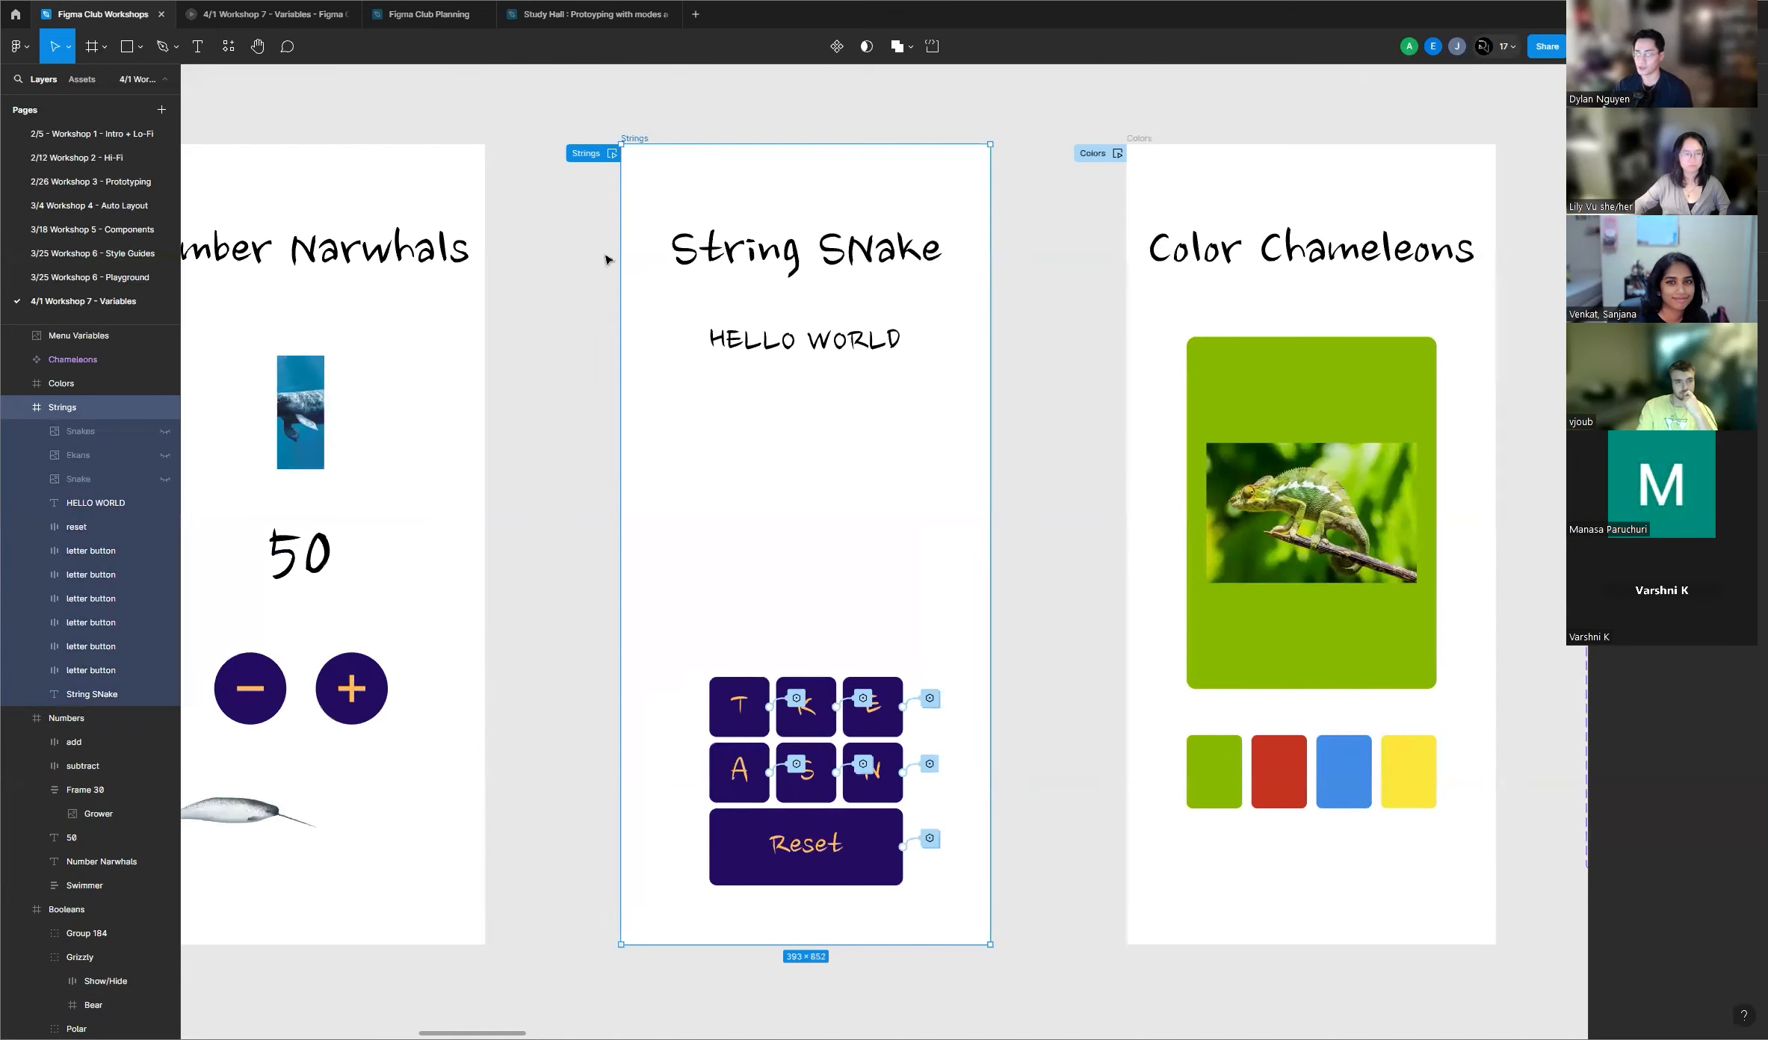
Step: Examine the Color Chameleons frame, its Chameleons component set and the large box behind the chameleon image
scroll(530, 365, down, 3)
scroll(532, 364, up, 1)
scroll(1255, 427, up, 4)
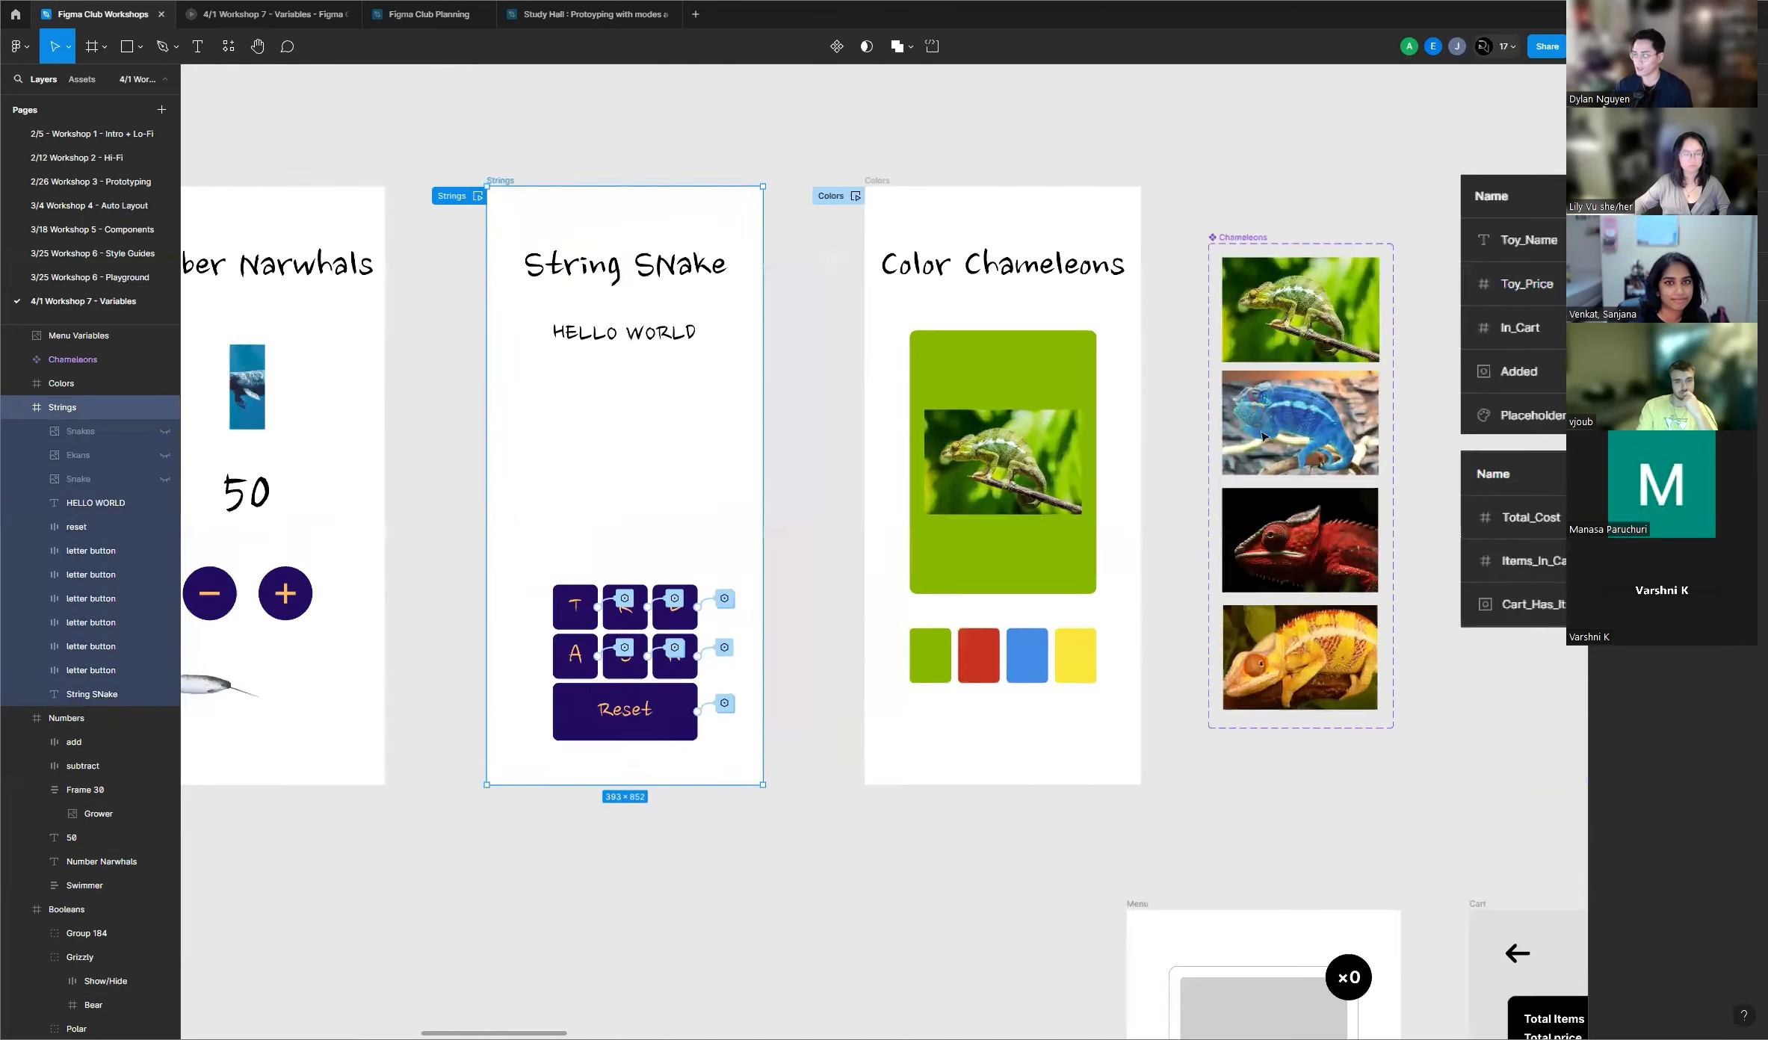
click(1163, 430)
scroll(1106, 396, down, 2)
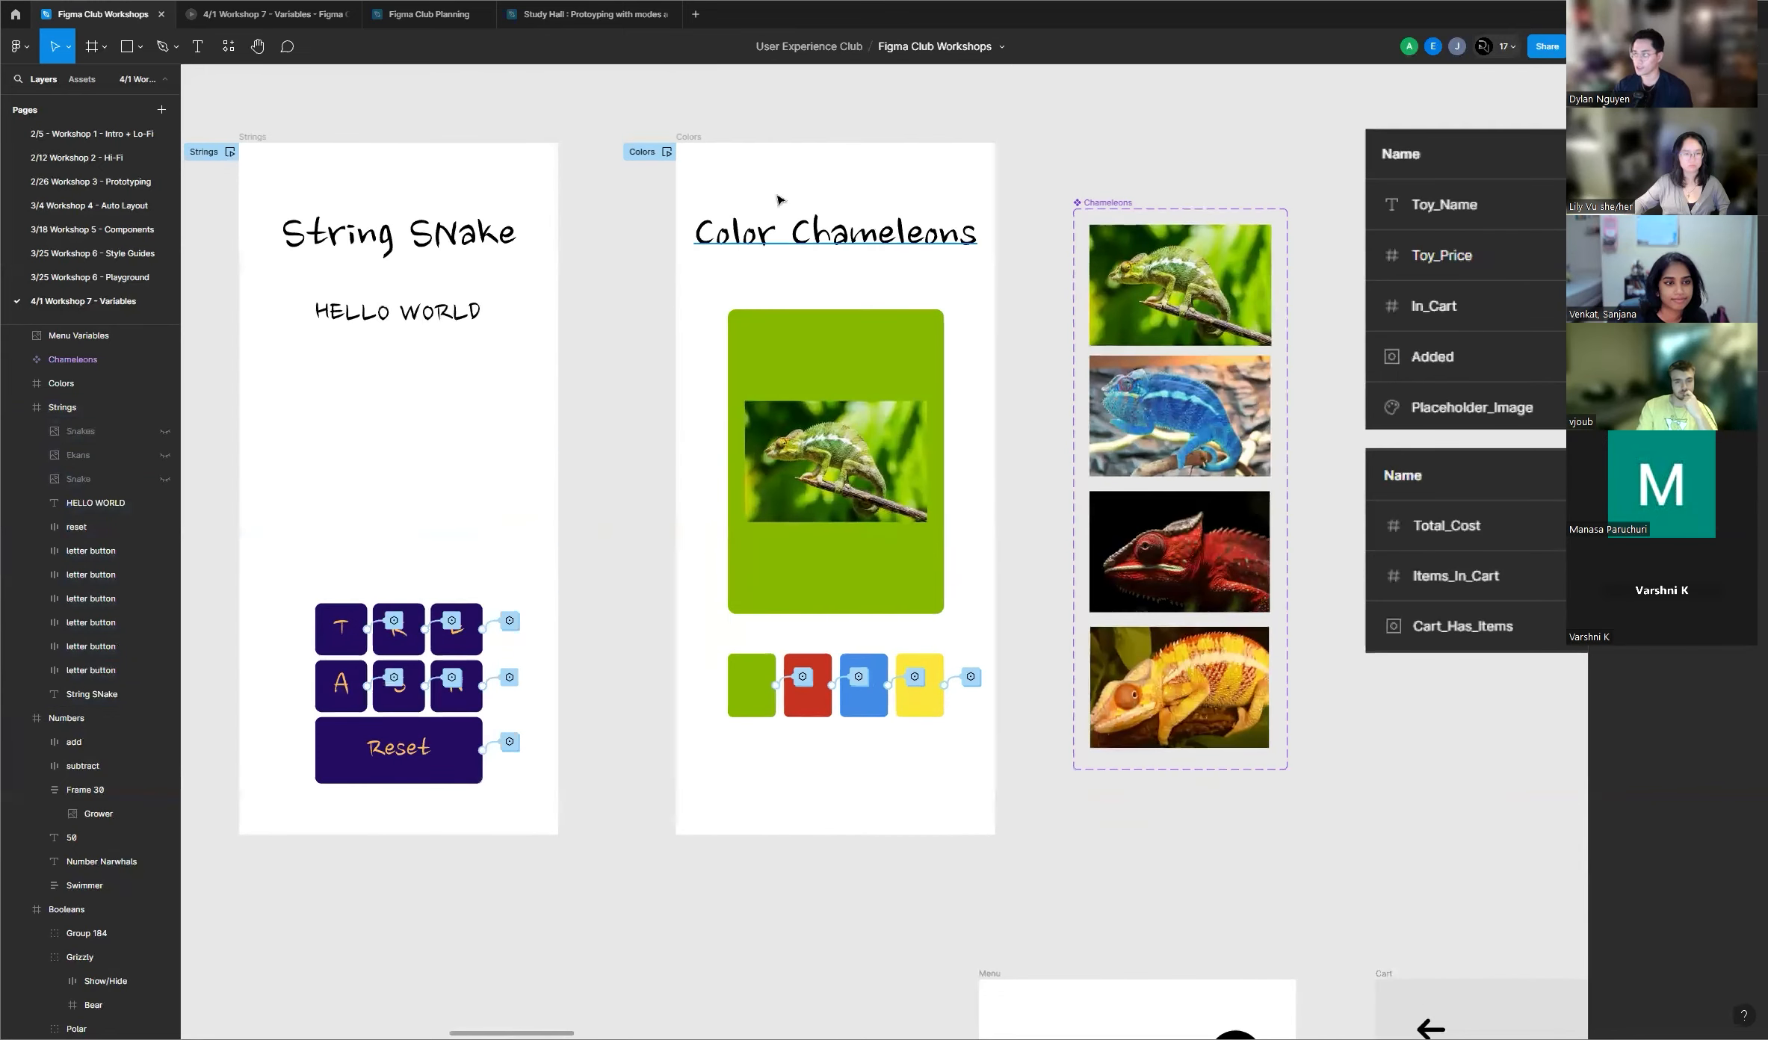
scroll(1078, 311, up, 2)
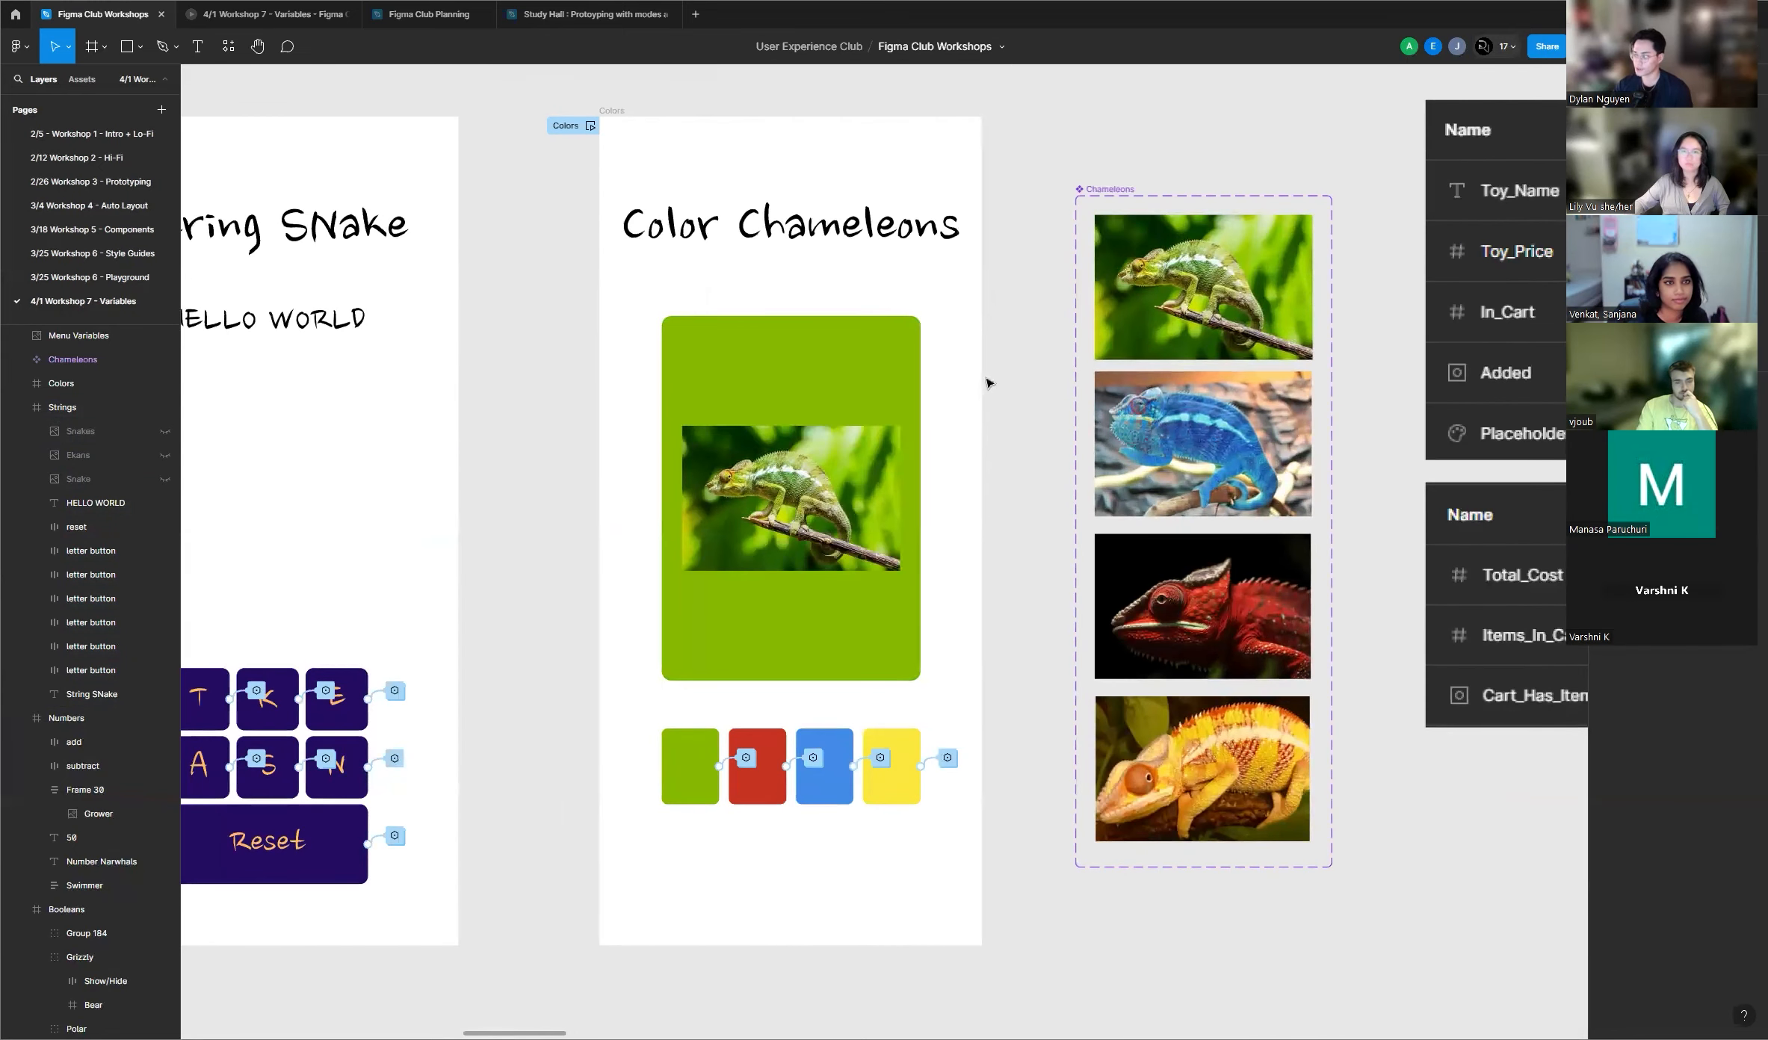
scroll(891, 285, up, 1)
click(591, 150)
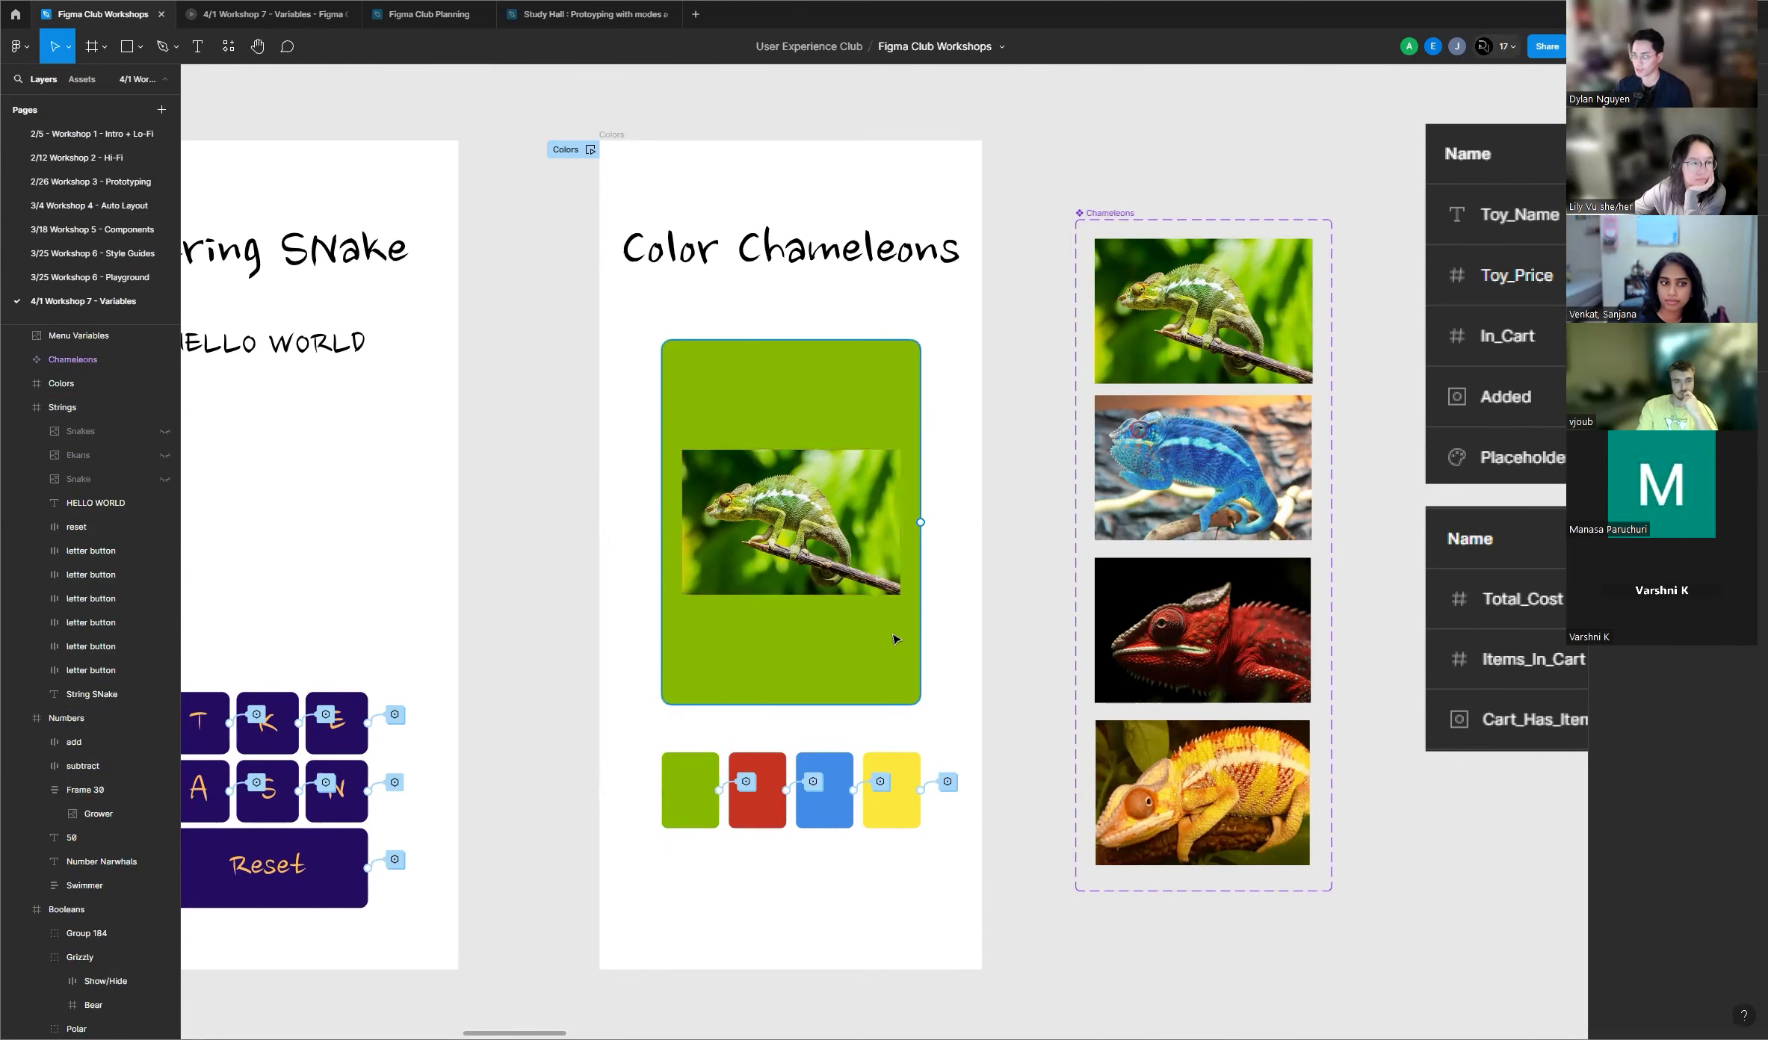
scroll(896, 640, up, 2)
click(790, 326)
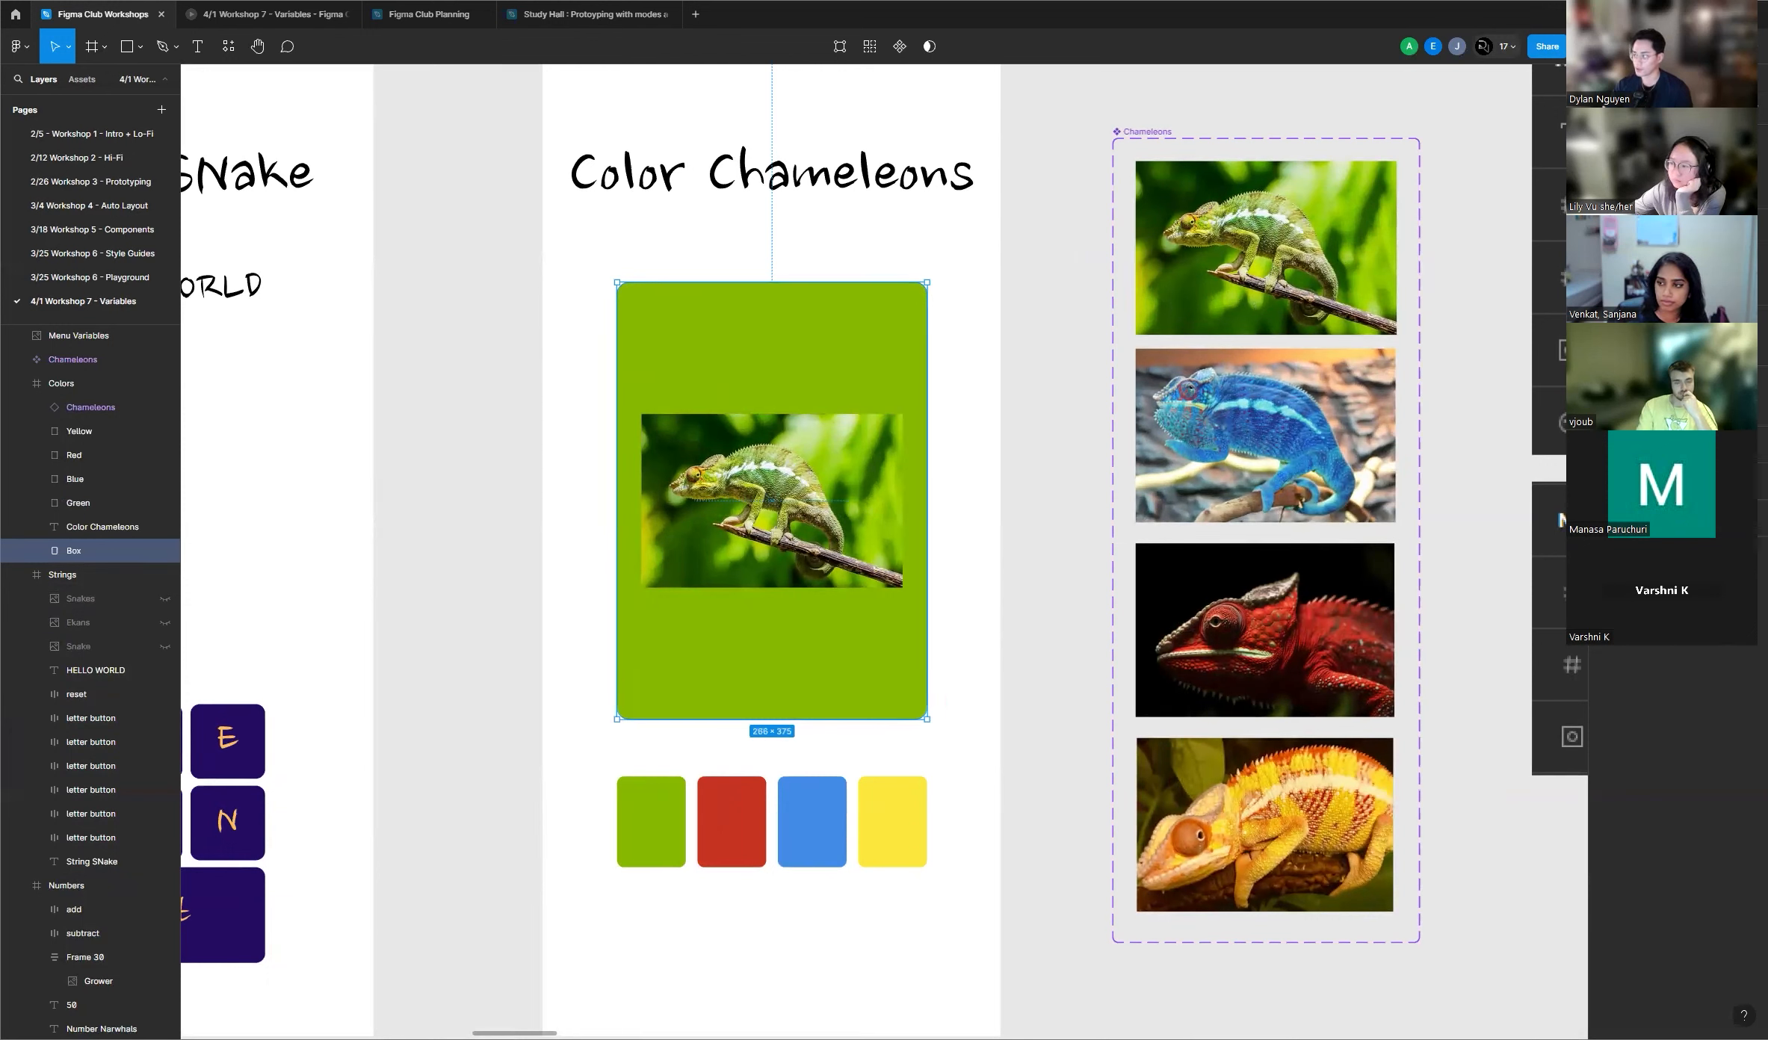
click(1061, 497)
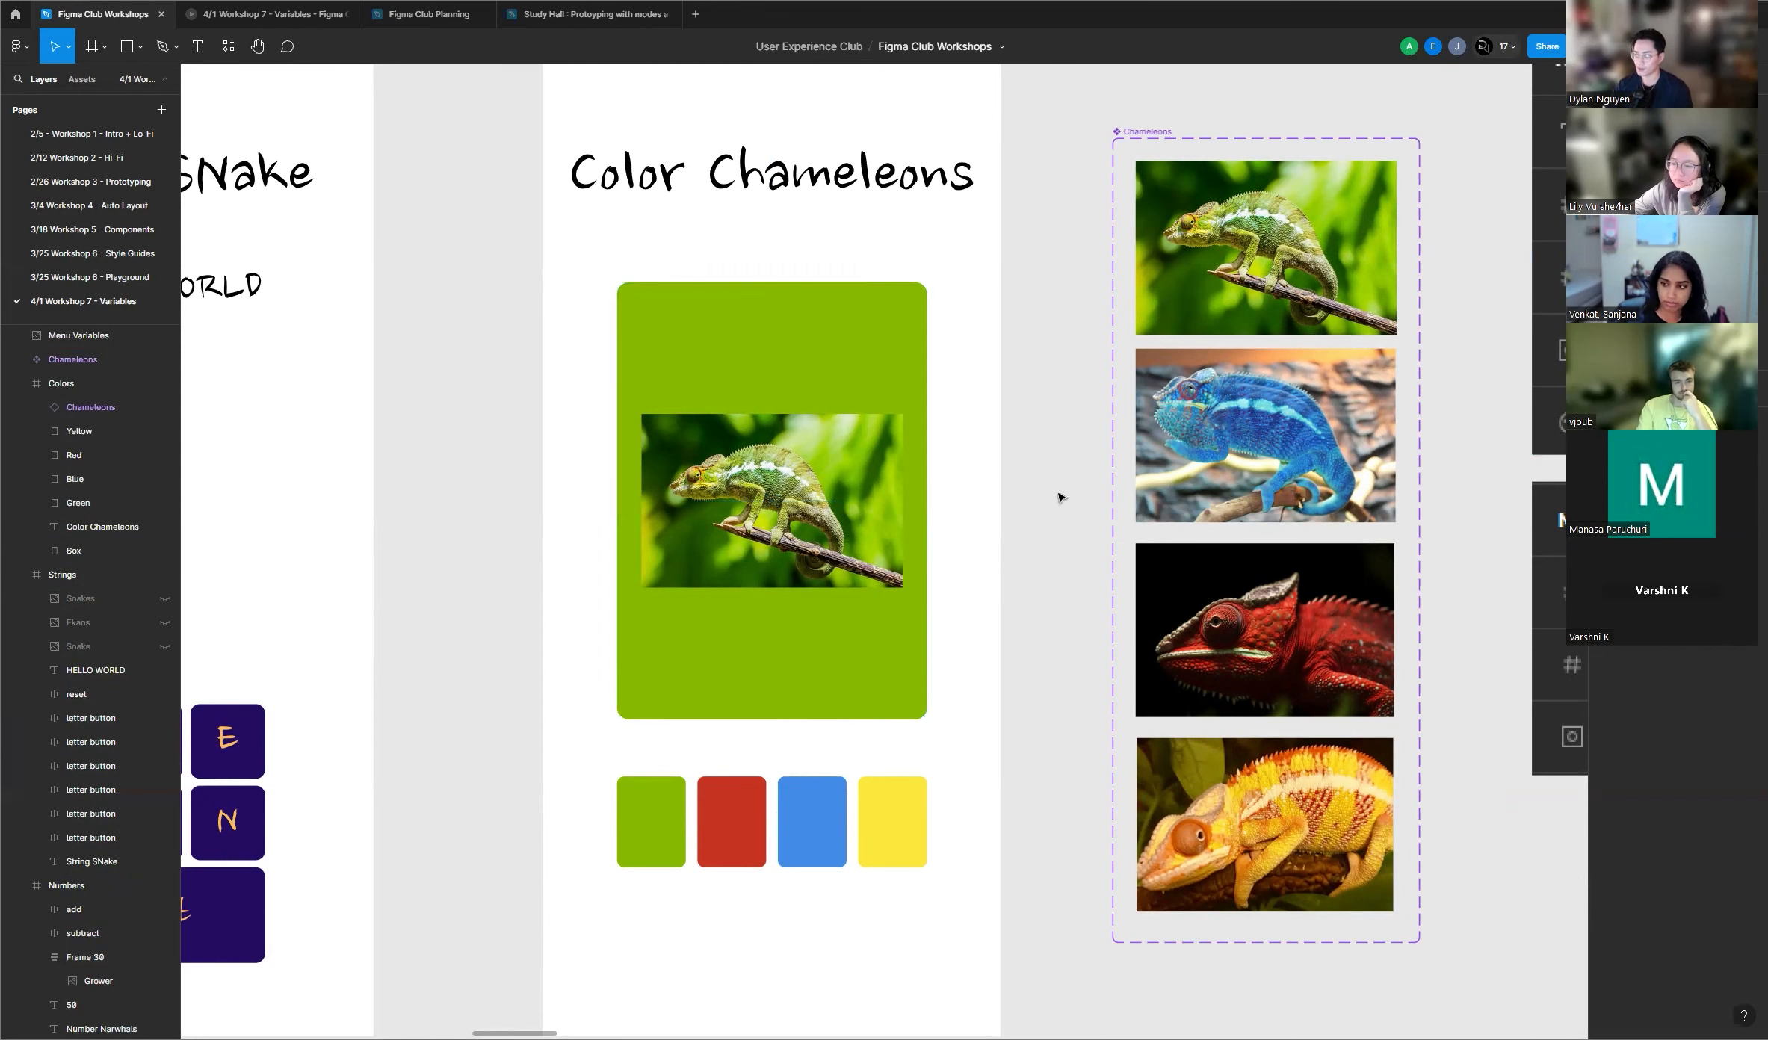
Step: Inspect the Set variable actions in the green swatch's on-click interaction and close its details
click(661, 833)
scroll(876, 773, down, 2)
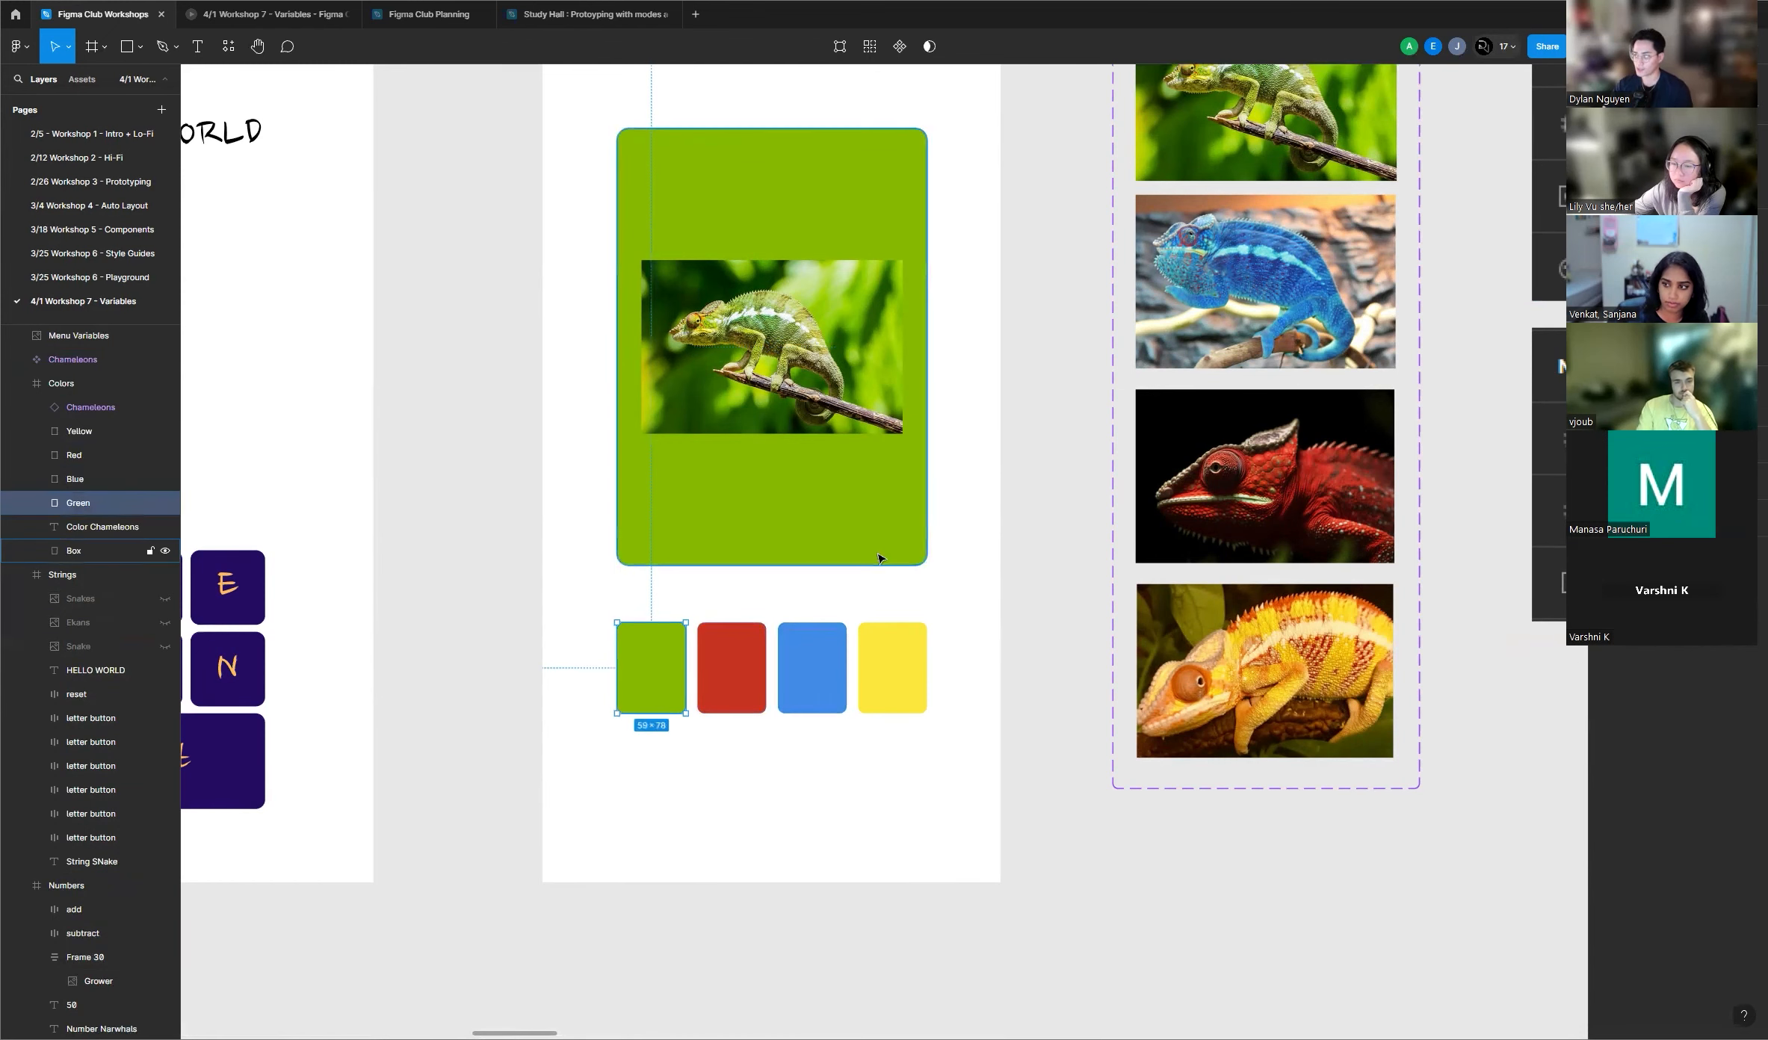
scroll(878, 555, up, 2)
click(1653, 79)
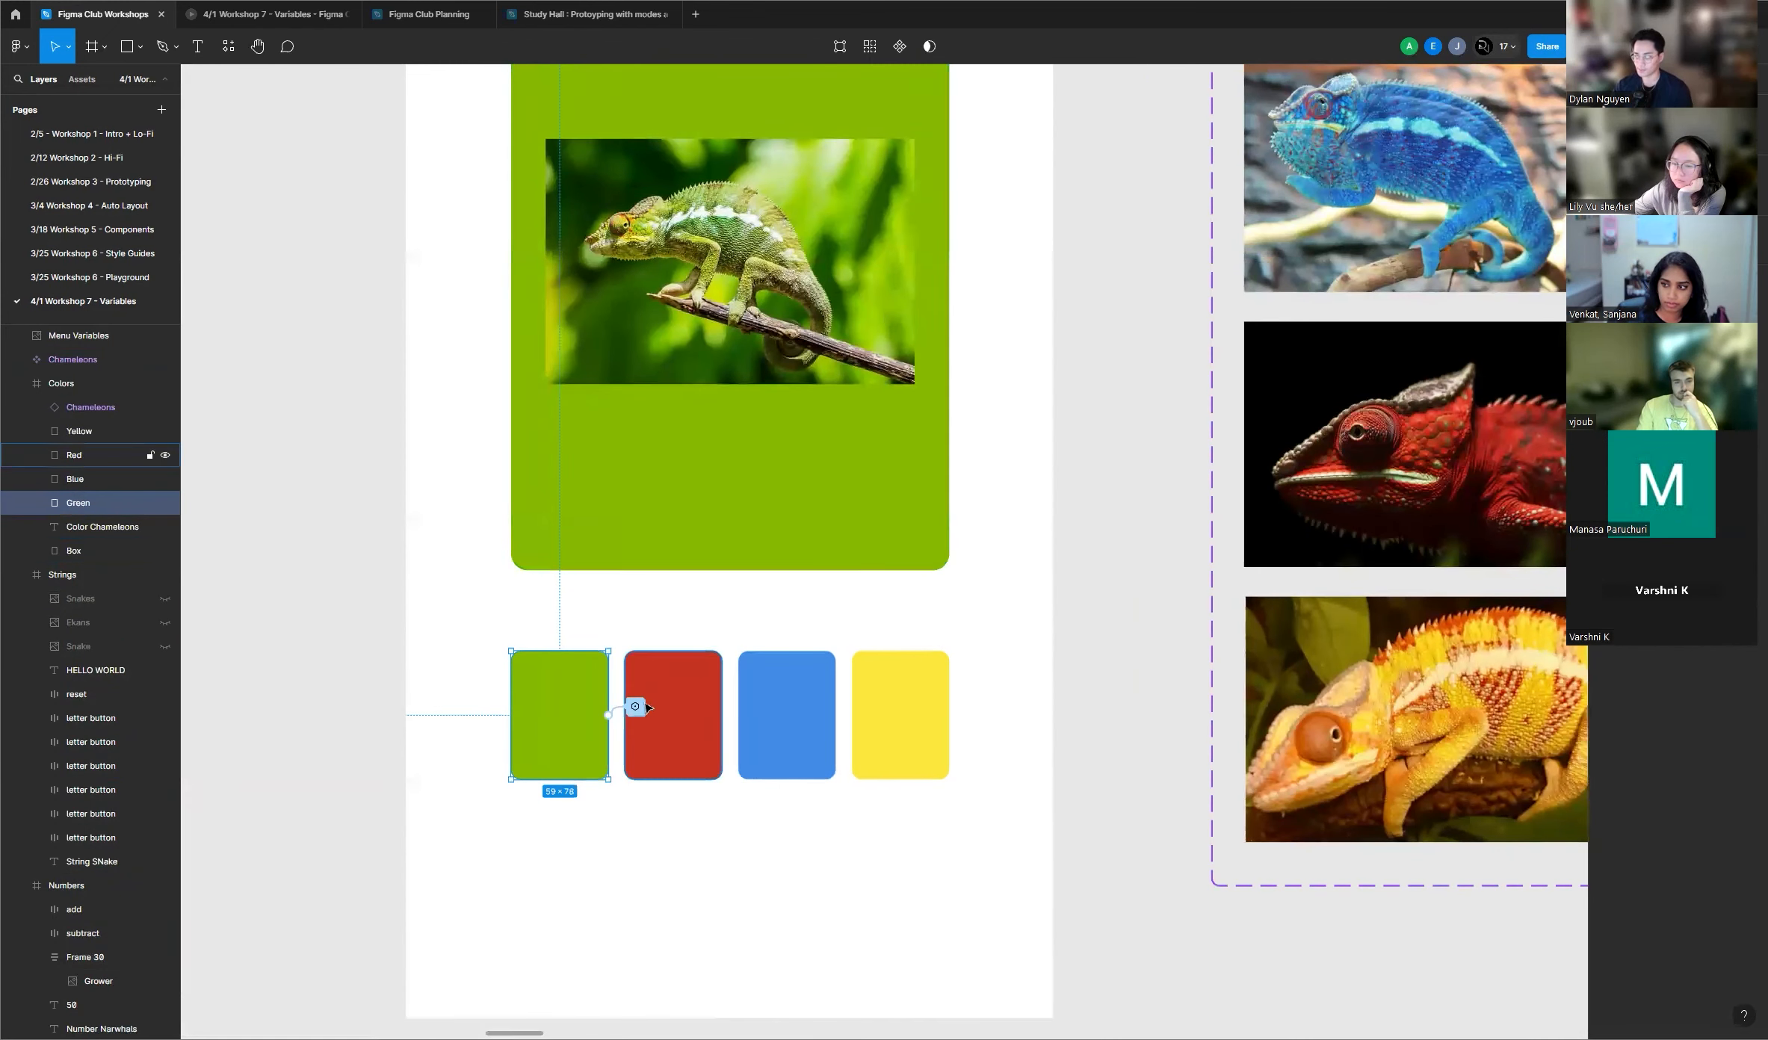
click(644, 706)
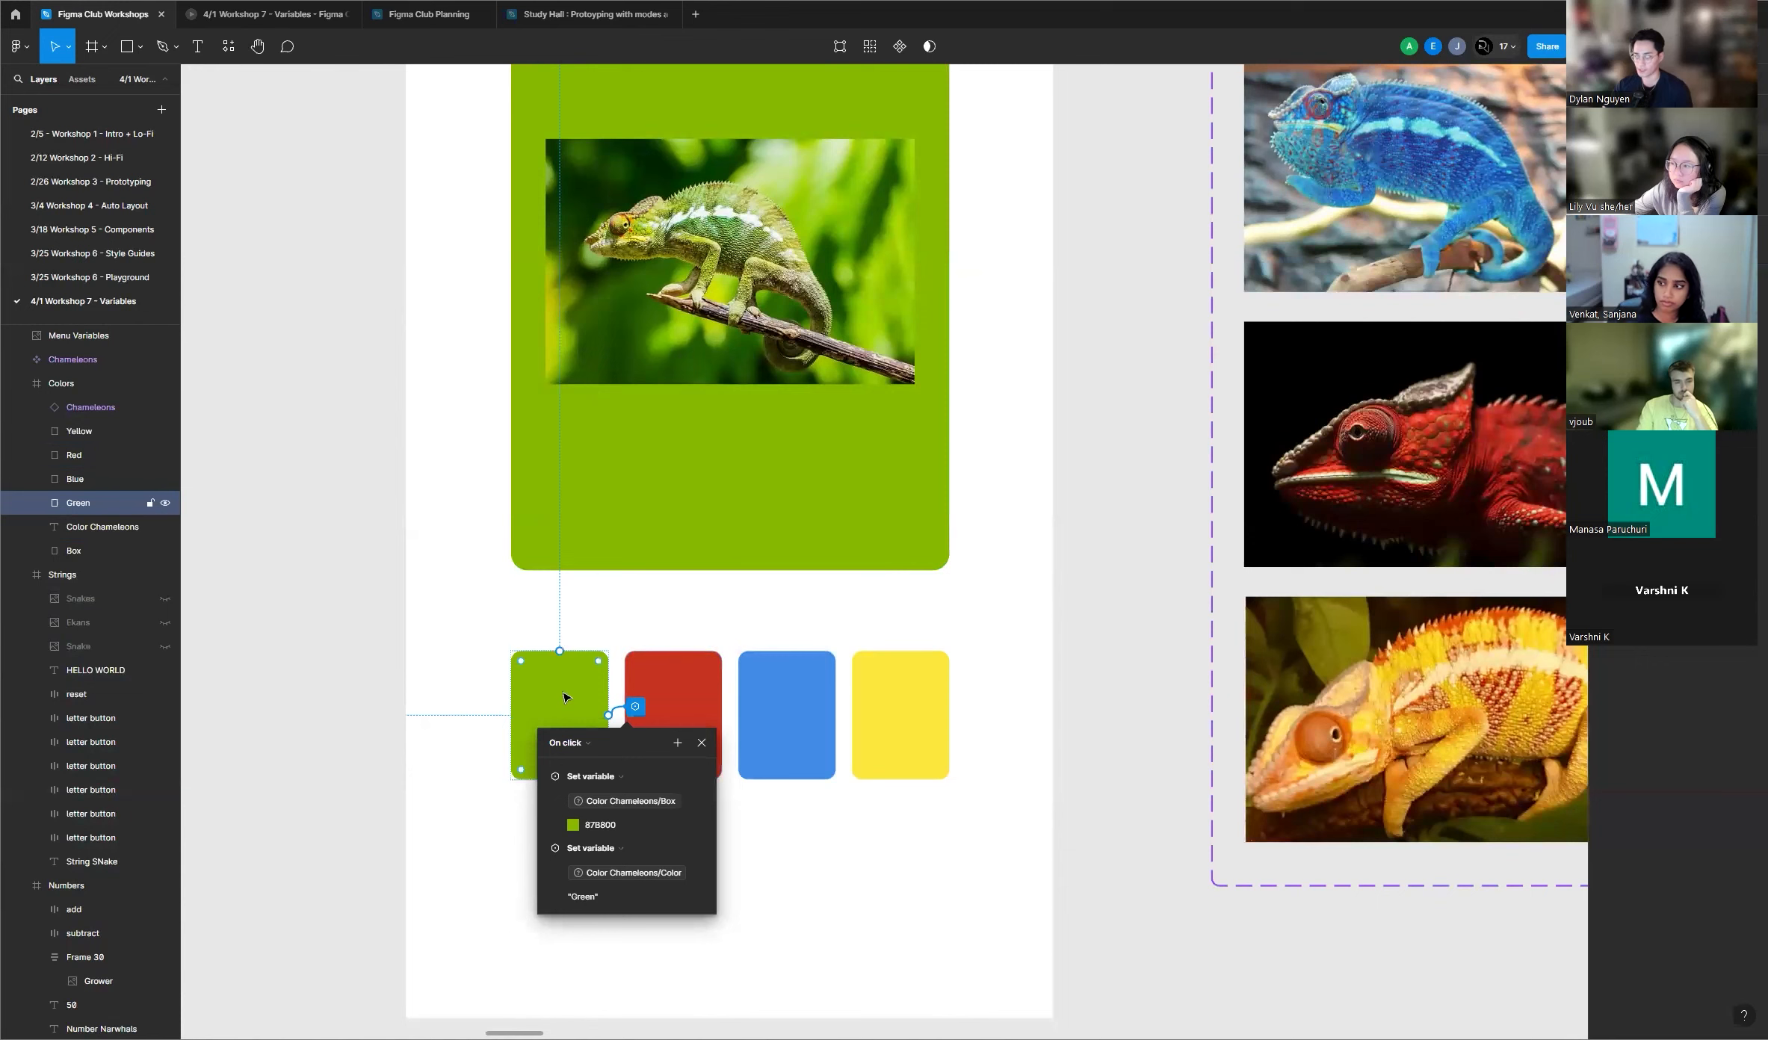
click(634, 707)
scroll(620, 711, down, 2)
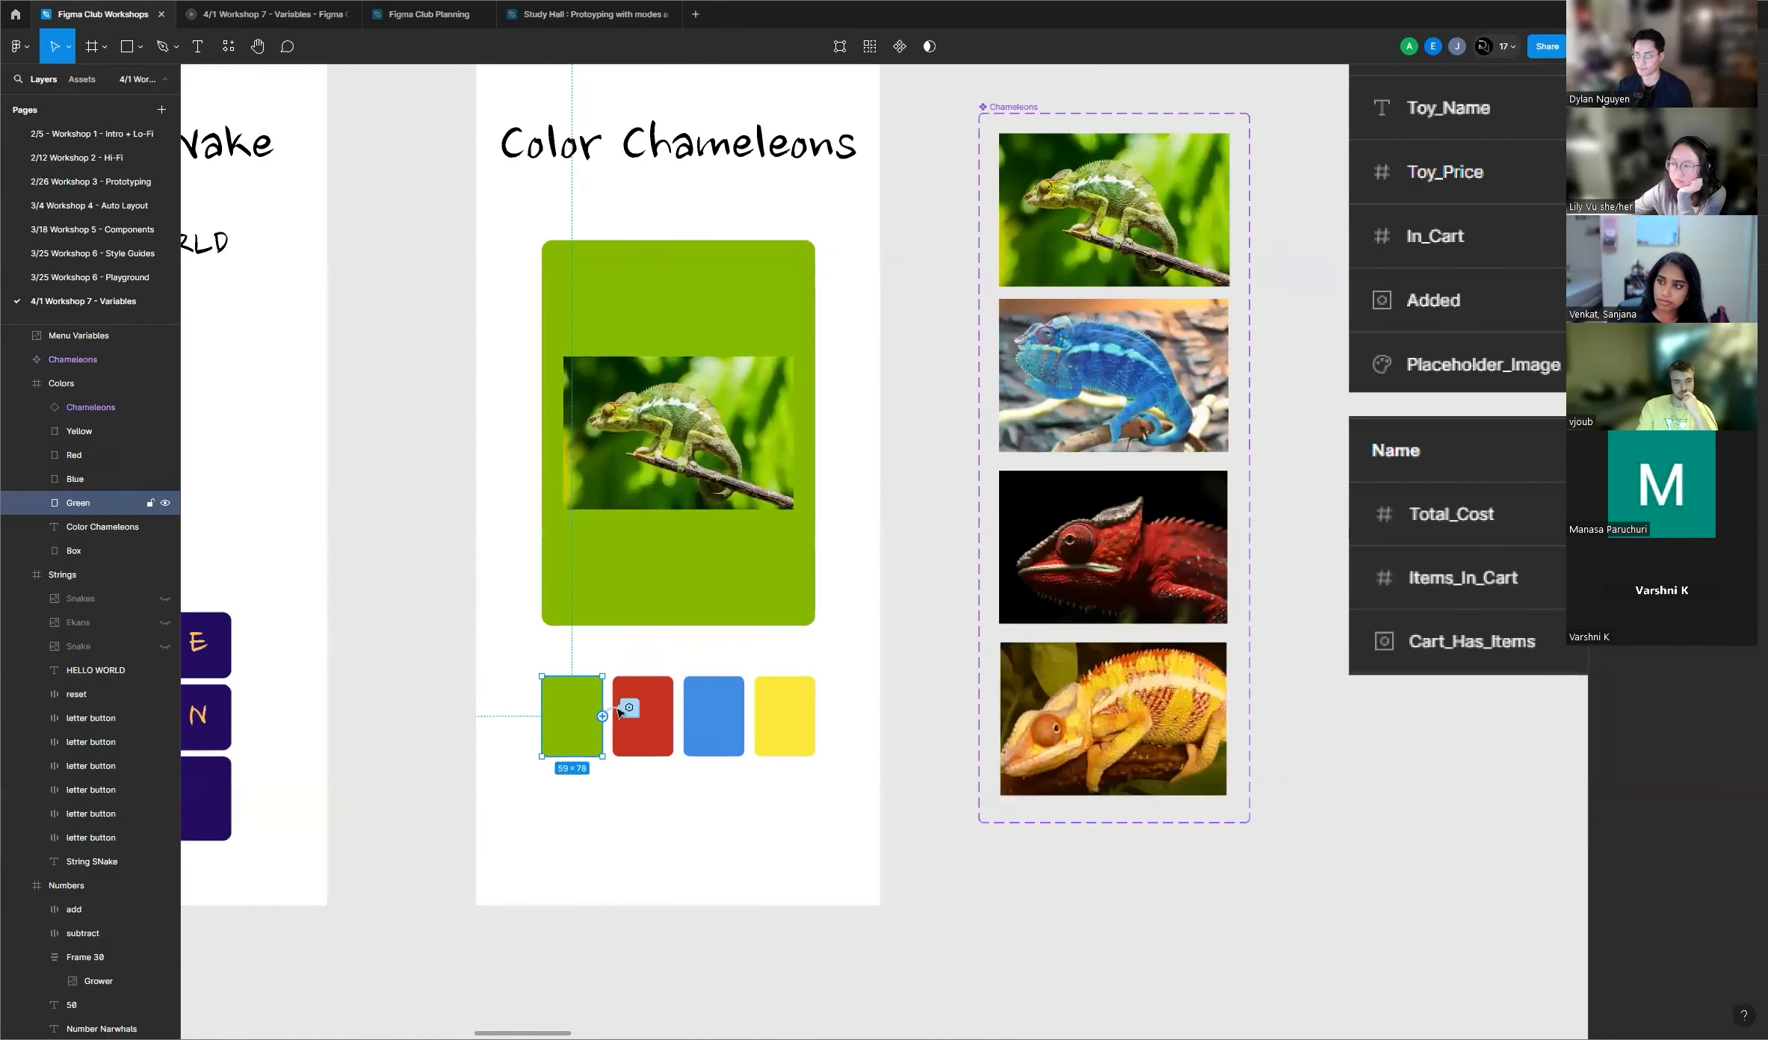
scroll(620, 712, up, 1)
scroll(709, 662, up, 1)
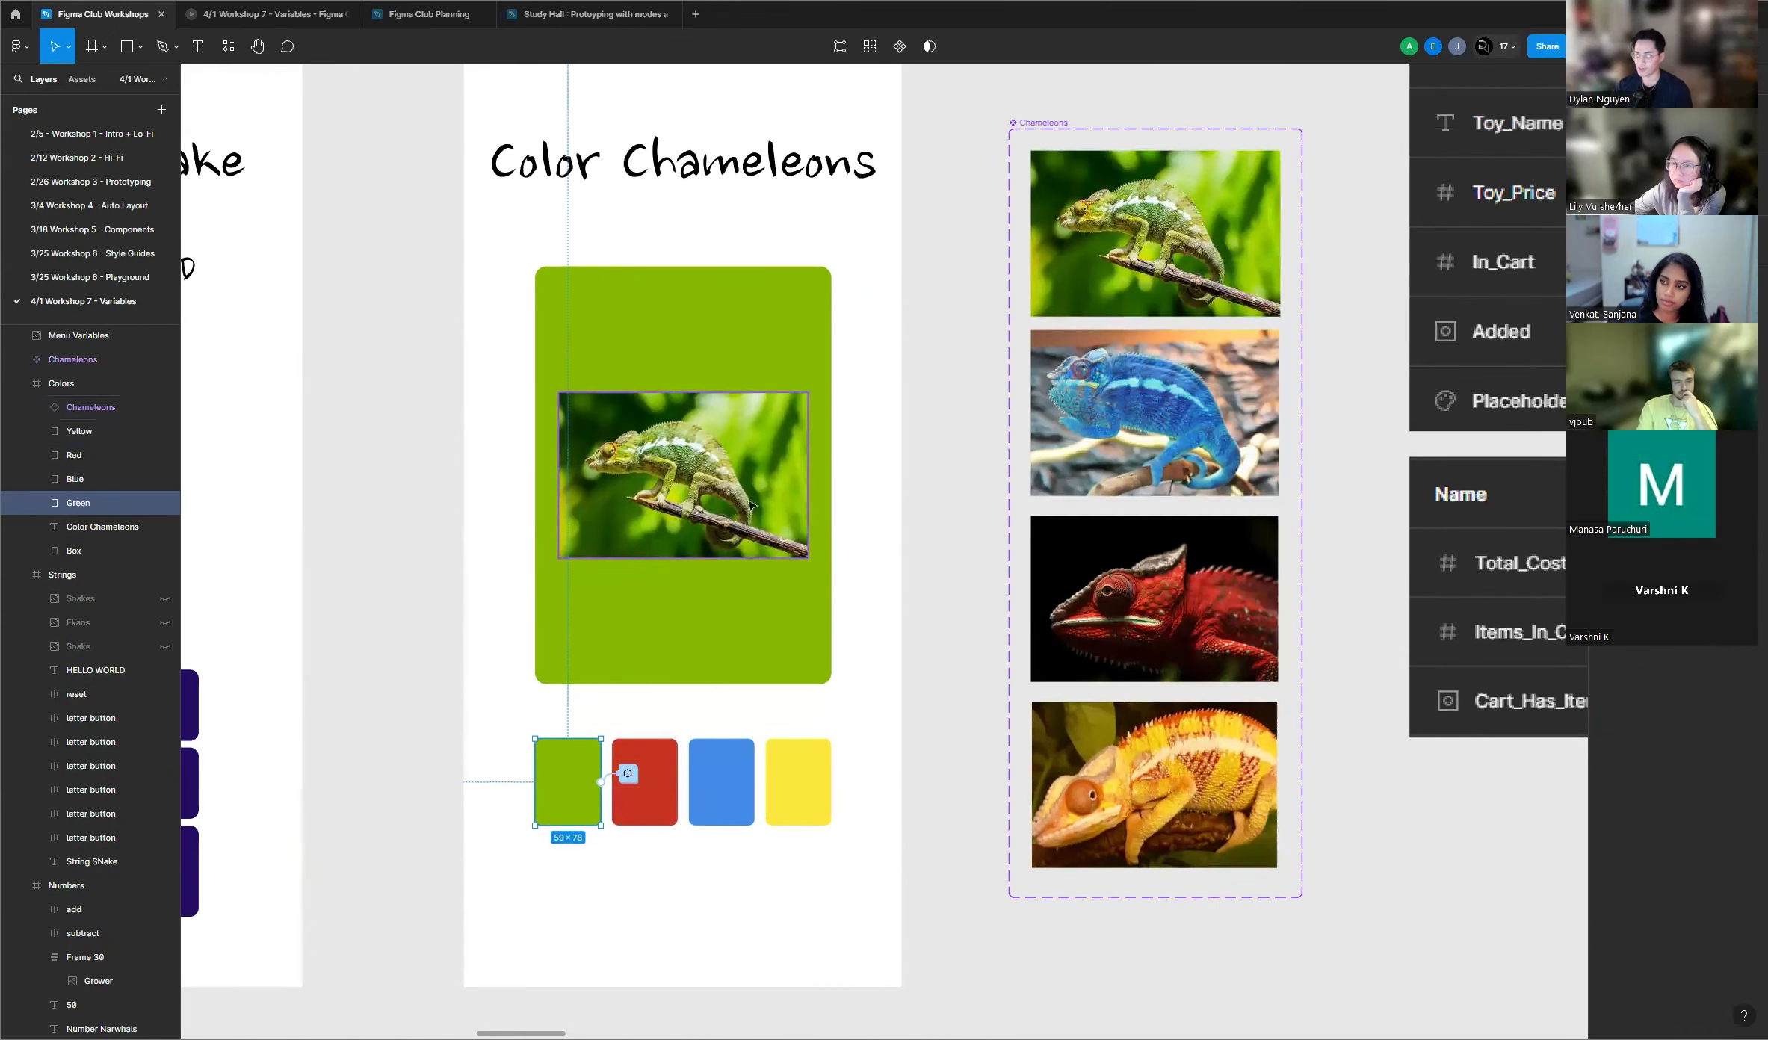
scroll(751, 506, down, 2)
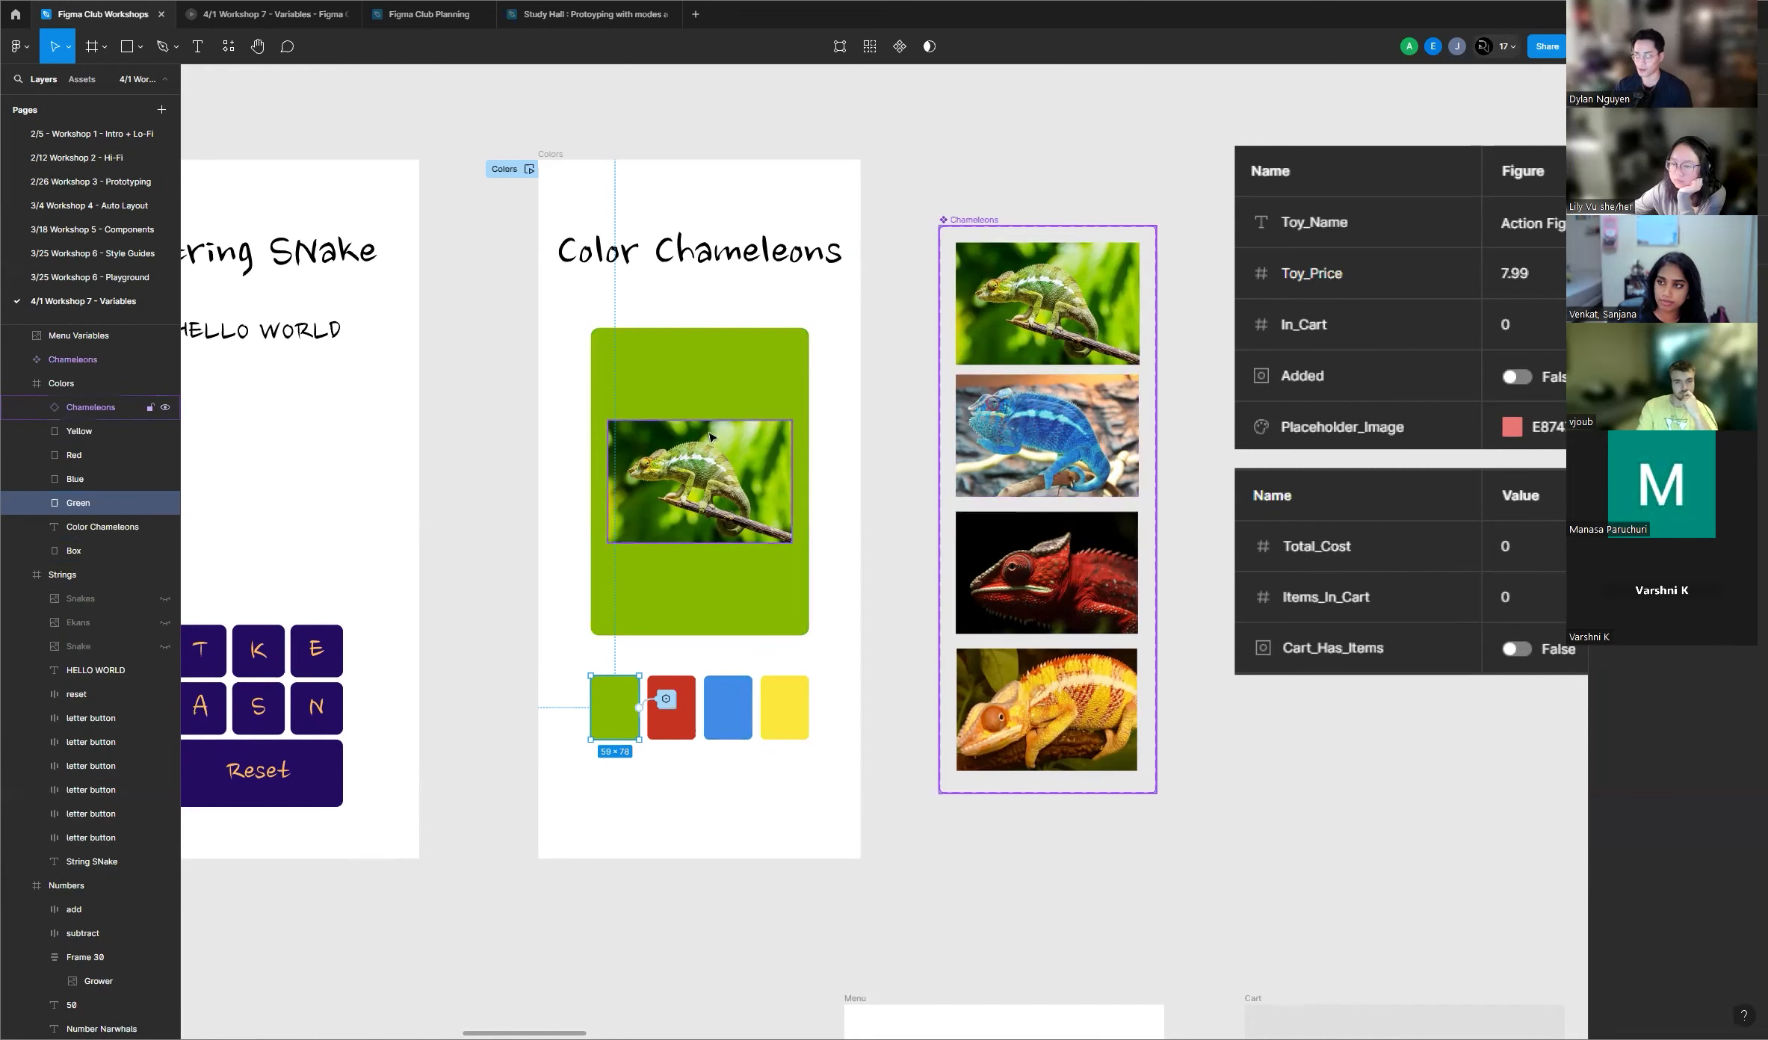
scroll(557, 459, up, 3)
scroll(604, 454, down, 2)
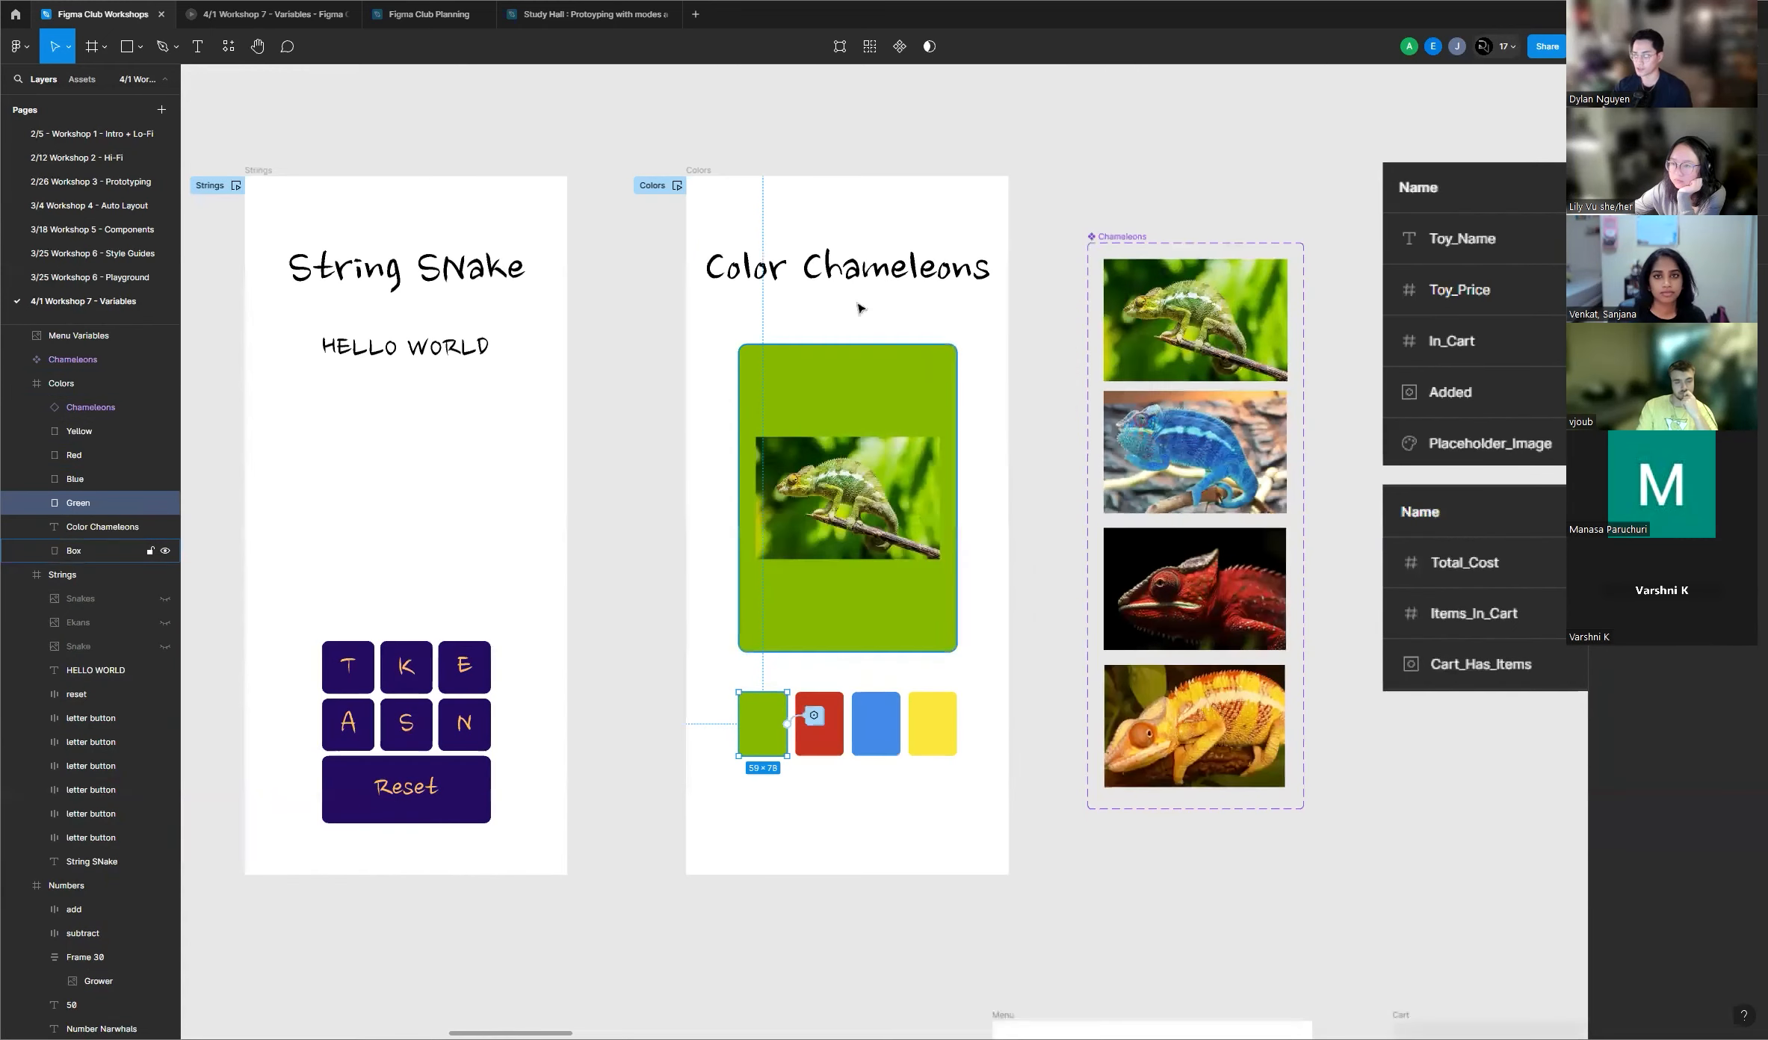
Step: Preview the Color Chameleons prototype, switch the chameleon repeatedly with the red, blue, yellow and green swatches, and close the preview
click(678, 186)
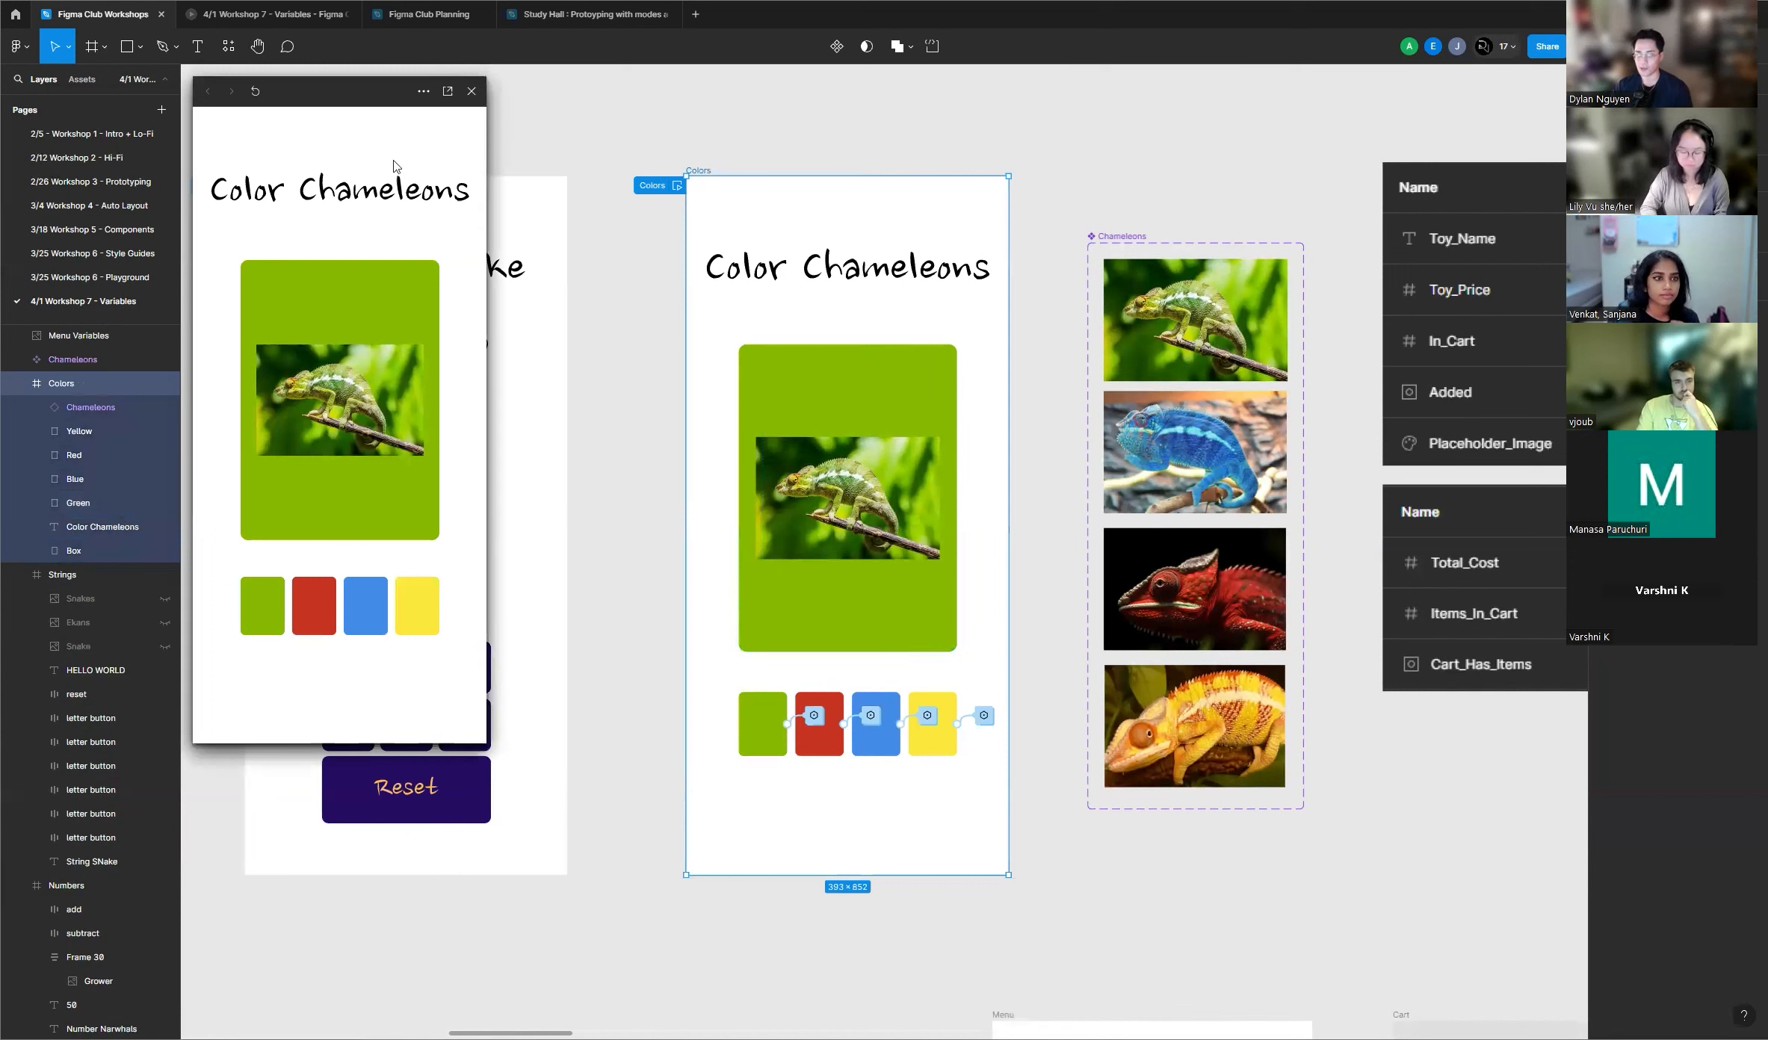
click(316, 615)
click(365, 609)
click(414, 619)
click(259, 618)
click(345, 624)
click(314, 616)
click(425, 618)
click(270, 623)
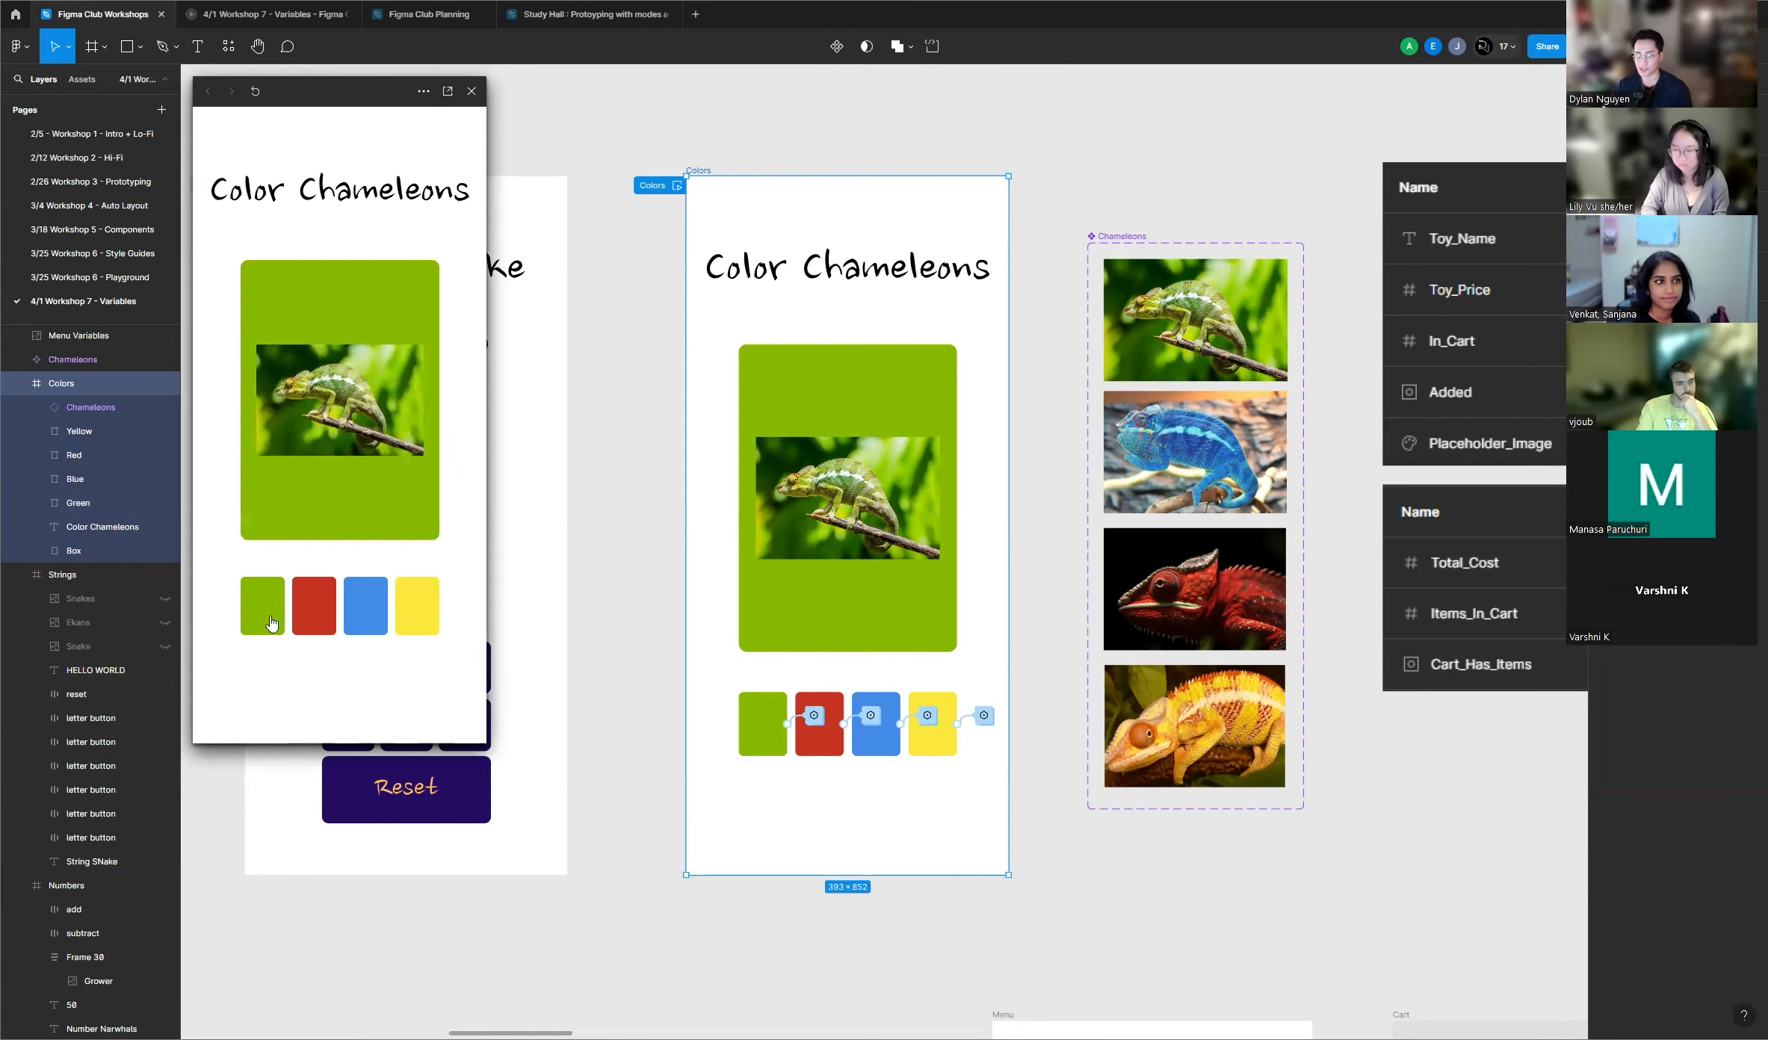
click(359, 610)
click(470, 90)
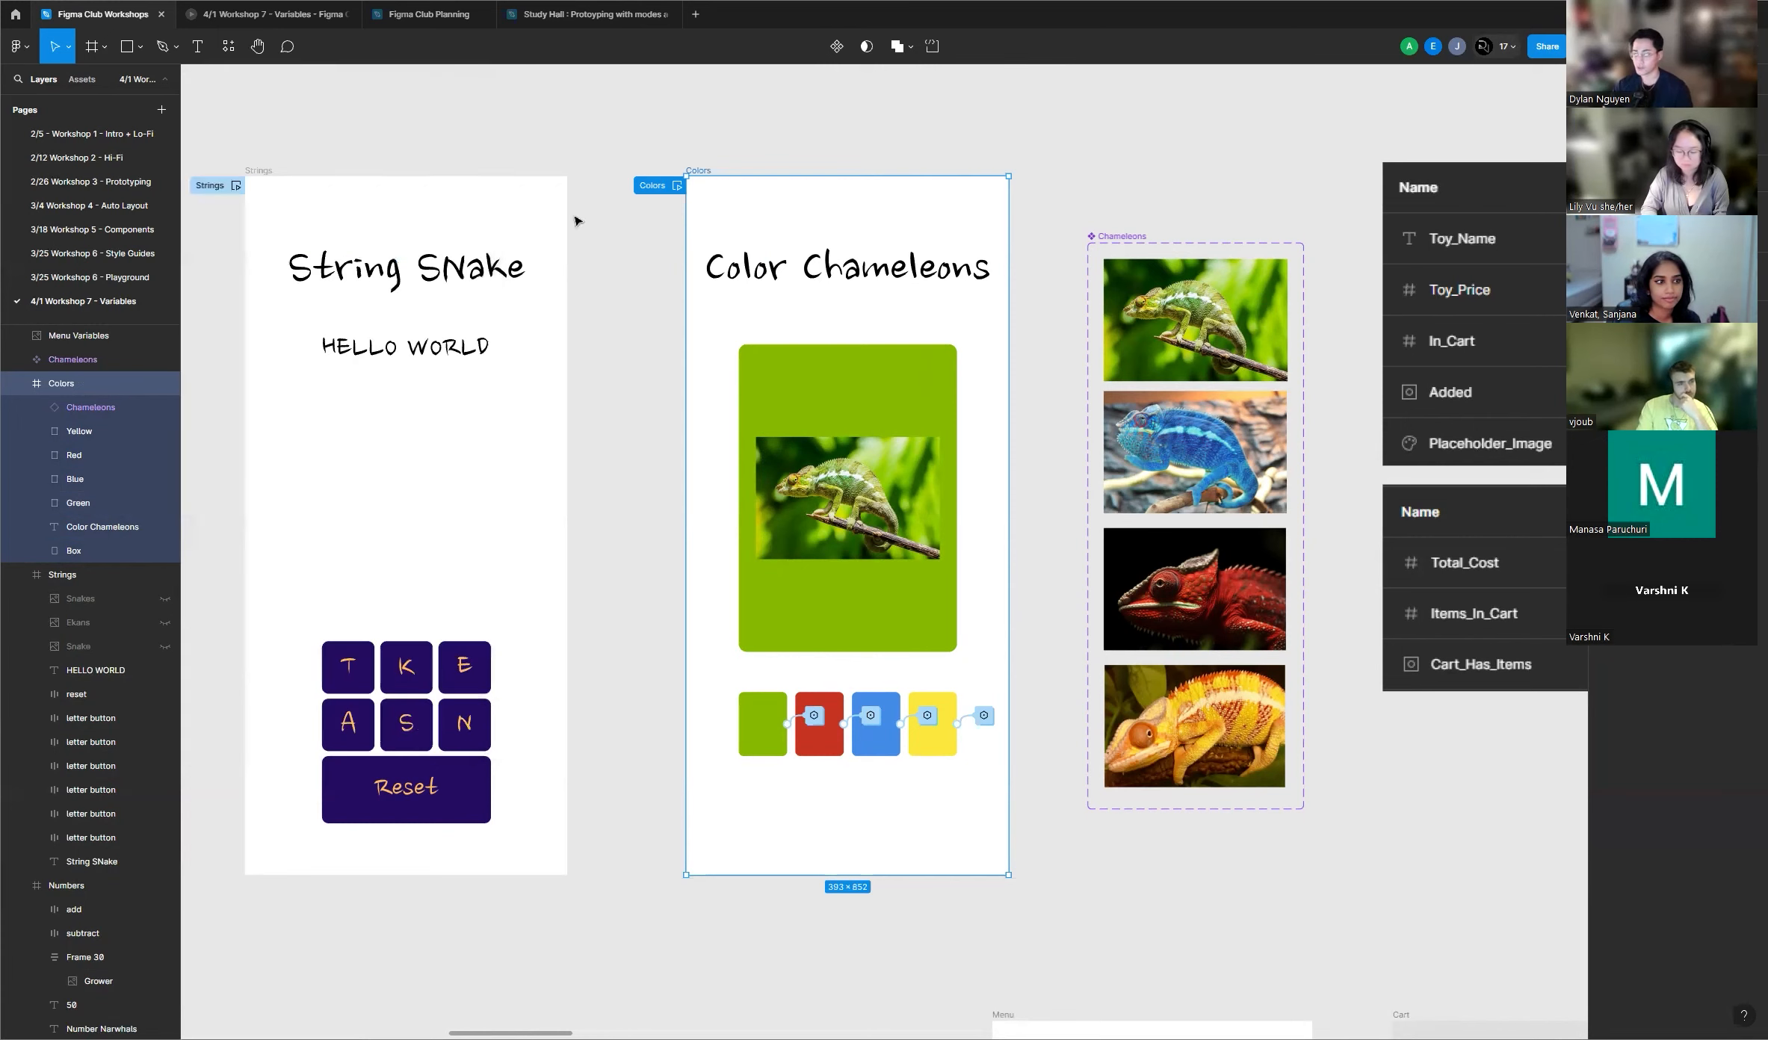
scroll(931, 383, down, 3)
scroll(930, 382, down, 3)
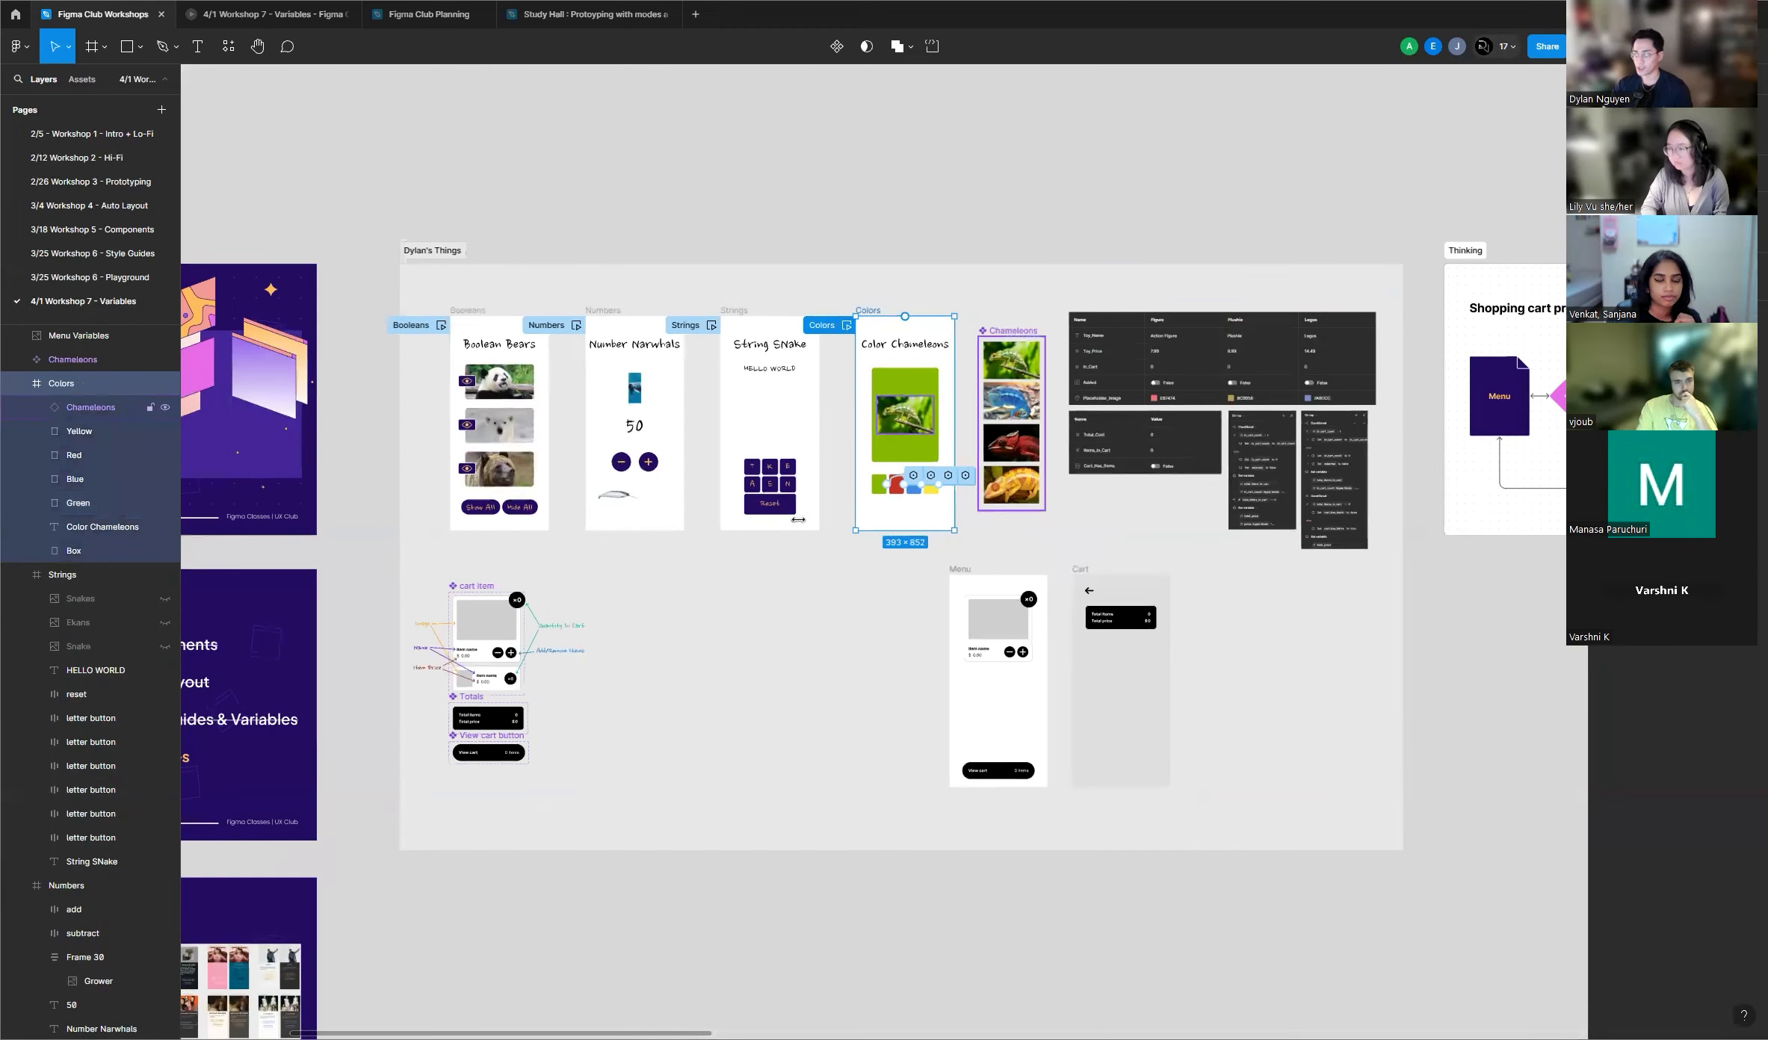
click(820, 585)
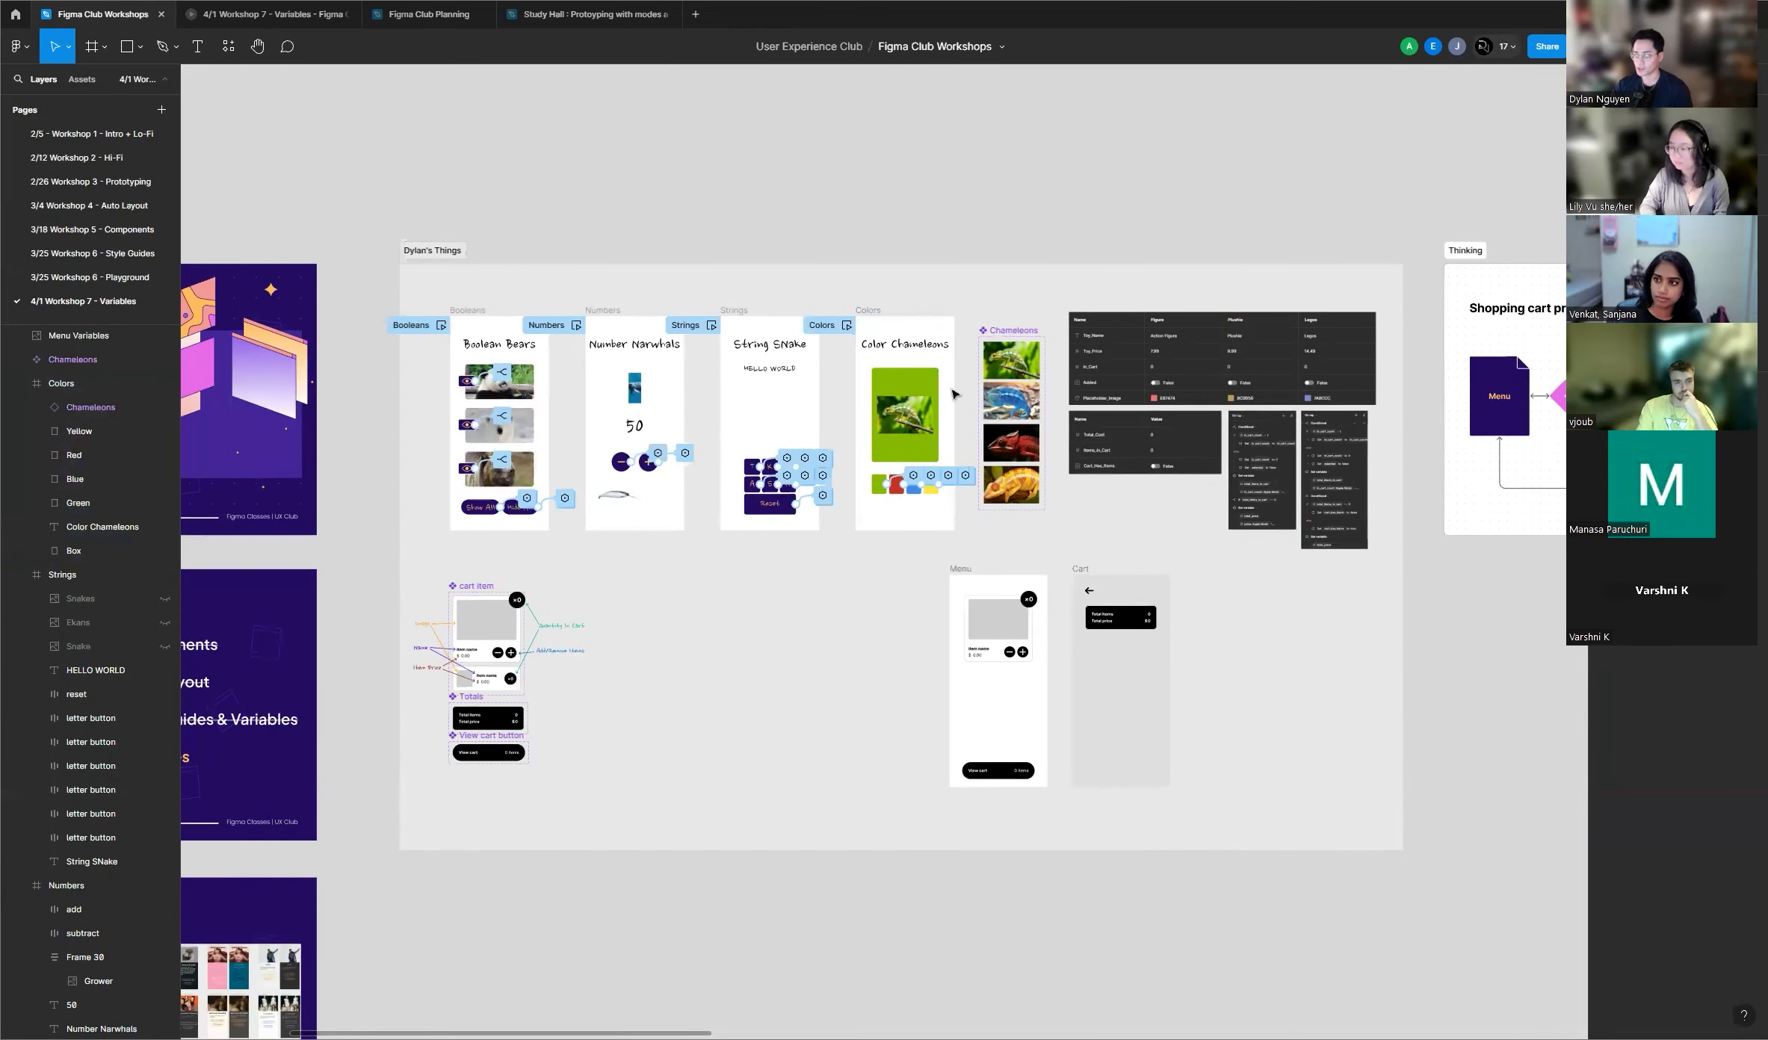
scroll(878, 505, down, 2)
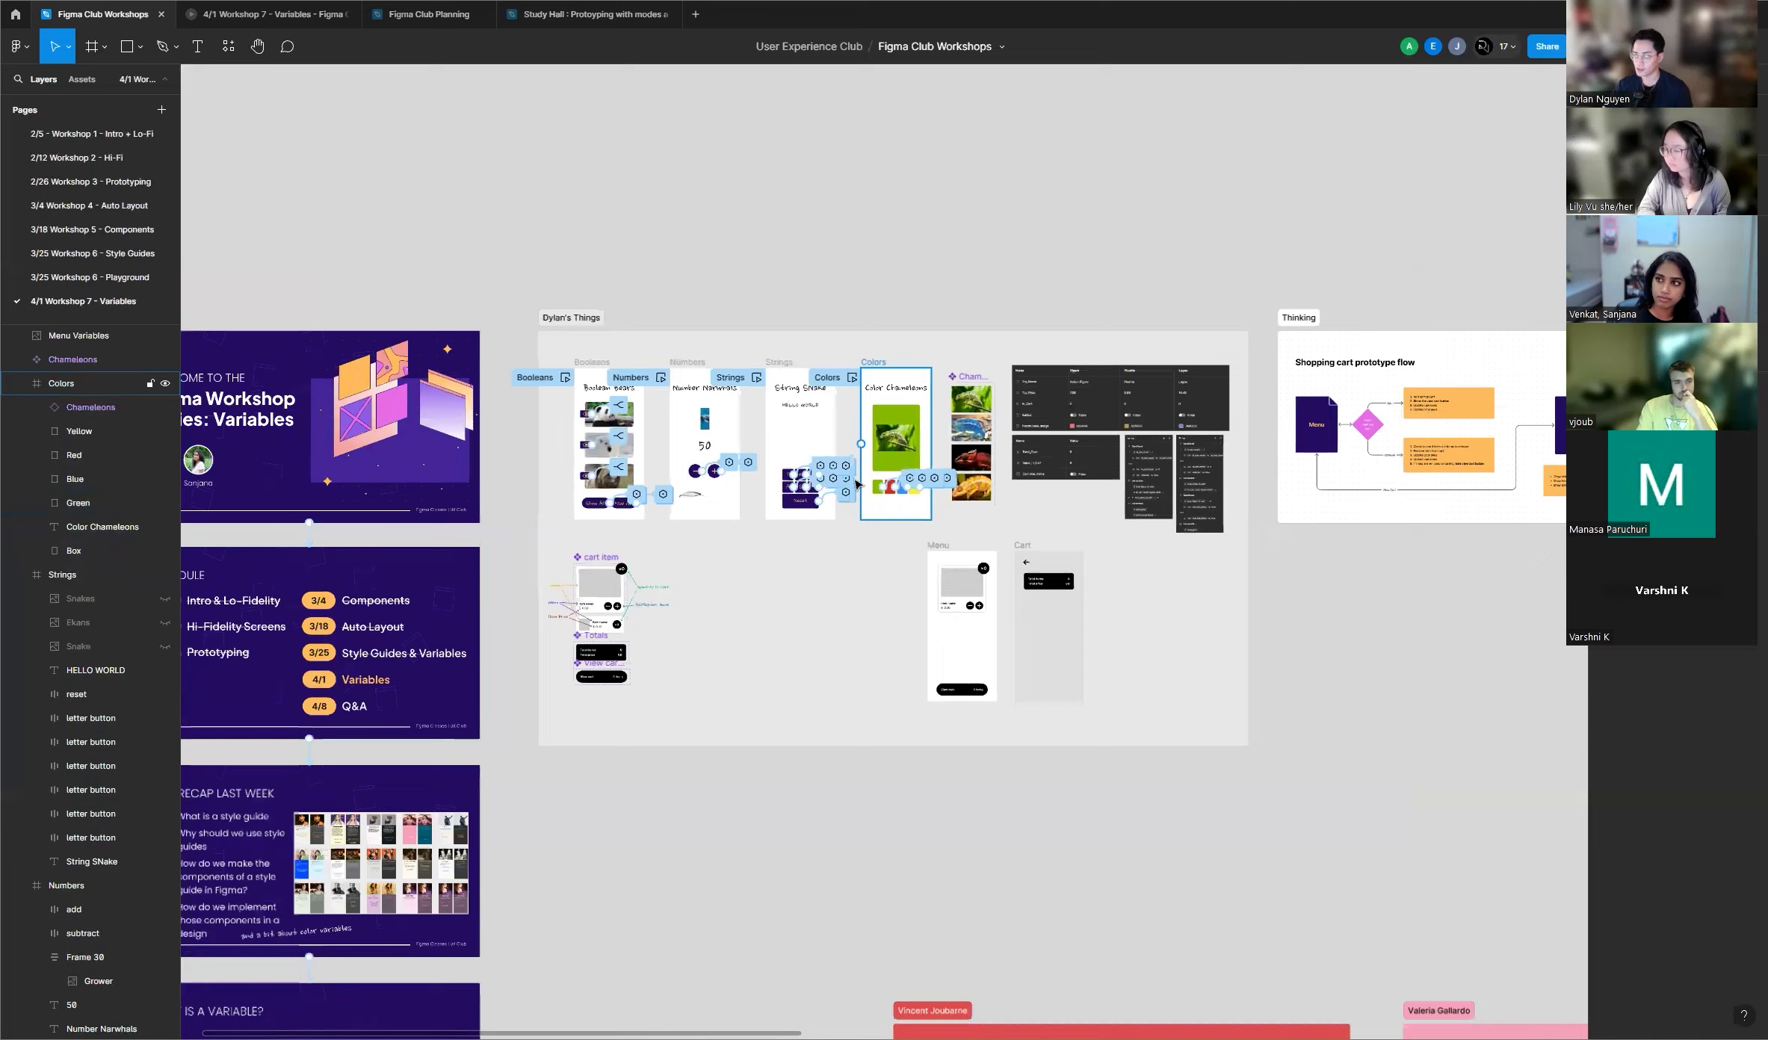
scroll(866, 512, up, 3)
scroll(862, 514, up, 1)
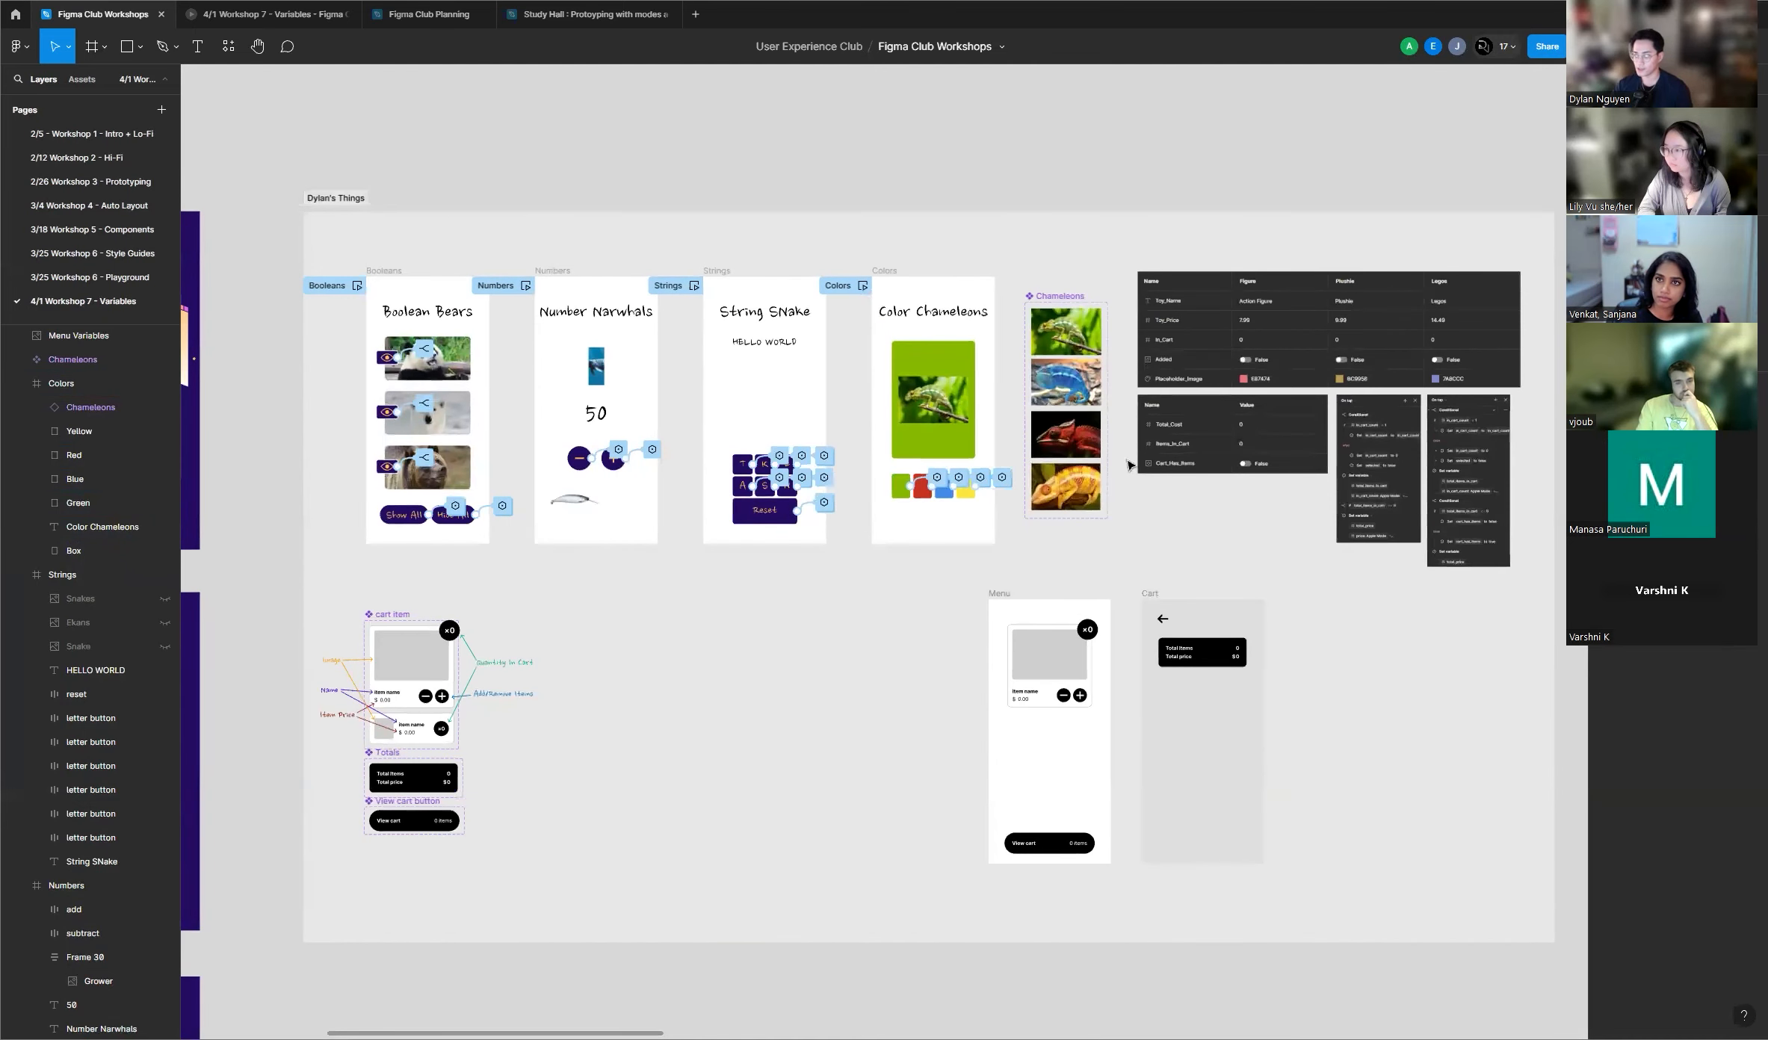
scroll(1050, 306, down, 1)
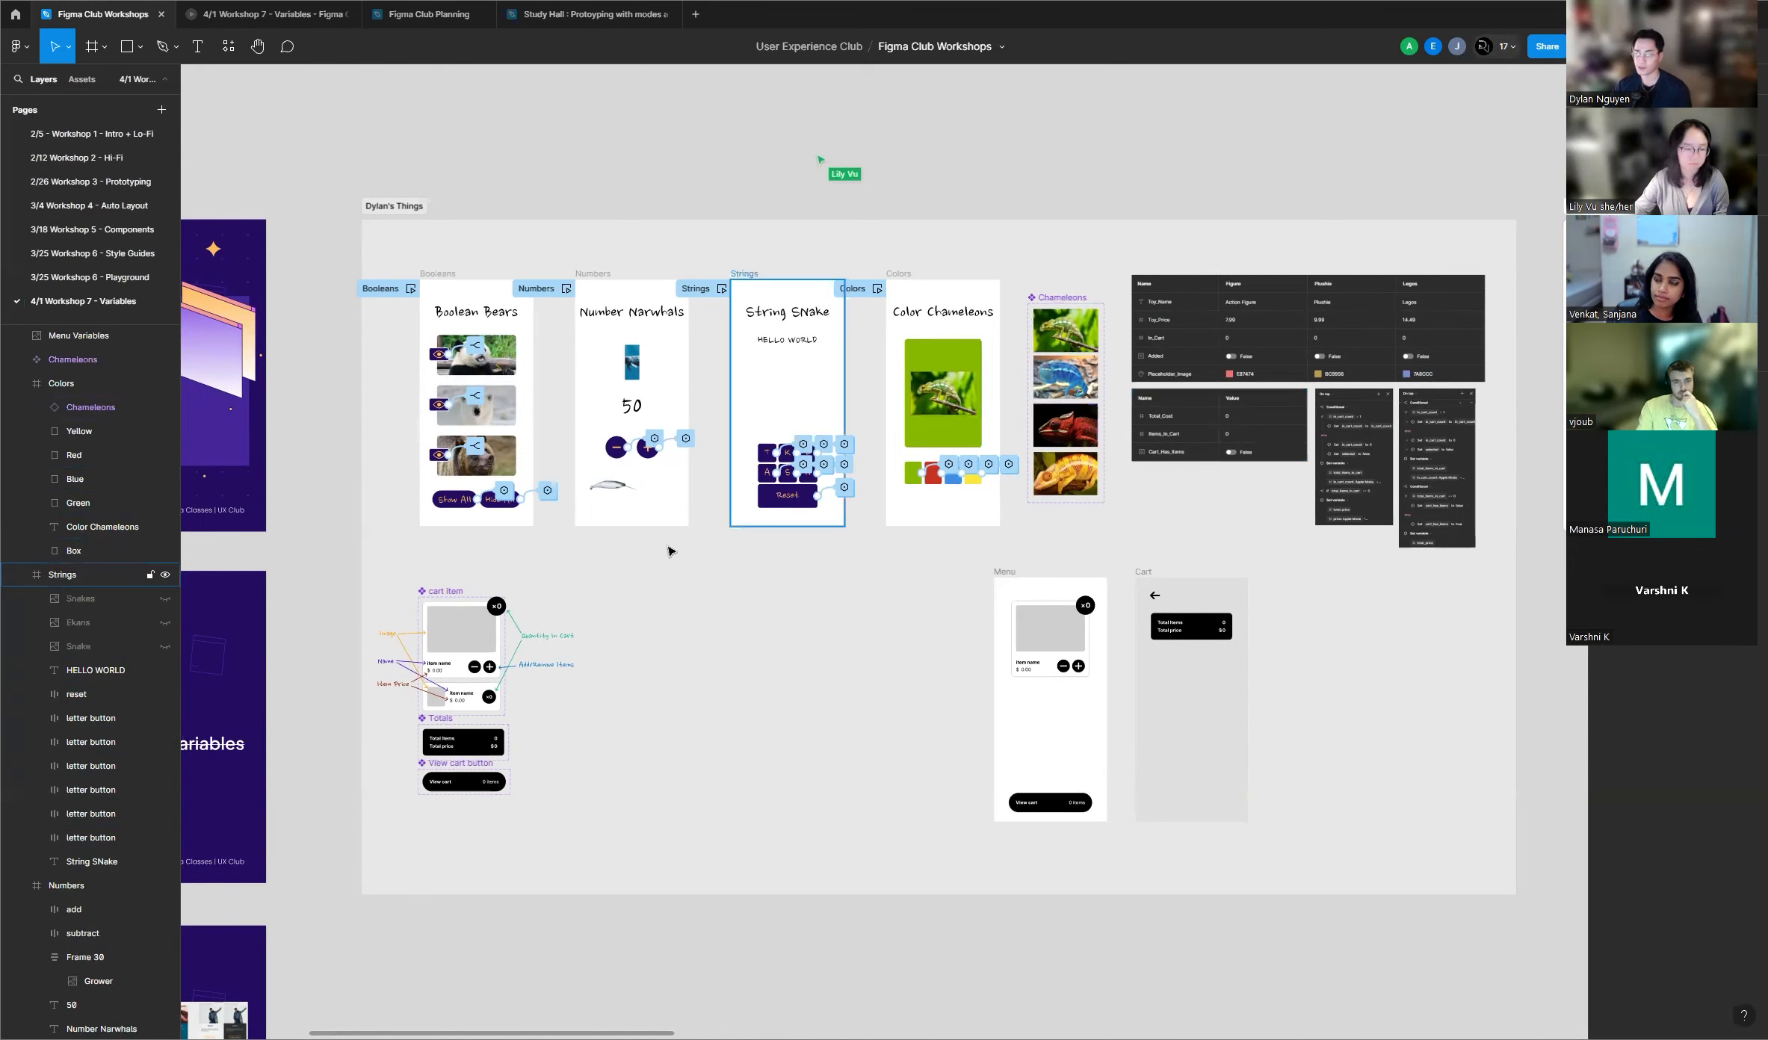
scroll(606, 551, down, 5)
scroll(658, 554, down, 1)
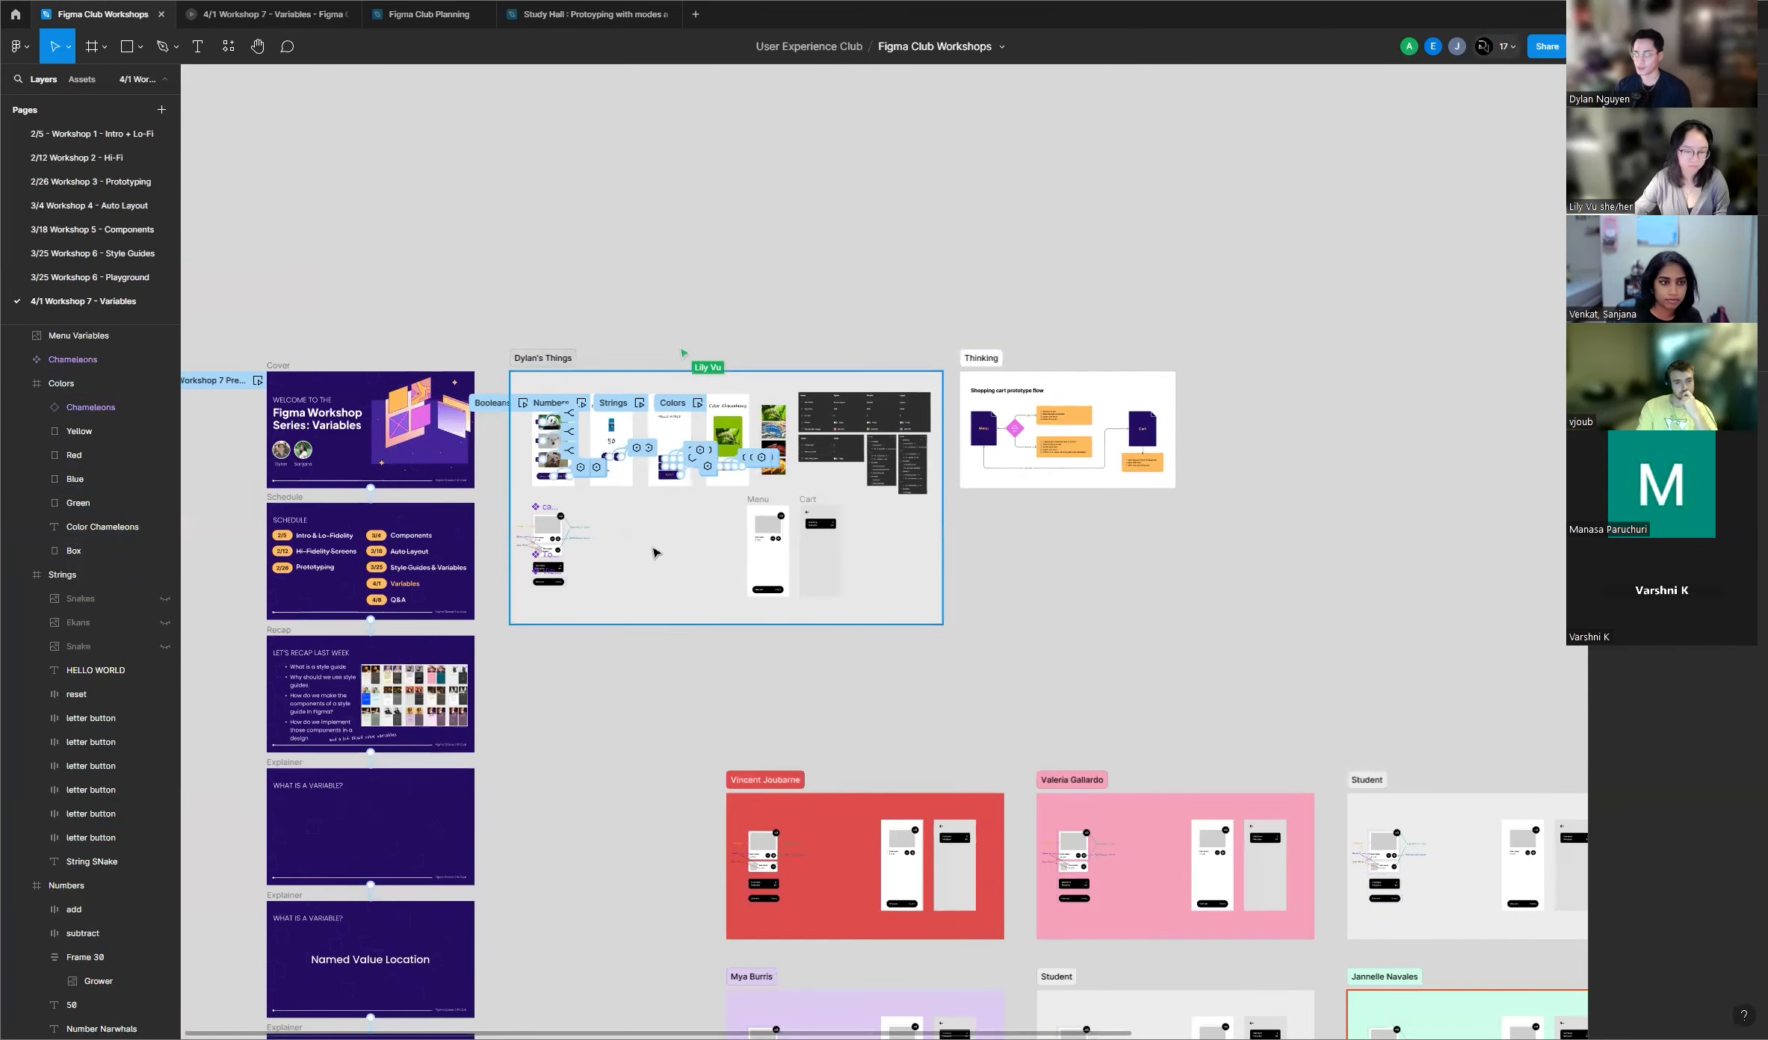
scroll(656, 546, up, 4)
scroll(826, 499, up, 1)
scroll(702, 568, up, 2)
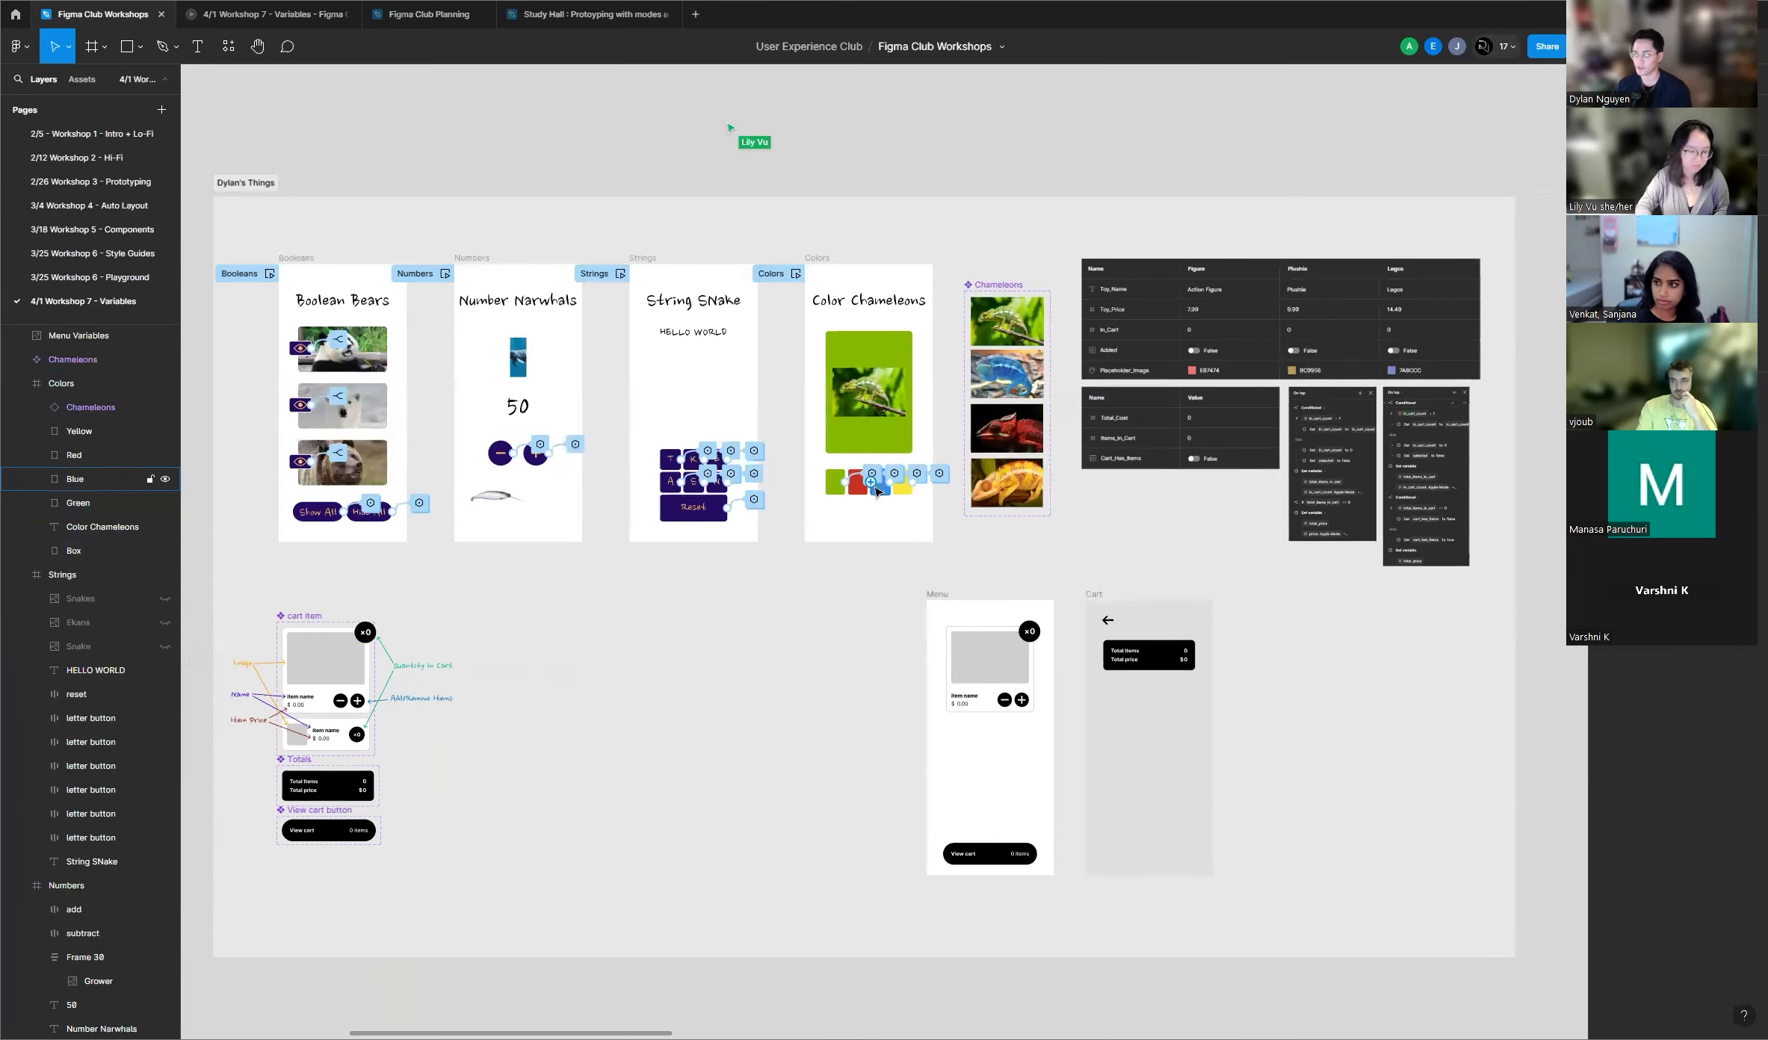
scroll(695, 600, up, 1)
scroll(796, 569, down, 1)
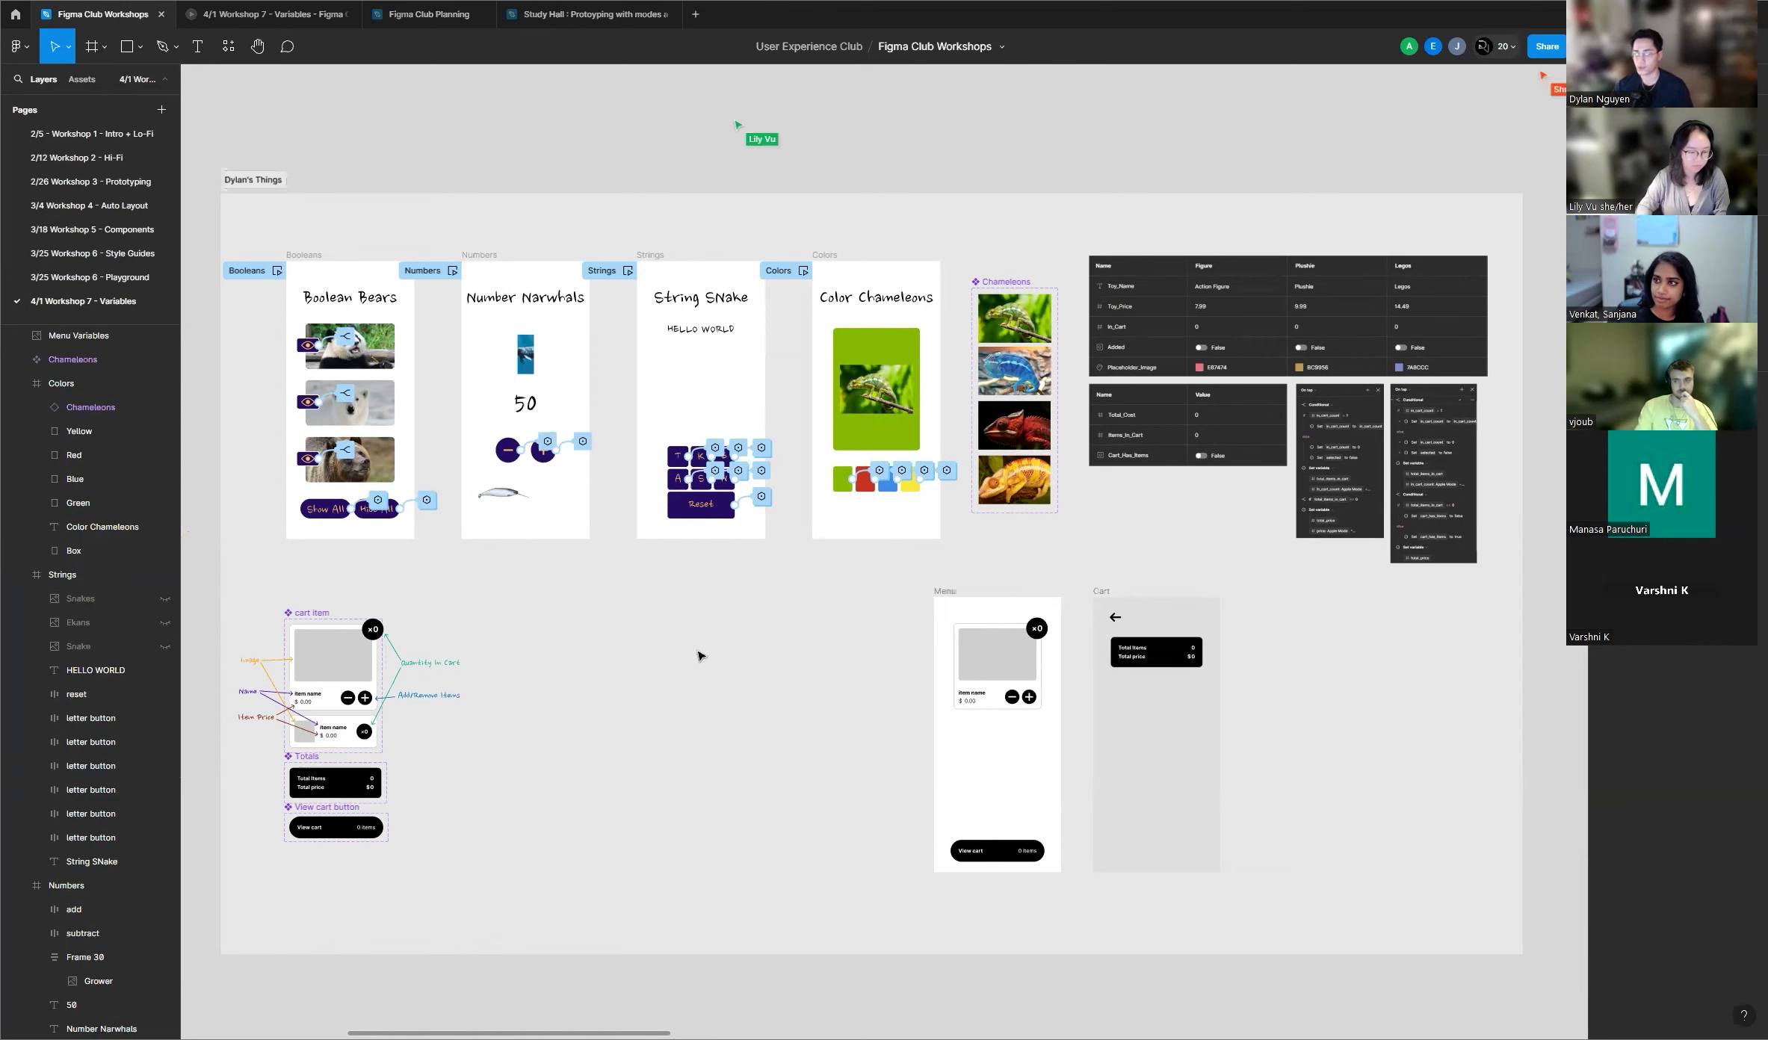
scroll(805, 623, down, 2)
scroll(802, 625, up, 2)
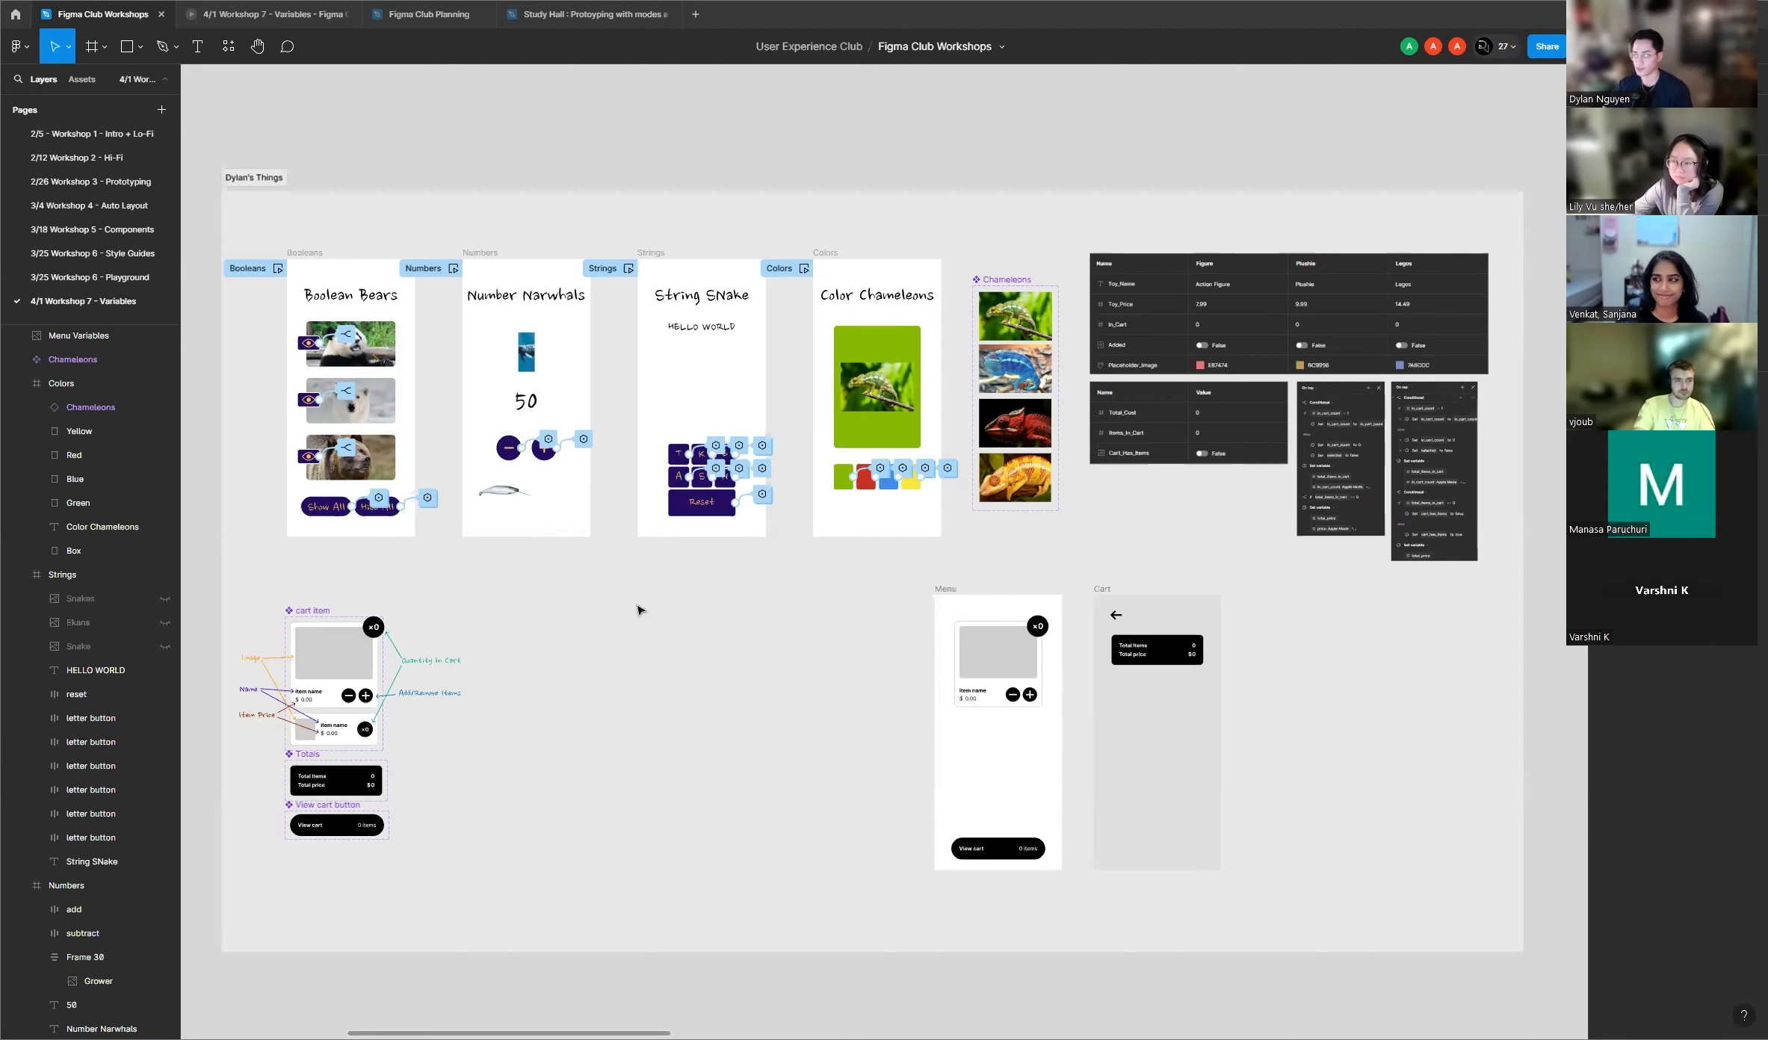
scroll(582, 608, down, 3)
scroll(706, 531, up, 3)
scroll(448, 523, up, 1)
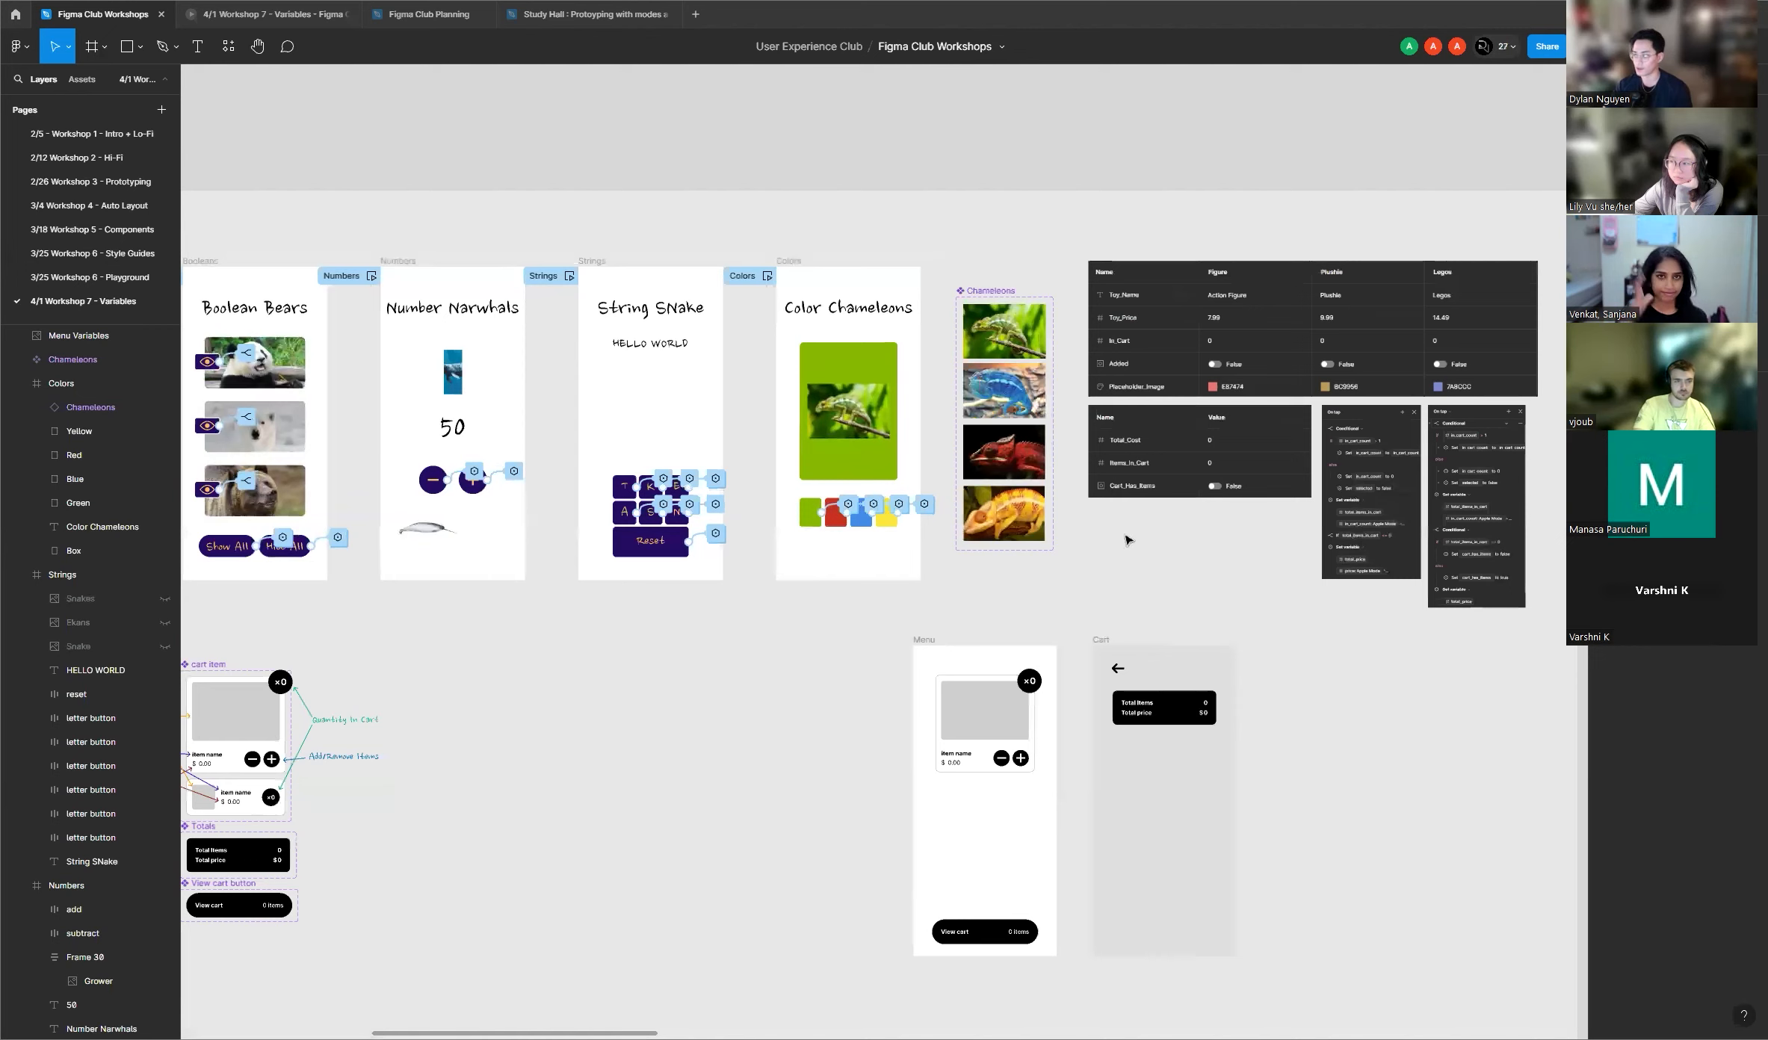
scroll(1150, 522, down, 1)
scroll(546, 567, up, 1)
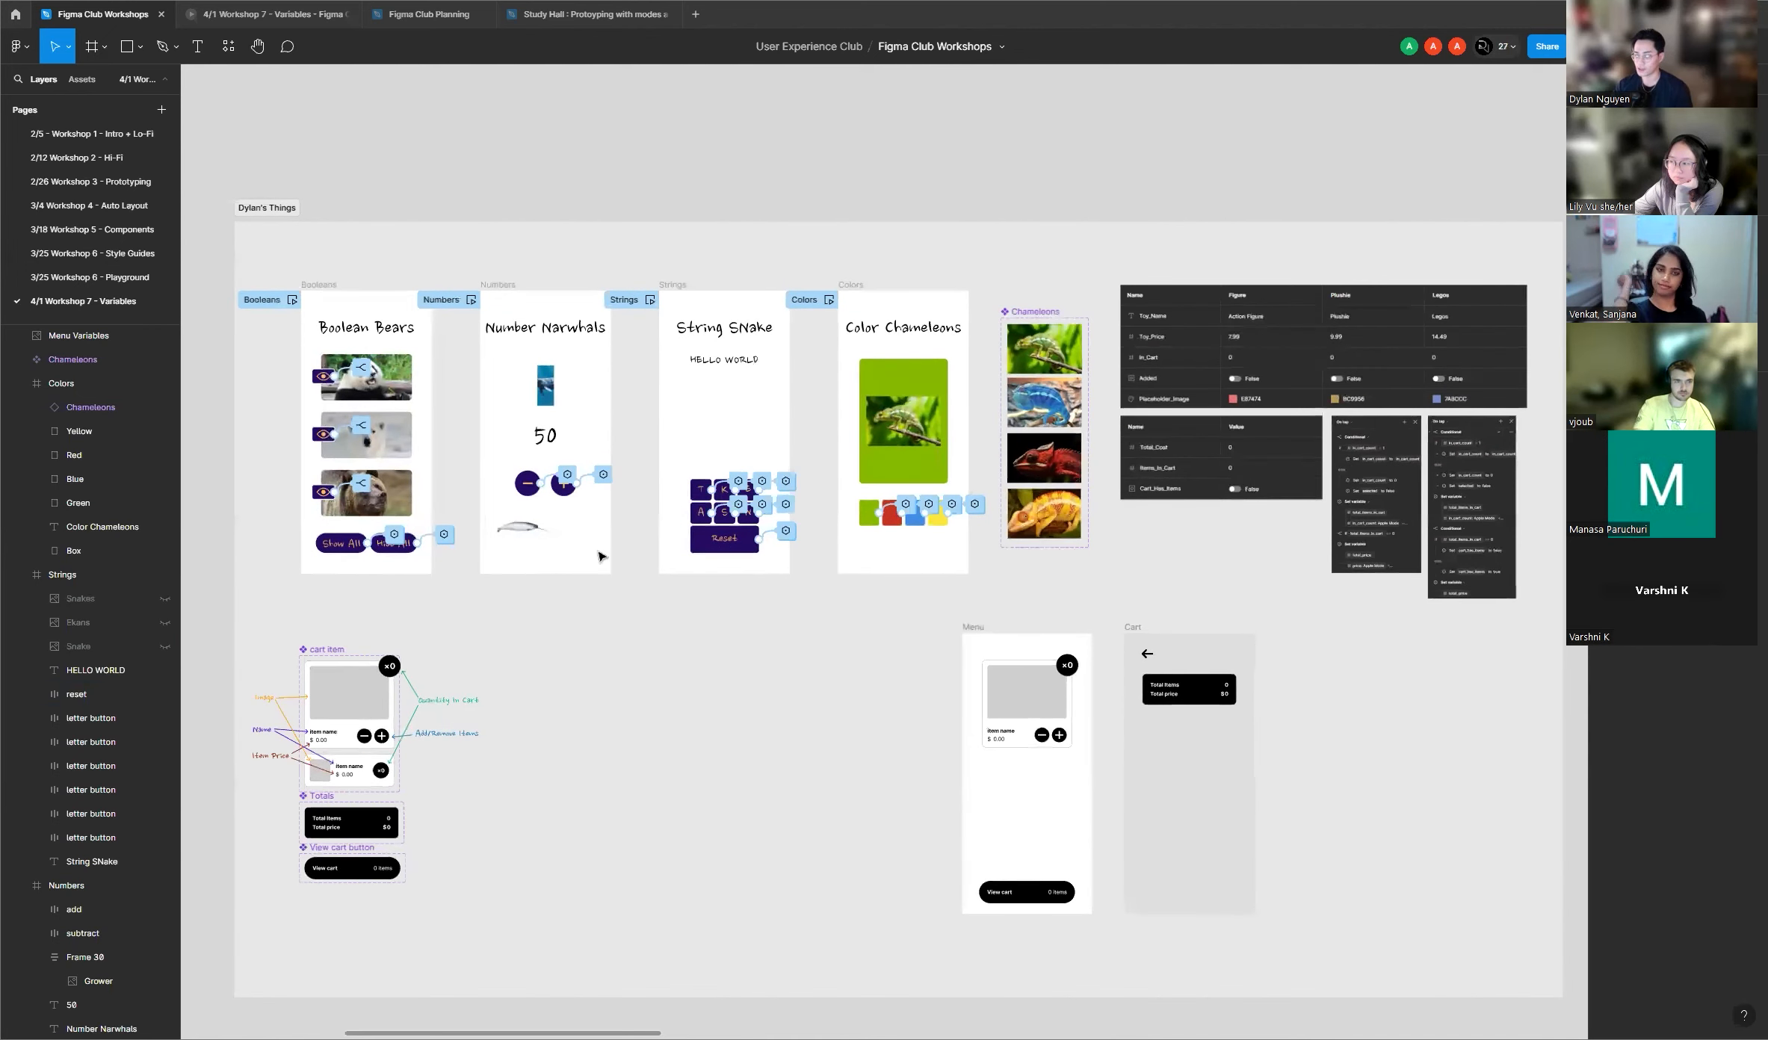
scroll(602, 557, down, 1)
scroll(680, 619, down, 3)
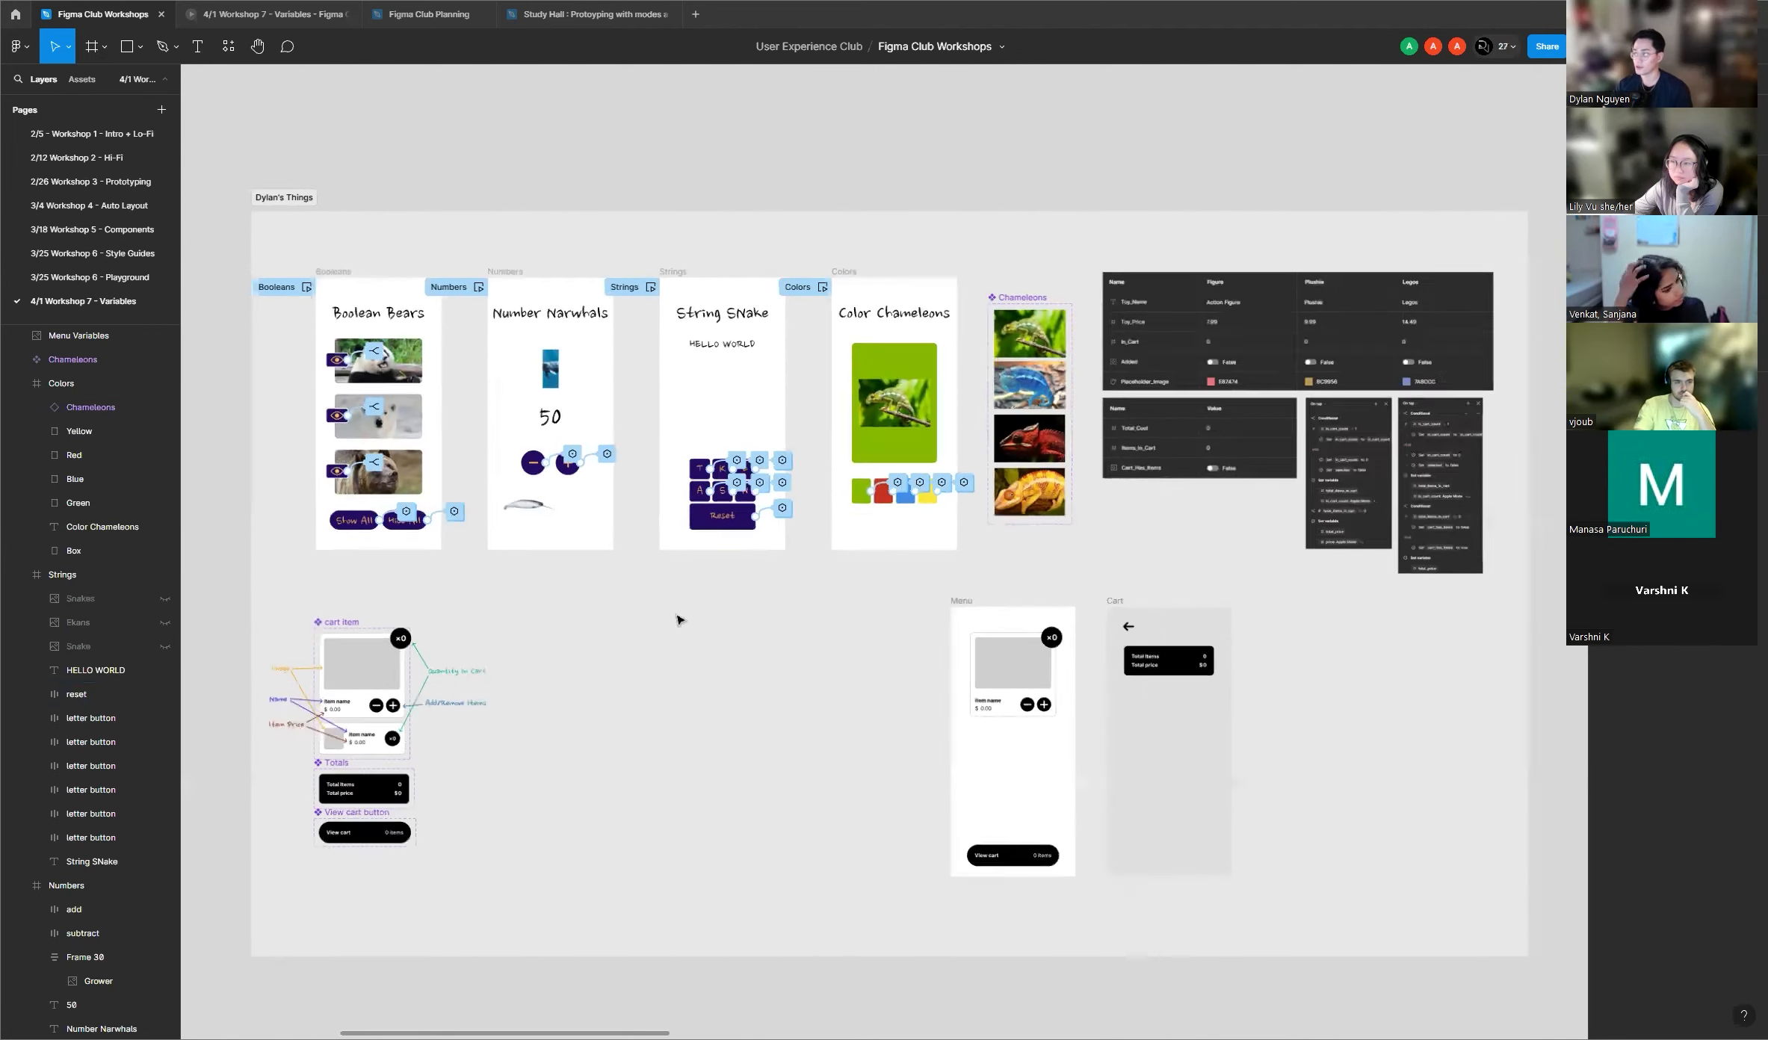
scroll(517, 605, up, 3)
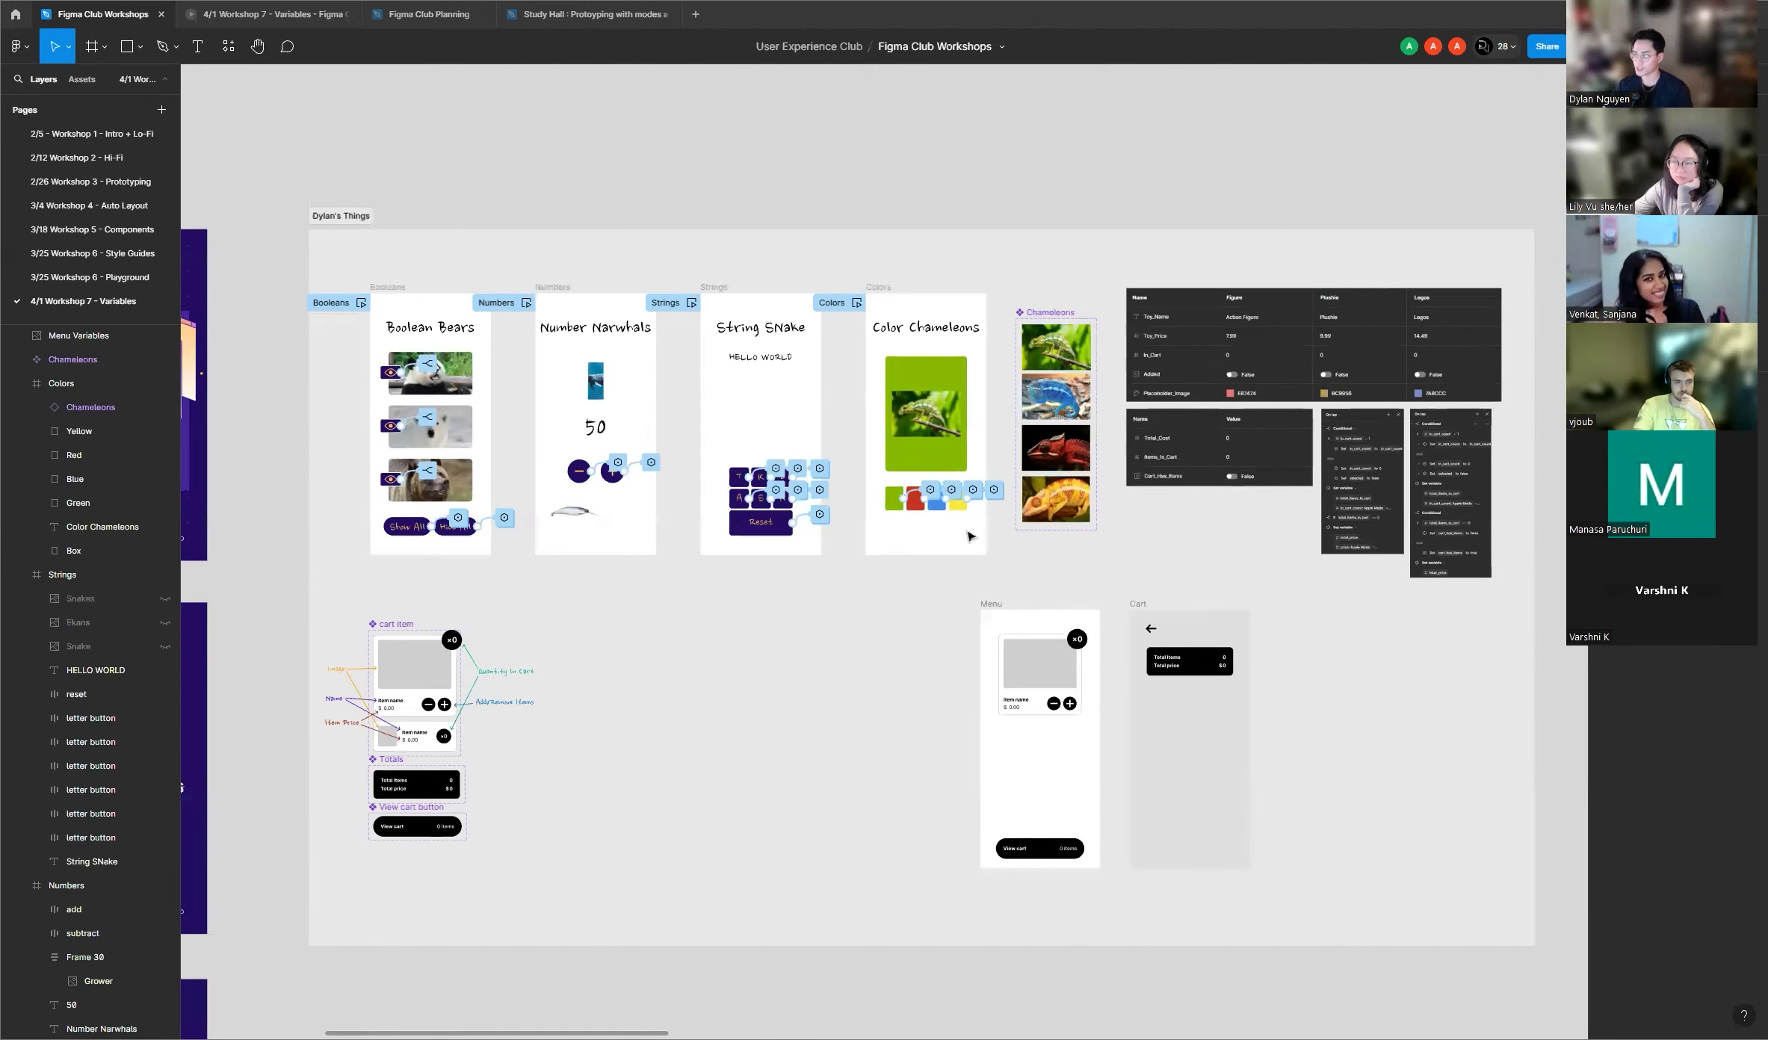
scroll(931, 538, up, 1)
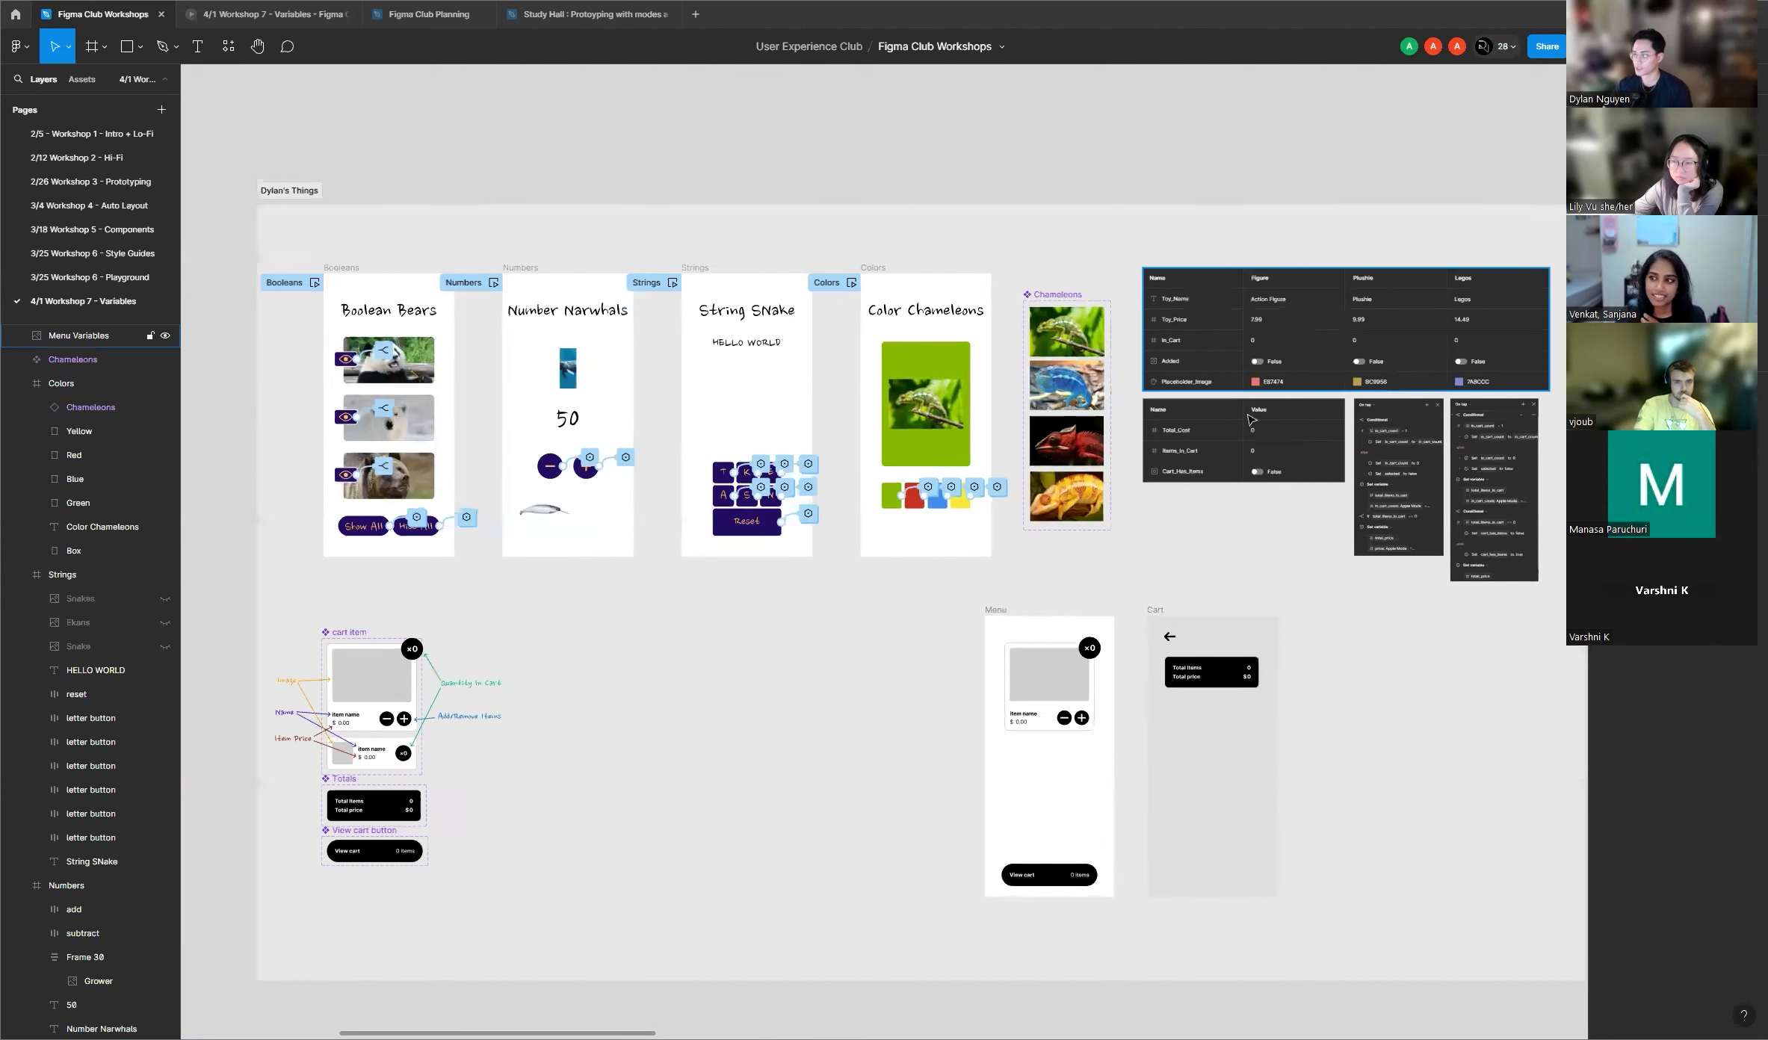
scroll(1091, 487, down, 2)
scroll(1057, 489, up, 1)
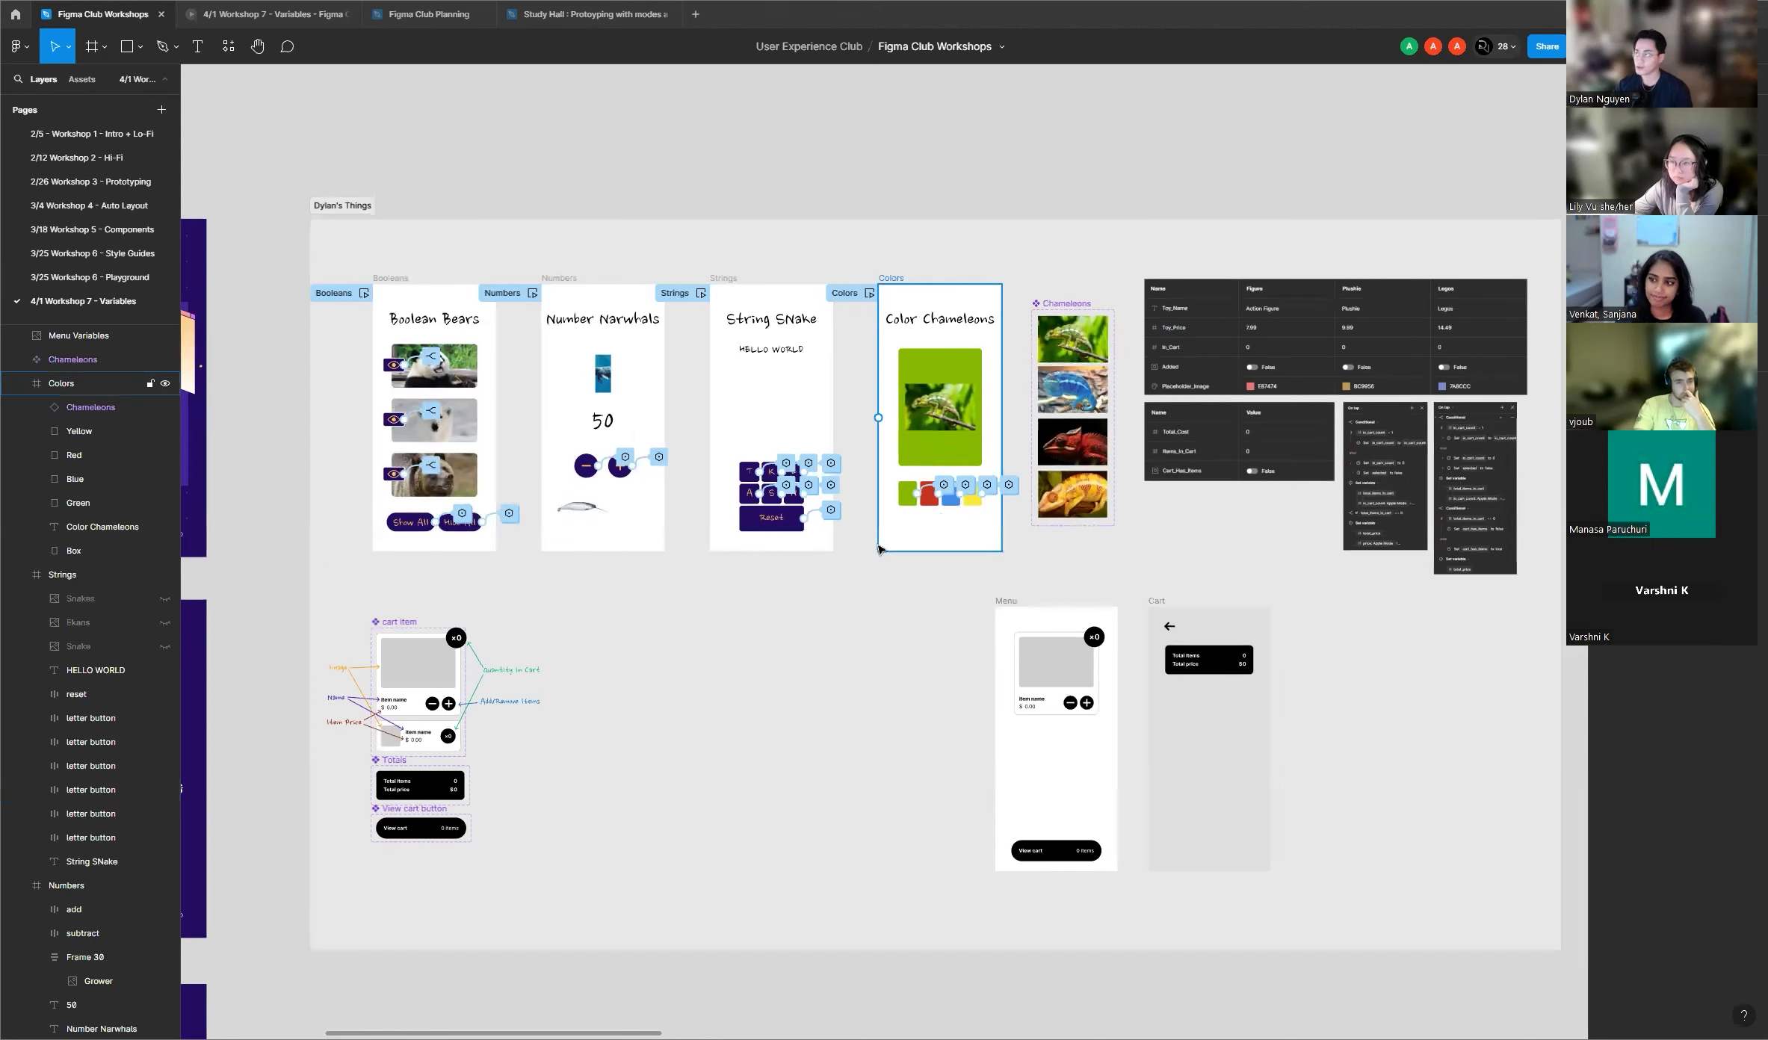
Step: Examine the grid of student workspace sections below the demo area to see which ones are claimed or still blank
scroll(423, 561, down, 3)
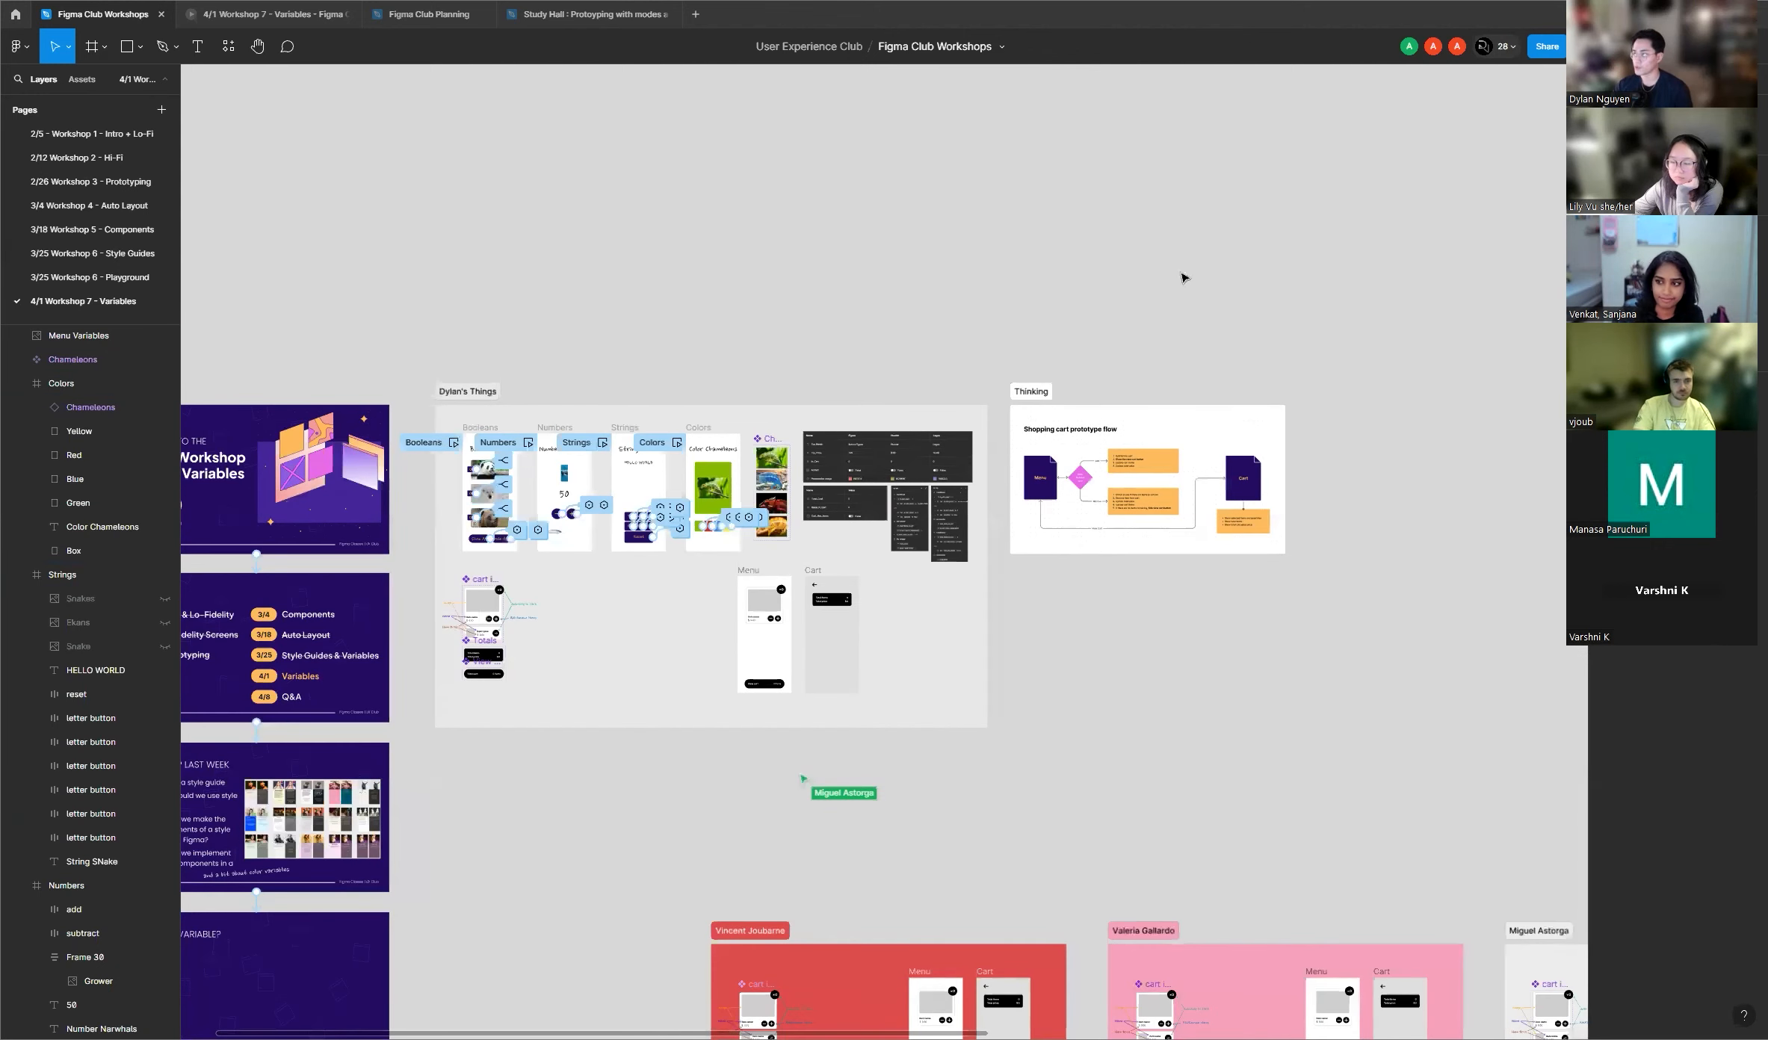
scroll(567, 508, down, 4)
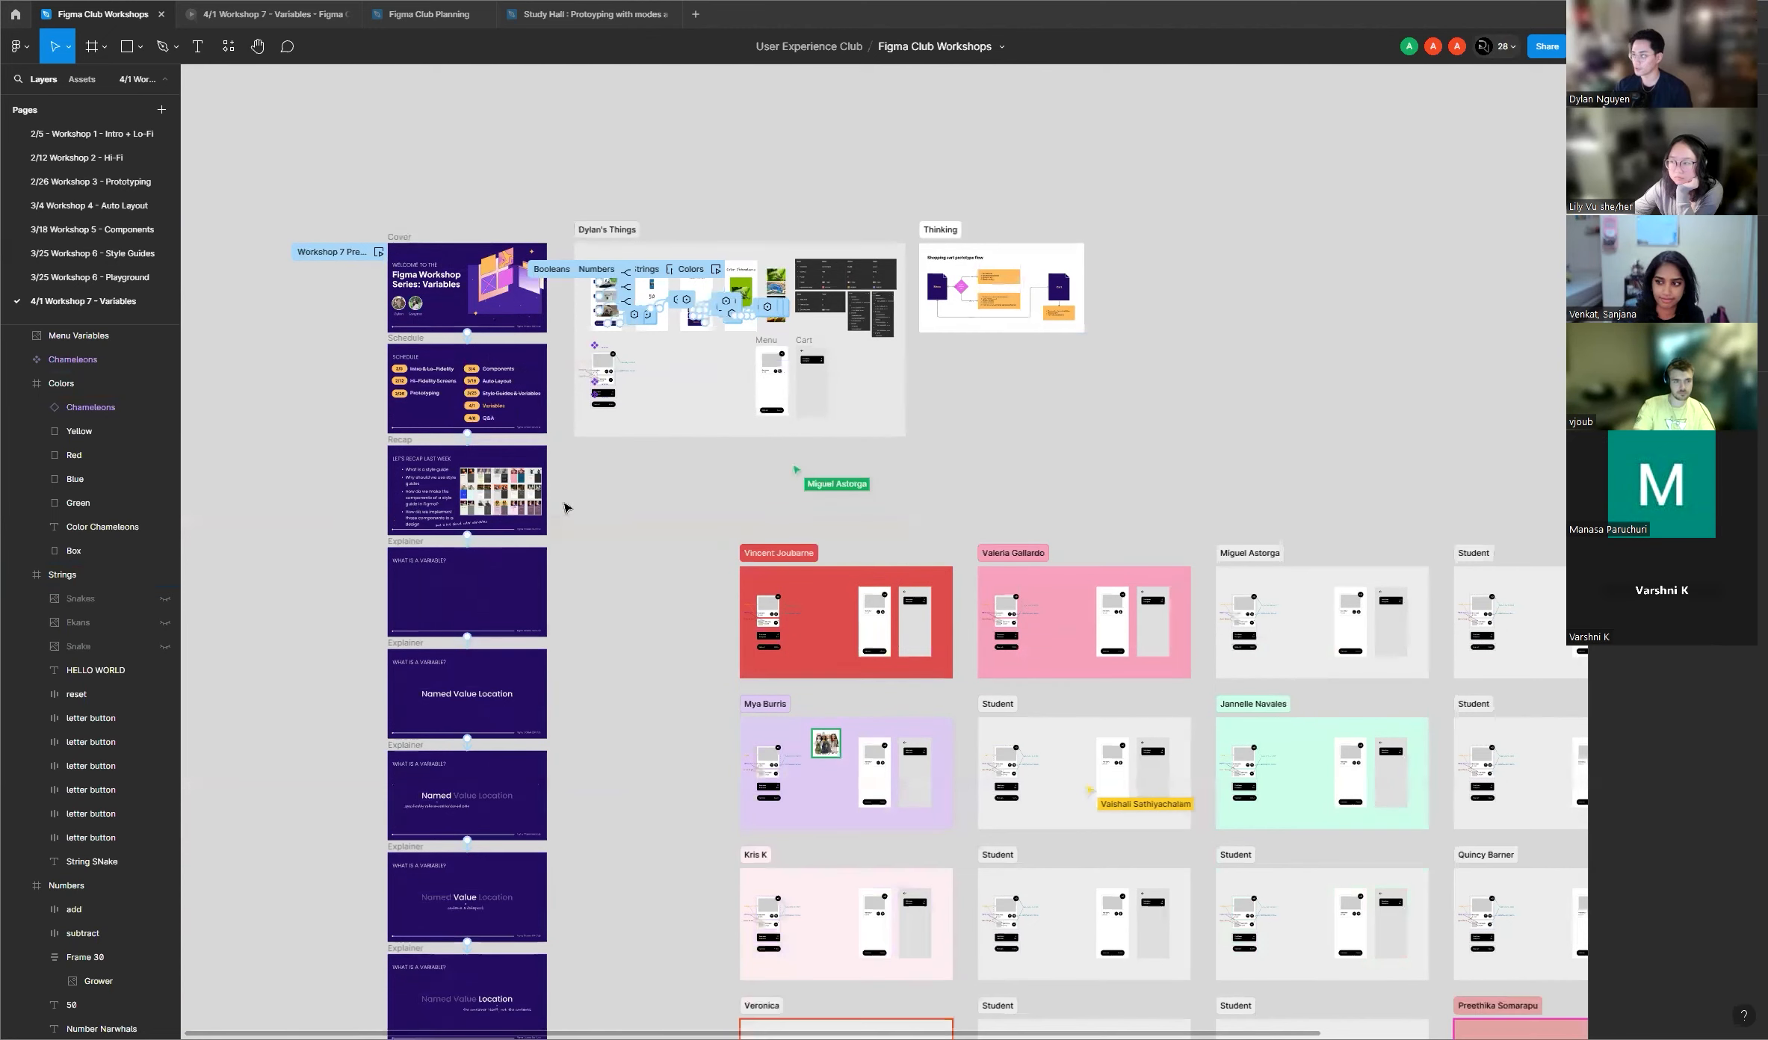
scroll(416, 509, down, 5)
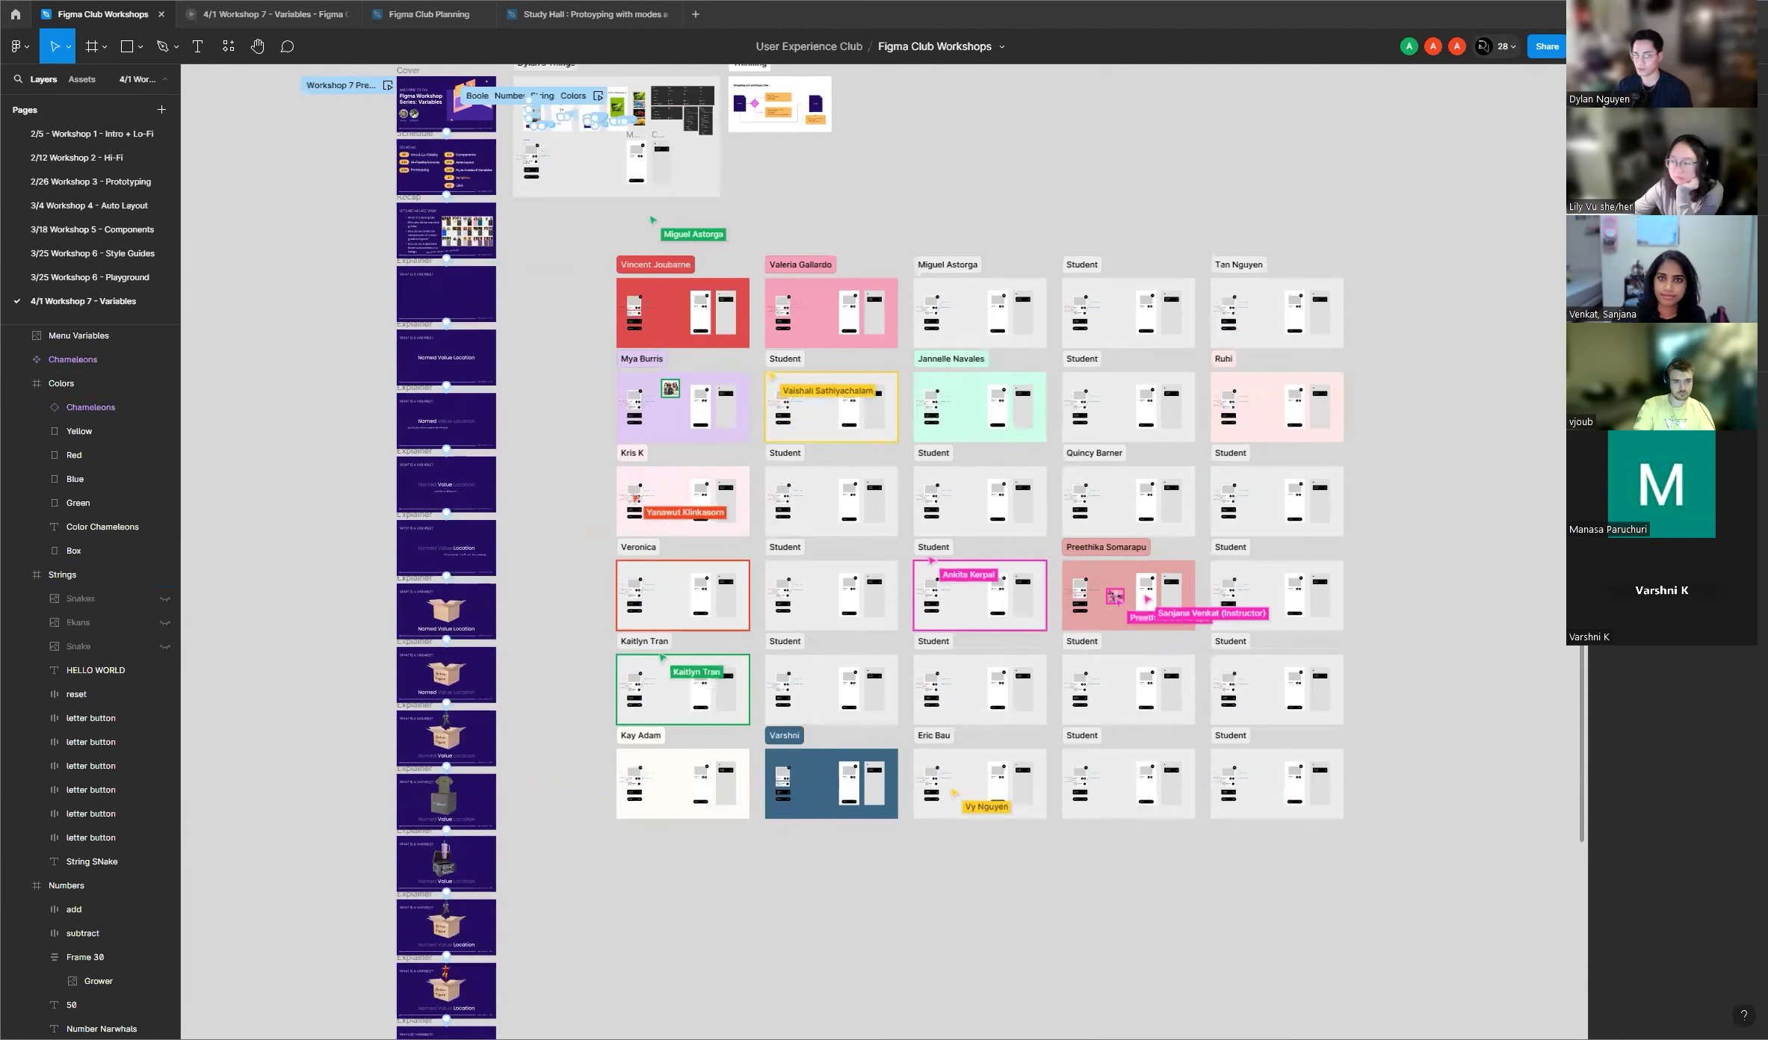
scroll(564, 452, up, 4)
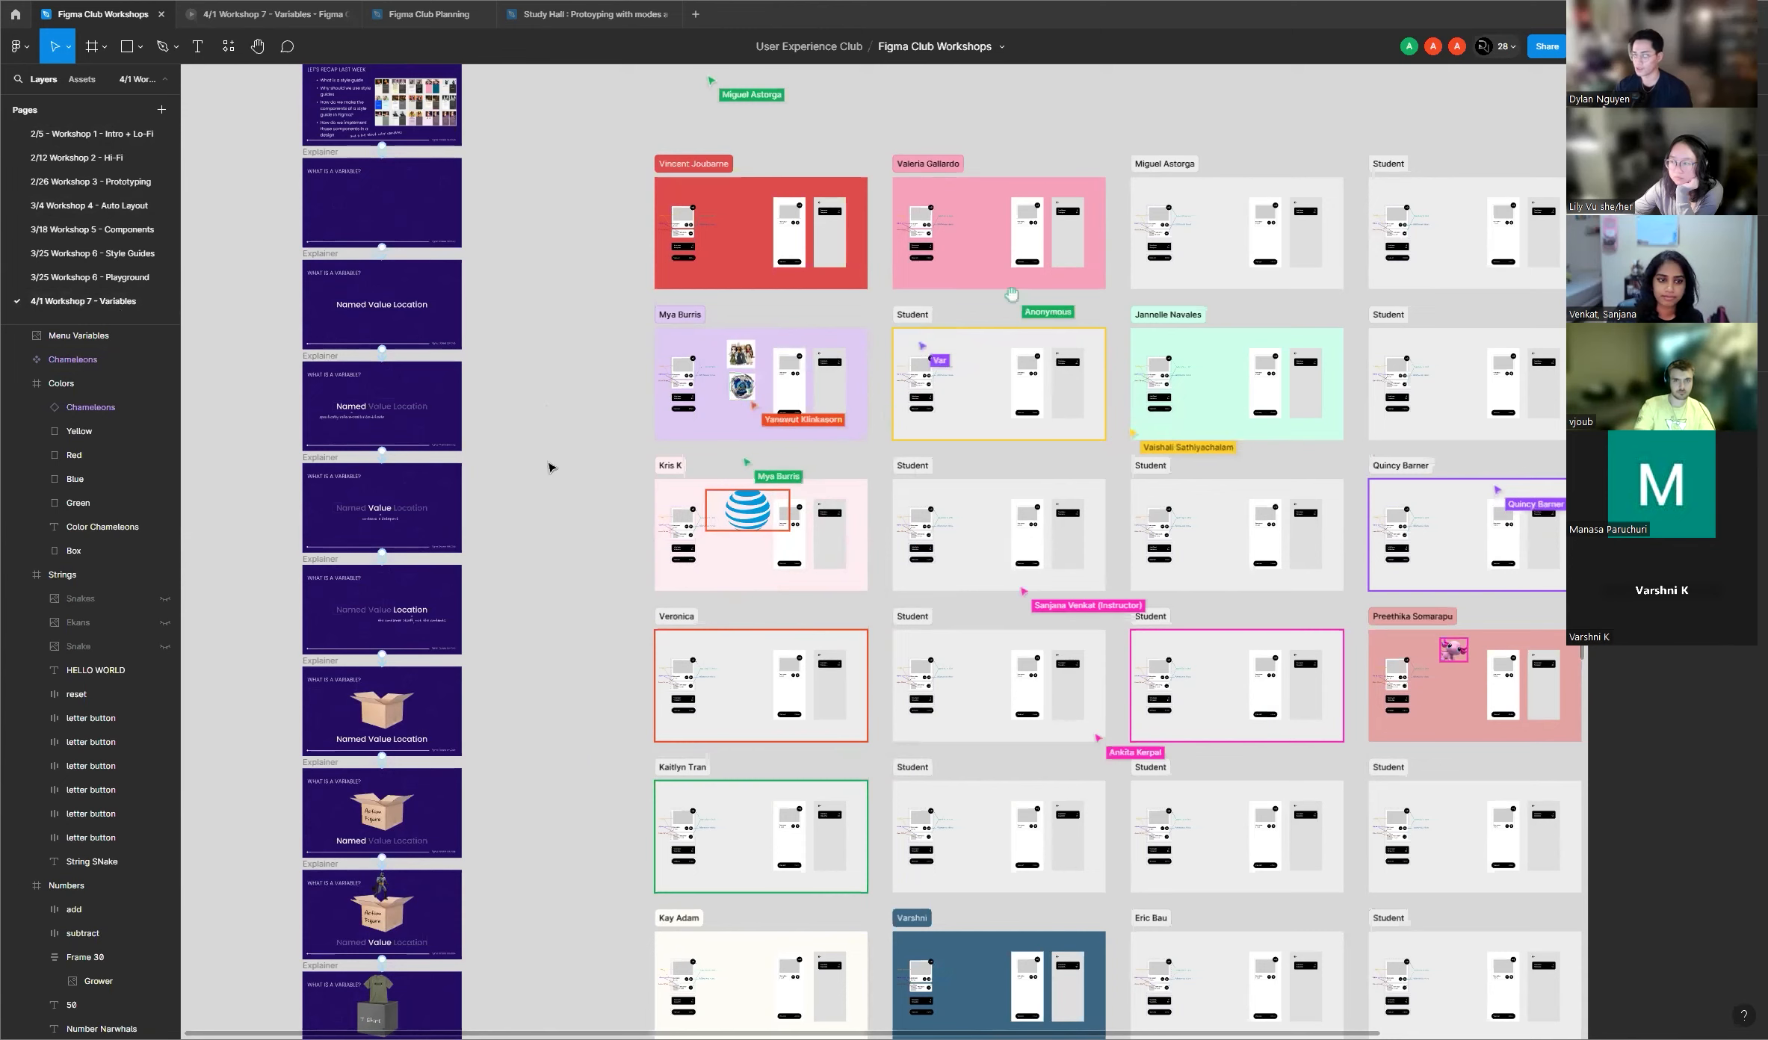
scroll(549, 467, down, 4)
scroll(939, 425, up, 3)
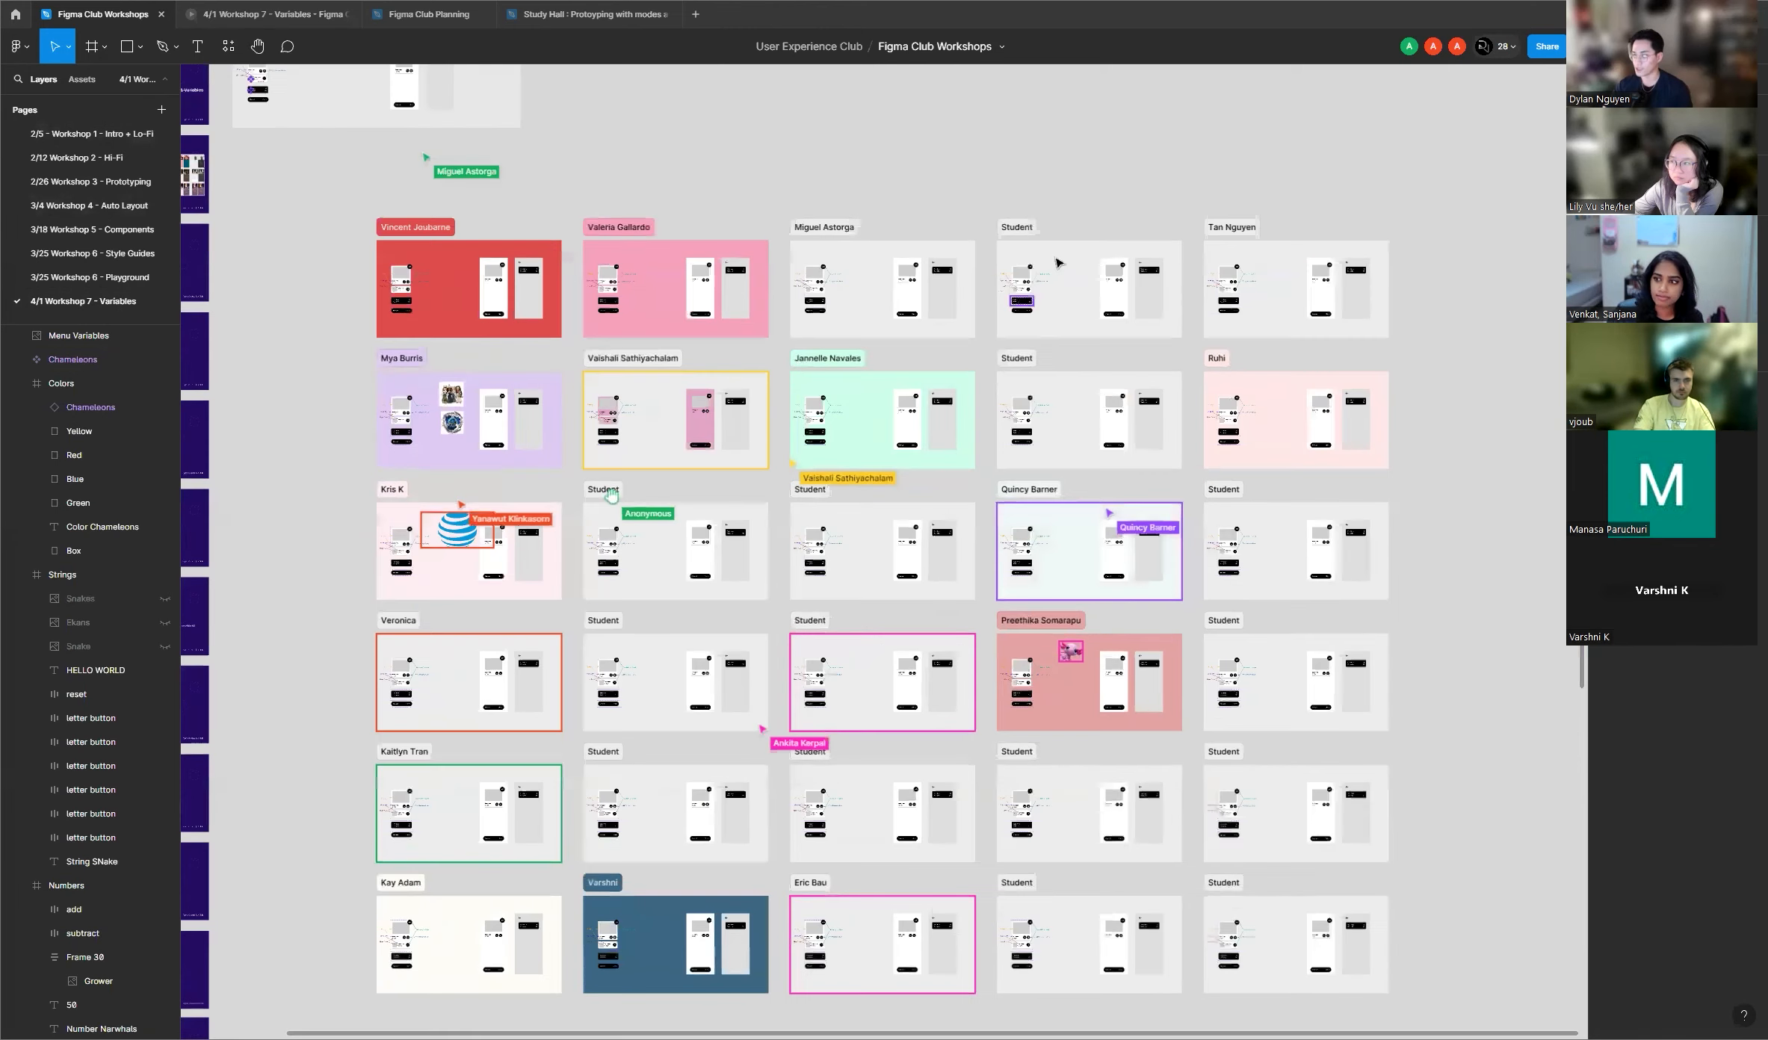
scroll(1038, 254, up, 2)
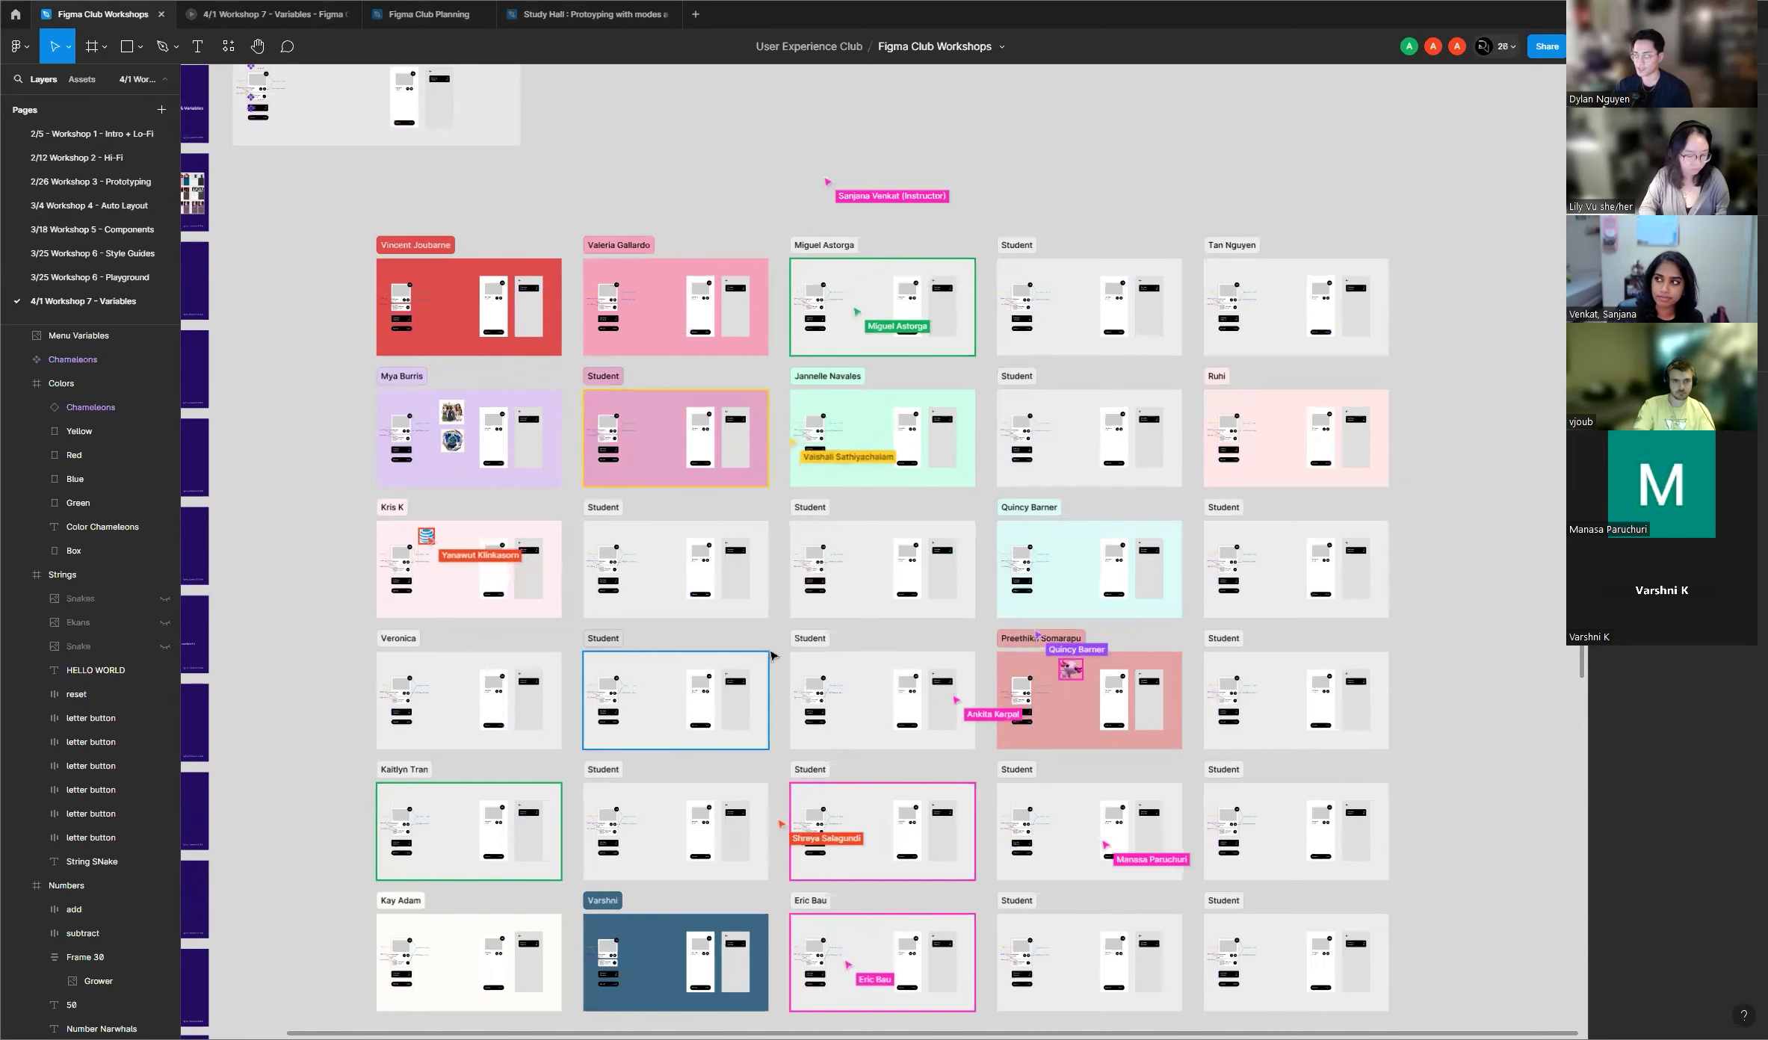
scroll(770, 655, down, 5)
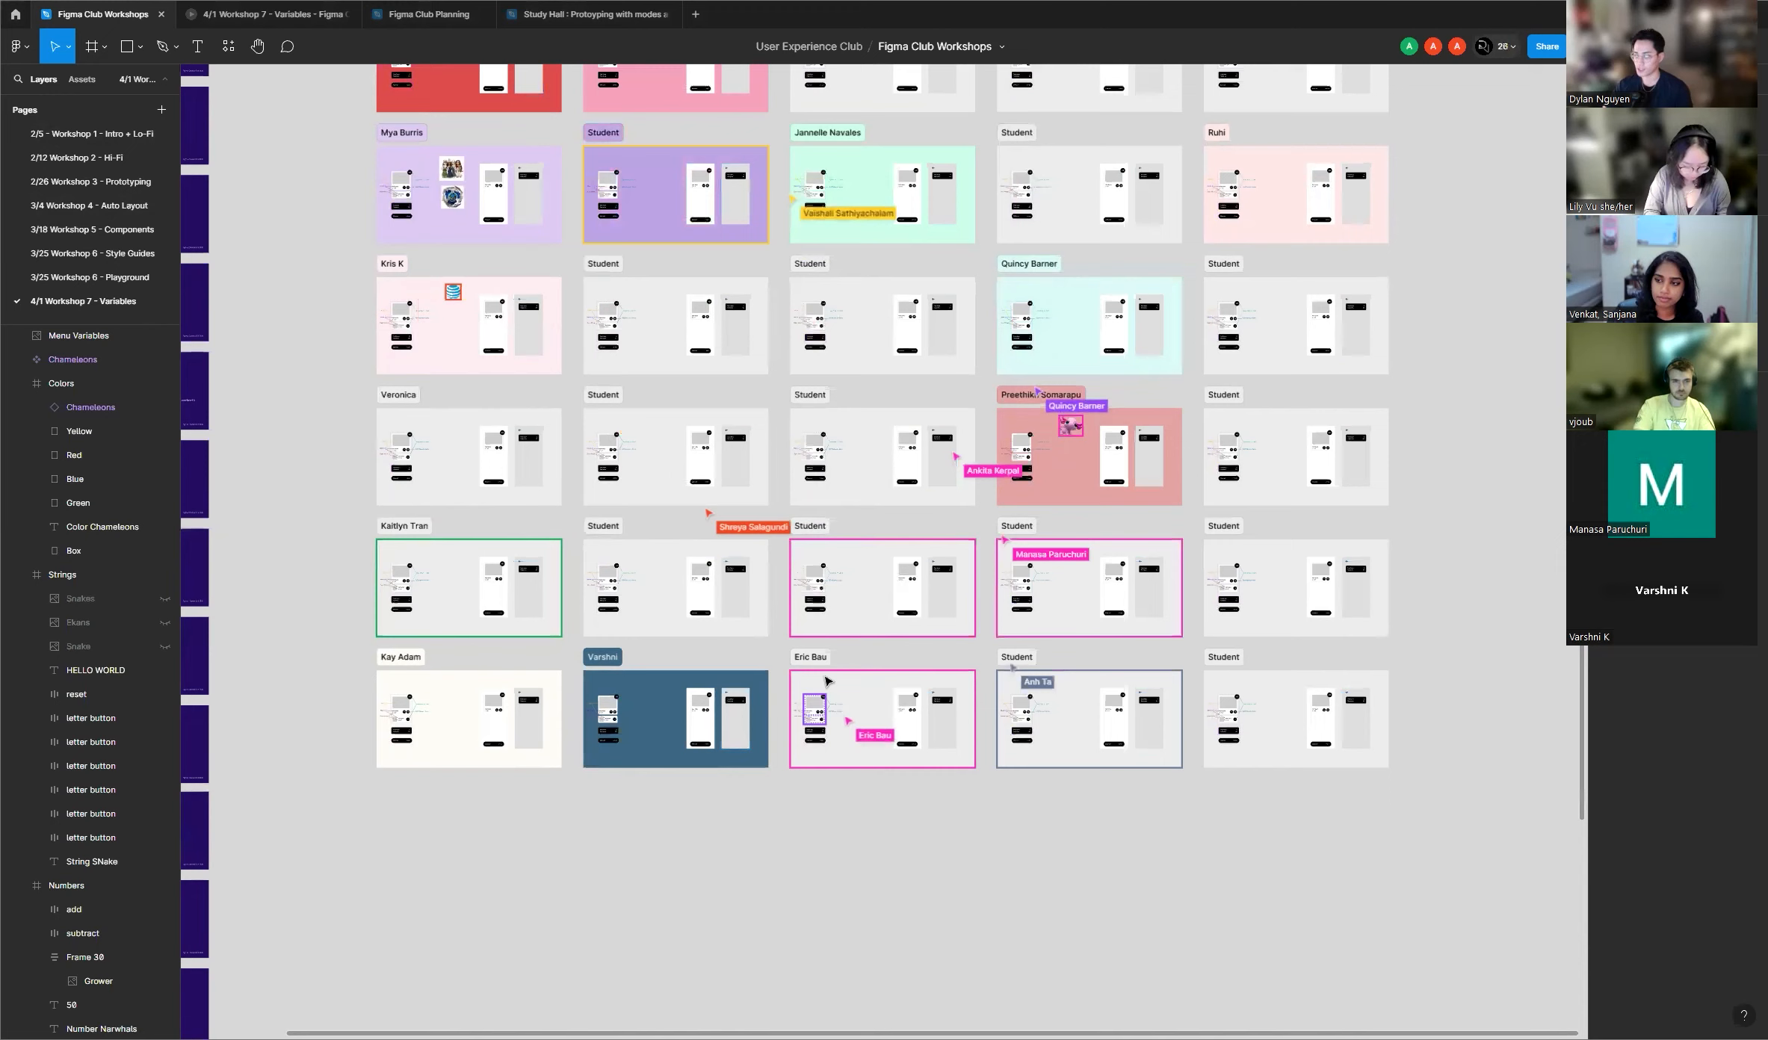
scroll(807, 665, up, 2)
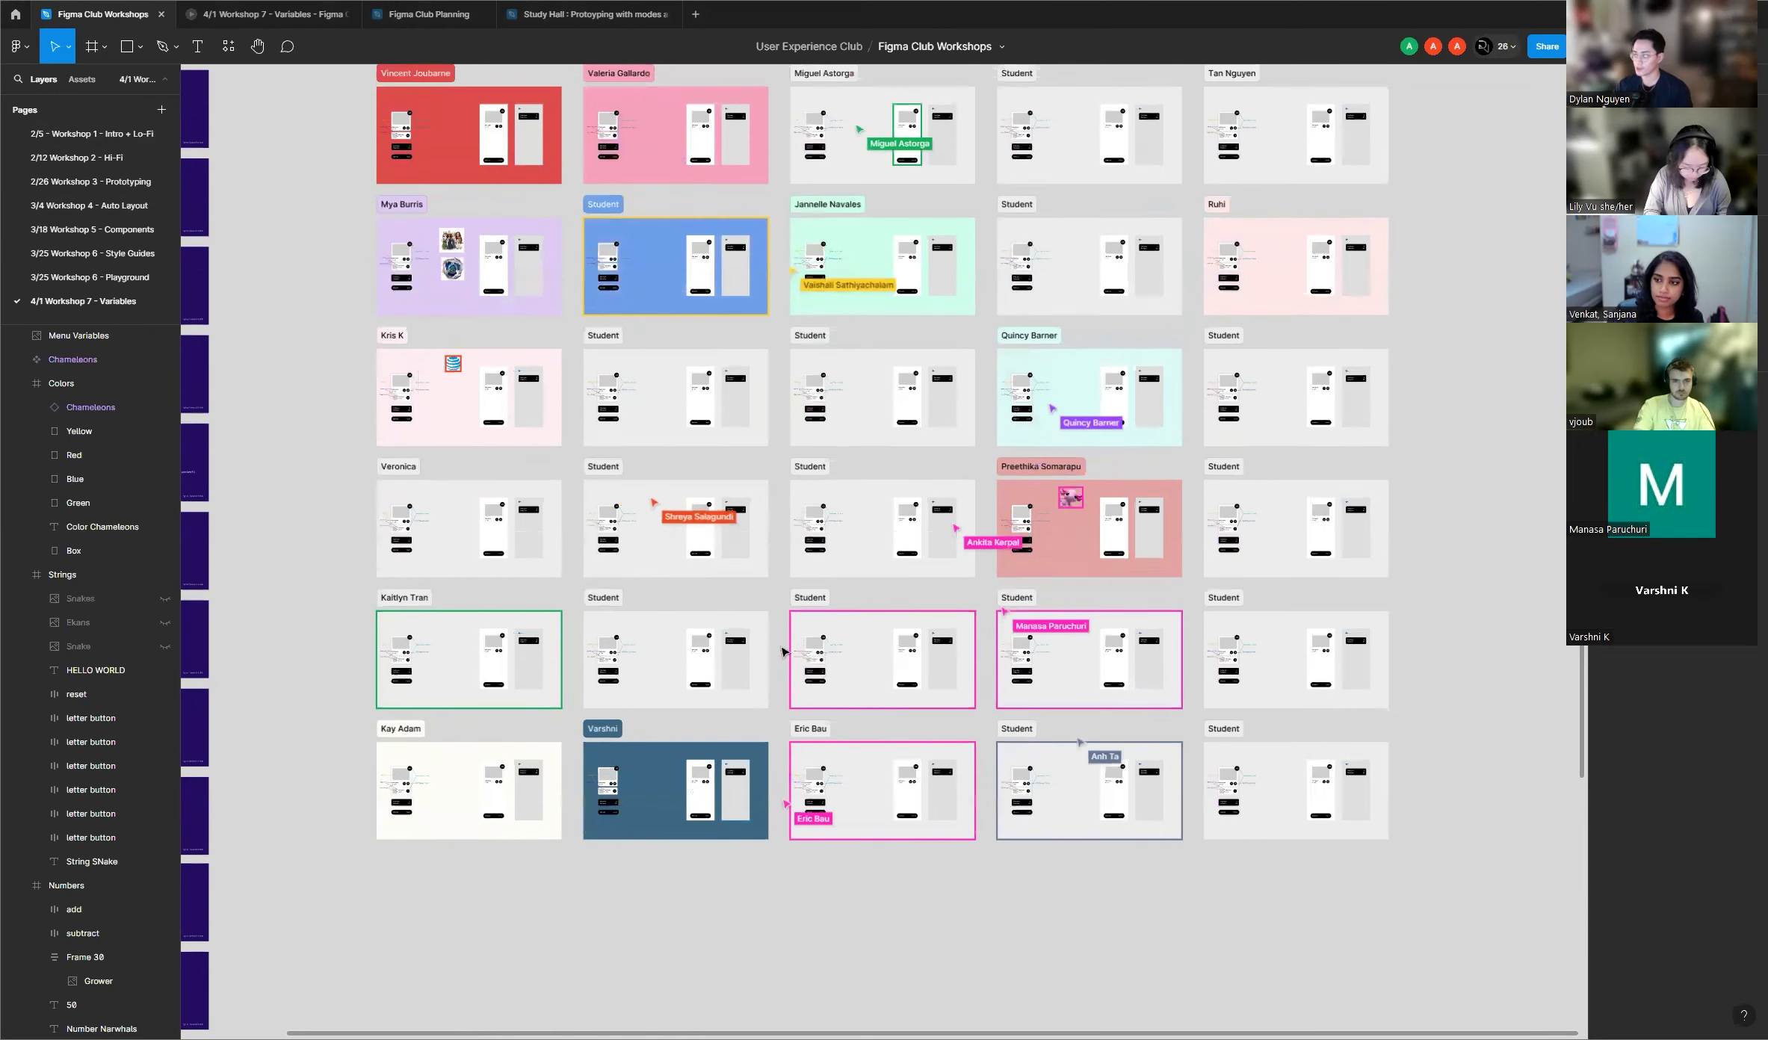
scroll(781, 652, up, 3)
scroll(782, 652, down, 3)
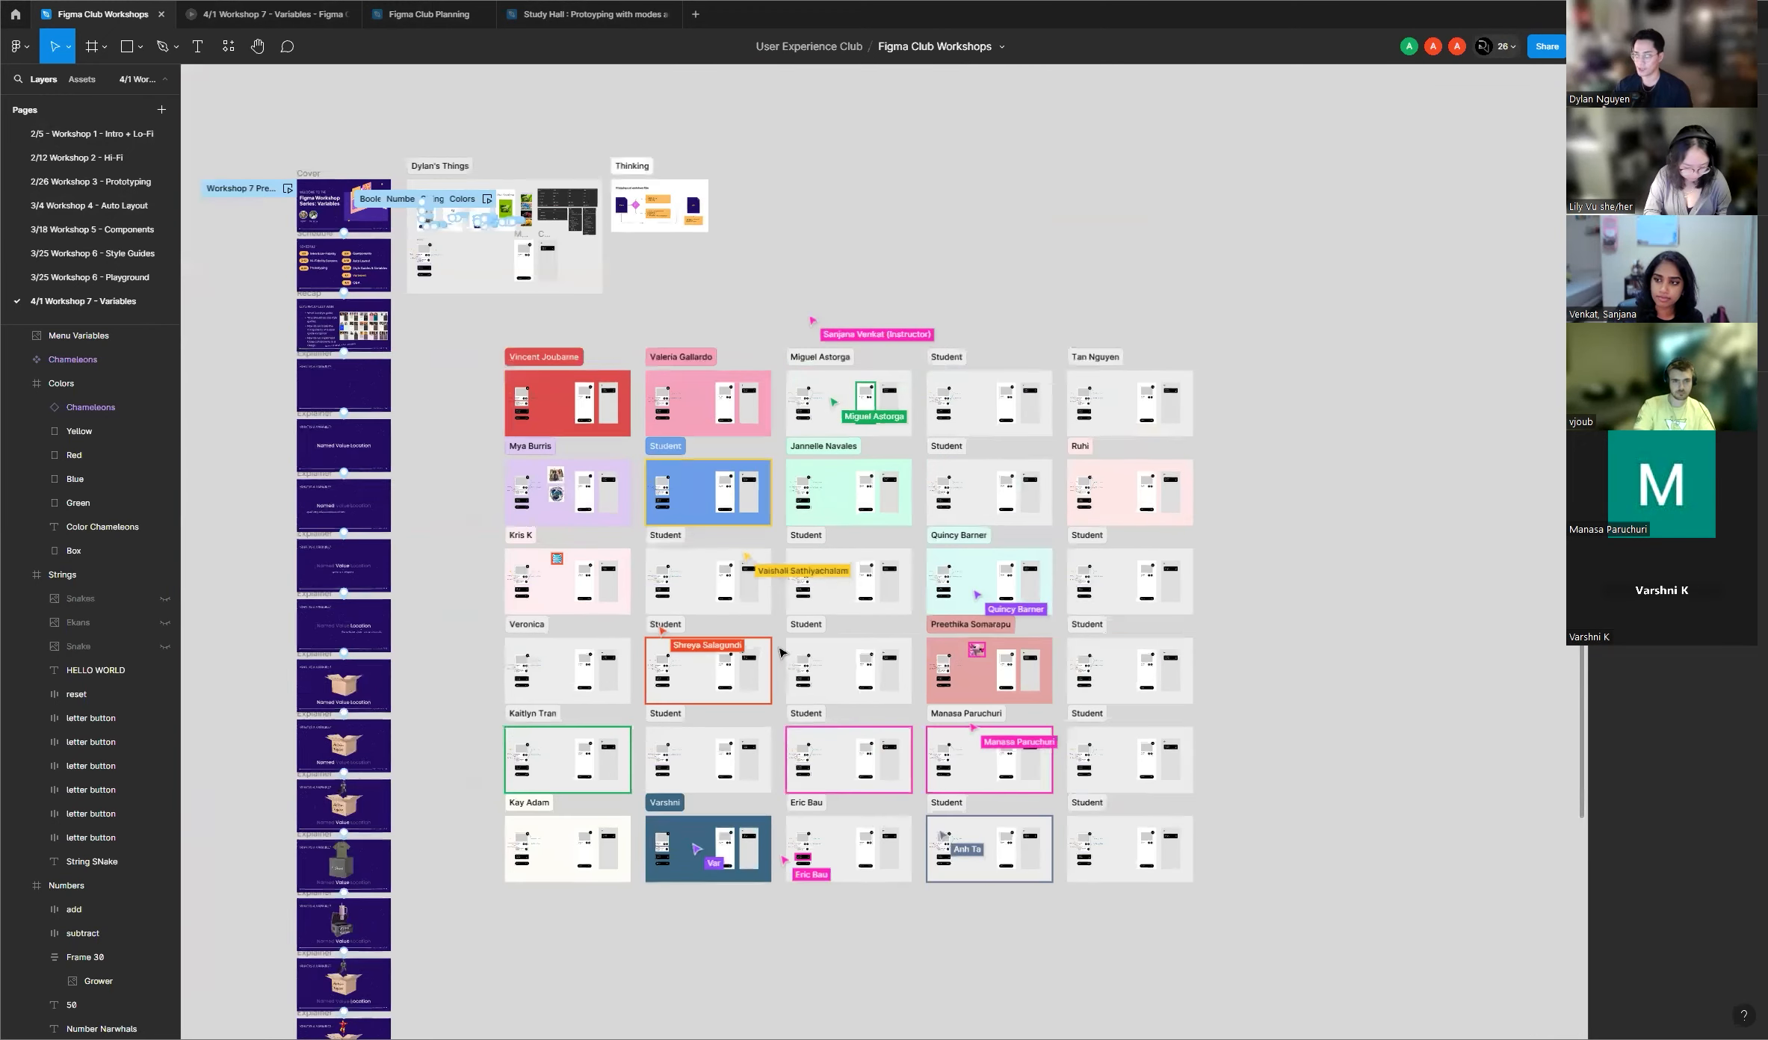
scroll(782, 652, down, 2)
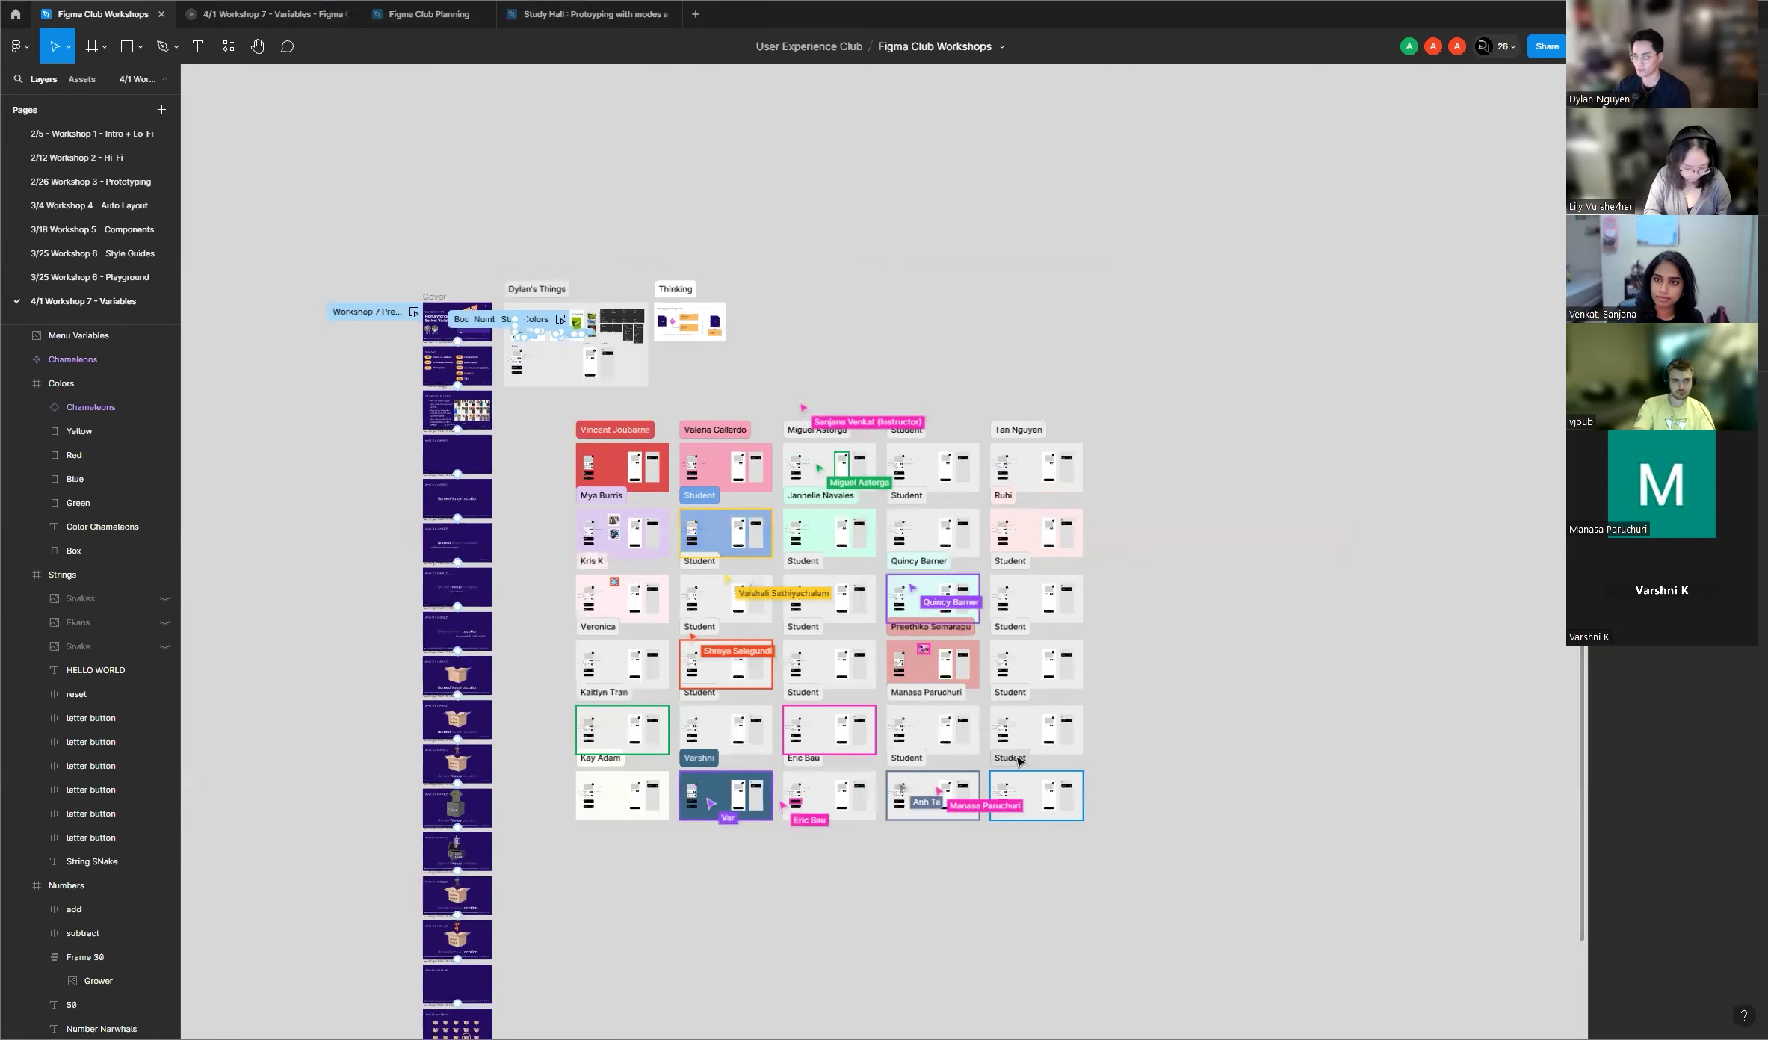
scroll(736, 585, up, 3)
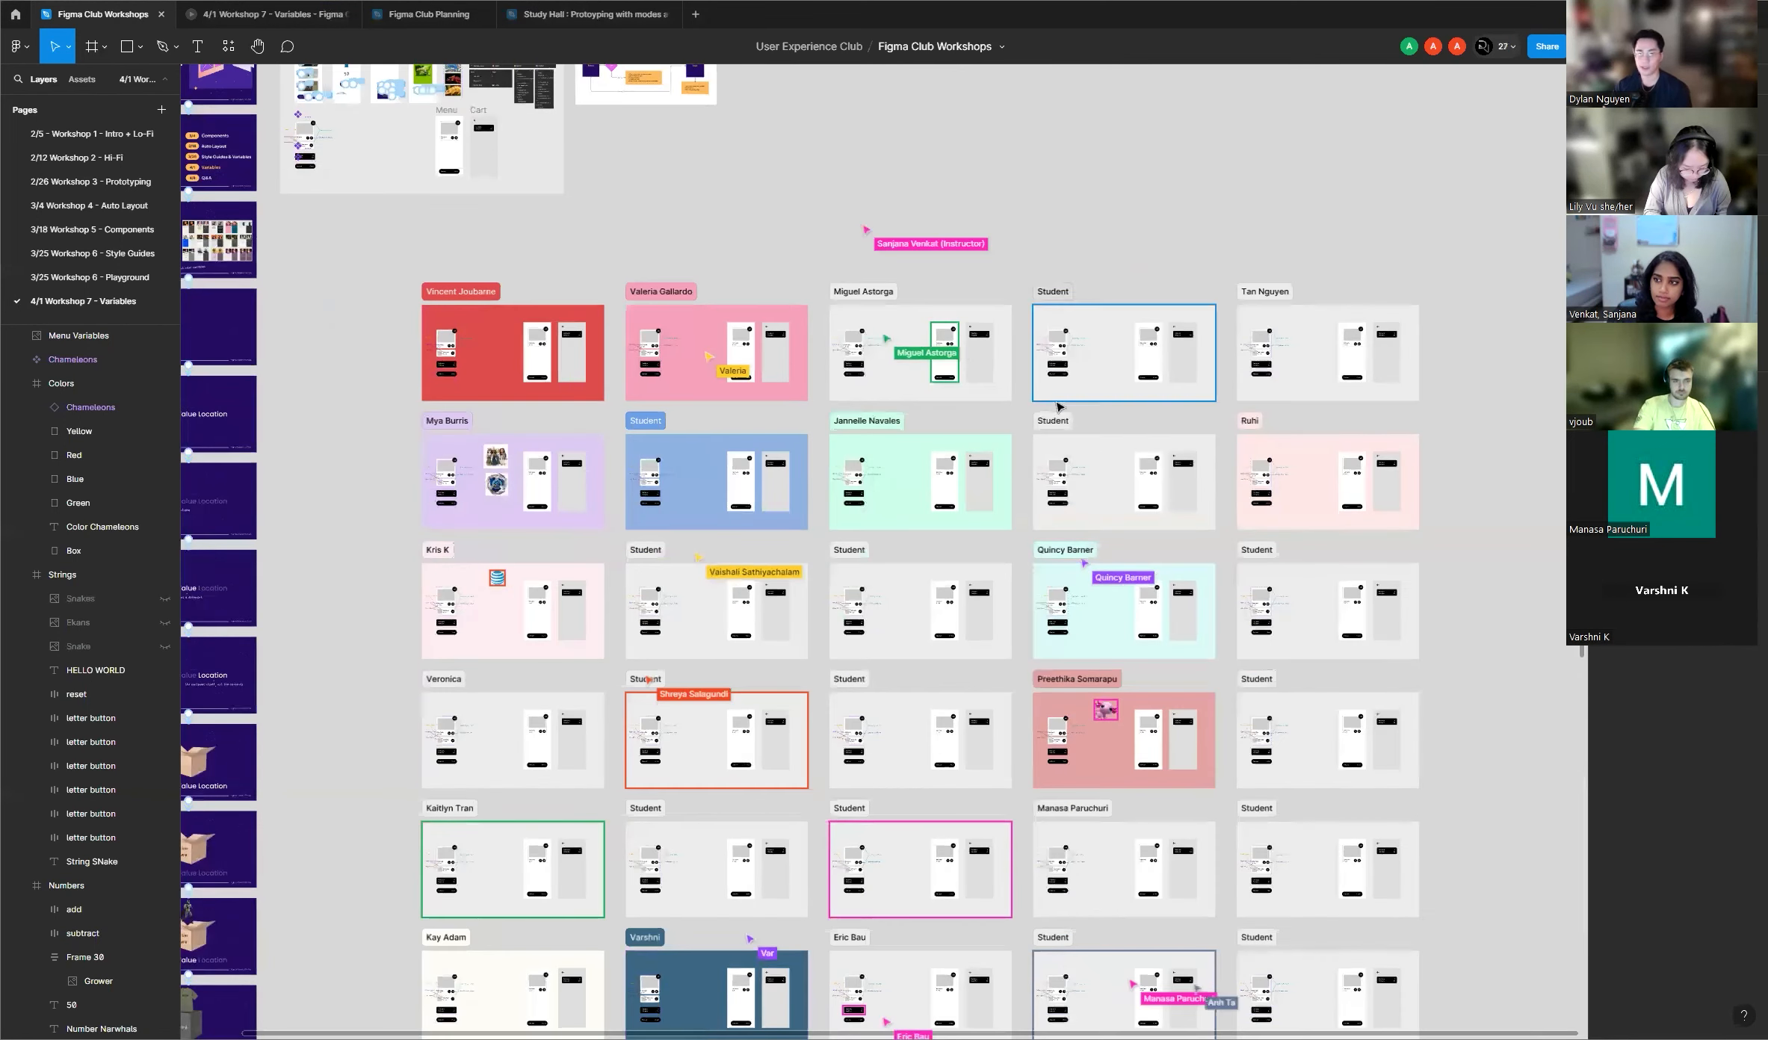
scroll(779, 602, down, 4)
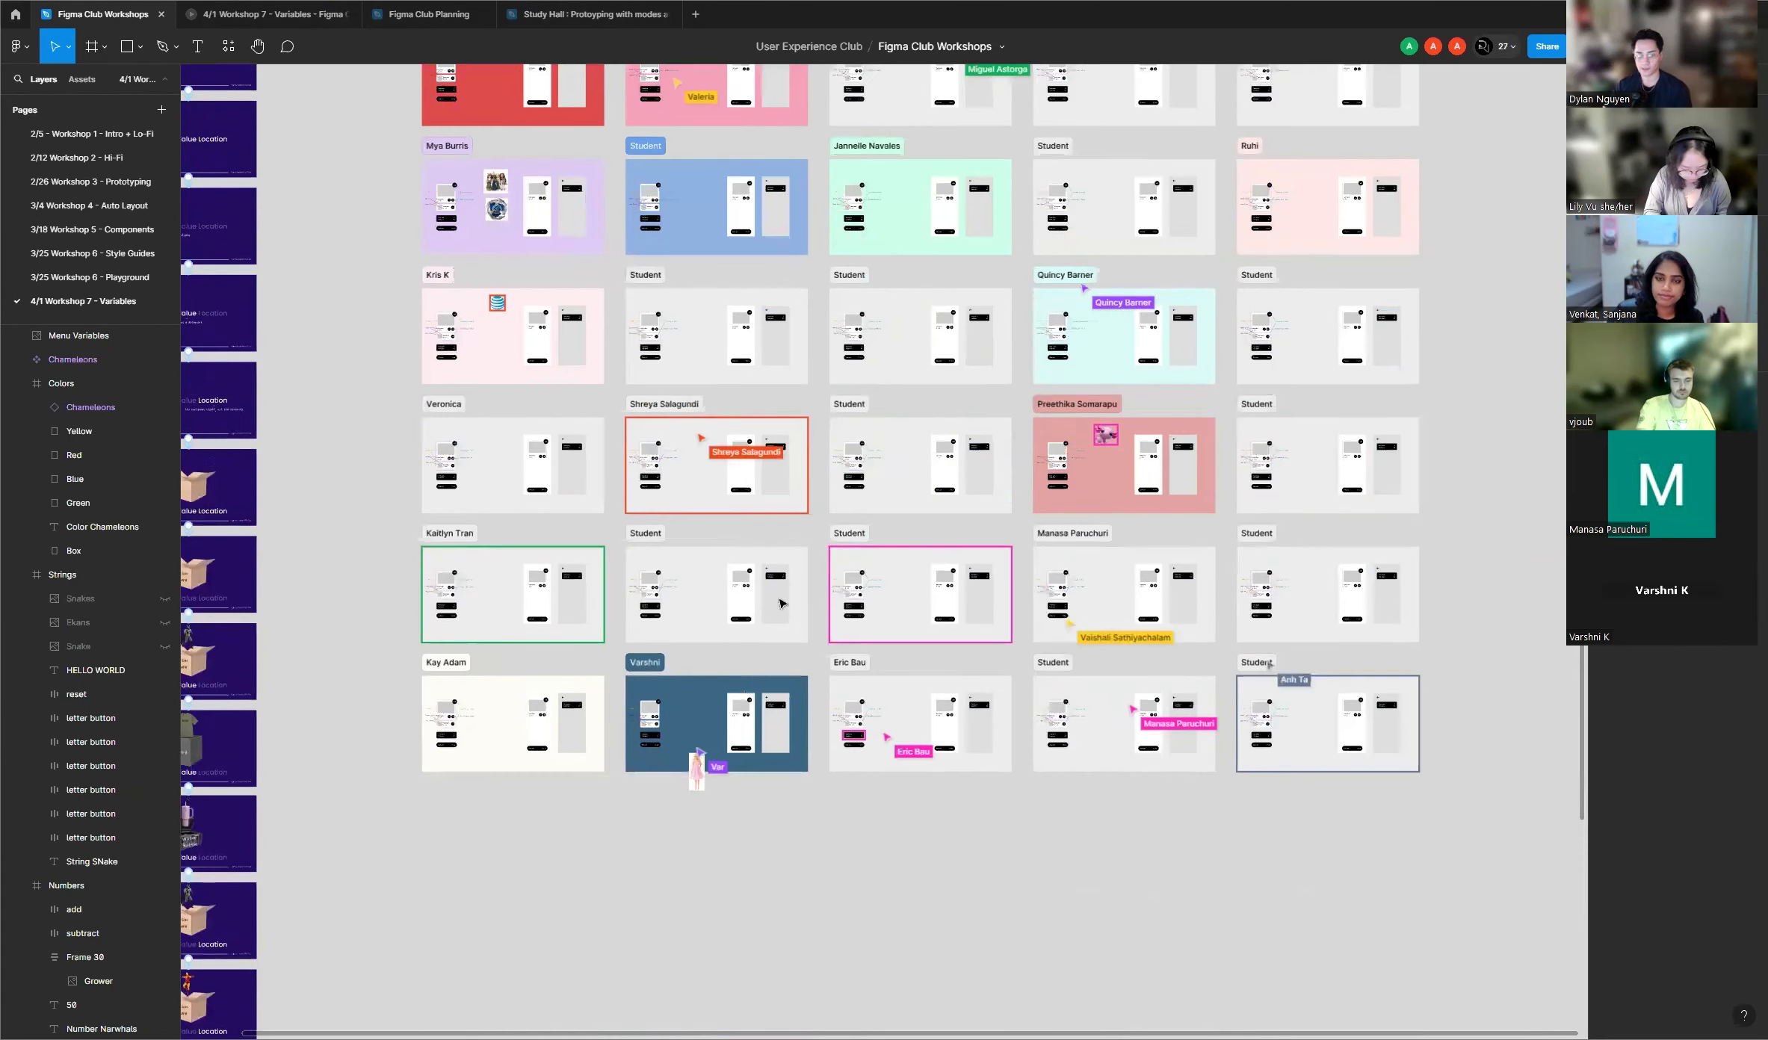
scroll(780, 603, down, 1)
scroll(823, 595, down, 1)
Step: Duplicate a blank Student section to fill a sixth column of the student grid with six sections, and delete the surplus copy
click(1203, 539)
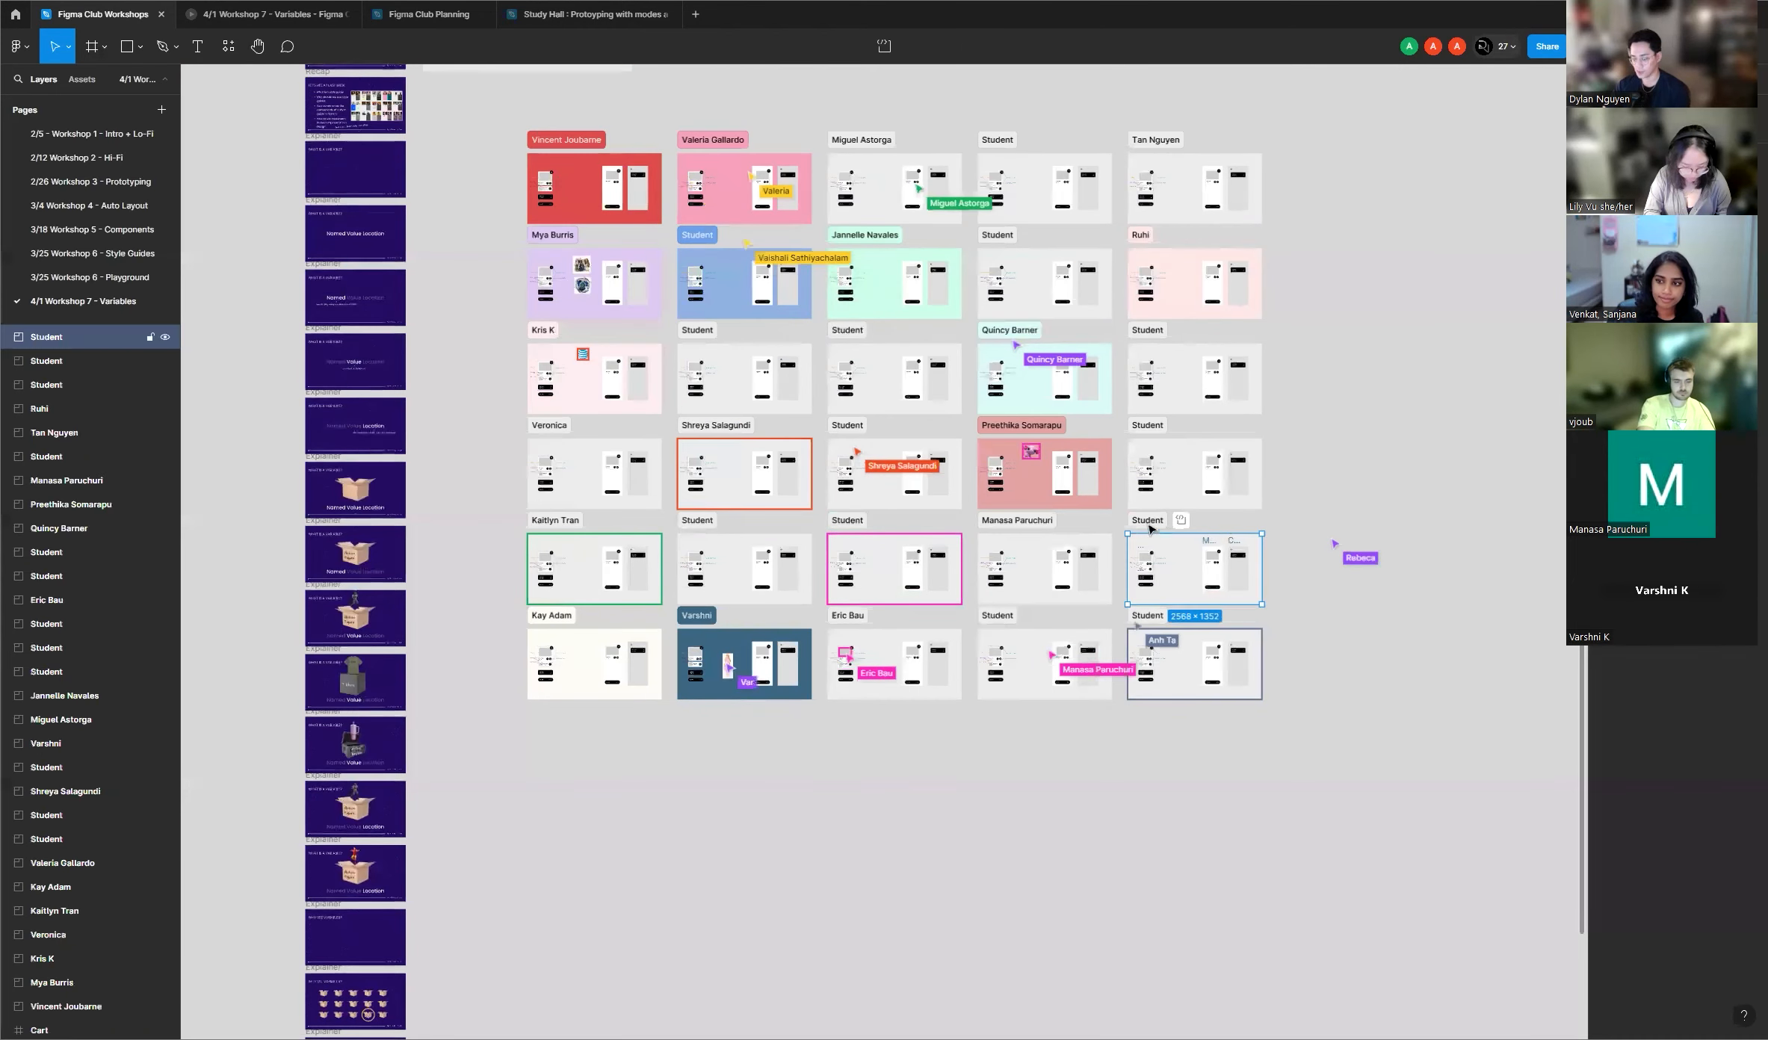
drag(1203, 540, 1309, 144)
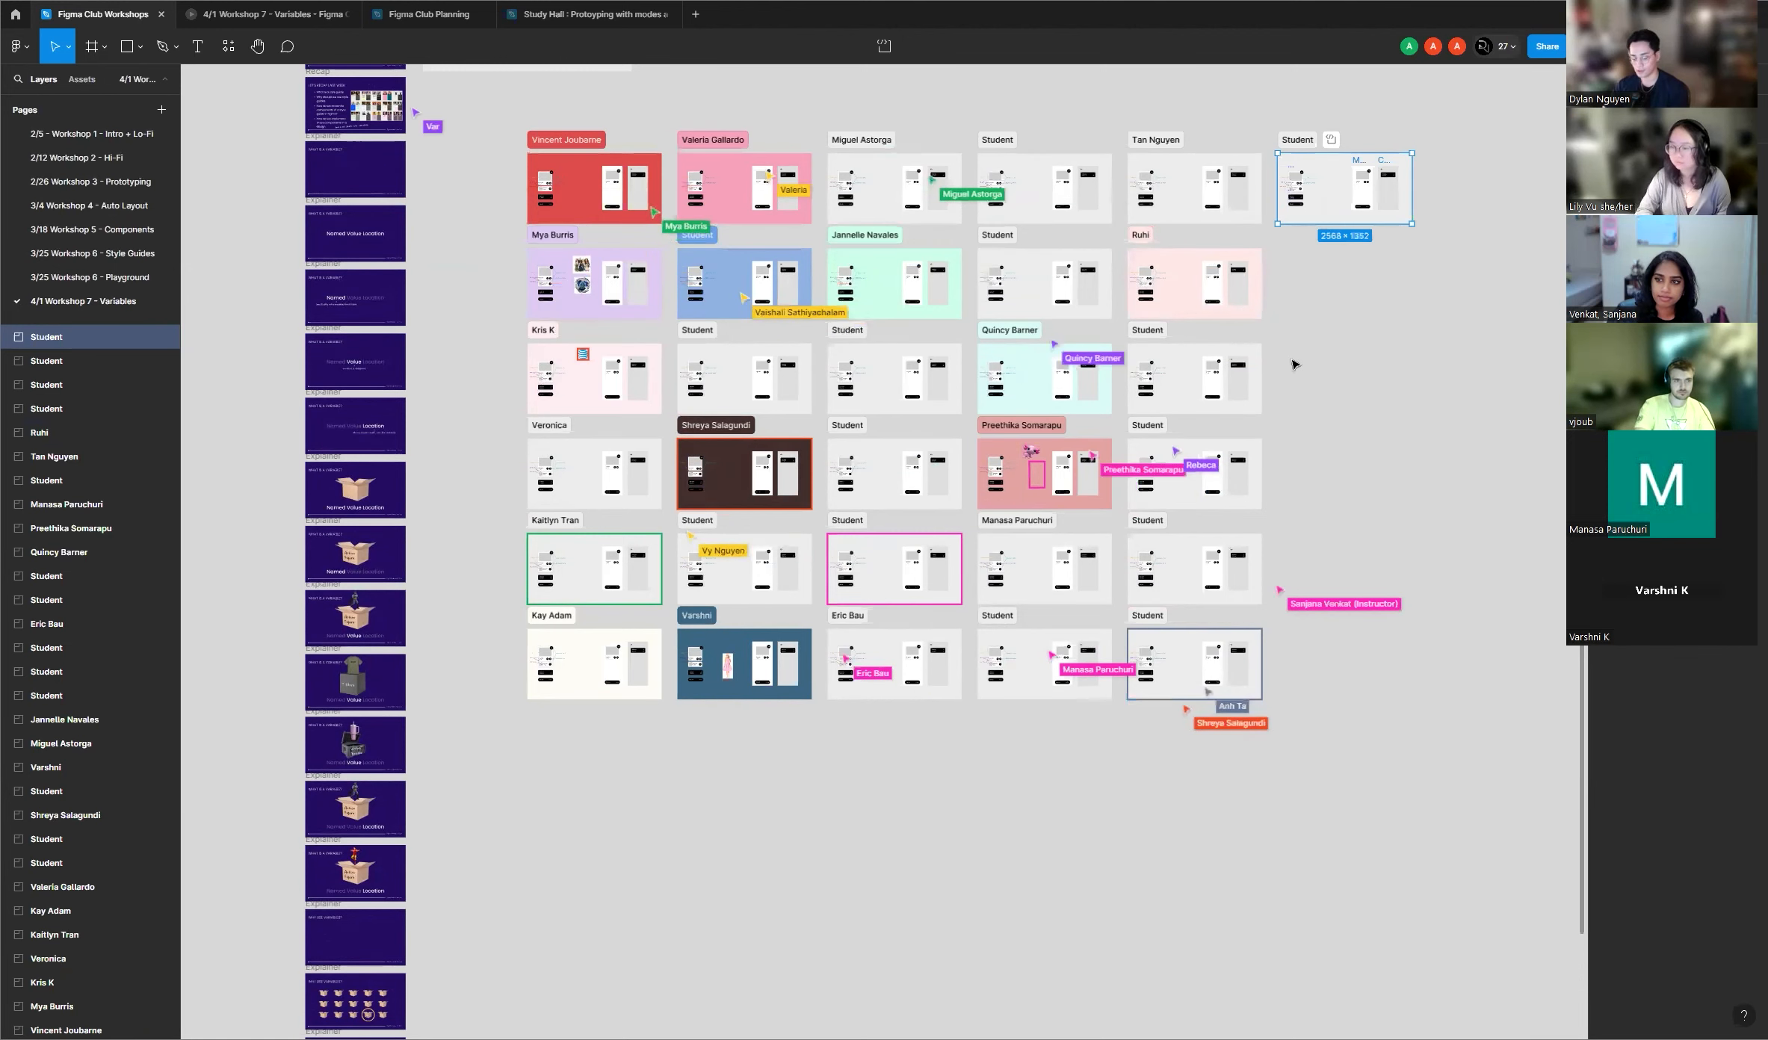
key(ctrl+d)
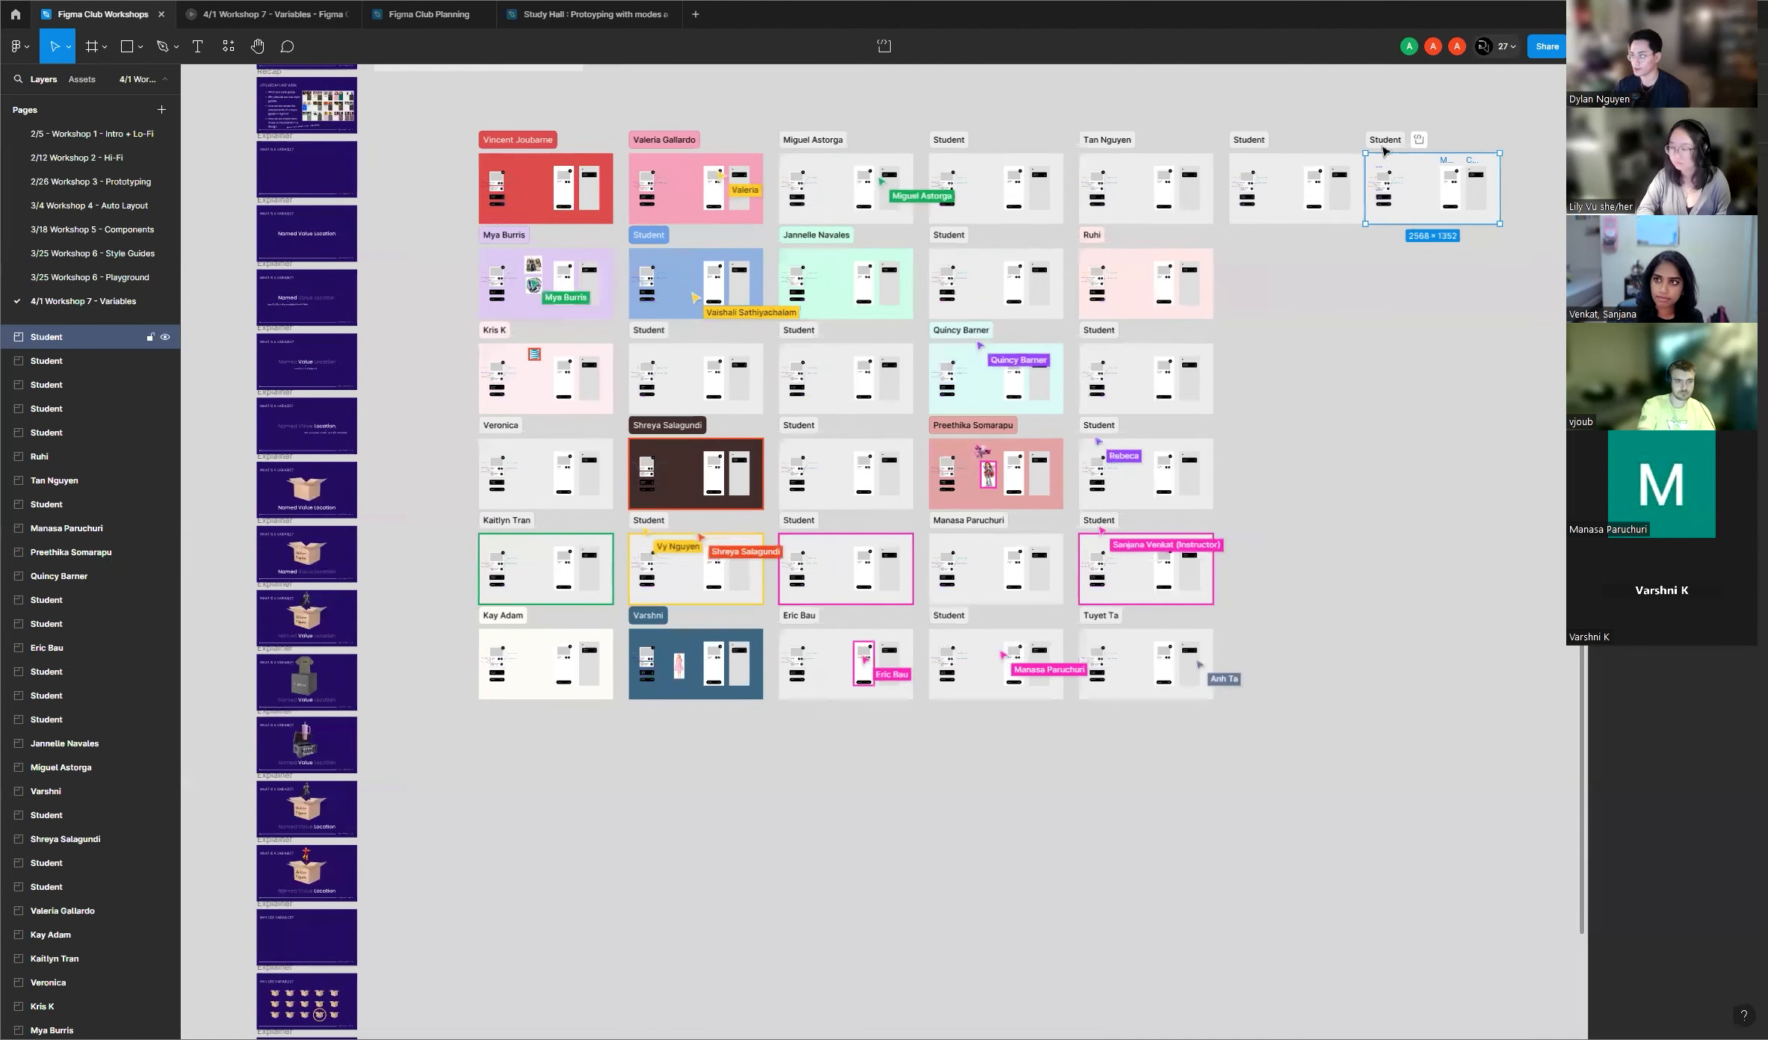
drag(1382, 149, 1249, 429)
key(ctrl+d)
drag(1383, 432, 1429, 446)
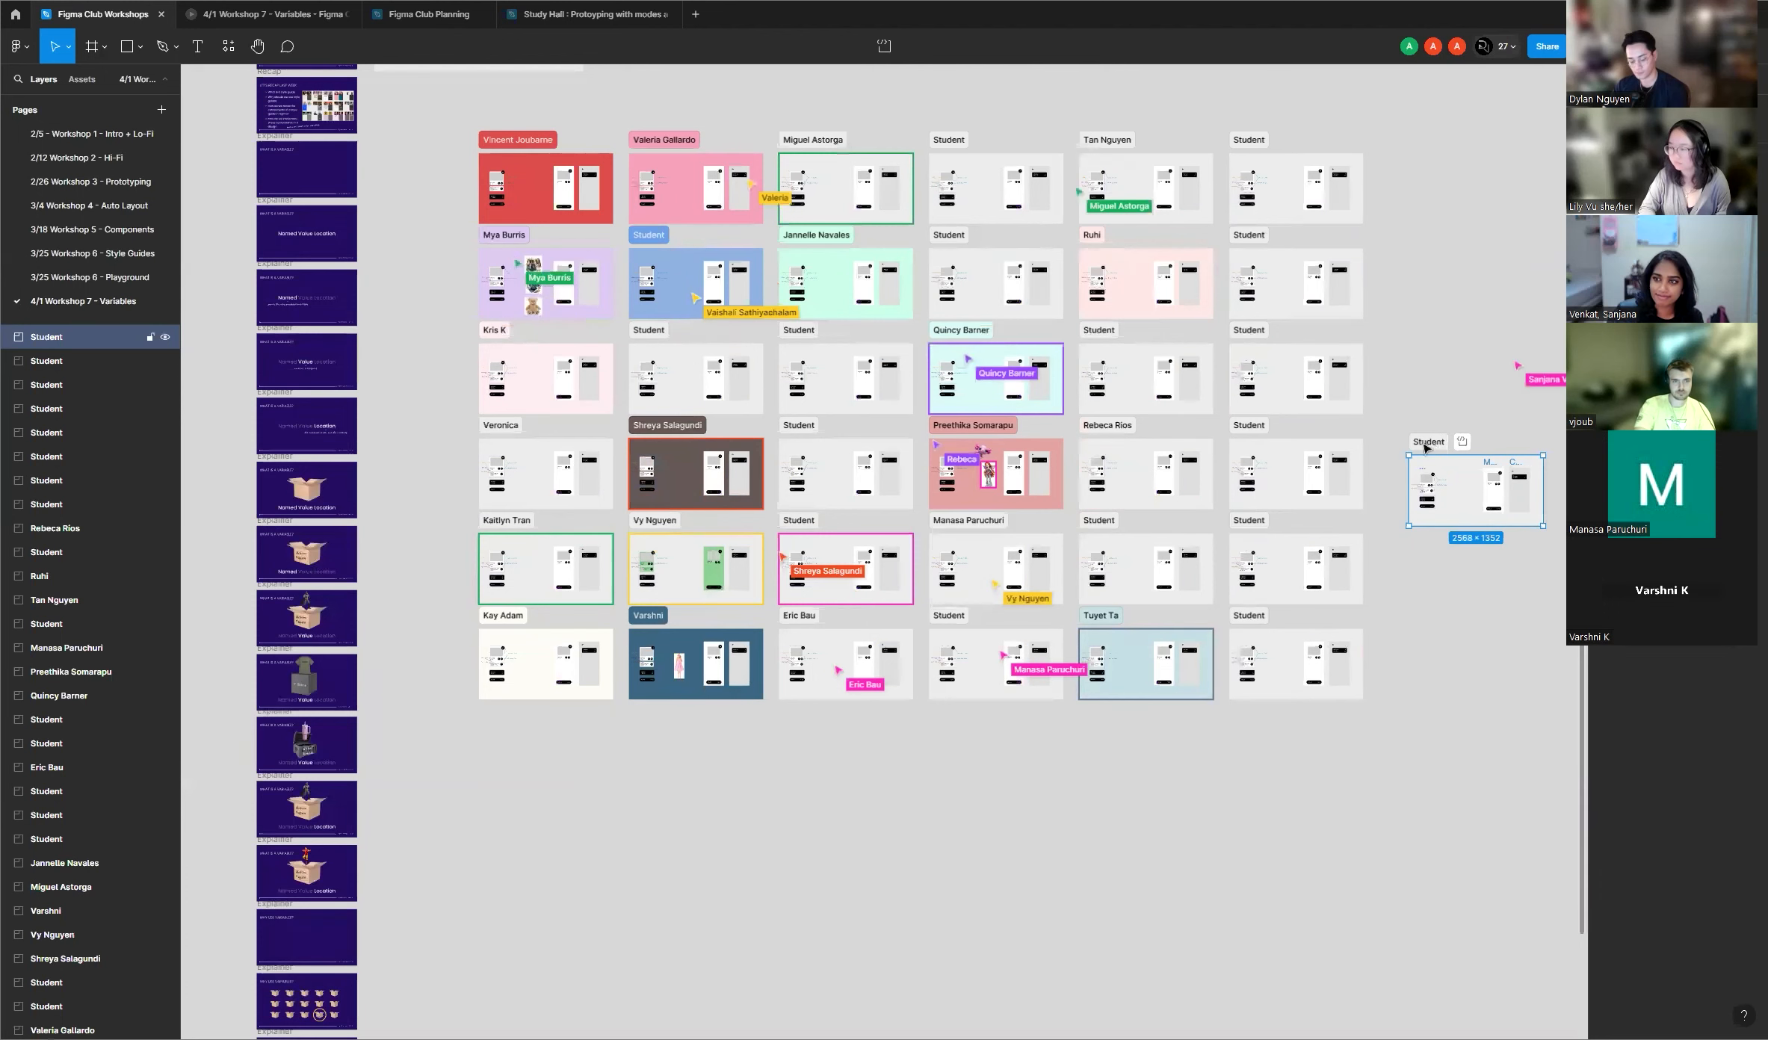
key(Delete)
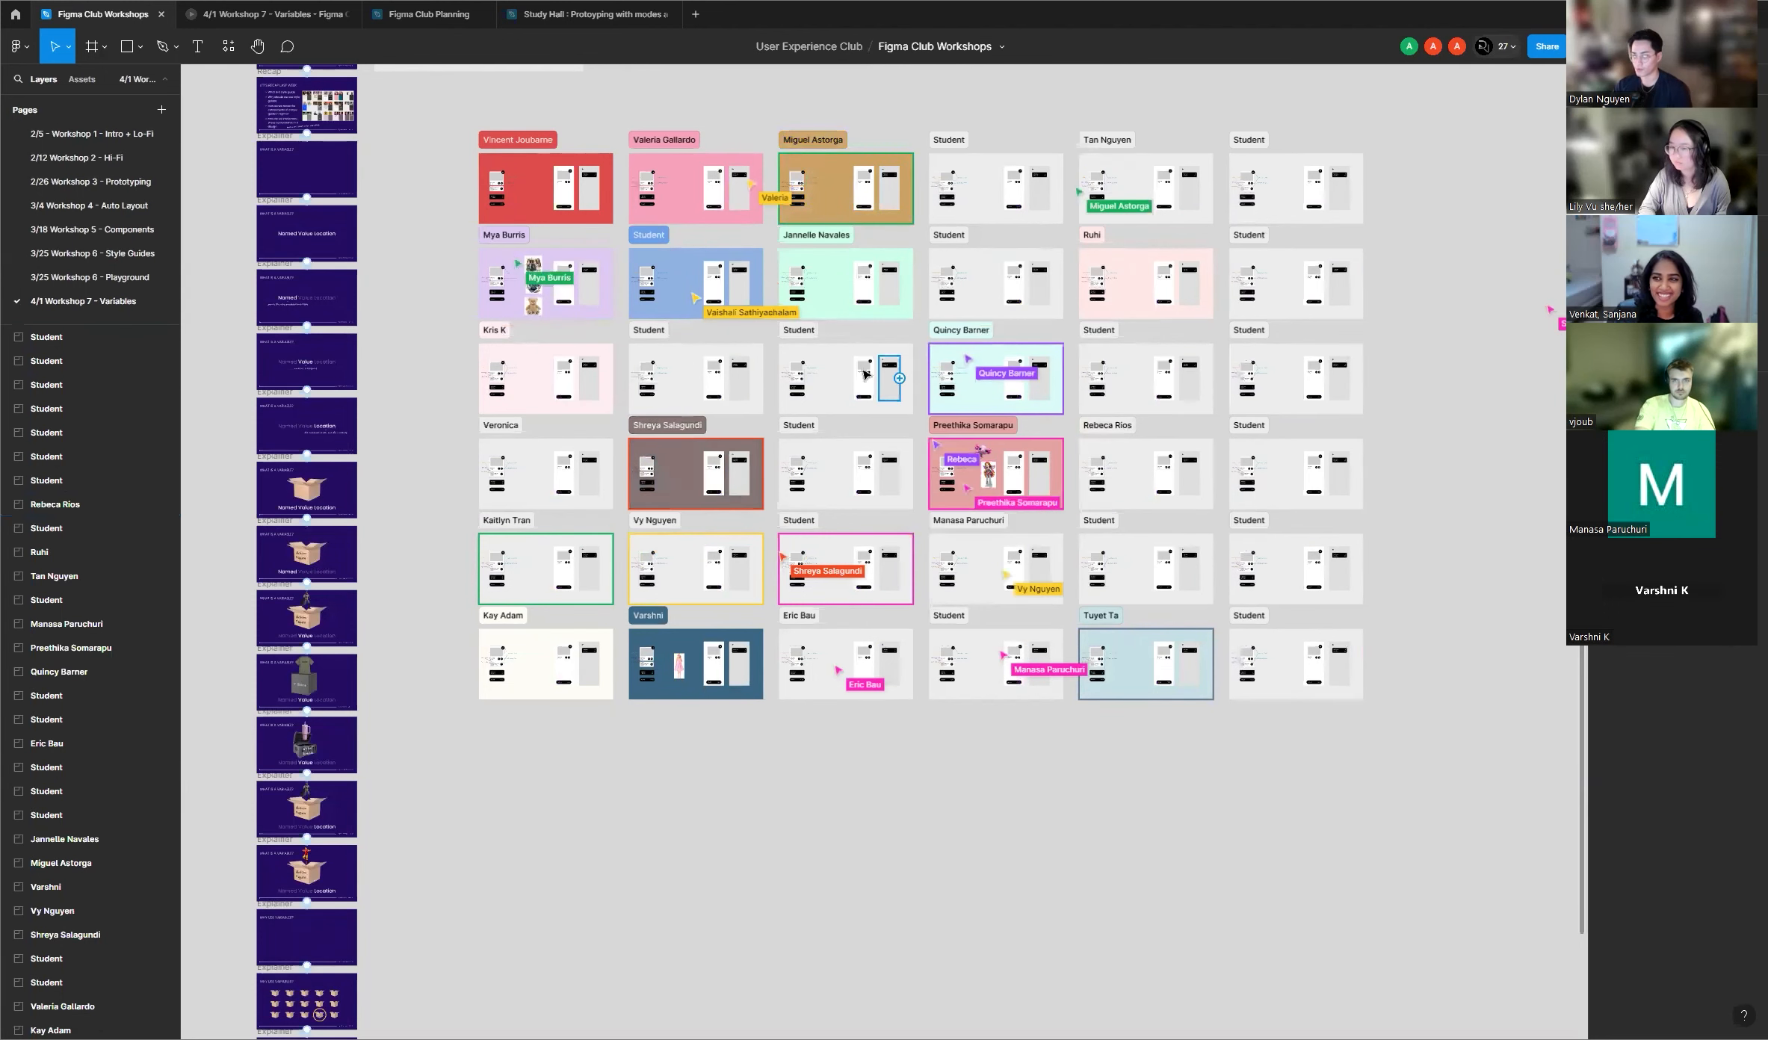
Step: Examine the six-column grid of student sections to see which ones participants have renamed or recolored
scroll(866, 375, down, 2)
scroll(927, 309, up, 2)
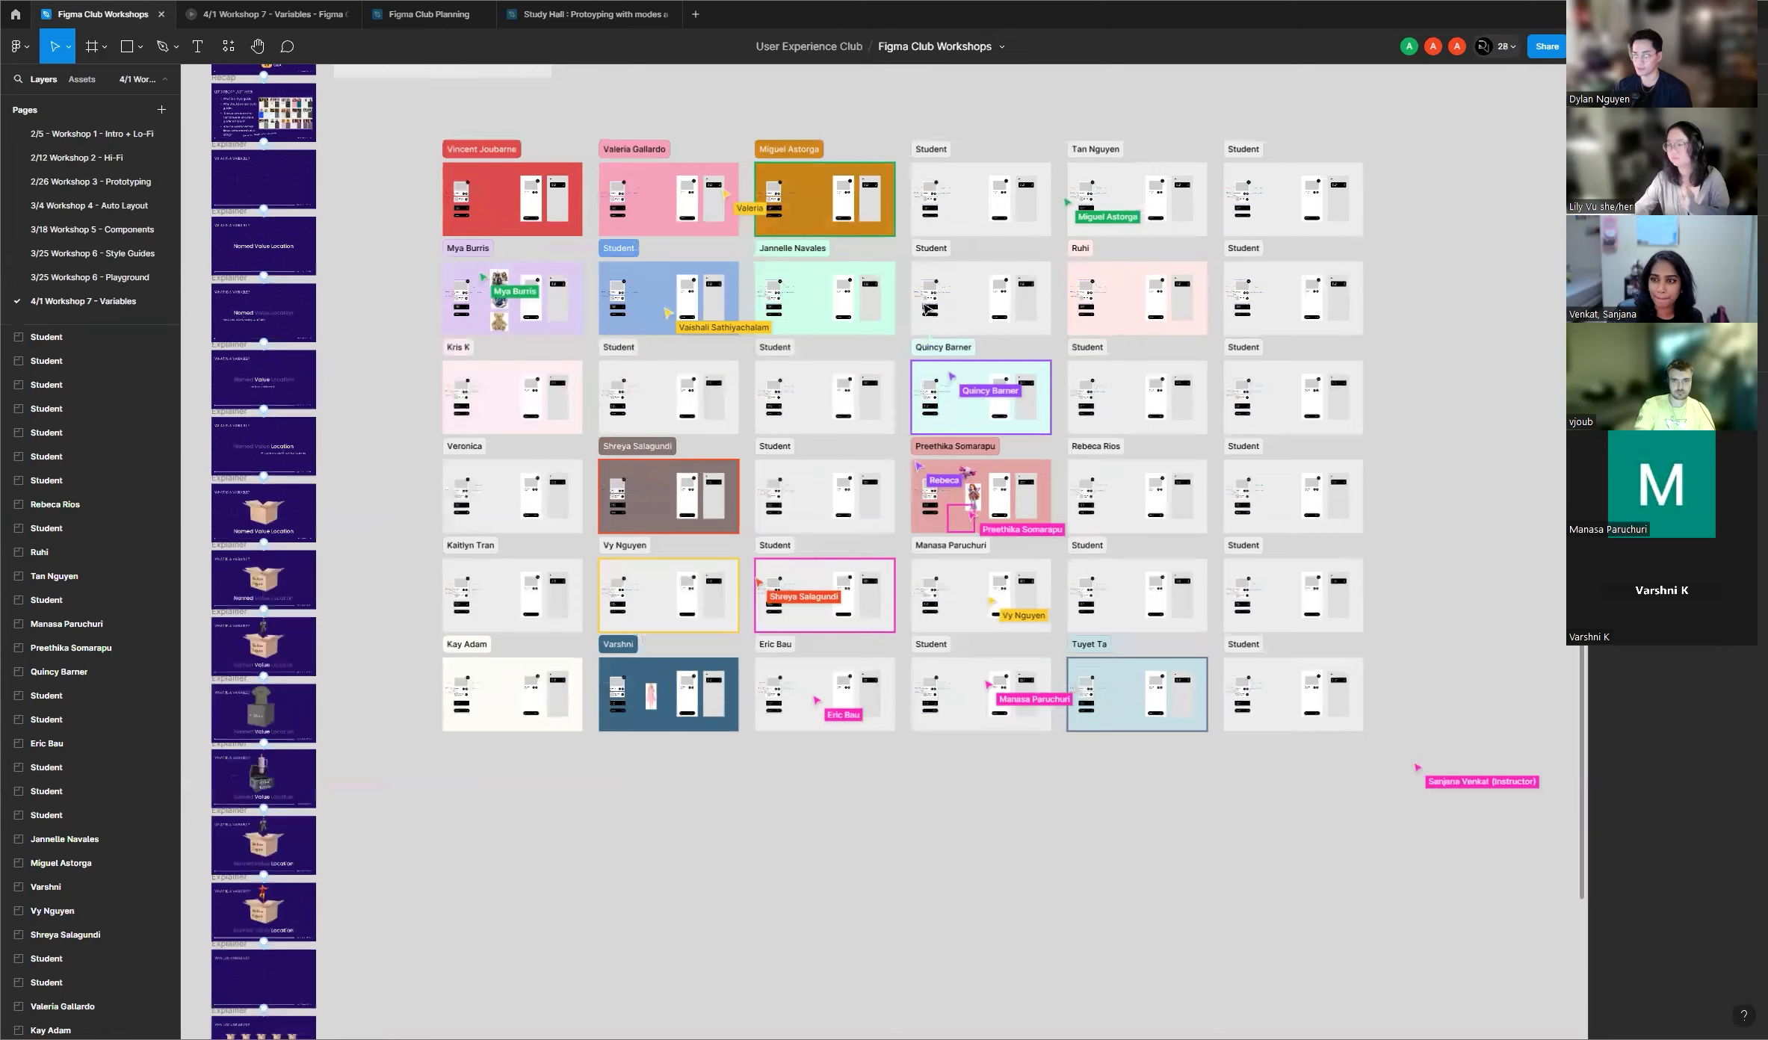
scroll(806, 287, up, 2)
scroll(987, 290, up, 1)
scroll(1106, 325, up, 1)
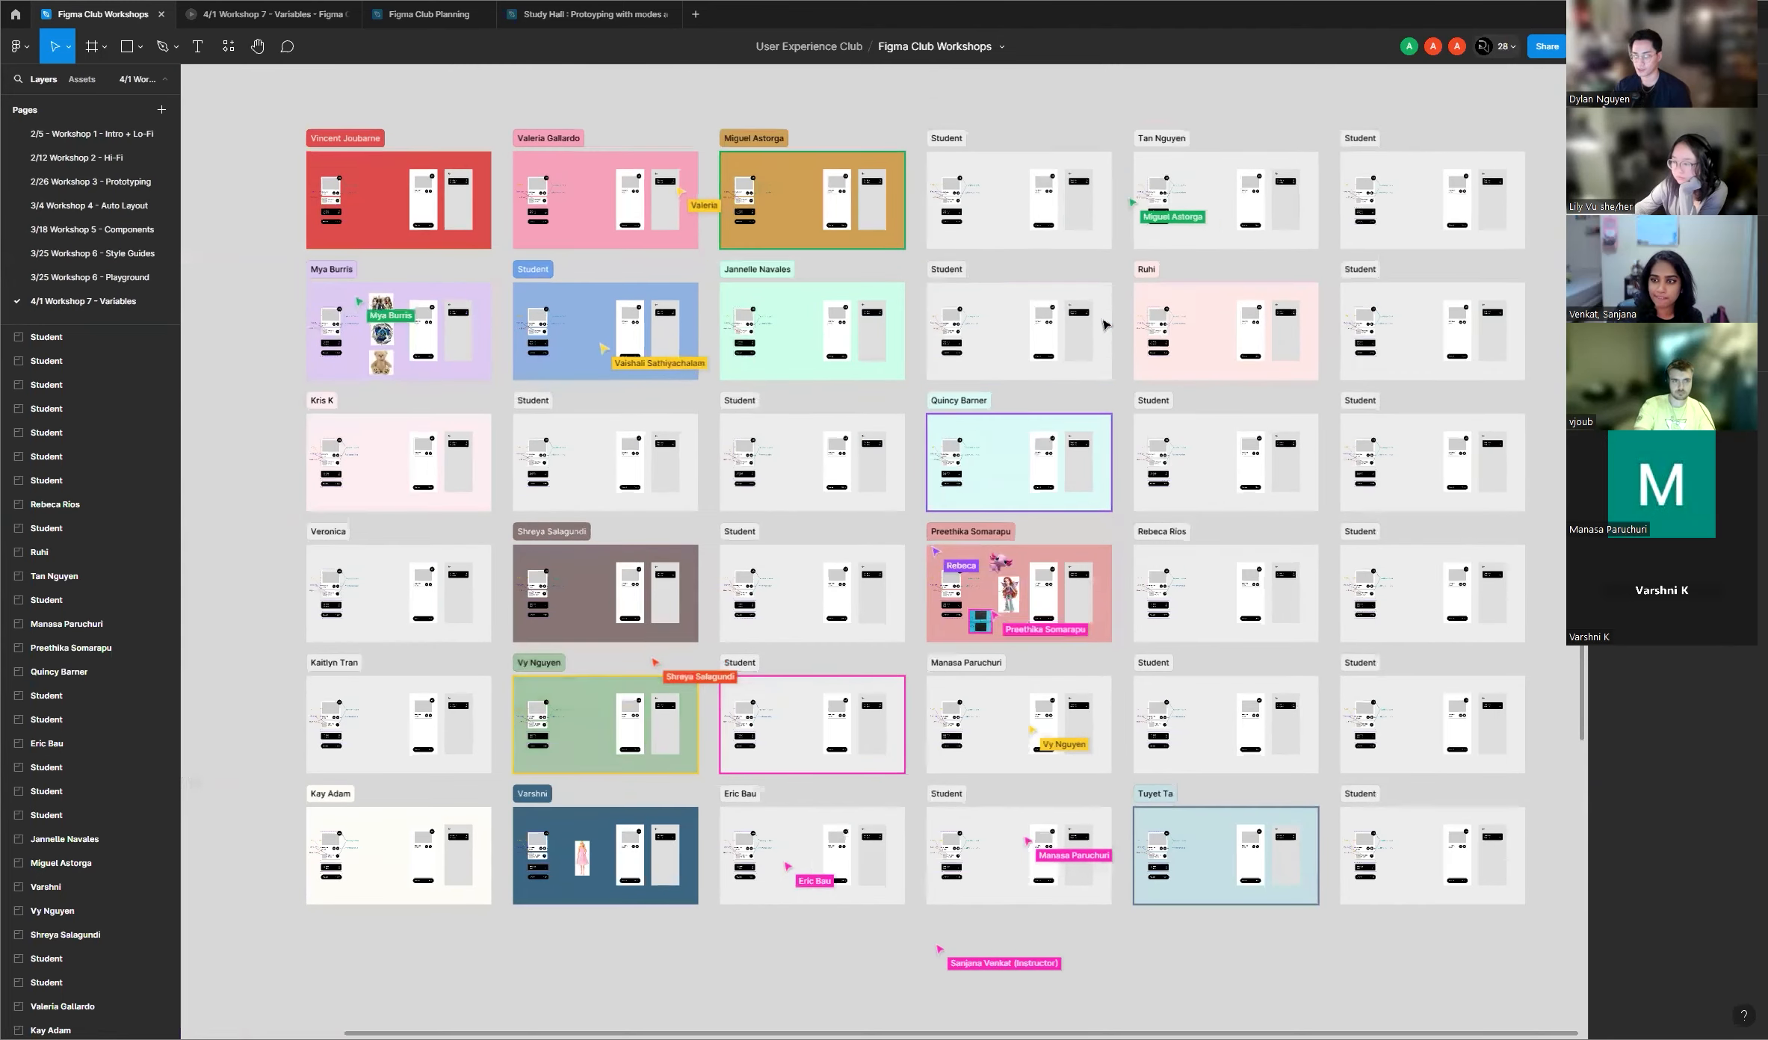
scroll(964, 374, up, 1)
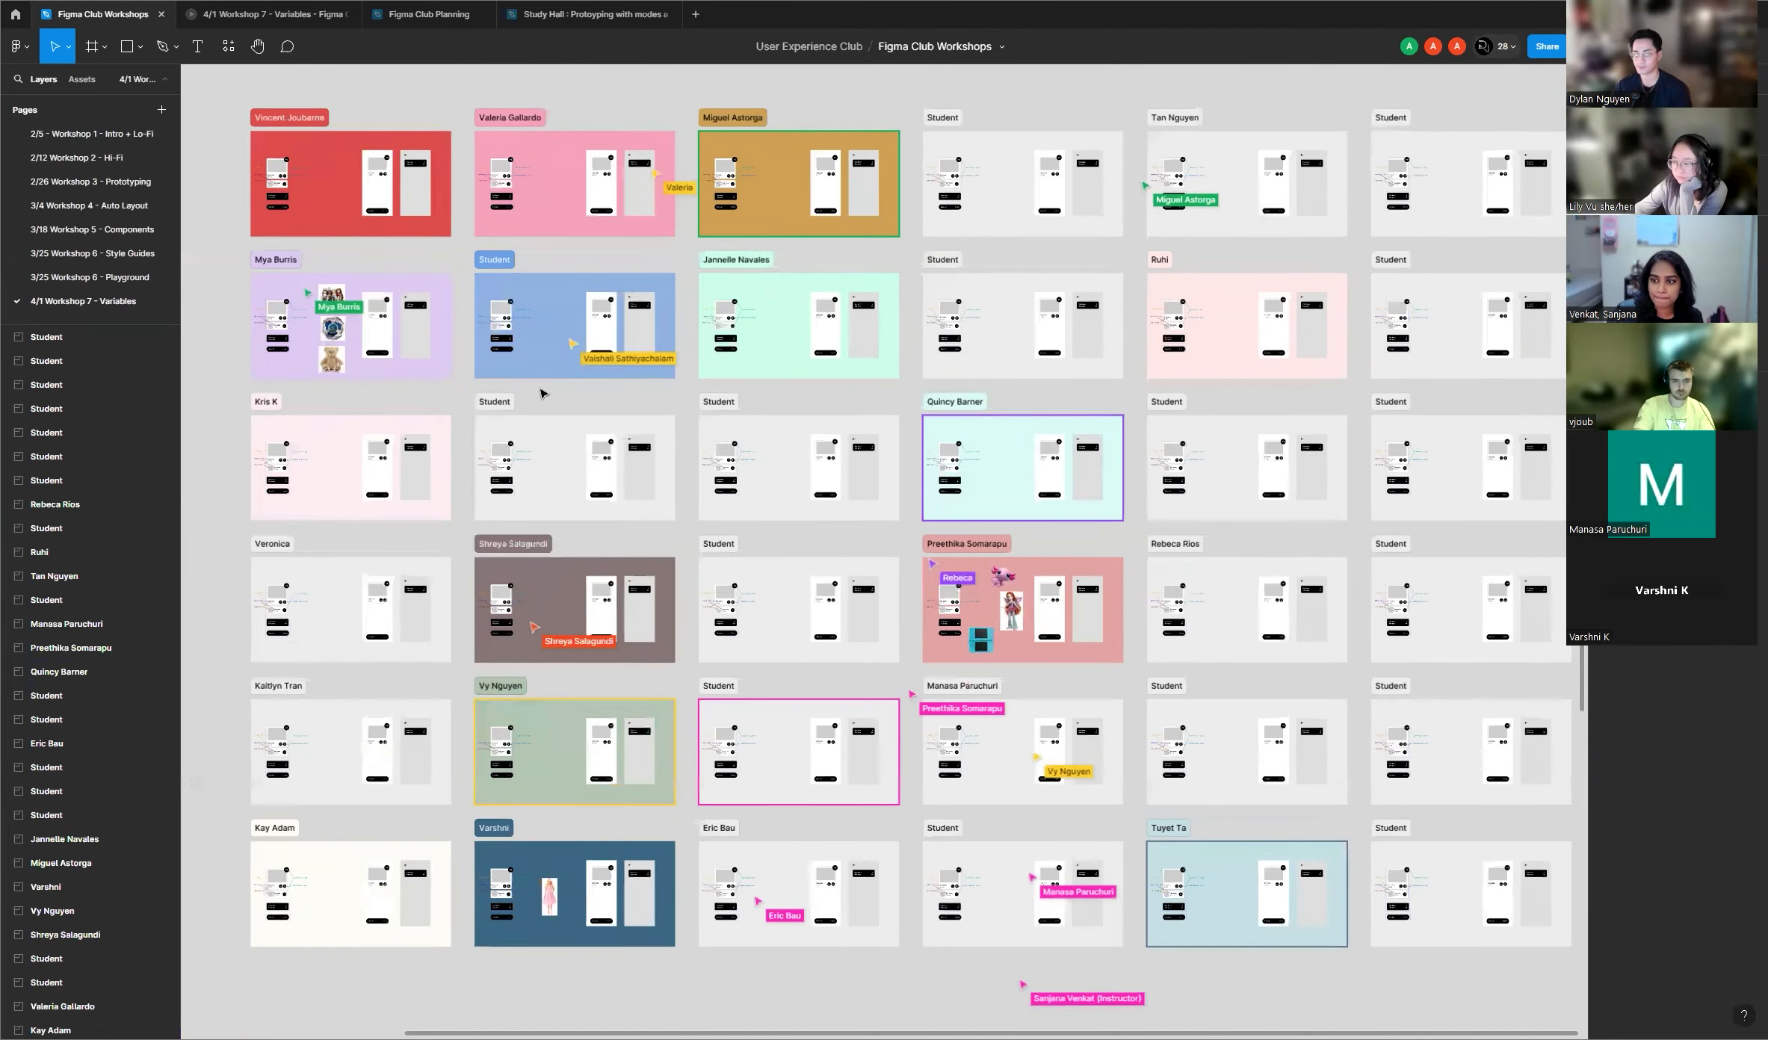
scroll(543, 394, down, 1)
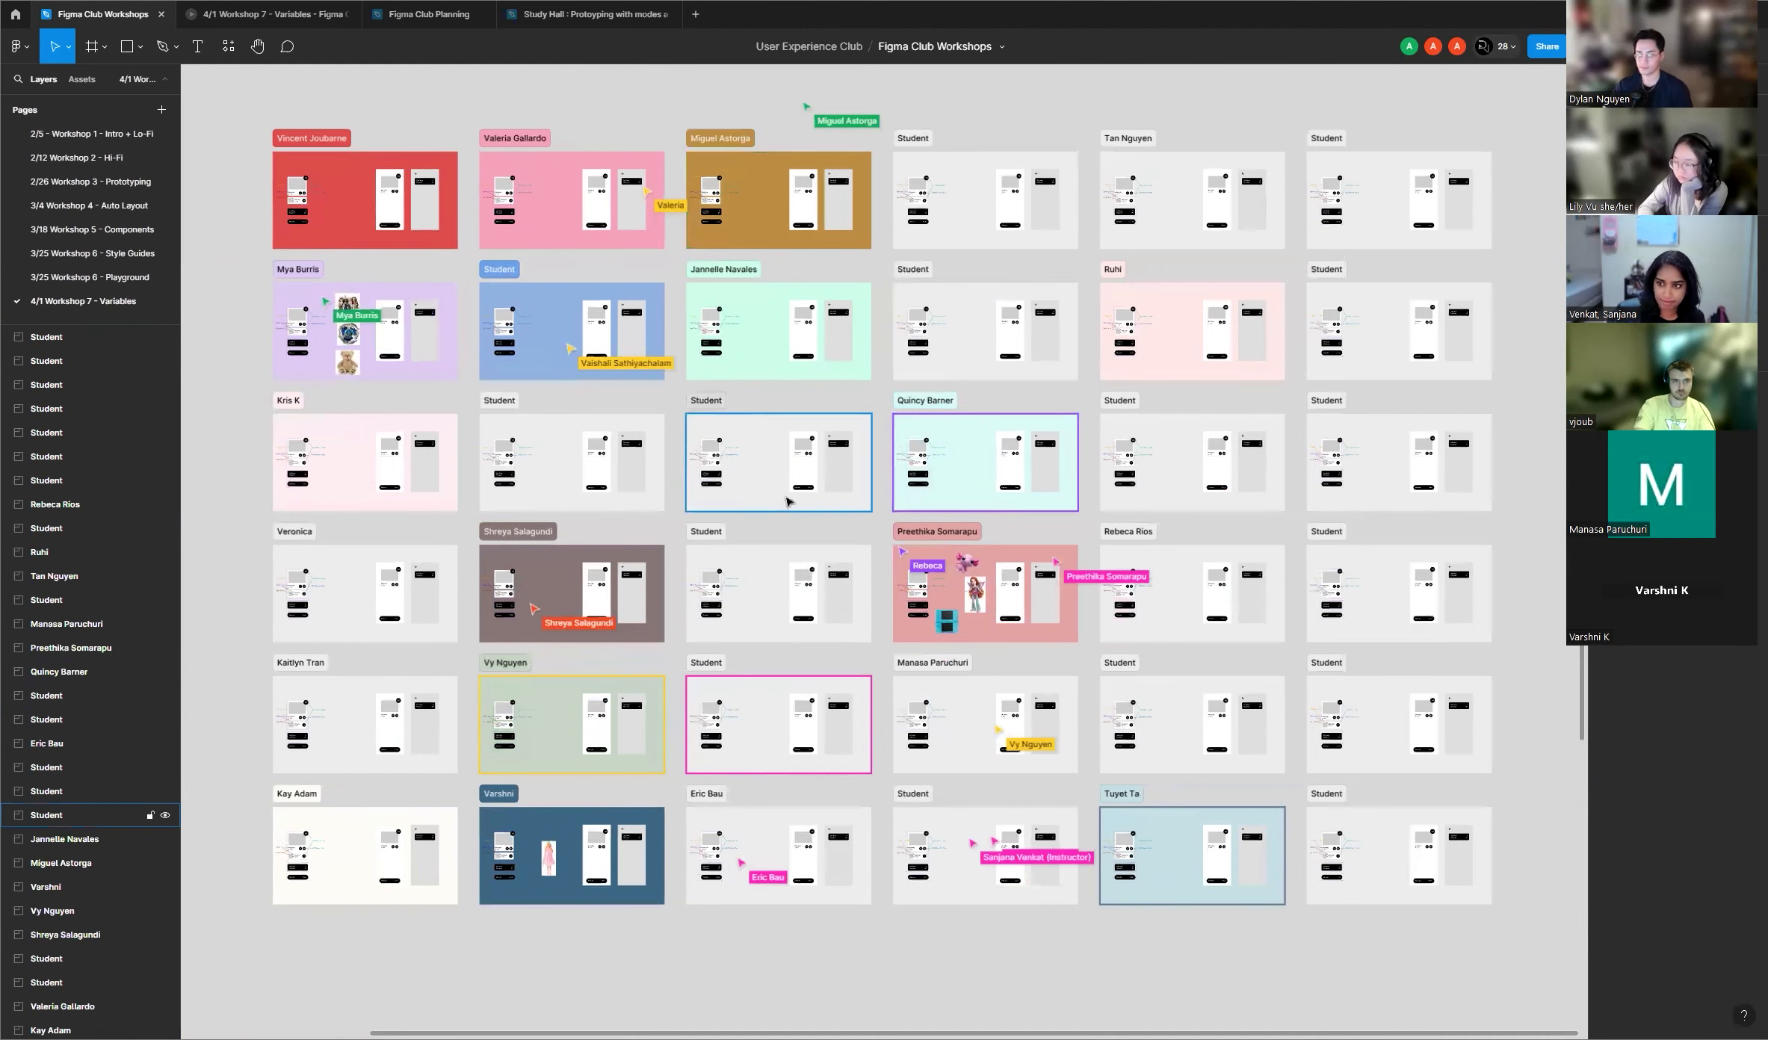
scroll(859, 542, up, 2)
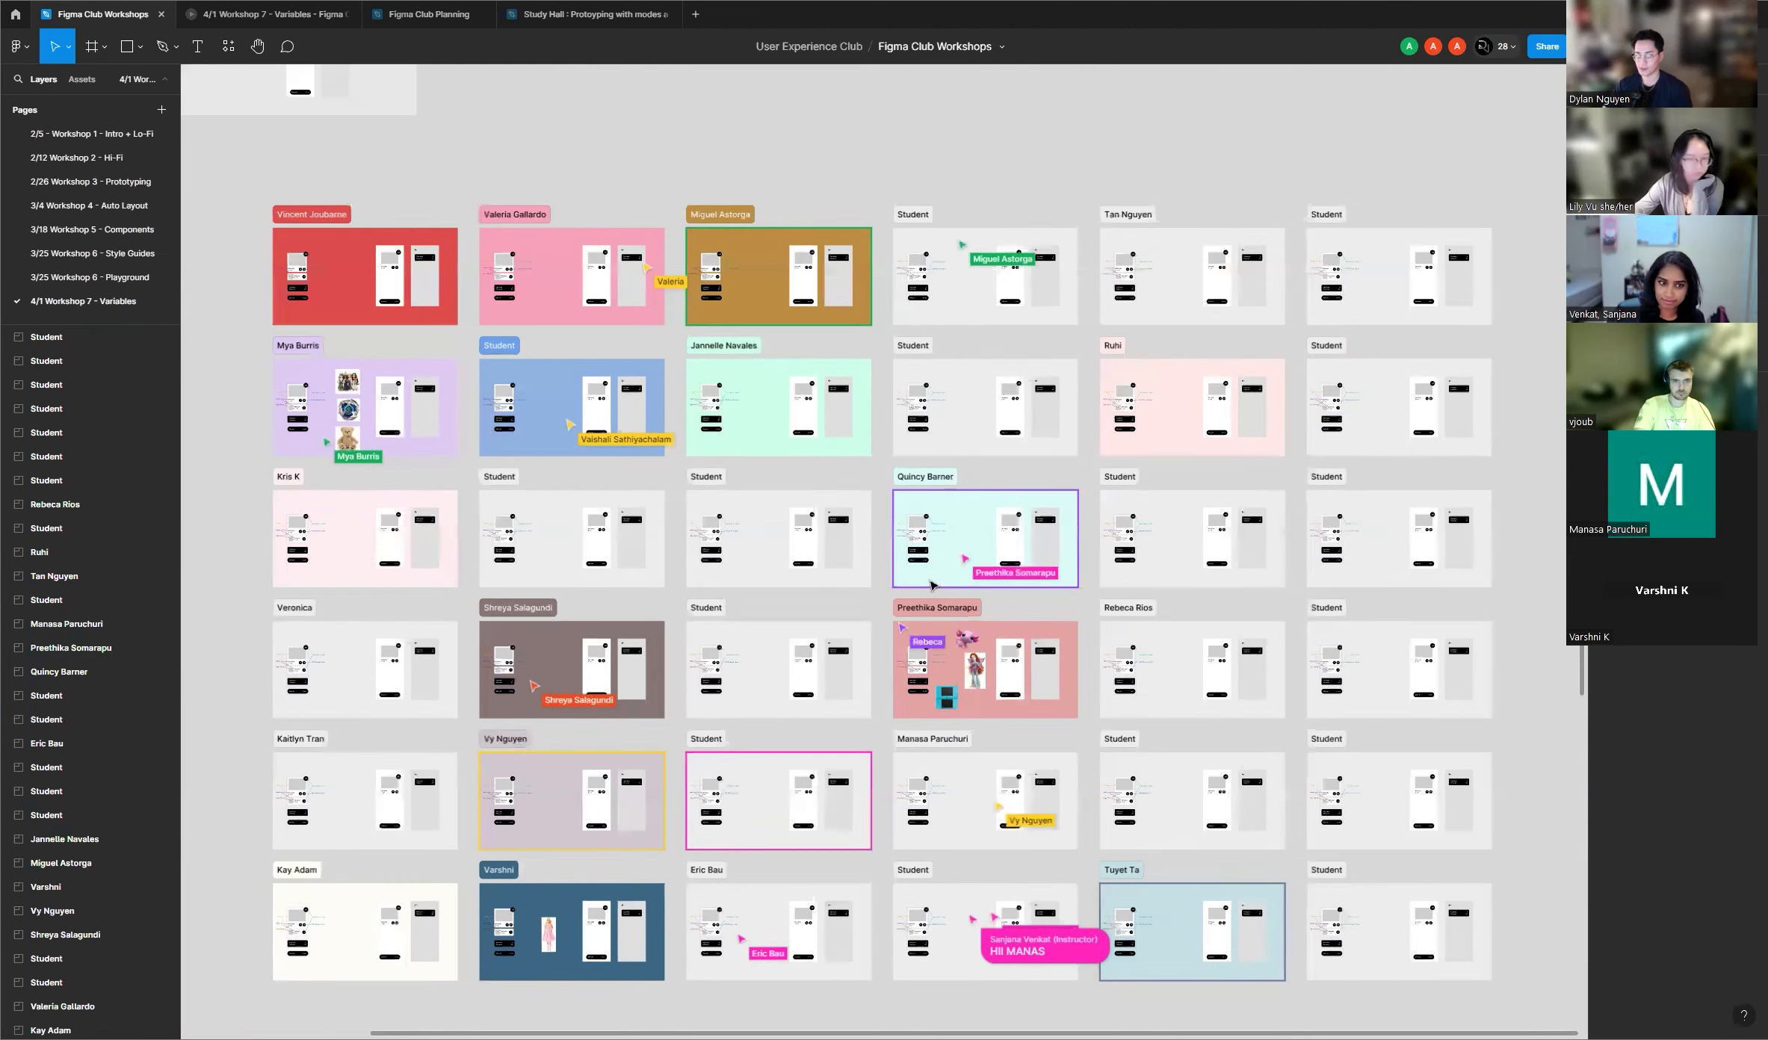
scroll(931, 584, up, 2)
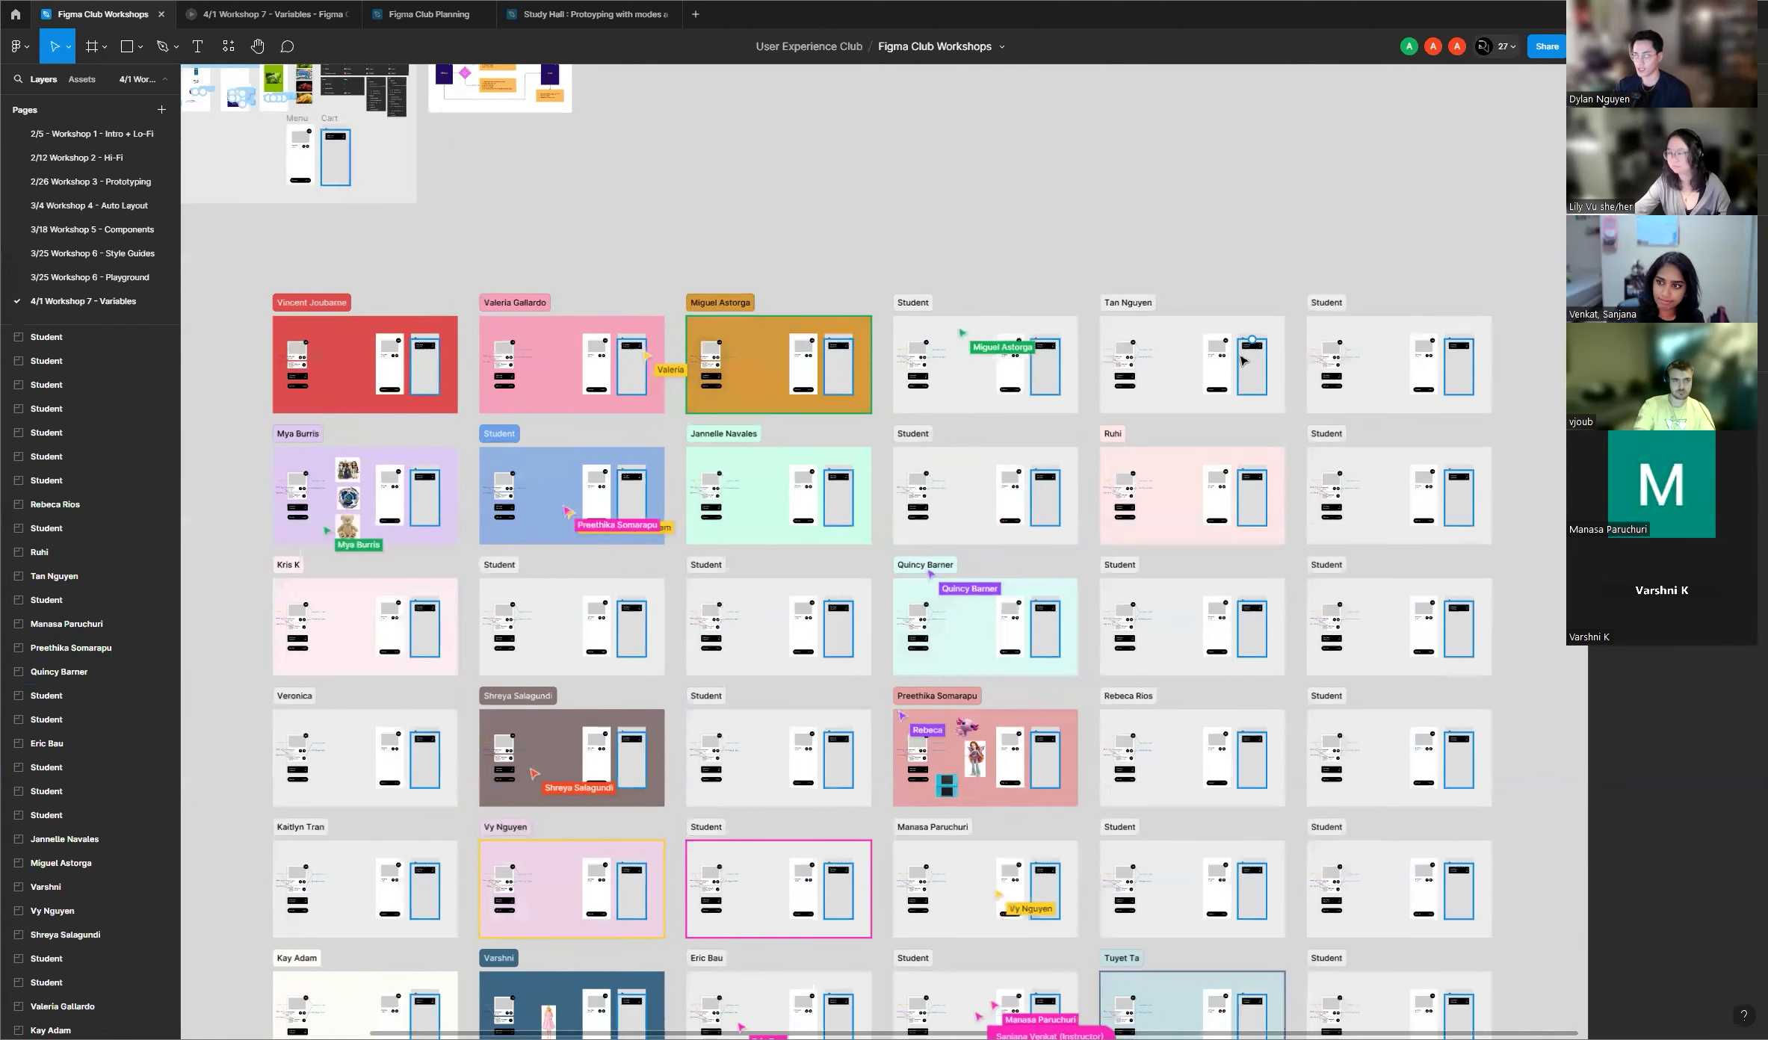
Step: Examine the demo area with the variable prototypes and the shopping cart prototype flow diagram above the student grid
scroll(1195, 364, up, 4)
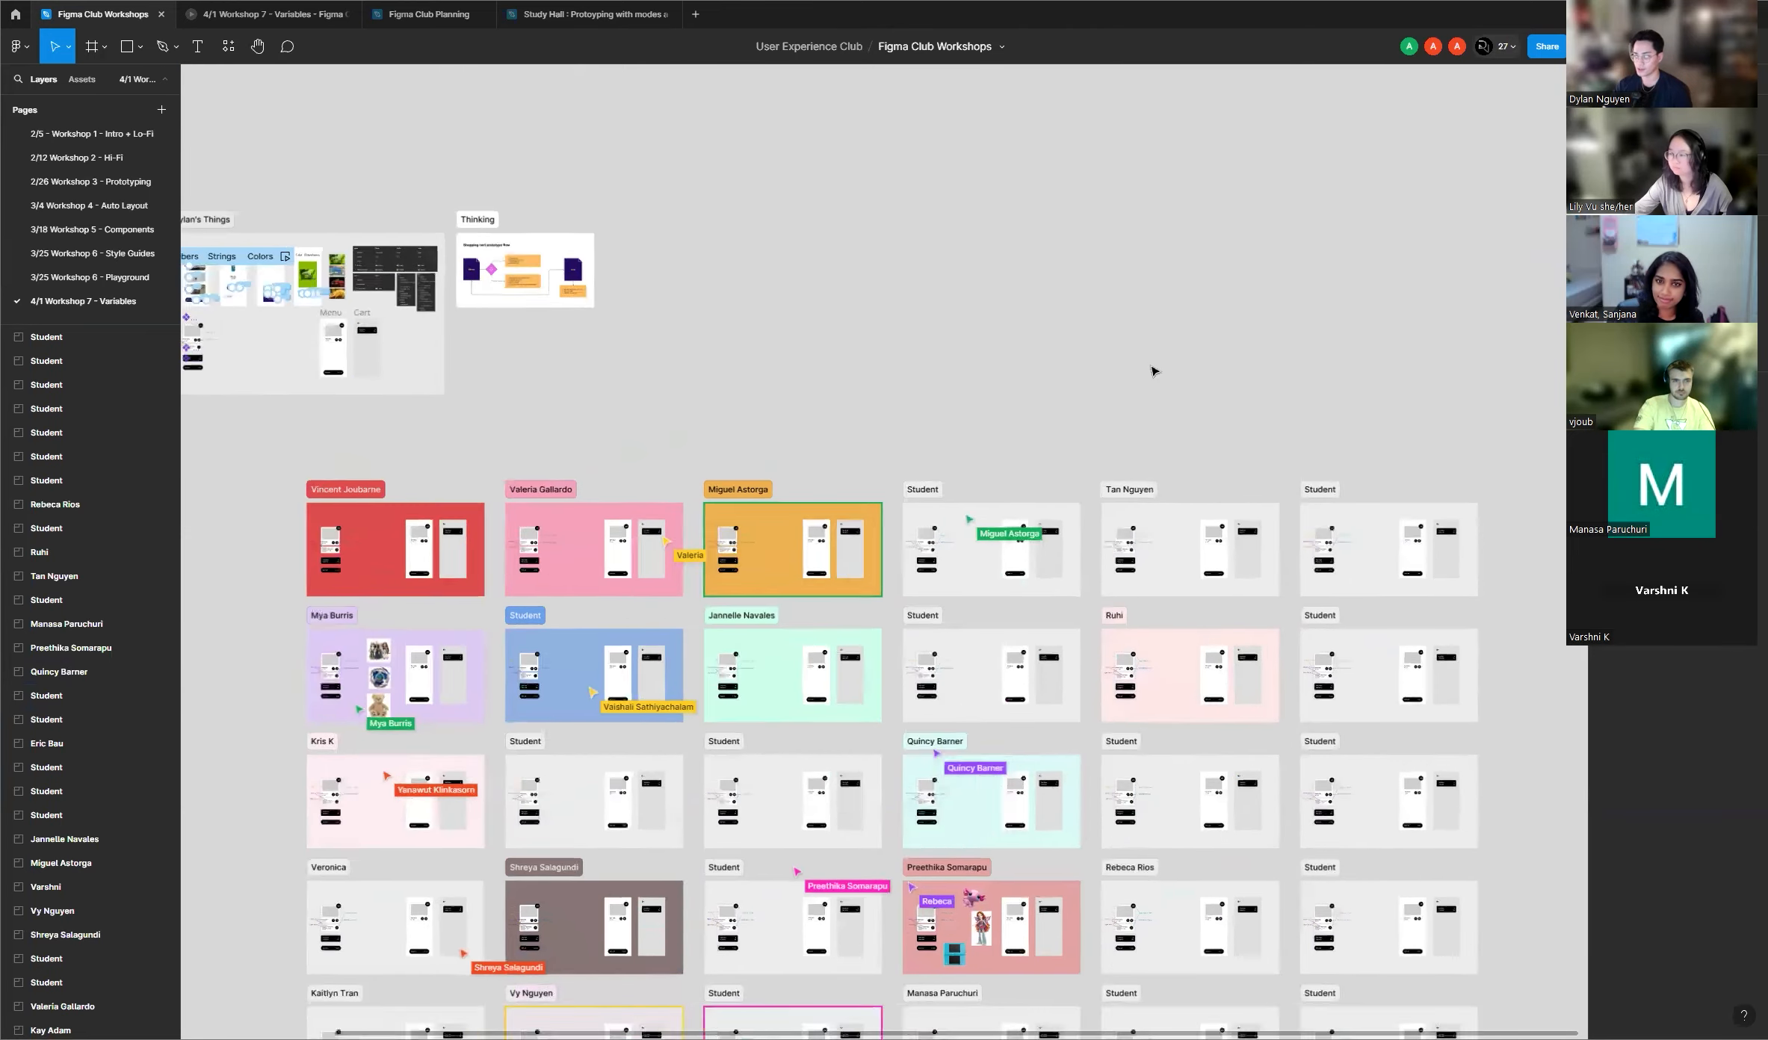
scroll(1153, 372, down, 3)
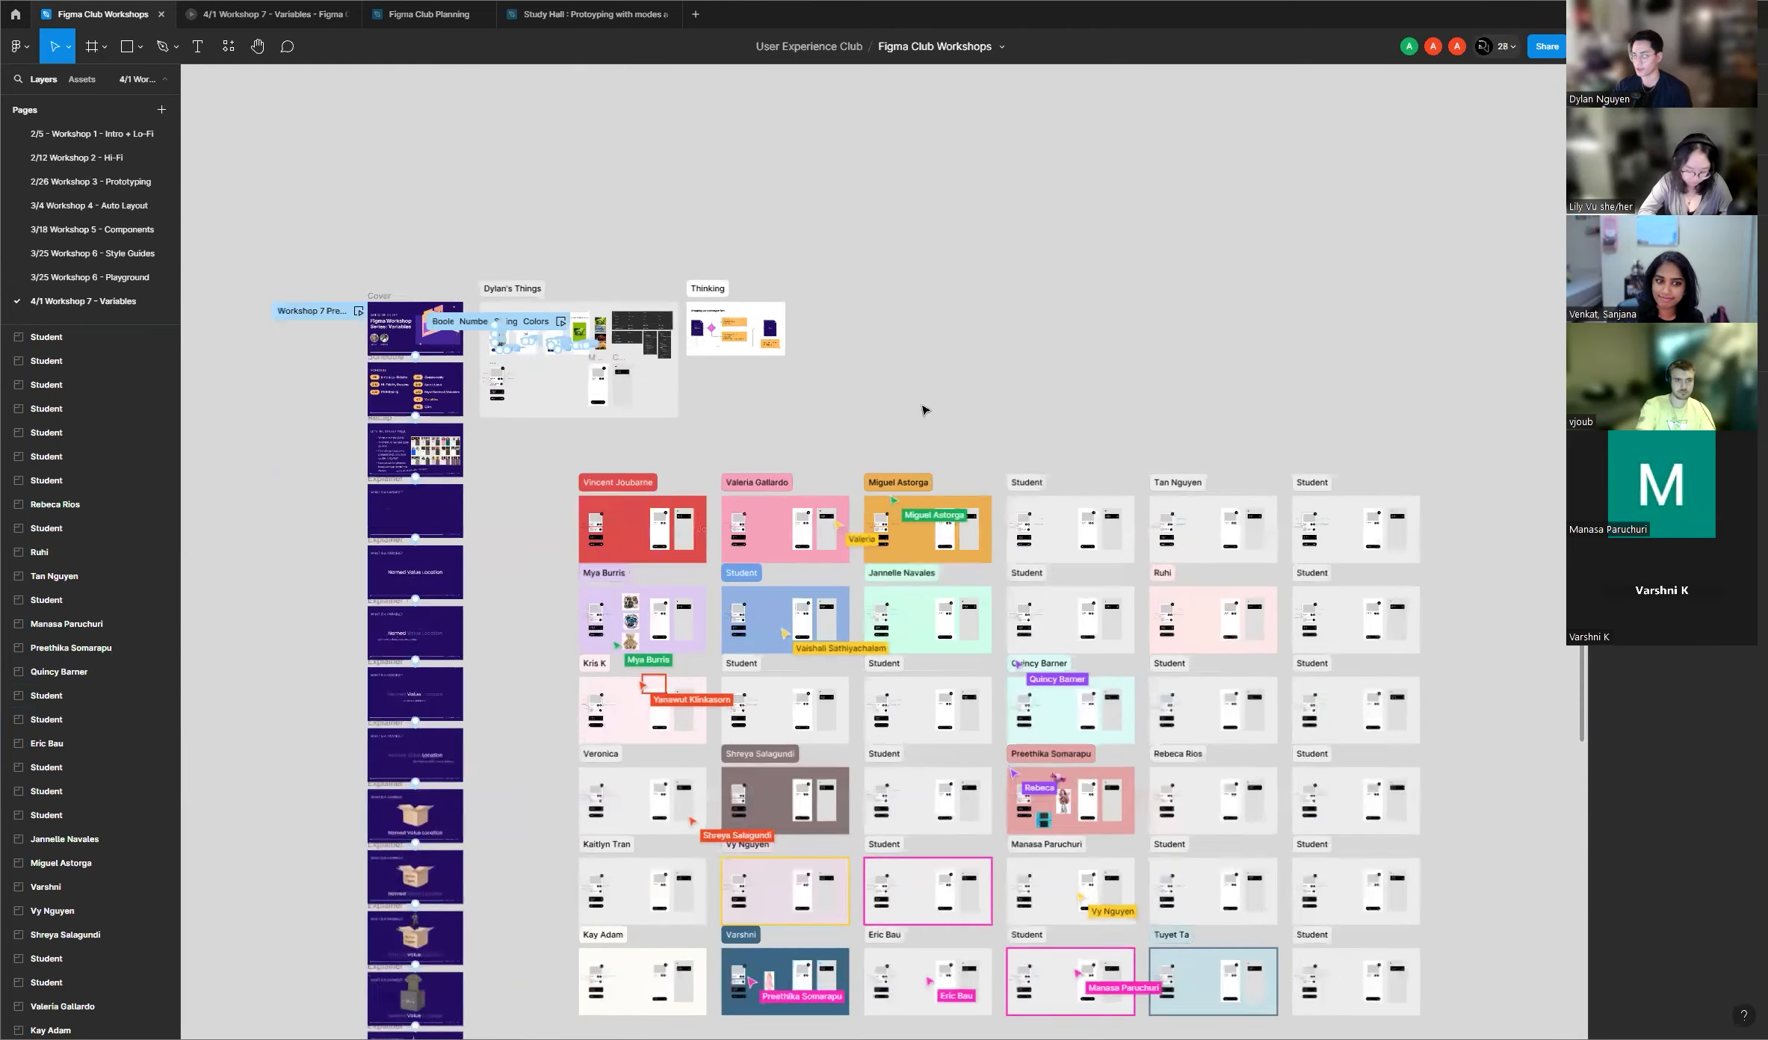
scroll(924, 409, up, 3)
scroll(418, 329, up, 5)
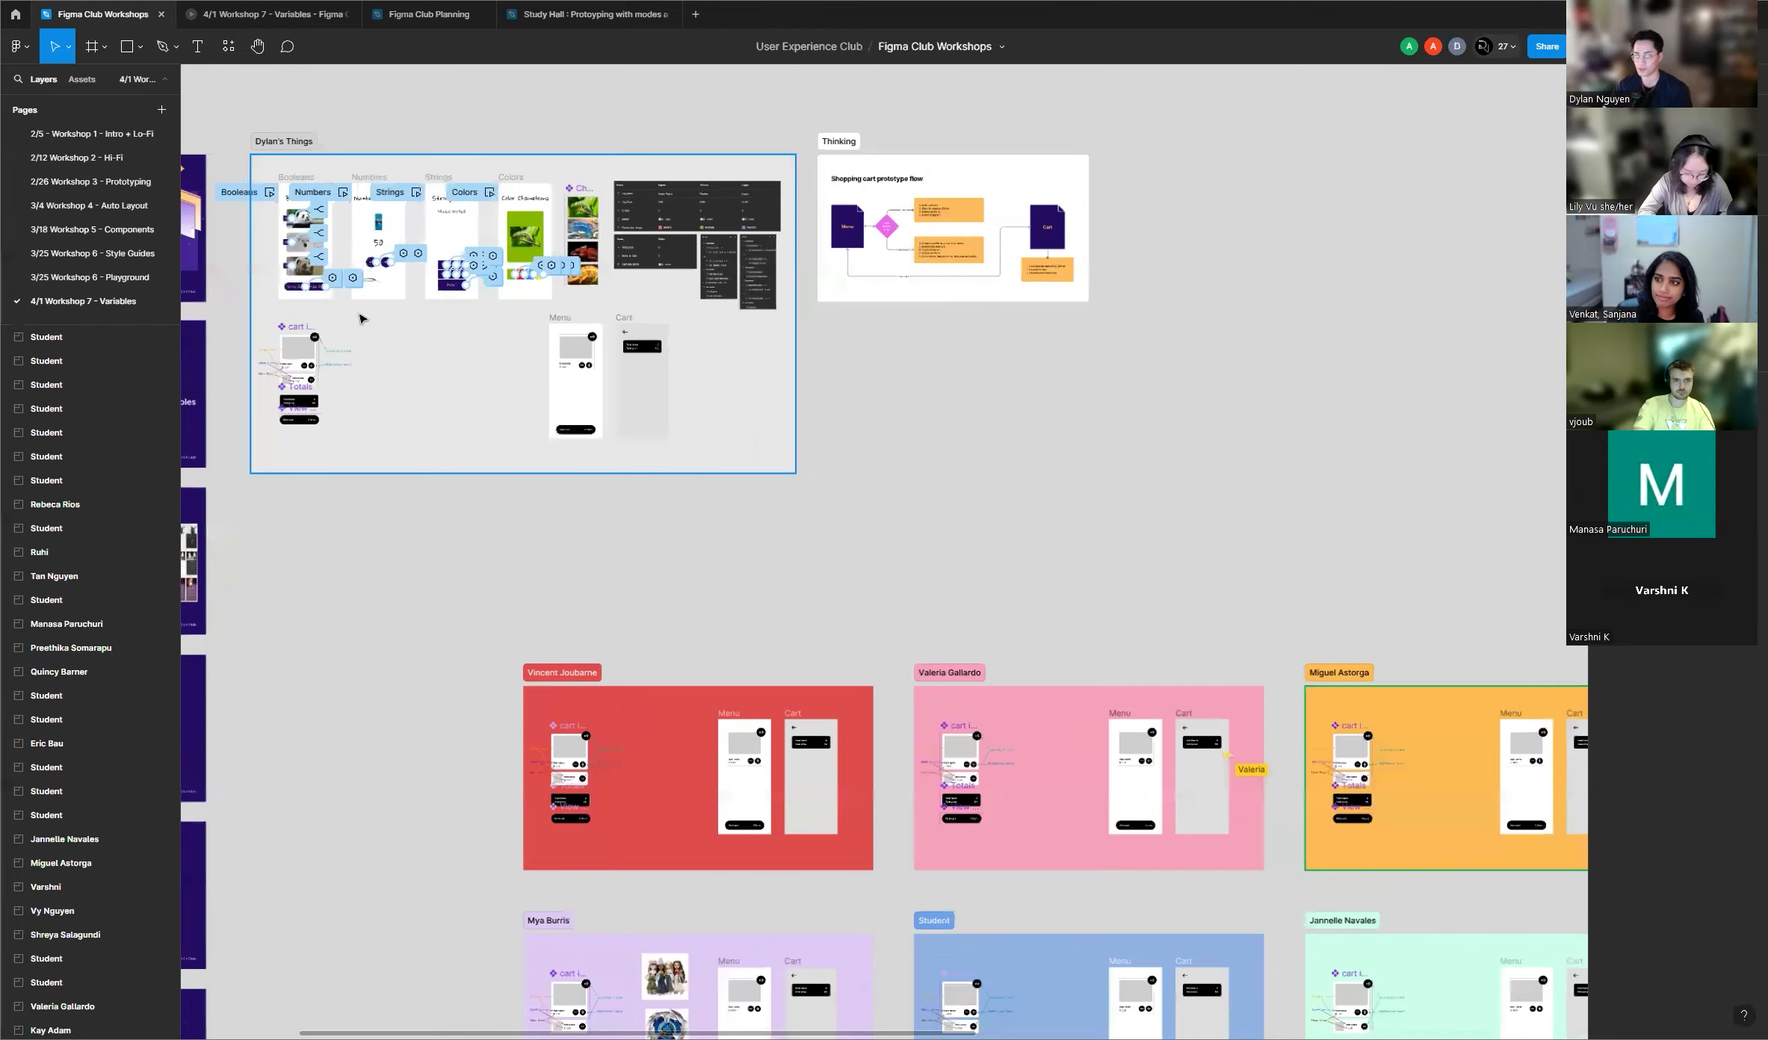
scroll(1038, 382, down, 5)
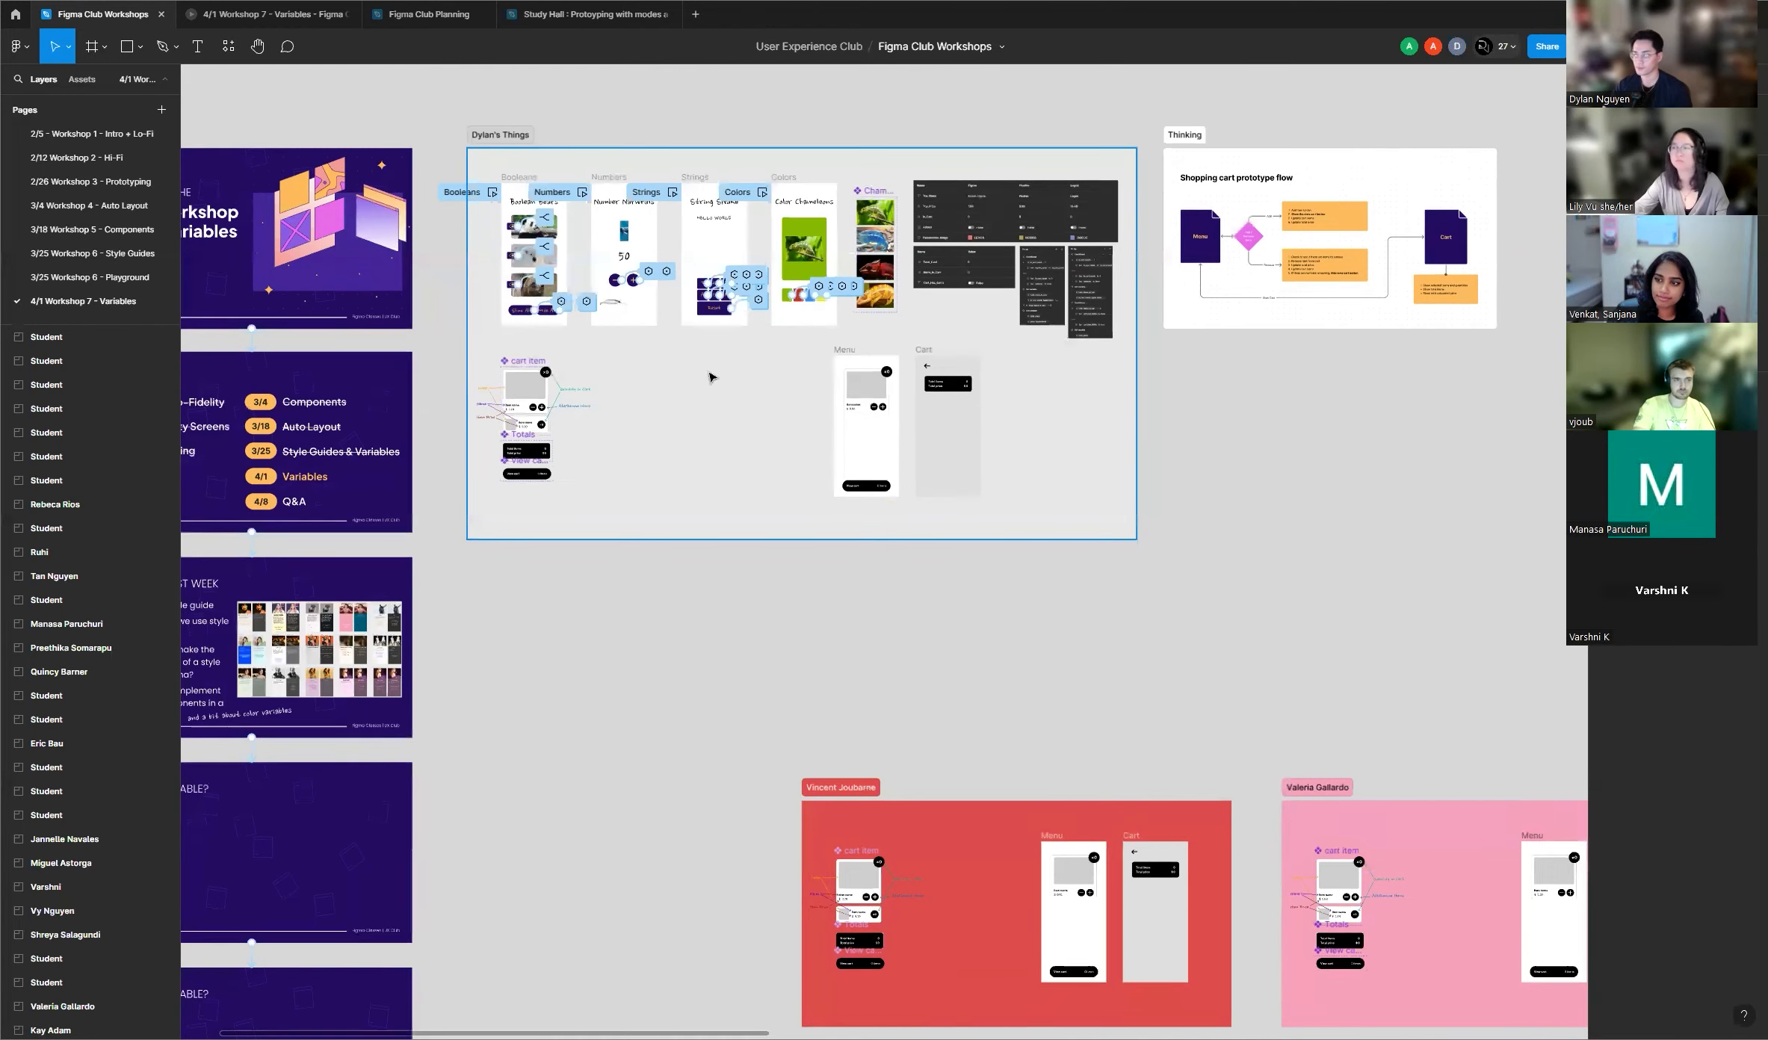
scroll(588, 405, down, 2)
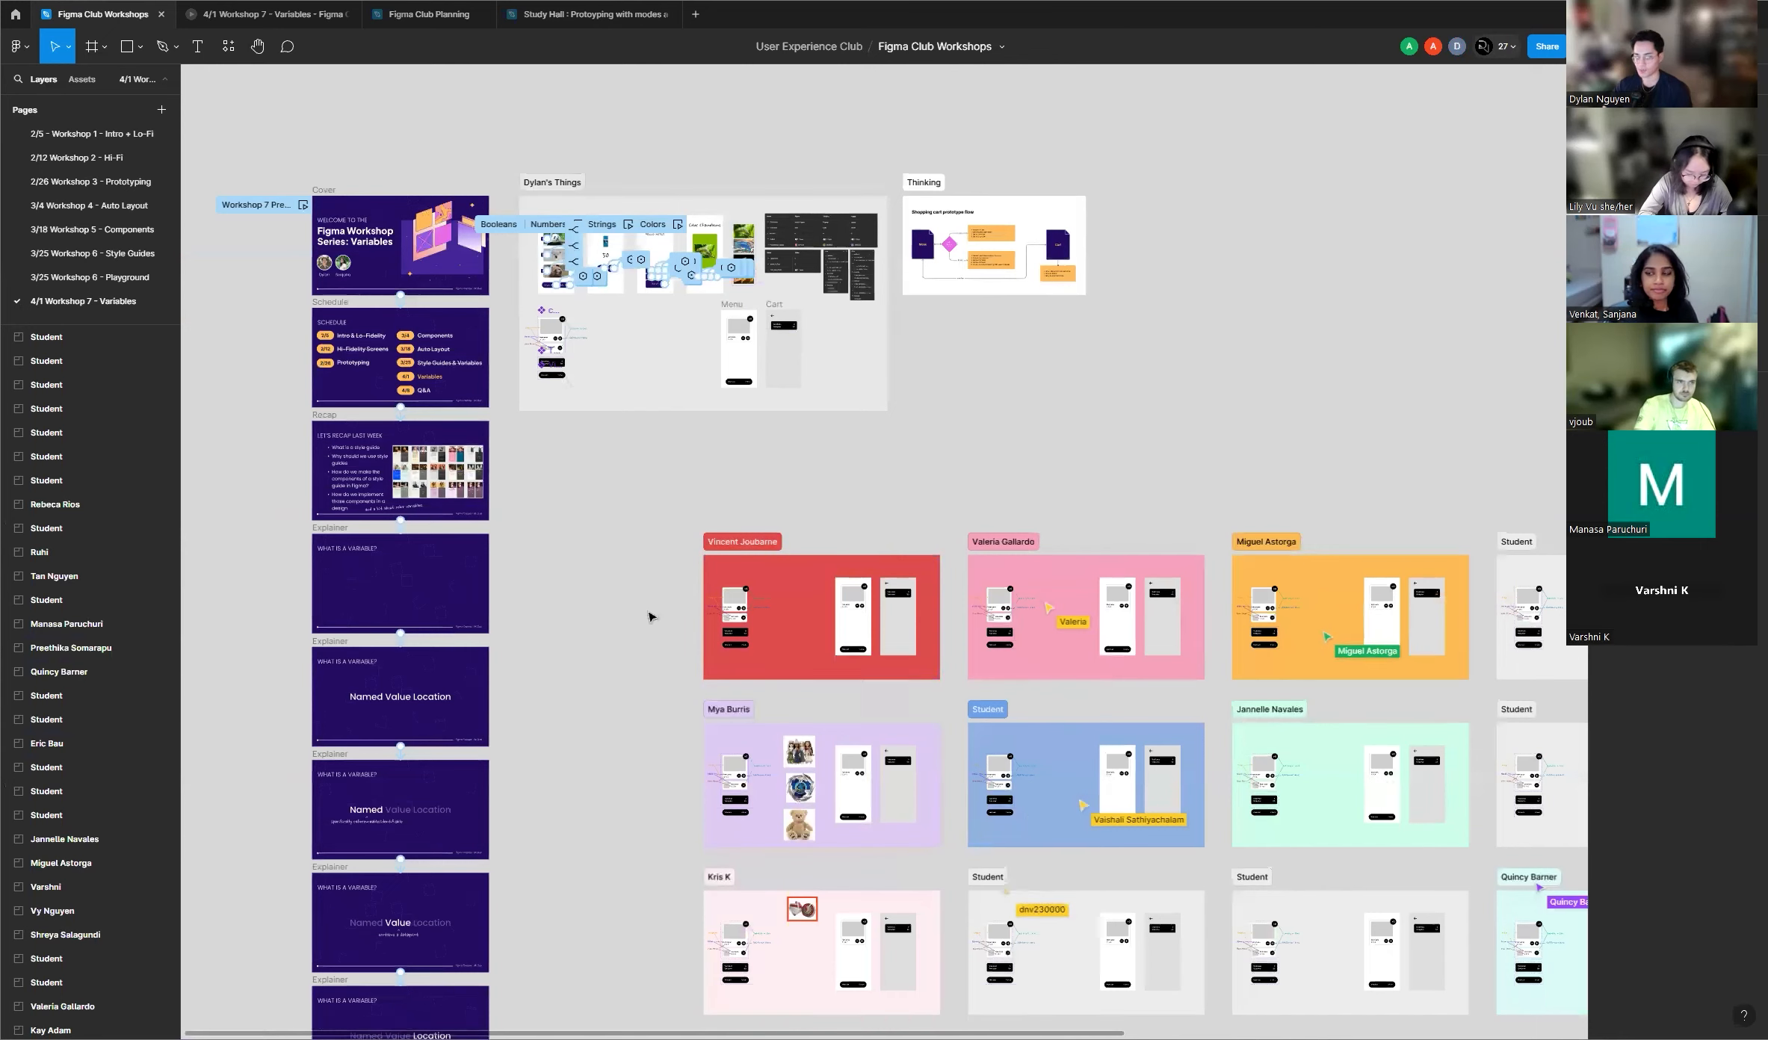
Step: Look over the variable explainer slides and the student grid beside them to check which sections remain unclaimed
scroll(552, 572, down, 5)
scroll(552, 564, down, 3)
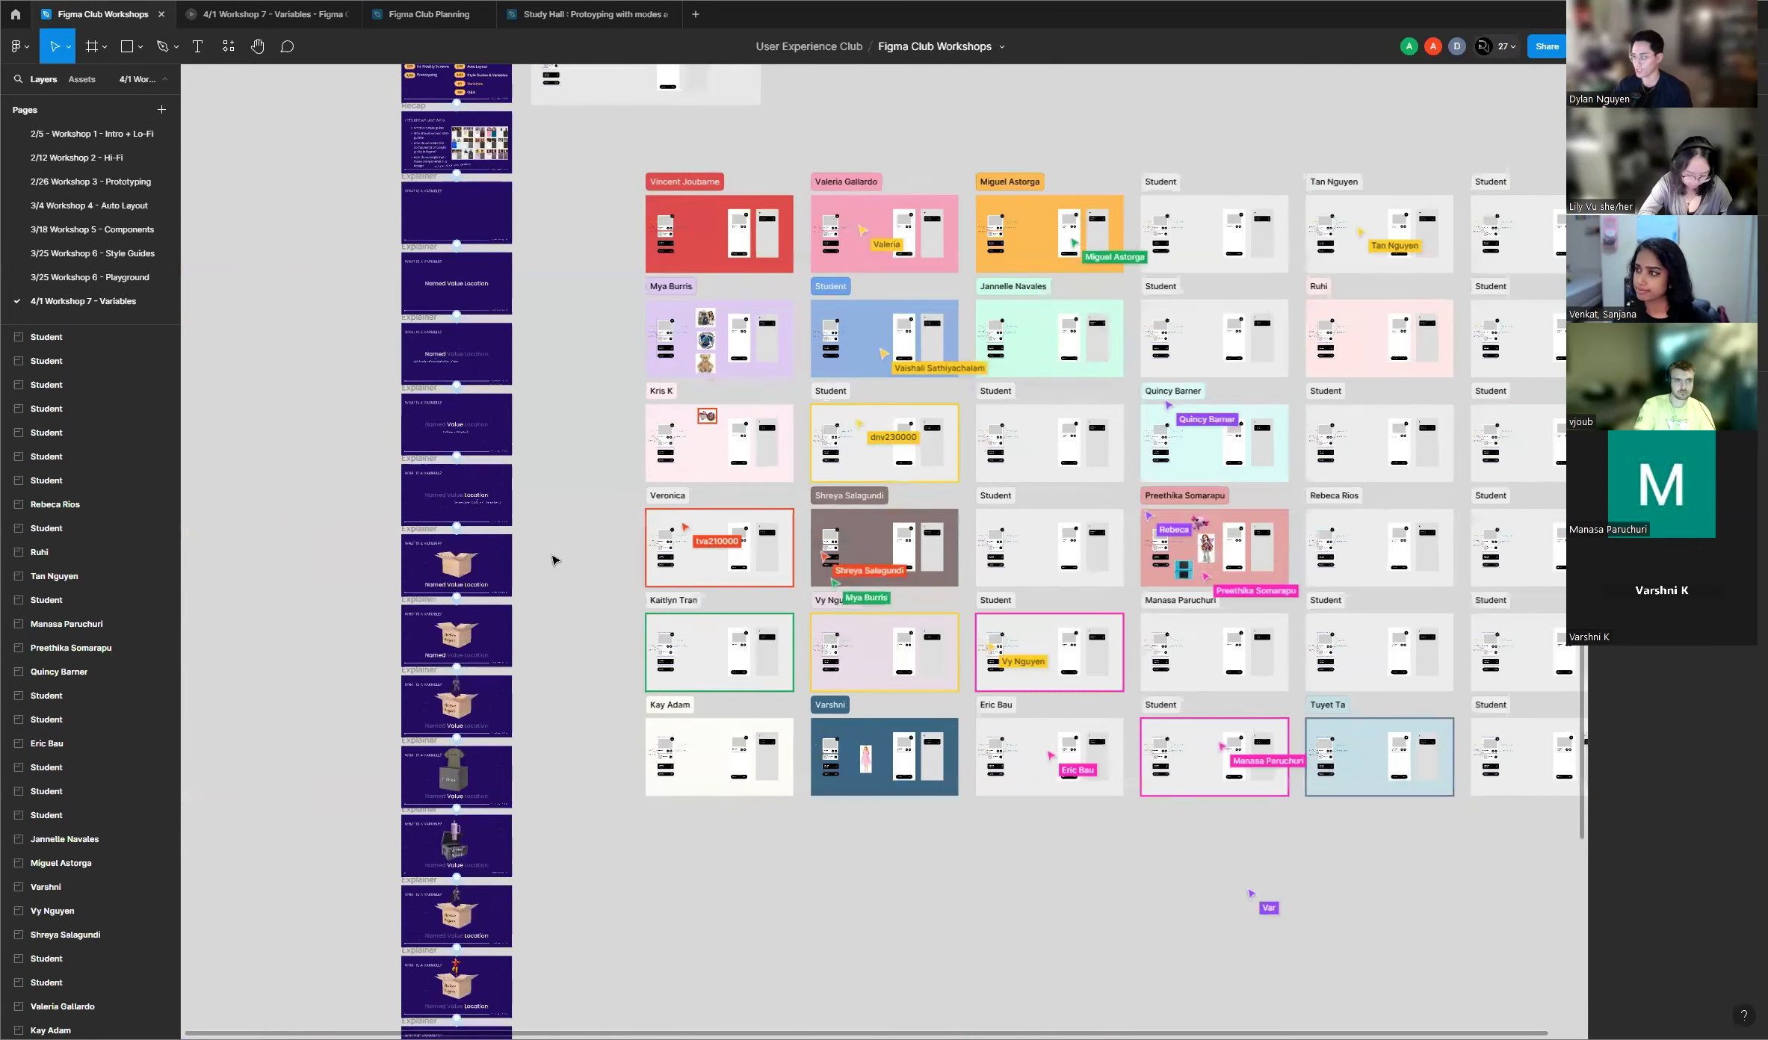
scroll(564, 528, down, 2)
scroll(564, 512, up, 5)
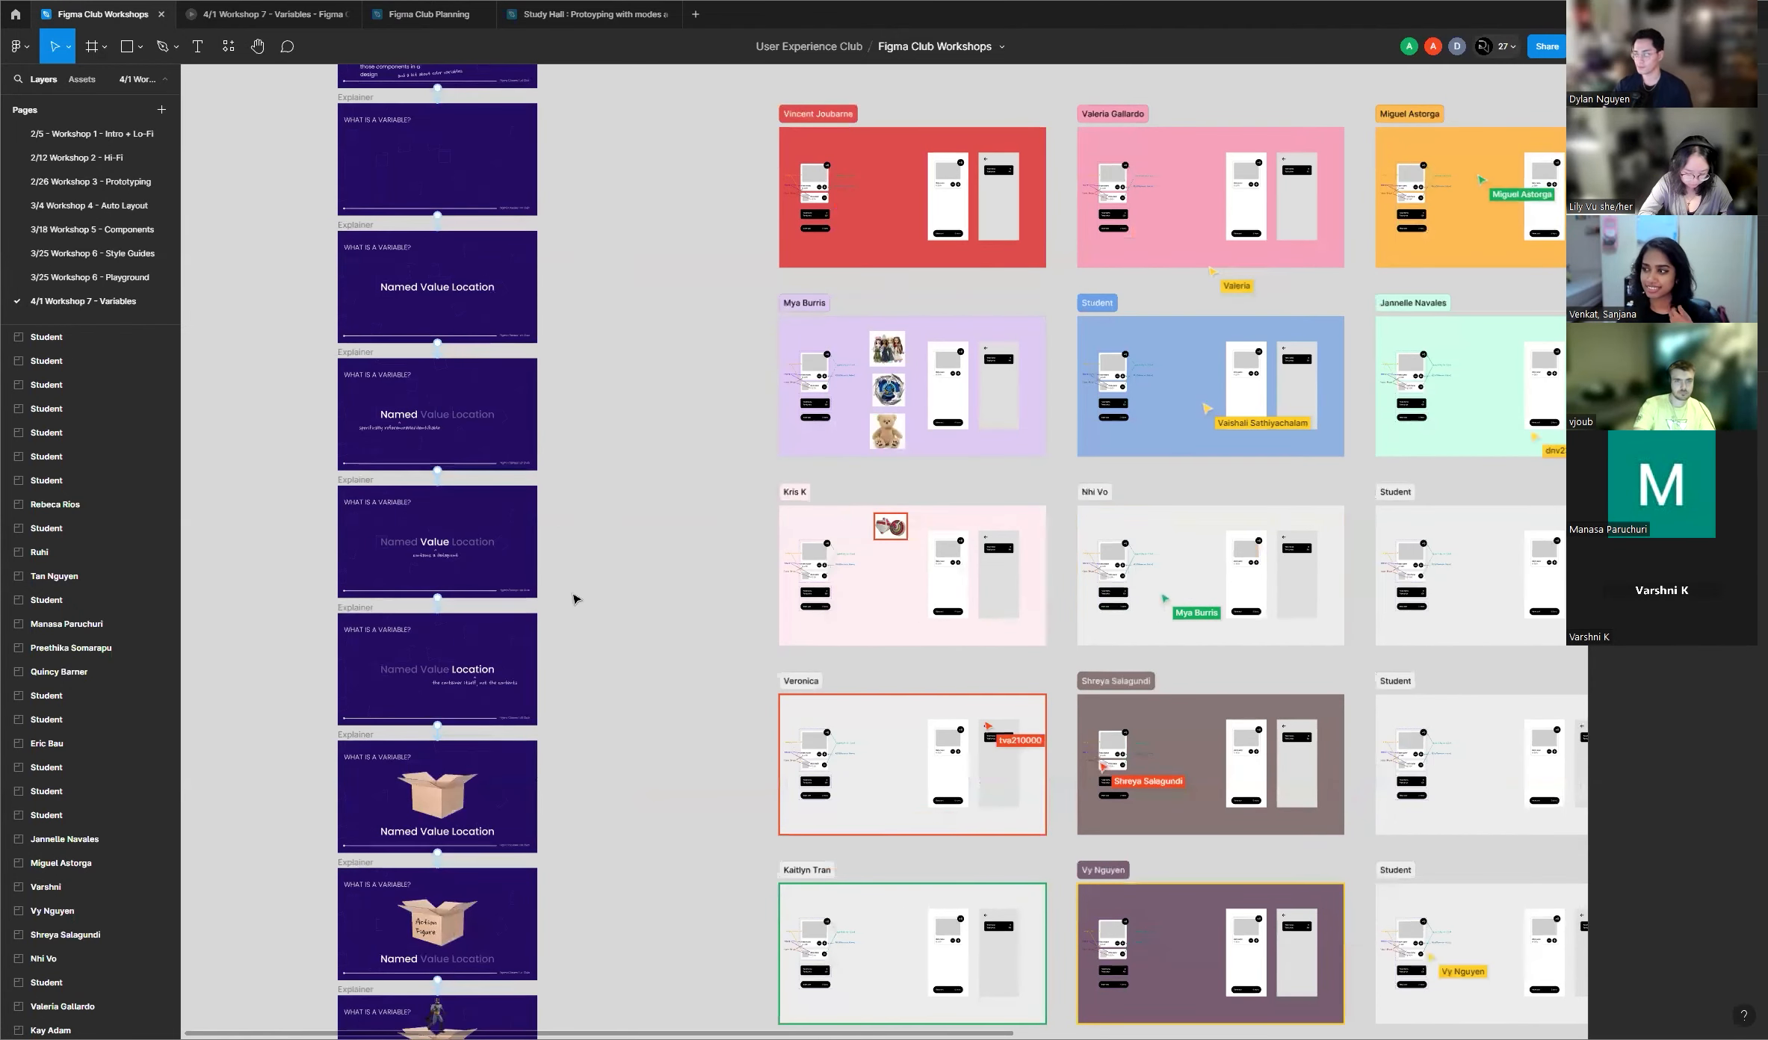
scroll(557, 584, down, 5)
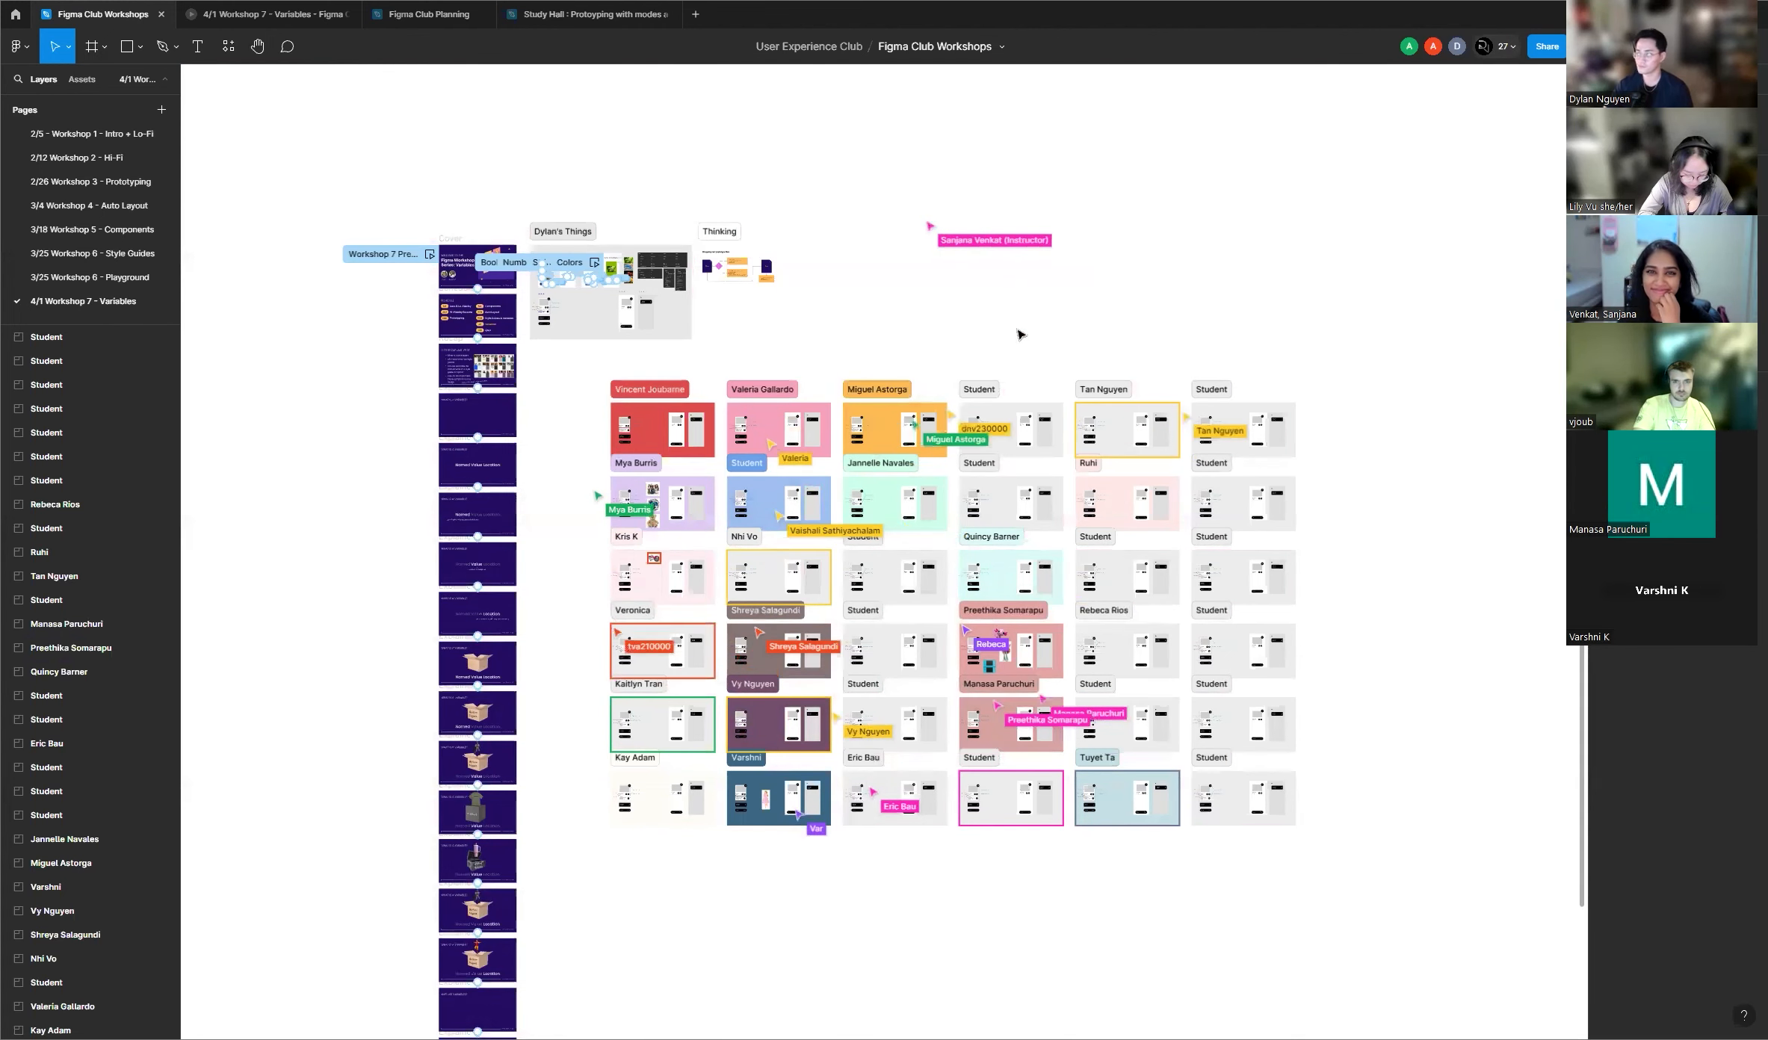
scroll(1274, 346, up, 3)
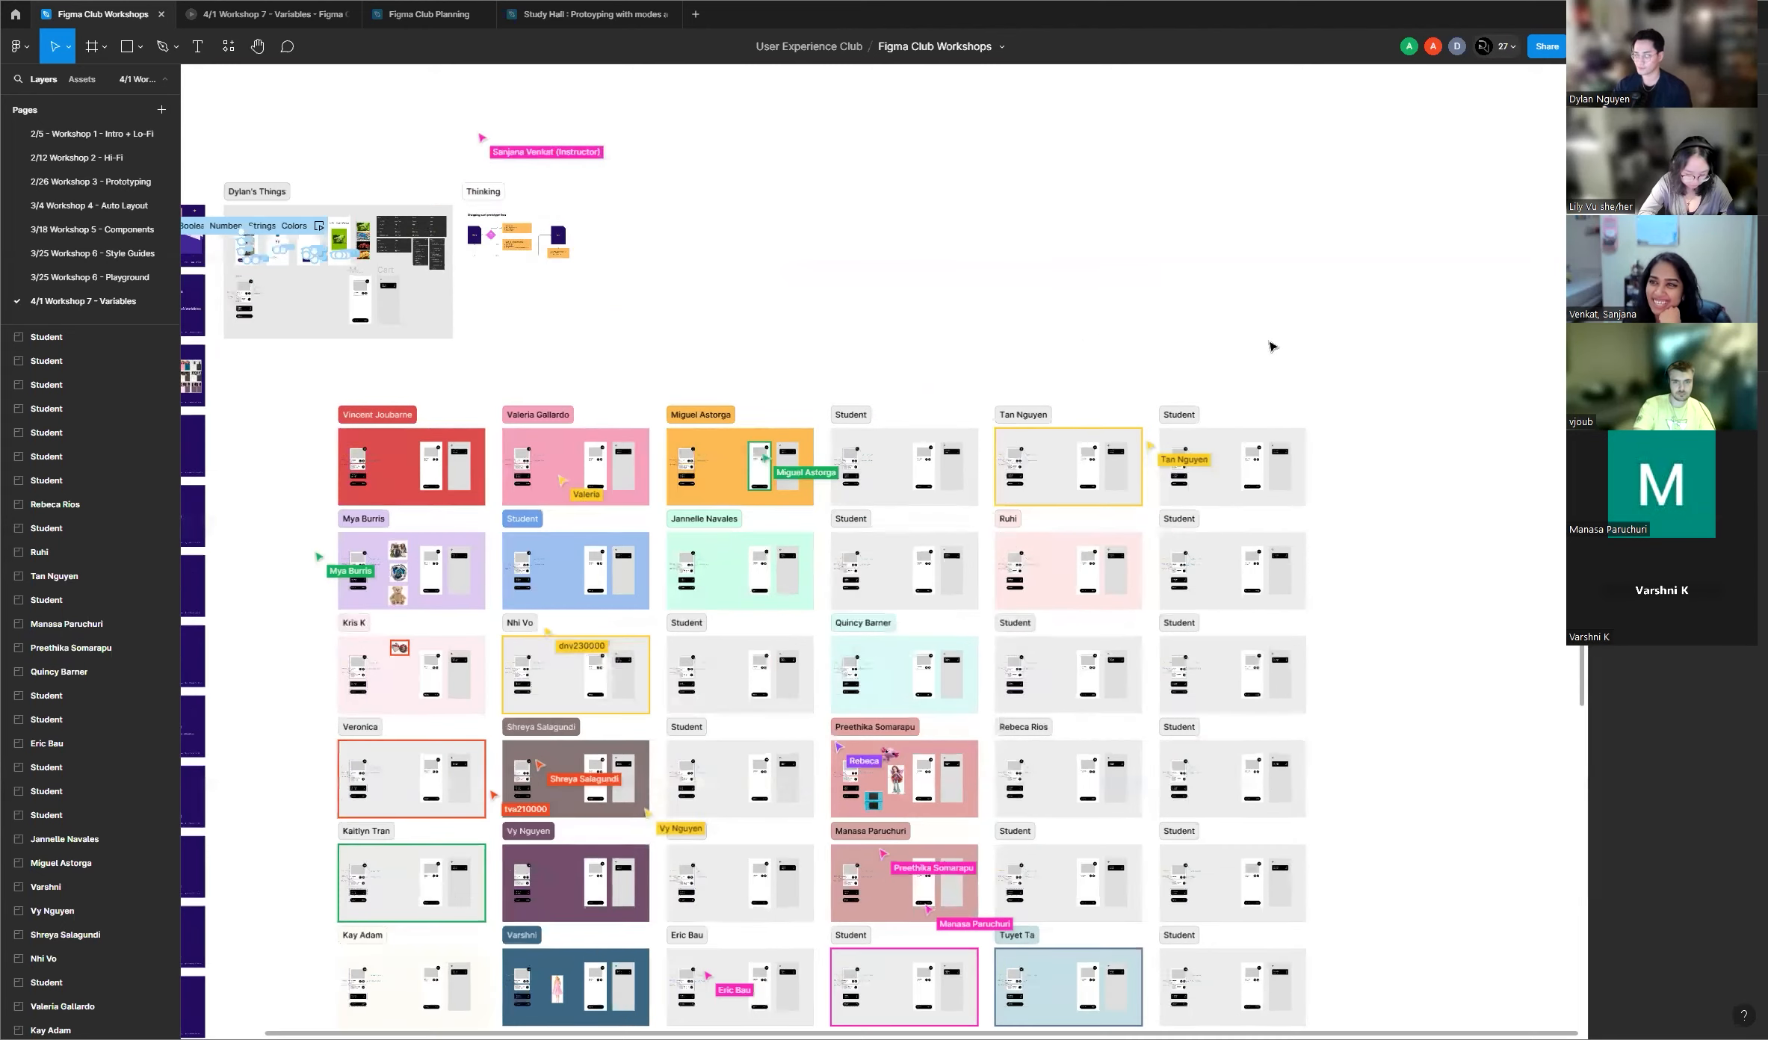
scroll(718, 327, up, 2)
scroll(898, 333, down, 5)
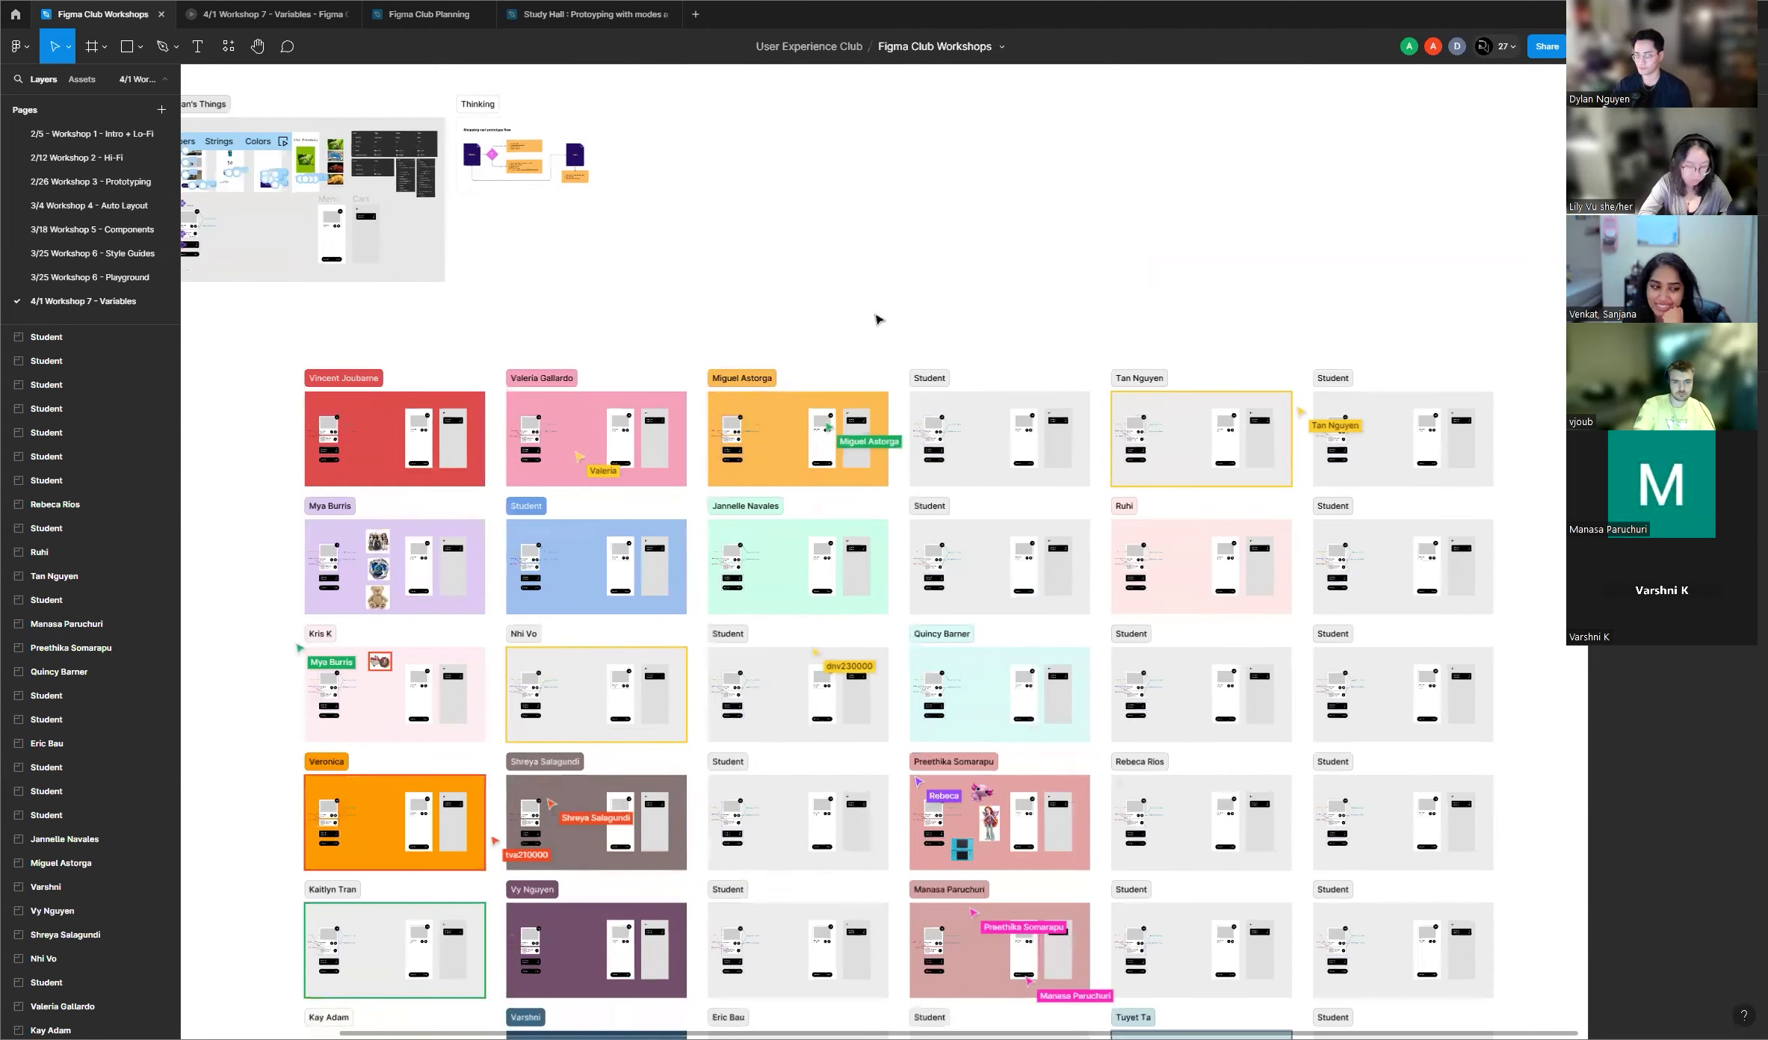
scroll(1010, 960, up, 2)
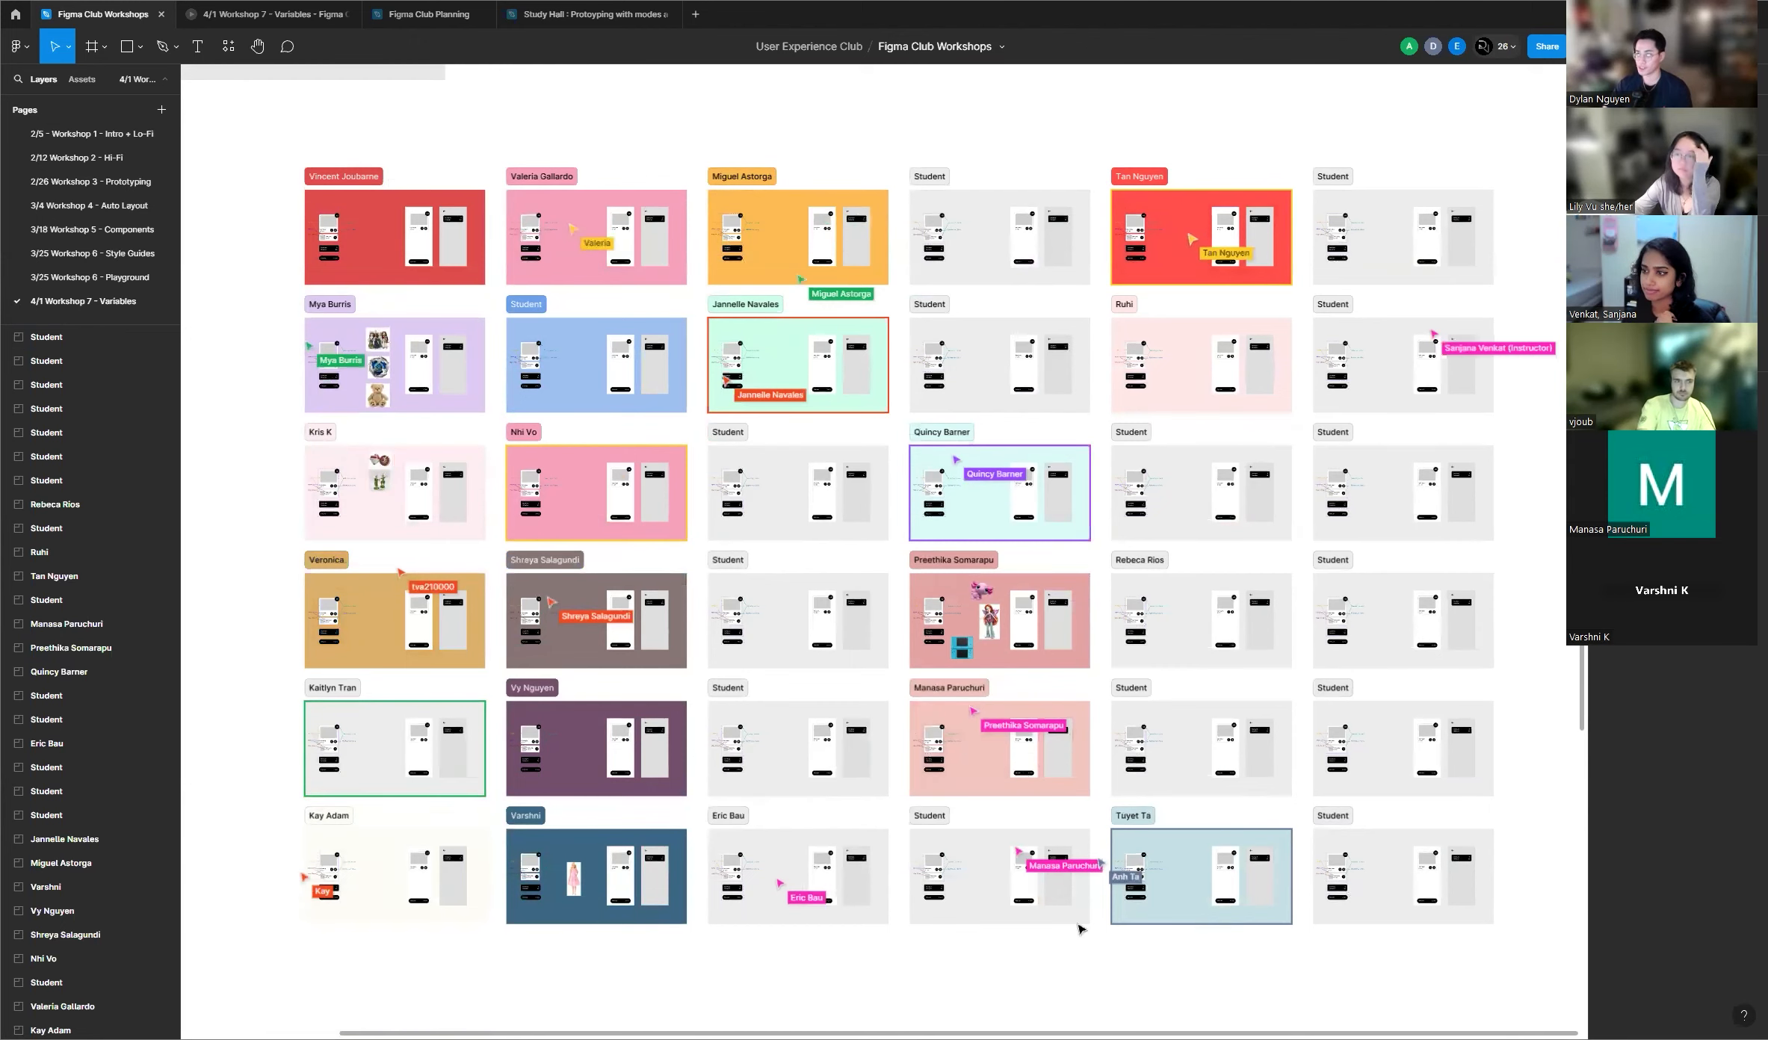
Step: Check the list of people in the file and watch the student sections for newly added product images
click(1503, 47)
click(1506, 49)
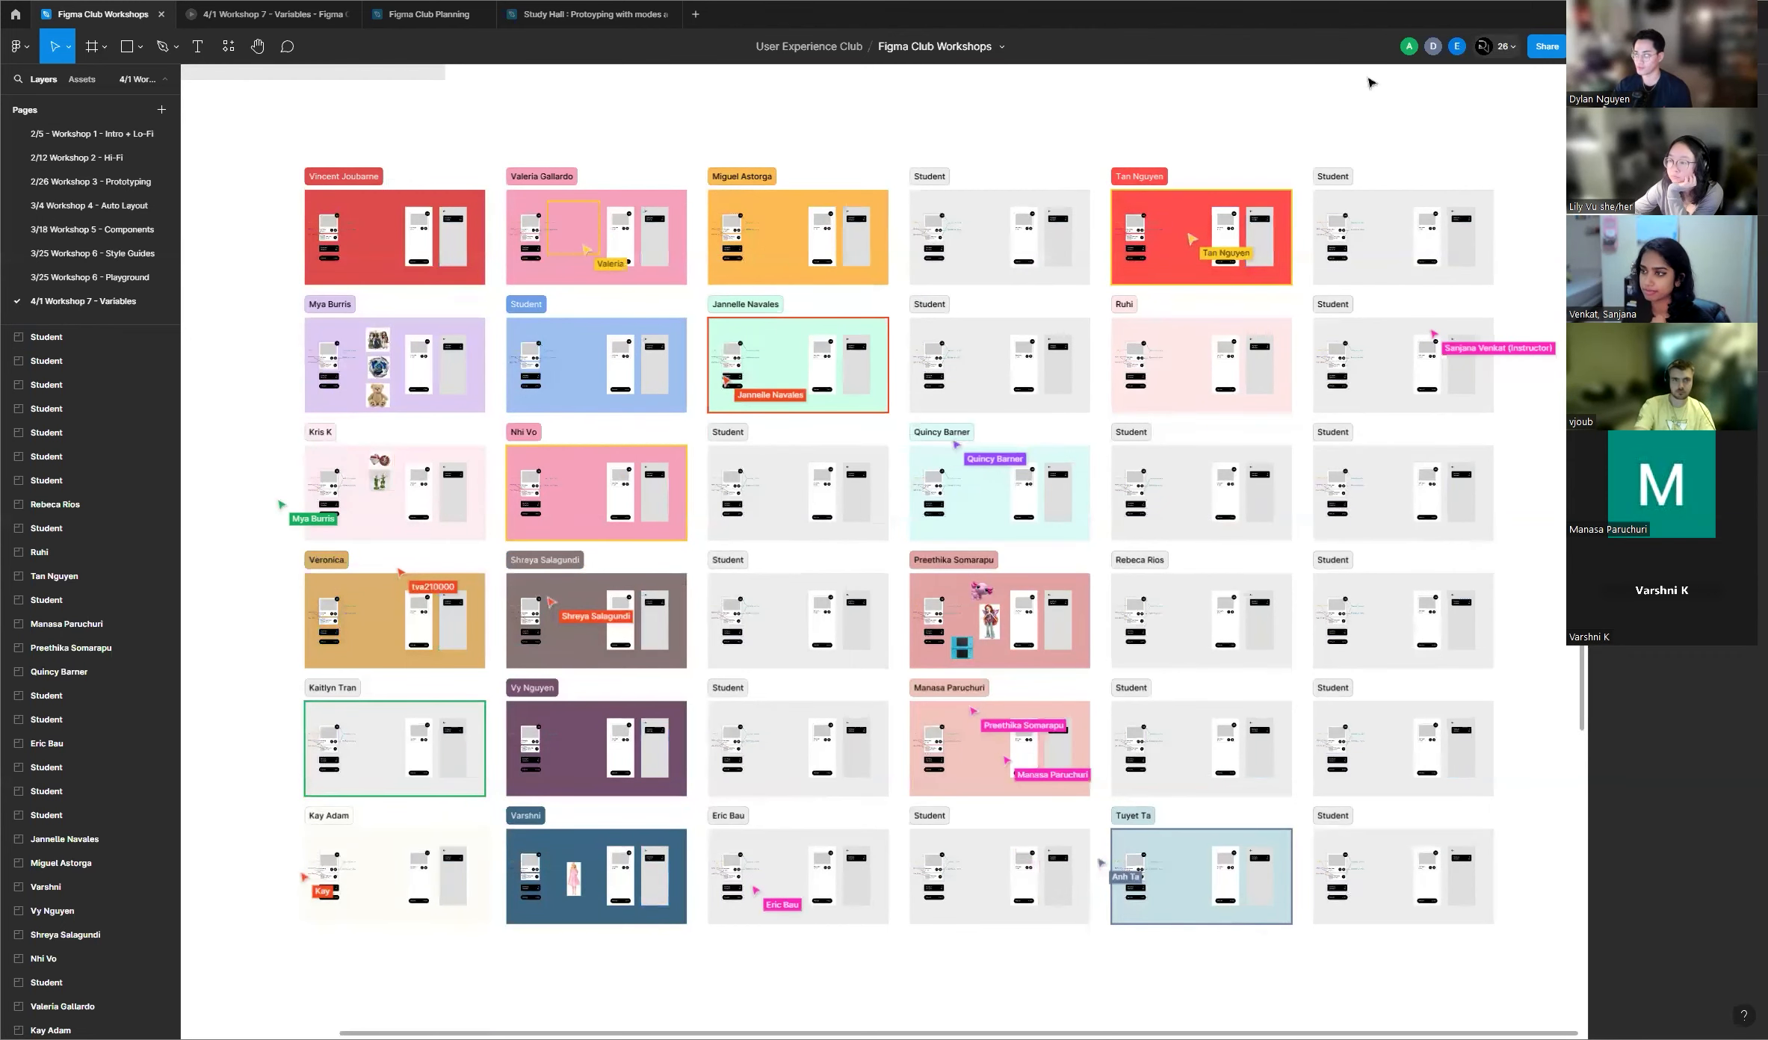
scroll(925, 173, up, 1)
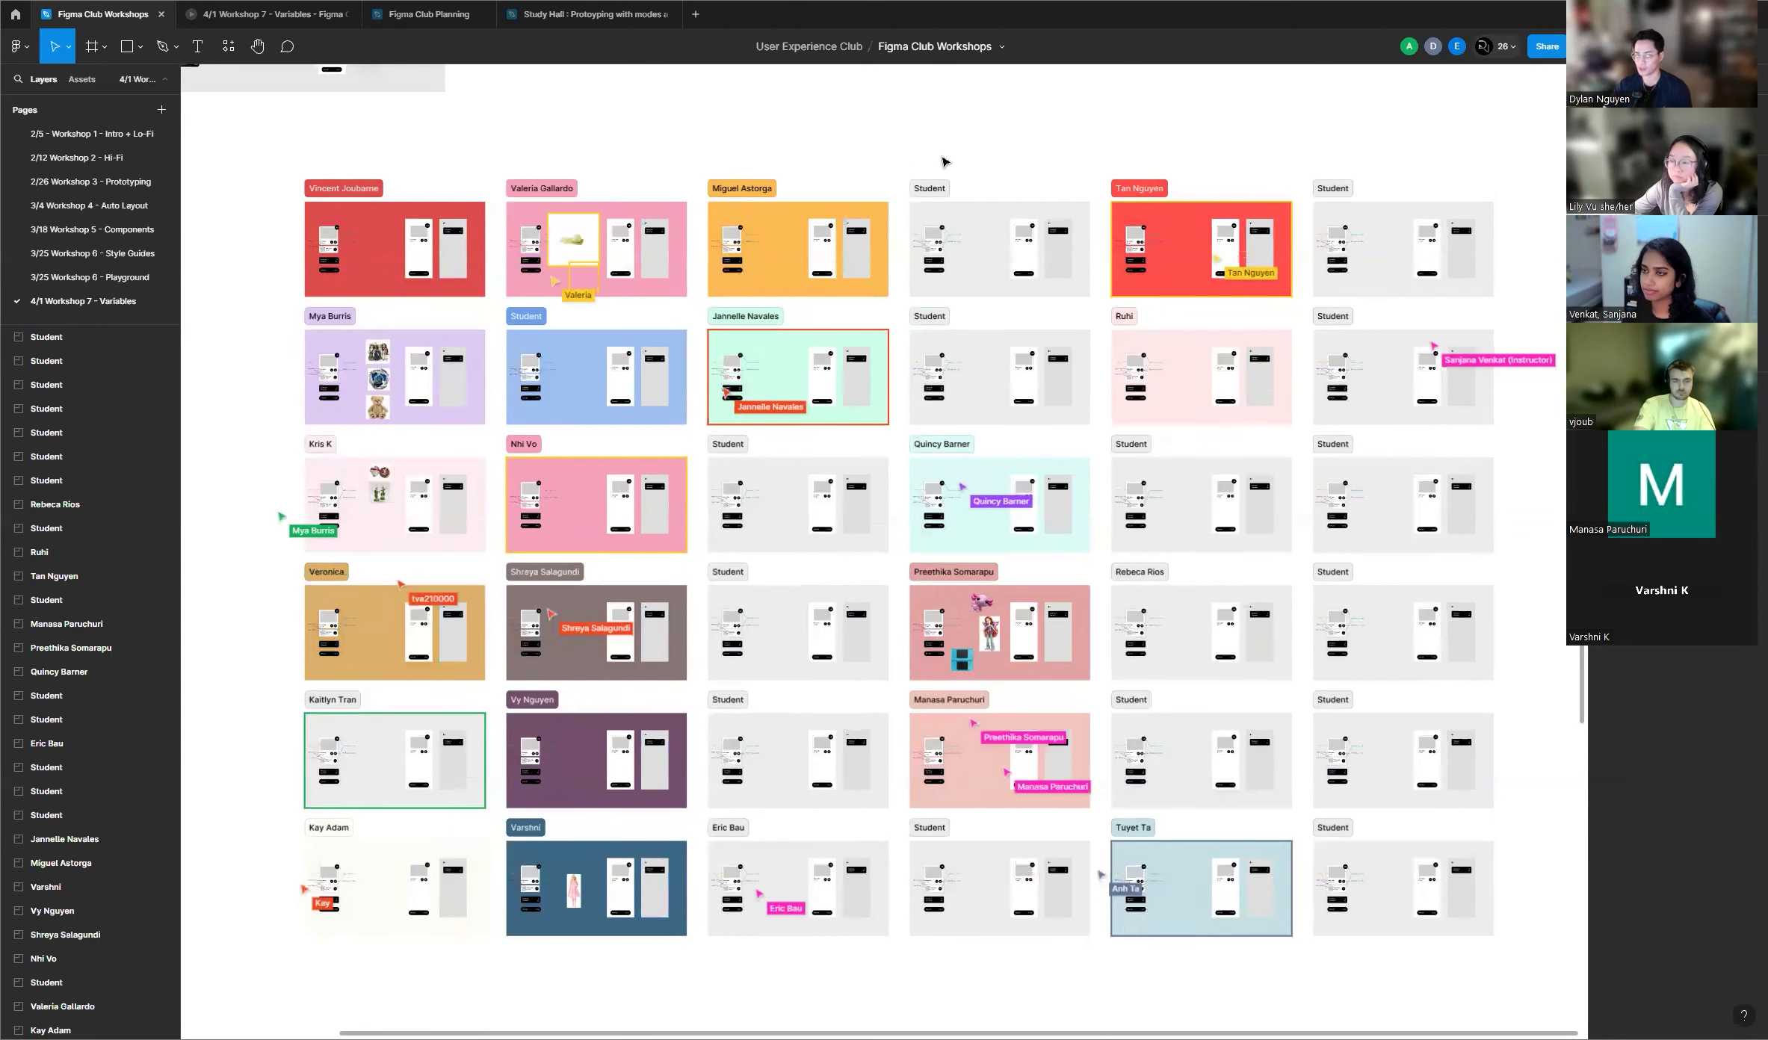
scroll(942, 162, up, 1)
scroll(942, 161, down, 1)
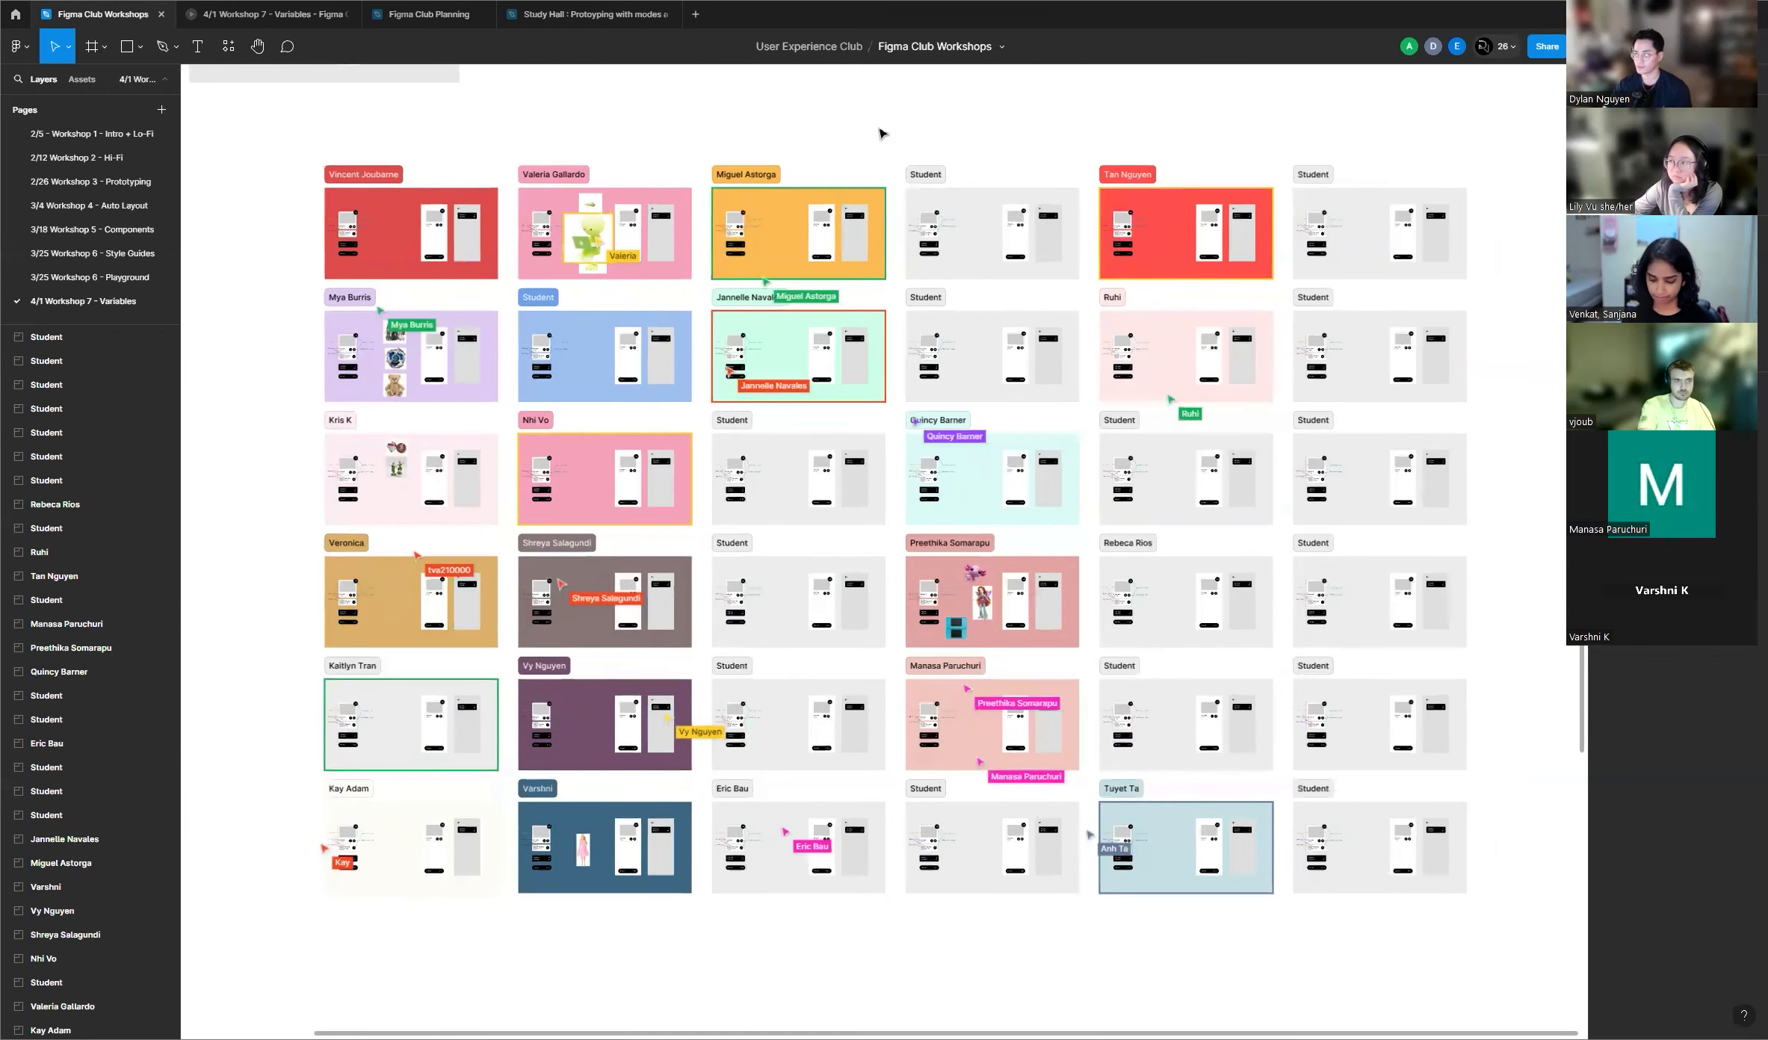
scroll(887, 129, up, 2)
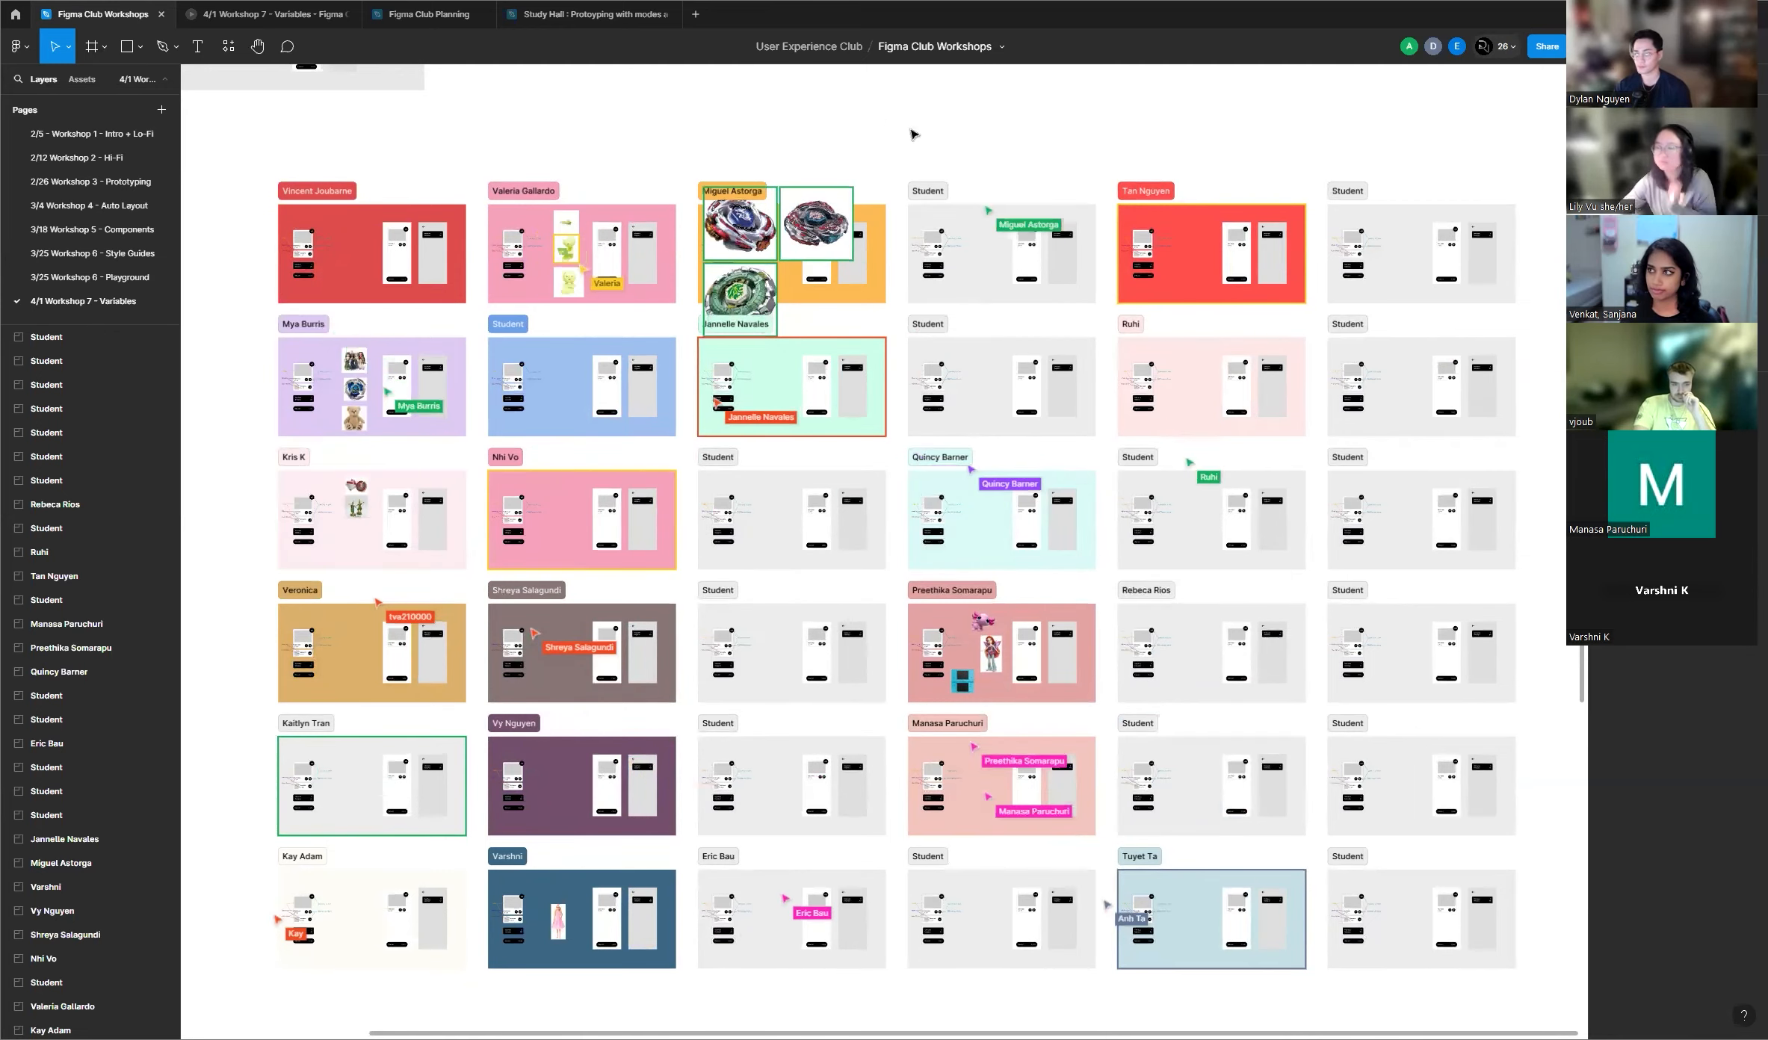
scroll(913, 135, down, 3)
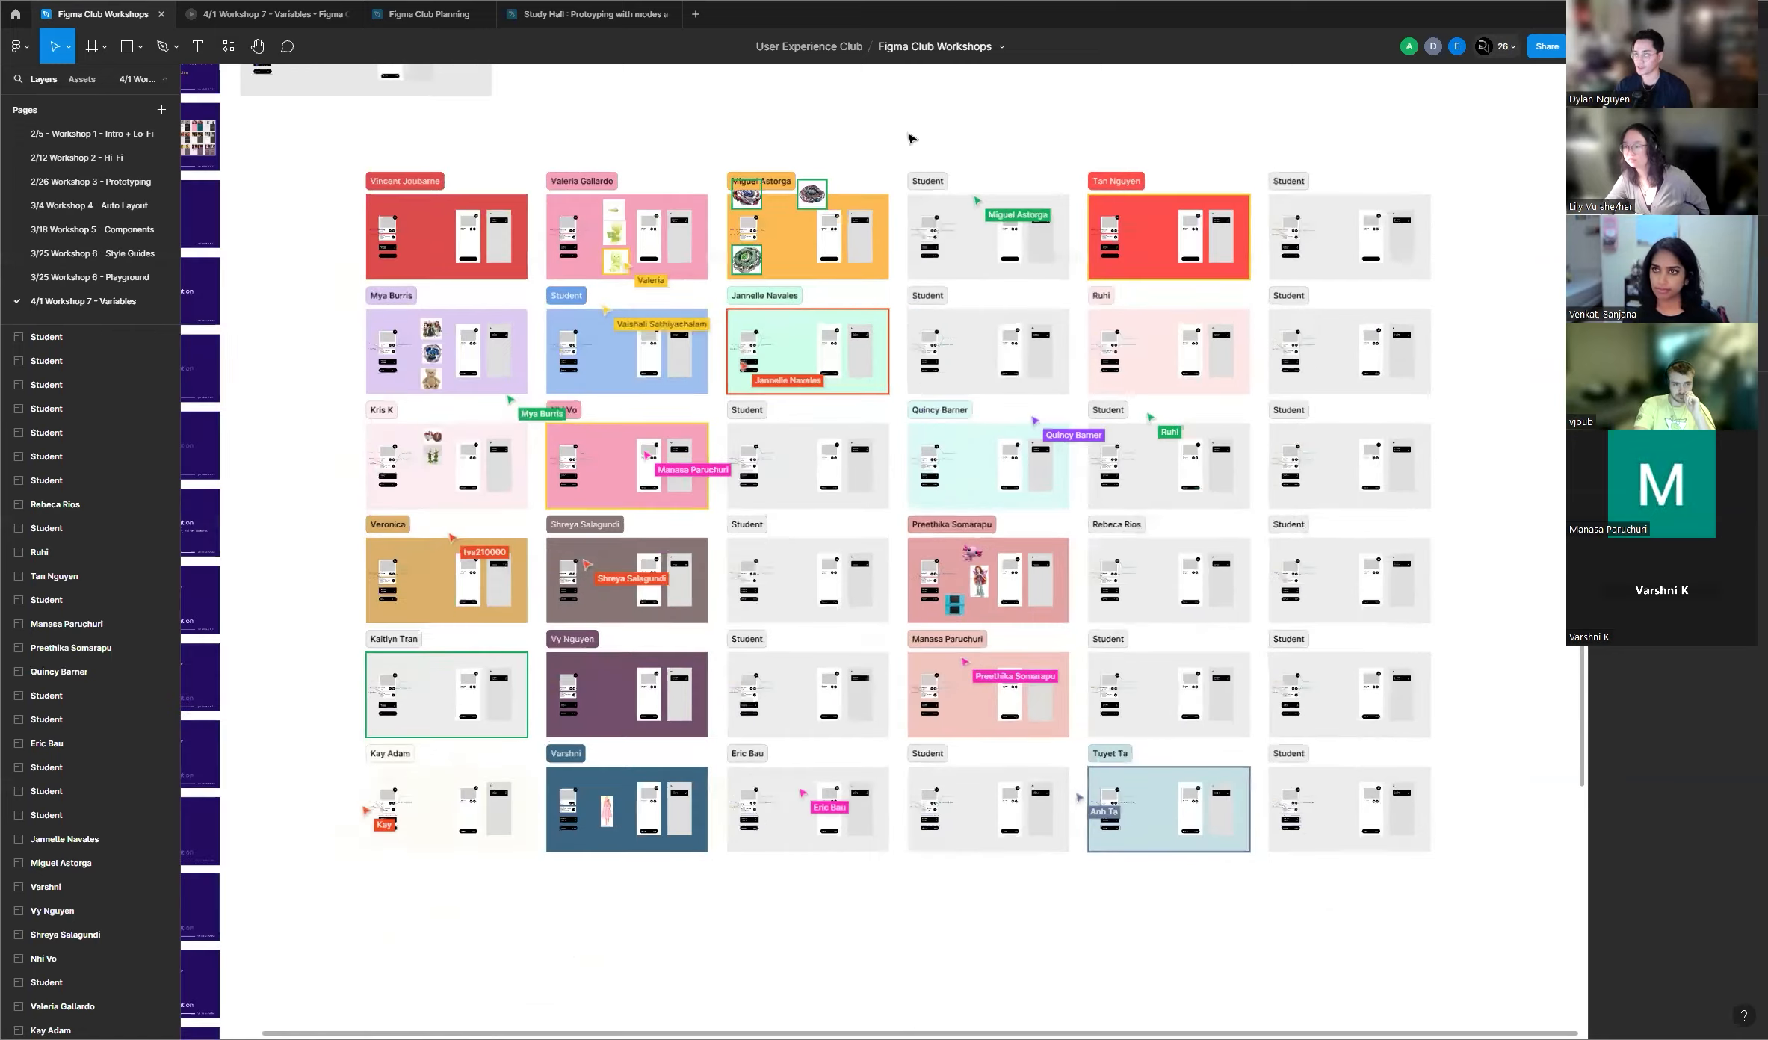
scroll(911, 136, down, 1)
scroll(915, 133, up, 4)
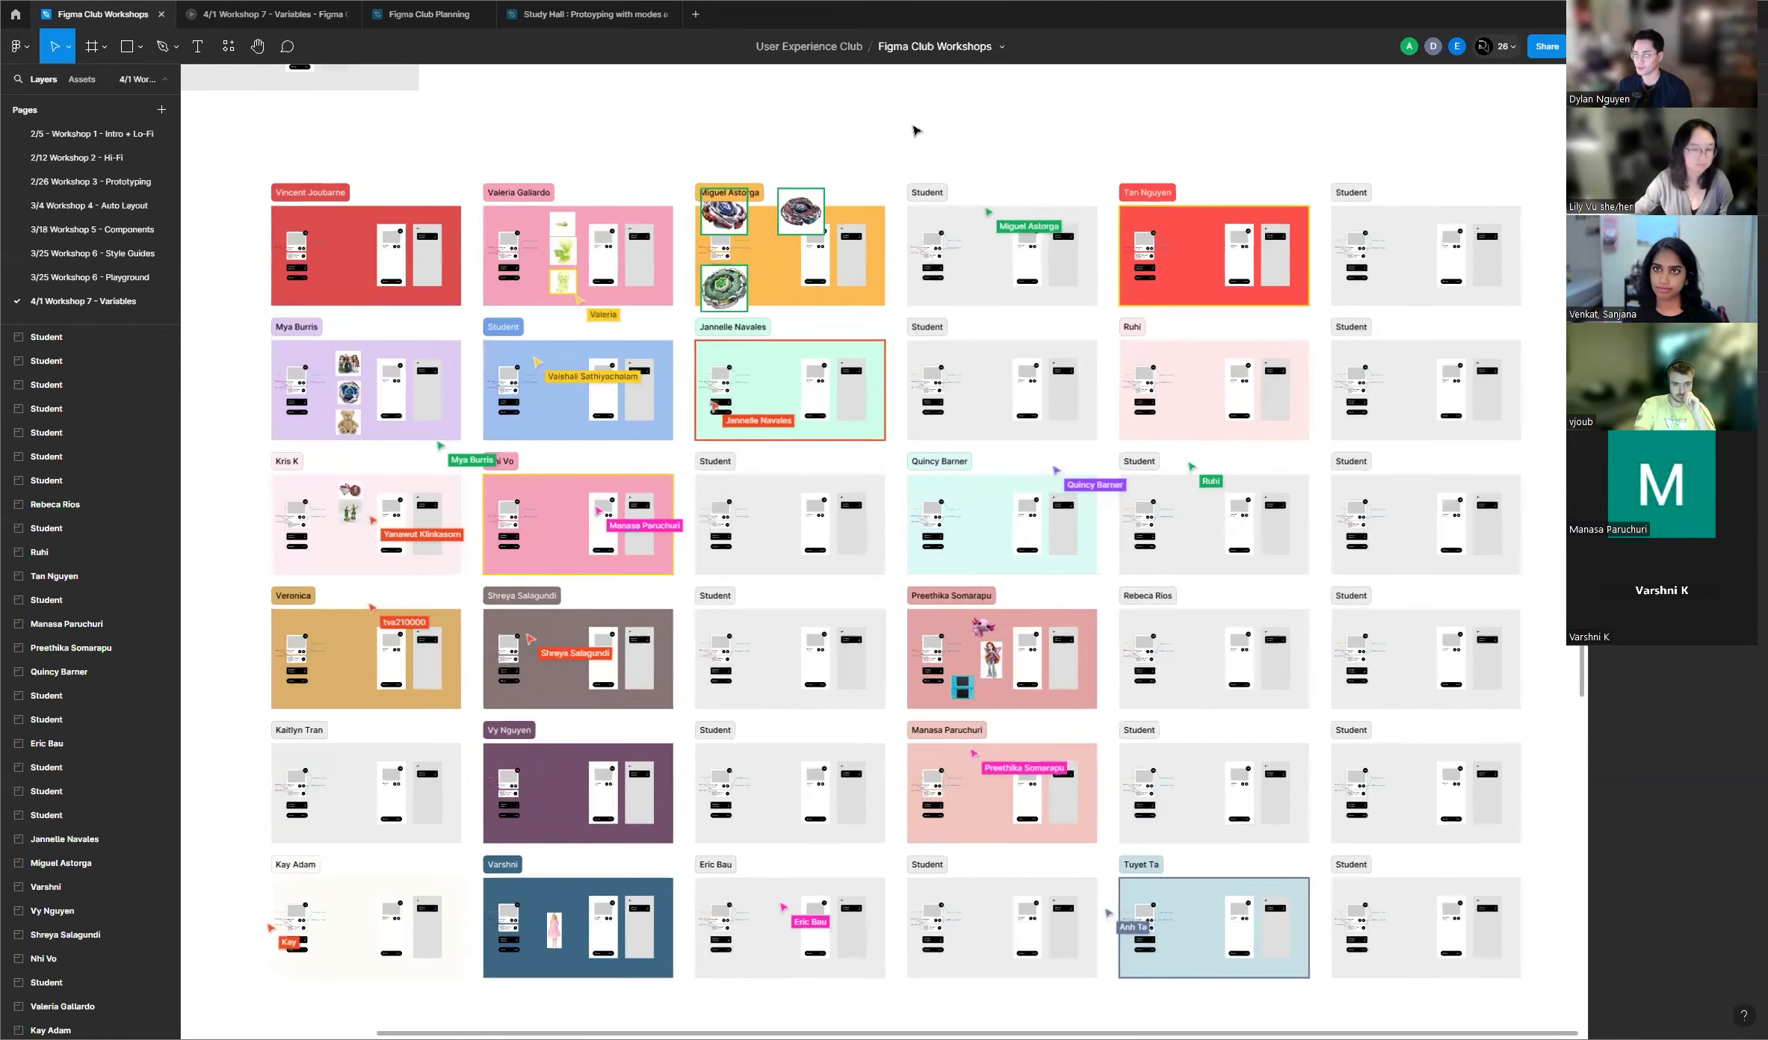
scroll(915, 138, up, 3)
scroll(1072, 219, down, 2)
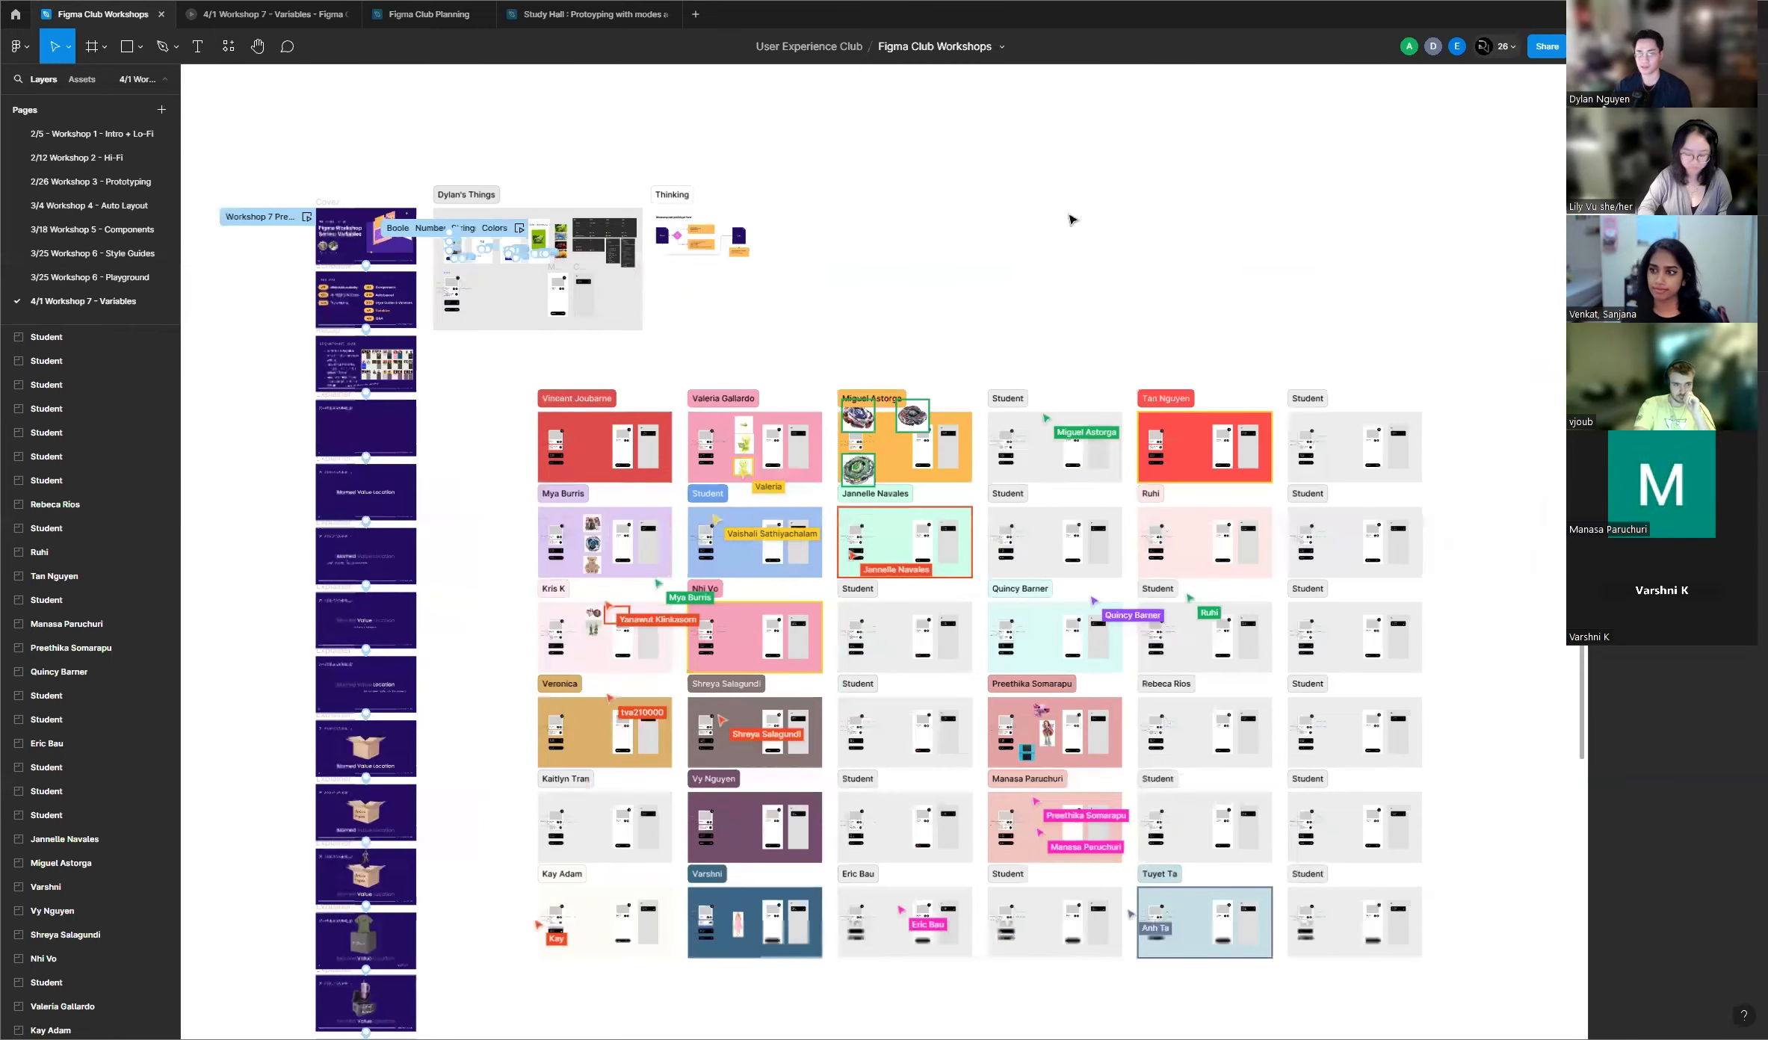
Step: Take a closer look at the demo area's prototypes, variable tables and cart components, and return to the page overview
scroll(425, 221, up, 4)
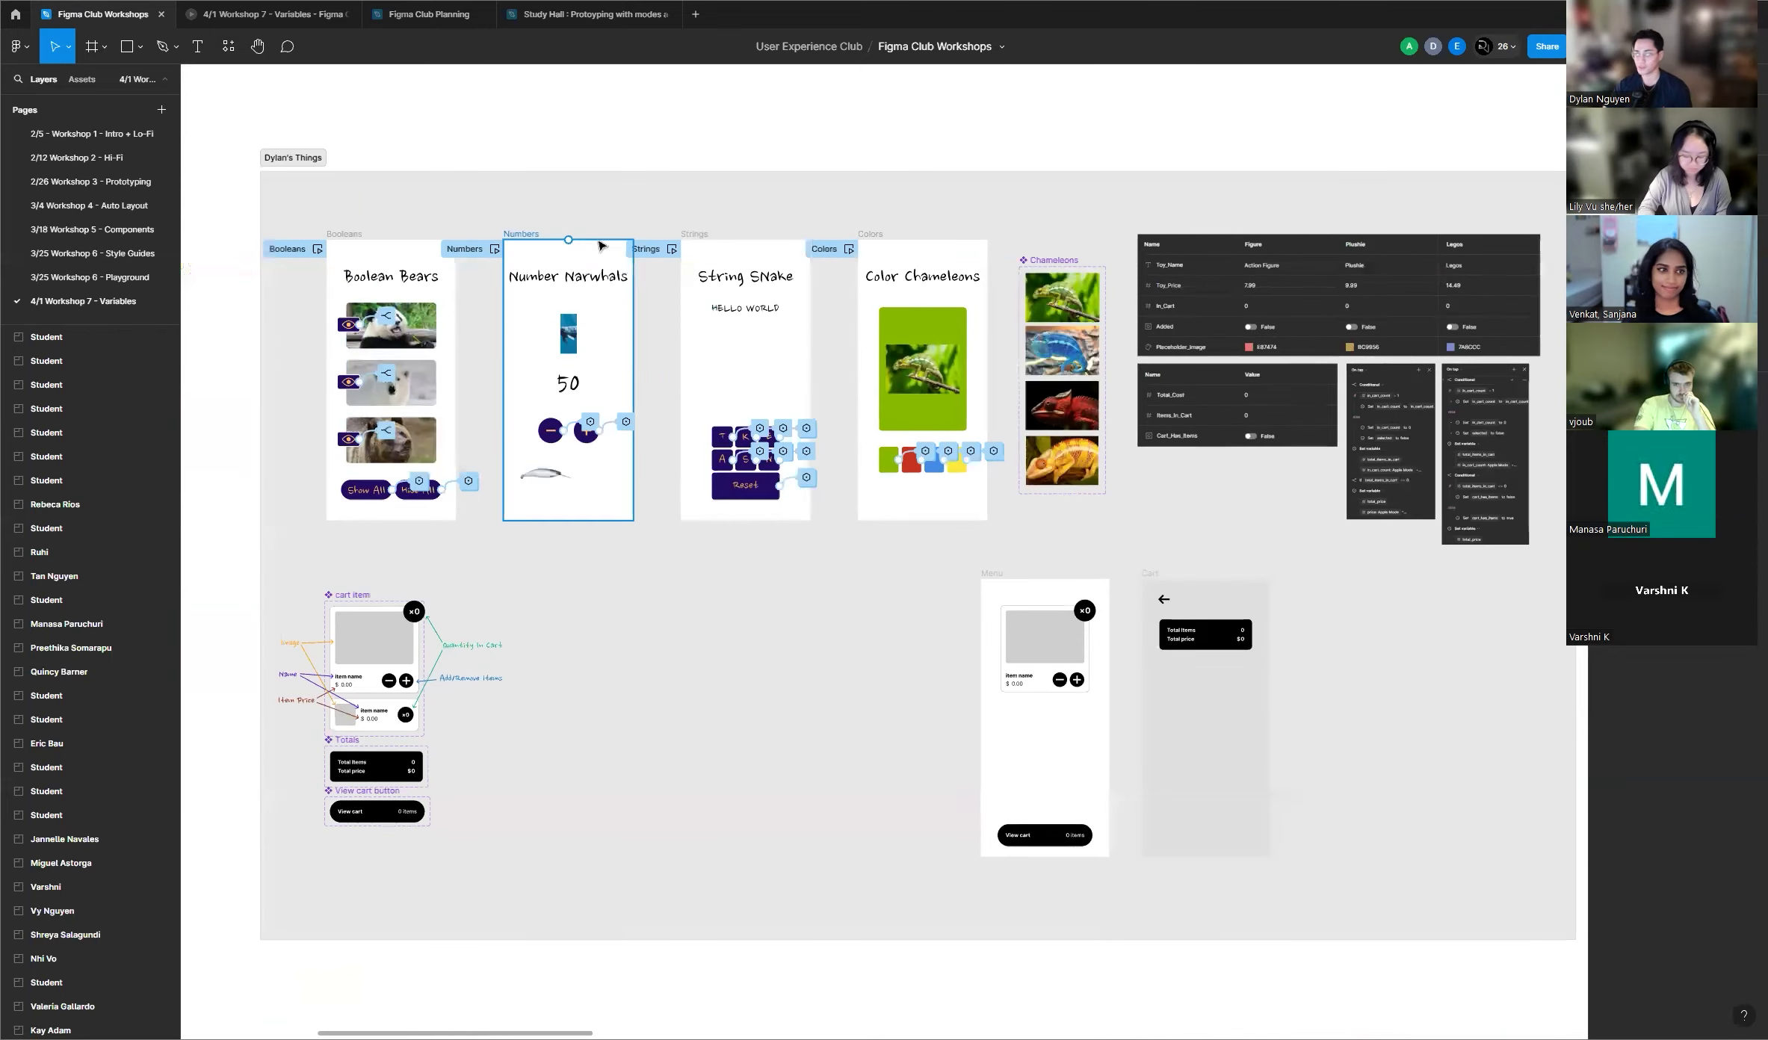
scroll(602, 245, down, 8)
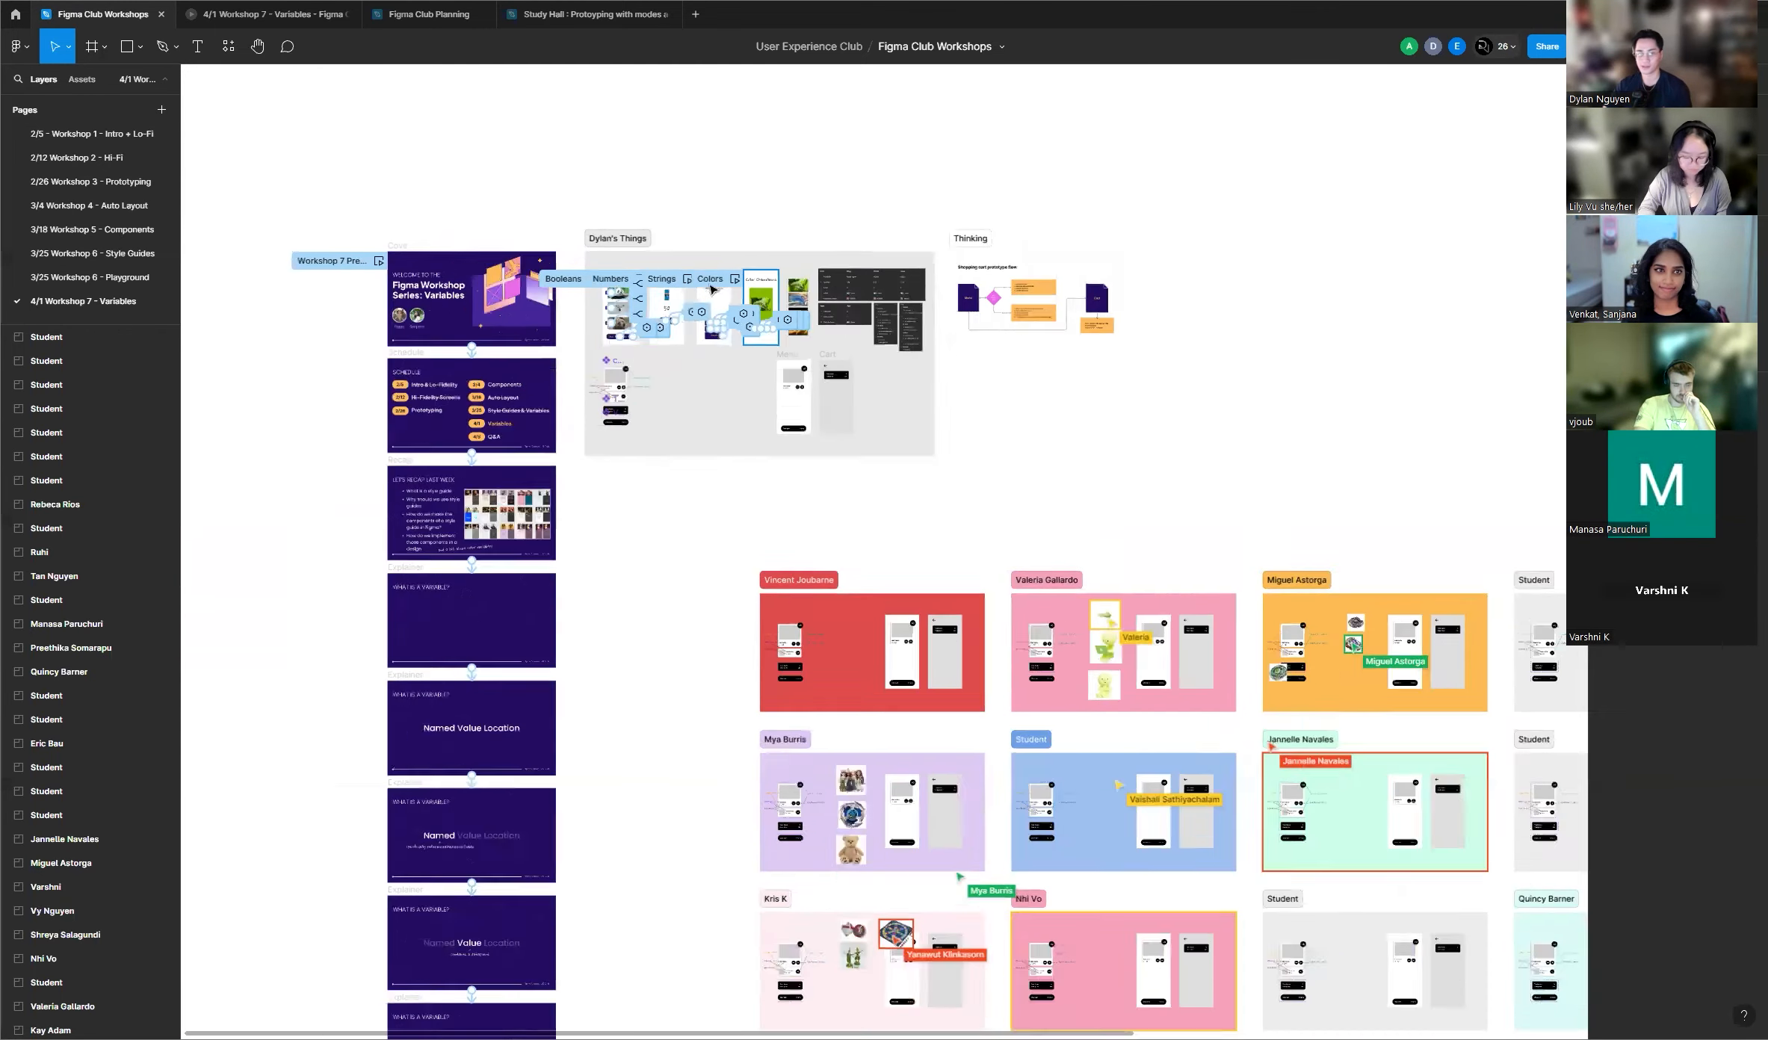
scroll(711, 289, down, 10)
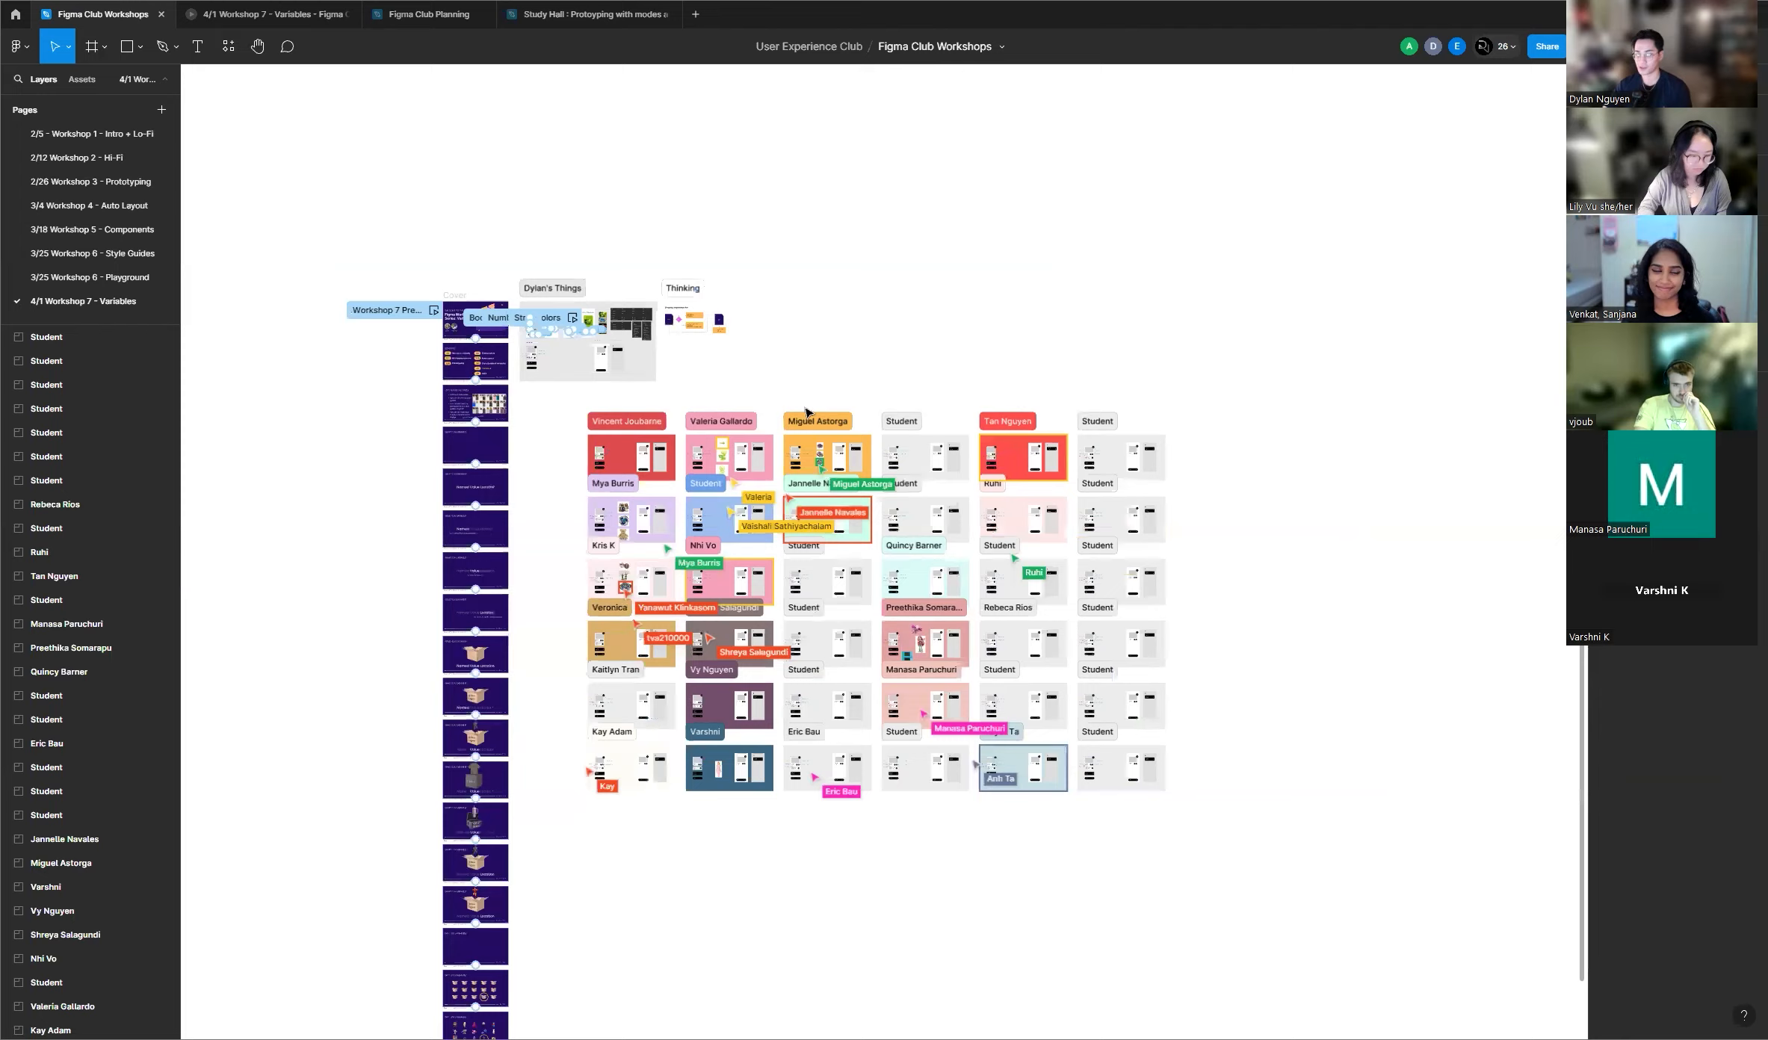
scroll(807, 411, up, 8)
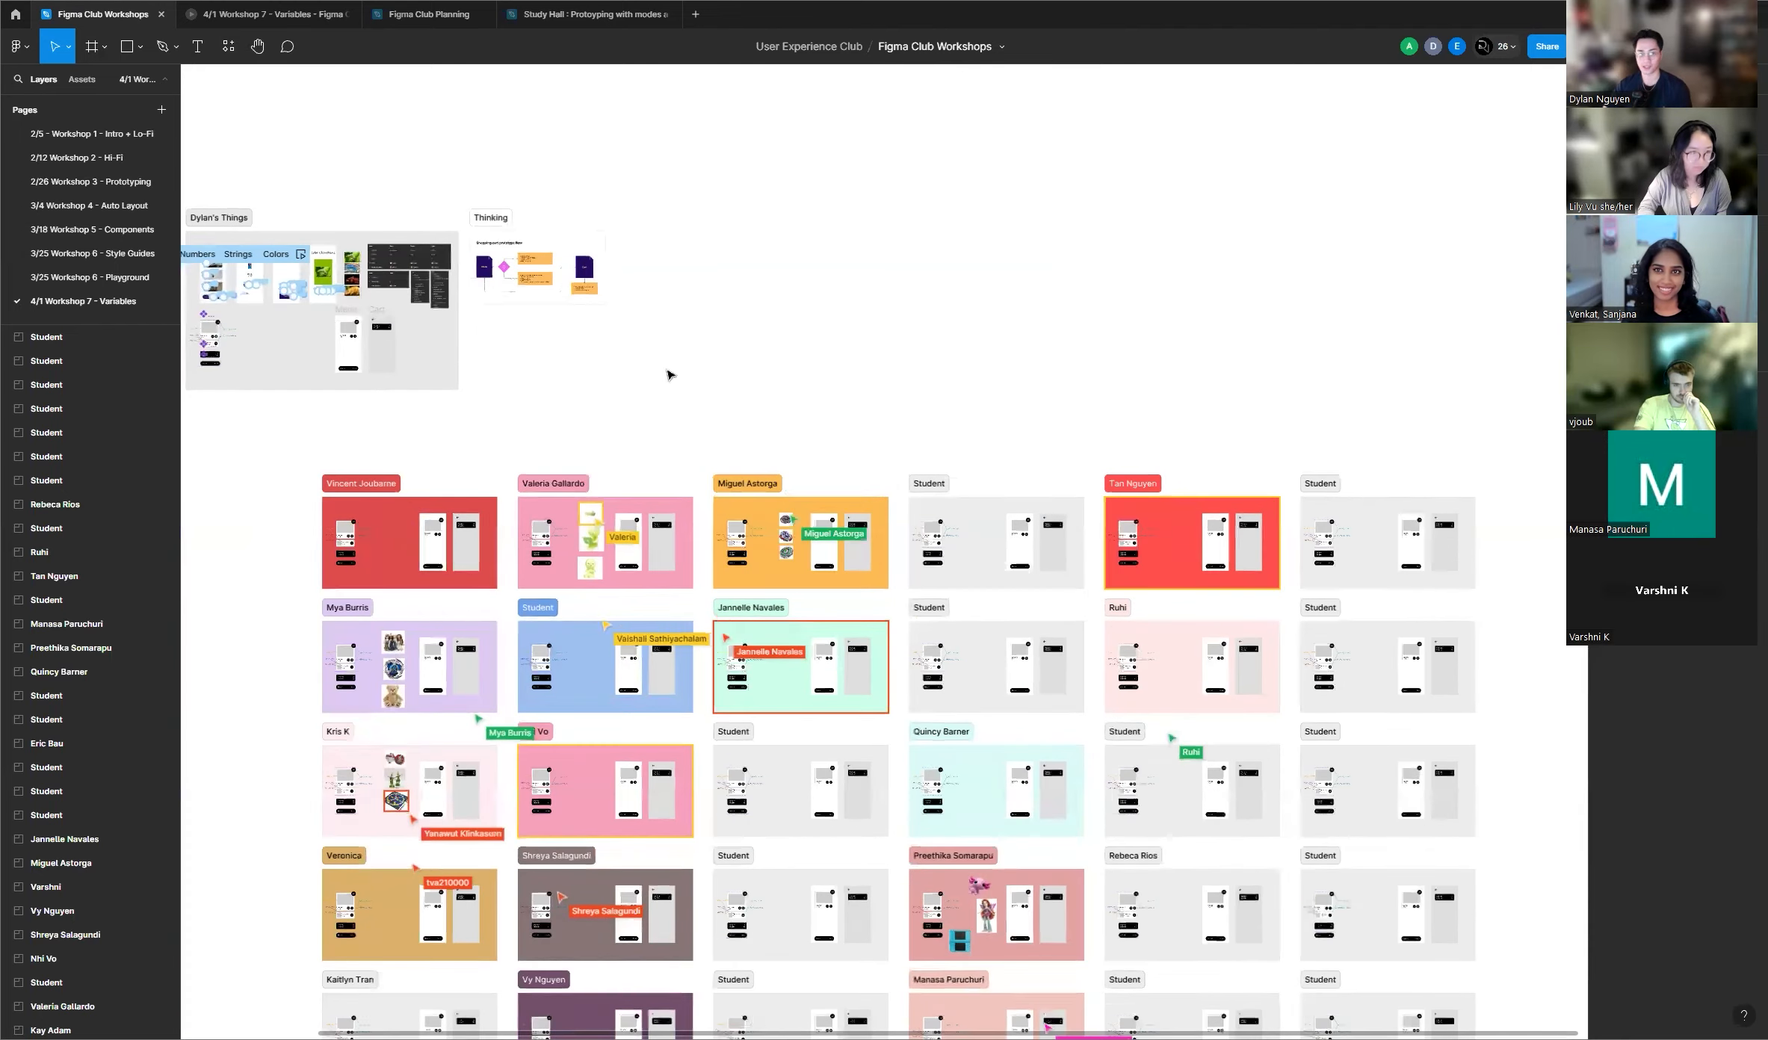
scroll(940, 340, down, 2)
scroll(1046, 254, down, 3)
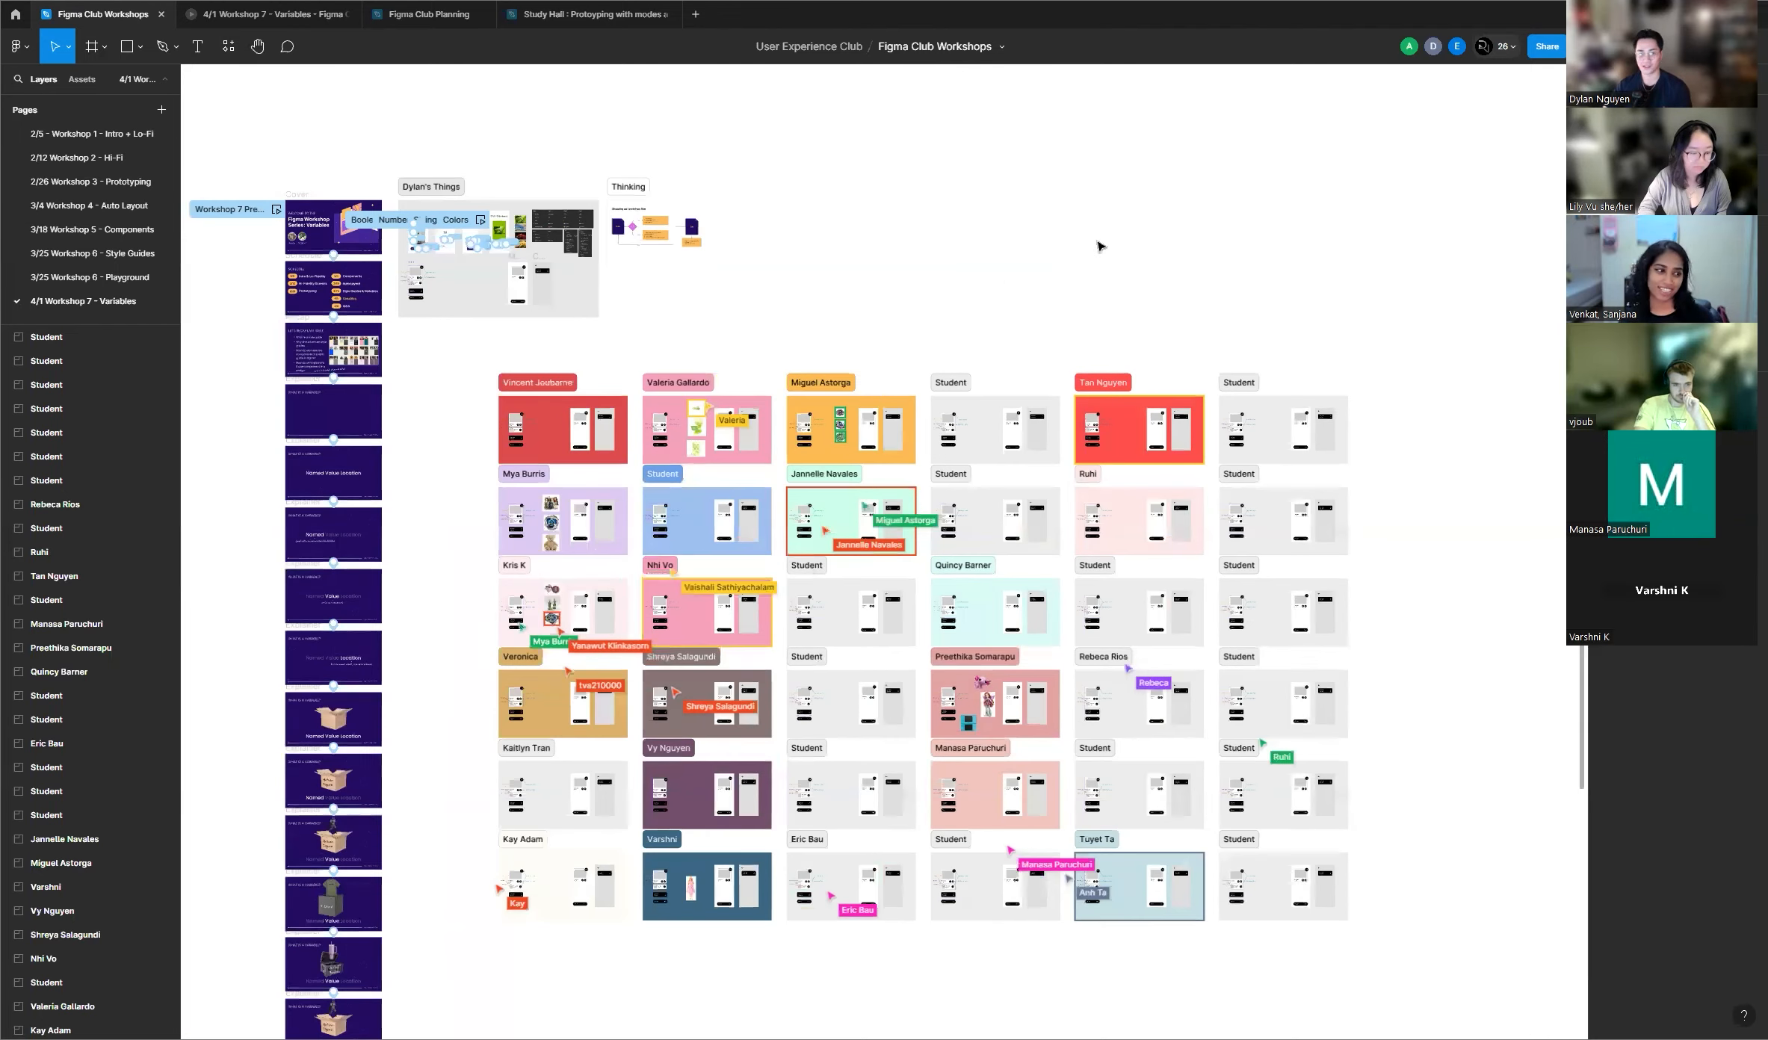
scroll(986, 266, down, 1)
scroll(971, 266, down, 2)
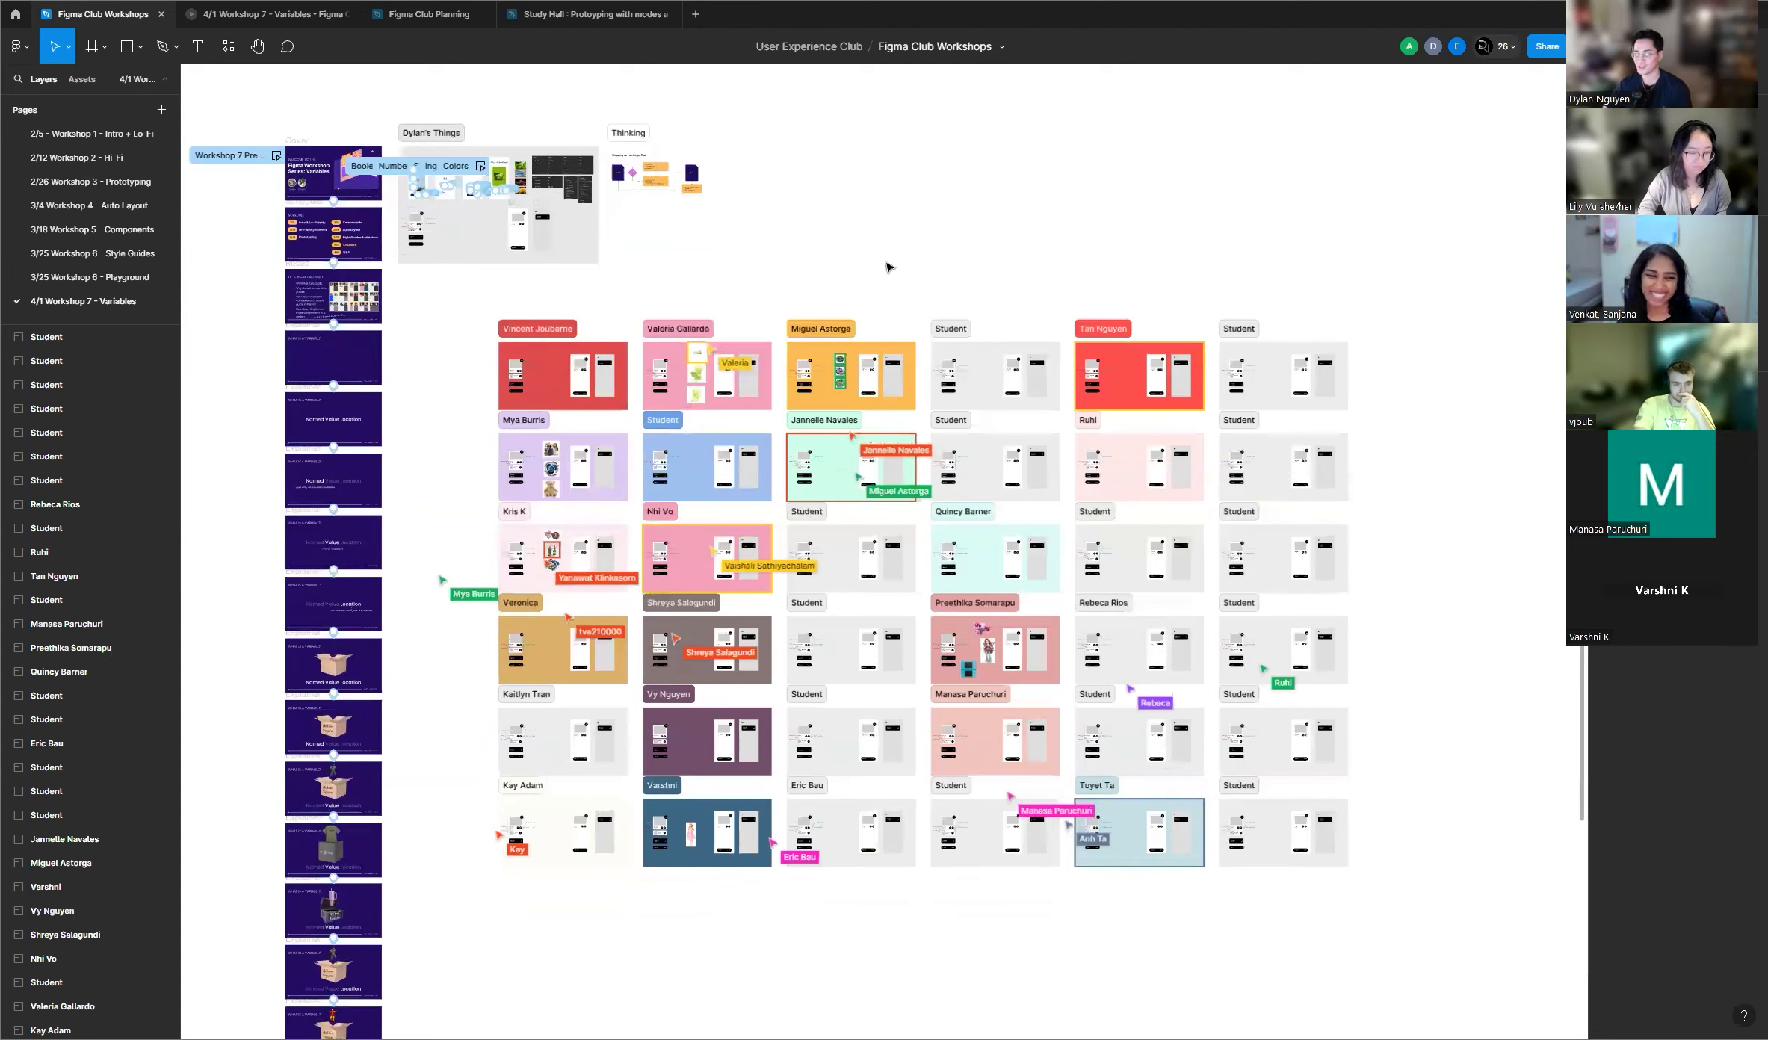
scroll(932, 284, down, 1)
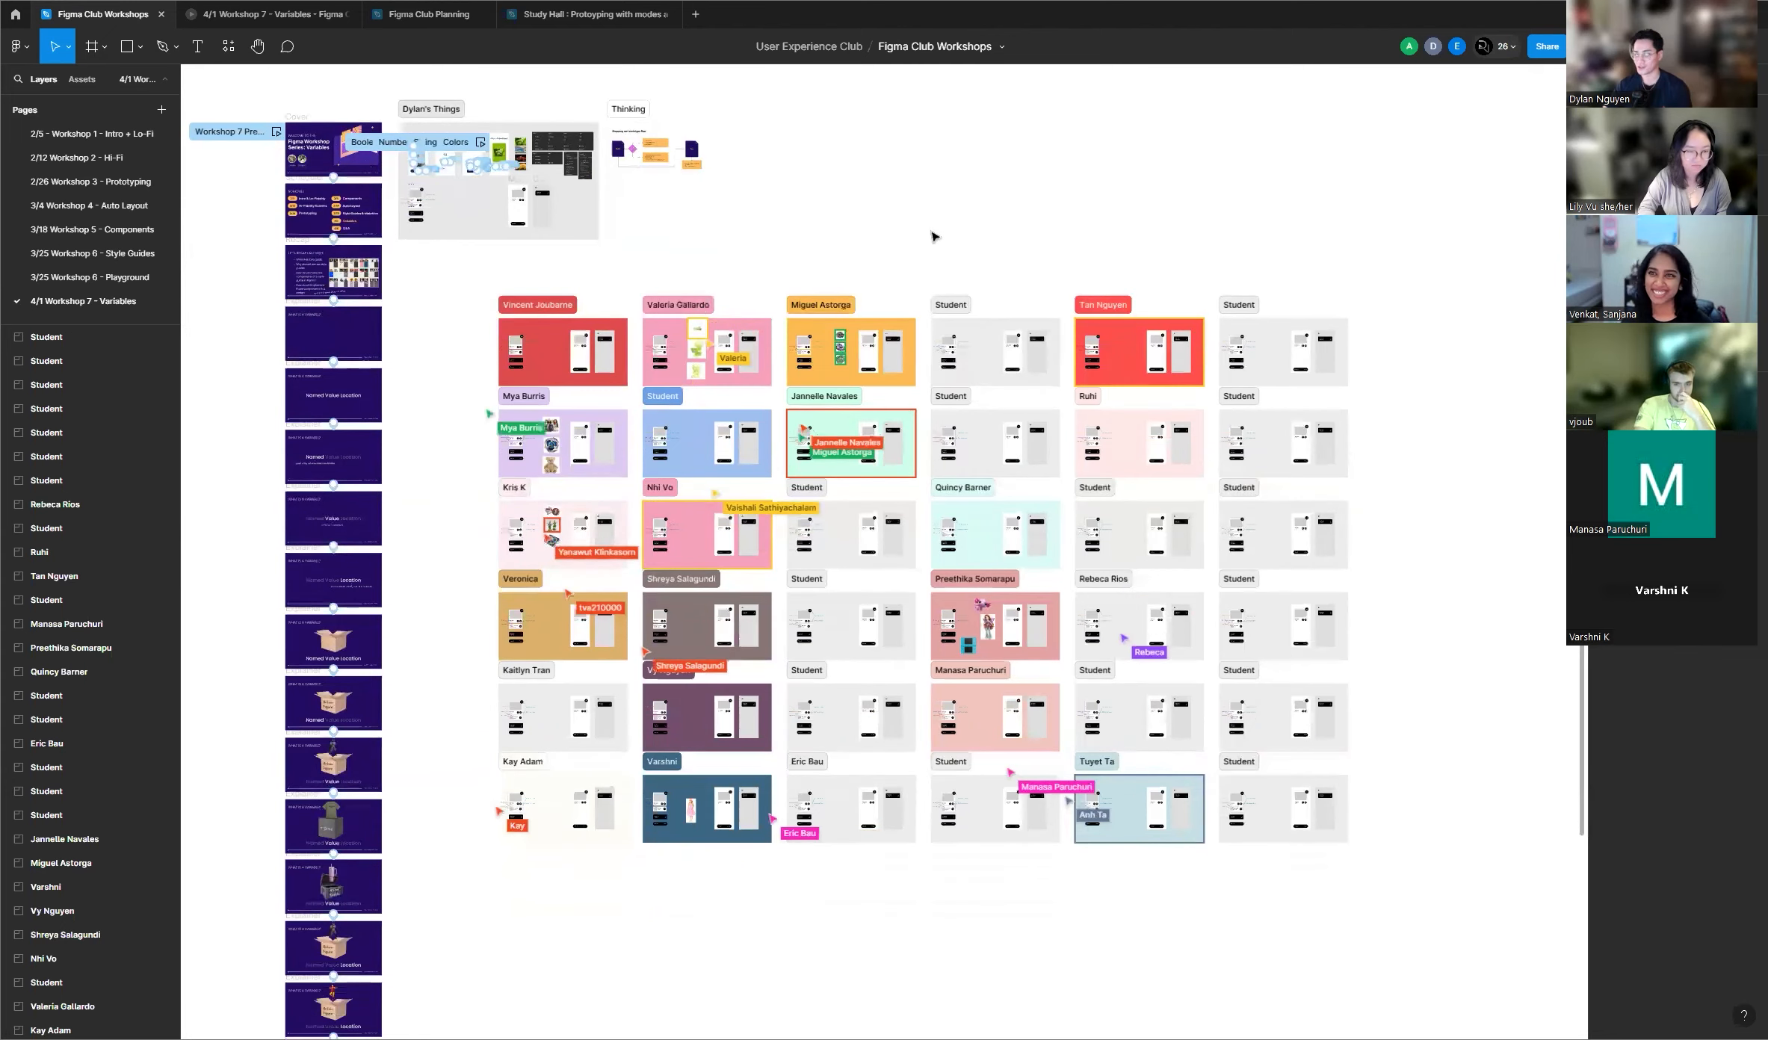
scroll(935, 251, down, 2)
scroll(938, 283, up, 4)
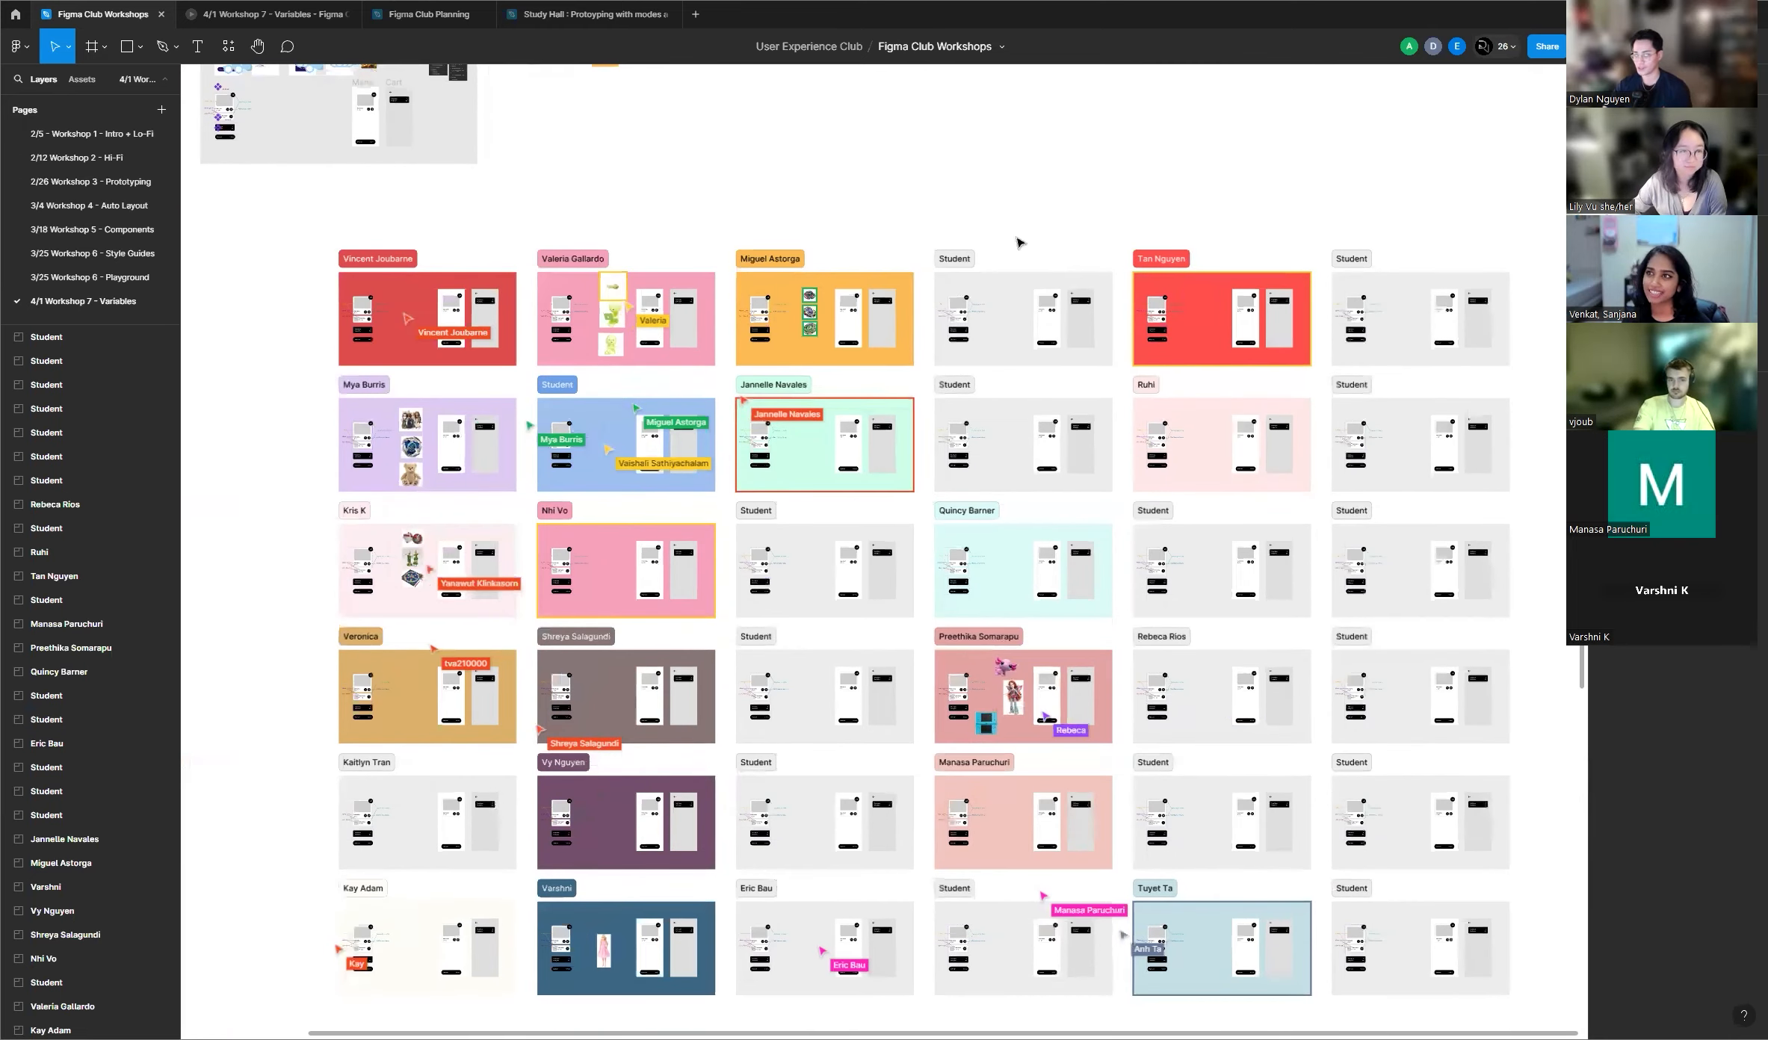
Step: Inspect the cart item, totals and view cart components and the Menu and Cart frames in the blue Student section
scroll(949, 224, up, 3)
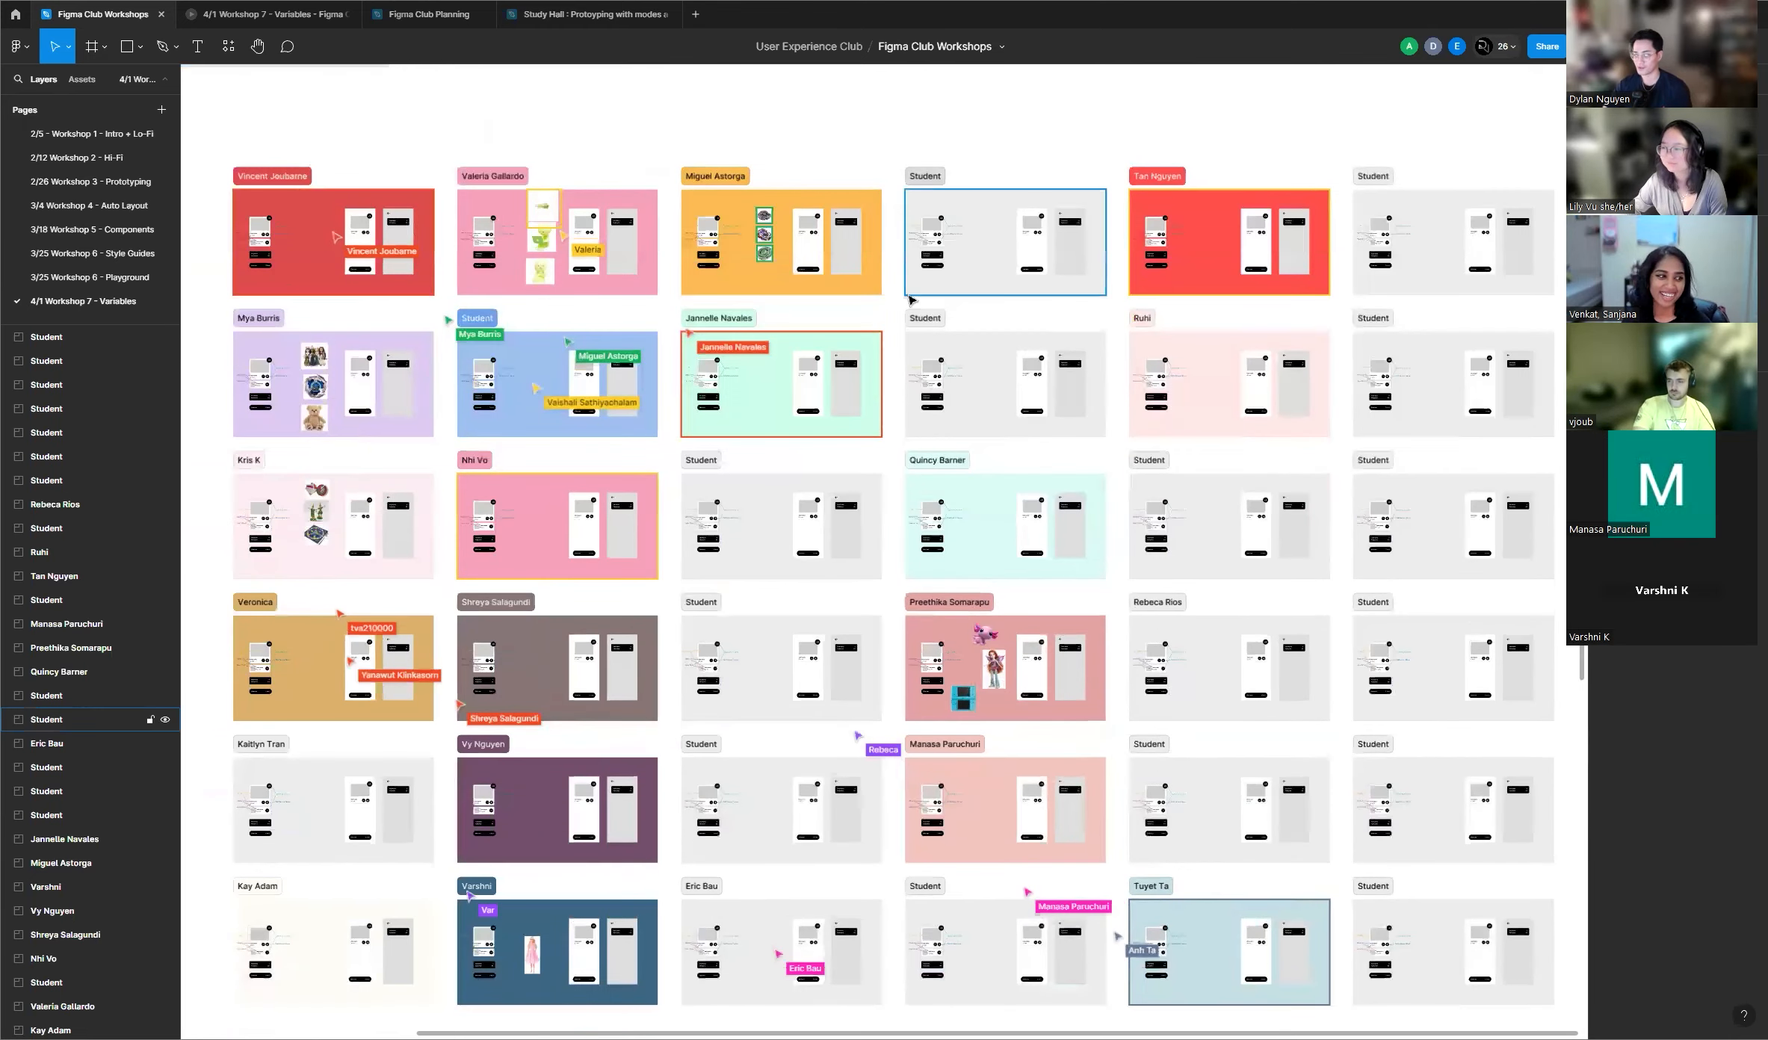
scroll(890, 352, down, 1)
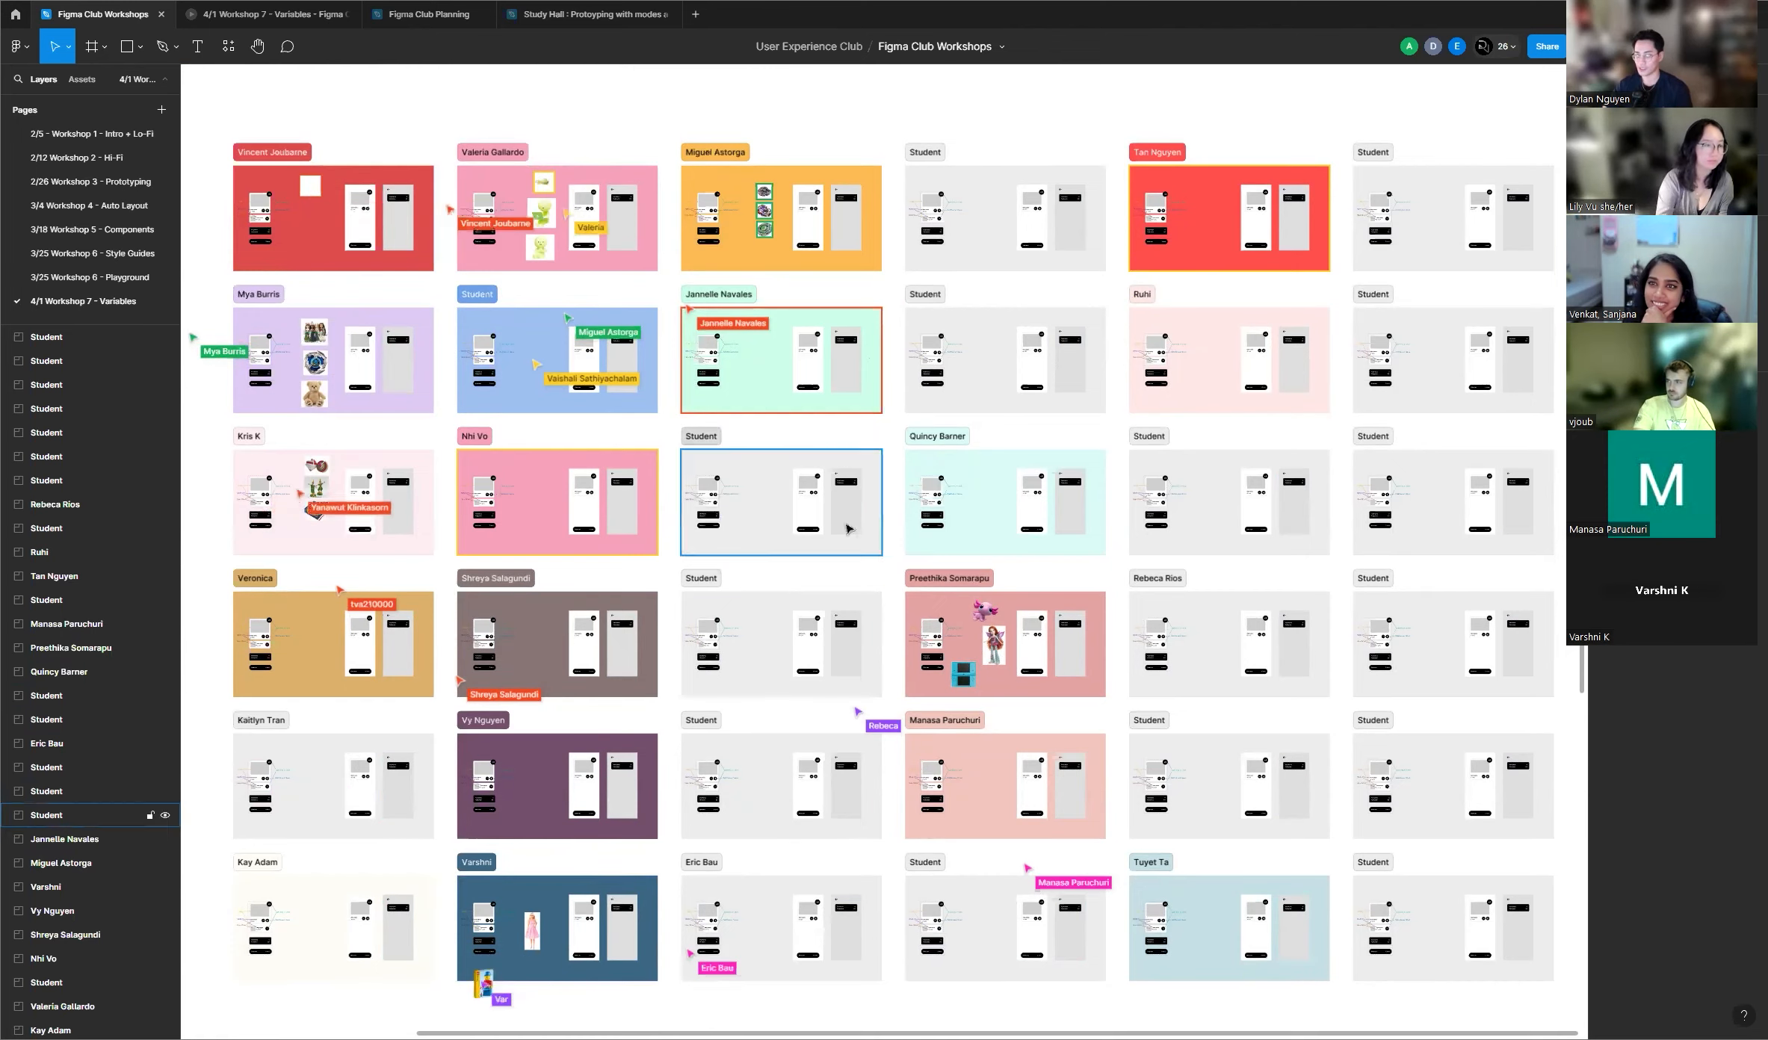
scroll(514, 361, up, 3)
scroll(514, 360, up, 3)
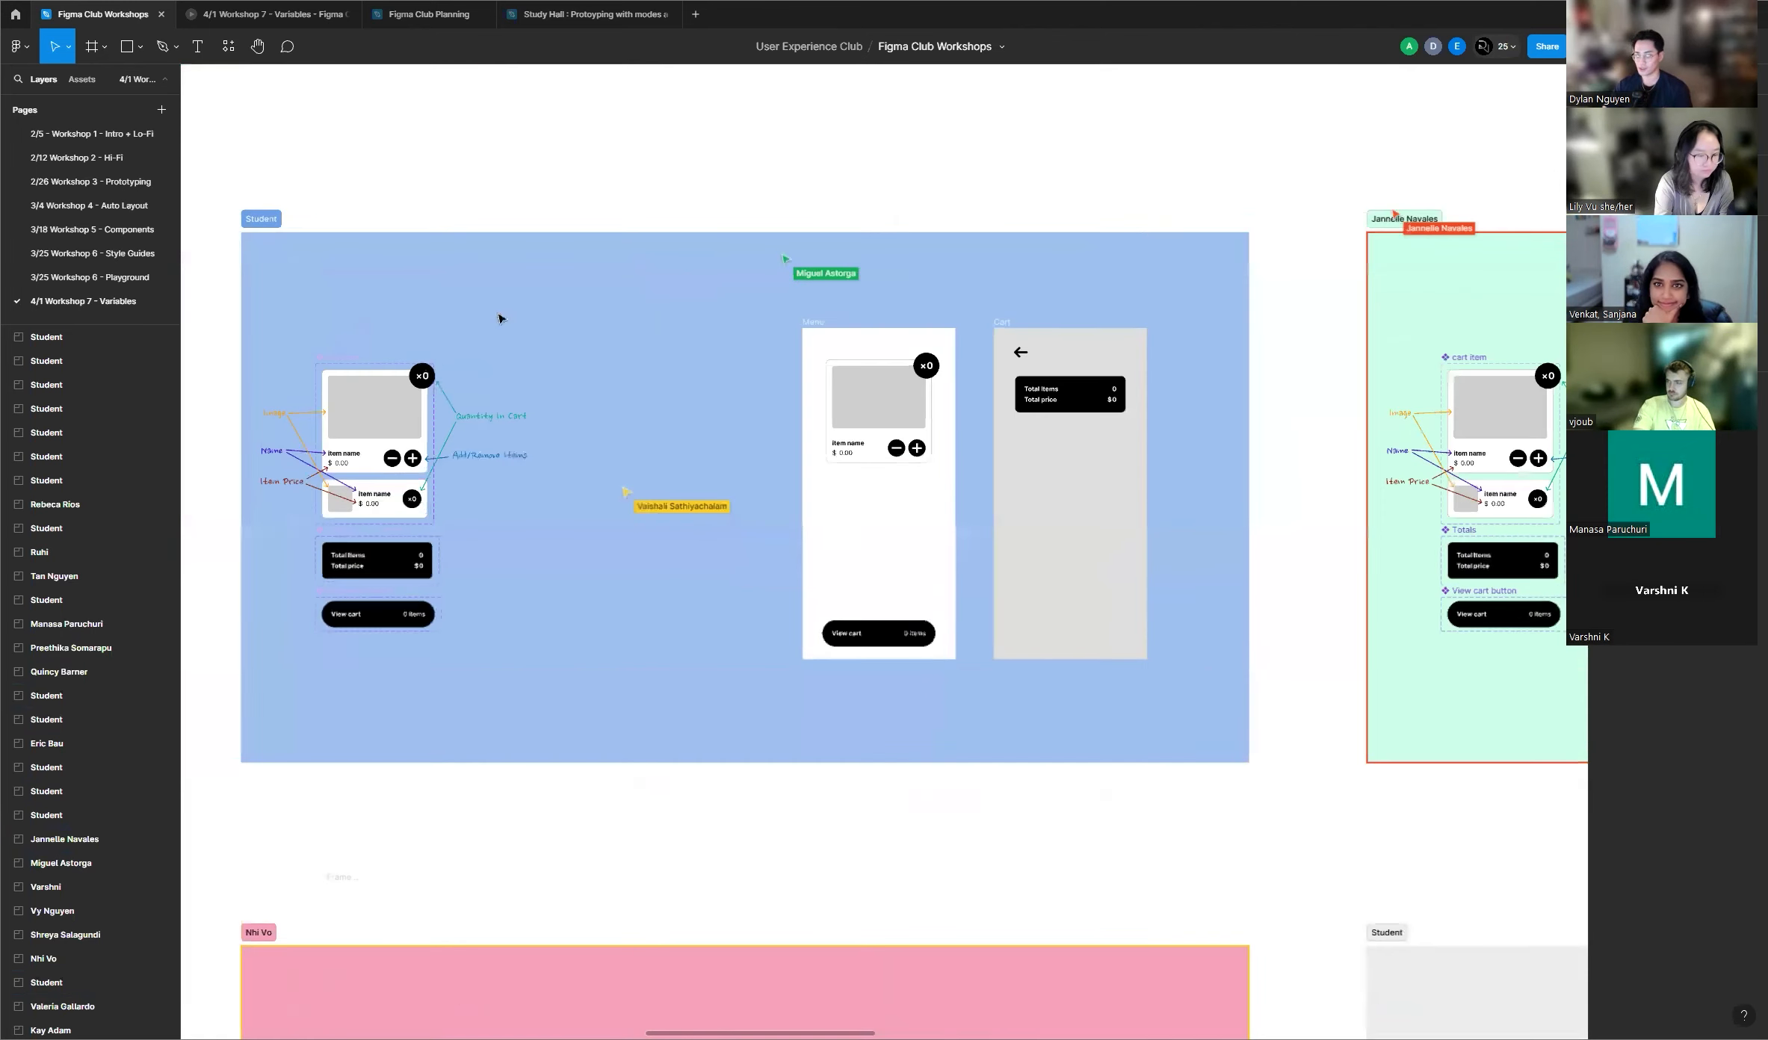
Step: Check across the full student grid which sections are claimed, recoloured and filled with product images
scroll(497, 315, down, 5)
scroll(450, 709, down, 2)
scroll(891, 577, down, 3)
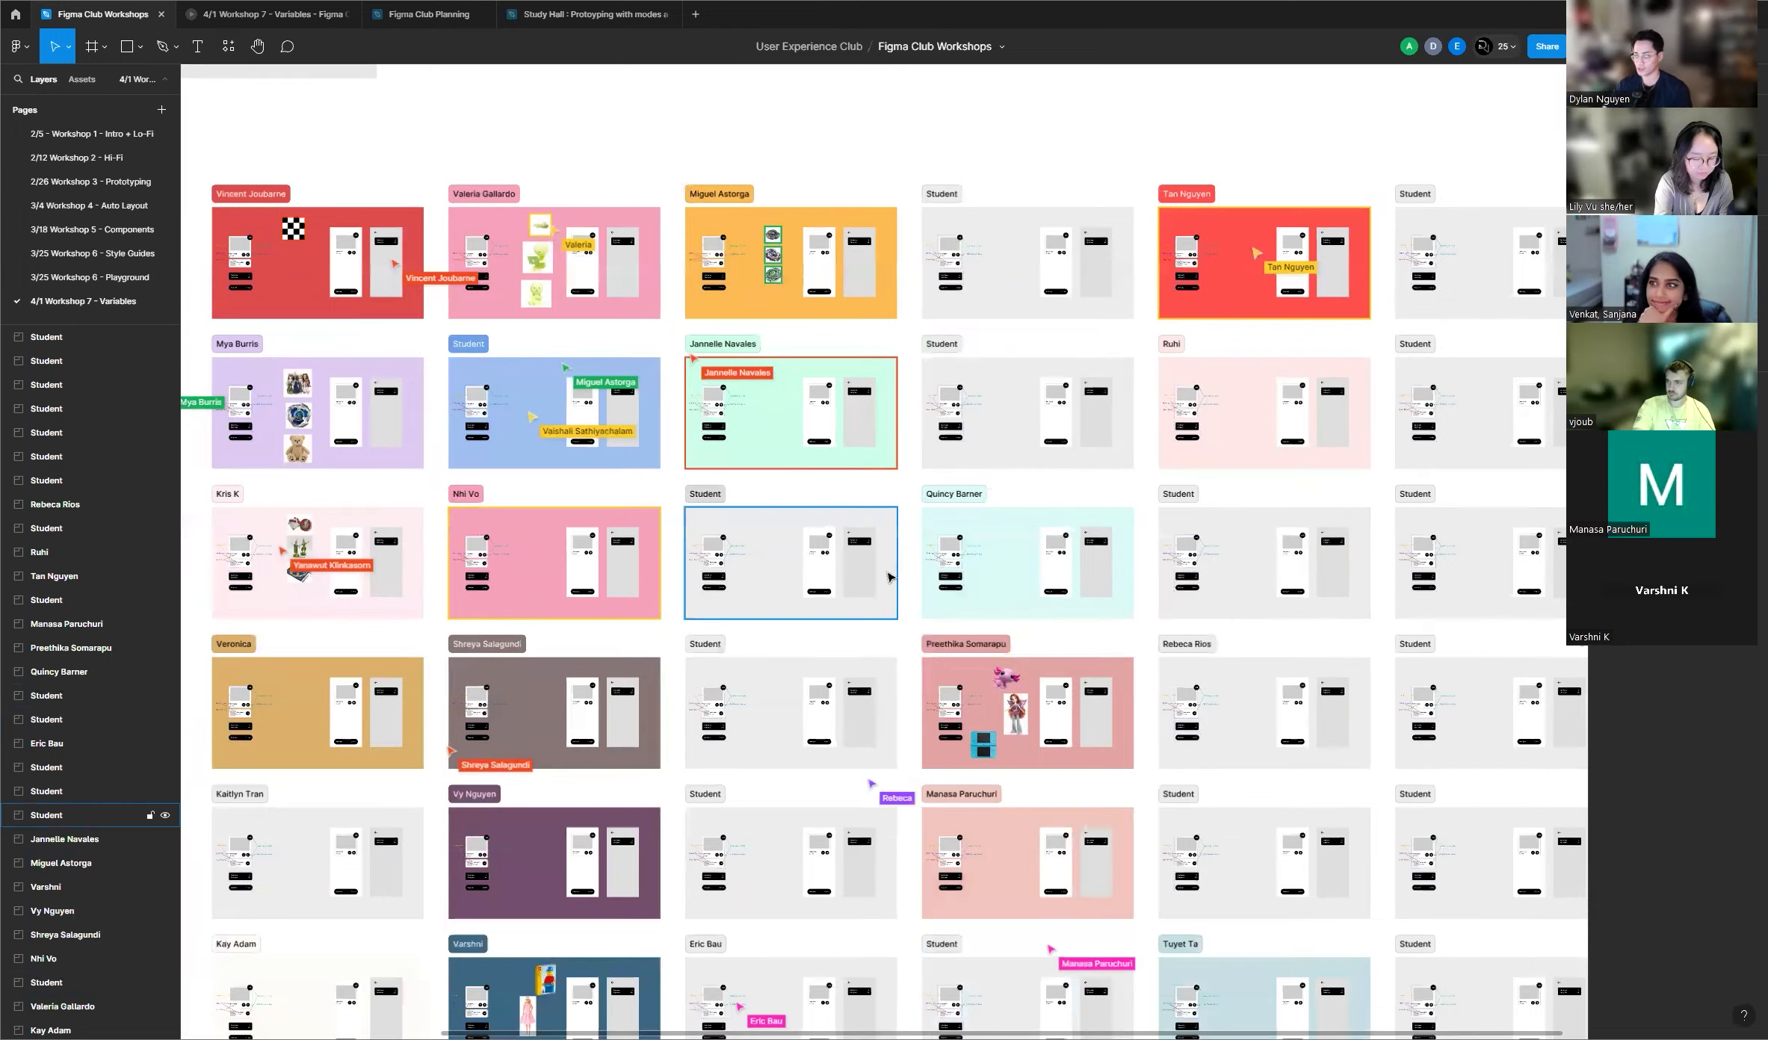
scroll(895, 576, down, 3)
scroll(913, 600, up, 2)
scroll(913, 601, up, 2)
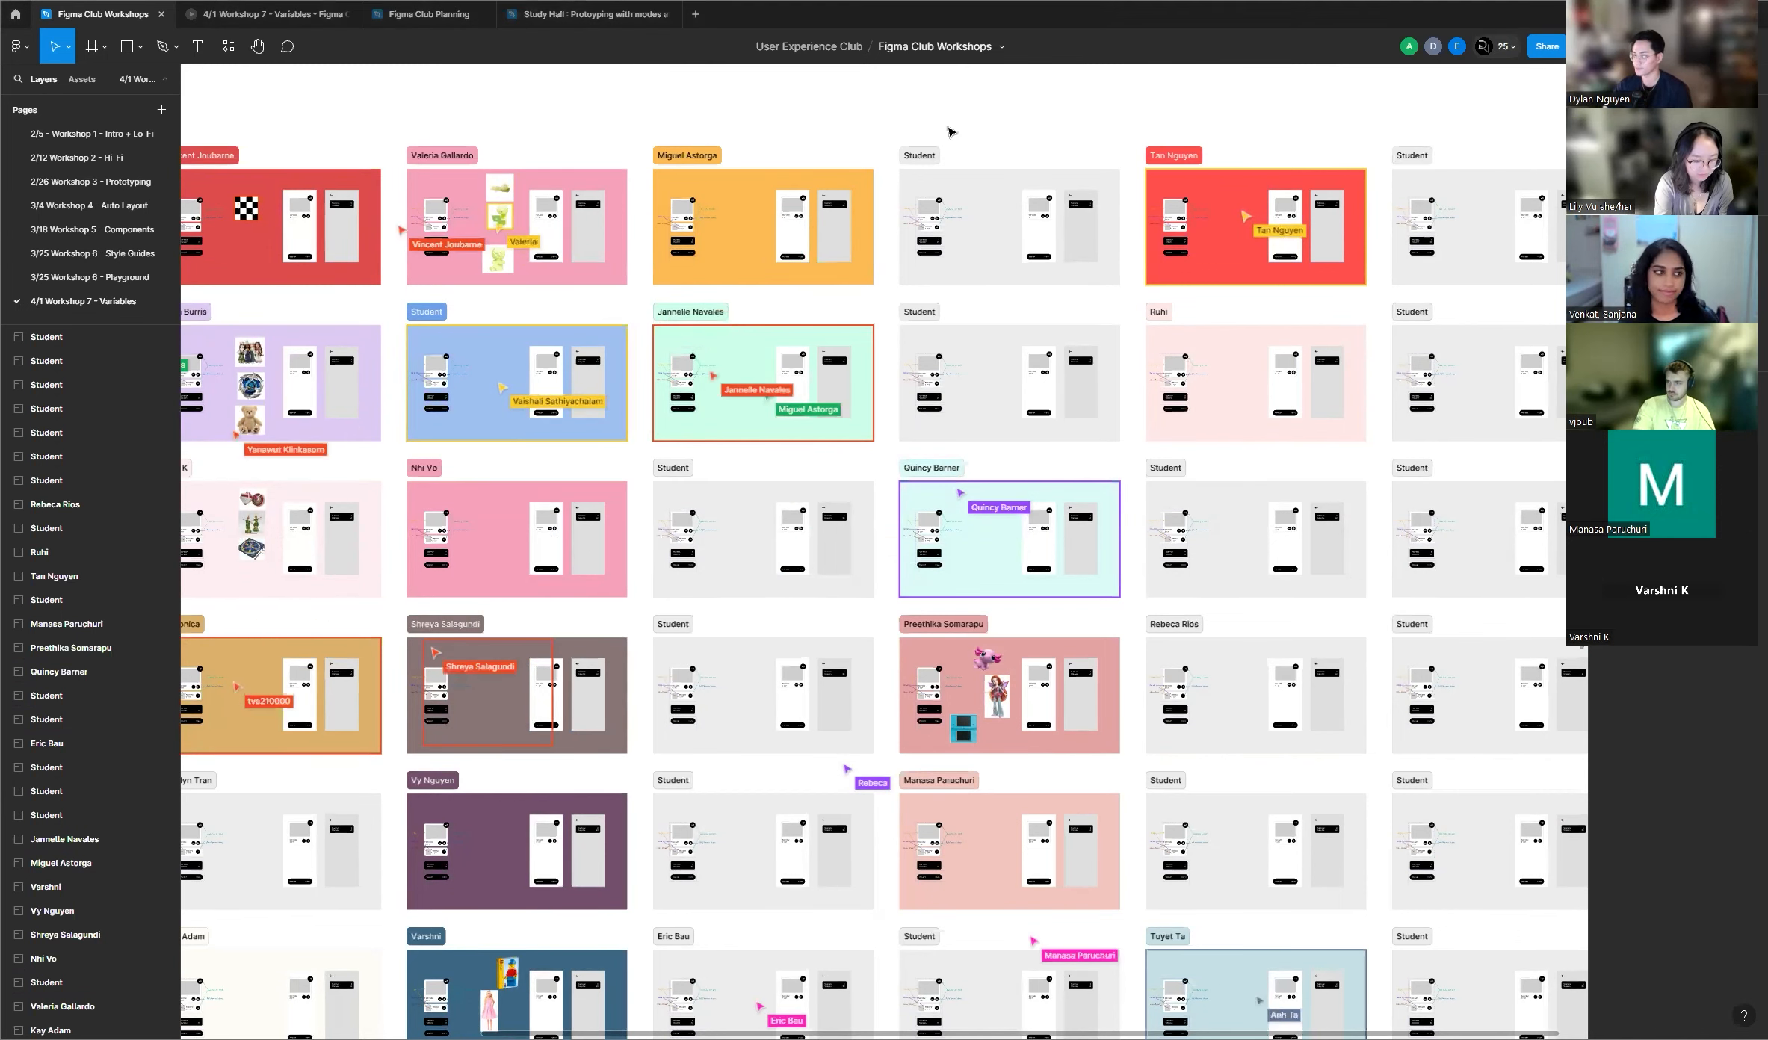
ctrl+scroll(742, 350, down, 5)
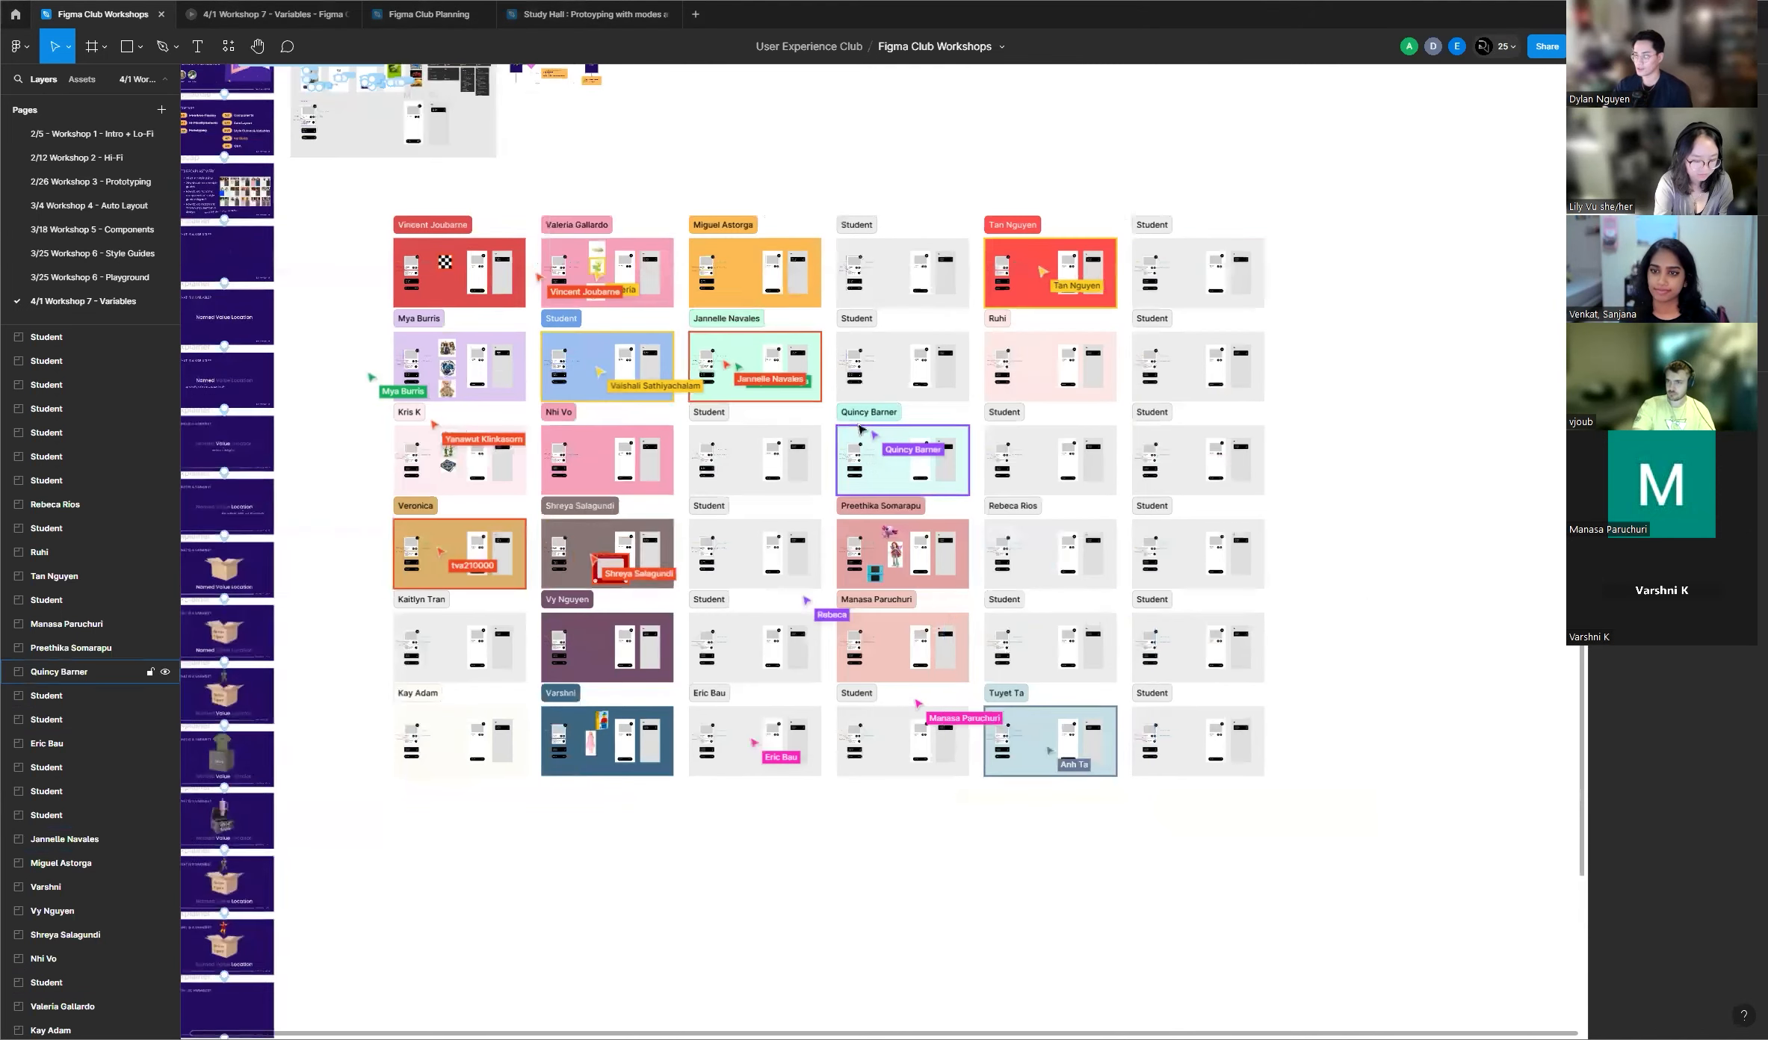
ctrl+scroll(767, 370, up, 5)
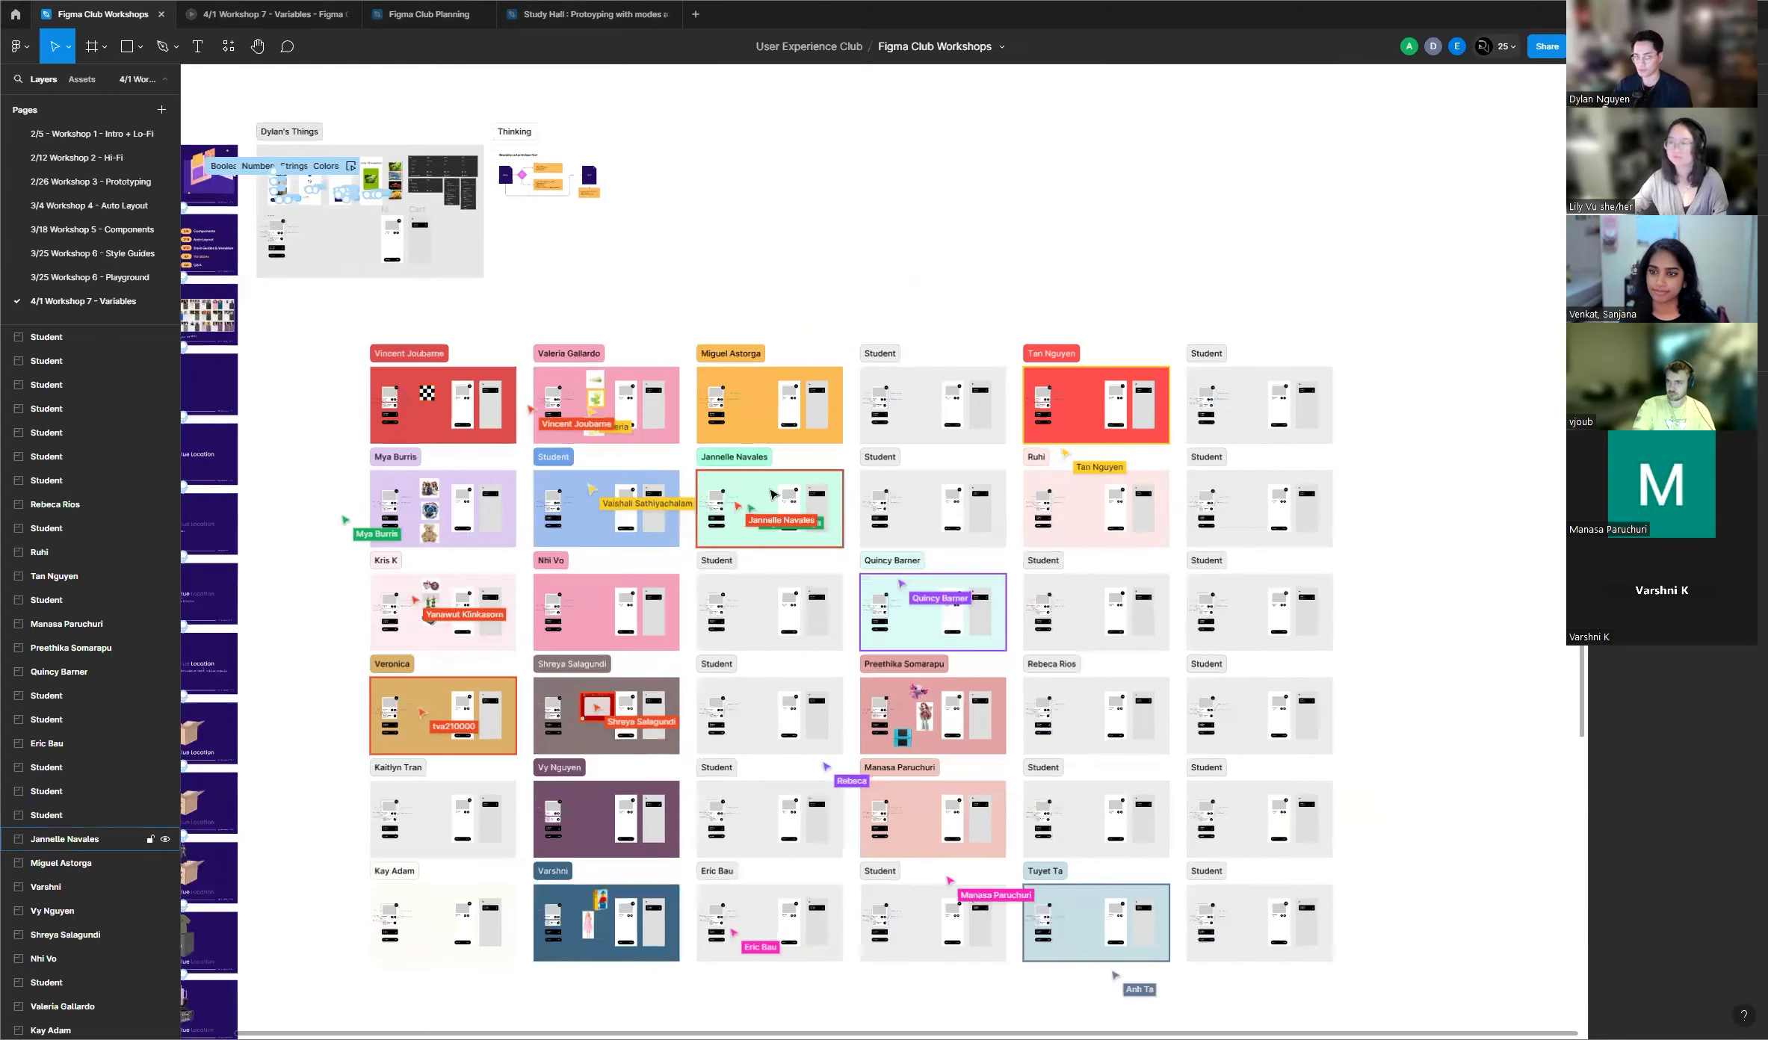
ctrl+scroll(908, 440, down, 5)
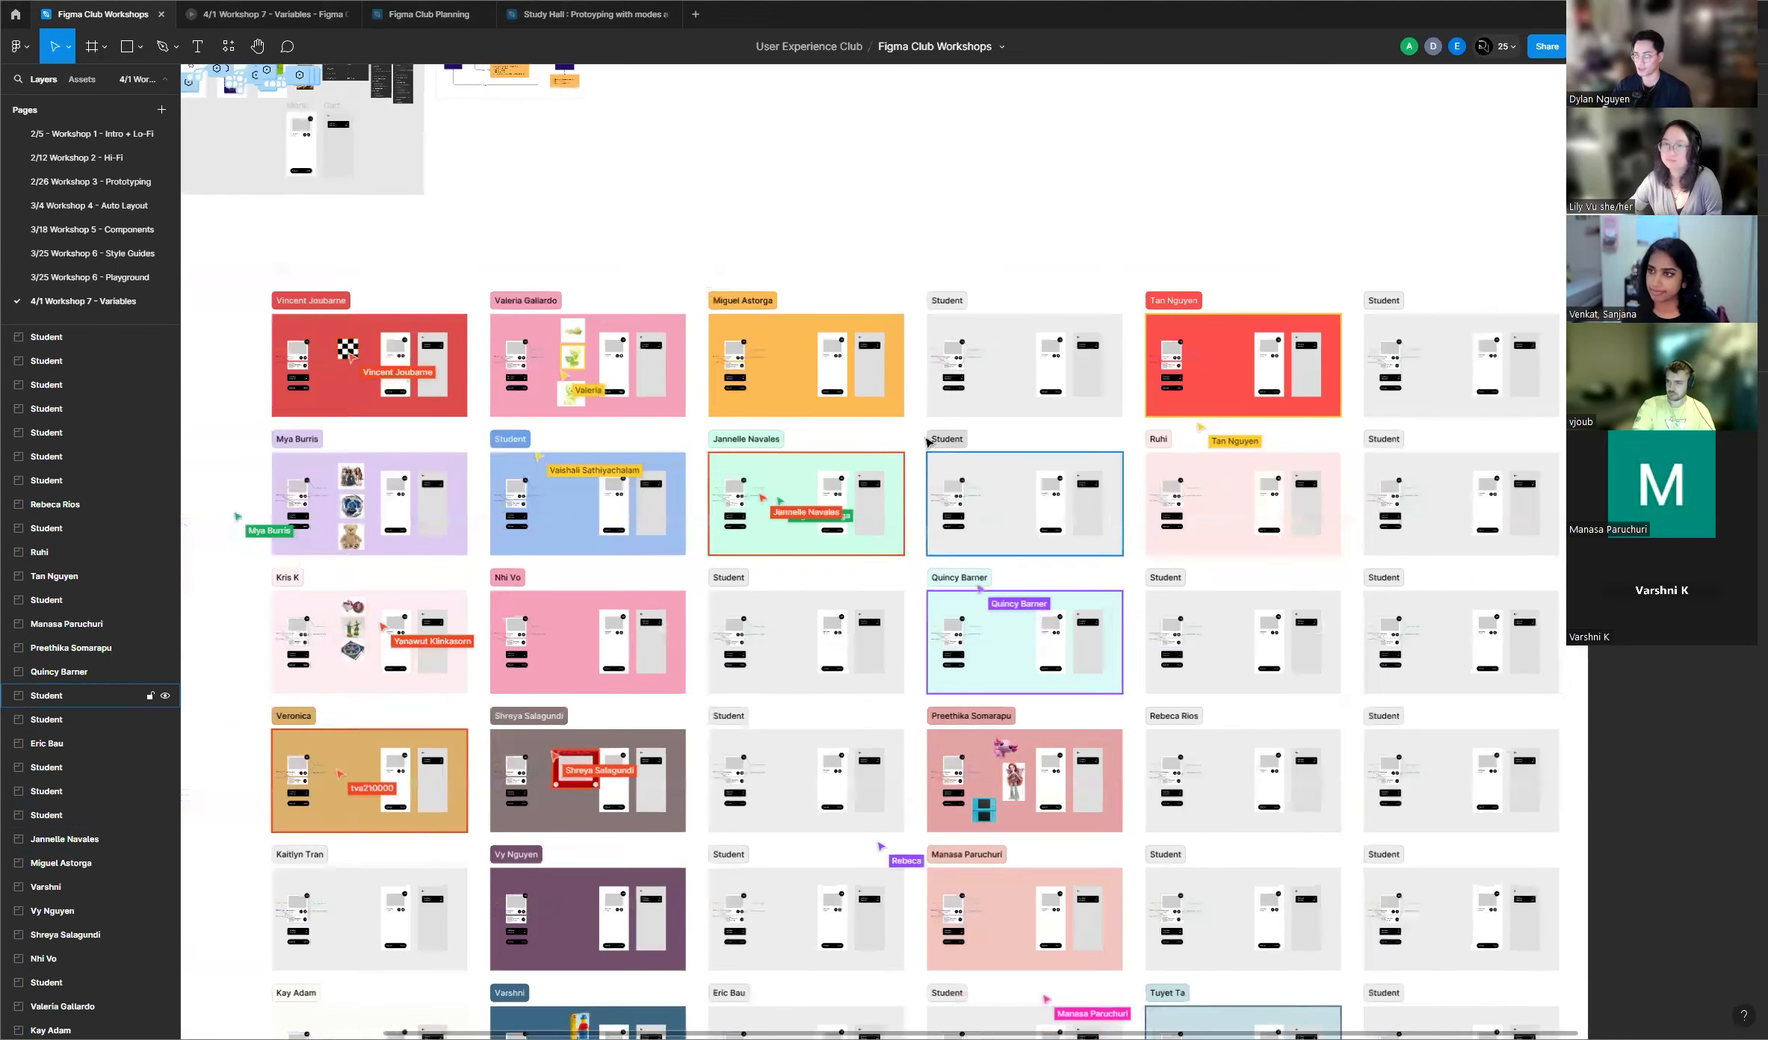
Step: Monitor the student sections for newly placed toy images beside the cart components and the Menu and Cart frames
scroll(917, 452, down, 2)
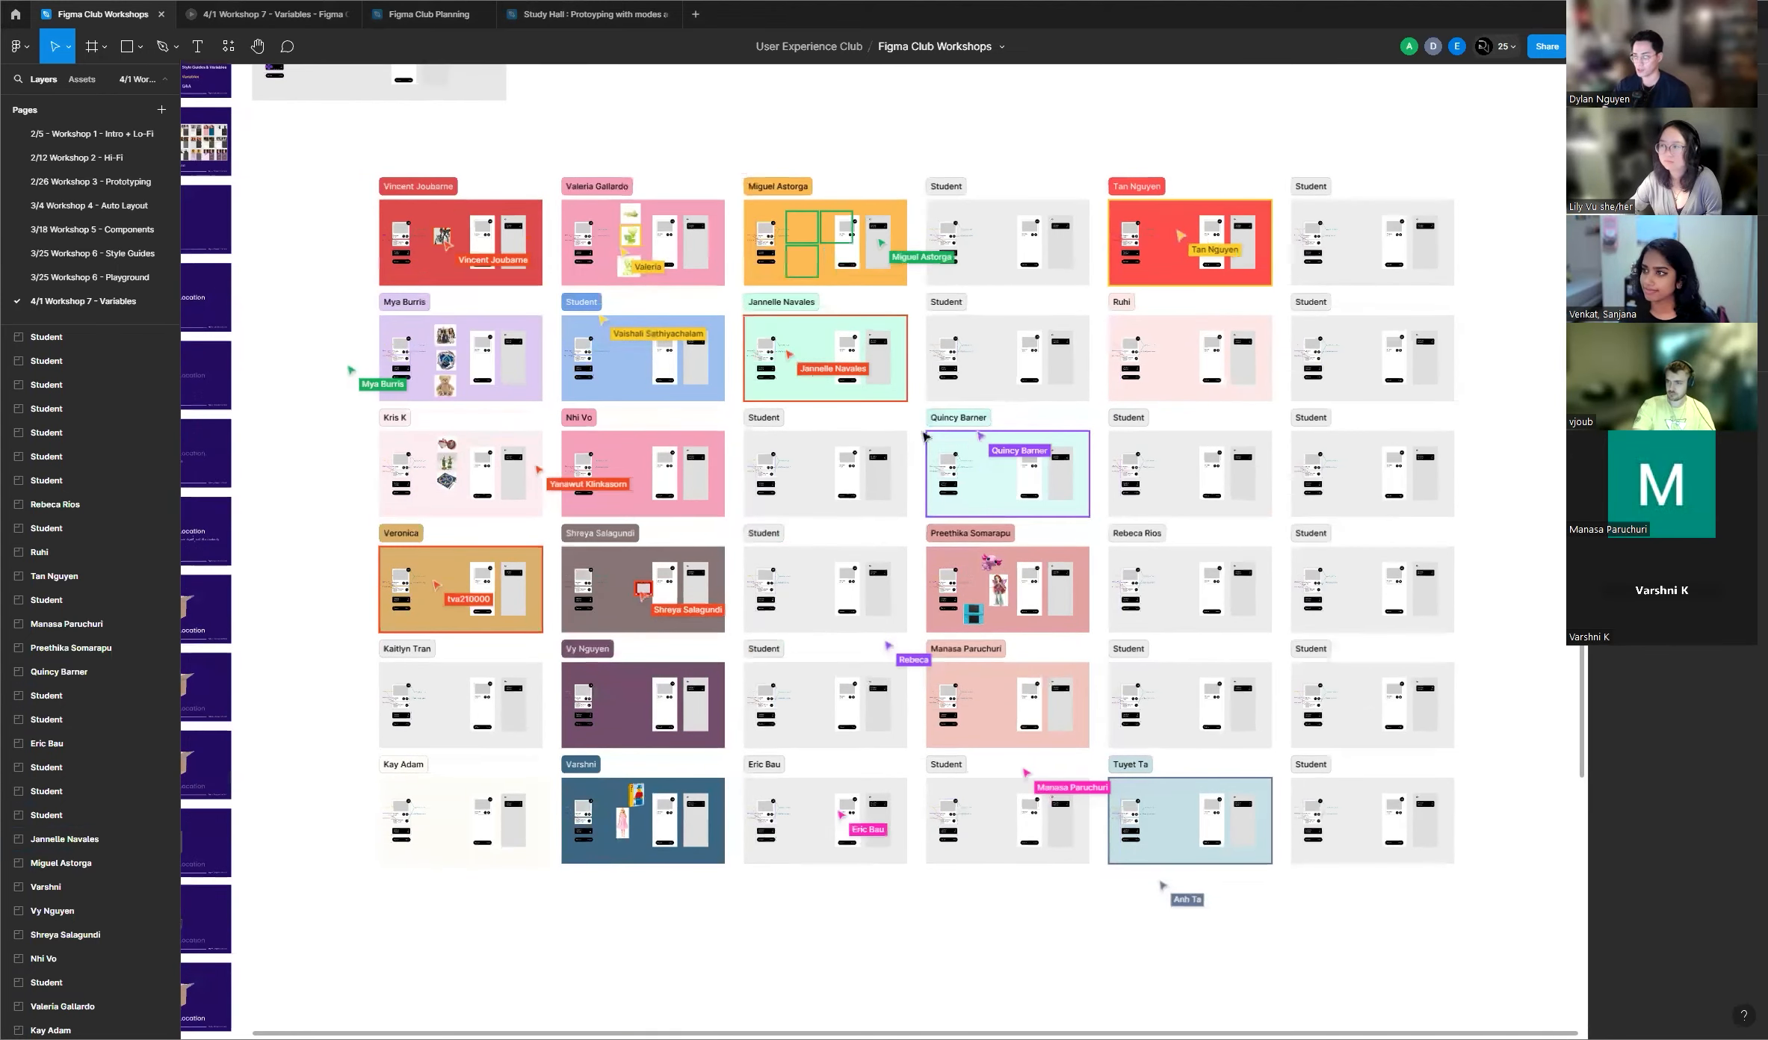
ctrl+scroll(926, 426, up, 5)
ctrl+scroll(931, 418, down, 5)
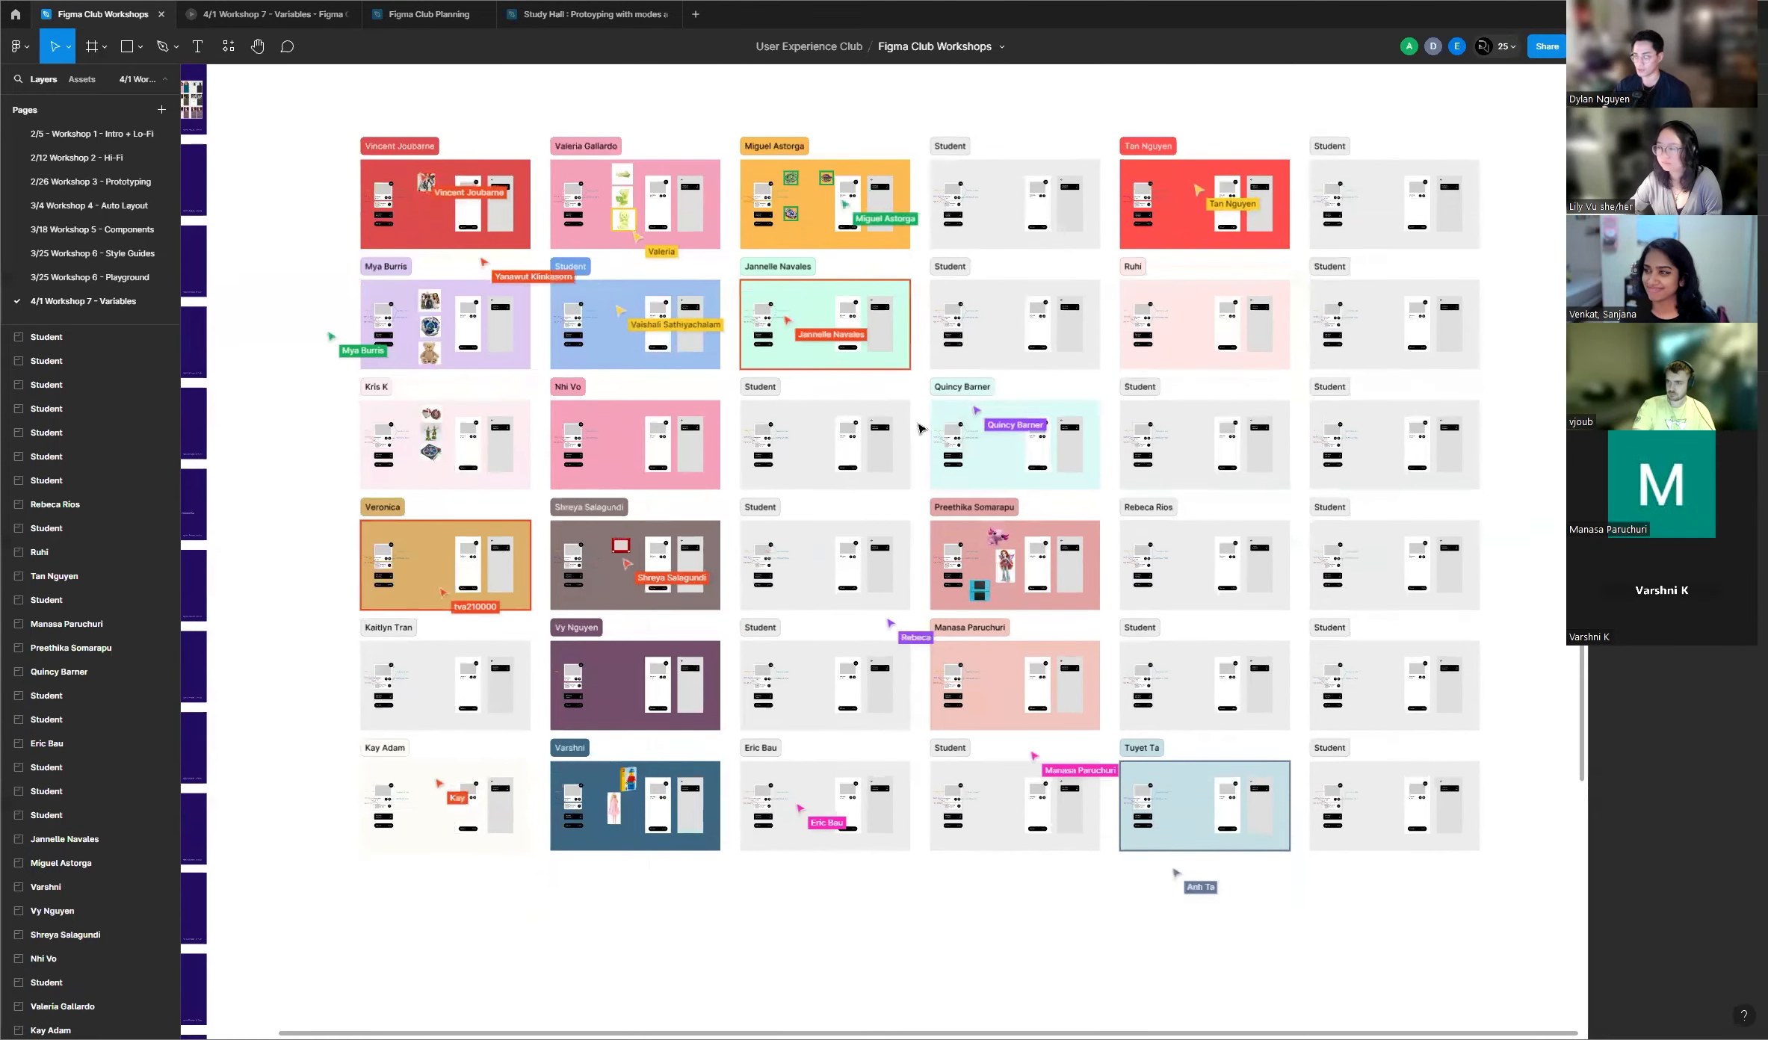
ctrl+scroll(920, 427, up, 2)
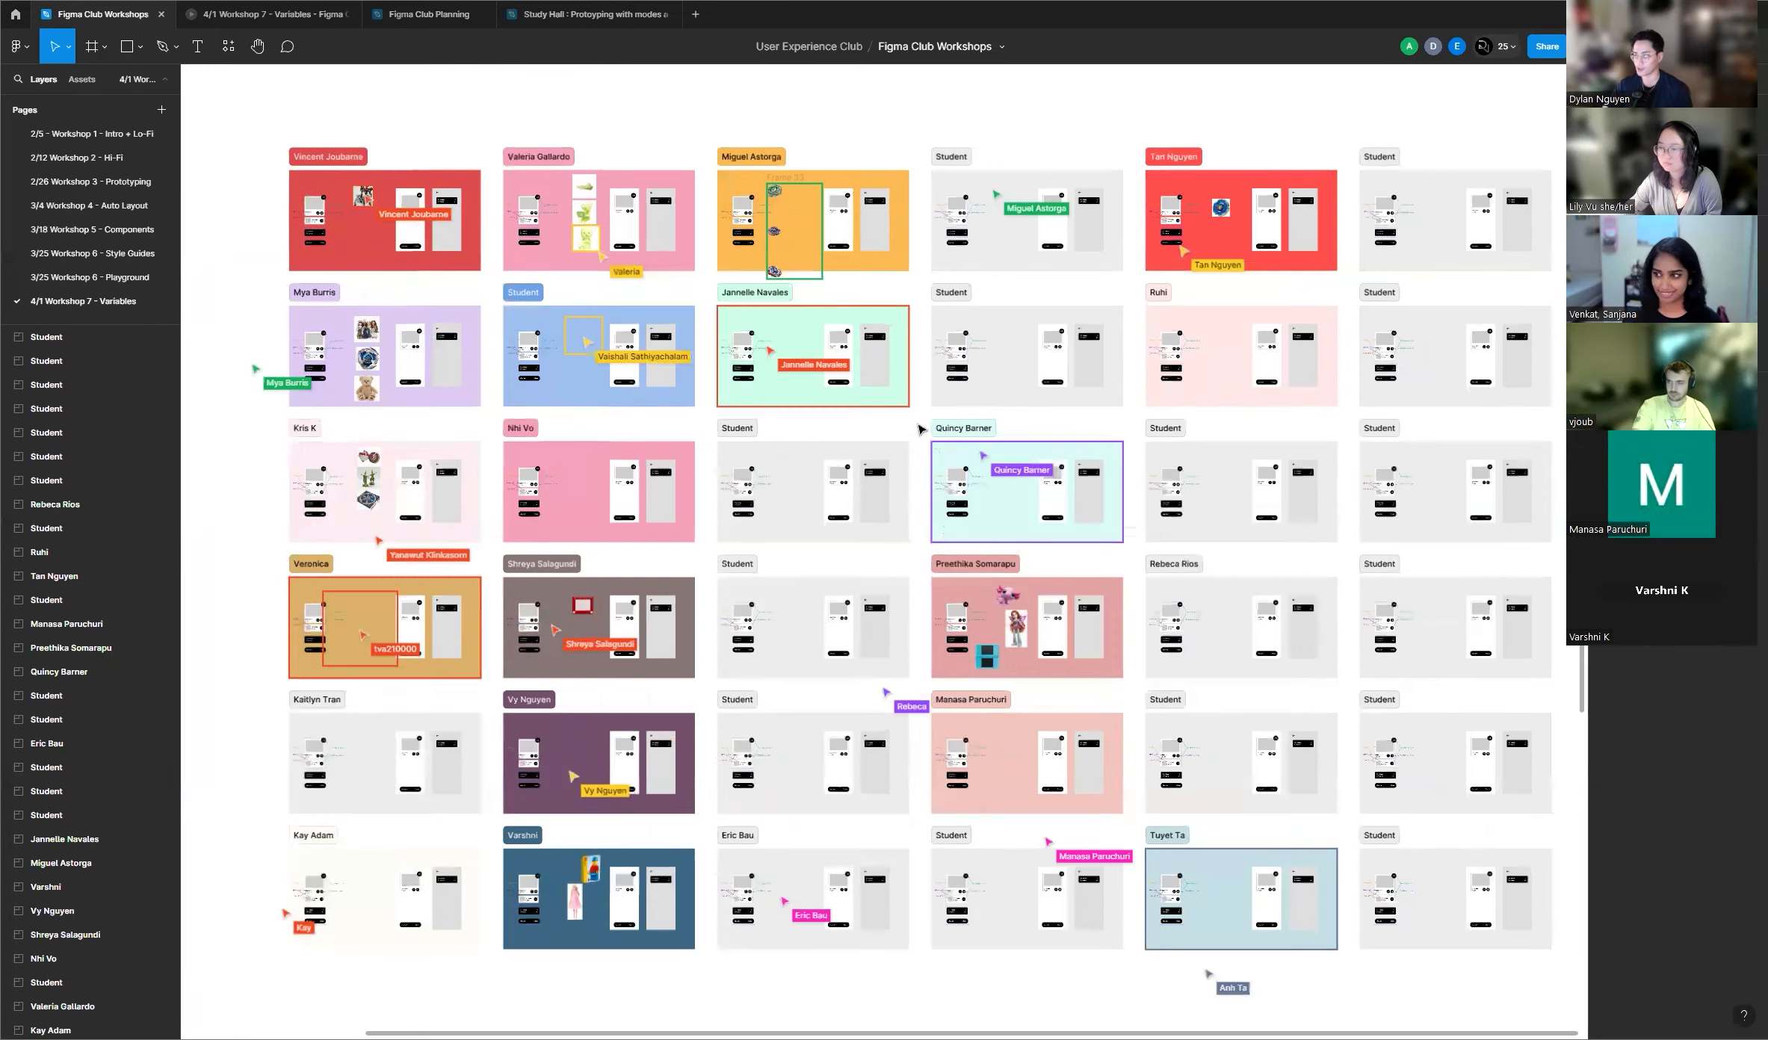
ctrl+scroll(901, 432, up, 3)
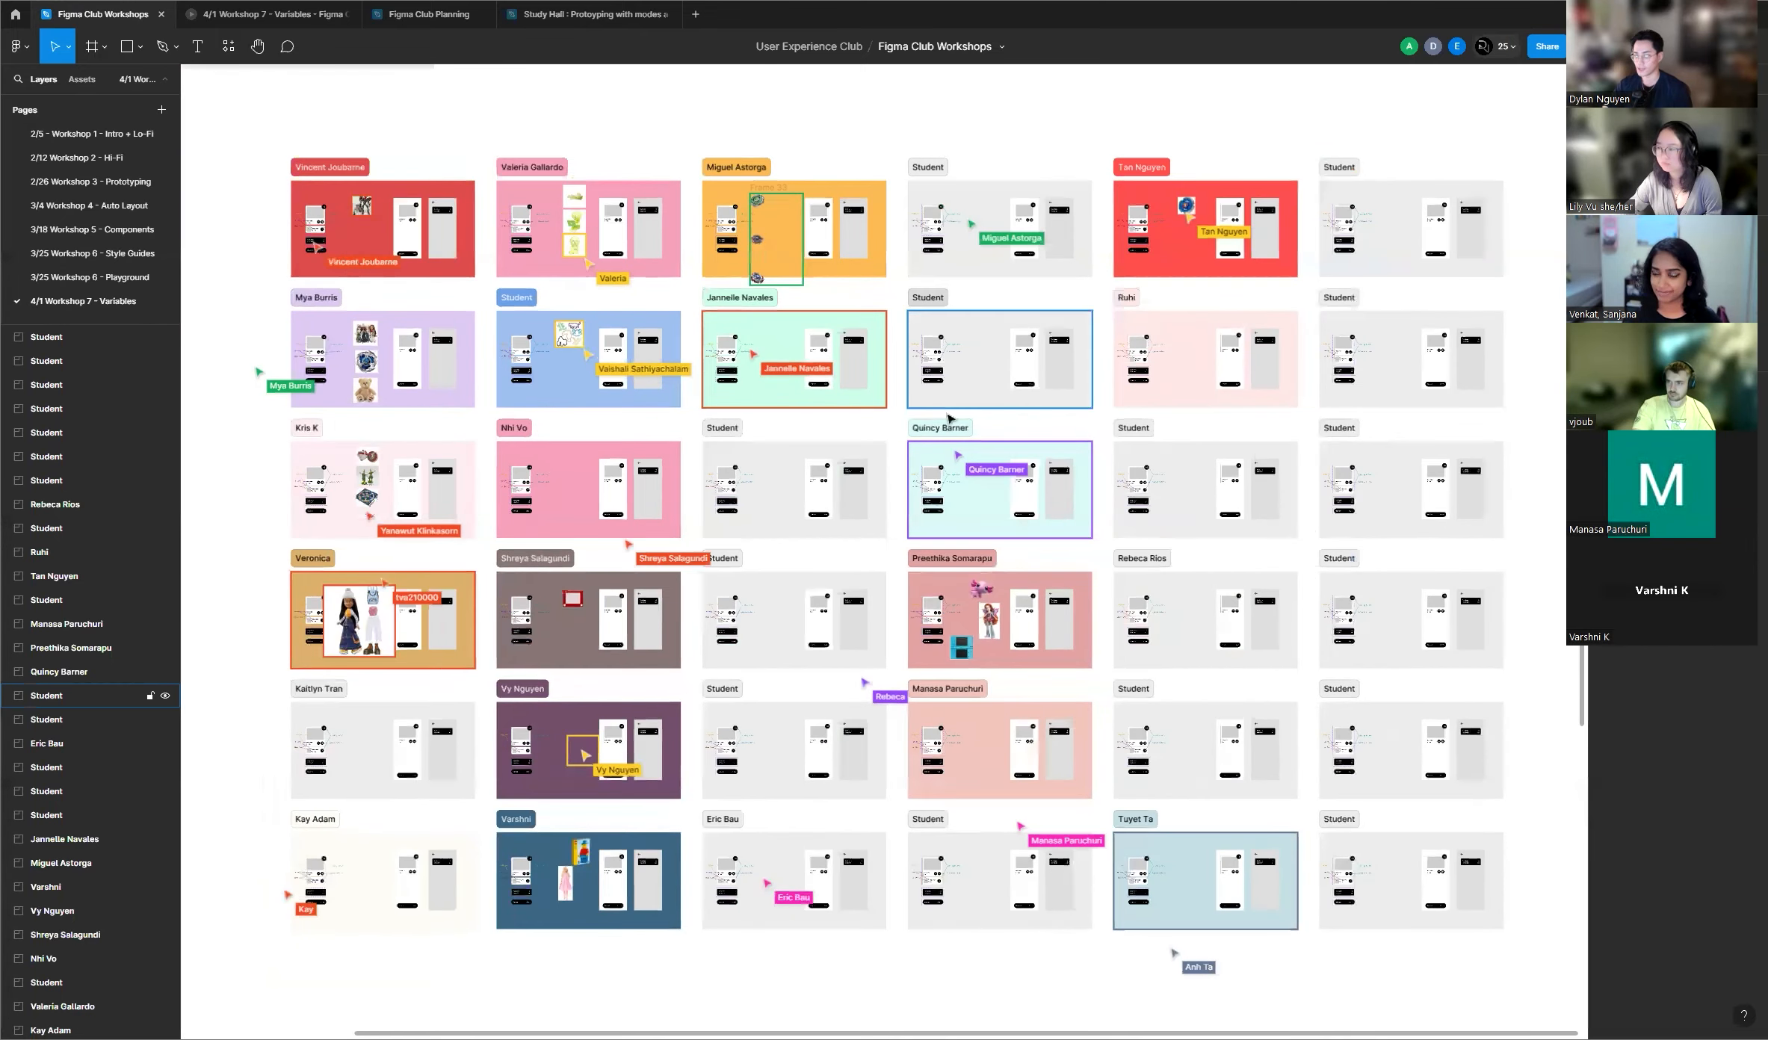
ctrl+scroll(889, 416, down, 3)
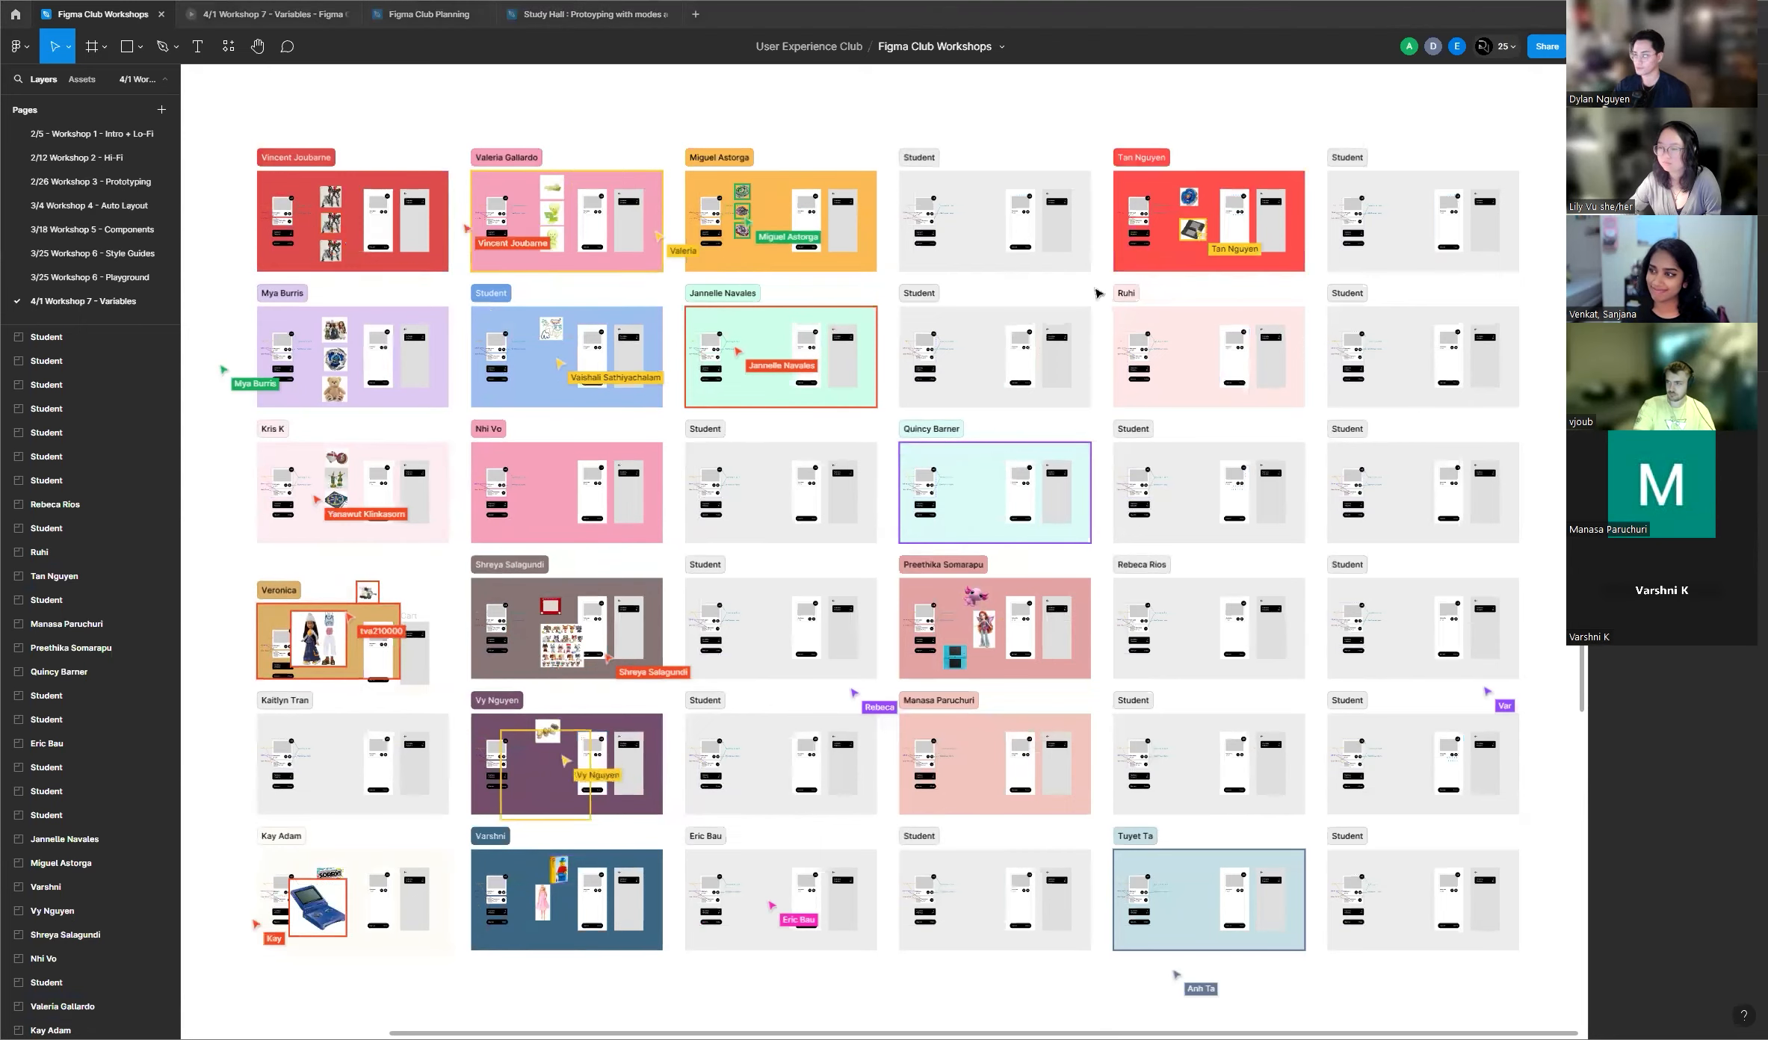
scroll(858, 321, down, 5)
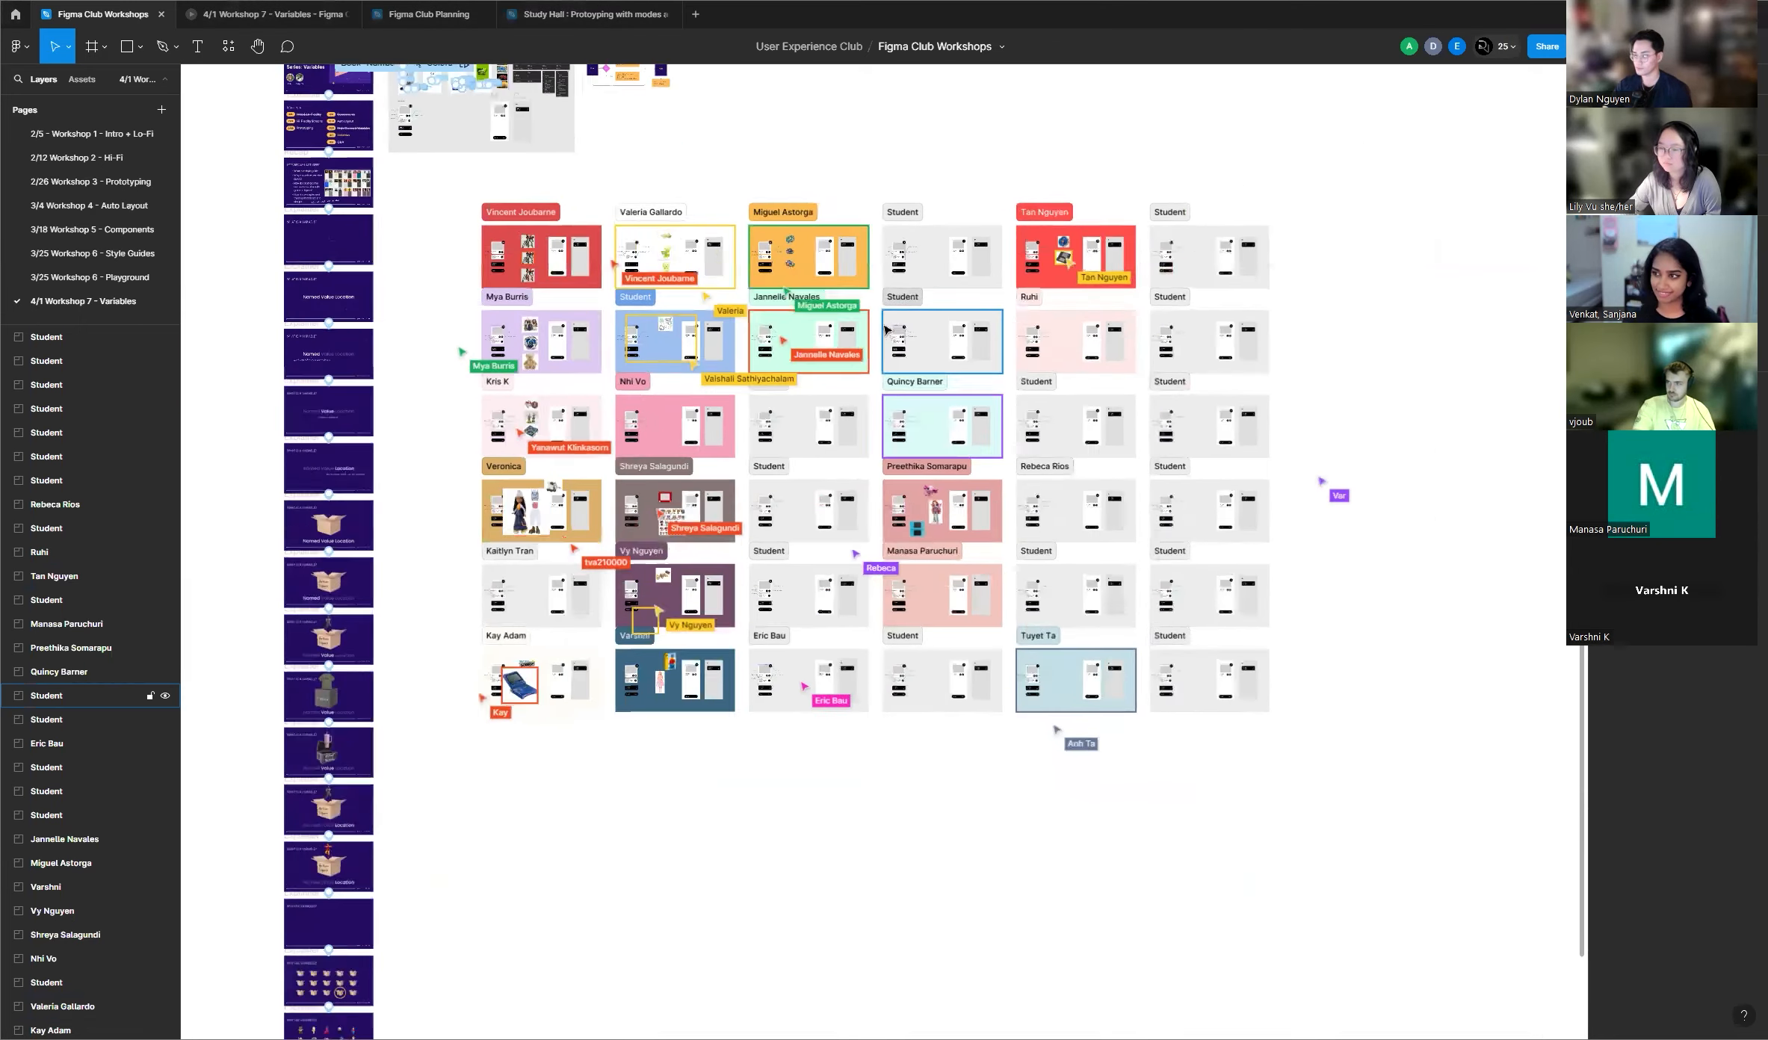
scroll(889, 348, up, 3)
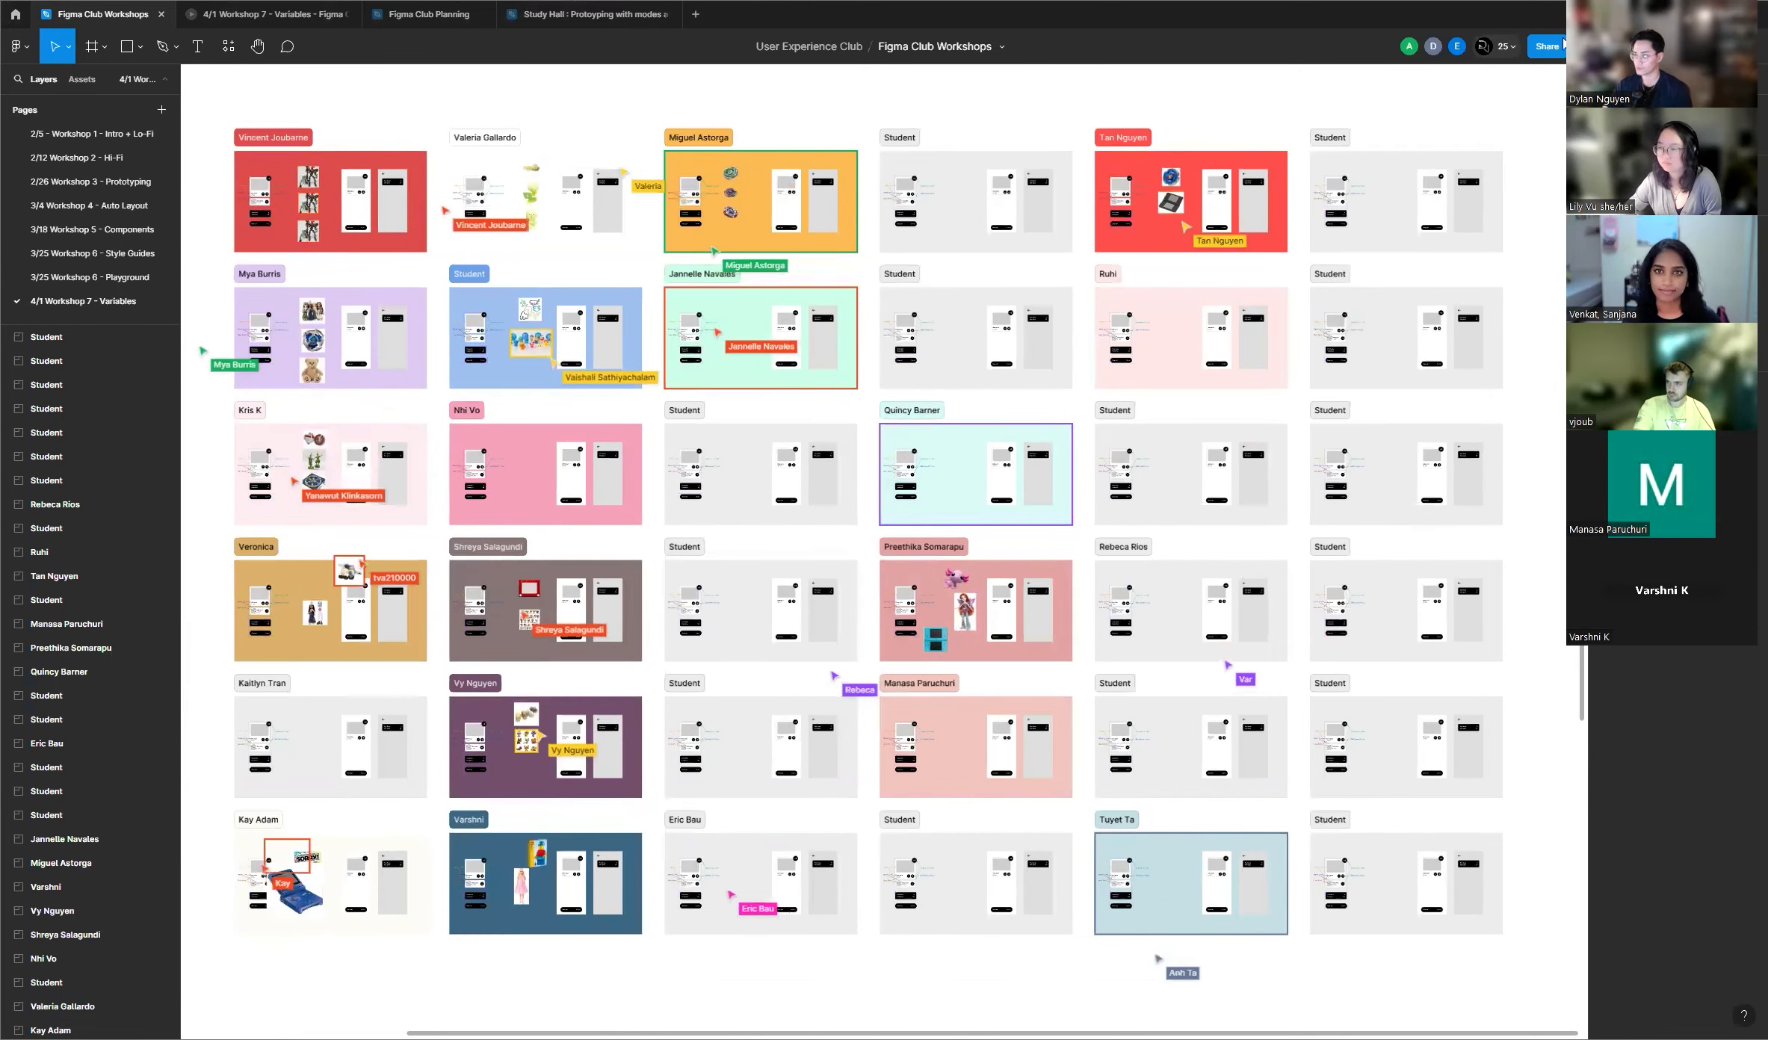
Step: Check the list of people in the file and compare it with the activity in the student grid
click(1509, 46)
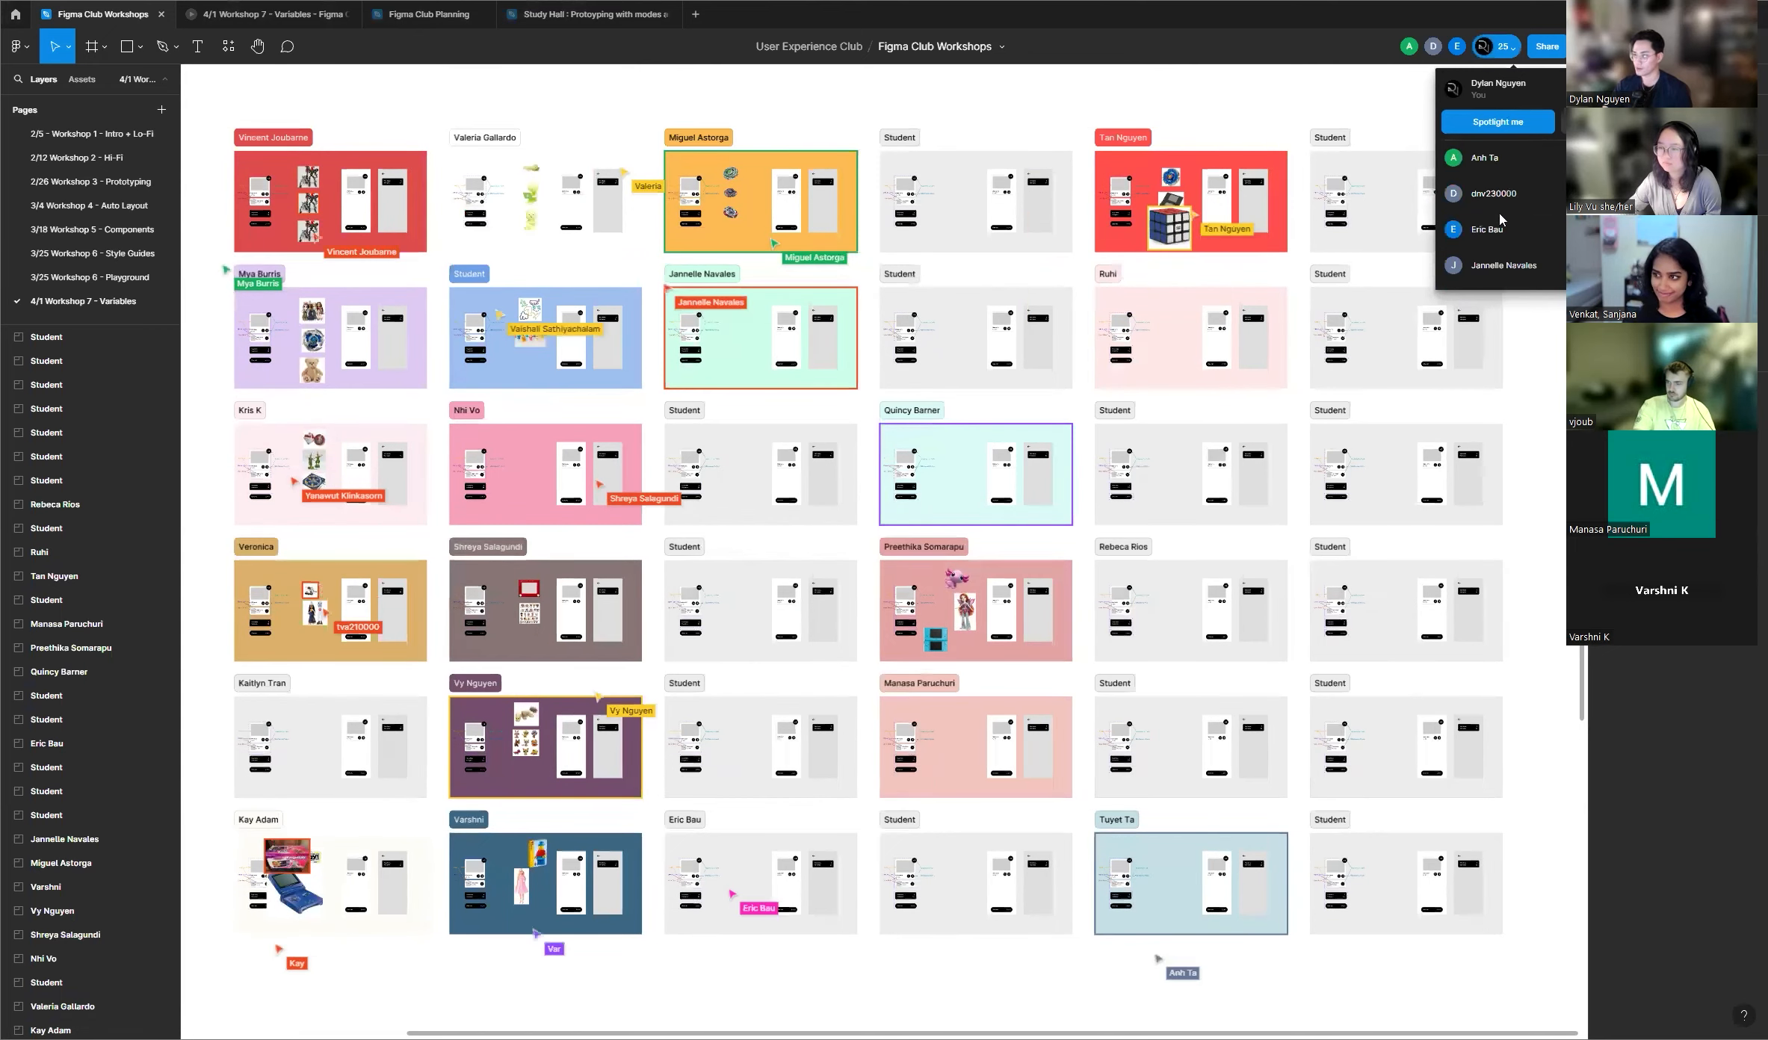
click(1244, 114)
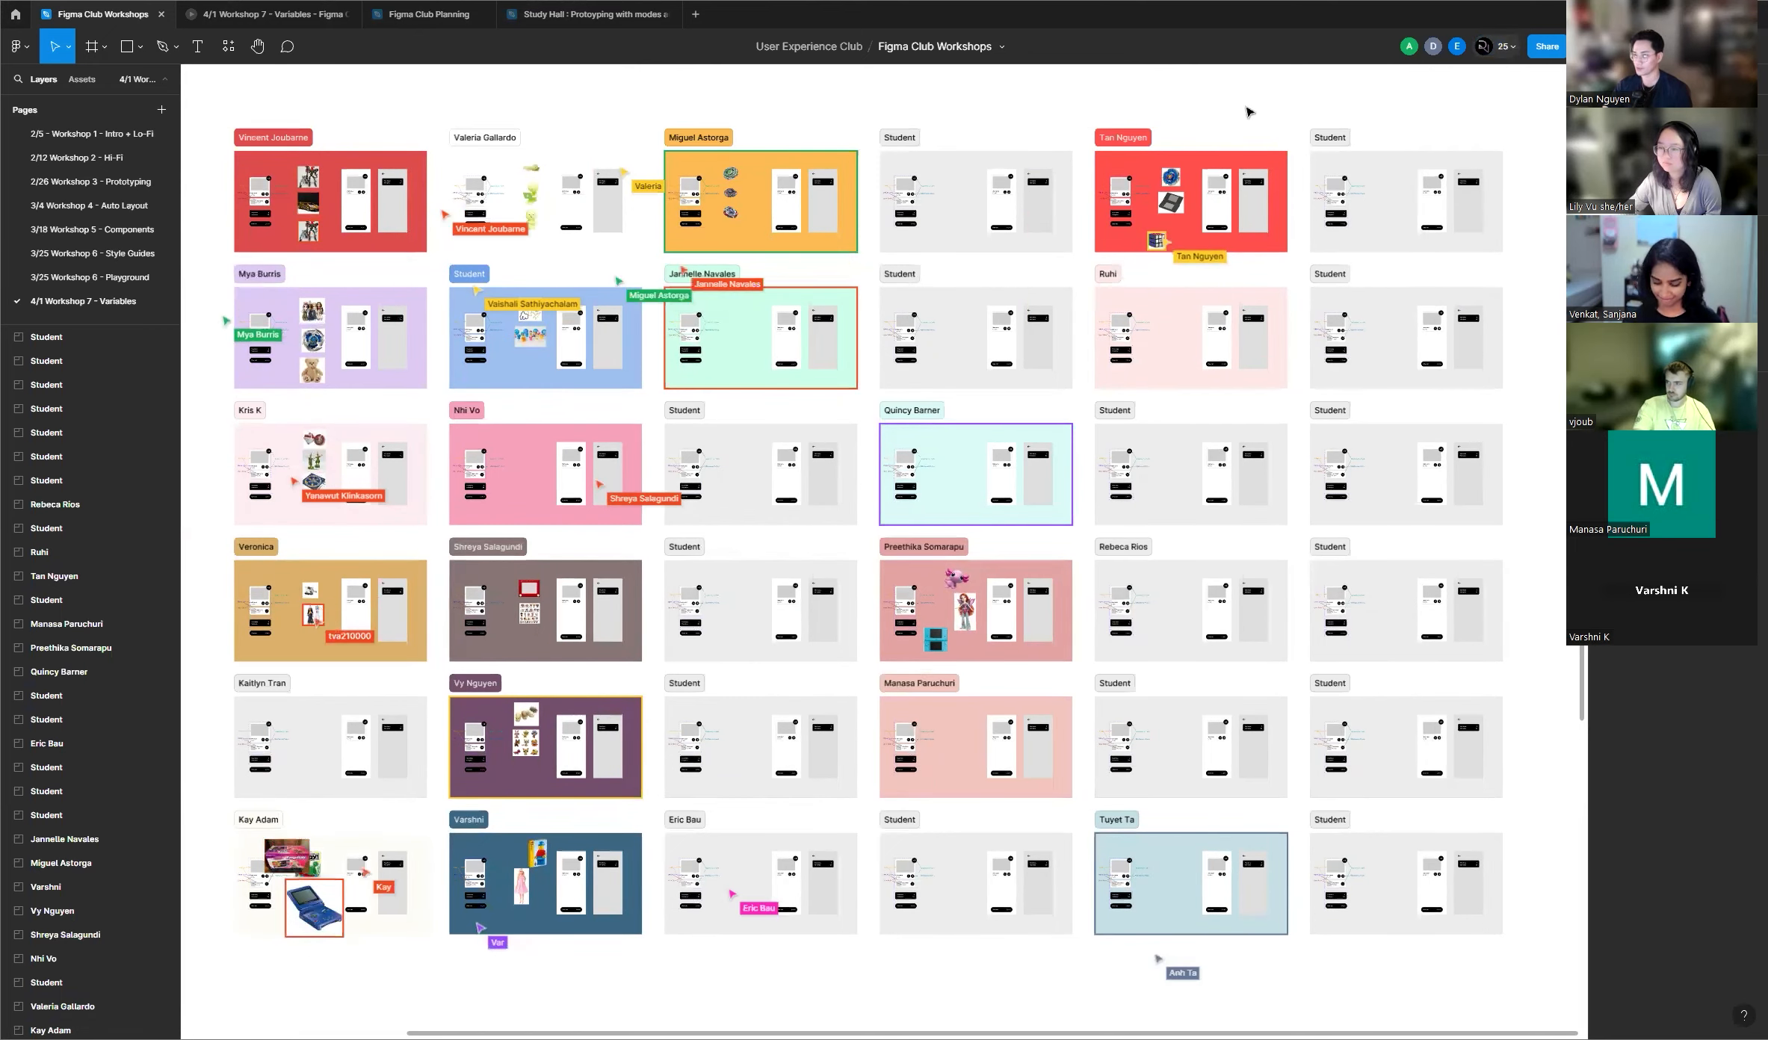
ctrl+scroll(1245, 112, down, 2)
ctrl+scroll(857, 142, down, 2)
scroll(1000, 217, up, 3)
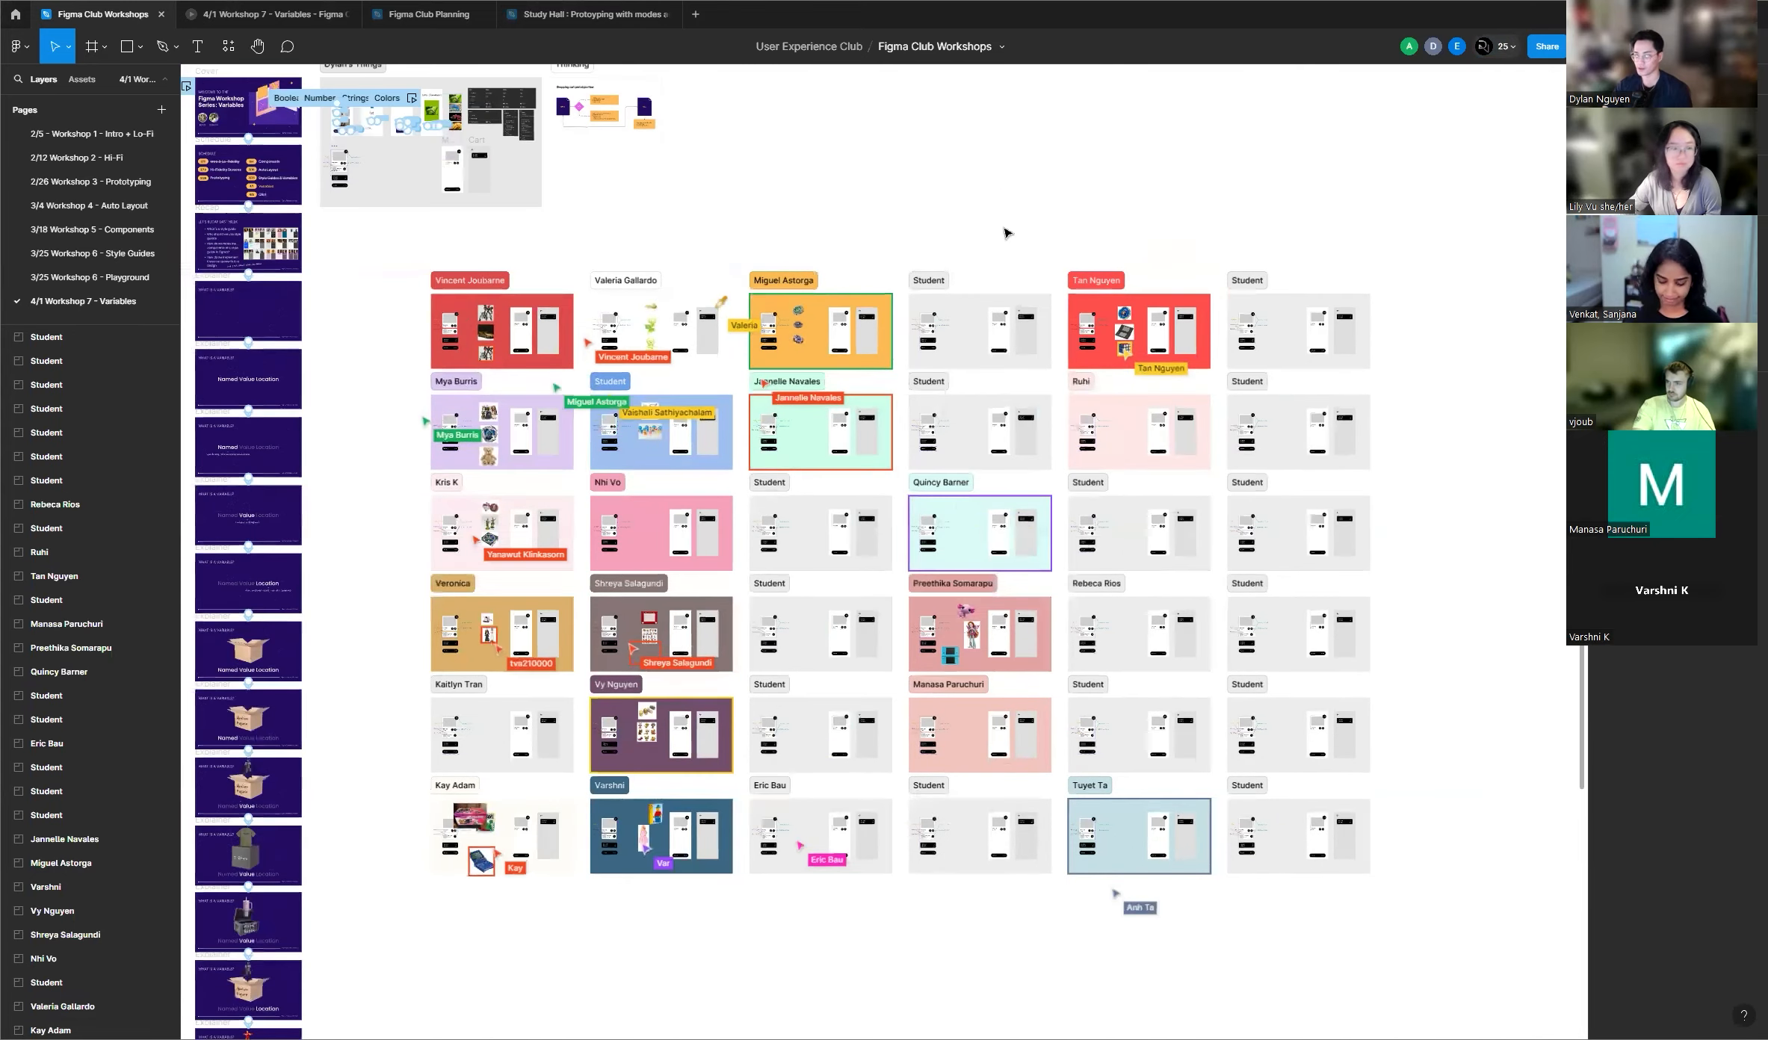
ctrl+scroll(999, 210, up, 2)
scroll(951, 225, down, 1)
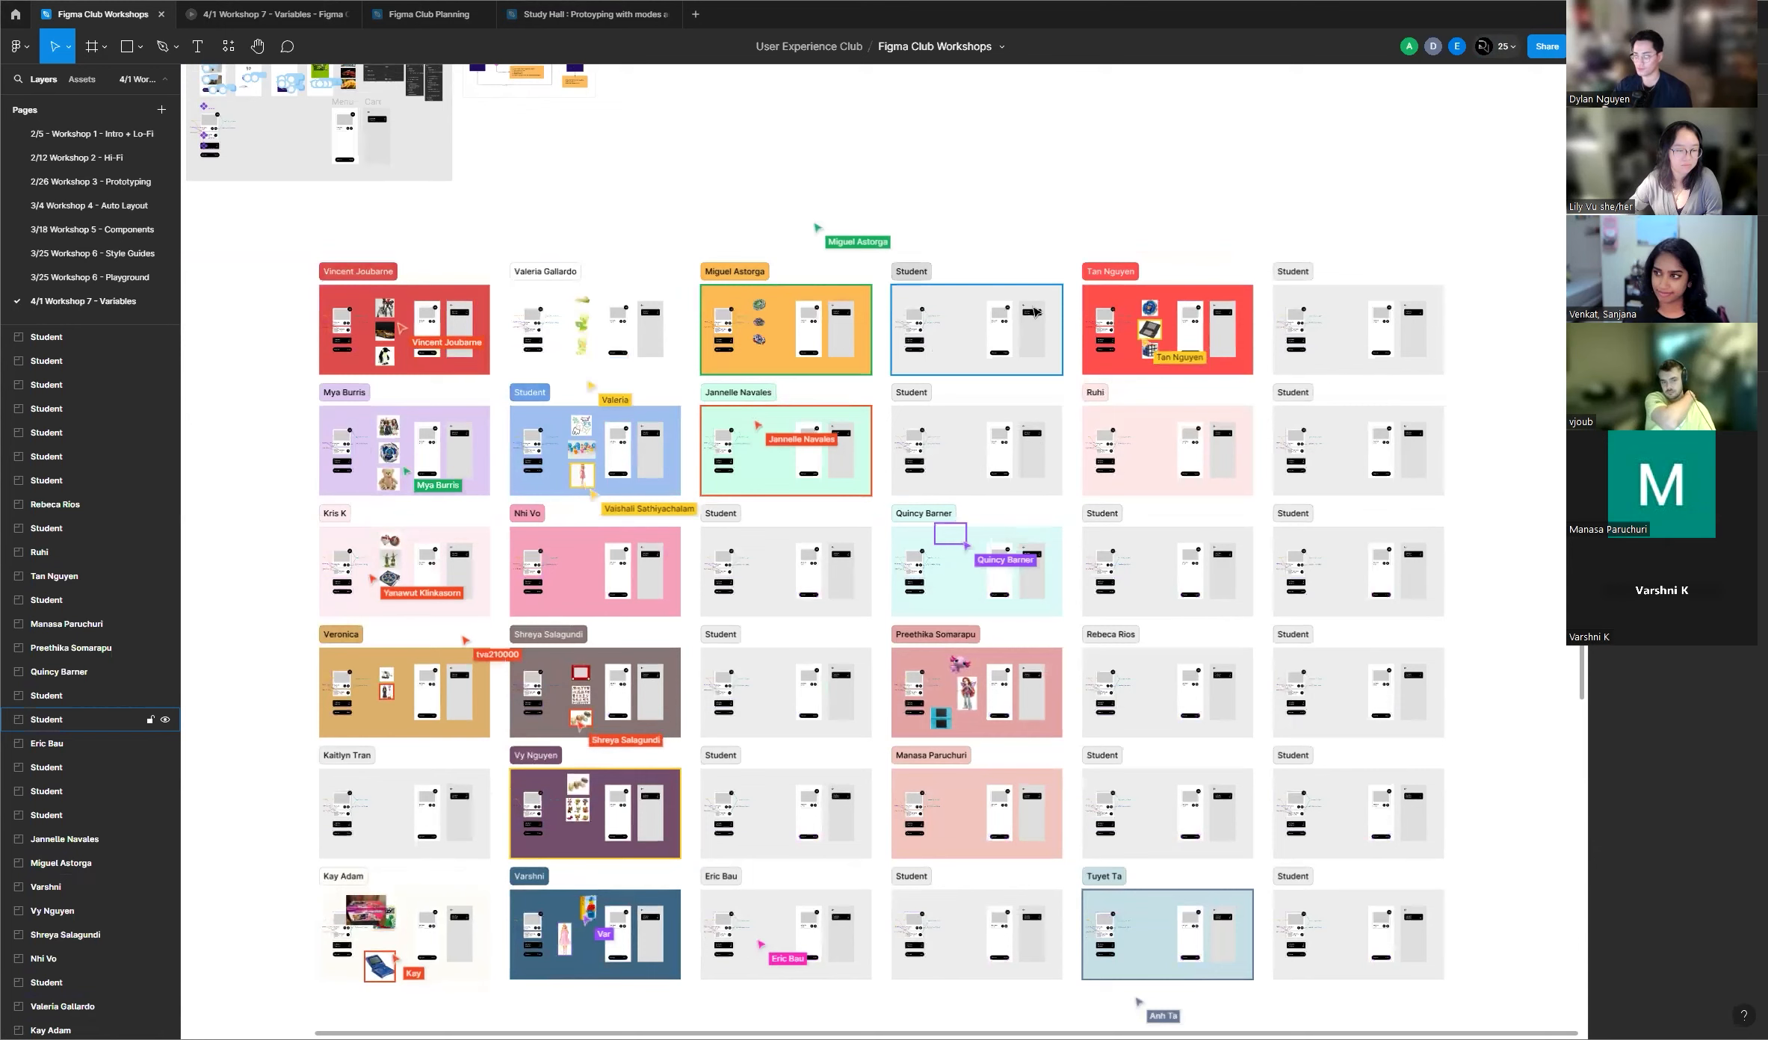
Step: Review image progress throughout the student grid, including a closer look at the sections in the lower rows
scroll(1053, 209, down, 2)
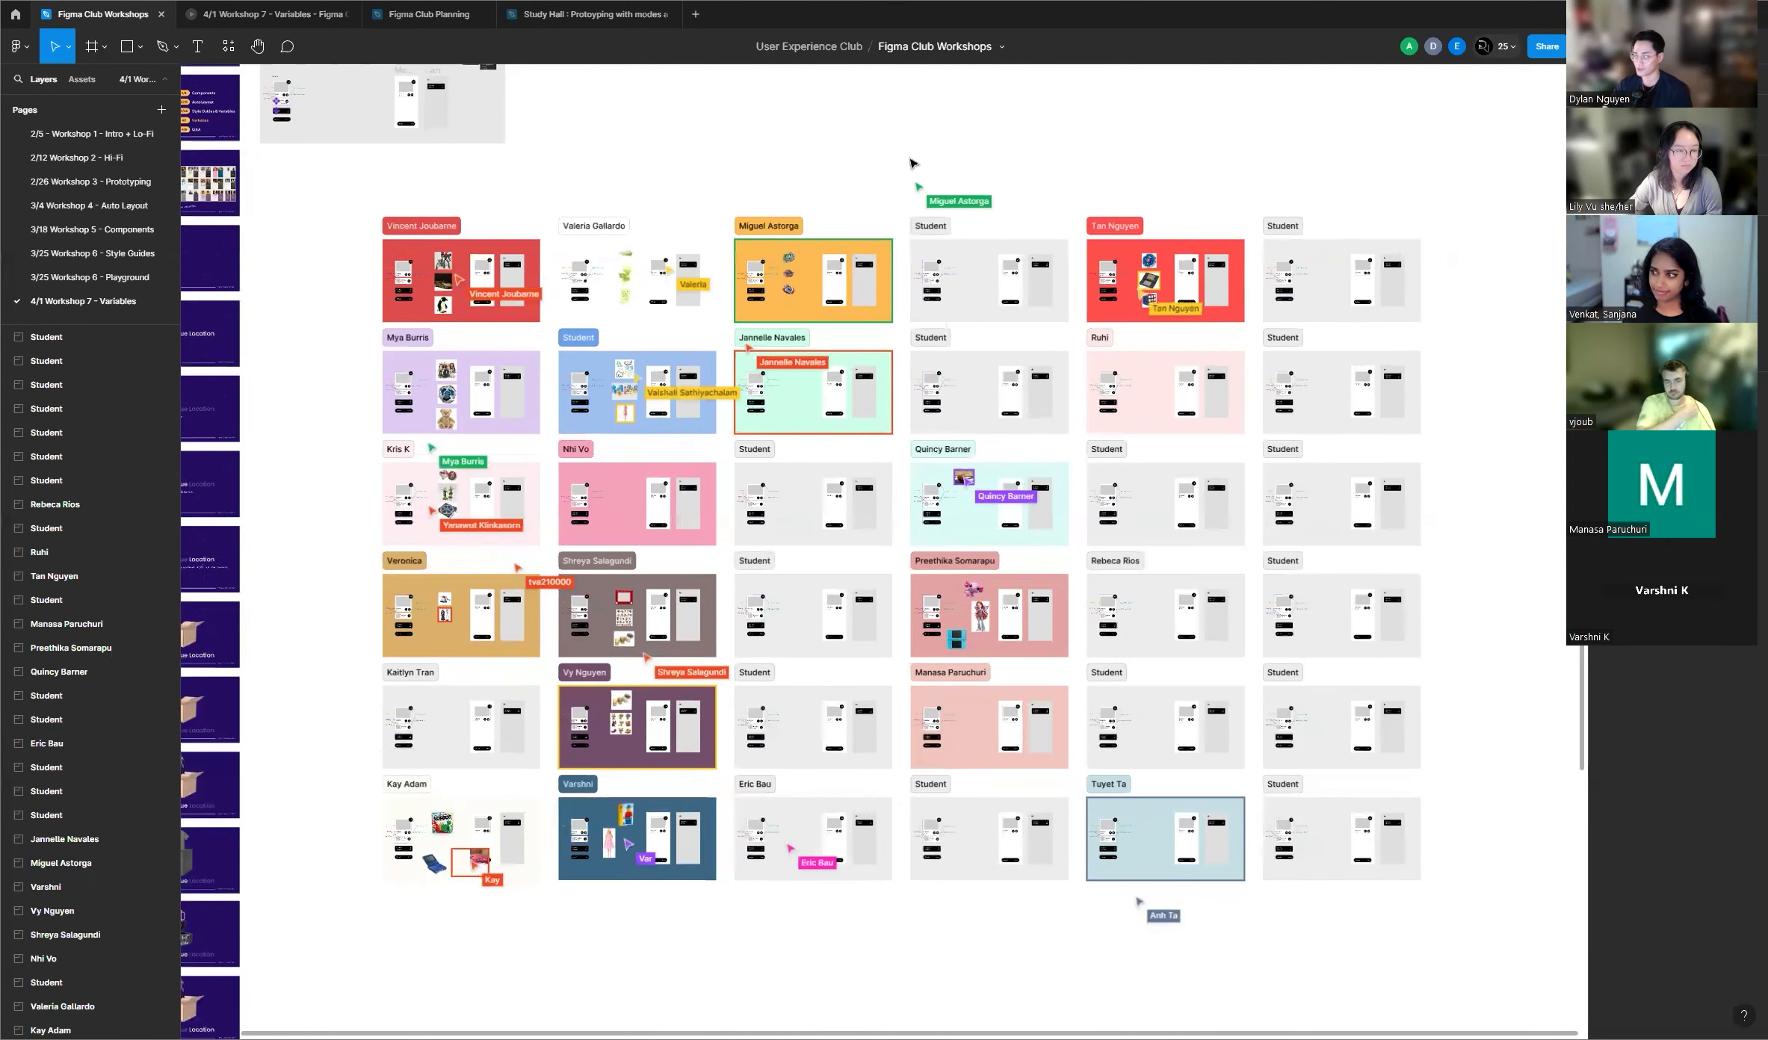
ctrl+scroll(875, 156, up, 1)
ctrl+scroll(966, 149, down, 3)
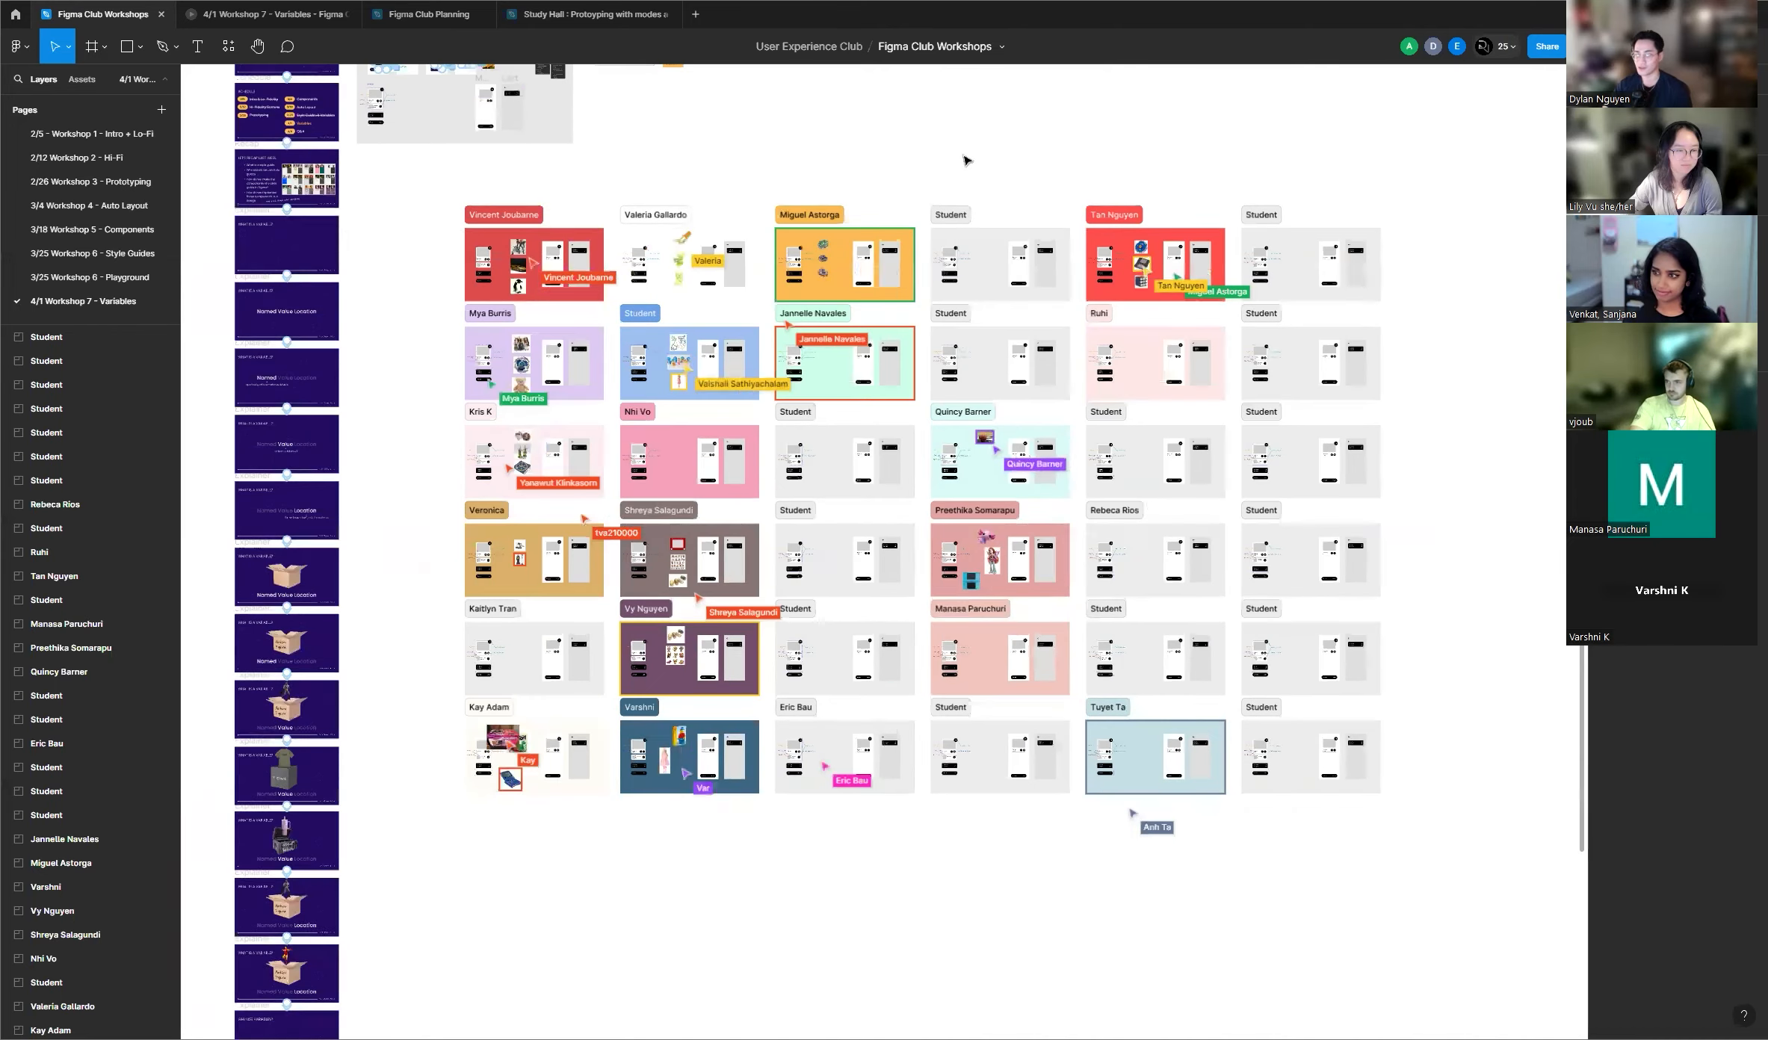
scroll(978, 179, up, 5)
scroll(975, 224, down, 3)
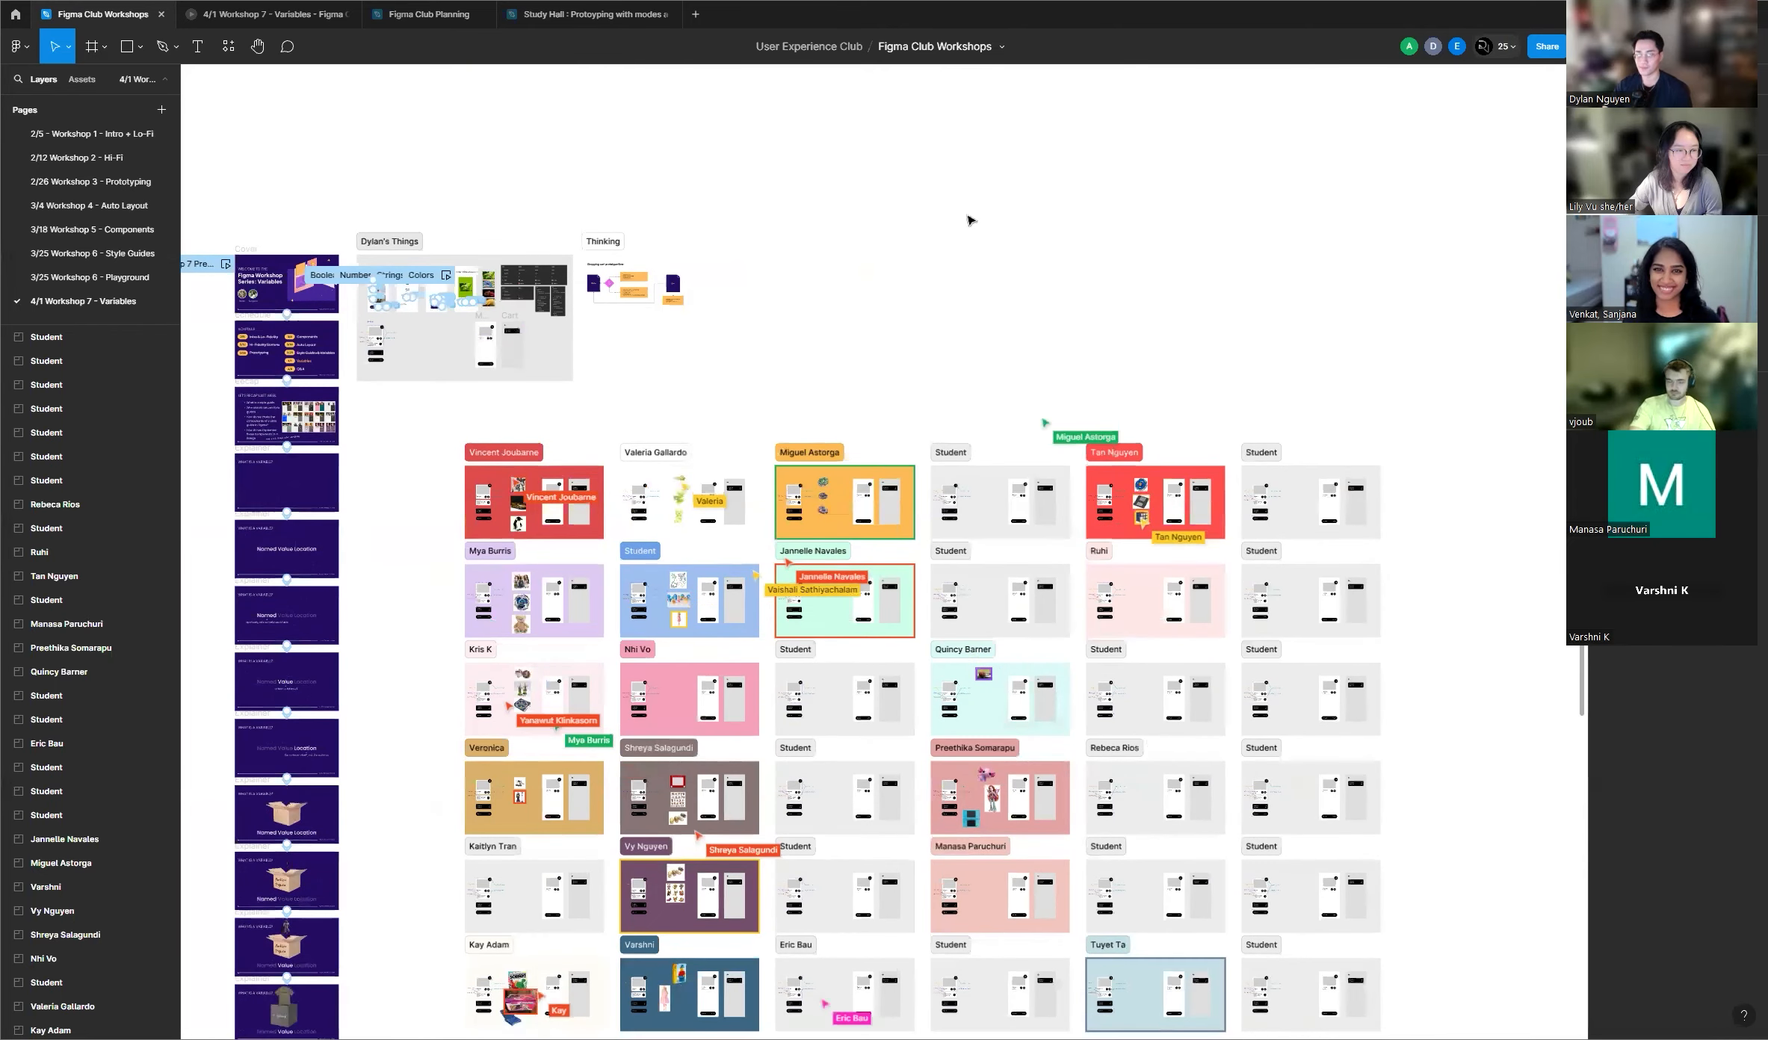
scroll(991, 235, down, 1)
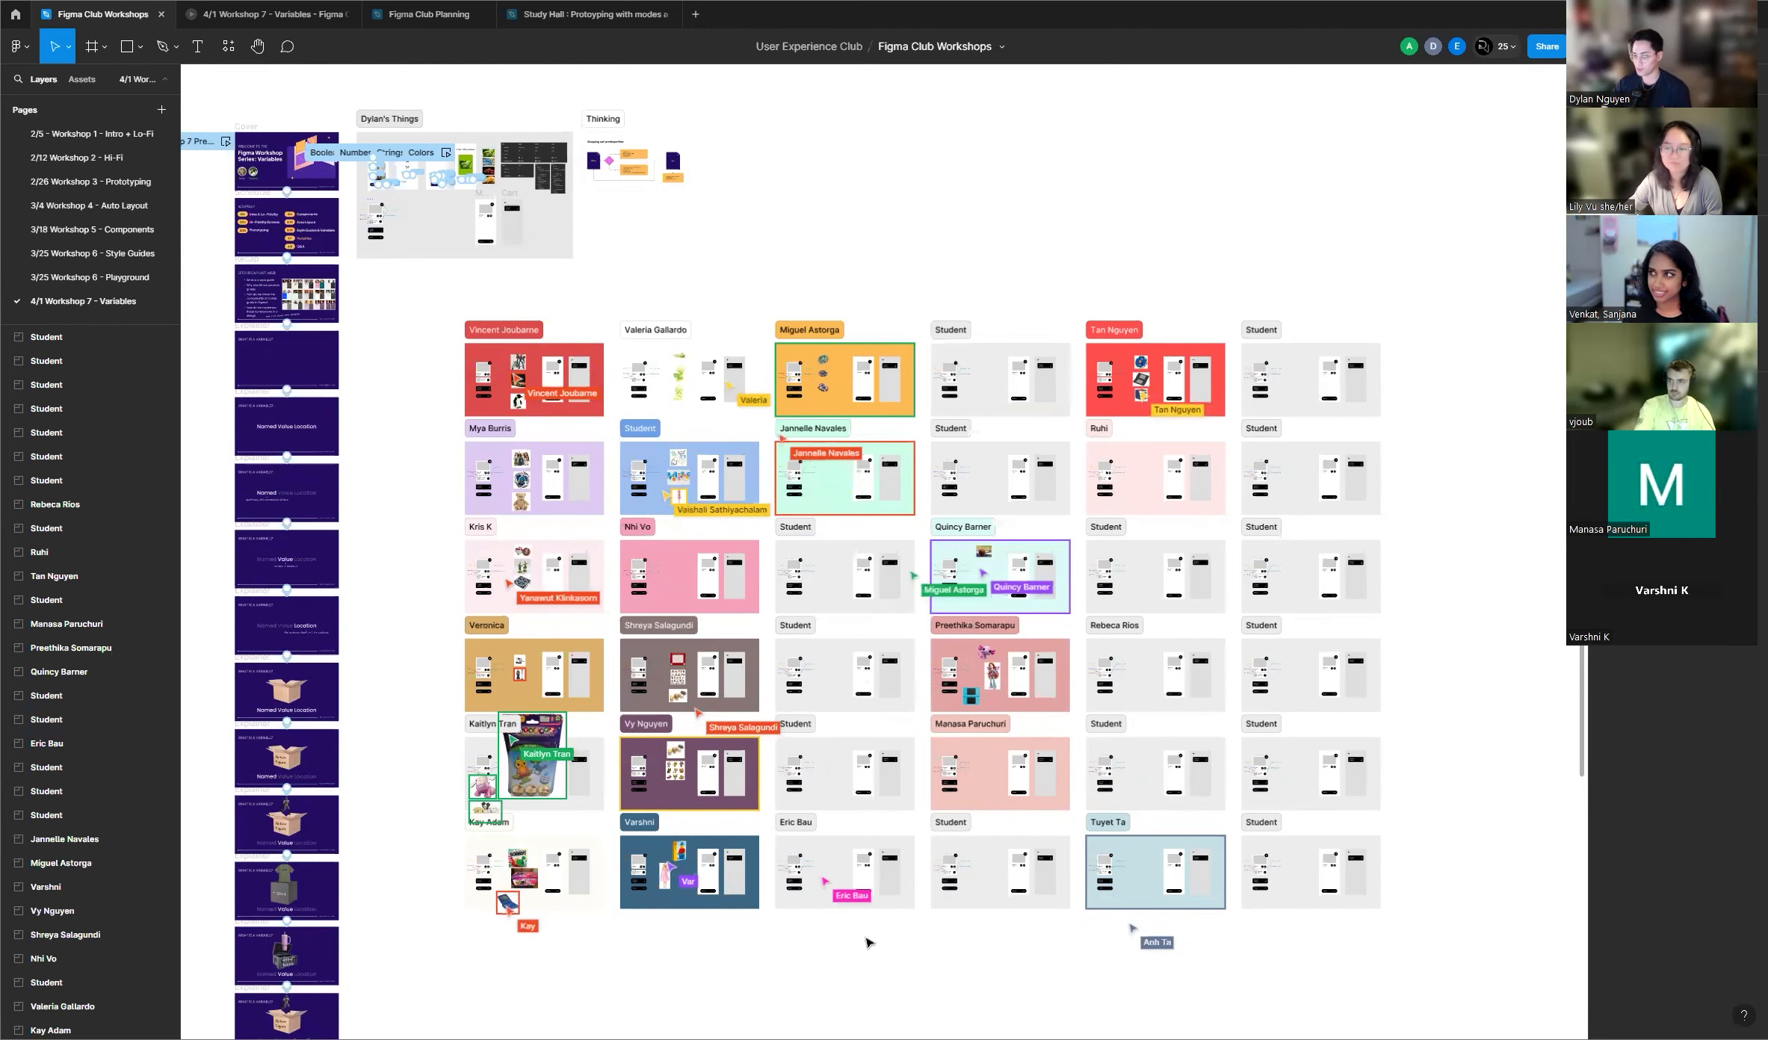
scroll(867, 943, up, 5)
scroll(927, 904, down, 1)
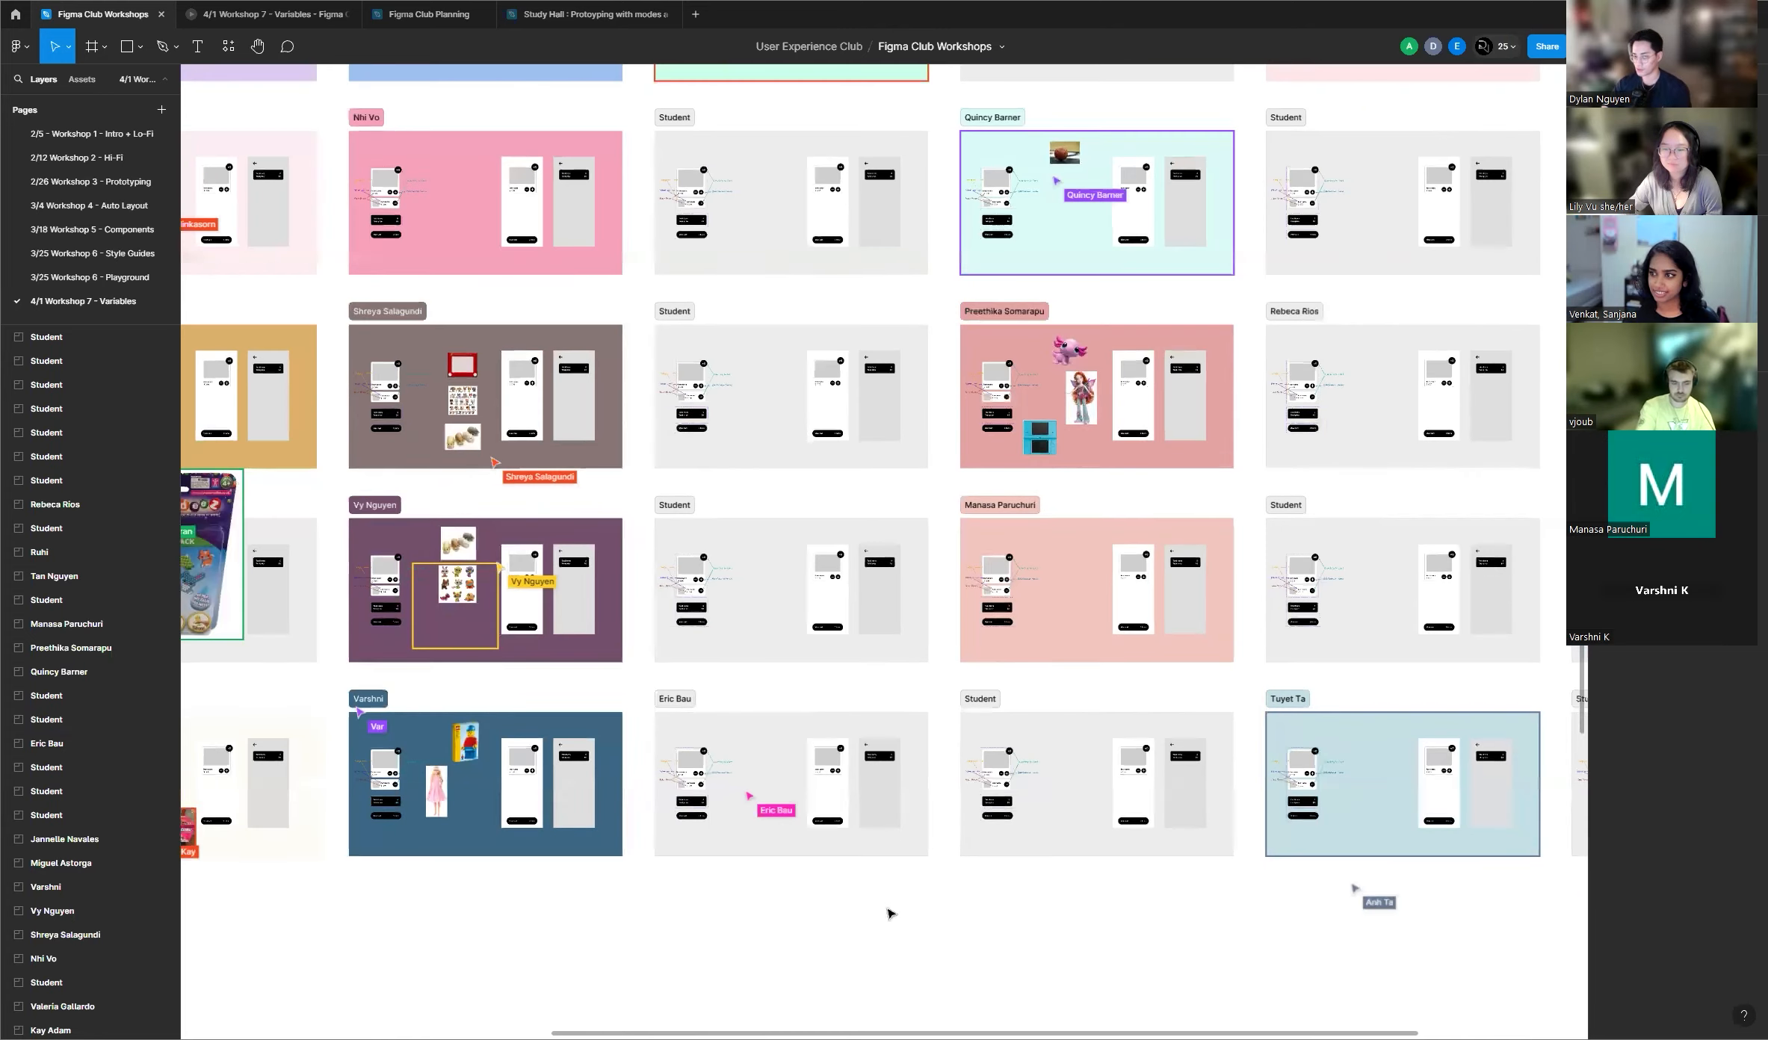
scroll(781, 919, down, 2)
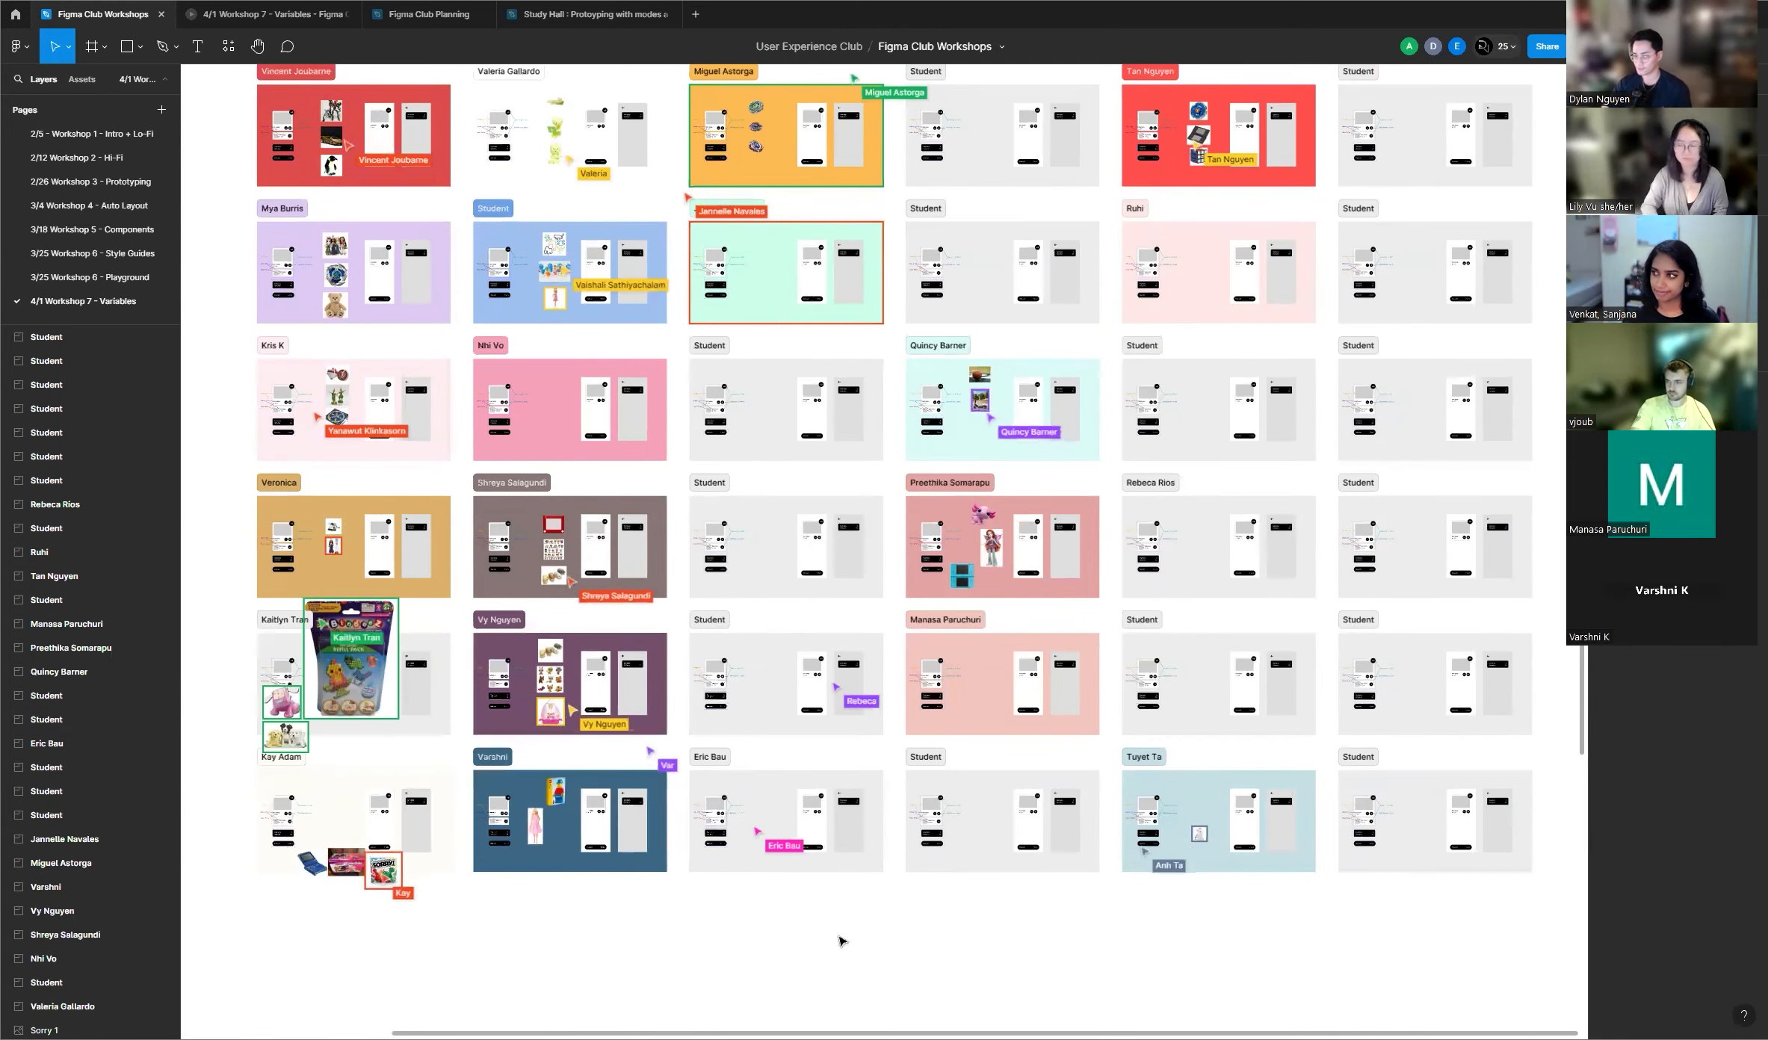
scroll(841, 941, down, 2)
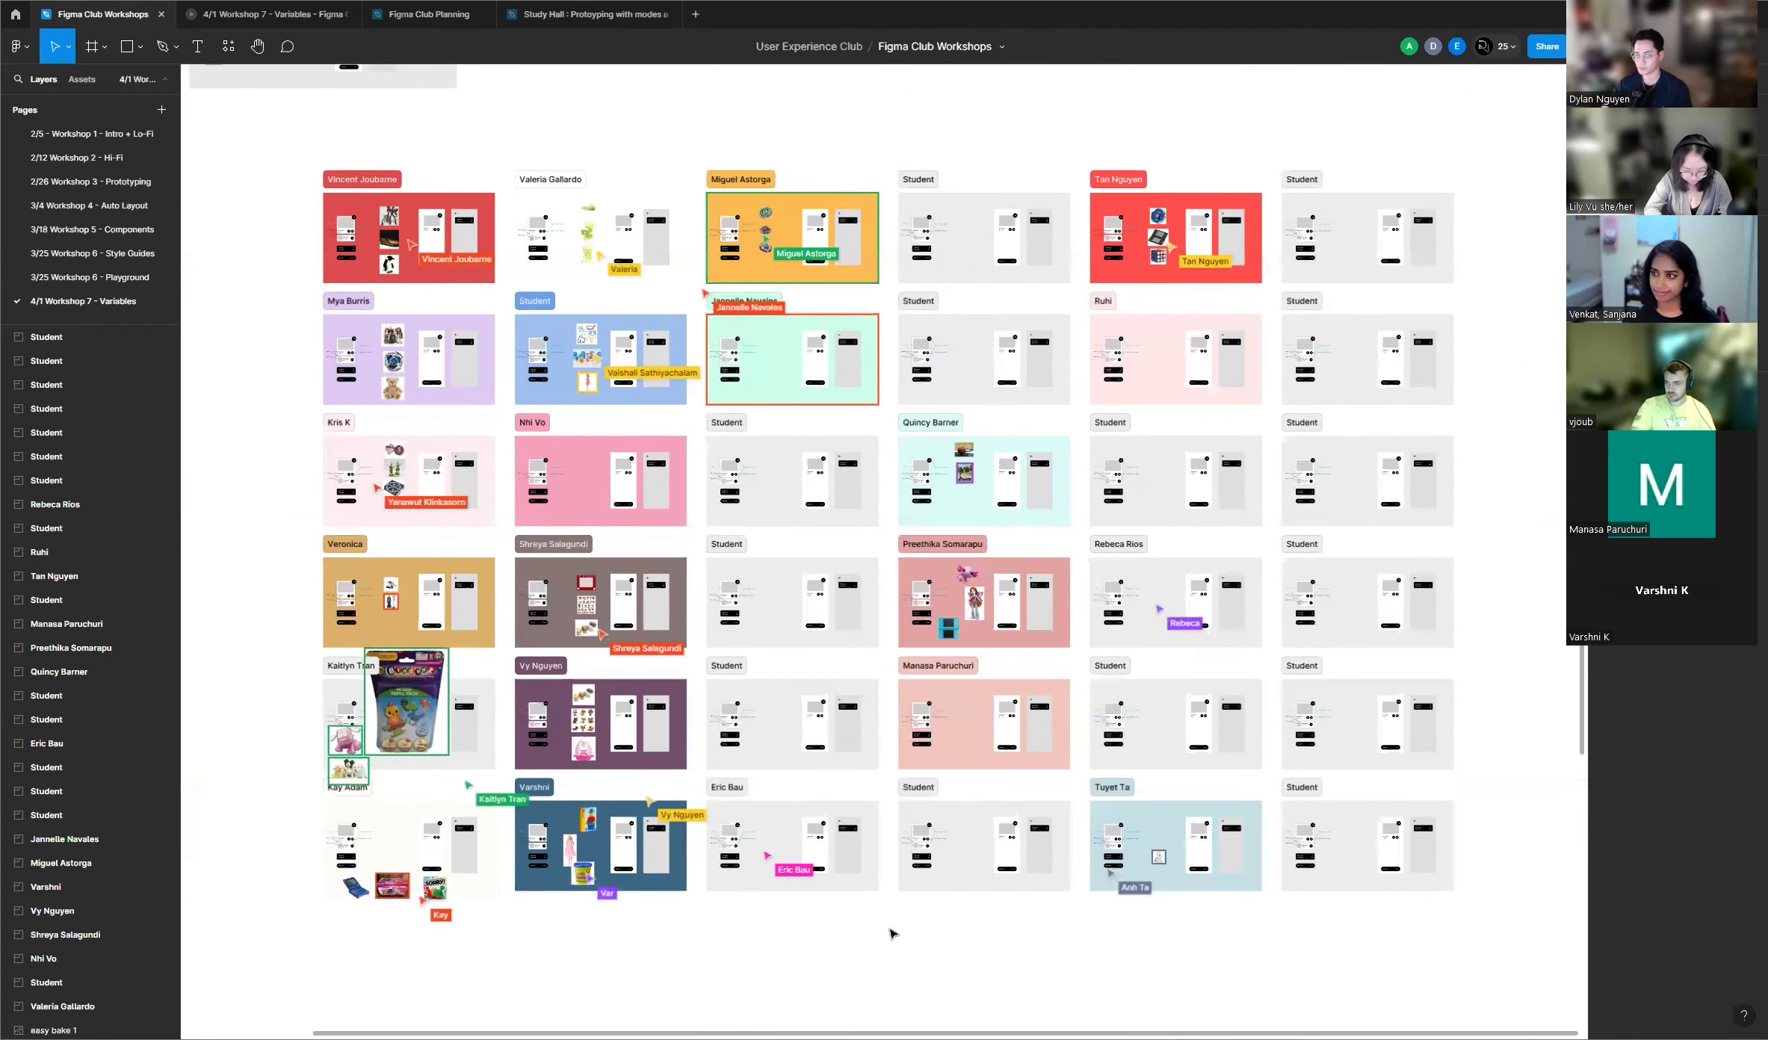
scroll(893, 933, up, 1)
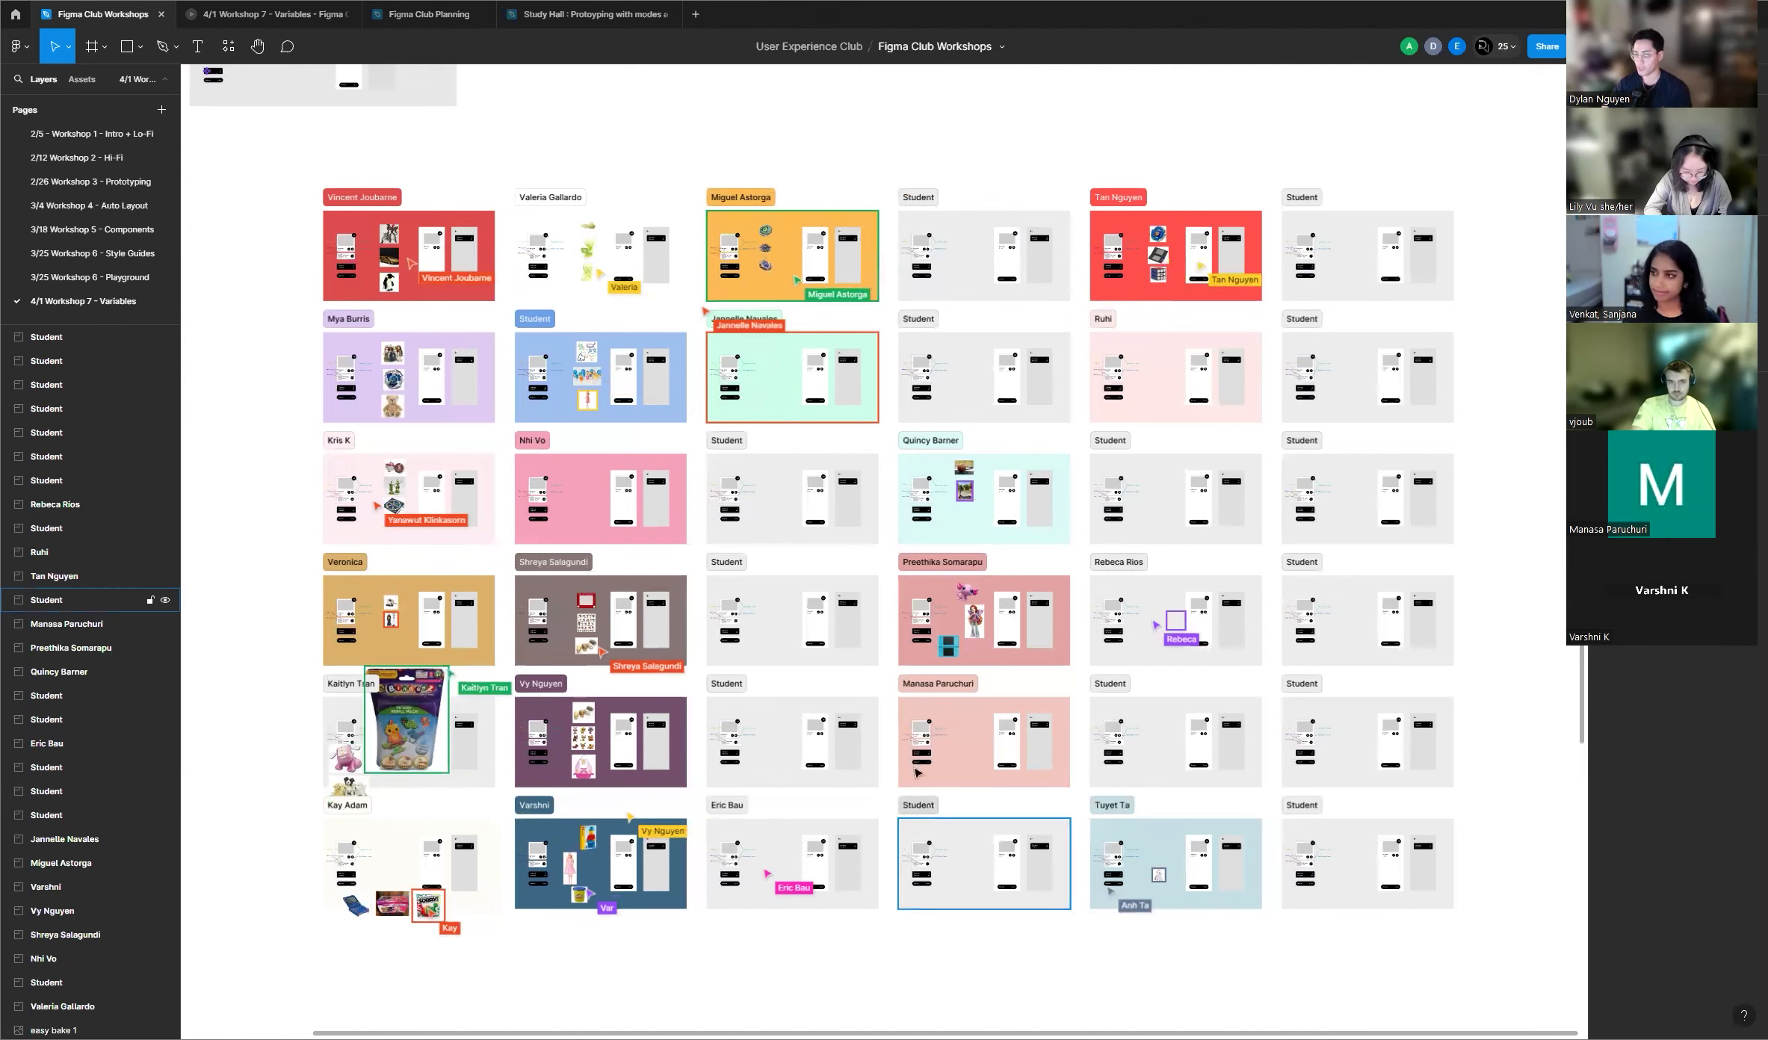
Step: Examine the orange, mint, red and light pink student sections up close and compare them with the rest of the grid
scroll(878, 198, up, 5)
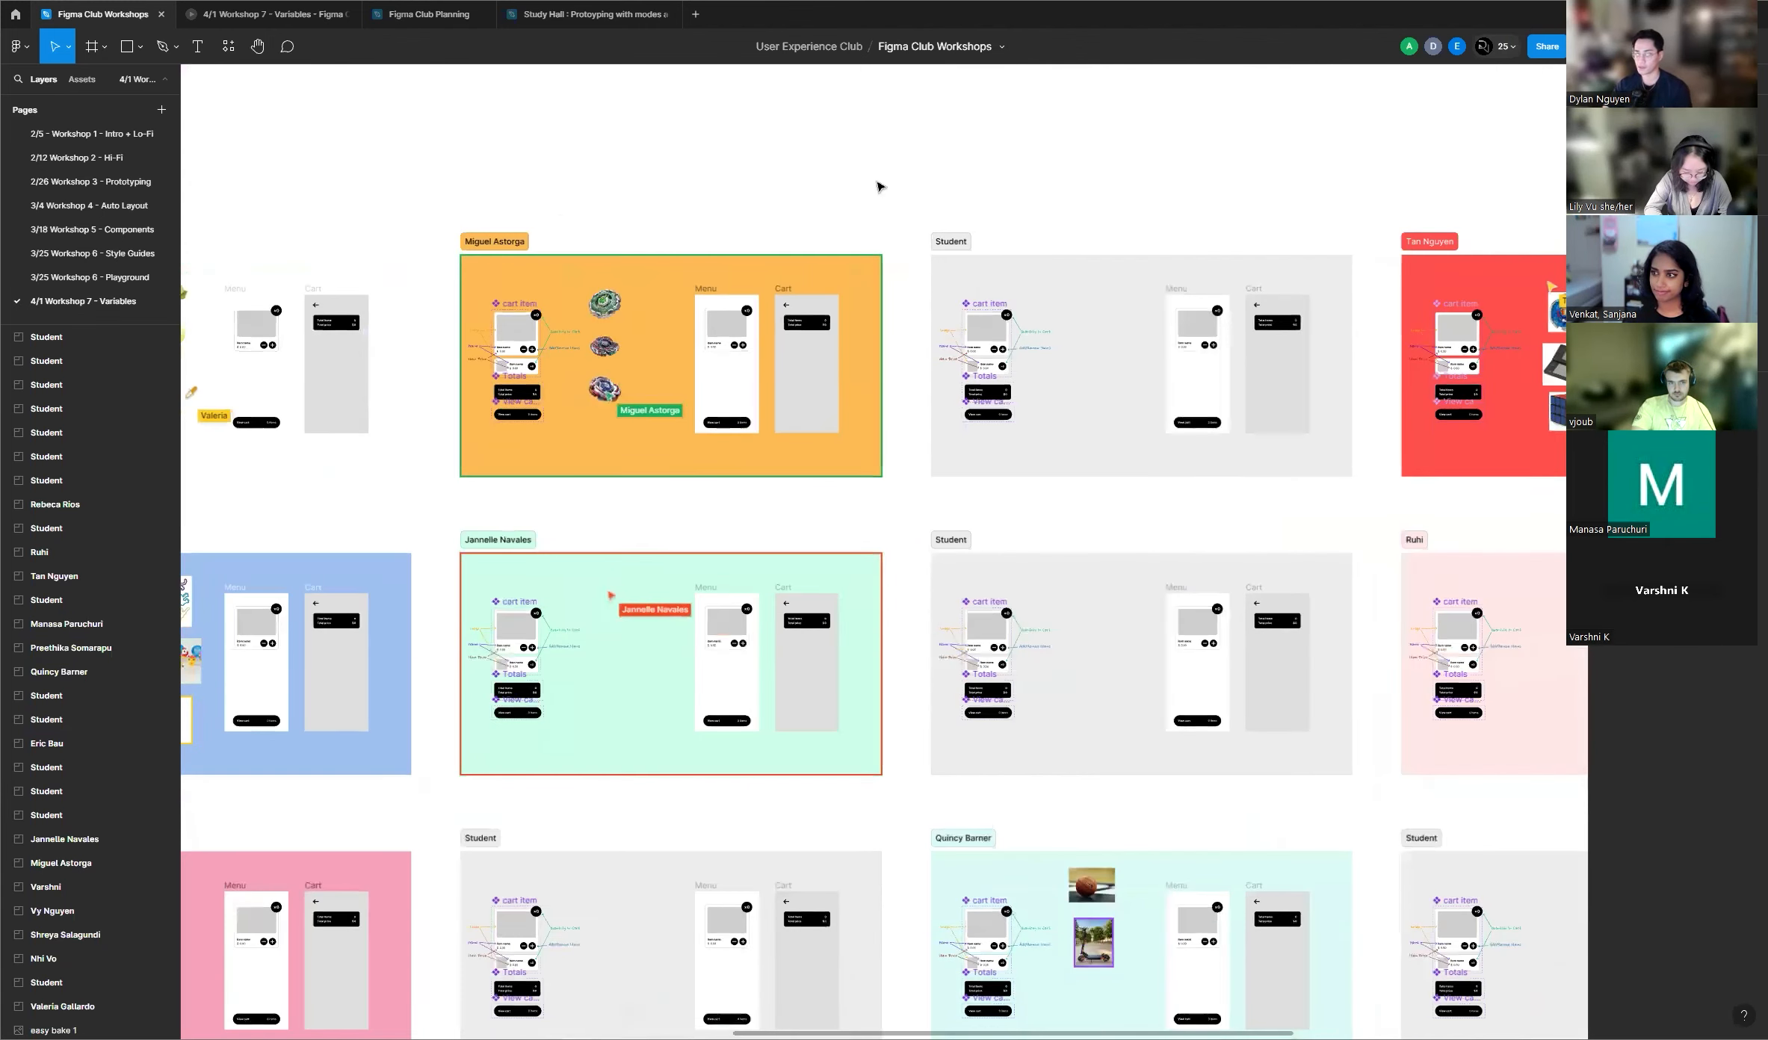
scroll(878, 187, down, 5)
scroll(878, 180, down, 1)
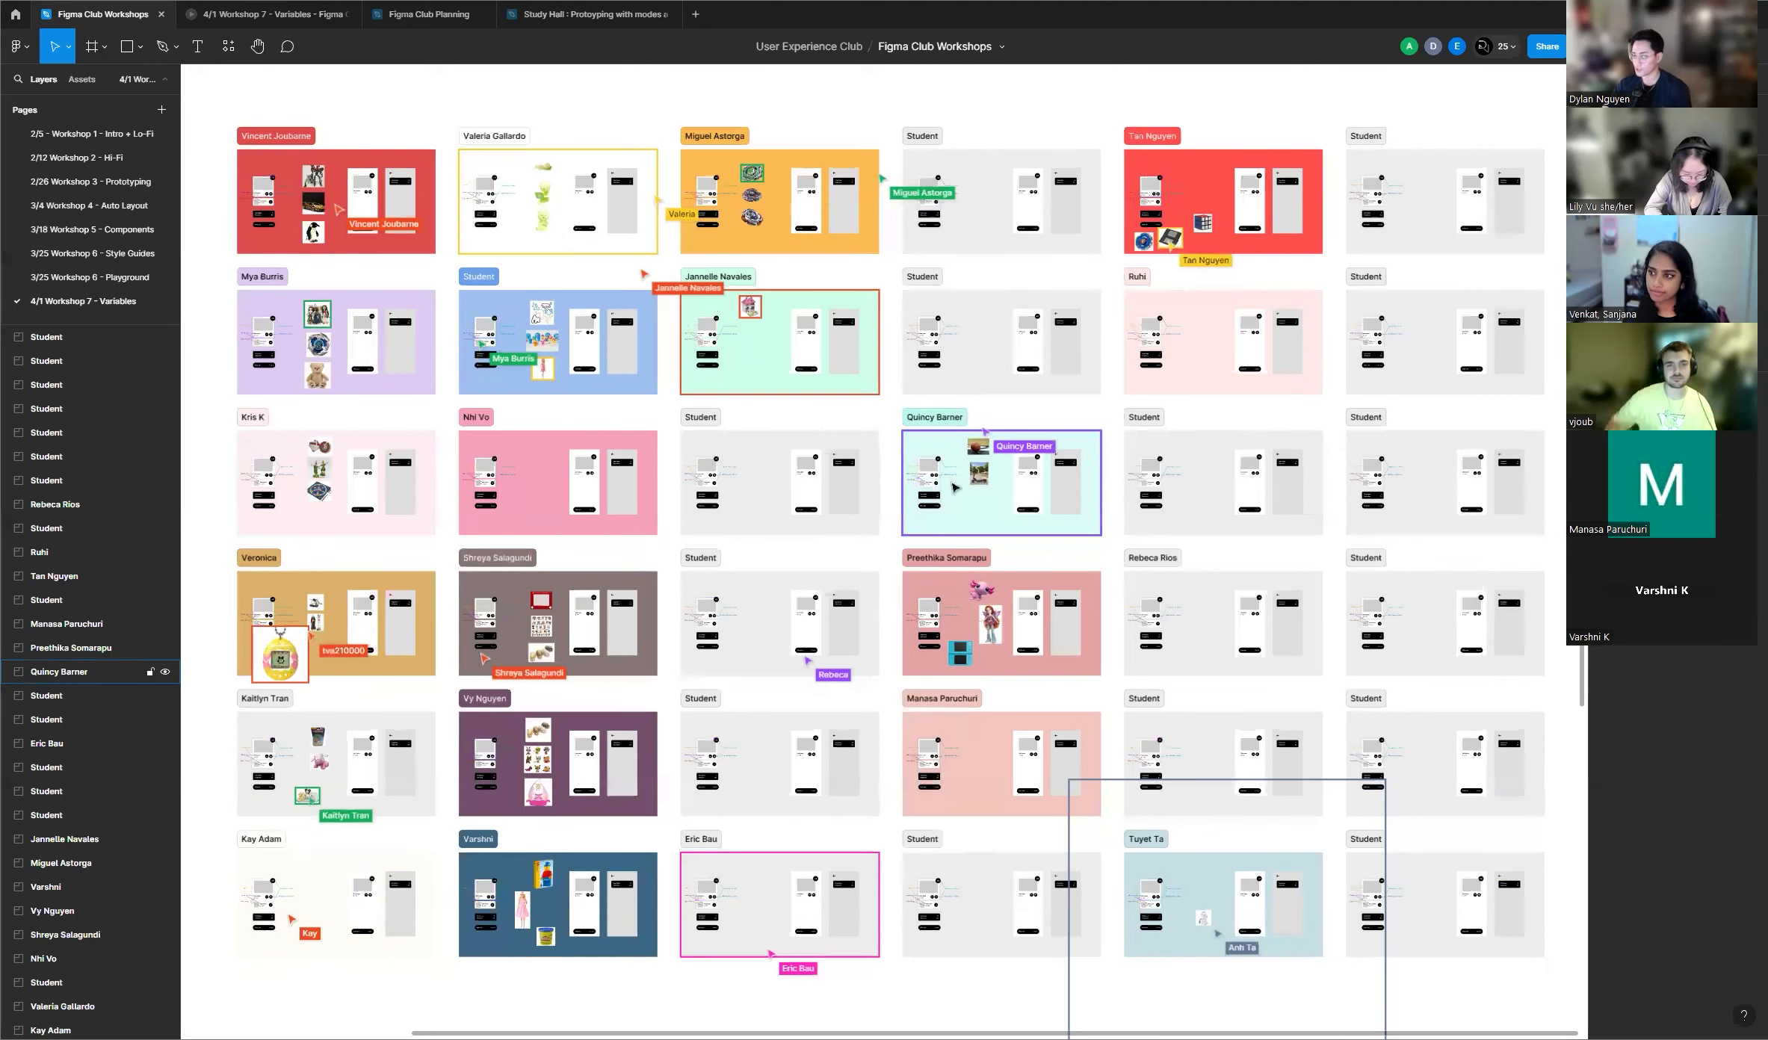
scroll(850, 481, down, 1)
scroll(850, 481, down, 2)
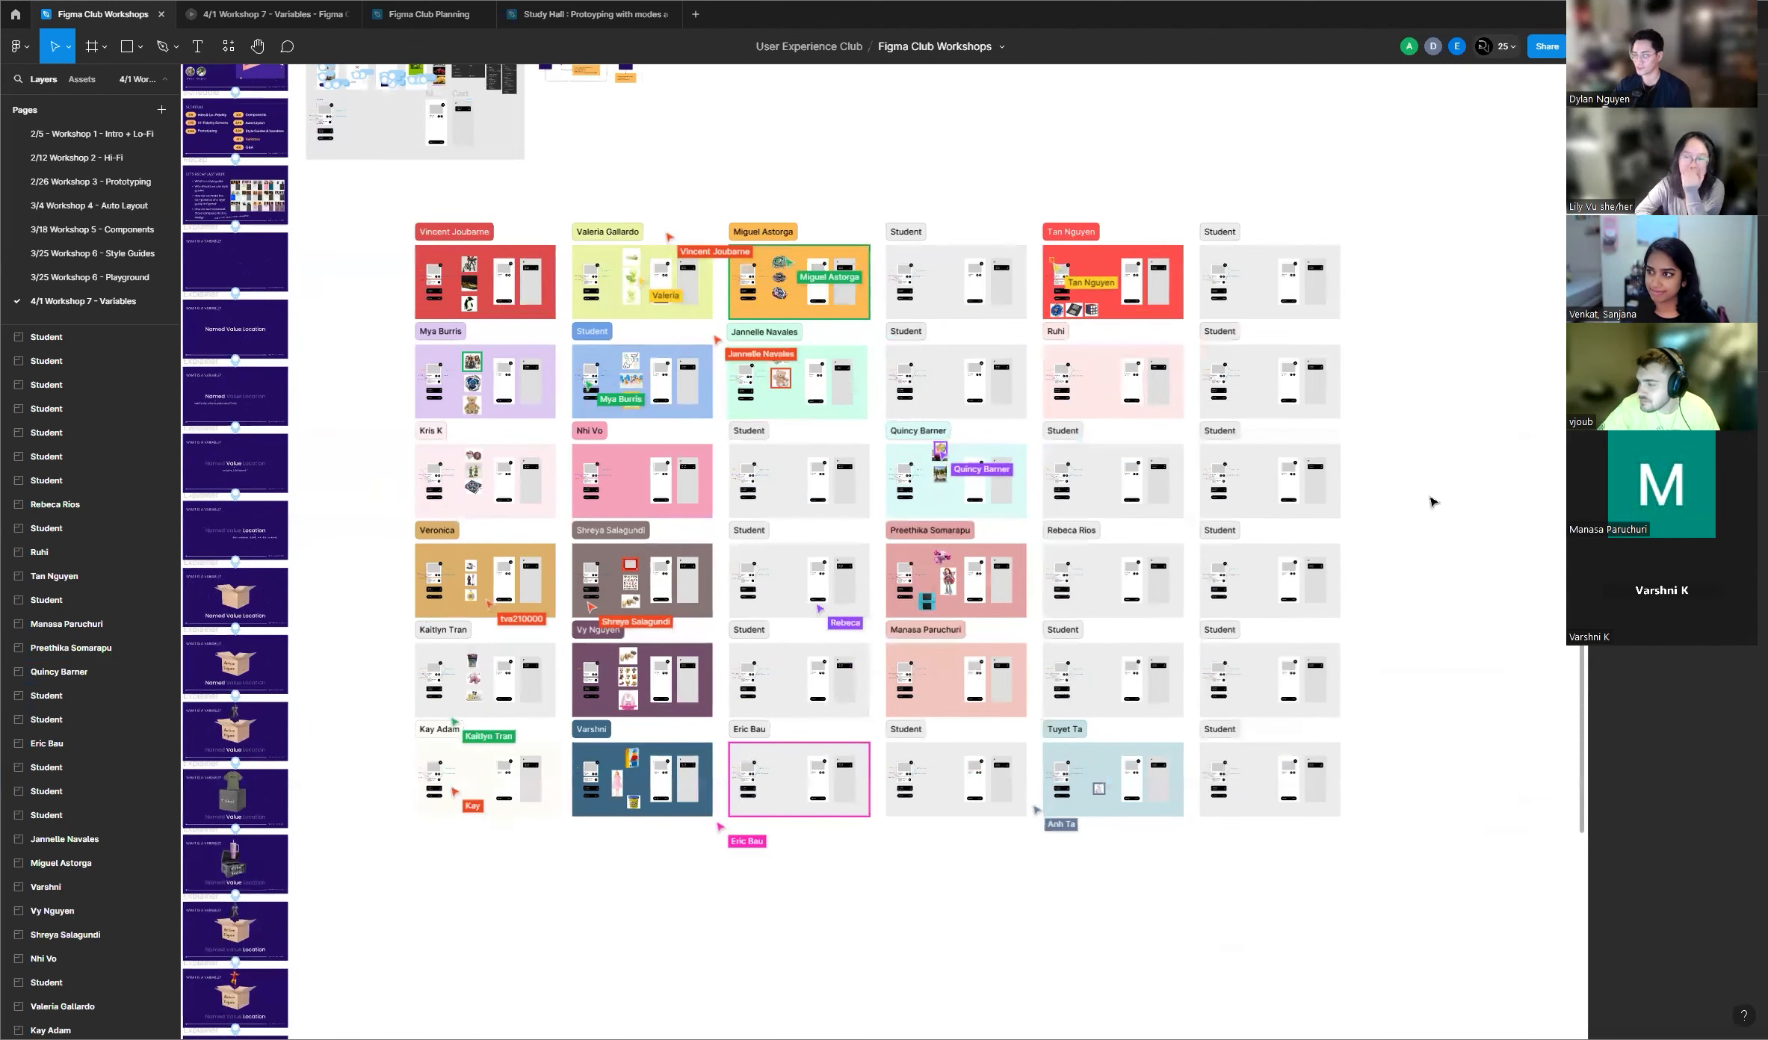
scroll(1066, 324, up, 10)
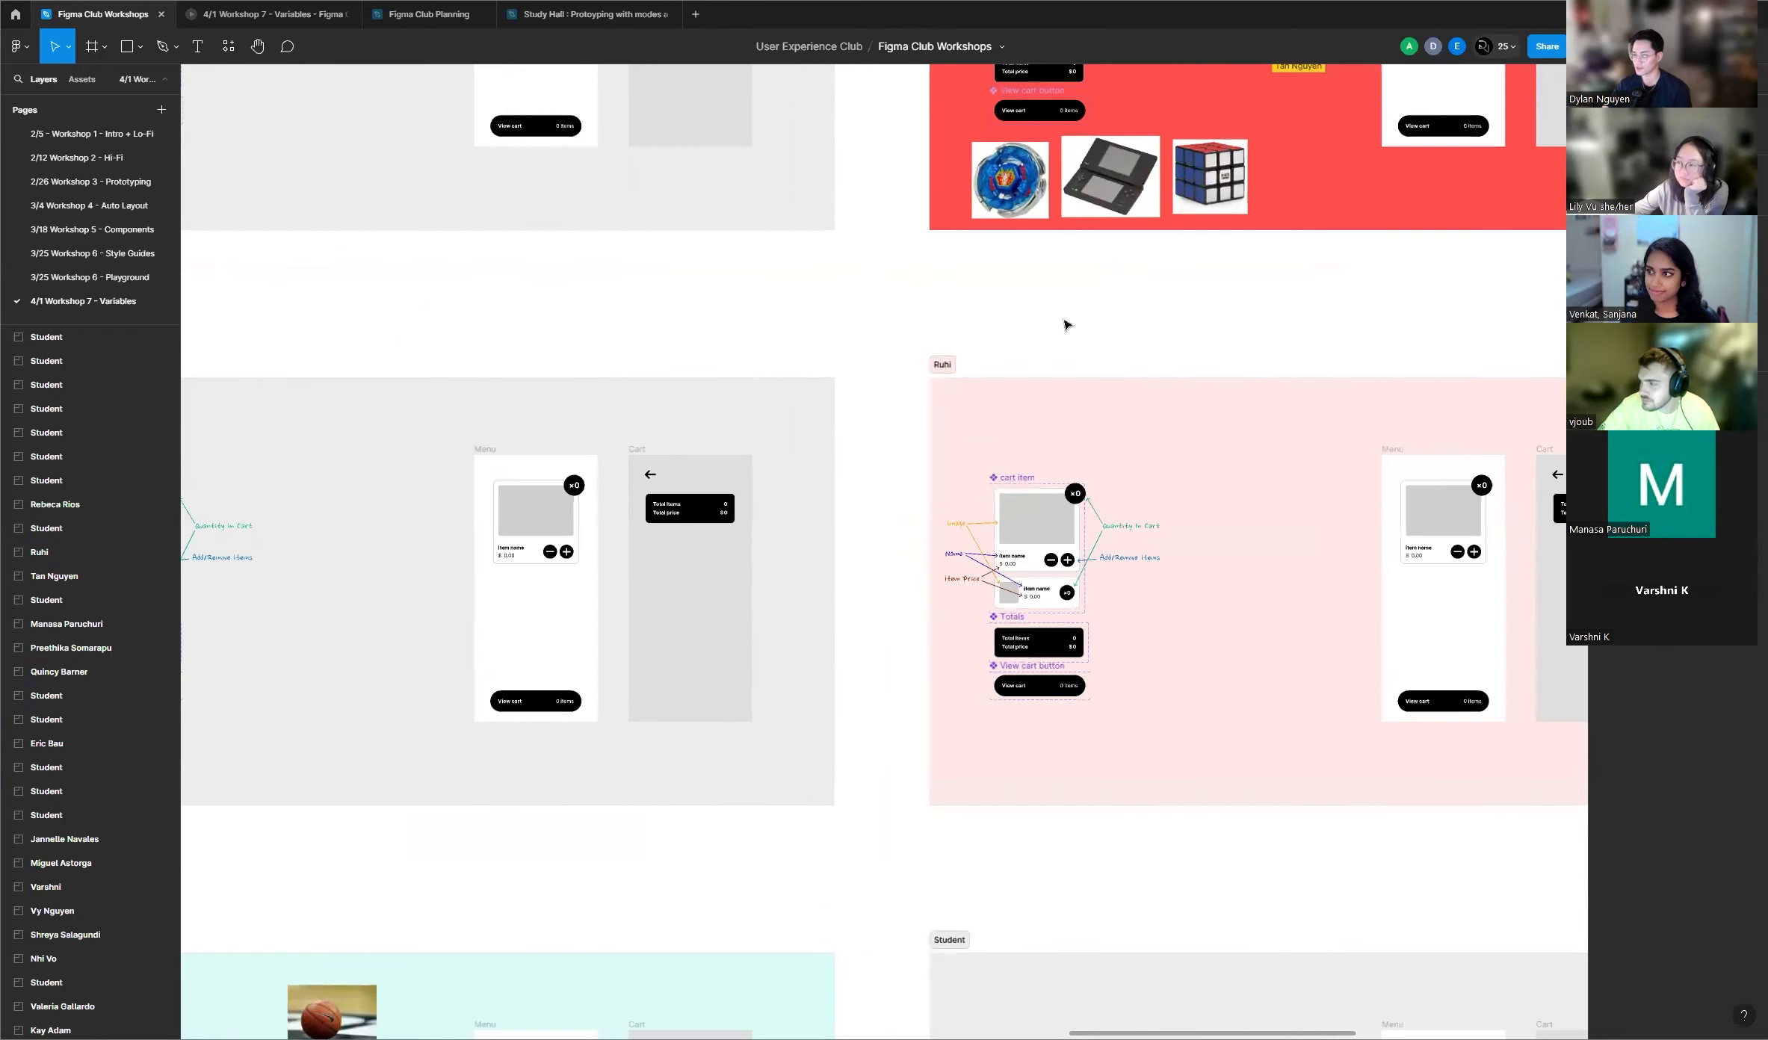
scroll(1066, 325, down, 10)
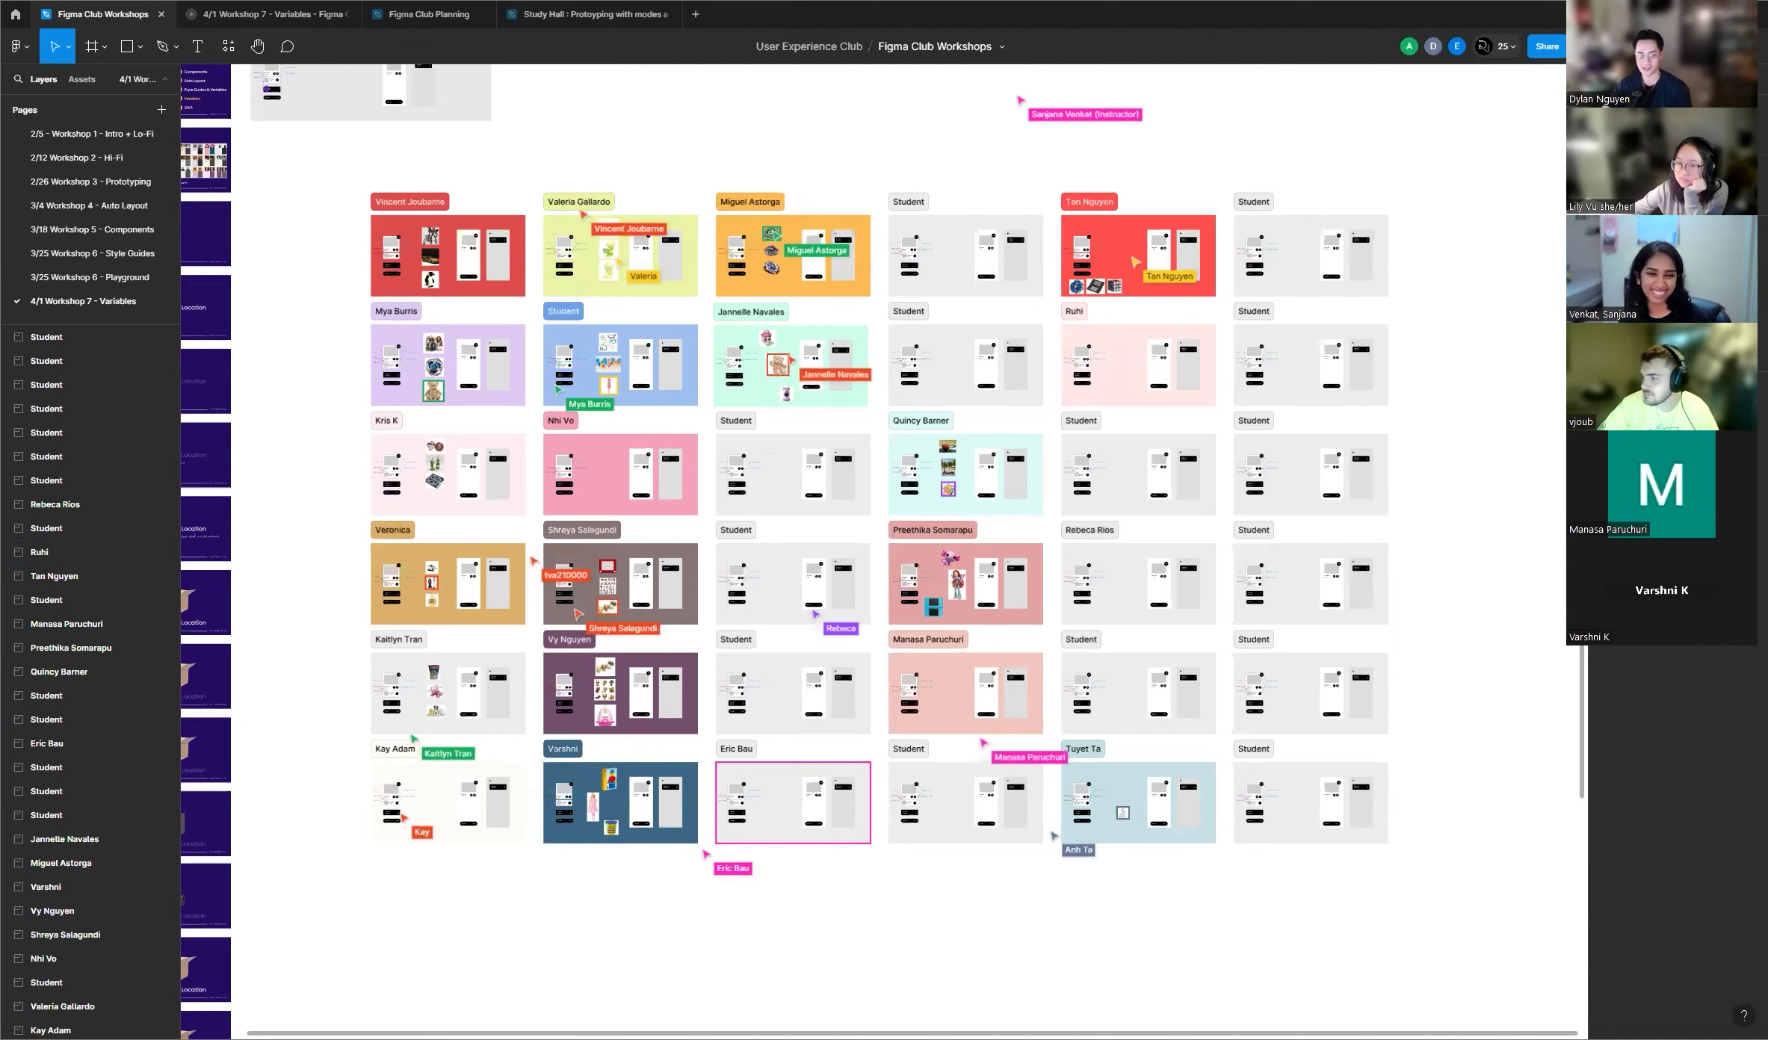
Step: Look over the student grid once more, and bring the instructor's demo section and the shopping cart prototype flow into close view
scroll(1443, 553, down, 4)
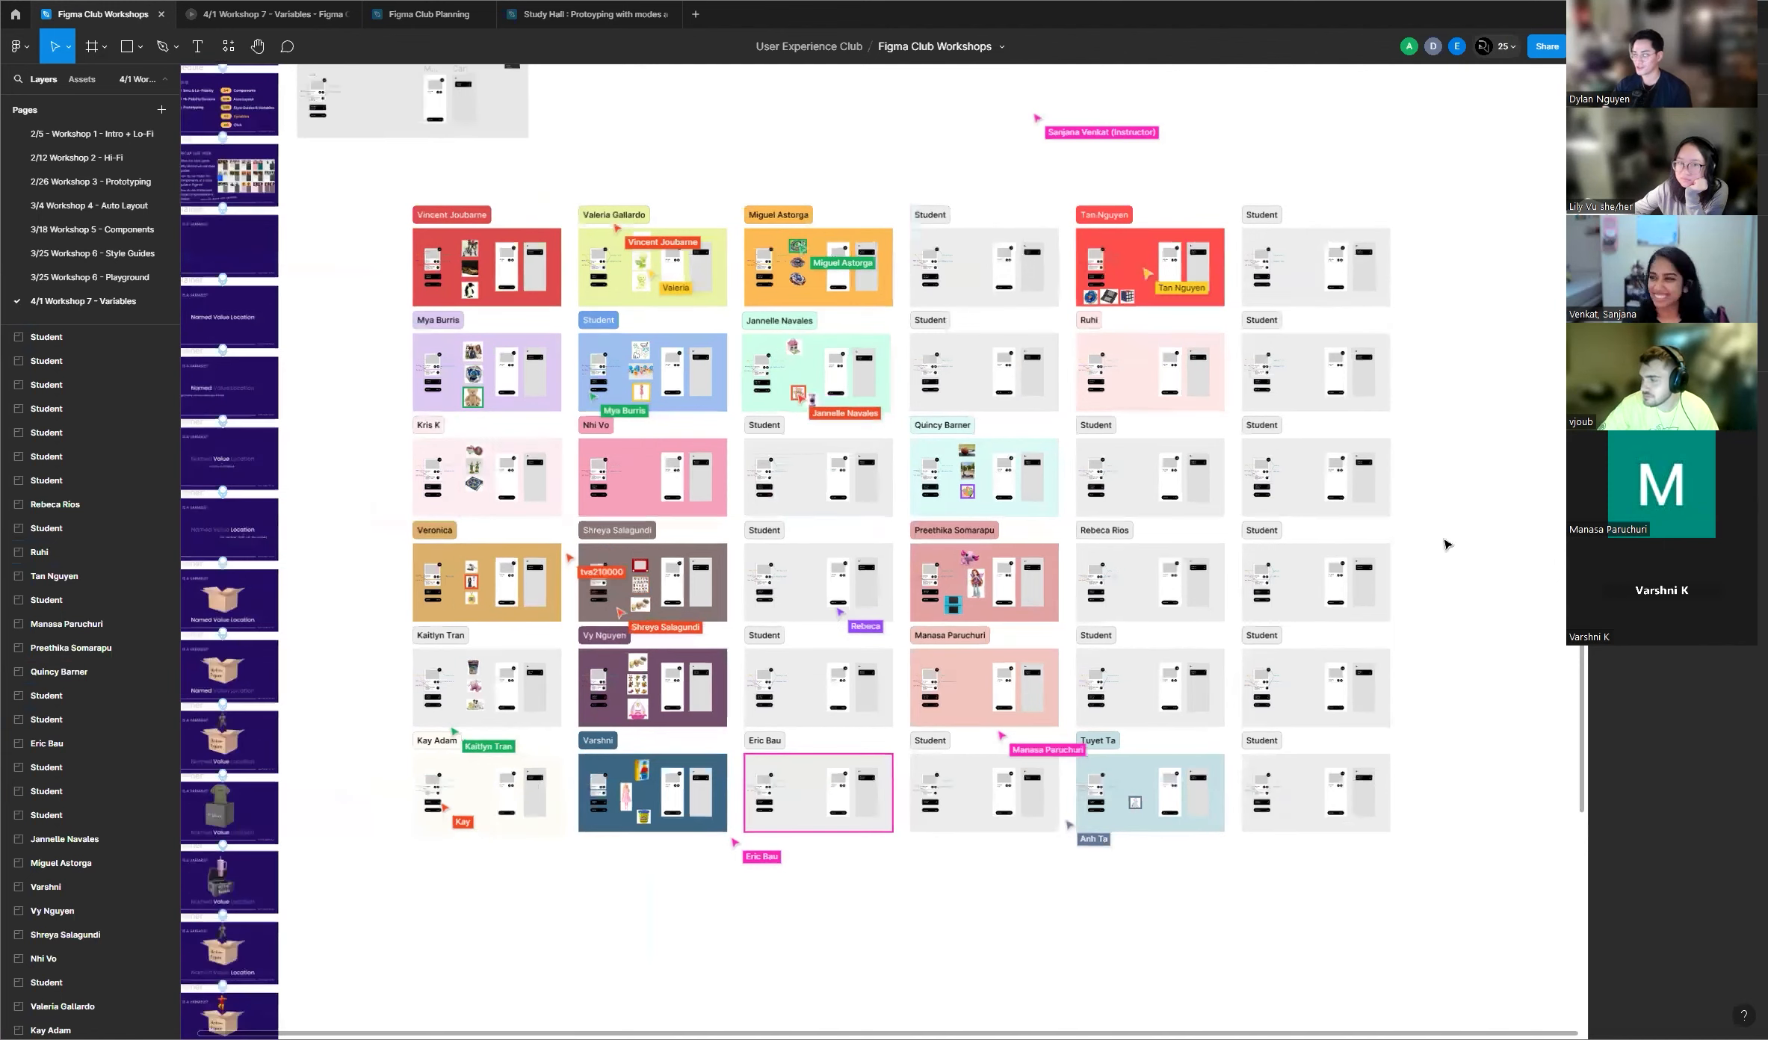
scroll(1072, 245, up, 3)
scroll(1370, 304, up, 3)
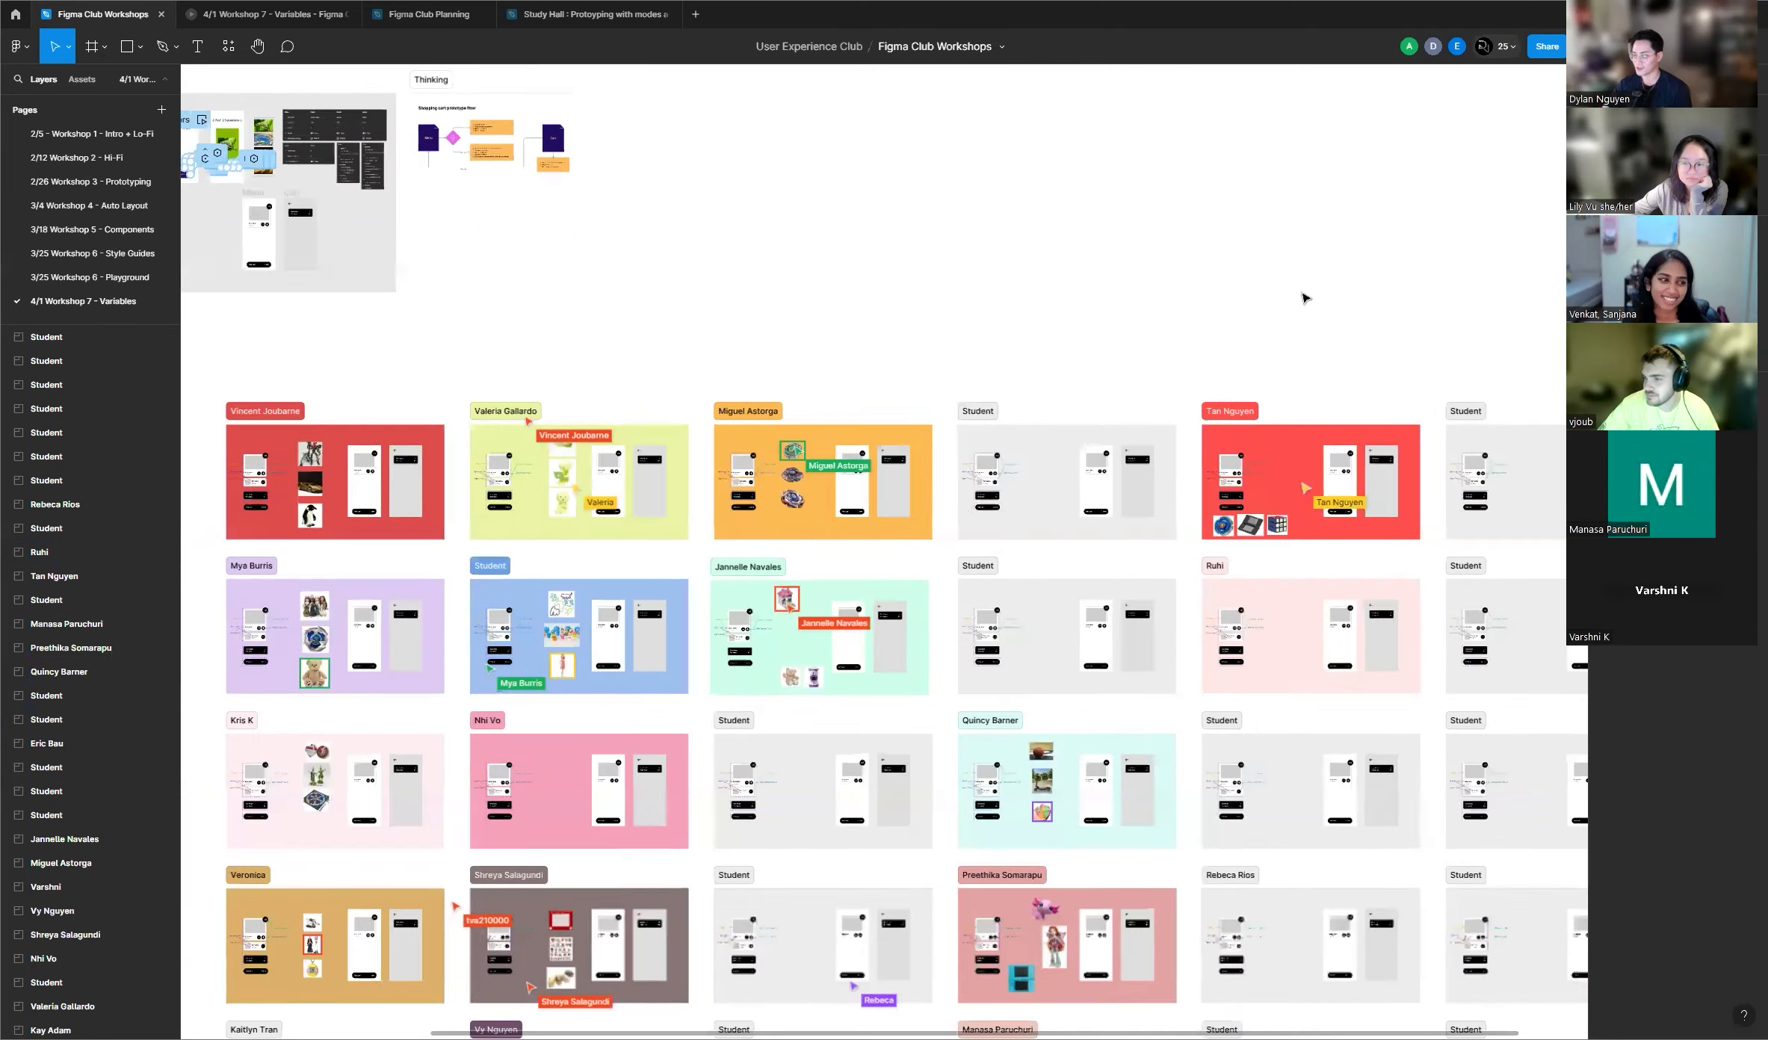
scroll(1207, 260, down, 3)
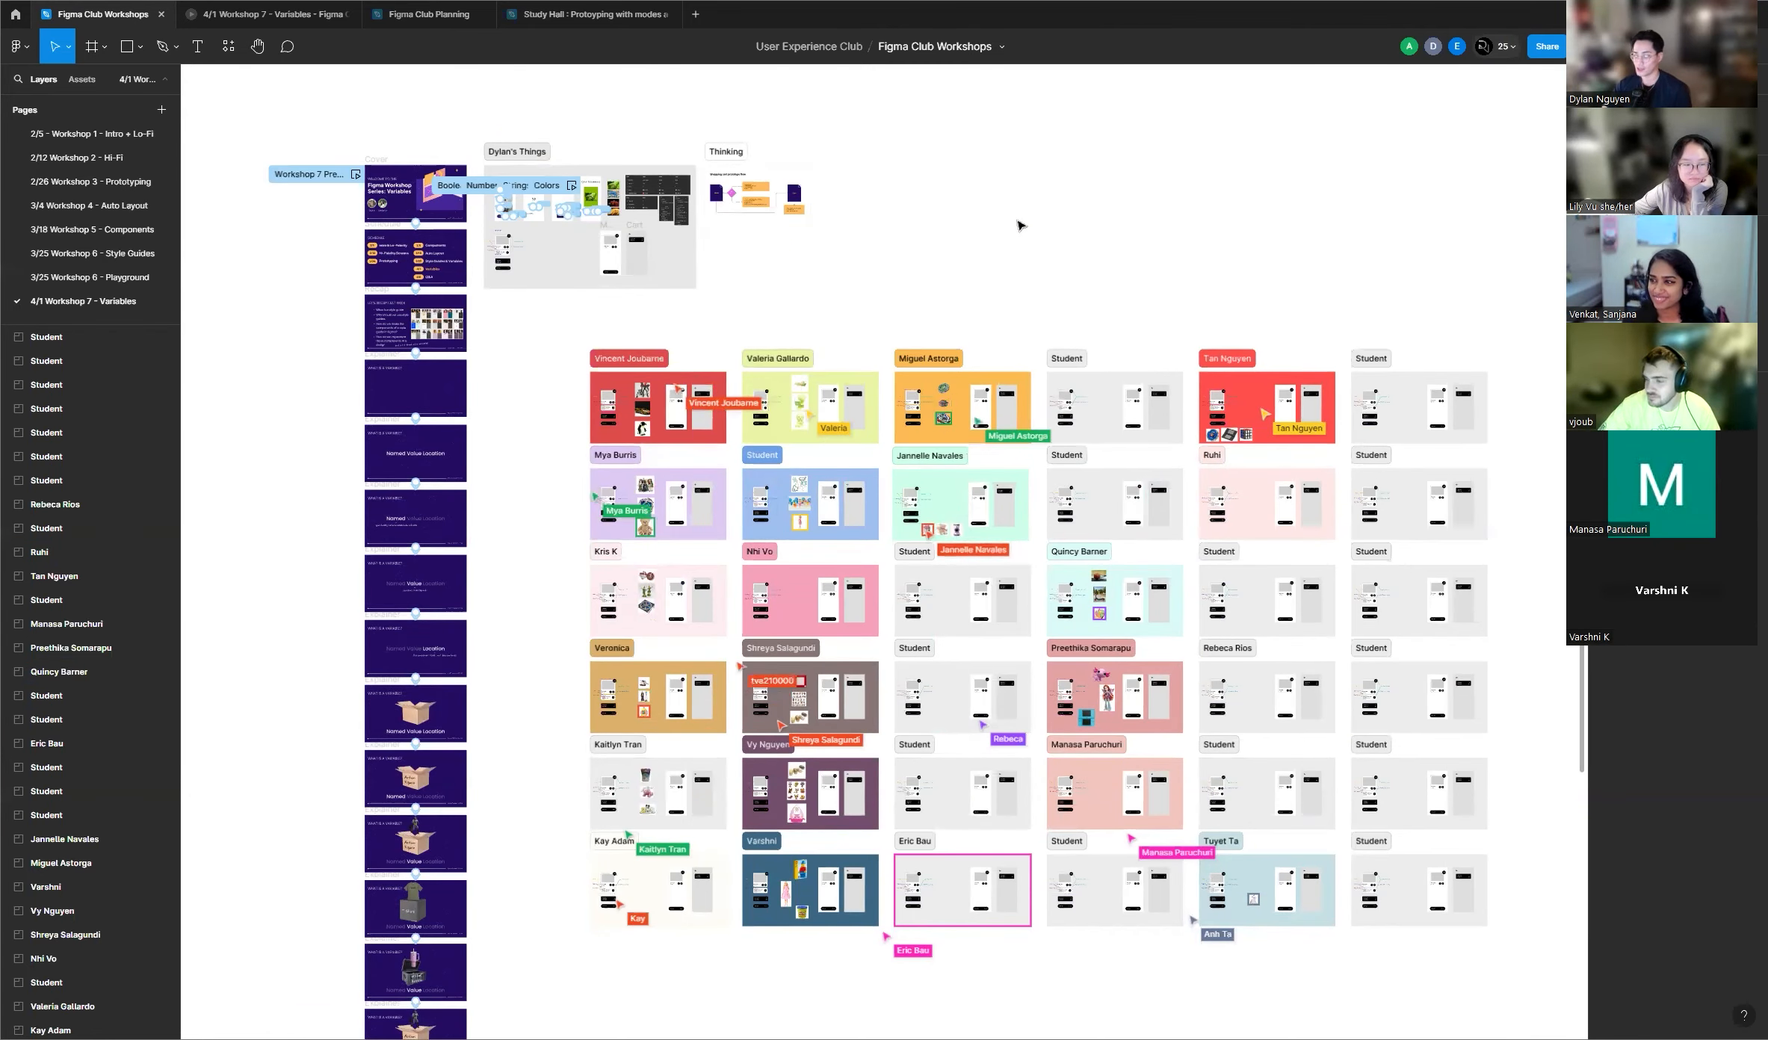
scroll(1021, 225, down, 1)
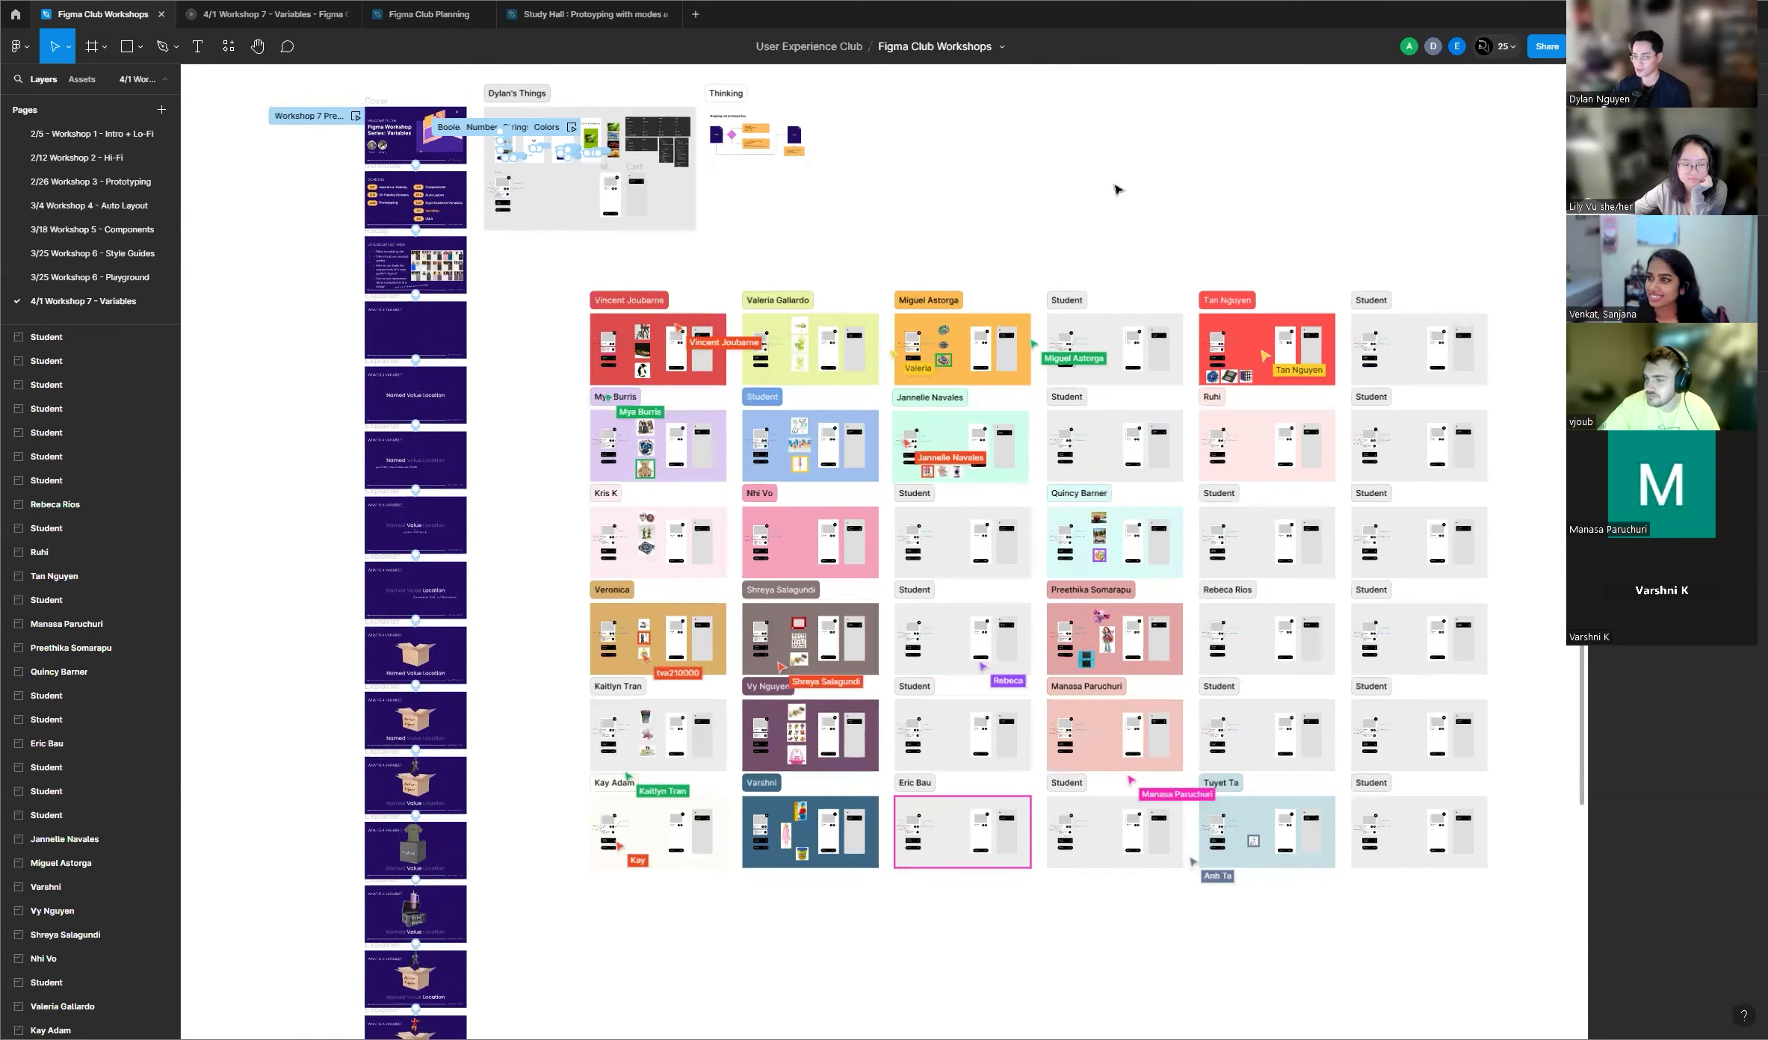
scroll(985, 194, up, 2)
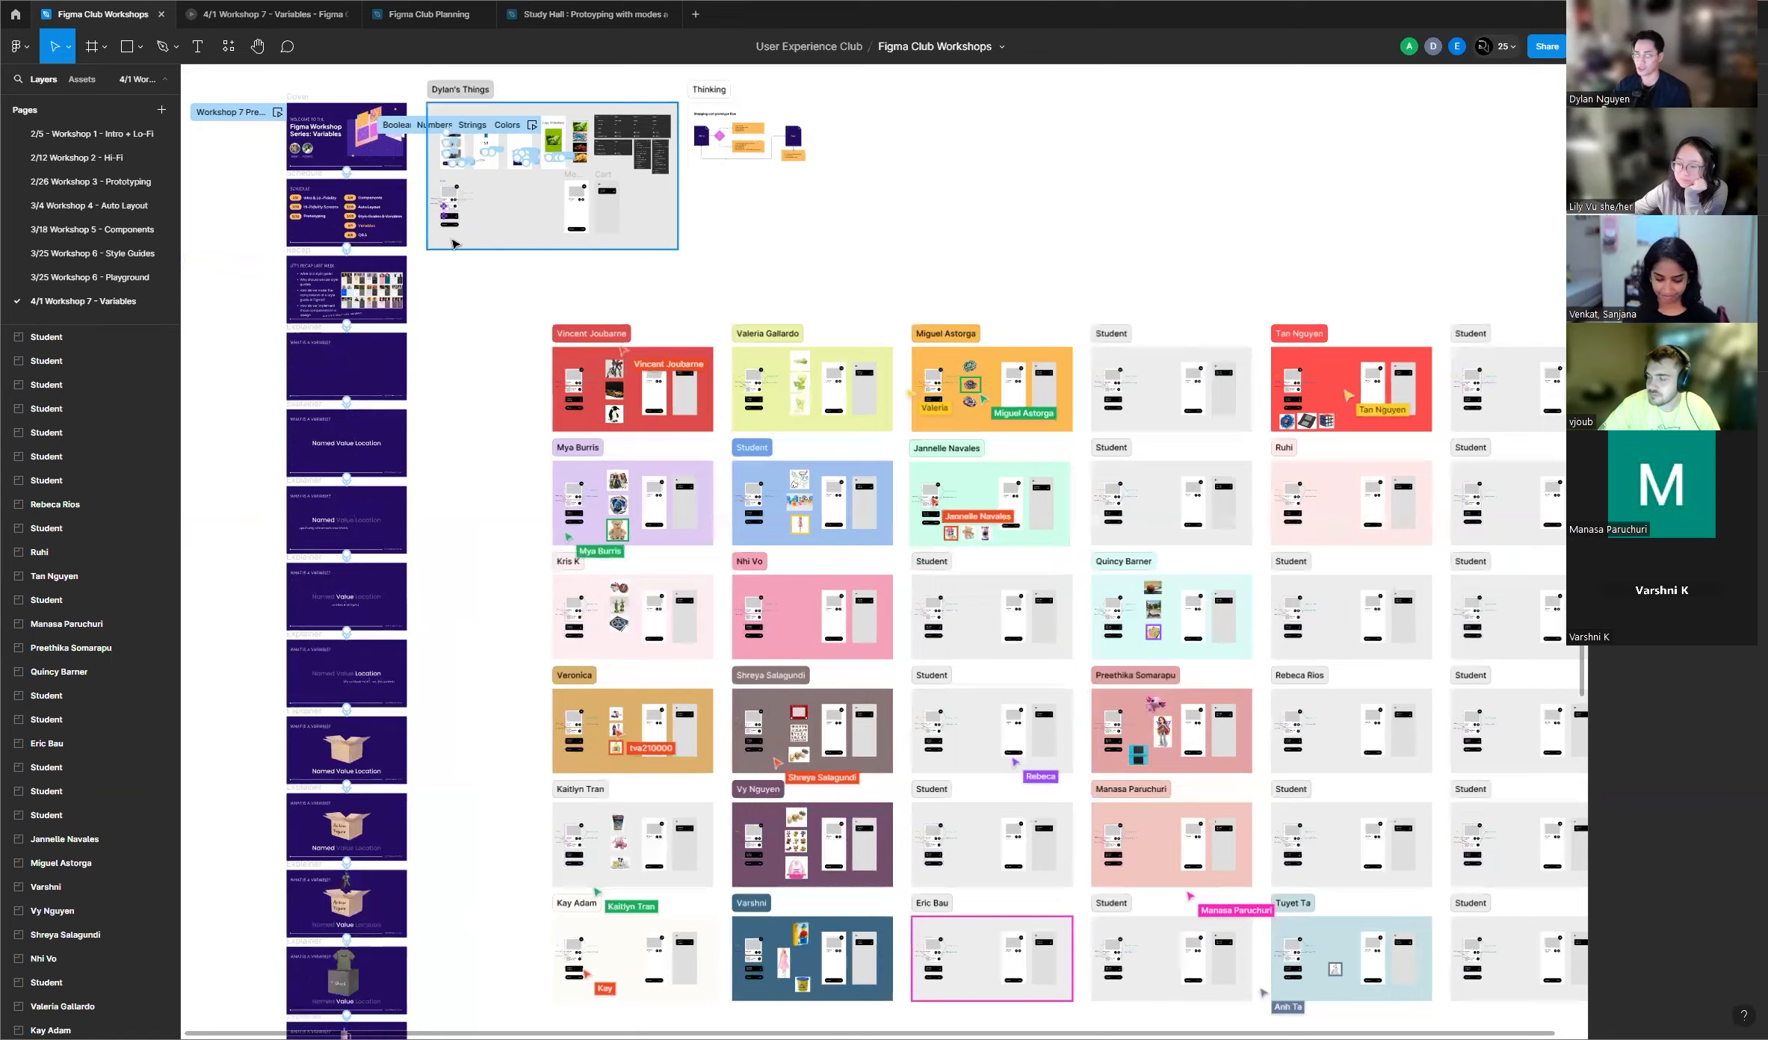
scroll(493, 276, up, 5)
scroll(502, 290, up, 4)
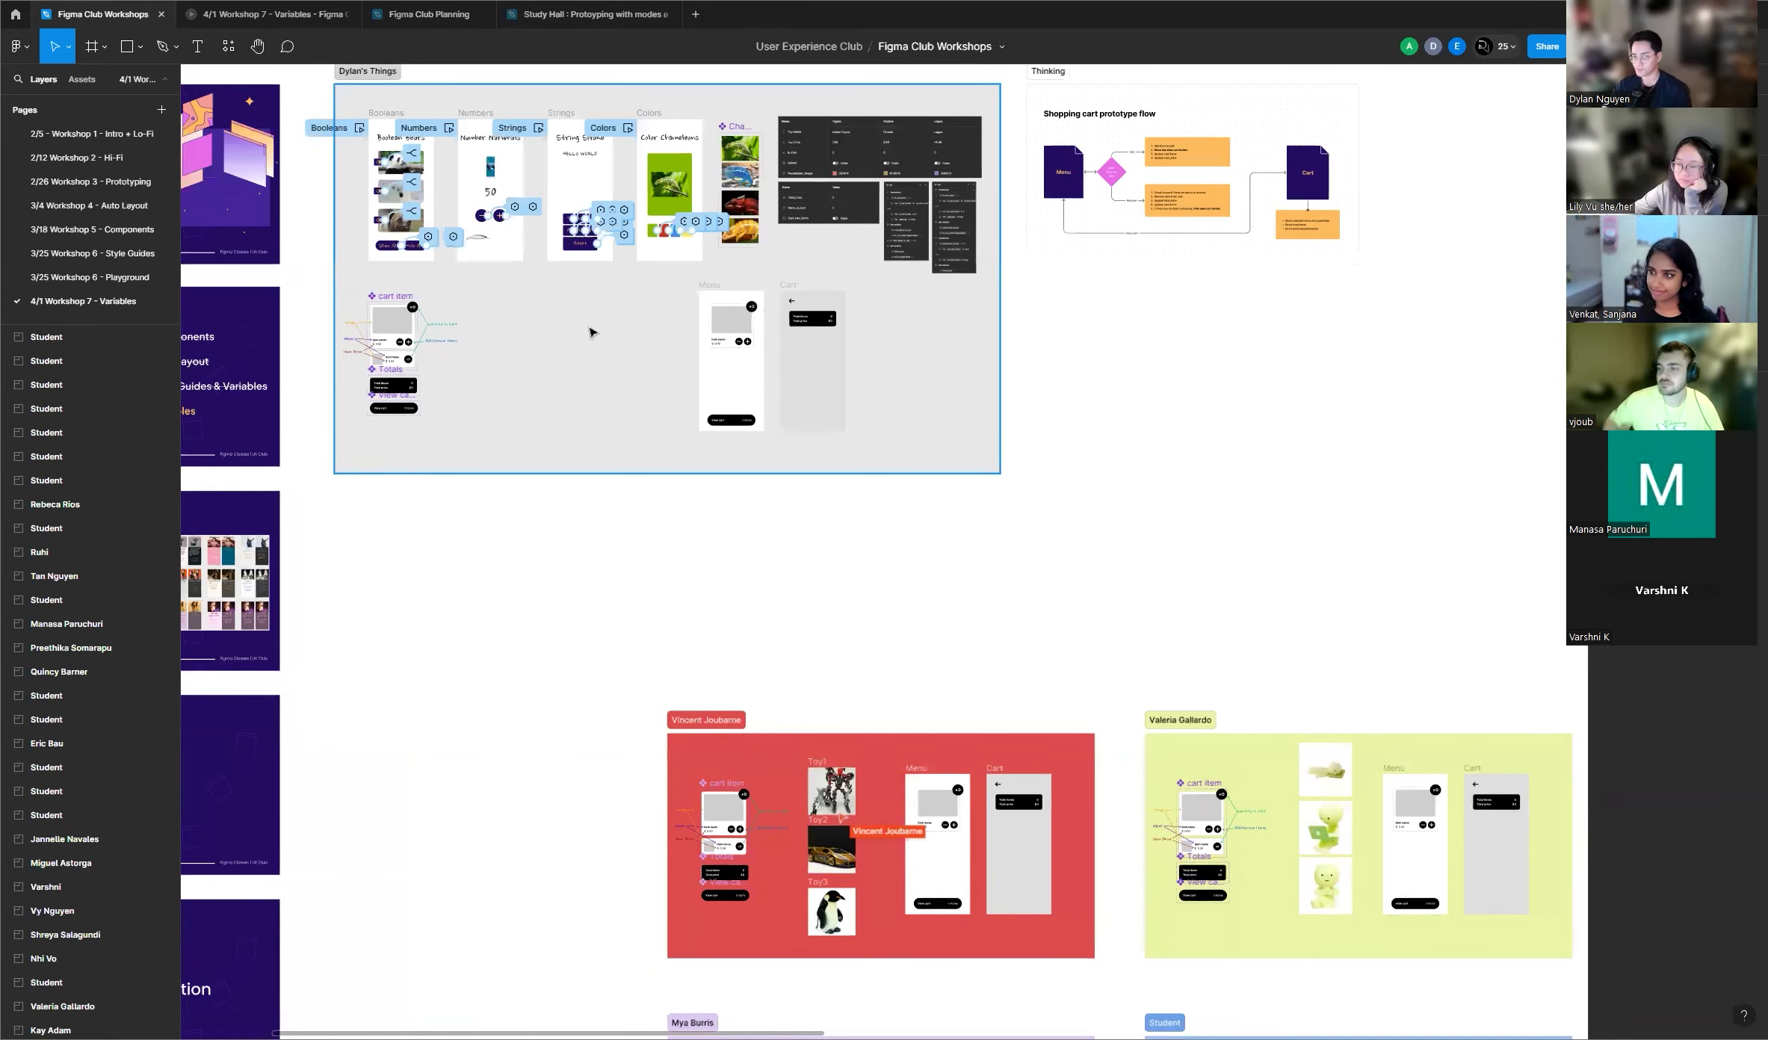
Step: Examine the instructor's cart item, Totals and View cart button components up close, within the context of the demo section
scroll(416, 186, up, 1)
scroll(416, 186, up, 8)
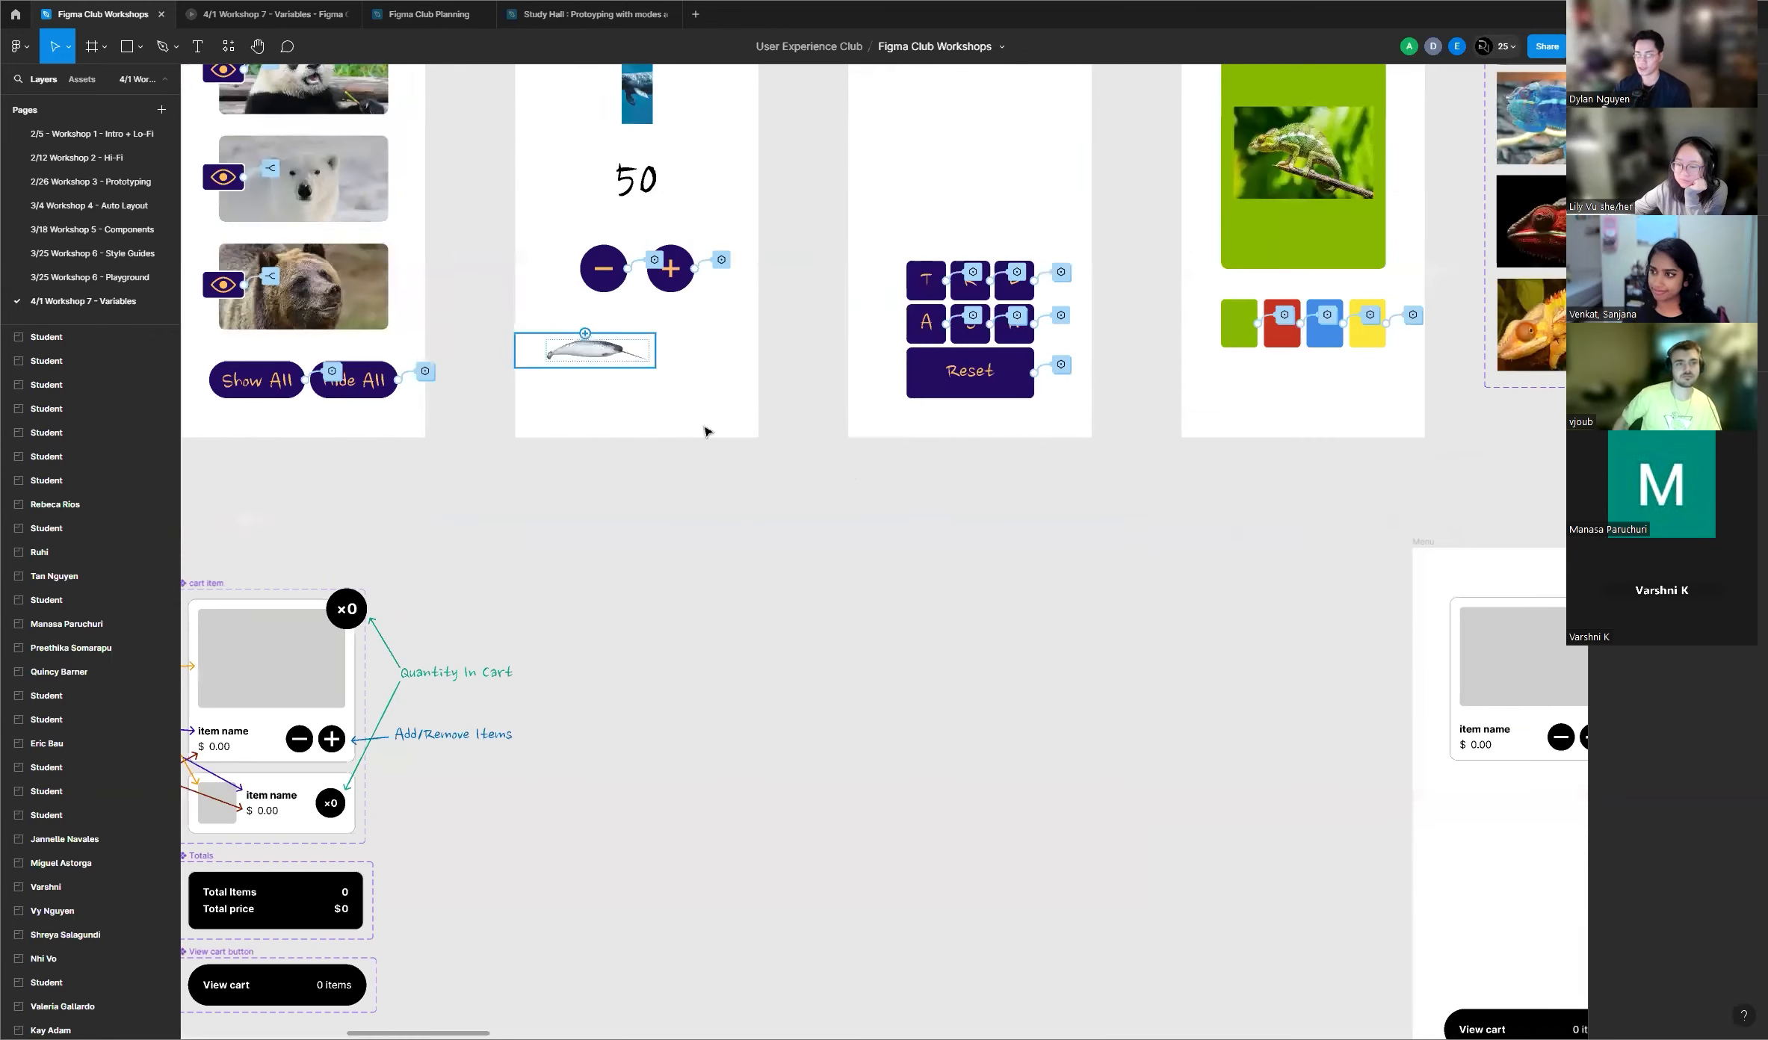
scroll(706, 426, down, 4)
scroll(564, 484, down, 5)
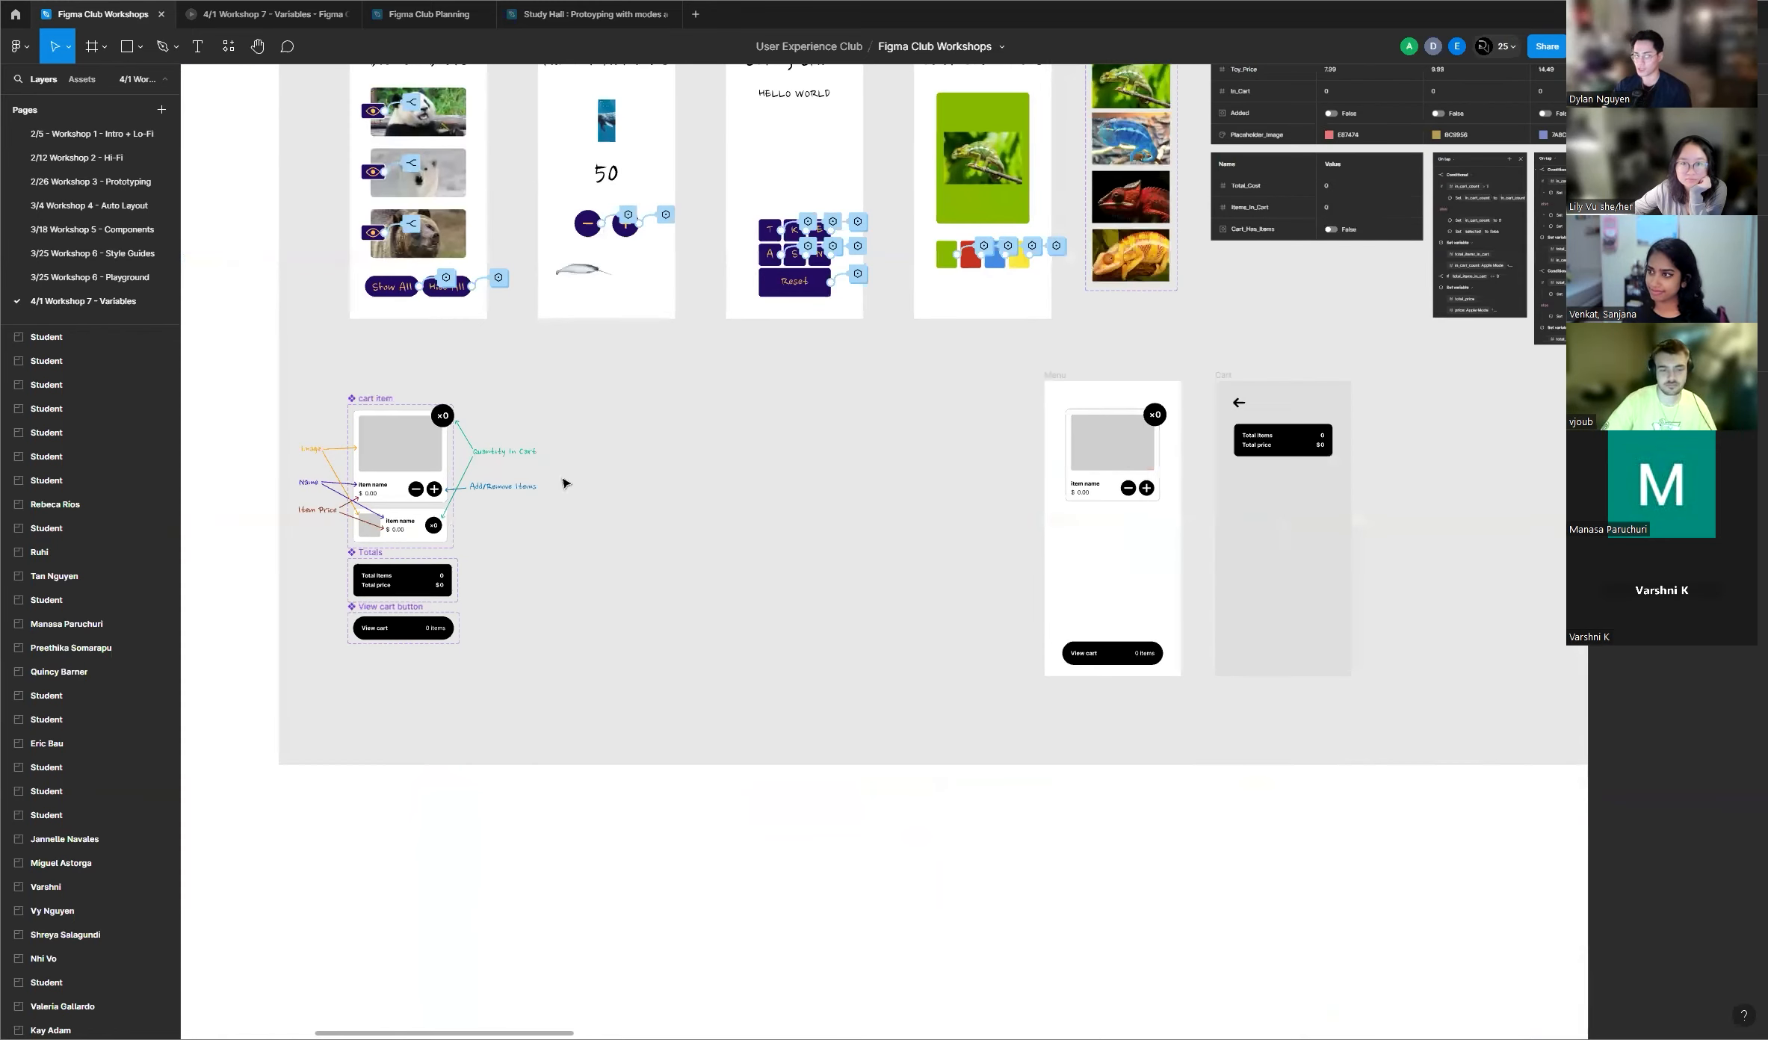
scroll(709, 461, down, 2)
scroll(812, 446, down, 3)
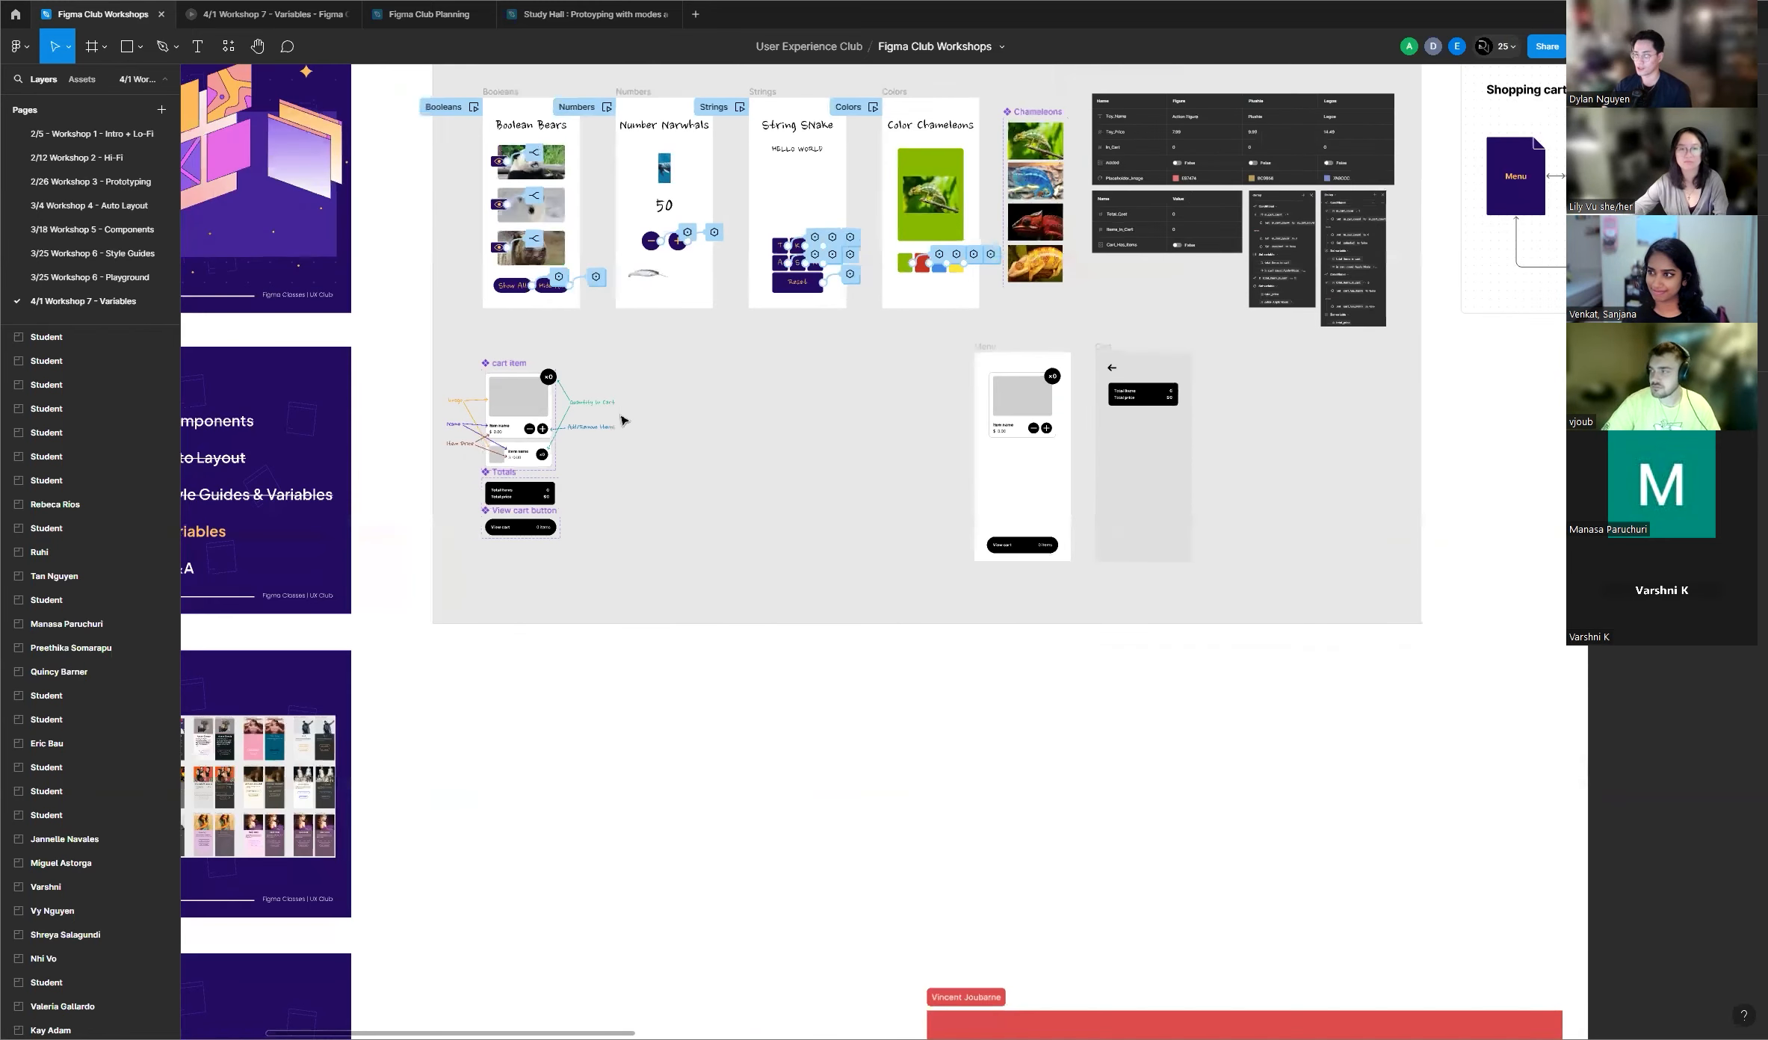
scroll(567, 394, up, 6)
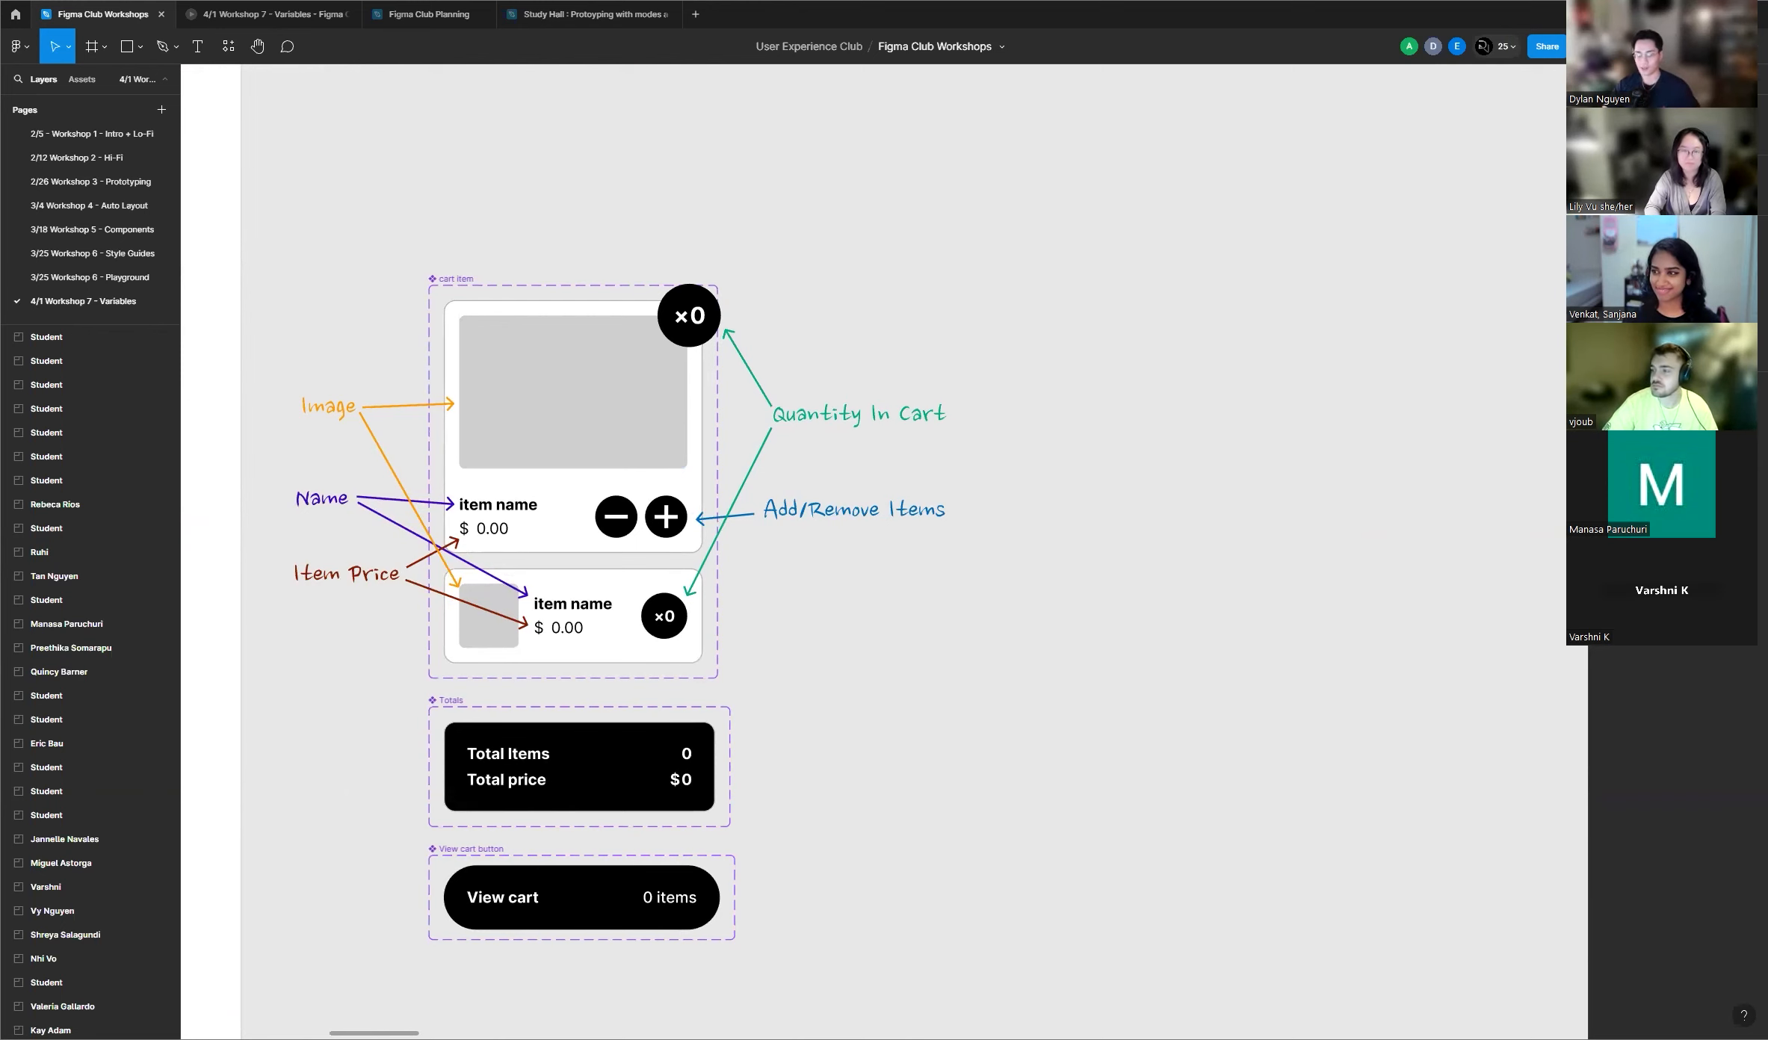
scroll(492, 559, down, 2)
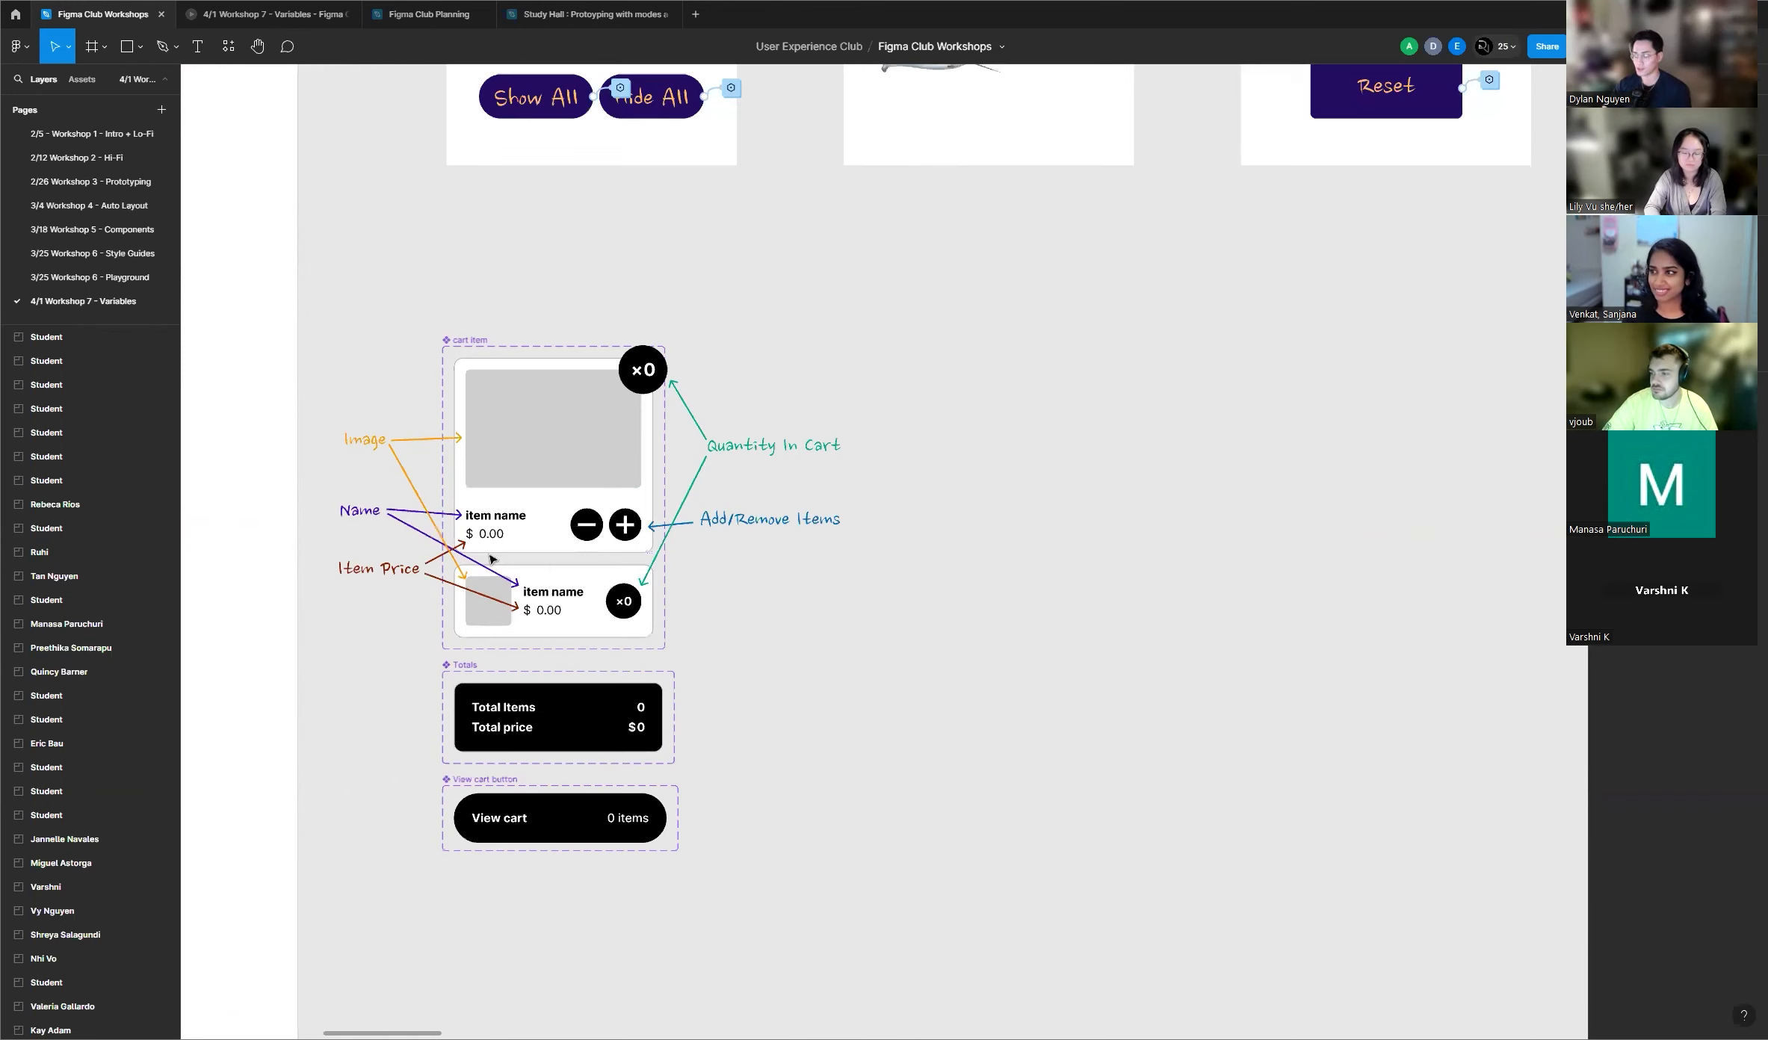
scroll(602, 536, down, 3)
scroll(730, 564, up, 5)
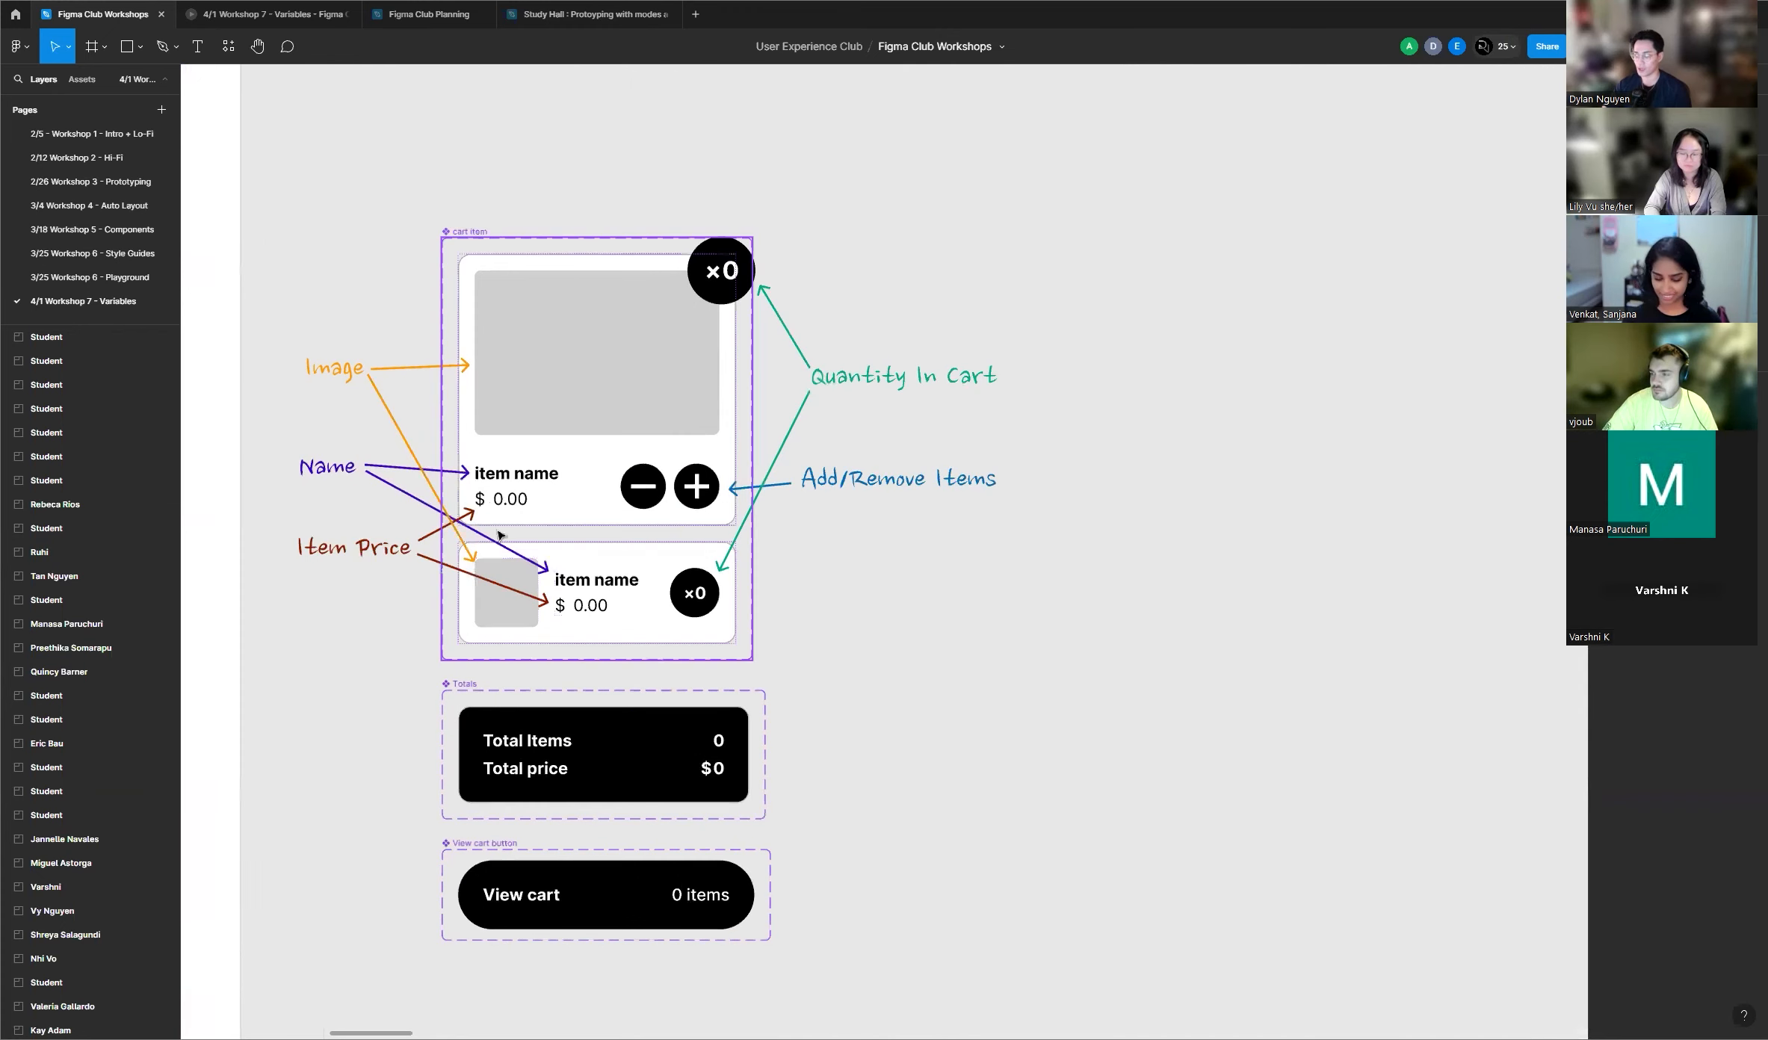
scroll(703, 478, down, 1)
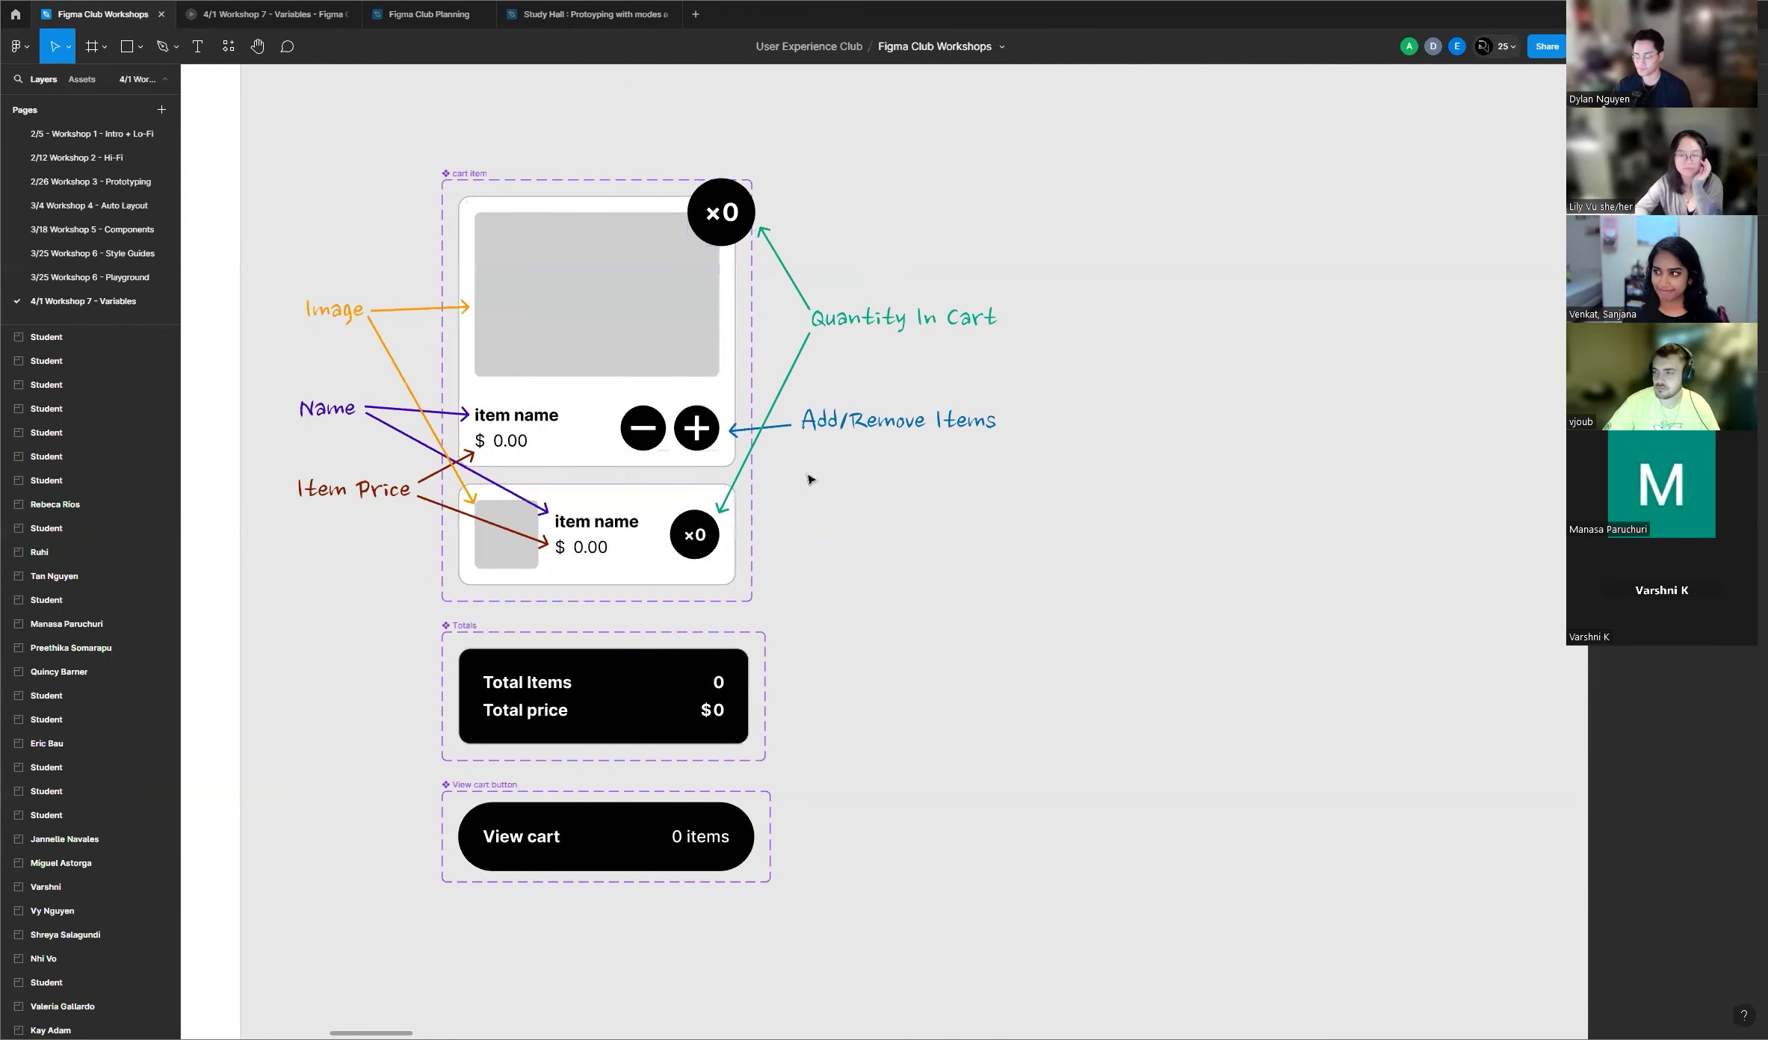
scroll(568, 478, down, 2)
click(541, 481)
scroll(540, 481, up, 2)
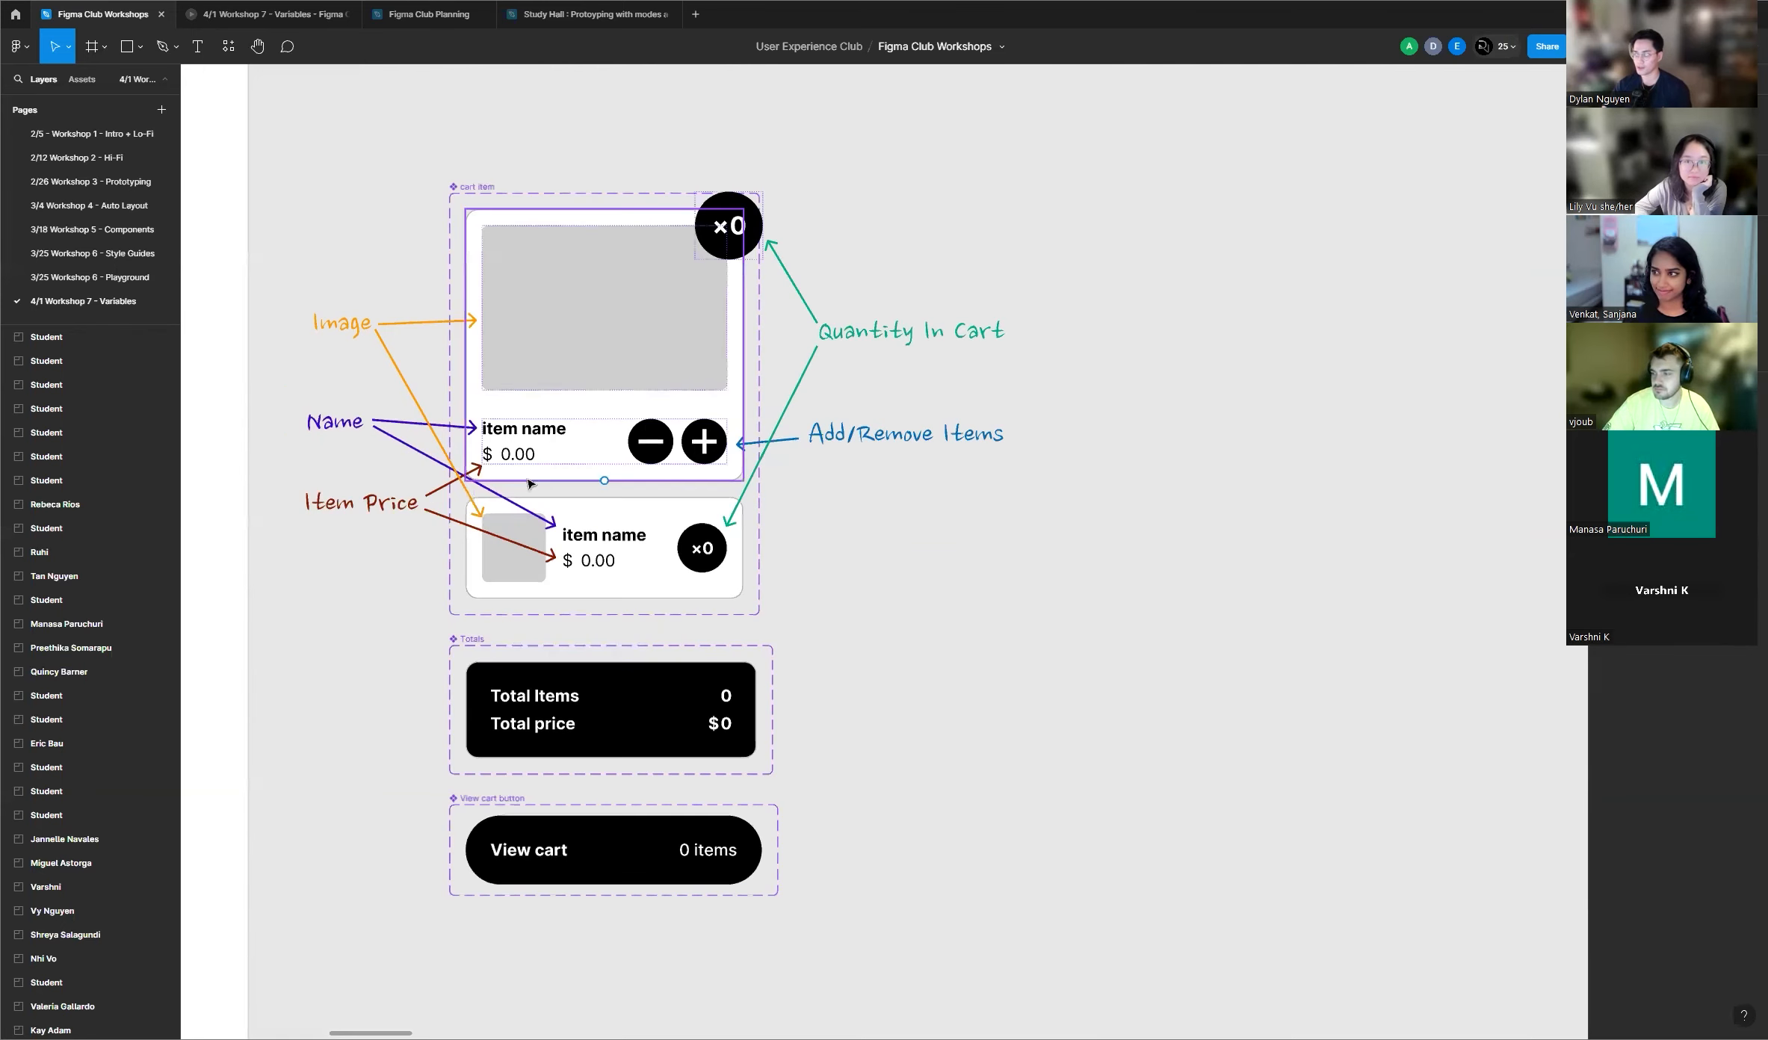
Step: Read through the shopping cart prototype flow diagram, covering the Menu, the add and remove branches, and the Cart
scroll(549, 495, down, 10)
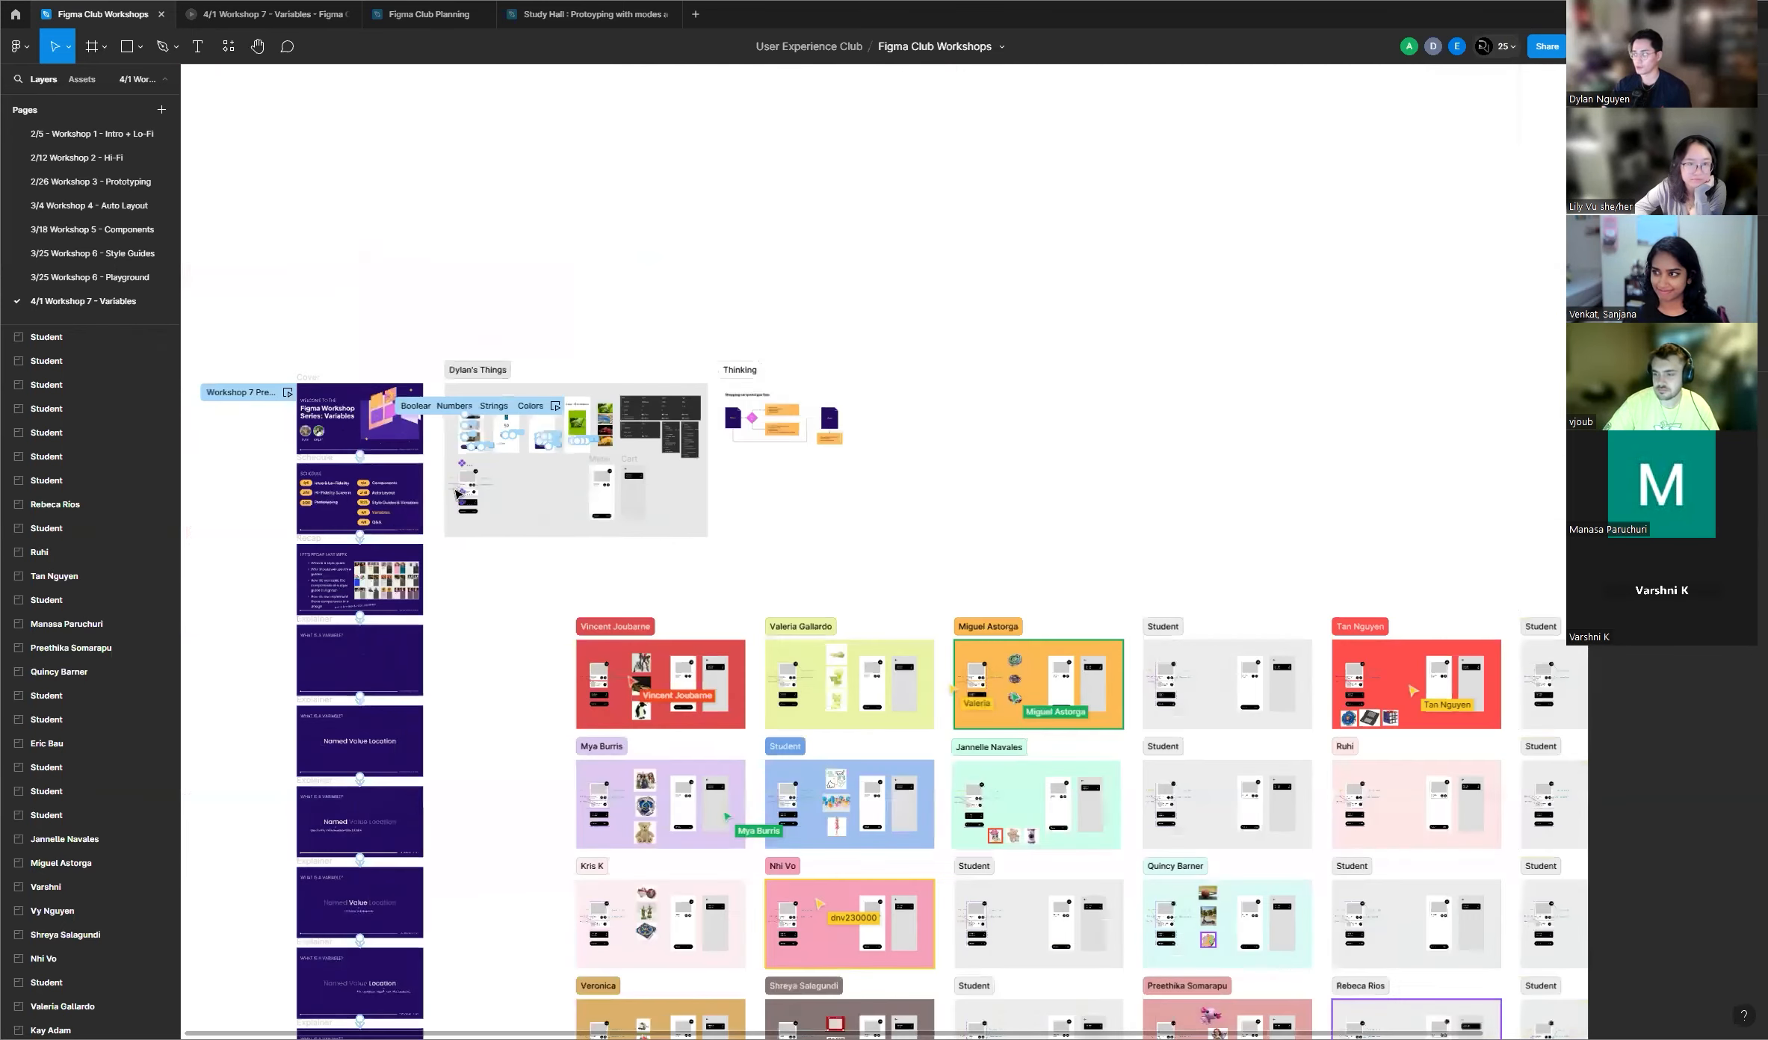
scroll(680, 425, up, 8)
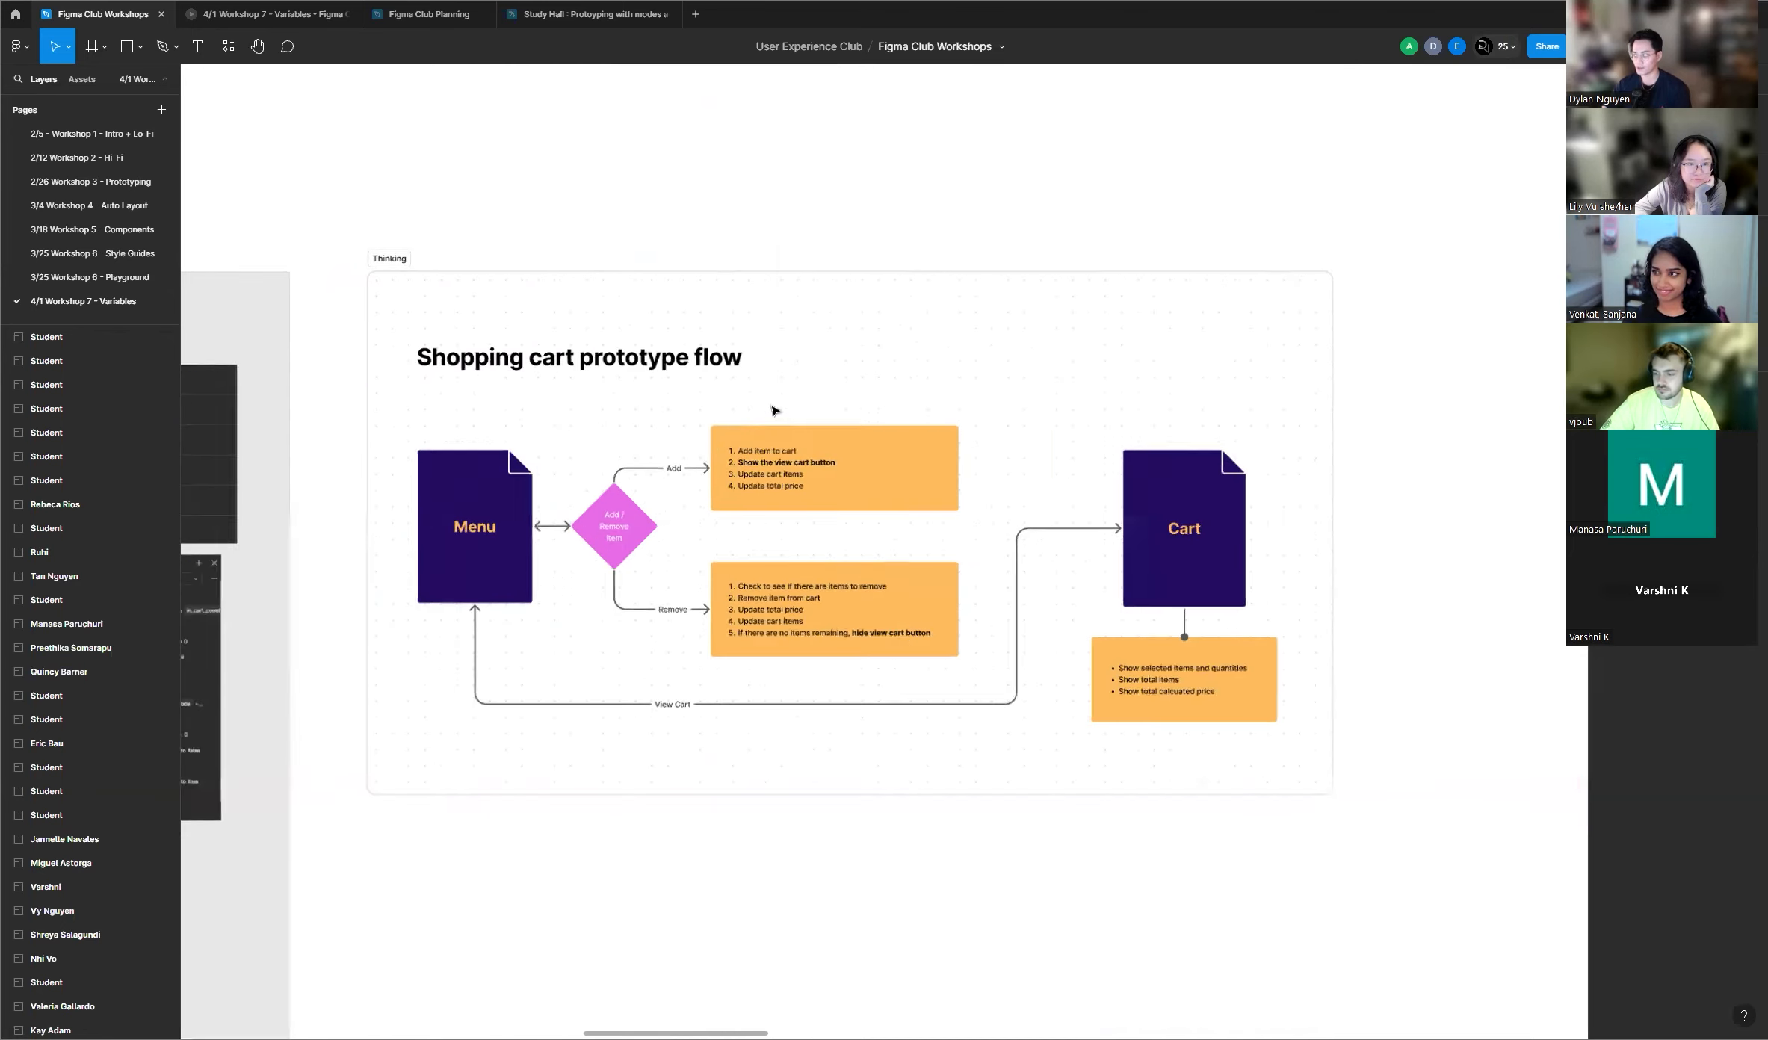
scroll(774, 404, up, 6)
scroll(1010, 406, down, 2)
scroll(1116, 404, up, 2)
scroll(1115, 404, up, 2)
scroll(798, 426, down, 1)
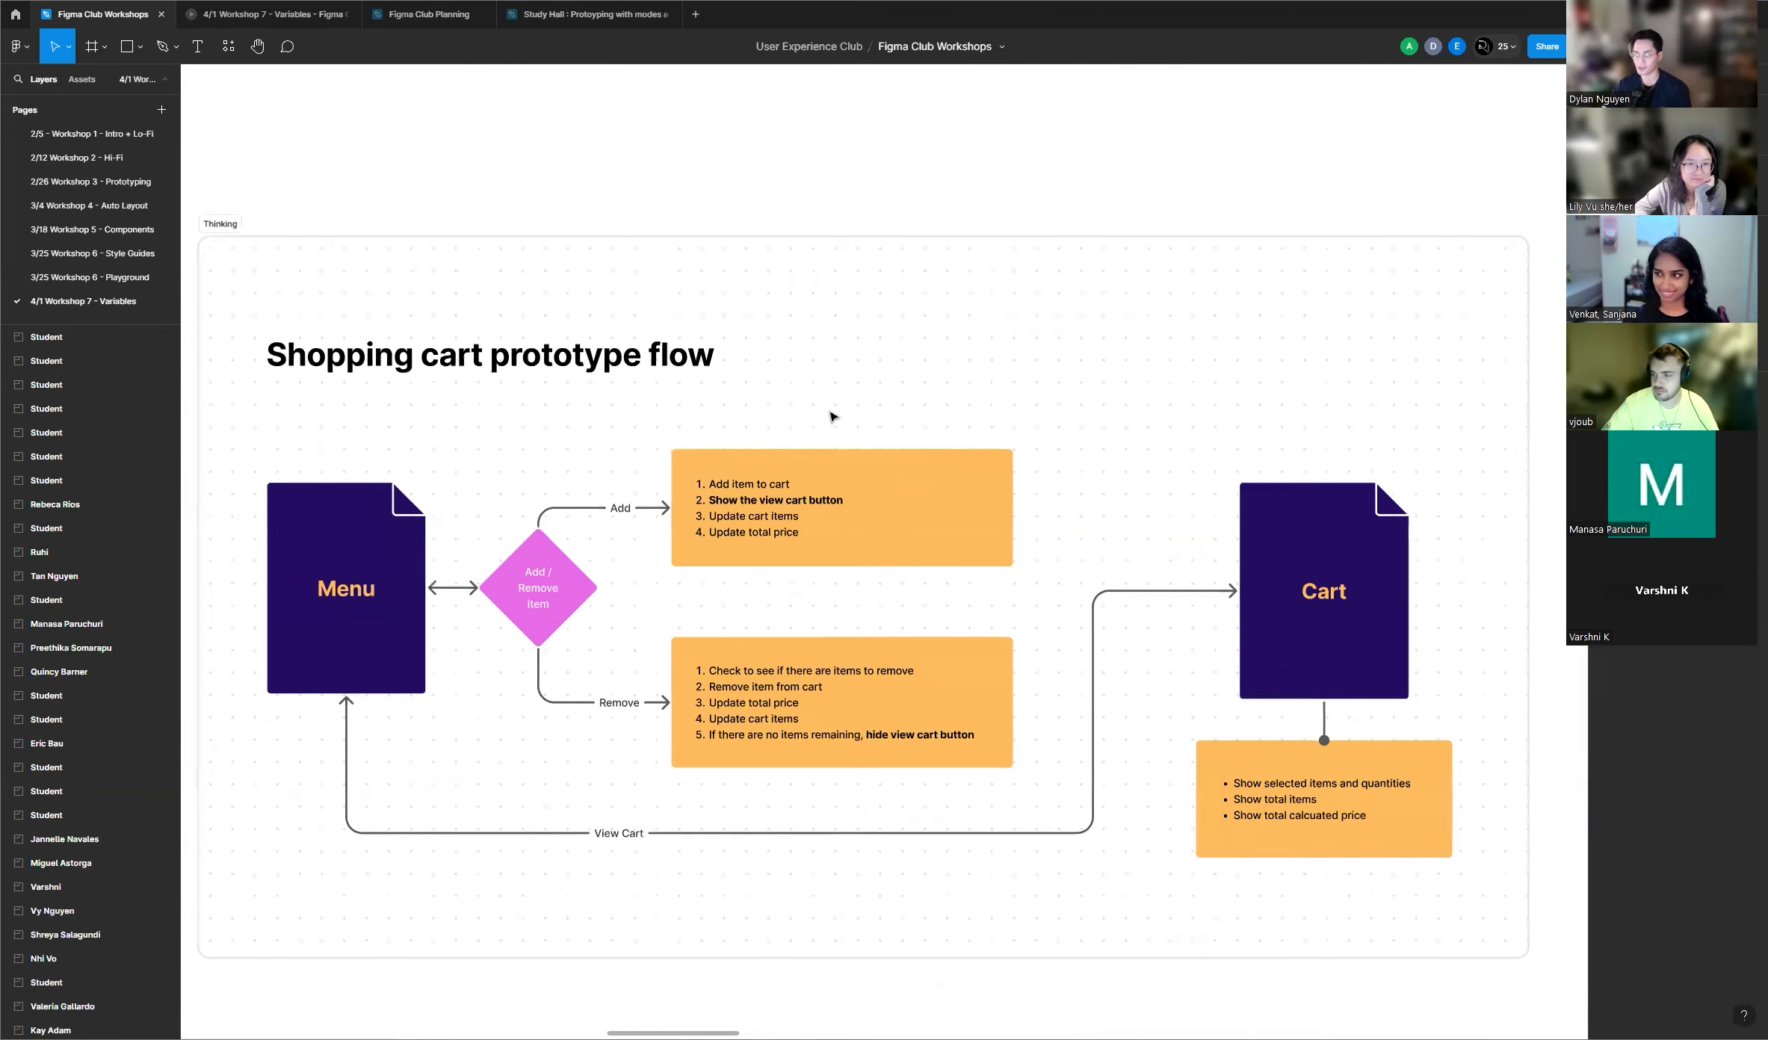
scroll(872, 398, down, 2)
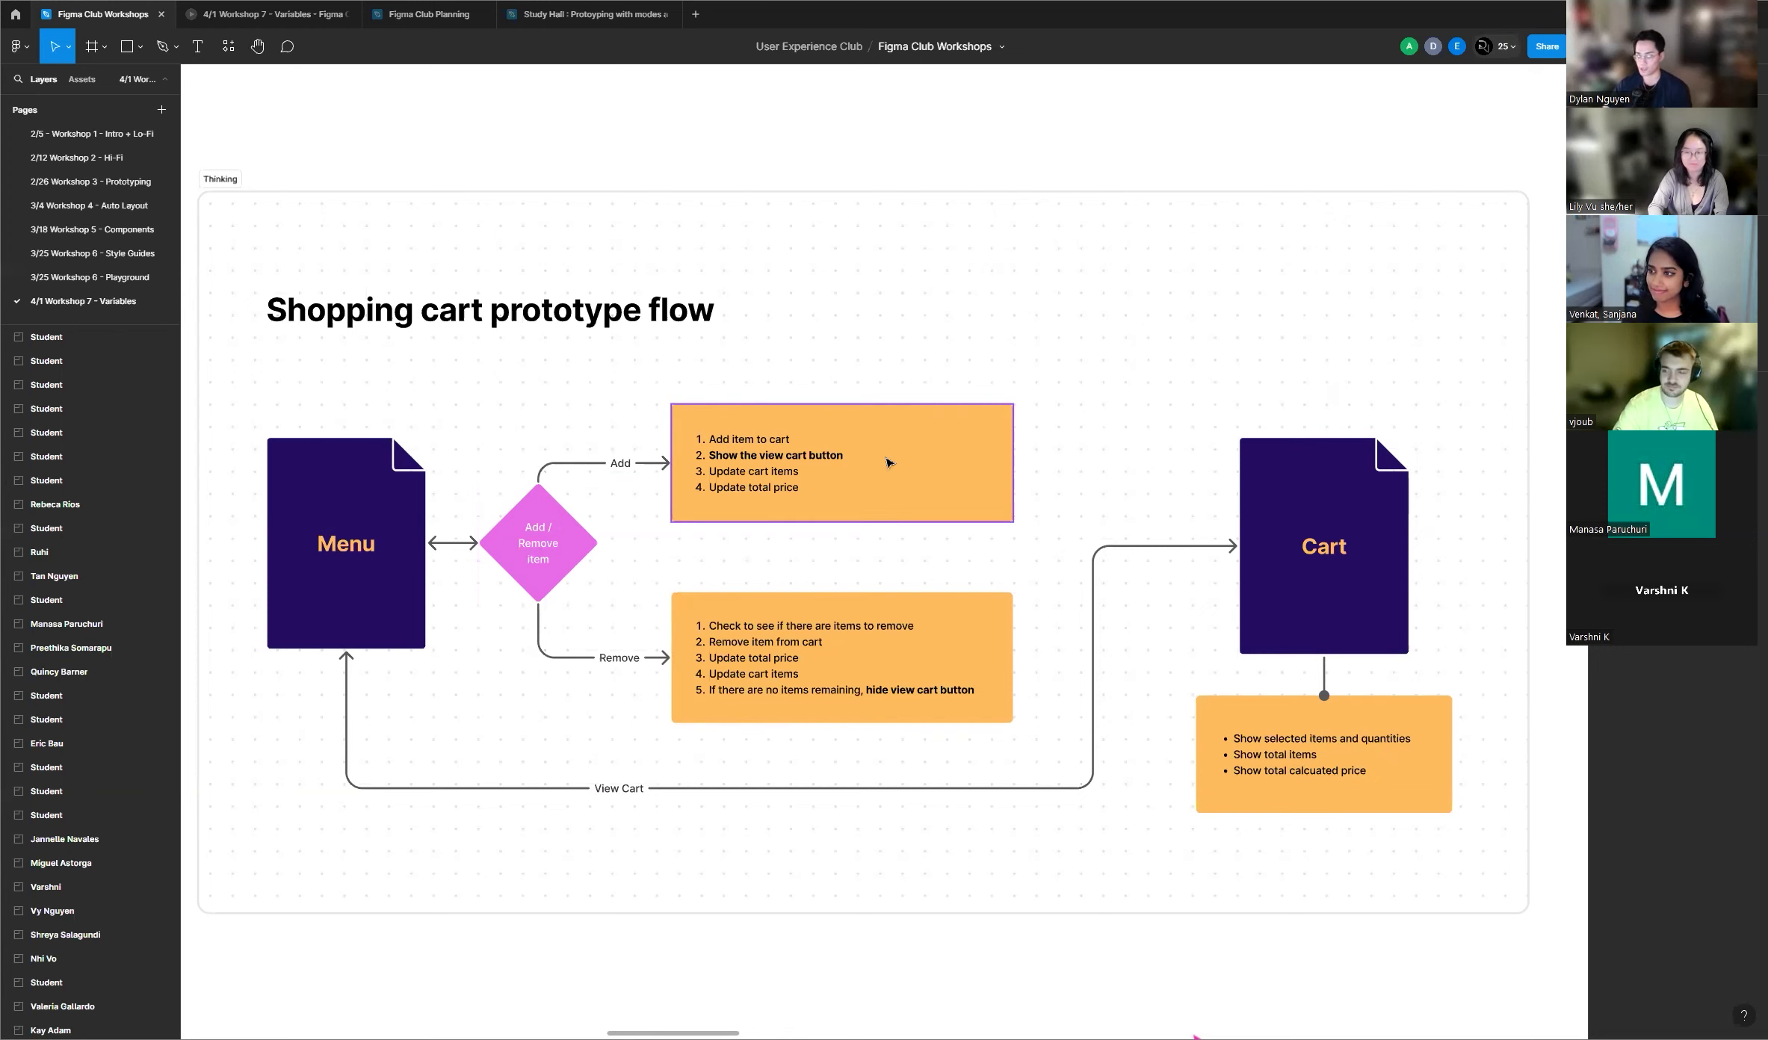
scroll(889, 455, down, 2)
scroll(939, 423, down, 6)
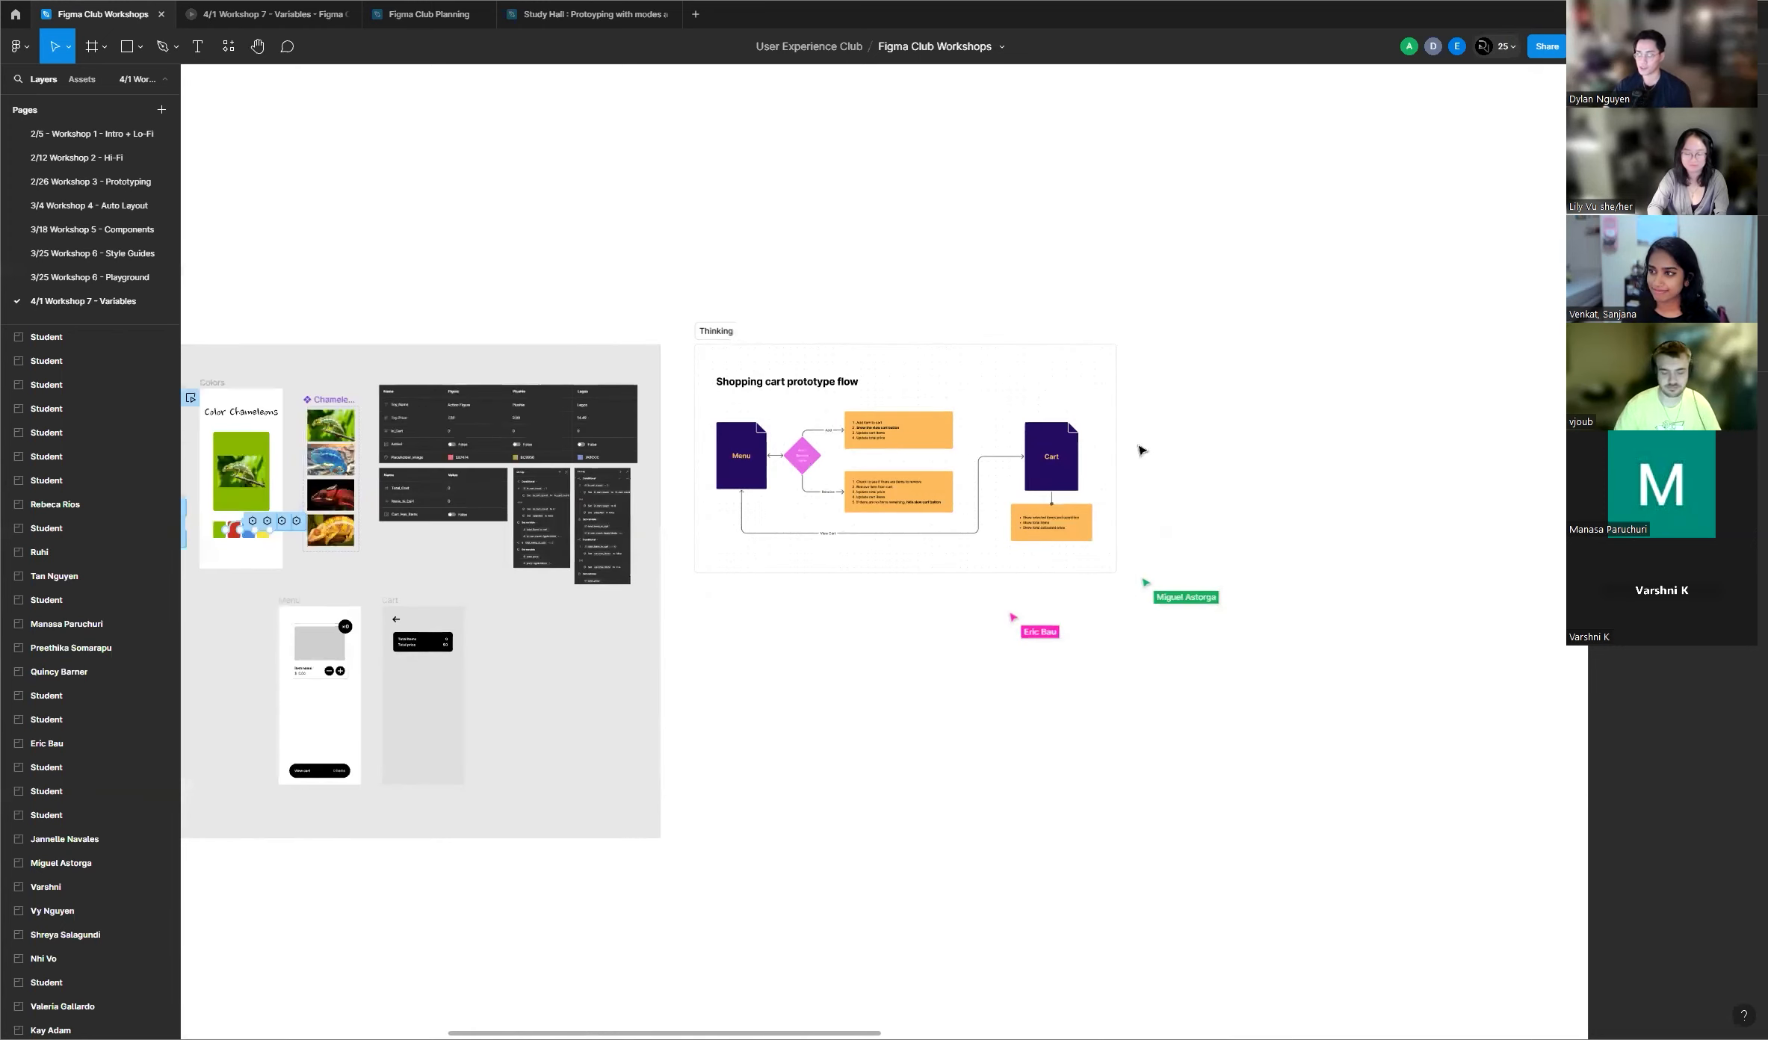
scroll(962, 445, up, 8)
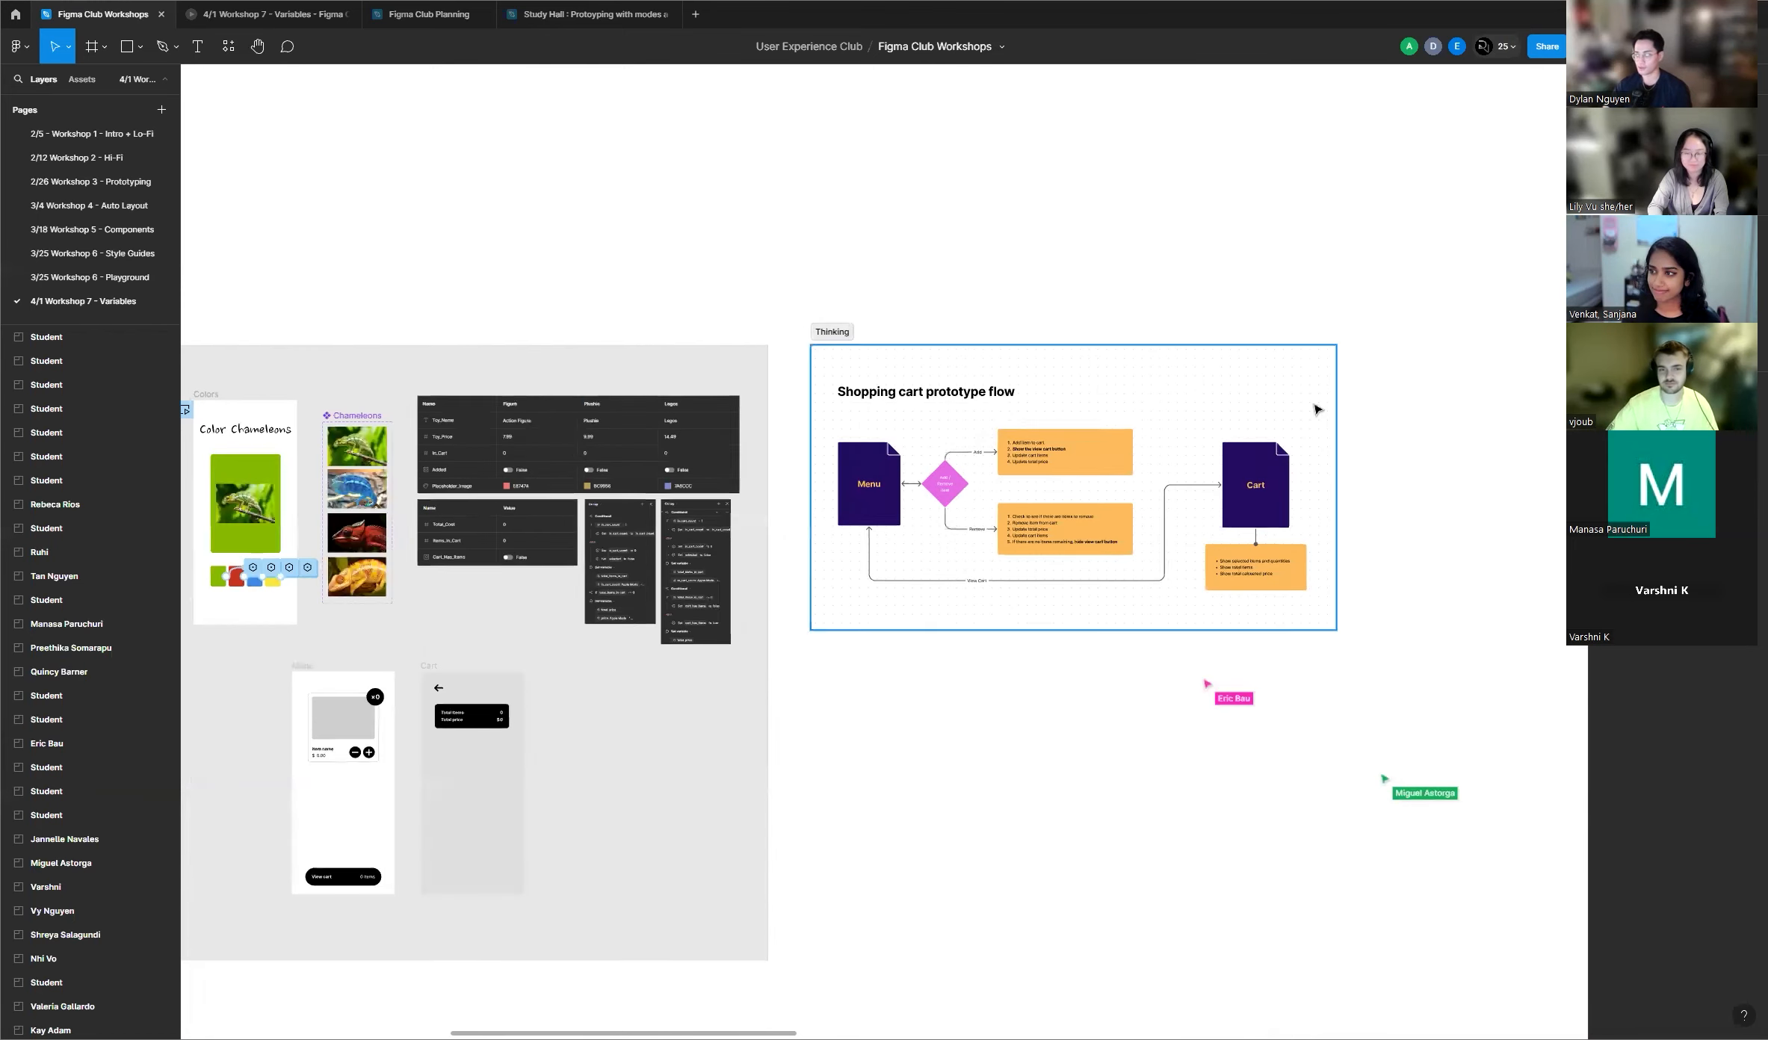
Step: Glance over the instructor's demo components and check image progress across the student grid
scroll(1337, 467, down, 6)
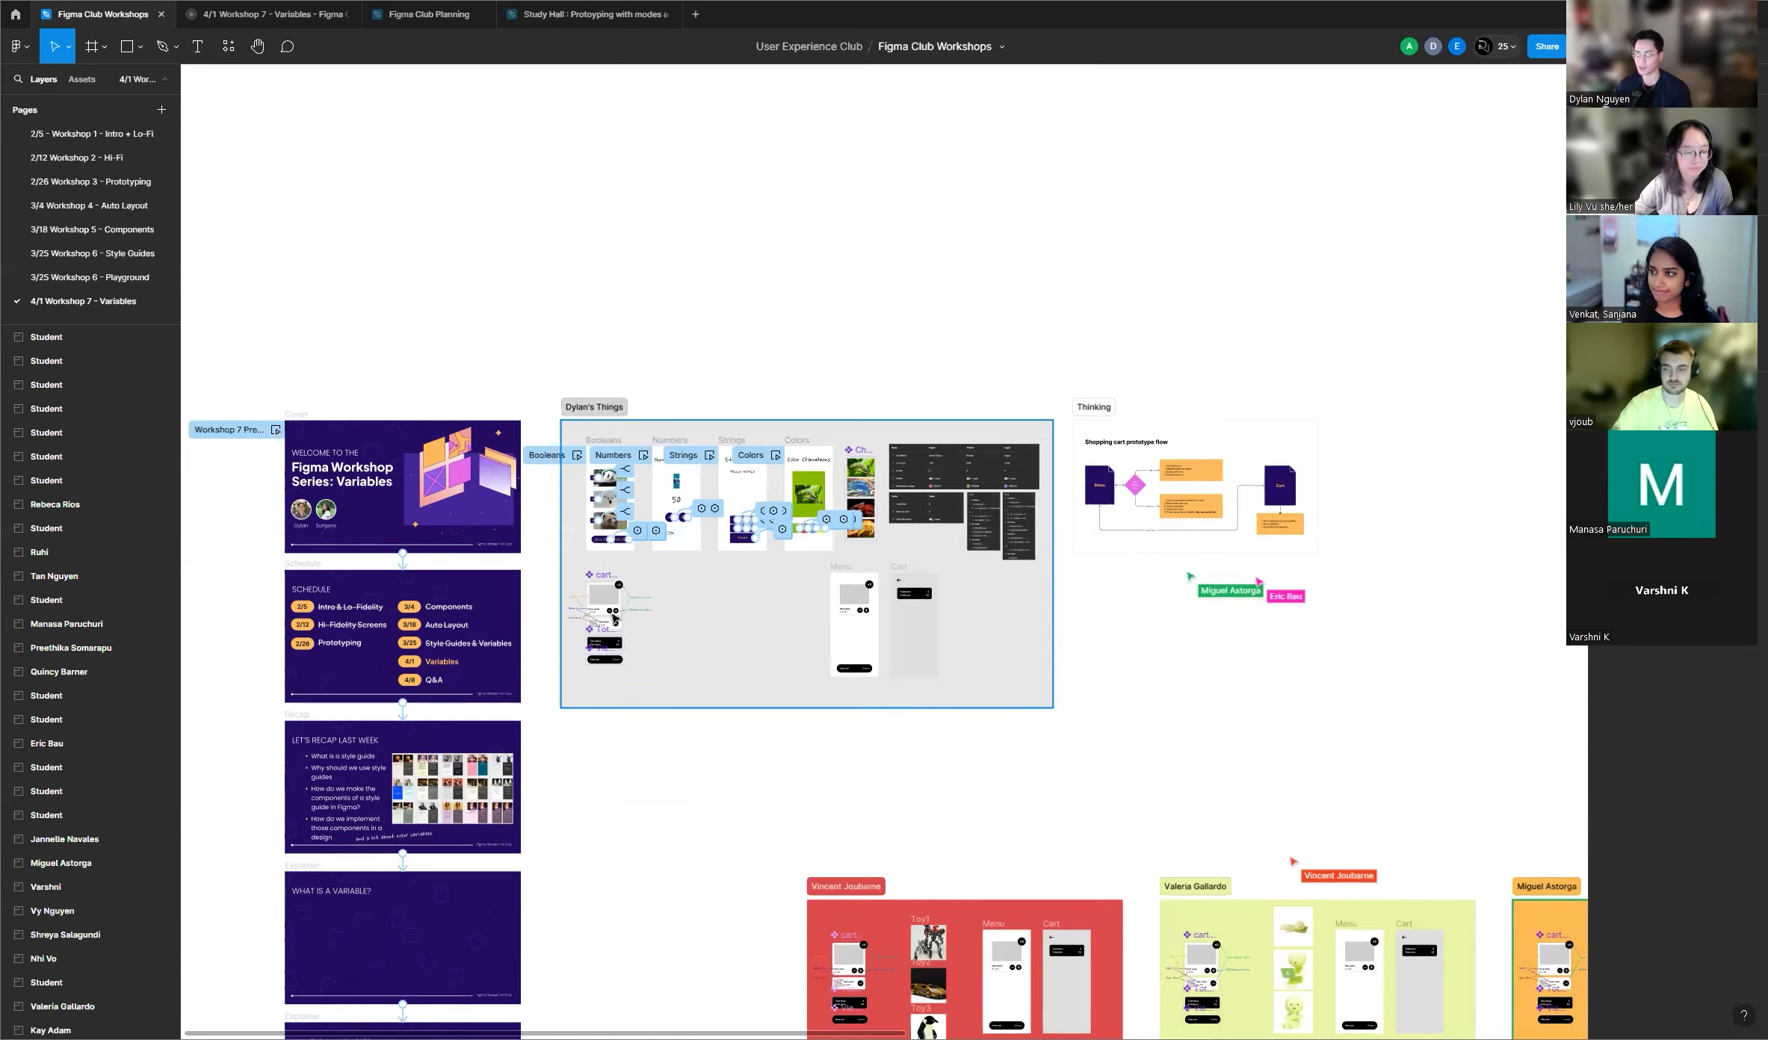
scroll(632, 635, up, 3)
scroll(632, 635, up, 3)
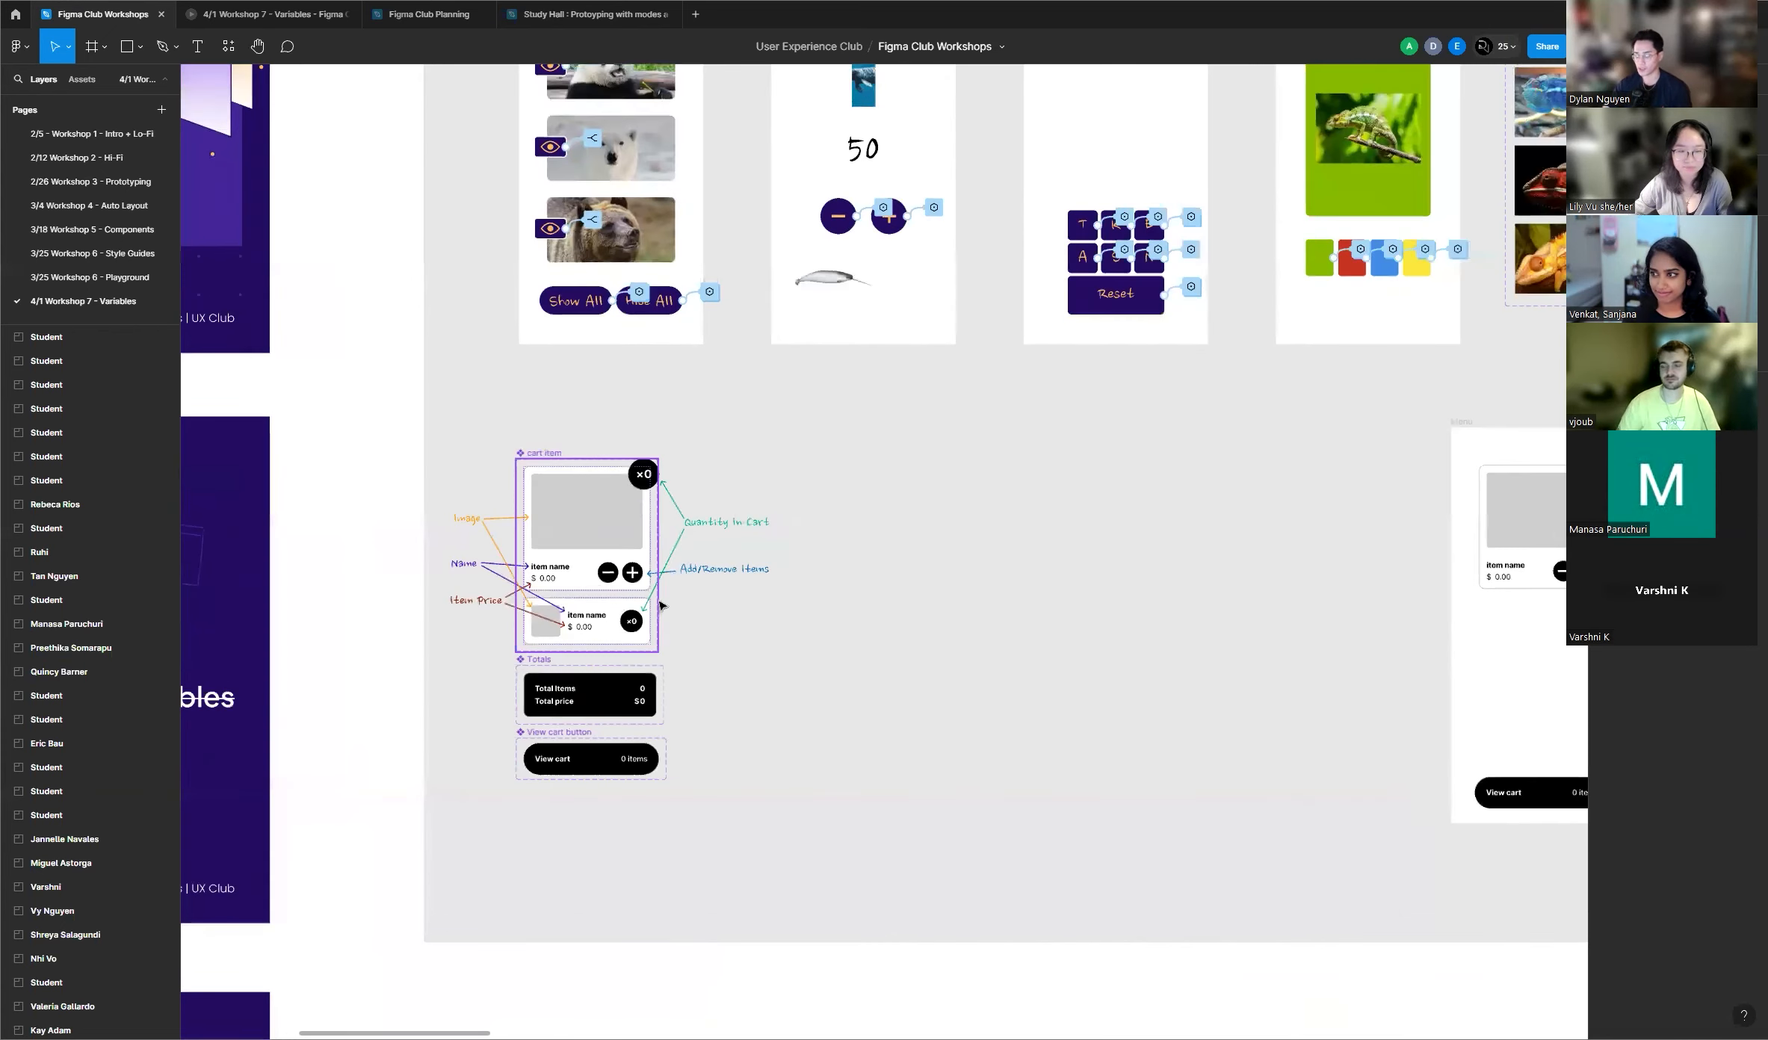
scroll(510, 595, down, 5)
scroll(611, 595, down, 6)
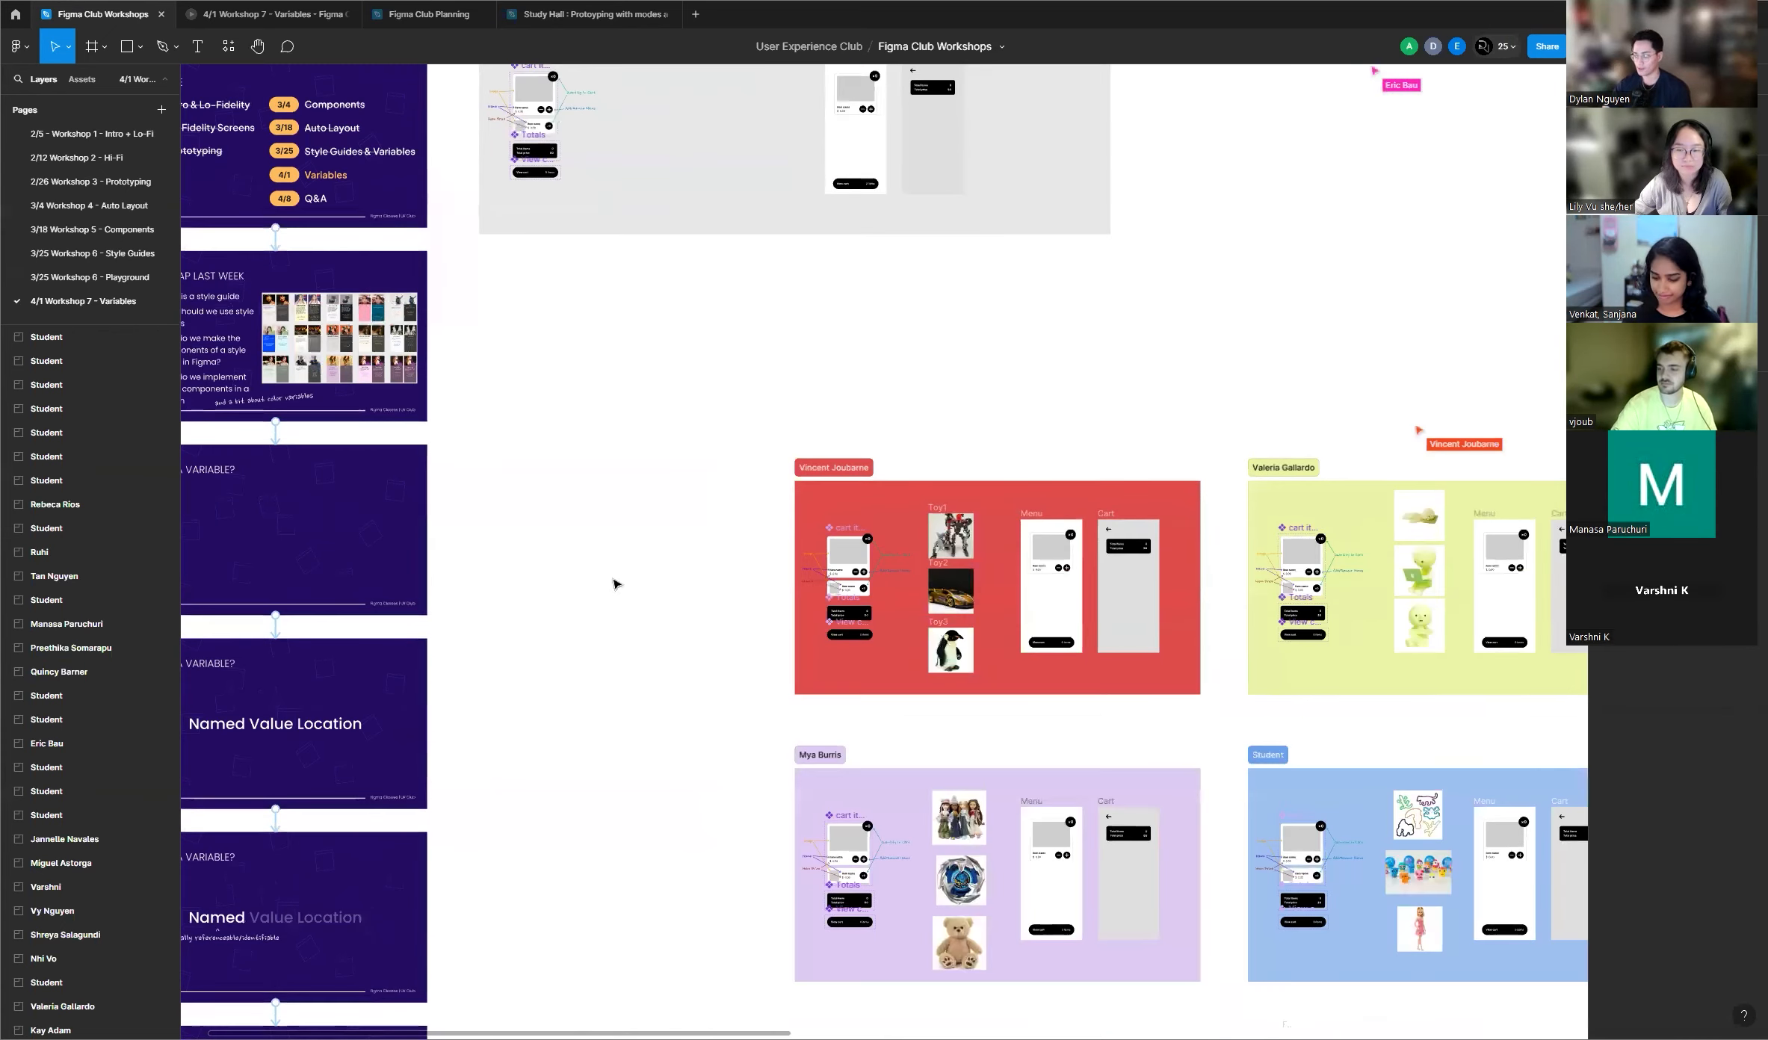
scroll(614, 583, down, 5)
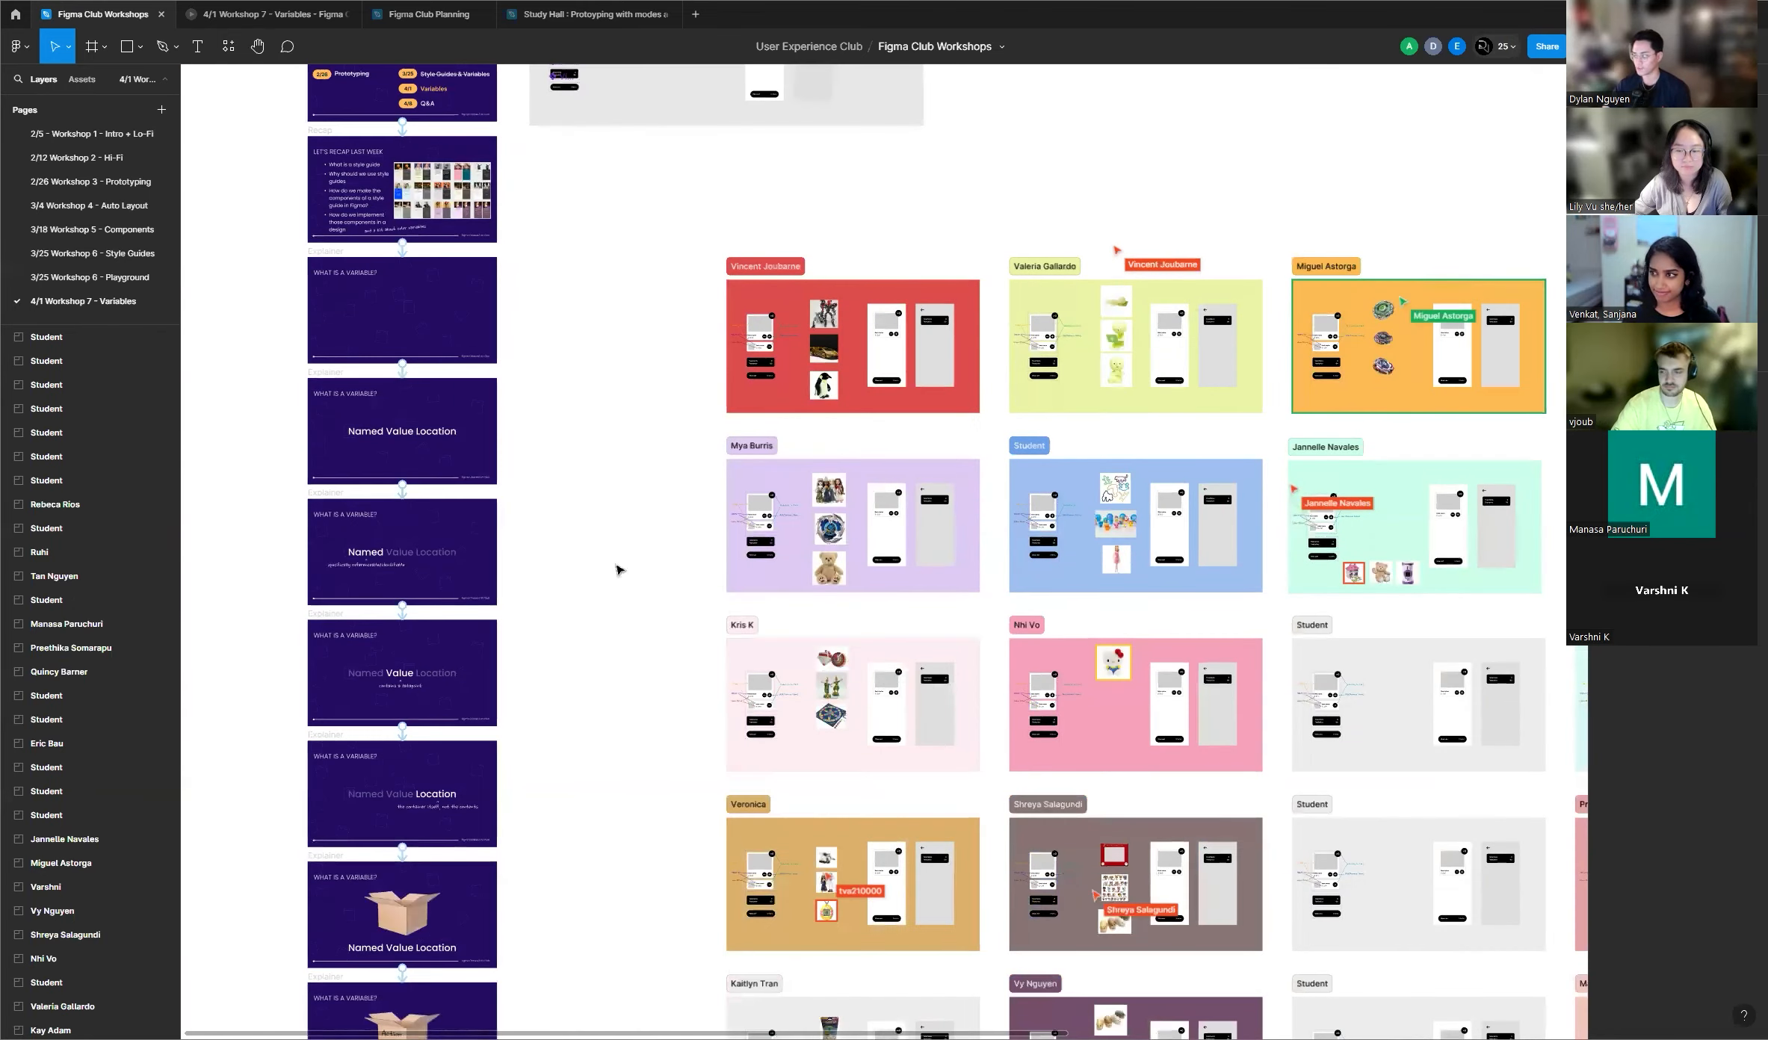
scroll(618, 574, down, 5)
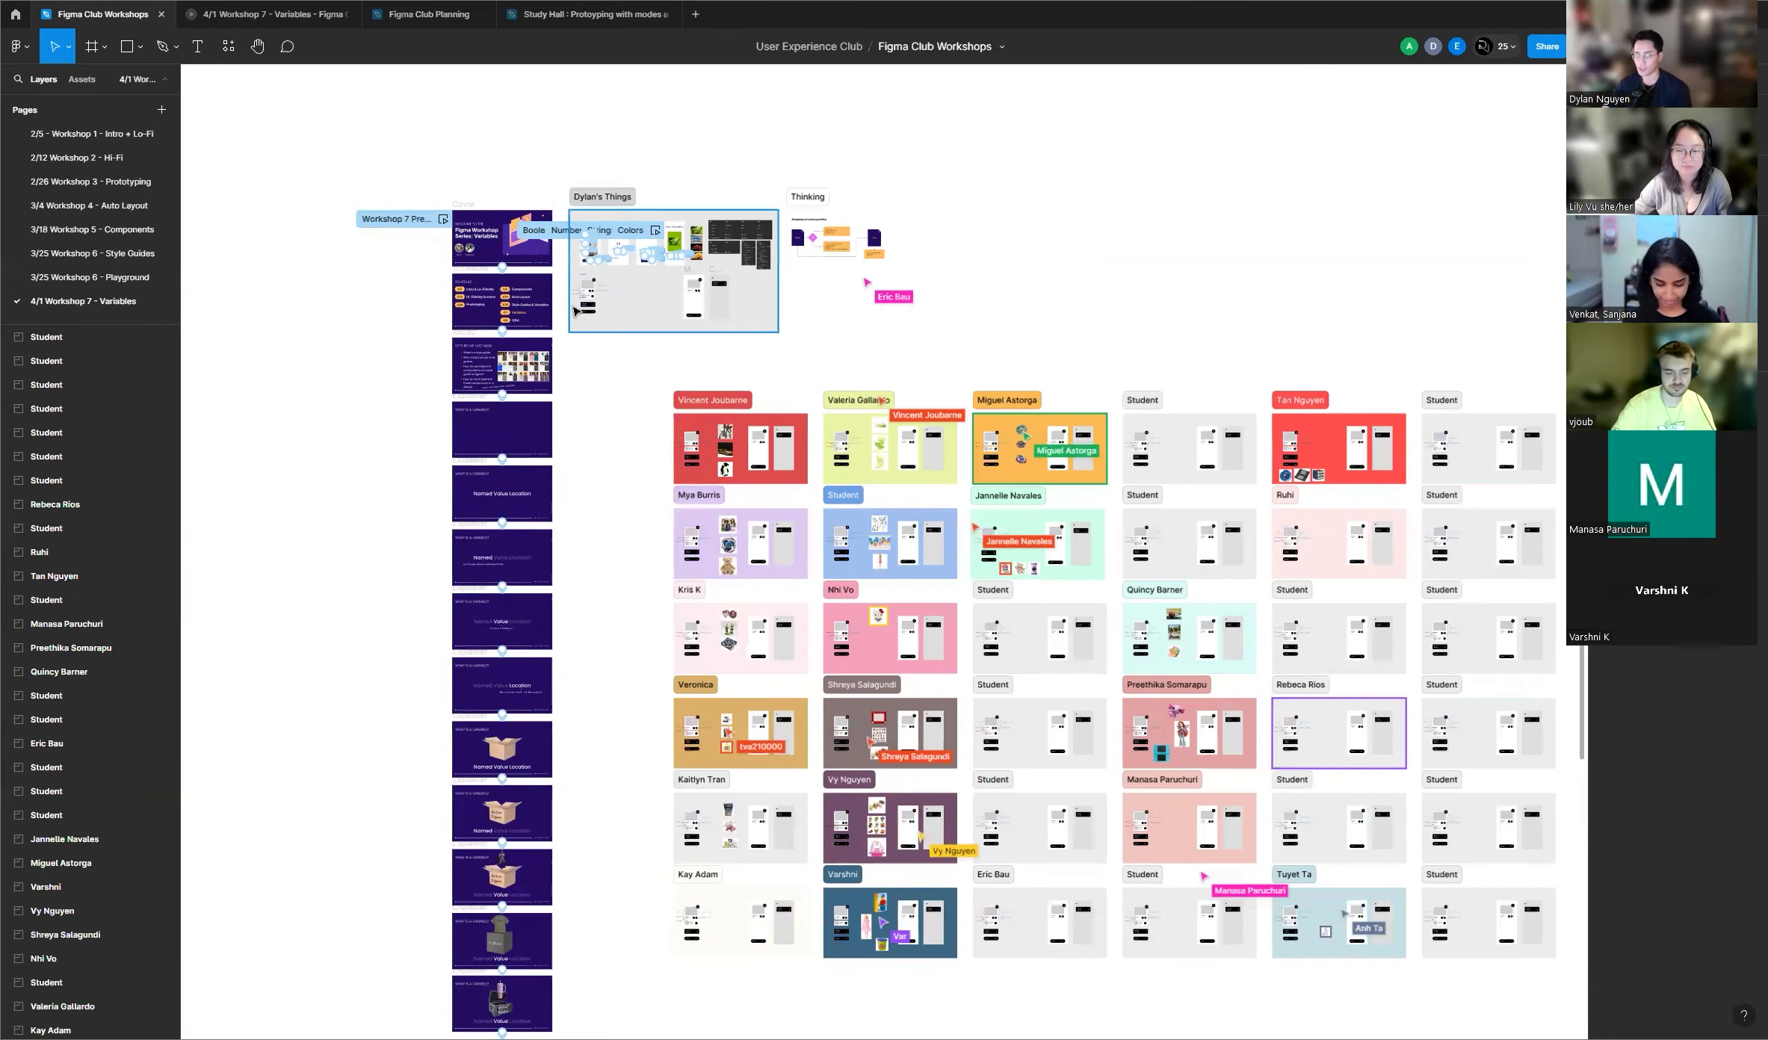
Step: Inspect the cart item component's Choose and In cart variants up close in the instructor's demo section
scroll(576, 310, up, 10)
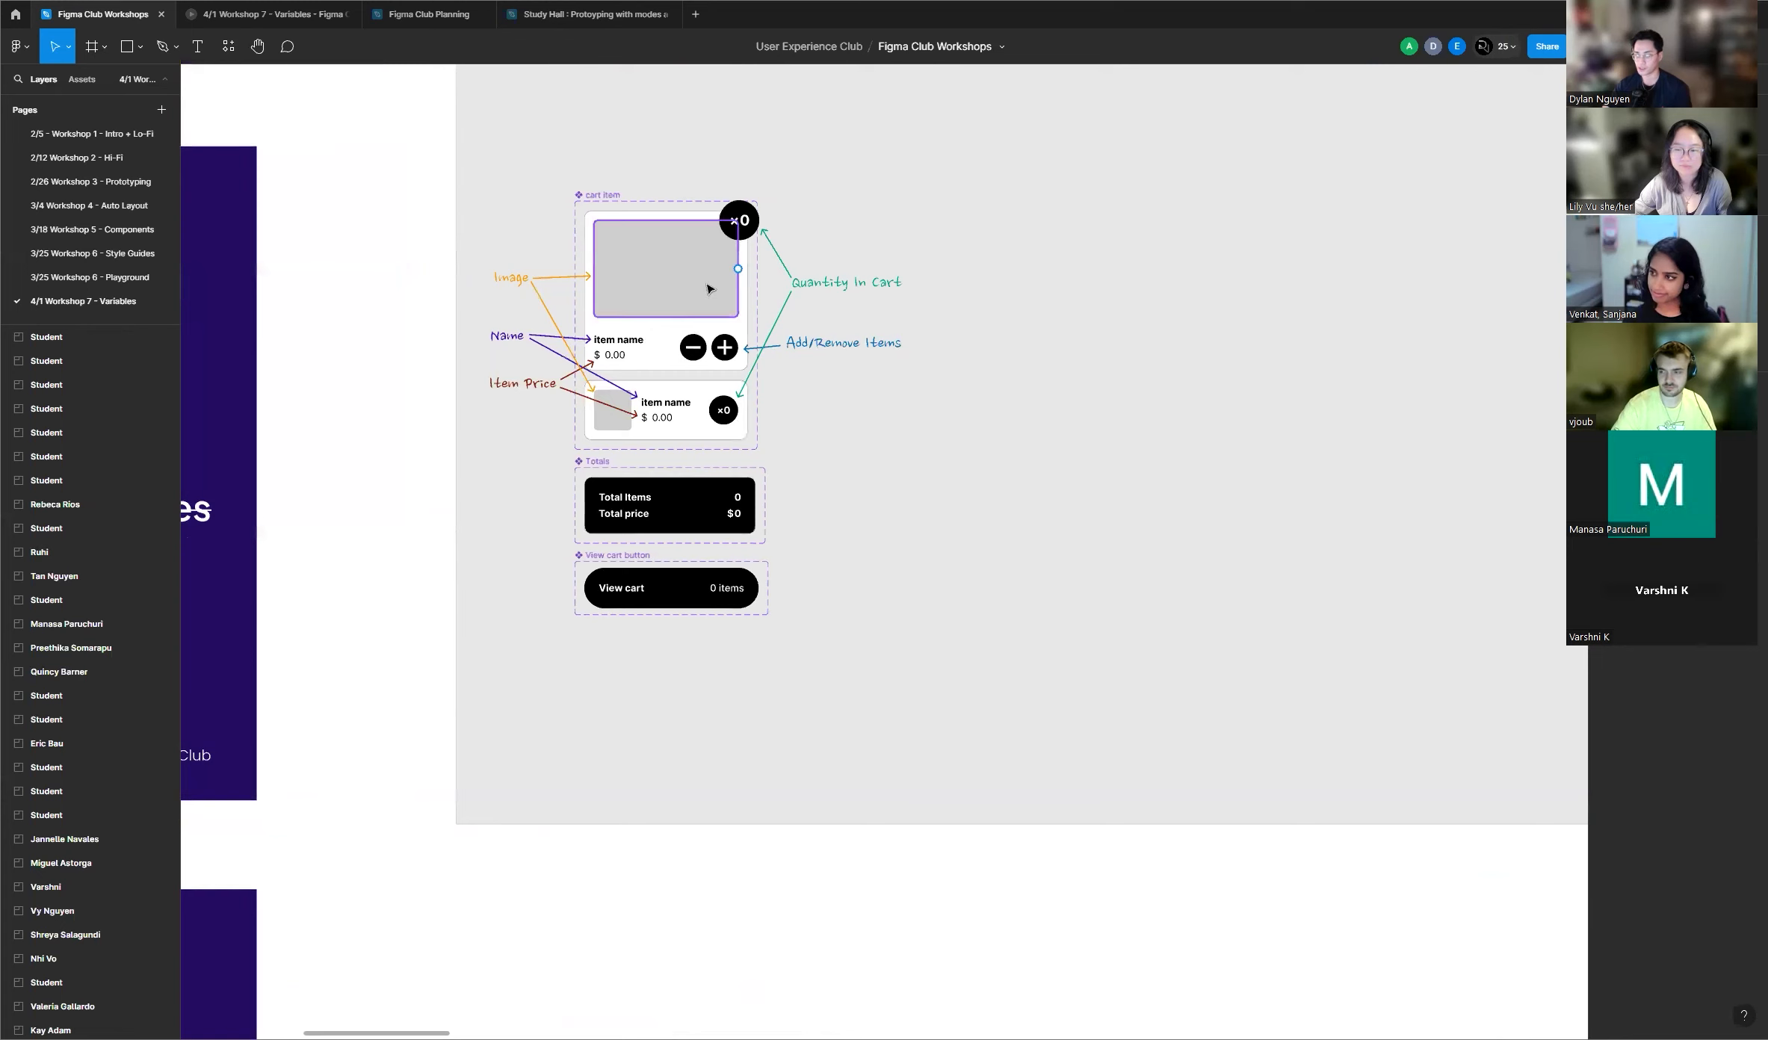
scroll(709, 288, up, 5)
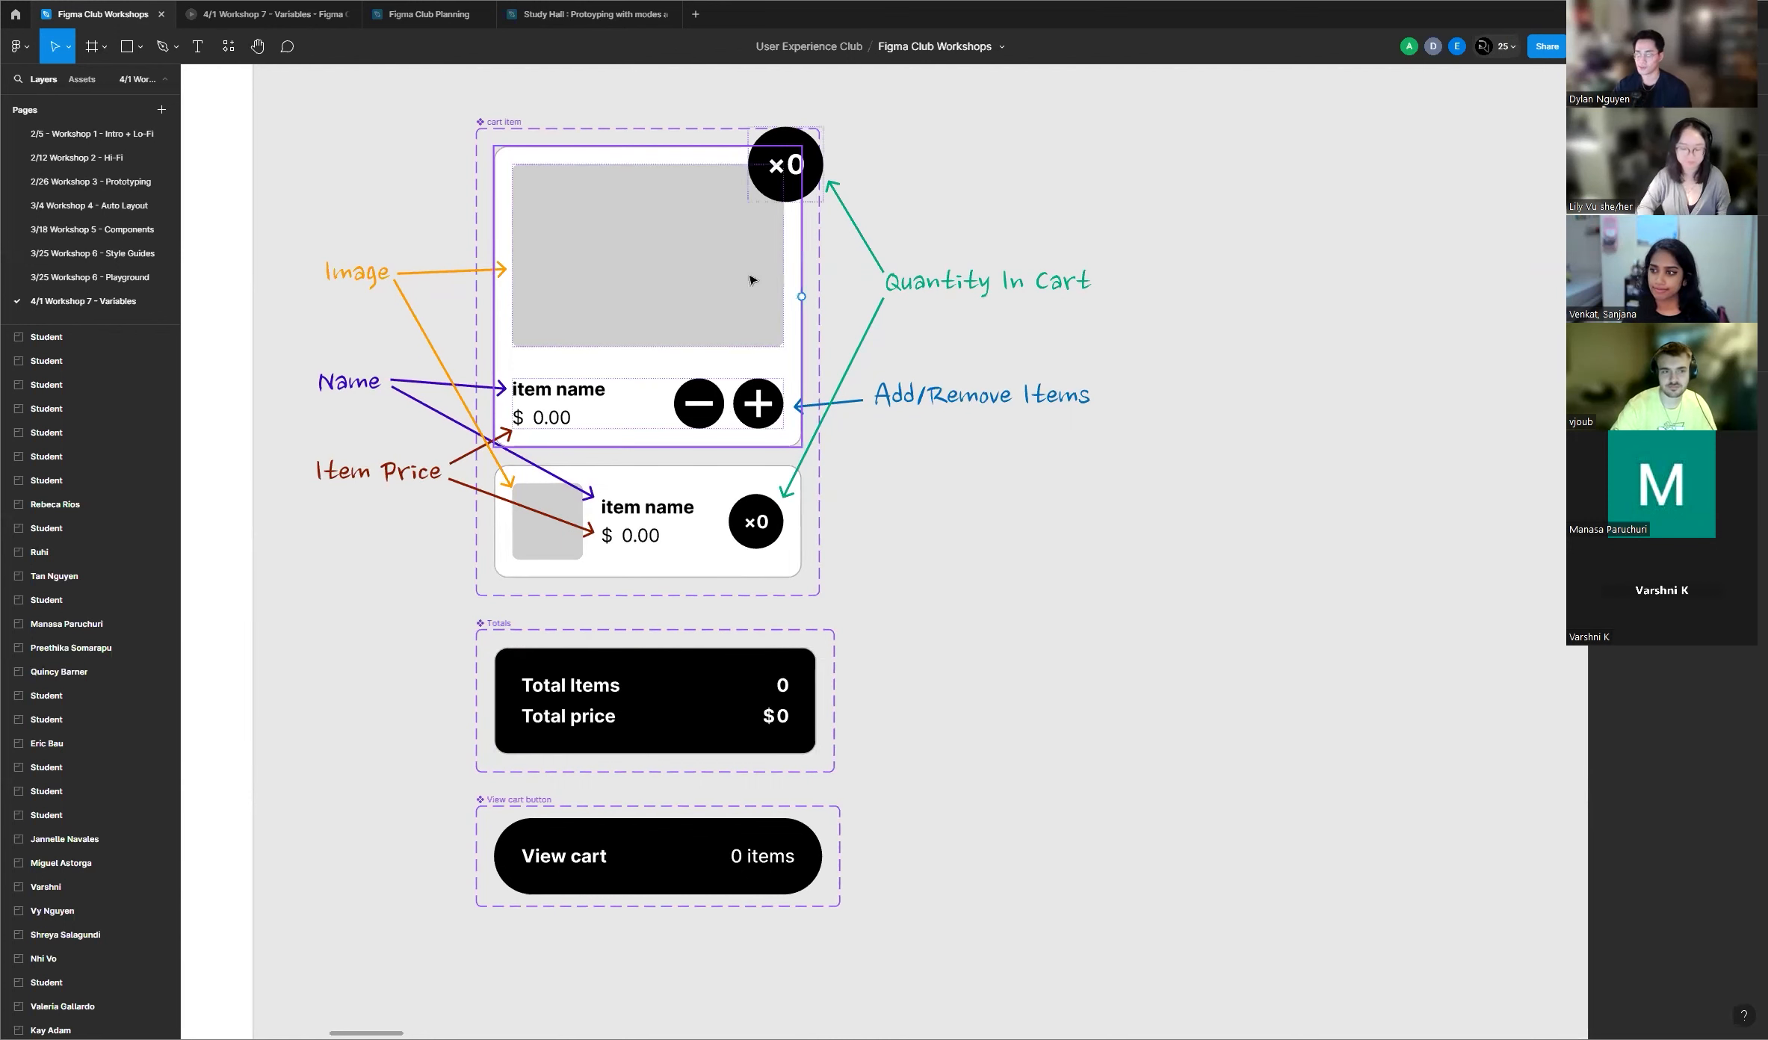
click(649, 271)
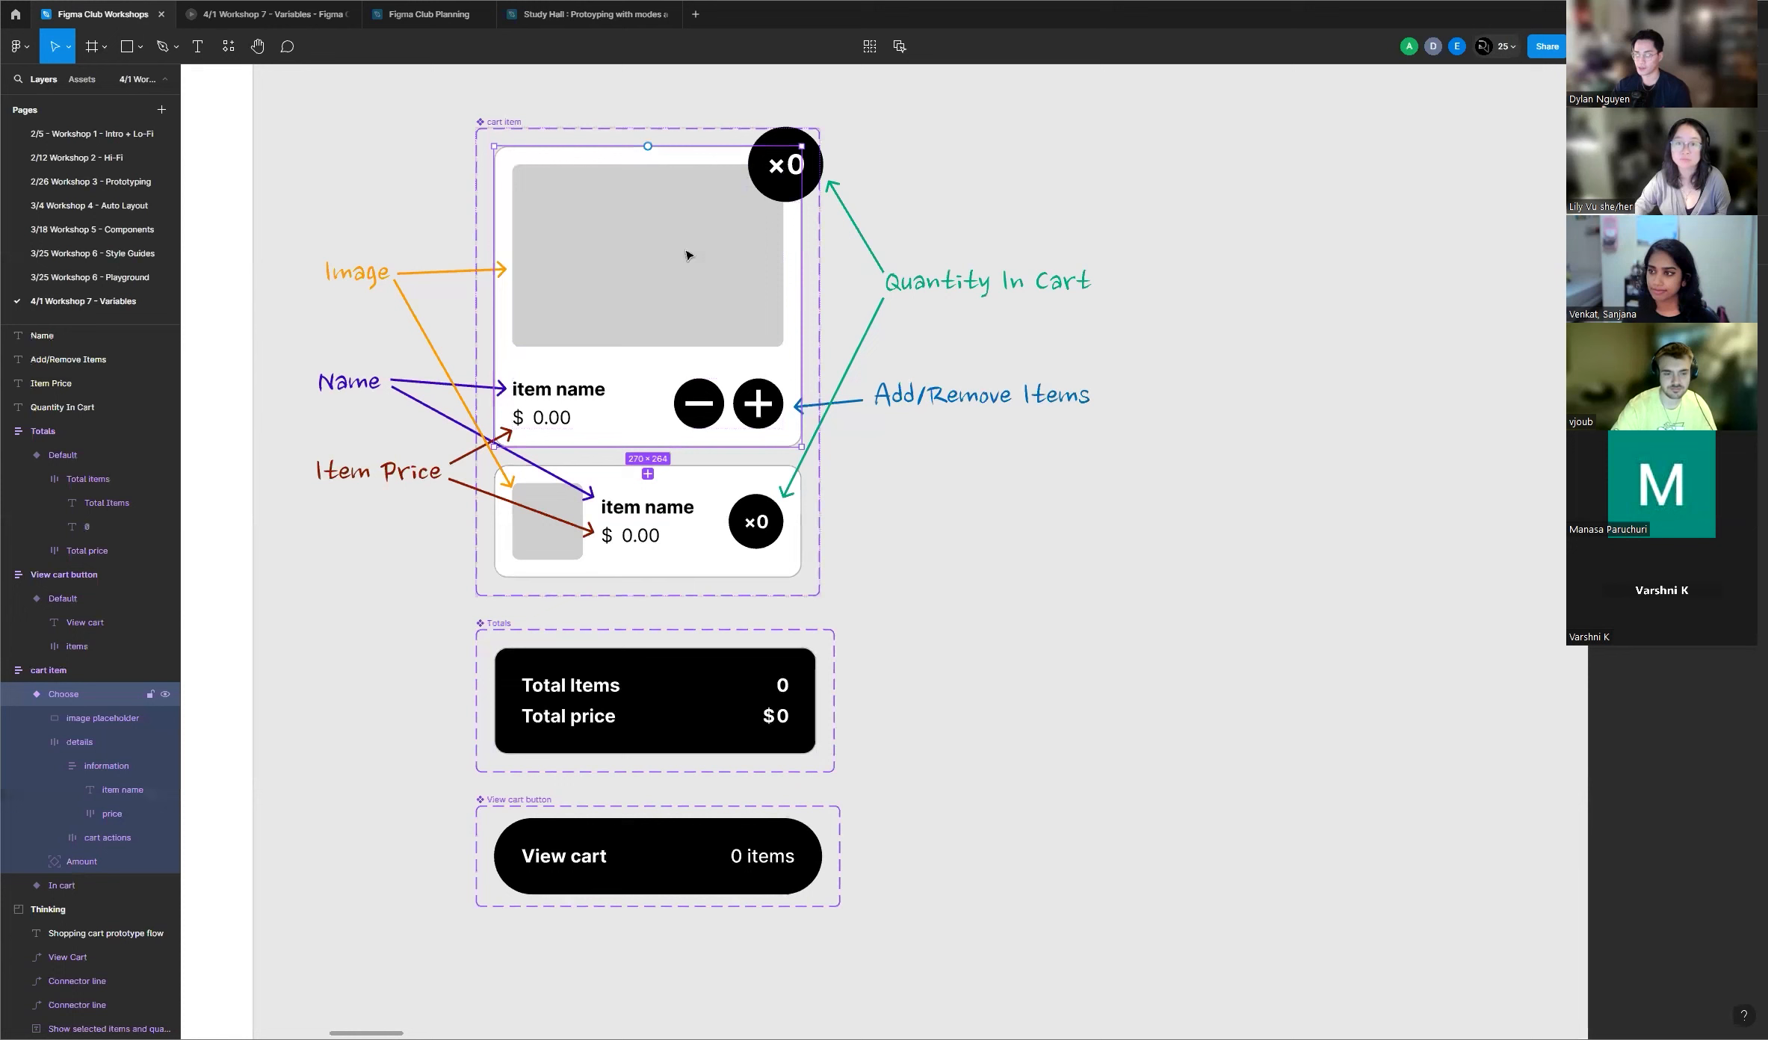
click(1095, 284)
scroll(515, 249, up, 1)
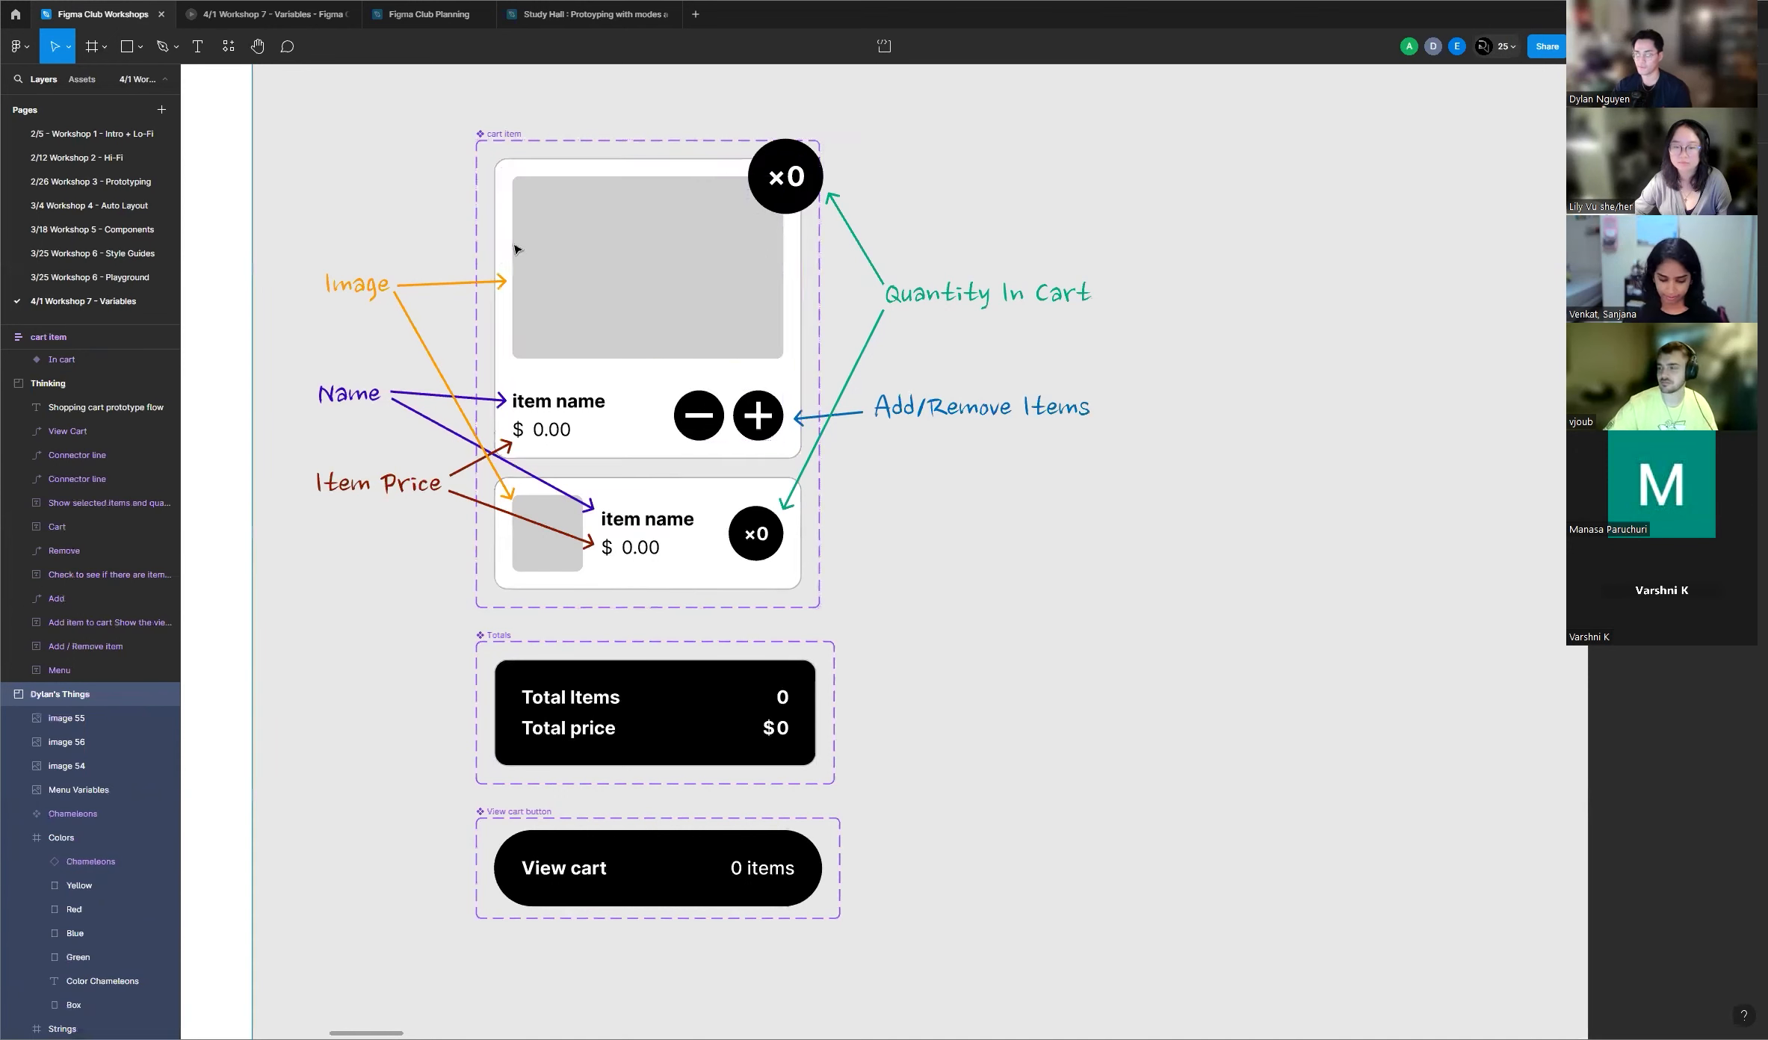
scroll(594, 278, up, 2)
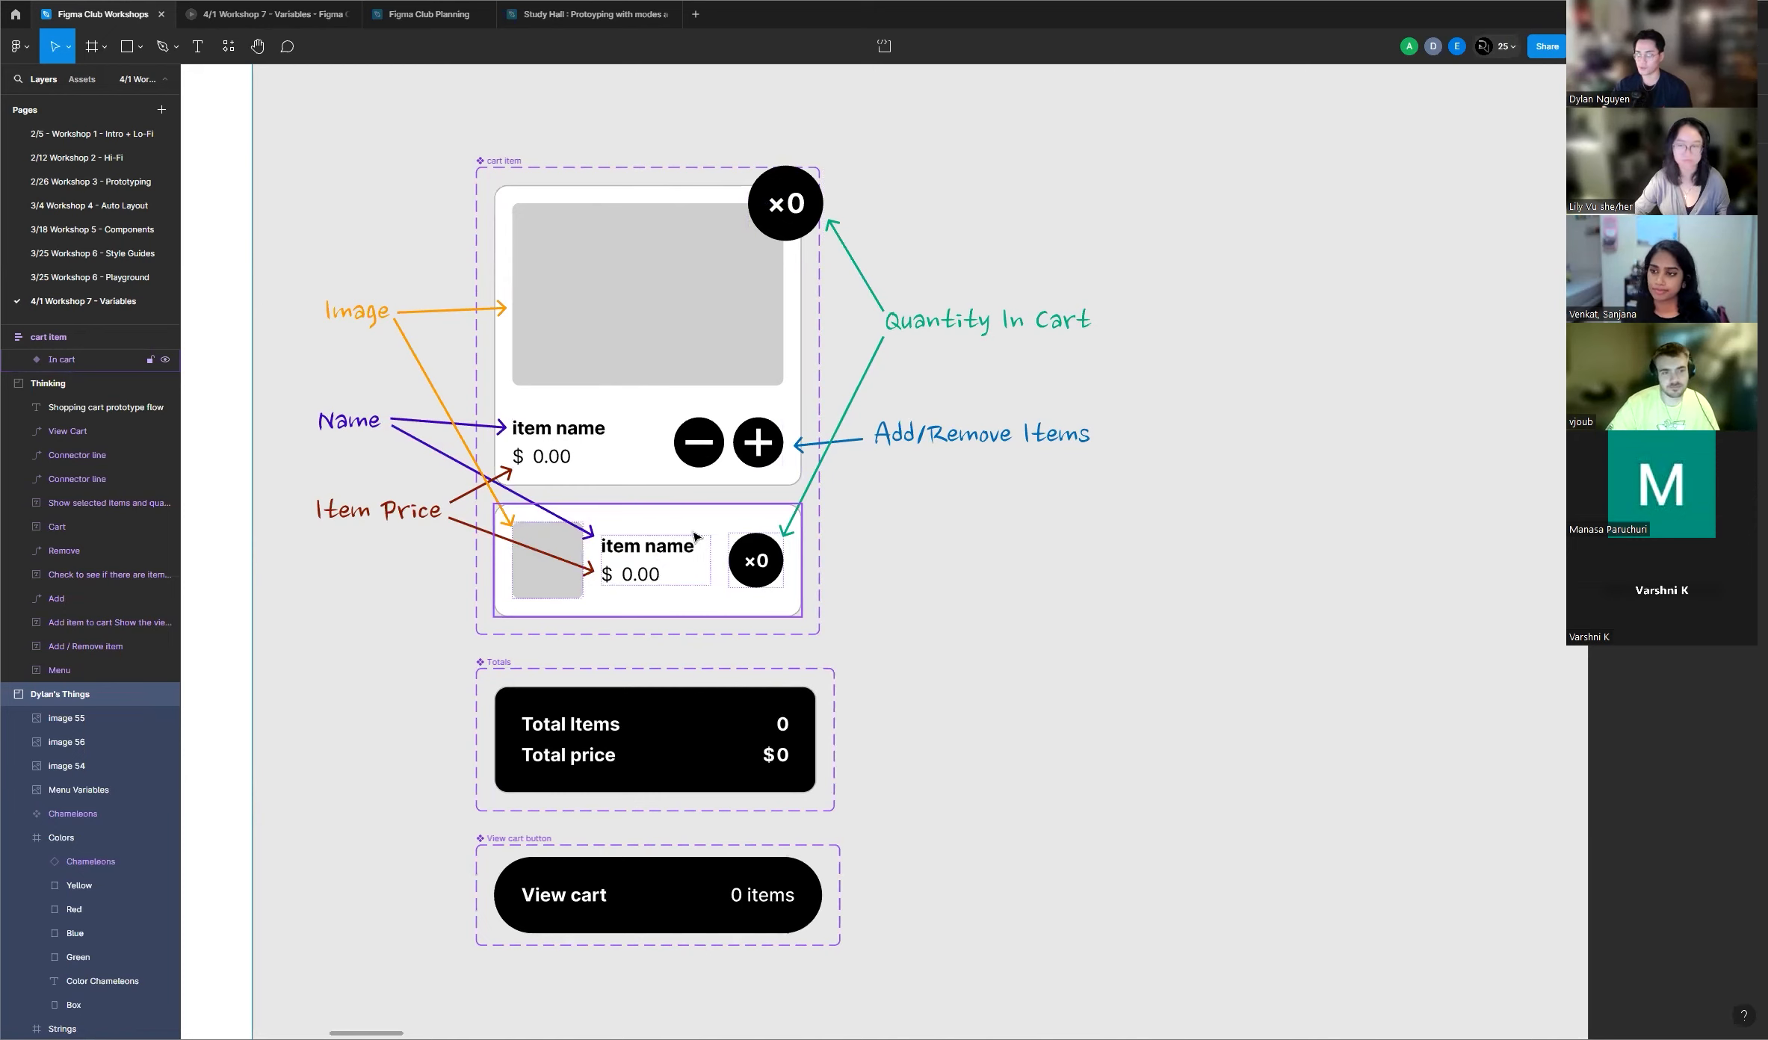
scroll(694, 537, up, 1)
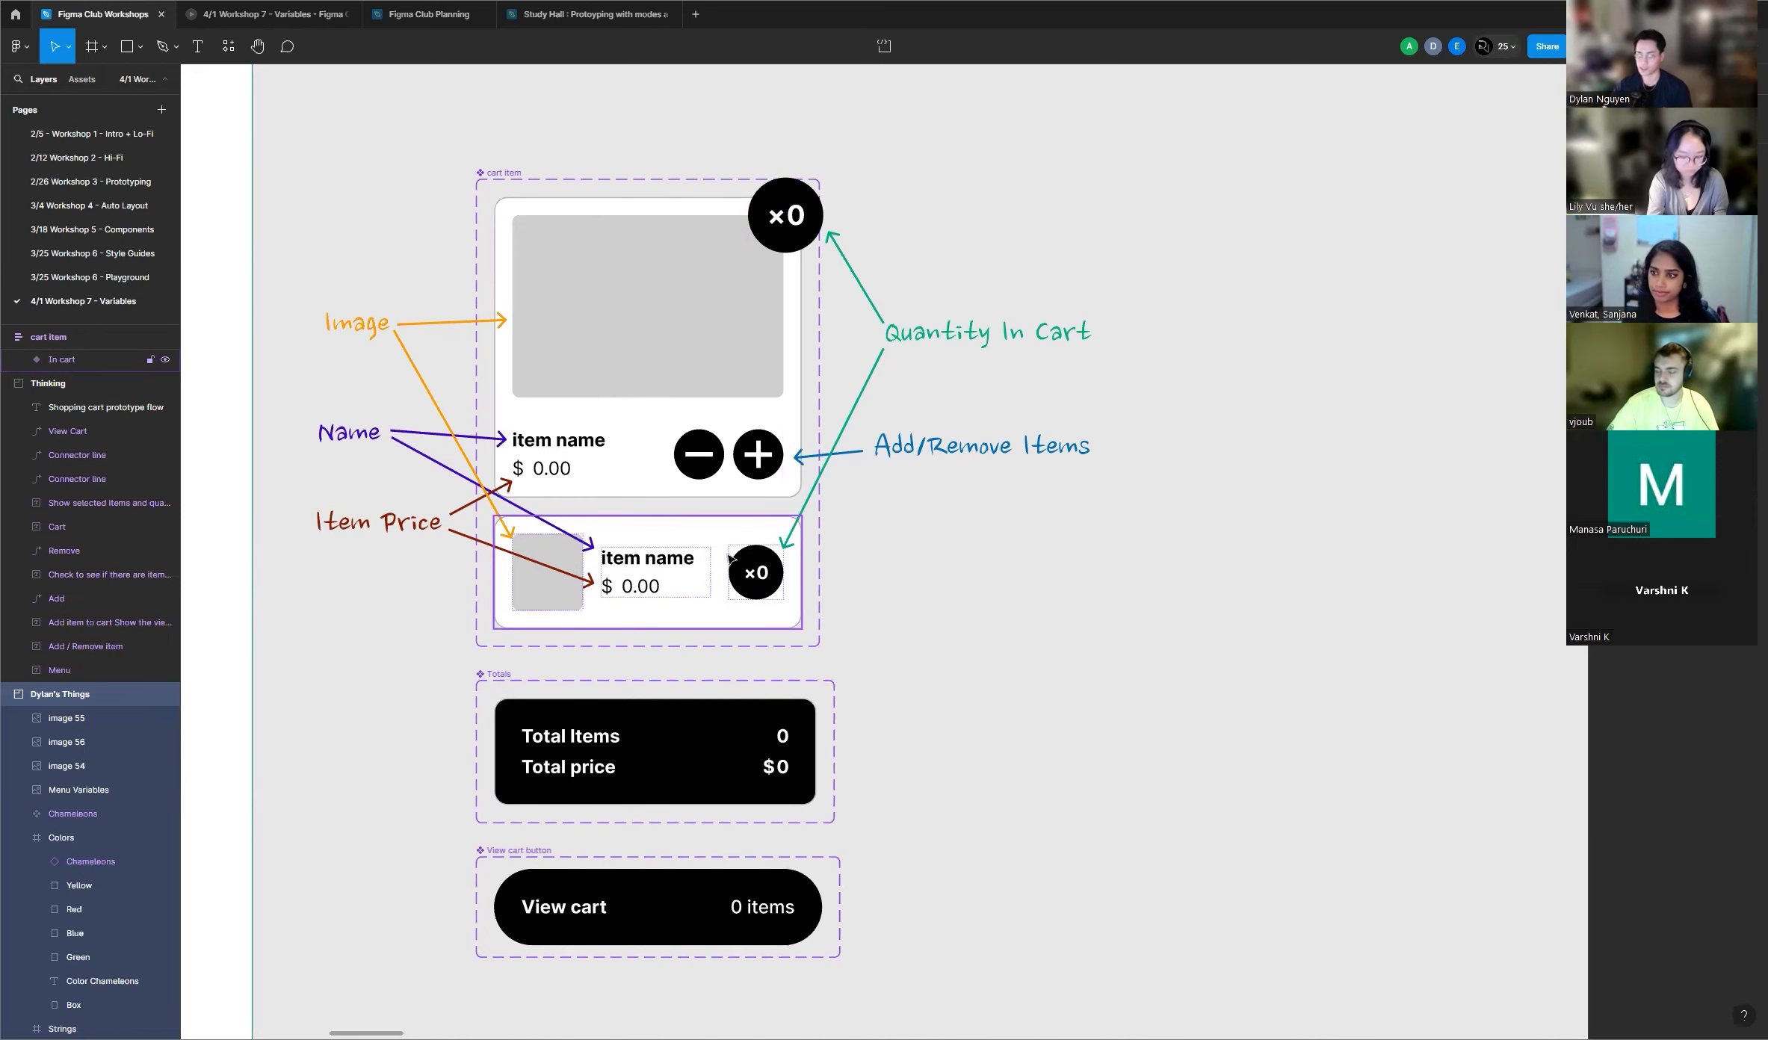
Step: Study the cart item annotations for image, name, item price, quantity in cart and the add/remove controls
scroll(614, 531, up, 2)
scroll(456, 384, up, 2)
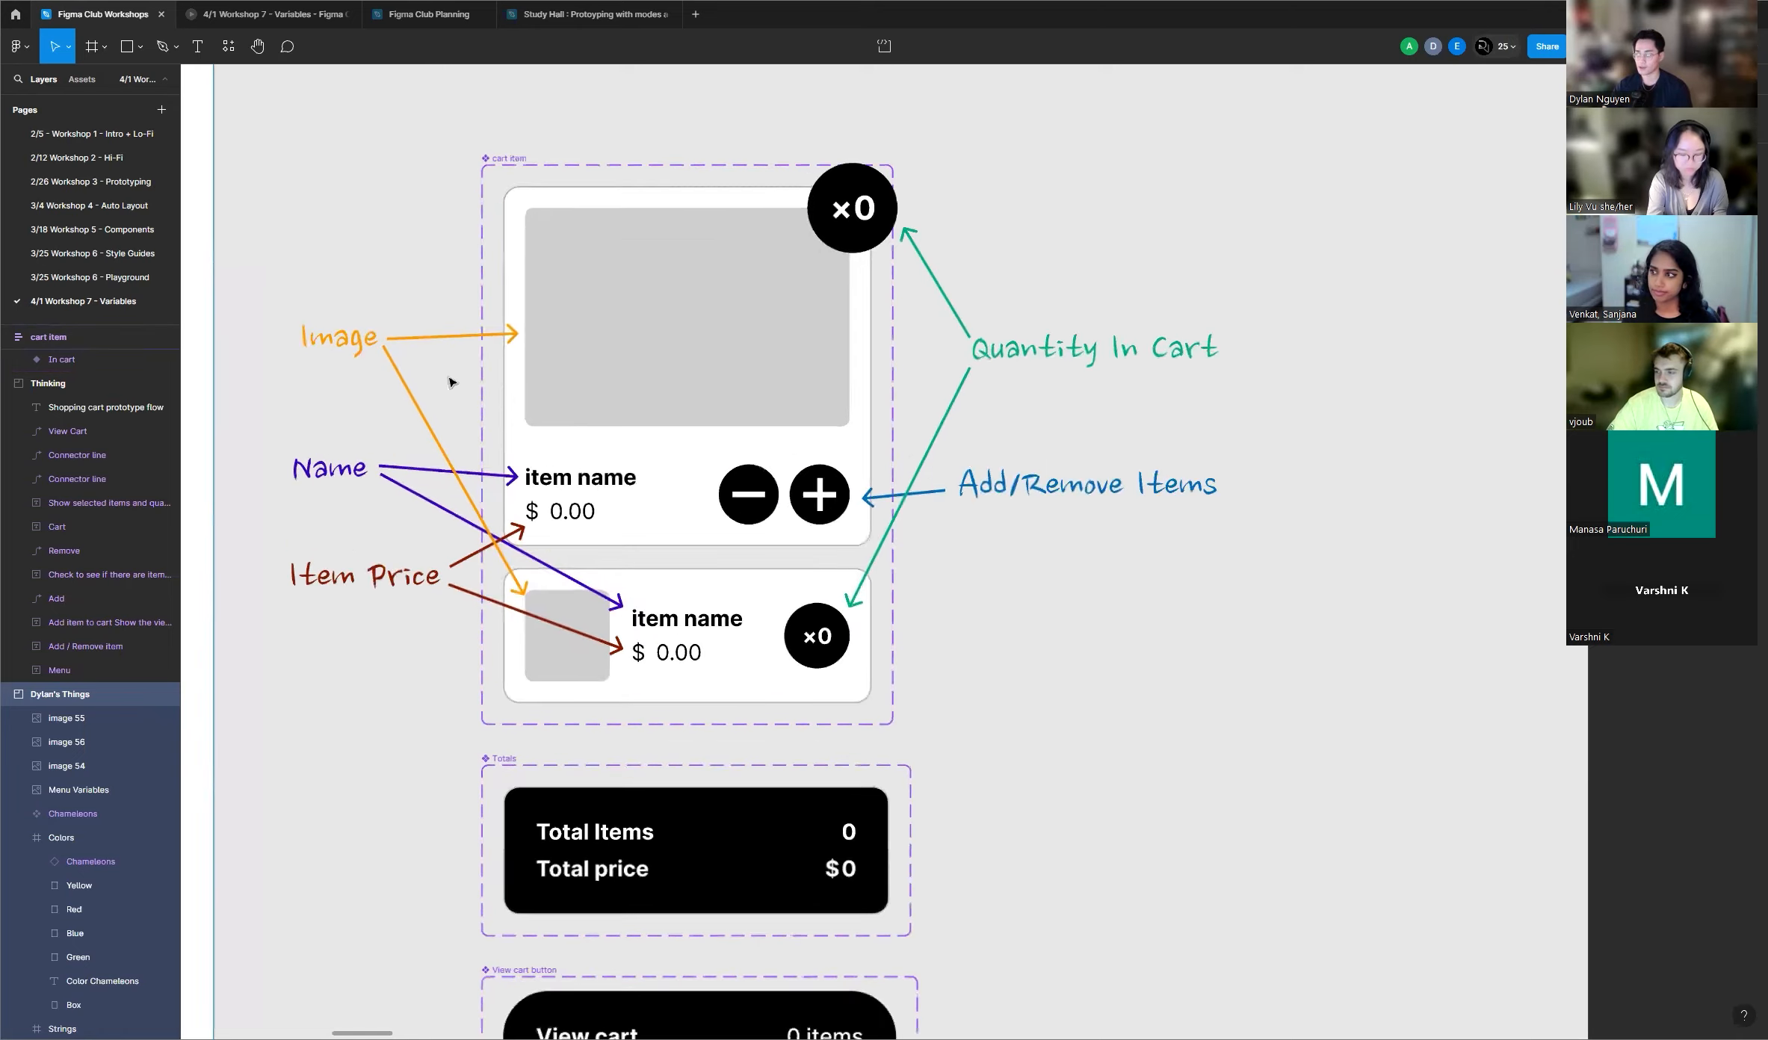
scroll(493, 296, left, 2)
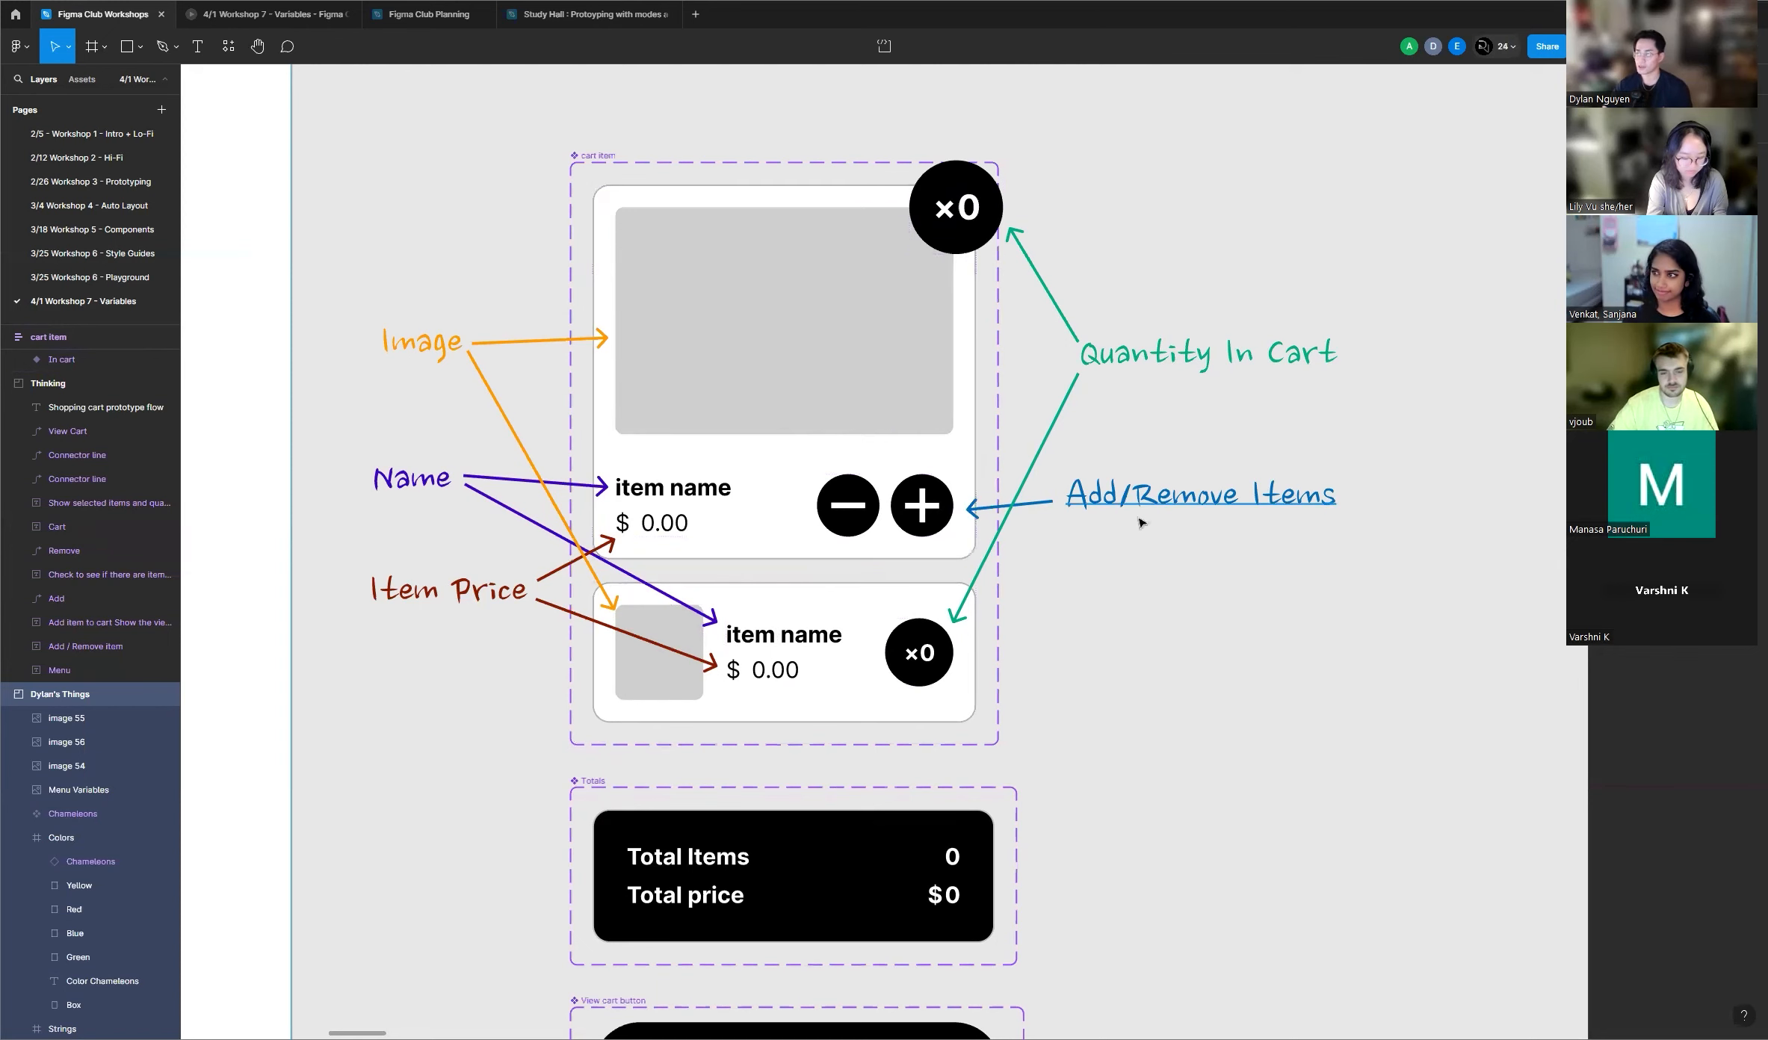
scroll(800, 464, down, 1)
scroll(800, 464, up, 3)
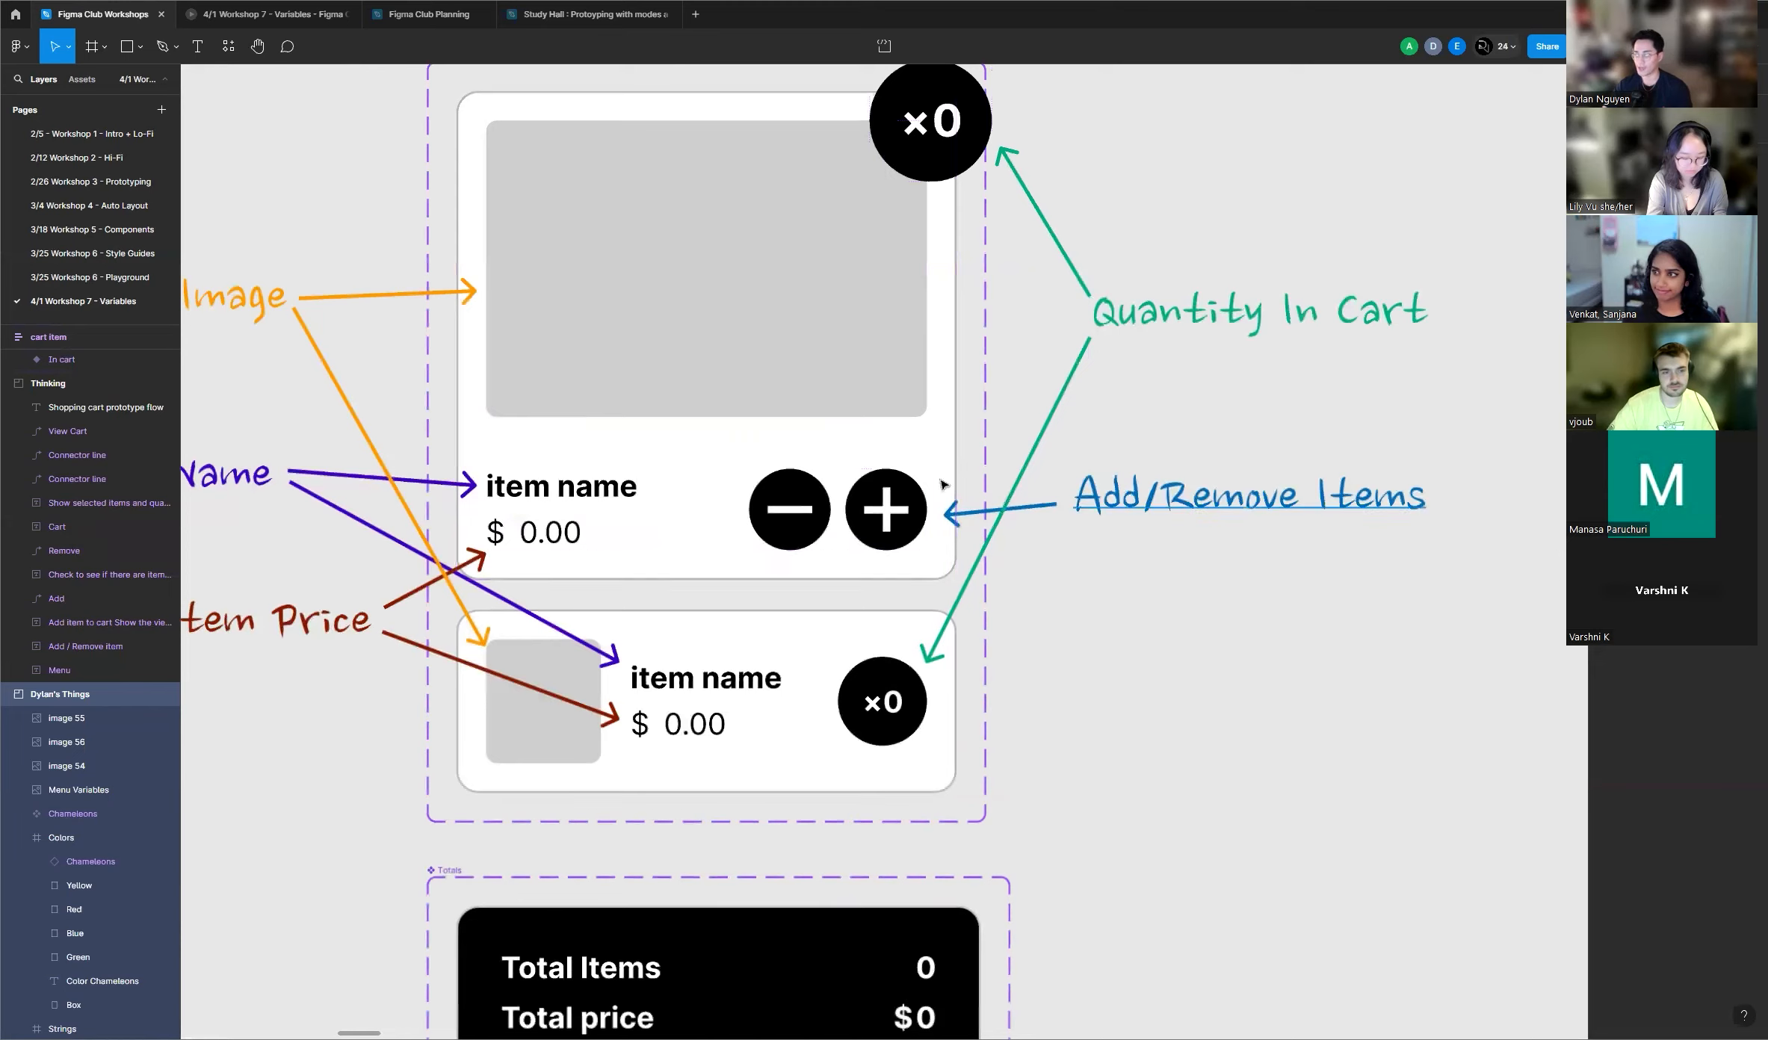
scroll(557, 407, down, 4)
scroll(579, 419, down, 5)
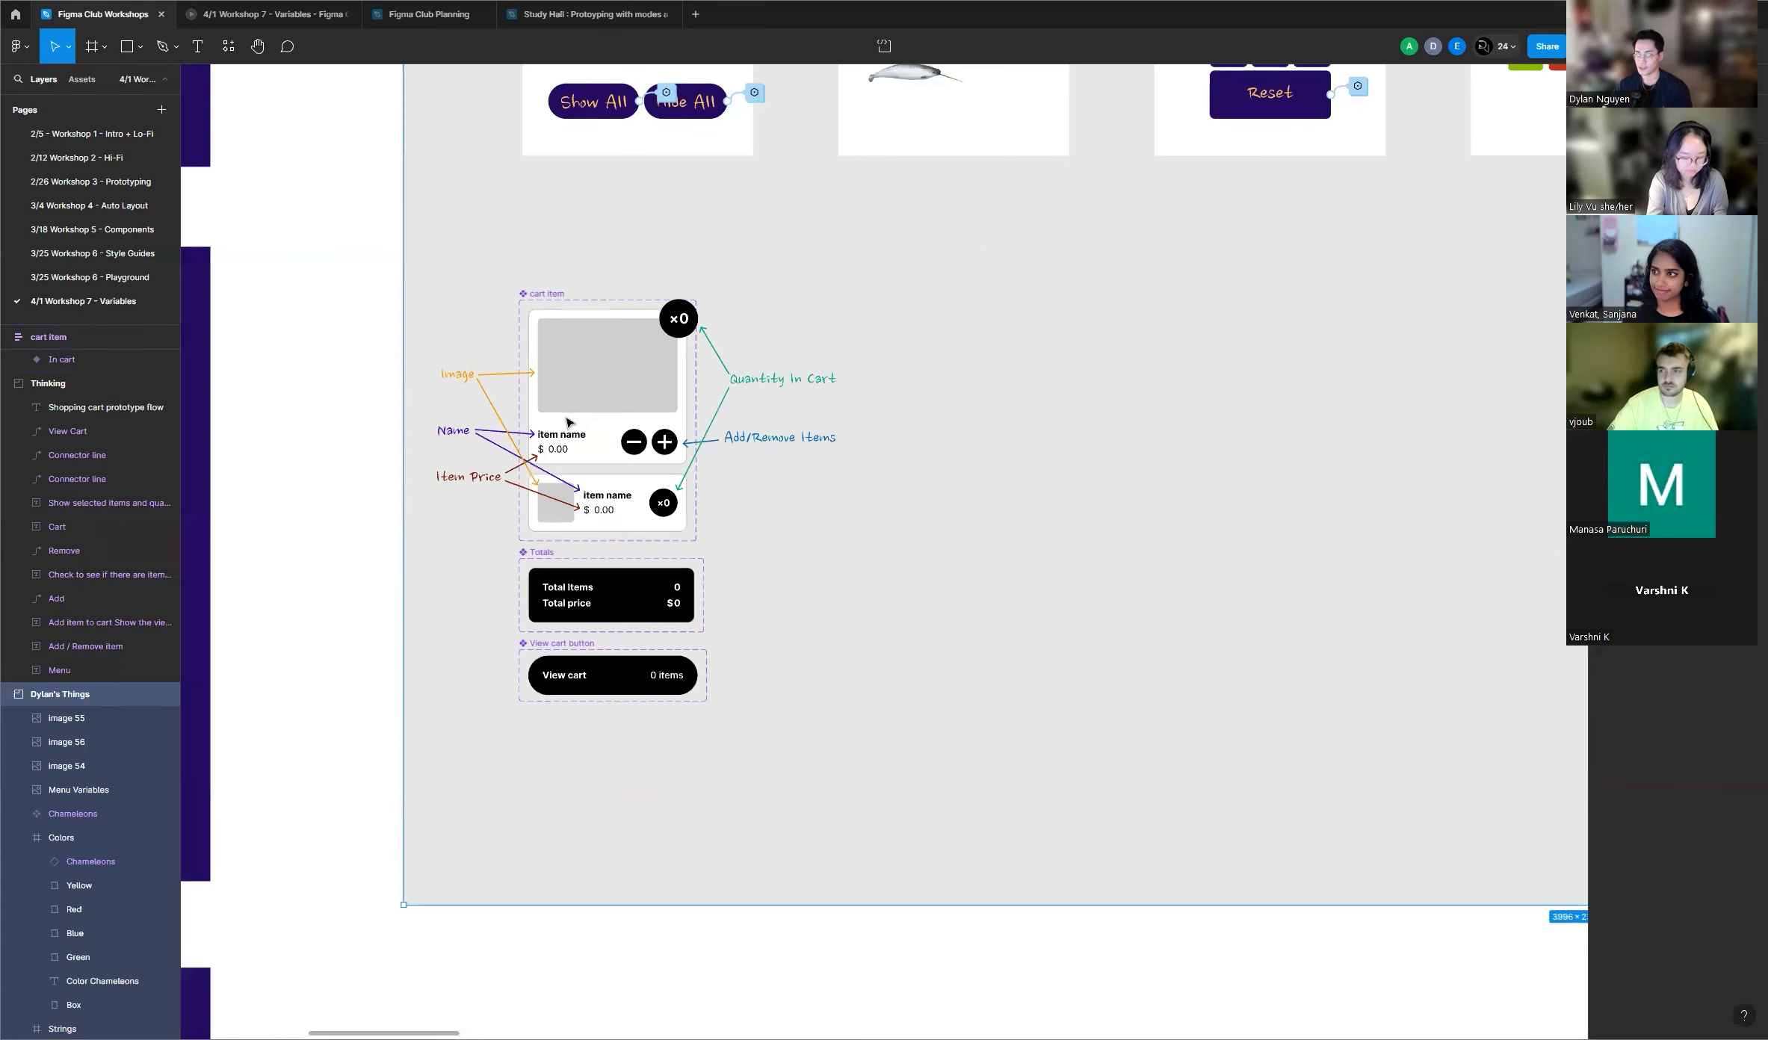
scroll(600, 483, up, 3)
scroll(600, 483, up, 2)
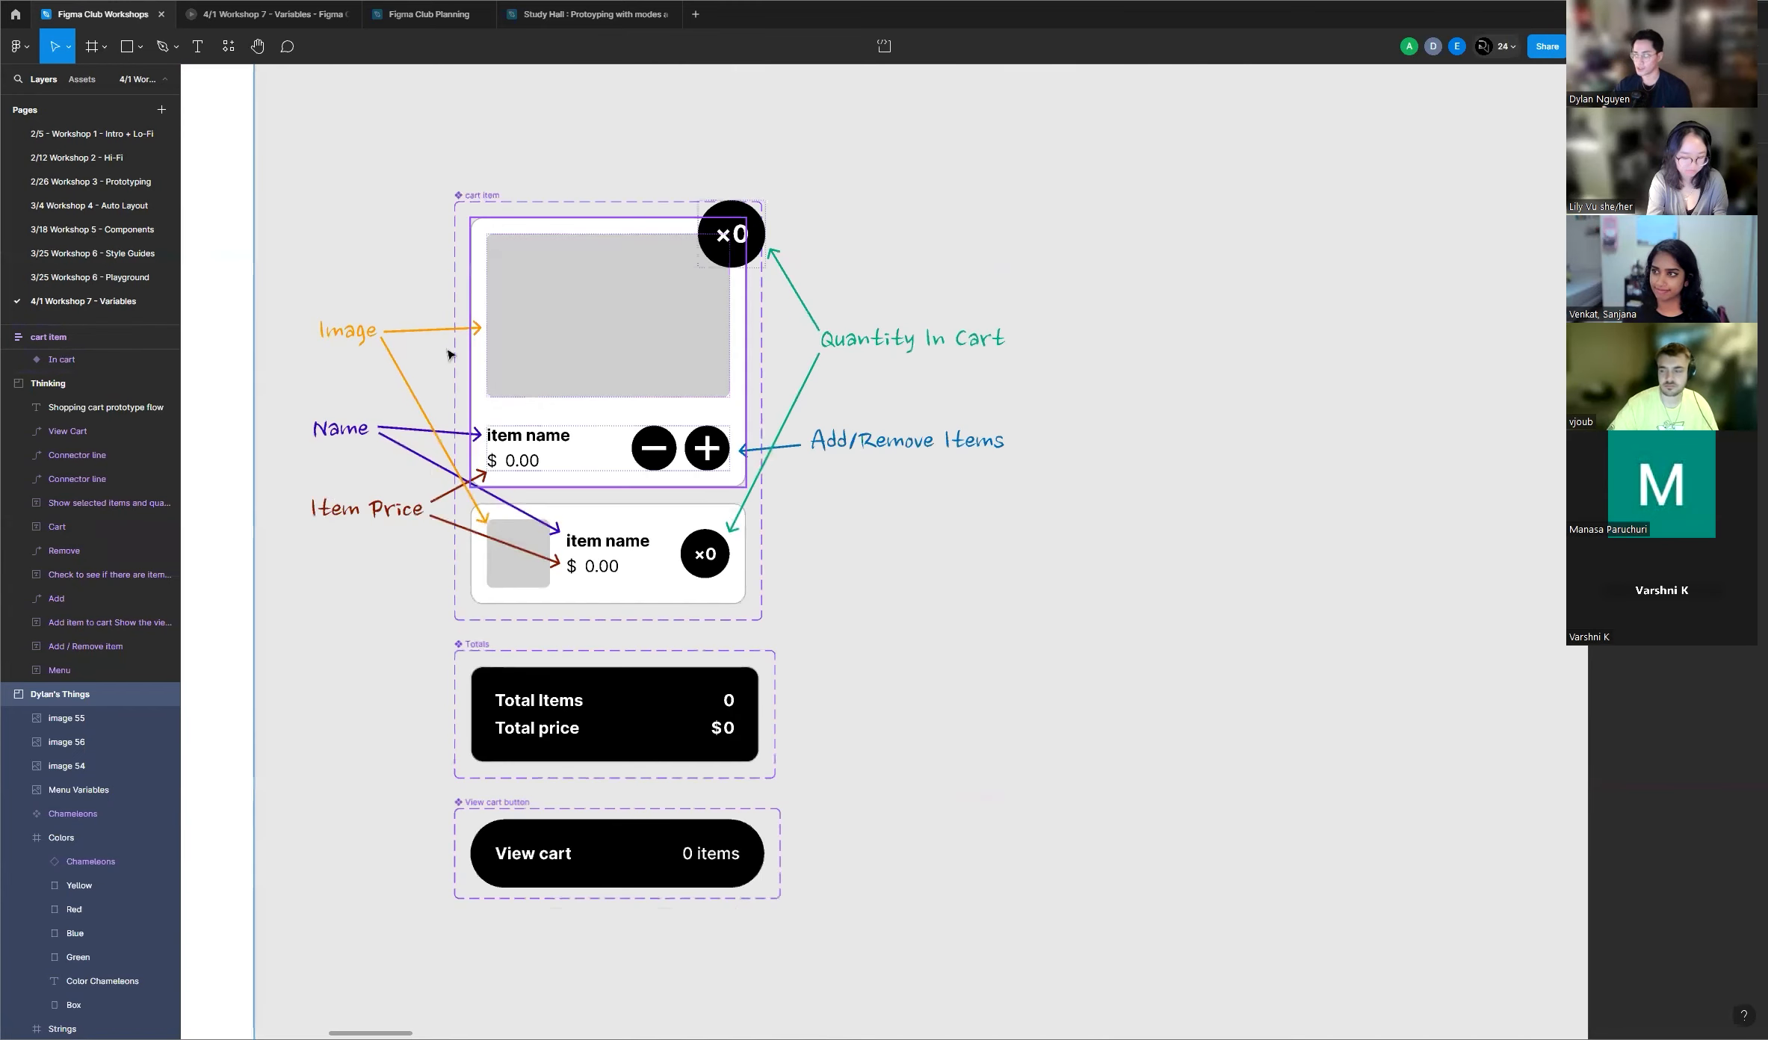
Step: Clear the selection and survey the demo section, including the Menu and Cart screens and the variable tables beside the chameleons
scroll(661, 565, down, 6)
click(718, 722)
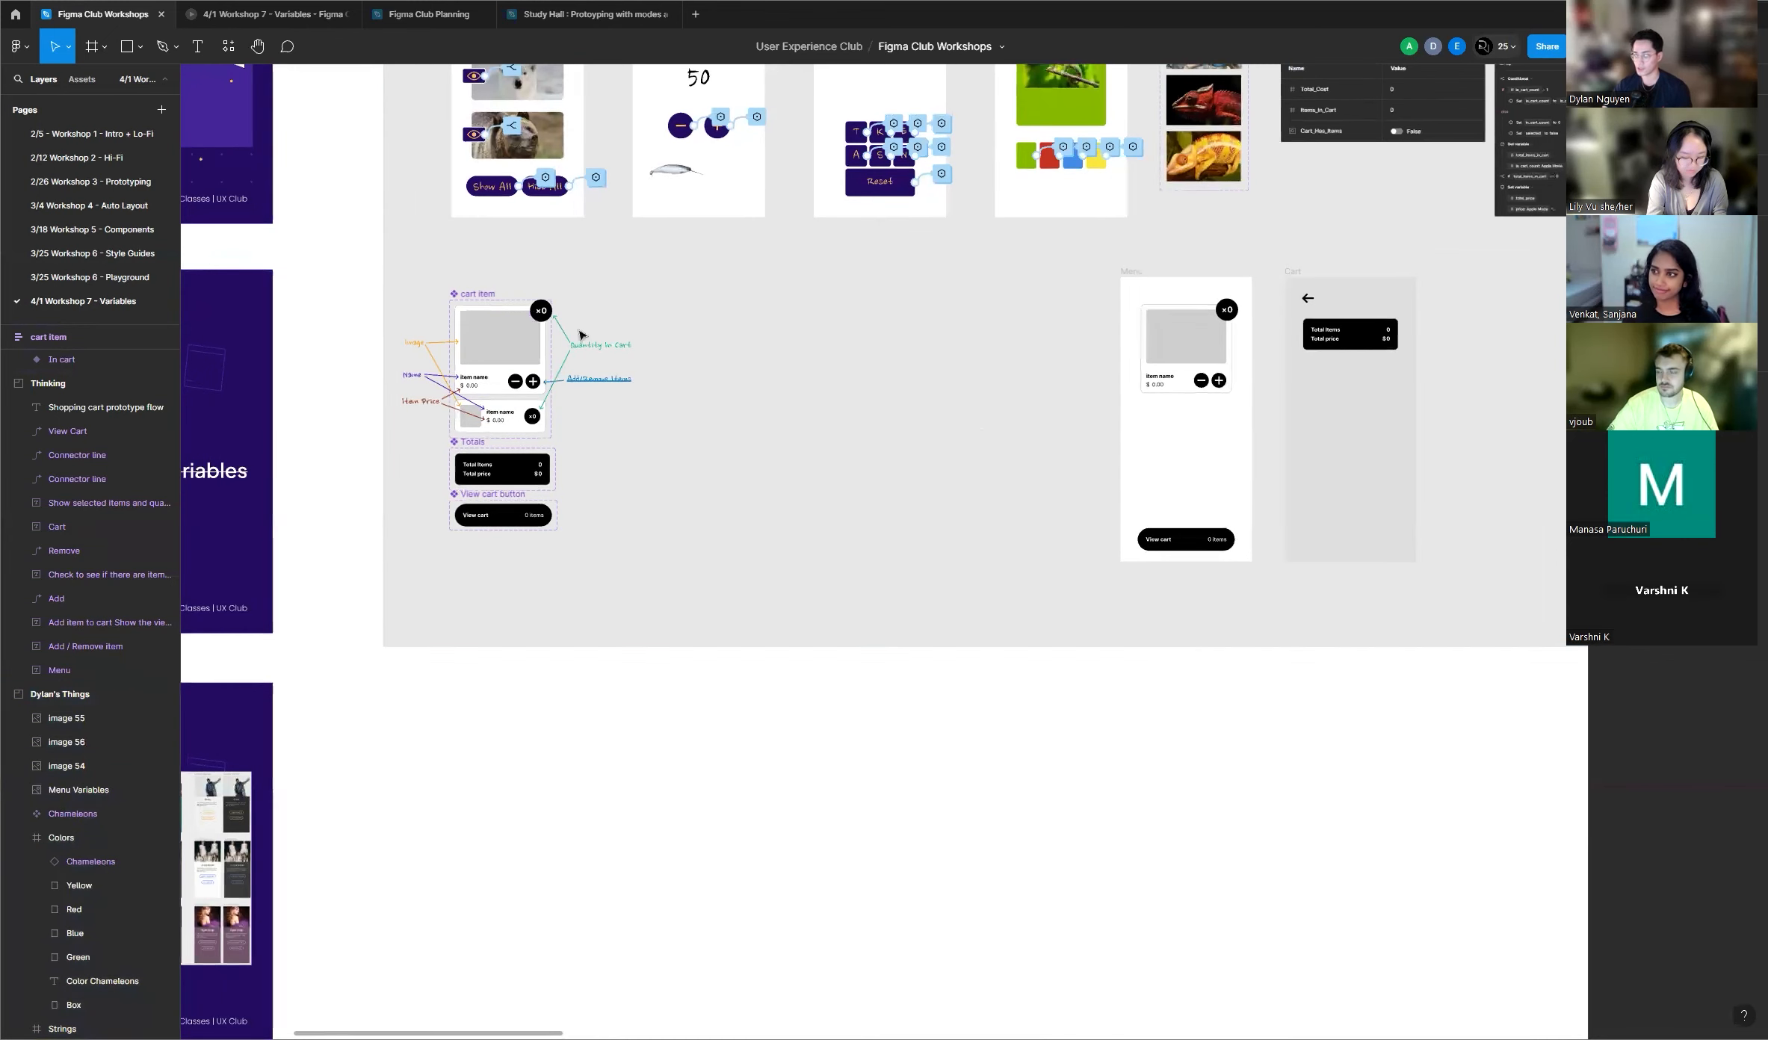
scroll(437, 384, down, 4)
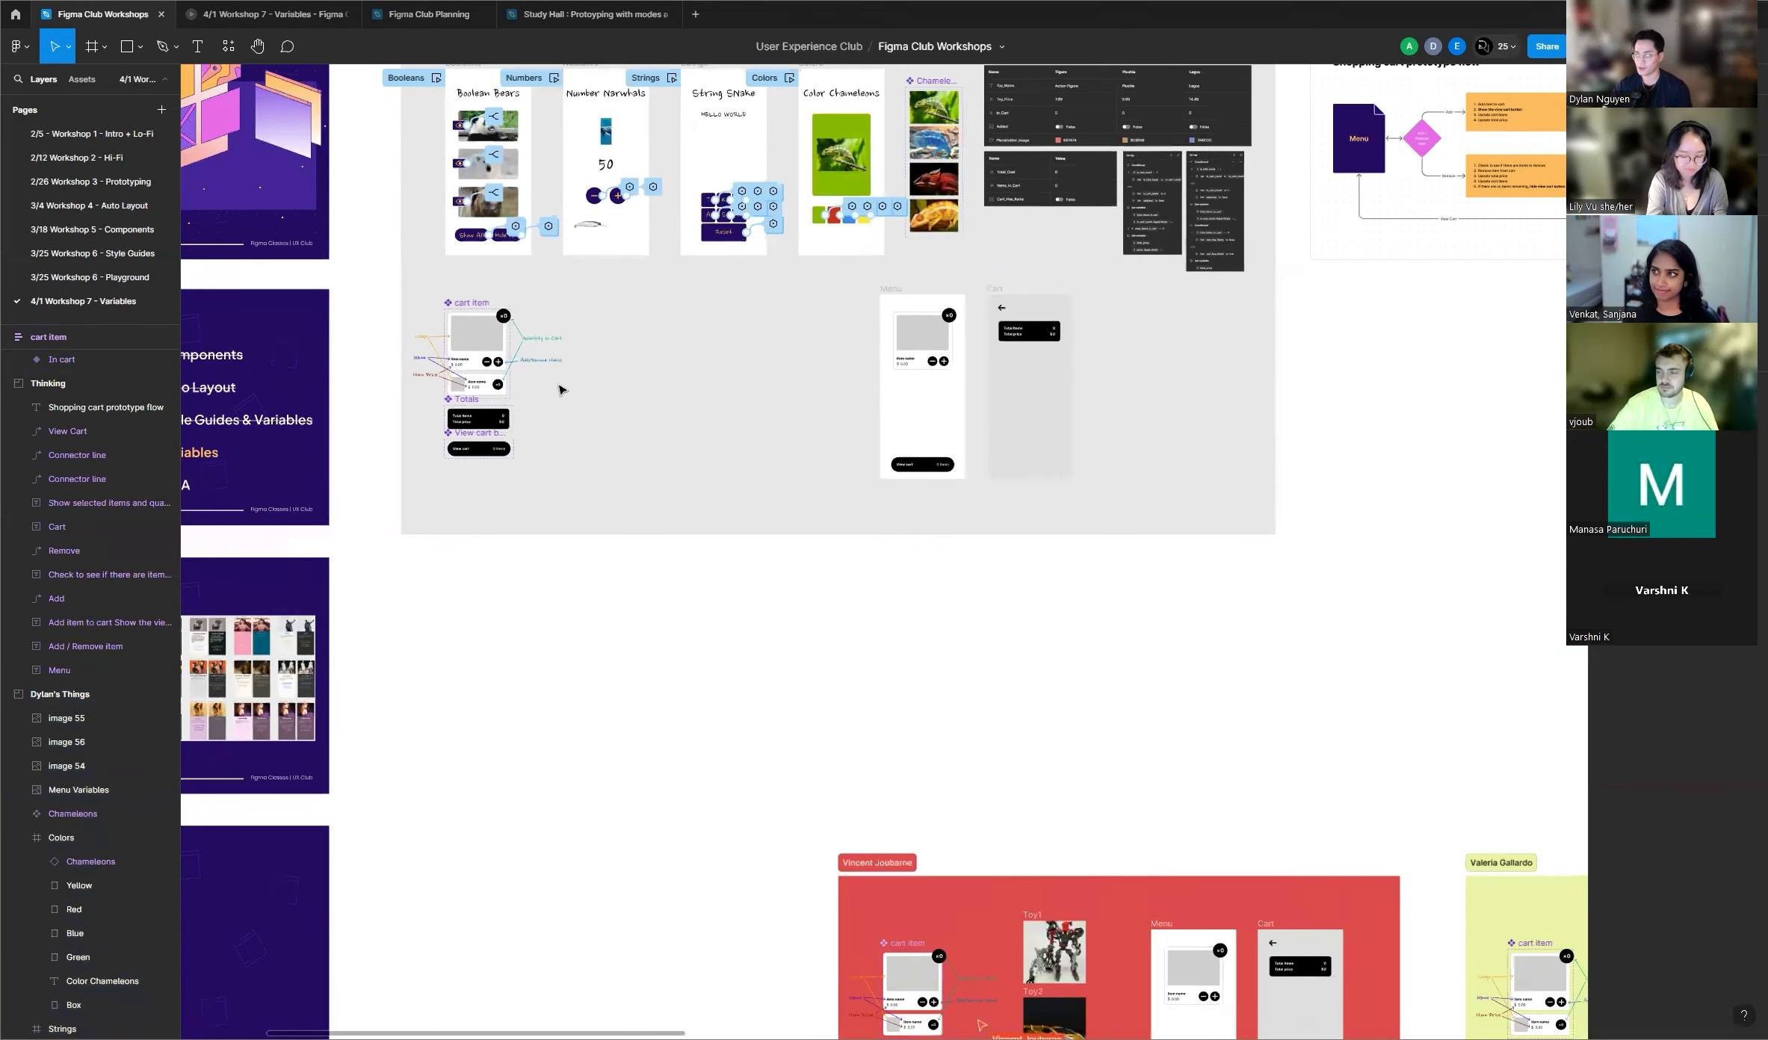
scroll(568, 385, up, 3)
scroll(836, 357, up, 2)
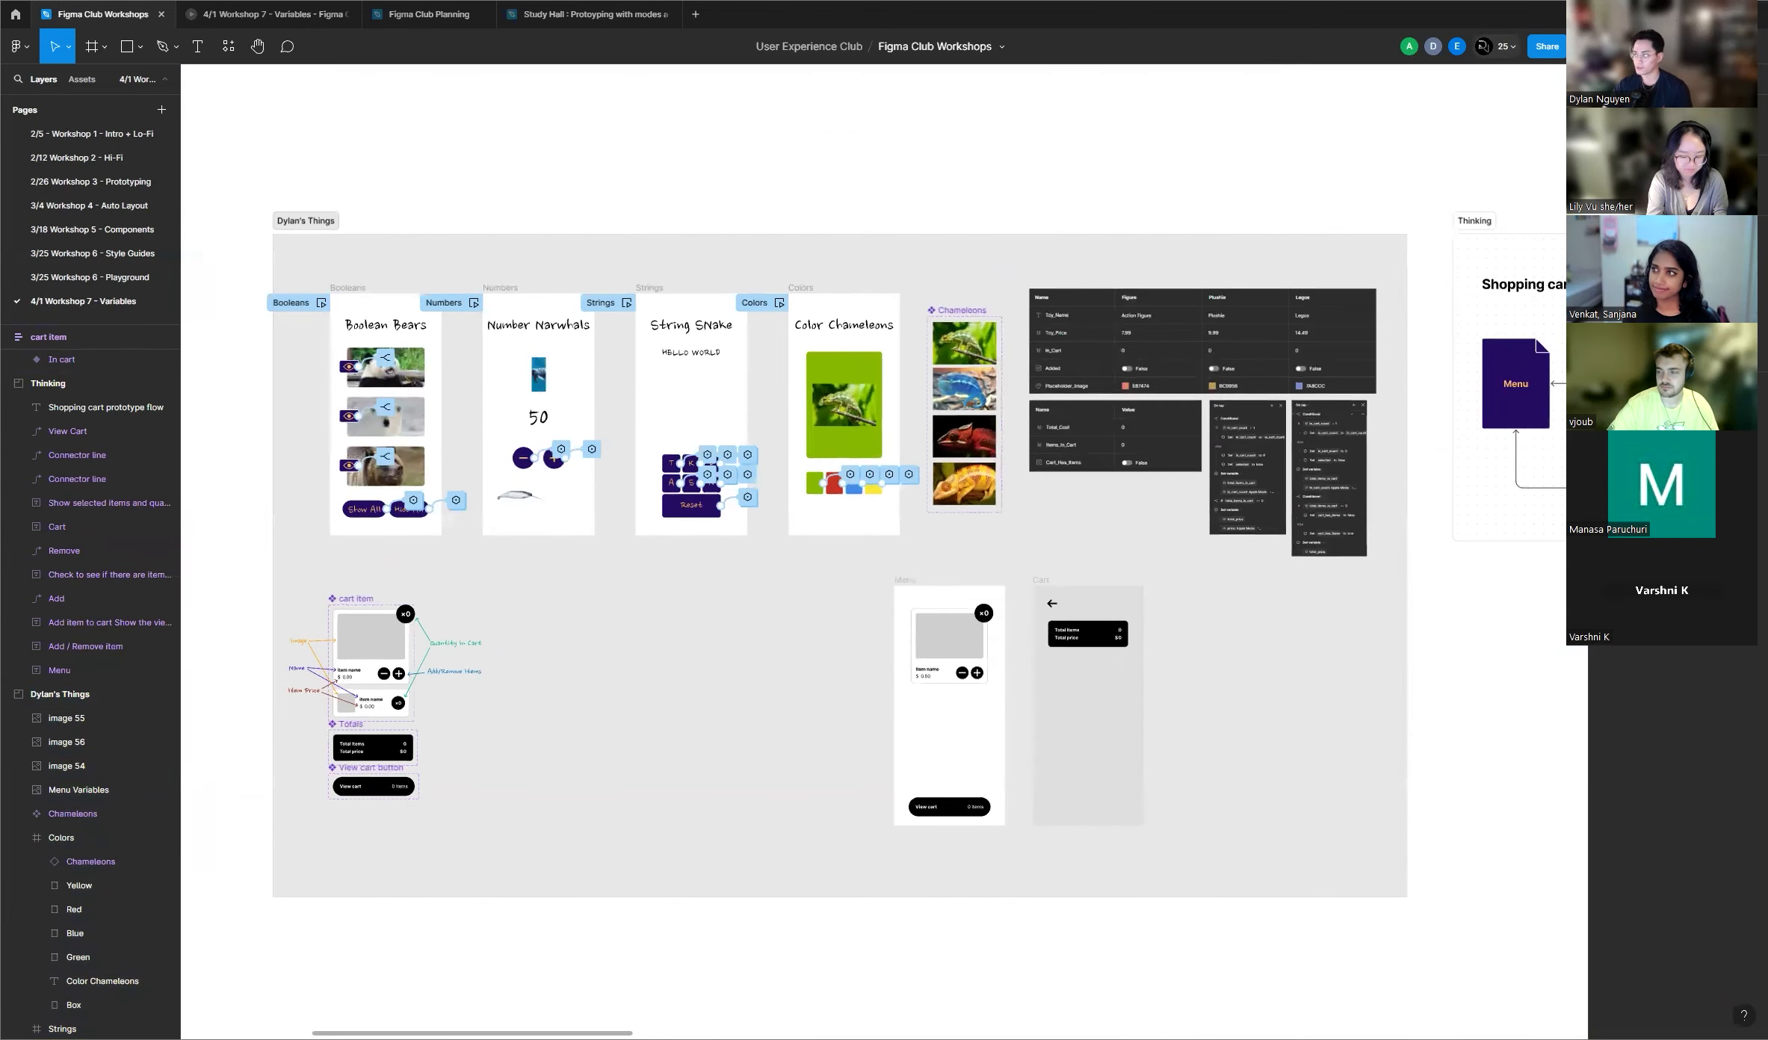
scroll(992, 172, up, 2)
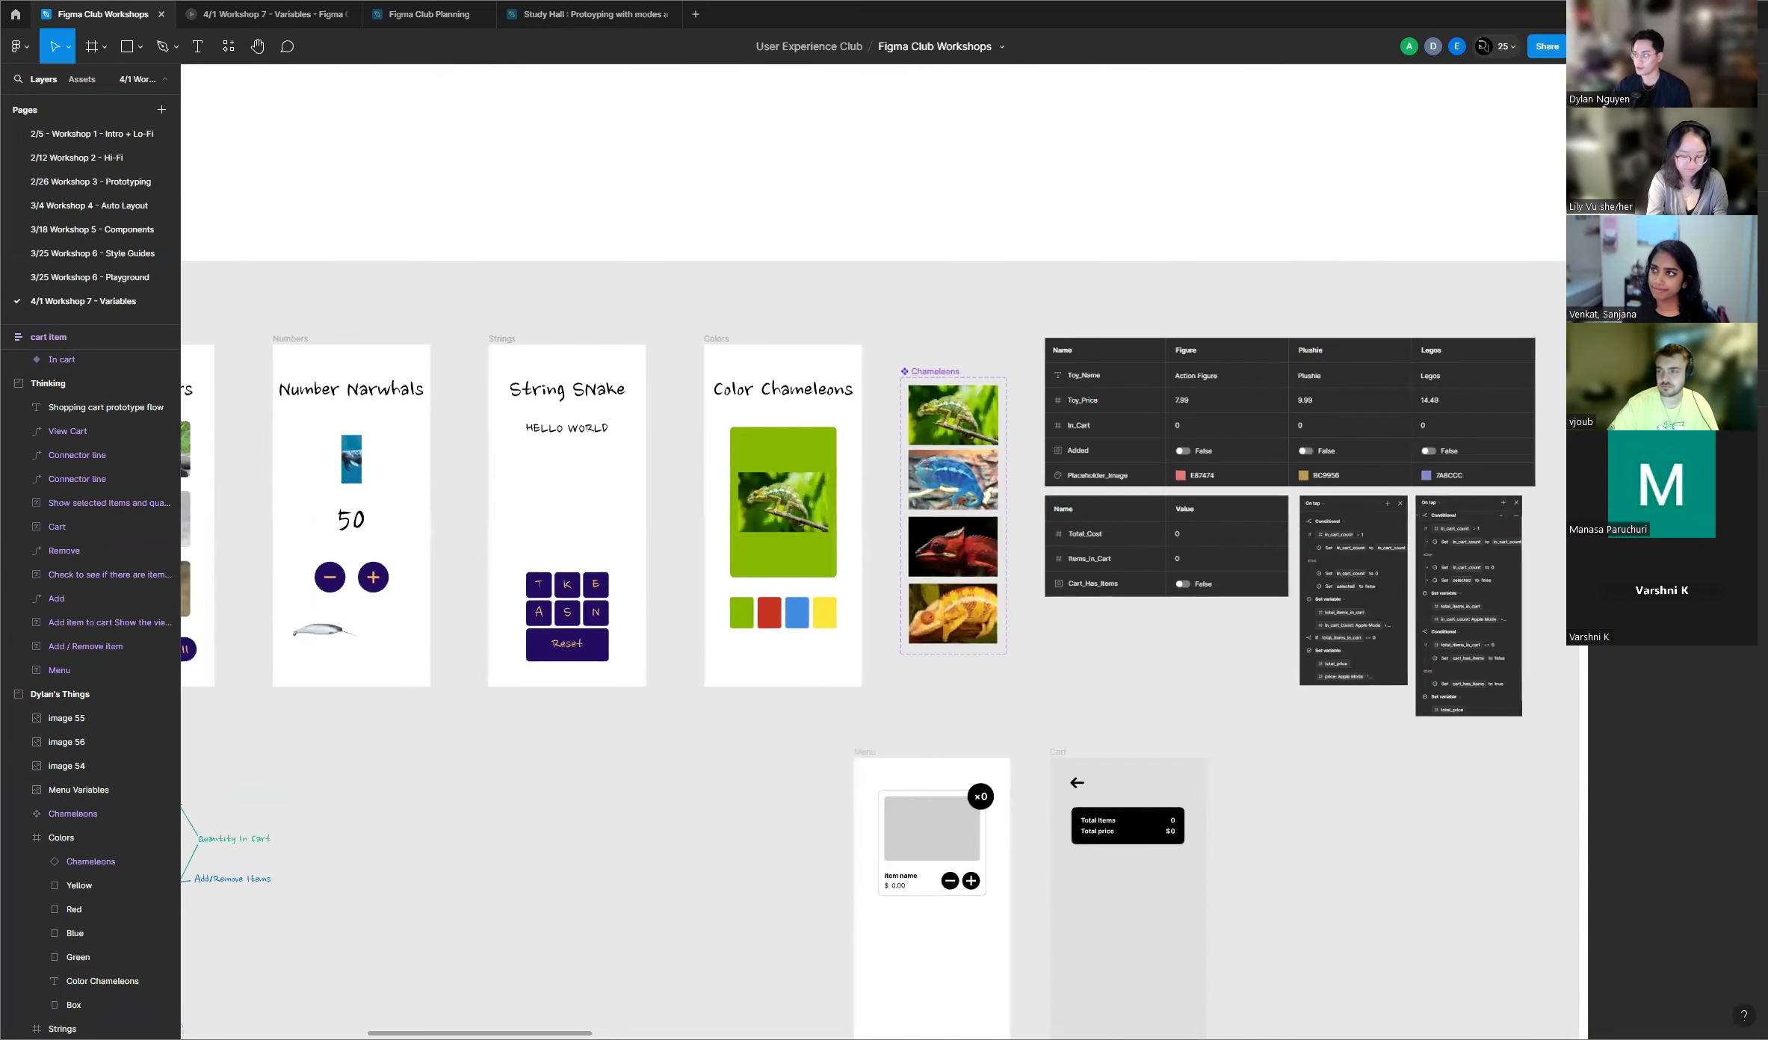
scroll(1233, 239, down, 3)
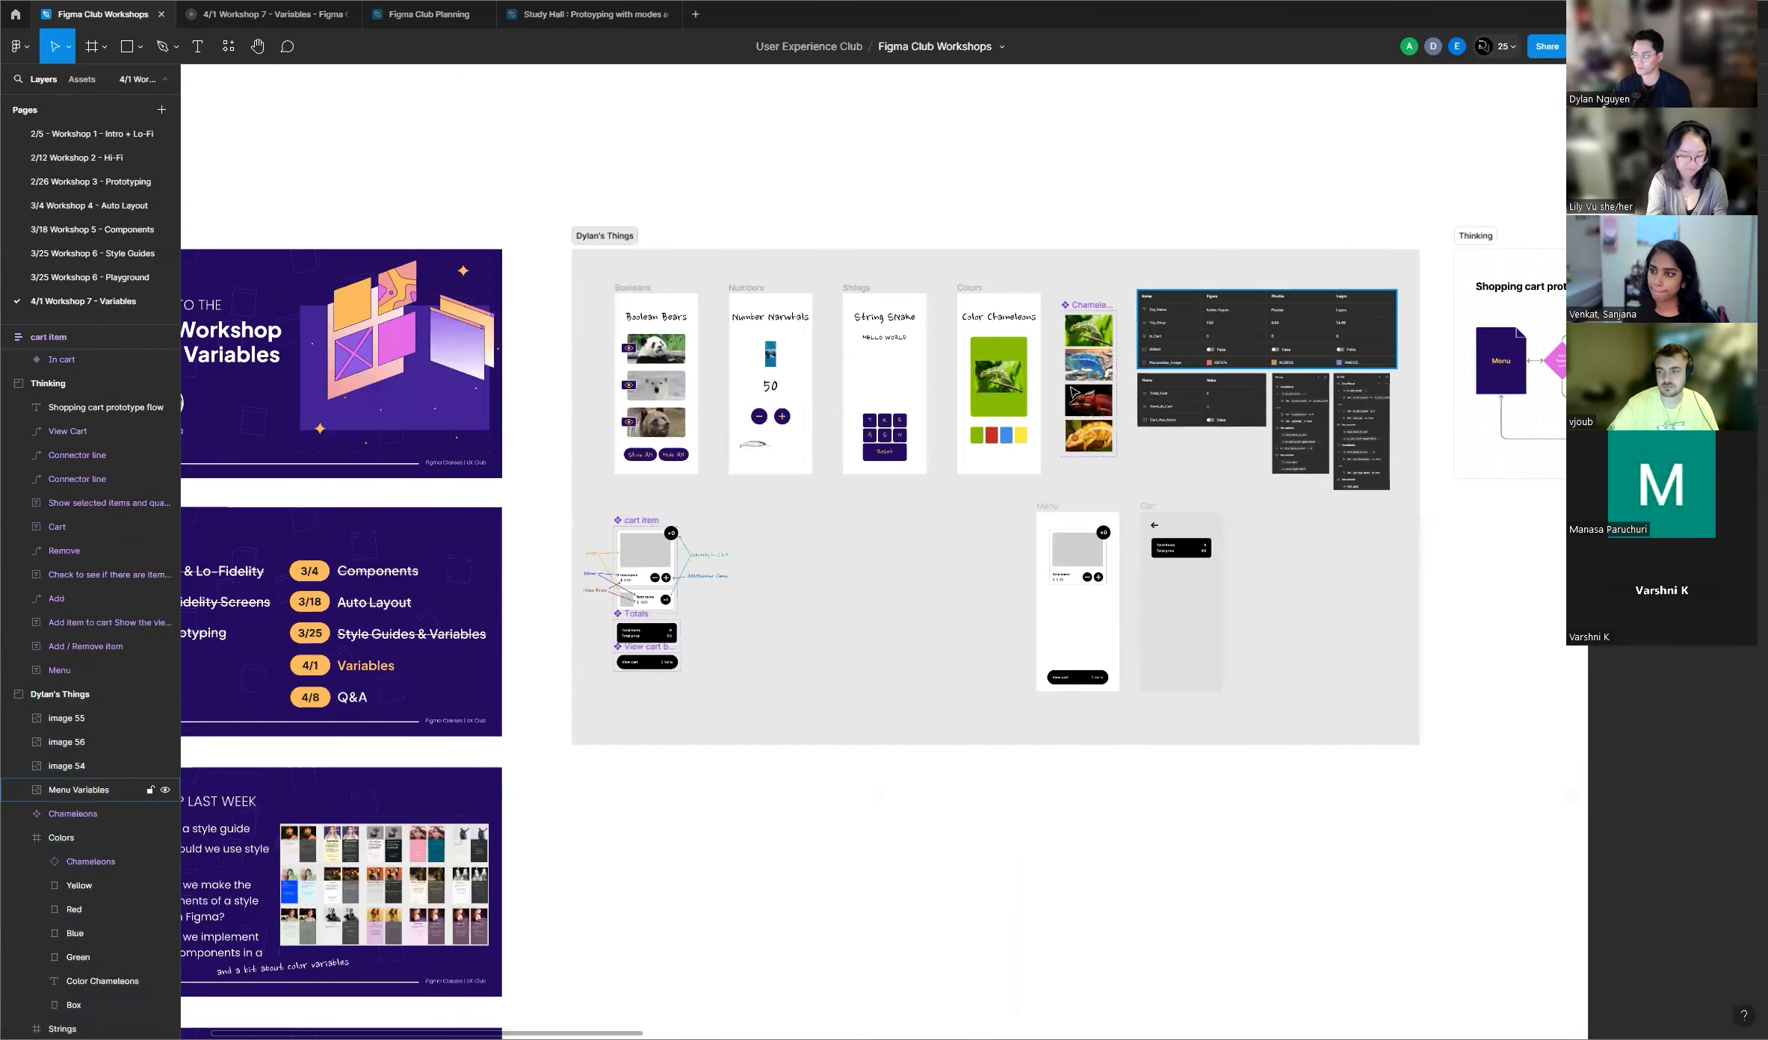
Step: Open the local variables window and place it over the instructor's demo section
scroll(1198, 373, up, 2)
scroll(1197, 374, up, 1)
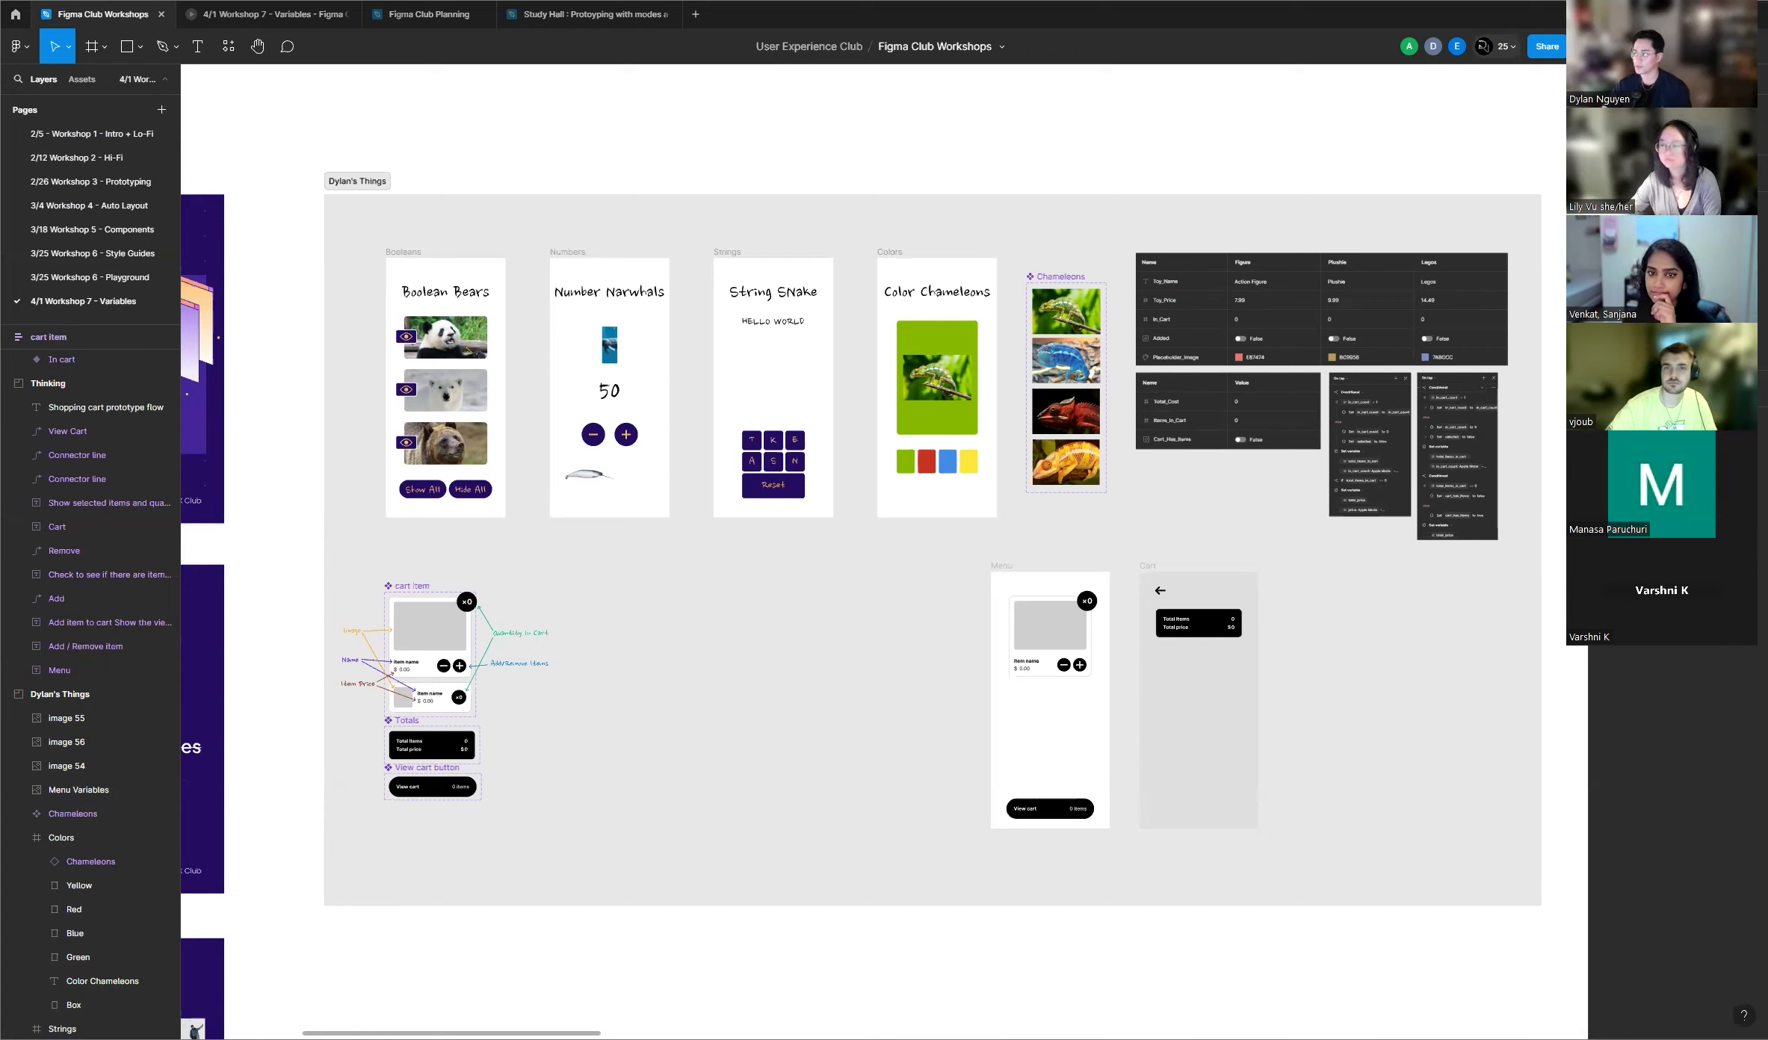
click(1757, 180)
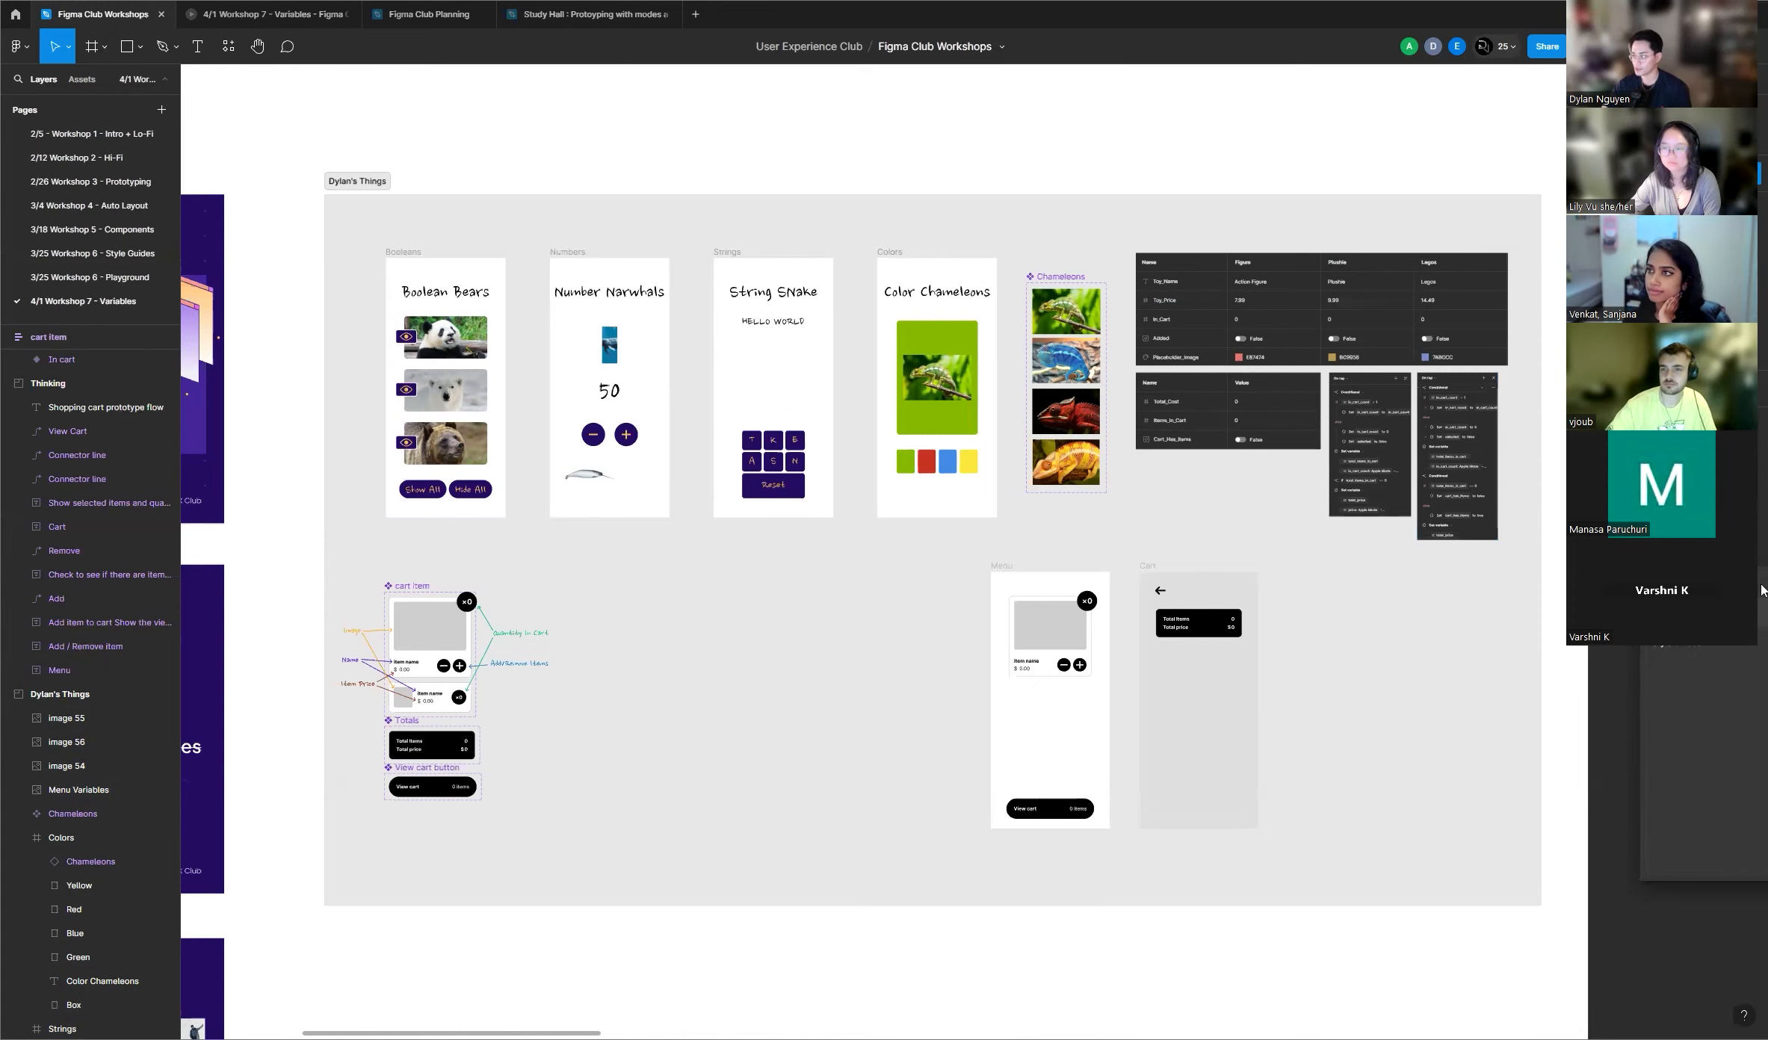
drag(1636, 670, 1112, 671)
drag(1460, 591, 684, 515)
drag(1524, 626, 1050, 598)
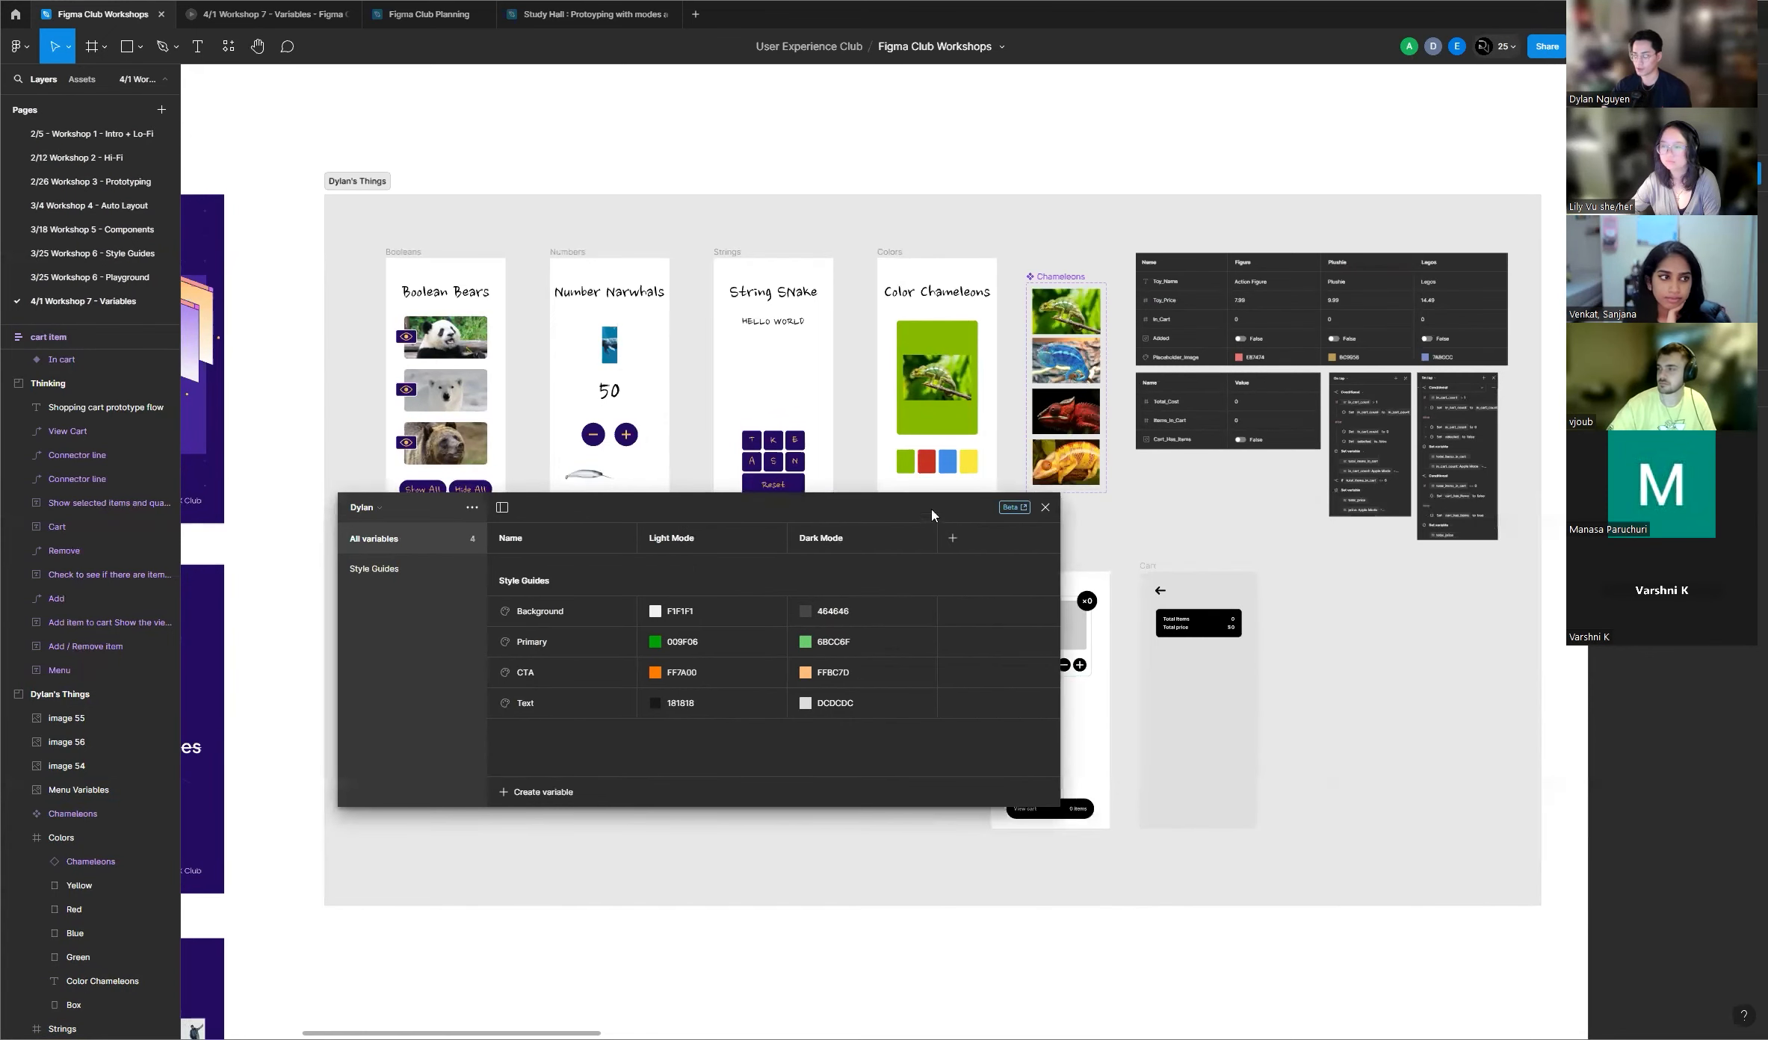
drag(932, 514, 1273, 315)
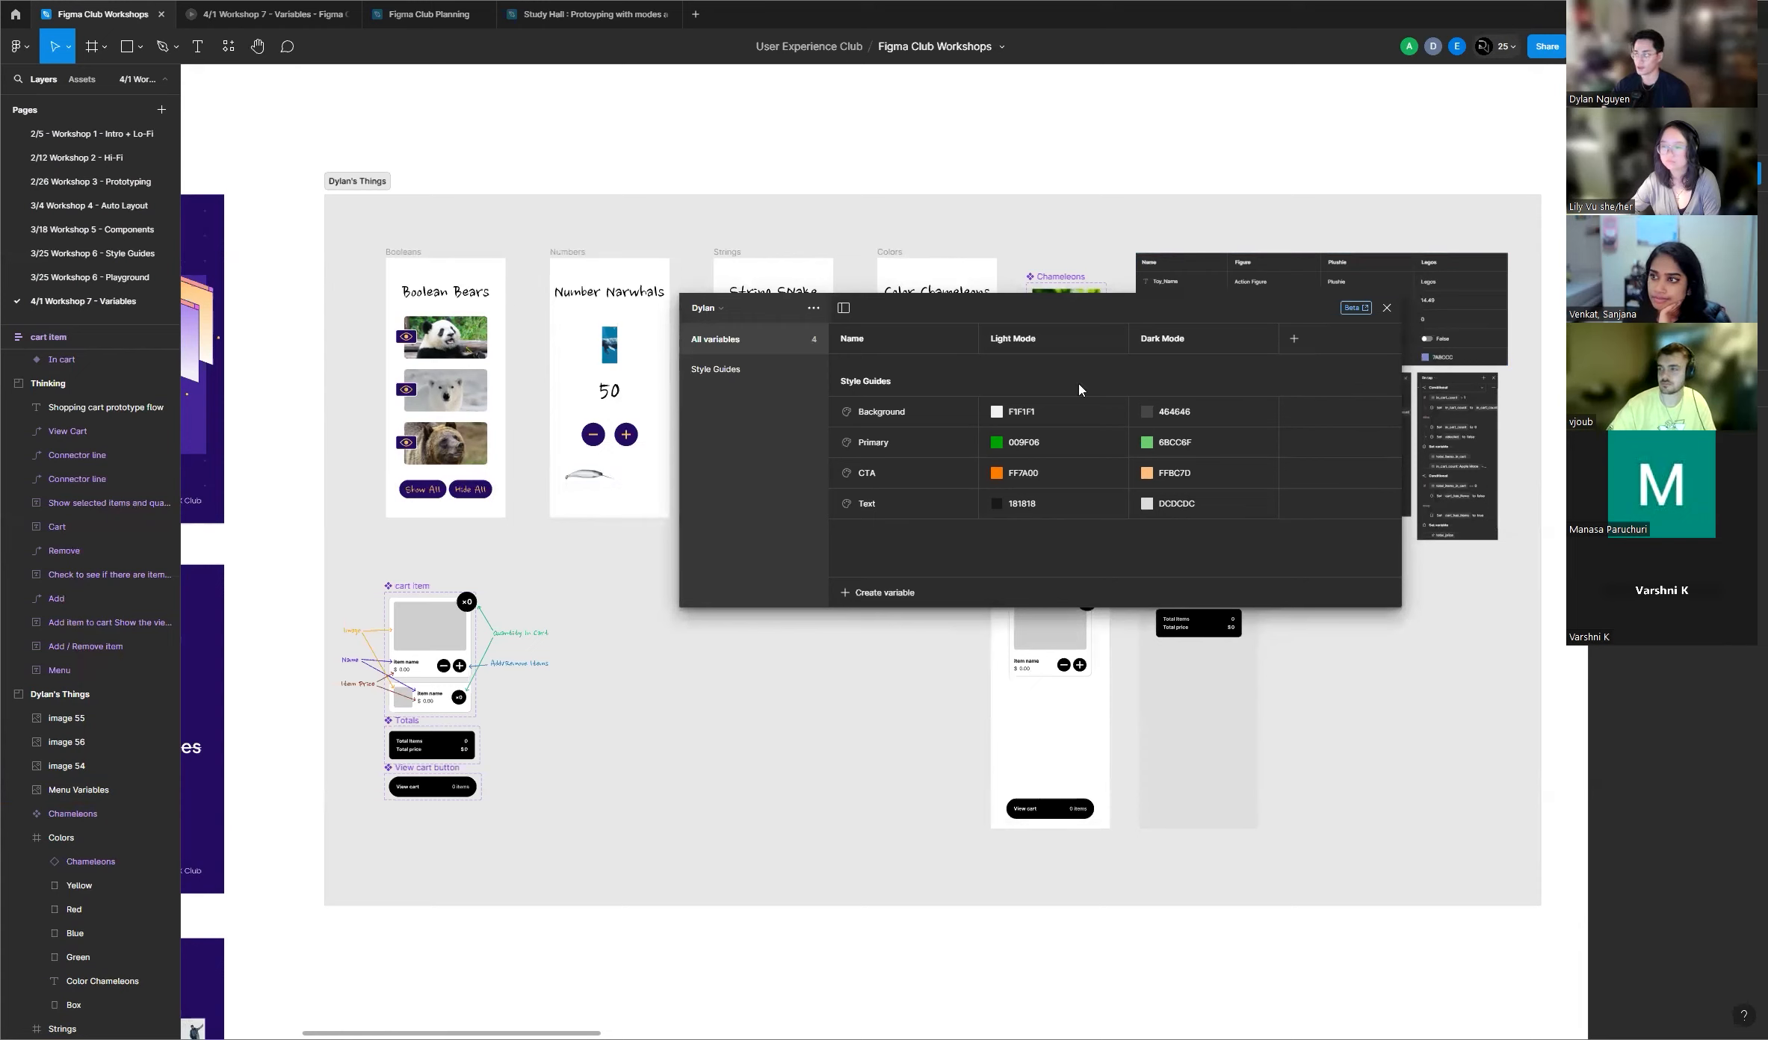
Step: Create a new variable collection named with the instructor's first name followed by "Menu"
click(757, 313)
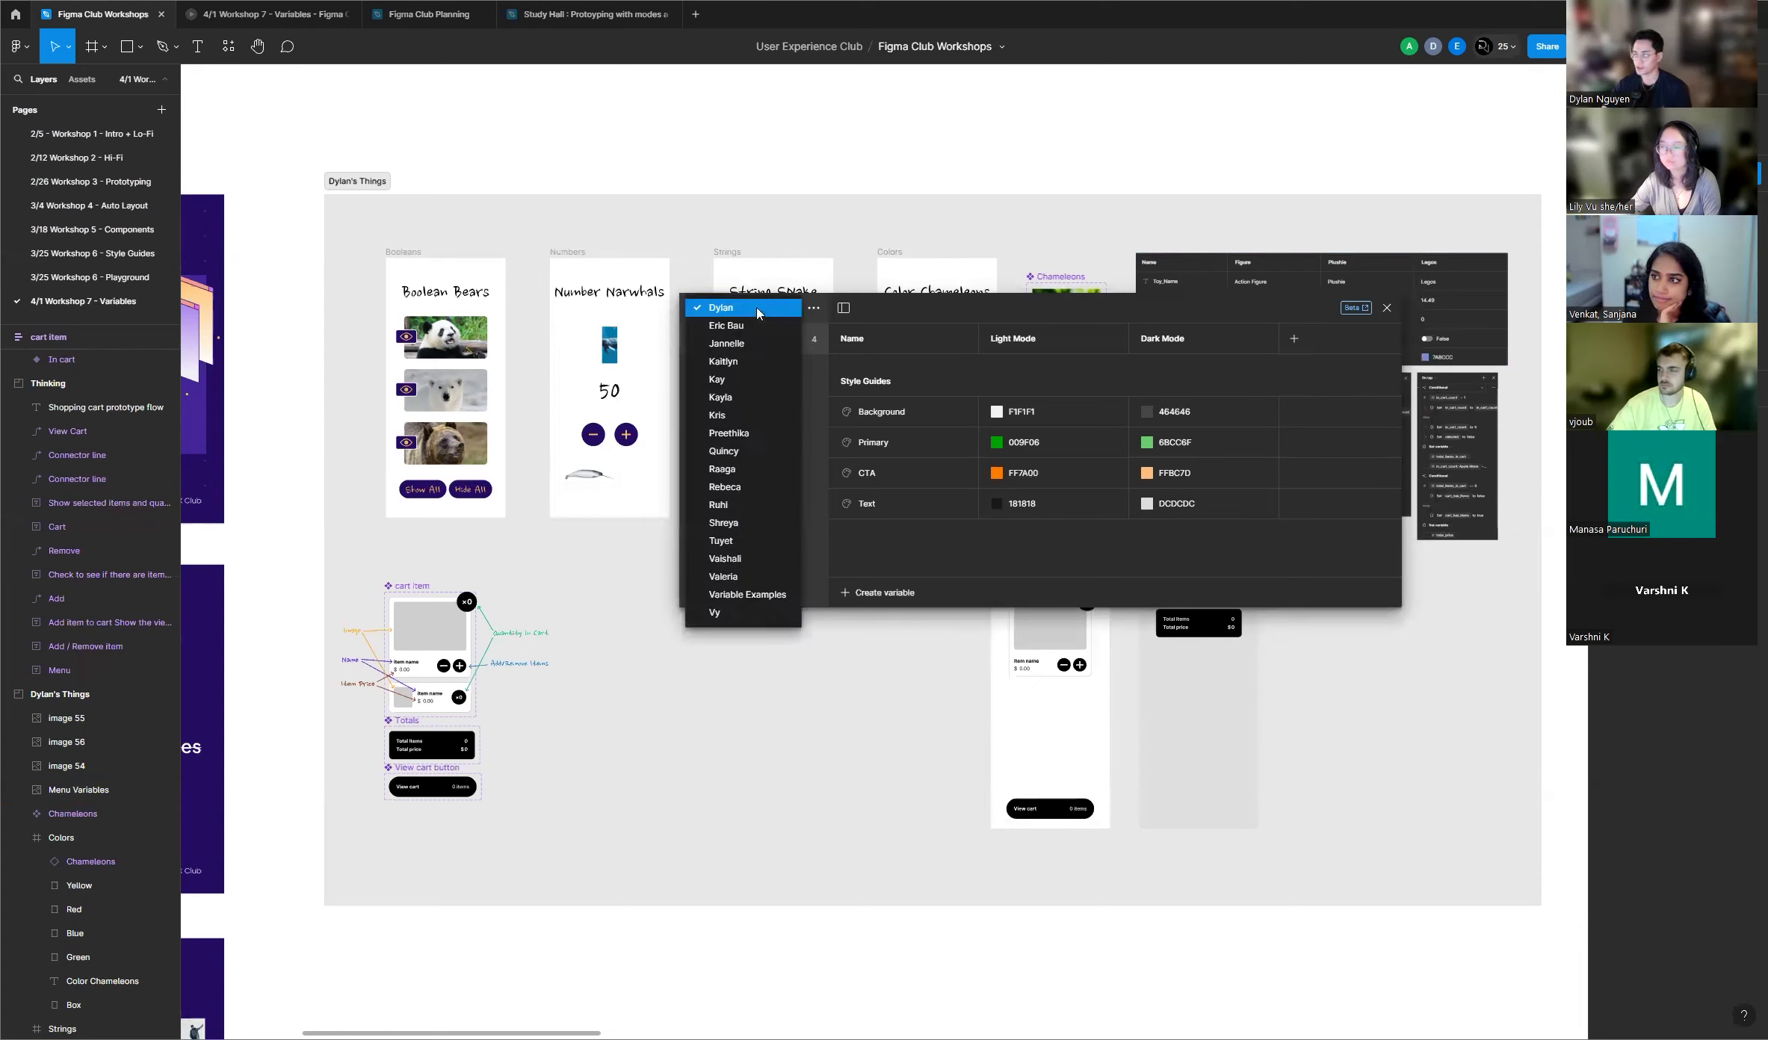
click(751, 309)
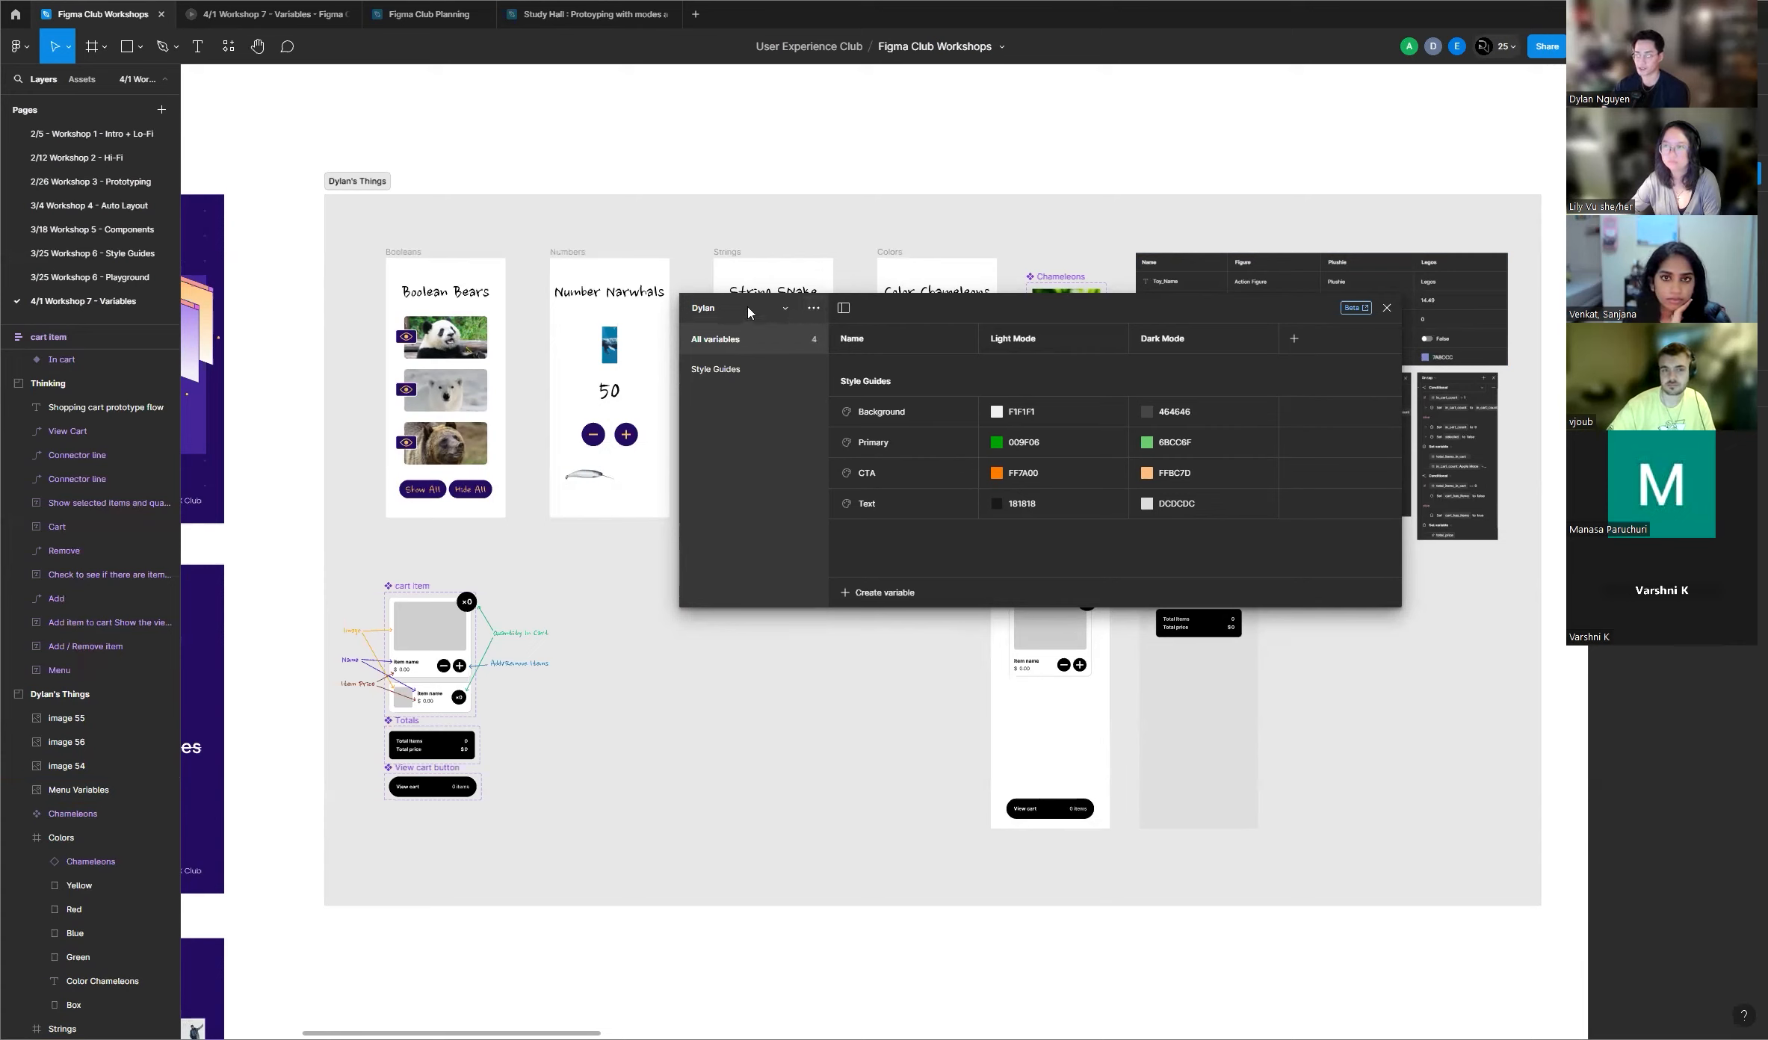
click(816, 312)
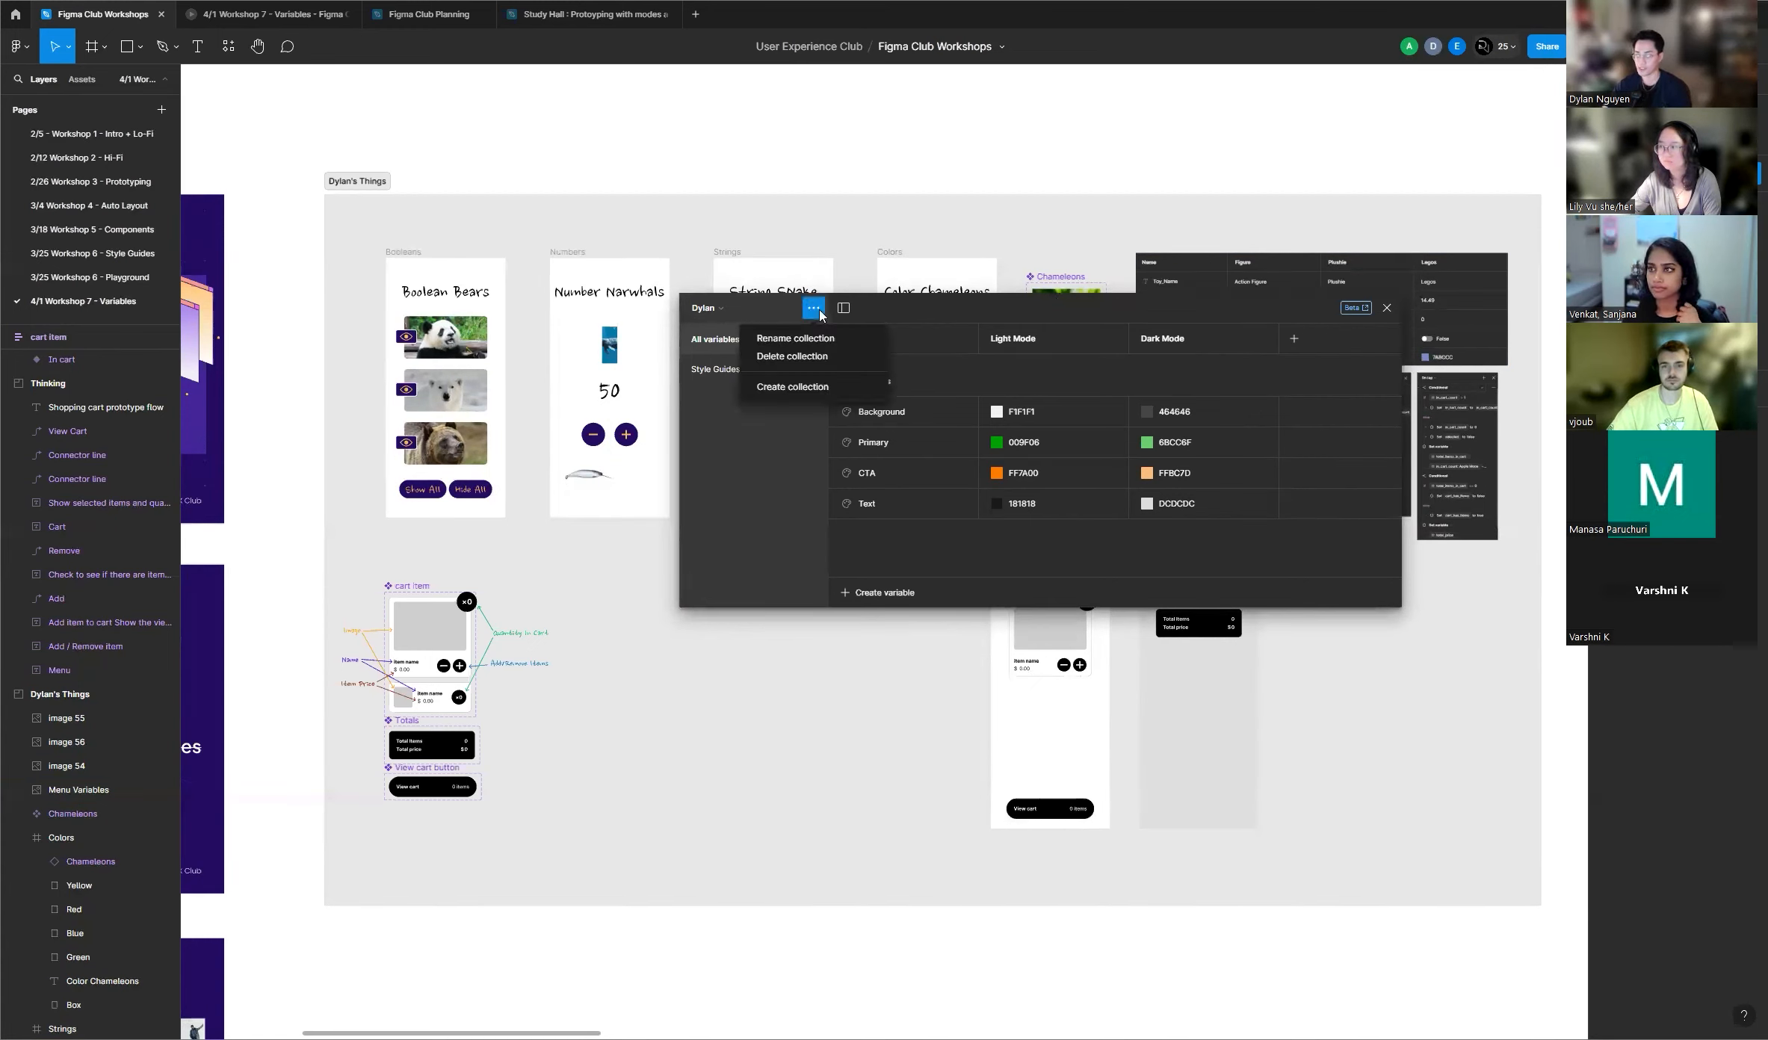
click(819, 387)
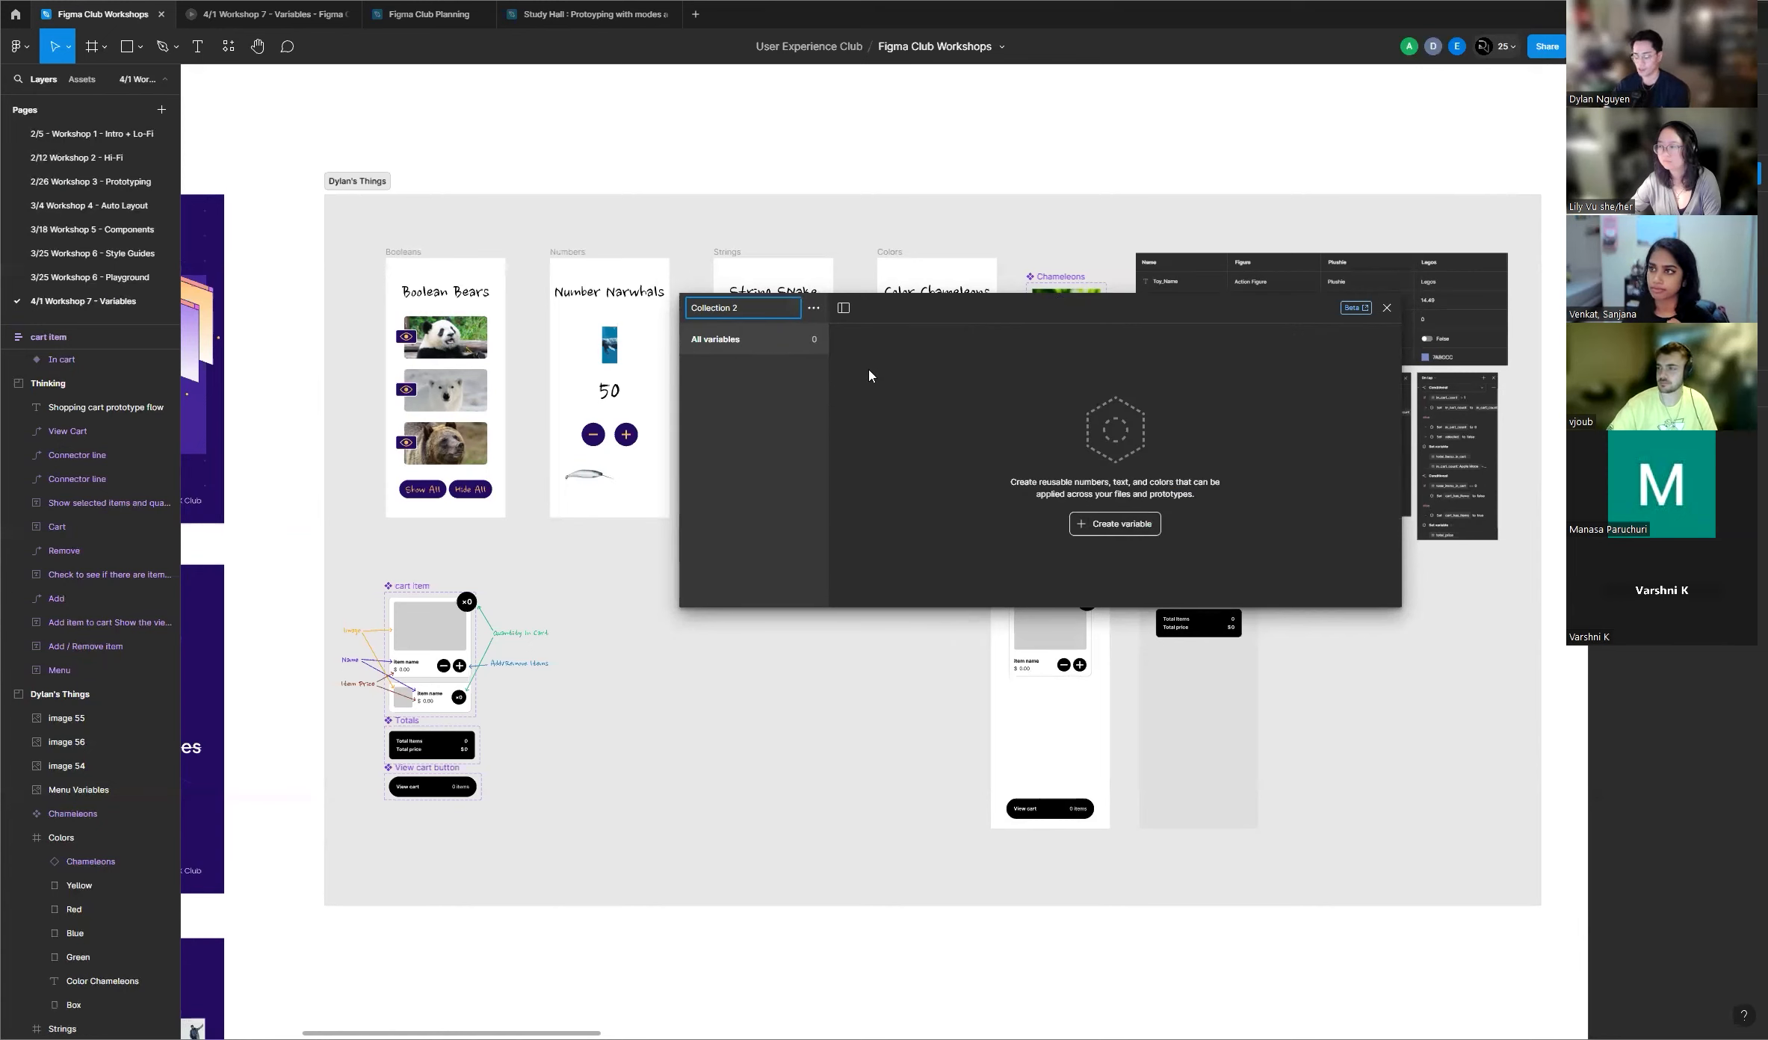
text(Dylan Menu)
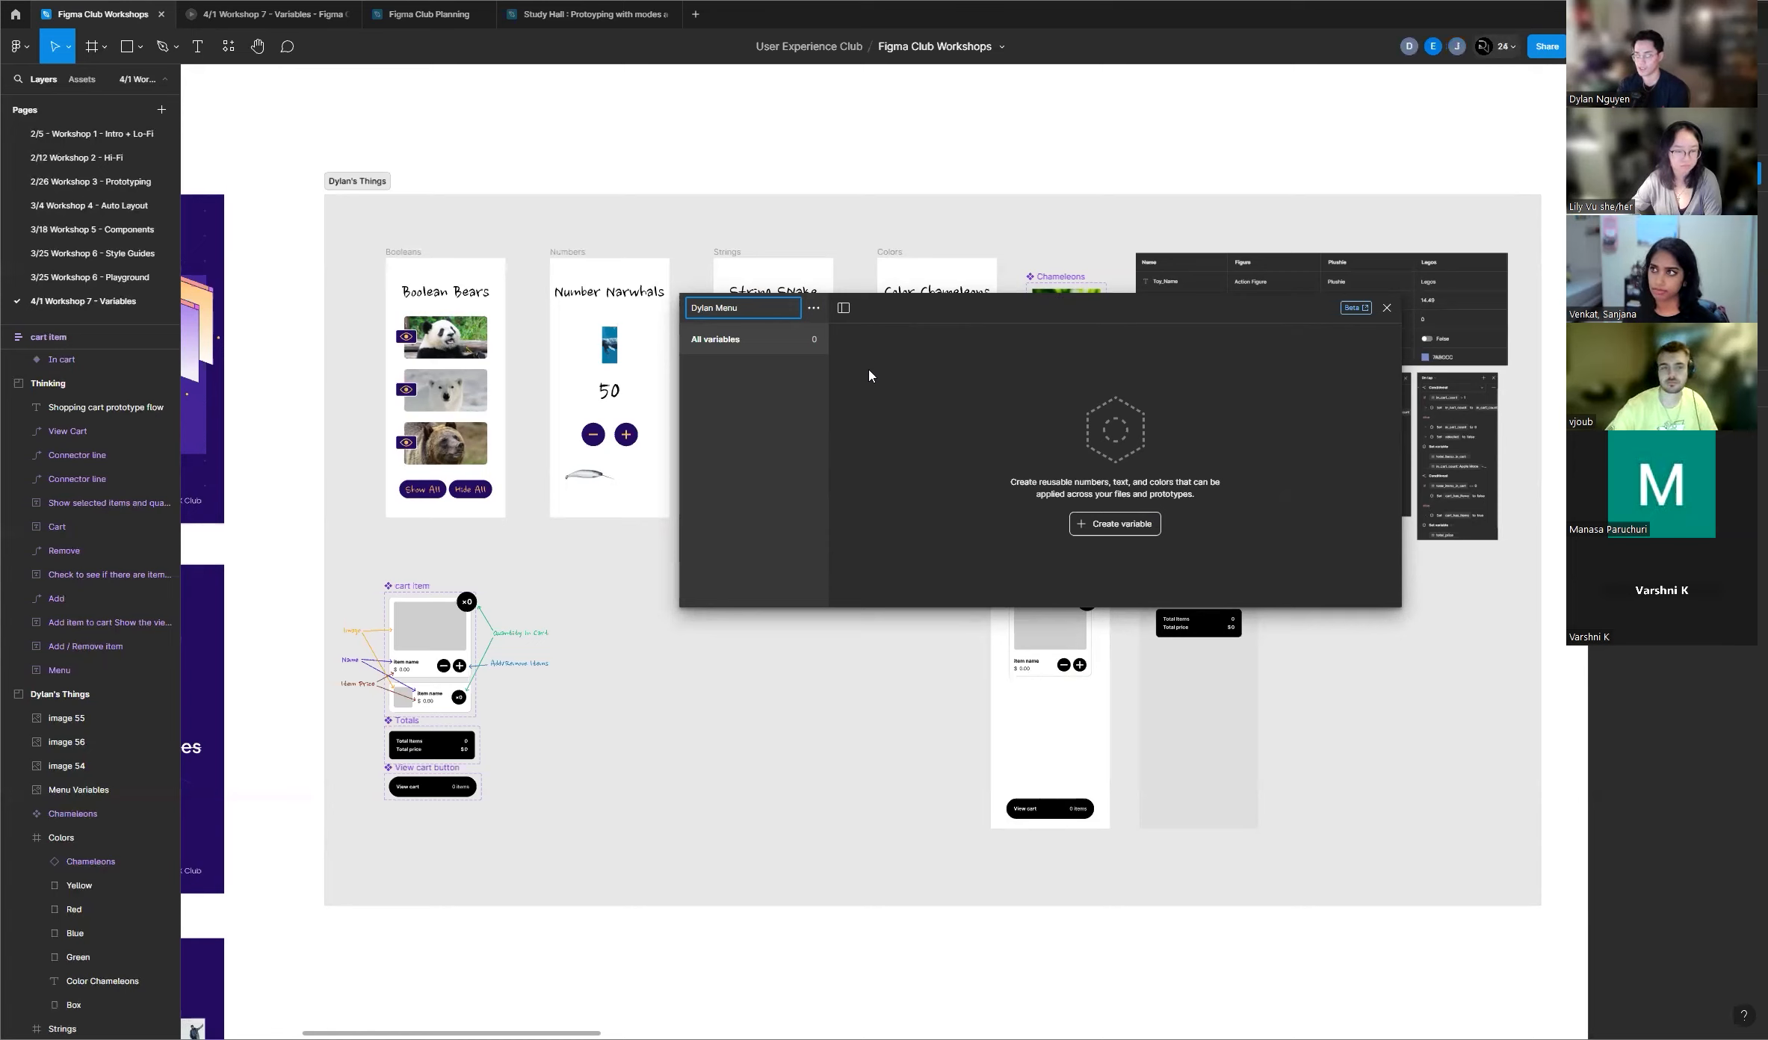
key(Return)
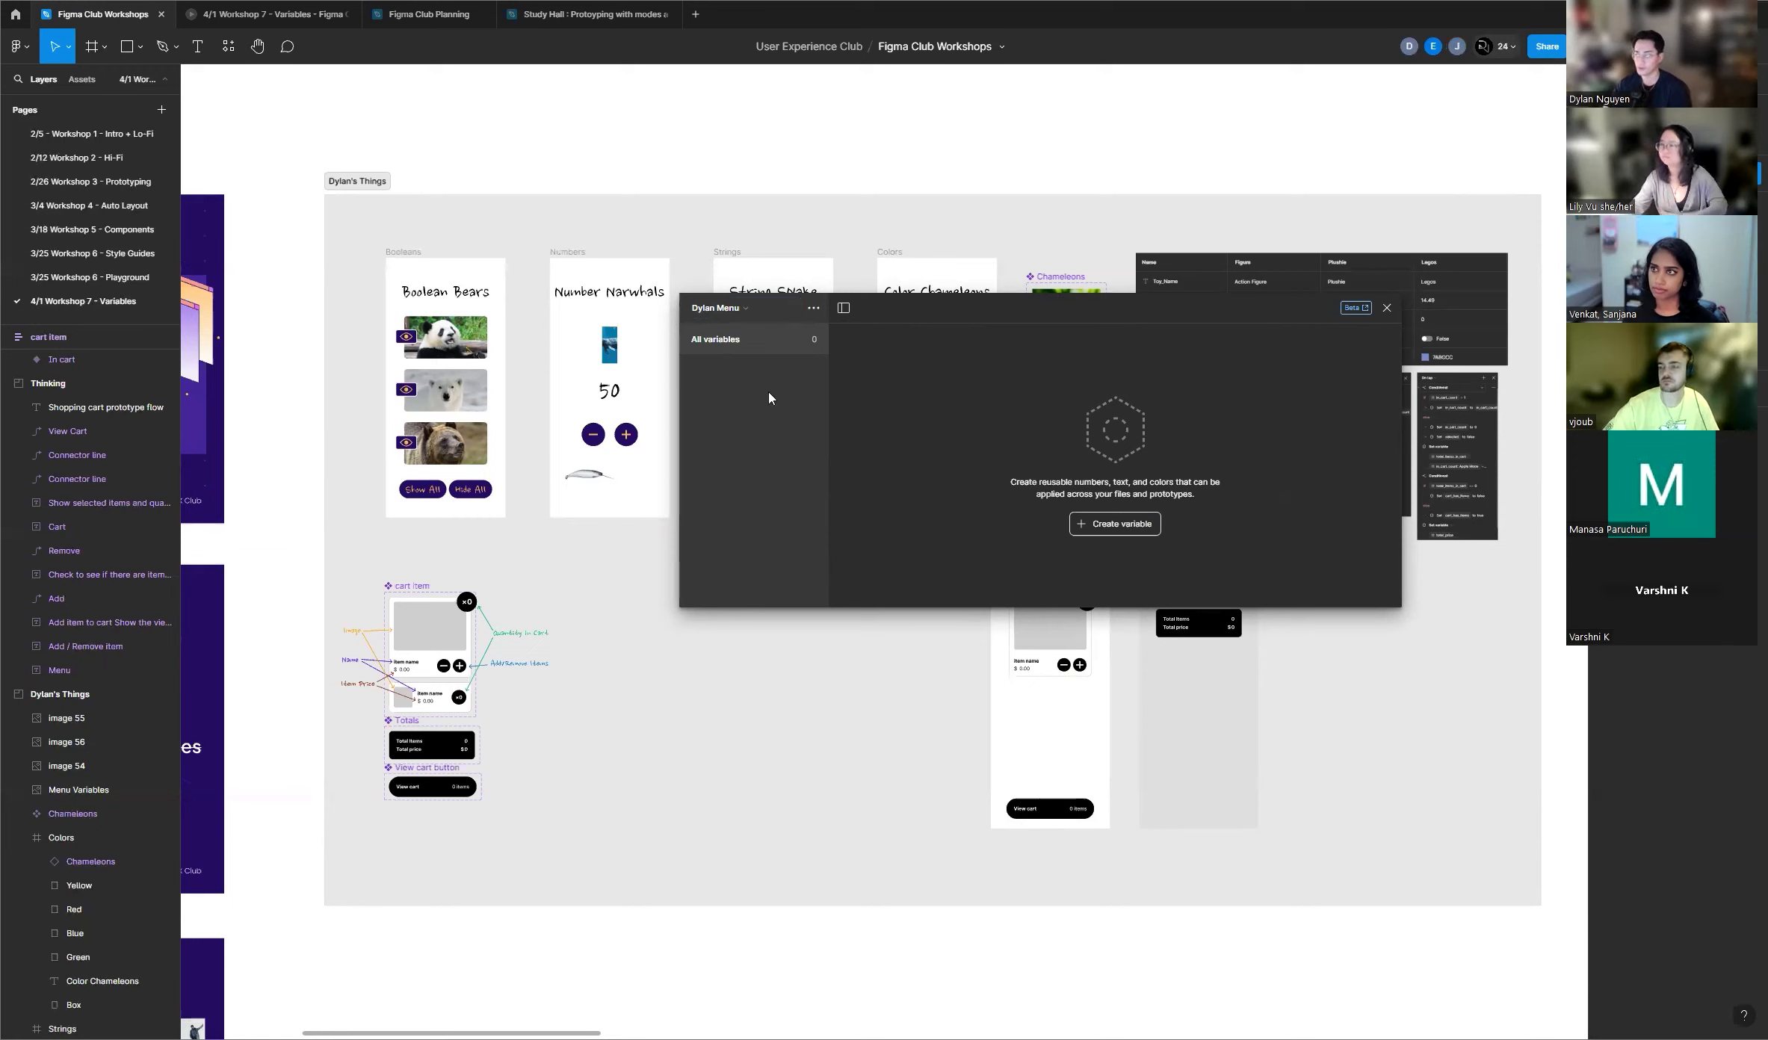
Step: Look through the file's list of variable collections to check which menu collections the students have created
click(764, 313)
click(855, 420)
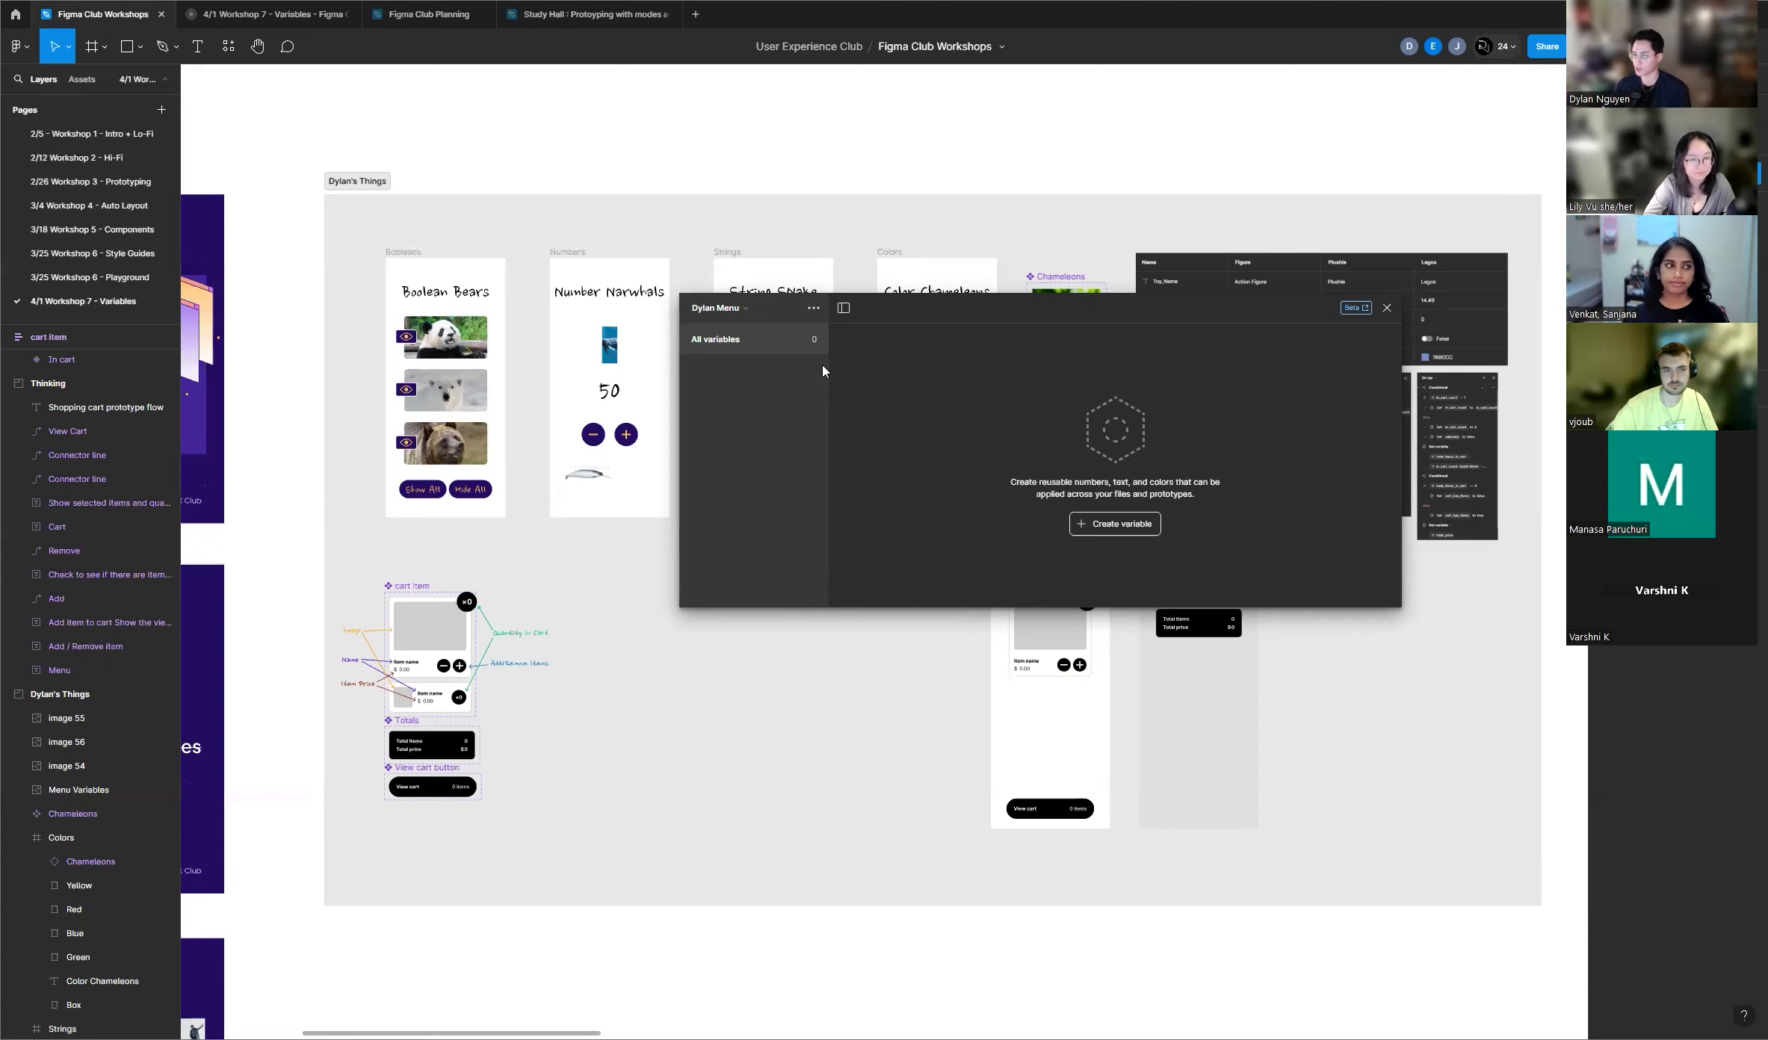
click(719, 308)
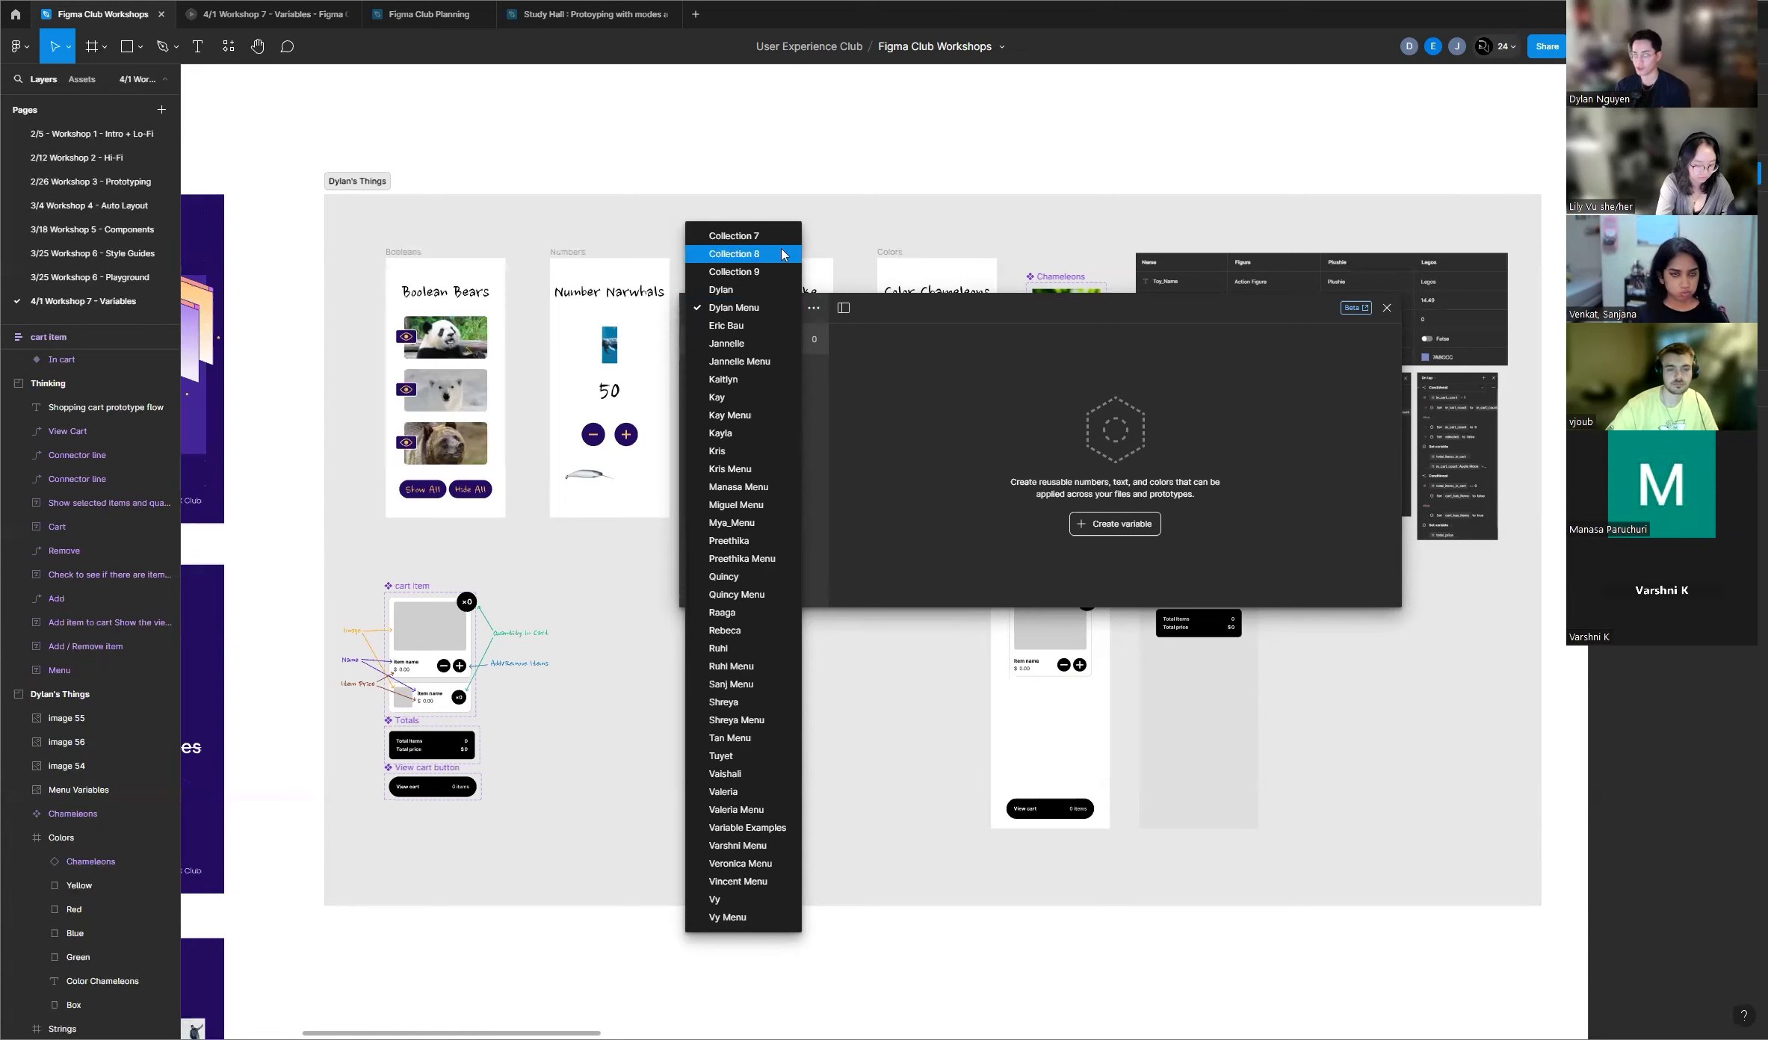
click(874, 481)
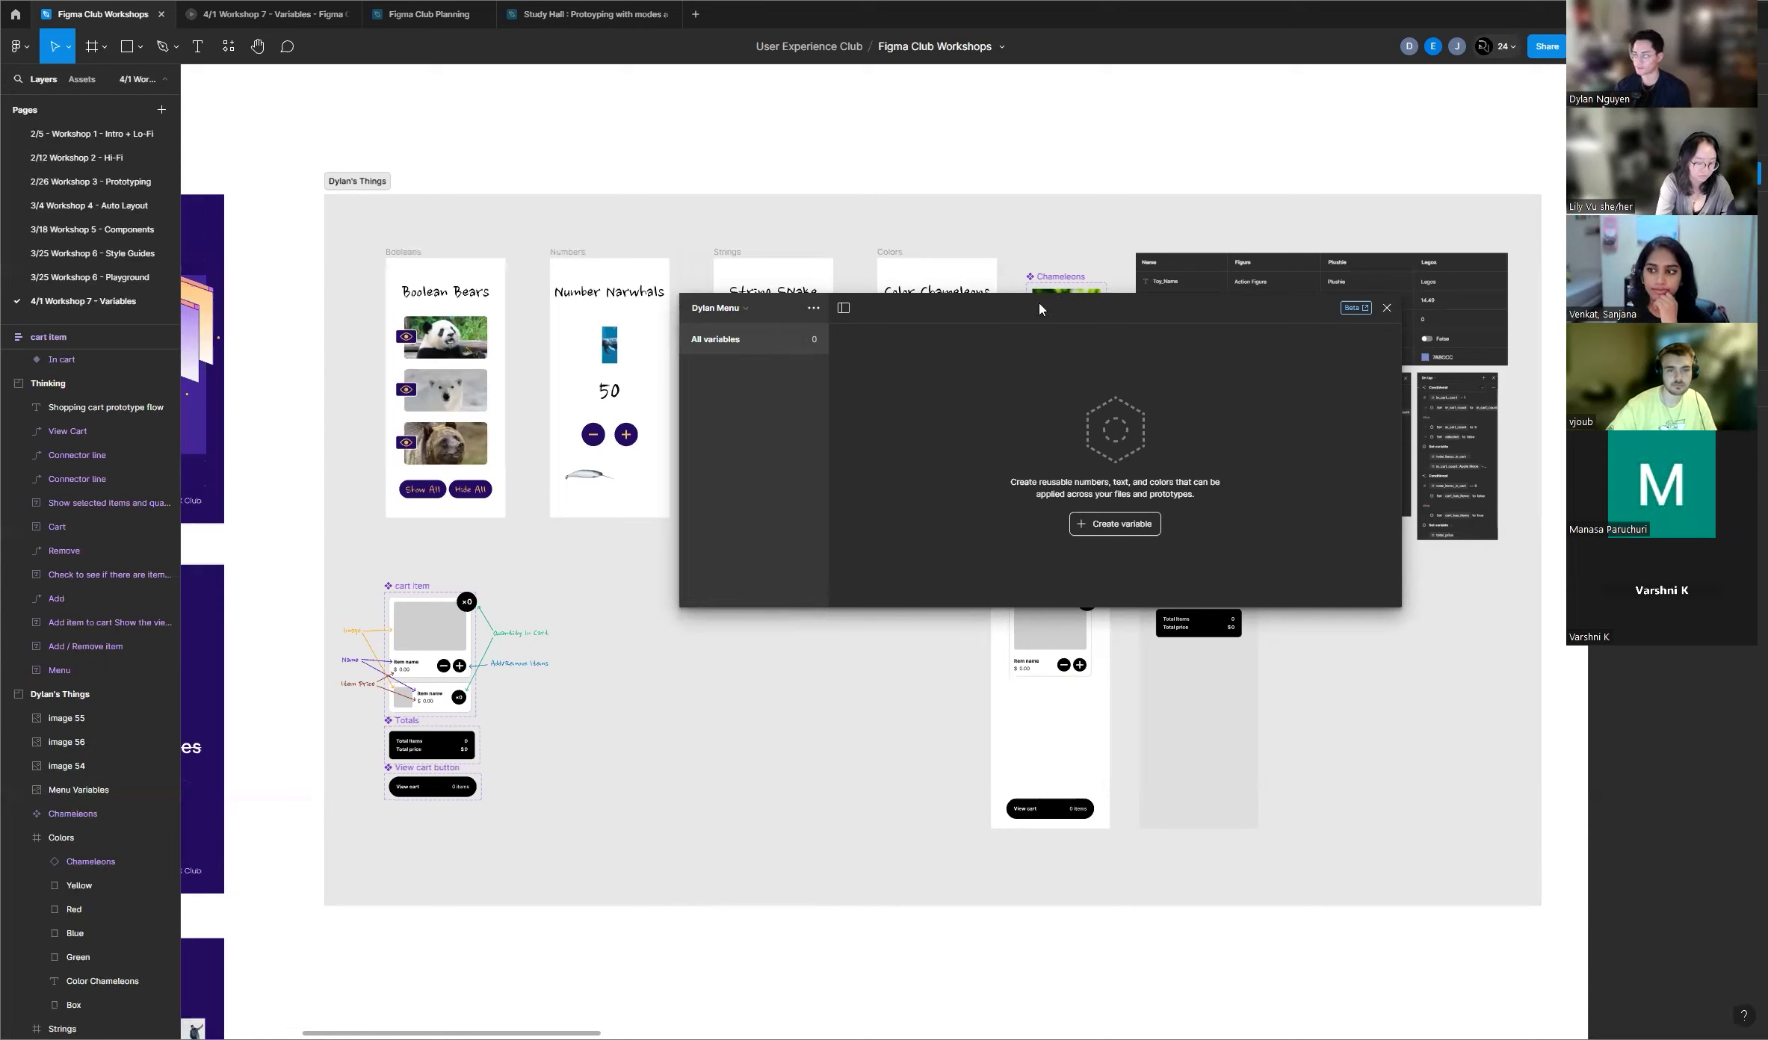
Step: Make the variables window taller, reposition it over the demo section, and recheck the list of collections
drag(869, 607, 848, 740)
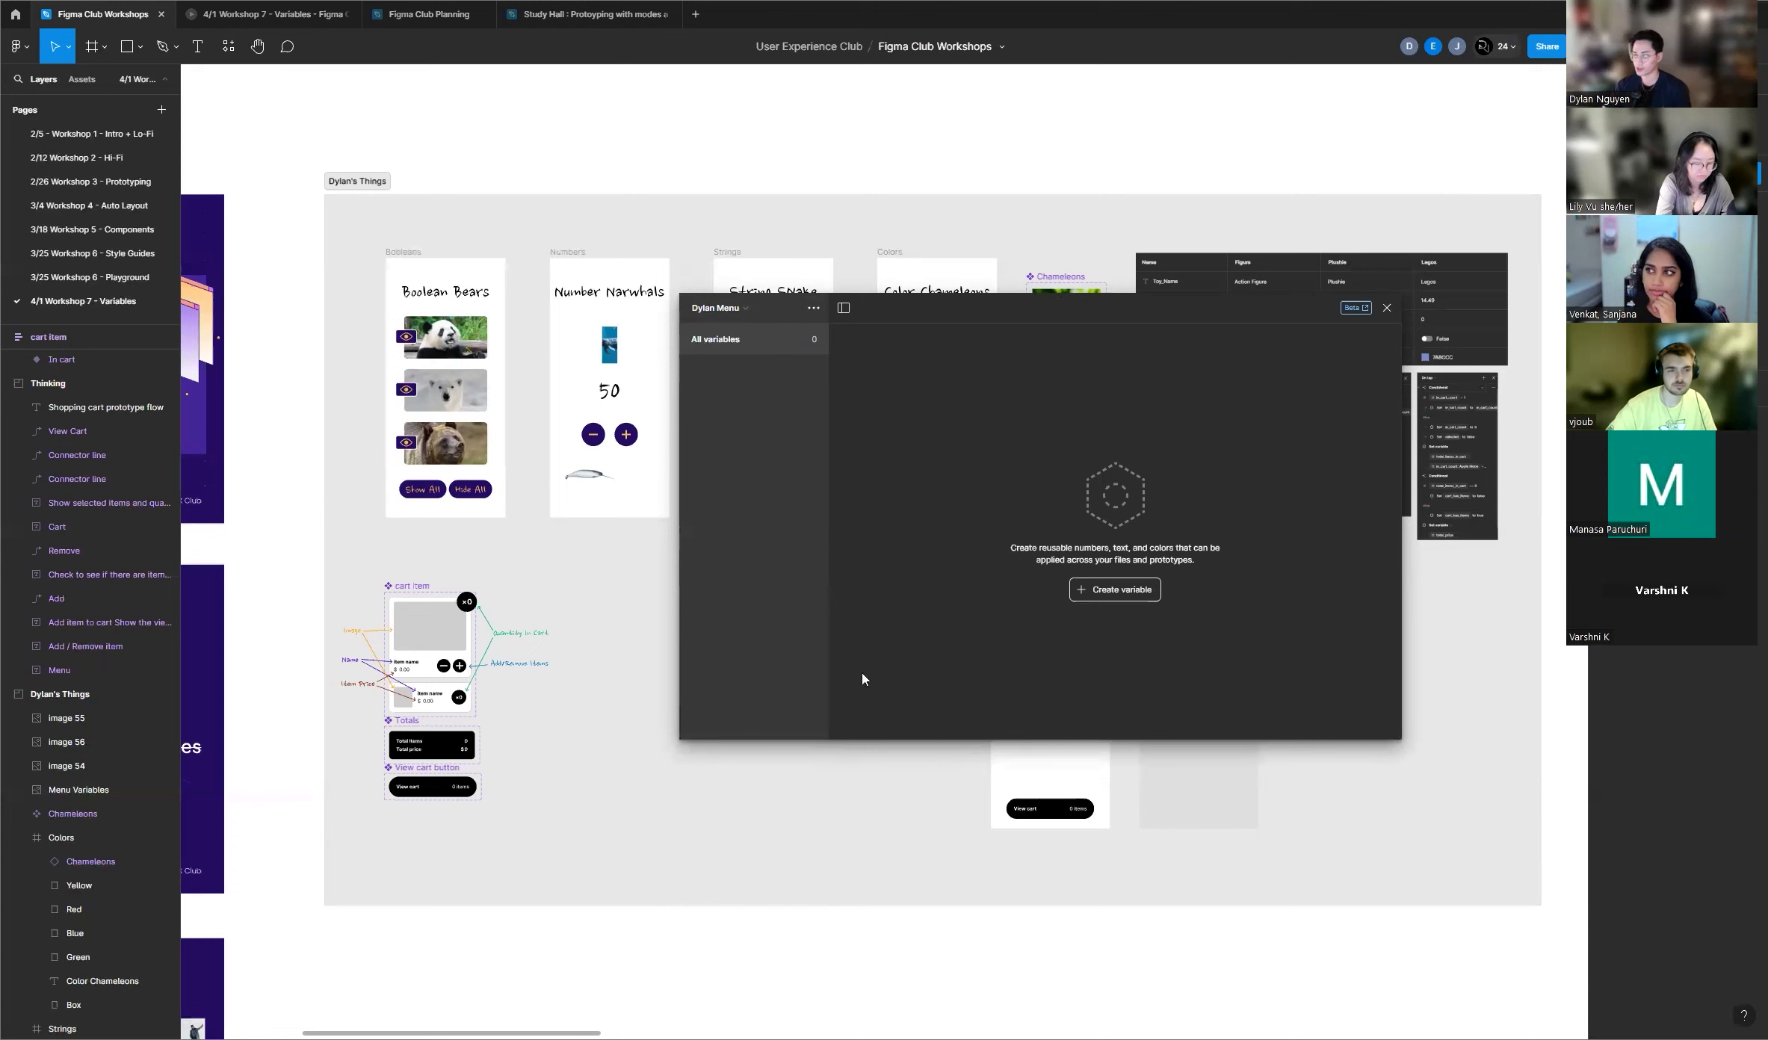
drag(964, 319, 810, 445)
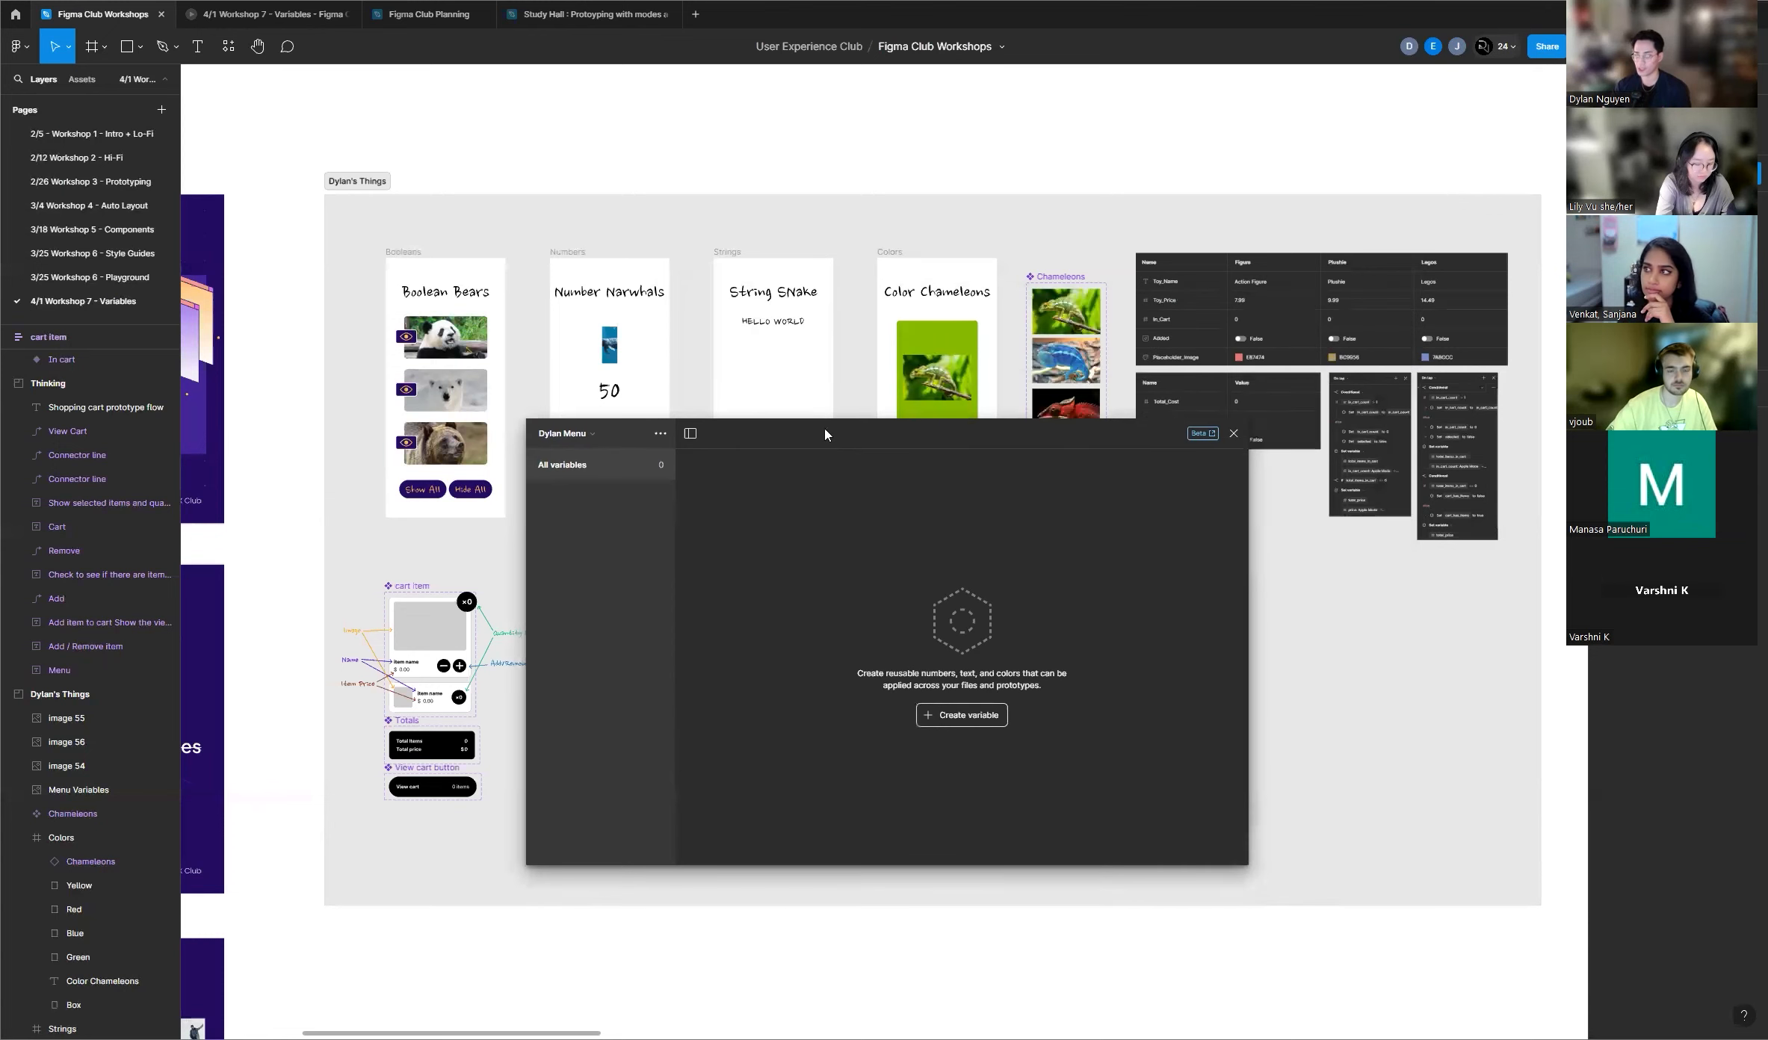
click(602, 441)
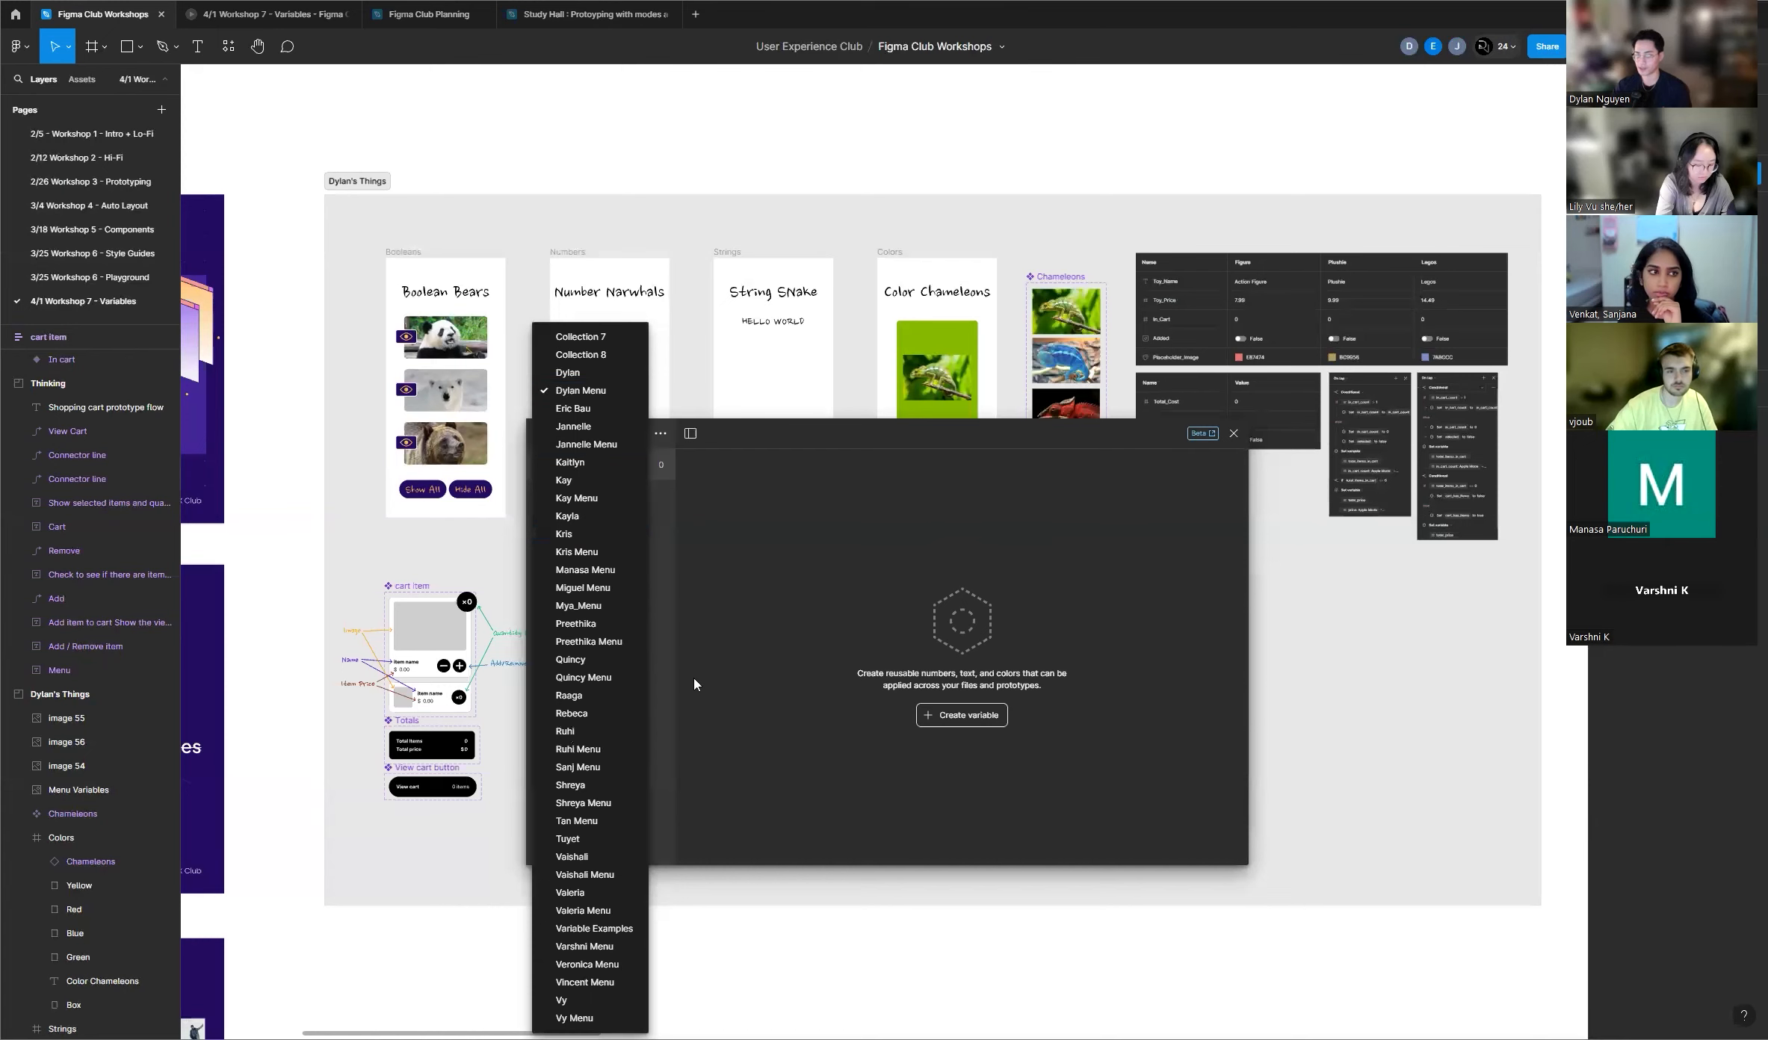
click(833, 529)
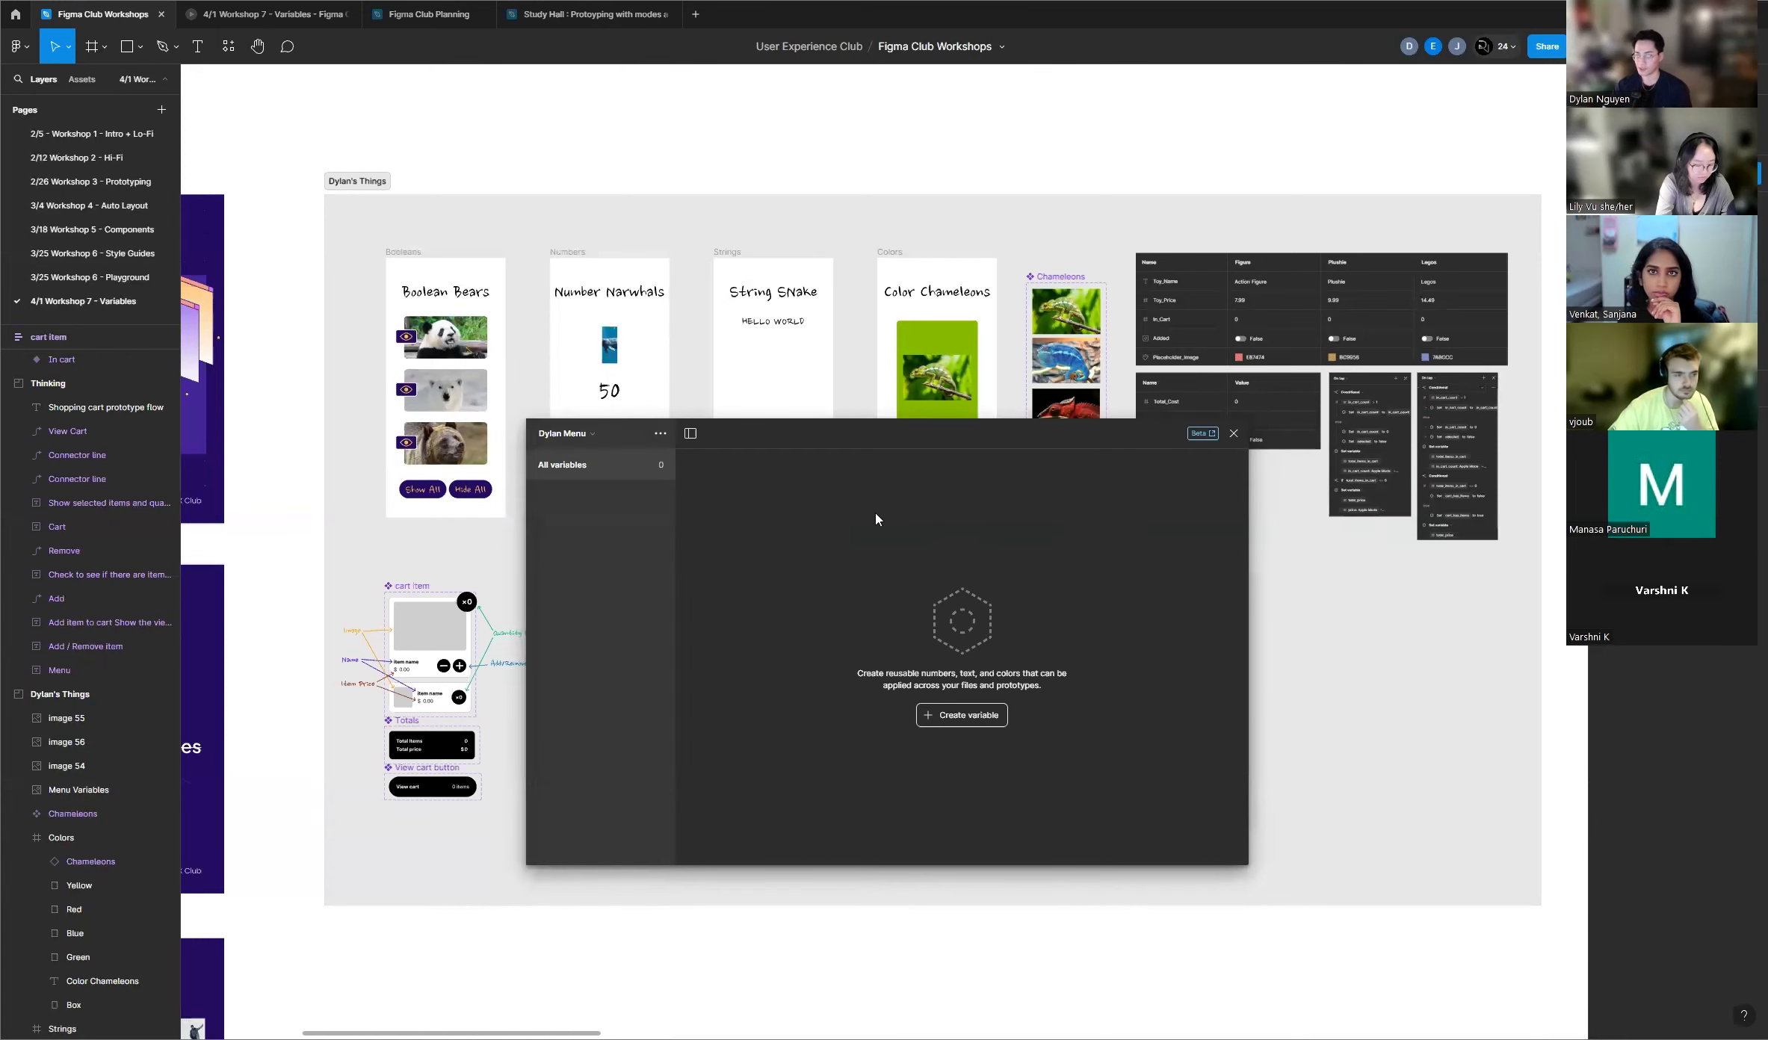
scroll(452, 568, down, 5)
scroll(452, 568, up, 4)
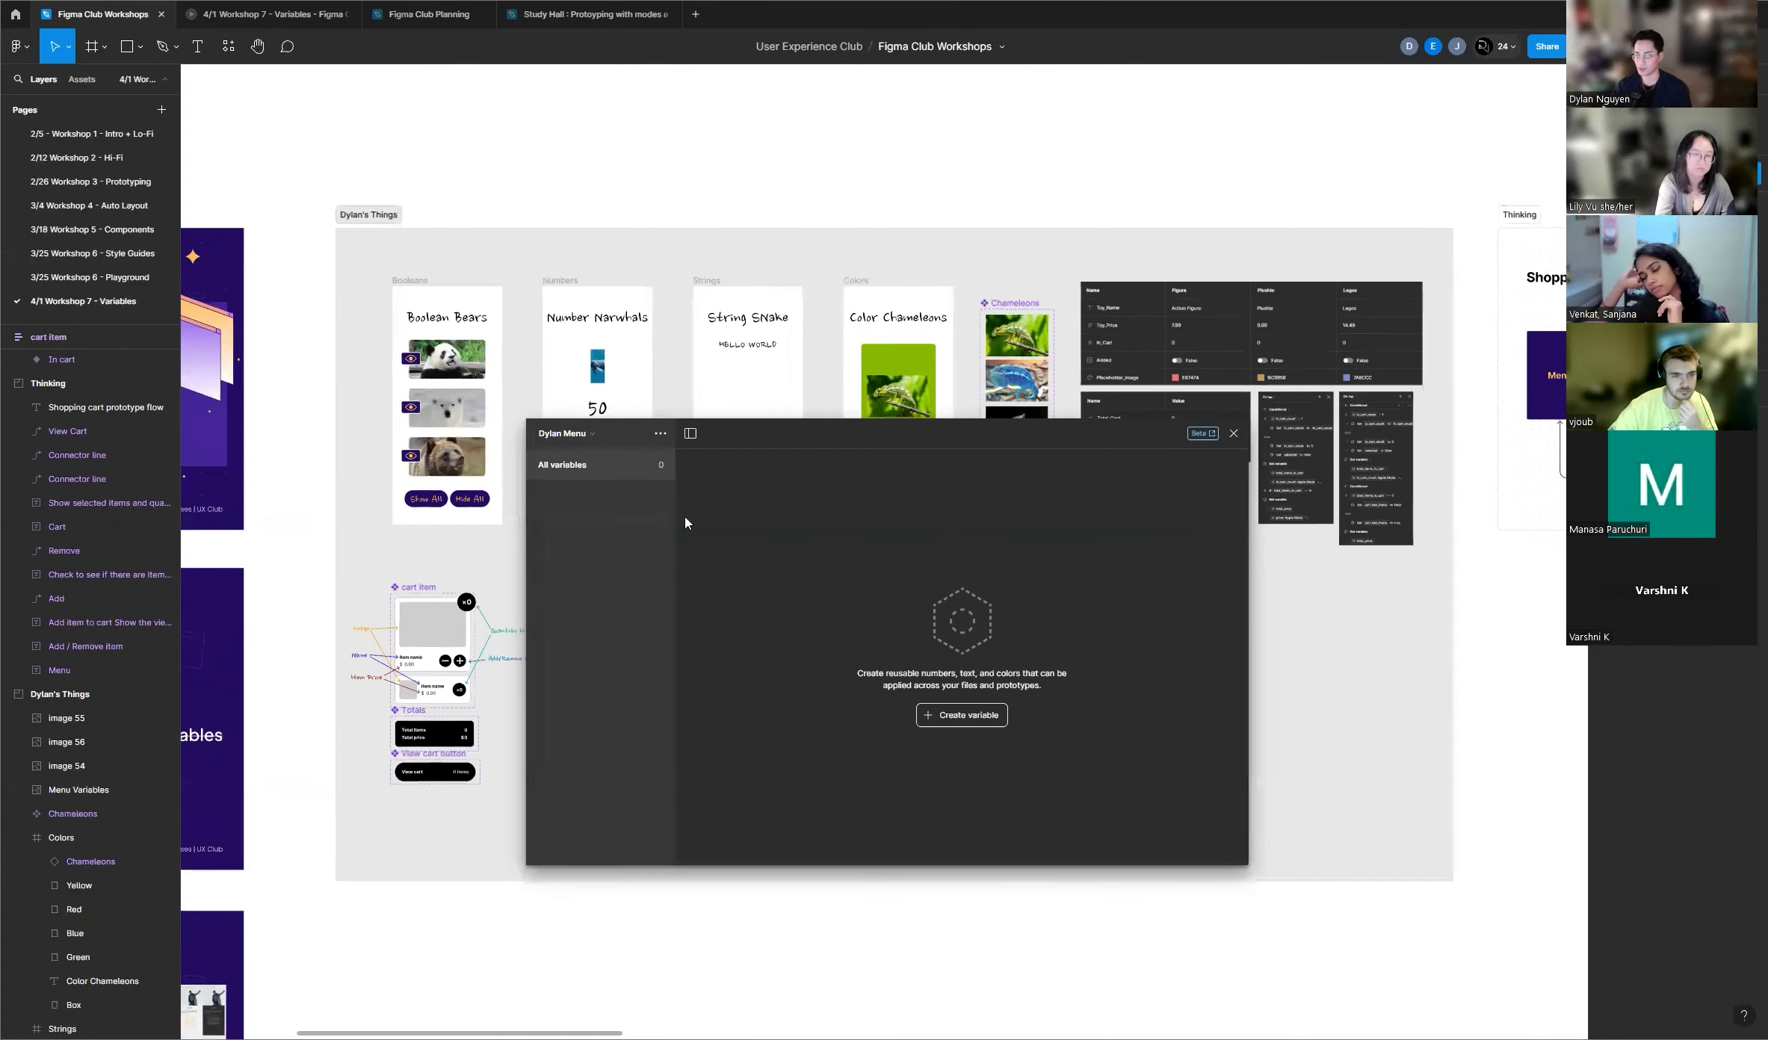
drag(919, 434, 942, 401)
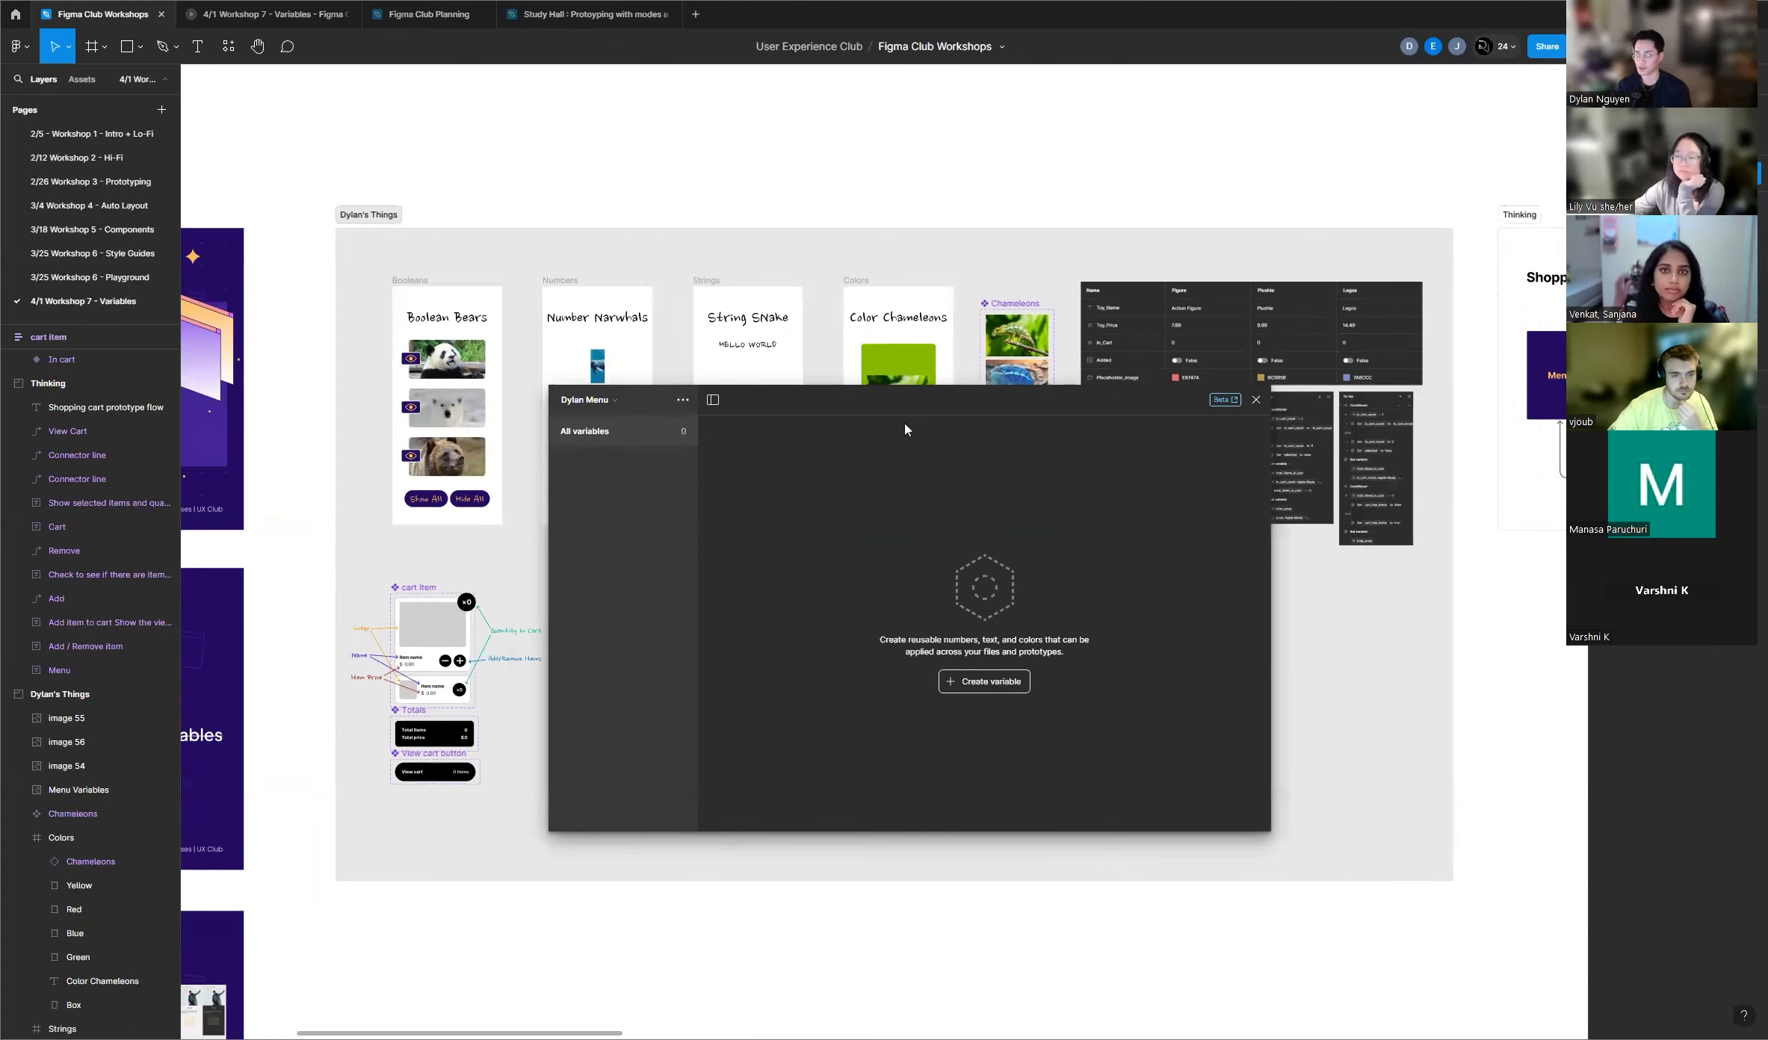
click(657, 404)
click(829, 524)
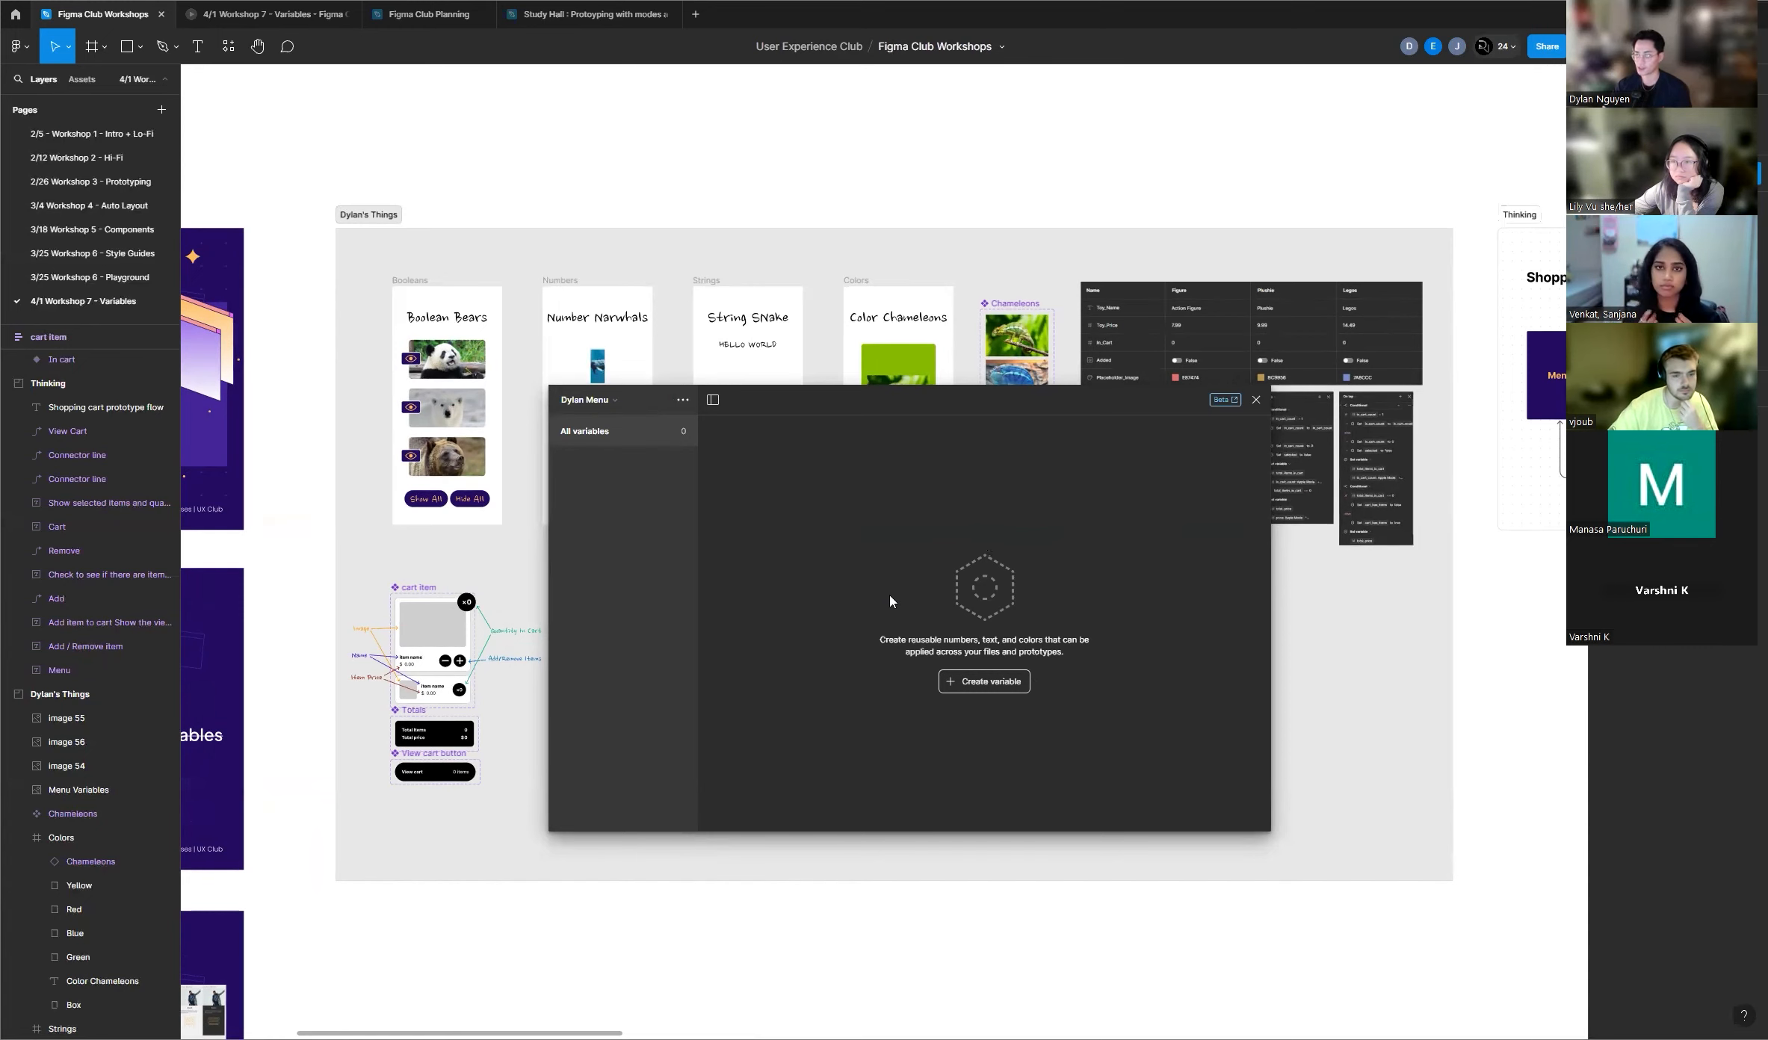
Step: Show the annotated cart item, Totals and View cart button components up close with the variables window beside them
scroll(448, 590, down, 3)
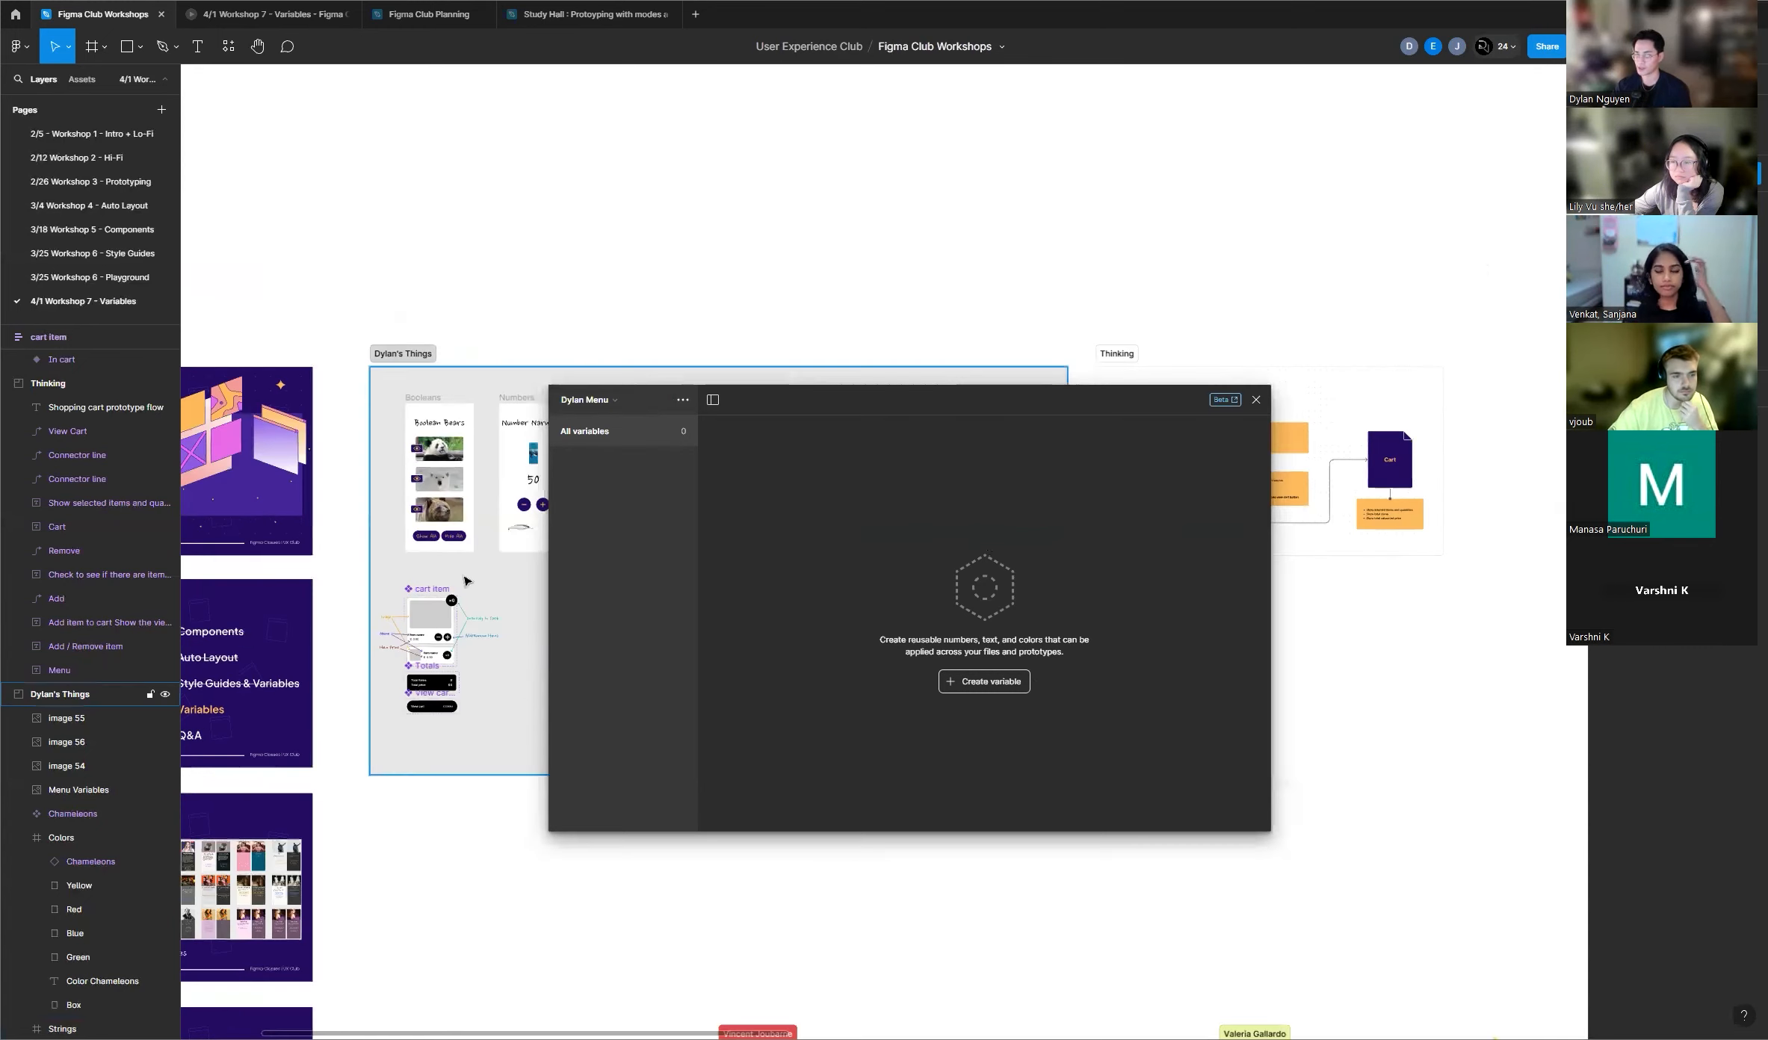
drag(871, 394, 821, 430)
scroll(481, 525, up, 3)
drag(935, 422, 1033, 400)
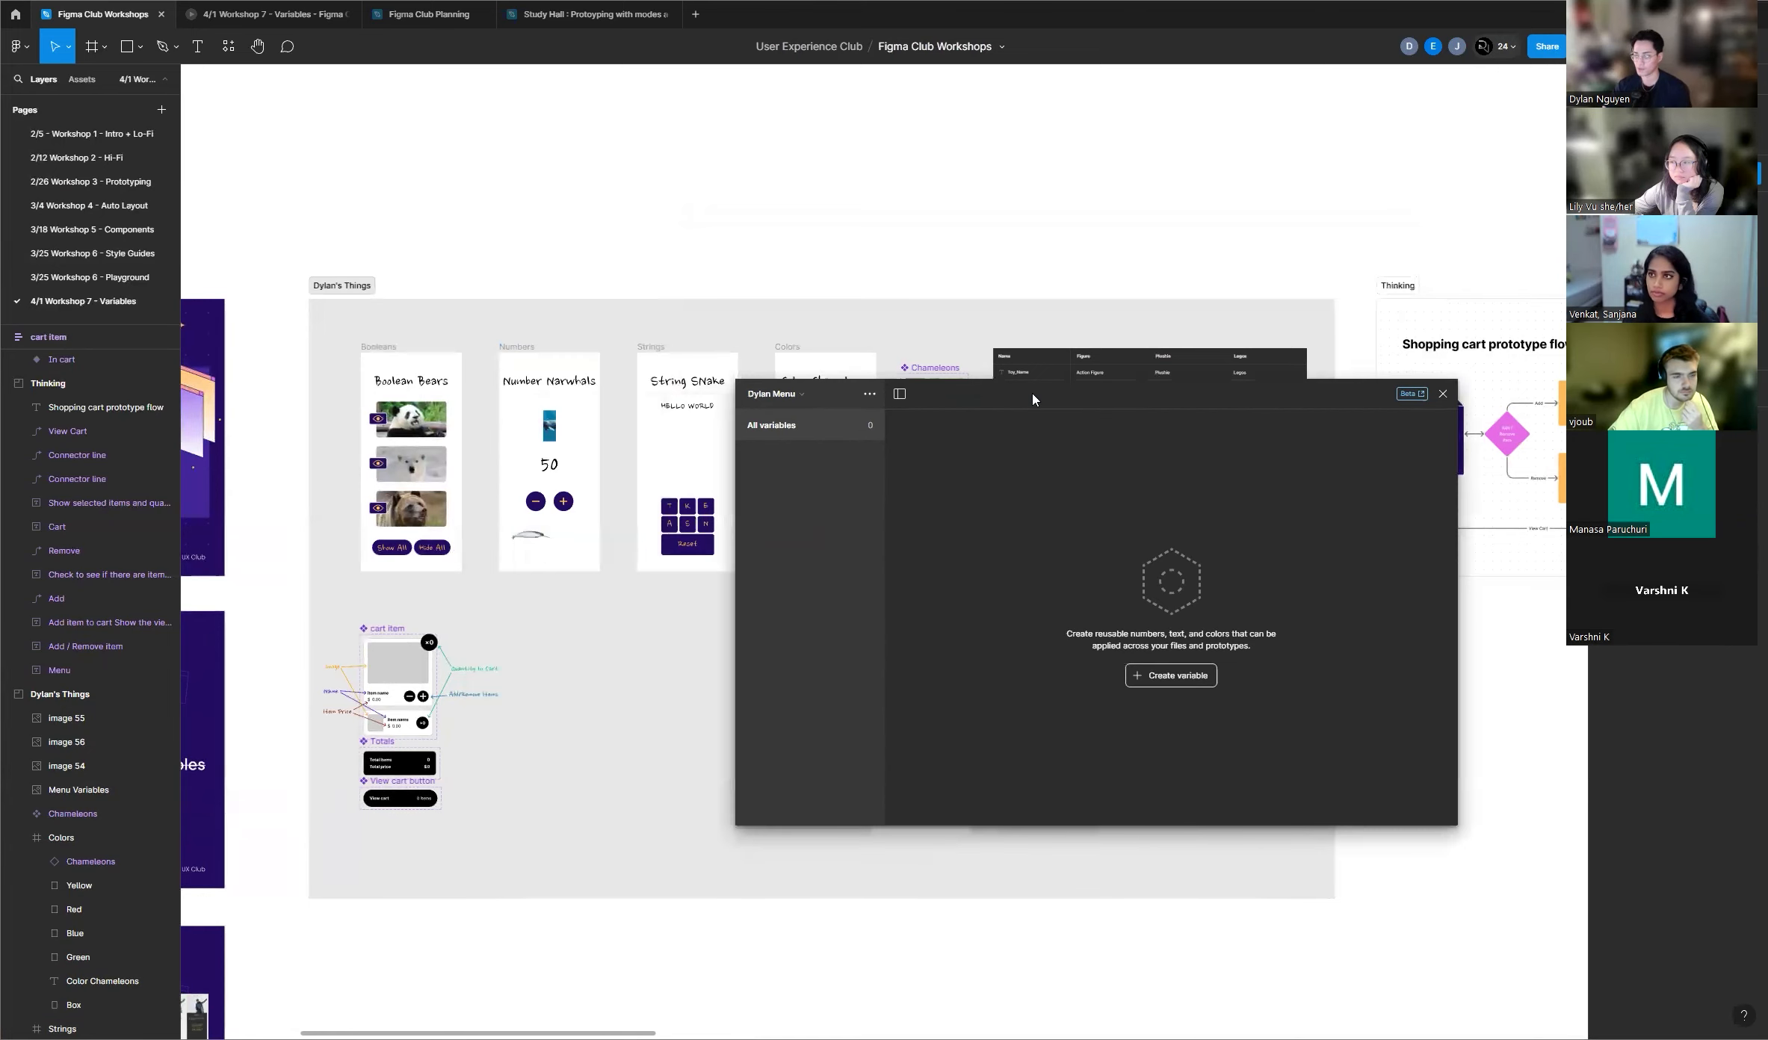
scroll(399, 500, down, 5)
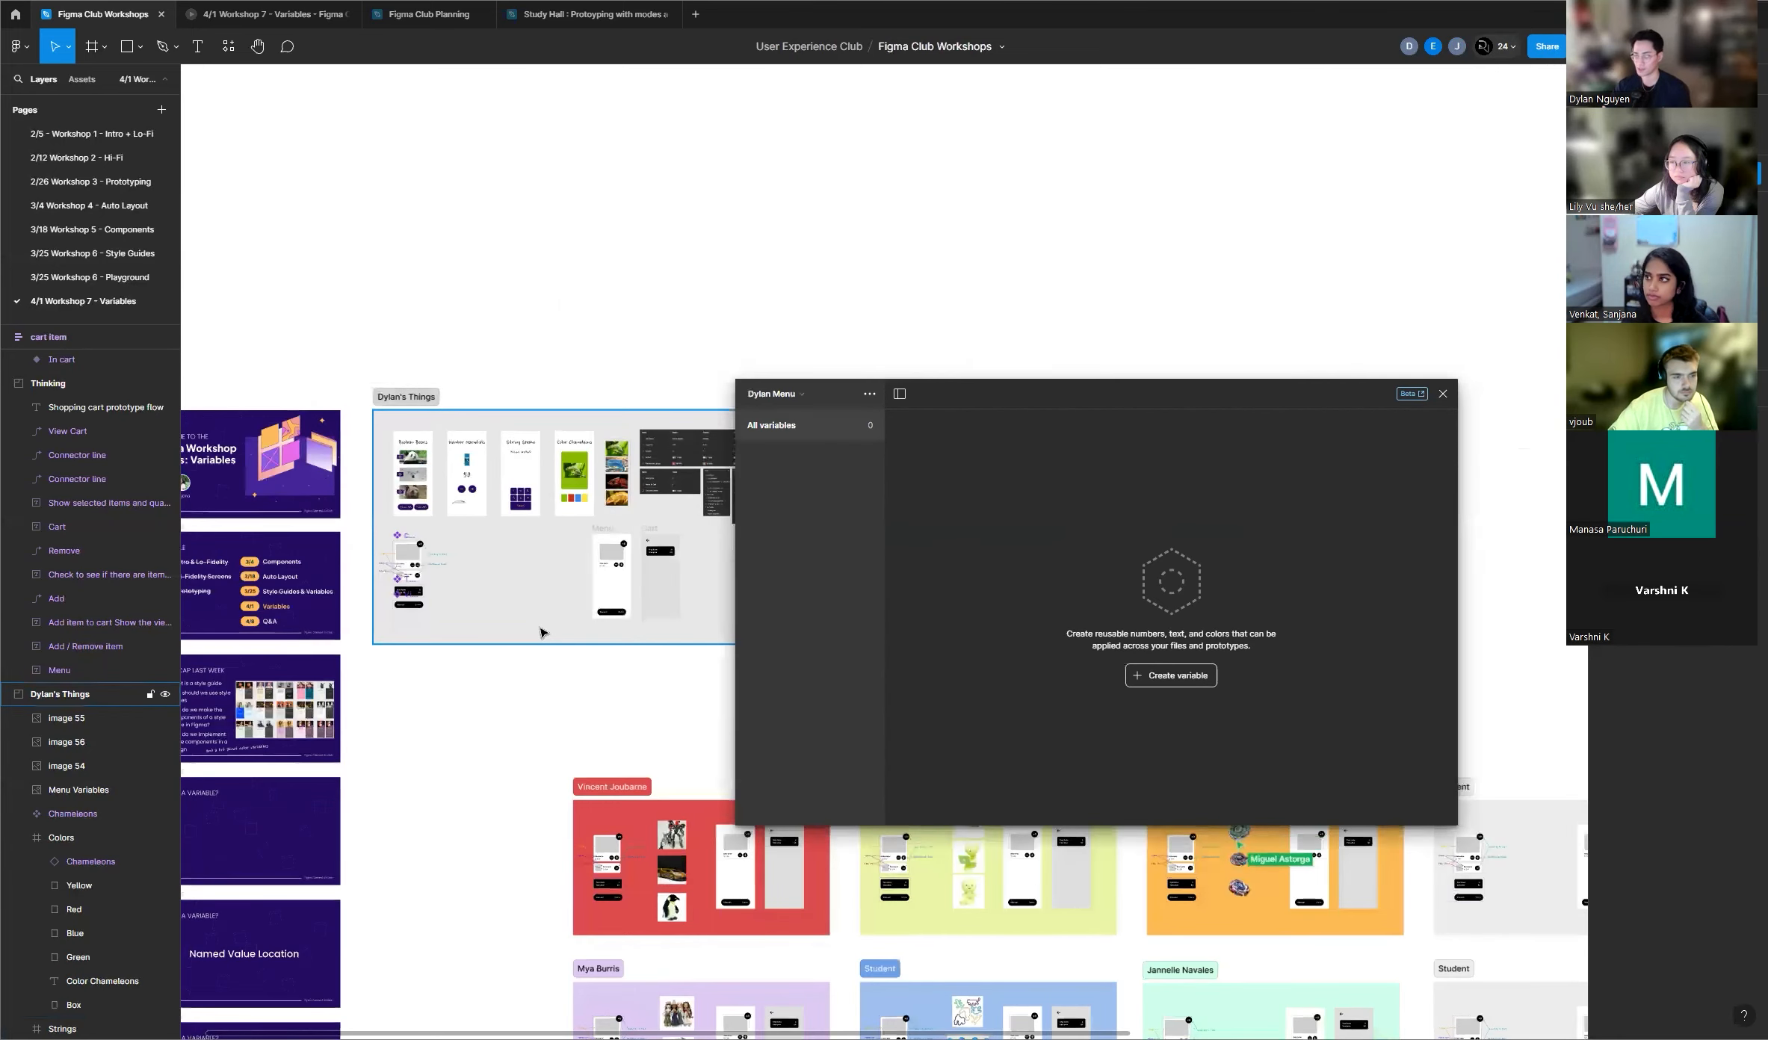
drag(1267, 402, 1012, 355)
scroll(393, 219, up, 10)
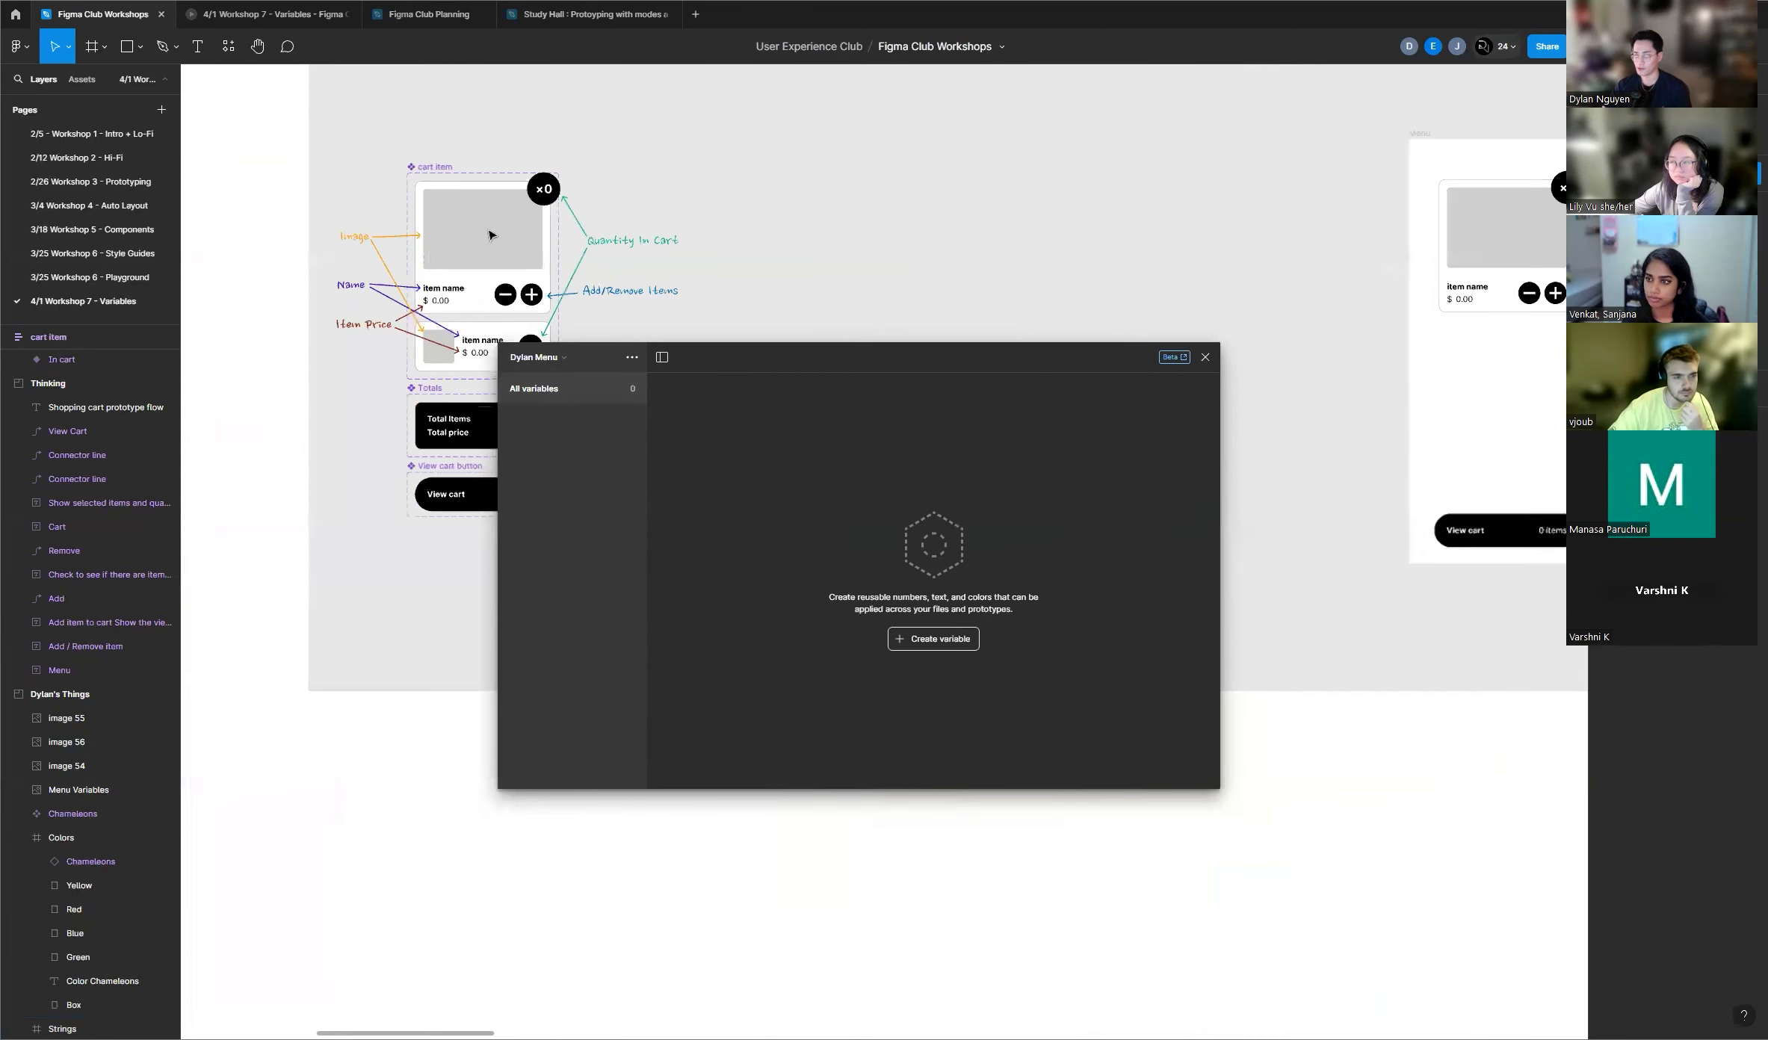
scroll(493, 243, up, 5)
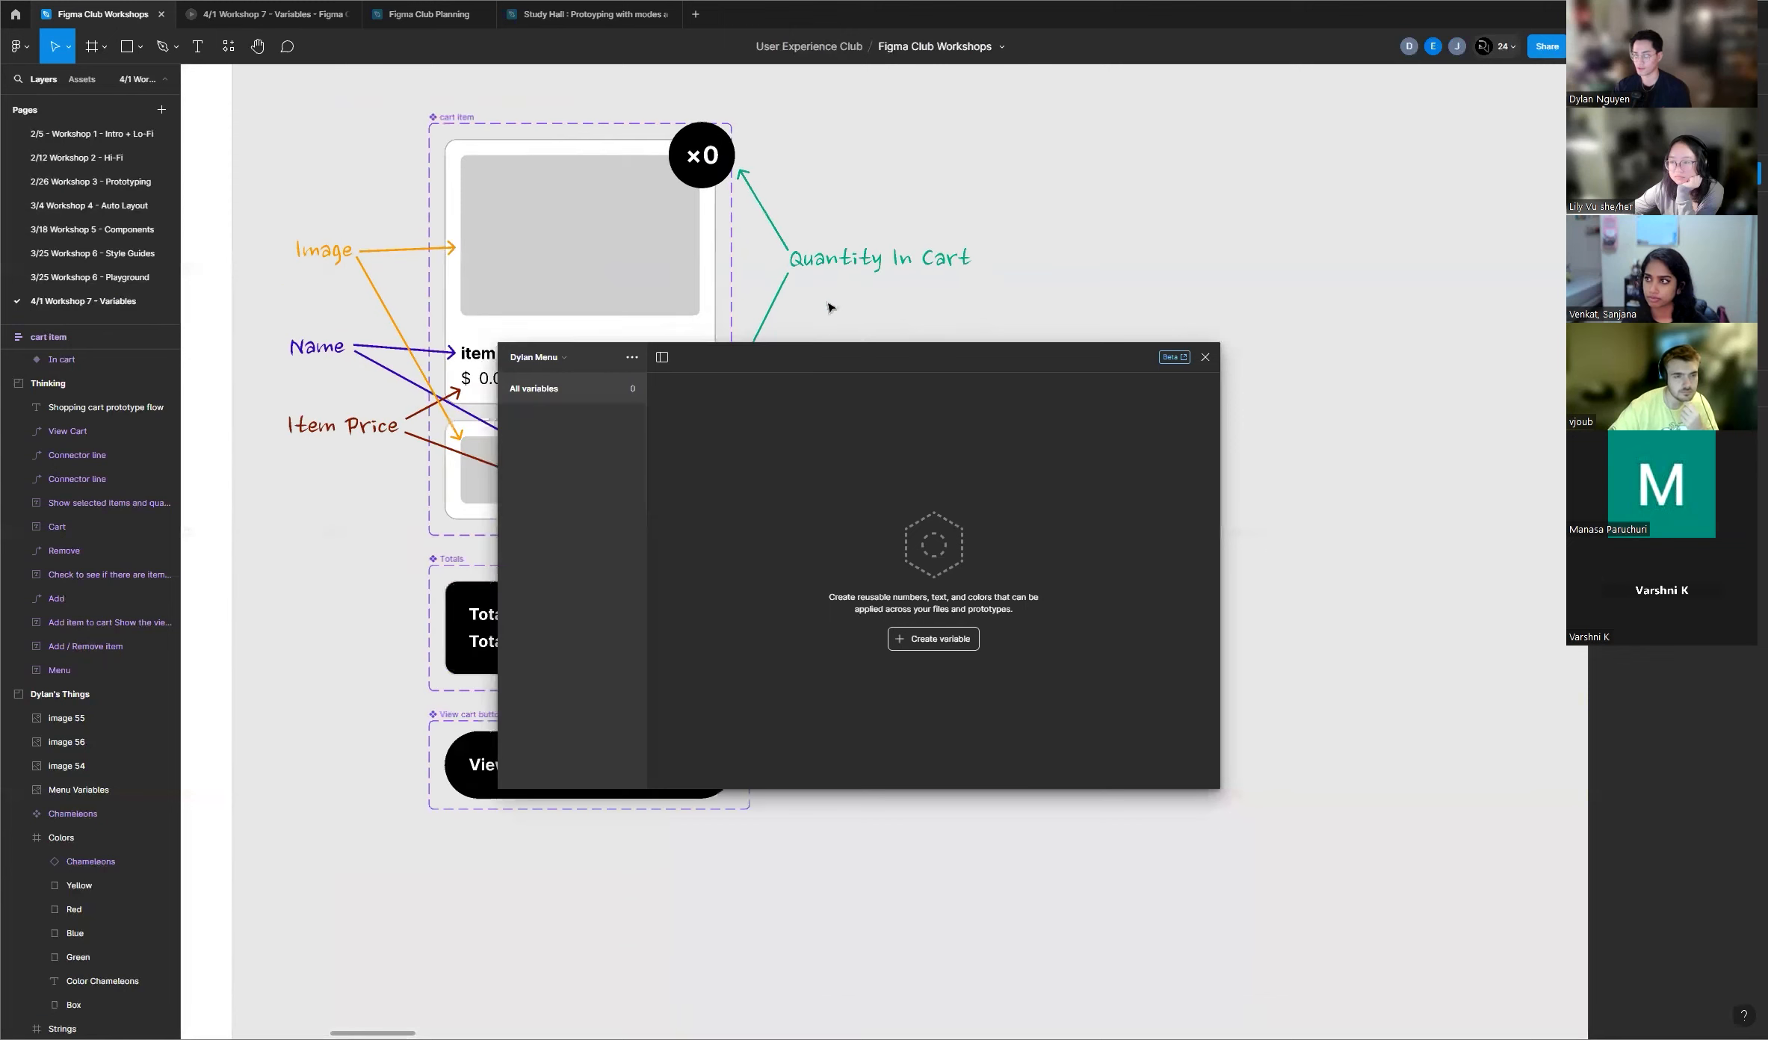
drag(900, 366, 1198, 447)
scroll(606, 311, up, 1)
scroll(606, 311, up, 2)
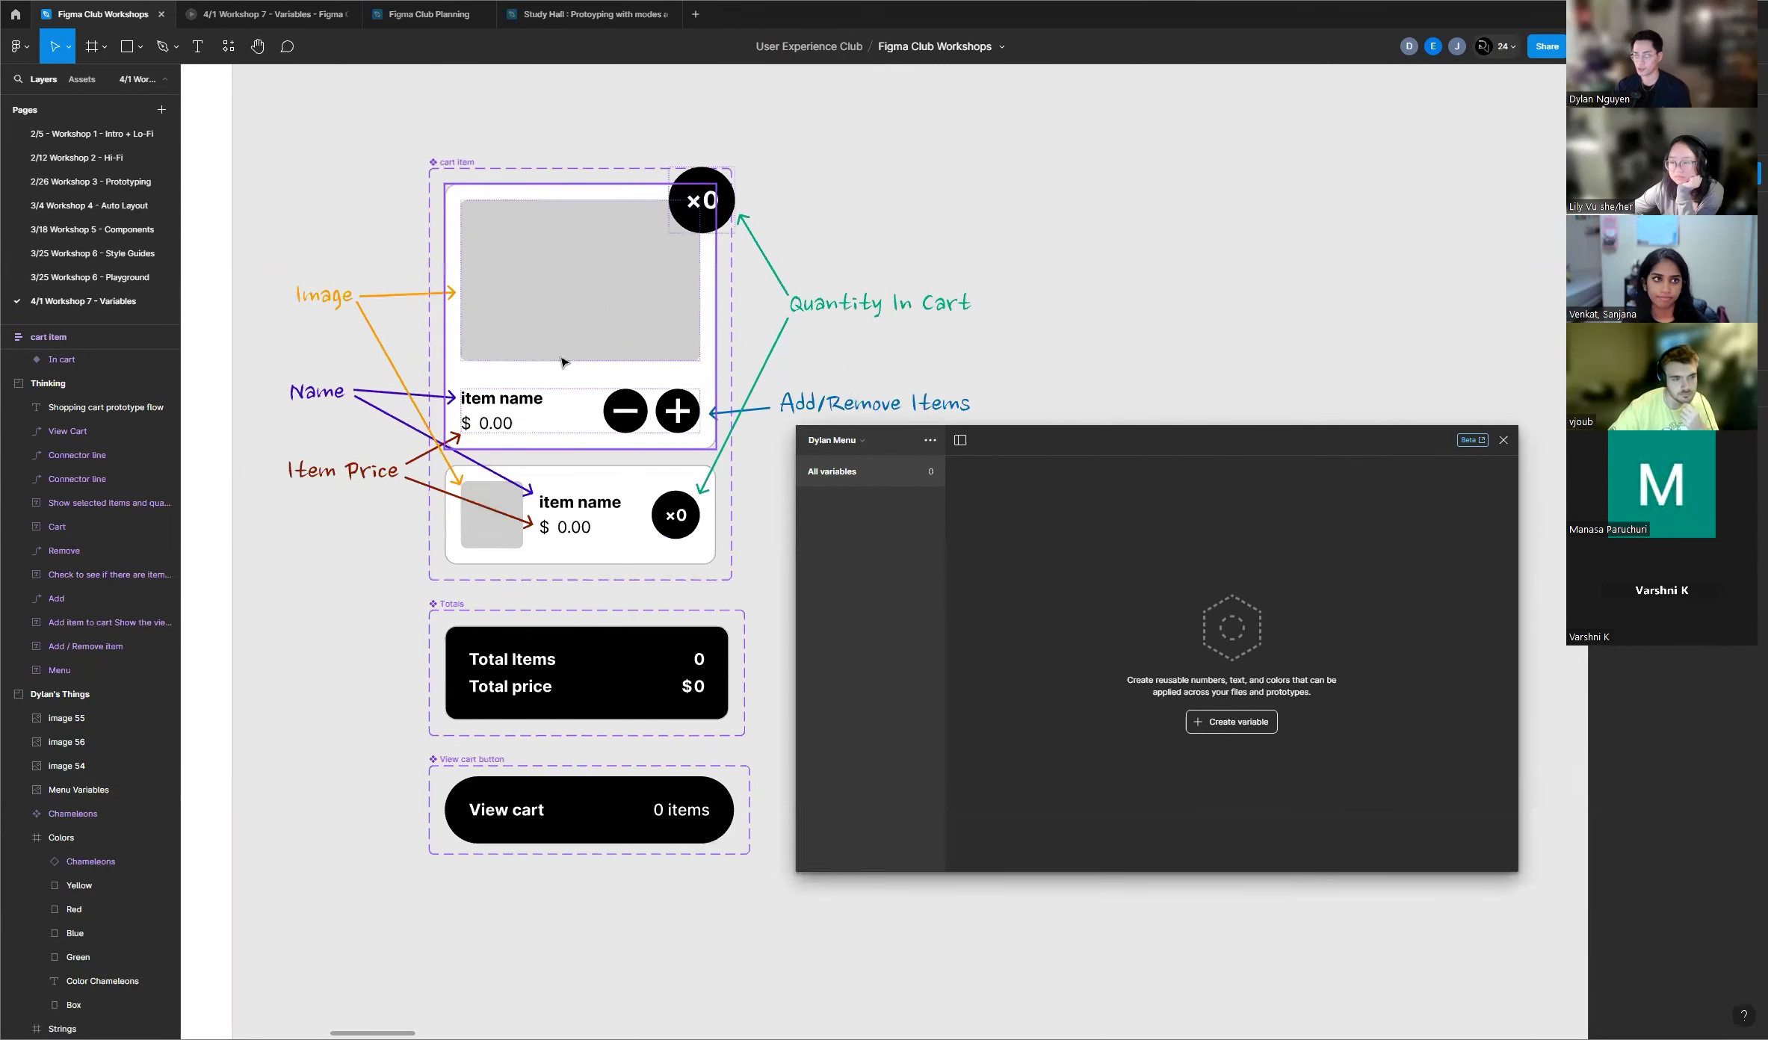
drag(1089, 438, 1056, 479)
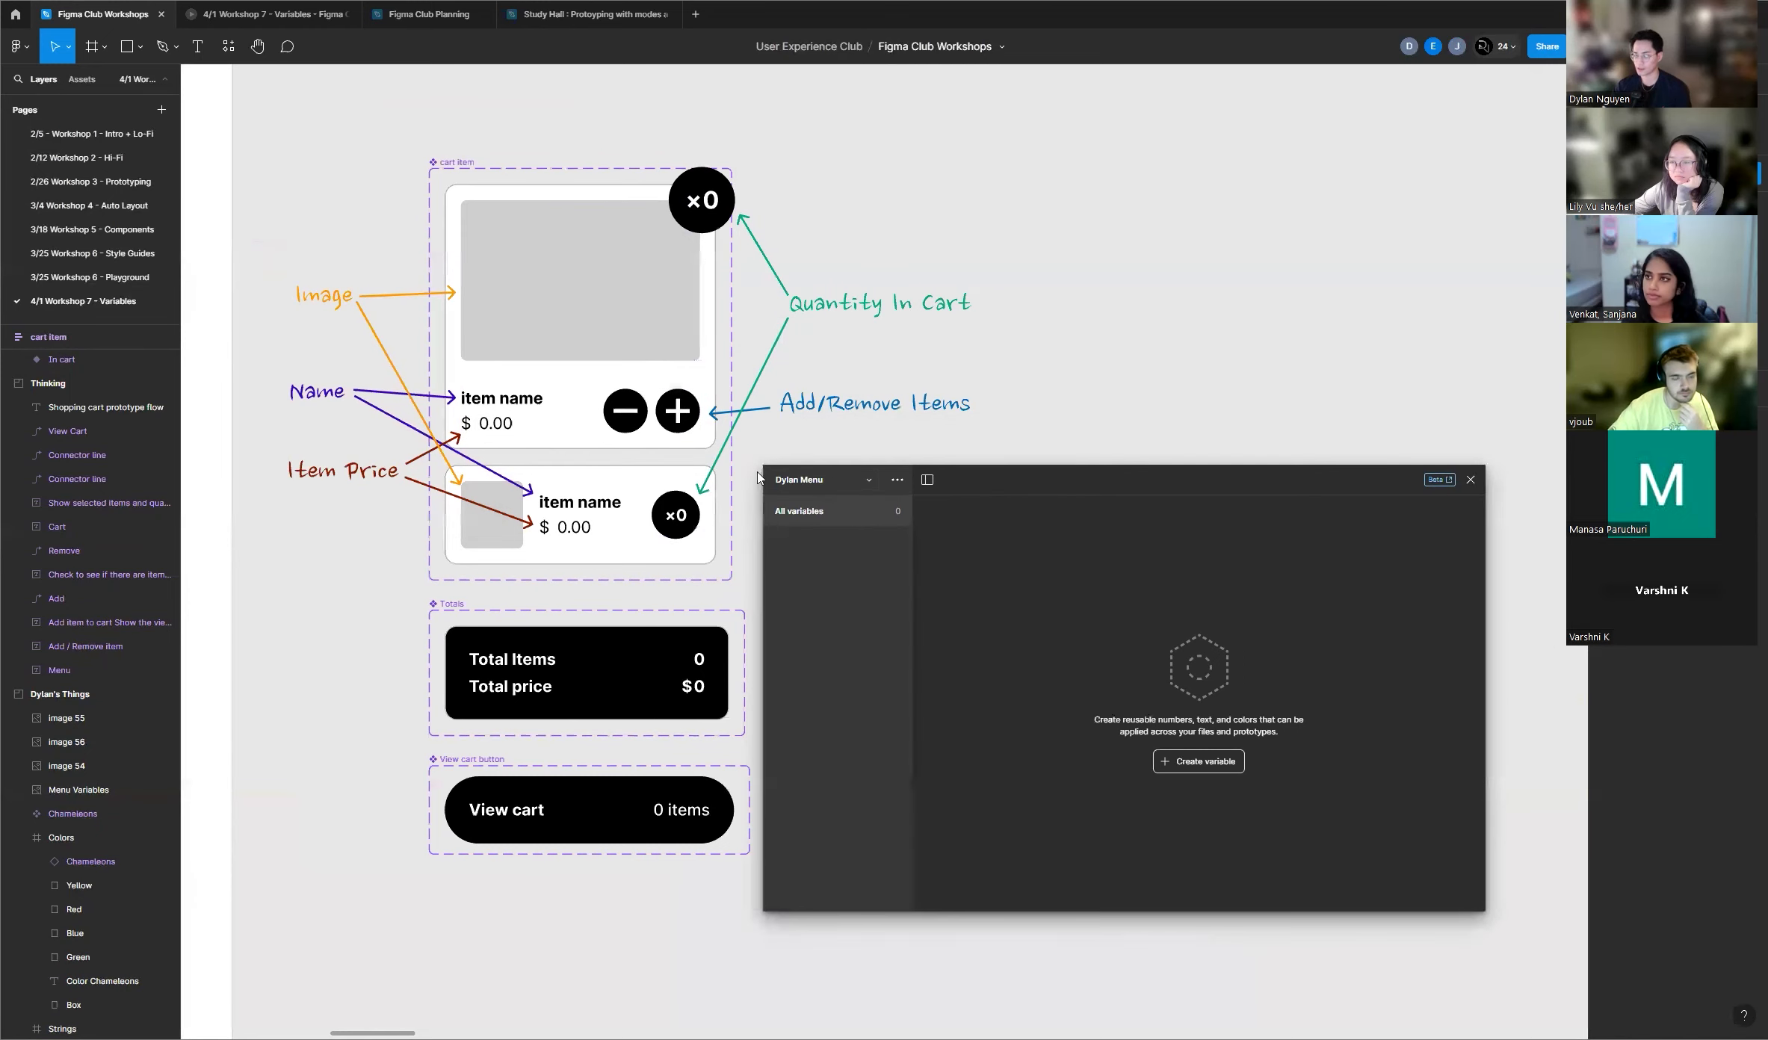
click(622, 468)
click(622, 469)
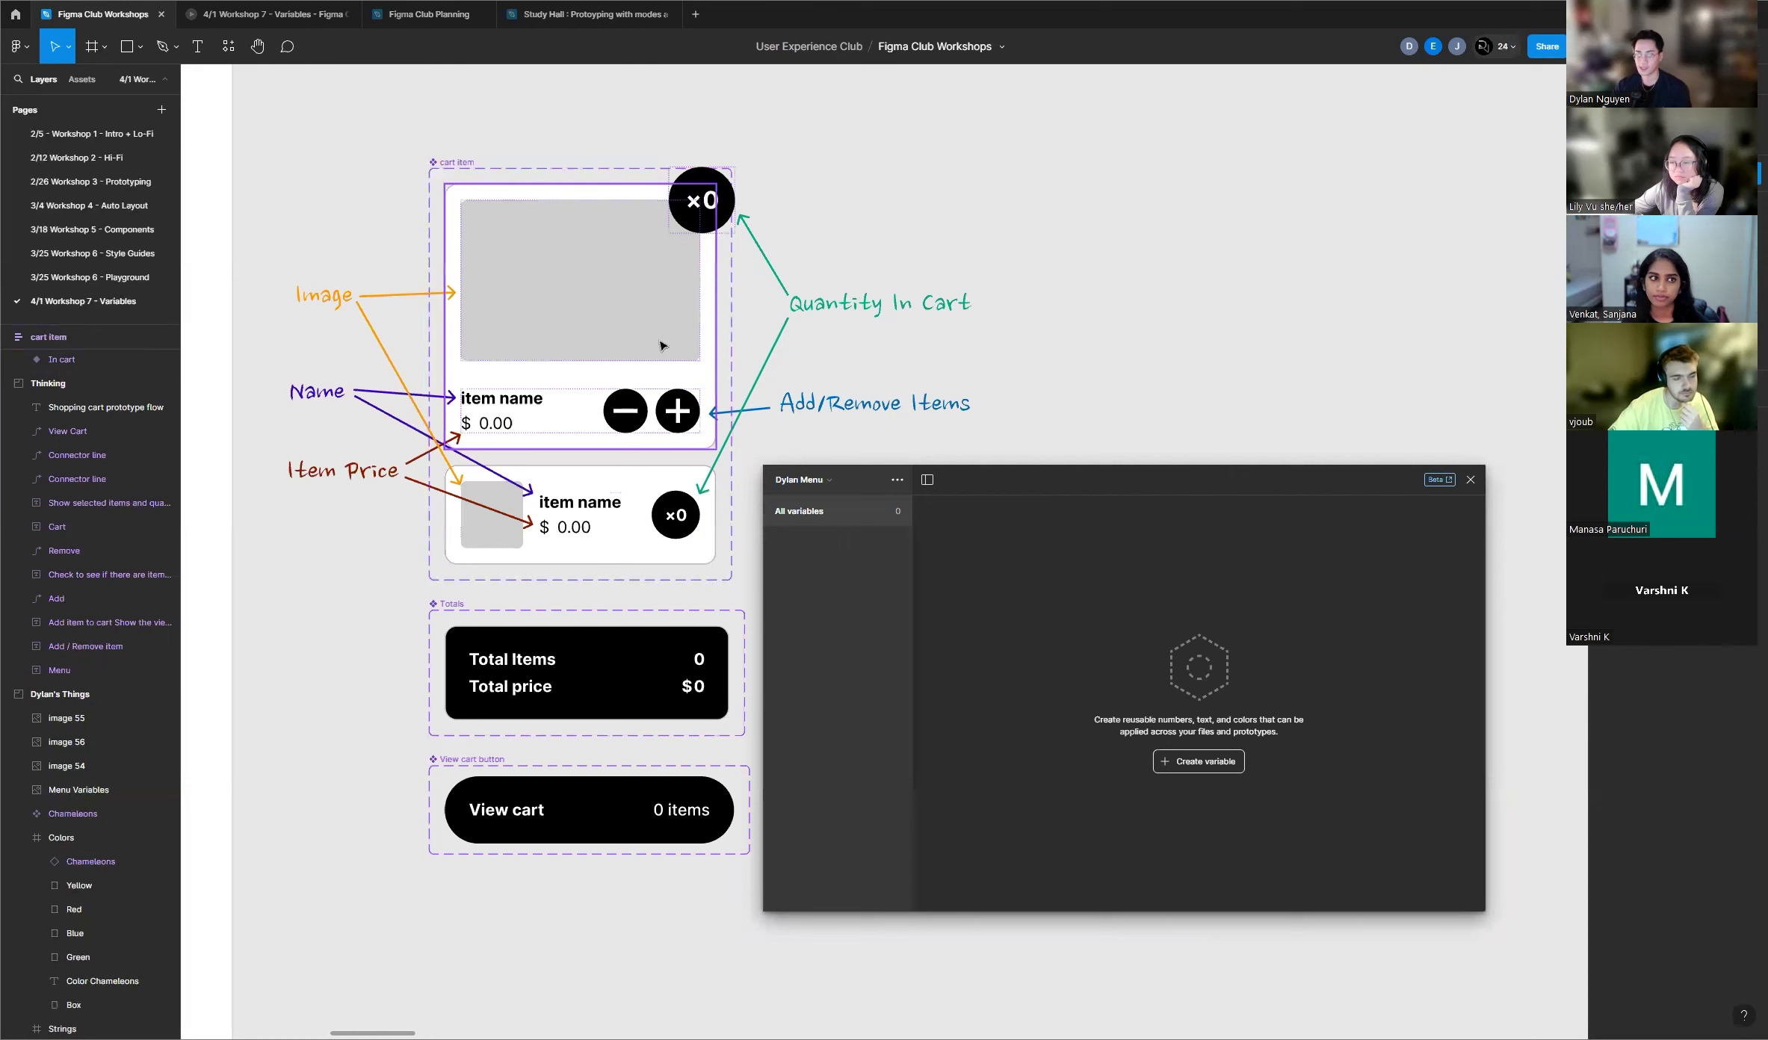
click(630, 164)
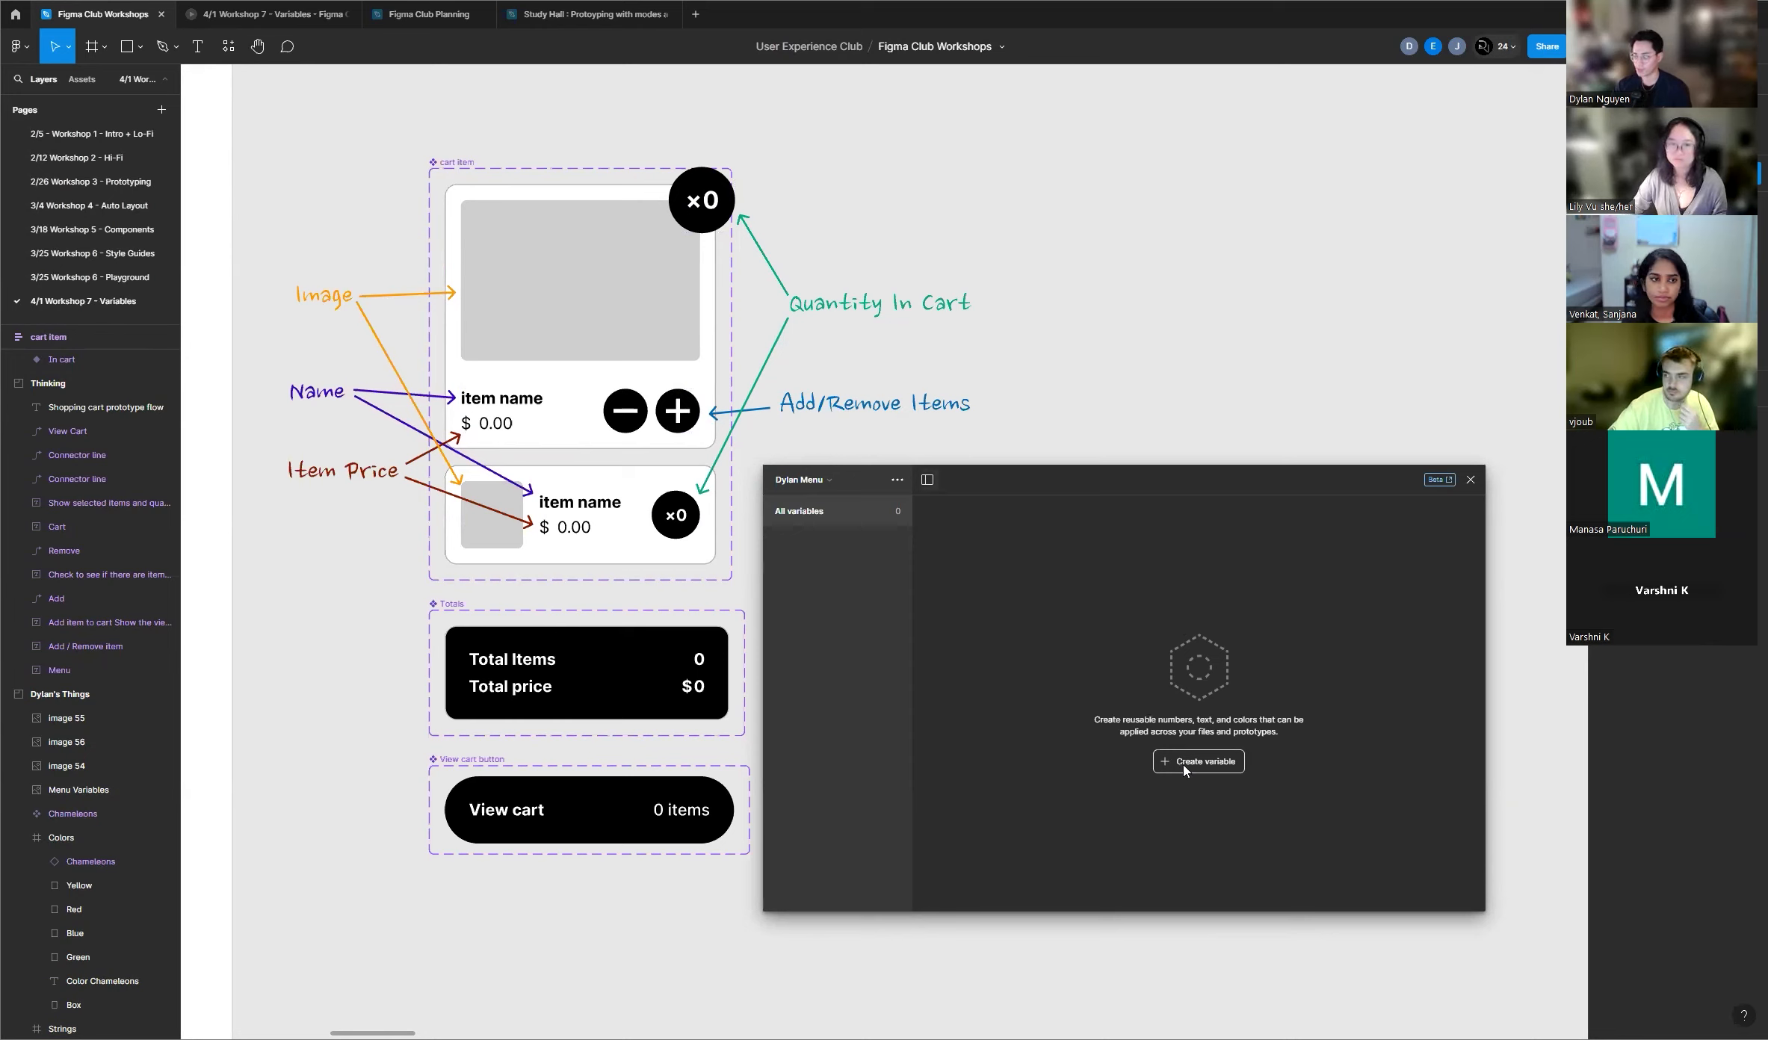
Step: Create a string variable named Toy in the new menu collection
click(1203, 762)
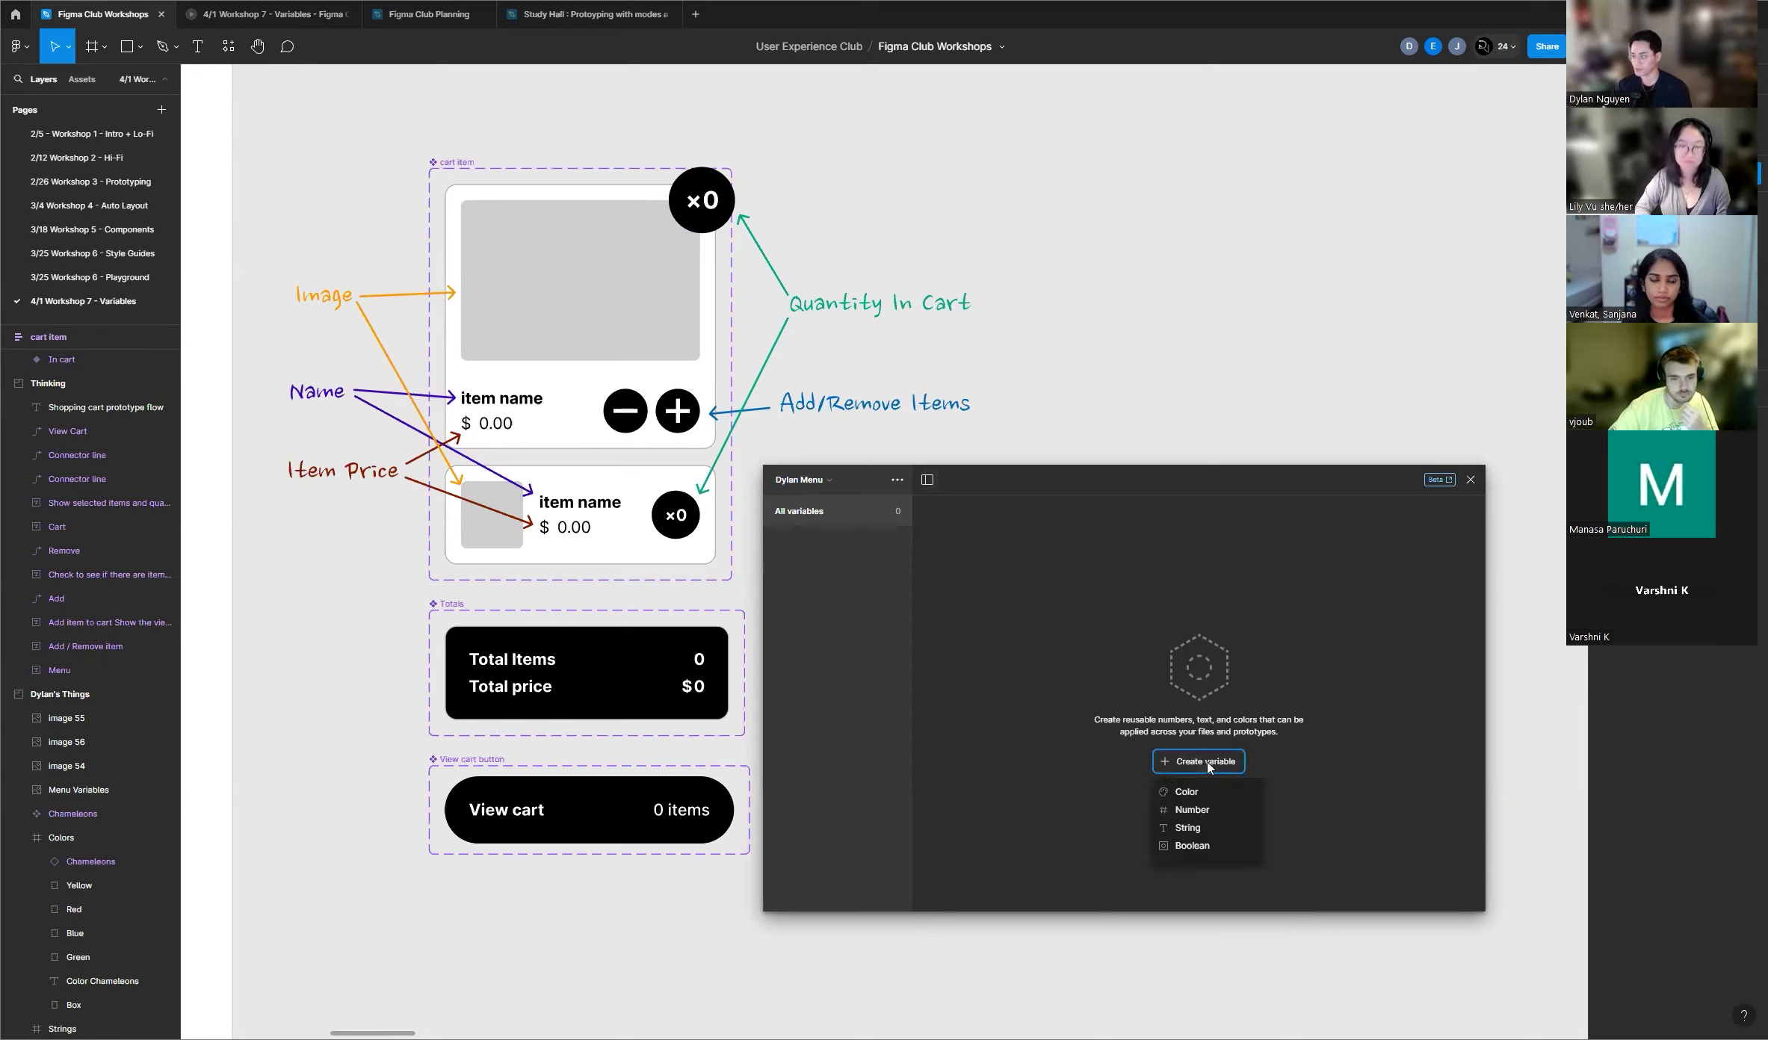
click(1195, 830)
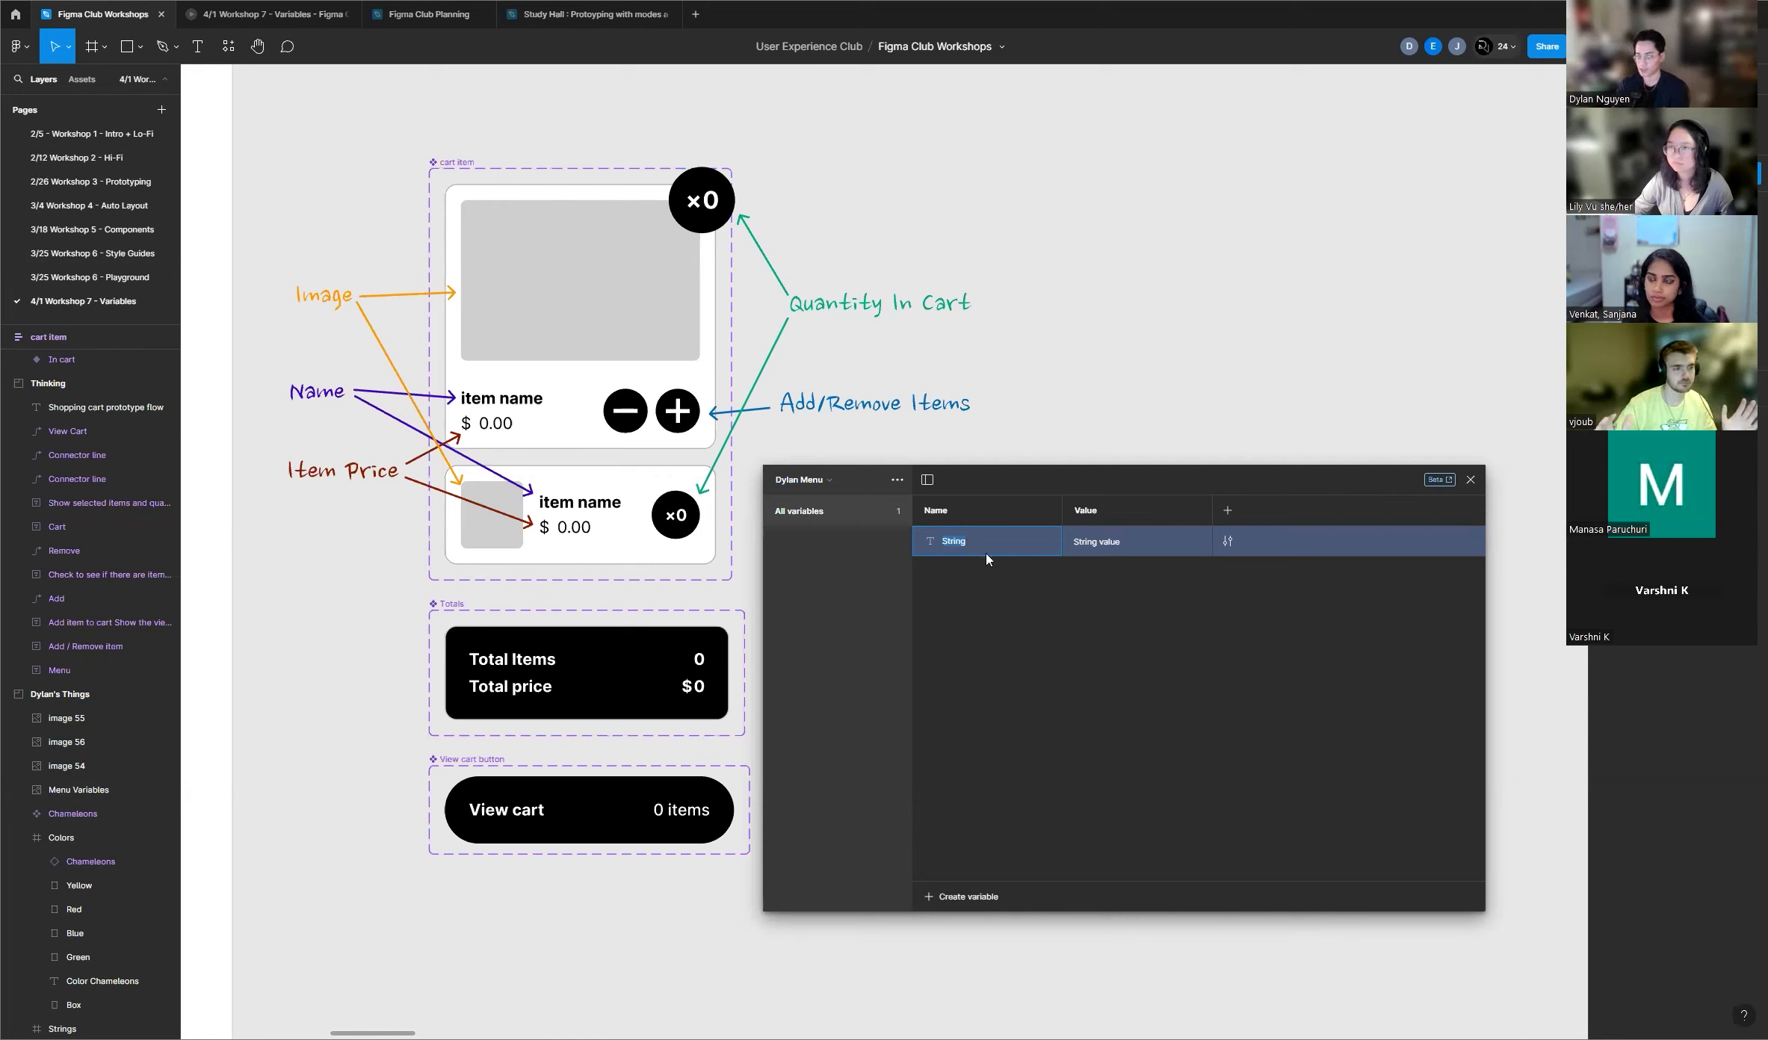
text(Toyu)
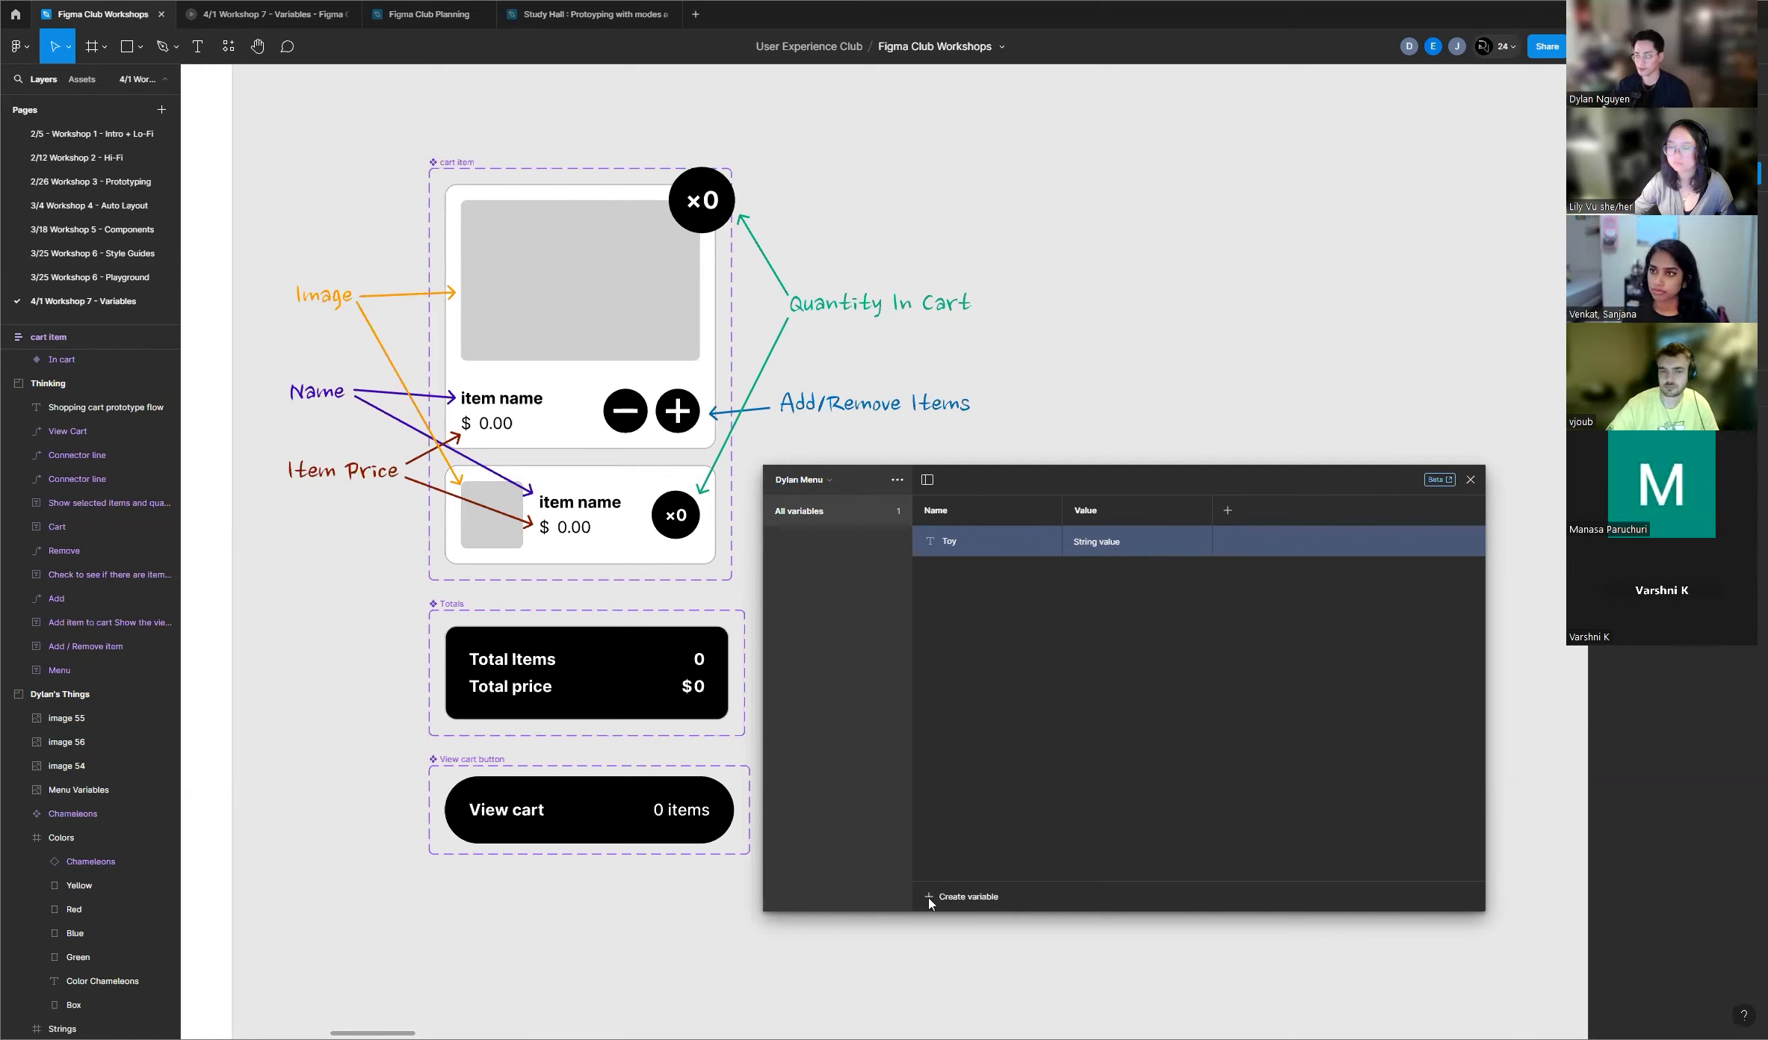
Step: Create a number variable named Toy Price in the new menu collection
click(980, 903)
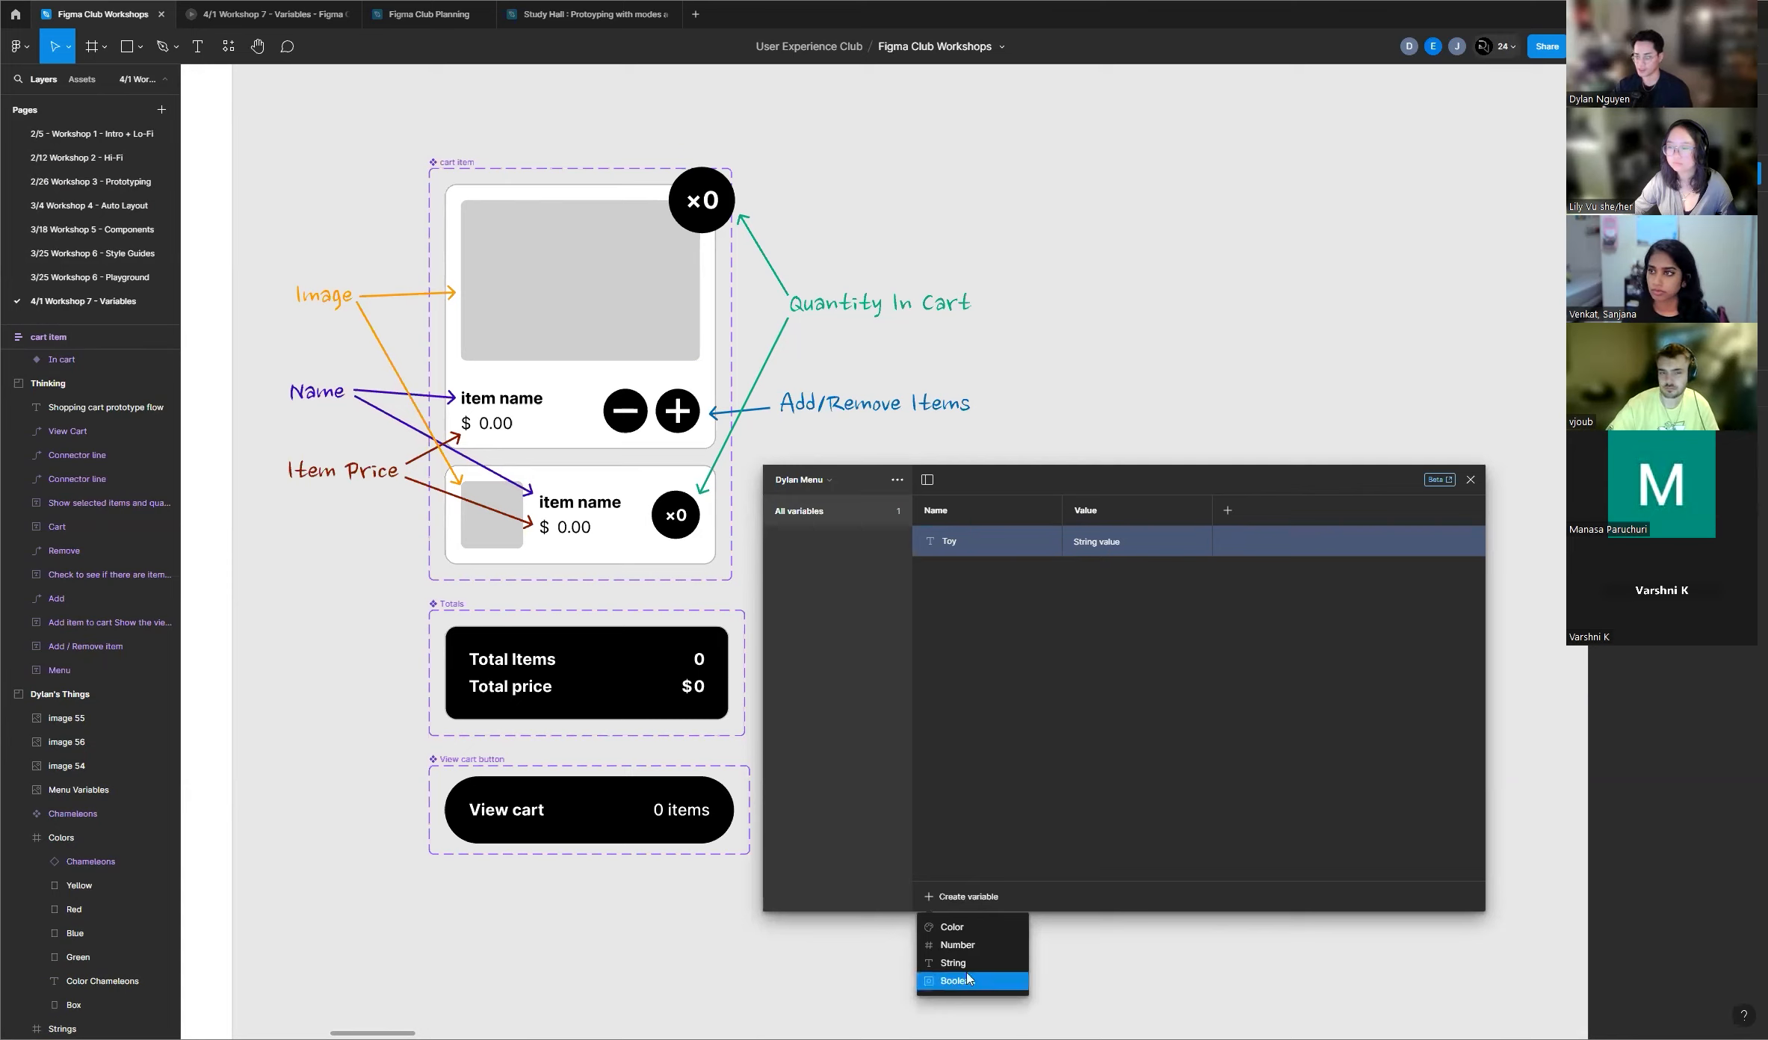
click(936, 900)
click(971, 896)
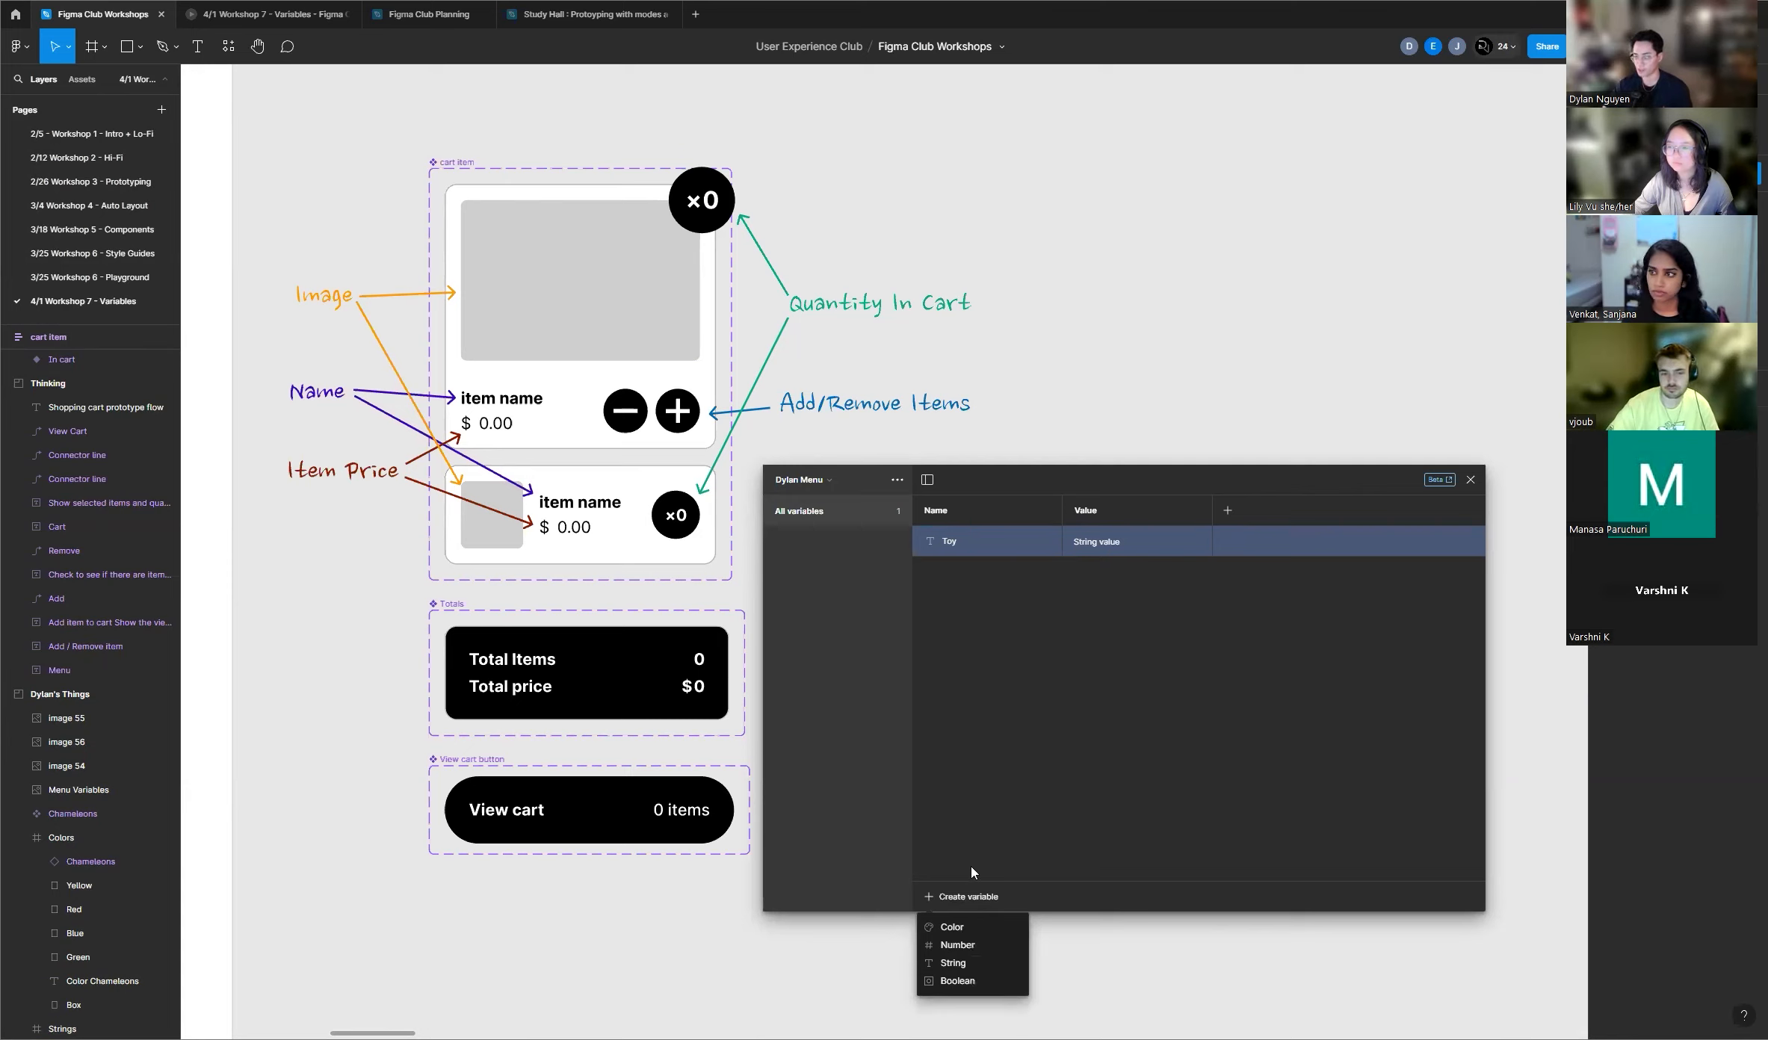
click(965, 945)
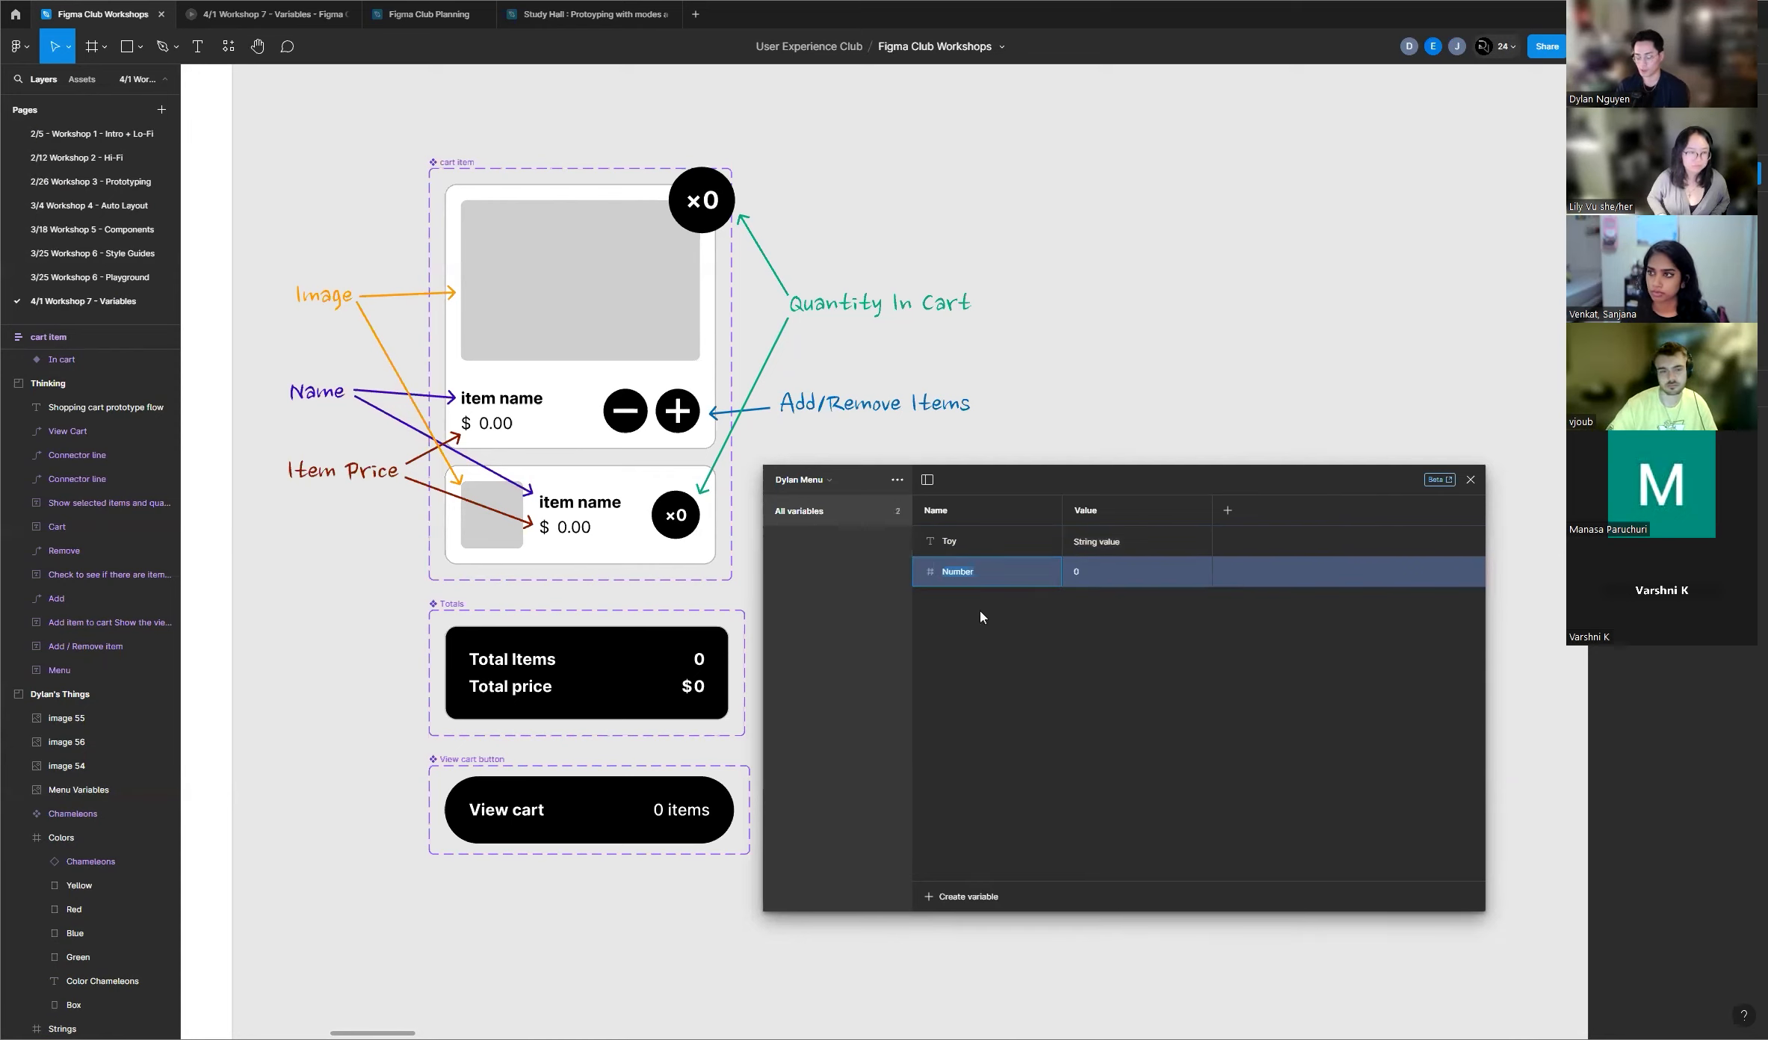
text(Toy)
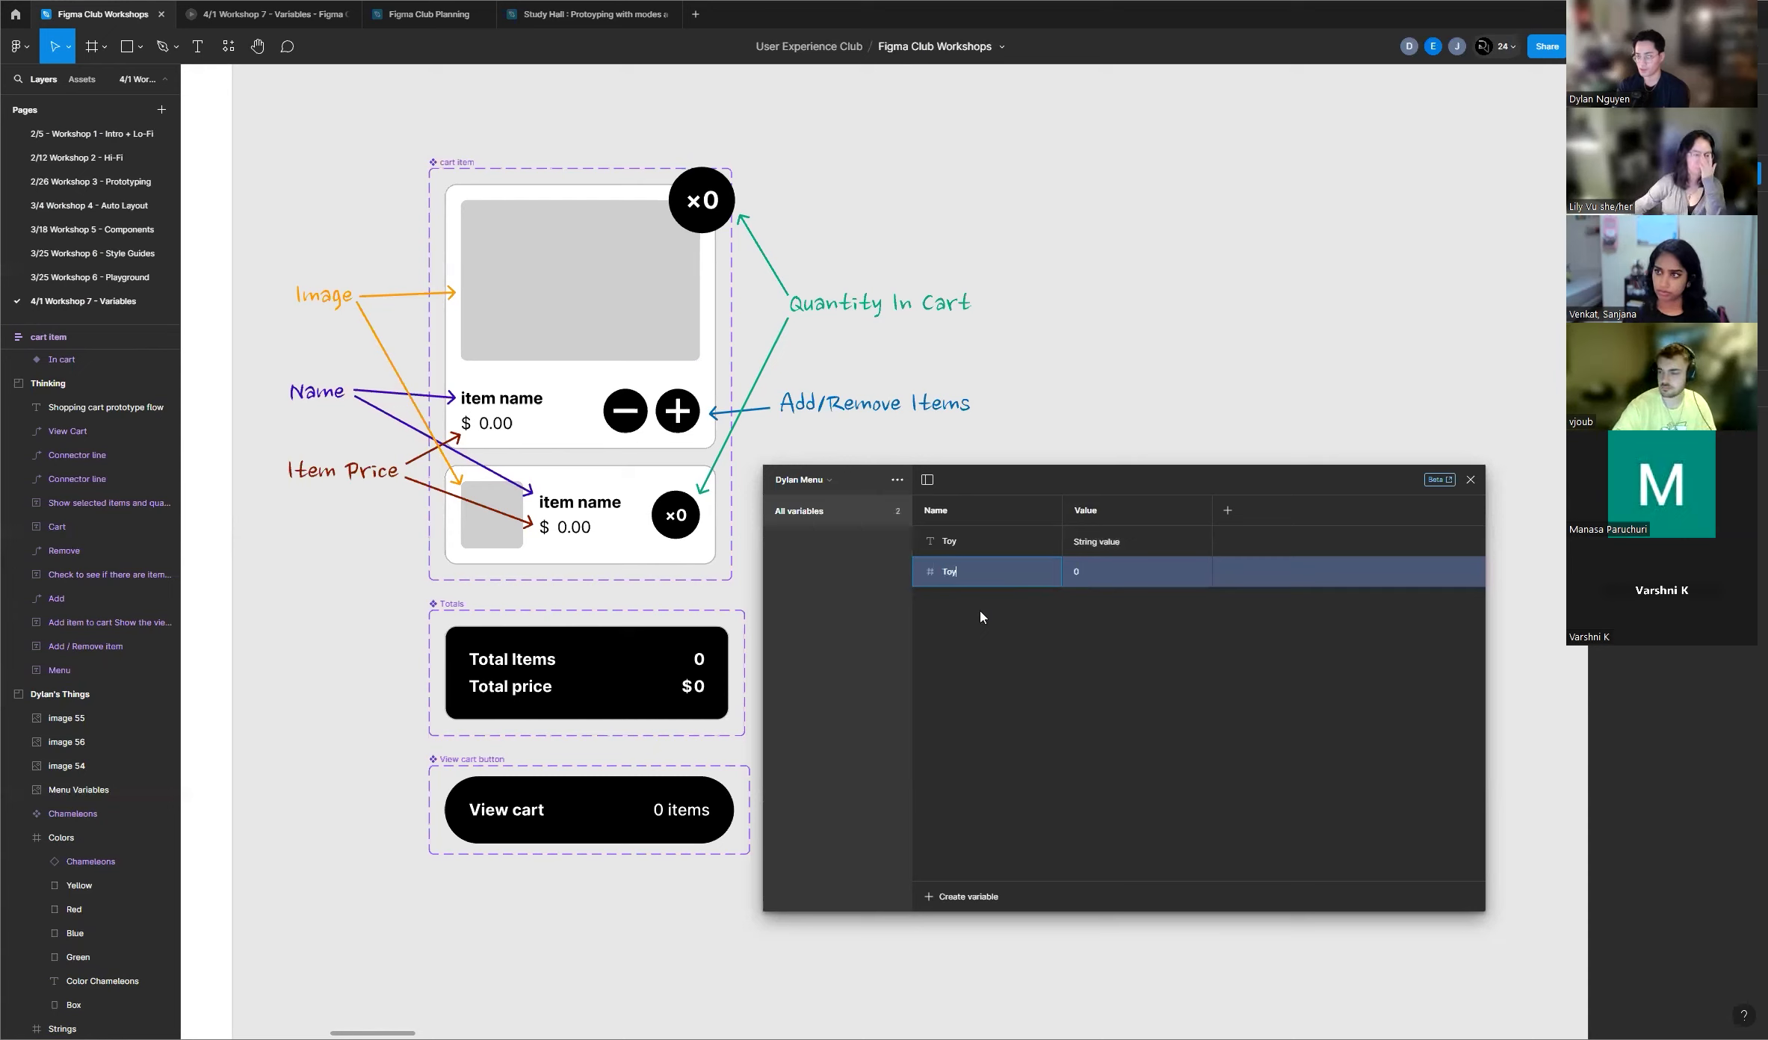
text( Price)
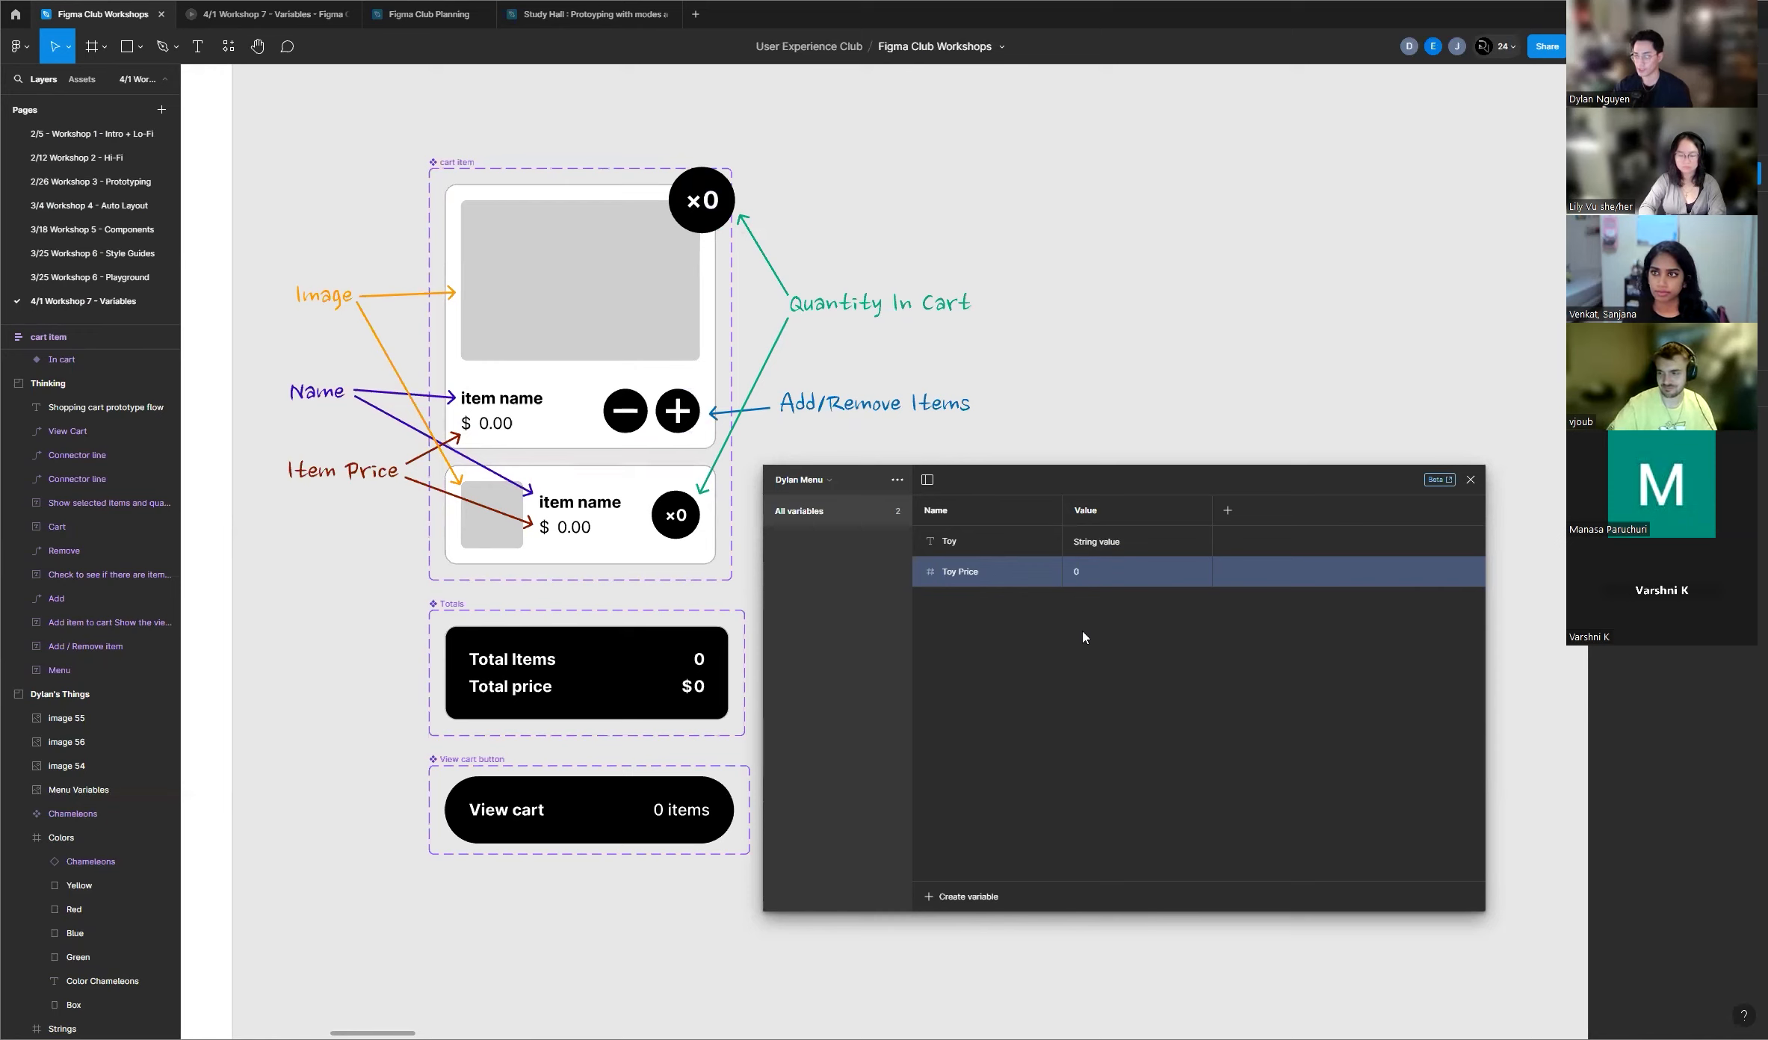
Step: Add a number variable named Toys Selected to the menu collection
click(933, 900)
click(968, 943)
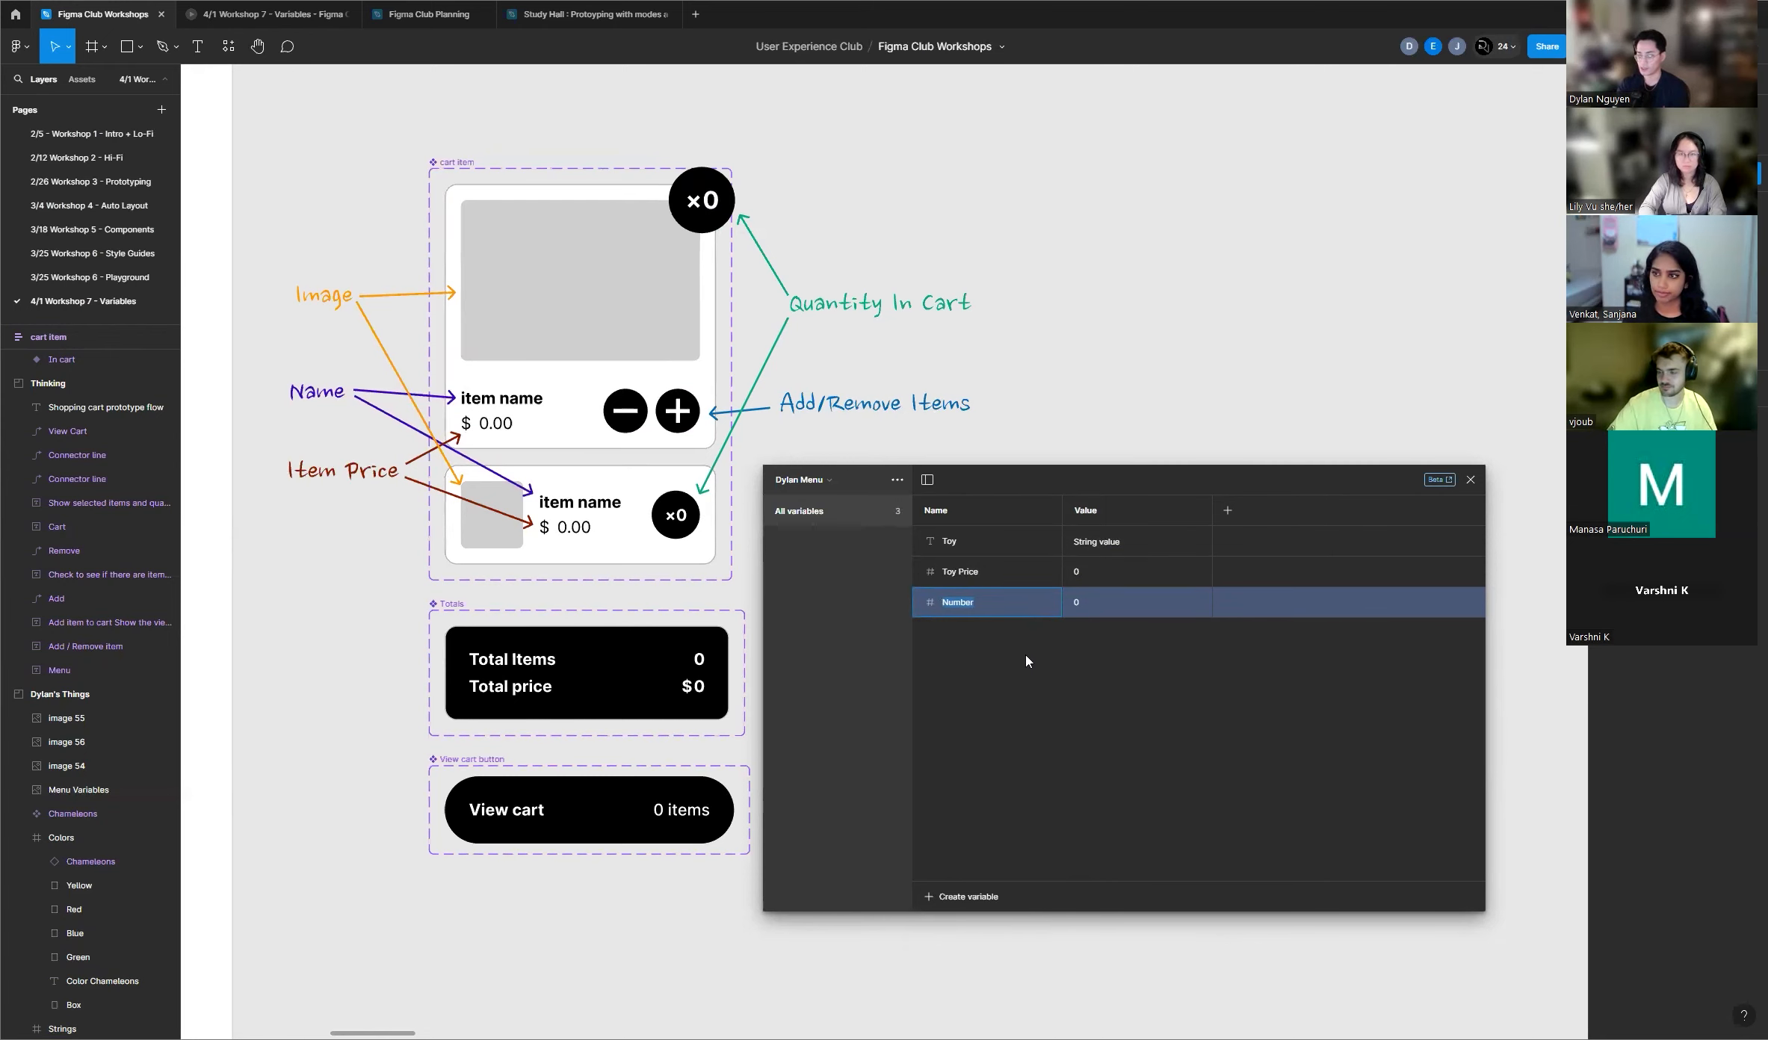
text(Toys Selected)
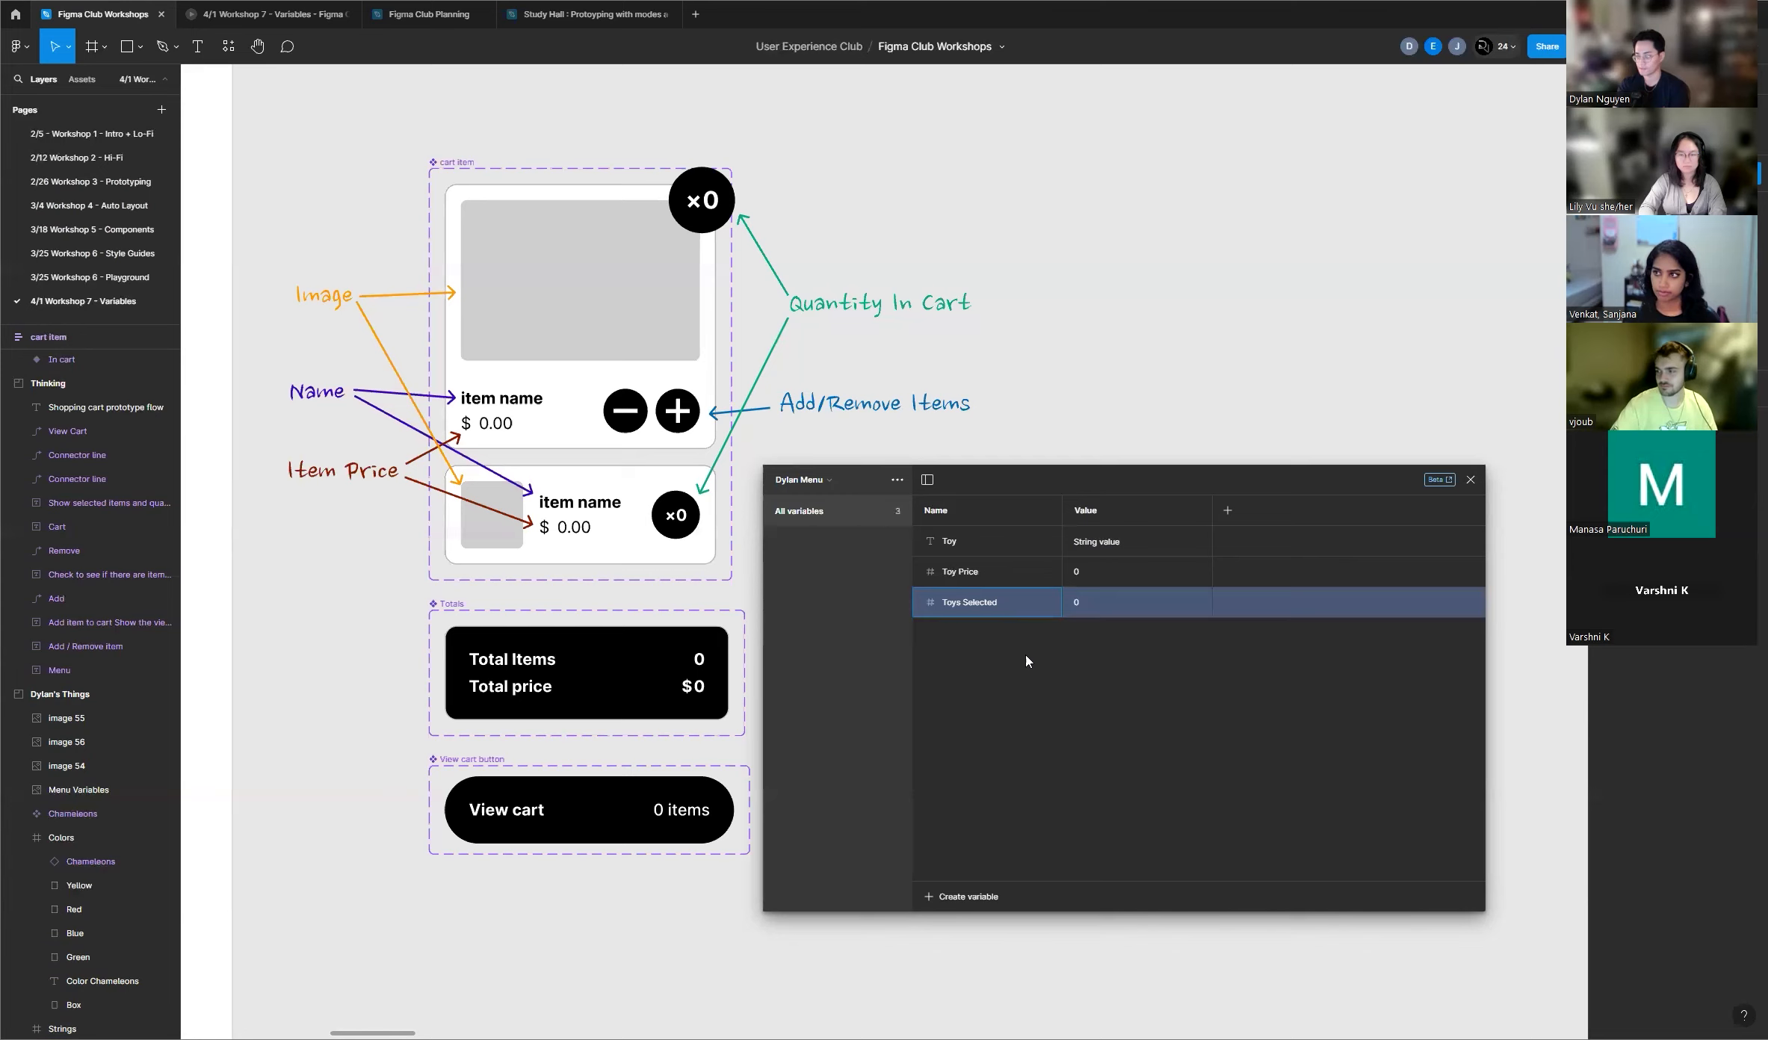
key(Return)
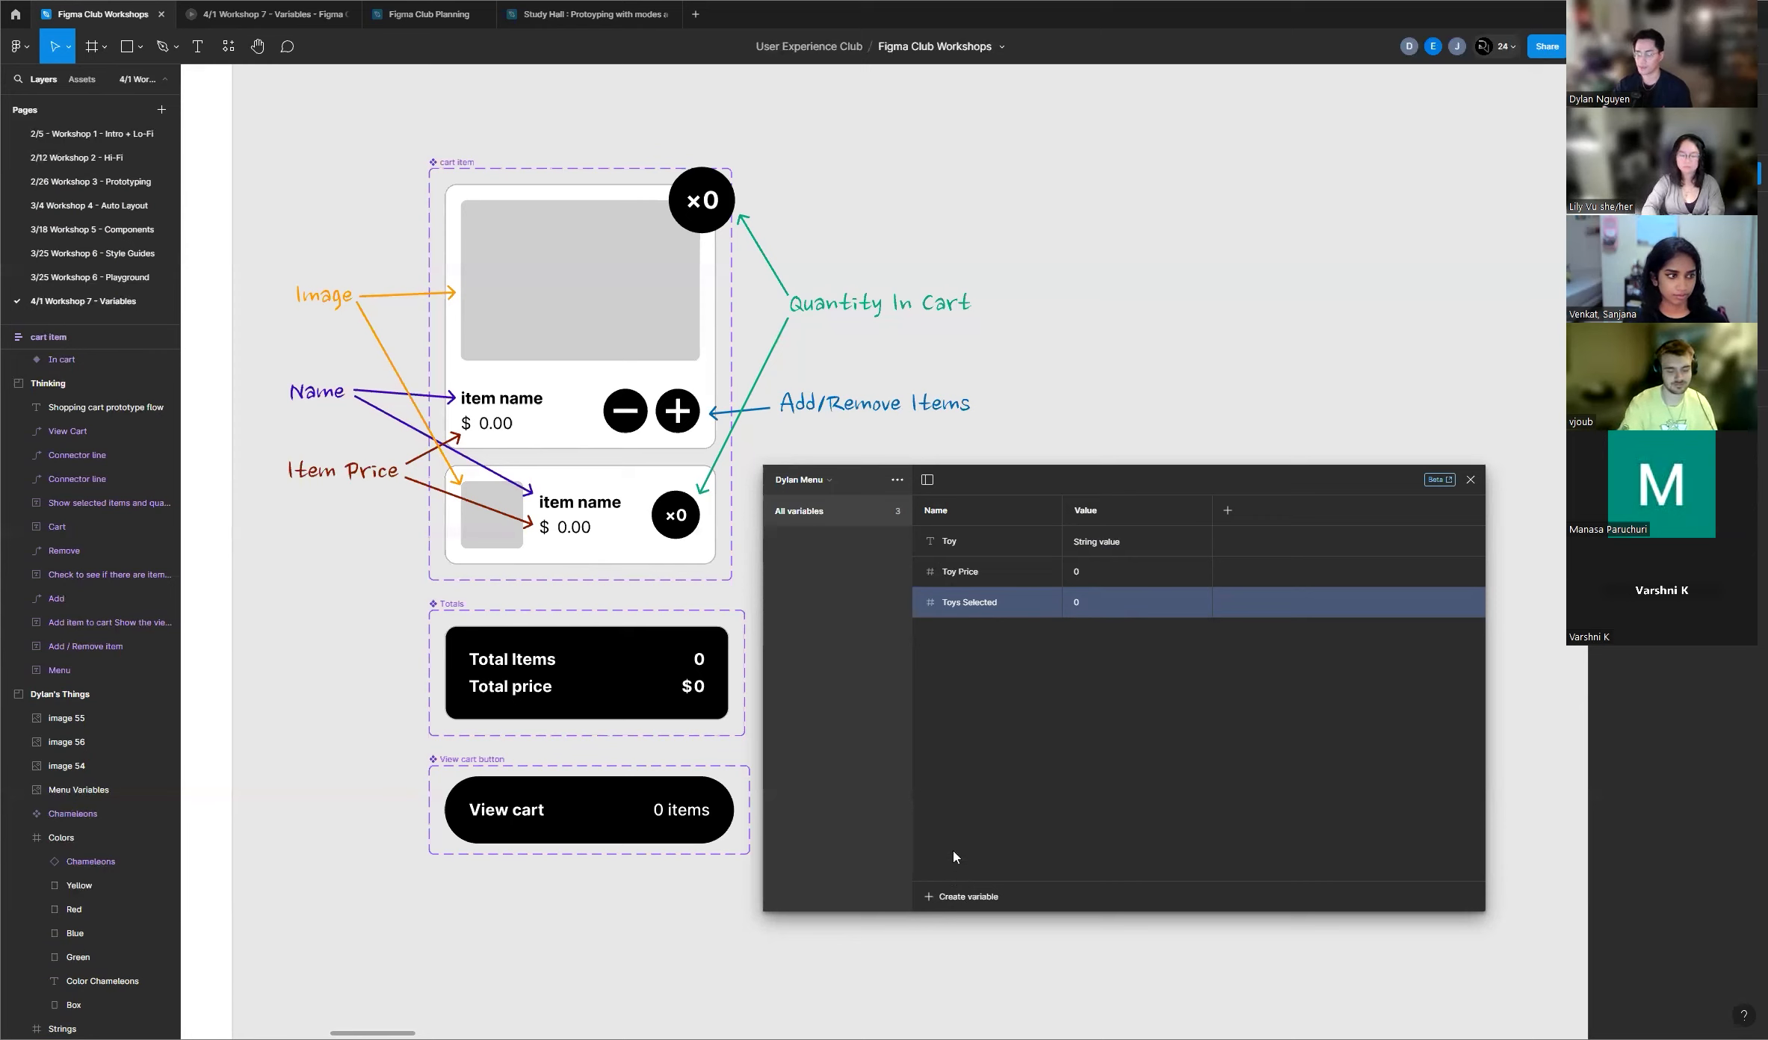
Step: Create a boolean variable named Item Selected in the menu collection
click(933, 898)
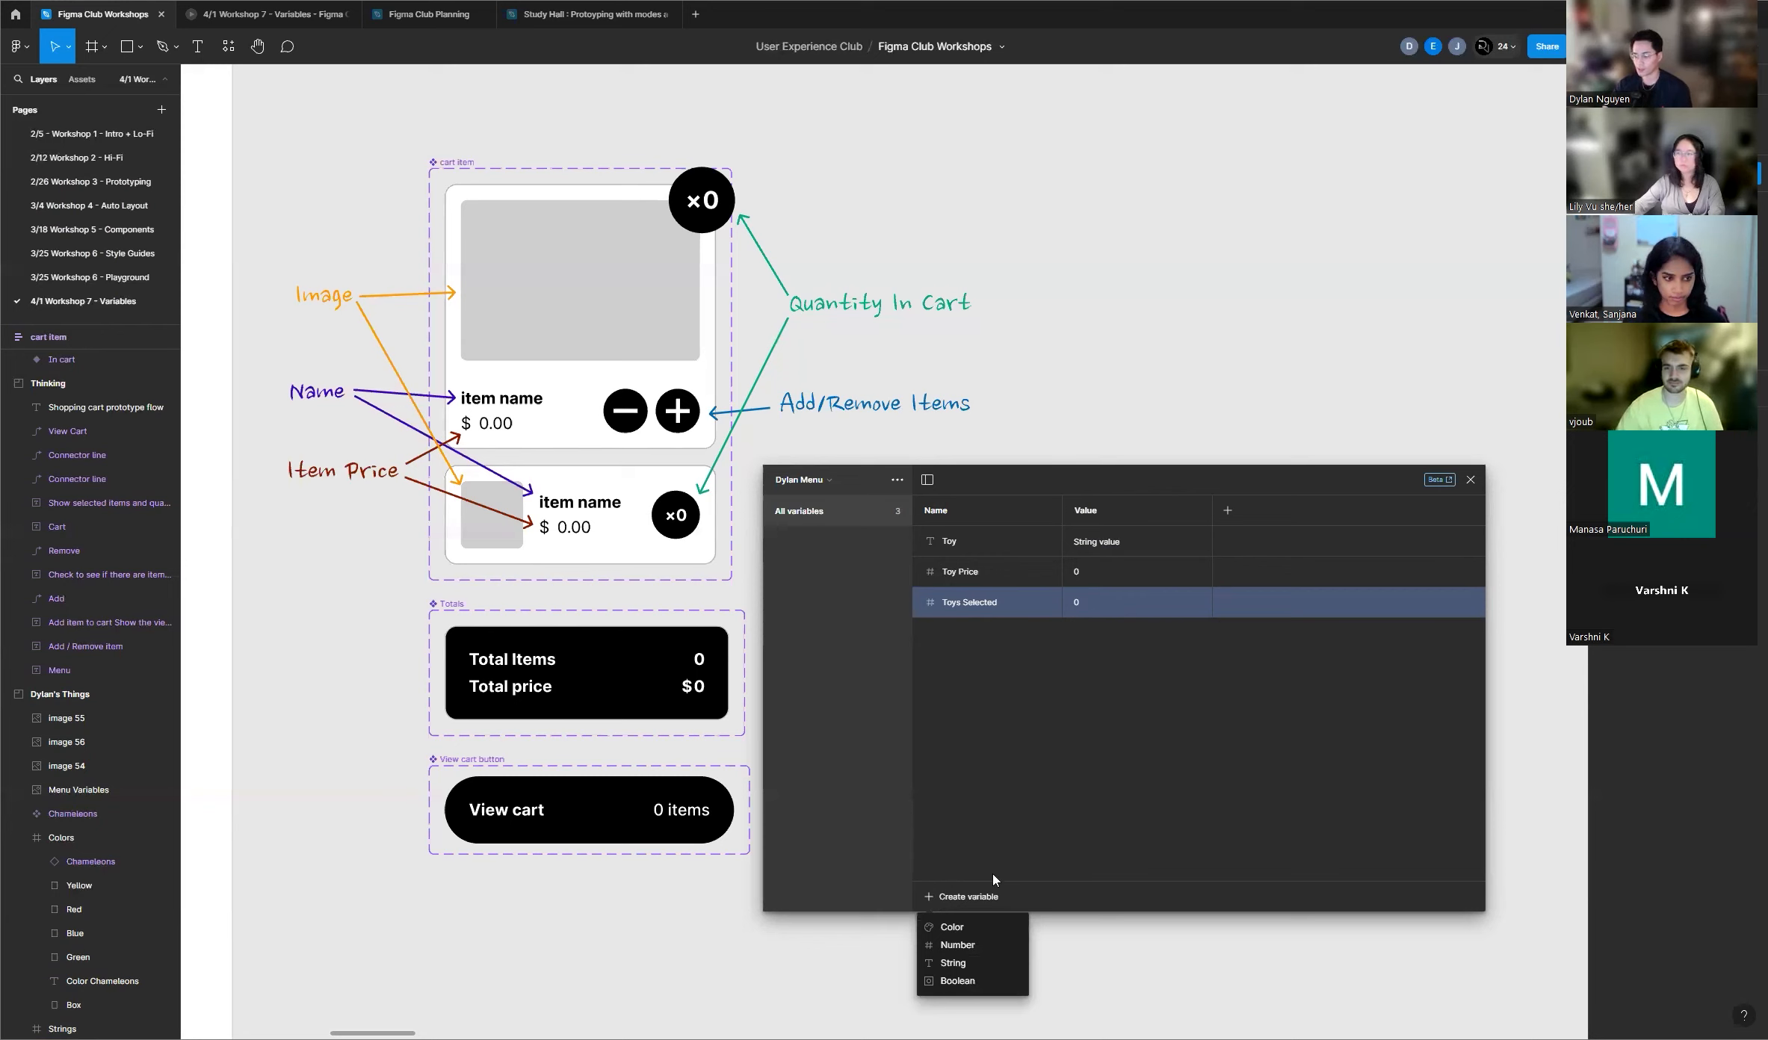
click(1000, 866)
click(932, 898)
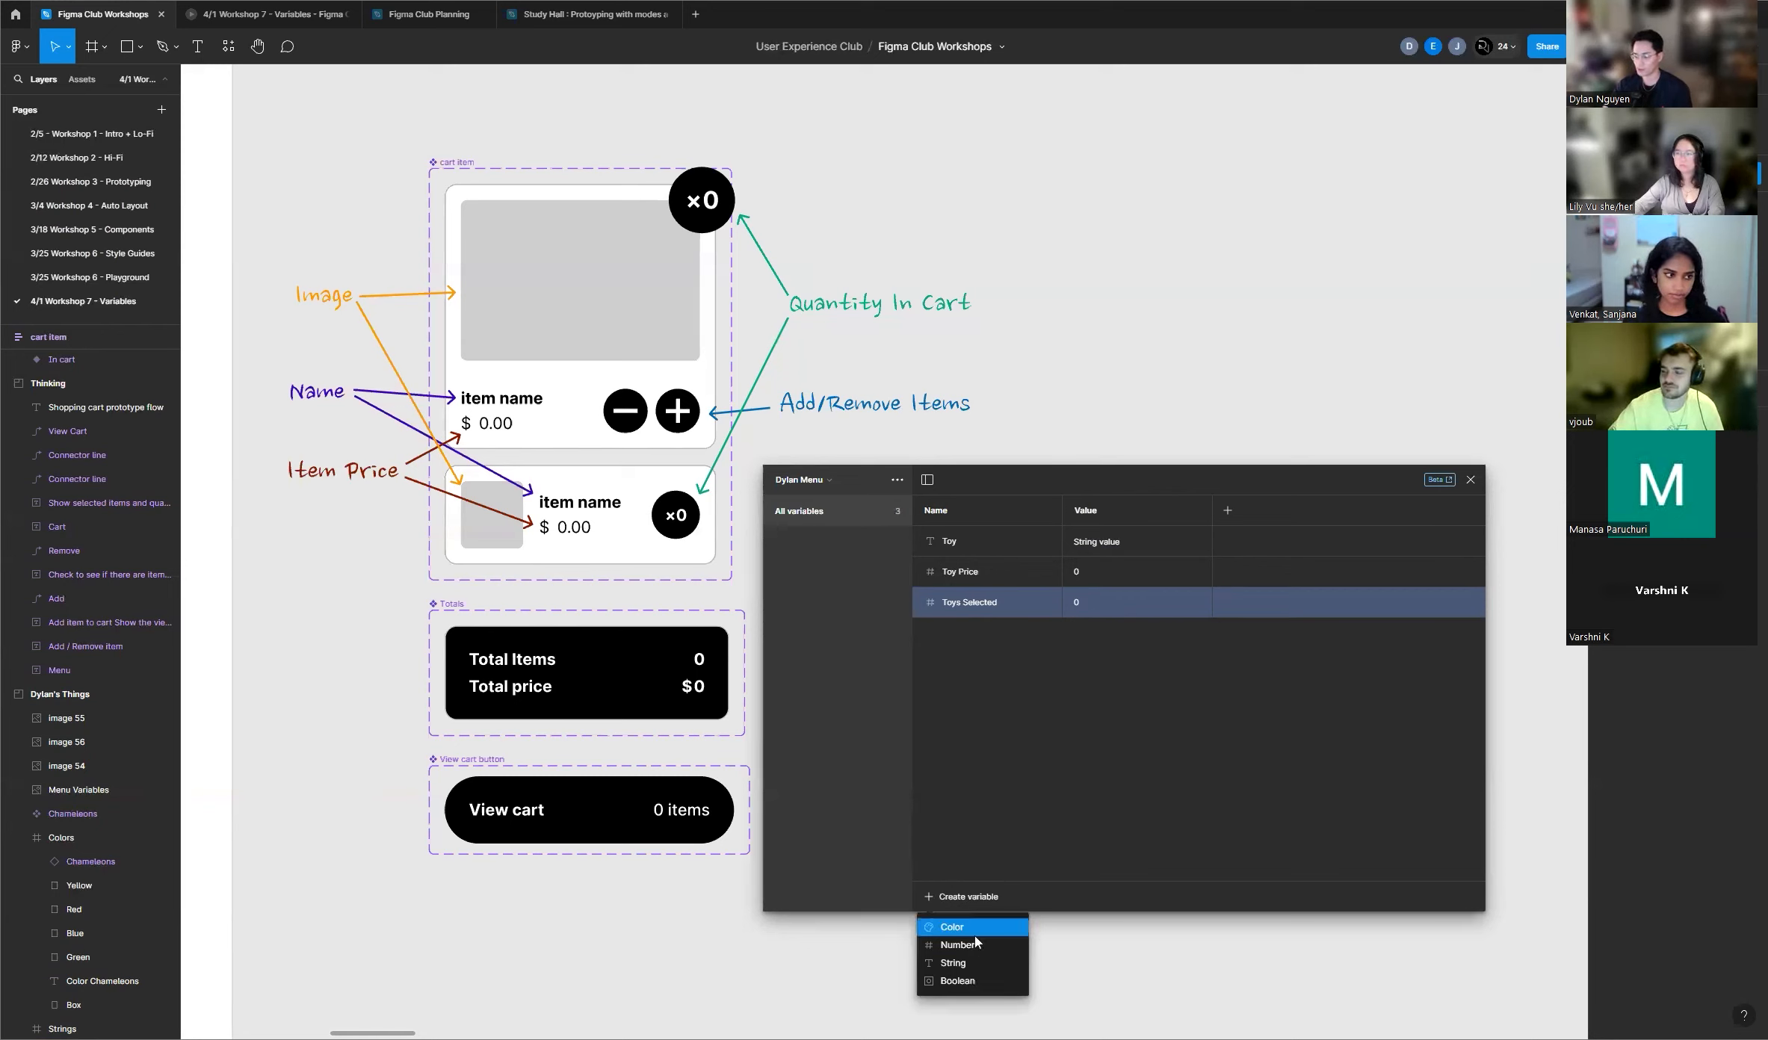
click(928, 899)
click(928, 901)
click(957, 980)
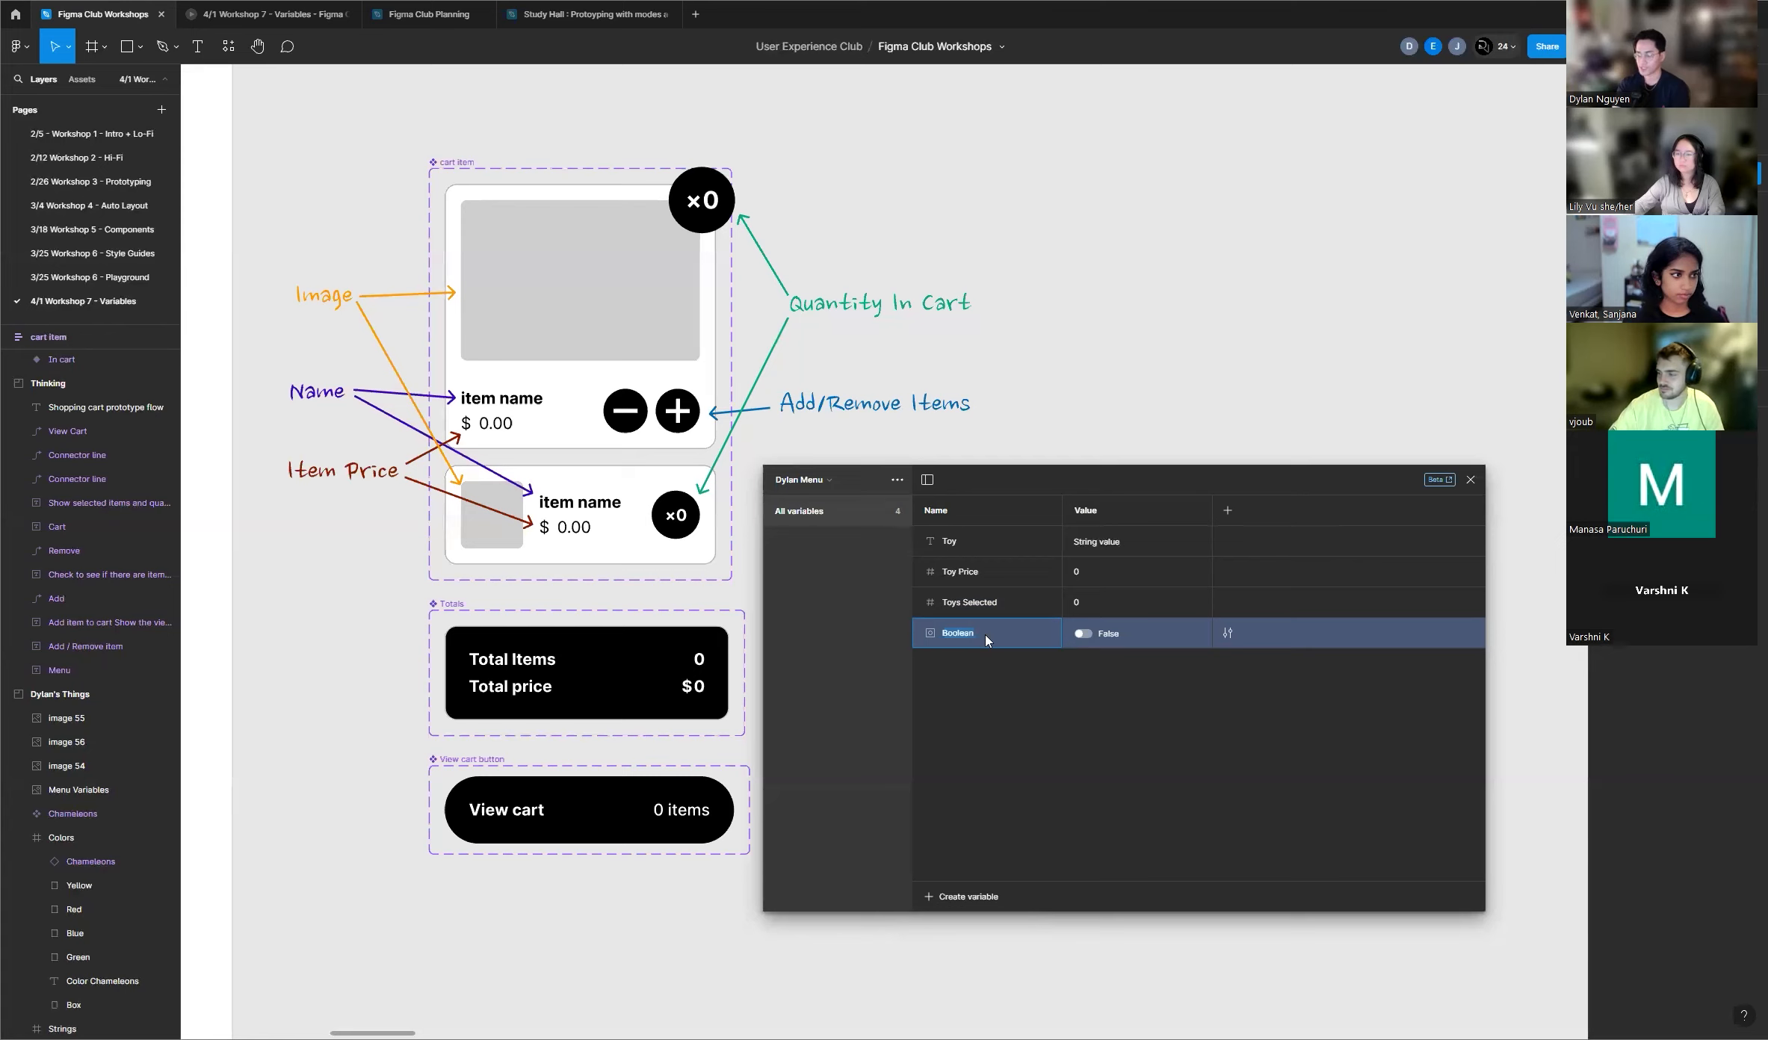
text(Item Selected)
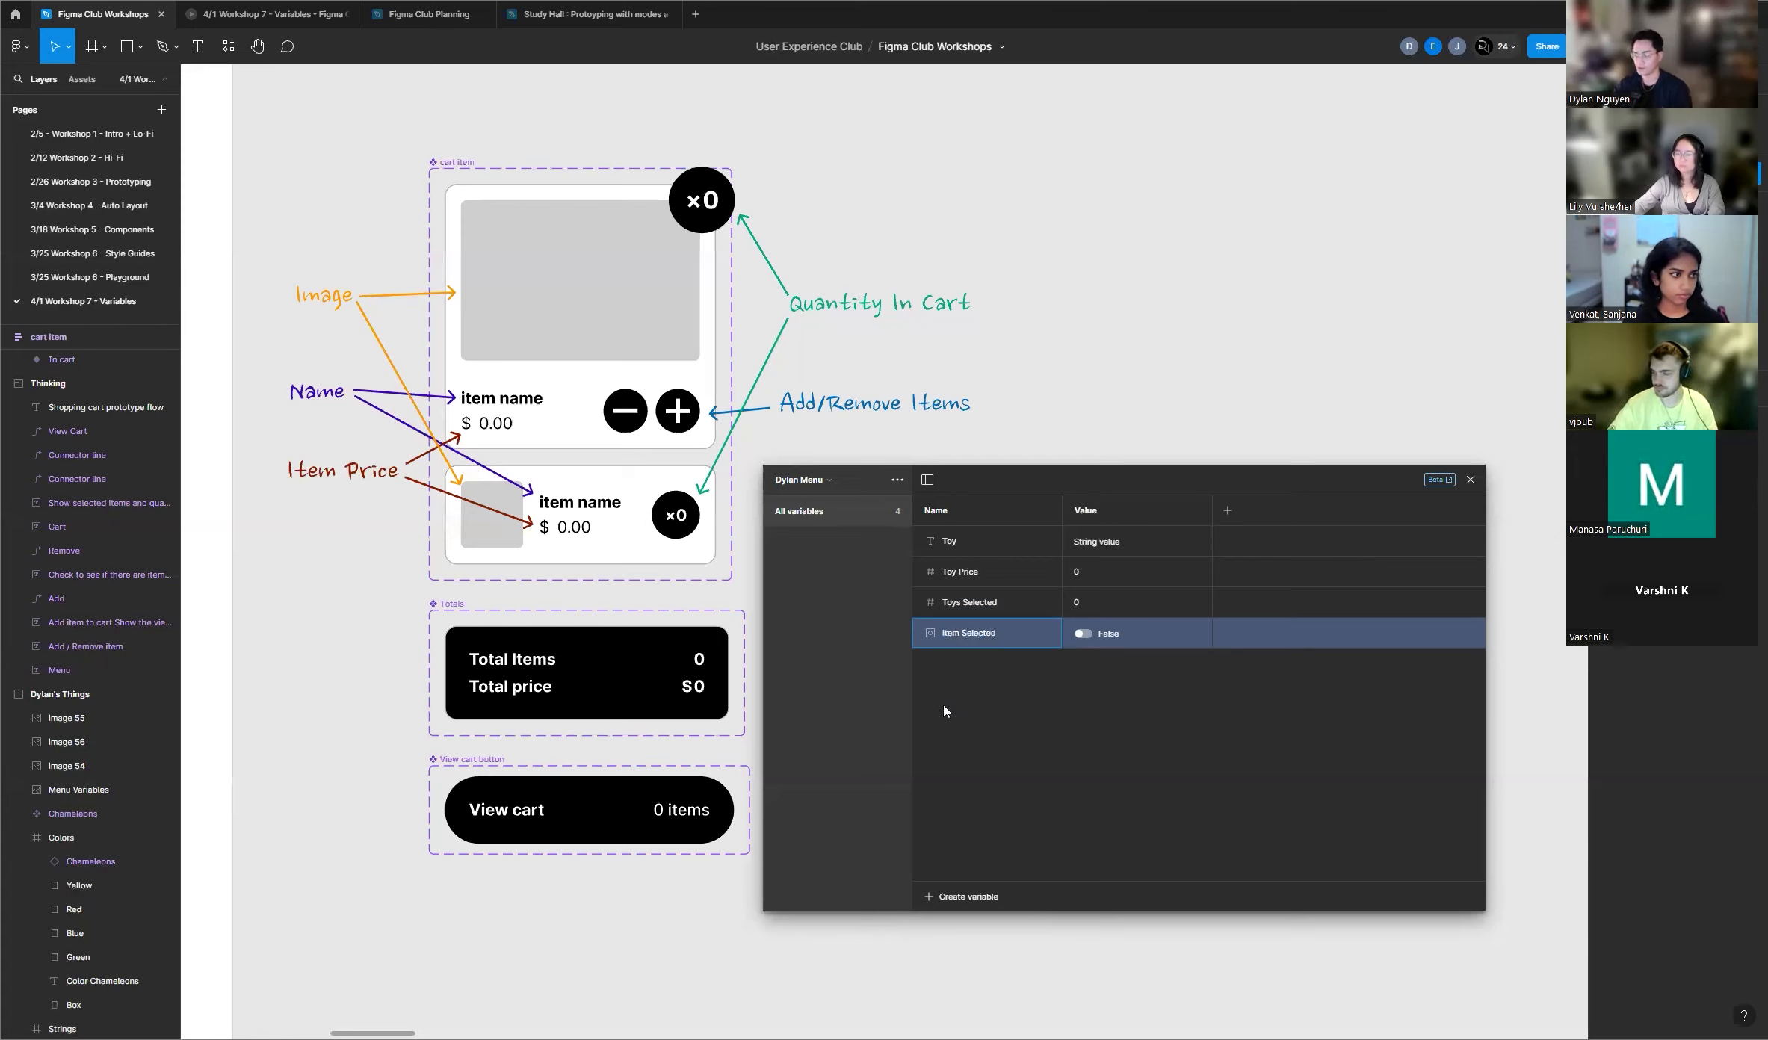
key(Return)
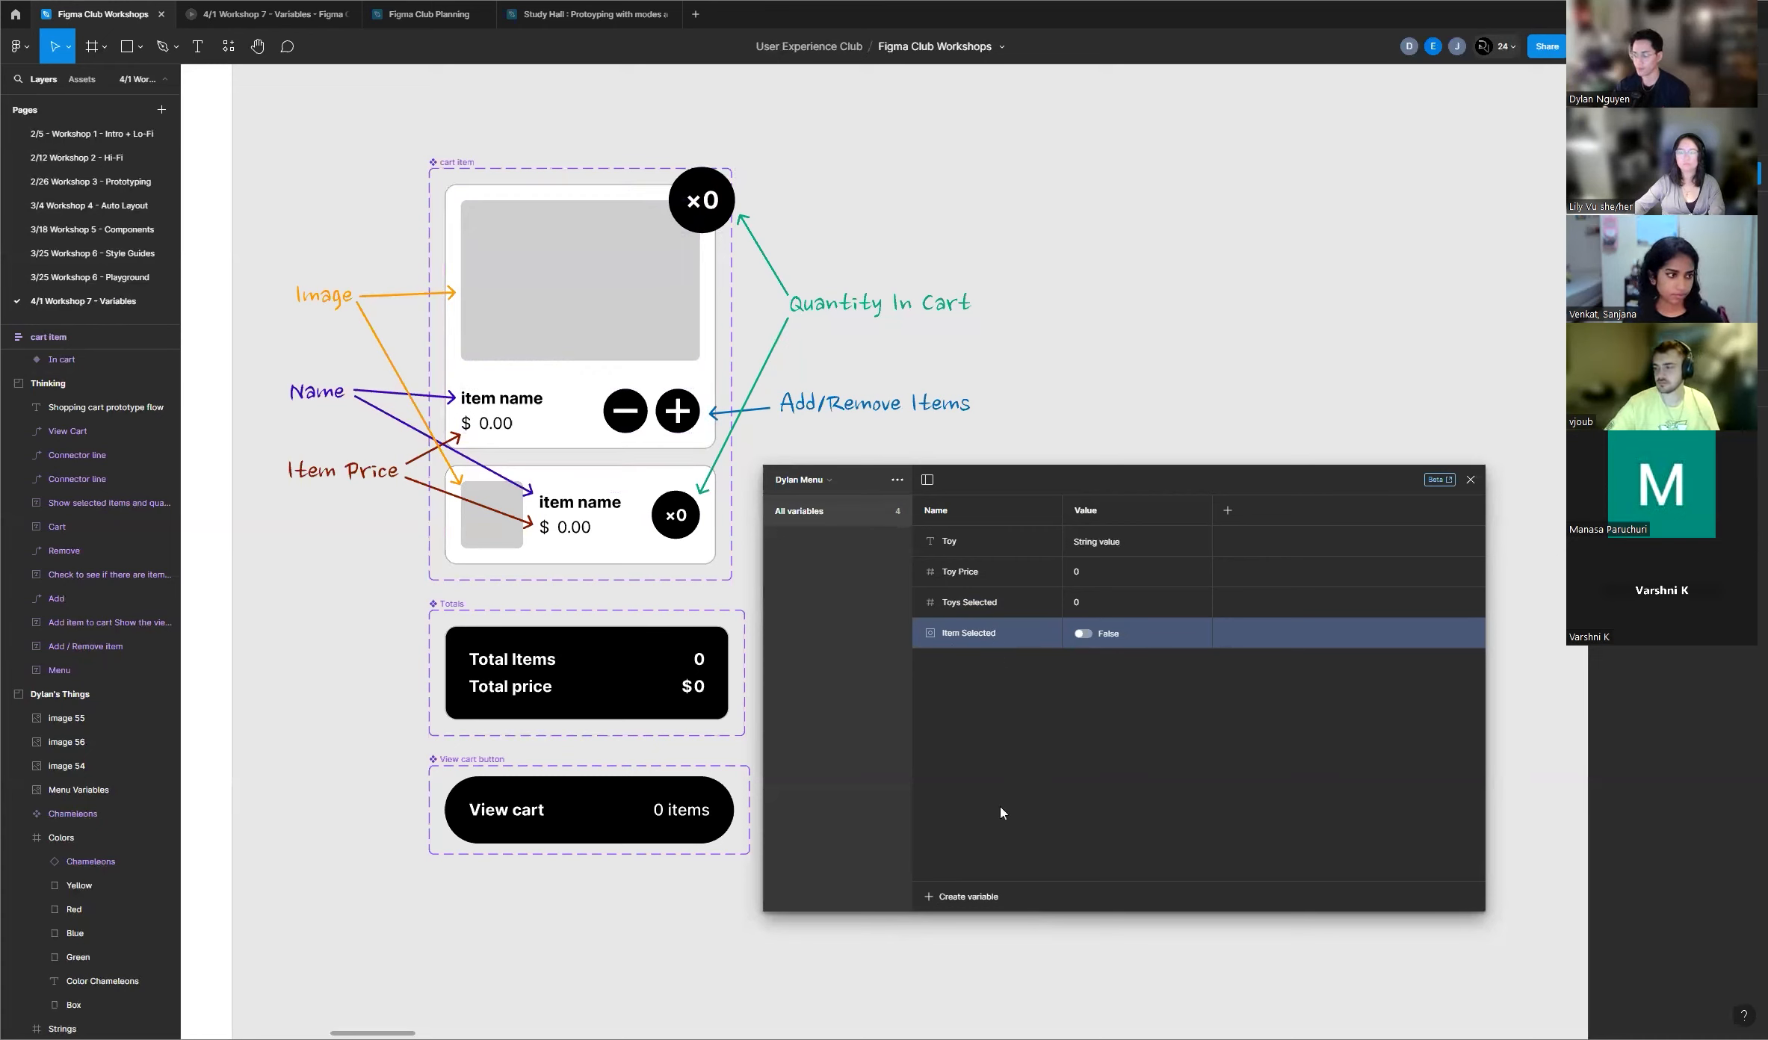
Step: Create a color variable named Item Picture in the menu collection
click(931, 898)
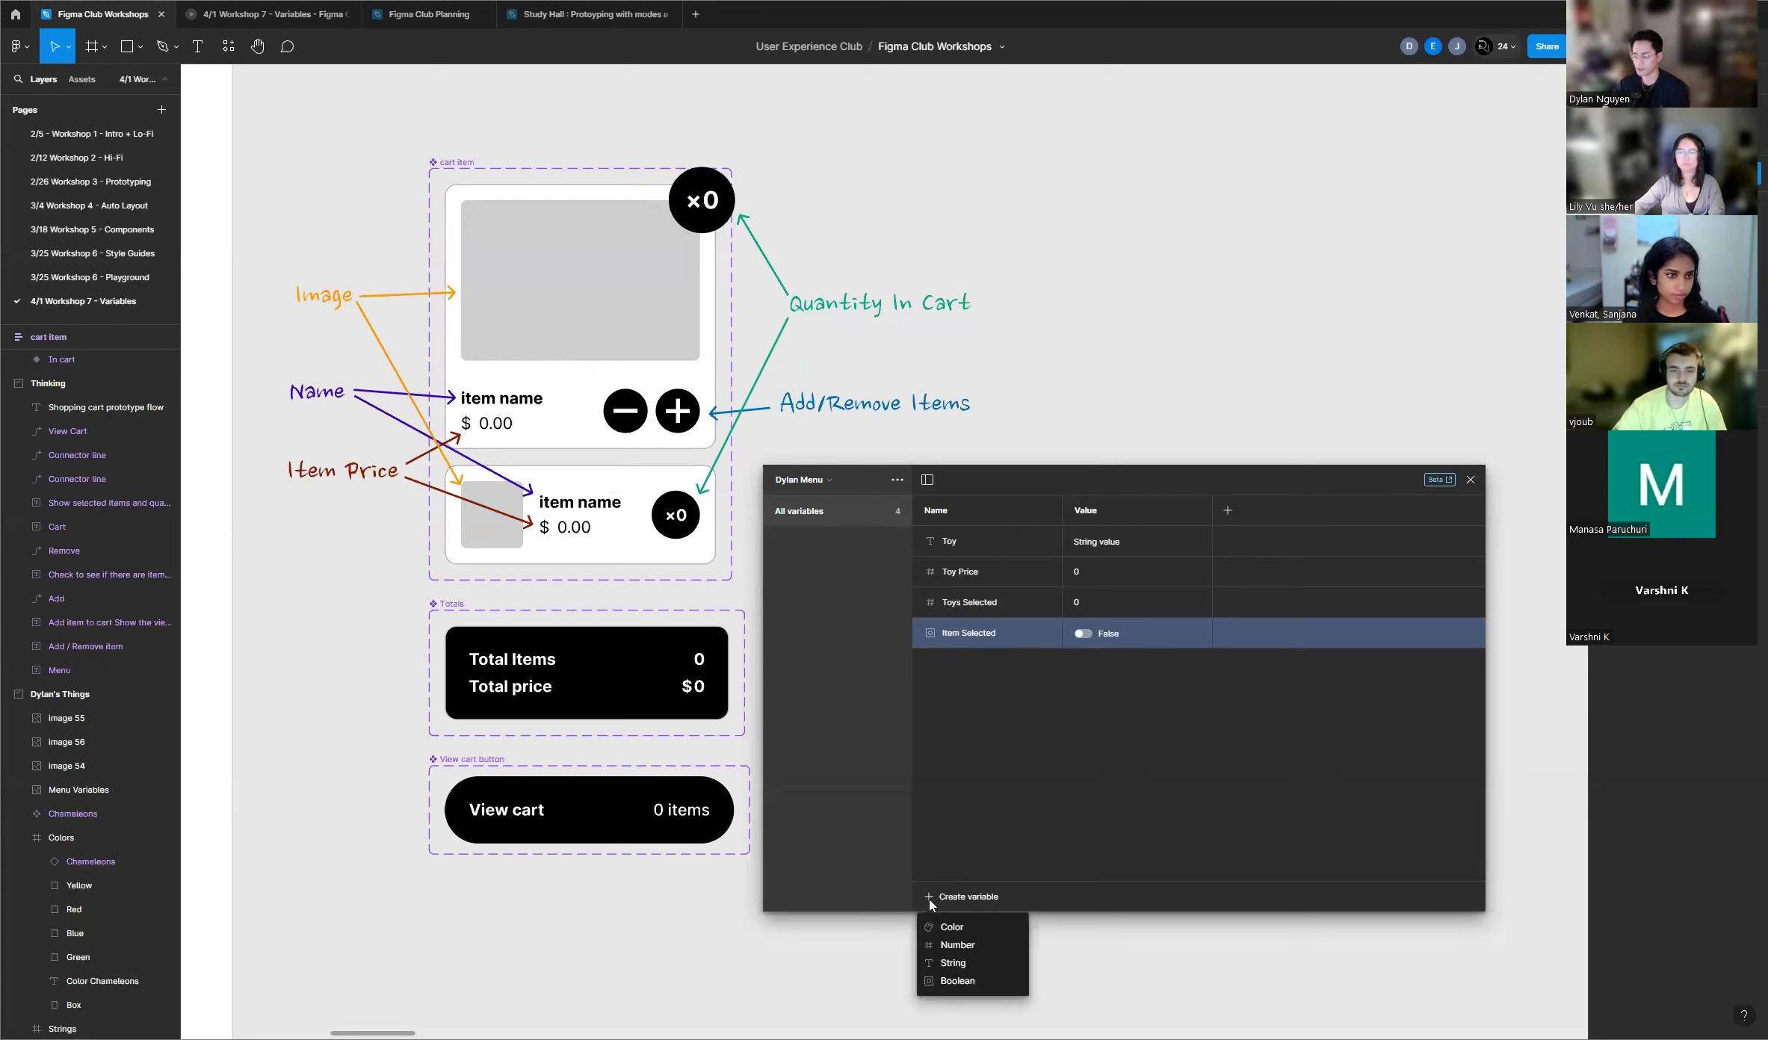
click(977, 931)
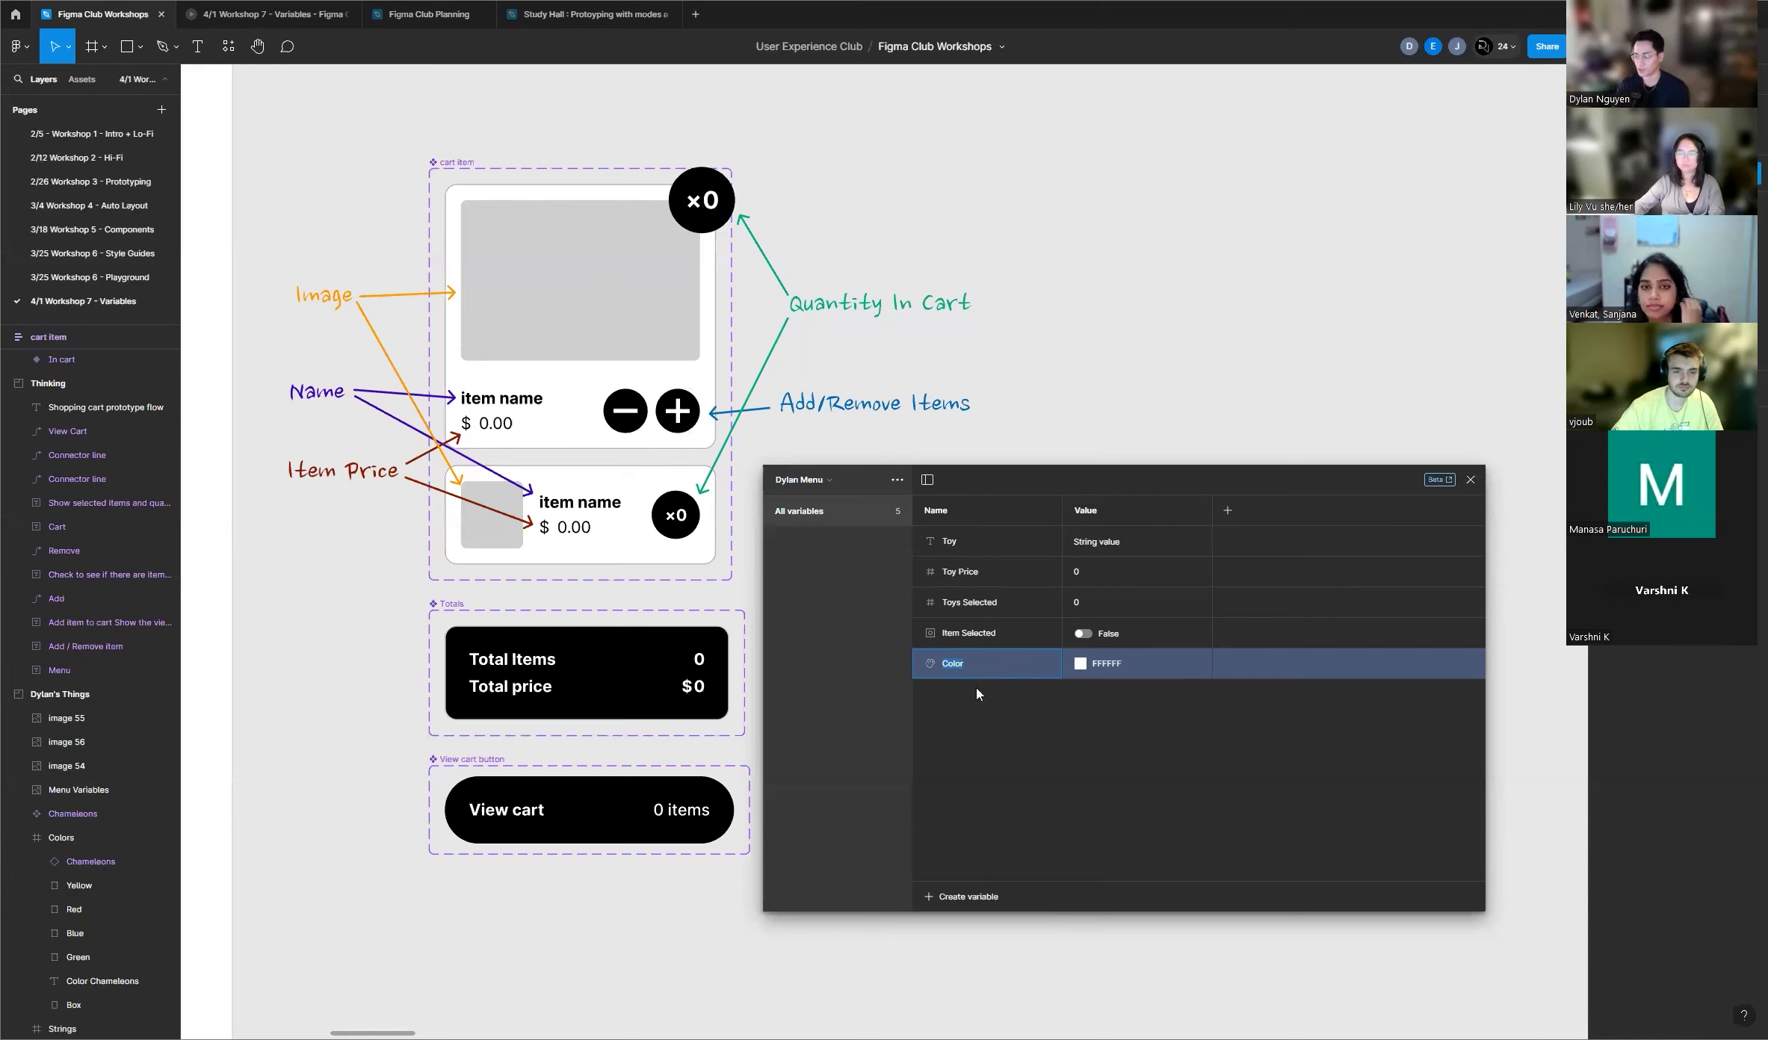
text(Item Picture)
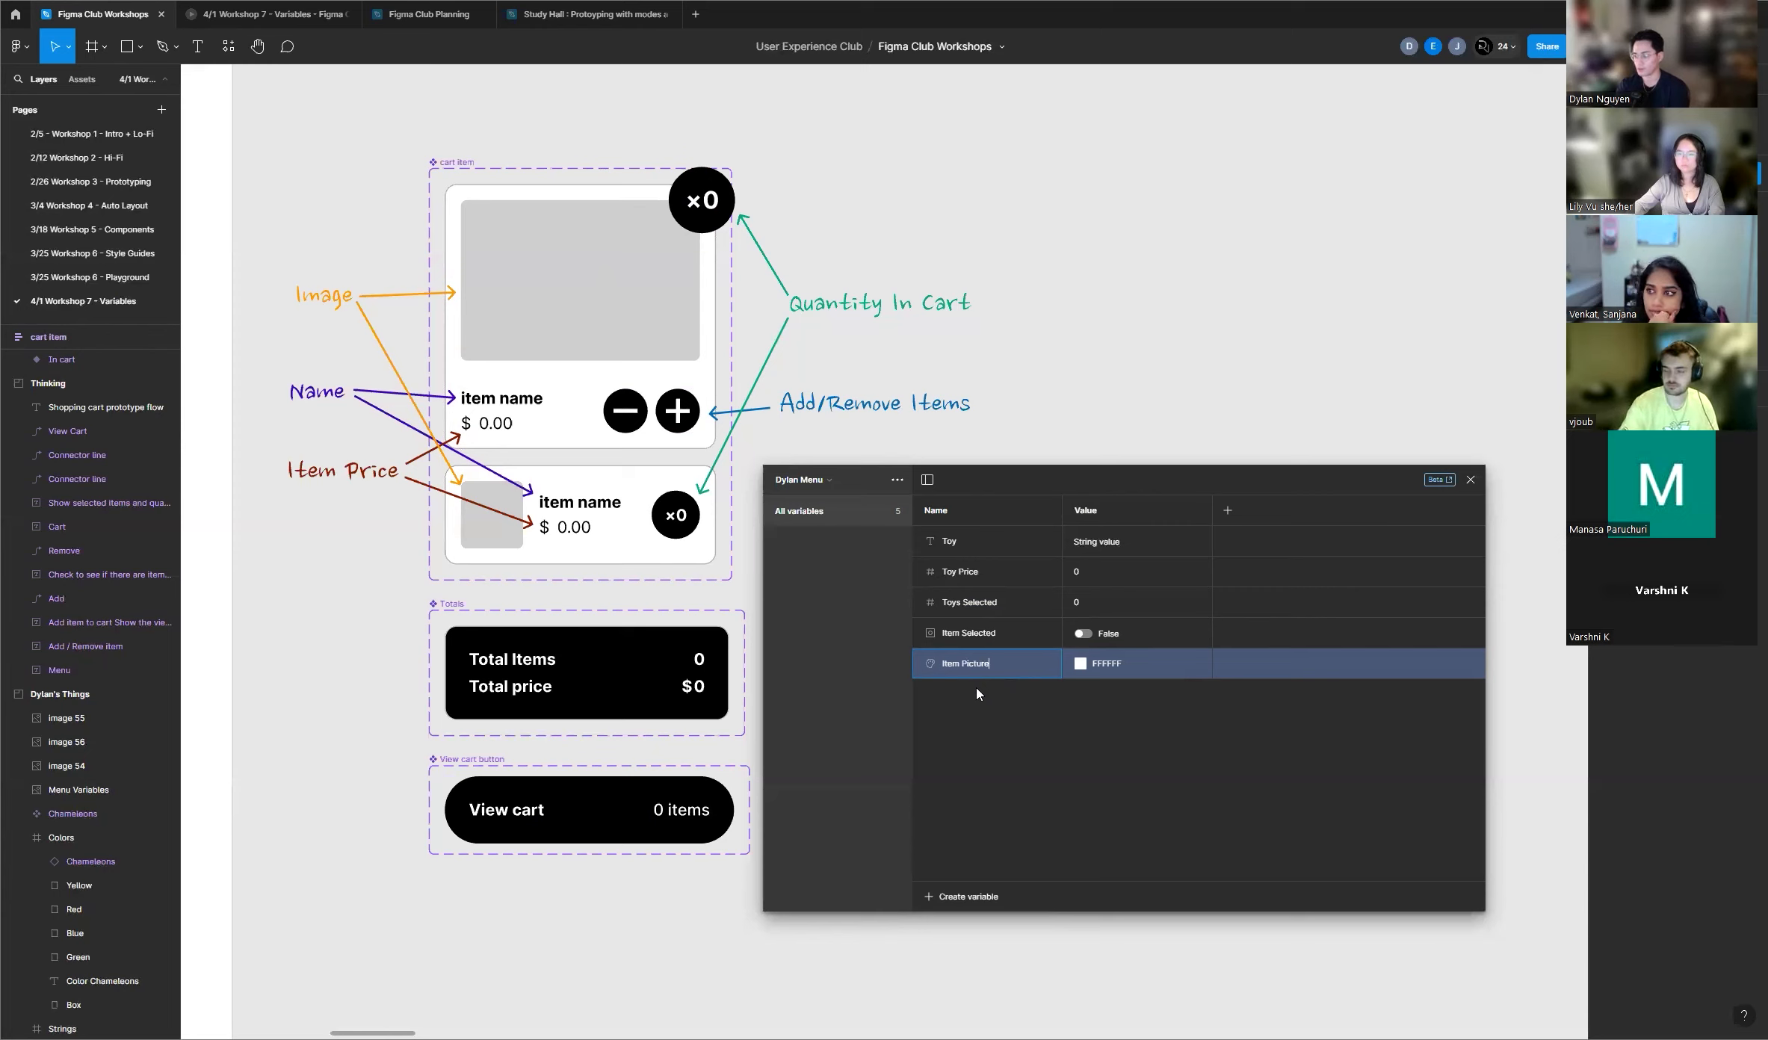
key(Return)
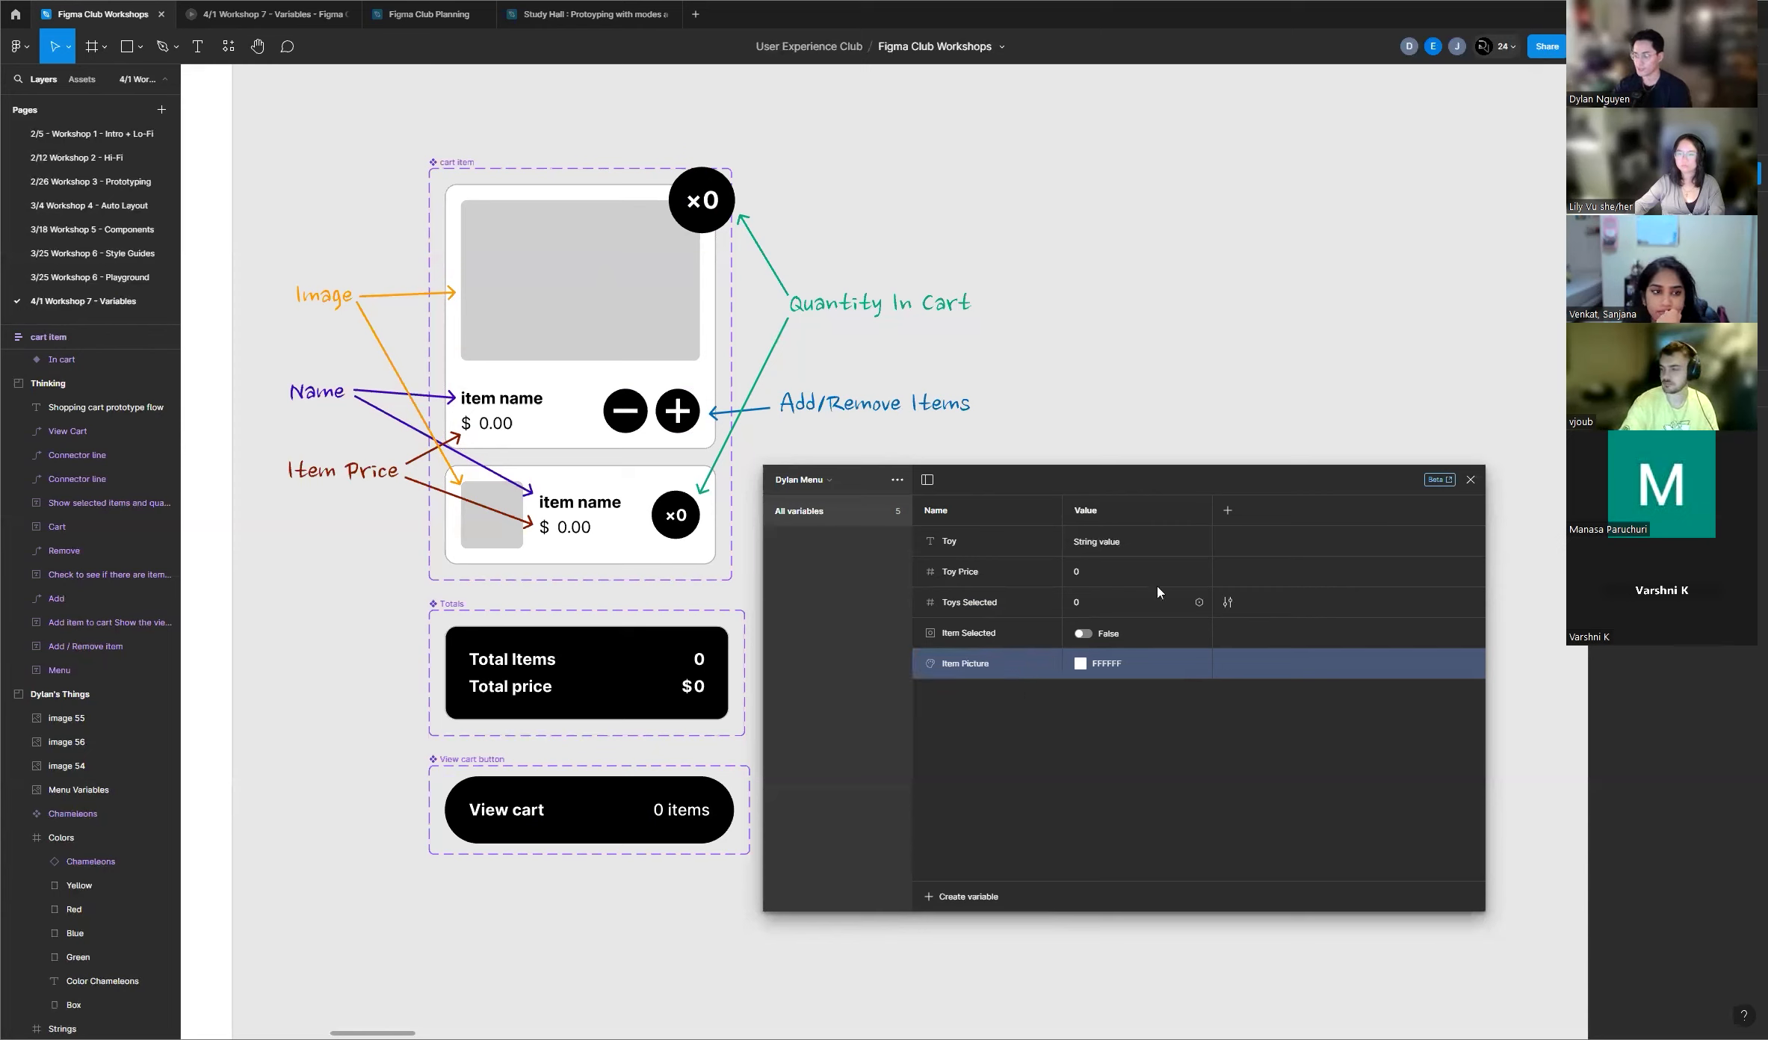
click(992, 541)
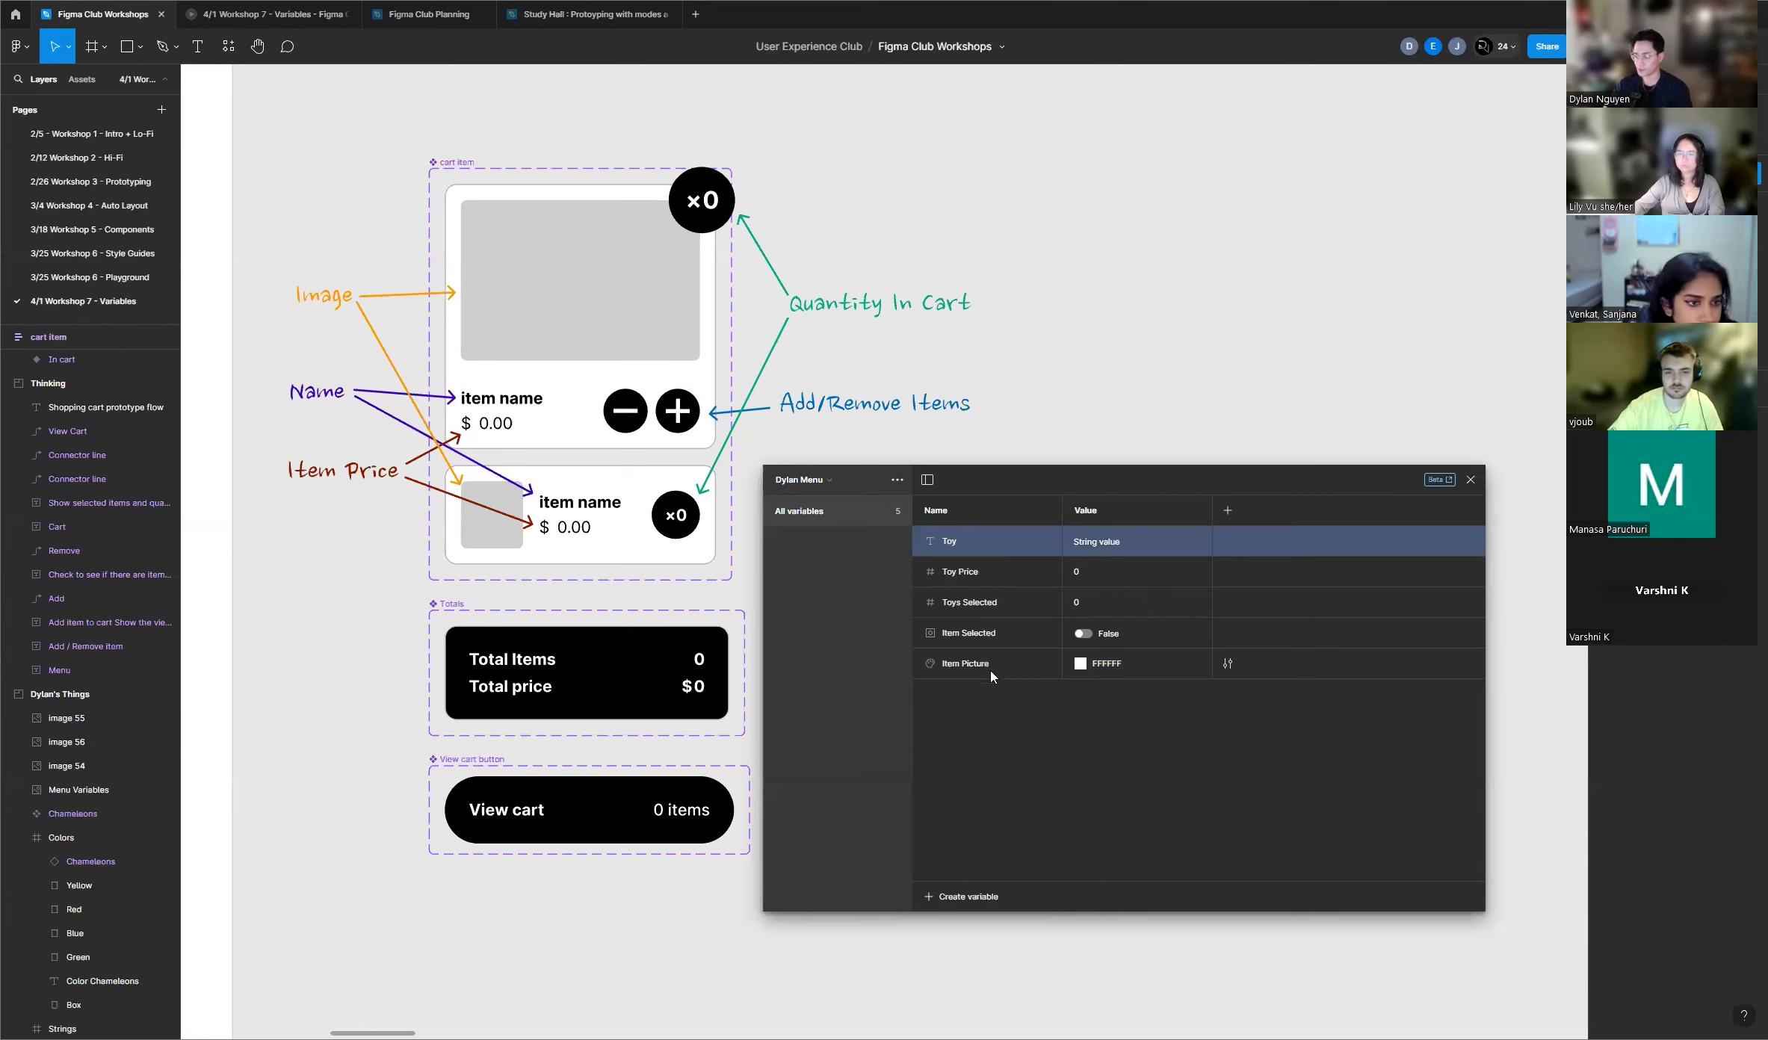
shift+click(992, 674)
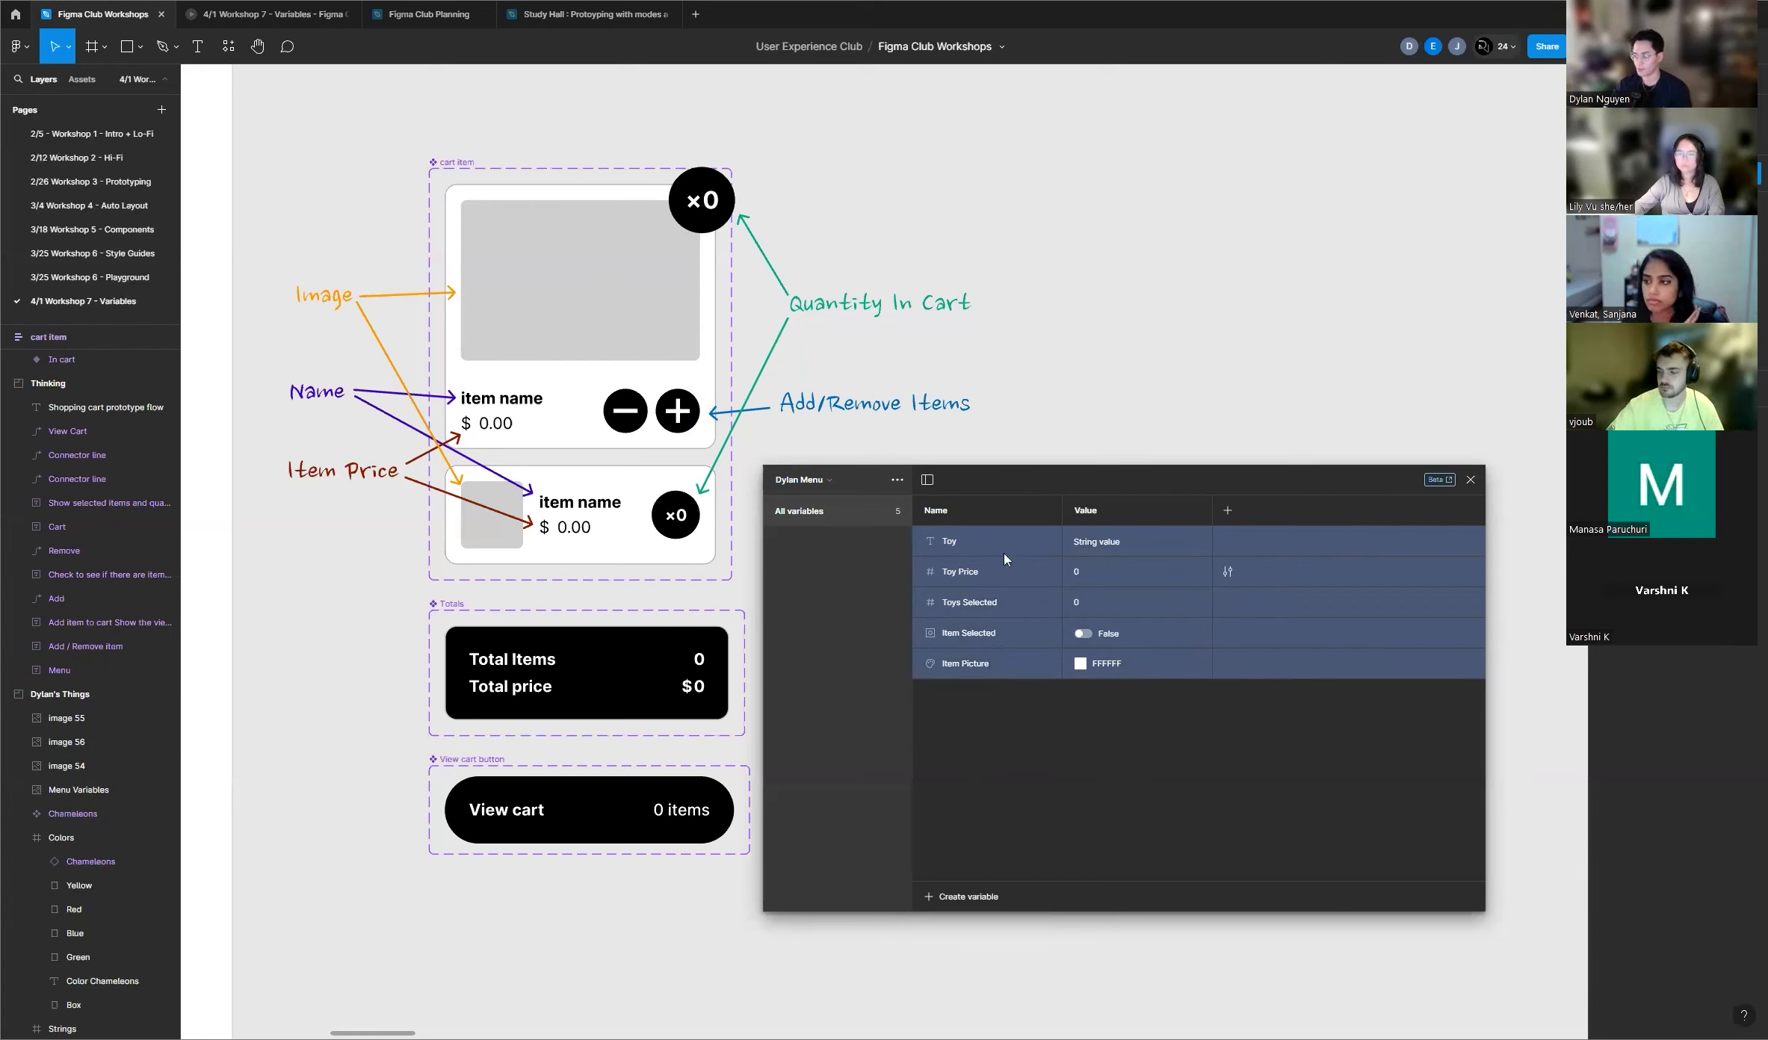
click(862, 522)
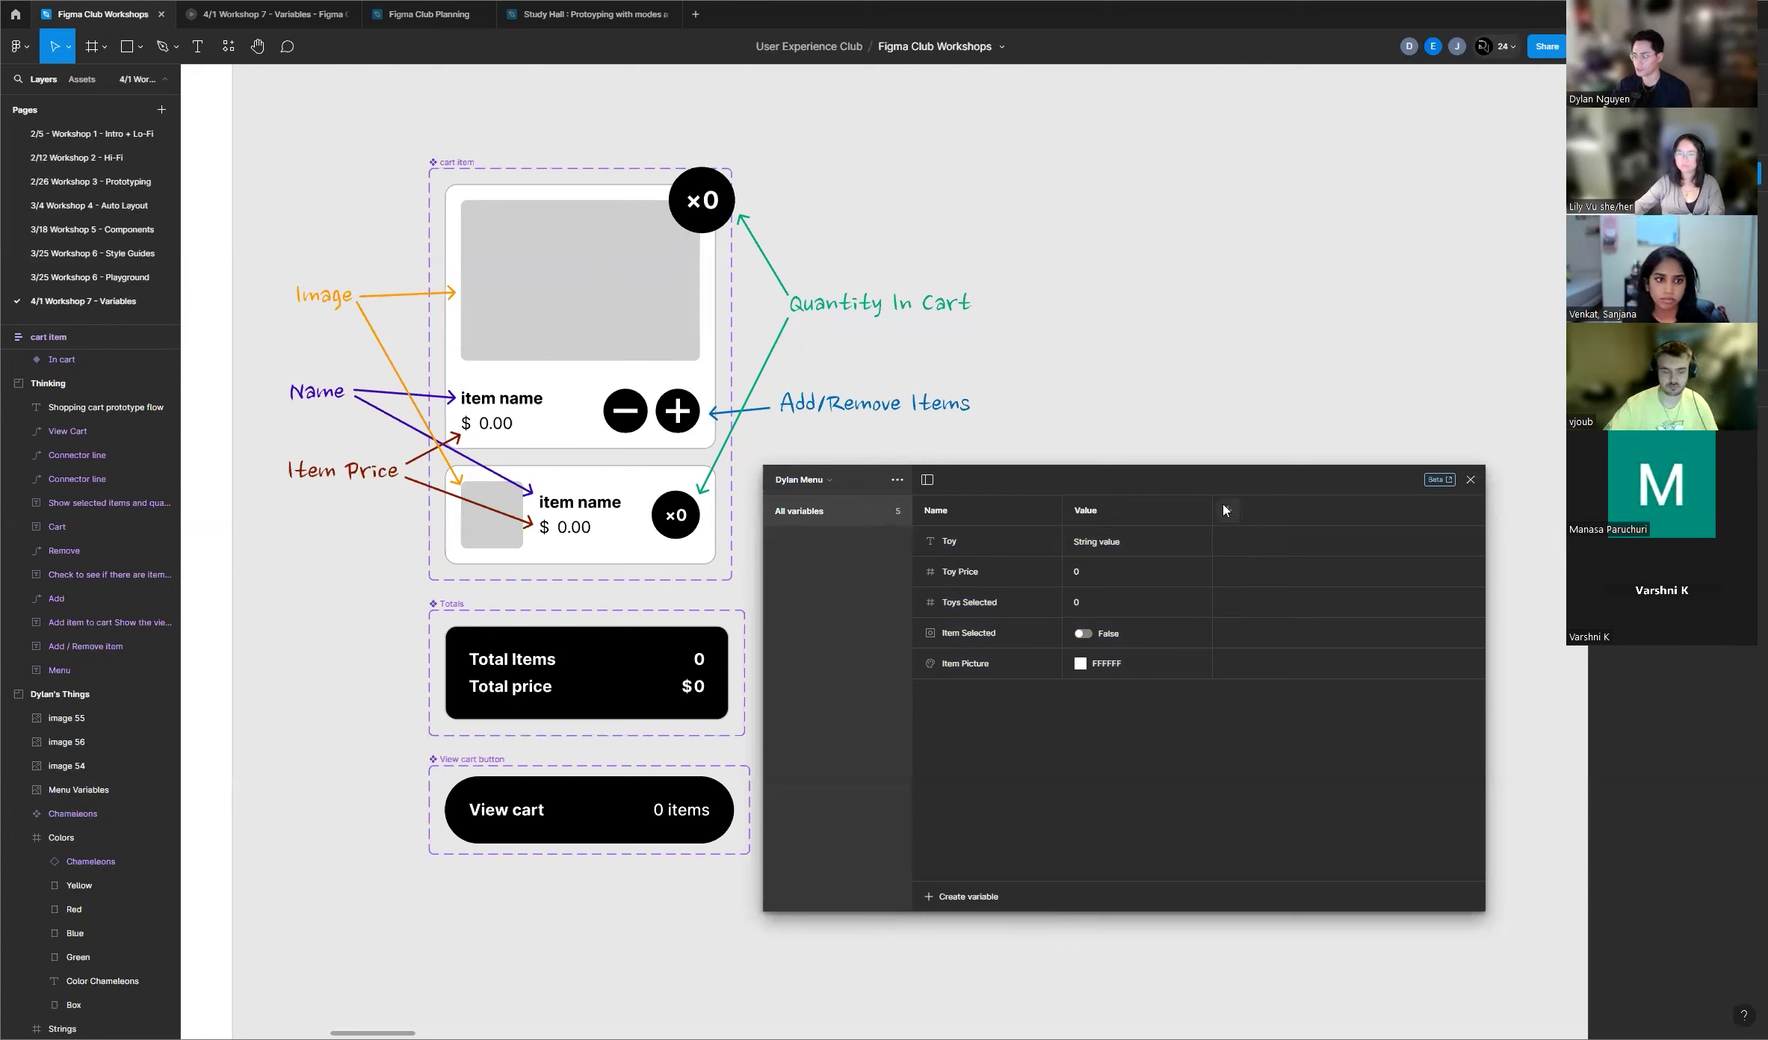
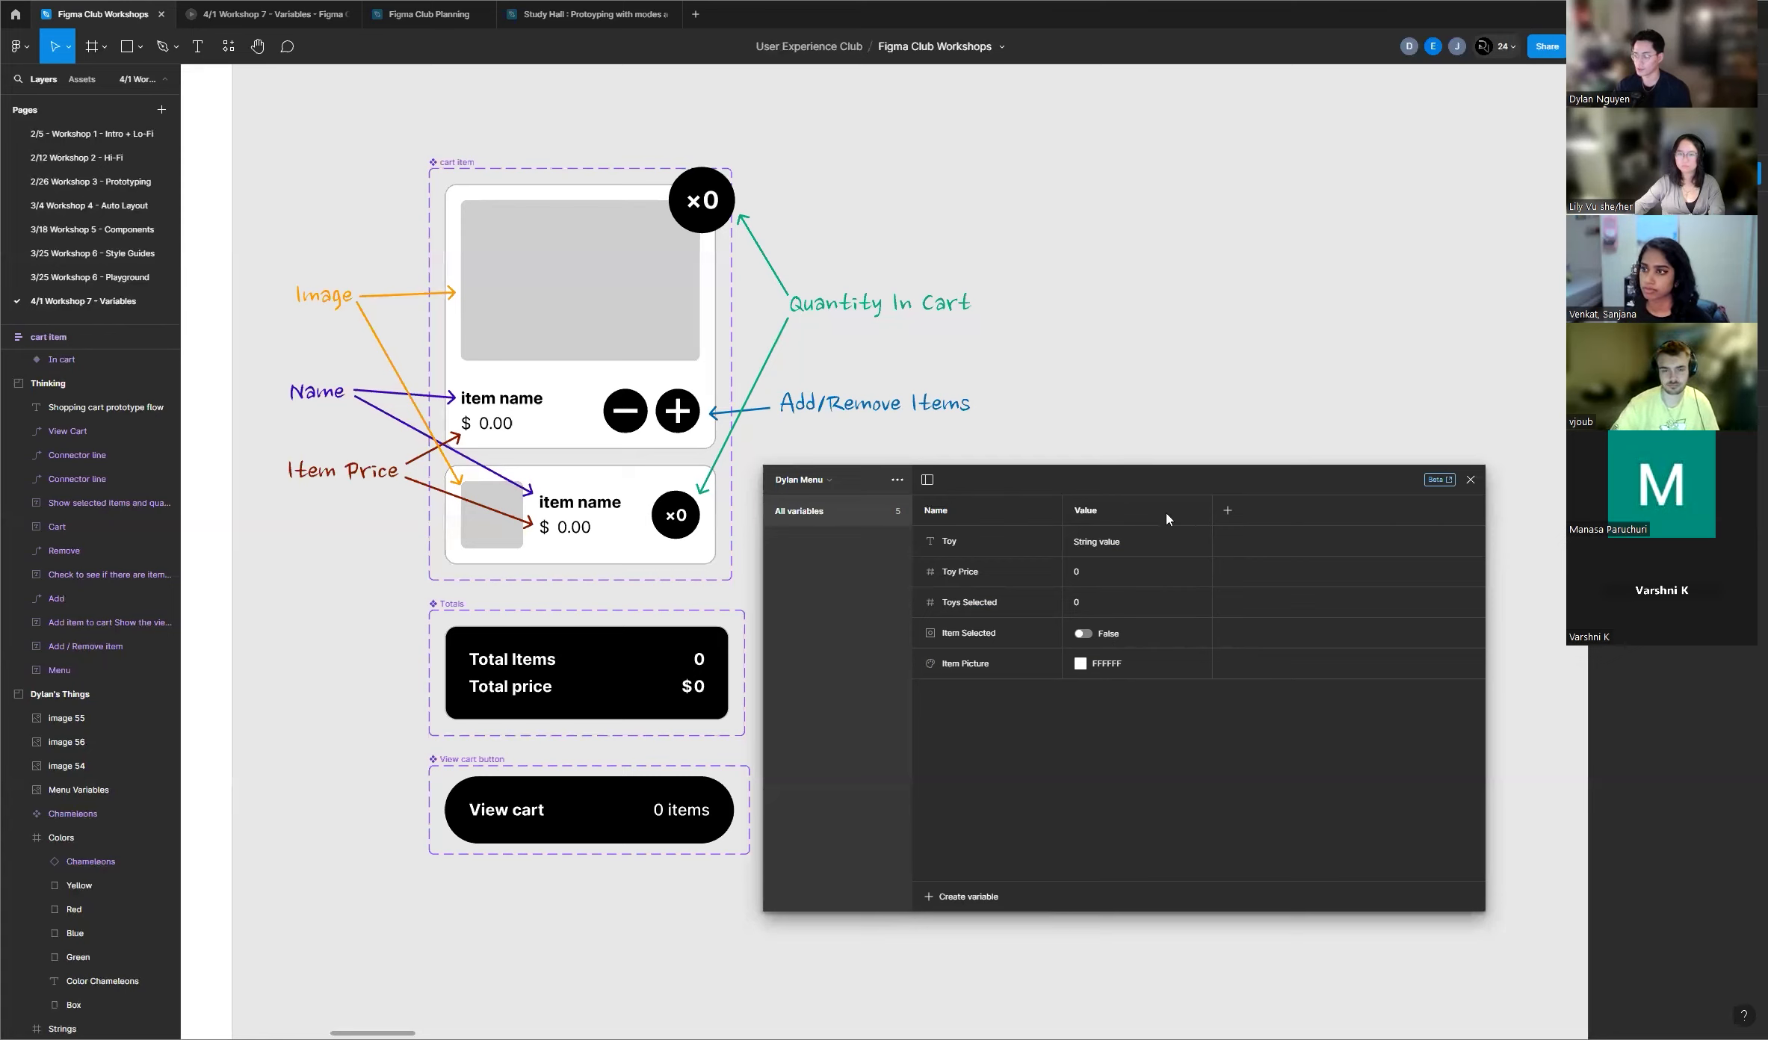
Step: Add two more modes to the menu collection so each variable has three value columns
click(1228, 513)
click(1378, 513)
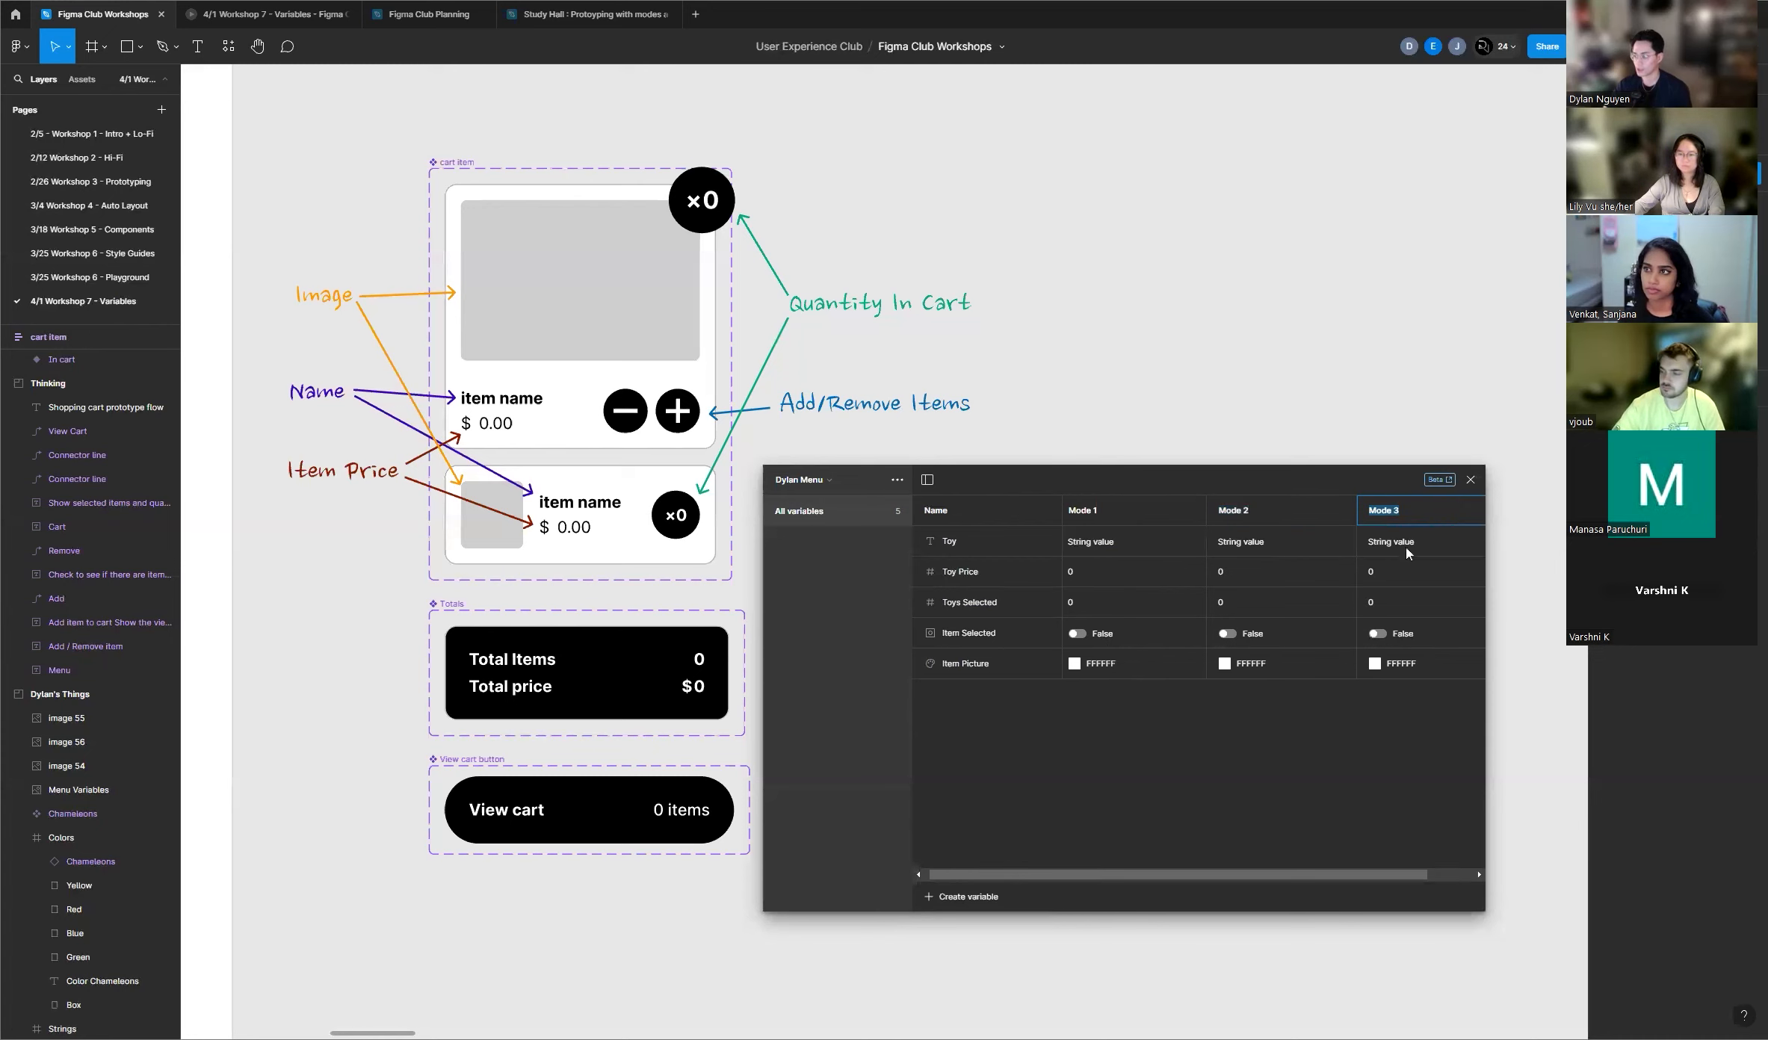
click(1207, 753)
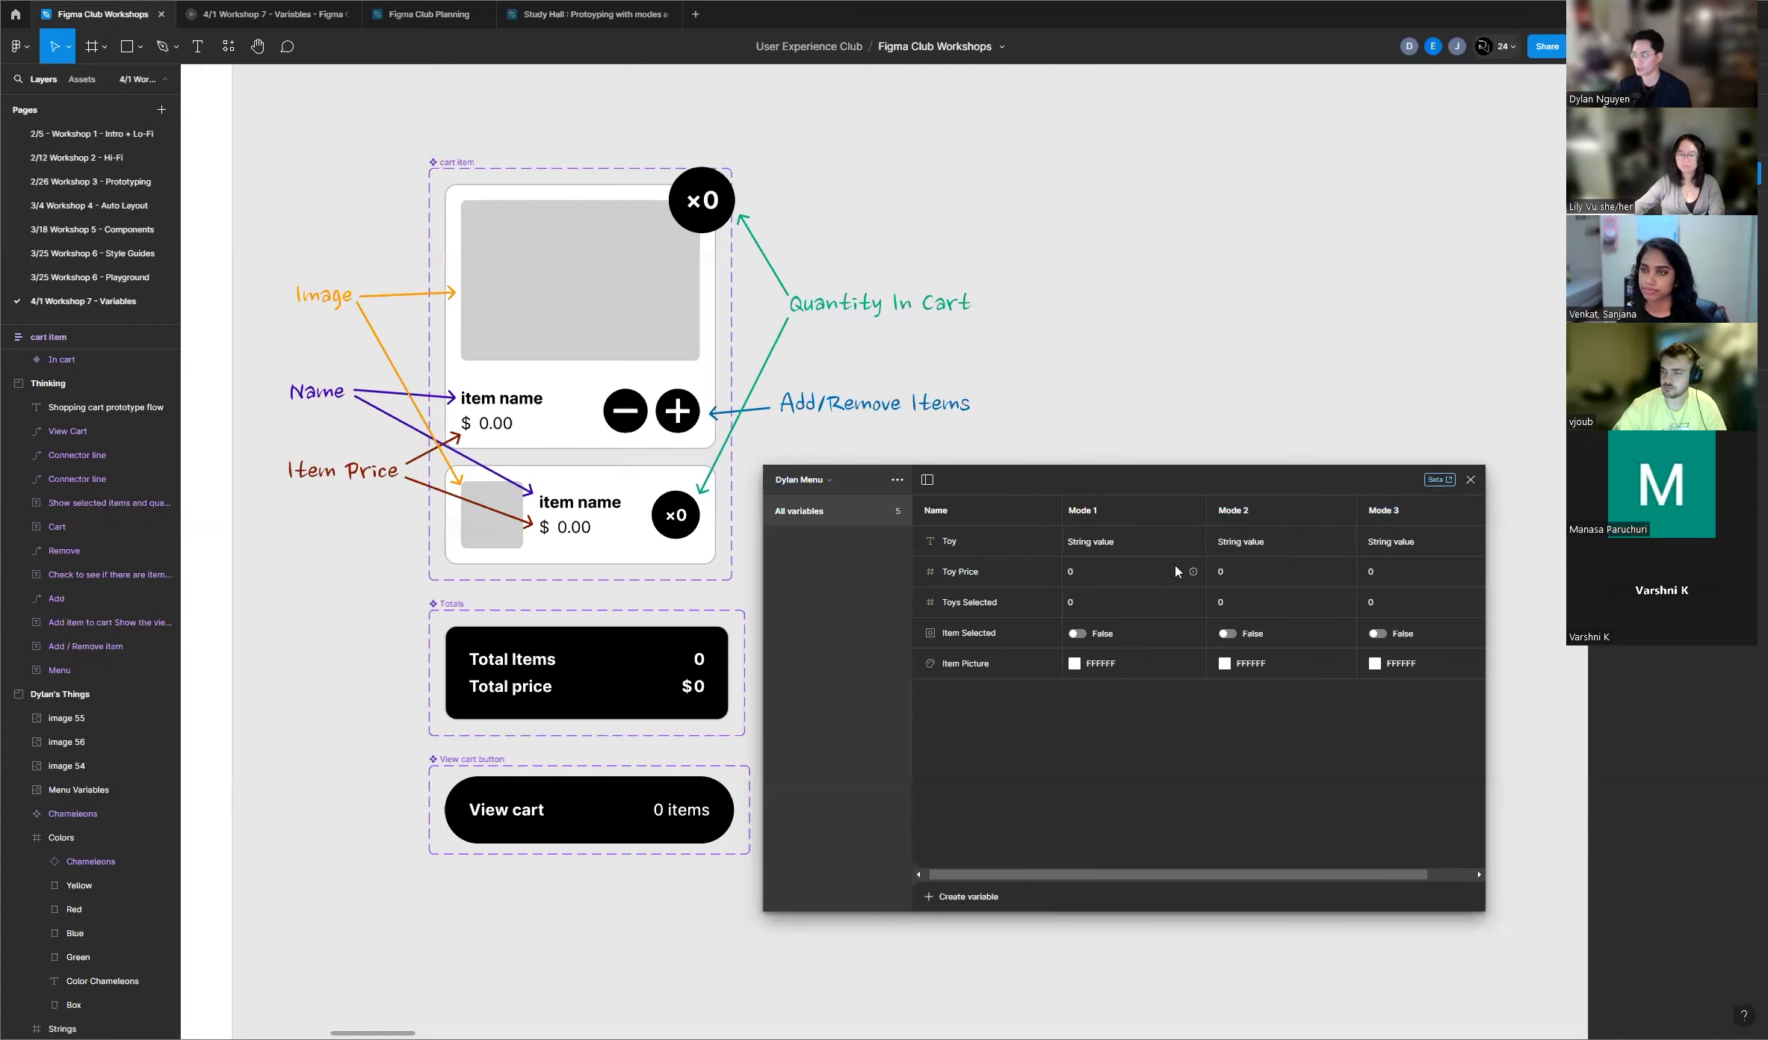
Step: Rename the collection's three modes, in order, as Figure, Plushie and Lego
double_click(1087, 512)
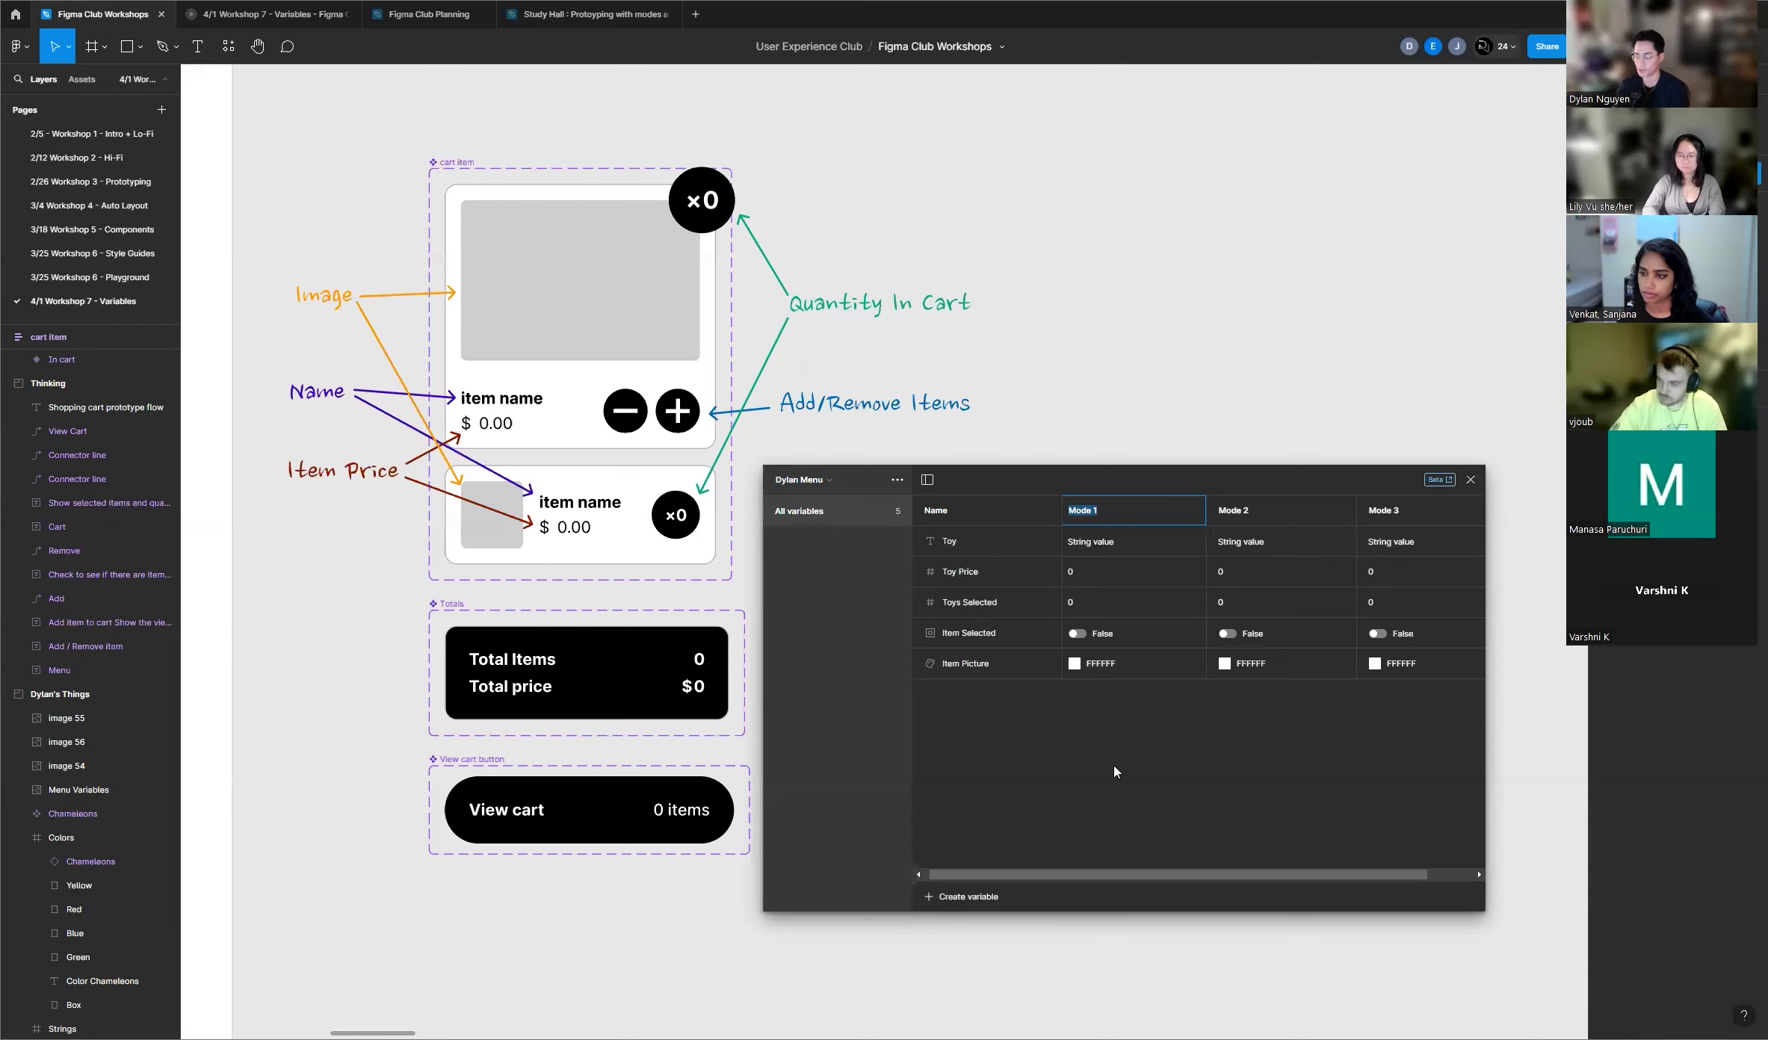
text(Figure)
key(Return)
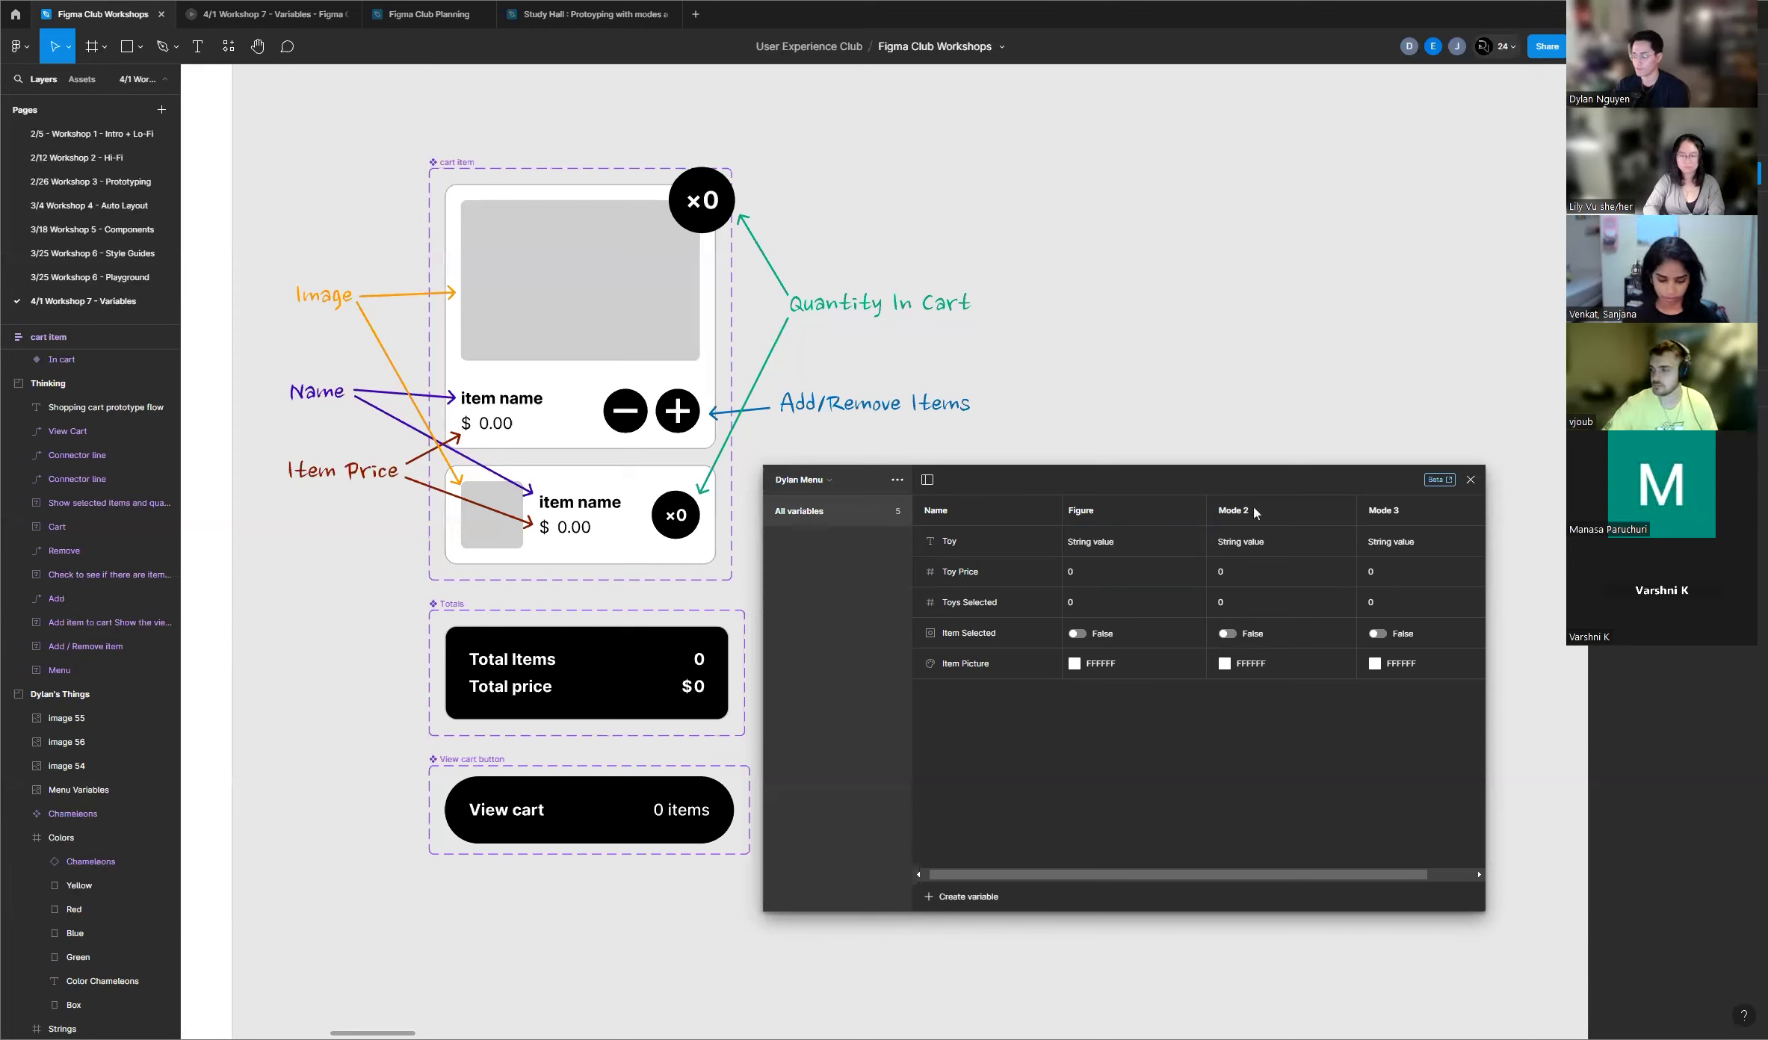
double_click(1234, 514)
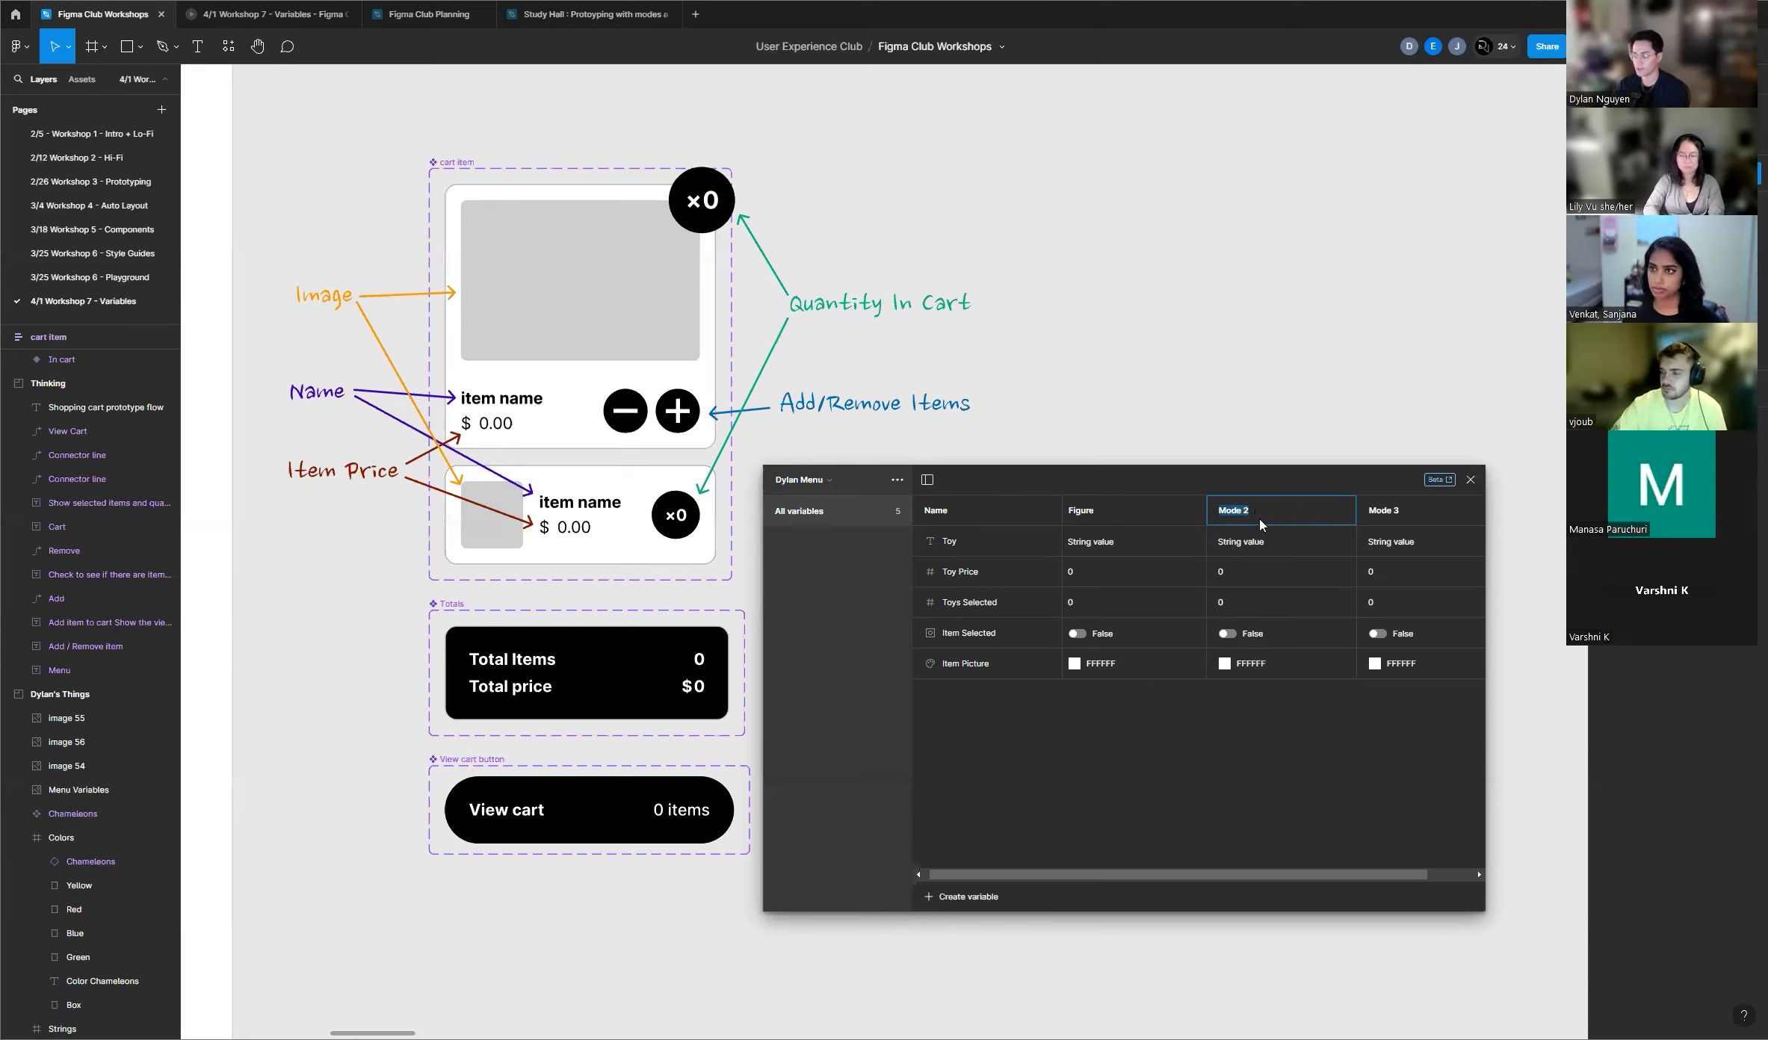
text(Plushie)
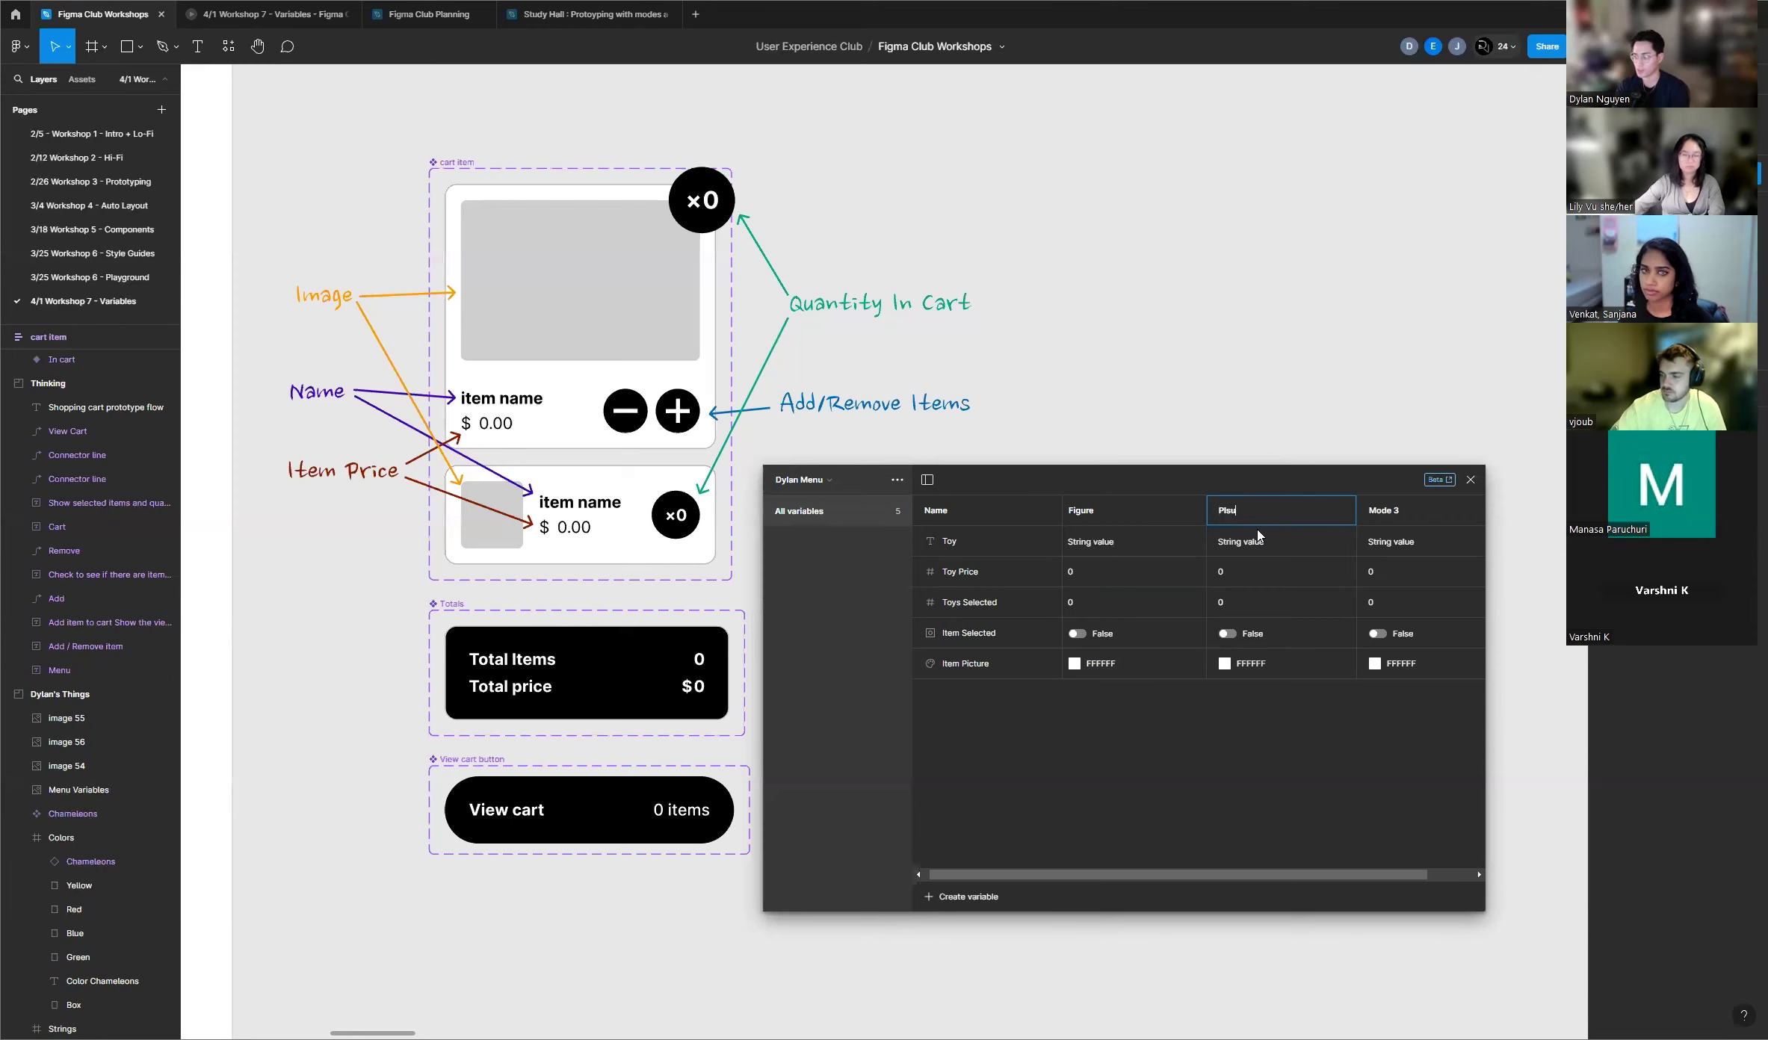
double_click(1377, 516)
text(Lego)
click(1379, 790)
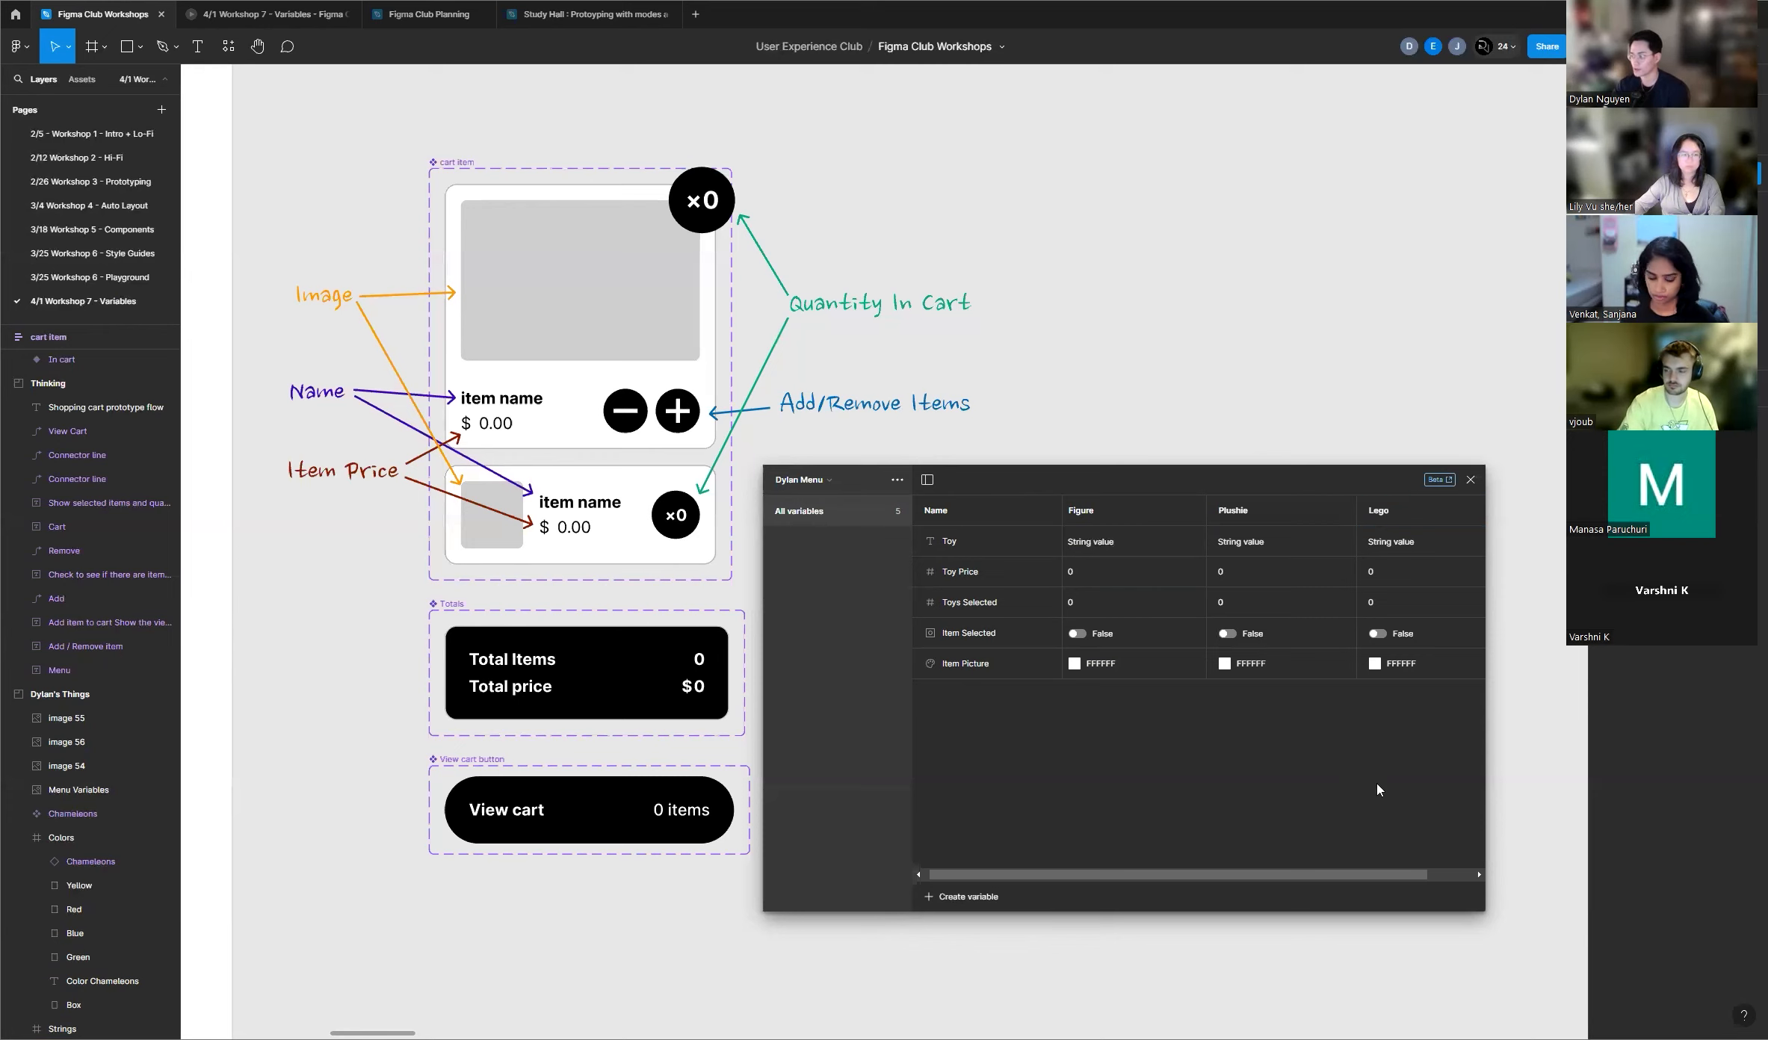
Step: Widen and reposition the variables window, and set the Toy variable's values to Figure, Plushie and Lego in the matching modes
drag(1484, 540, 1552, 532)
drag(1414, 479, 1420, 509)
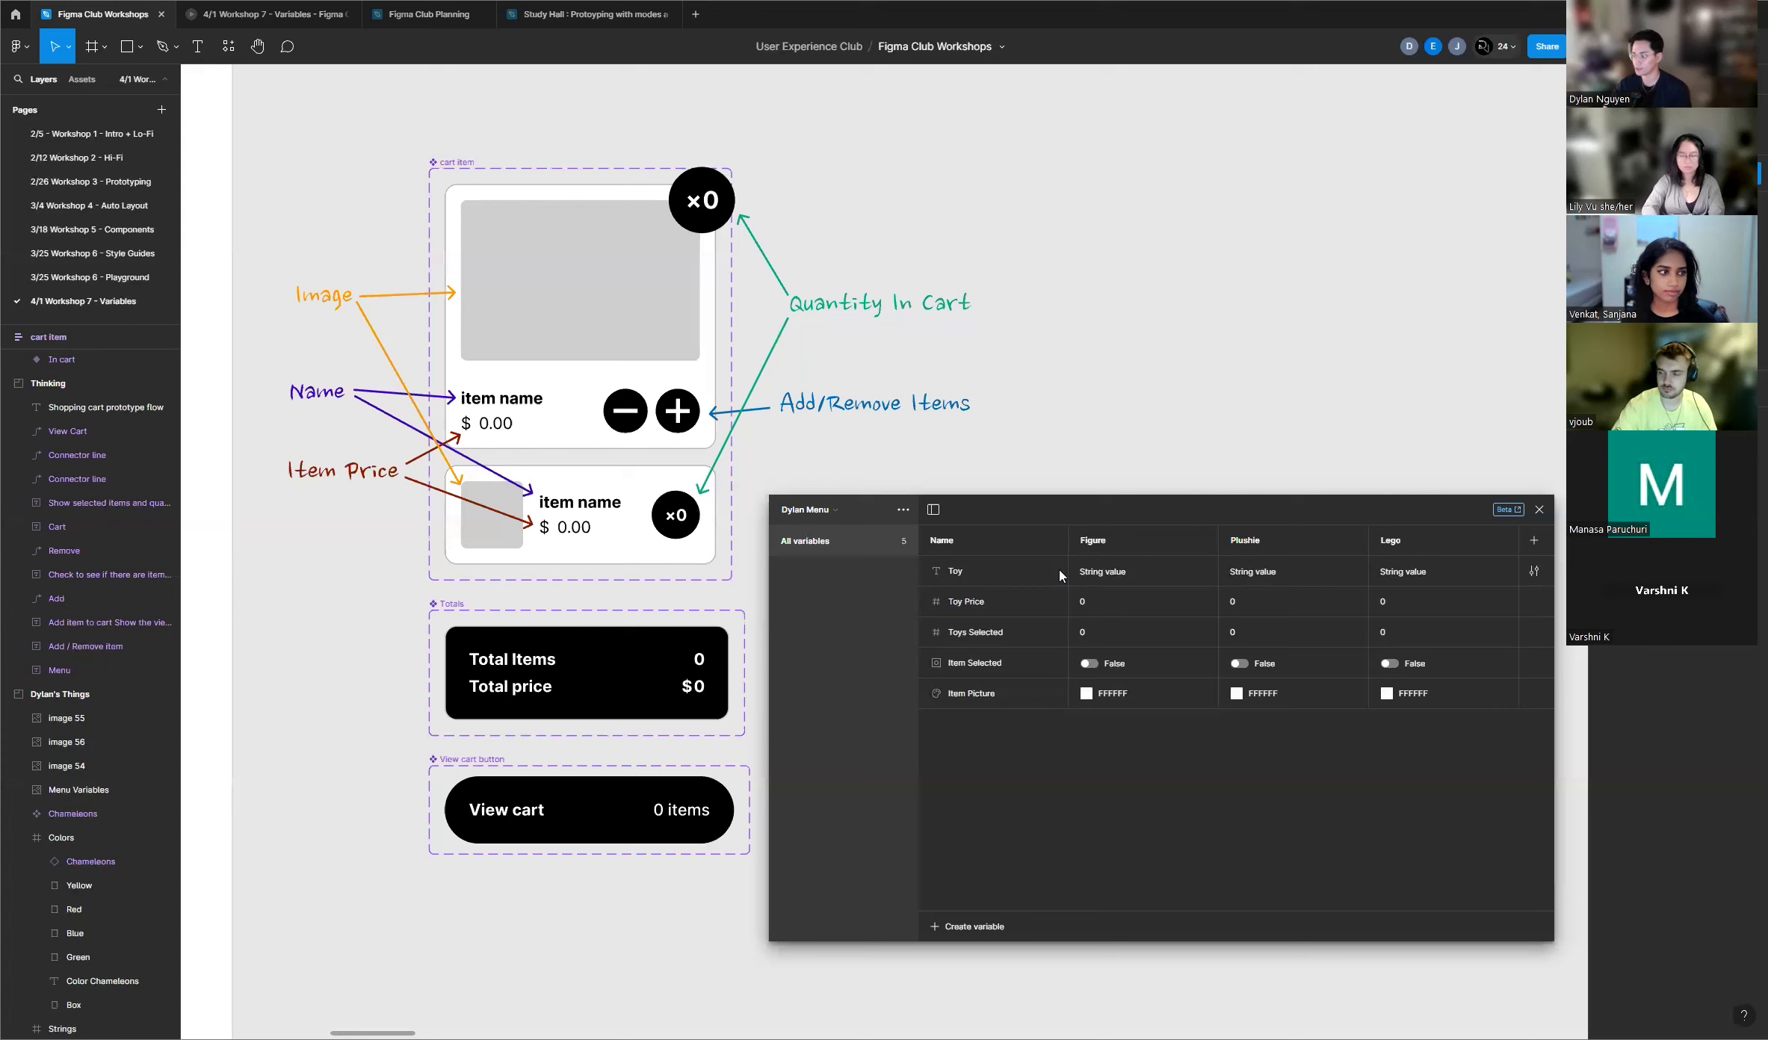
click(986, 580)
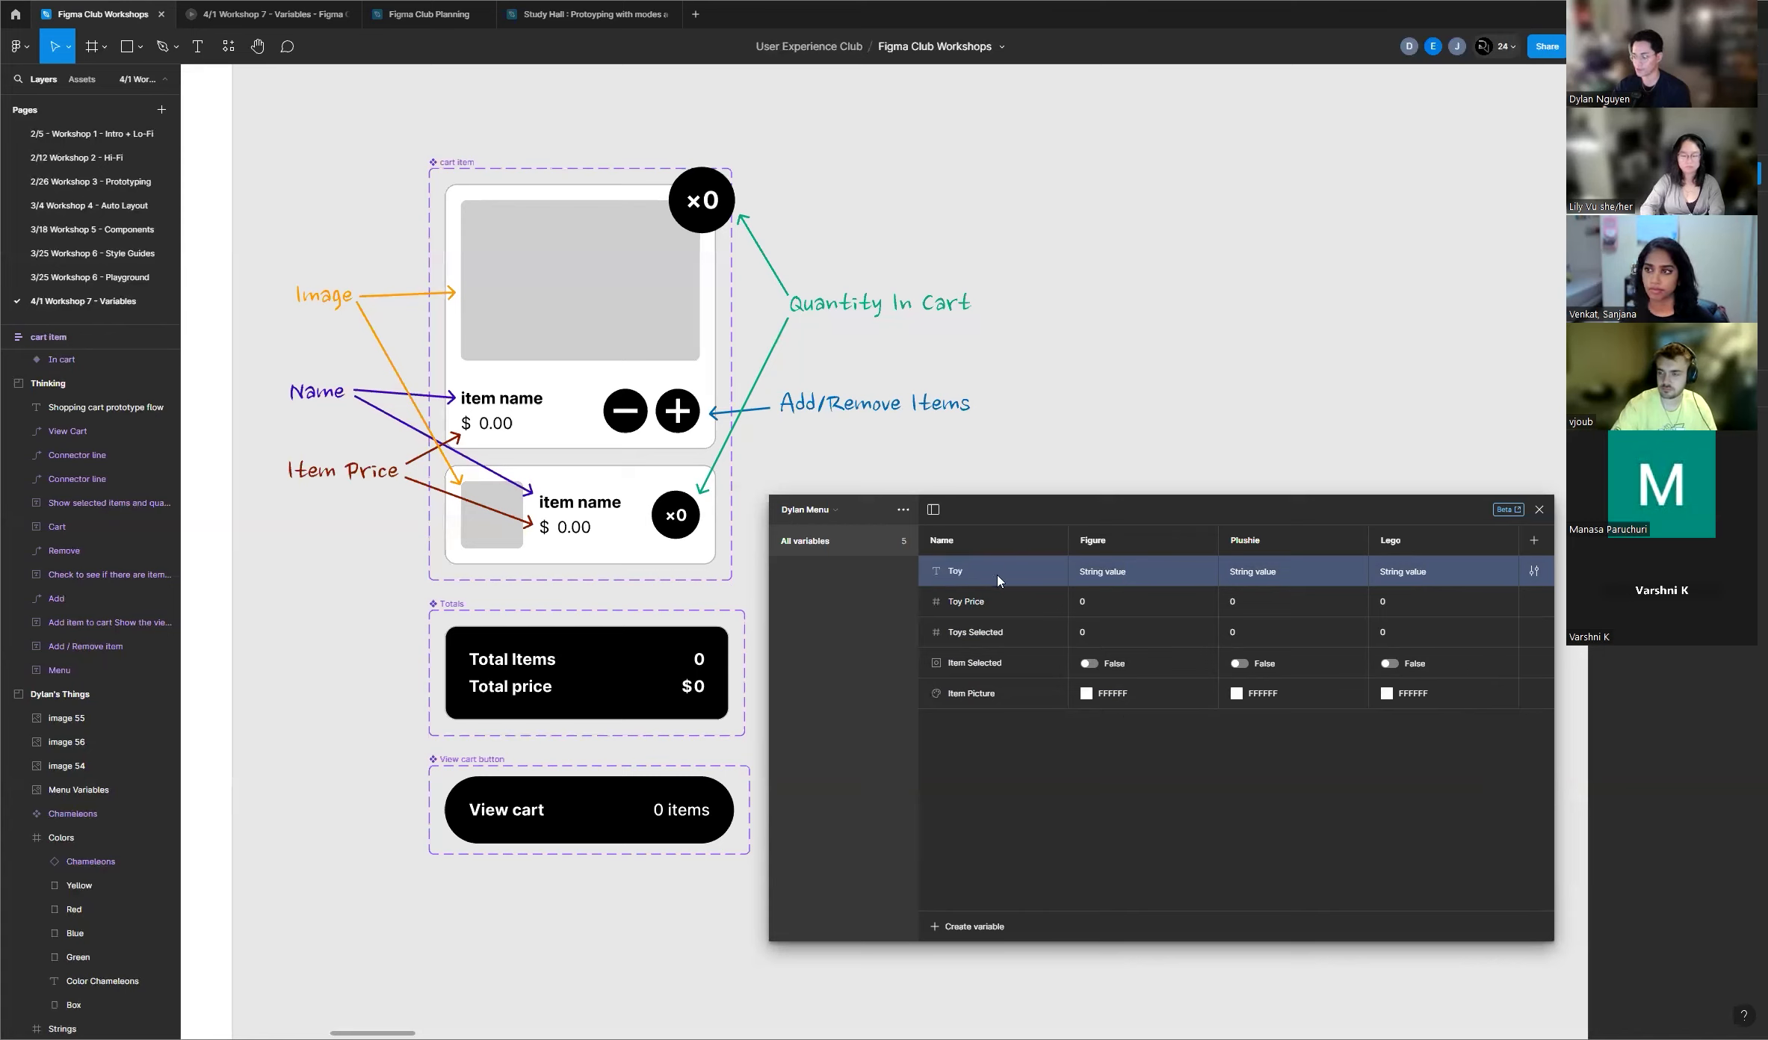
click(1120, 573)
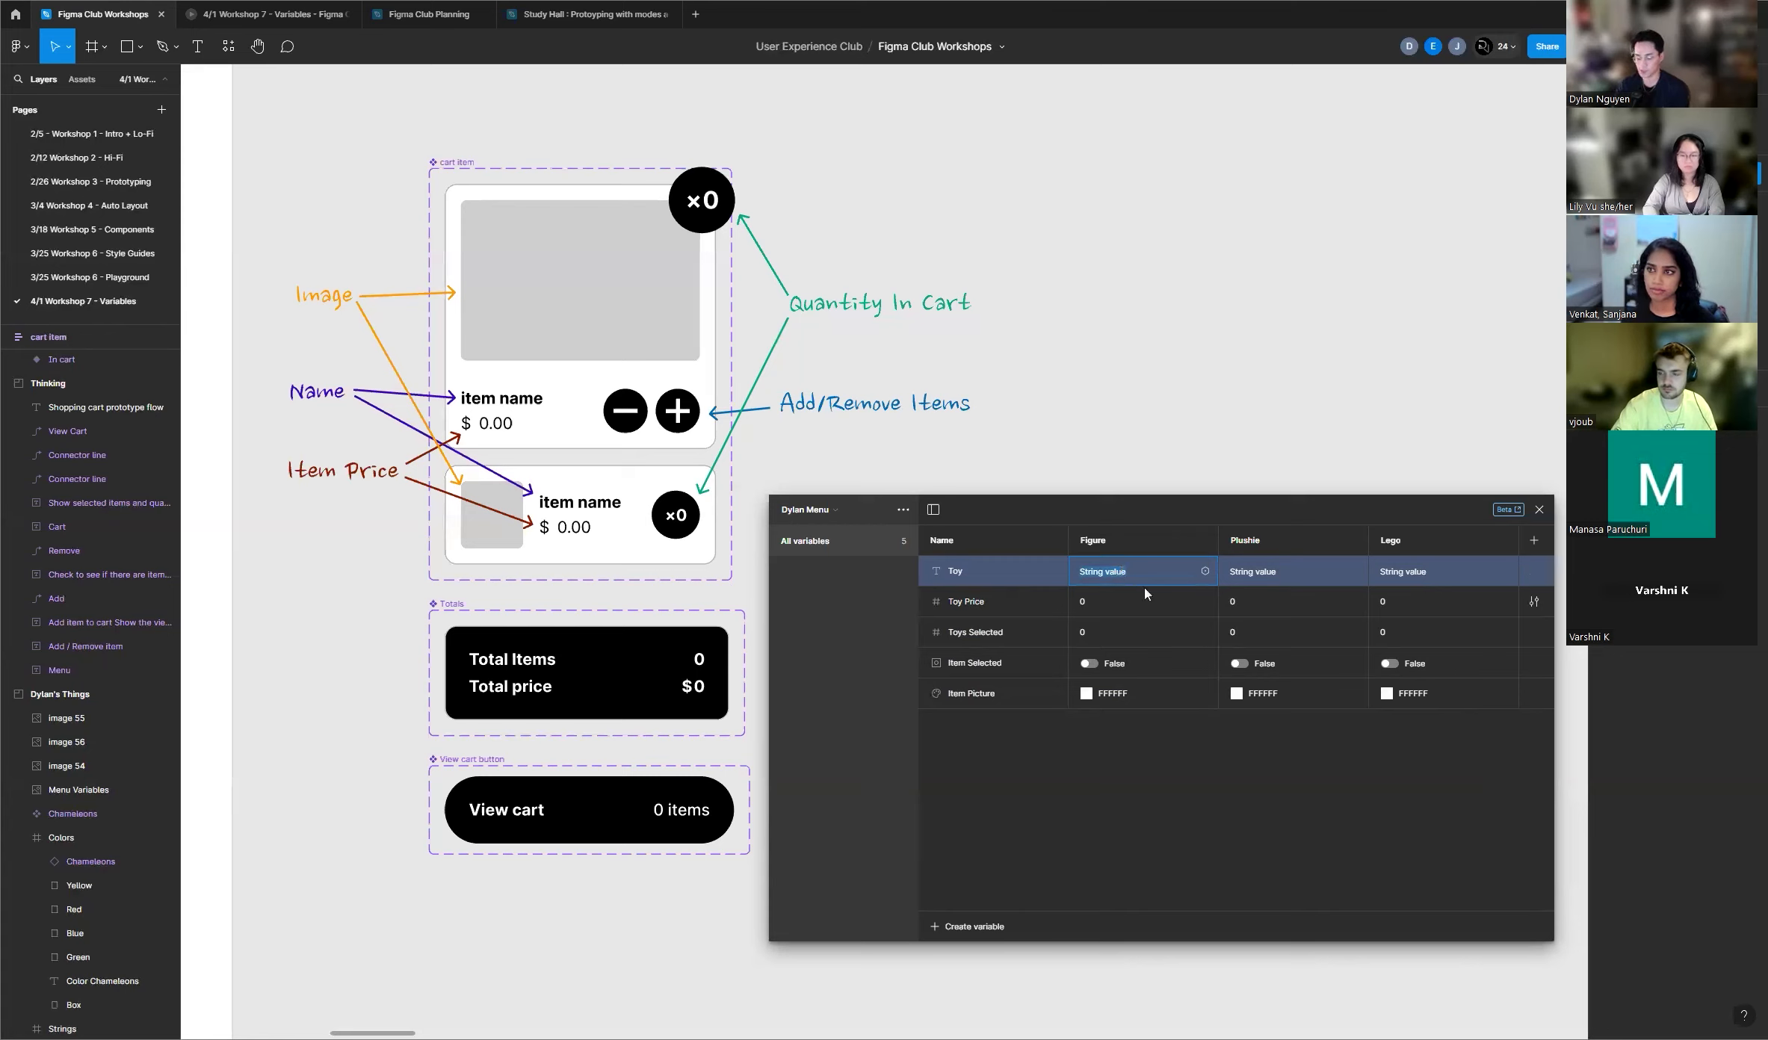
text(Figure)
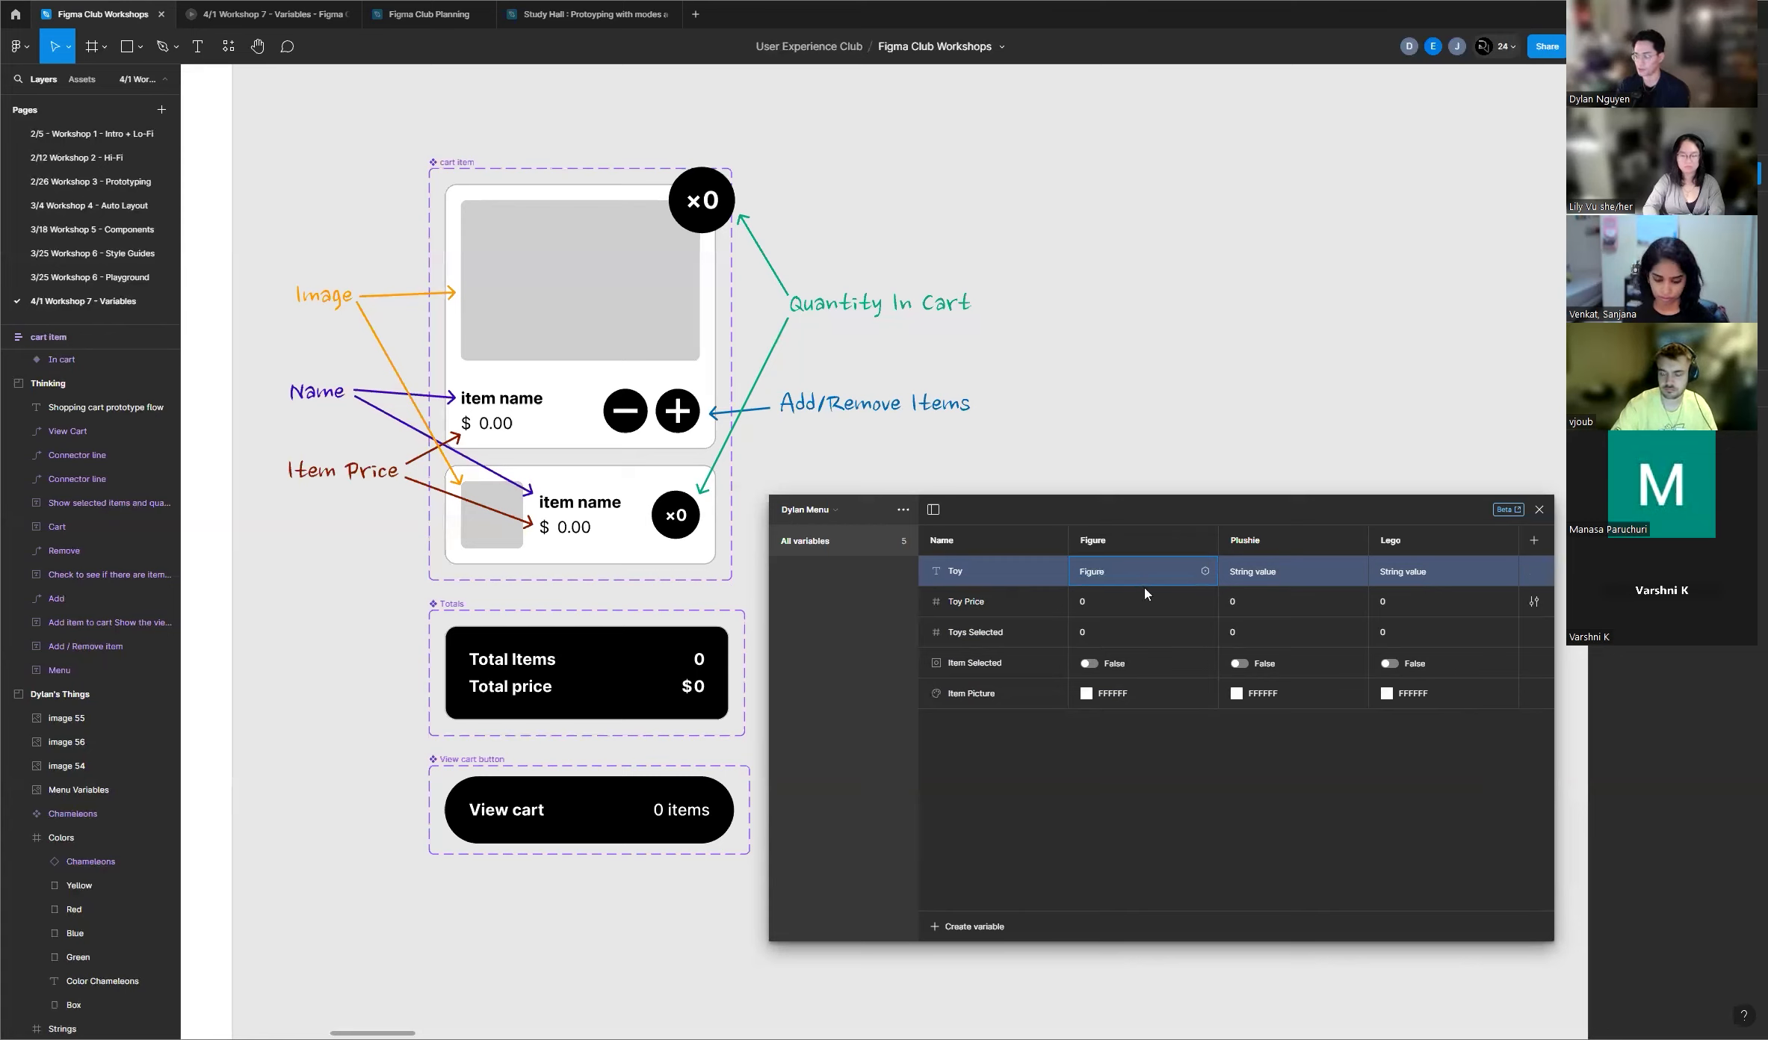
click(1273, 574)
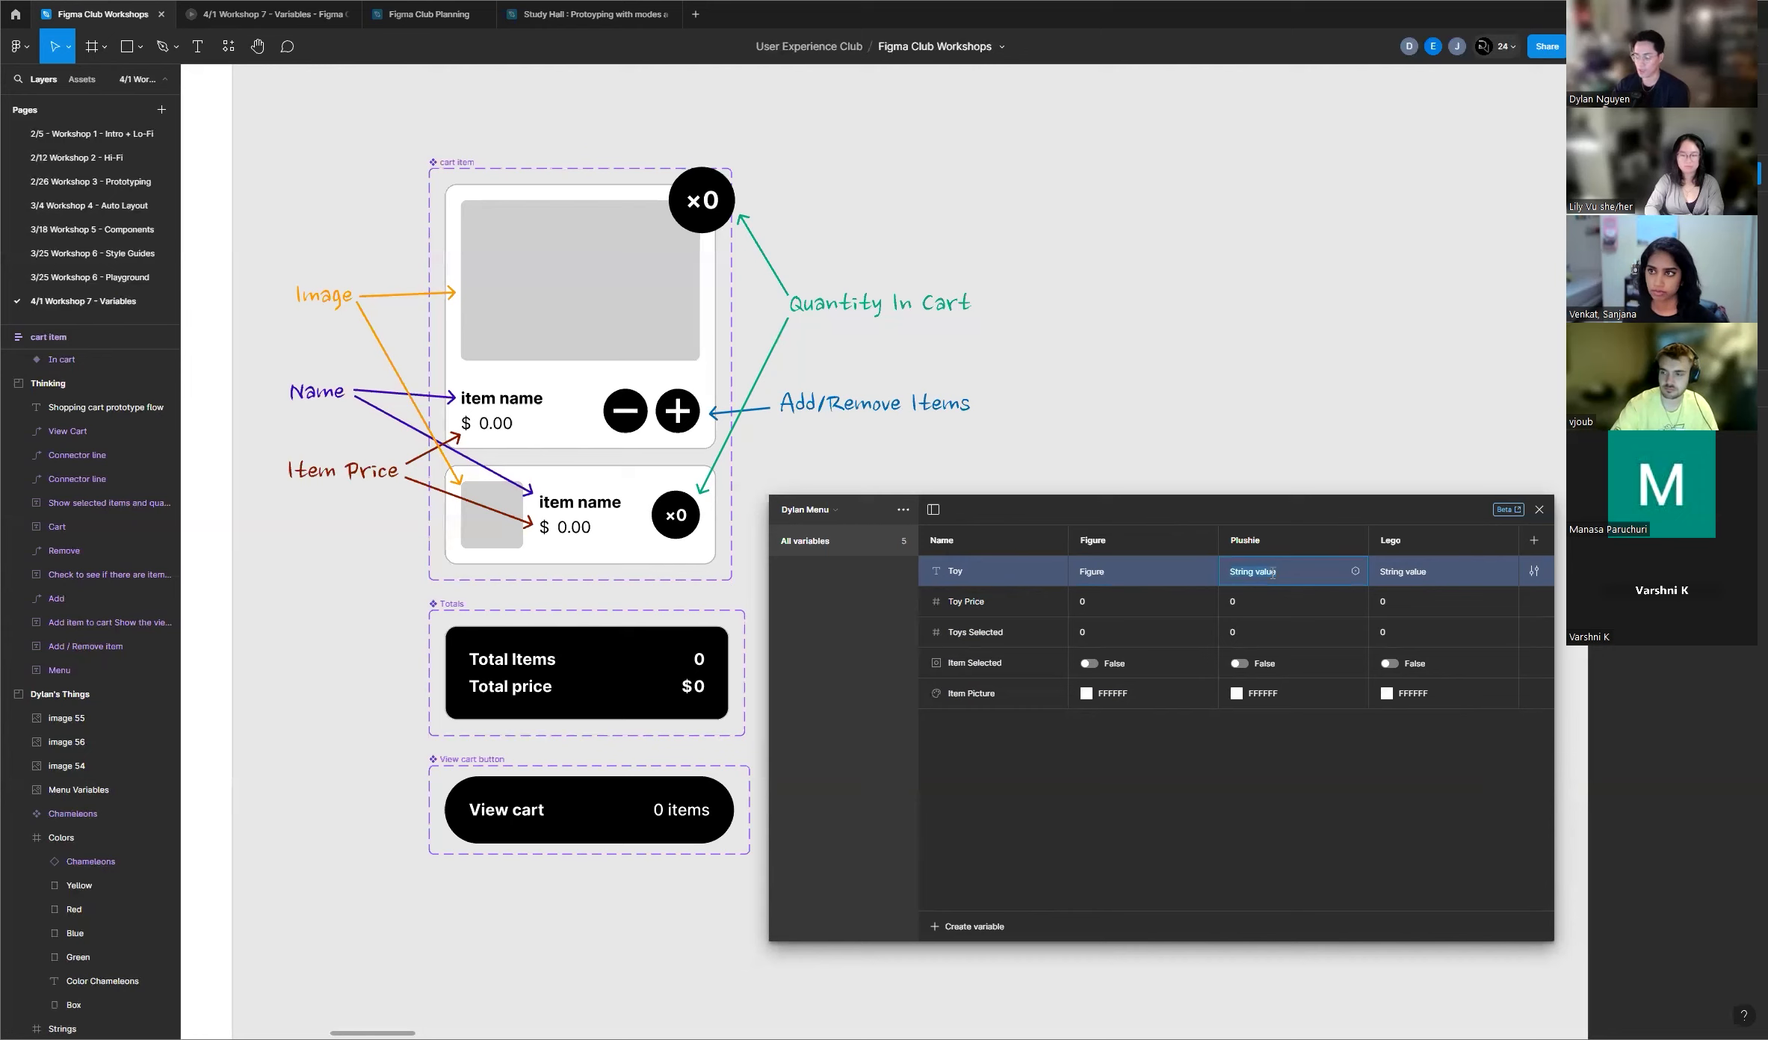
text(Plushie)
click(1401, 574)
text(Lego)
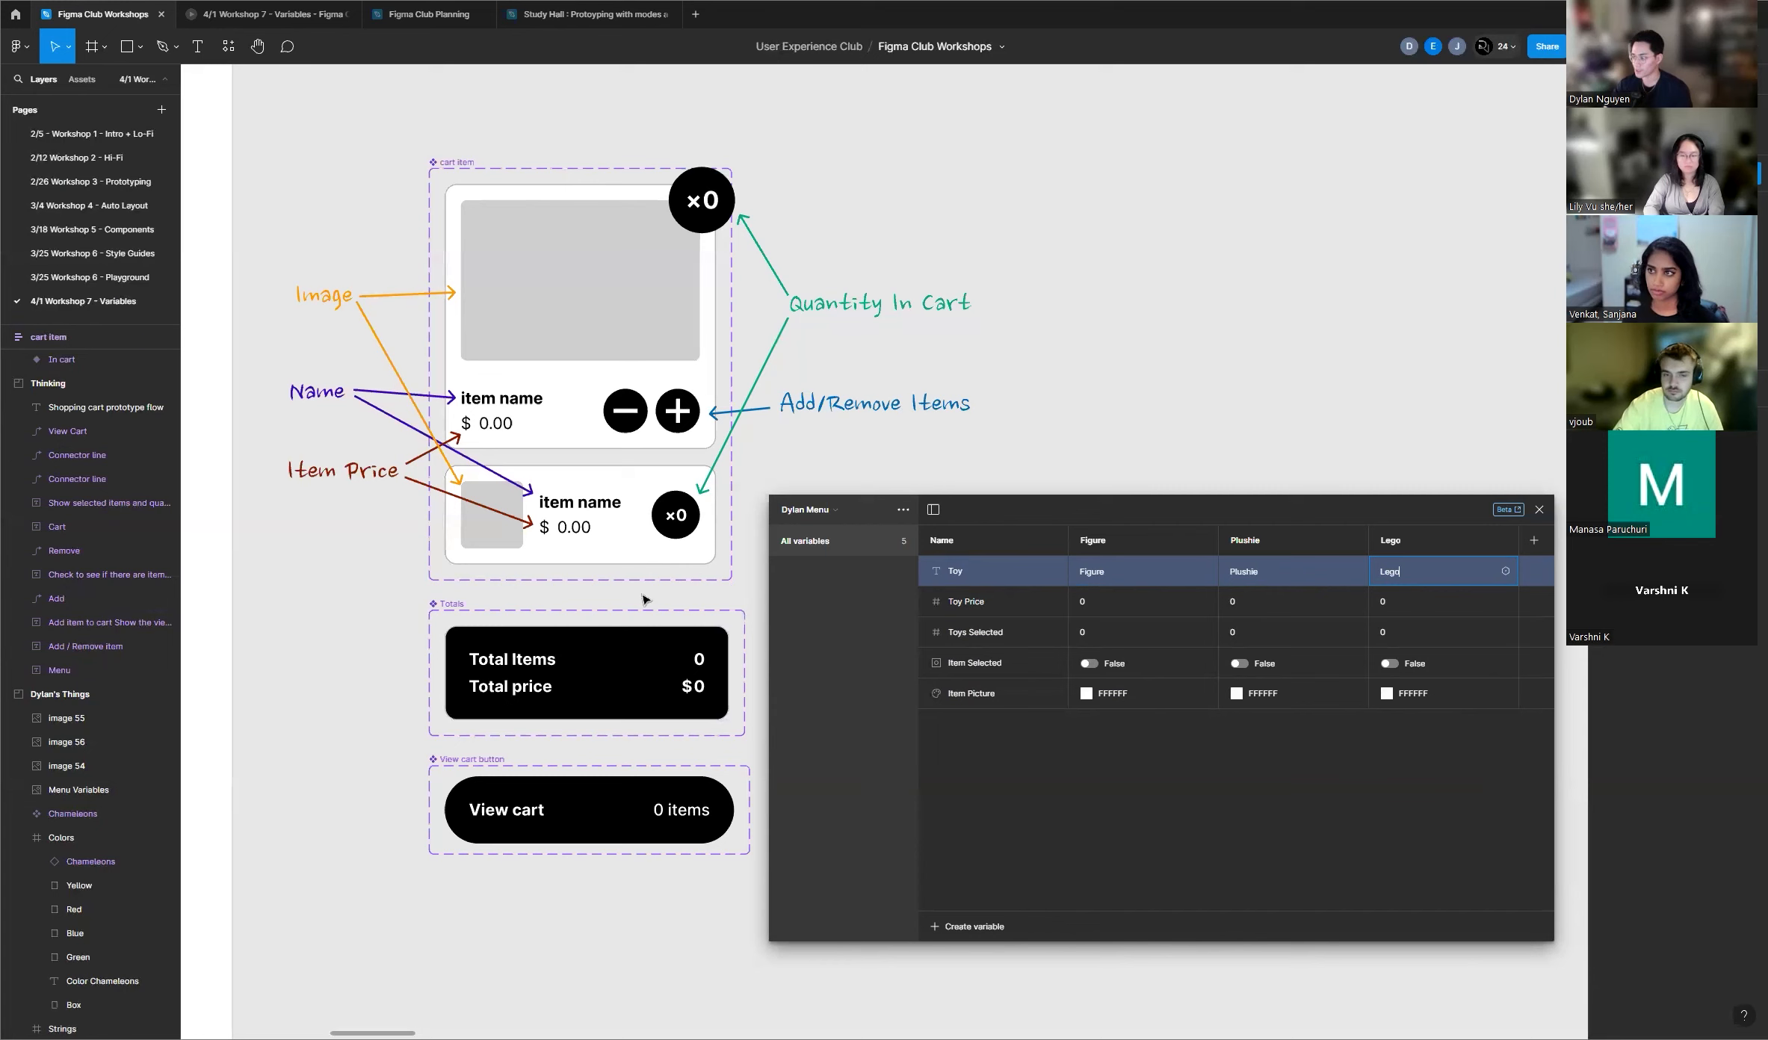
click(1095, 827)
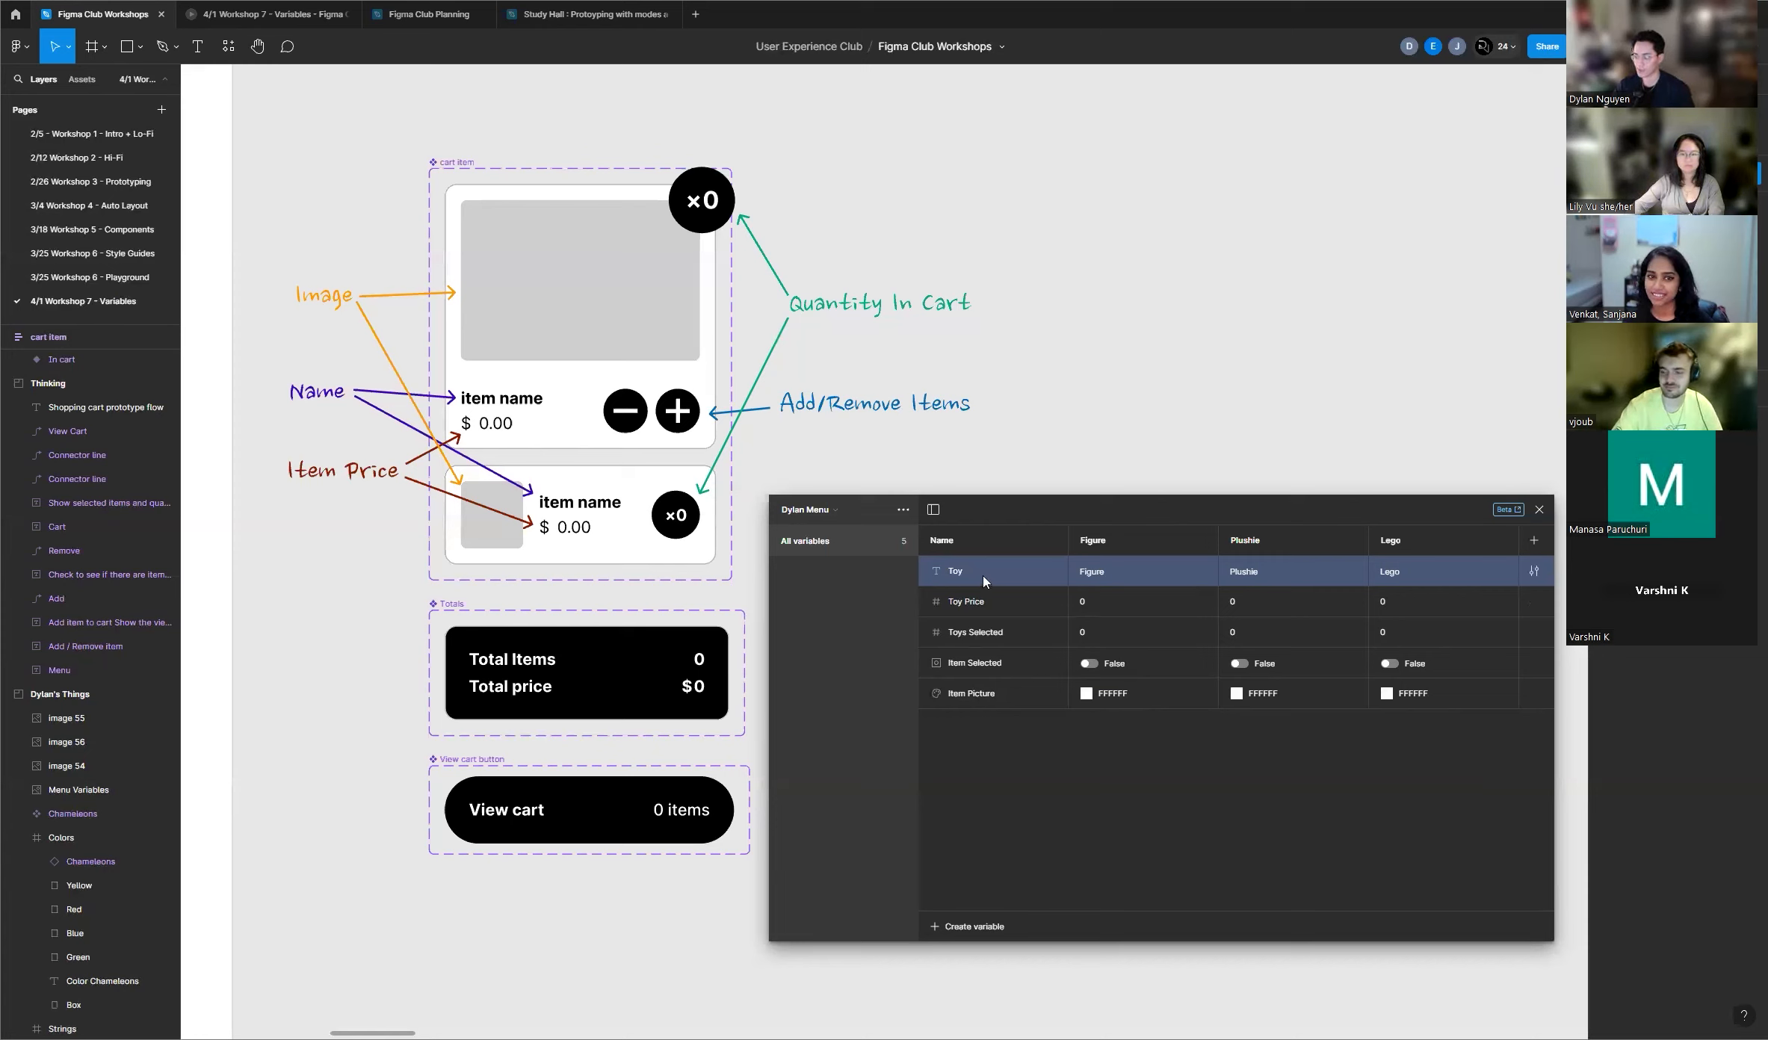
Step: Set the Toy Price values to 9.99 for Figure, 8.5 for Plushie and 14.99 for Lego
click(1085, 604)
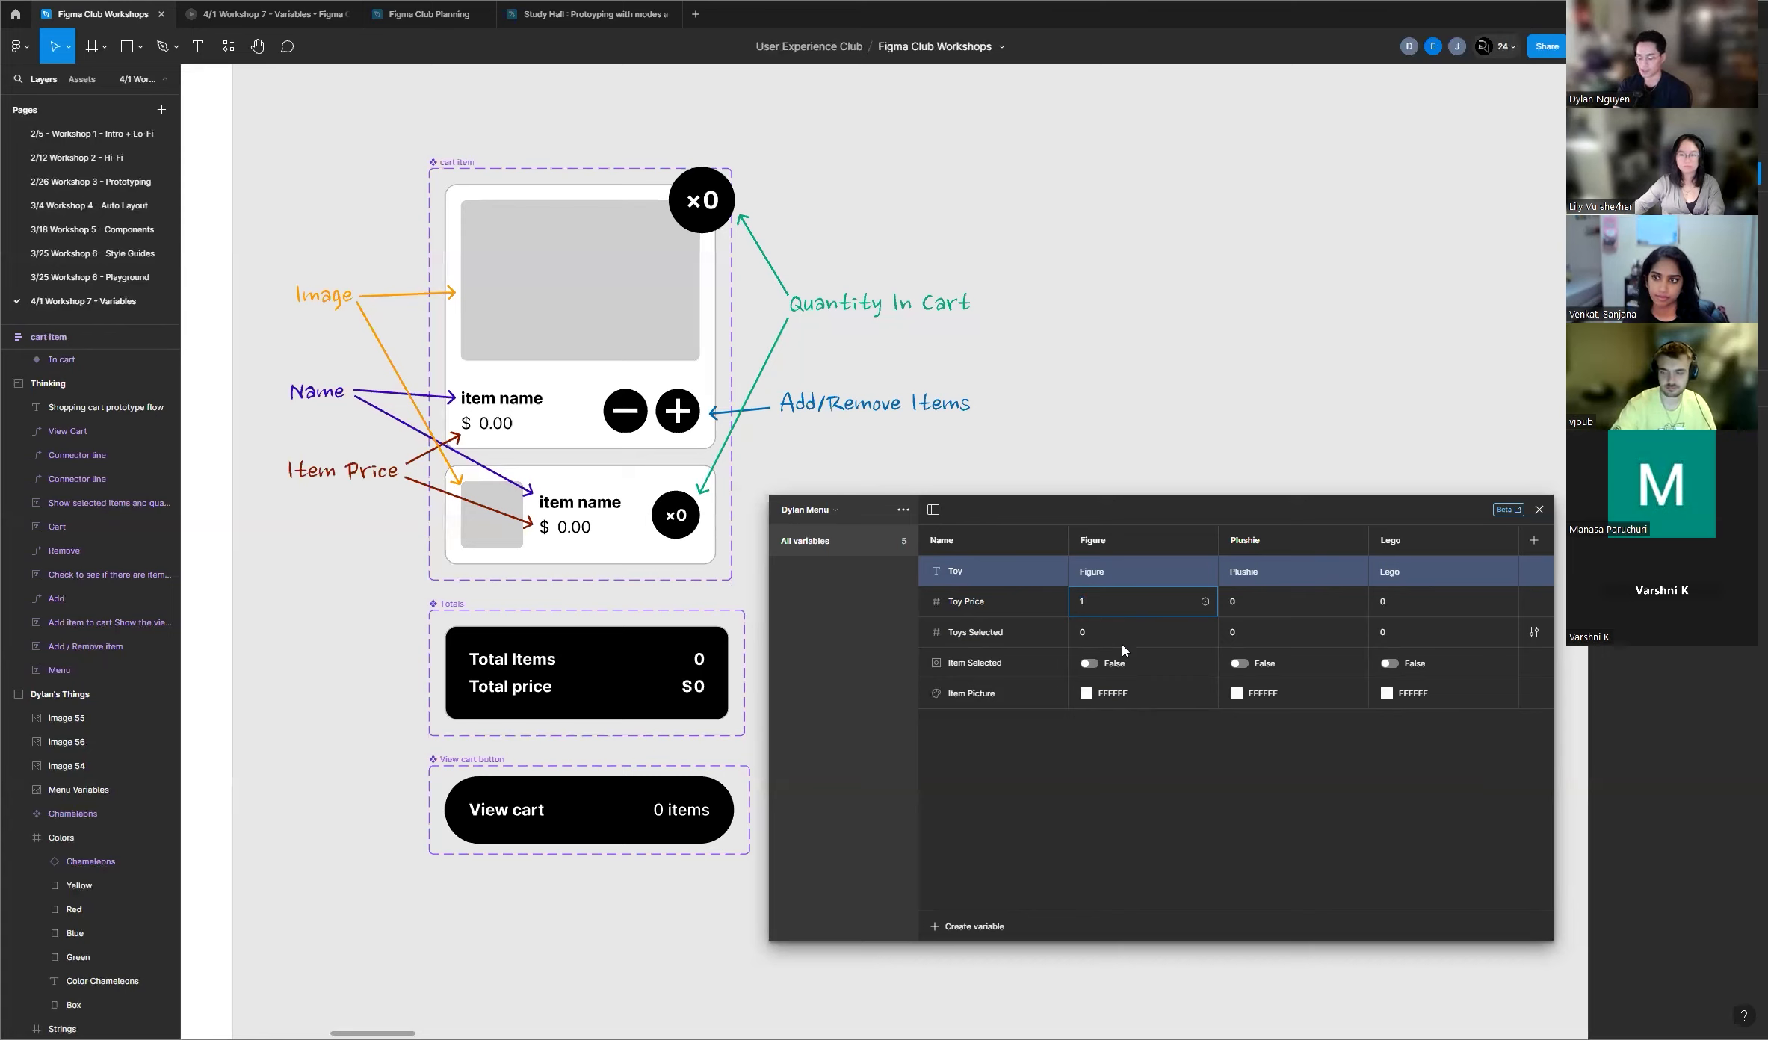
text(99)
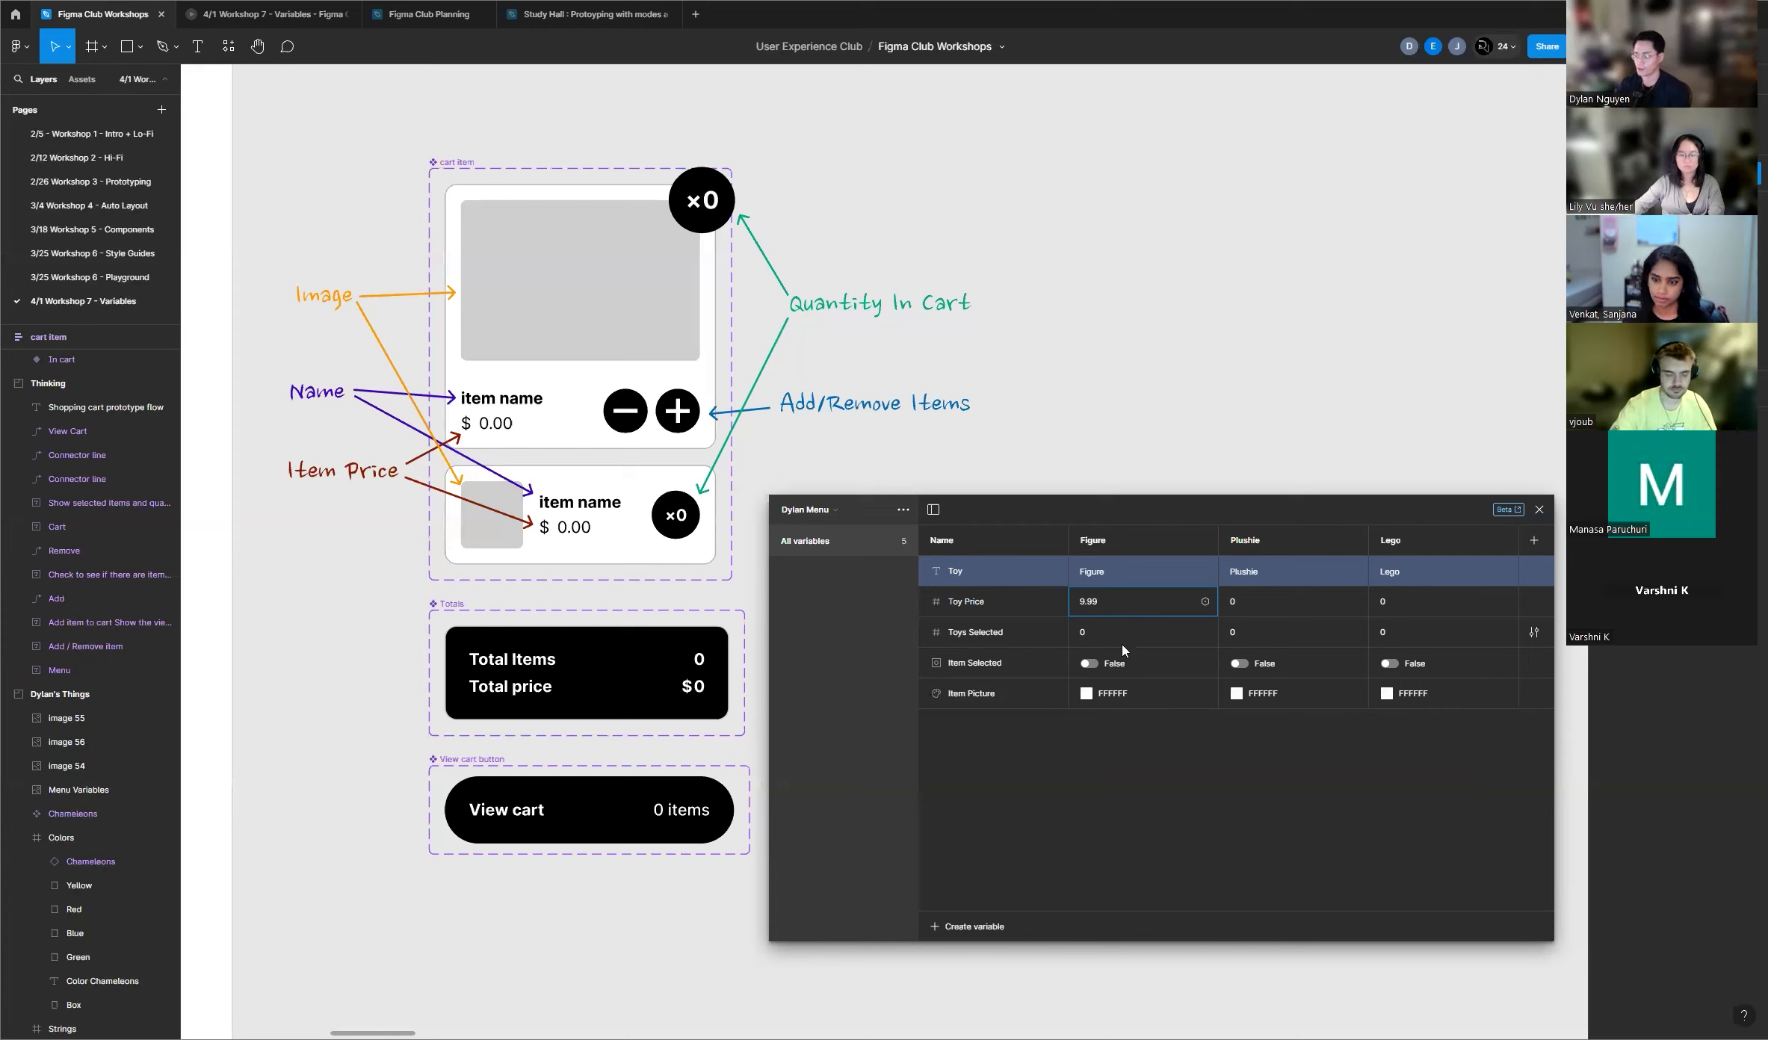
click(1243, 606)
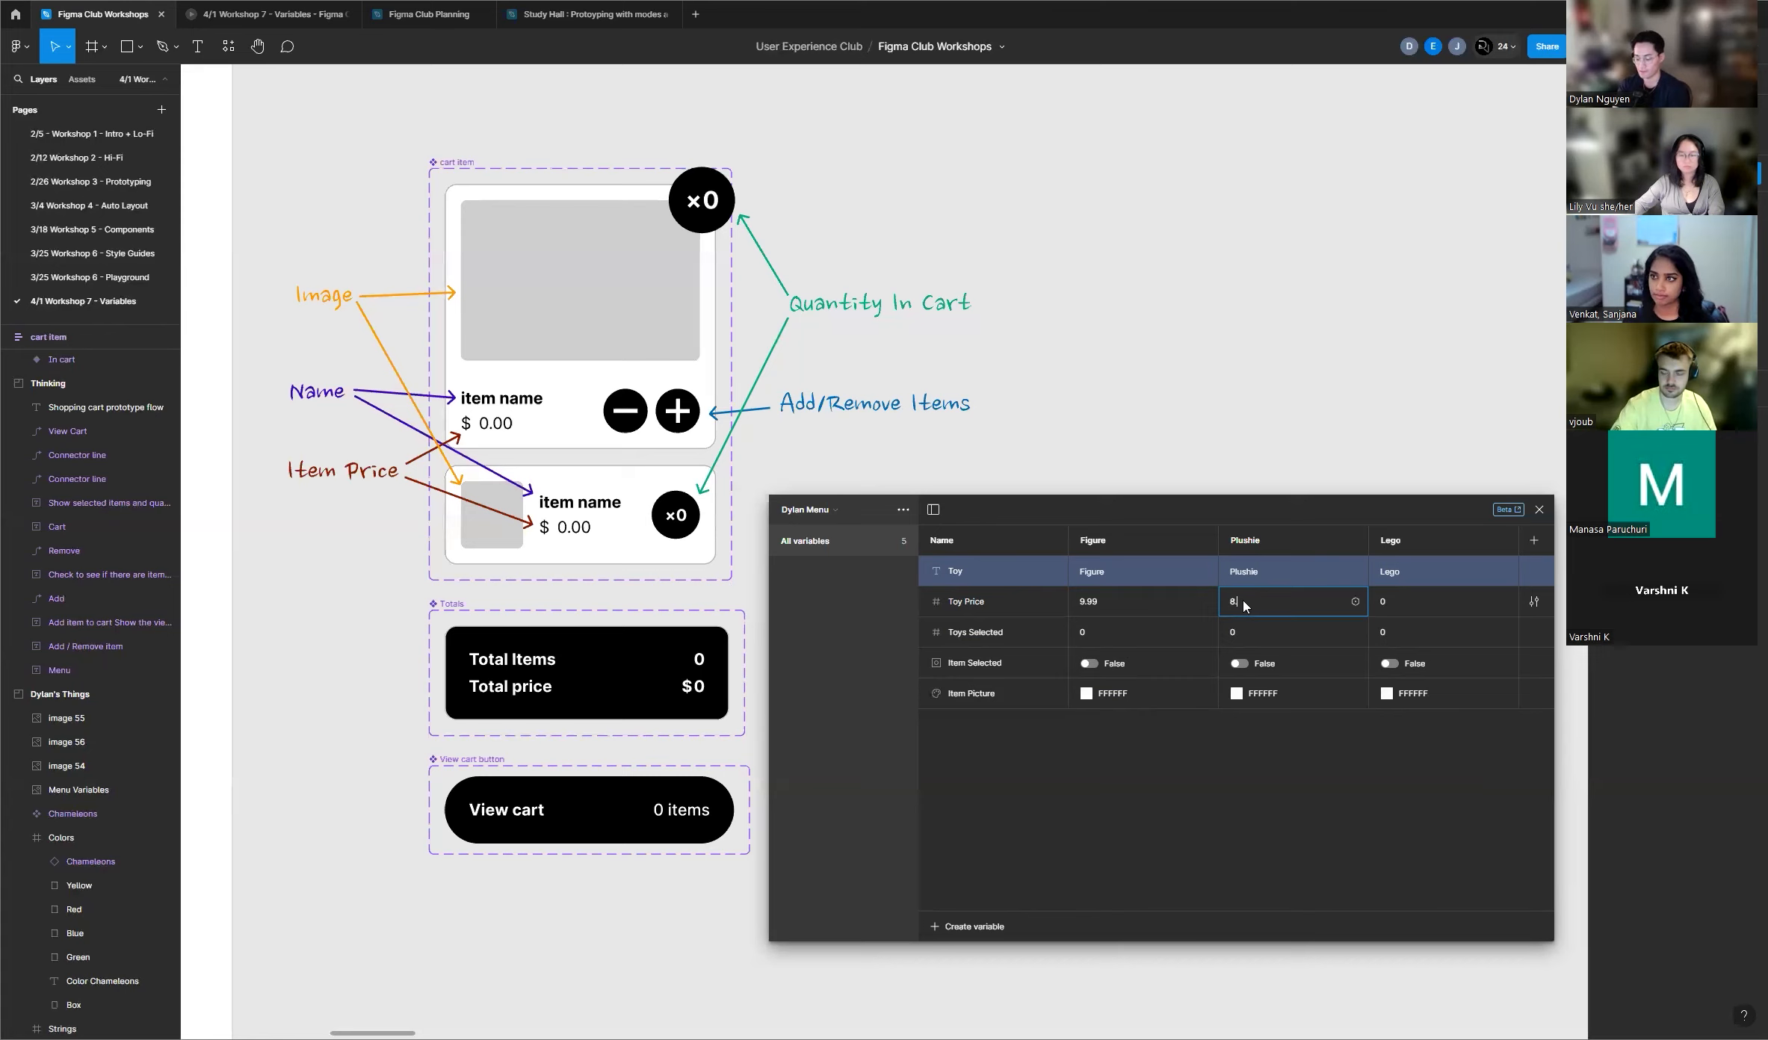
text(8.5)
click(1397, 604)
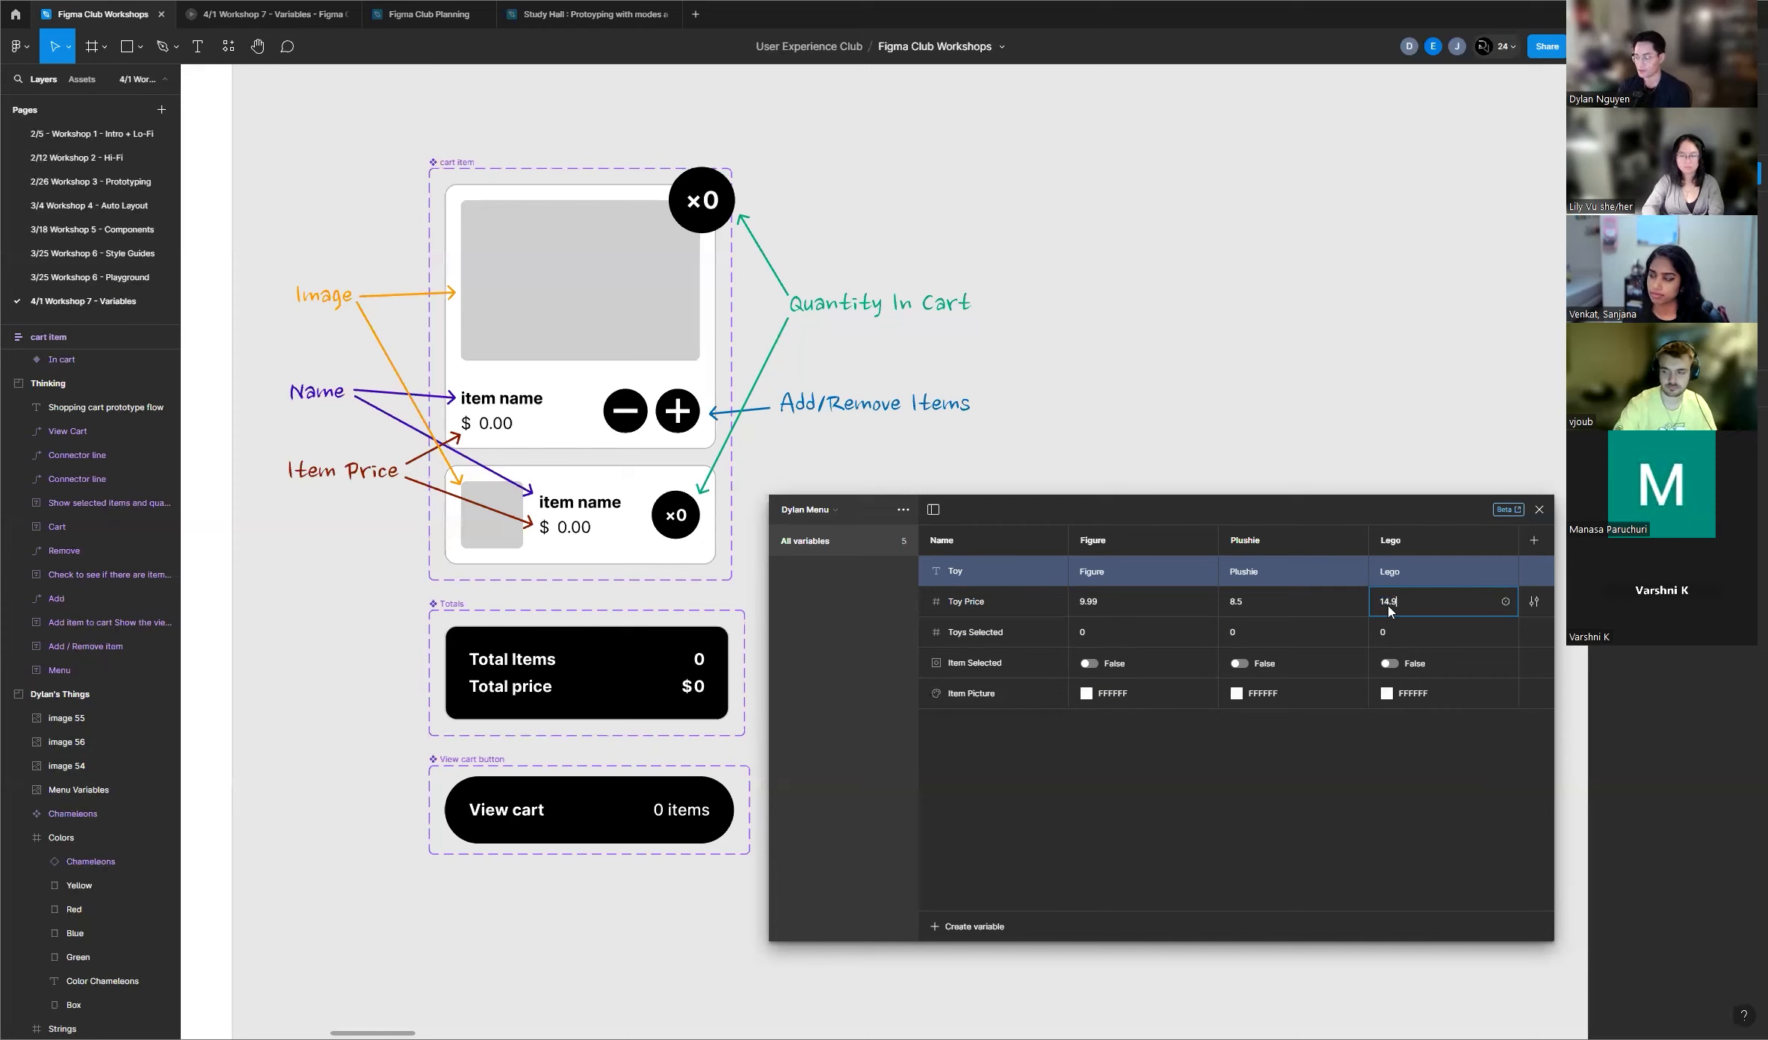
click(1312, 837)
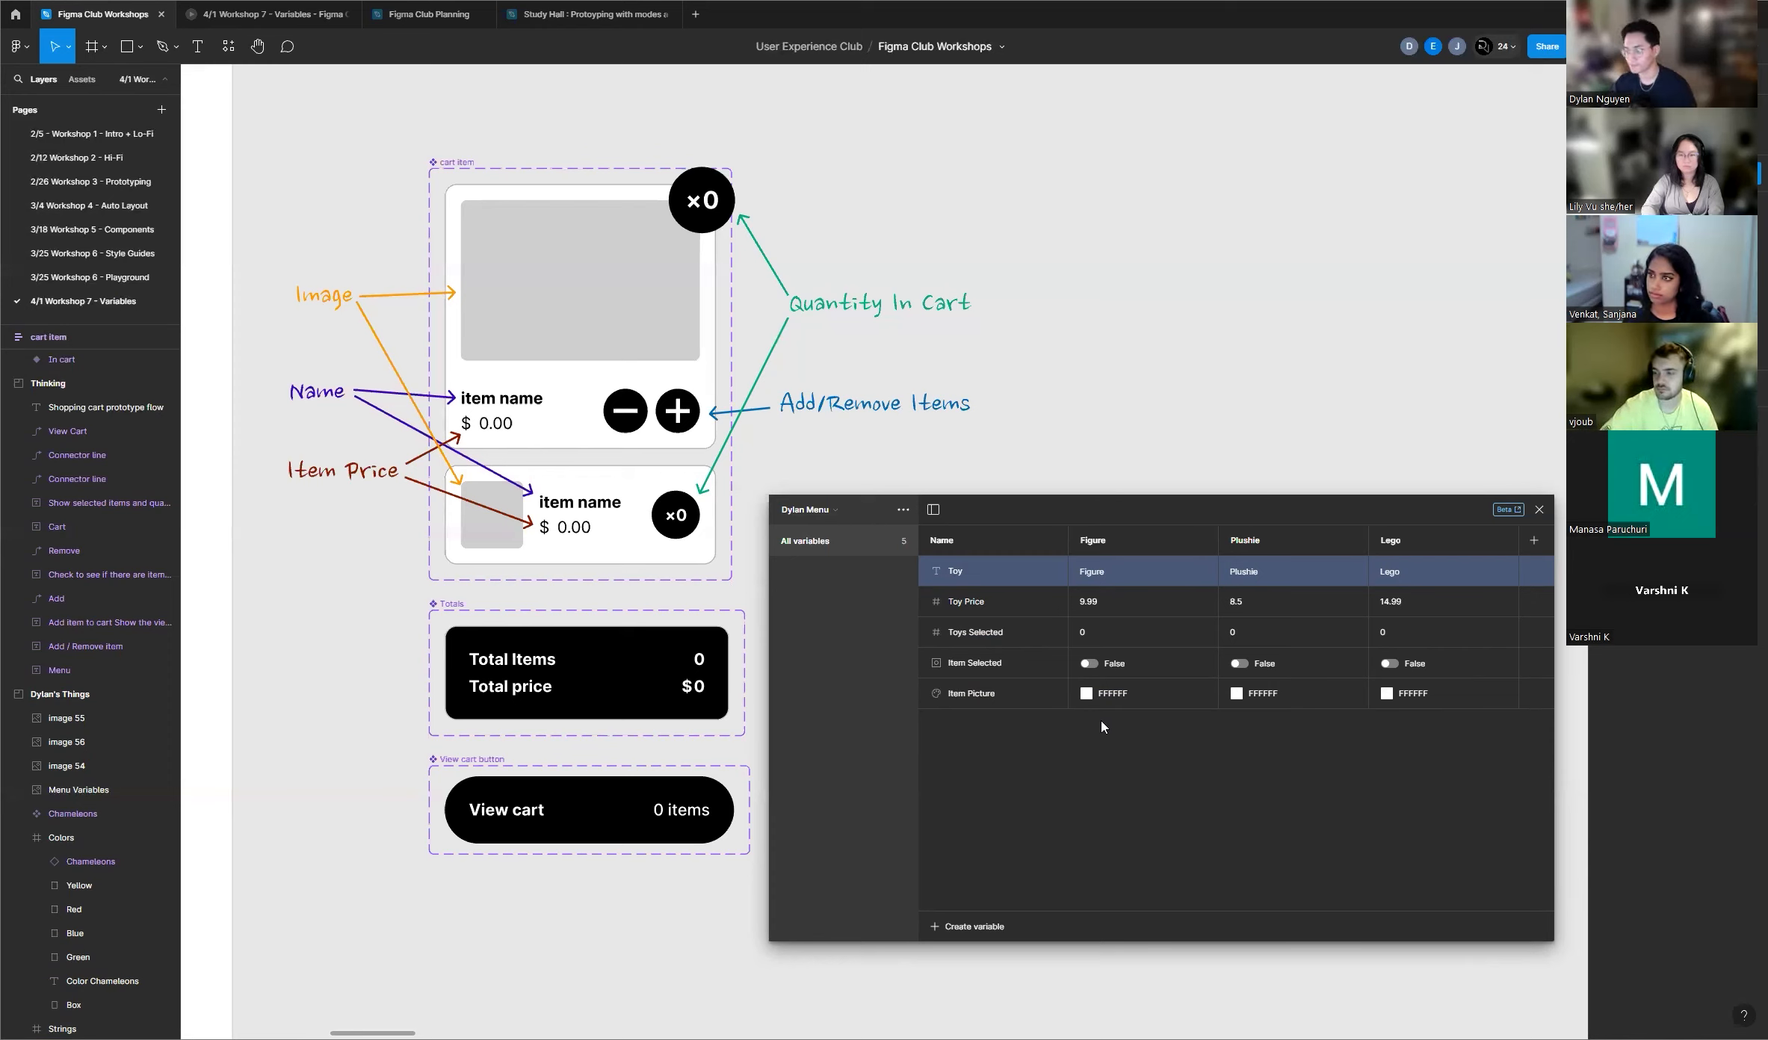
click(1001, 635)
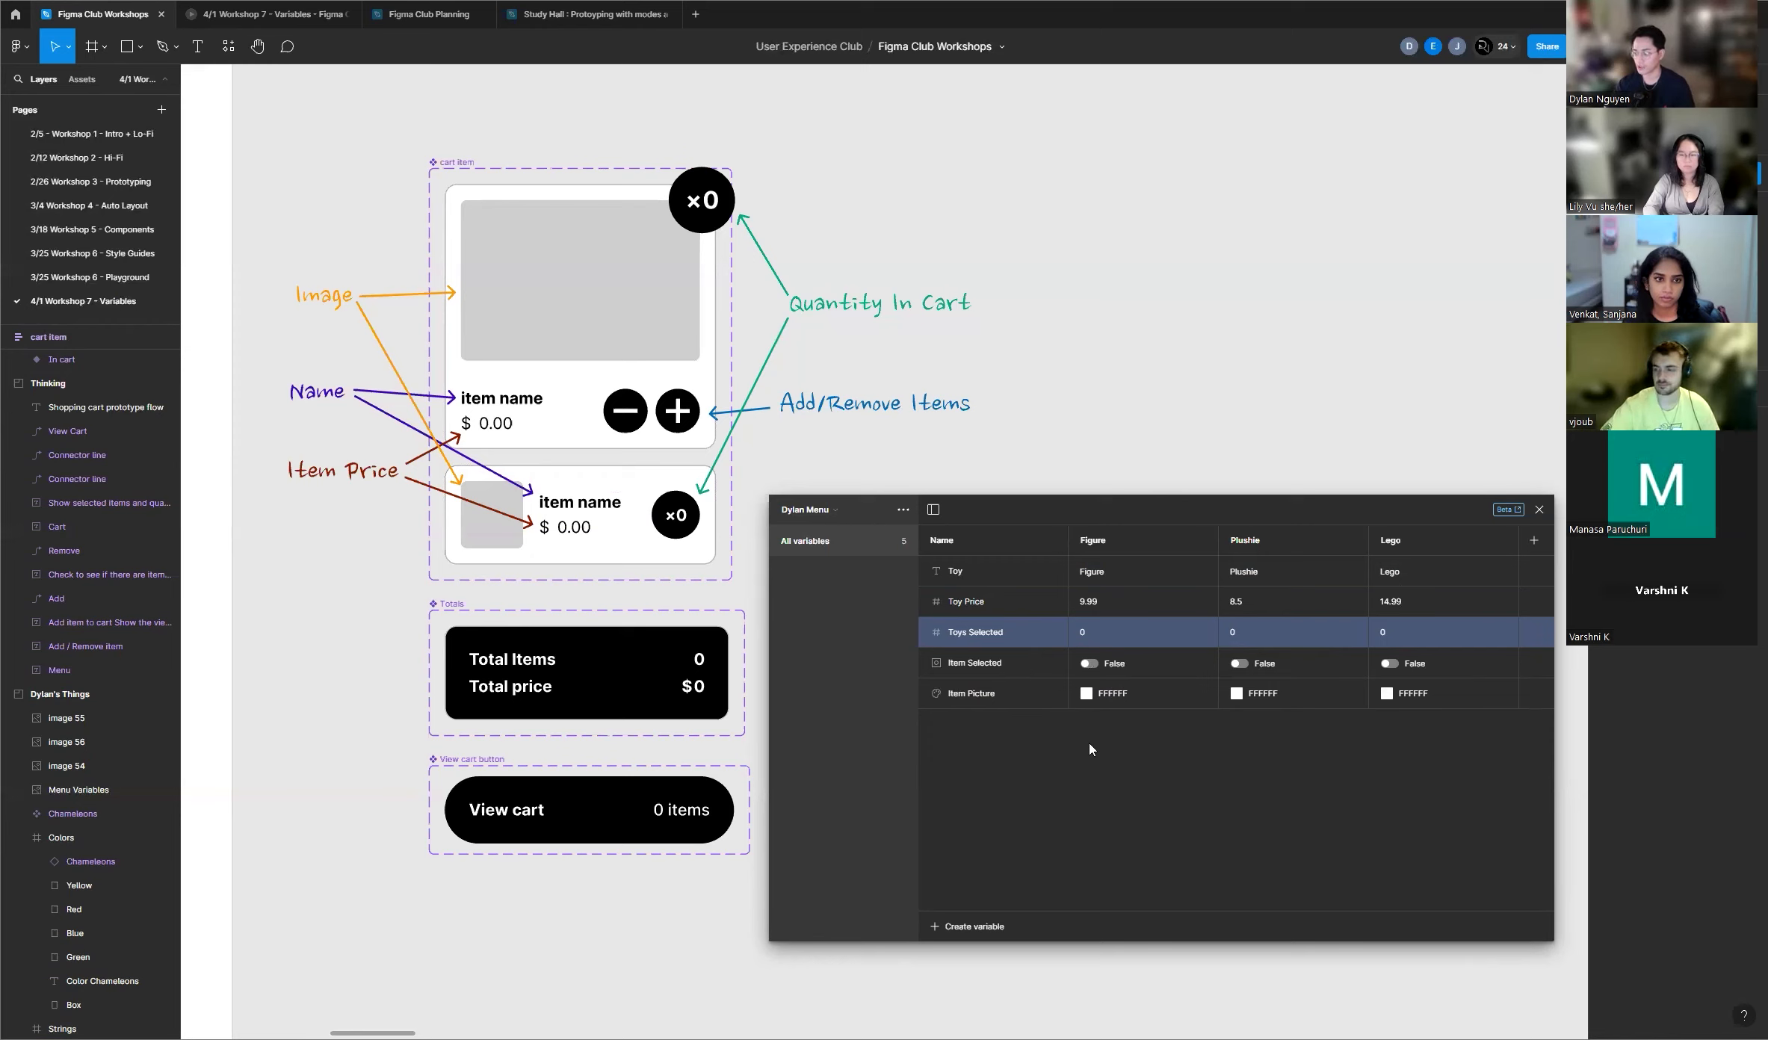
click(993, 671)
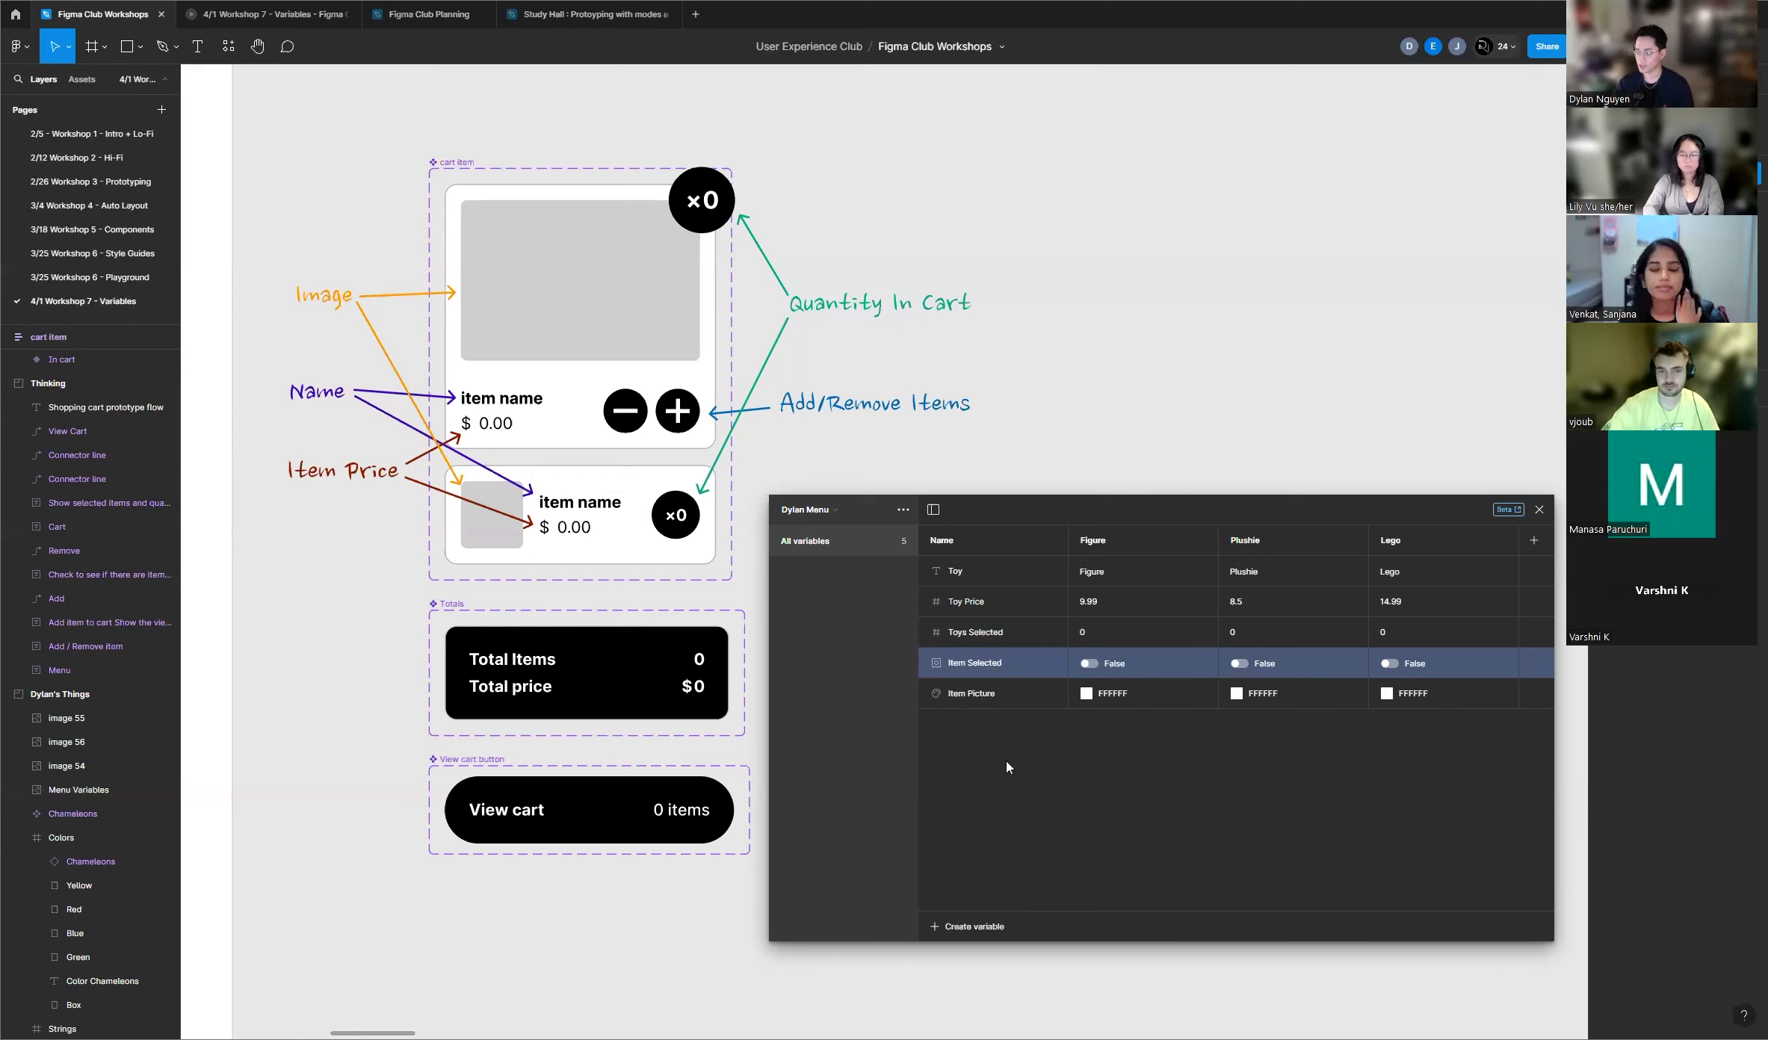
Step: Set the Item Picture color for the Figure mode to a muted green, 5B9354
click(1085, 694)
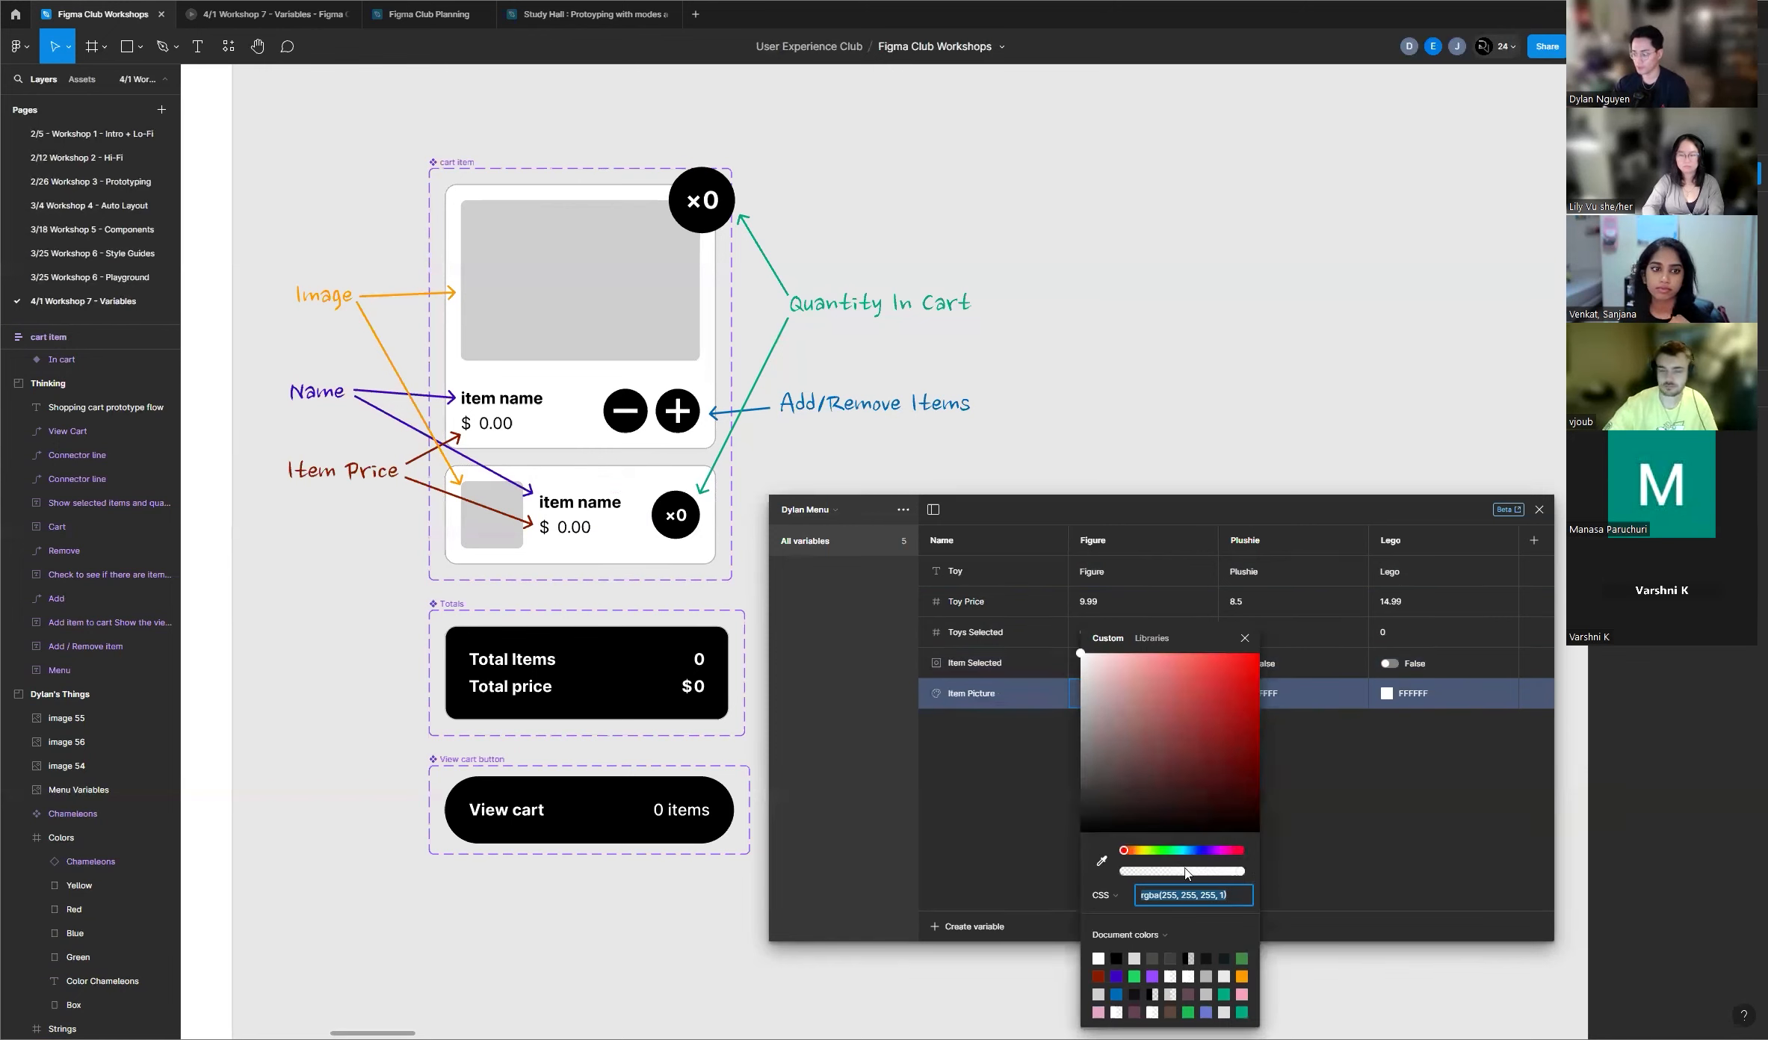
click(1162, 850)
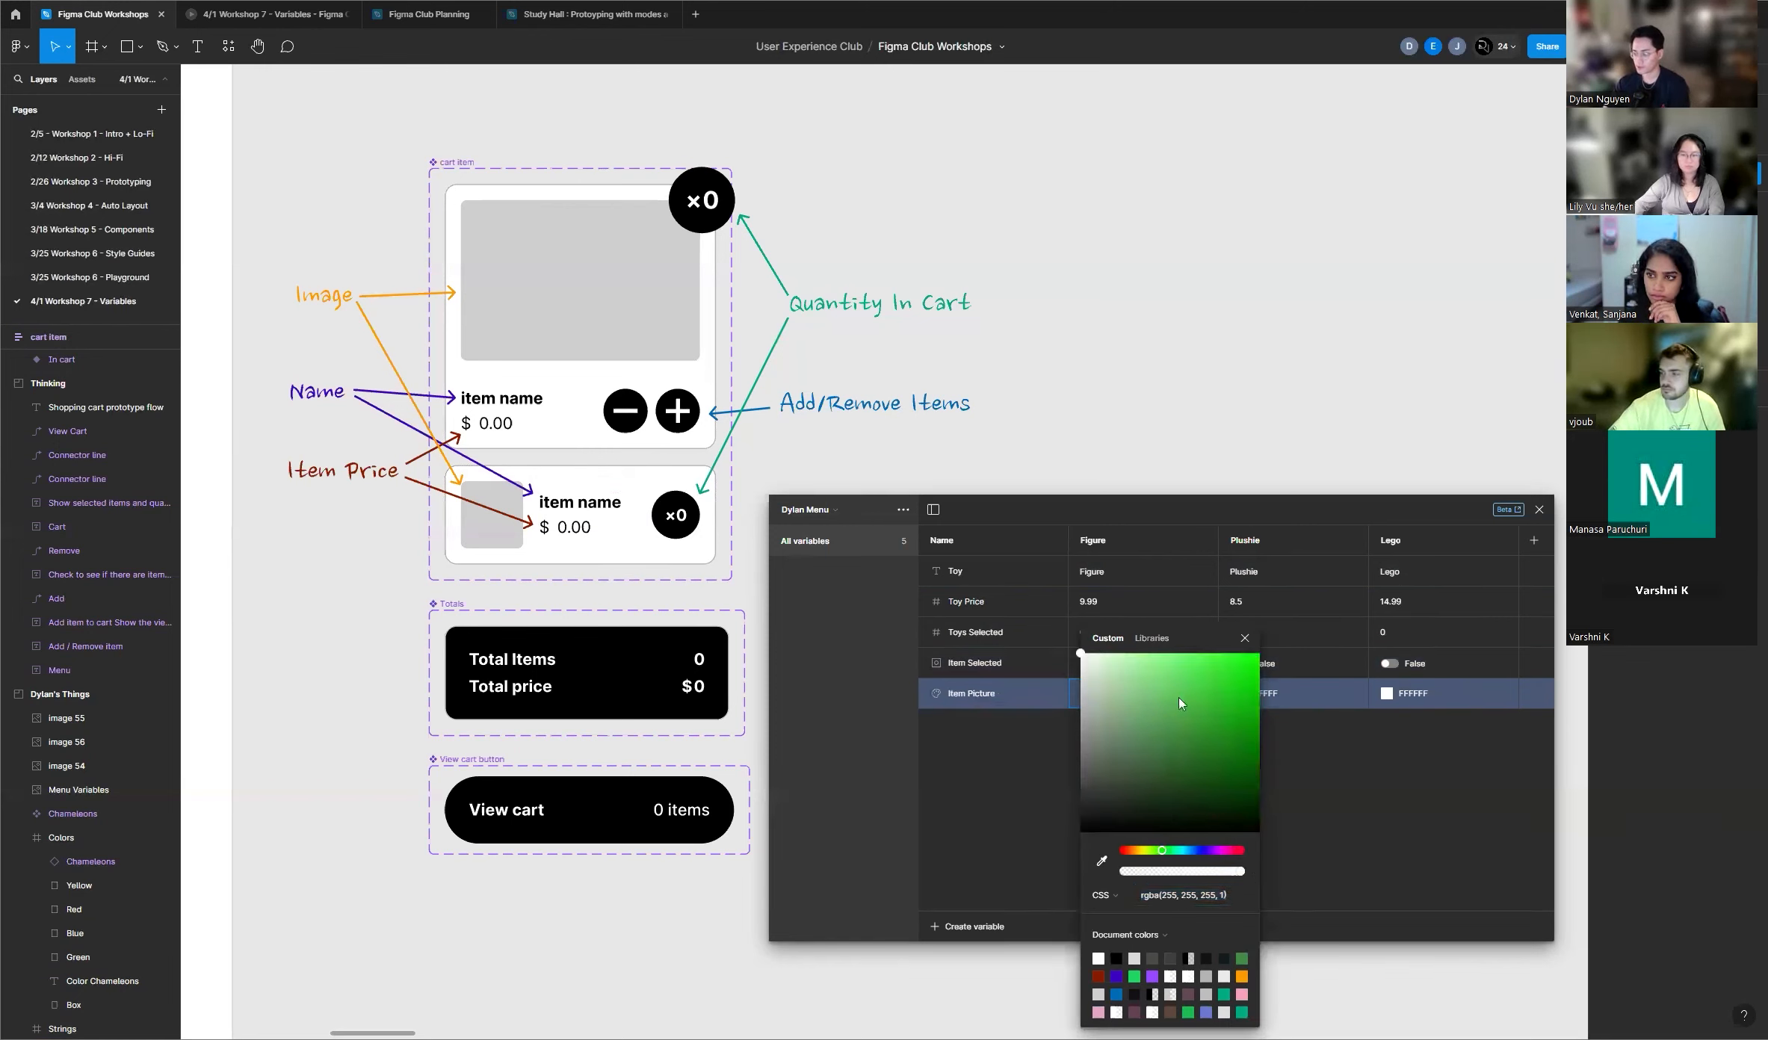
click(1149, 851)
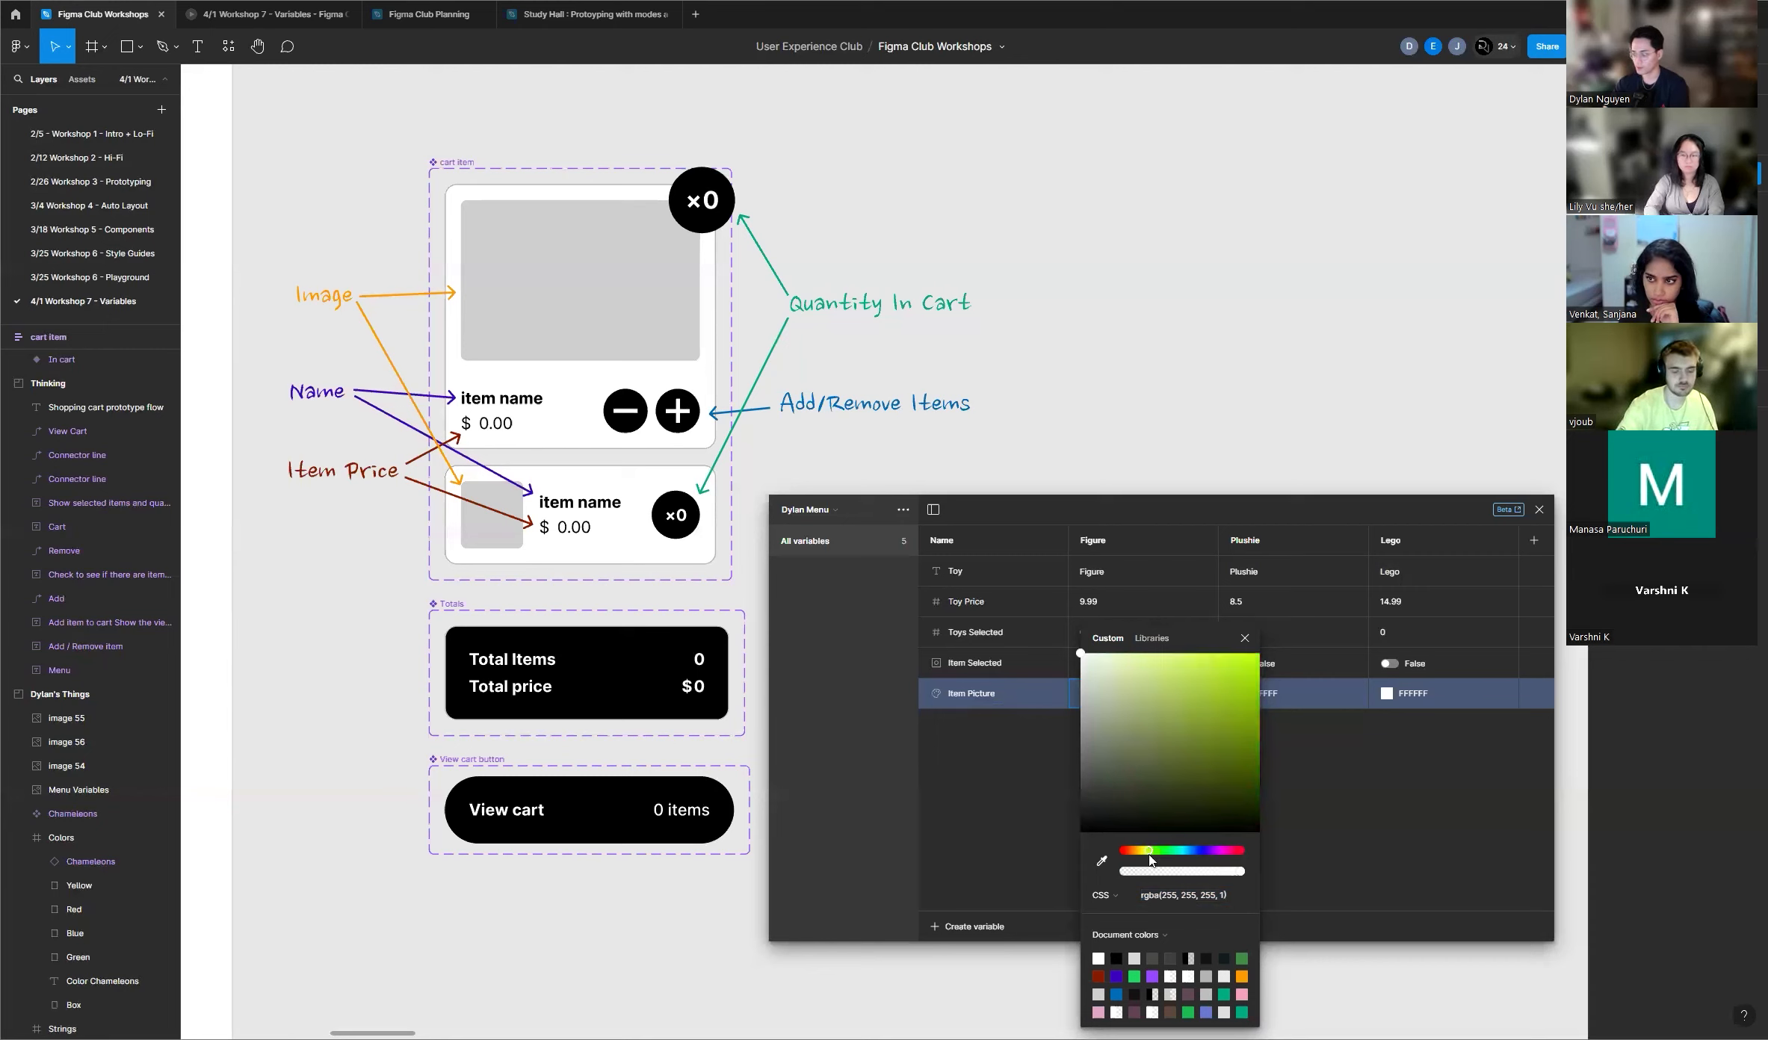
click(1162, 850)
click(1161, 851)
click(1156, 729)
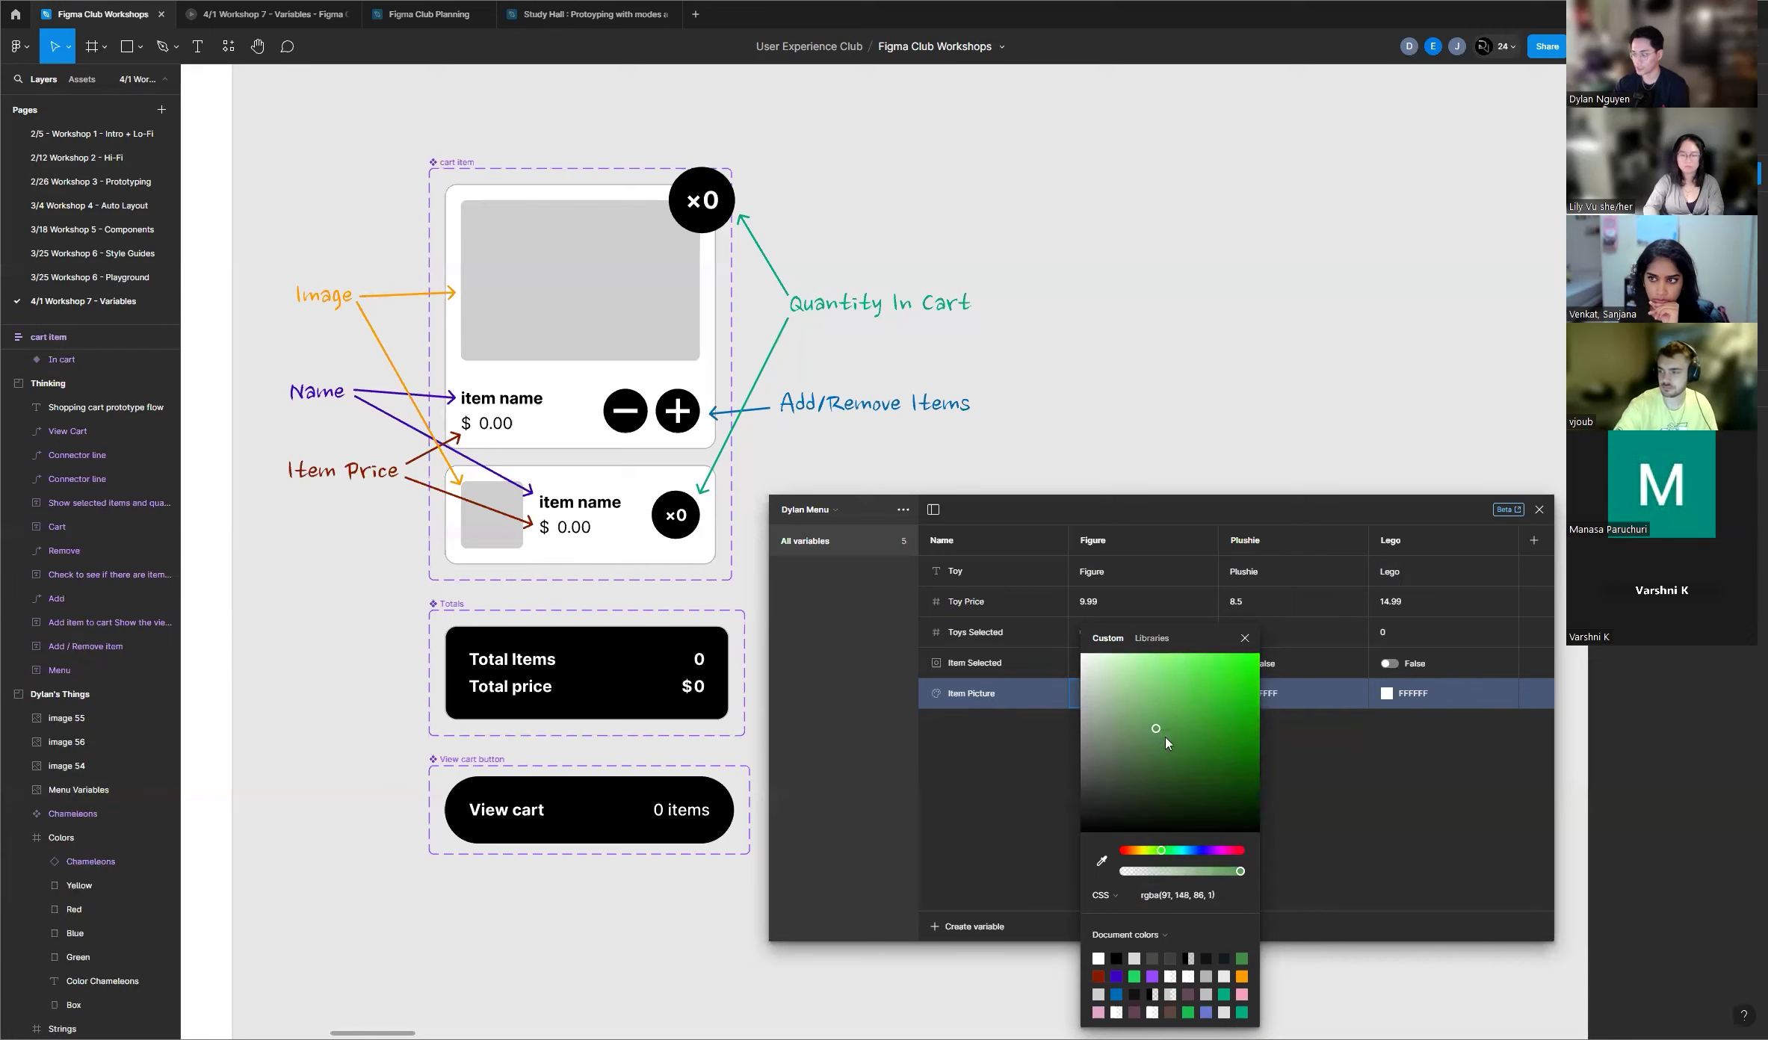
Step: Set the Item Picture color for the Plushie mode to a bright orange, FF7B31
click(1268, 750)
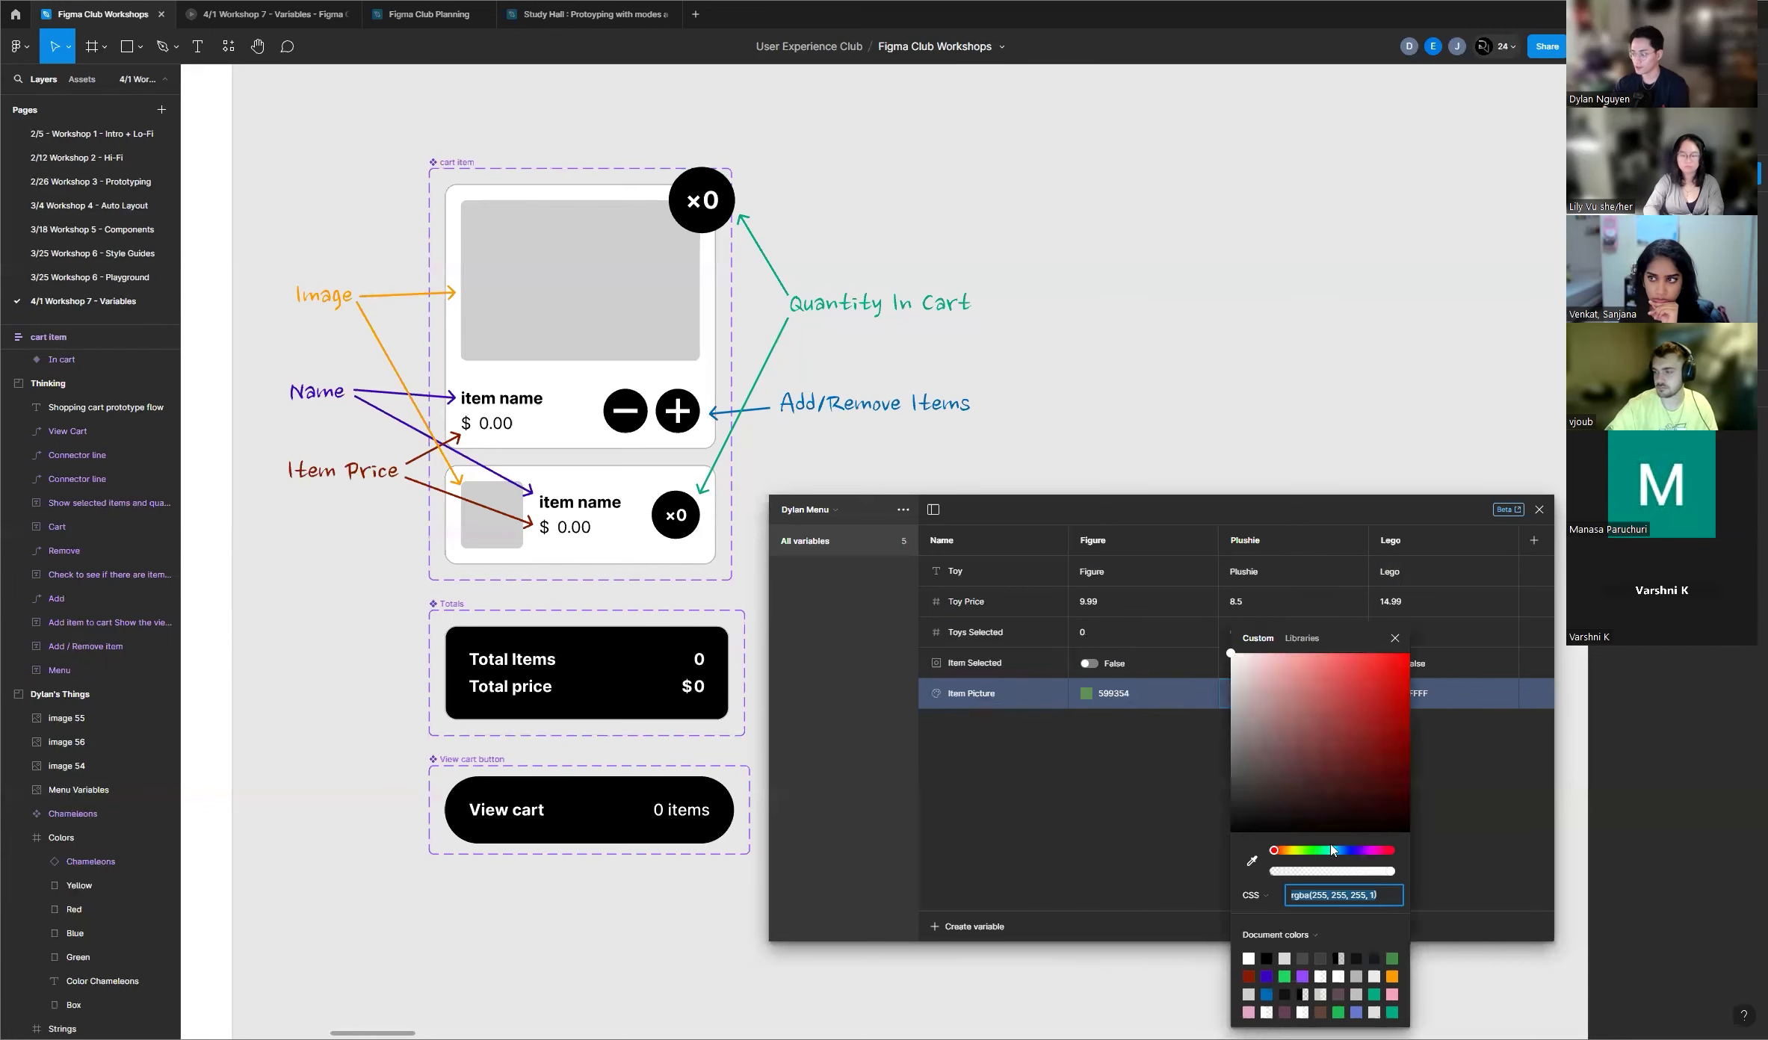
drag(1274, 850, 1280, 850)
click(1374, 653)
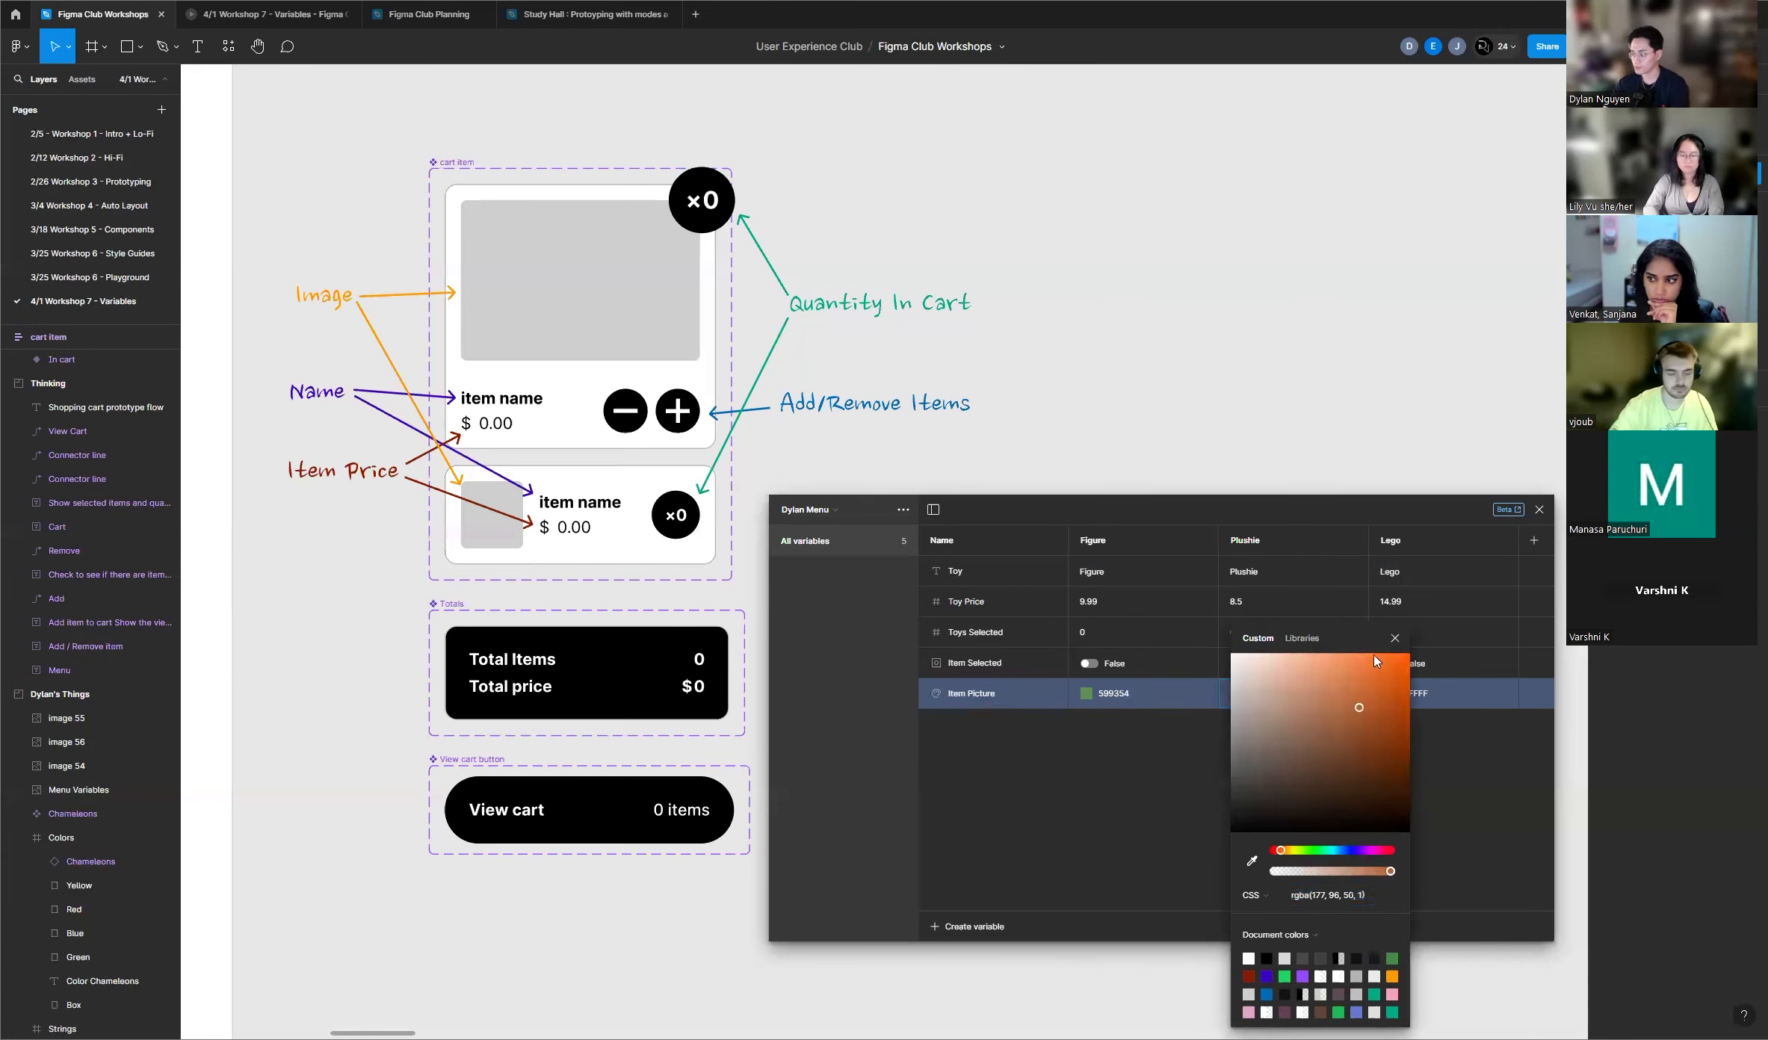
click(1451, 785)
Step: Set the Item Picture color for the Lego mode to a dark brown, 792C00
click(1385, 693)
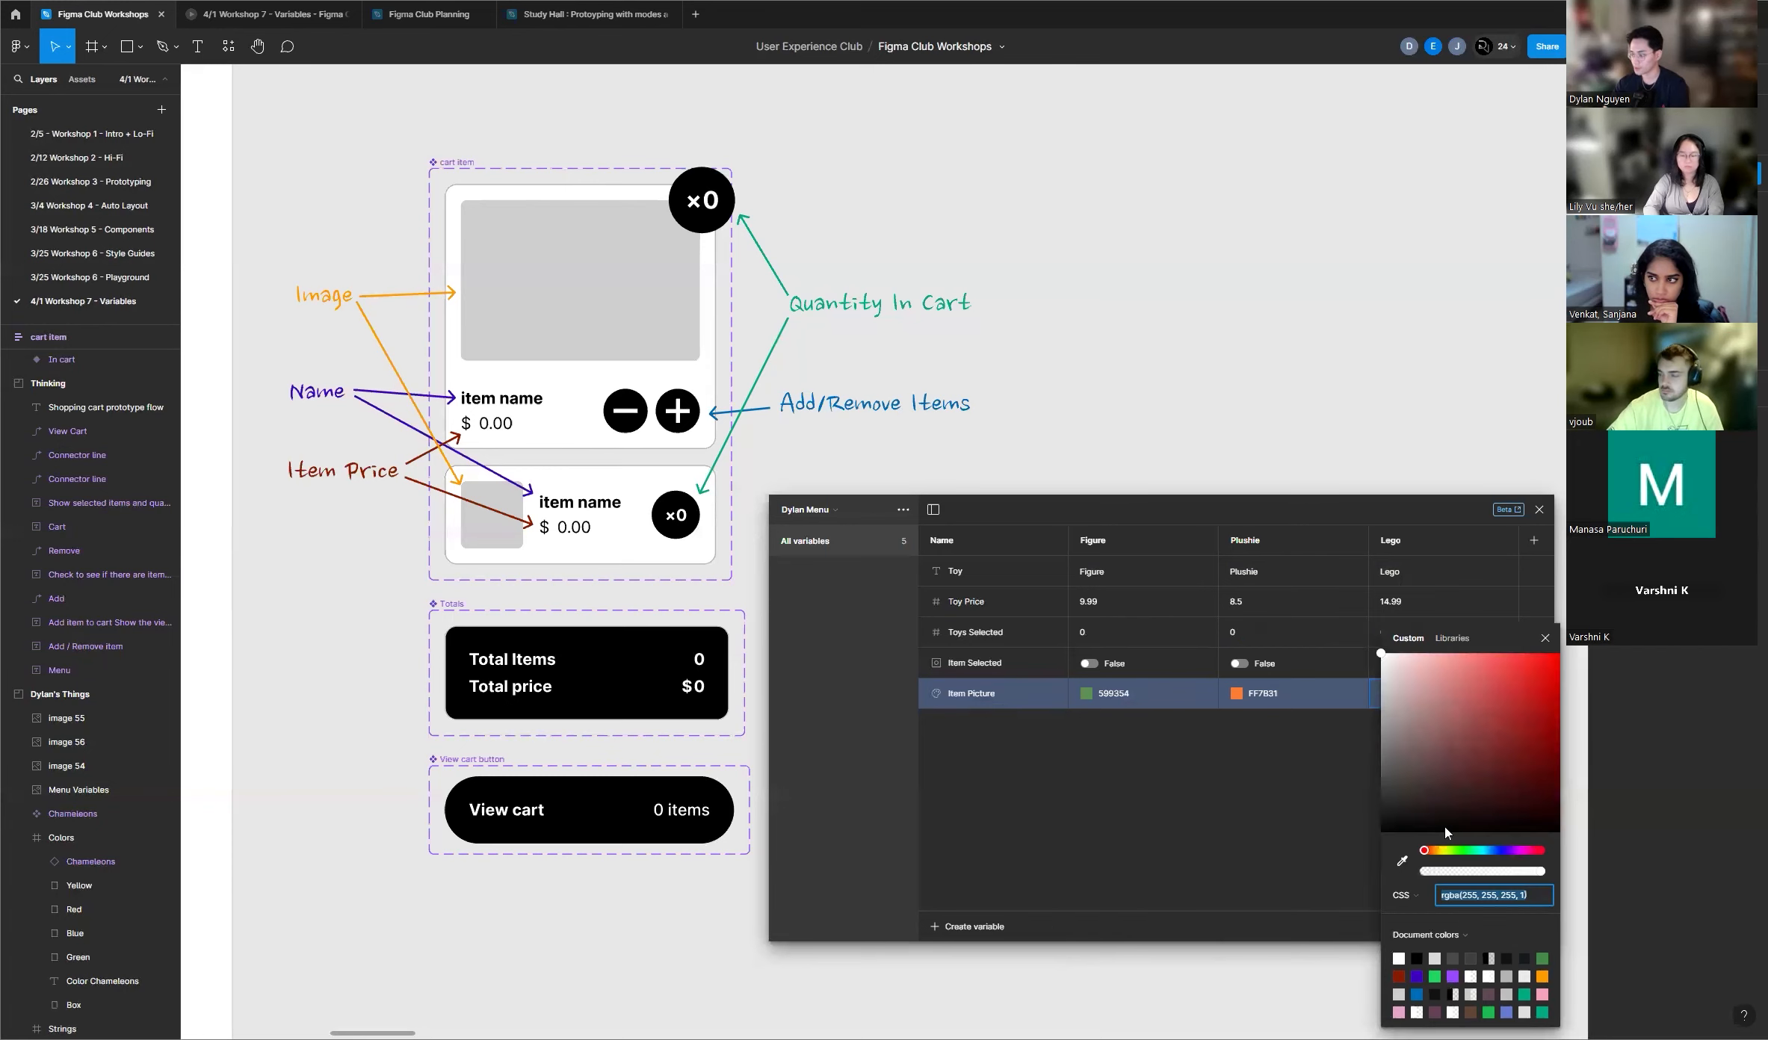
click(1463, 852)
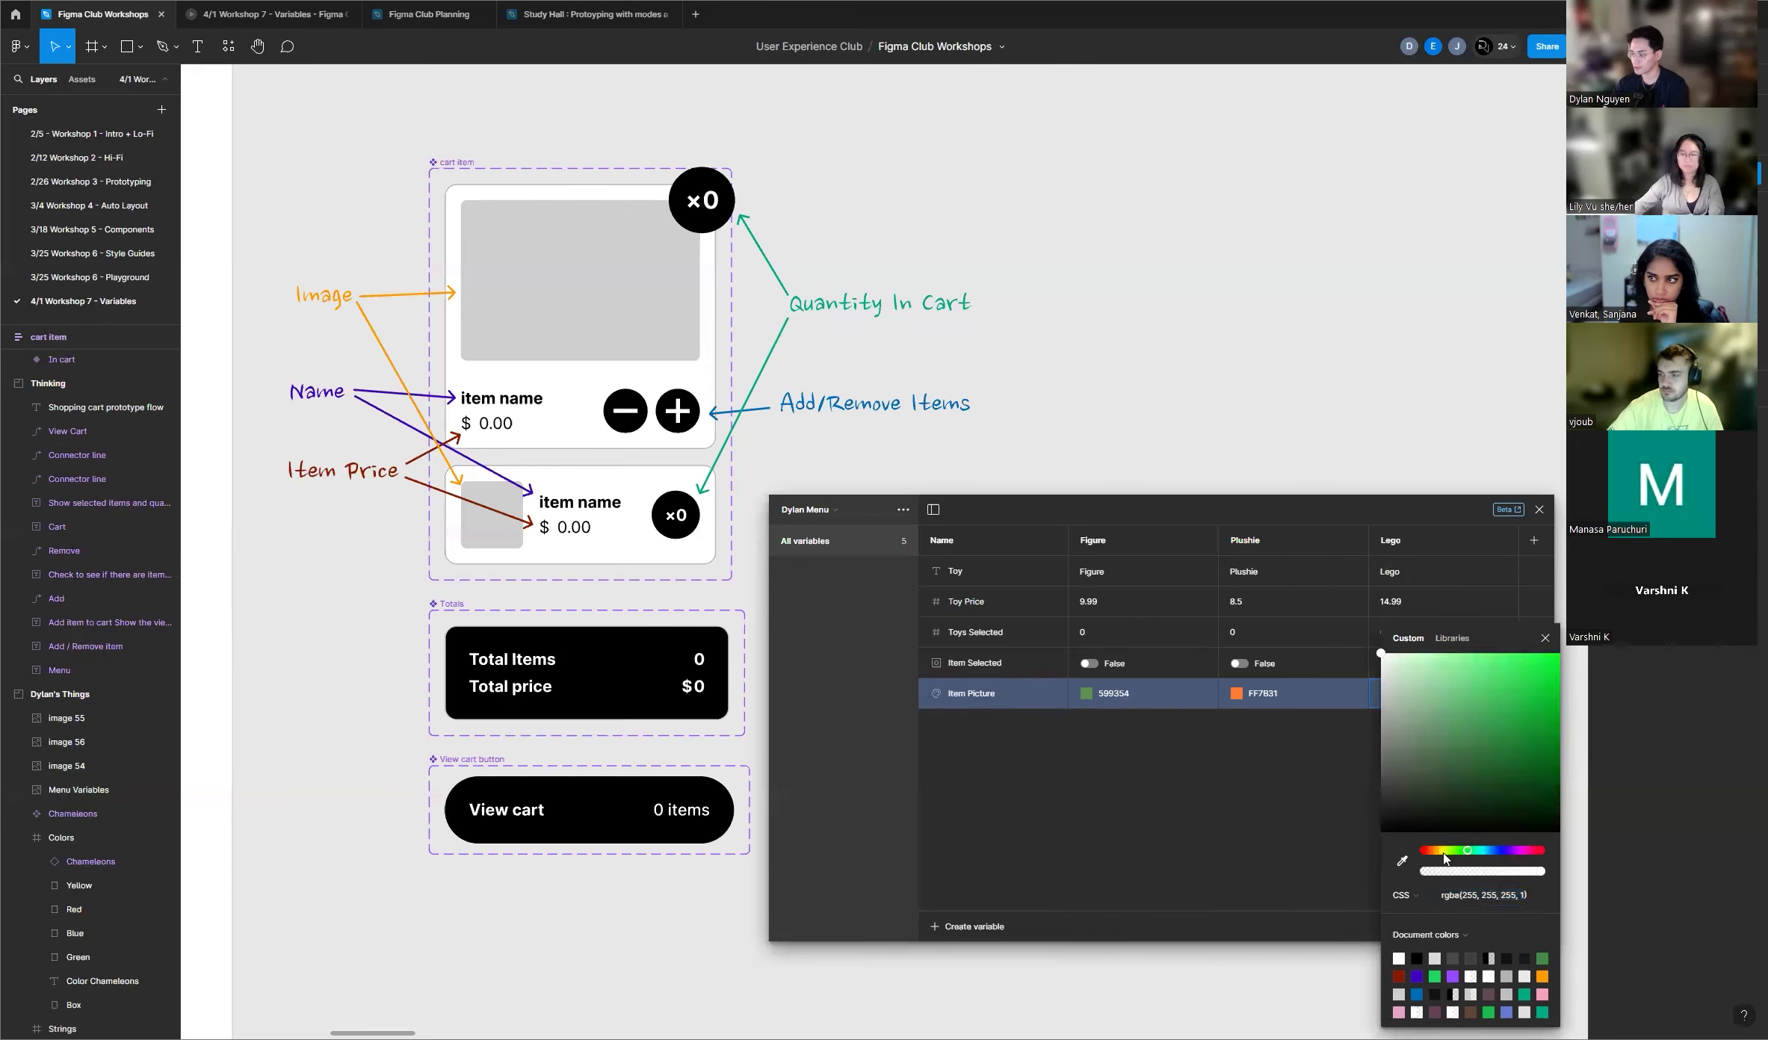
click(1441, 853)
drag(1442, 854, 1430, 853)
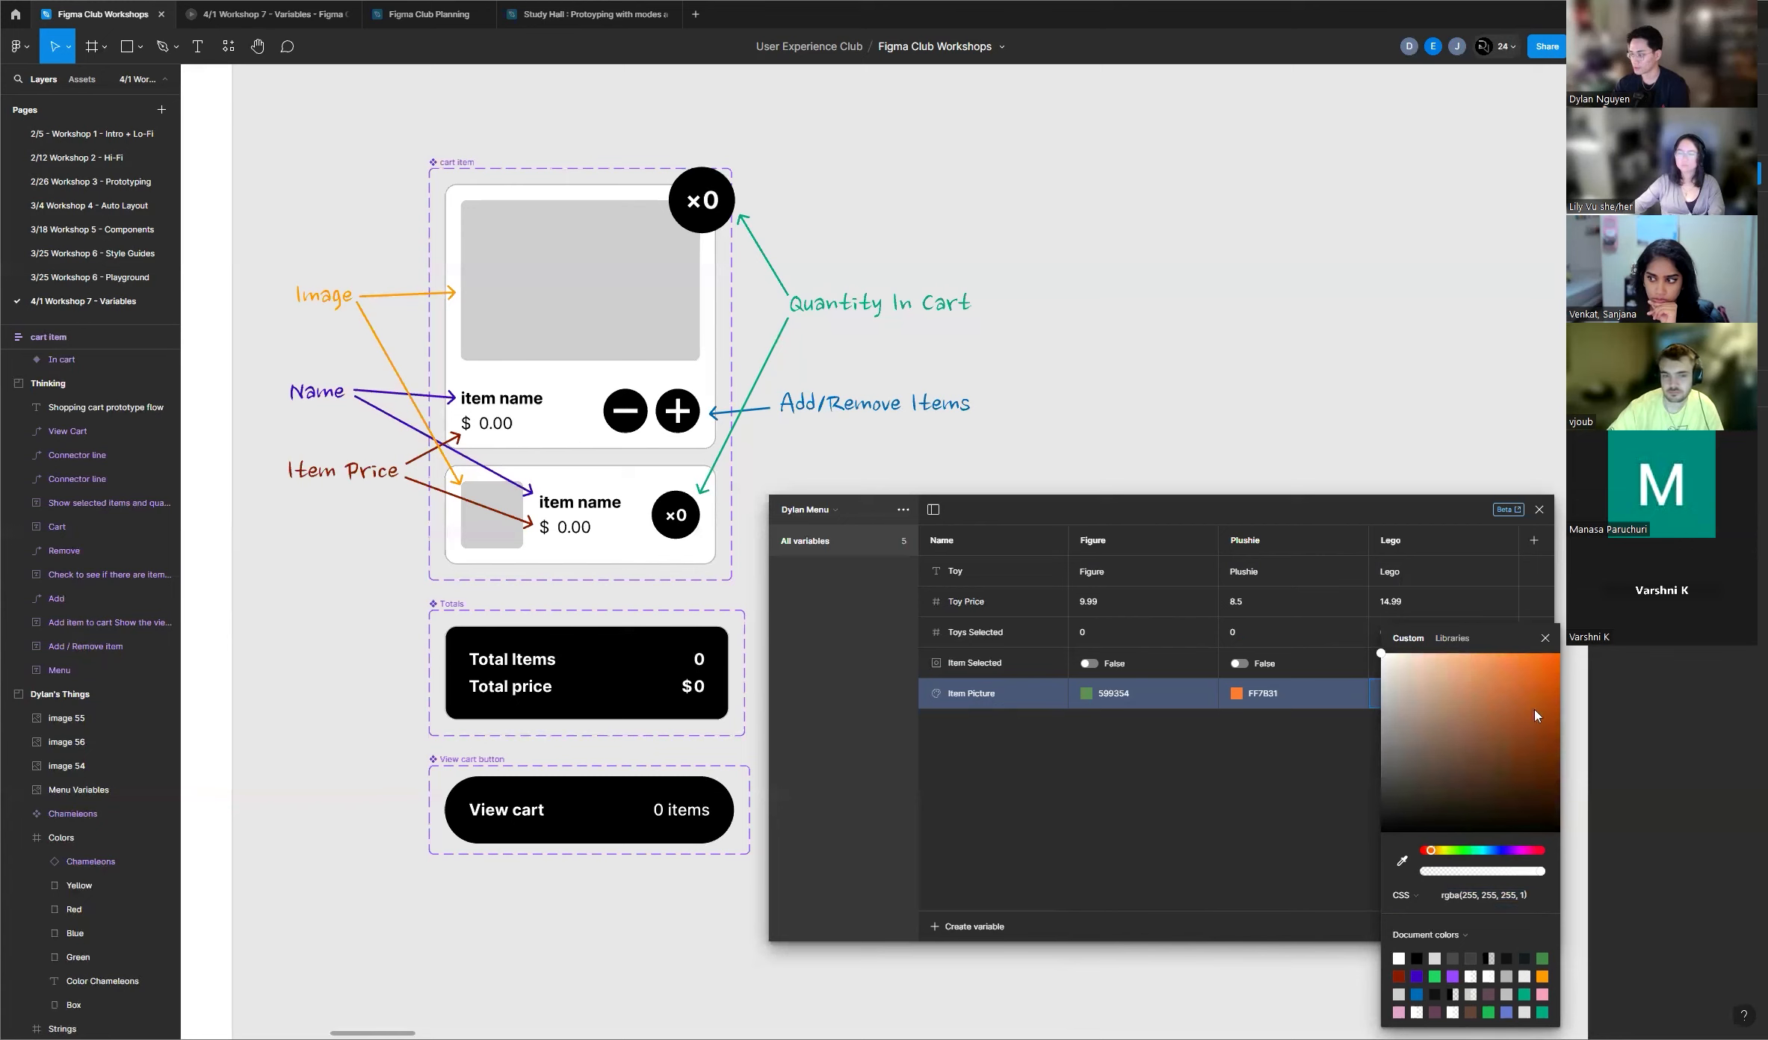
drag(1541, 719, 1634, 753)
click(1258, 807)
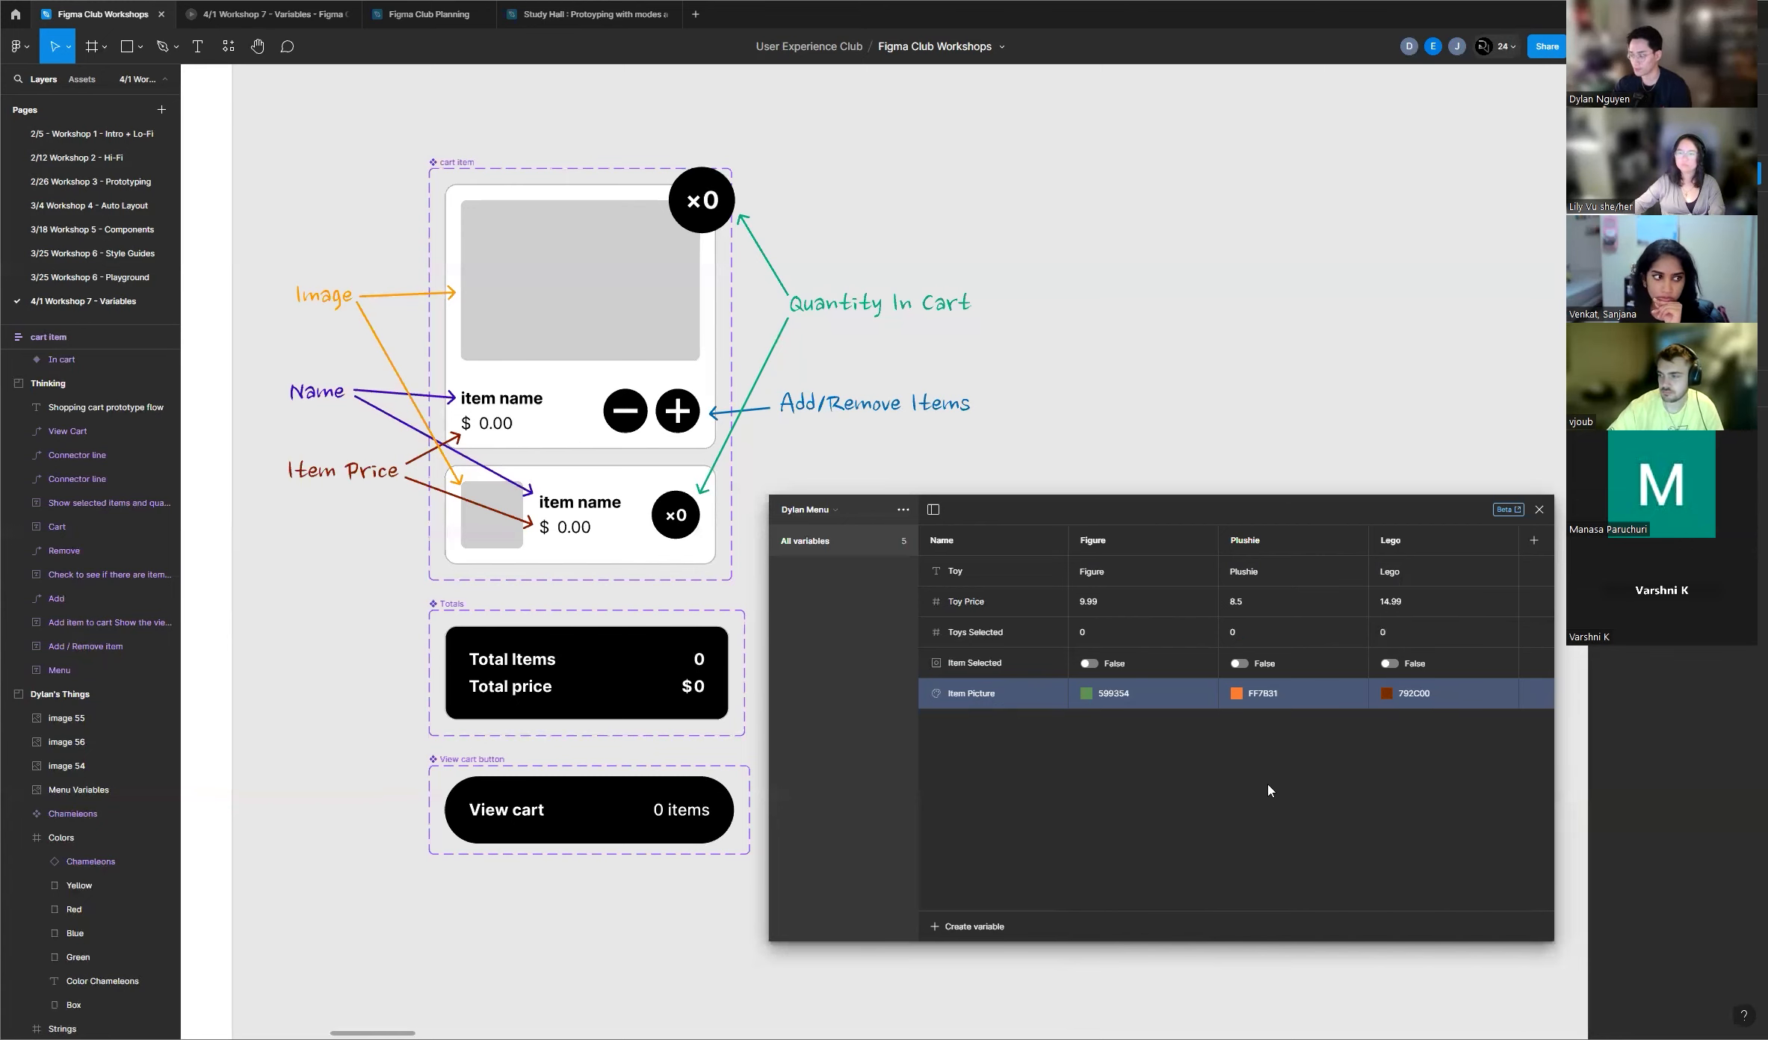
Step: Move the variables window higher over the canvas, clear of the participants' exercise frames
mouse_move(1244, 513)
mouse_down()
mouse_move(1223, 493)
mouse_move(1282, 497)
mouse_move(1261, 501)
mouse_up()
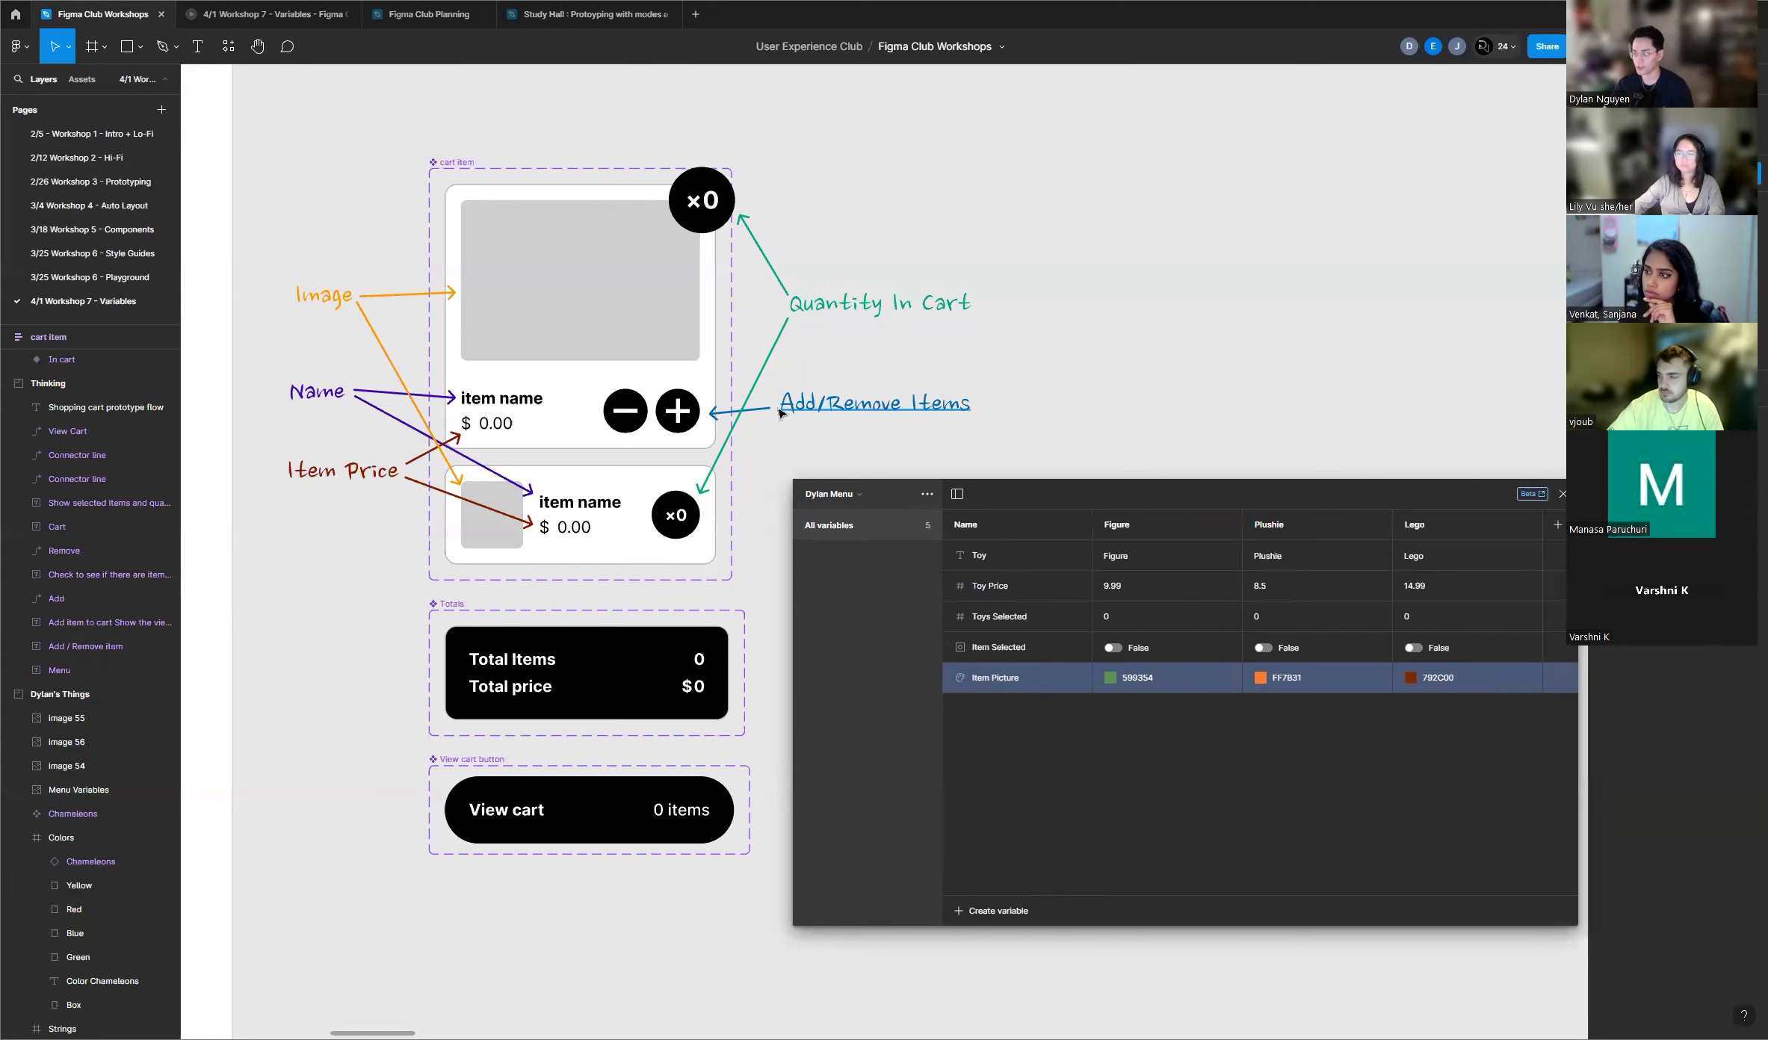
scroll(480, 533, down, 2)
scroll(481, 534, down, 6)
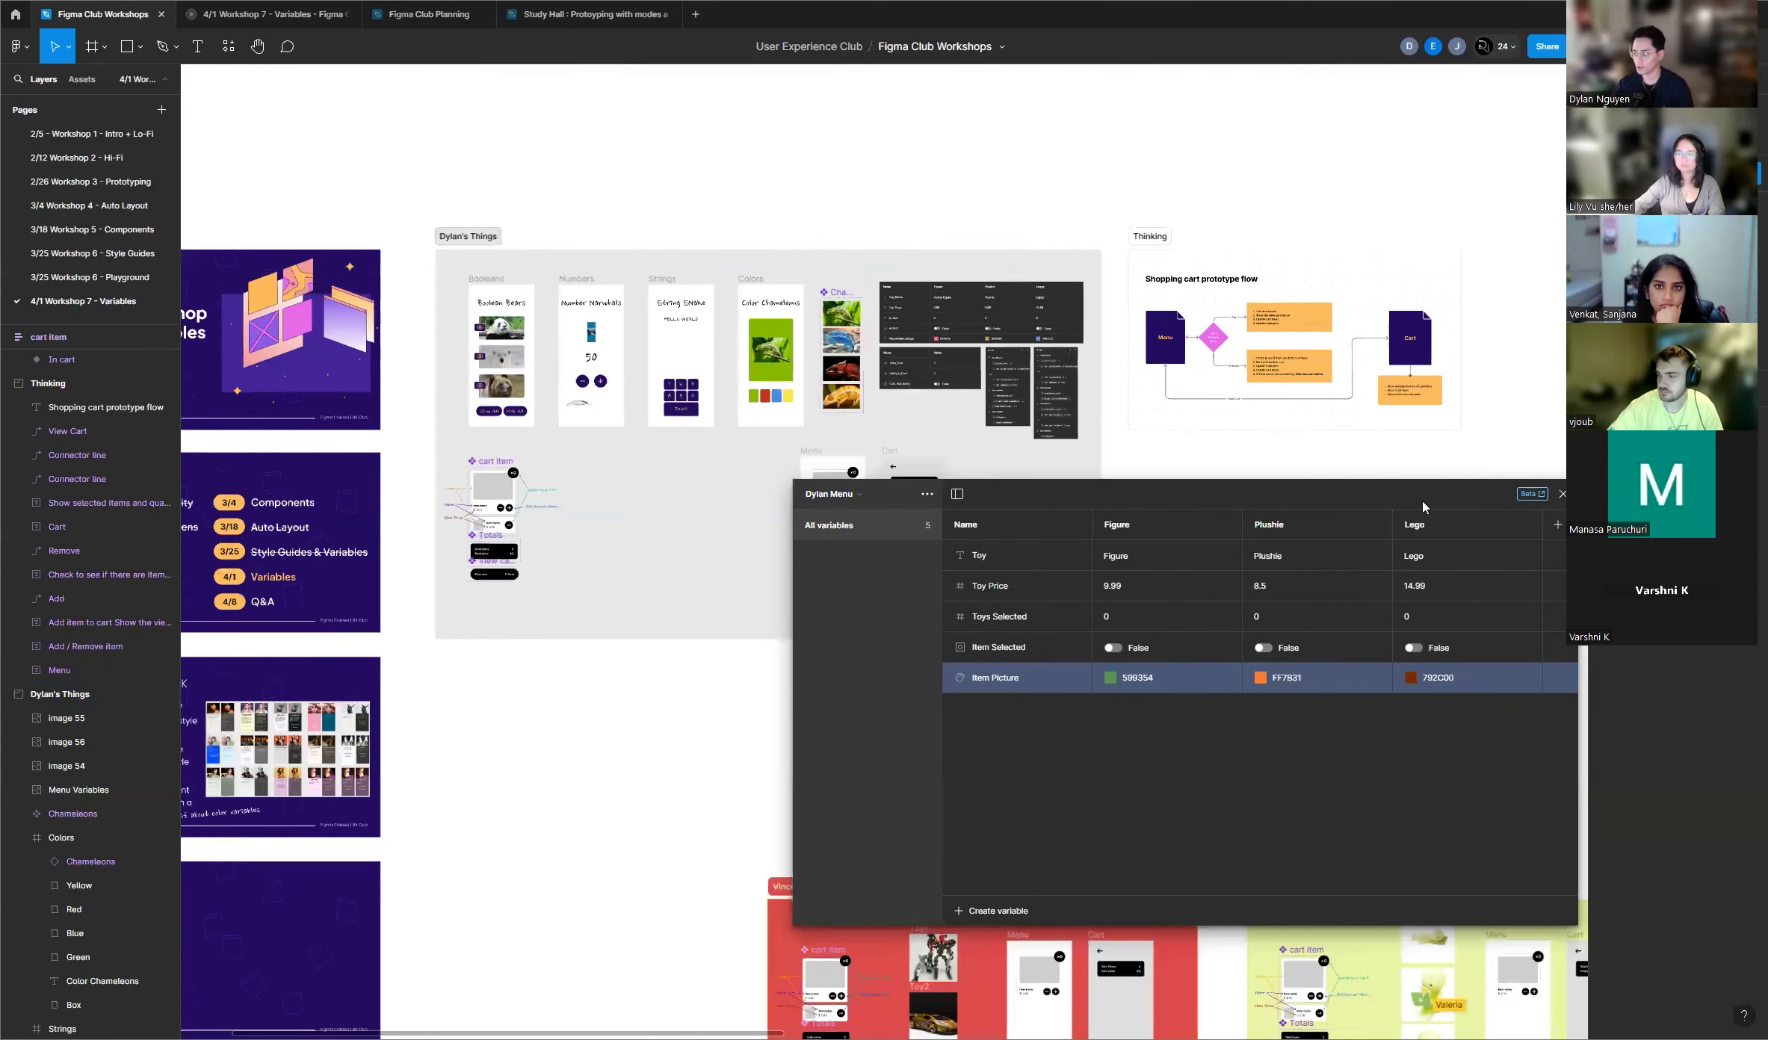
drag(1421, 506, 1406, 335)
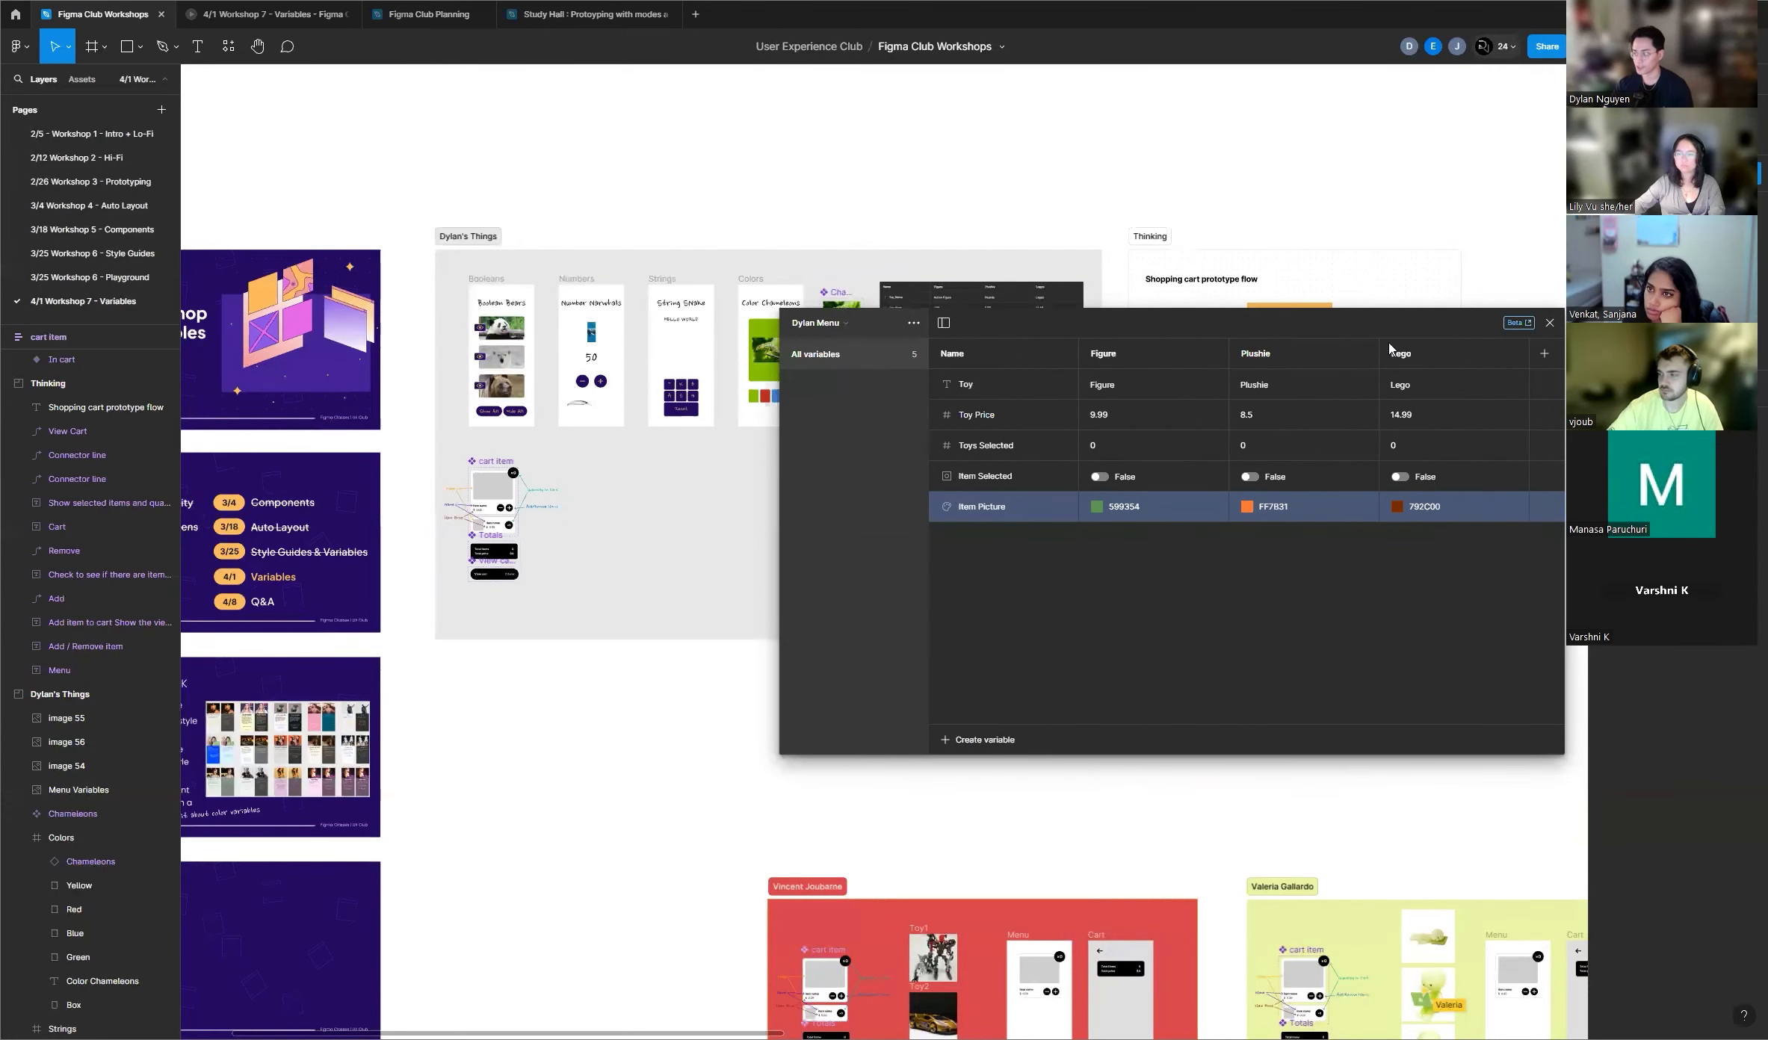
scroll(396, 519, down, 5)
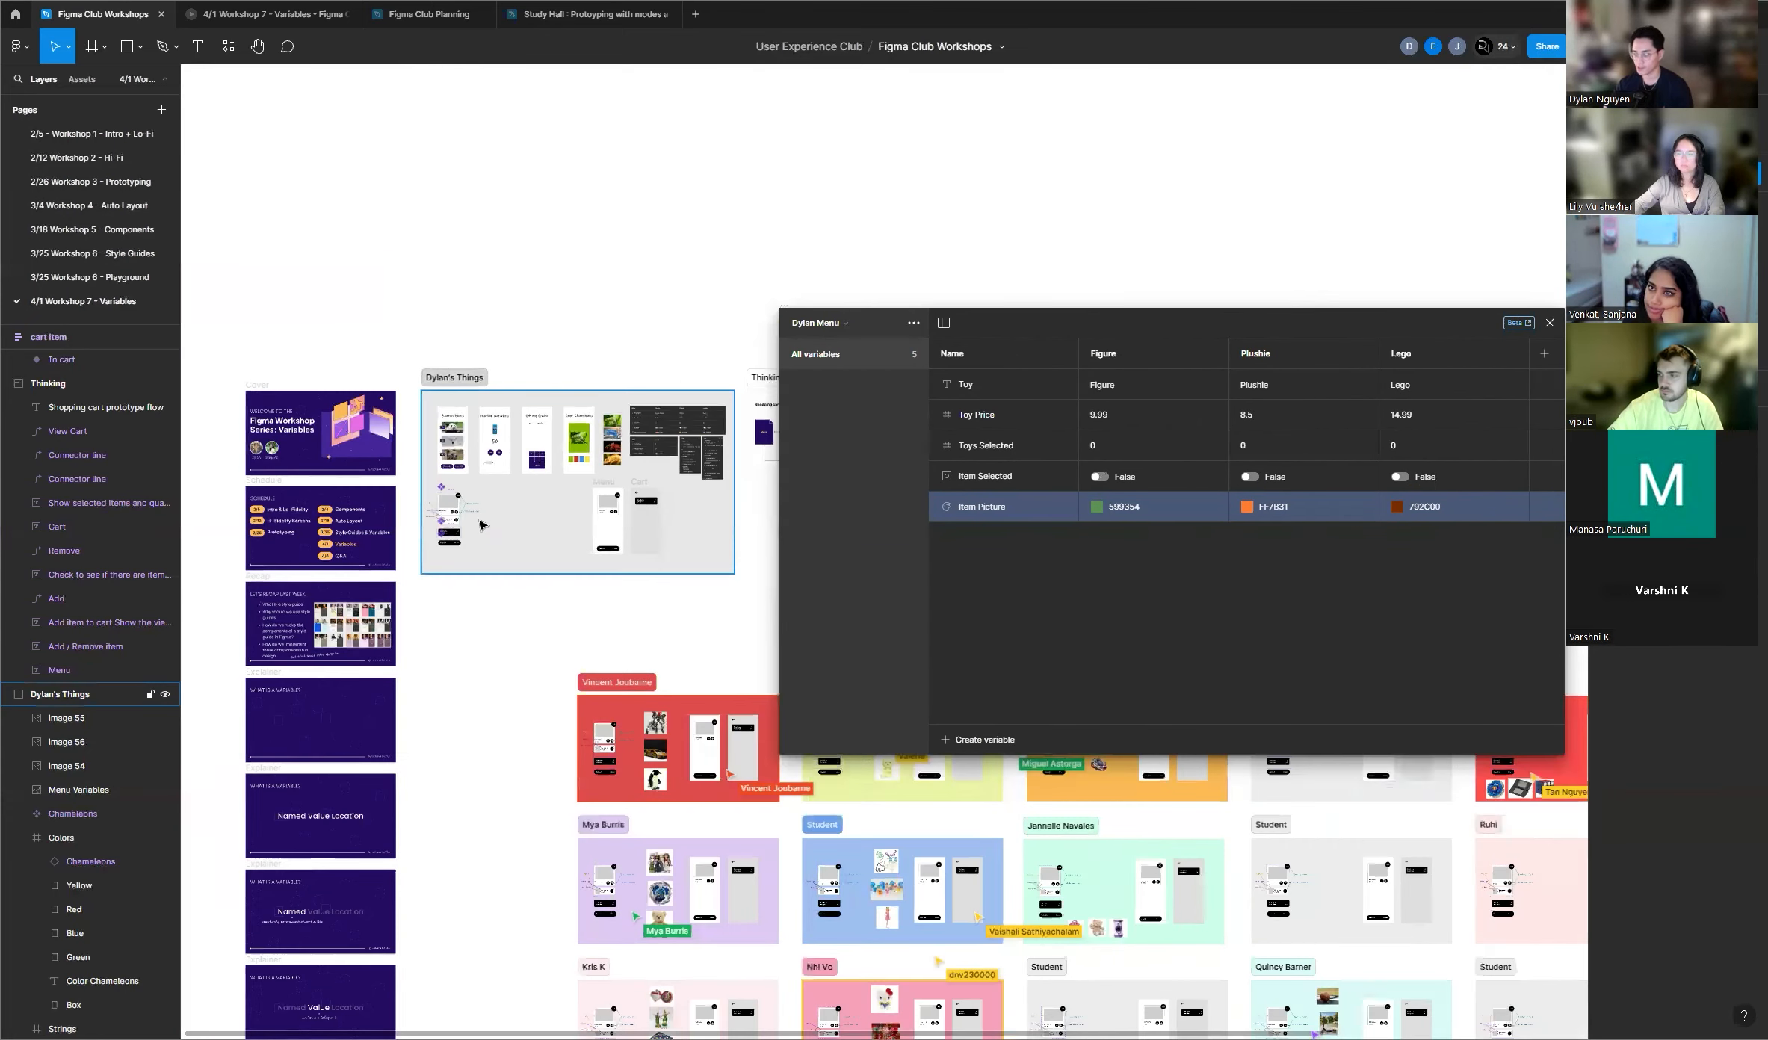
scroll(478, 519, up, 5)
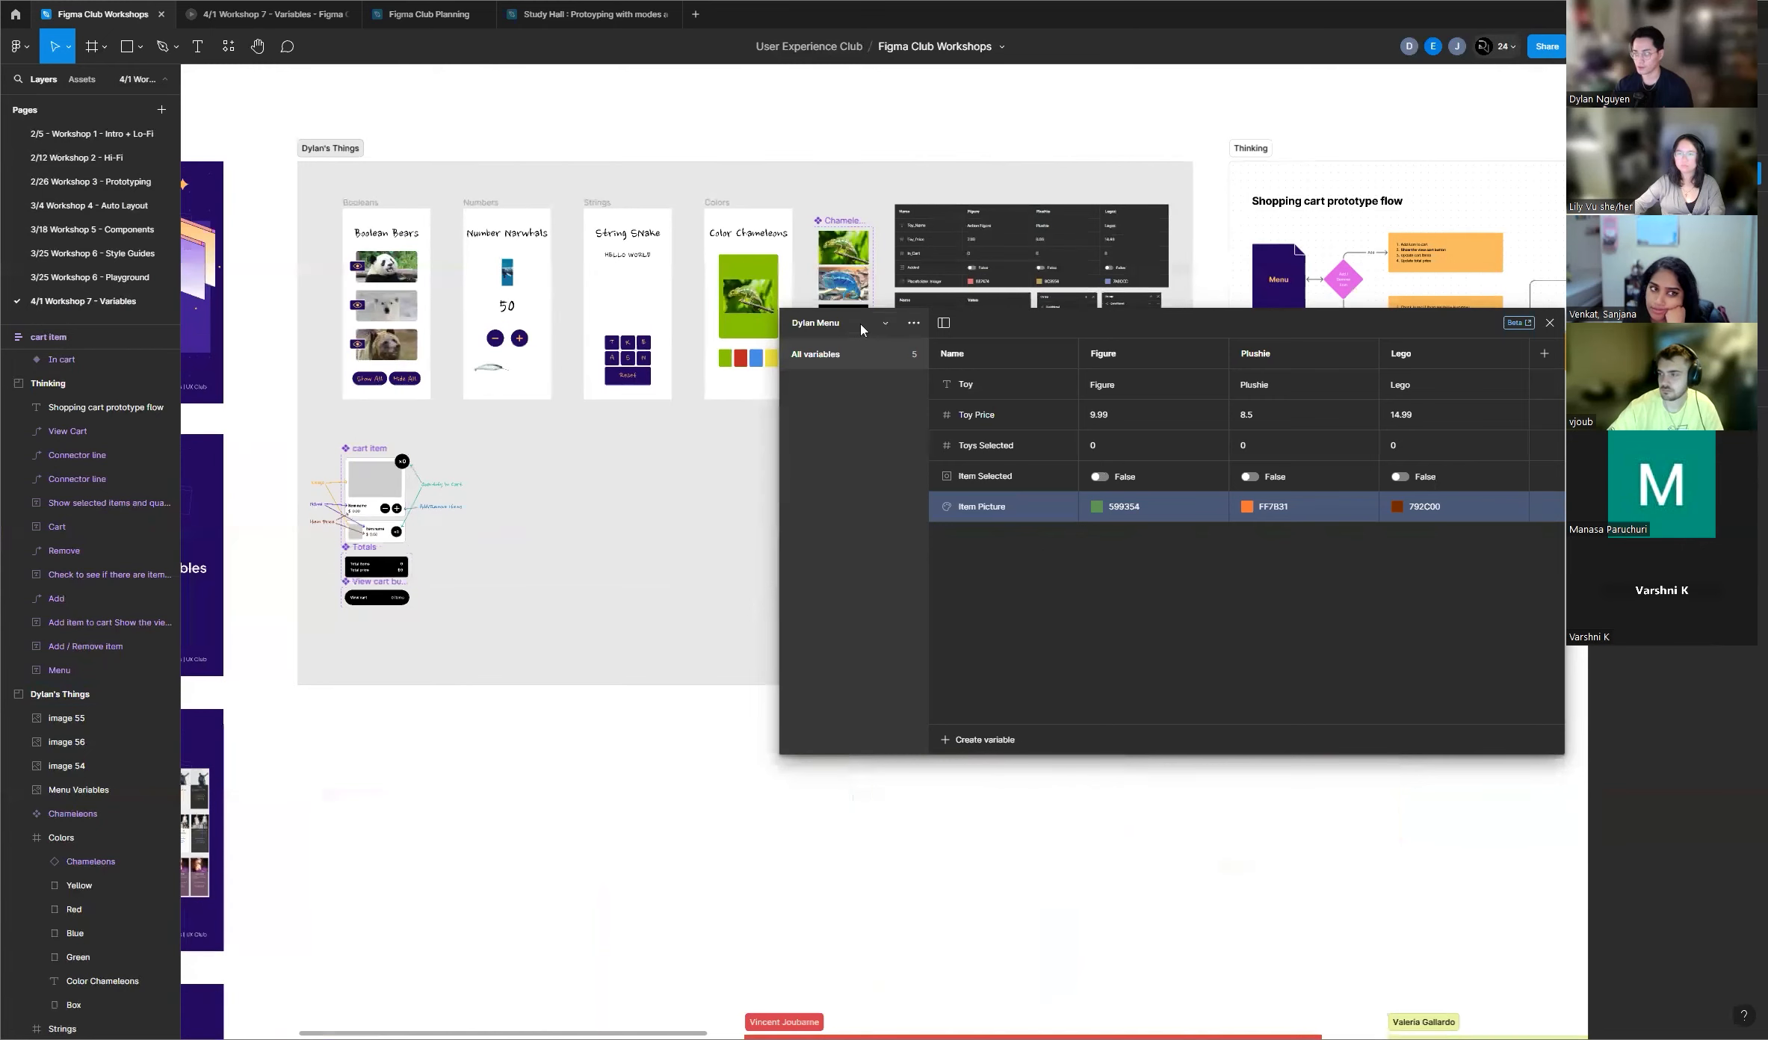
Step: Check the participants' menu variable collections one by one for toy names, prices and picture colors, and close the variables window
click(835, 322)
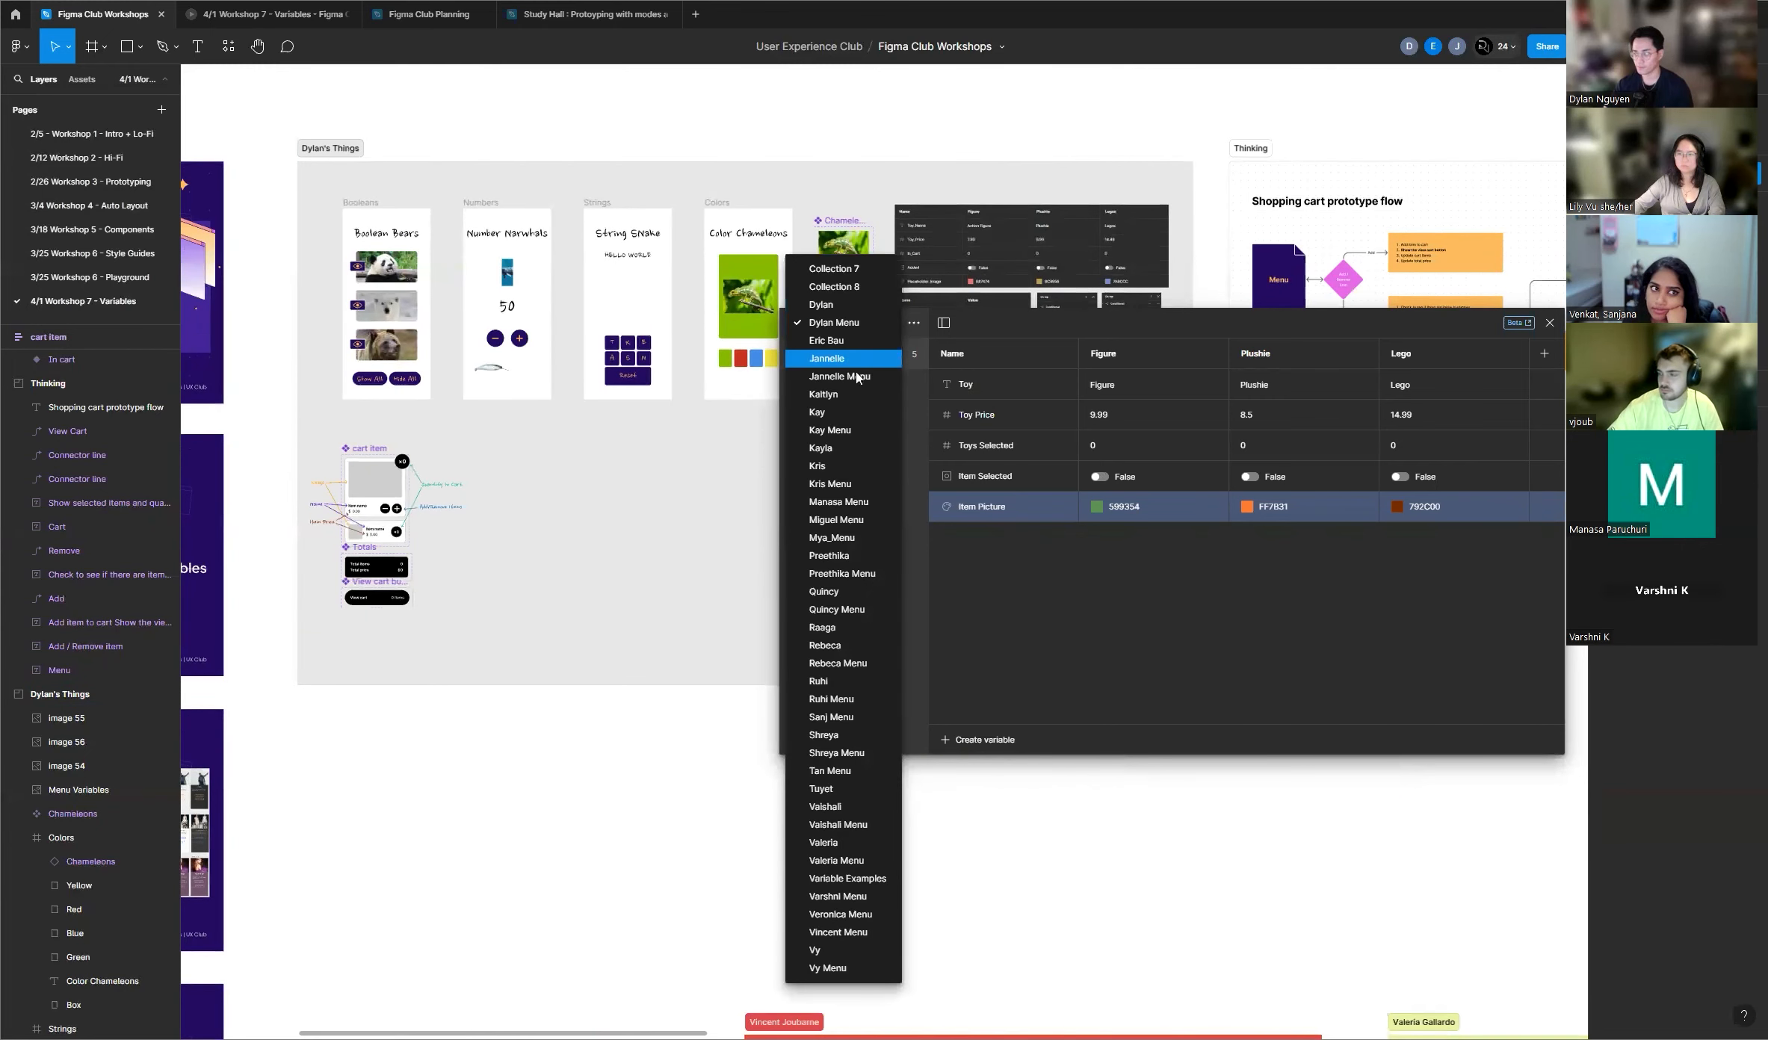
click(859, 377)
click(866, 325)
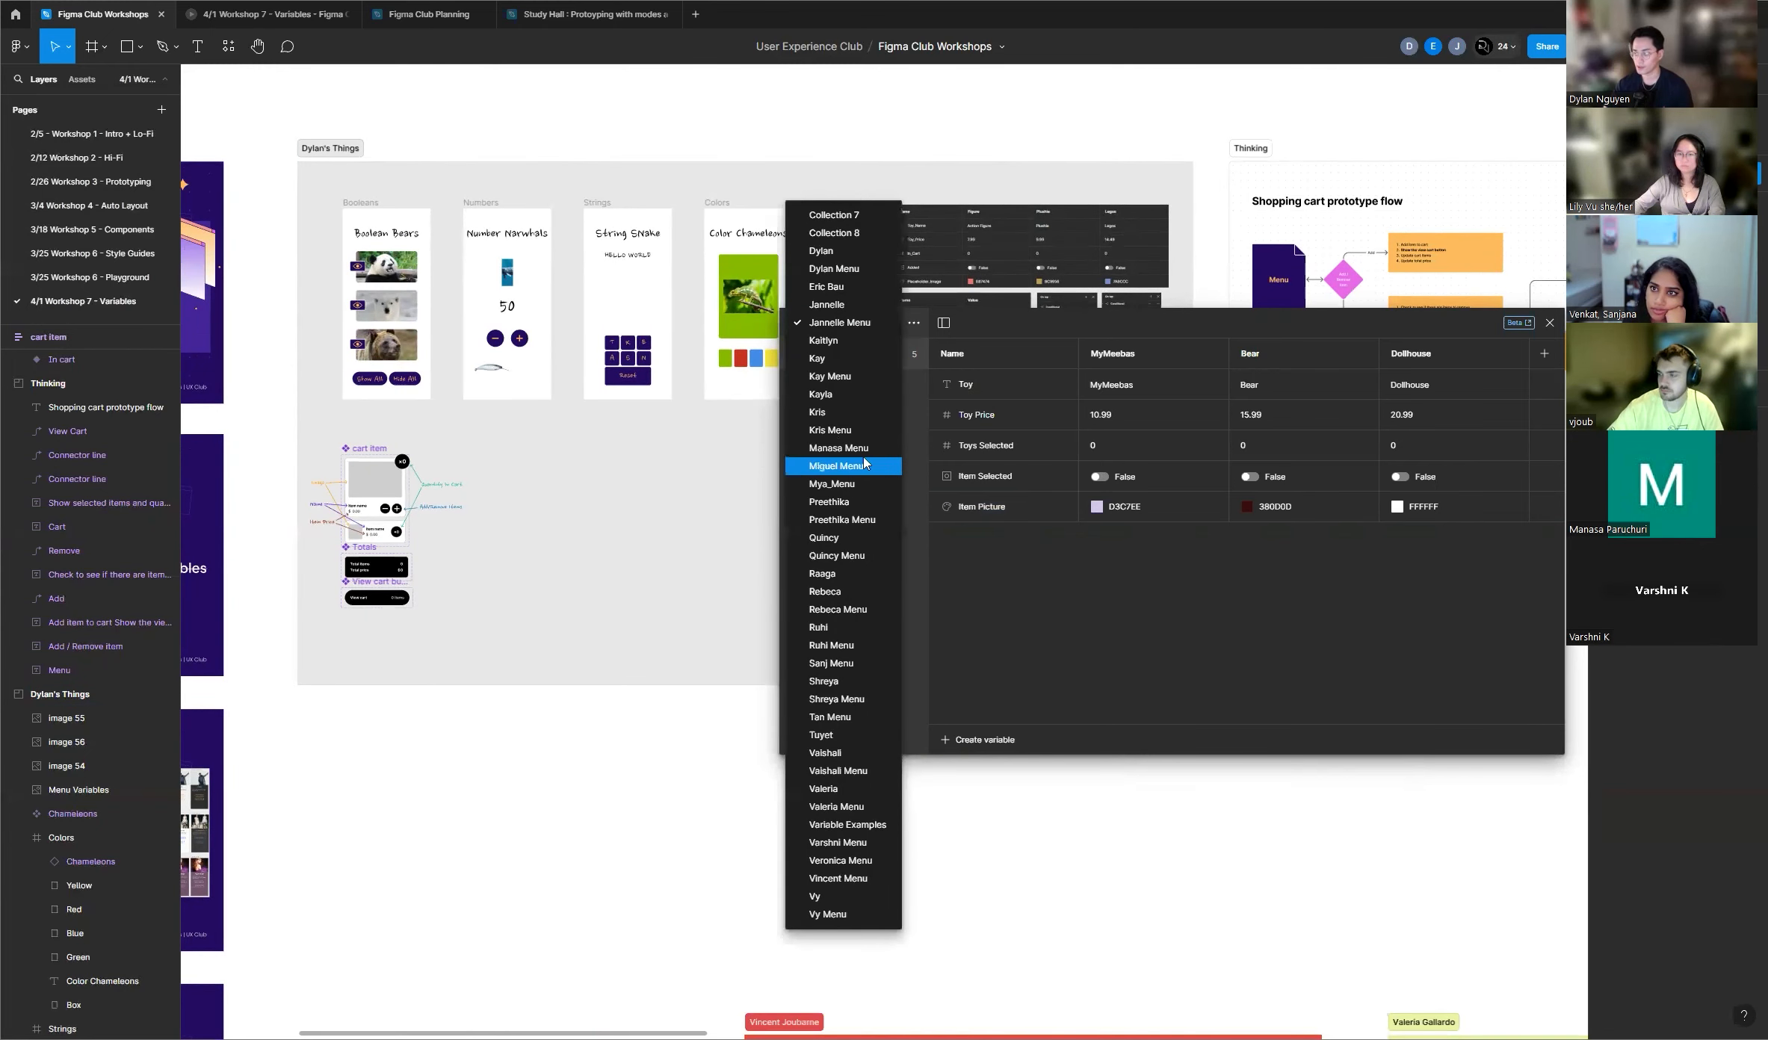
click(864, 376)
click(863, 331)
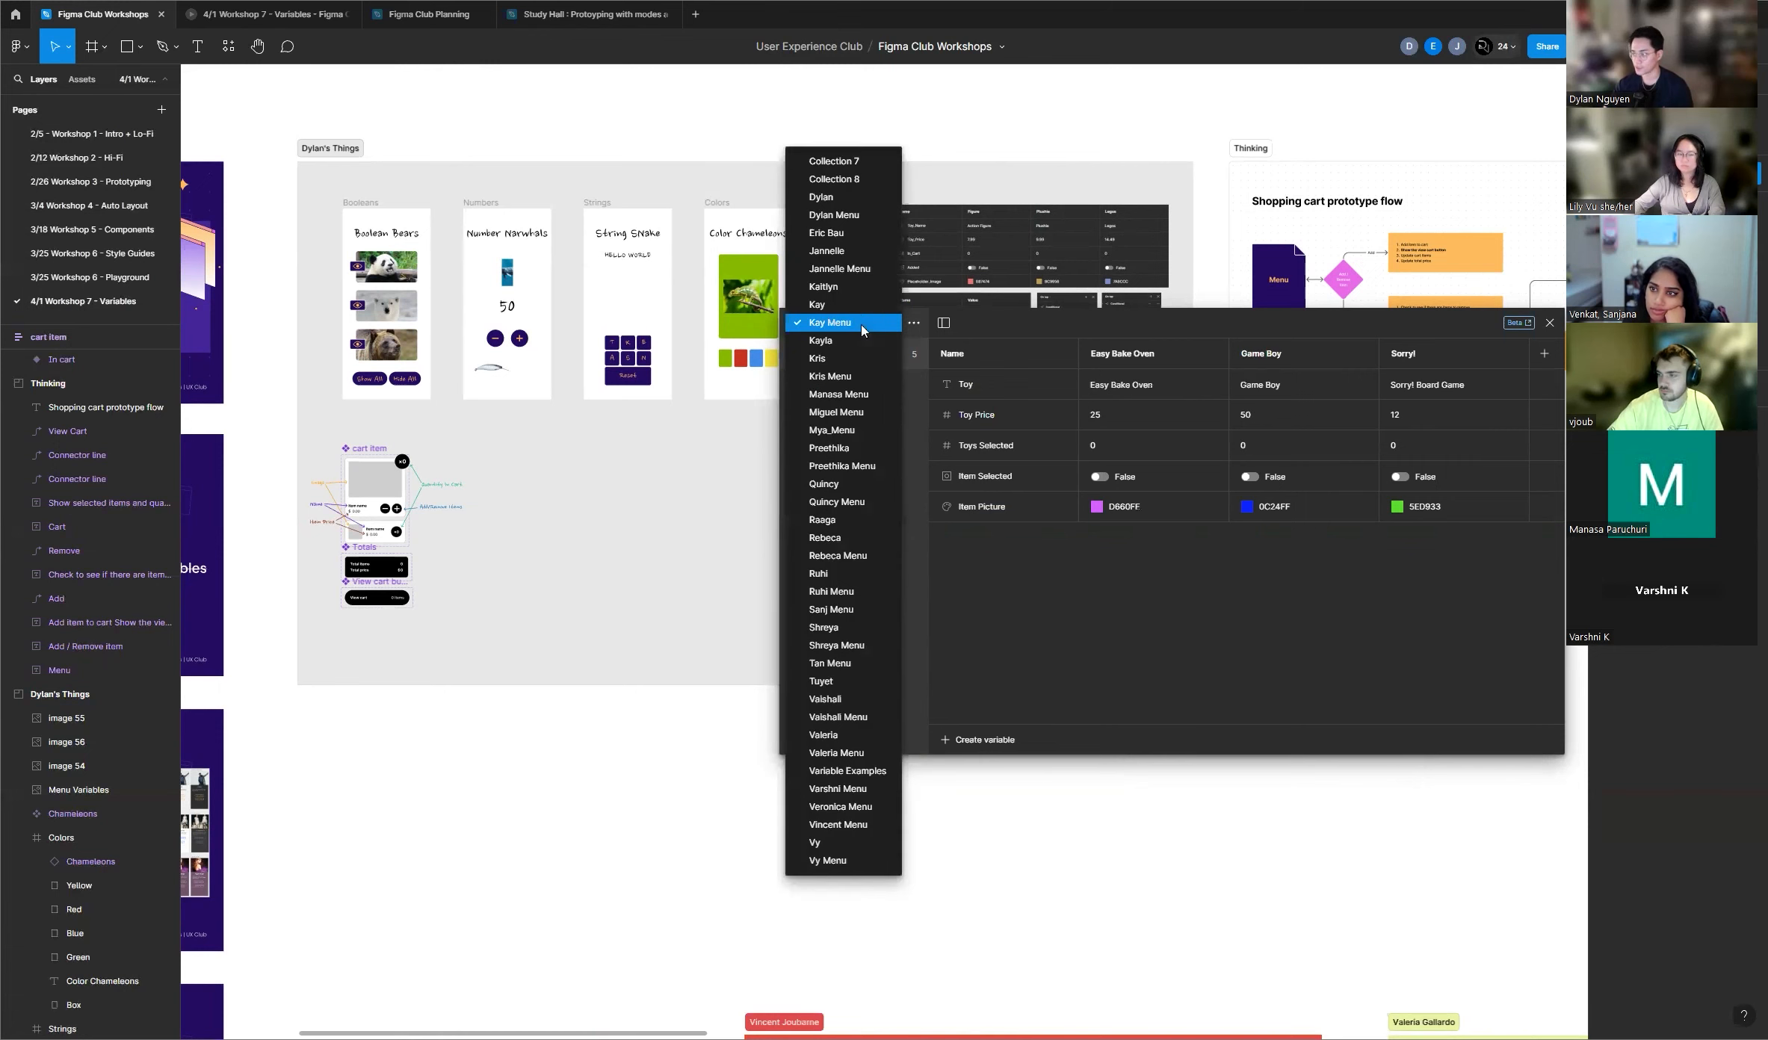
click(865, 392)
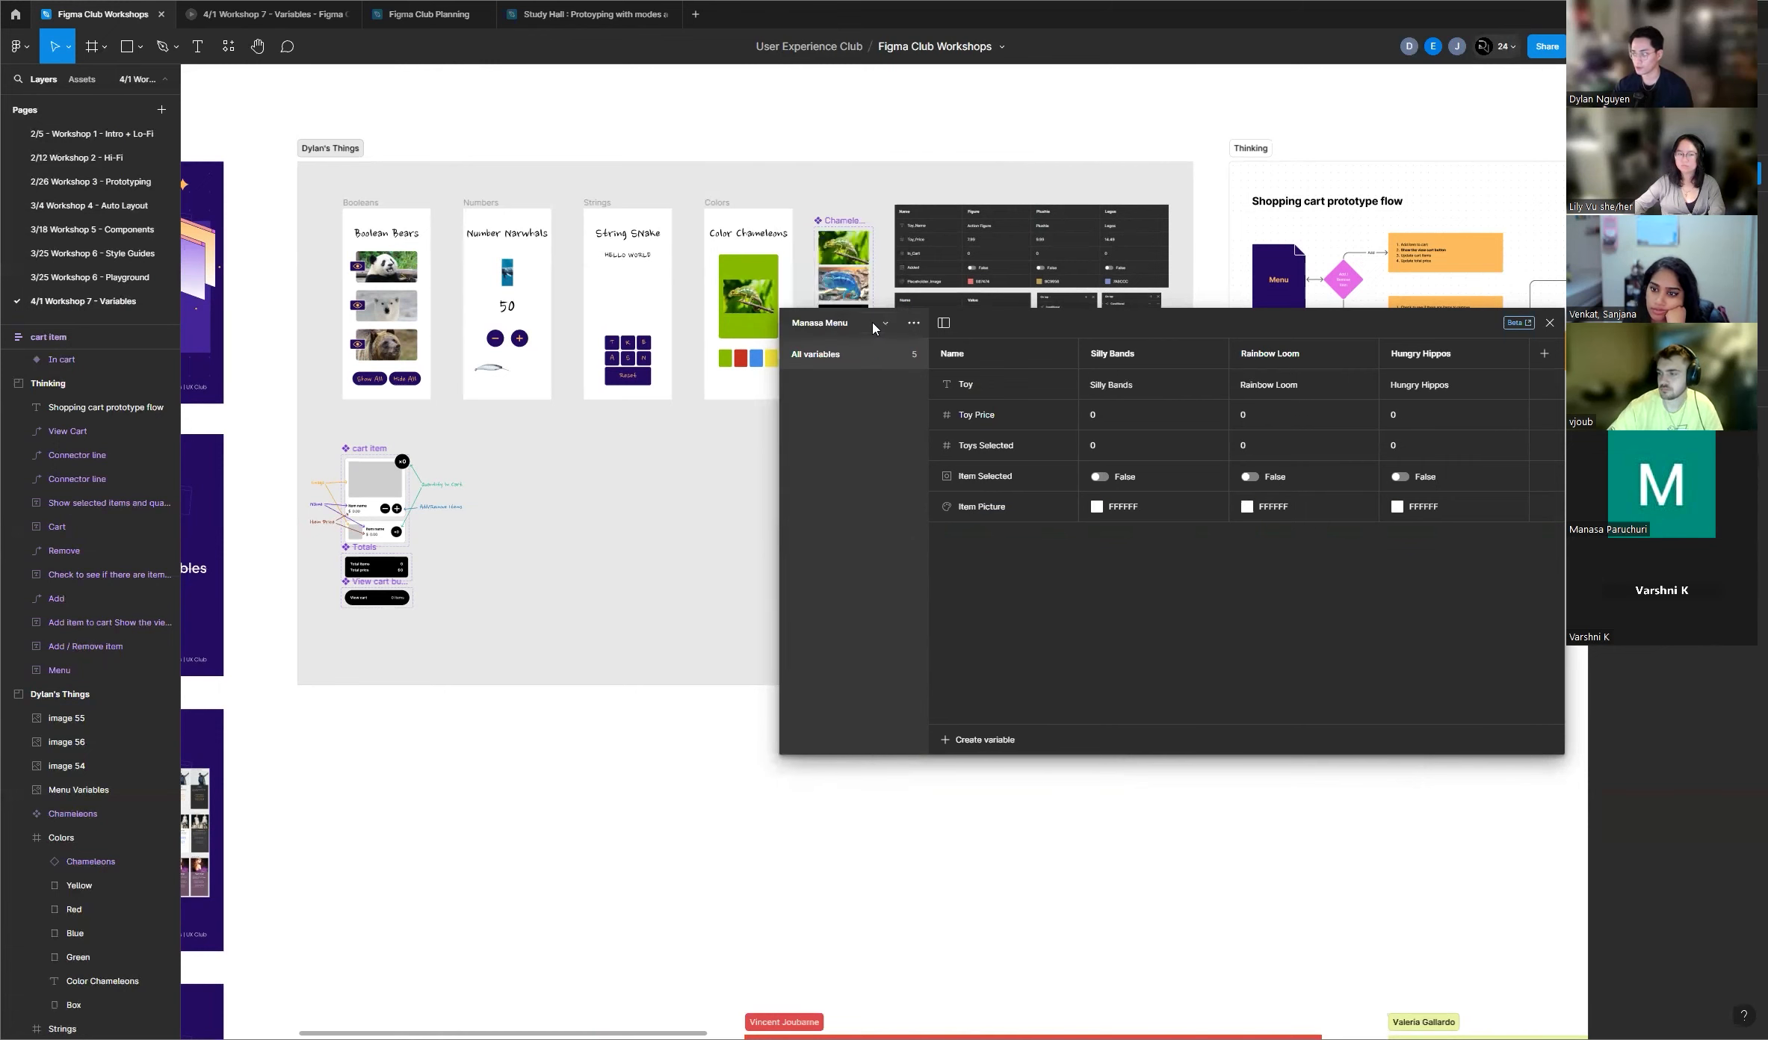
click(872, 329)
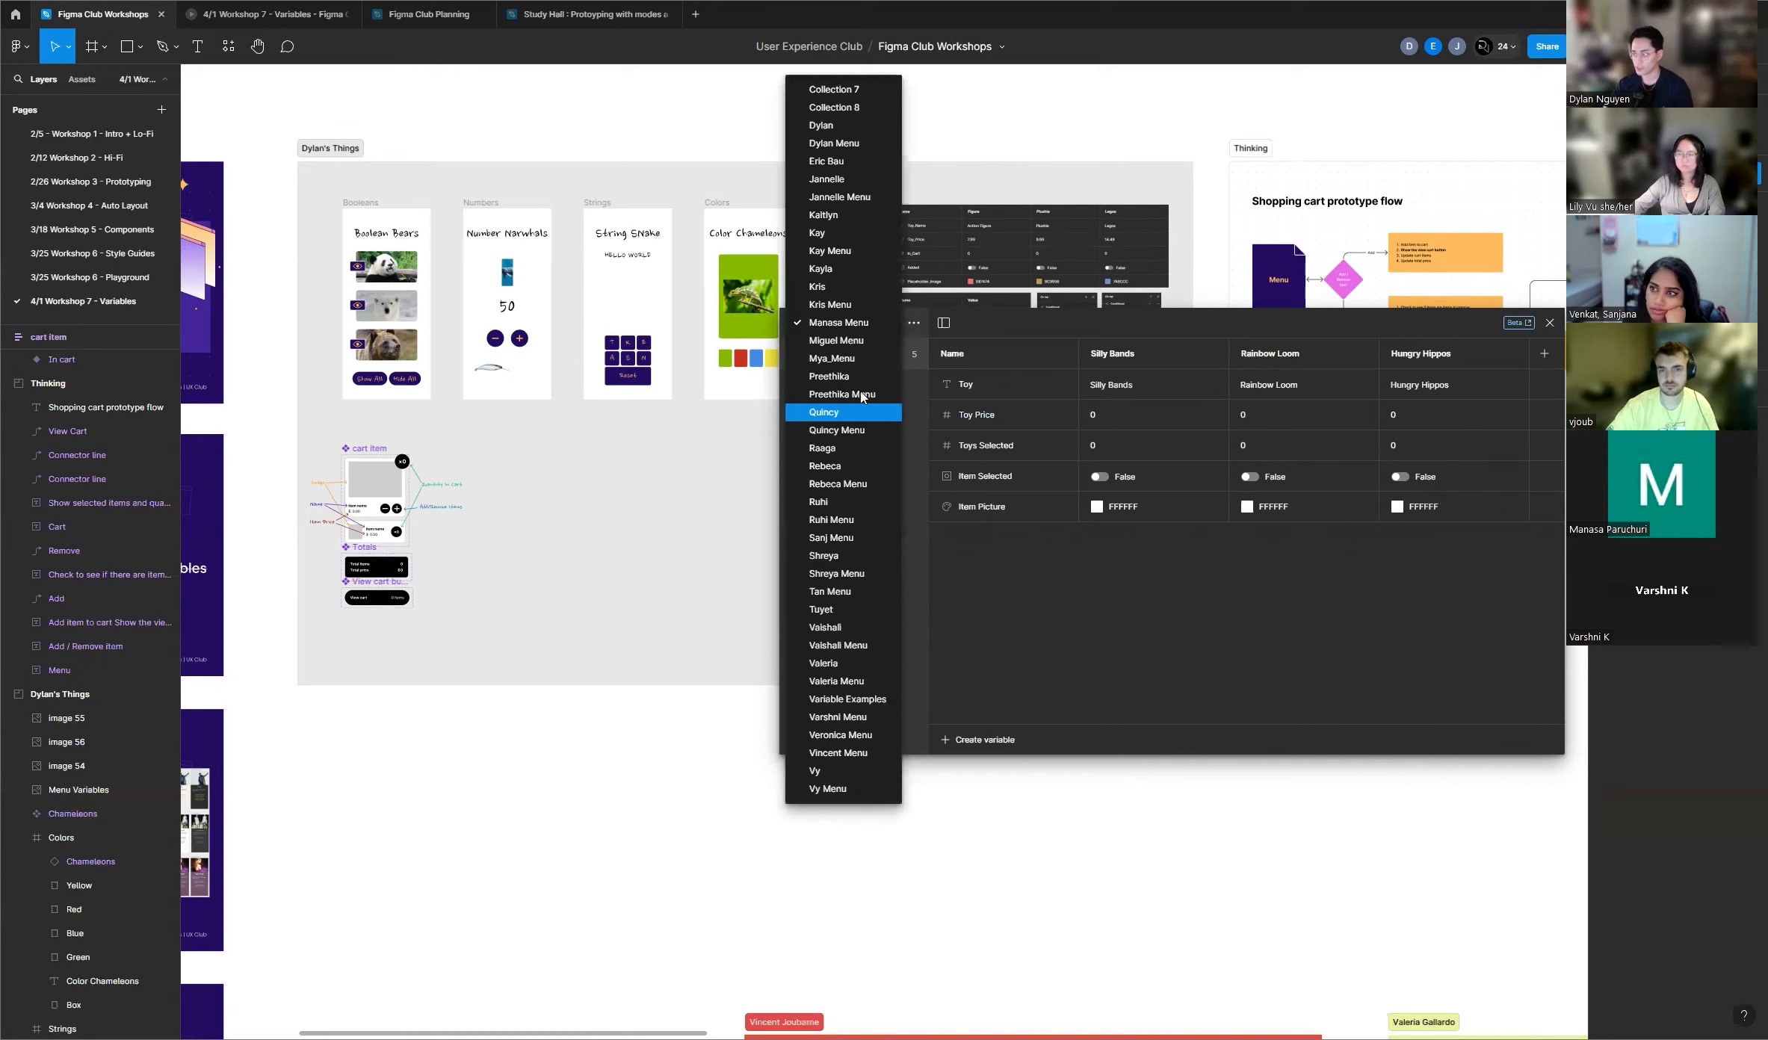
click(845, 340)
click(842, 323)
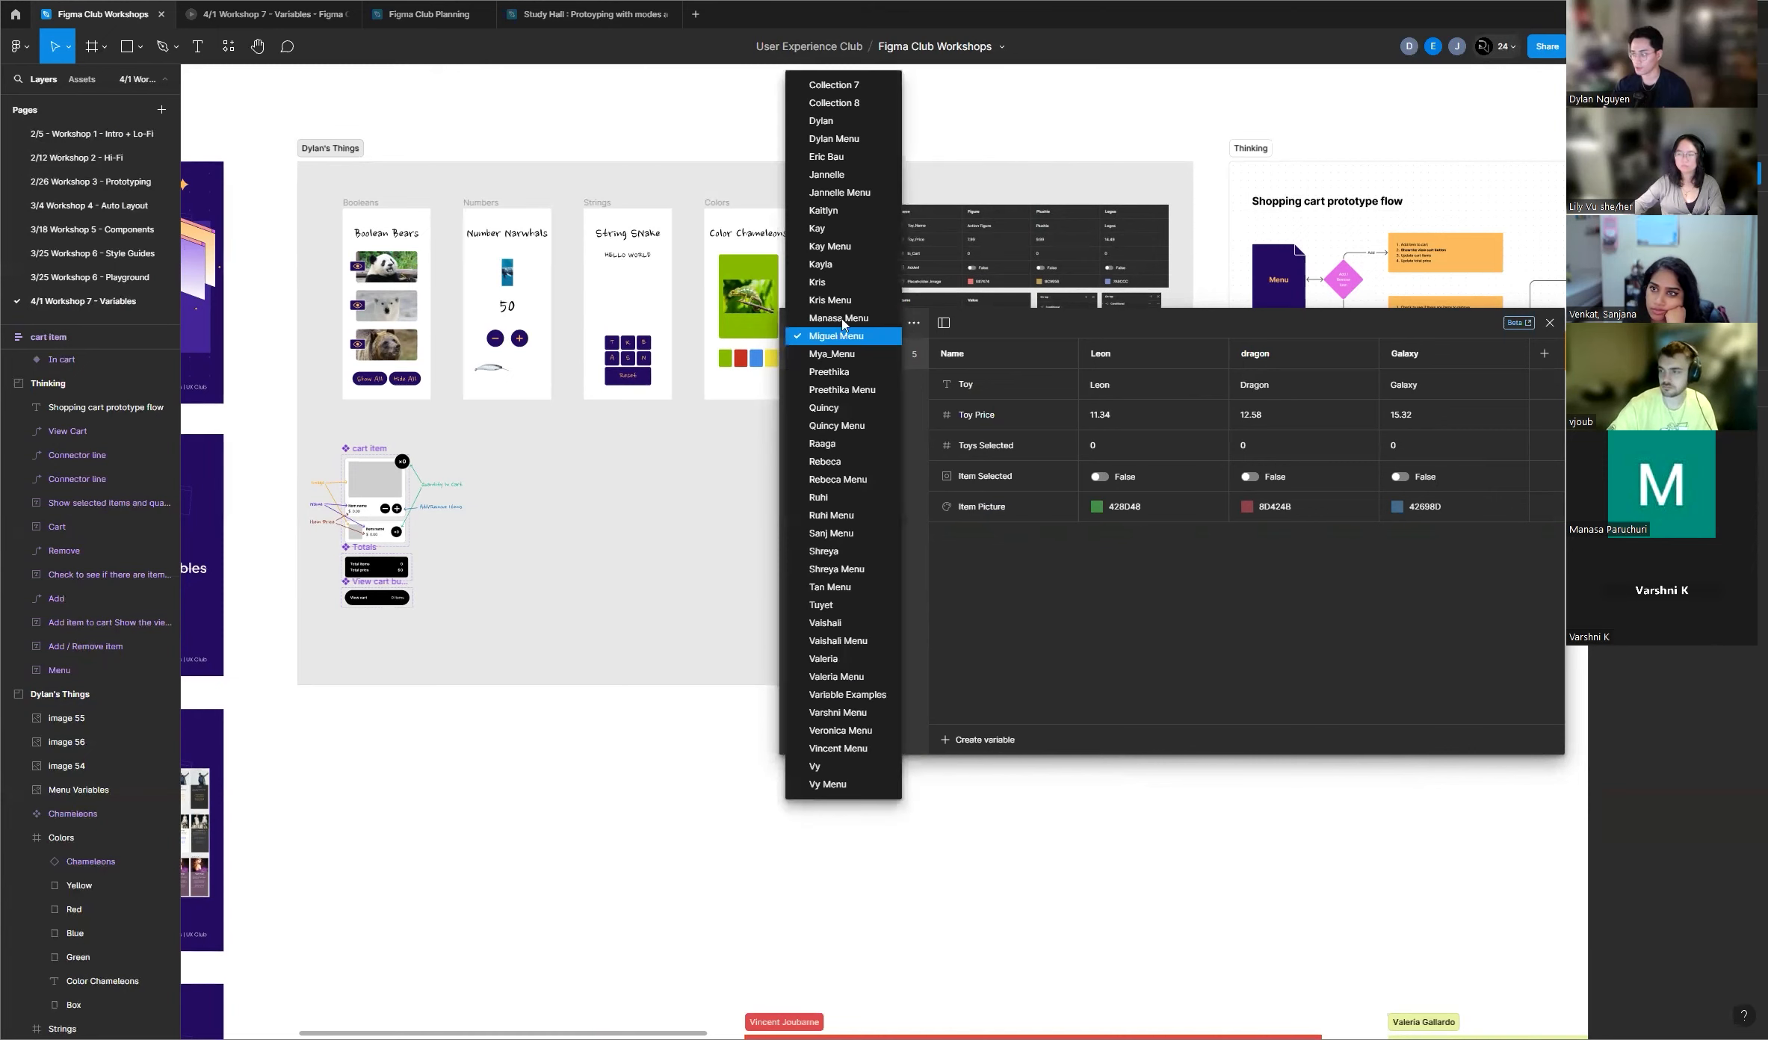
click(851, 355)
click(849, 331)
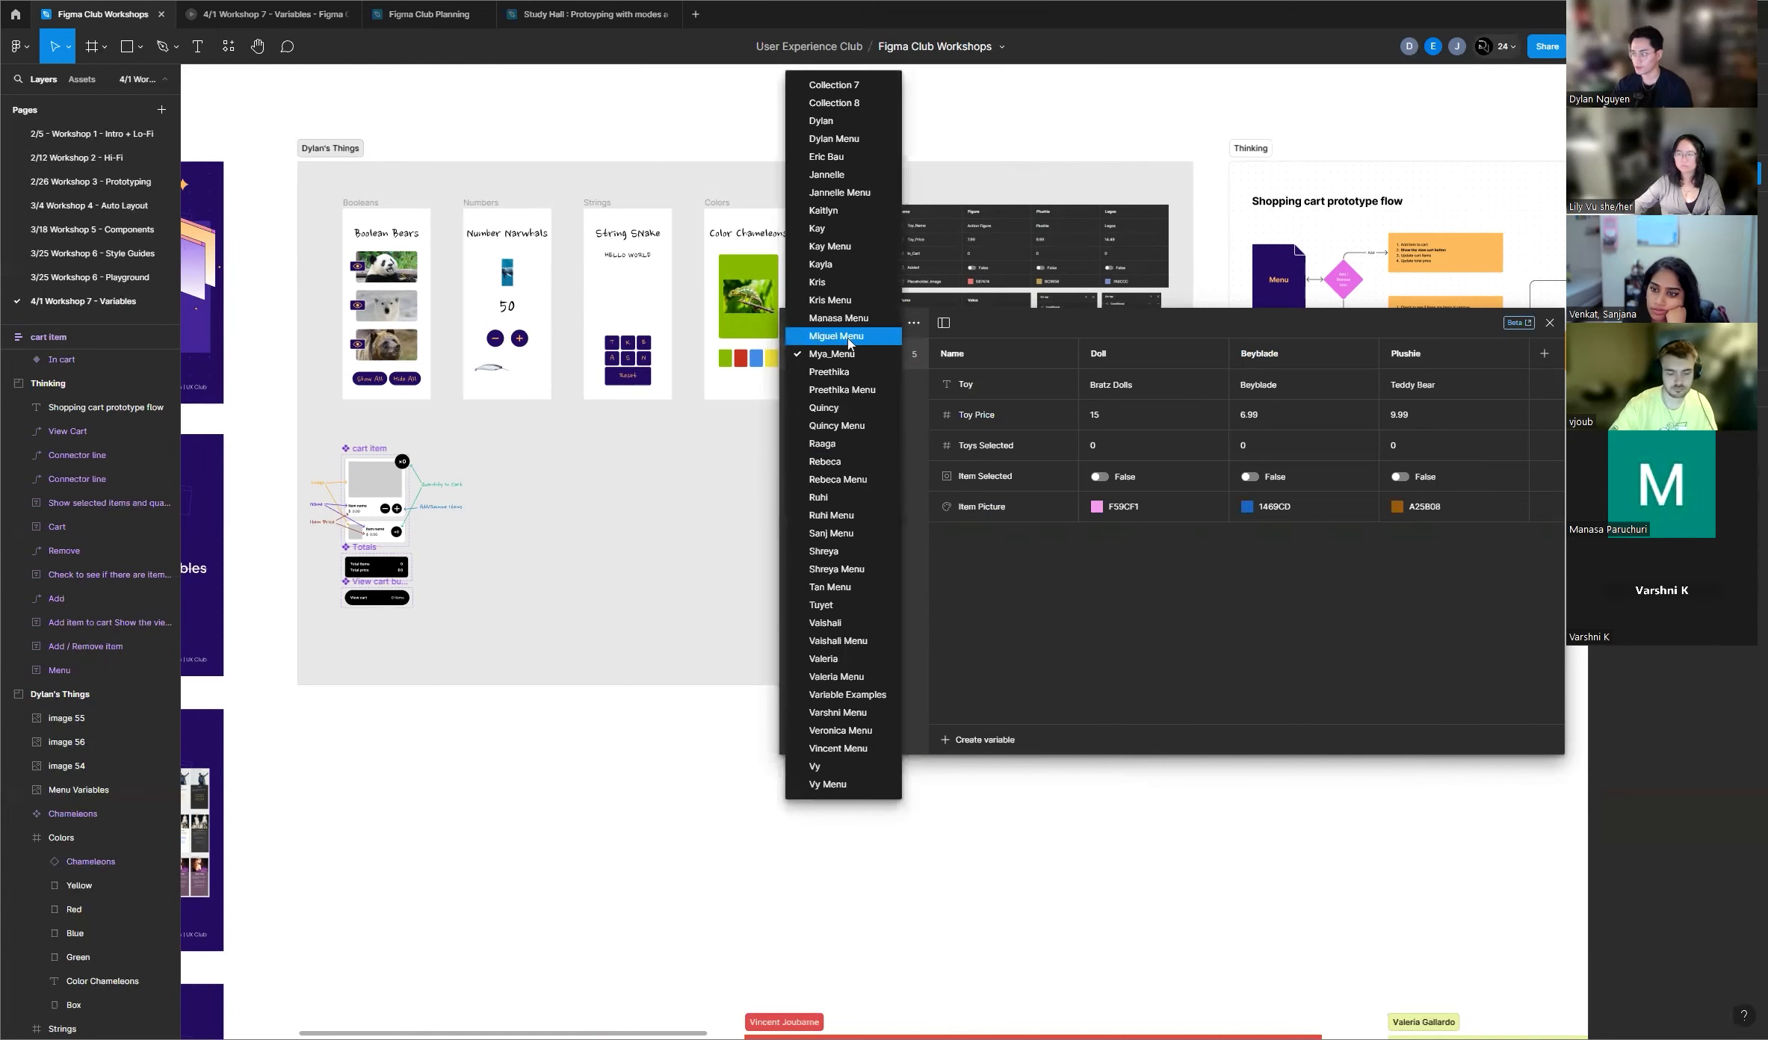
click(853, 479)
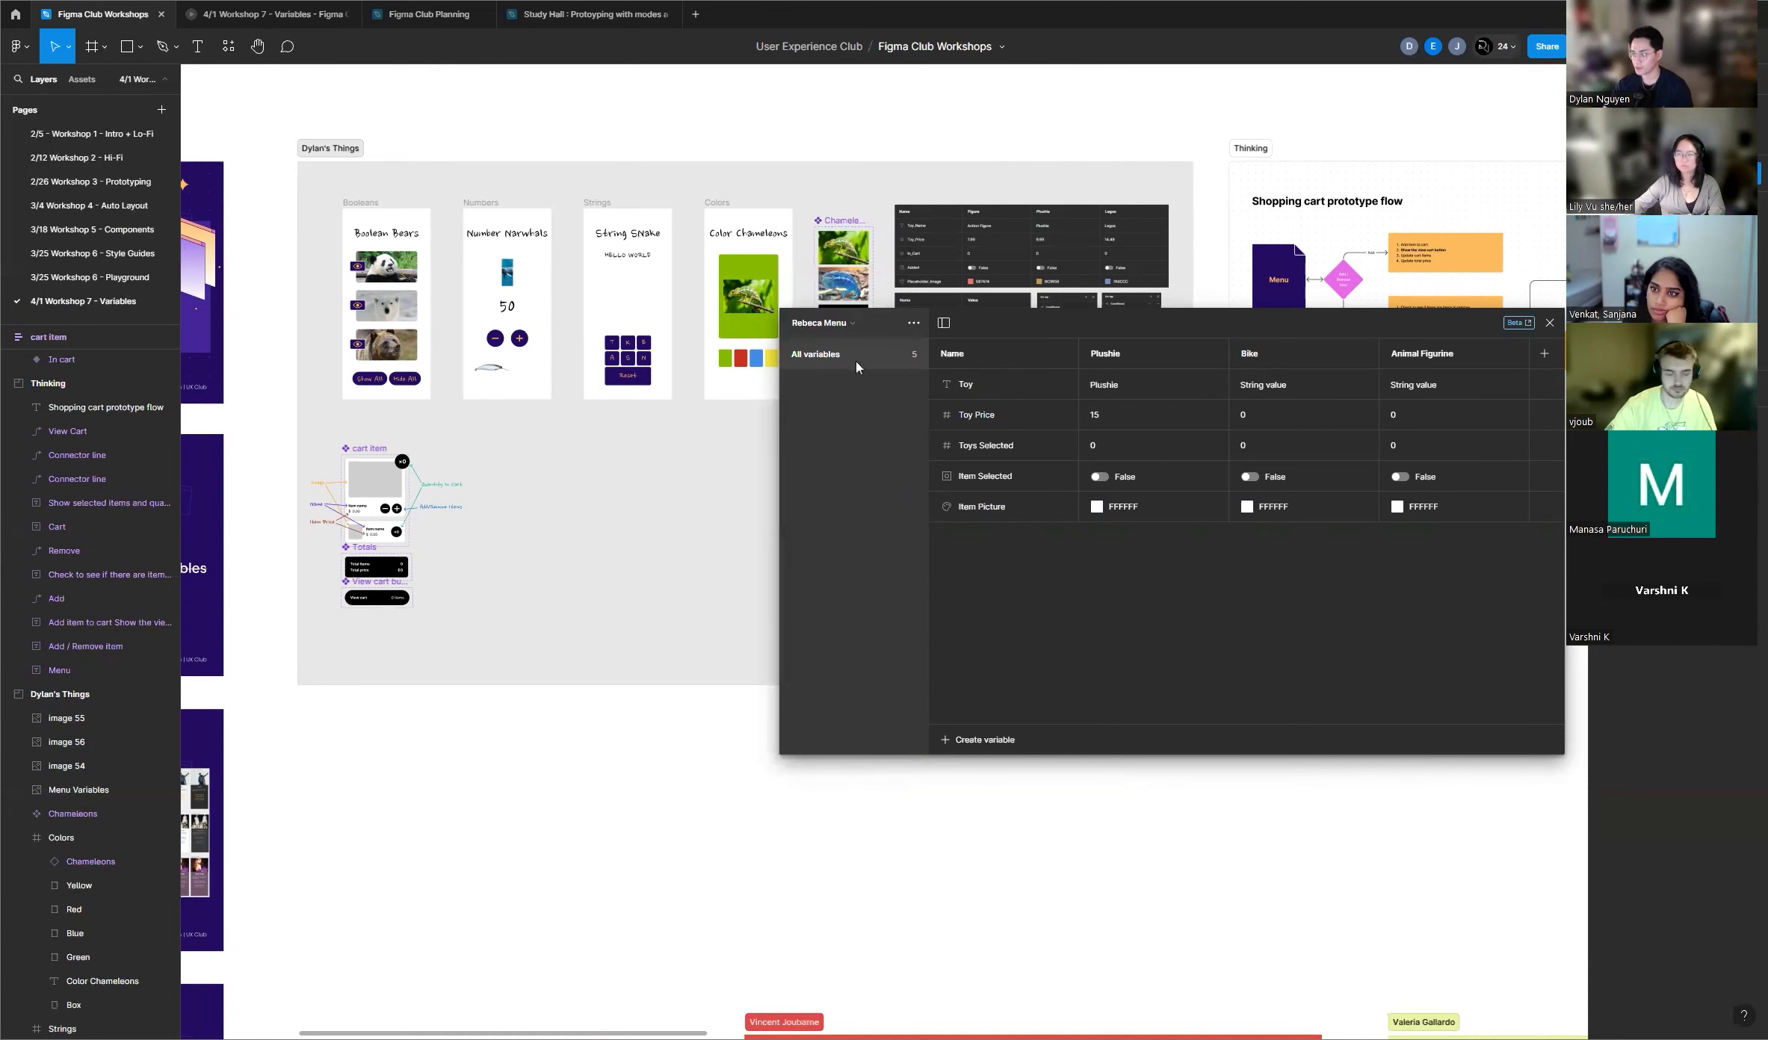
click(846, 325)
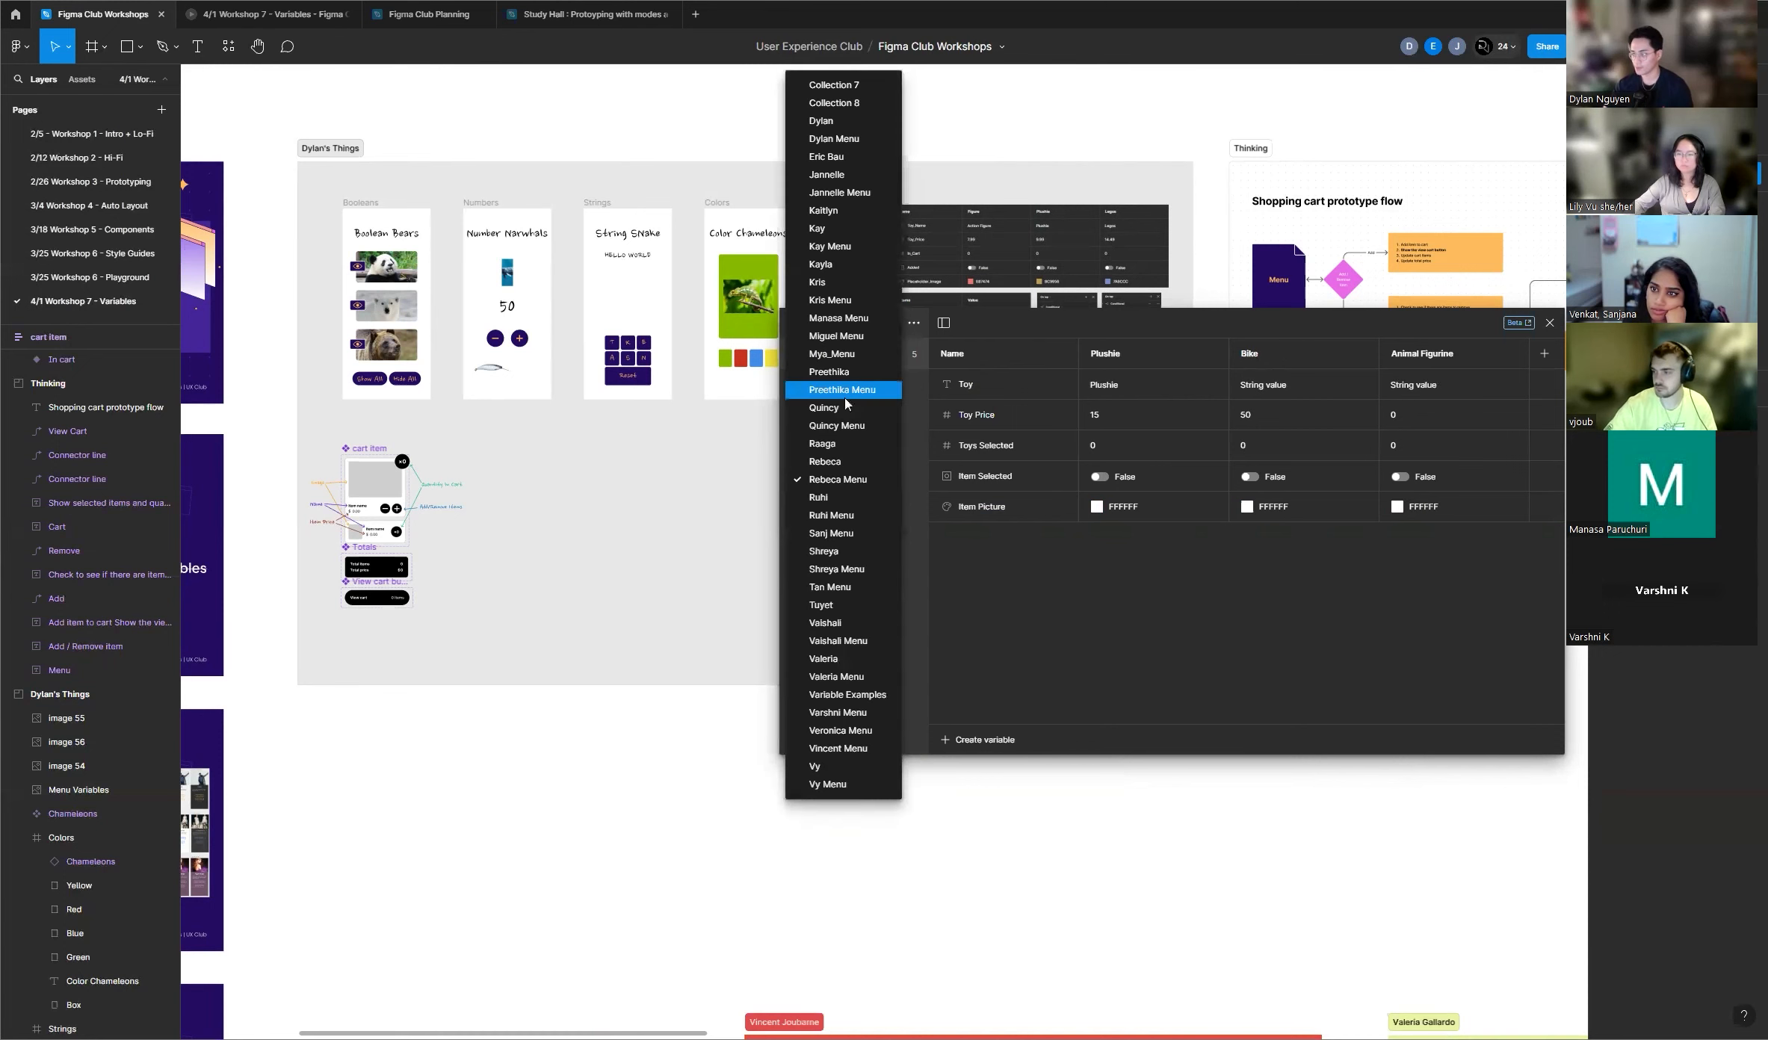
click(845, 516)
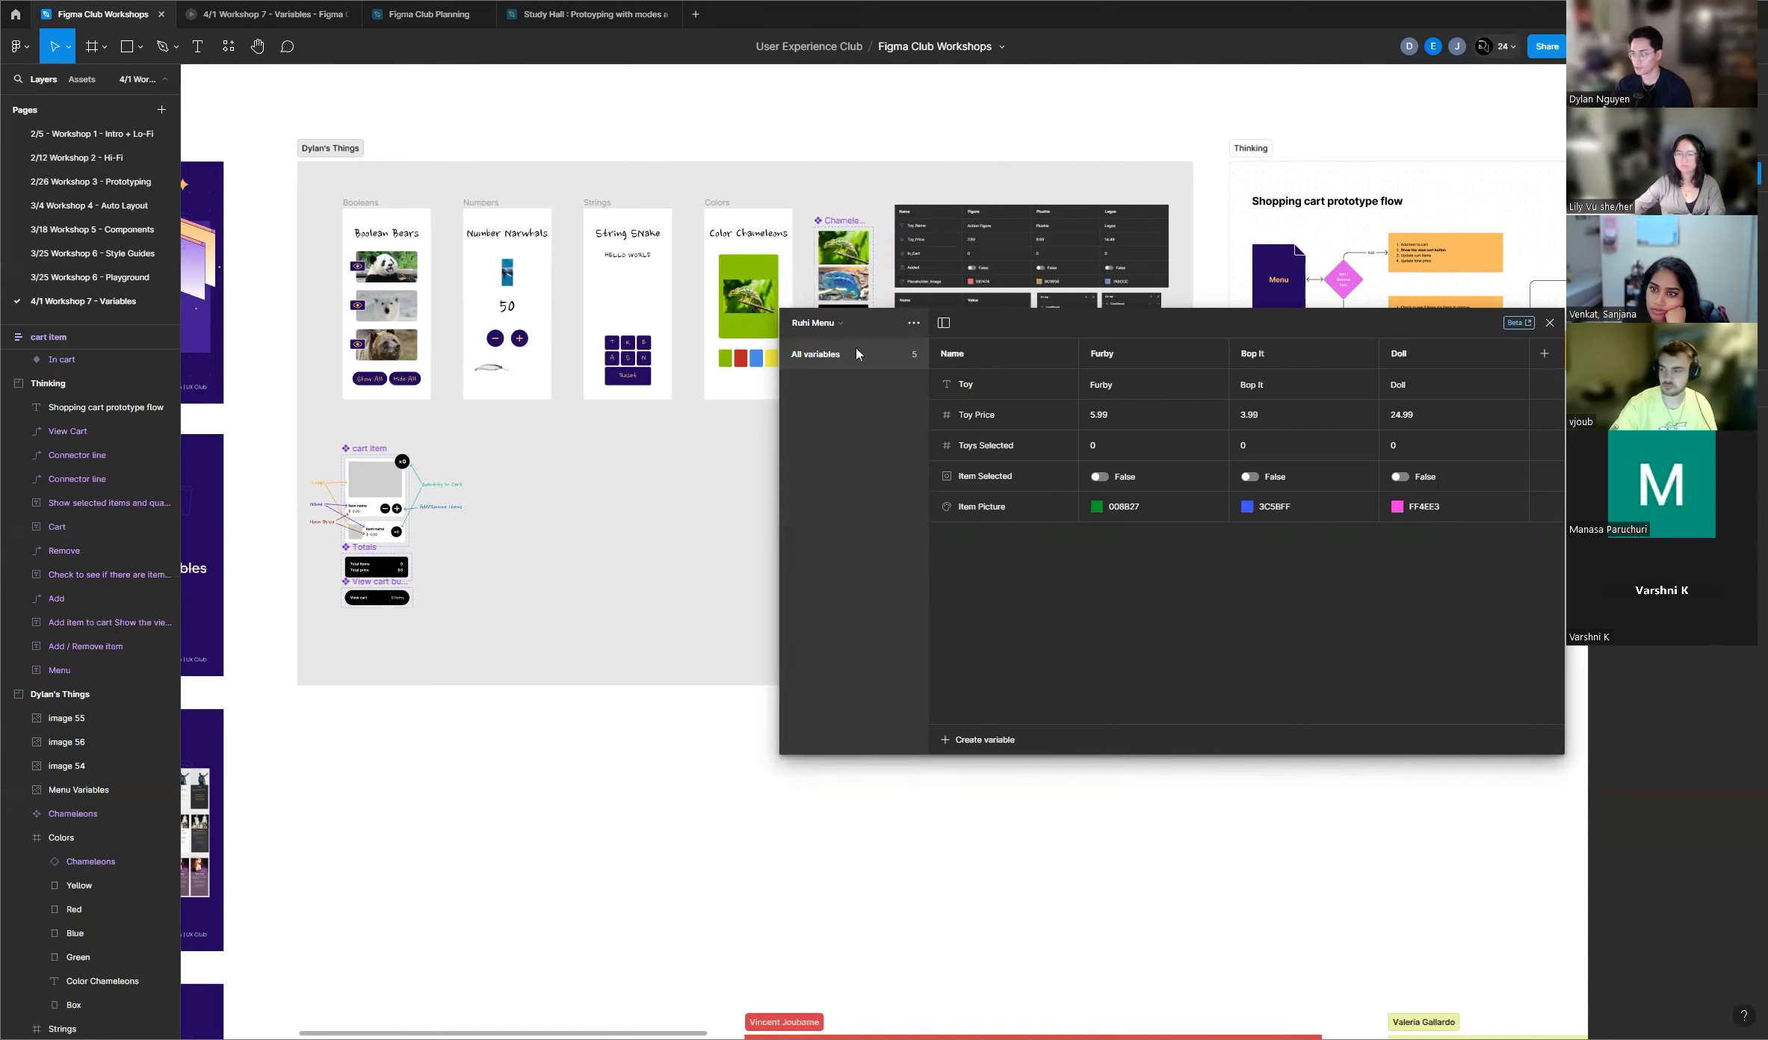
click(854, 334)
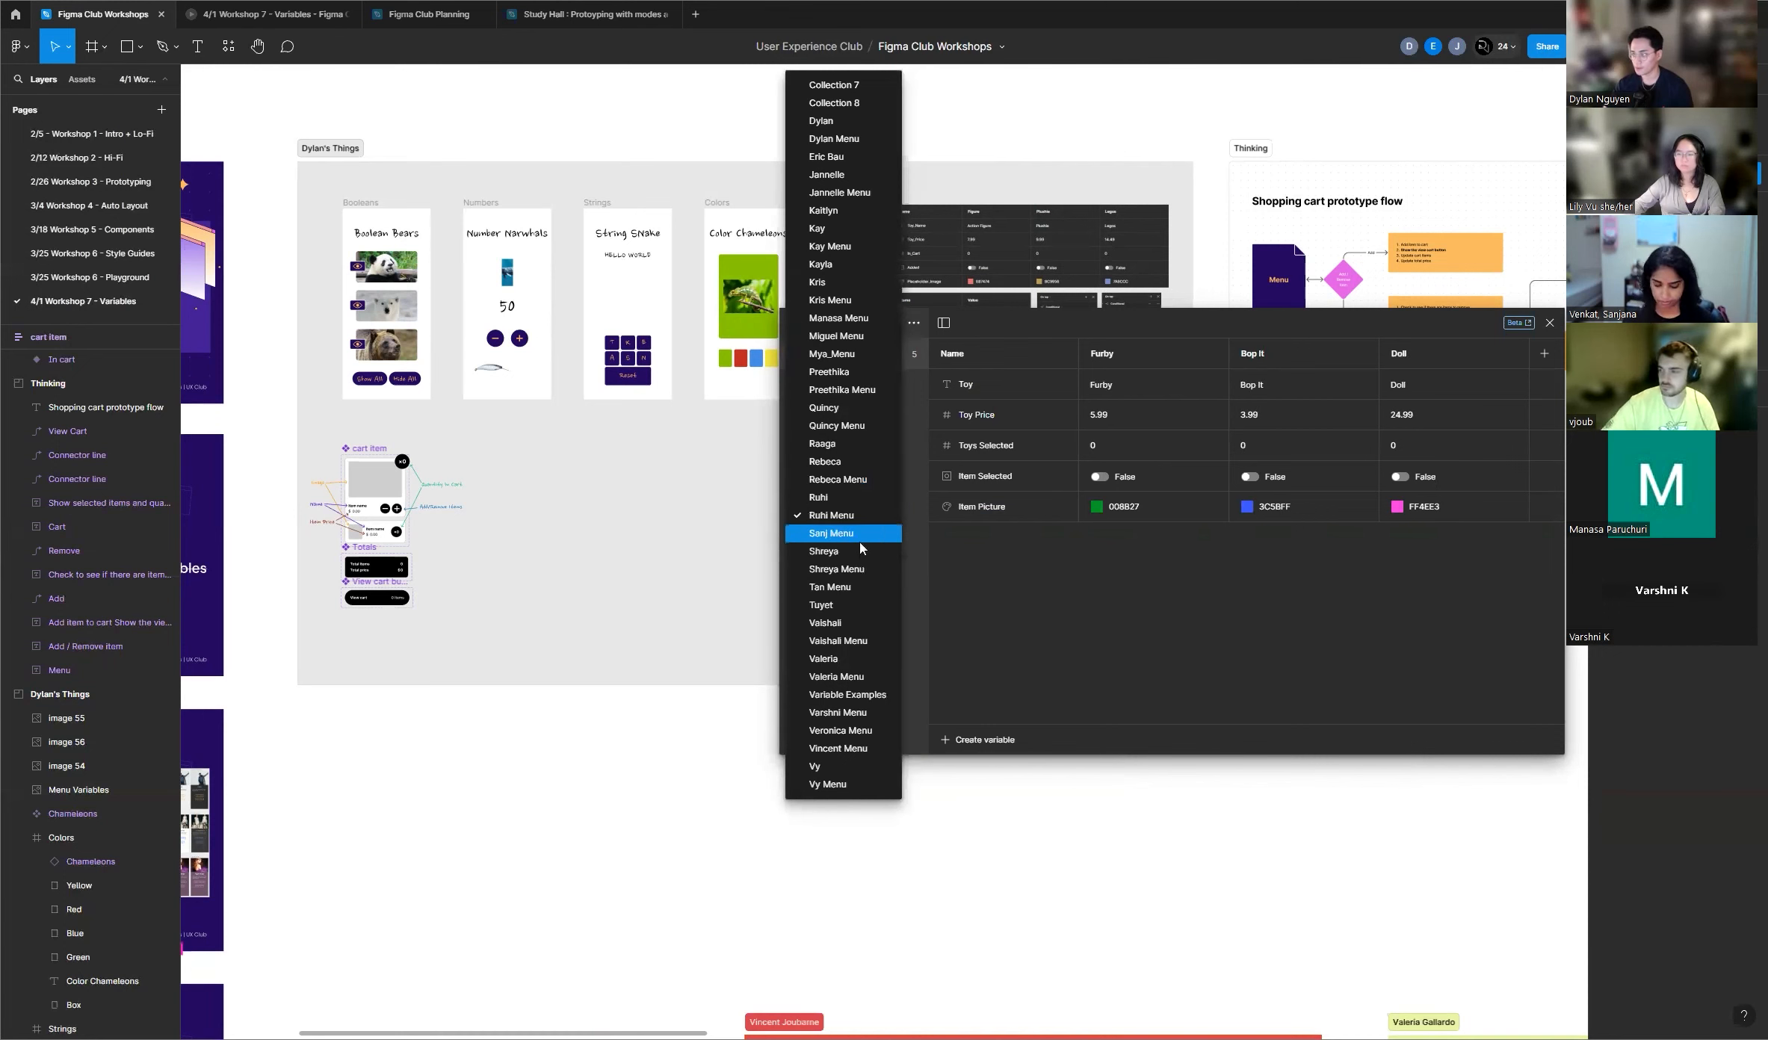
click(845, 539)
click(830, 329)
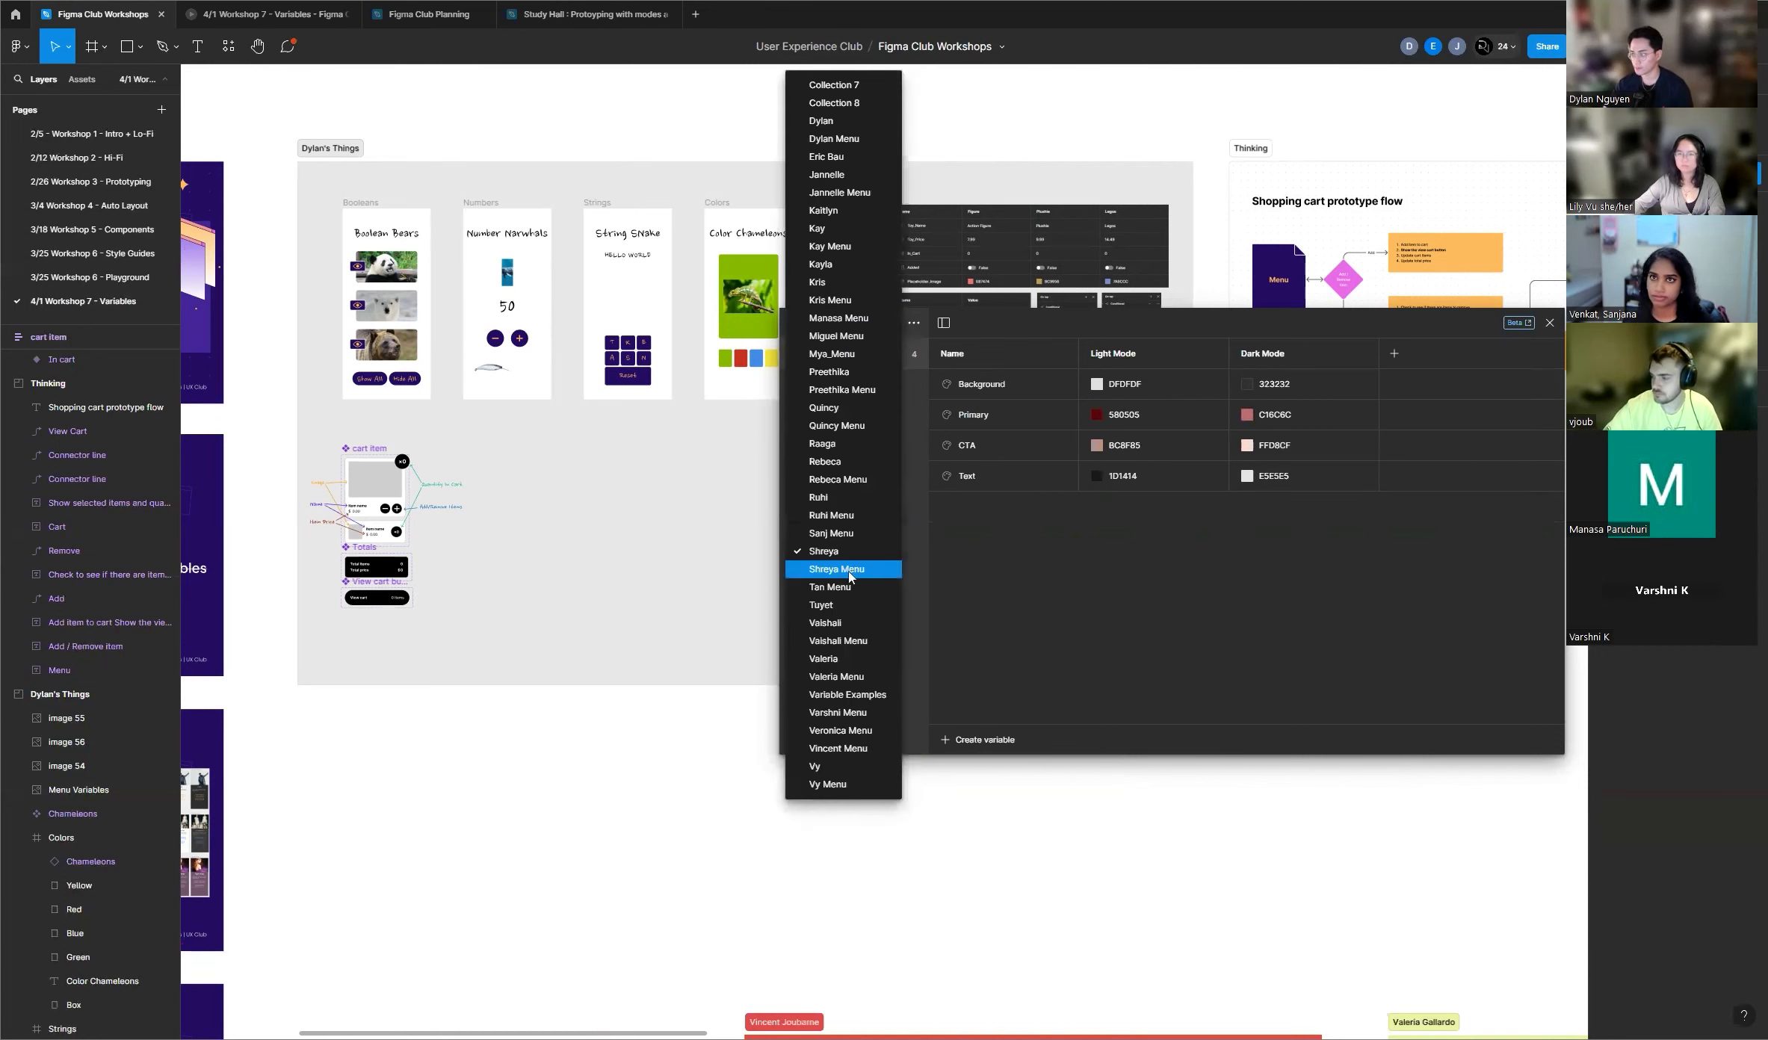
click(849, 575)
click(830, 325)
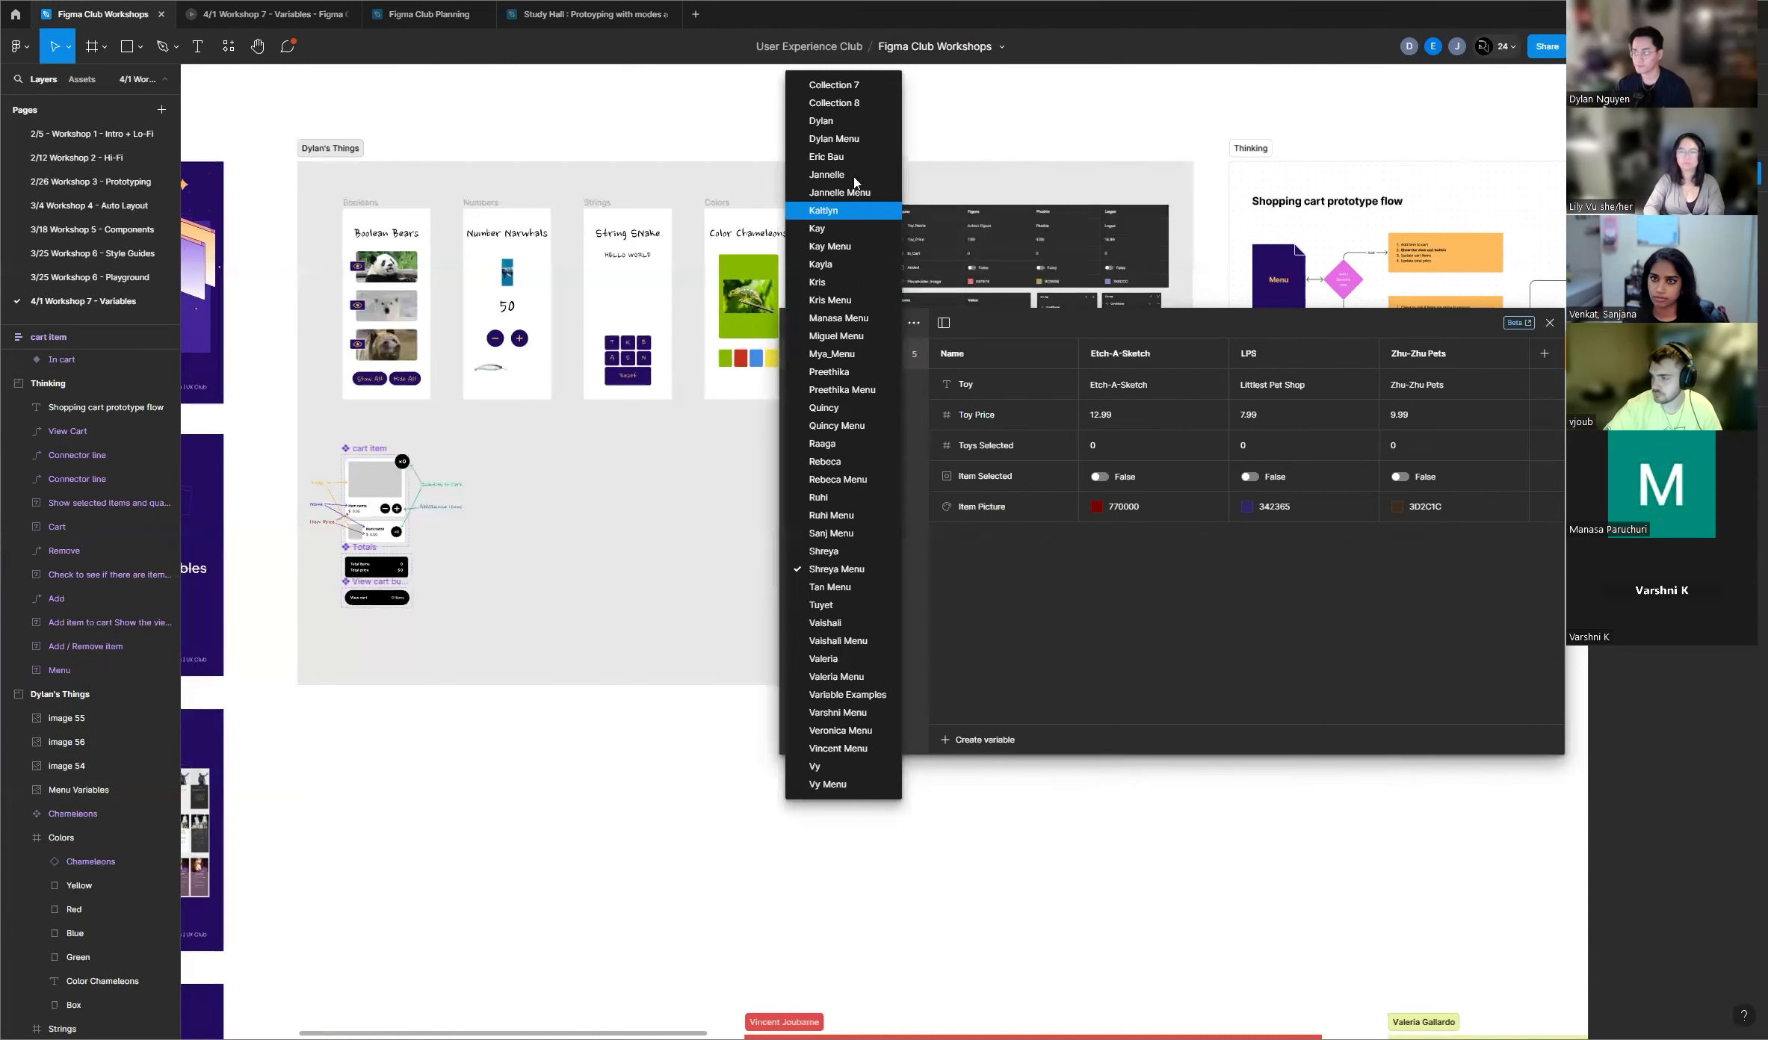
click(820, 120)
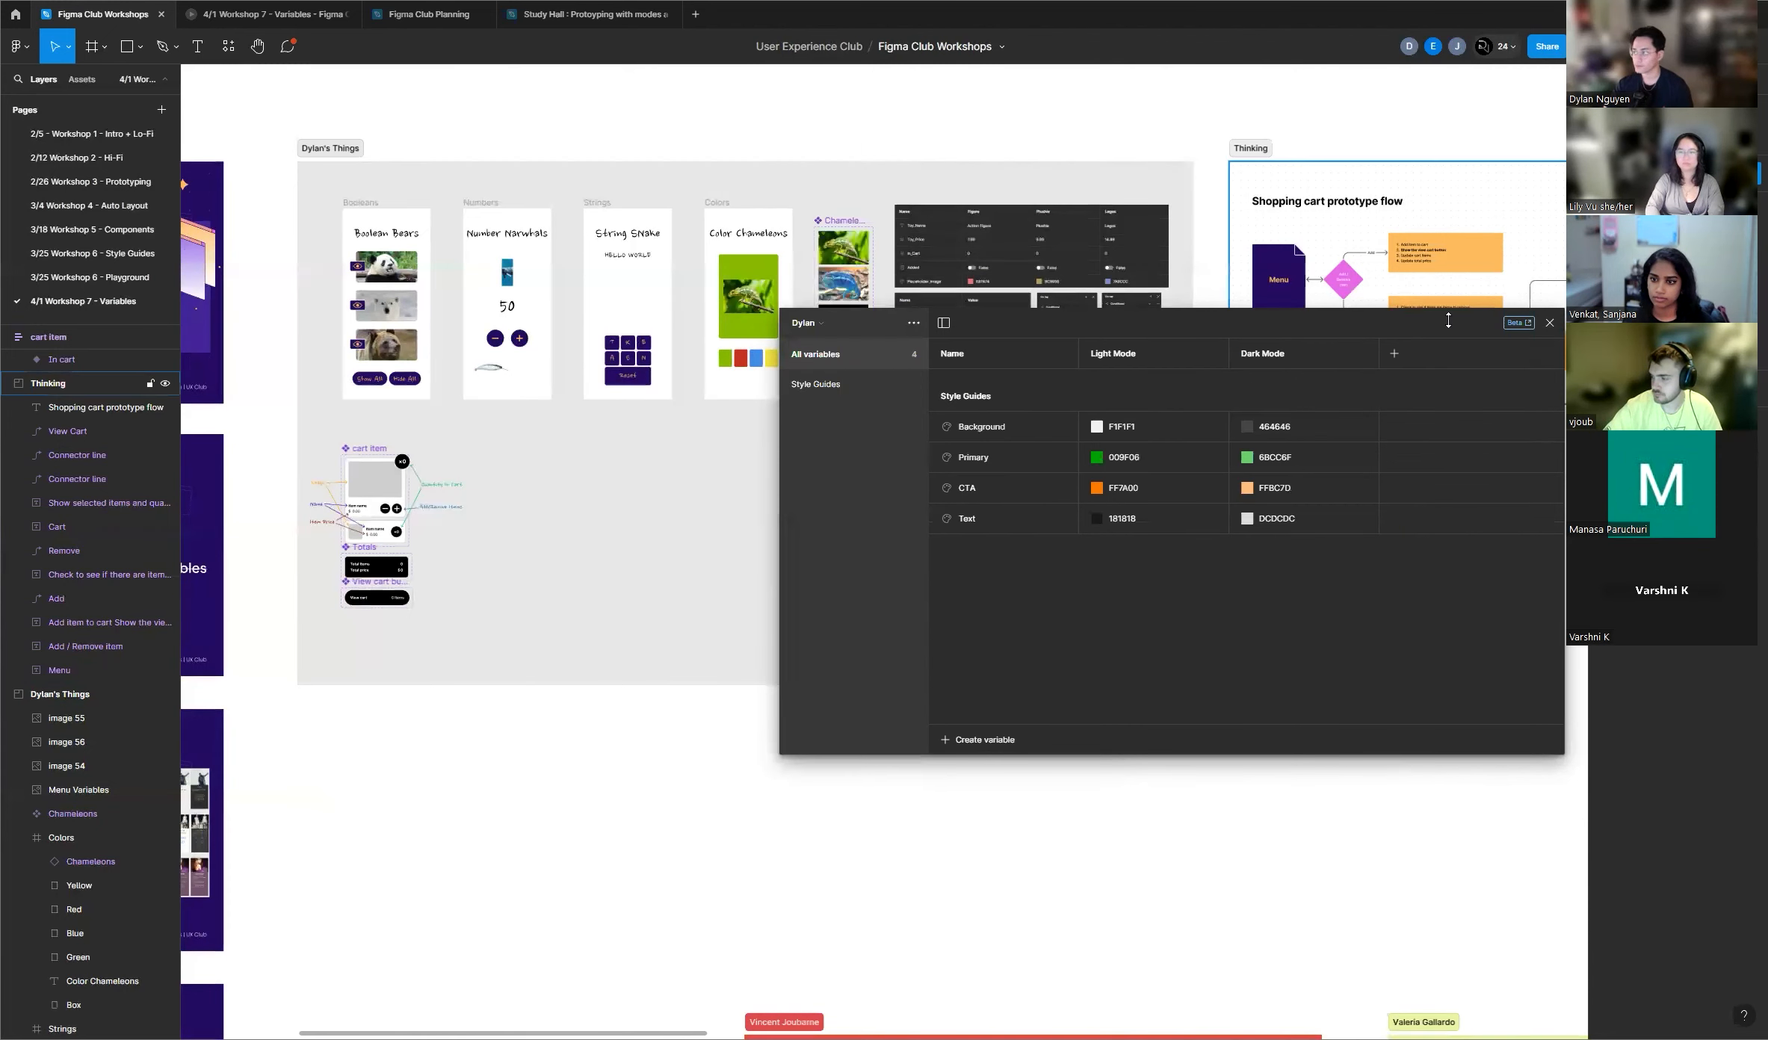
click(1549, 323)
Step: Examine the cart item, Totals and View cart button components in the instructor's section
scroll(389, 519, up, 5)
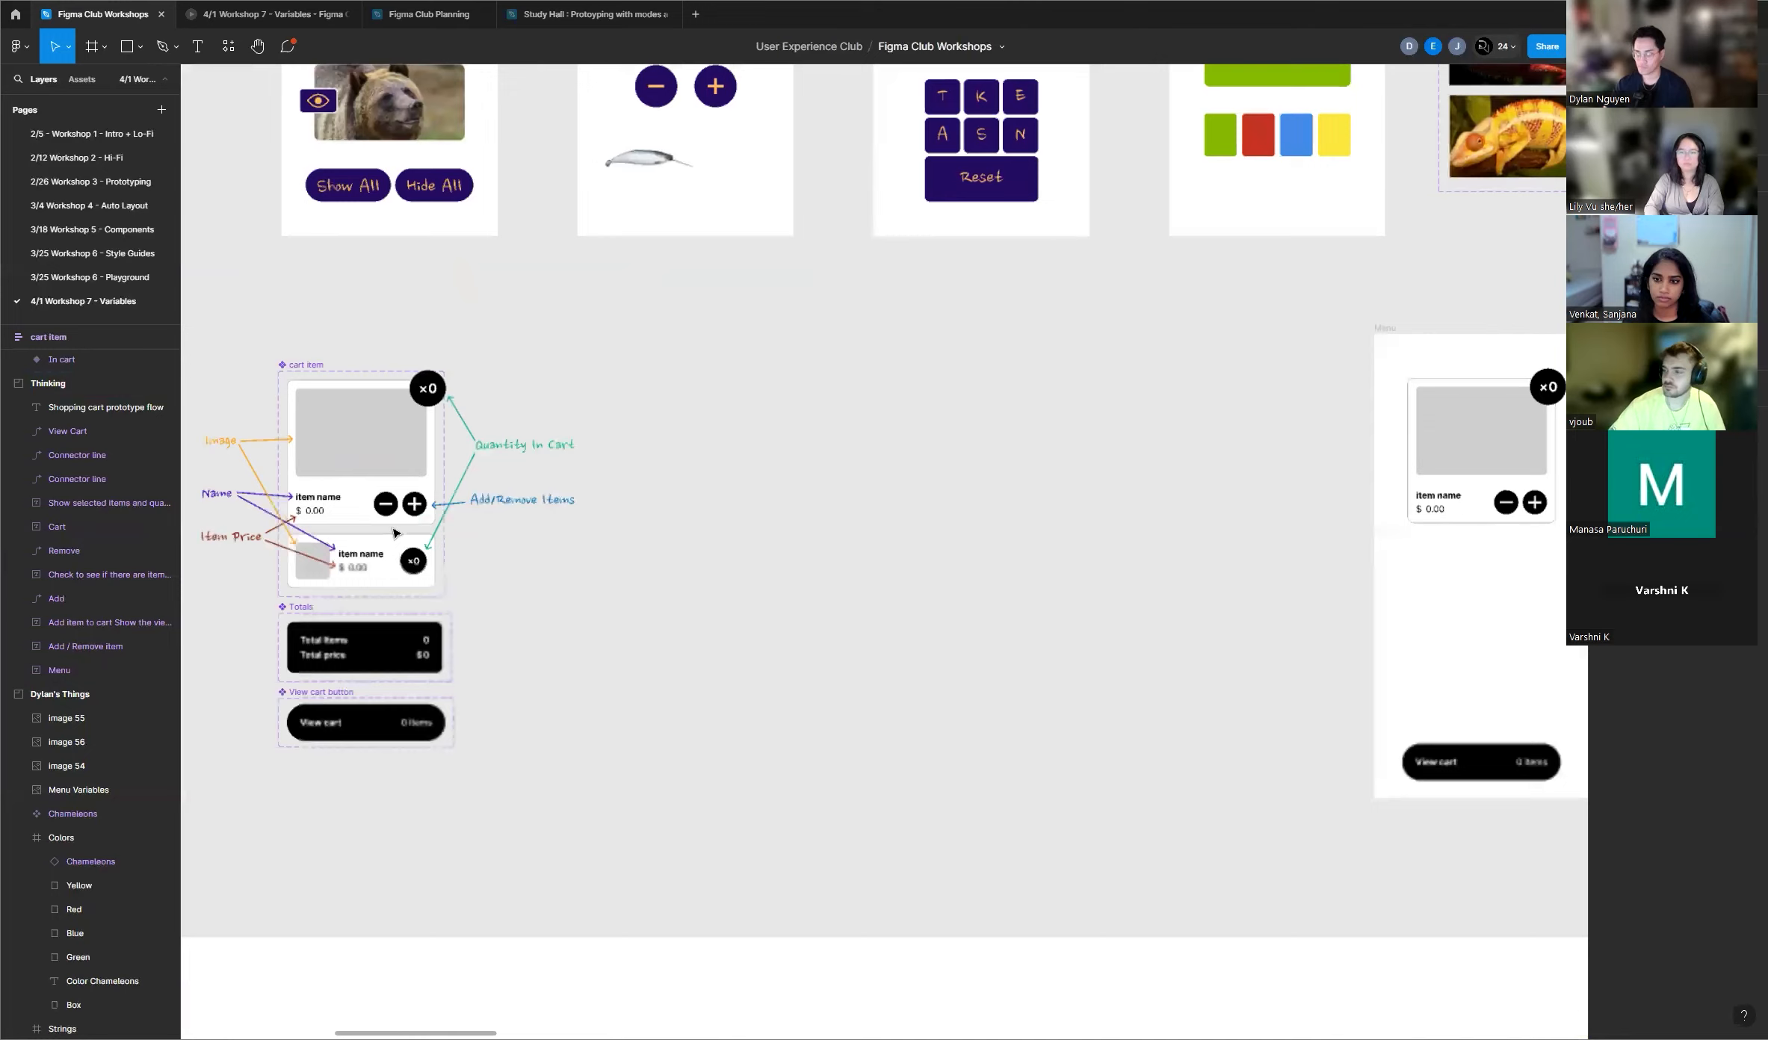
scroll(750, 540, down, 5)
scroll(523, 534, up, 6)
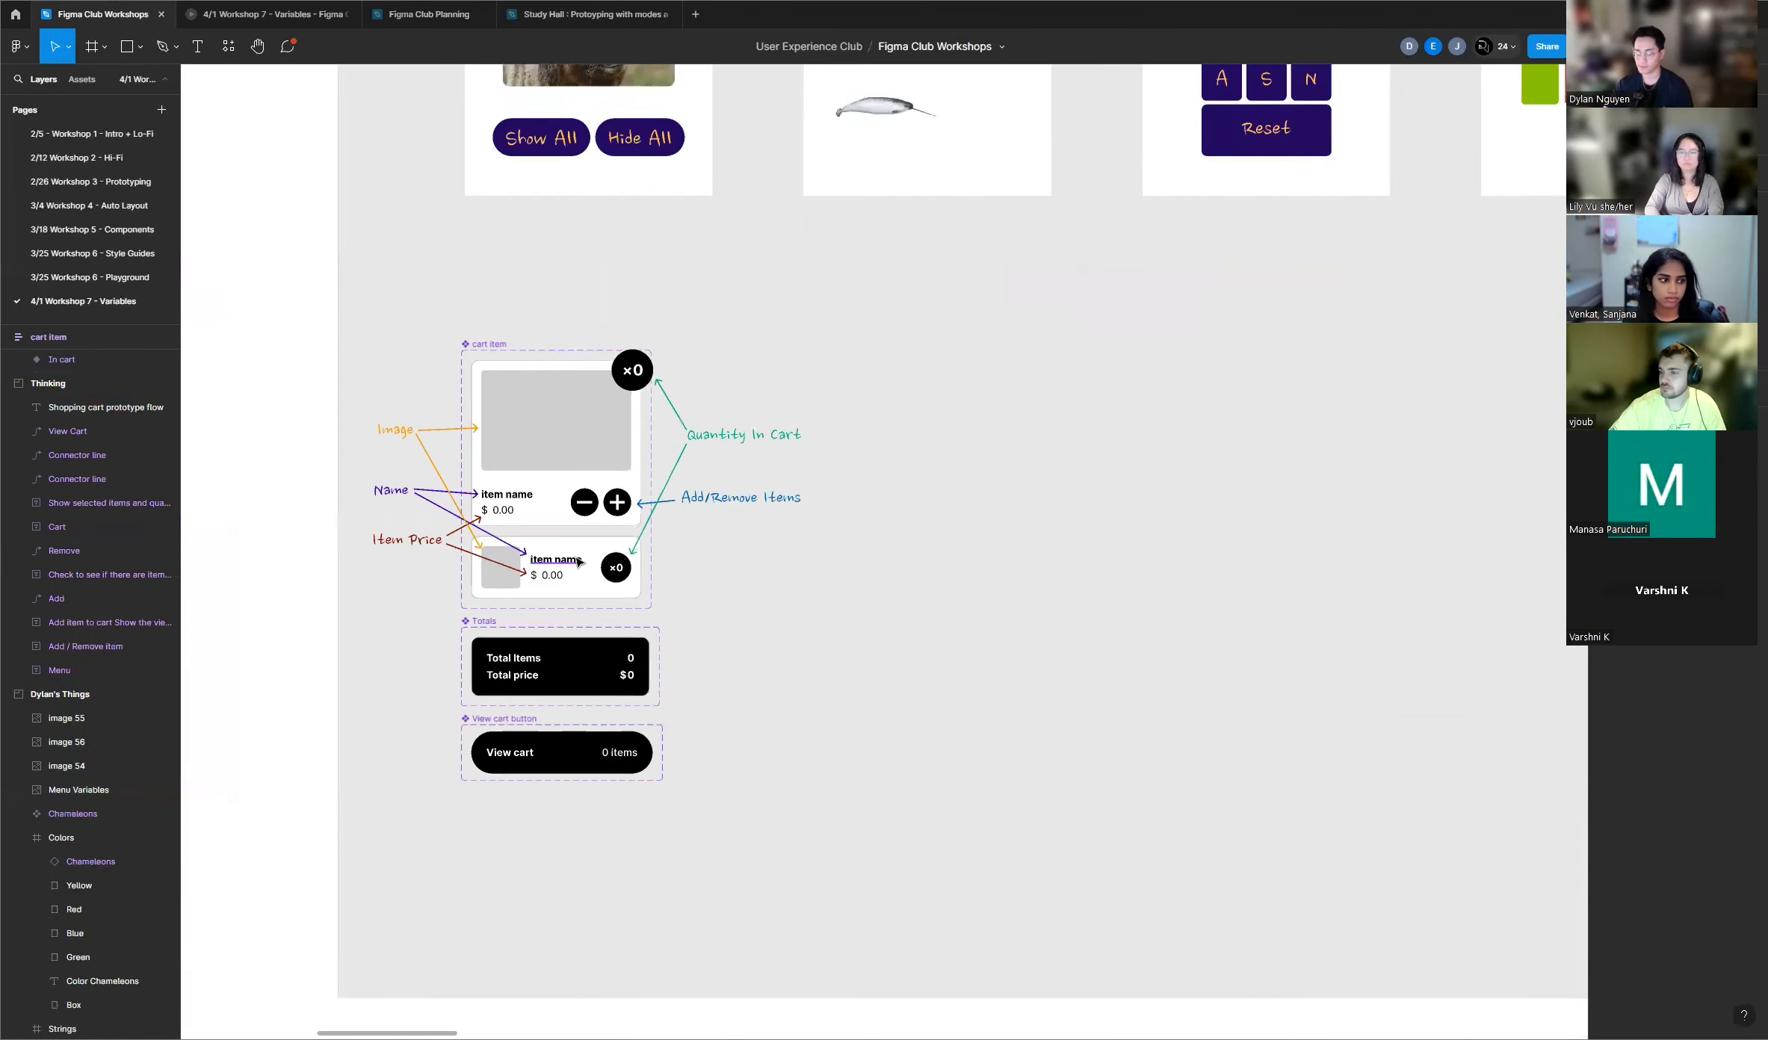
scroll(579, 561, up, 2)
click(633, 586)
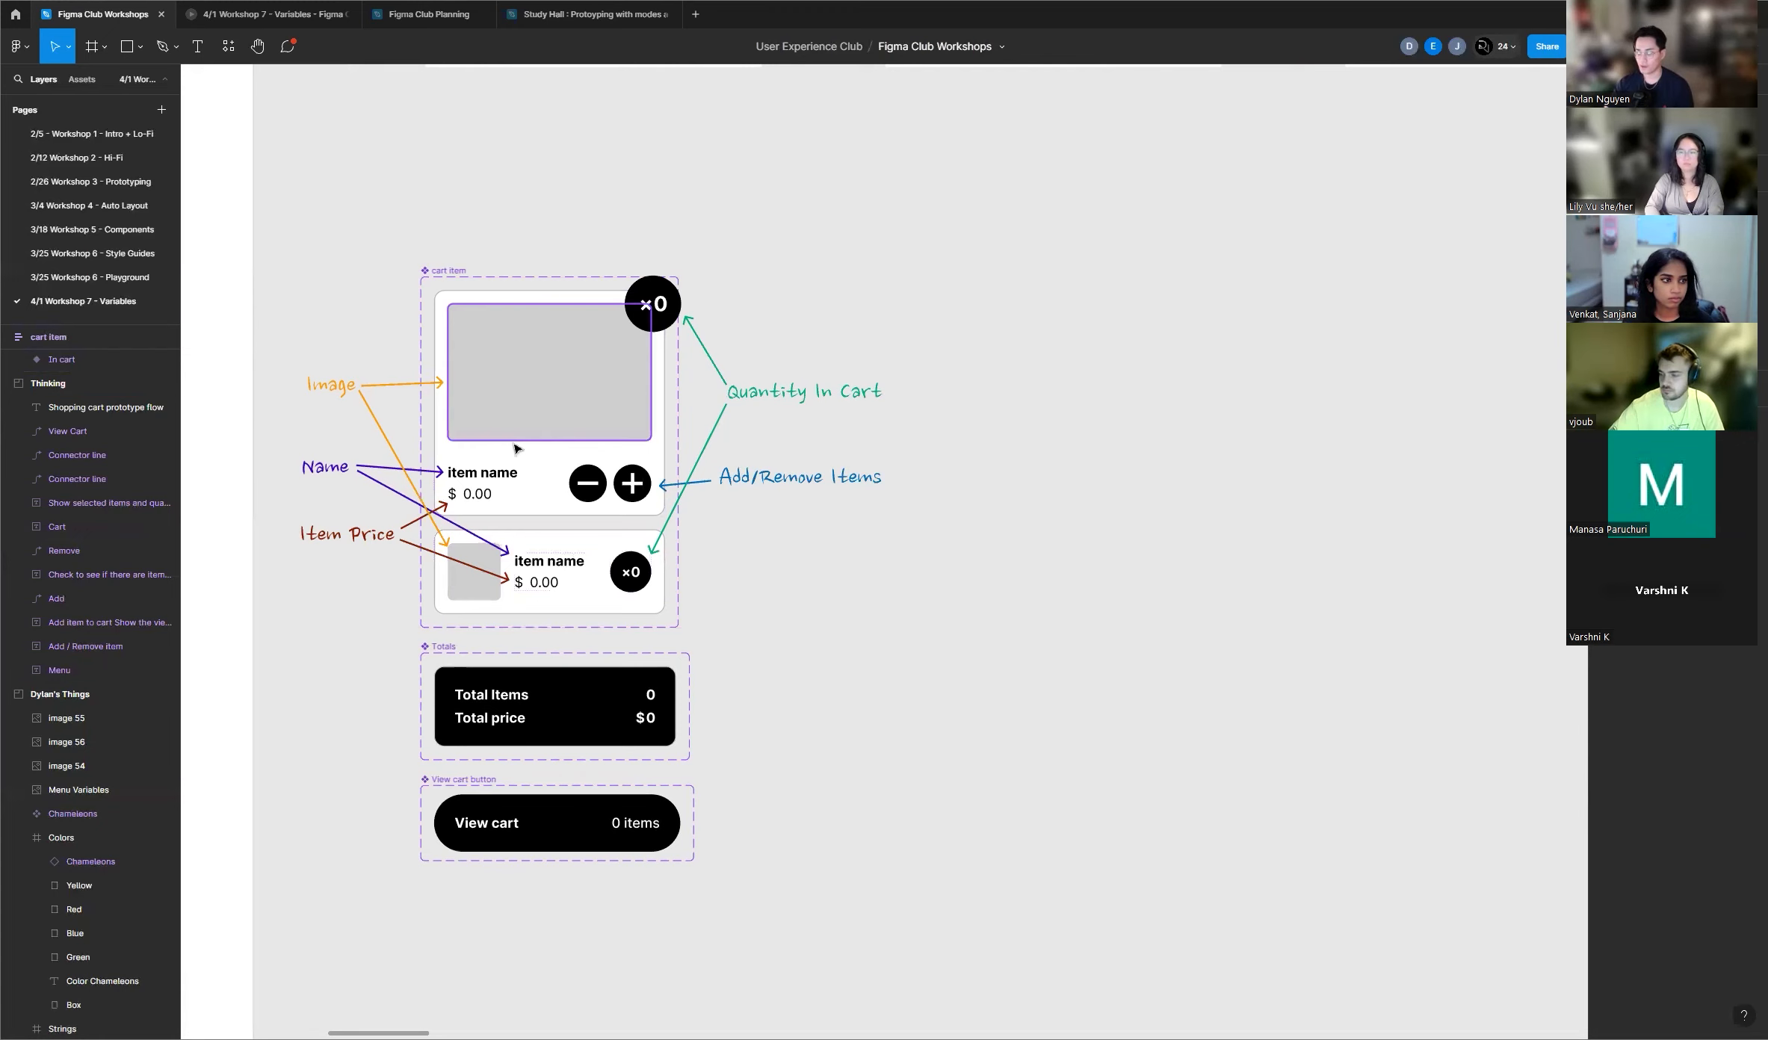
scroll(448, 455, up, 4)
scroll(596, 446, down, 6)
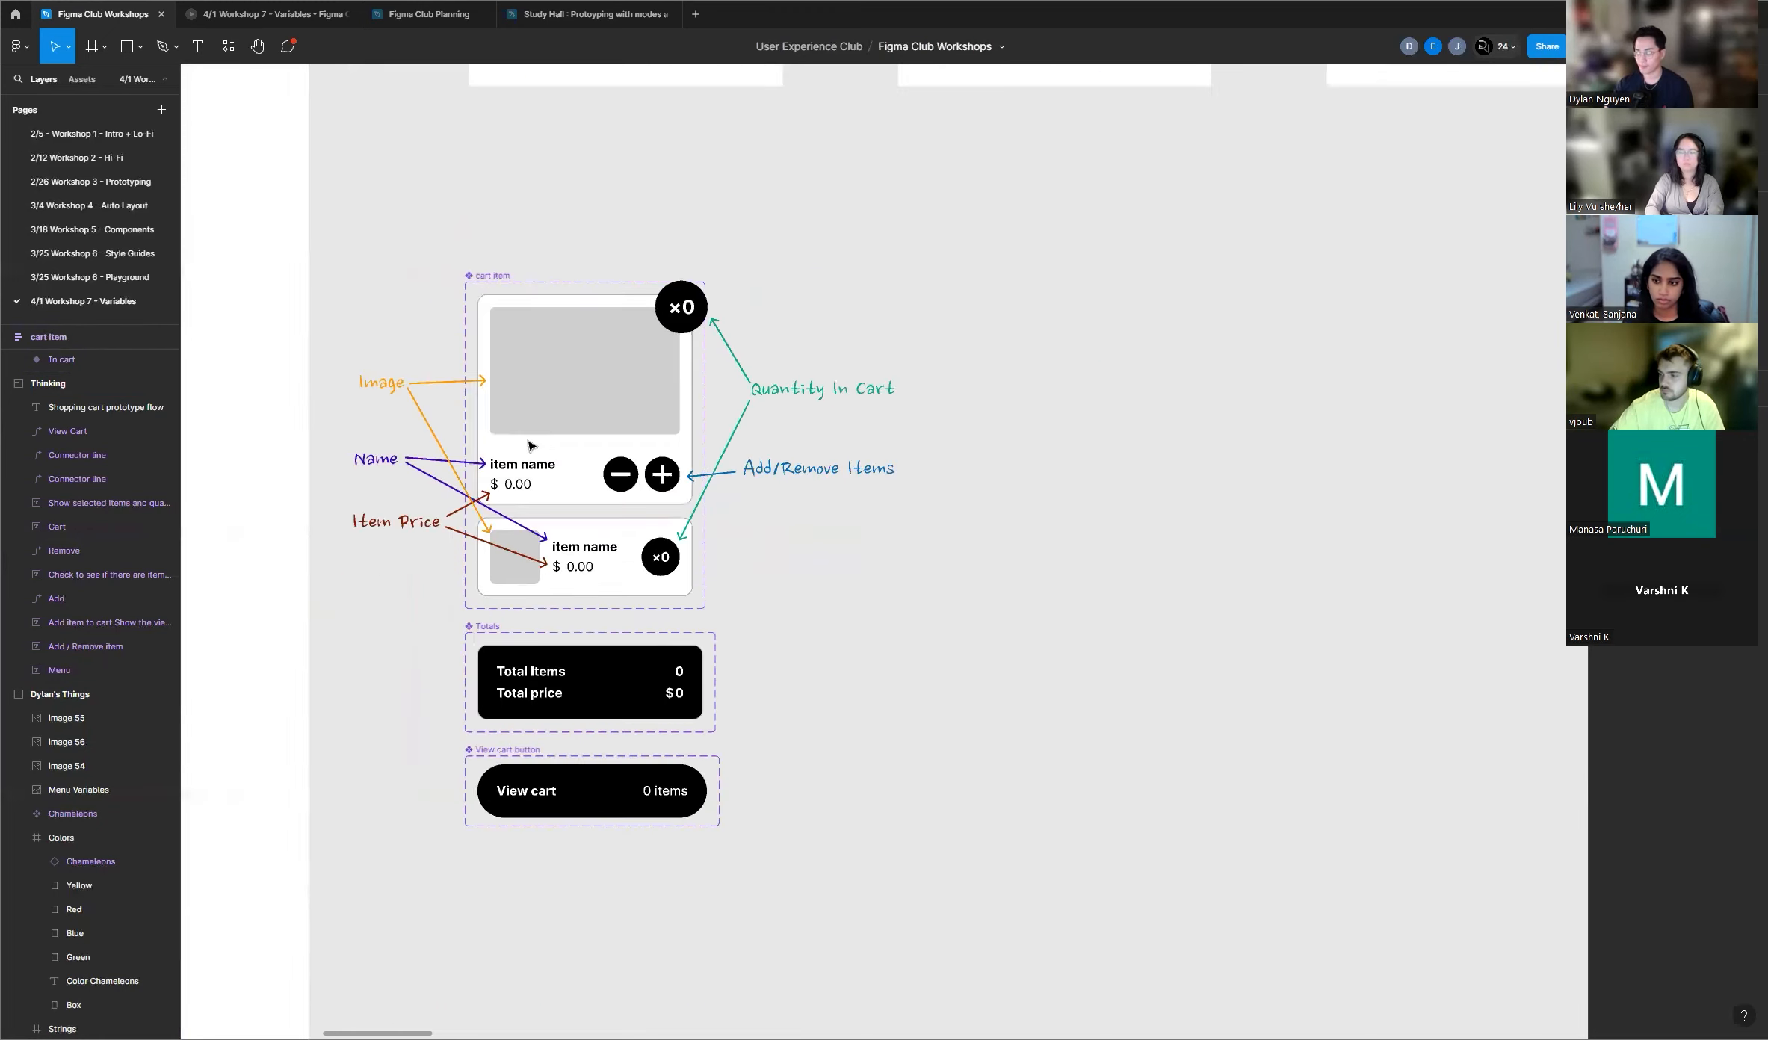
scroll(597, 446, up, 5)
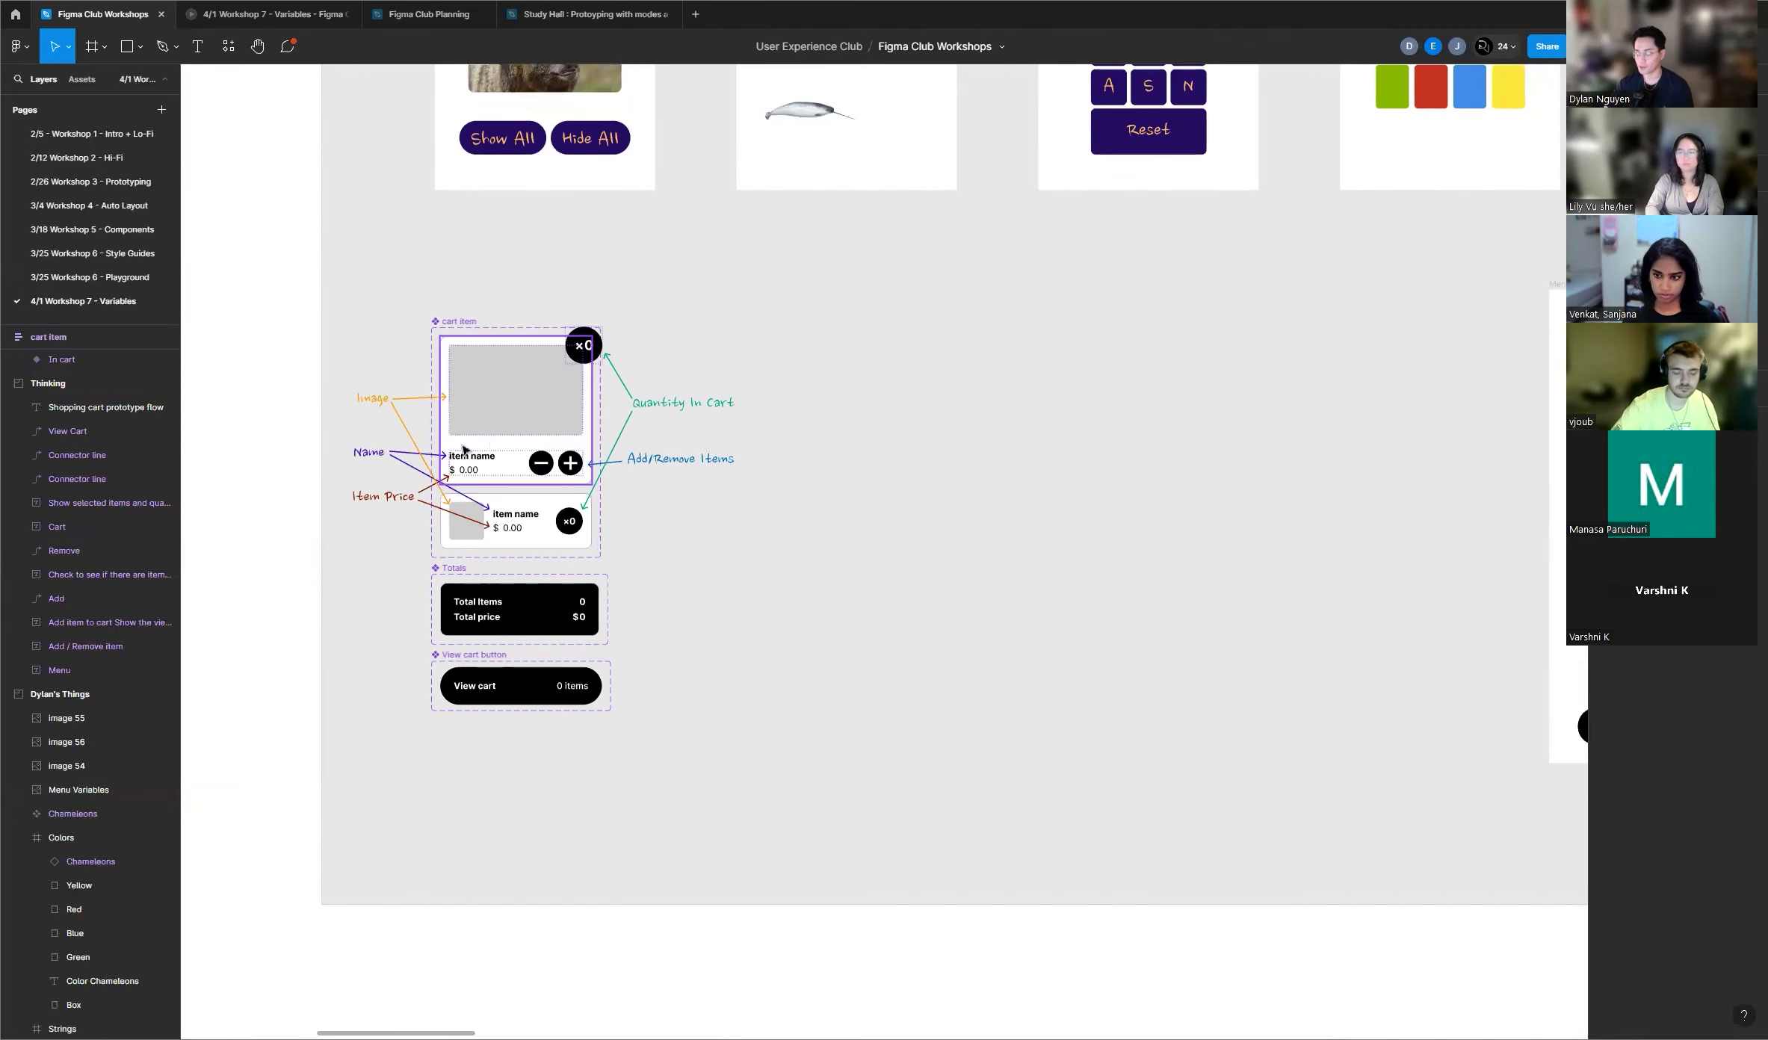
Step: Examine the Menu and Cart frames in the instructor's section and how they relate to the components
scroll(493, 516, down, 5)
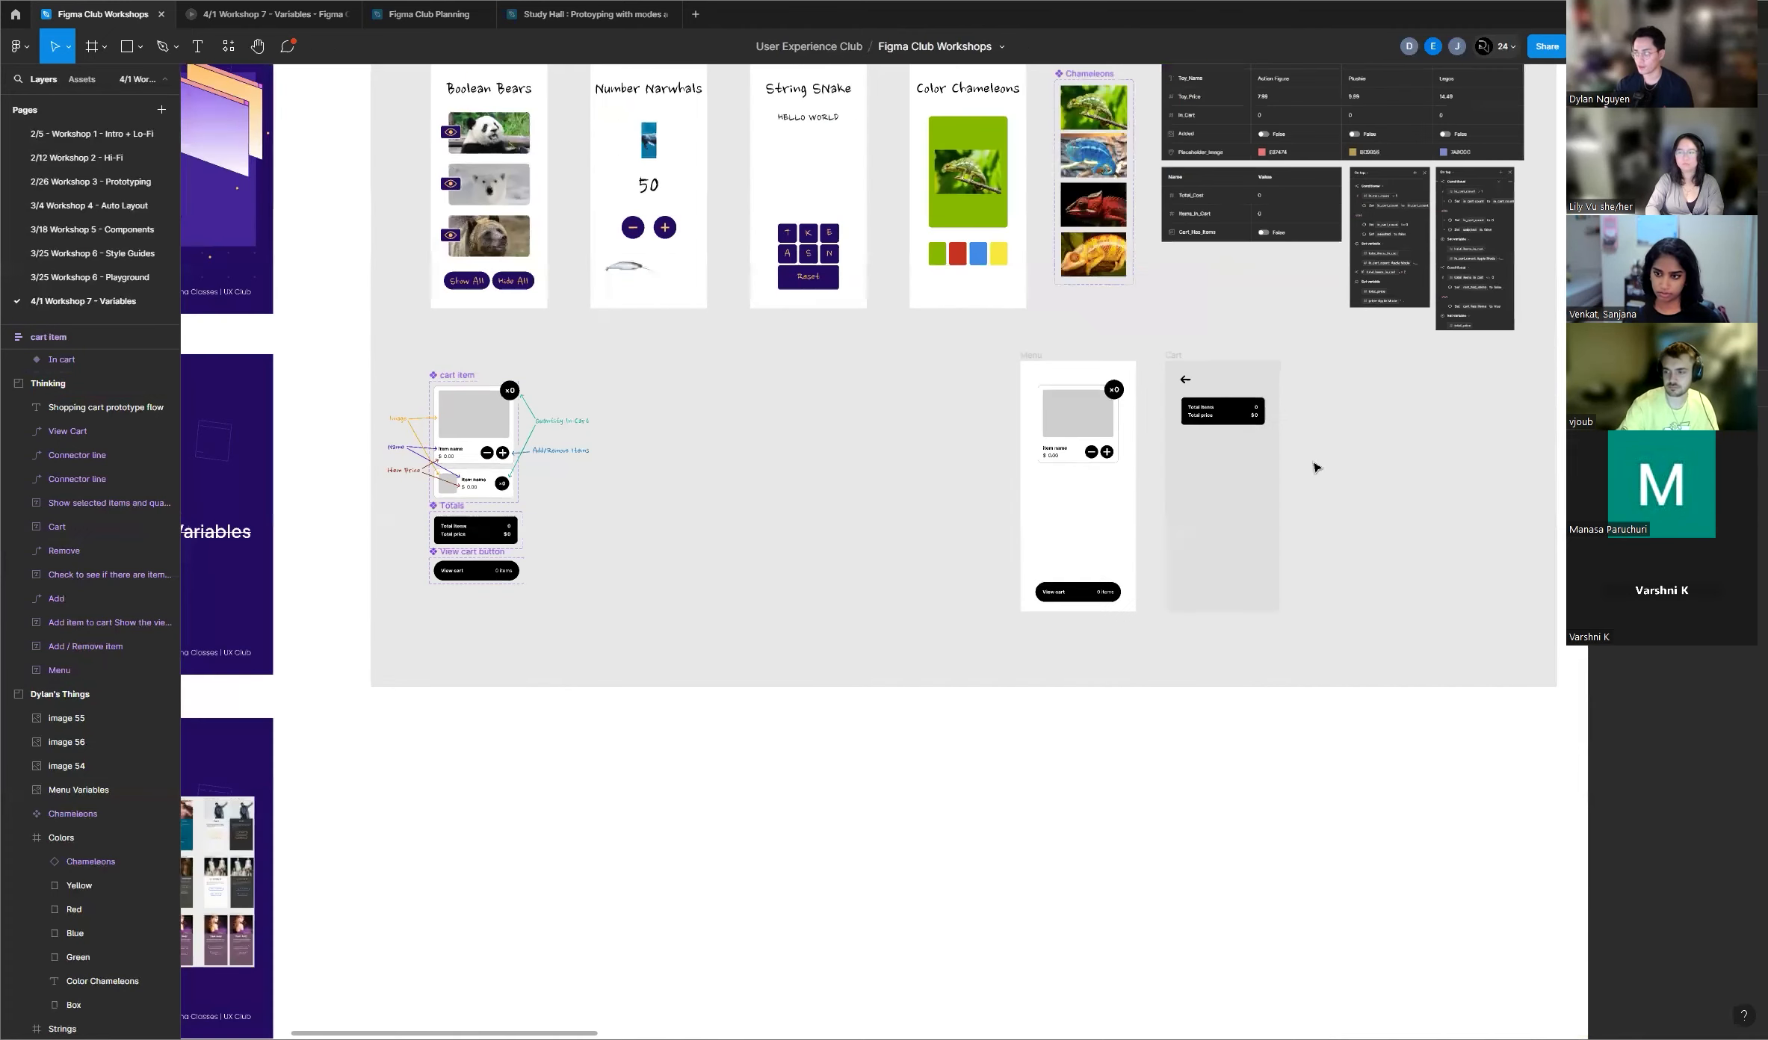
scroll(1313, 465, up, 3)
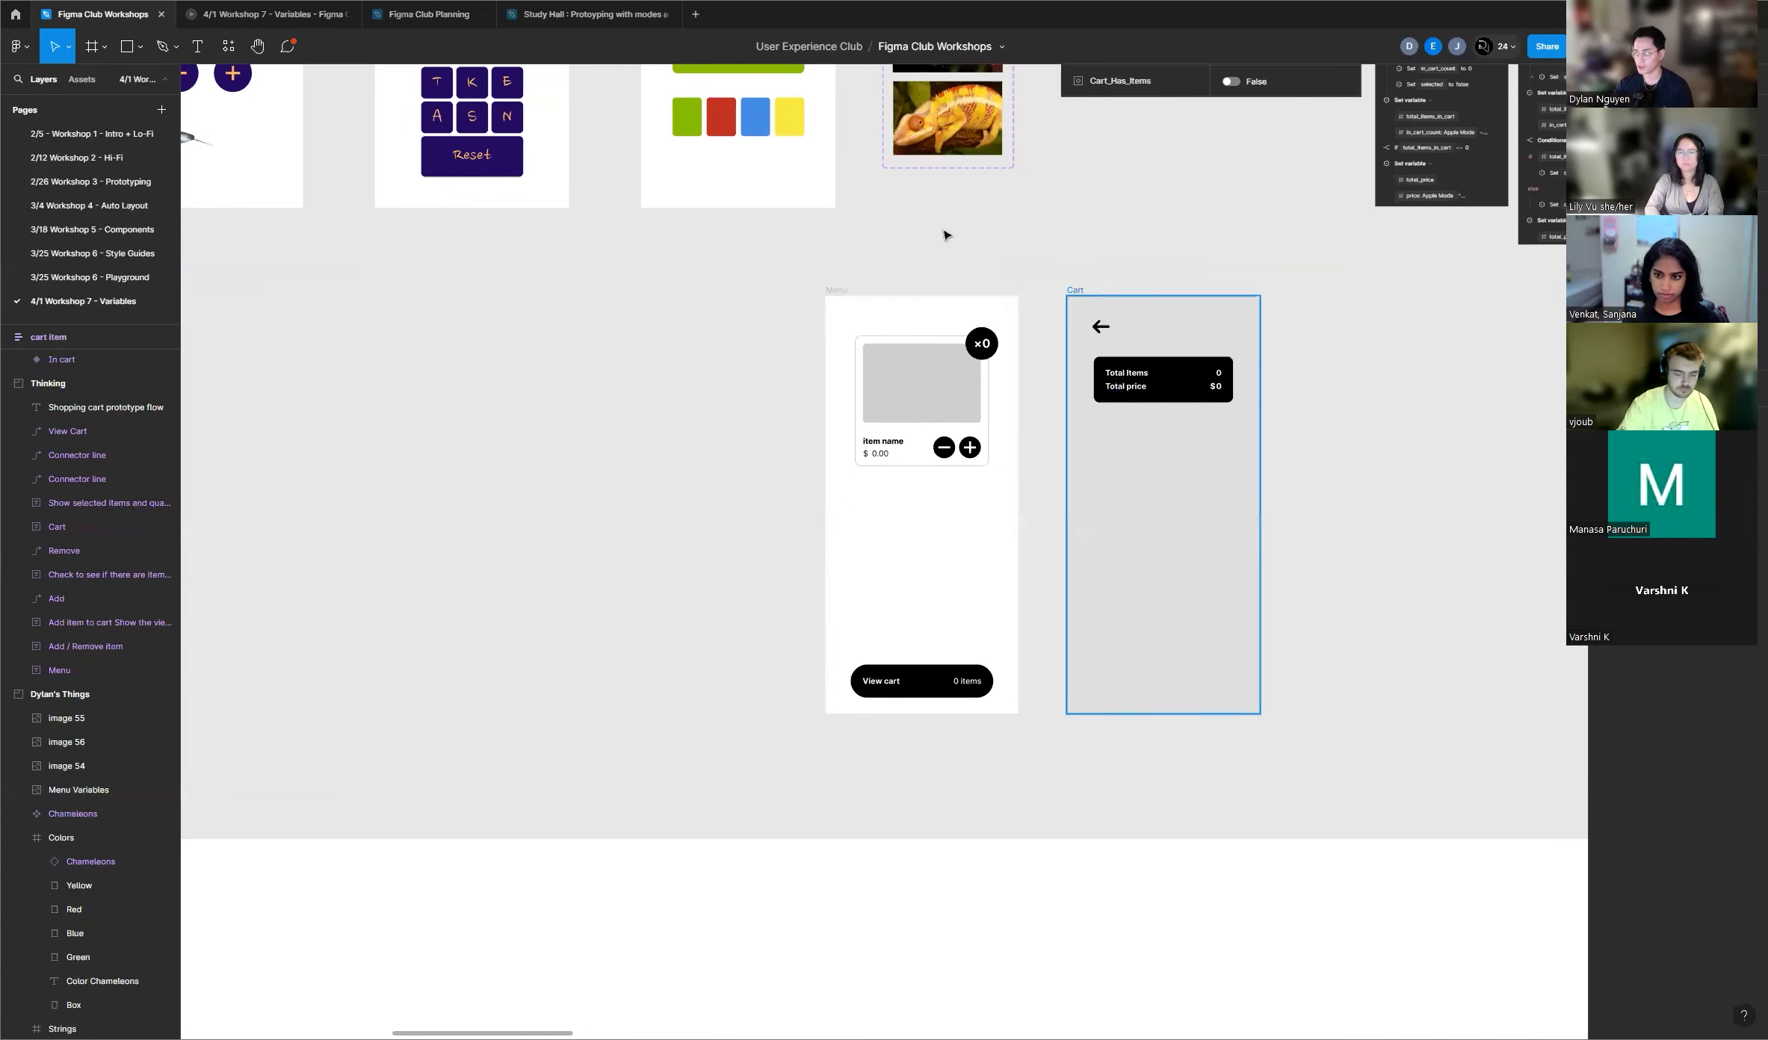
scroll(1068, 377, down, 6)
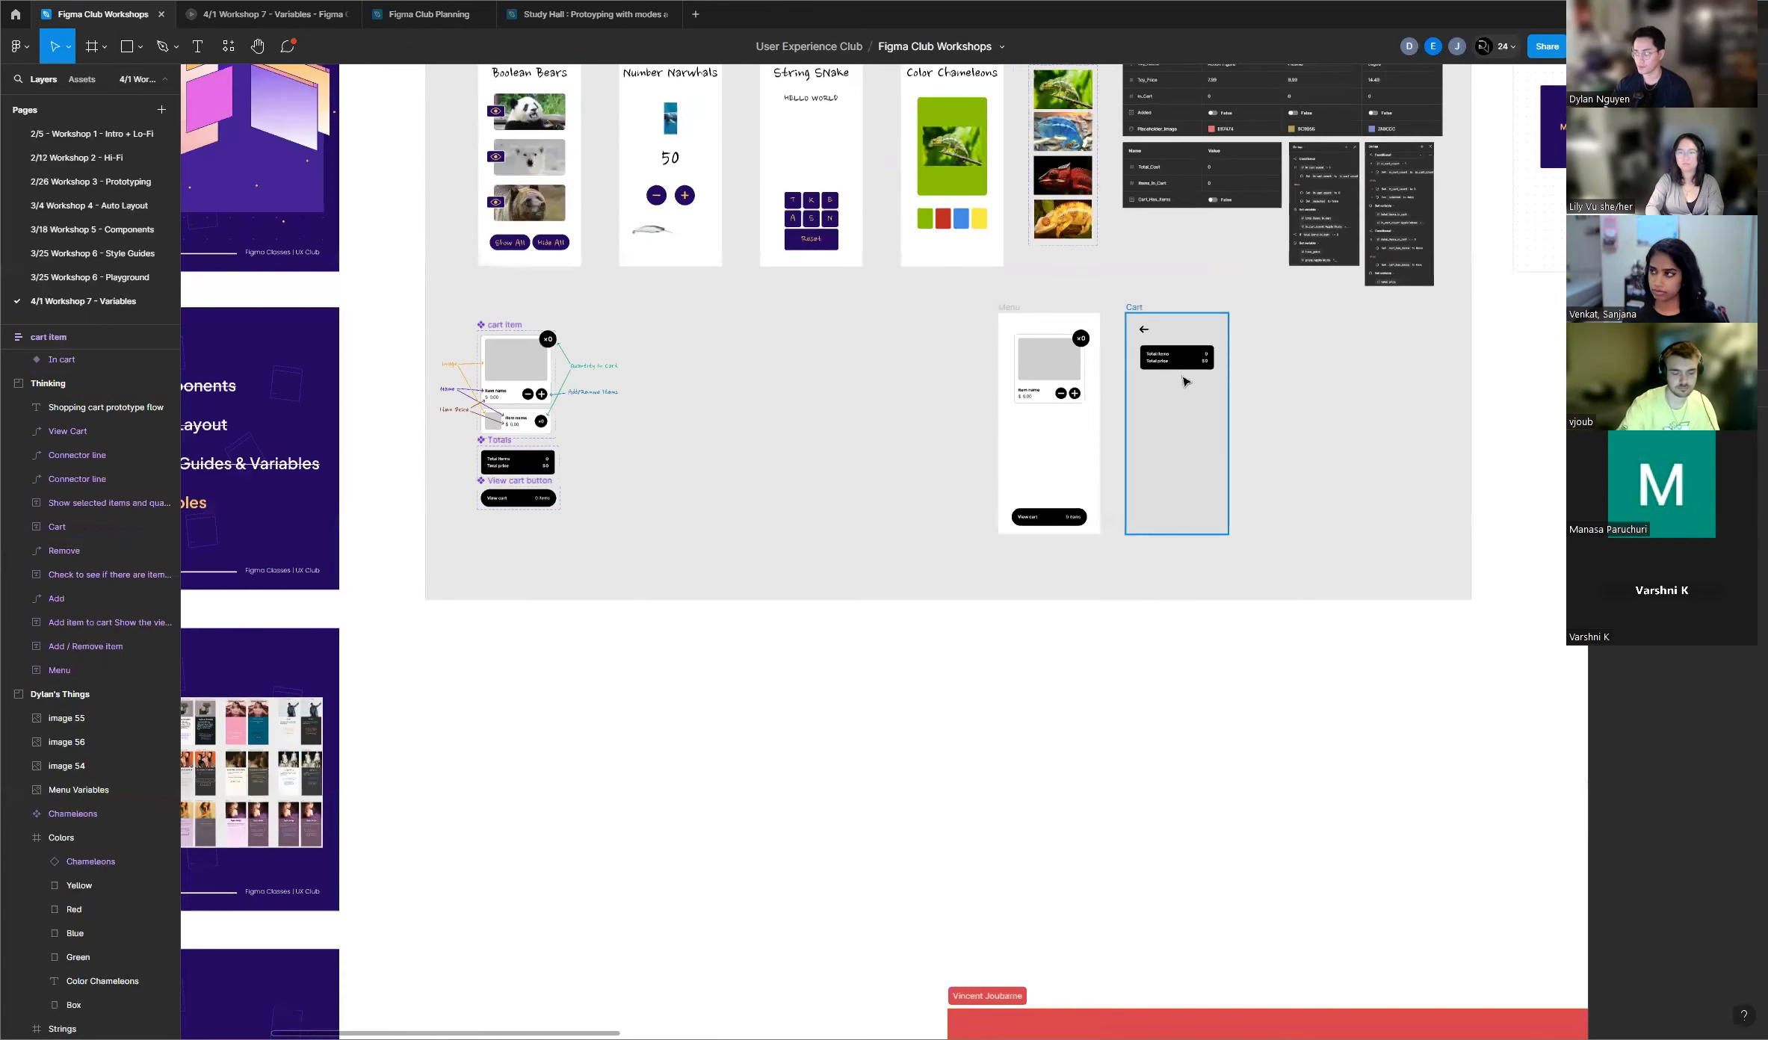
scroll(859, 442, down, 1)
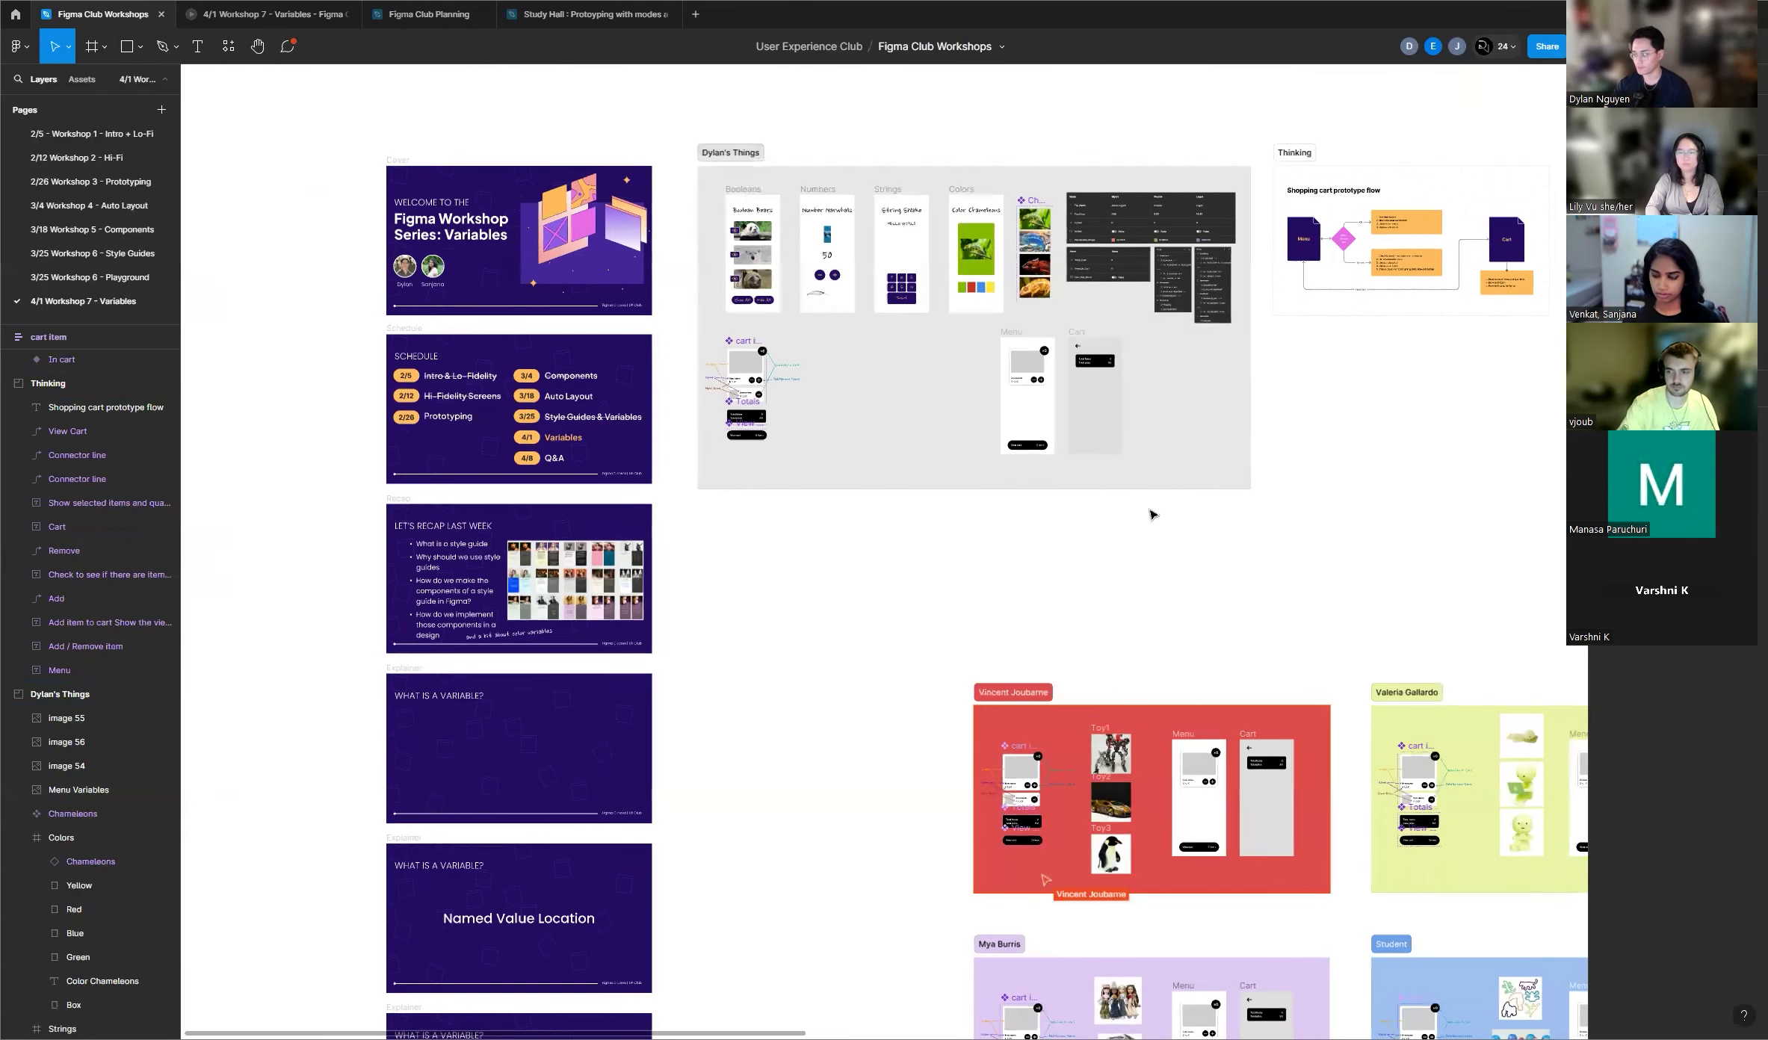
scroll(1061, 344, up, 5)
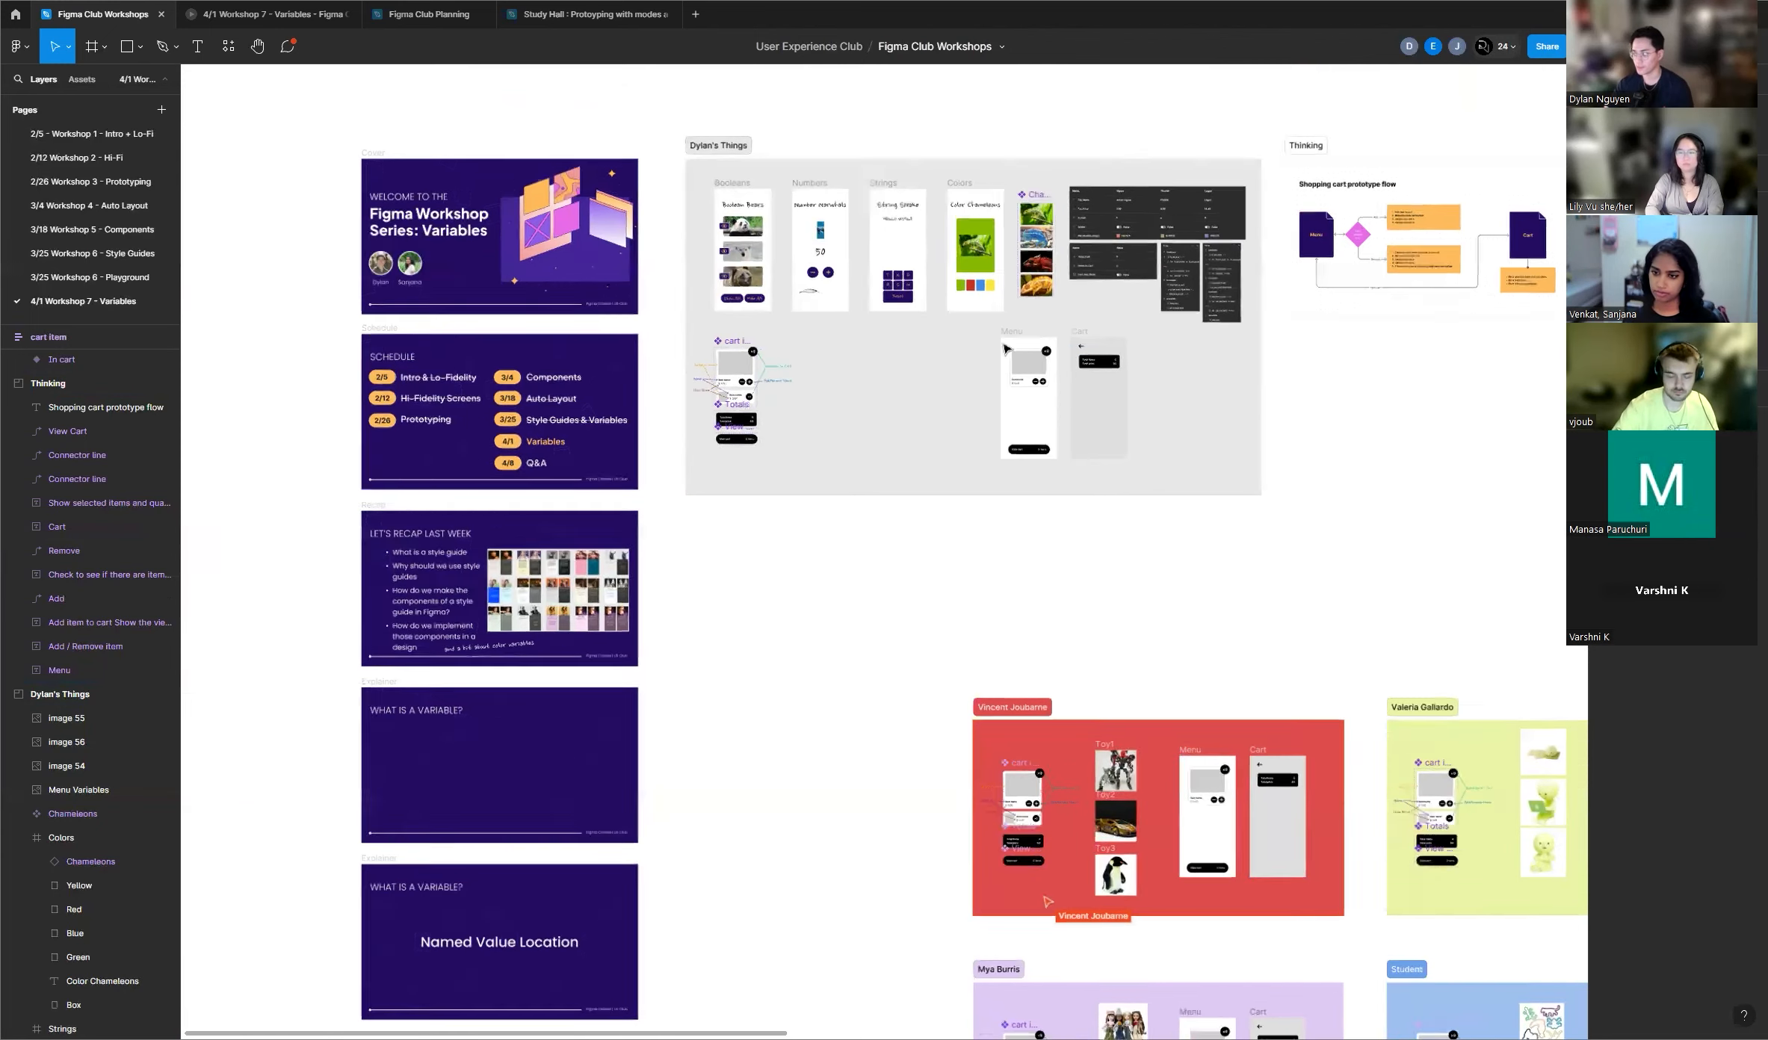
scroll(1119, 345, up, 1)
scroll(1368, 386, down, 3)
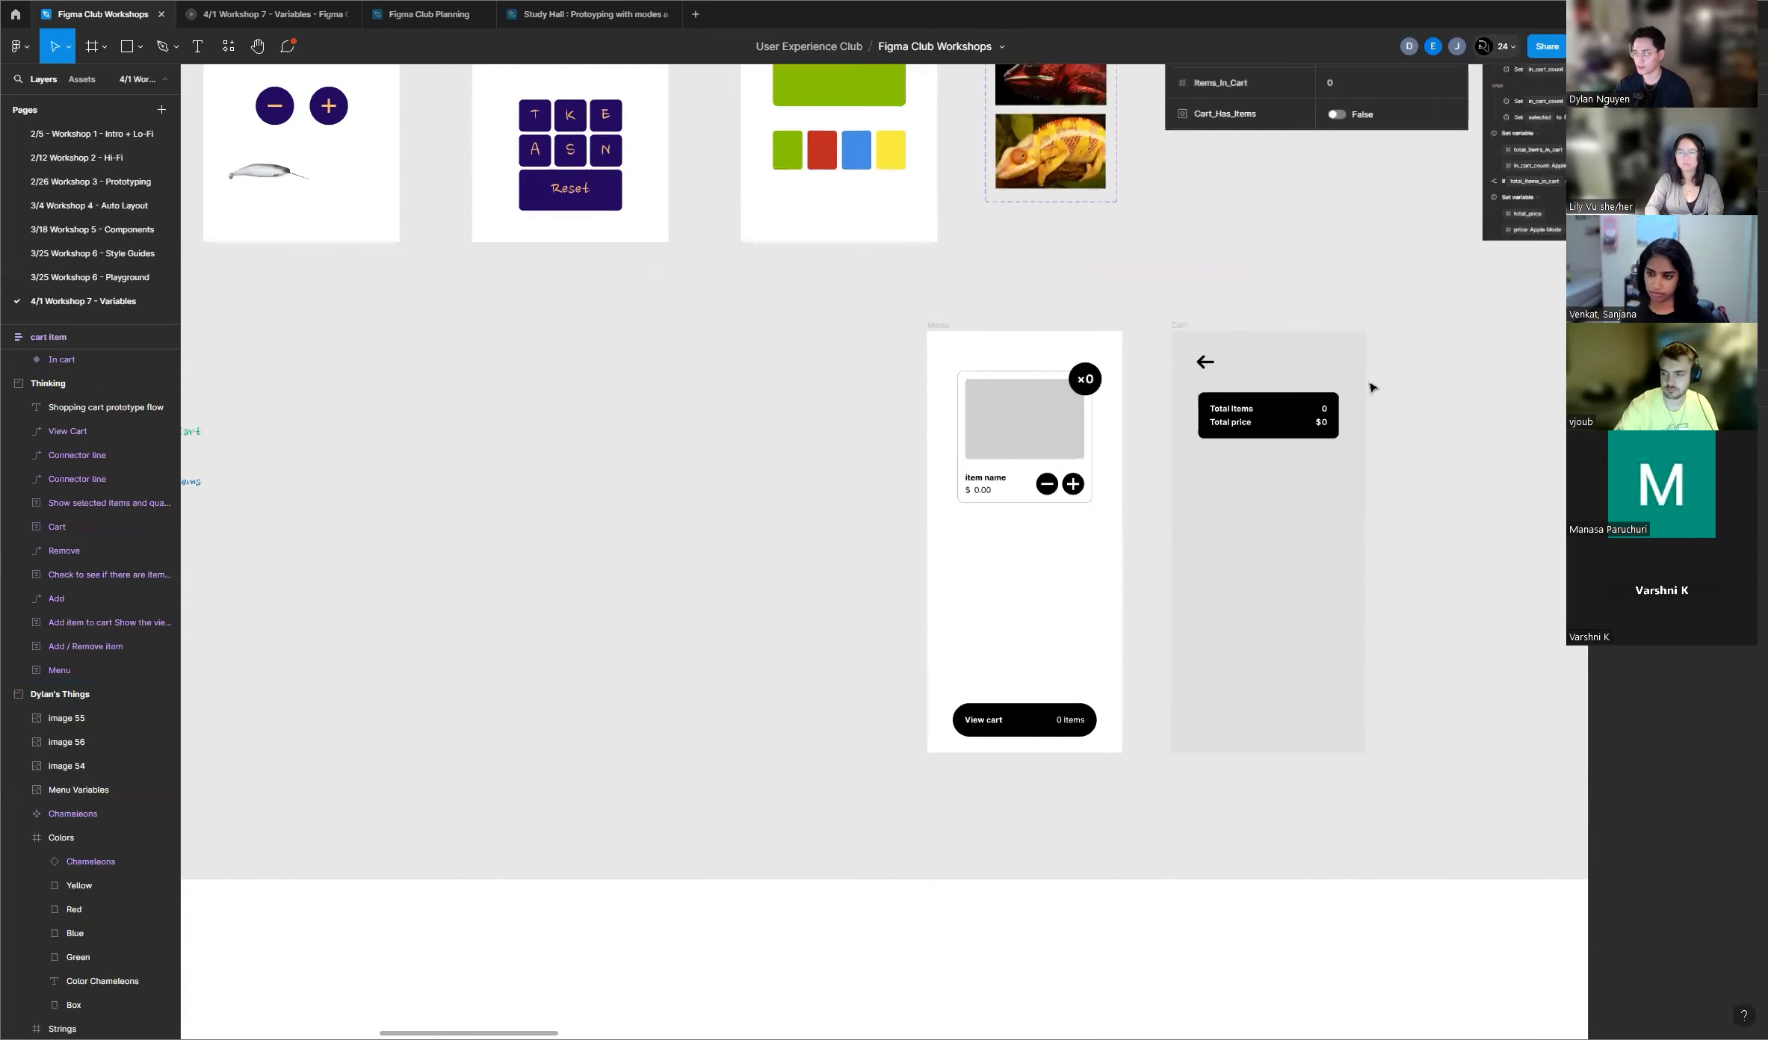
scroll(1018, 386, up, 1)
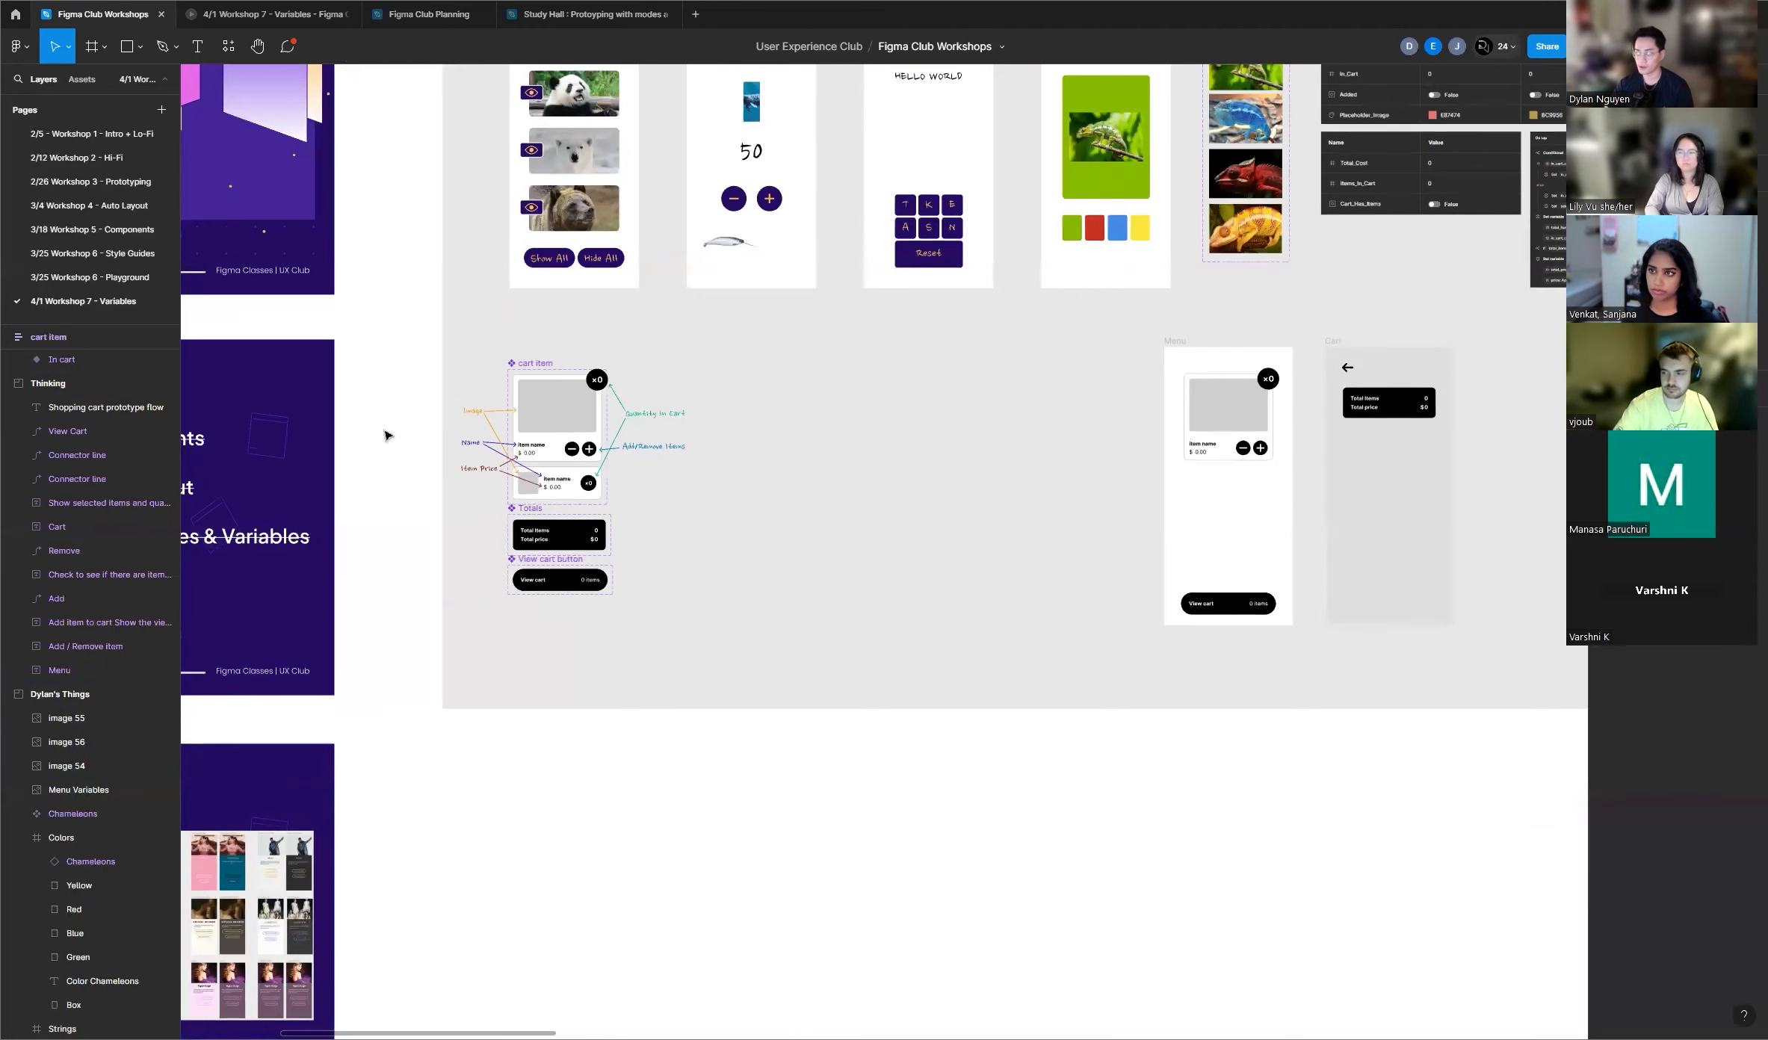
Step: Examine the annotations on both cart item variants for image, name, item price, quantity in cart and add/remove items
scroll(533, 440, up, 3)
scroll(534, 440, up, 3)
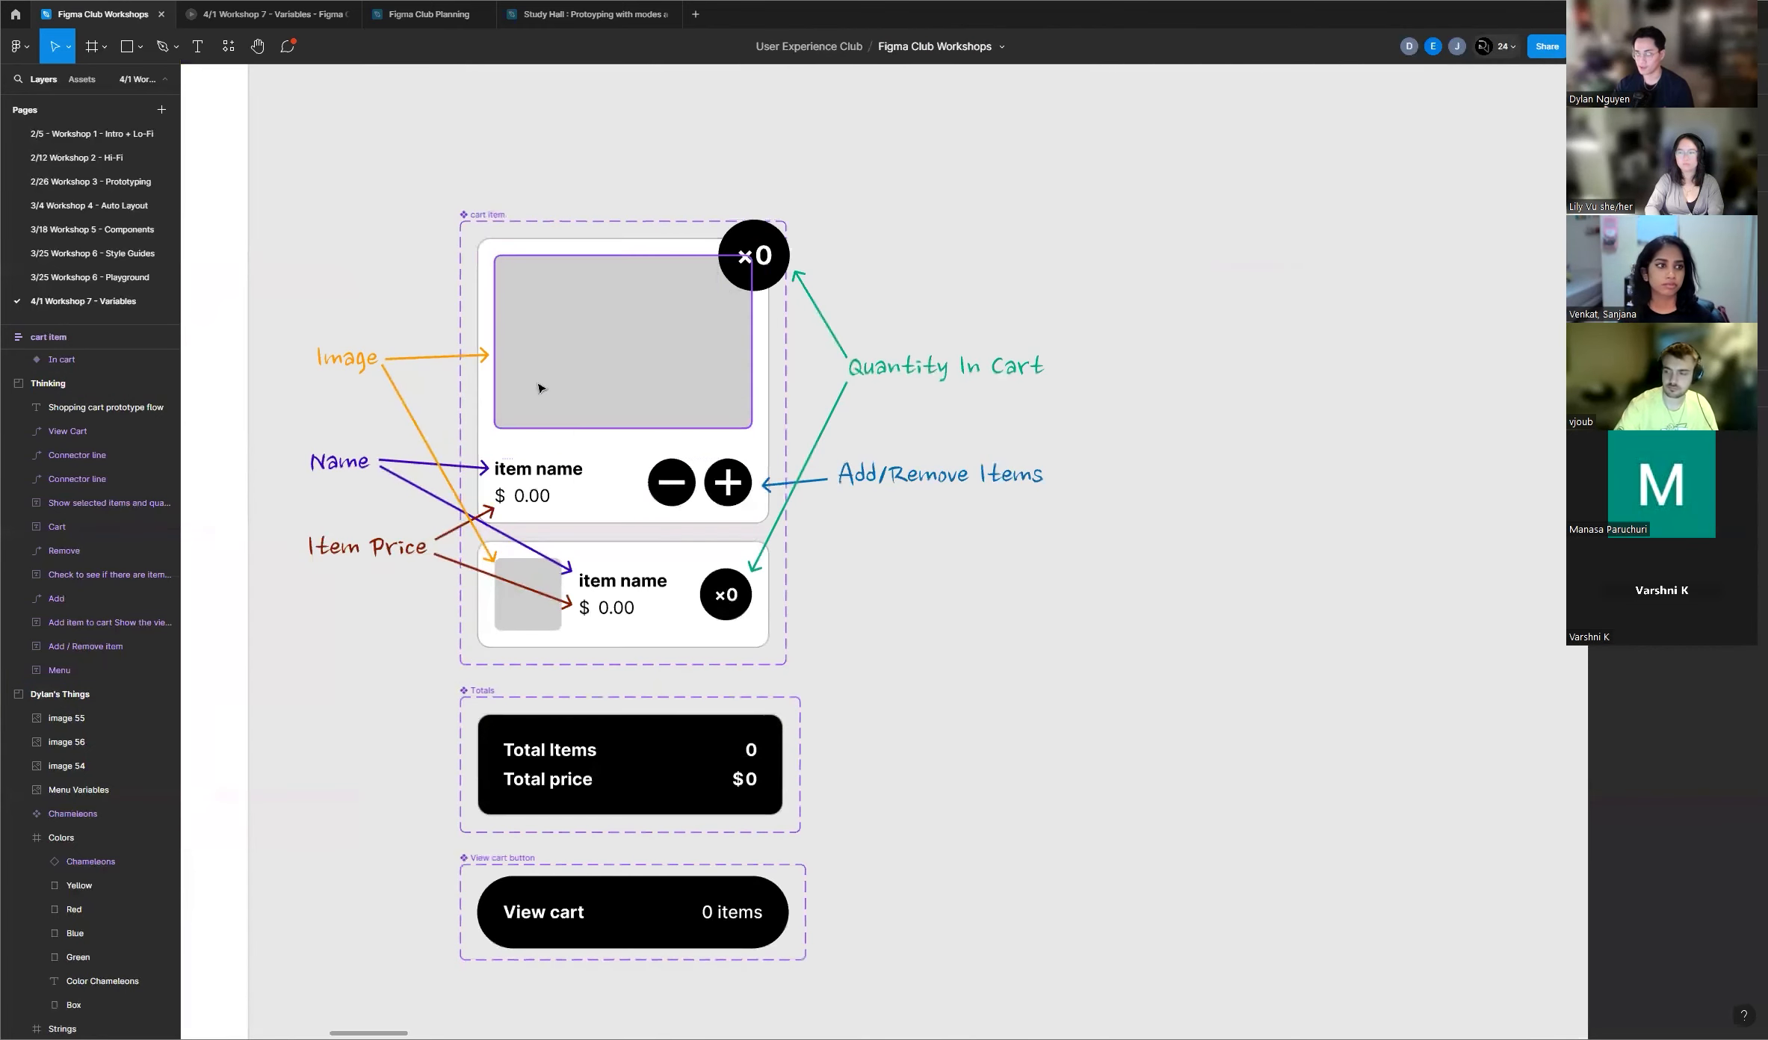
scroll(540, 386, up, 2)
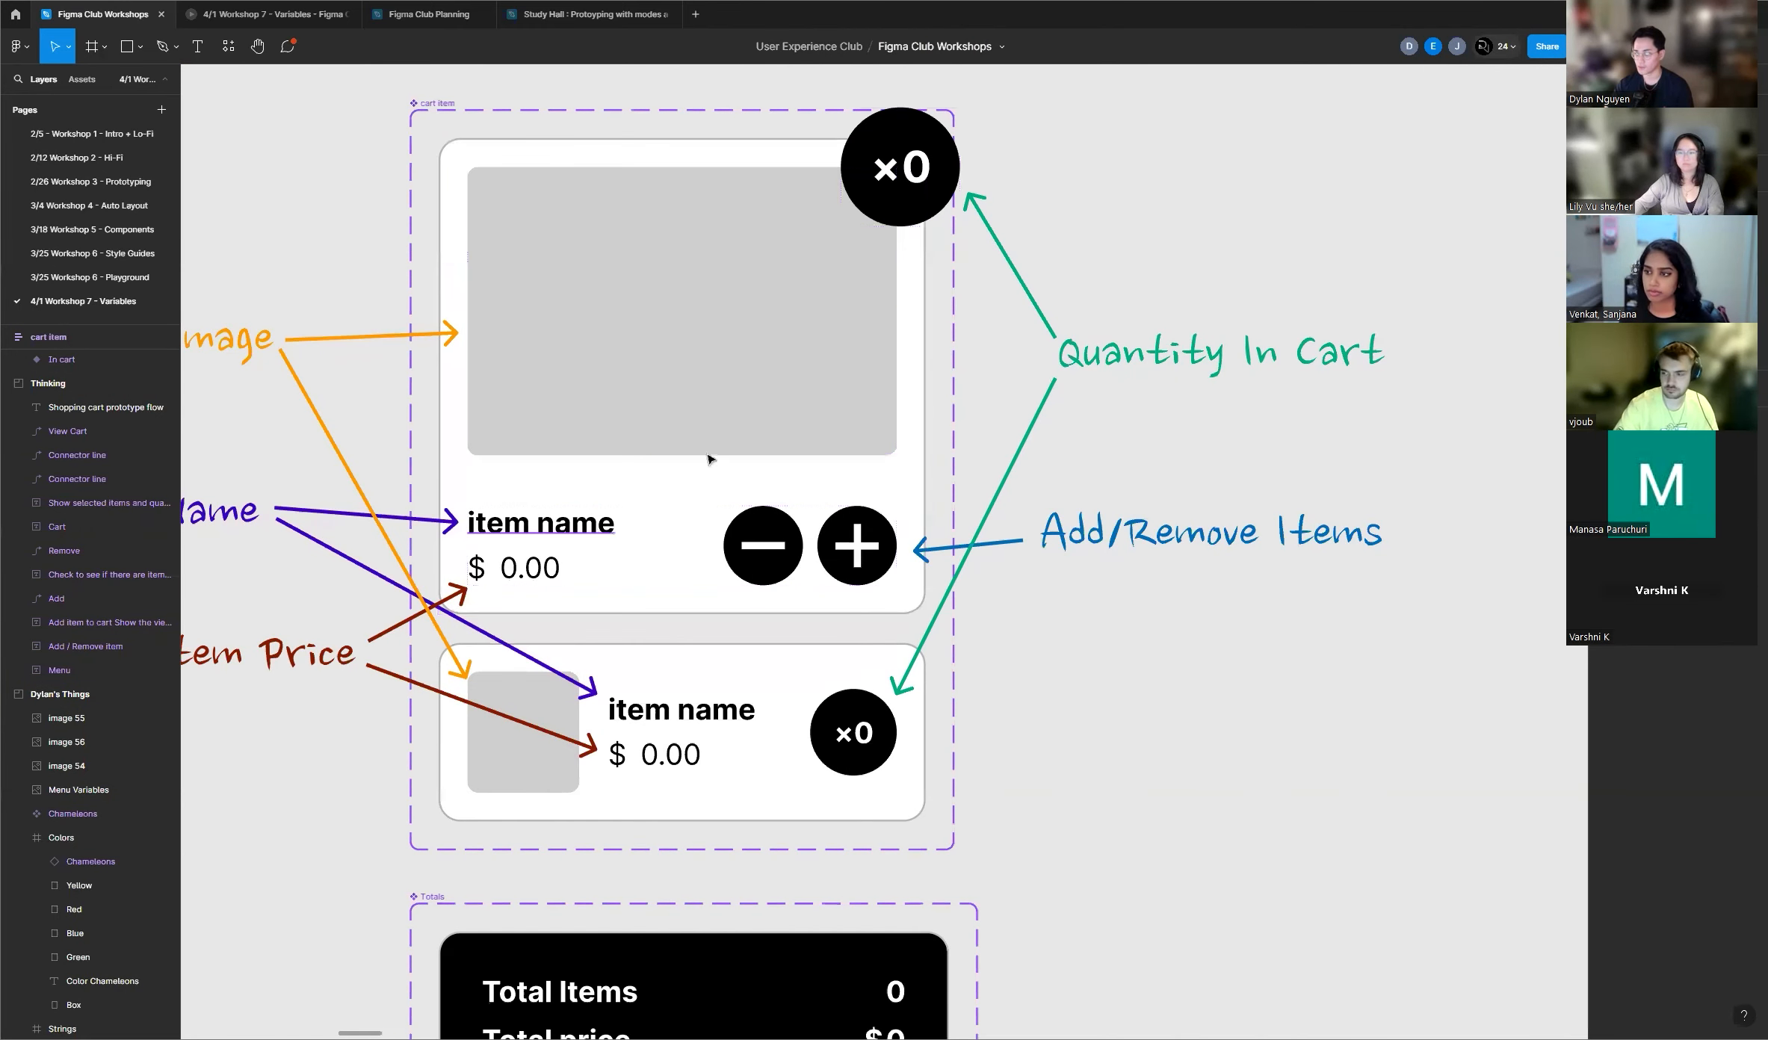
scroll(918, 391, down, 1)
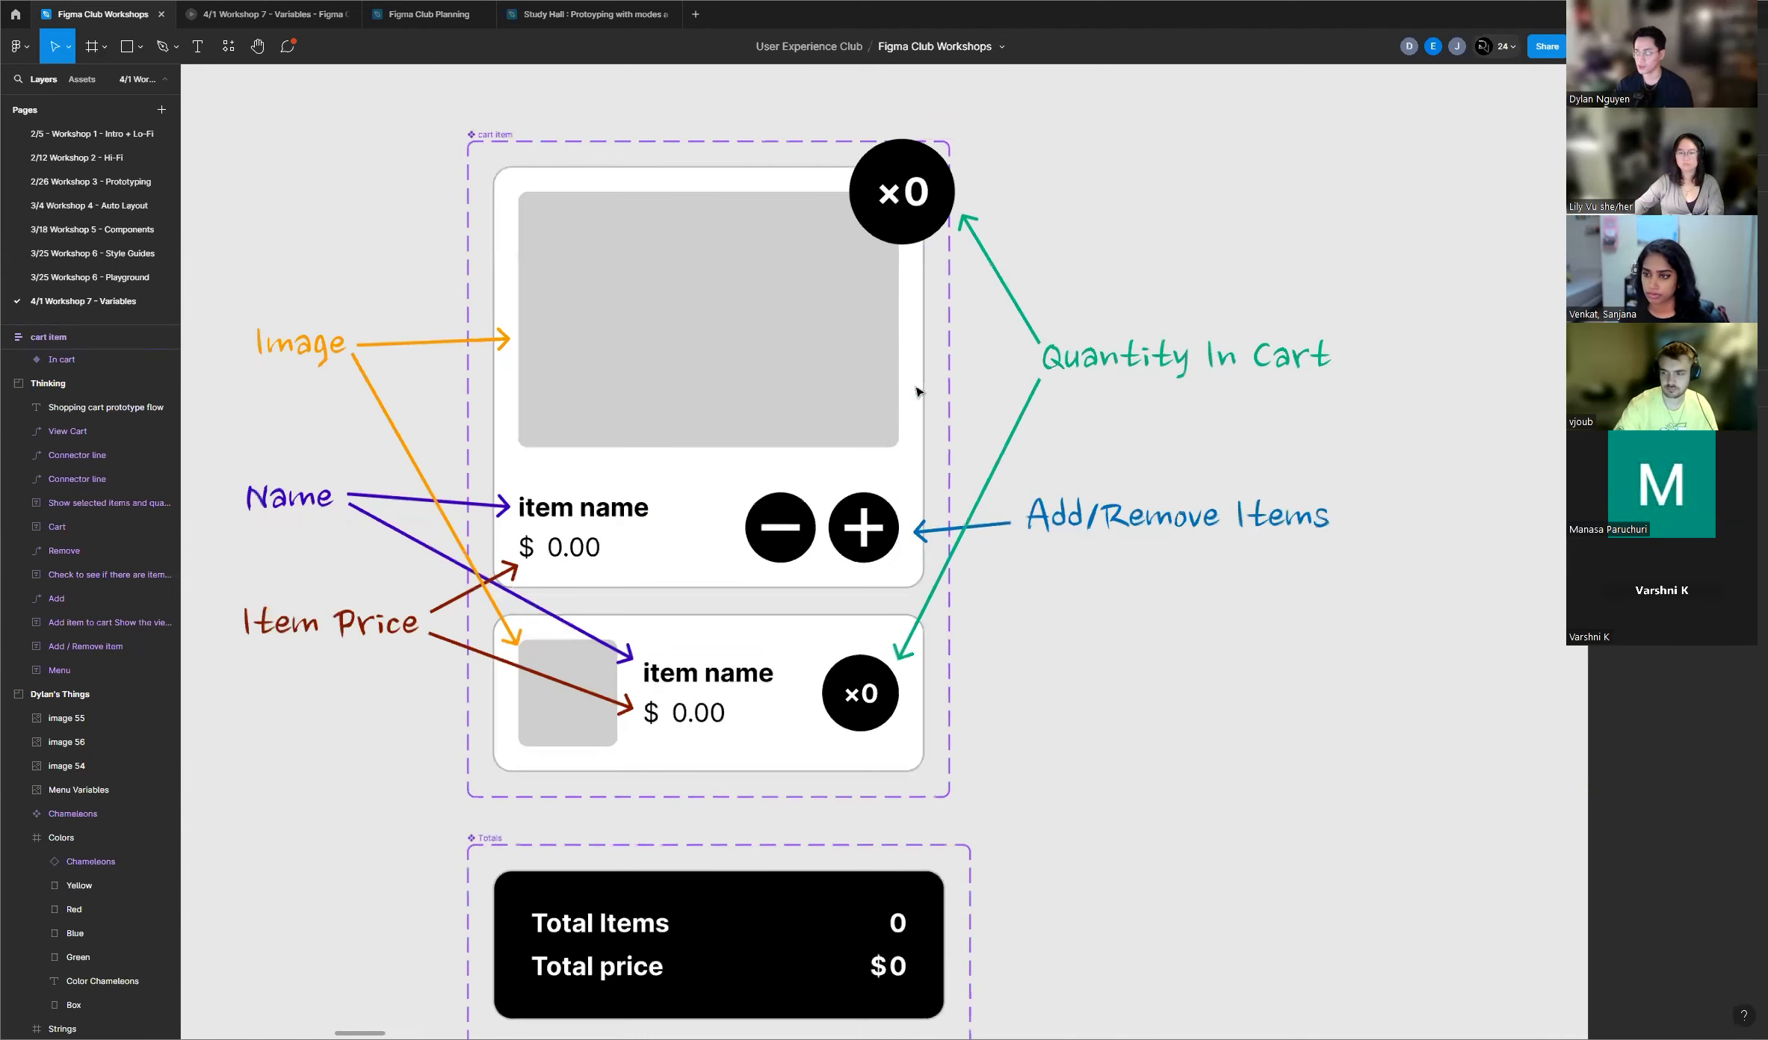
scroll(918, 392, down, 1)
scroll(915, 383, down, 1)
scroll(603, 425, up, 2)
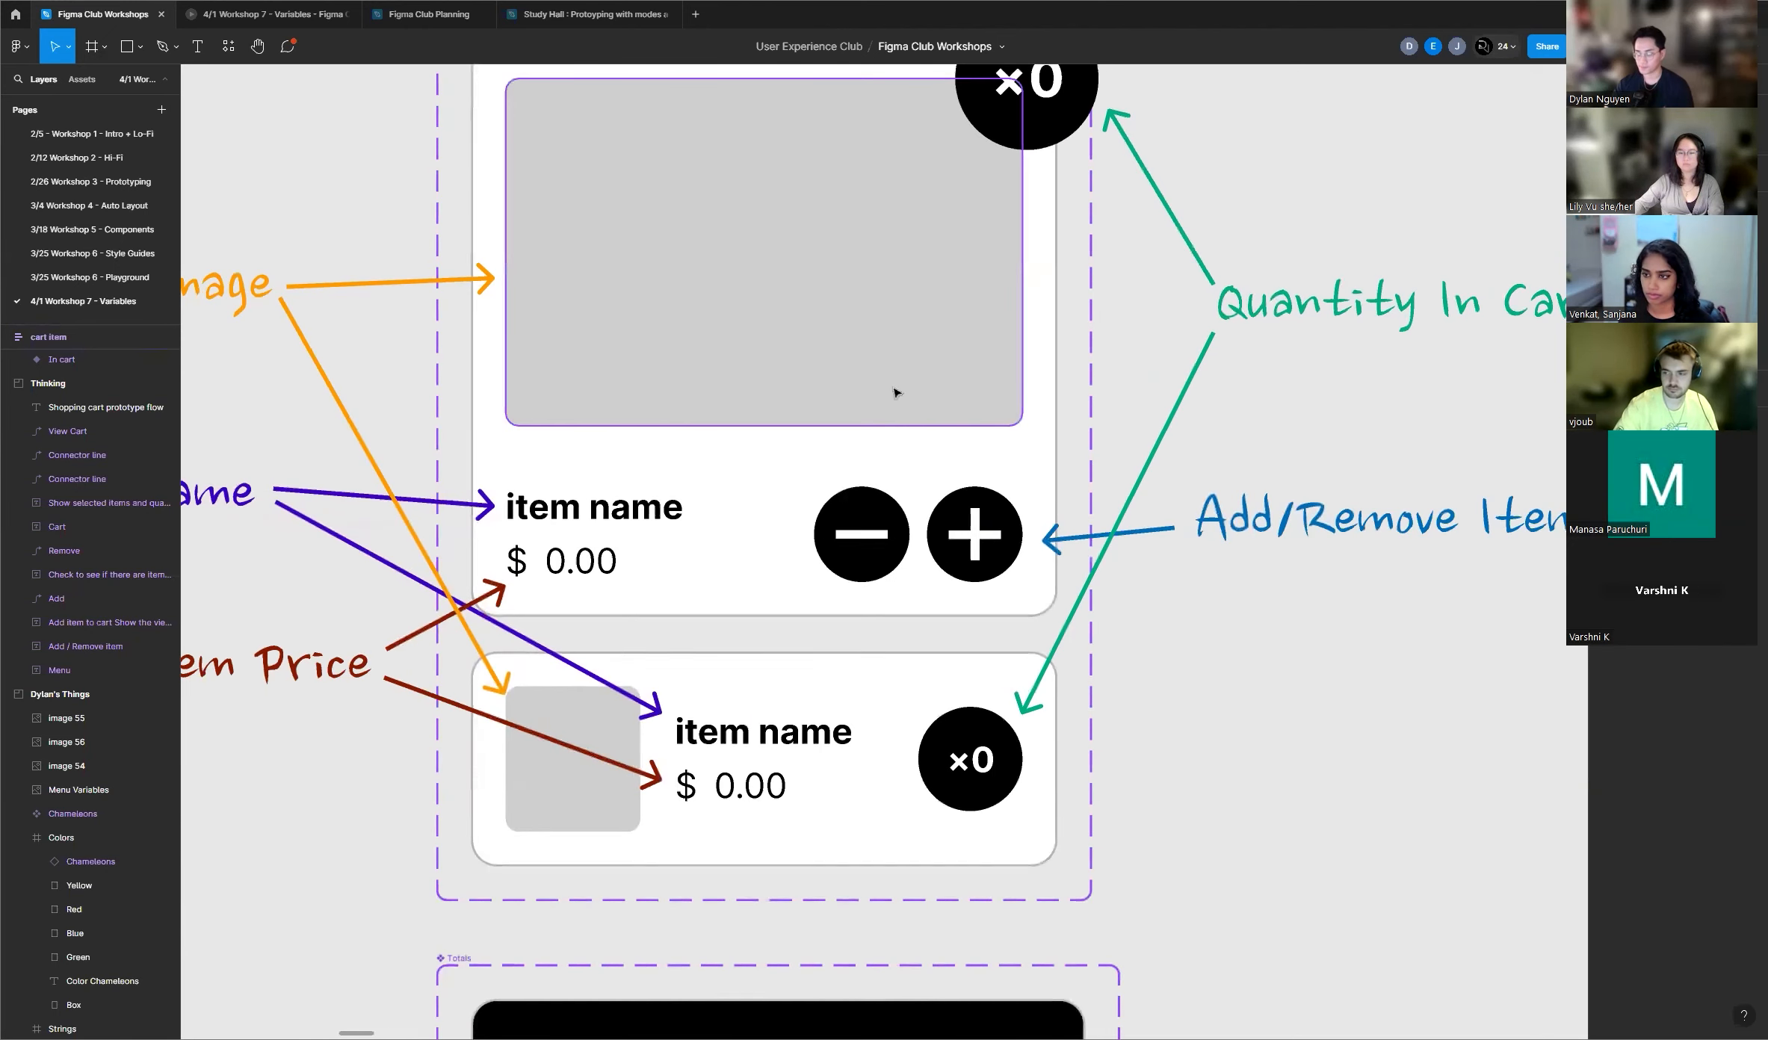
scroll(900, 398, down, 3)
scroll(797, 398, up, 1)
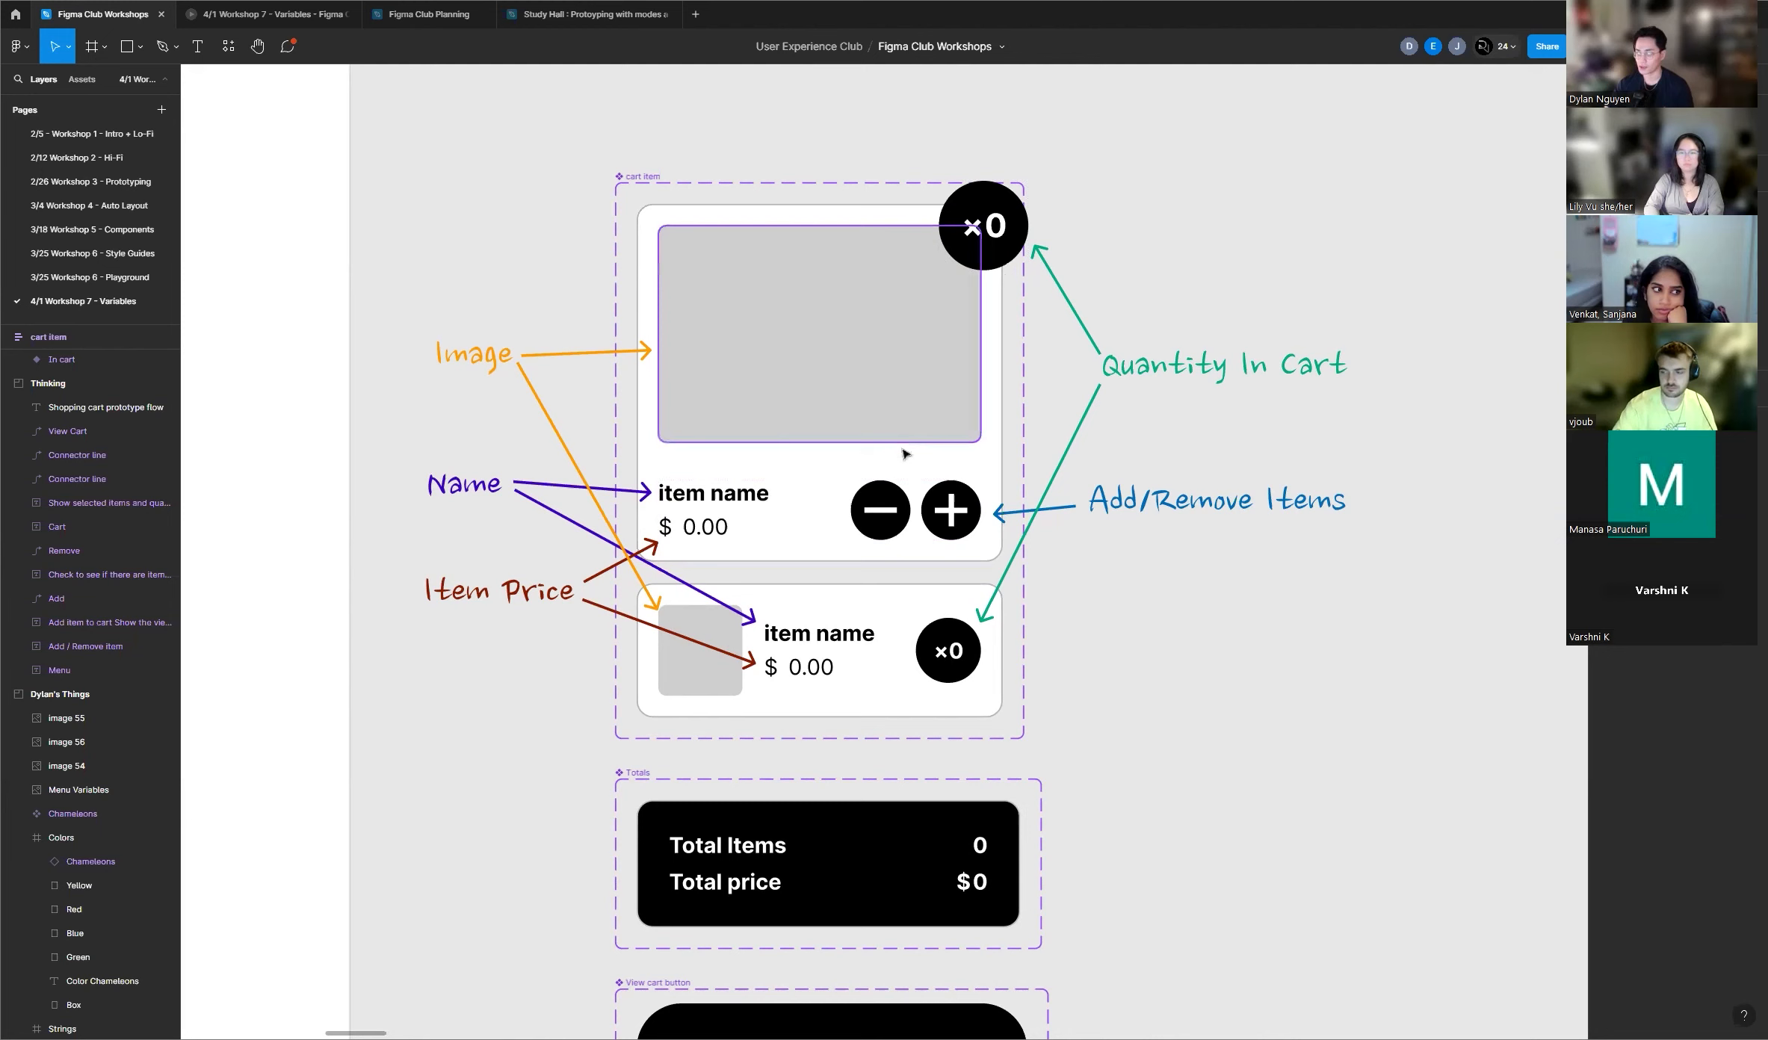
Step: Bind the item name text in the larger cart item variant to the Toy string variable of the instructor's menu collection
click(719, 503)
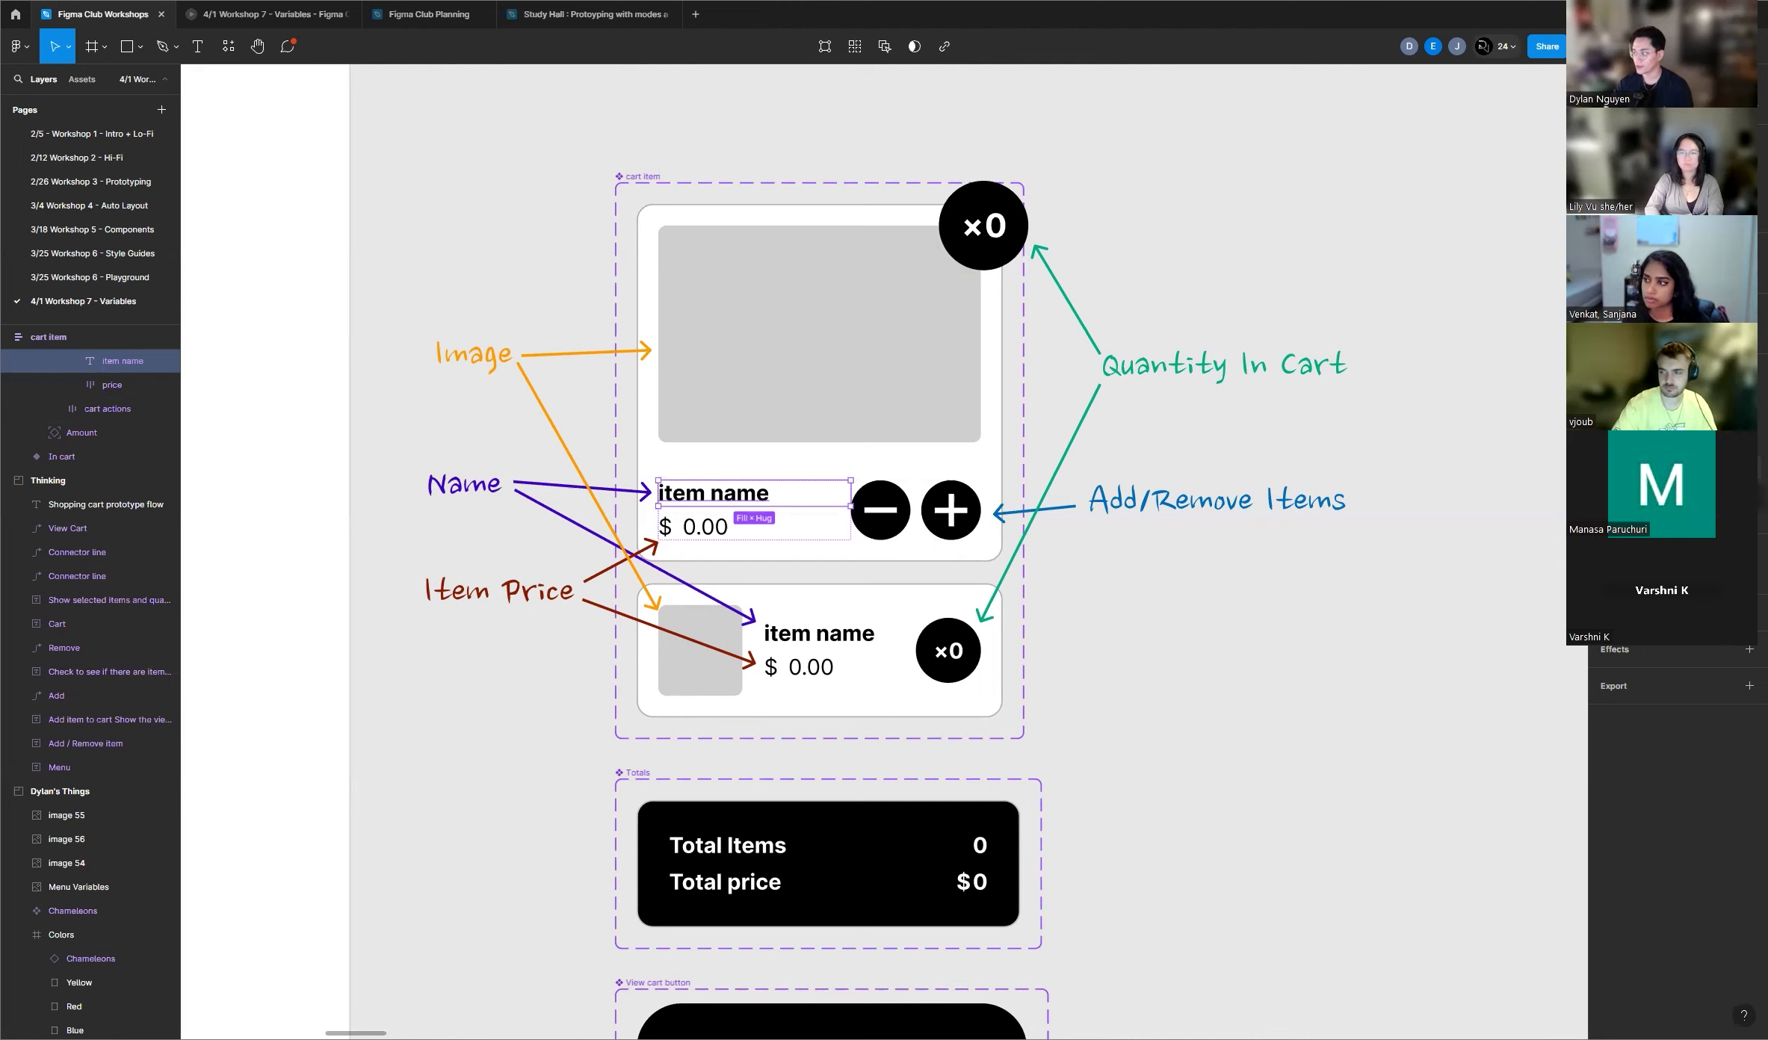
click(1751, 468)
scroll(1670, 695, down, 5)
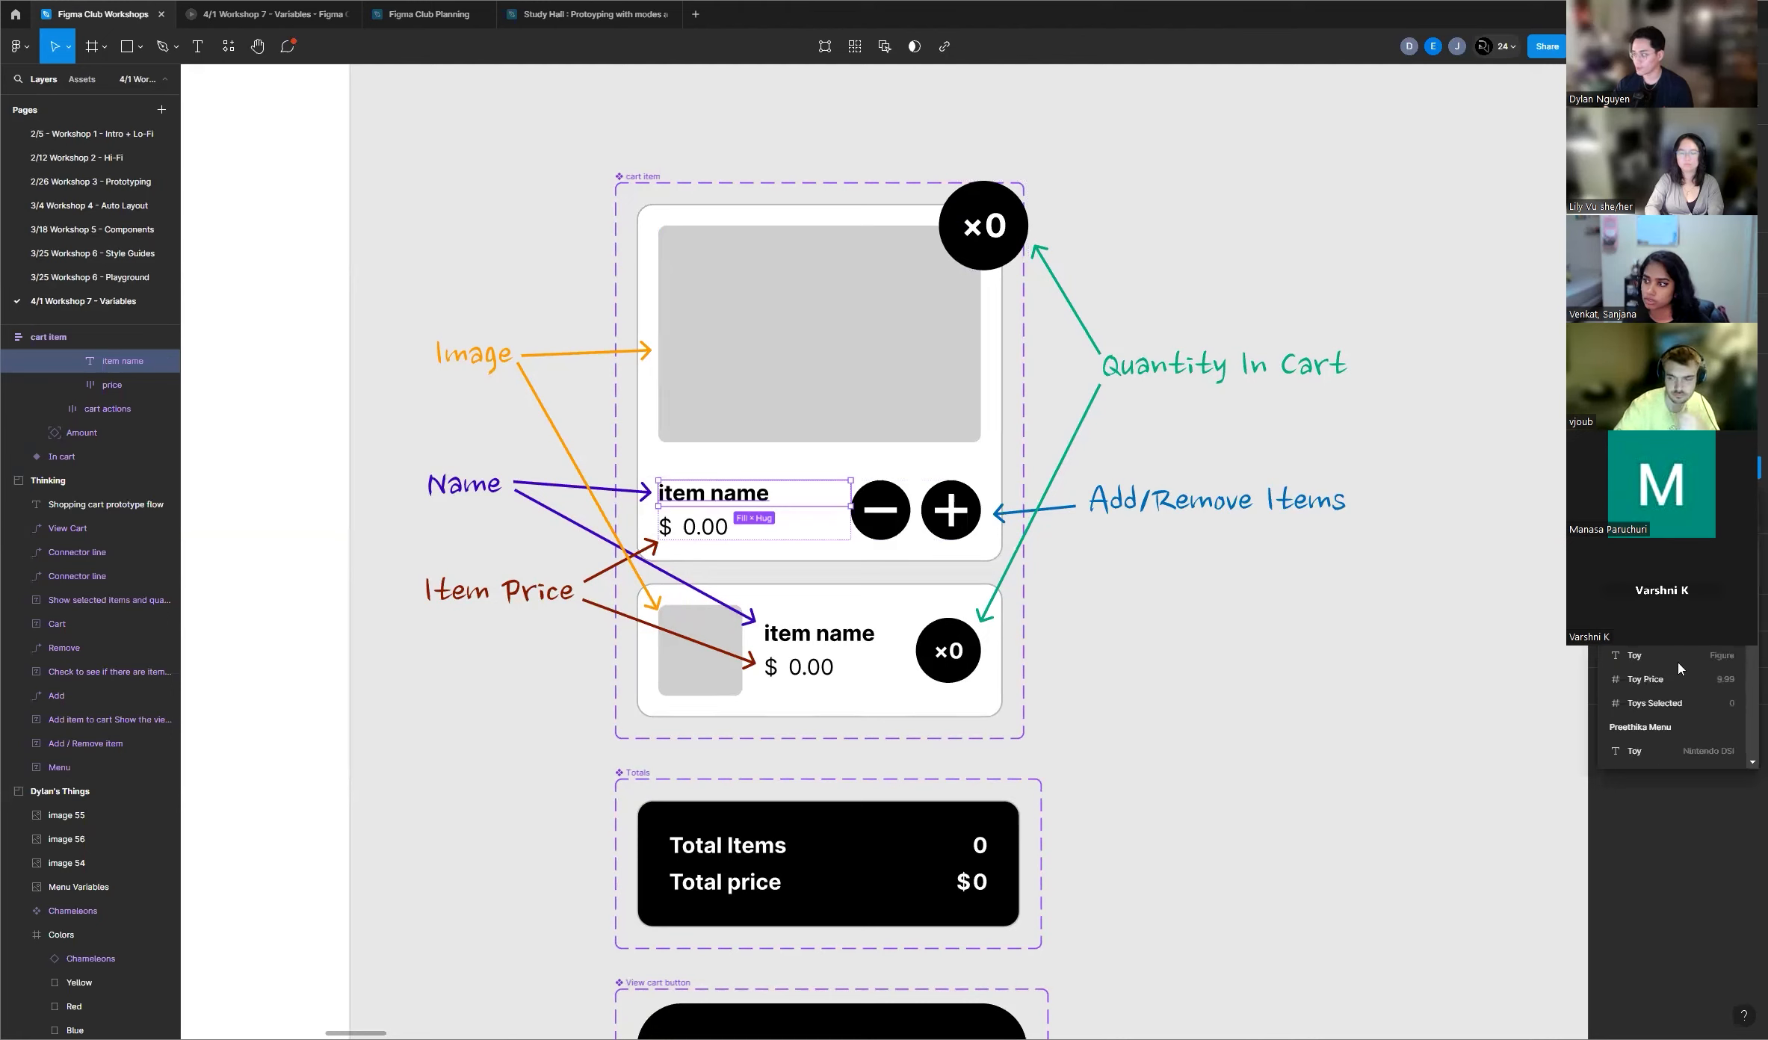
scroll(1670, 655, down, 3)
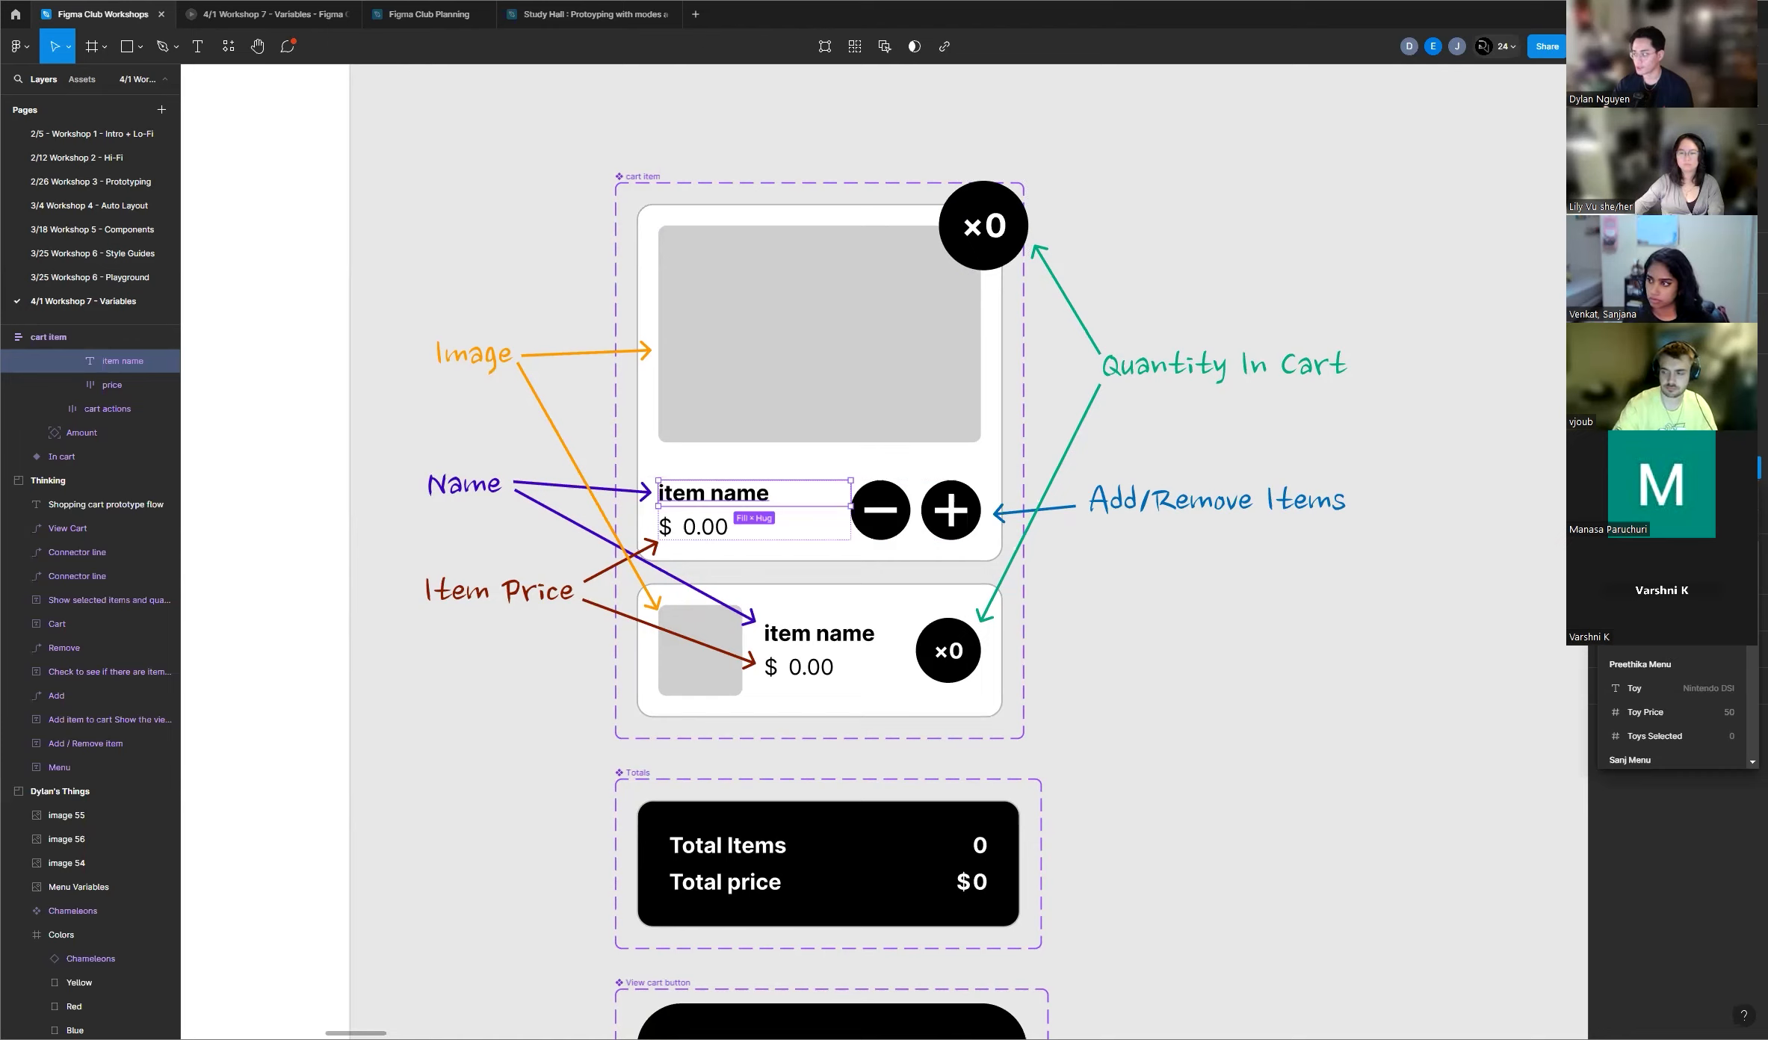
click(1654, 593)
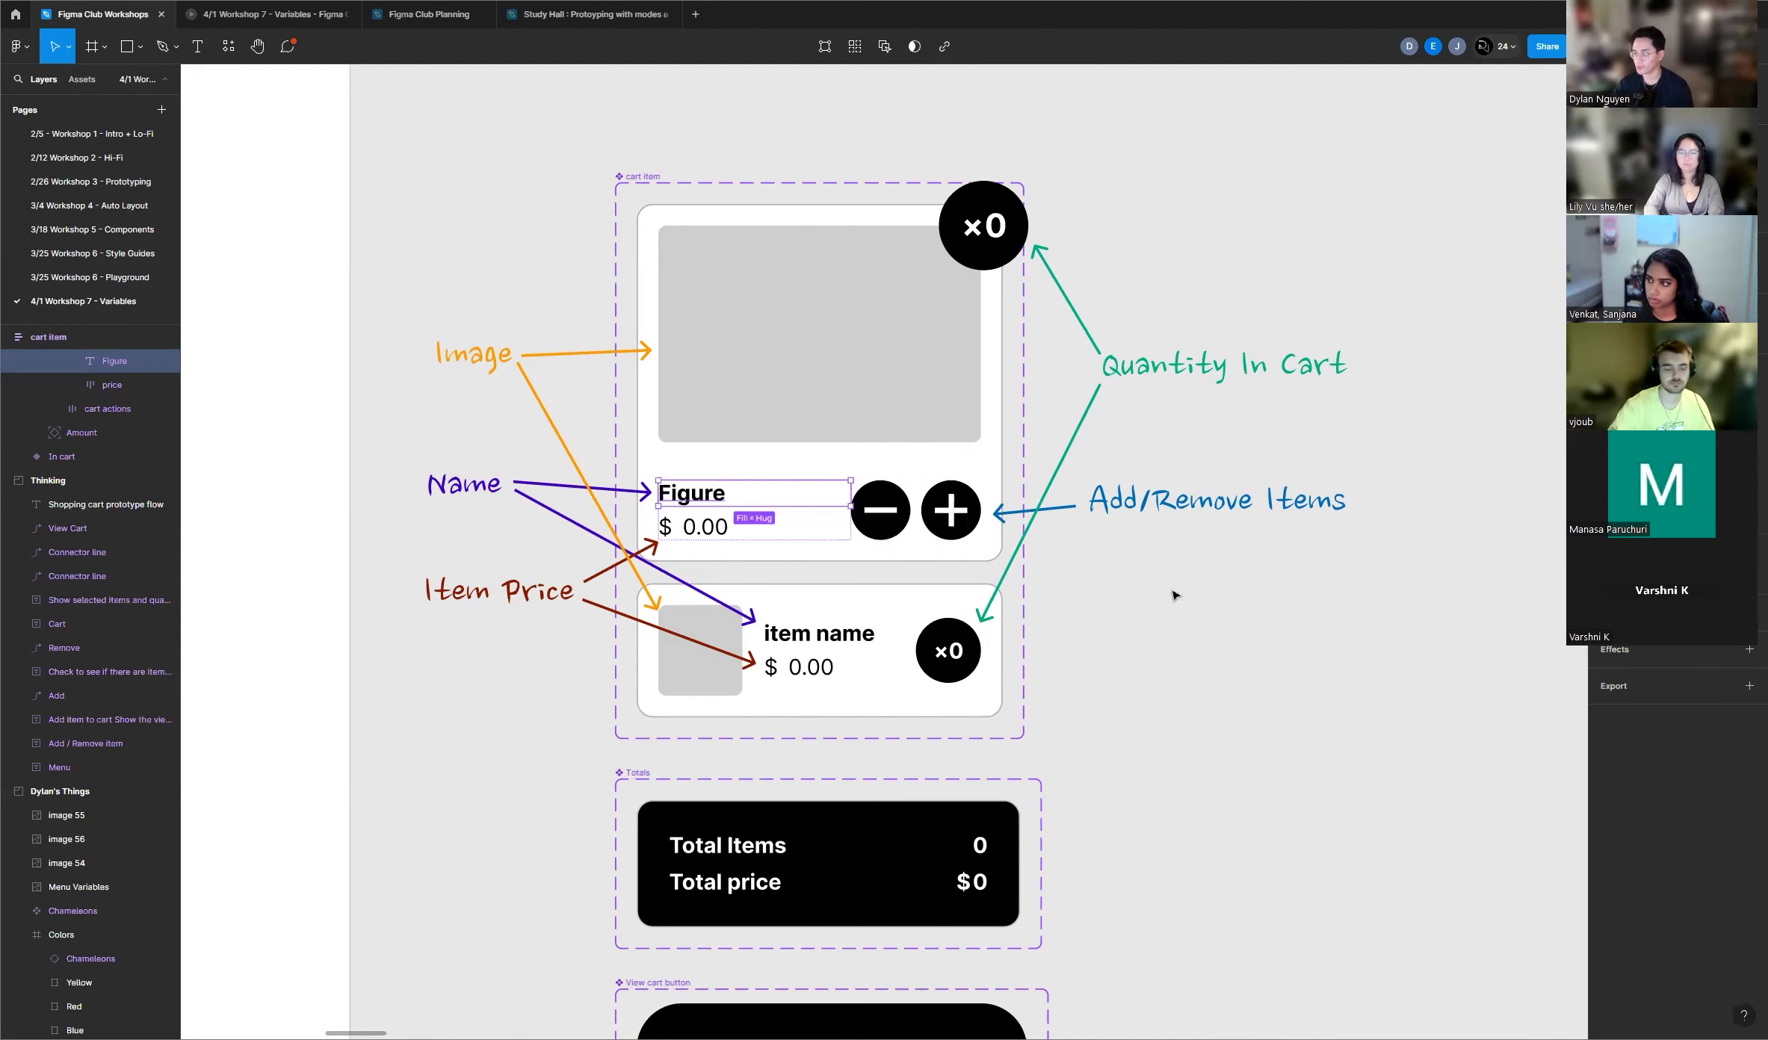
Step: Bind the item name text in the smaller In cart variant to the Toy string variable of the instructor's menu collection
click(1223, 637)
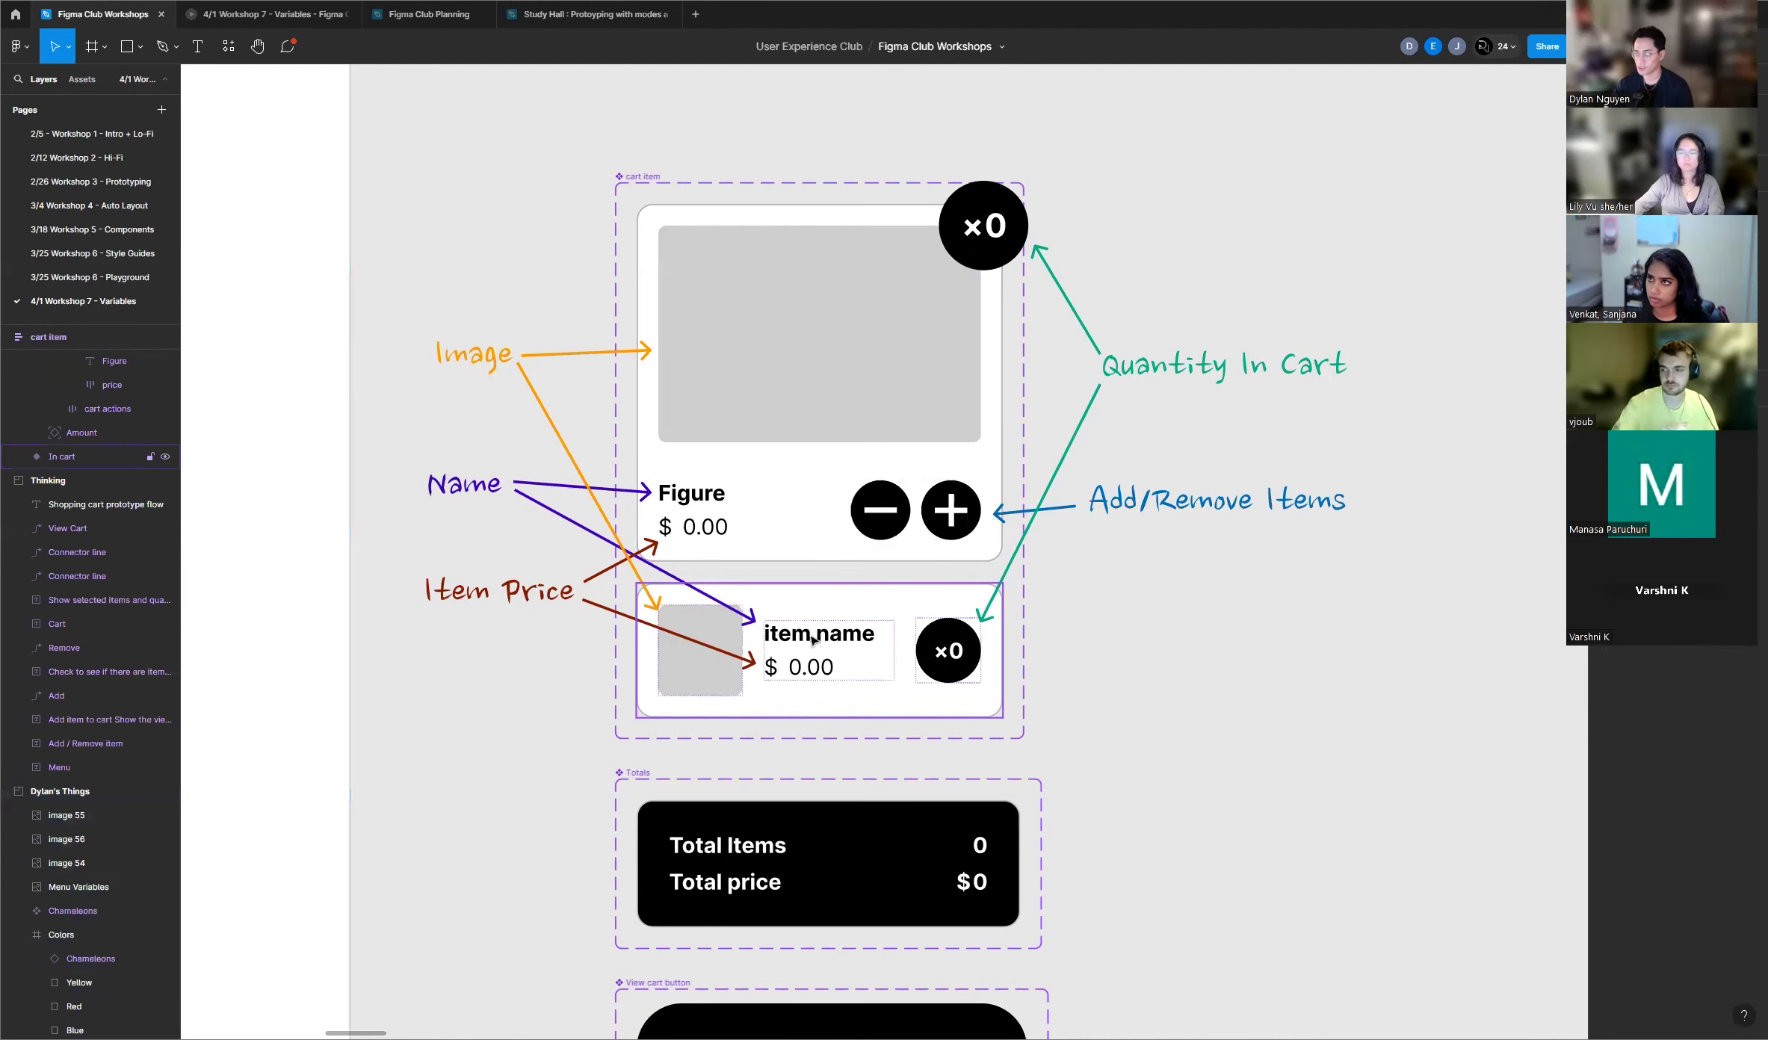
ctrl+scroll(818, 633, up, 5)
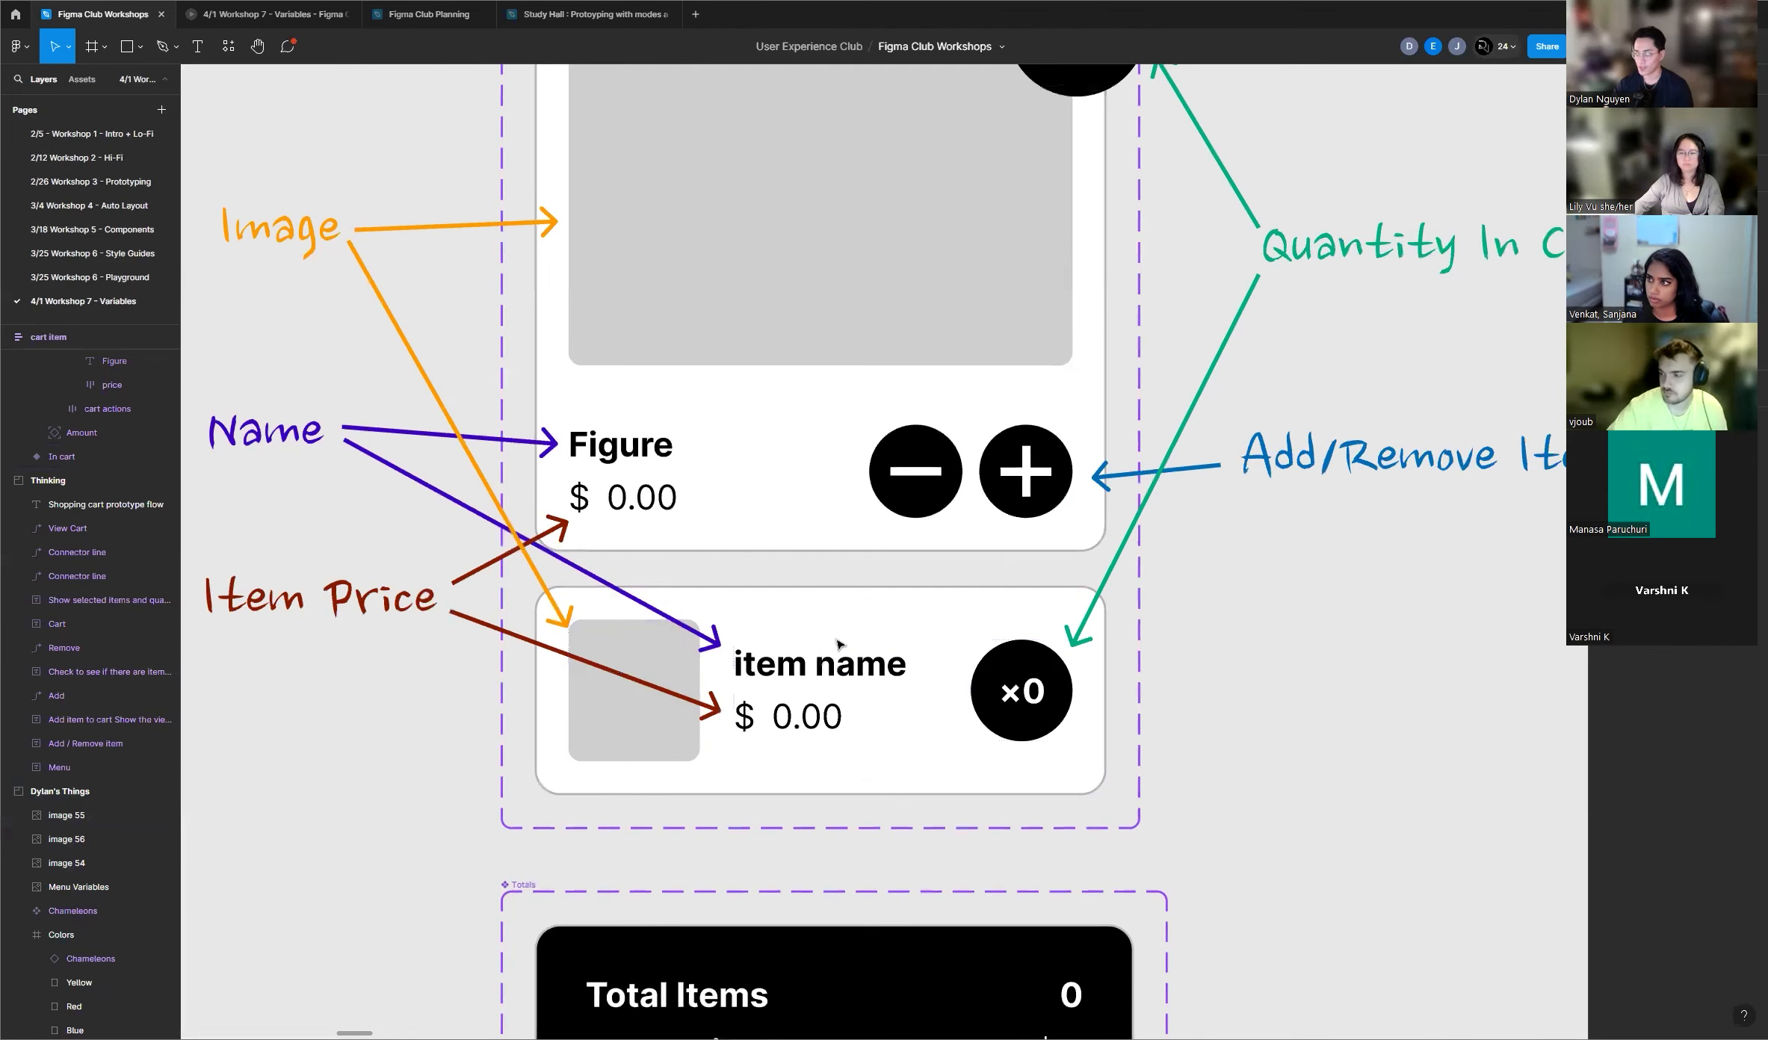
click(831, 674)
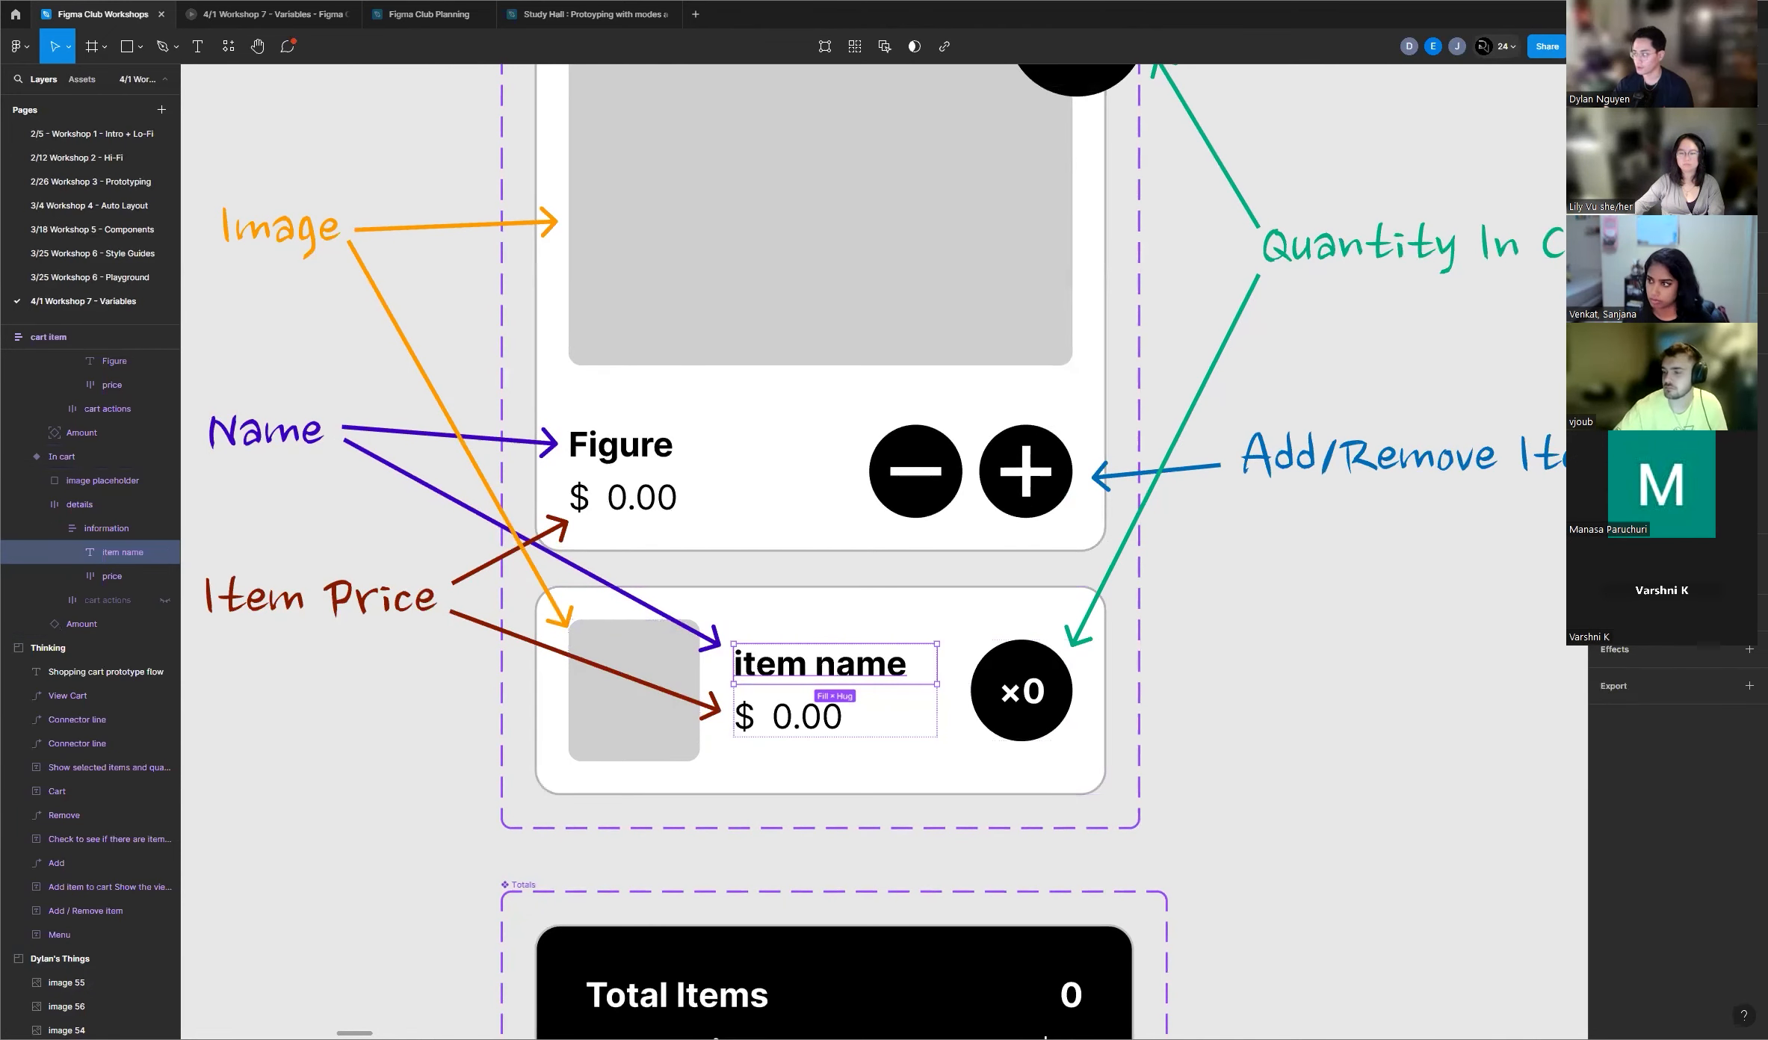
click(1750, 468)
scroll(1644, 667, down, 3)
scroll(1653, 667, down, 5)
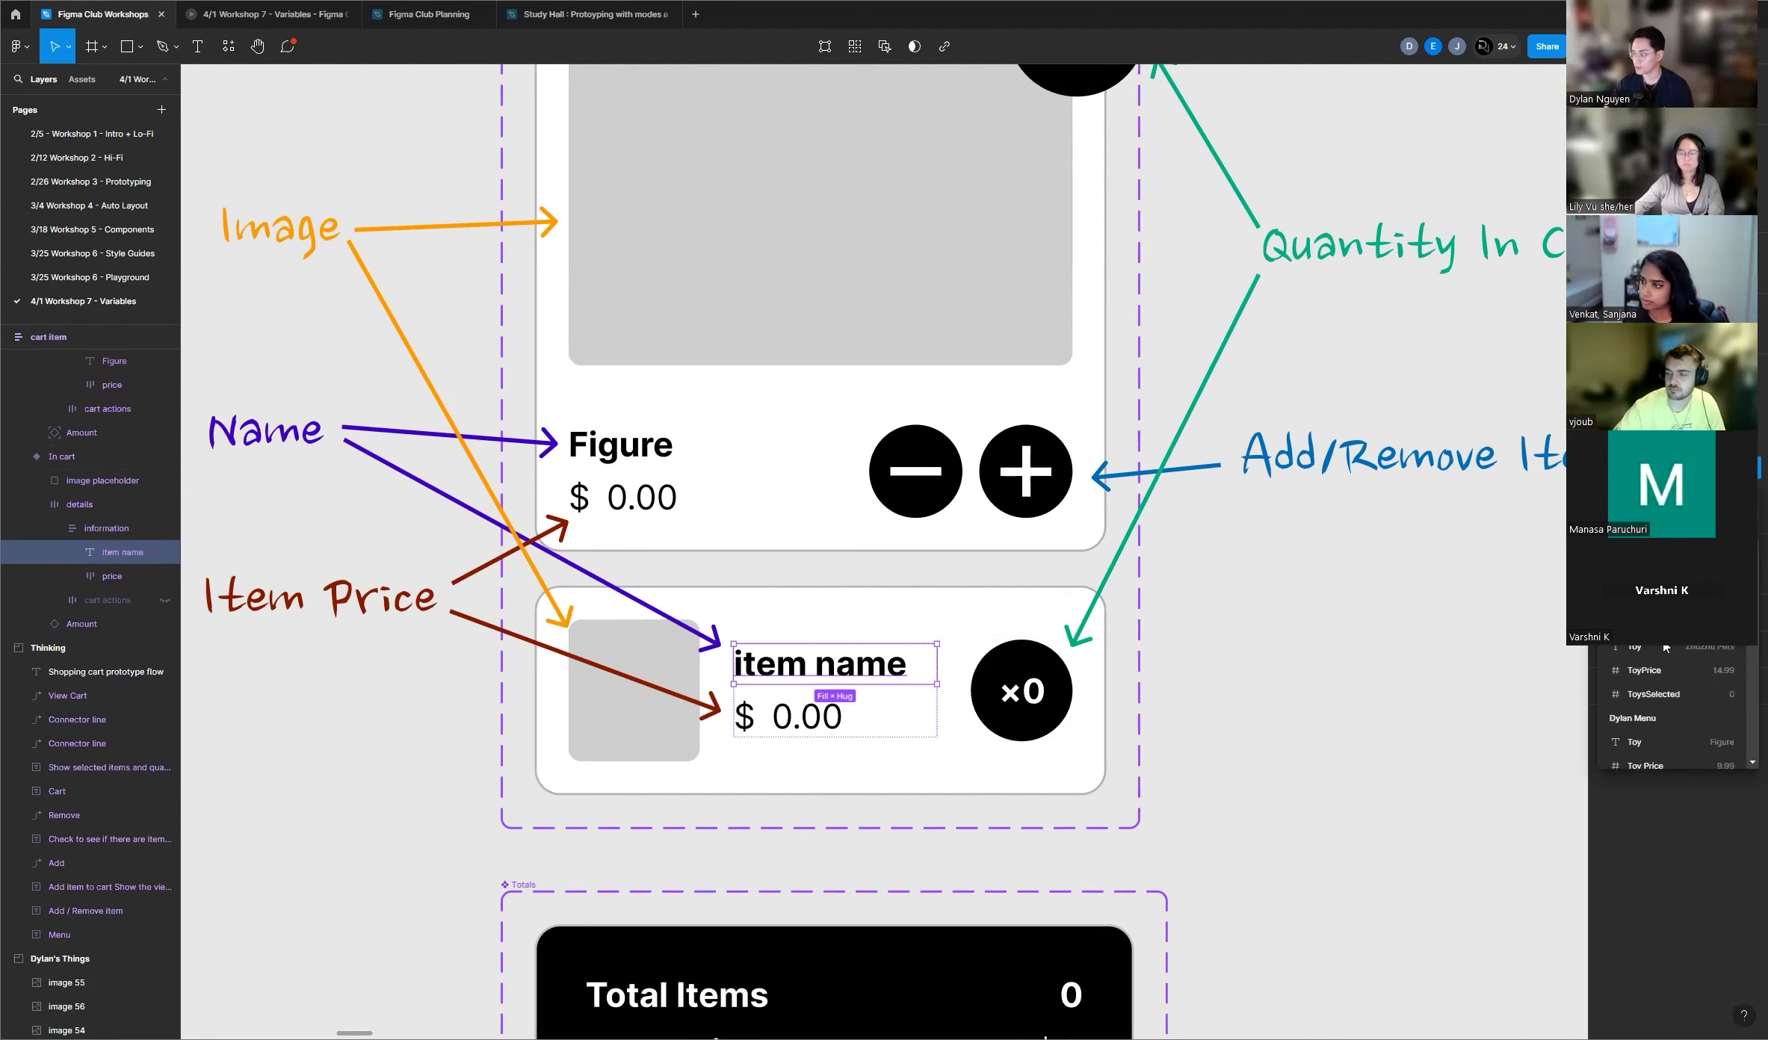
scroll(1662, 677, up, 4)
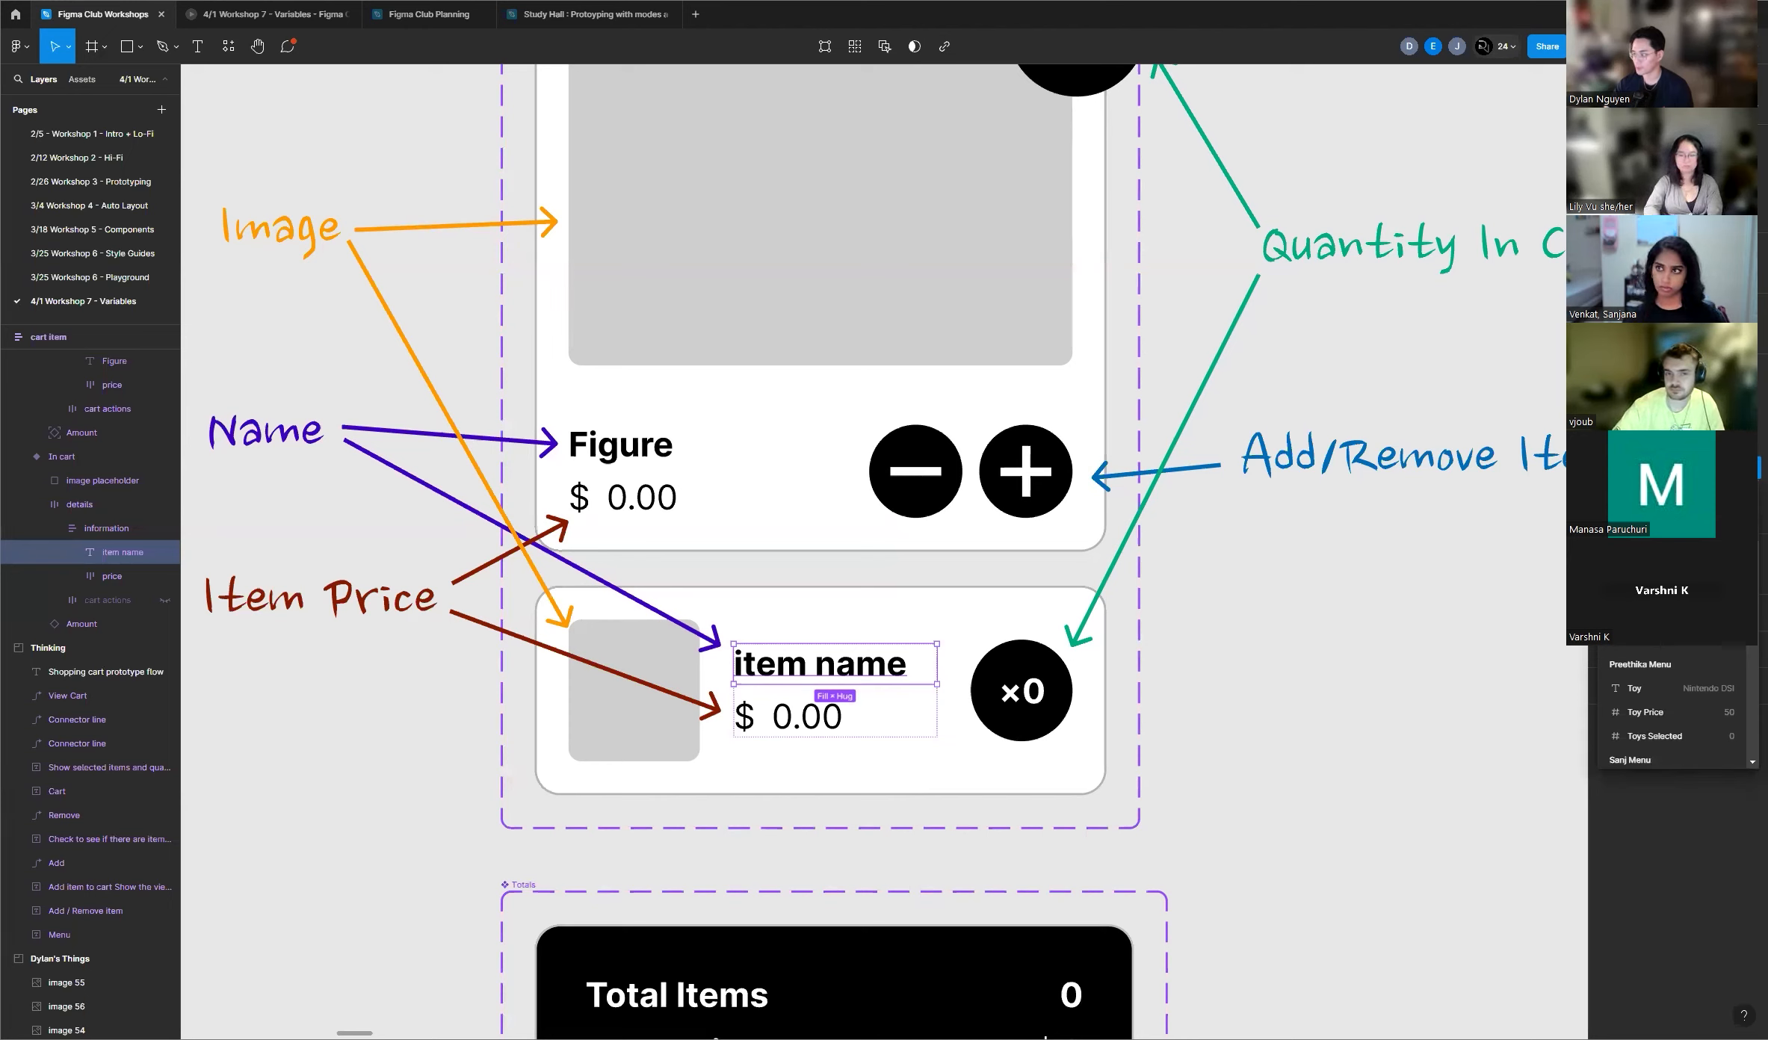
click(1653, 592)
click(1293, 689)
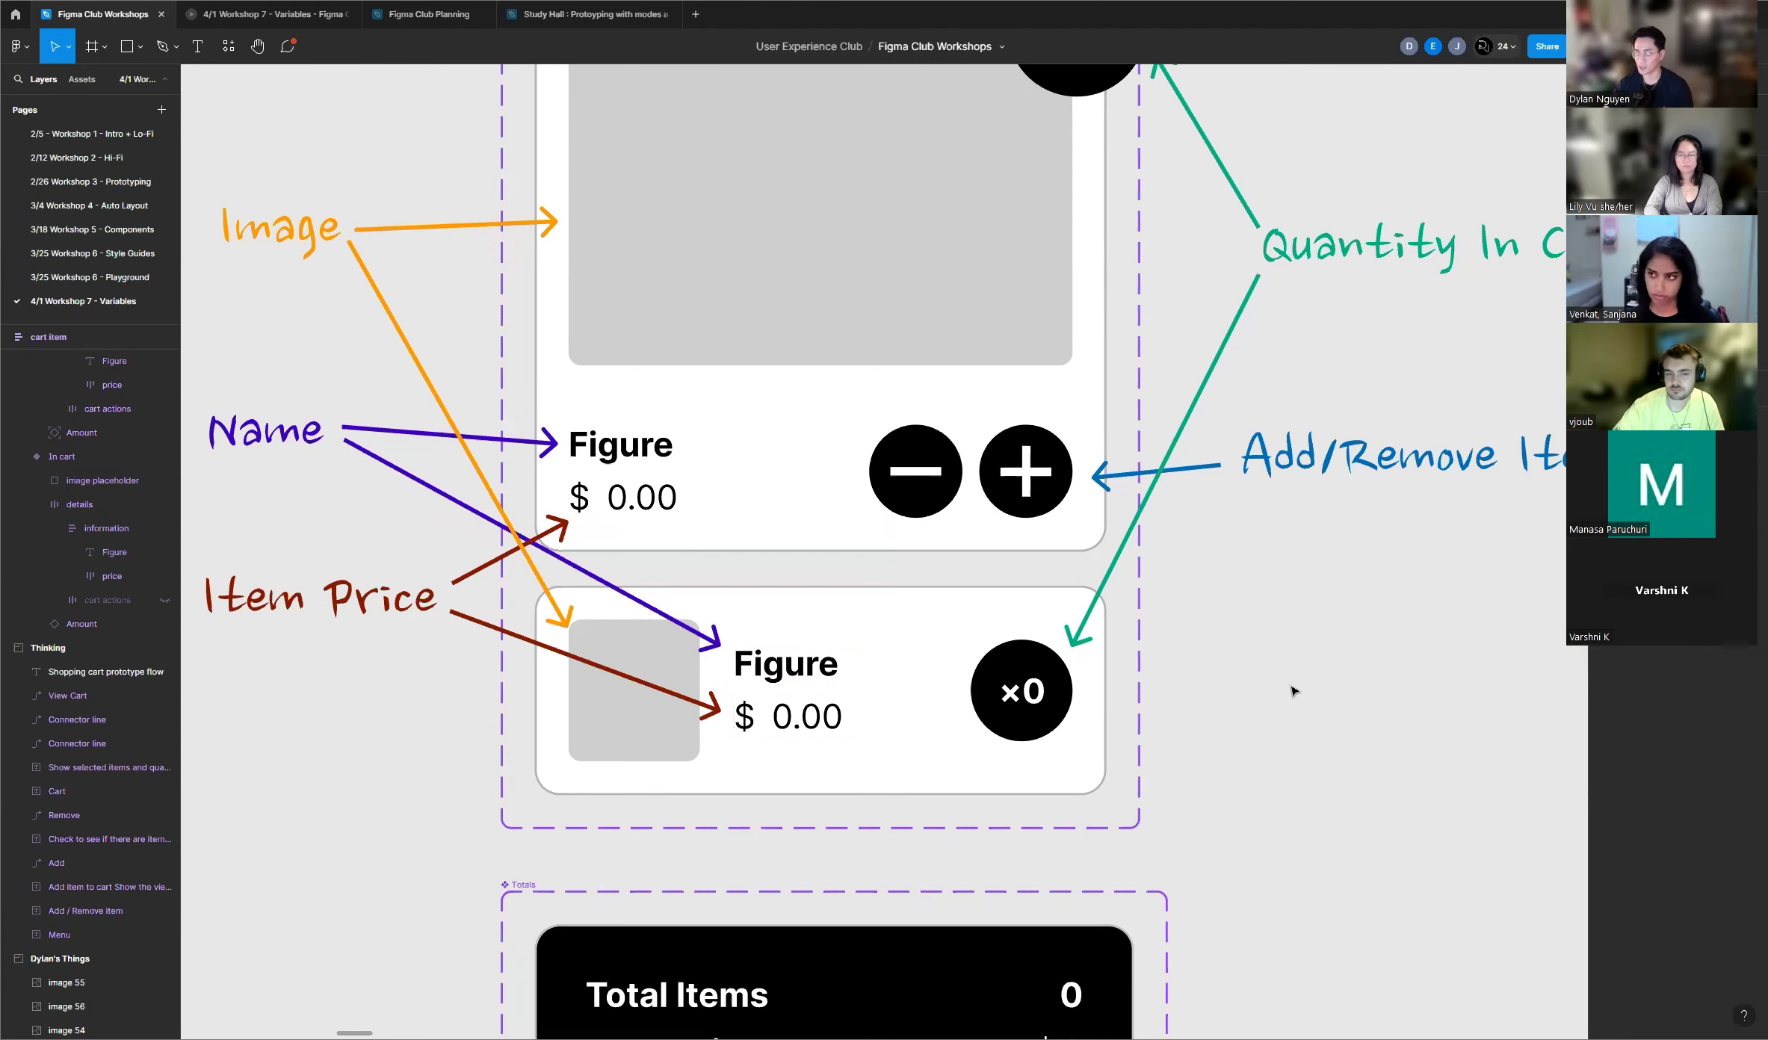
Step: Examine the menu collections in the variable list for the larger variant's item name, comparing each participant's Toy, Toy Price and Toys Selected
scroll(667, 632, down, 5)
scroll(684, 590, up, 2)
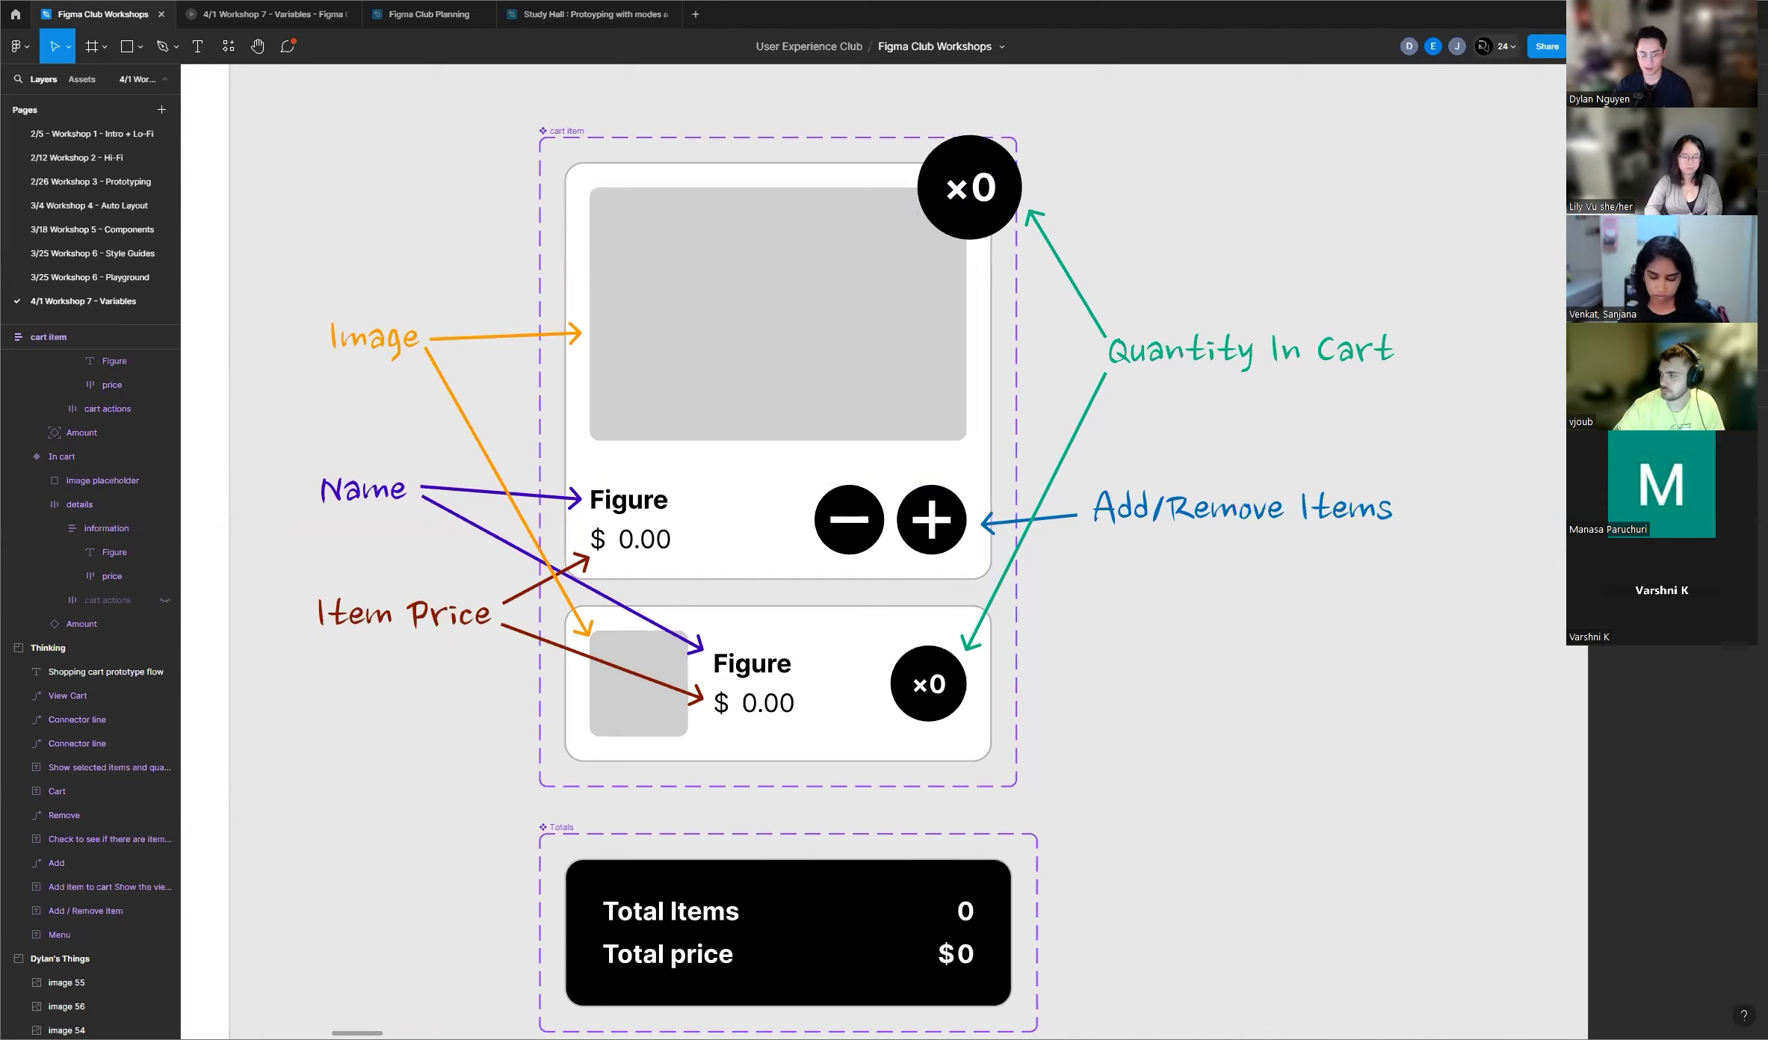
click(654, 508)
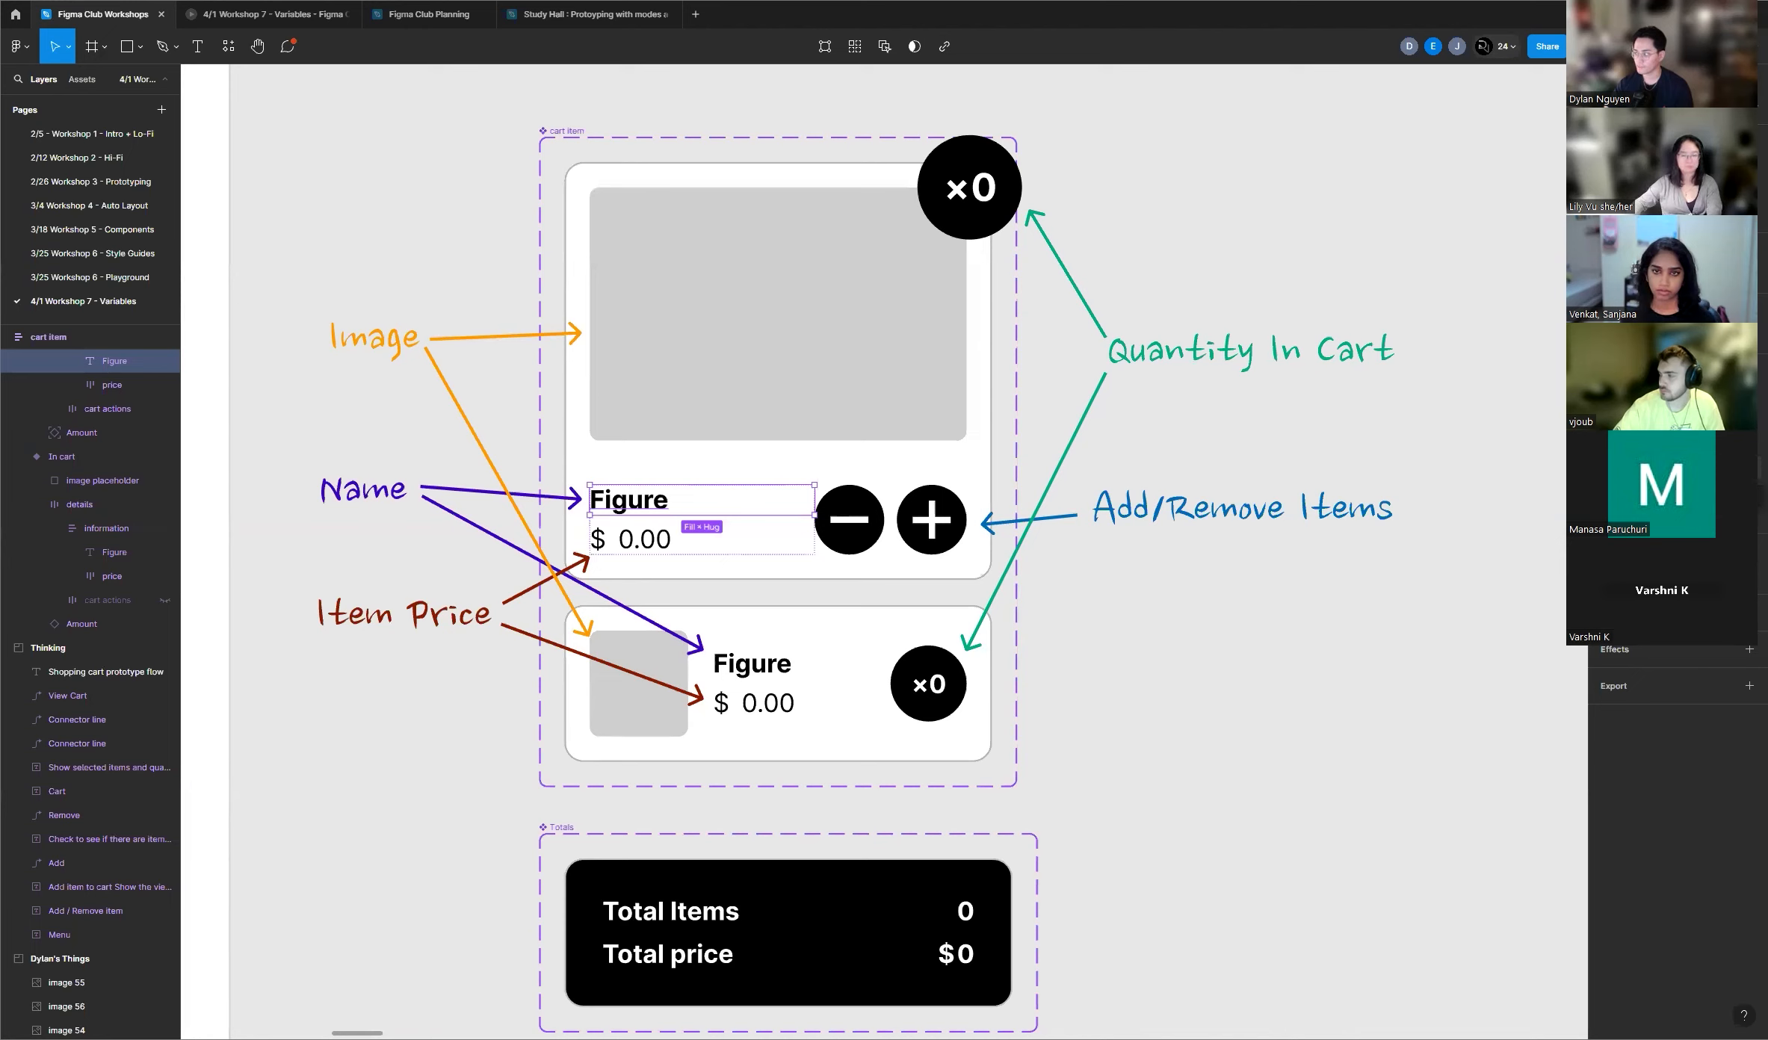
click(1755, 472)
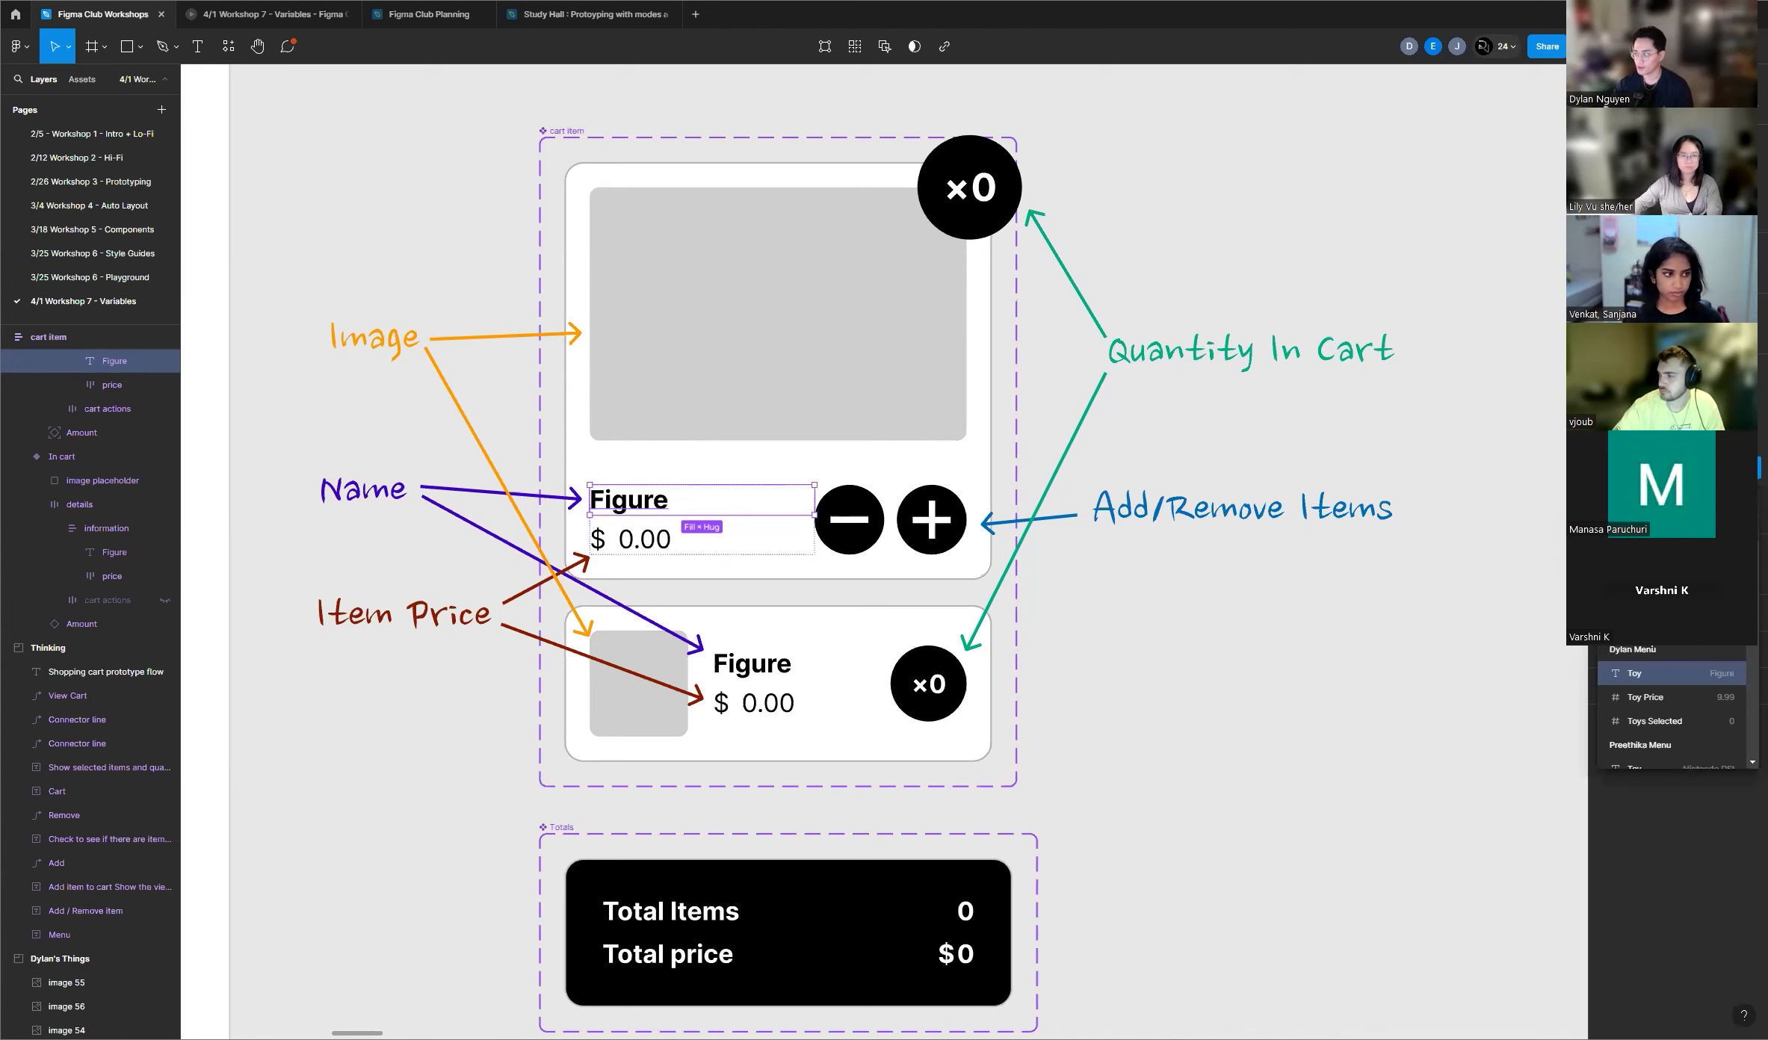
scroll(1654, 649, down, 5)
scroll(1654, 649, down, 5)
scroll(1655, 649, down, 4)
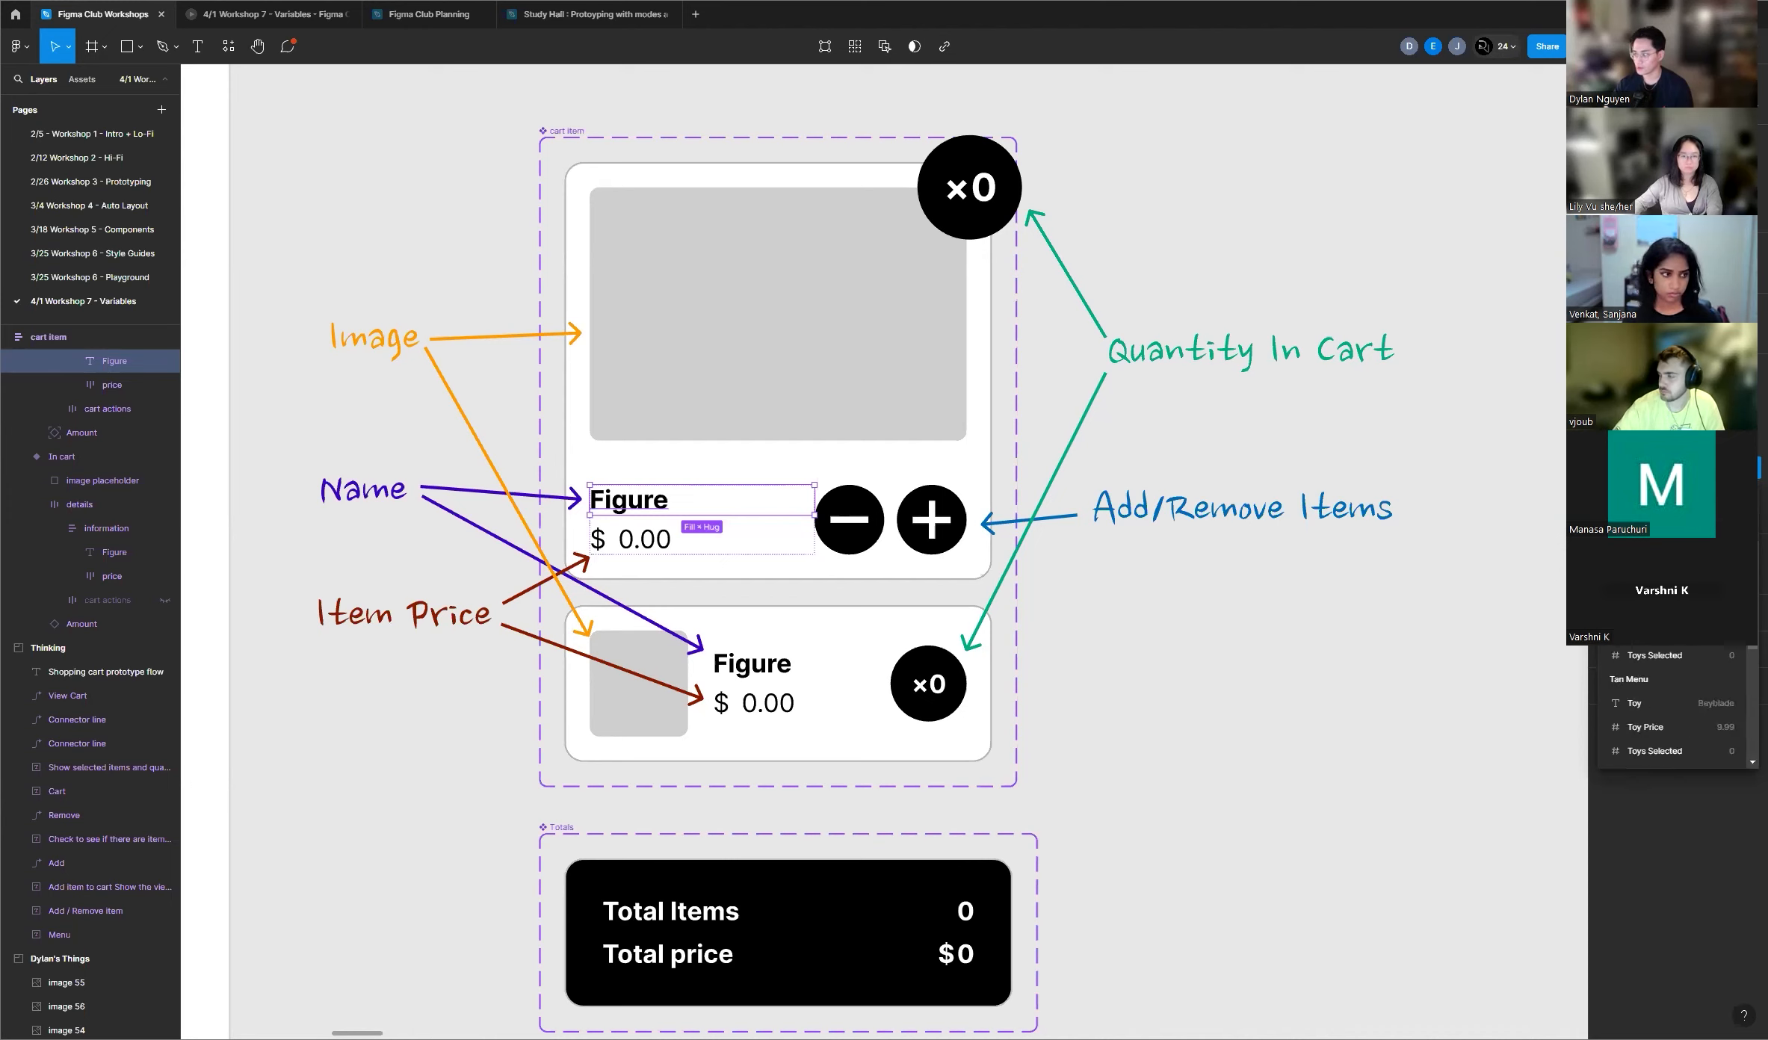
scroll(1666, 709, down, 3)
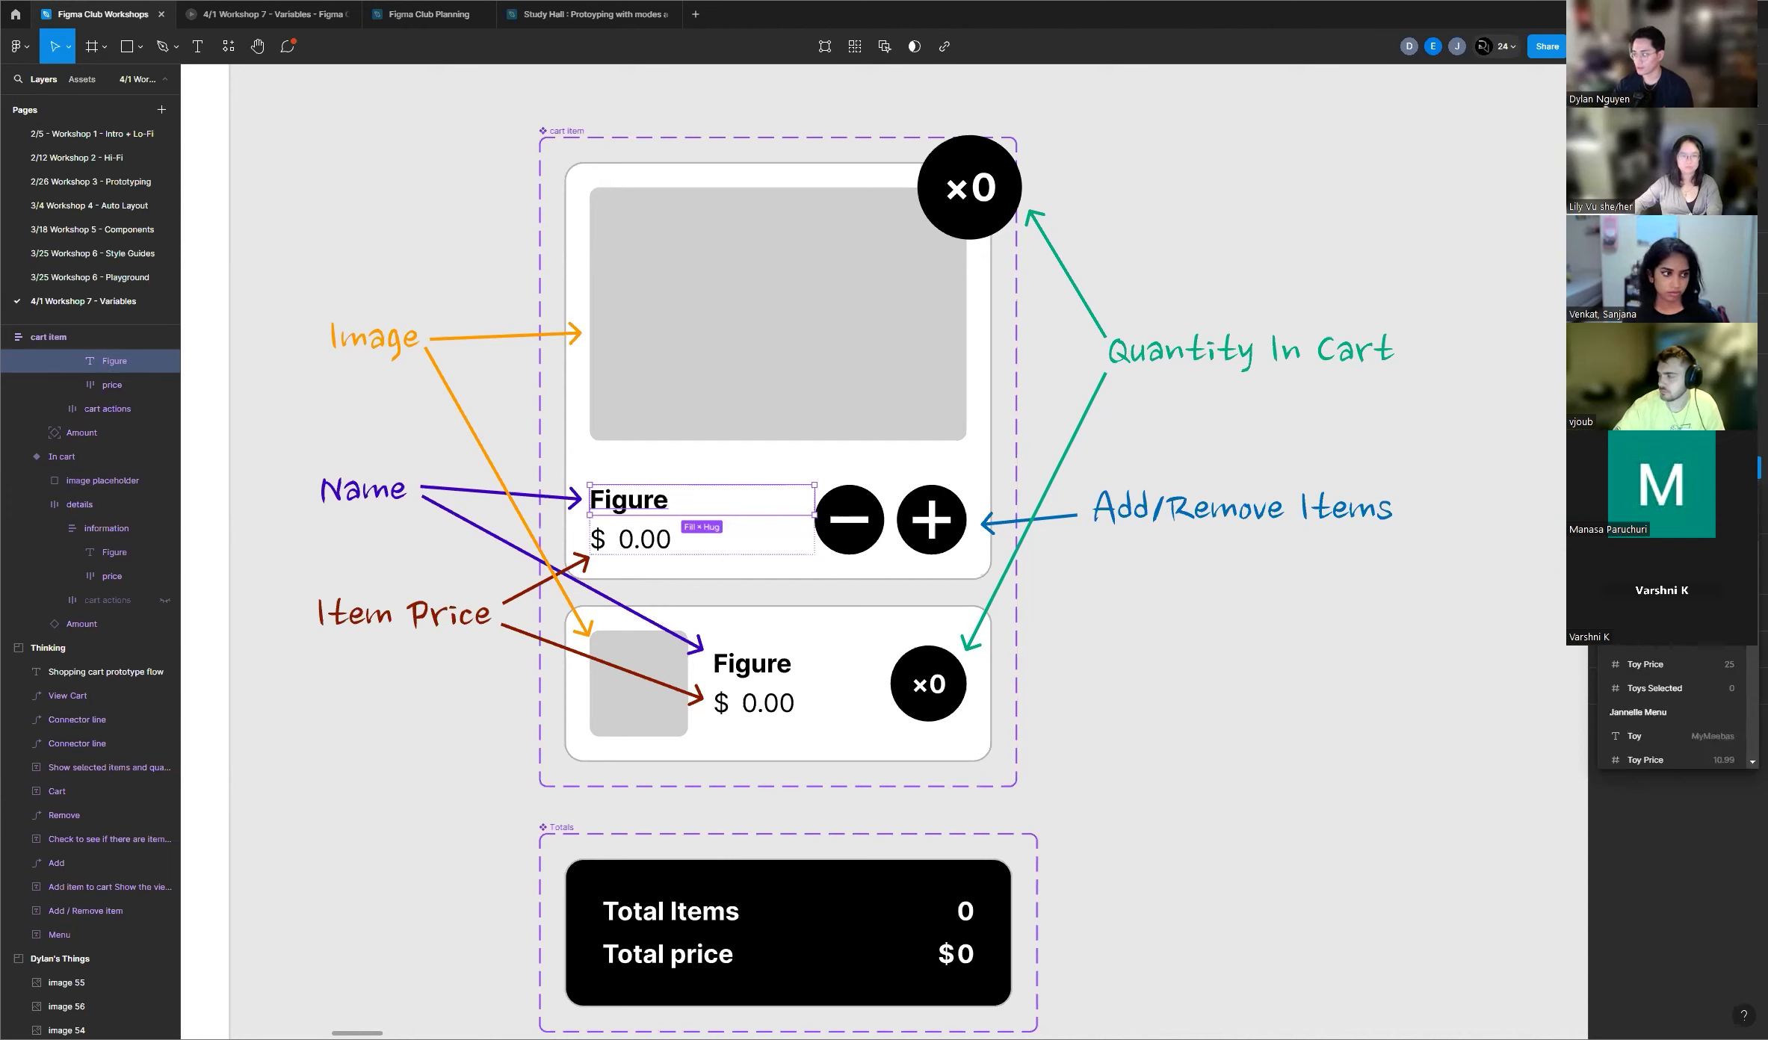
scroll(1666, 709, down, 3)
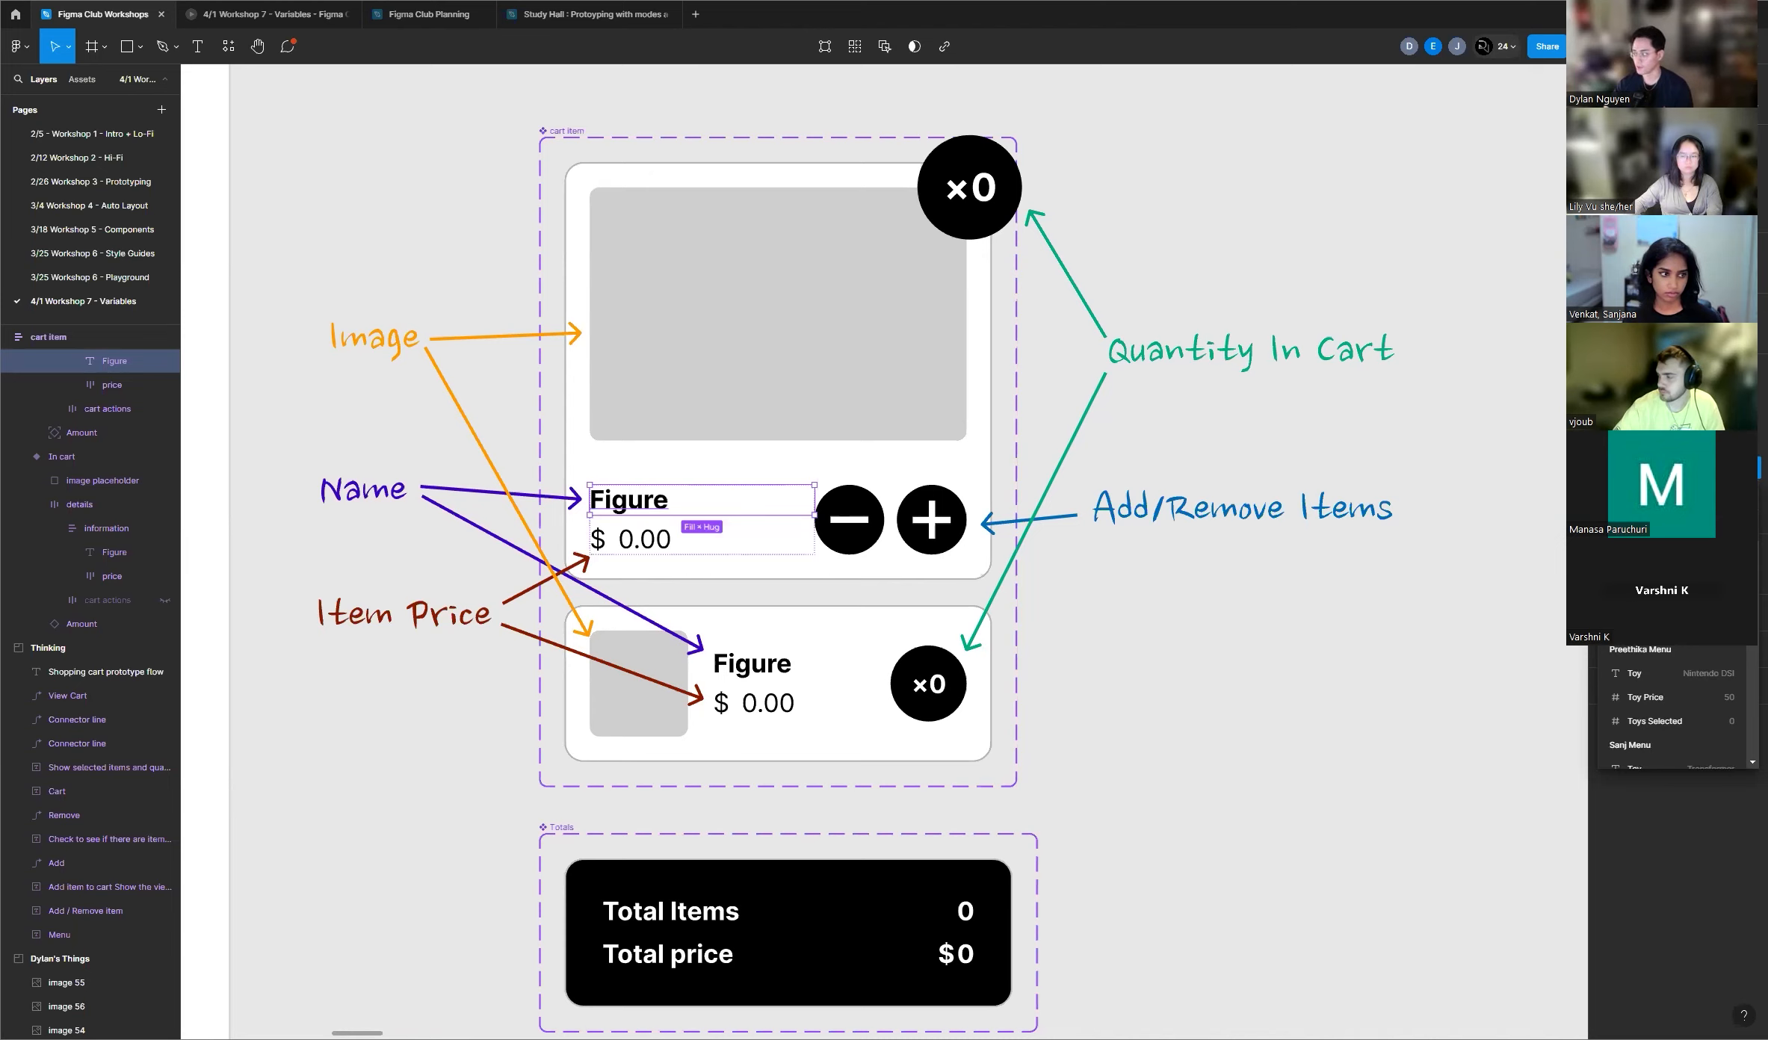
click(1424, 555)
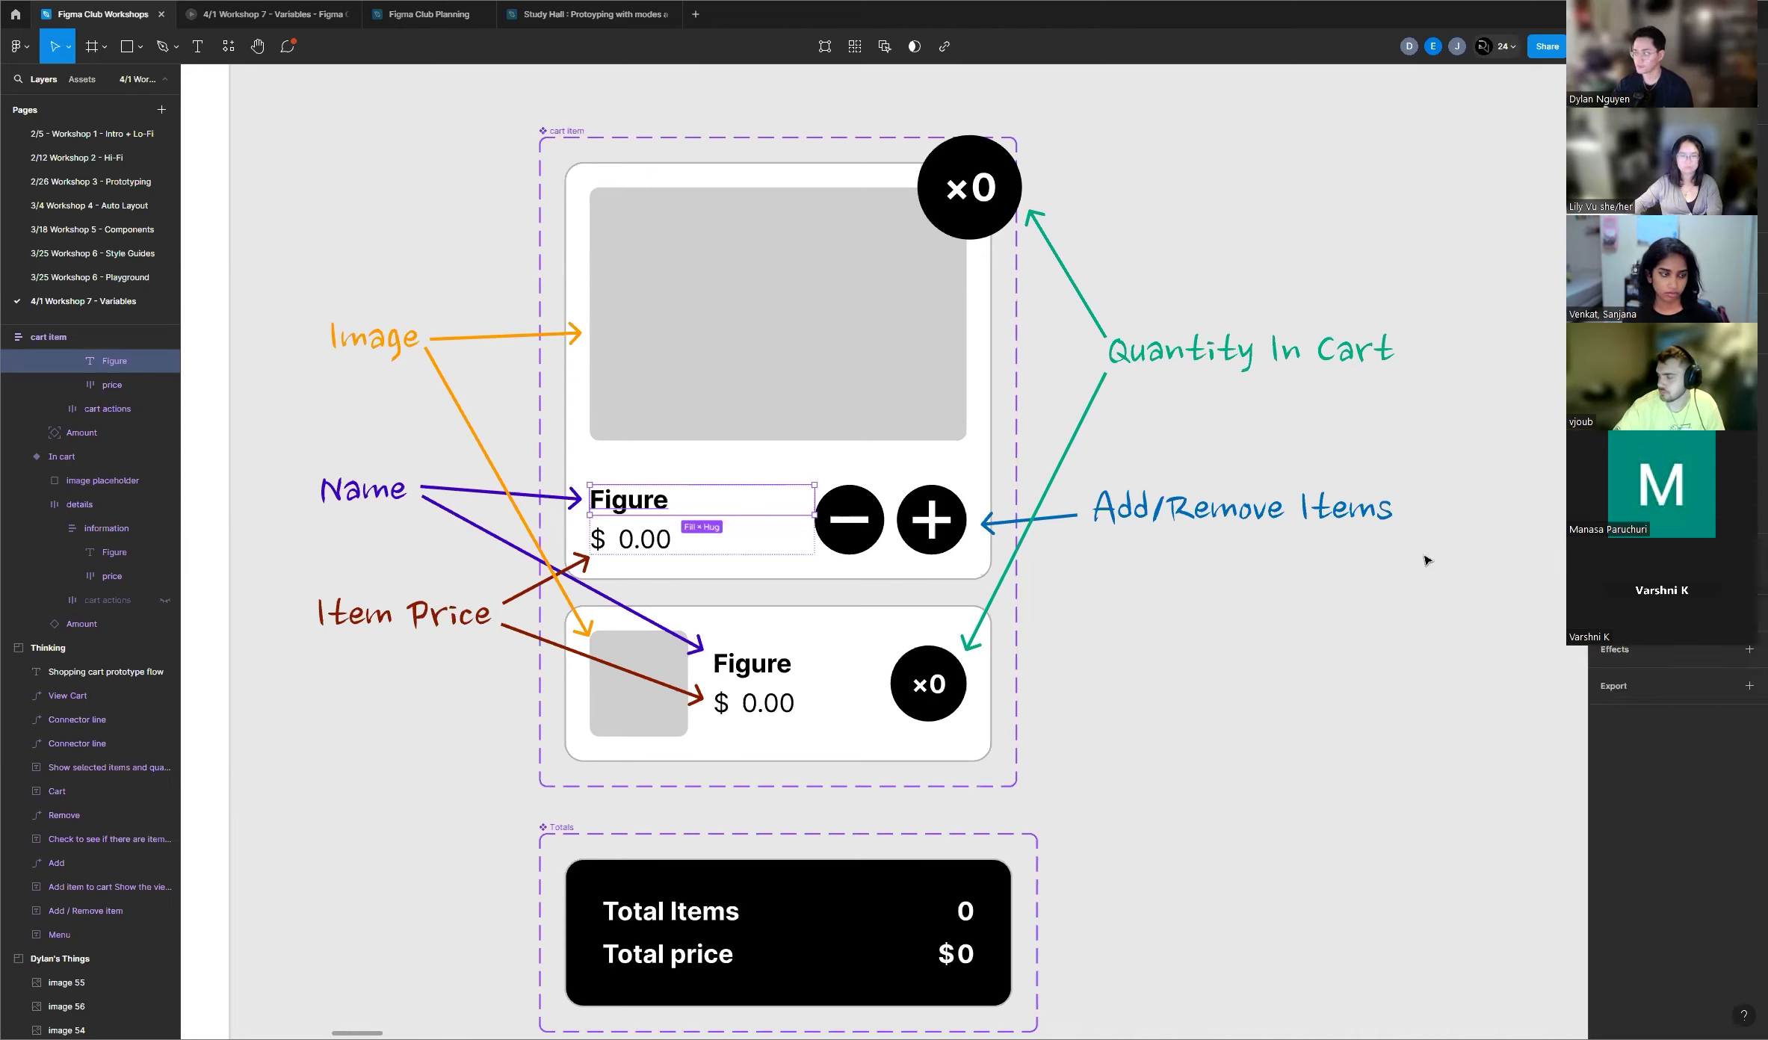
click(1223, 670)
Step: Open the variable list for the price amount text in the larger cart item variant and look through the menu collections' Toy Price variables
scroll(714, 528, up, 2)
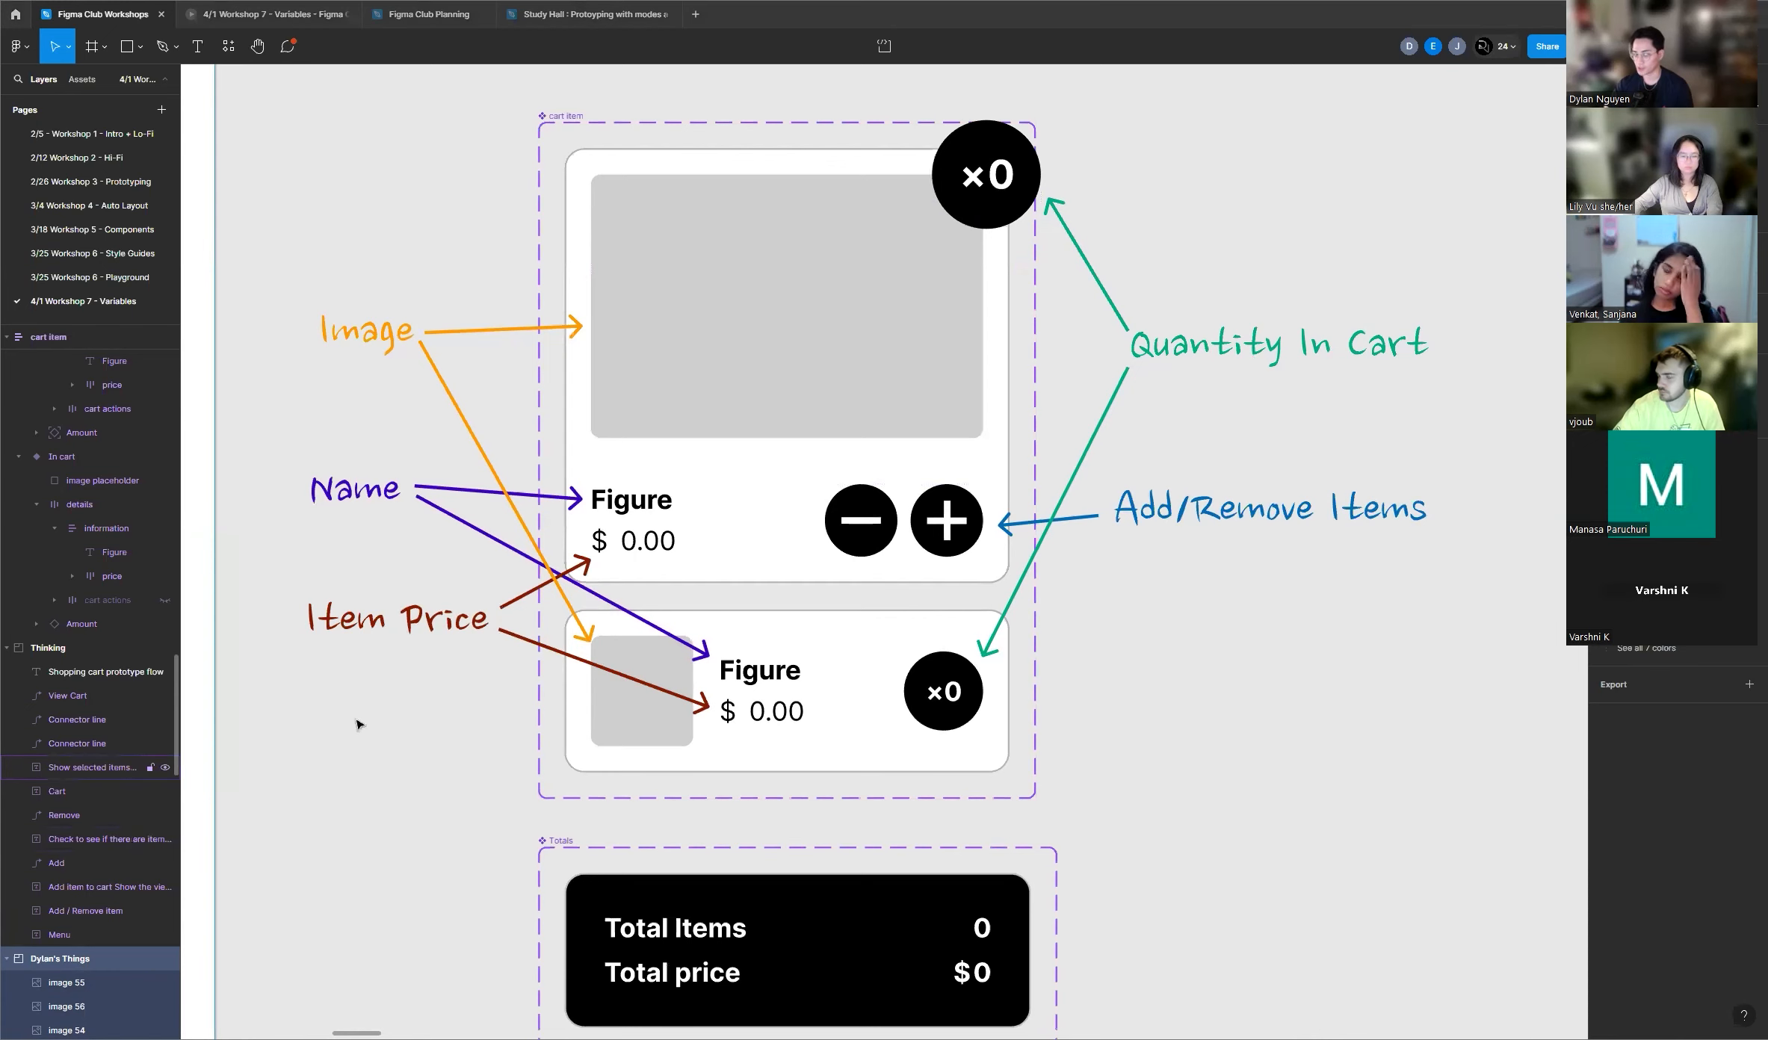
scroll(773, 523, up, 3)
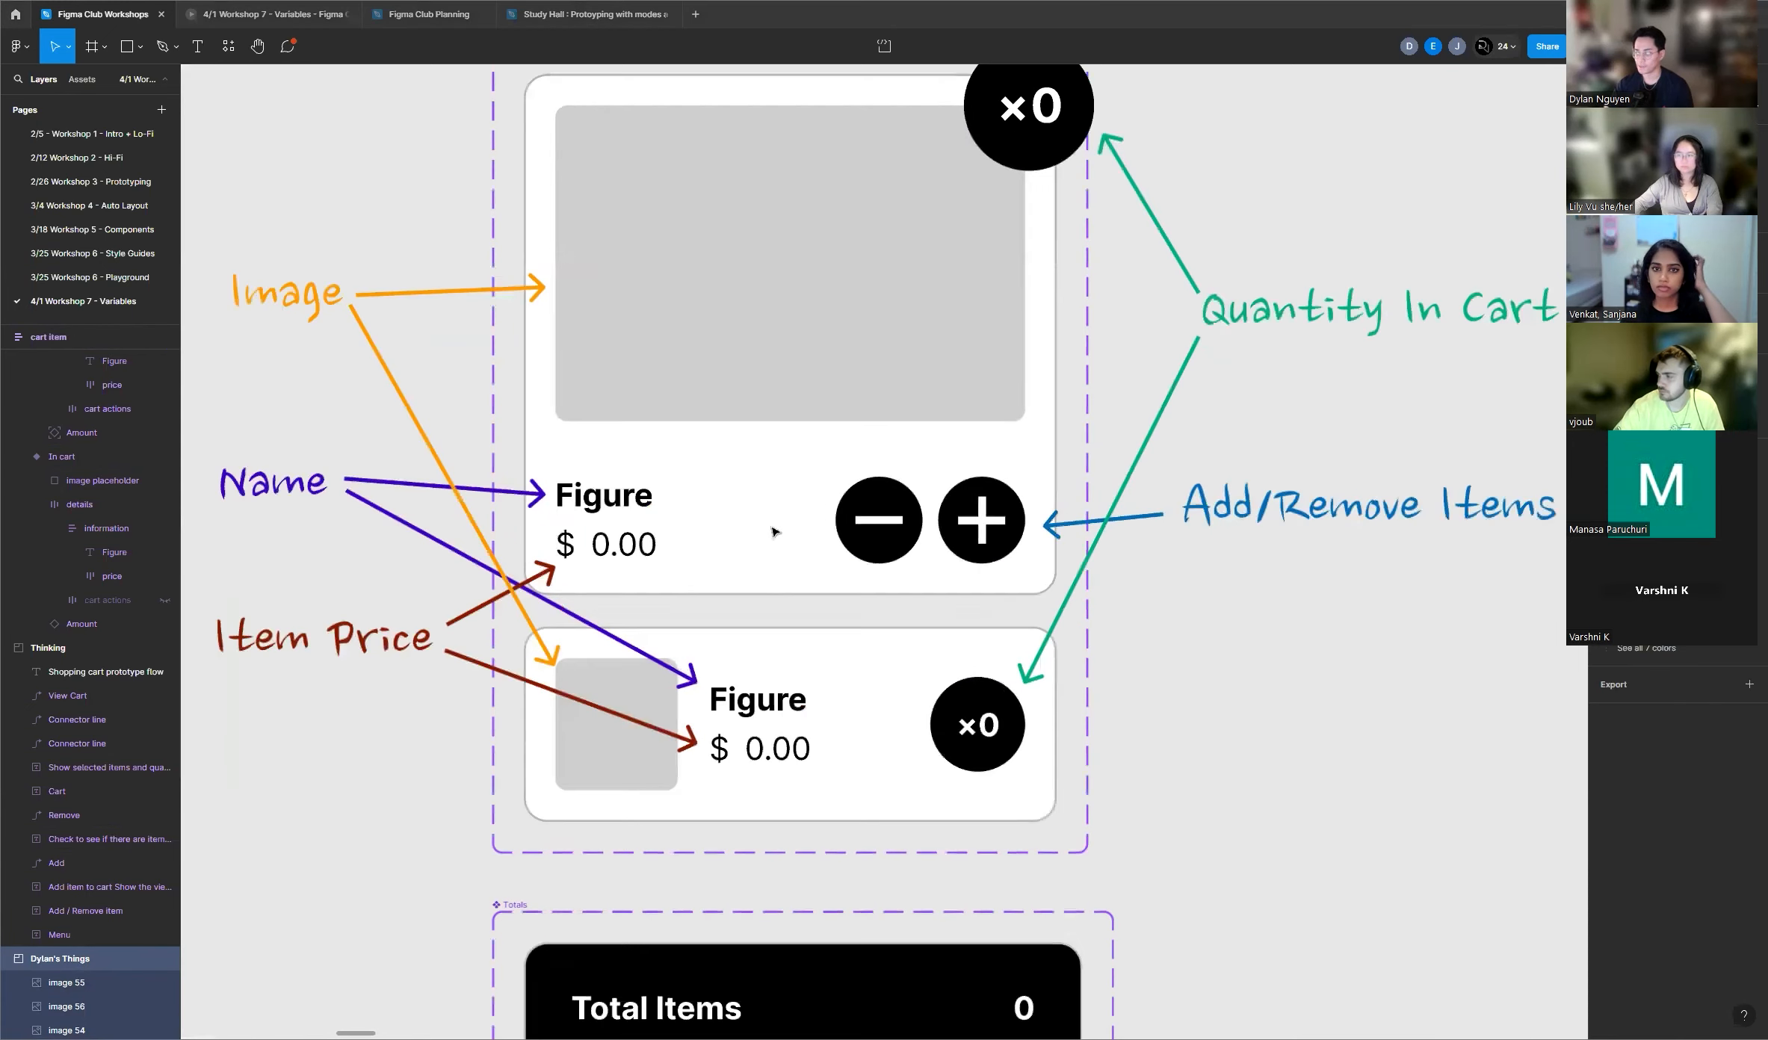
scroll(773, 540, up, 2)
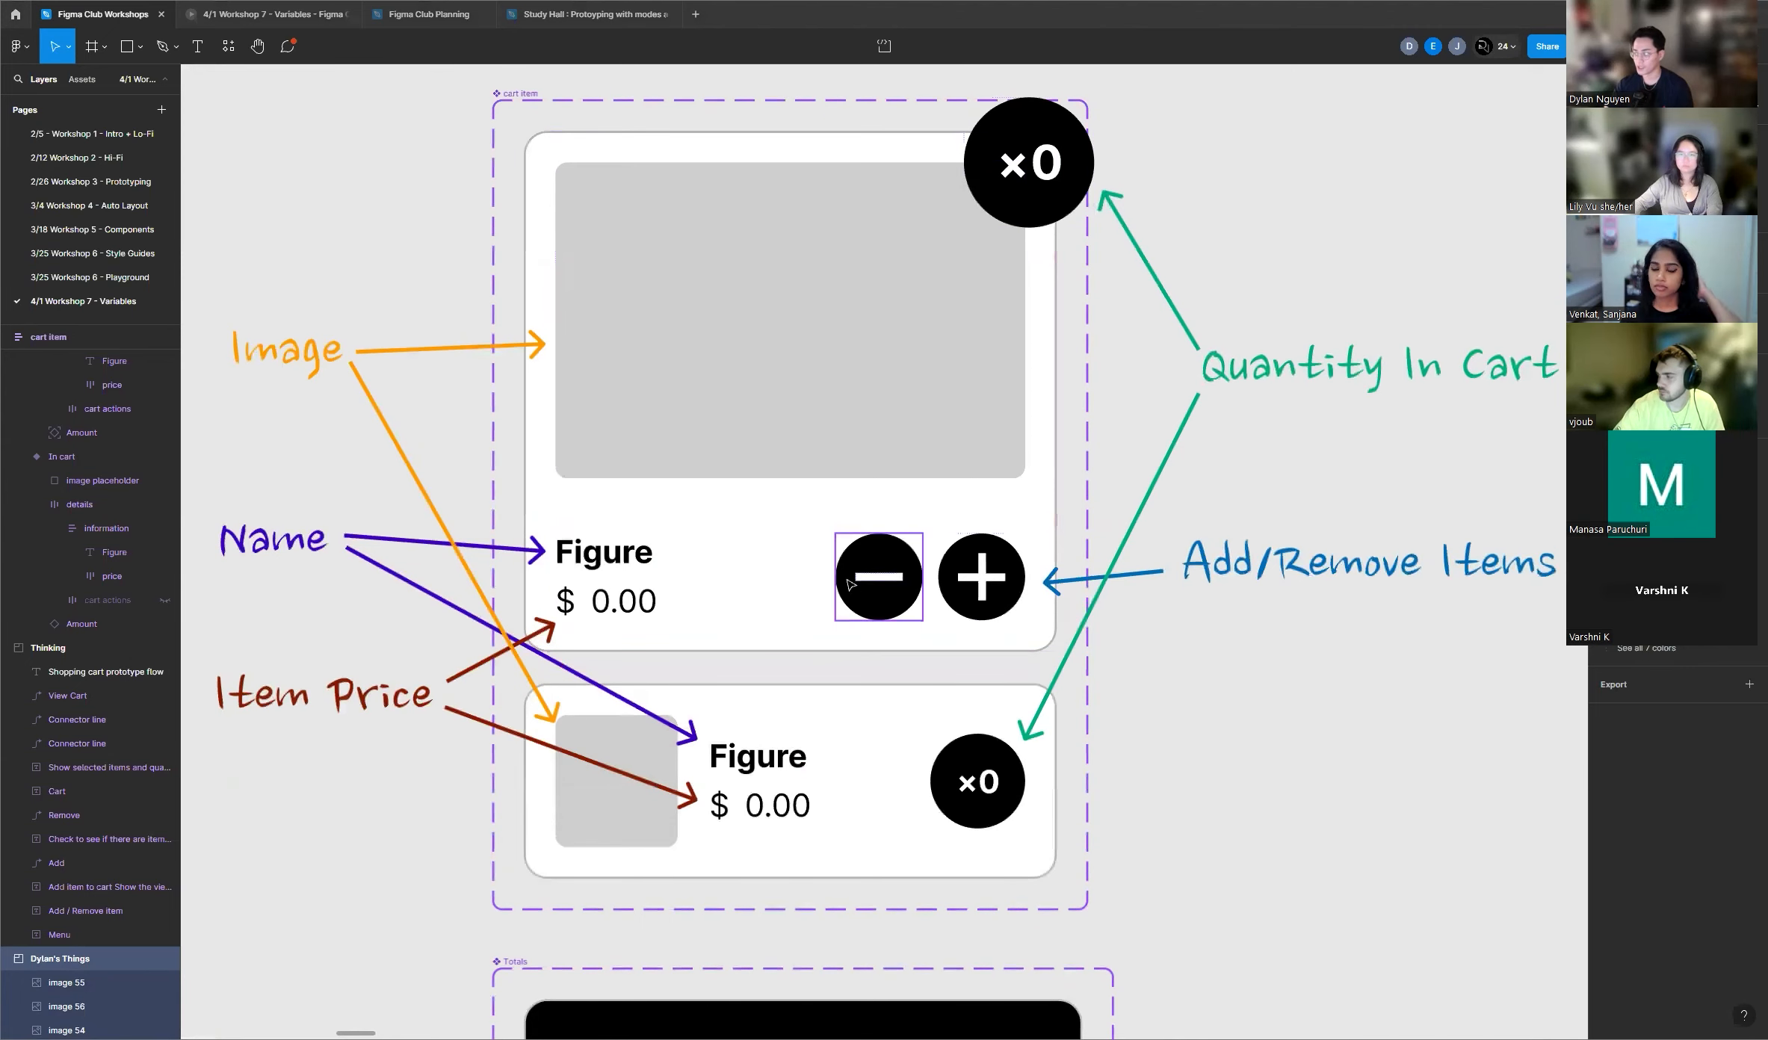
scroll(866, 585, down, 3)
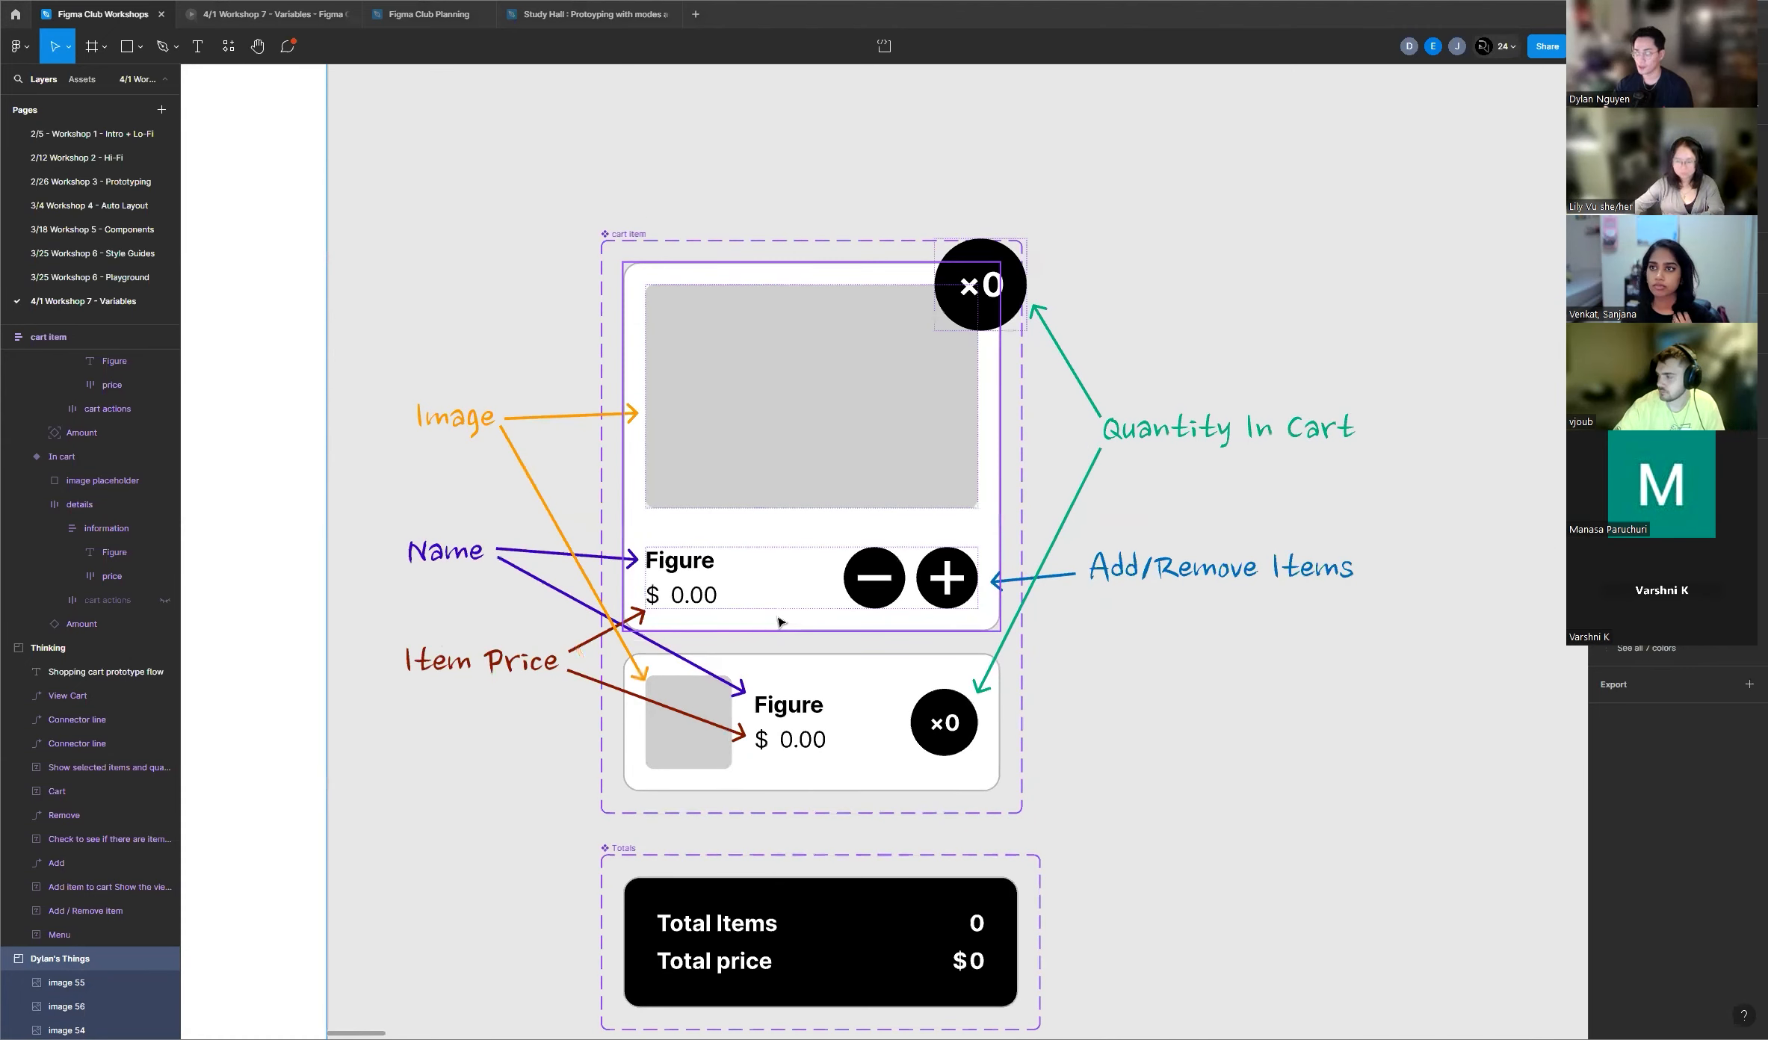
scroll(778, 620, up, 2)
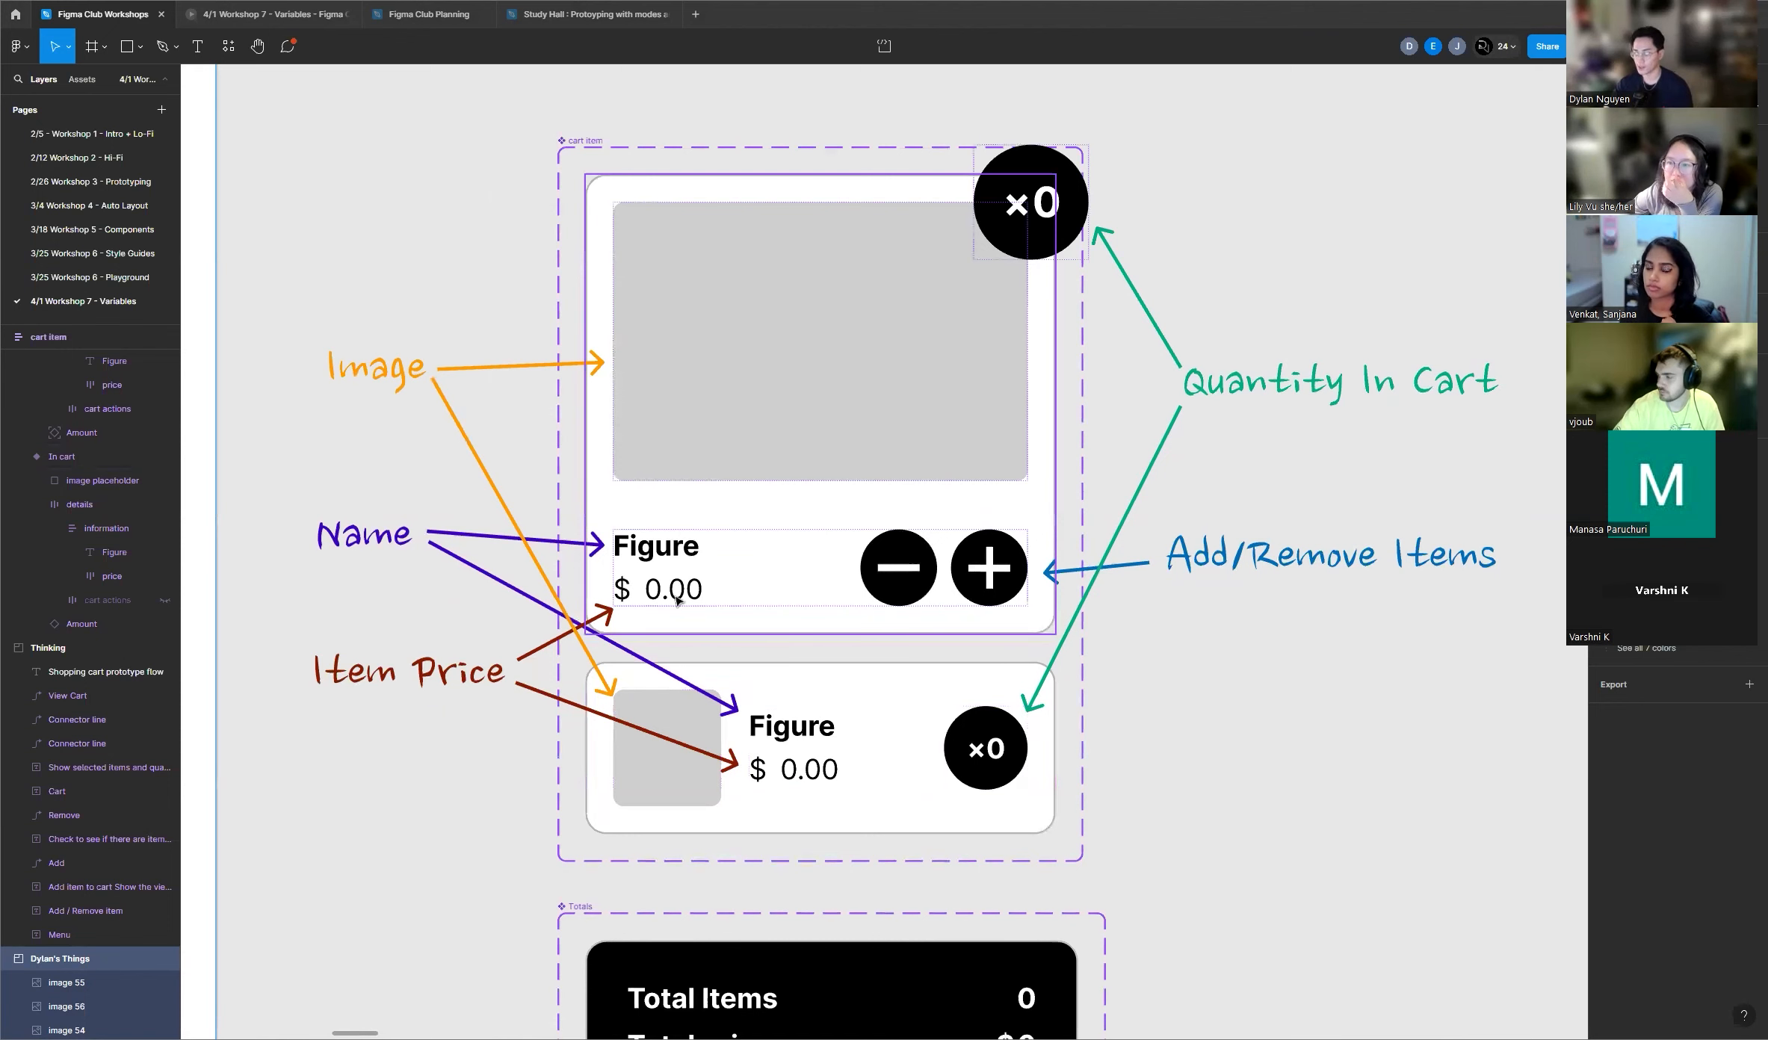
click(1242, 730)
scroll(747, 658, up, 2)
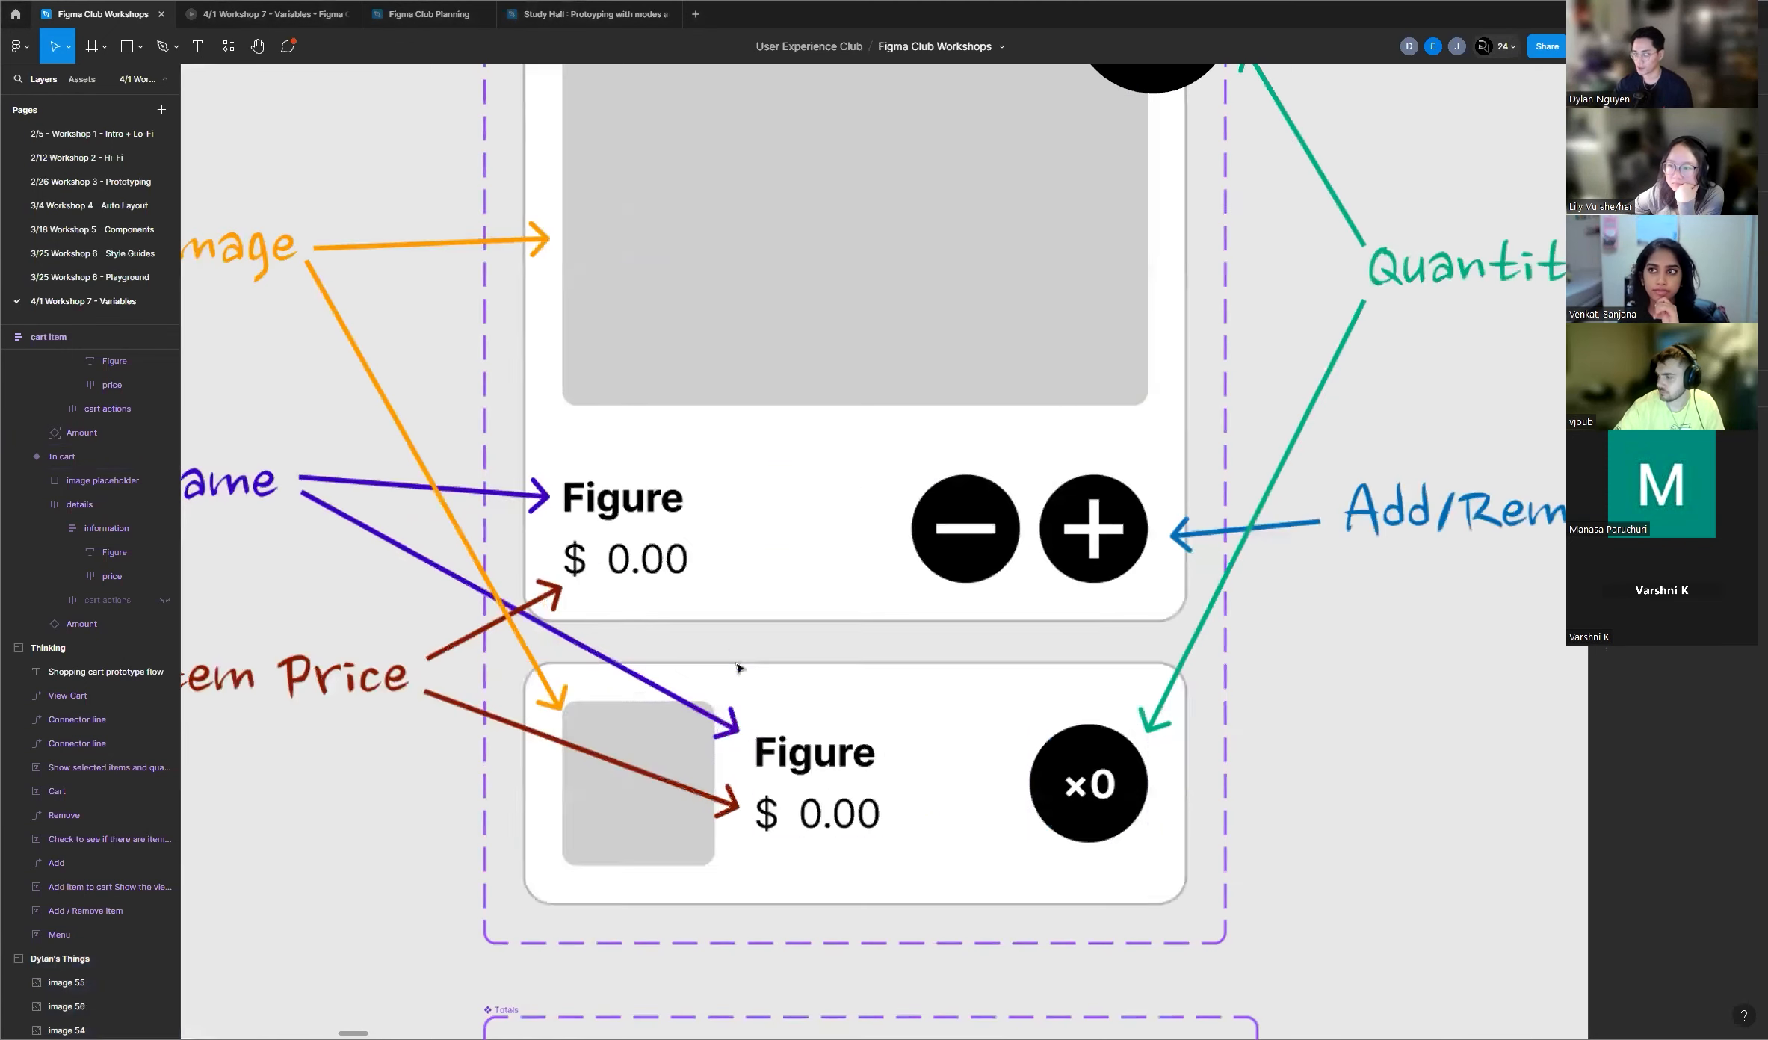
double_click(676, 561)
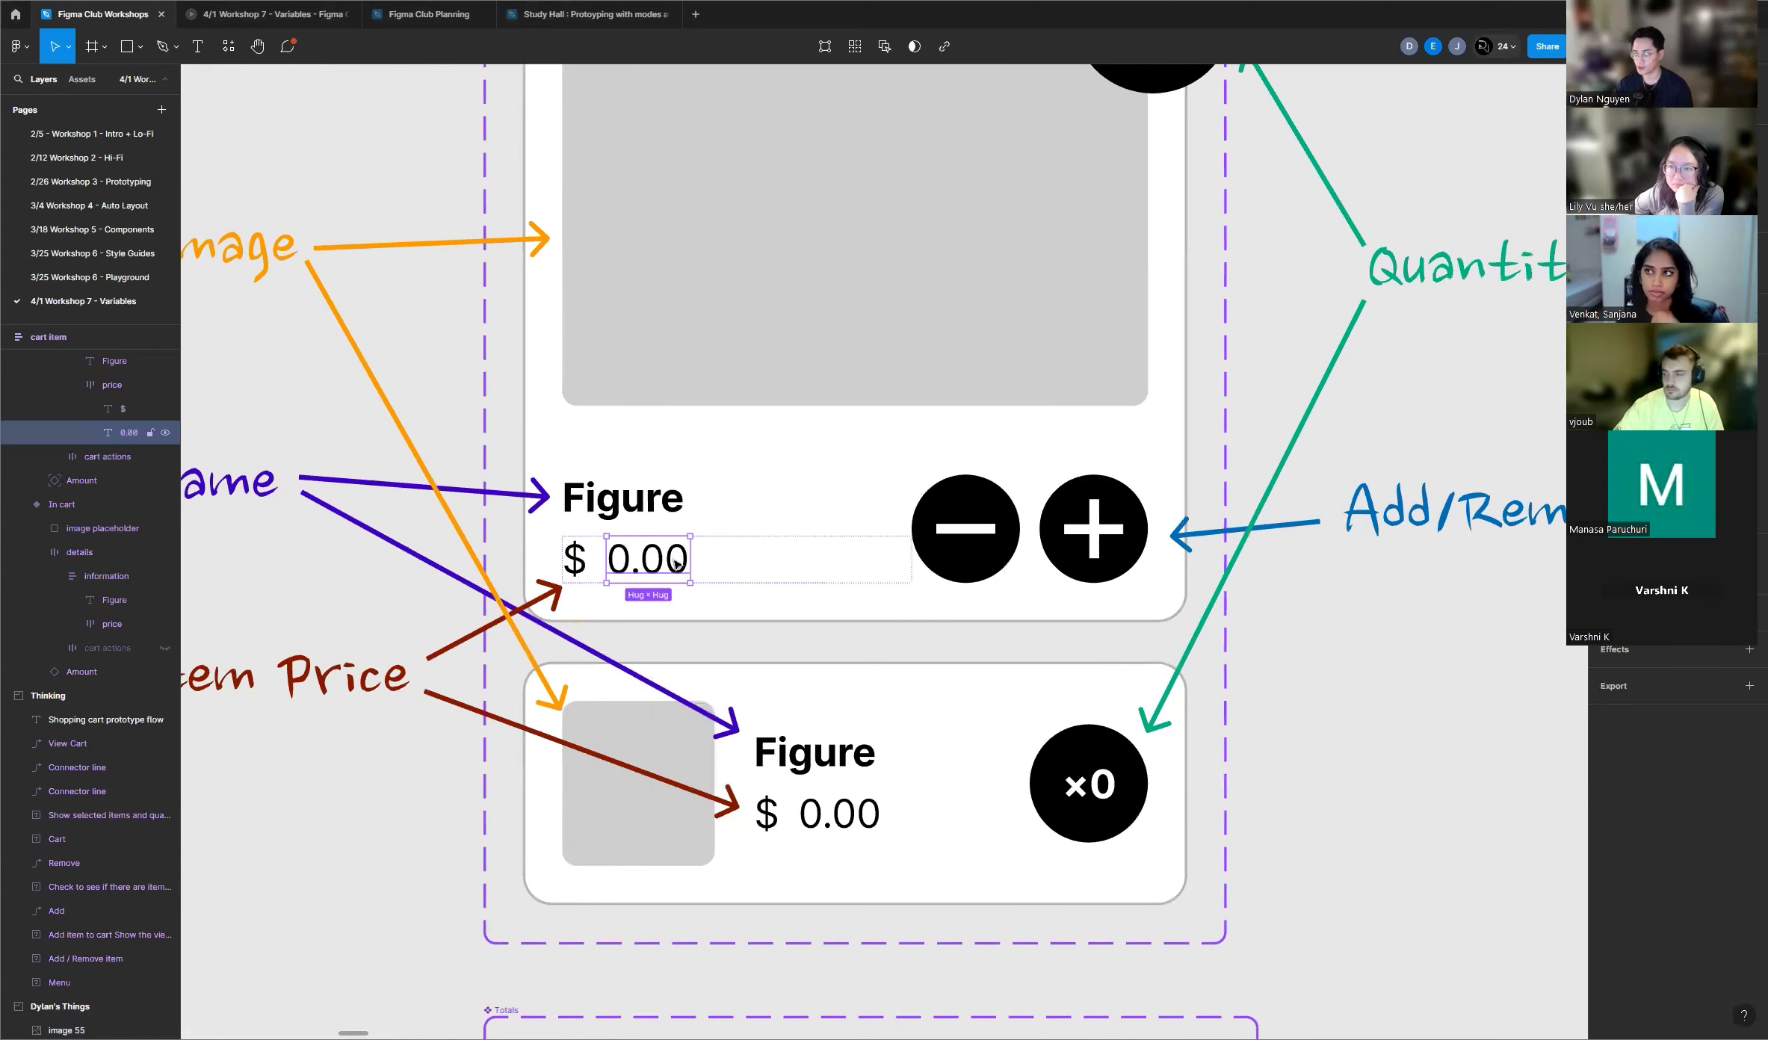
click(1751, 468)
scroll(1674, 709, down, 5)
scroll(1674, 710, down, 3)
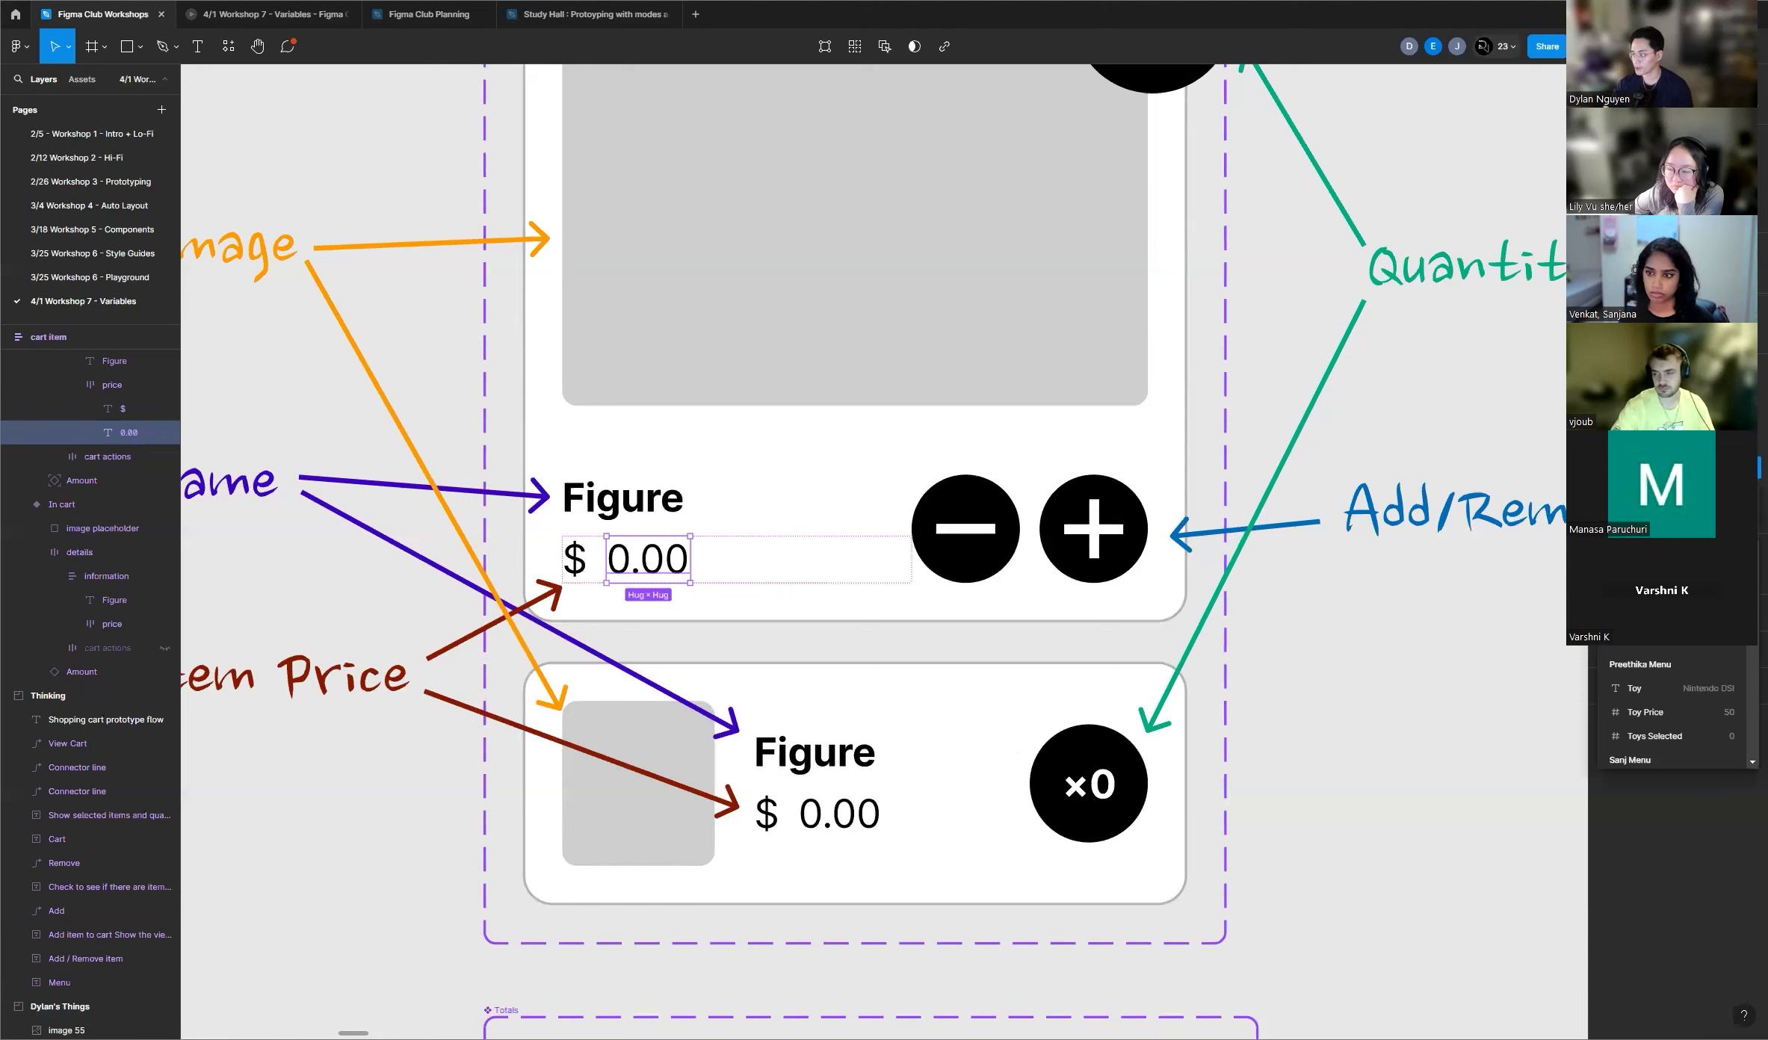
Step: Link the price text in both the menu card and the in-cart card of the cart item component to the 9.99 item price variable
click(1659, 617)
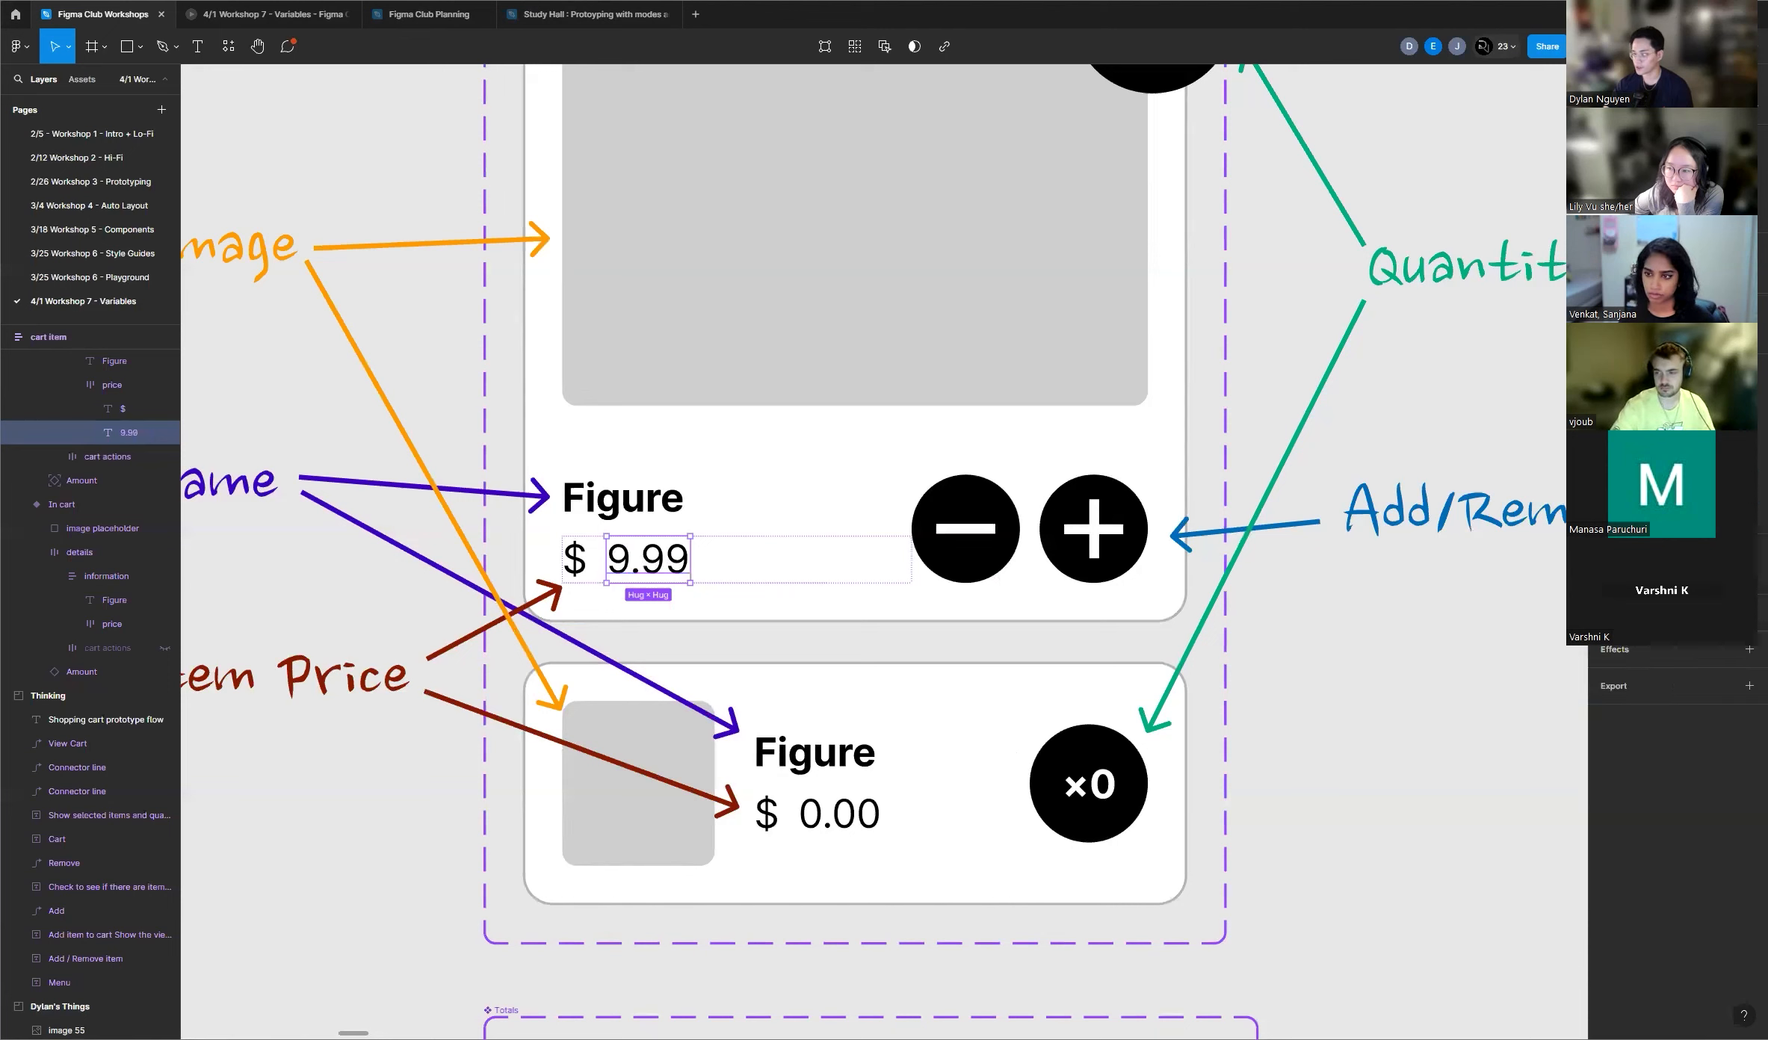
click(850, 813)
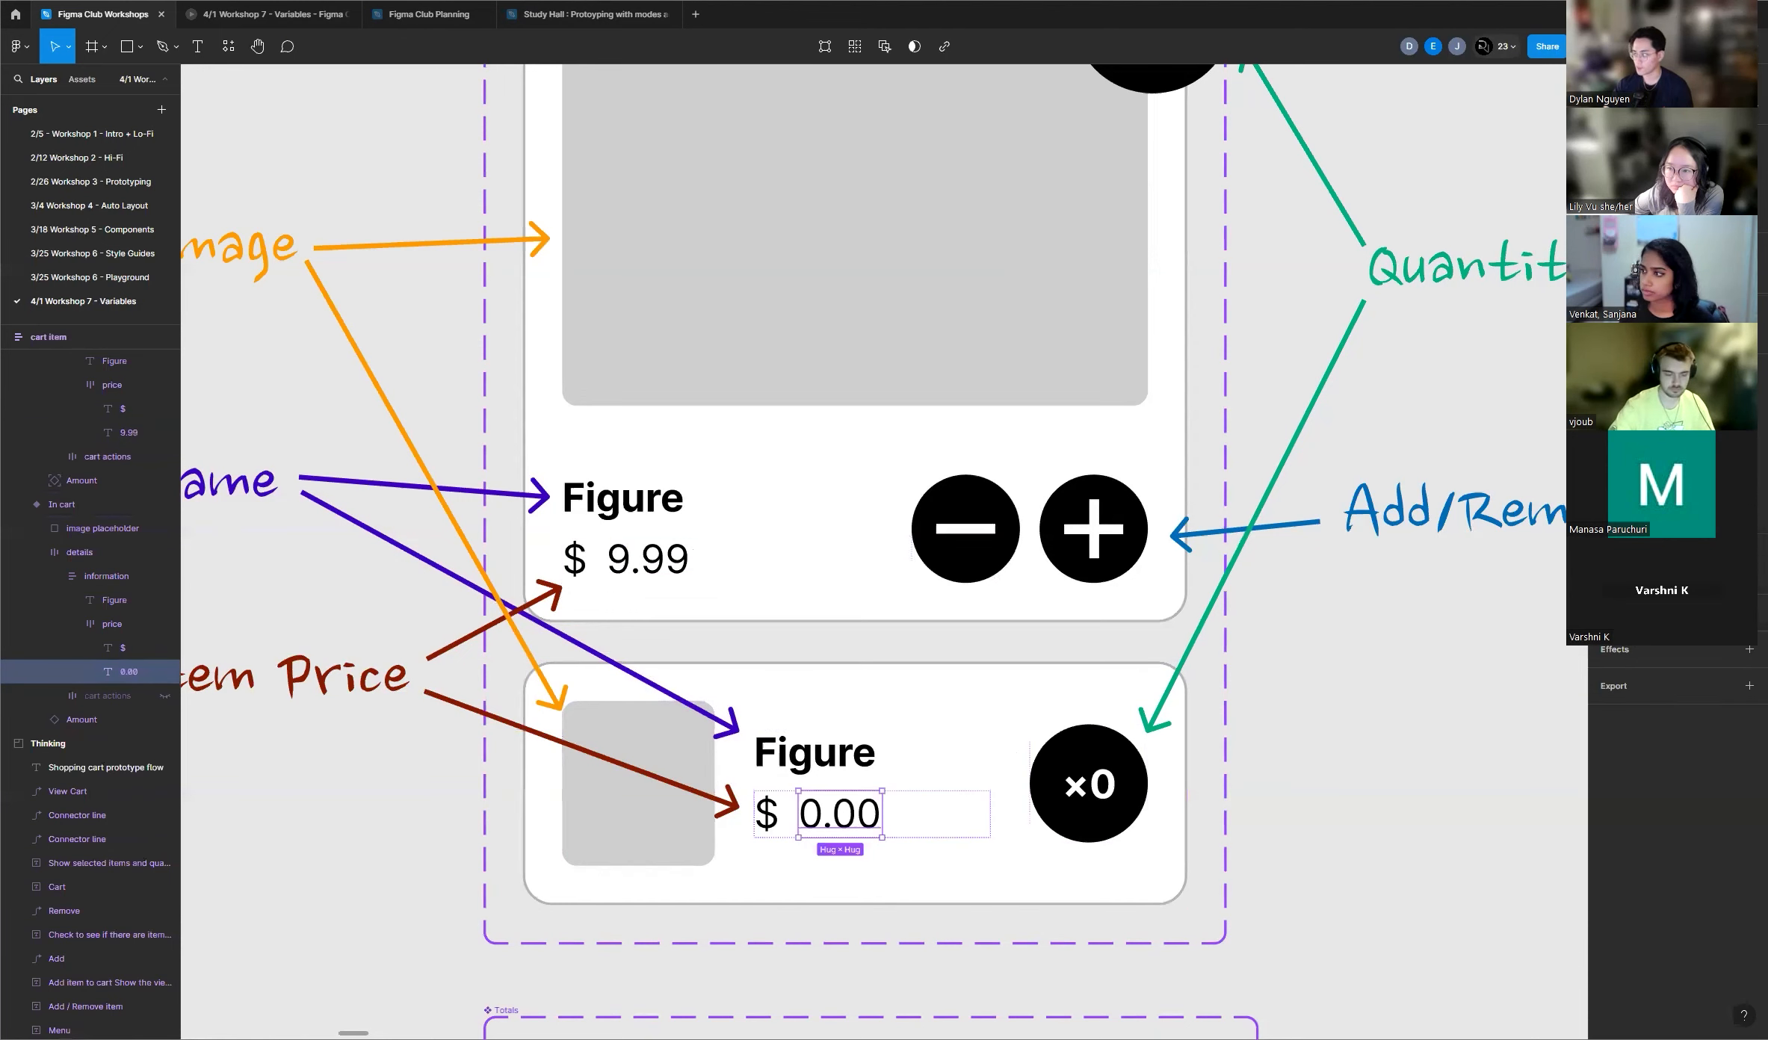
click(1754, 472)
scroll(1657, 658, down, 5)
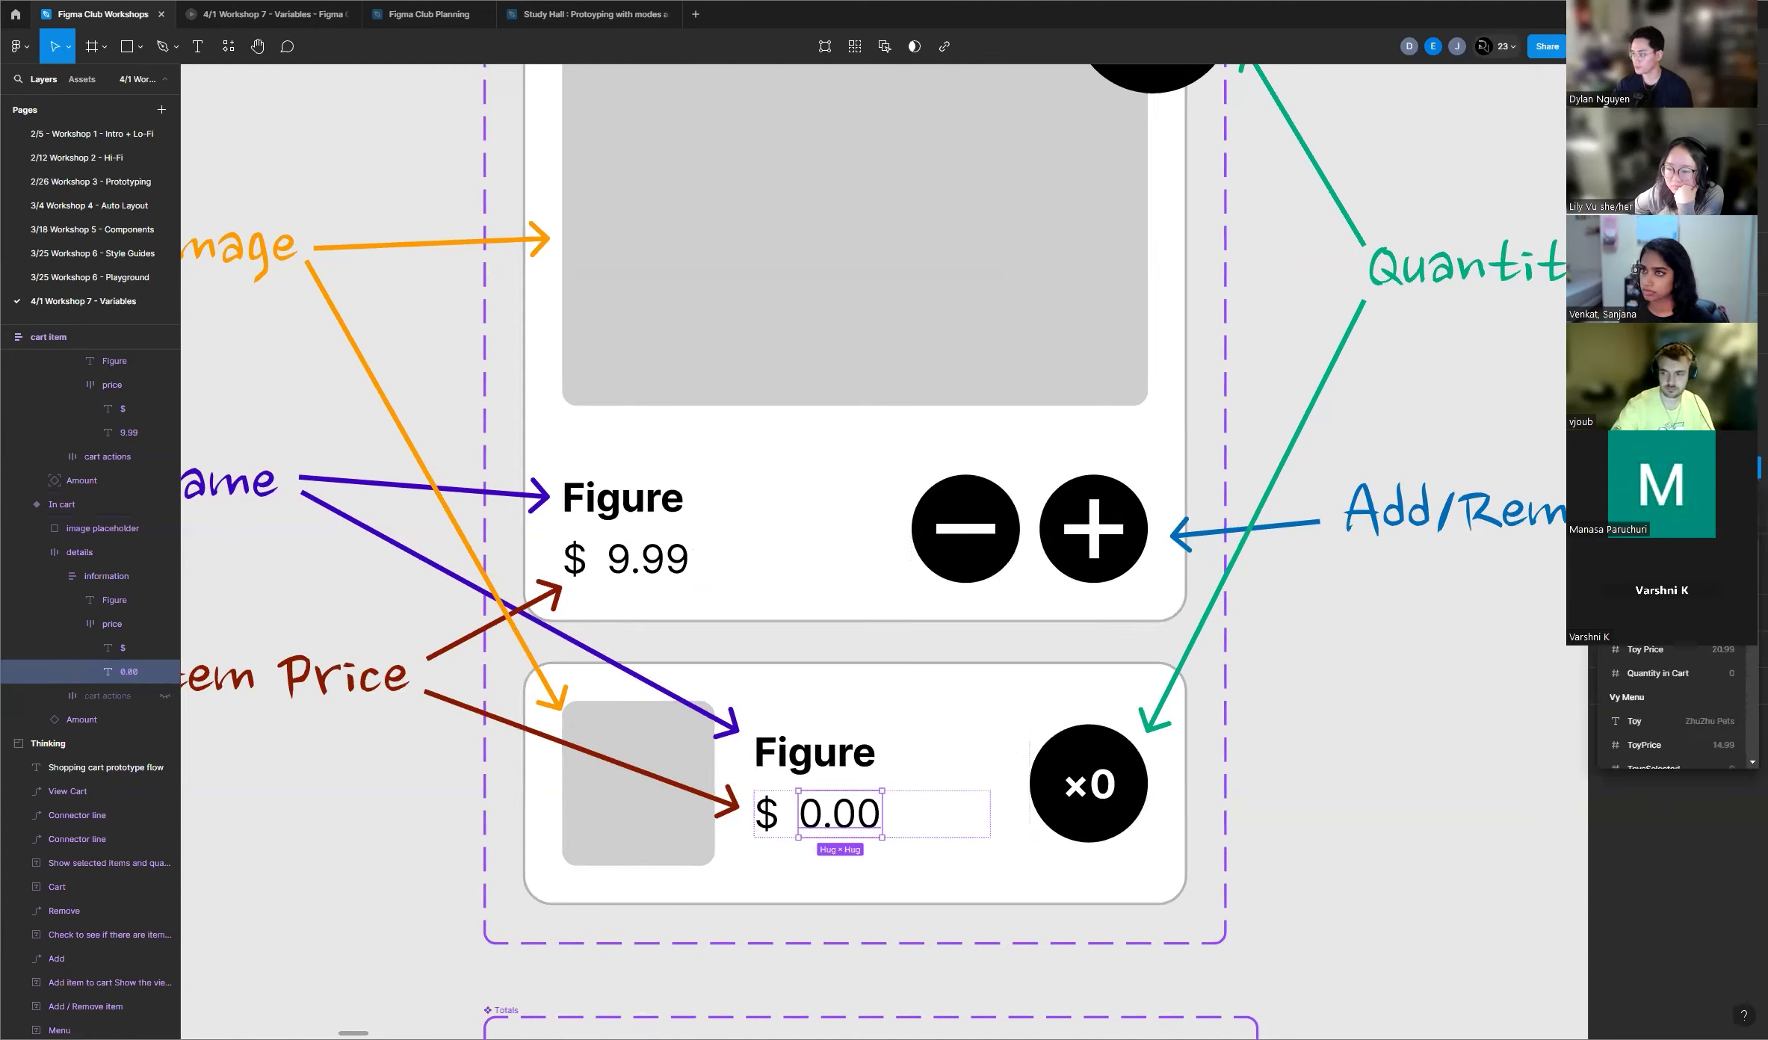
click(1666, 616)
click(1407, 821)
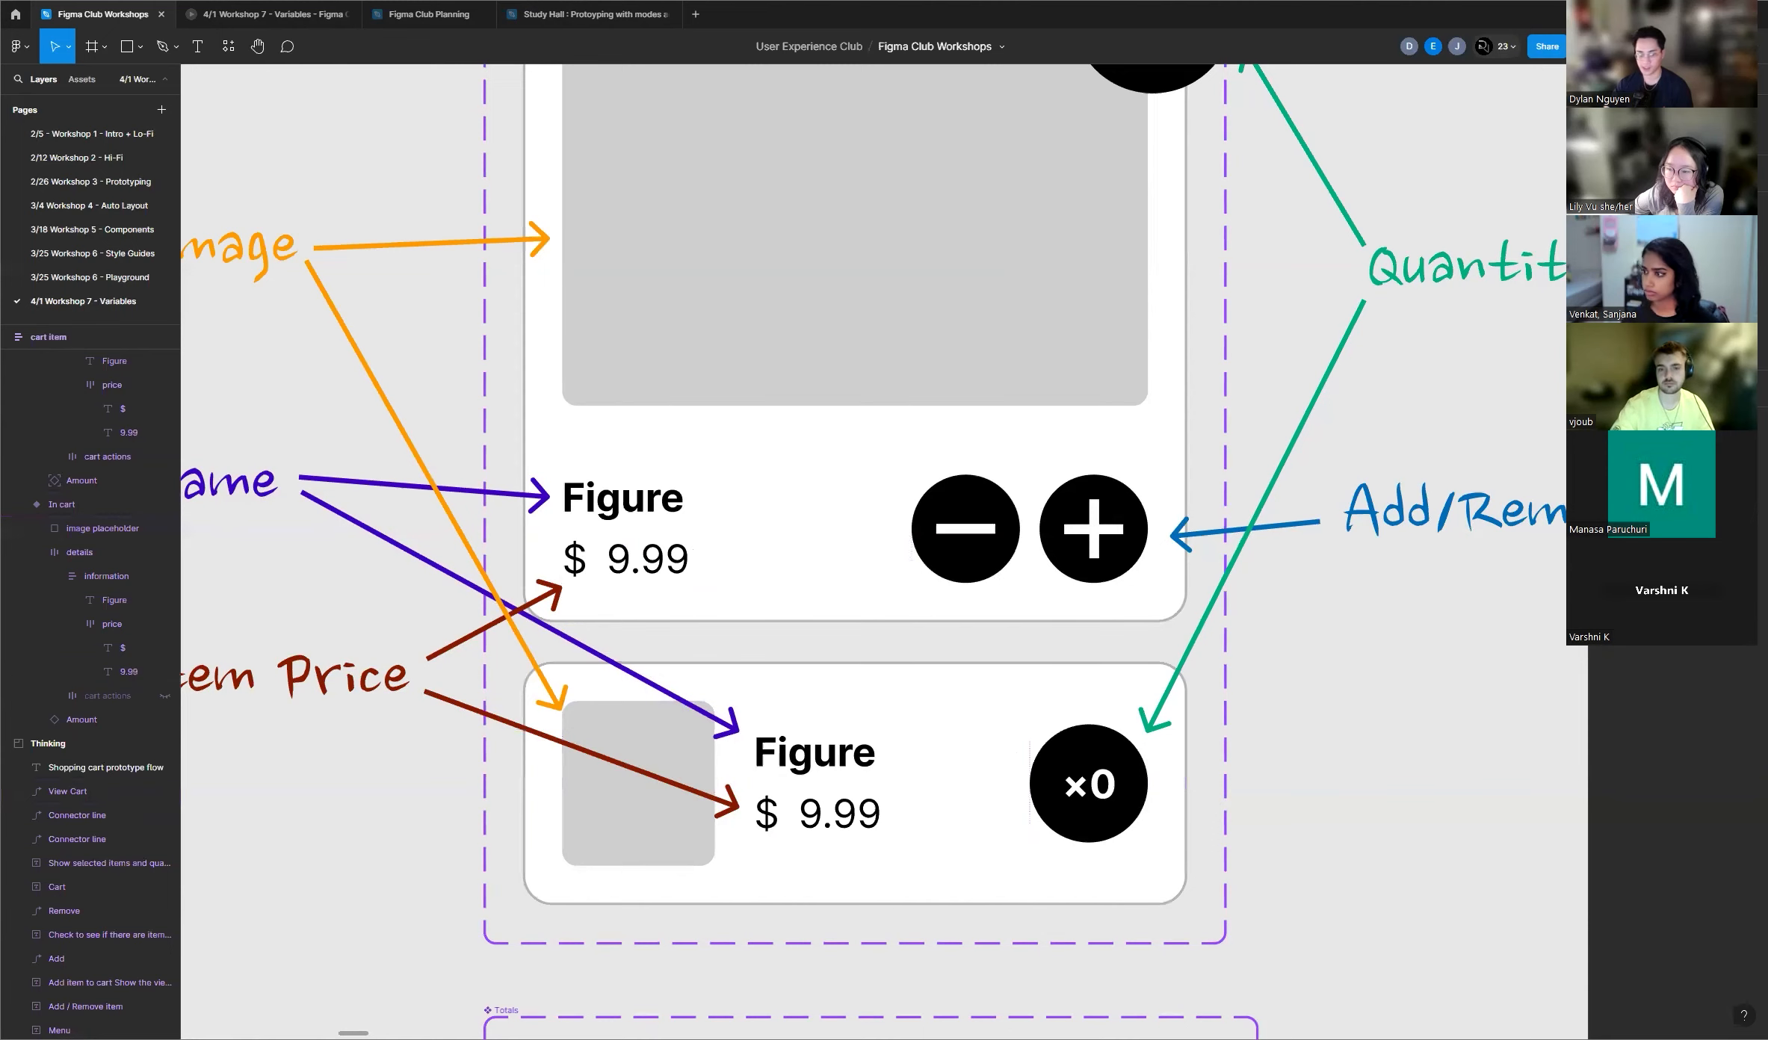
Step: Review the first column of student boards, checking the item name and price in each cart item component
scroll(664, 658, down, 8)
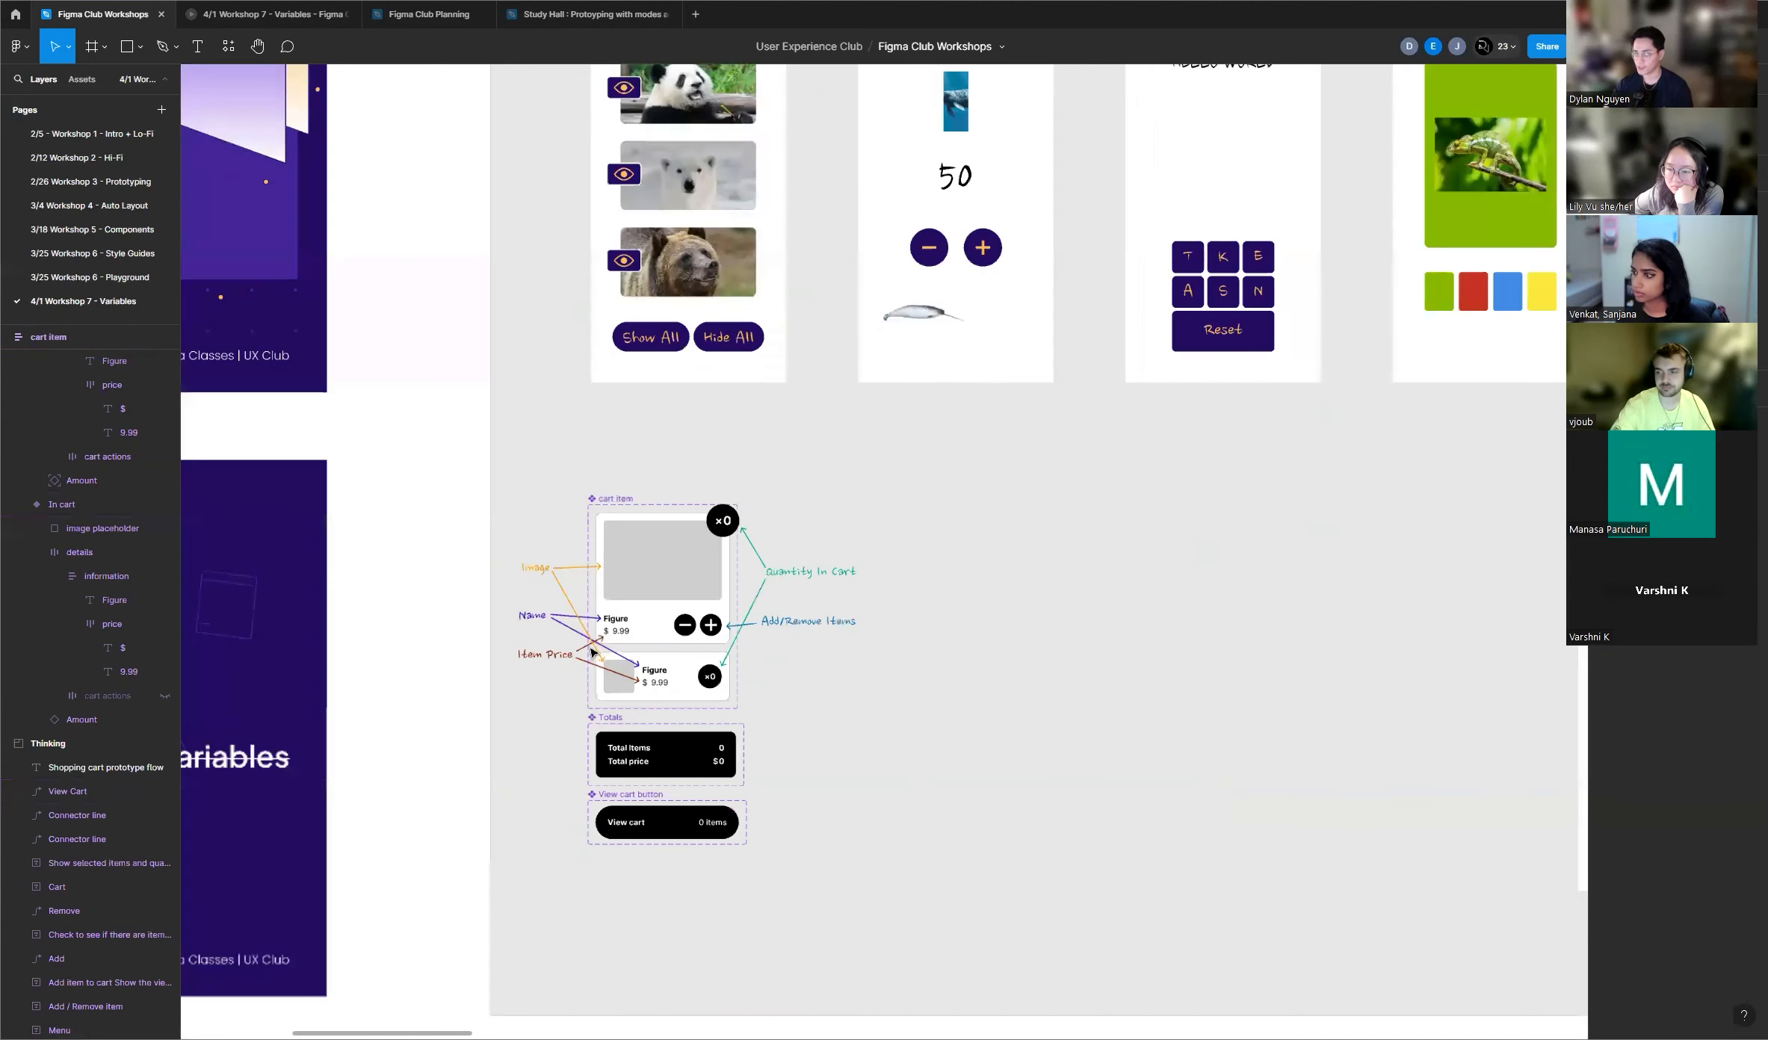
scroll(585, 643, down, 2)
scroll(582, 624, down, 3)
scroll(694, 584, down, 3)
scroll(718, 584, down, 8)
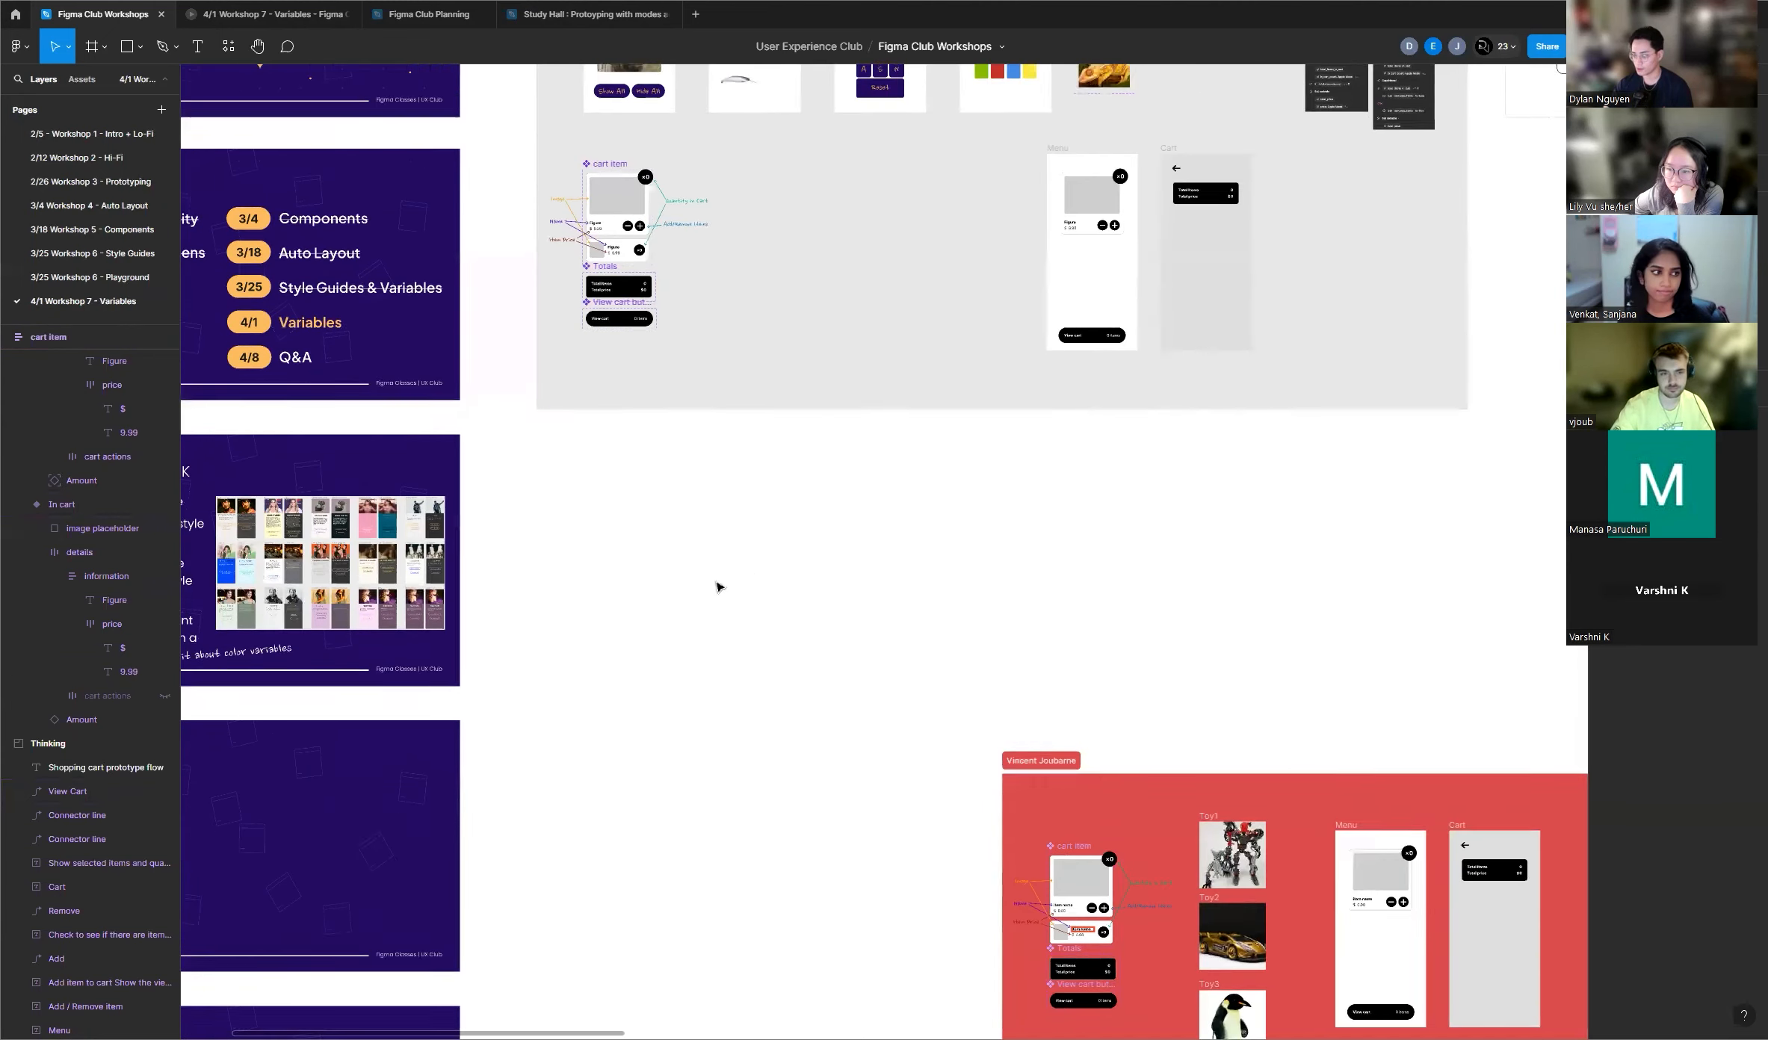
scroll(885, 741, up, 4)
scroll(568, 659, down, 4)
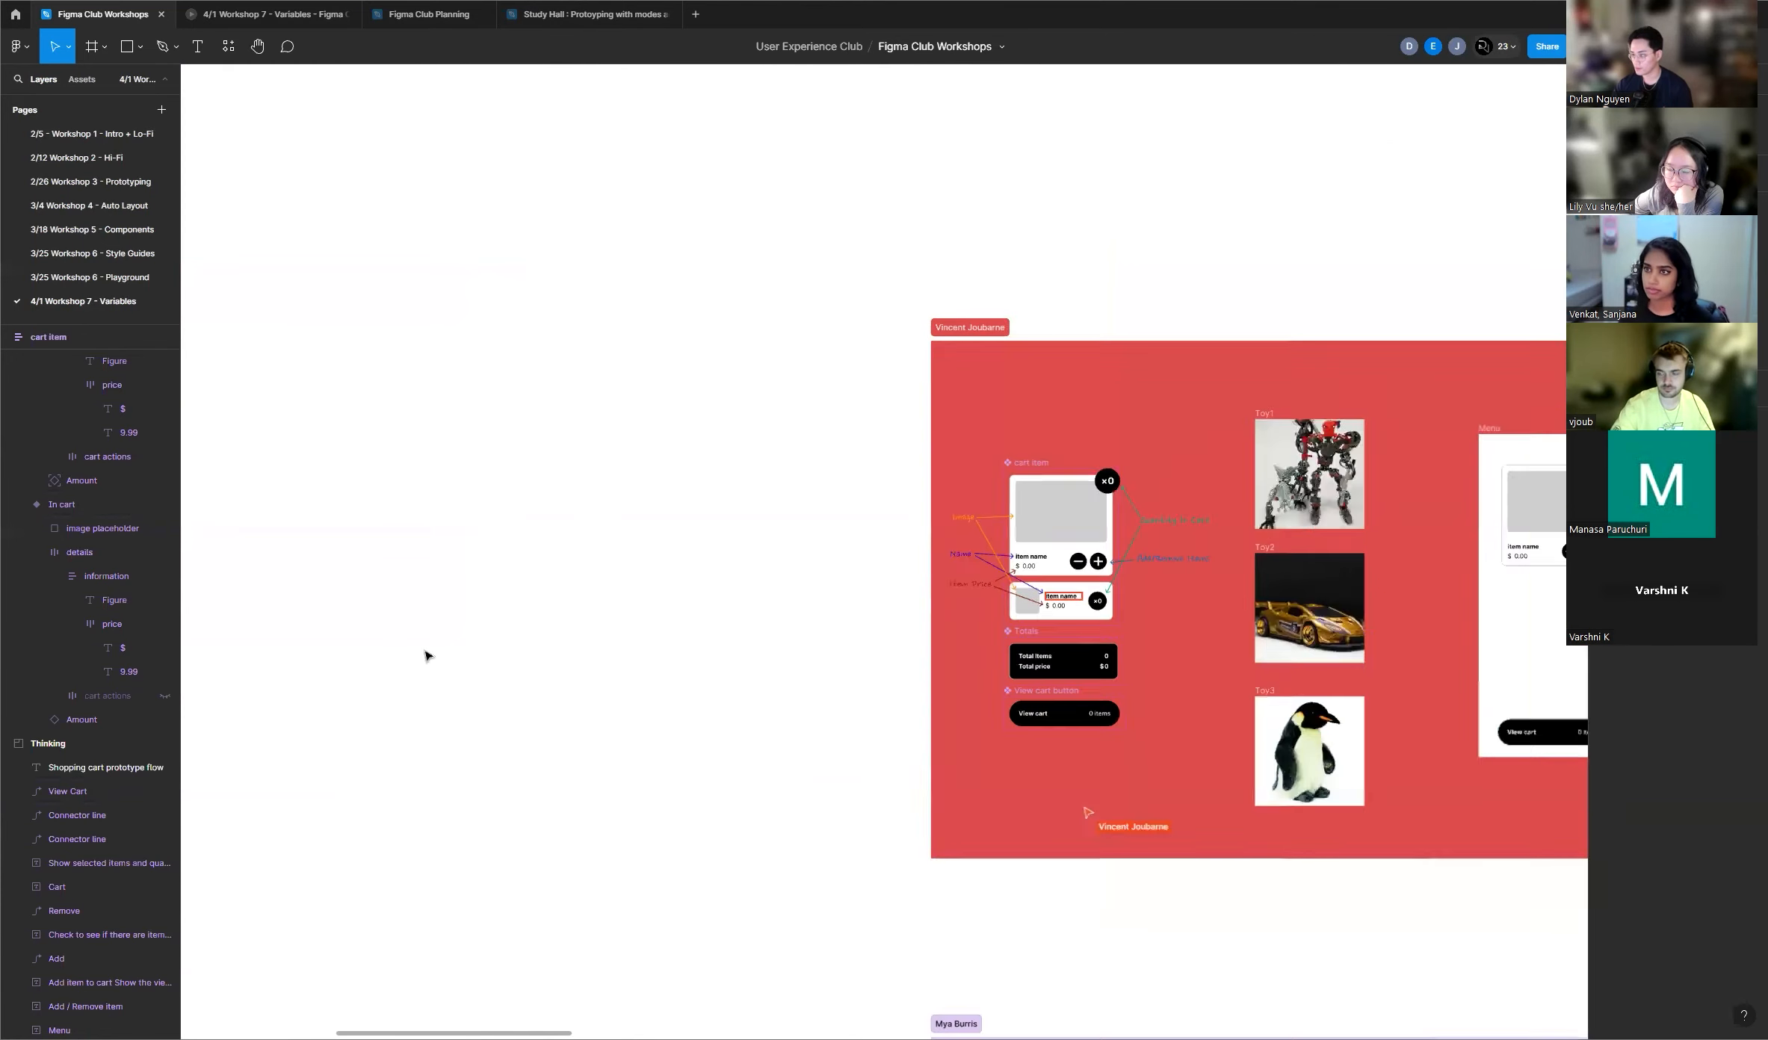
scroll(472, 656, down, 5)
scroll(631, 706, down, 4)
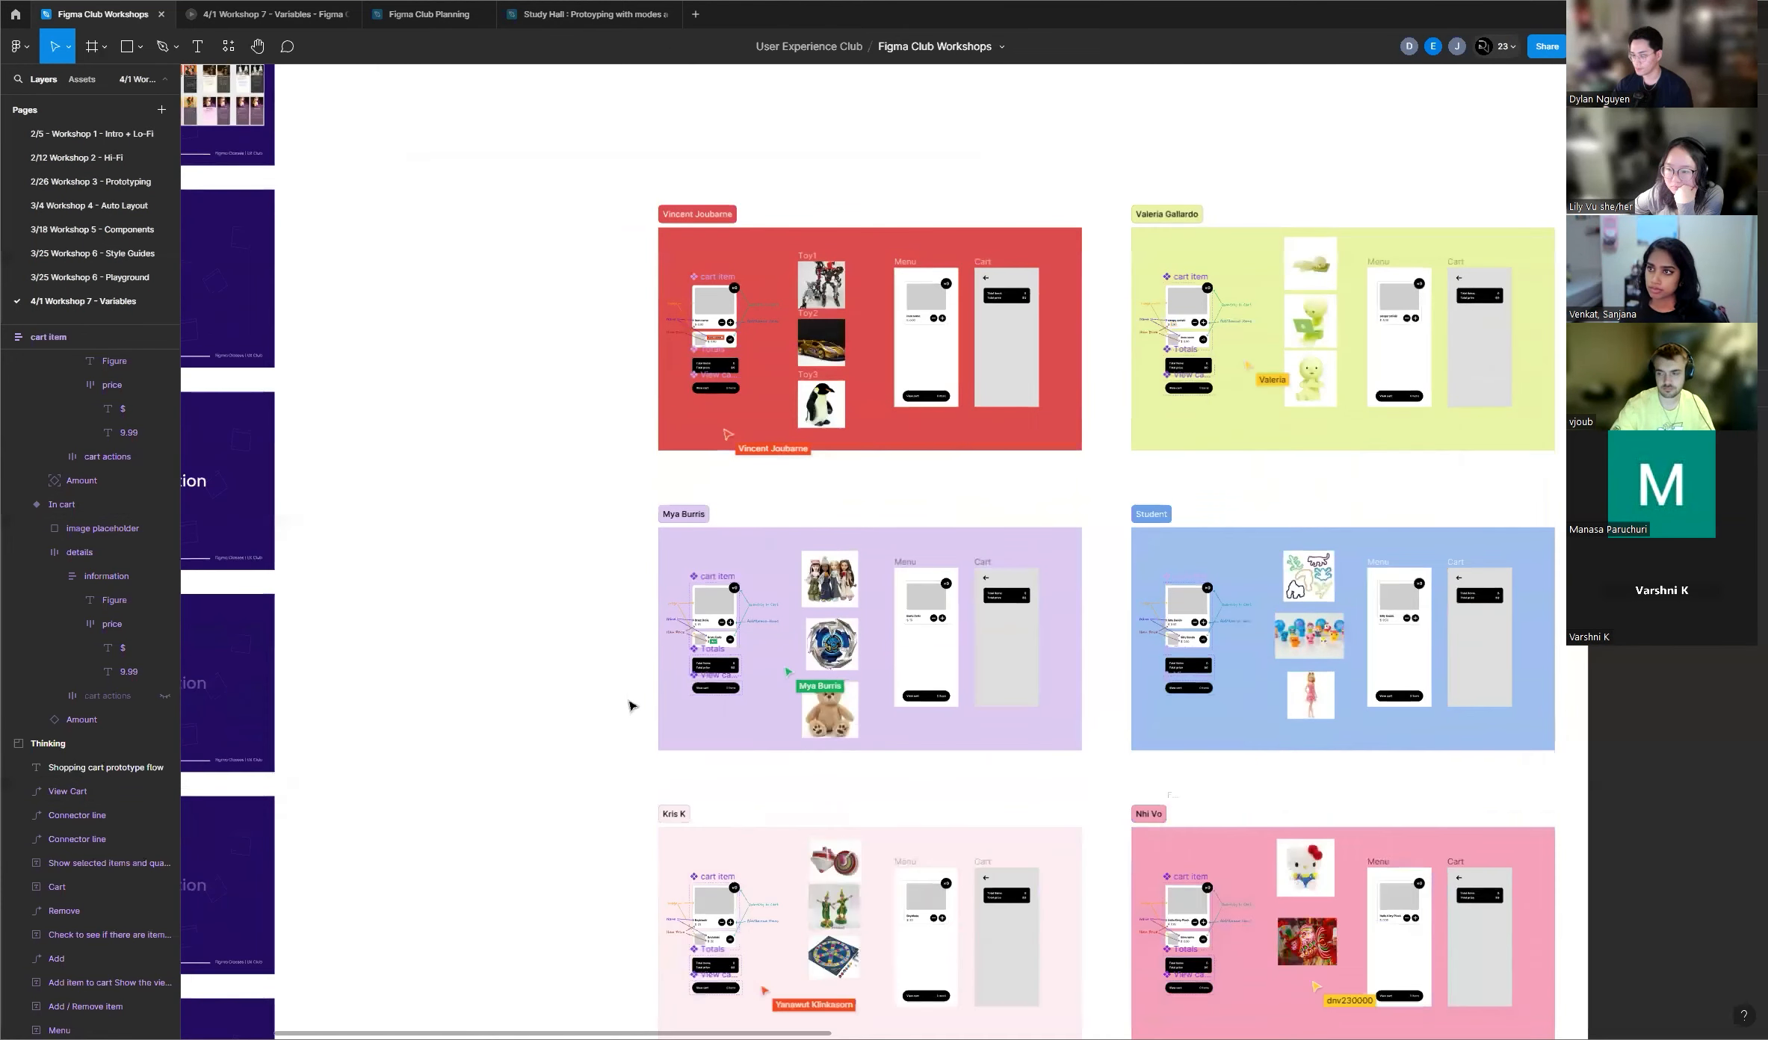
scroll(611, 642, down, 3)
scroll(415, 623, up, 5)
scroll(414, 623, down, 10)
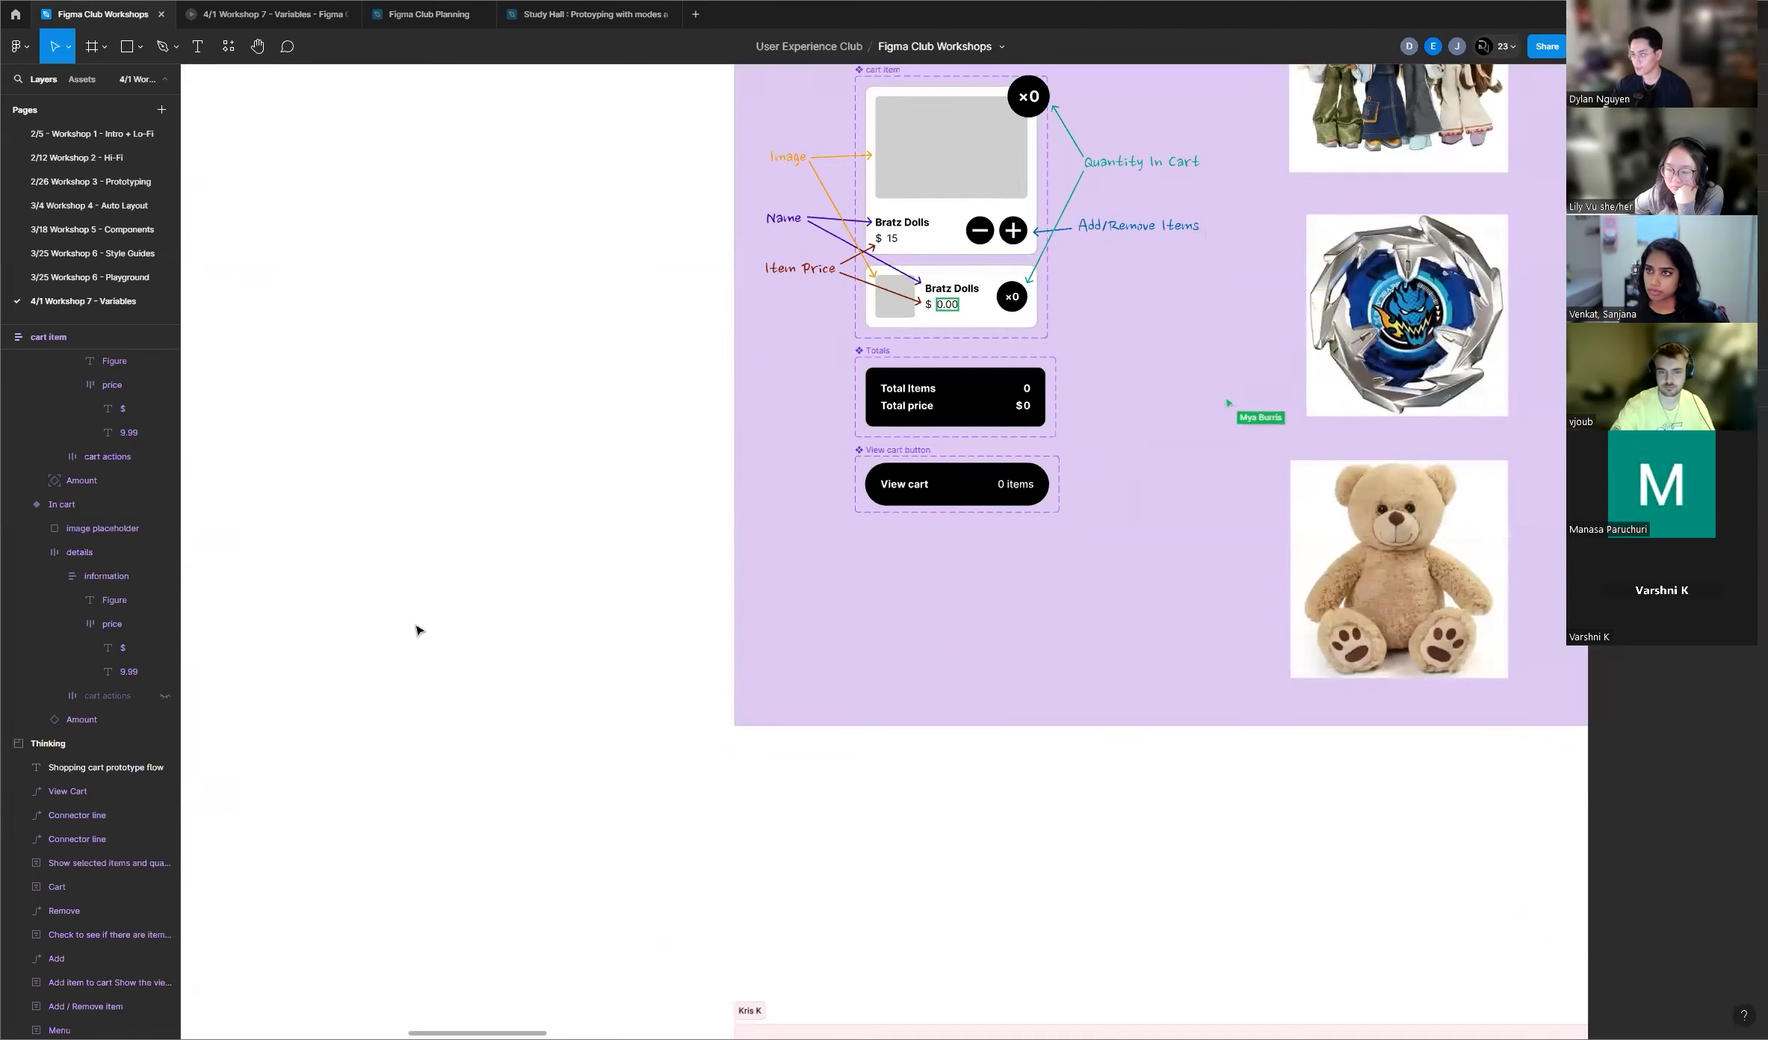
scroll(416, 630, down, 12)
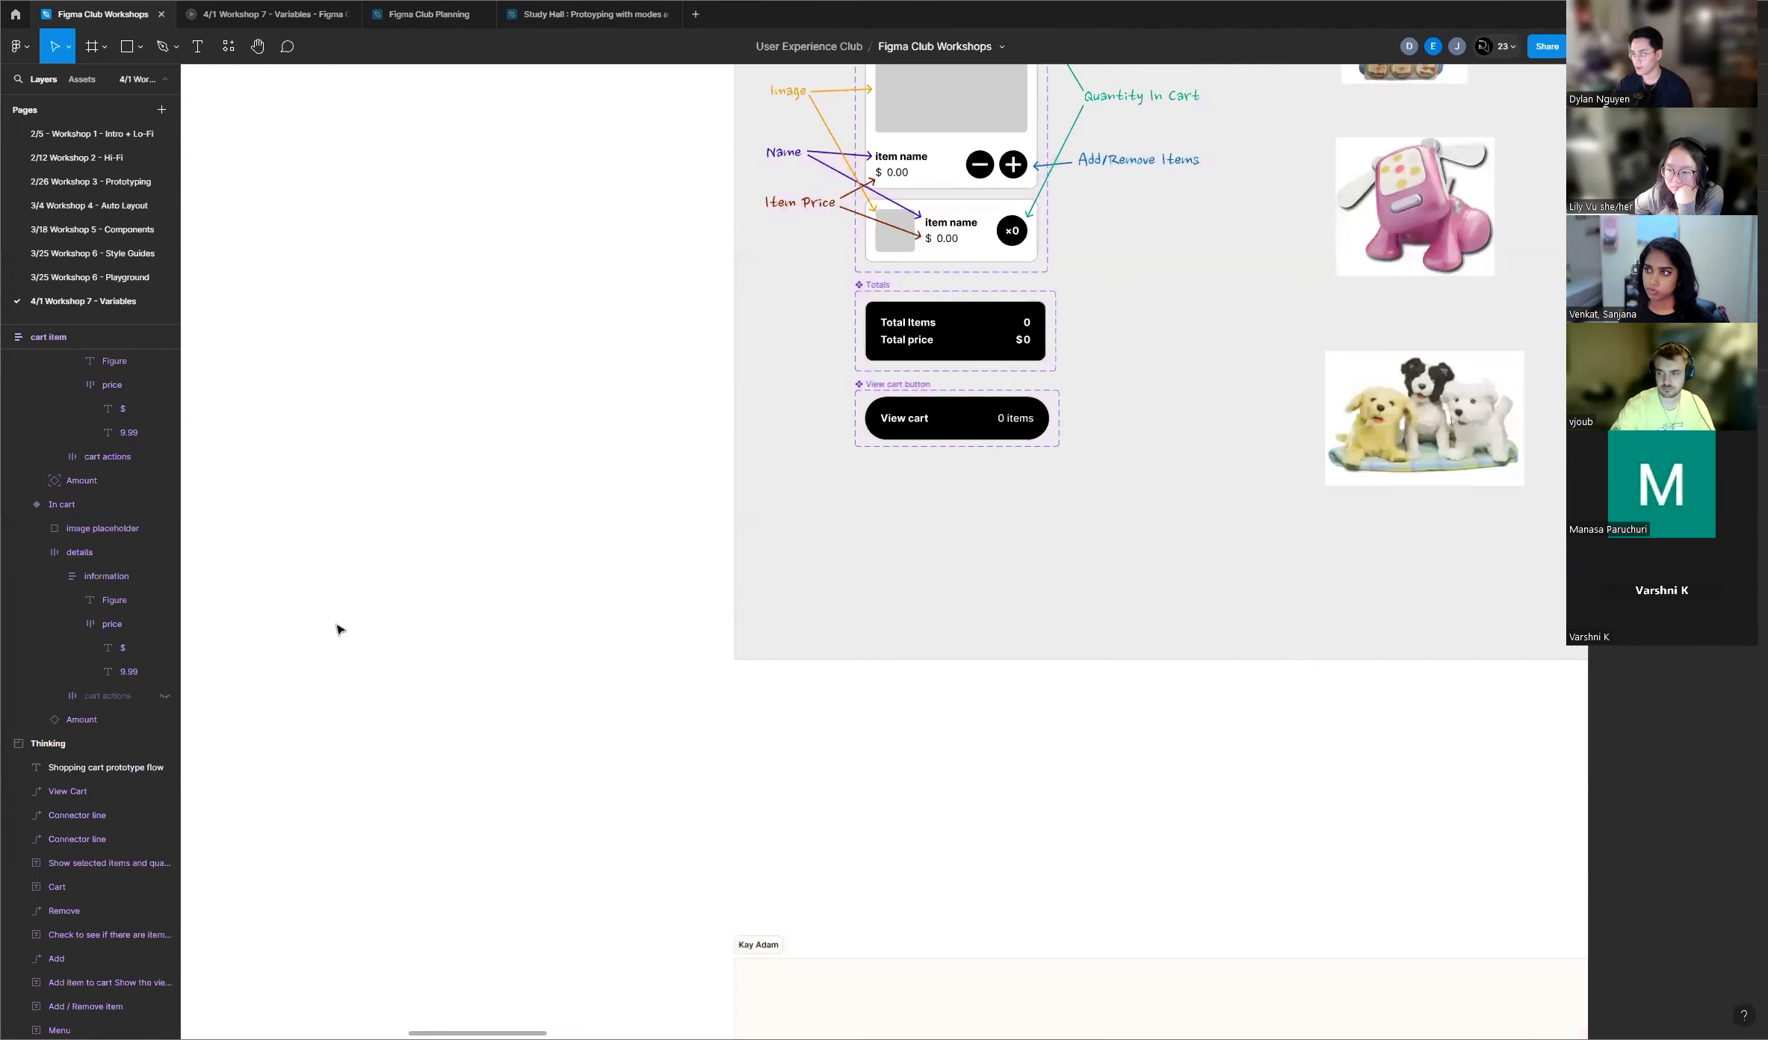
scroll(284, 629, down, 3)
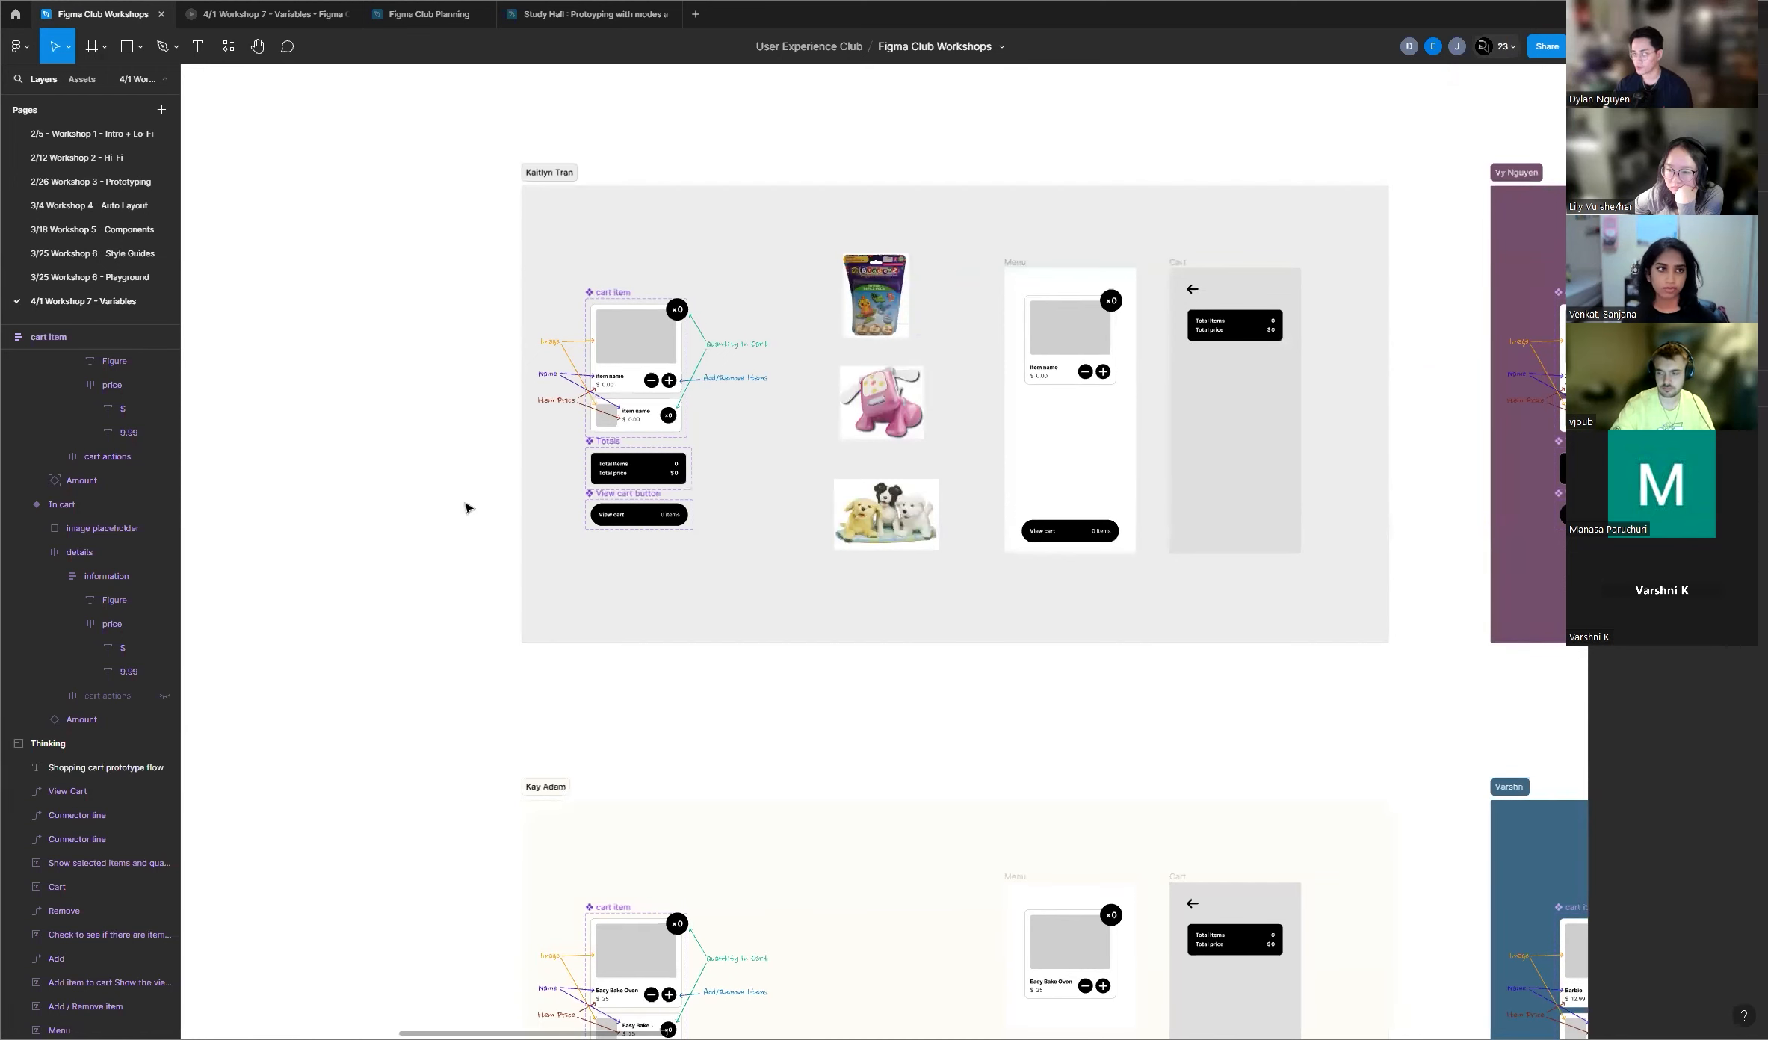
scroll(387, 551, down, 3)
scroll(395, 662, down, 1)
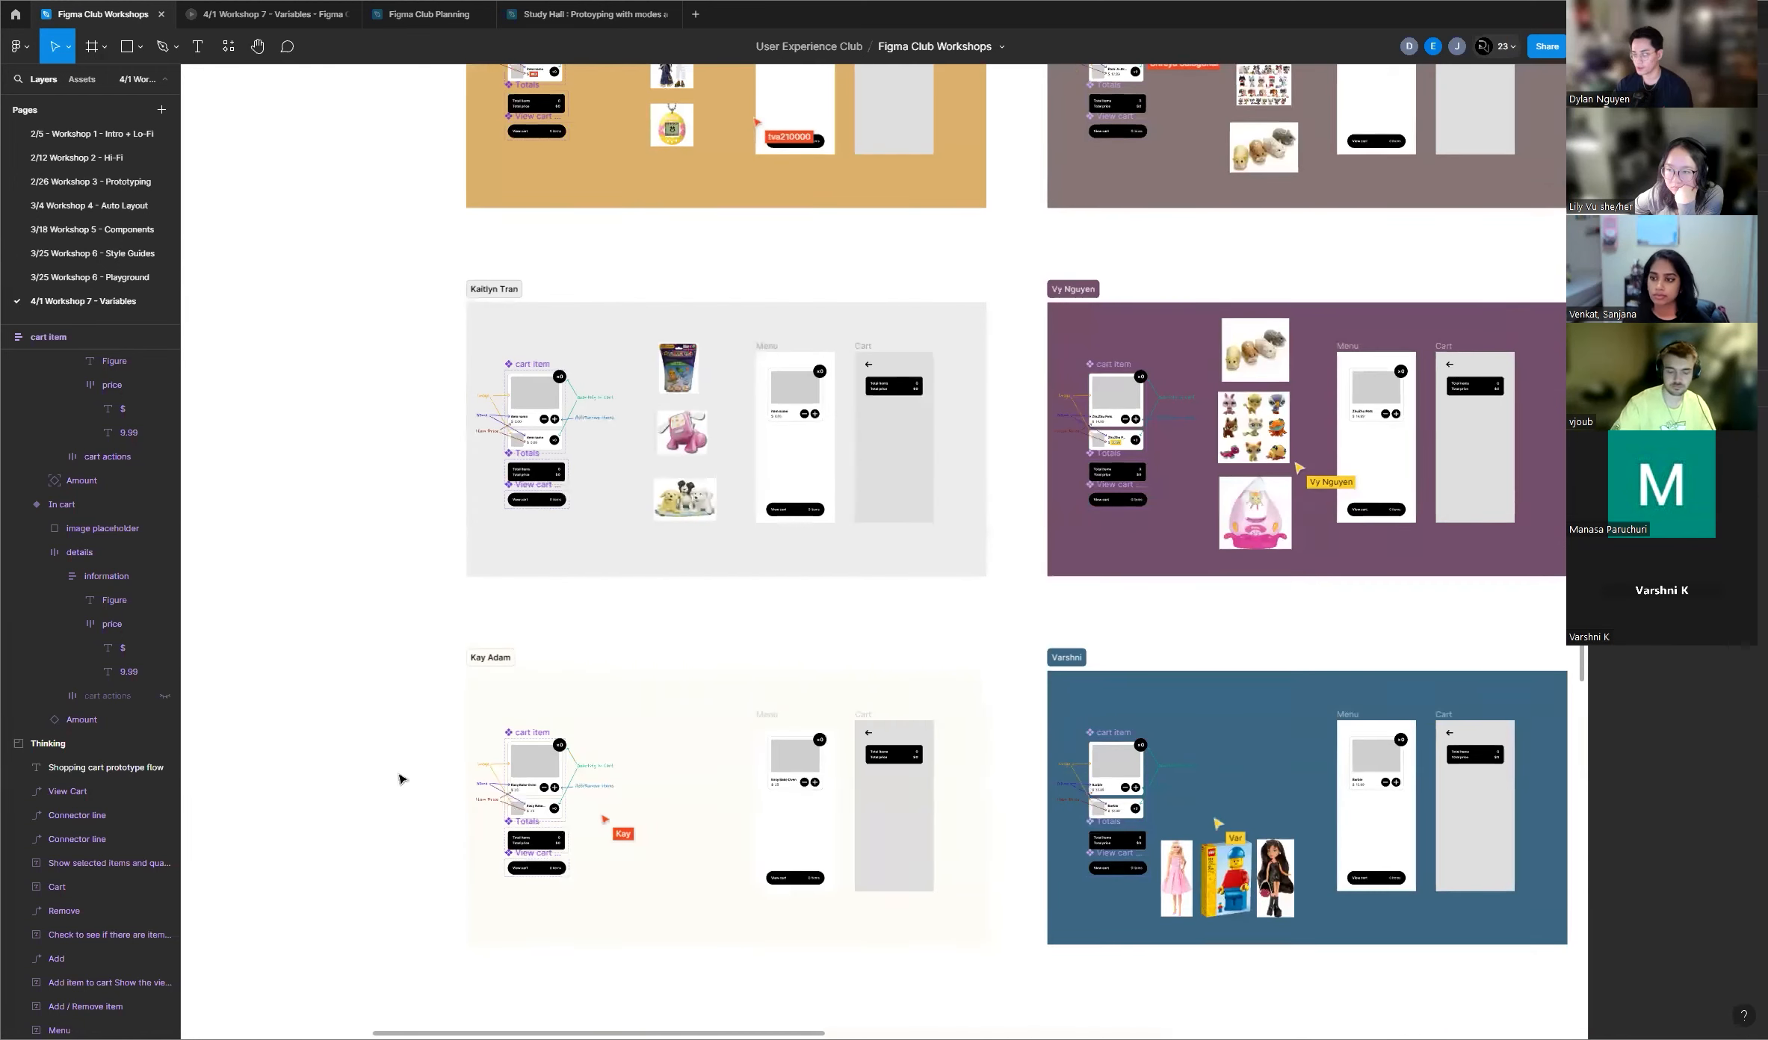
Step: Check the cart item names and prices on the second column of student boards, from the lowest board up to the highest
scroll(399, 779, up, 5)
scroll(308, 733, down, 5)
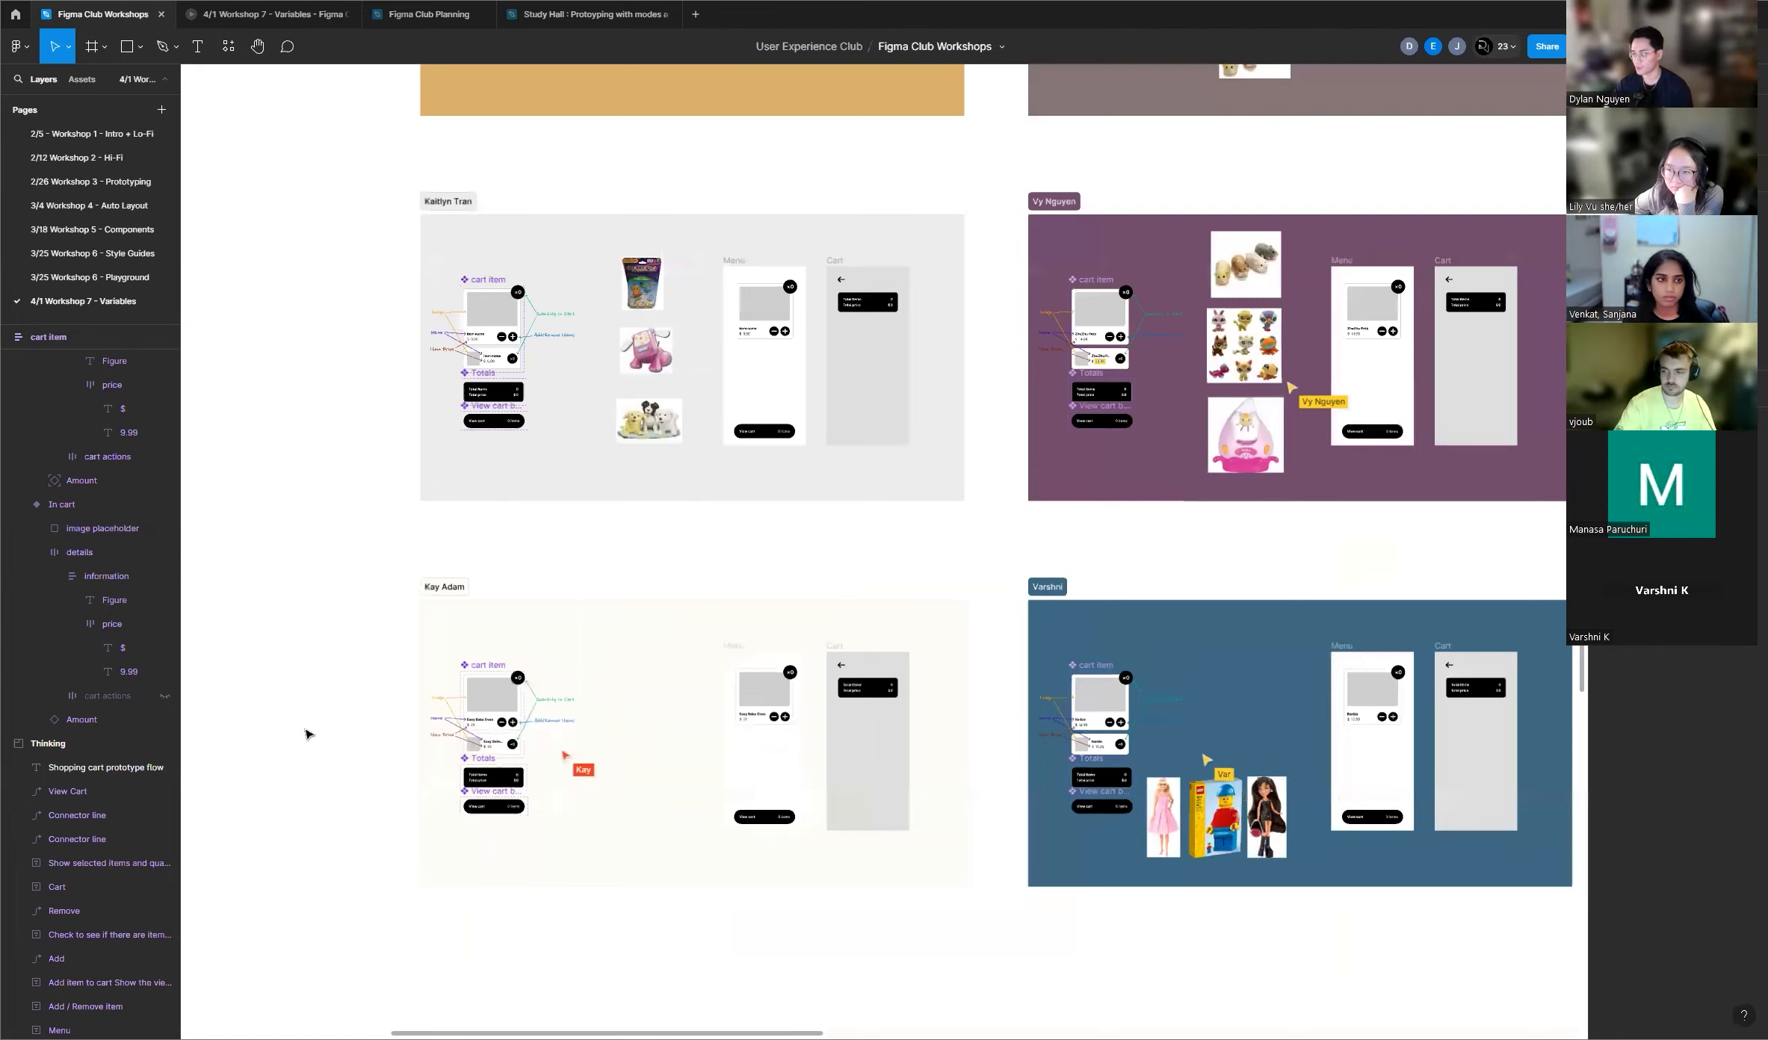
scroll(753, 596, up, 4)
scroll(753, 595, up, 4)
scroll(853, 454, up, 10)
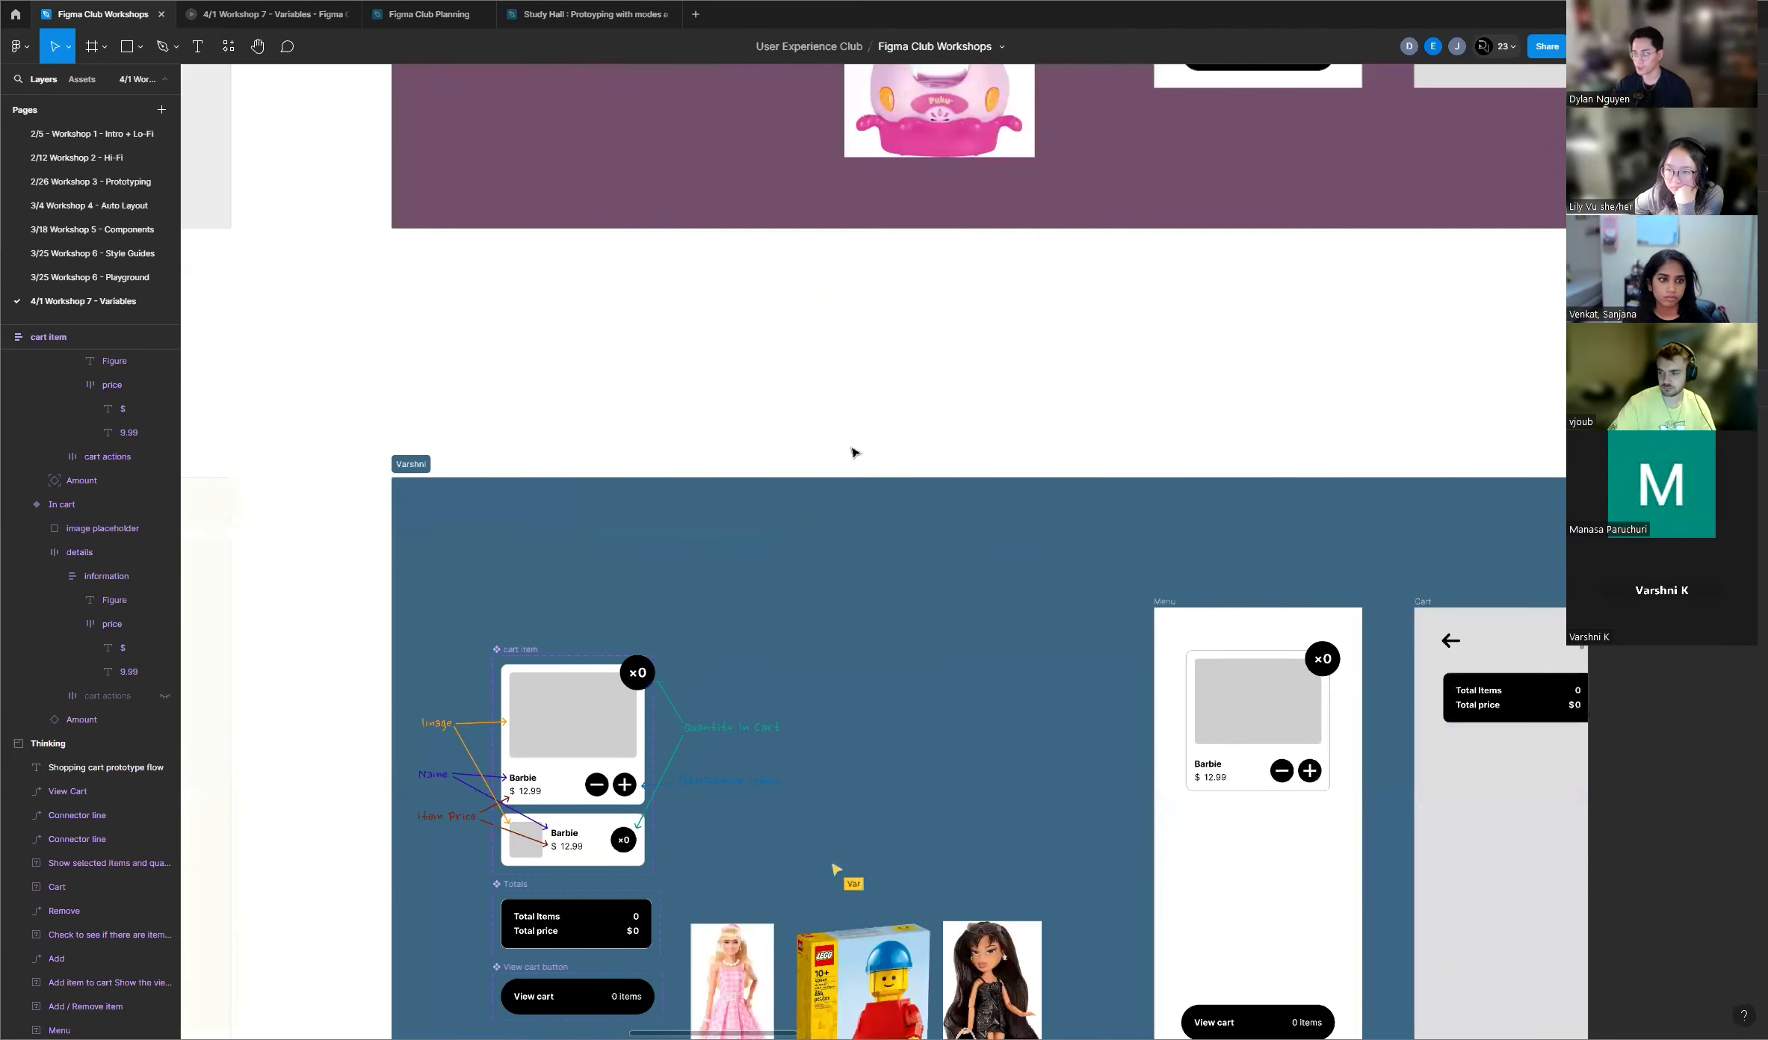
scroll(856, 308, up, 10)
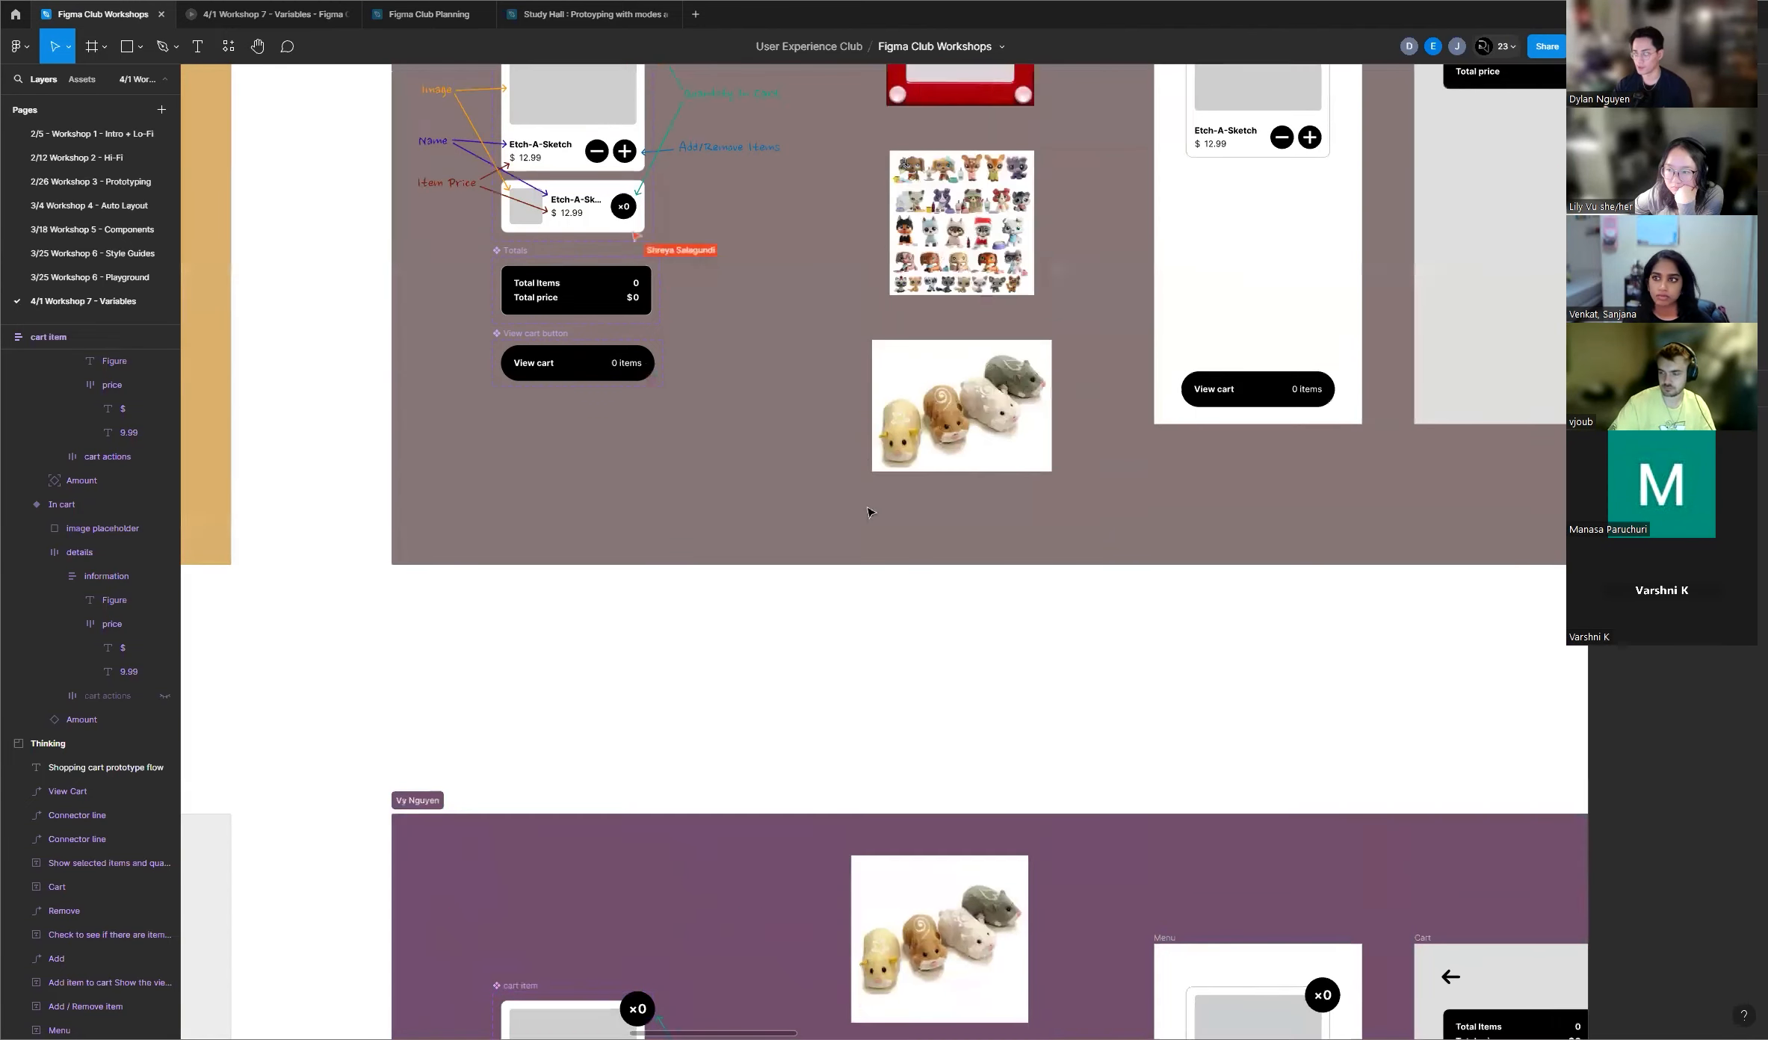
scroll(844, 557, down, 10)
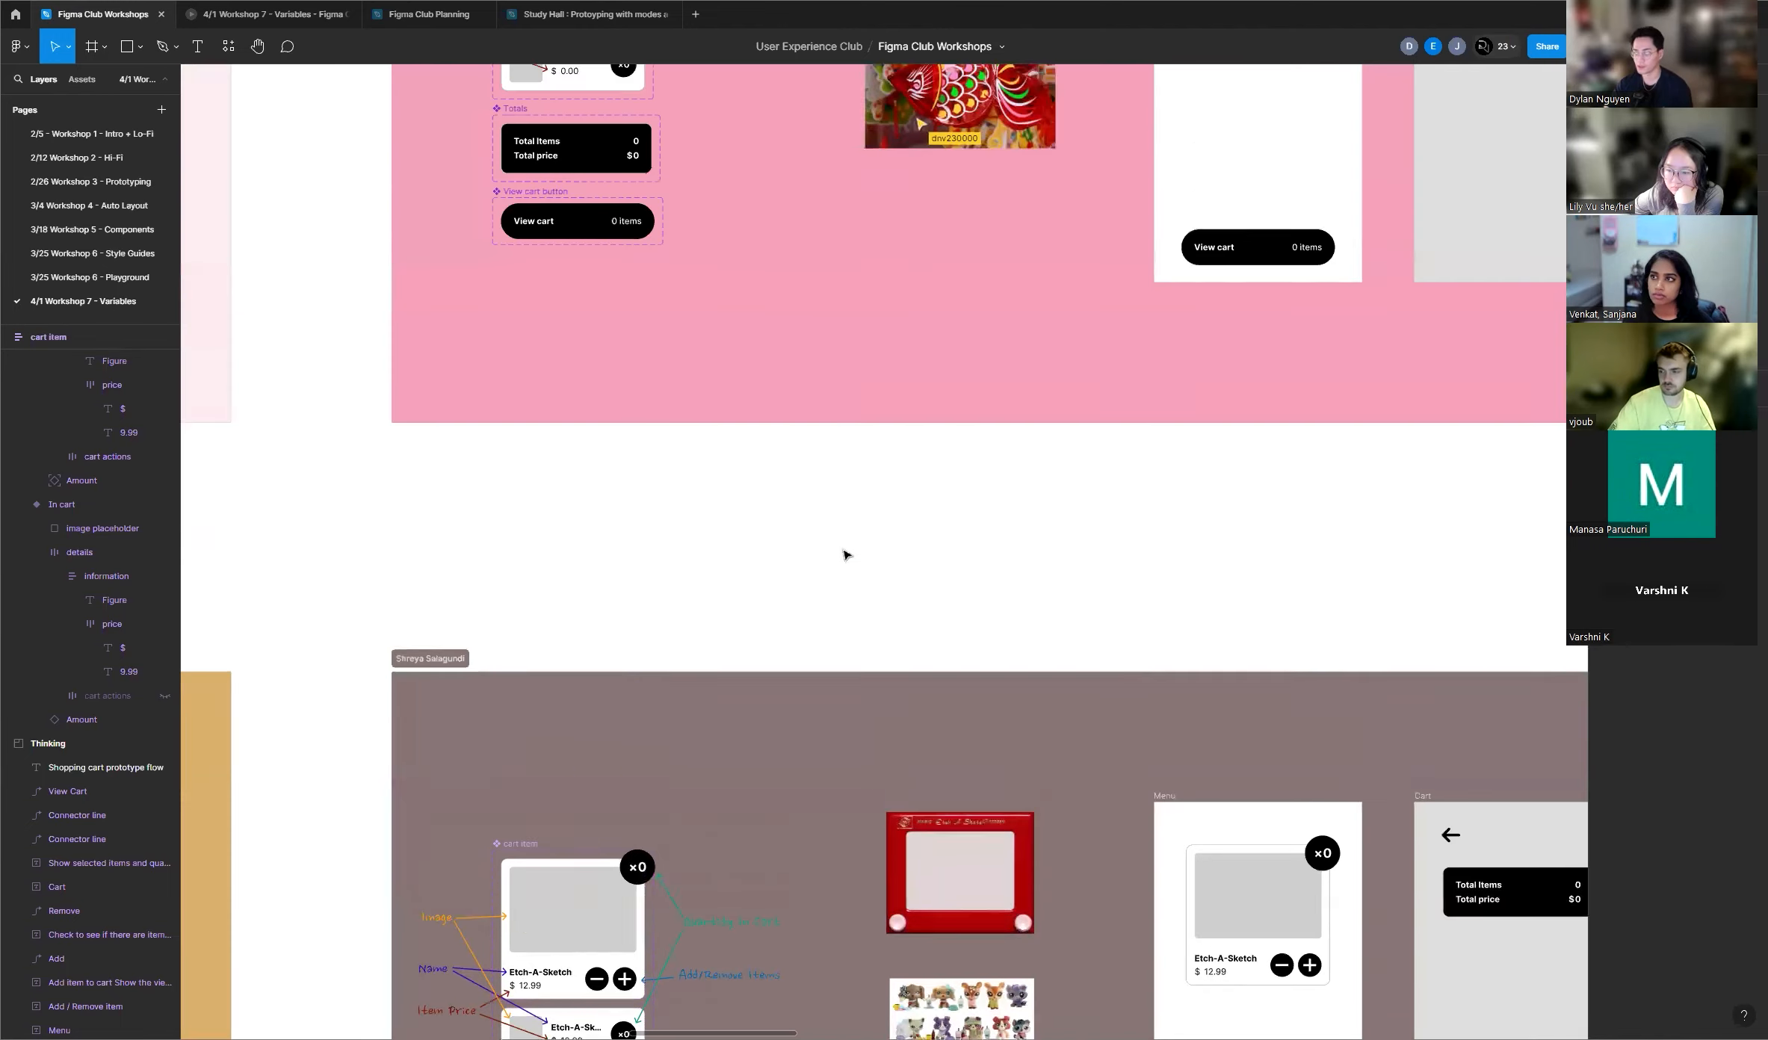
scroll(796, 635, up, 10)
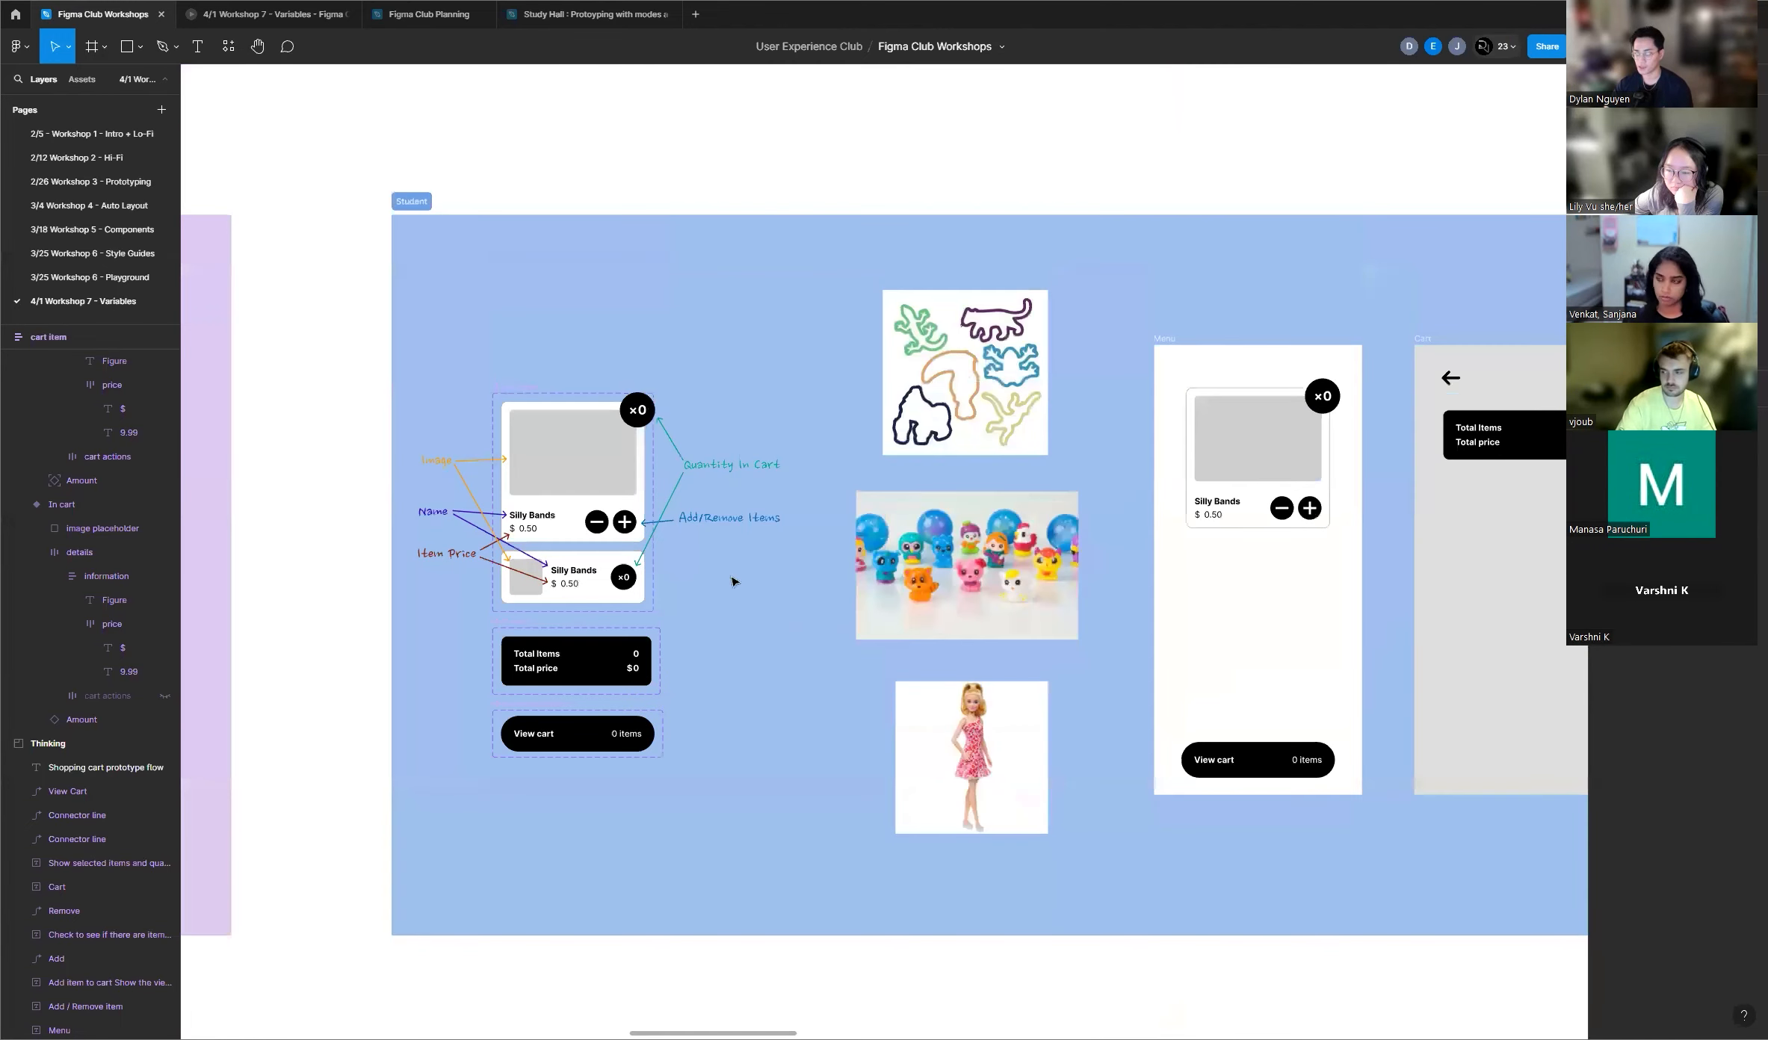
scroll(793, 506, down, 3)
scroll(686, 525, up, 8)
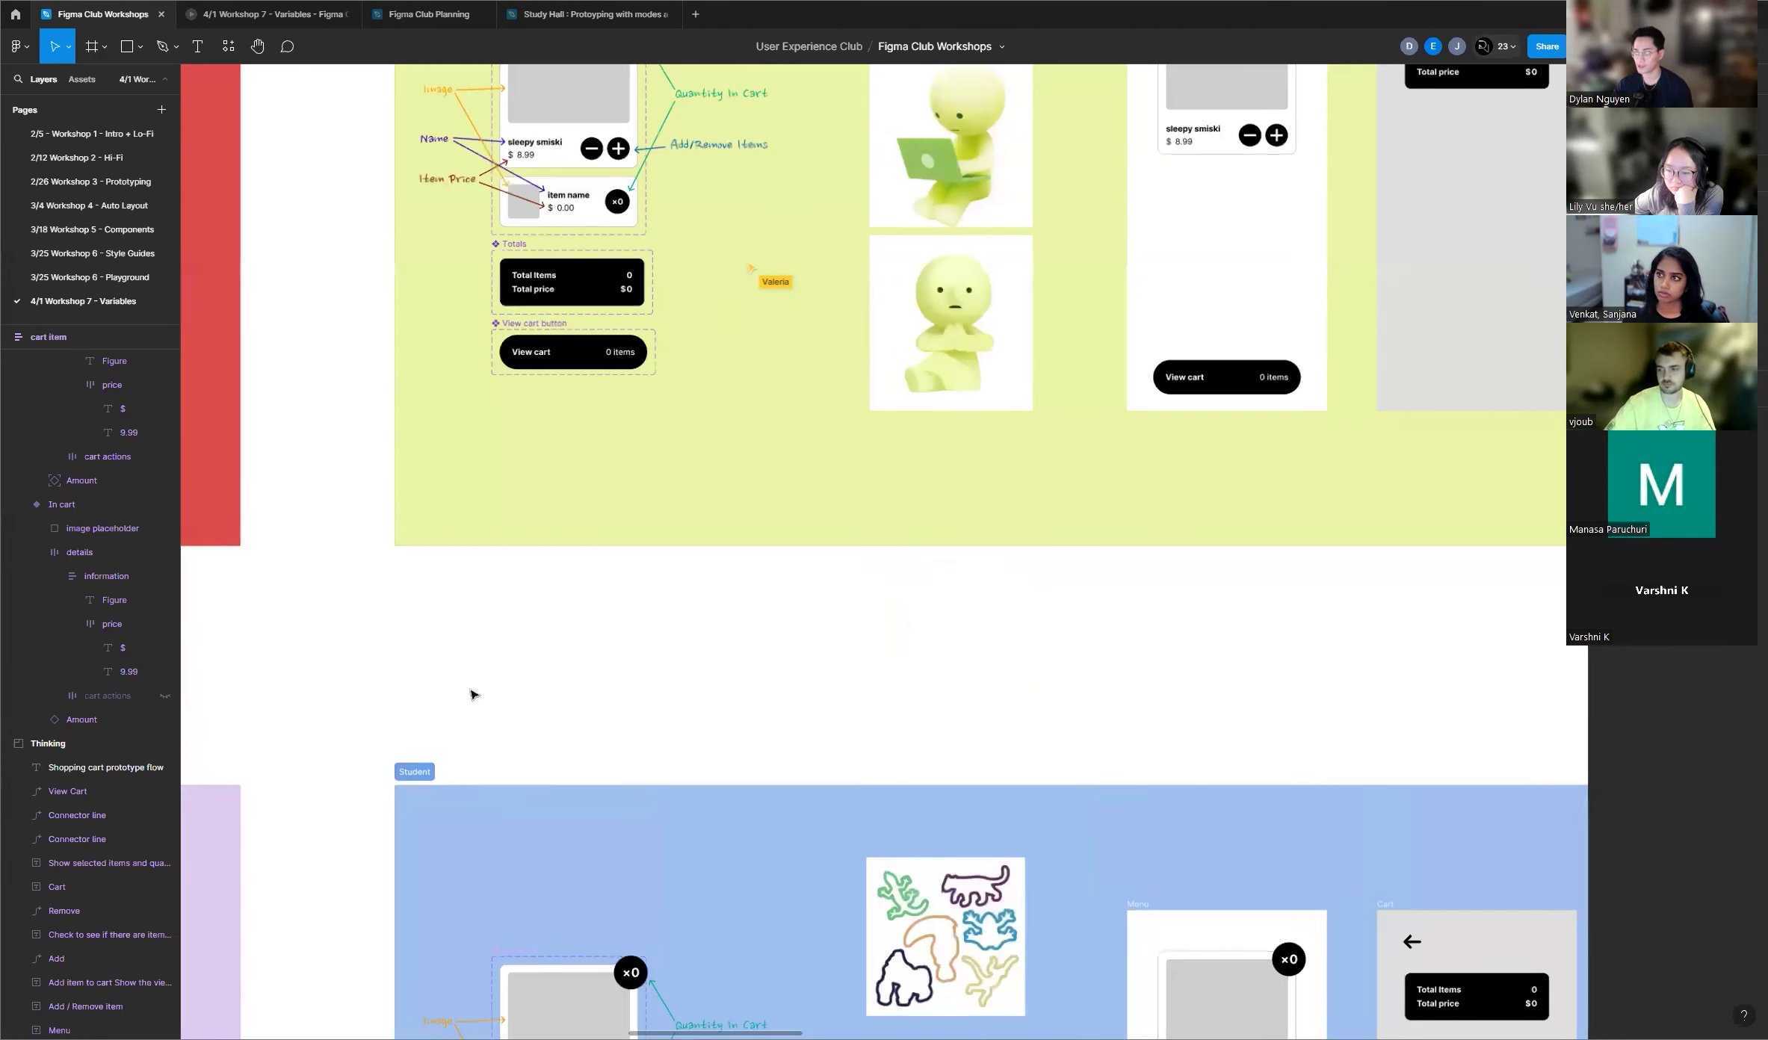
scroll(580, 722, down, 5)
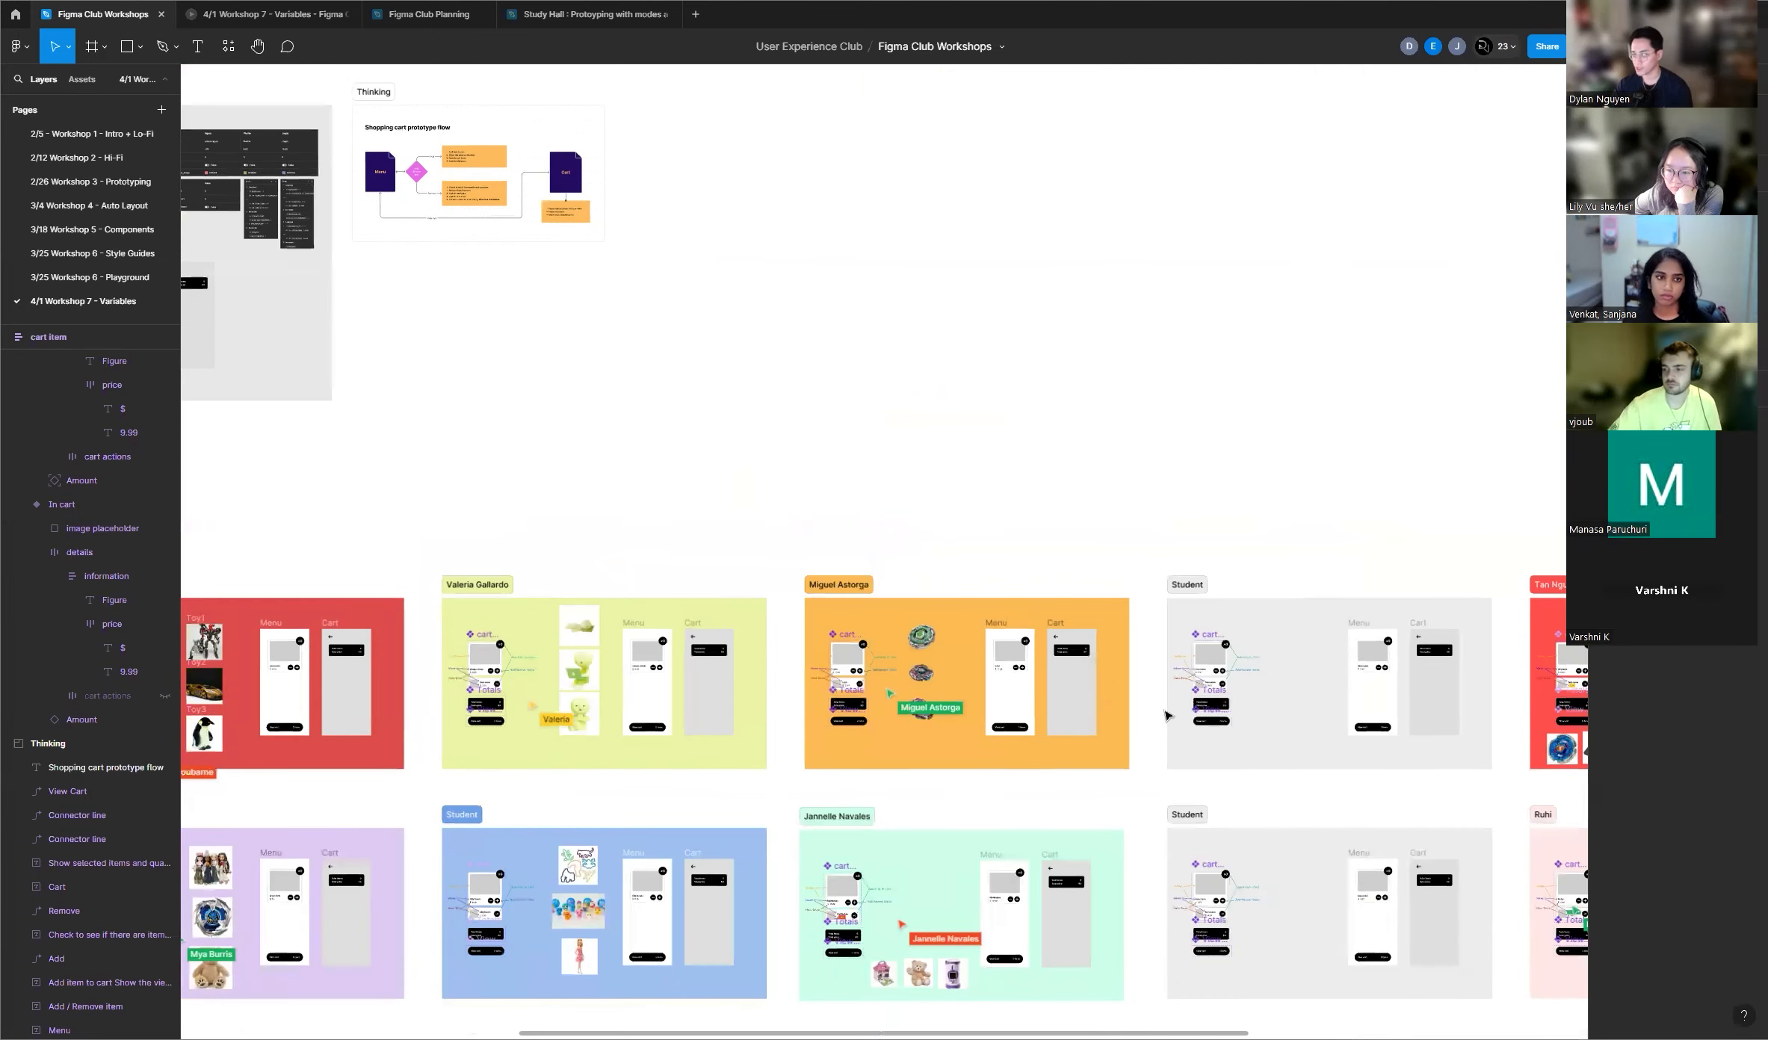
Step: Inspect the third column of student boards for progress on the cart item name and price text
scroll(887, 742, up, 4)
scroll(888, 742, up, 3)
scroll(801, 757, down, 10)
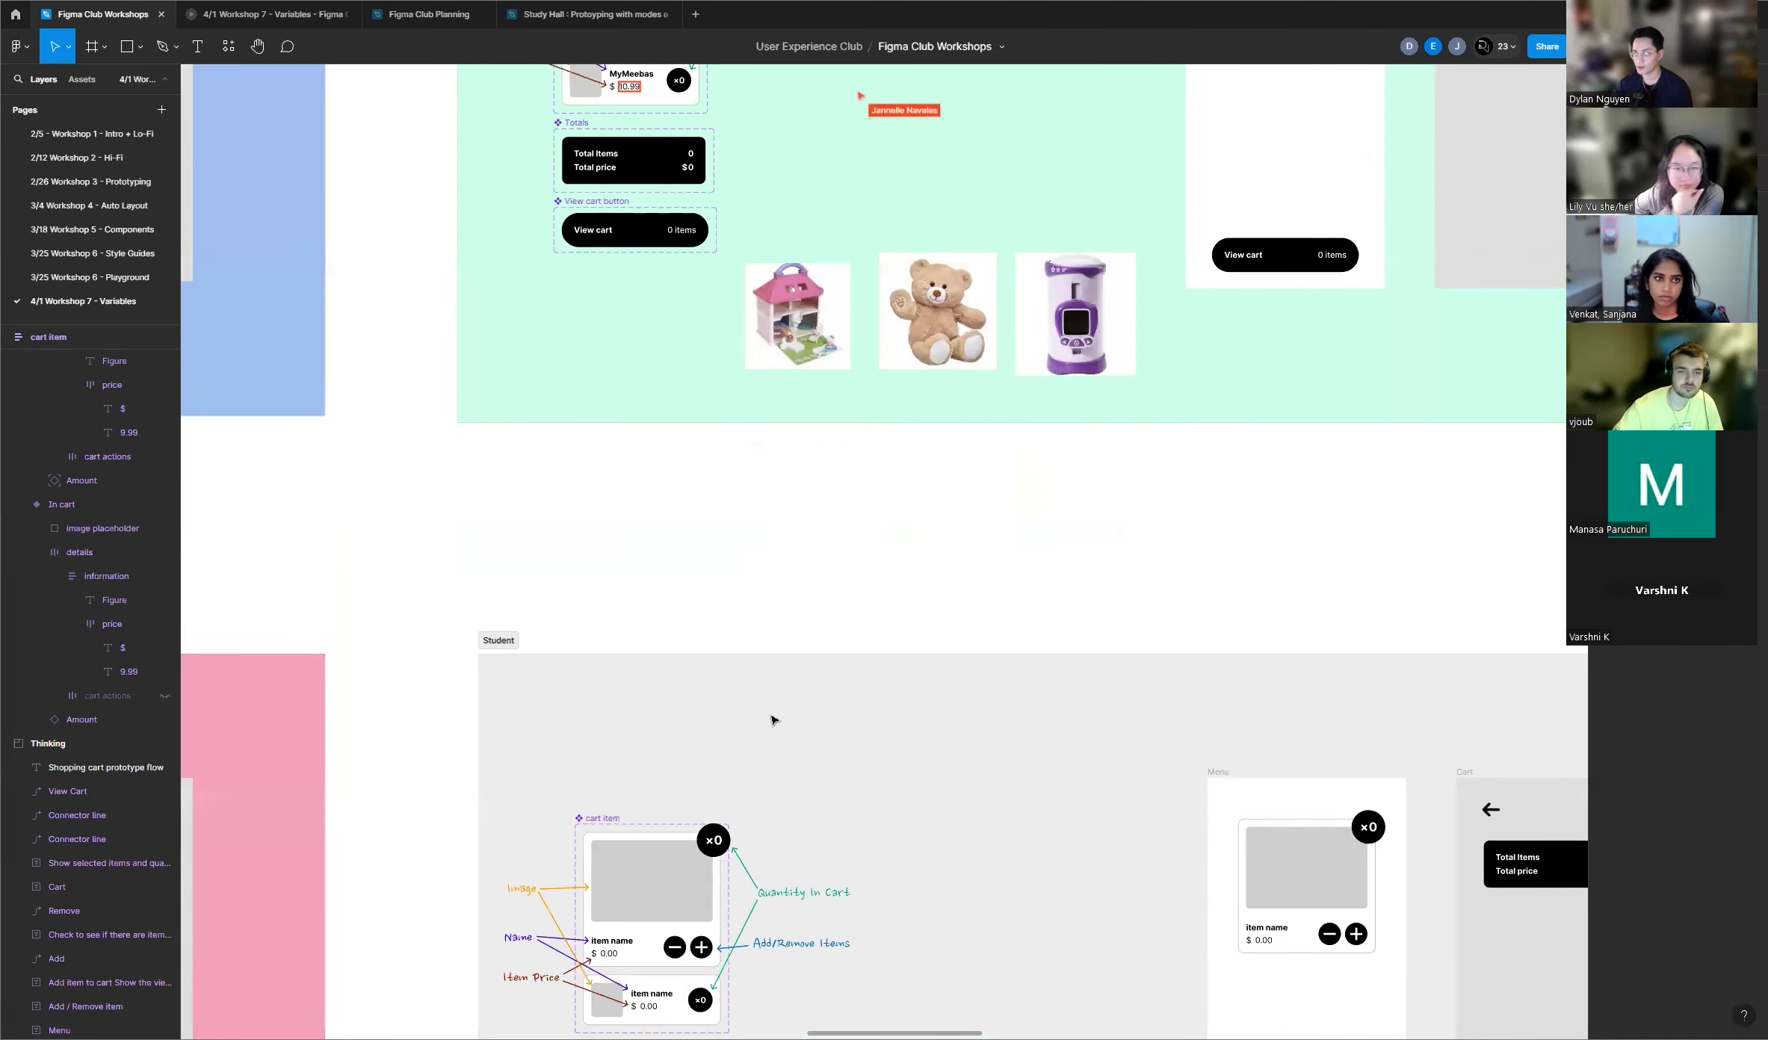
scroll(773, 718, up, 3)
scroll(847, 709, down, 10)
scroll(848, 710, up, 2)
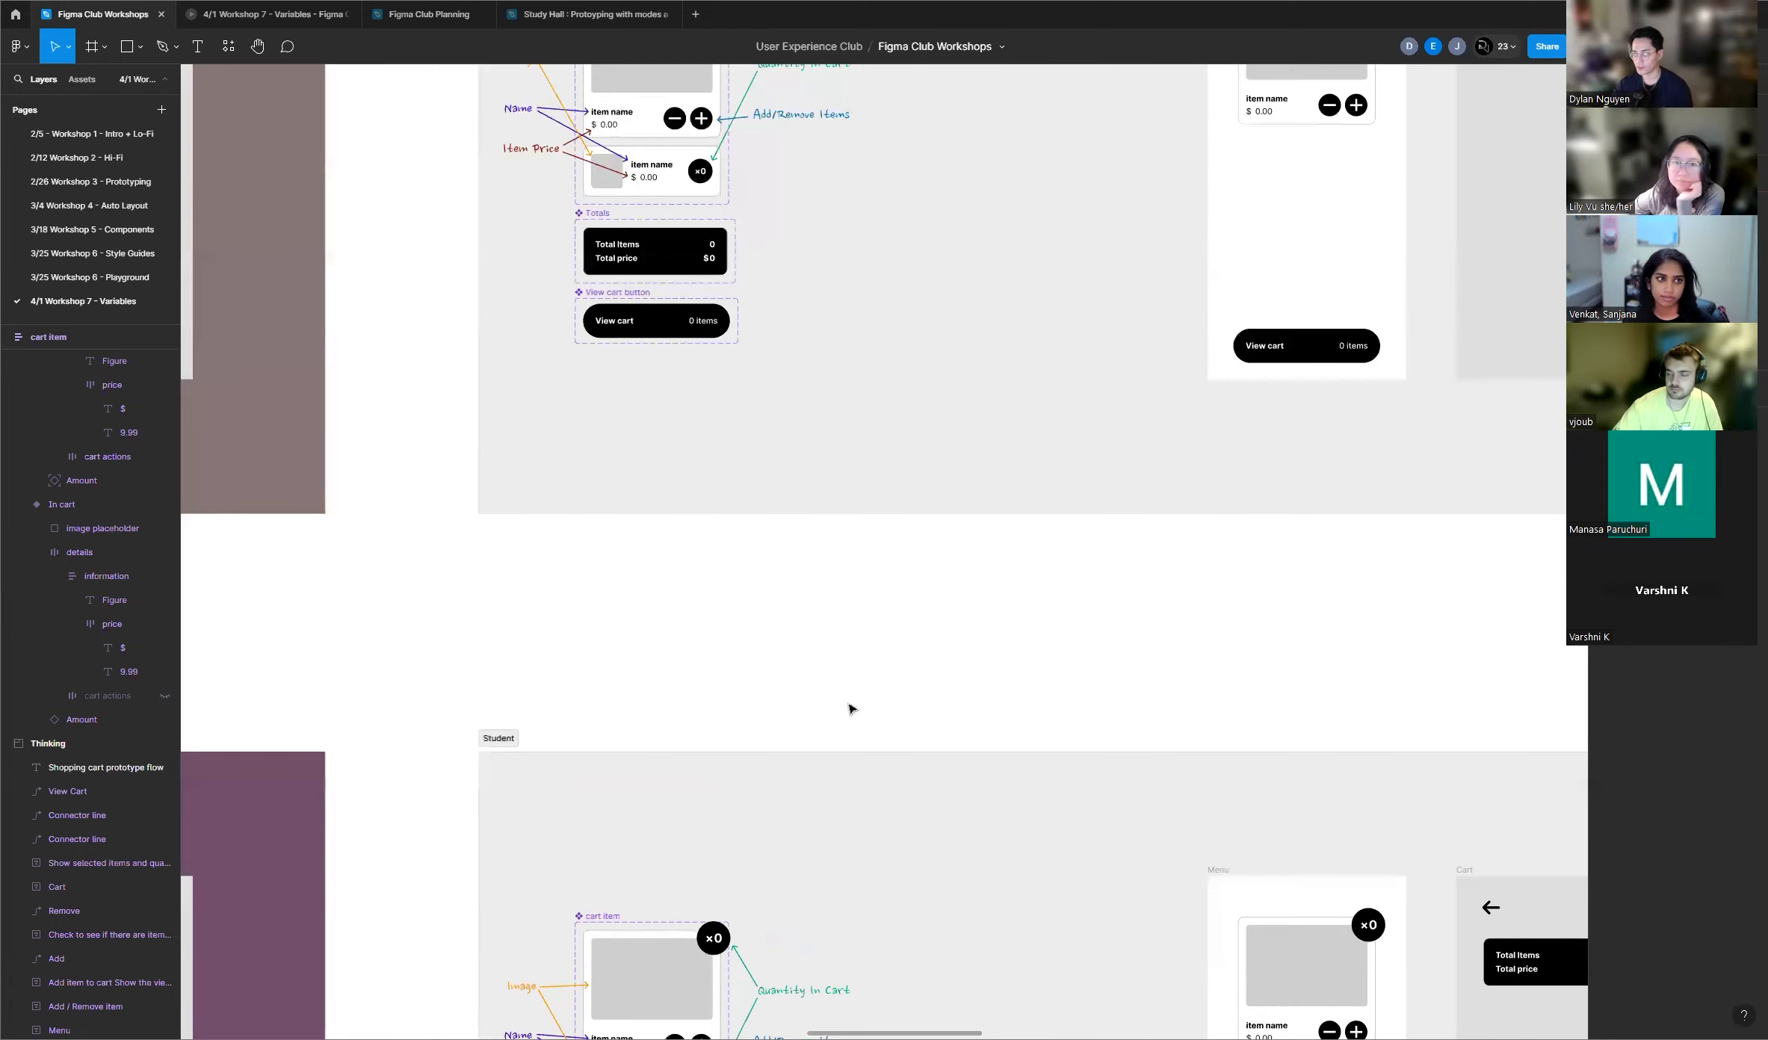
scroll(672, 713, down, 3)
scroll(694, 721, down, 2)
scroll(694, 721, down, 5)
scroll(670, 591, up, 2)
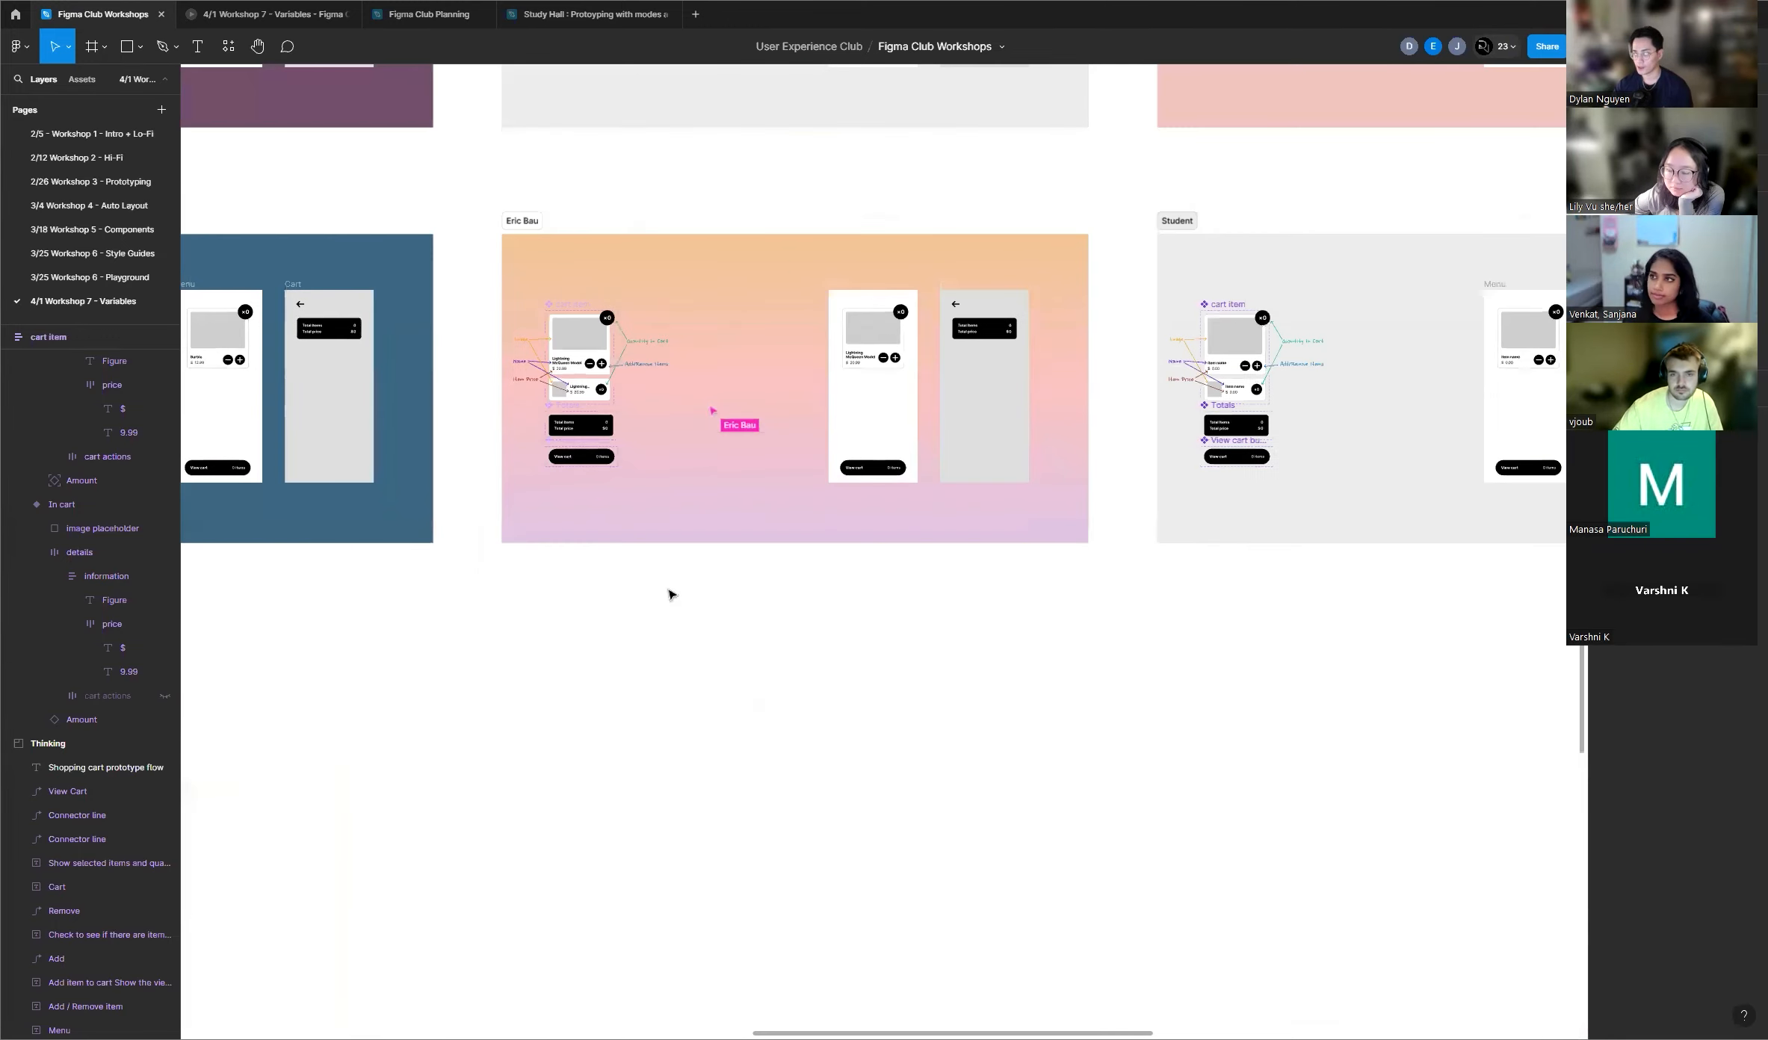
scroll(671, 590, up, 5)
scroll(664, 621, up, 2)
scroll(386, 738, down, 5)
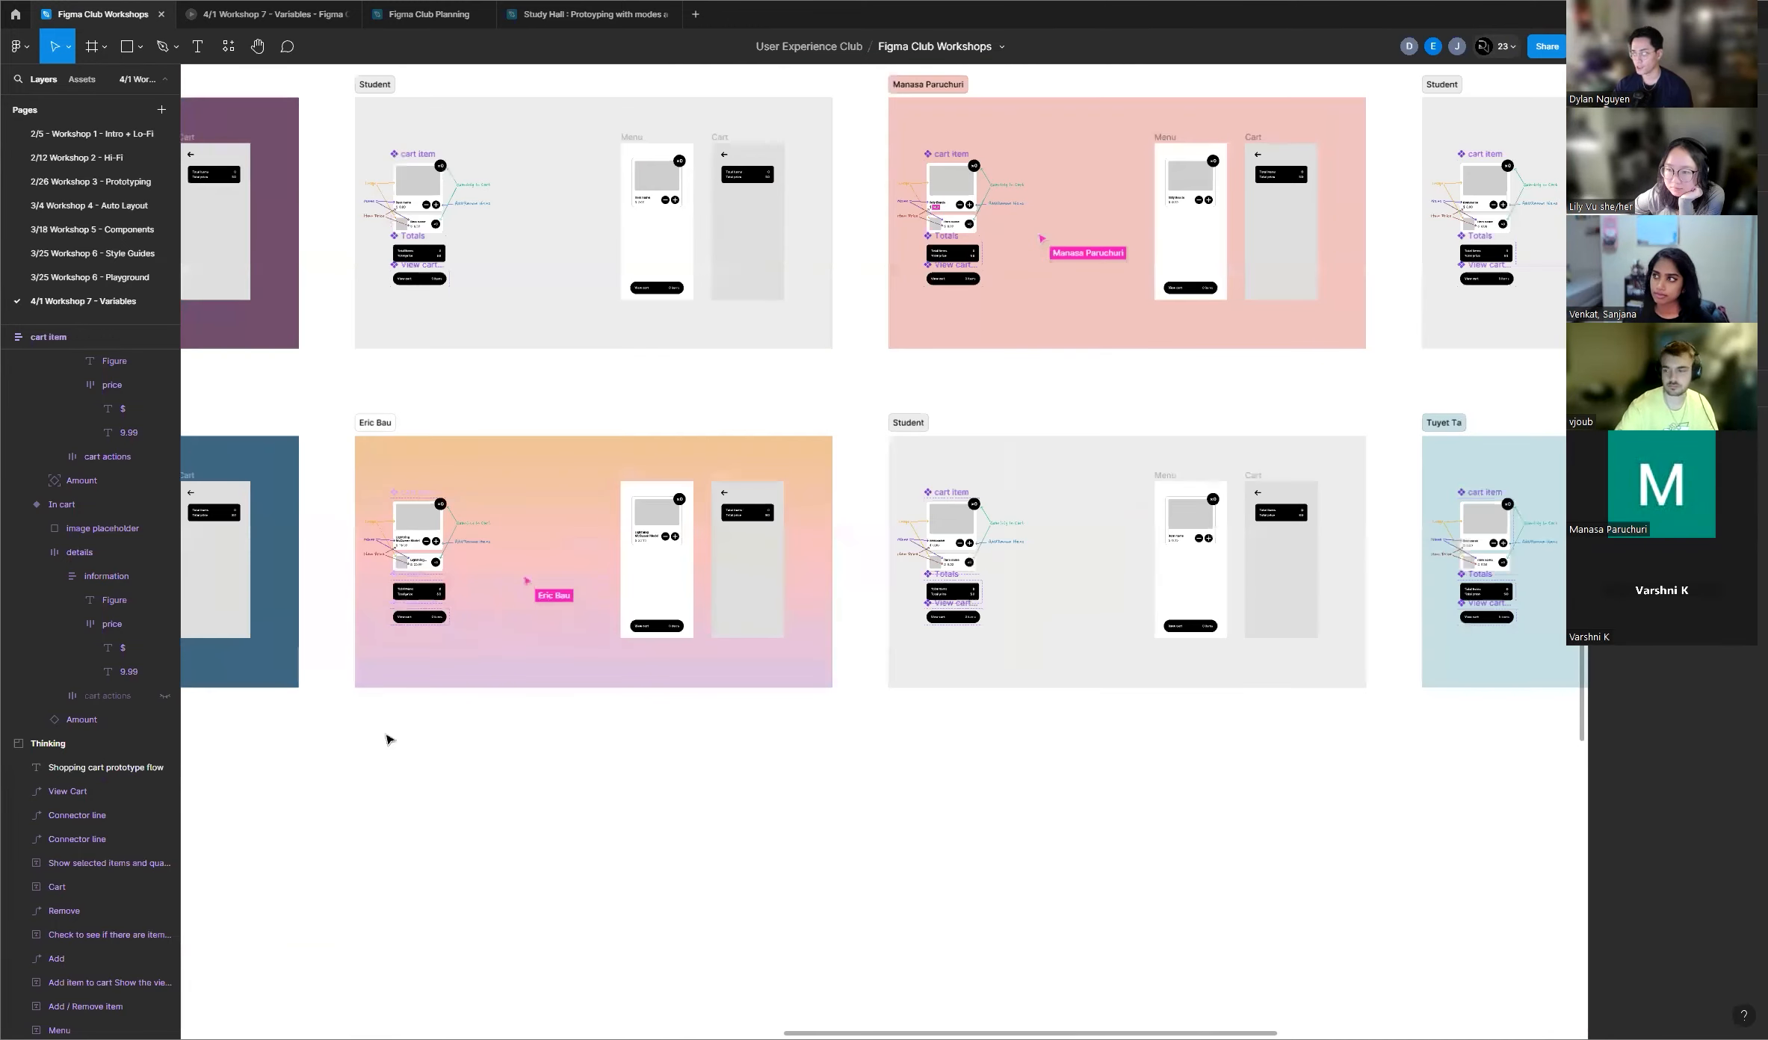
Step: Look over the fourth column of student boards for cart item names and prices that are still placeholders
scroll(979, 632, up, 5)
scroll(981, 633, up, 3)
scroll(981, 633, up, 10)
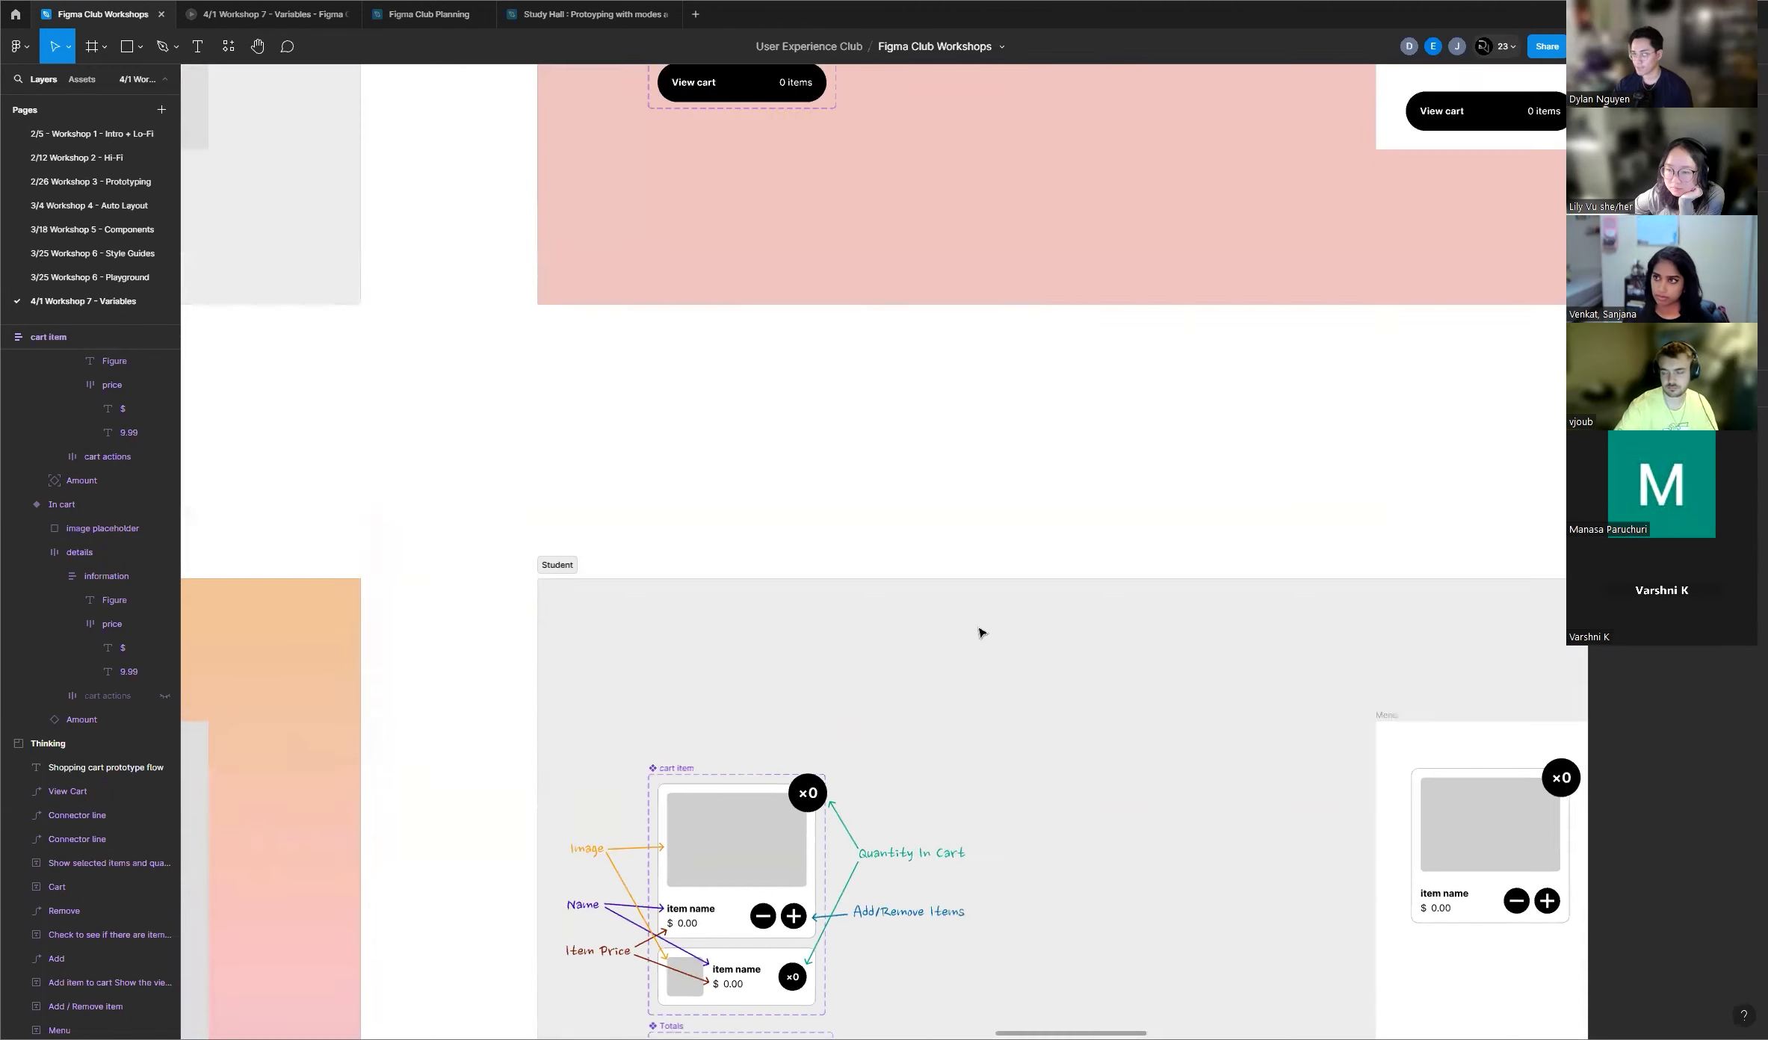
scroll(980, 633, up, 12)
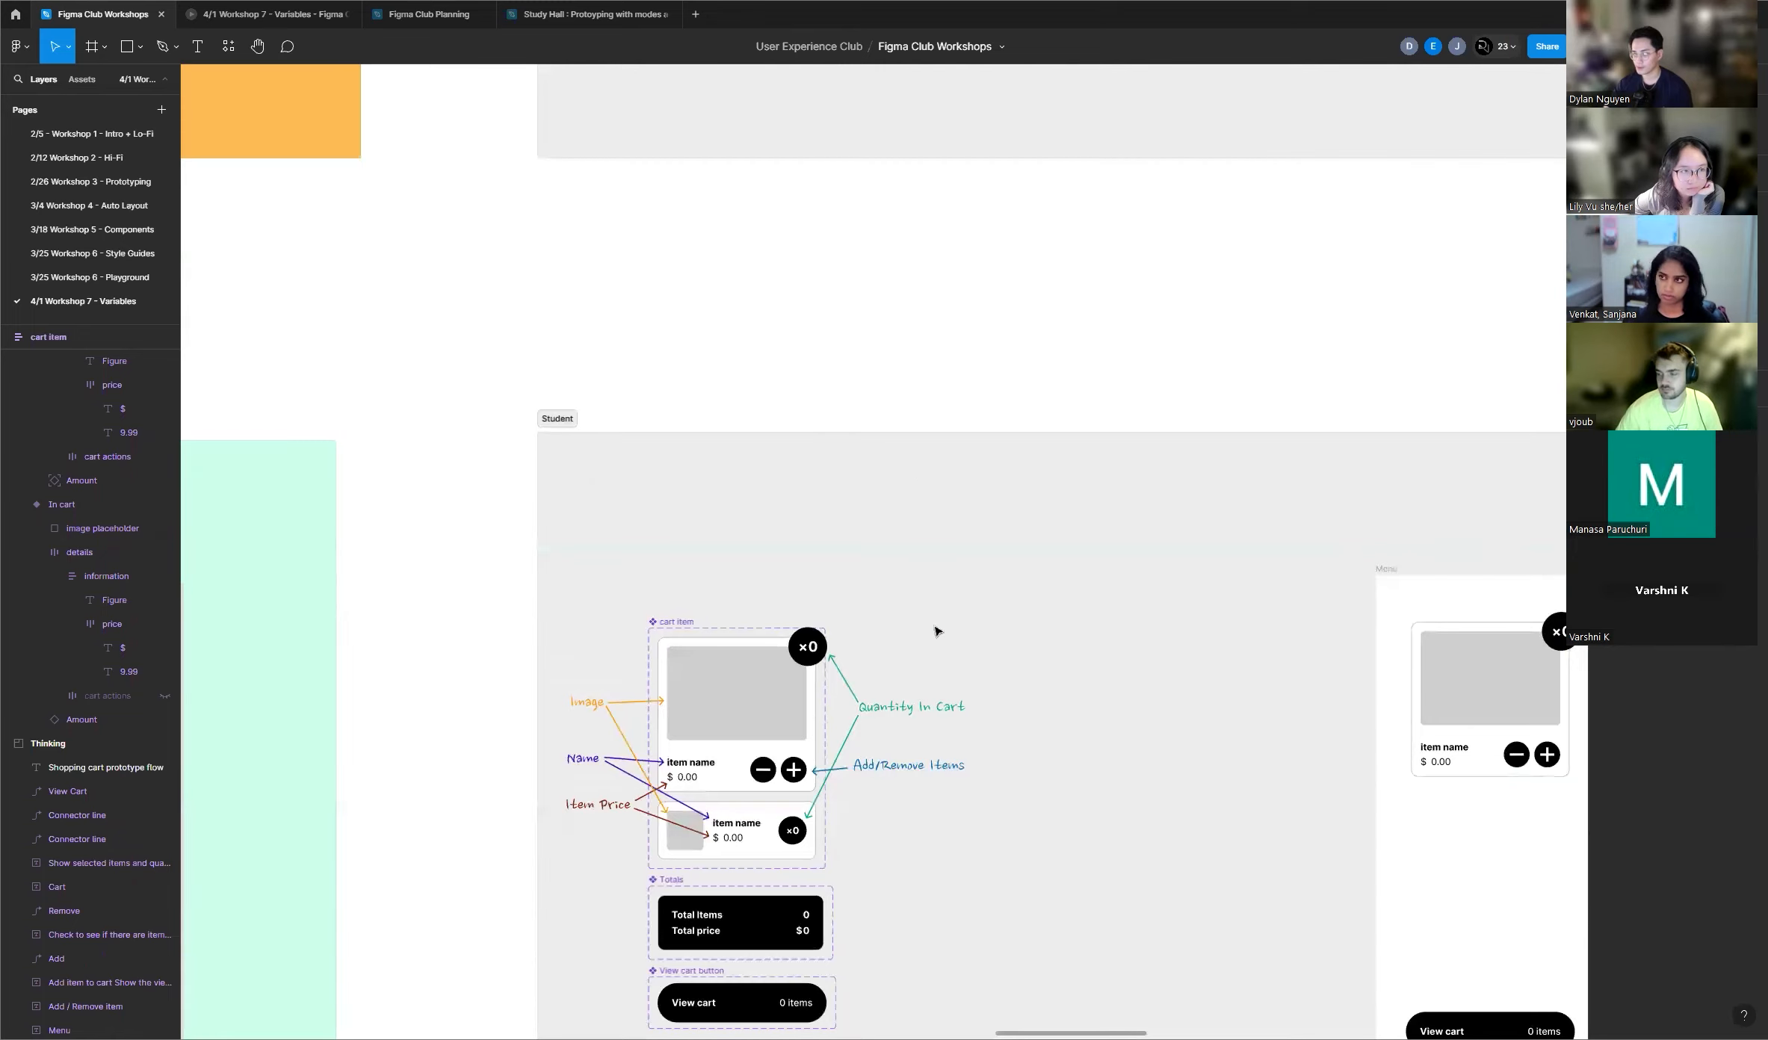
scroll(936, 631, down, 5)
scroll(631, 584, up, 3)
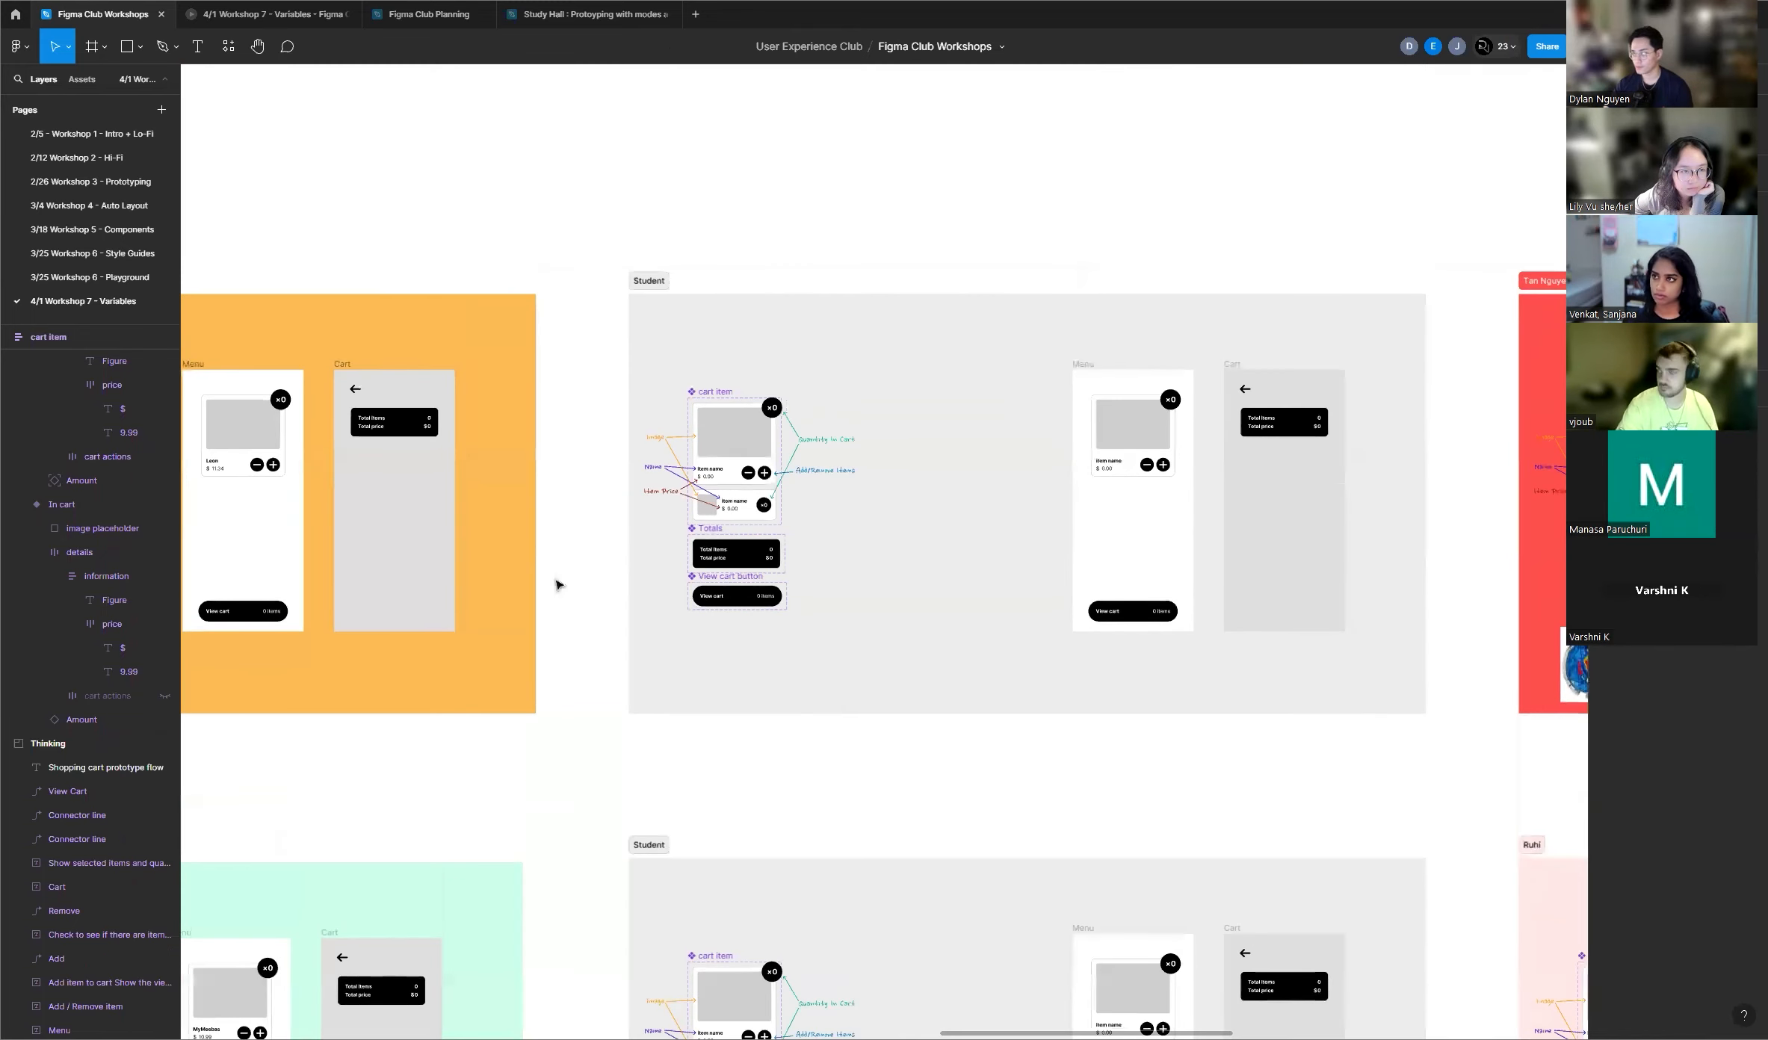
scroll(558, 585, down, 4)
Step: Examine the cart items on the fifth column of student boards, finishing with an overview of all boards
scroll(1115, 550, up, 8)
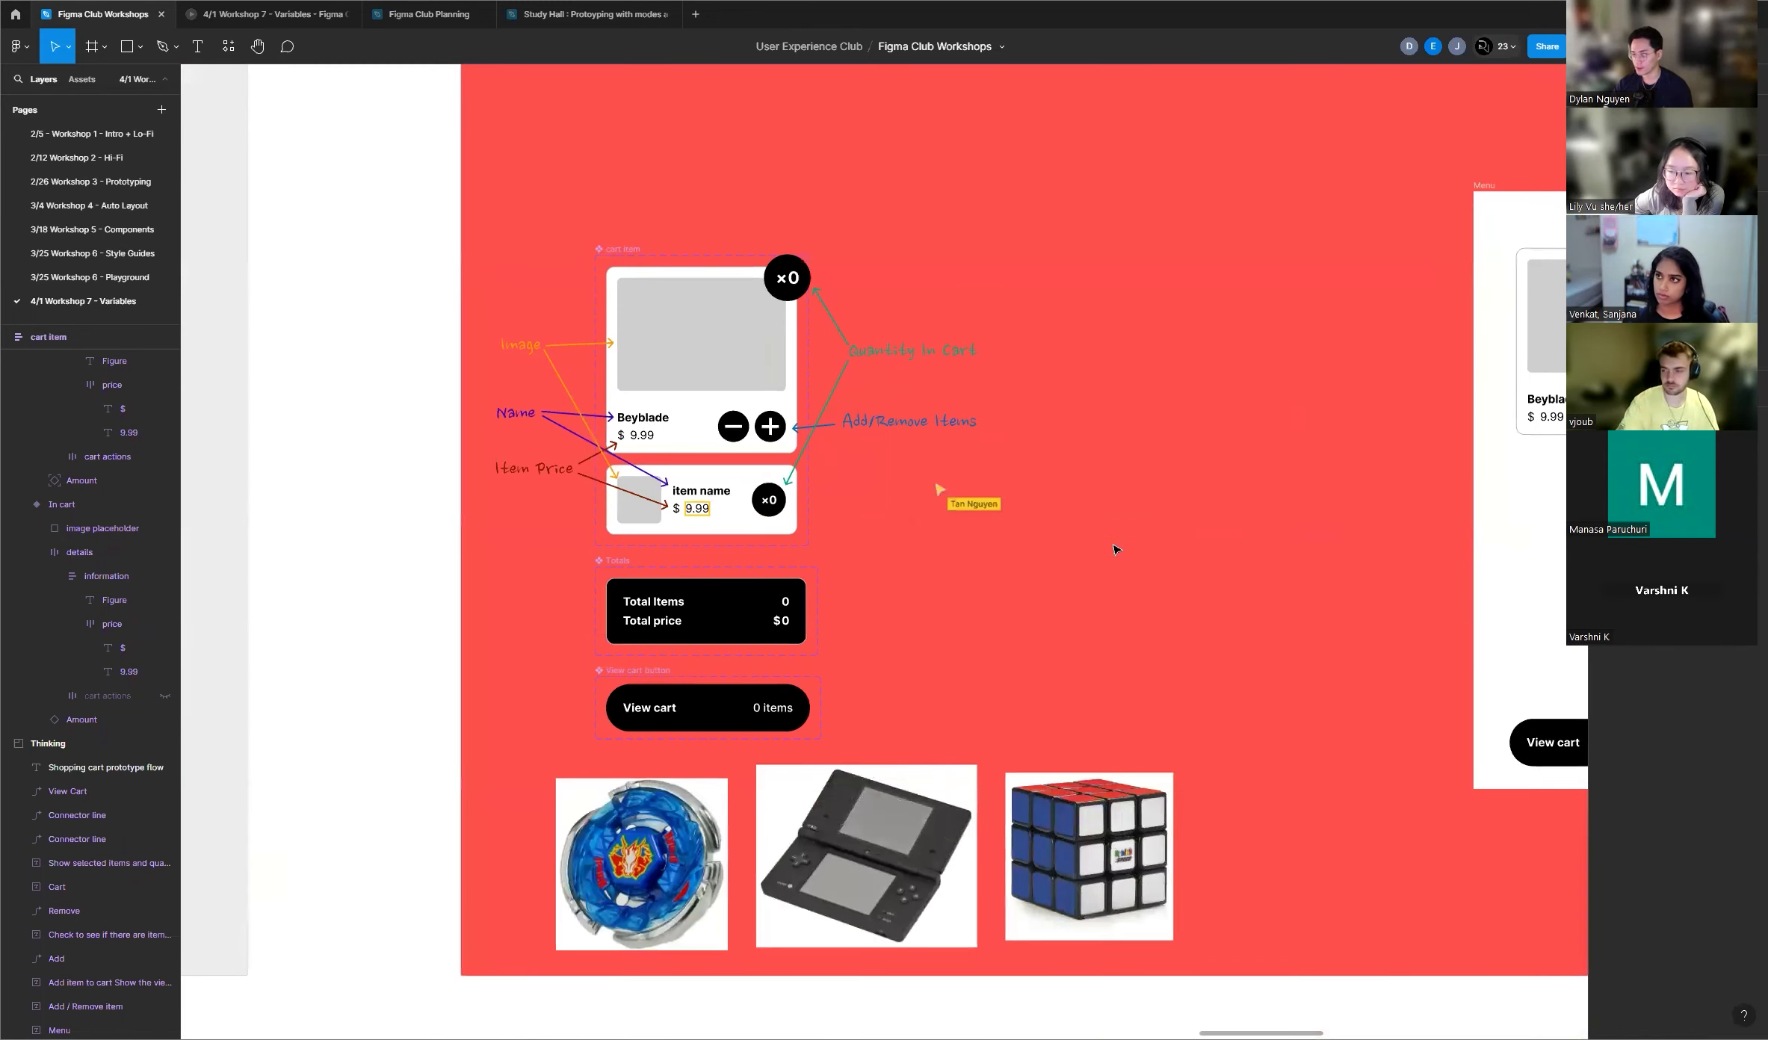
scroll(629, 576, down, 4)
scroll(629, 576, down, 3)
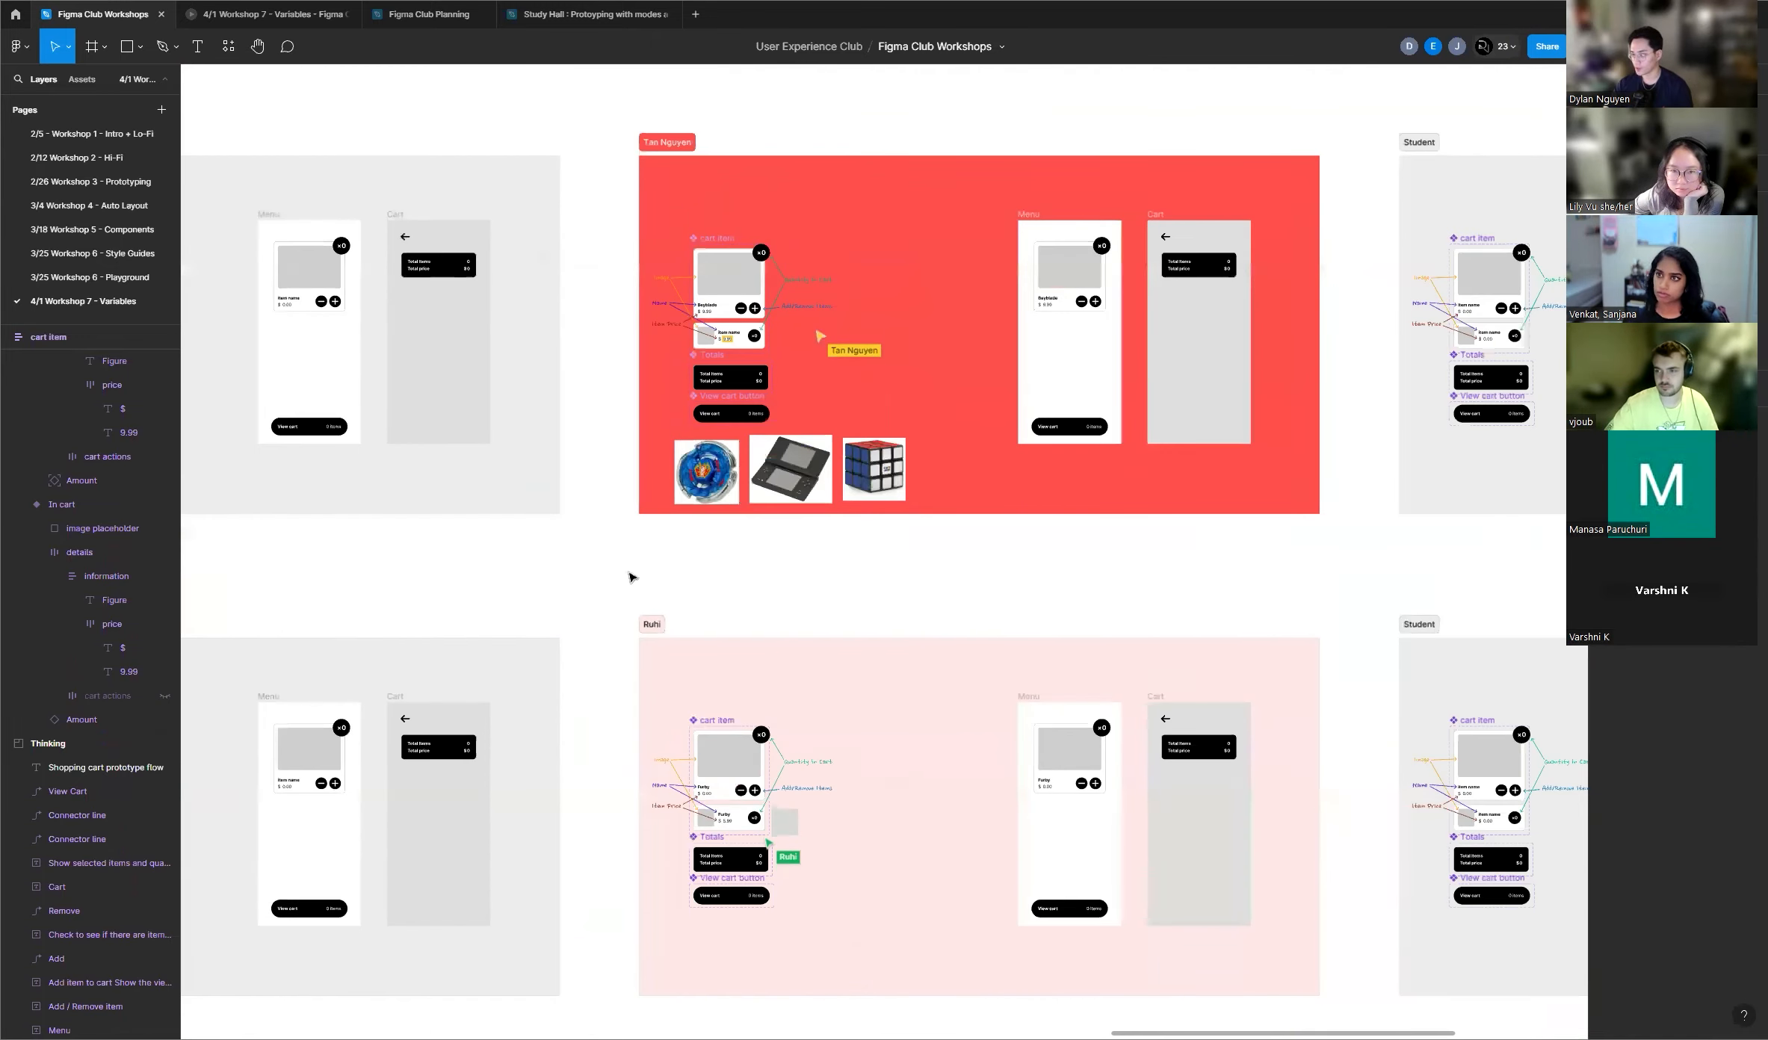
scroll(631, 577, down, 1)
scroll(793, 846, up, 5)
scroll(579, 827, down, 3)
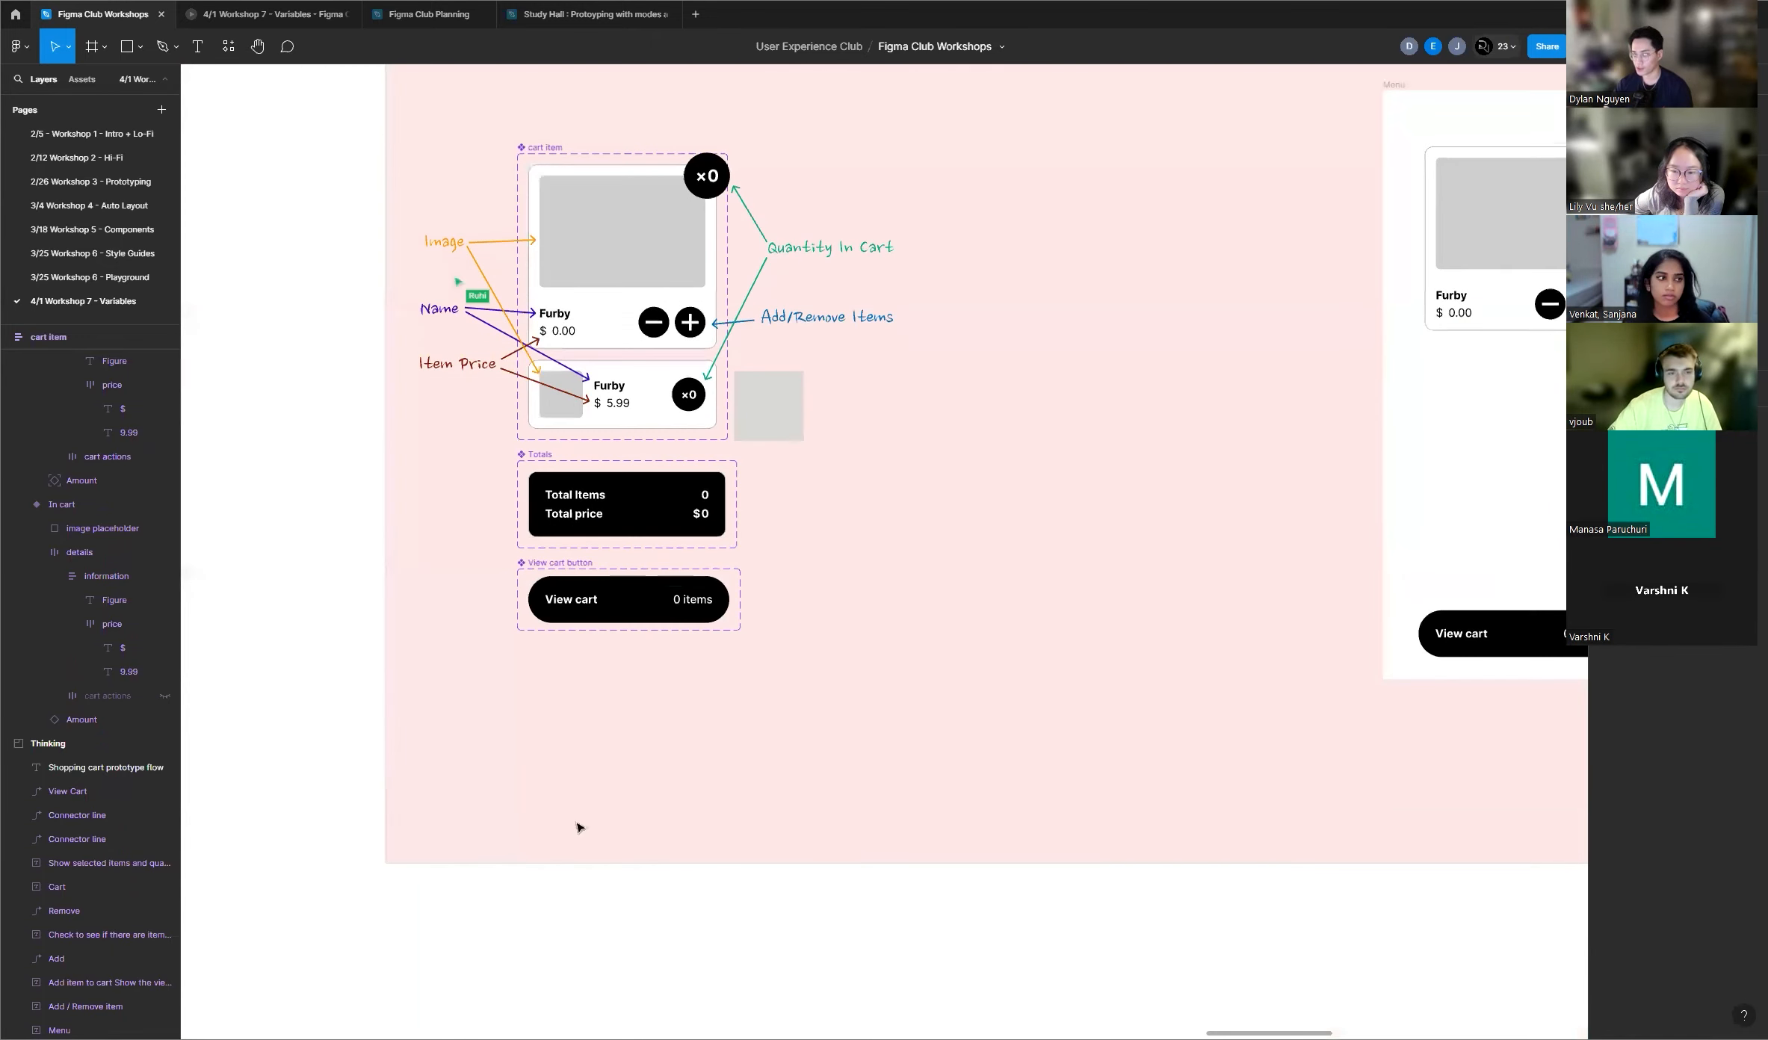
scroll(578, 825, down, 10)
scroll(474, 745, down, 4)
scroll(691, 739, down, 6)
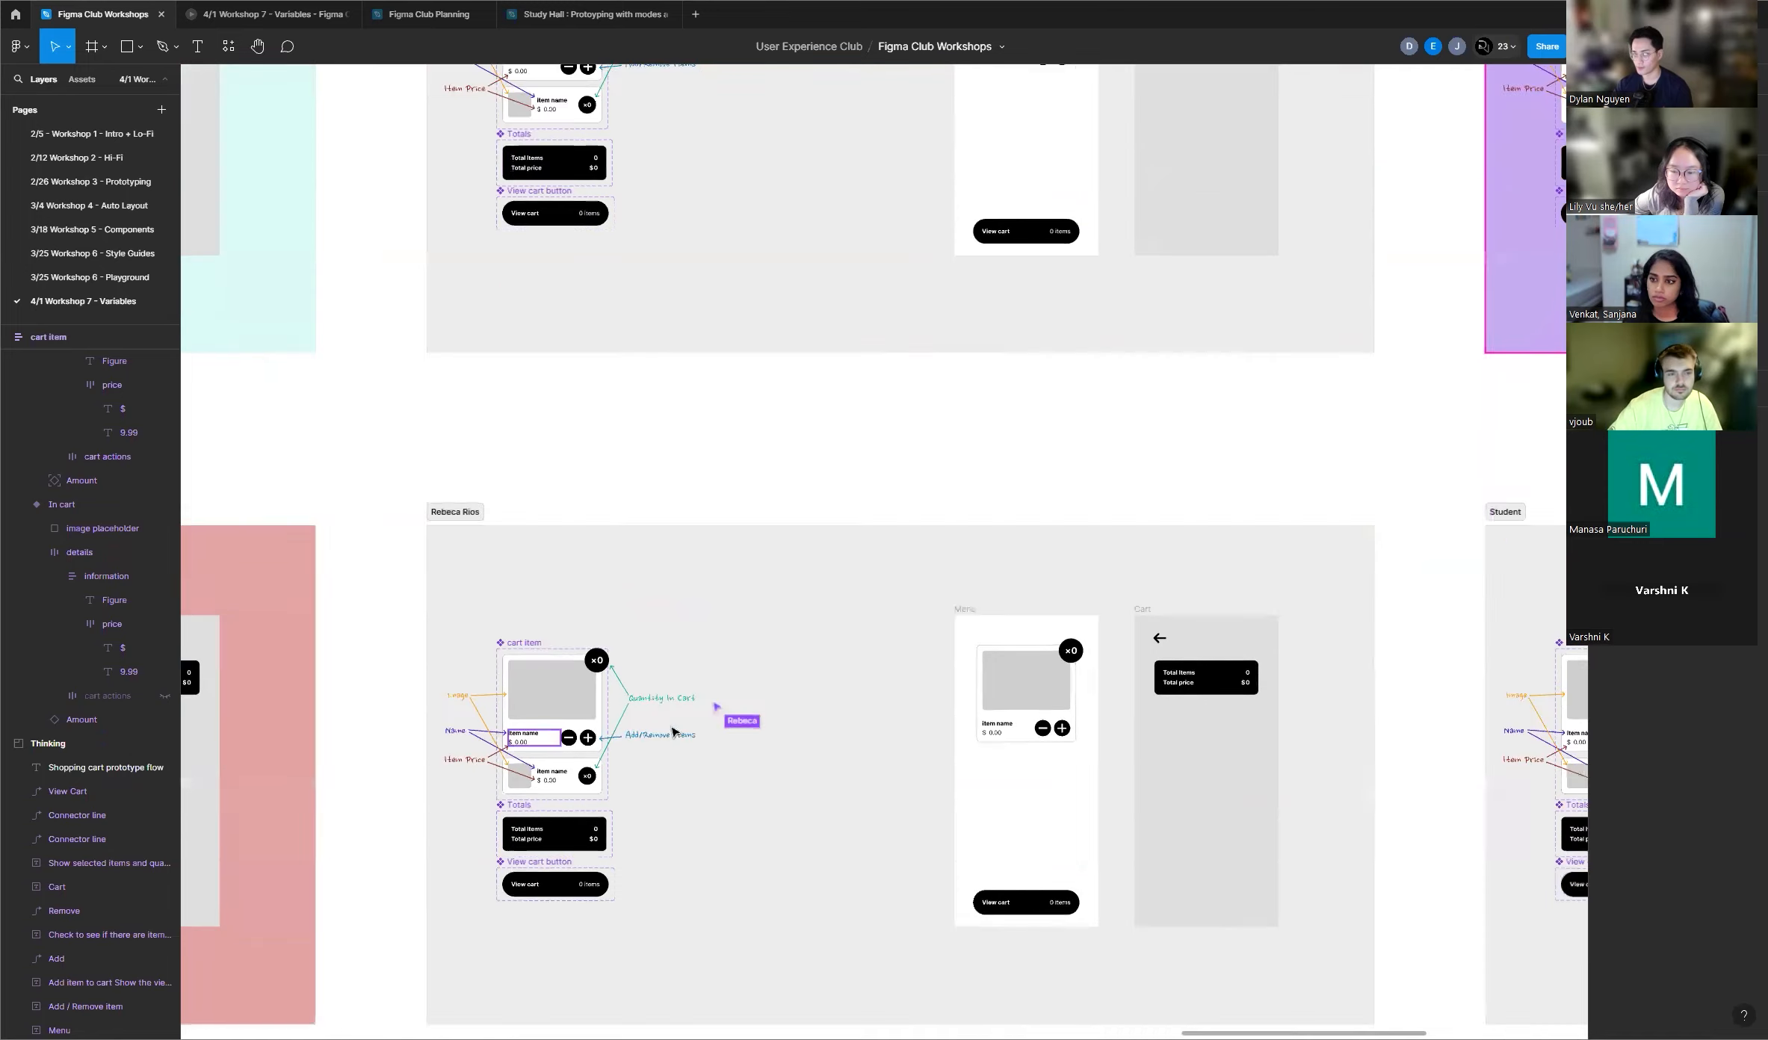
scroll(676, 730, down, 8)
scroll(1158, 754, down, 4)
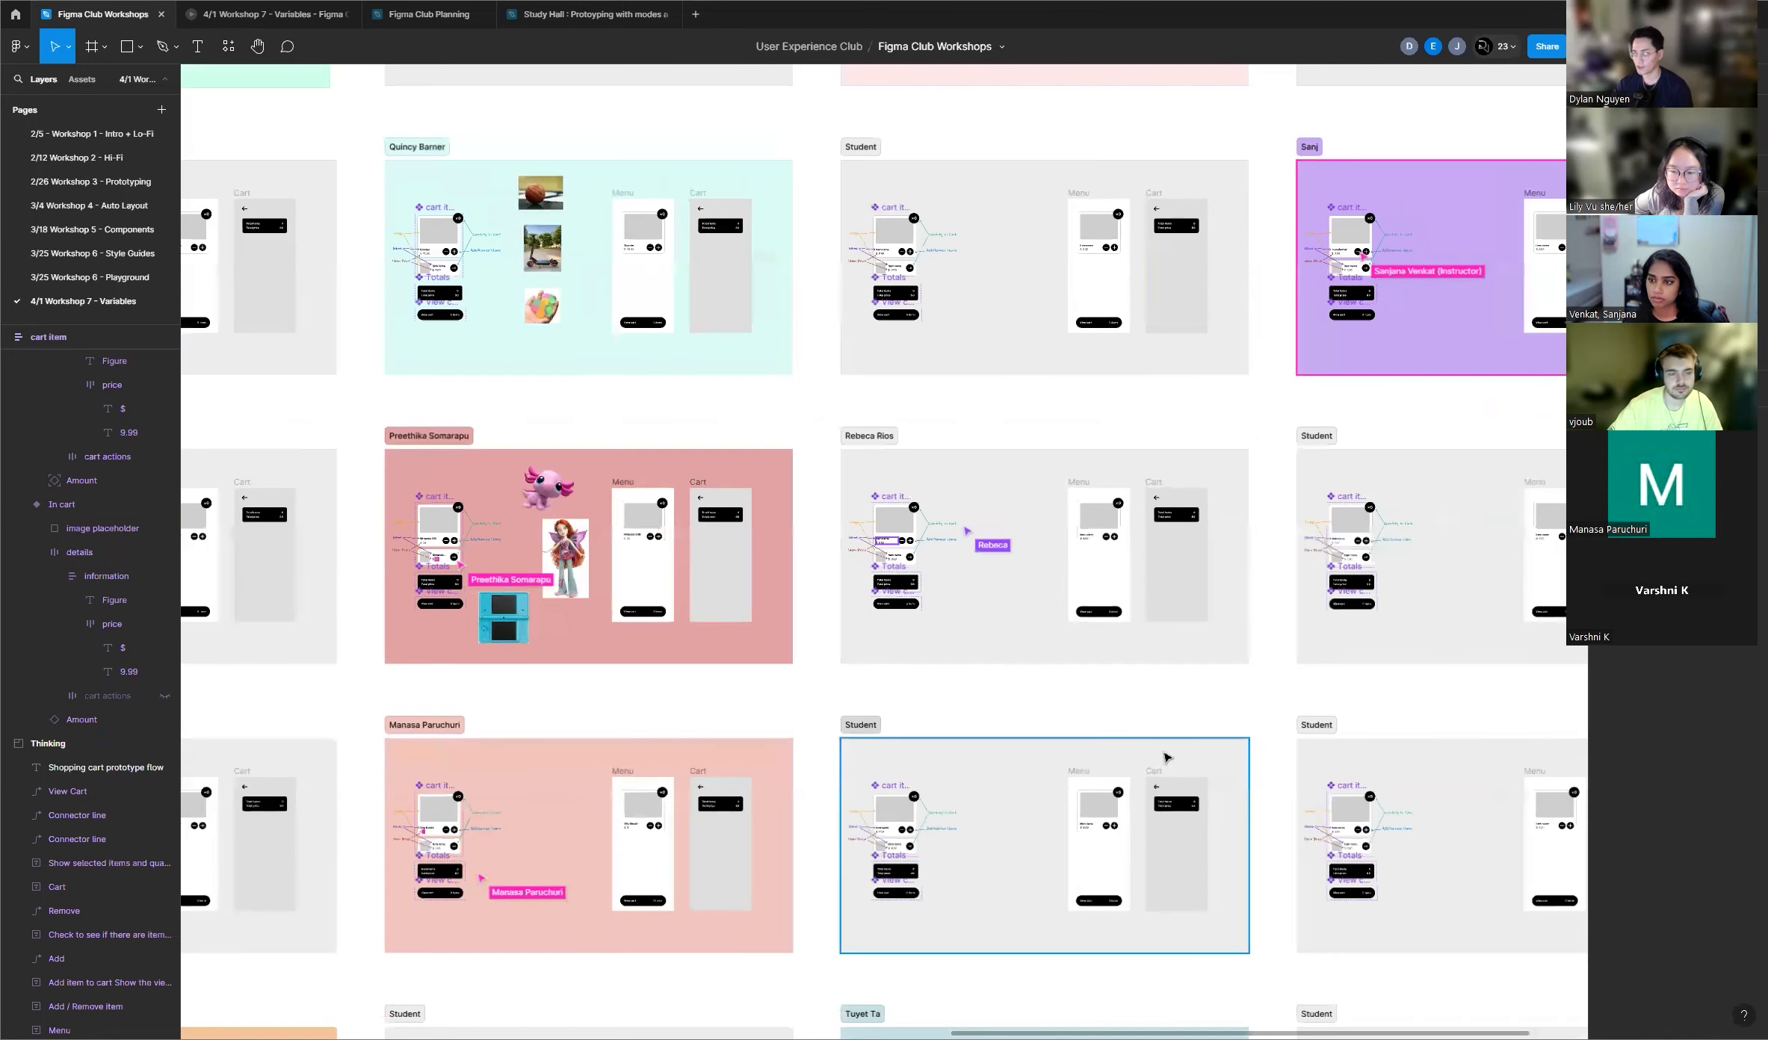
scroll(1167, 758, down, 6)
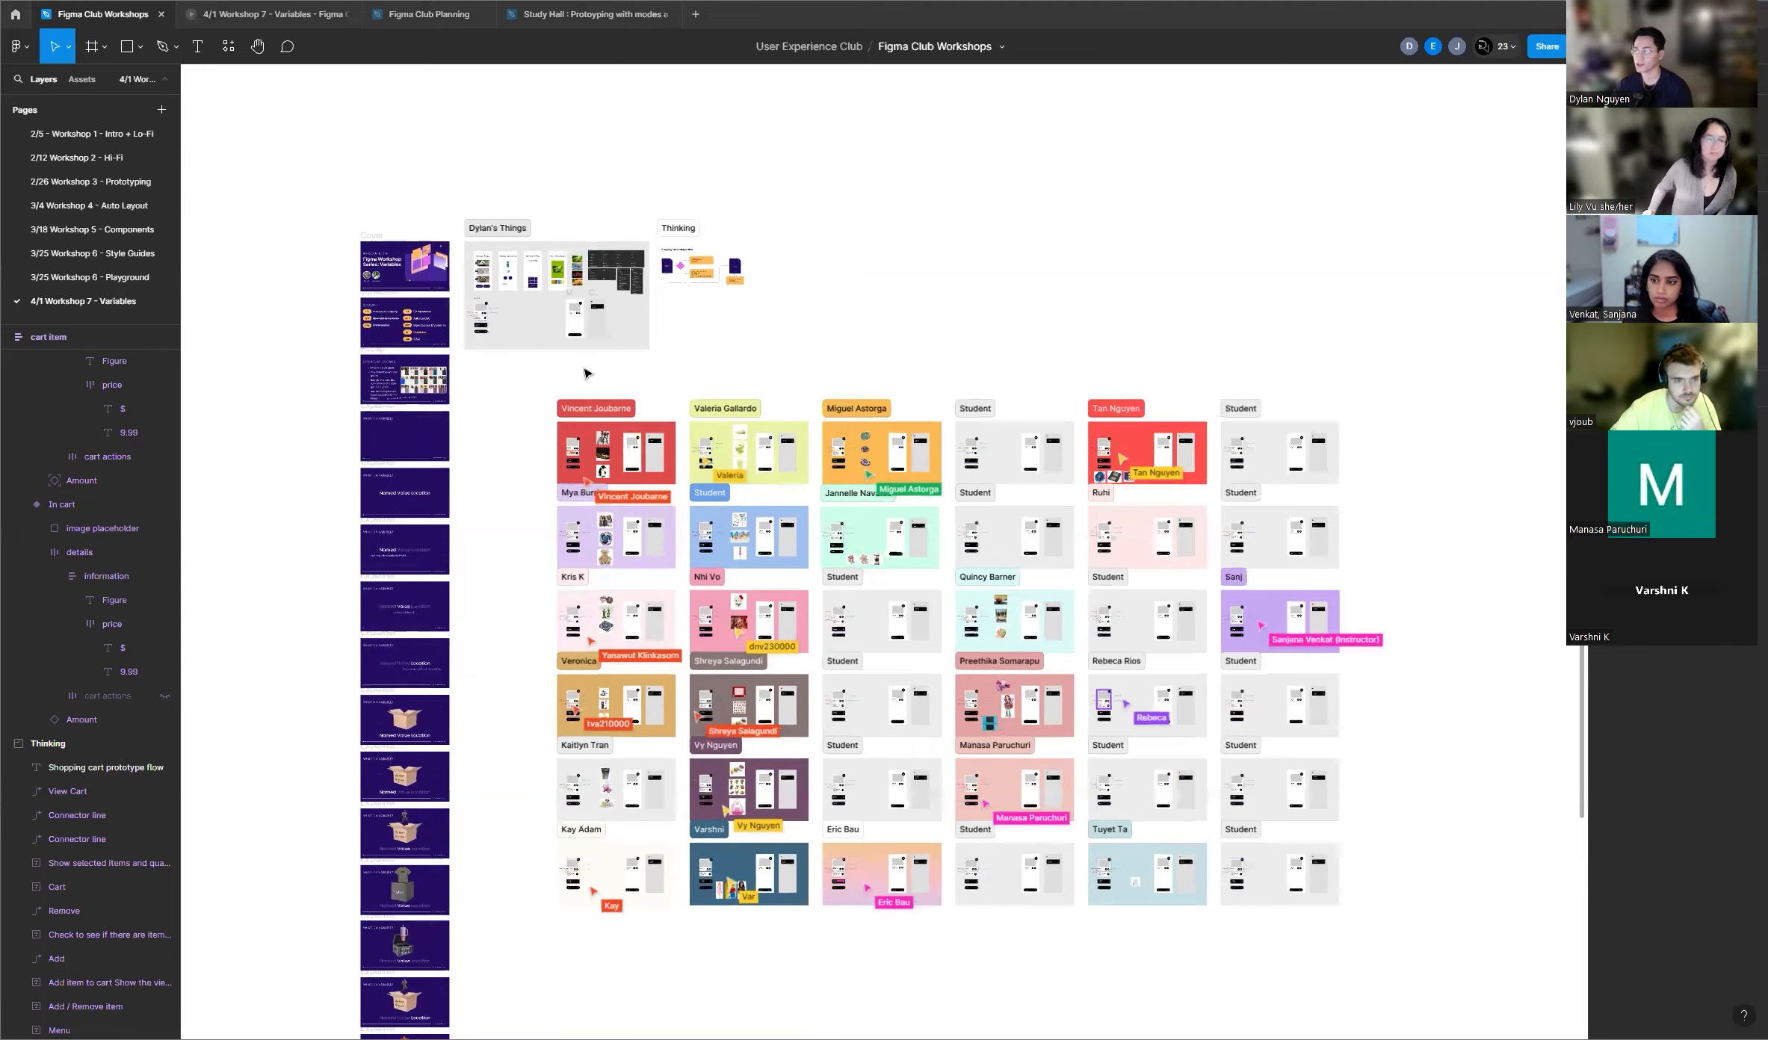
Step: Return to the annotated cart item component in the instructor's section and bring both card variants into close view
scroll(647, 322, up, 5)
scroll(452, 621, up, 4)
scroll(850, 481, down, 4)
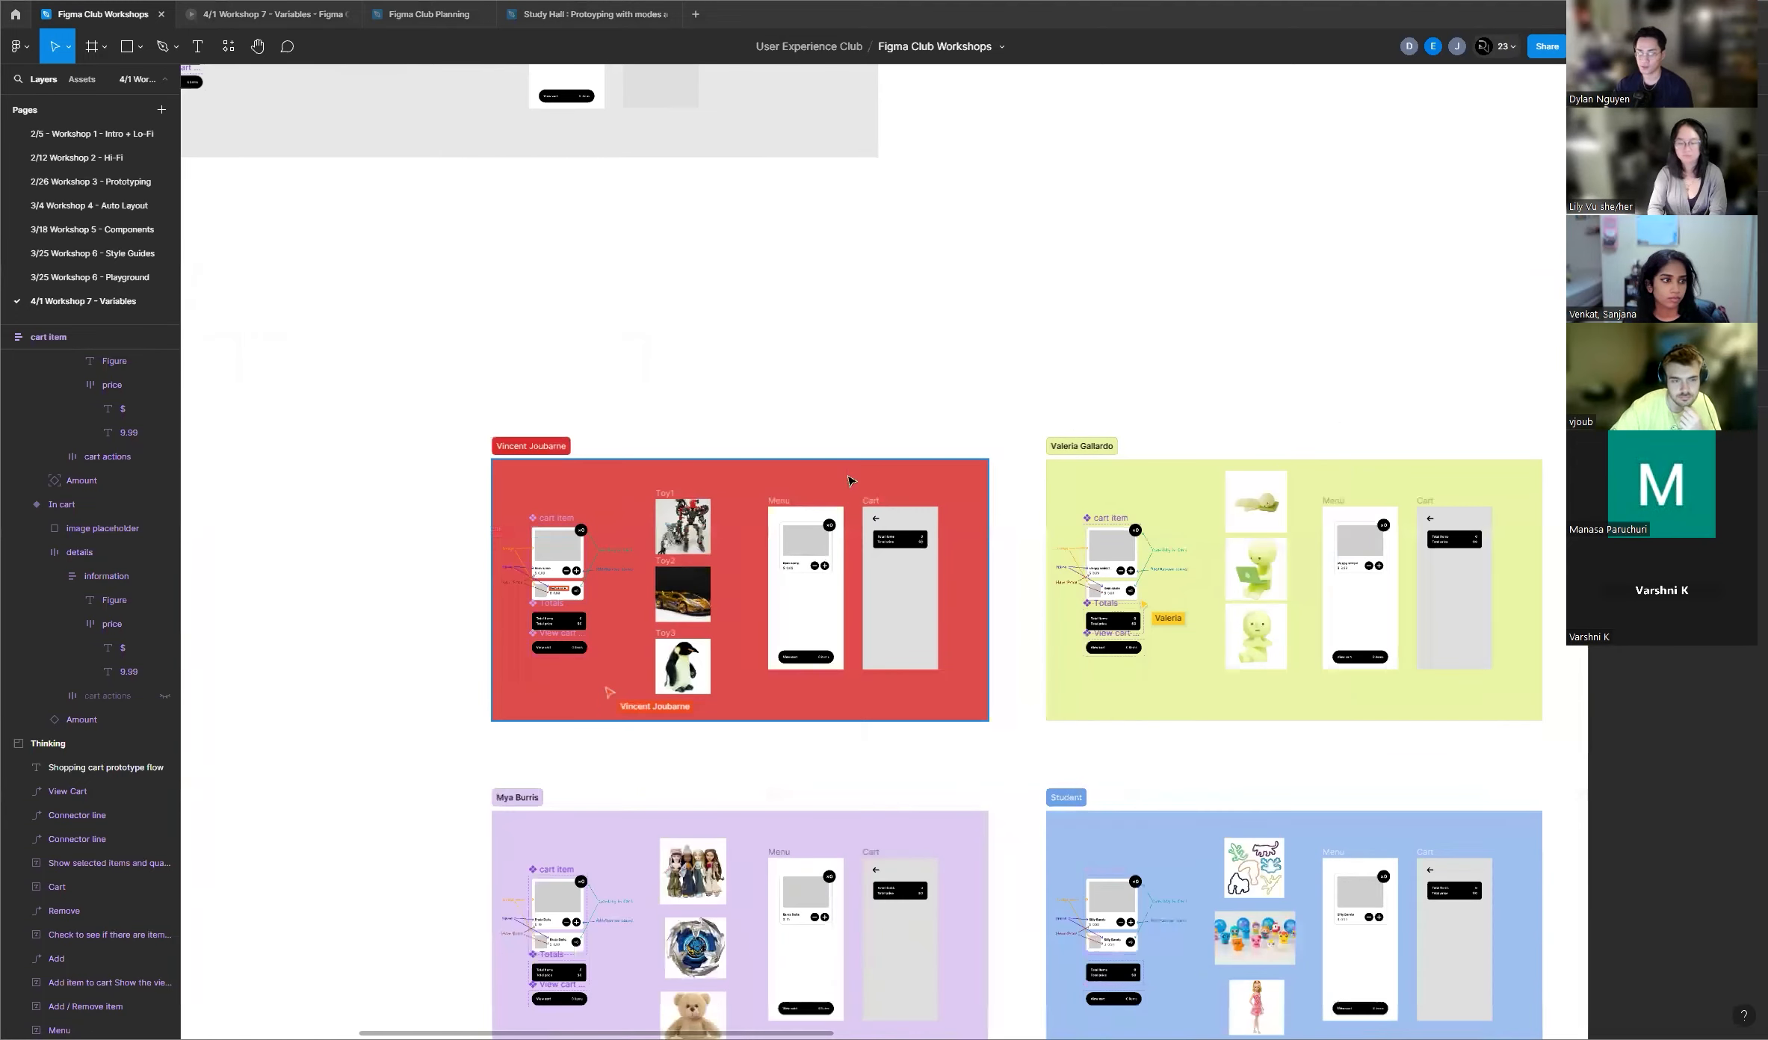
scroll(441, 663, up, 5)
scroll(439, 665, up, 10)
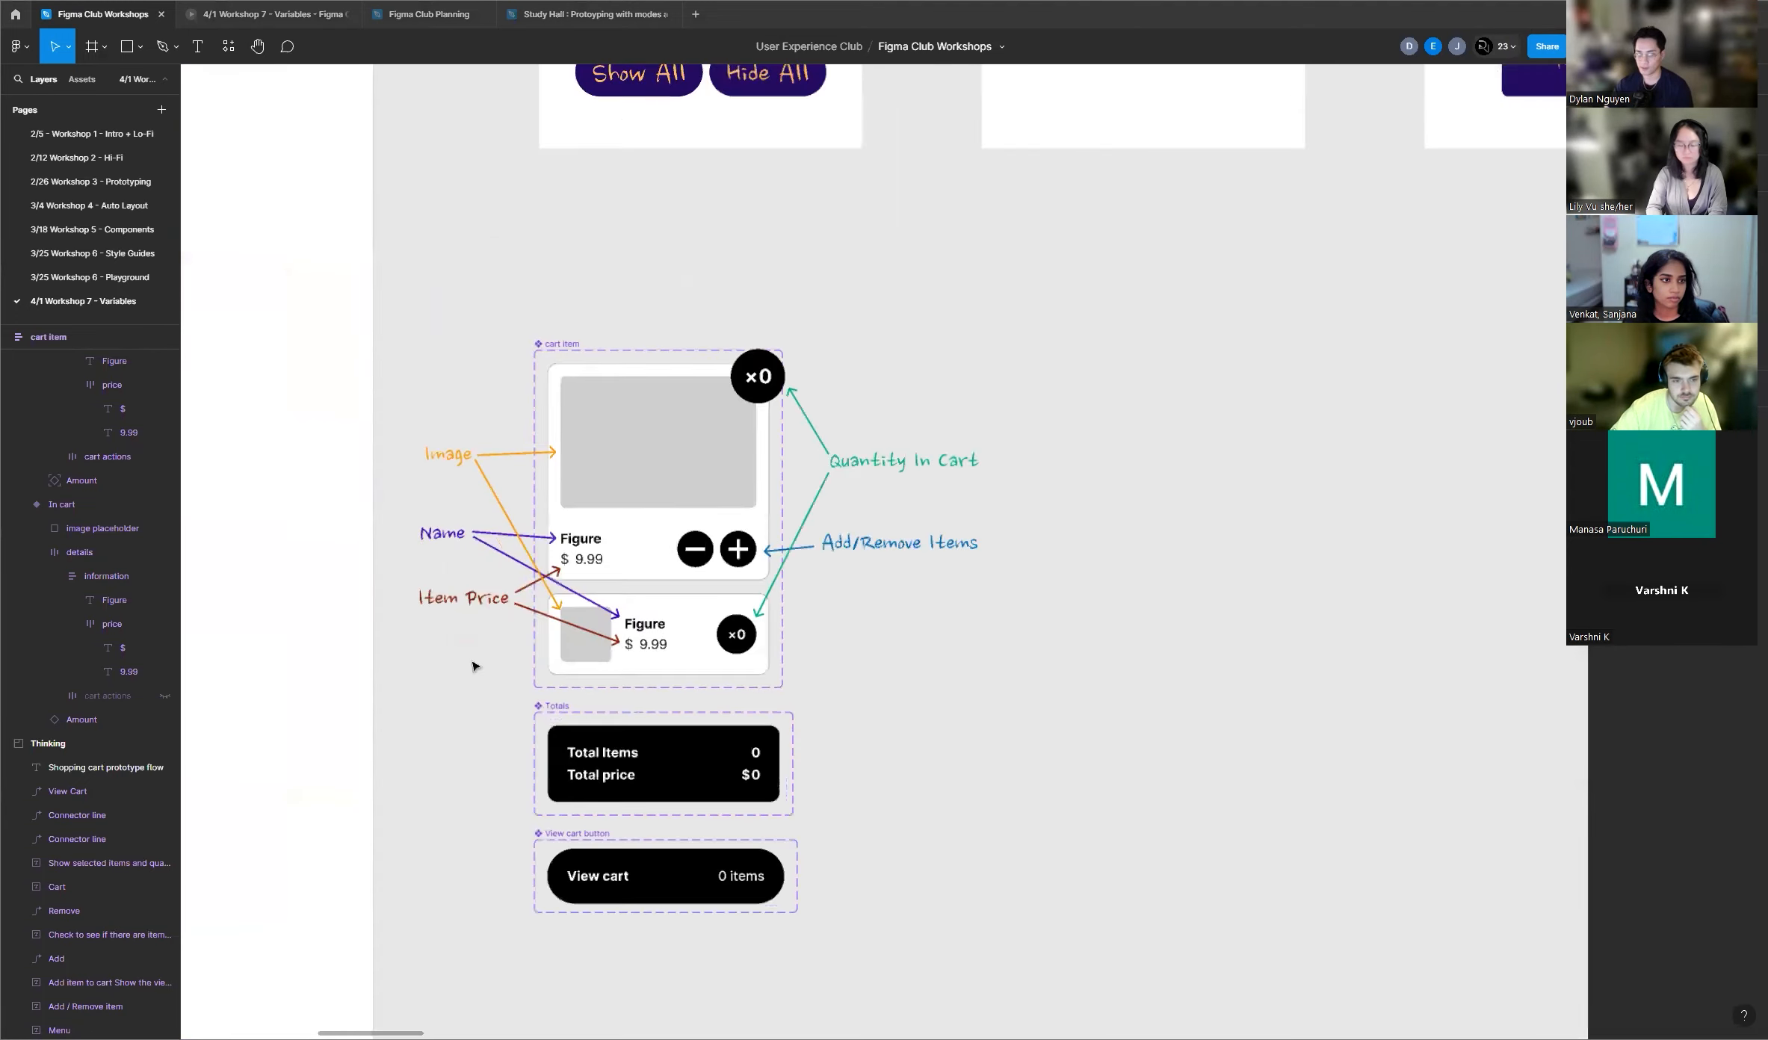
scroll(588, 581, up, 2)
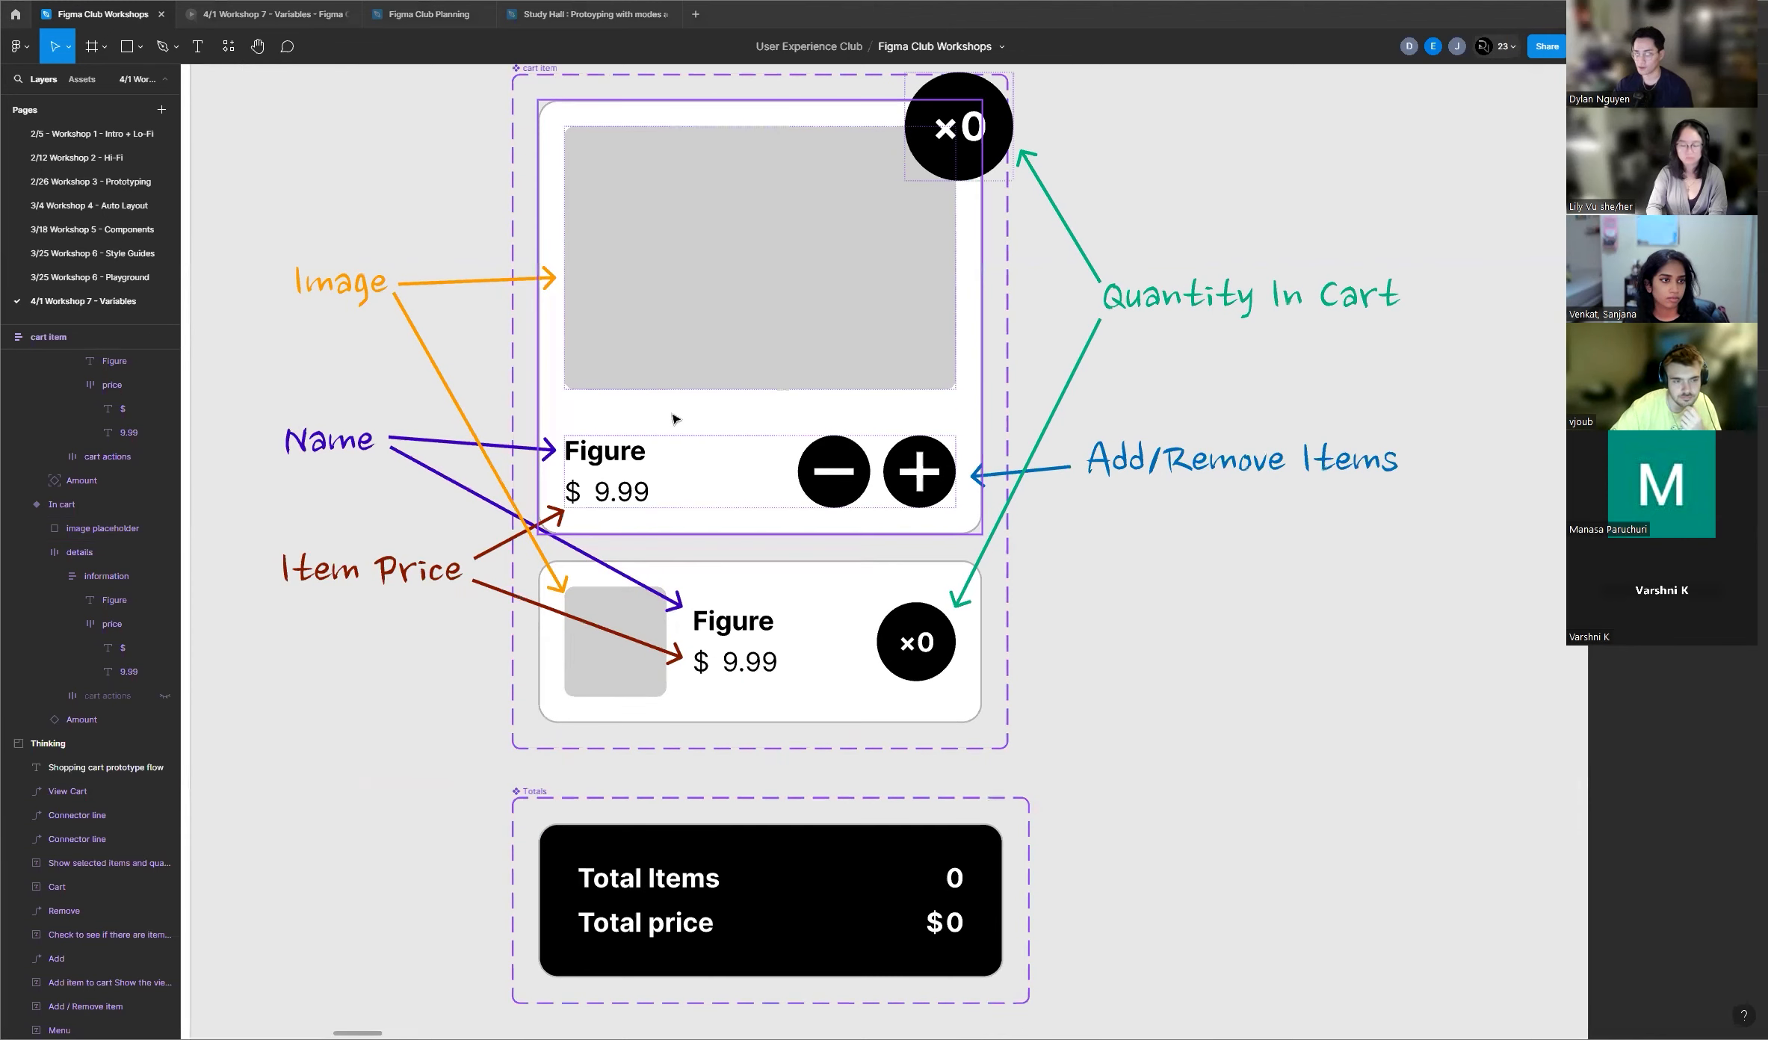
Step: Inspect the Figure name text and the 9.99 price text in the larger card of the cart item component
scroll(674, 418, up, 1)
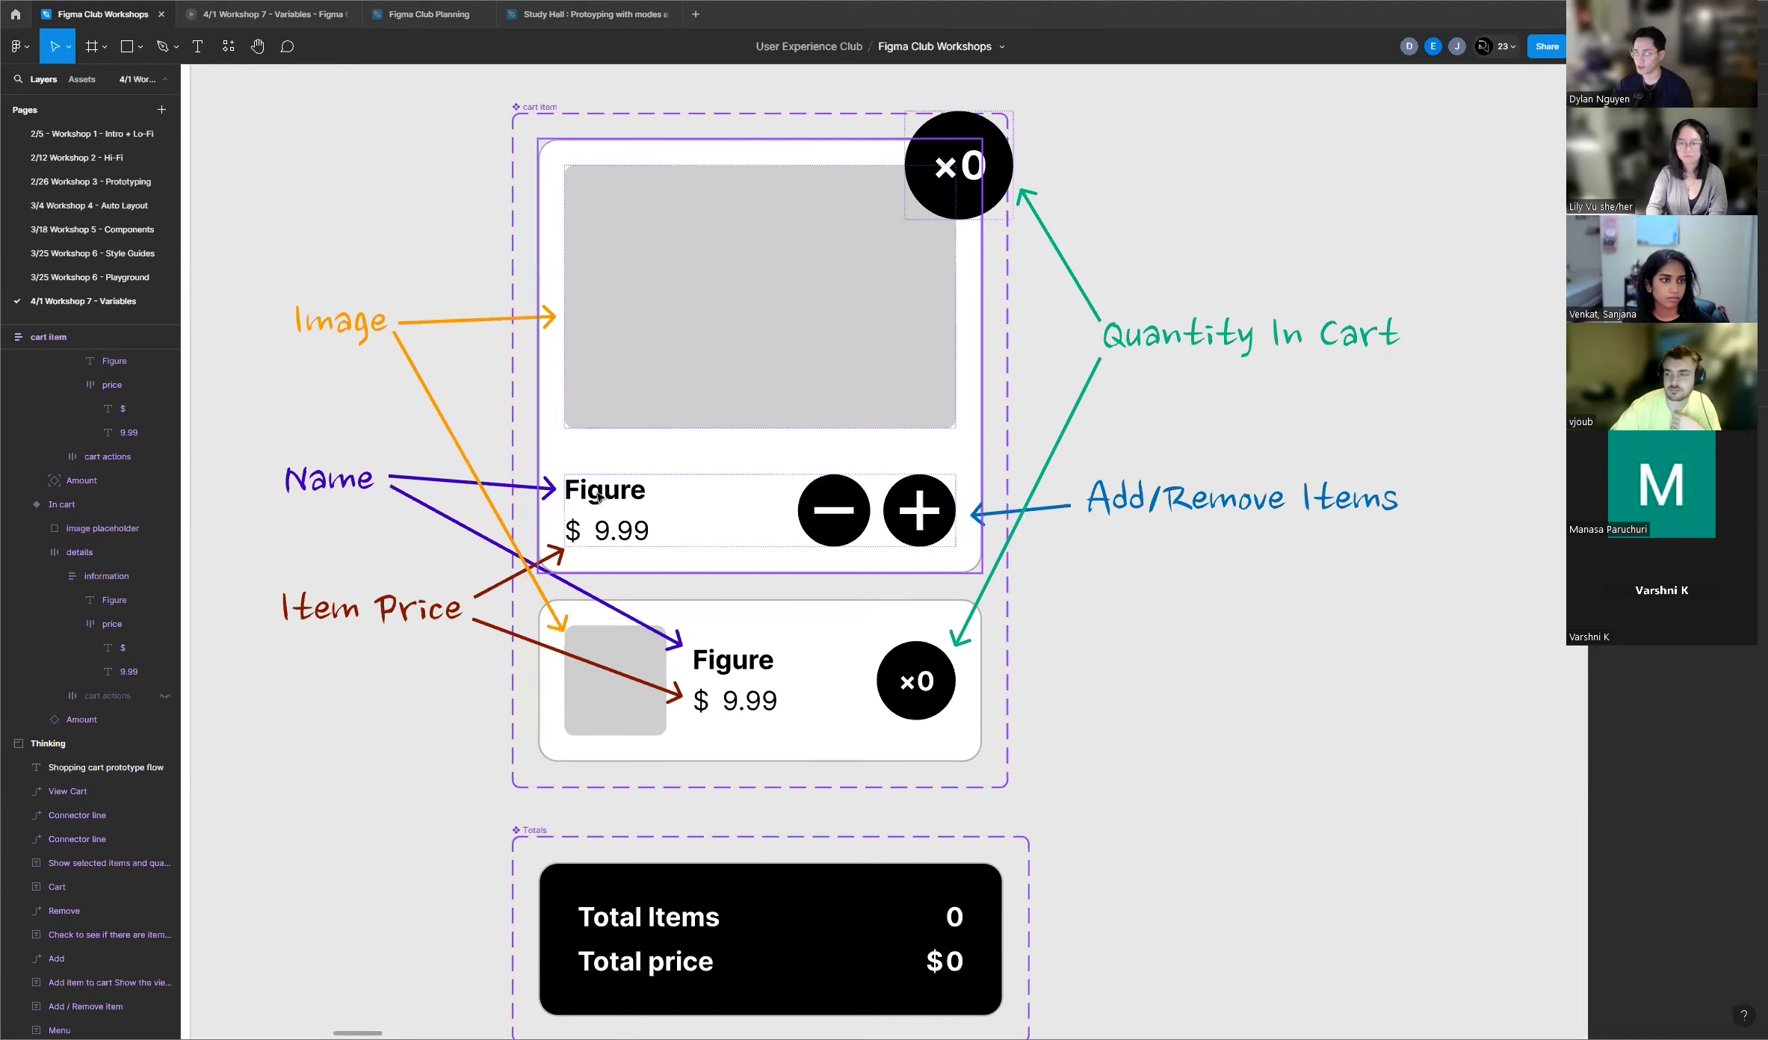
scroll(598, 496, down, 5)
scroll(594, 489, up, 7)
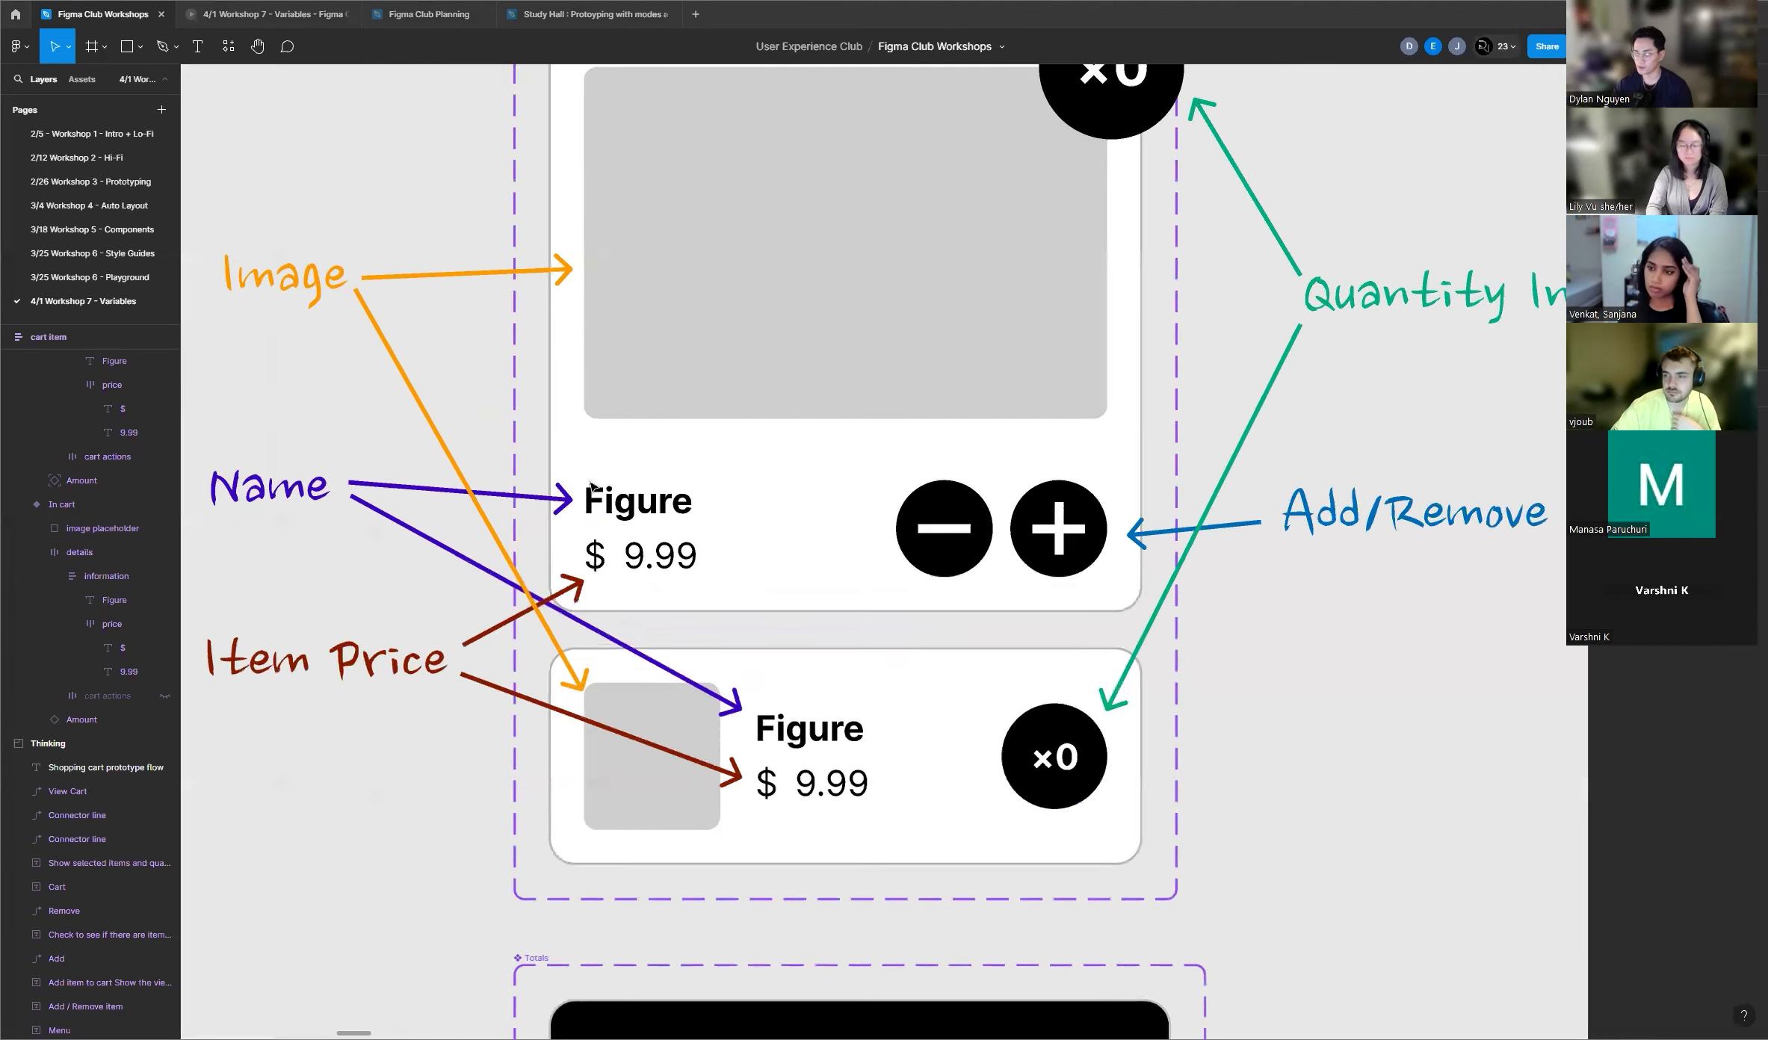
scroll(592, 486, up, 1)
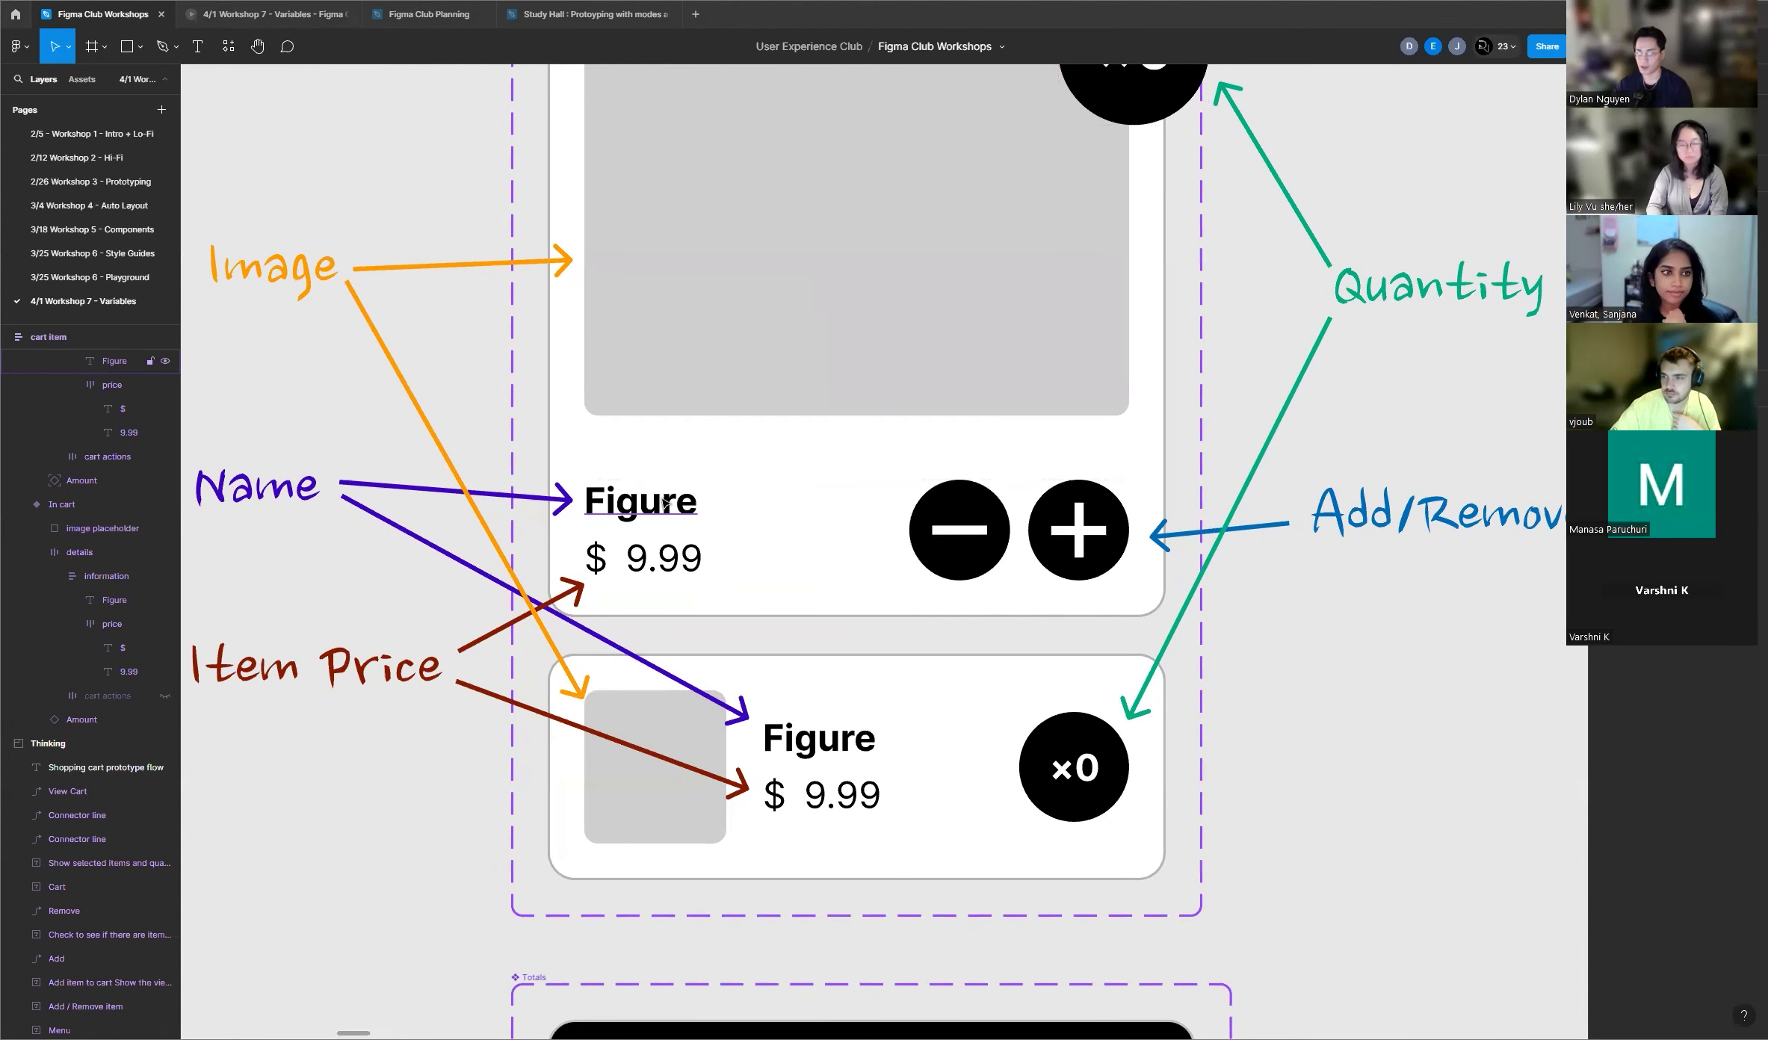
click(663, 503)
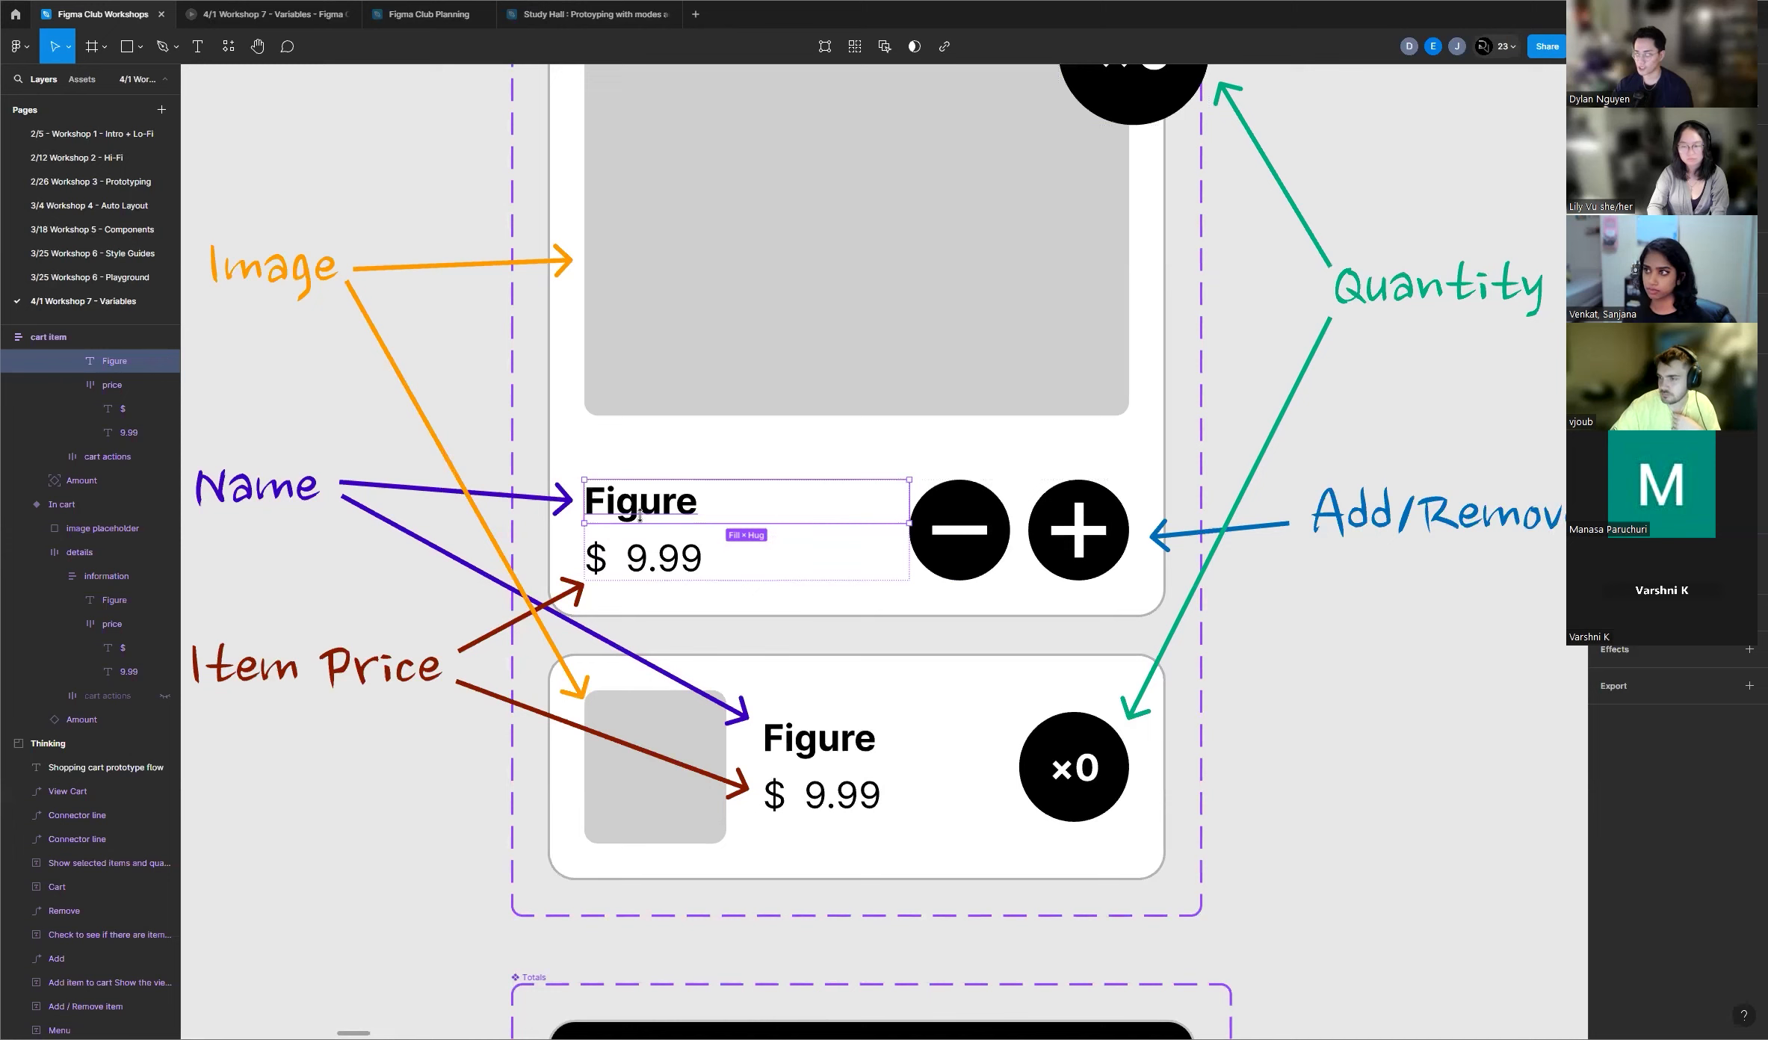
click(698, 562)
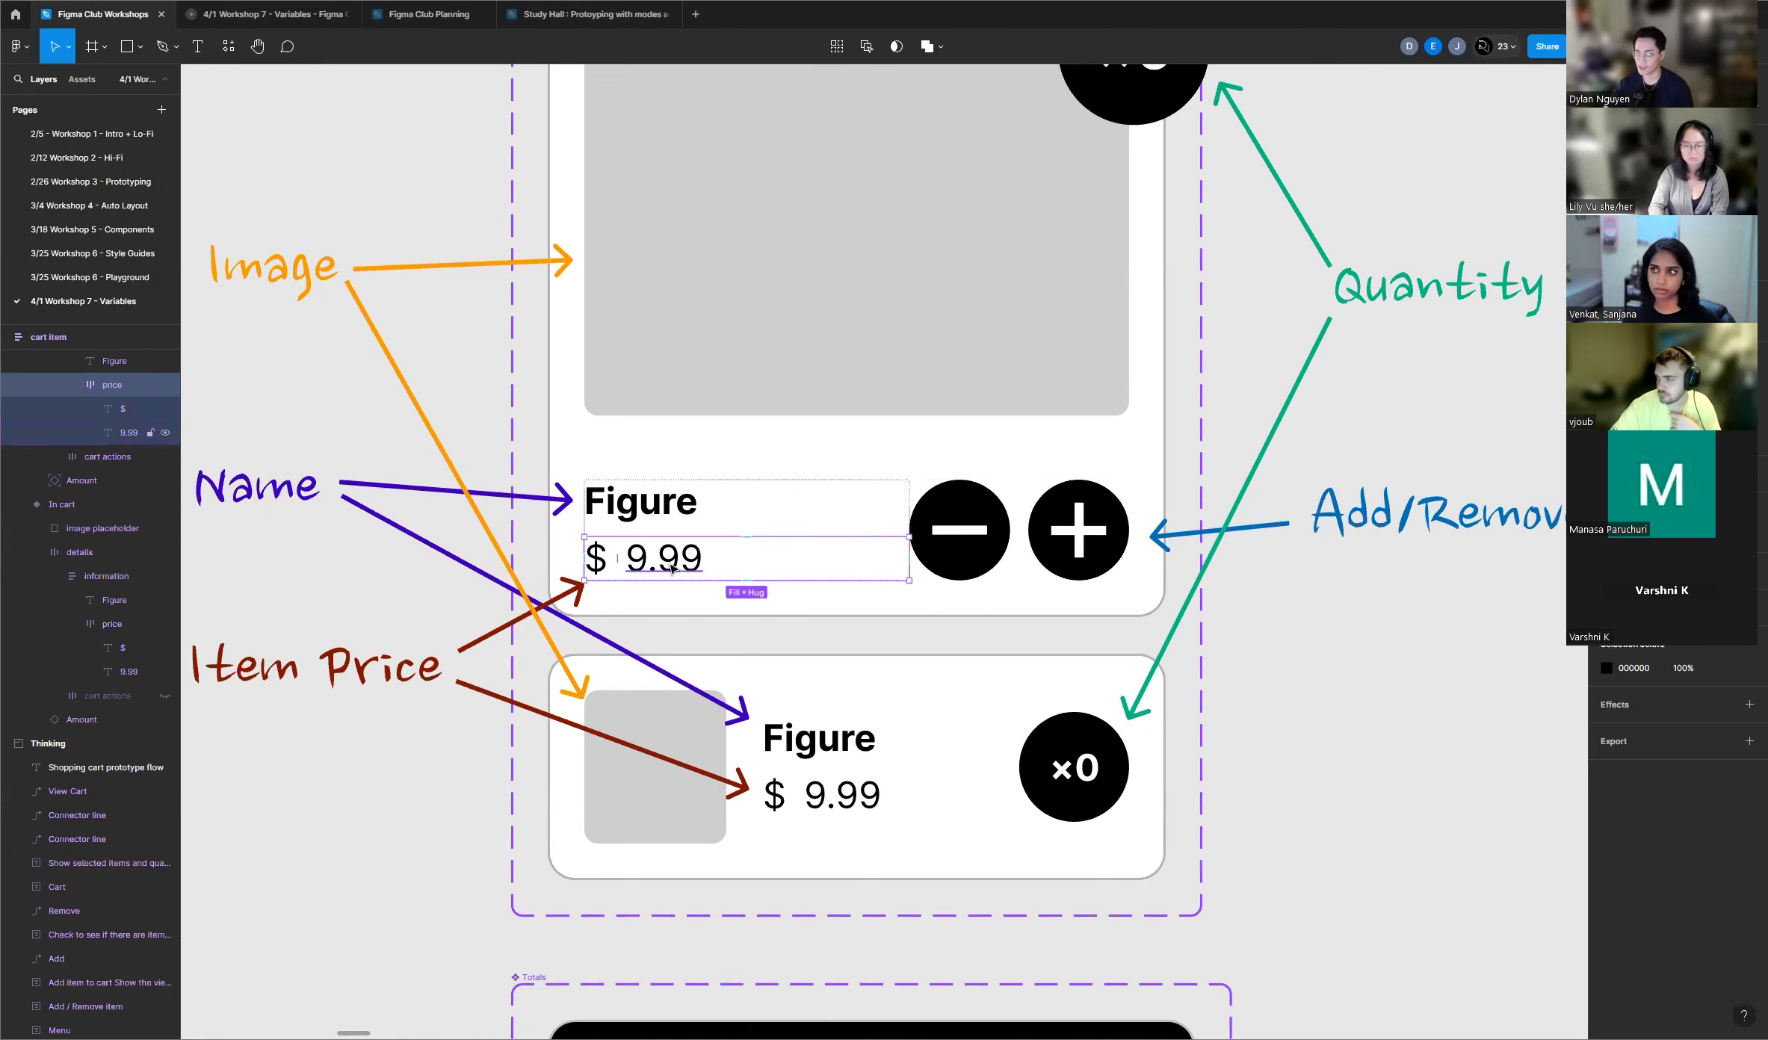
click(671, 568)
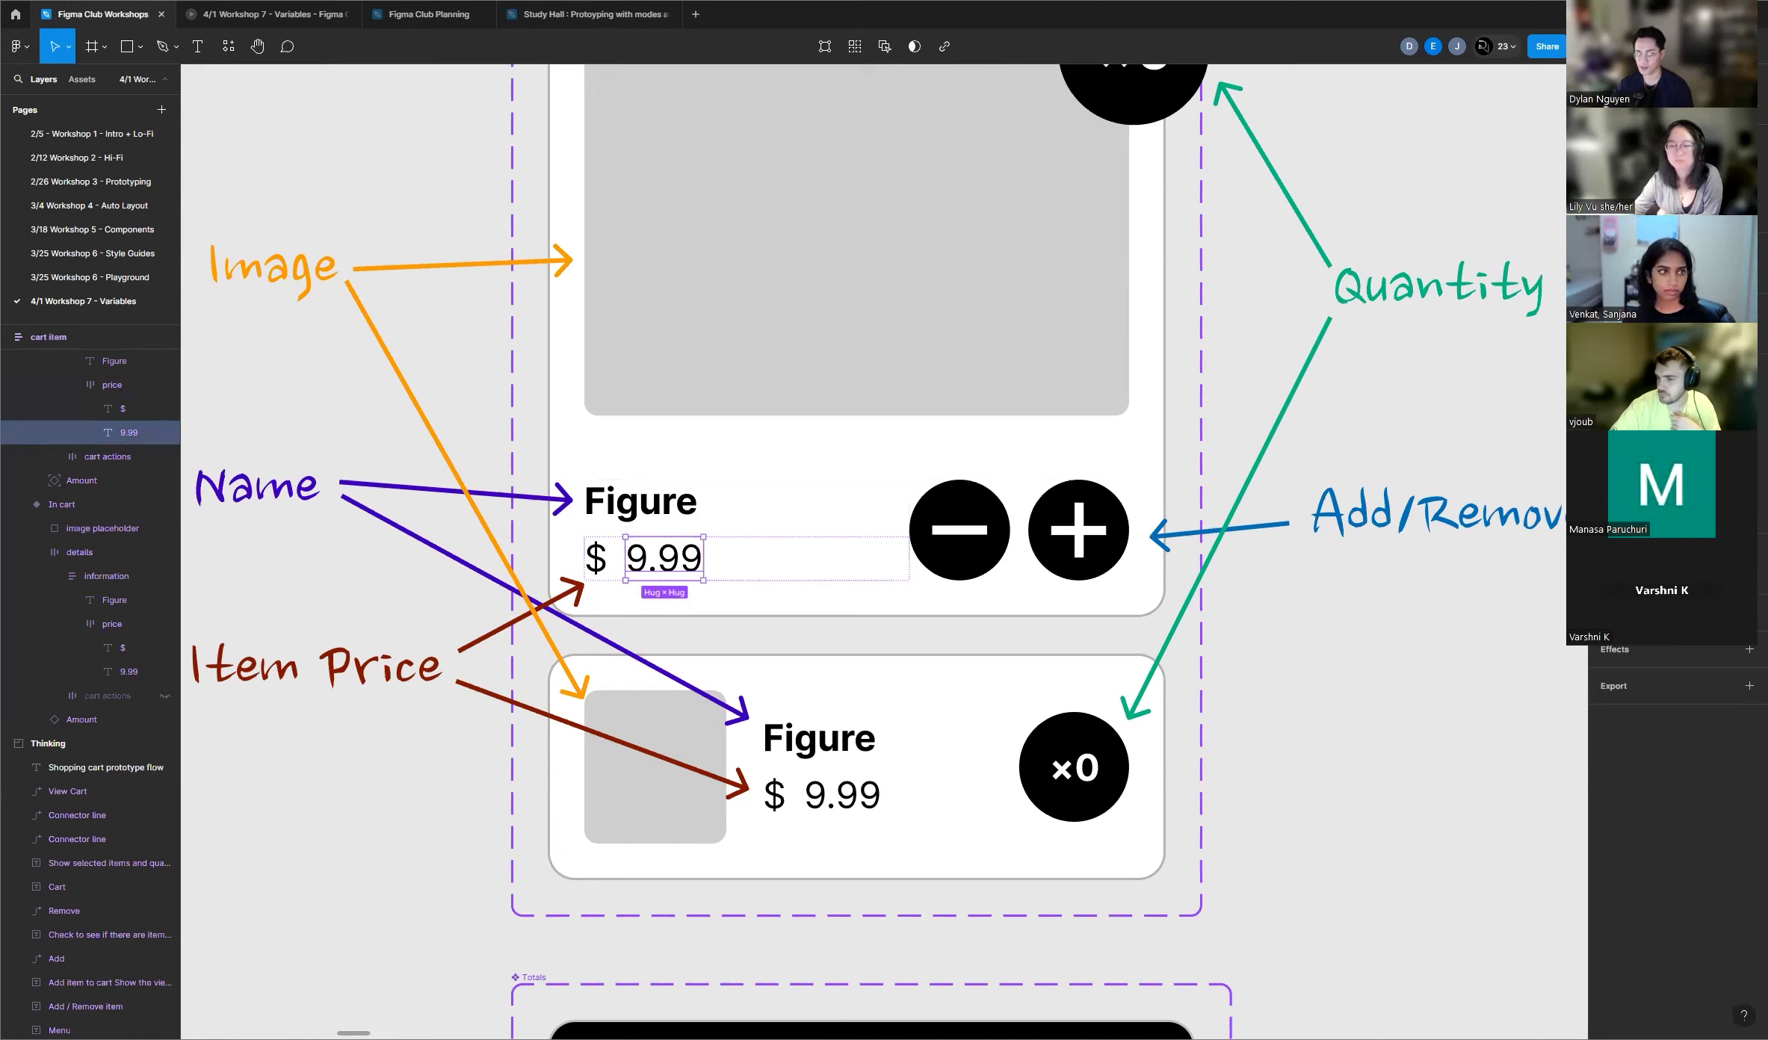
click(414, 778)
Step: Look over the workshop page as a whole, from the instructor's section to the grid of student boards
scroll(414, 779, down, 1)
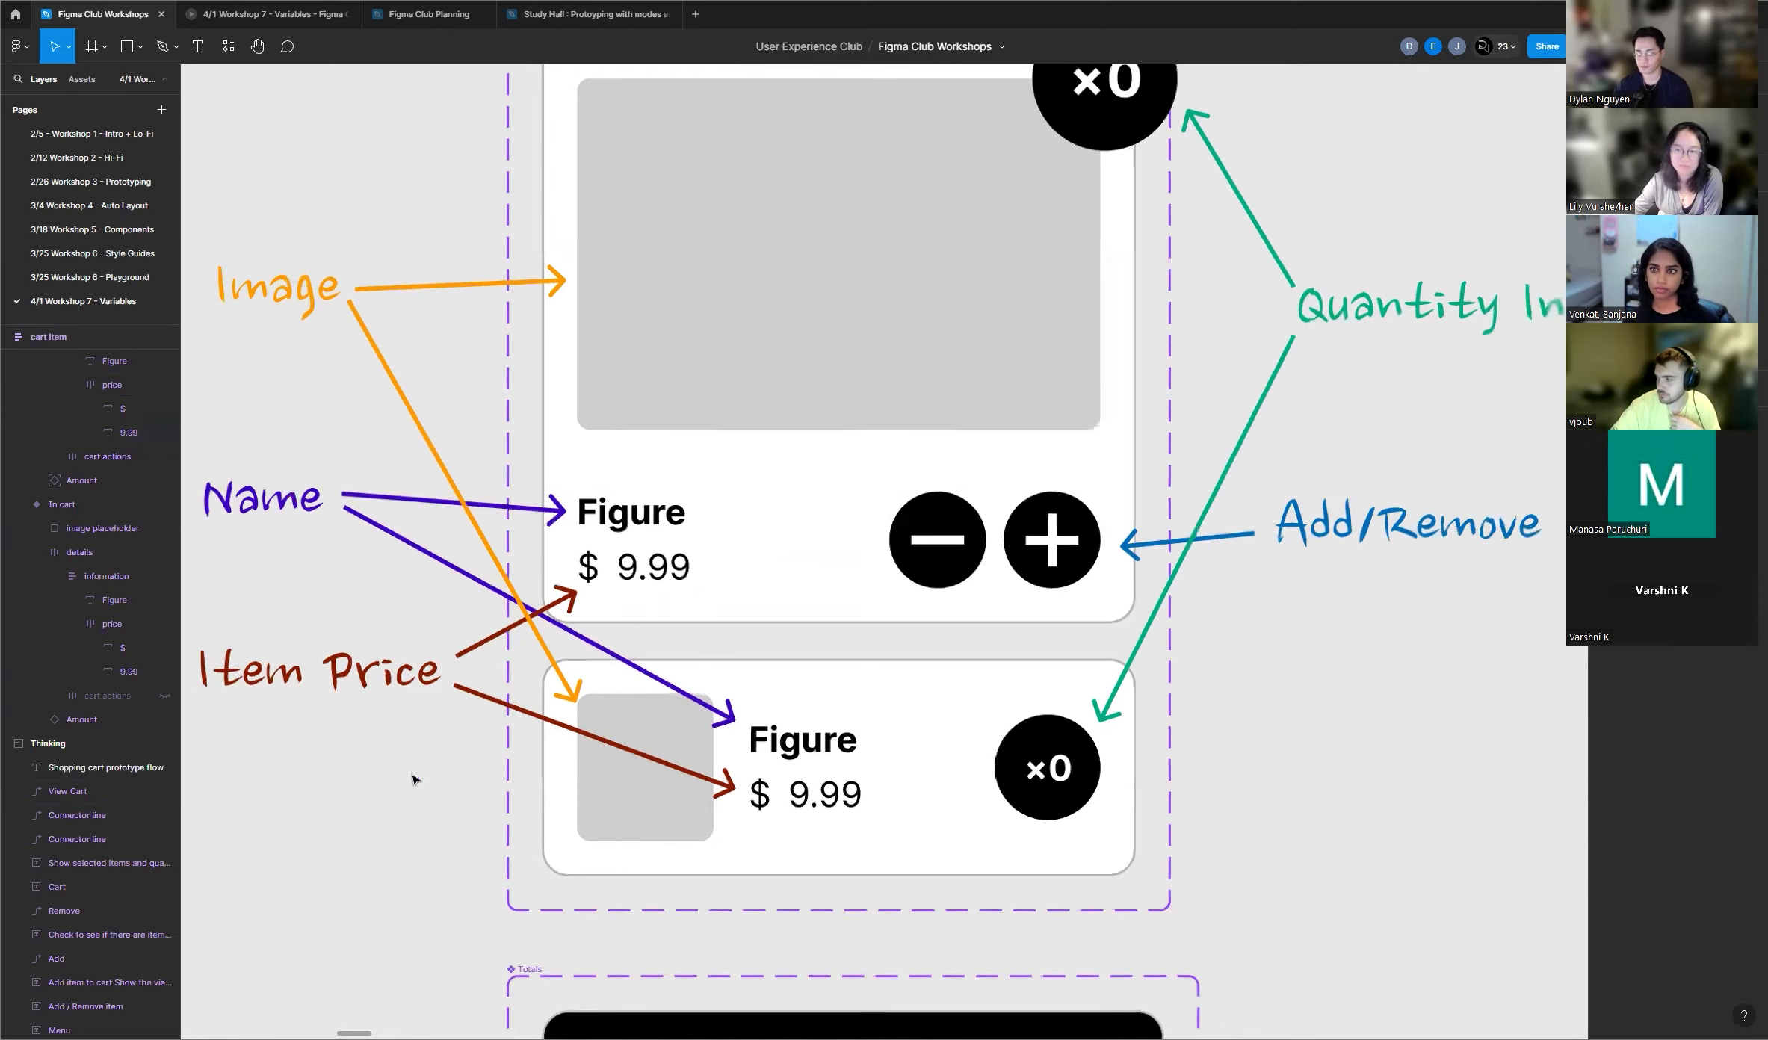
scroll(414, 778, down, 3)
scroll(899, 780, down, 1)
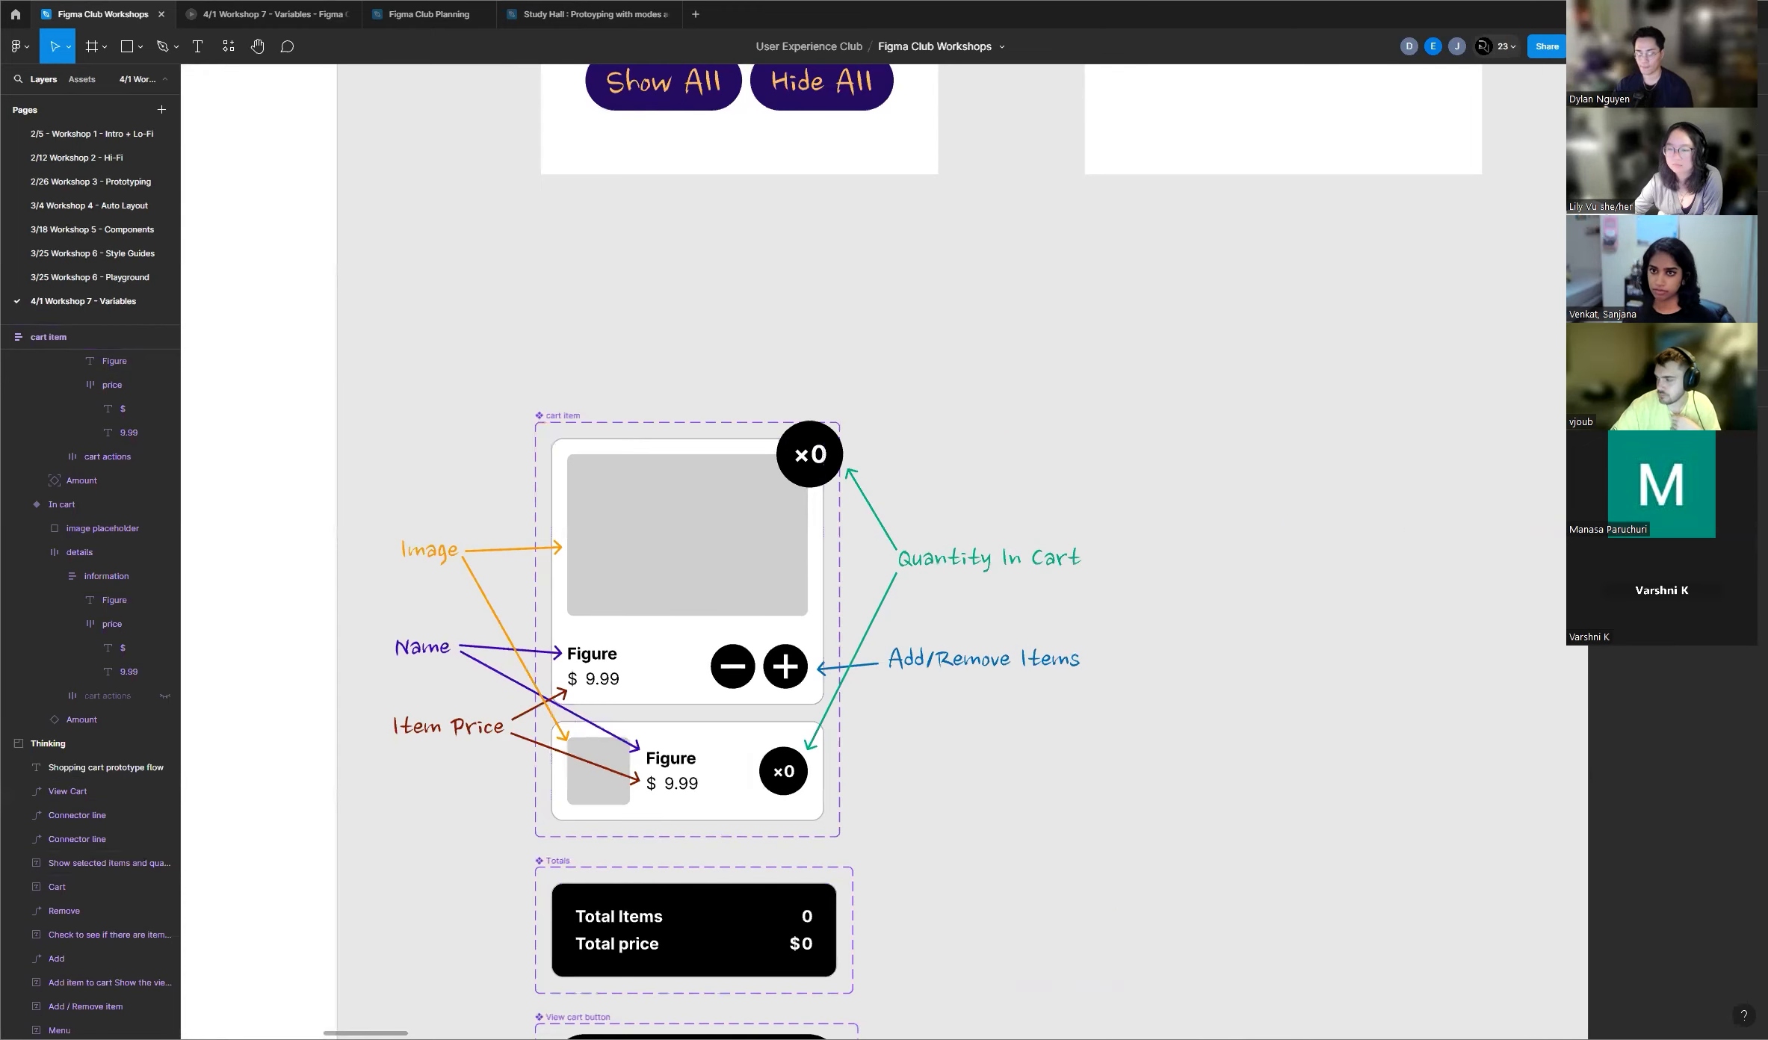
scroll(389, 761, down, 10)
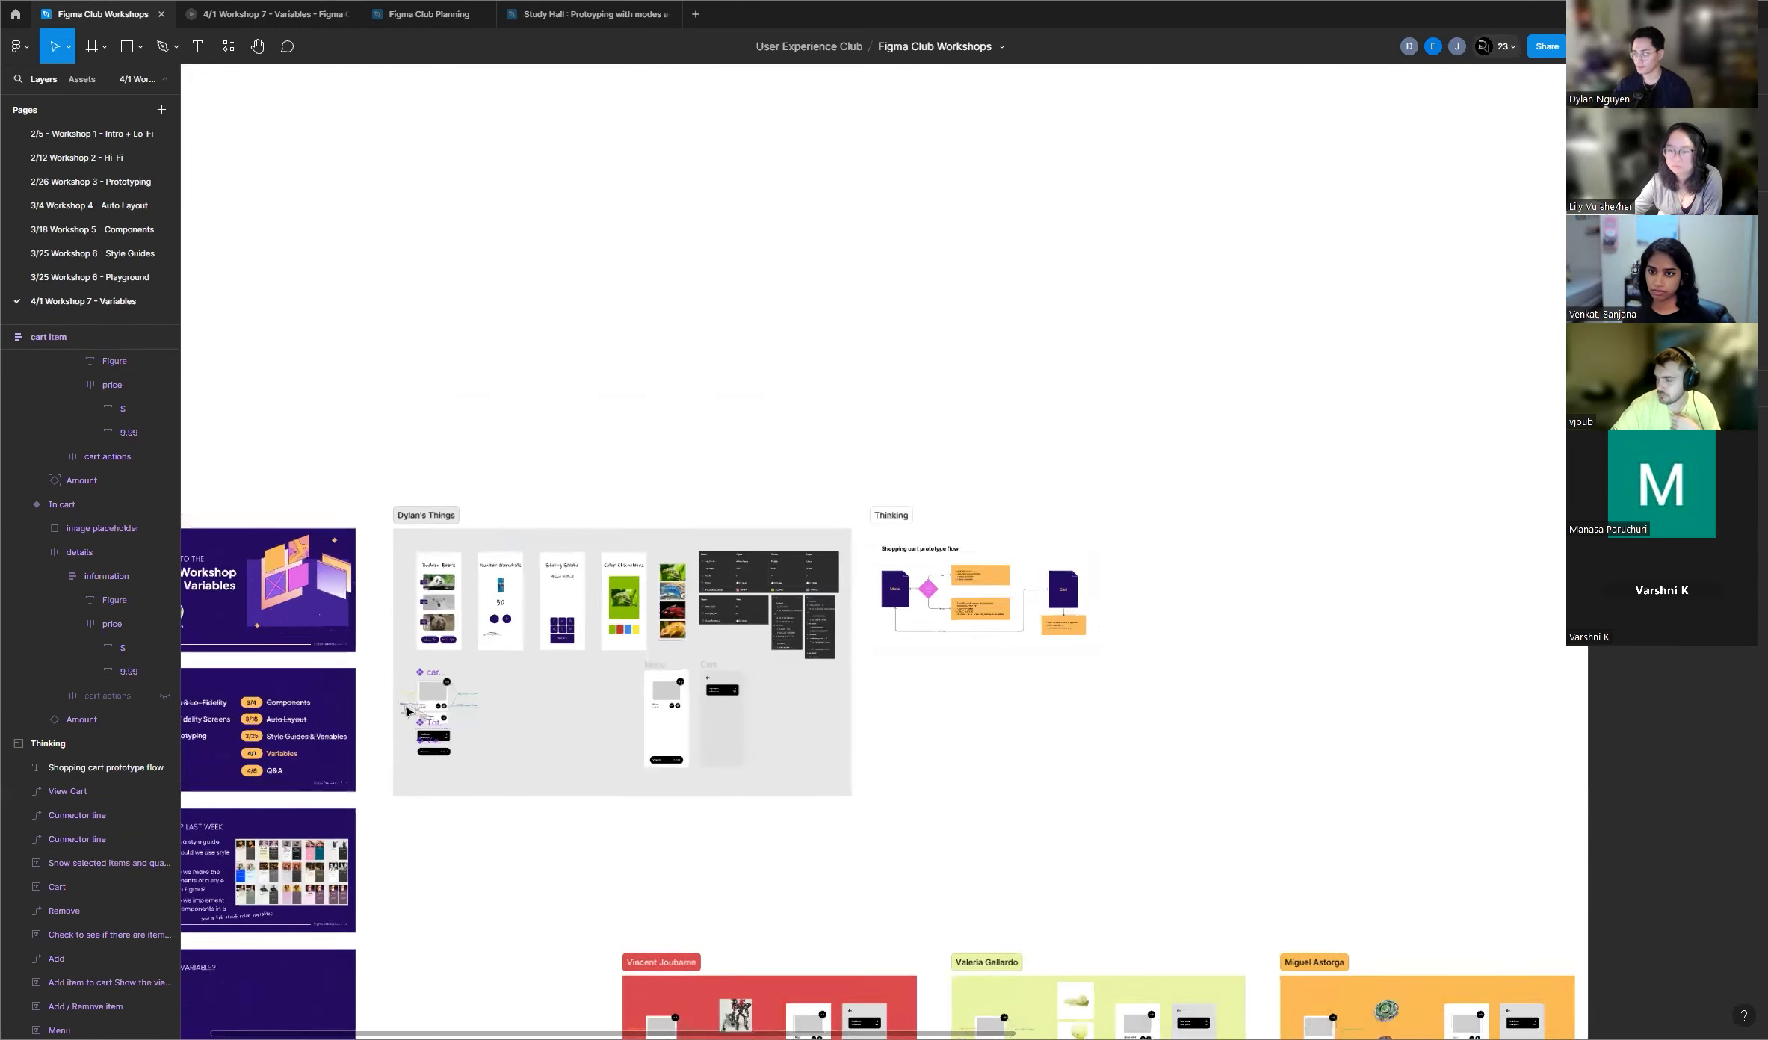
scroll(987, 561, down, 2)
scroll(1483, 469, down, 4)
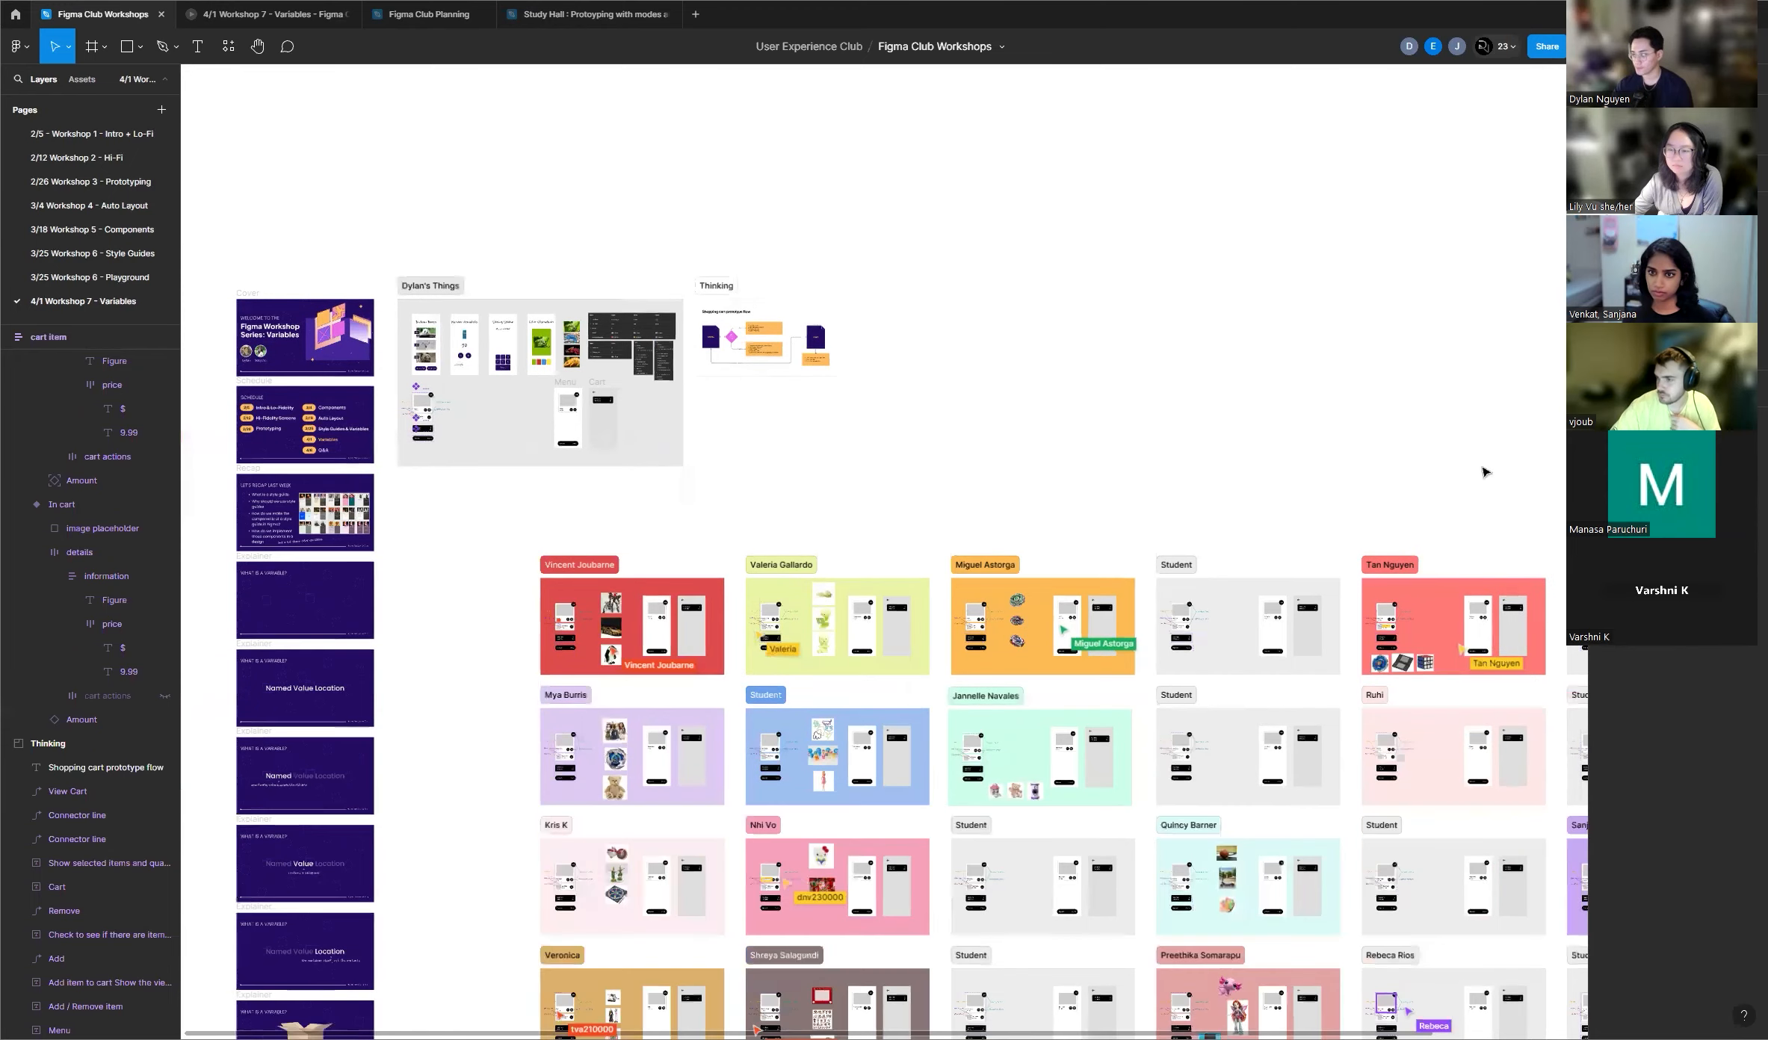
scroll(1409, 437, up, 4)
scroll(587, 469, down, 3)
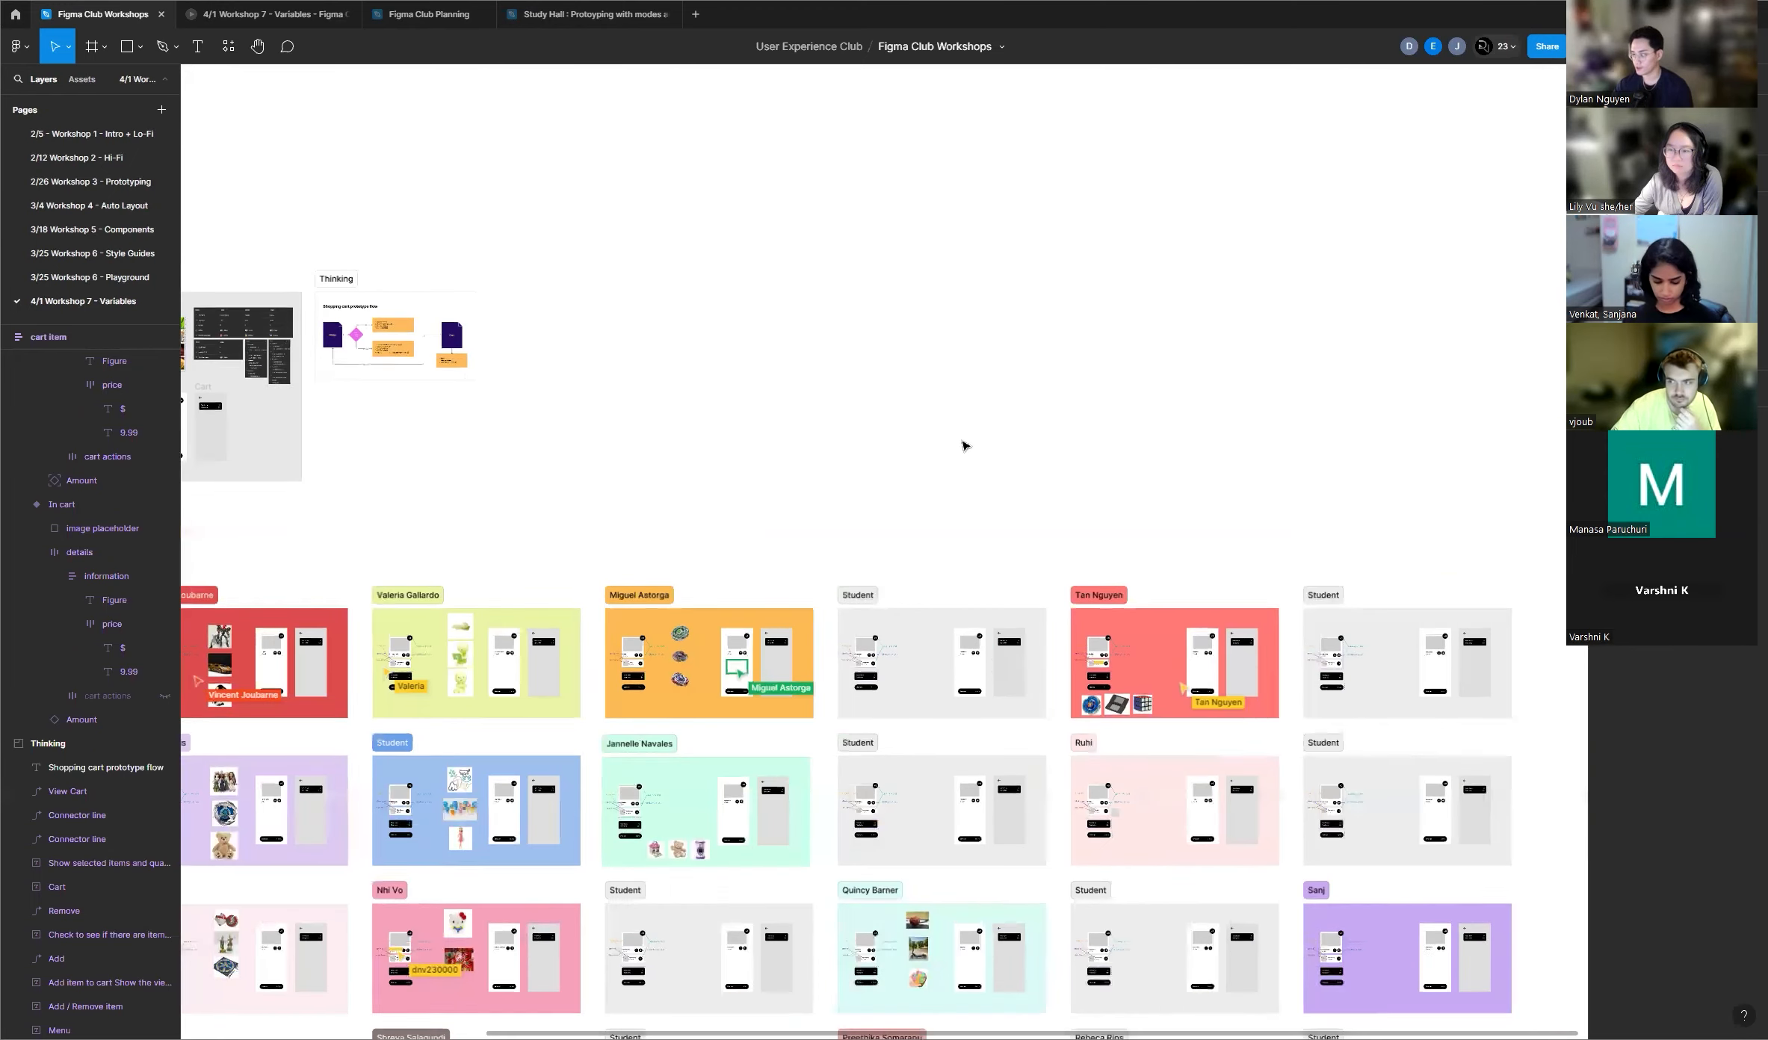
Step: Check the cart items on the student boards in the lower rows, finishing back at the instructor's cart item component
scroll(1315, 523, down, 4)
scroll(1332, 889, up, 4)
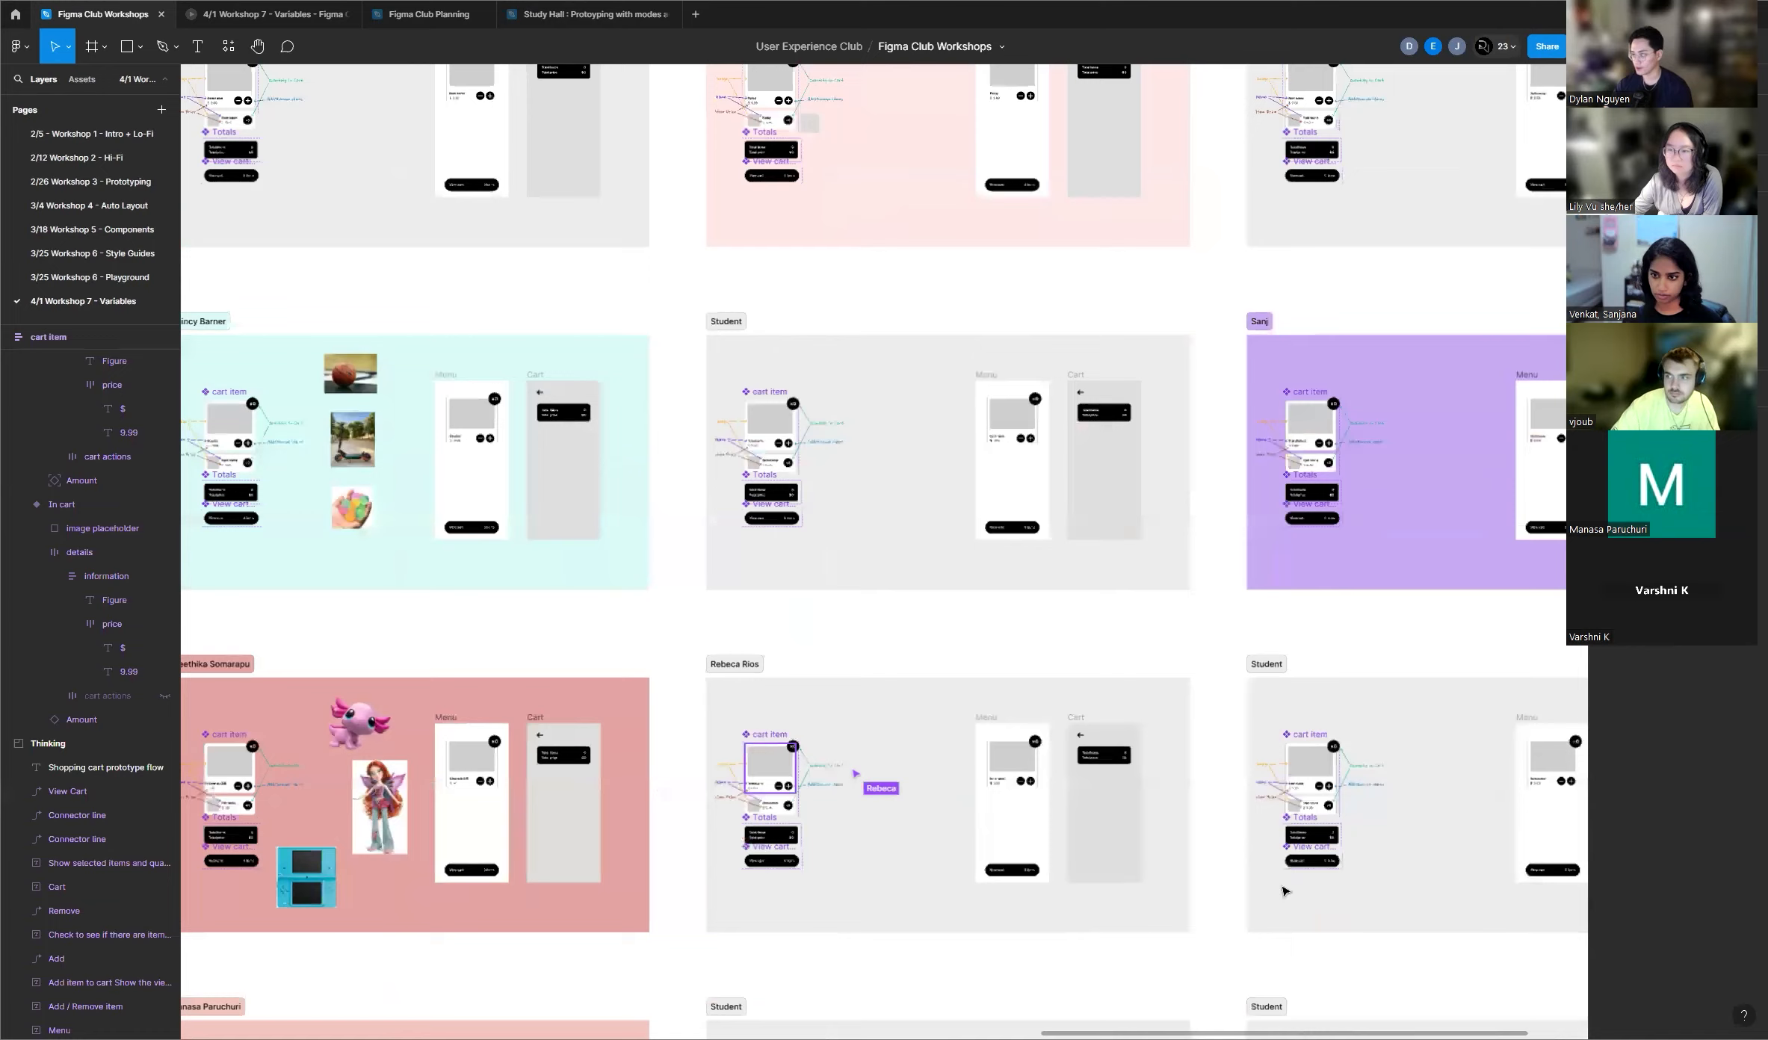
scroll(1300, 829, down, 2)
scroll(1410, 816, down, 5)
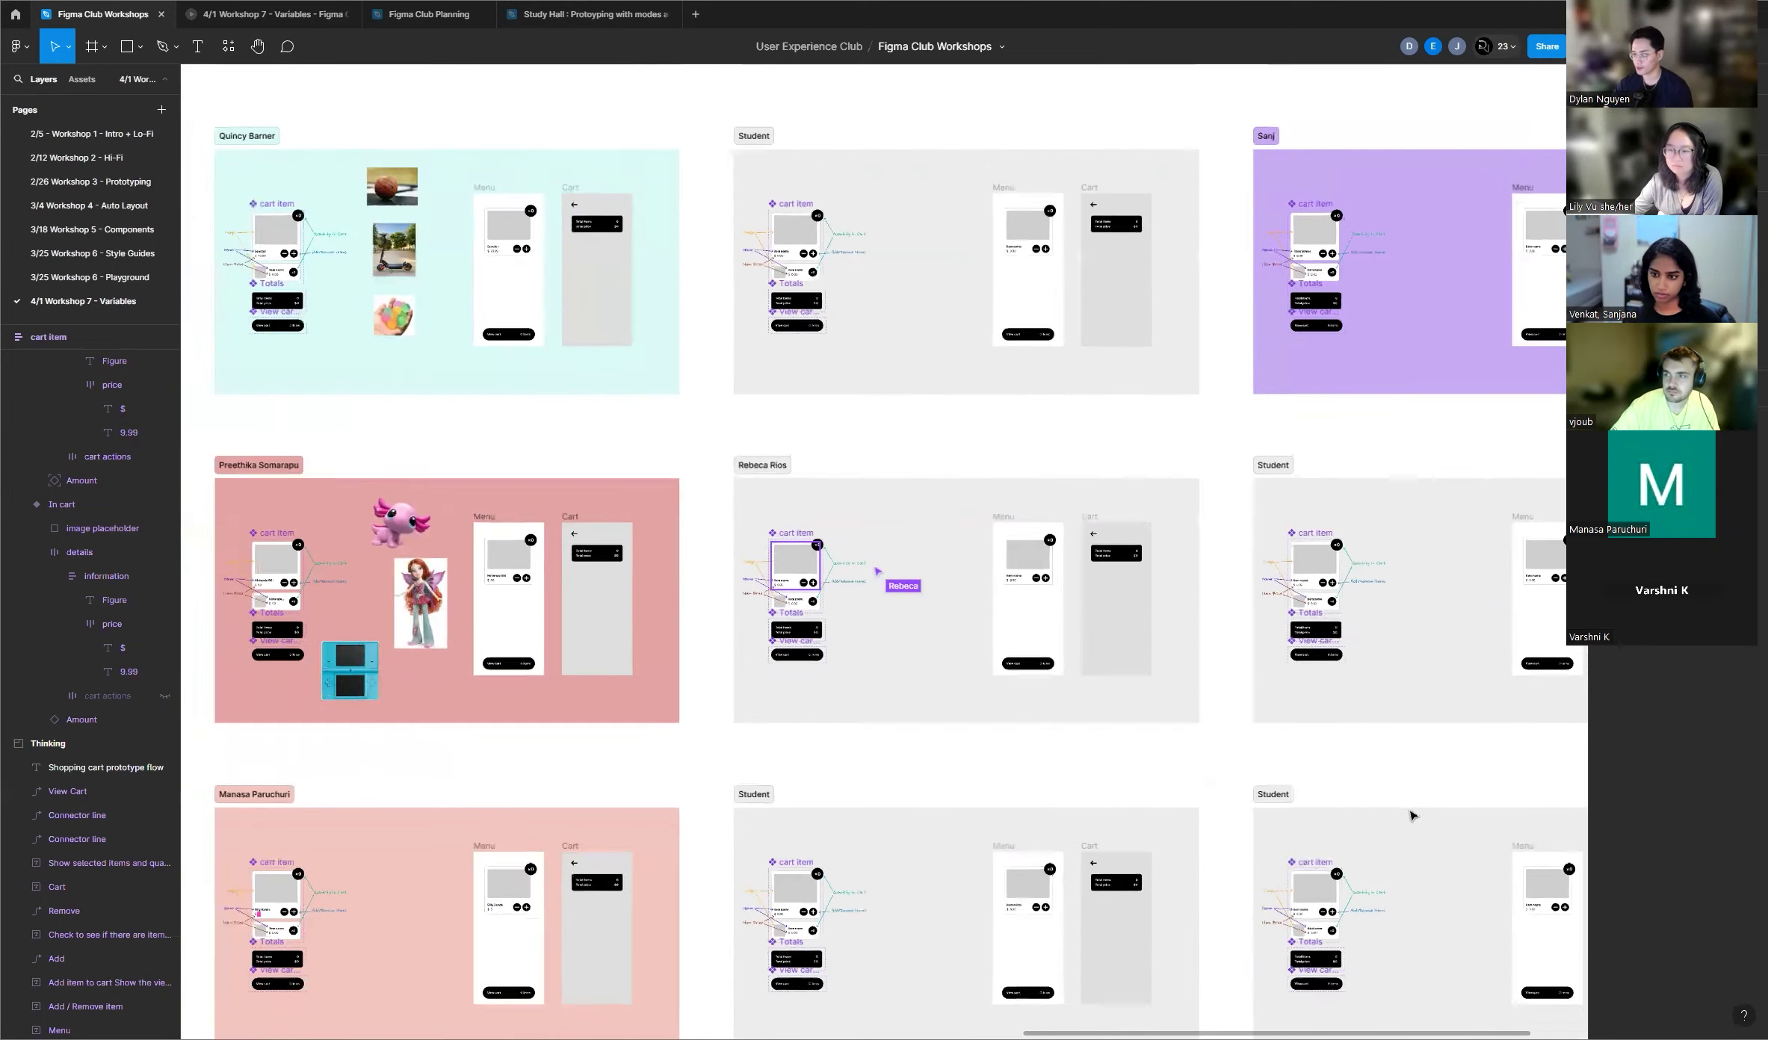
scroll(1410, 816, down, 2)
scroll(1401, 804, up, 5)
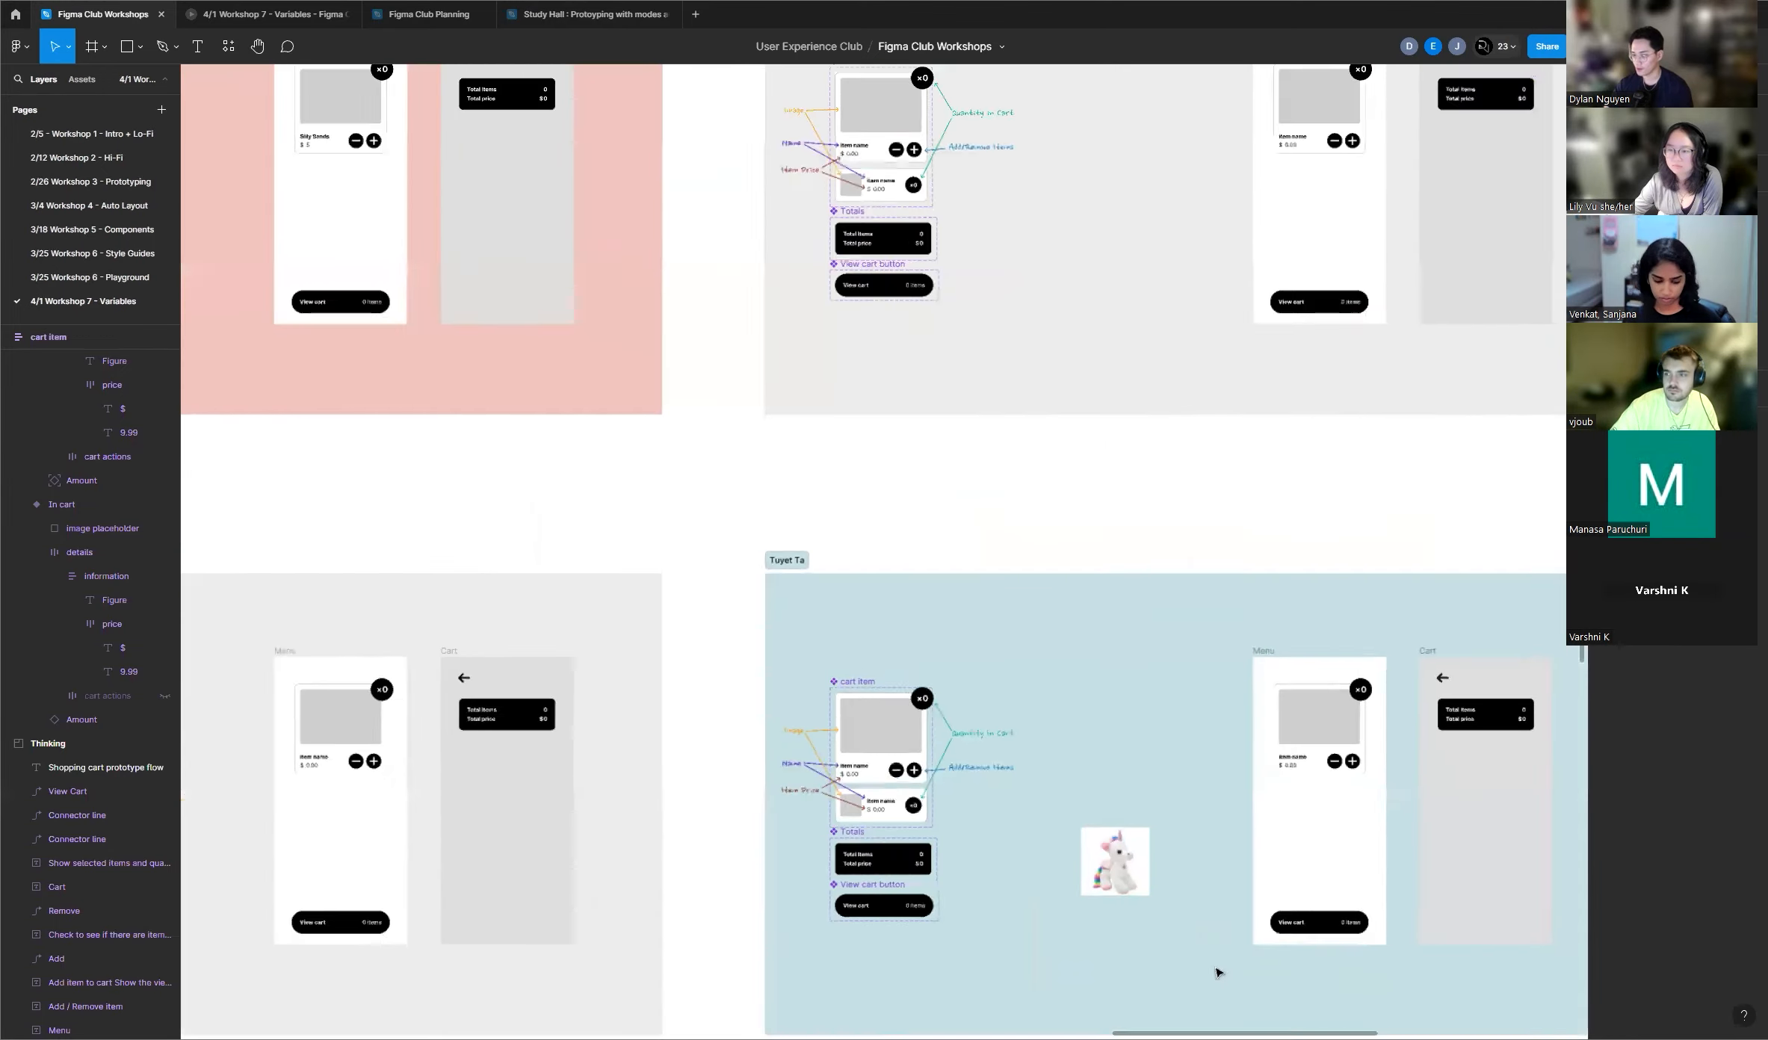
scroll(1385, 785, down, 2)
scroll(1387, 786, down, 5)
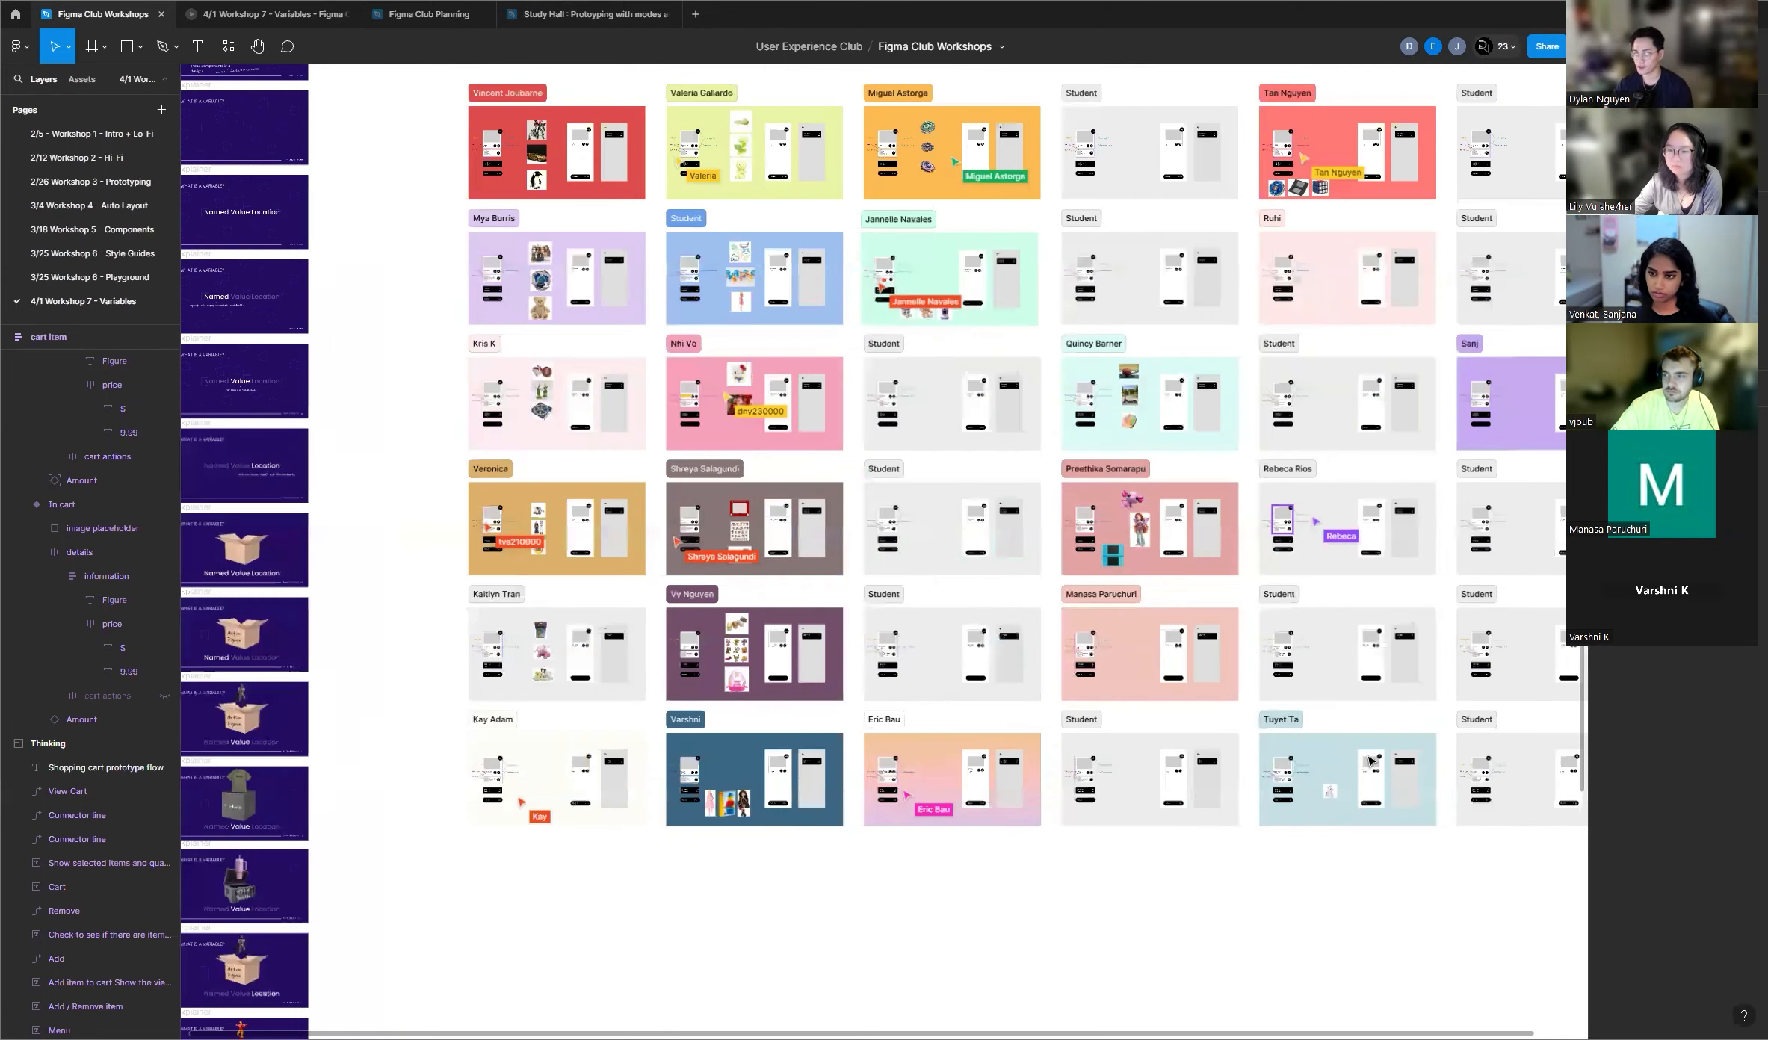
scroll(1386, 784, up, 3)
scroll(529, 323, up, 10)
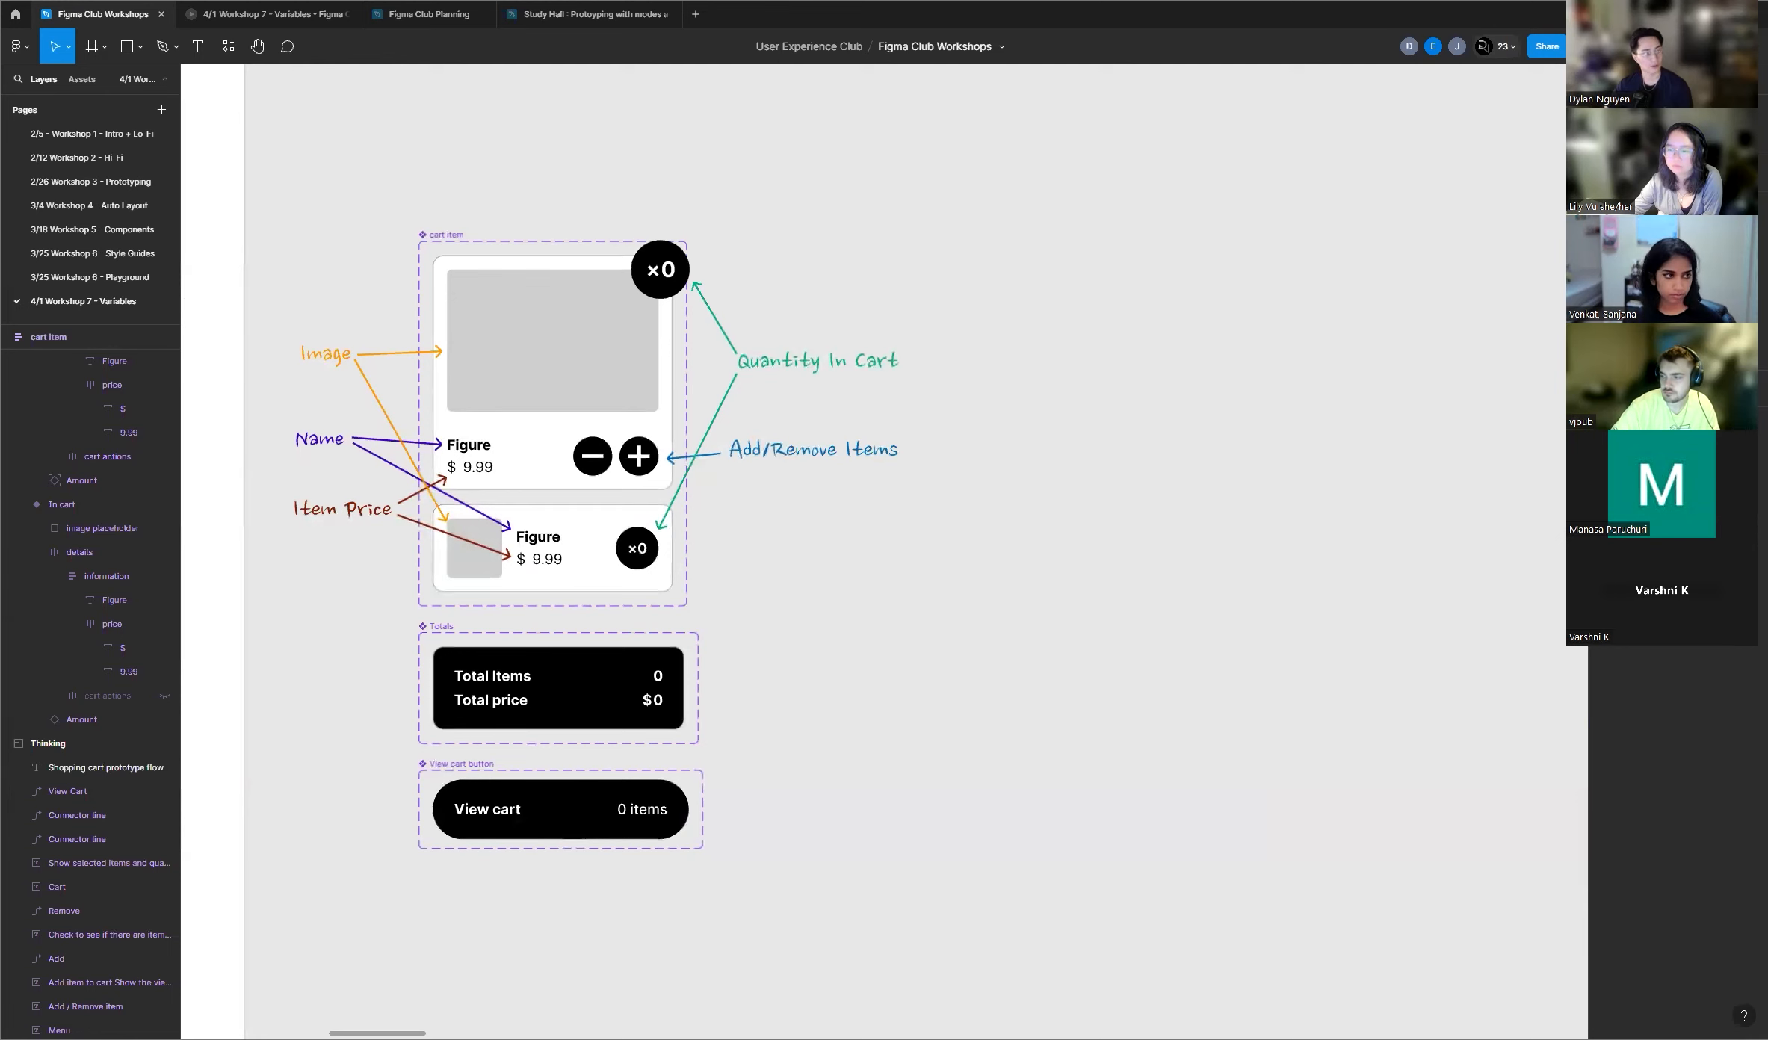
Step: Link the quantity number in the larger card's badge to the Toys Selected variable grouped with the 9.99 Toy Price
scroll(581, 286, up, 5)
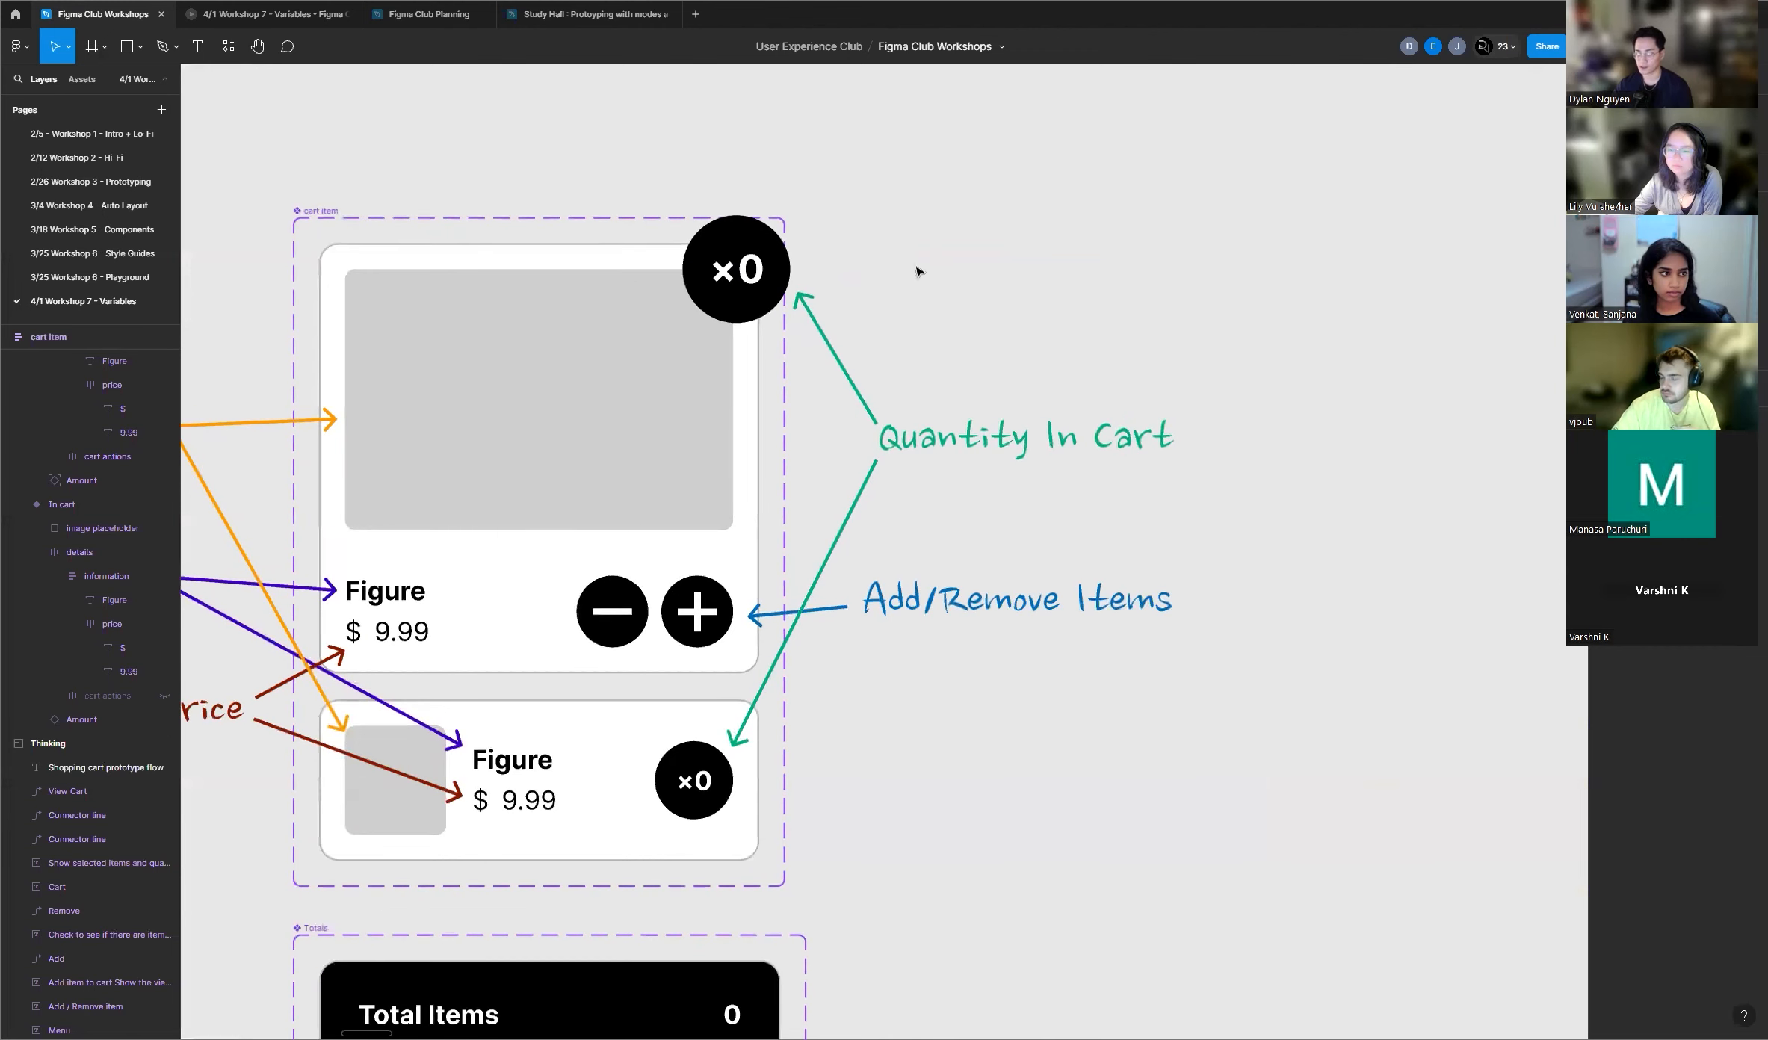
scroll(919, 293, down, 3)
scroll(920, 305, down, 2)
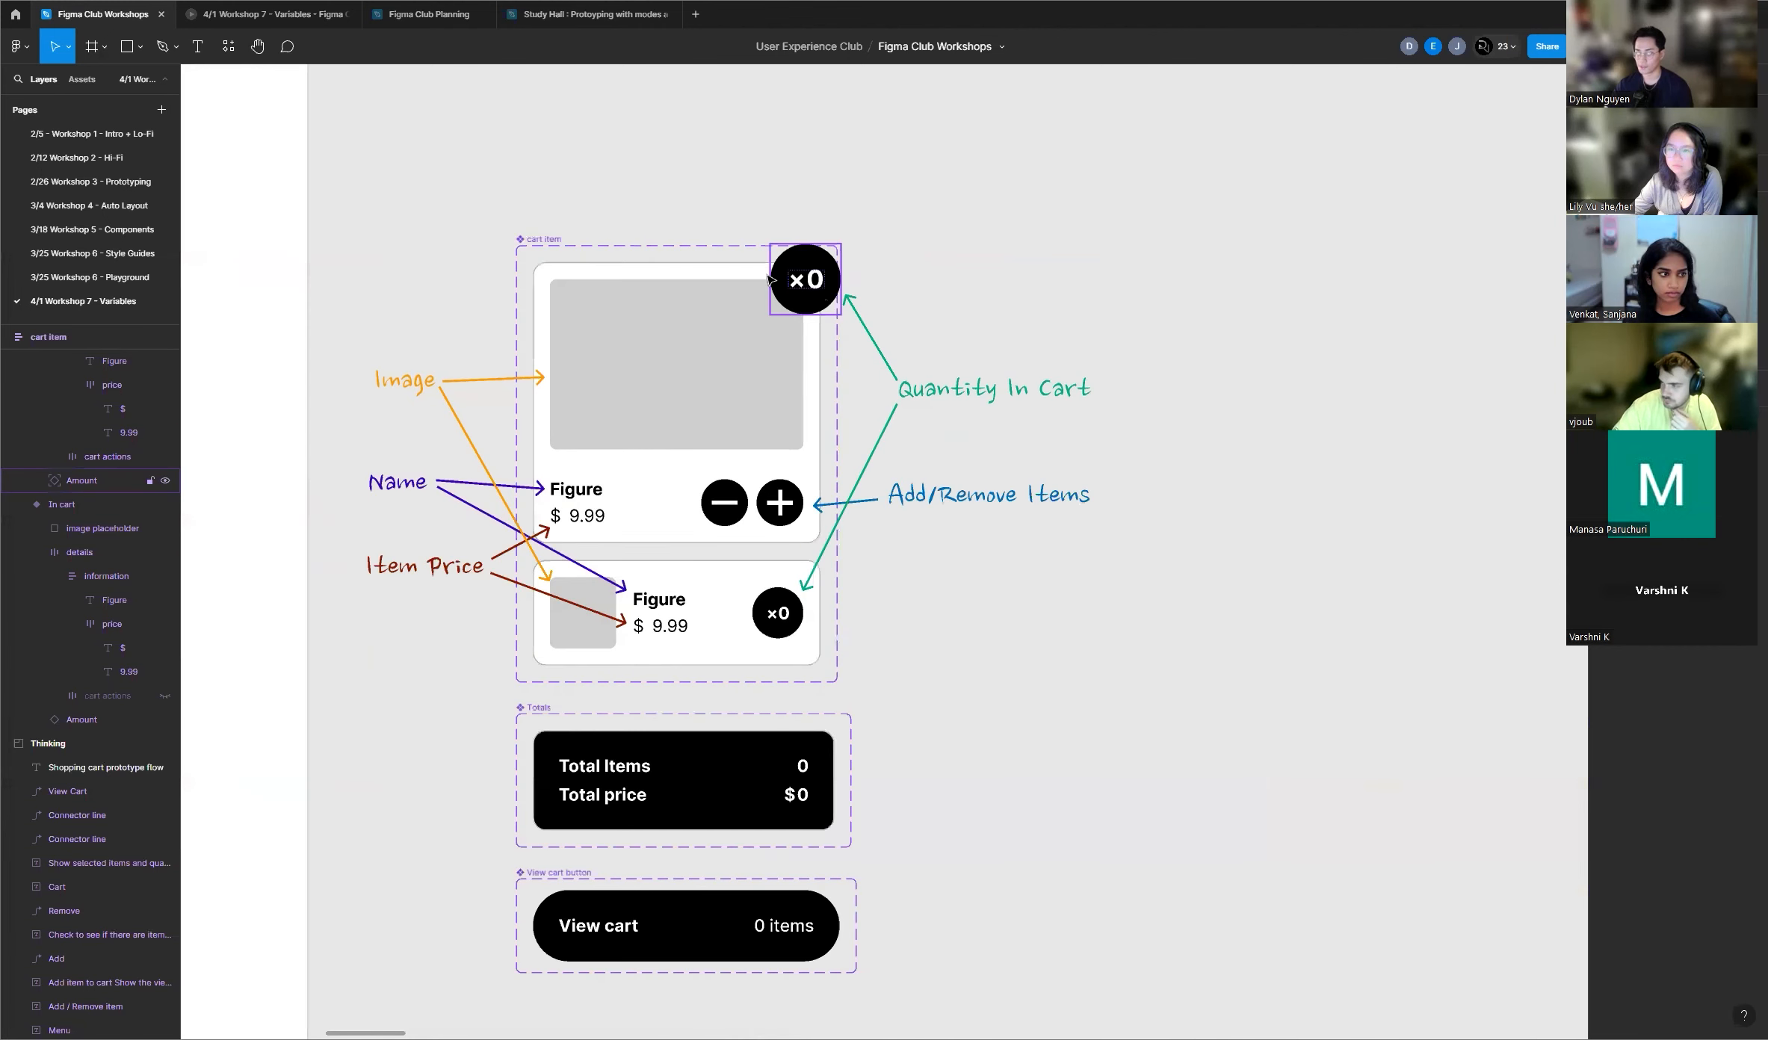
scroll(994, 293, up, 5)
scroll(994, 293, down, 5)
scroll(979, 288, up, 4)
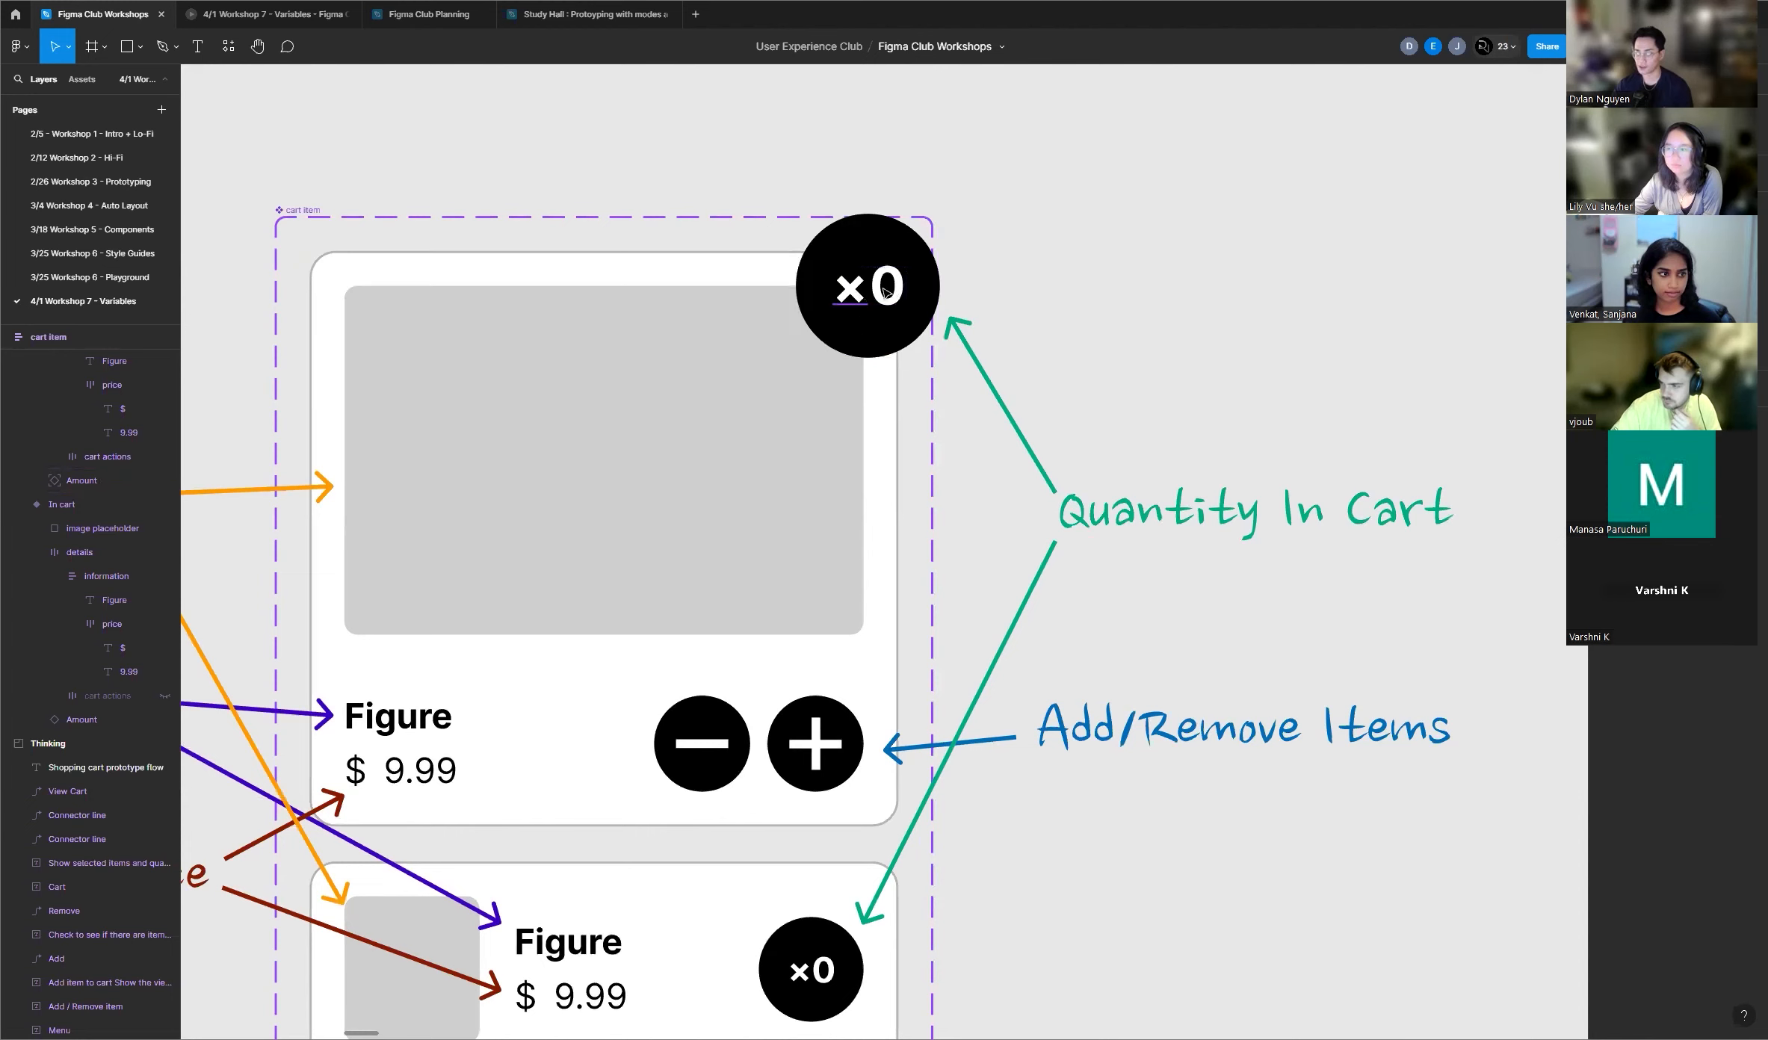
click(885, 291)
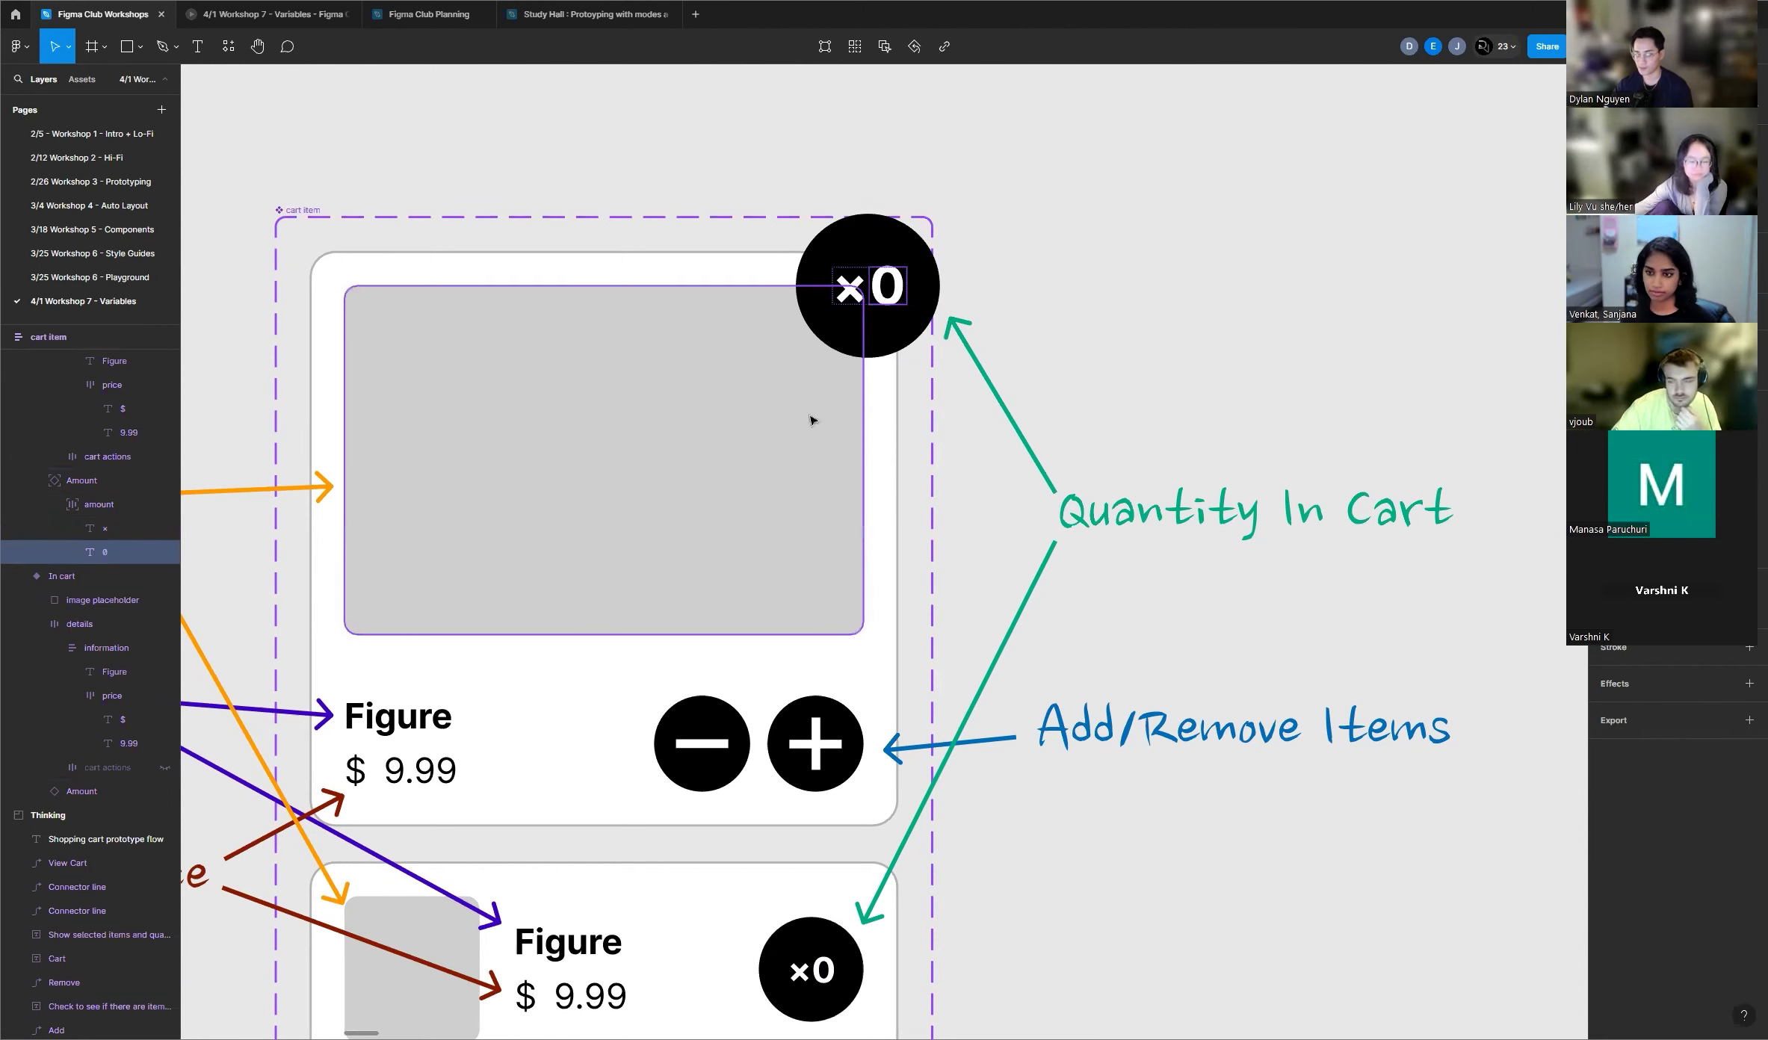
scroll(886, 285, up, 2)
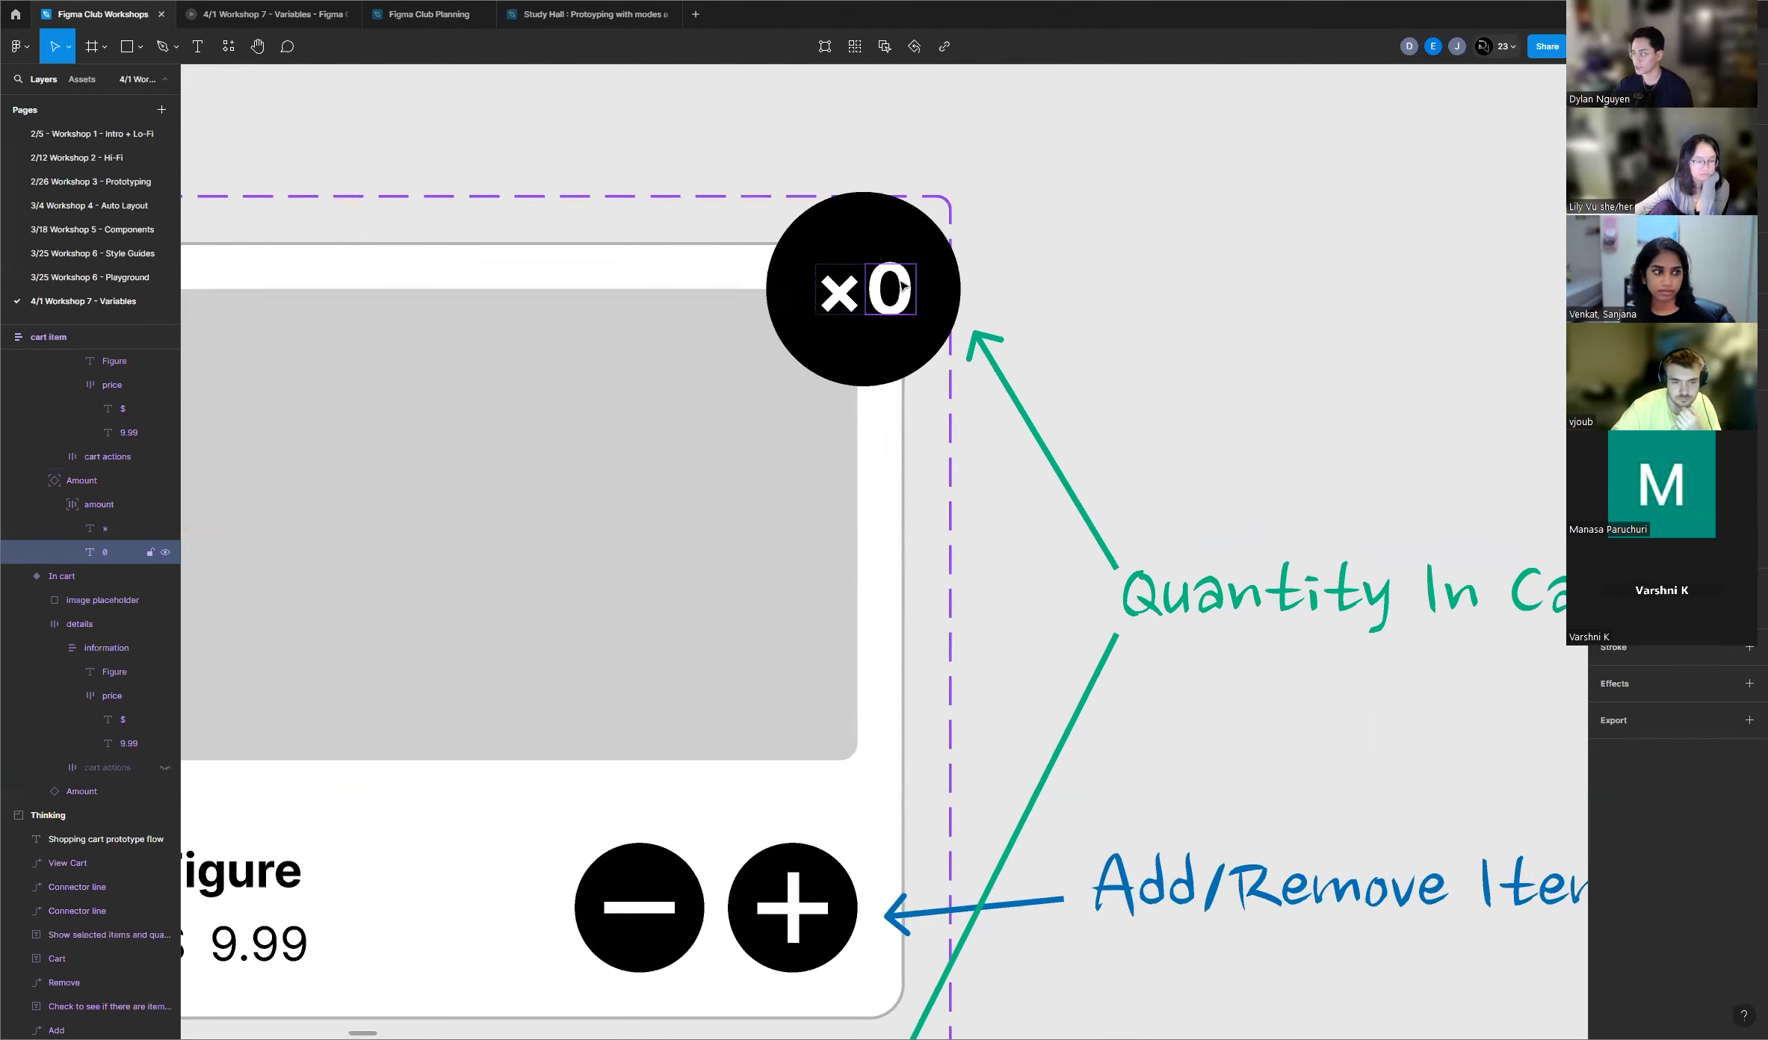
scroll(1038, 285, down, 5)
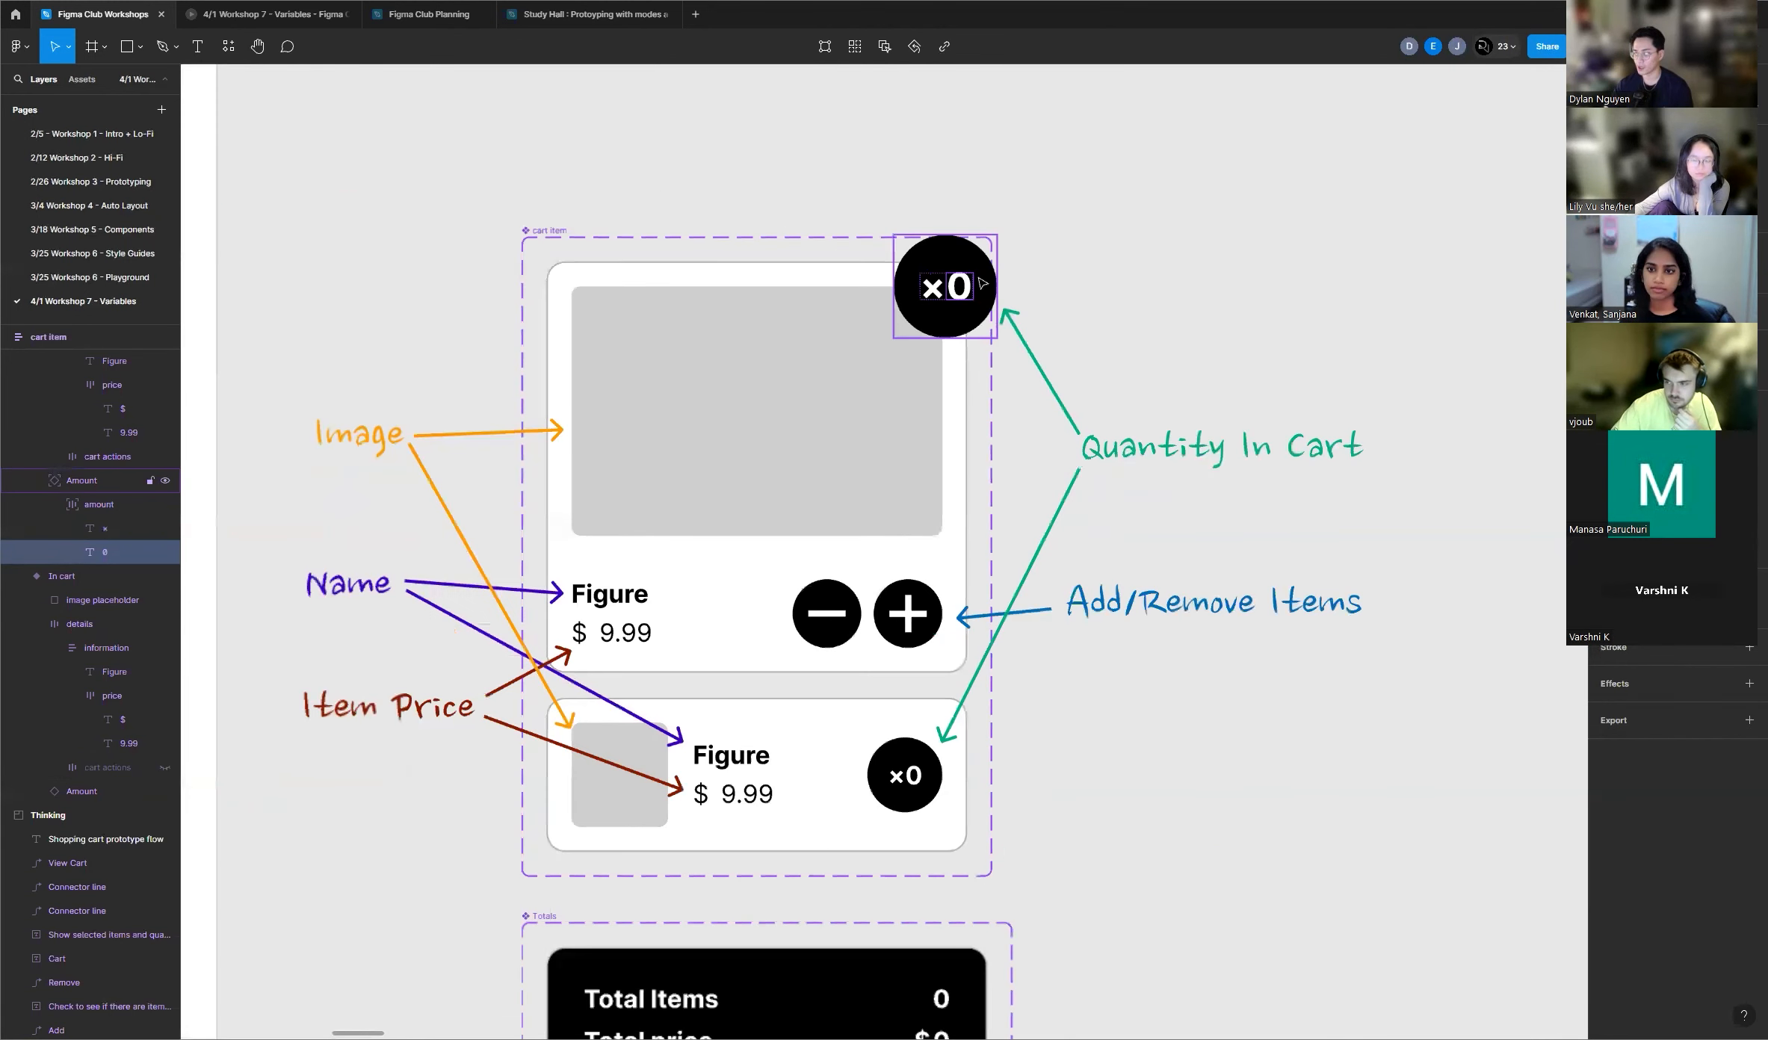
scroll(960, 288, up, 5)
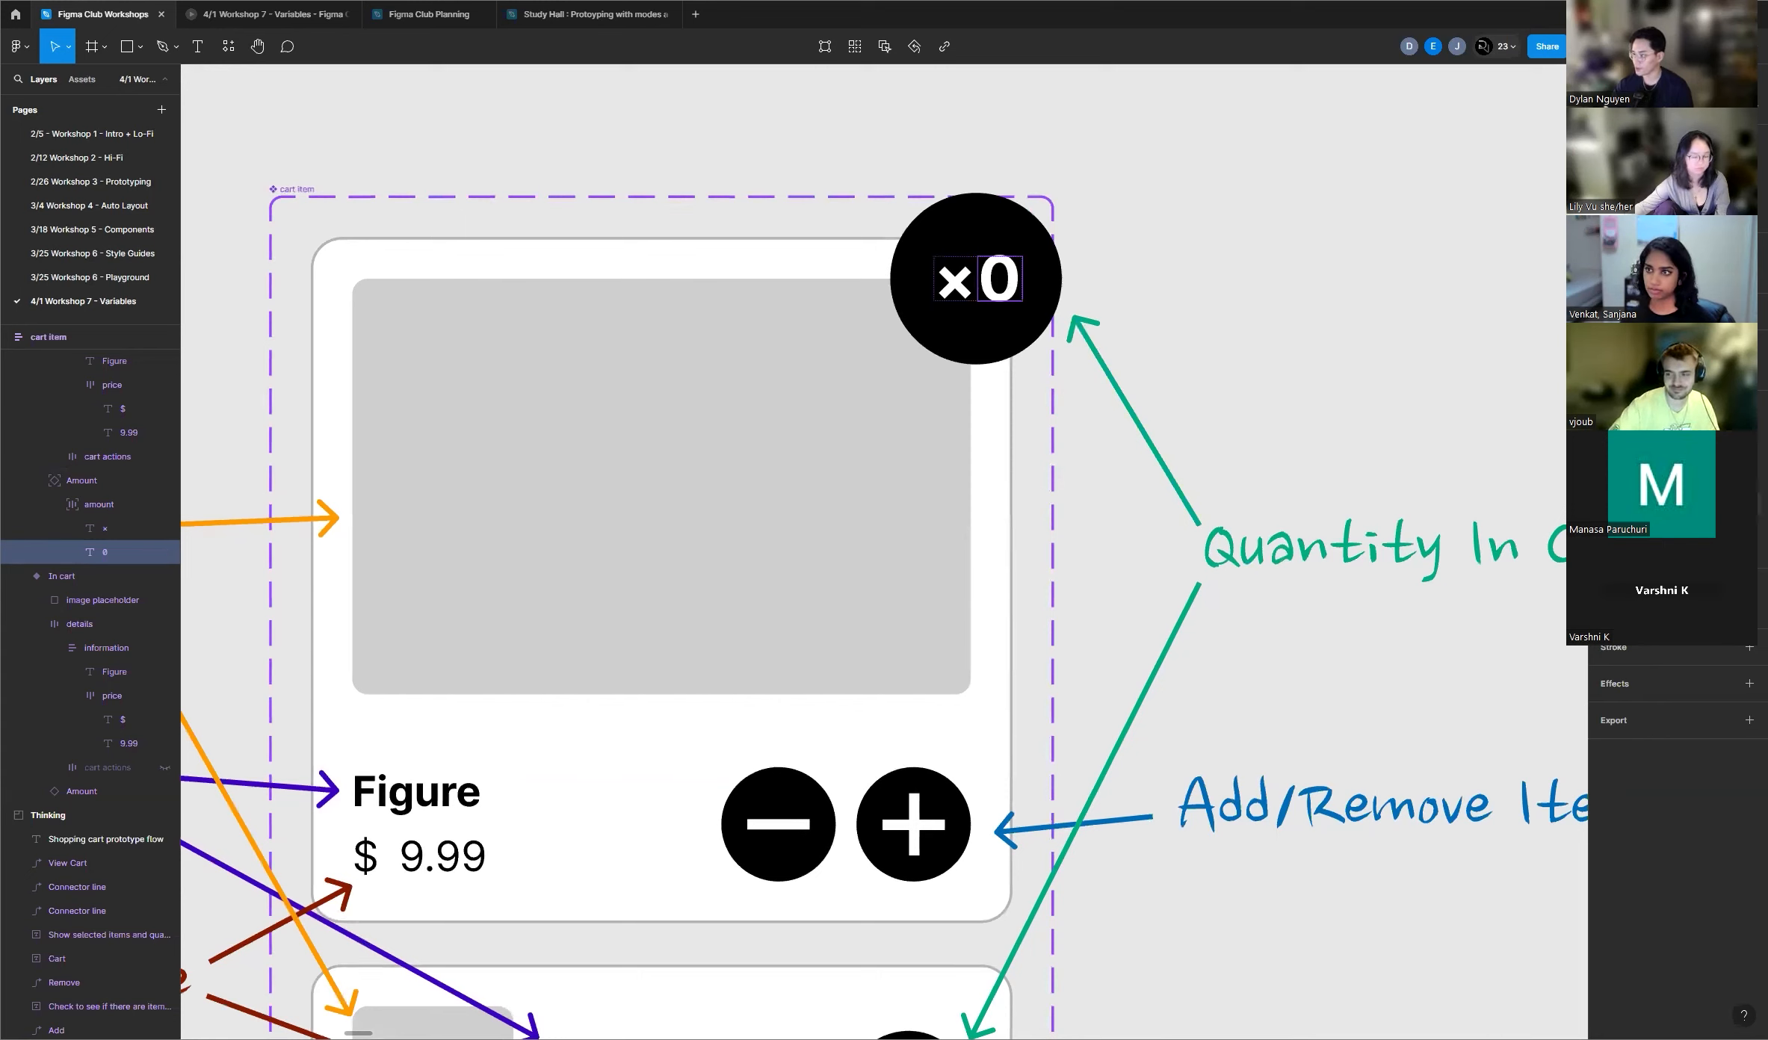
click(1750, 504)
scroll(1693, 680, down, 5)
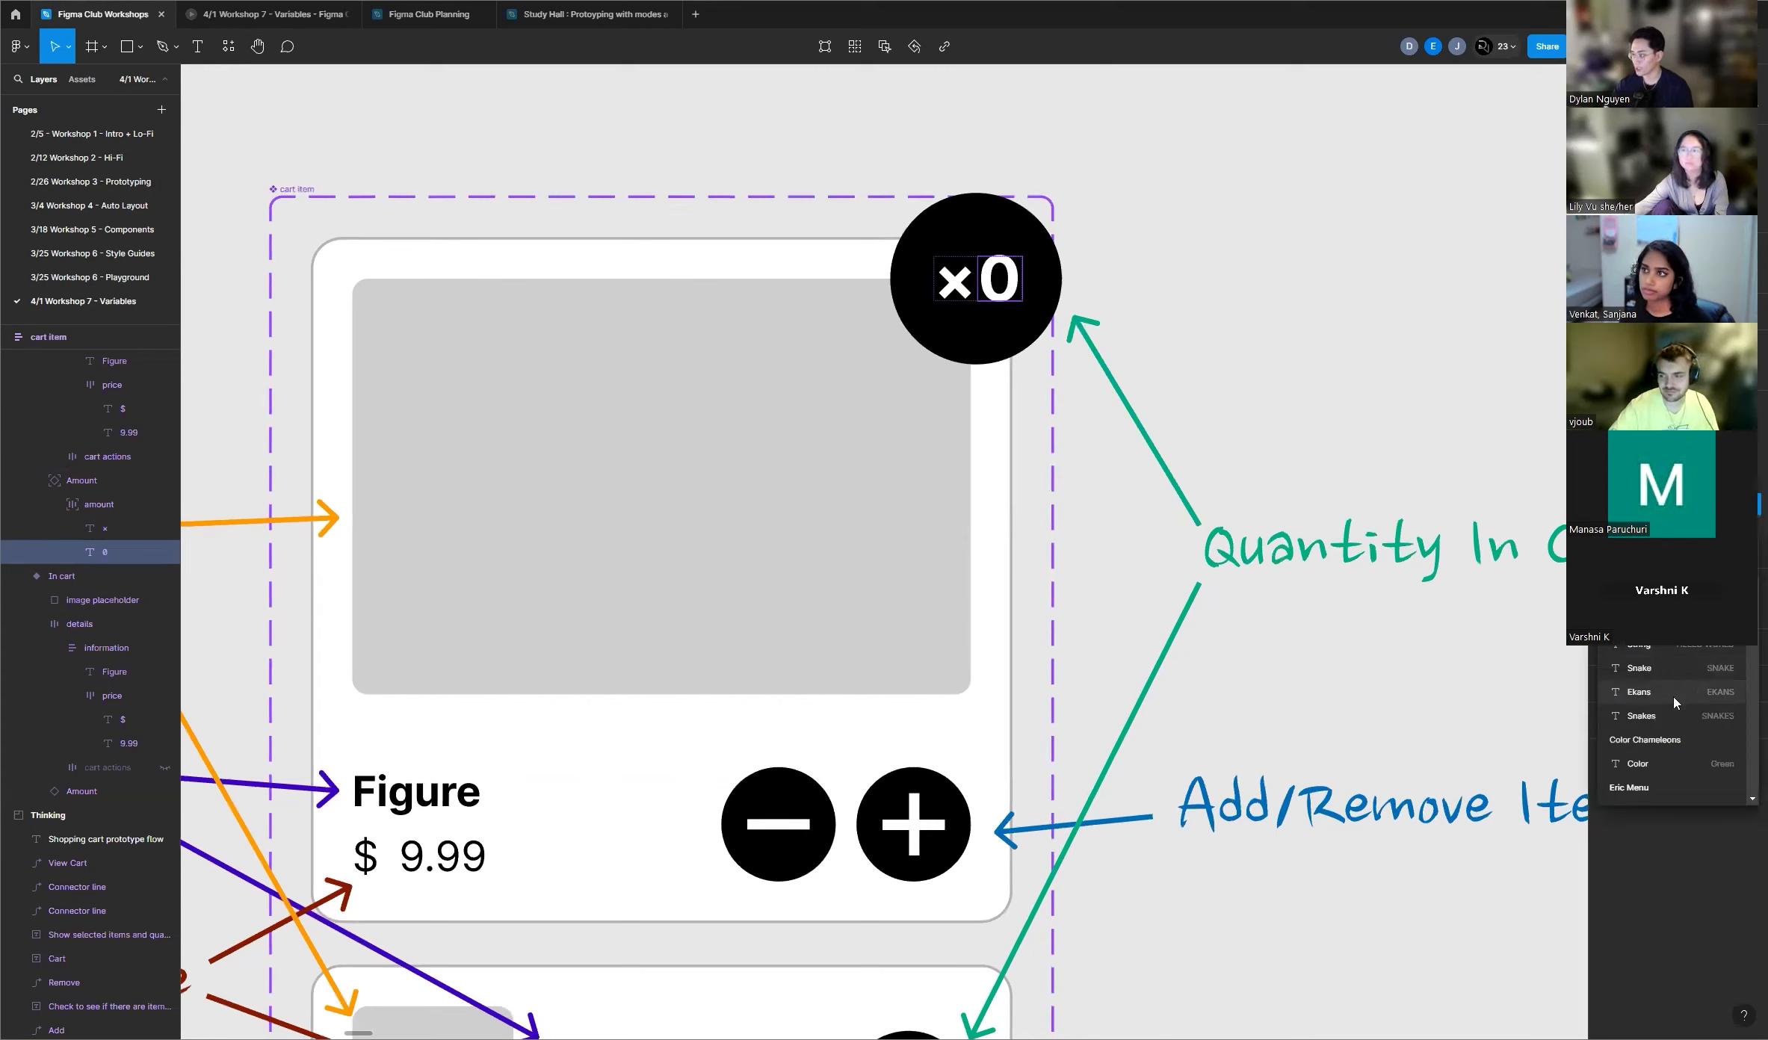
scroll(1677, 688, down, 3)
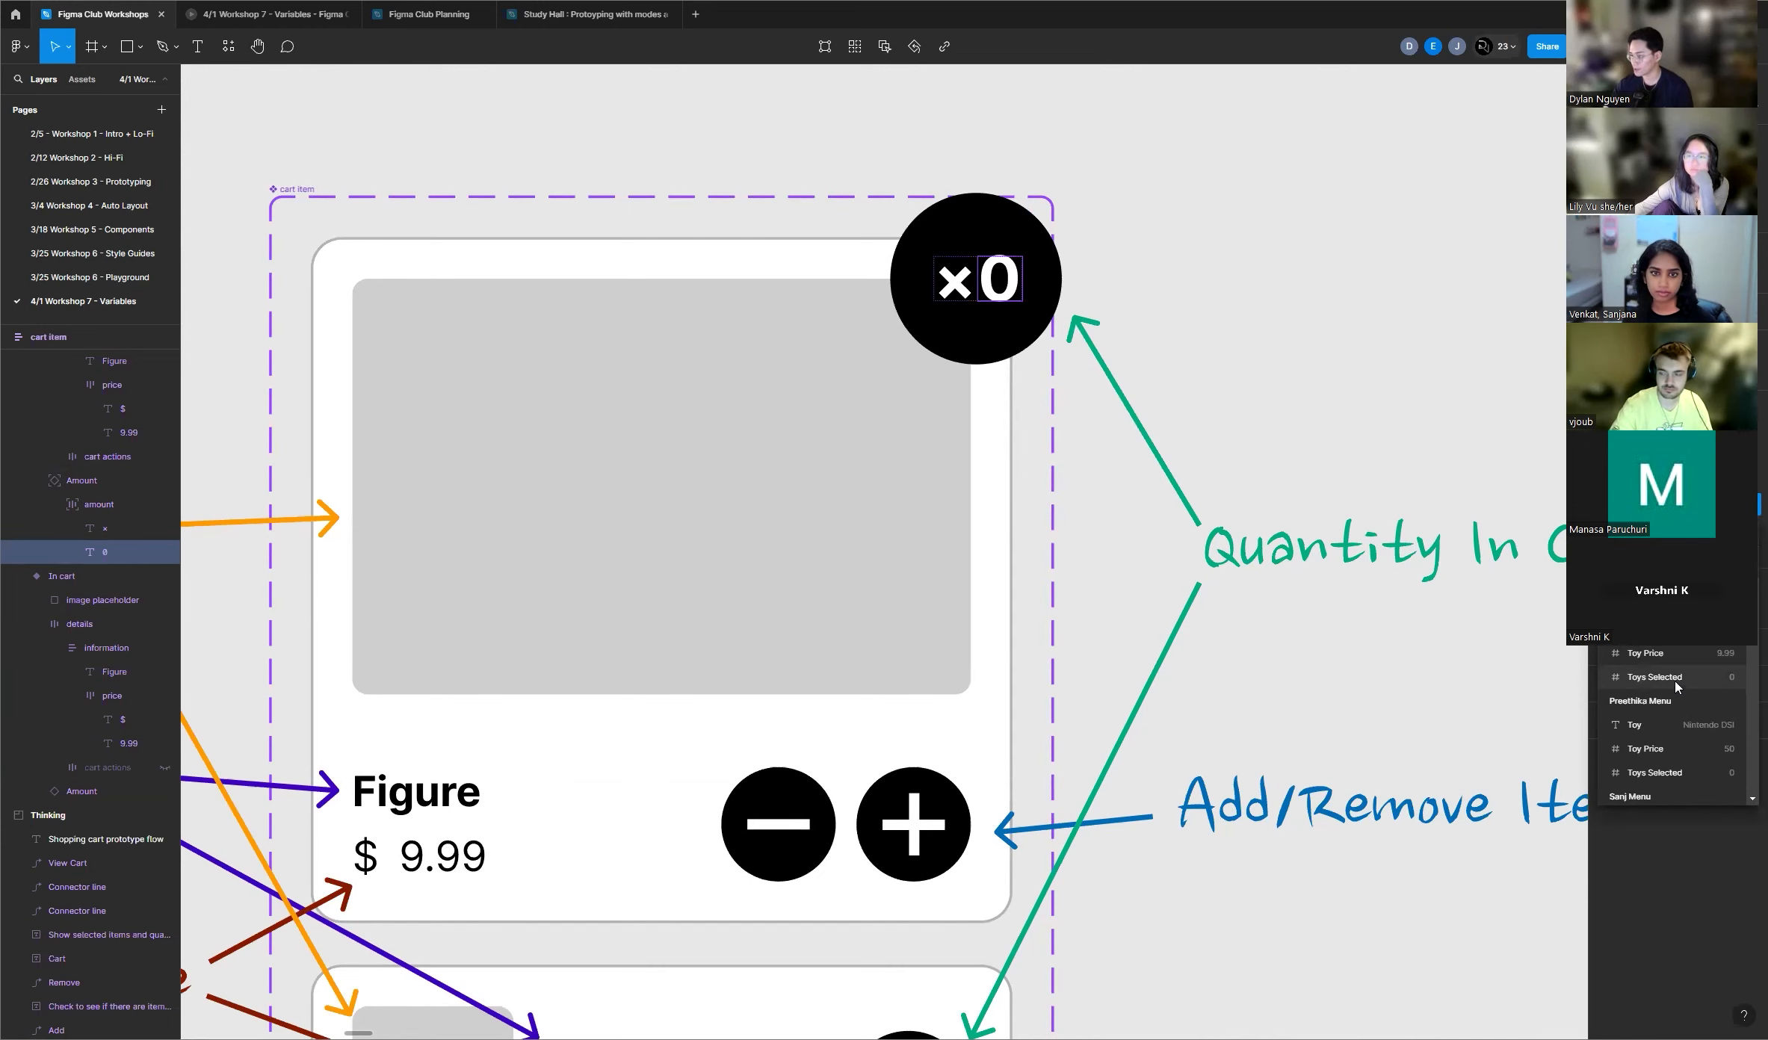
click(1675, 678)
click(1176, 375)
Step: Link the quantity number in the smaller in-cart card's badge to the same Toys Selected variable
scroll(934, 773, down, 5)
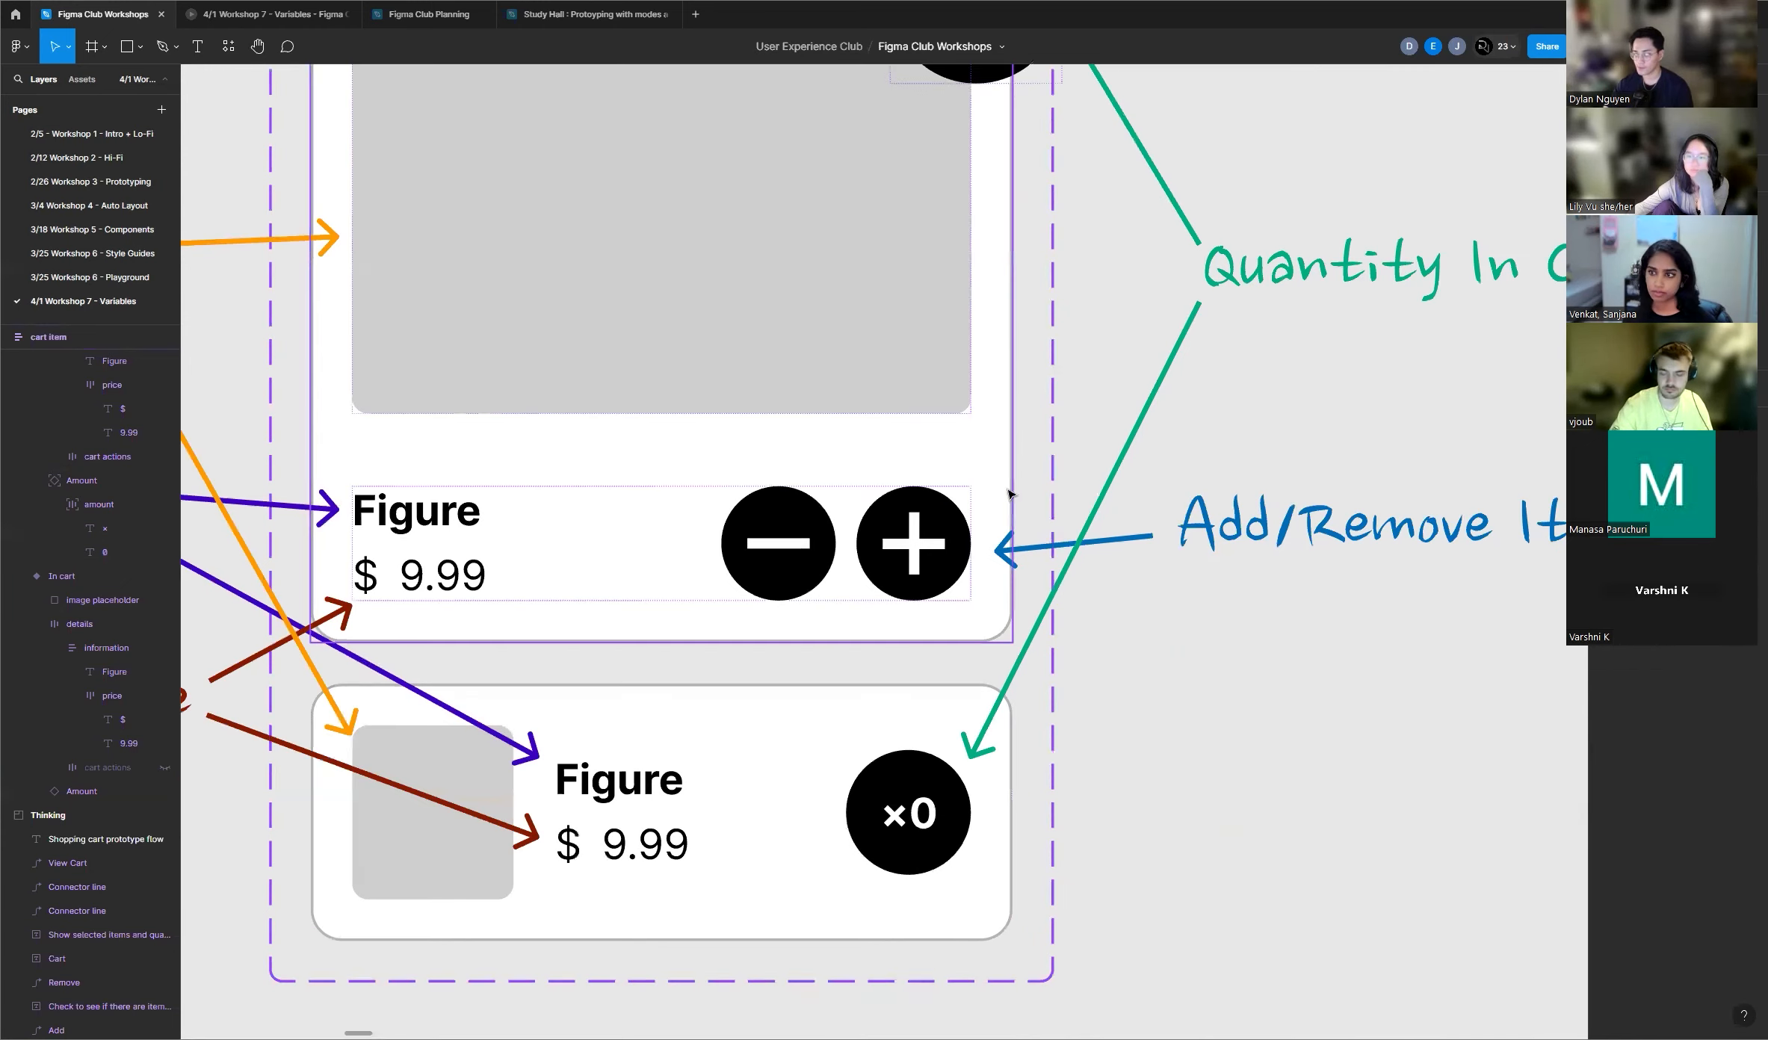
scroll(944, 773, up, 1)
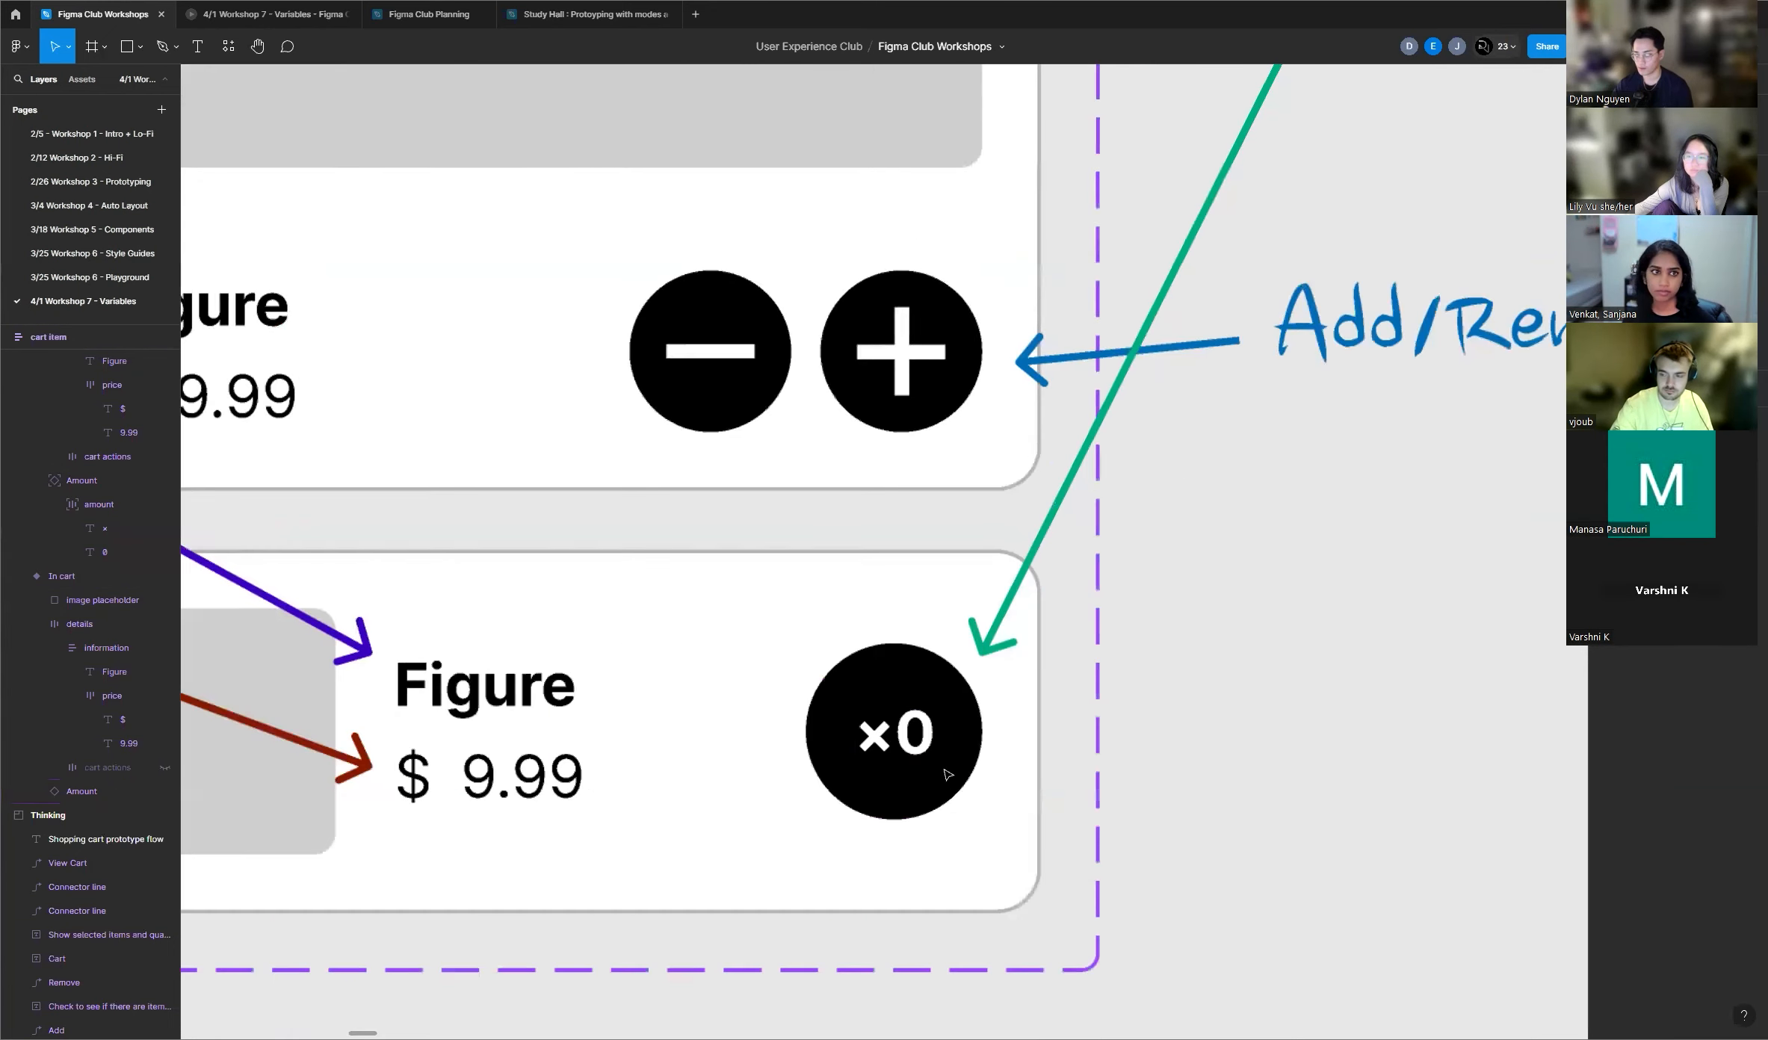
ctrl+click(925, 746)
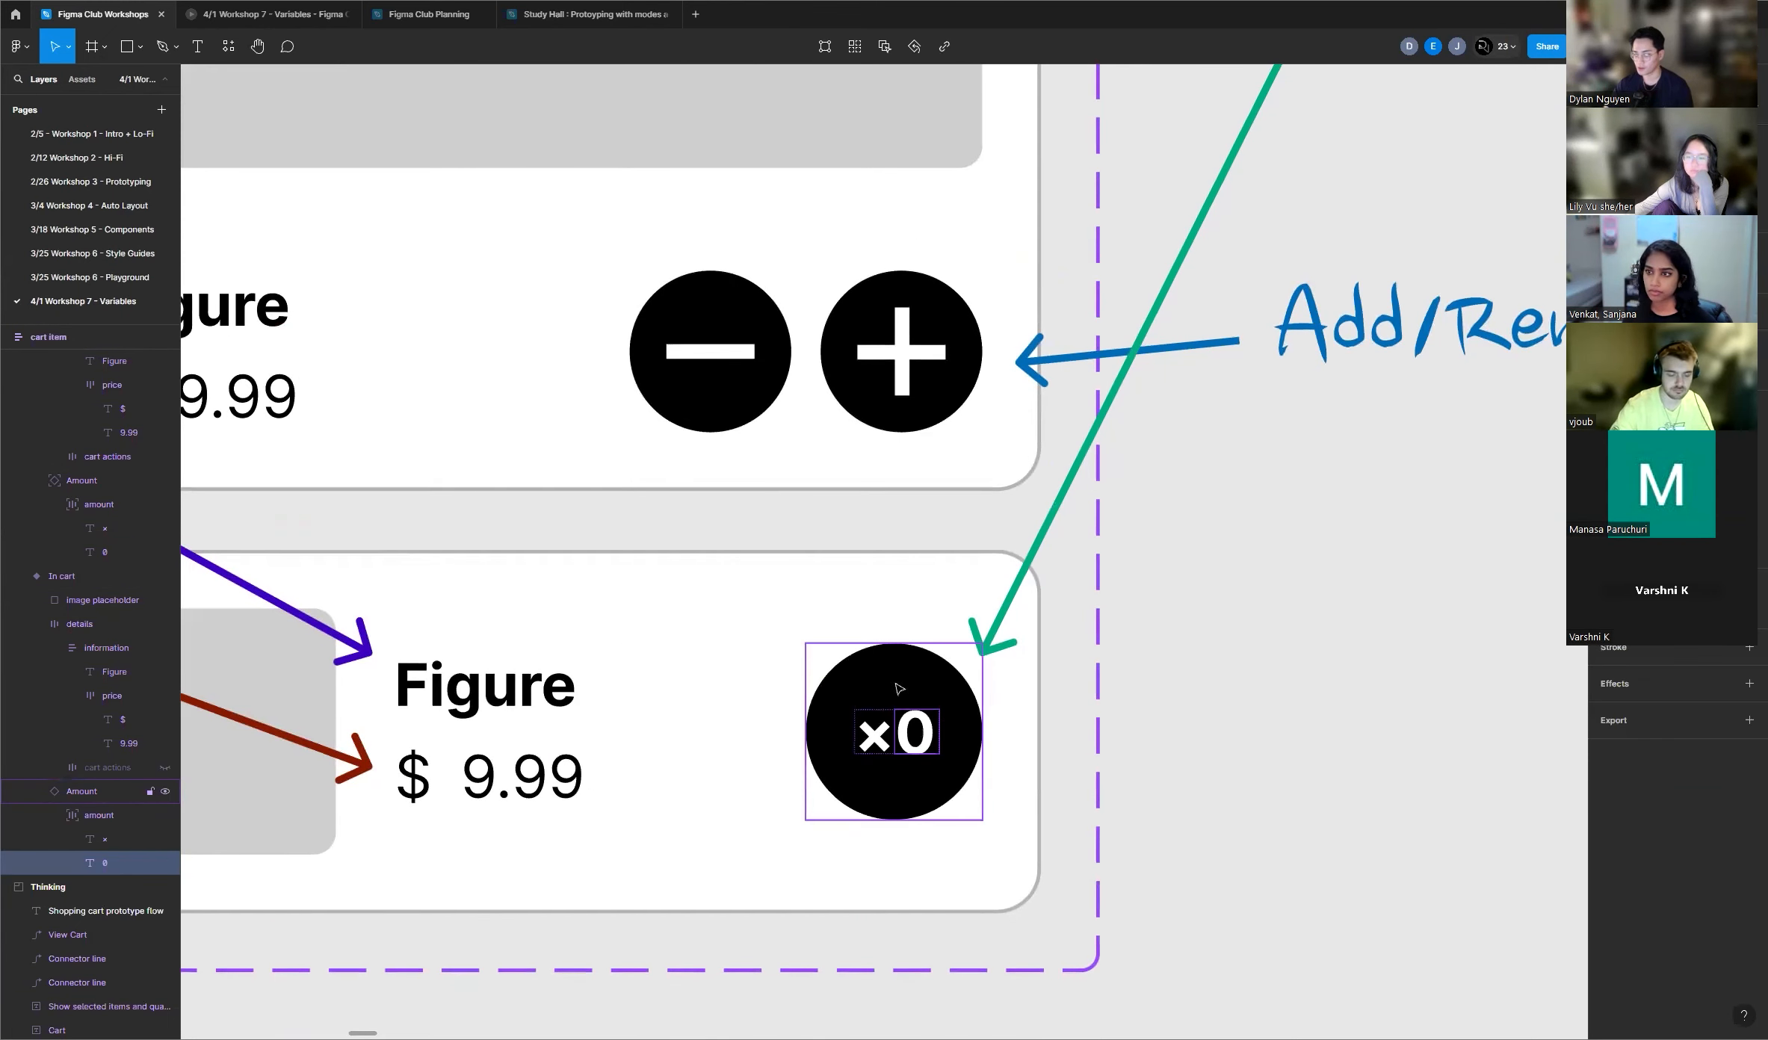
scroll(1061, 675, down, 2)
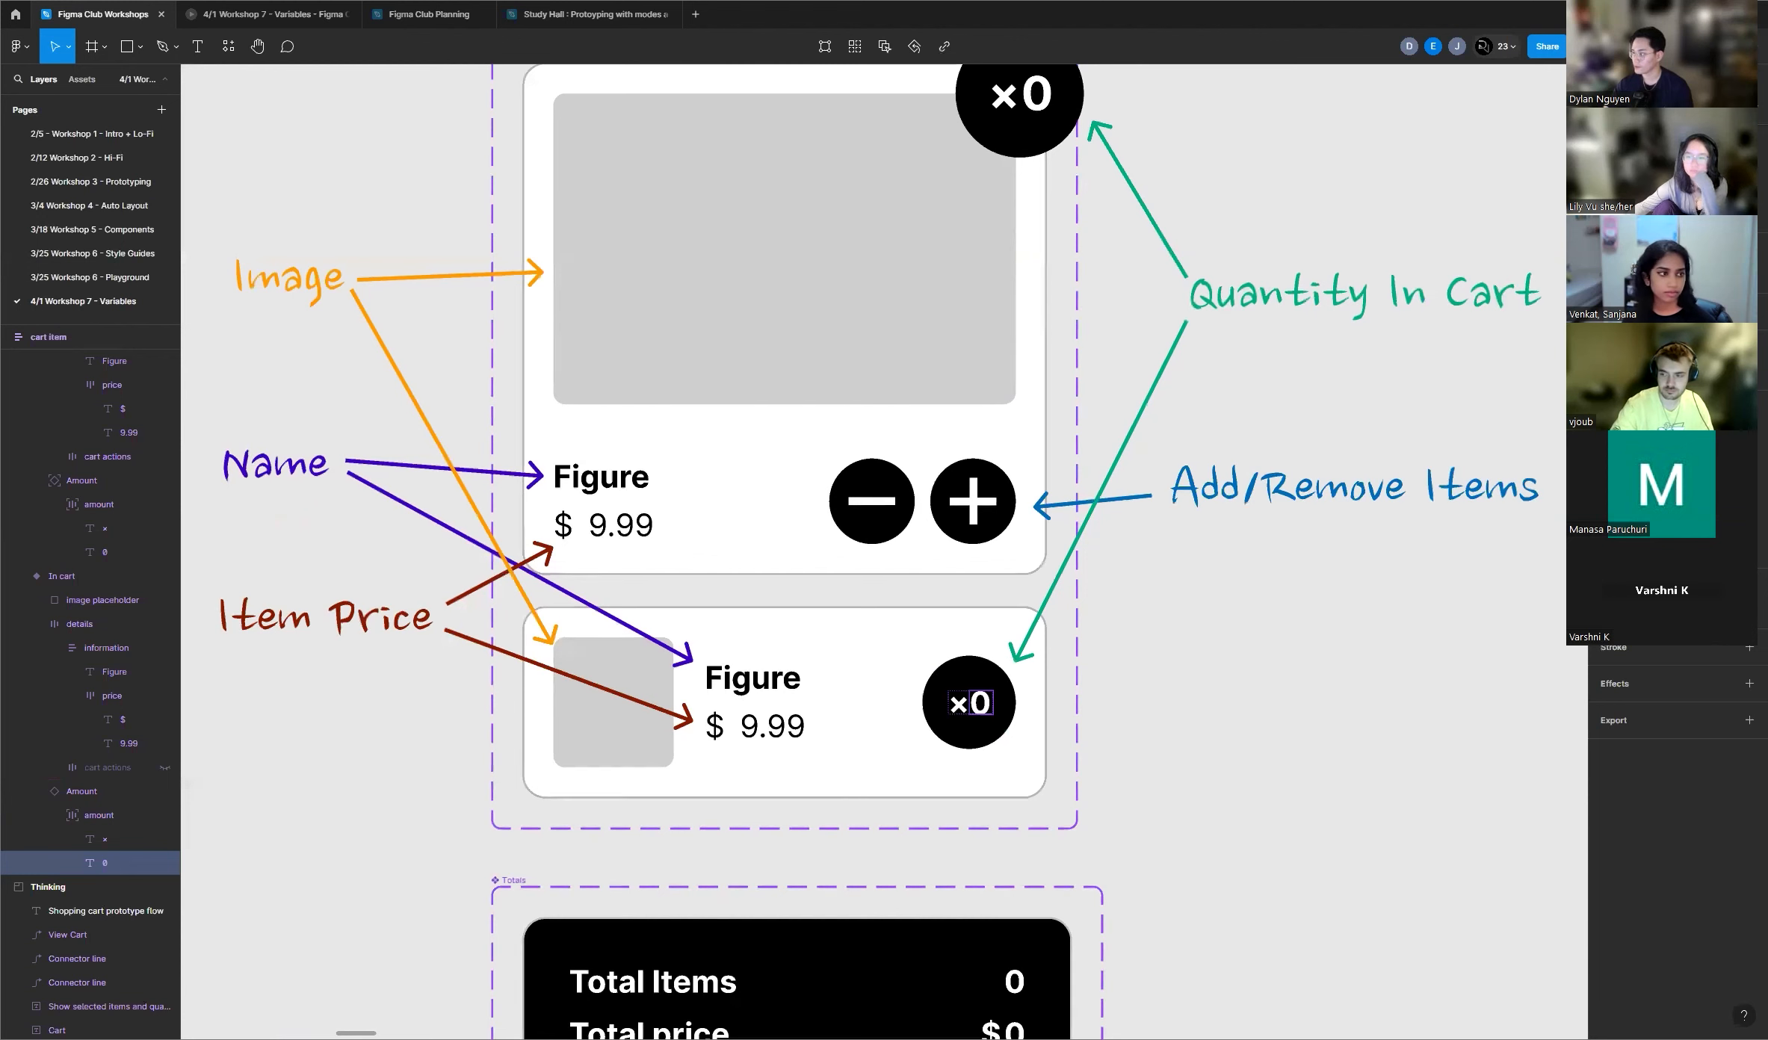
click(1749, 503)
scroll(1675, 664, down, 2)
scroll(1674, 667, up, 1)
scroll(1675, 671, down, 4)
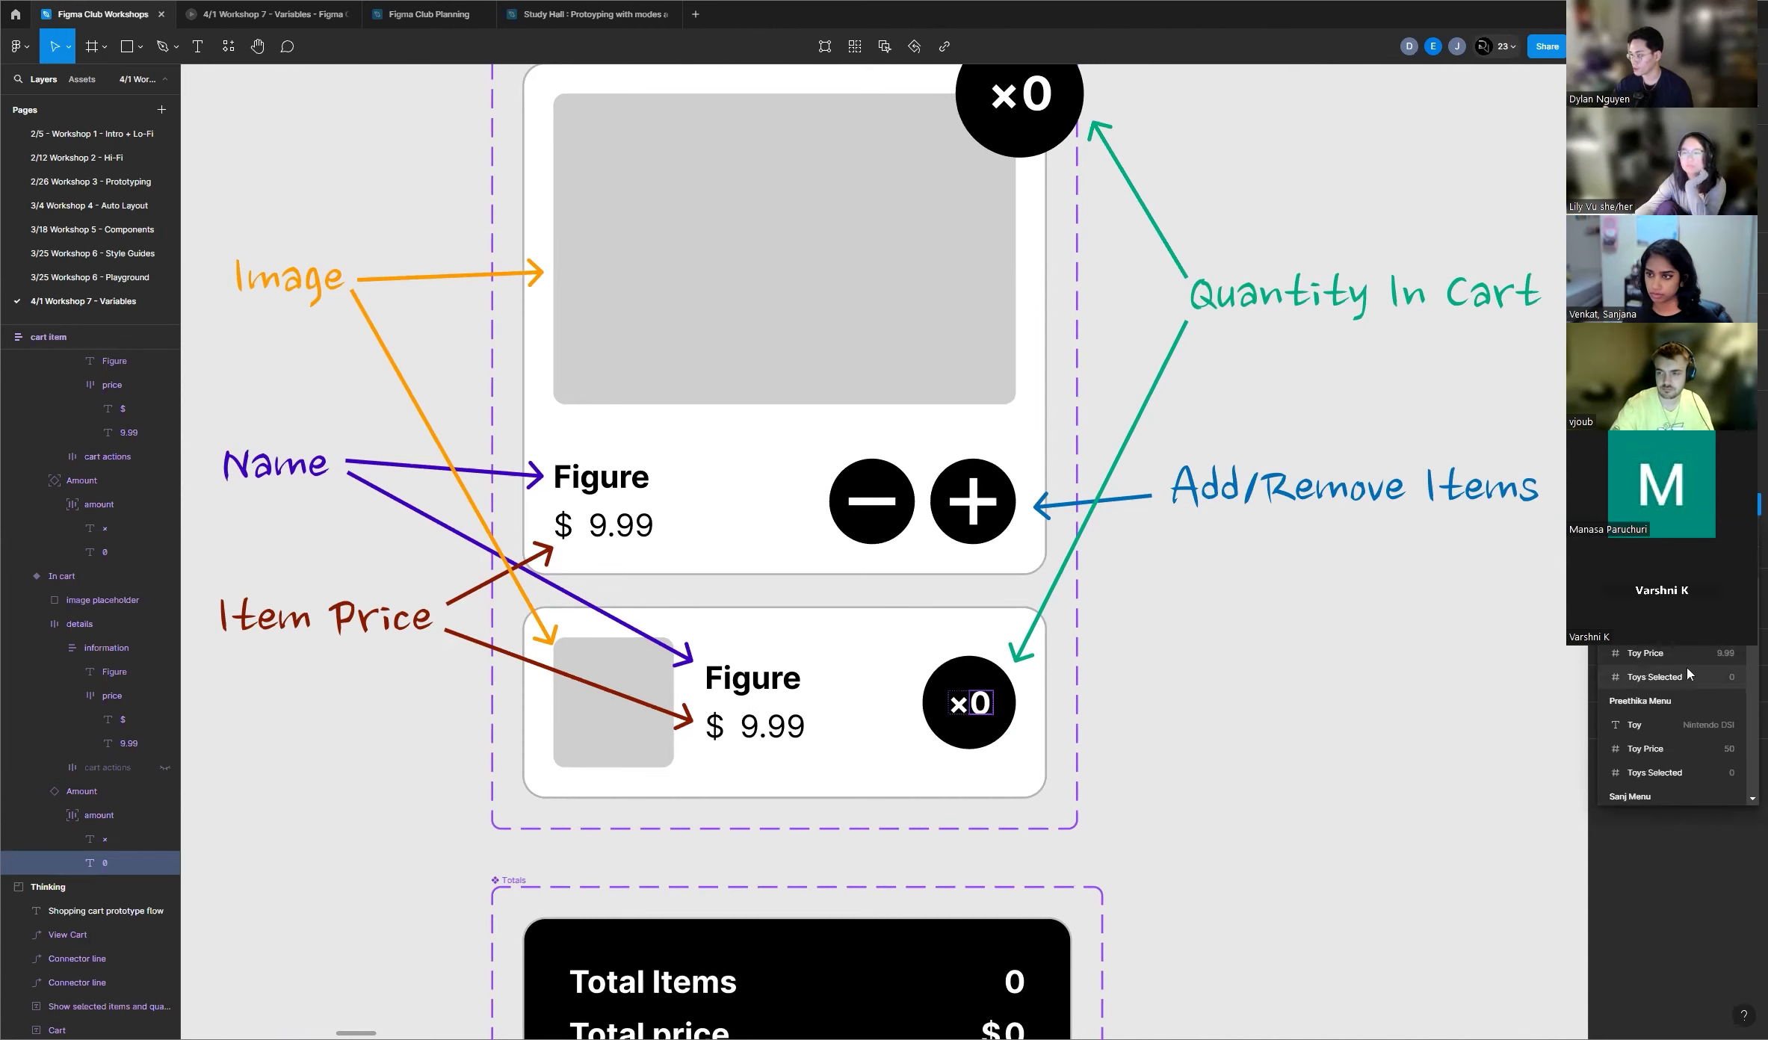
click(1686, 678)
click(1361, 717)
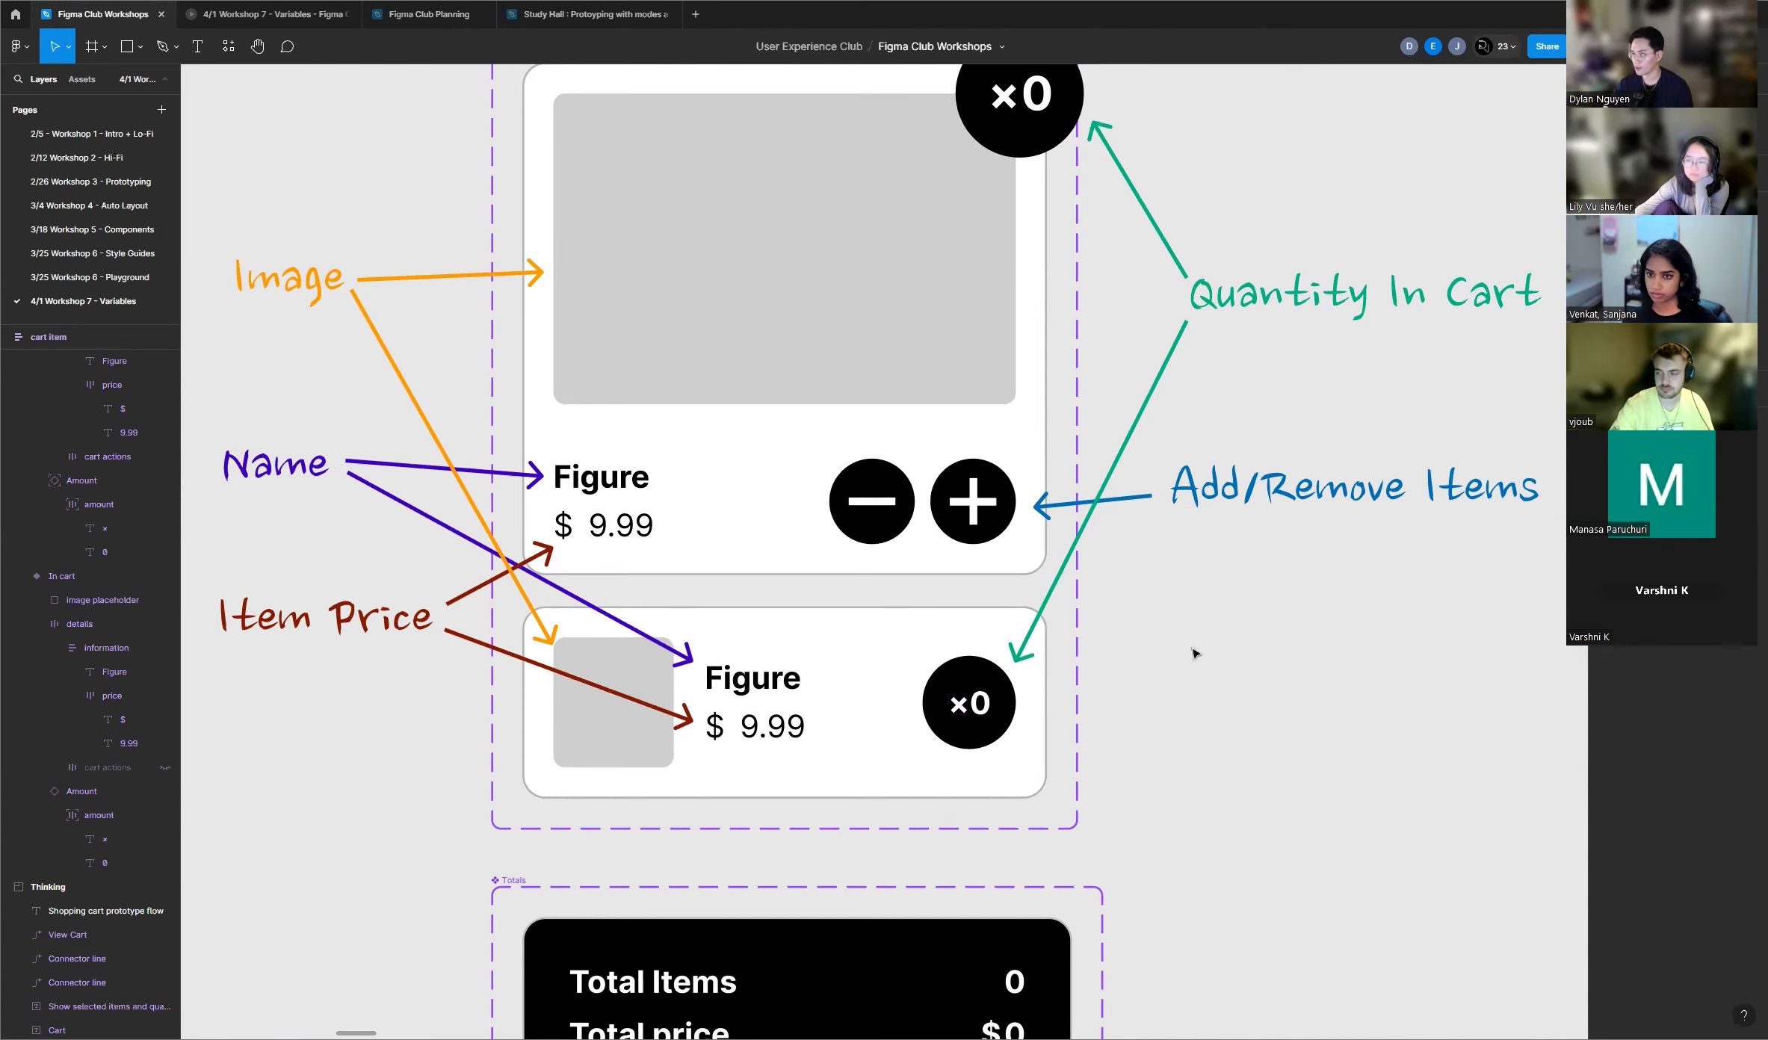
scroll(1137, 631, up, 3)
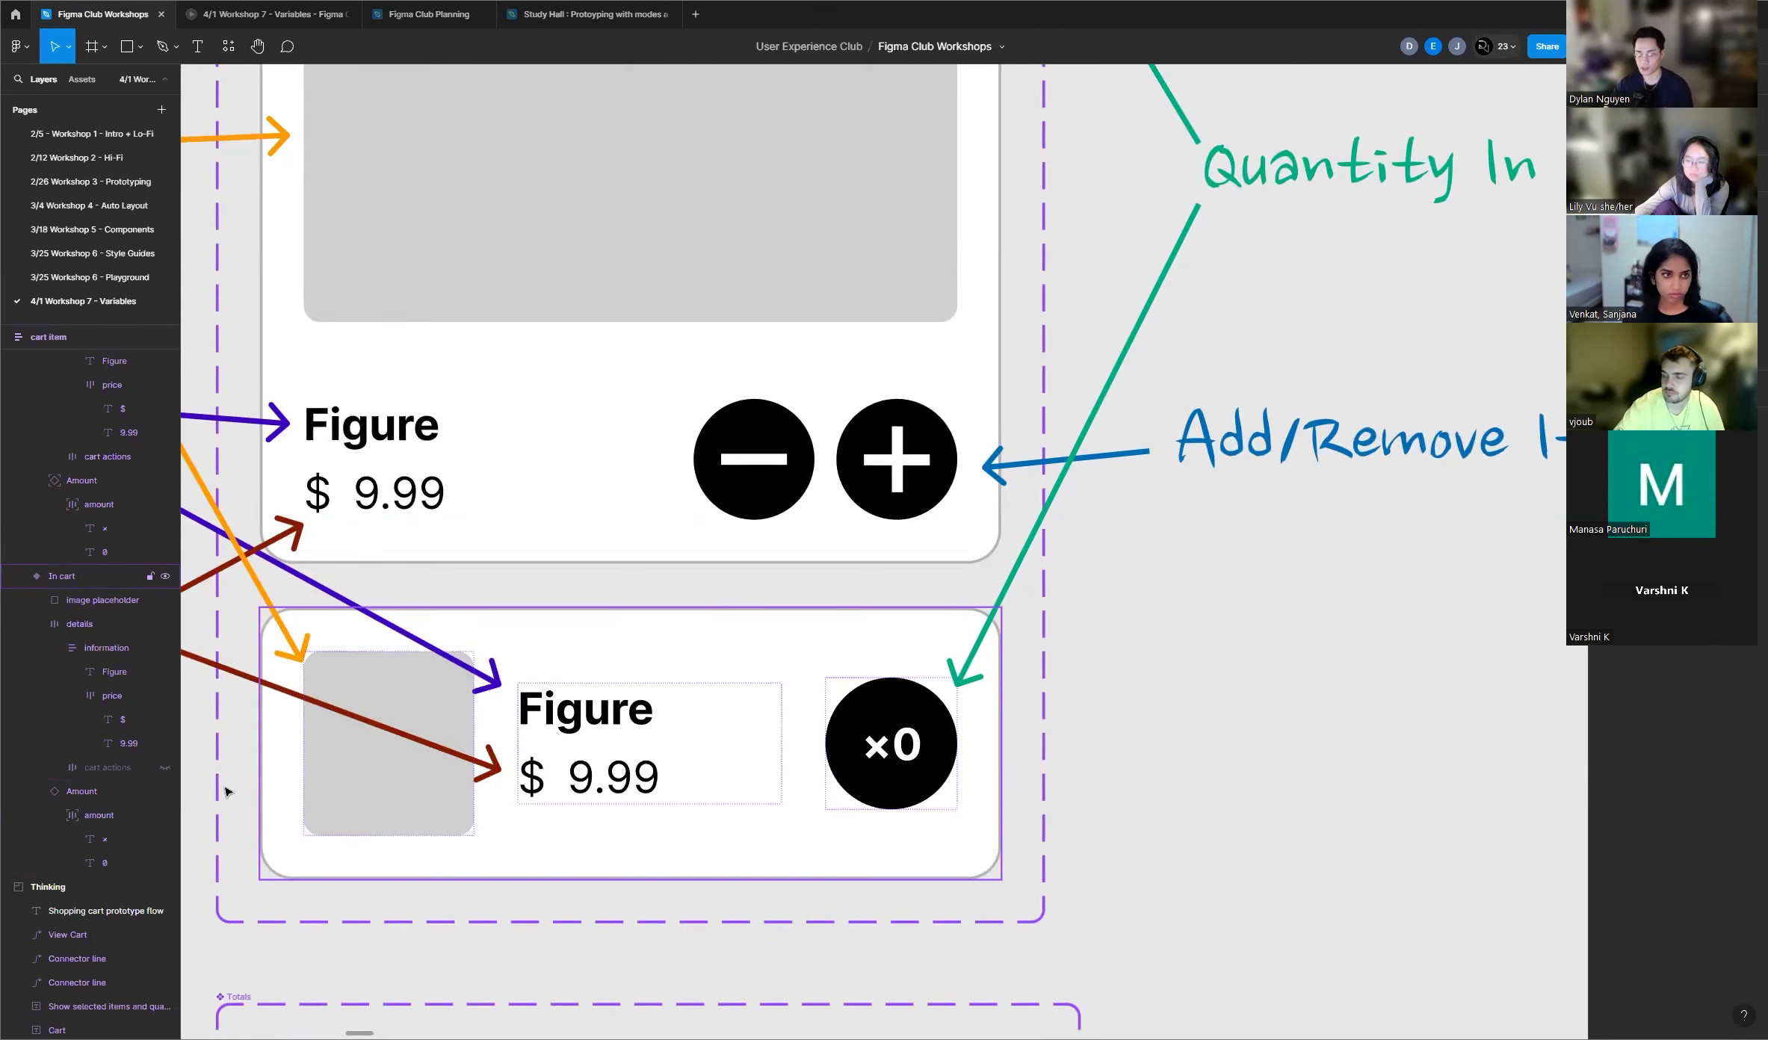
scroll(780, 673, down, 3)
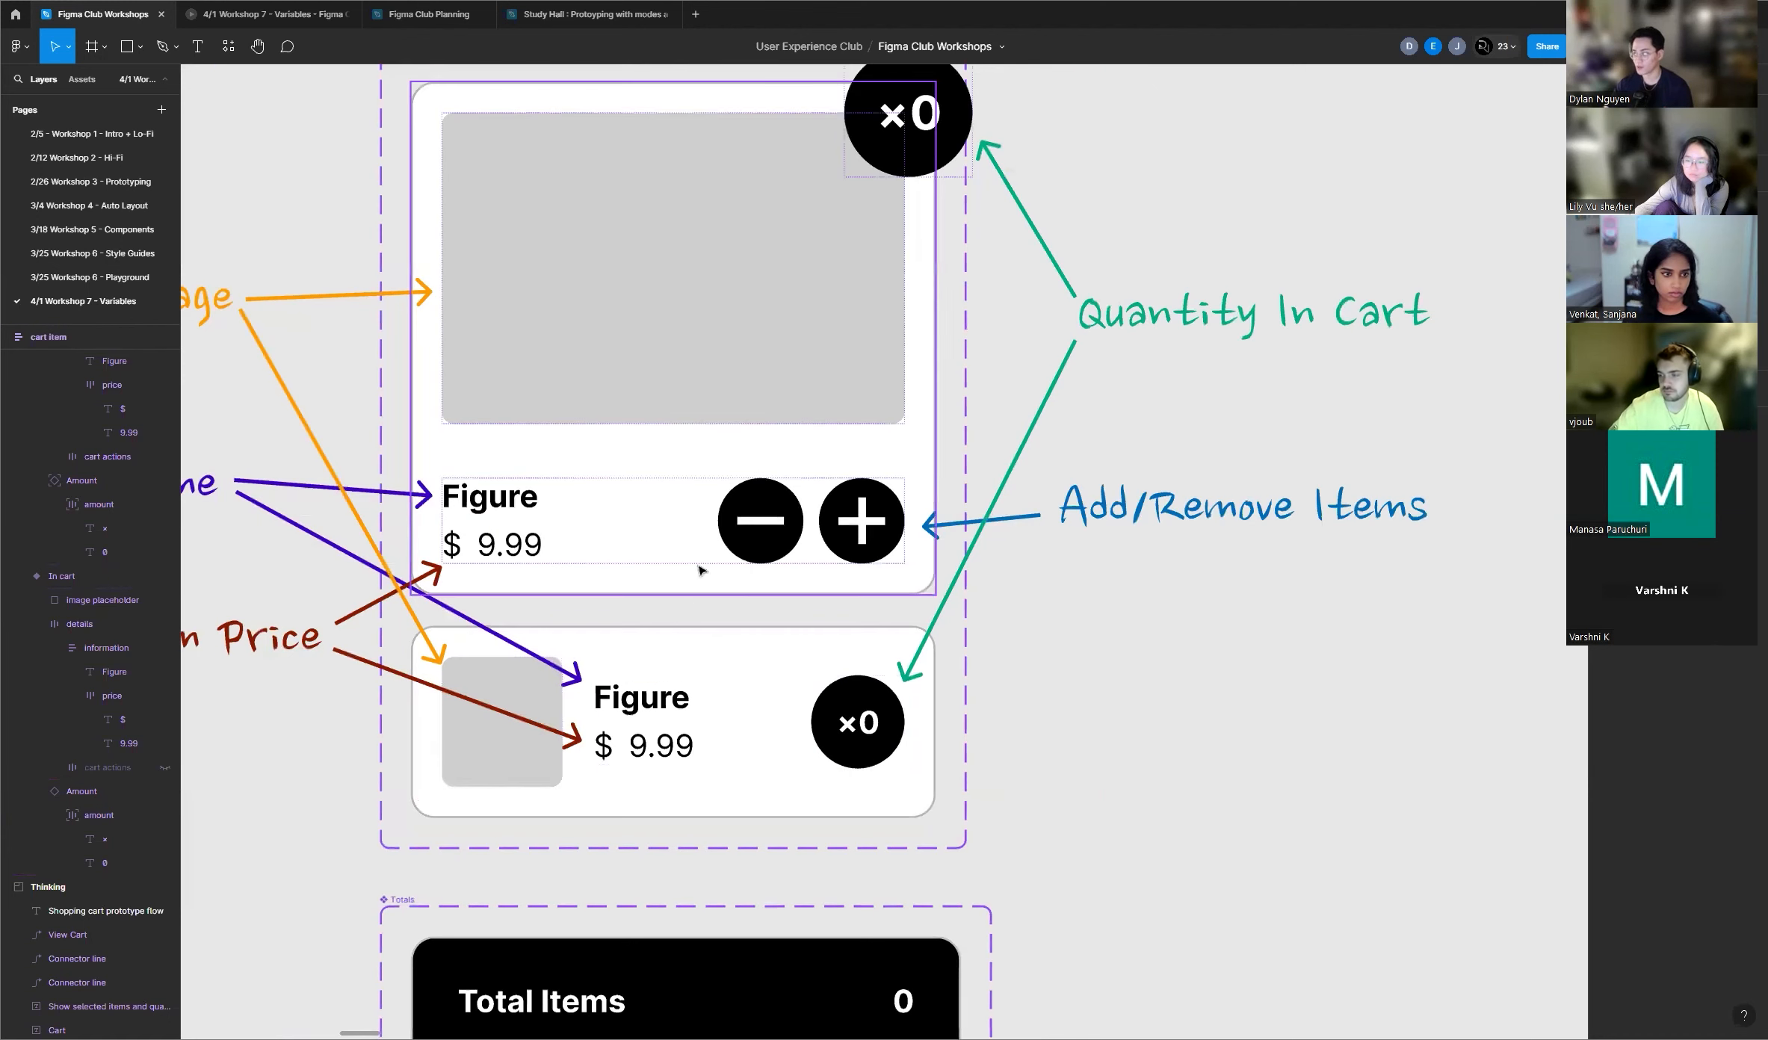
scroll(700, 571, down, 5)
scroll(805, 483, up, 1)
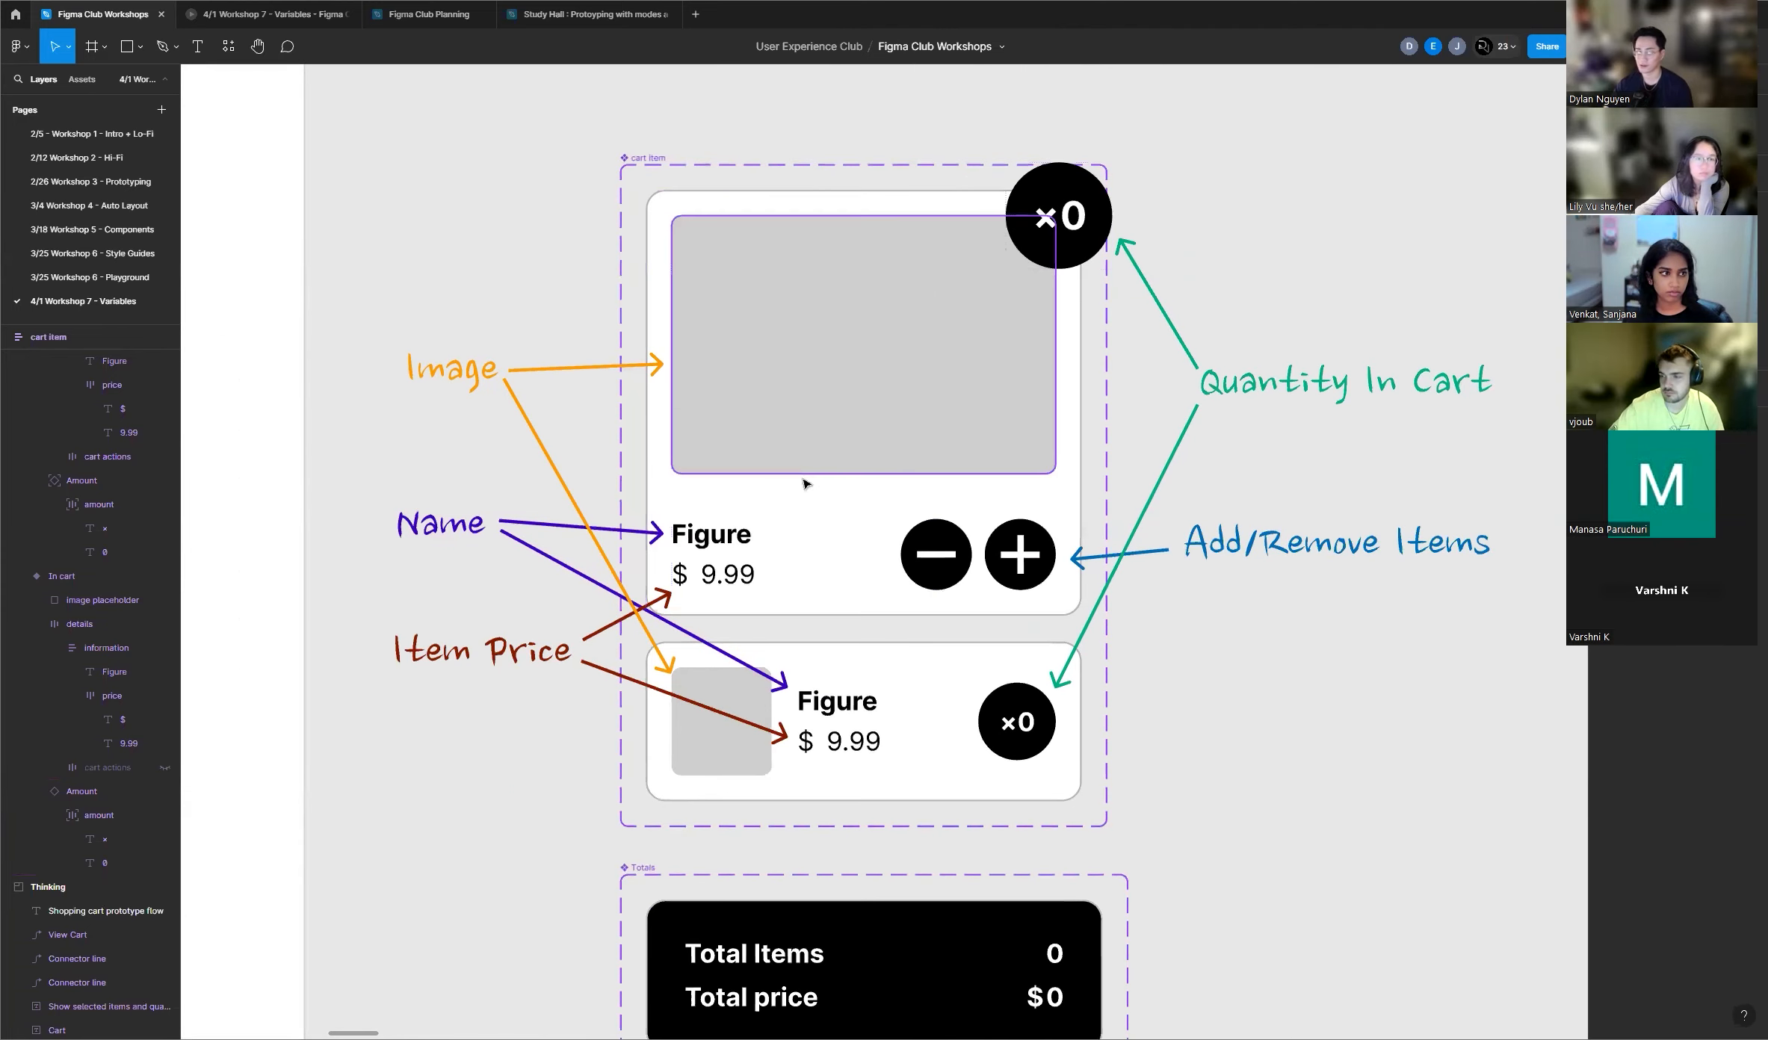
scroll(804, 484, up, 2)
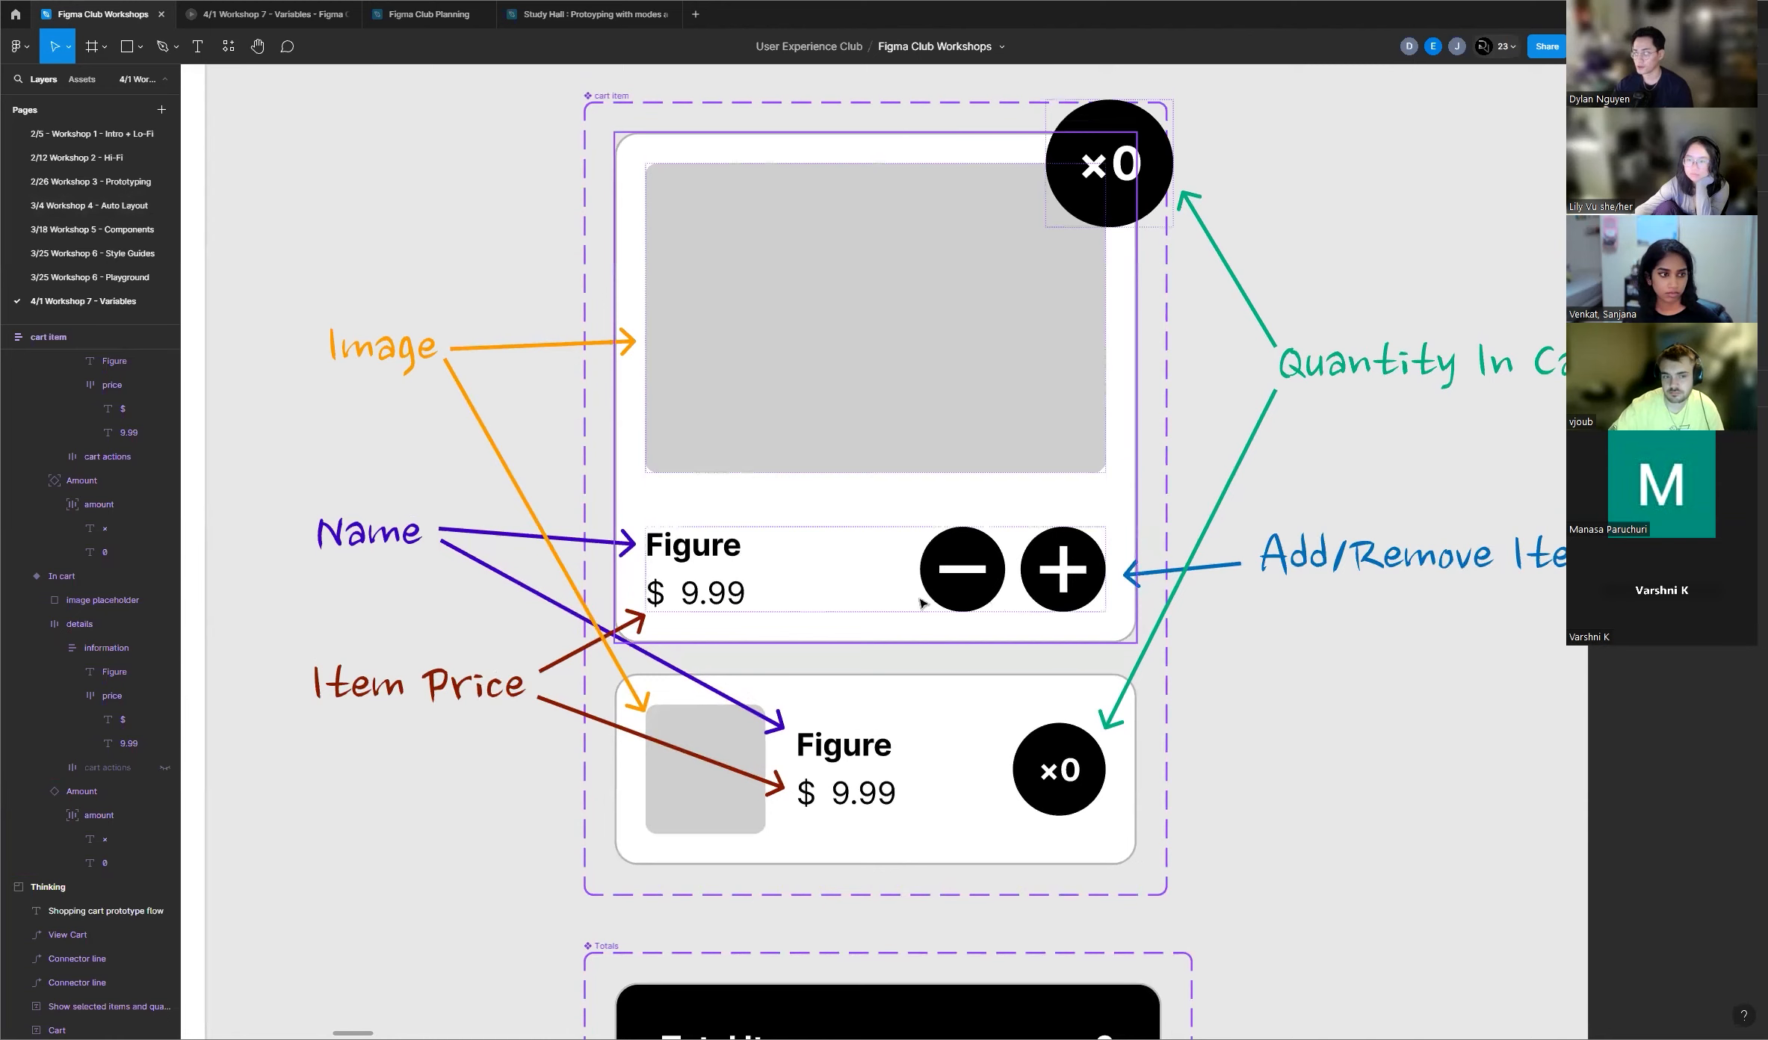
Step: Inspect the quantity number in the larger card's badge on the instructor's cart item component
scroll(920, 602, up, 3)
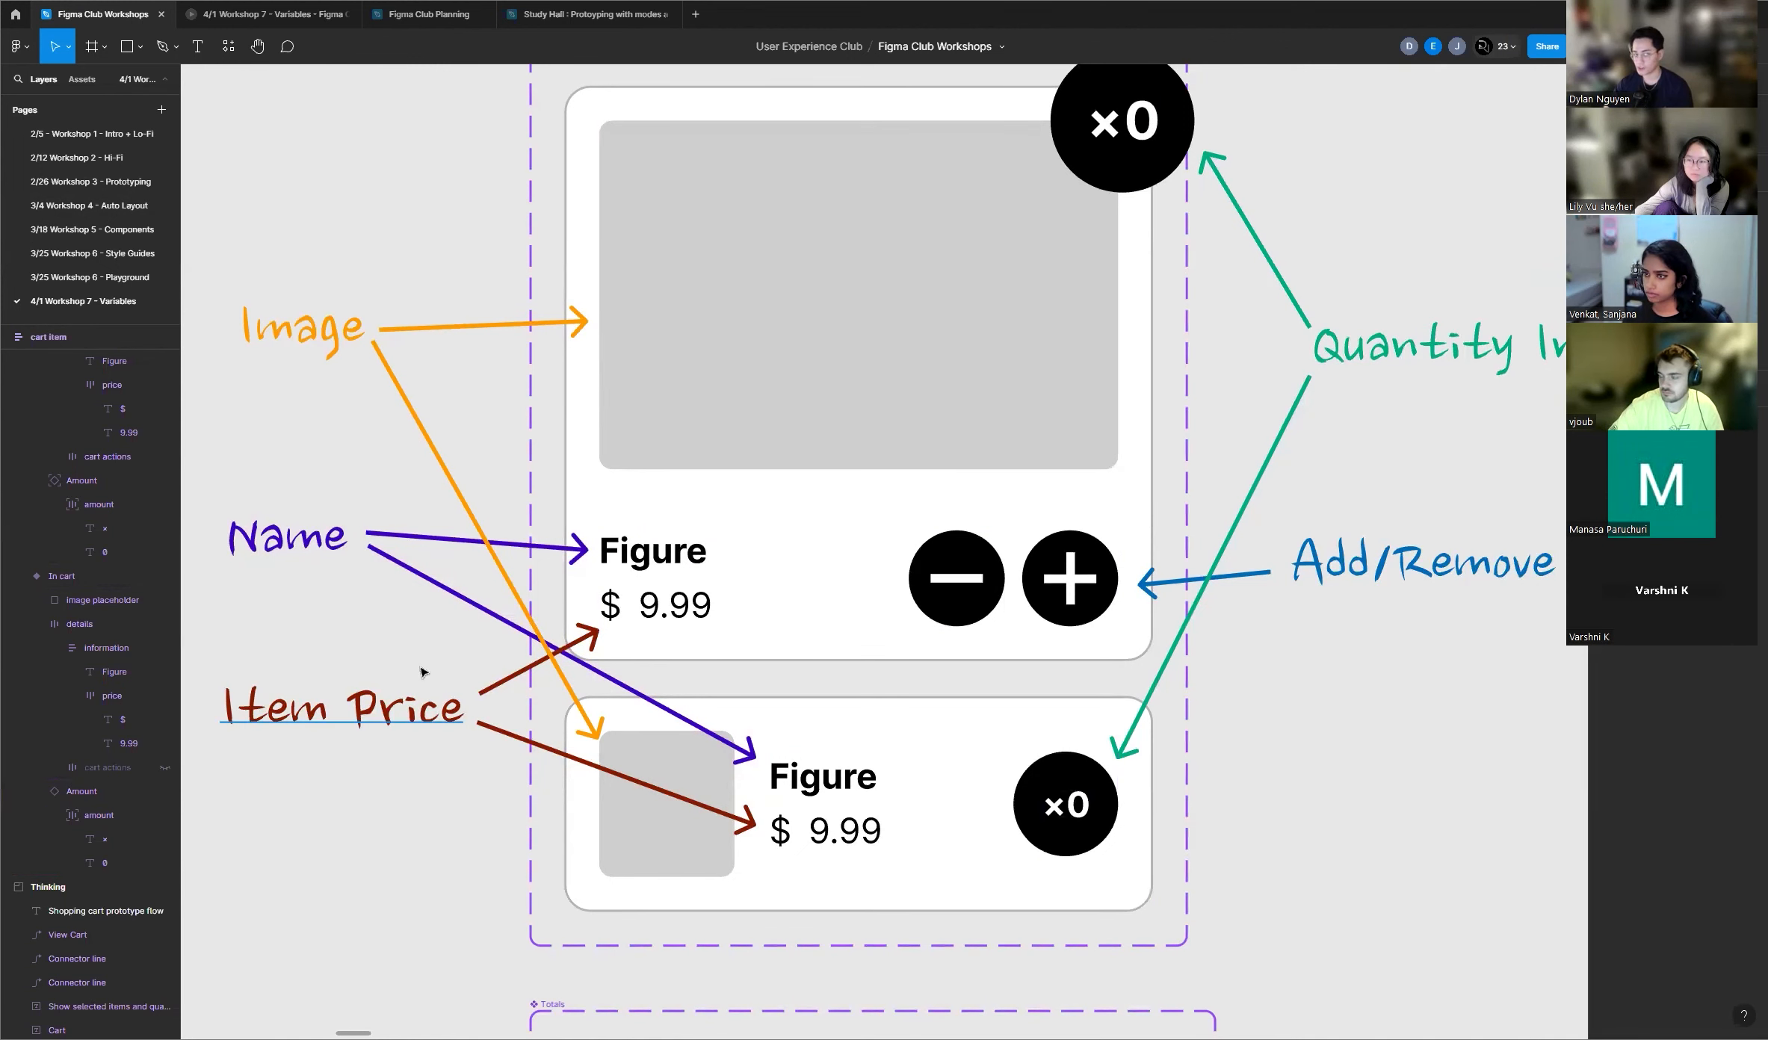
scroll(345, 664, down, 3)
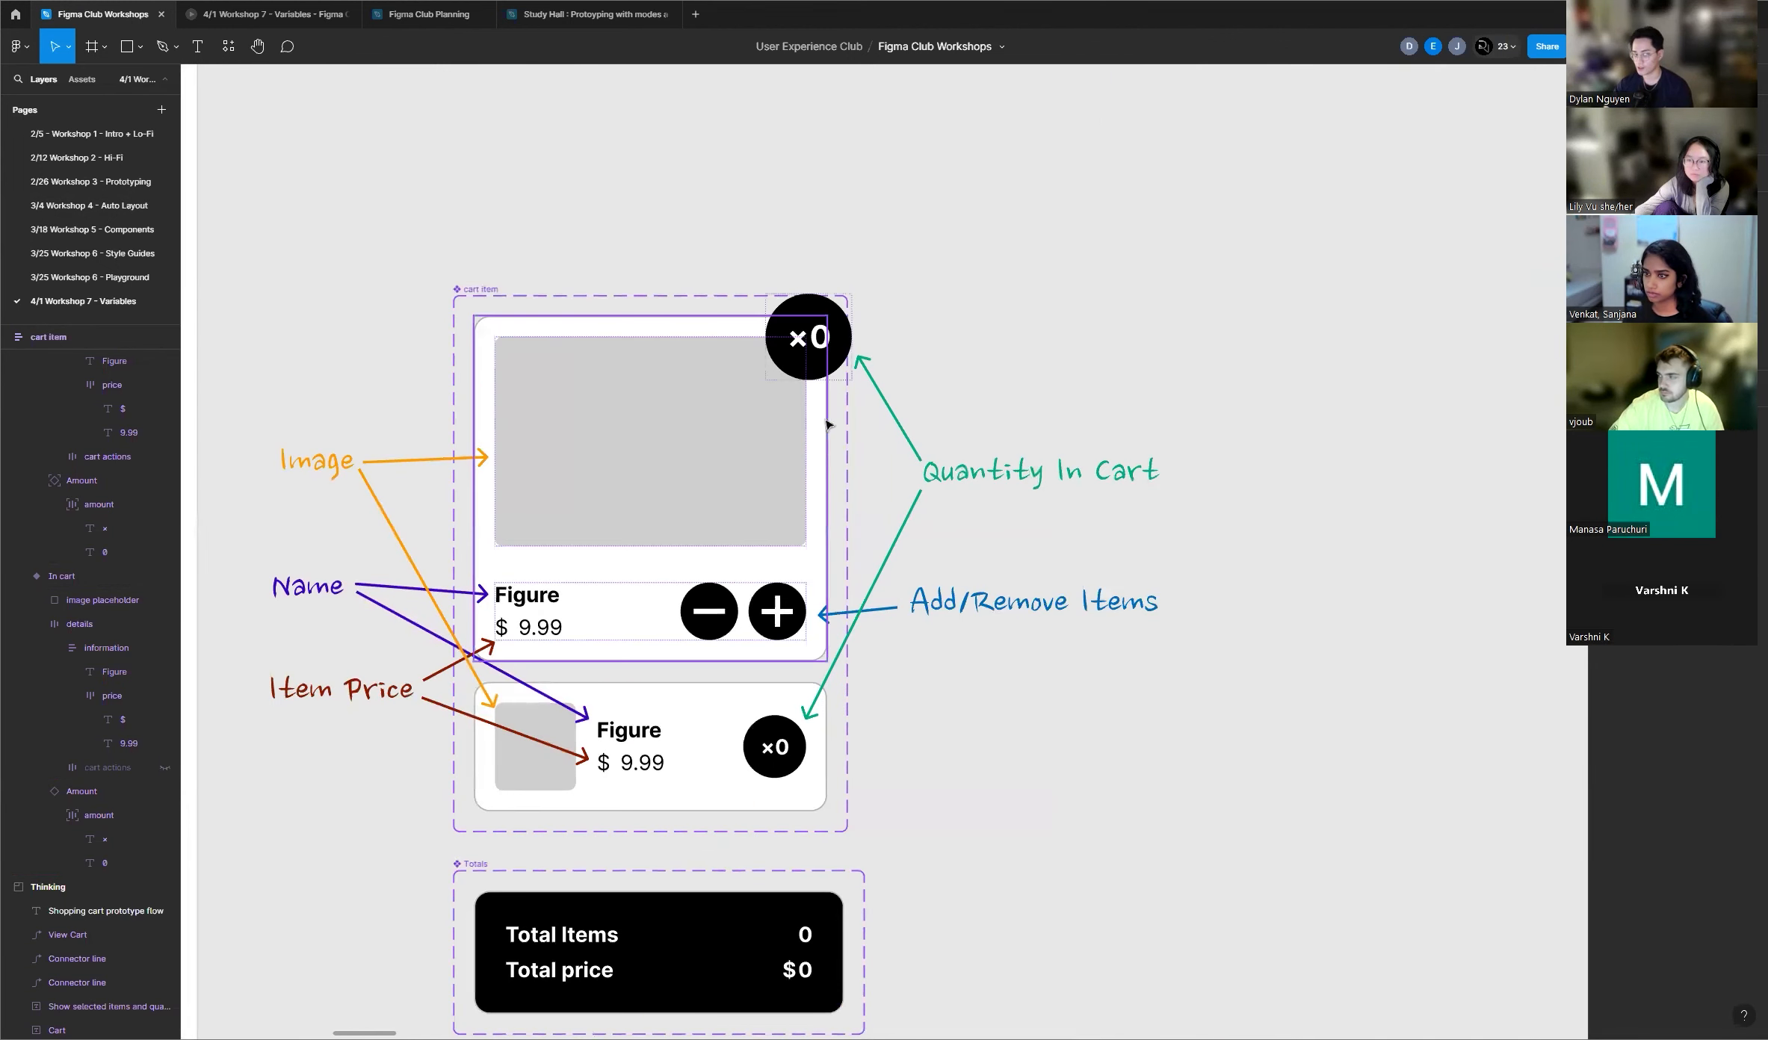
scroll(842, 394, up, 5)
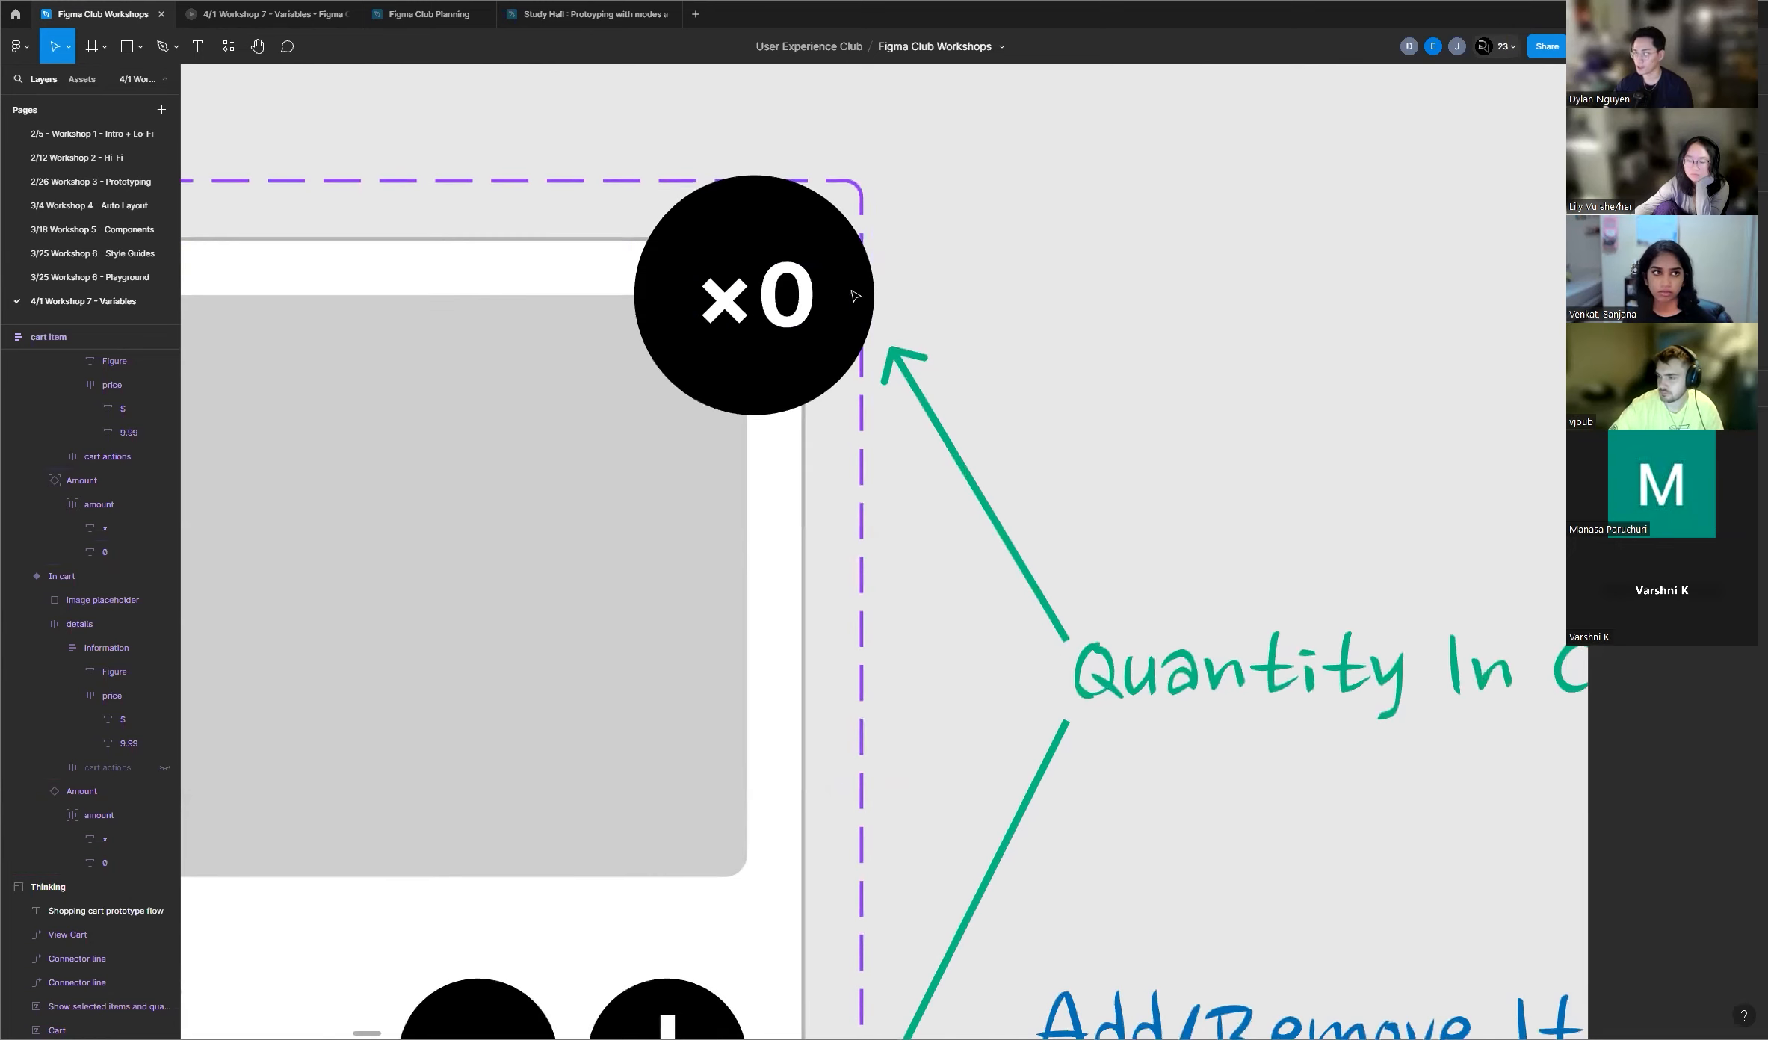
click(805, 301)
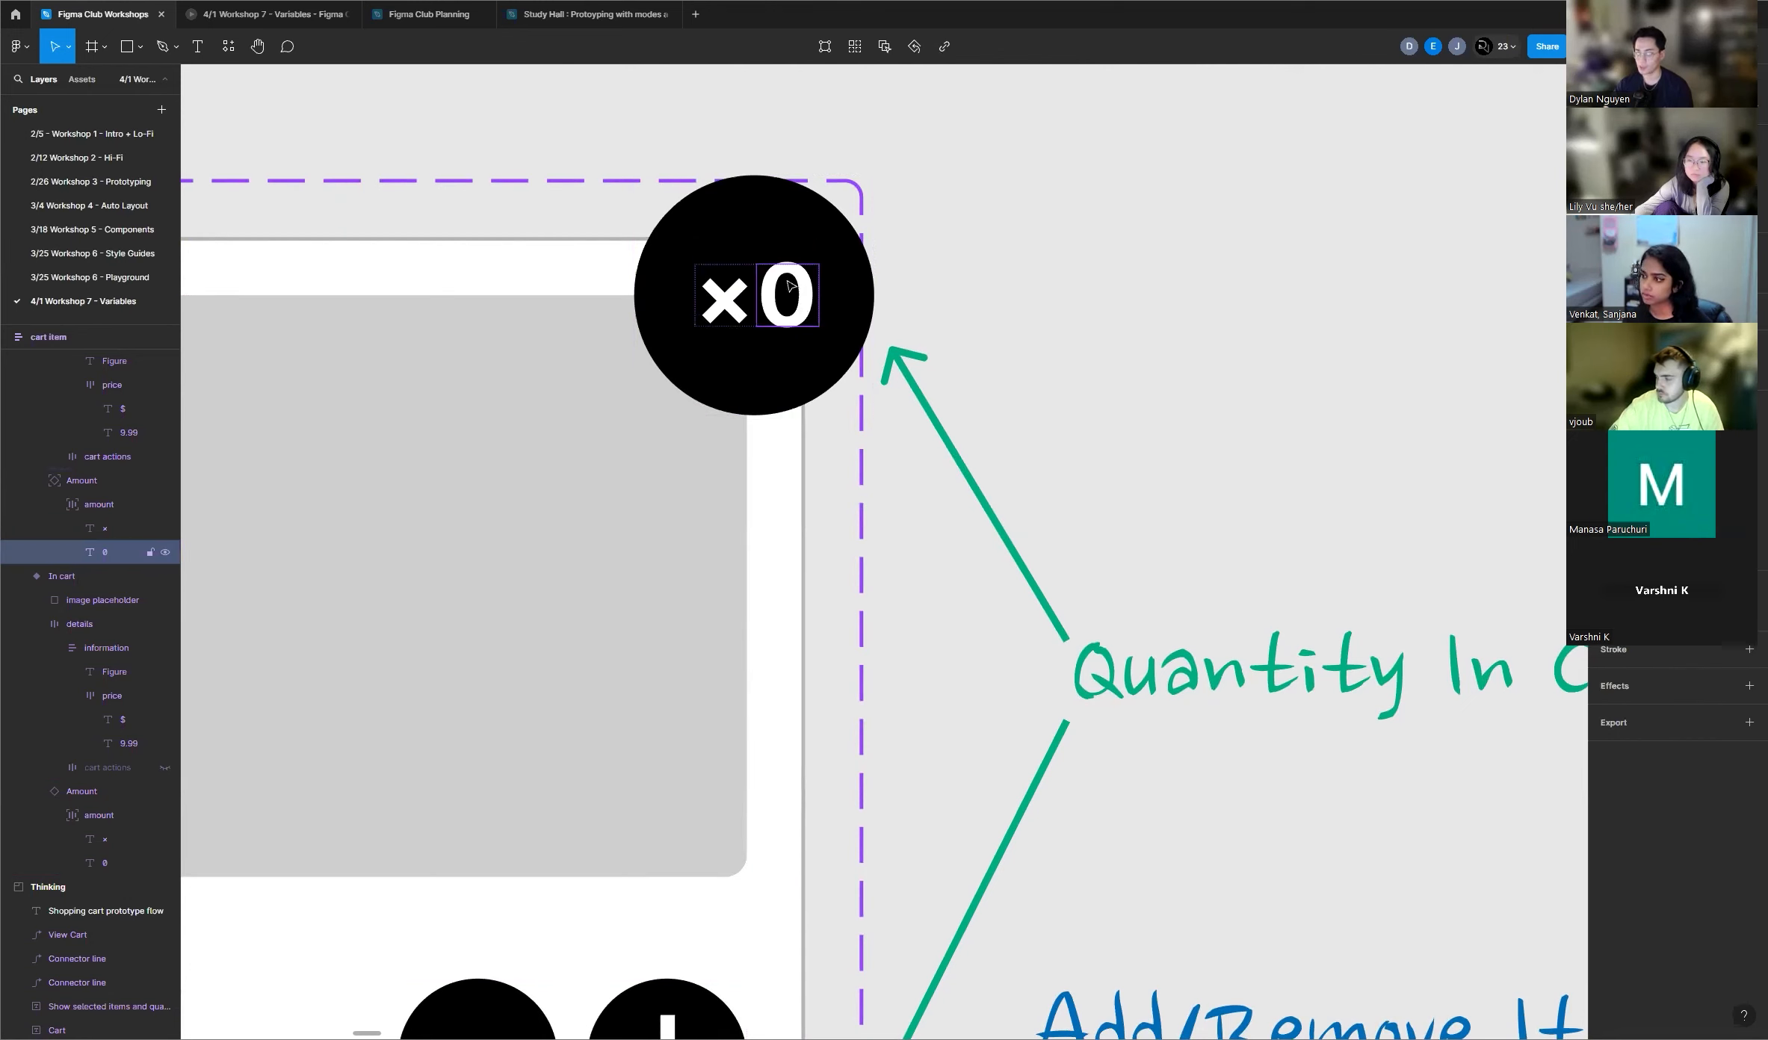
click(986, 276)
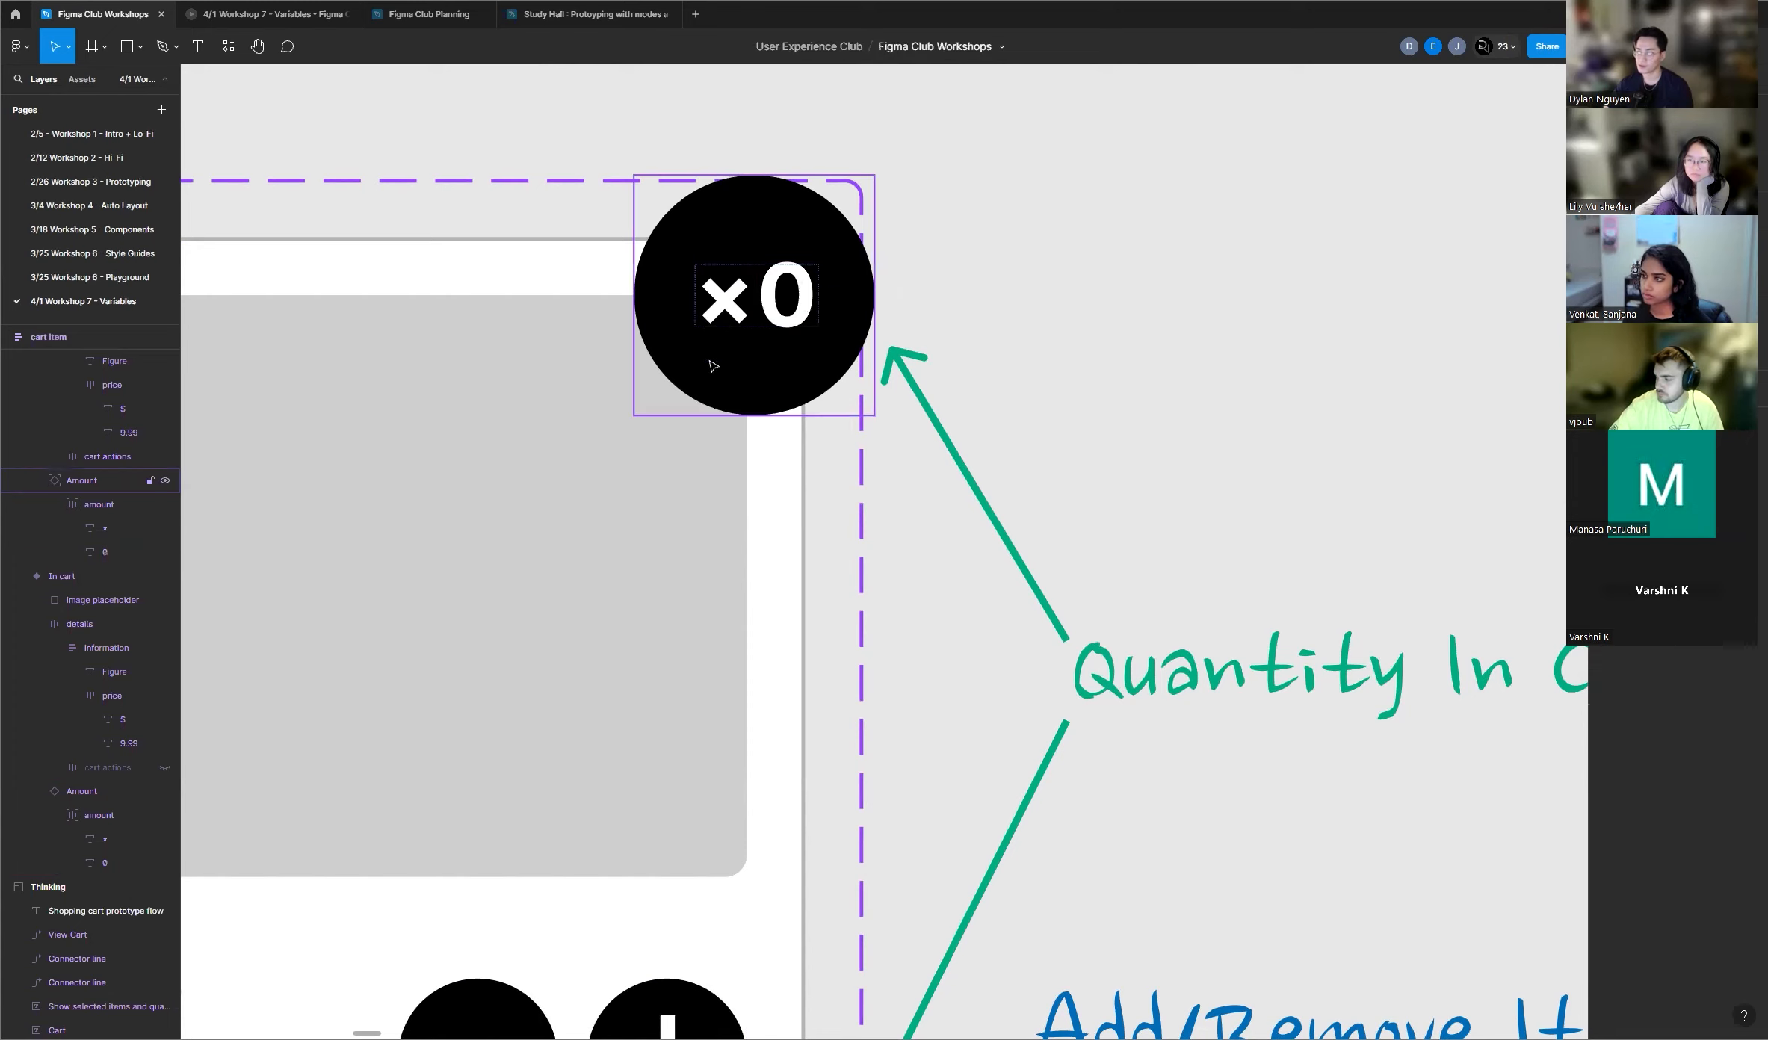
click(784, 310)
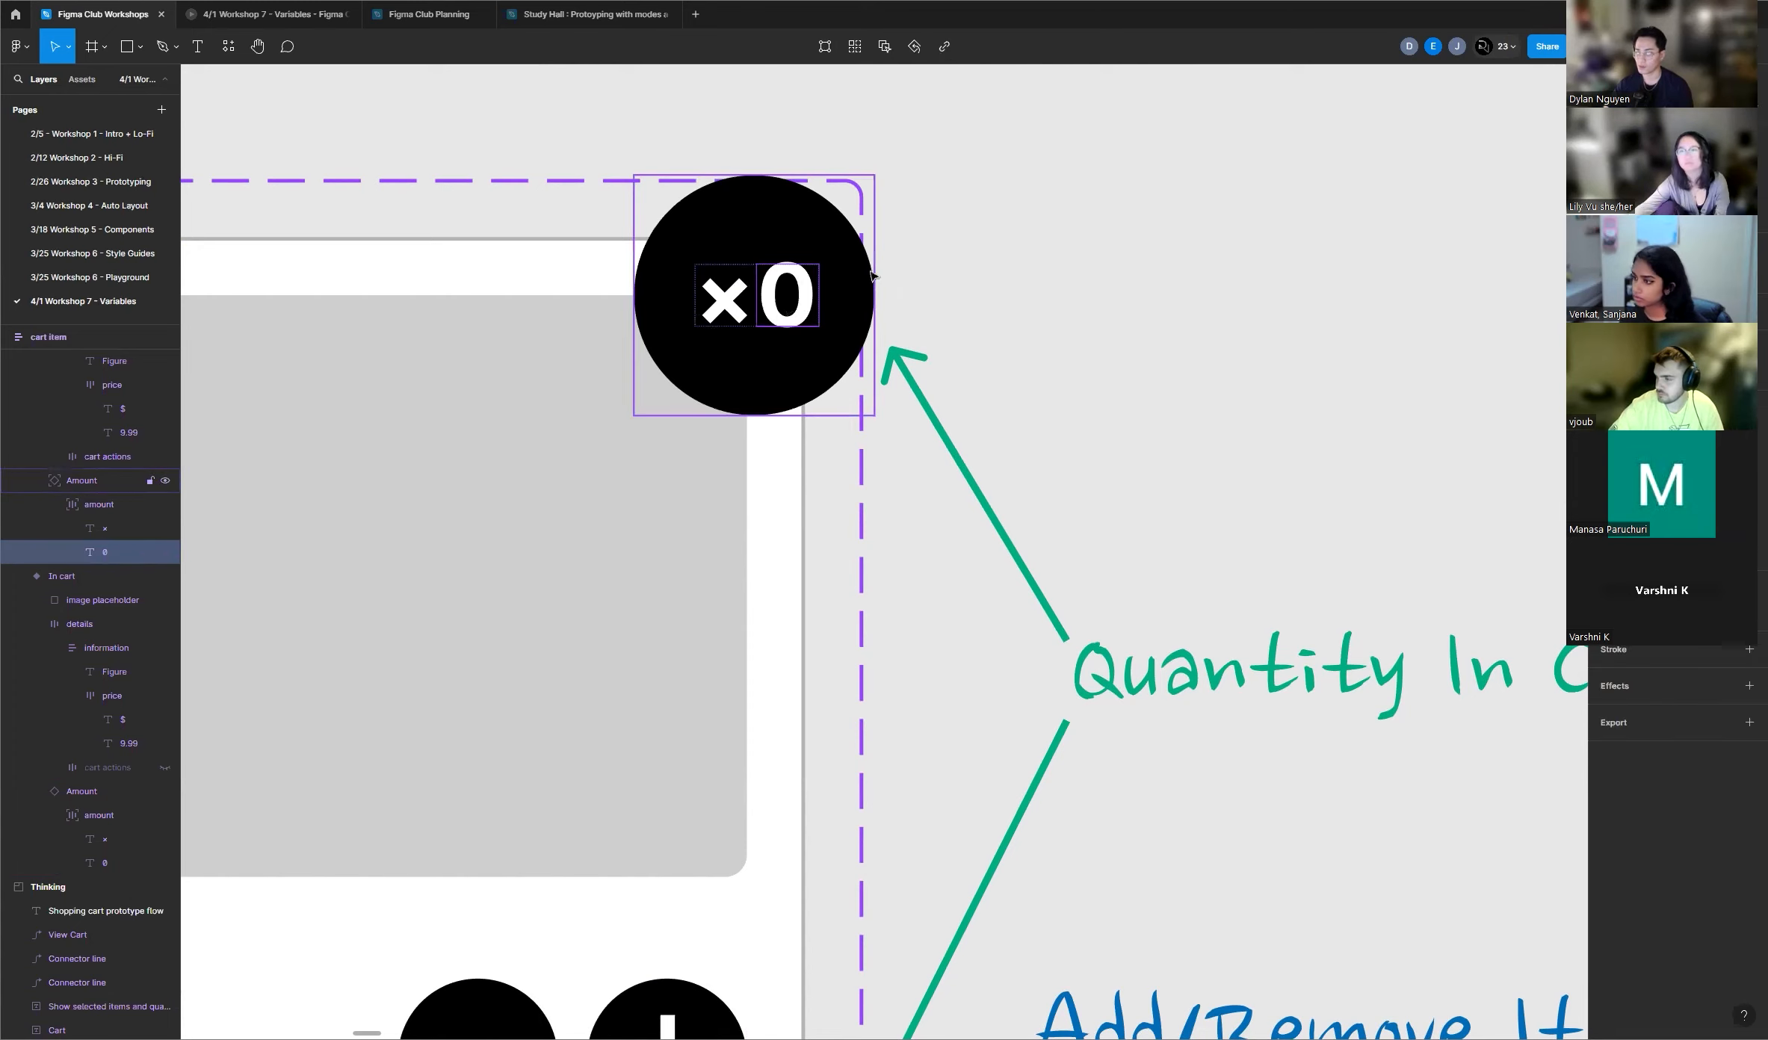
scroll(791, 471, down, 10)
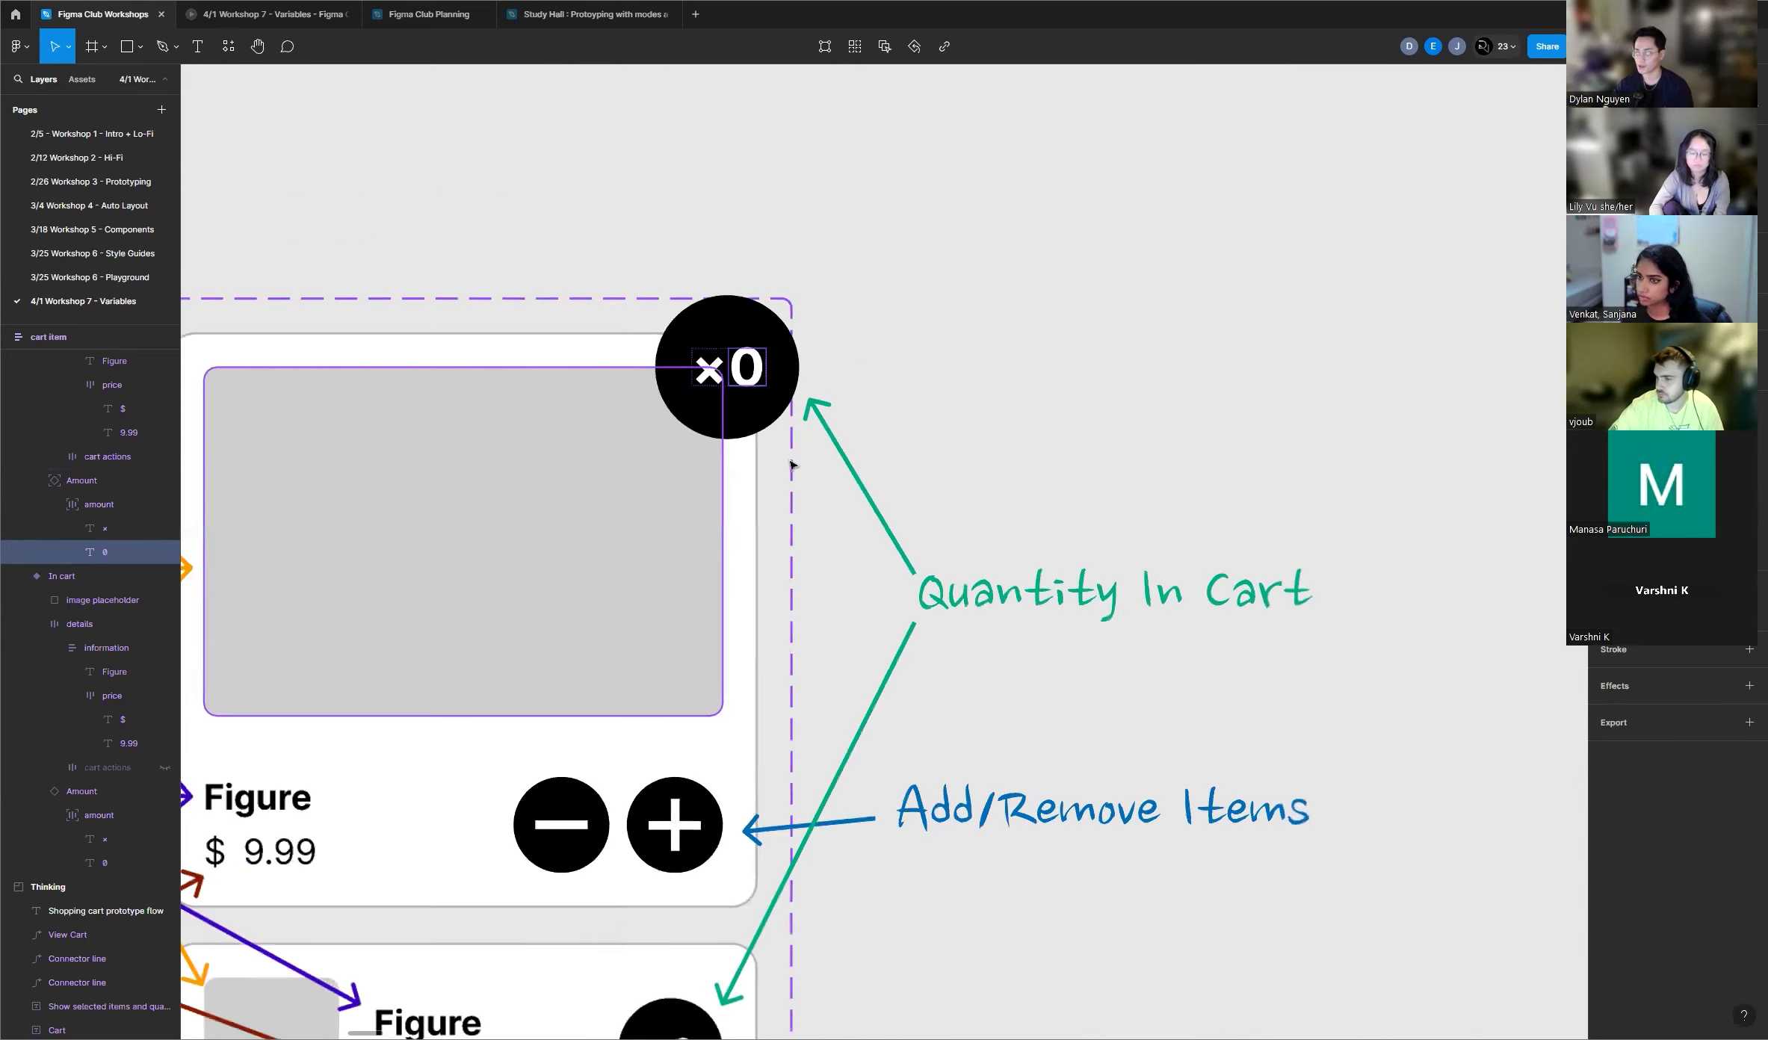
scroll(590, 504, down, 15)
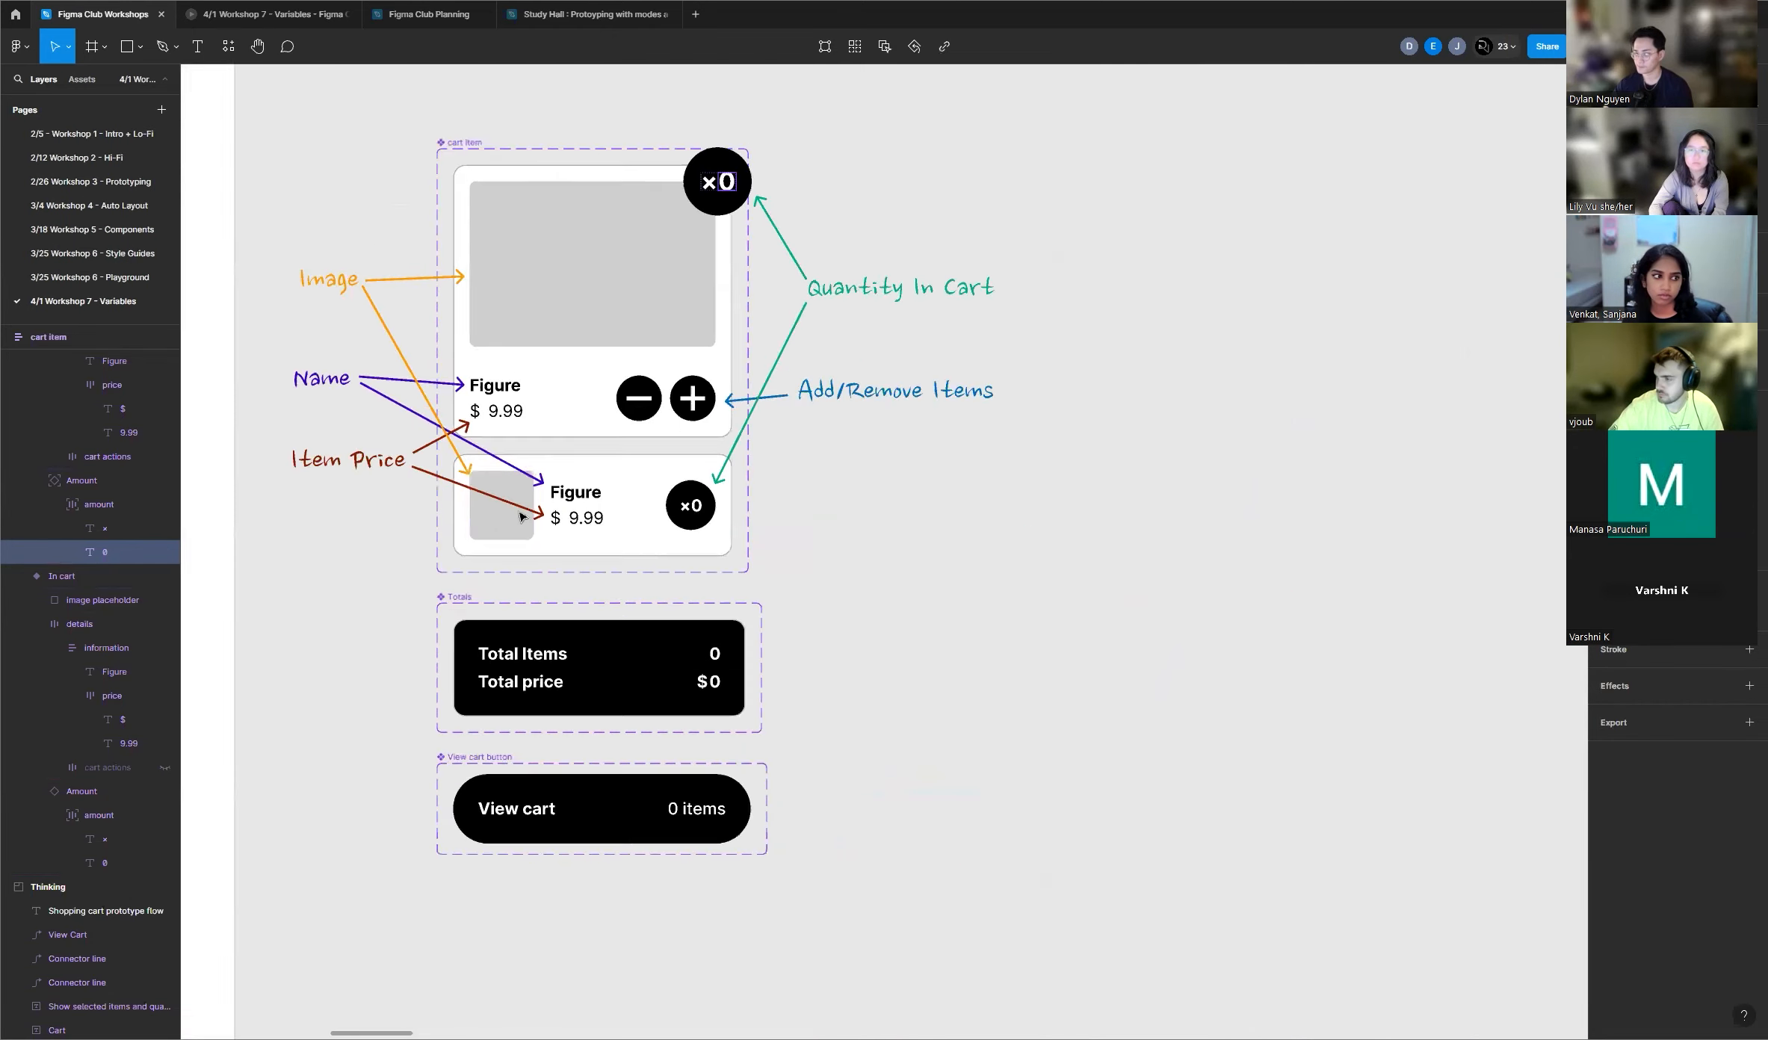
Step: Check the cart item components on the student boards for progress, from the upper rows to the bottom row
scroll(658, 551, down, 15)
scroll(690, 521, down, 3)
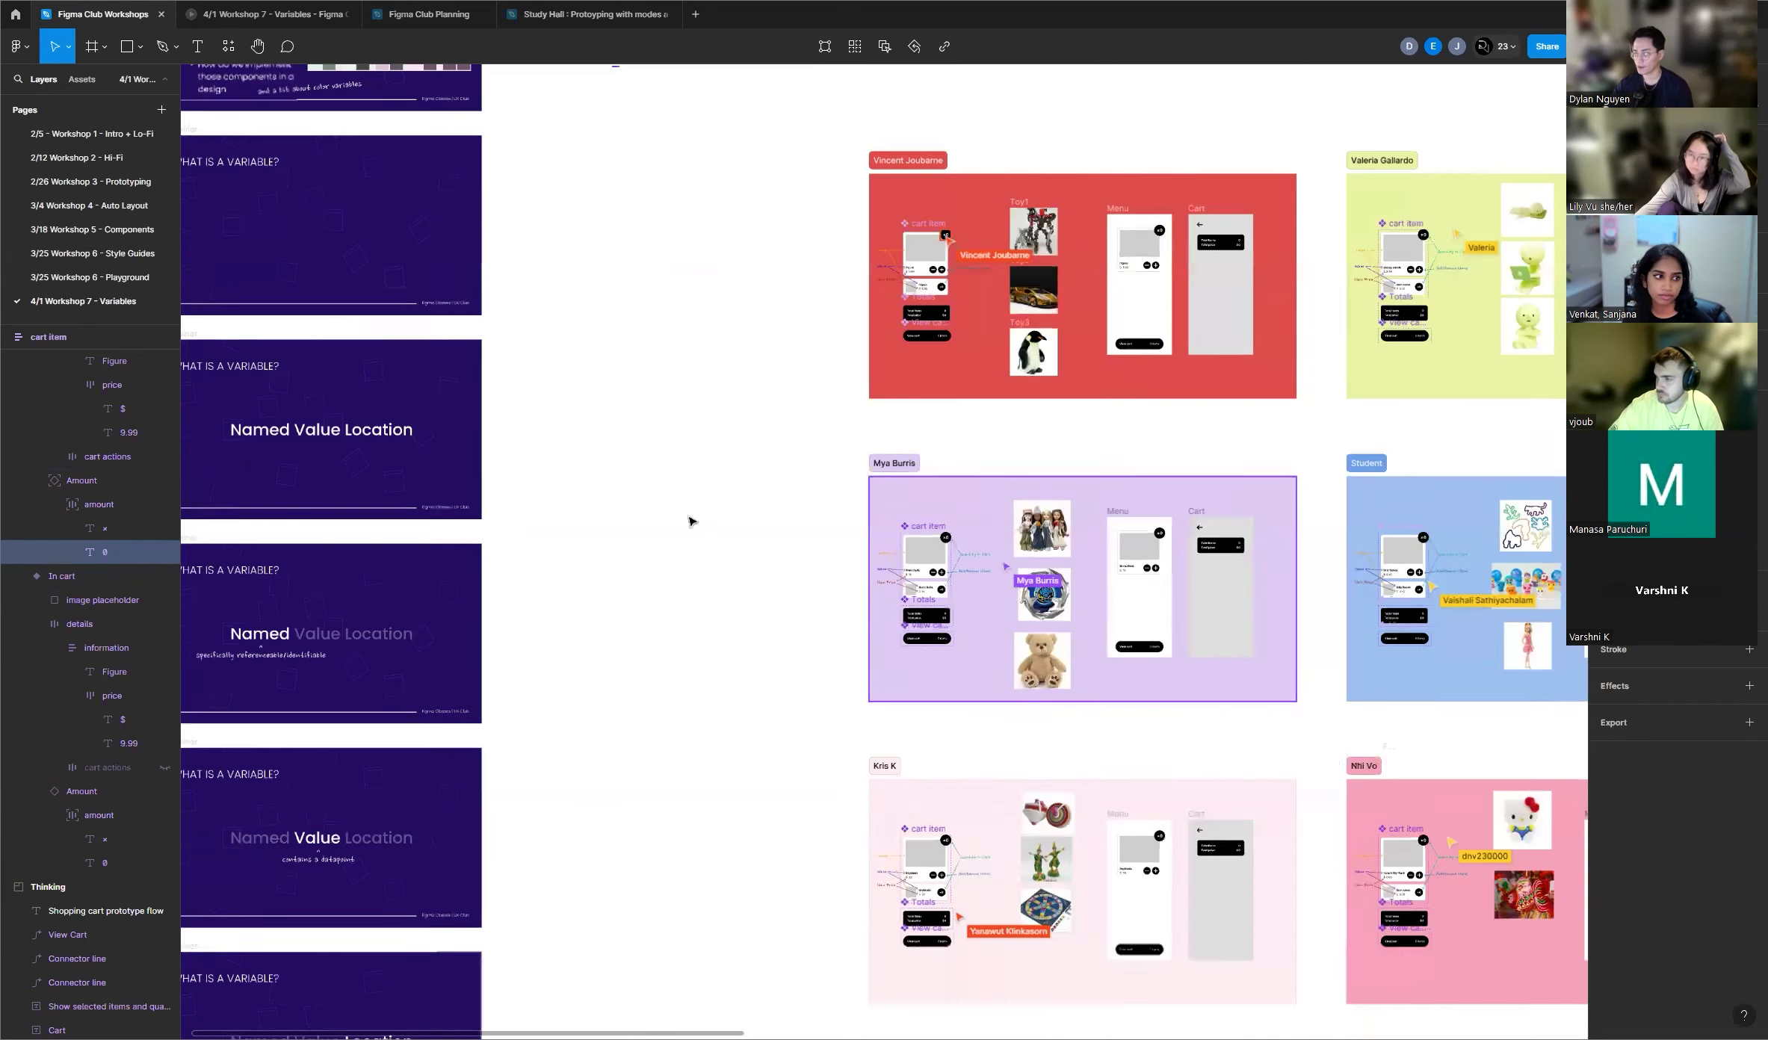
scroll(901, 664, up, 5)
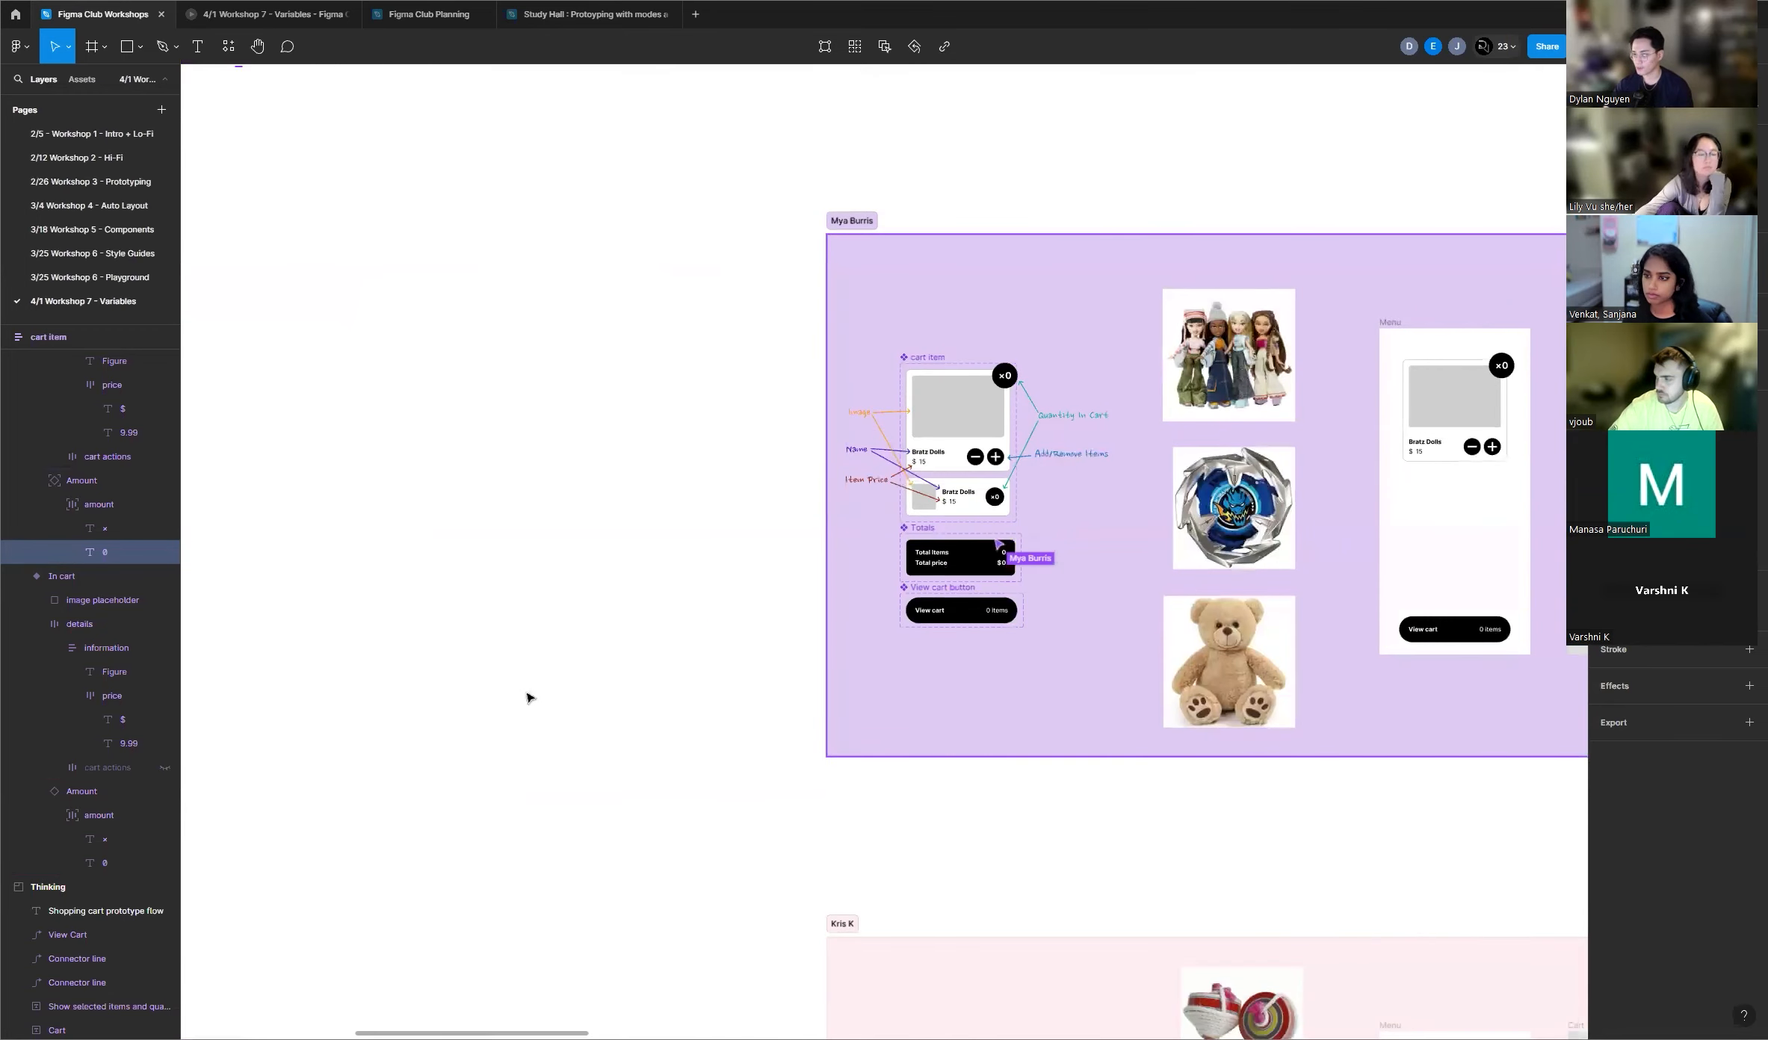
scroll(528, 698, down, 6)
scroll(432, 697, down, 6)
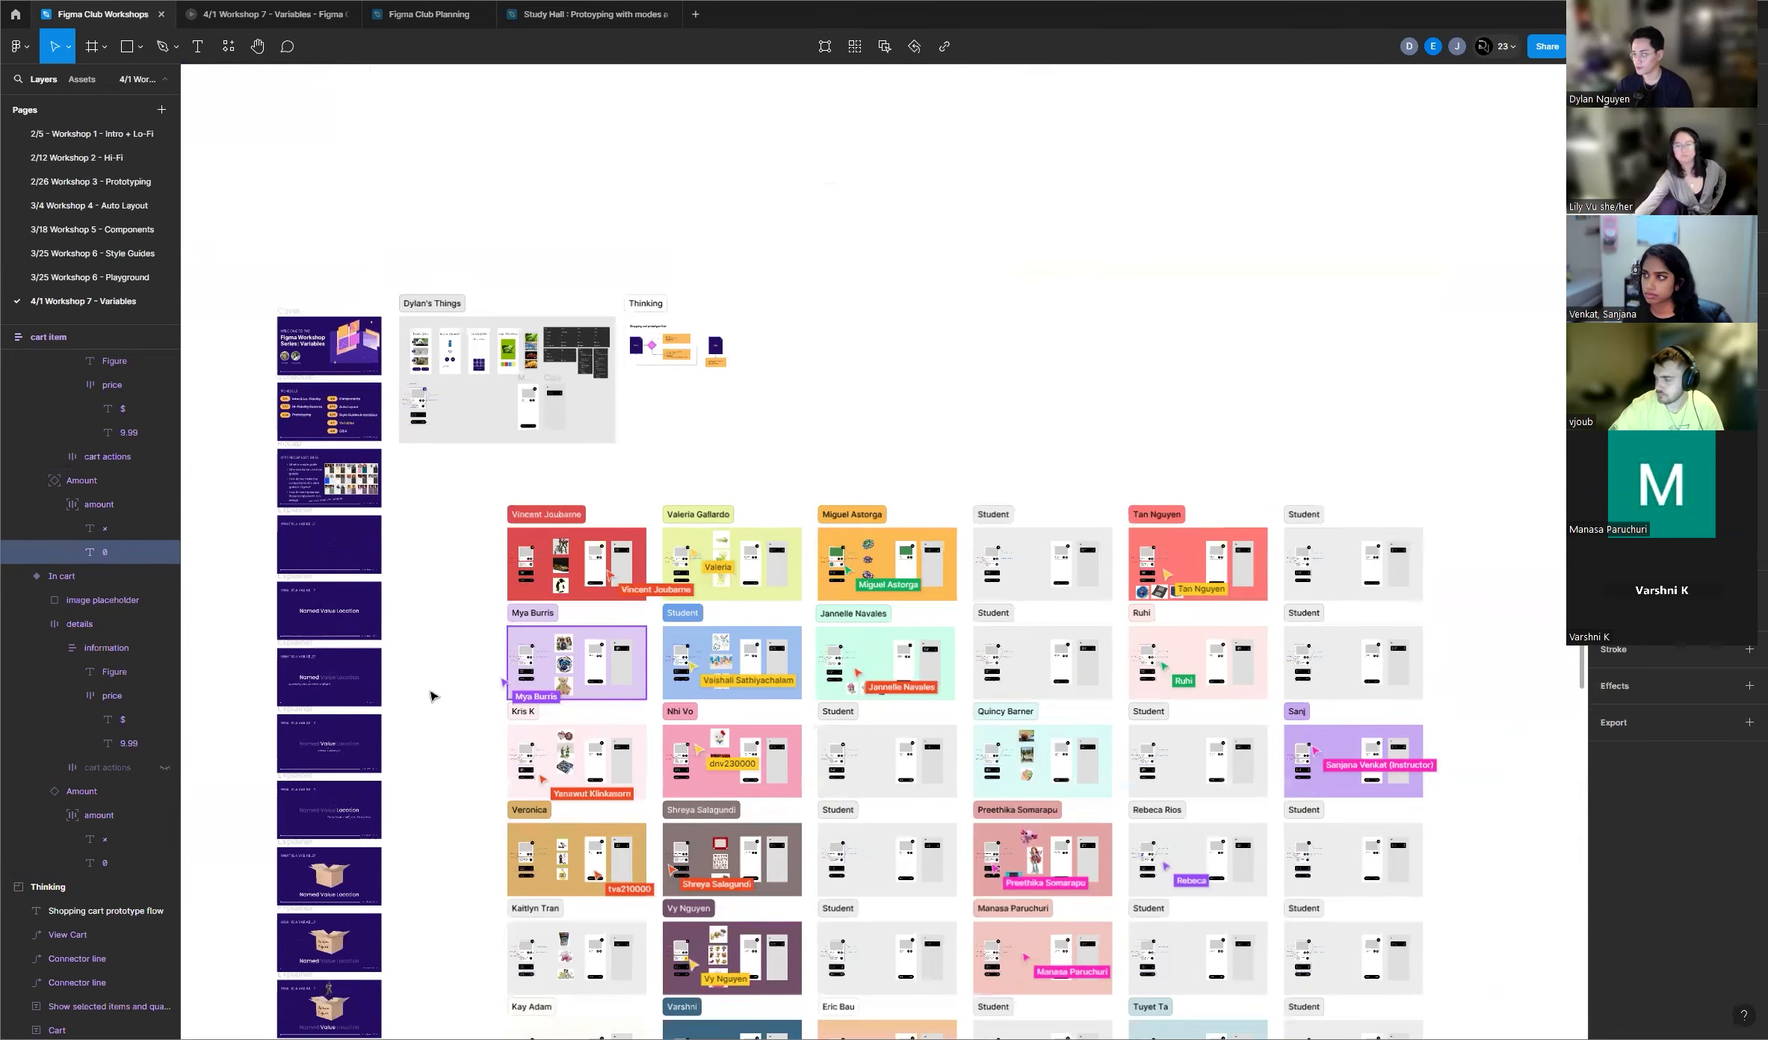
scroll(1483, 623, down, 4)
scroll(1121, 545, up, 10)
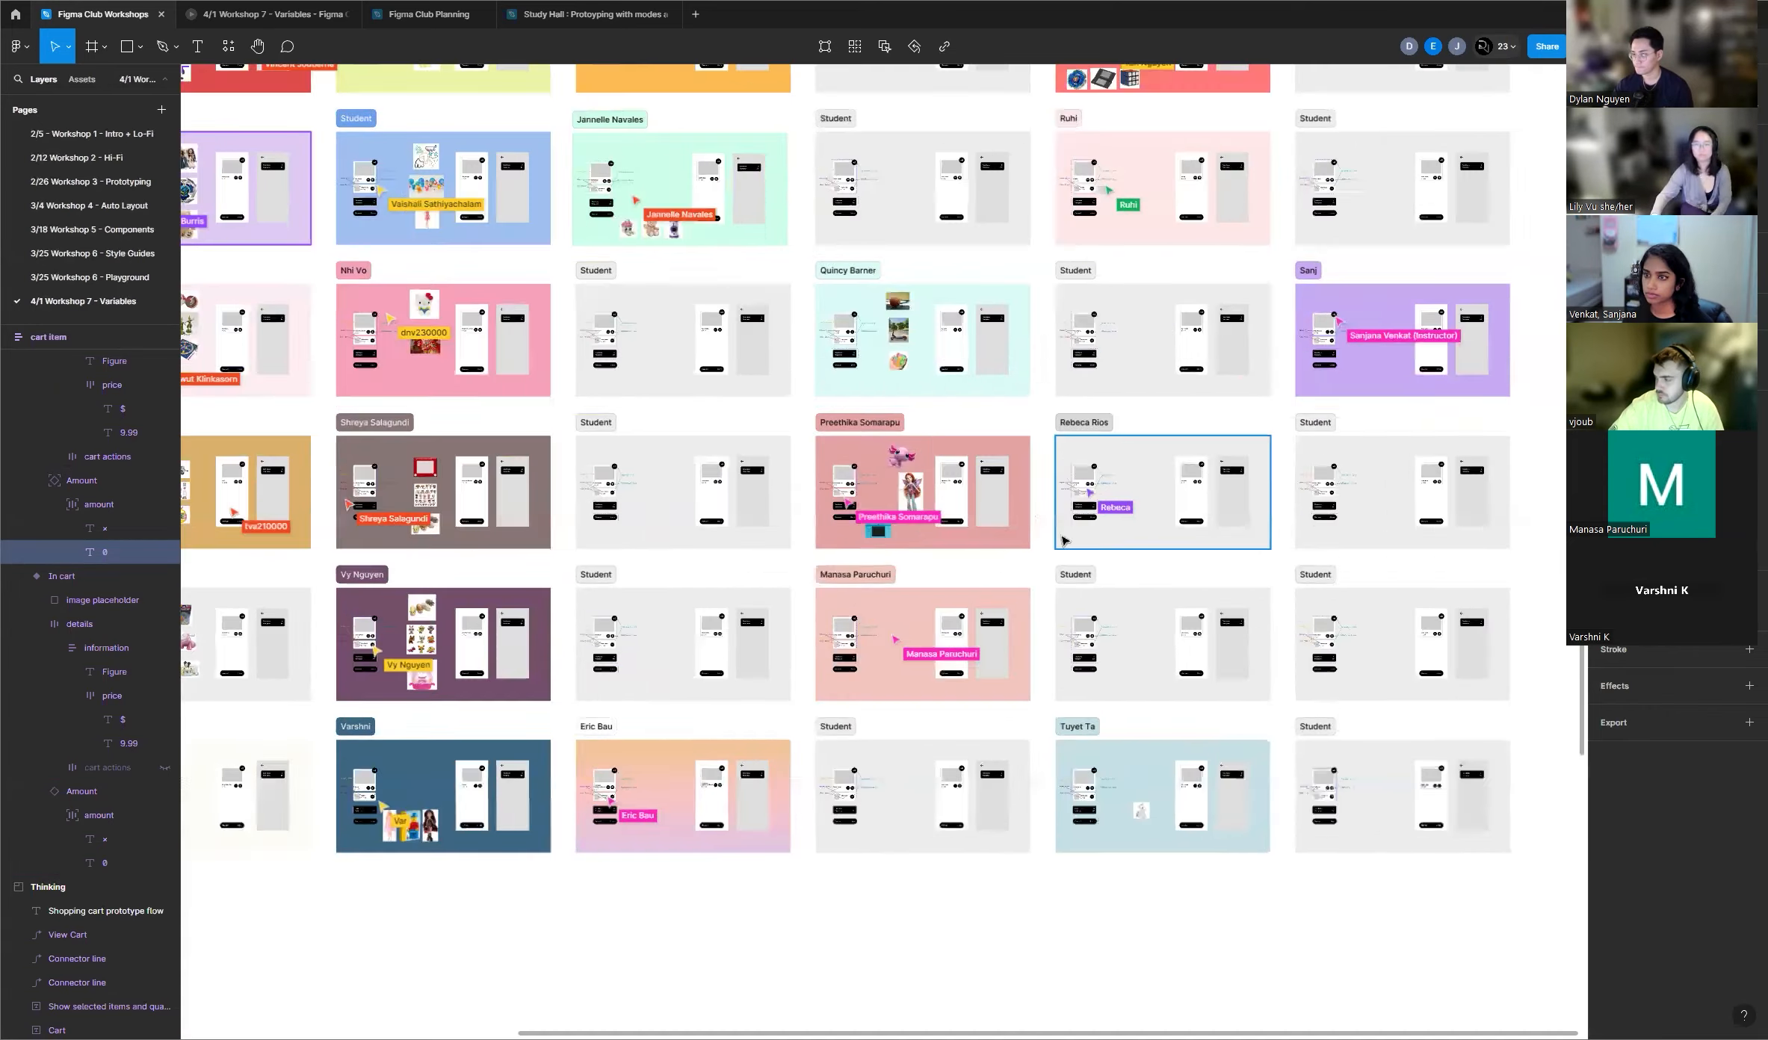
scroll(1053, 553, up, 2)
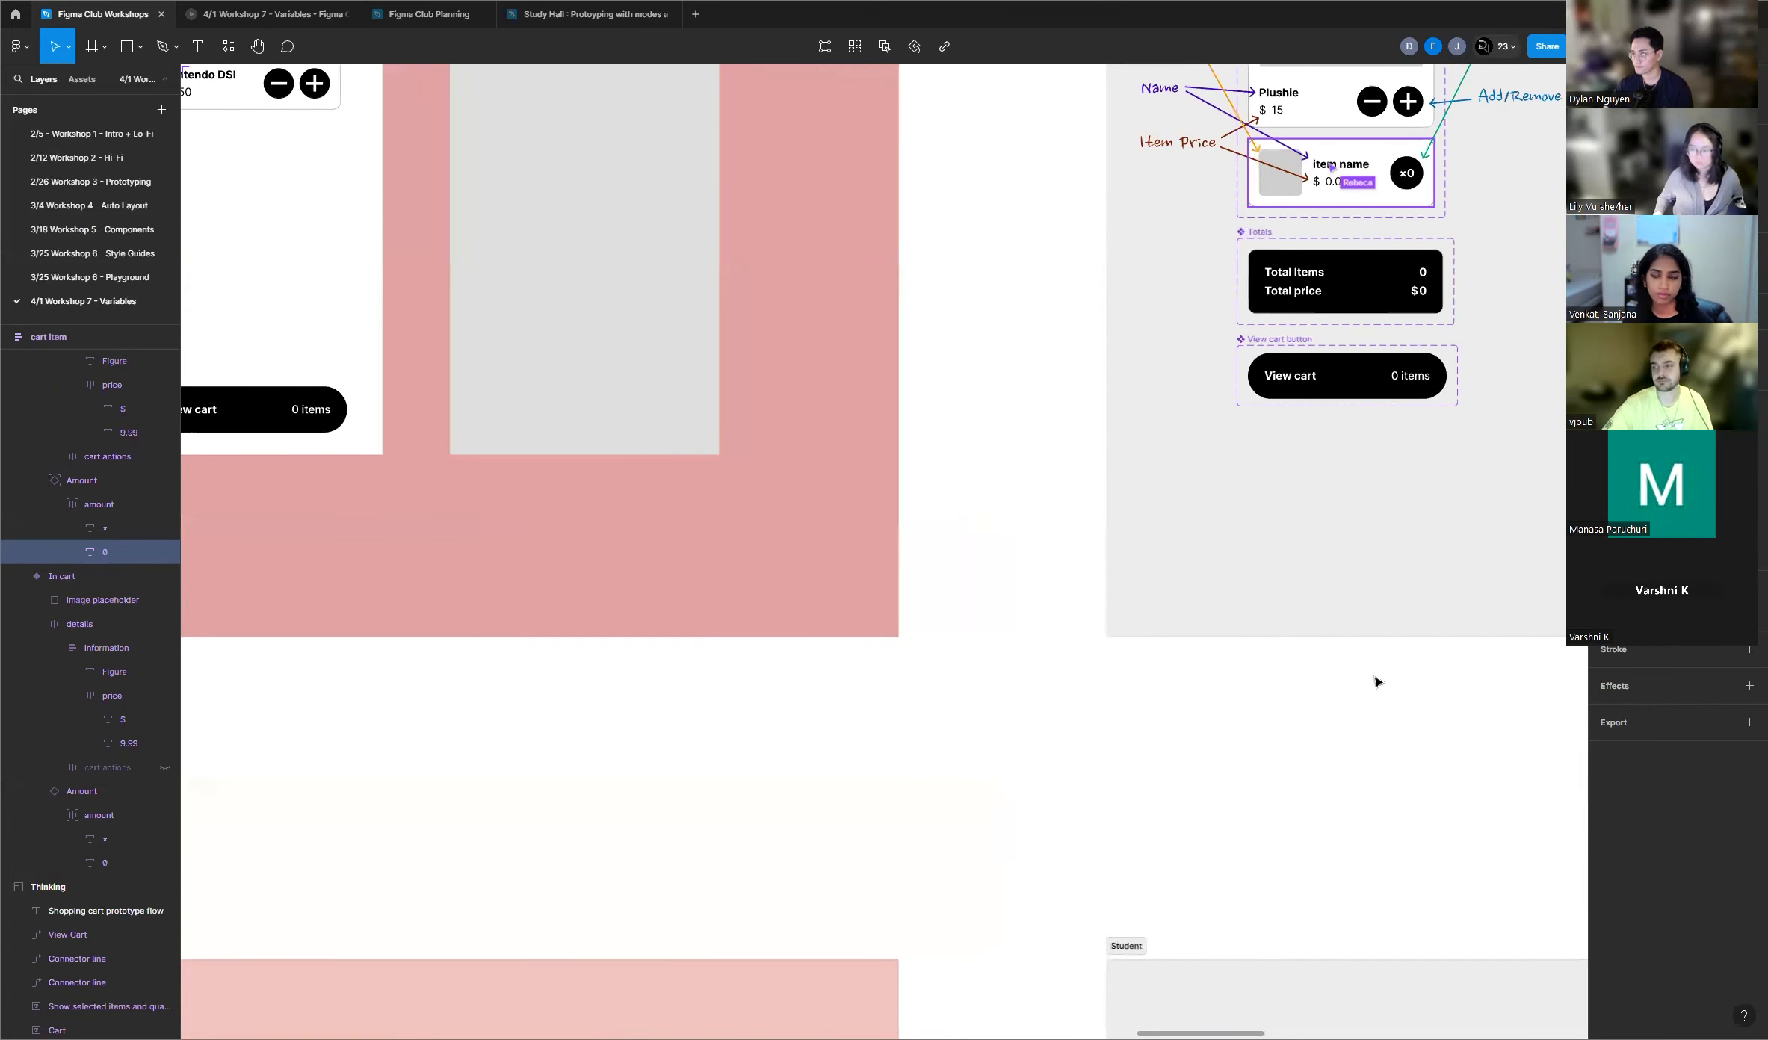
scroll(1377, 681, down, 5)
scroll(1169, 711, down, 10)
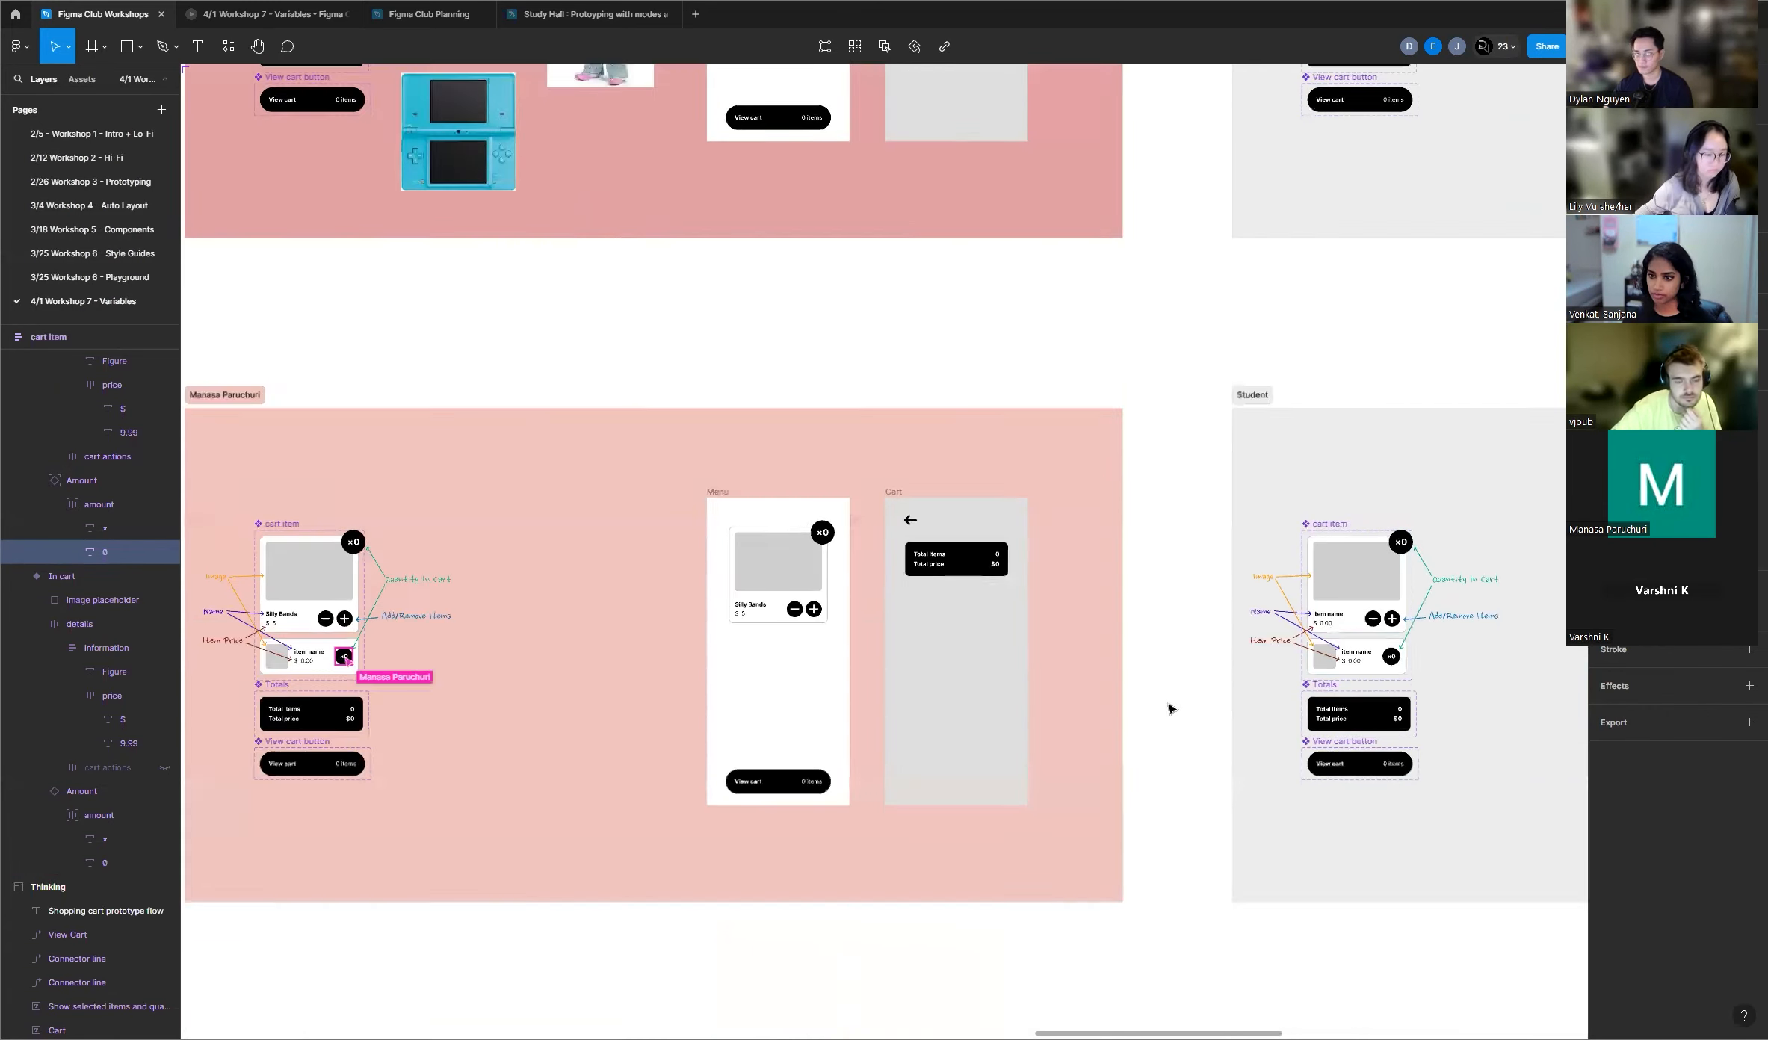
scroll(1195, 676, down, 2)
scroll(1199, 672, down, 5)
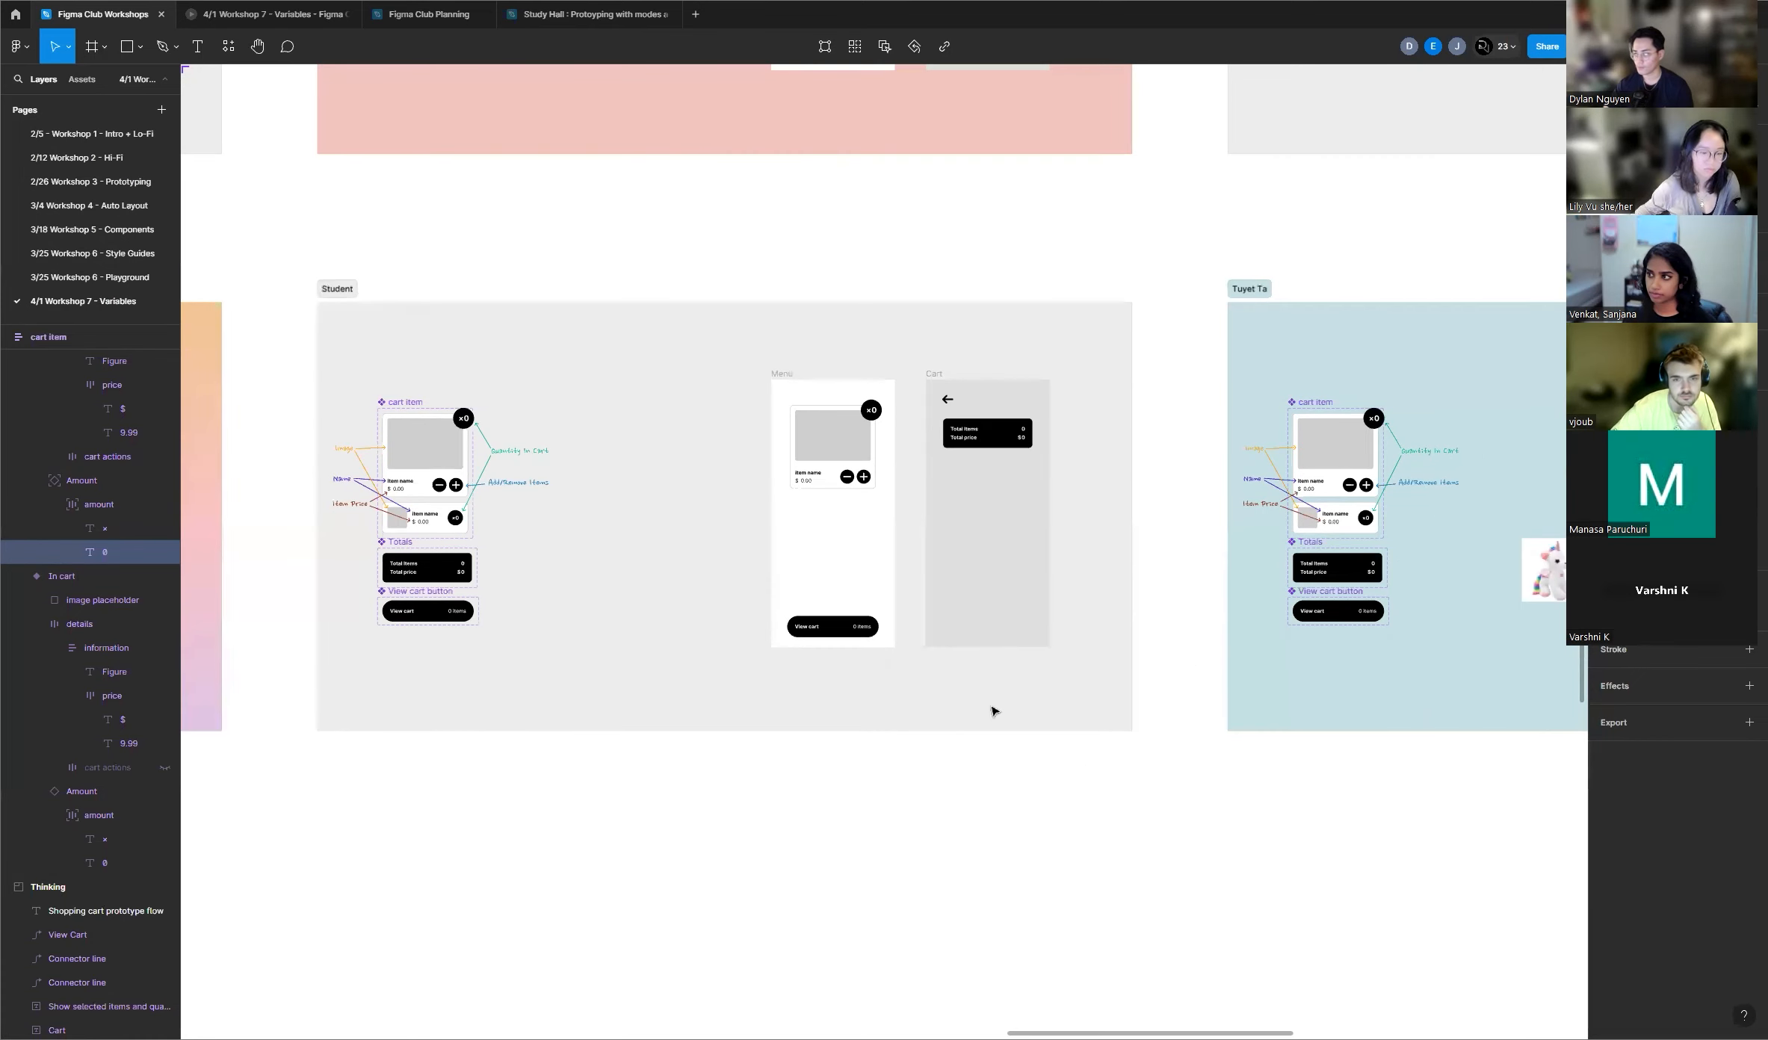
scroll(620, 715, down, 8)
scroll(1014, 845, down, 5)
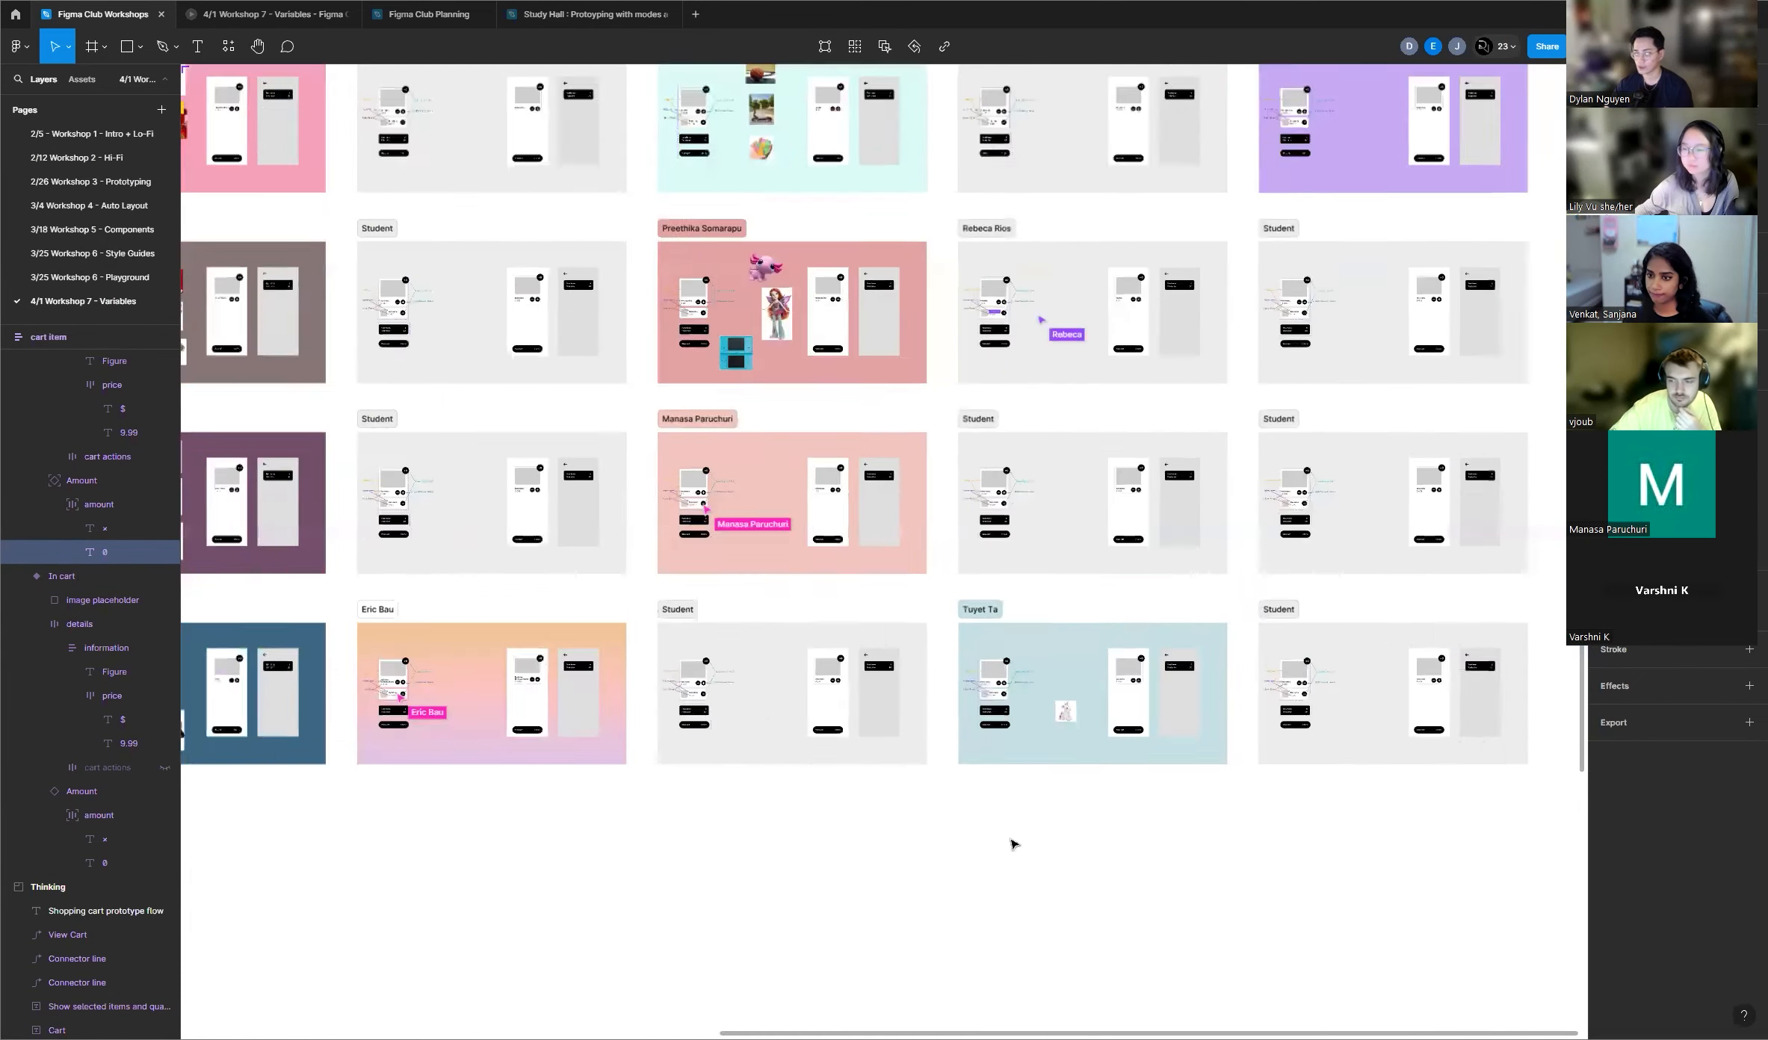
scroll(1327, 861, down, 3)
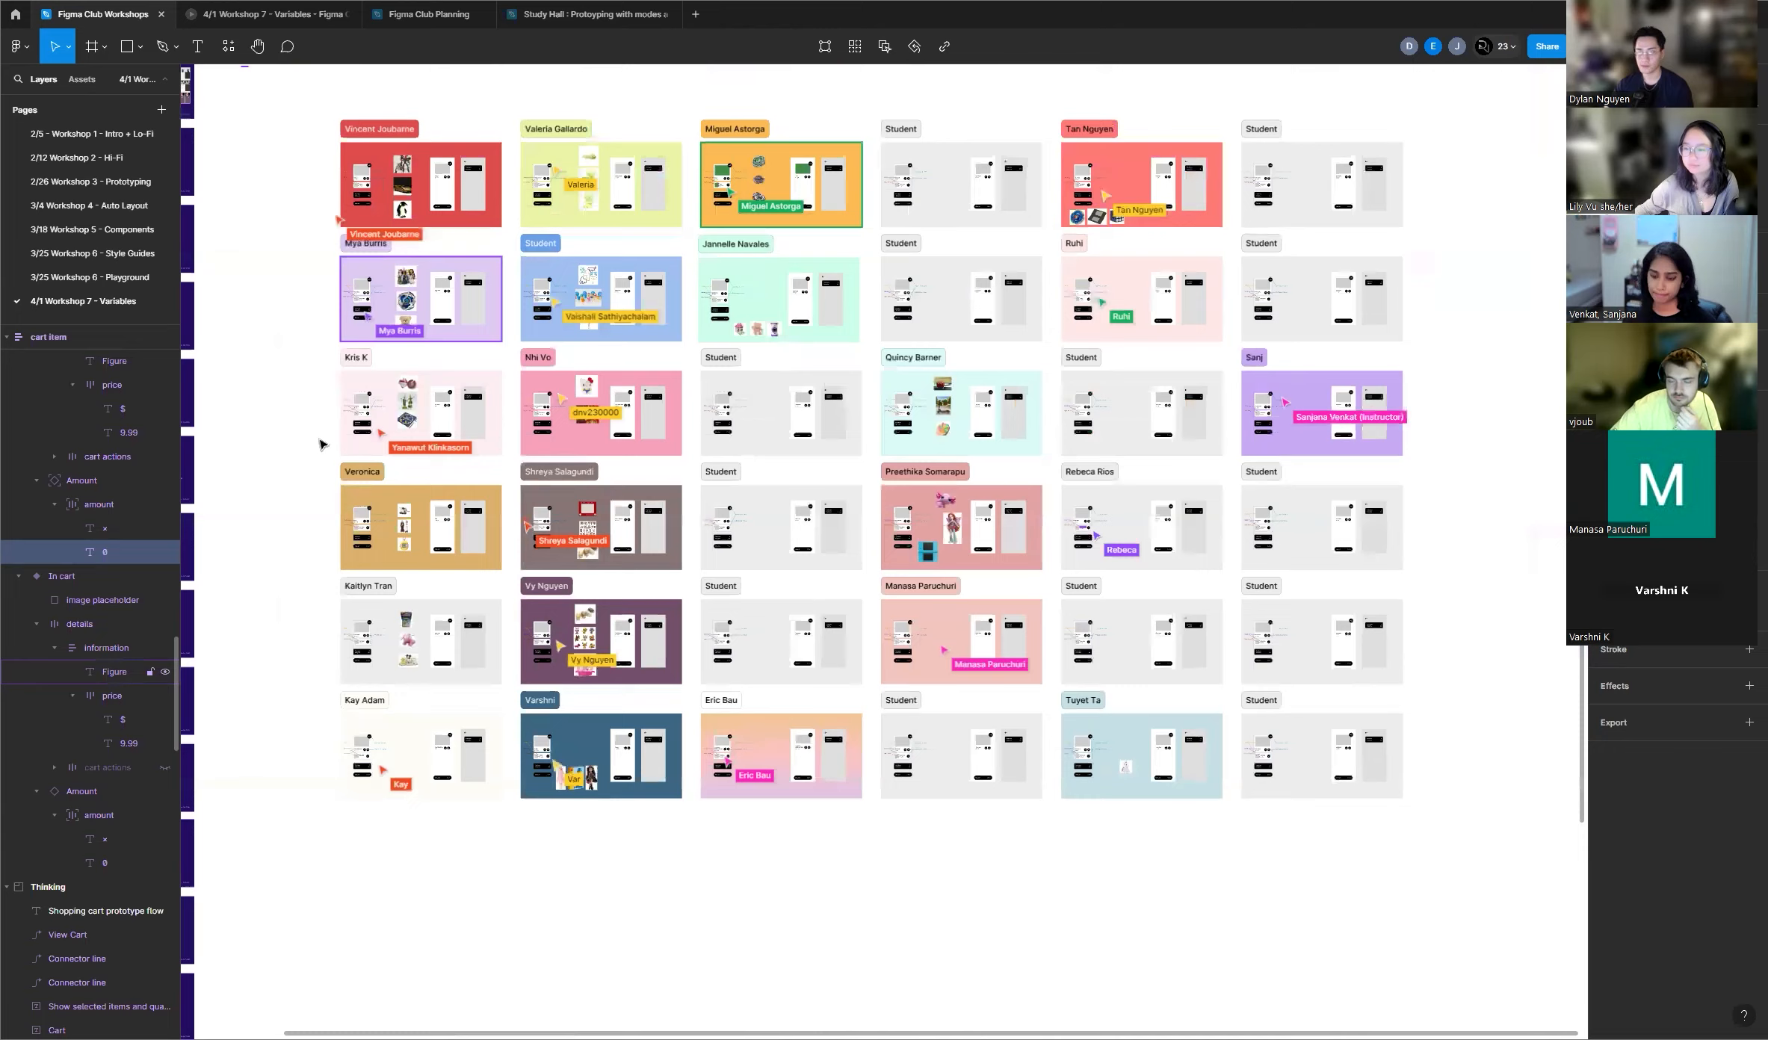
Step: Review the instructor's cart item, Totals and View cart button components, glancing back over the upper student boards in between
scroll(409, 263, up, 4)
scroll(409, 264, up, 4)
scroll(275, 394, up, 10)
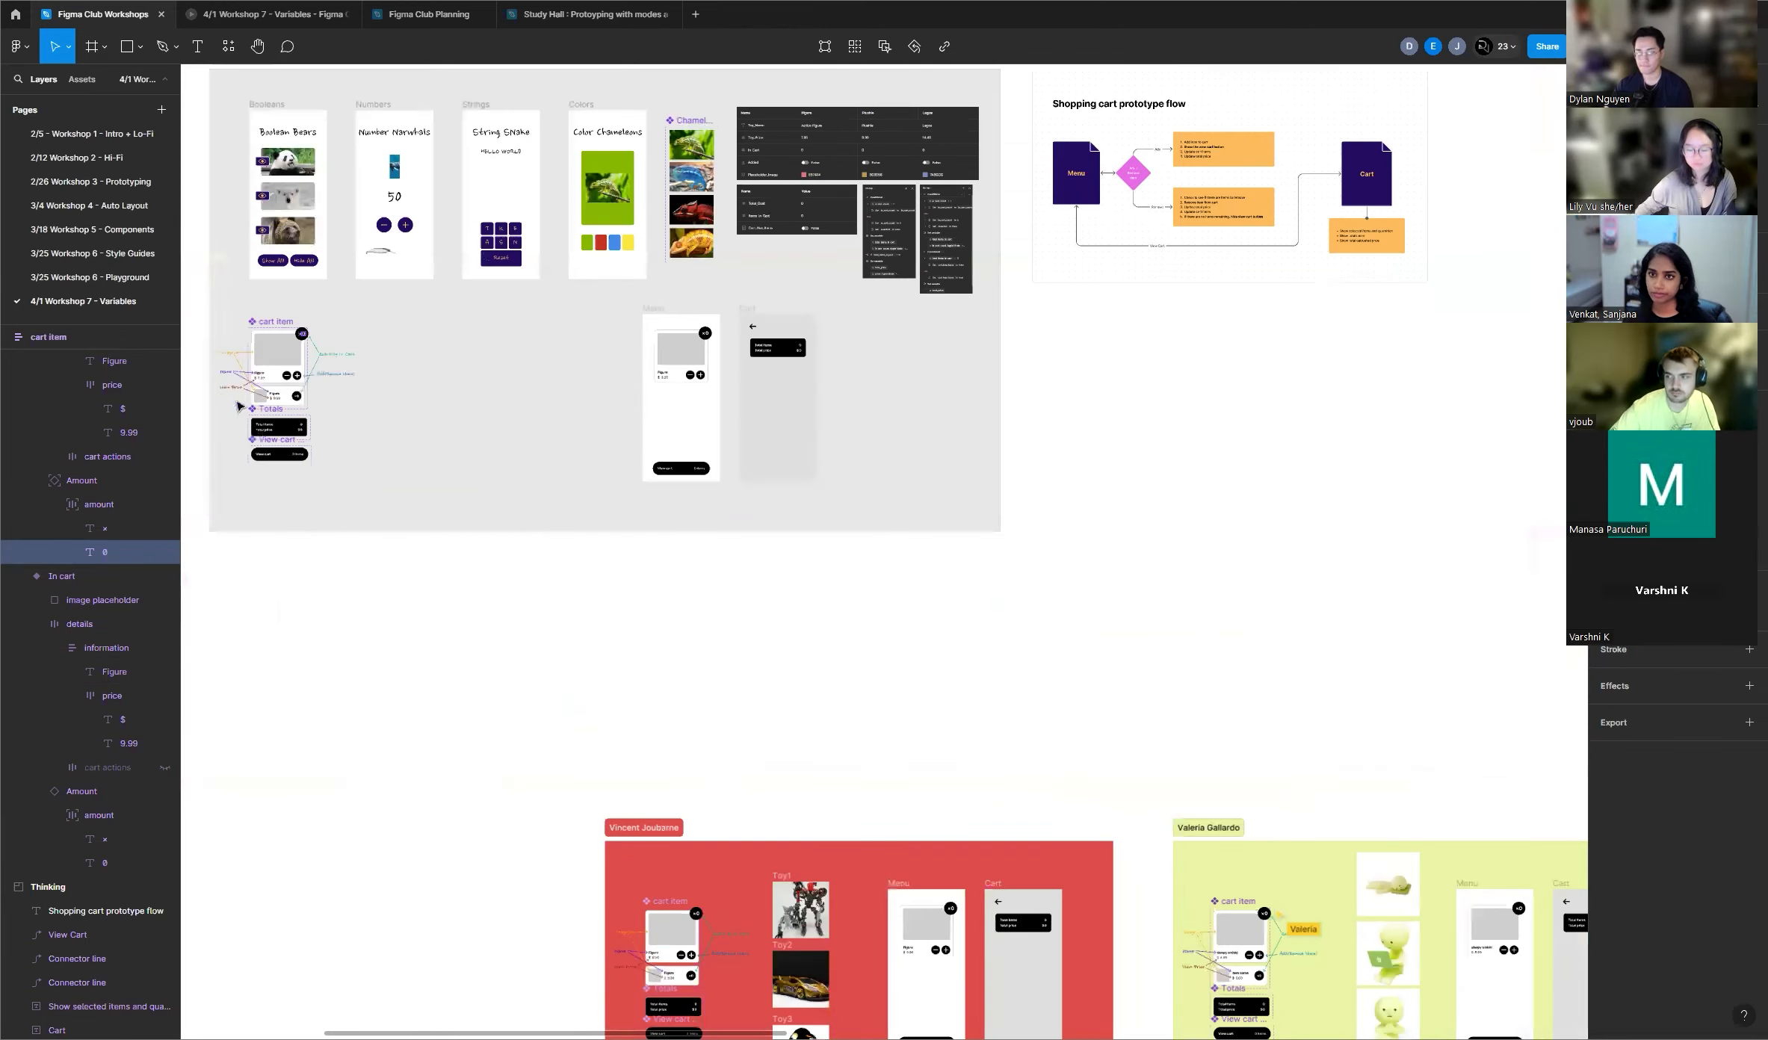
scroll(275, 393, up, 2)
scroll(434, 383, up, 4)
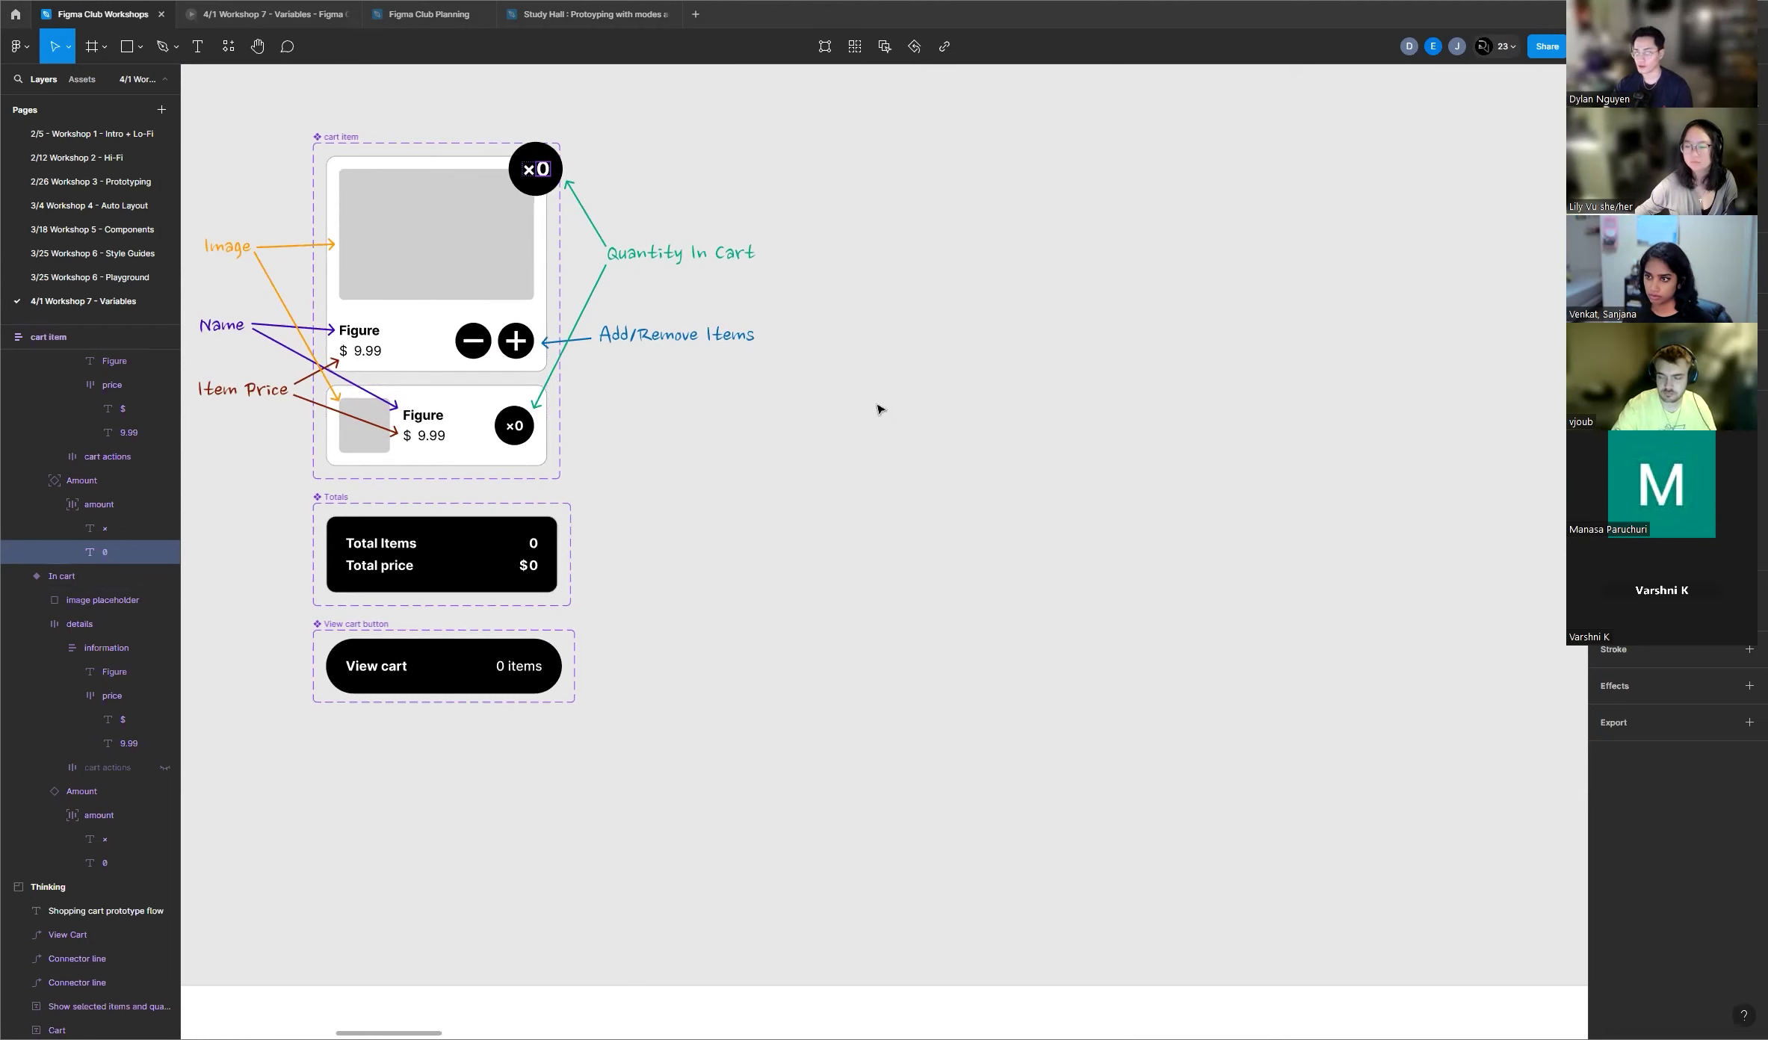
scroll(889, 401, down, 3)
scroll(493, 374, up, 4)
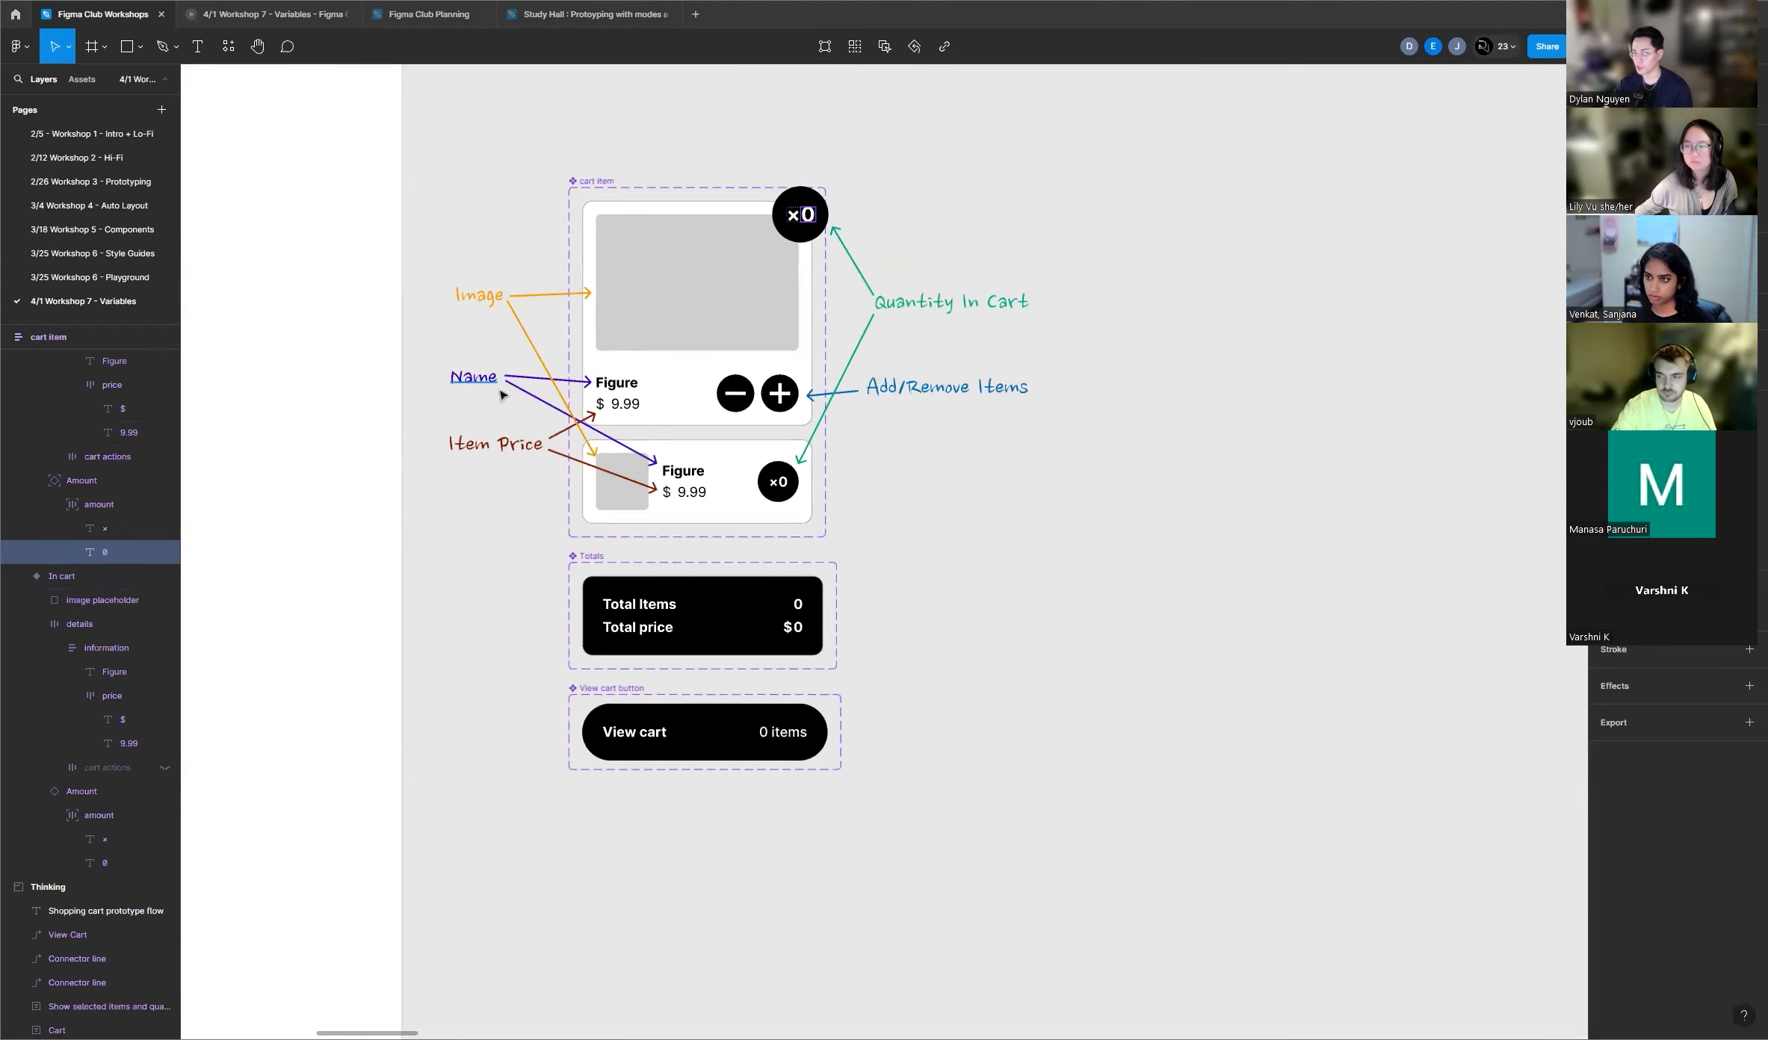
scroll(500, 394, down, 10)
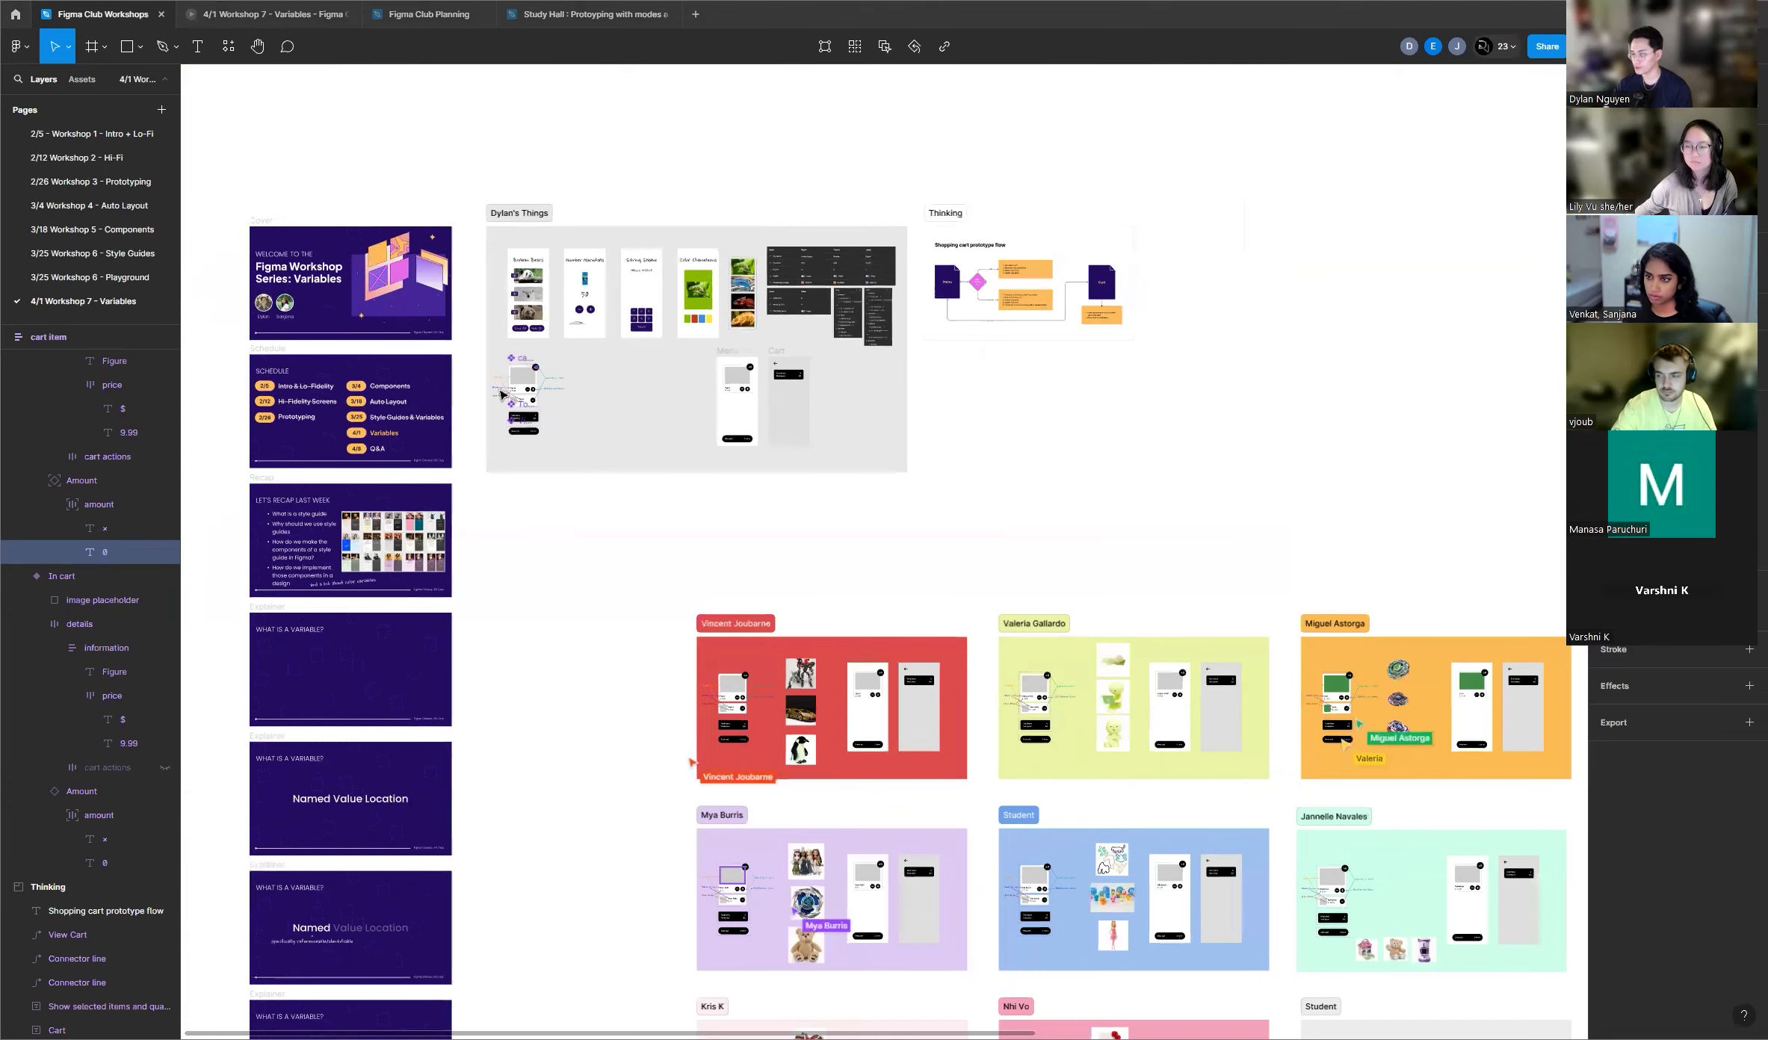
scroll(502, 394, down, 4)
scroll(501, 394, up, 3)
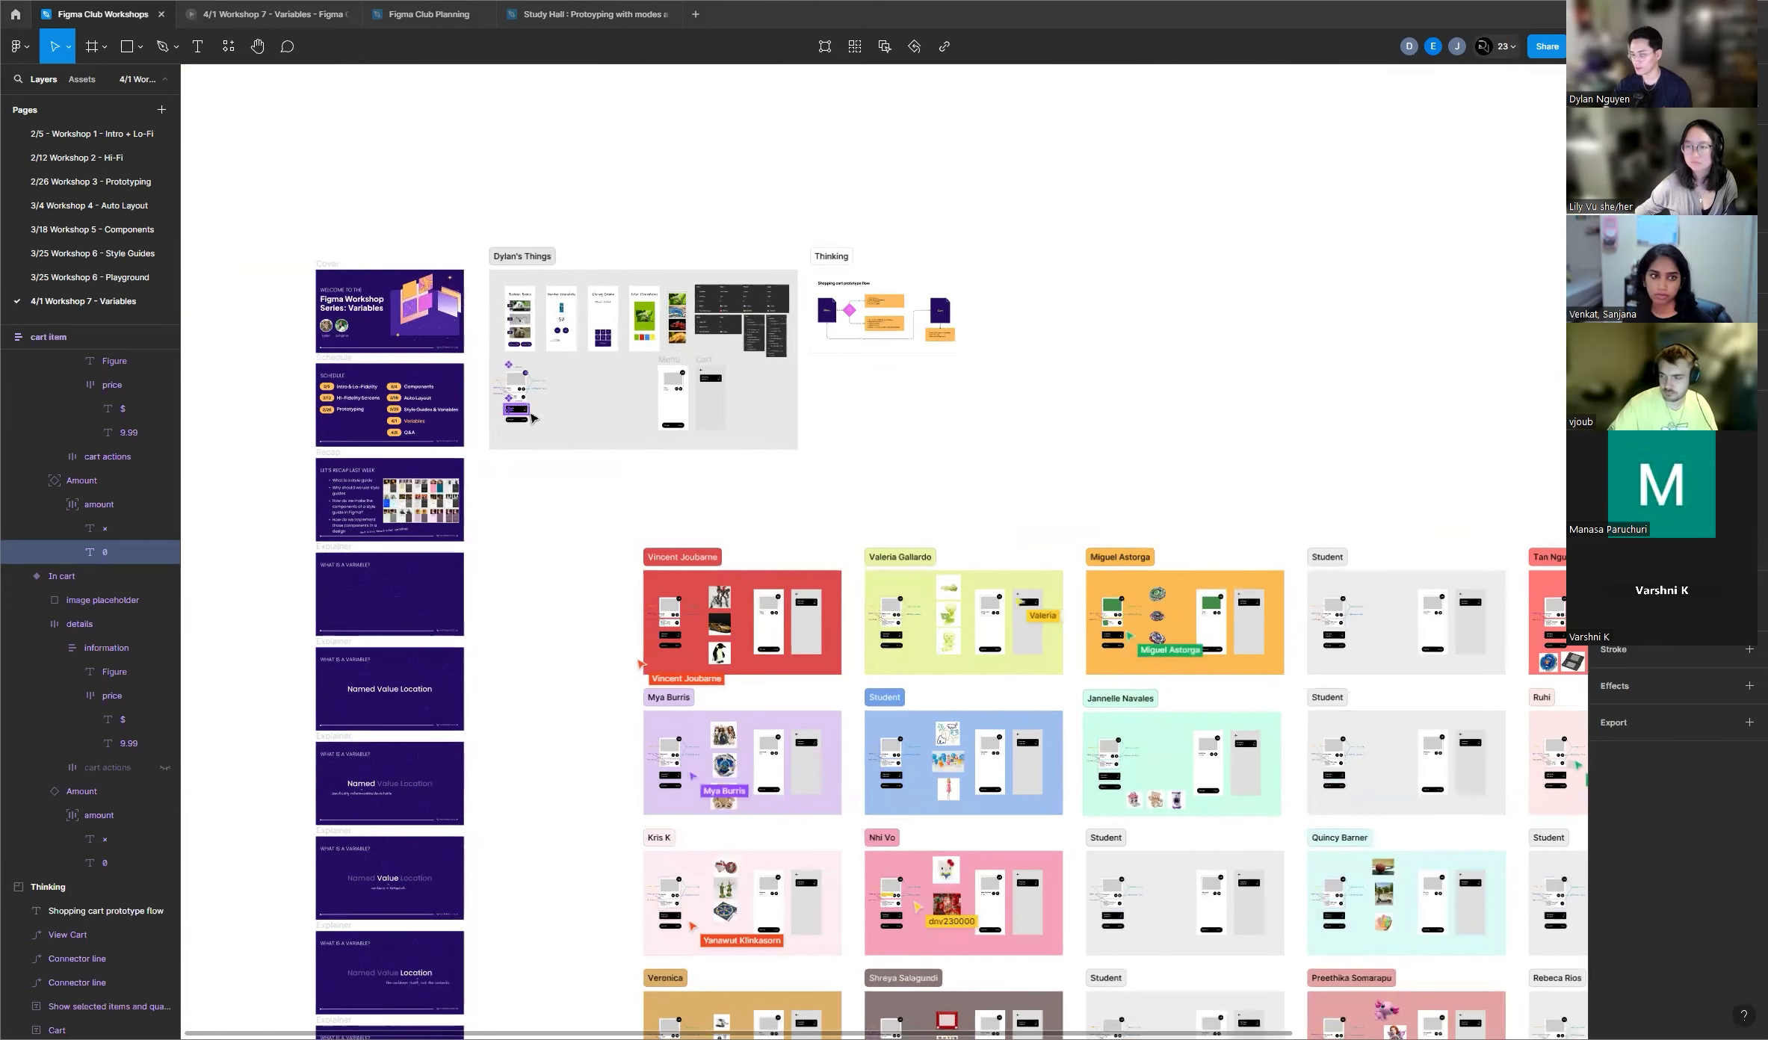
scroll(506, 393, up, 5)
scroll(499, 385, up, 6)
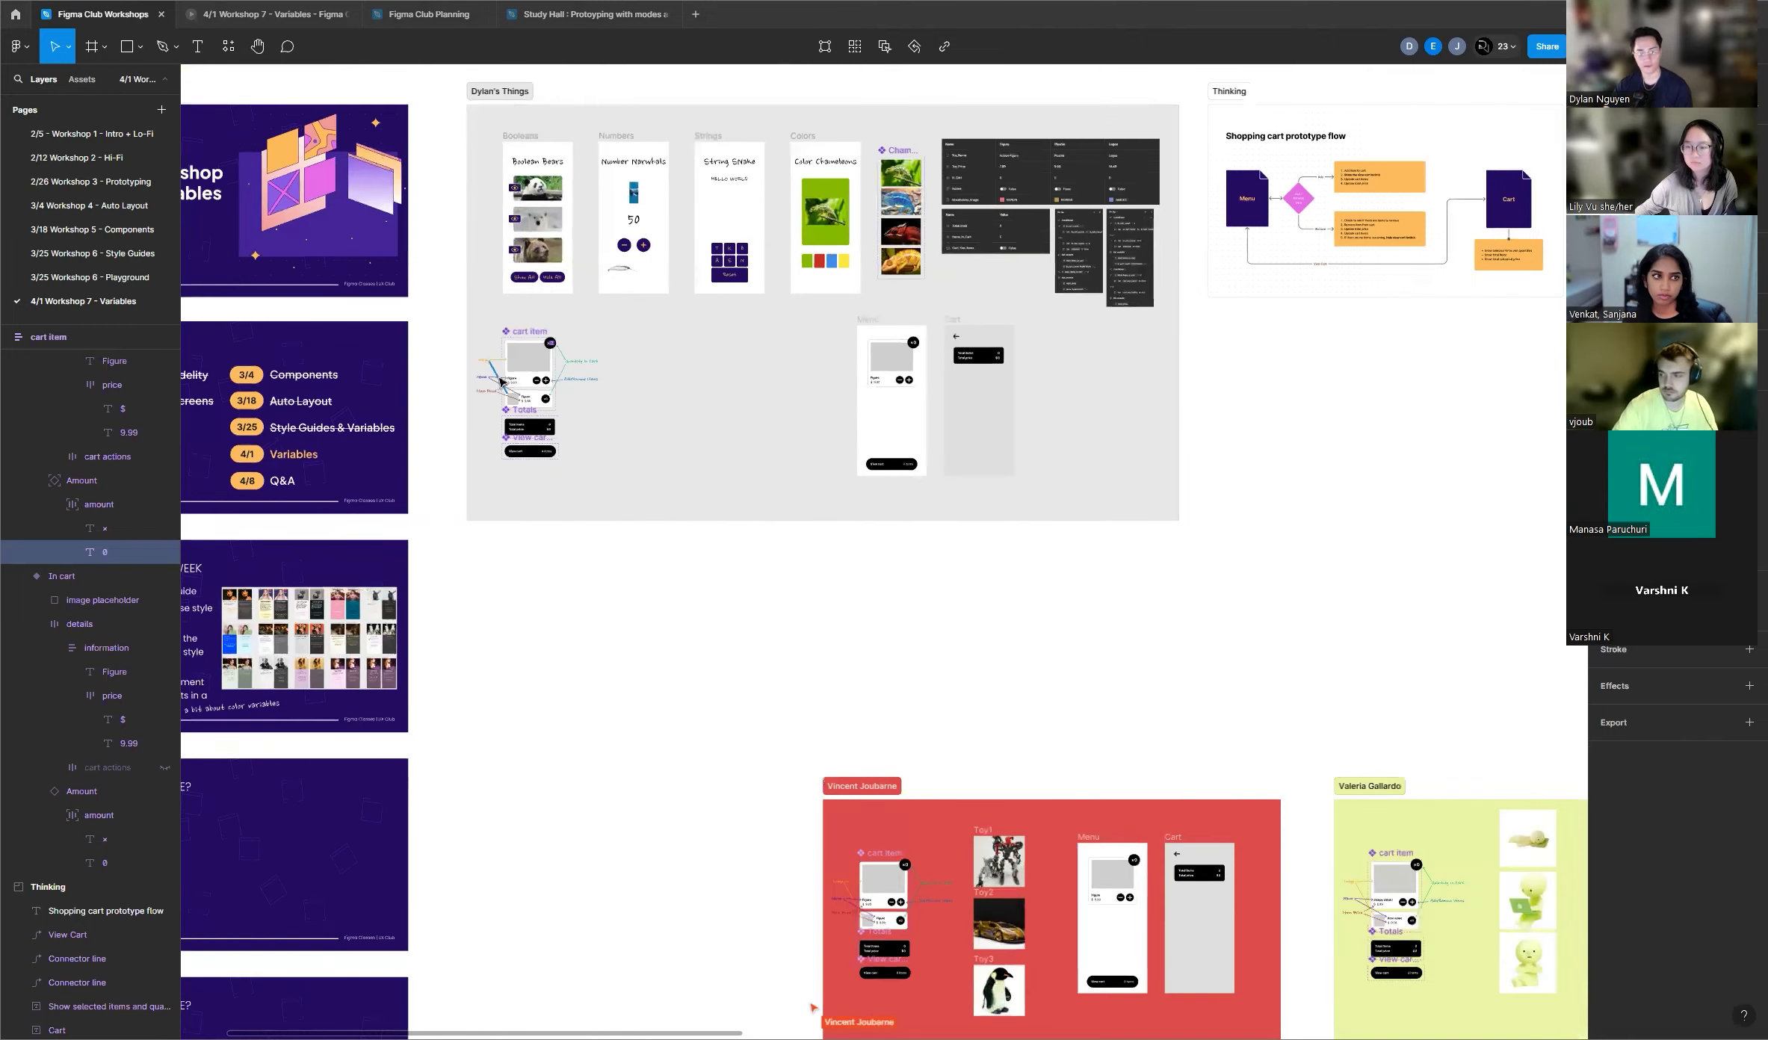
scroll(496, 370, up, 8)
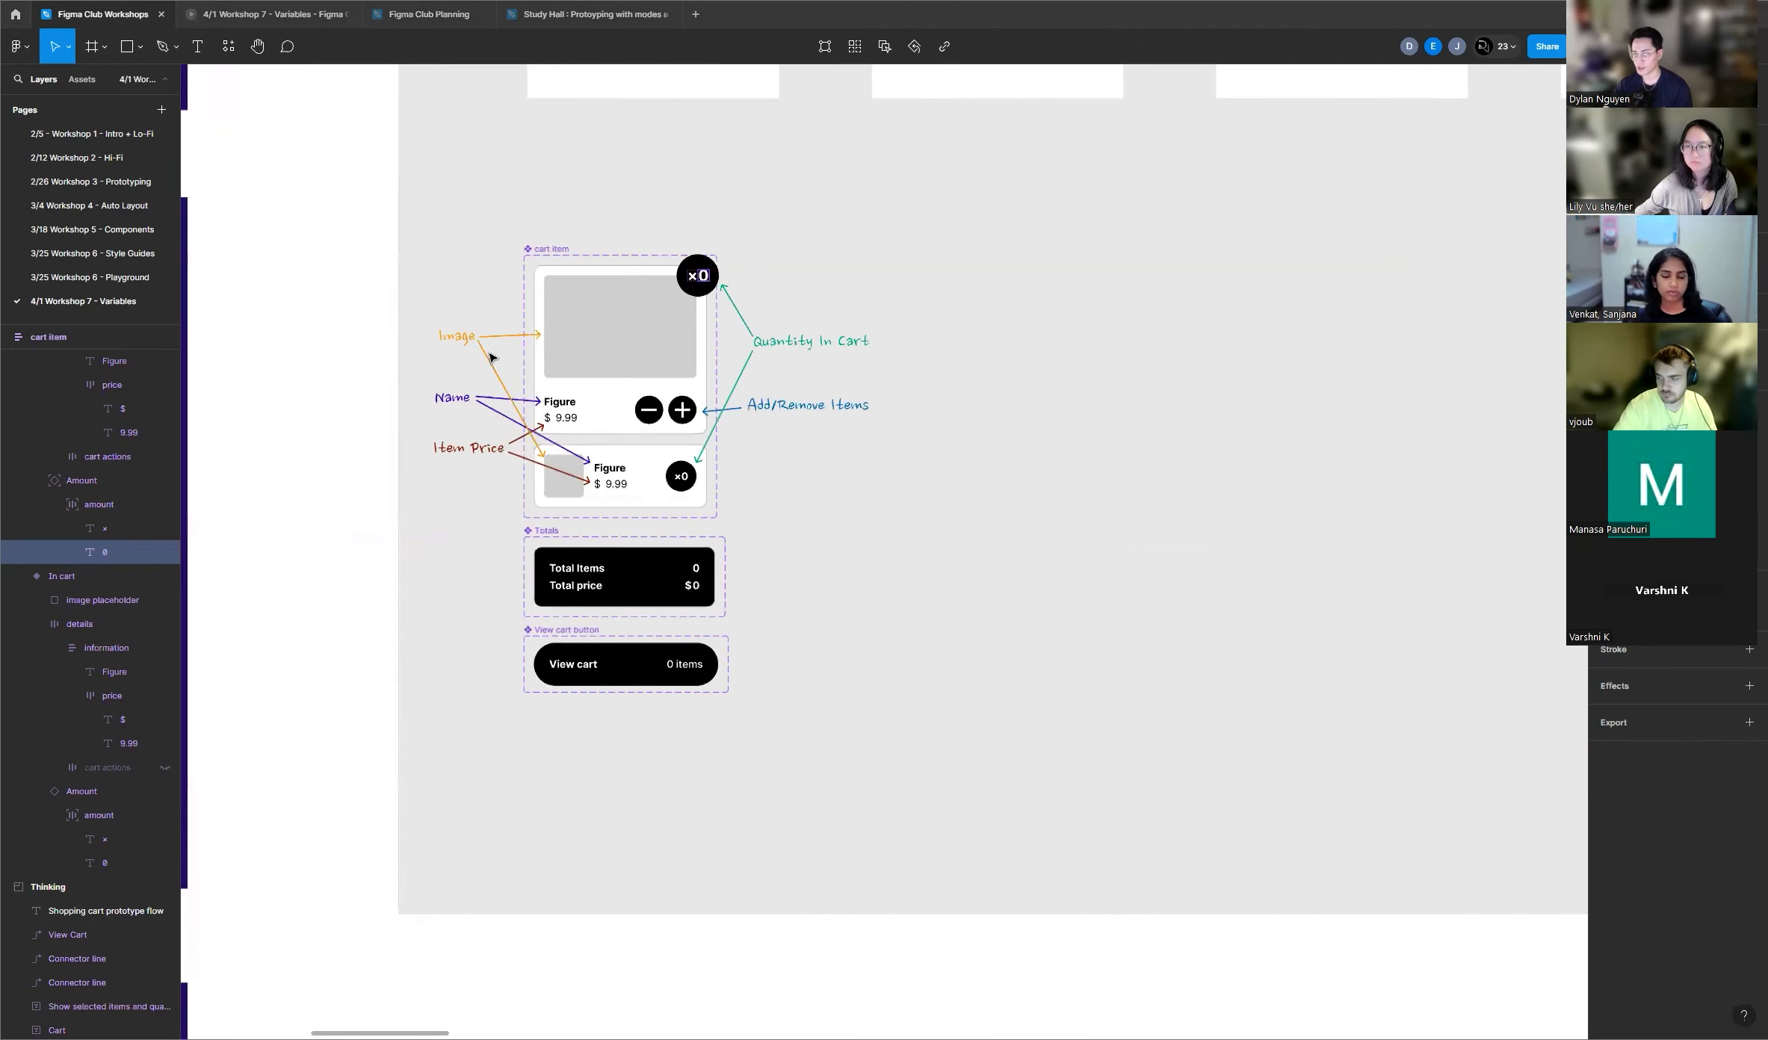
scroll(649, 388, down, 1)
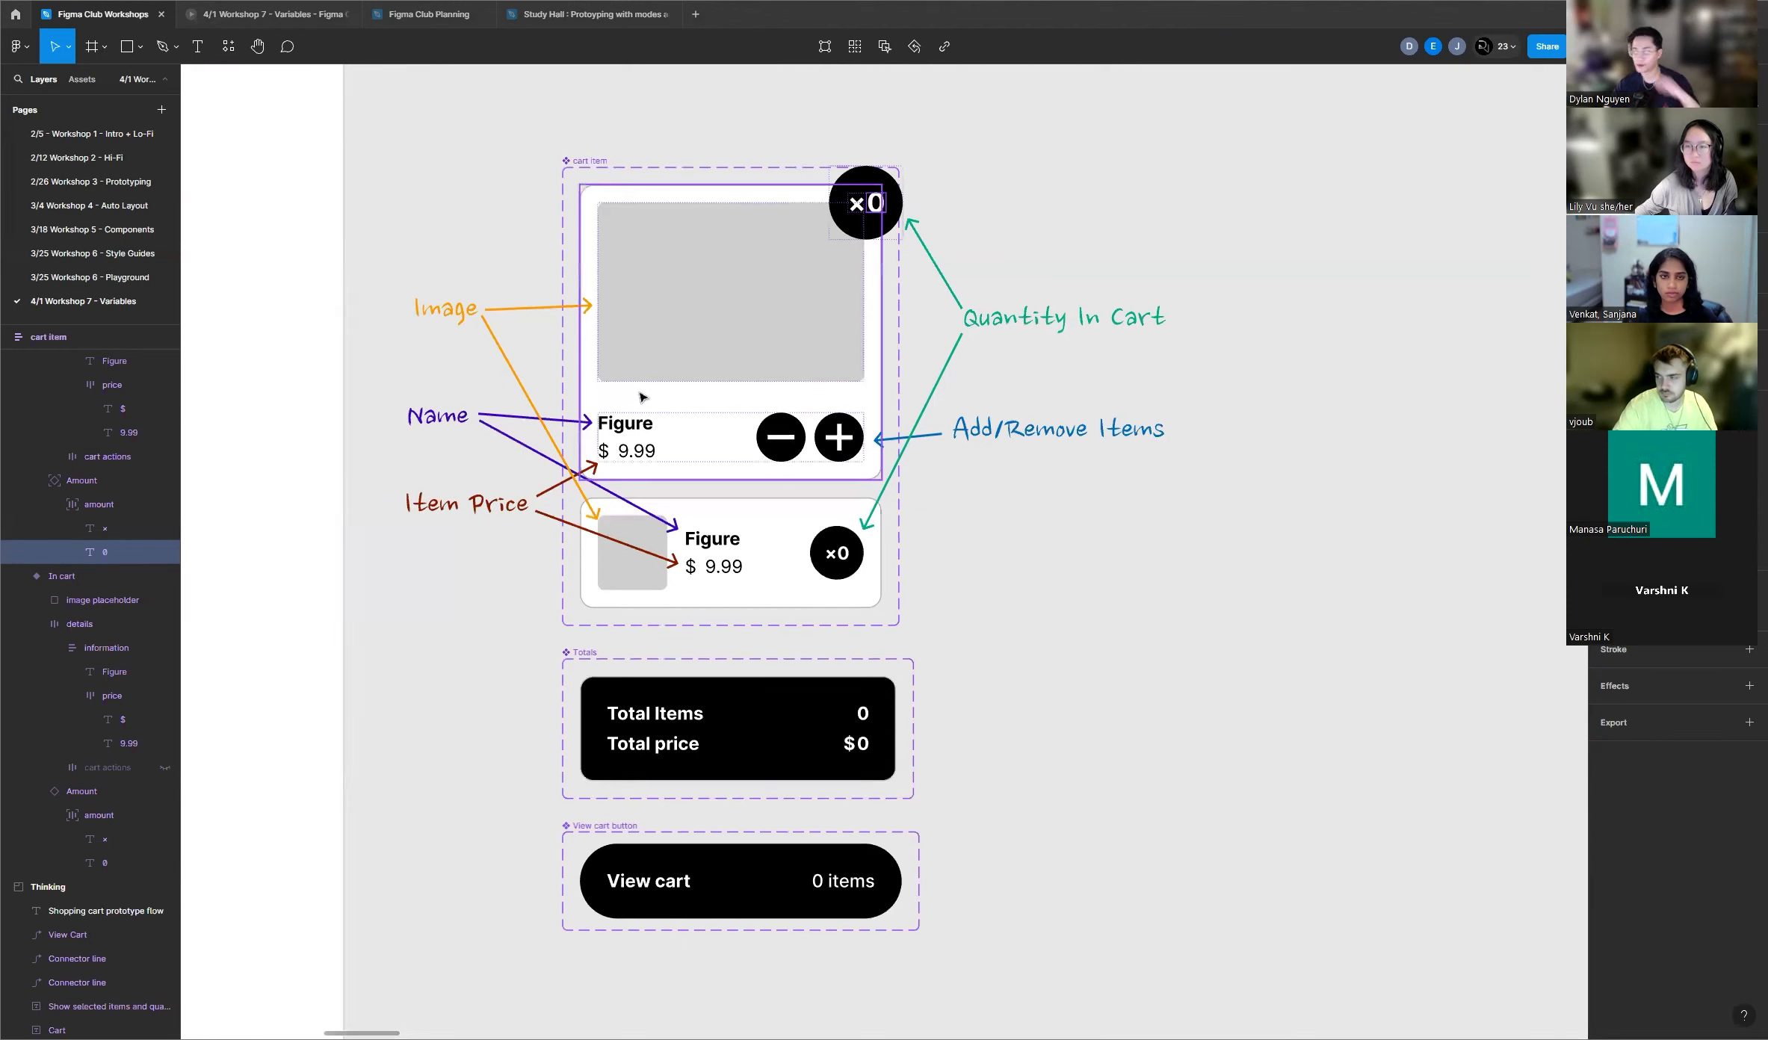
click(1026, 544)
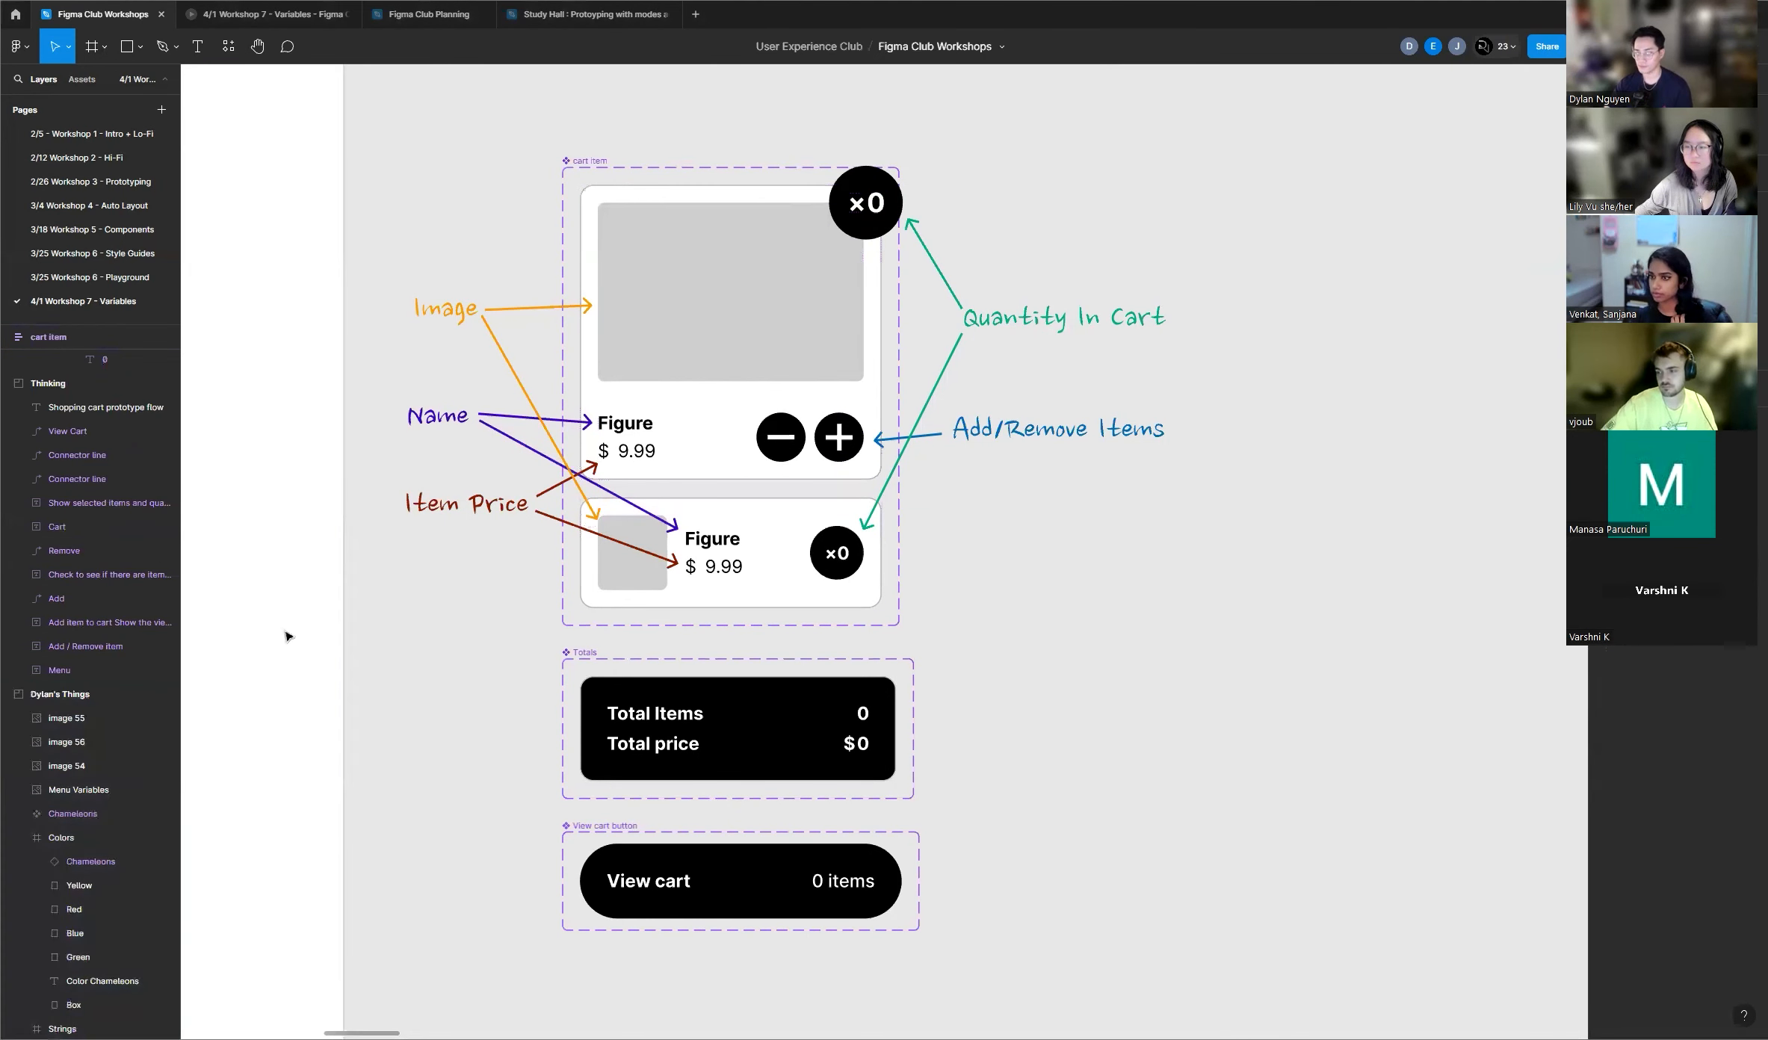
scroll(540, 603, down, 5)
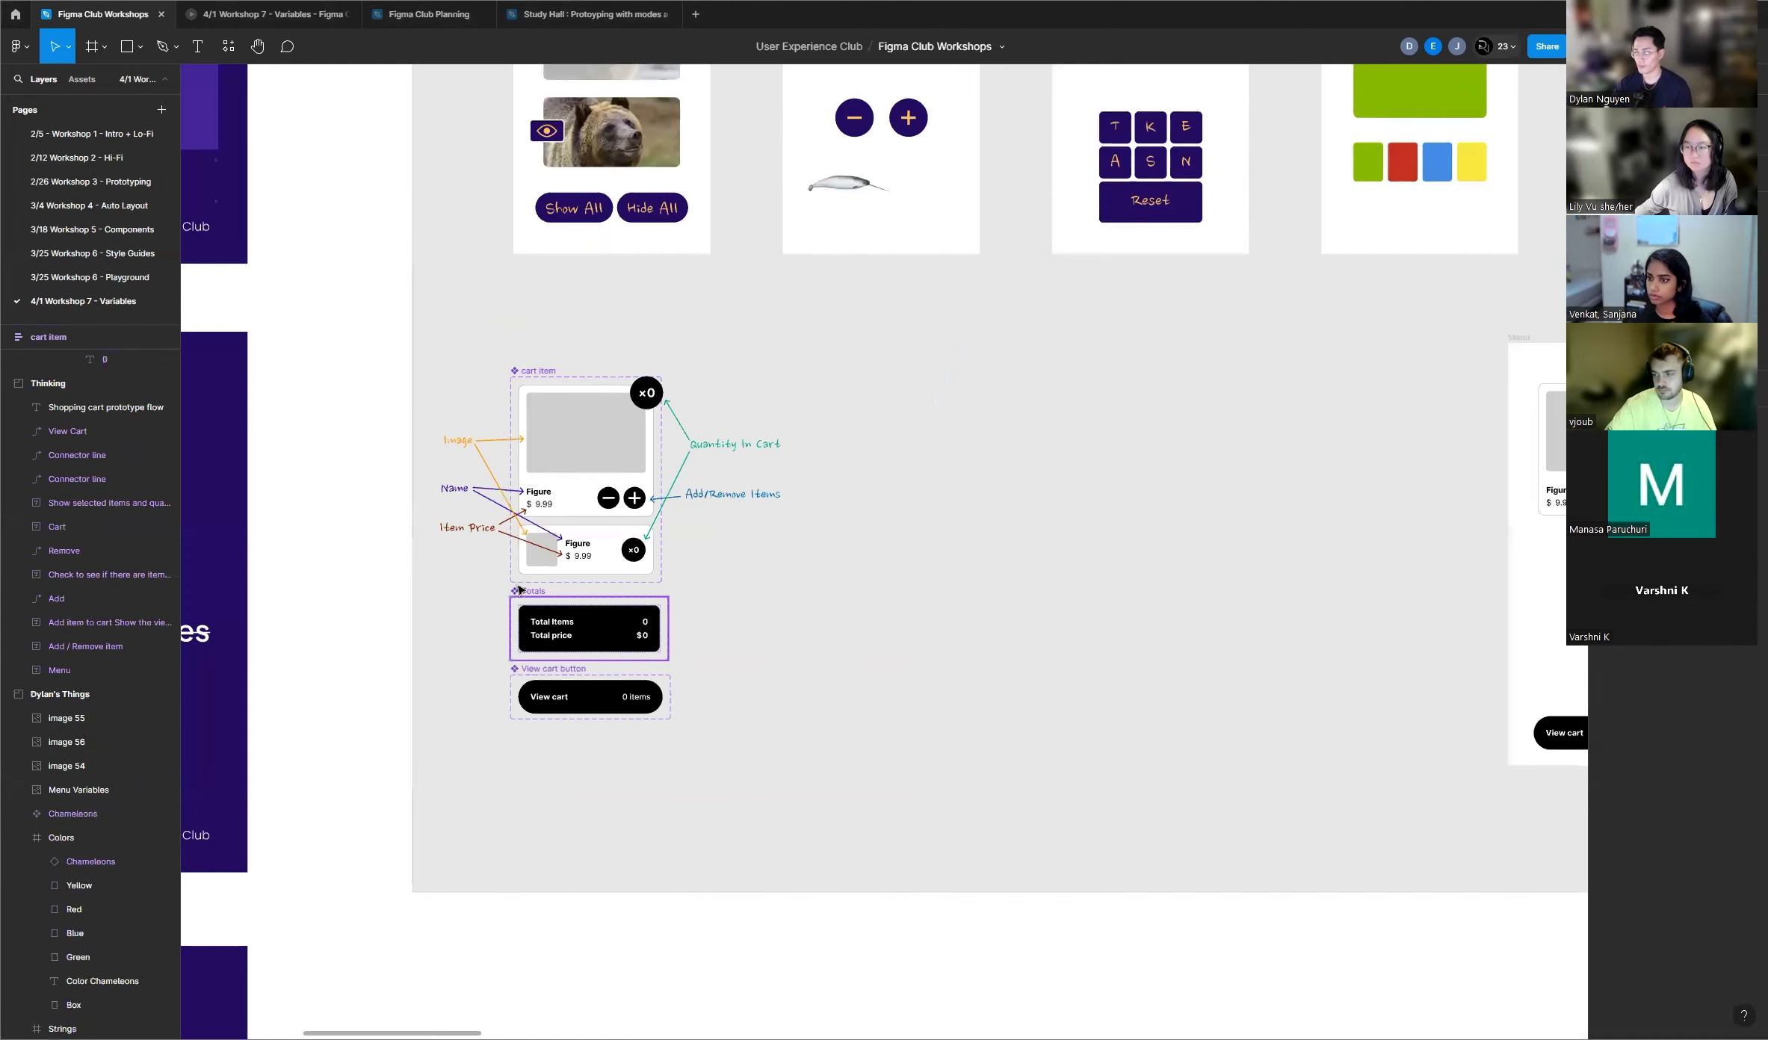
scroll(470, 600, down, 5)
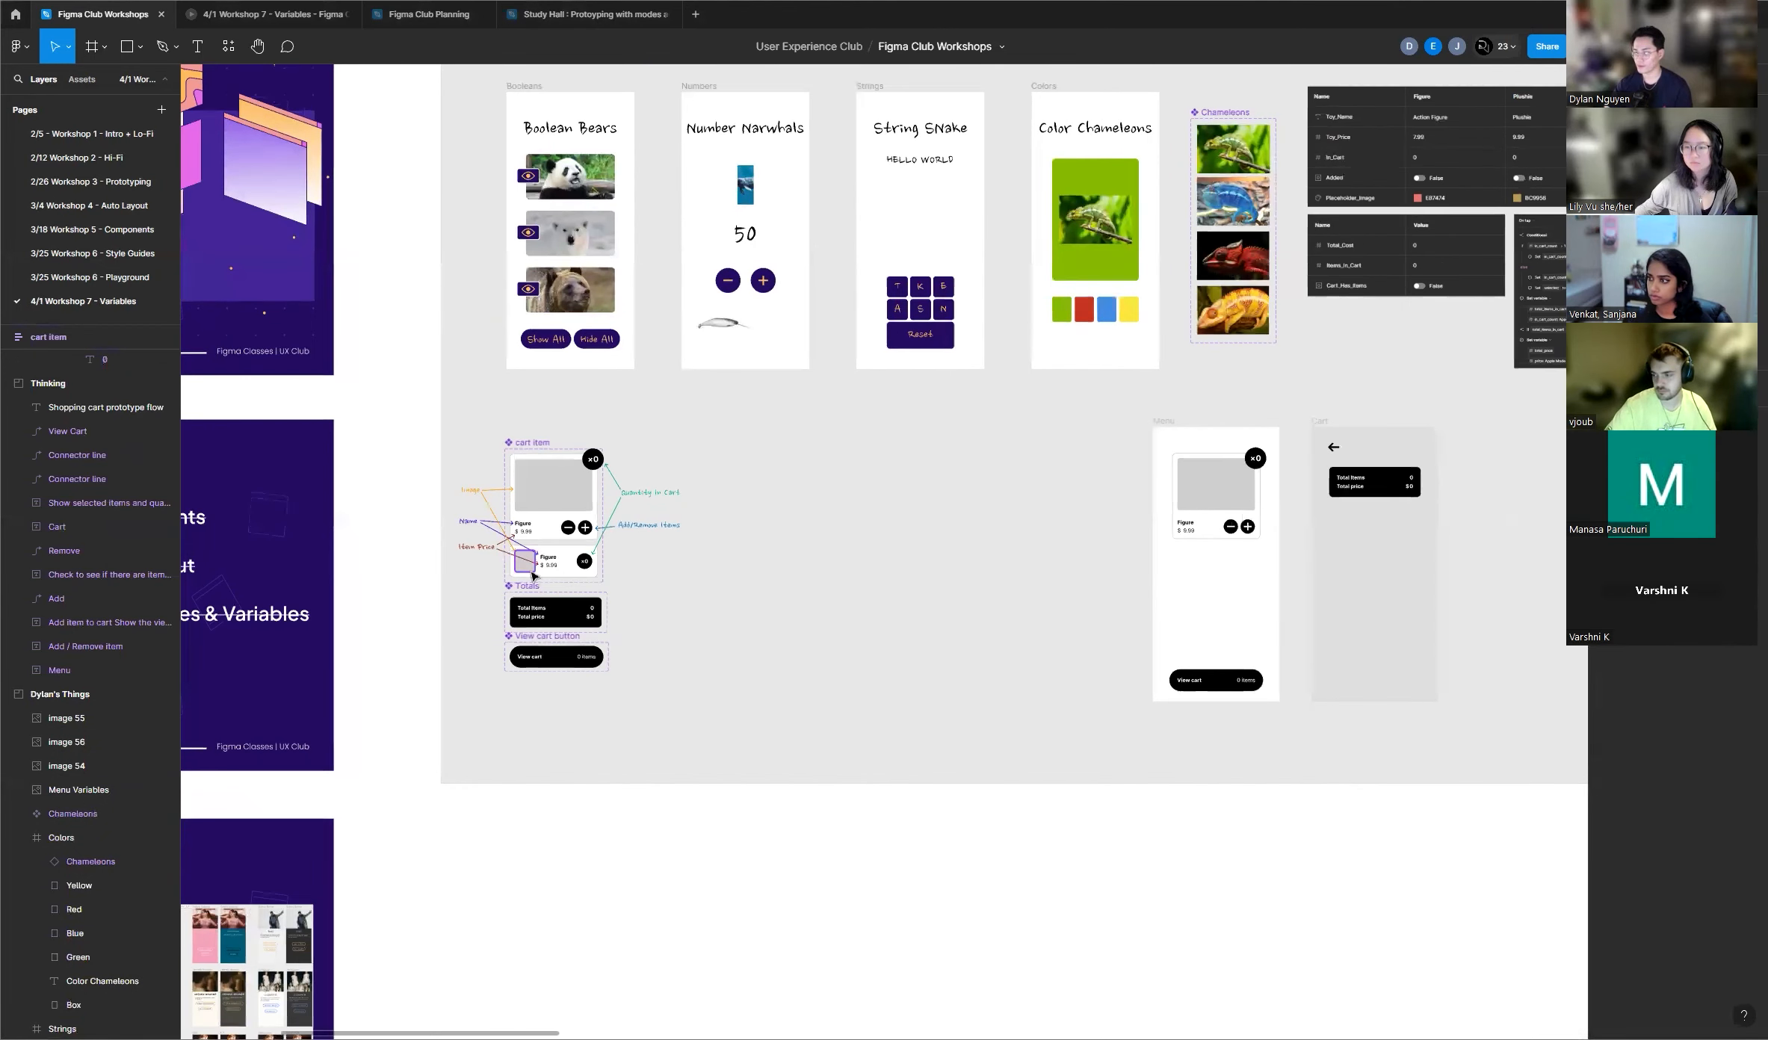
scroll(534, 575, up, 5)
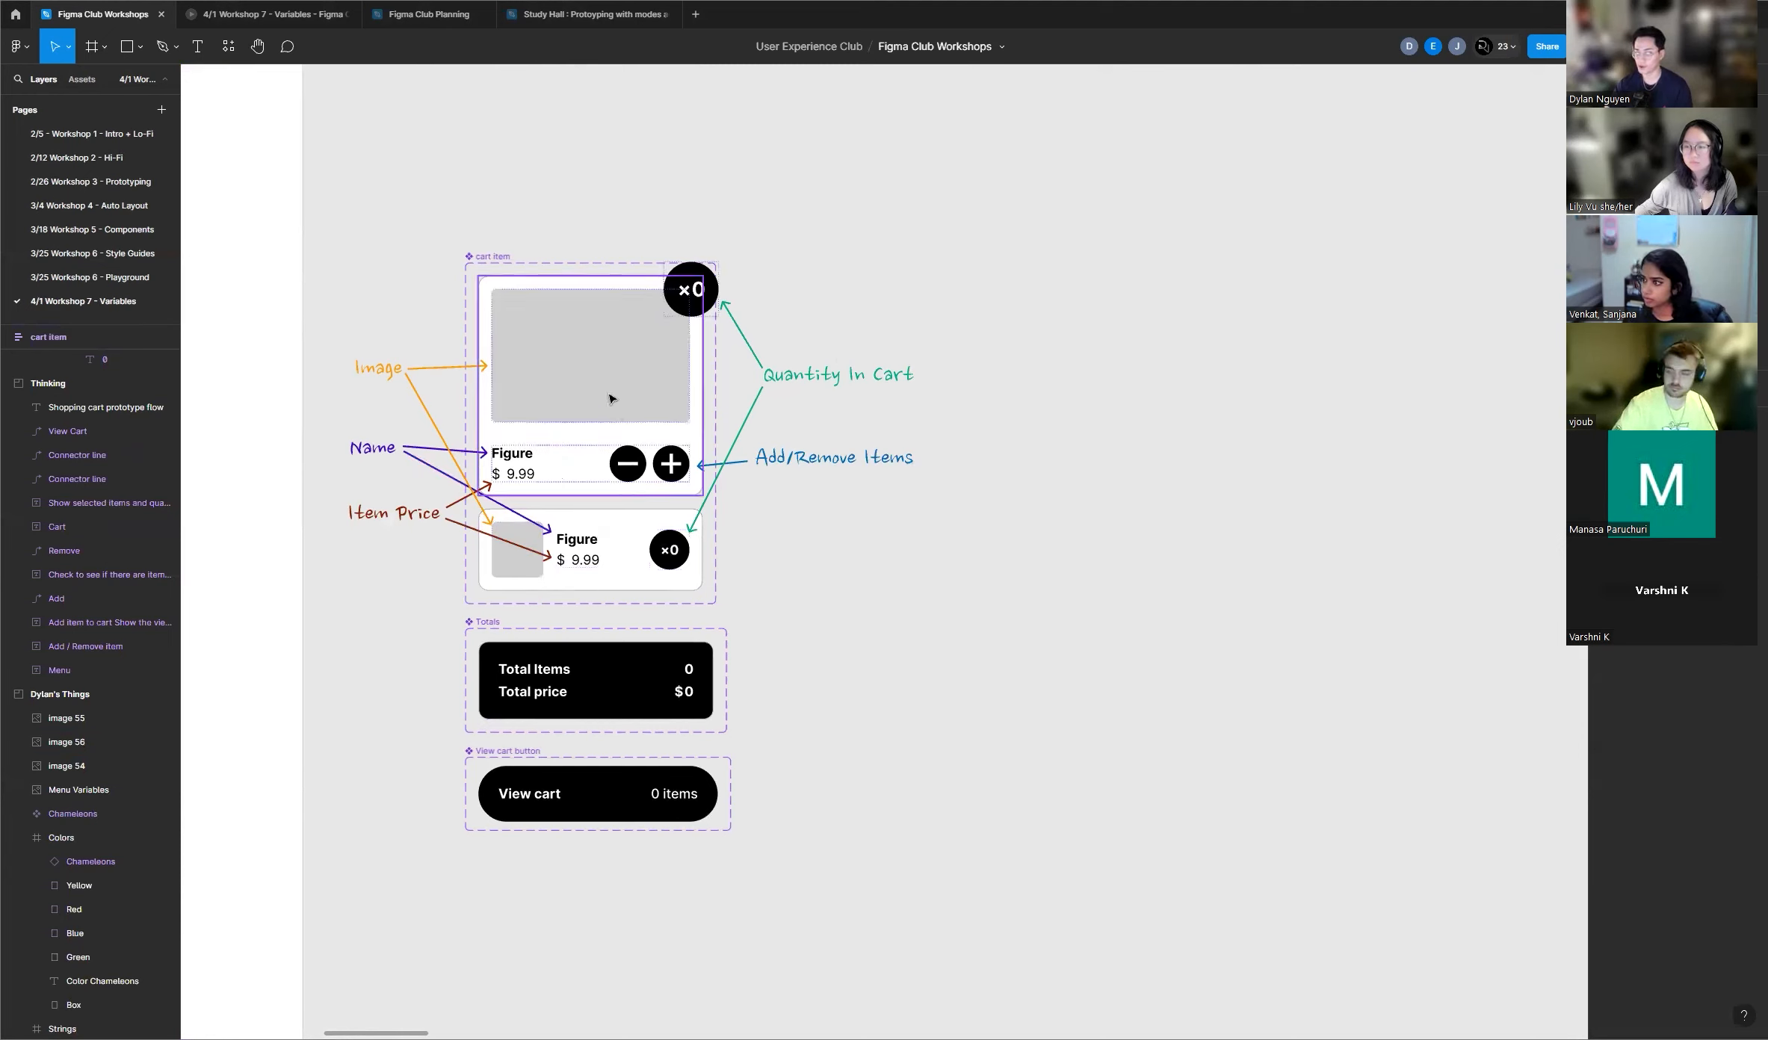
scroll(439, 410, down, 5)
scroll(493, 378, up, 8)
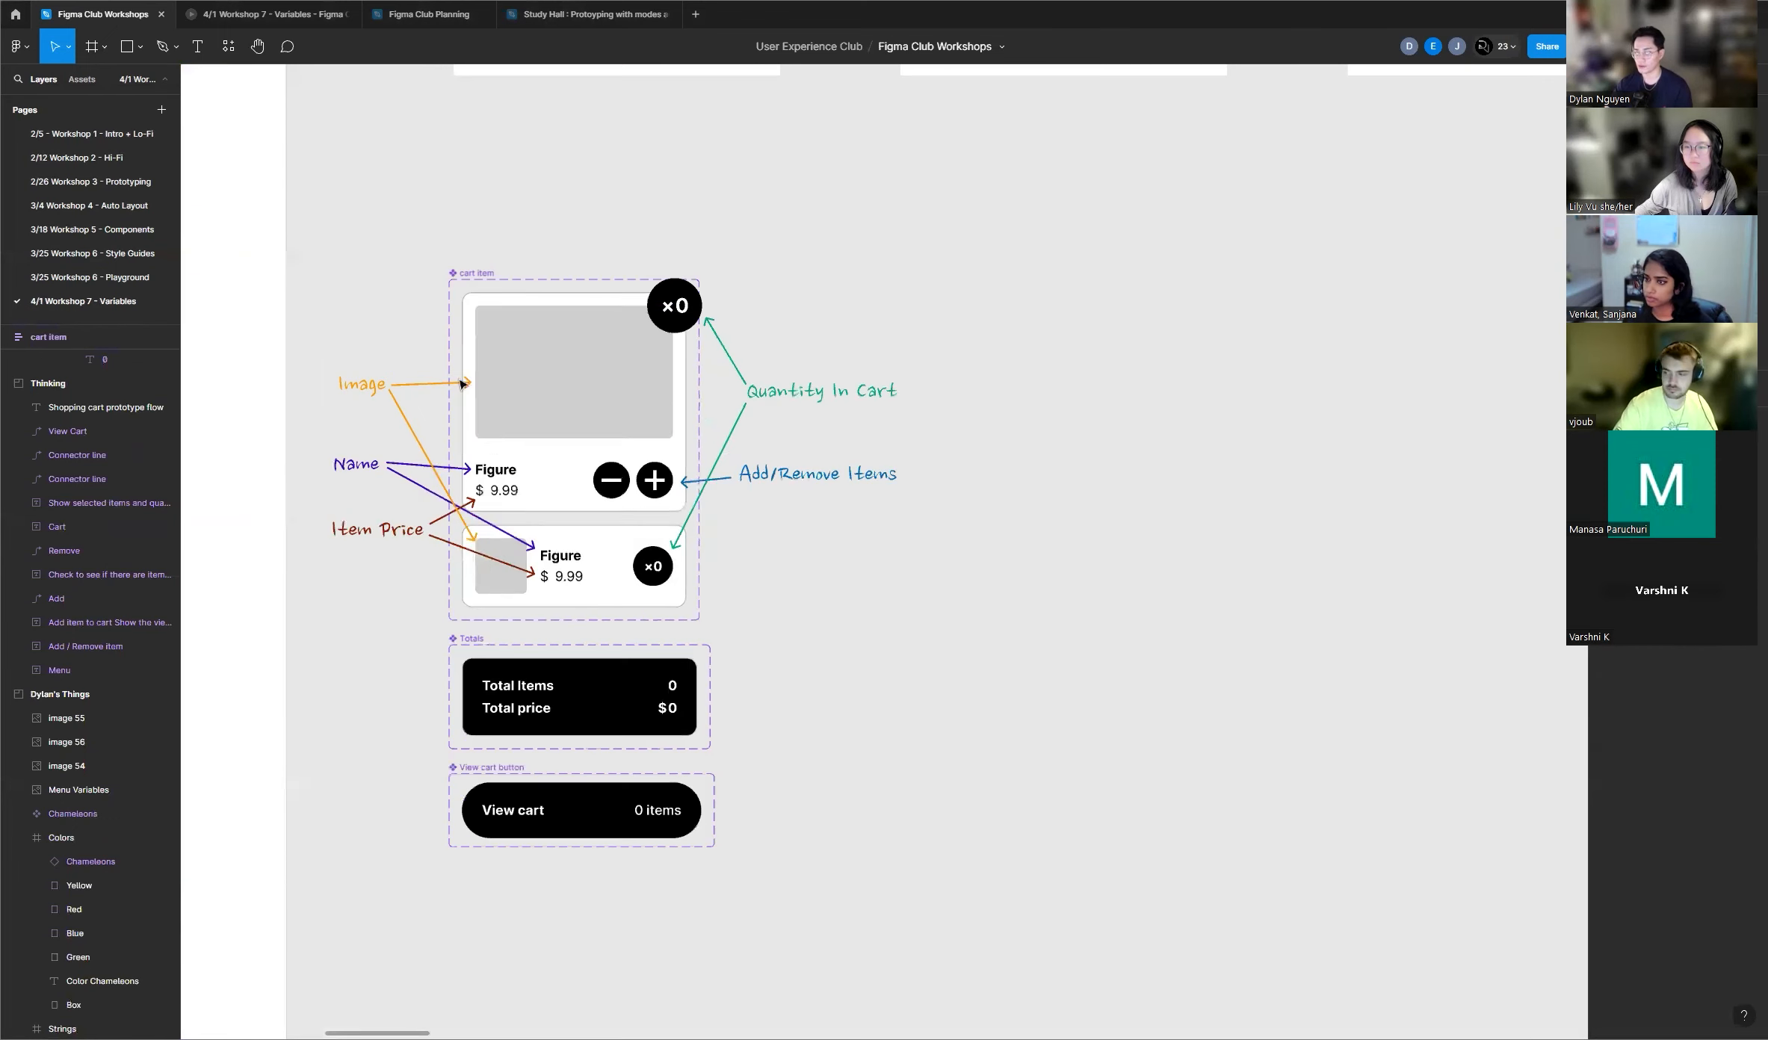
scroll(536, 367, up, 2)
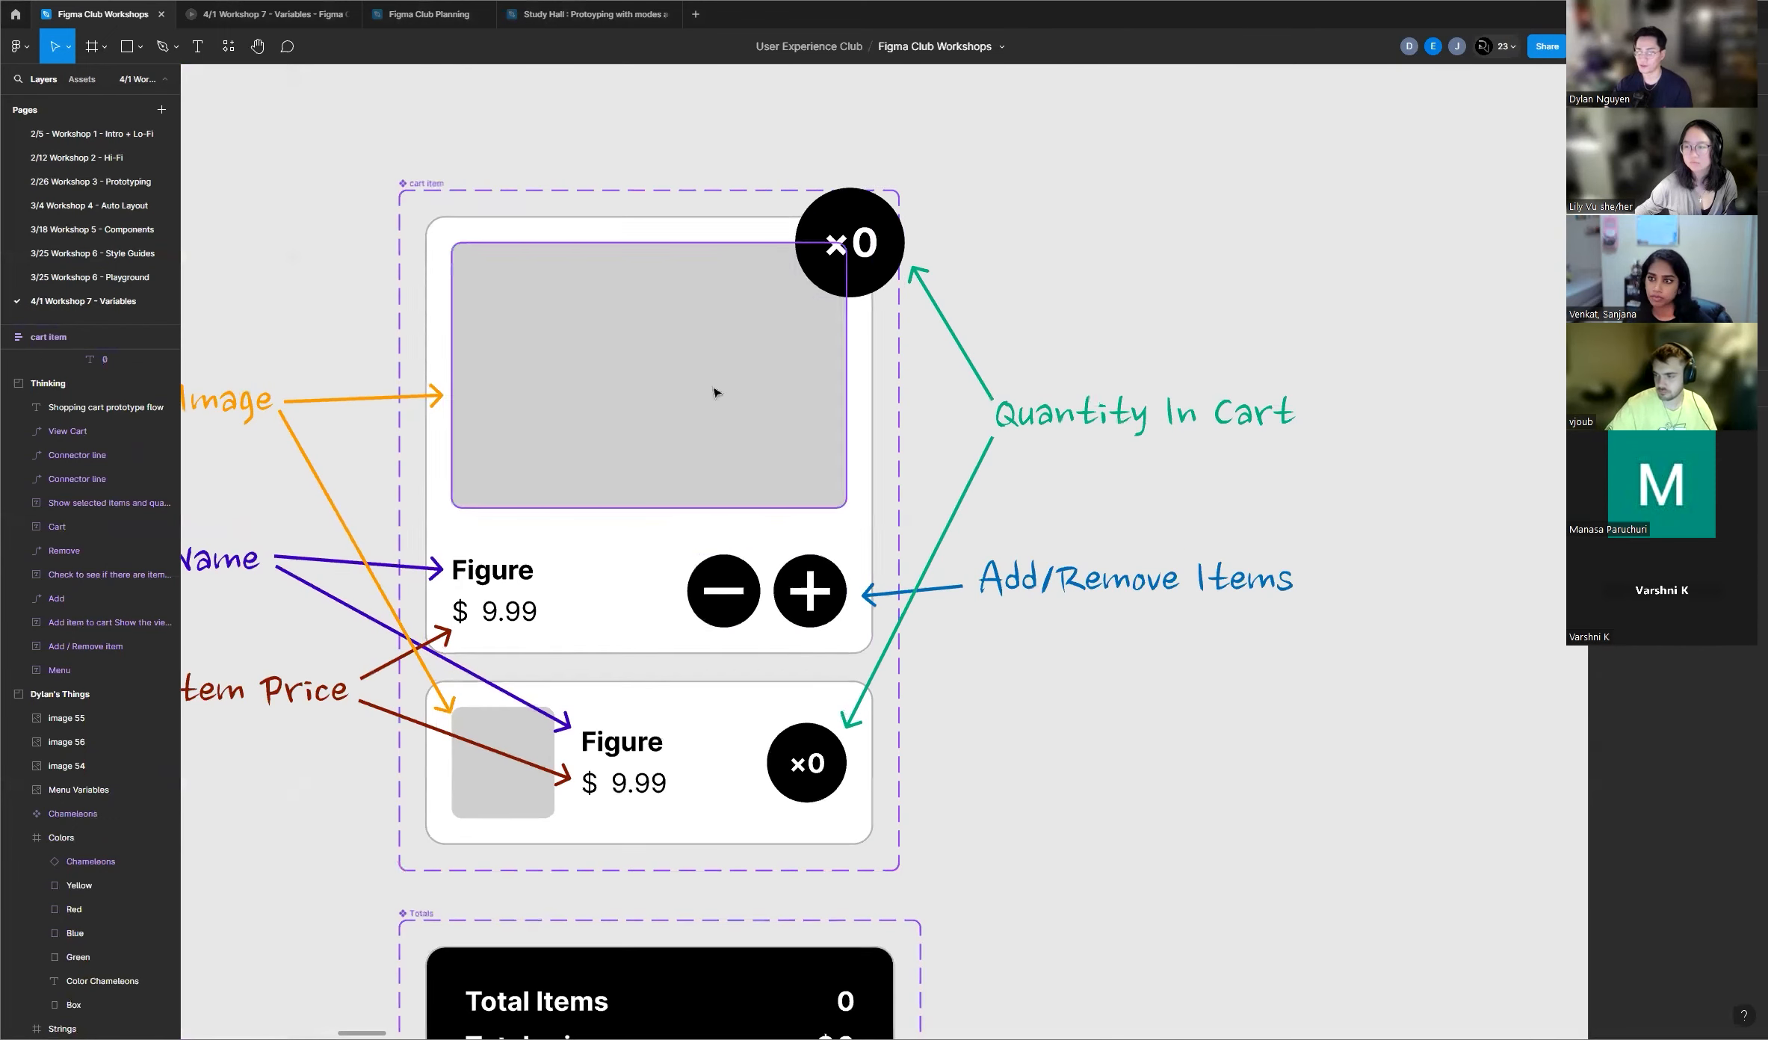
scroll(711, 381, down, 2)
scroll(619, 383, up, 2)
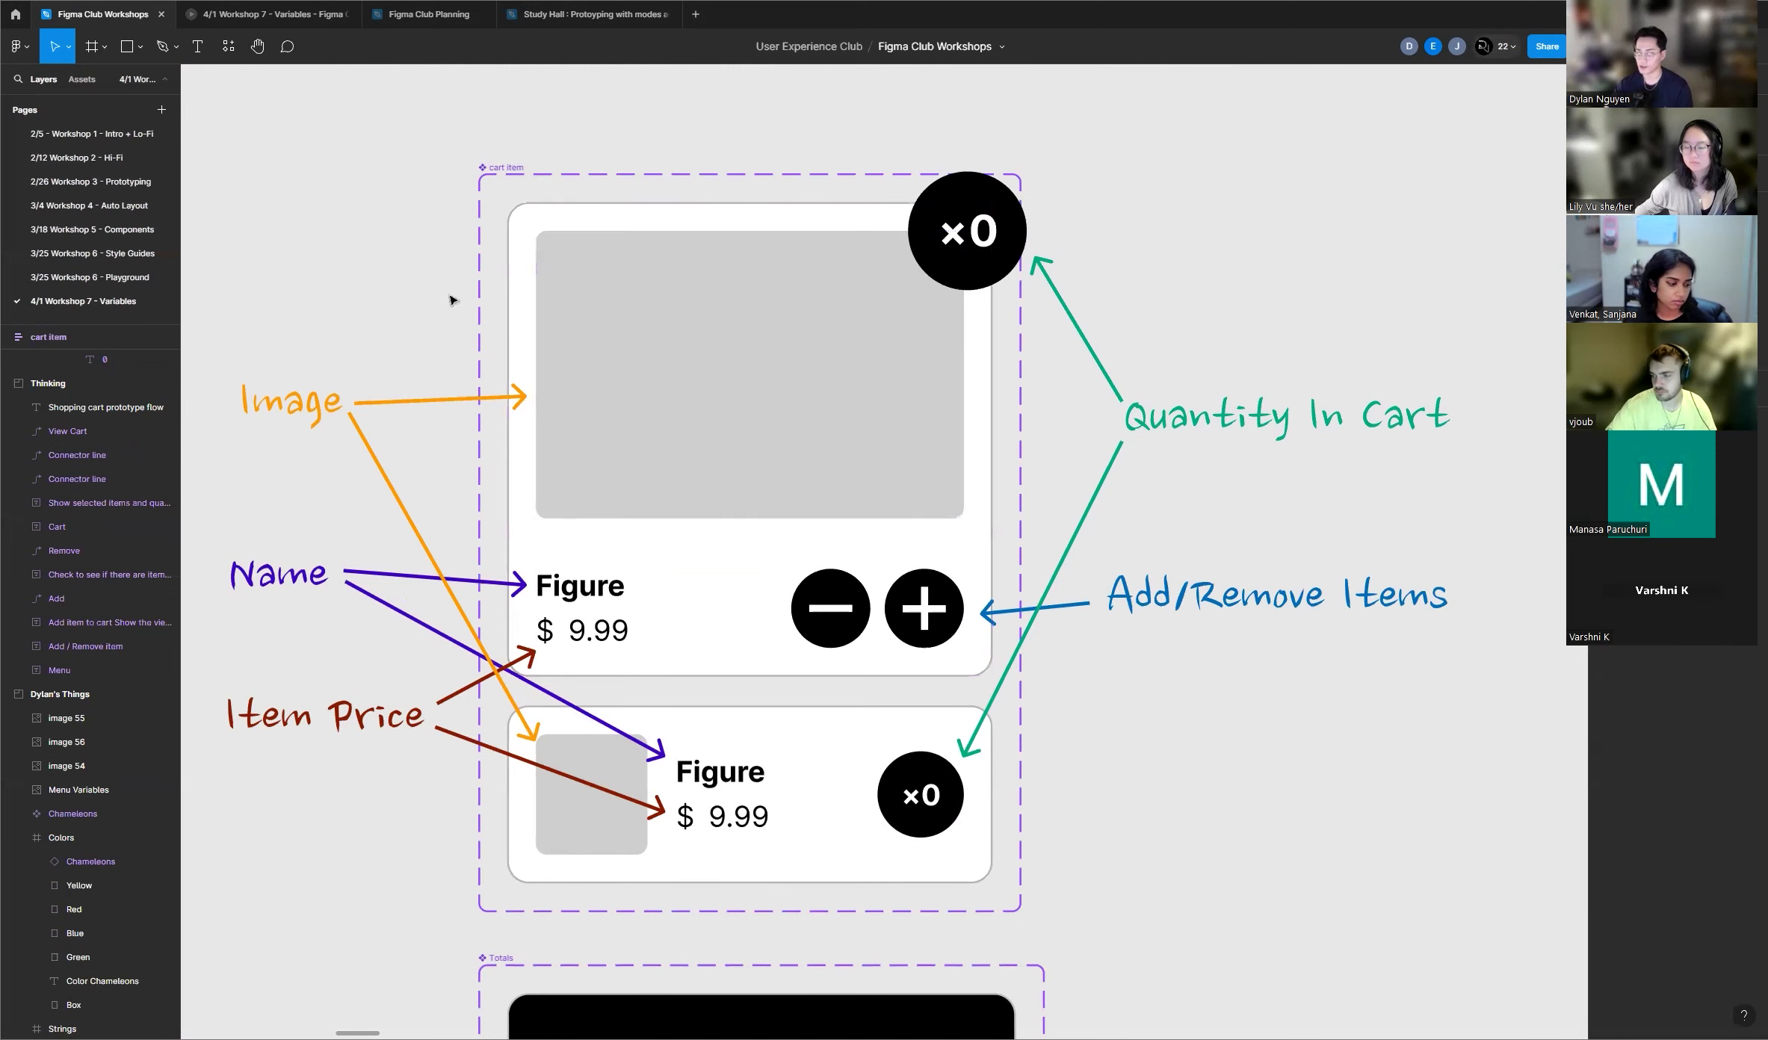
Step: Link the fill of the larger card's image placeholder to the green color variable in the instructor's Menu collection
click(709, 341)
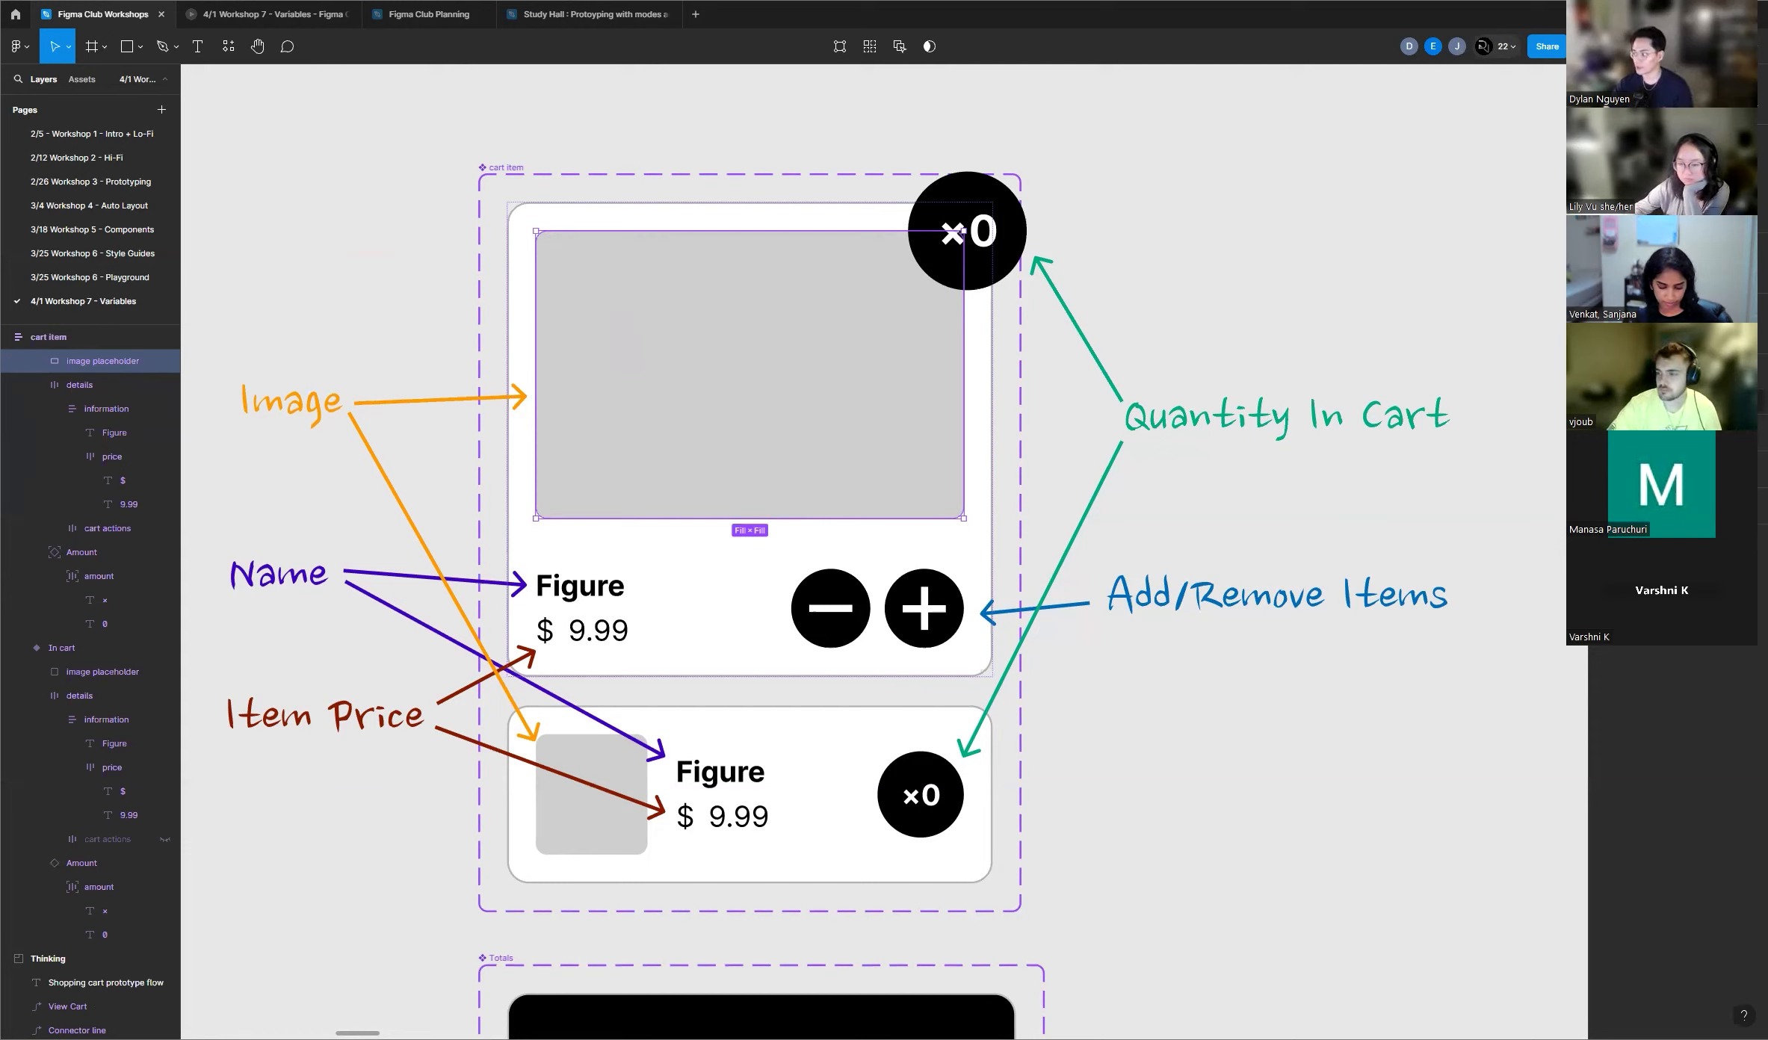
click(1726, 372)
scroll(1492, 560, down, 2)
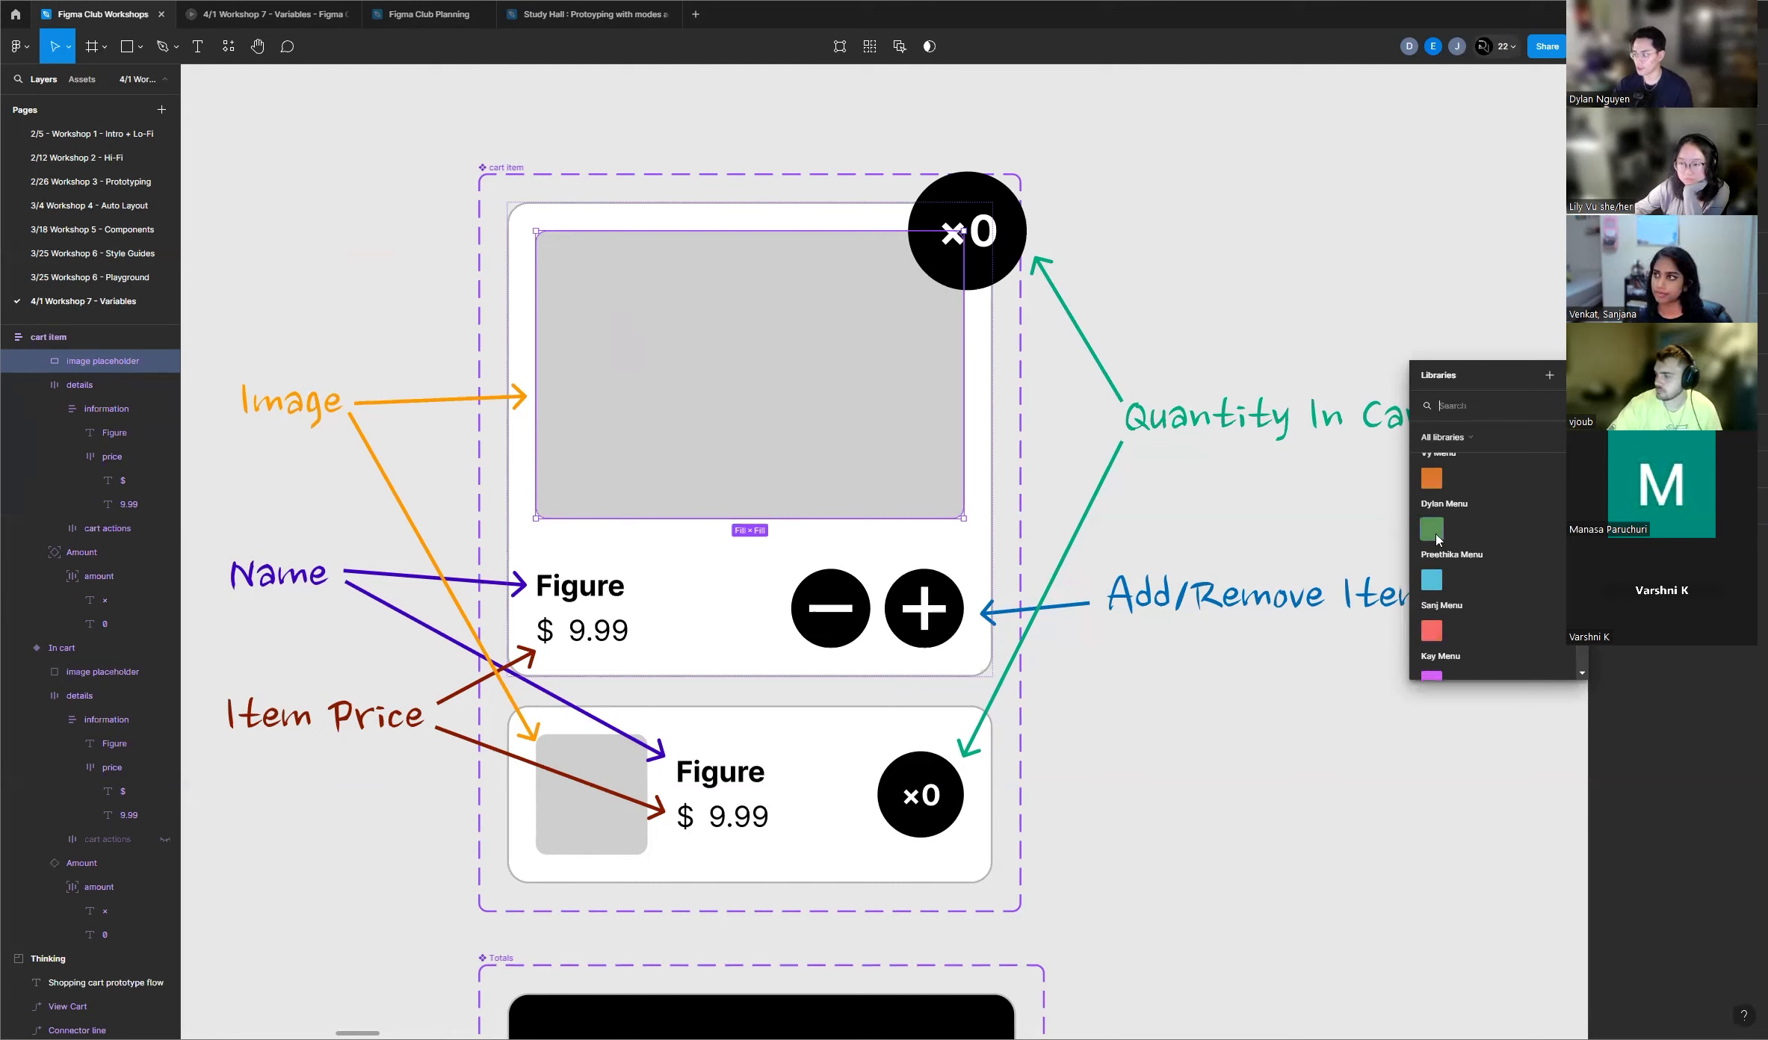
click(1431, 529)
Step: Link the fill of the smaller In cart card's image placeholder to the green color variable in the instructor's Menu collection
click(582, 825)
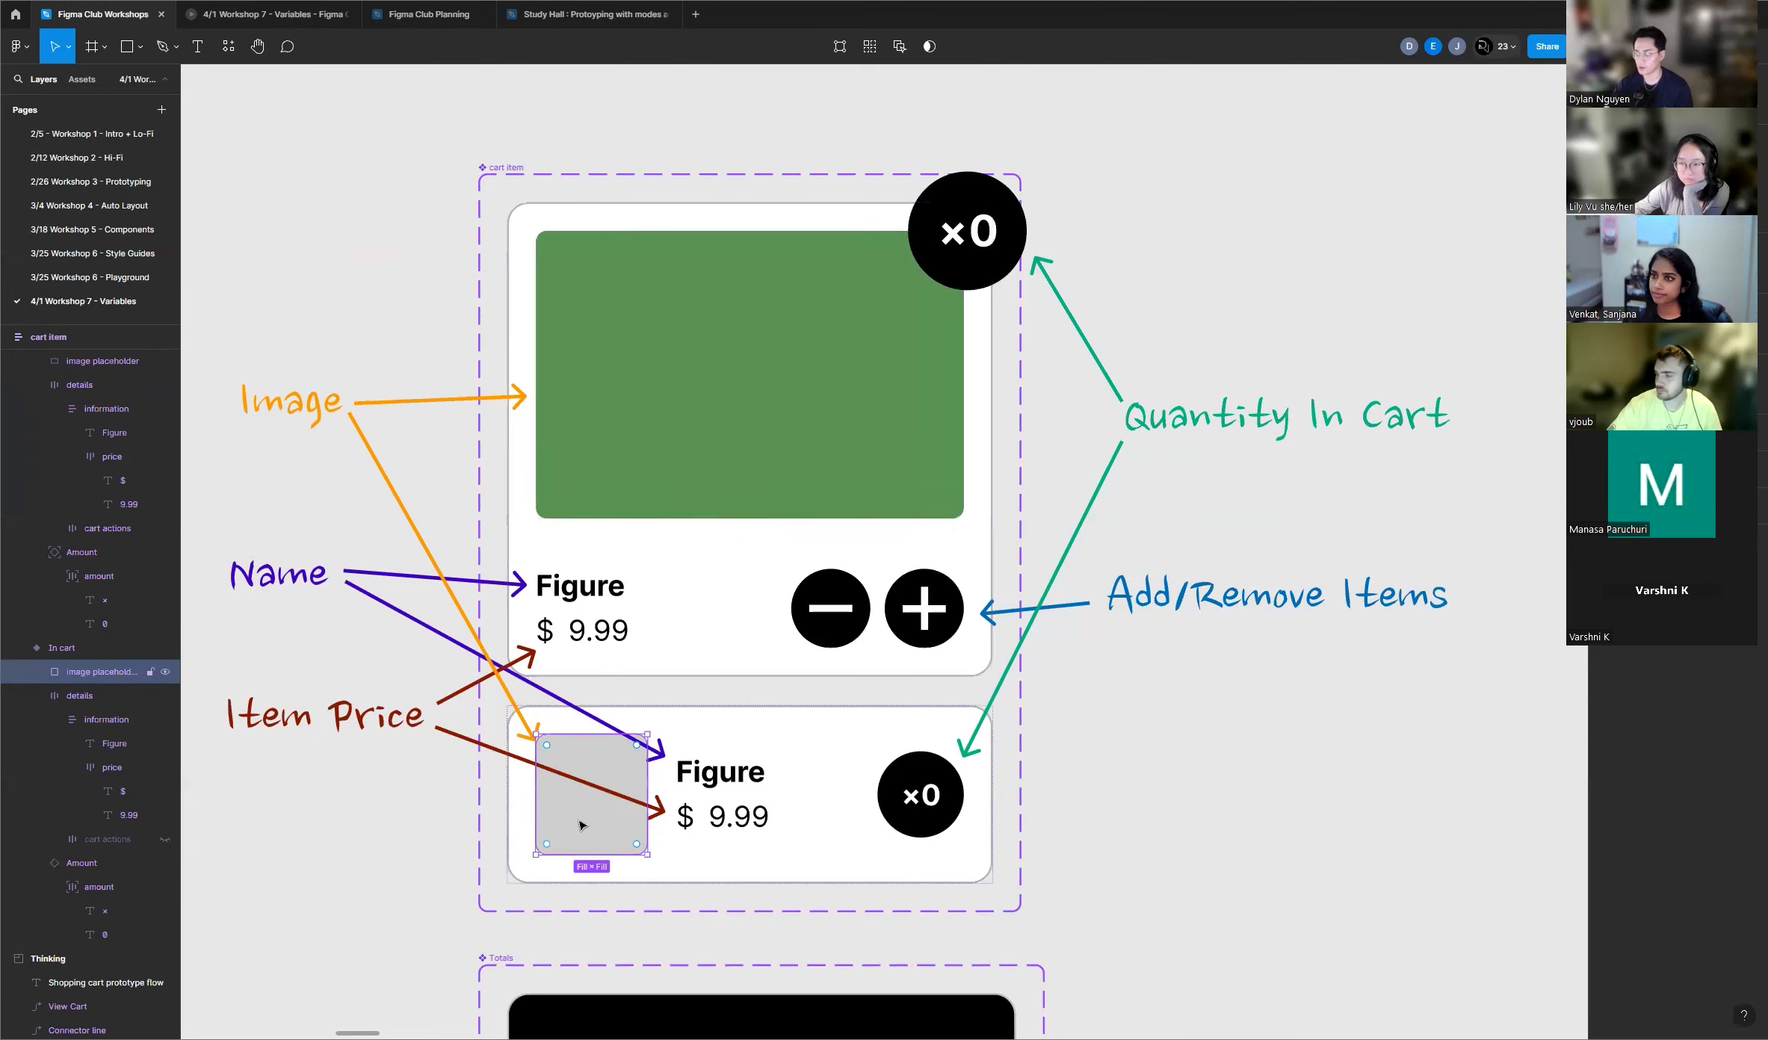
click(1726, 376)
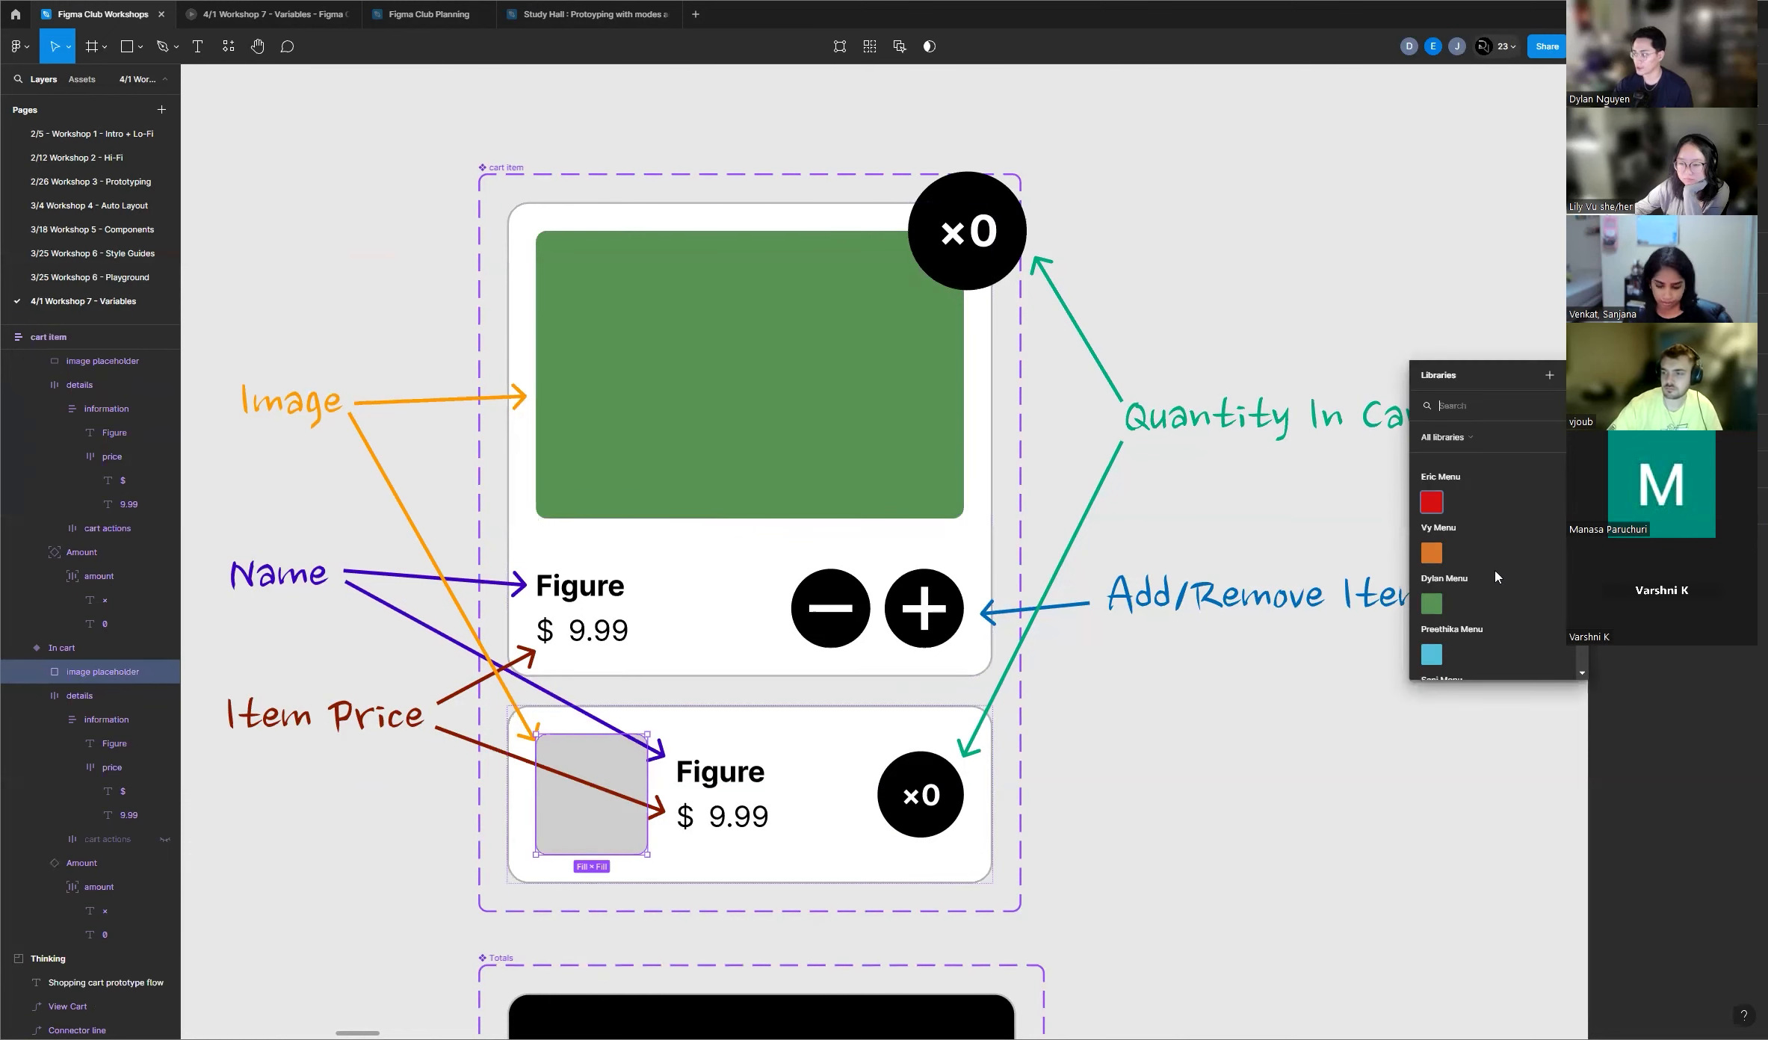
click(1430, 603)
click(1269, 525)
Step: Check the student boards for progress on linking their image placeholder fills to color variables
scroll(631, 515, down, 5)
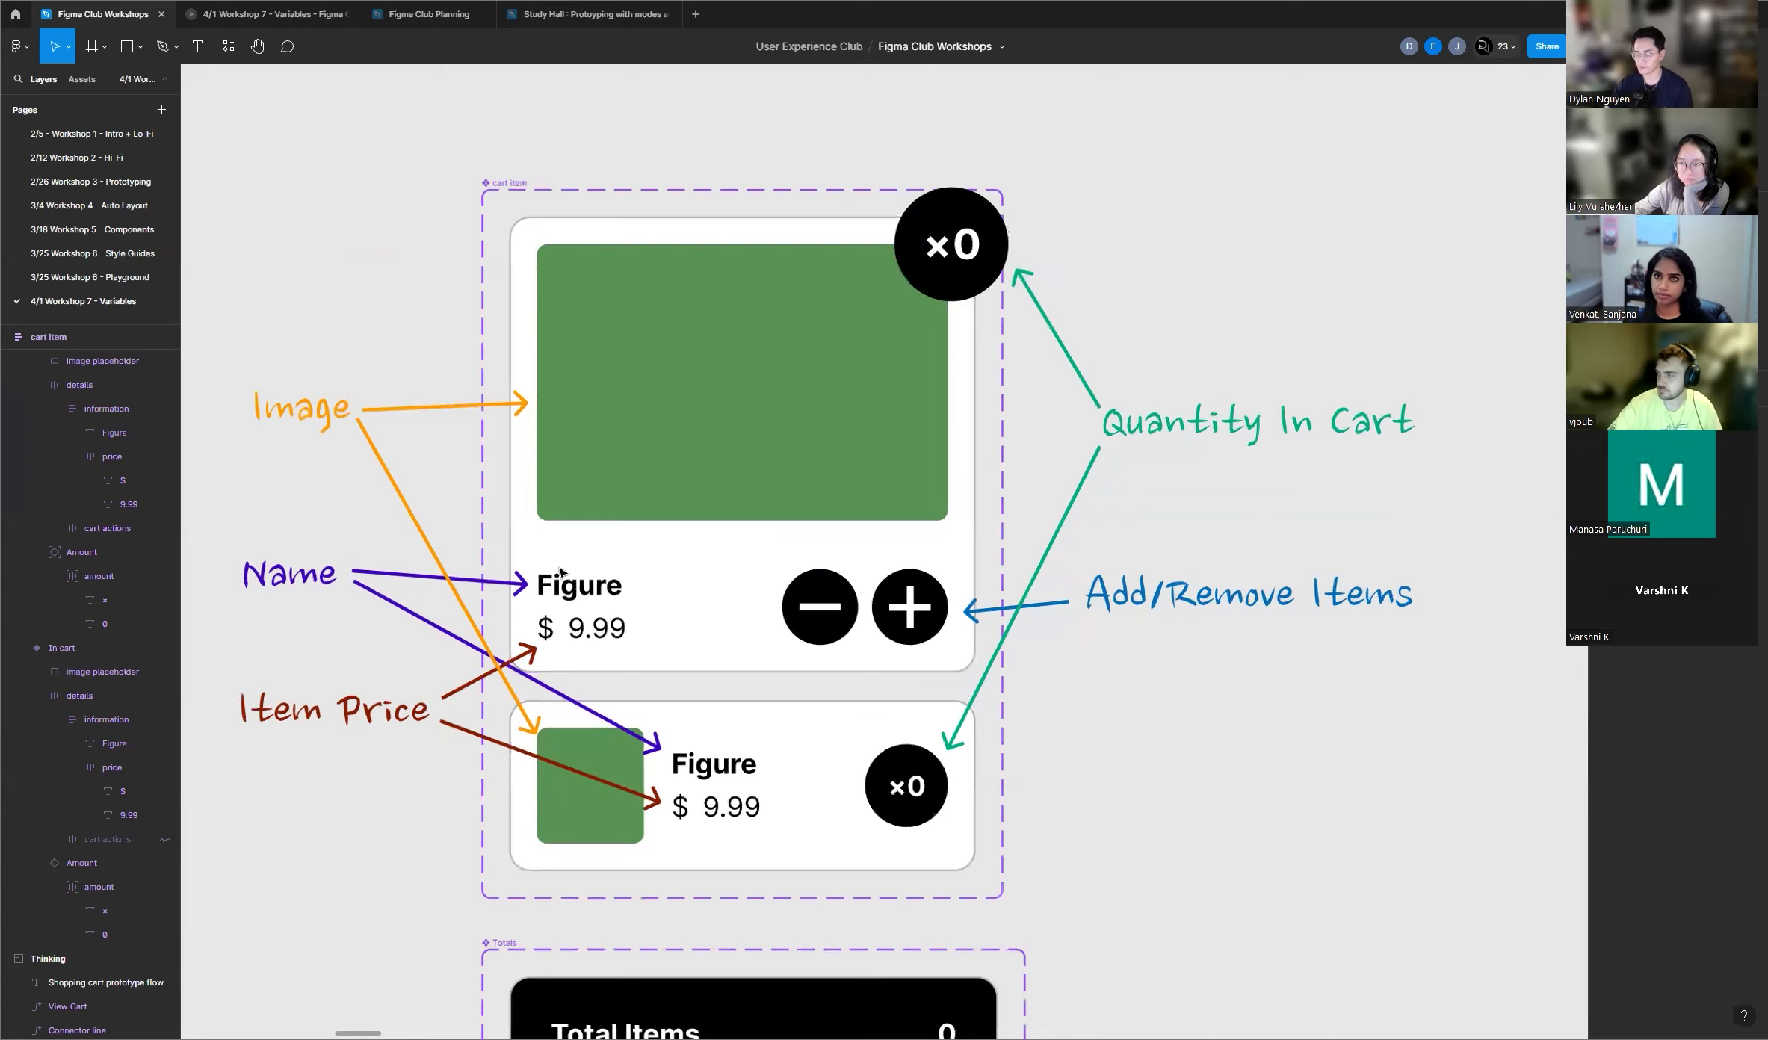
scroll(631, 515, down, 10)
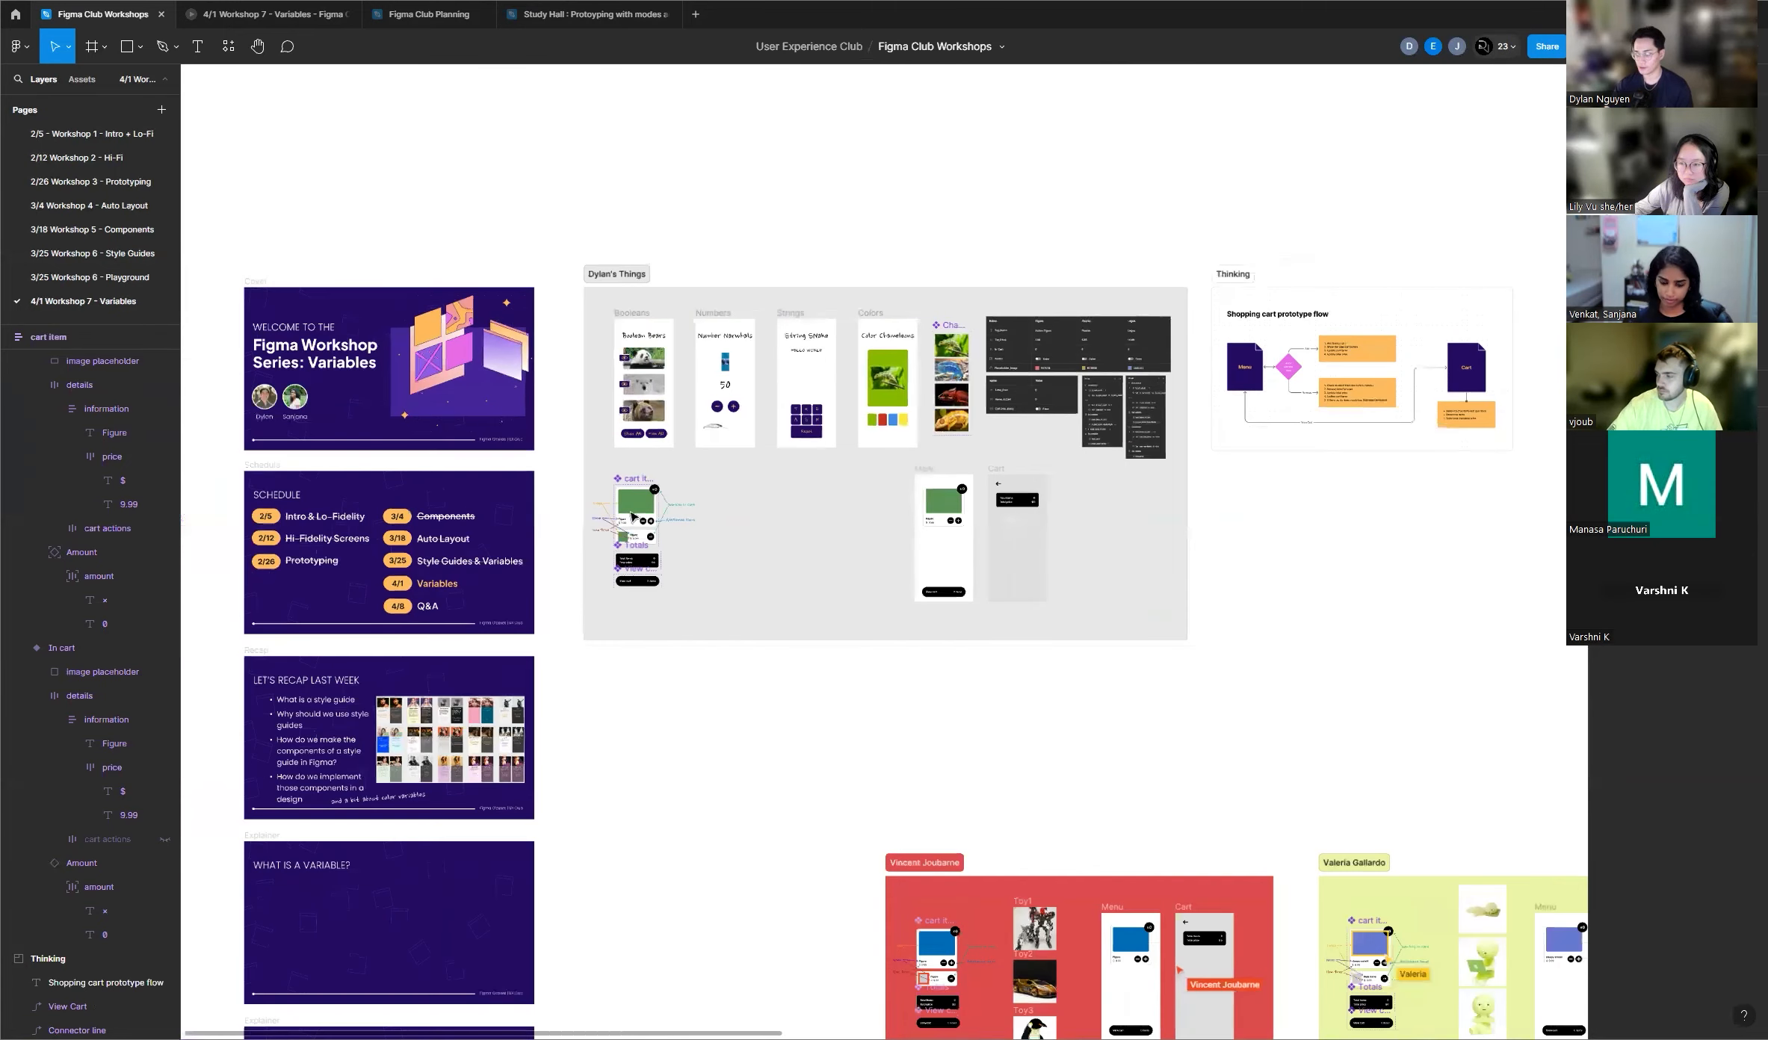
scroll(631, 516, down, 6)
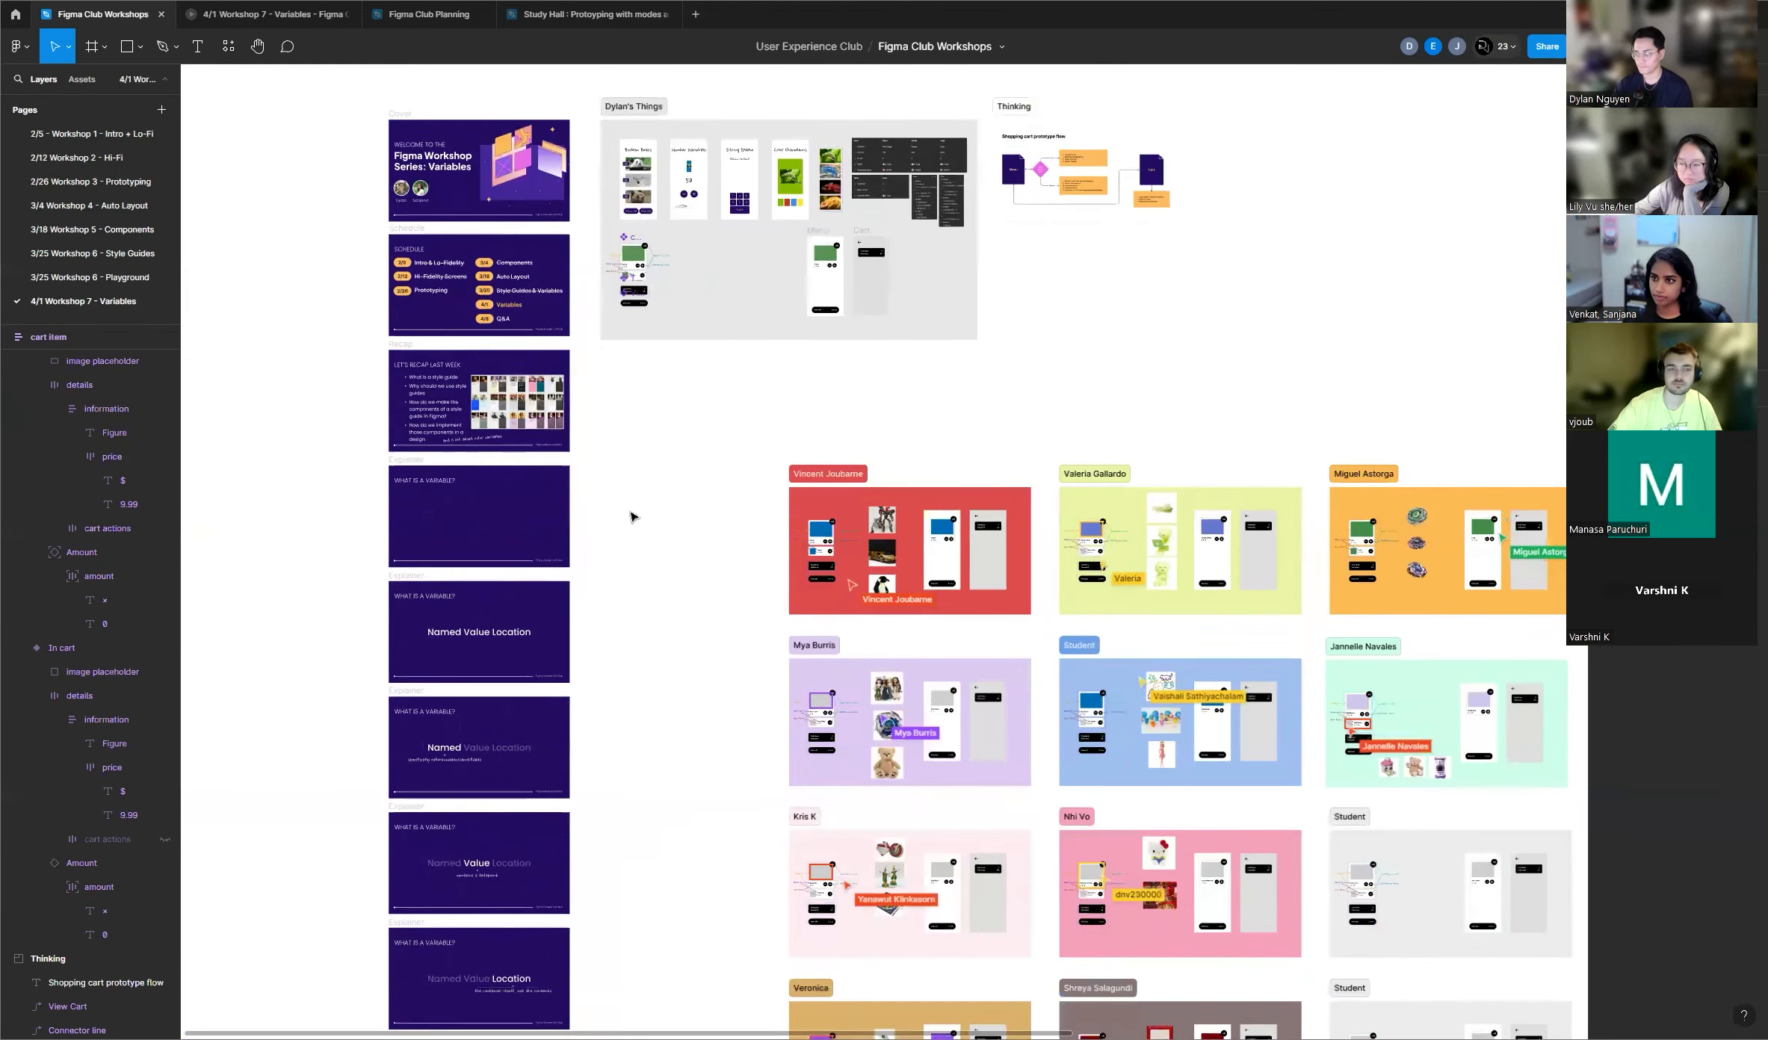
scroll(632, 516, down, 4)
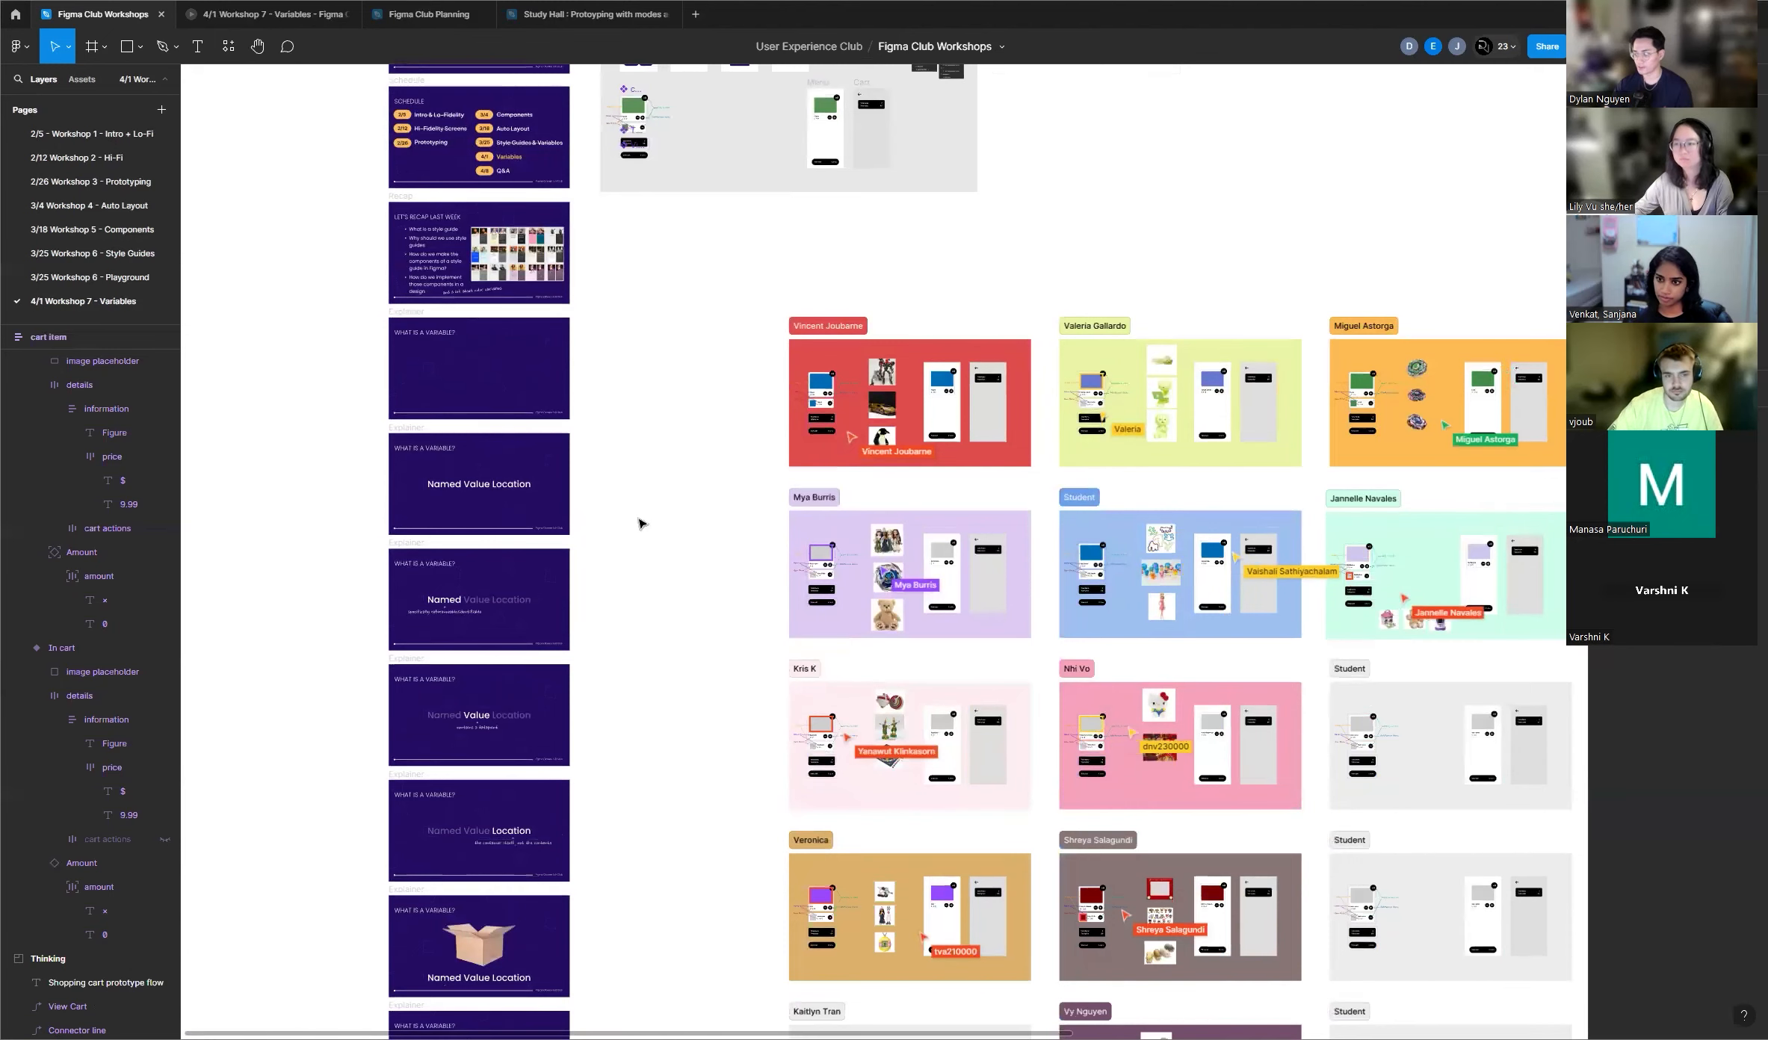
scroll(639, 523, up, 1)
scroll(639, 523, up, 3)
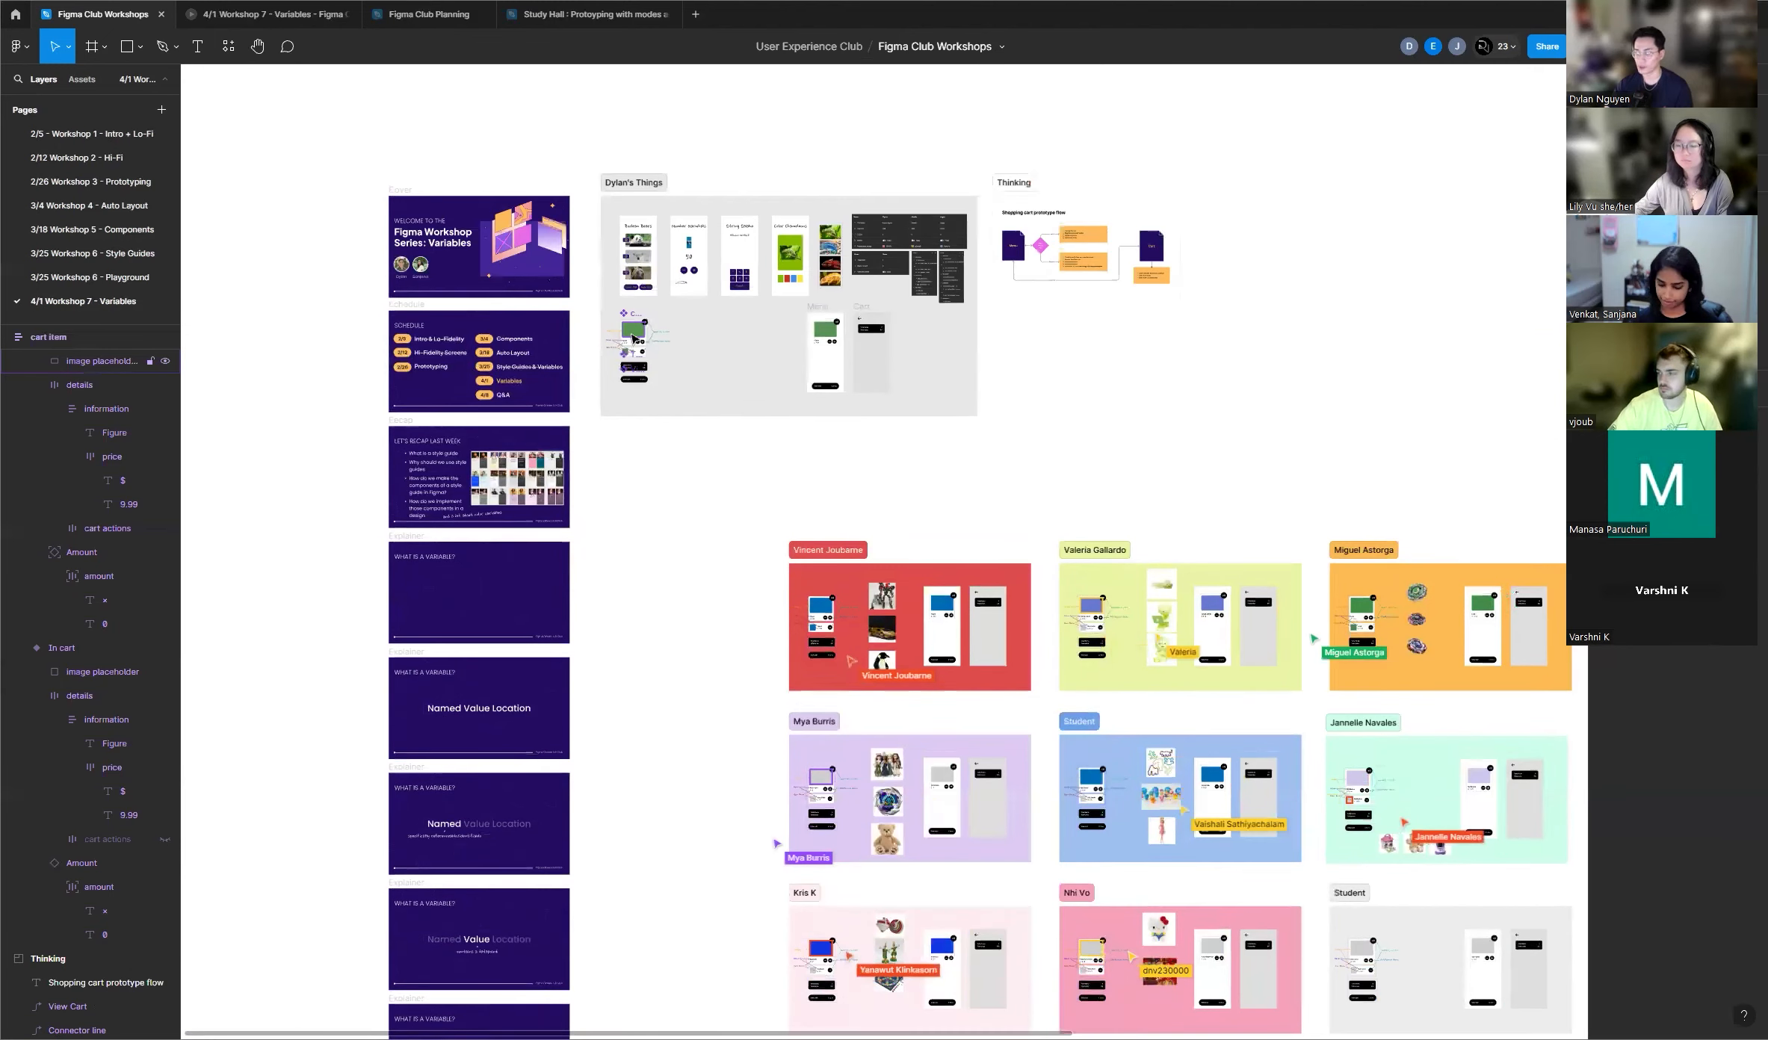
Step: Inspect the larger Choose card in the instructor's cart item component, including its selection colors
scroll(633, 338, up, 10)
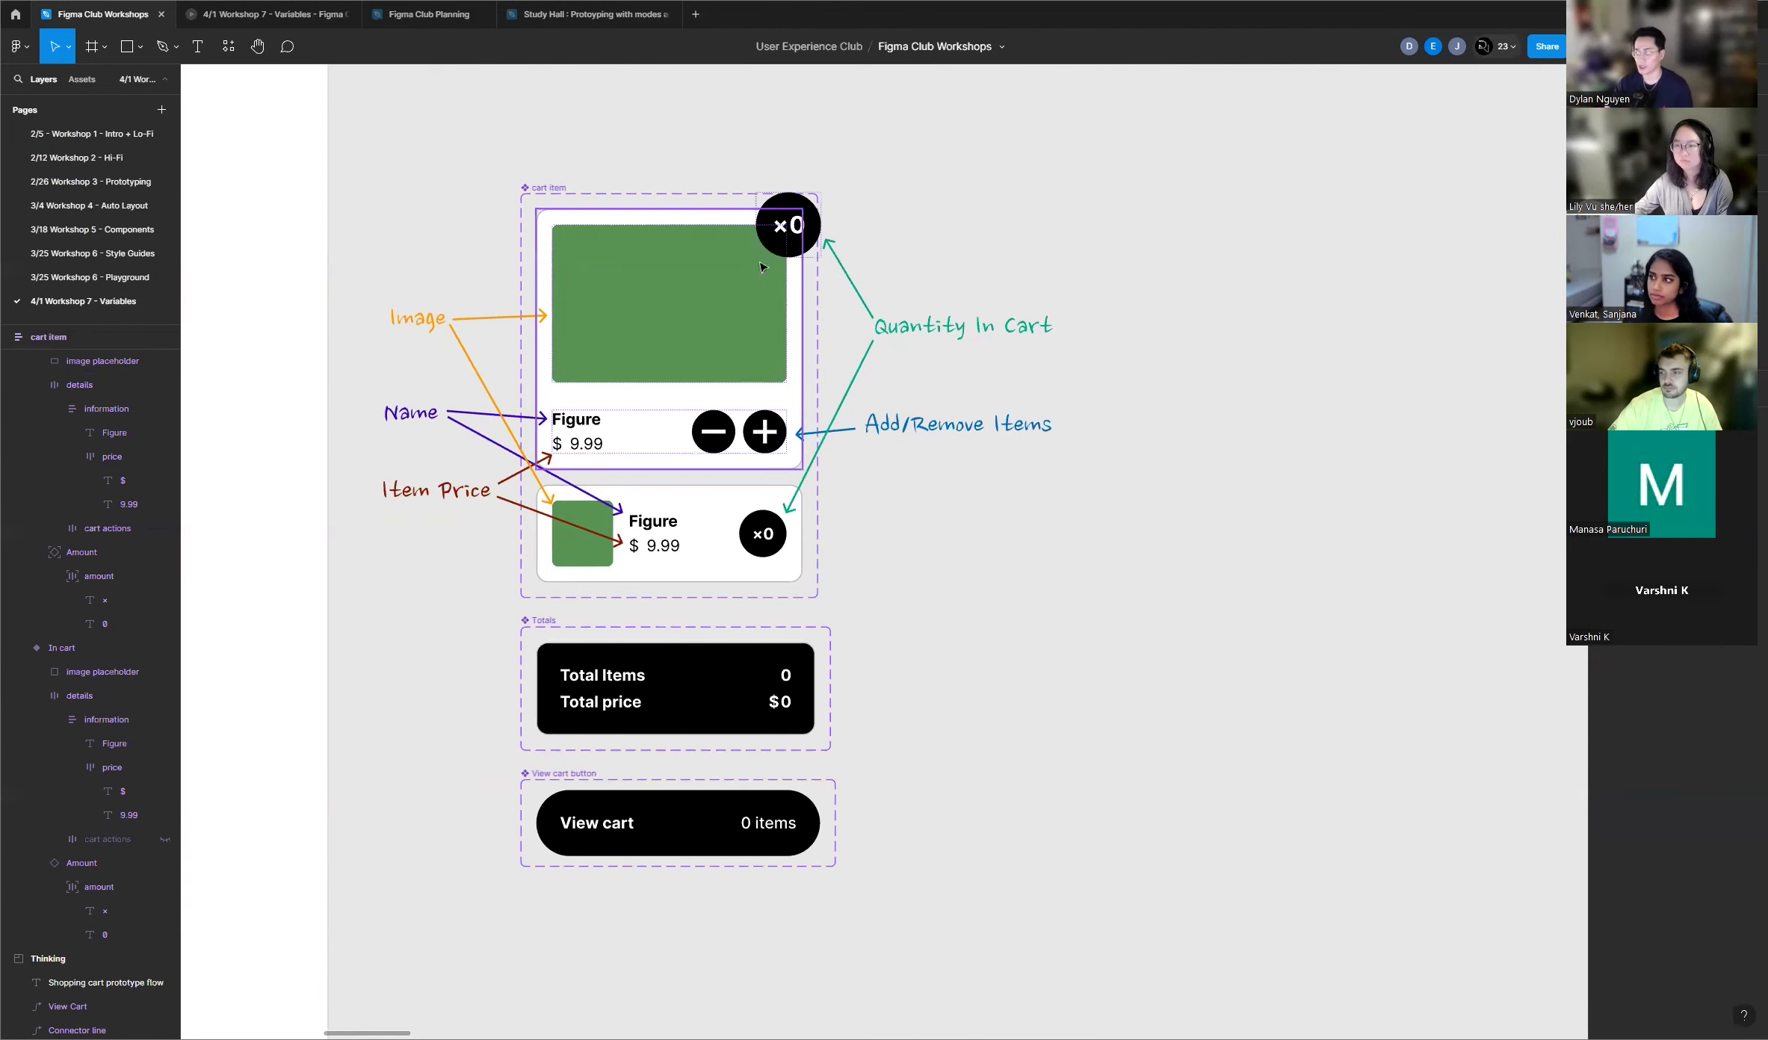
scroll(640, 330, up, 4)
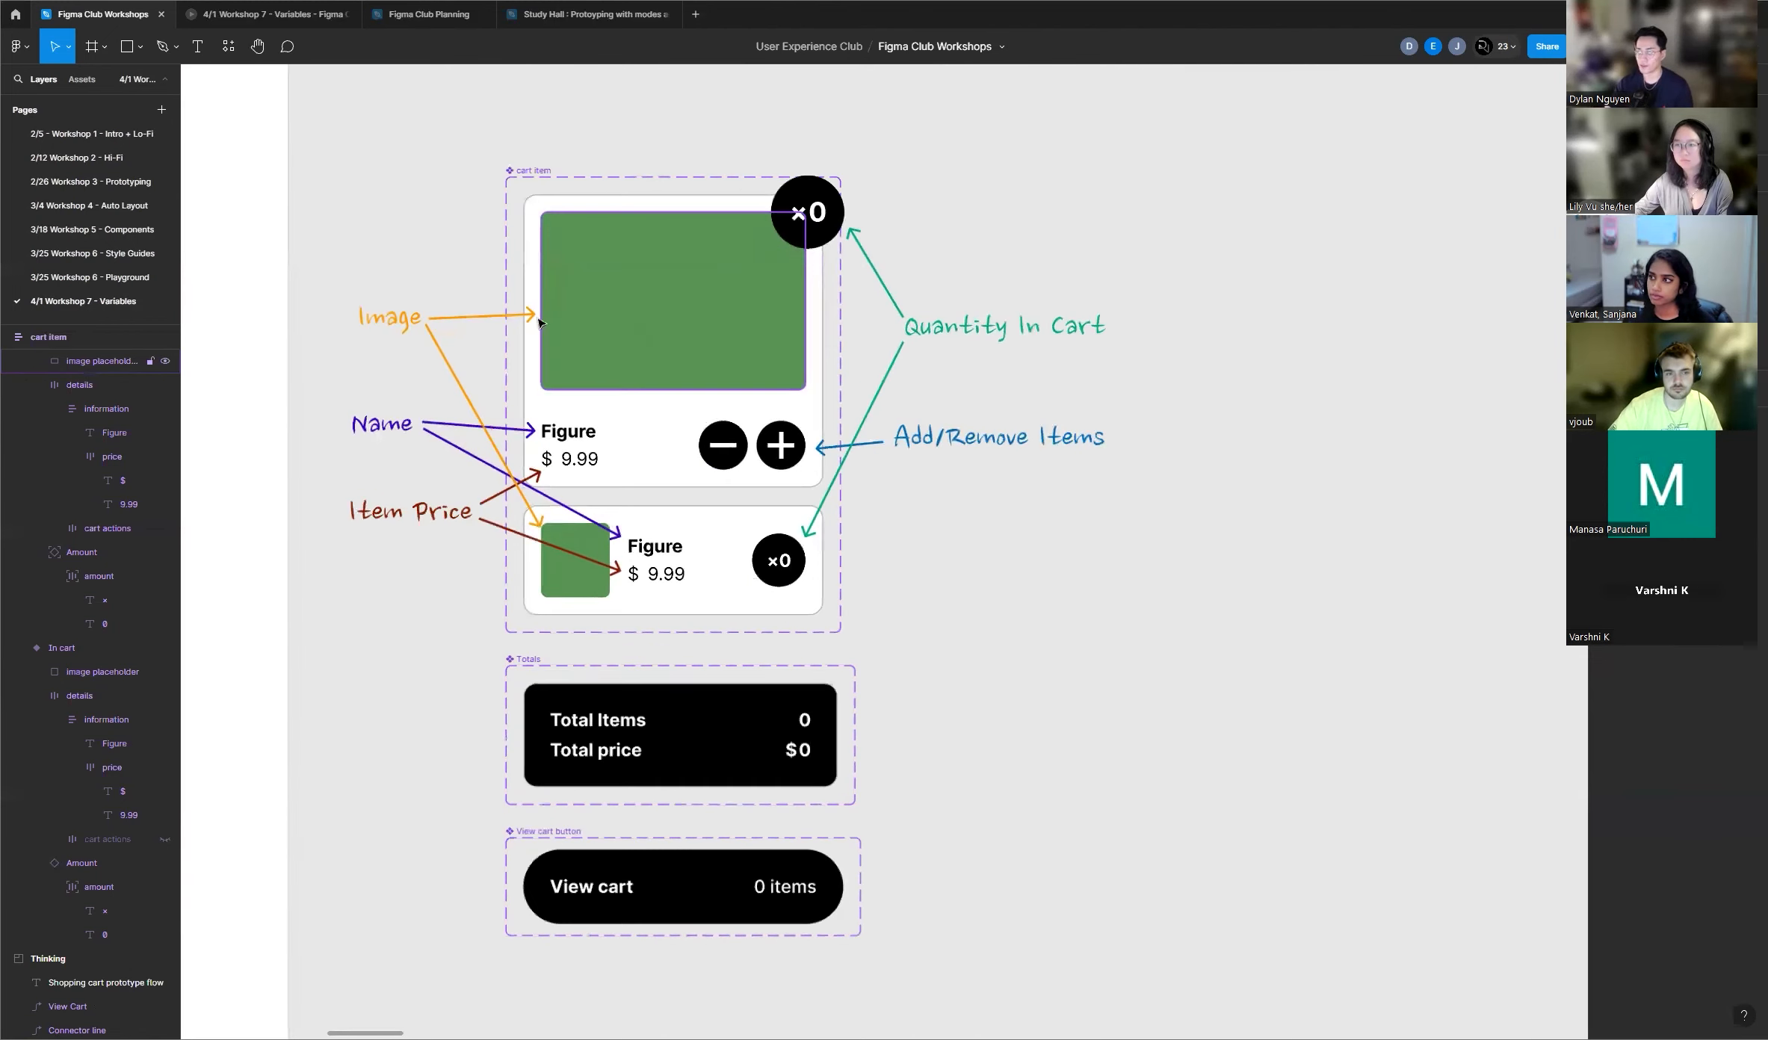
scroll(711, 322, up, 1)
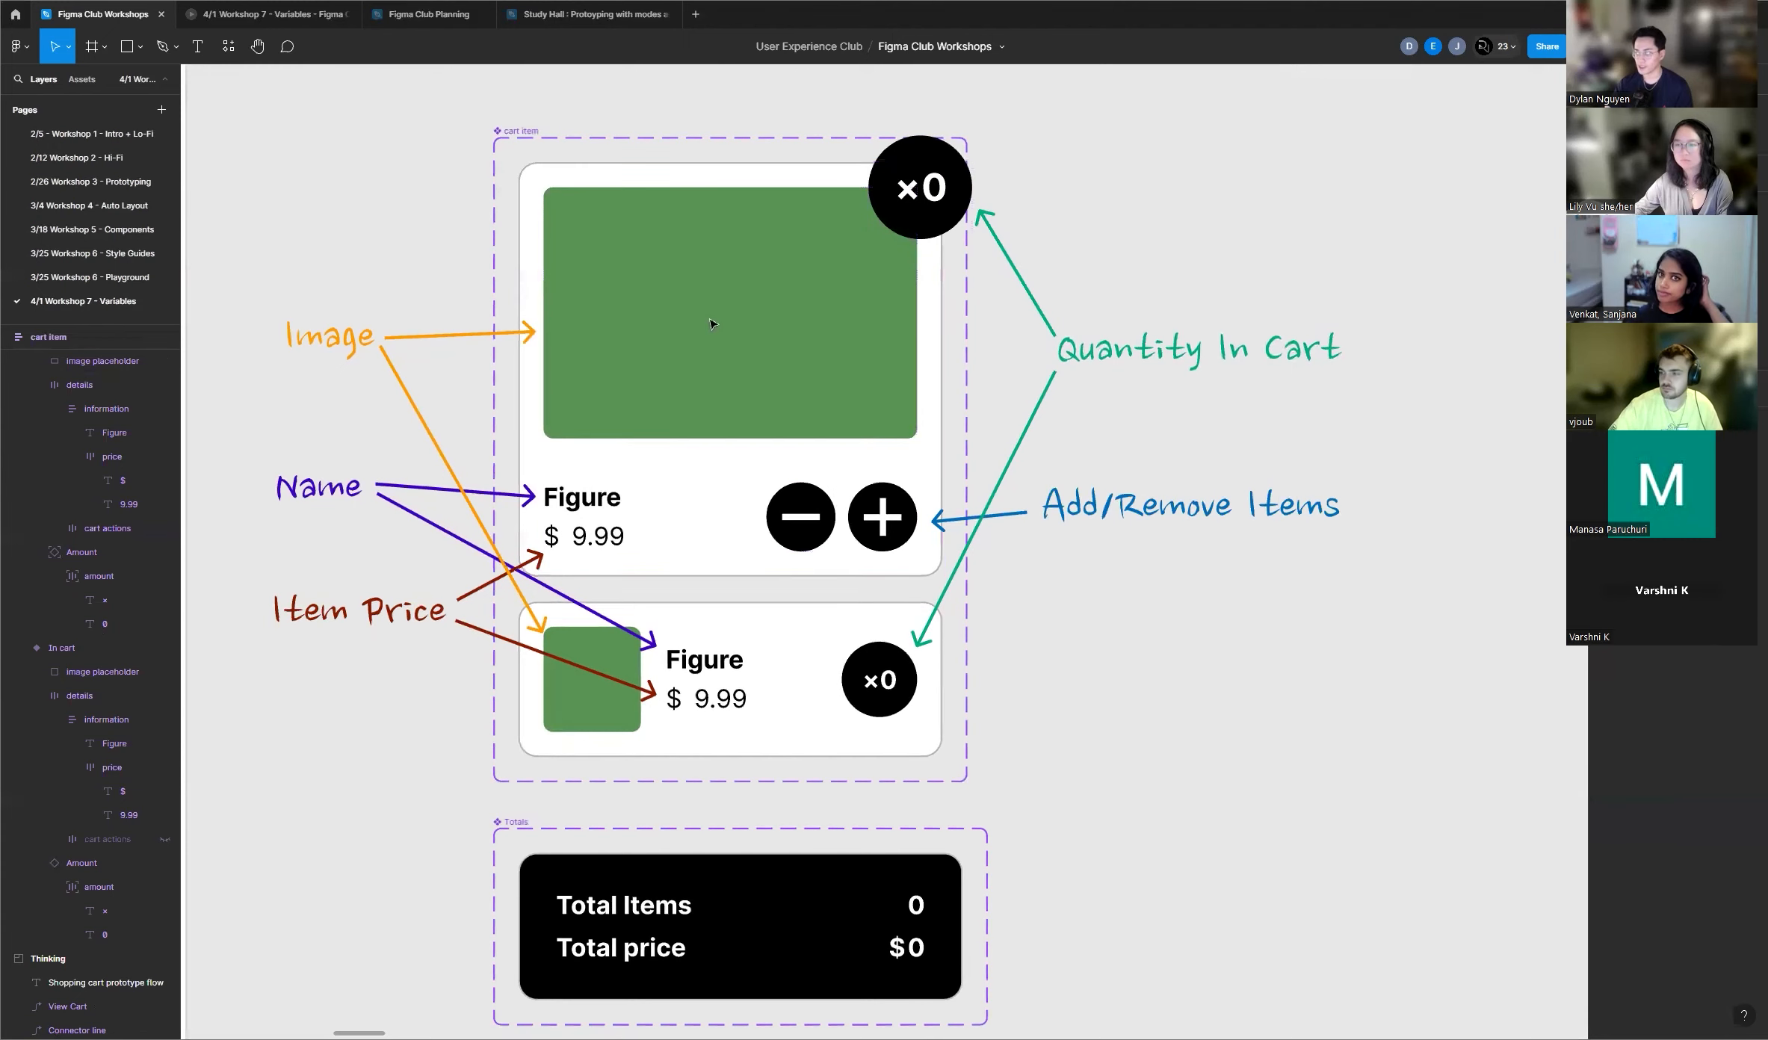
click(710, 323)
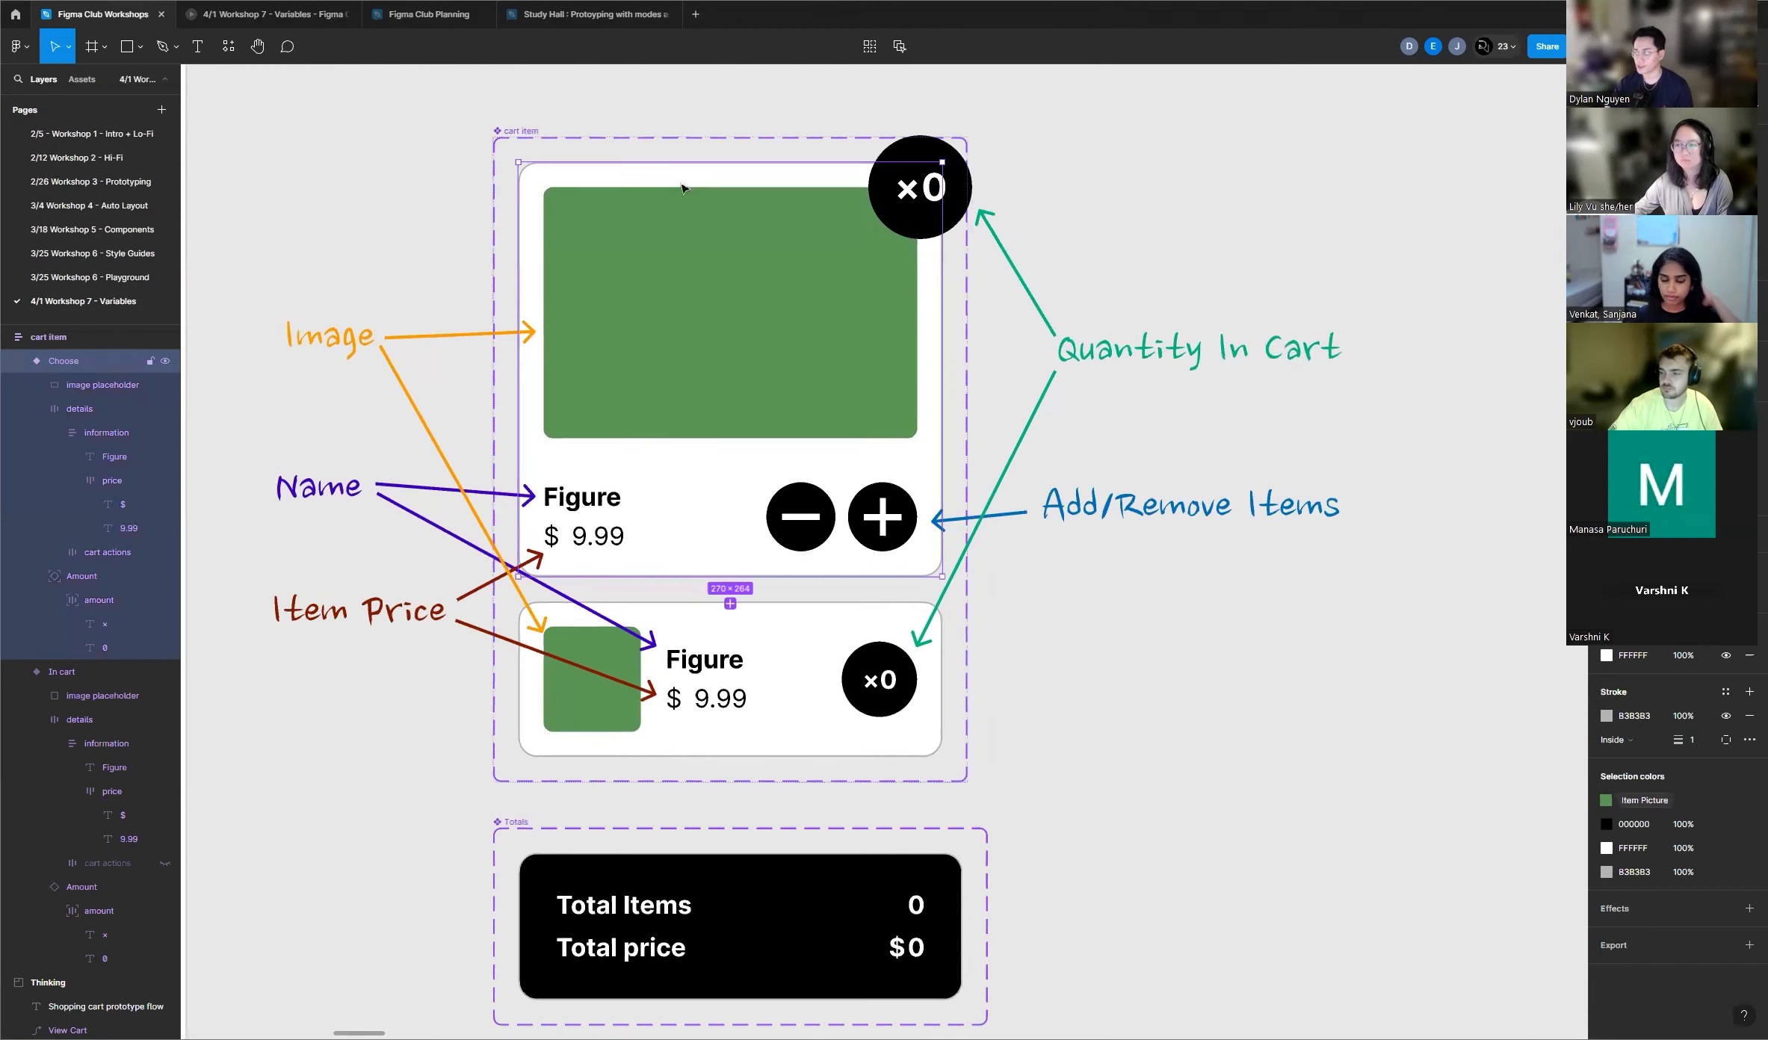
click(1179, 163)
key(Escape)
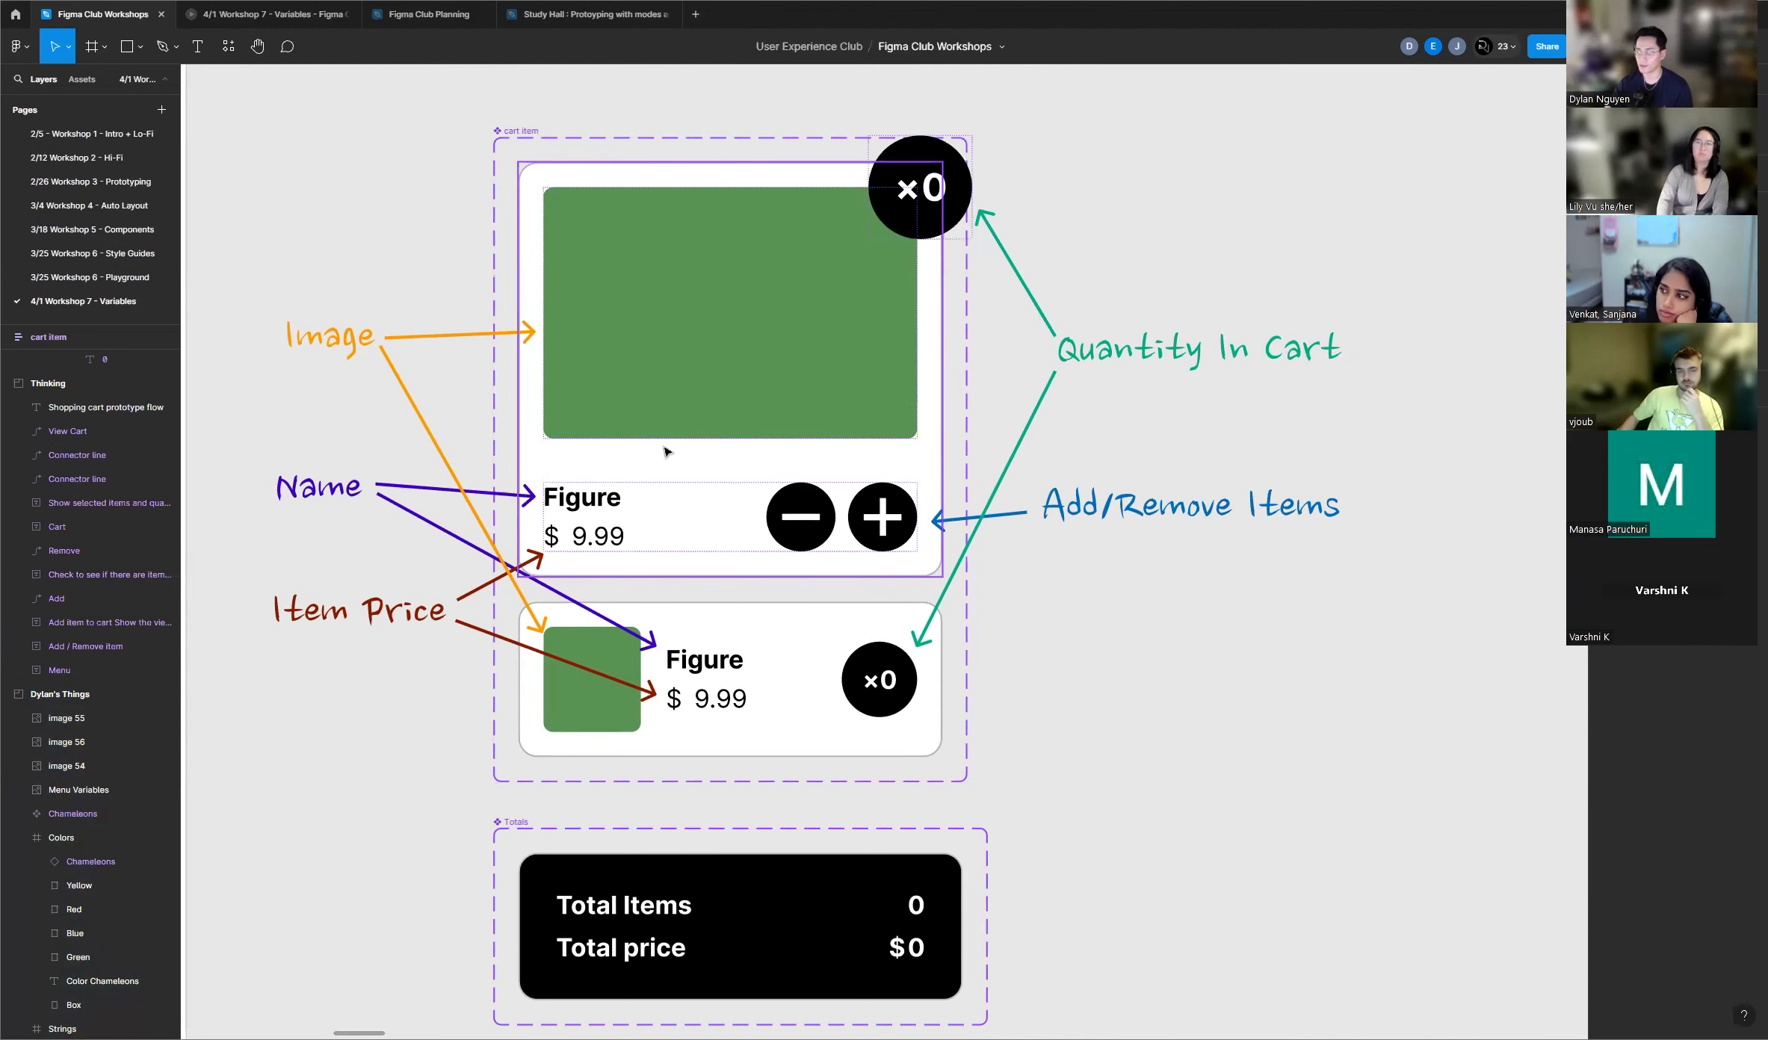
scroll(751, 498, down, 5)
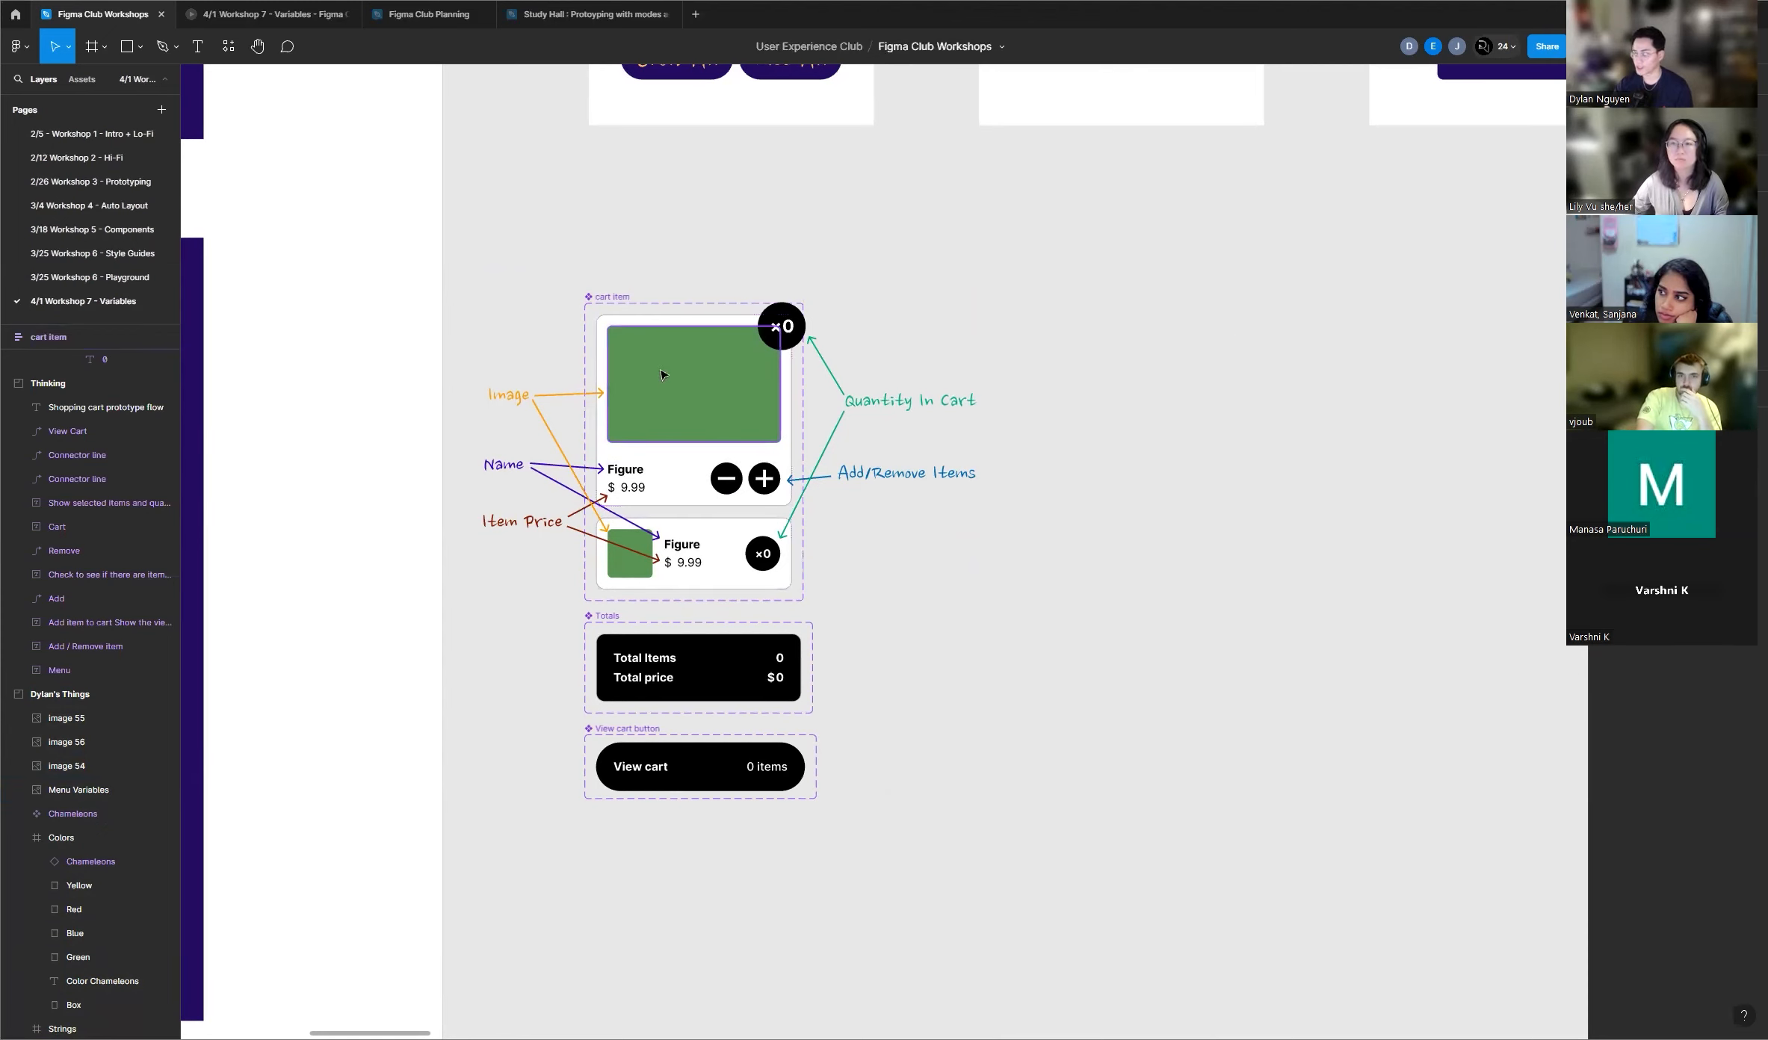
scroll(715, 386, up, 3)
scroll(650, 378, up, 3)
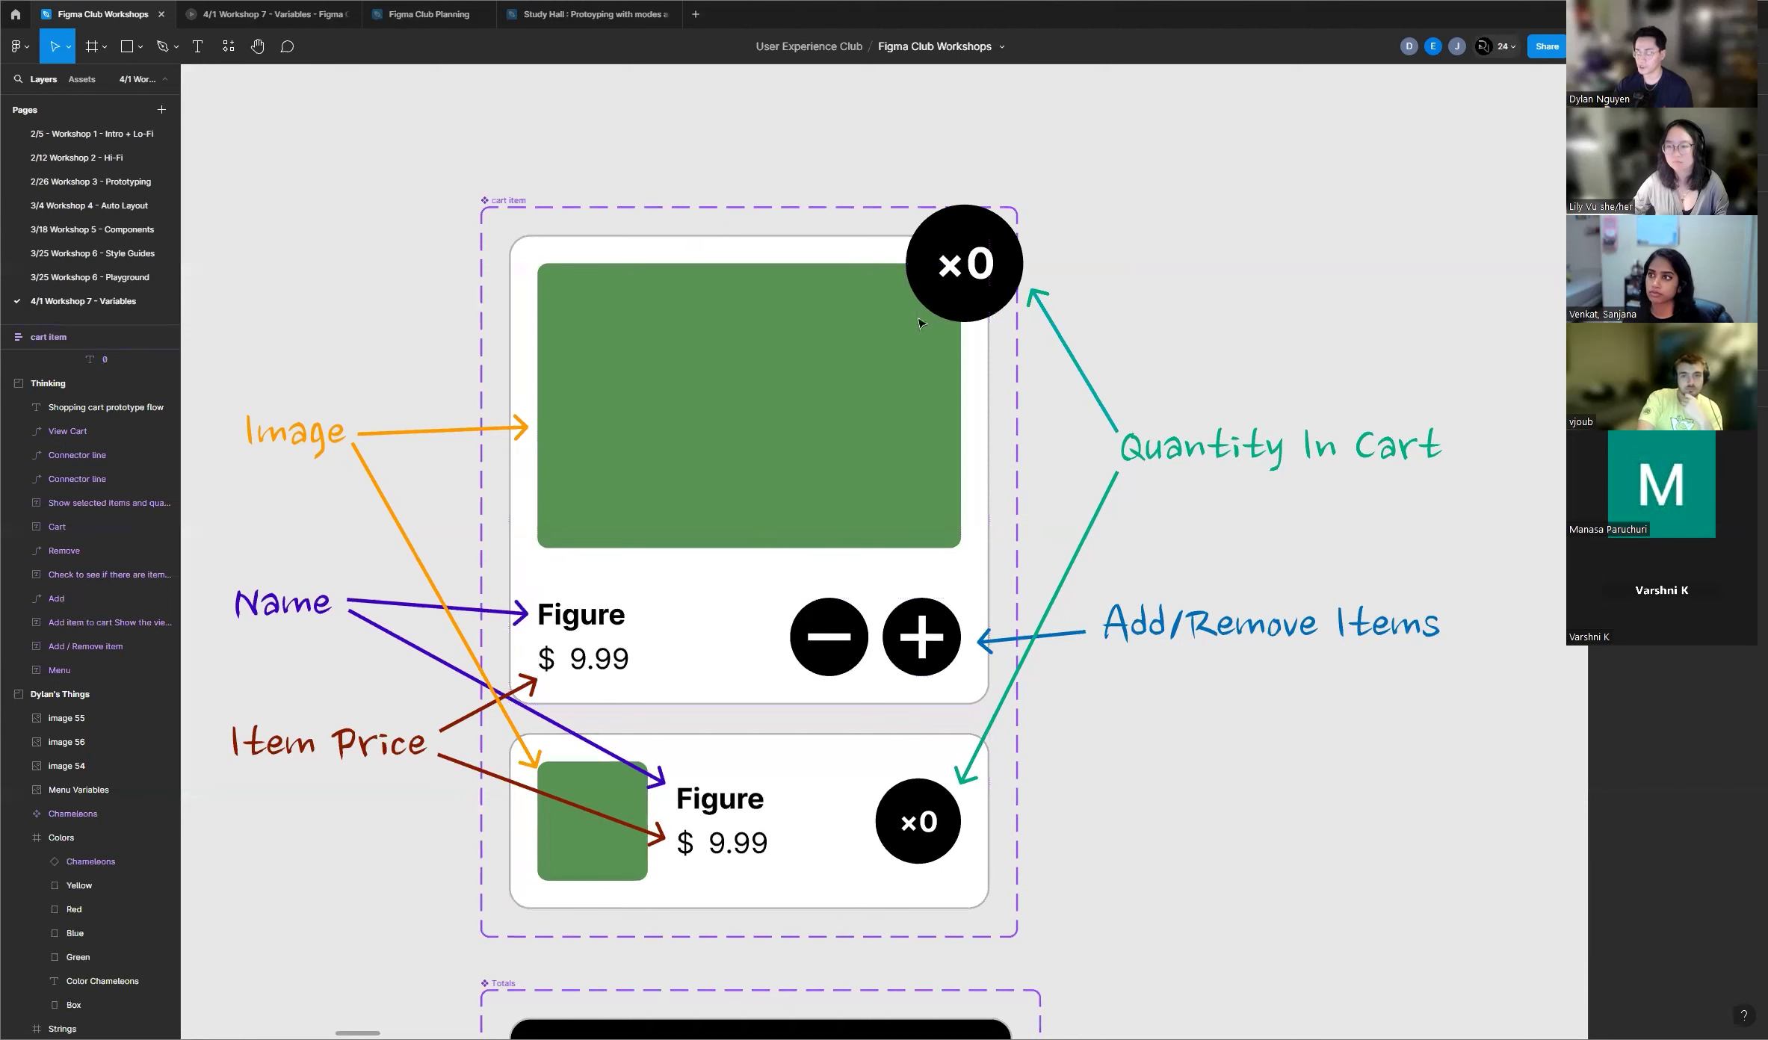
Step: Browse the color variables available for the larger card's image placeholder fill across all Menu collections, keeping the current link
double_click(708, 386)
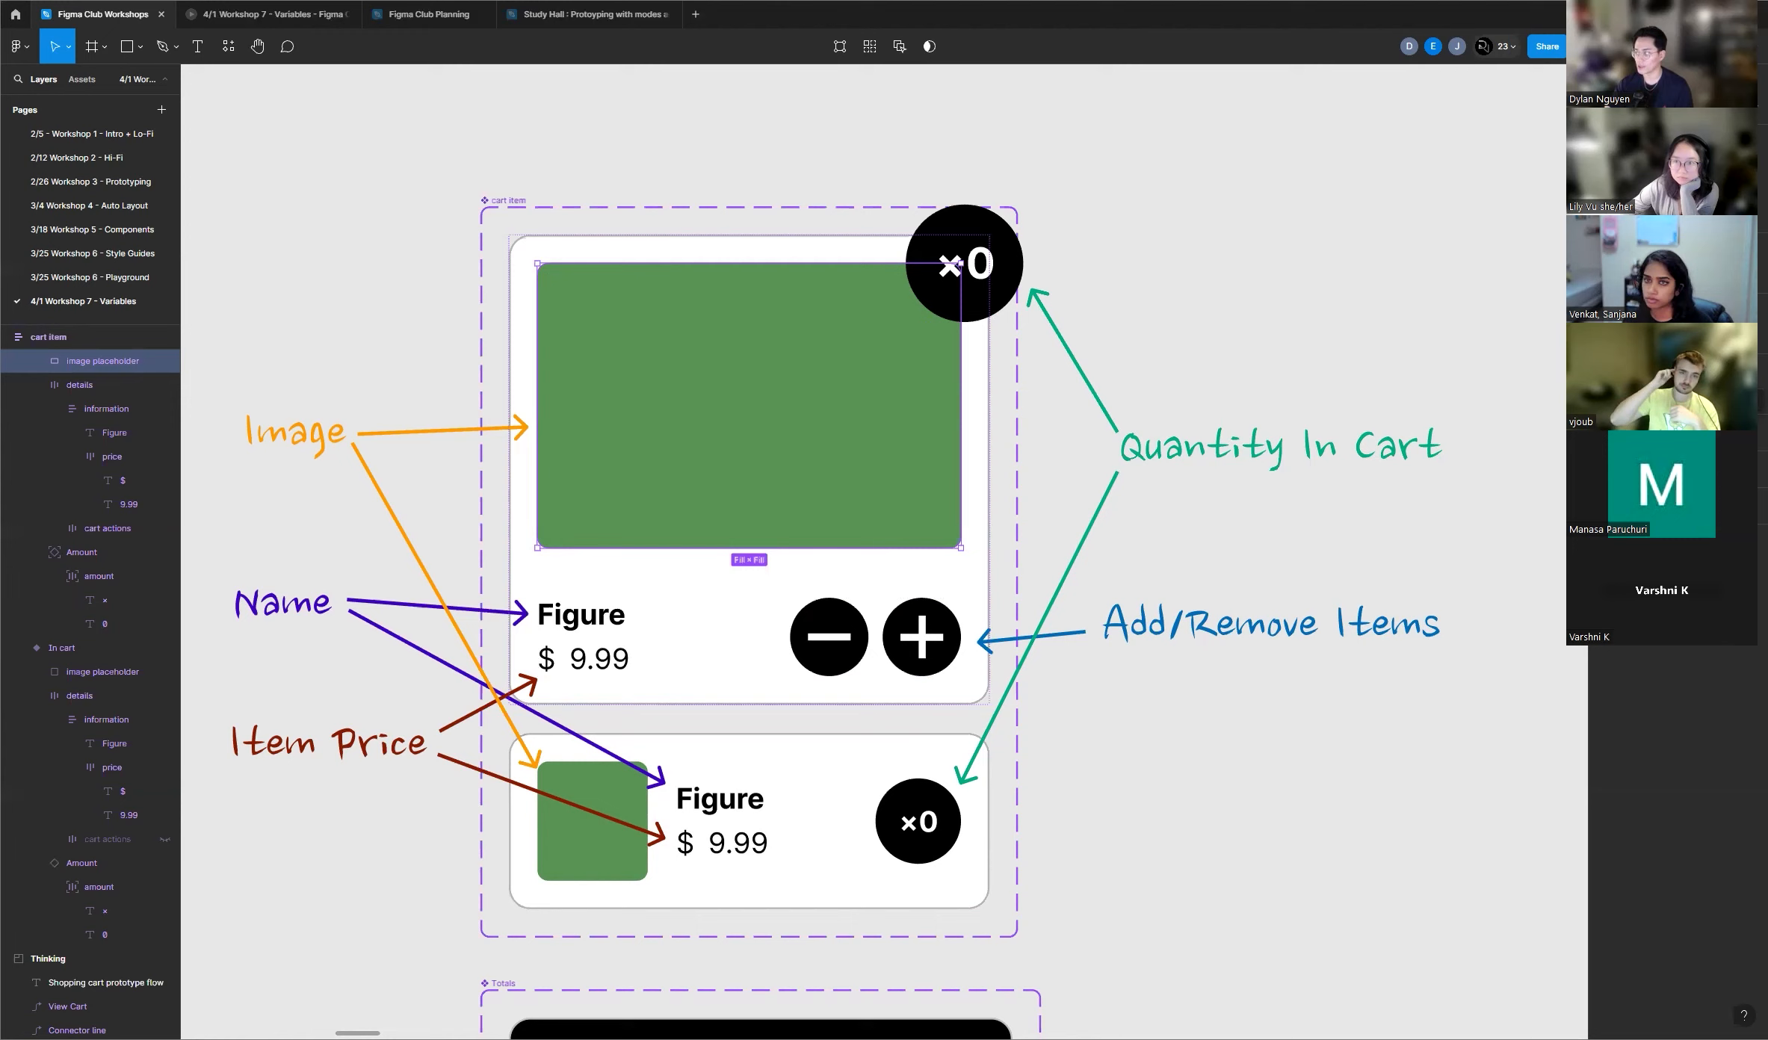
click(1636, 390)
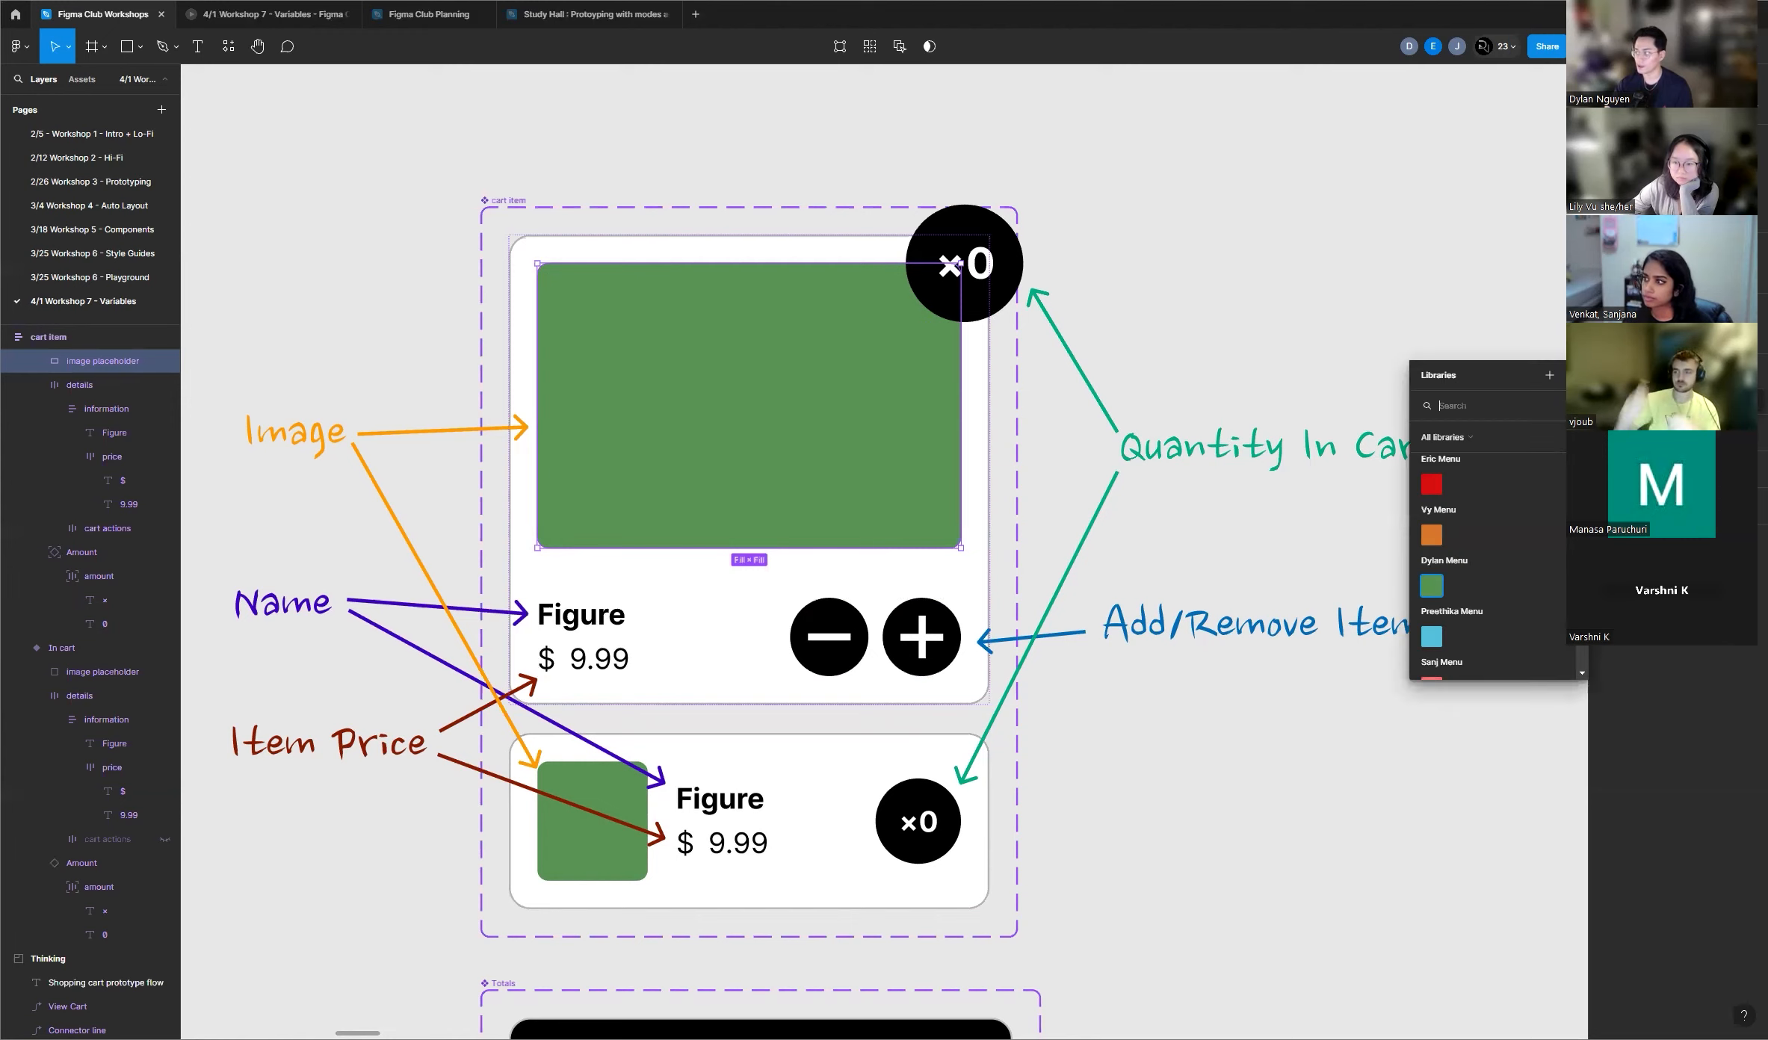
scroll(1530, 491, down, 10)
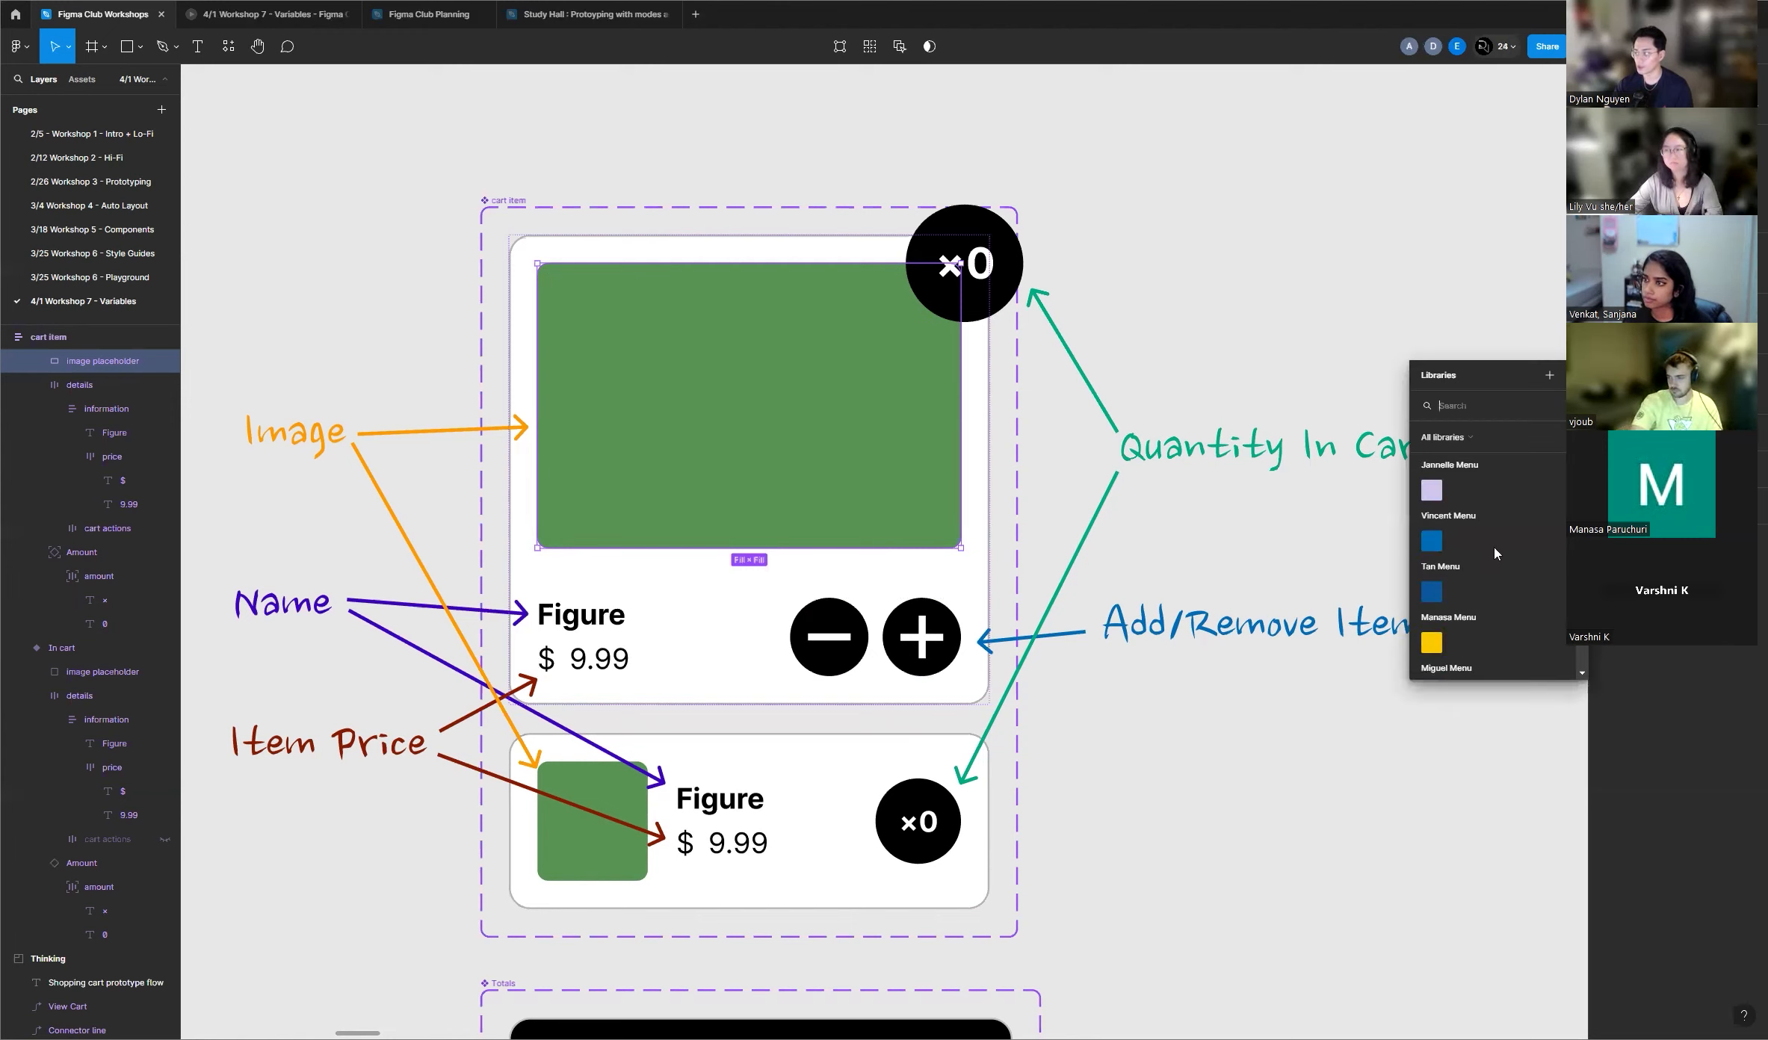
scroll(1495, 553, up, 10)
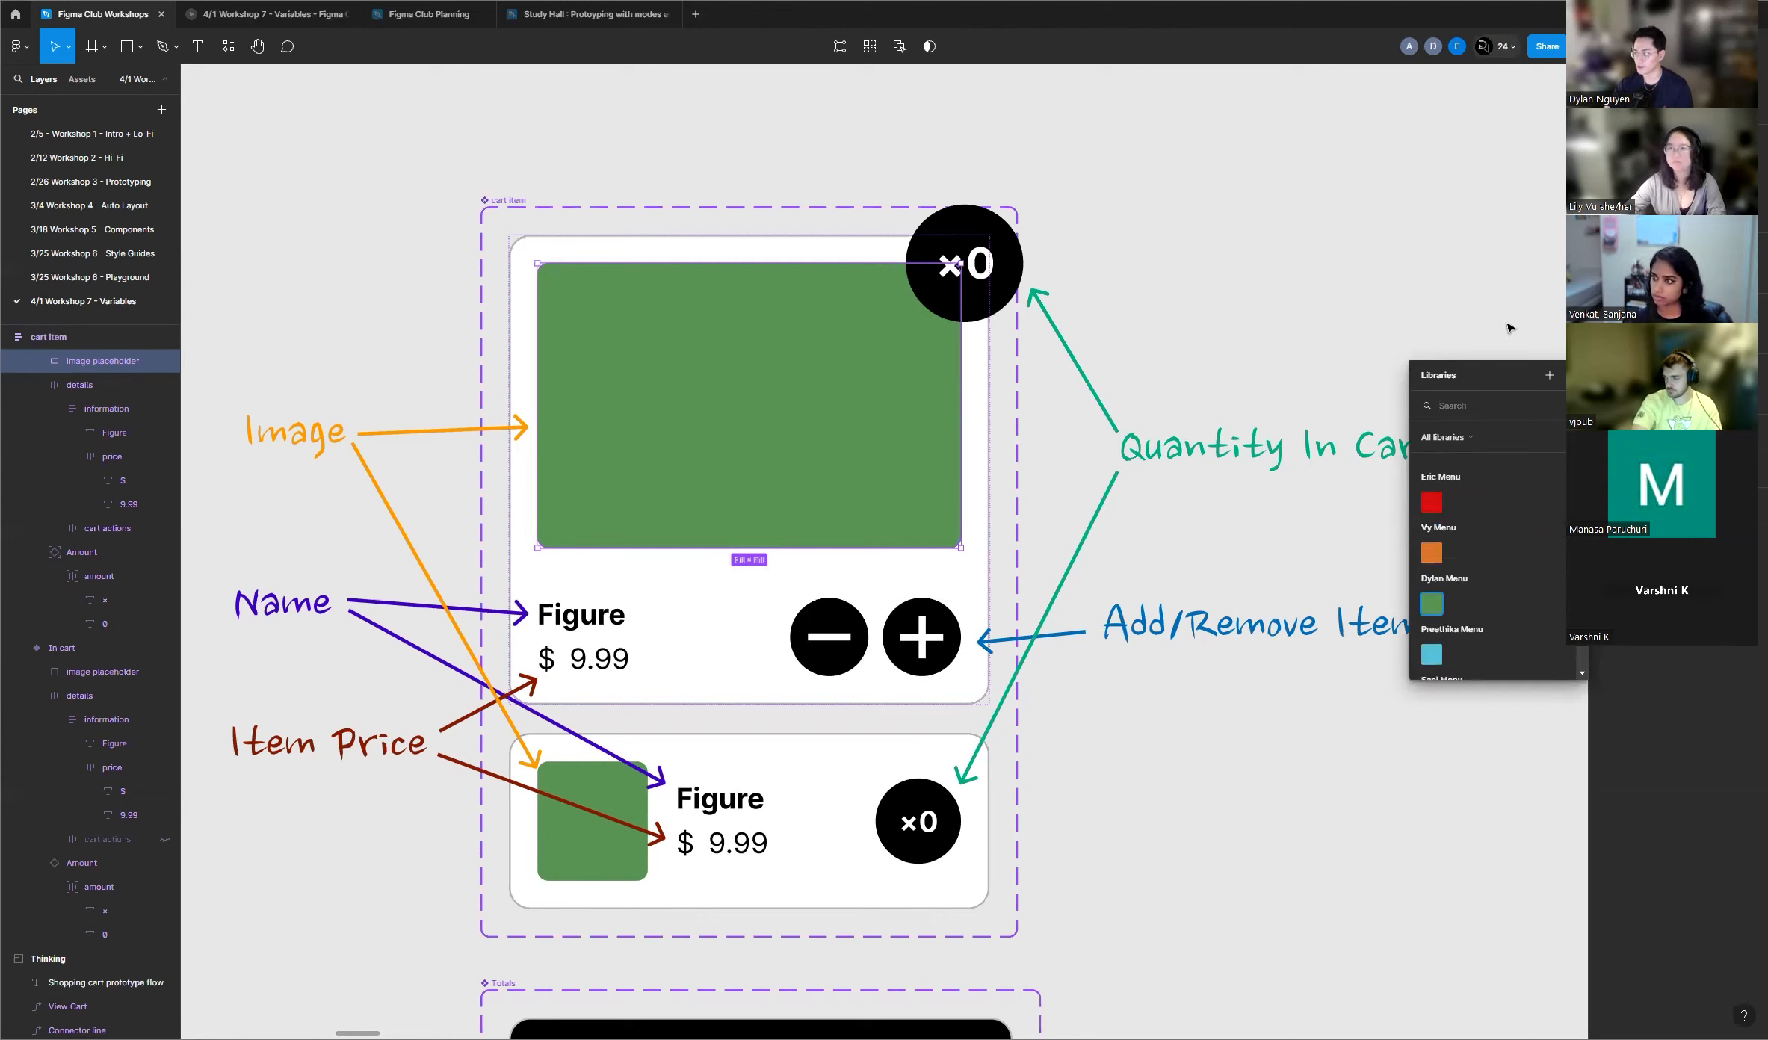
click(1461, 289)
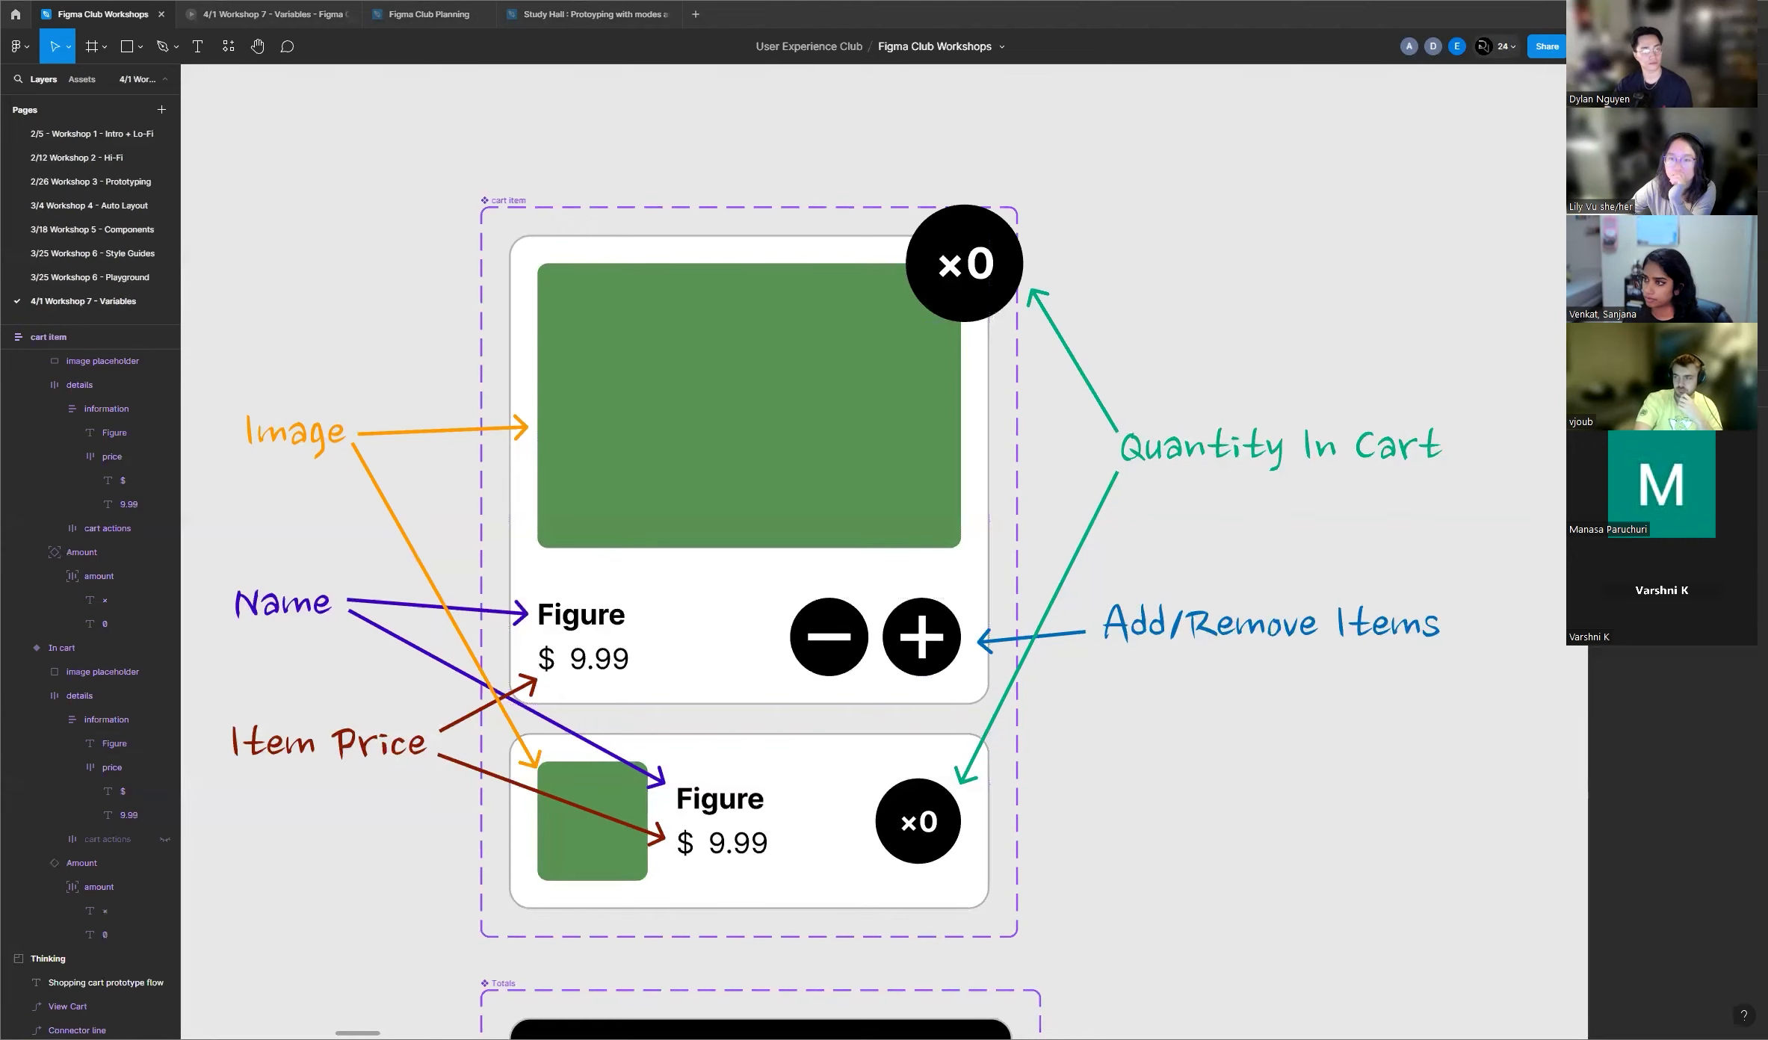
Step: Check the image placeholder colors on all student boards, across every row and column of the grid
scroll(789, 413, down, 5)
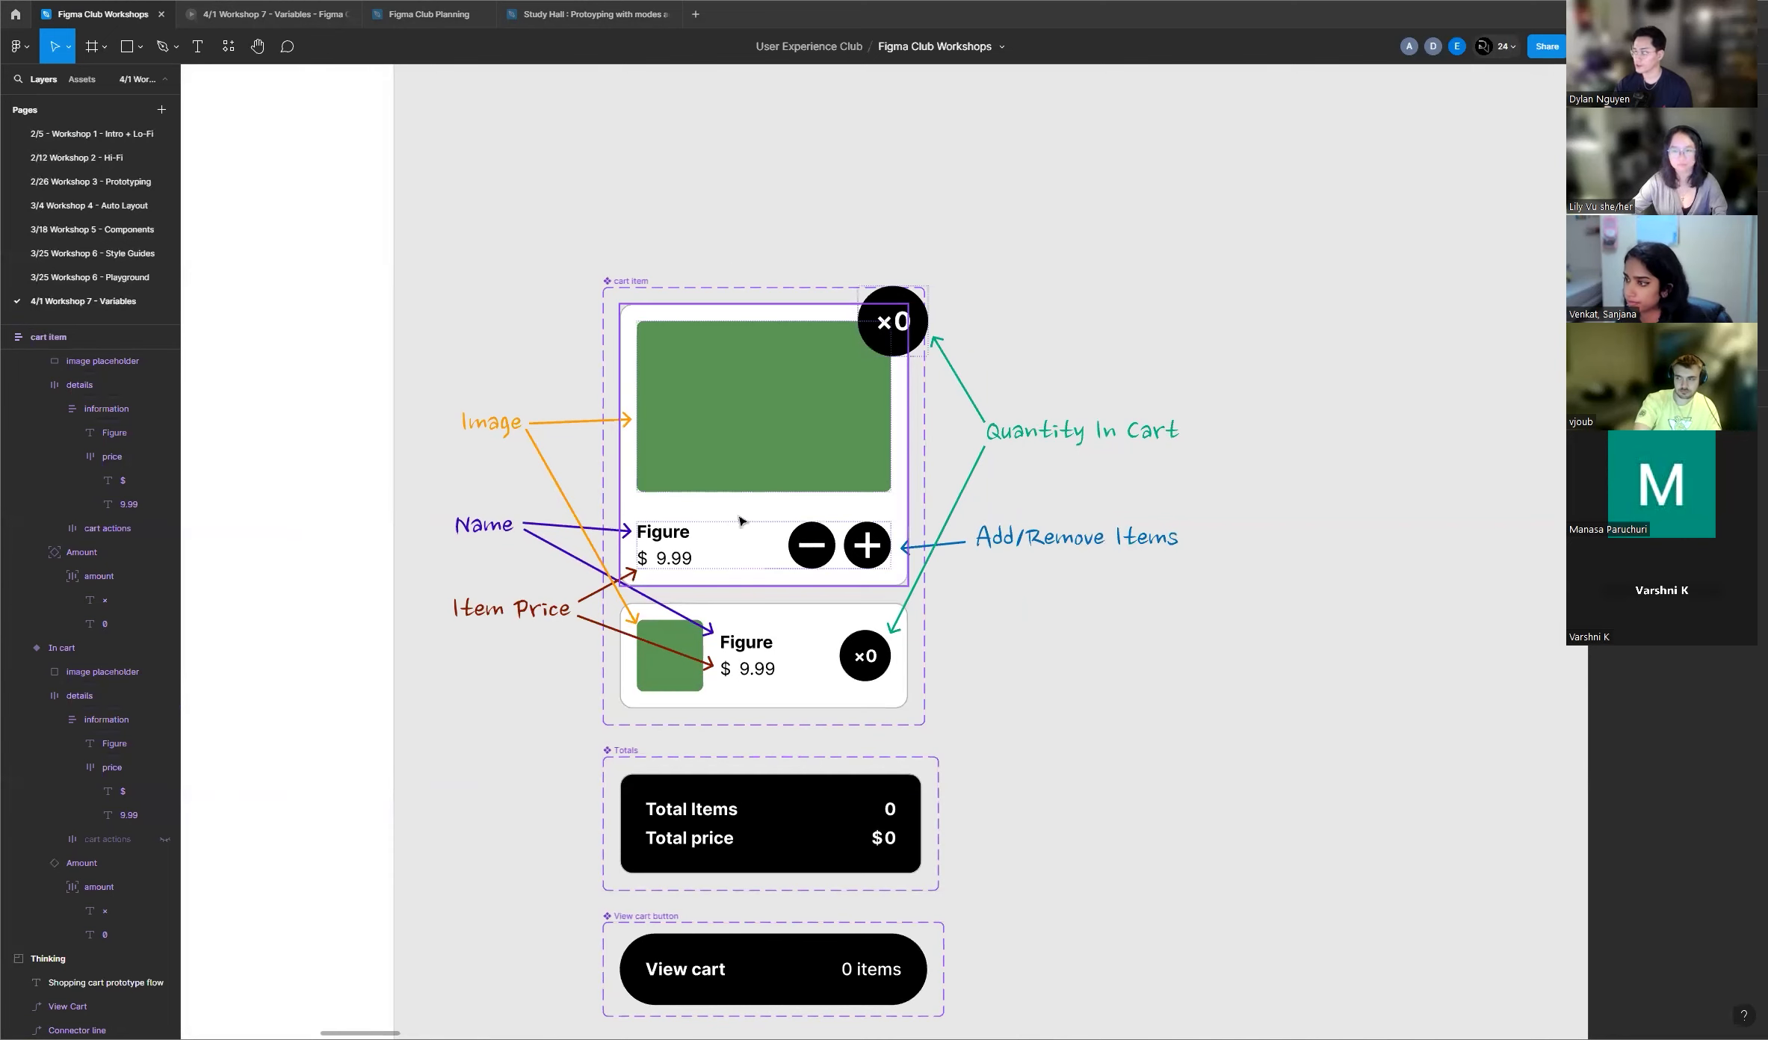
scroll(647, 489, down, 6)
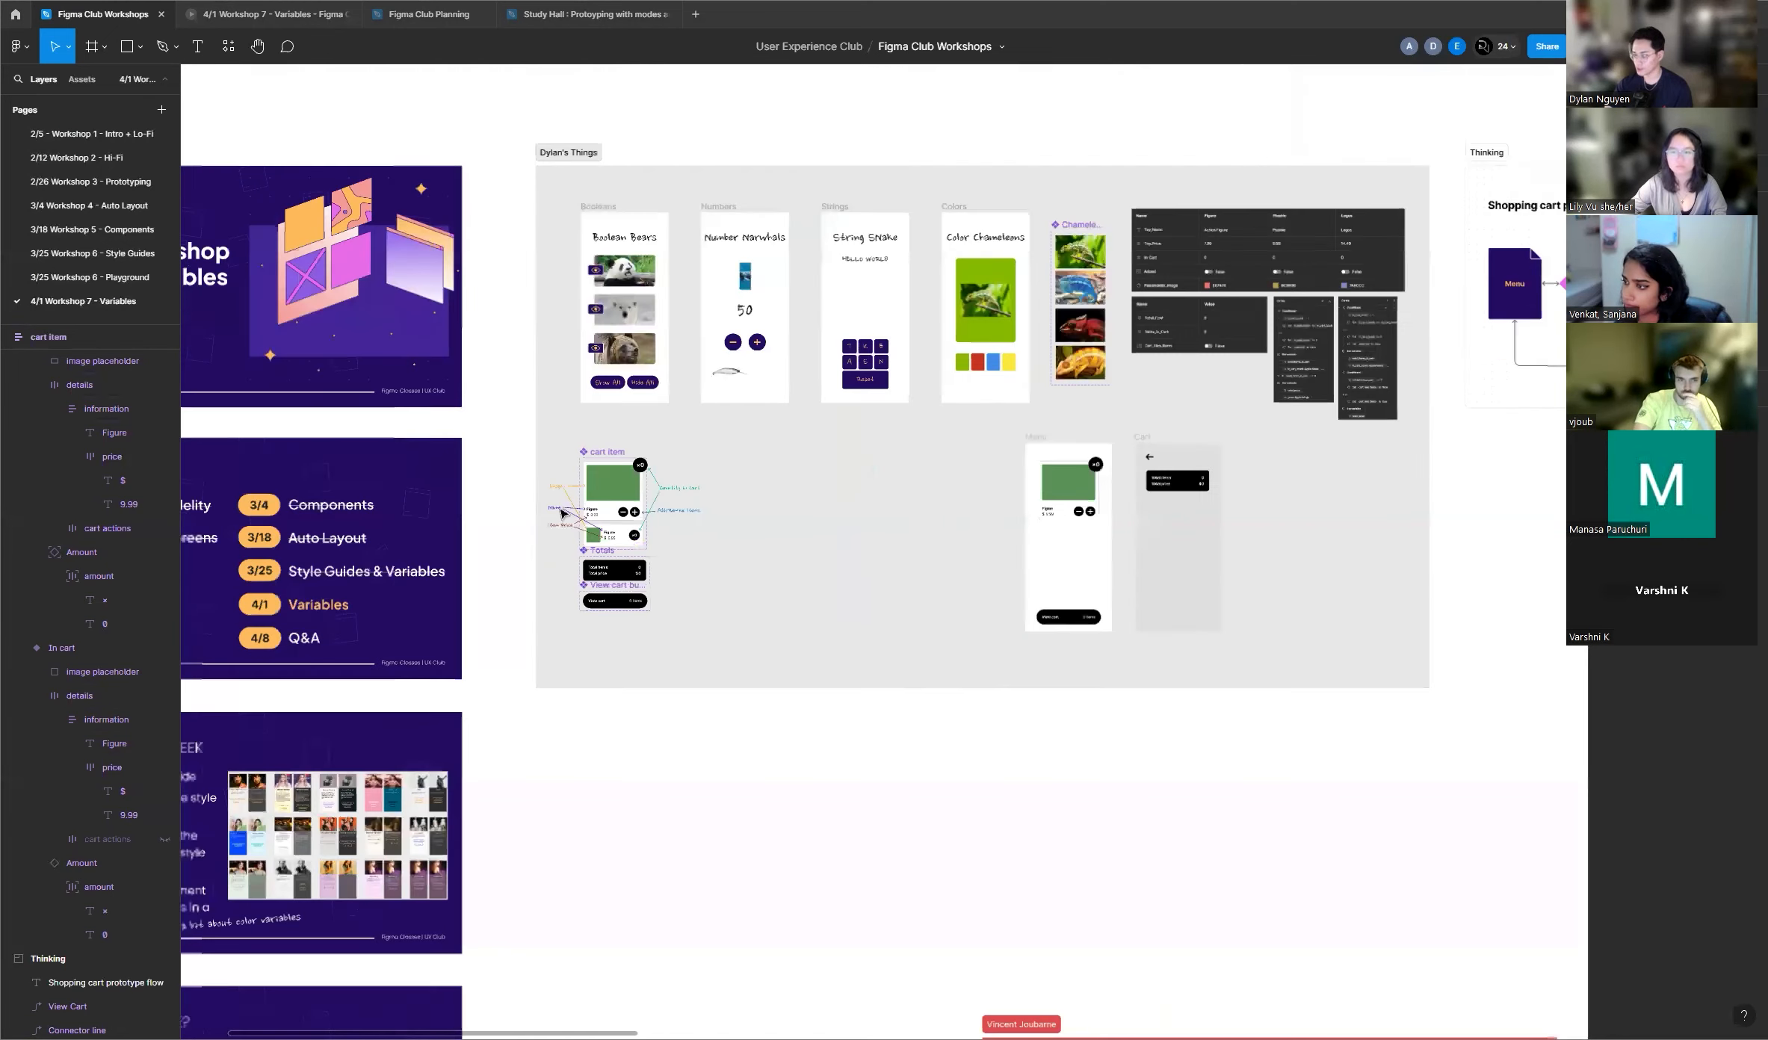
scroll(686, 622, down, 8)
scroll(686, 622, down, 8)
scroll(595, 614, down, 5)
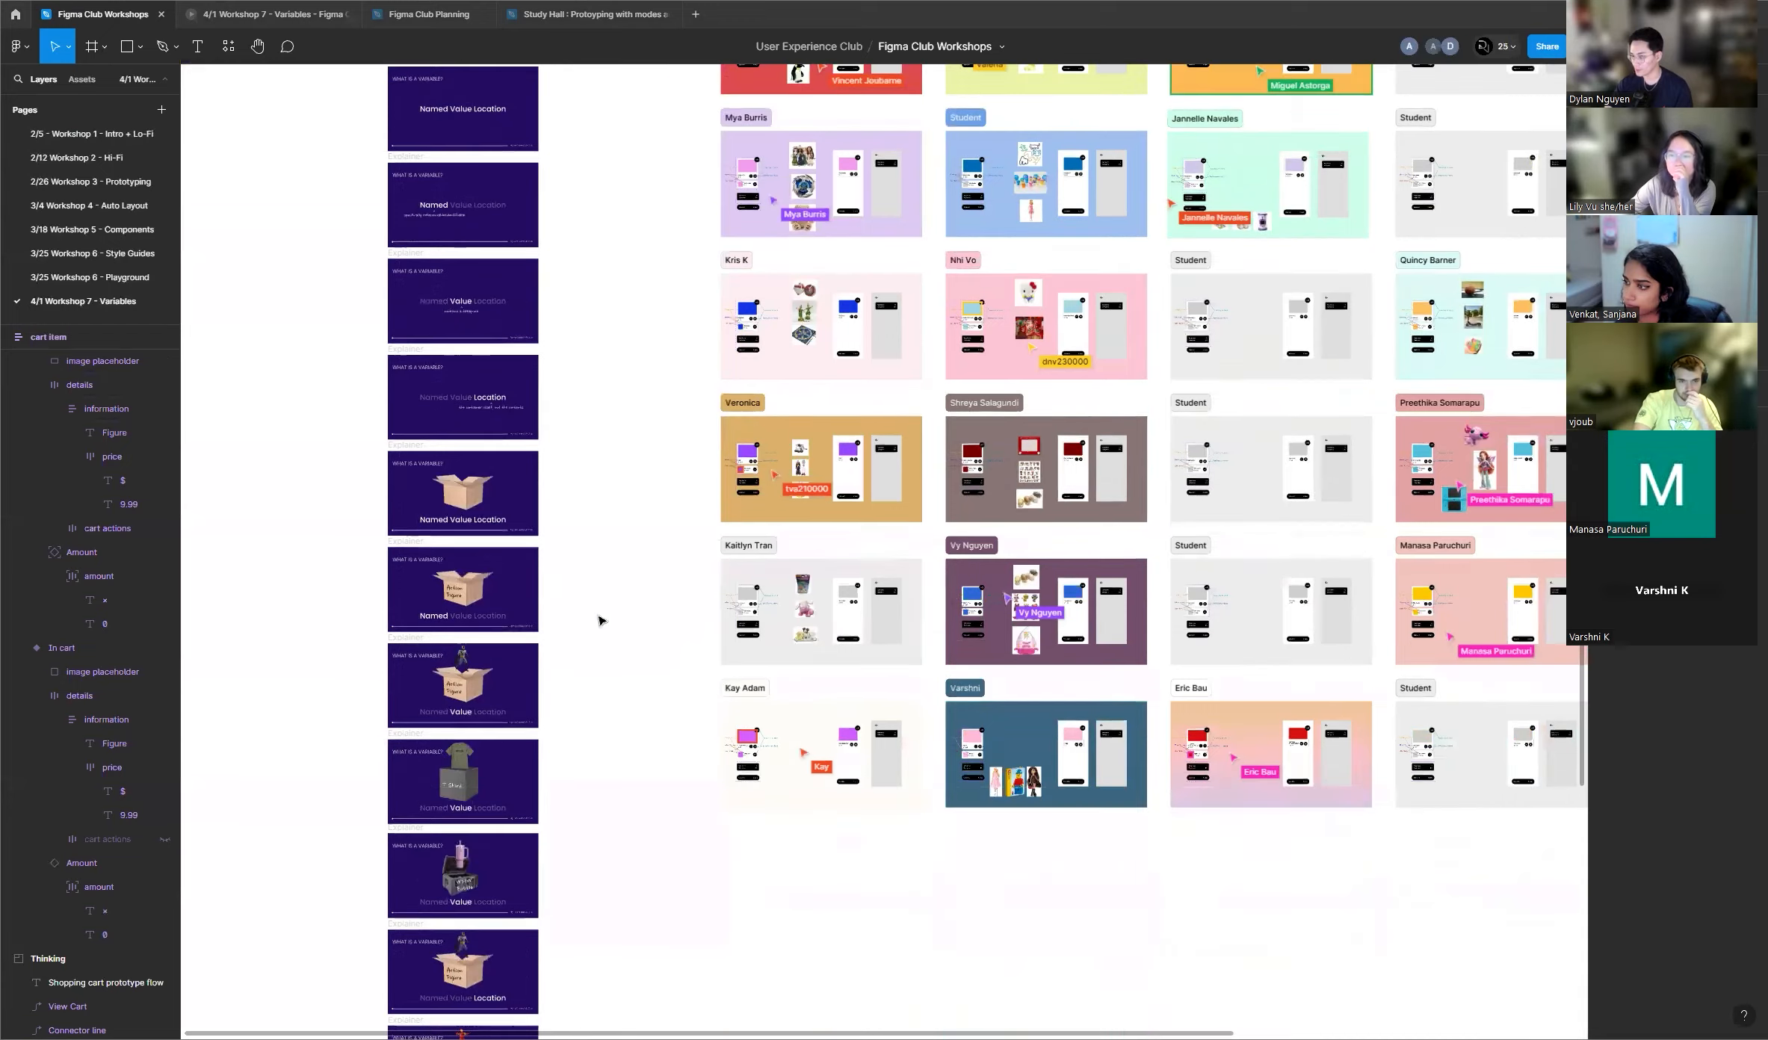
scroll(605, 622, right, 10)
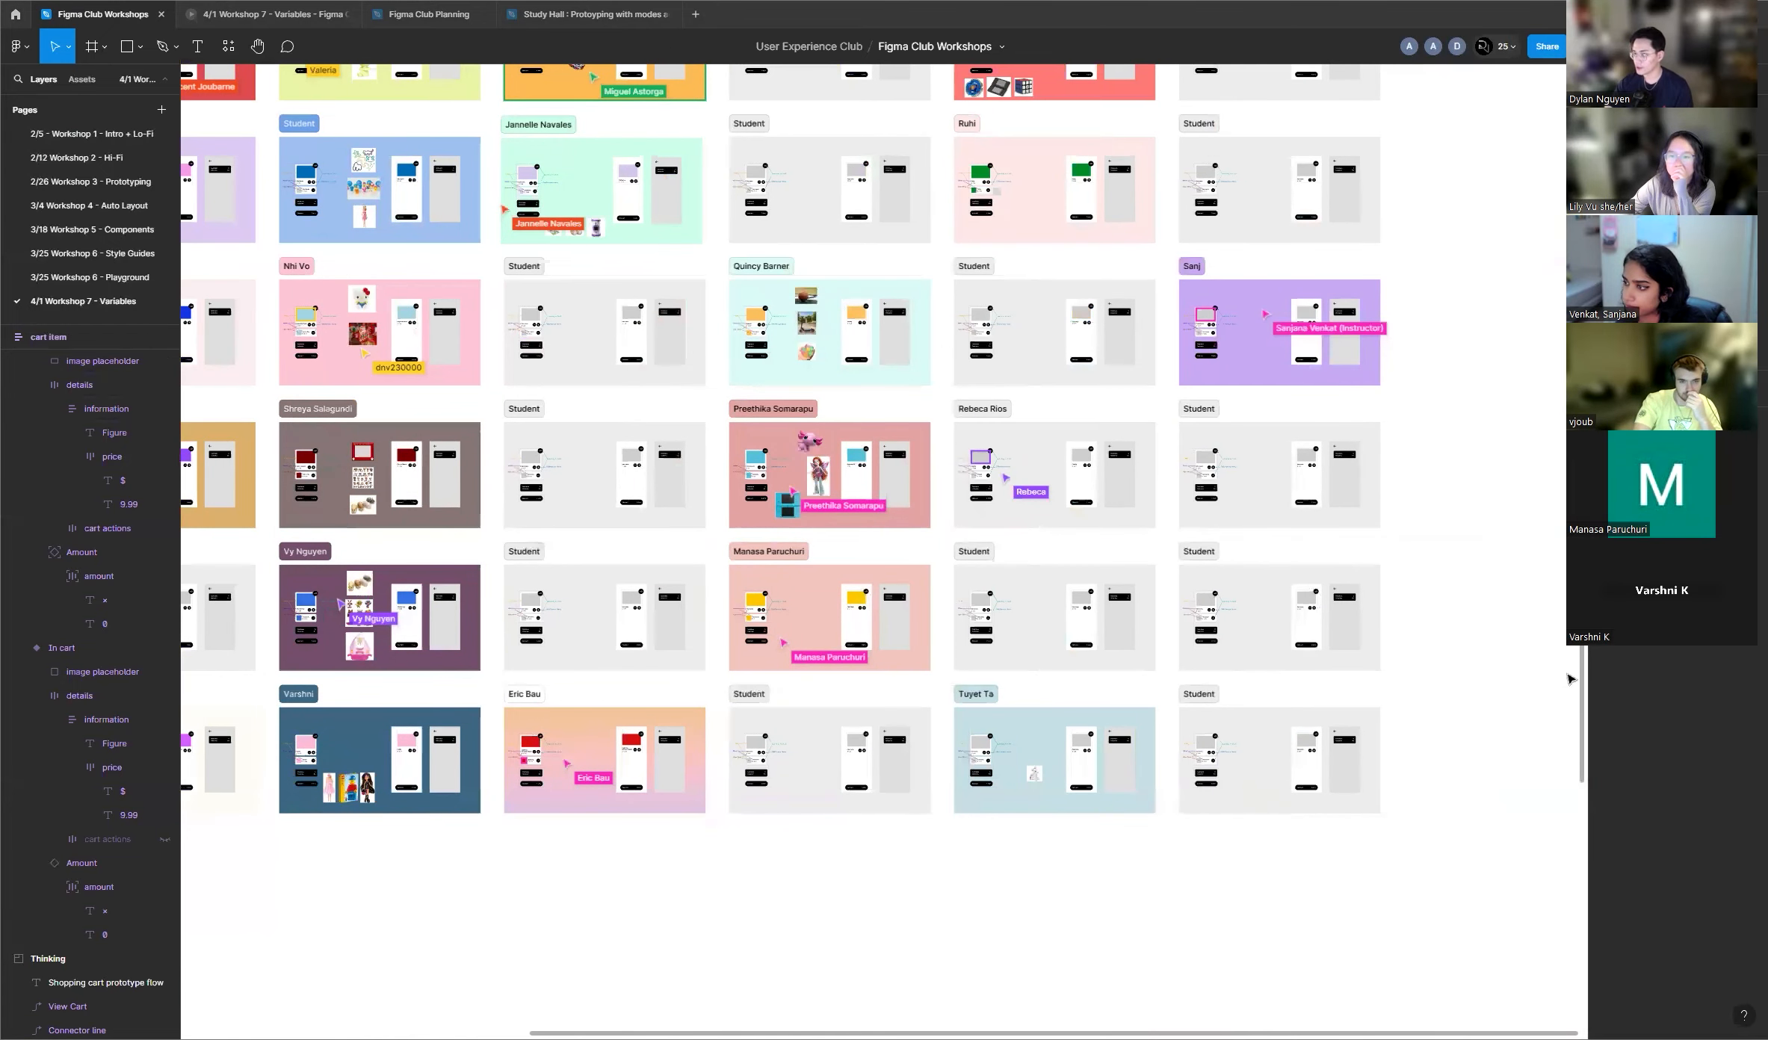
scroll(1524, 644, up, 1)
scroll(1524, 644, up, 4)
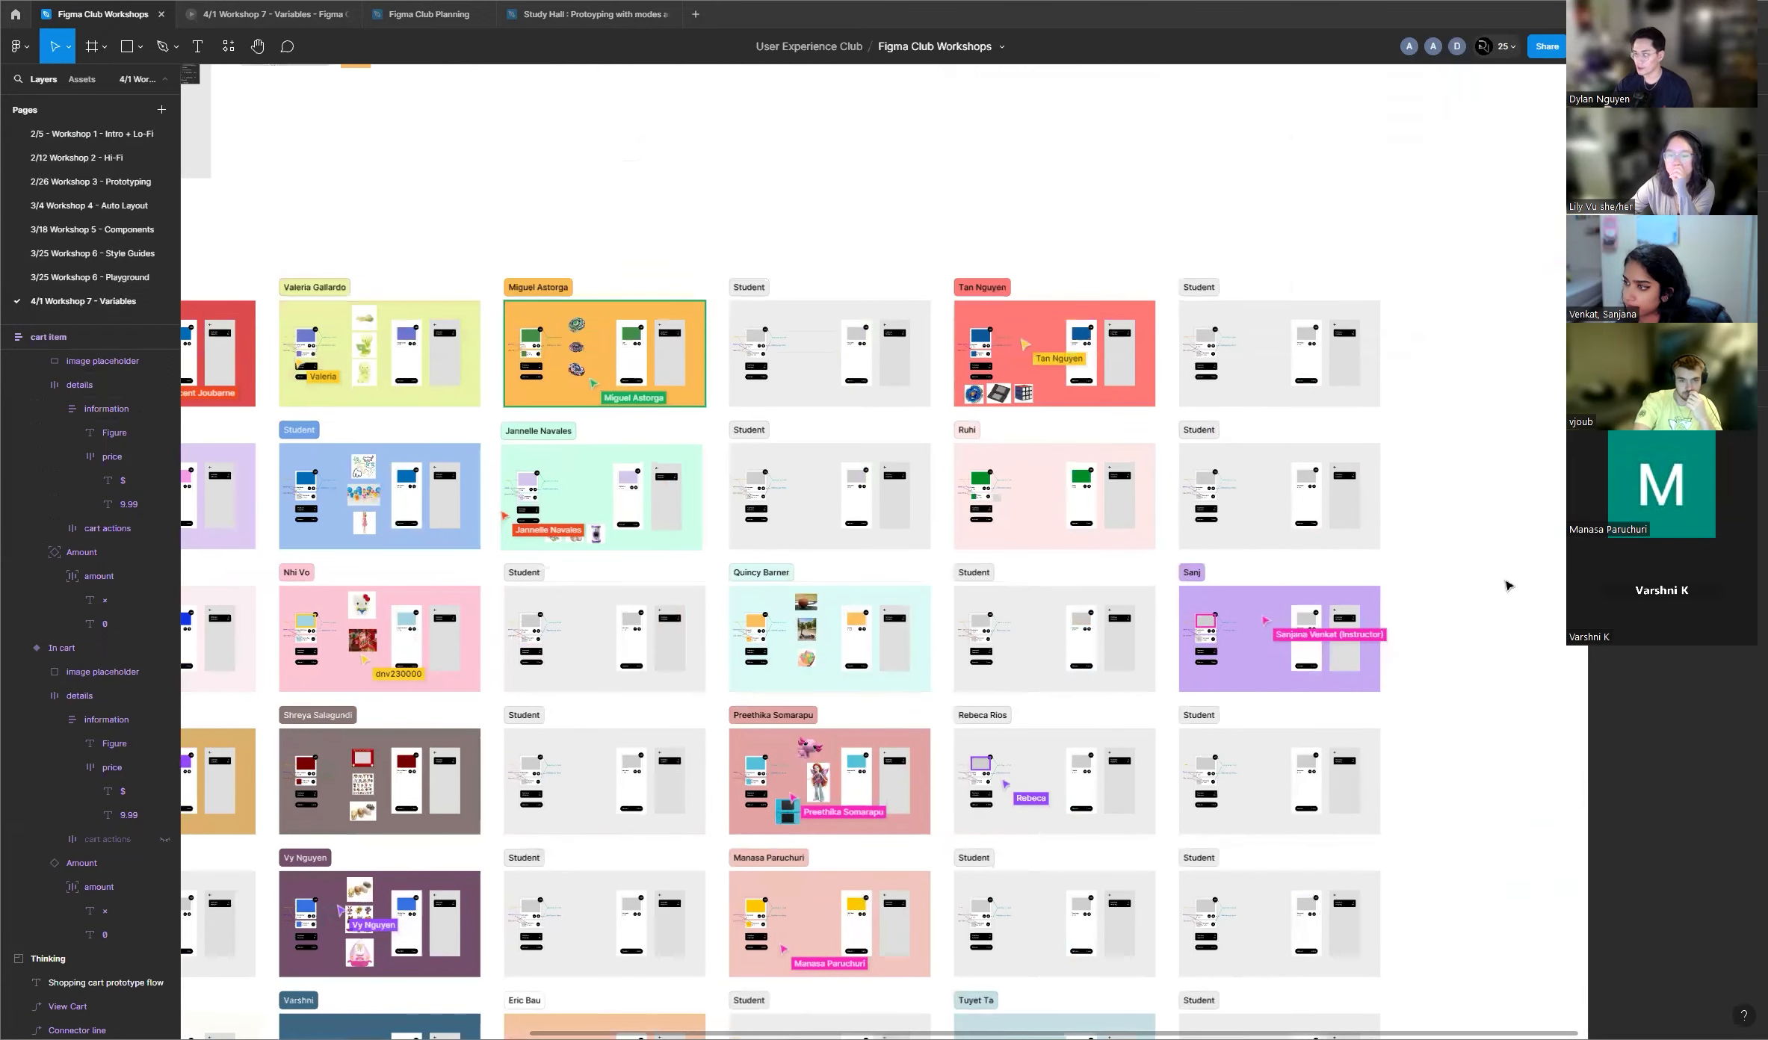
scroll(1447, 466, down, 2)
scroll(375, 165, up, 6)
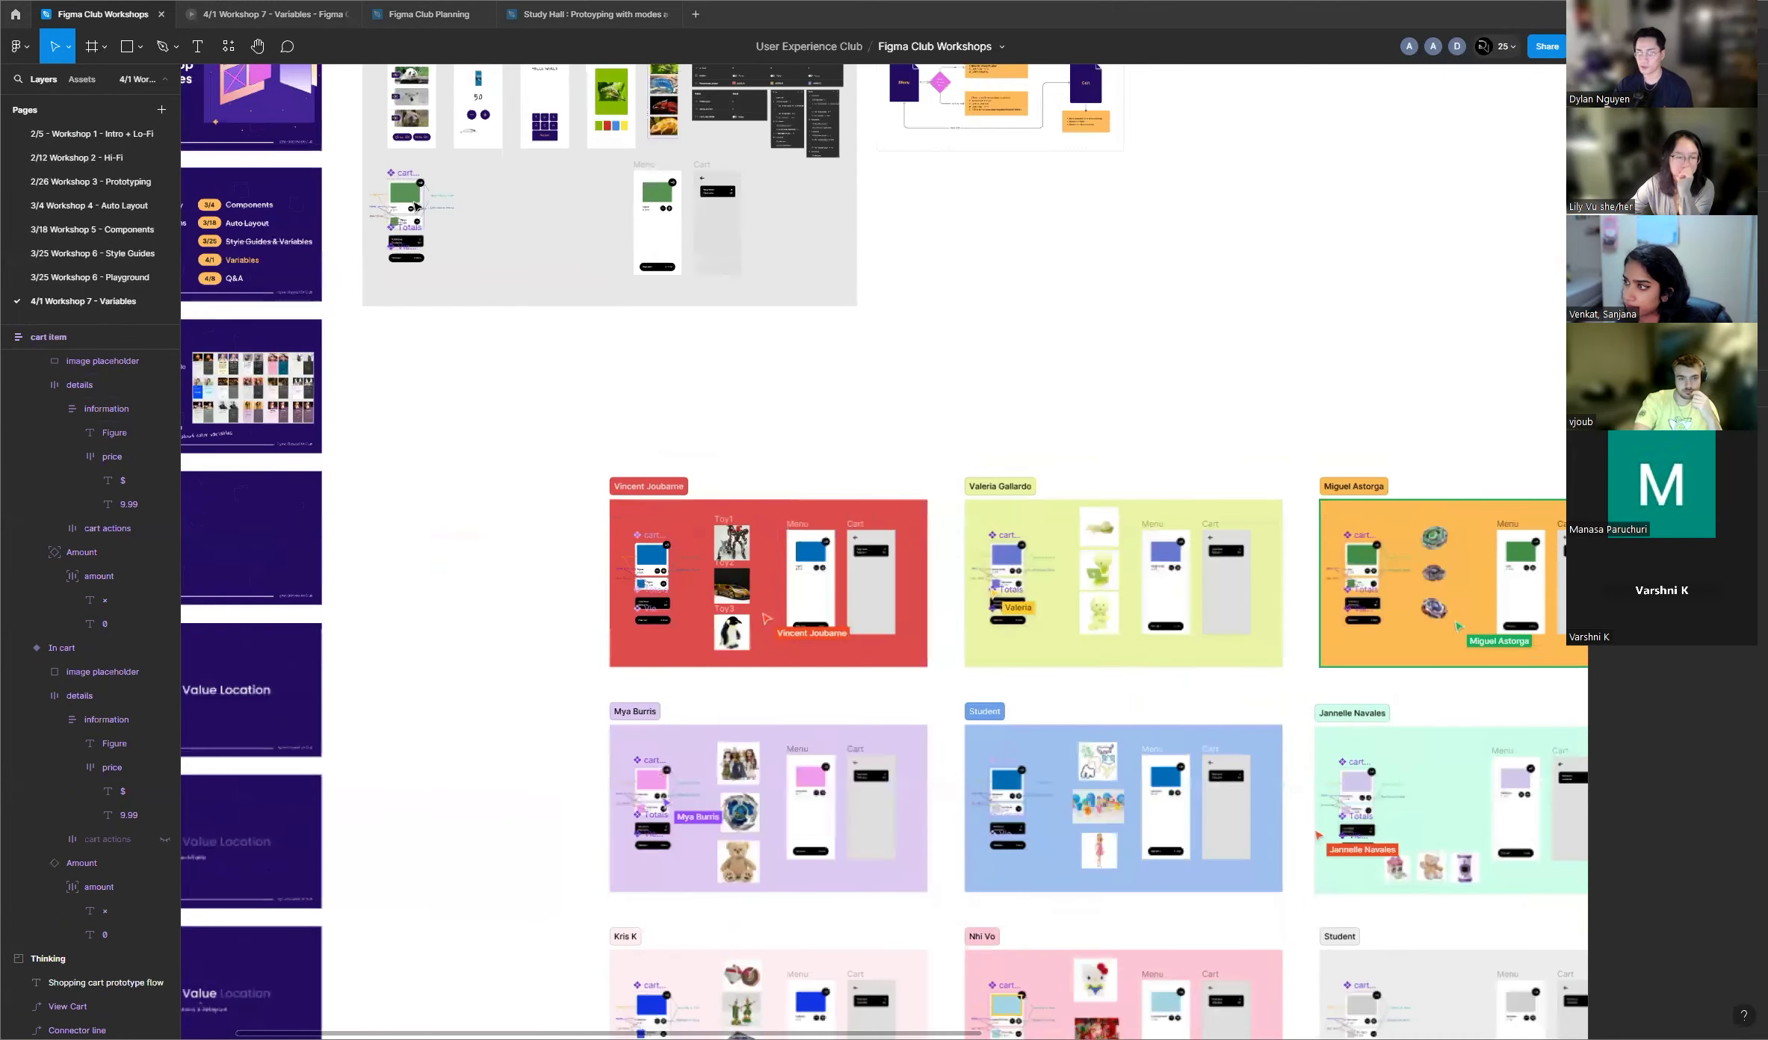
Step: Review the instructor's annotated cart item component and compare it with the Menu and Cart screens
scroll(375, 164, up, 4)
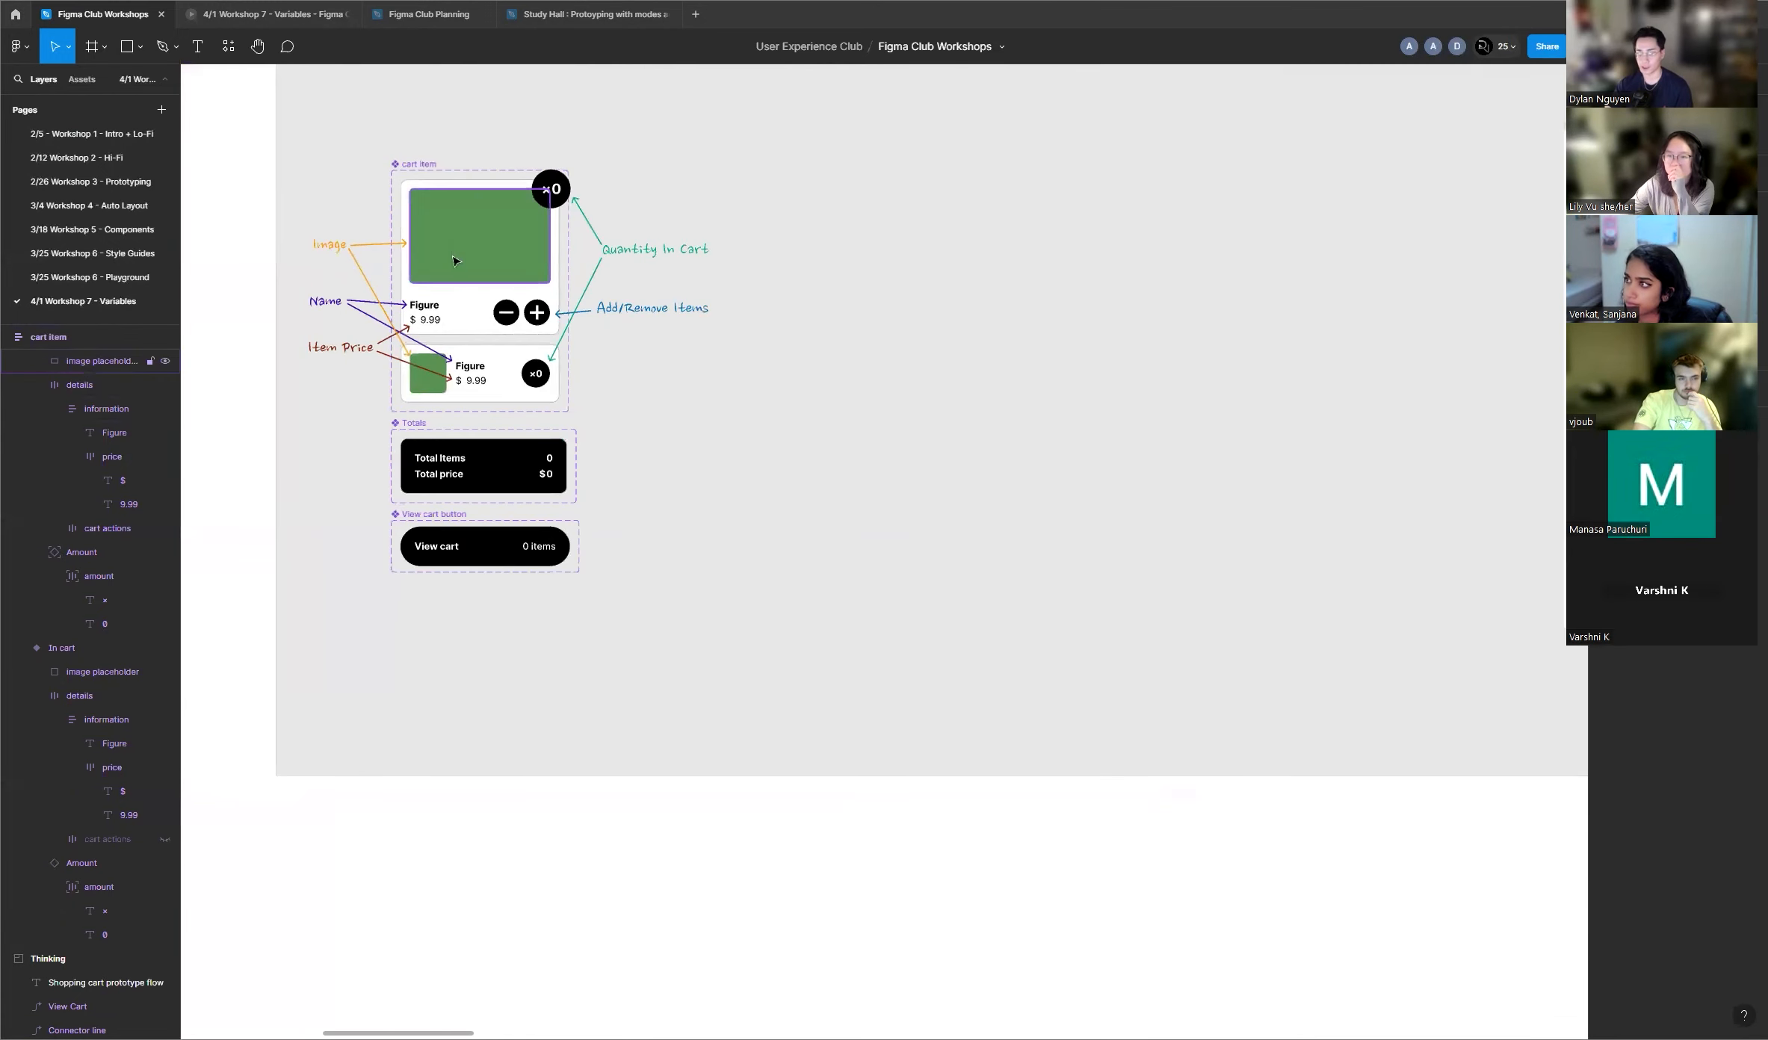
scroll(803, 326, up, 2)
scroll(803, 326, down, 3)
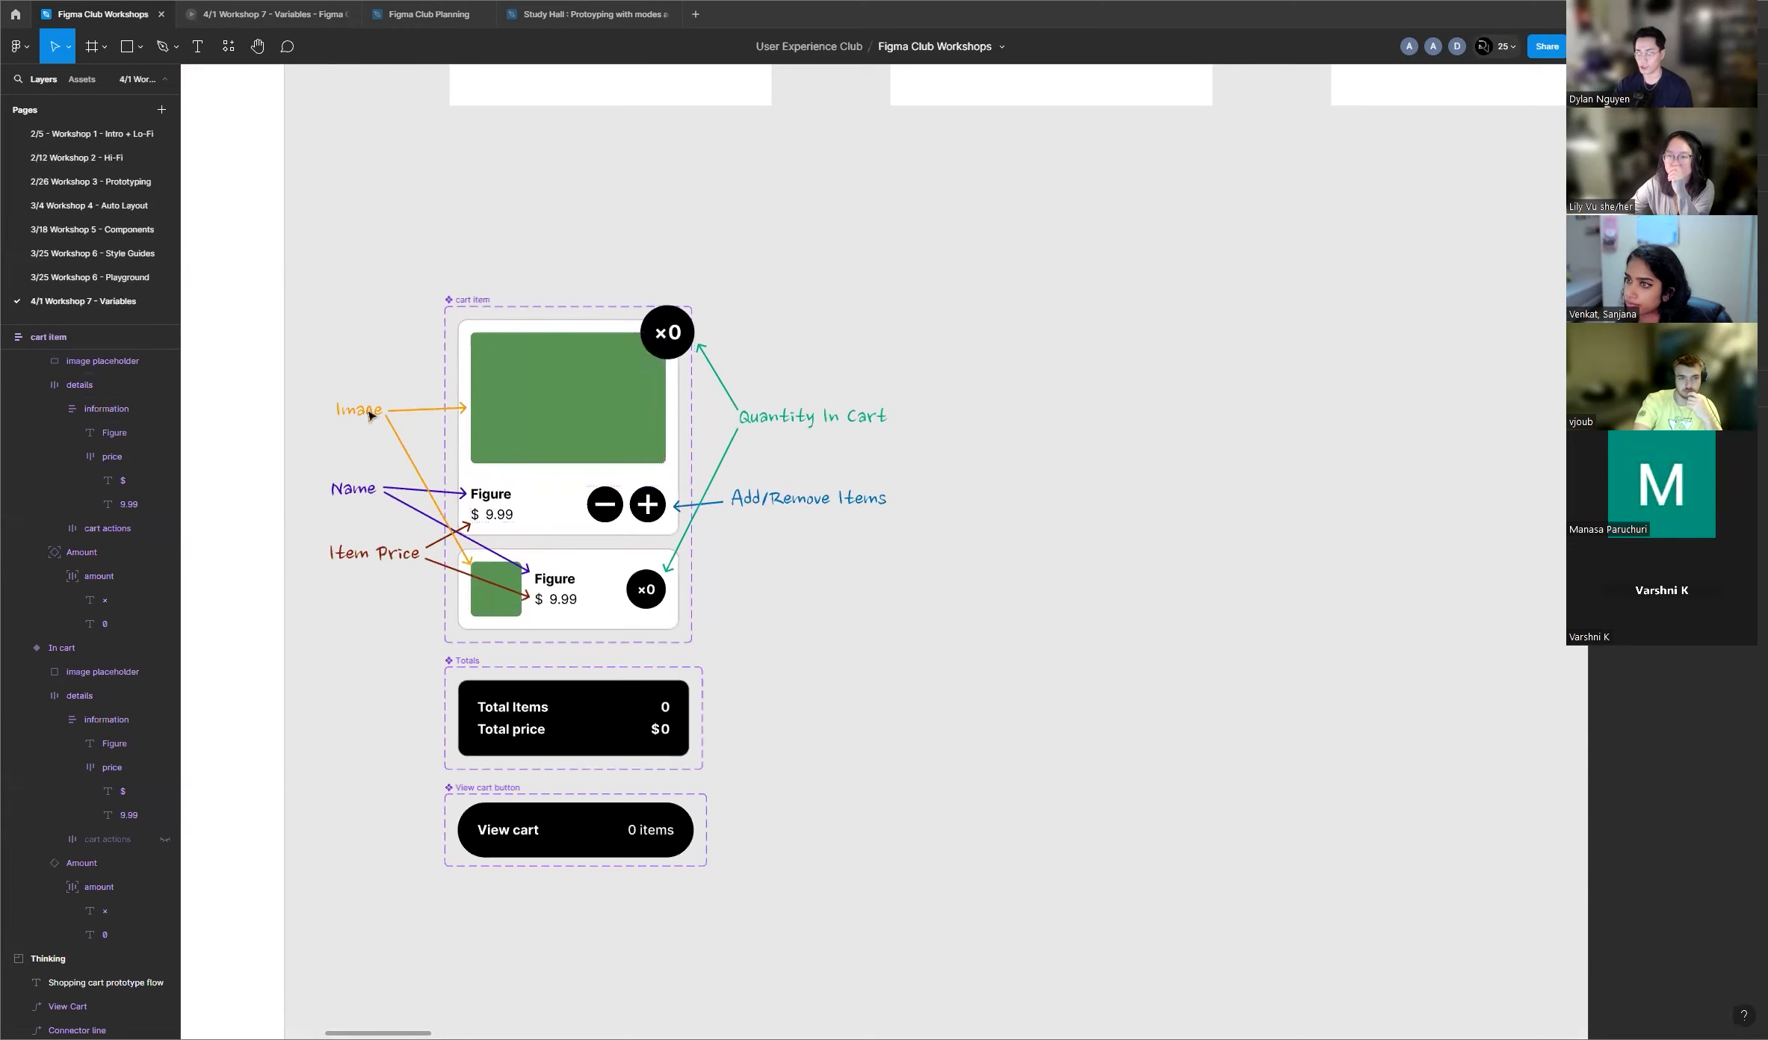
scroll(369, 416, up, 3)
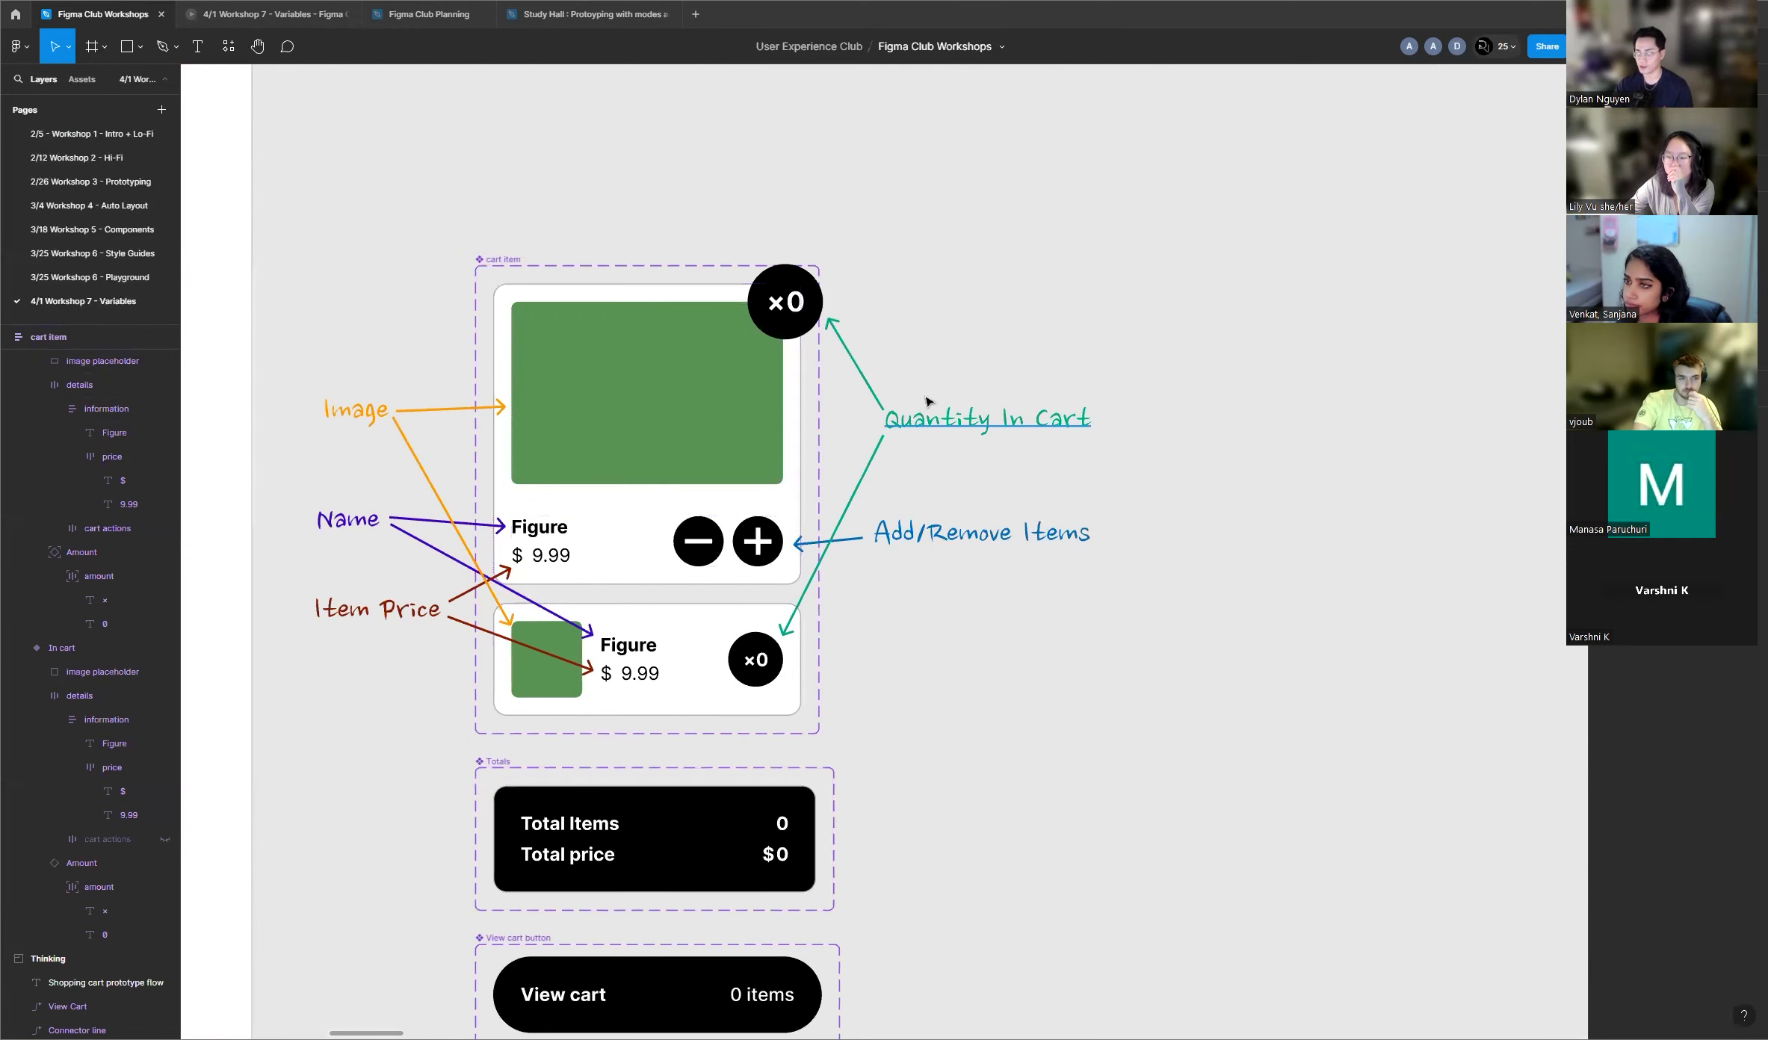
scroll(419, 435, down, 3)
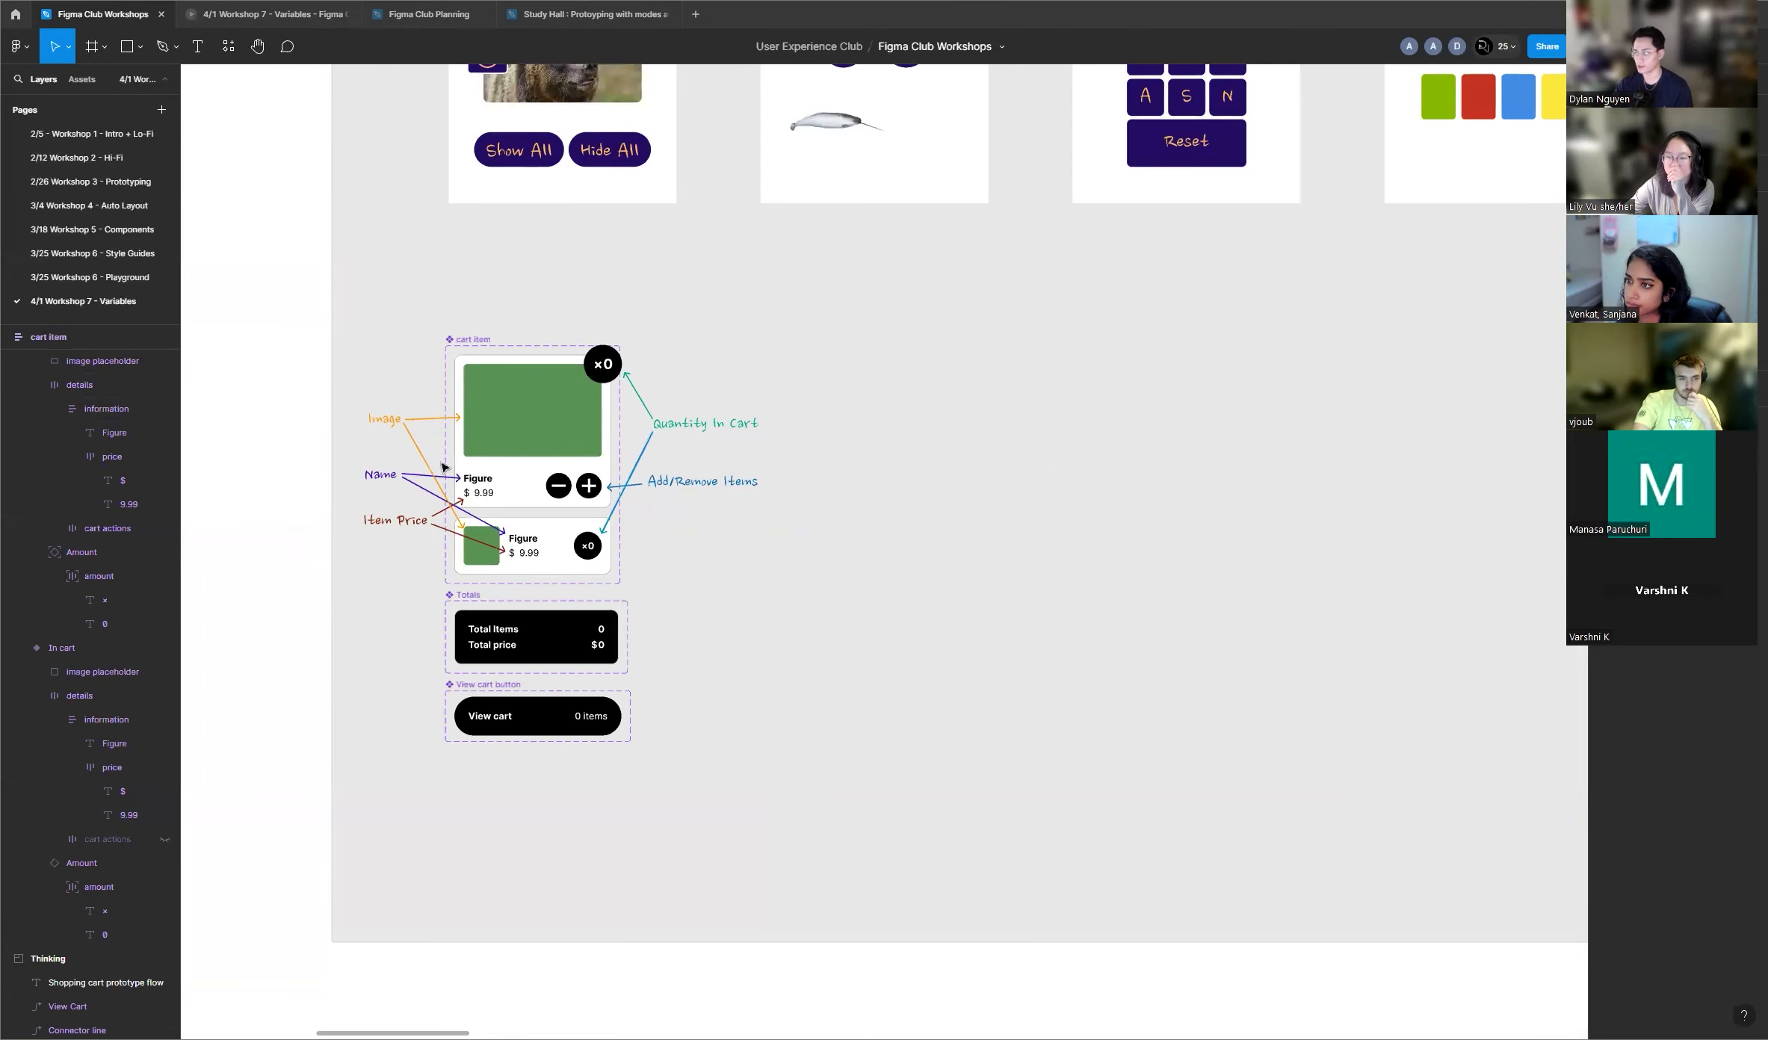
scroll(443, 467, down, 3)
scroll(1121, 544, up, 4)
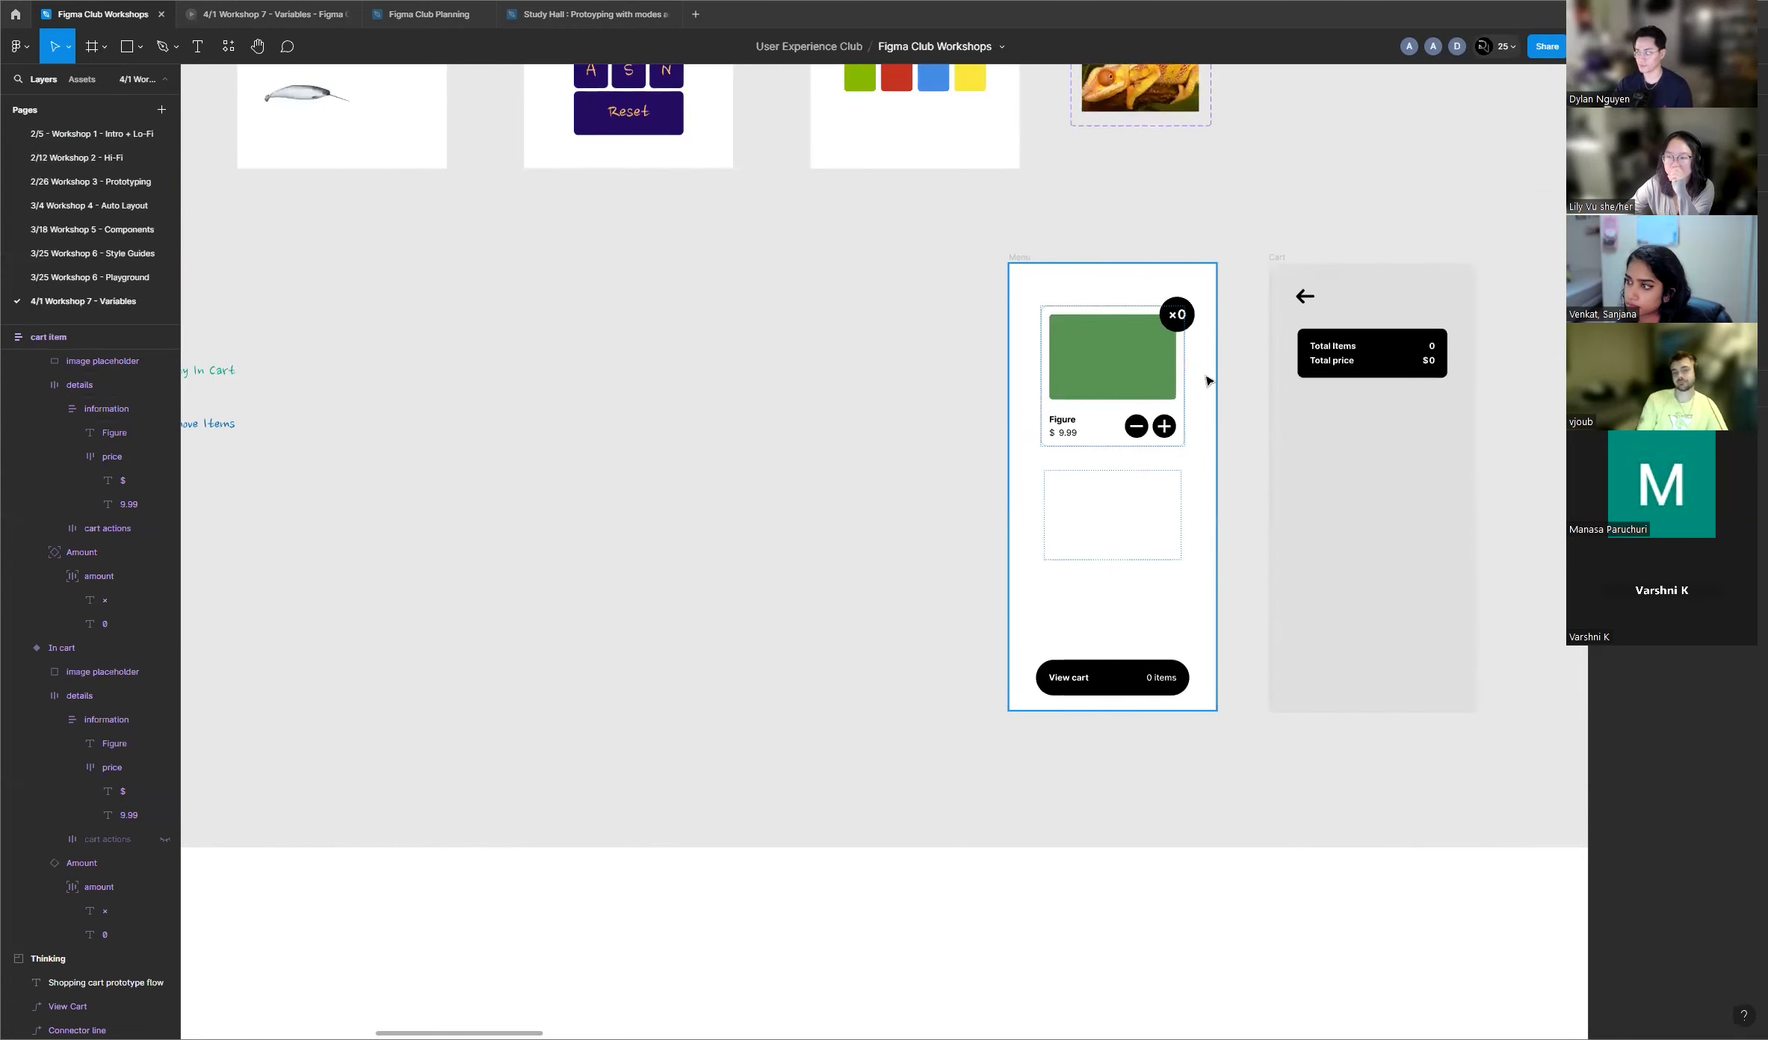
scroll(1208, 381, down, 3)
scroll(581, 382, up, 5)
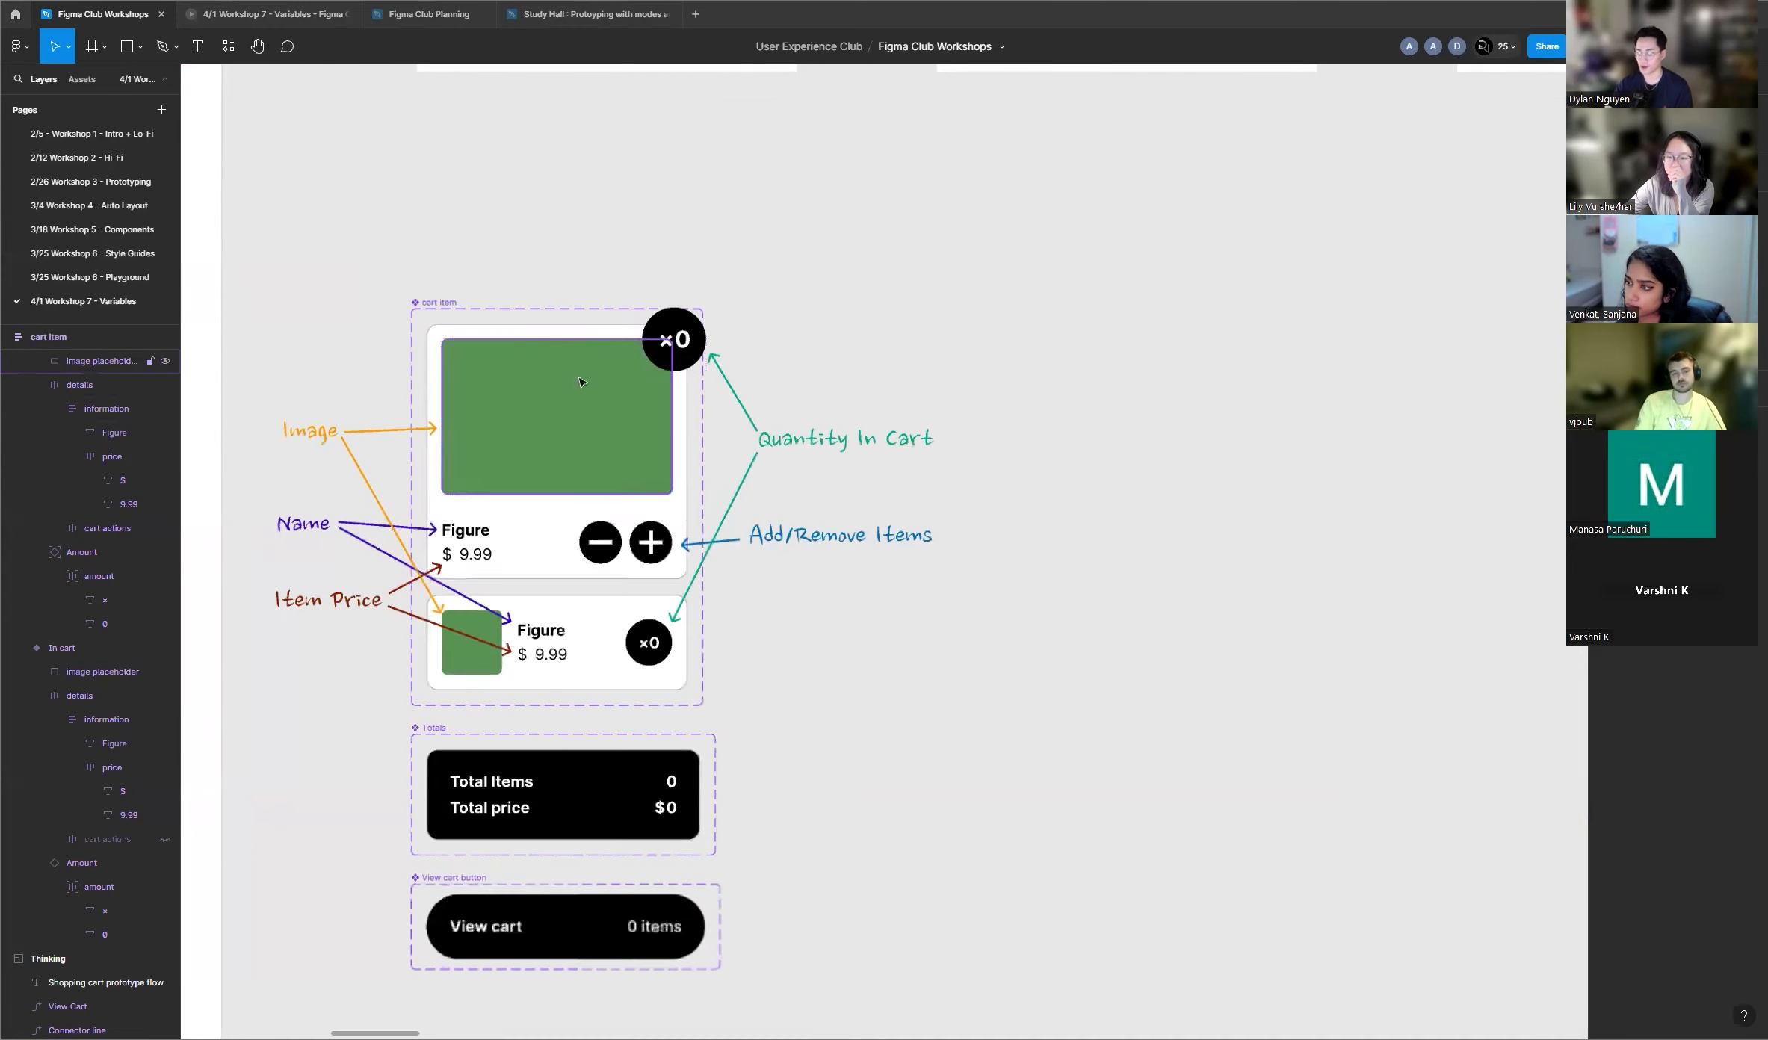
Step: Examine the Totals and View cart button components below the instructor's cart item component
scroll(504, 699, down, 2)
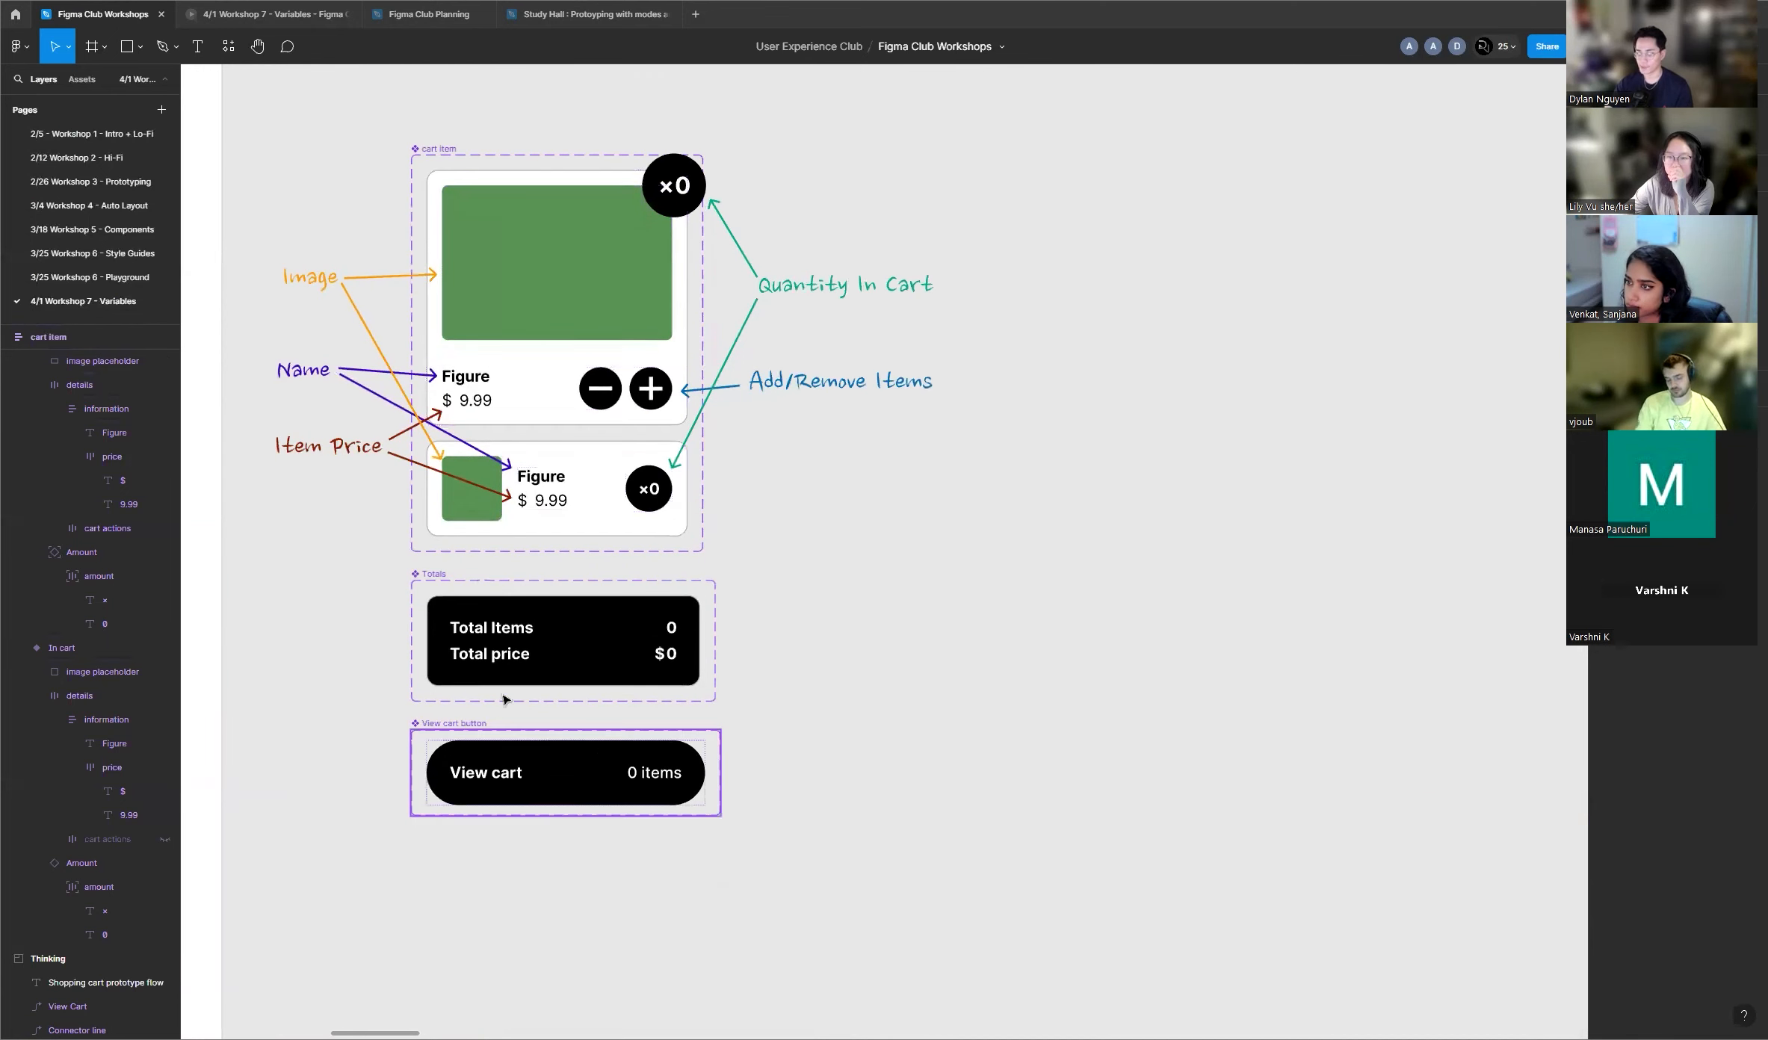
scroll(395, 686, up, 3)
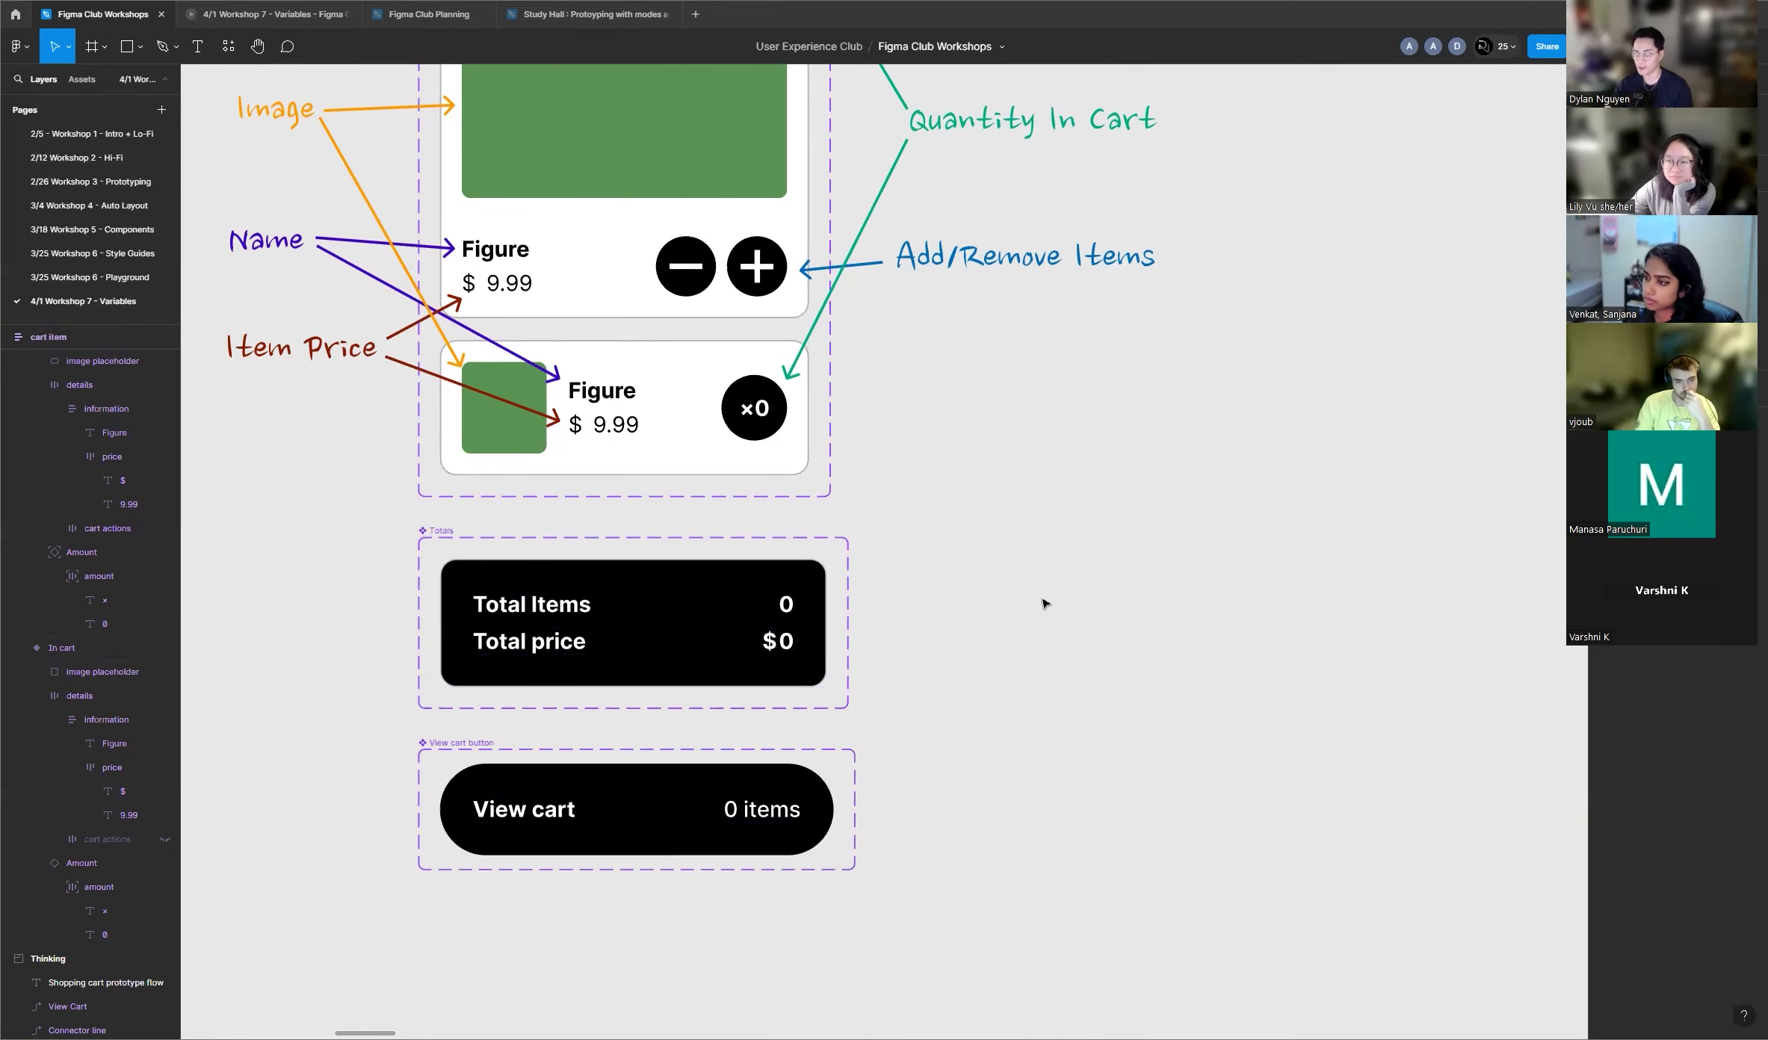
scroll(374, 581, down, 3)
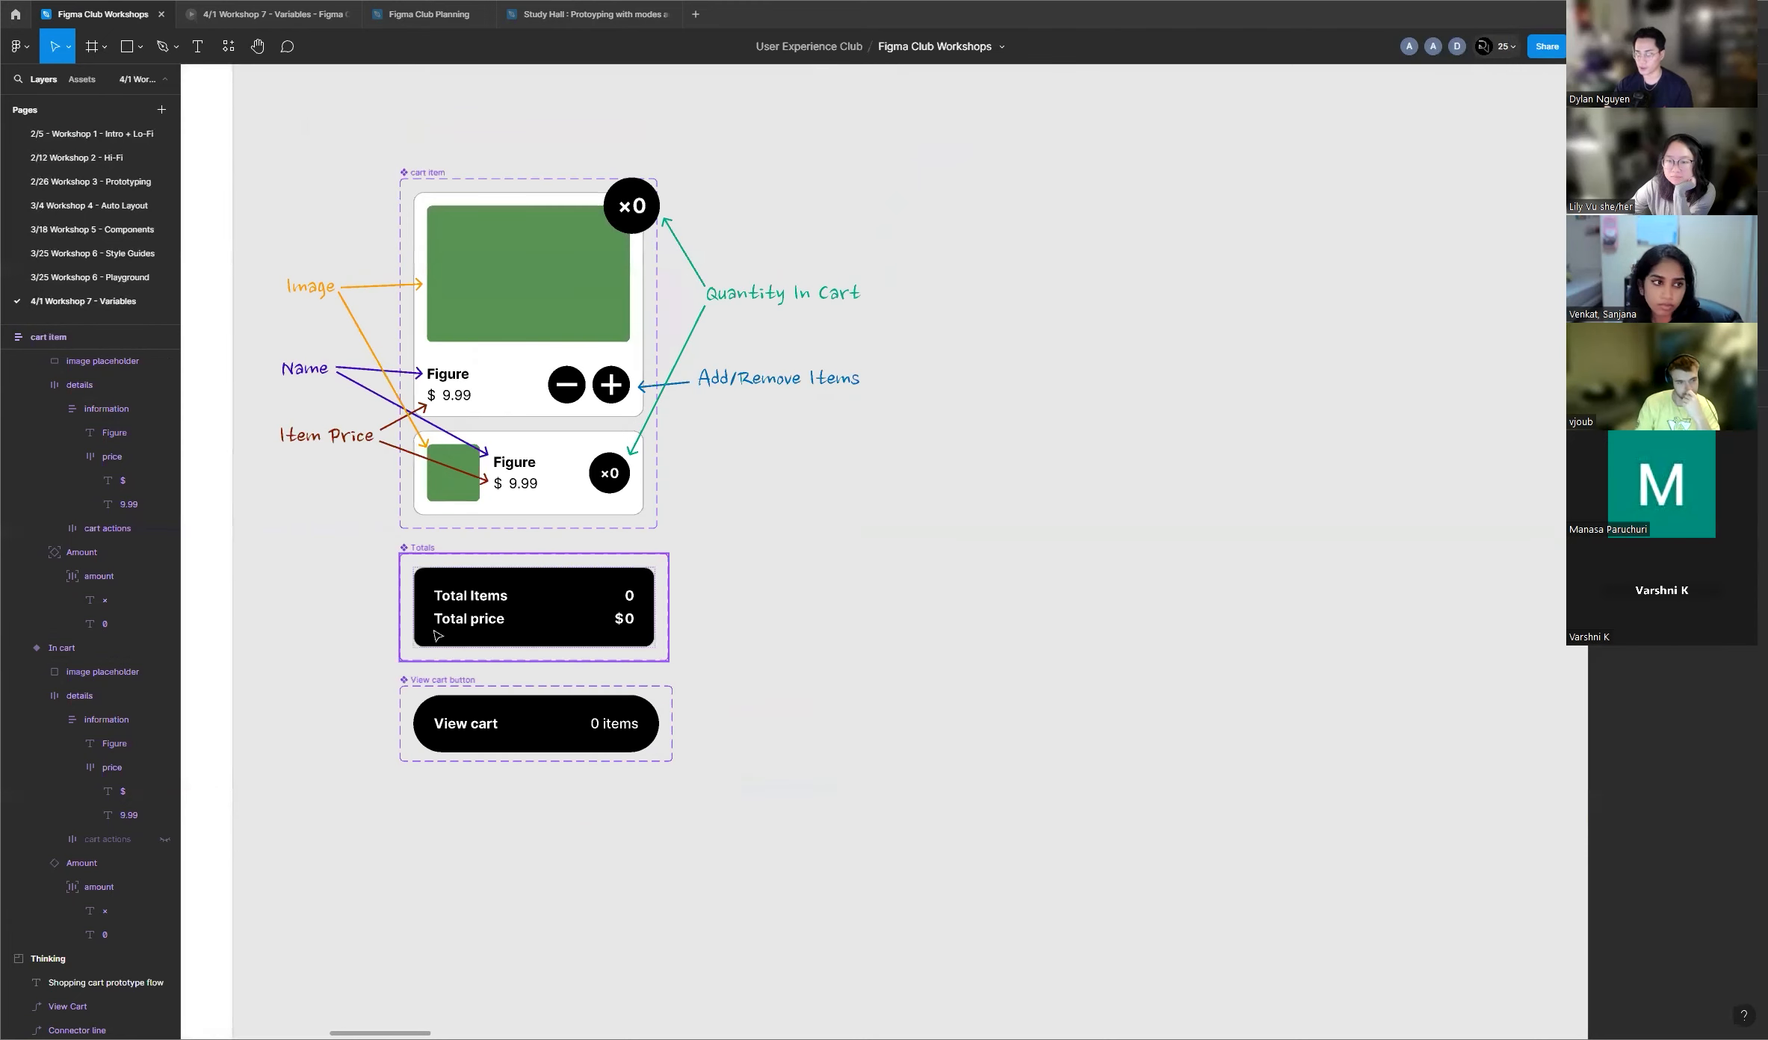
scroll(438, 636, up, 5)
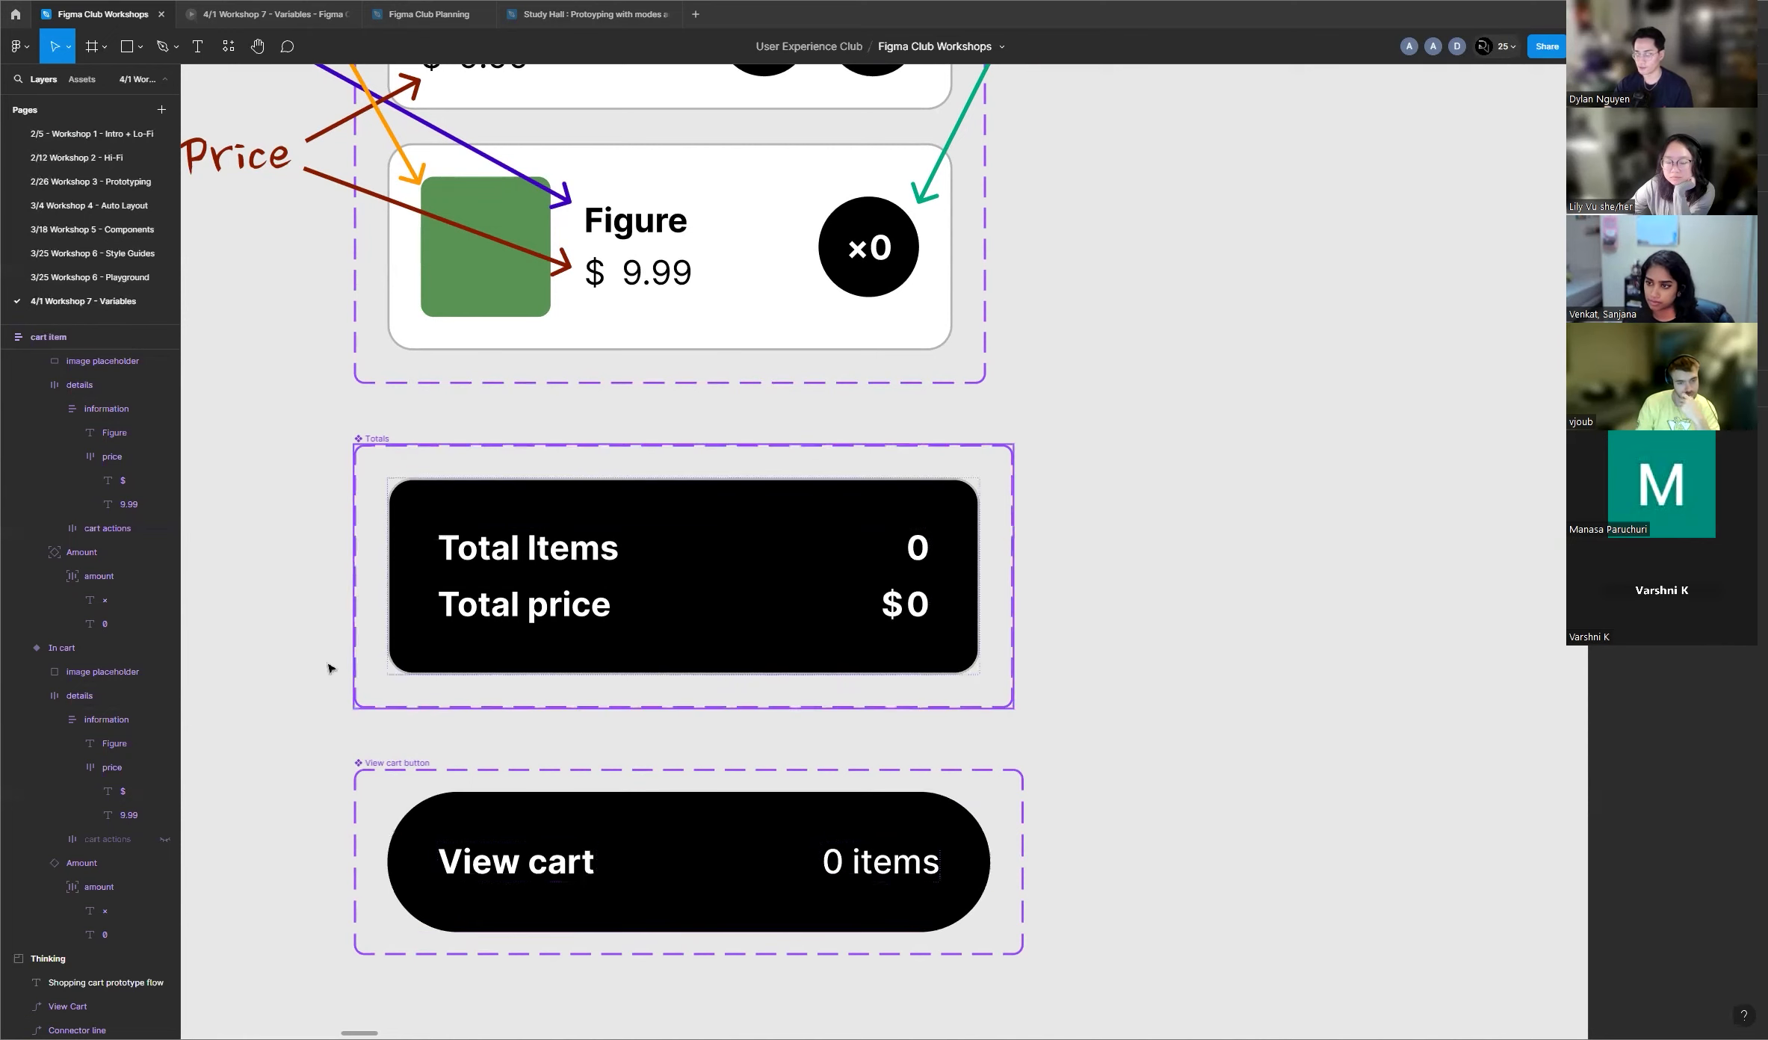
Step: Open the file's local variables and display the instructor's Menu collection
scroll(321, 663, down, 10)
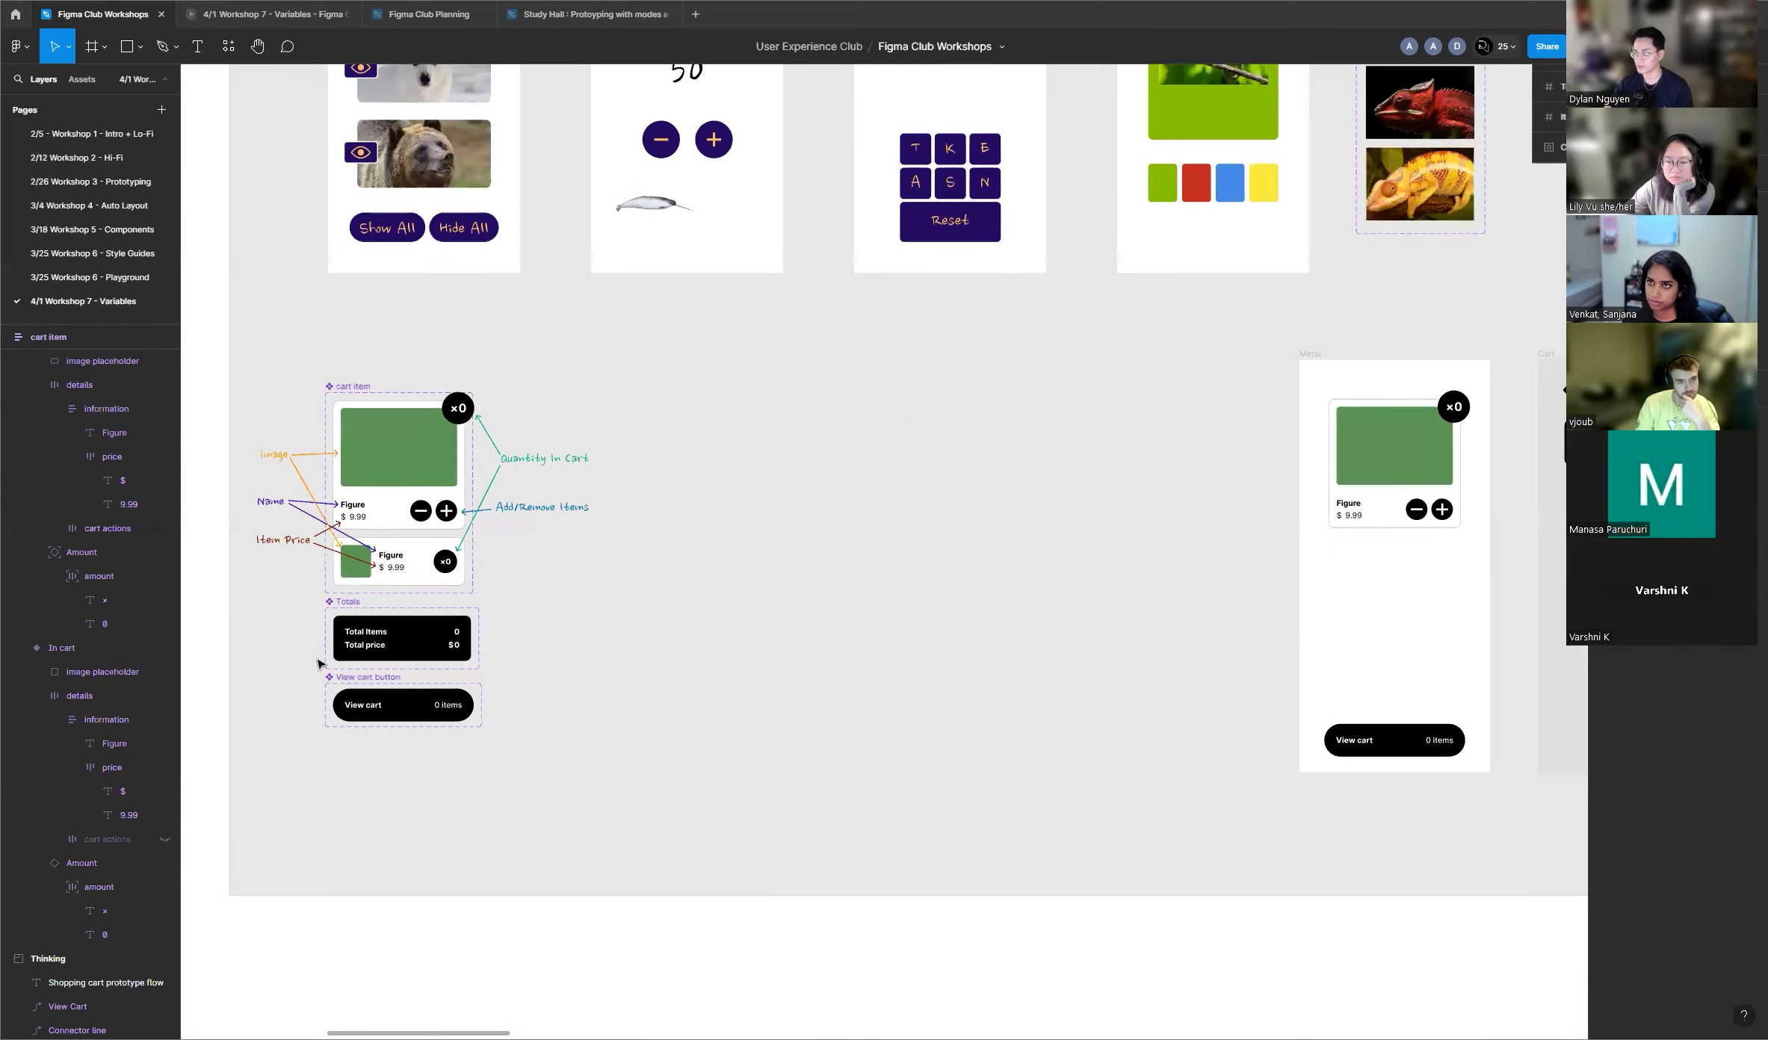
scroll(318, 662, down, 8)
scroll(1147, 396, up, 5)
scroll(1225, 394, up, 5)
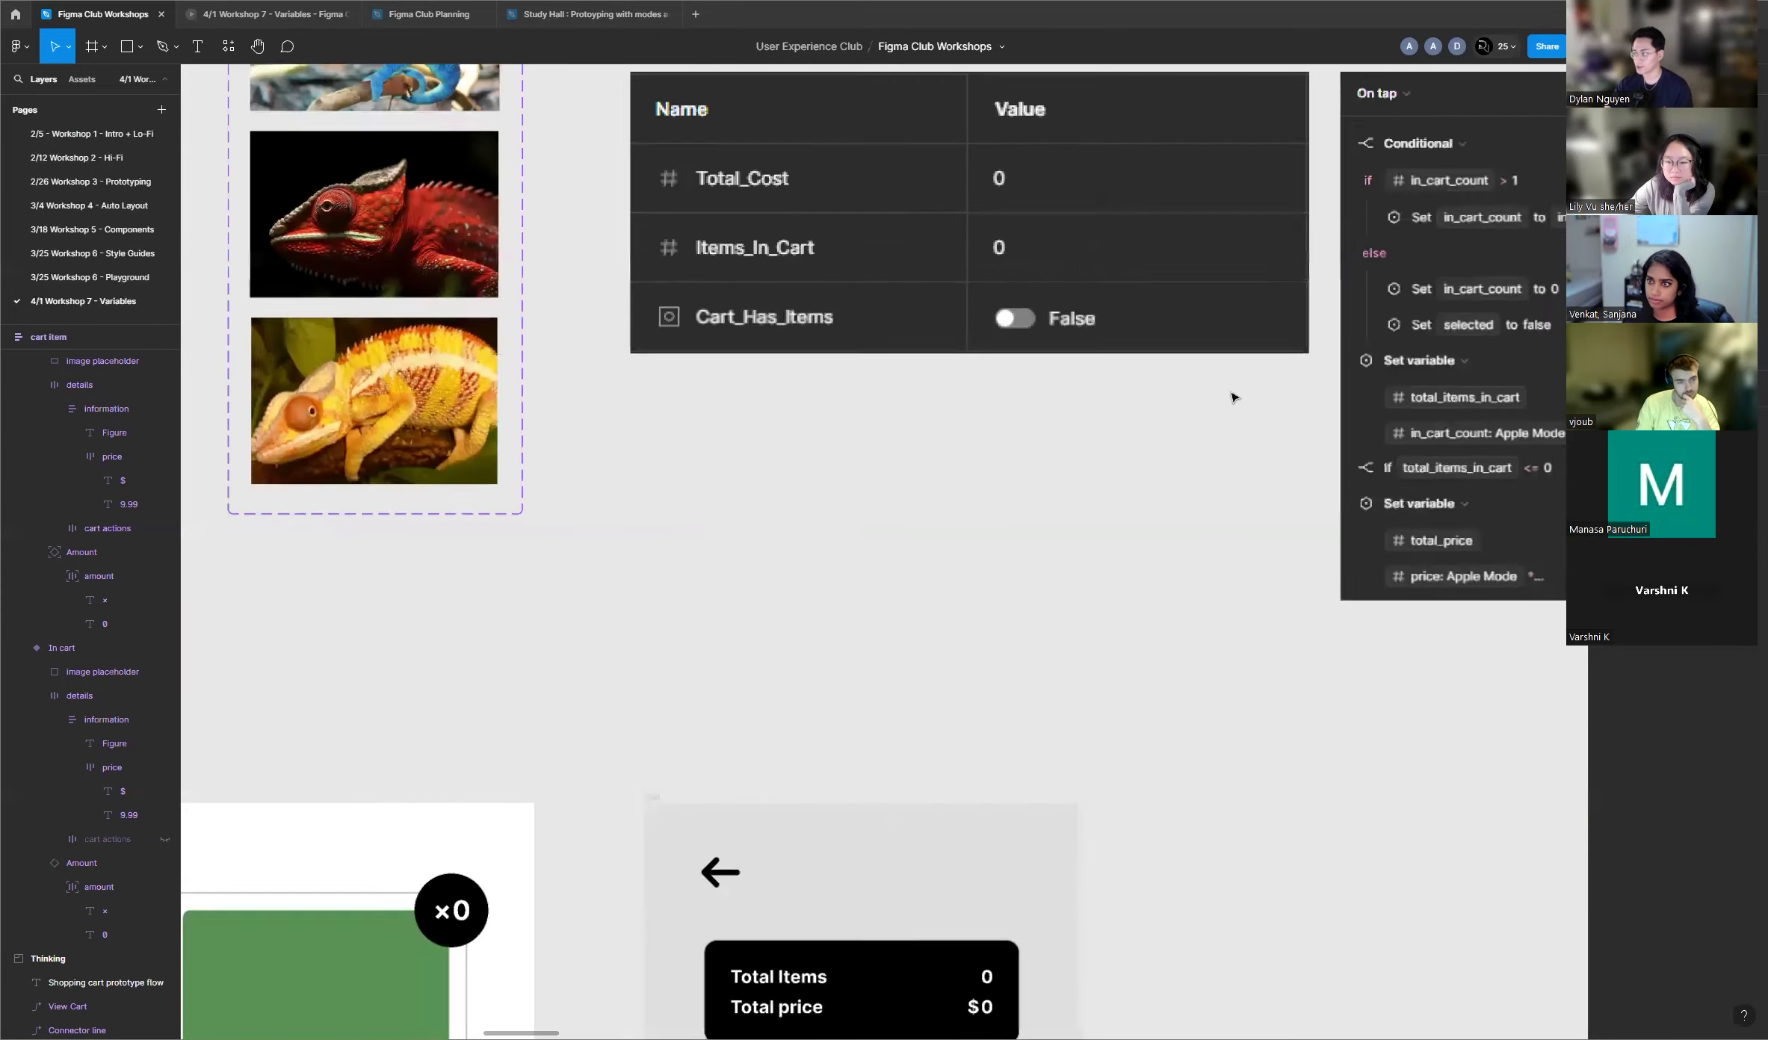
scroll(1043, 476, down, 4)
scroll(1045, 476, up, 1)
scroll(831, 480, down, 4)
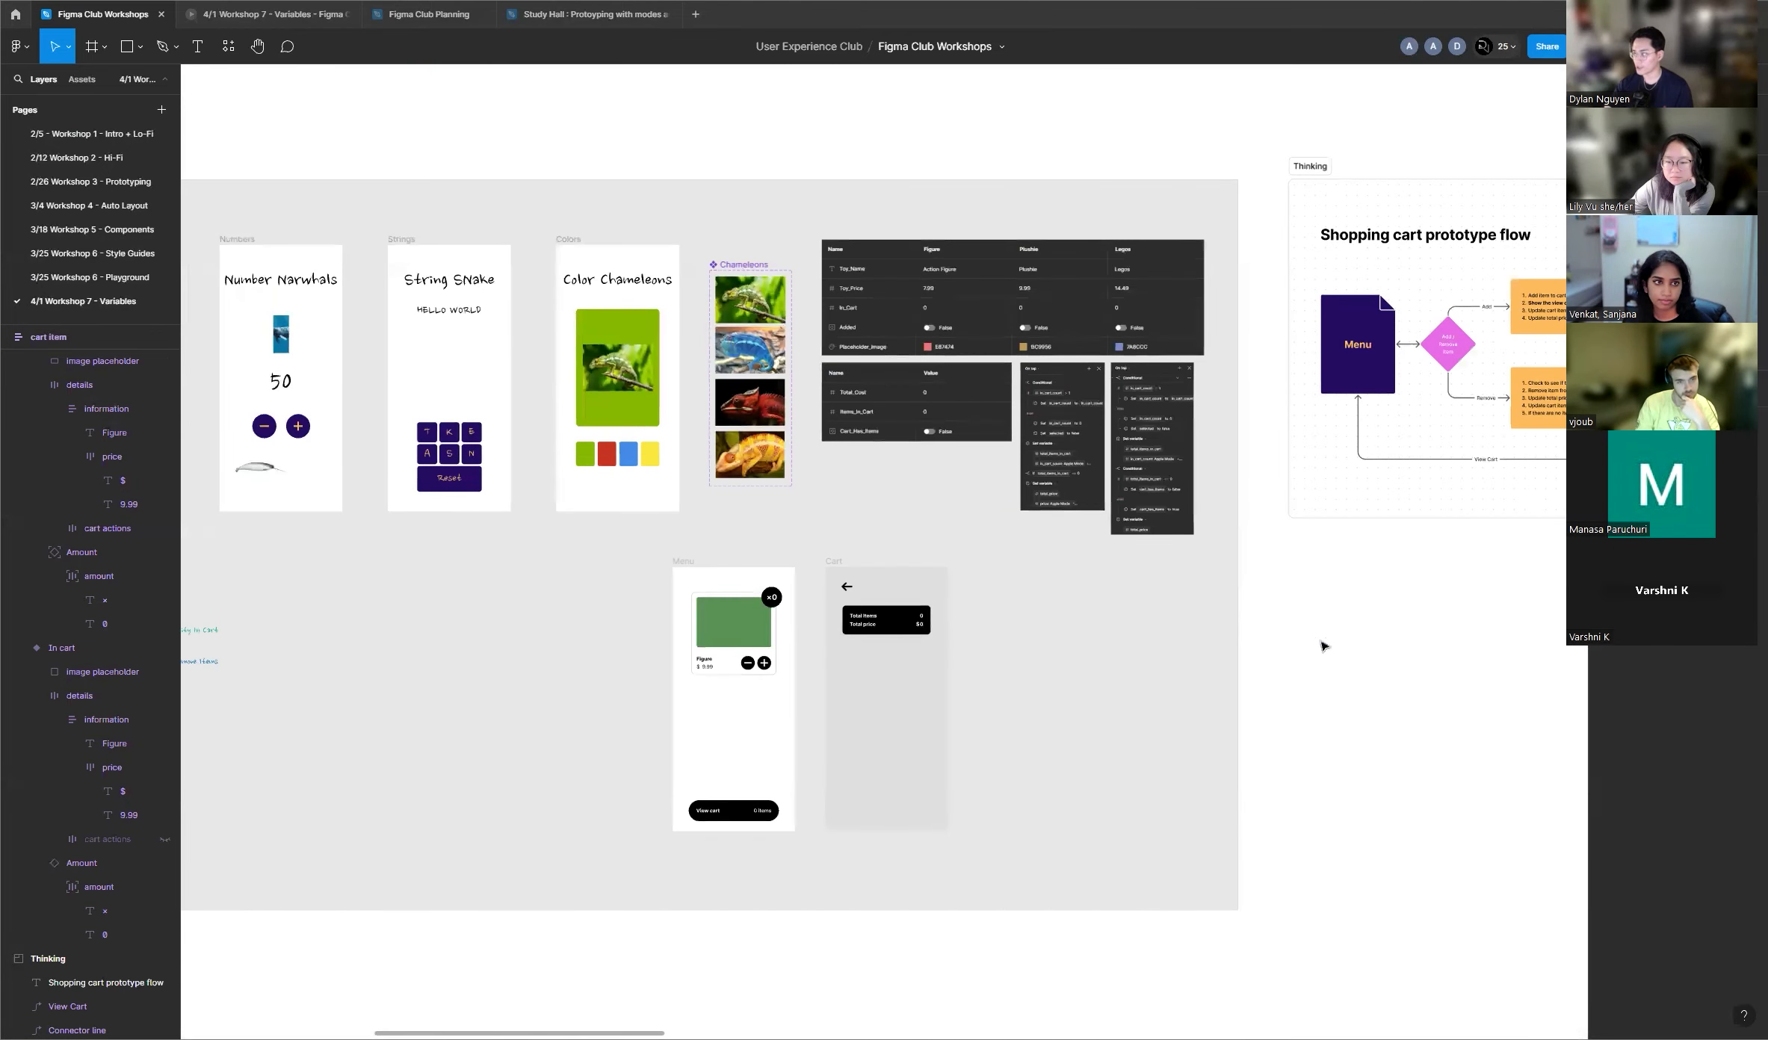
click(1758, 185)
drag(1140, 331, 969, 536)
click(686, 532)
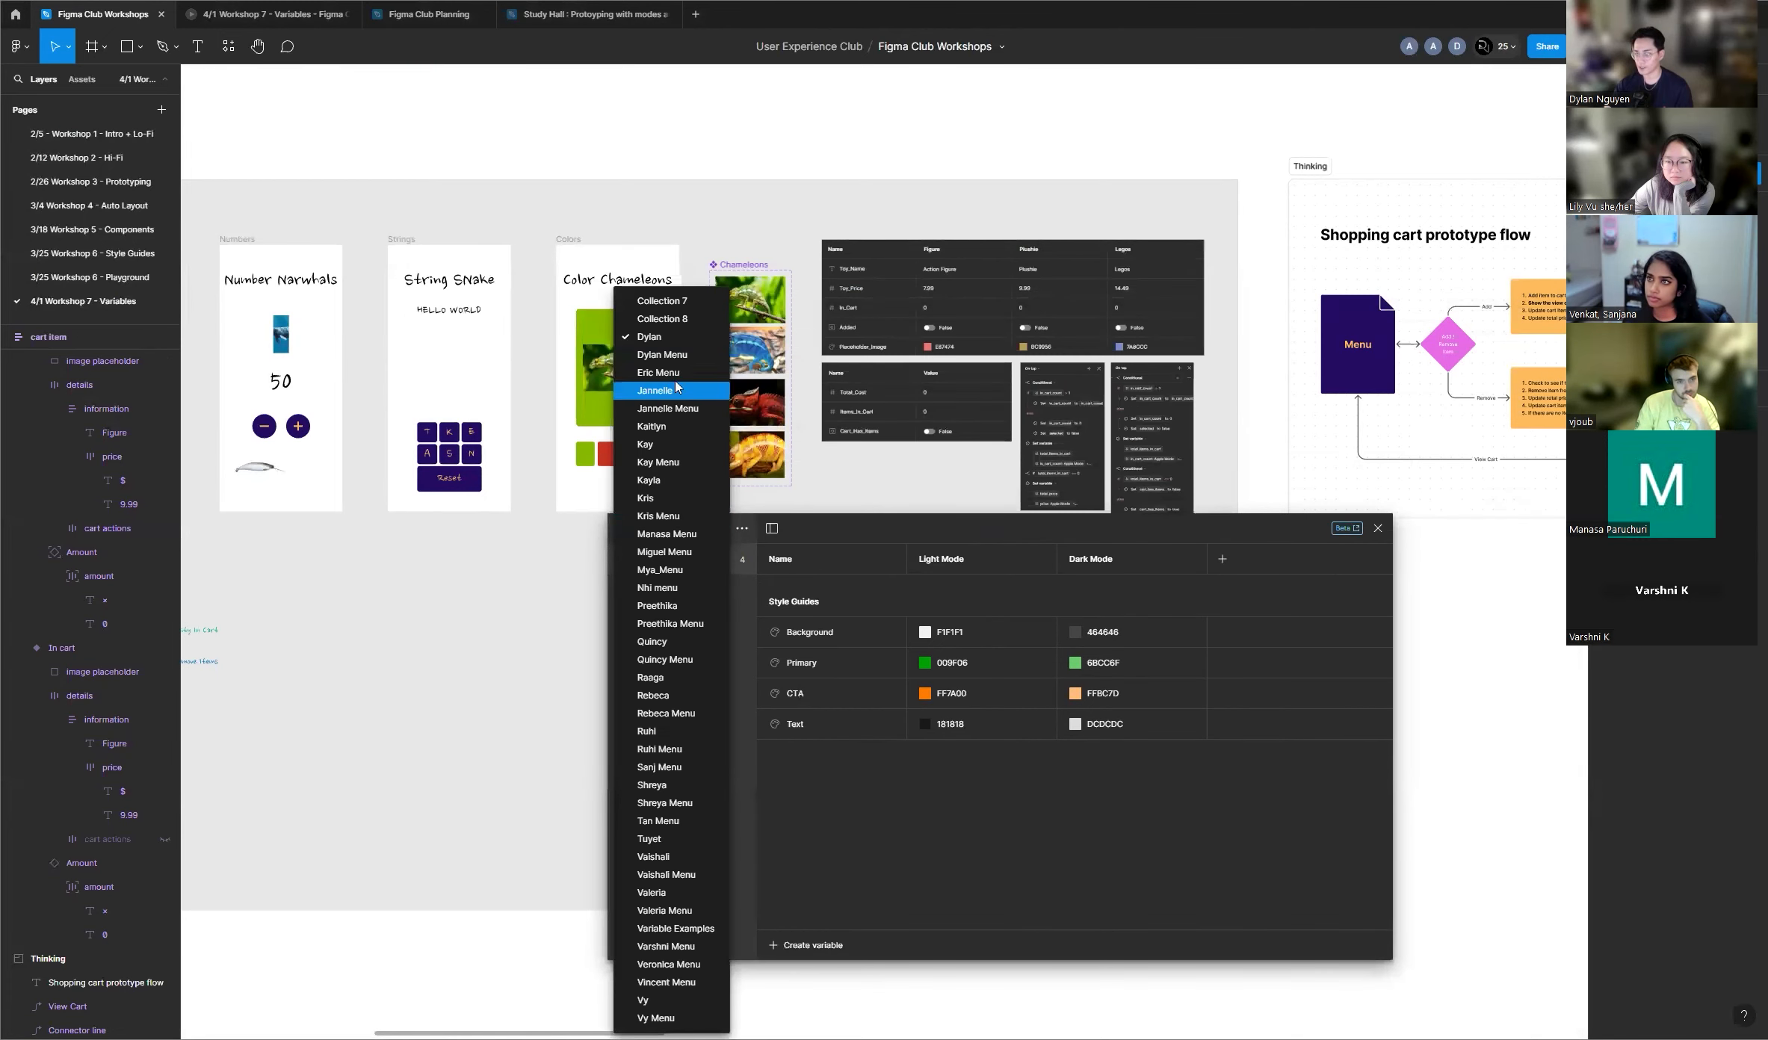
click(680, 355)
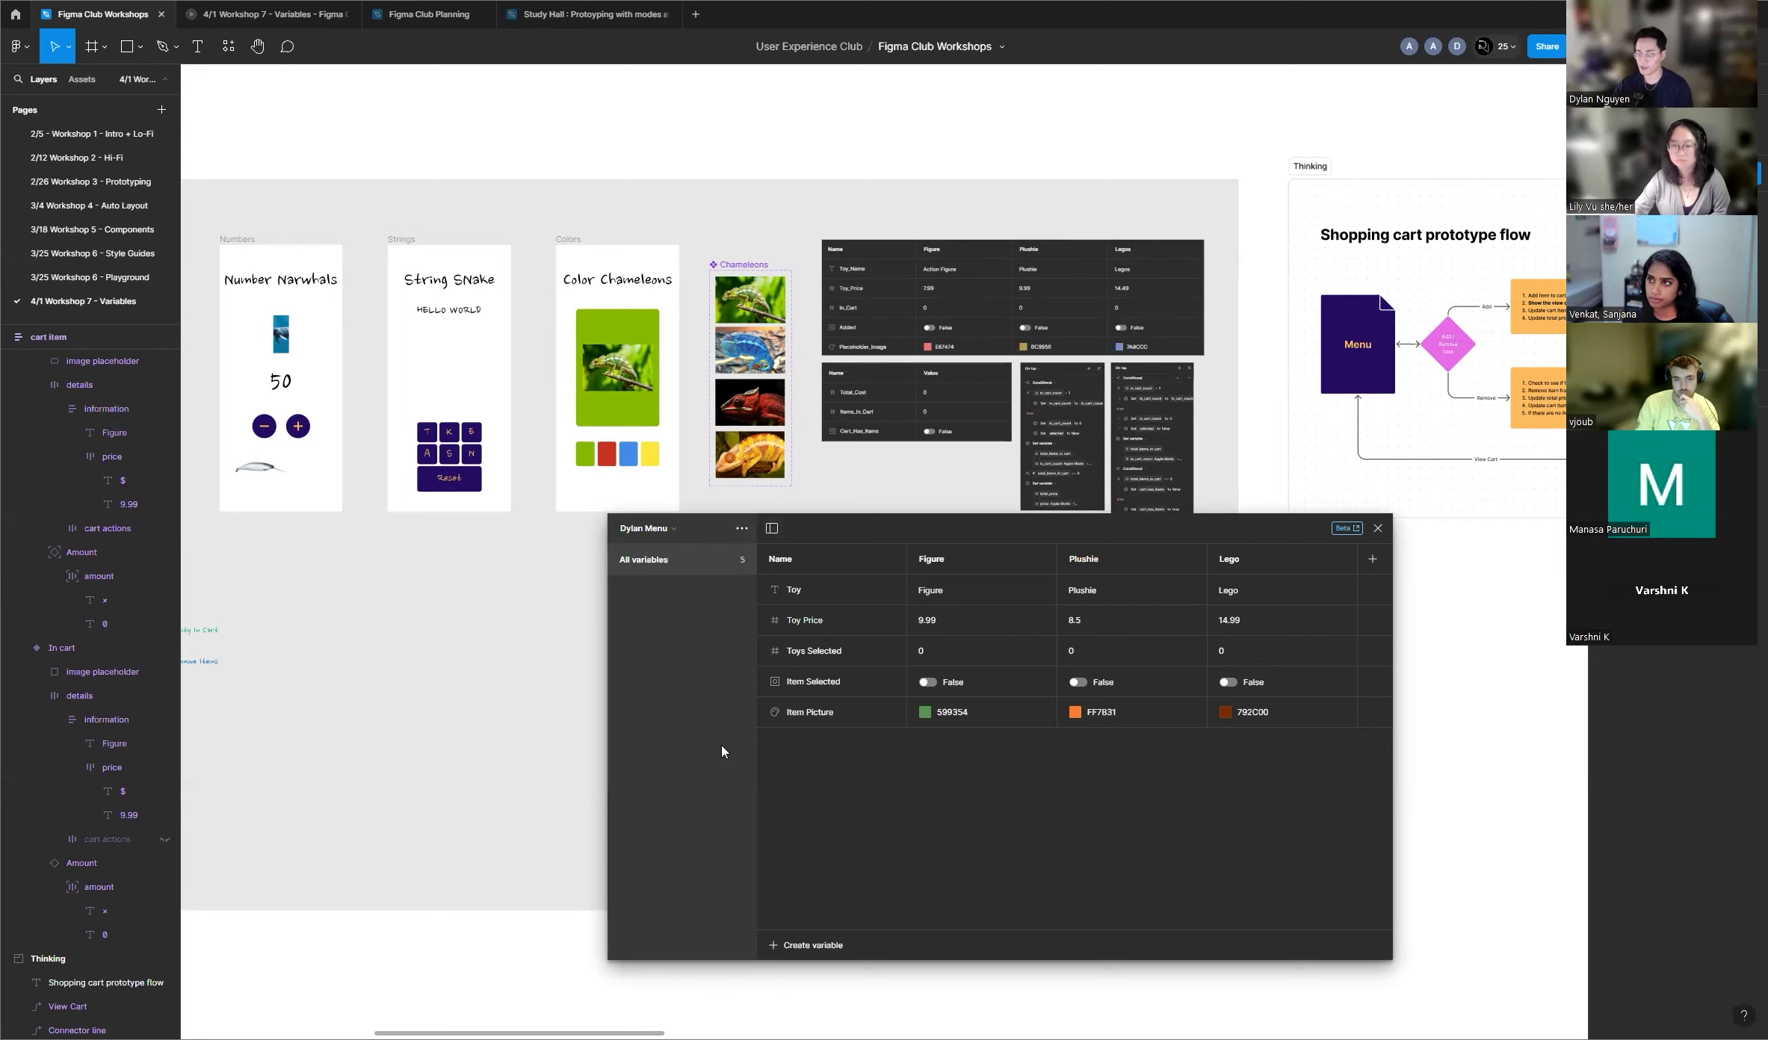
Step: Create a variable collection named with the instructor's first name followed by "Cart", and select it in the collection list
click(740, 530)
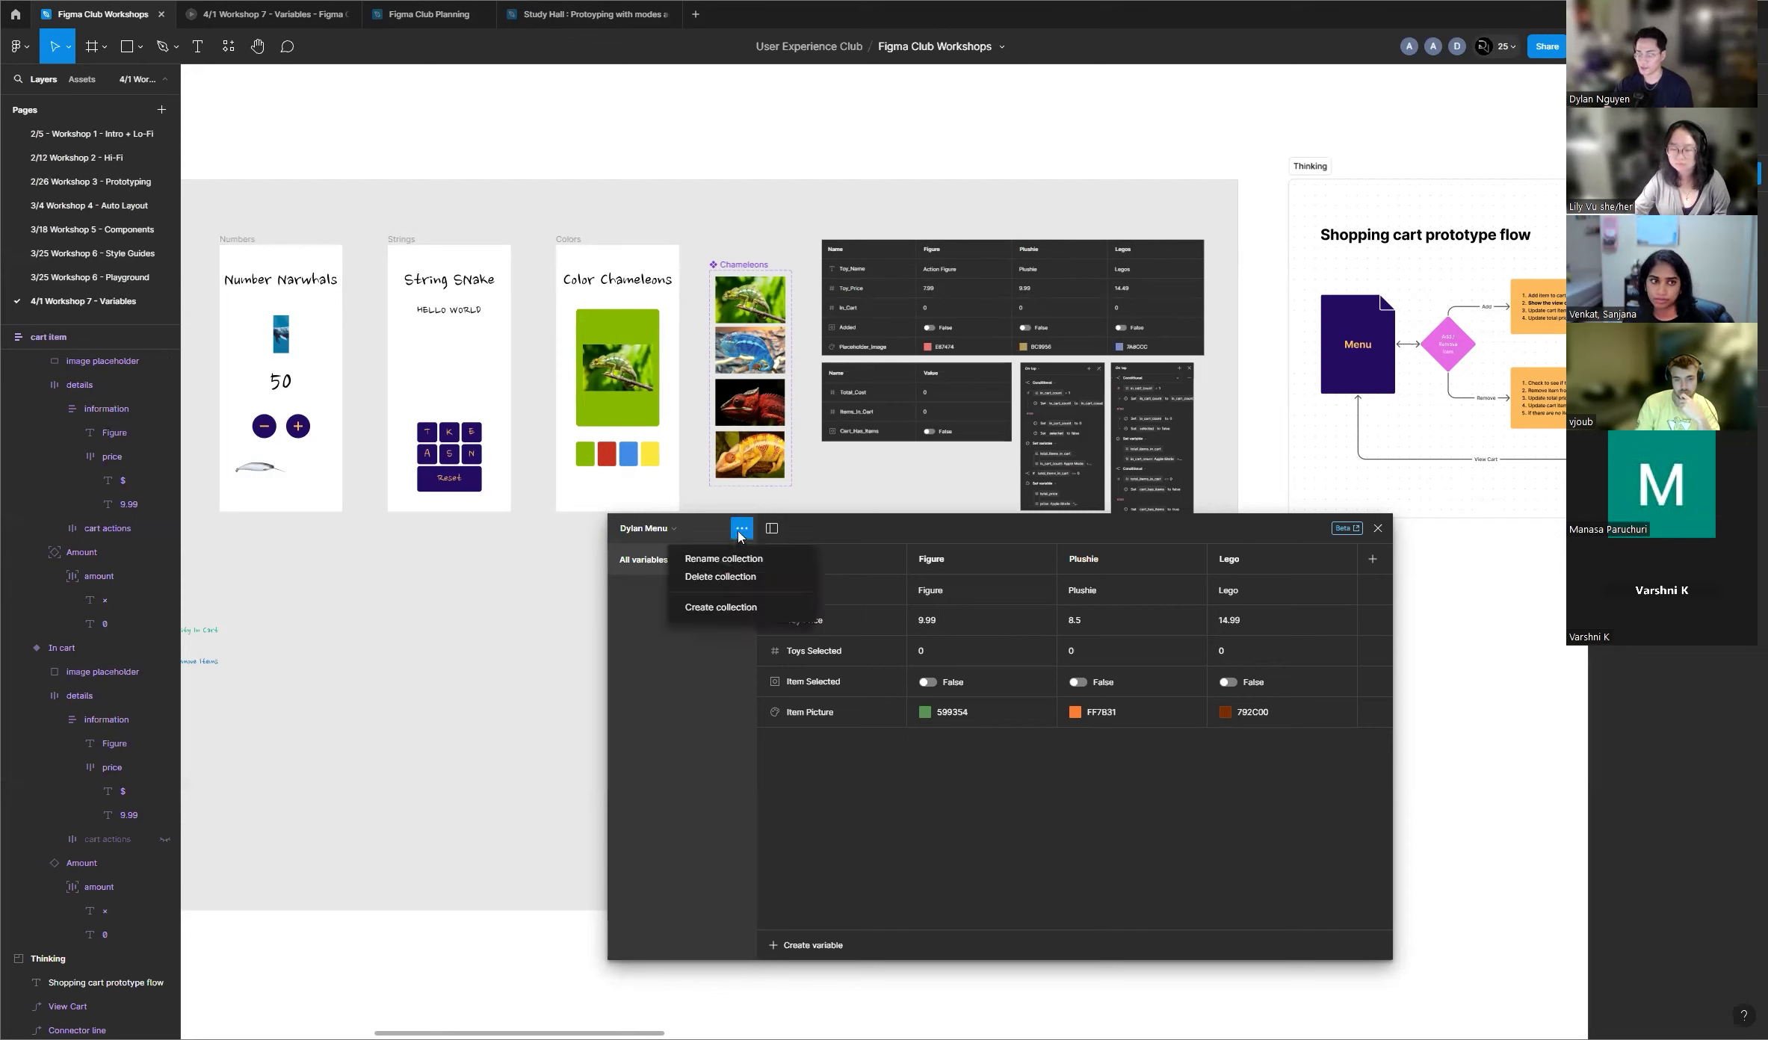
click(740, 532)
click(740, 532)
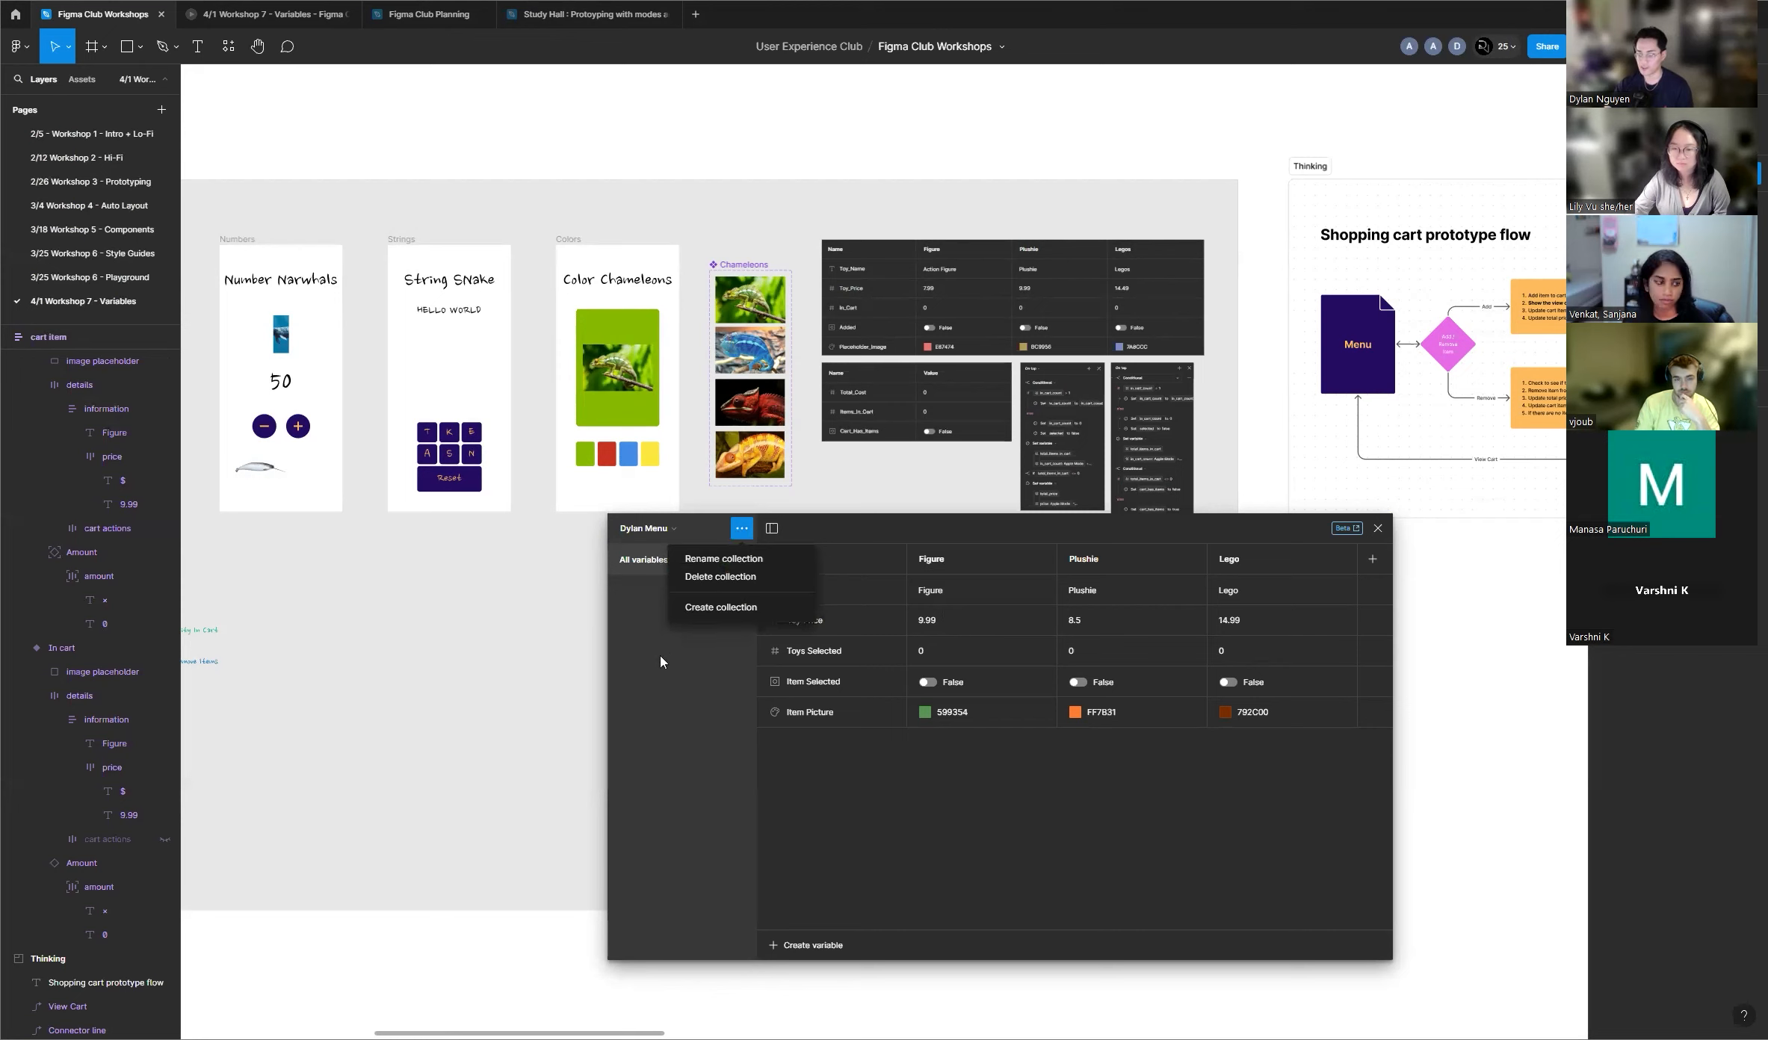
click(742, 548)
click(741, 530)
click(792, 538)
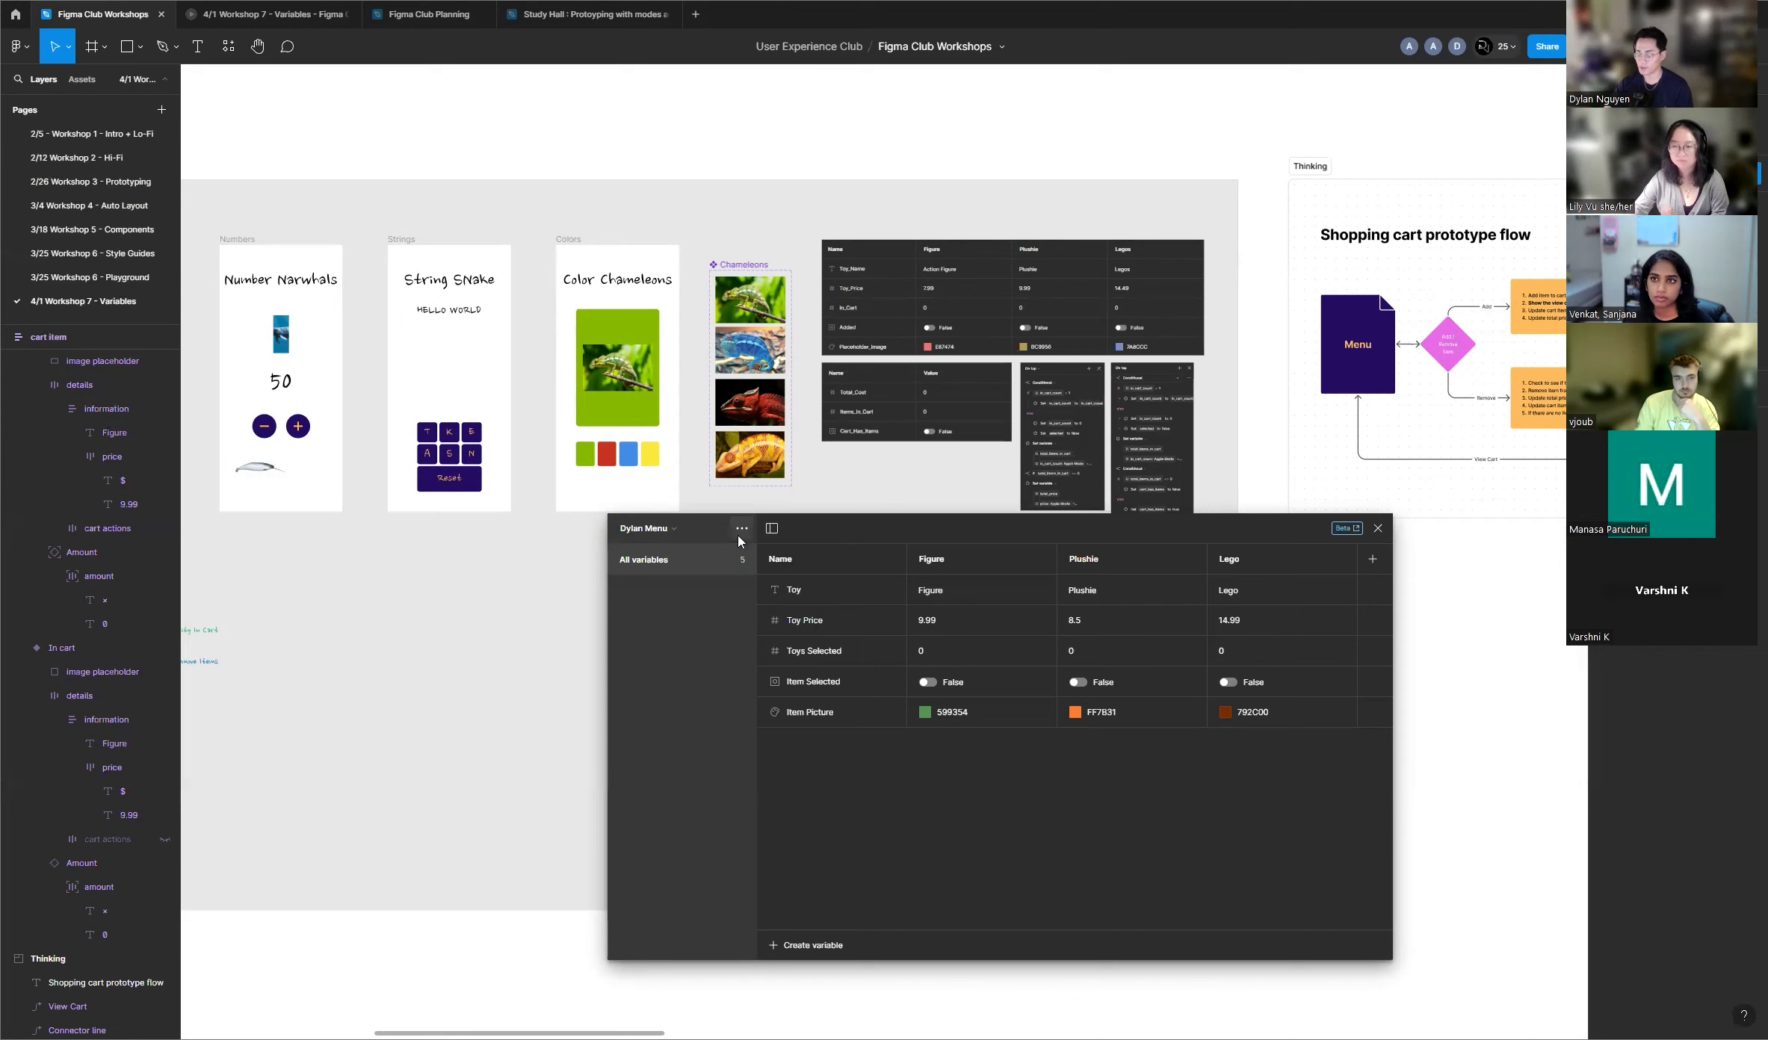
click(741, 529)
click(808, 536)
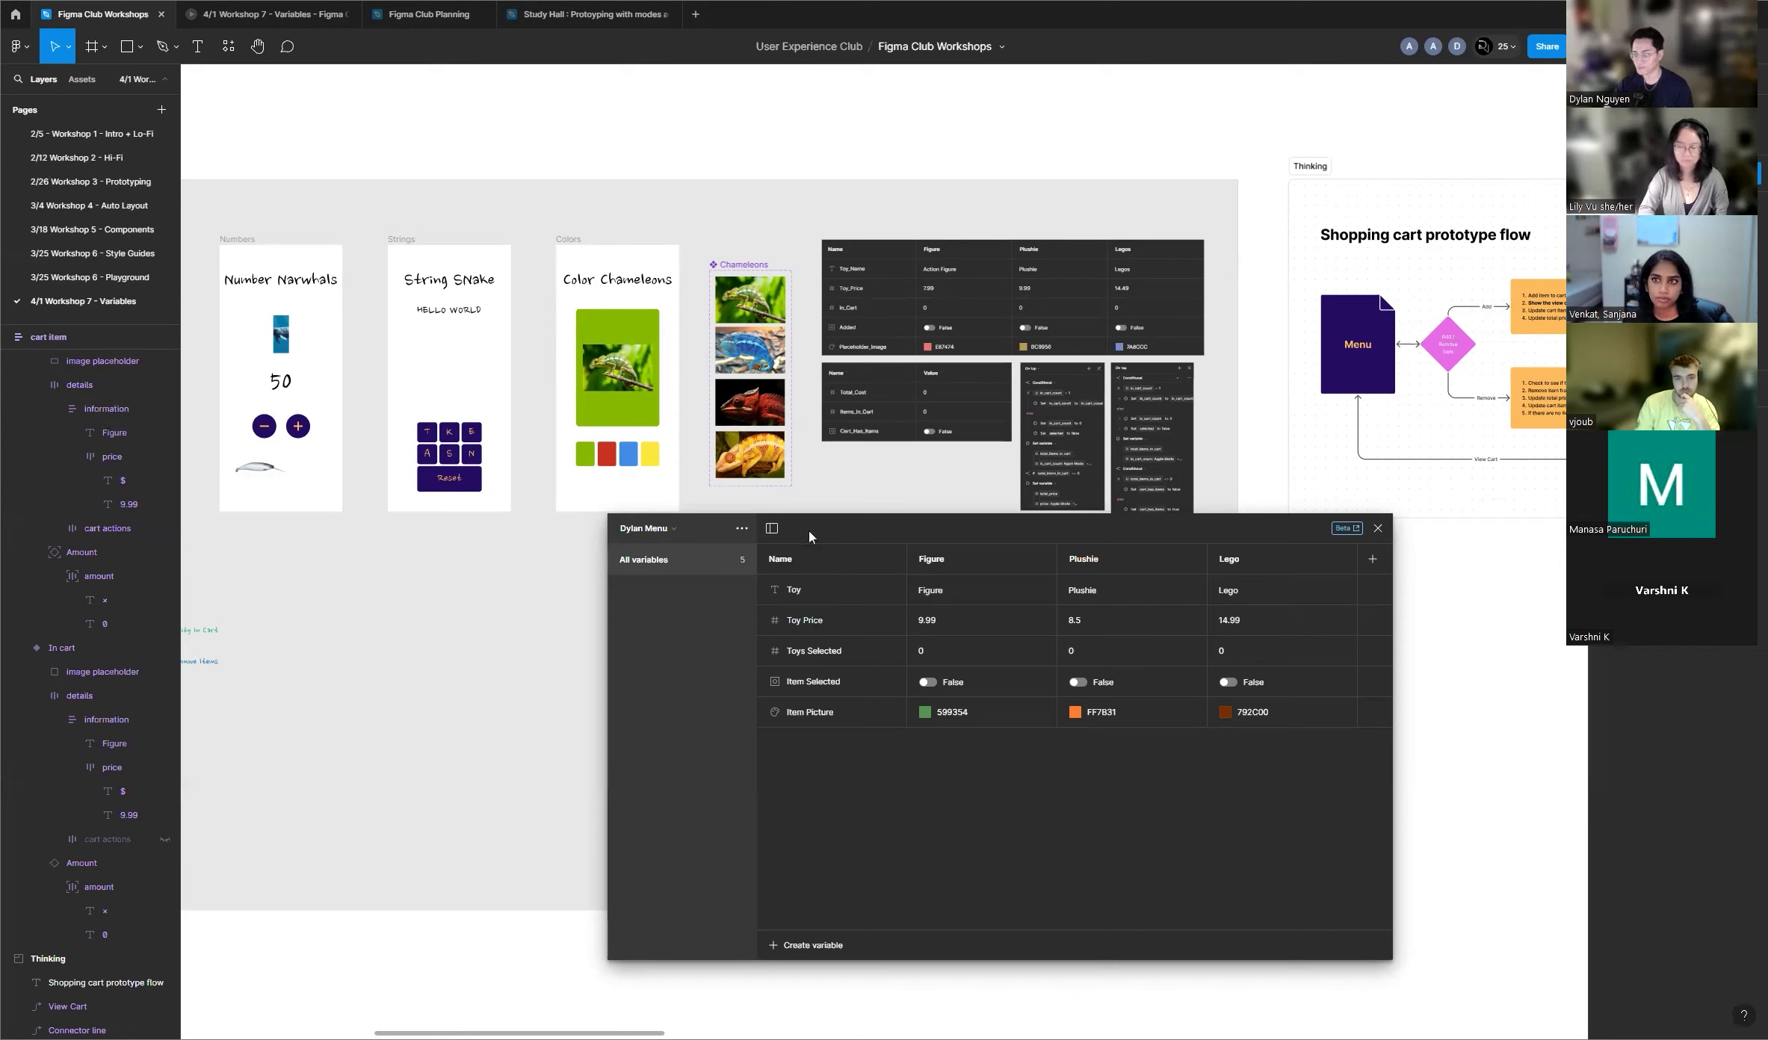
click(740, 531)
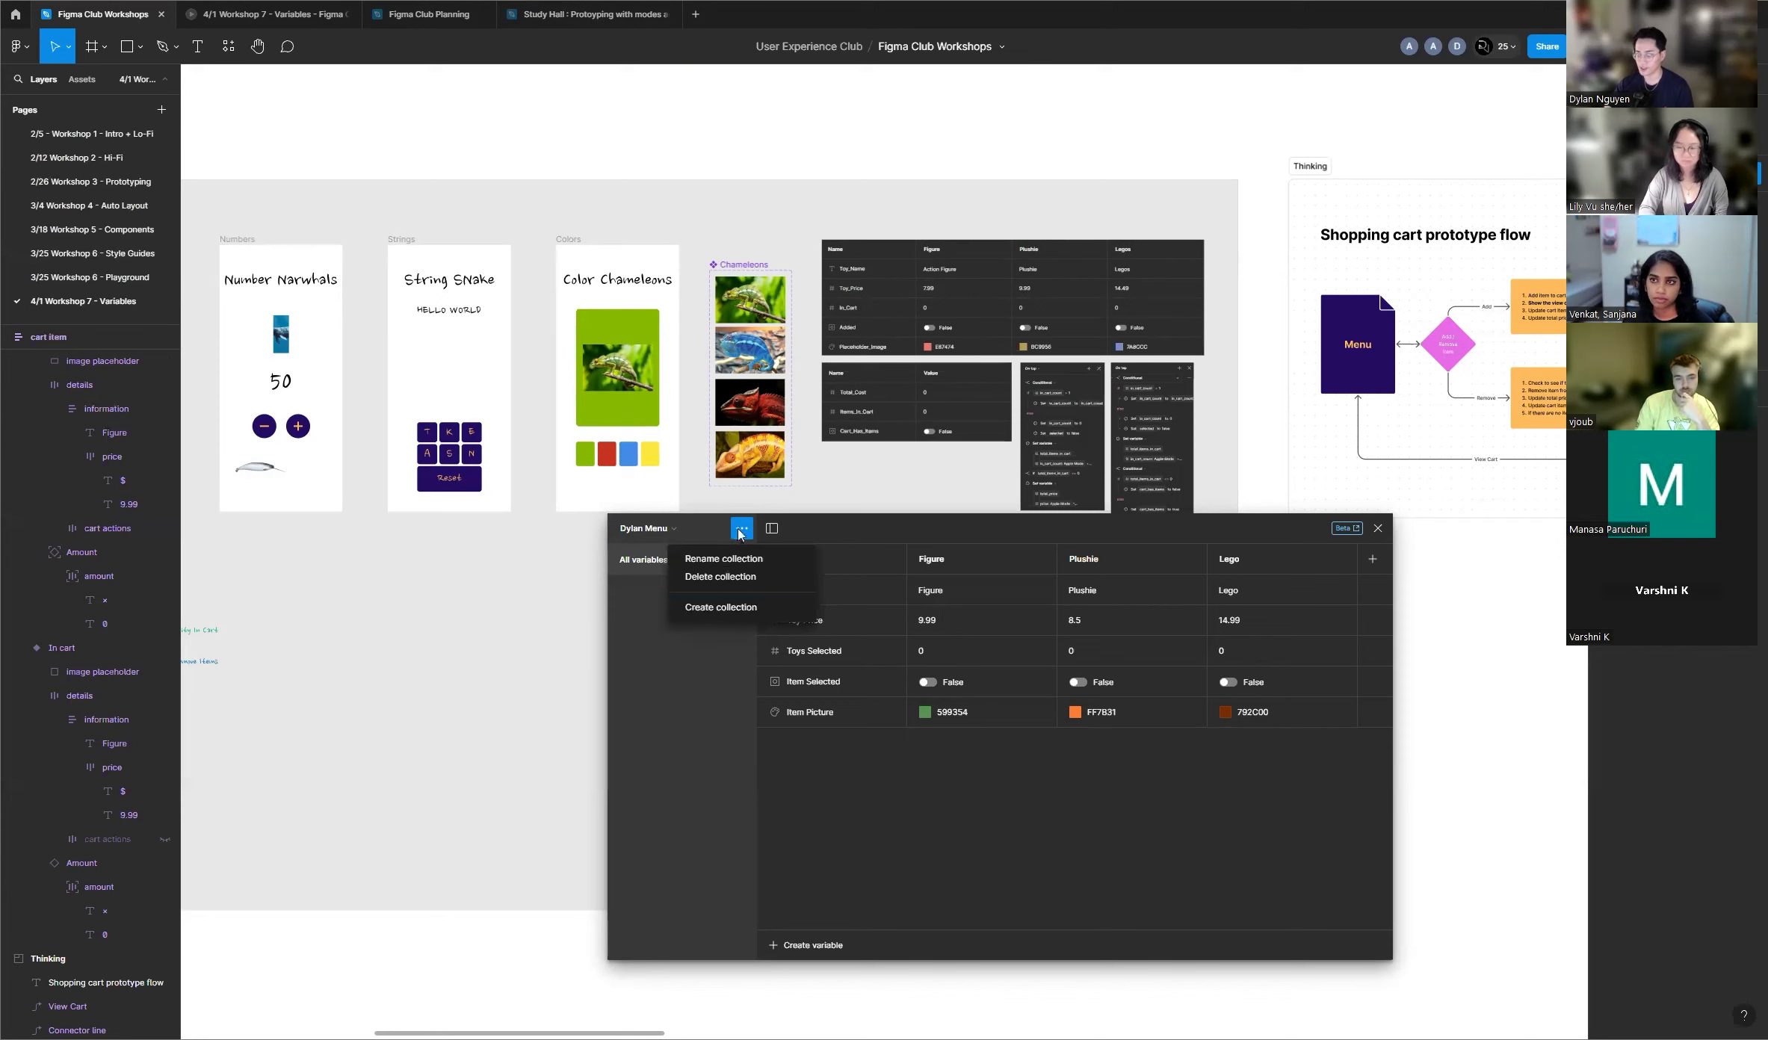
click(732, 617)
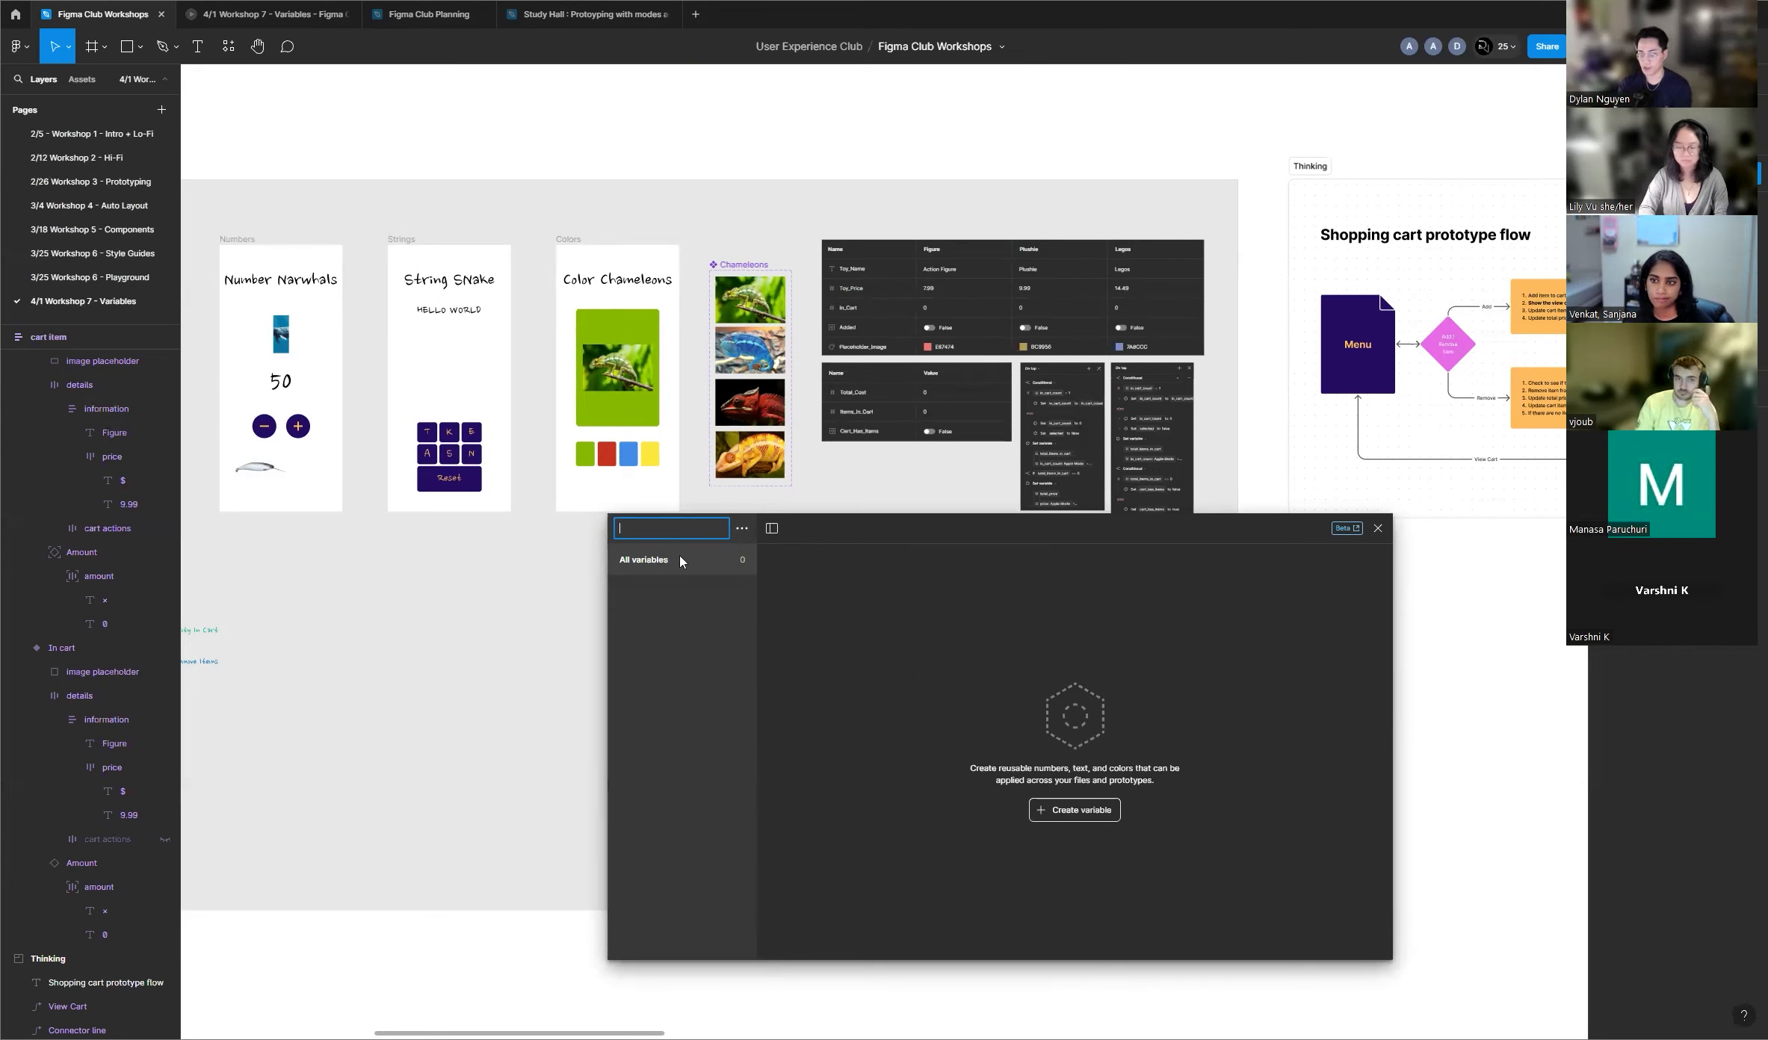
text(Dylan Cart)
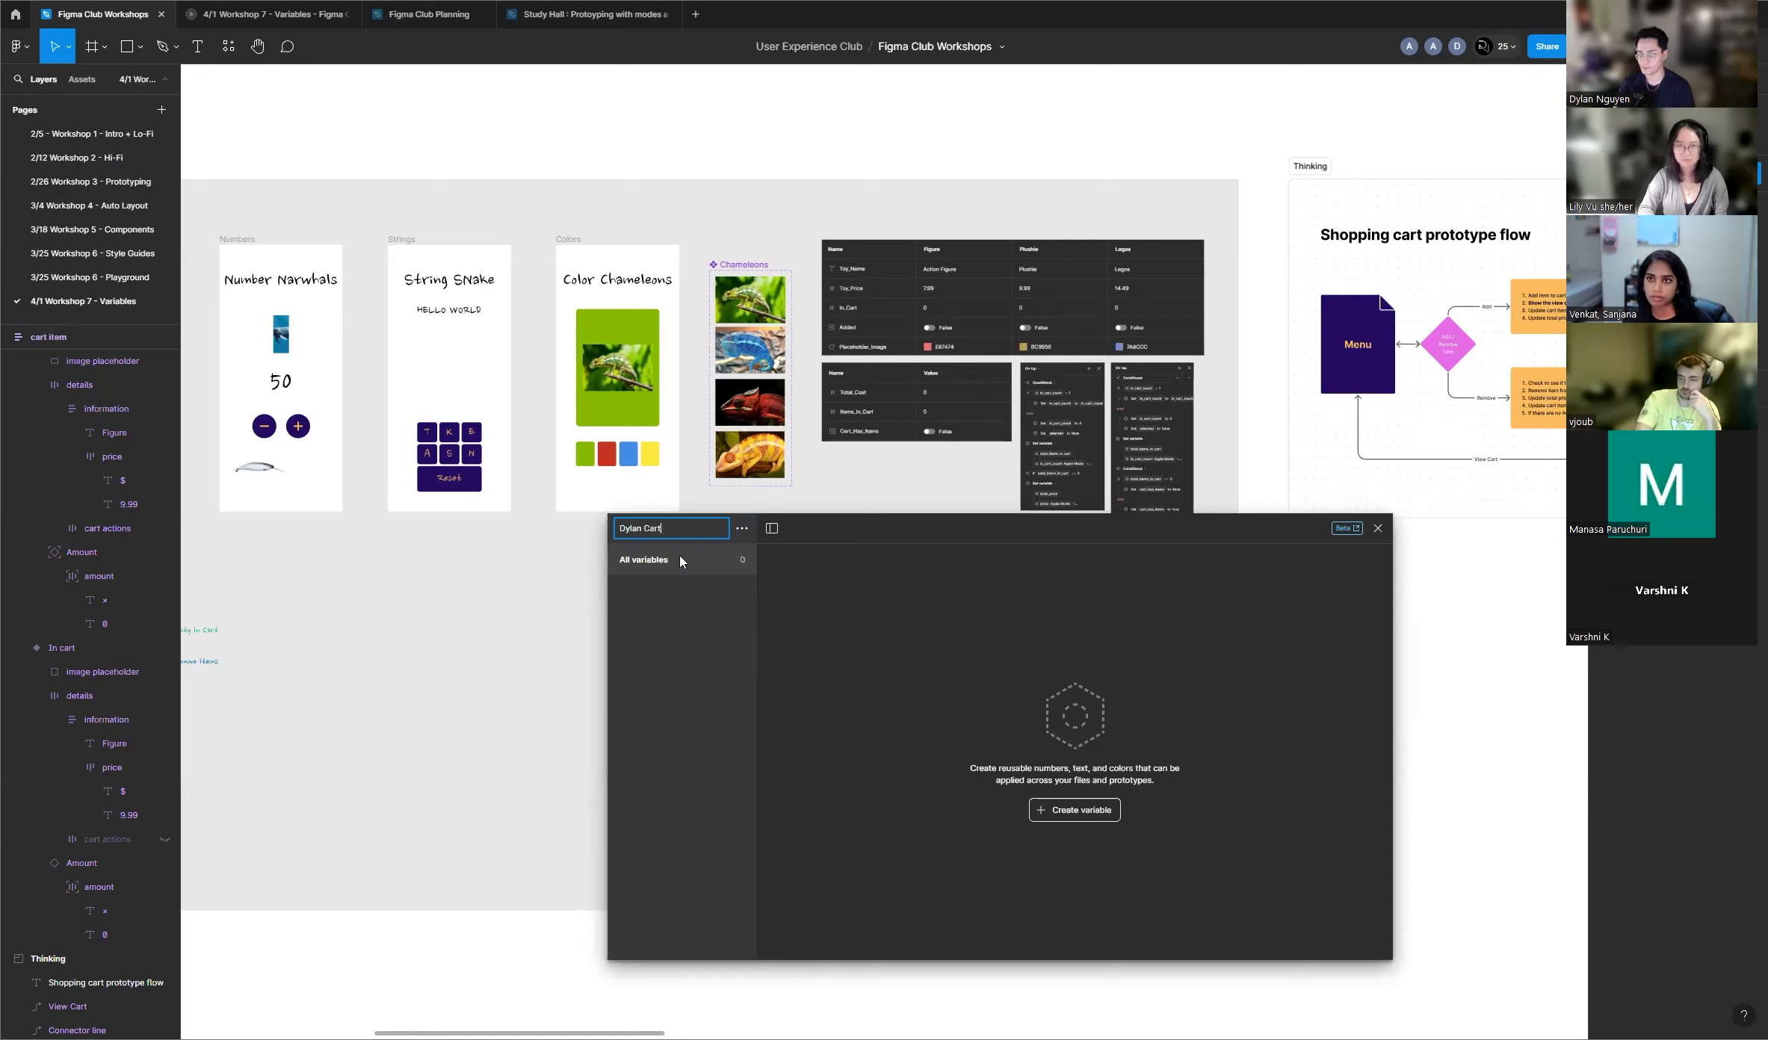
key(Return)
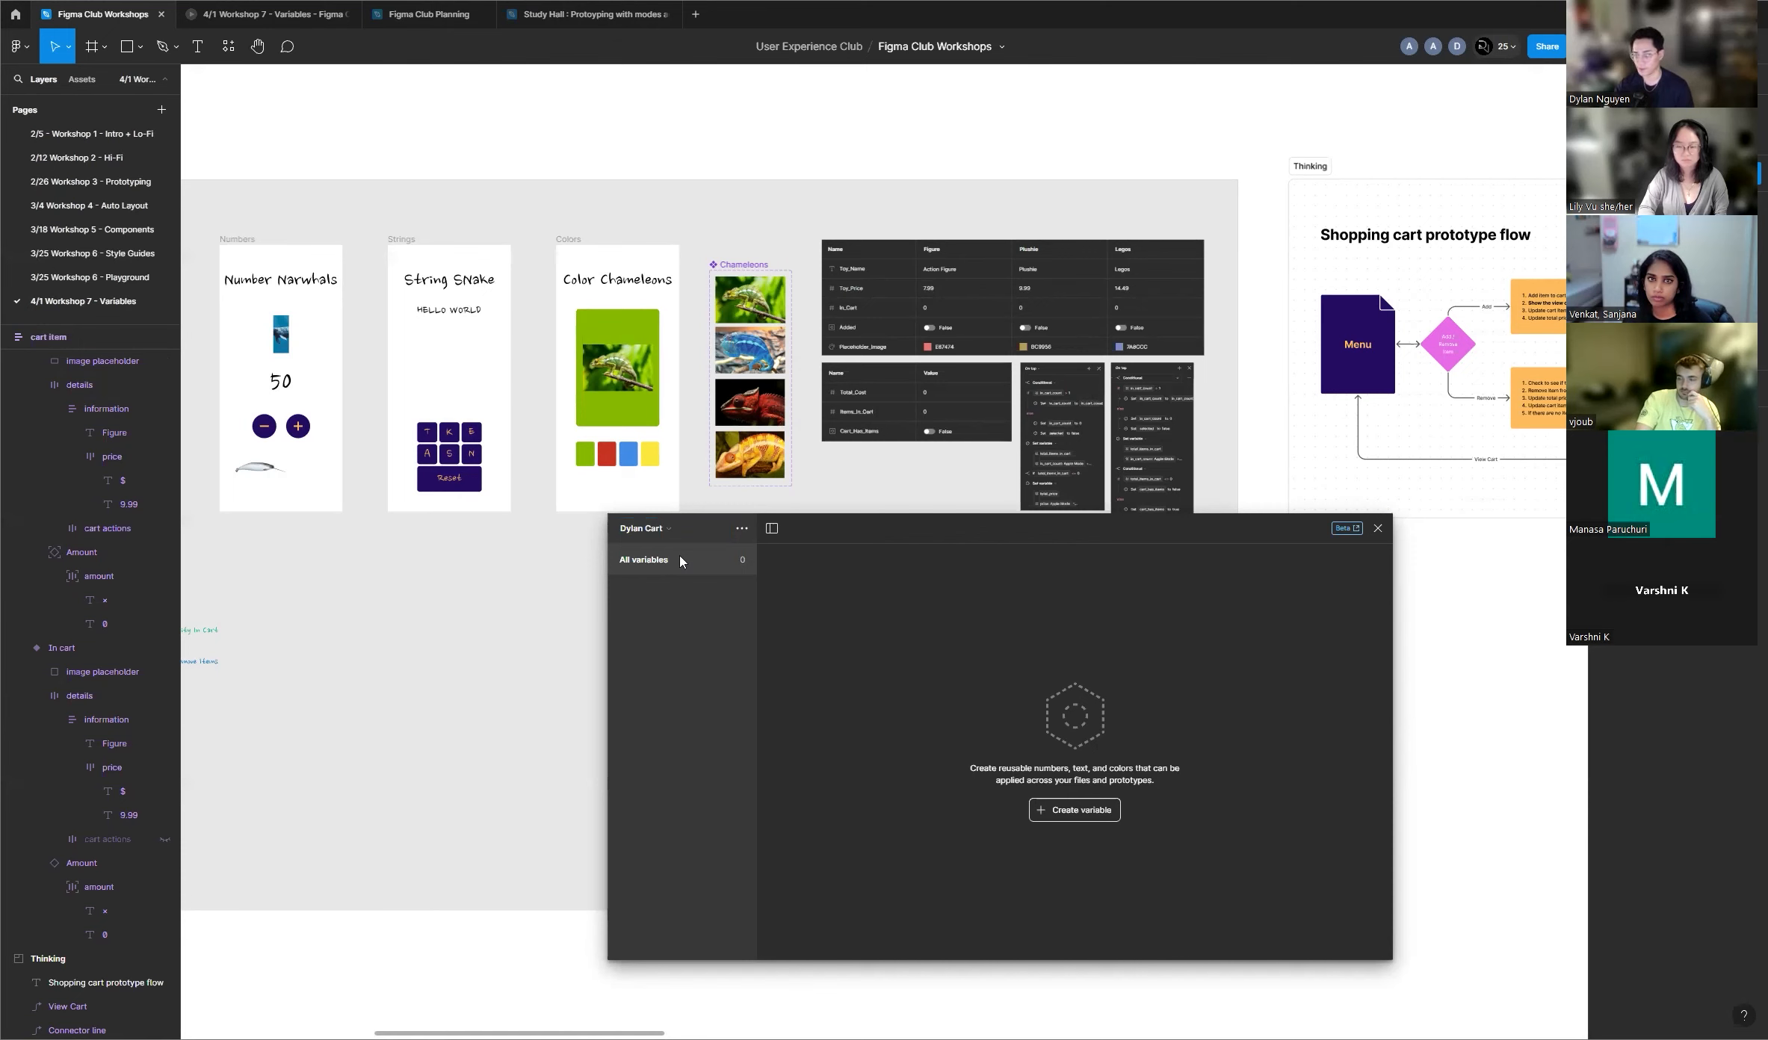
click(659, 533)
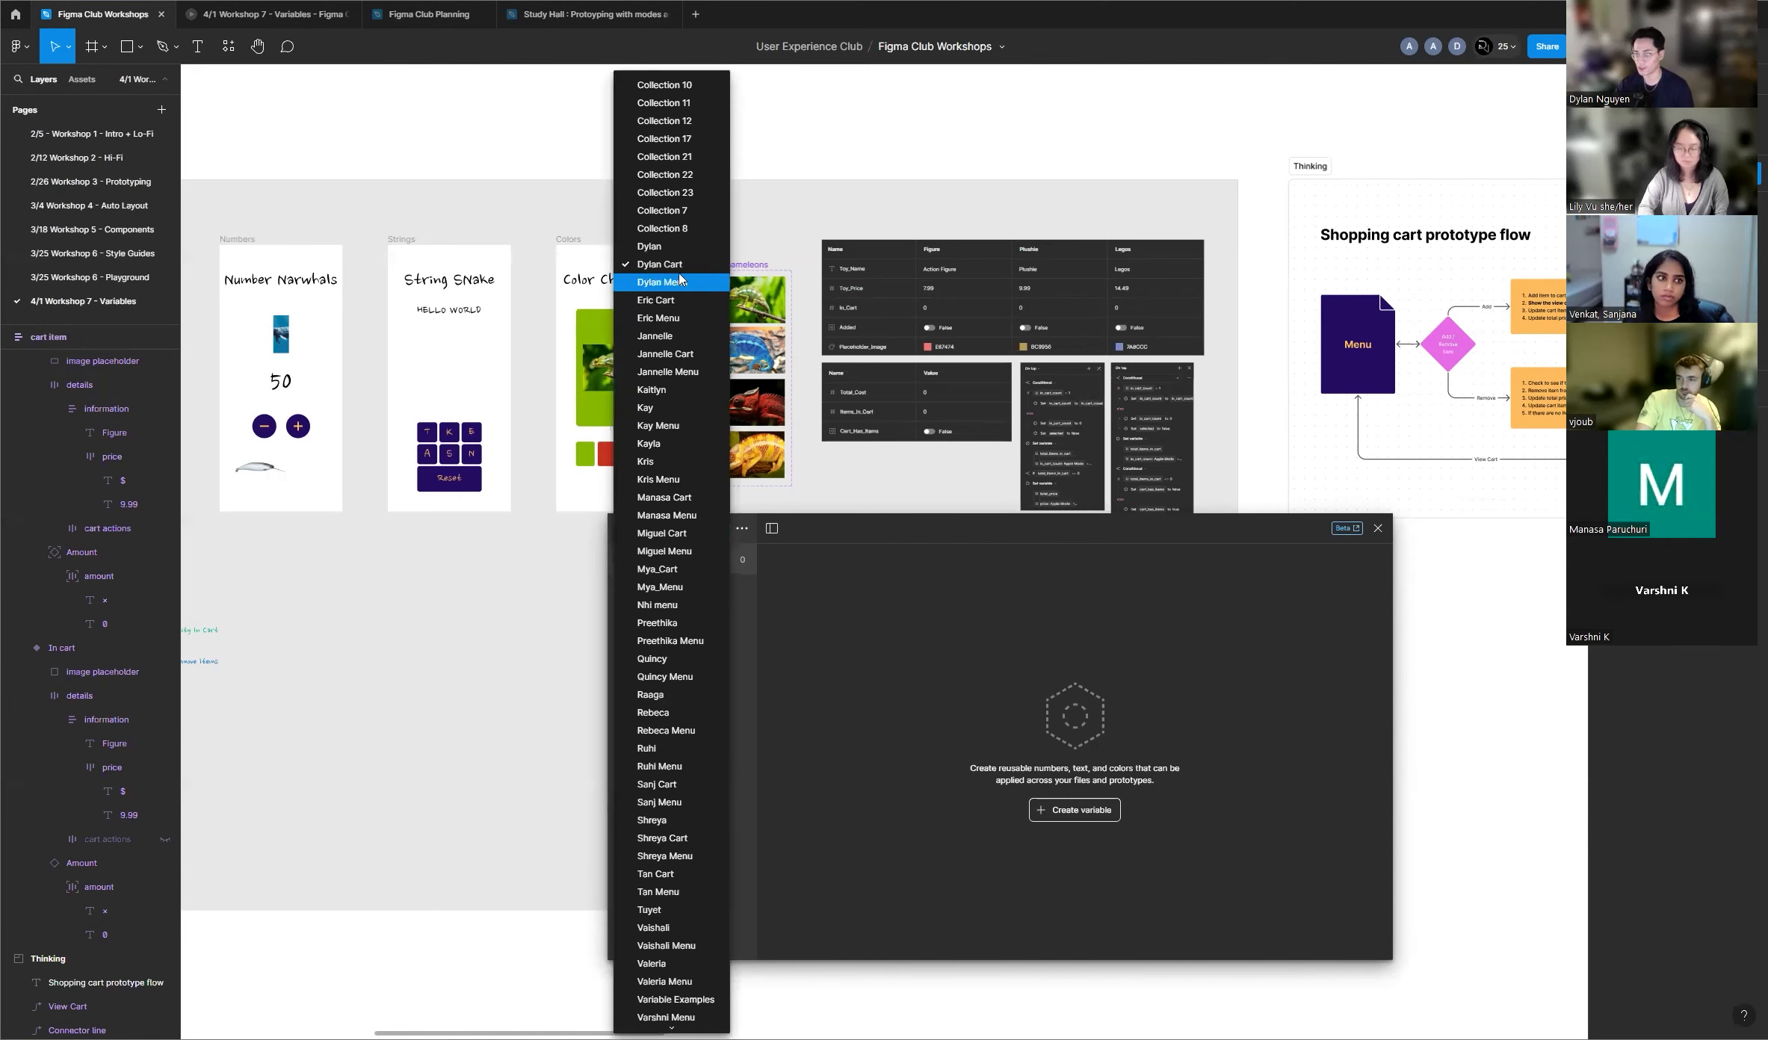
click(676, 267)
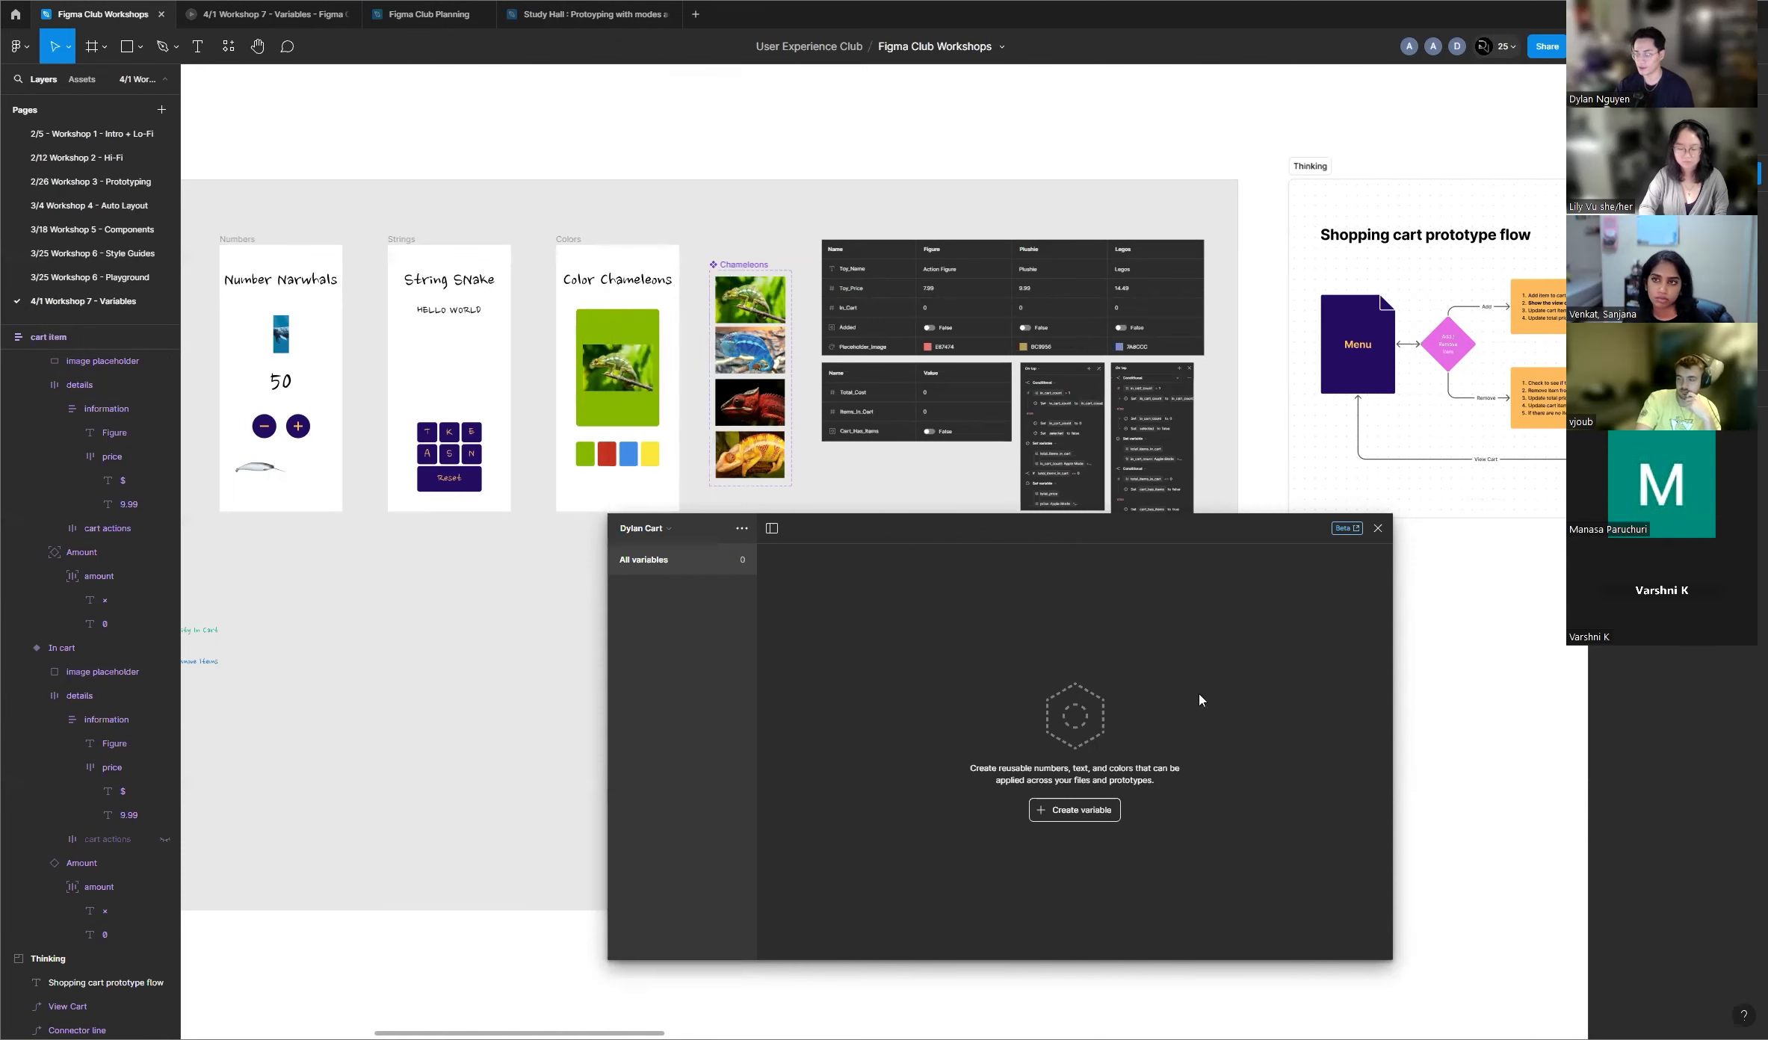
Step: Examine the instructor's cart item, Totals and View cart button components alongside the new Cart collection
scroll(1250, 403, down, 3)
scroll(605, 427, up, 4)
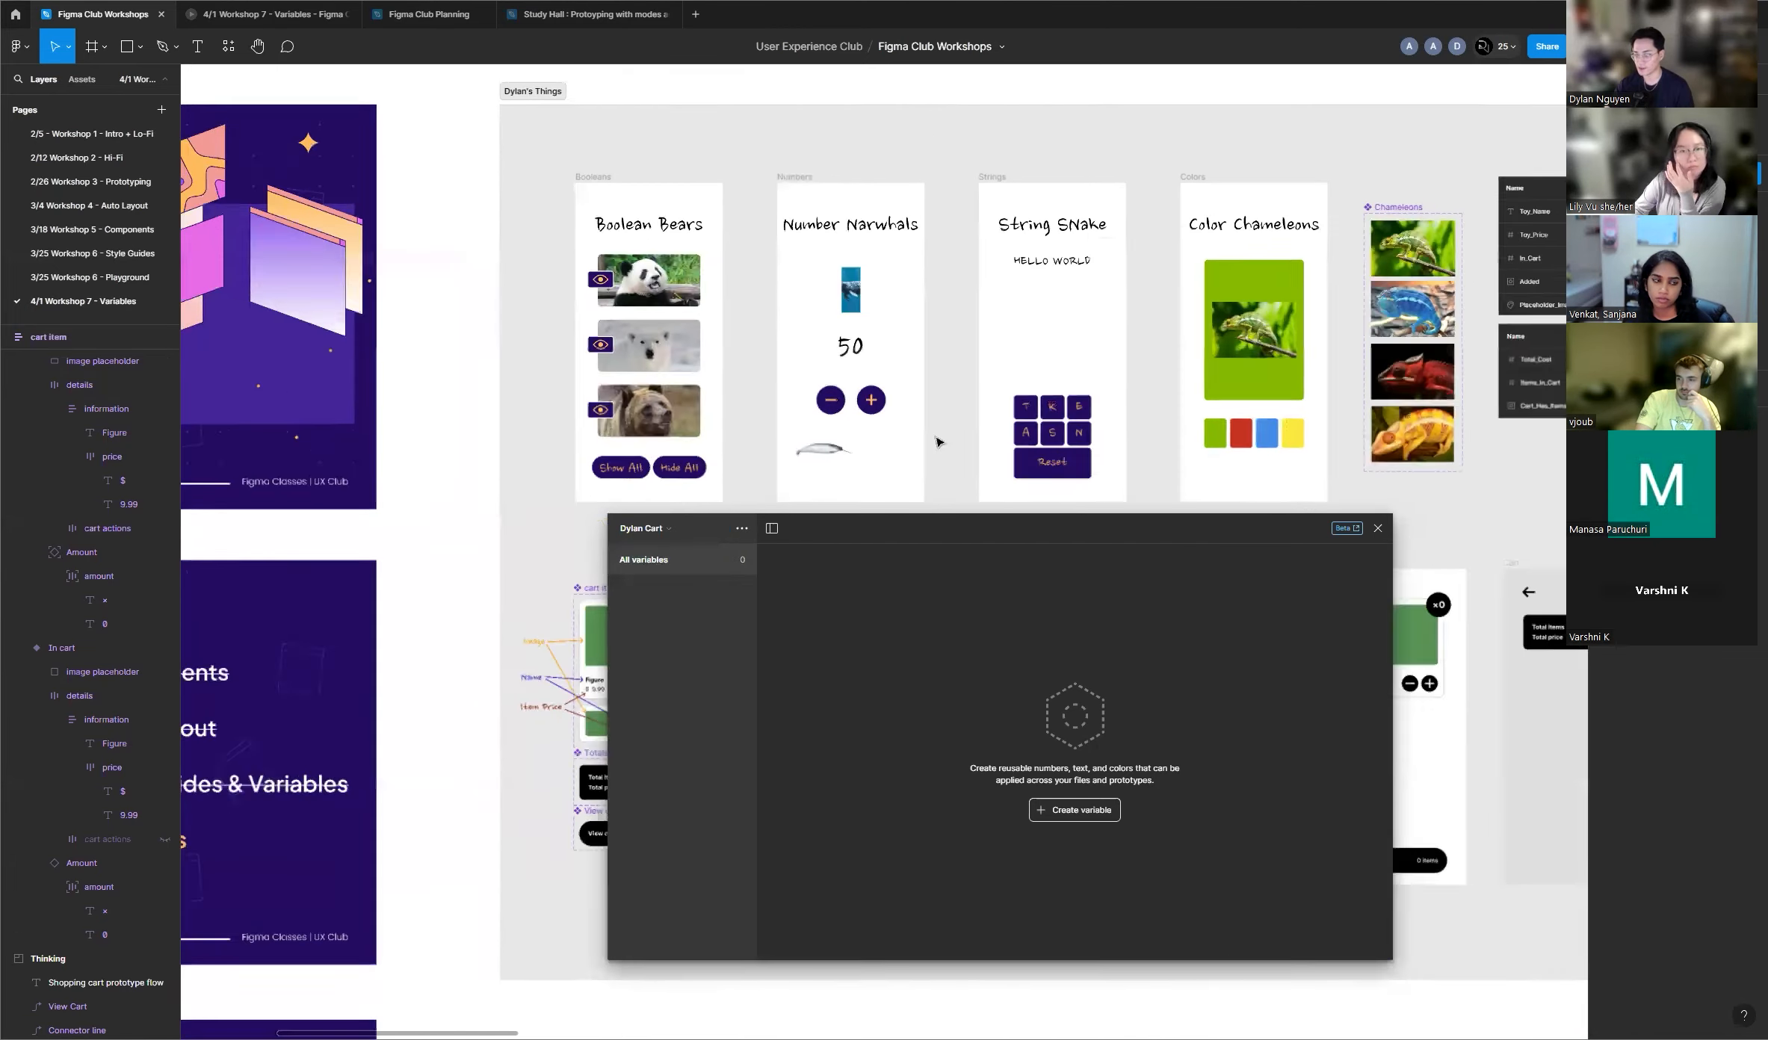
scroll(935, 443, up, 2)
scroll(843, 448, up, 2)
scroll(843, 448, down, 5)
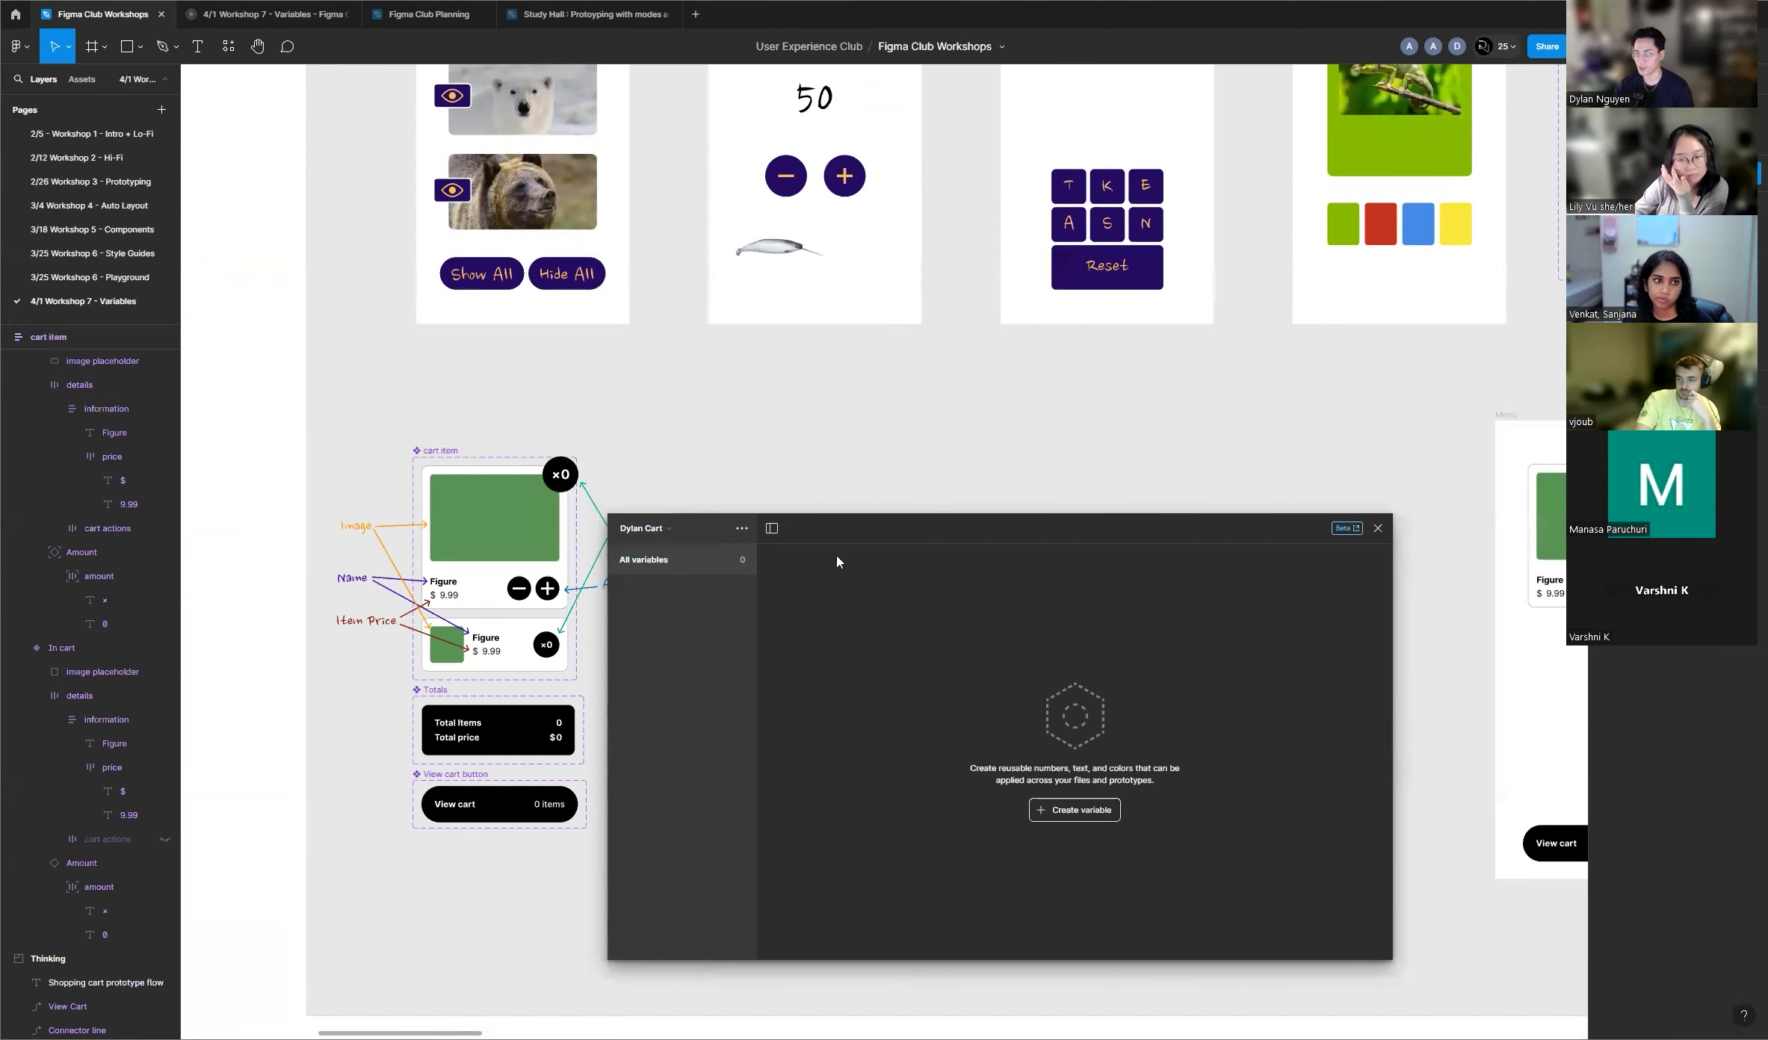
drag(874, 538, 995, 459)
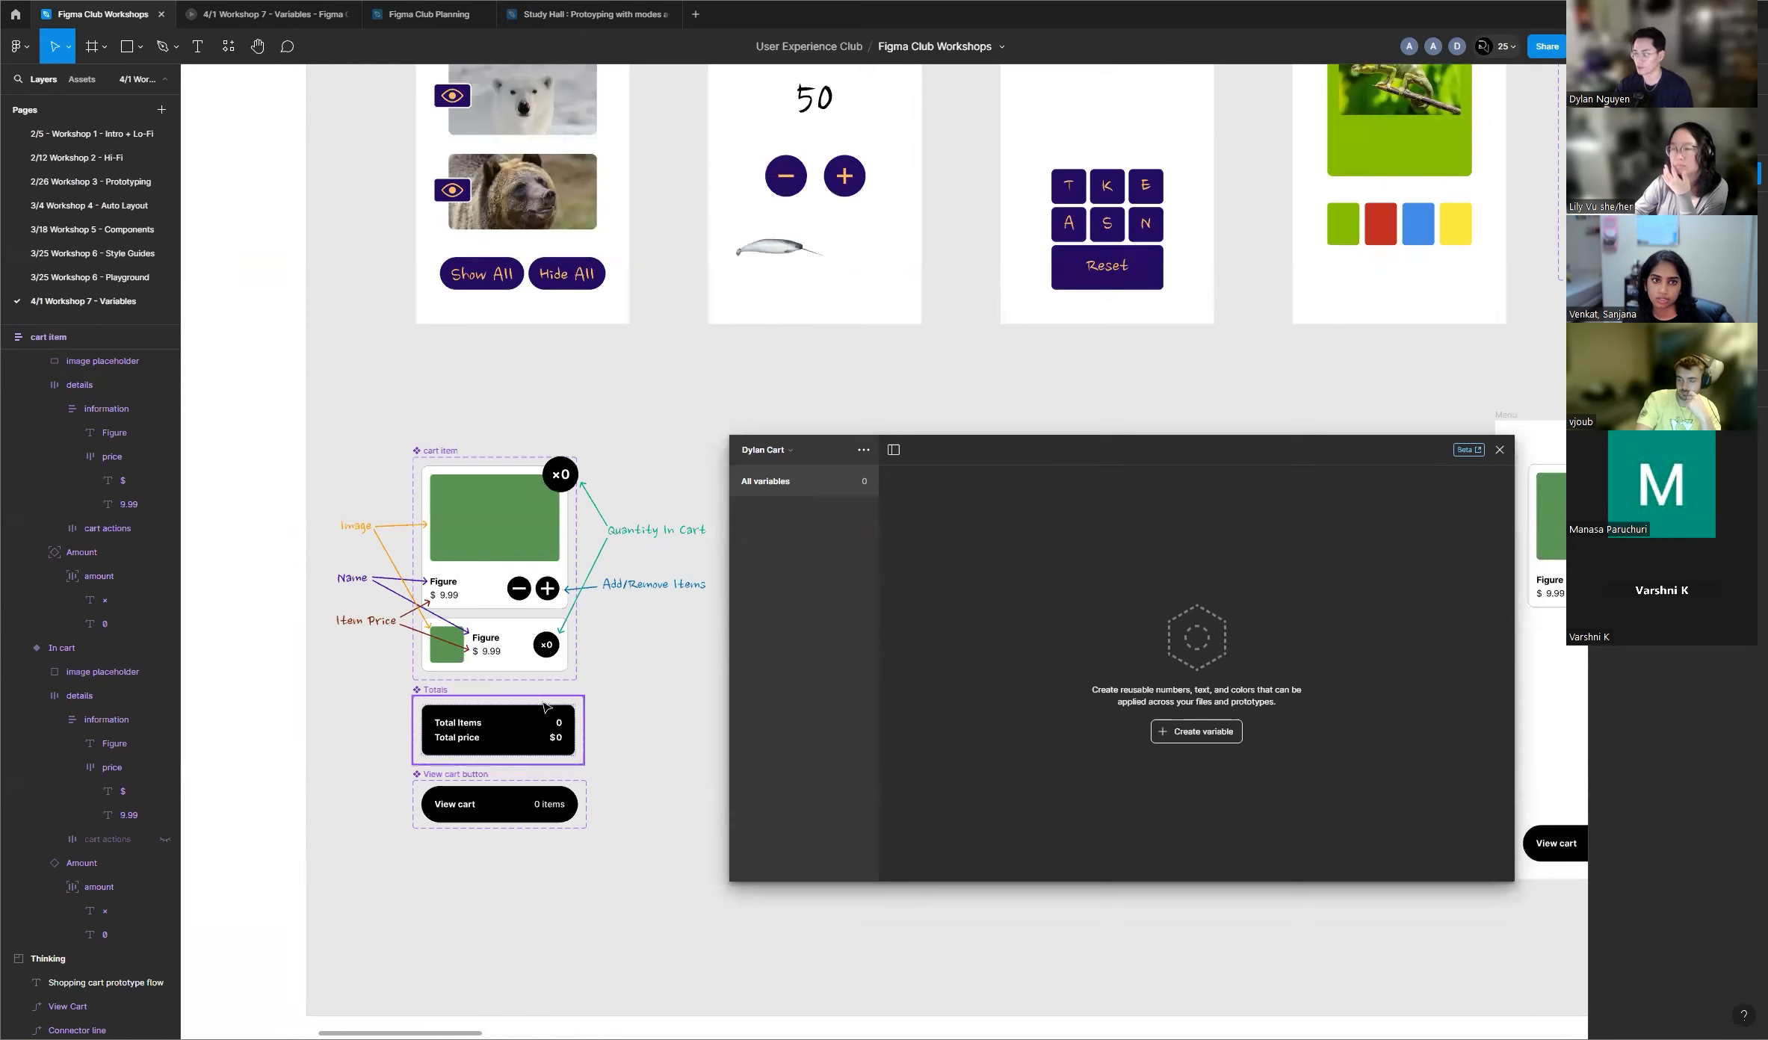
scroll(552, 699, down, 3)
scroll(551, 694, down, 2)
scroll(532, 686, up, 5)
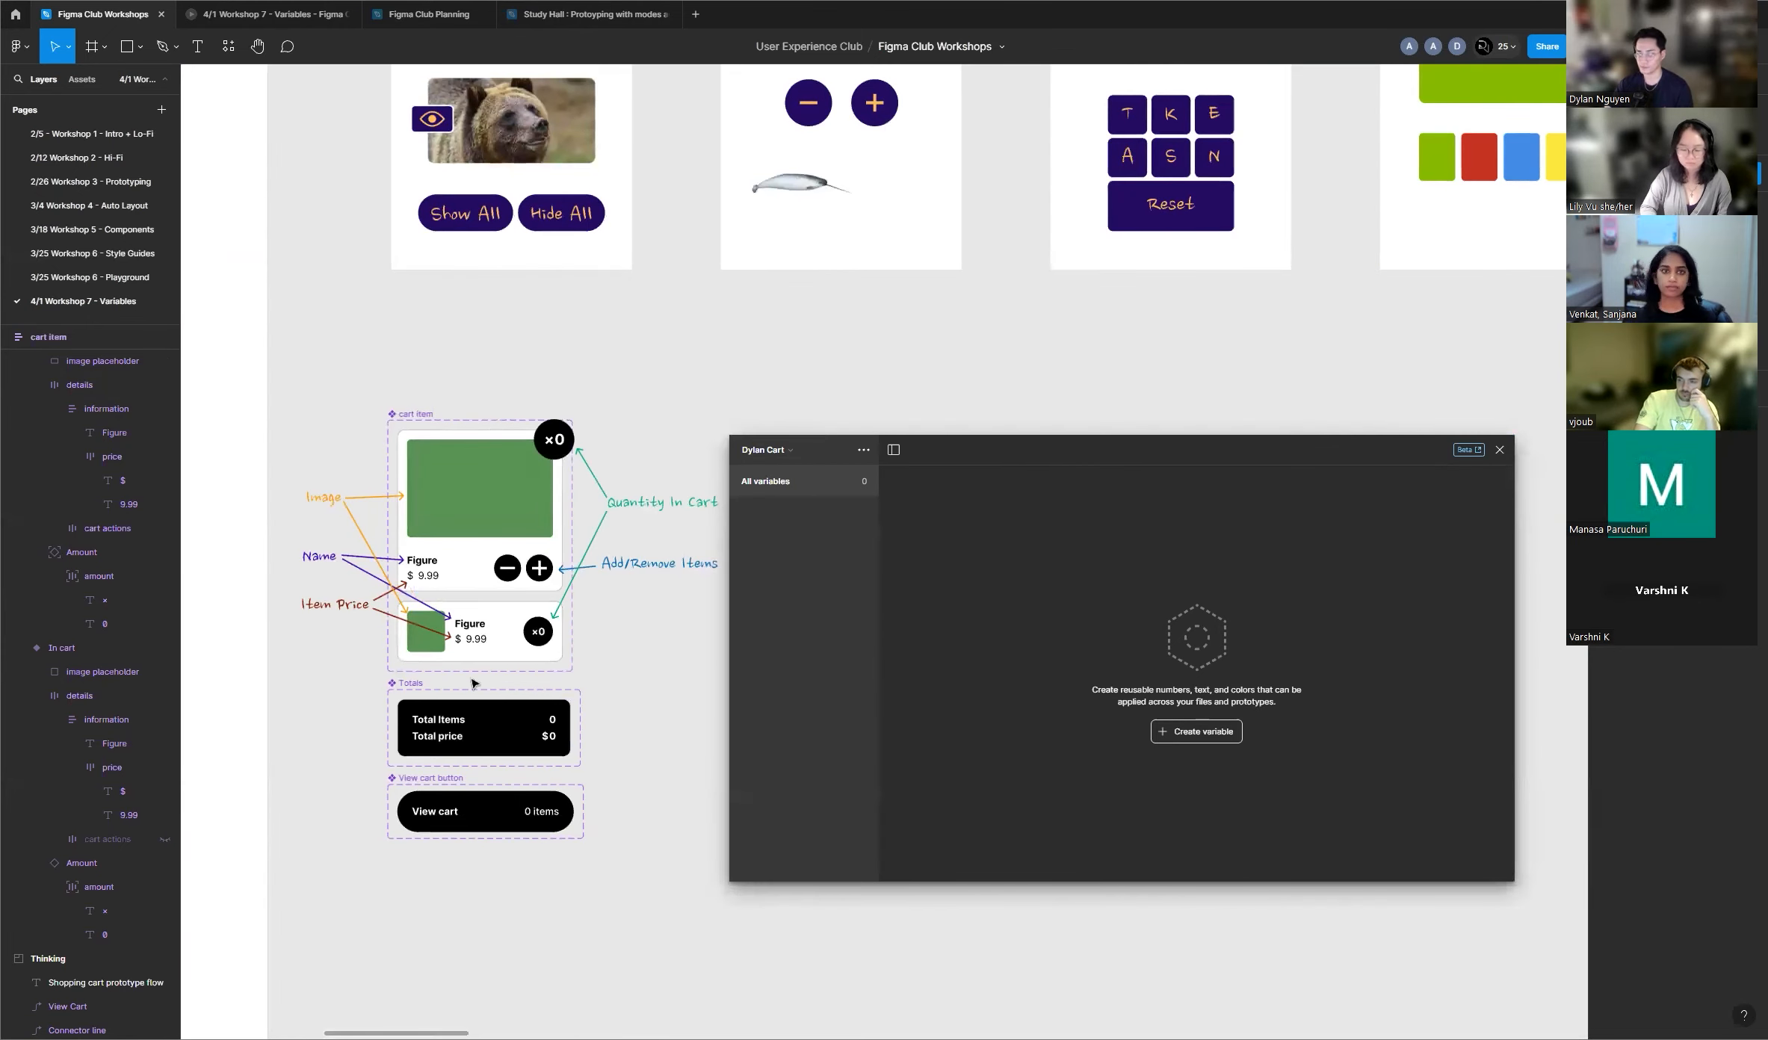
scroll(449, 680, down, 3)
scroll(339, 670, up, 2)
scroll(340, 670, down, 3)
scroll(345, 674, up, 1)
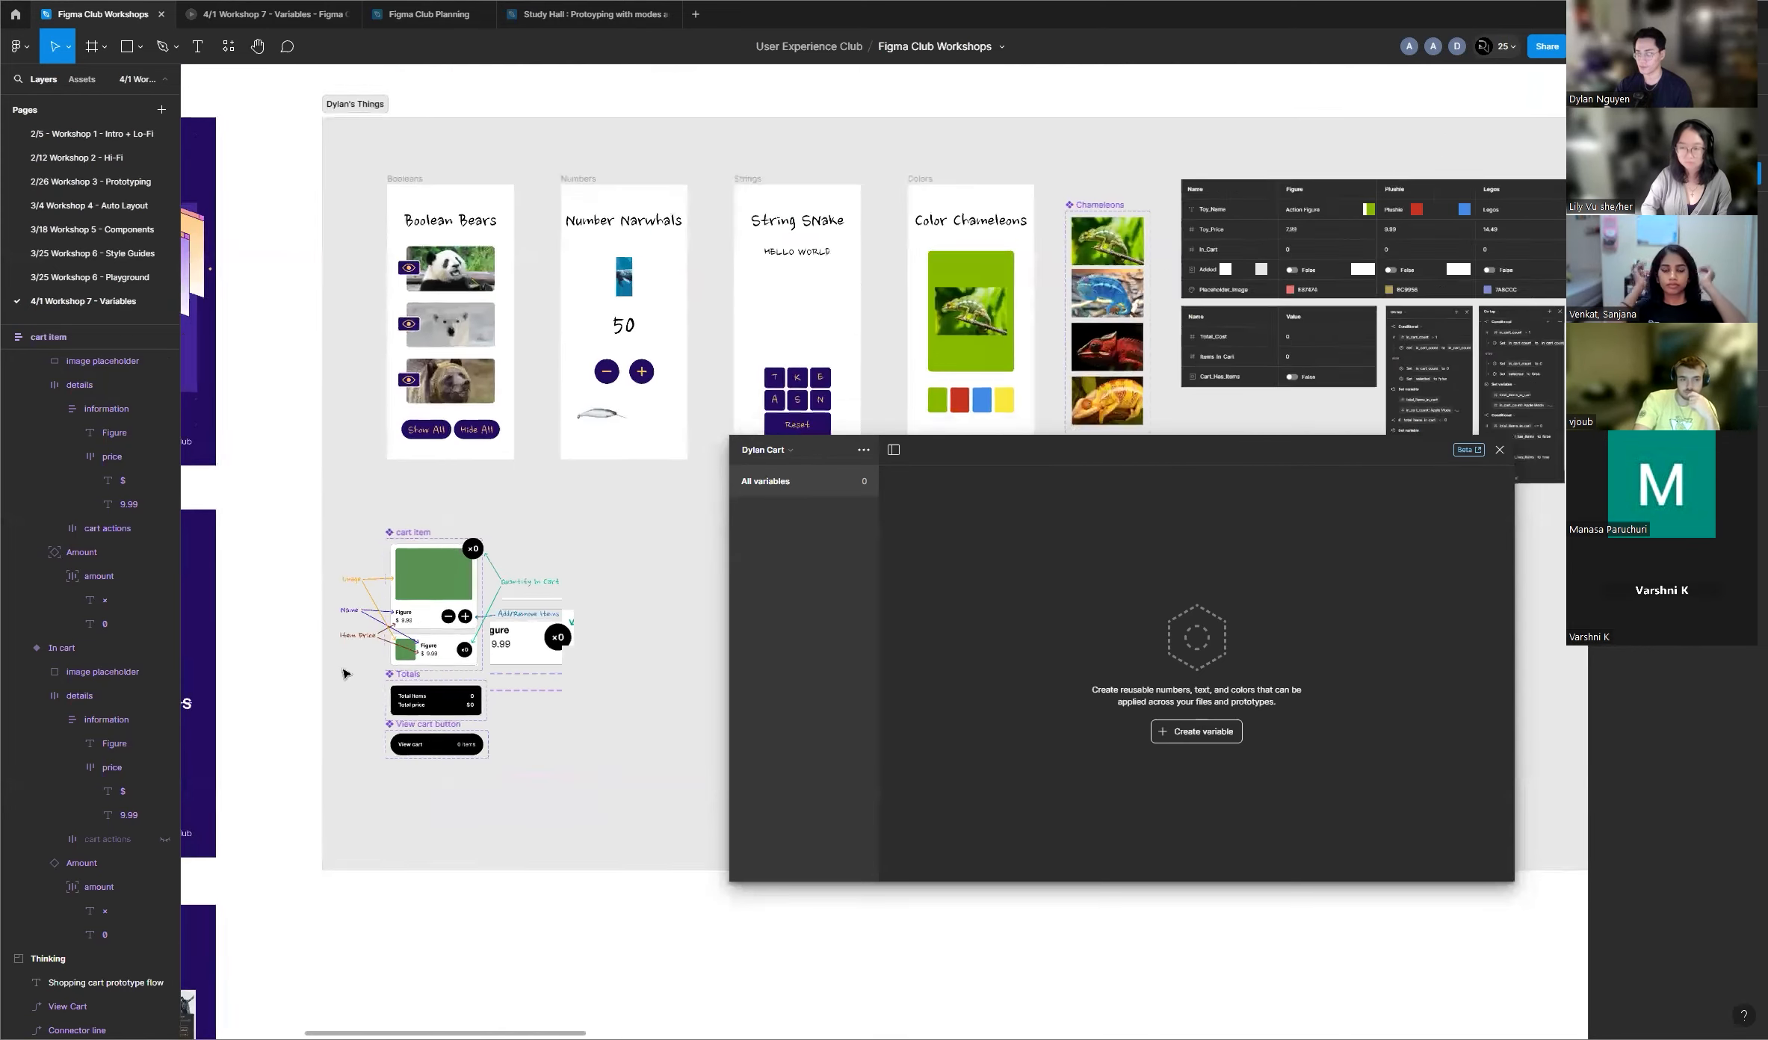
scroll(345, 674, up, 3)
Step: Check the full collection list for the students' Cart collections, keeping the instructor's Cart collection selected
click(765, 449)
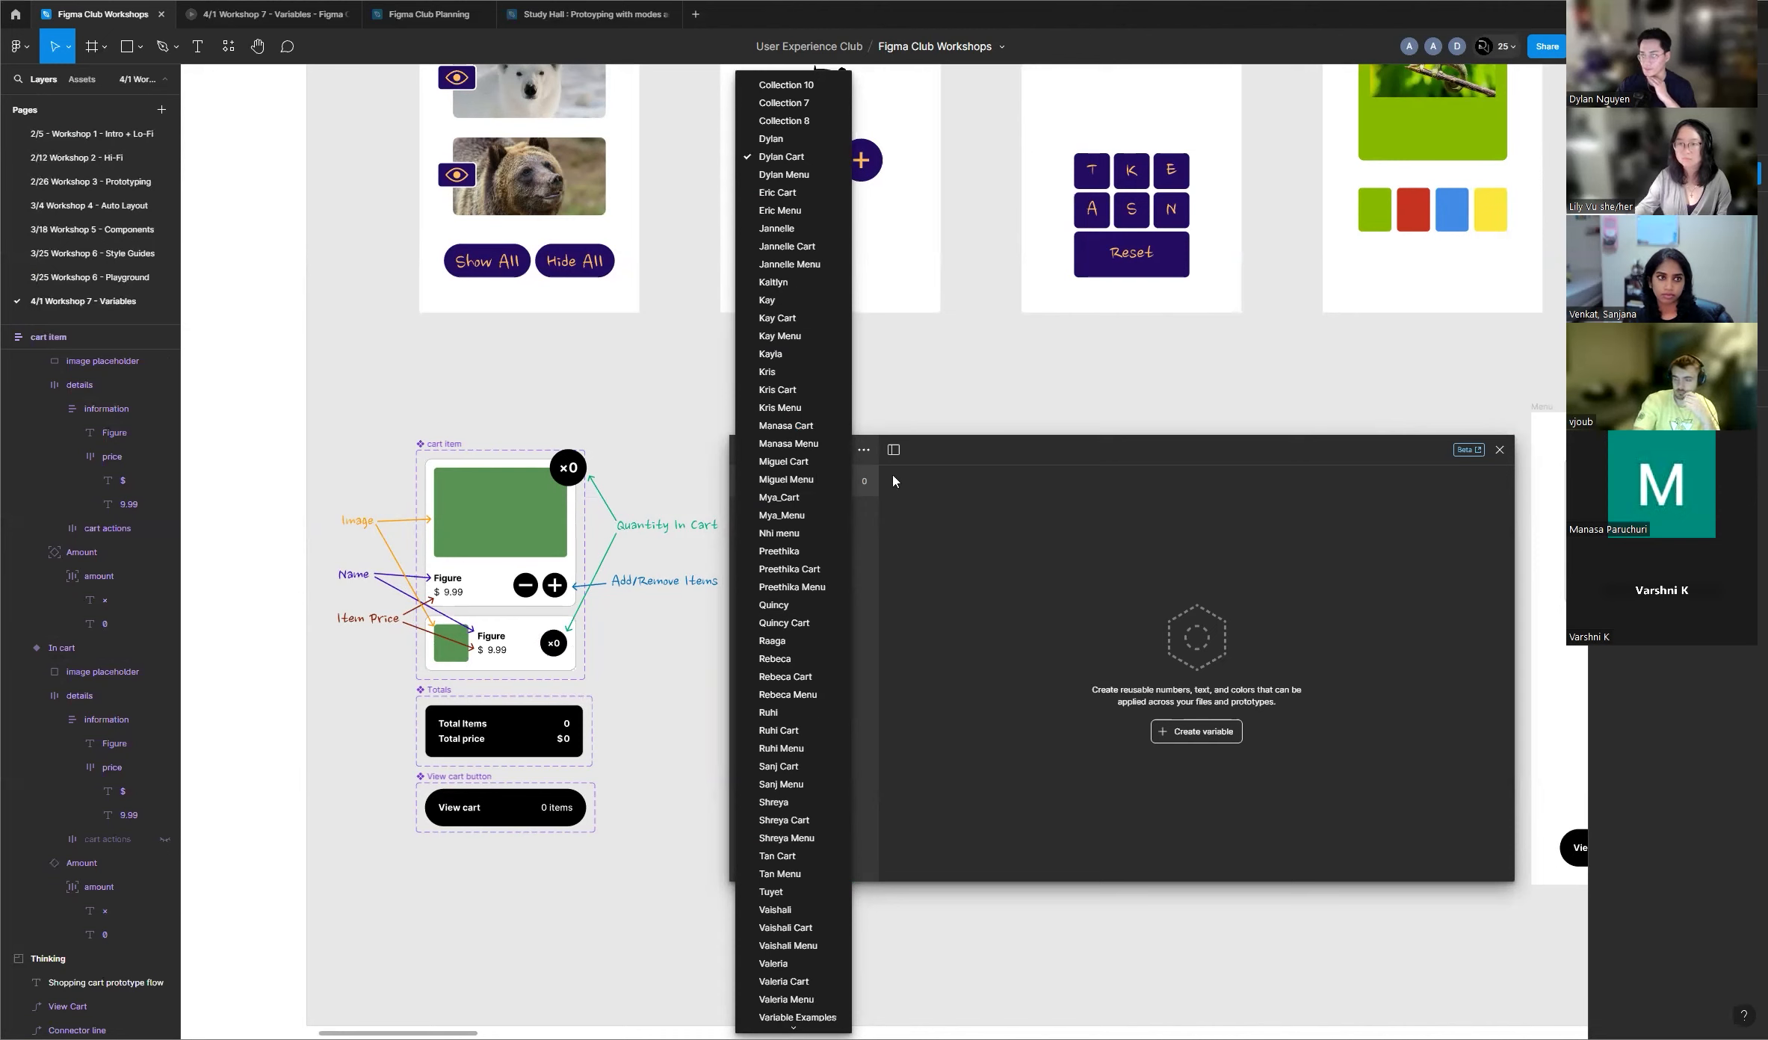
scroll(788, 747, down, 3)
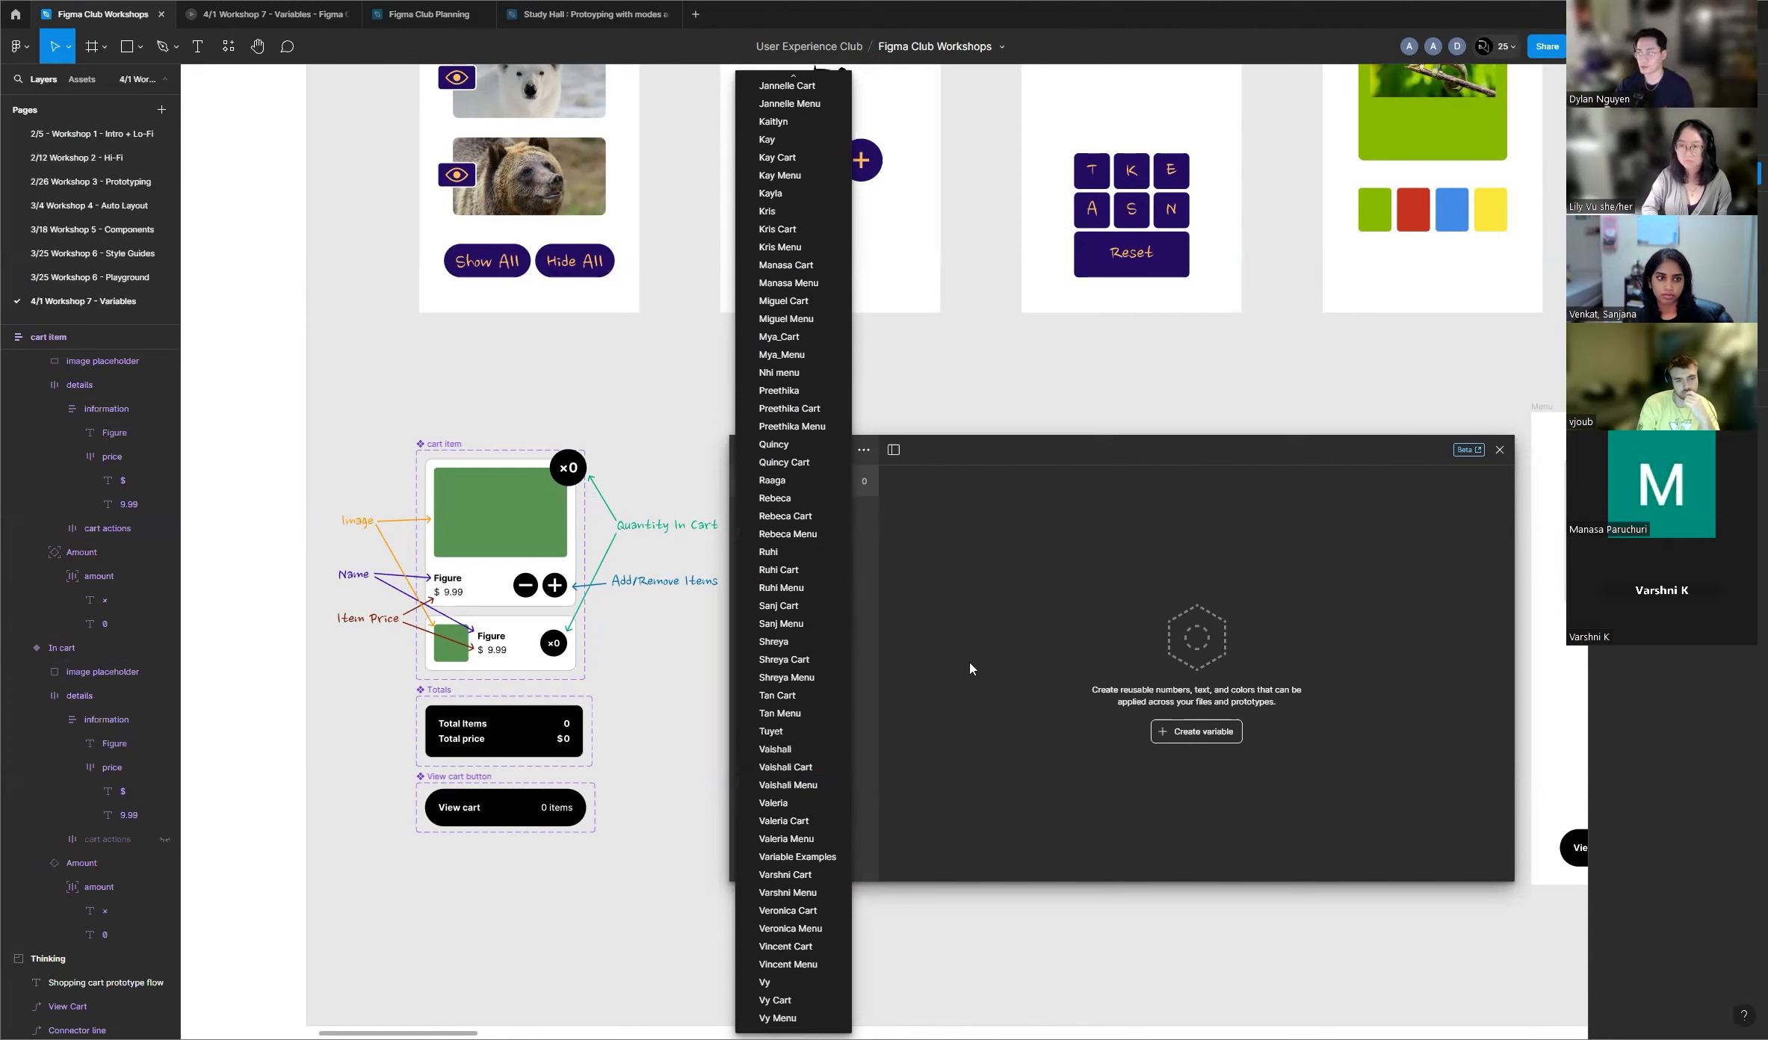
scroll(792, 623, up, 3)
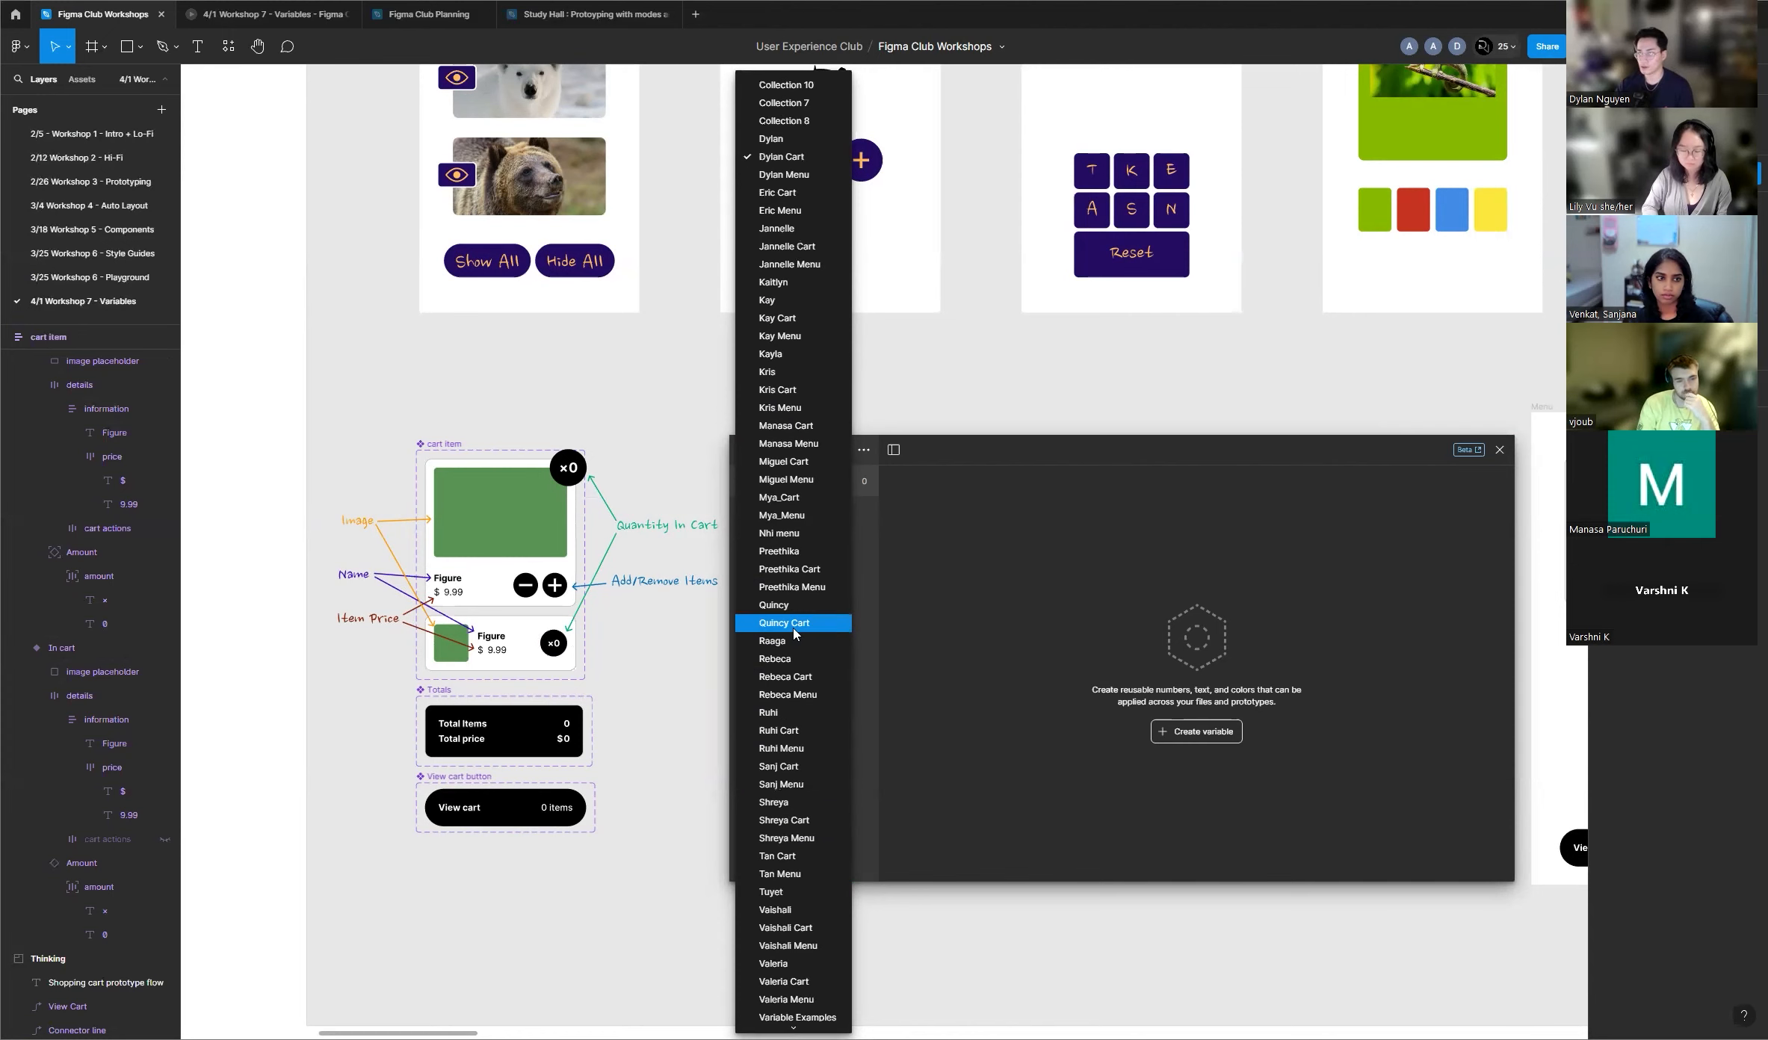
click(964, 538)
Step: Consult the reference variable tables and create a number variable named "Total Cost" in the instructor's Cart collection
drag(939, 449, 923, 401)
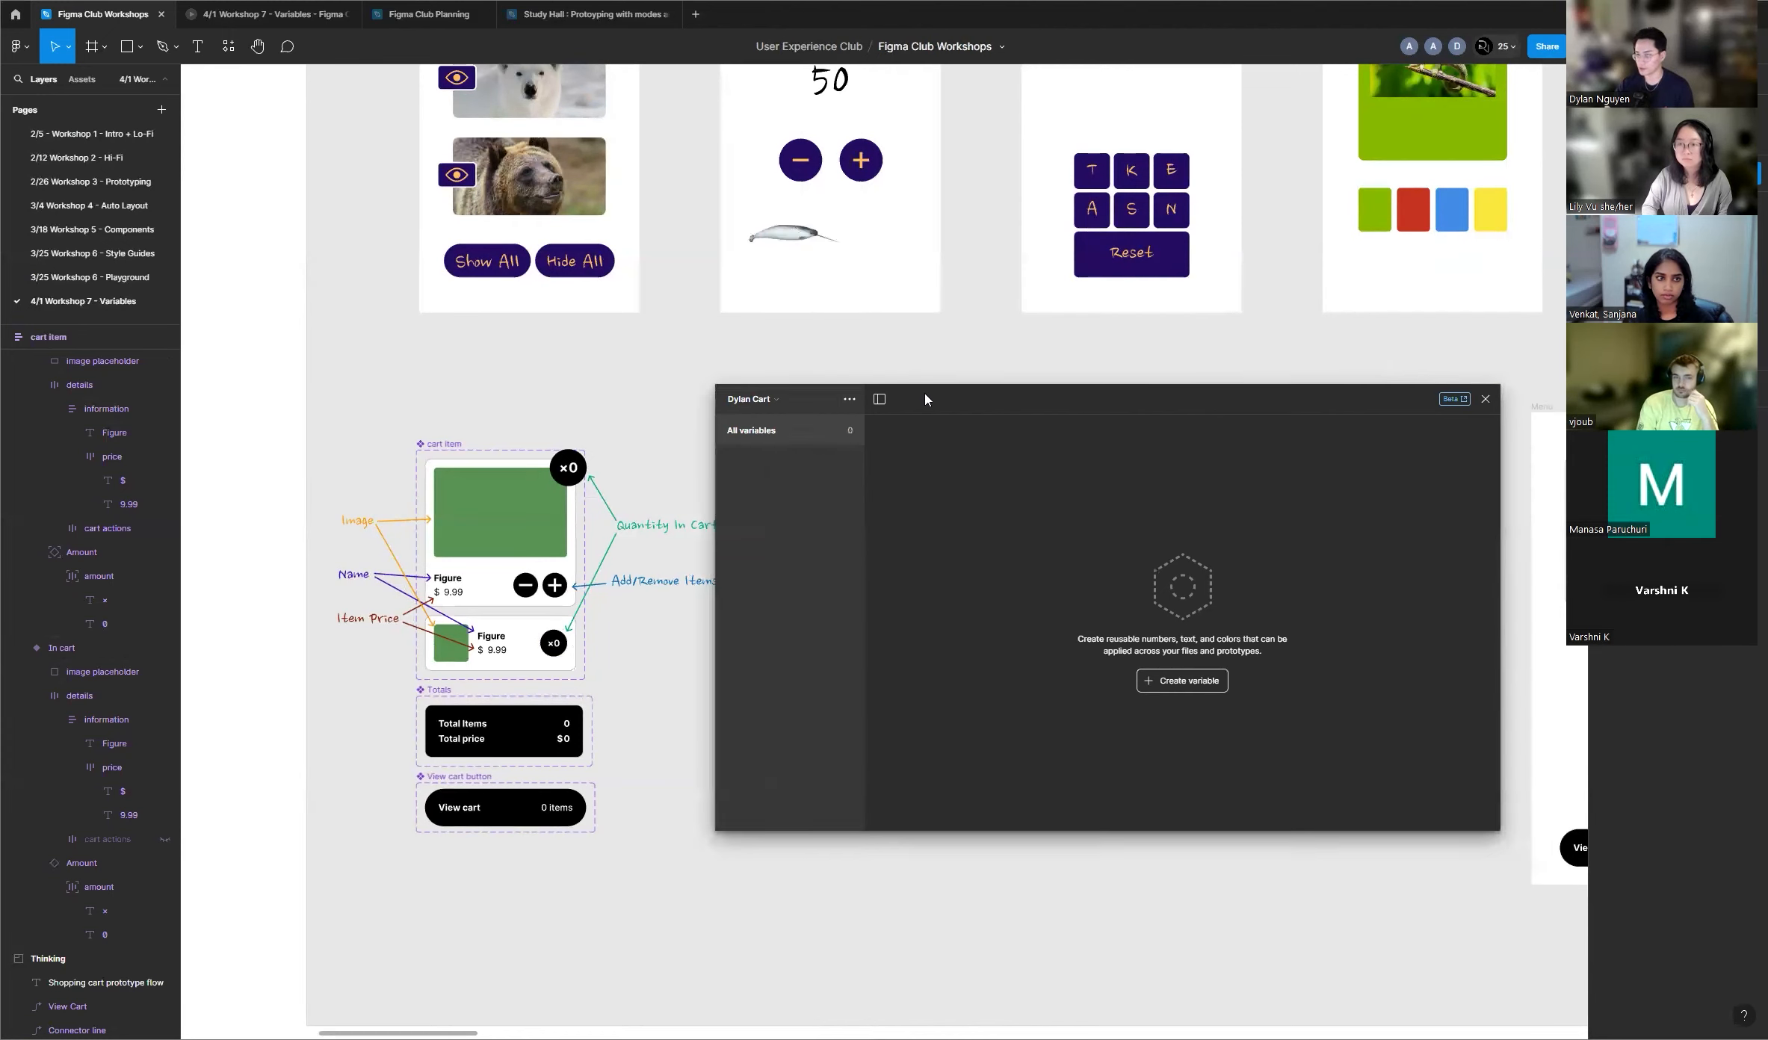
scroll(510, 716, up, 3)
scroll(391, 692, down, 5)
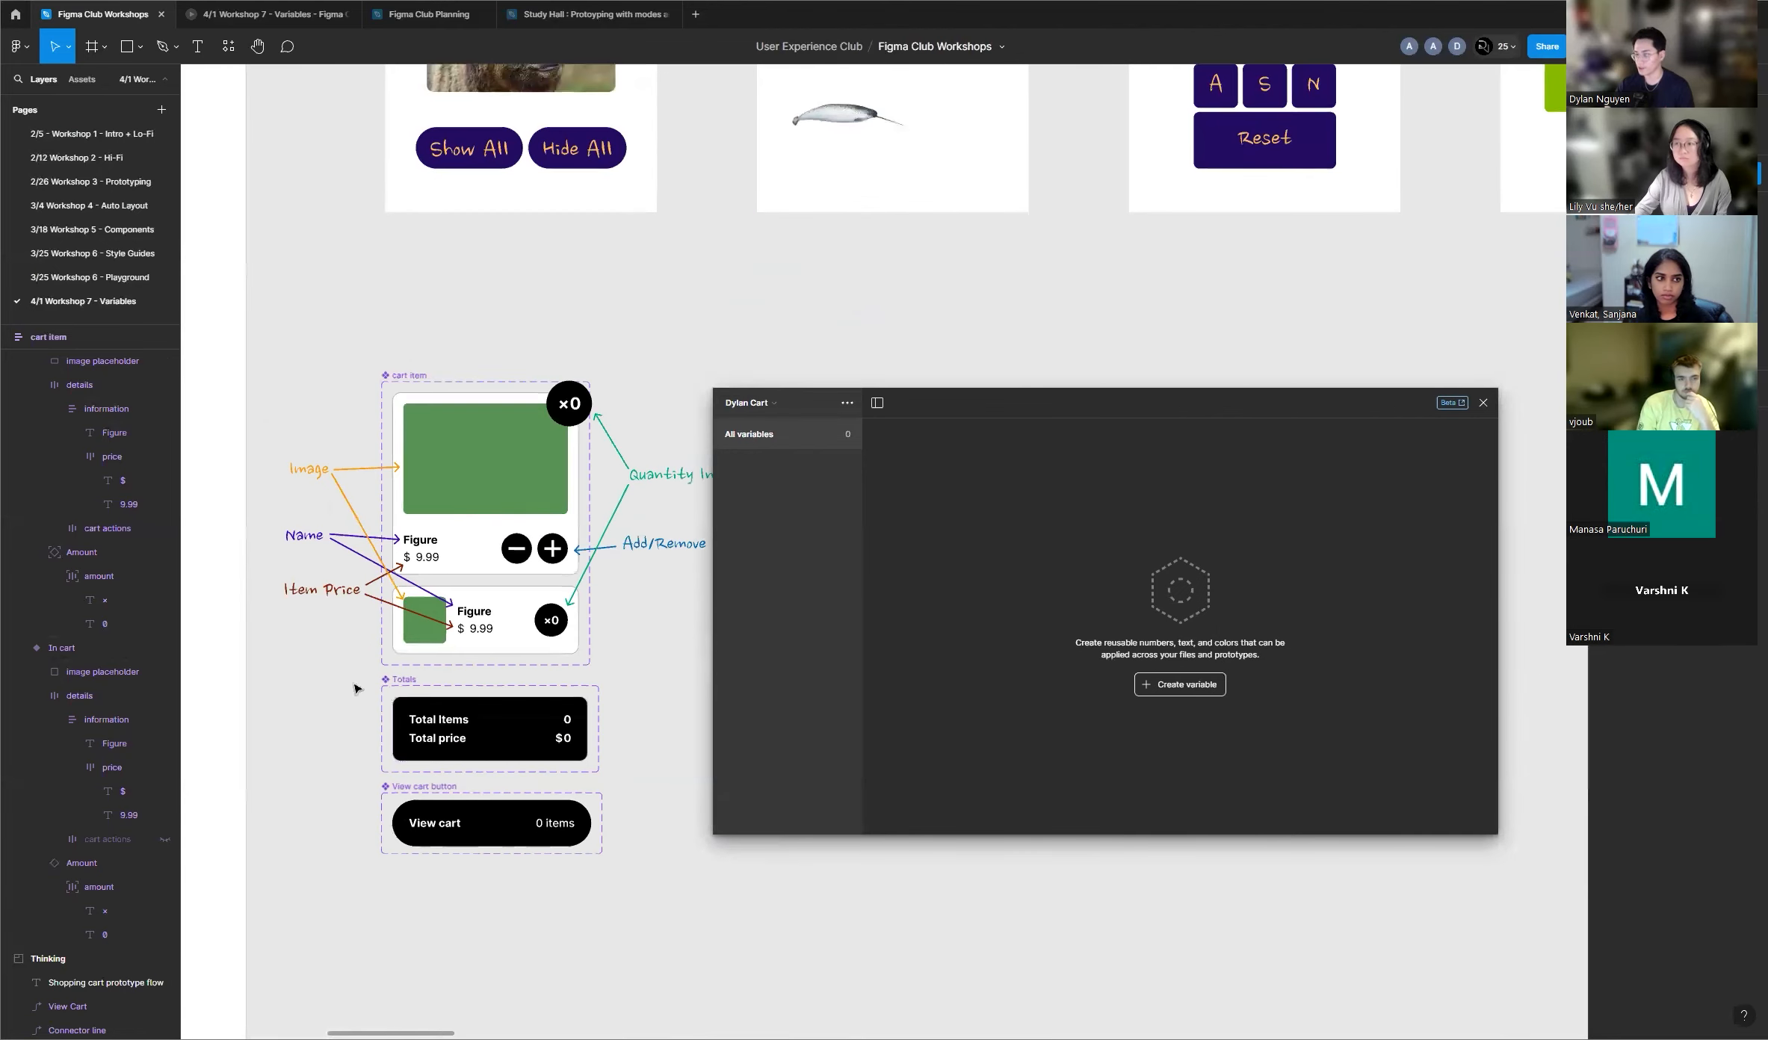
scroll(1327, 269, up, 3)
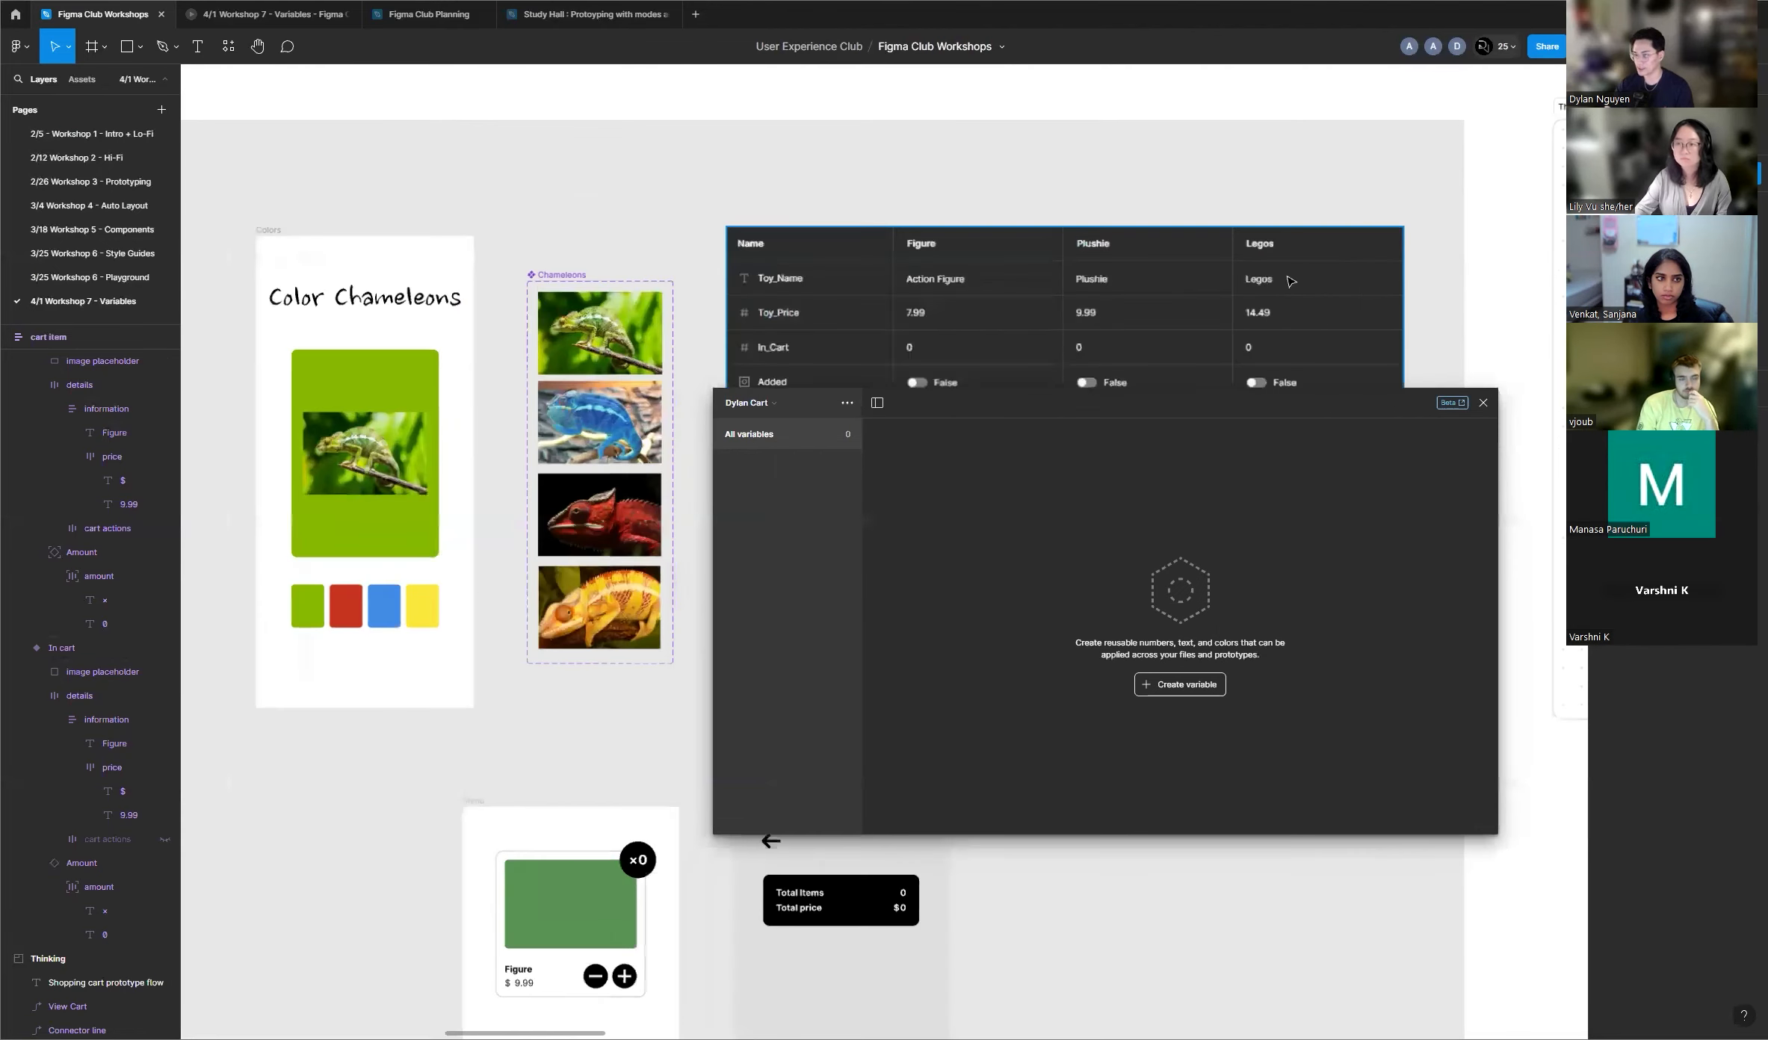
scroll(264, 537, down, 1)
scroll(722, 606, up, 2)
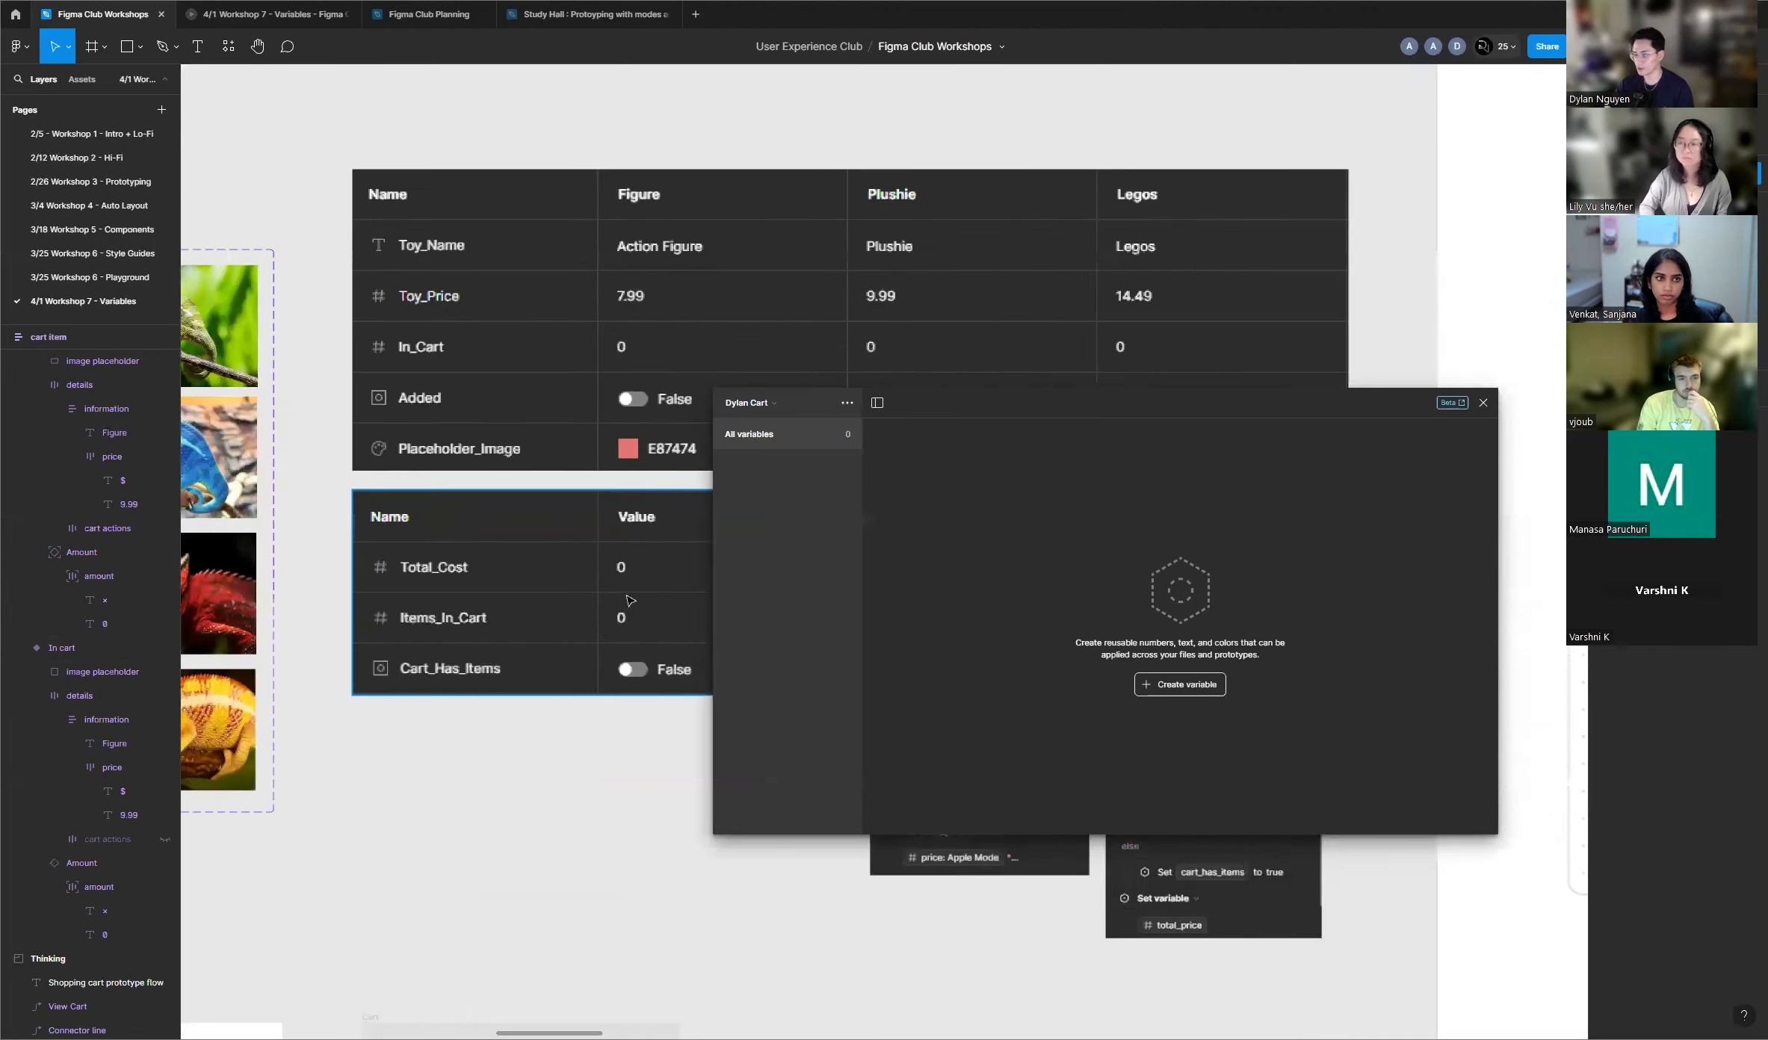
click(1146, 685)
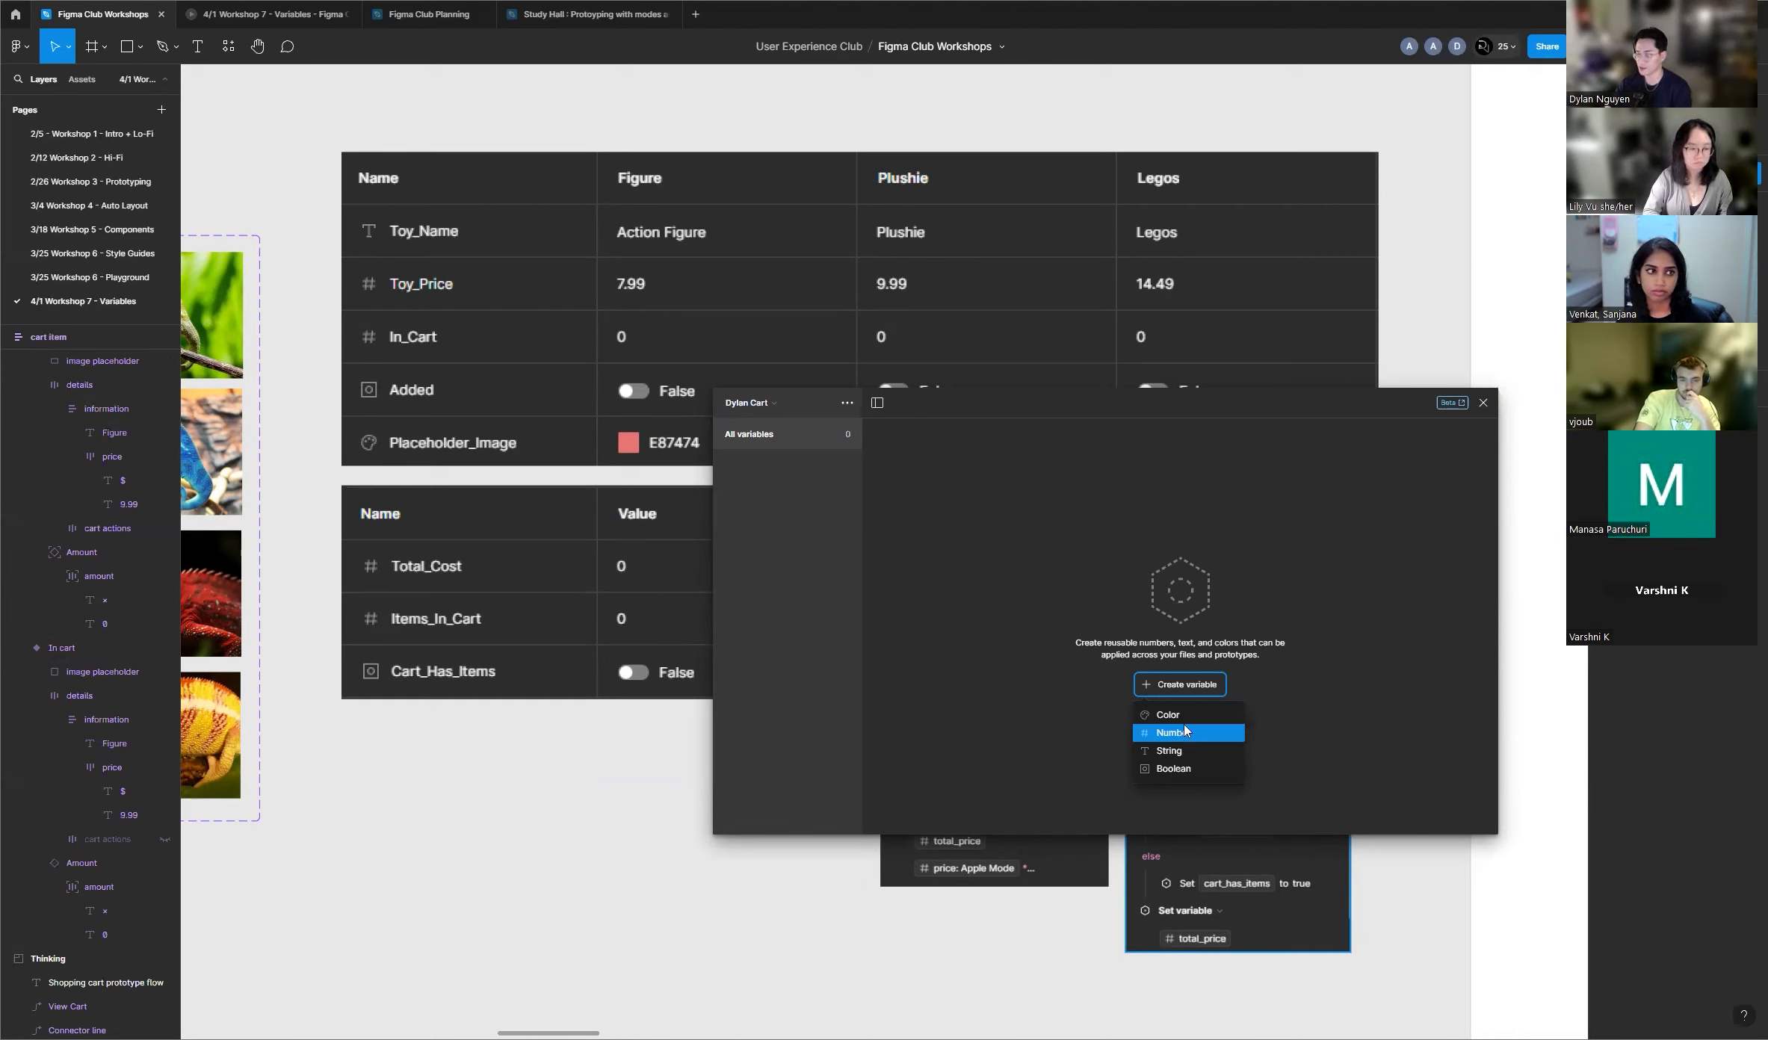
click(1172, 734)
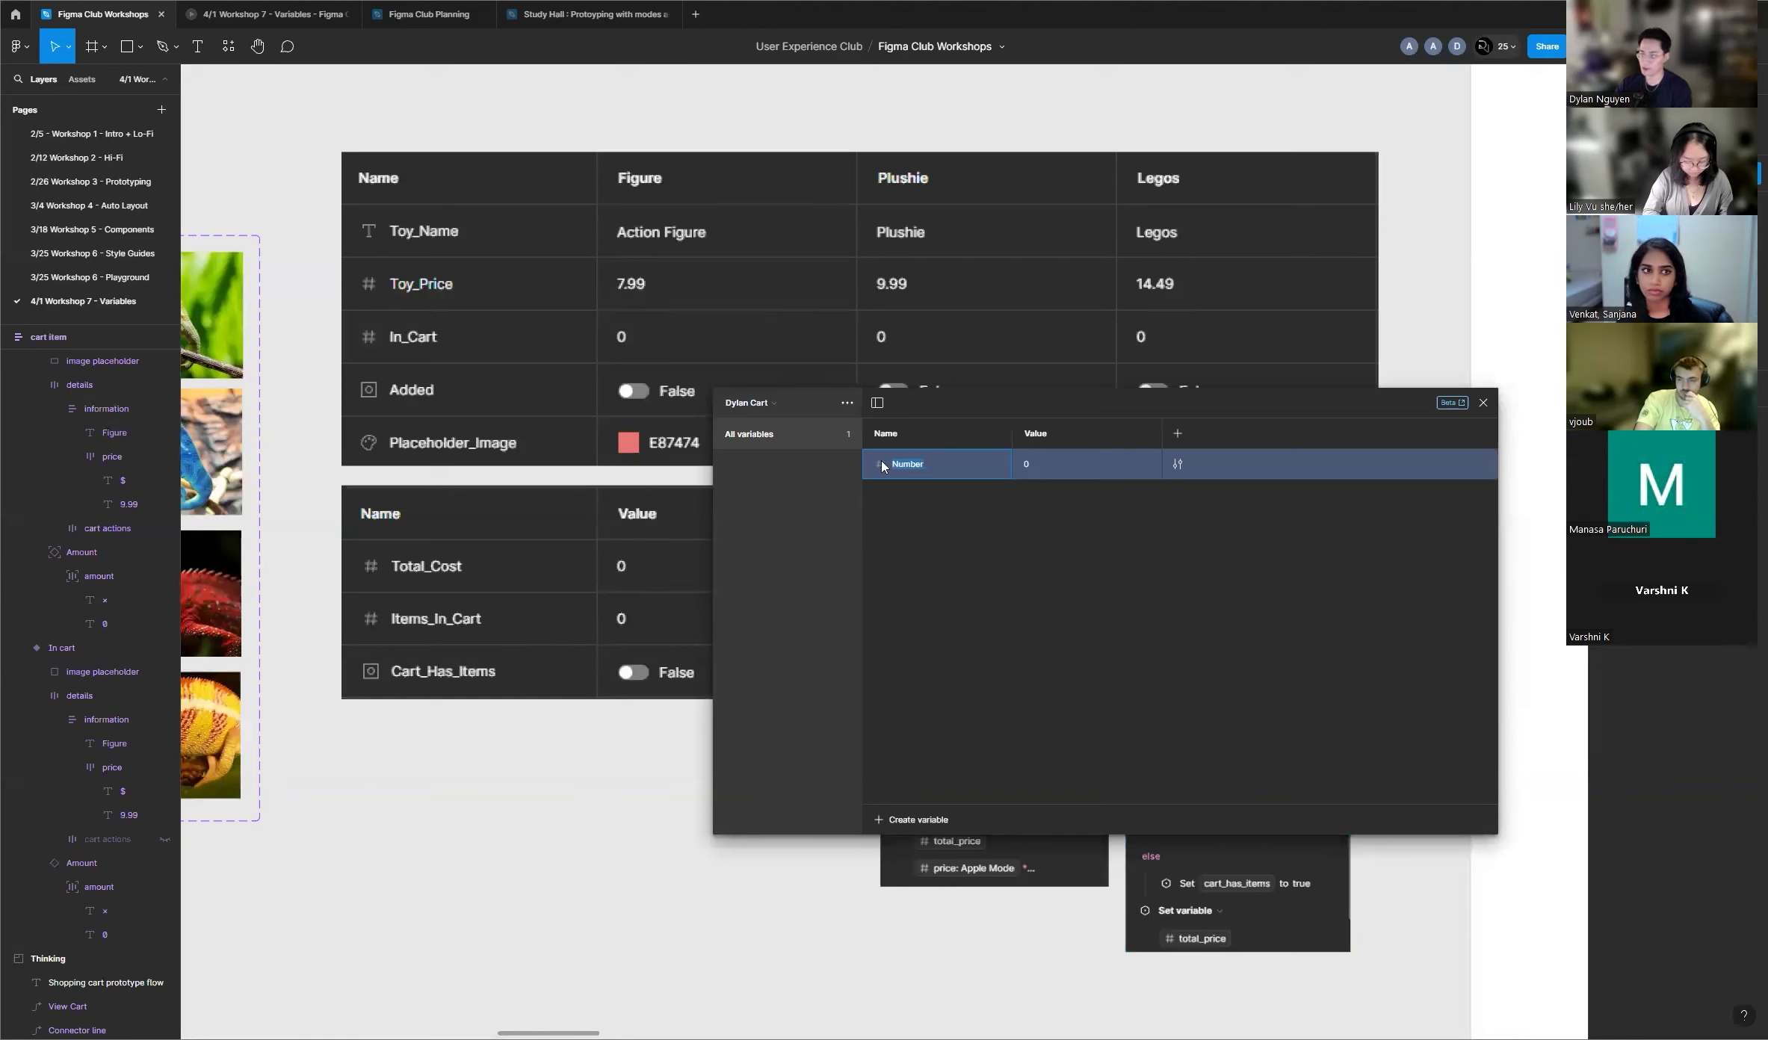
text(Total Cost)
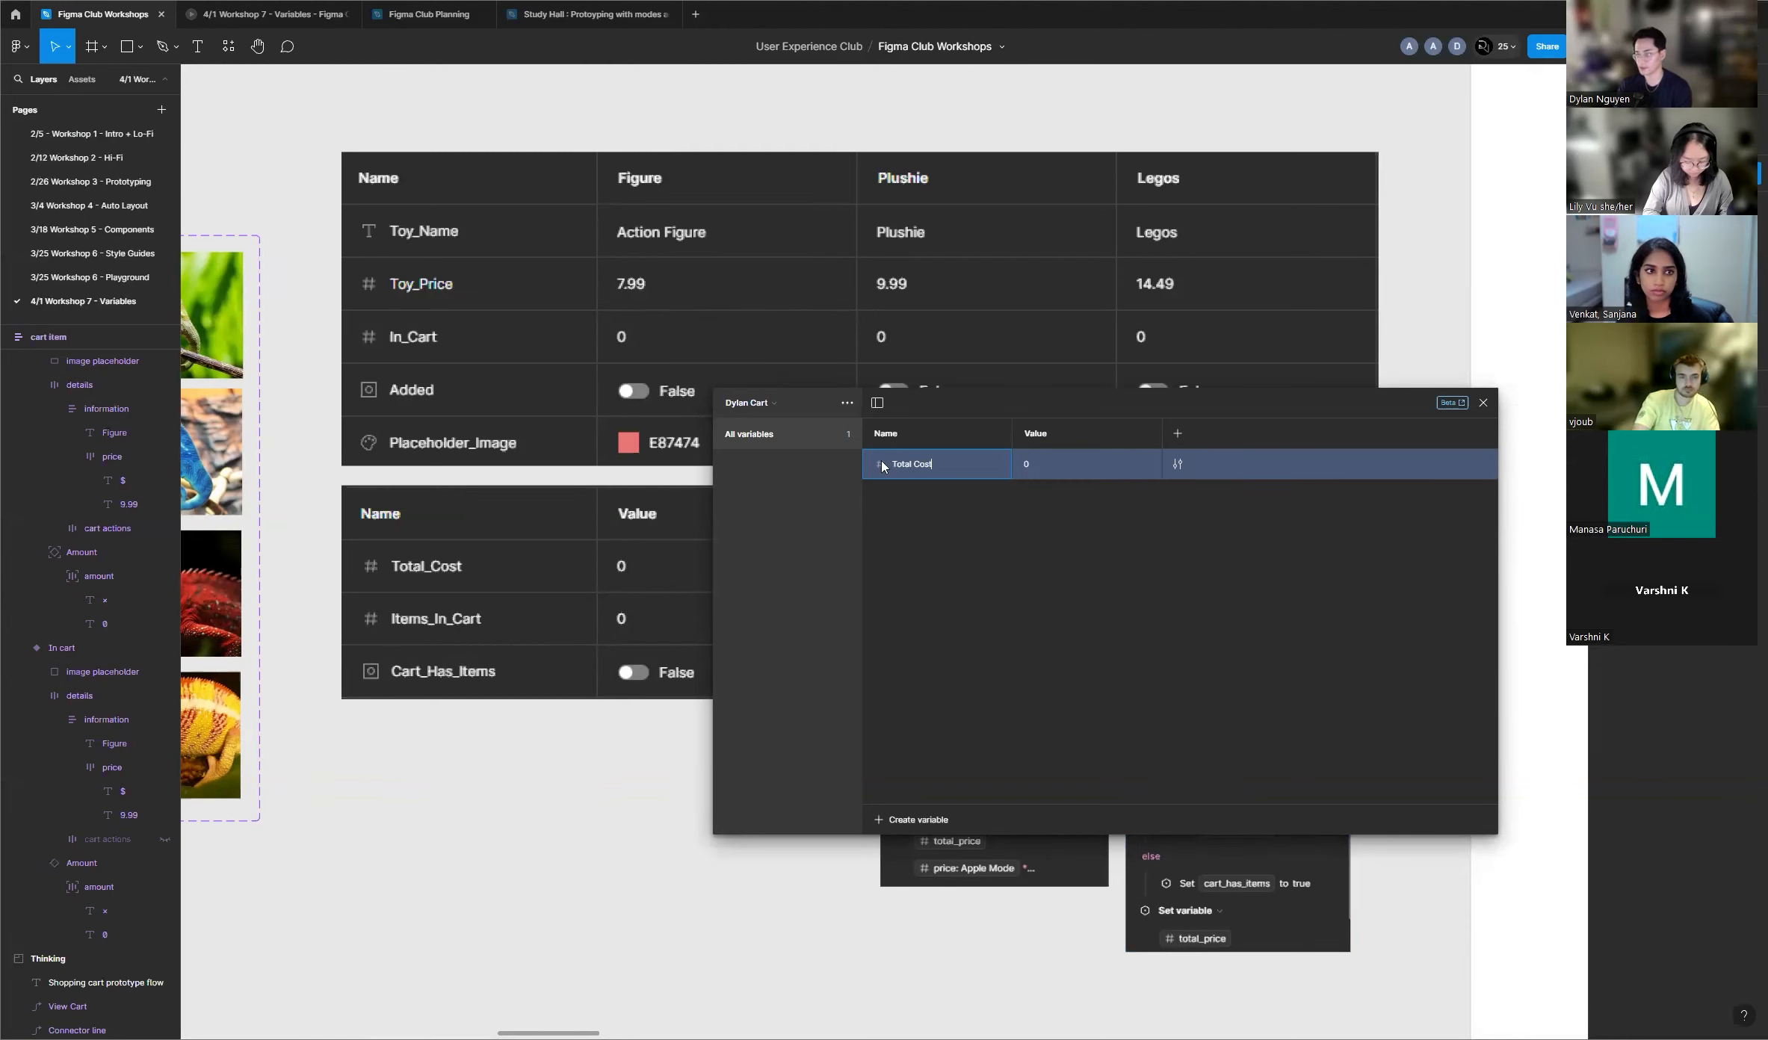
key(Return)
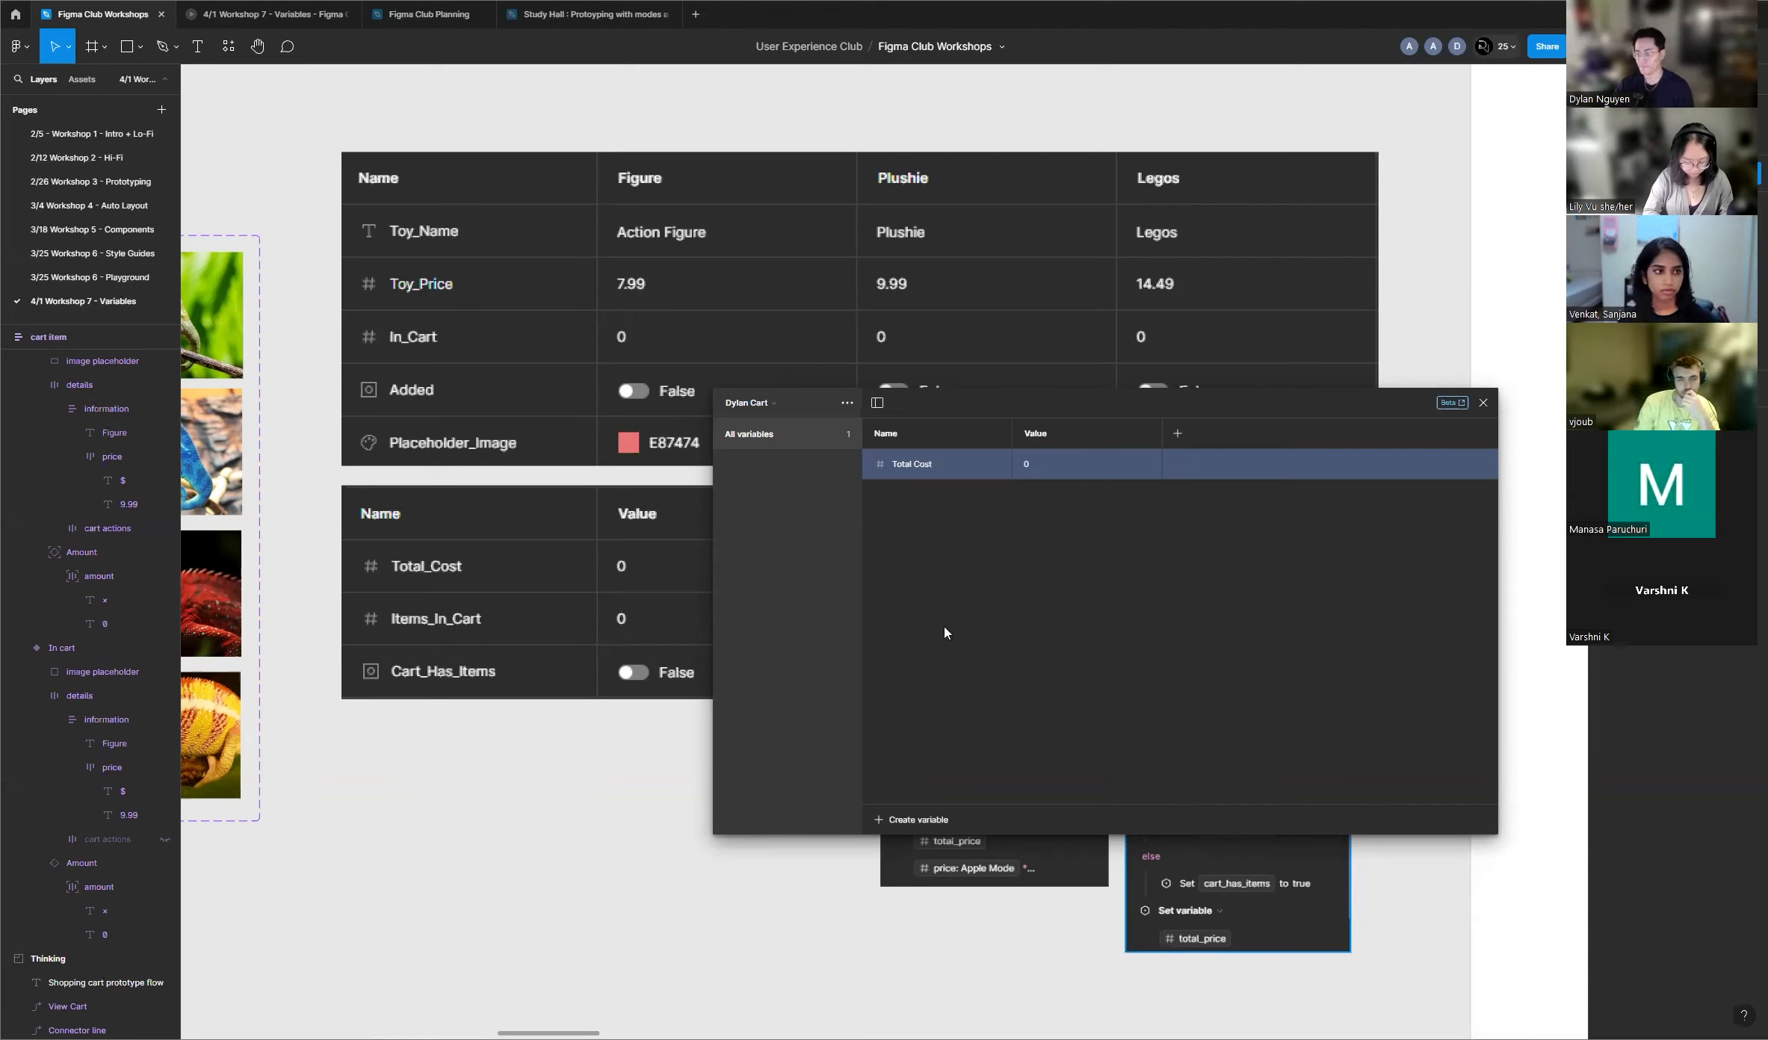
Step: Add a second number variable named "Total Items" to the Cart collection and reposition the variables window over the reference tables
click(877, 821)
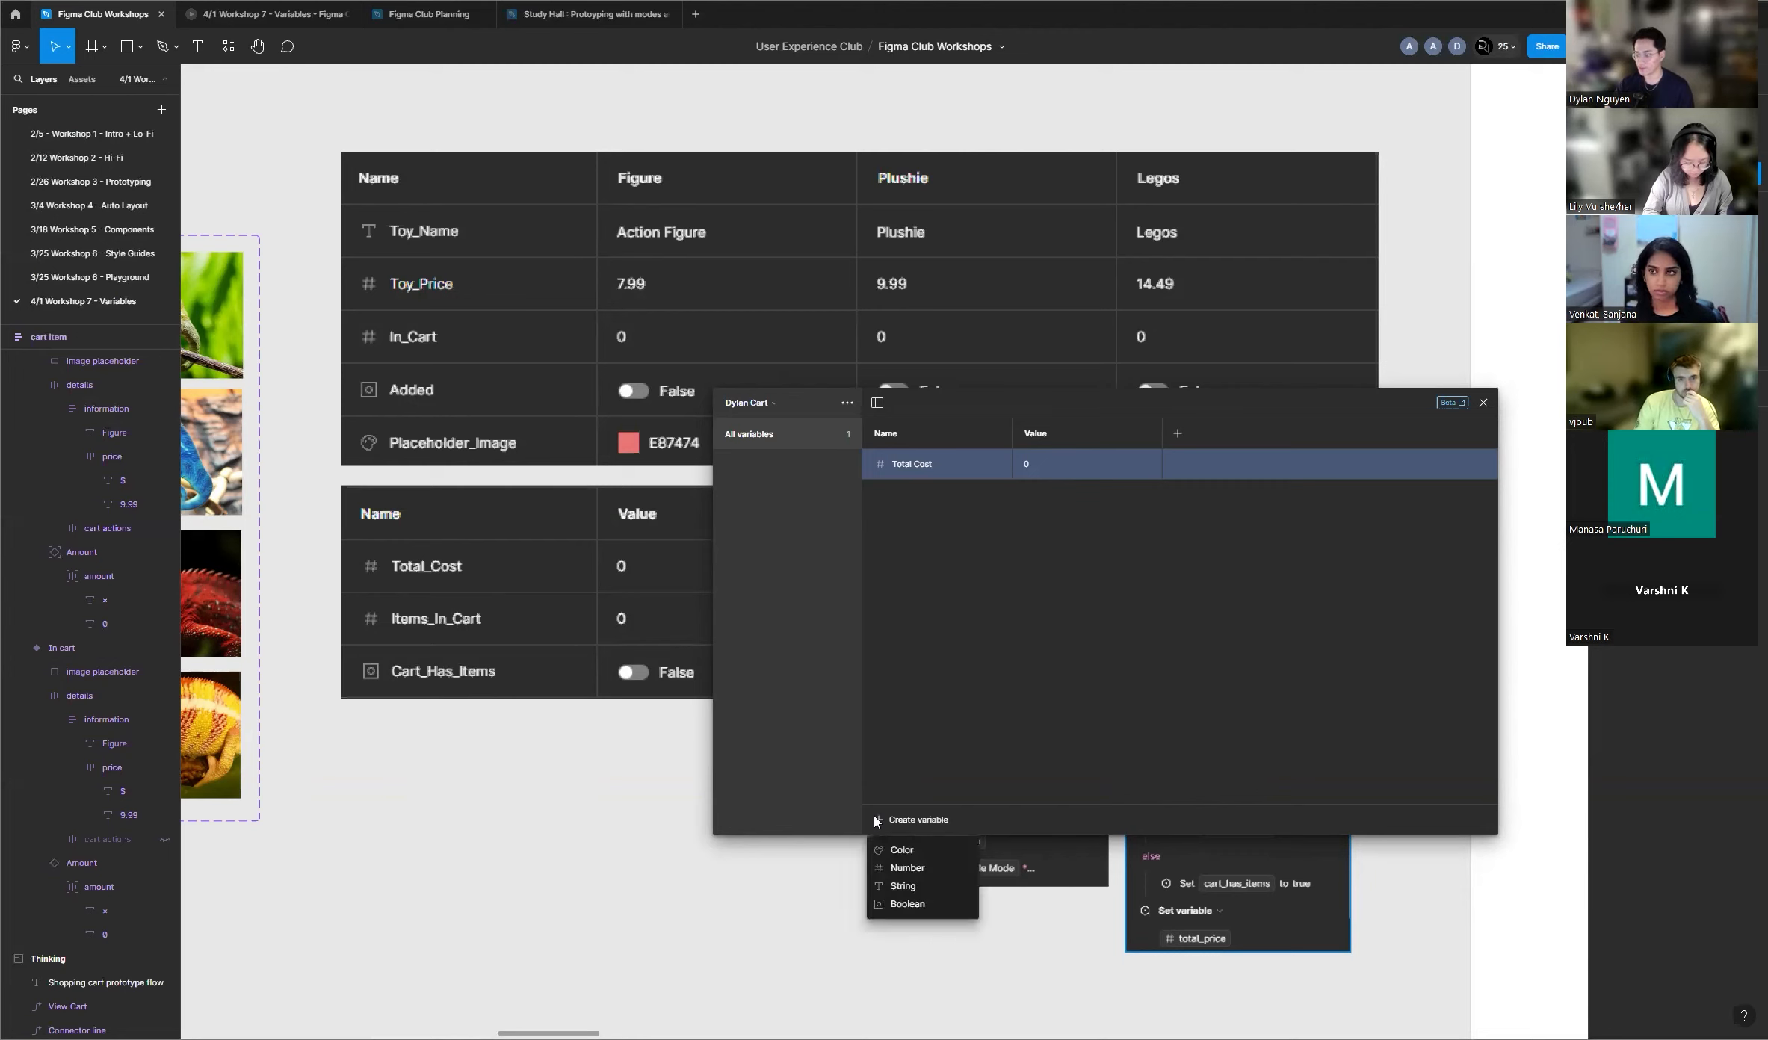
click(920, 879)
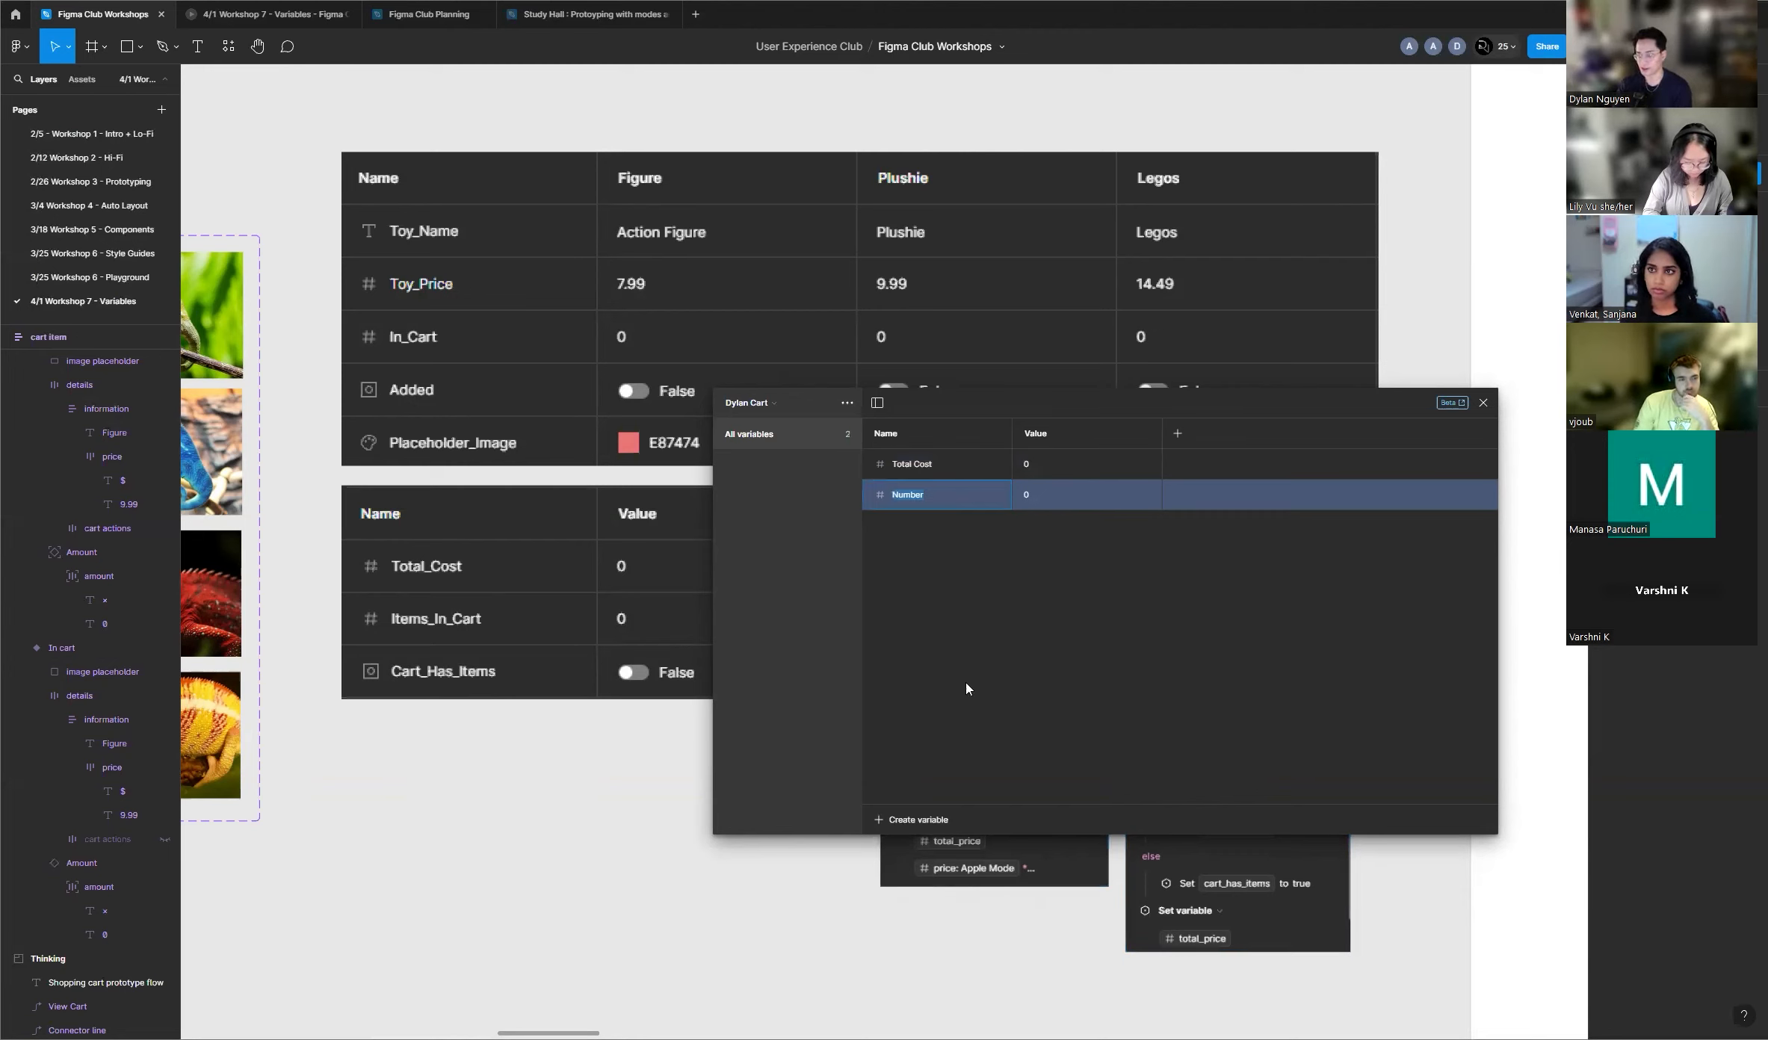
text(Total Items)
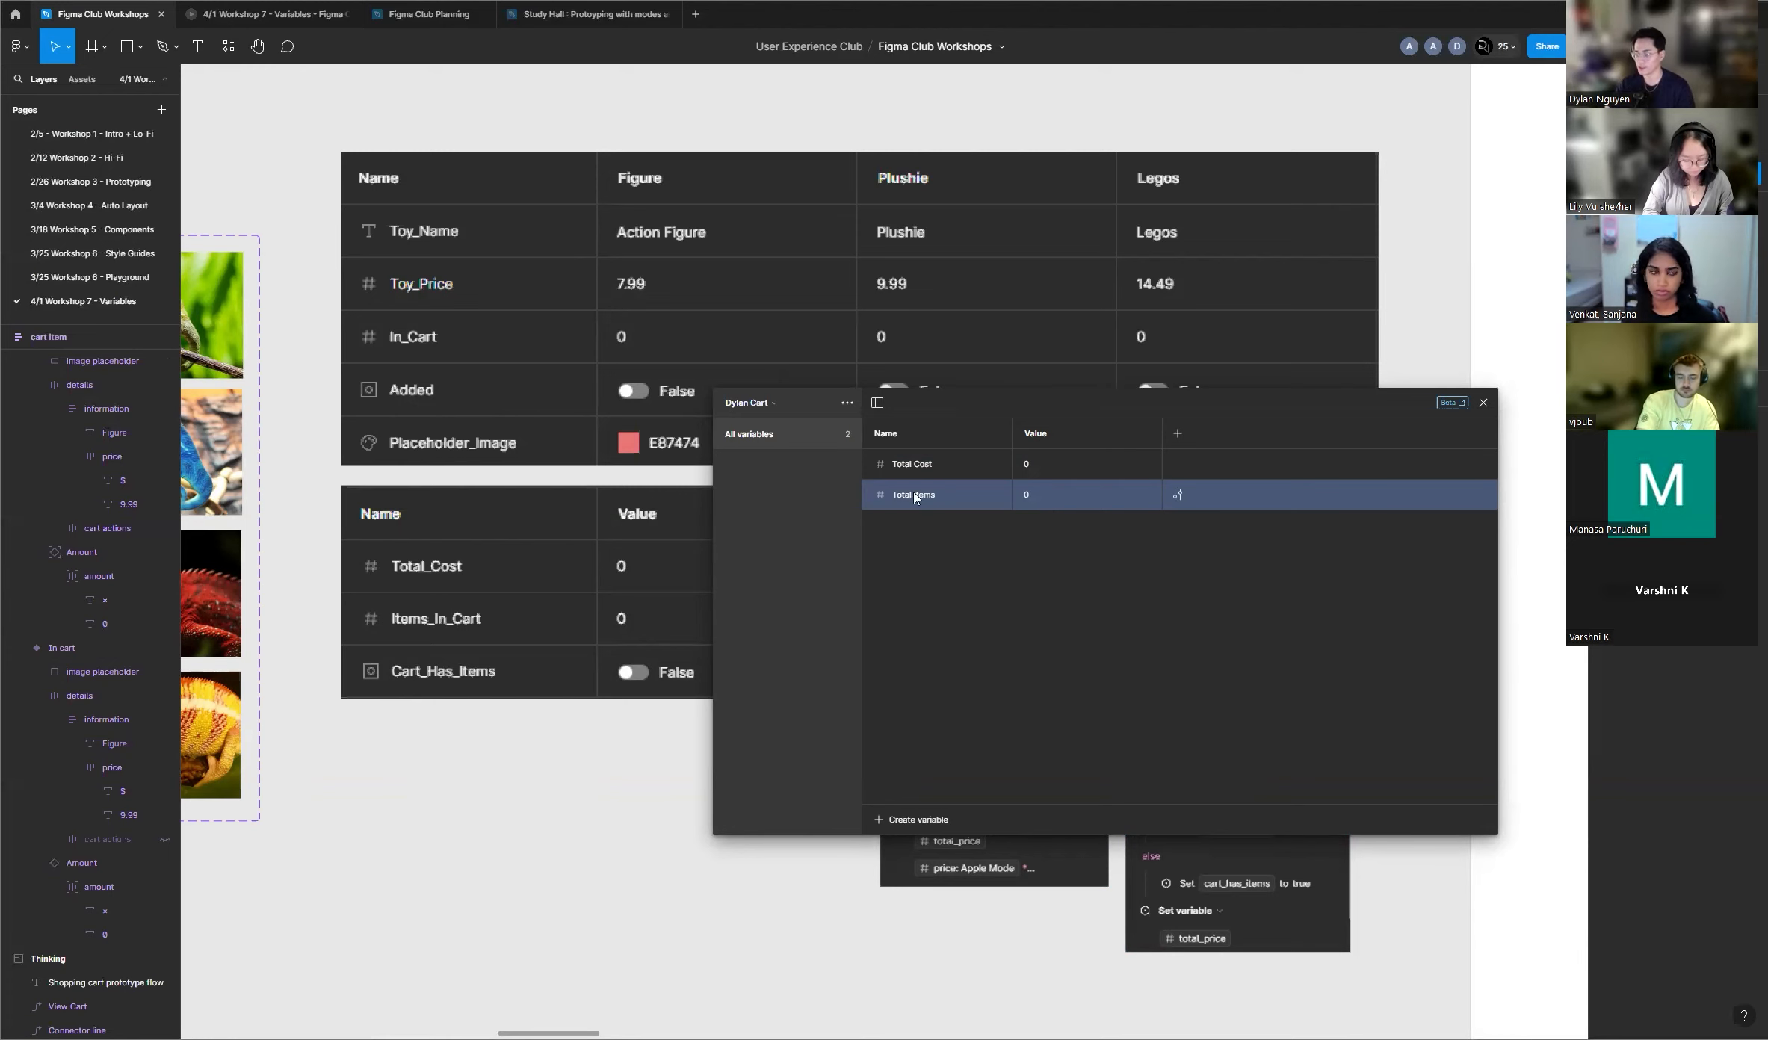
drag(967, 409, 1066, 442)
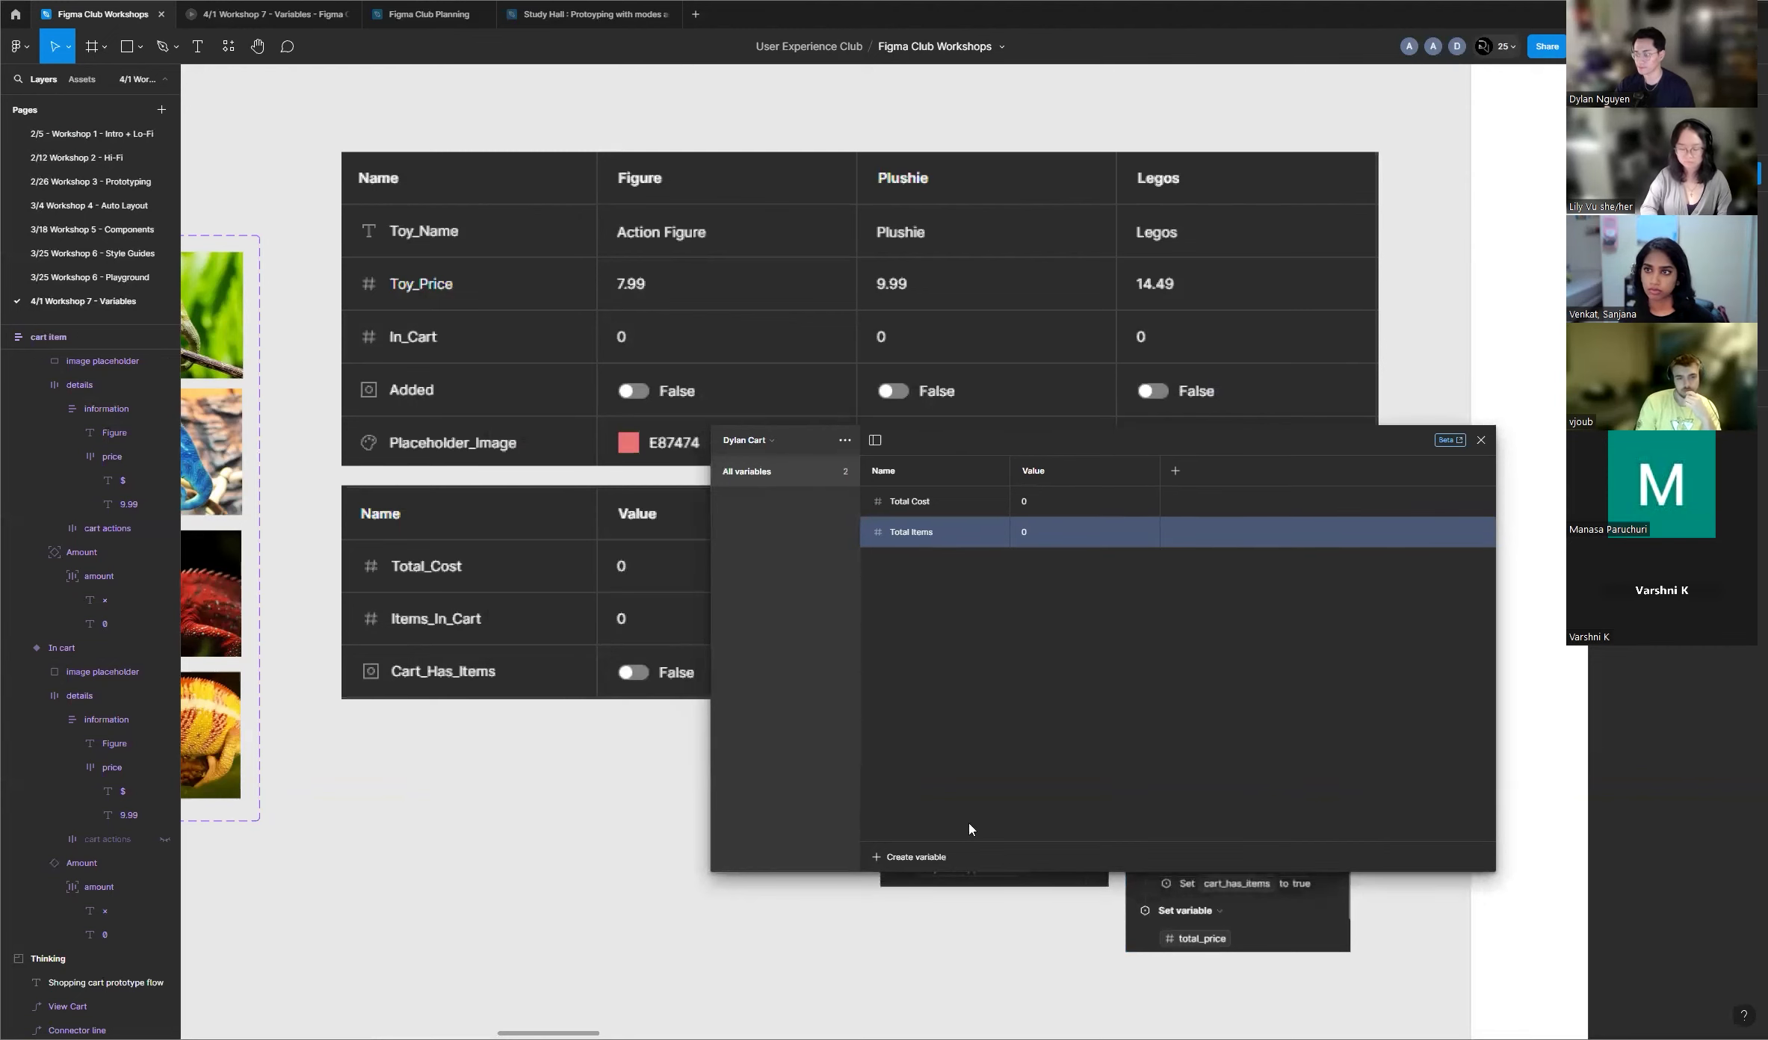
Step: Create a boolean variable named "Cart Has Items" in the instructor's Cart collection
click(874, 859)
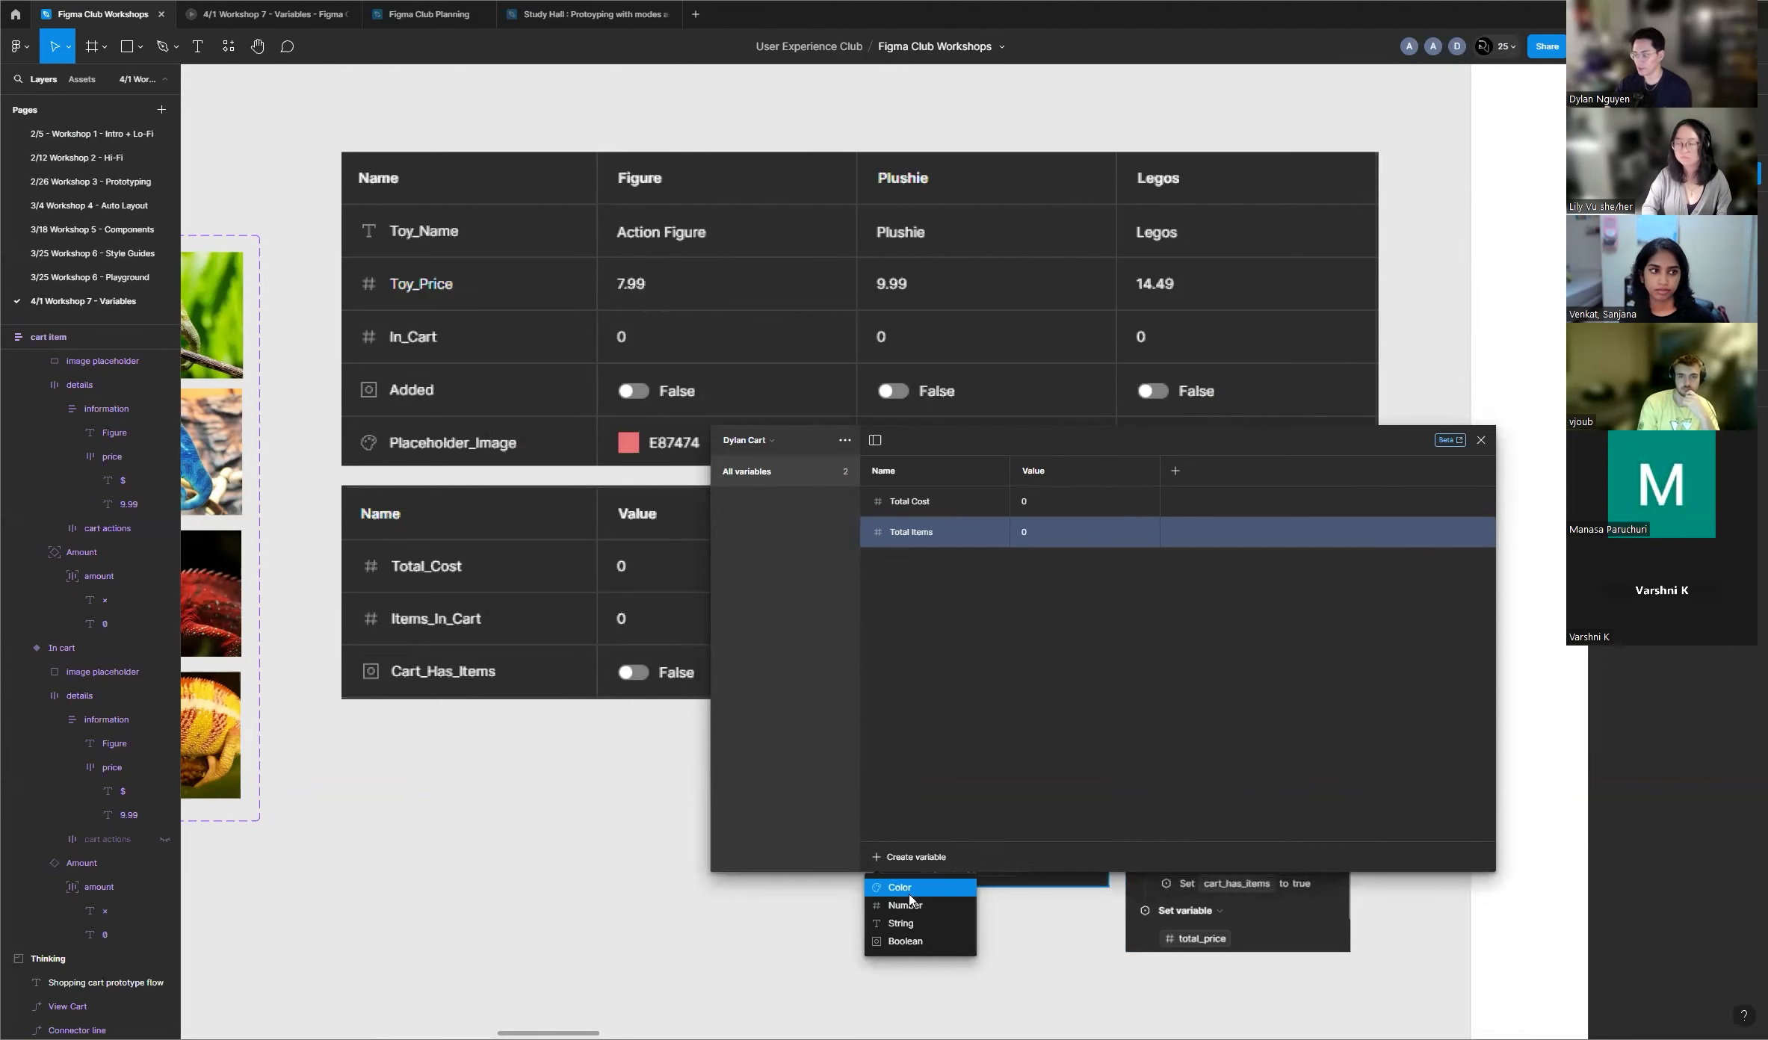
click(922, 940)
text(Cart Has Items)
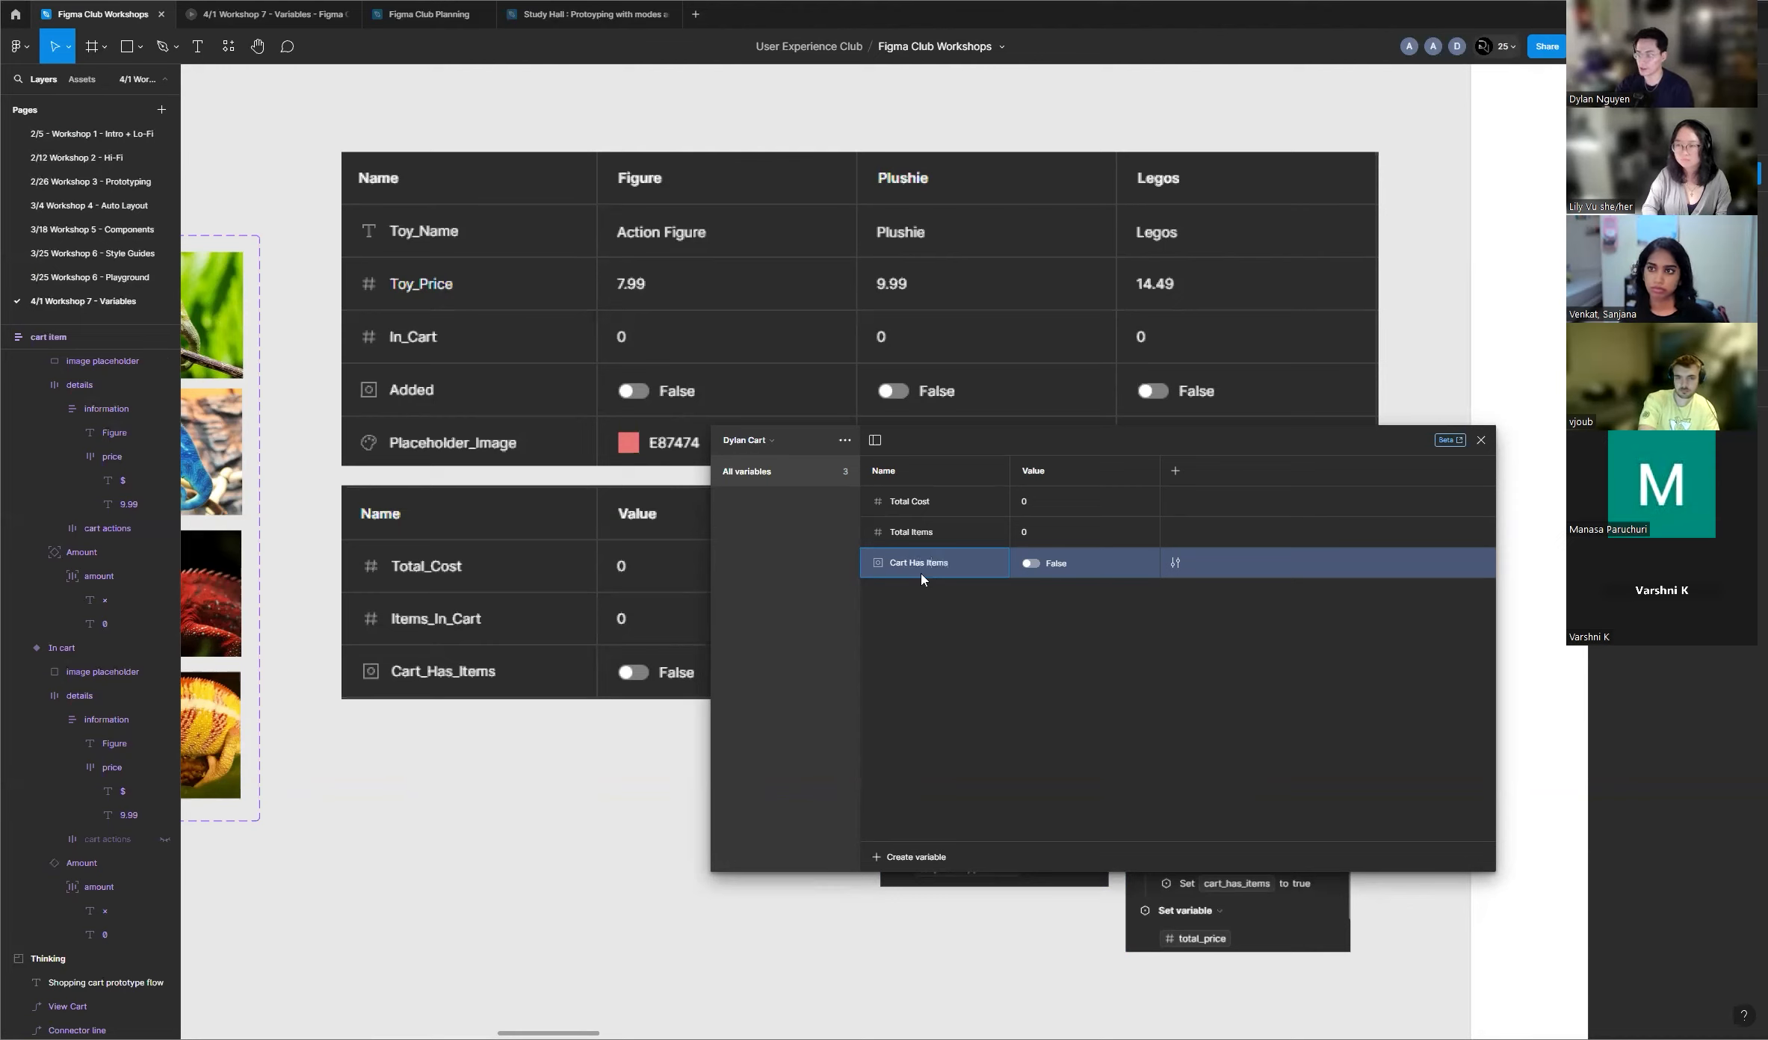
key(Return)
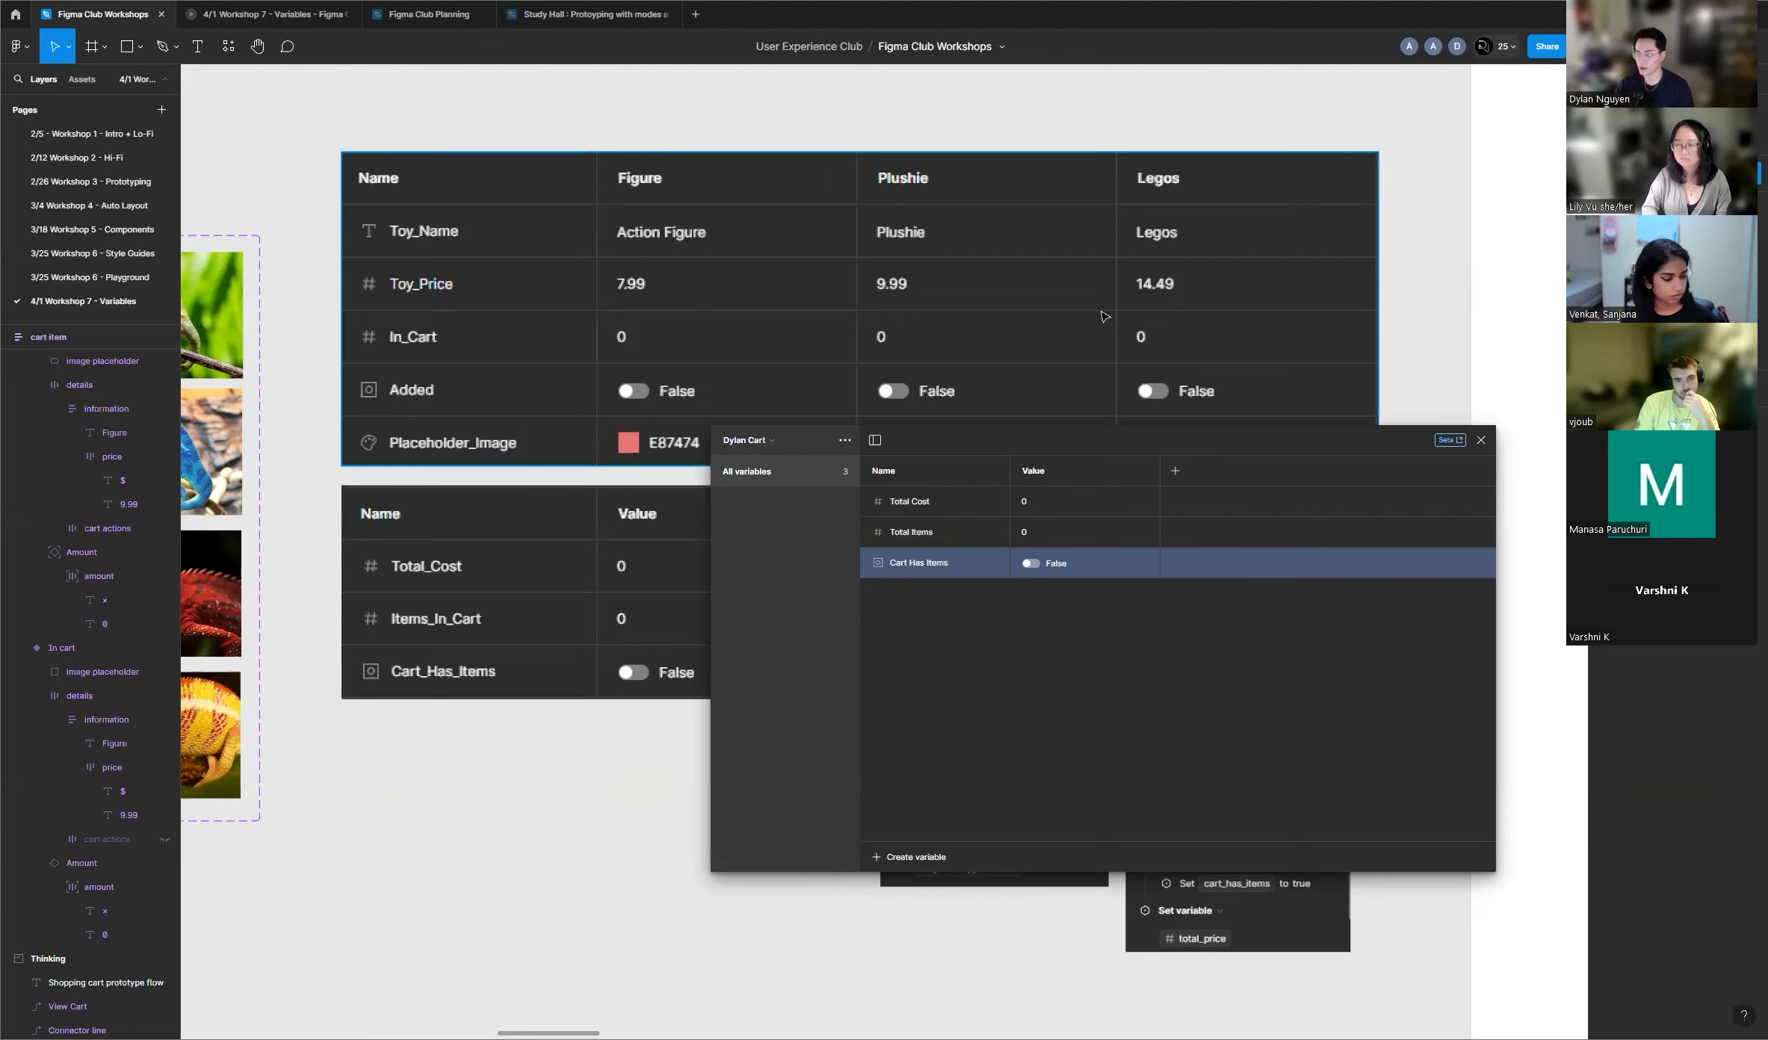
Step: Close the variables window and examine the instructor's cart item, Totals and View cart button components
scroll(1255, 297, down, 5)
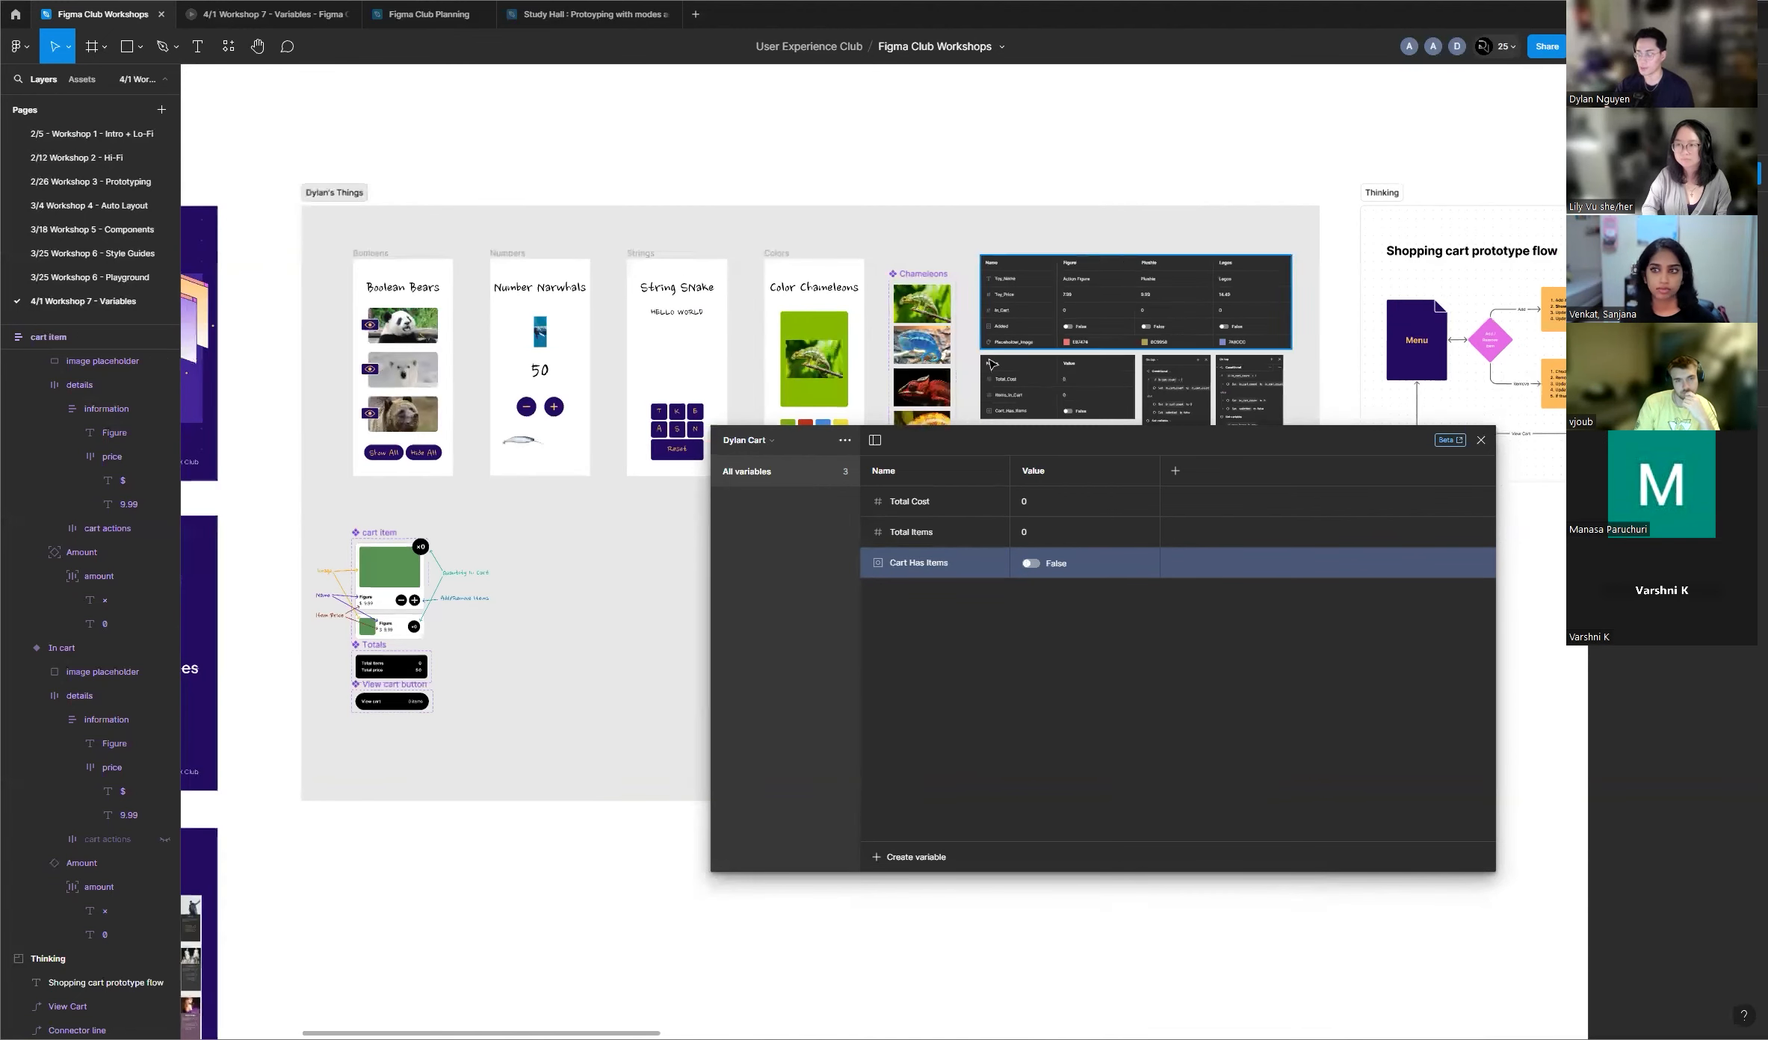
scroll(361, 553, up, 5)
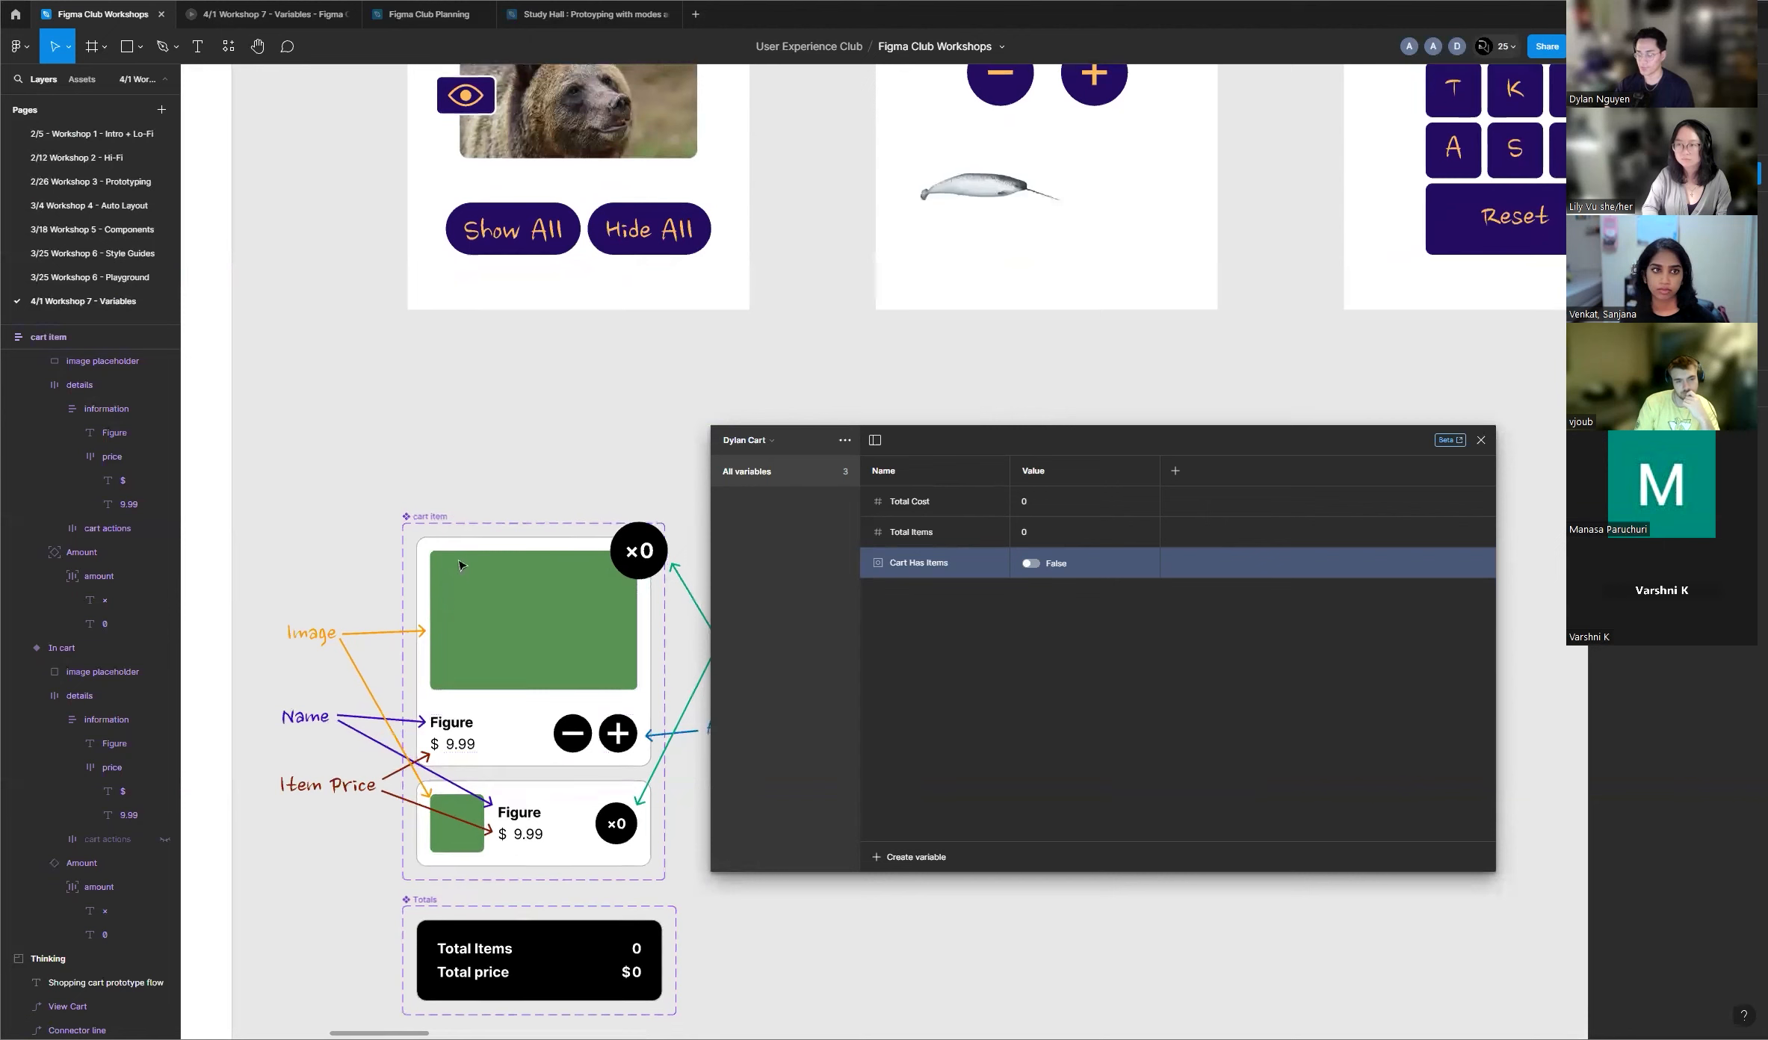
scroll(459, 566, down, 3)
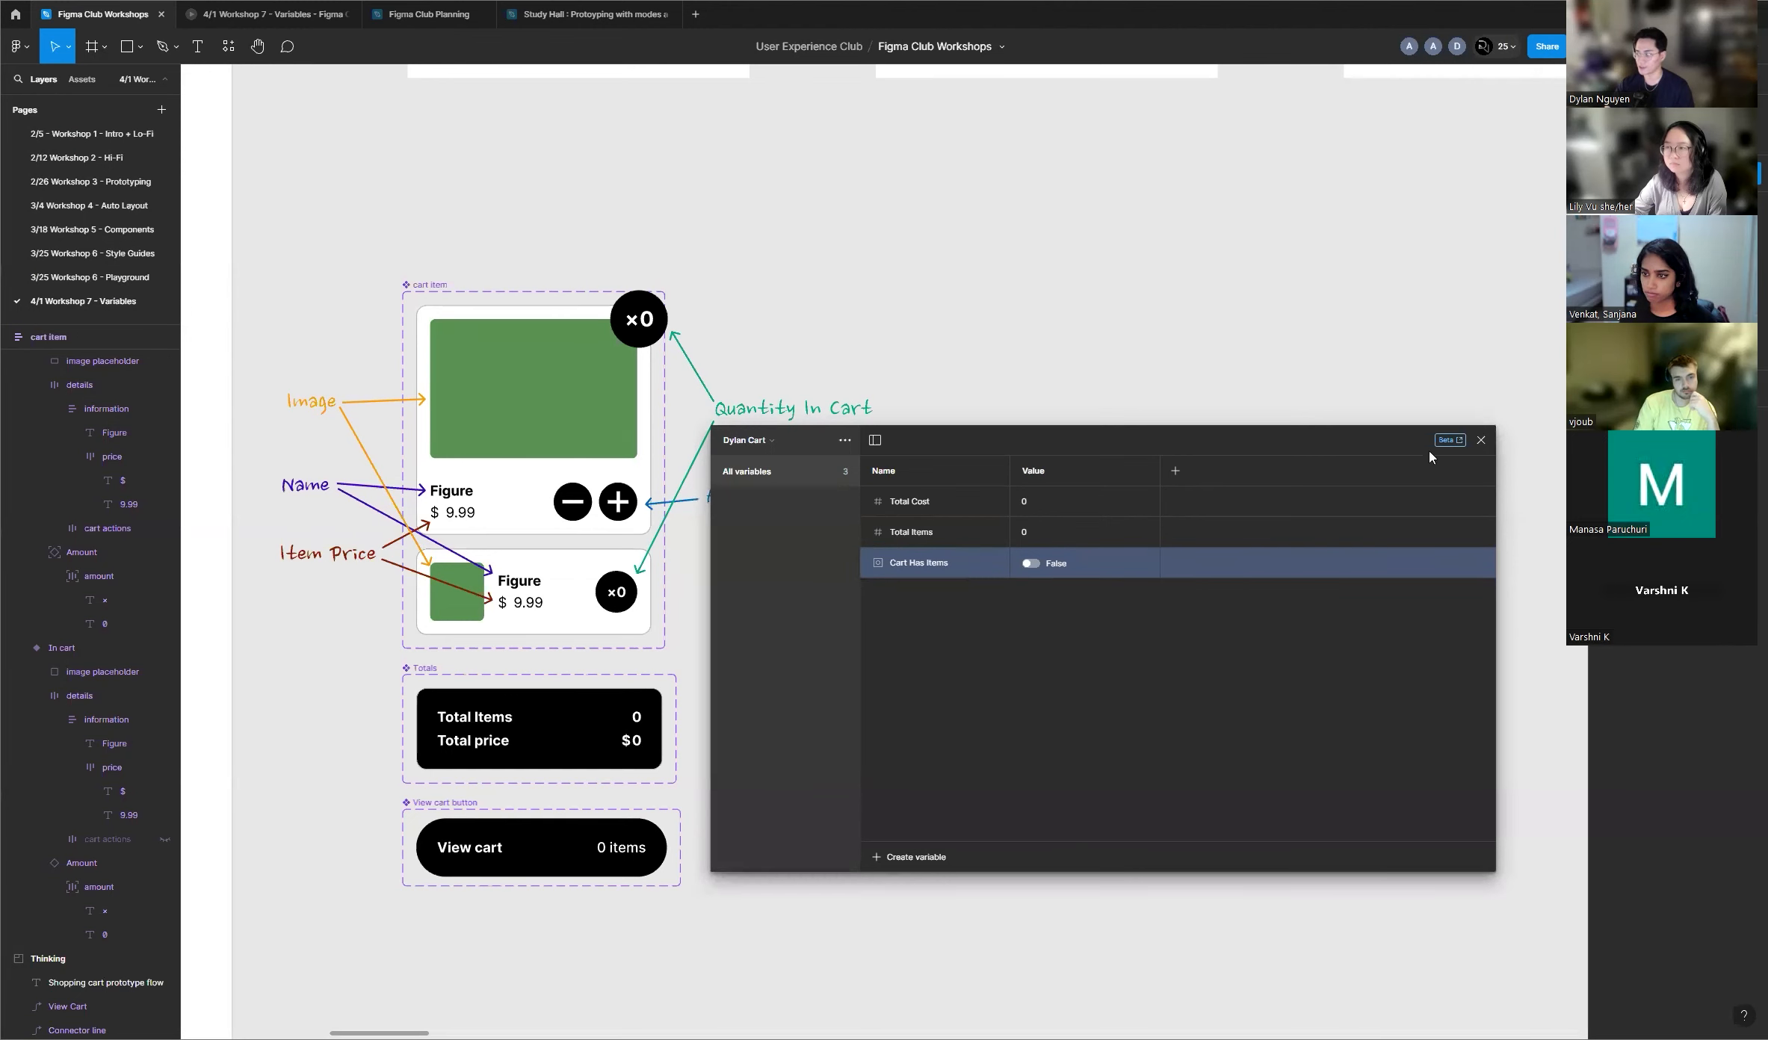
click(1481, 440)
scroll(841, 560, down, 8)
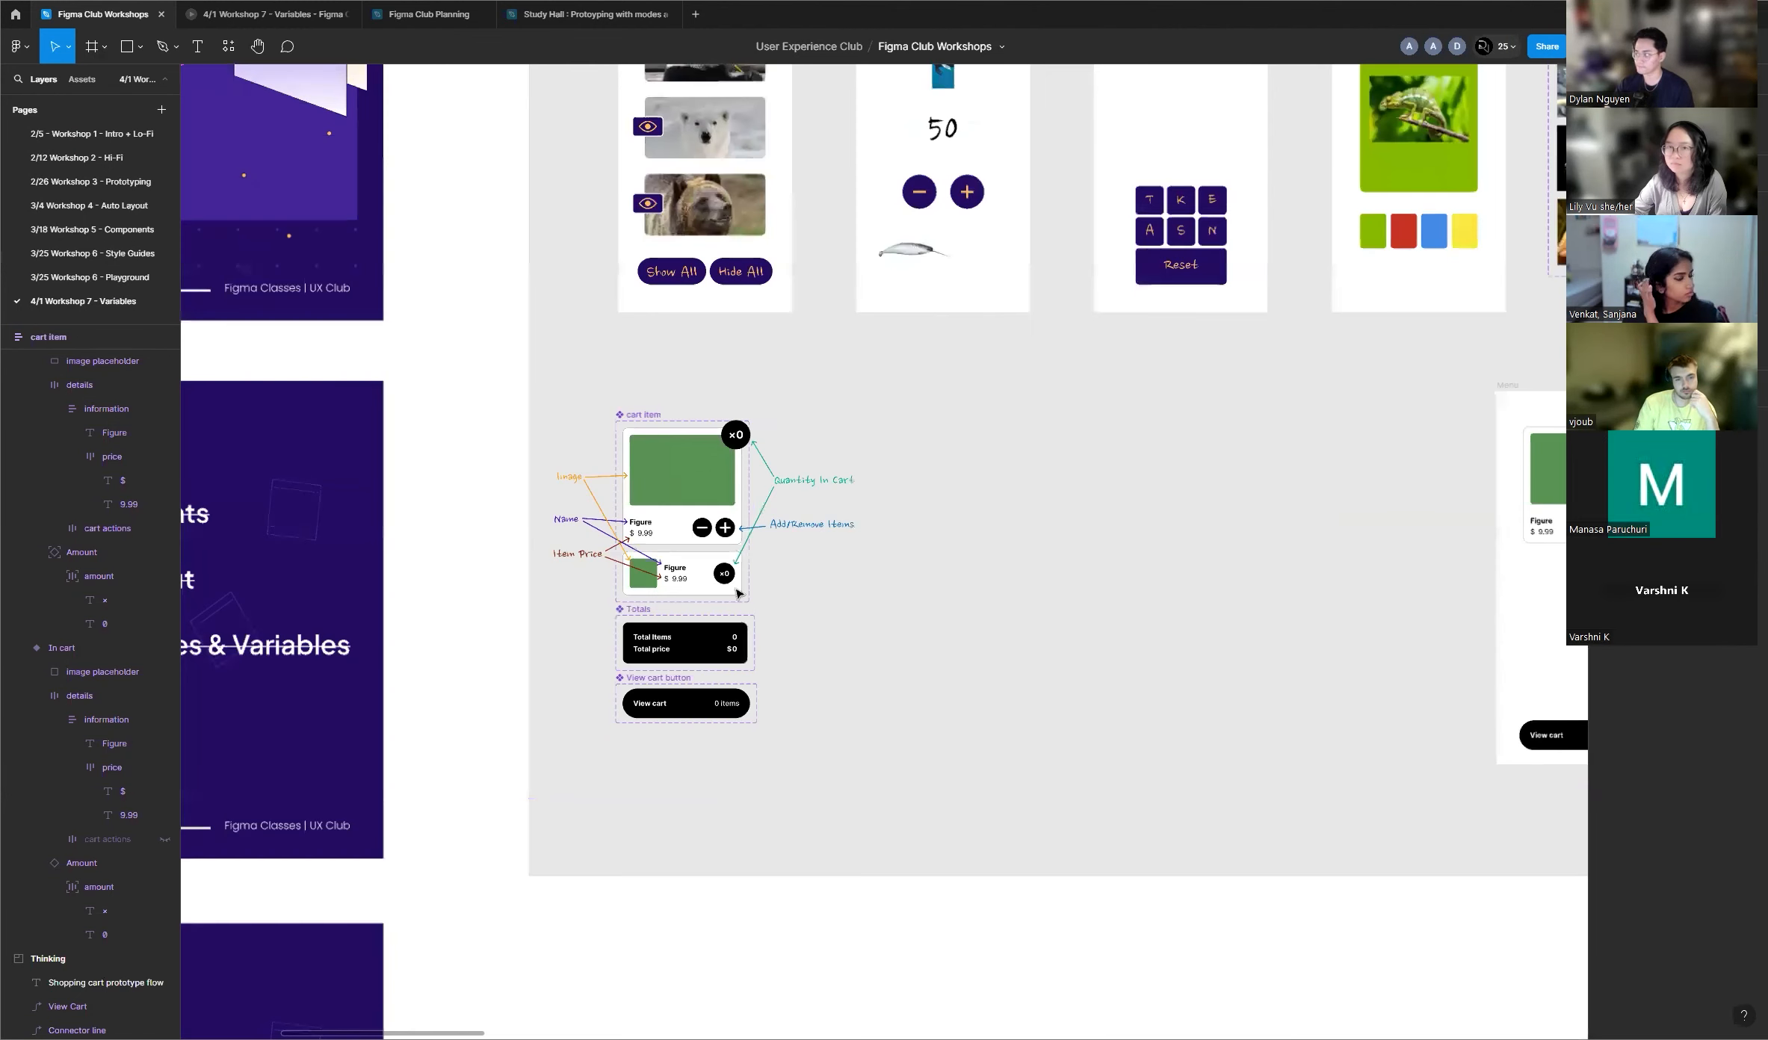
scroll(641, 573, up, 4)
scroll(641, 573, up, 5)
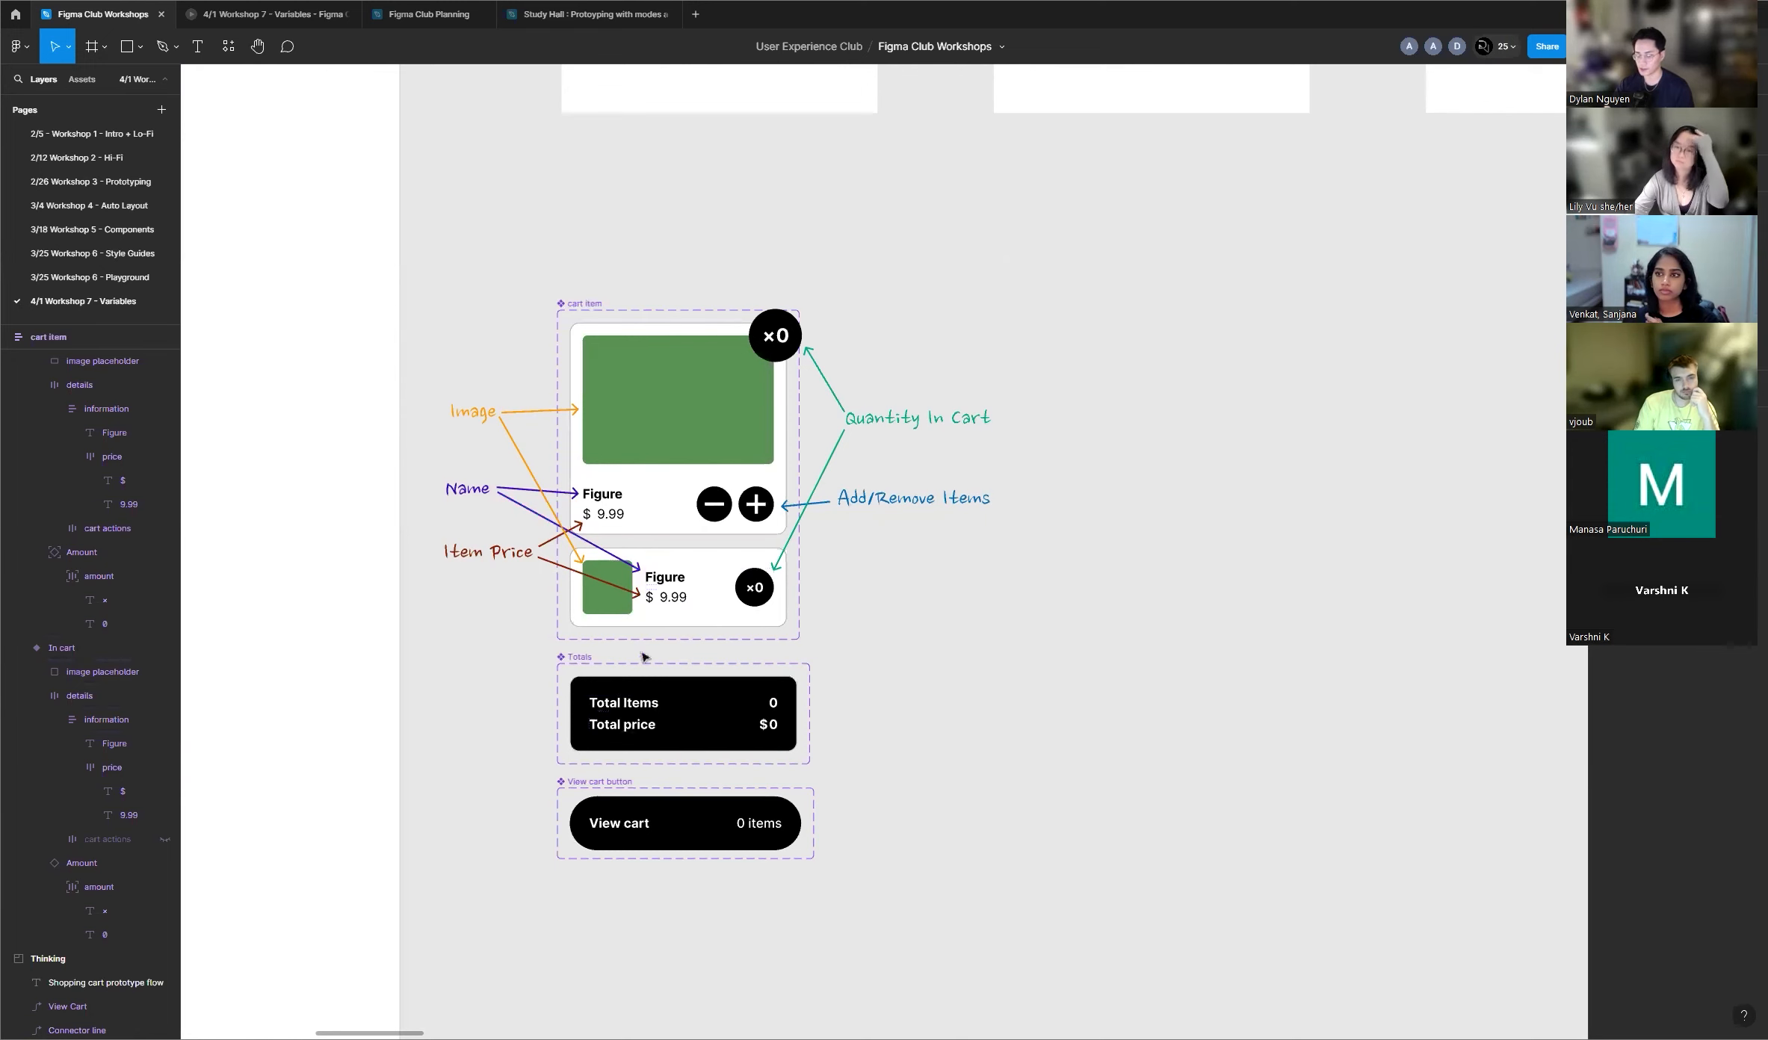
scroll(613, 681, down, 5)
scroll(612, 681, down, 5)
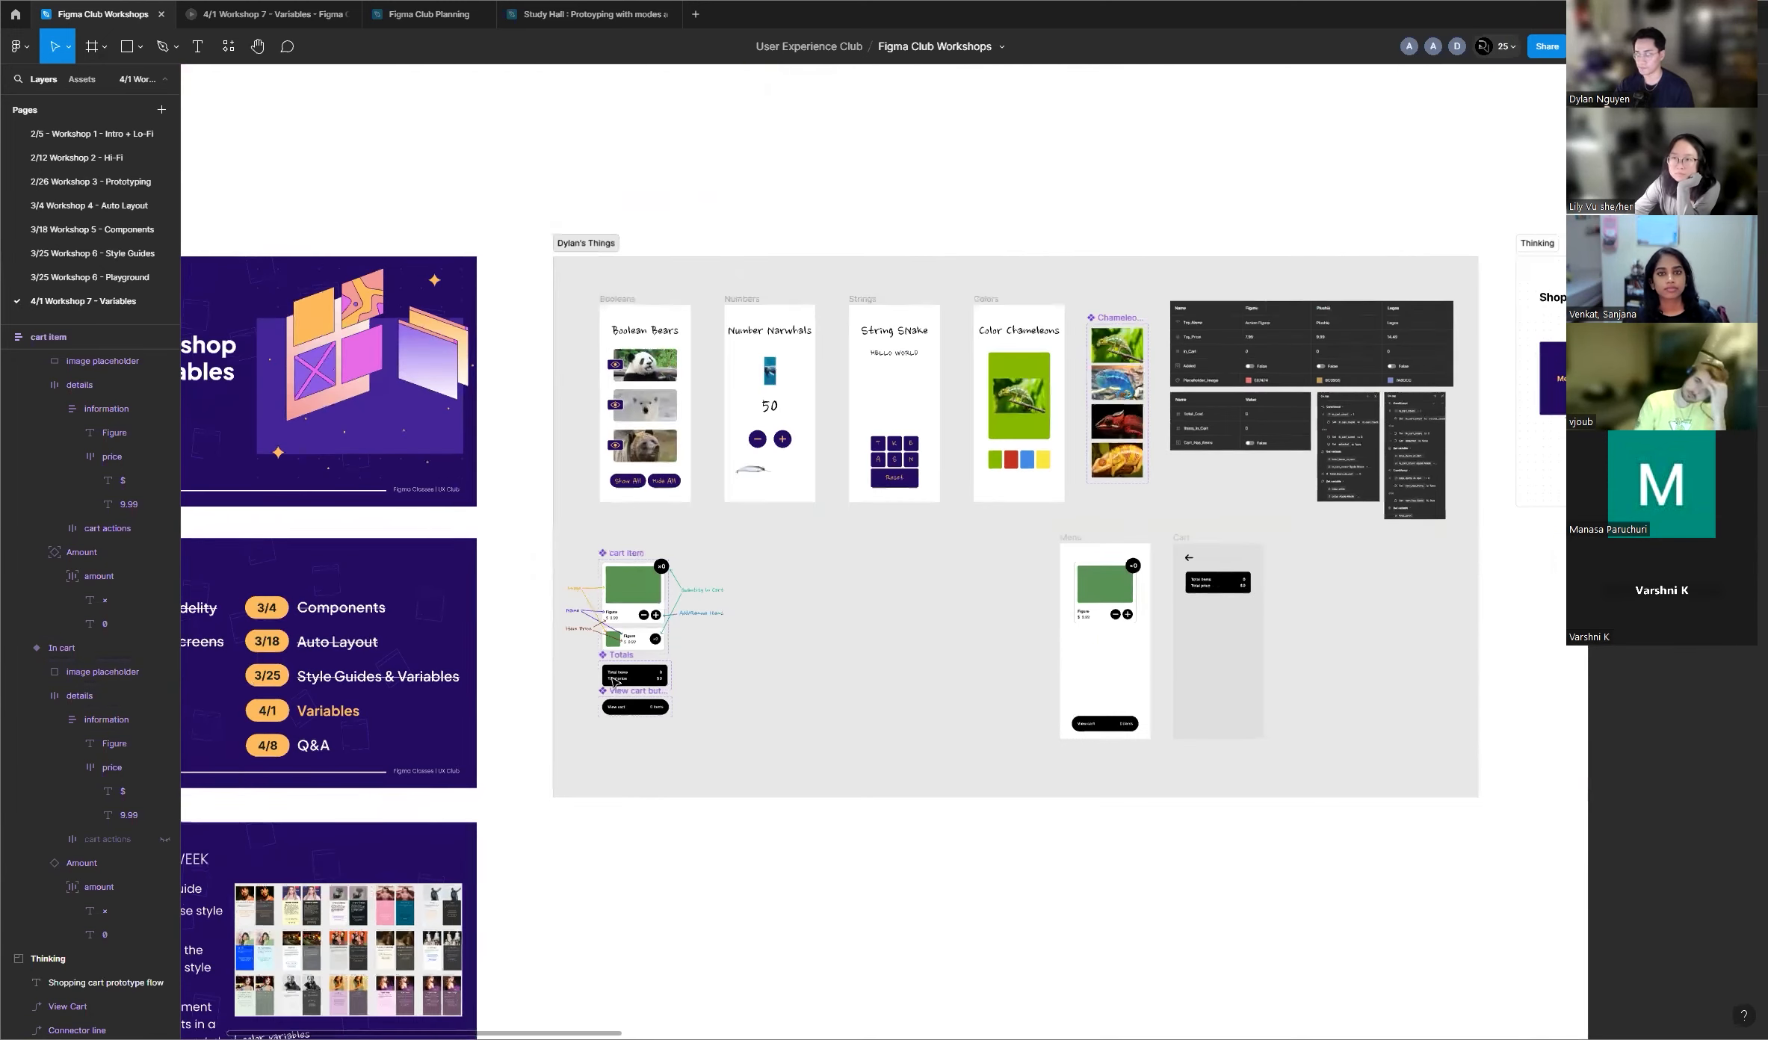
scroll(611, 679, down, 6)
scroll(635, 108, up, 6)
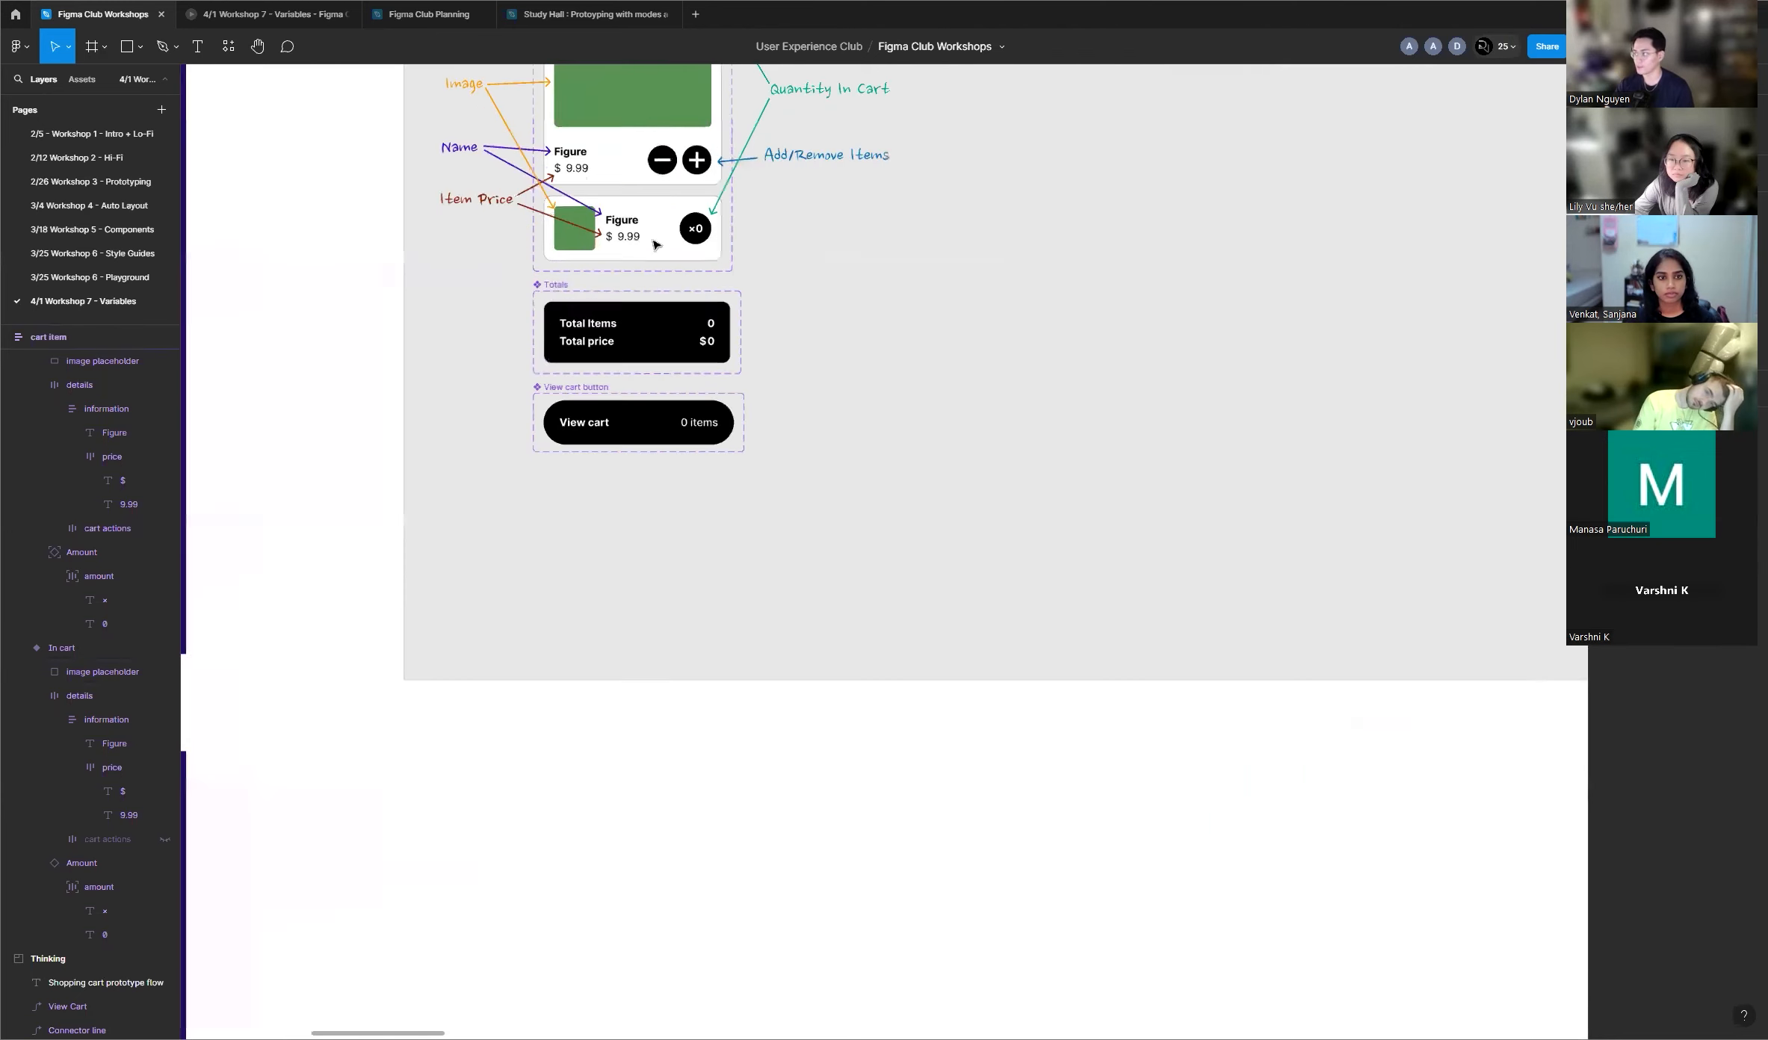
Step: Reopen the variables window, check the variables in several students' Cart collections one after another, and close the window
click(1755, 173)
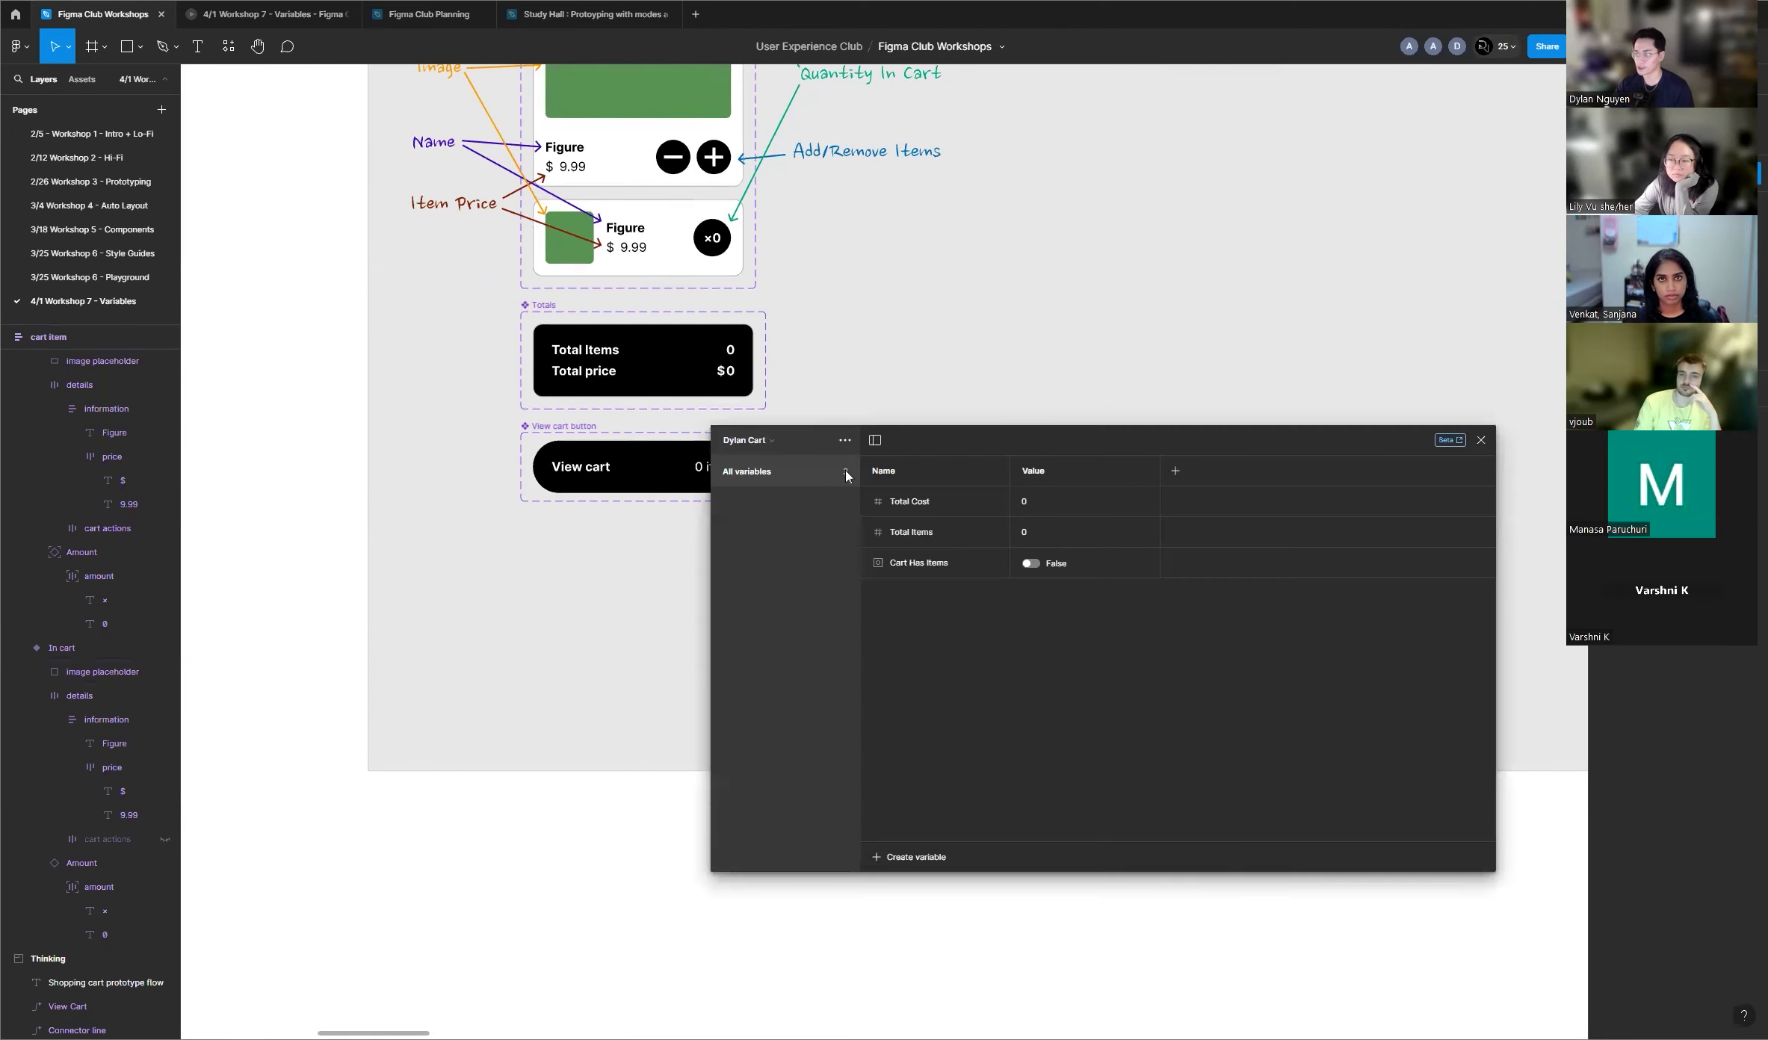
click(786, 451)
click(784, 187)
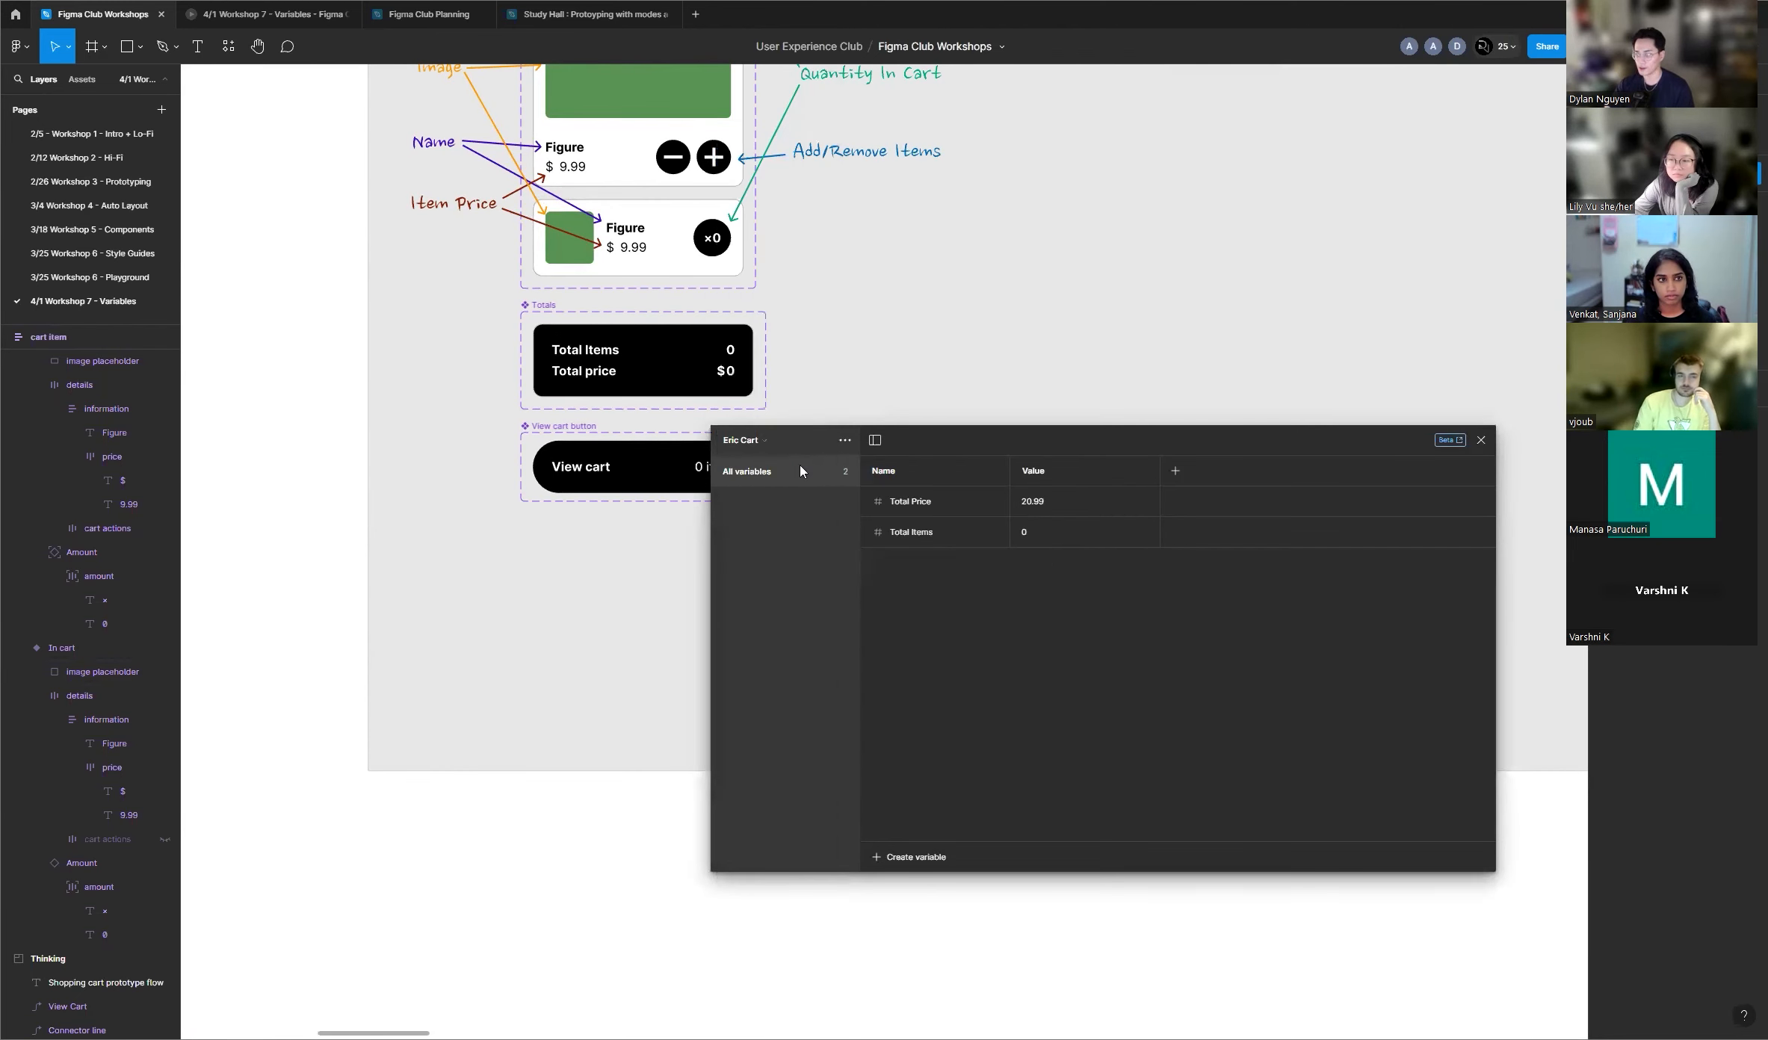
click(743, 440)
click(784, 258)
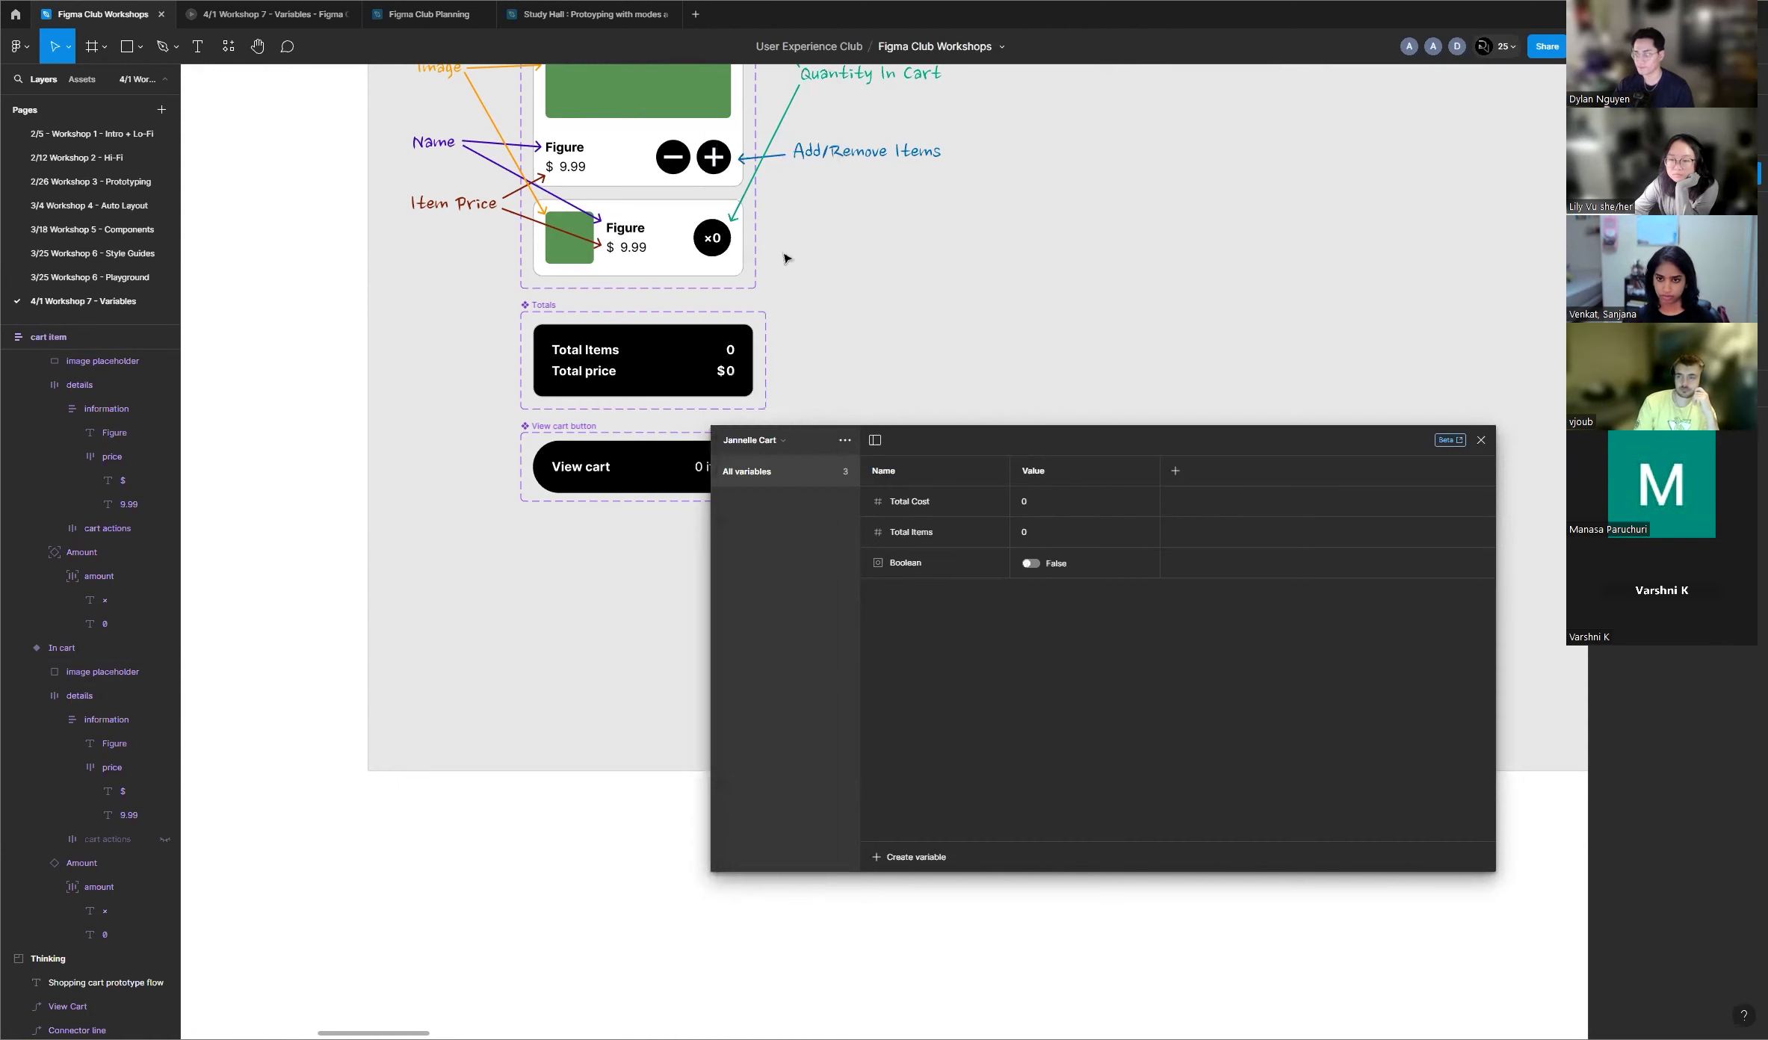
click(809, 444)
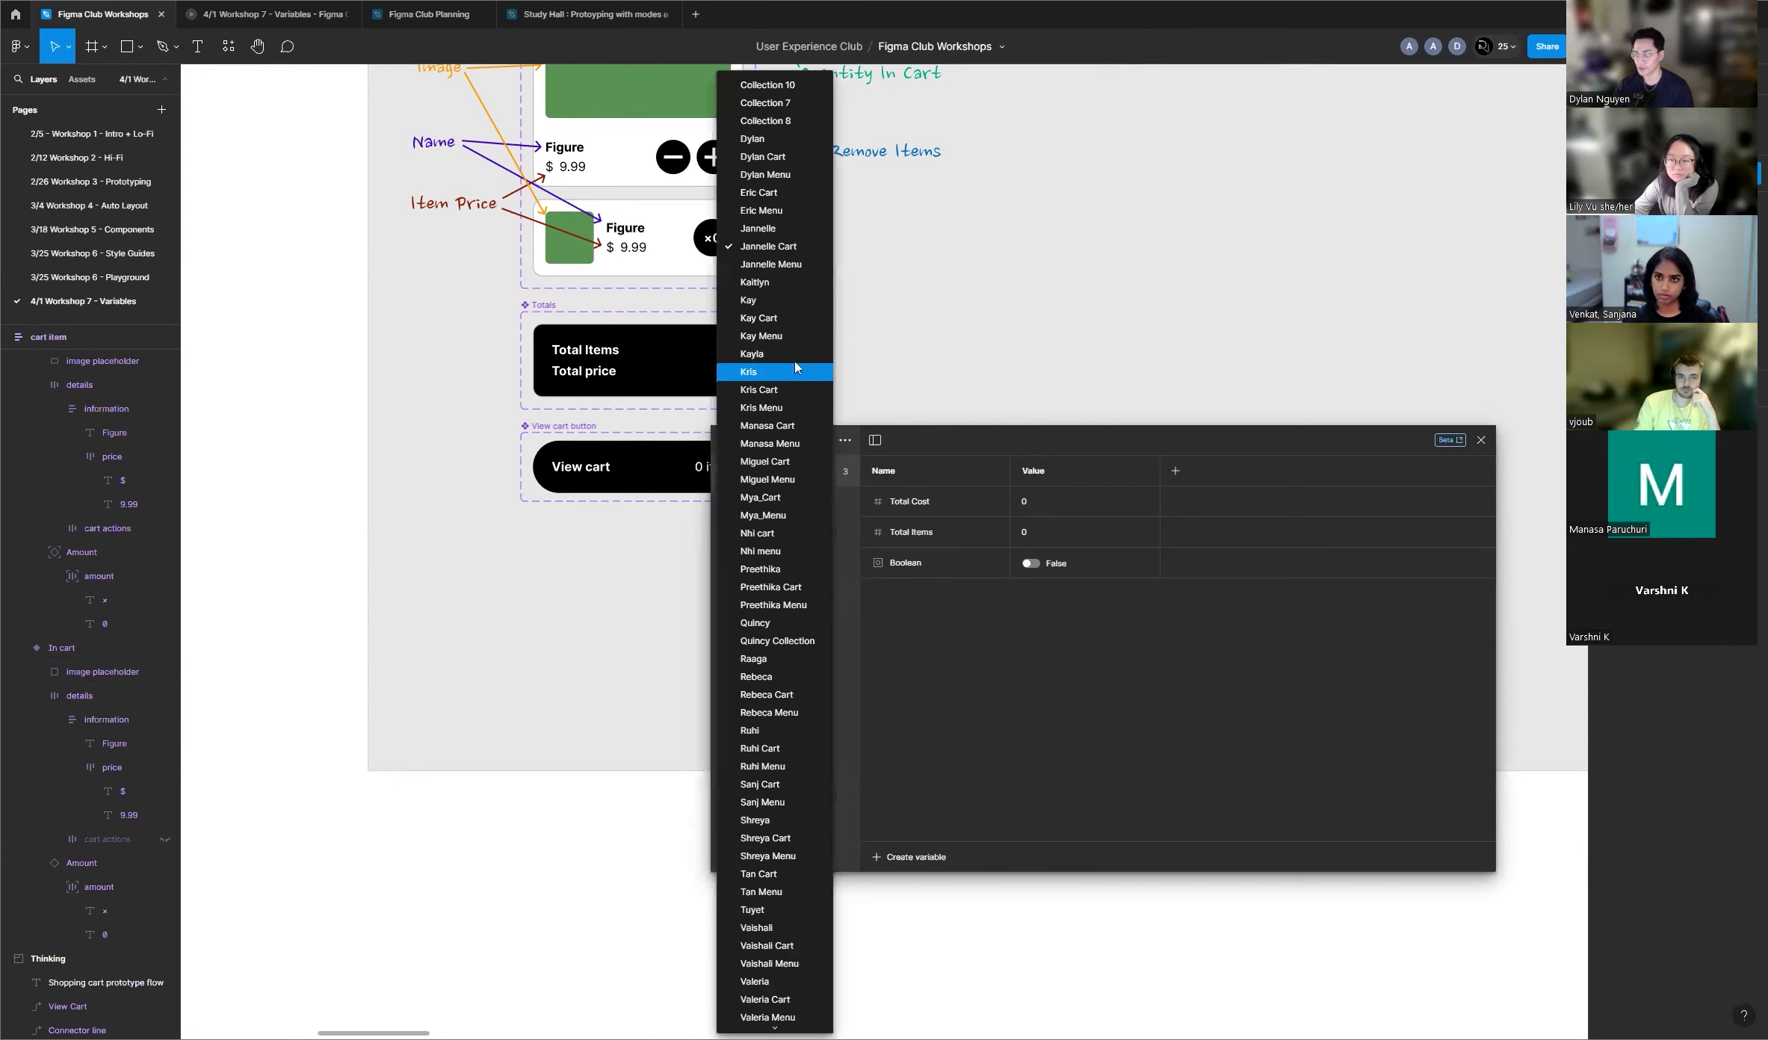
click(790, 319)
click(812, 445)
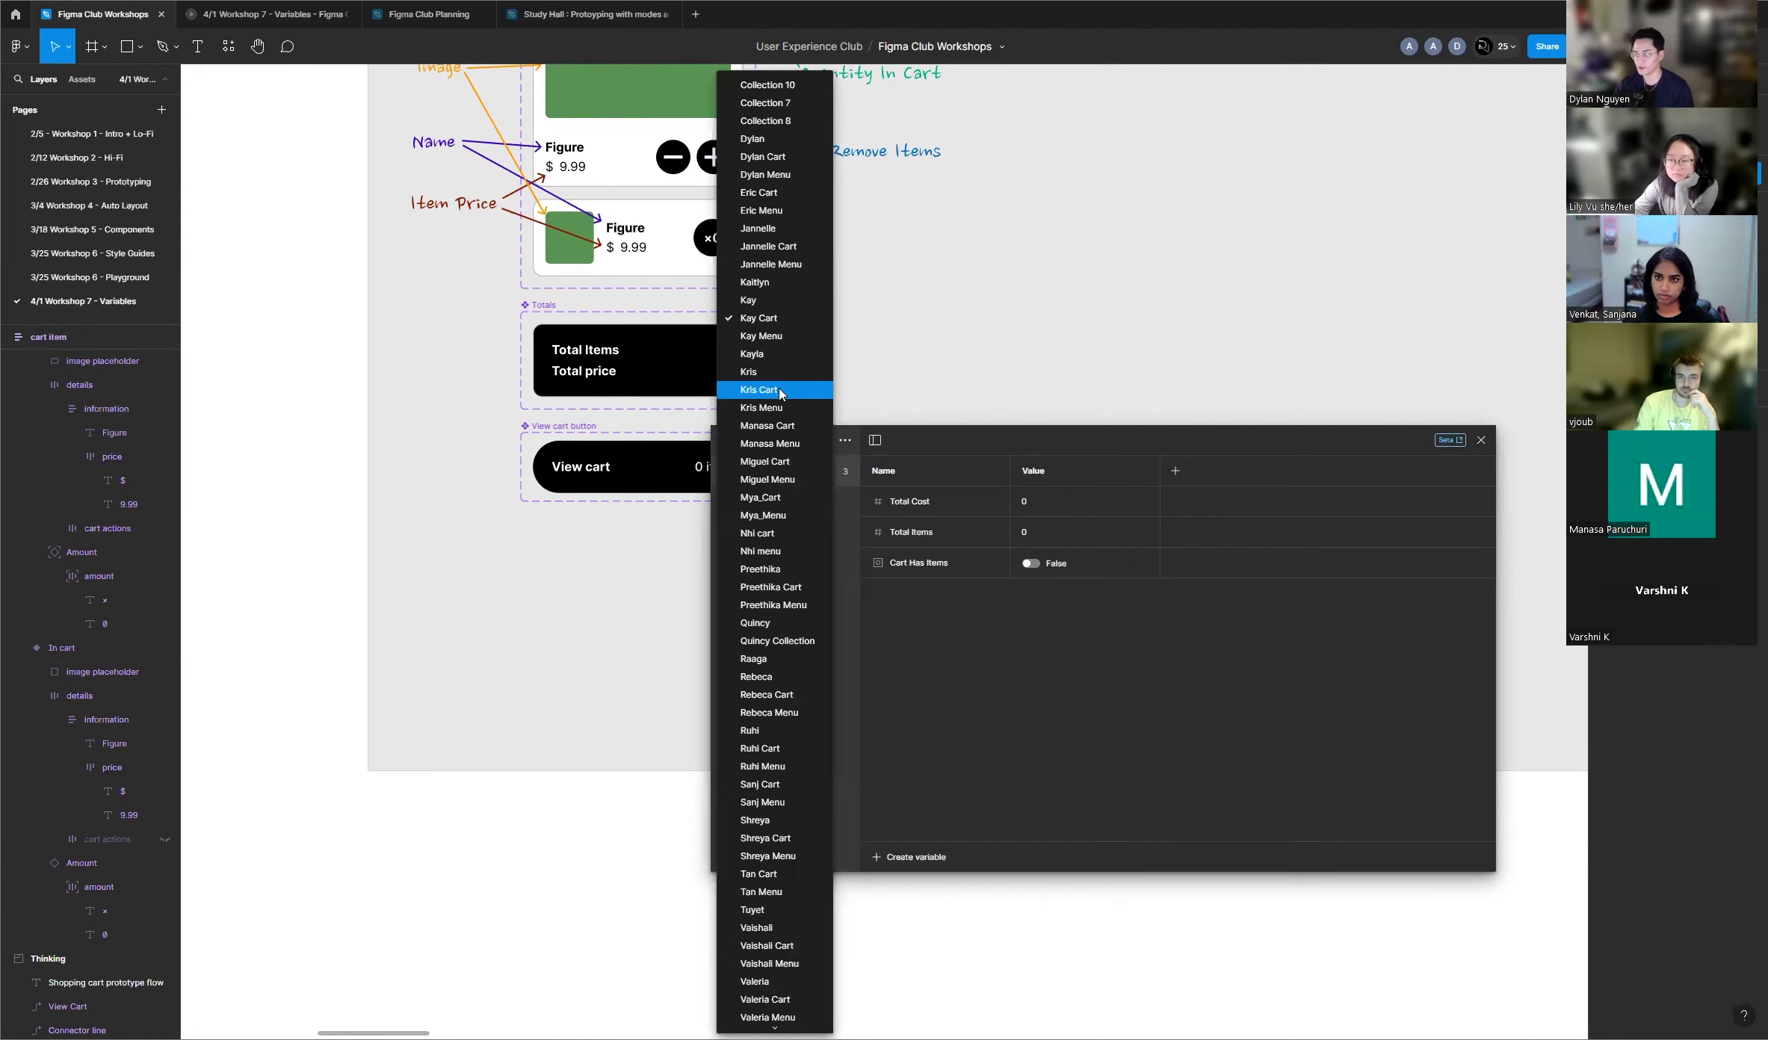
click(779, 395)
click(811, 444)
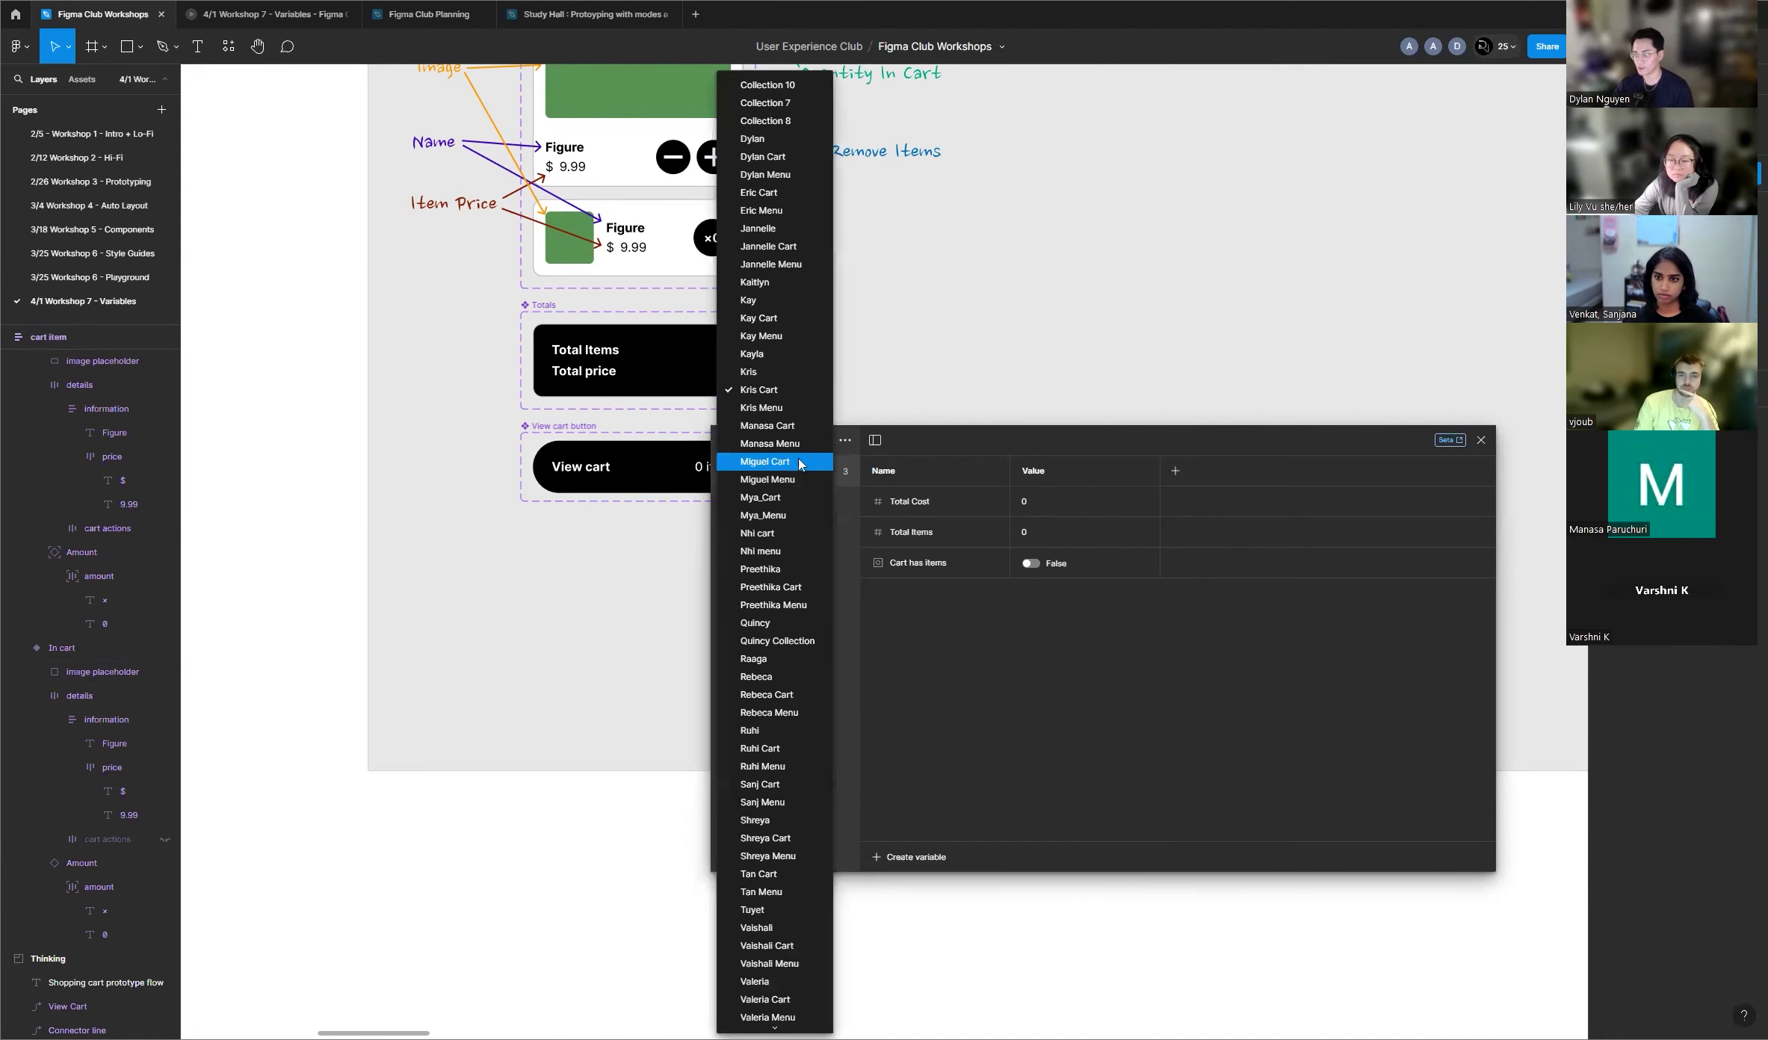
click(768, 425)
click(813, 444)
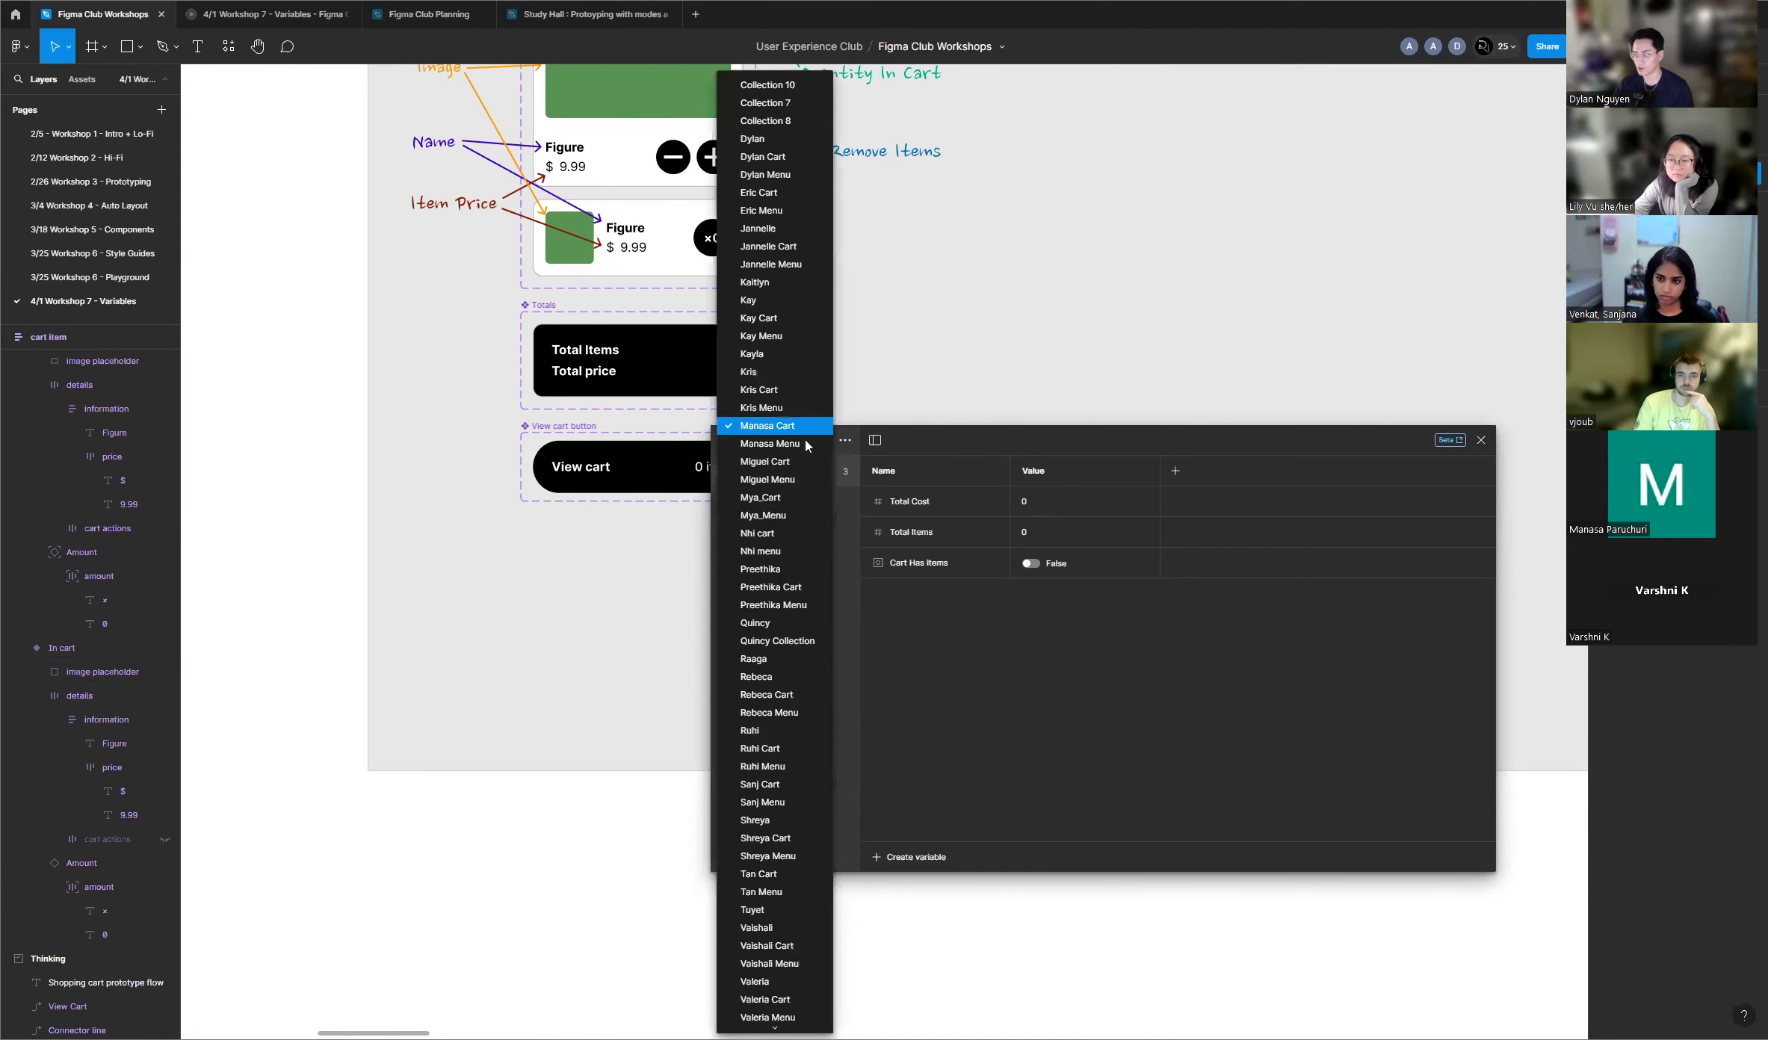
click(793, 468)
click(803, 444)
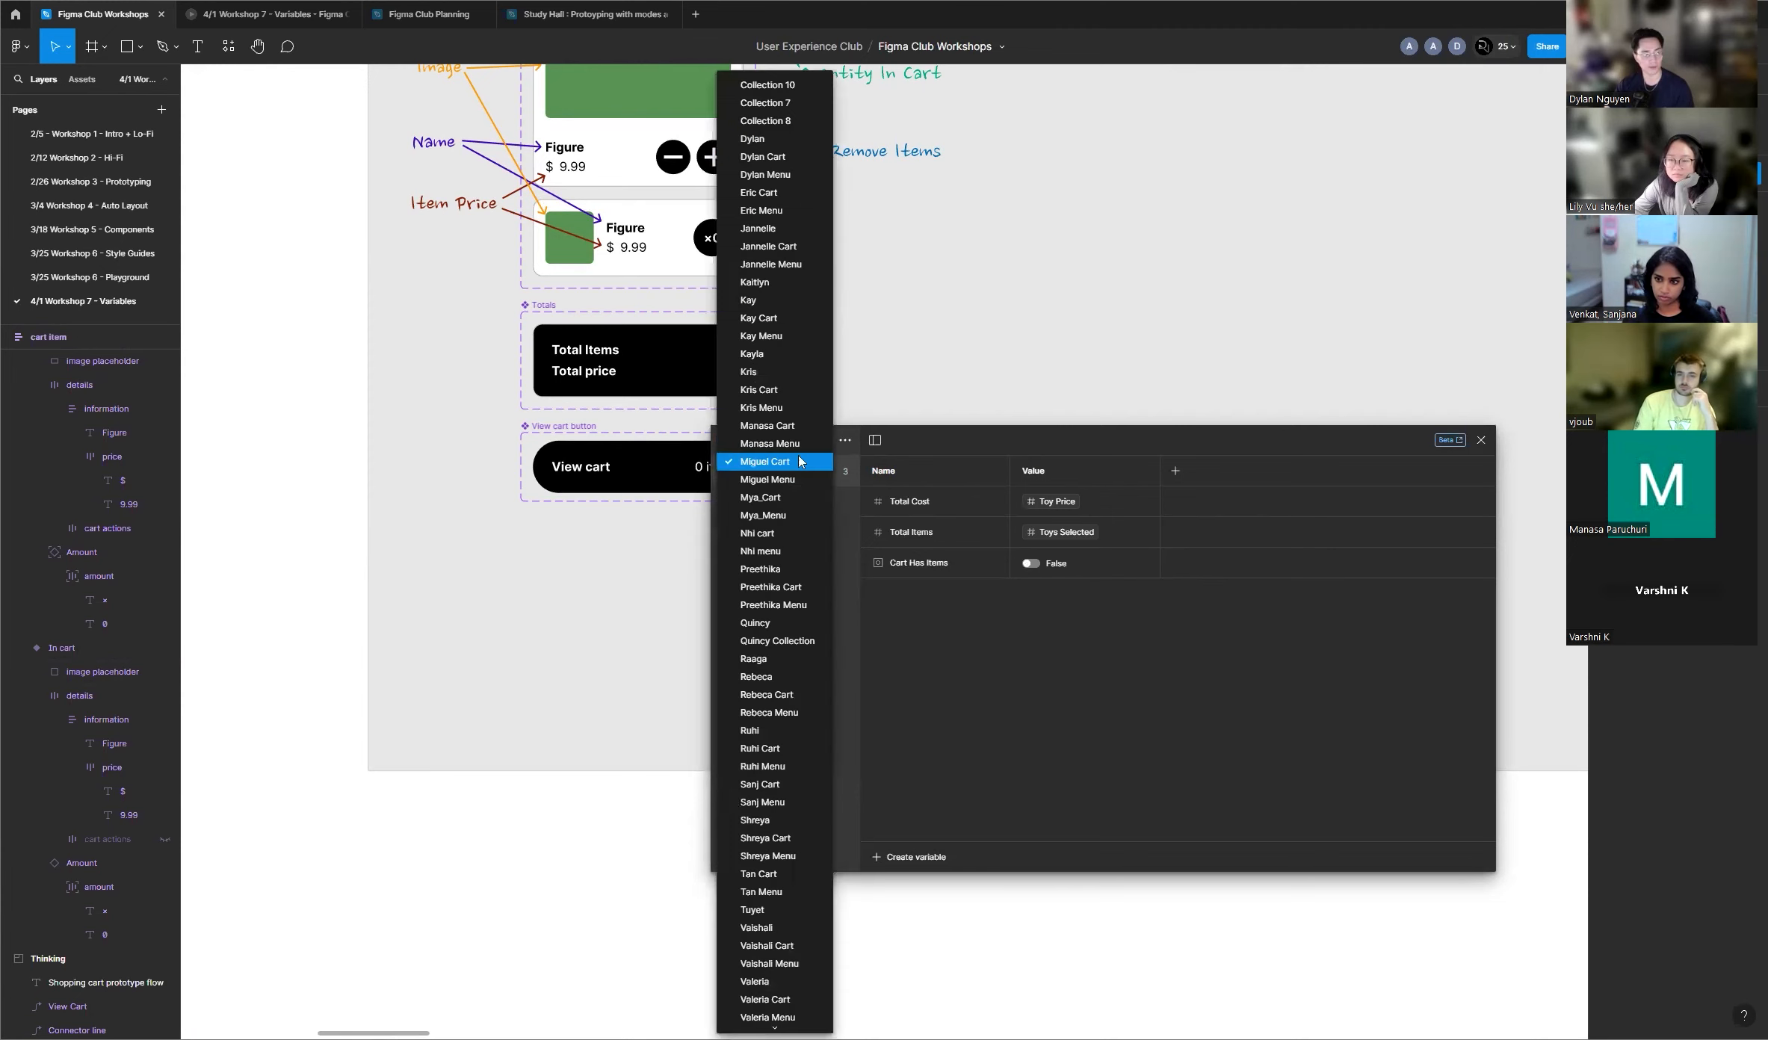
click(778, 587)
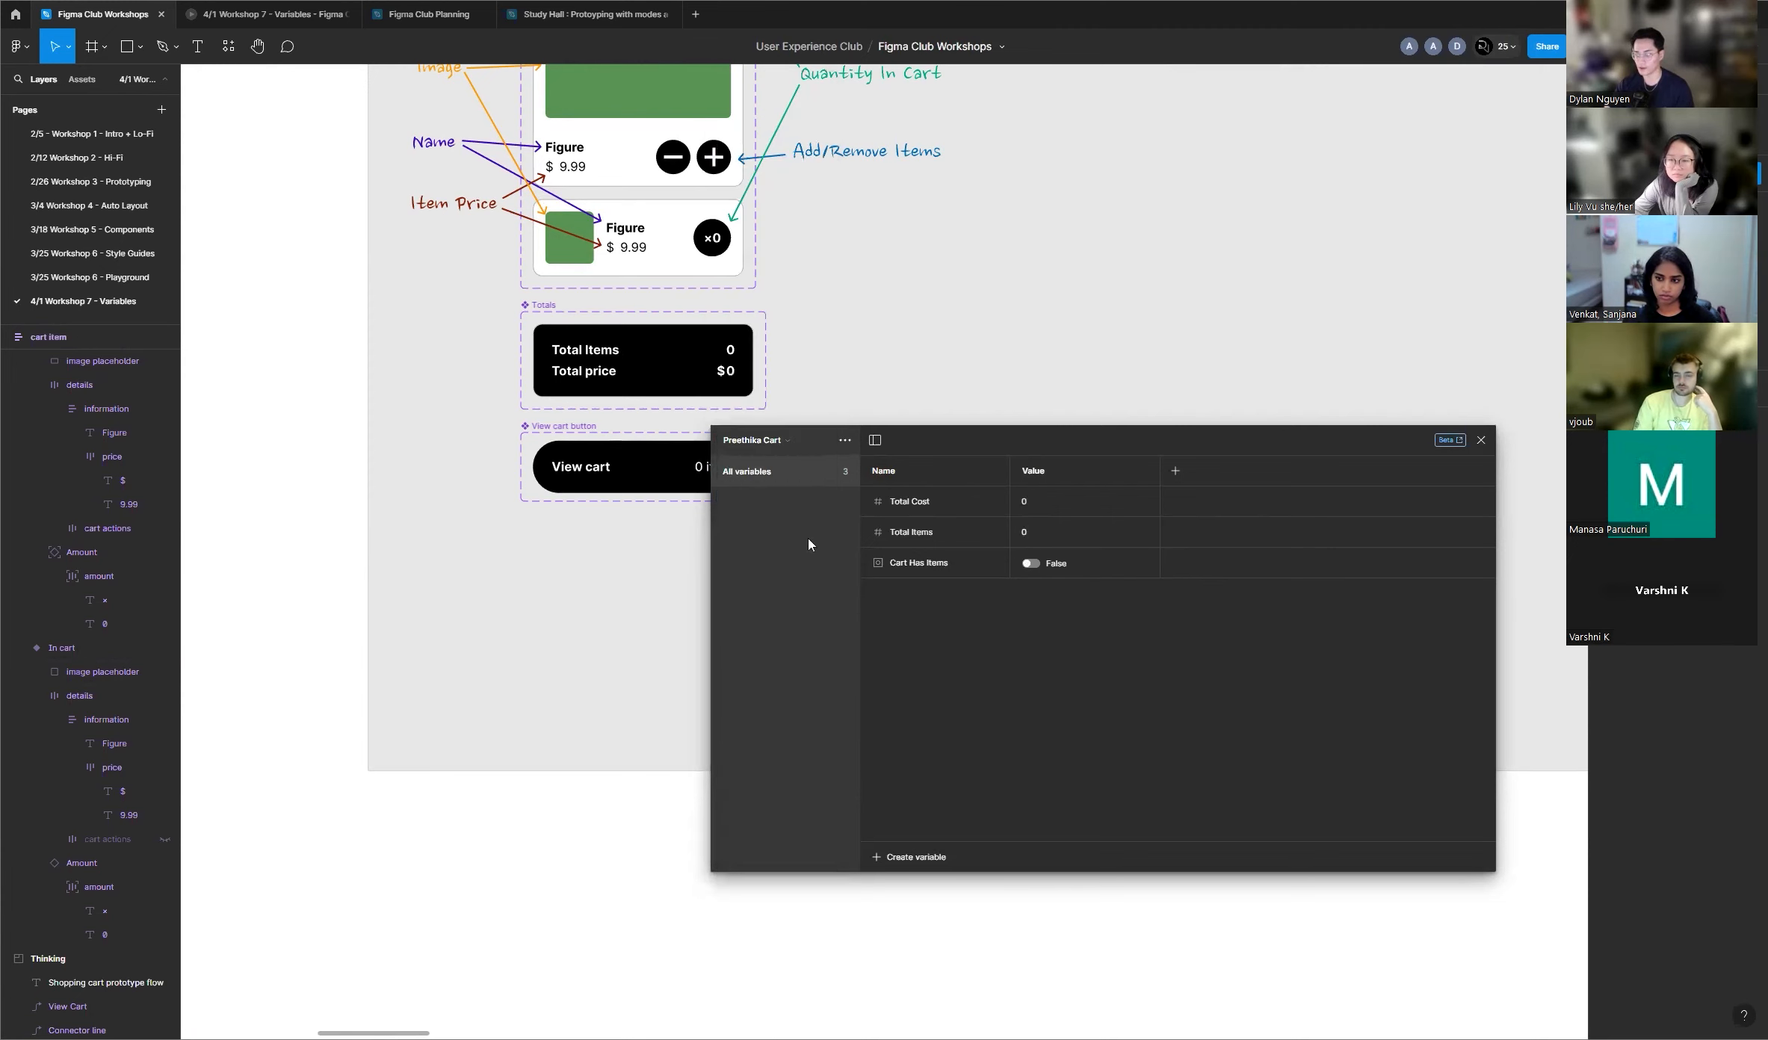
click(1480, 440)
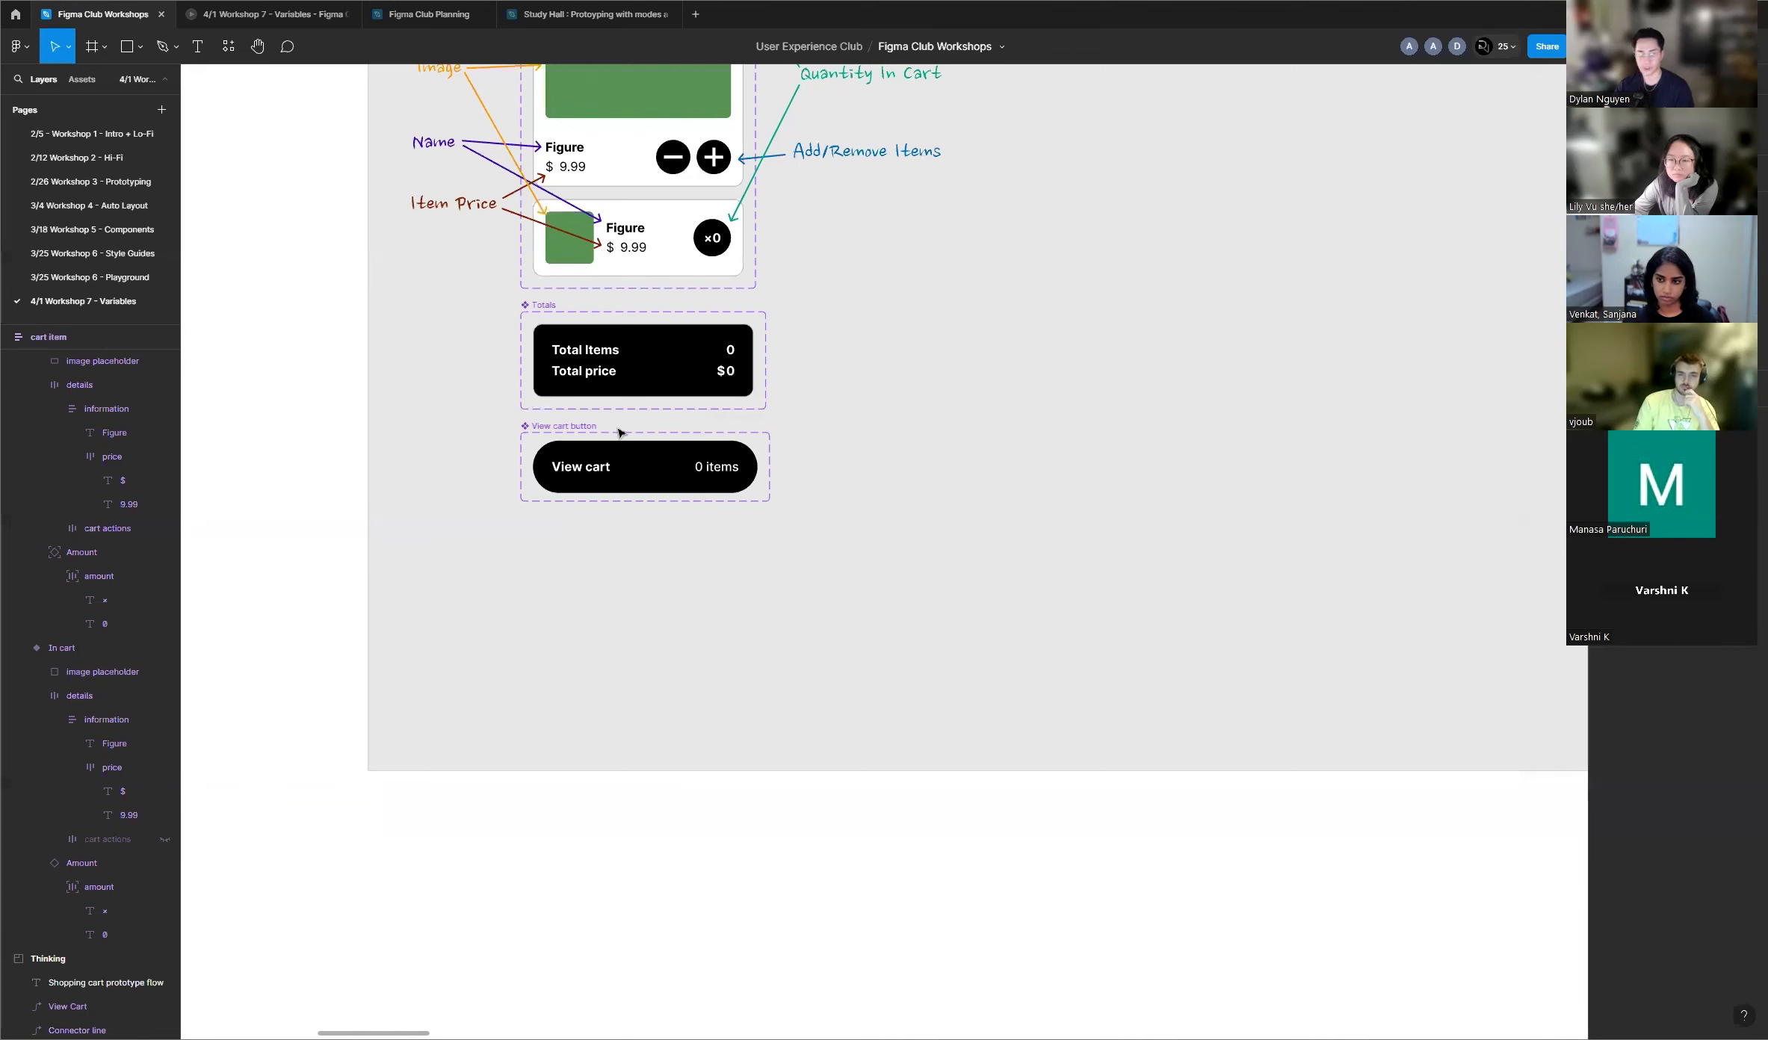
Step: Examine the Menu and Cart screens alongside the reference variable tables in the instructor's section
scroll(457, 469, down, 2)
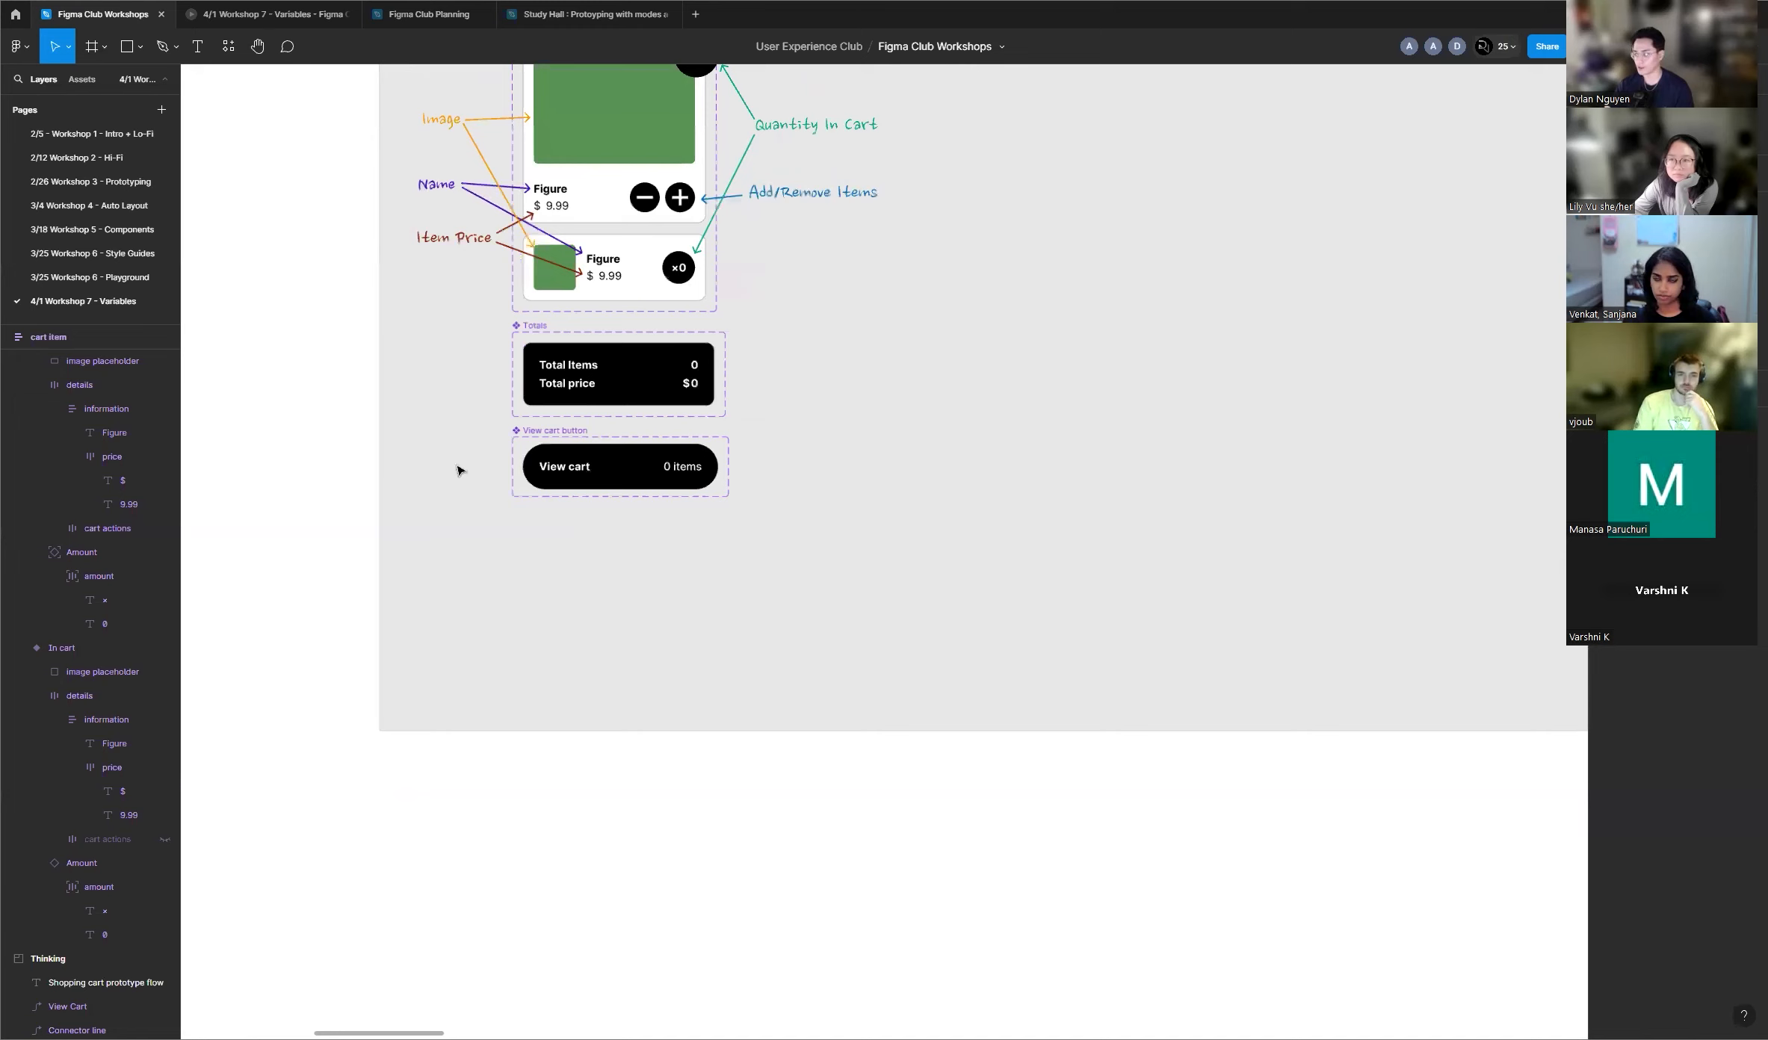
scroll(458, 470, down, 5)
scroll(1203, 374, up, 4)
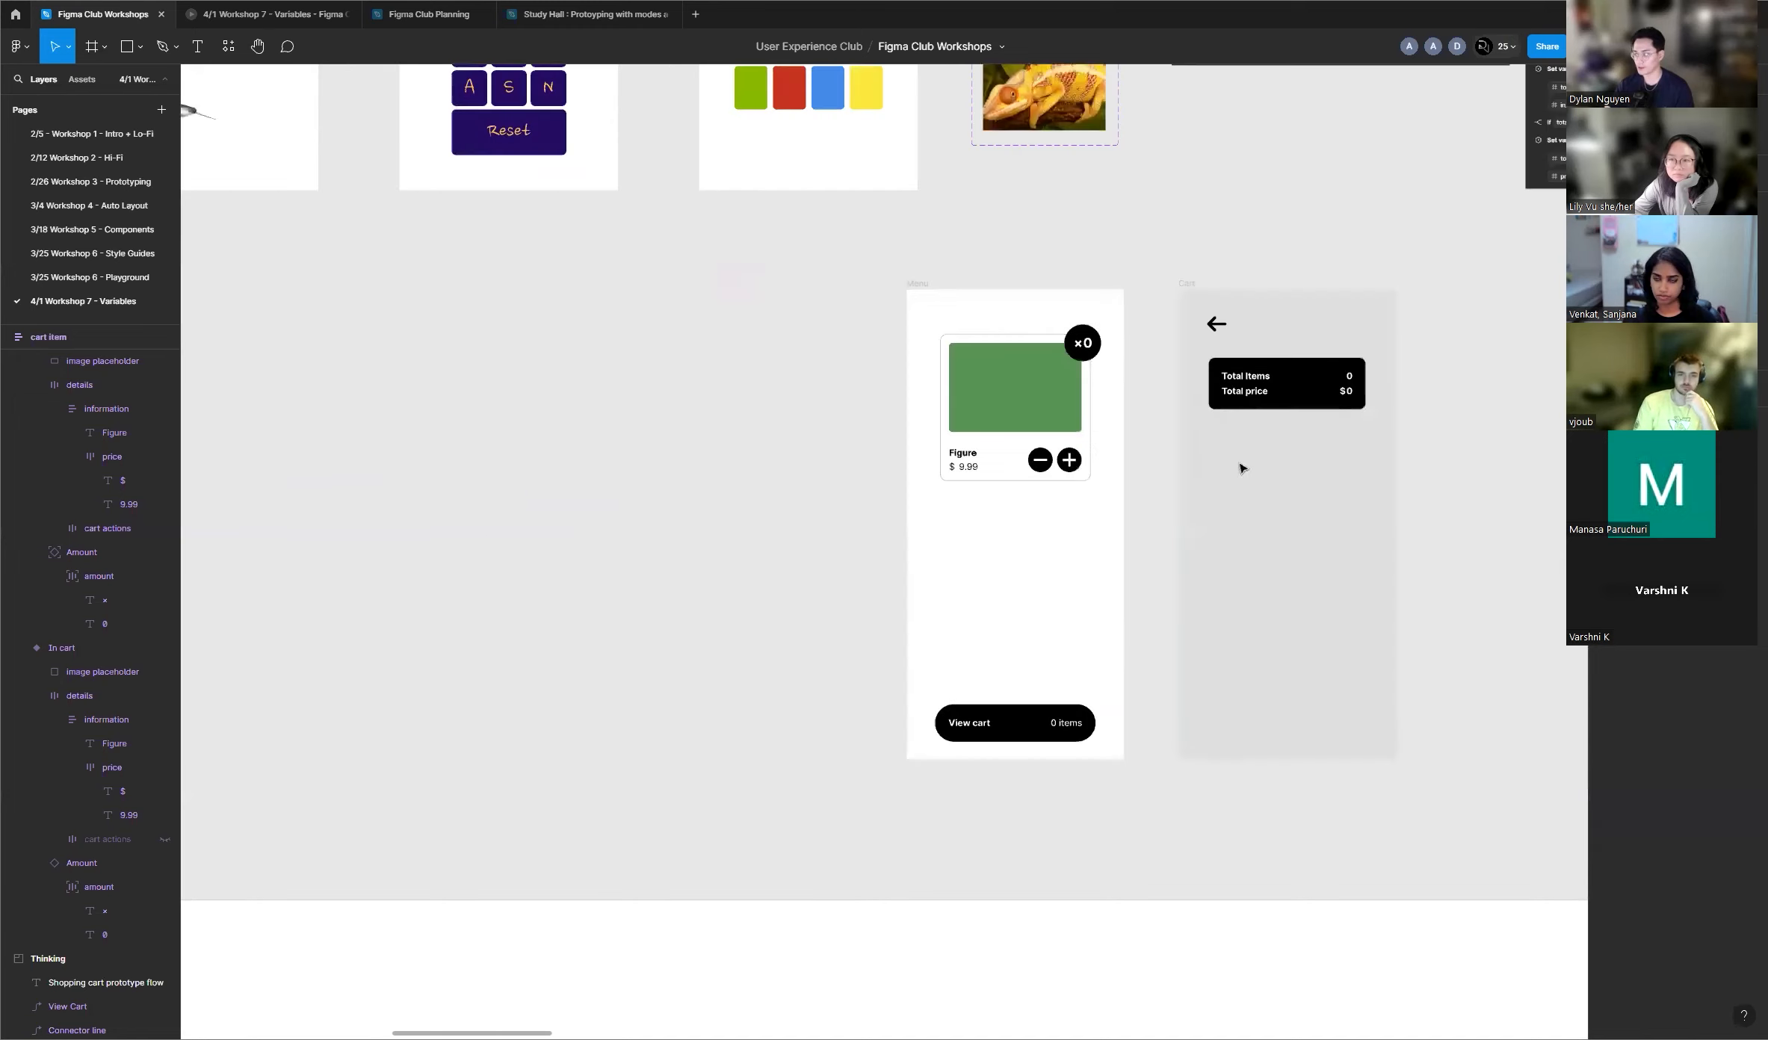
scroll(1239, 465, down, 1)
scroll(1299, 404, down, 5)
scroll(1373, 371, up, 7)
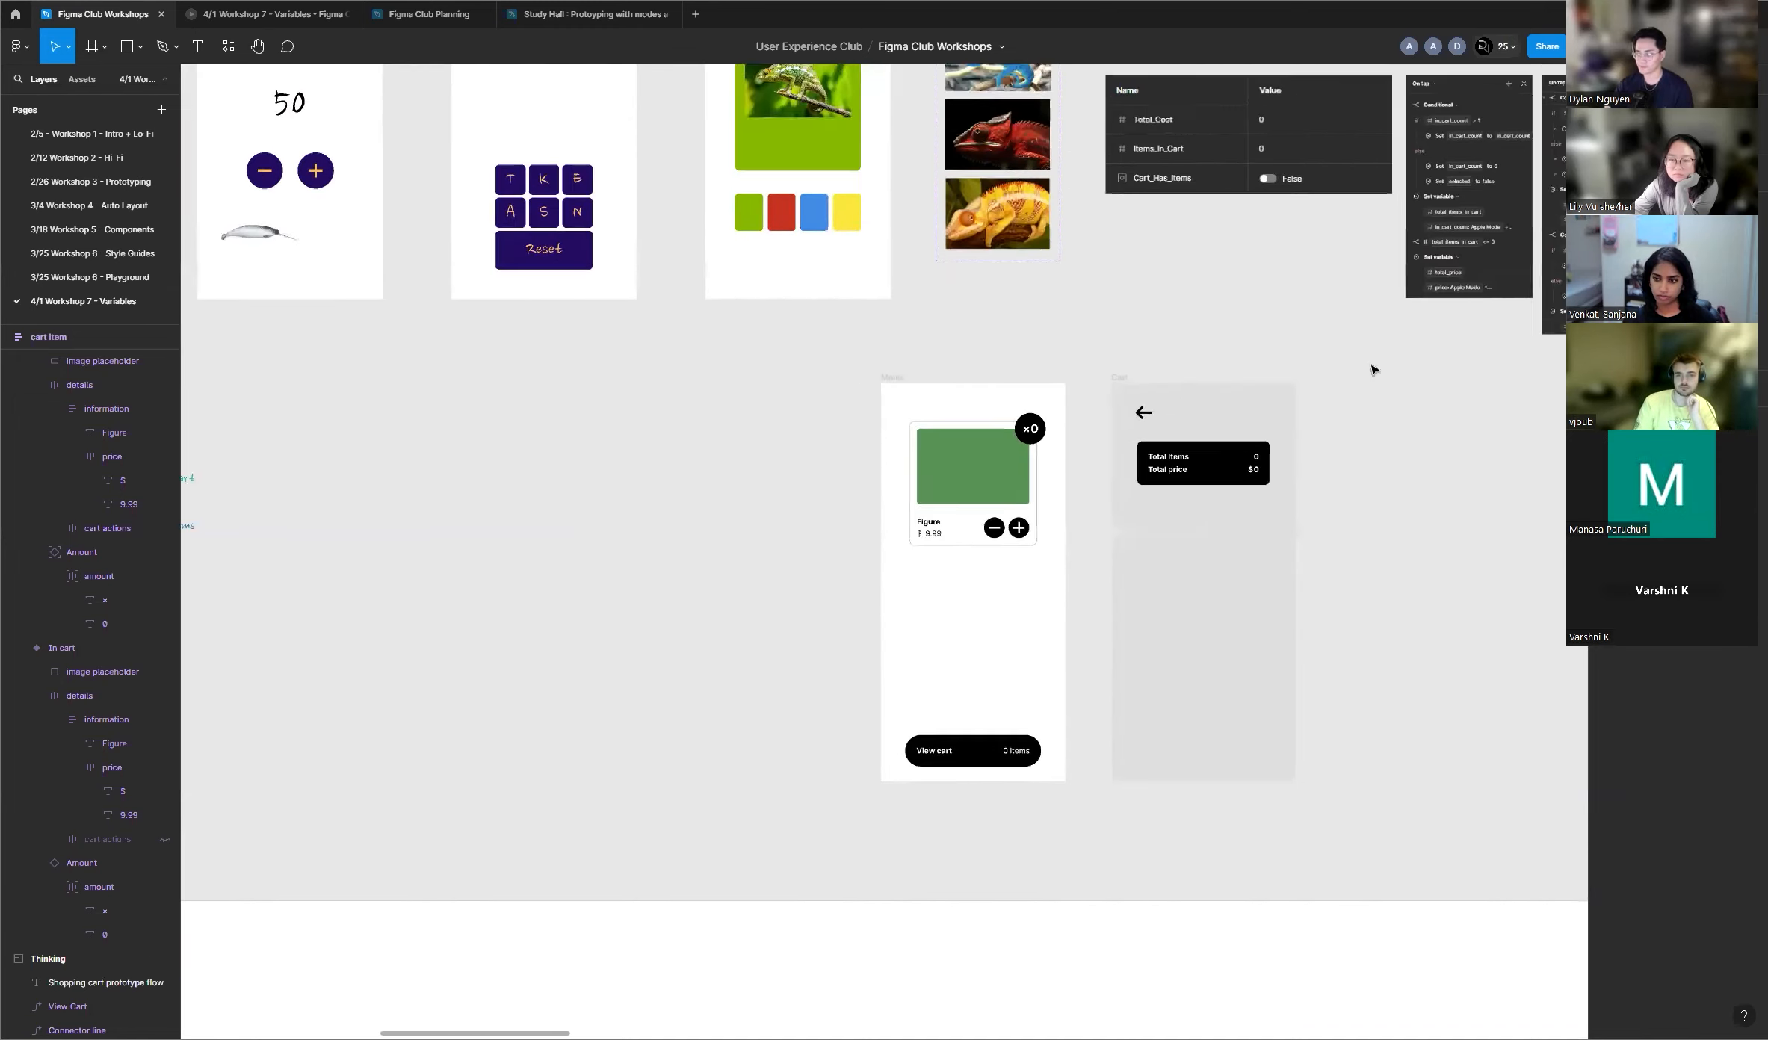
scroll(1068, 494, down, 3)
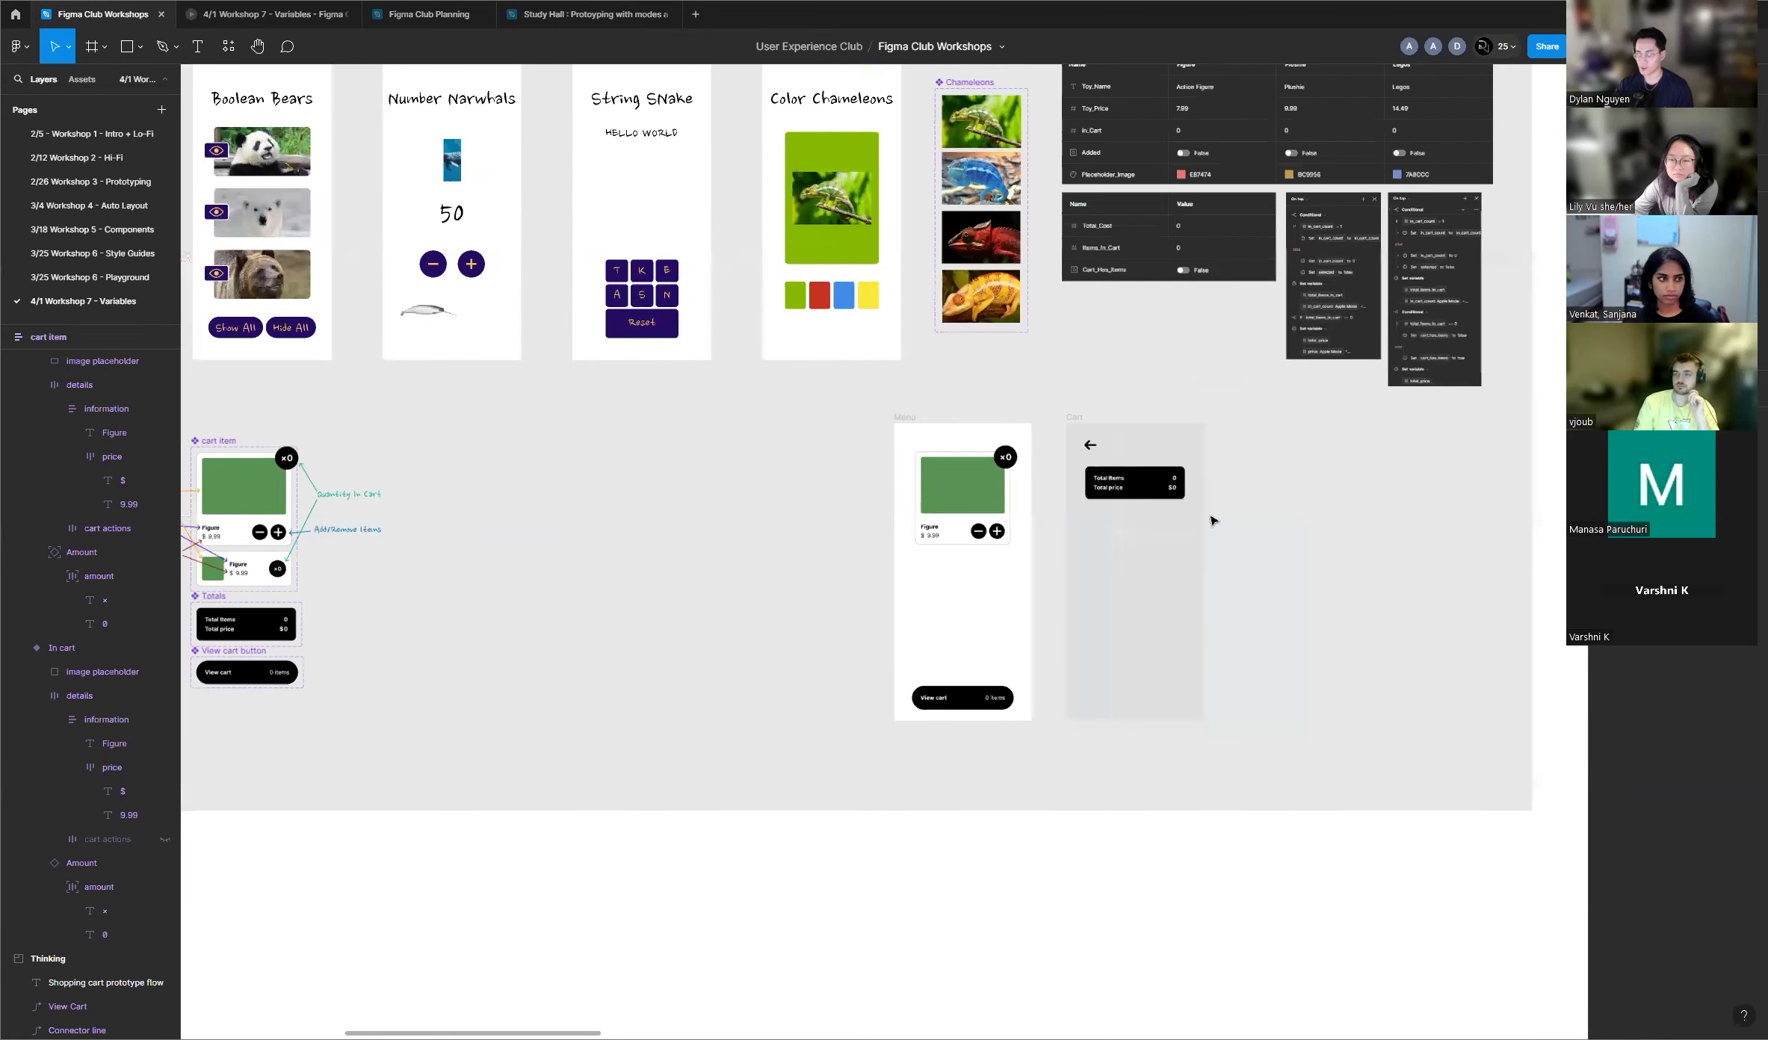
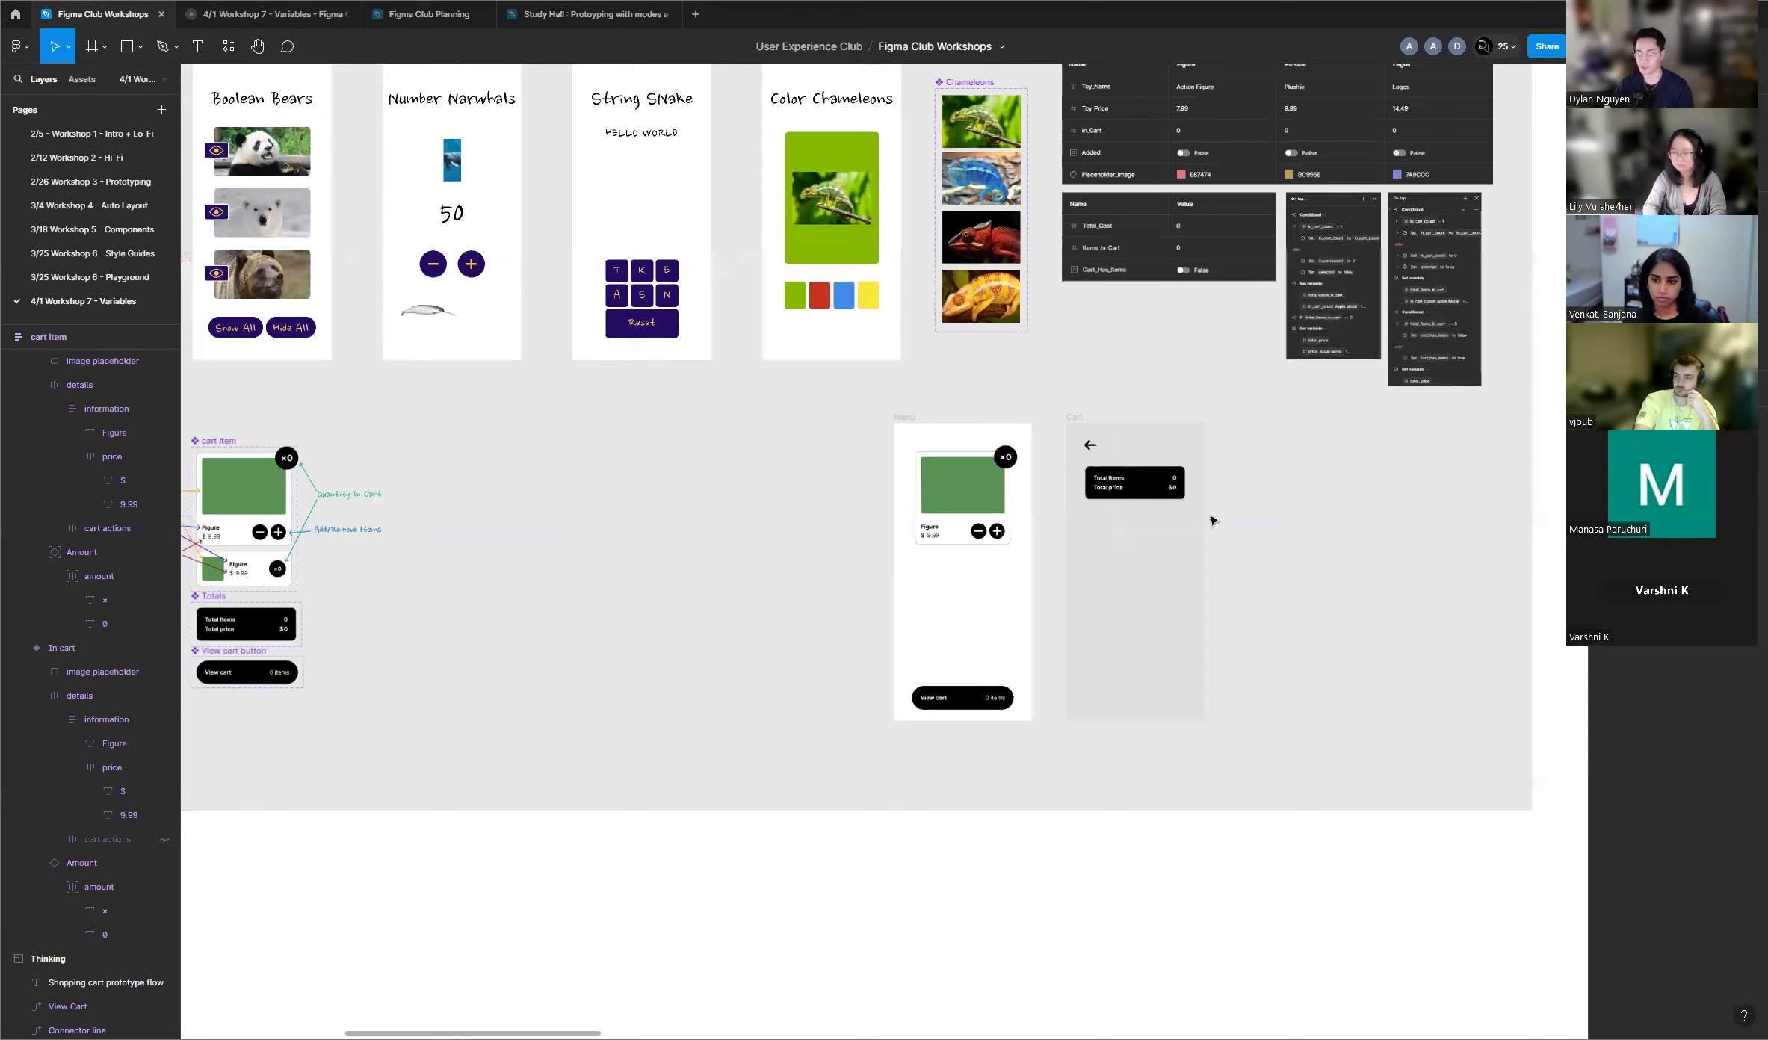
Step: Link the Total Items number in the Totals component to the Total Items variable from the instructor's Cart collection
scroll(654, 491, up, 5)
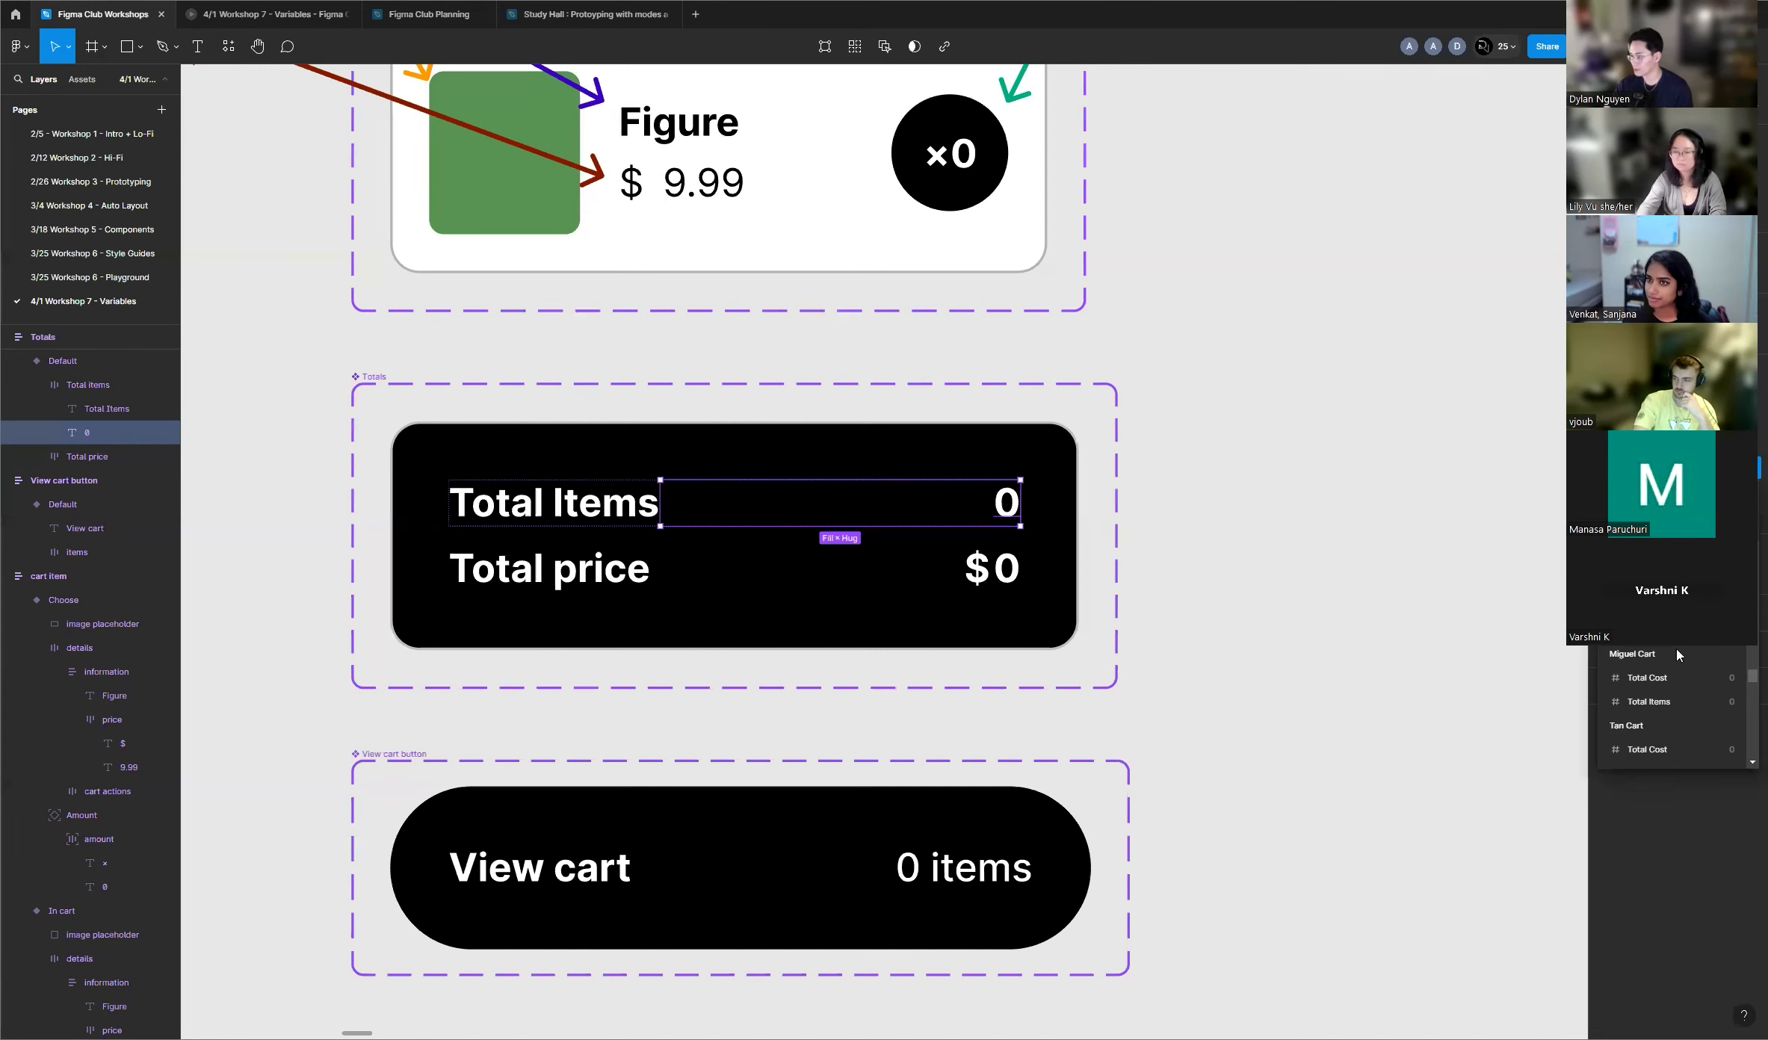
scroll(1679, 656, down, 5)
scroll(1676, 654, down, 4)
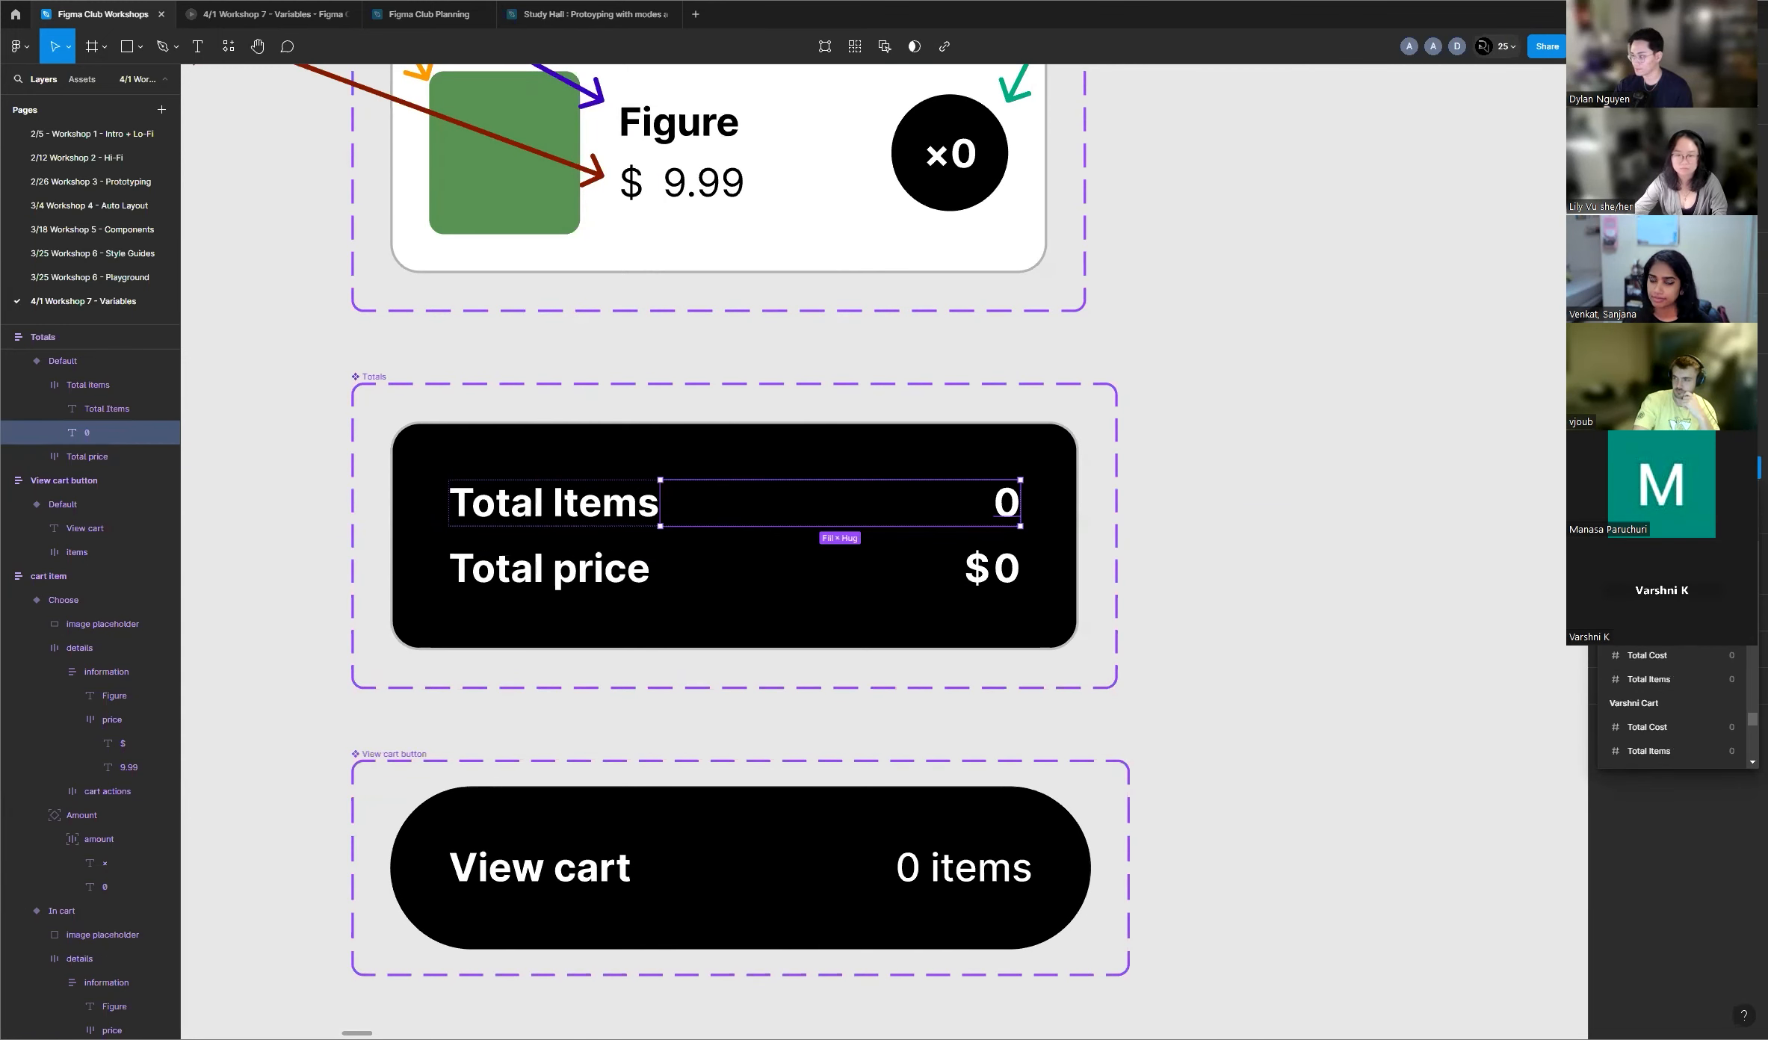
click(1651, 608)
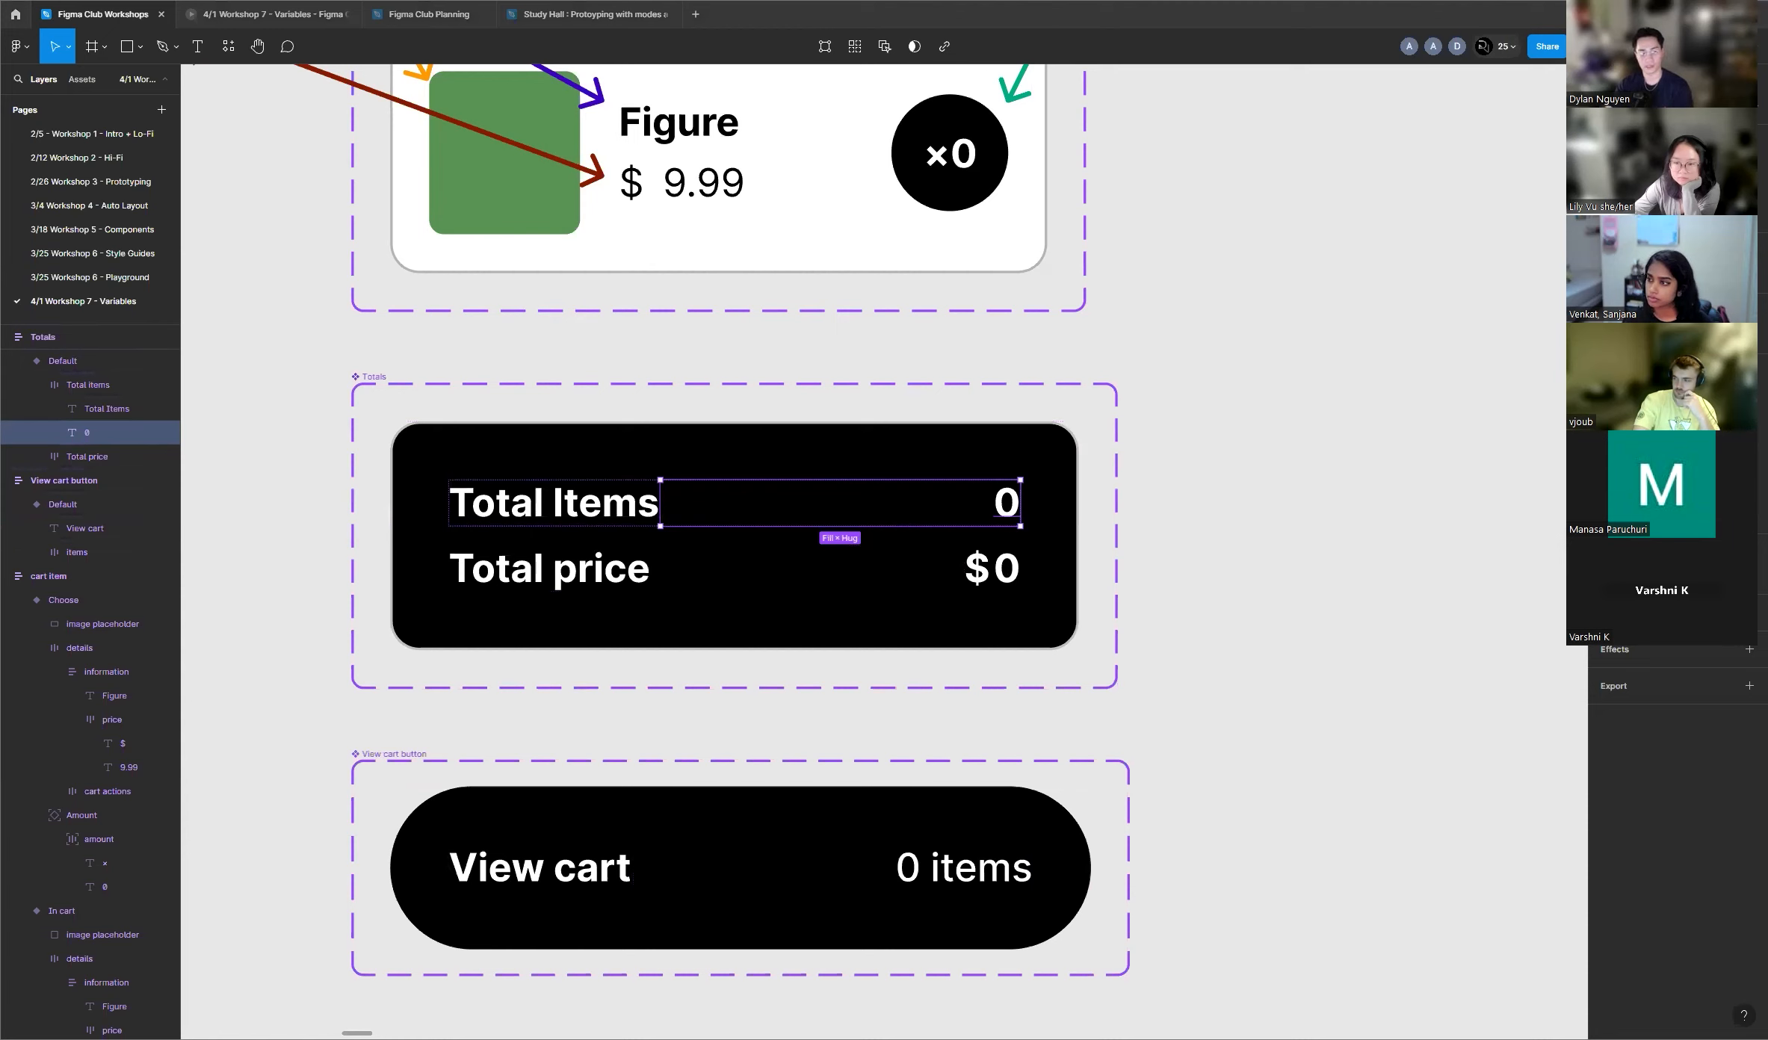
Step: Look through the Cart collection variables available for the Total price number in the Totals component and close the list
click(1006, 582)
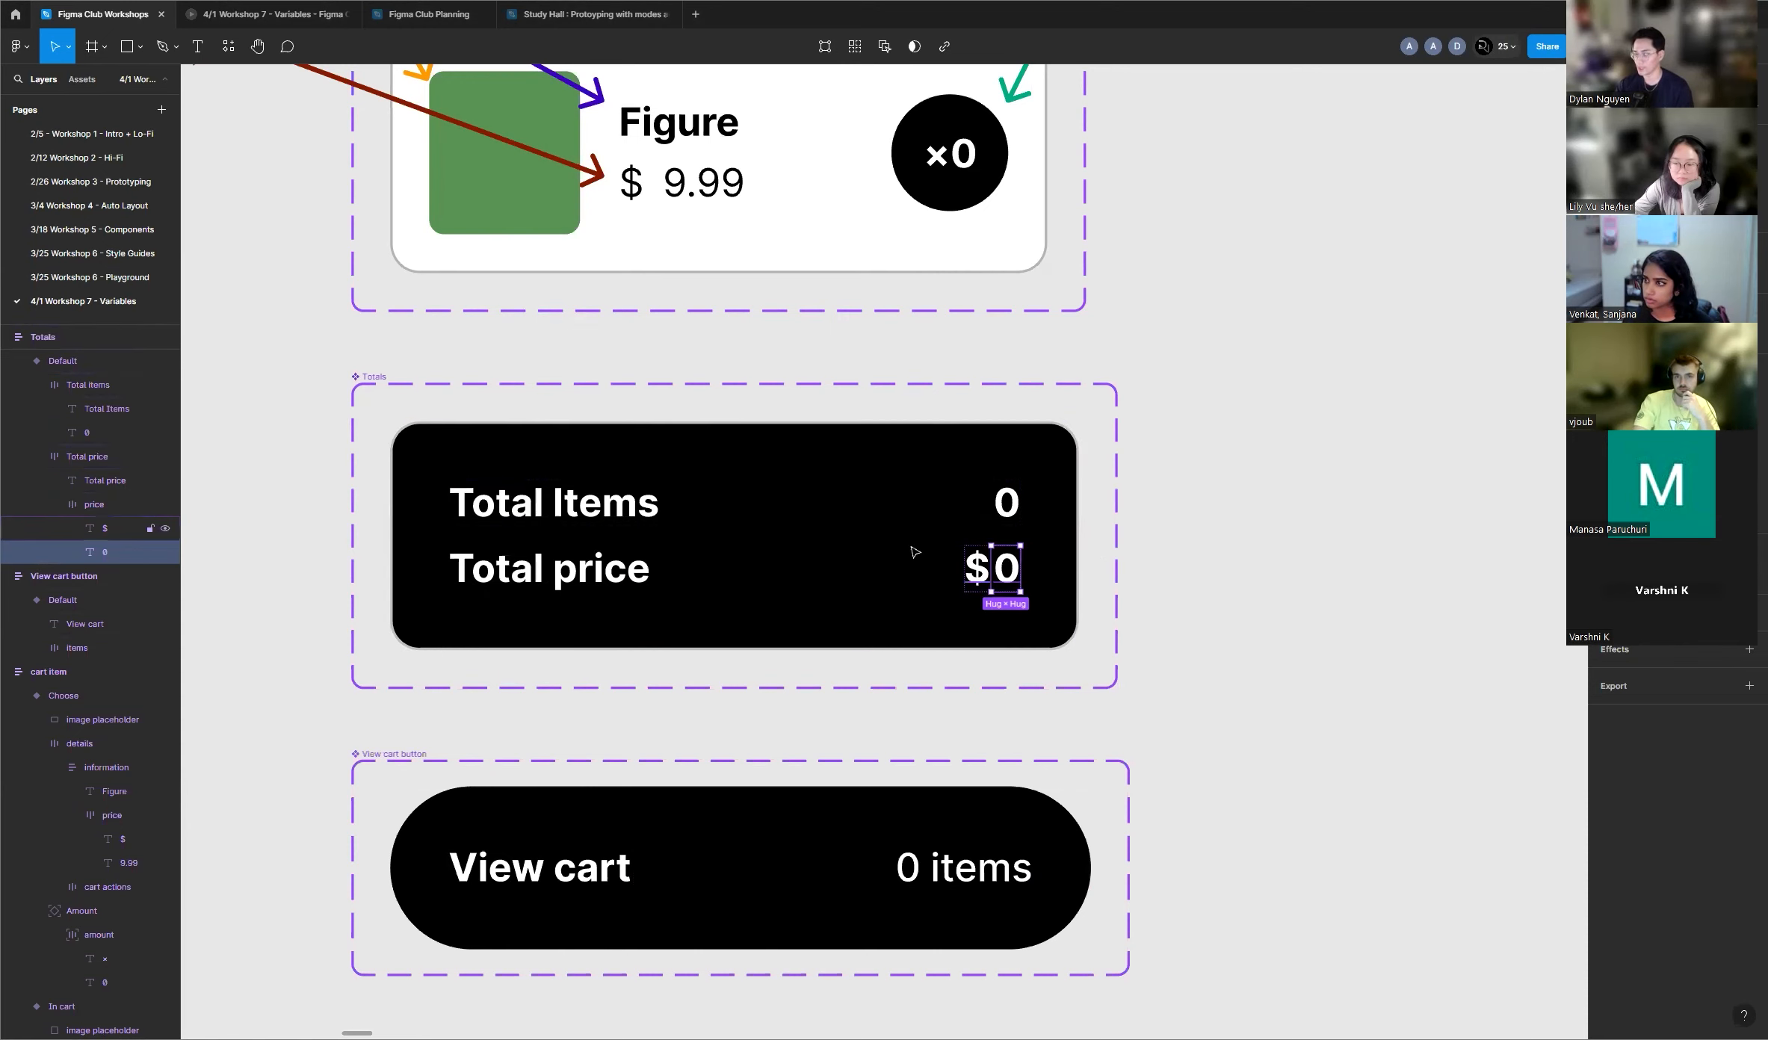
scroll(879, 557, up, 3)
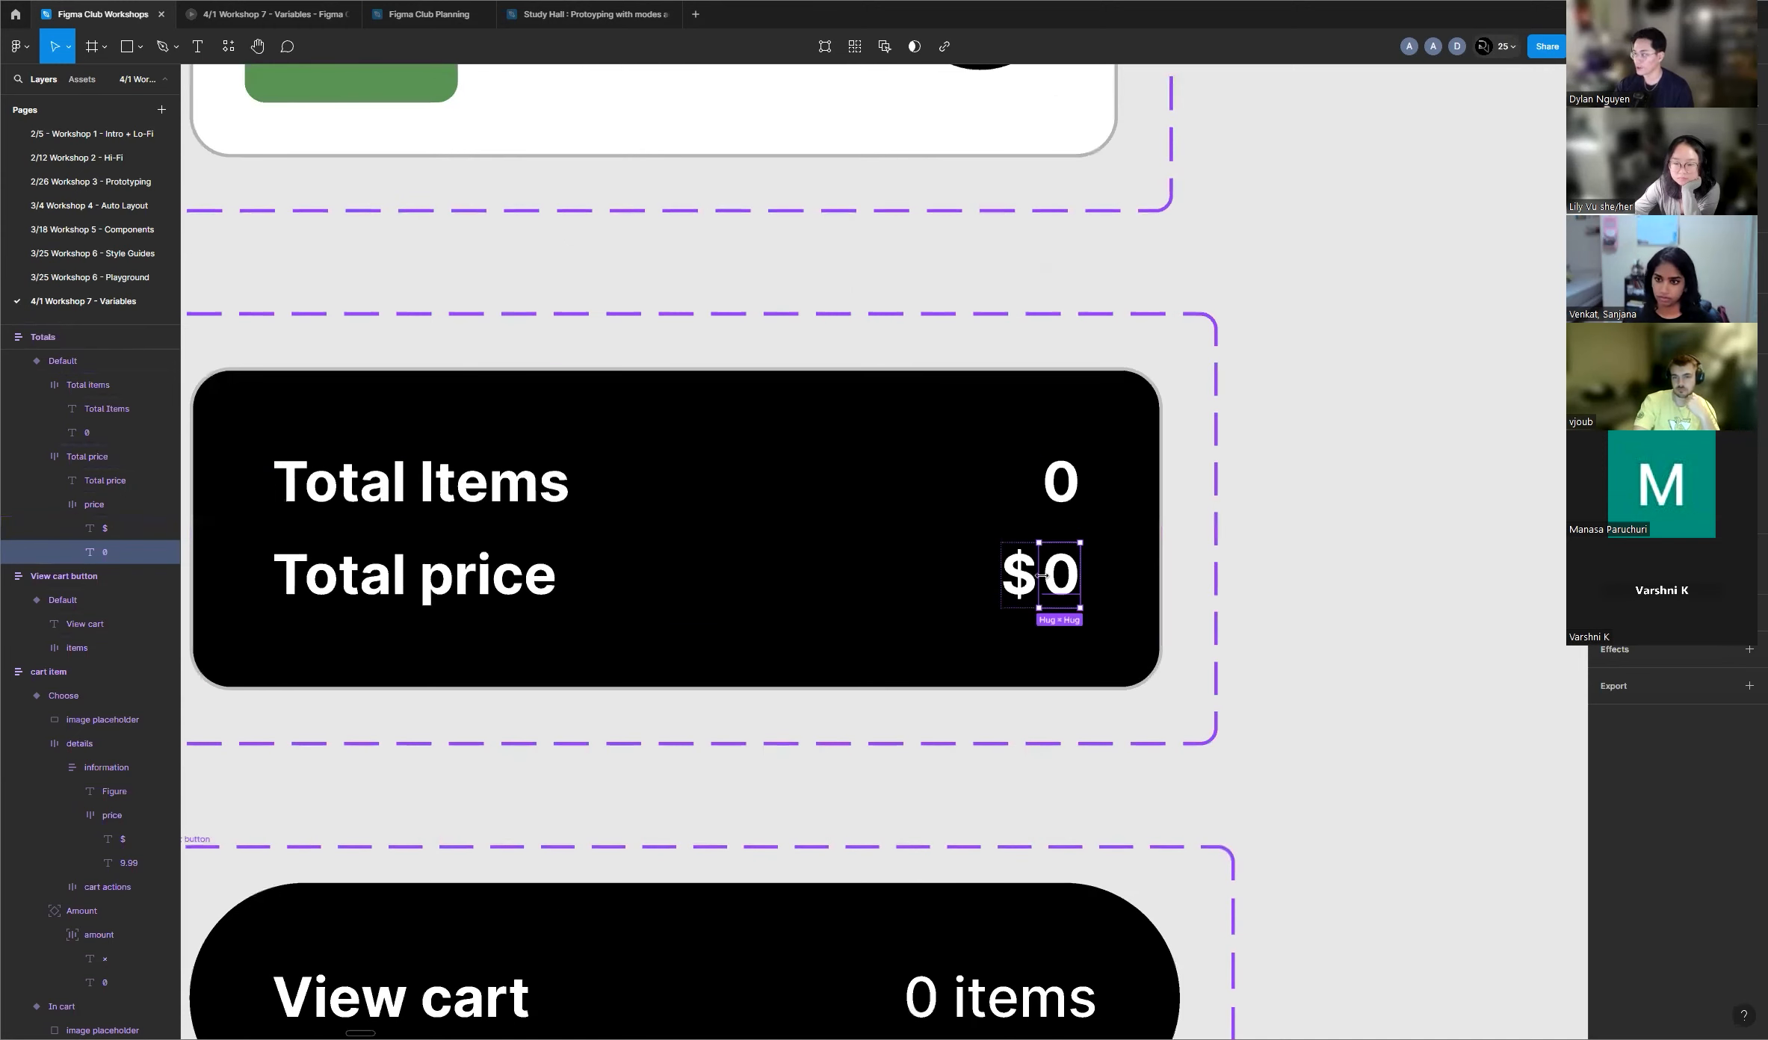
scroll(1043, 575, down, 3)
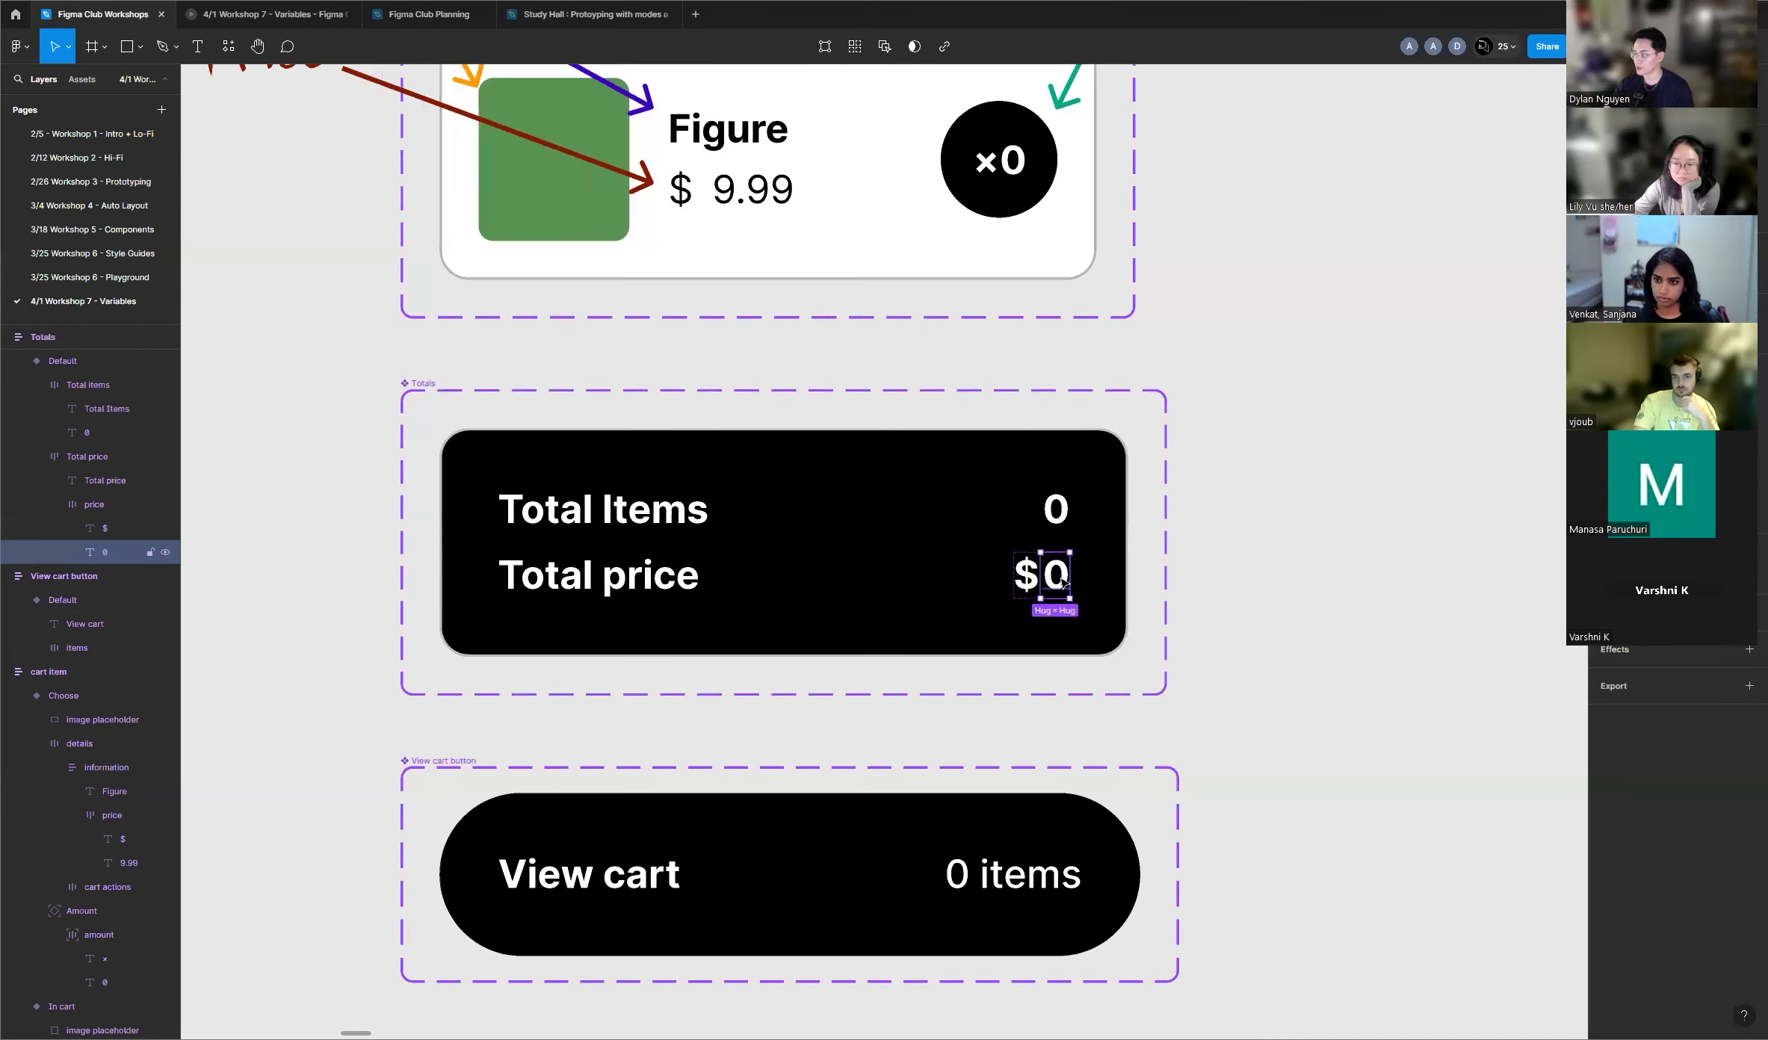
click(1754, 469)
scroll(1672, 645, down, 5)
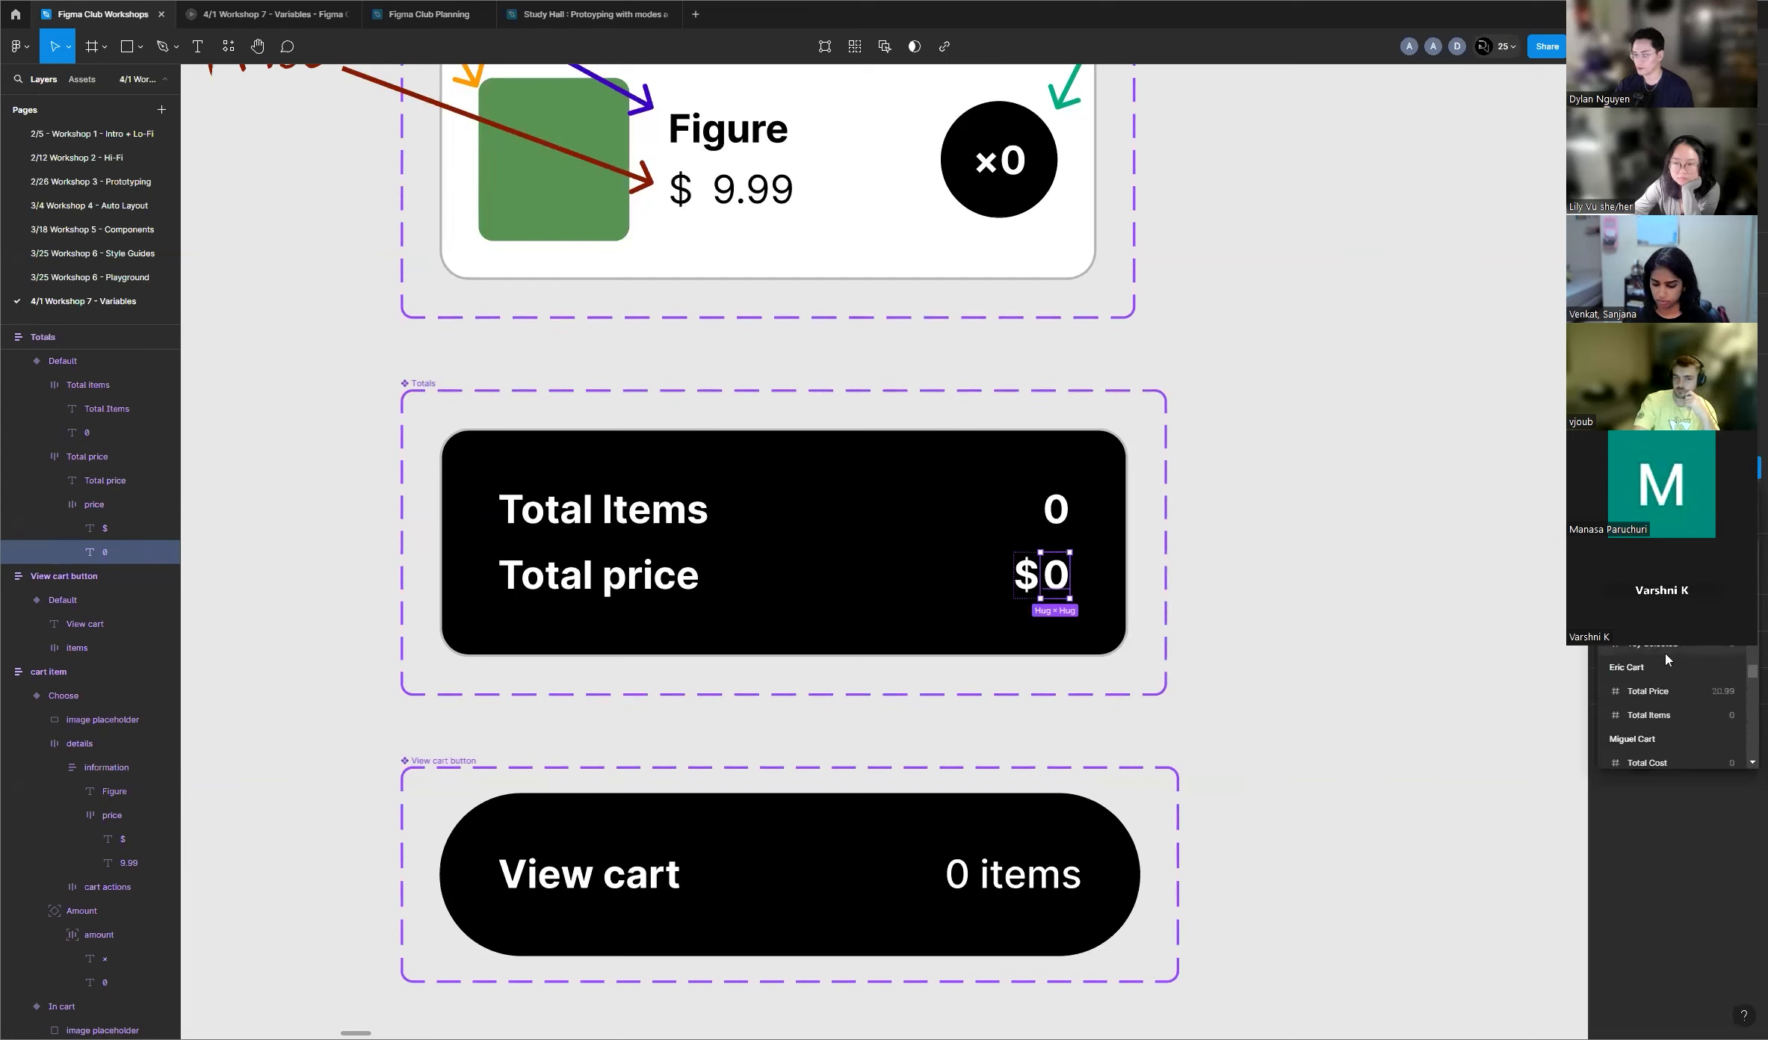
scroll(1665, 659, down, 3)
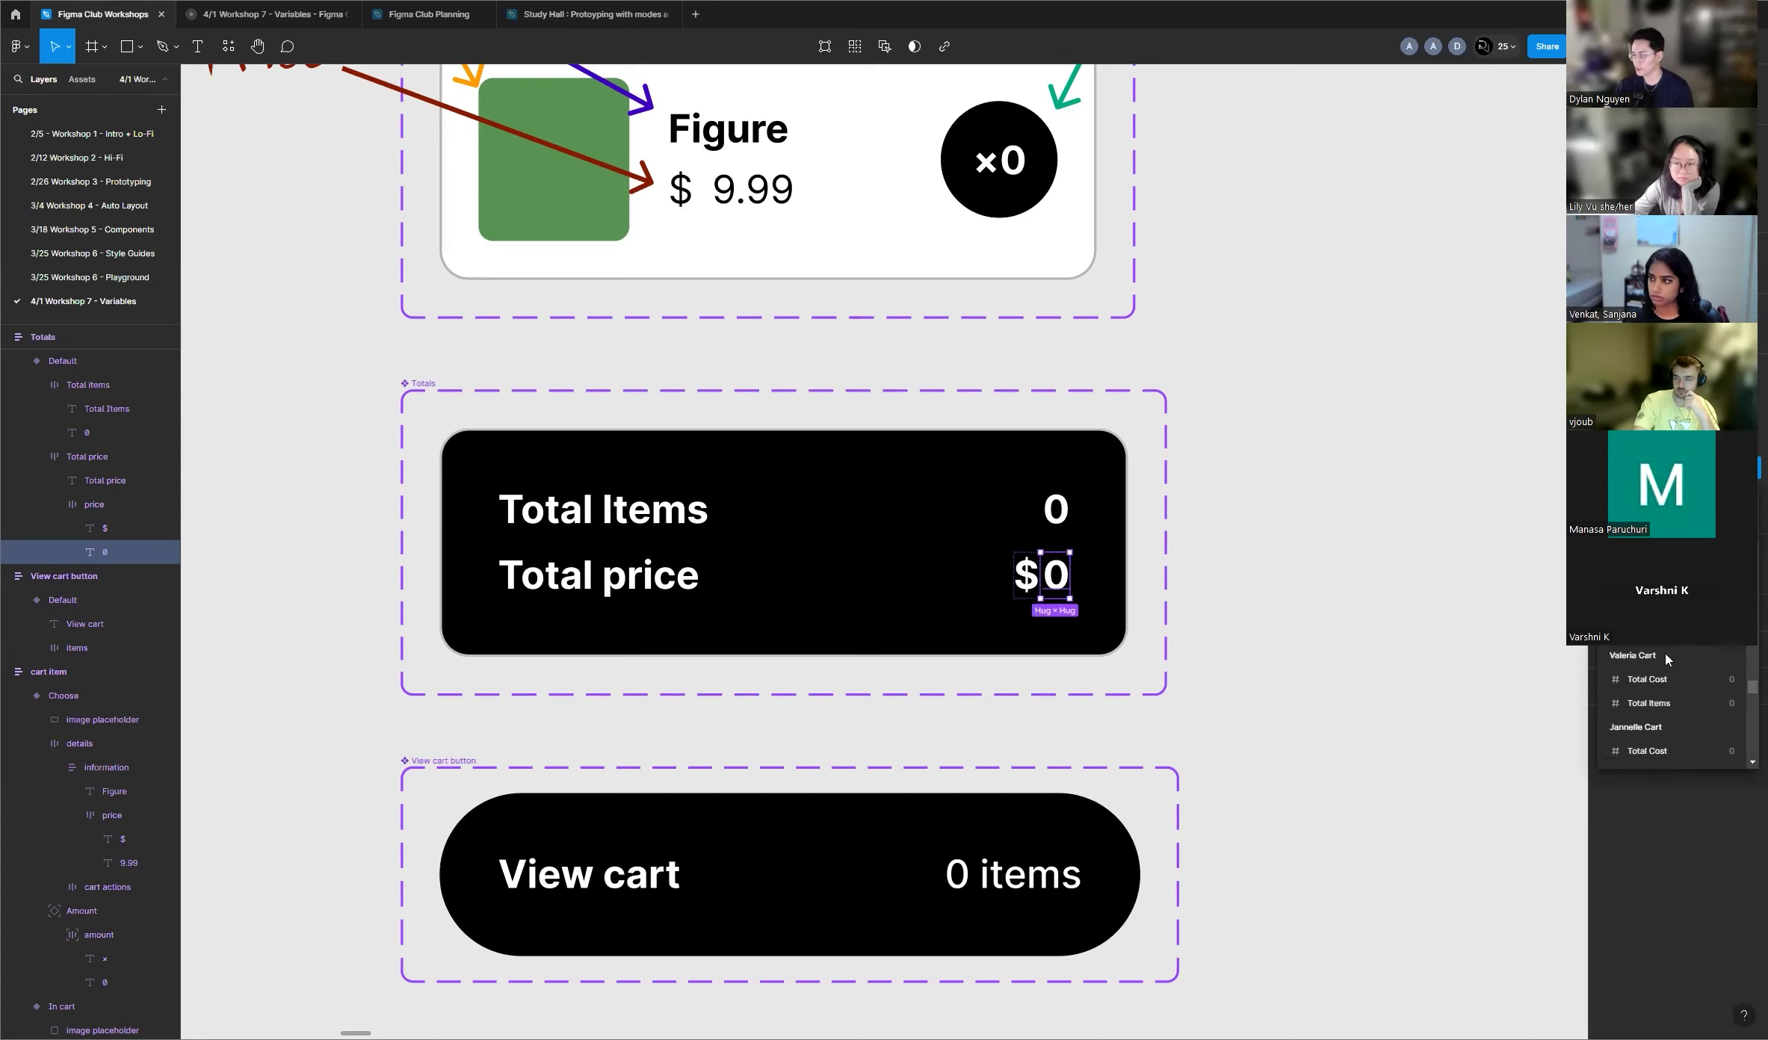
scroll(1673, 665, down, 3)
scroll(1673, 665, down, 5)
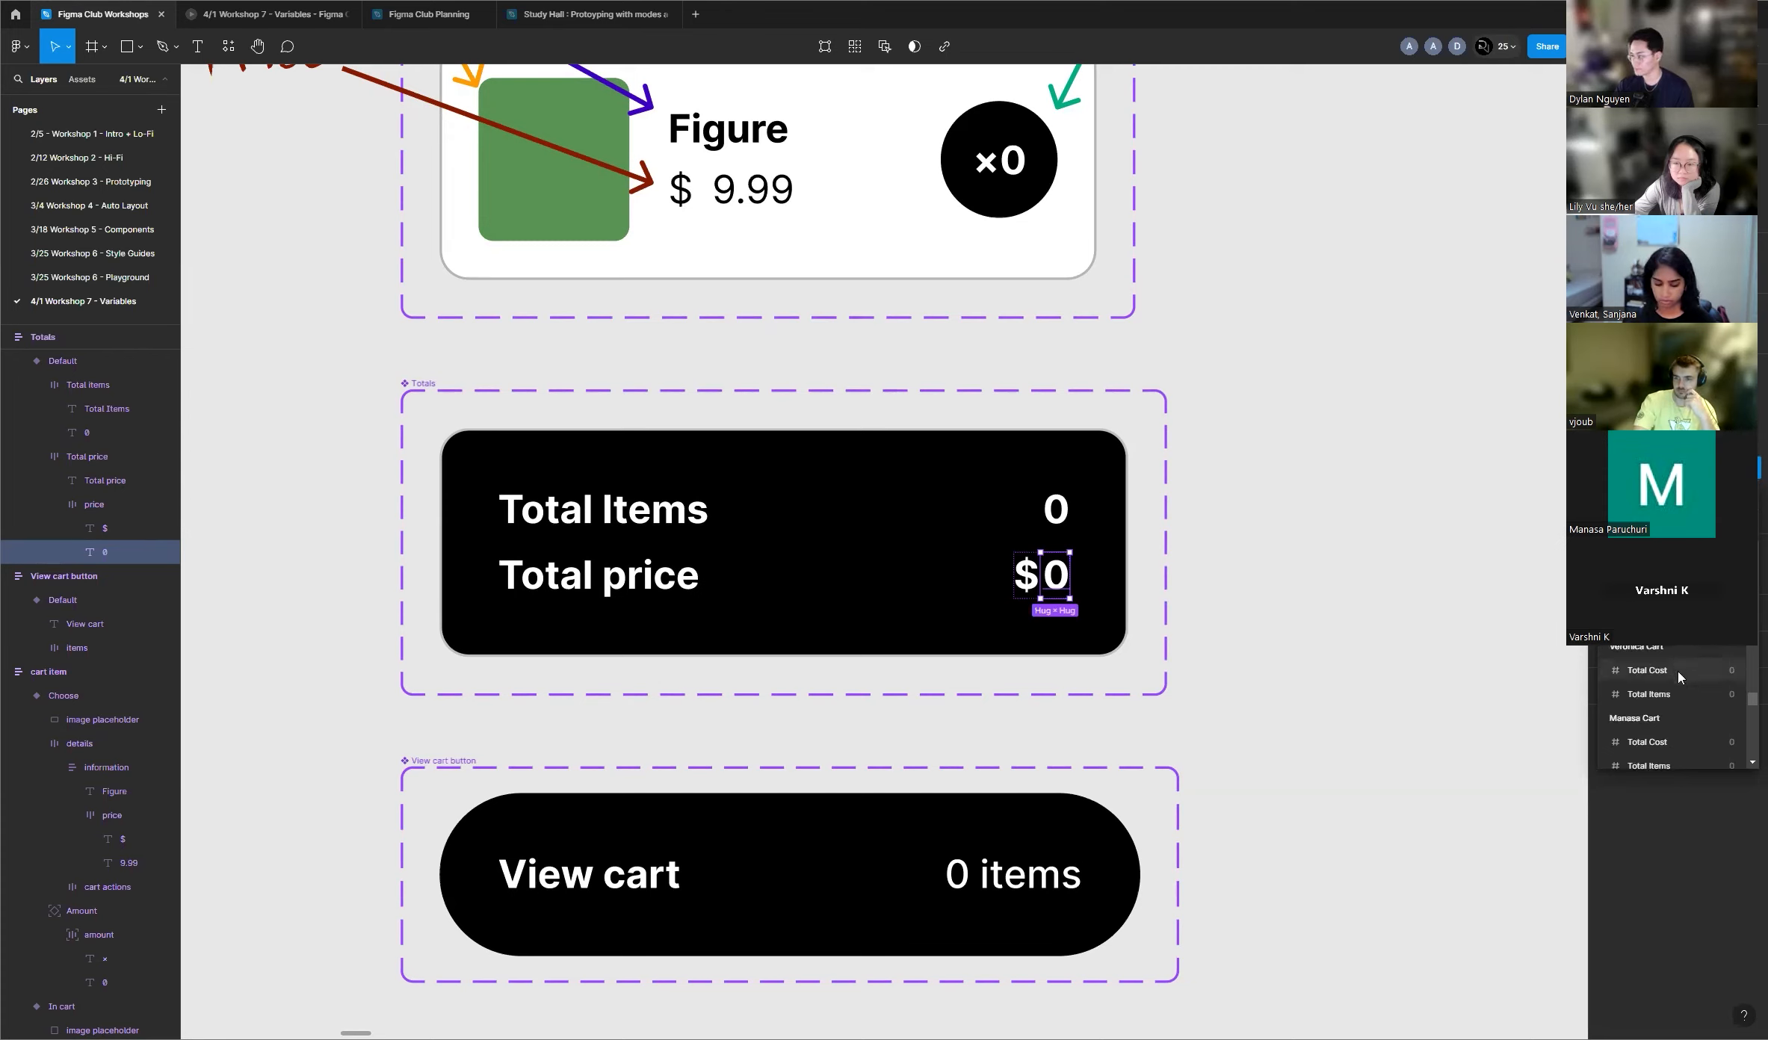
scroll(1679, 657, down, 5)
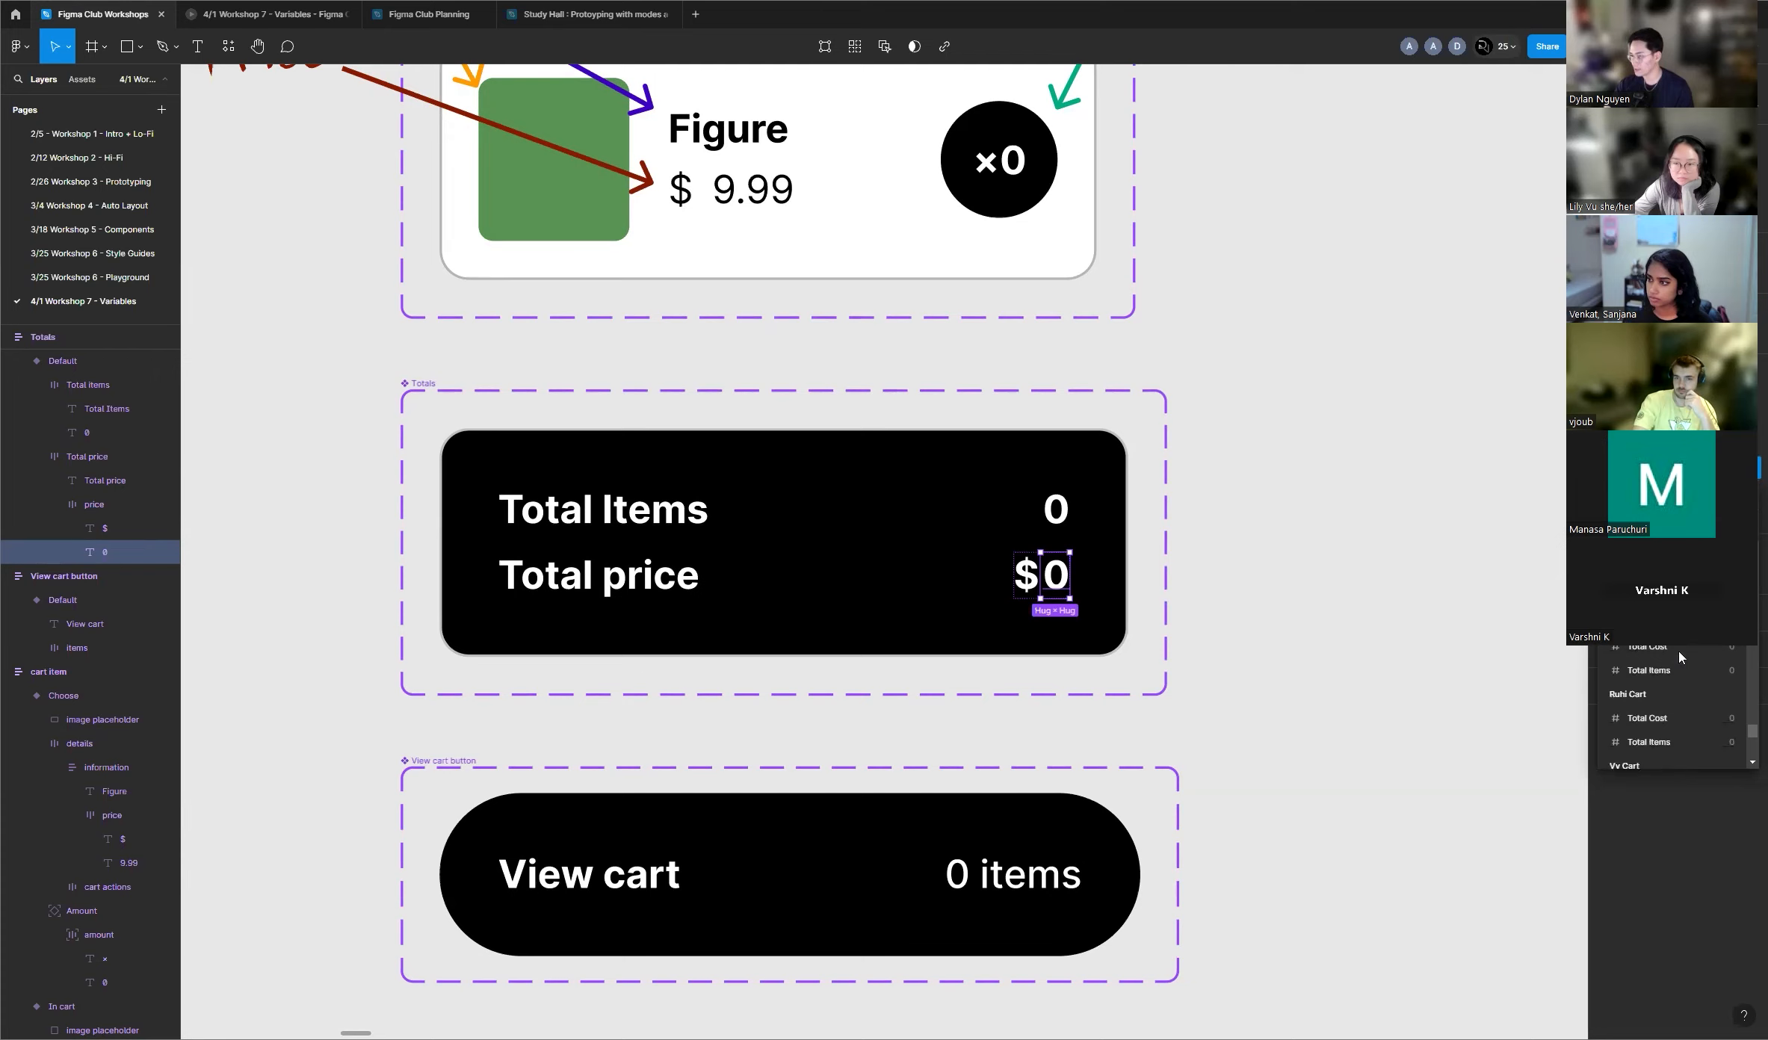
scroll(1679, 662, down, 4)
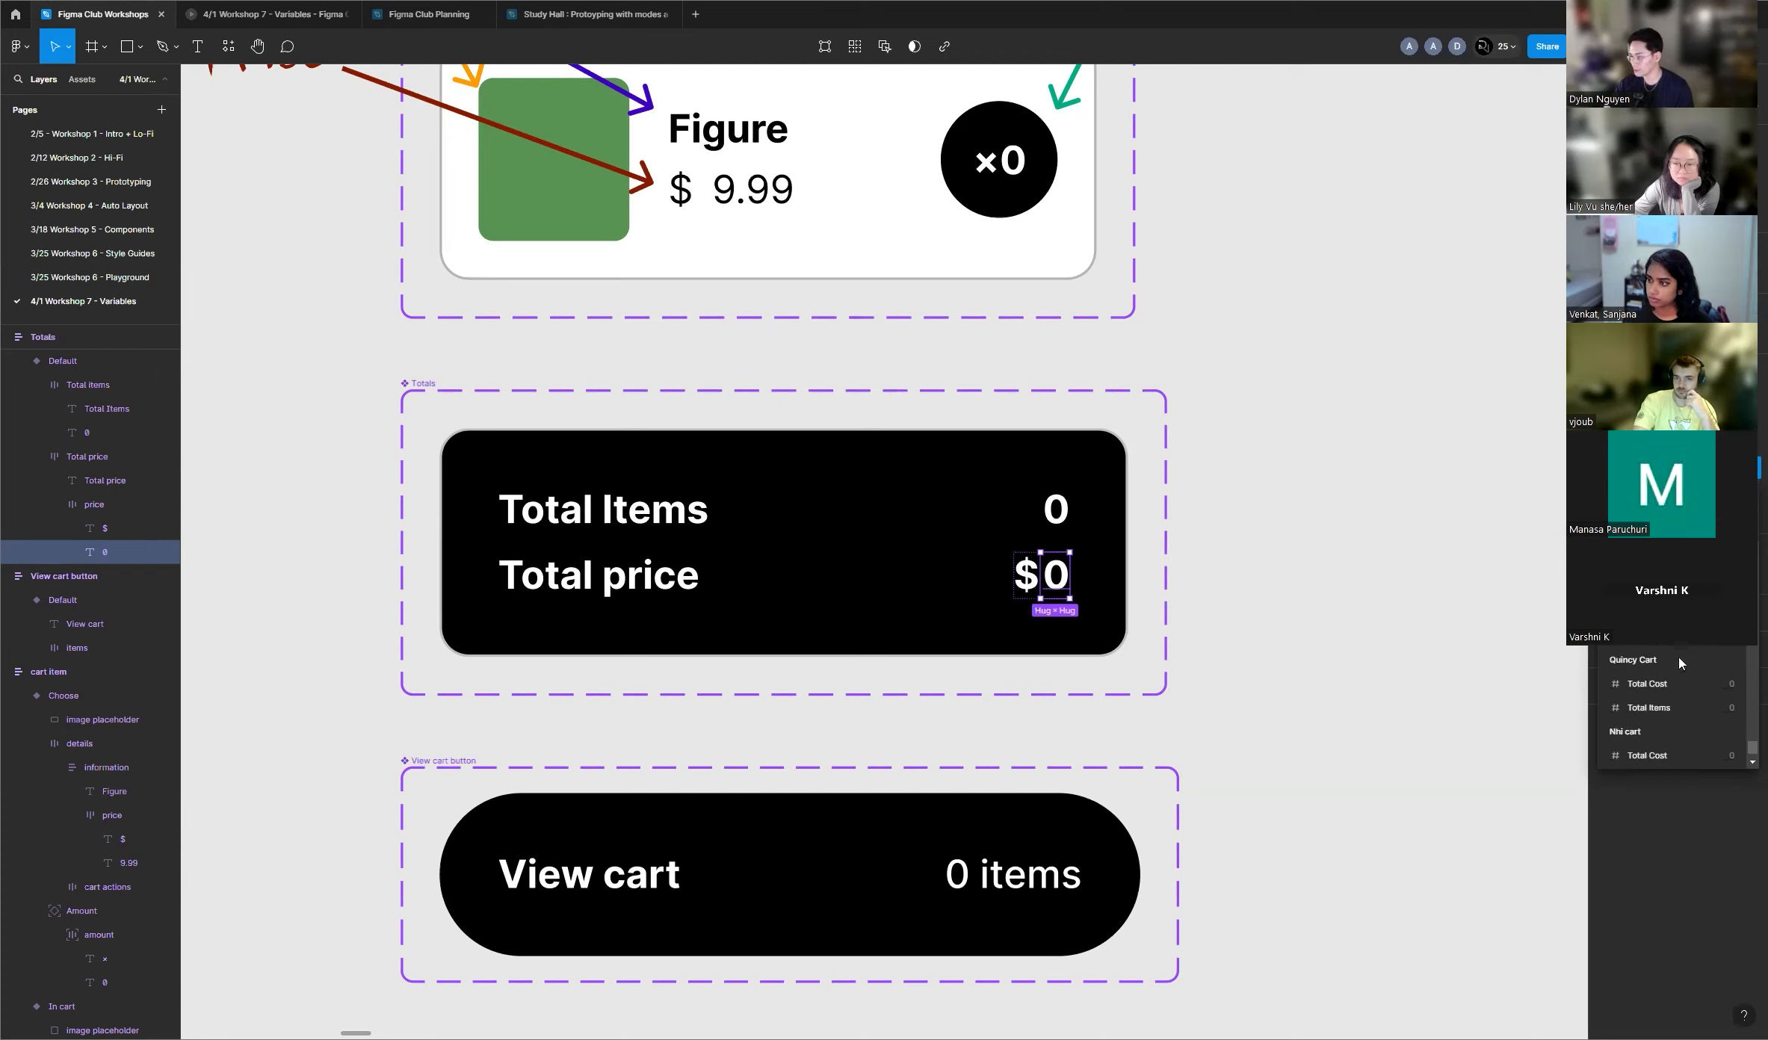
scroll(1680, 659, up, 3)
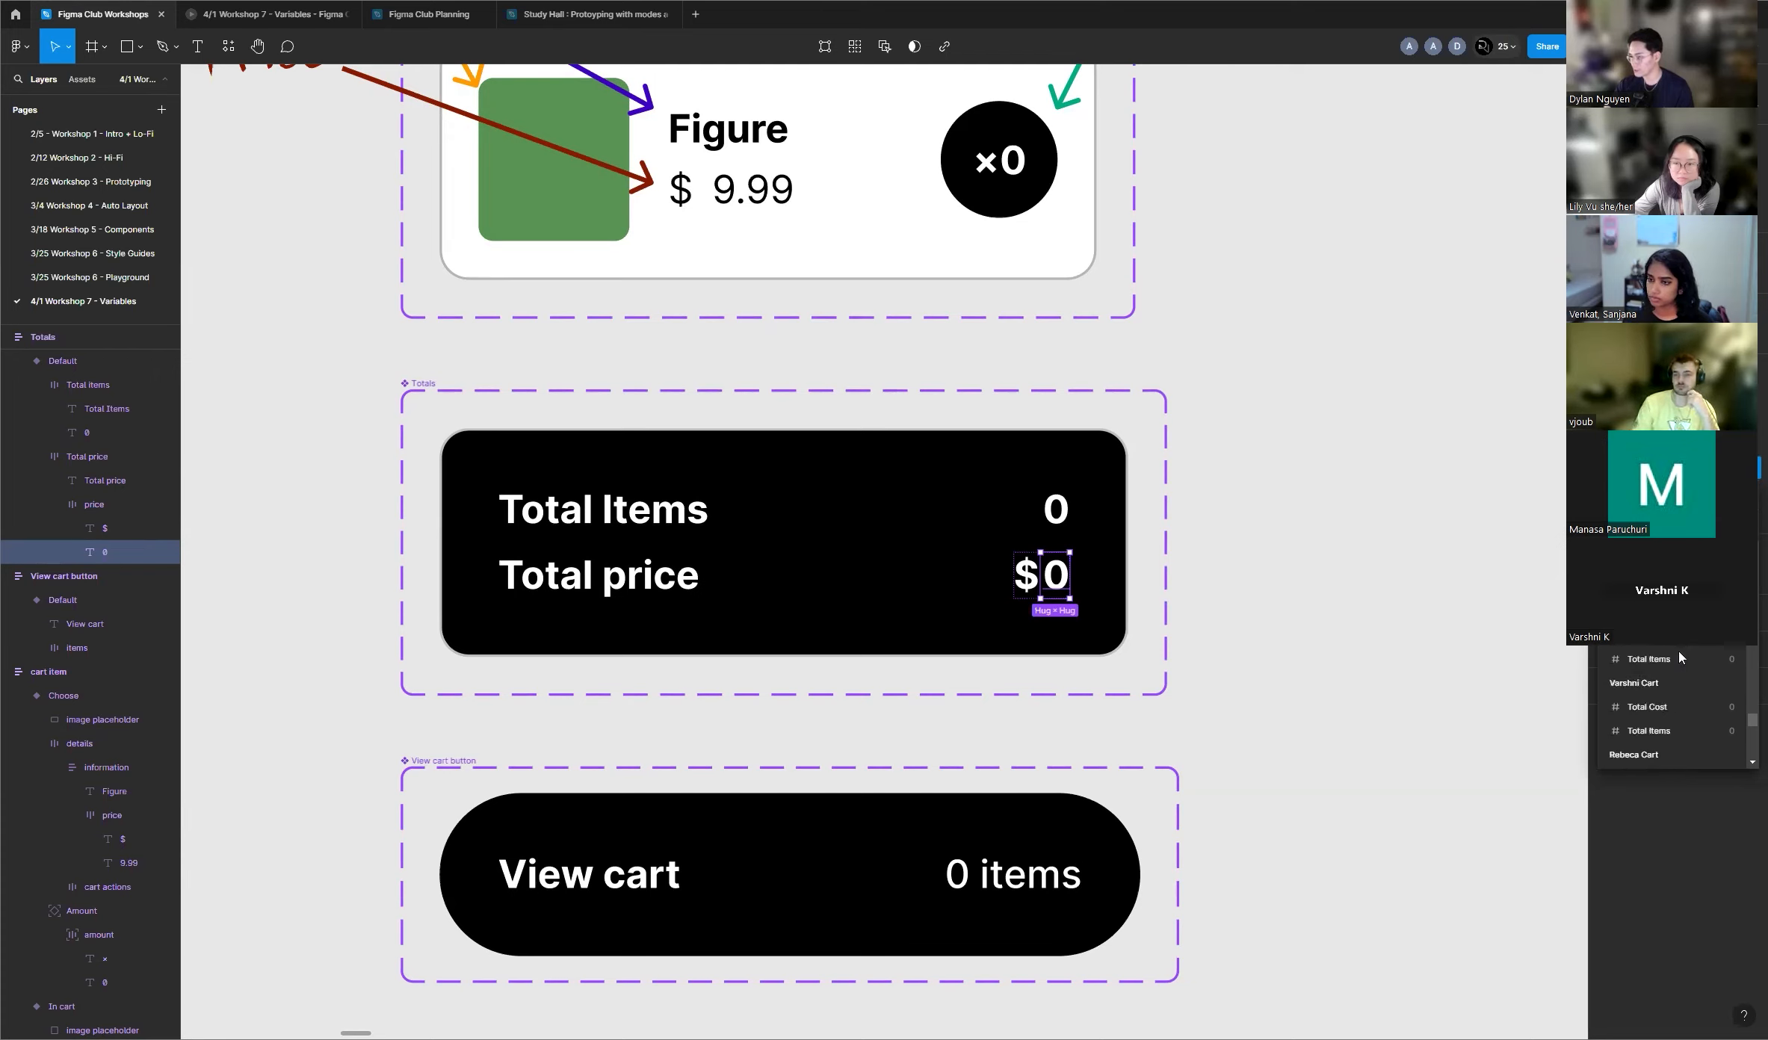
scroll(1680, 652, up, 5)
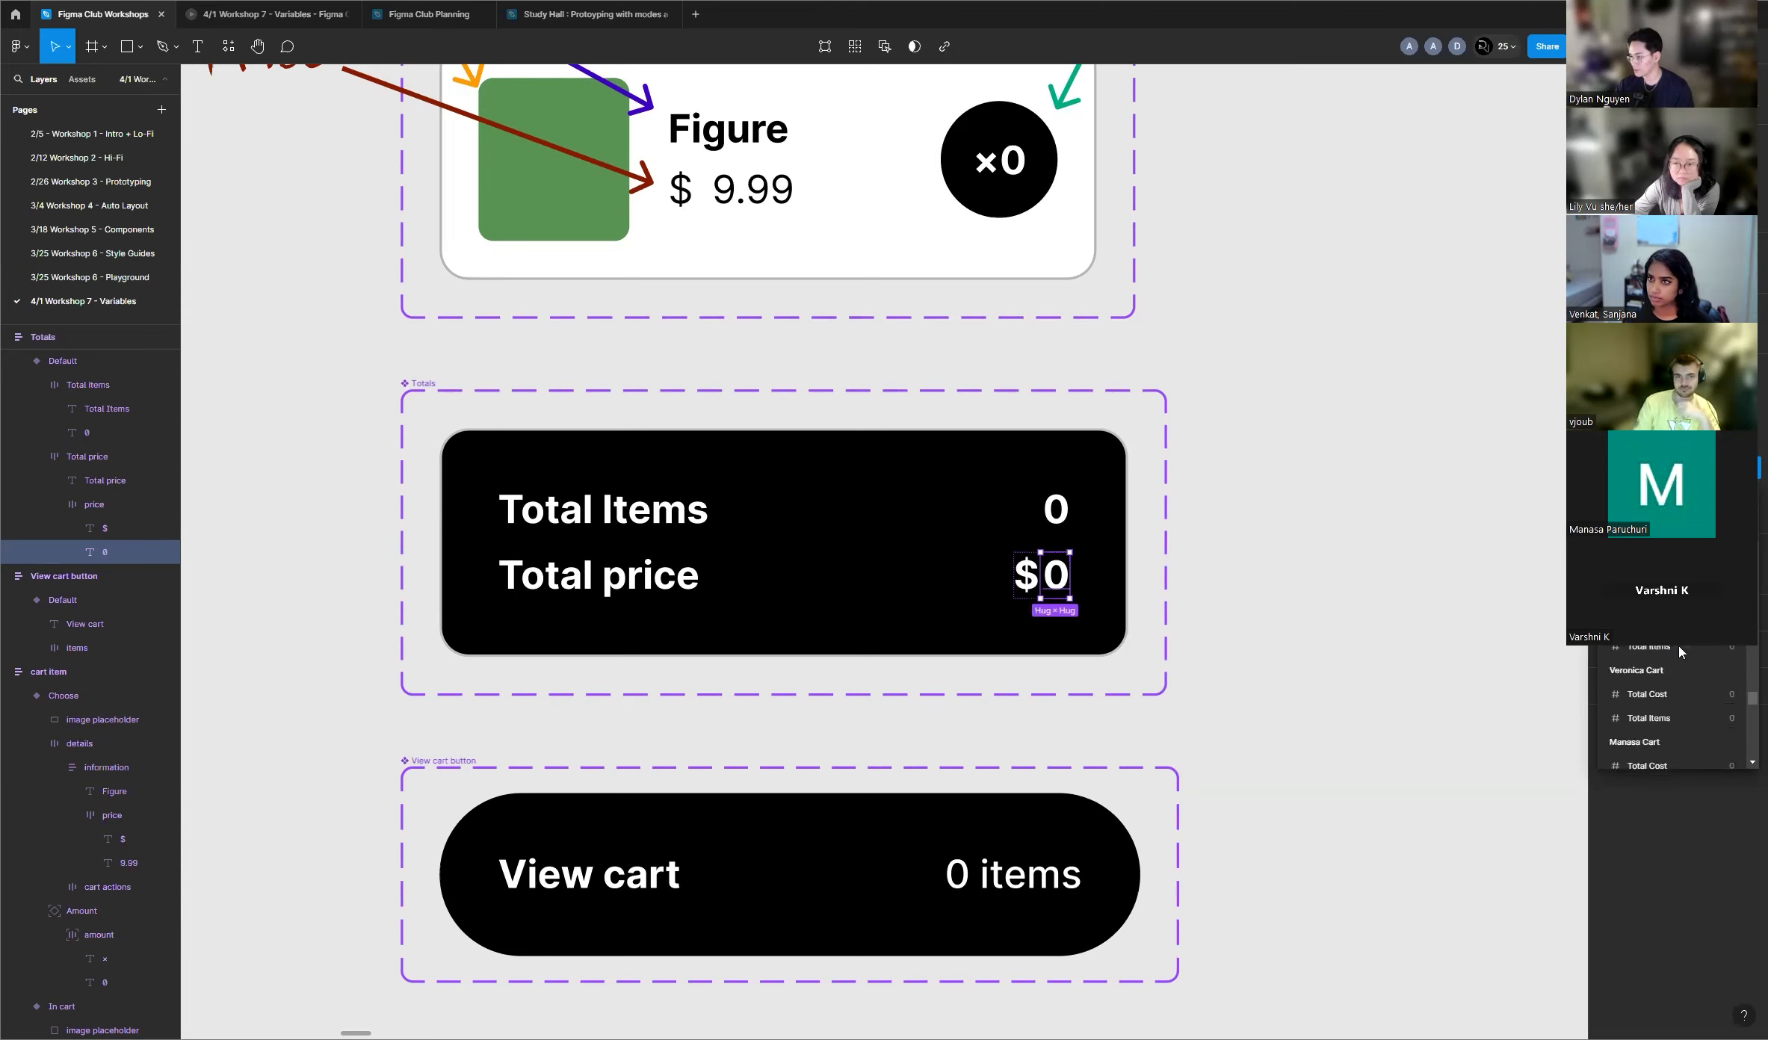
scroll(1680, 651, up, 4)
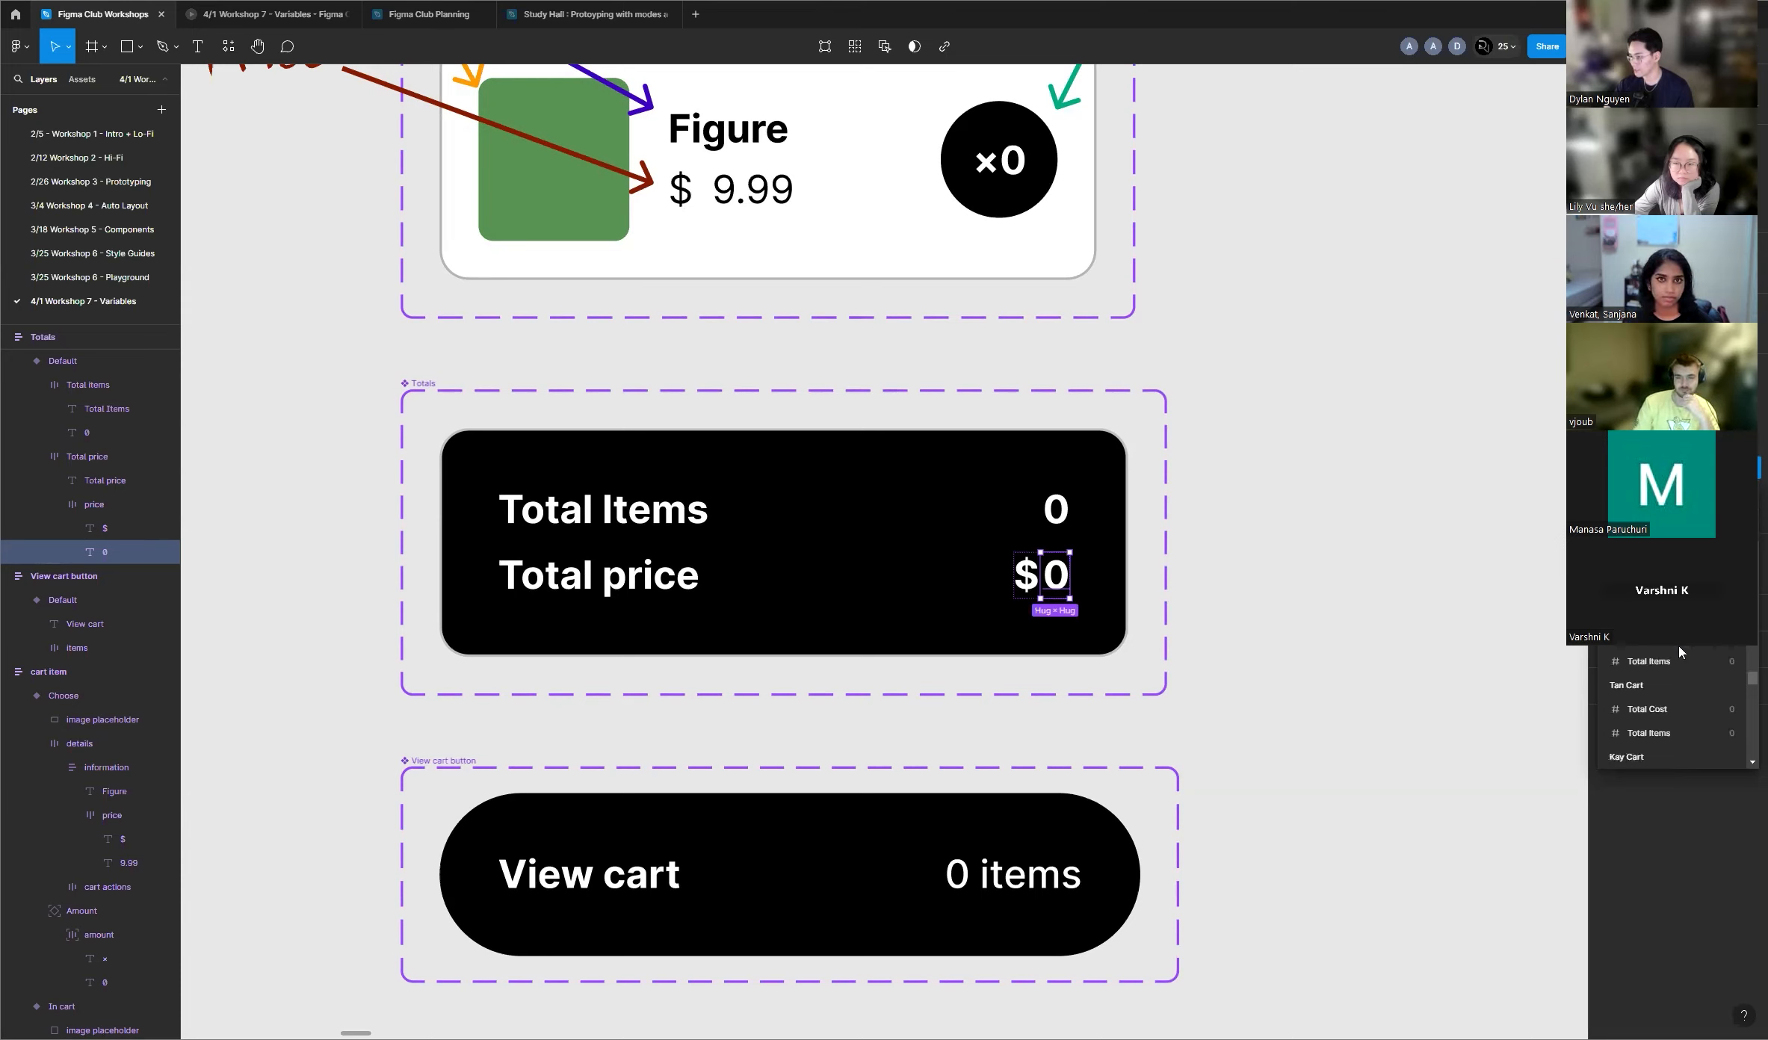
scroll(1679, 652, down, 4)
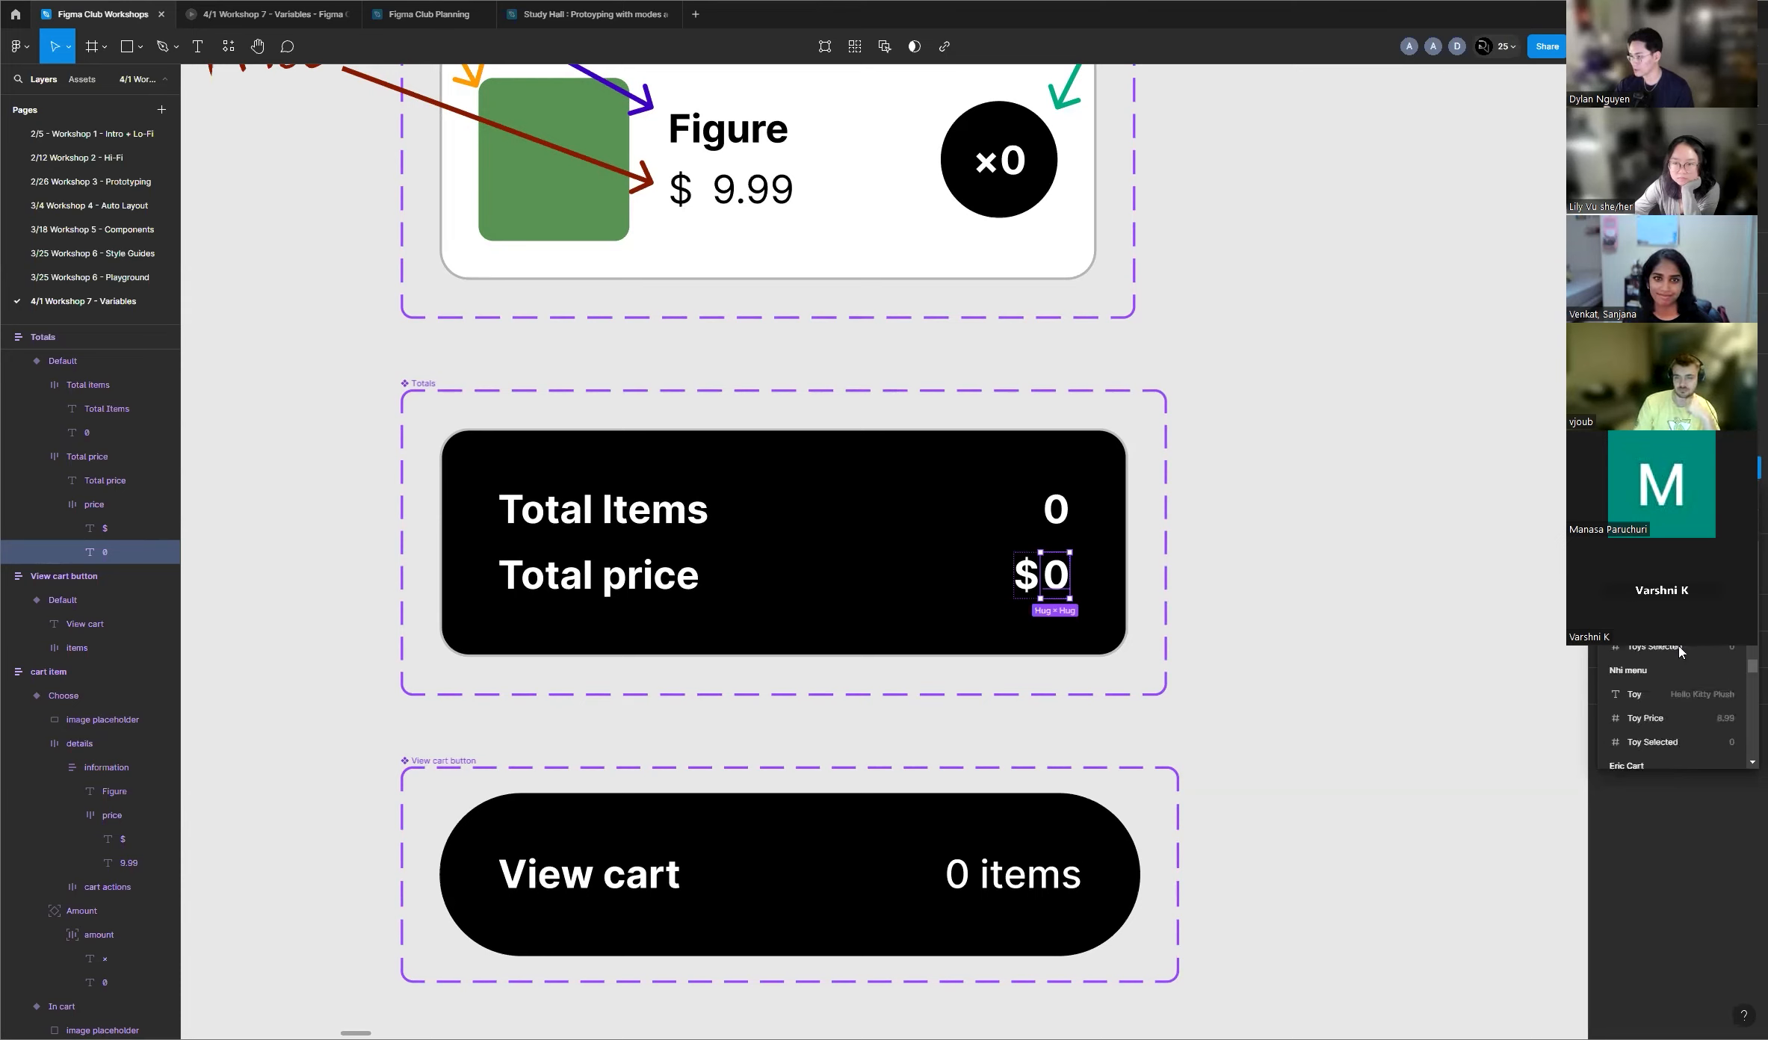
scroll(1680, 651, down, 4)
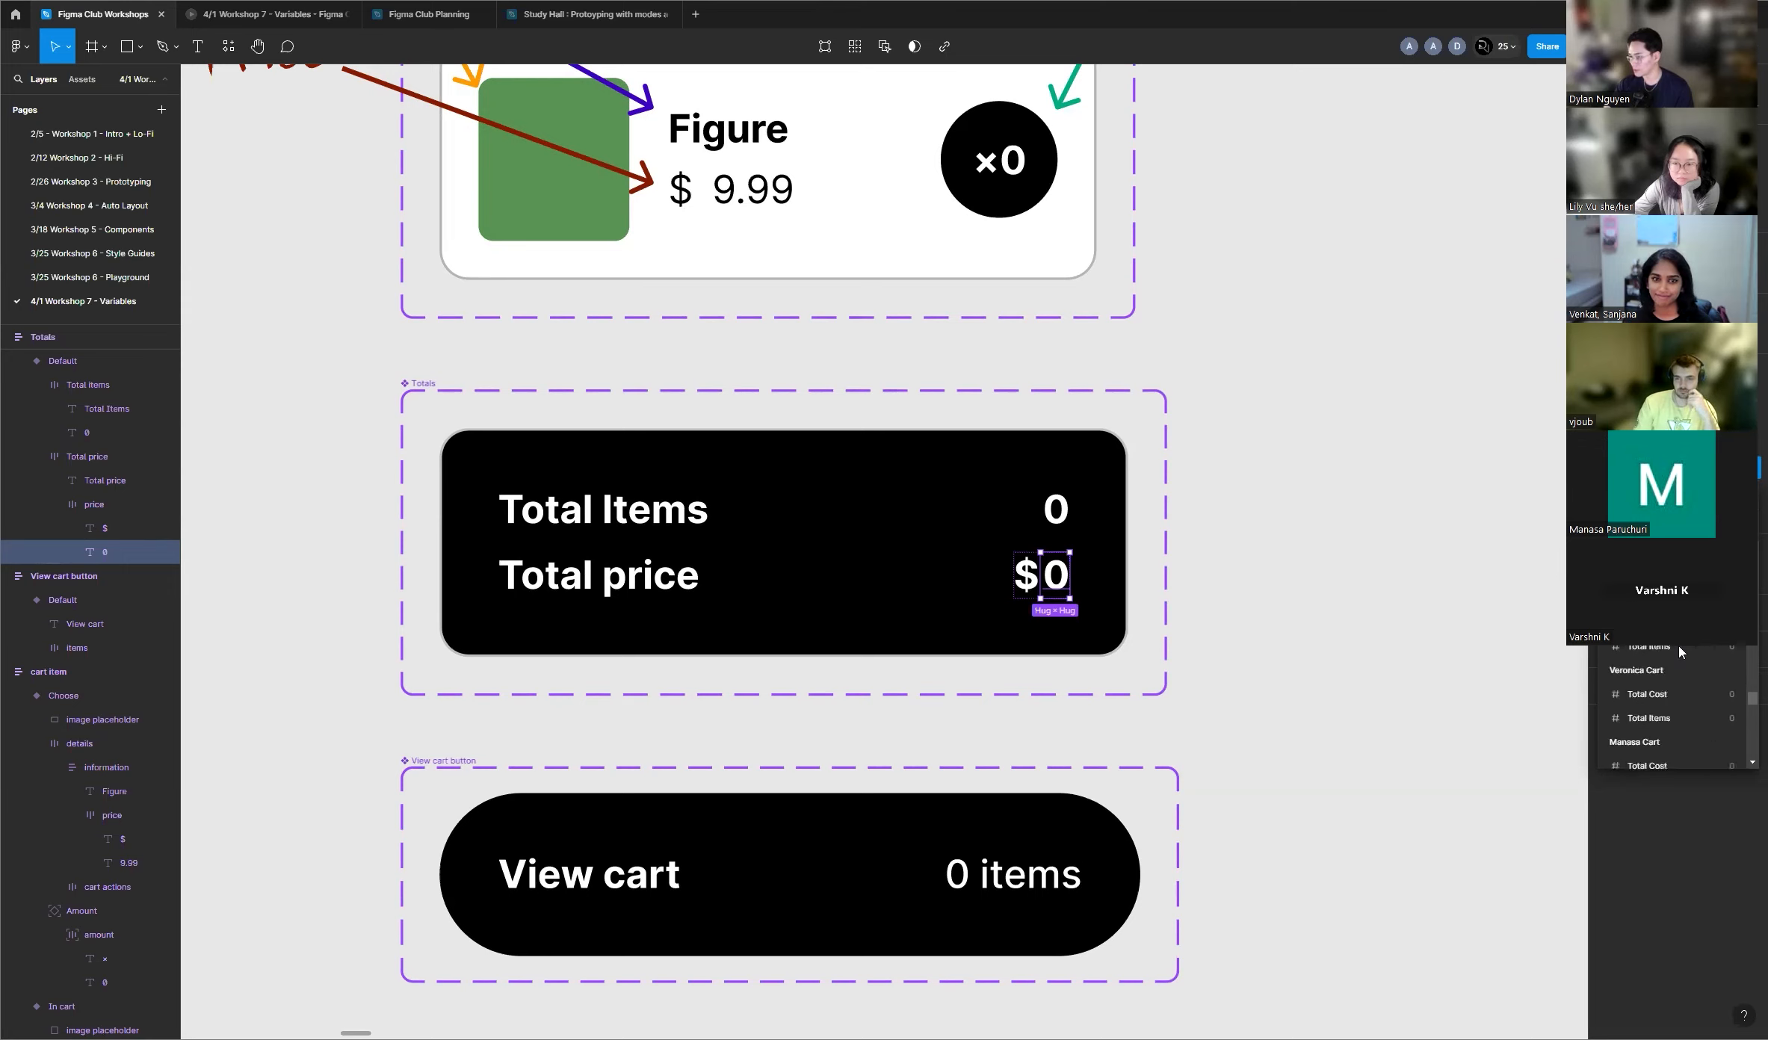
scroll(1679, 651, down, 3)
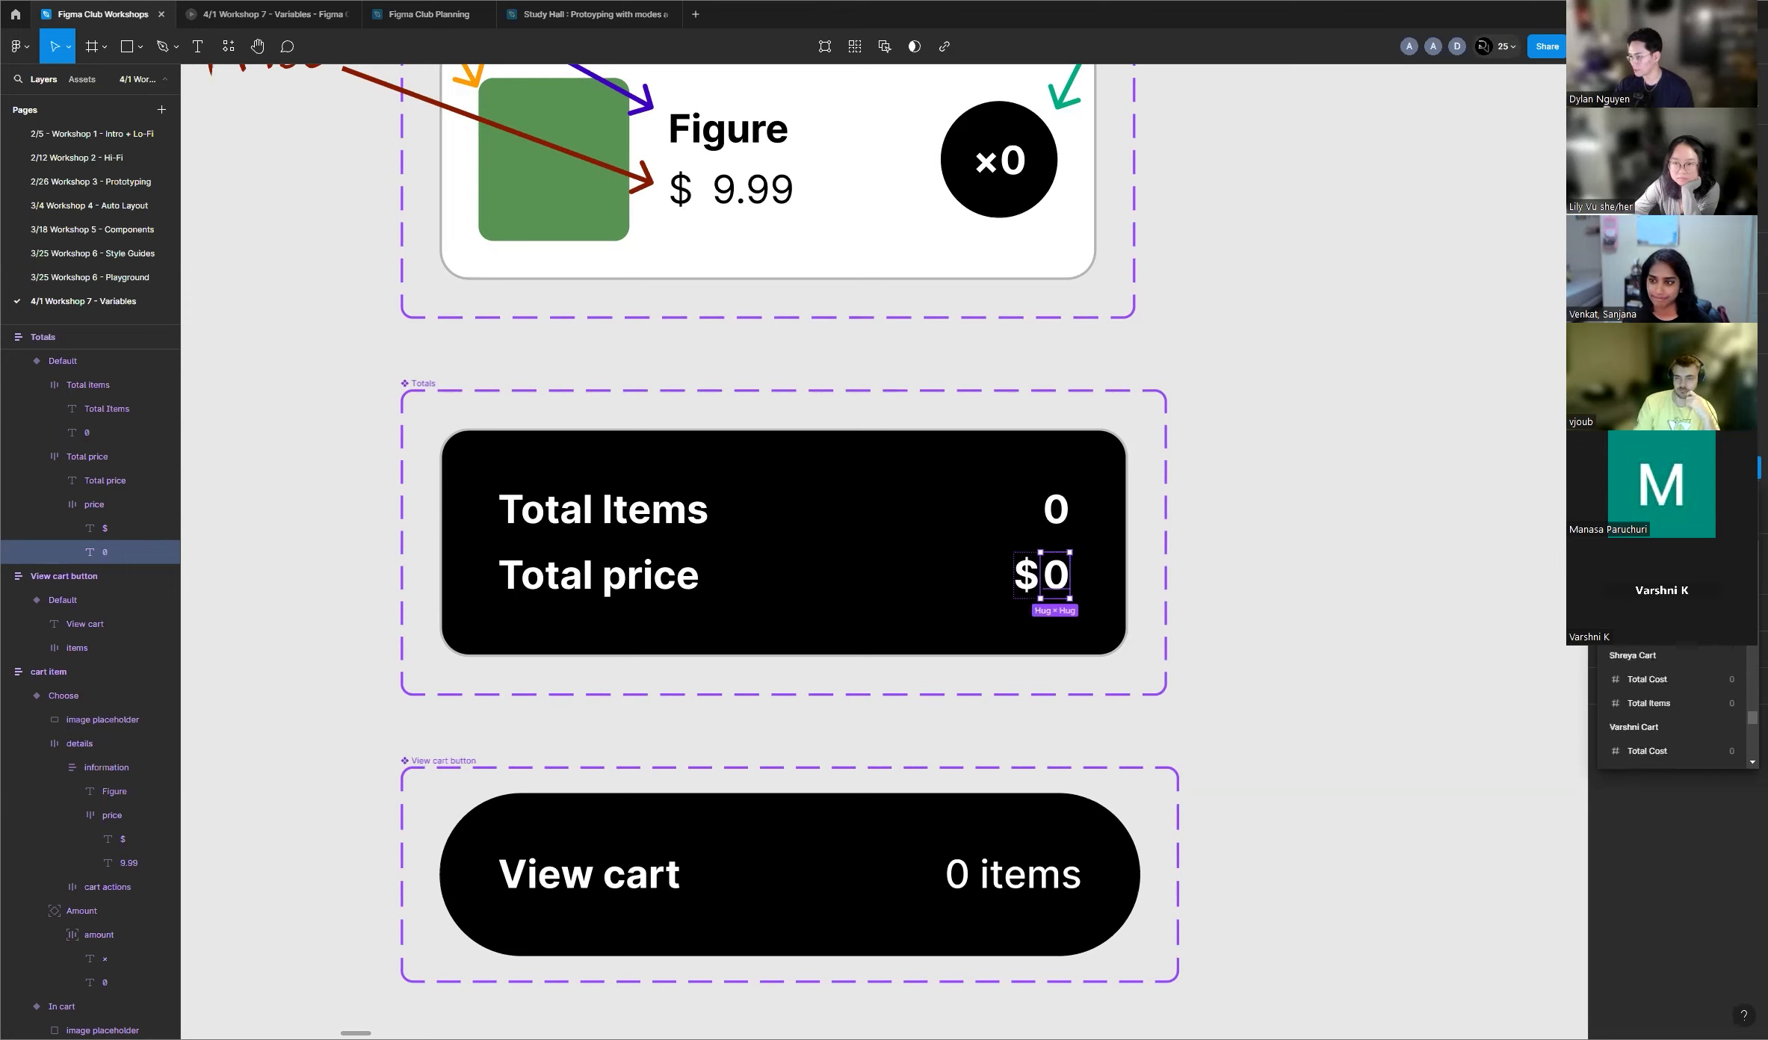
key(Escape)
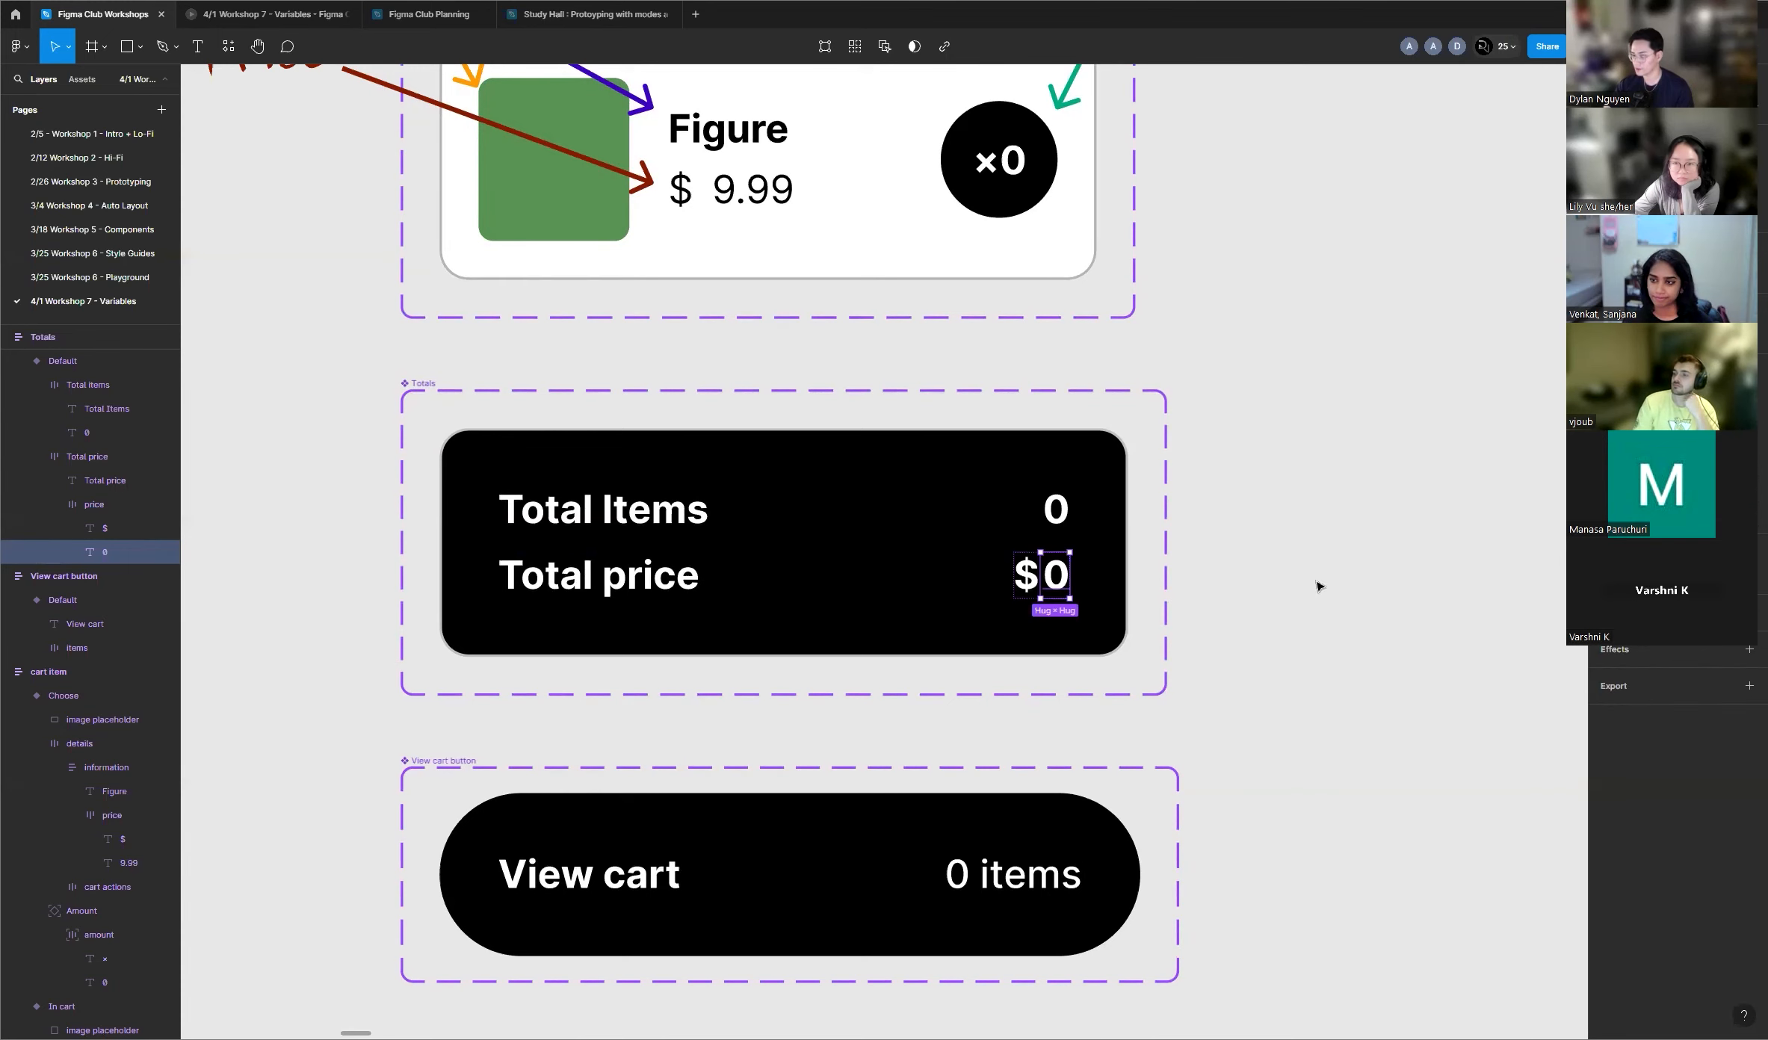
Step: Check the Total Items number in the Totals component and examine the View cart button component below it
click(1061, 515)
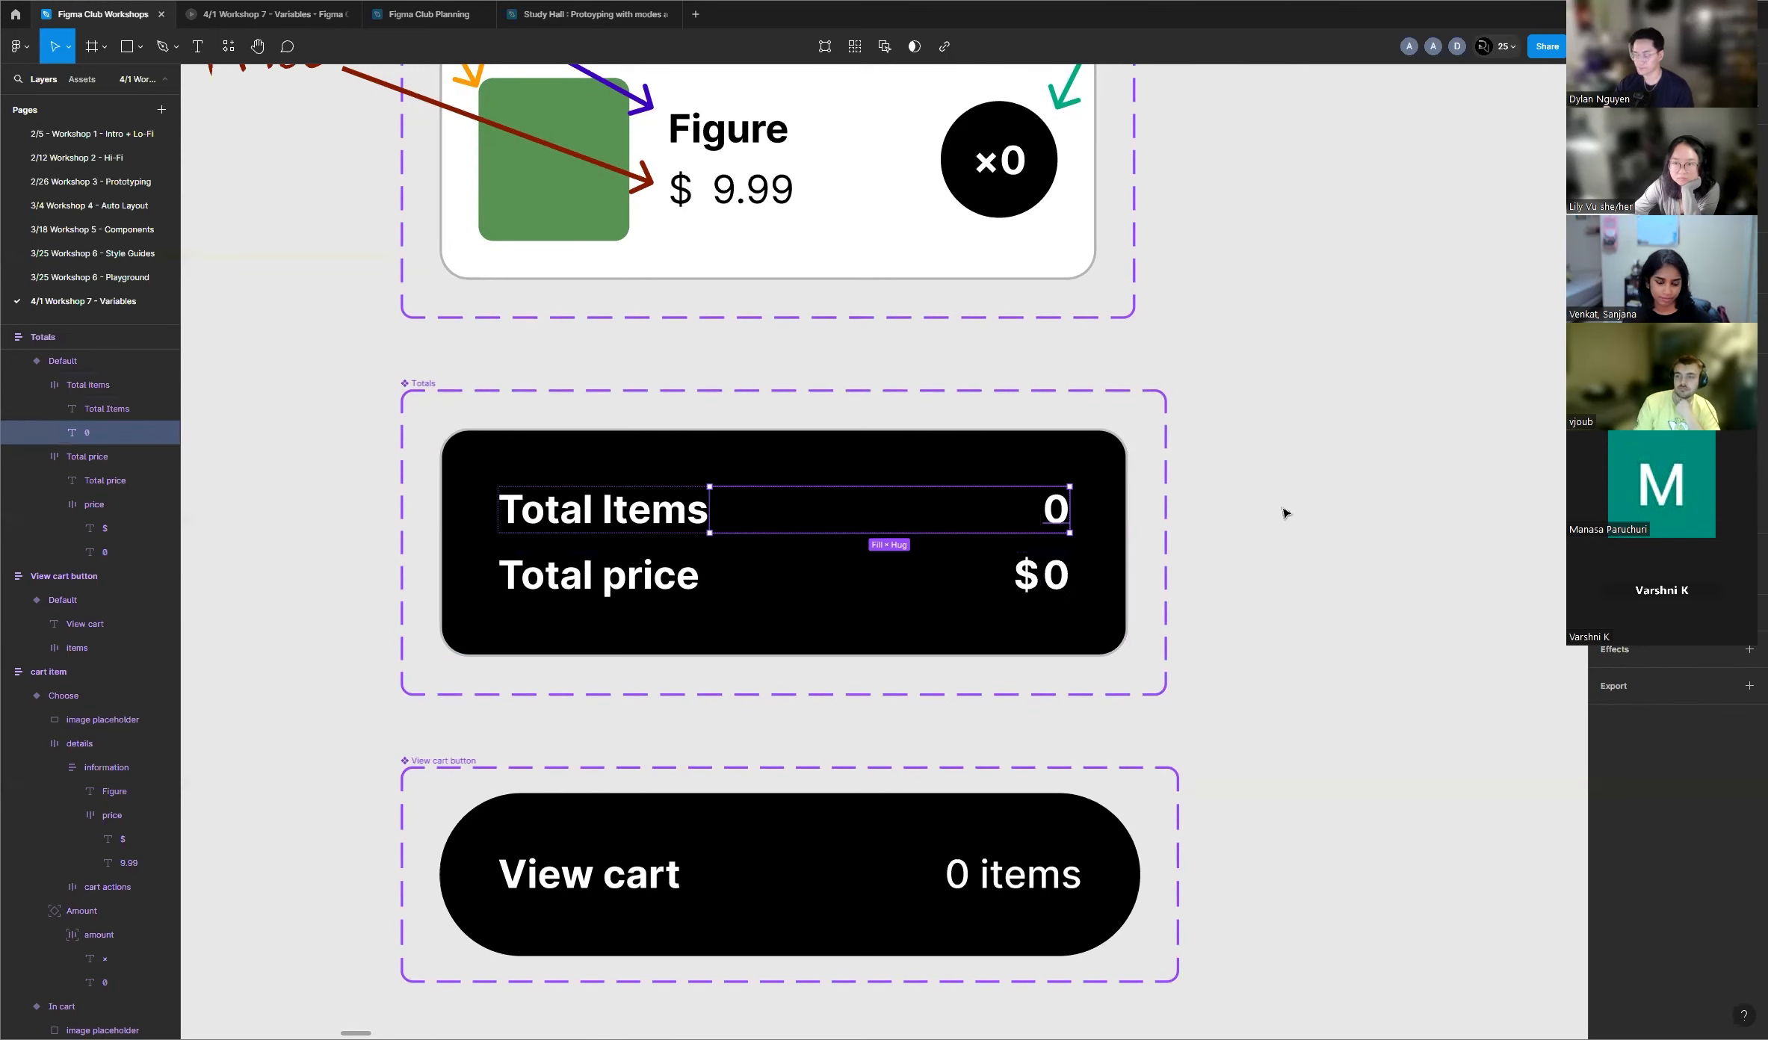
click(1282, 508)
scroll(1188, 511, down, 1)
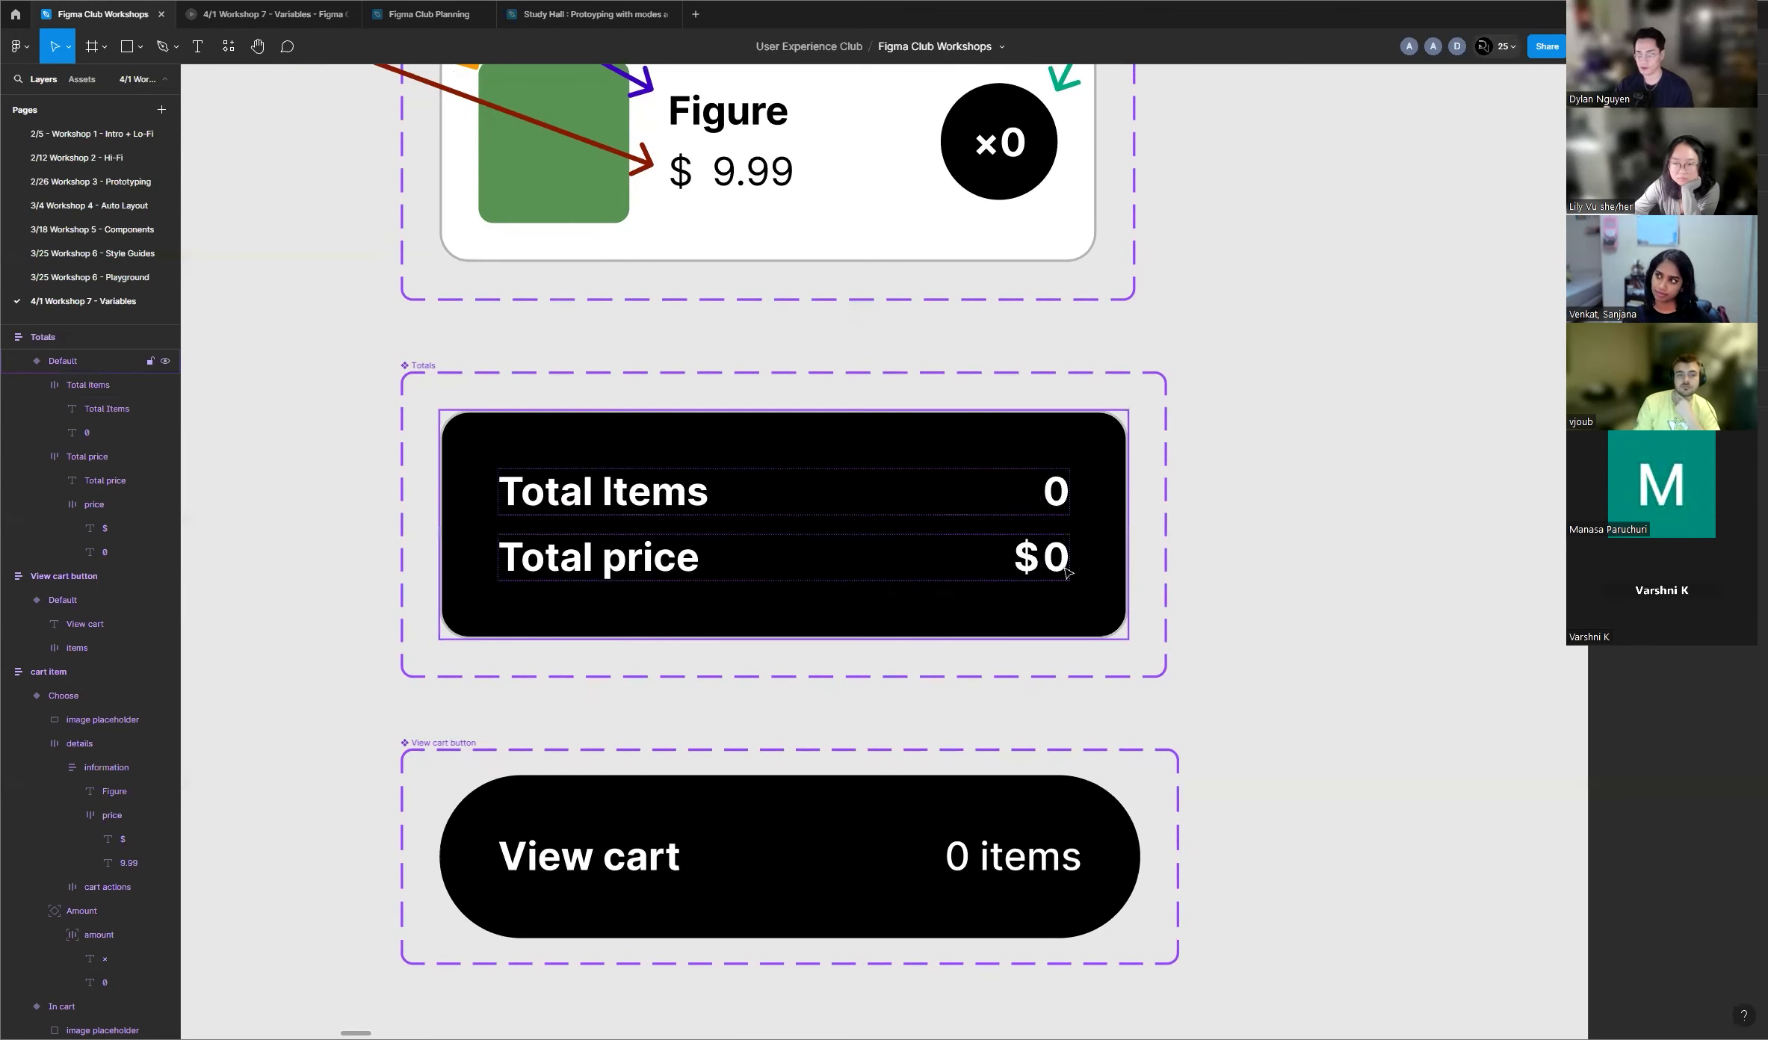
scroll(1270, 515, down, 2)
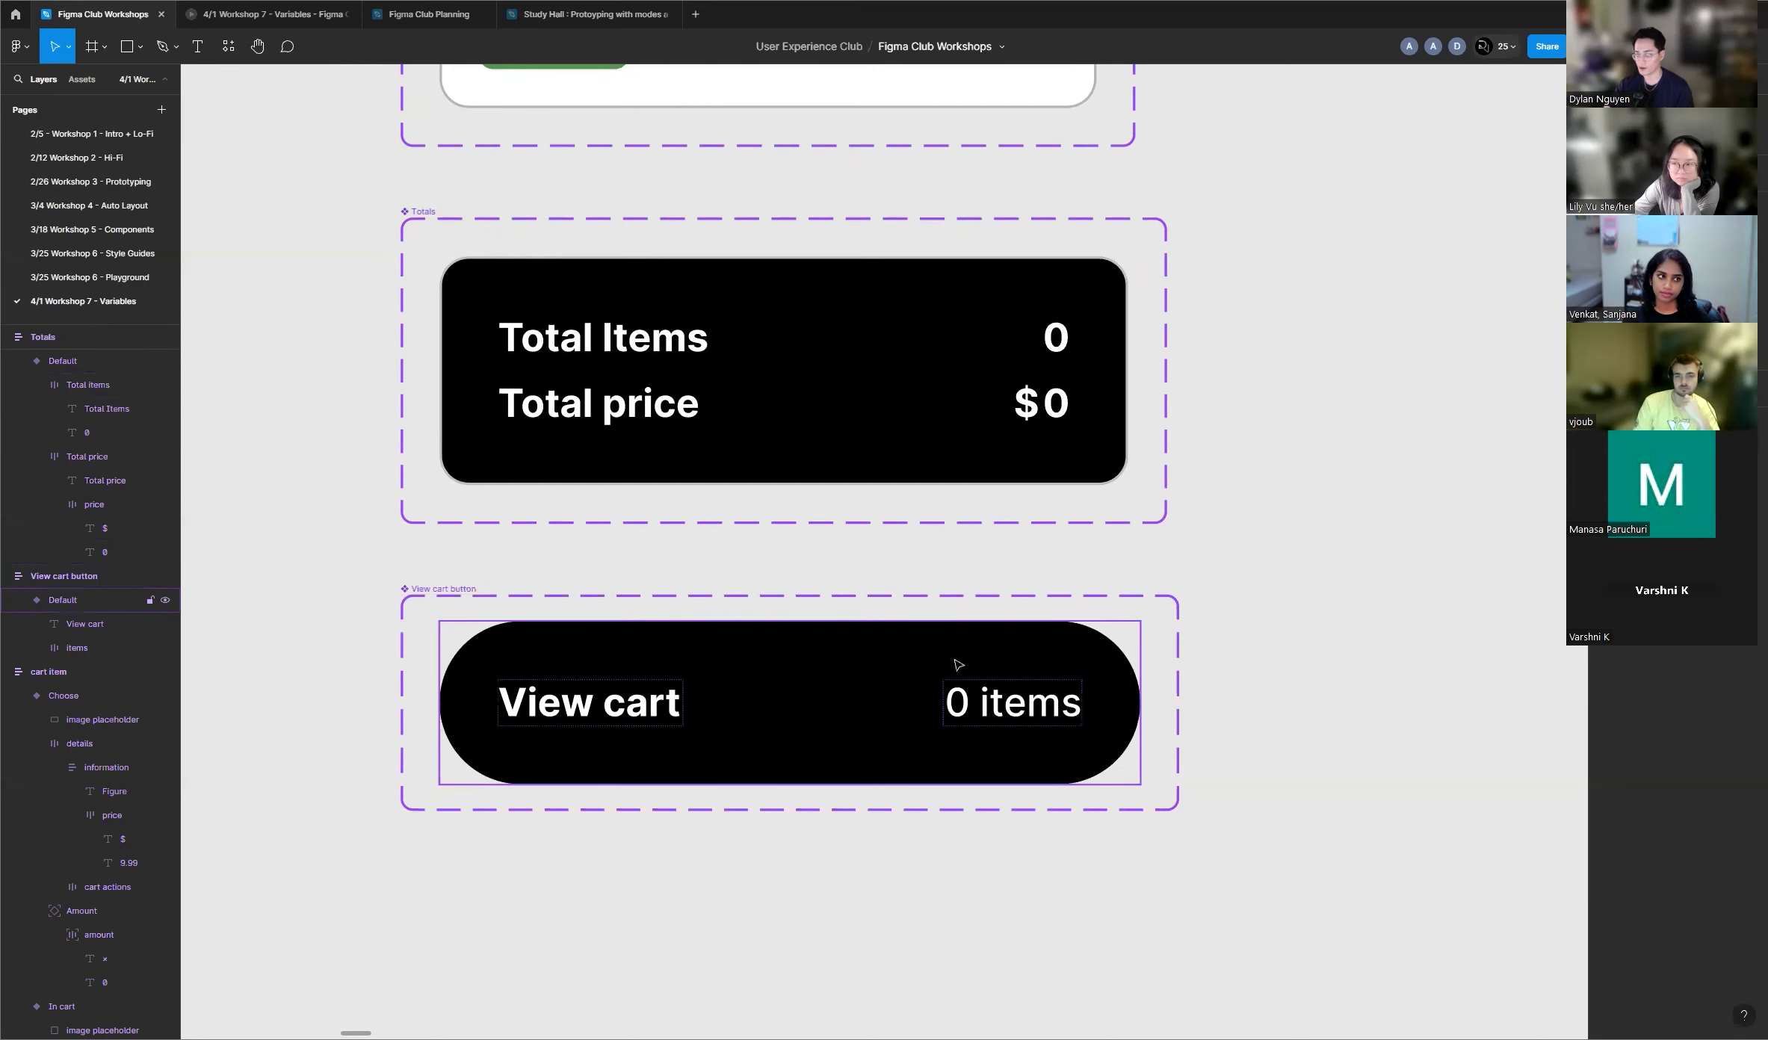
scroll(523, 616, down, 1)
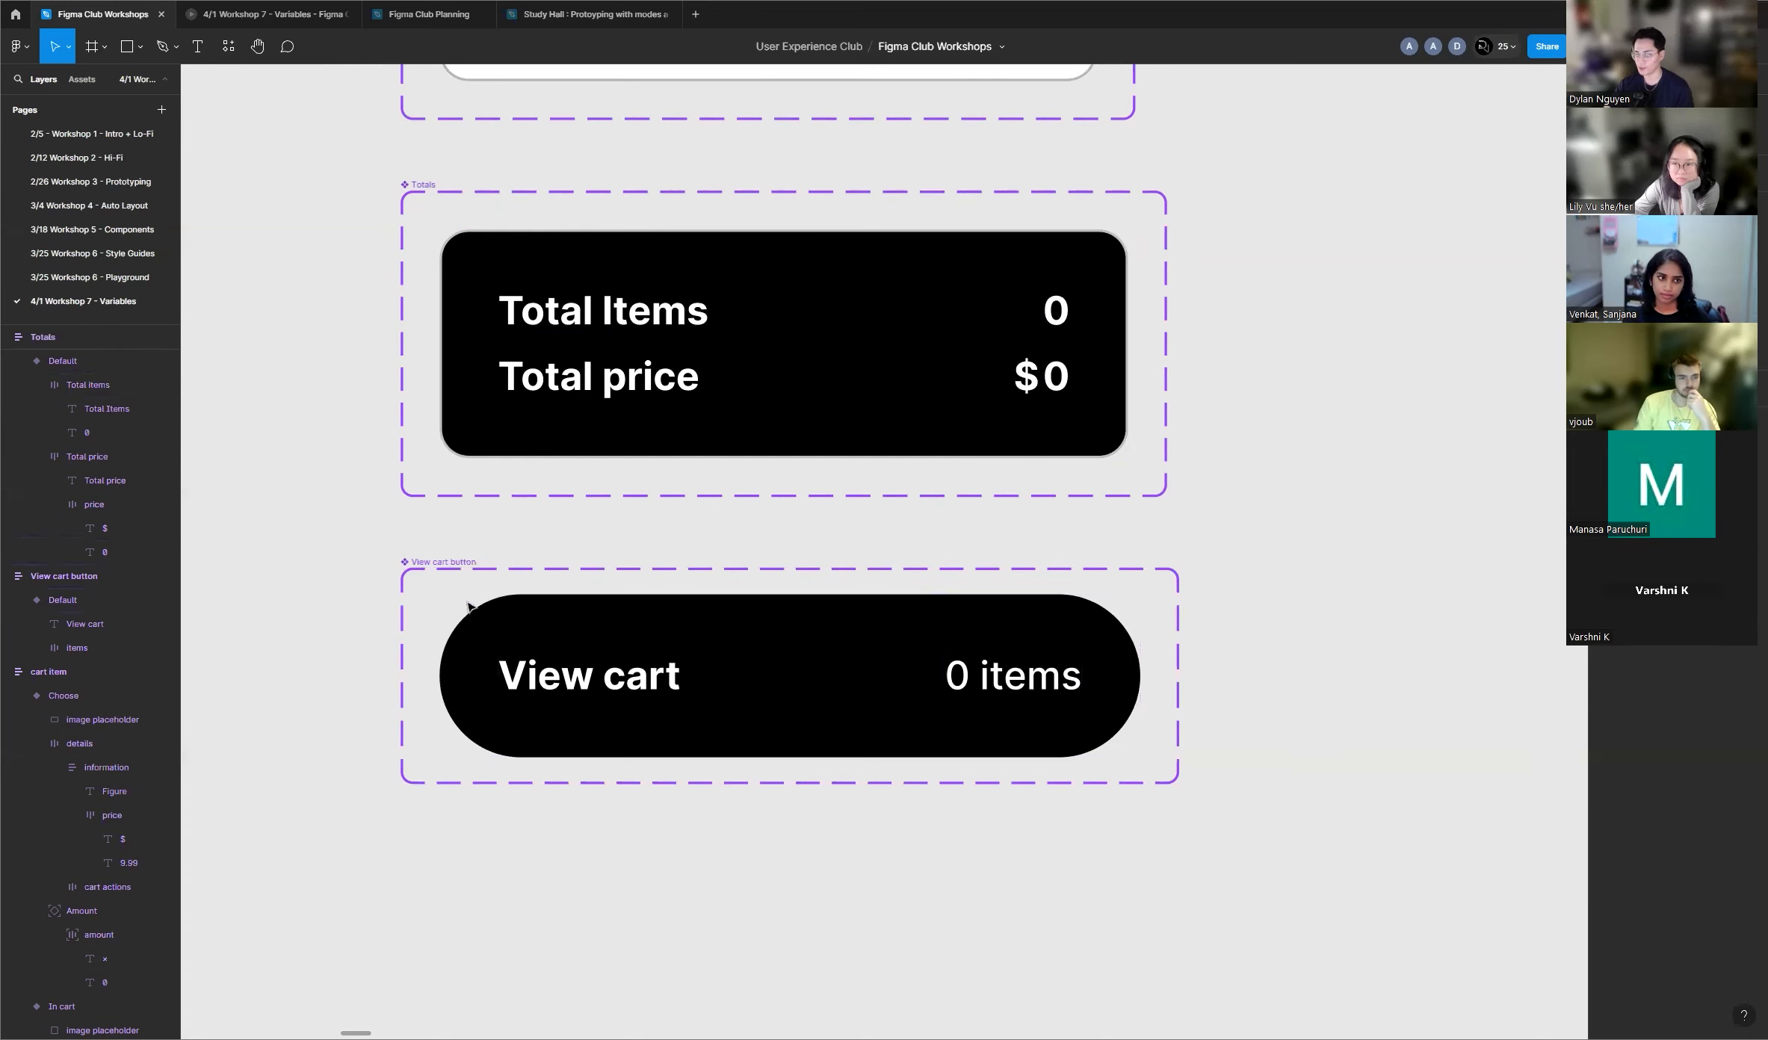
click(443, 571)
click(1337, 651)
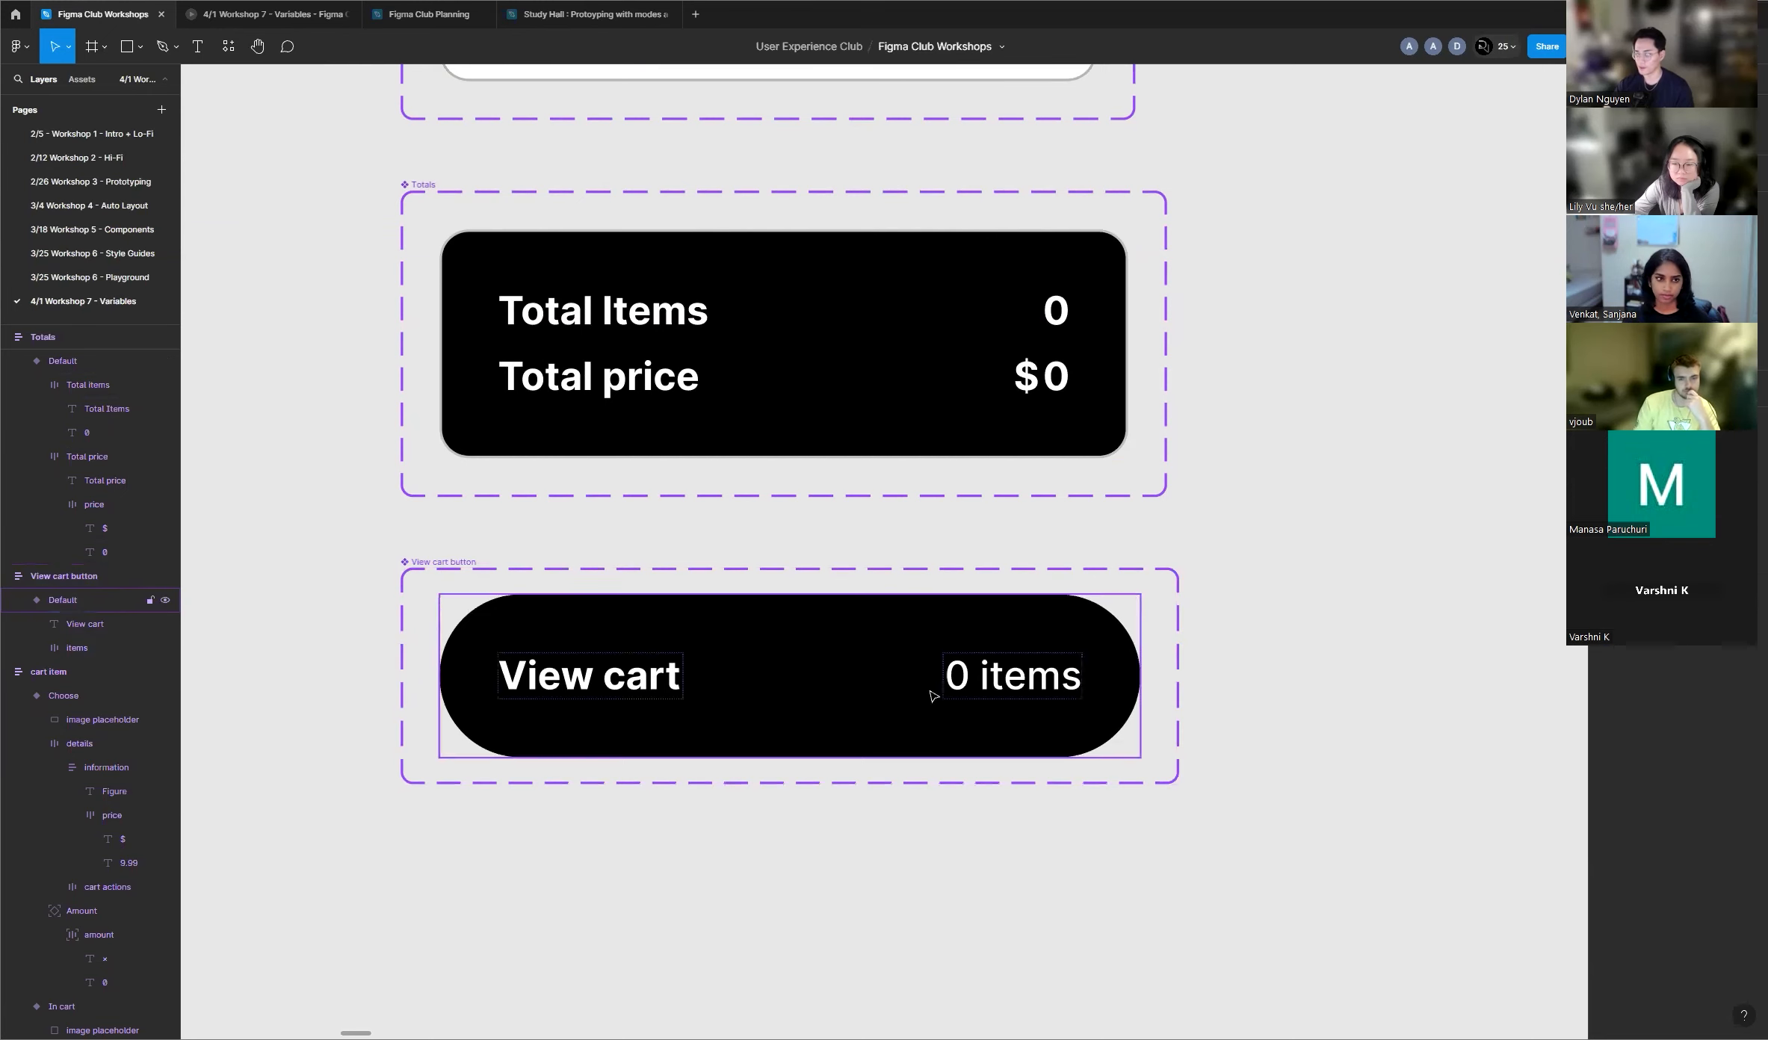
Step: Link the item count number in the View cart button component to the Total Items variable from the instructor's Cart collection
scroll(875, 694, up, 3)
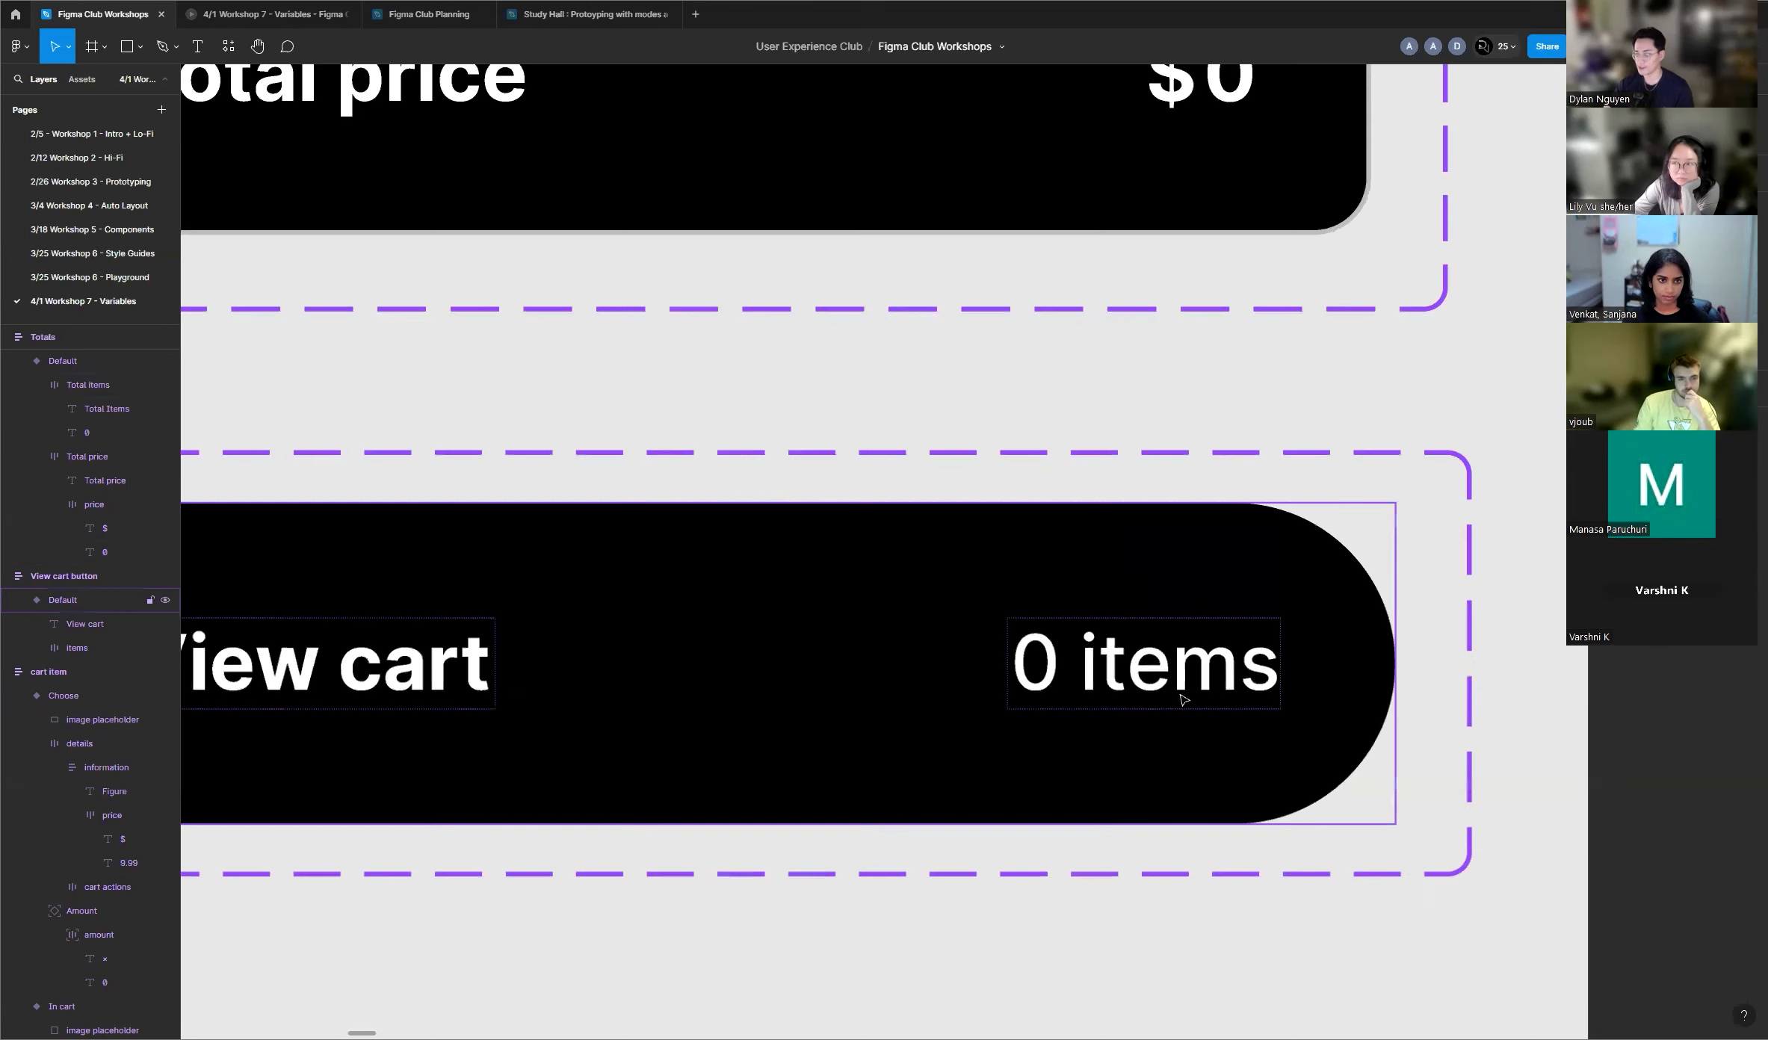
scroll(1183, 694, down, 1)
scroll(1174, 685, up, 2)
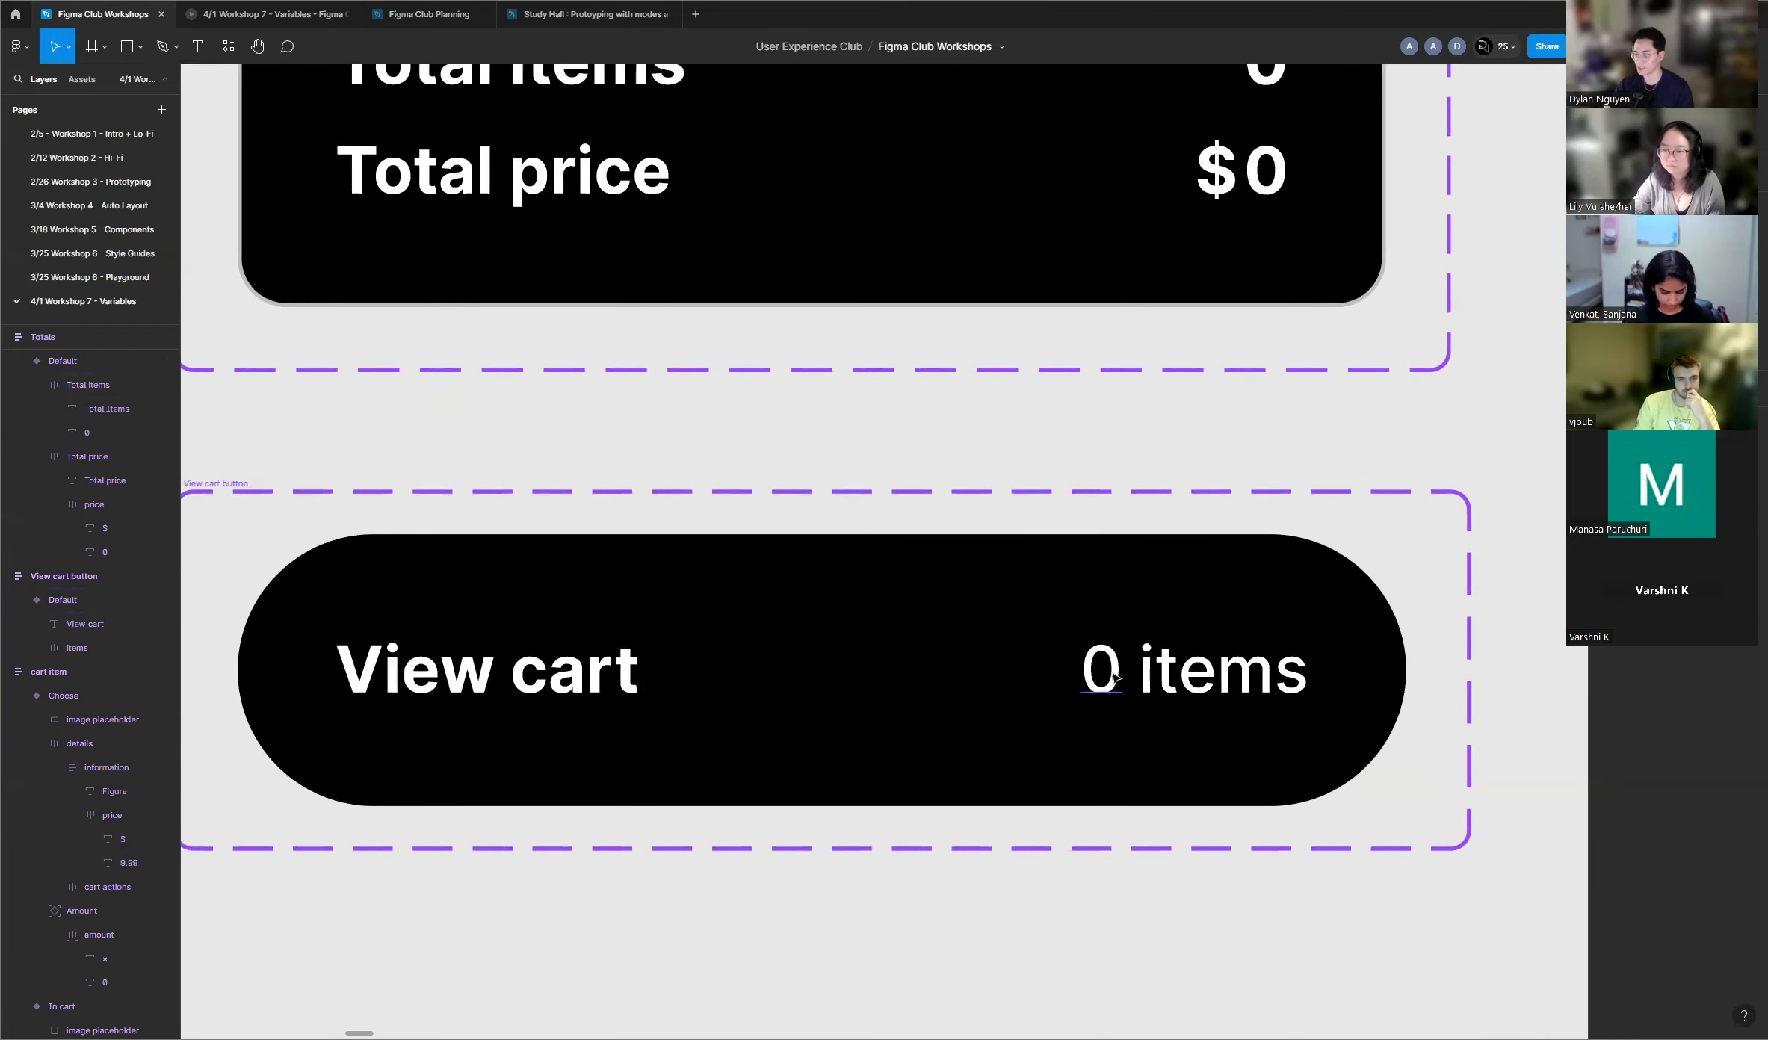
double_click(1107, 669)
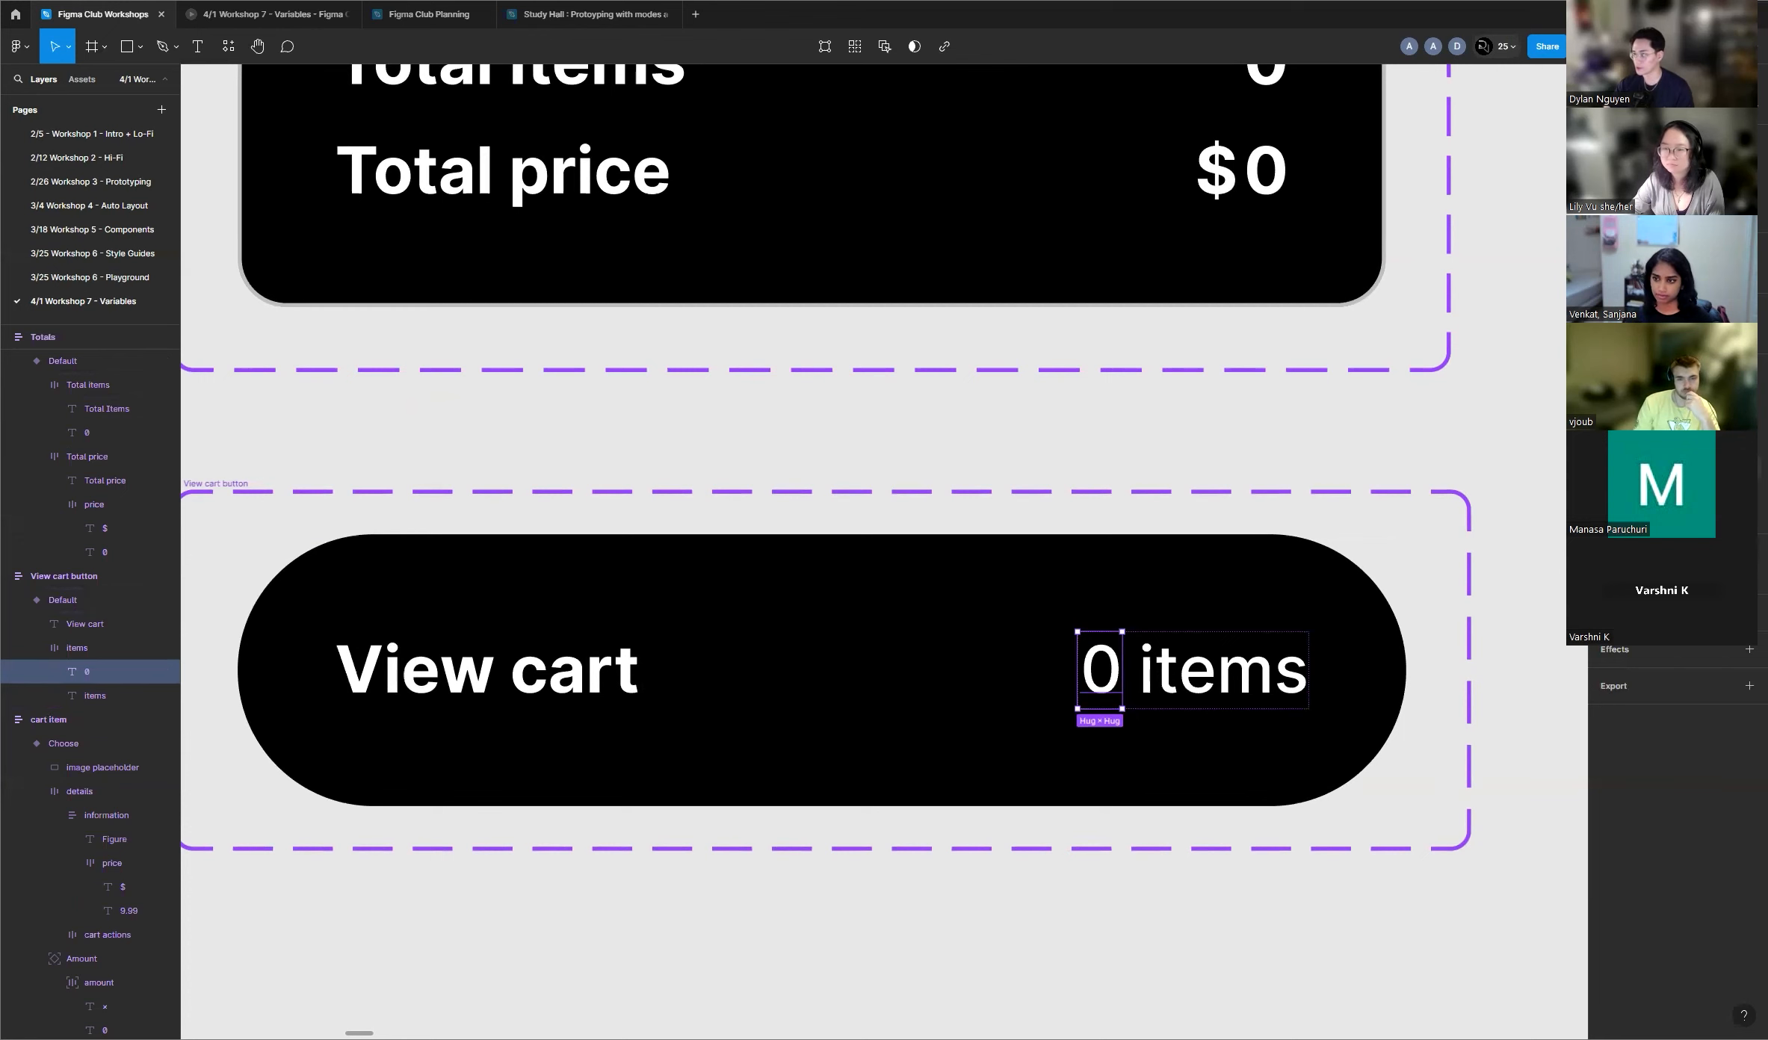
click(1757, 472)
scroll(1661, 679, down, 3)
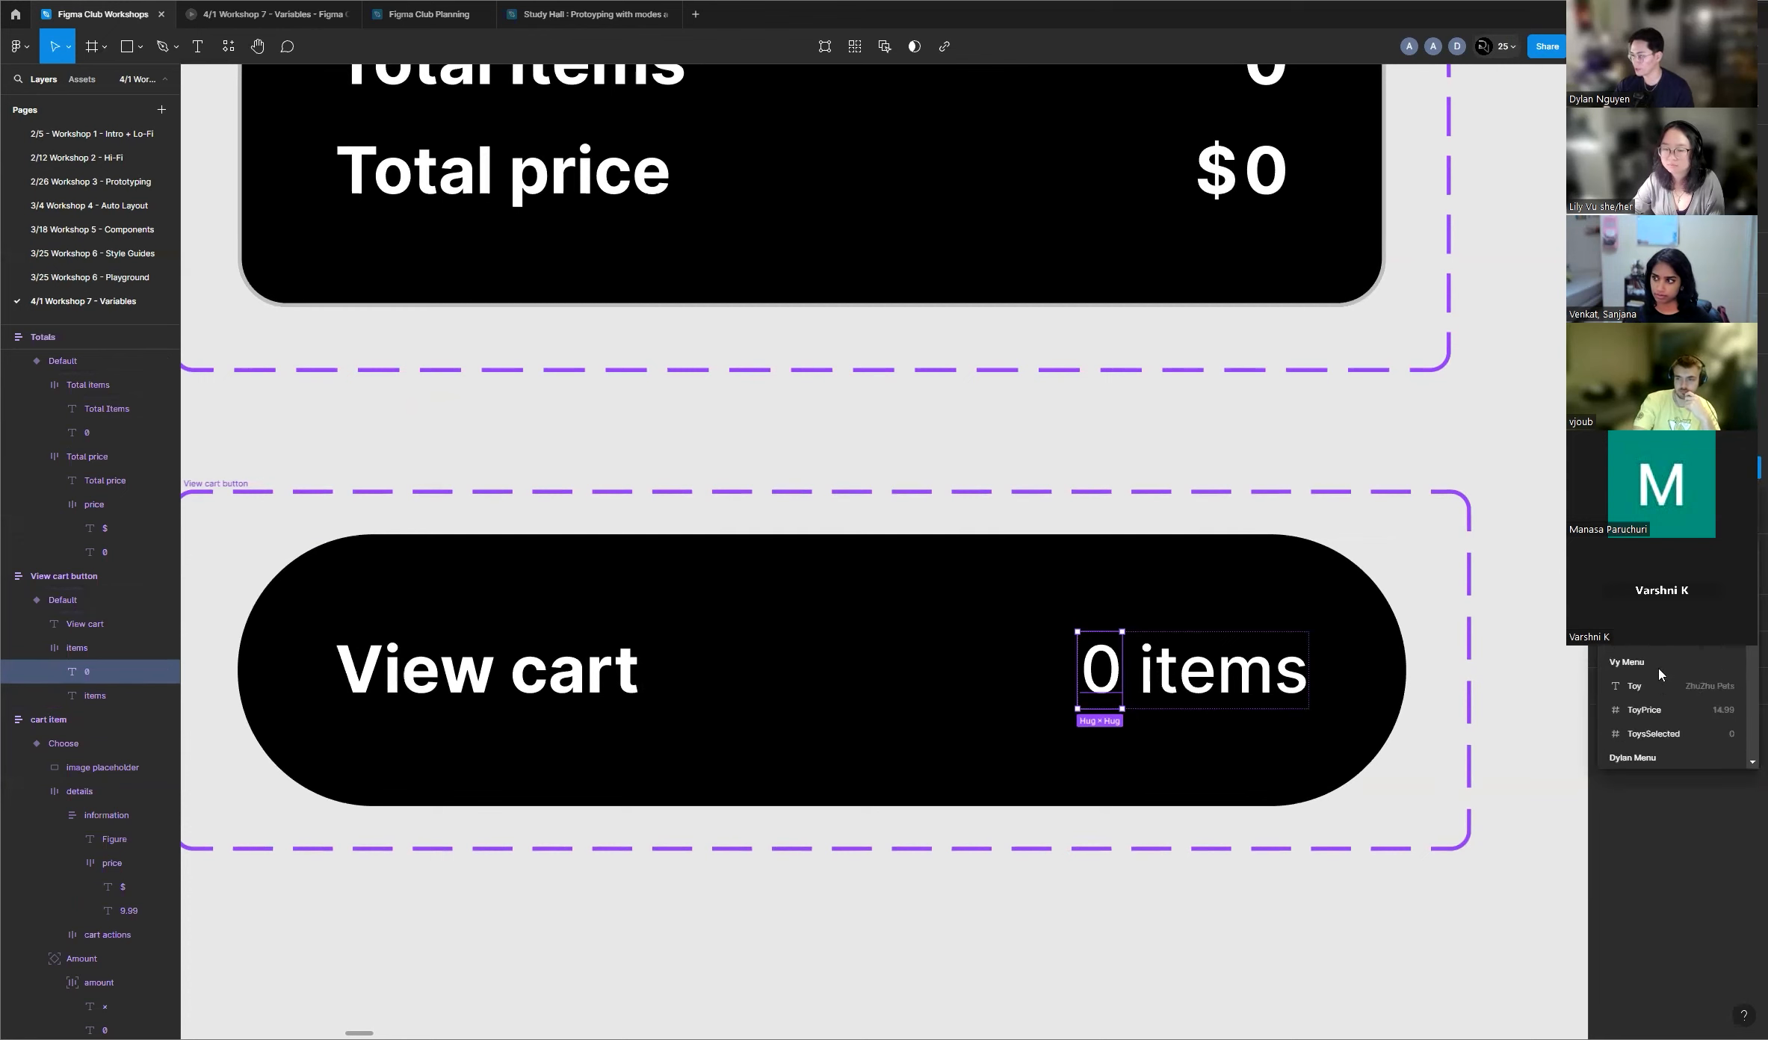
scroll(1661, 667, down, 5)
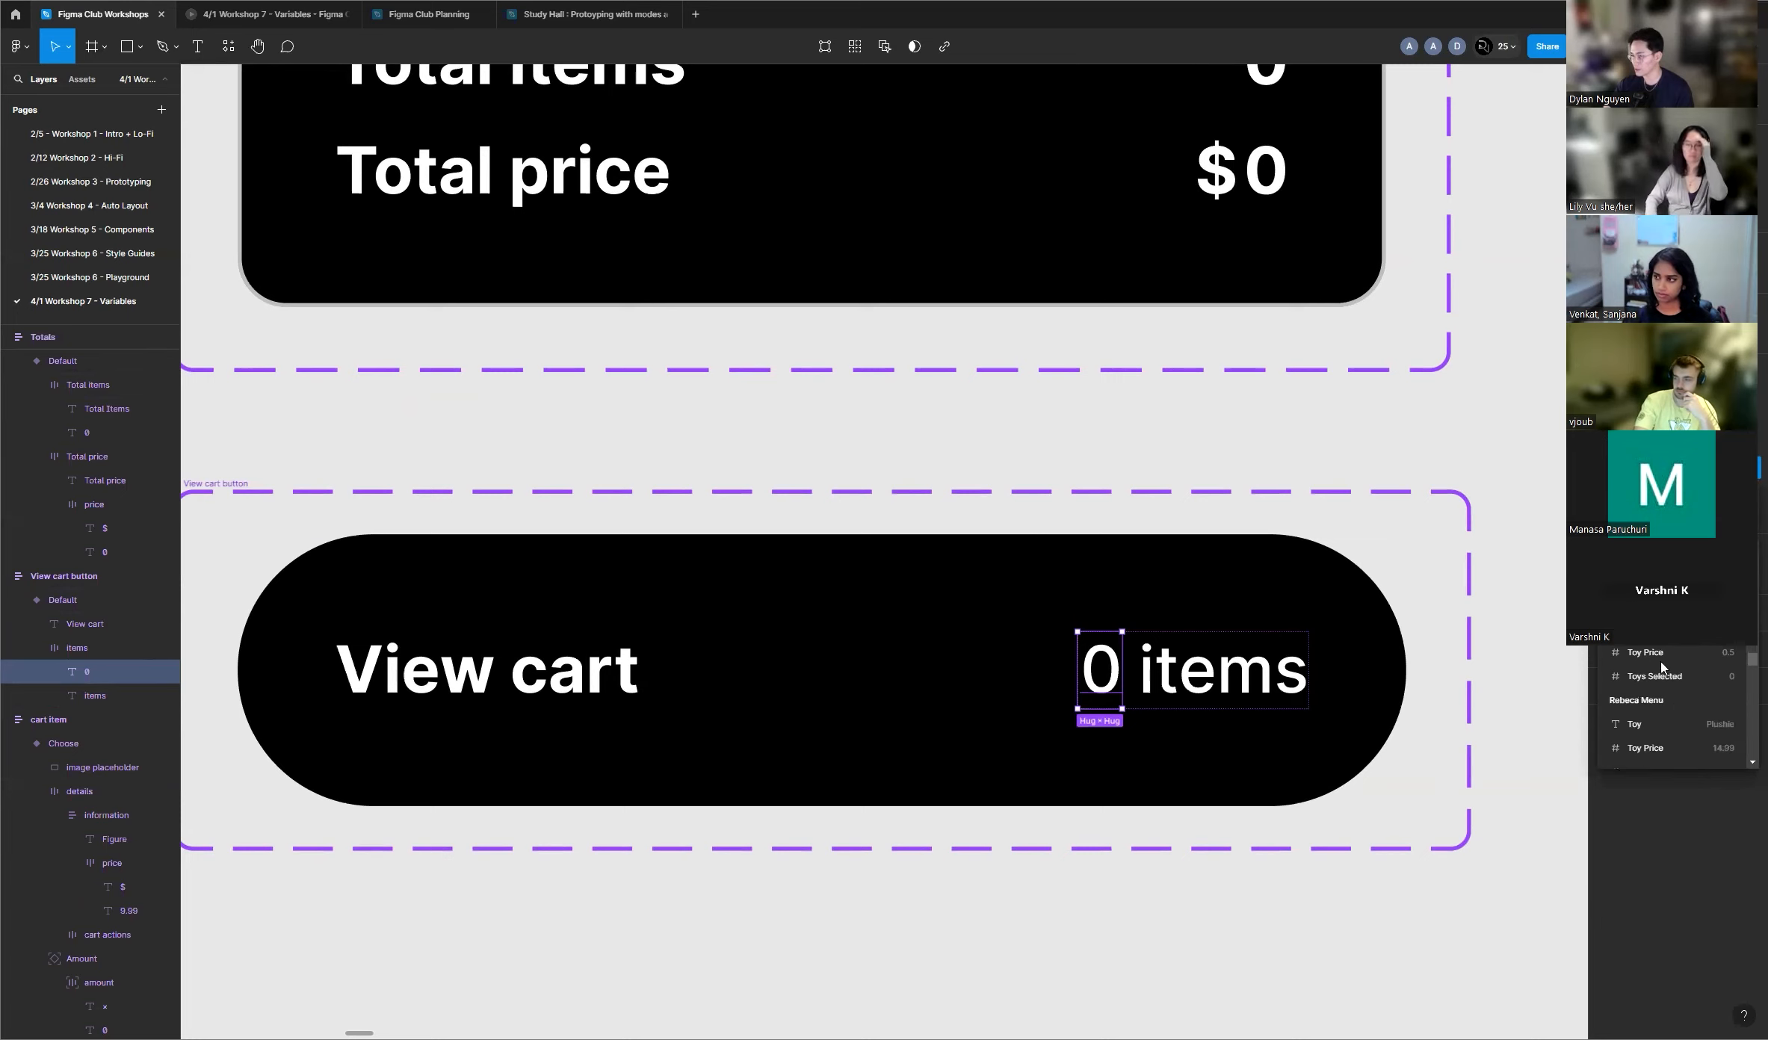
scroll(1660, 667, down, 4)
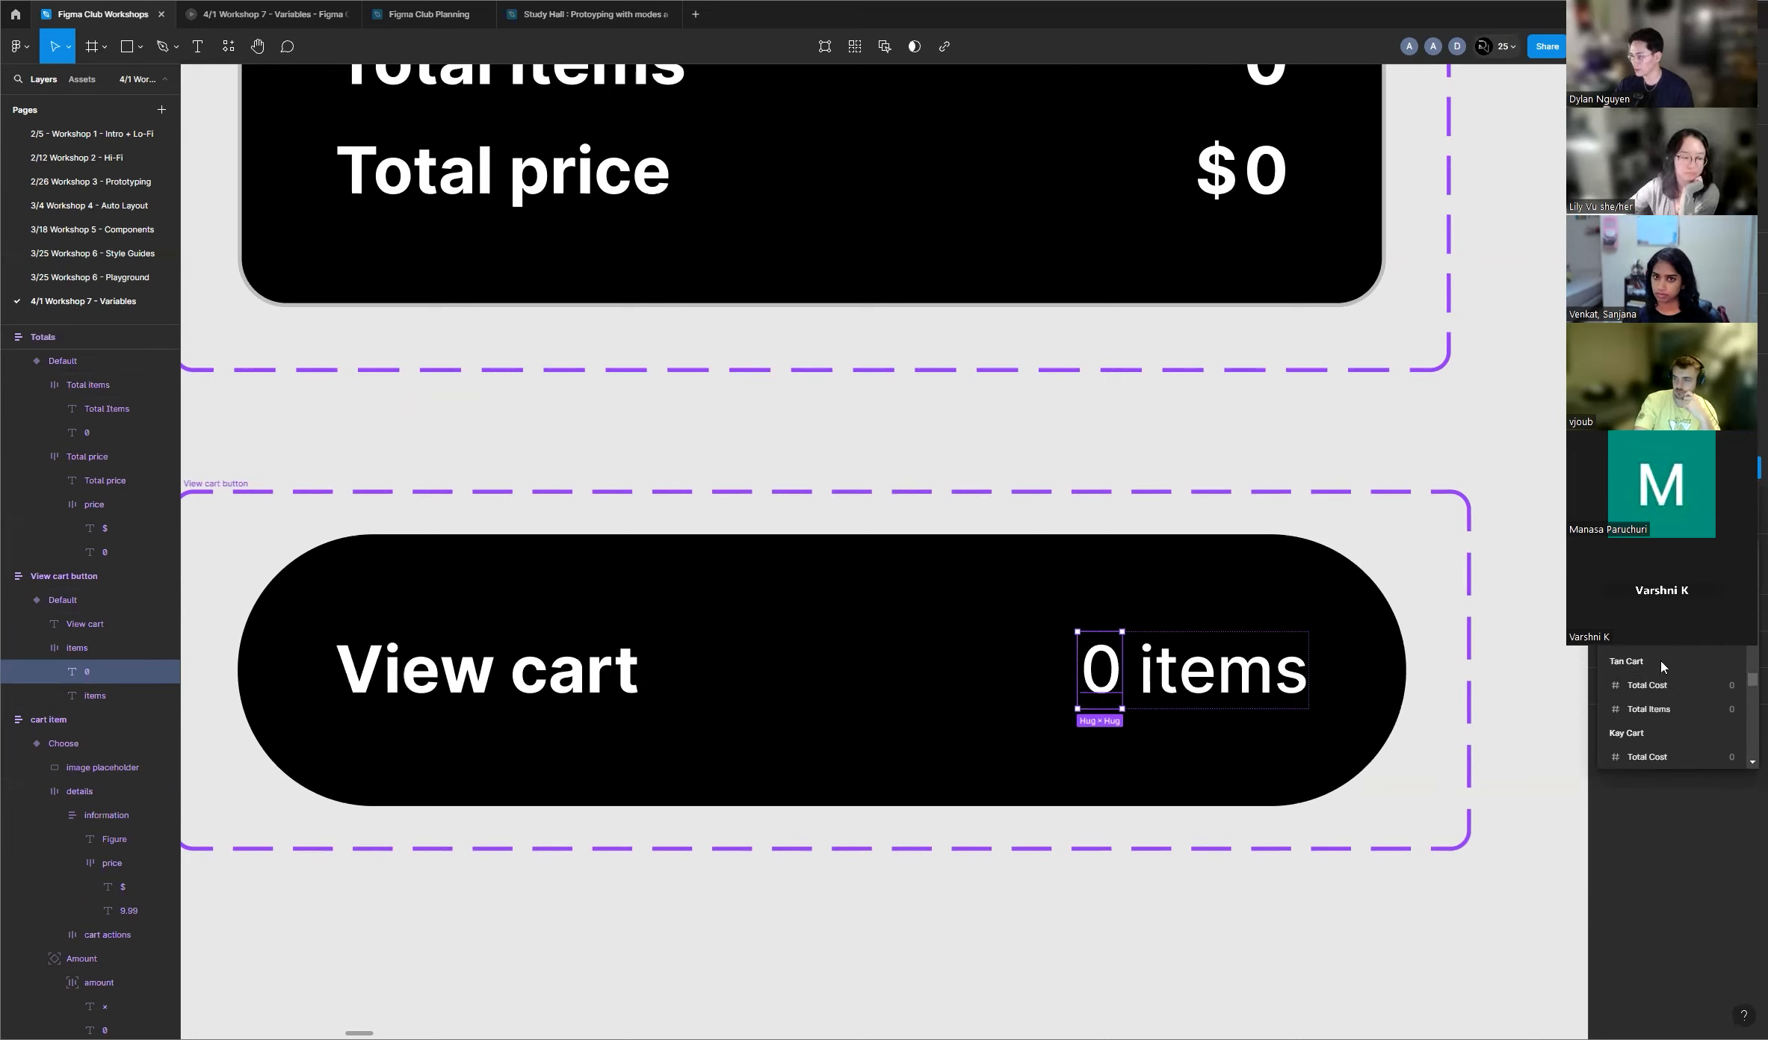
scroll(1662, 667, down, 5)
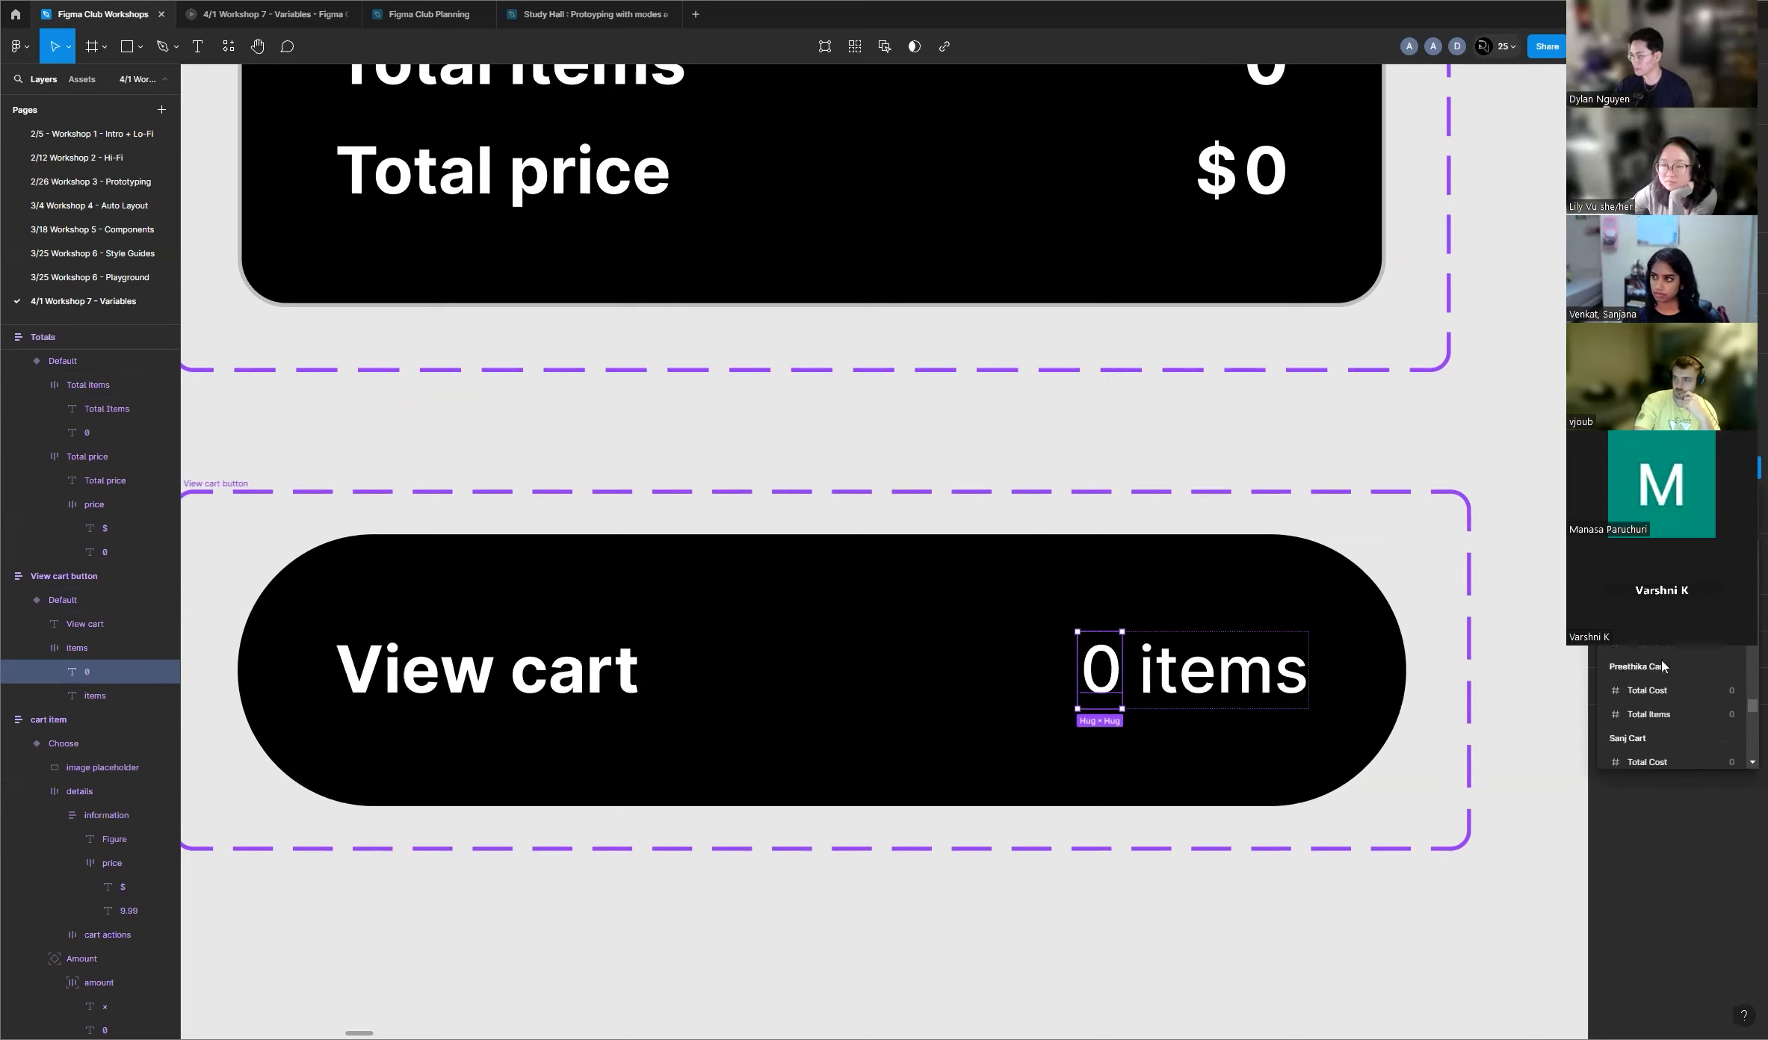
scroll(1661, 667, down, 3)
click(1675, 687)
click(1527, 600)
Step: Survey the students' sections to check their progress and return to the instructor's Totals and View cart button components
scroll(696, 612, down, 4)
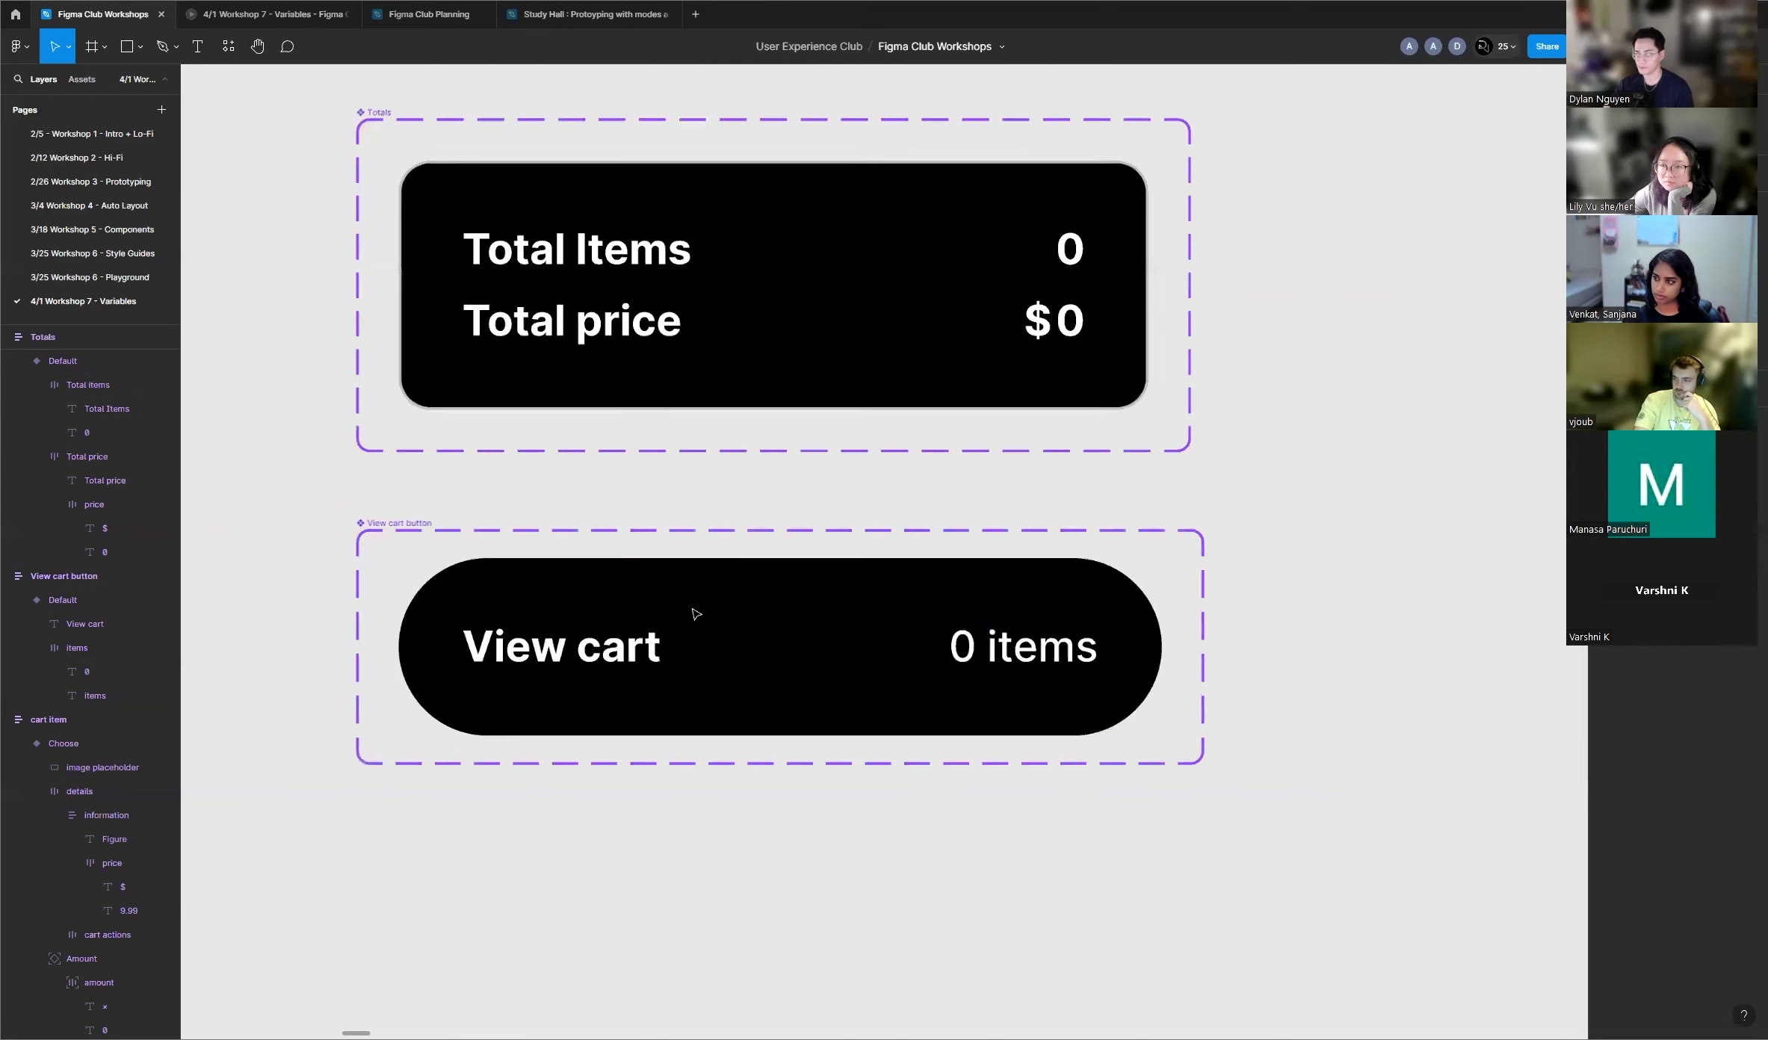
scroll(541, 592, down, 5)
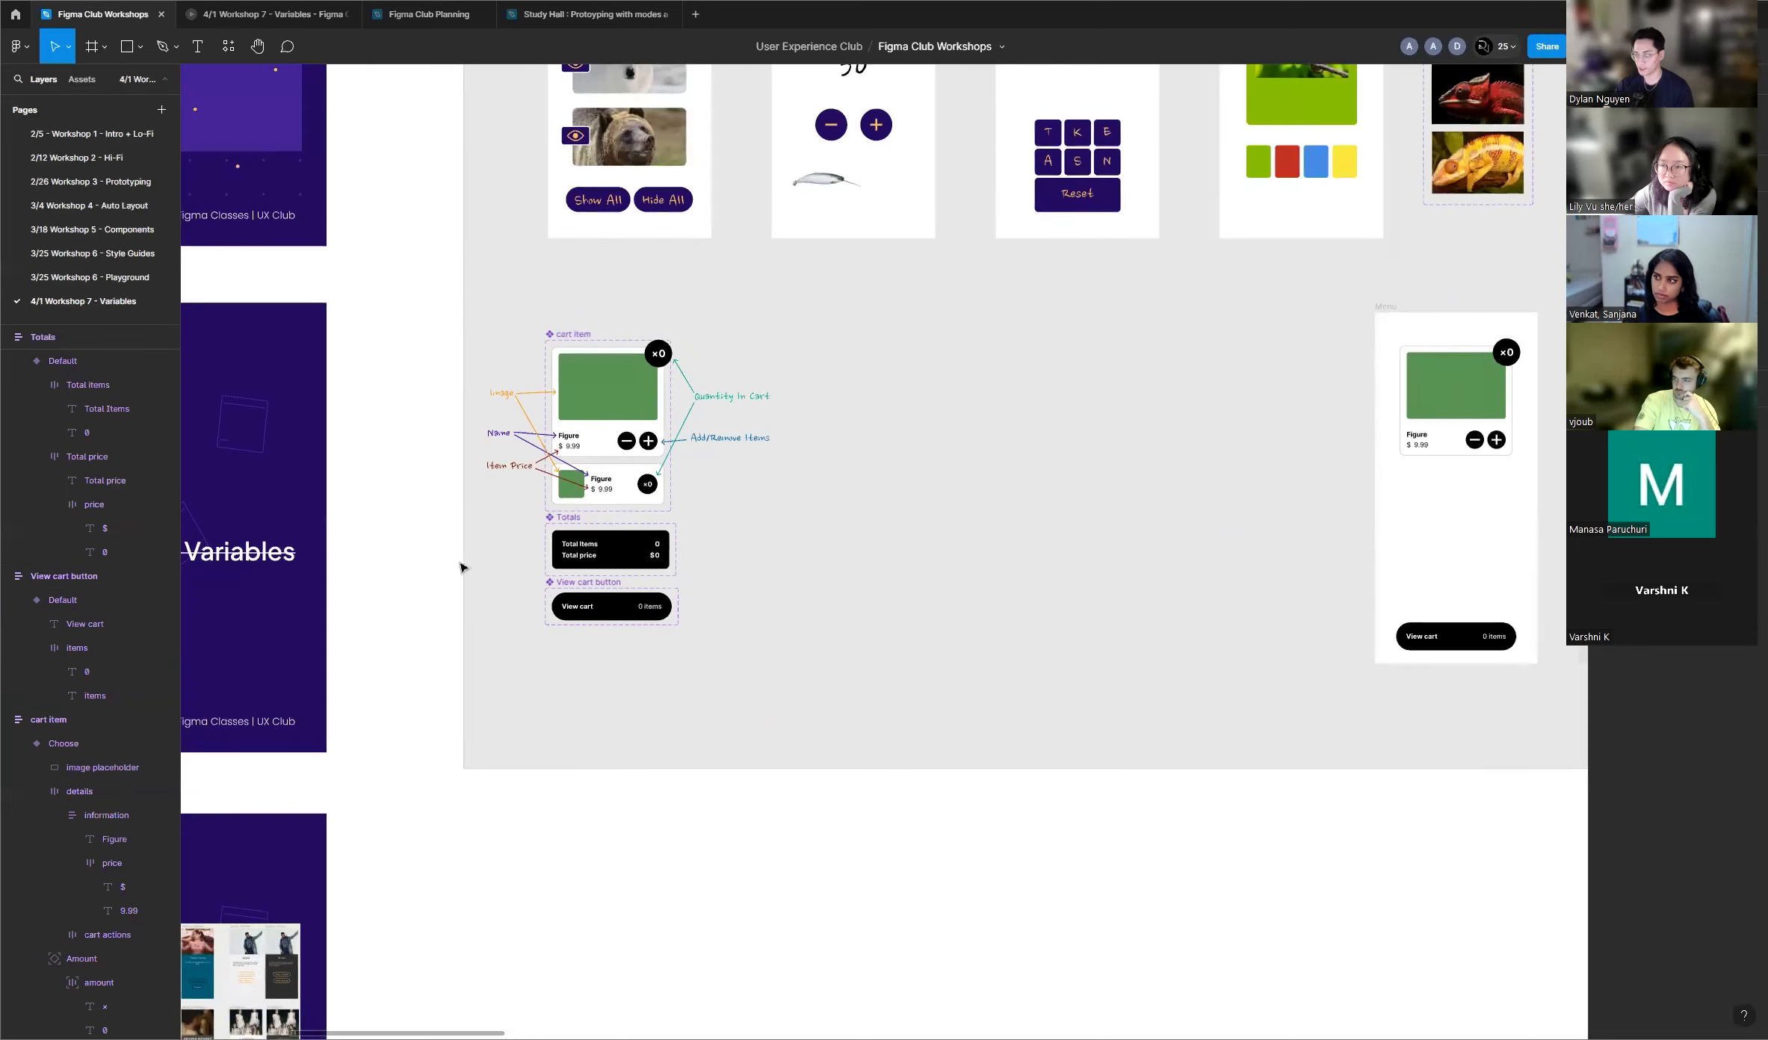
scroll(460, 568, down, 3)
scroll(461, 567, down, 5)
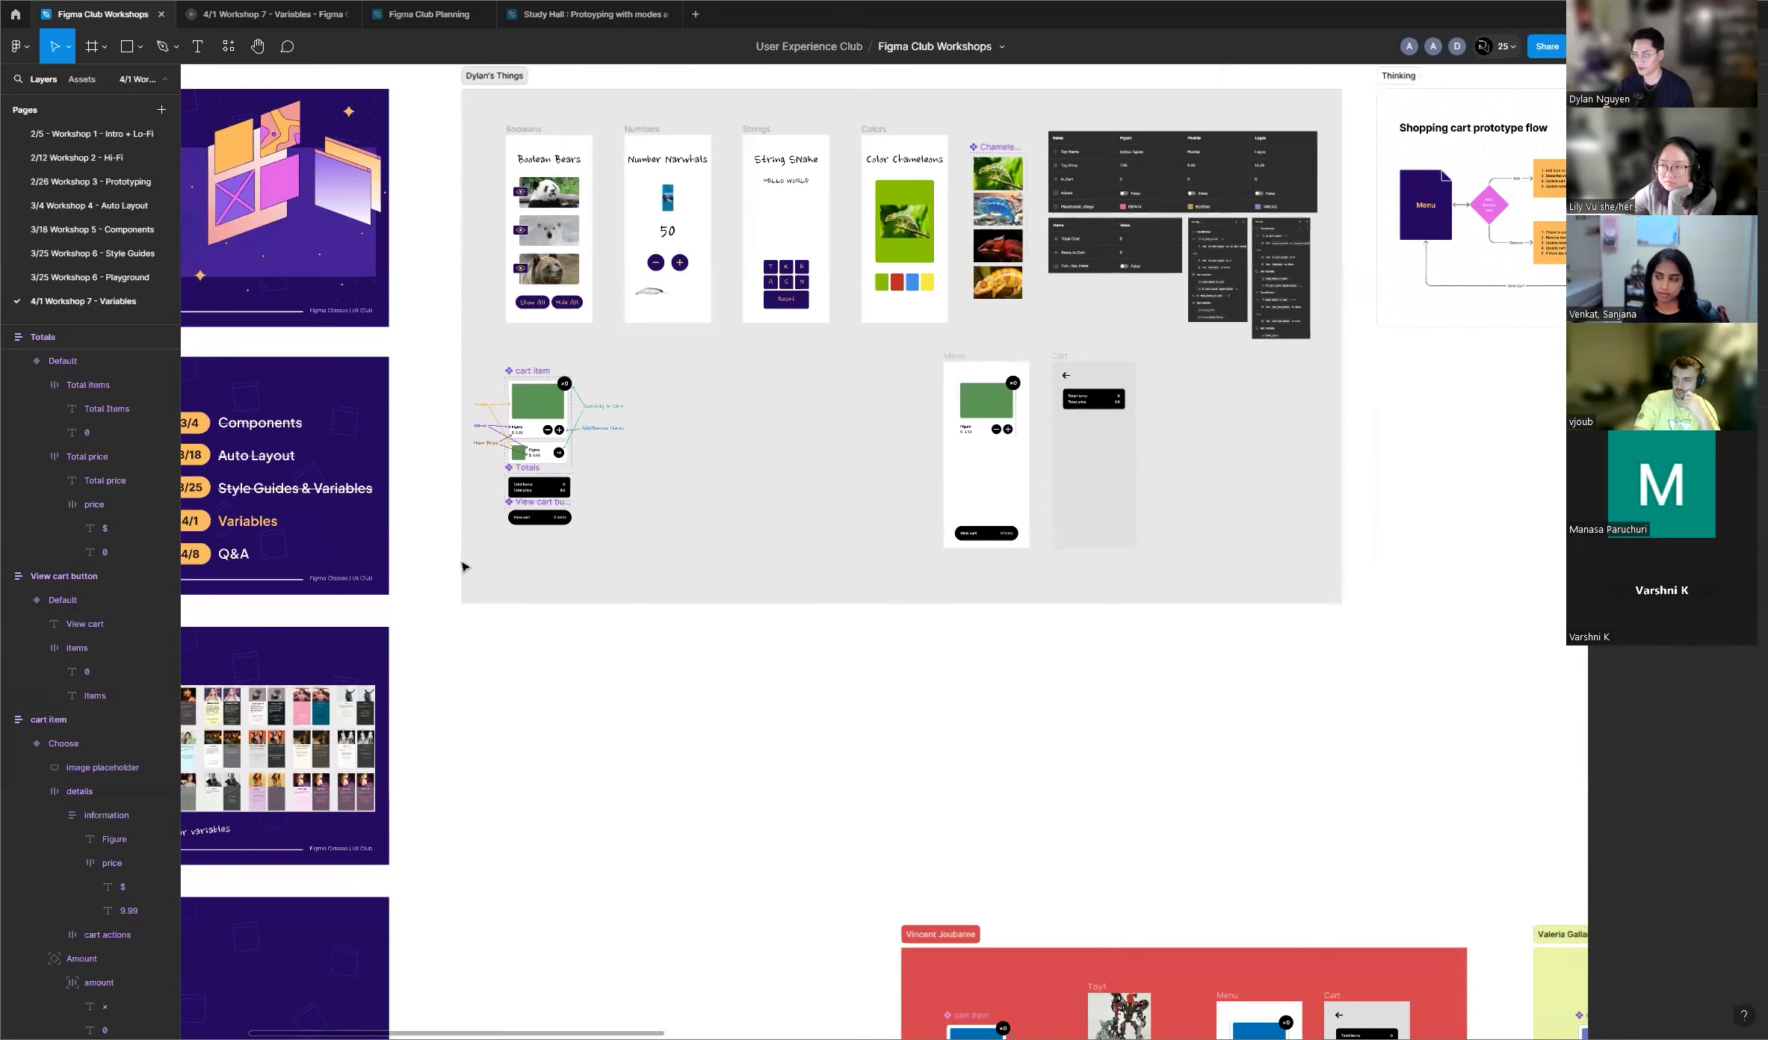
scroll(461, 568, down, 2)
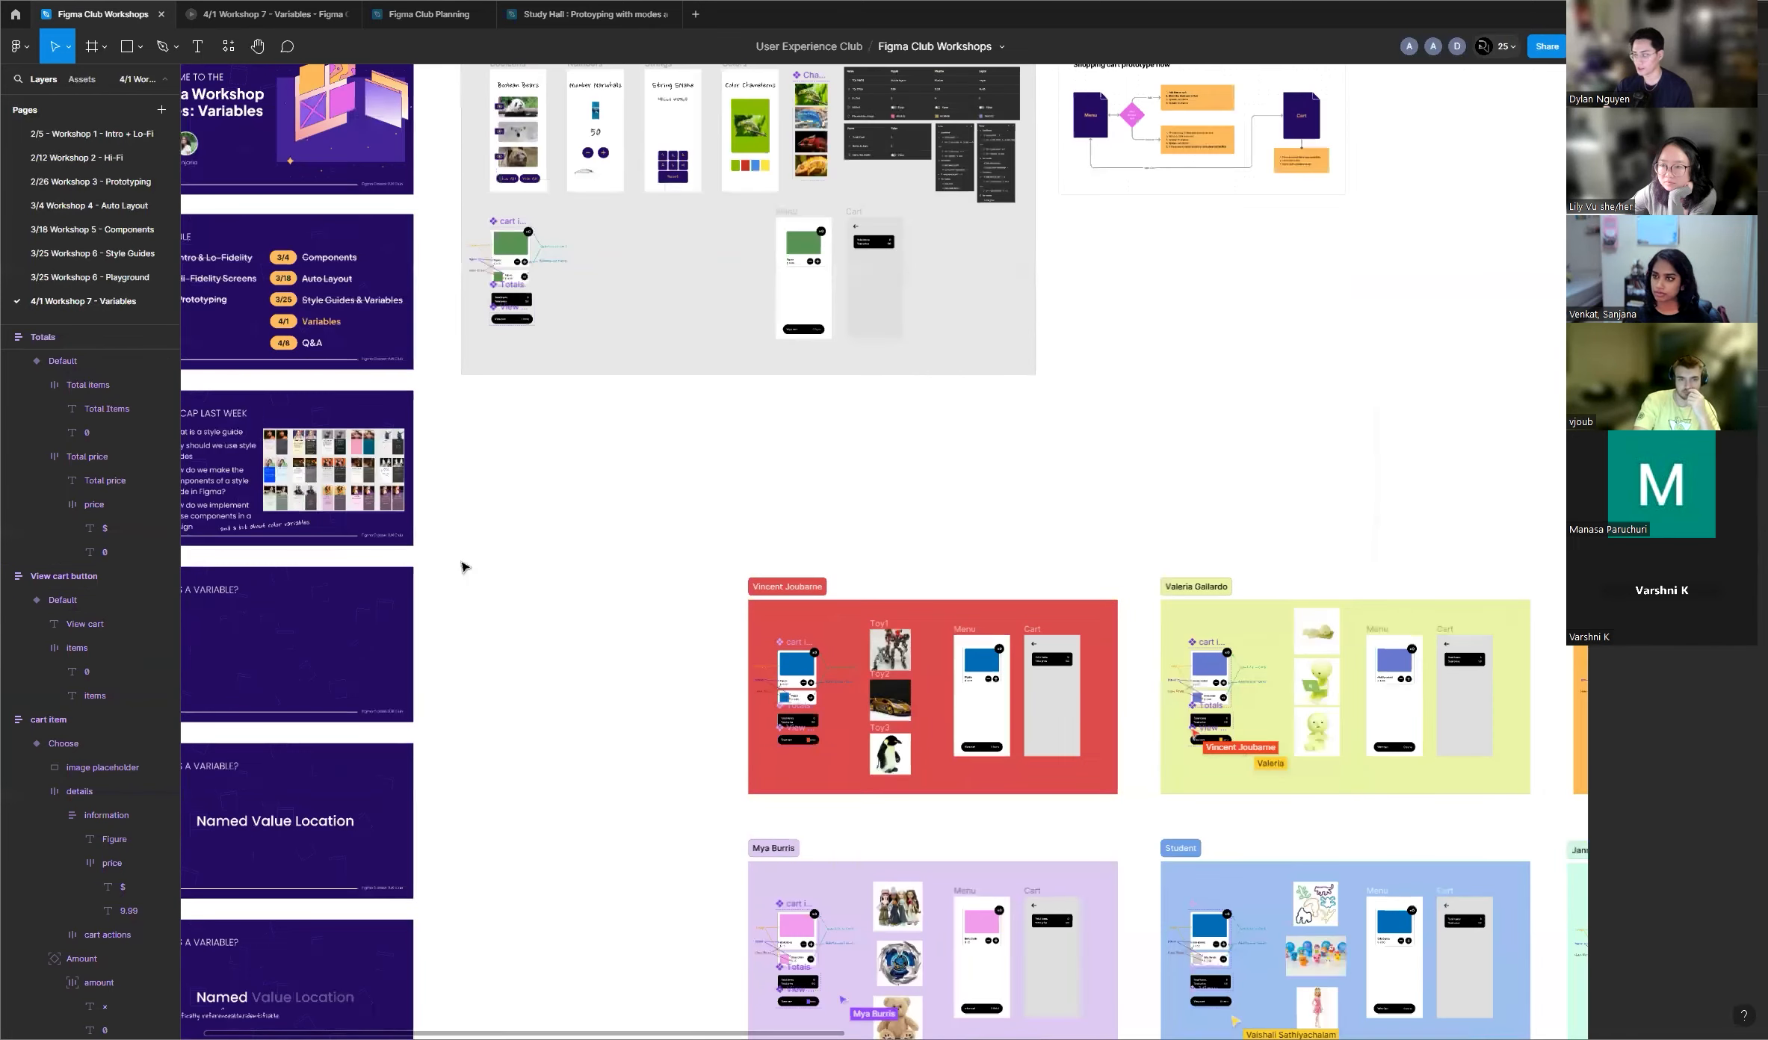
scroll(462, 568, down, 10)
scroll(462, 567, down, 3)
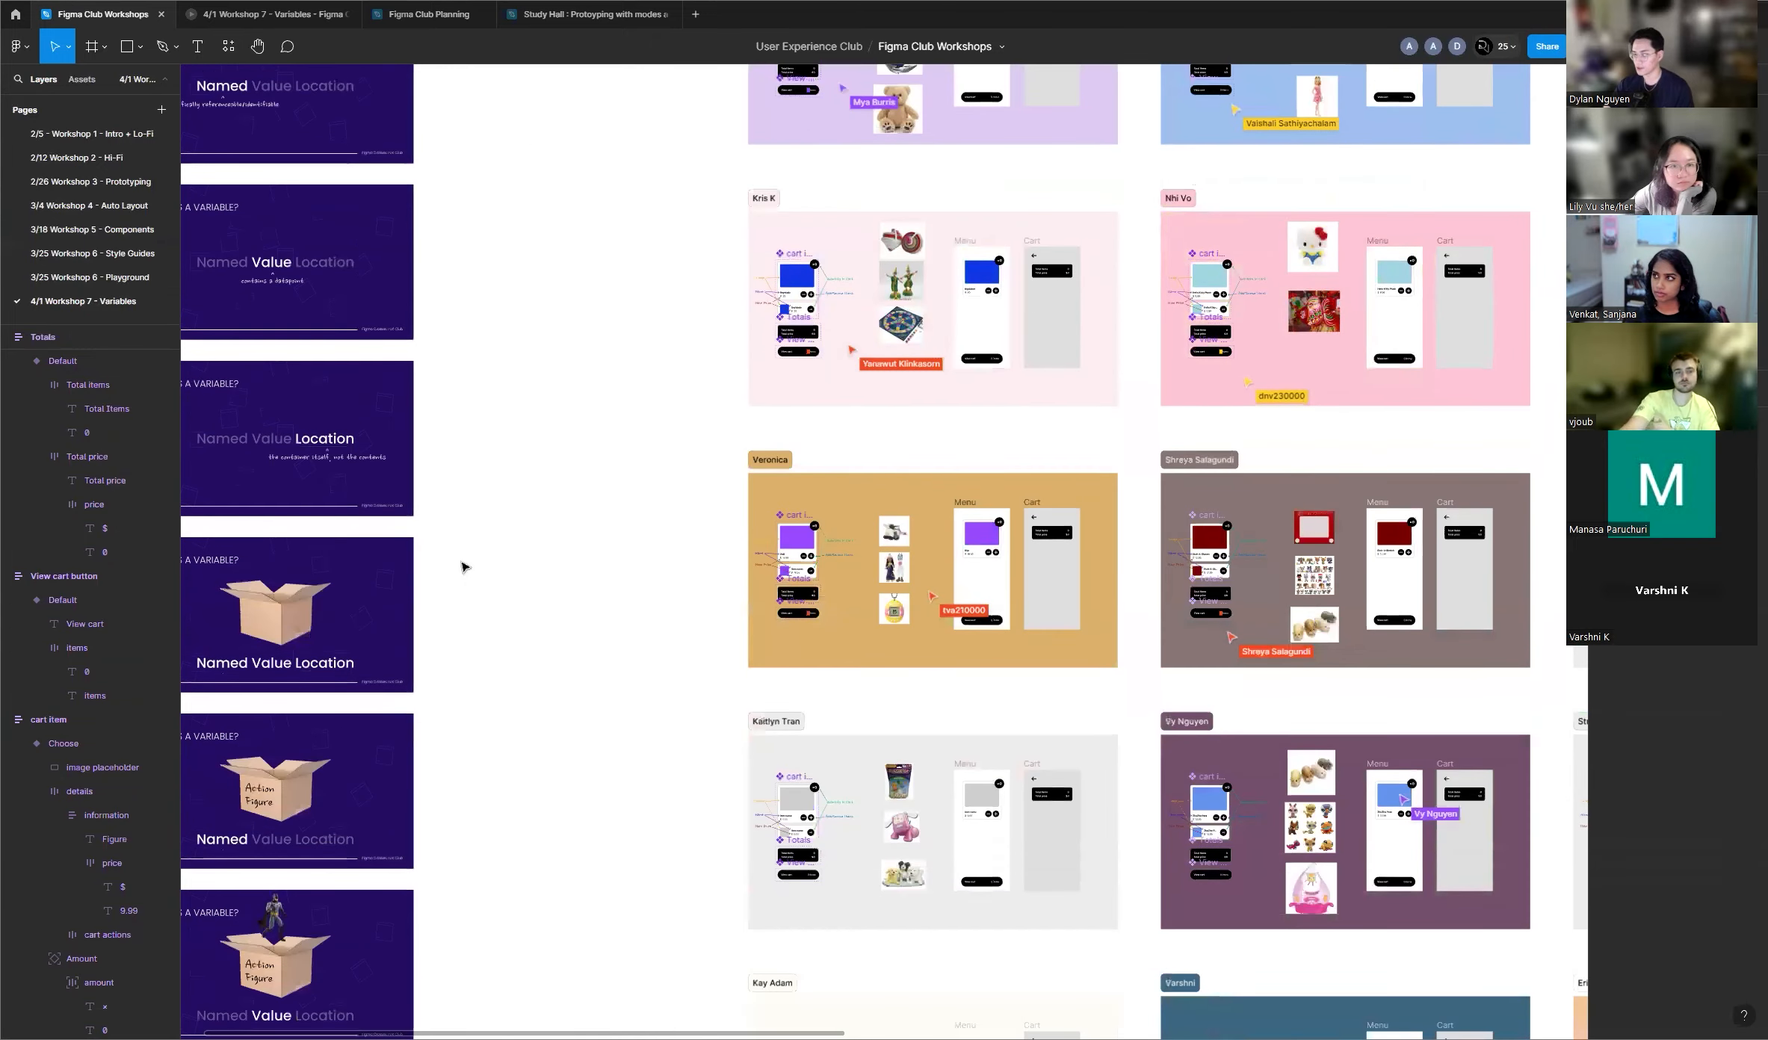
scroll(462, 567, down, 2)
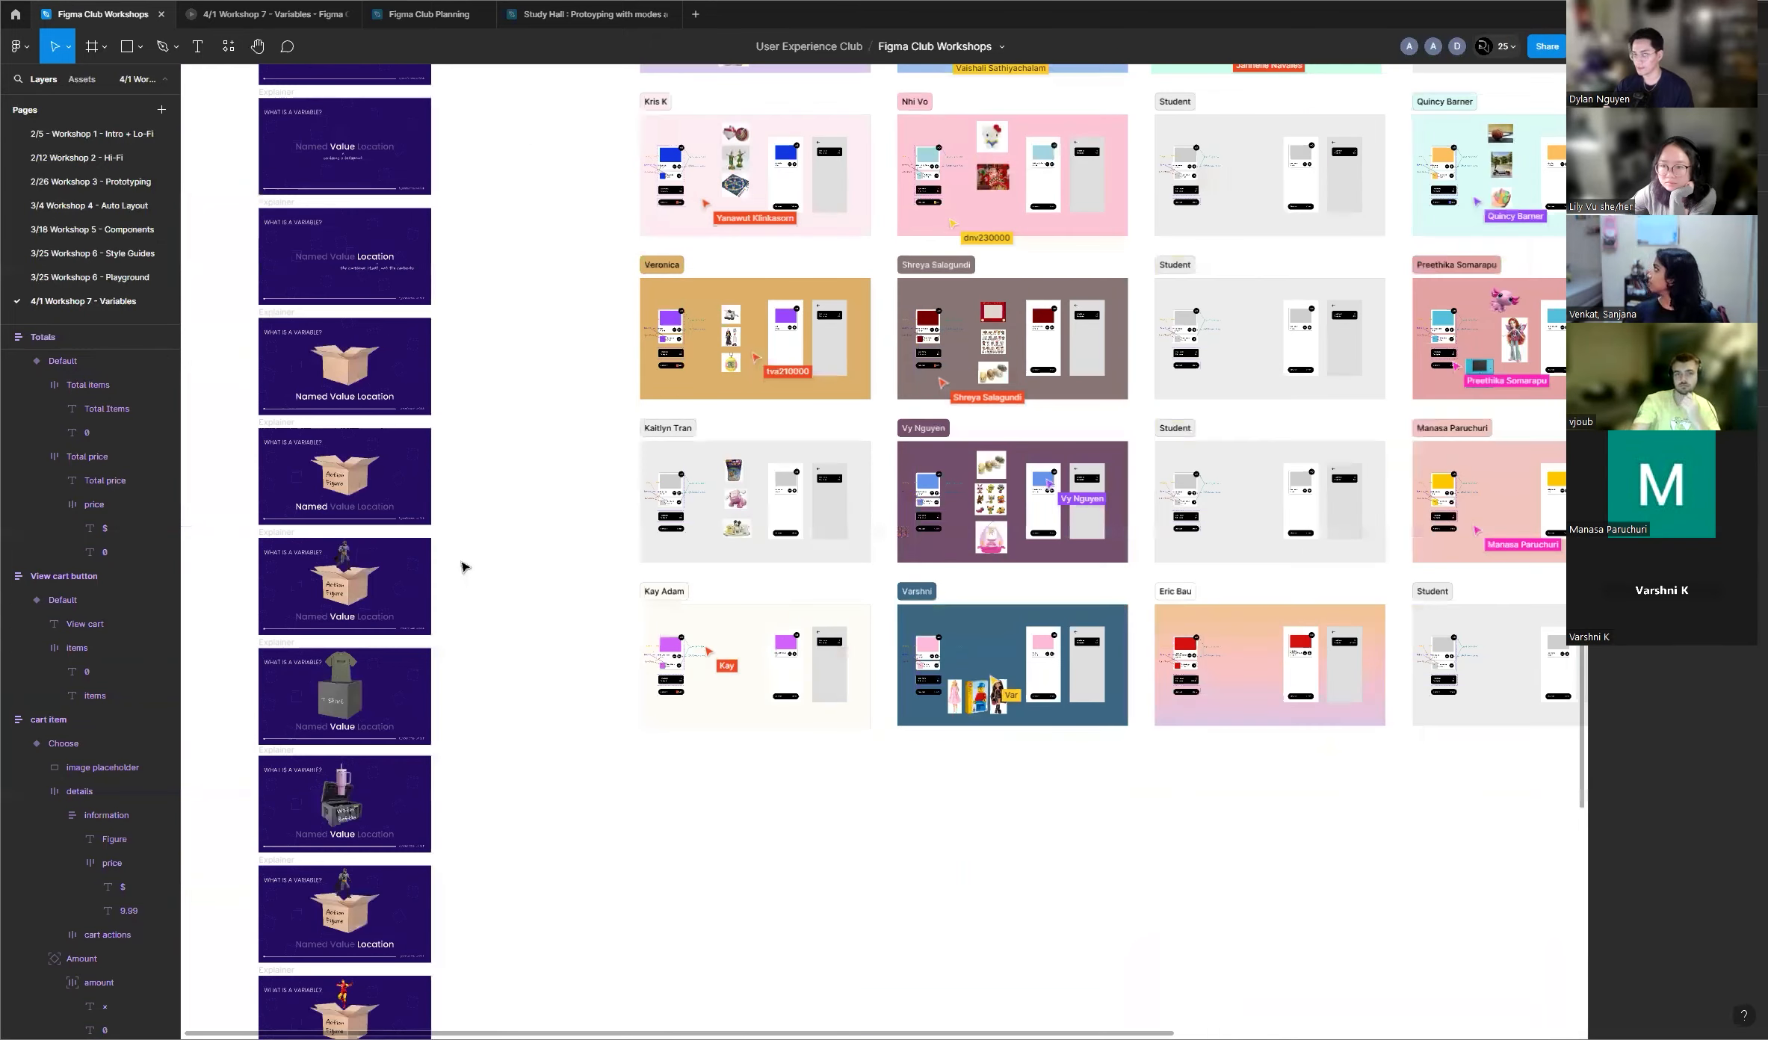
scroll(486, 523, up, 10)
scroll(473, 217, up, 3)
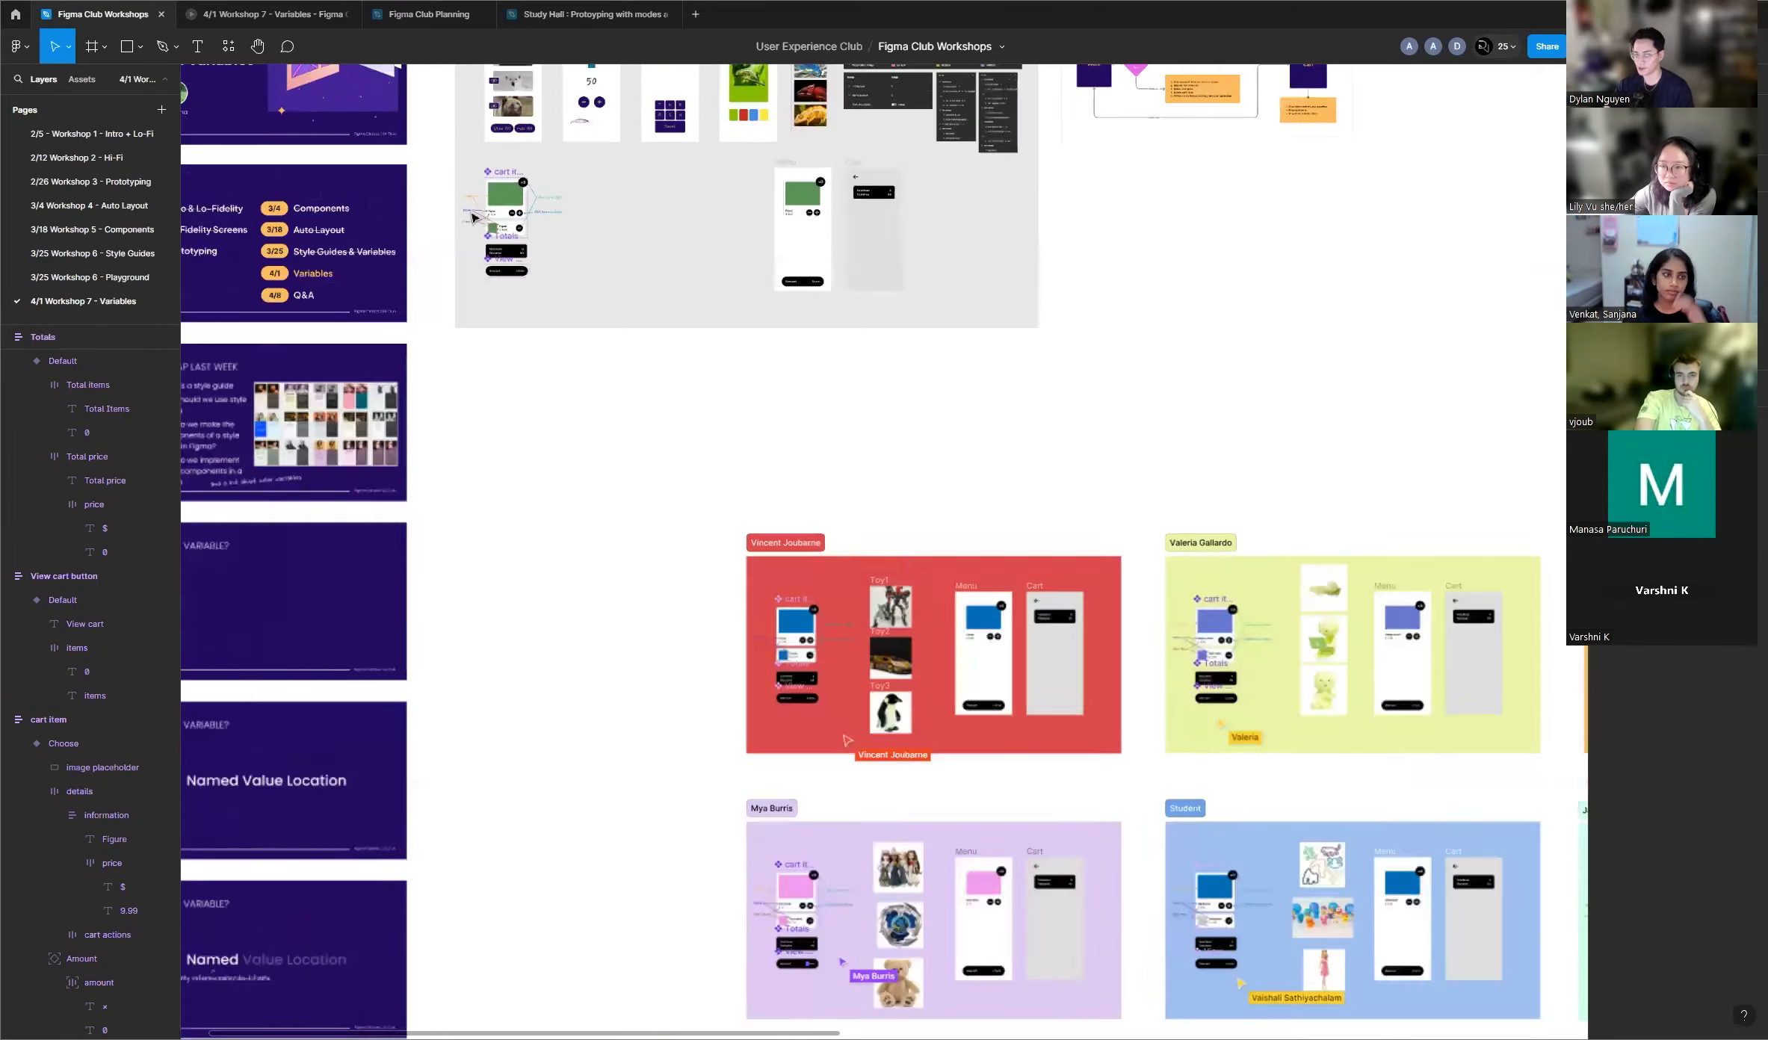
scroll(473, 217, up, 10)
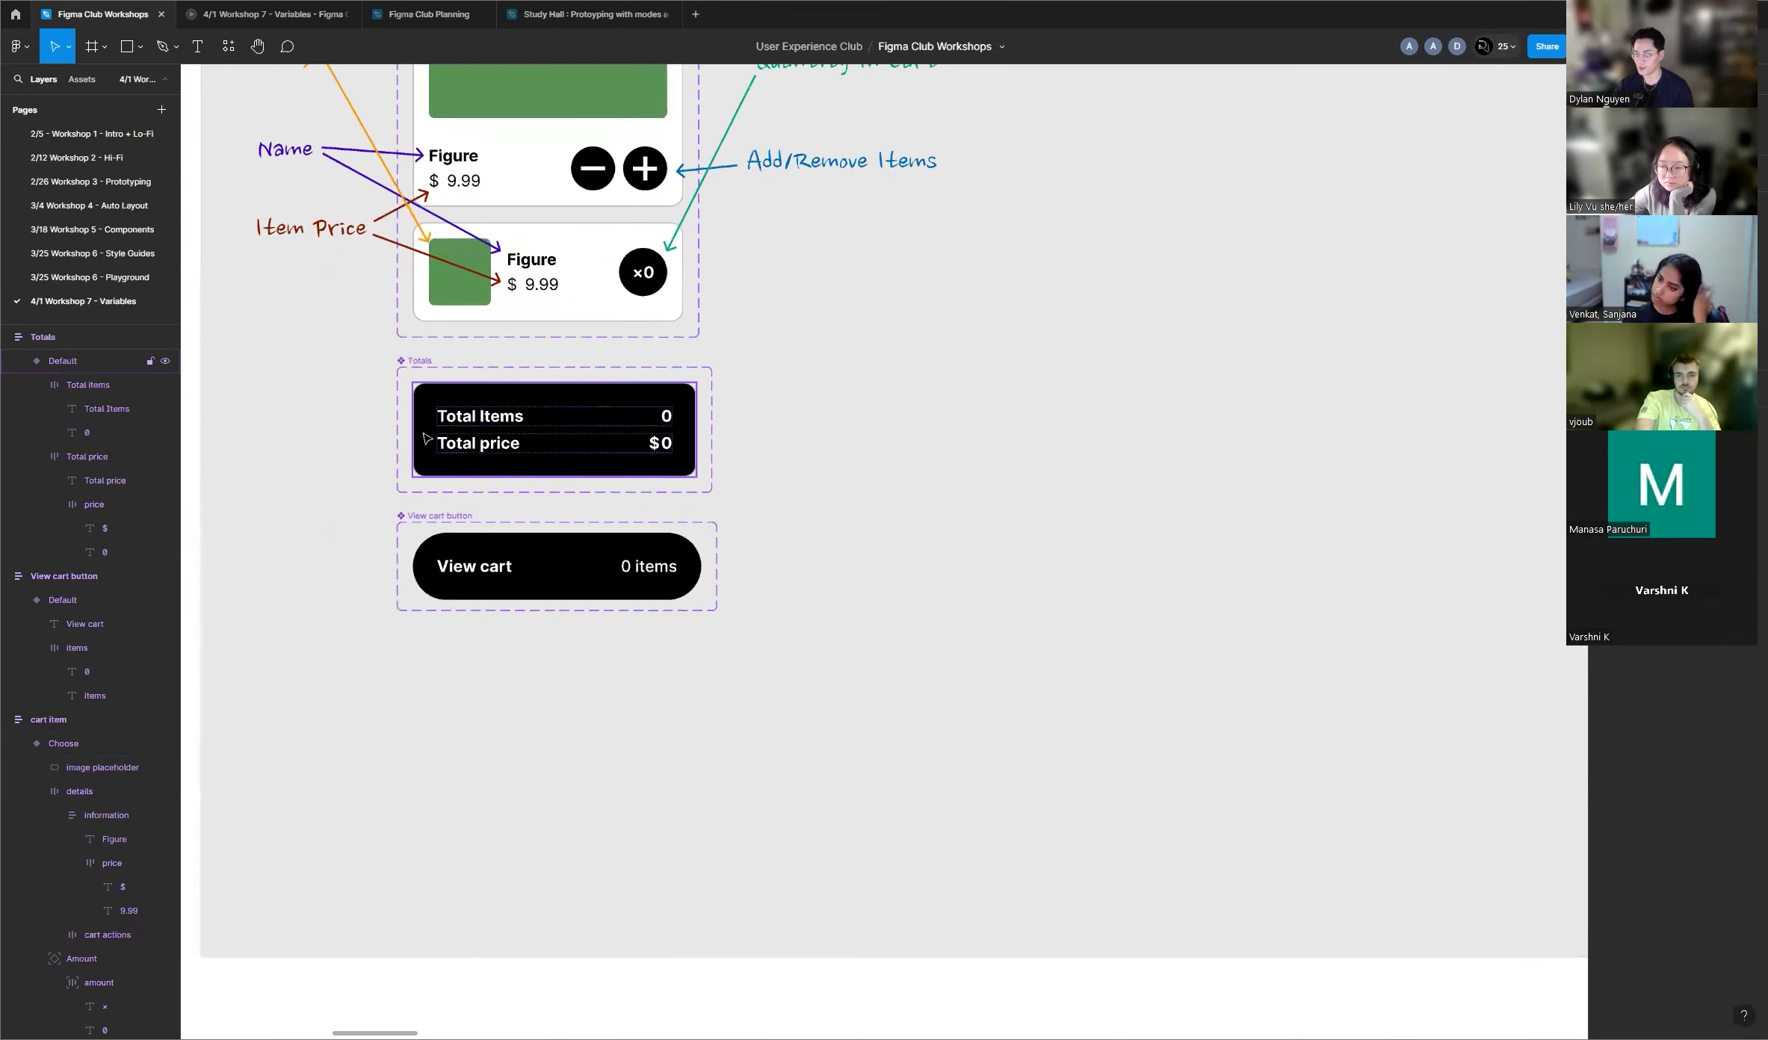
Step: Examine the Totals and View cart button components and compare them with the Menu and Cart frames in the instructor's section
scroll(464, 415, up, 5)
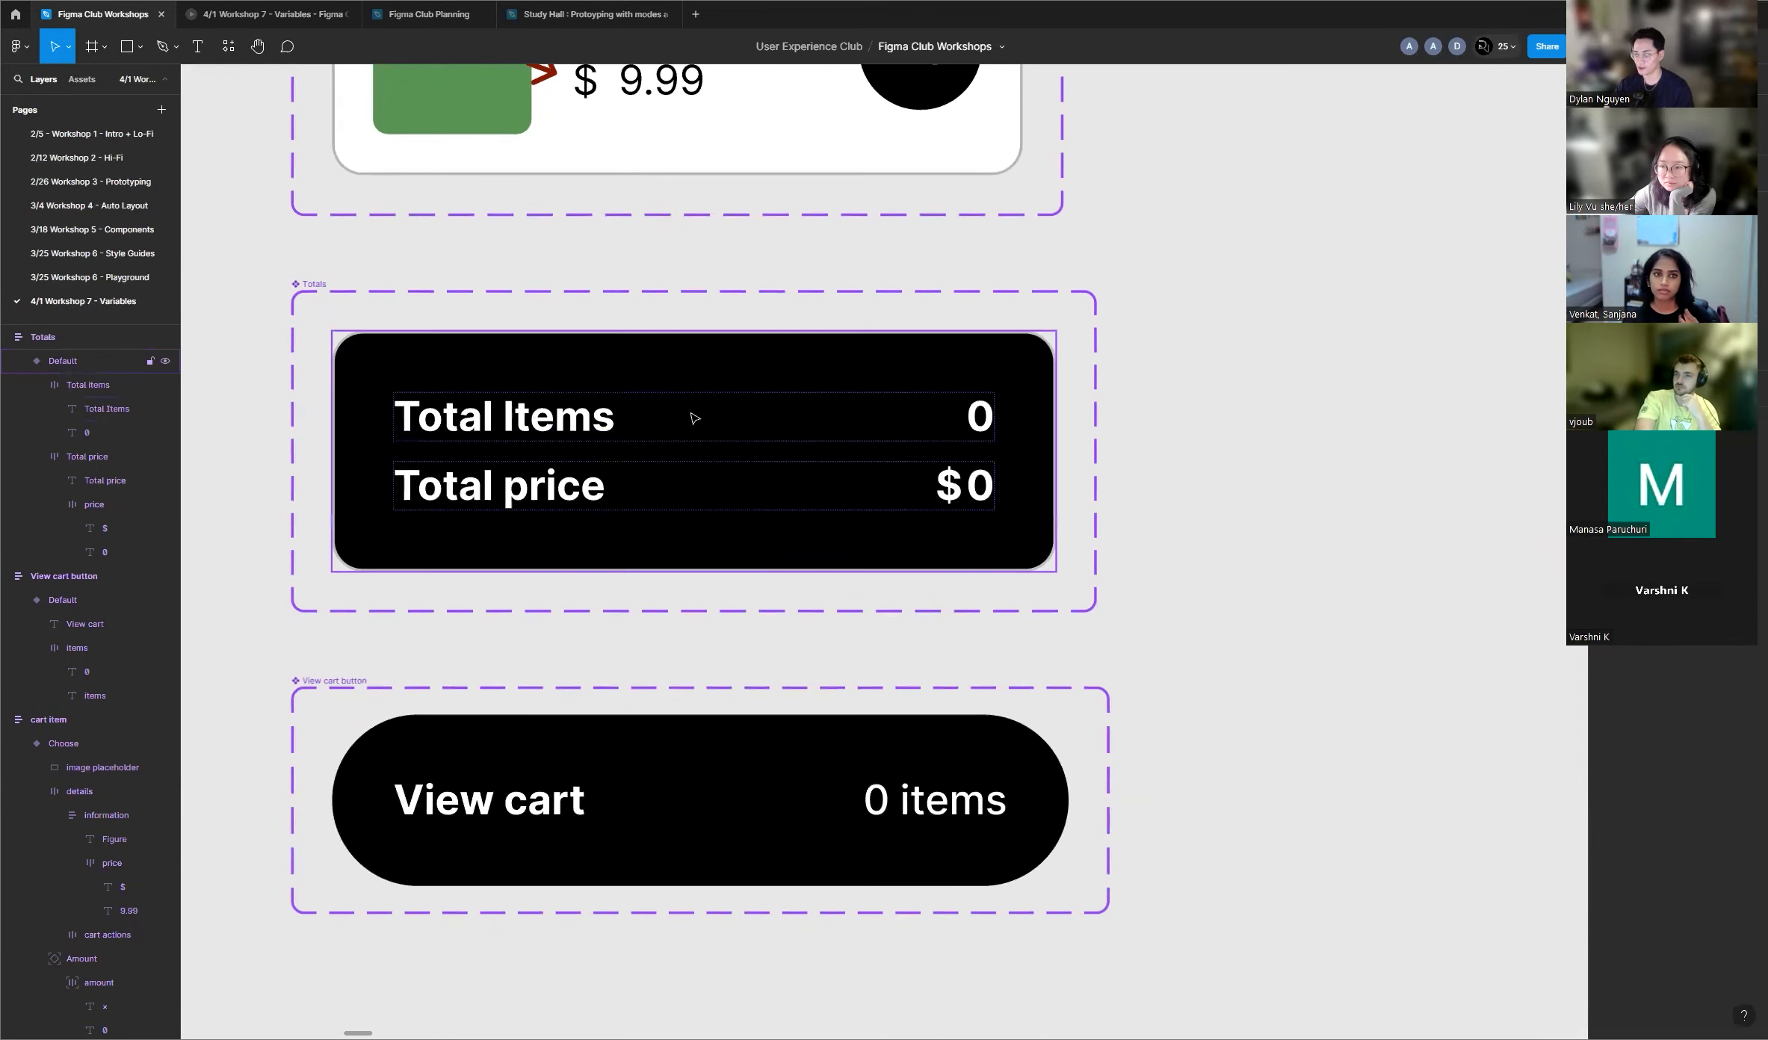
scroll(1326, 410, down, 3)
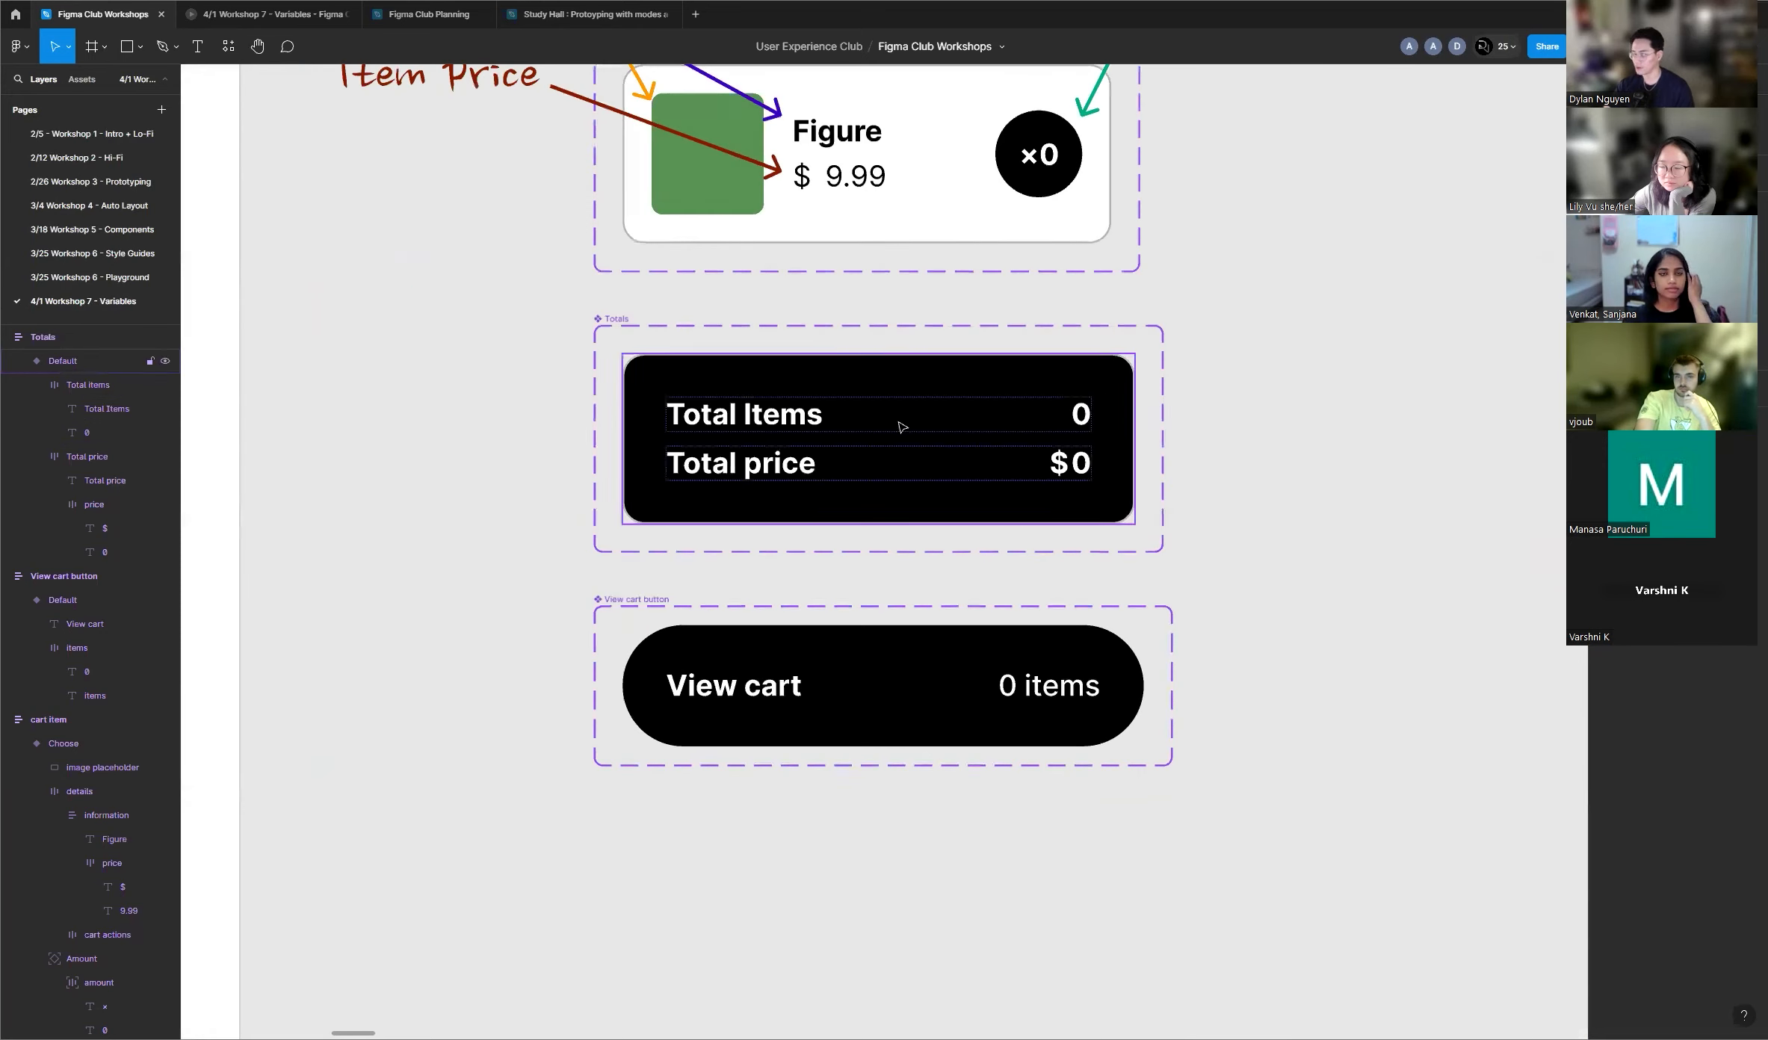
scroll(901, 427, up, 4)
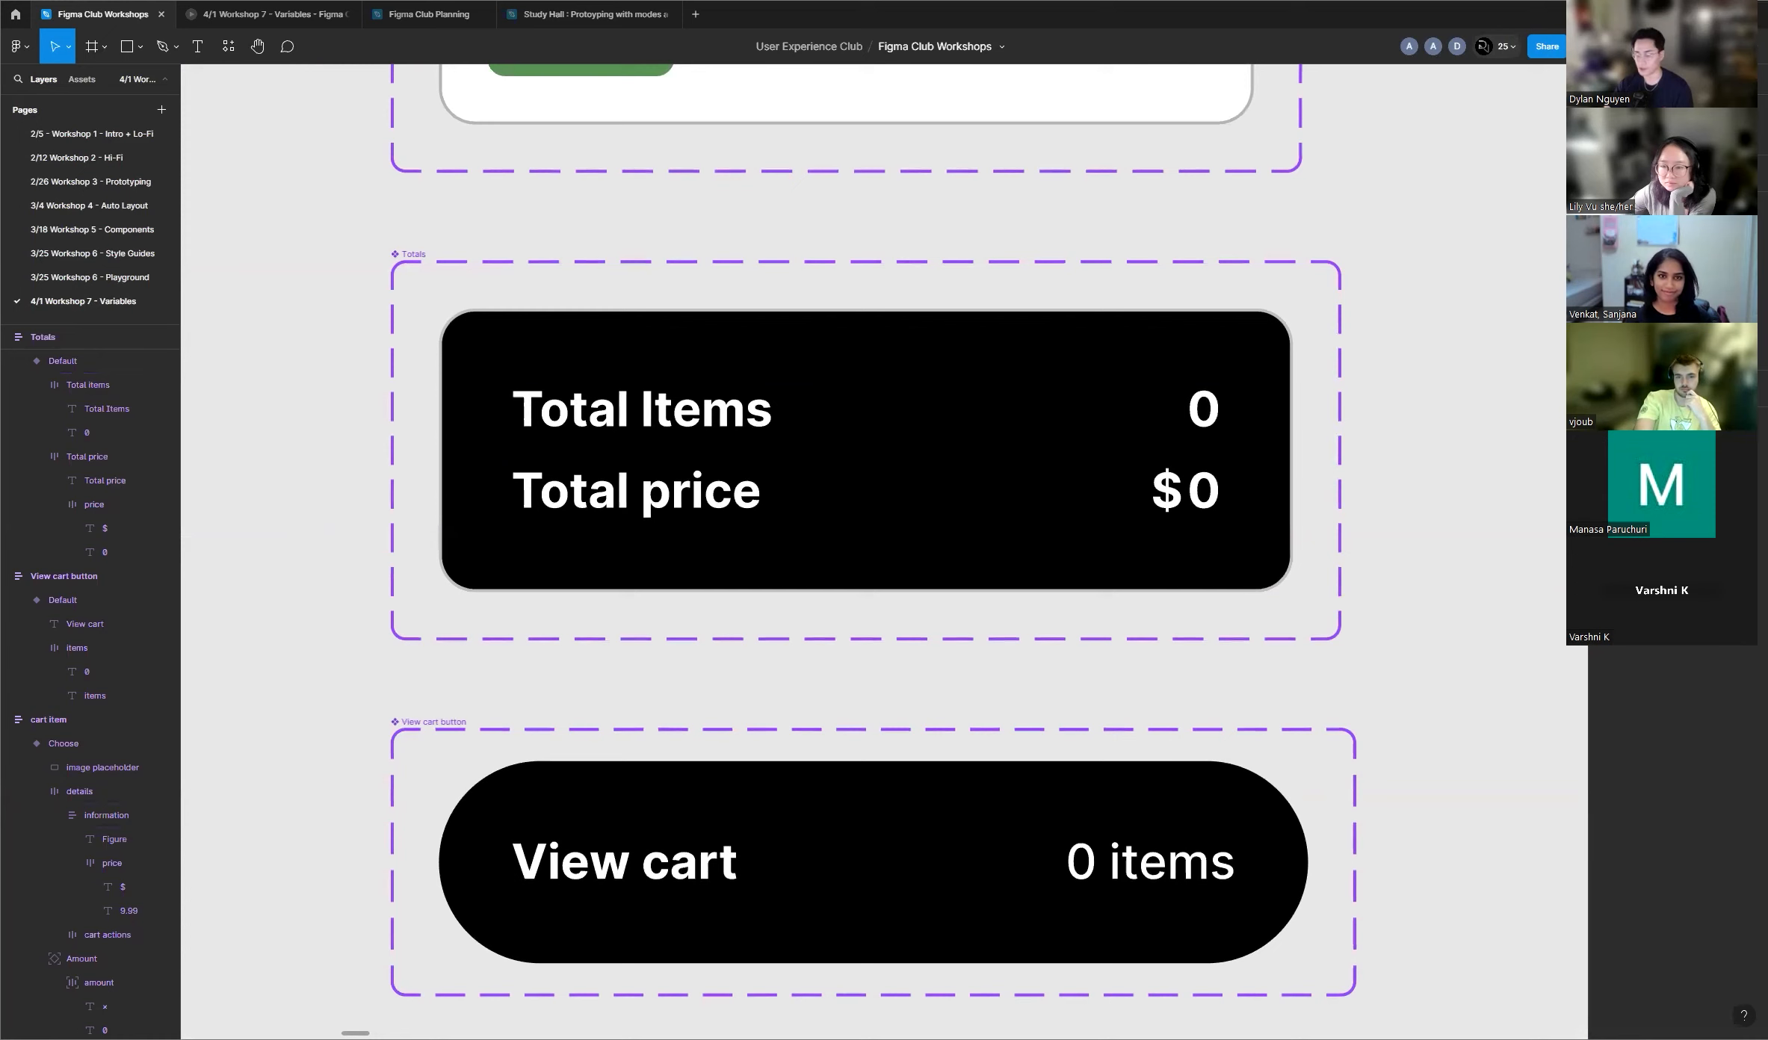
scroll(537, 564, down, 5)
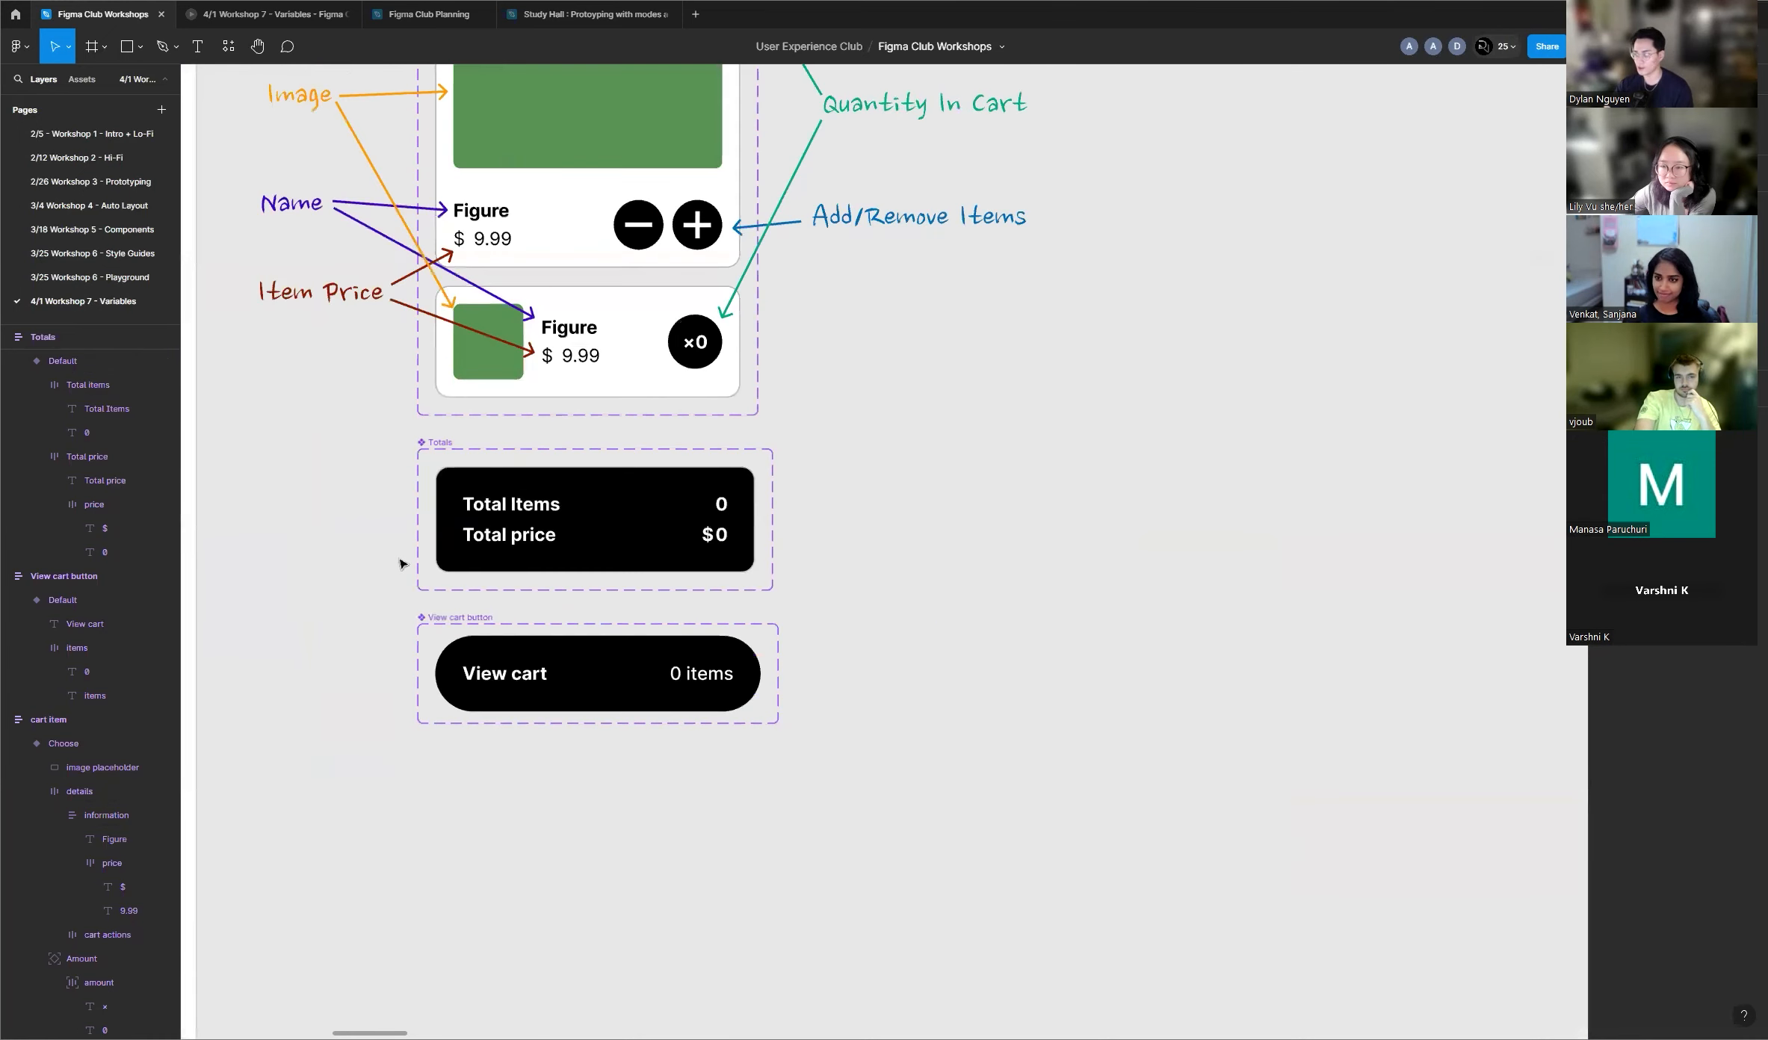
scroll(402, 564, down, 5)
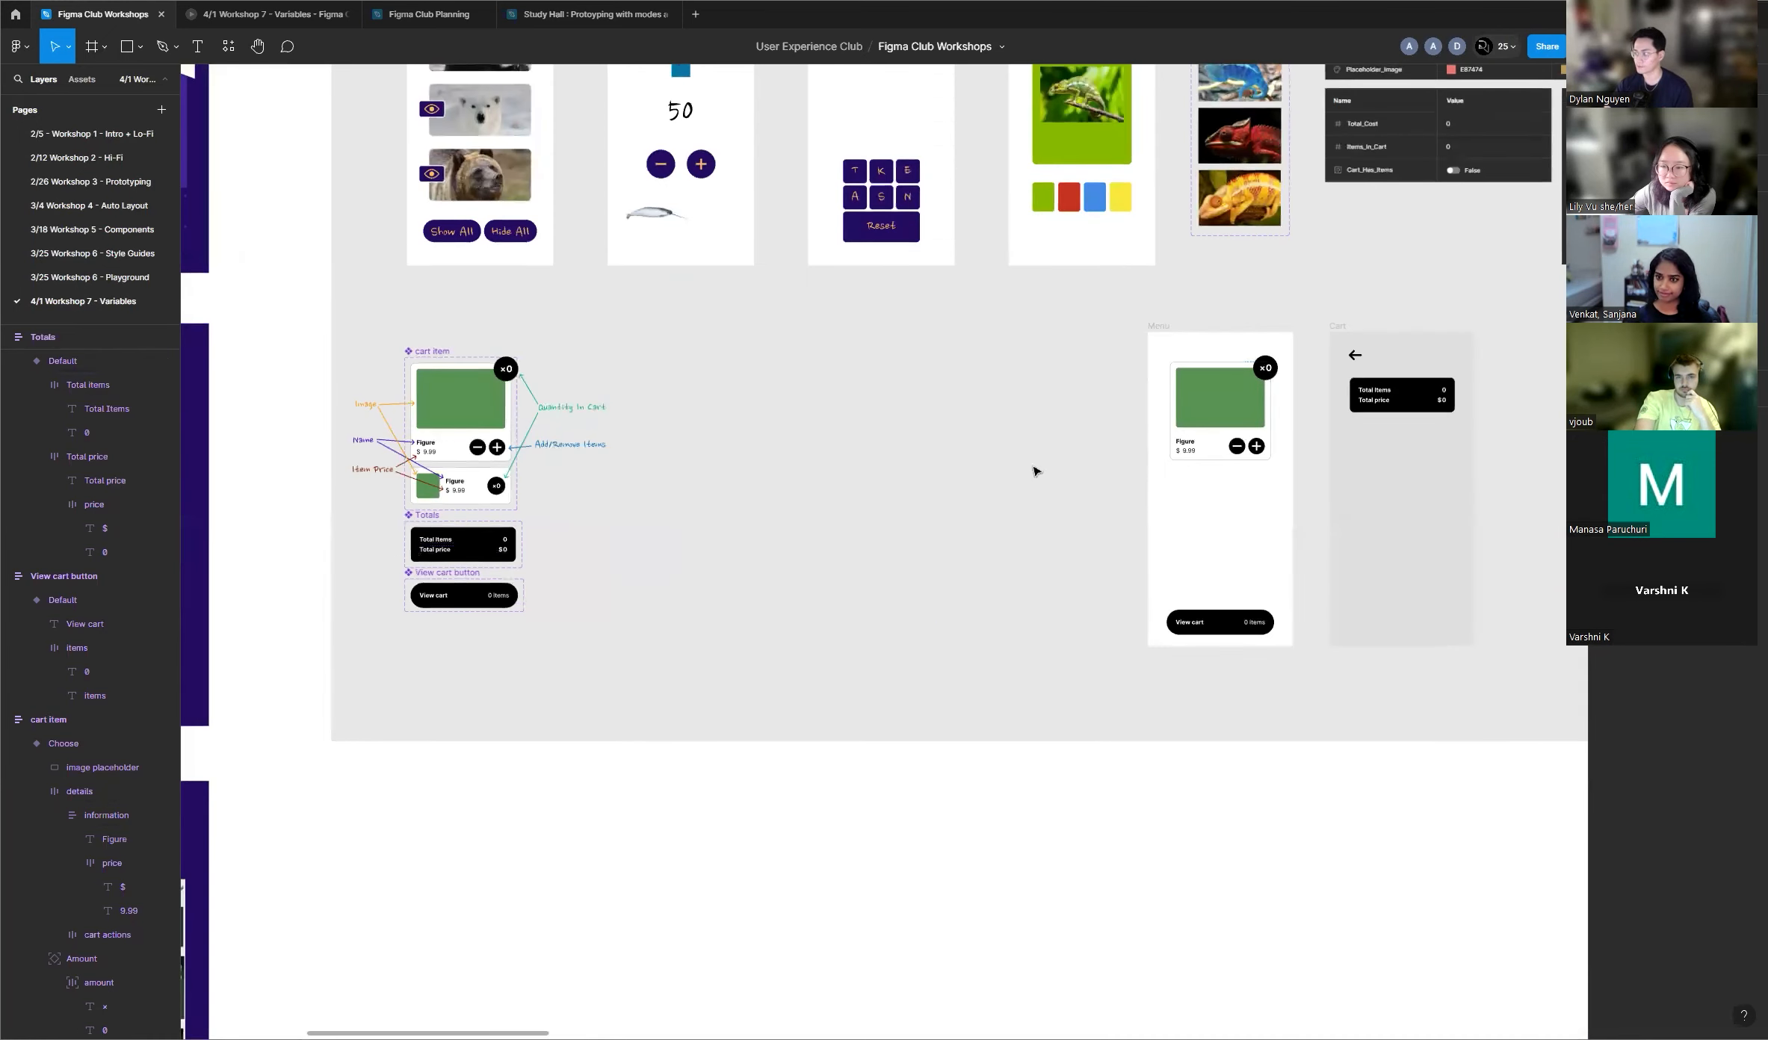
scroll(1270, 465, up, 5)
scroll(1361, 465, down, 5)
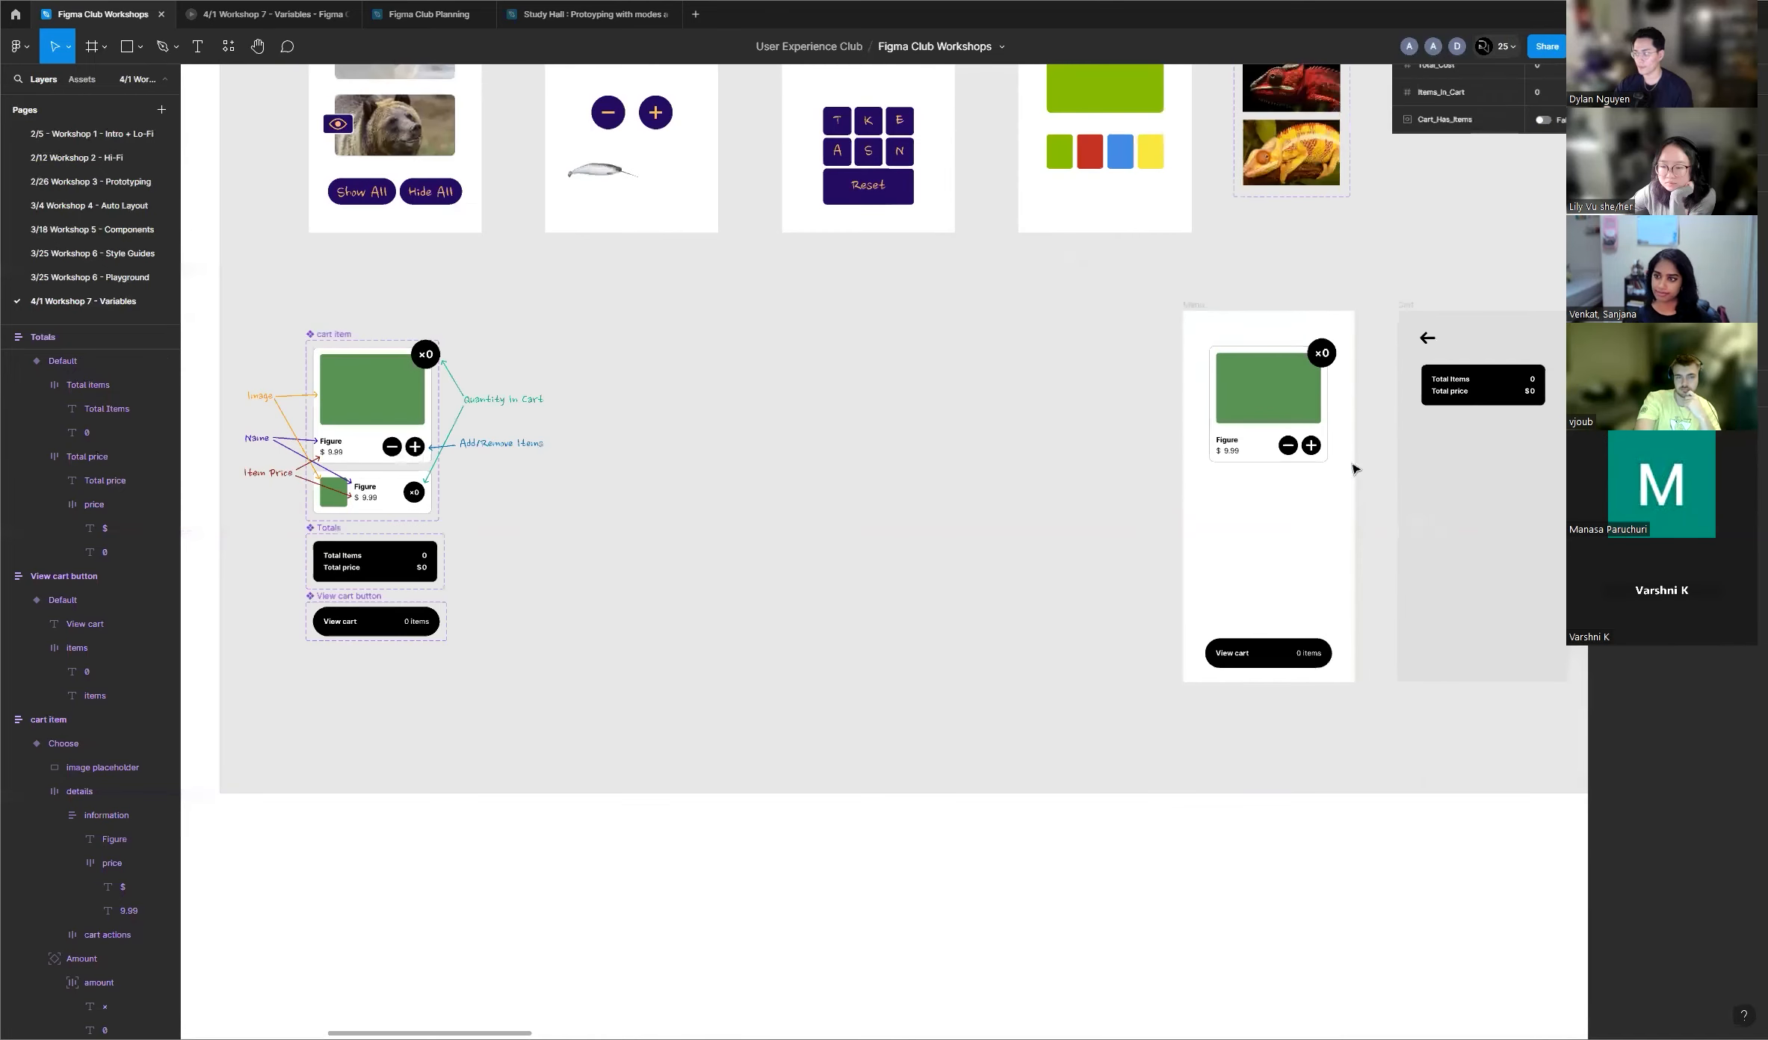
scroll(891, 512, down, 3)
scroll(529, 464, up, 8)
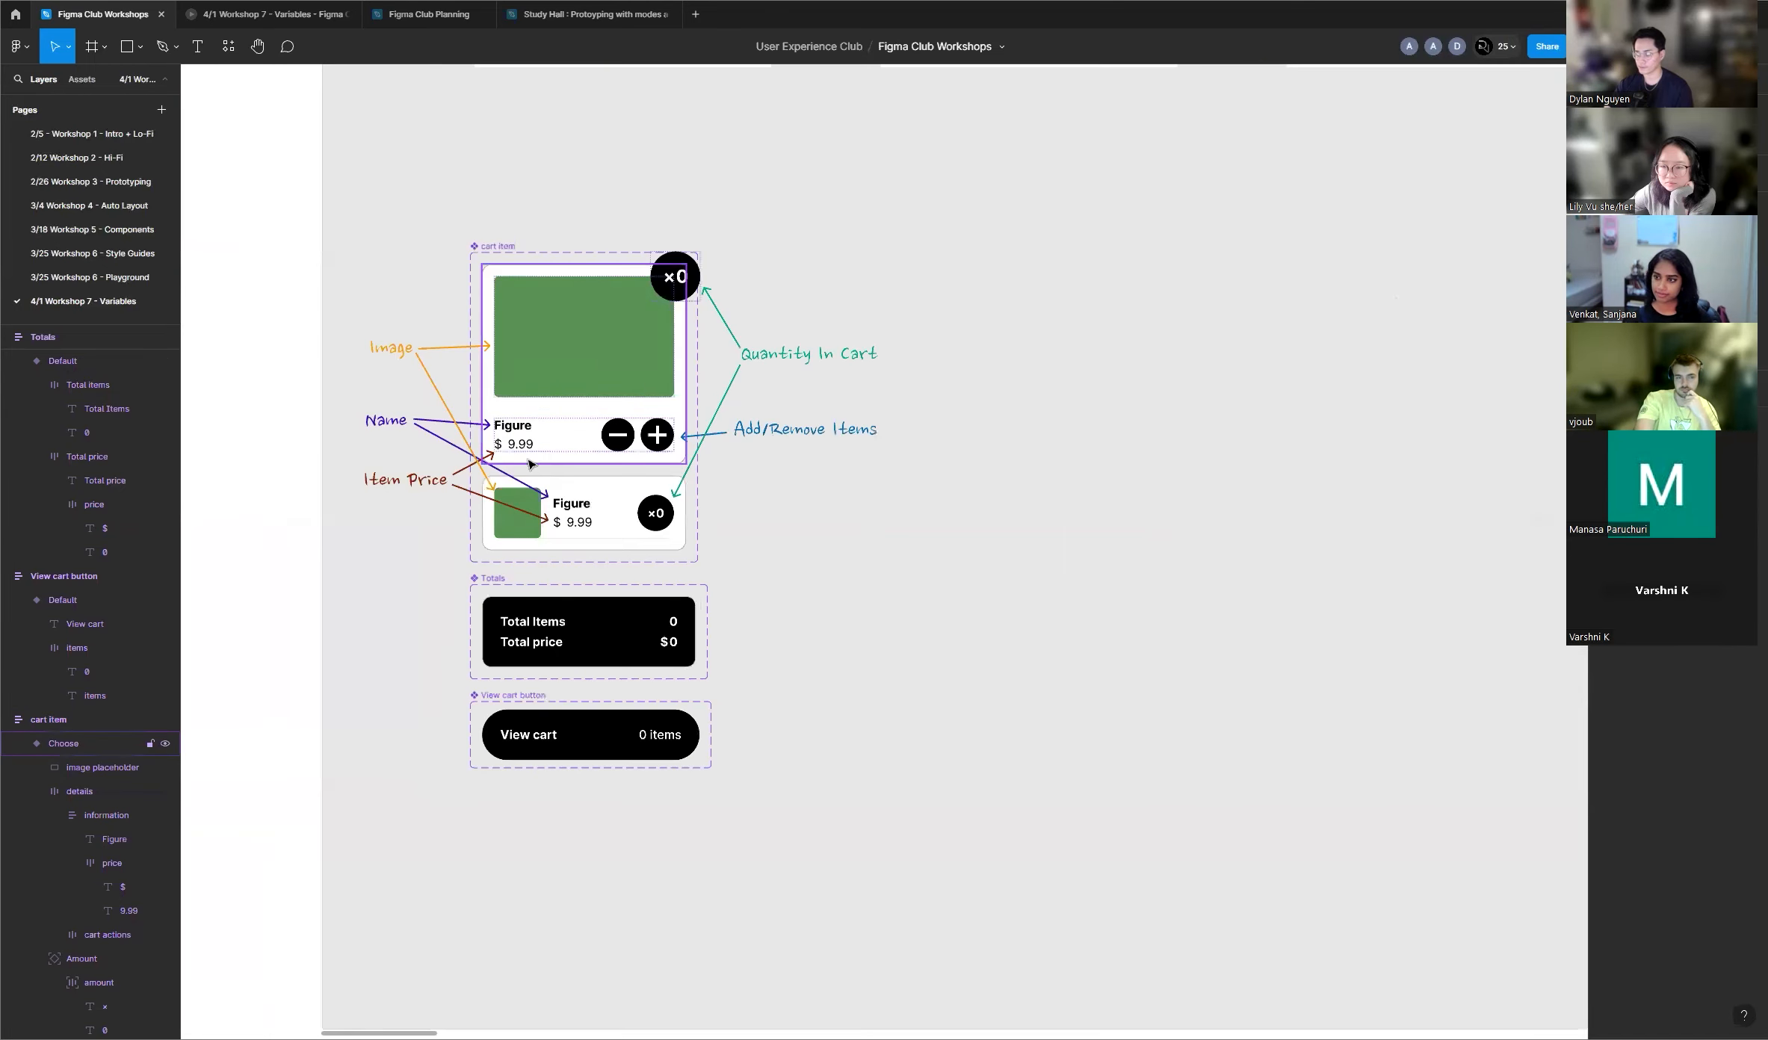
scroll(528, 464, up, 3)
scroll(472, 567, down, 5)
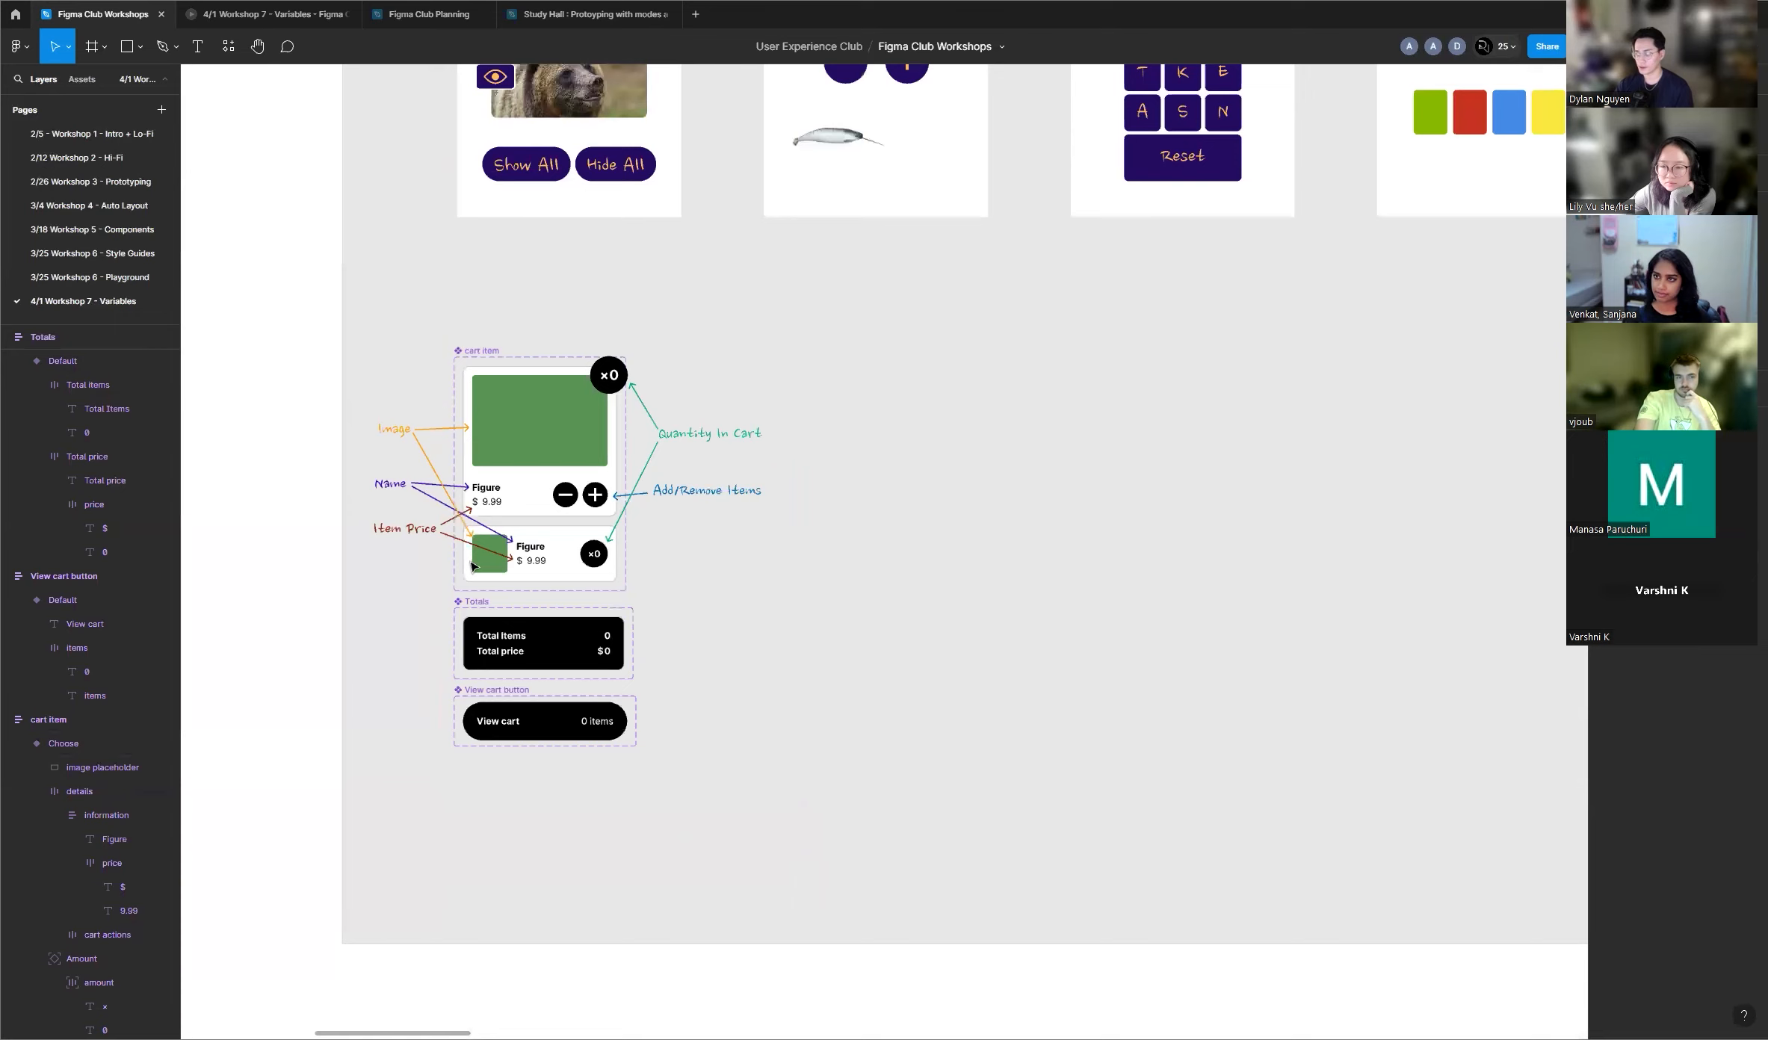
scroll(472, 566, down, 2)
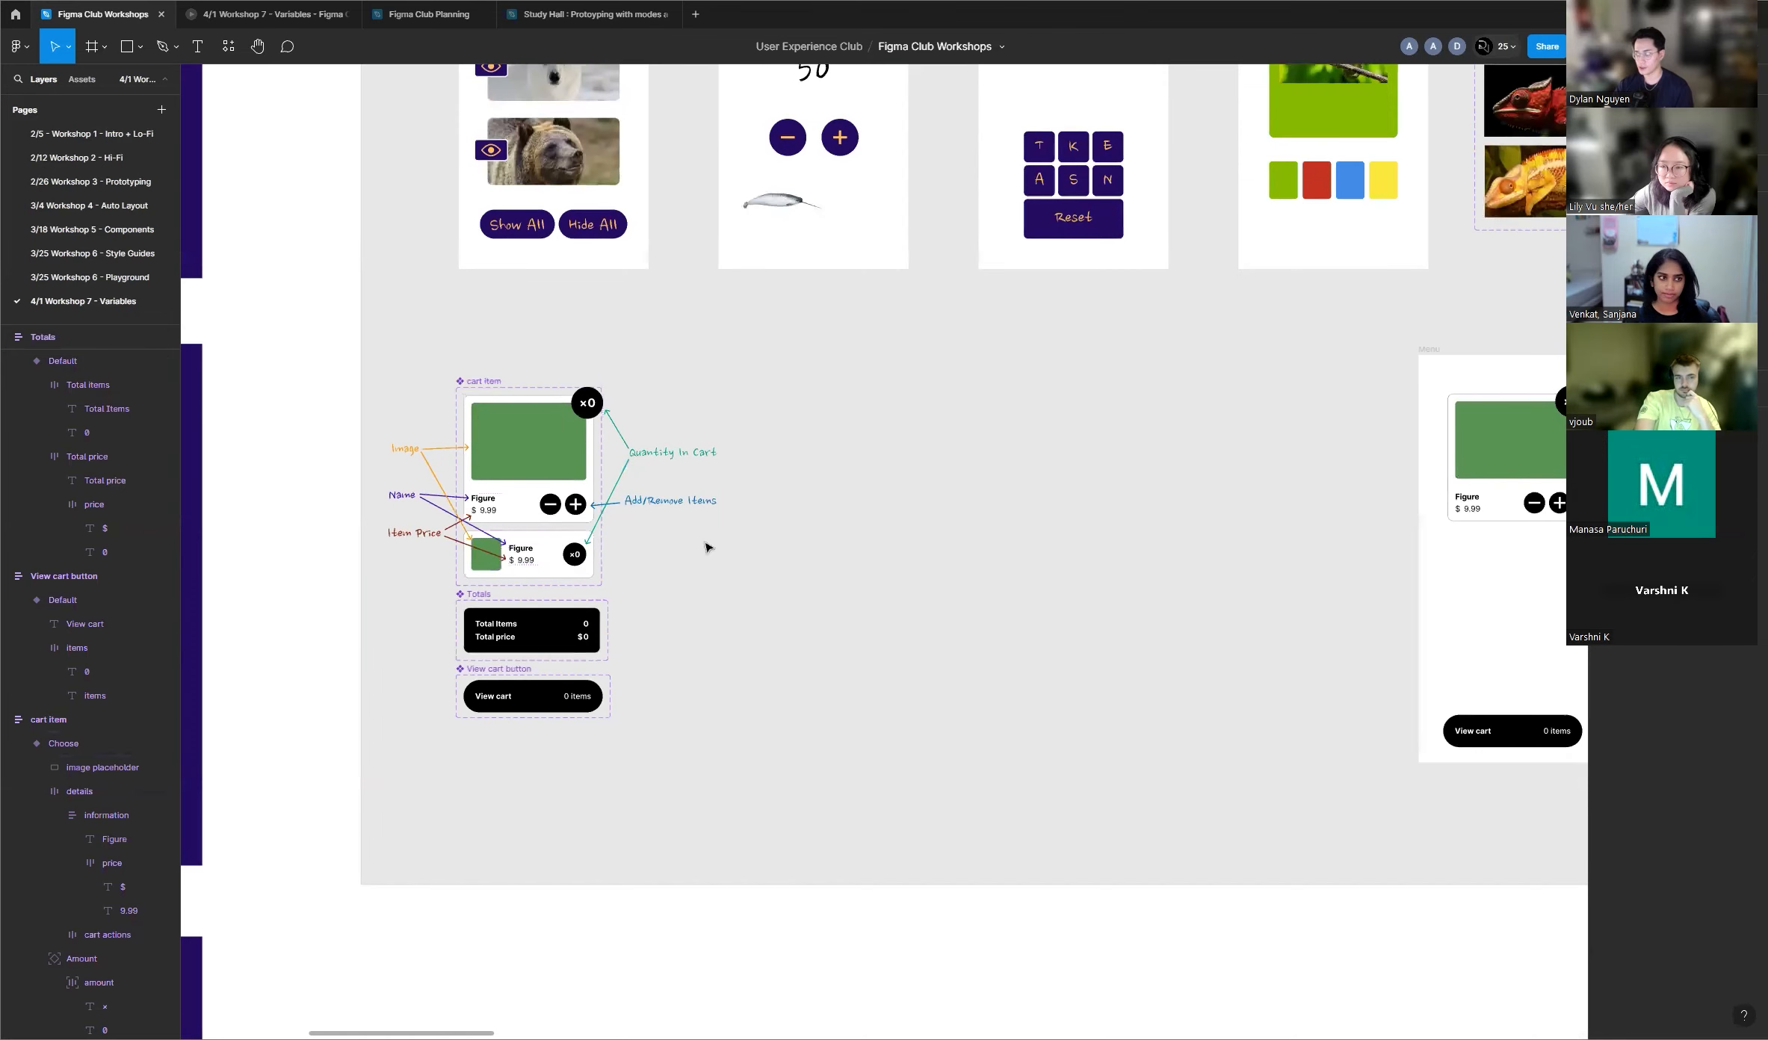
Step: Examine the annotated parts of the cart item component, from image, name and price to quantity and add/remove buttons
scroll(468, 502, up, 6)
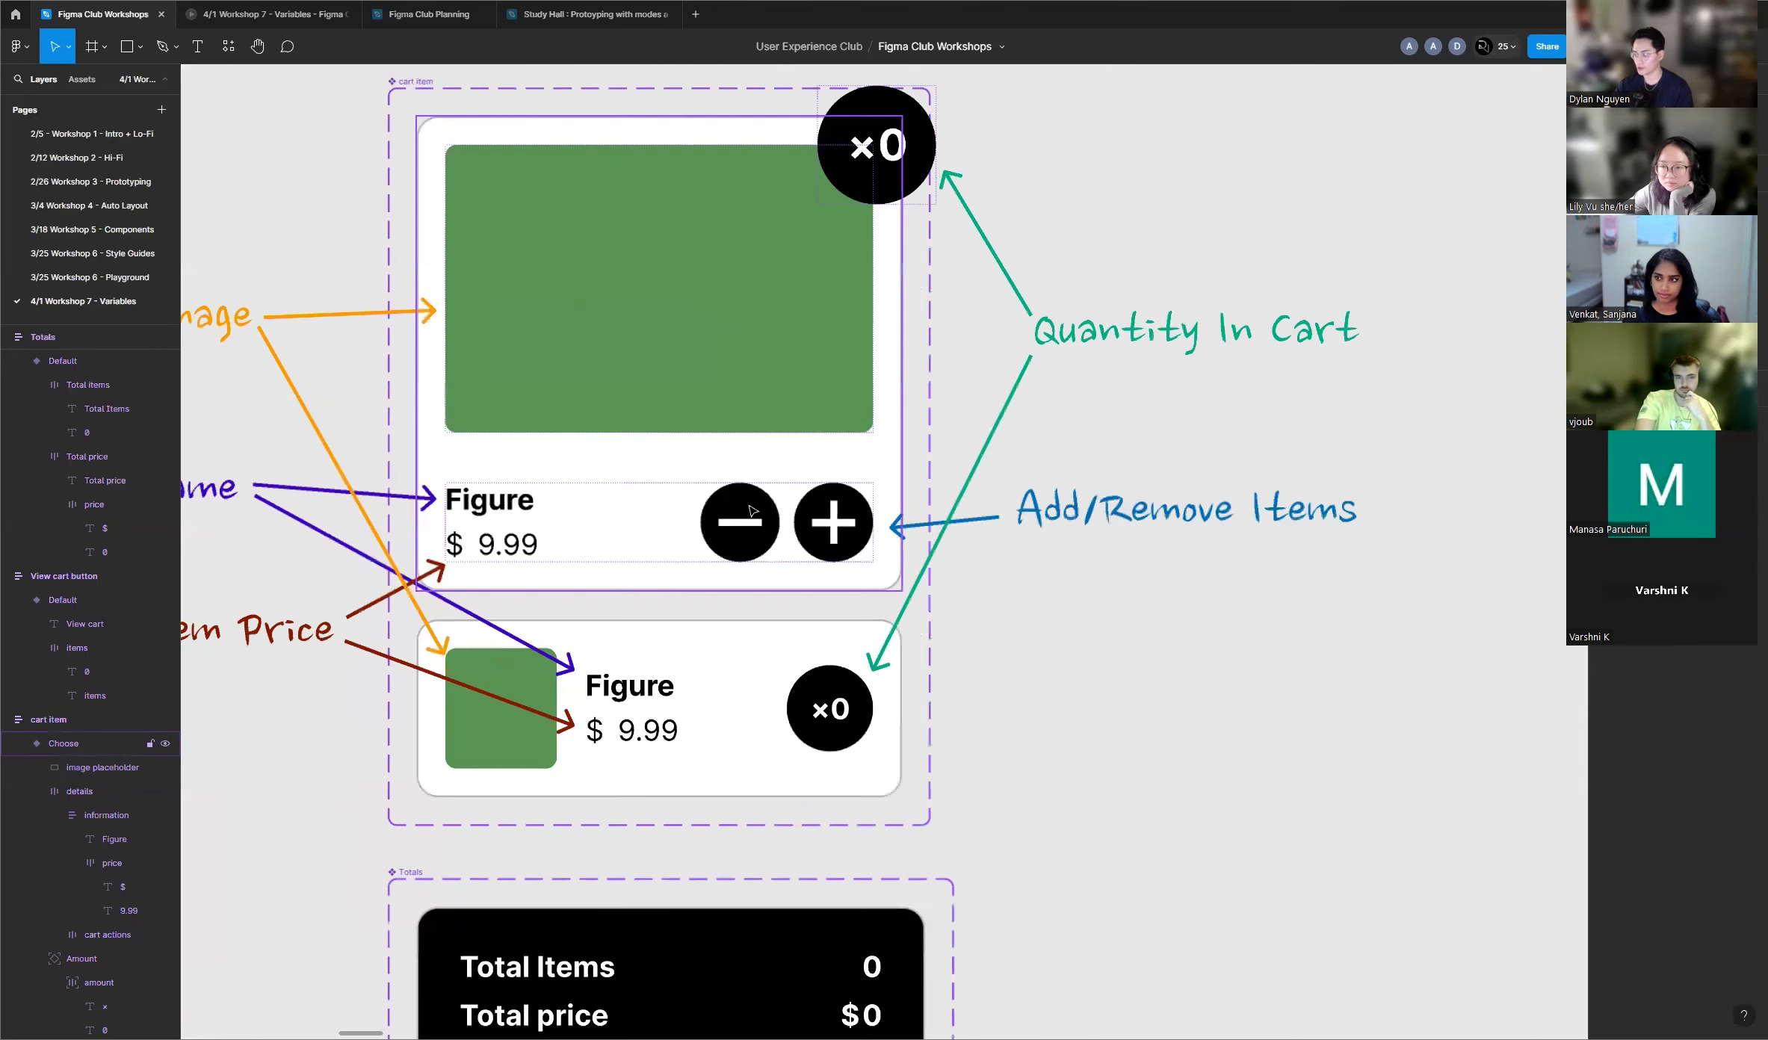
scroll(855, 493, down, 2)
scroll(485, 523, down, 4)
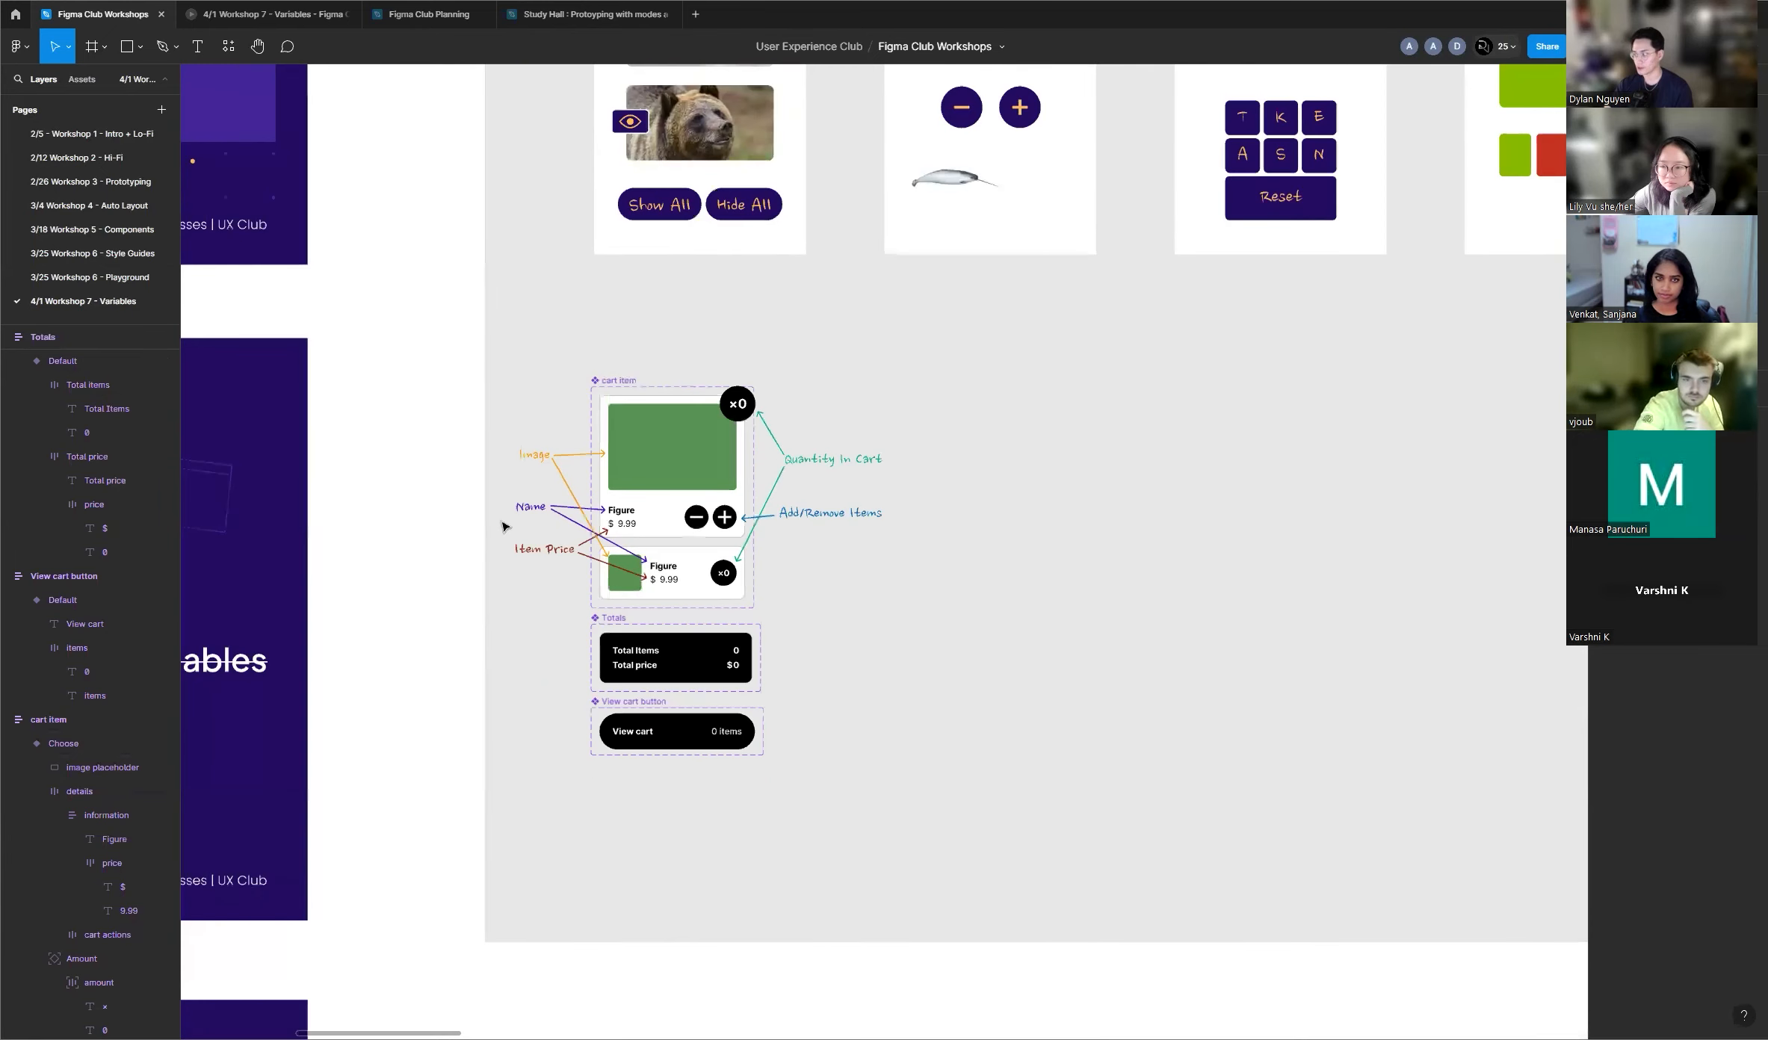
scroll(502, 526, down, 2)
scroll(505, 527, down, 1)
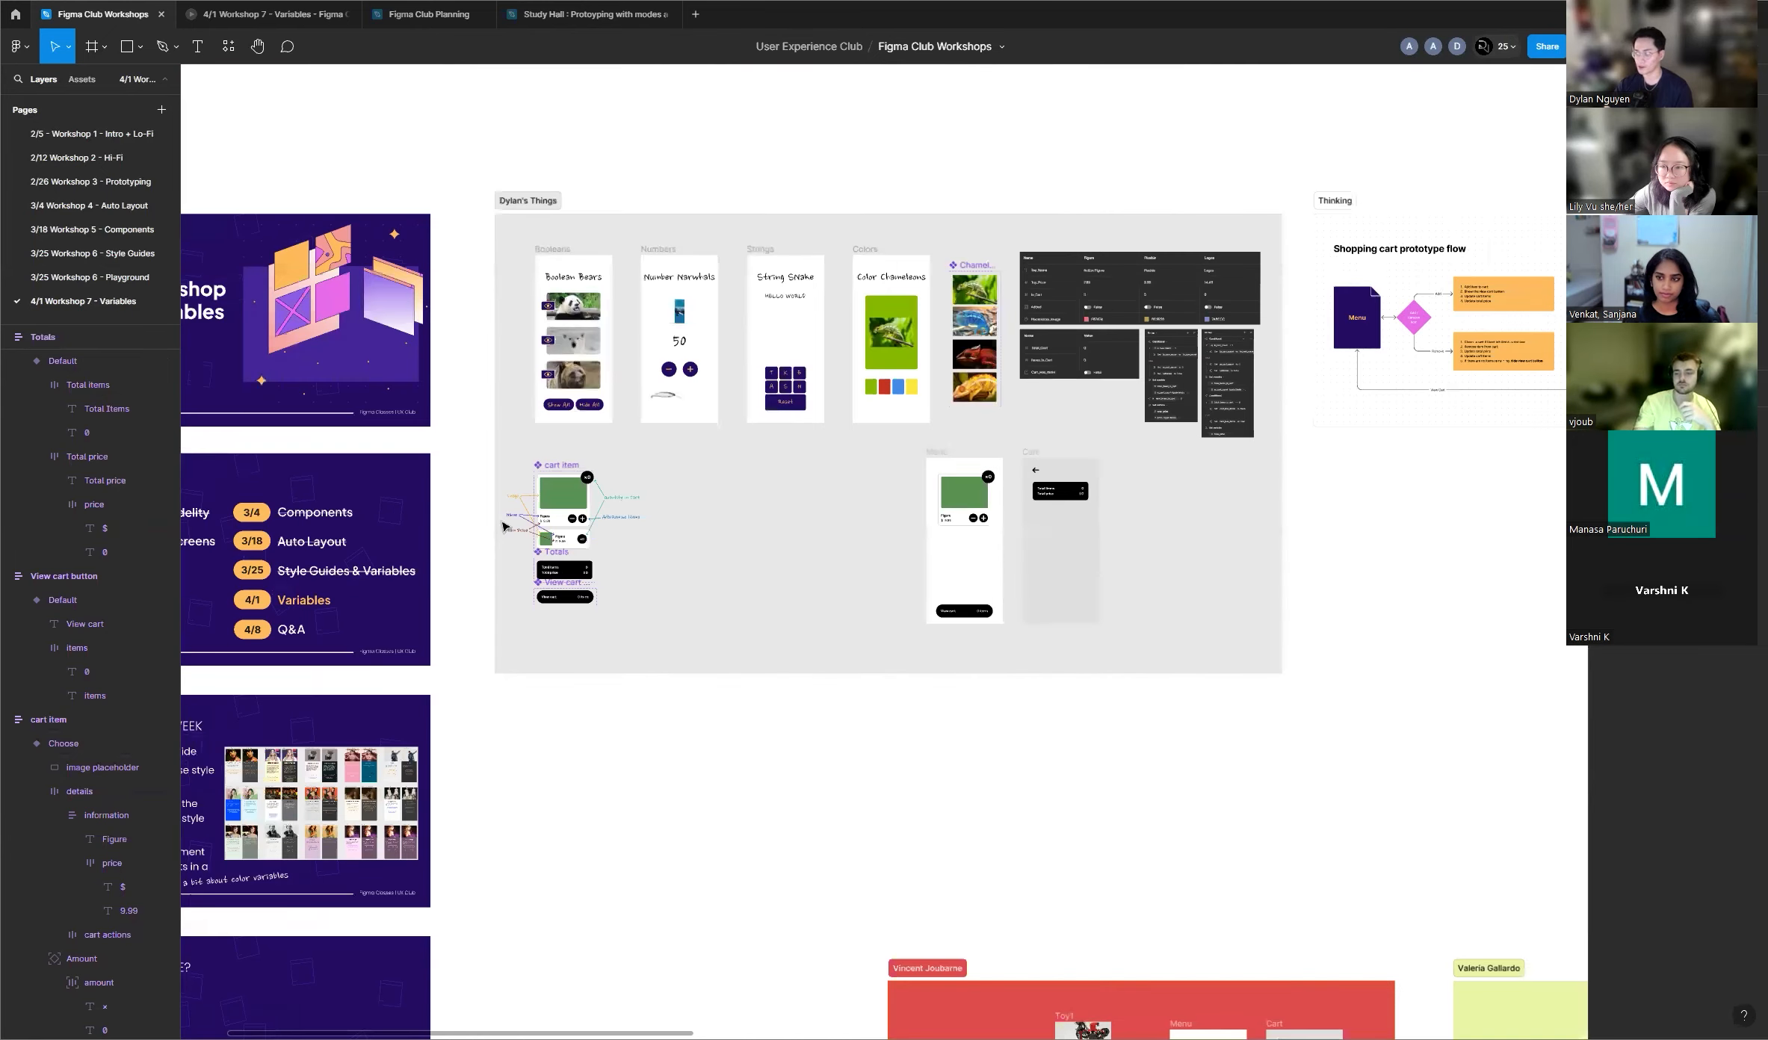
scroll(505, 527, up, 4)
scroll(640, 522, up, 2)
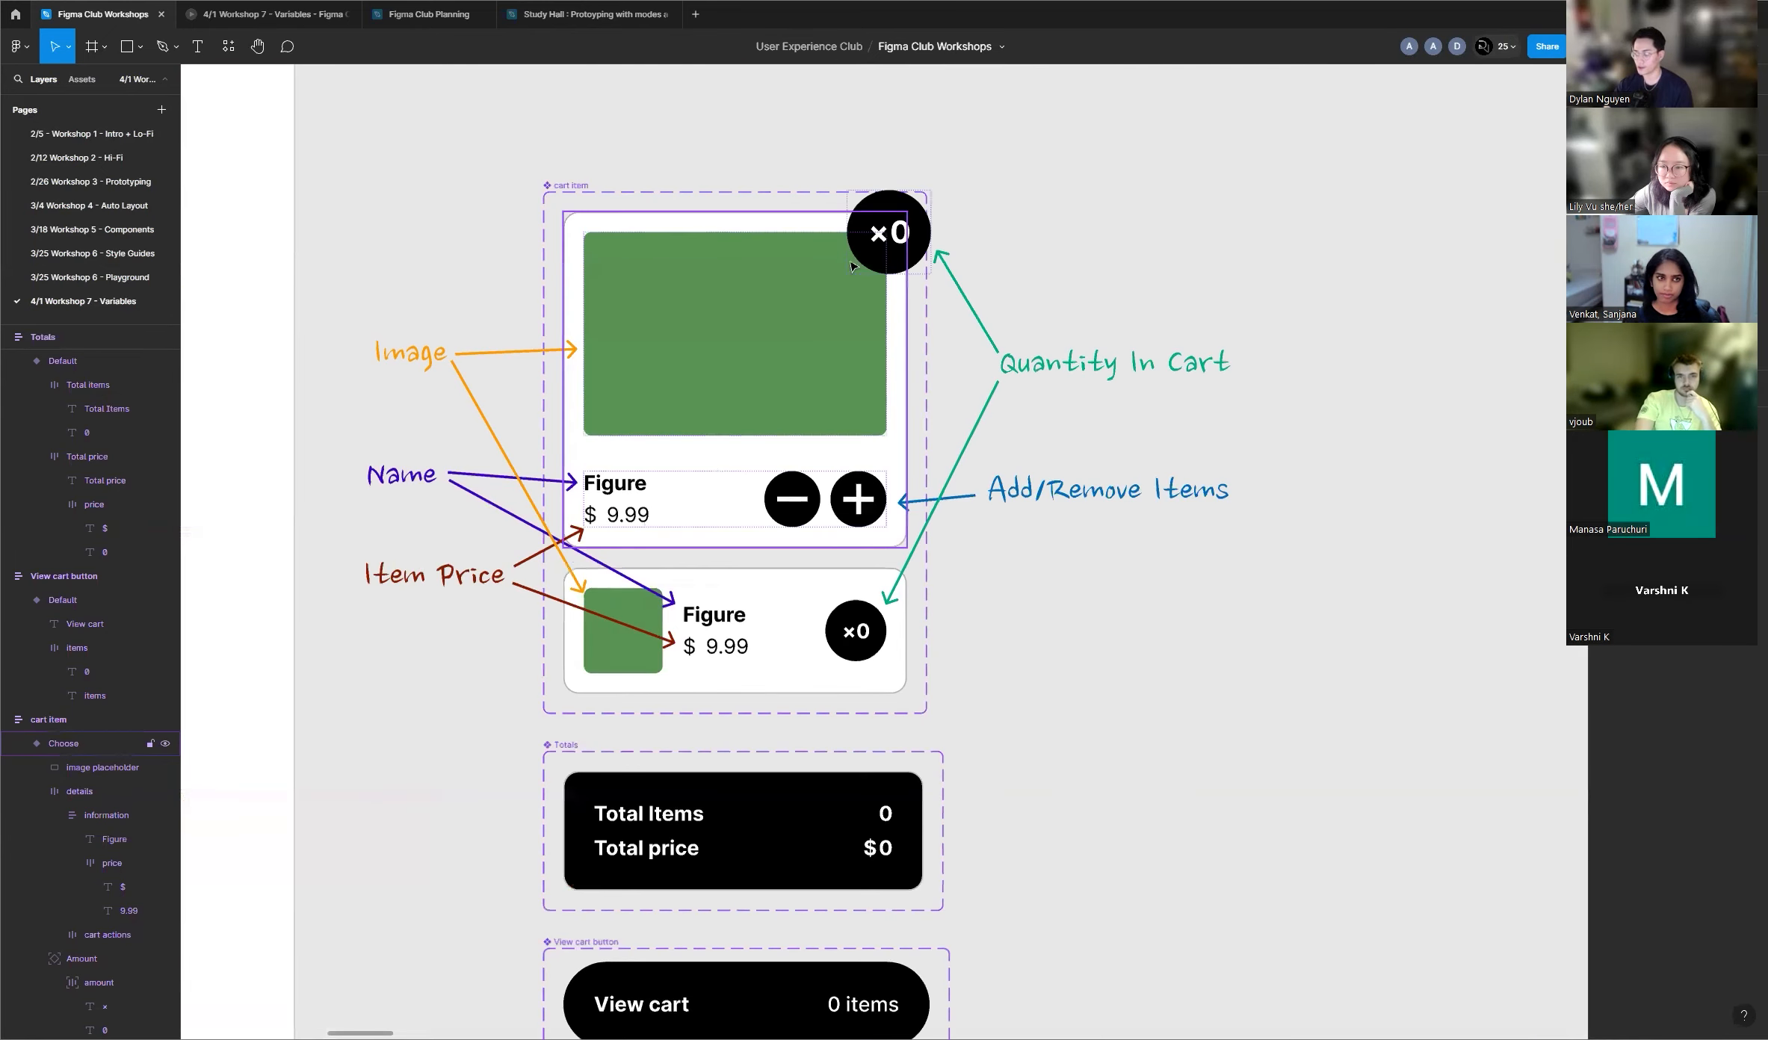
scroll(663, 433, down, 1)
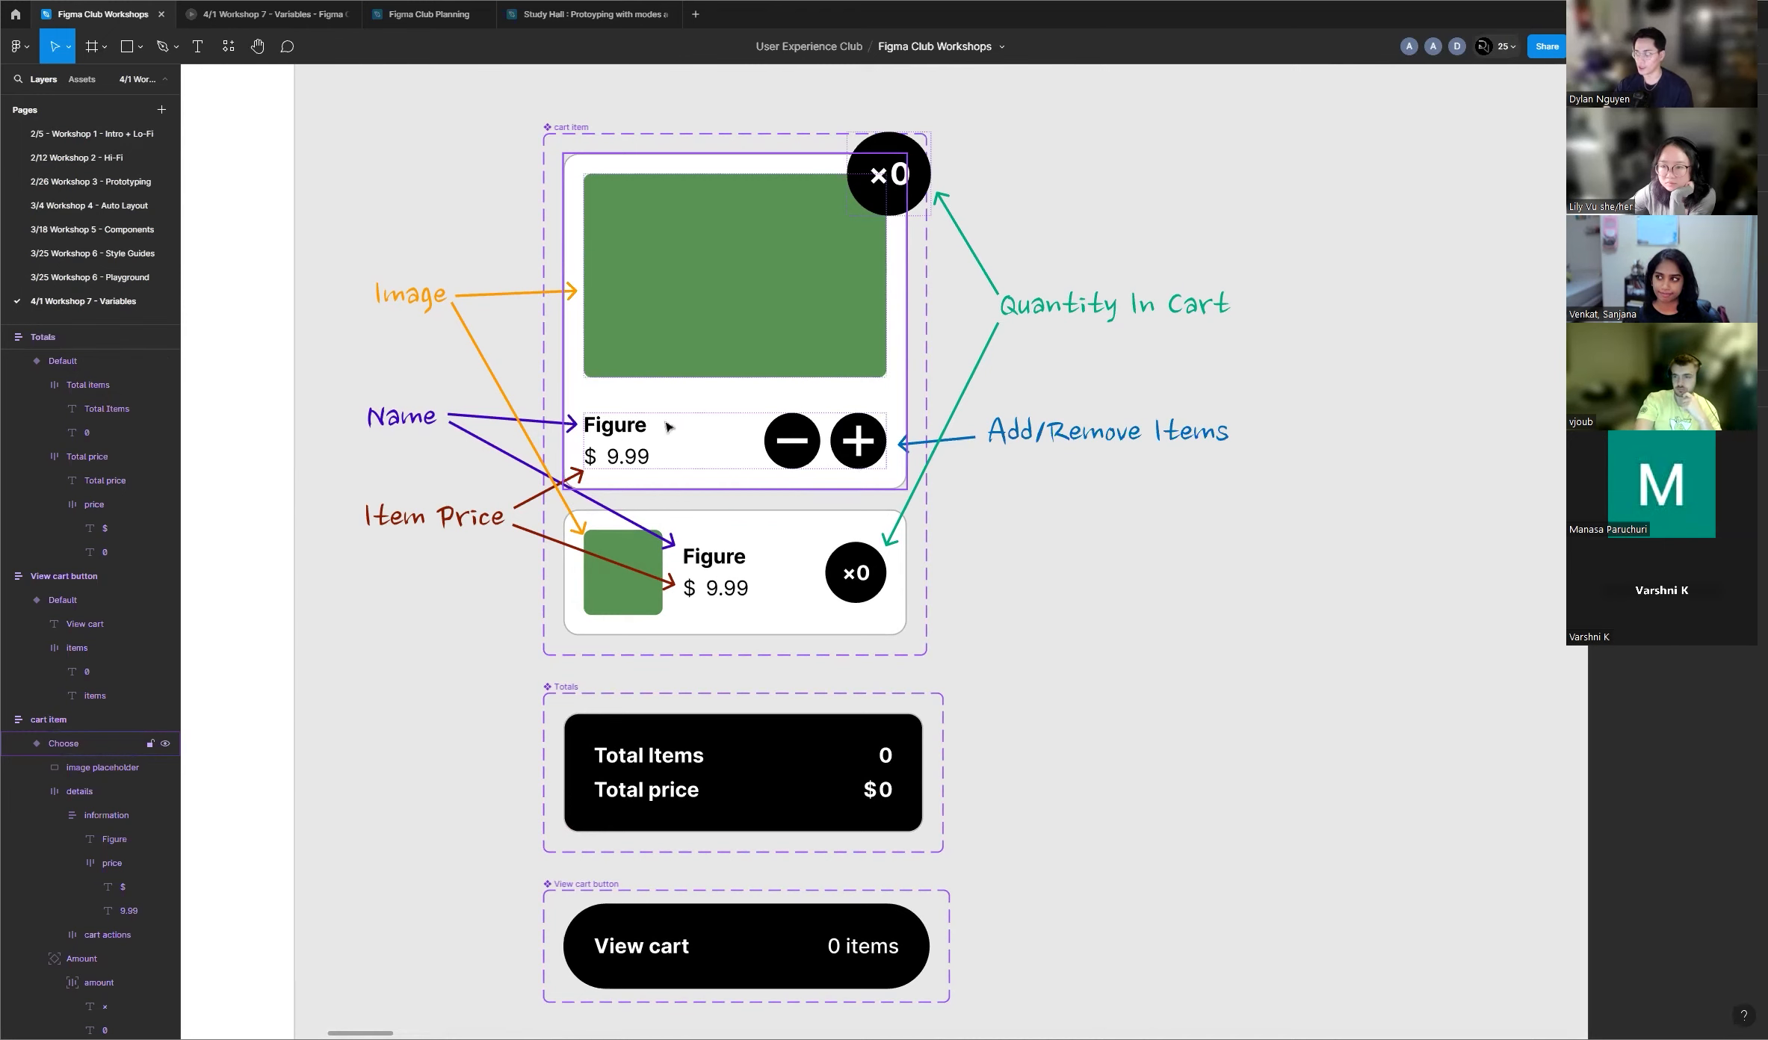
scroll(629, 422, down, 5)
scroll(752, 422, up, 4)
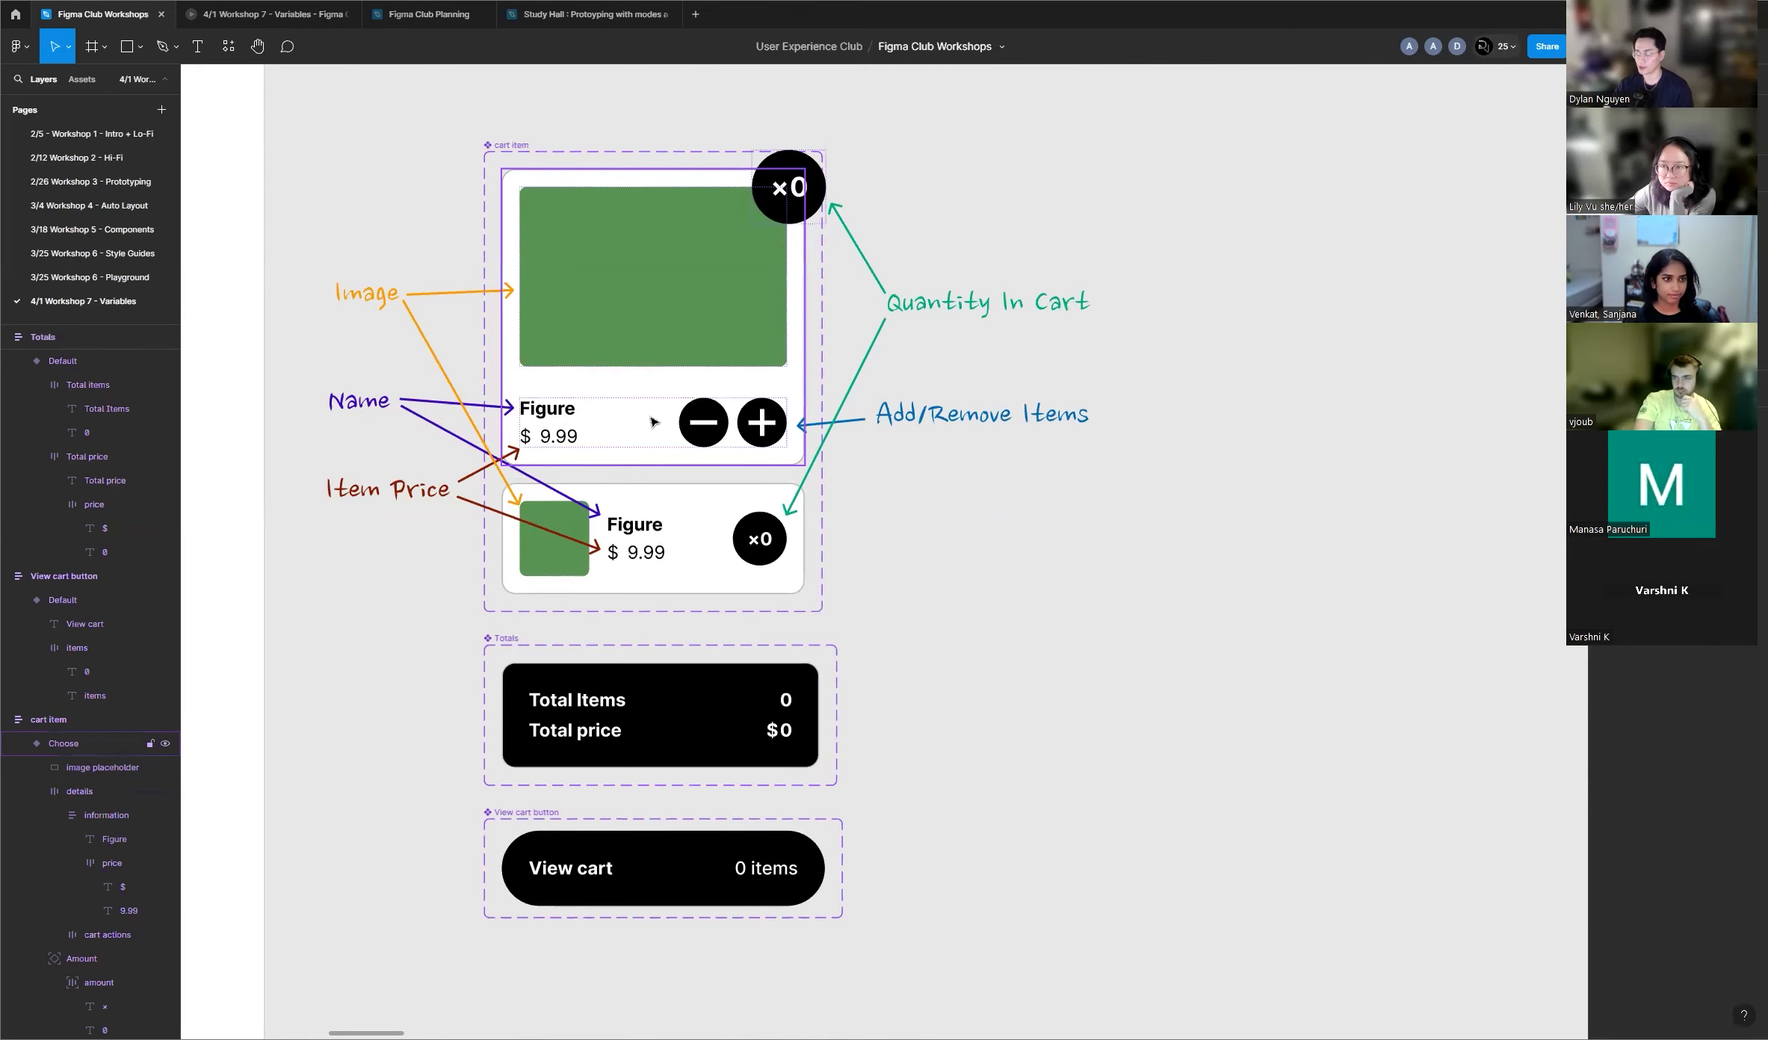
scroll(622, 432, down, 3)
scroll(567, 422, down, 5)
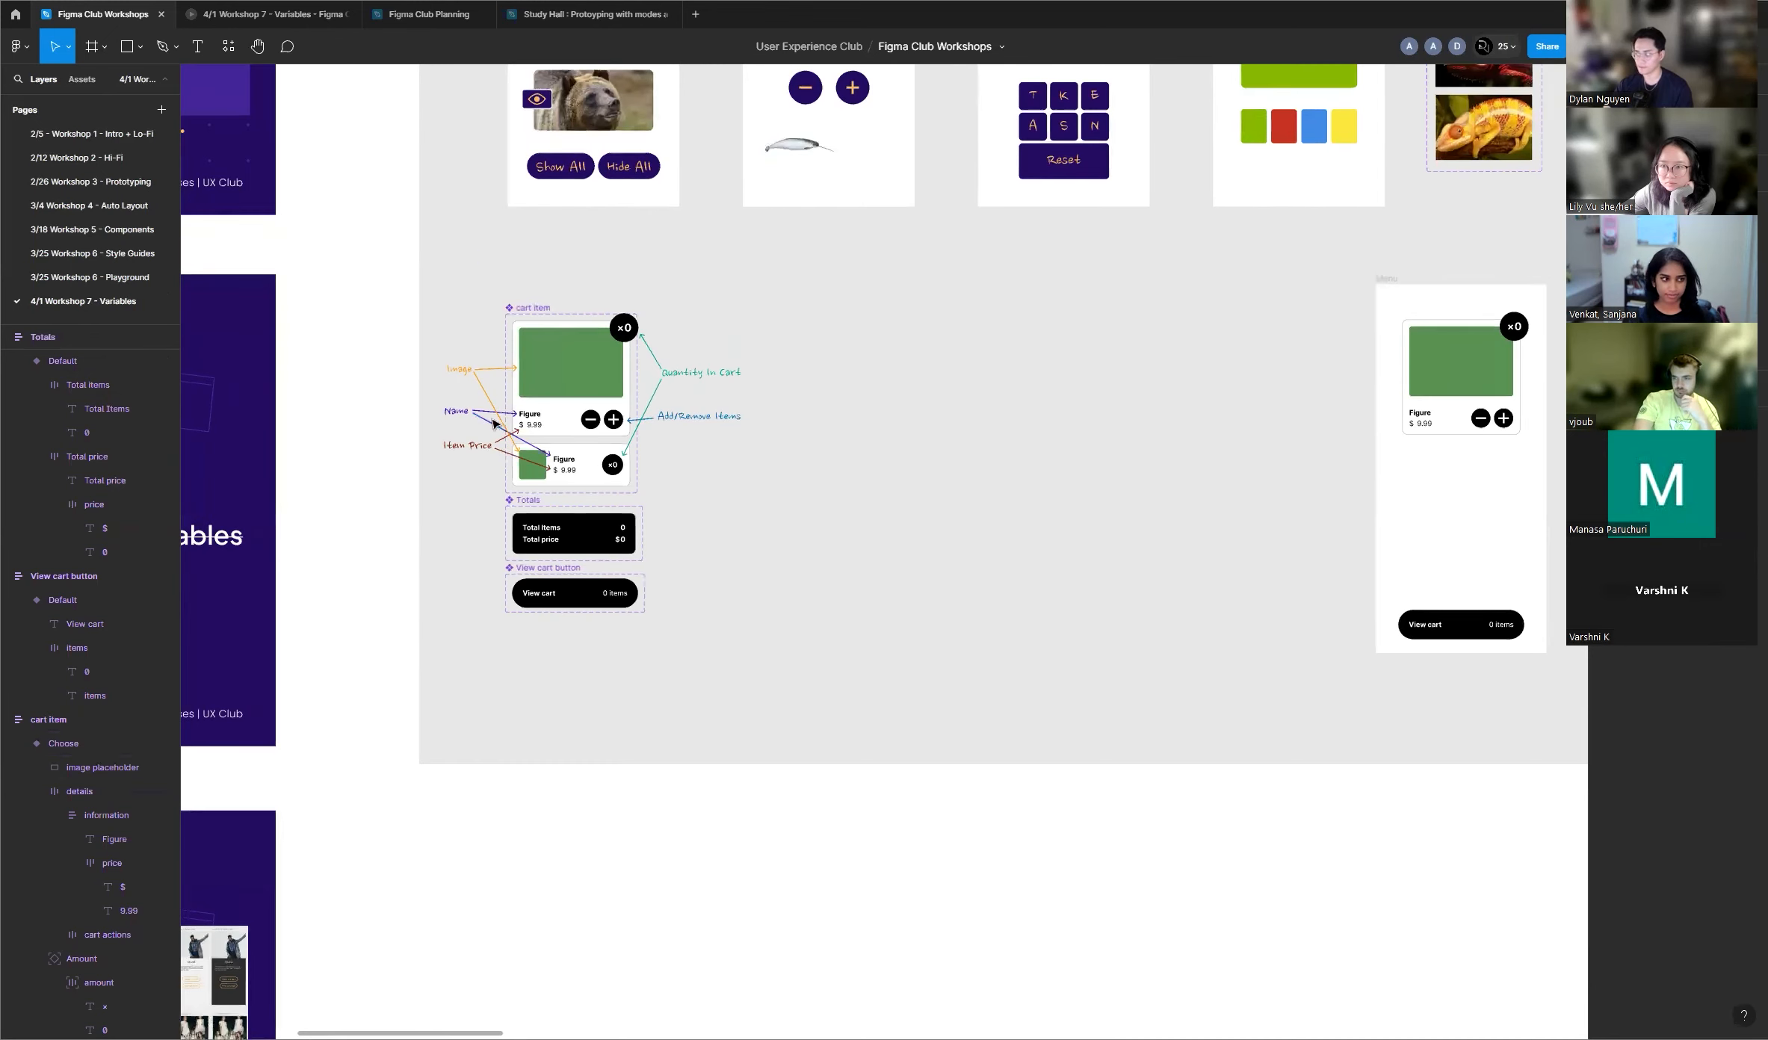
scroll(512, 424, up, 4)
scroll(512, 424, up, 3)
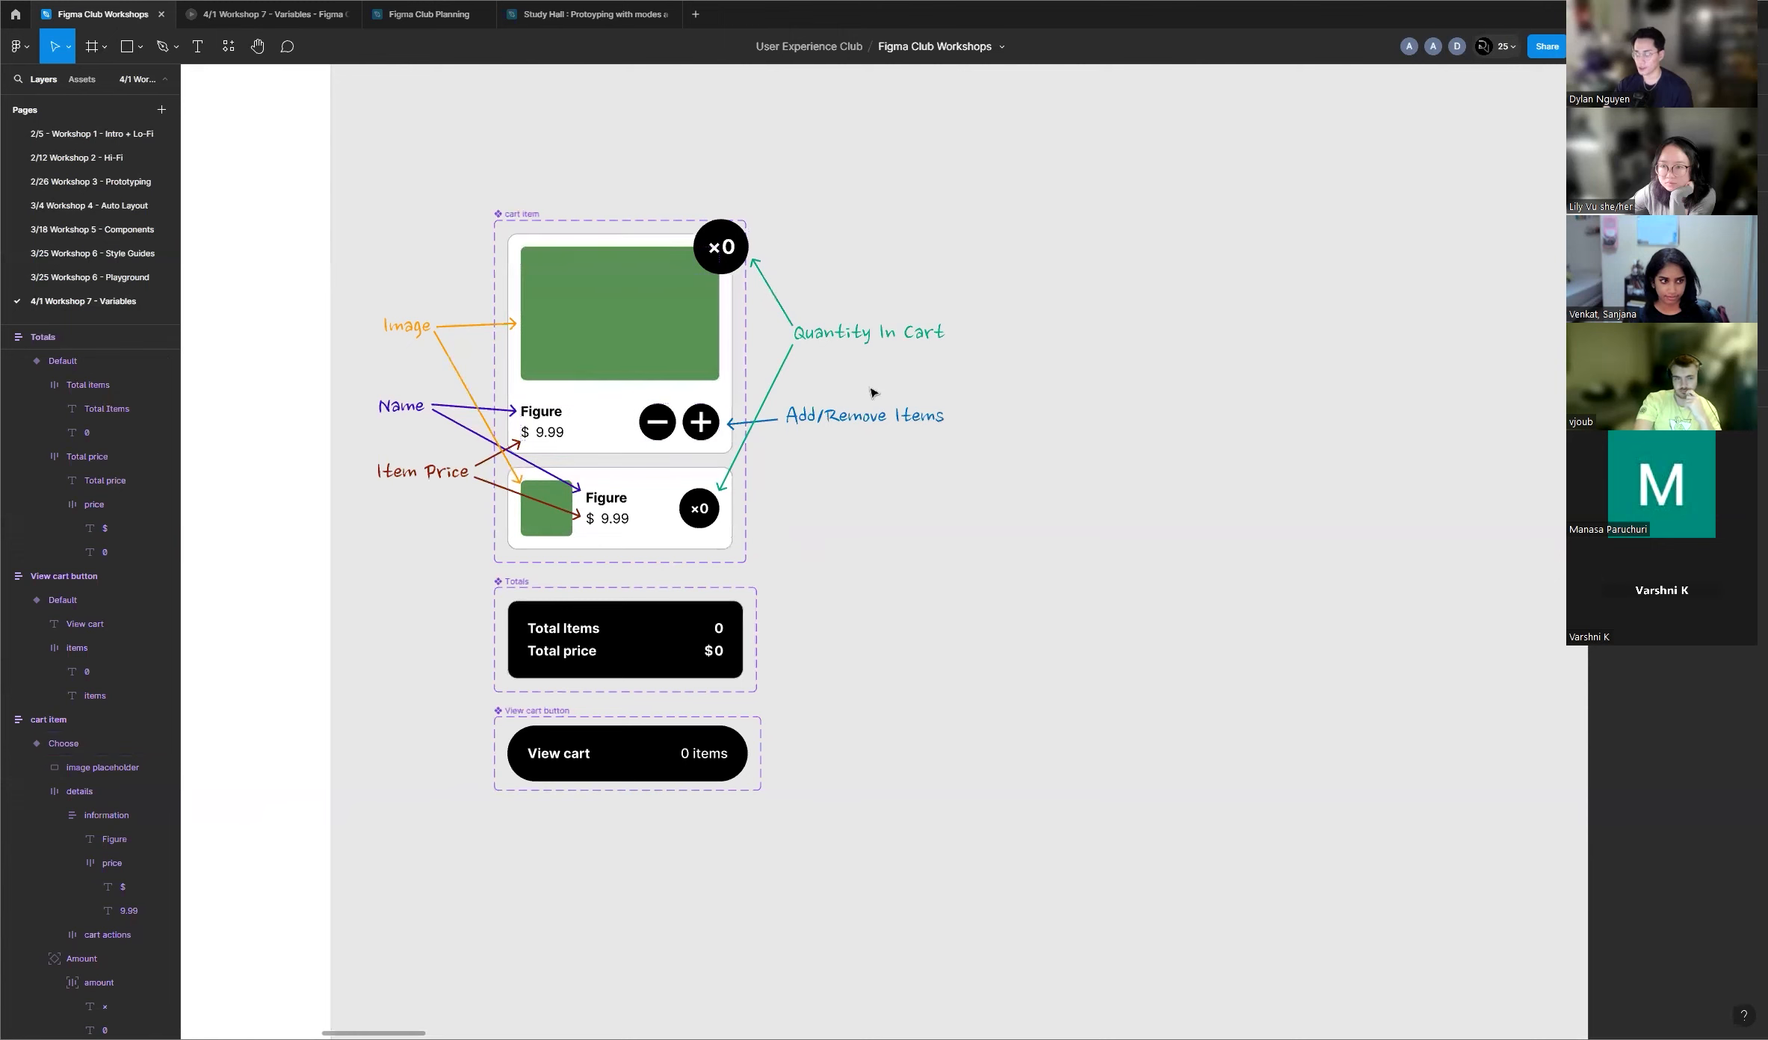
scroll(610, 406, up, 2)
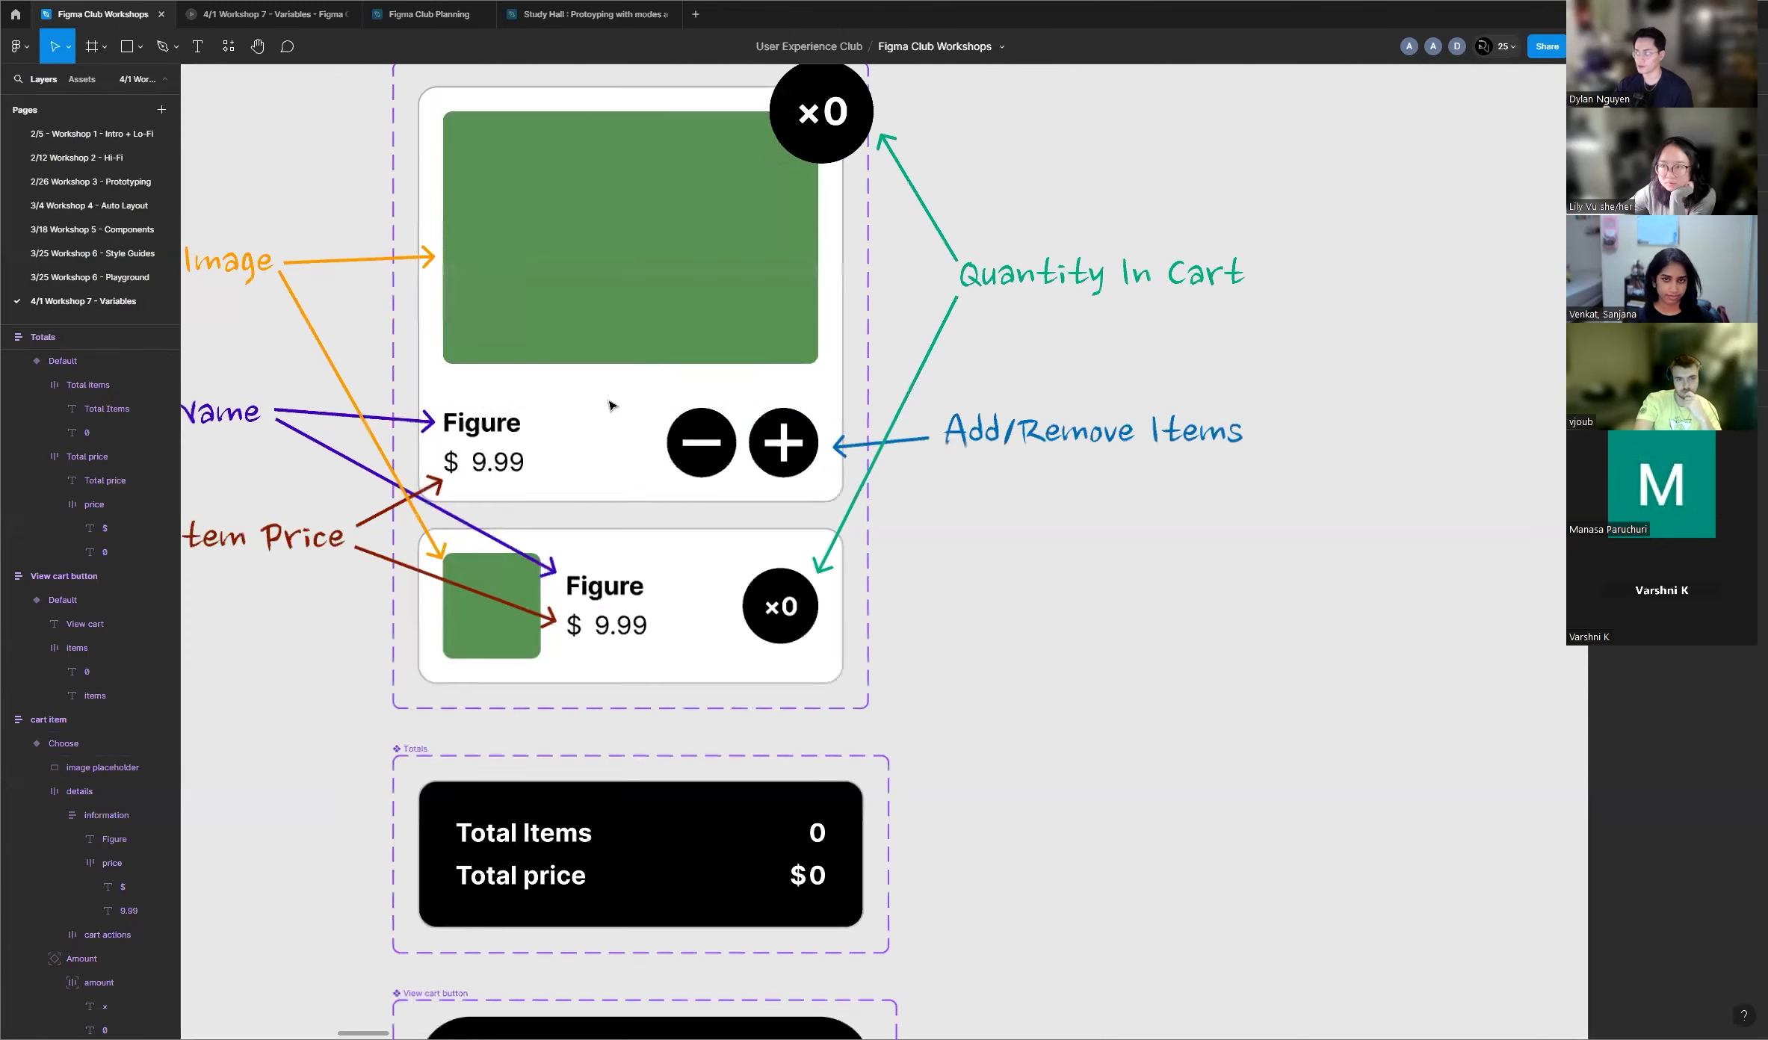
scroll(611, 397, down, 1)
scroll(1020, 397, down, 2)
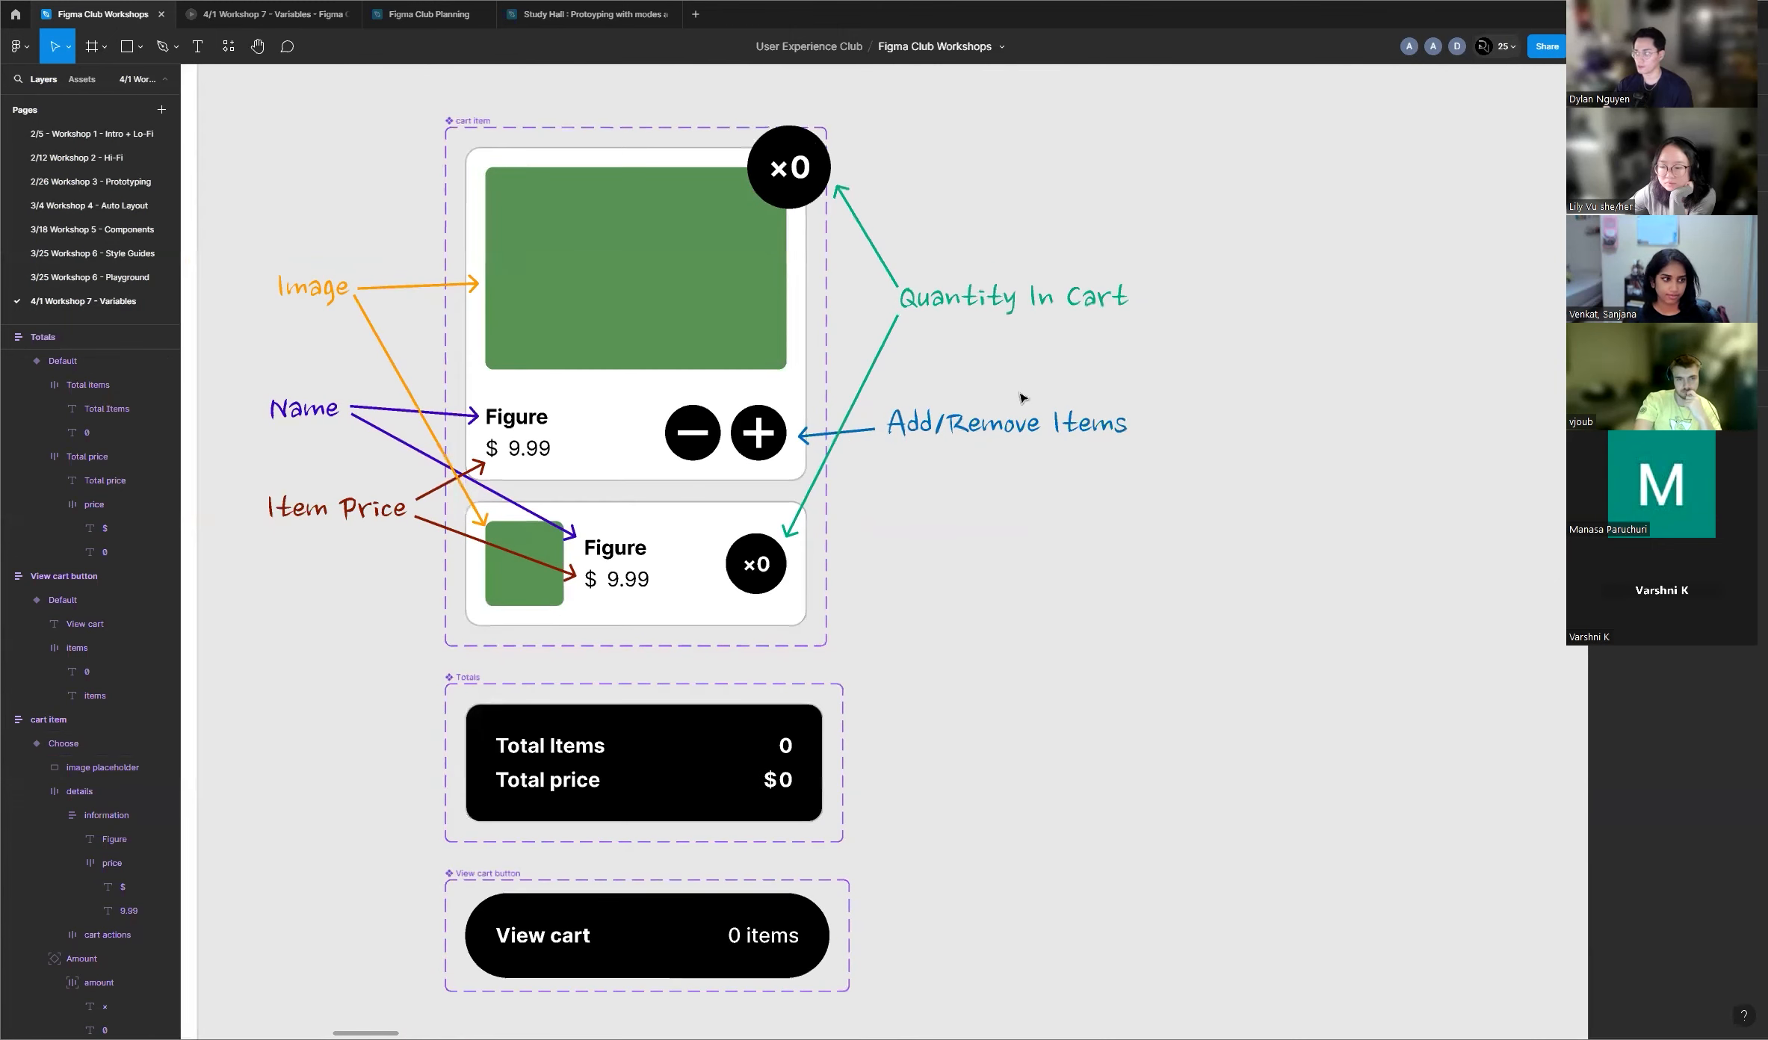
Step: Select the plus icon nested in the cart actions of the larger cart item variant
scroll(648, 397, up, 5)
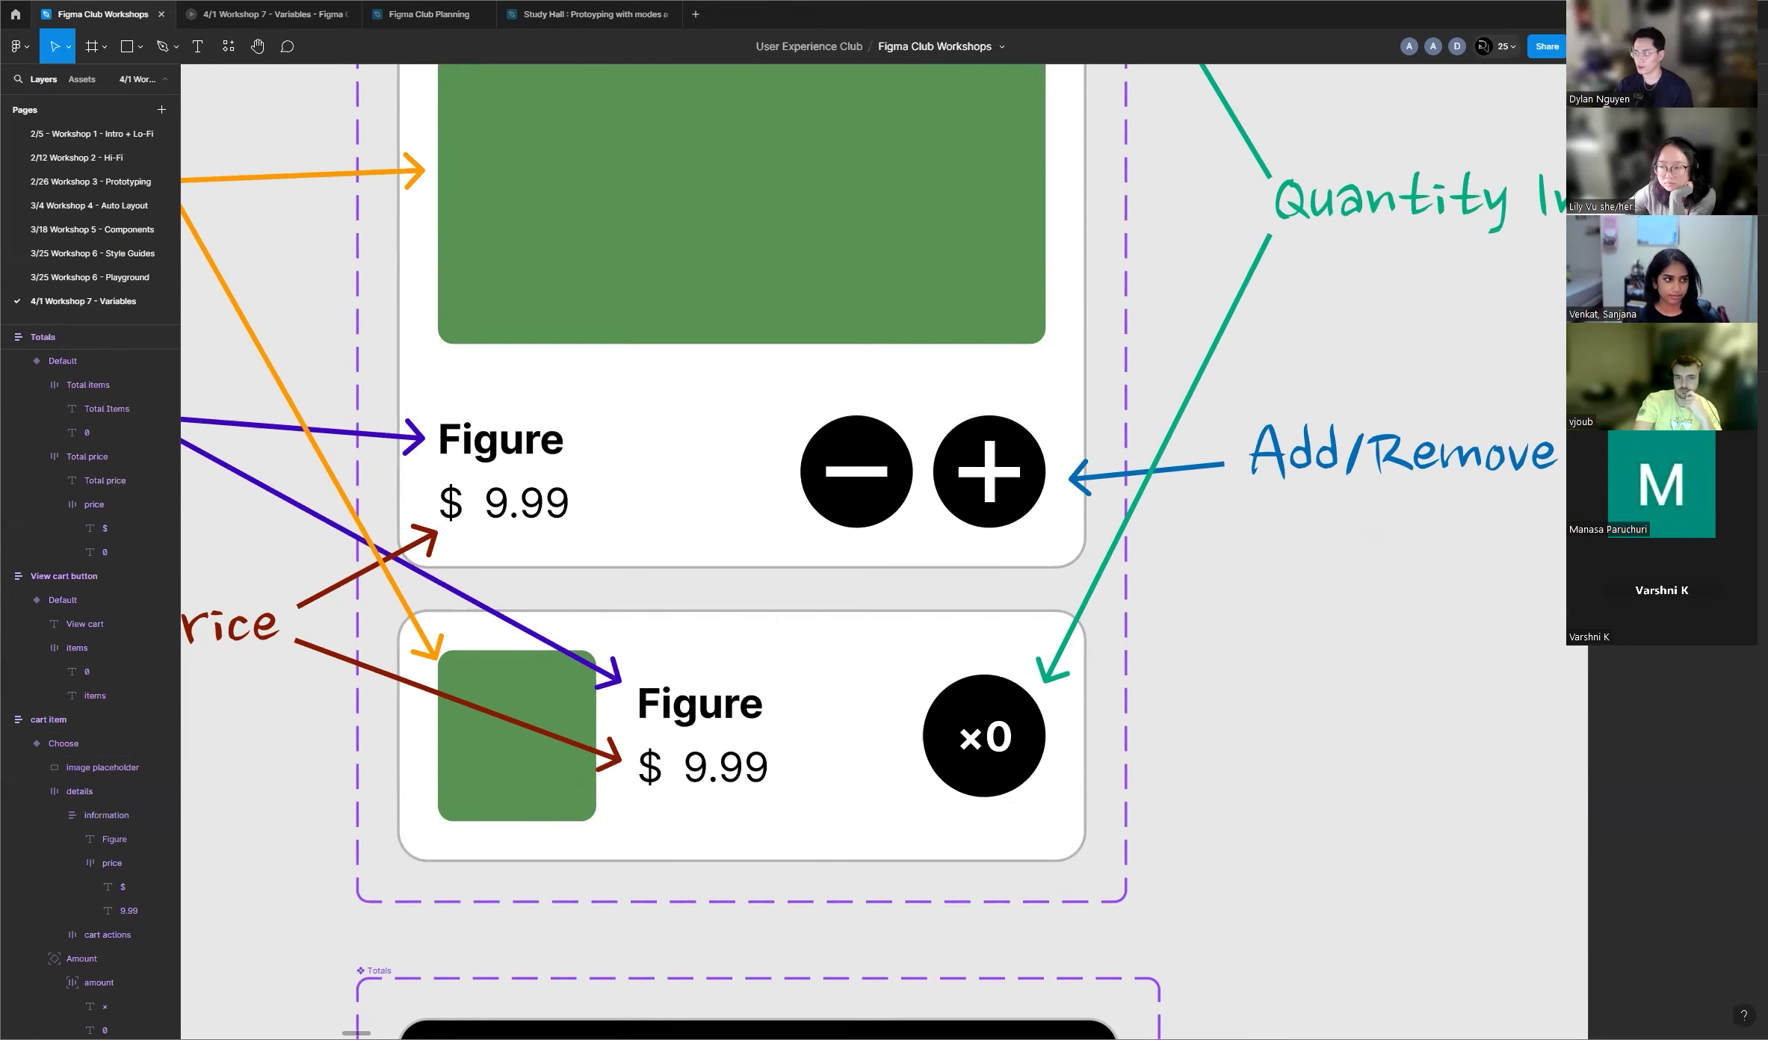
double_click(1018, 463)
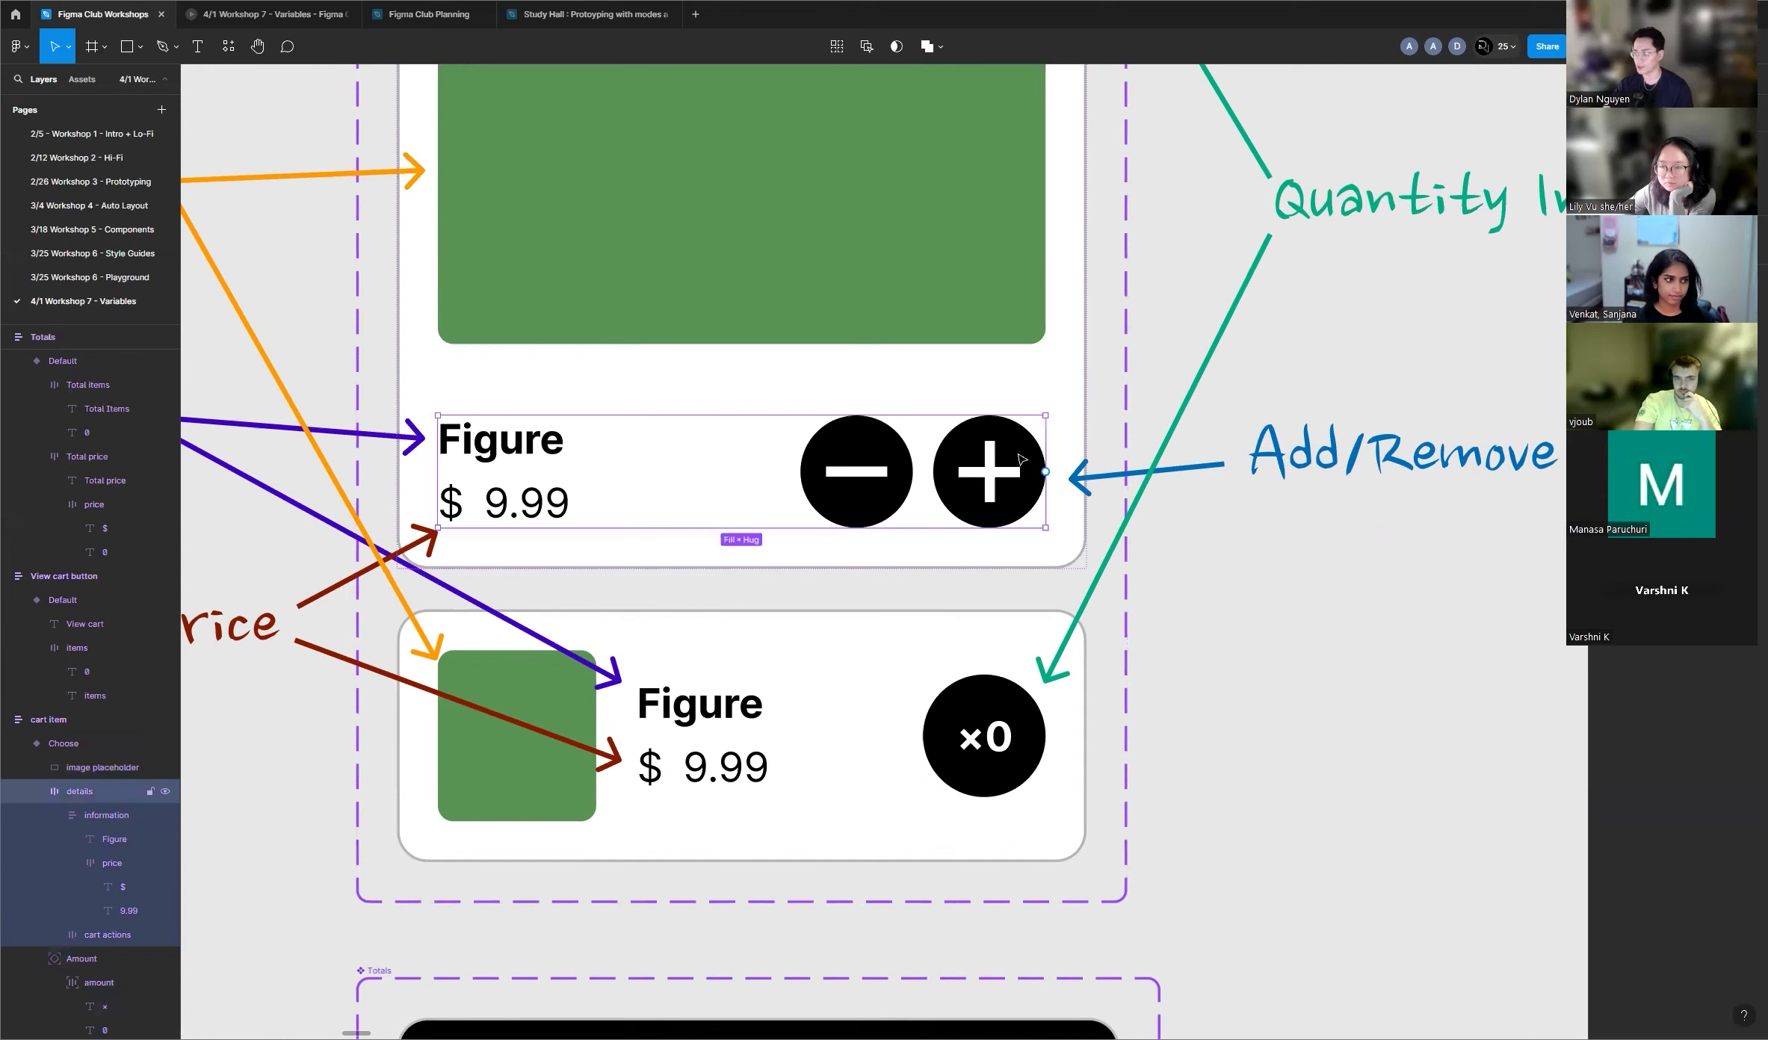
click(1021, 459)
click(1021, 459)
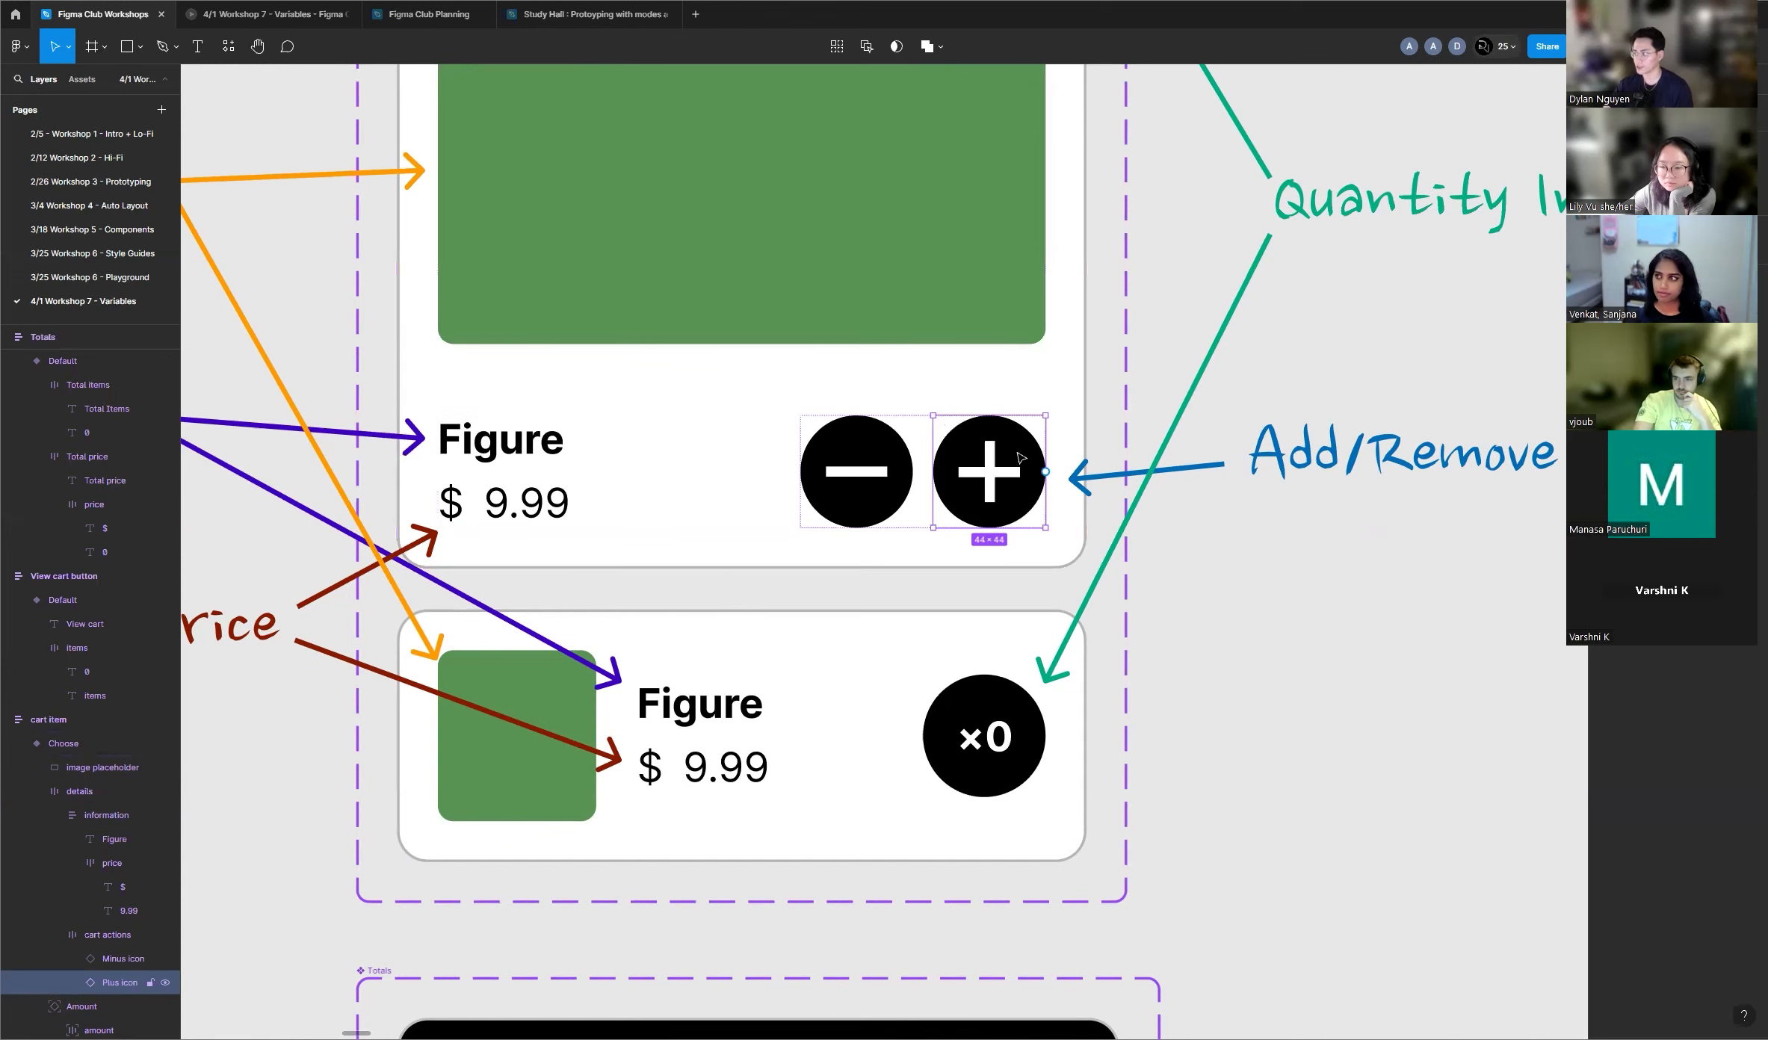
Step: Examine the reference images of the cart variables and On tap conditional actions, and return to the cart item's plus icon
scroll(646, 511, down, 5)
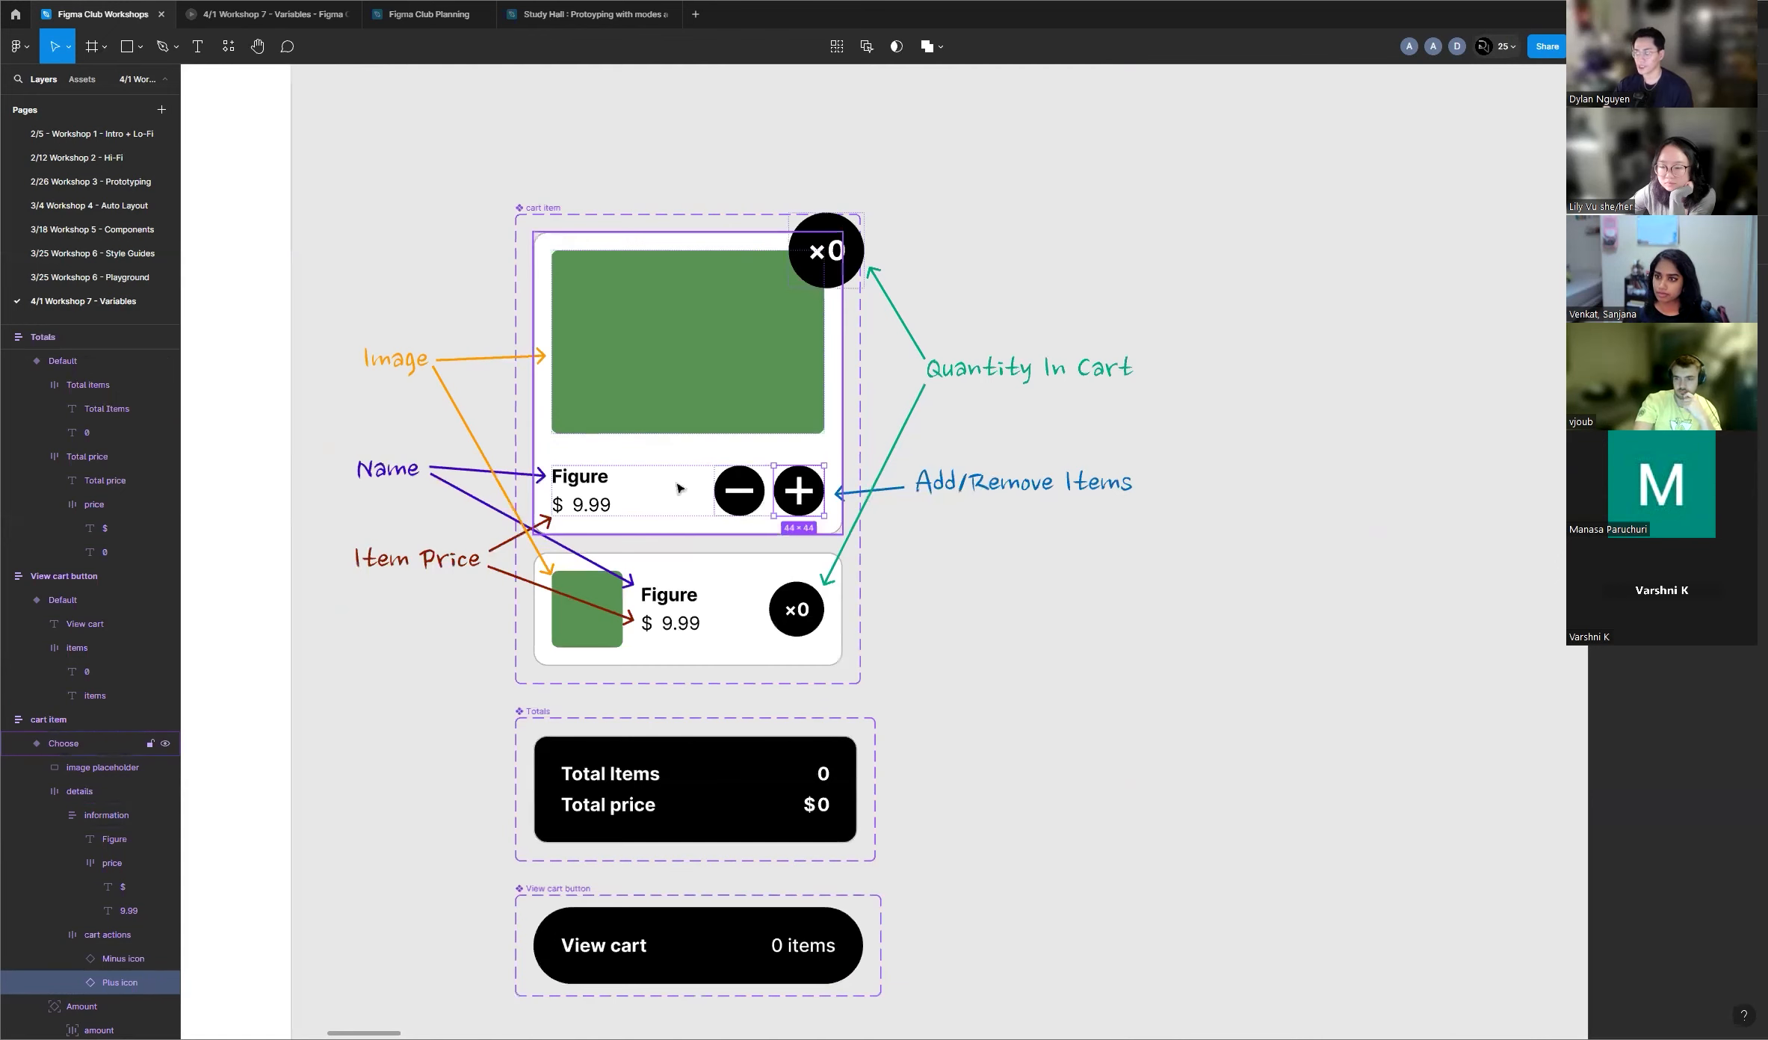
scroll(679, 488, up, 3)
scroll(882, 451, down, 3)
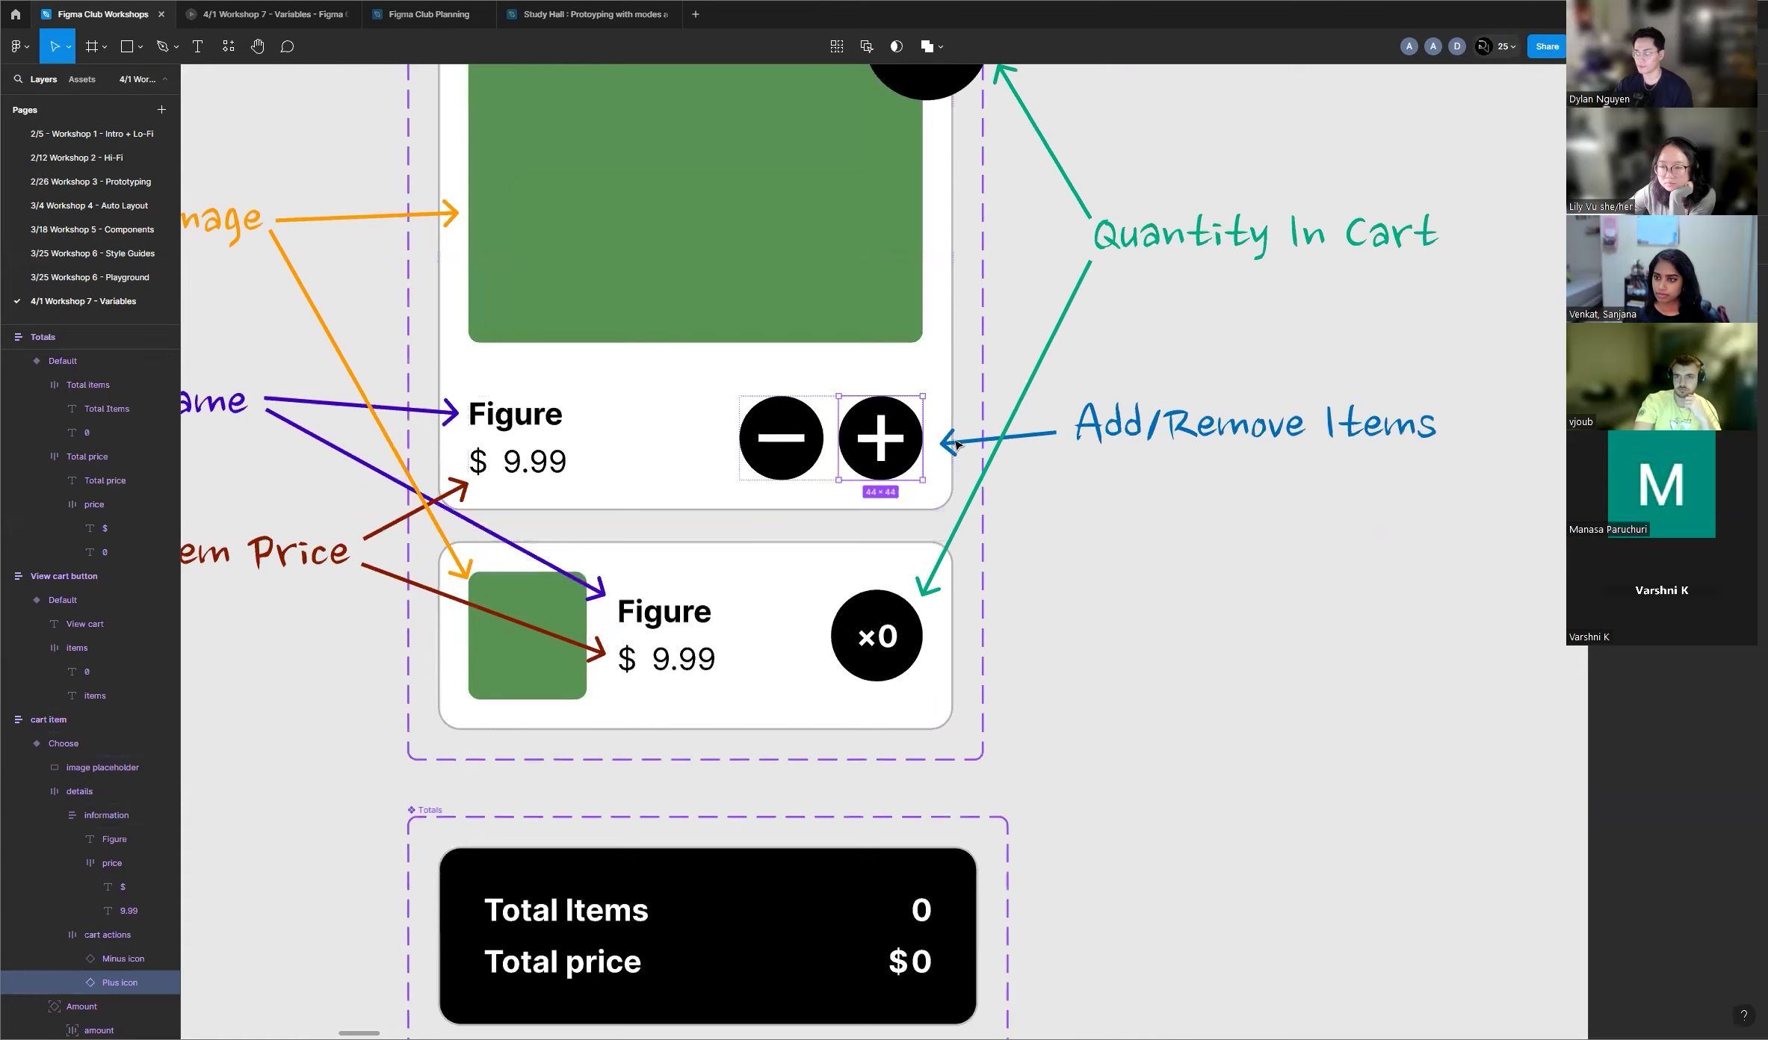
scroll(747, 418, down, 5)
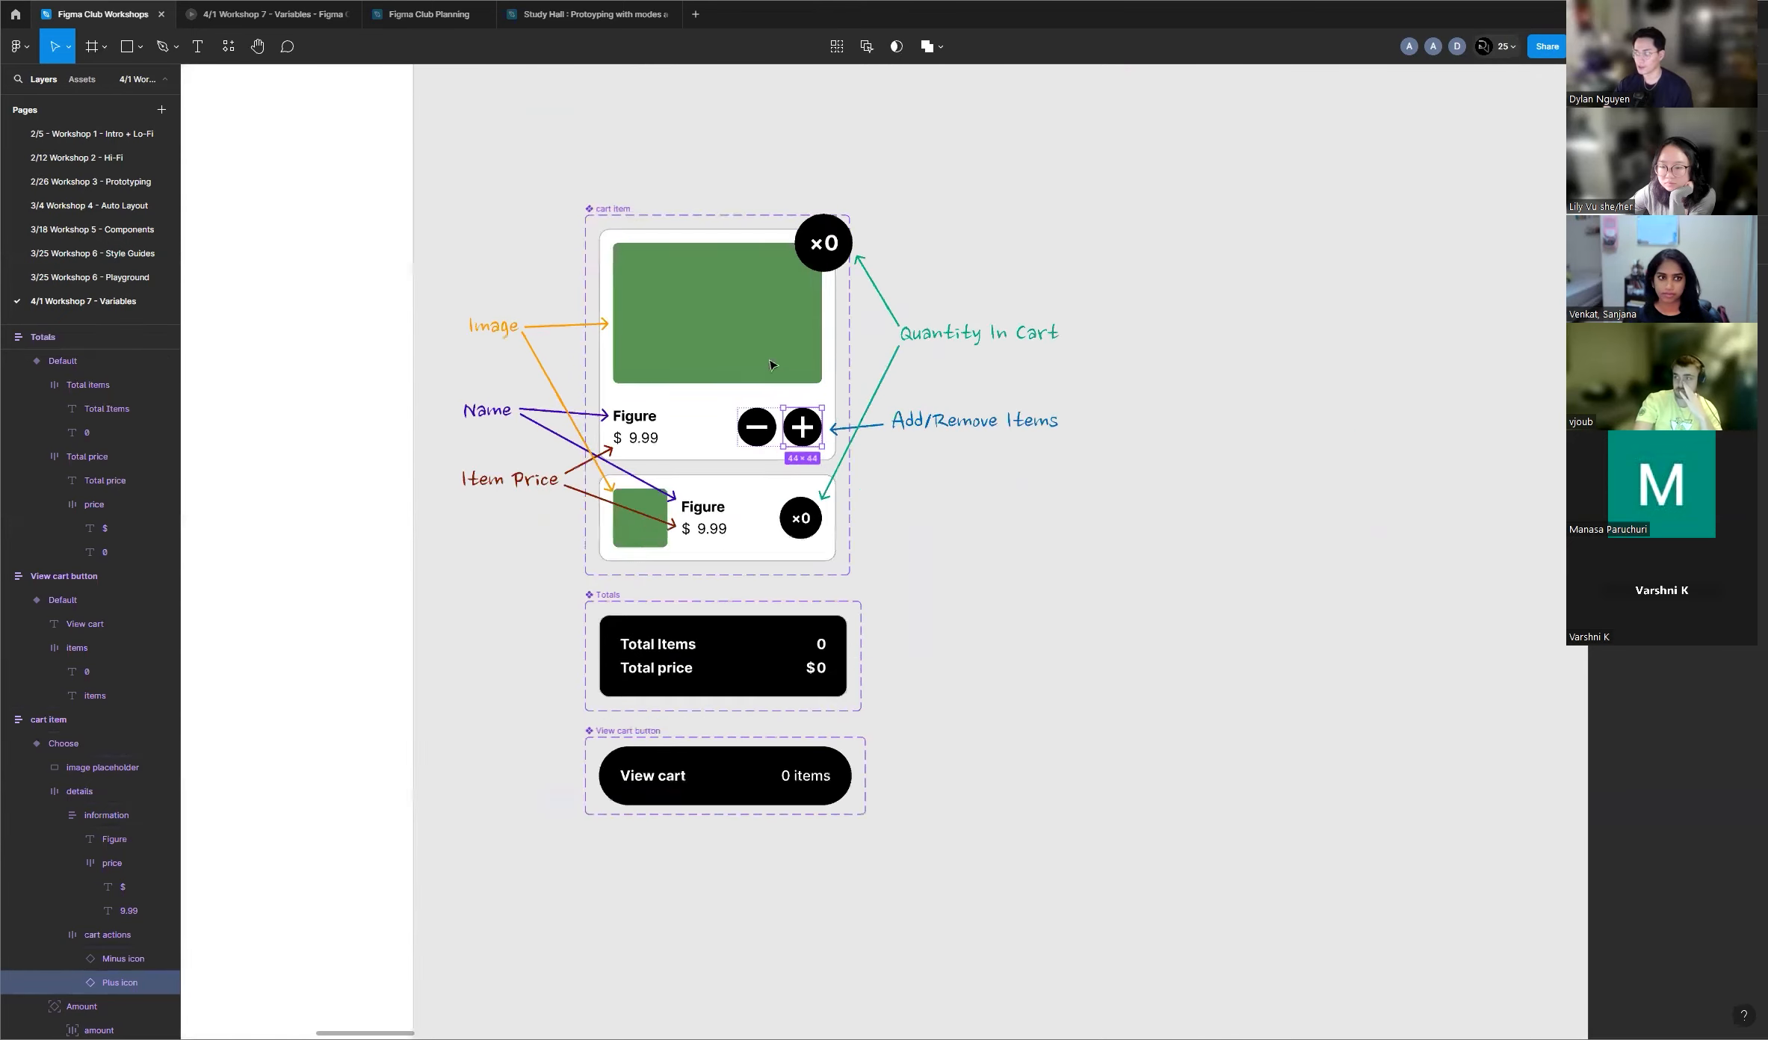
scroll(698, 366, up, 4)
scroll(866, 369, up, 1)
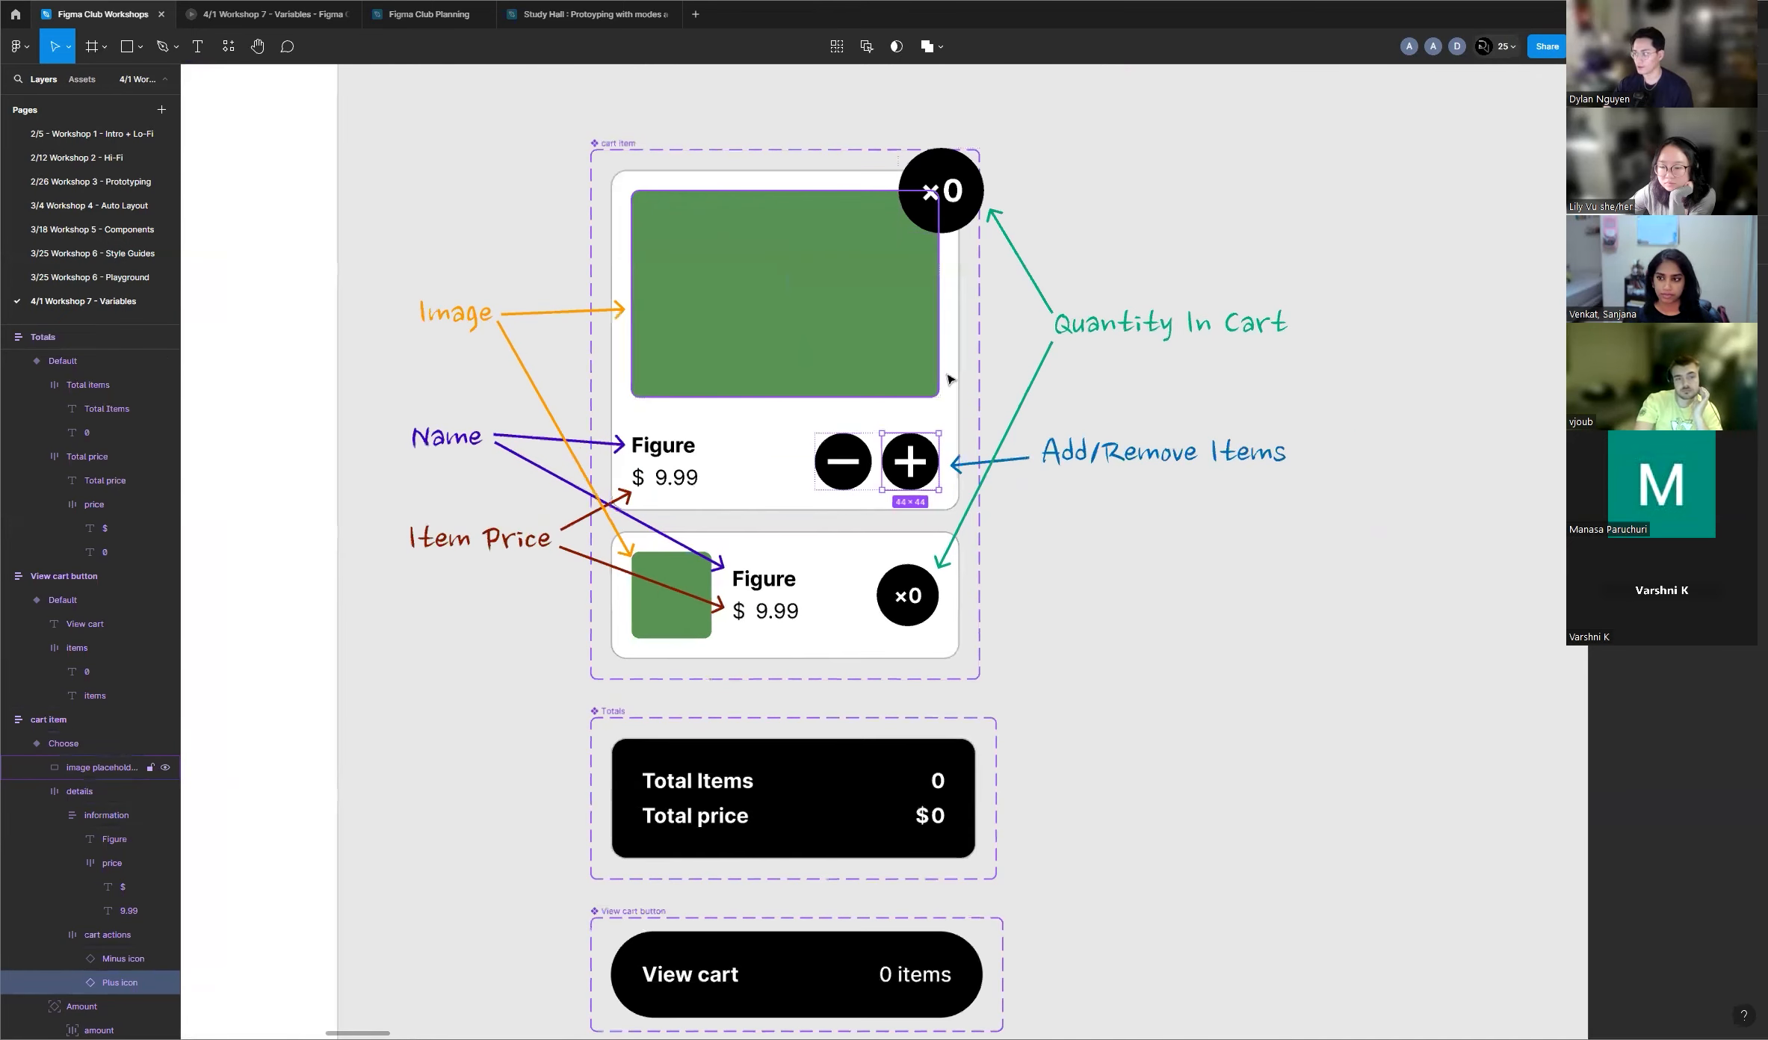
scroll(947, 380, up, 3)
scroll(568, 635, down, 4)
scroll(500, 636, down, 1)
scroll(501, 637, down, 5)
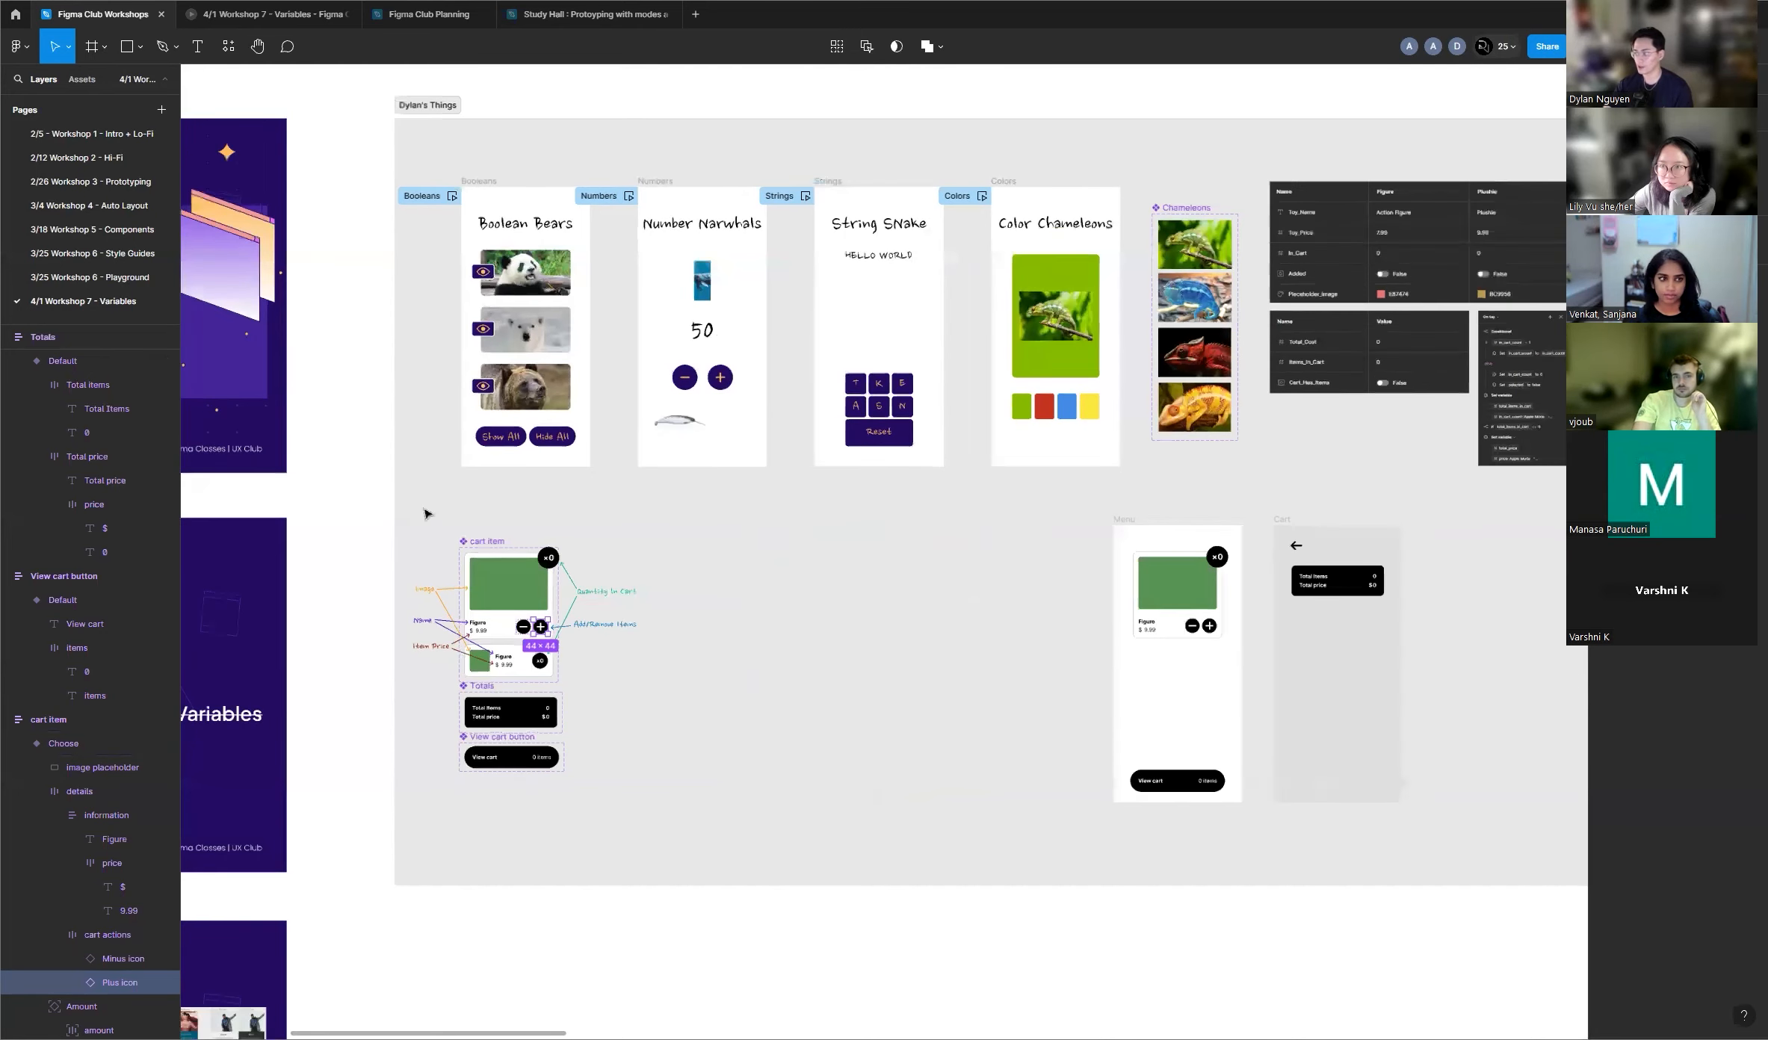
scroll(423, 513, down, 3)
scroll(1167, 407, up, 3)
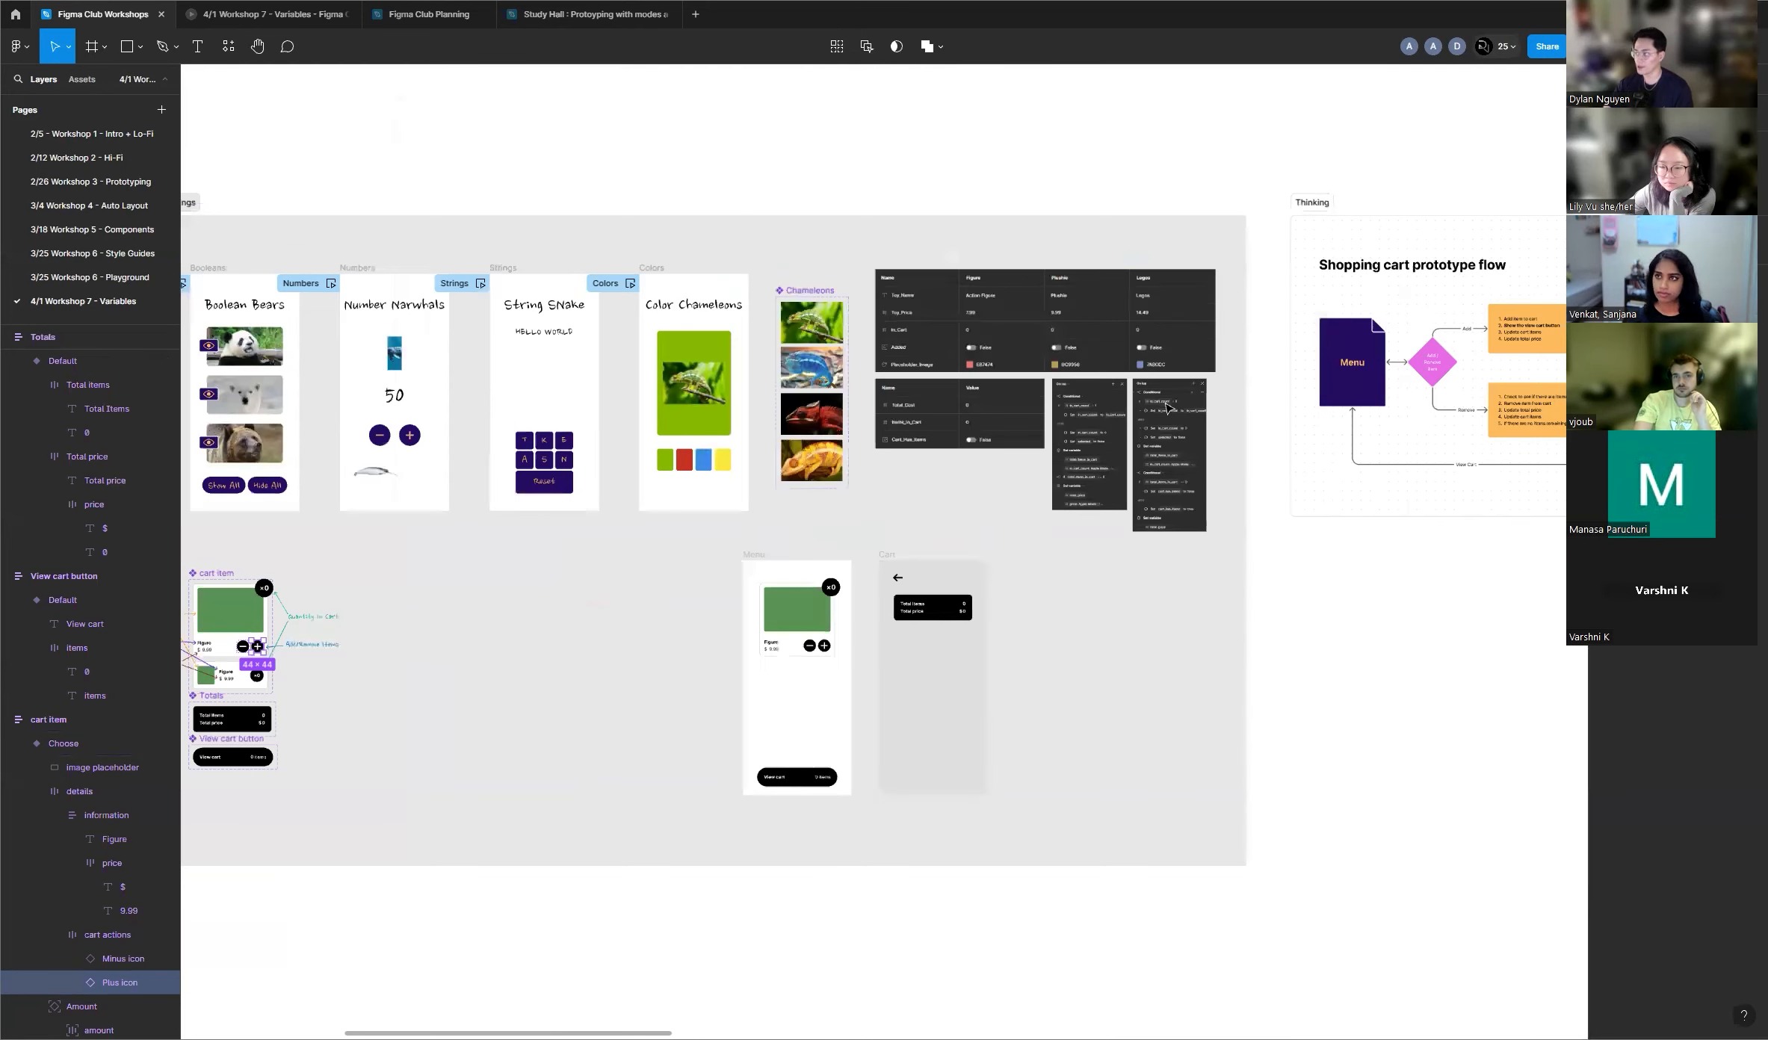
scroll(1167, 407, up, 5)
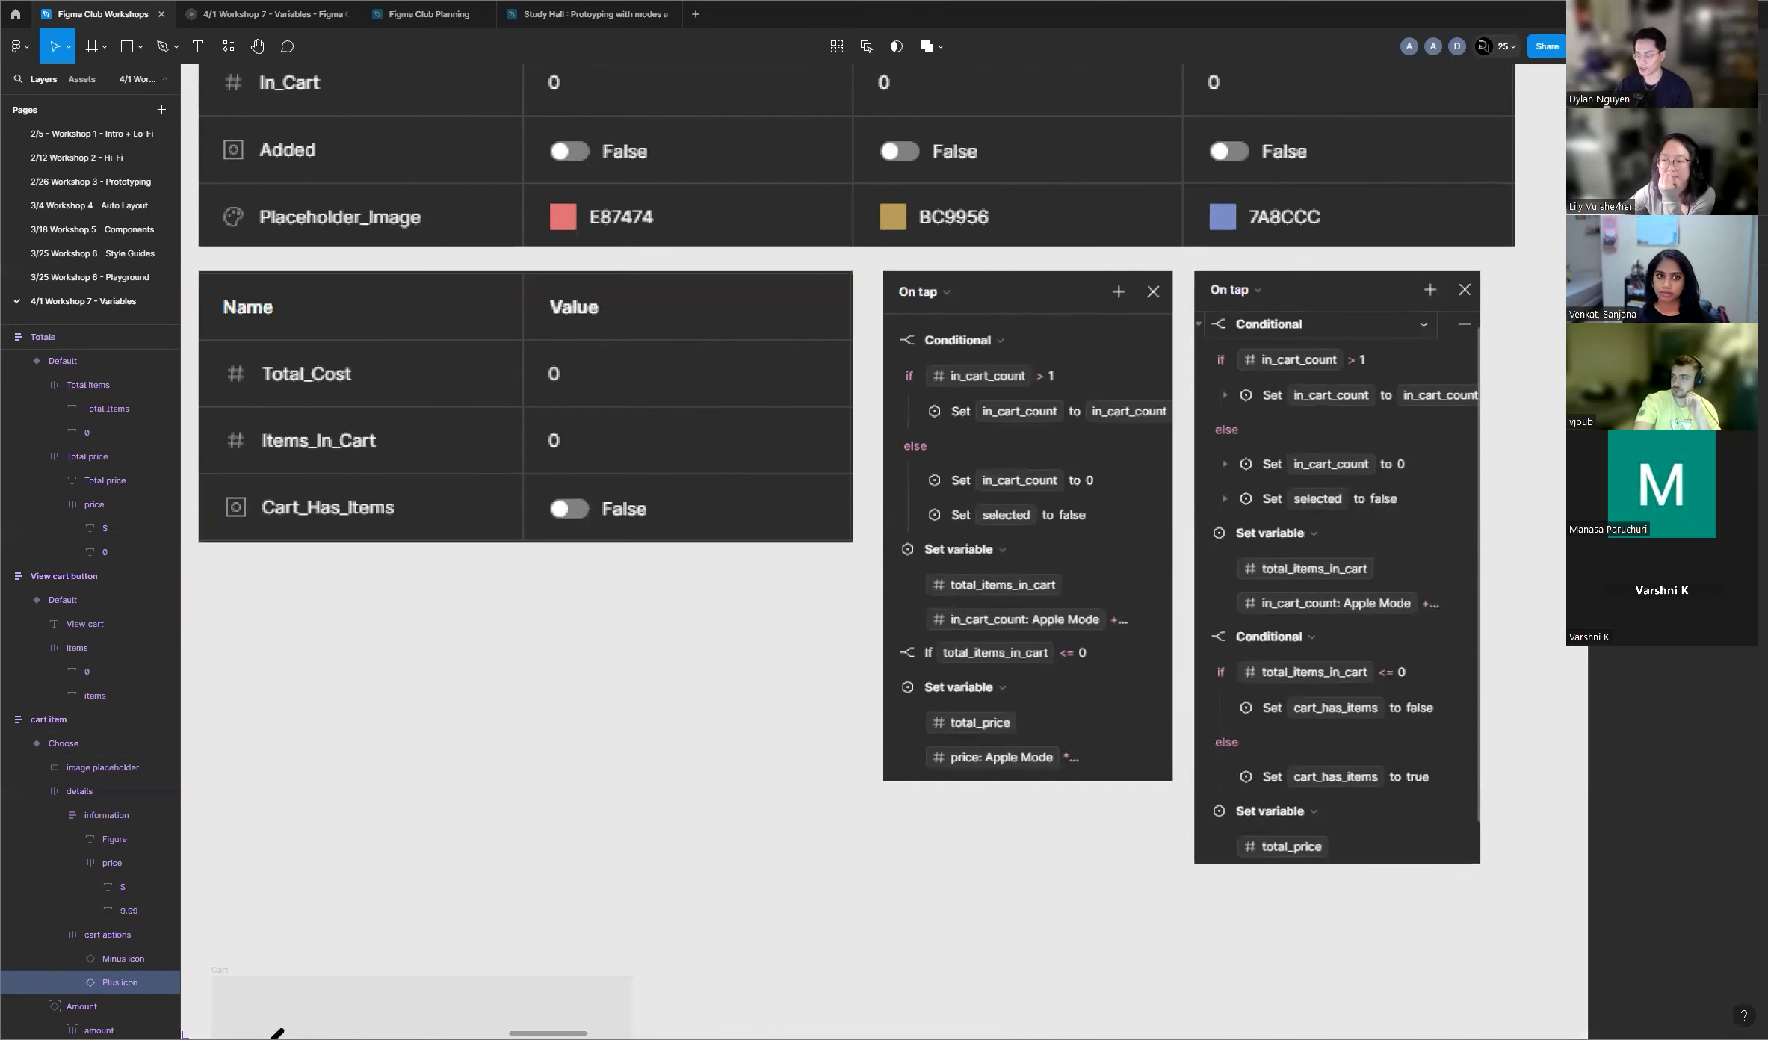
scroll(1146, 500, down, 5)
scroll(1147, 500, down, 3)
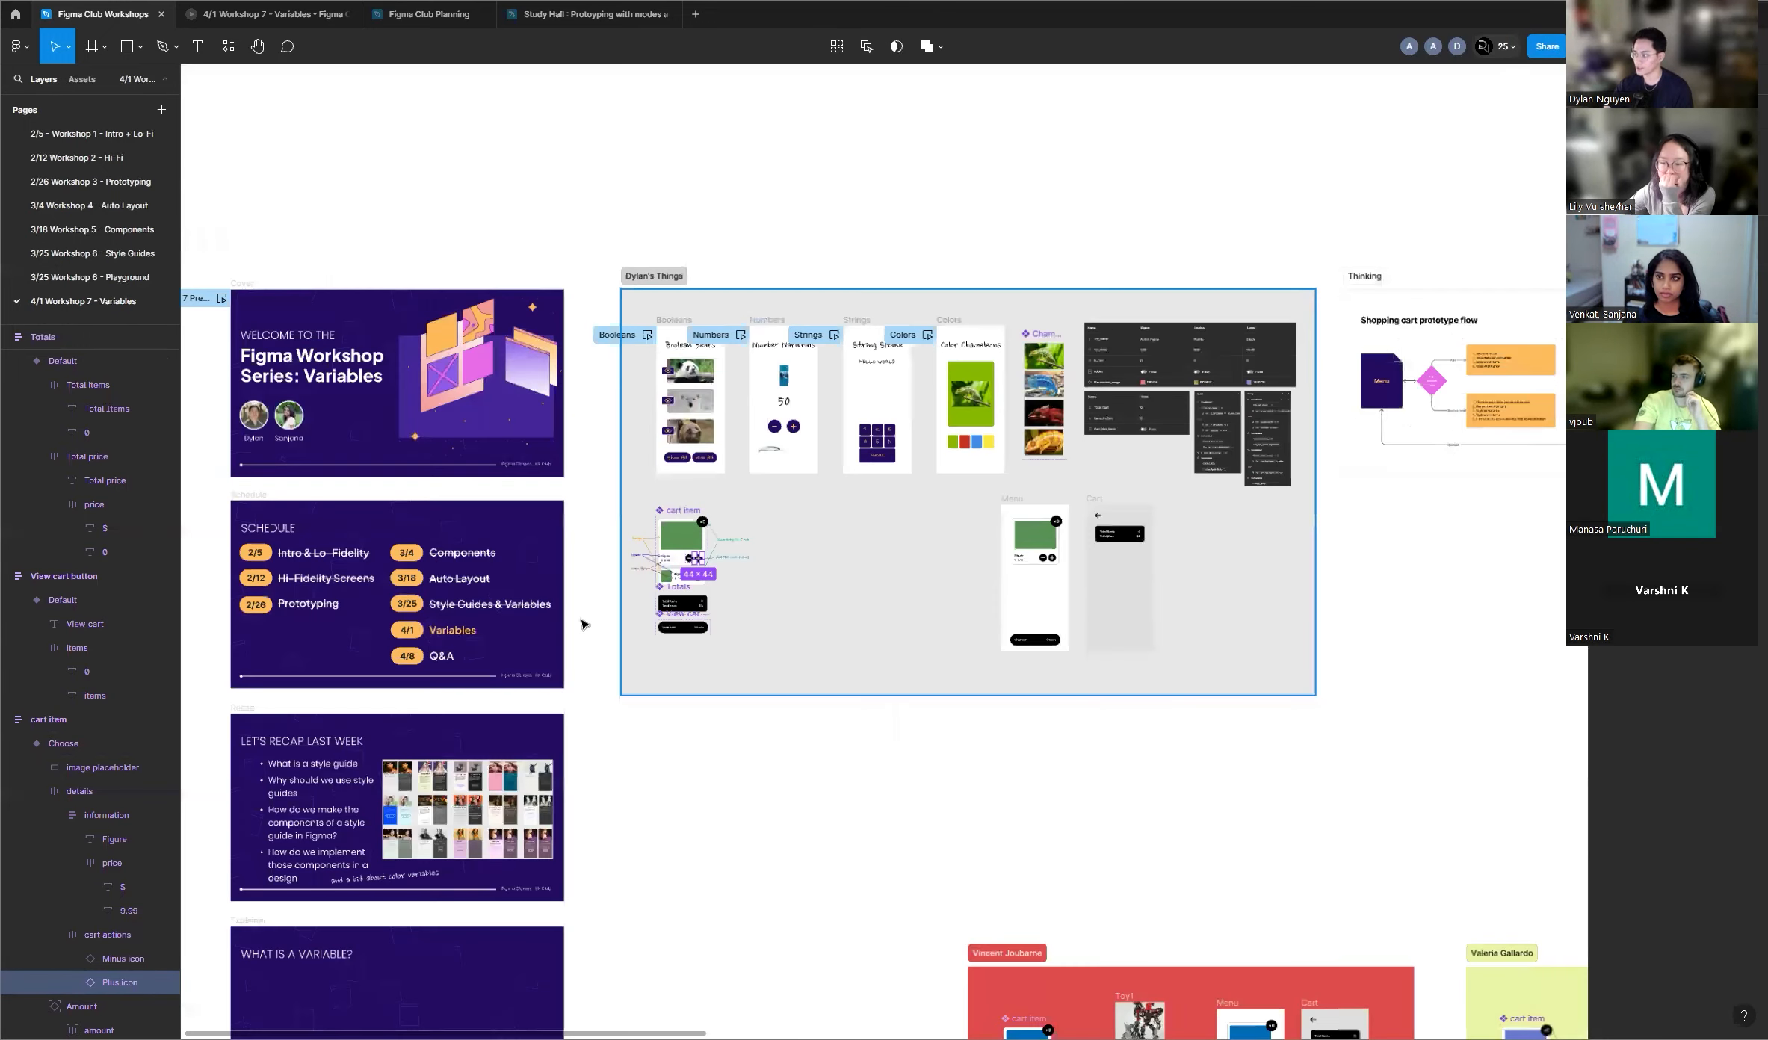
scroll(681, 555, up, 10)
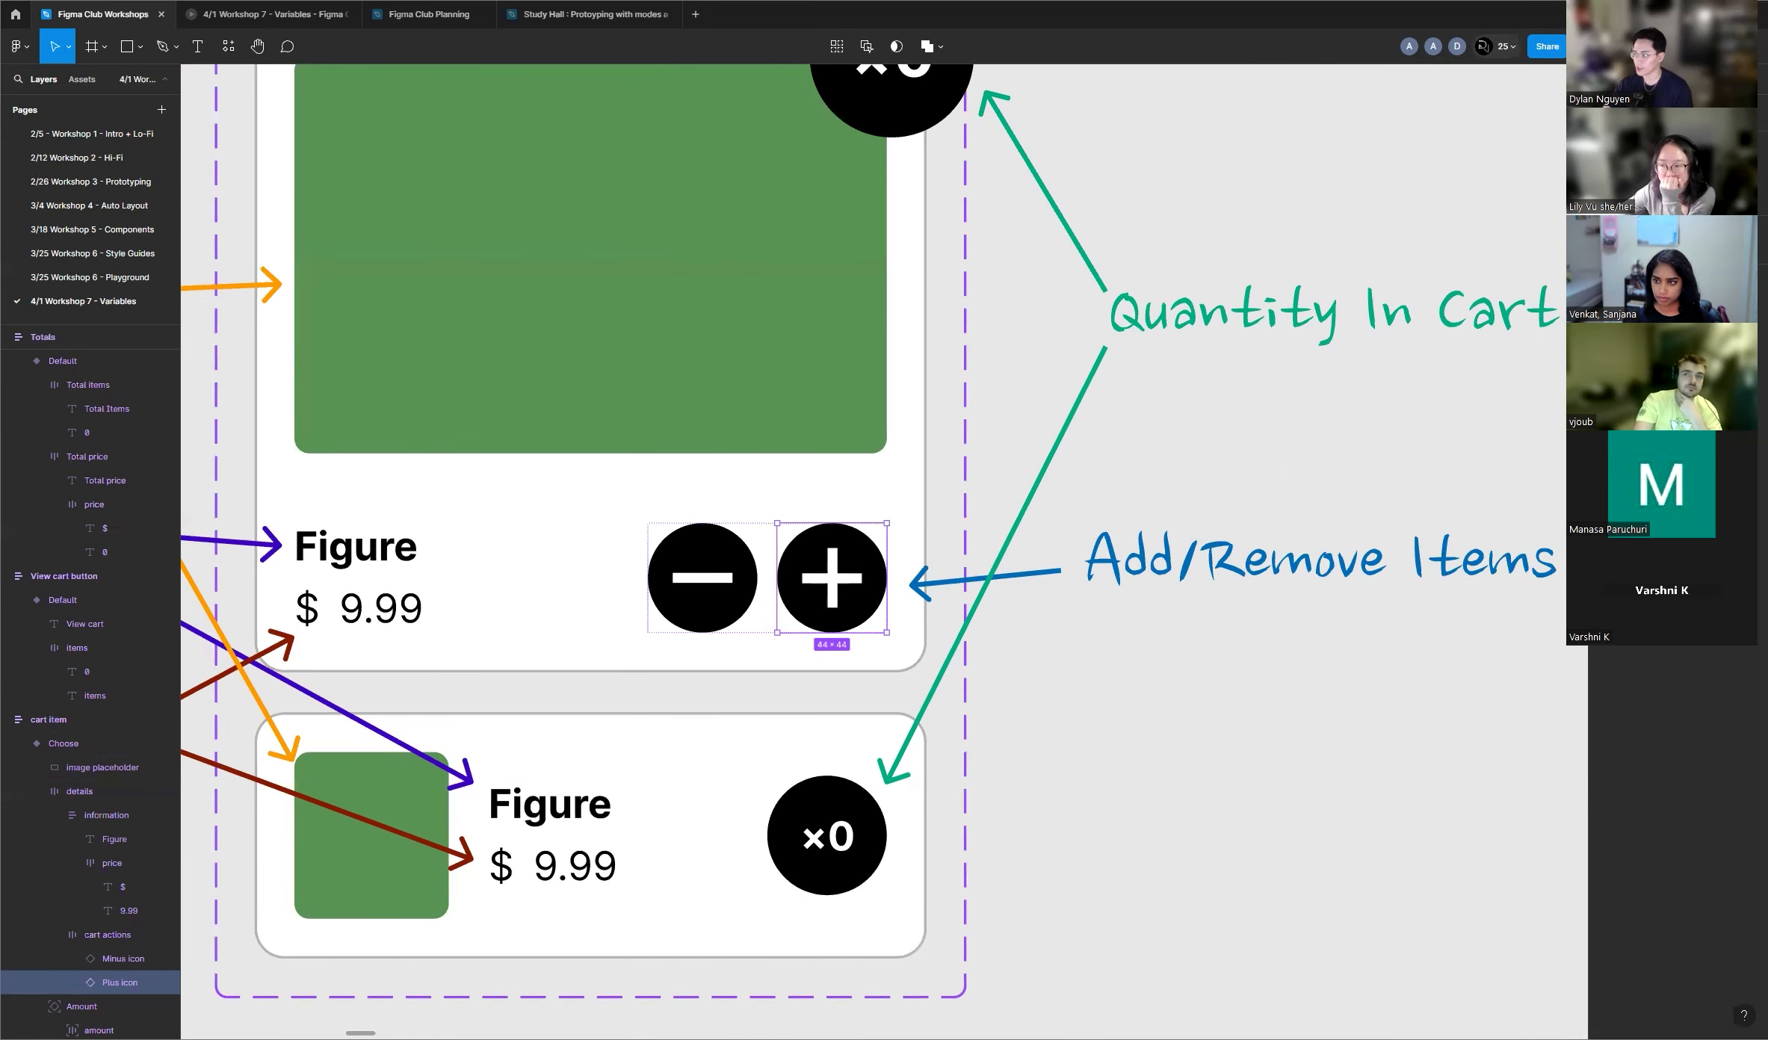
Step: Add an On click interaction to the plus icon in the cart item component
click(1750, 112)
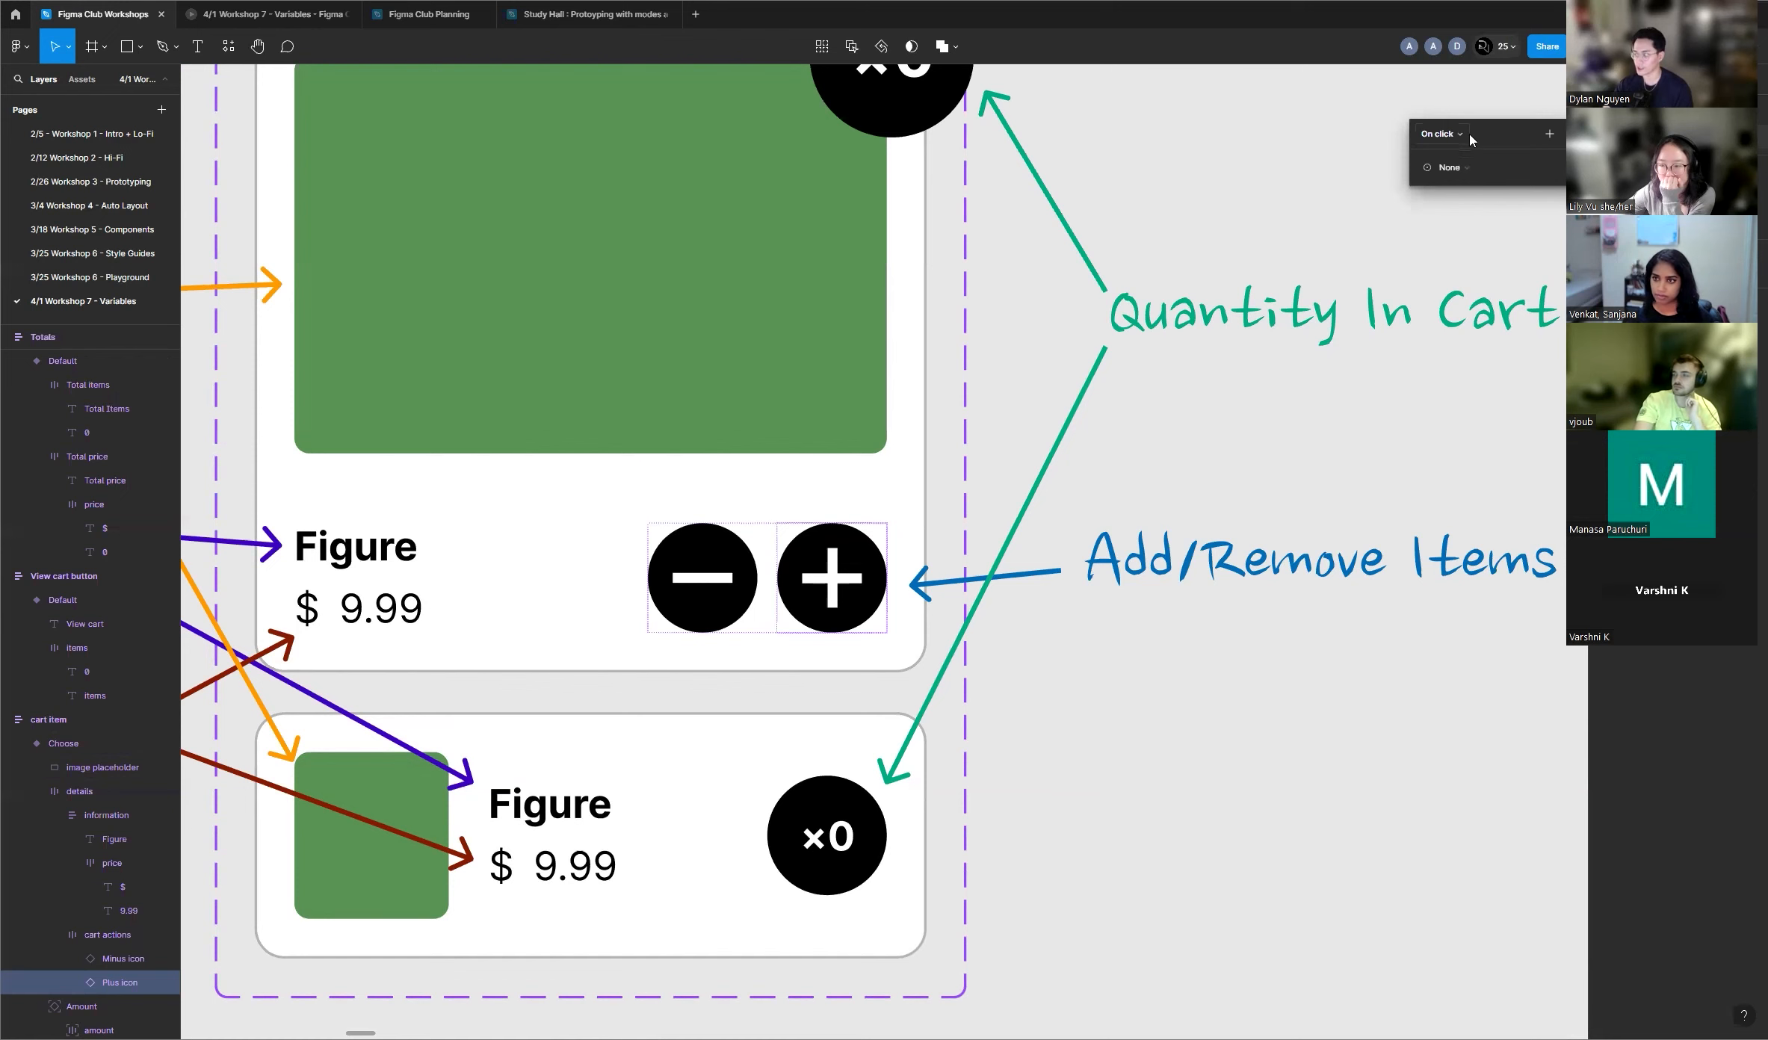
scroll(533, 398, down, 5)
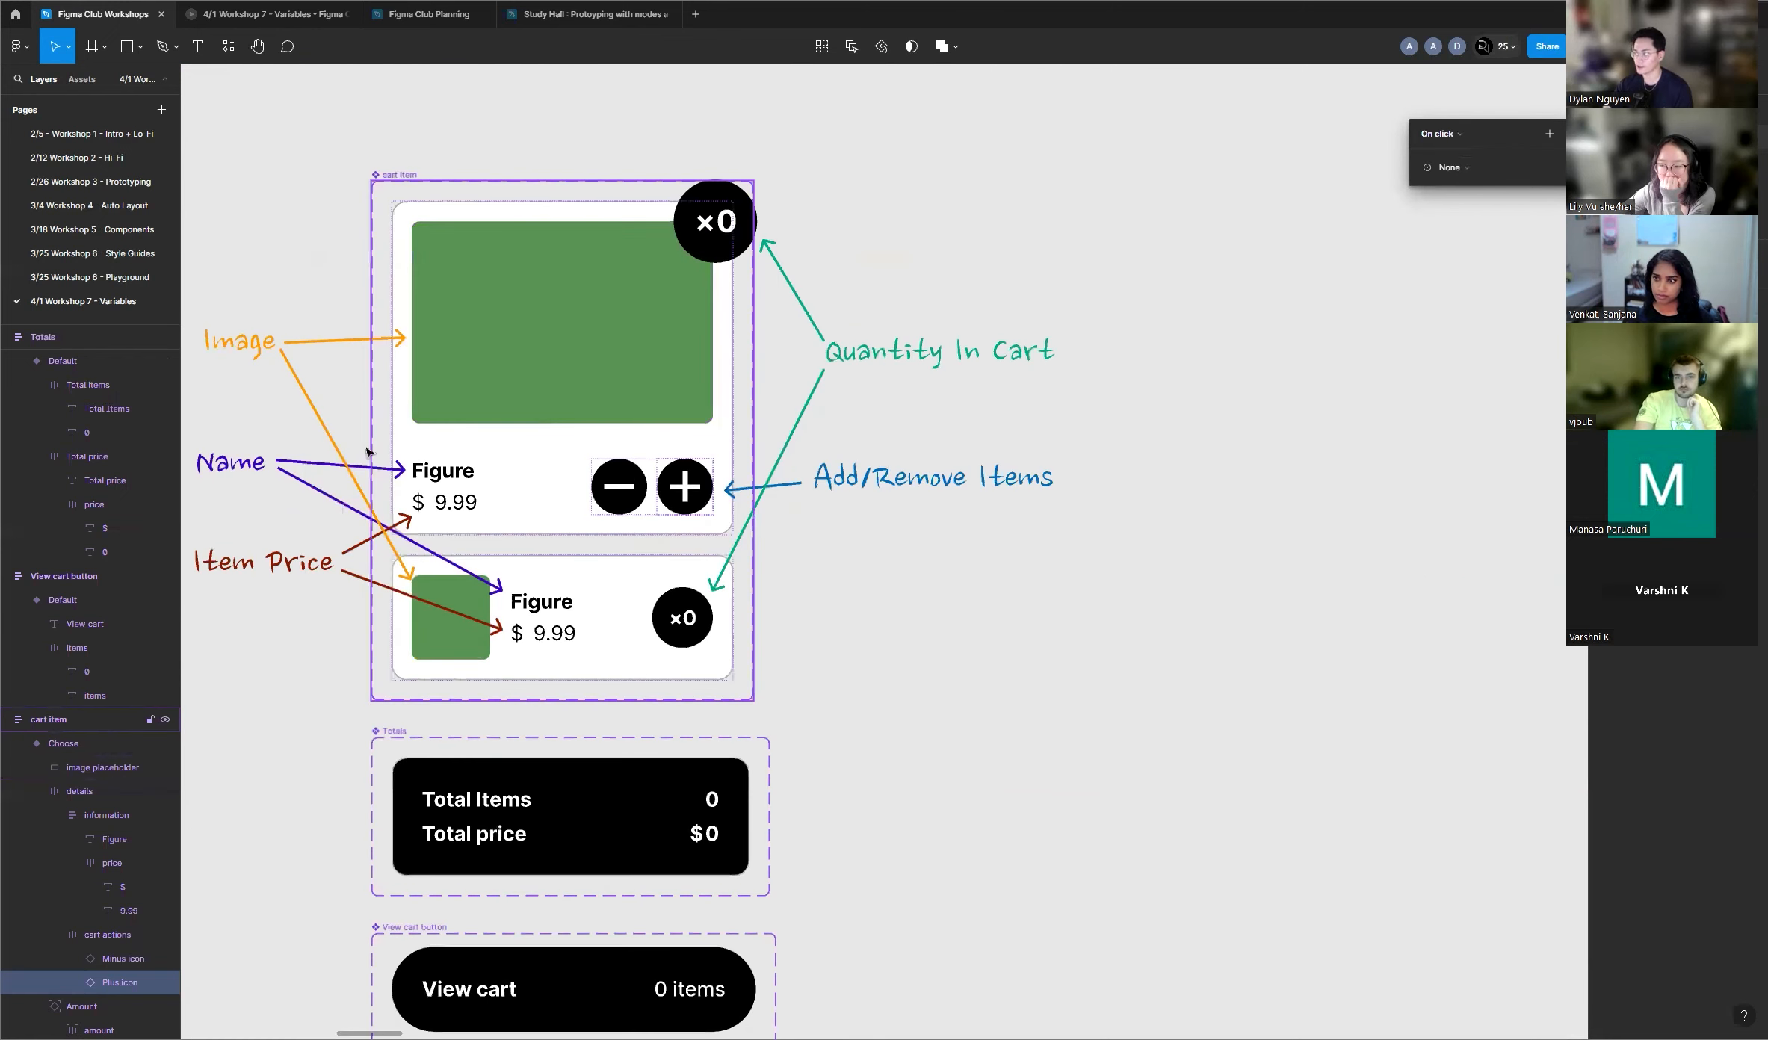
scroll(366, 451, down, 8)
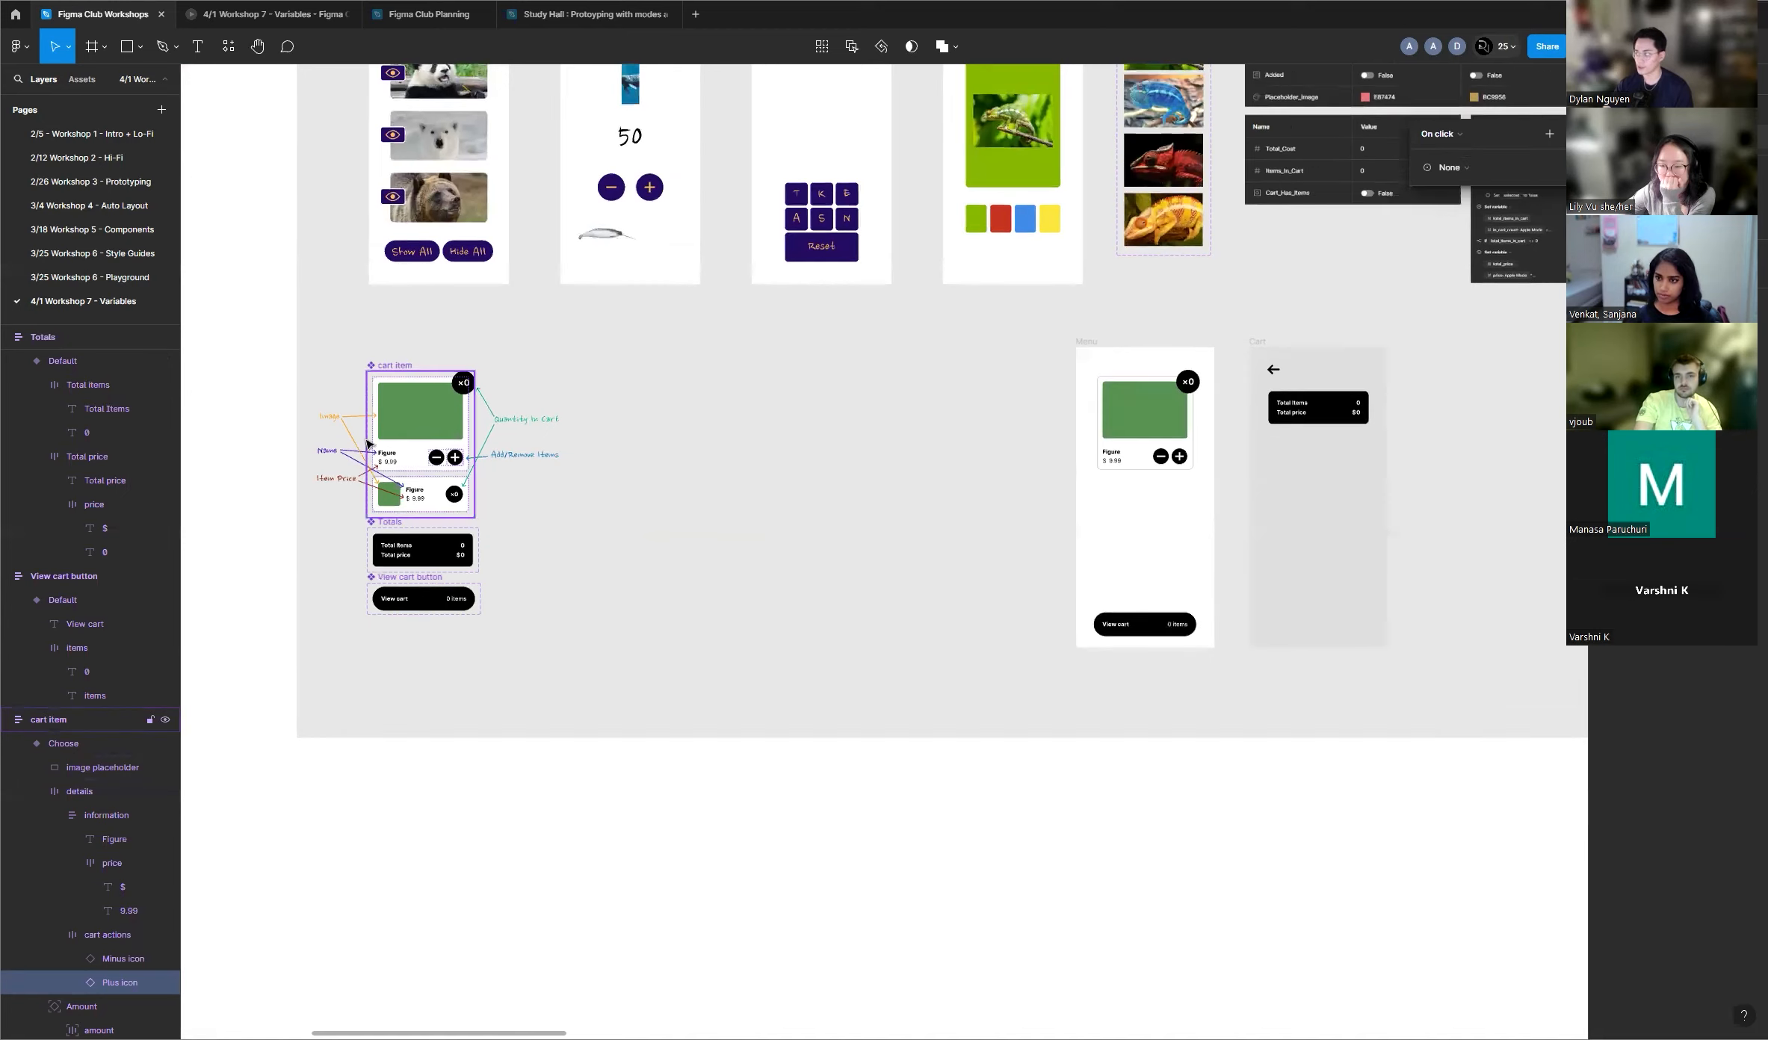
scroll(366, 444, up, 10)
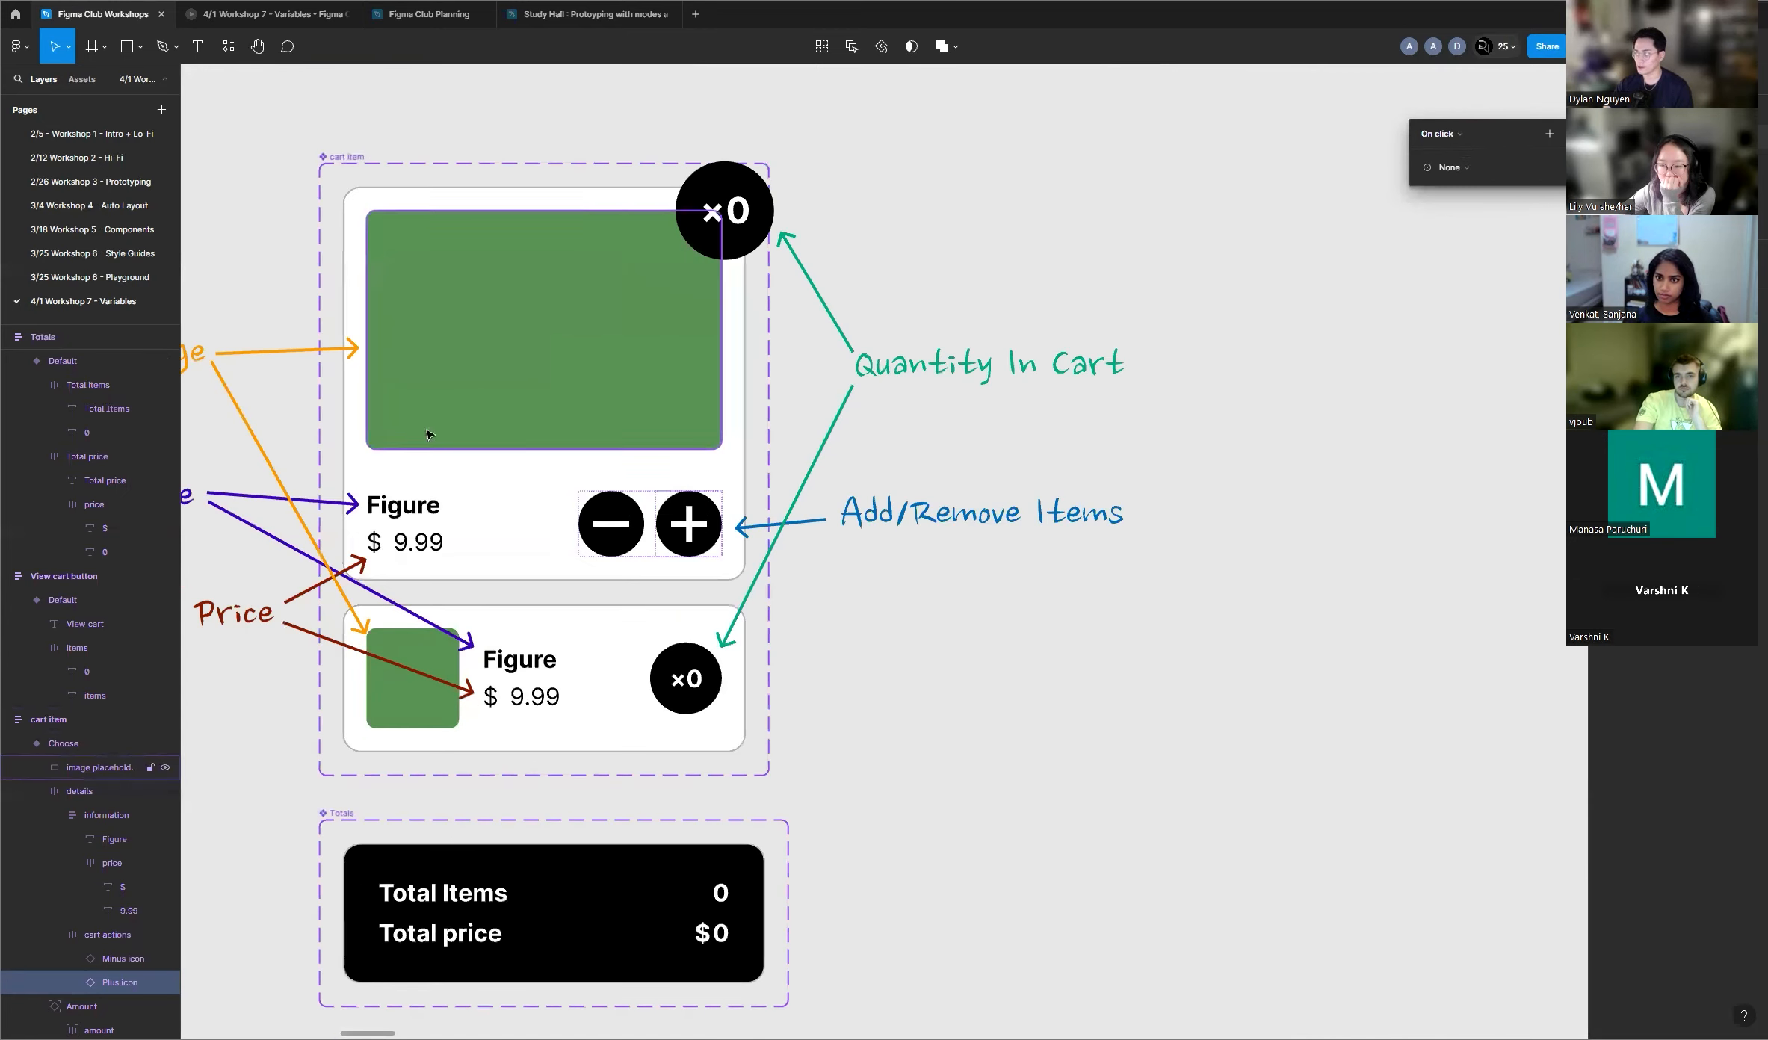
Step: Make the plus icon's On click interaction a Set variable action targeting Toys Selected from the presenter's own menu collection
click(1484, 169)
click(1487, 169)
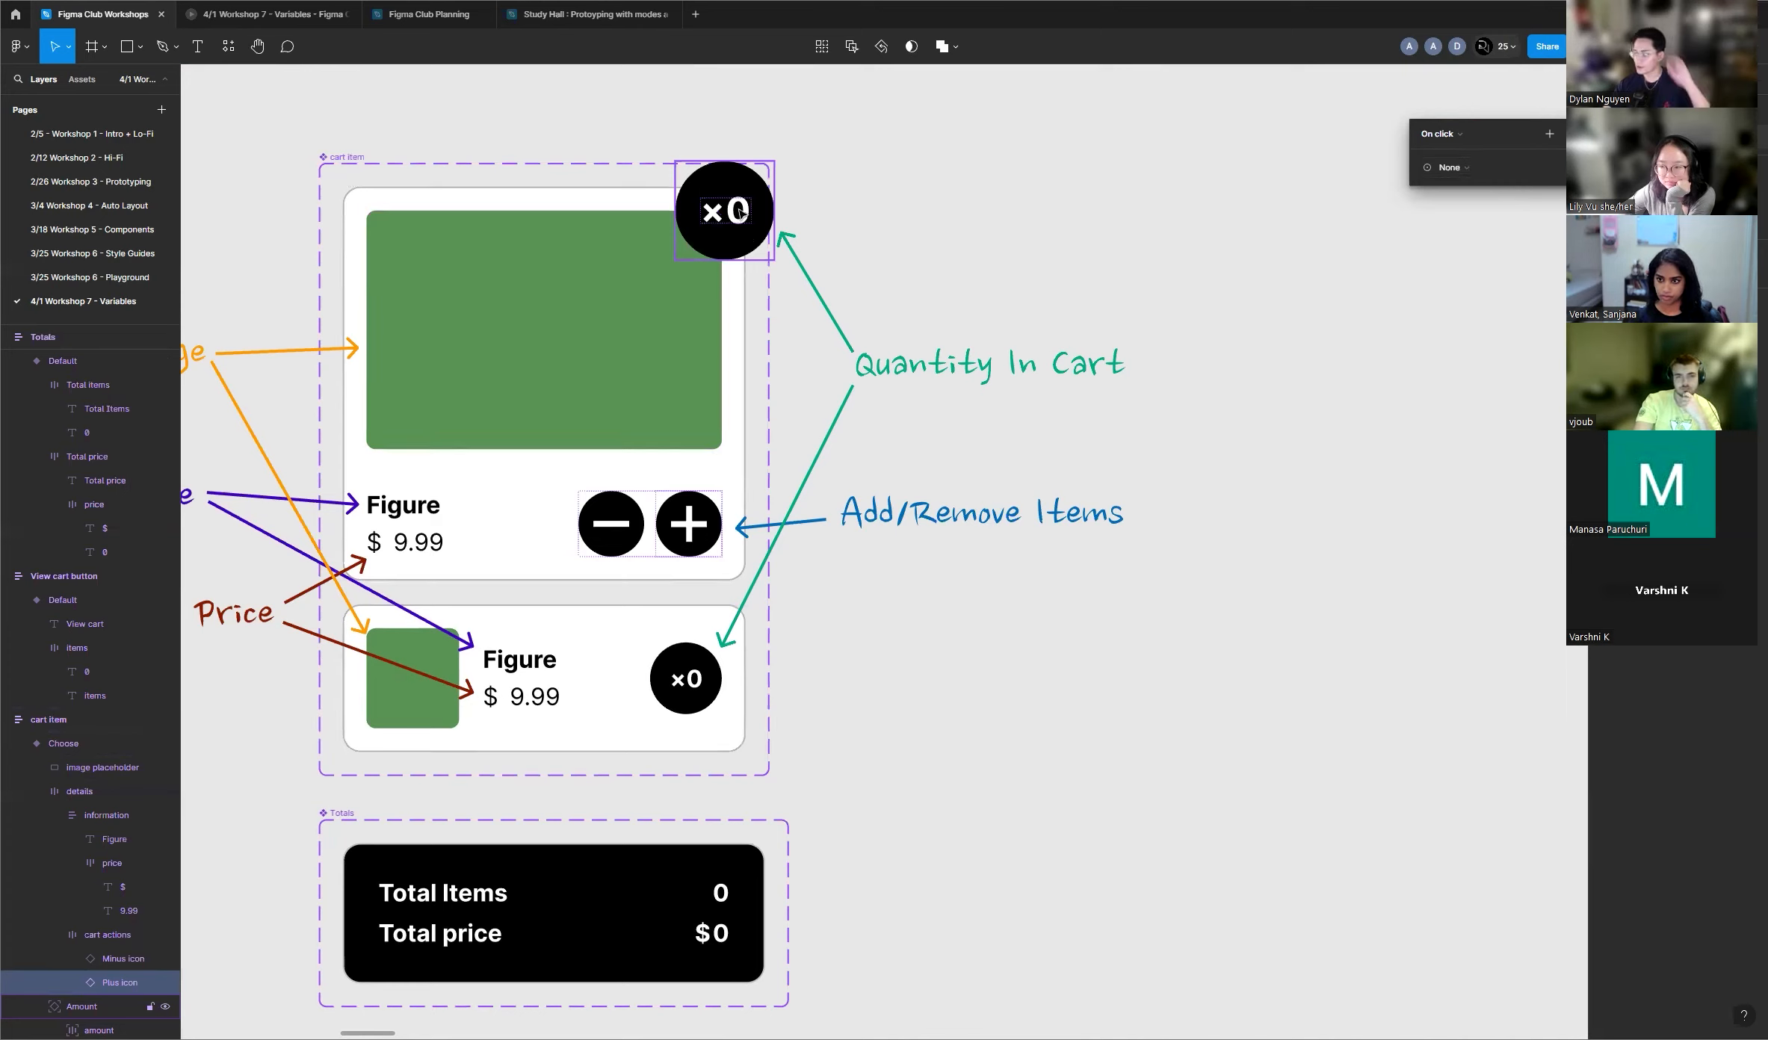
click(1483, 171)
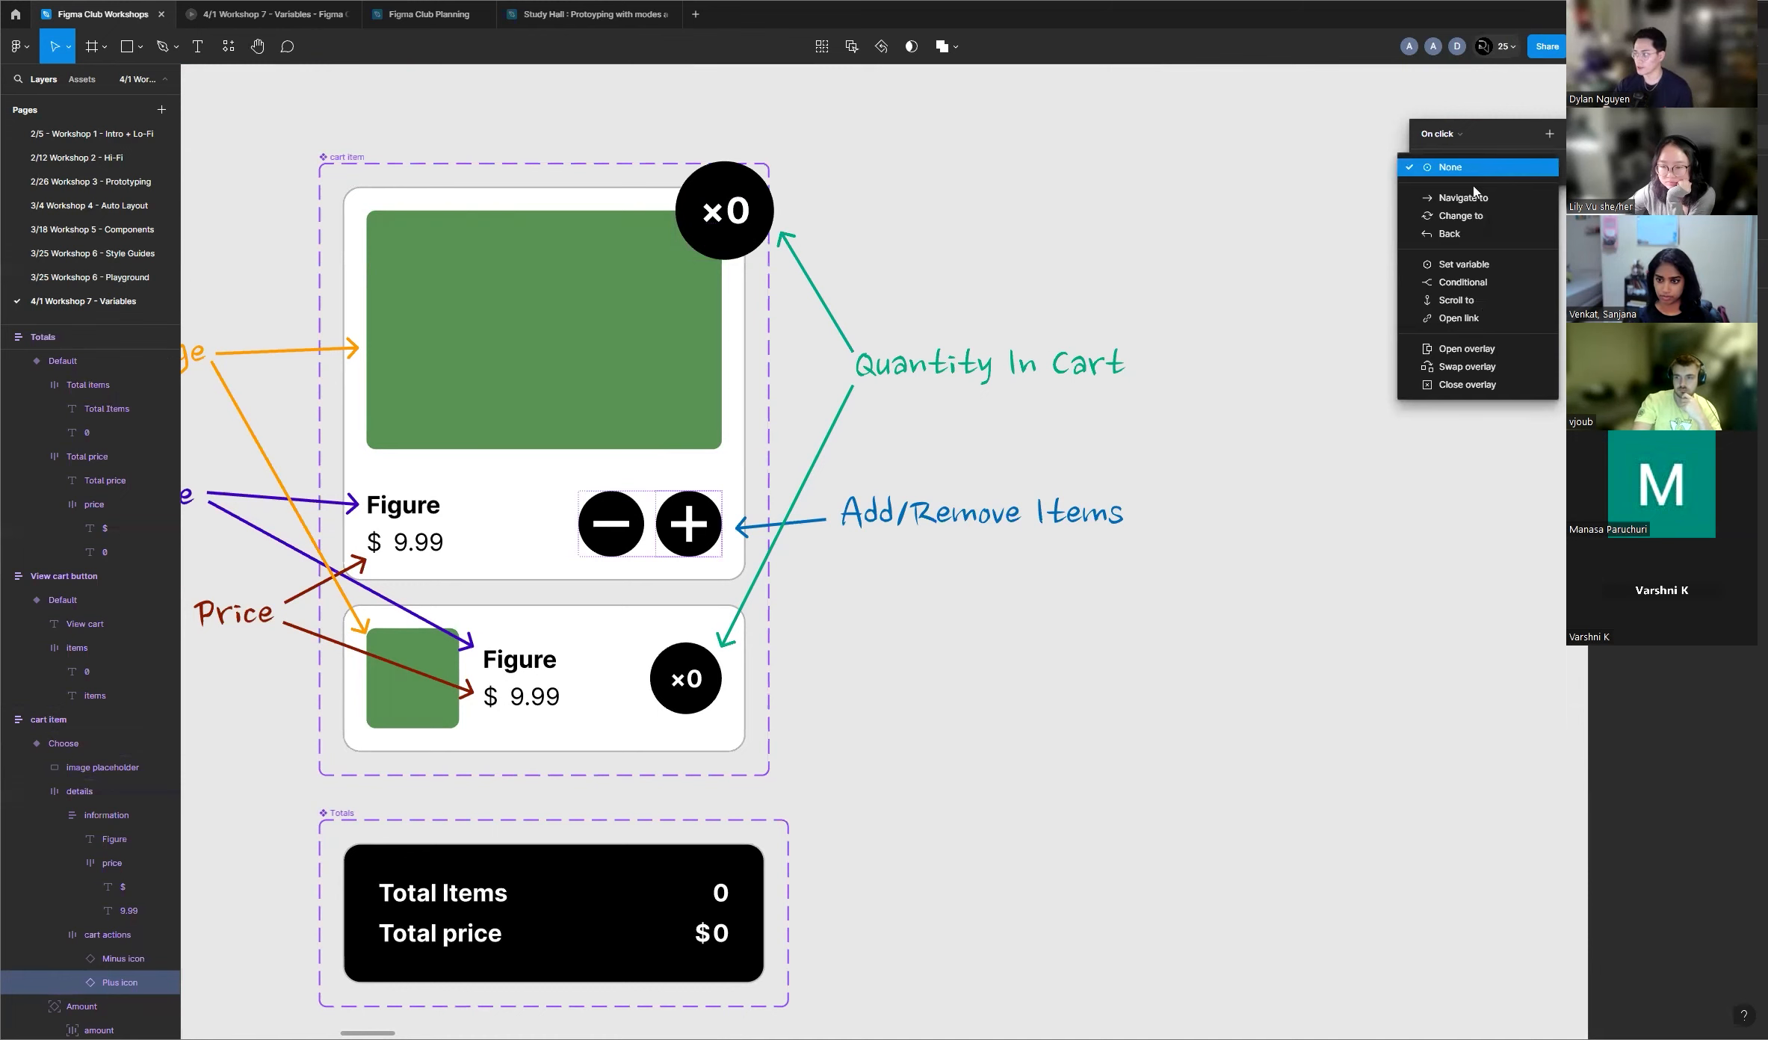
click(1462, 266)
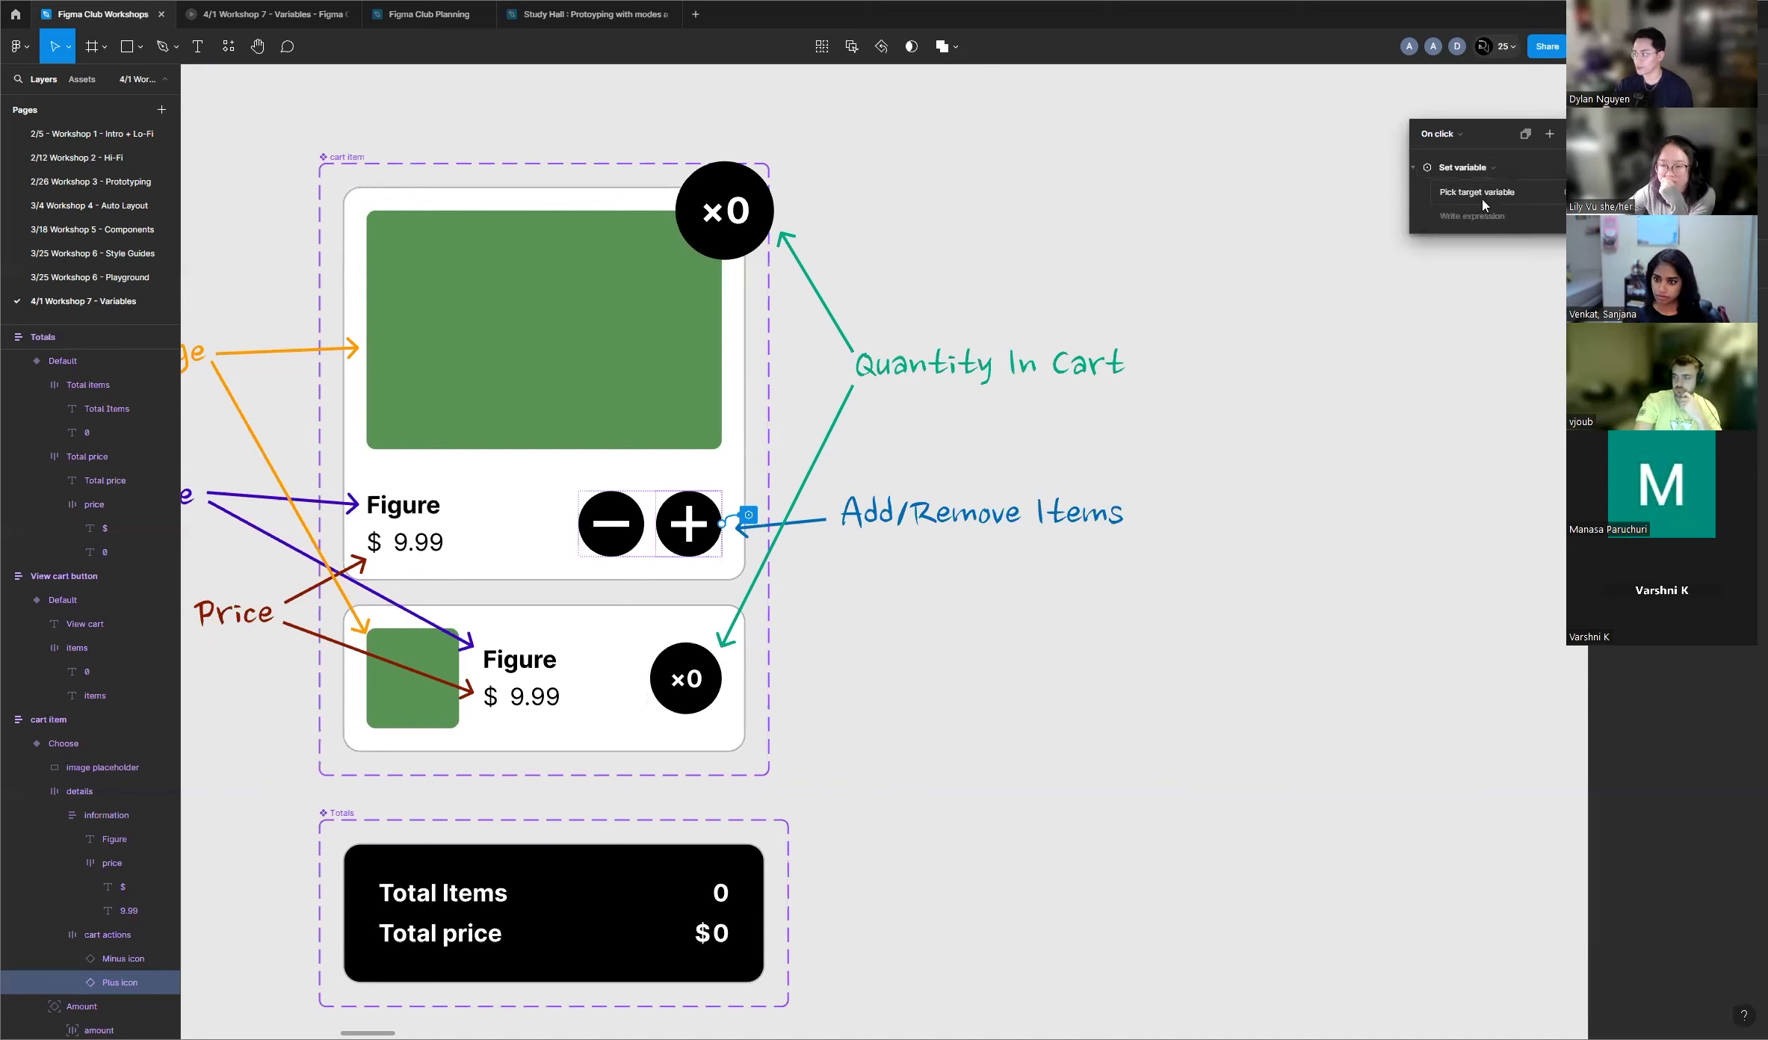
click(1483, 205)
scroll(1480, 370, down, 10)
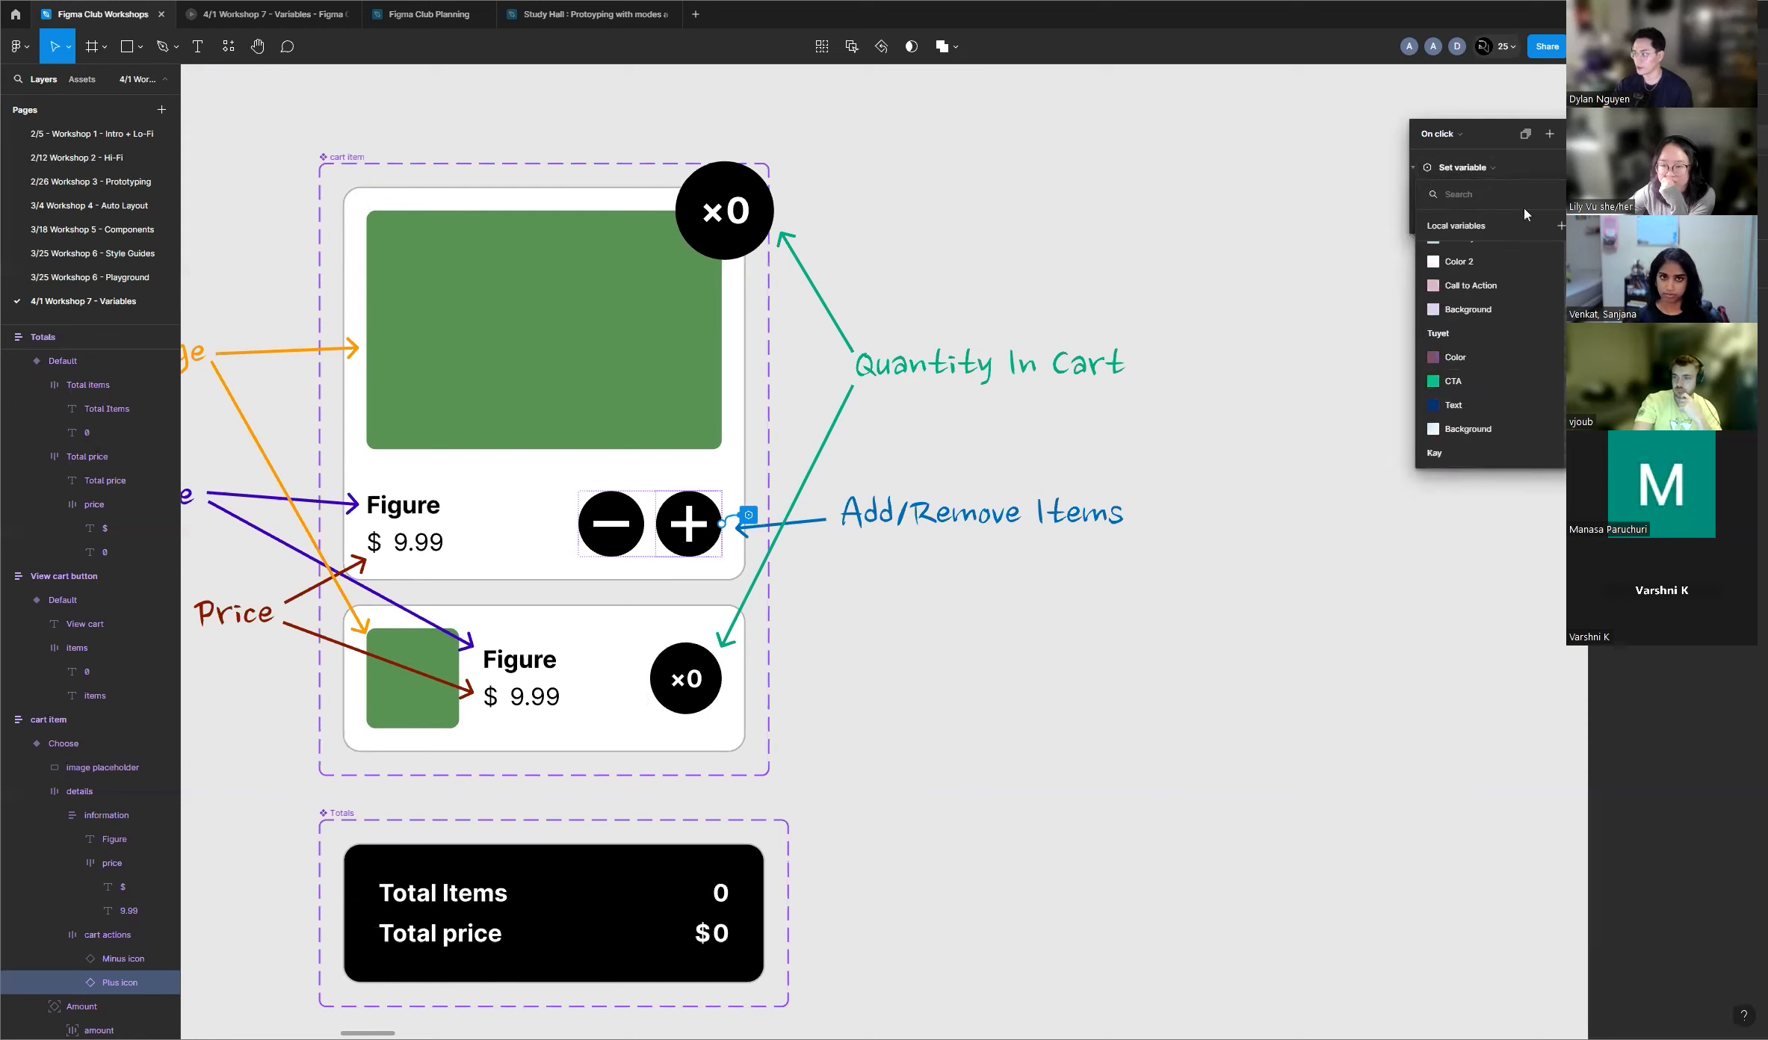
scroll(1487, 343, down, 10)
scroll(1487, 343, down, 10)
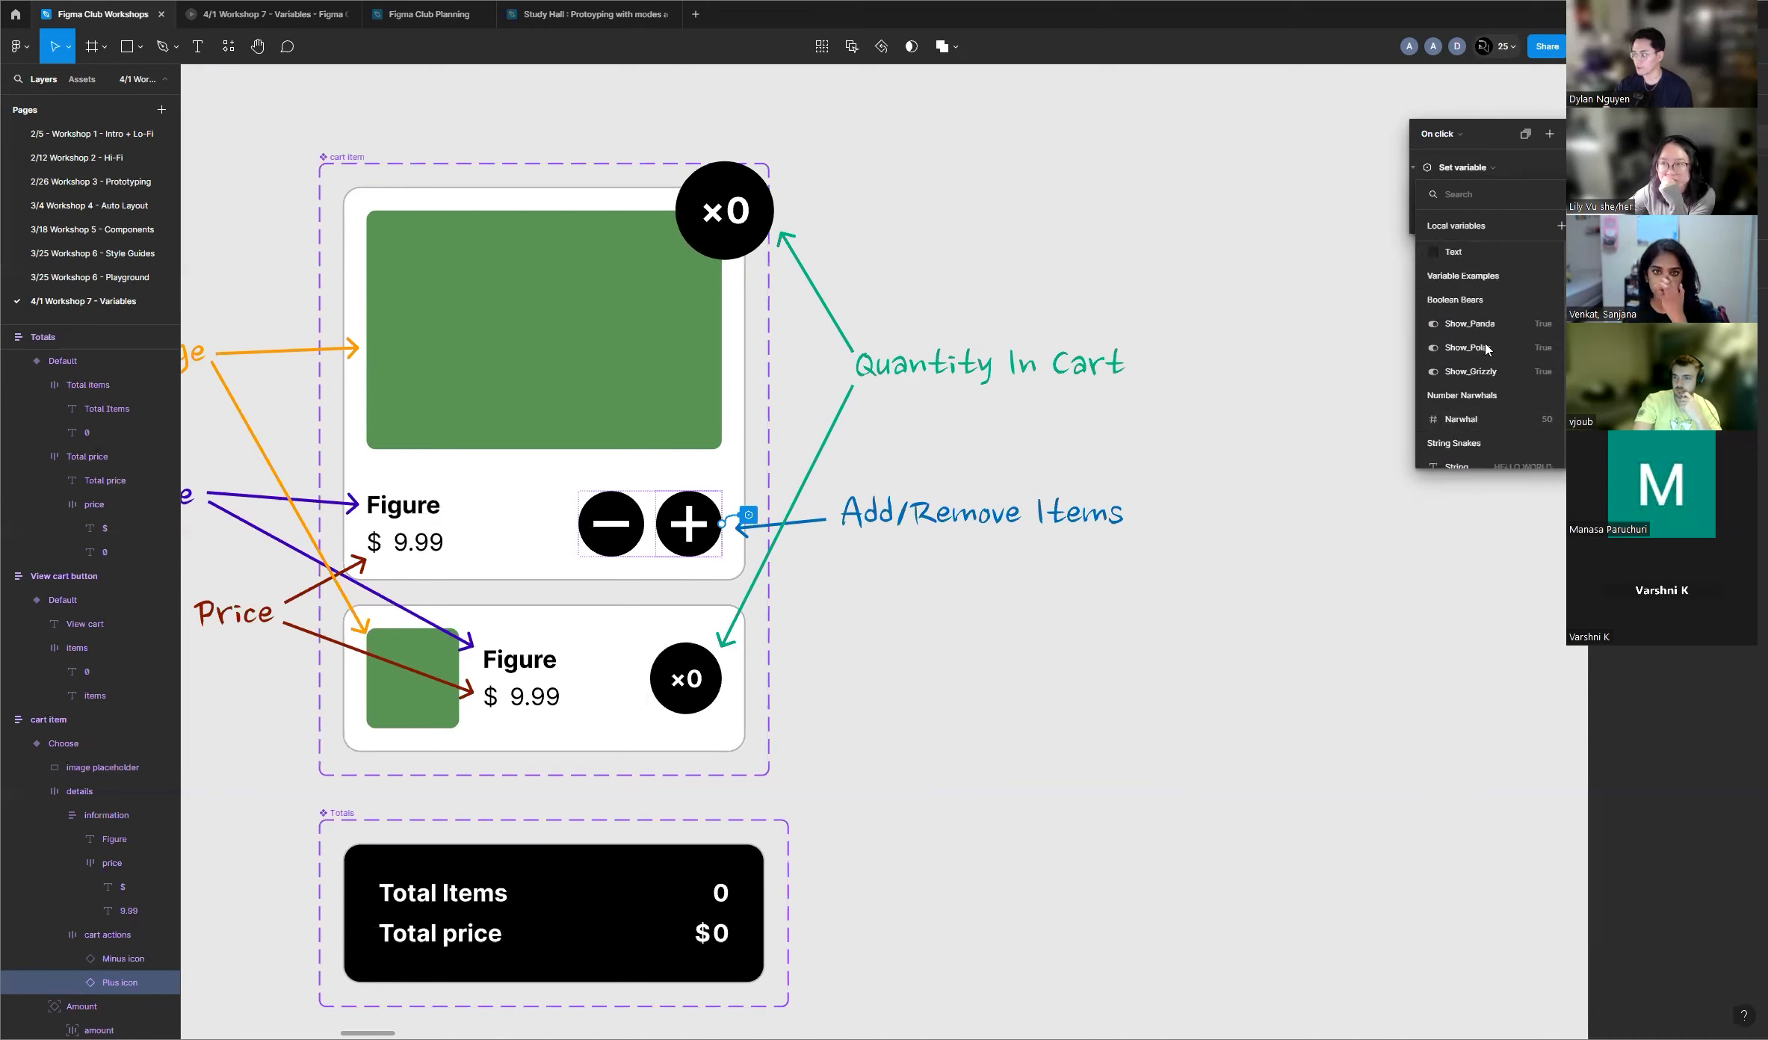
scroll(1486, 347, down, 10)
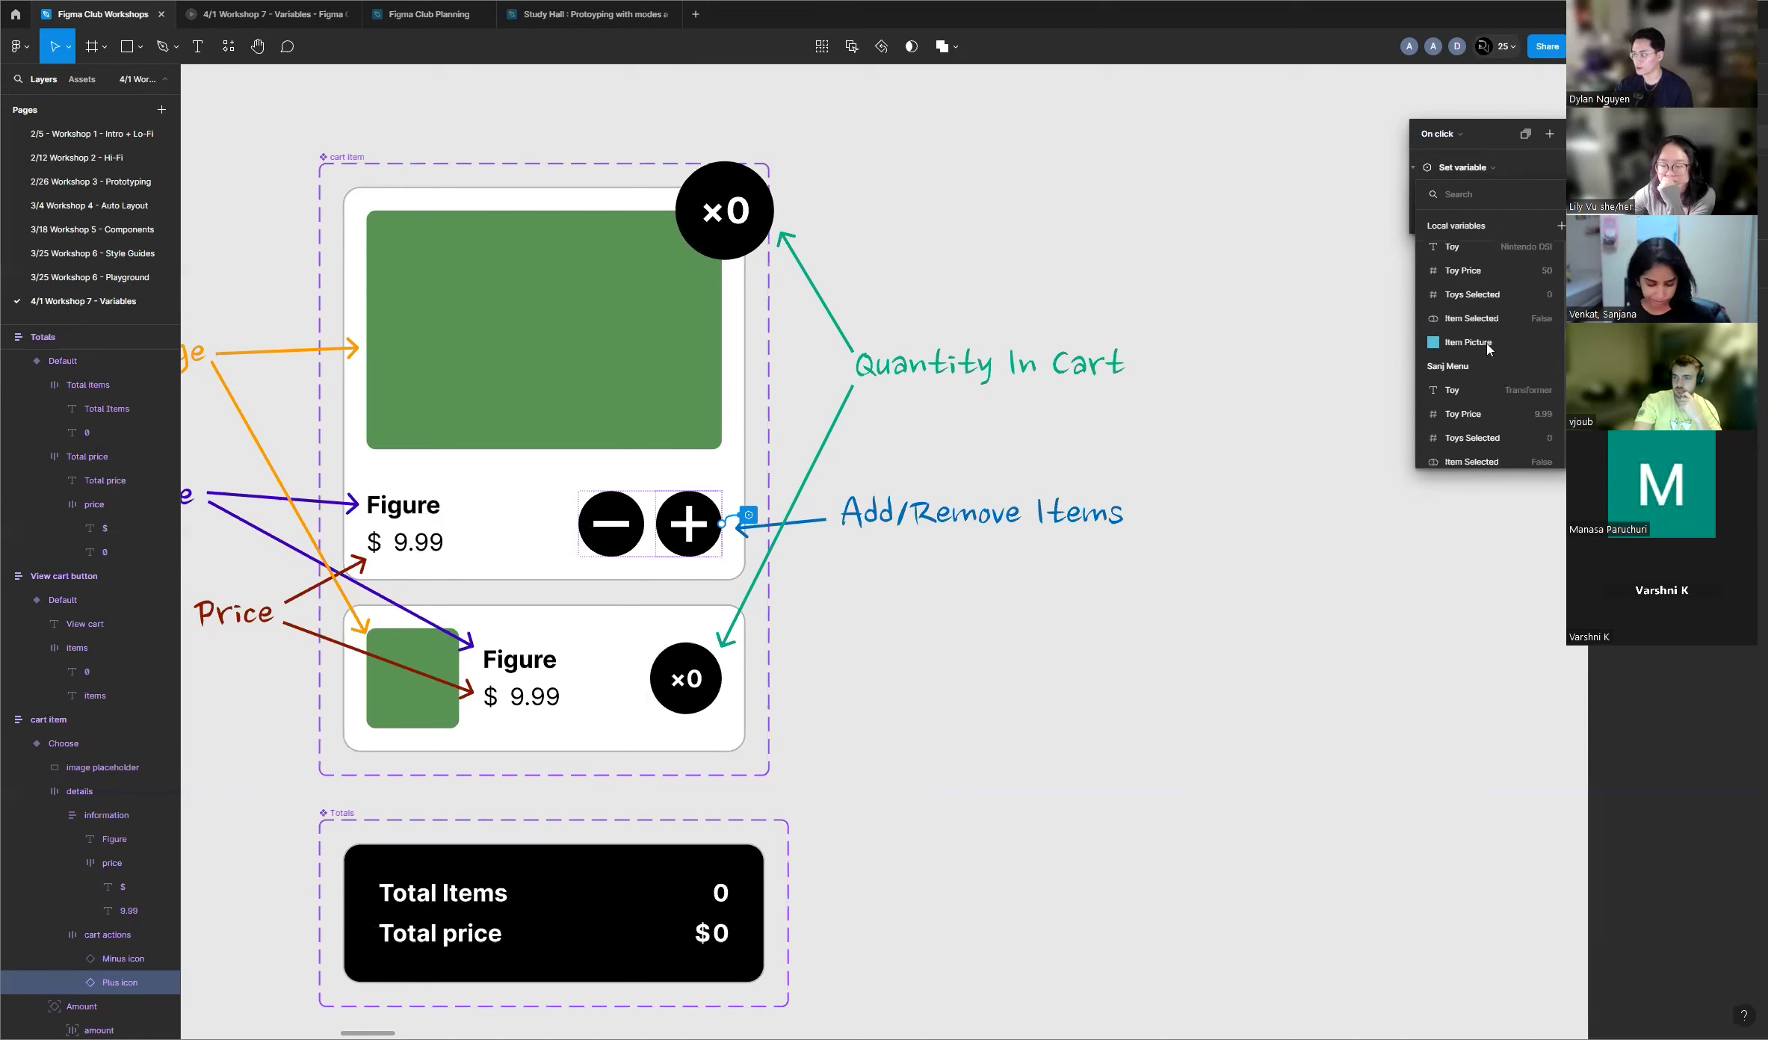
scroll(1488, 349, down, 1)
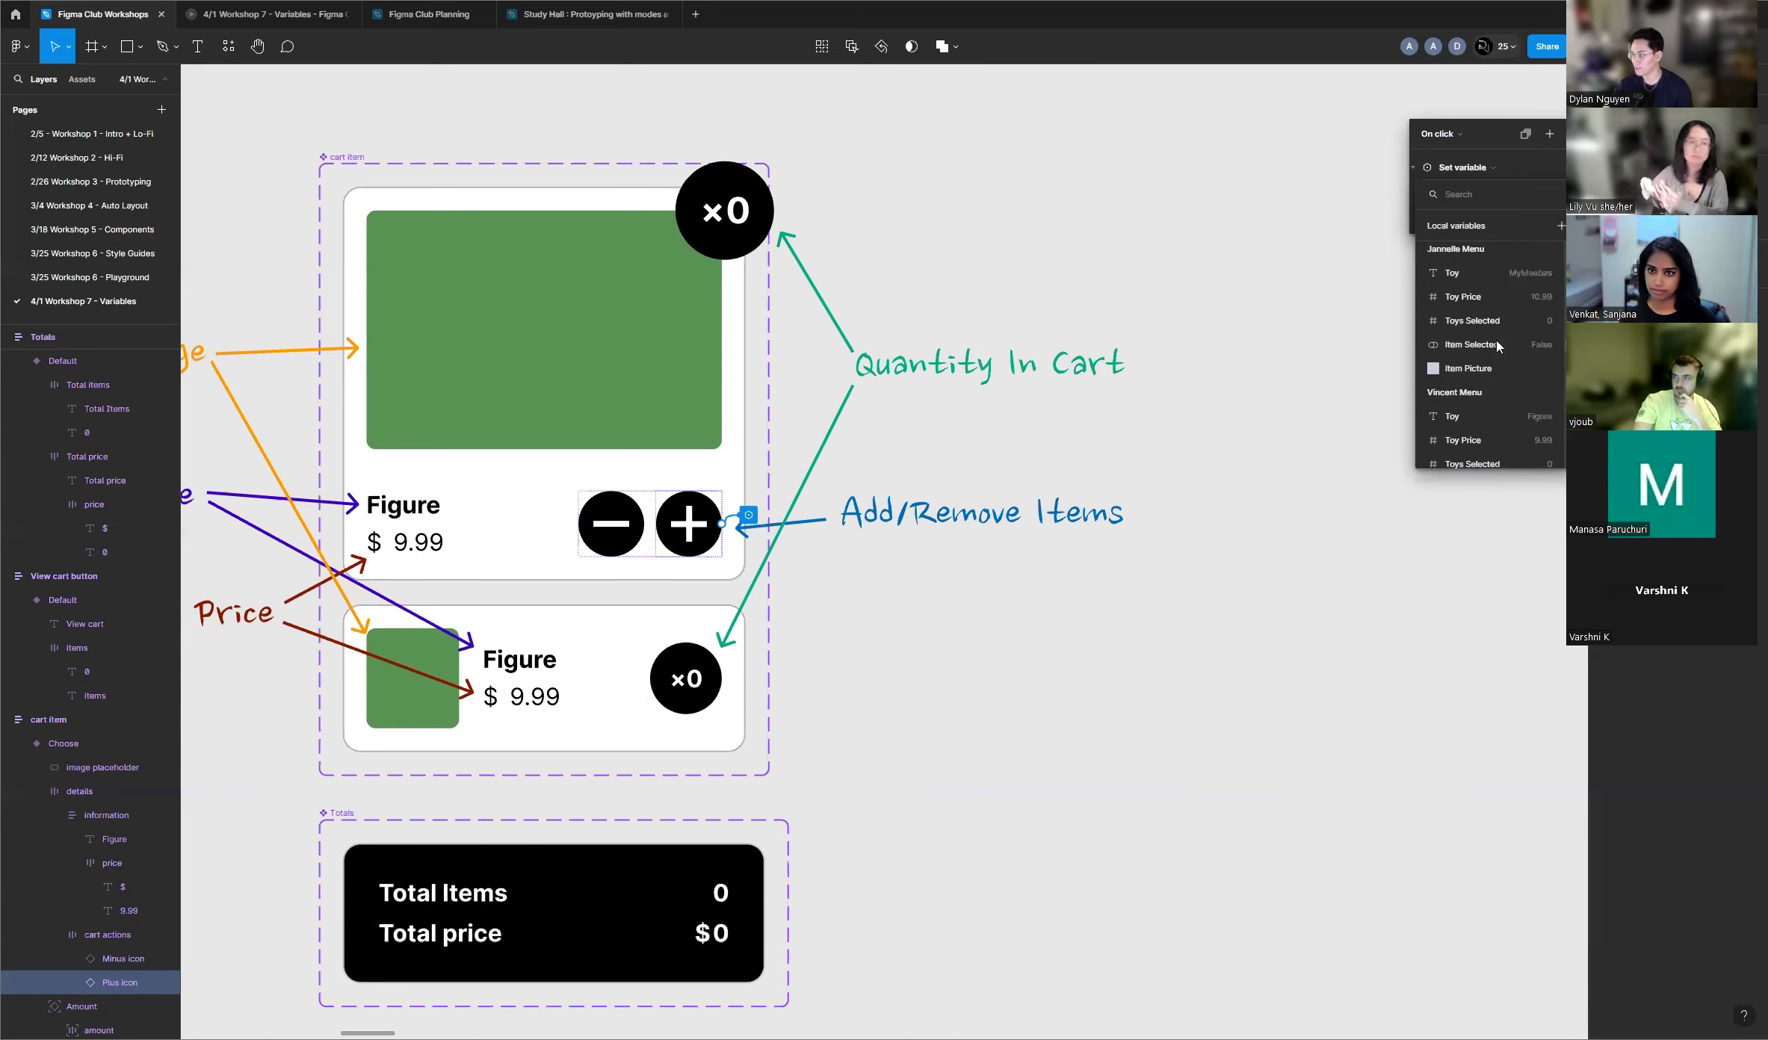
scroll(1497, 345, up, 10)
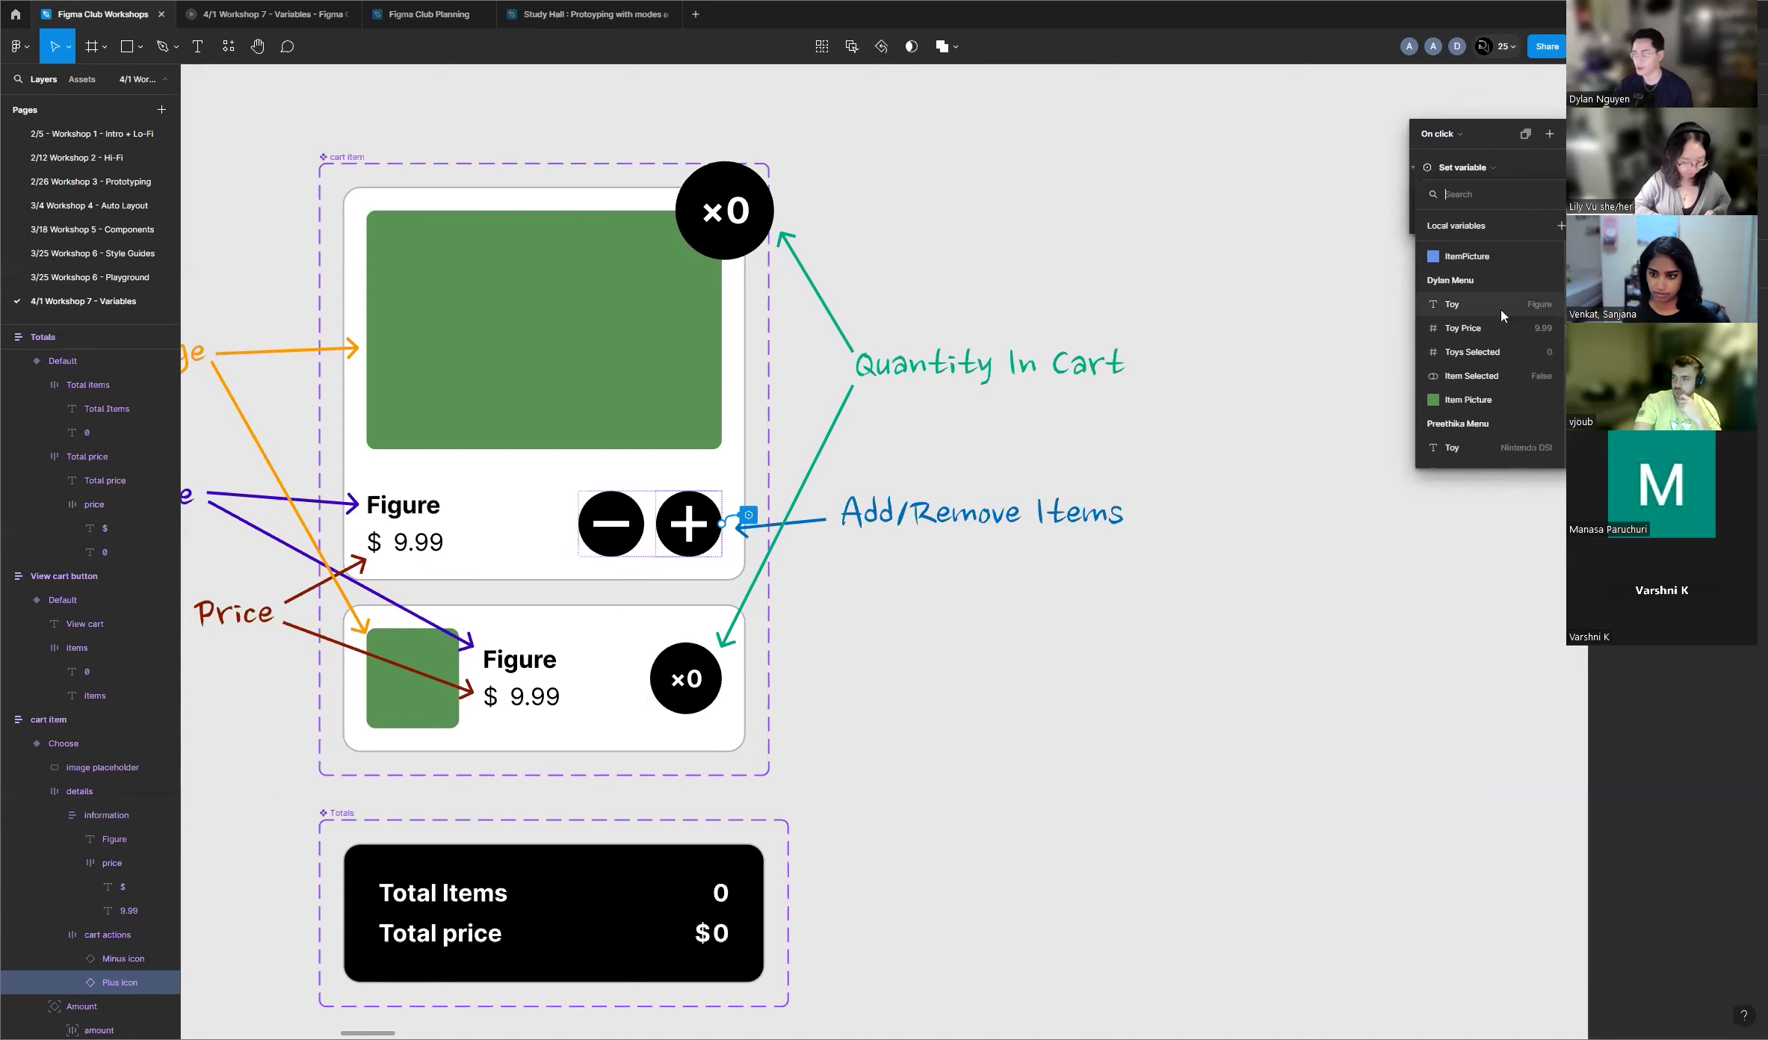
click(1515, 354)
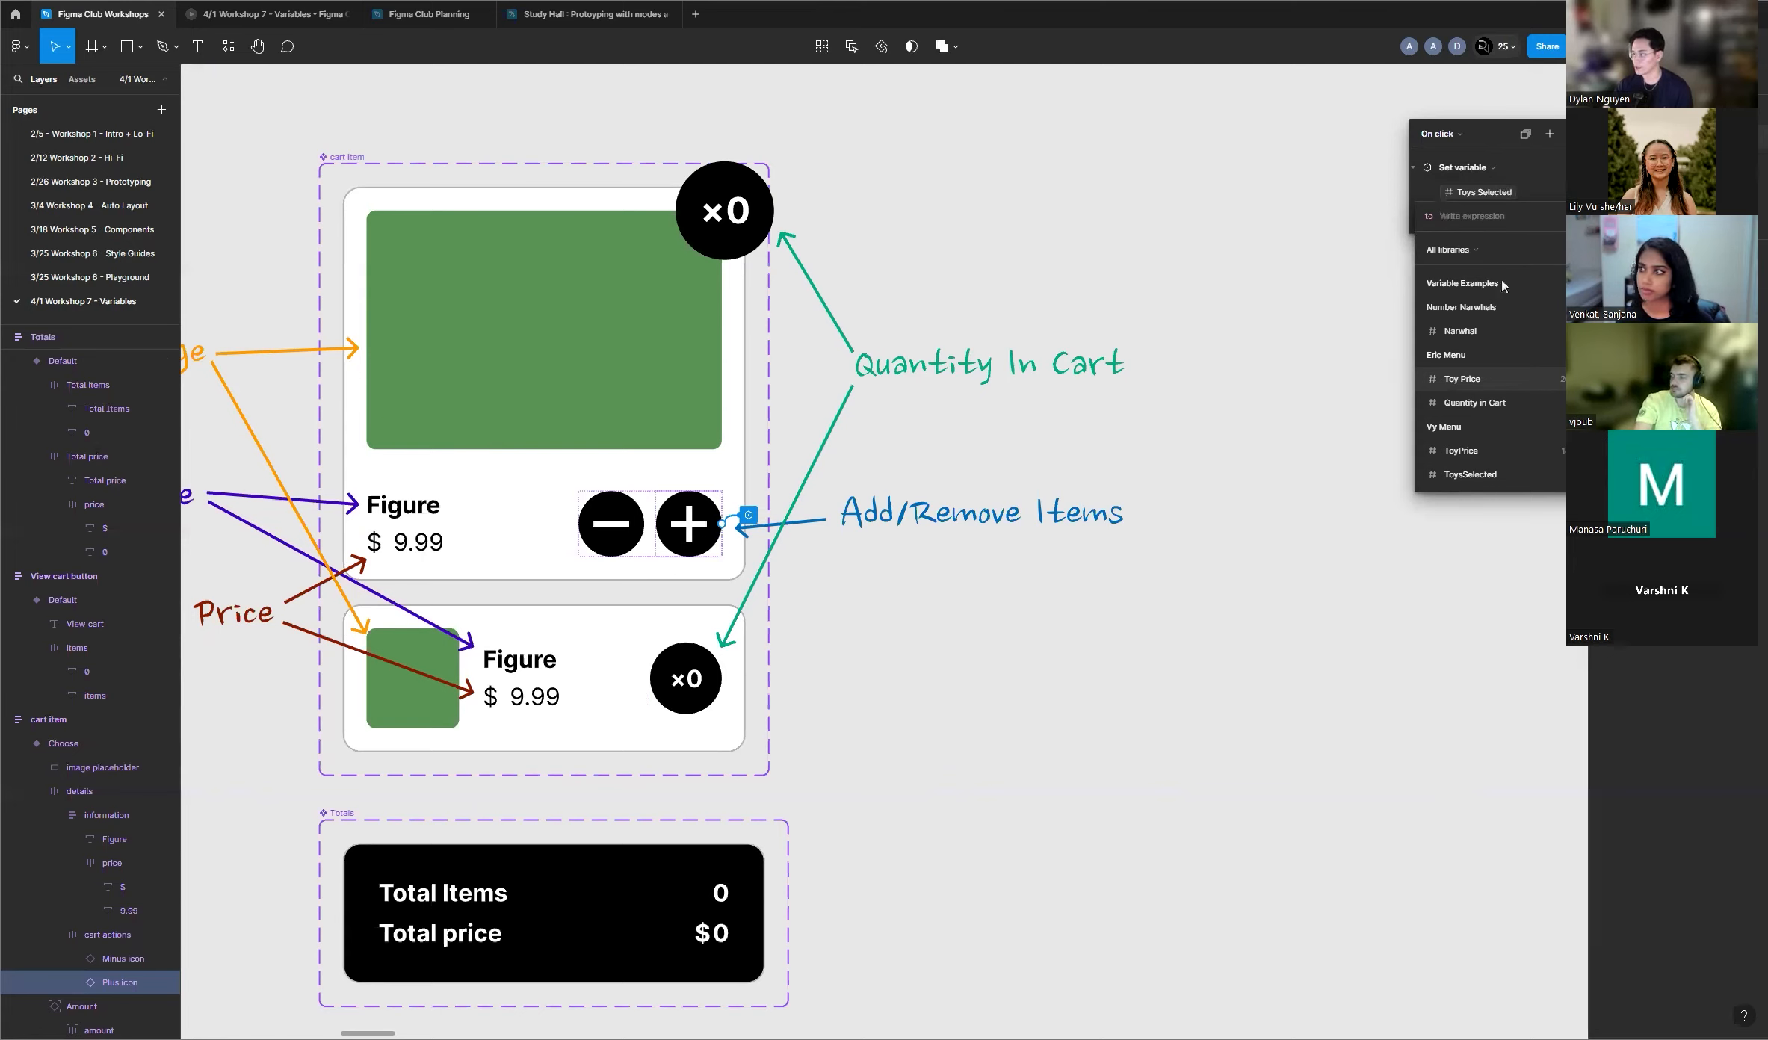
Step: Set the action's expression to Toys Selected + 1 and move the interaction dialog onto the open canvas
scroll(1483, 373, down, 2)
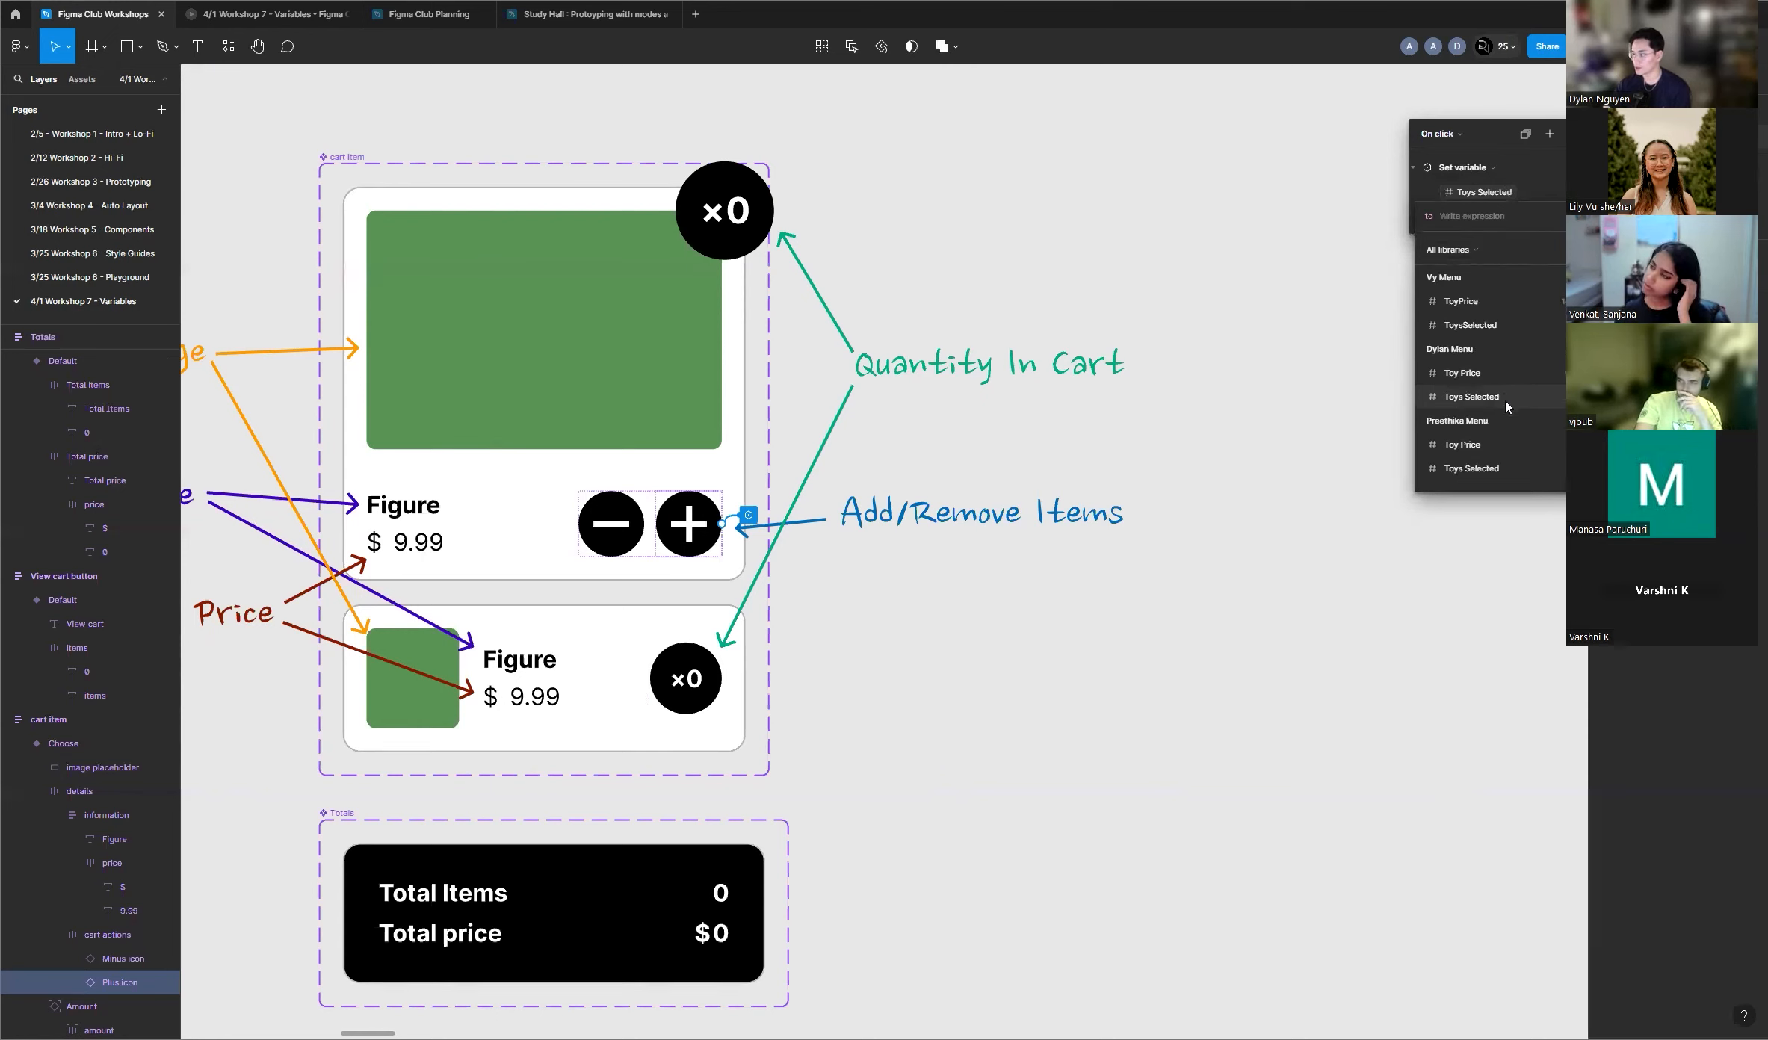
click(1505, 400)
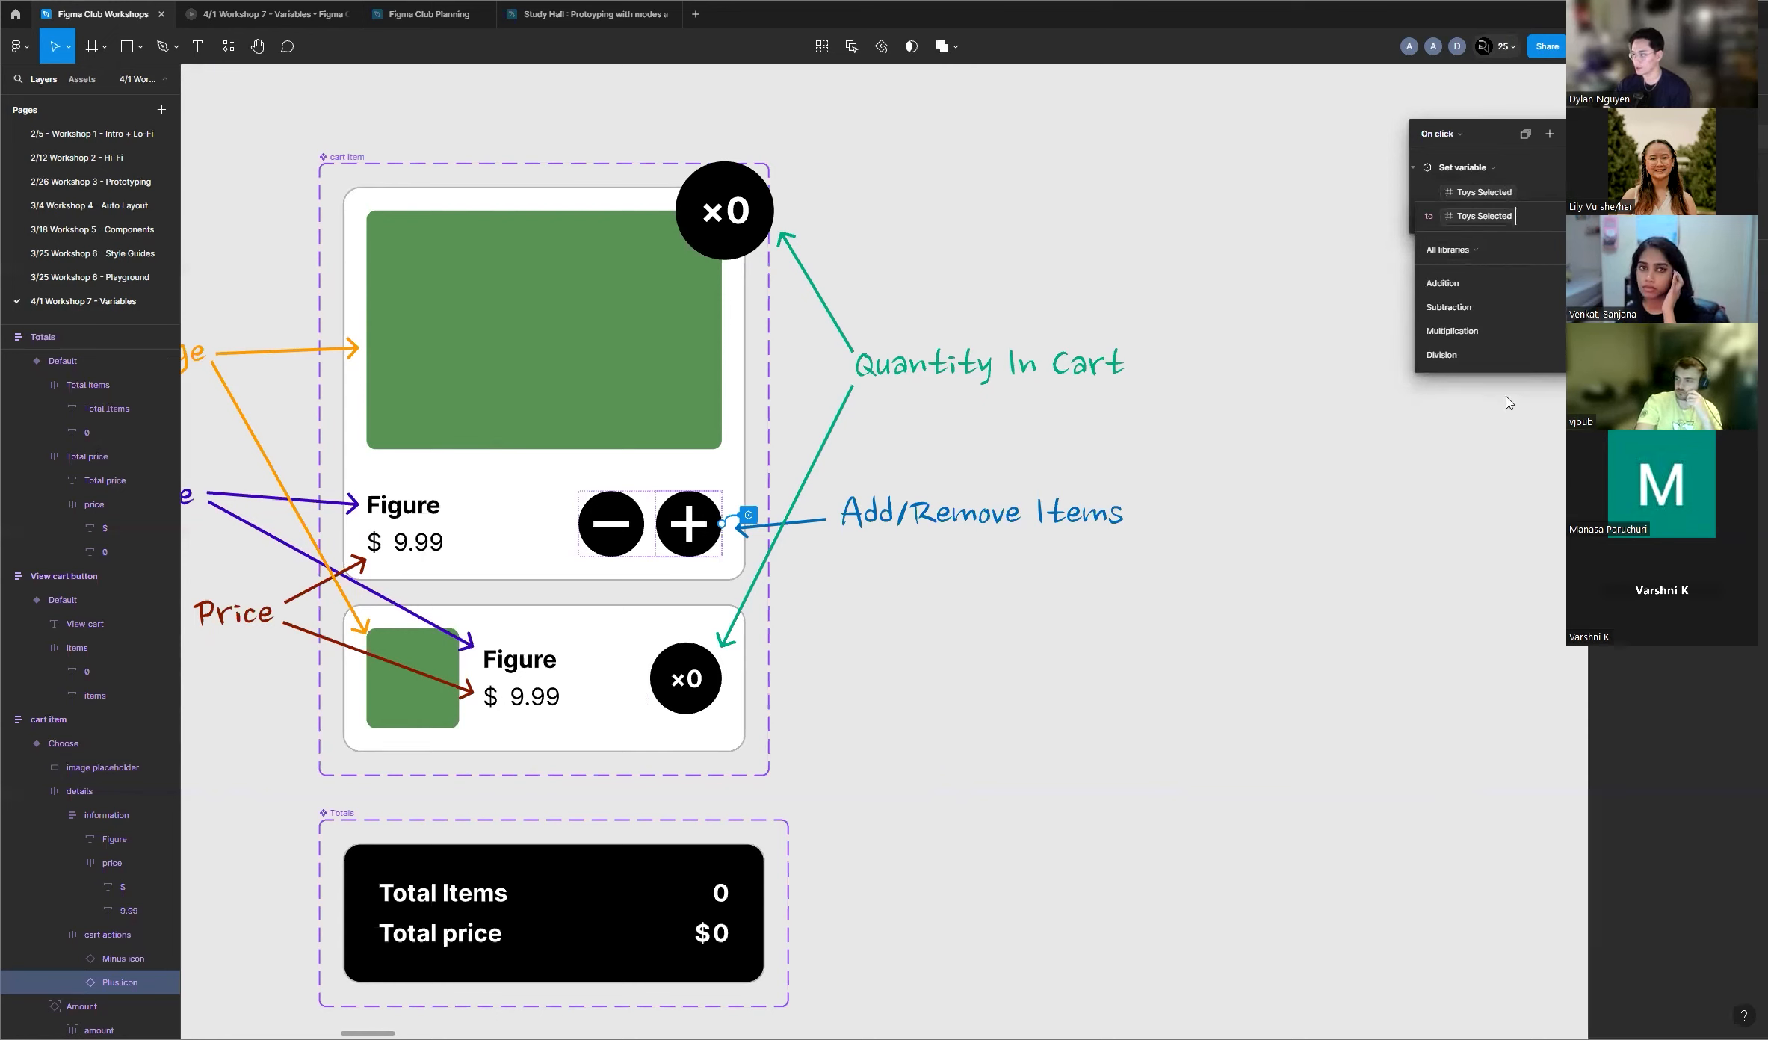
click(1511, 281)
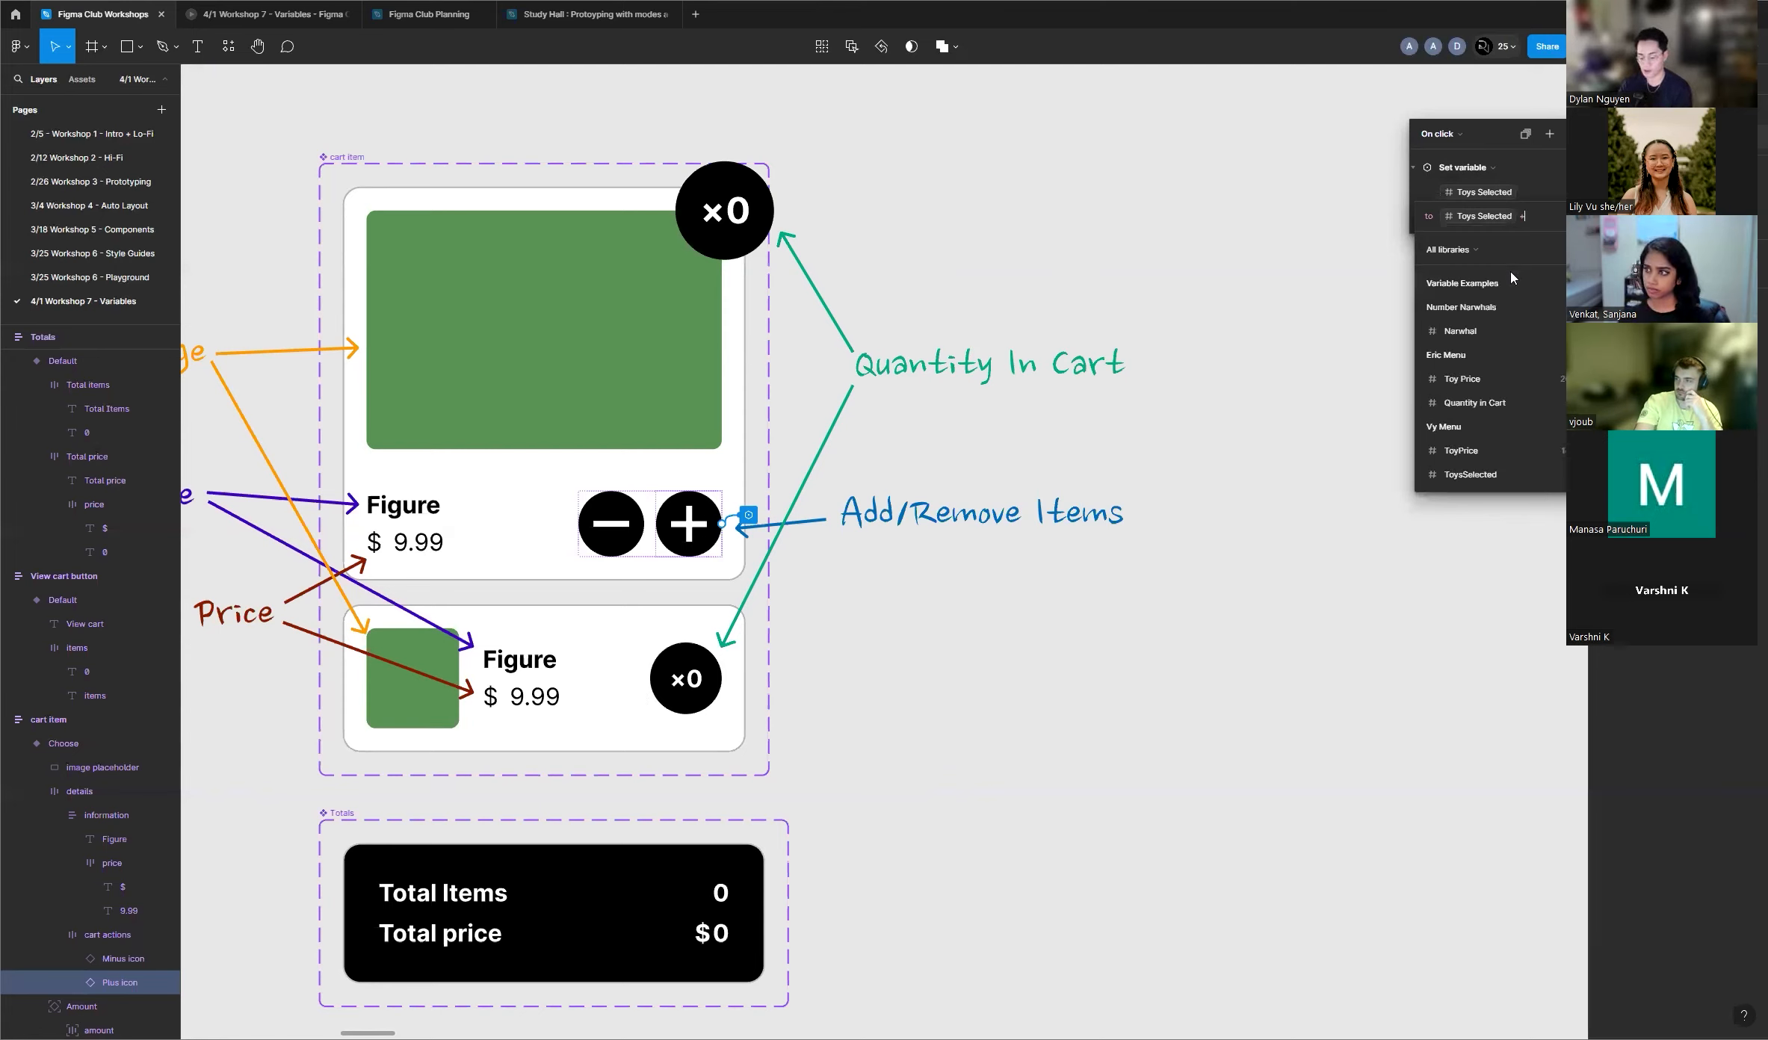
text(1)
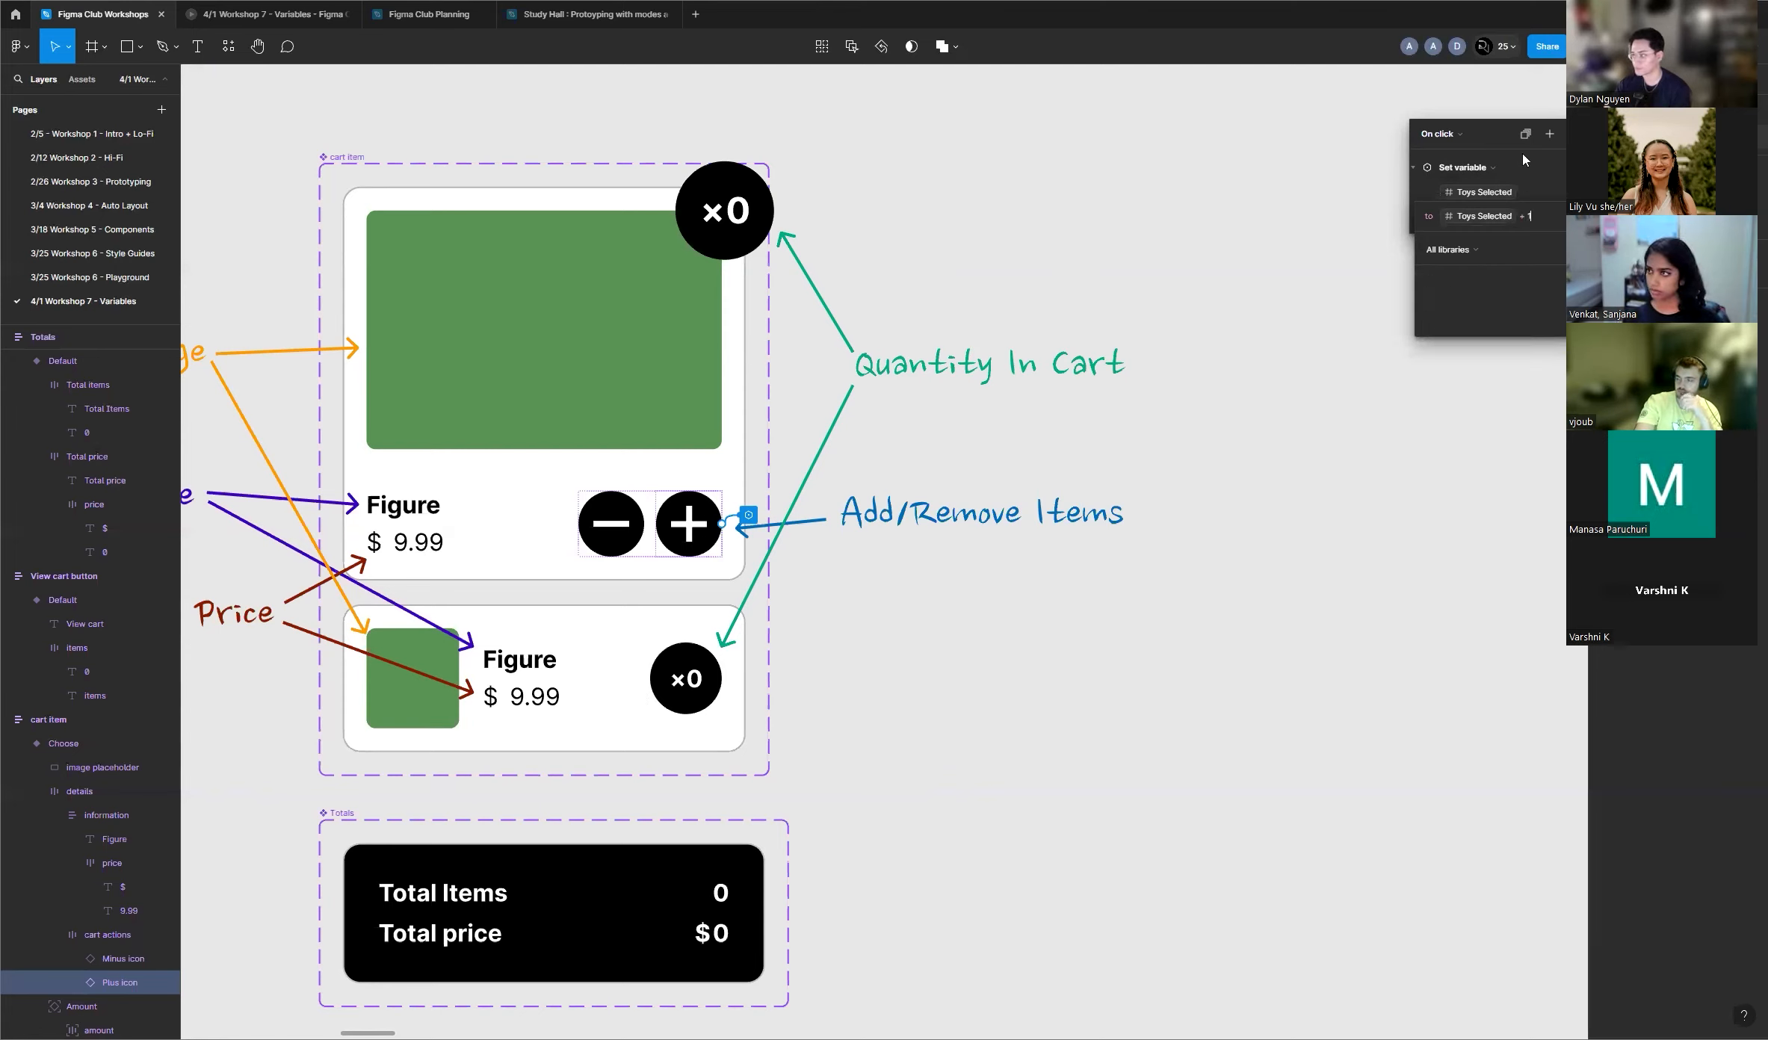
key(Return)
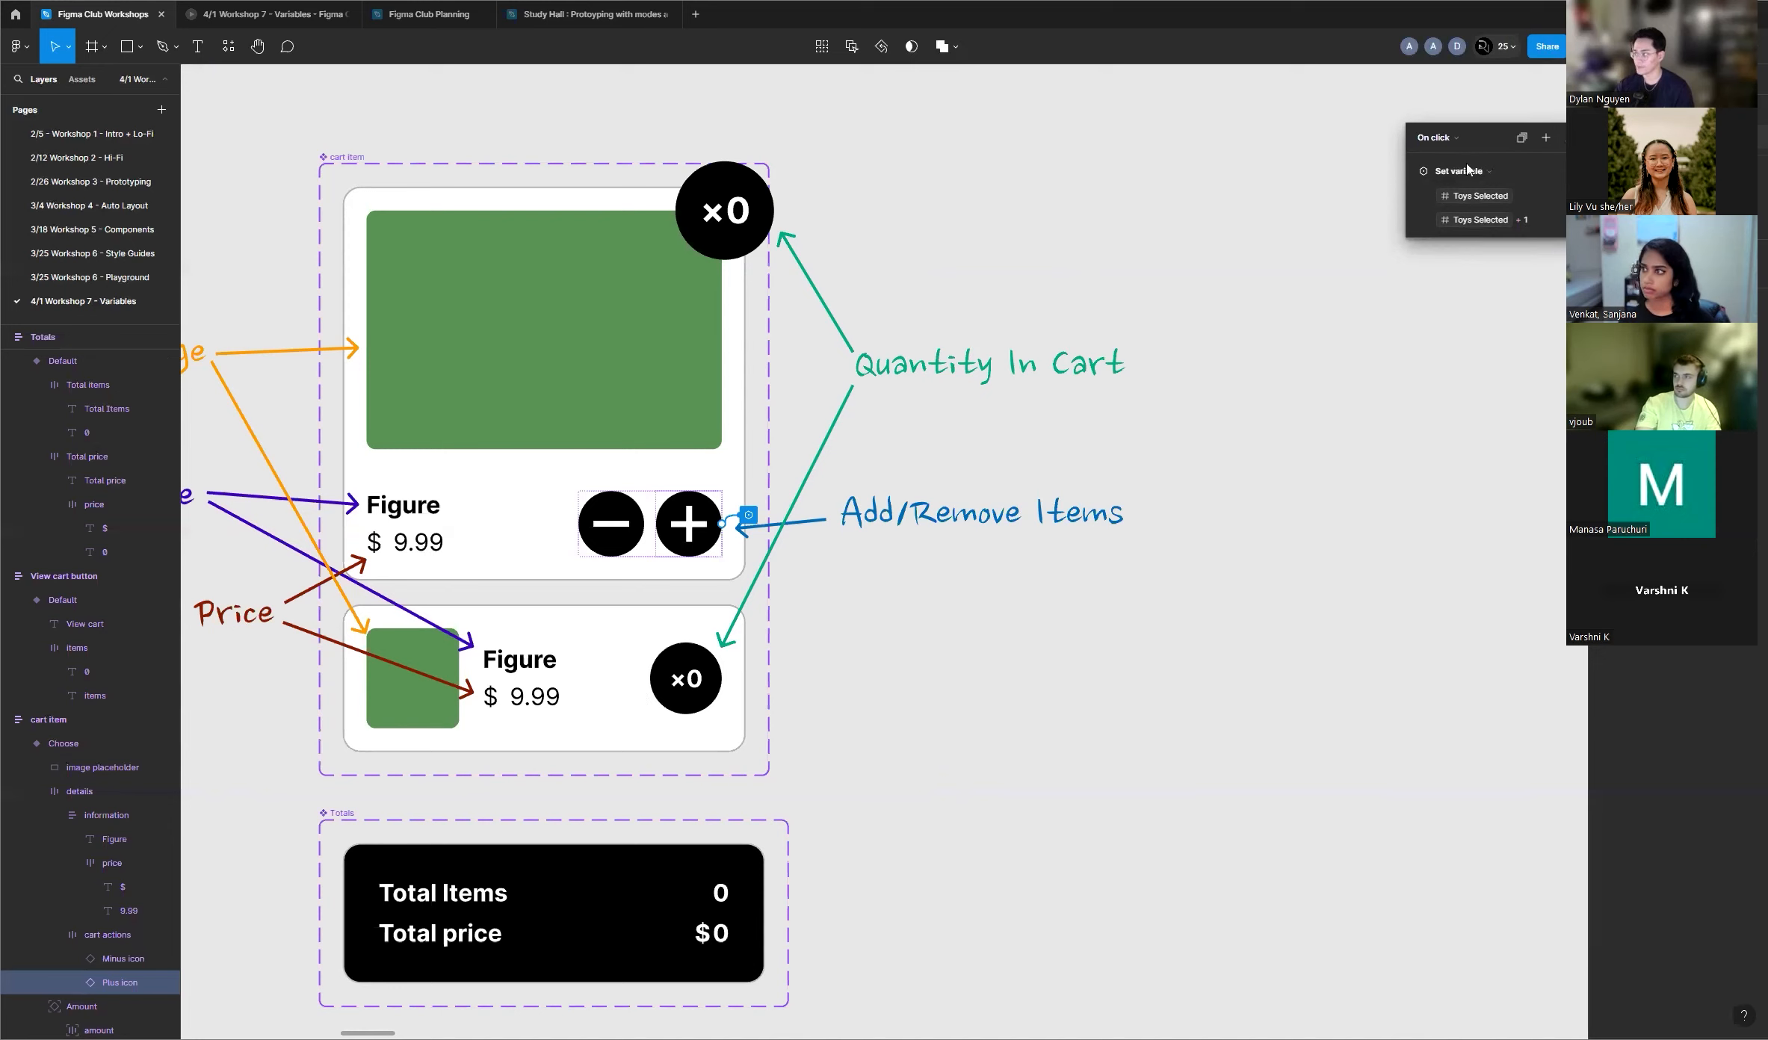
drag(1497, 148, 1328, 324)
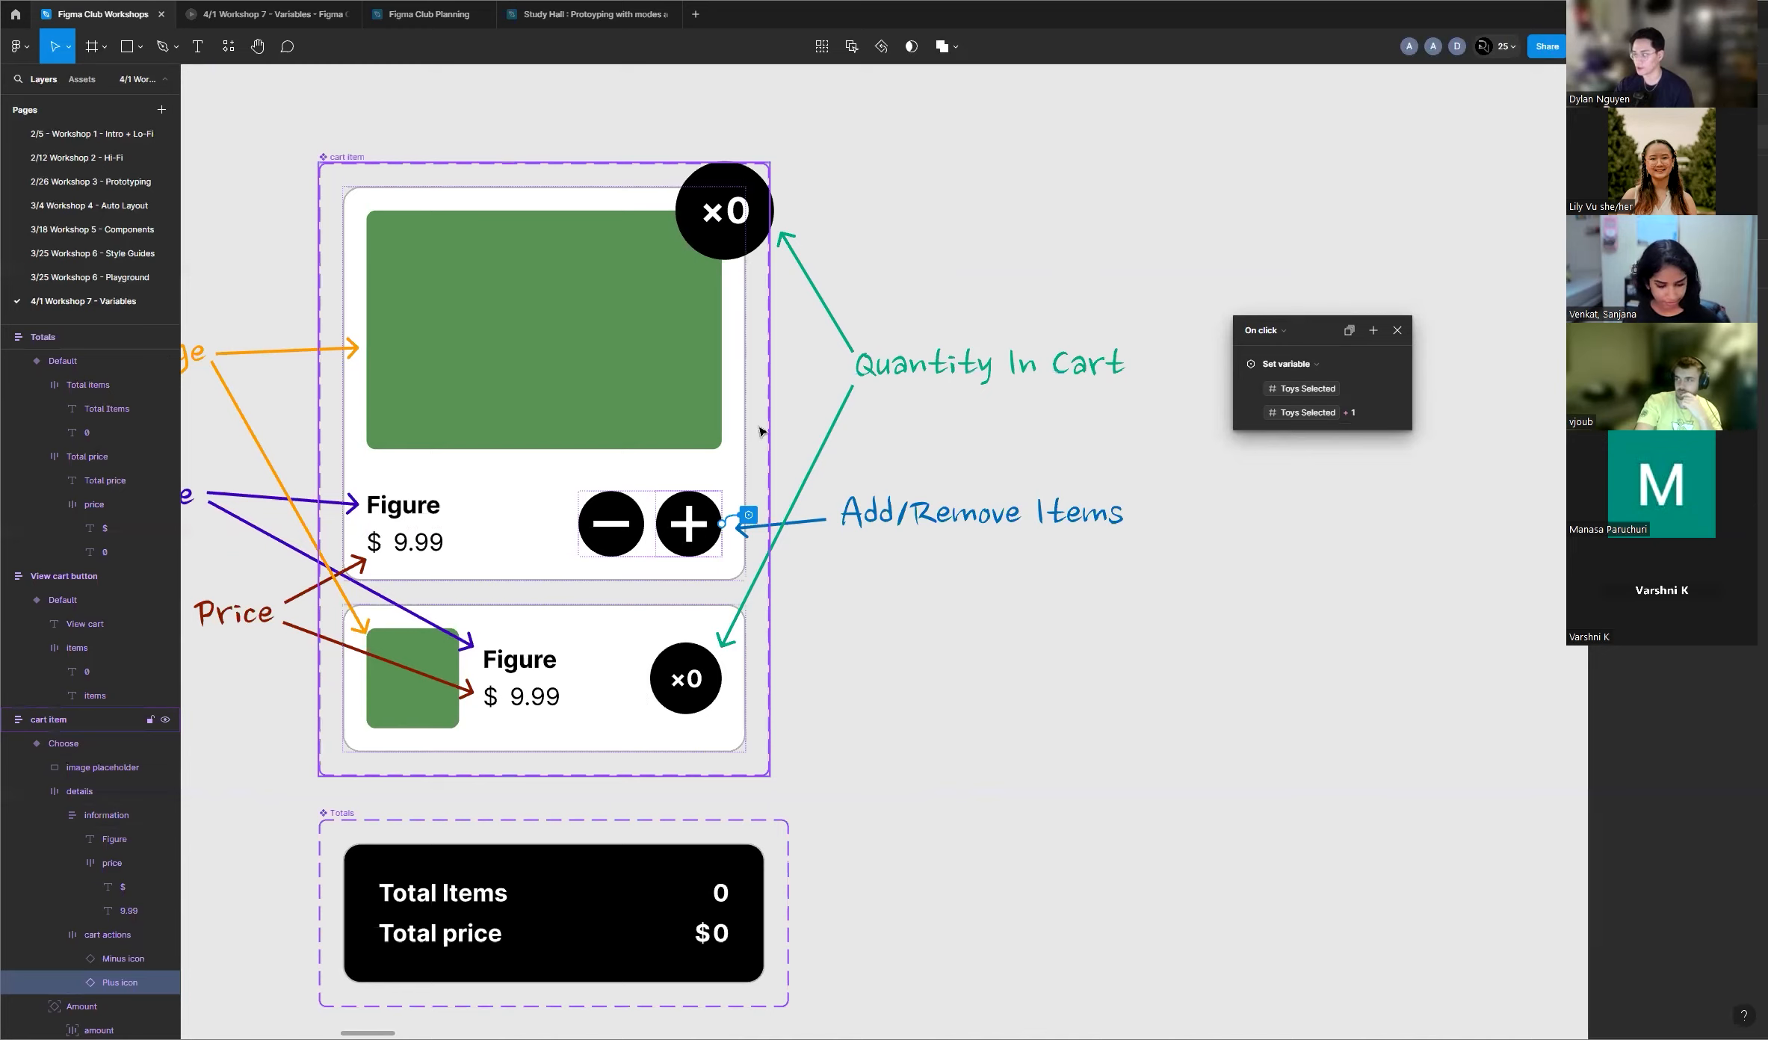
Step: Examine the reference images of the On tap conditional actions and cart variables, and return to the cart item component
scroll(759, 431, down, 5)
scroll(614, 459, down, 5)
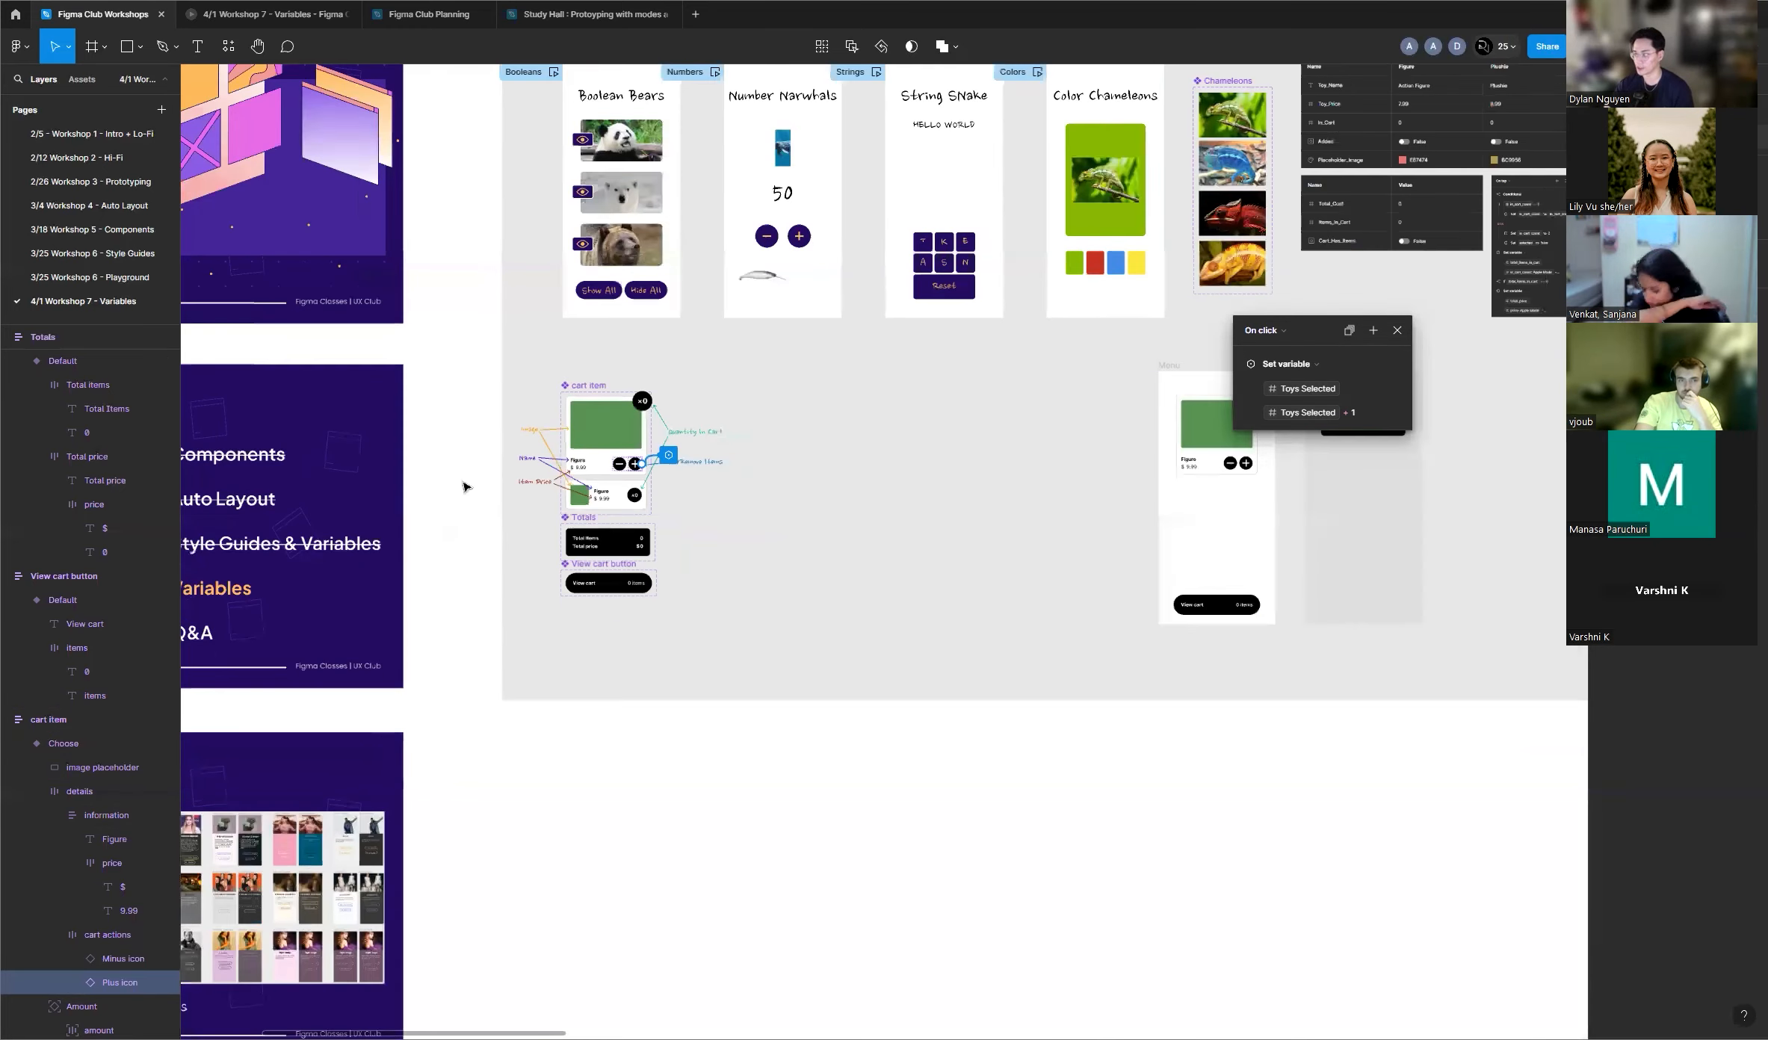
scroll(463, 487, down, 3)
scroll(1105, 417, up, 10)
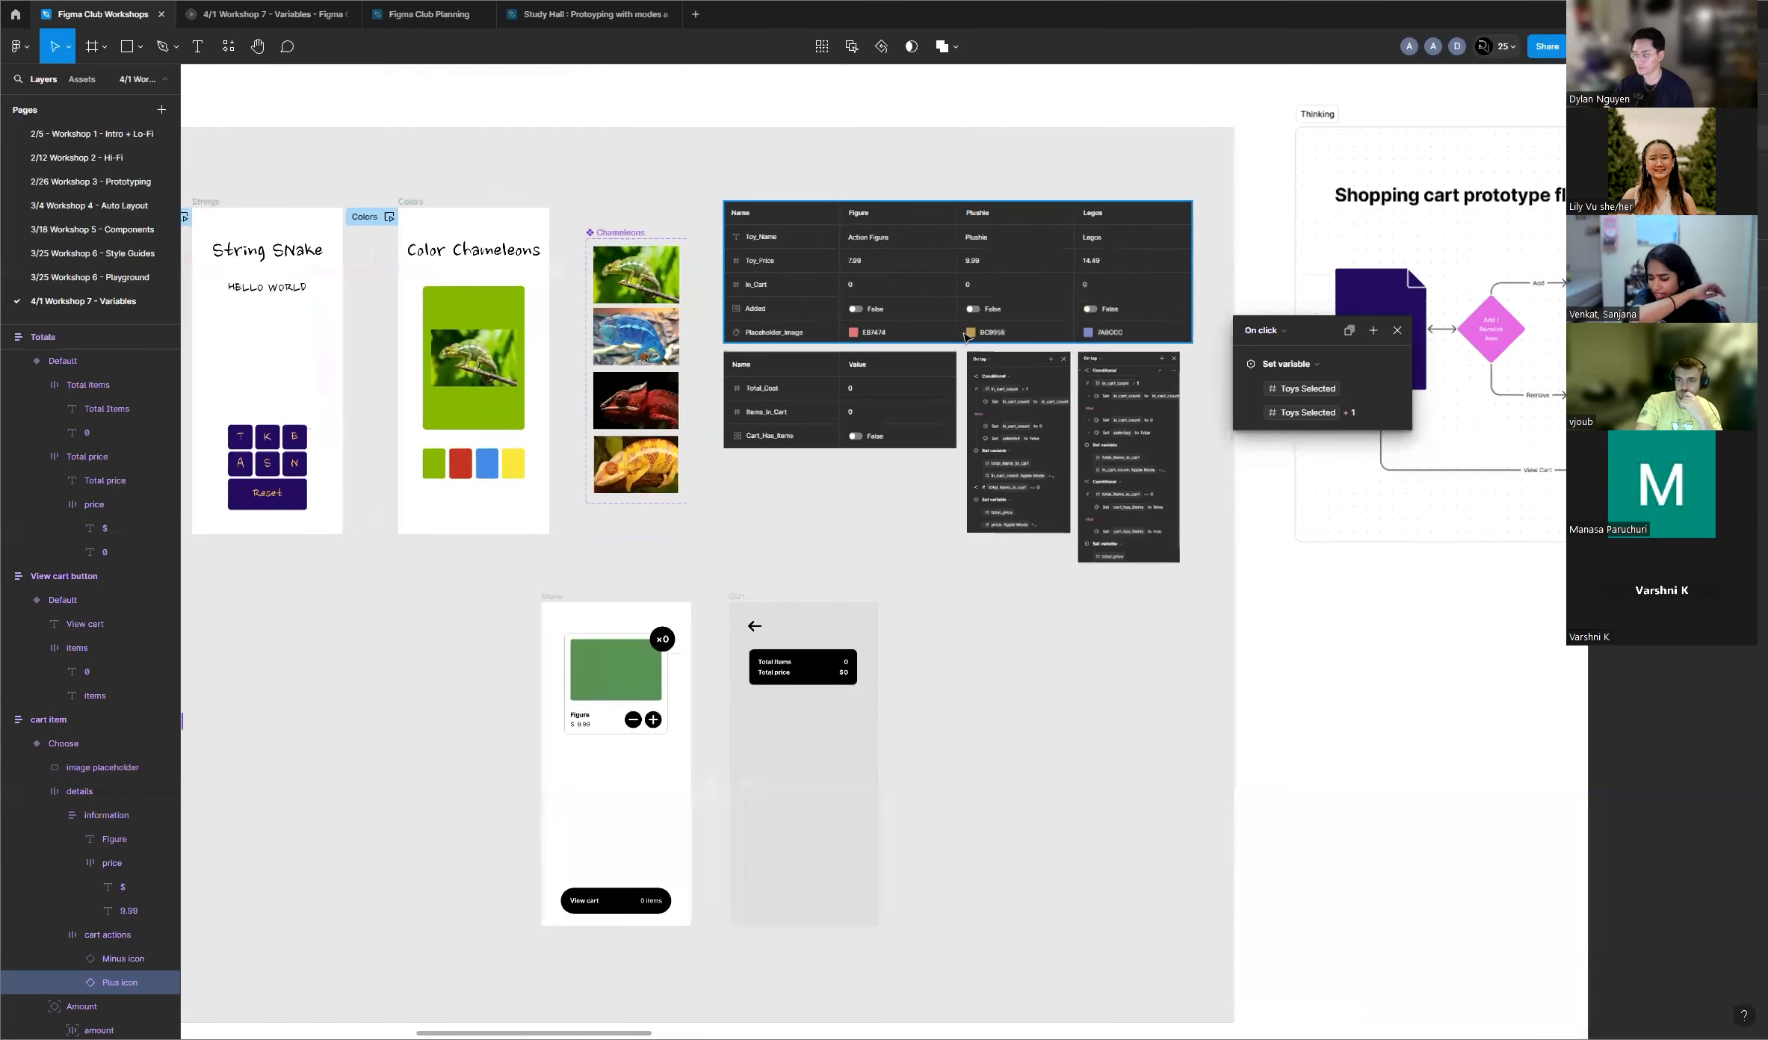
scroll(1105, 417, up, 3)
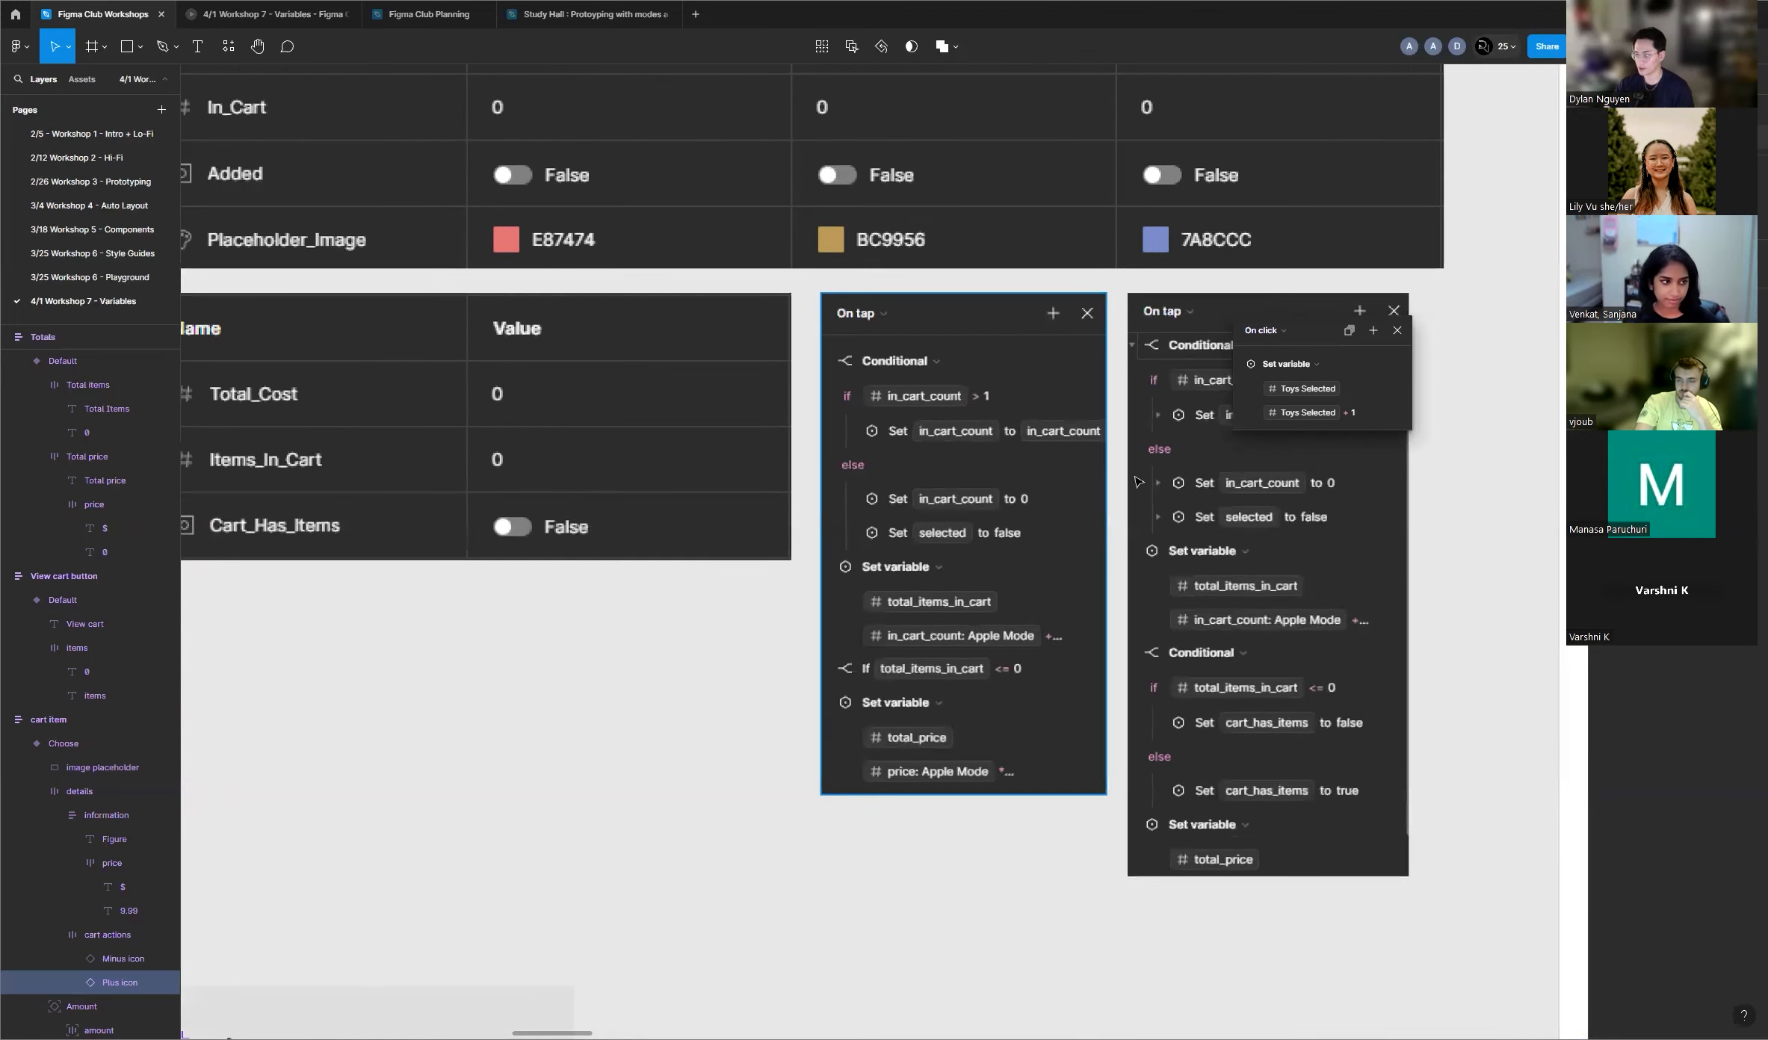
scroll(1448, 481, down, 3)
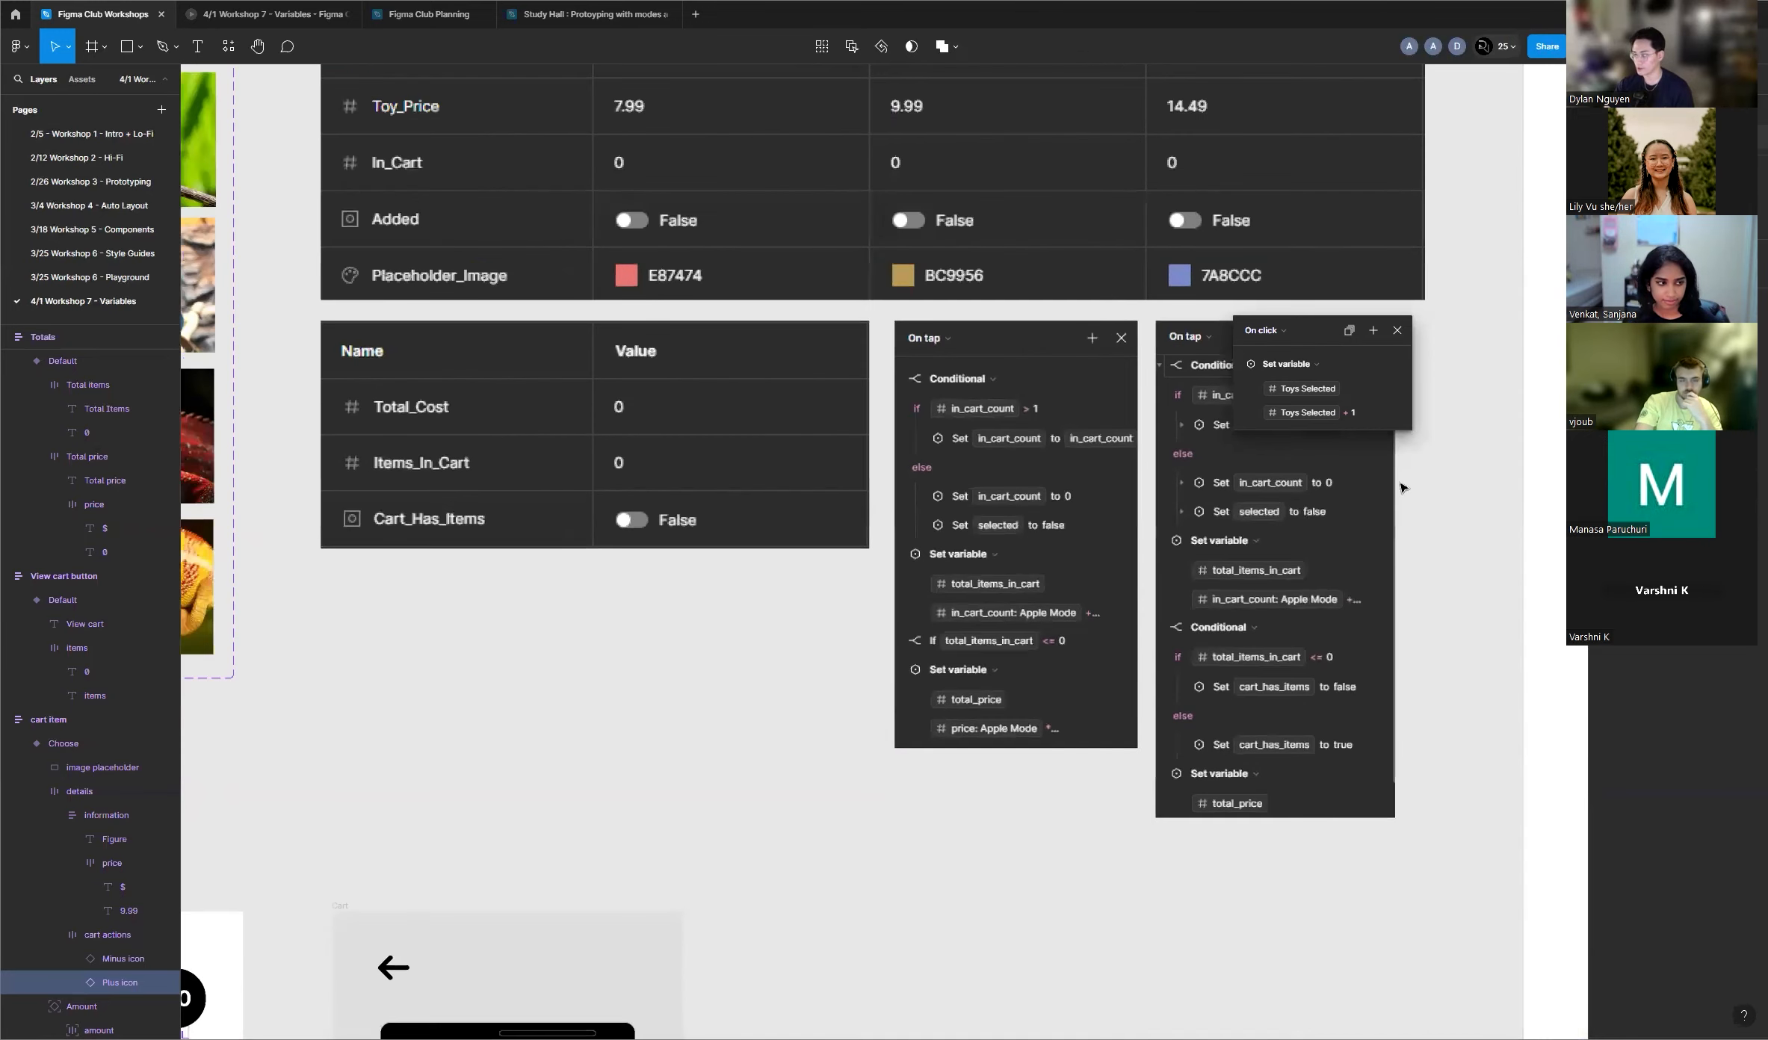
scroll(698, 495, down, 2)
scroll(1278, 481, up, 4)
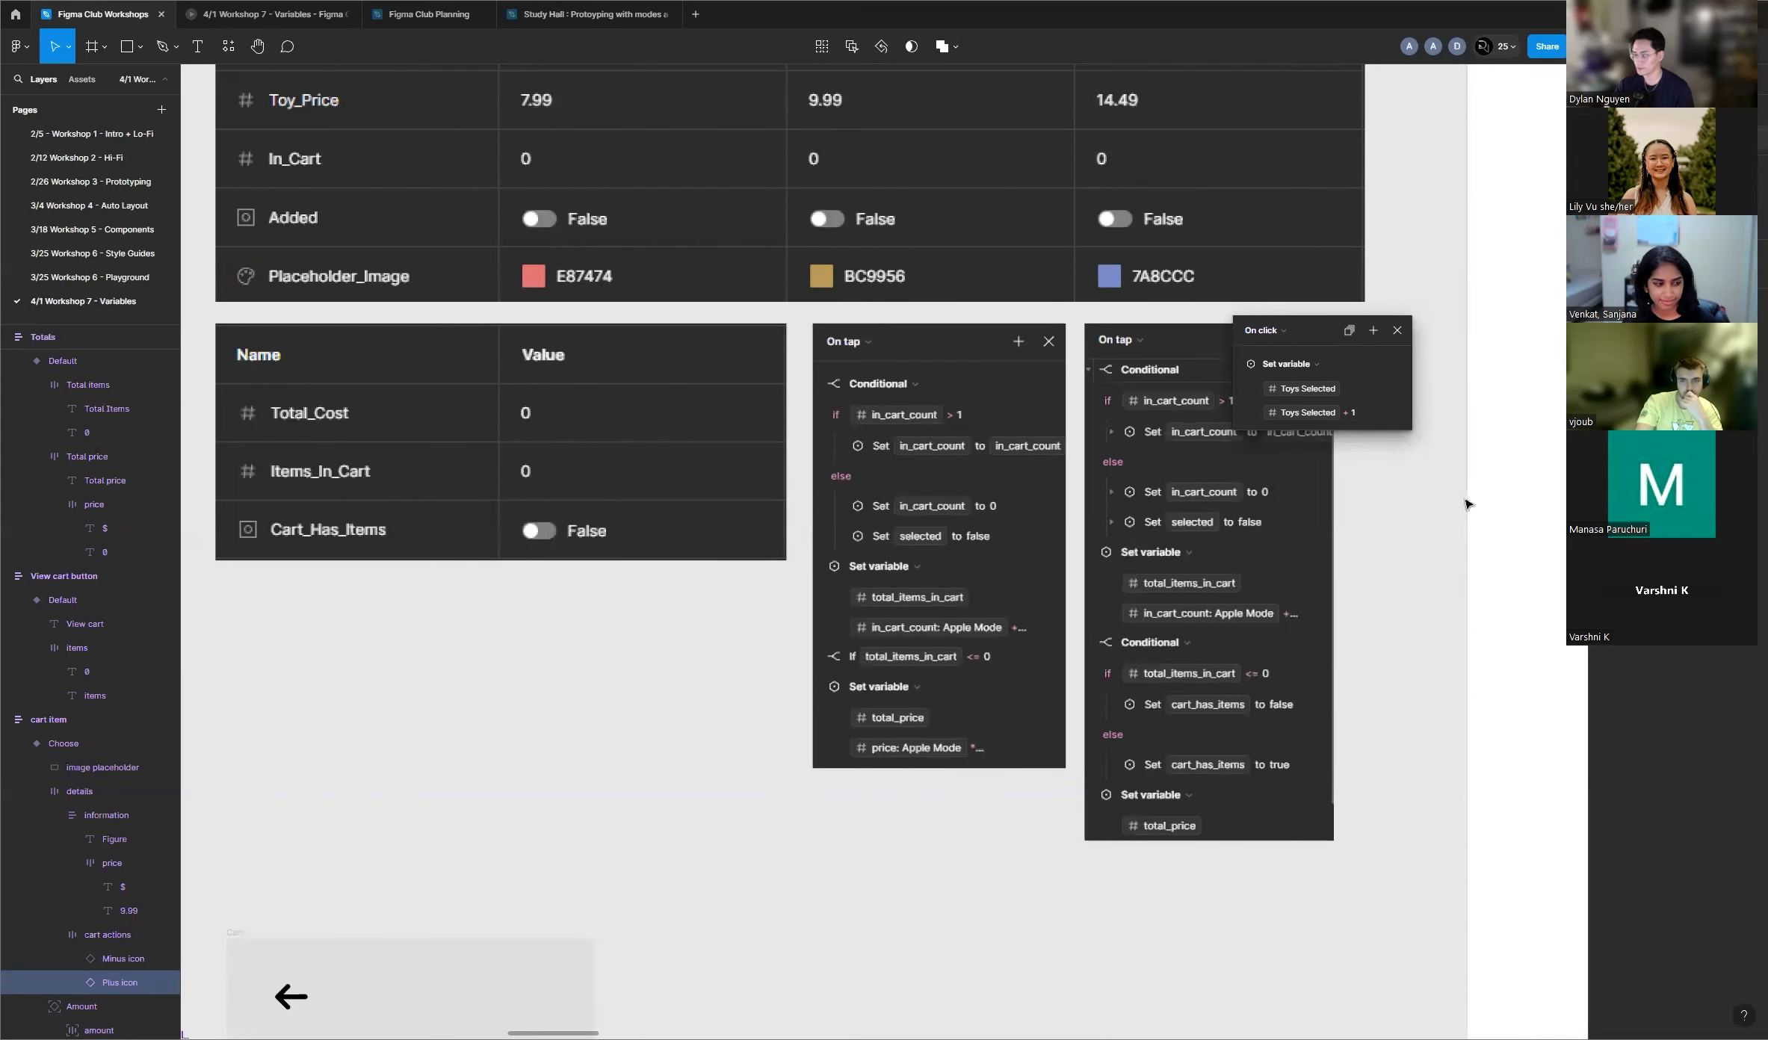
scroll(1470, 498, down, 2)
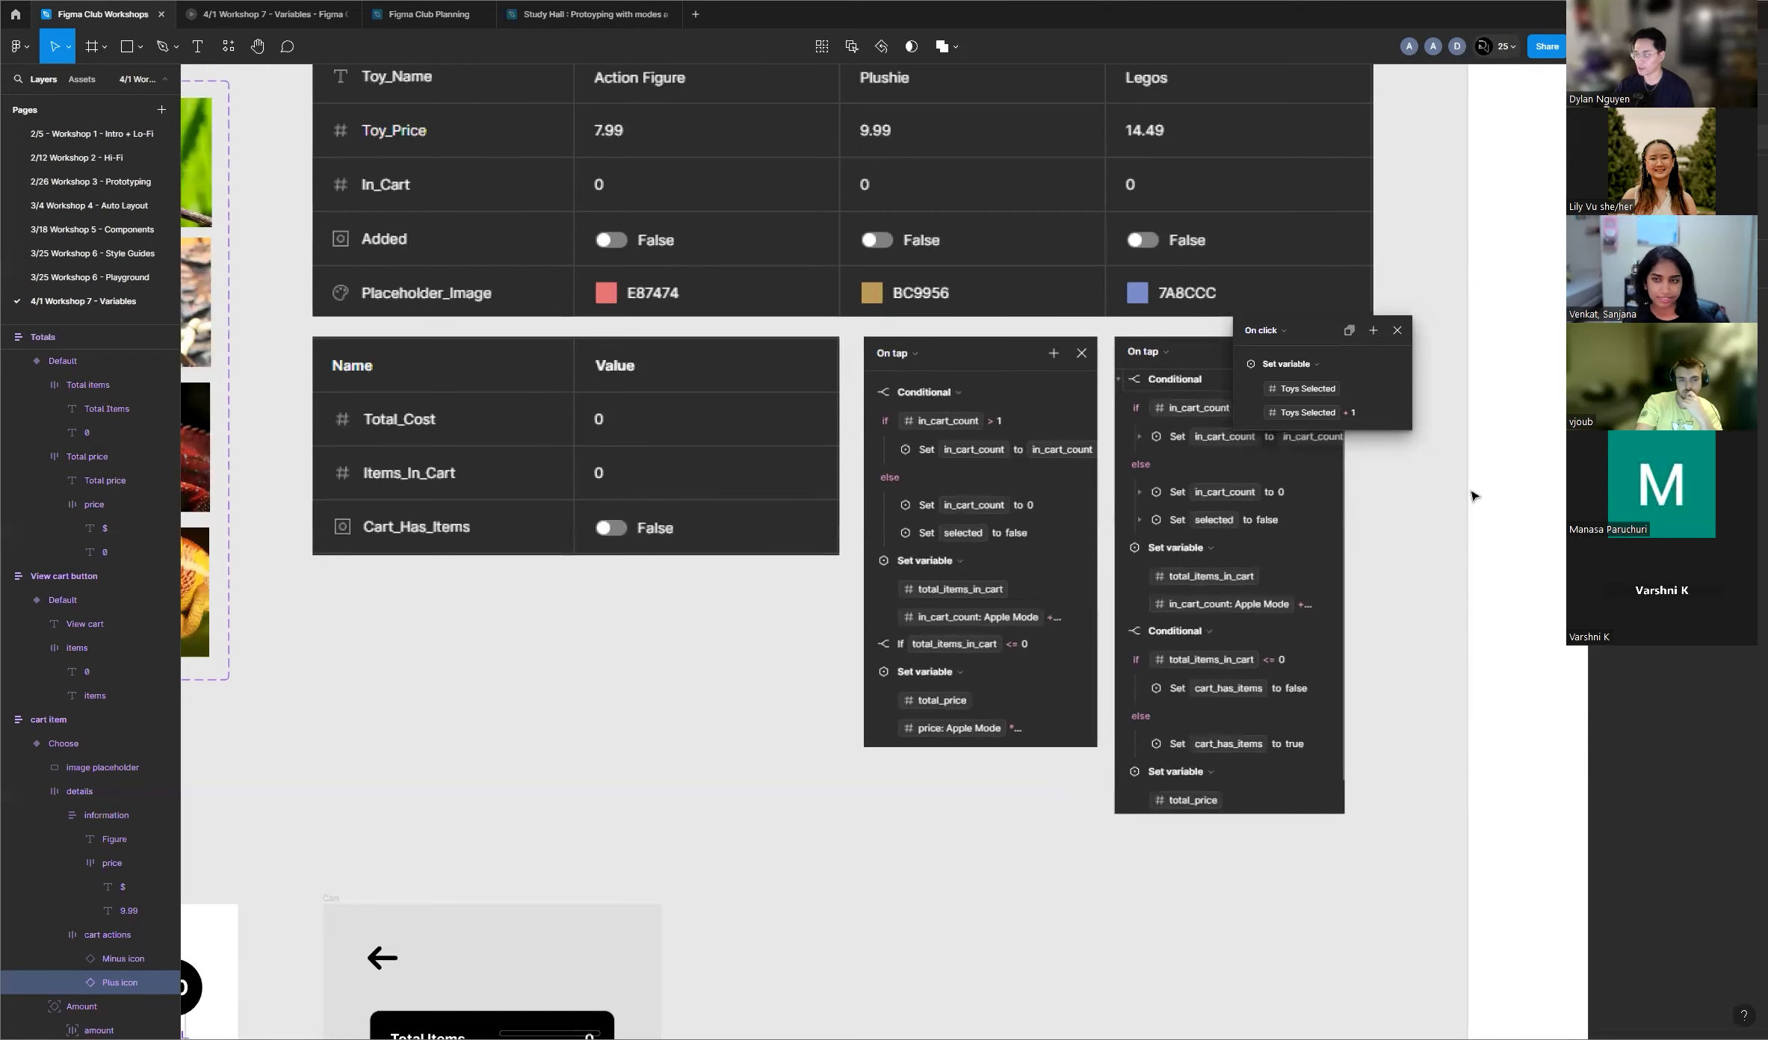
scroll(1471, 497, down, 5)
scroll(500, 718, up, 10)
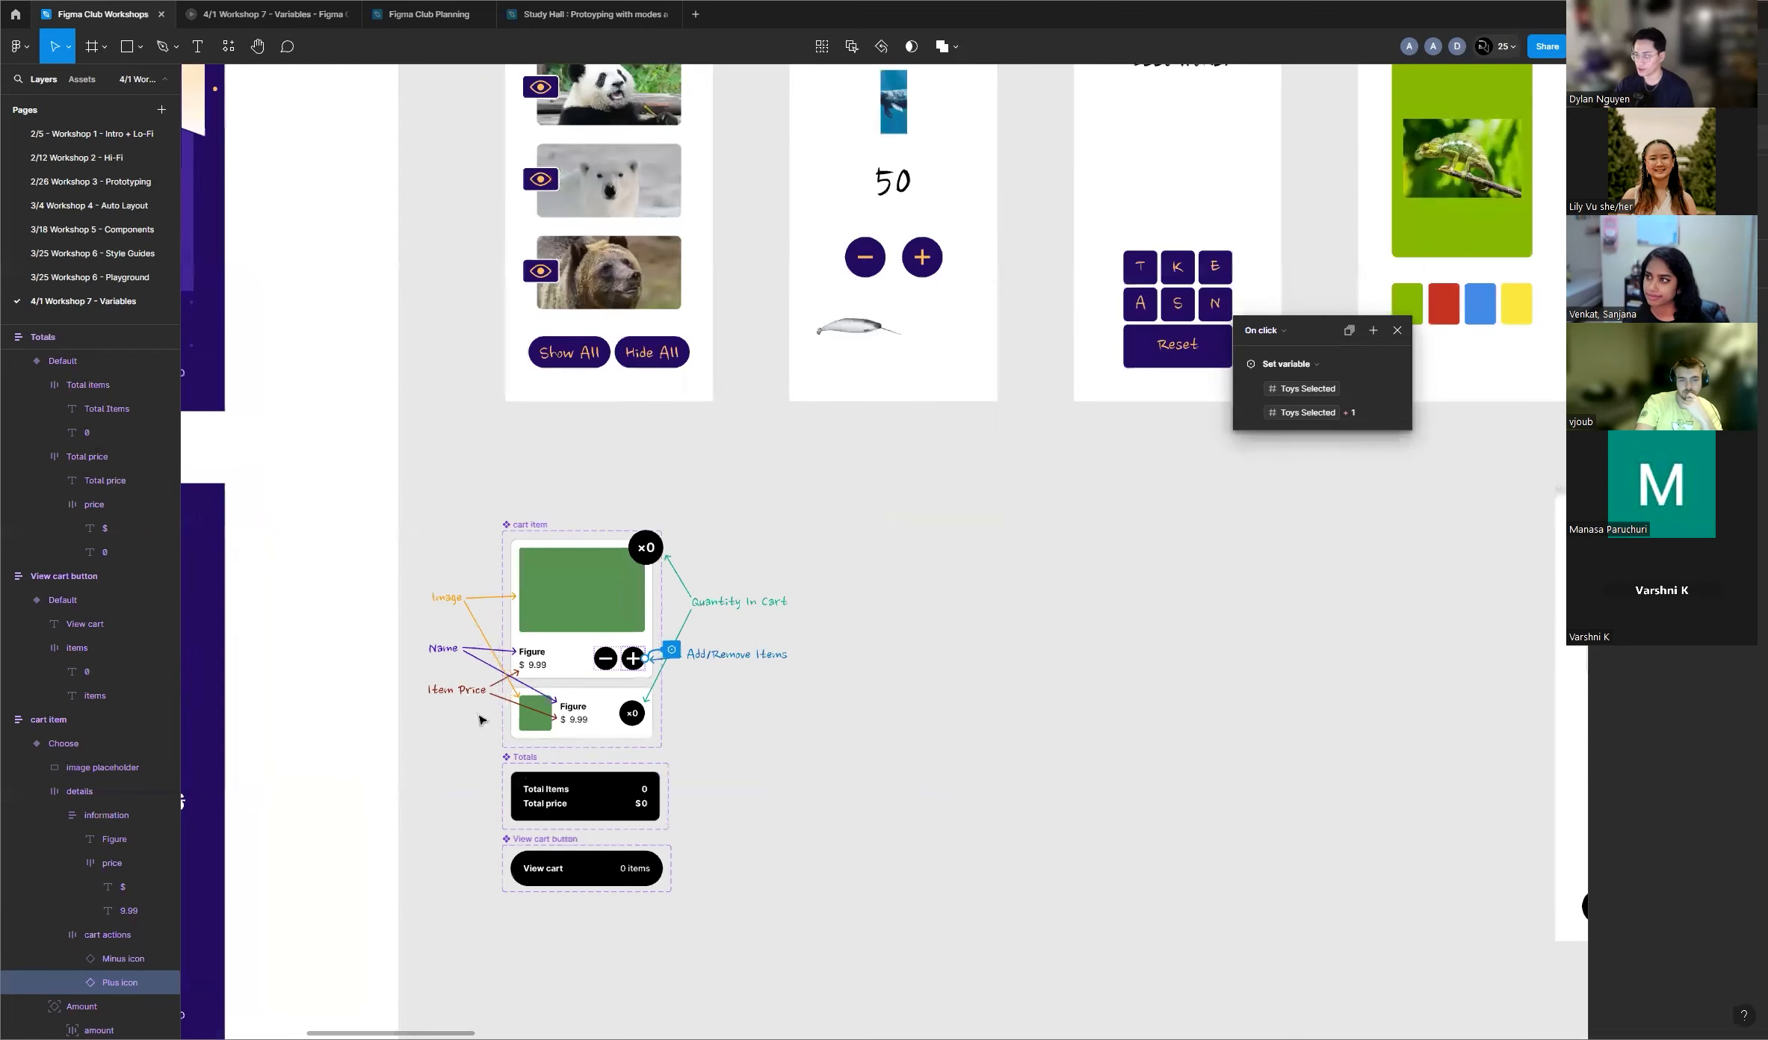
scroll(502, 688, up, 1)
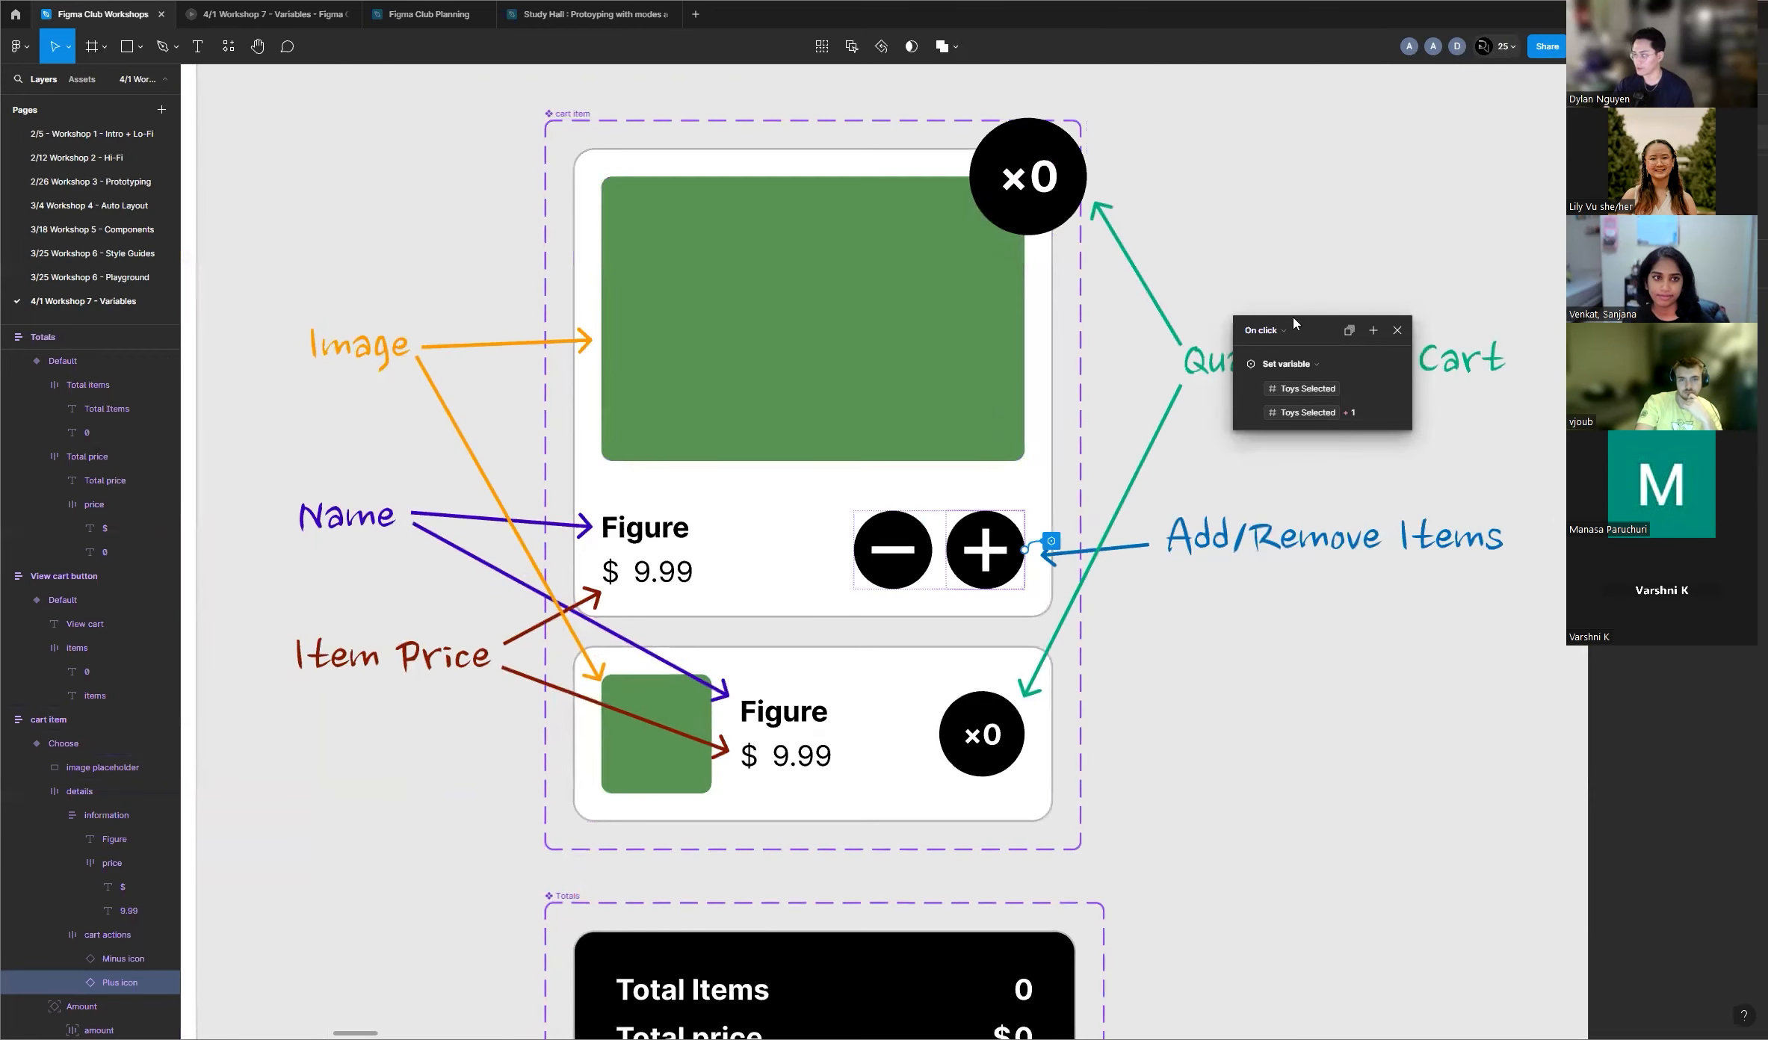
Step: Add a second Set variable action to the plus icon's On click interaction, setting Item Selected from the same menu collection to True
click(1373, 336)
key(Escape)
drag(1304, 335, 1340, 316)
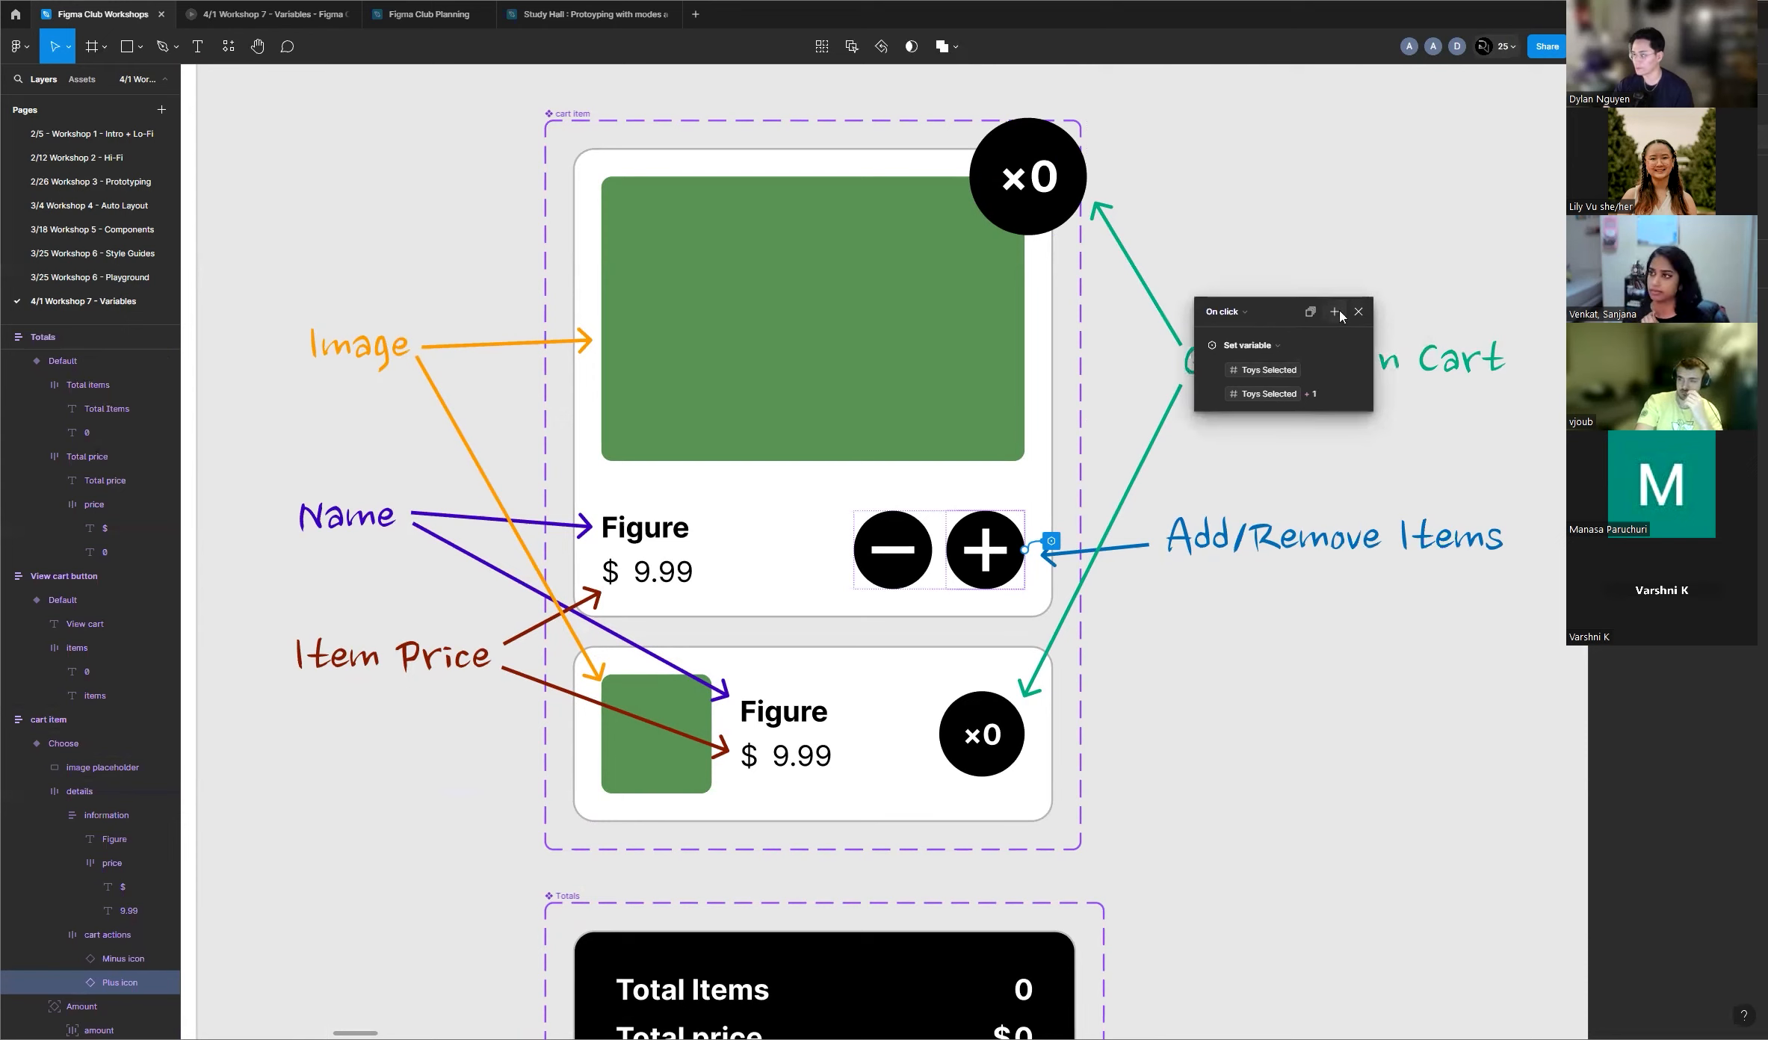
click(1338, 314)
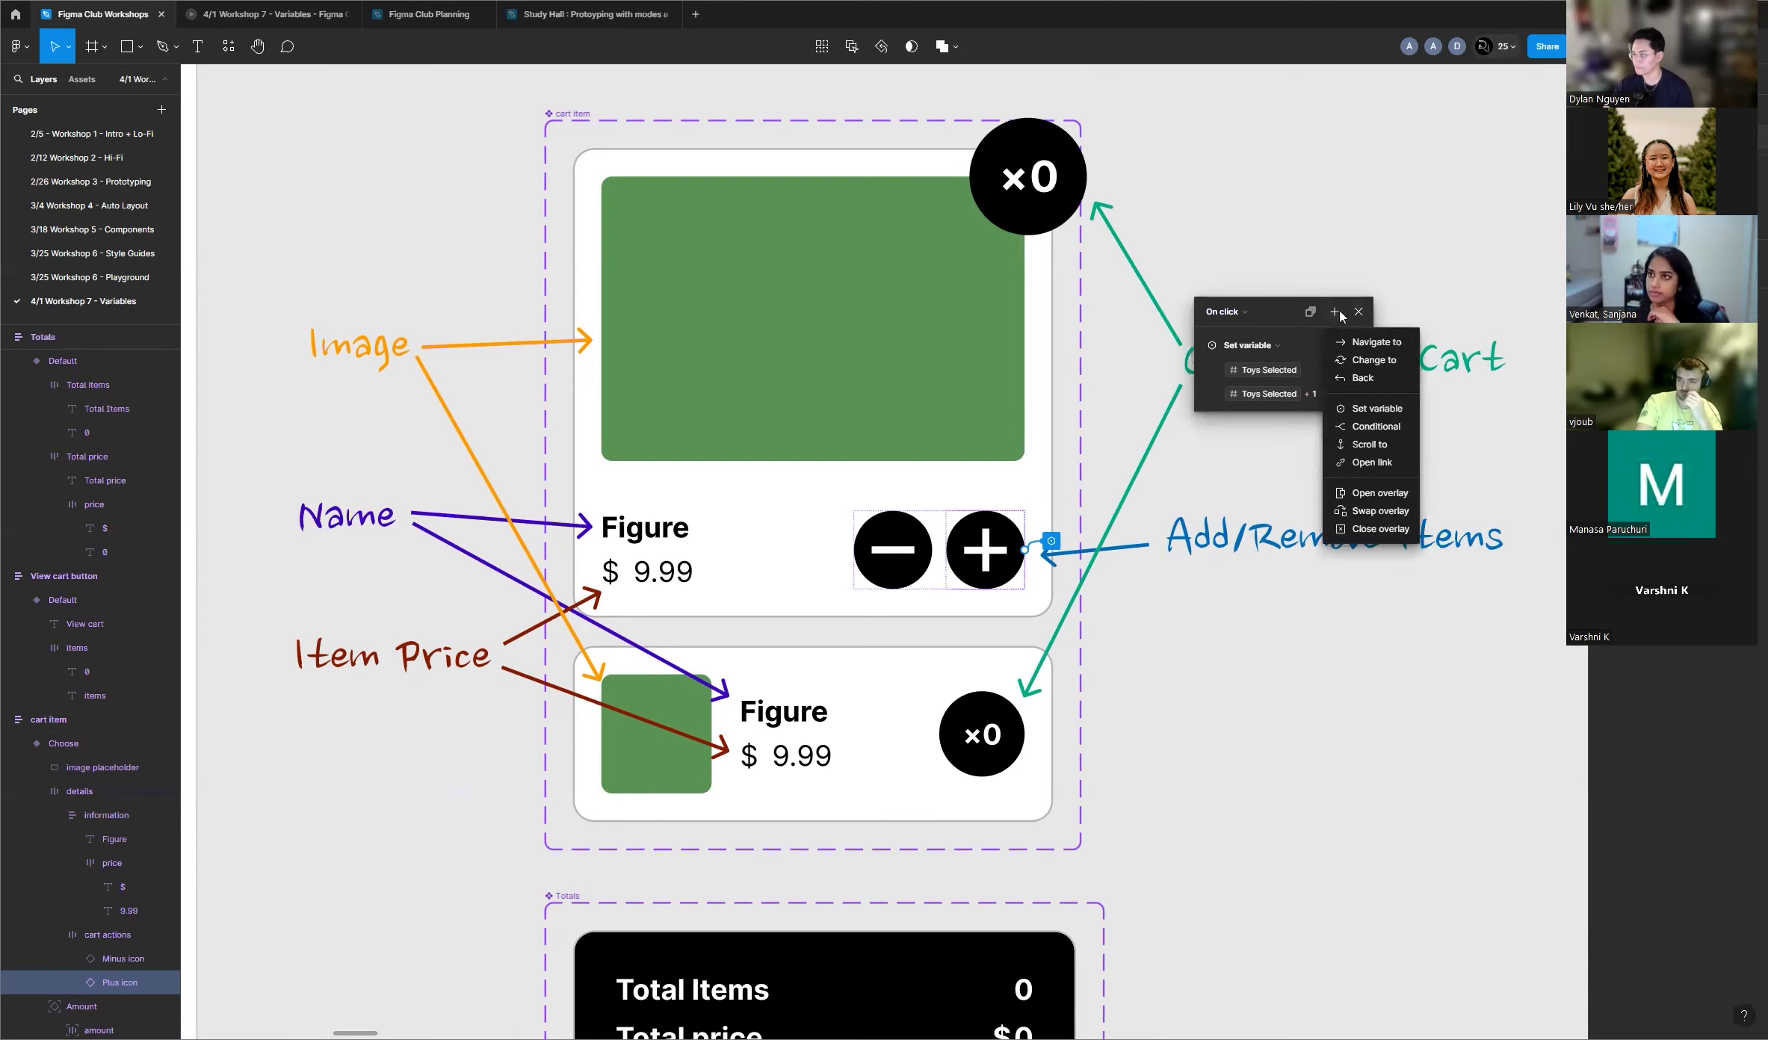
click(1360, 410)
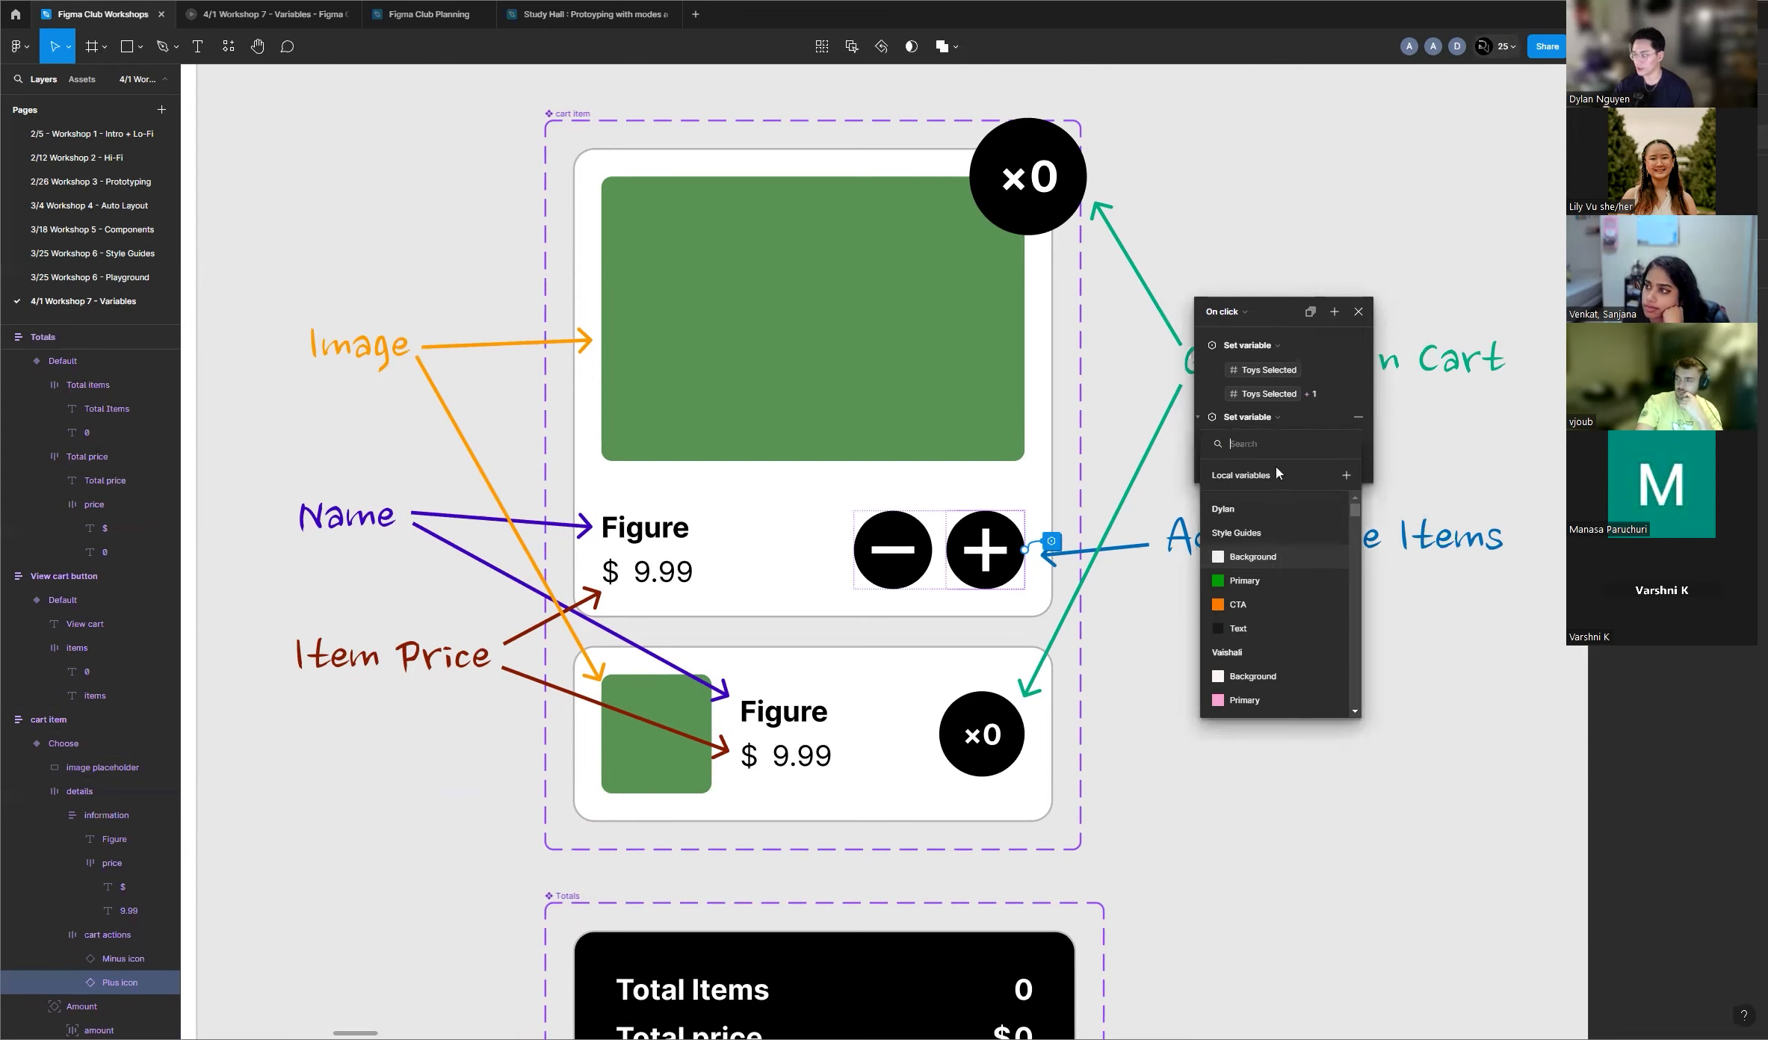
scroll(1275, 575, down, 4)
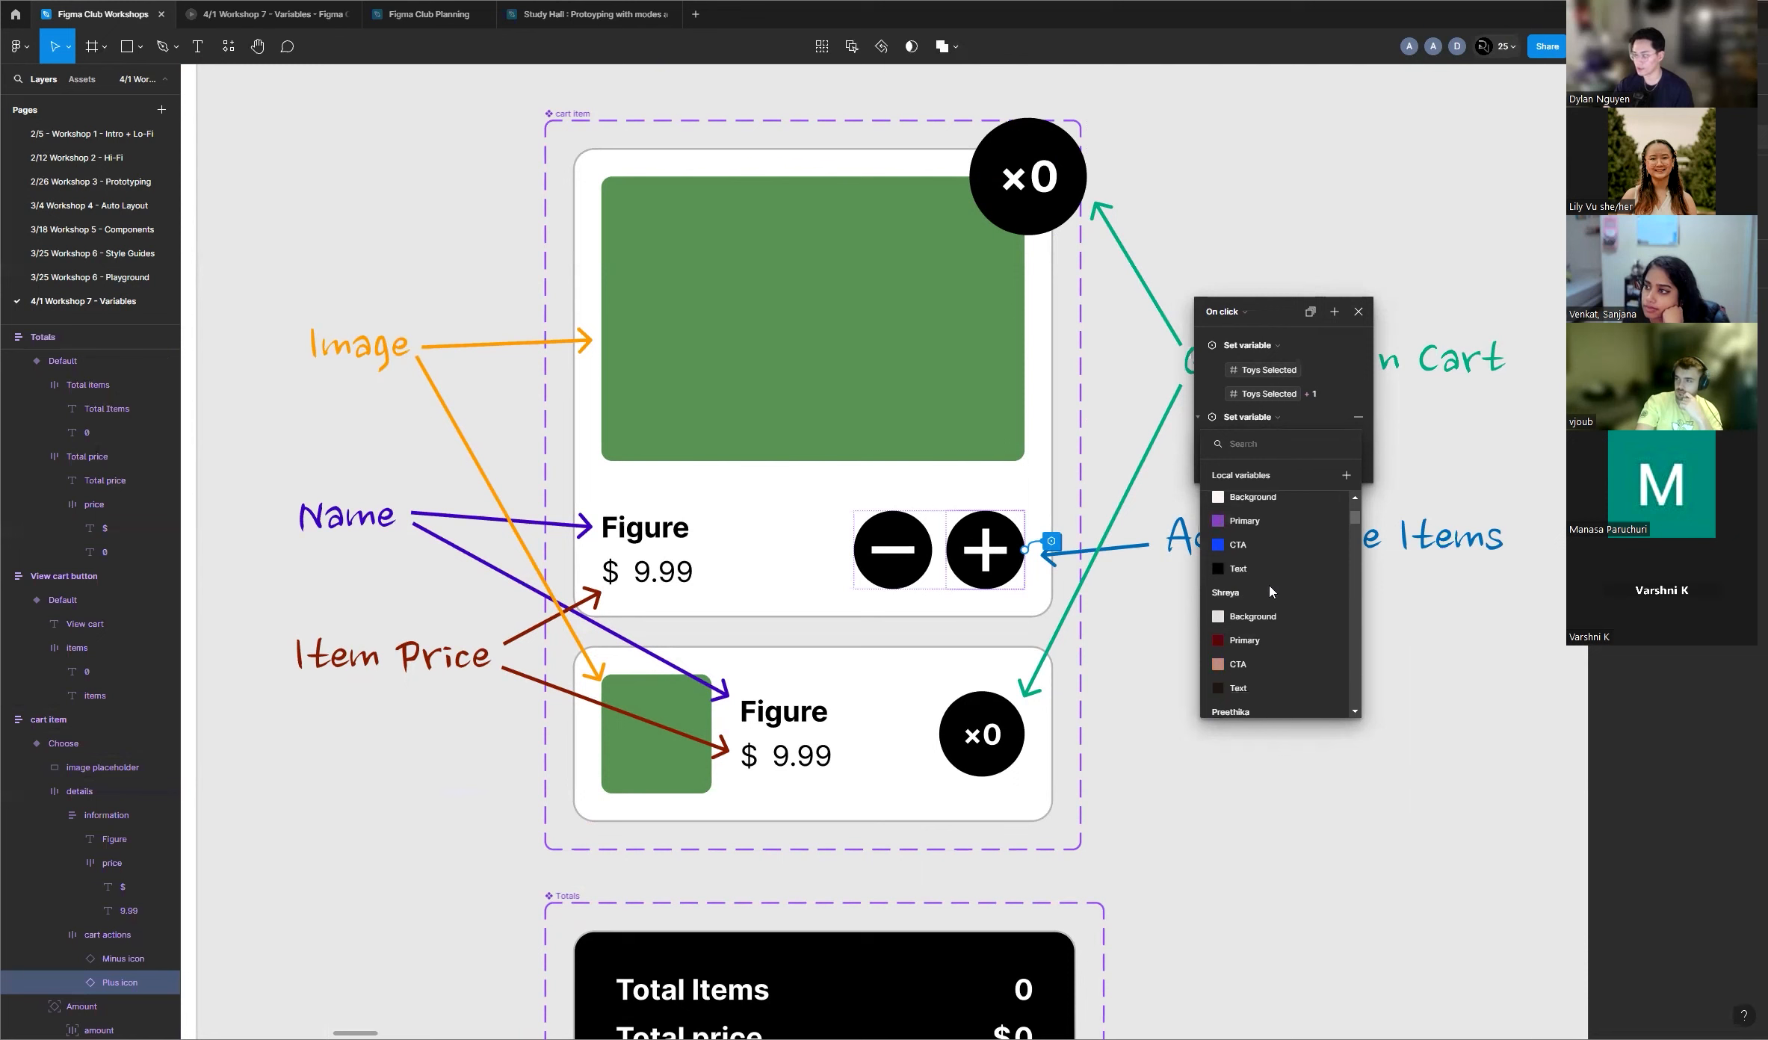
scroll(1270, 592, down, 3)
scroll(1279, 590, down, 3)
scroll(1285, 590, down, 5)
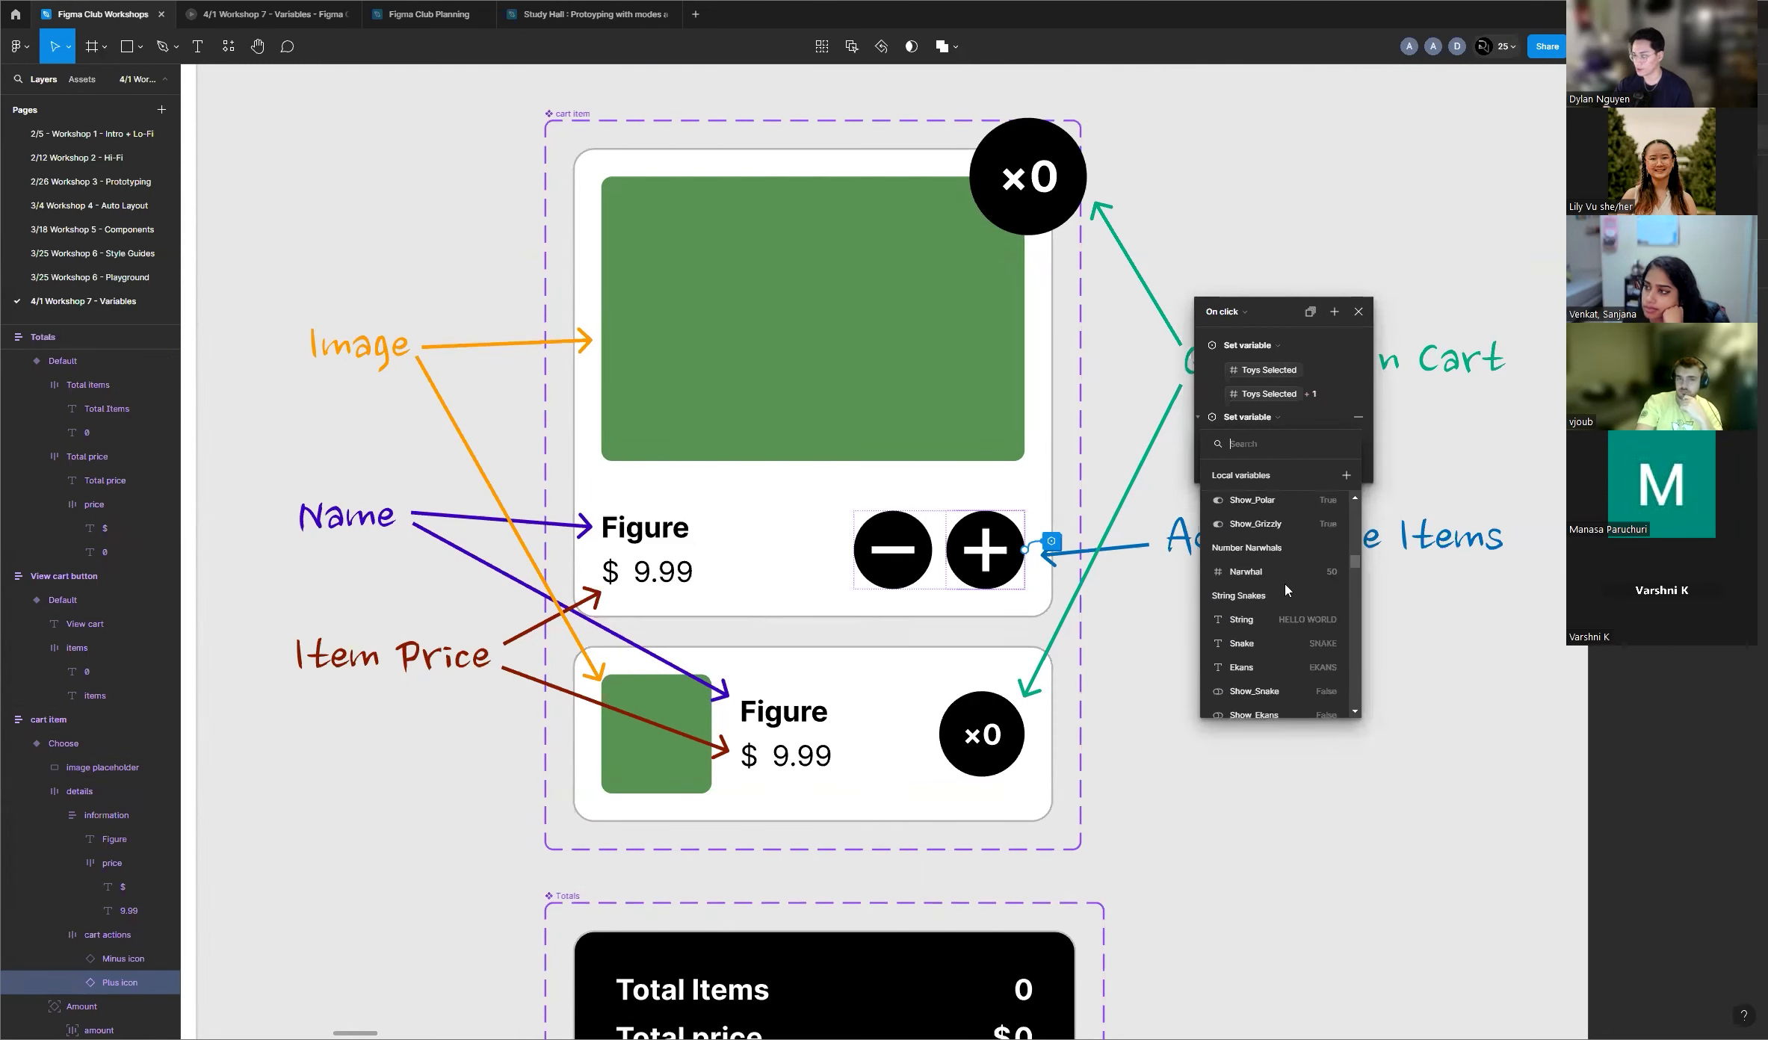
scroll(1281, 589, down, 5)
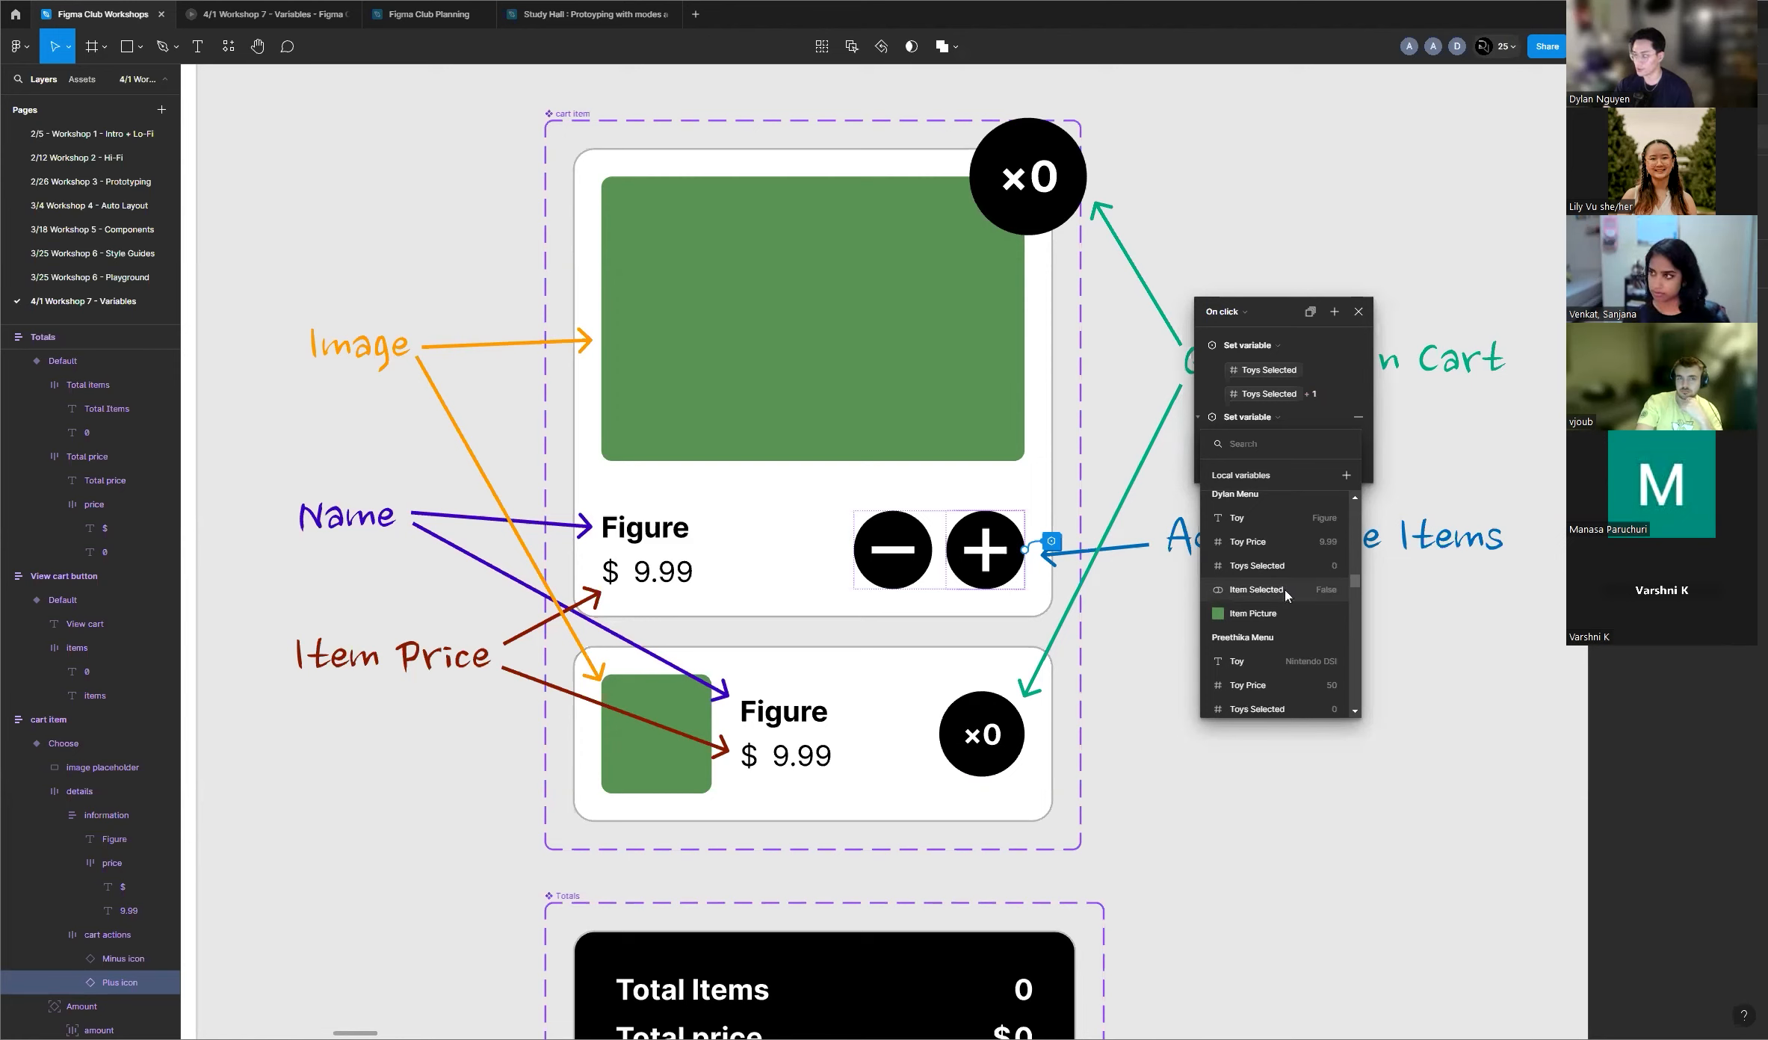
click(1284, 591)
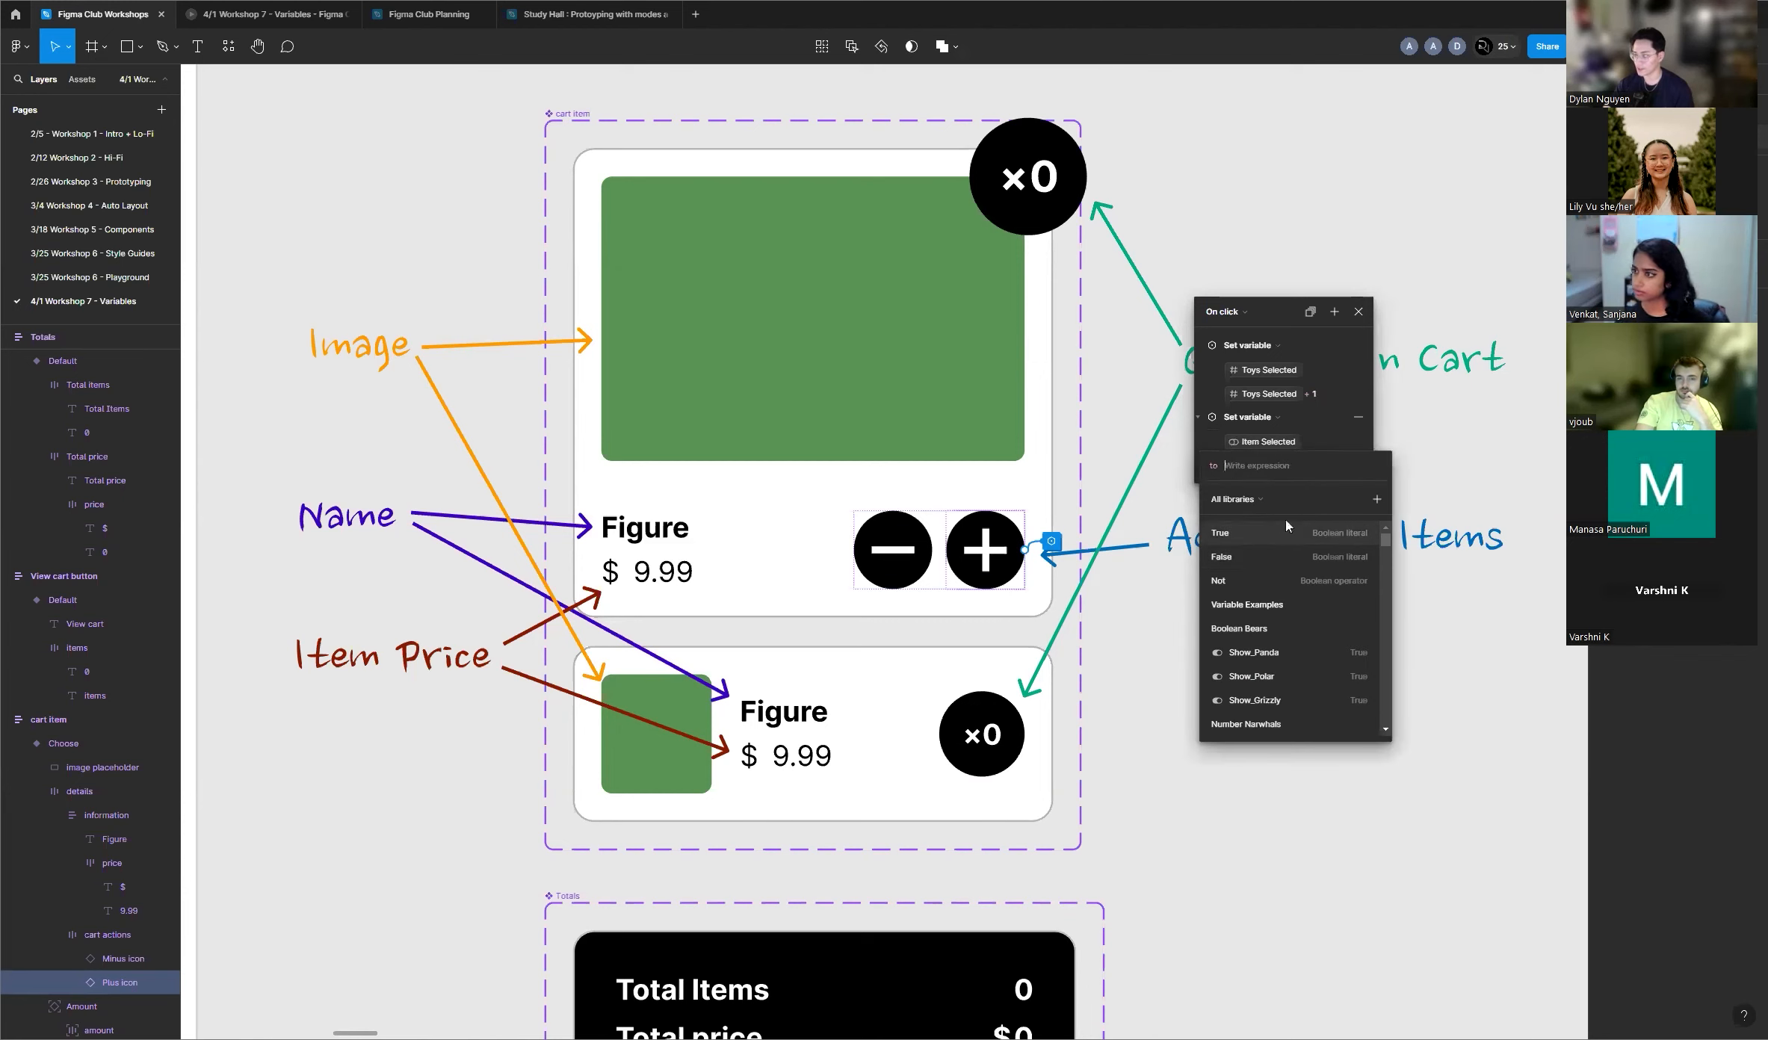
click(1254, 535)
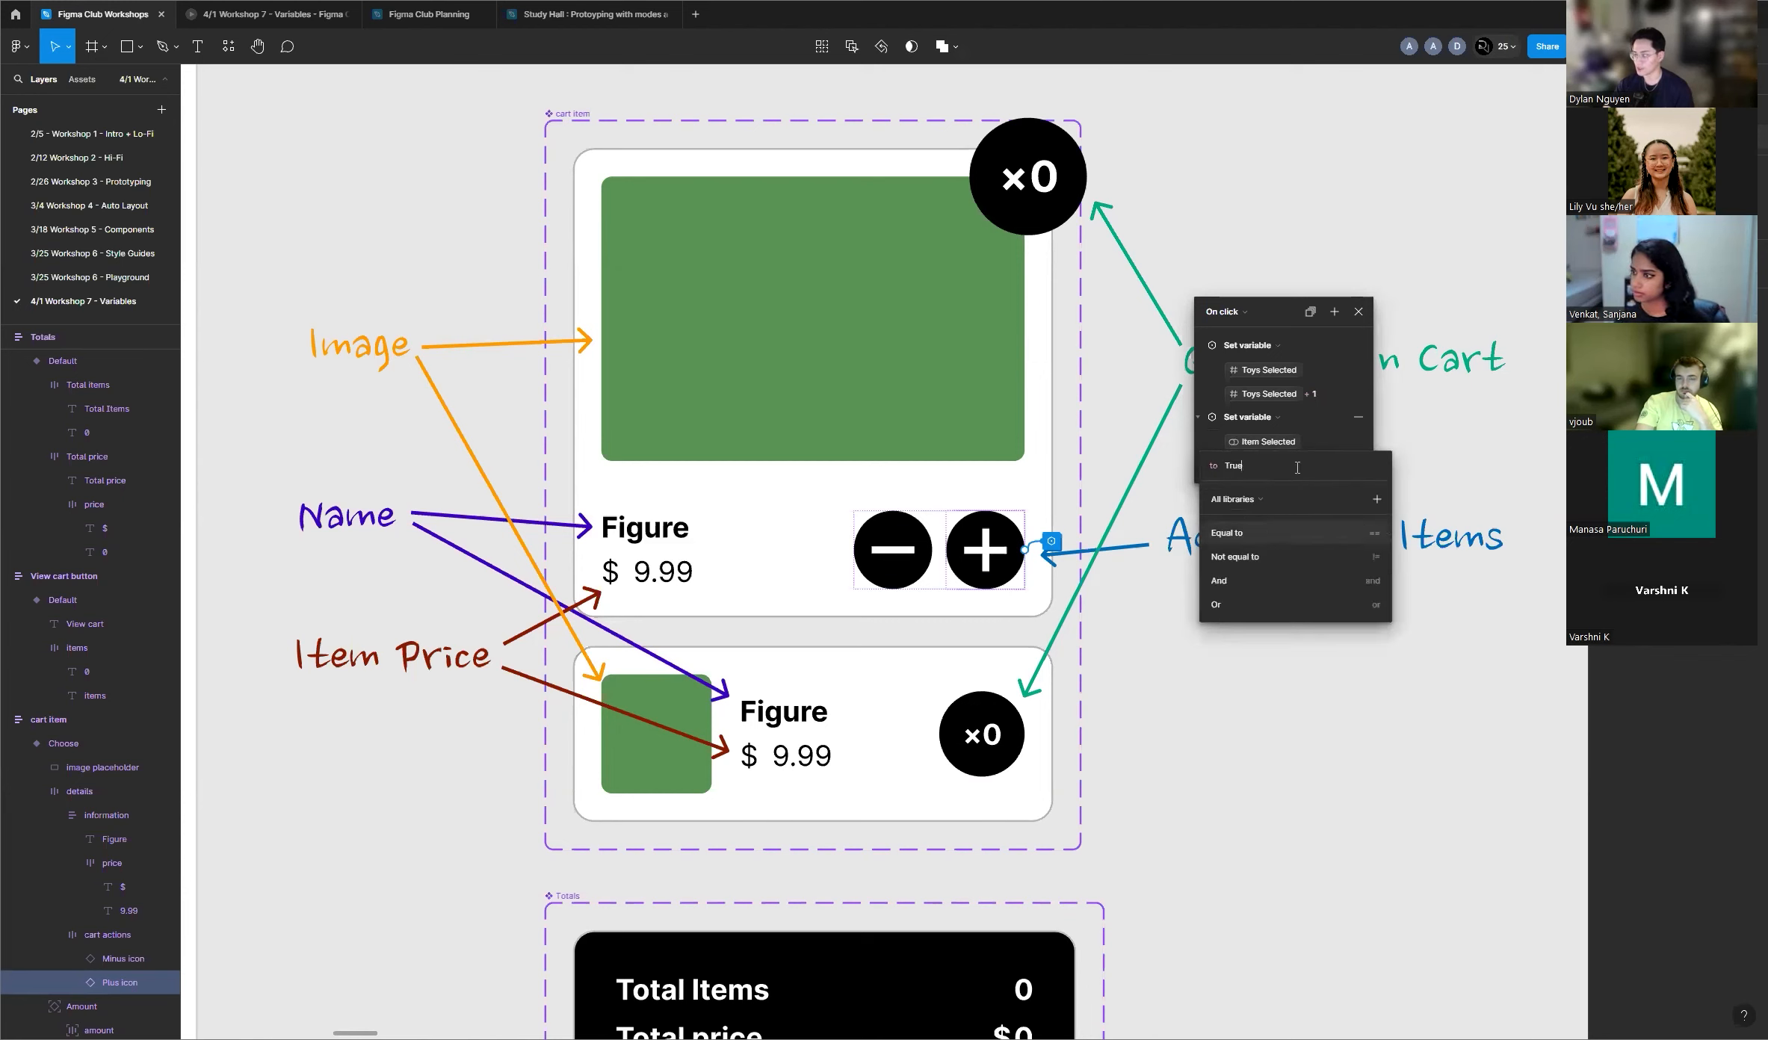
click(1205, 443)
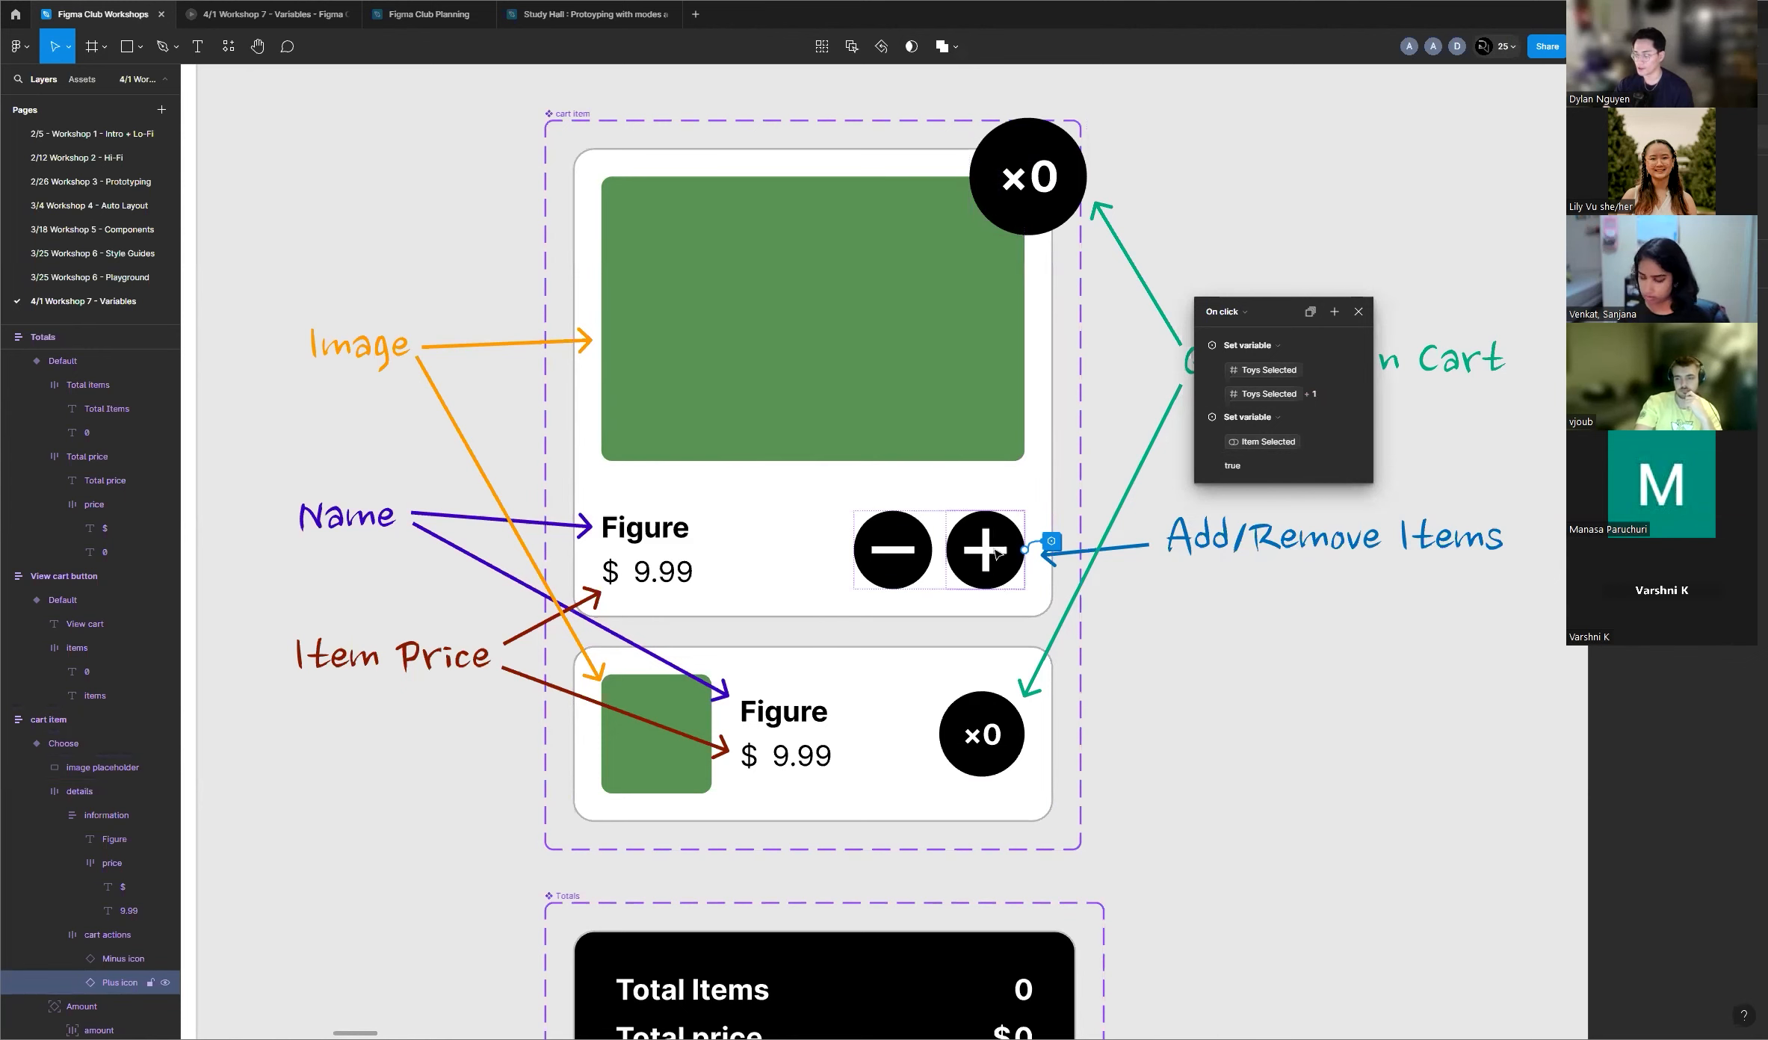
Step: Compare the plus icon's two Set variable actions with both On tap reference images, keeping the interaction dialog clear of them, and return to the cart item component
scroll(736, 471, down, 3)
scroll(747, 469, up, 3)
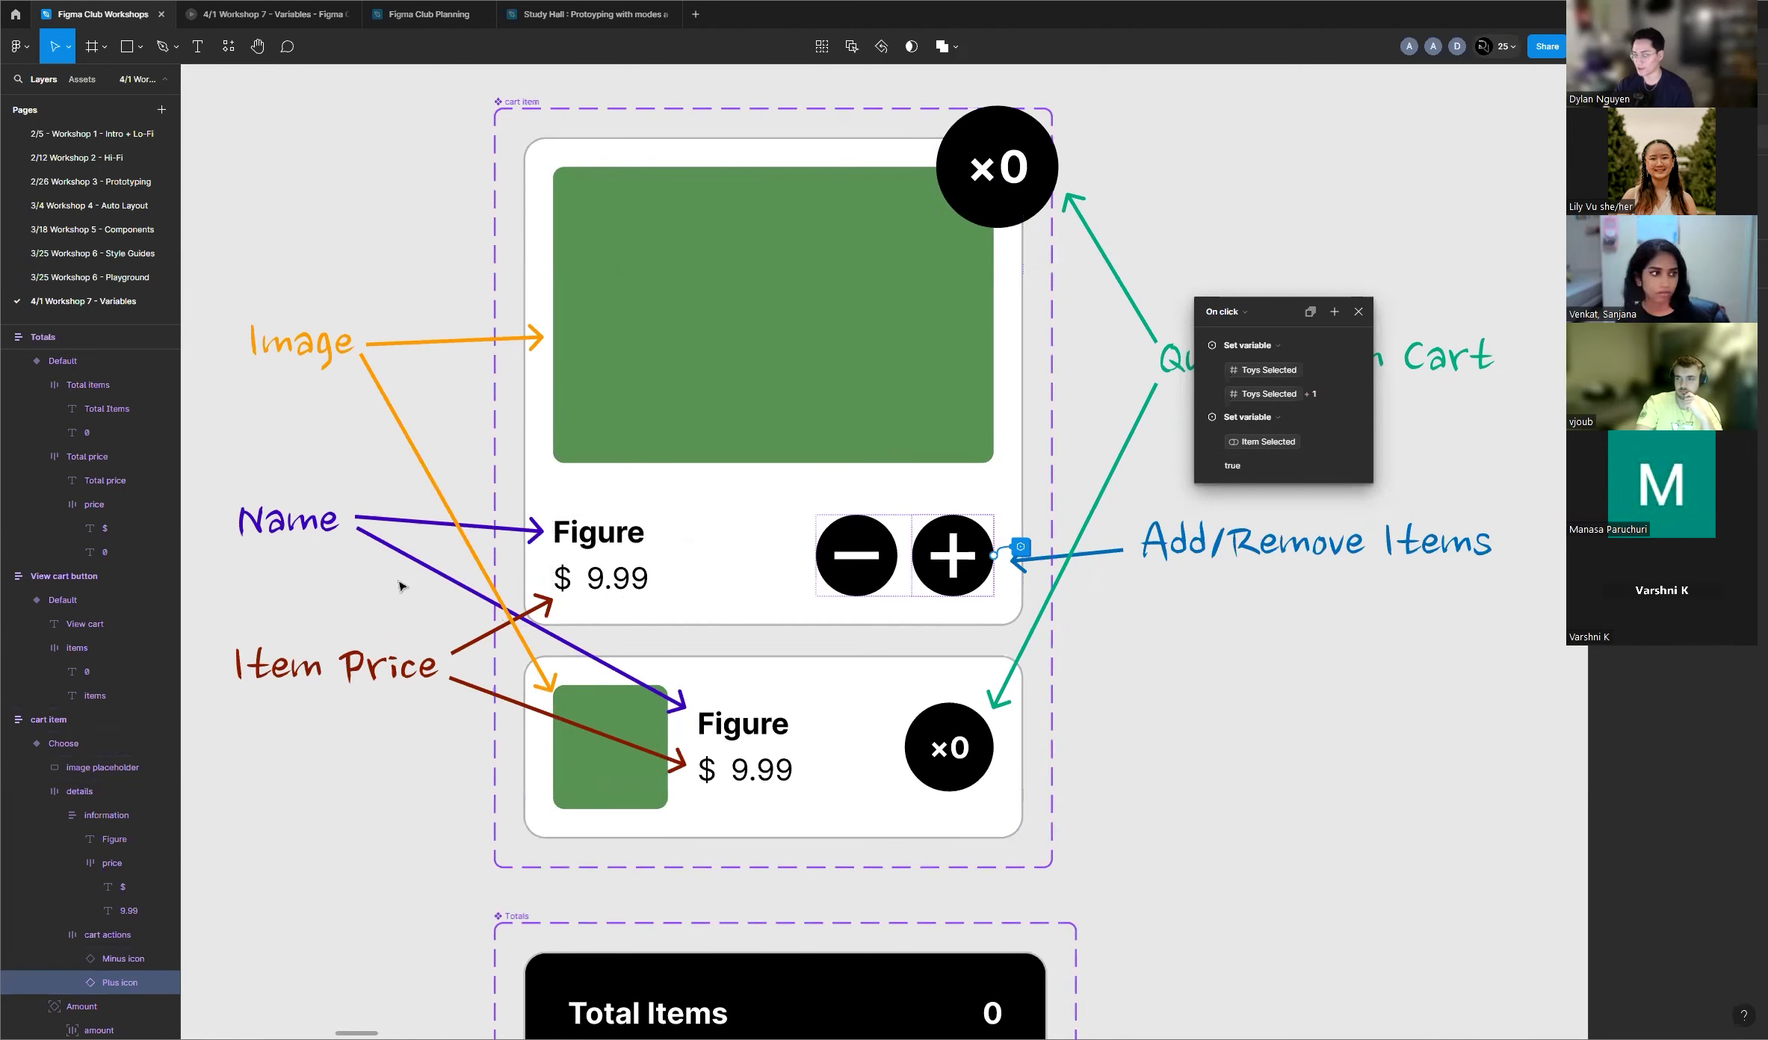
scroll(399, 586, down, 5)
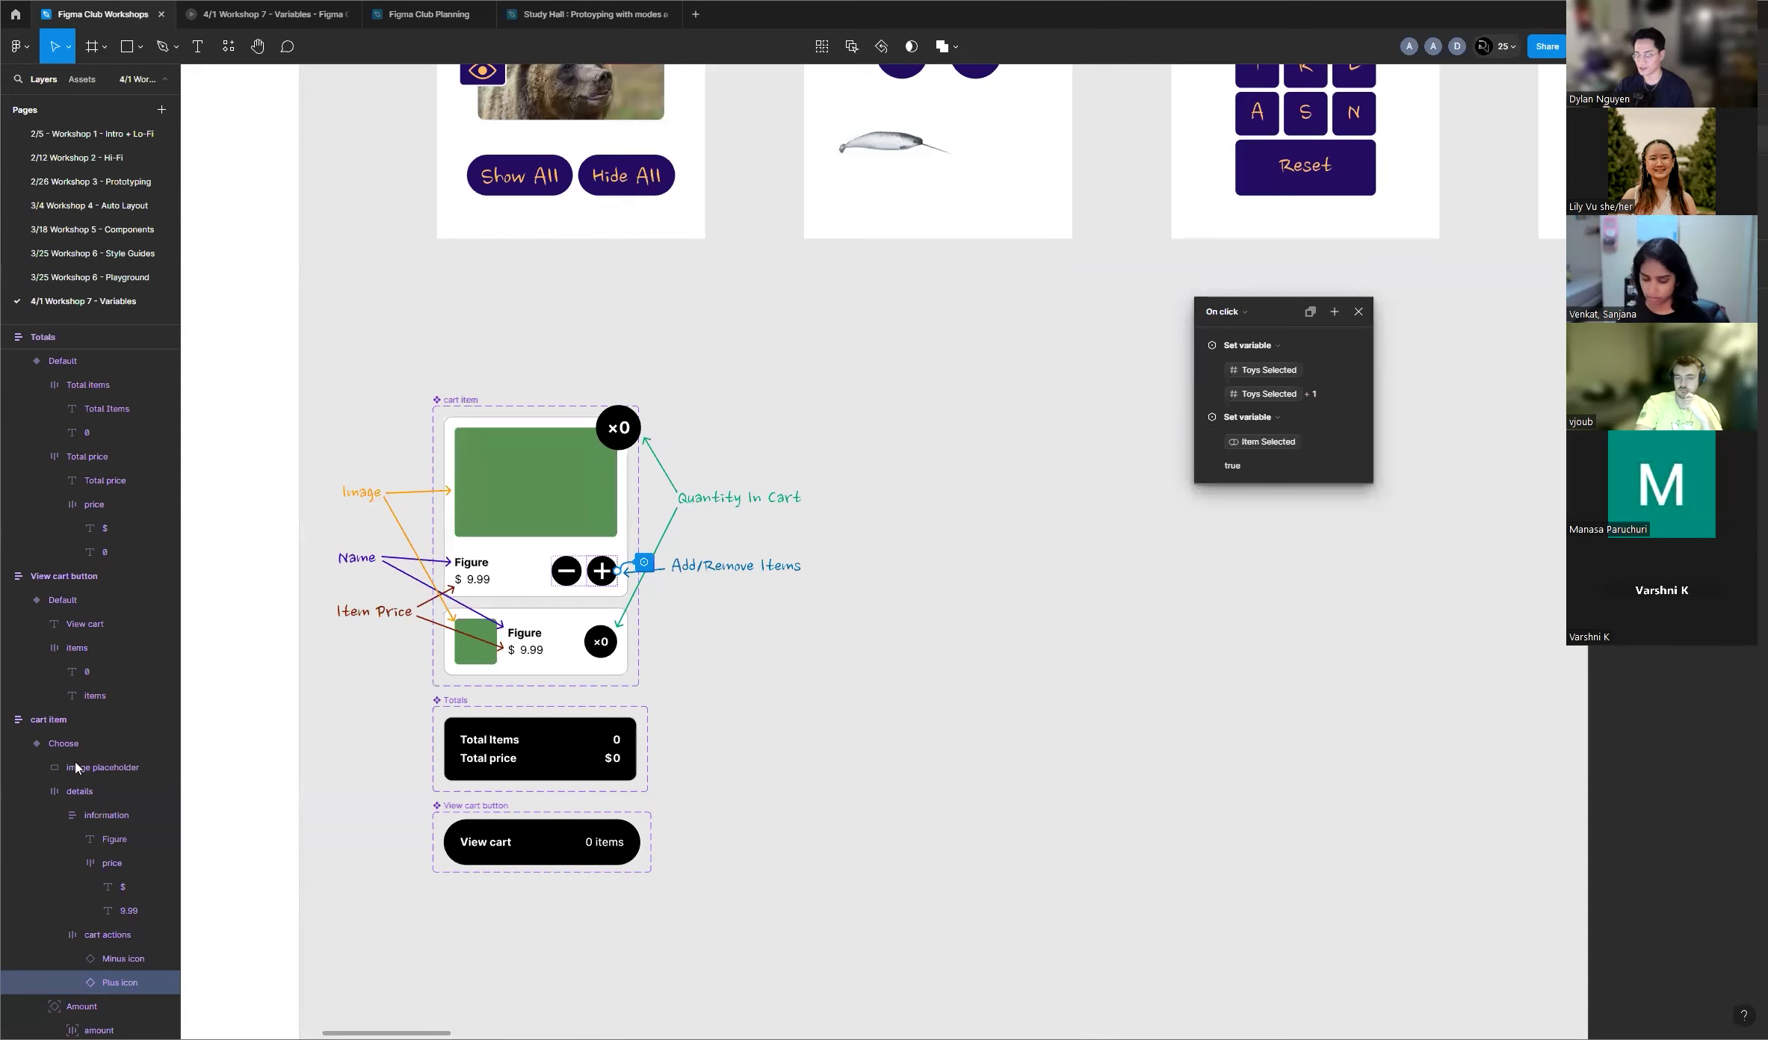
scroll(326, 768, down, 5)
scroll(404, 424, down, 5)
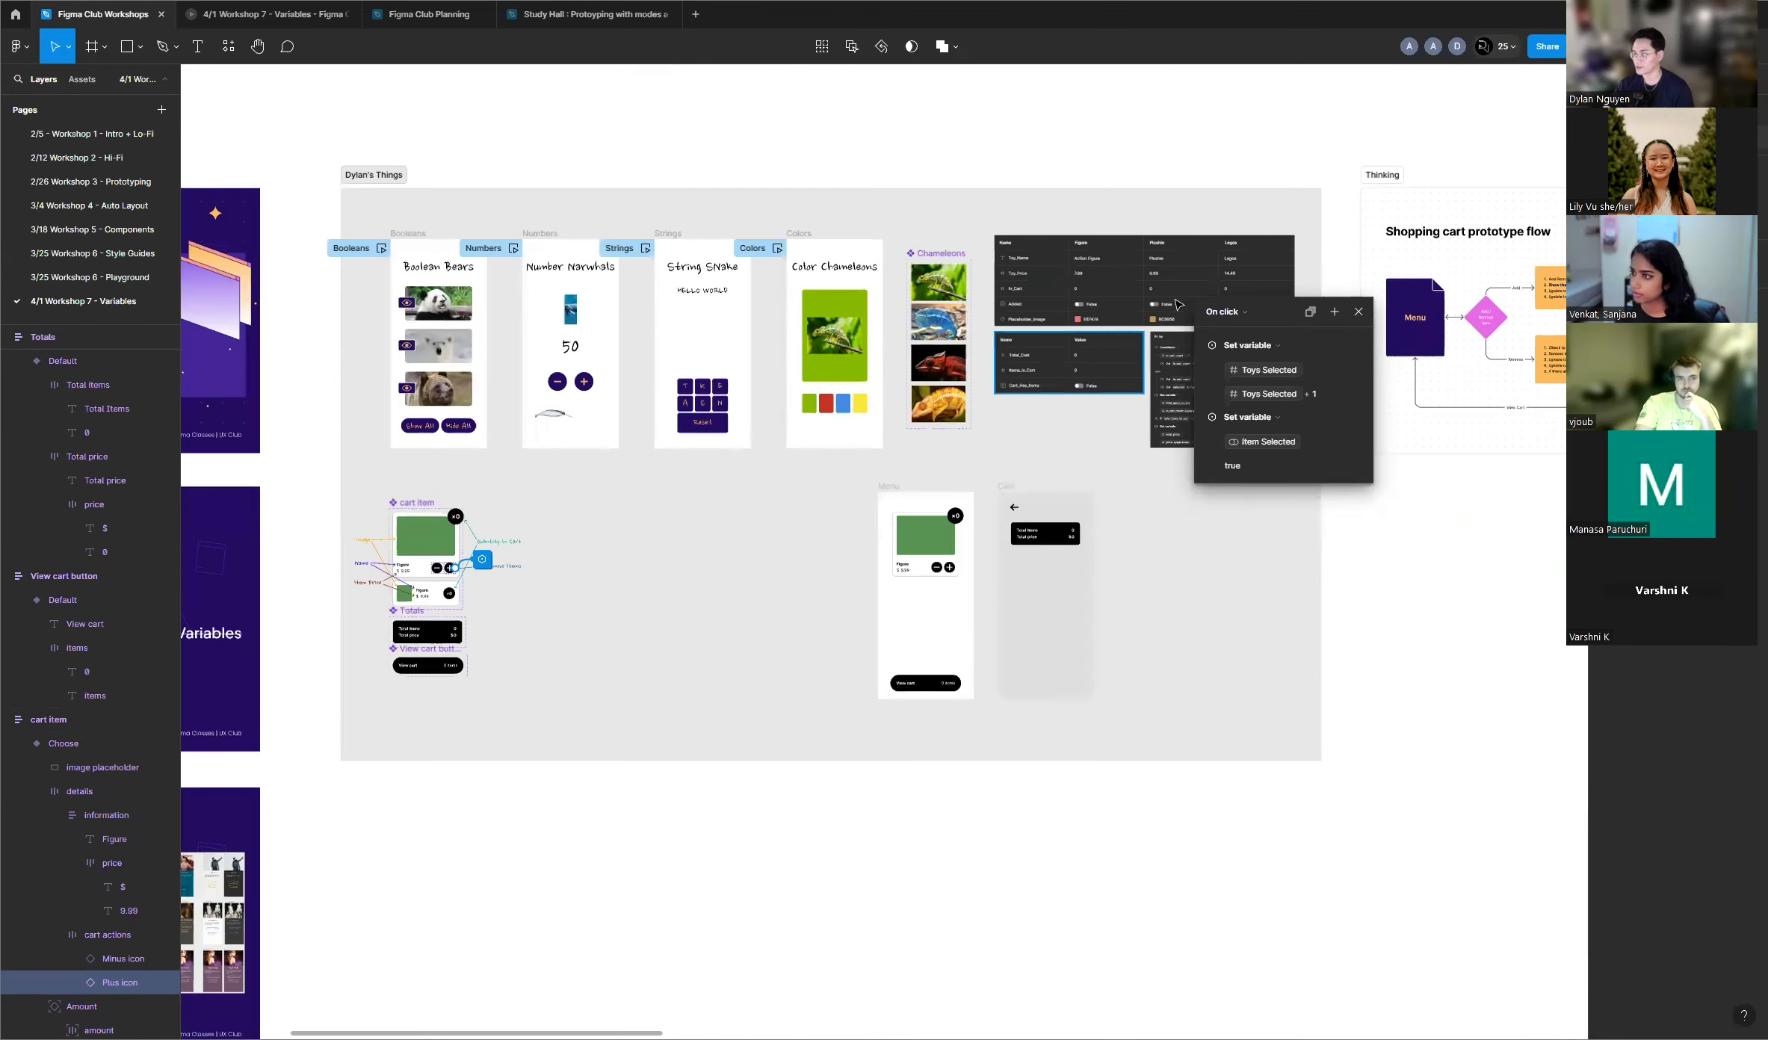
scroll(1176, 304, up, 5)
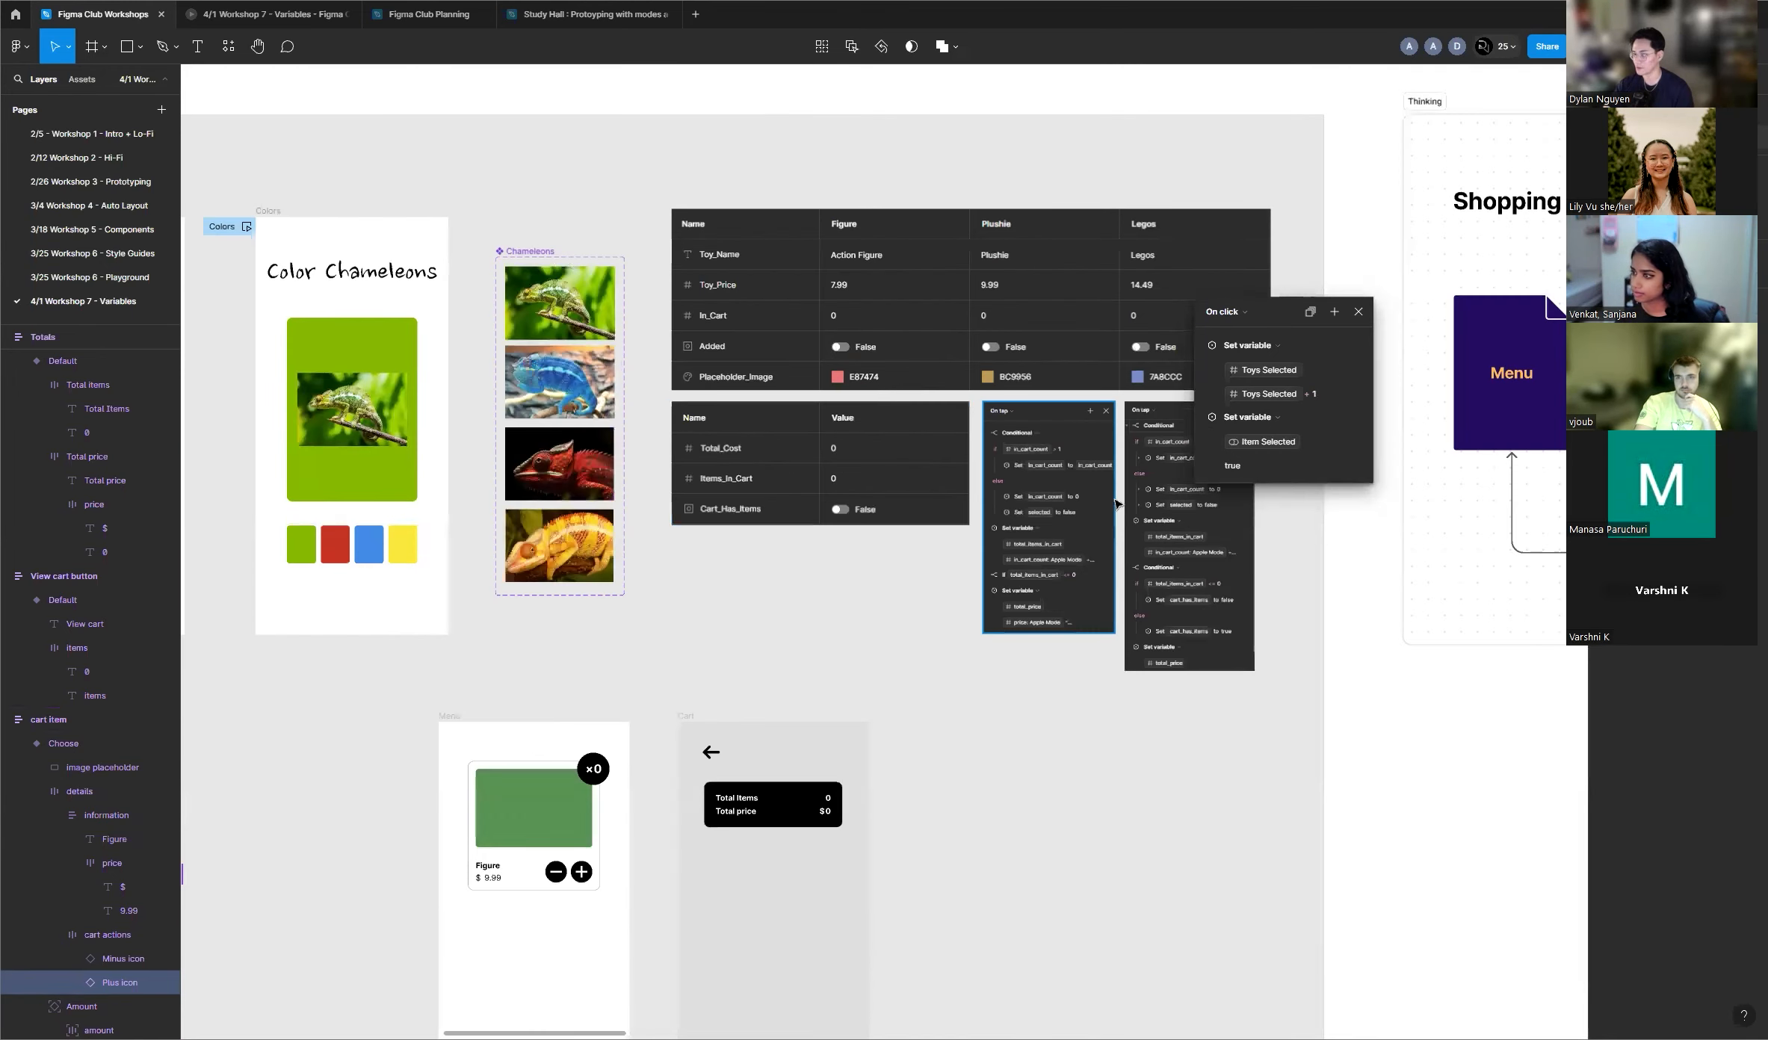
scroll(1116, 504, up, 5)
drag(1259, 322, 463, 685)
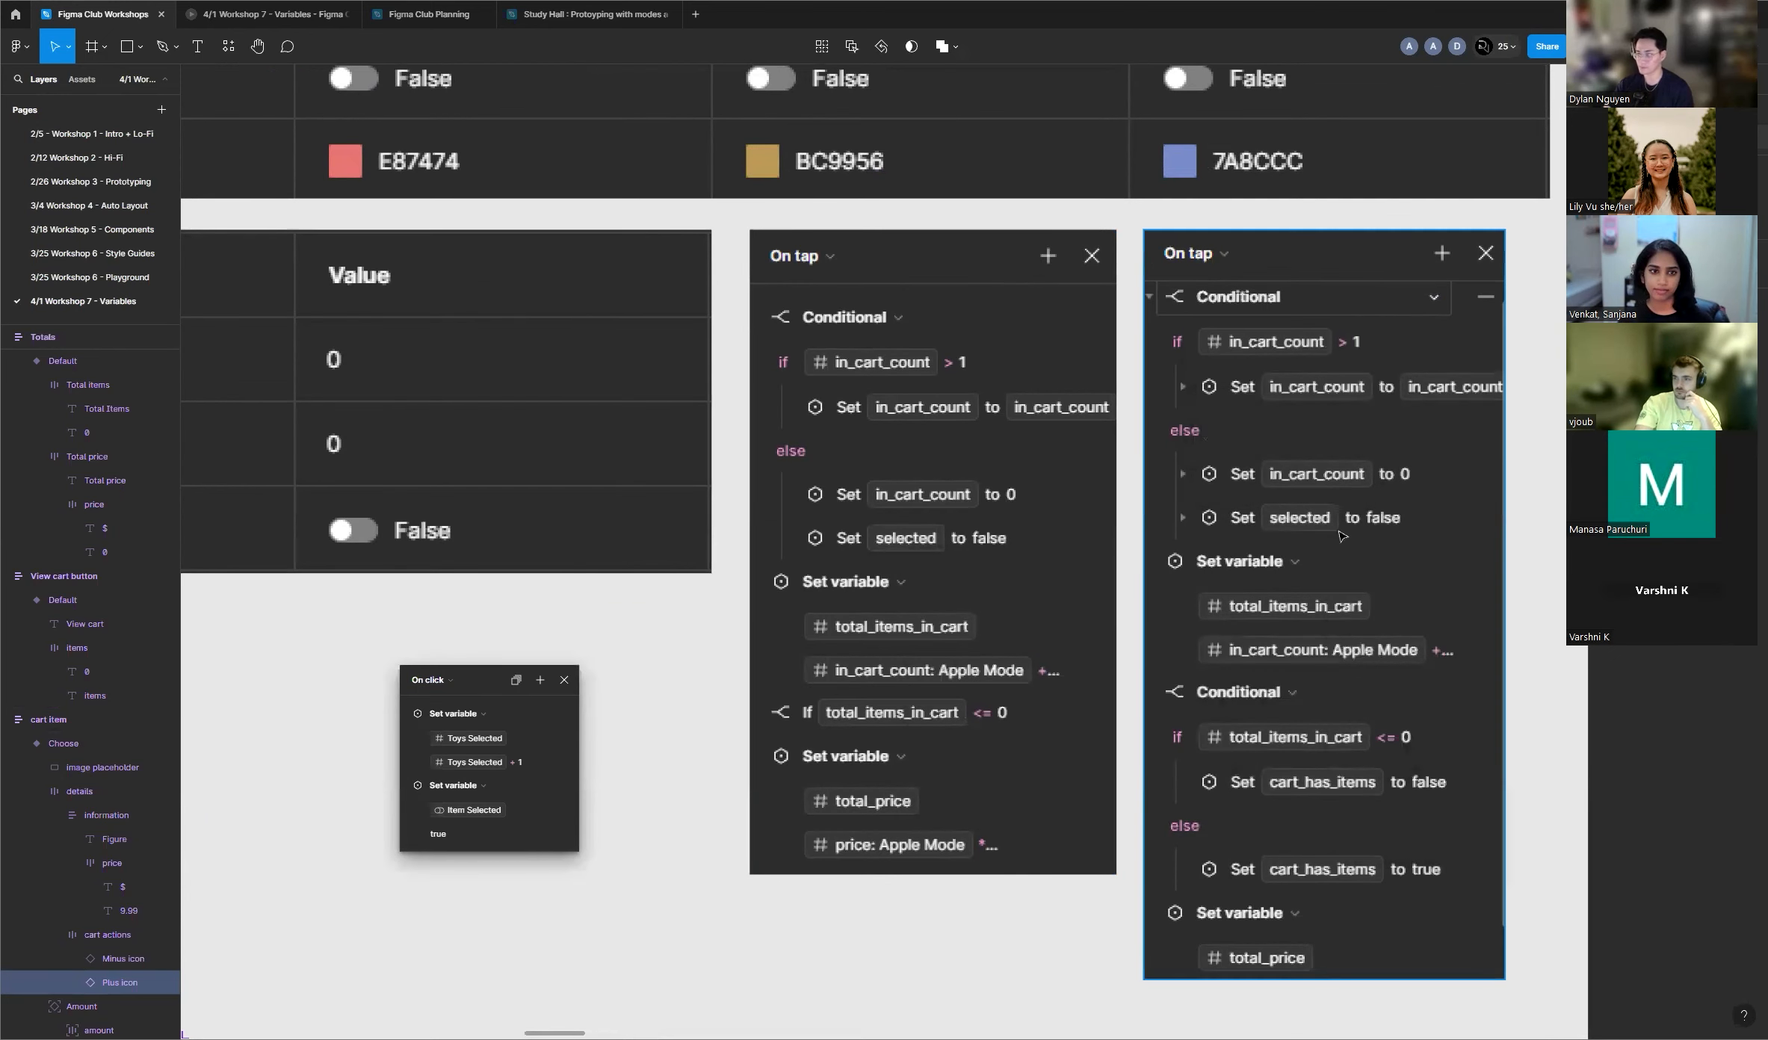
scroll(1341, 535, down, 10)
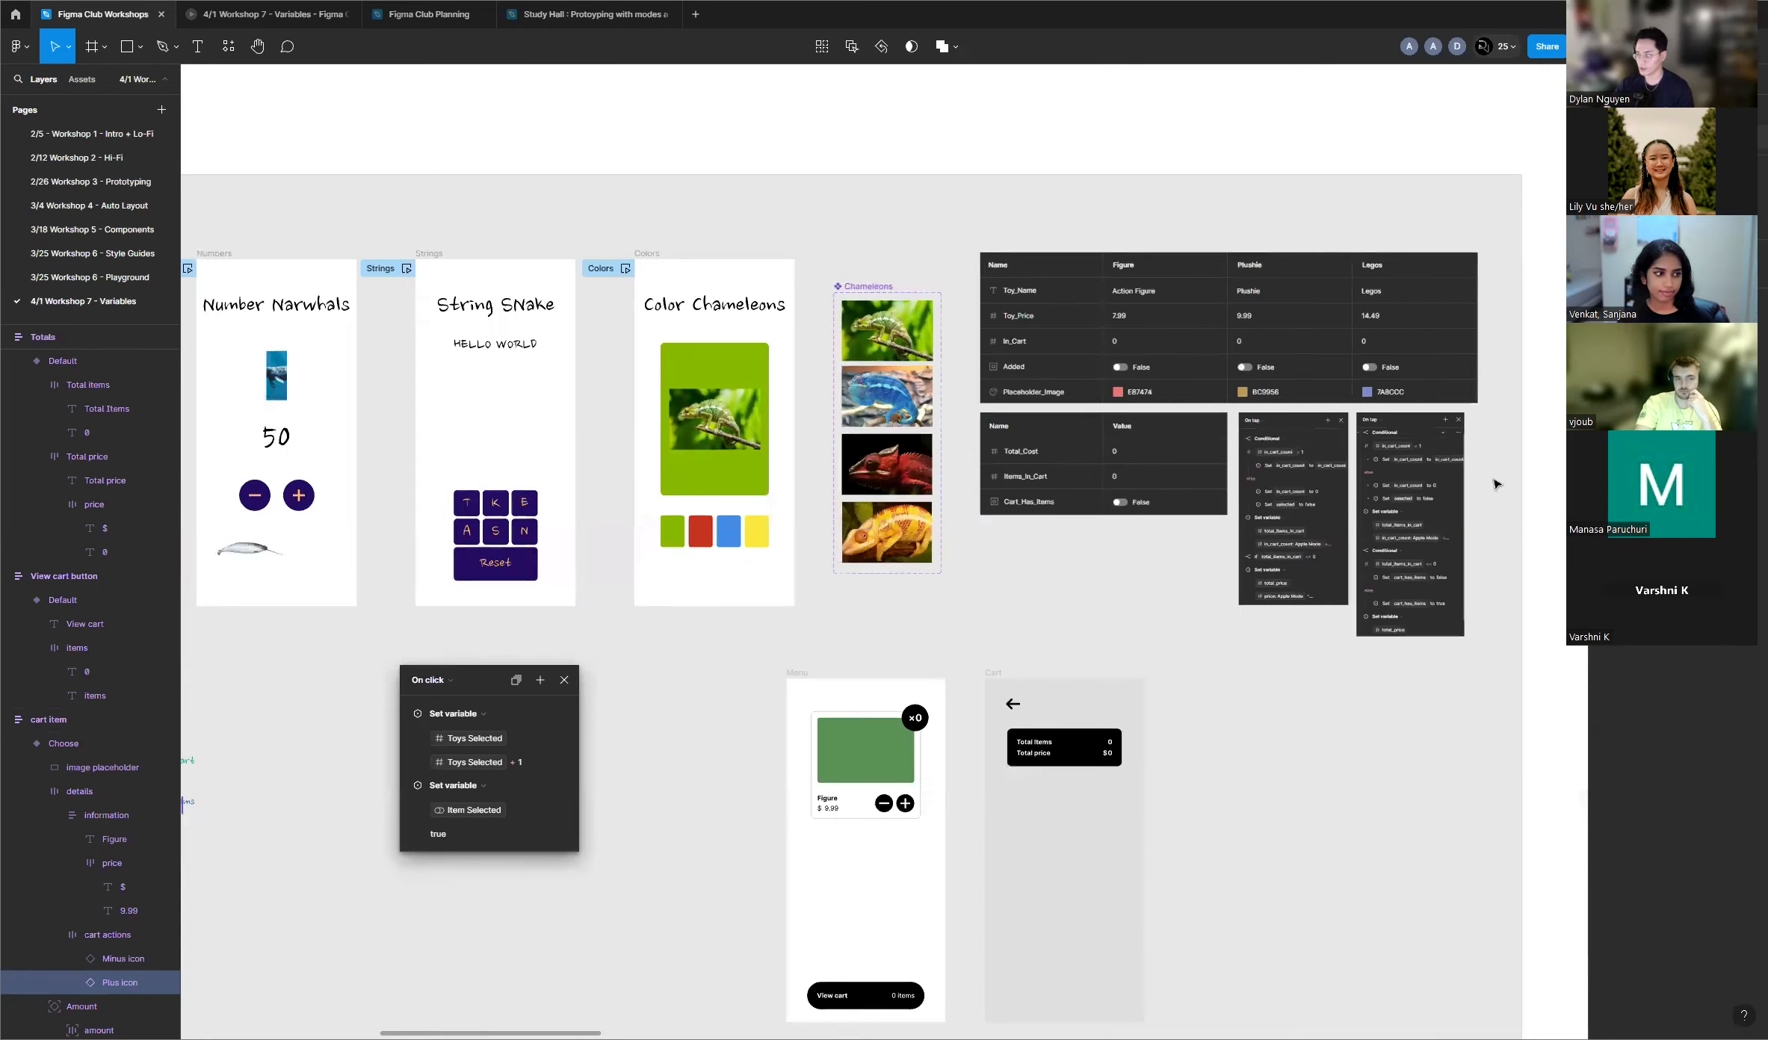
scroll(1498, 523, up, 5)
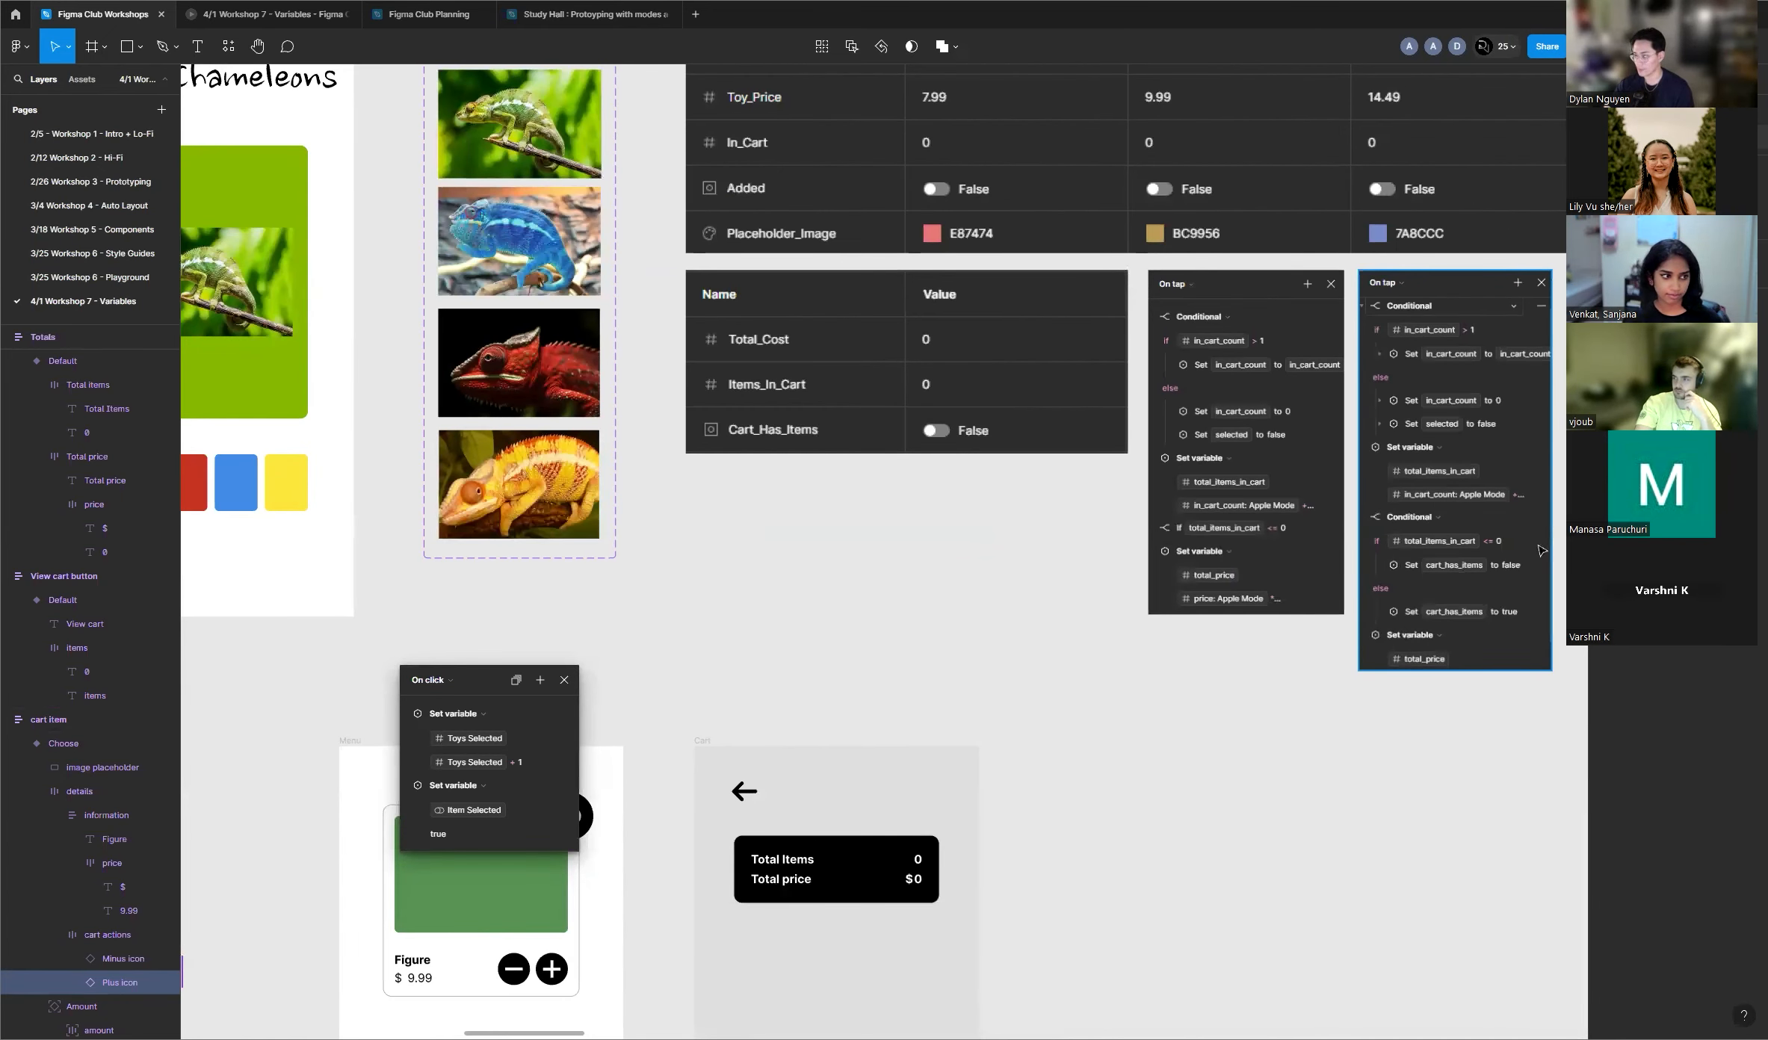
scroll(1541, 550, down, 10)
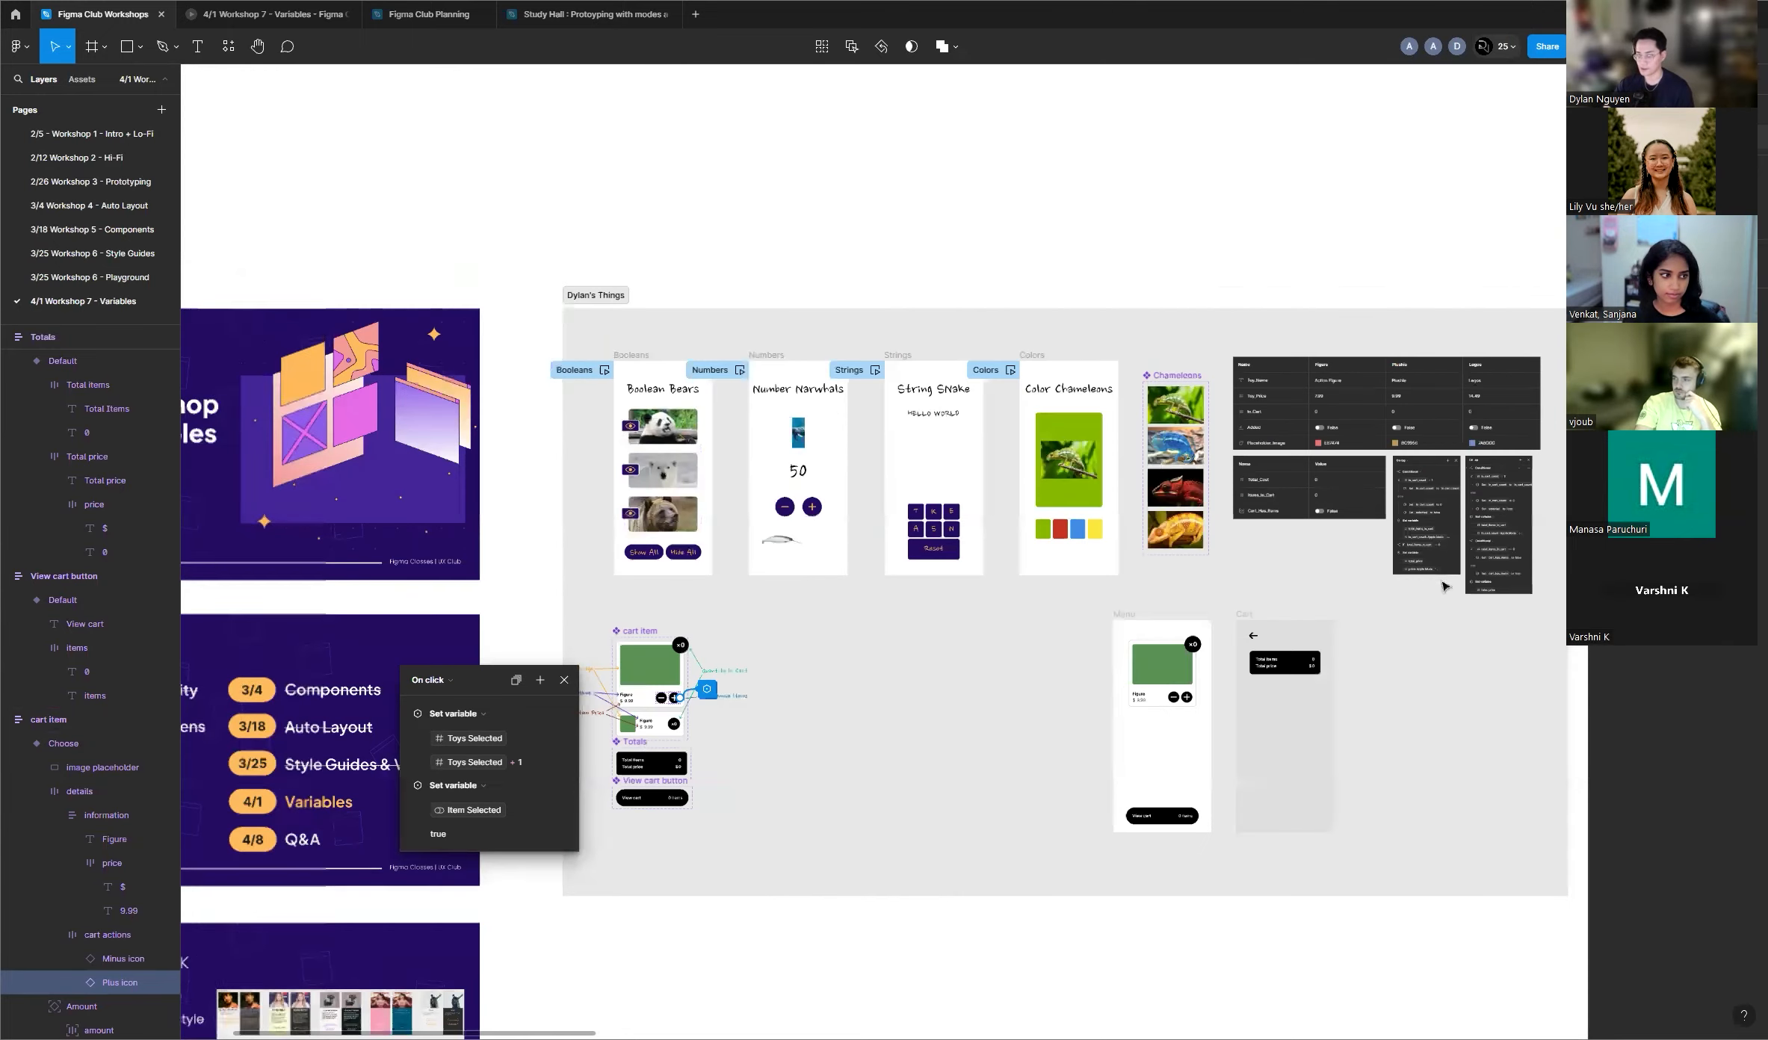
scroll(661, 718, up, 10)
drag(485, 679, 1339, 315)
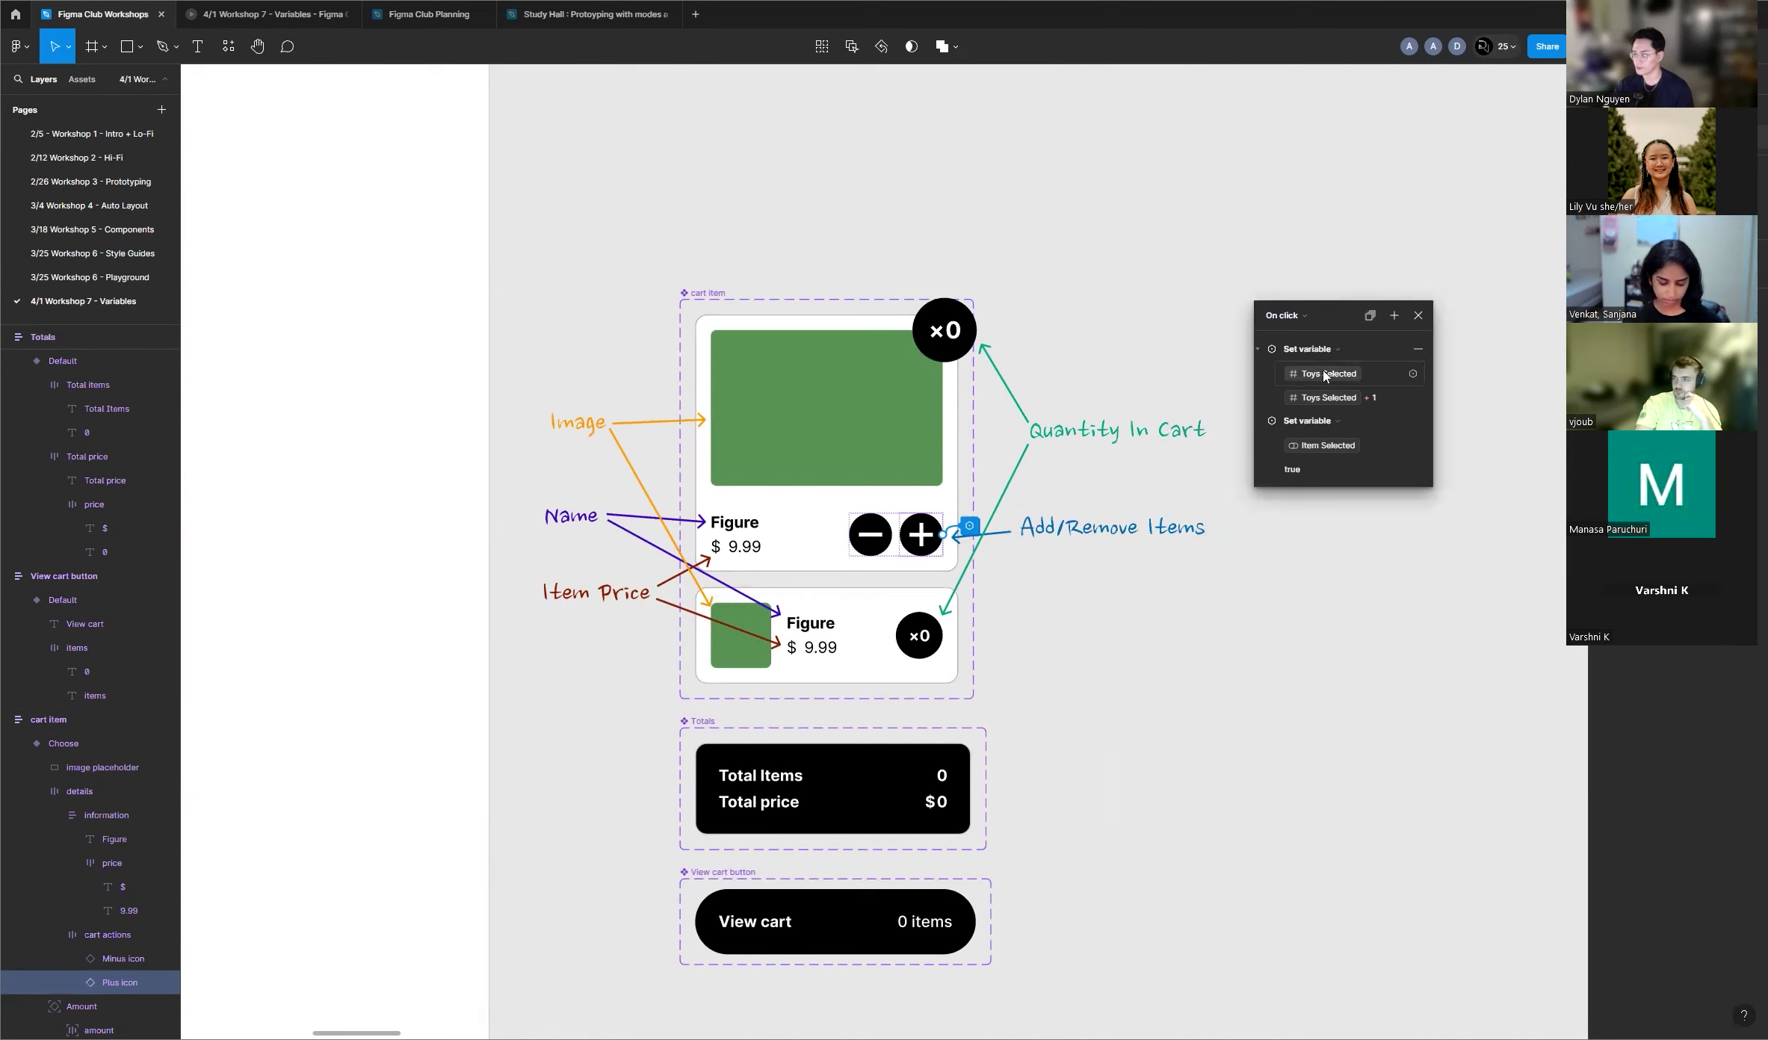
scroll(1344, 381, up, 3)
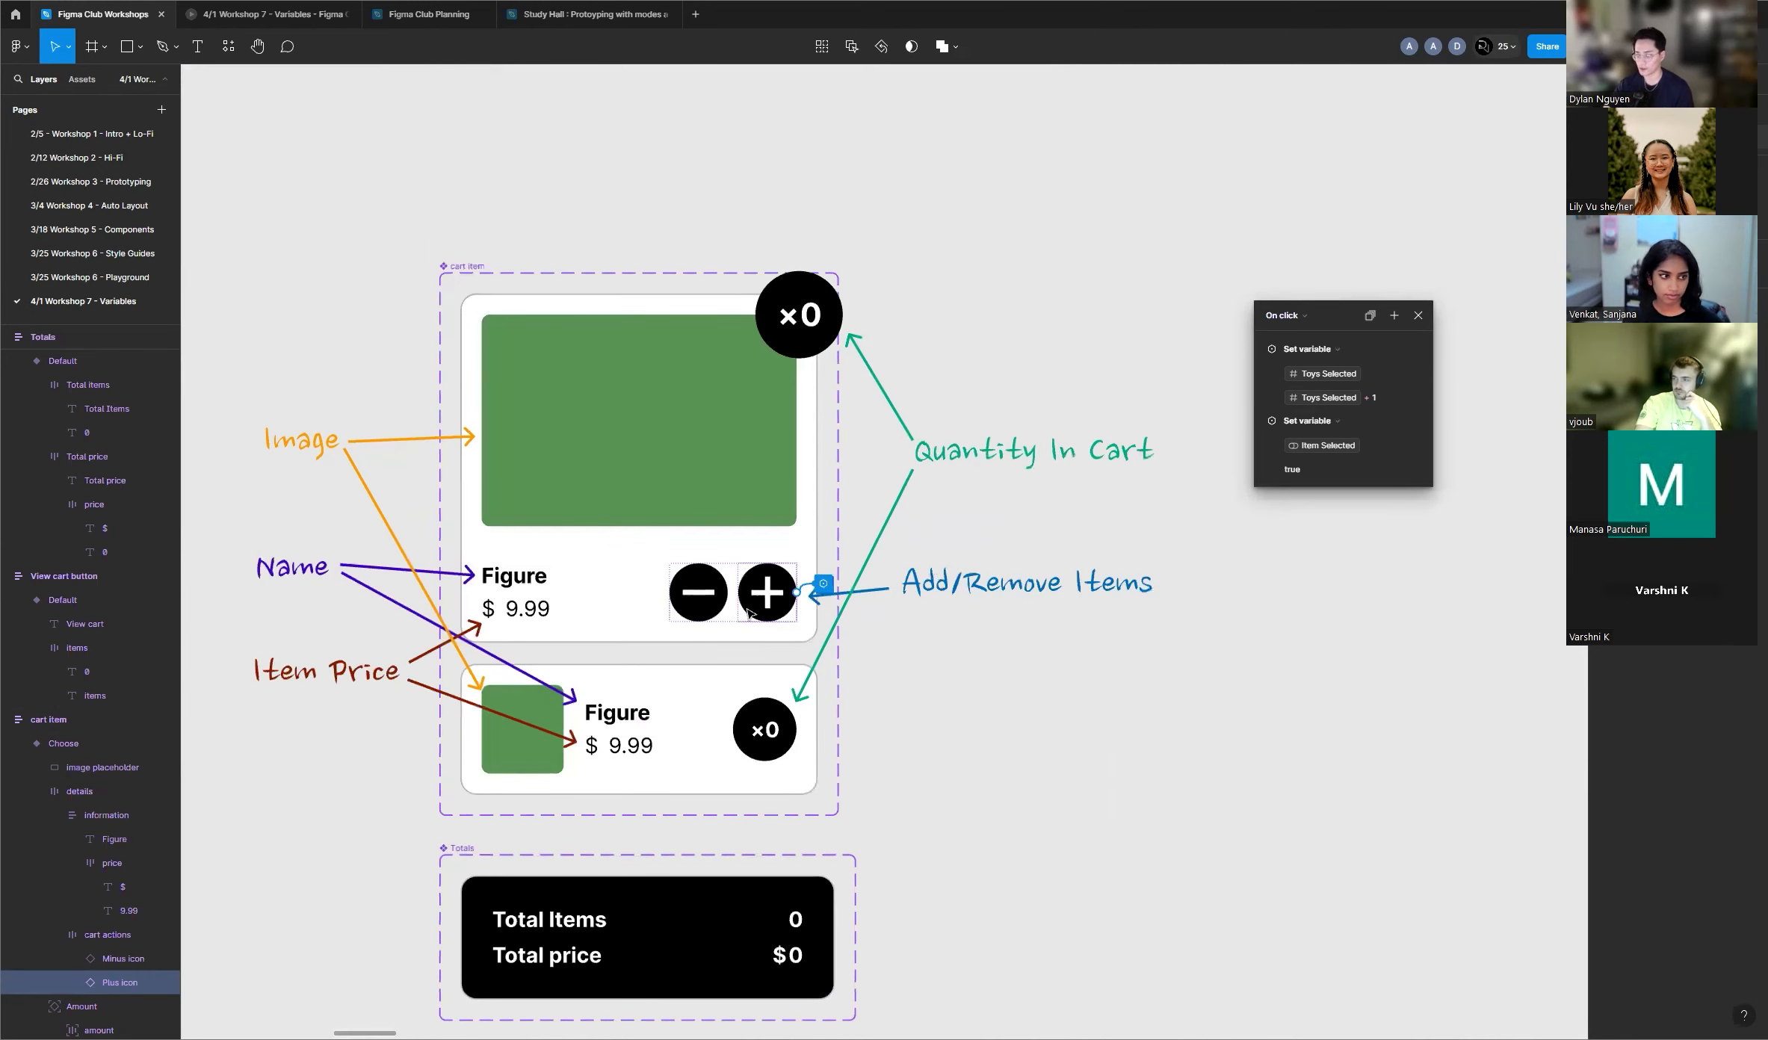
scroll(750, 613, down, 3)
scroll(749, 613, up, 1)
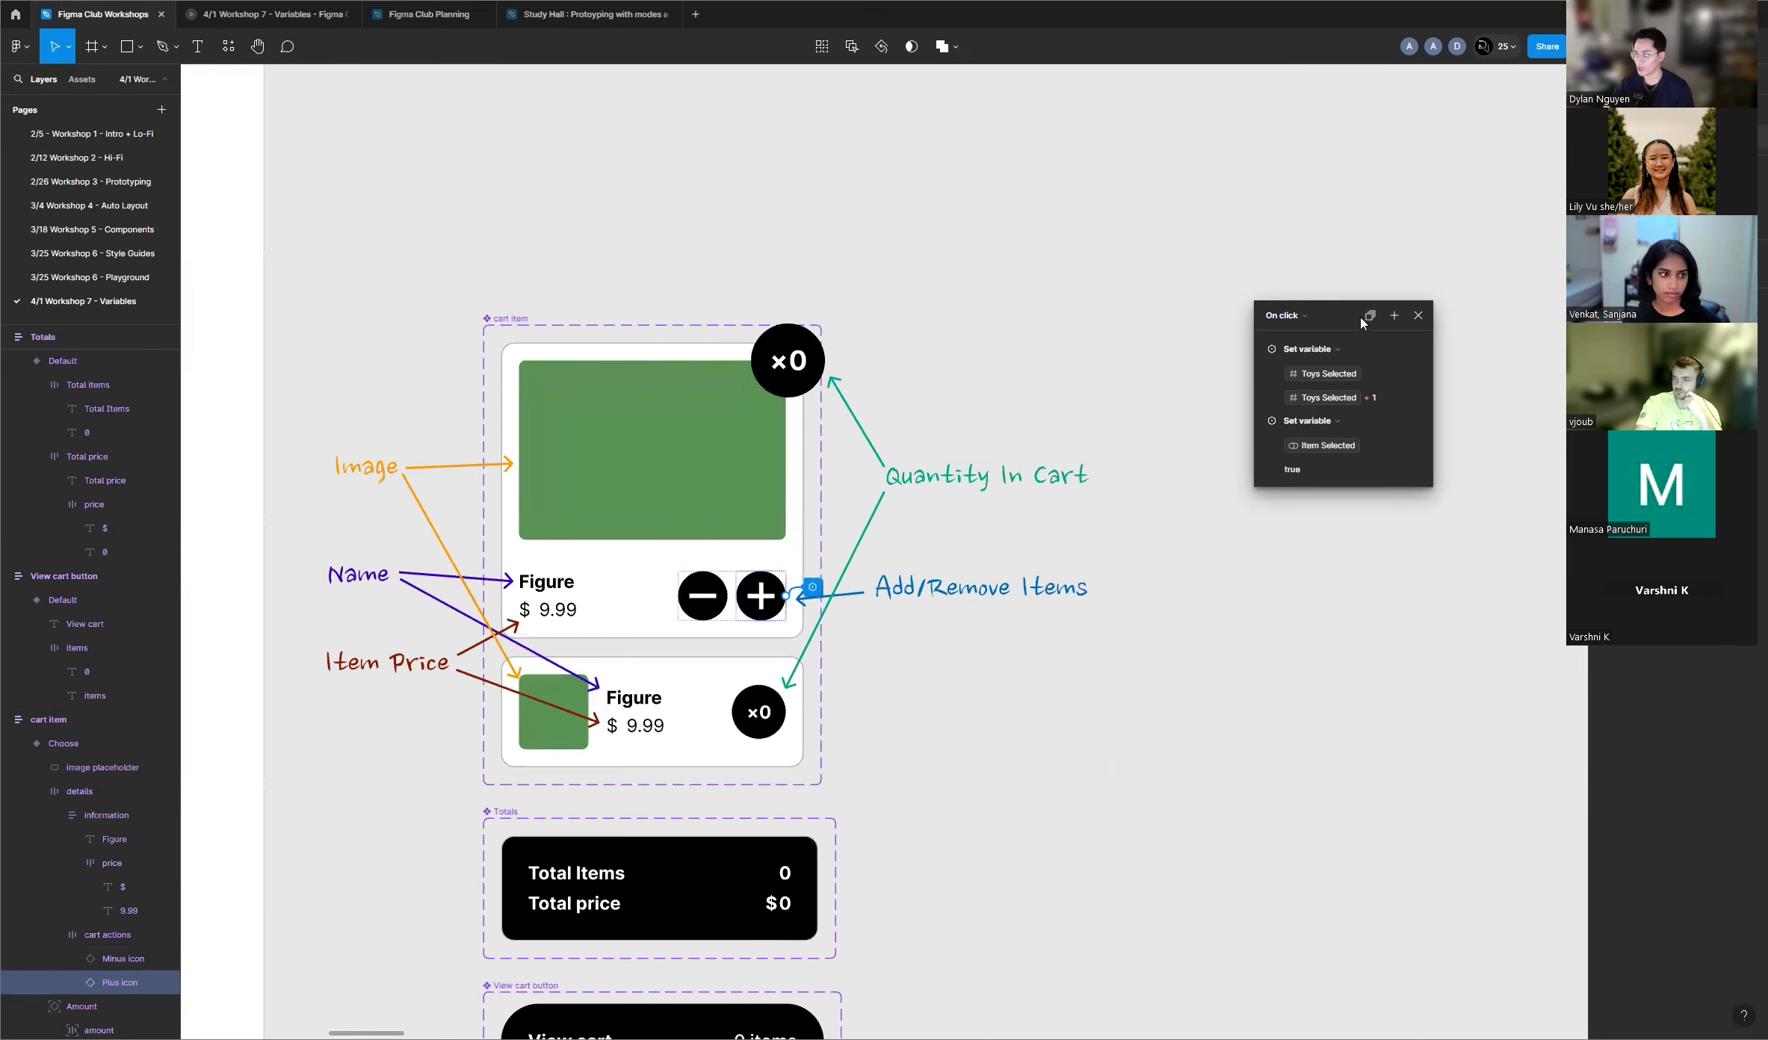
Step: Open the choice of actions for another plus icon On click action and review the reference tables of toy and cart variables
click(1395, 316)
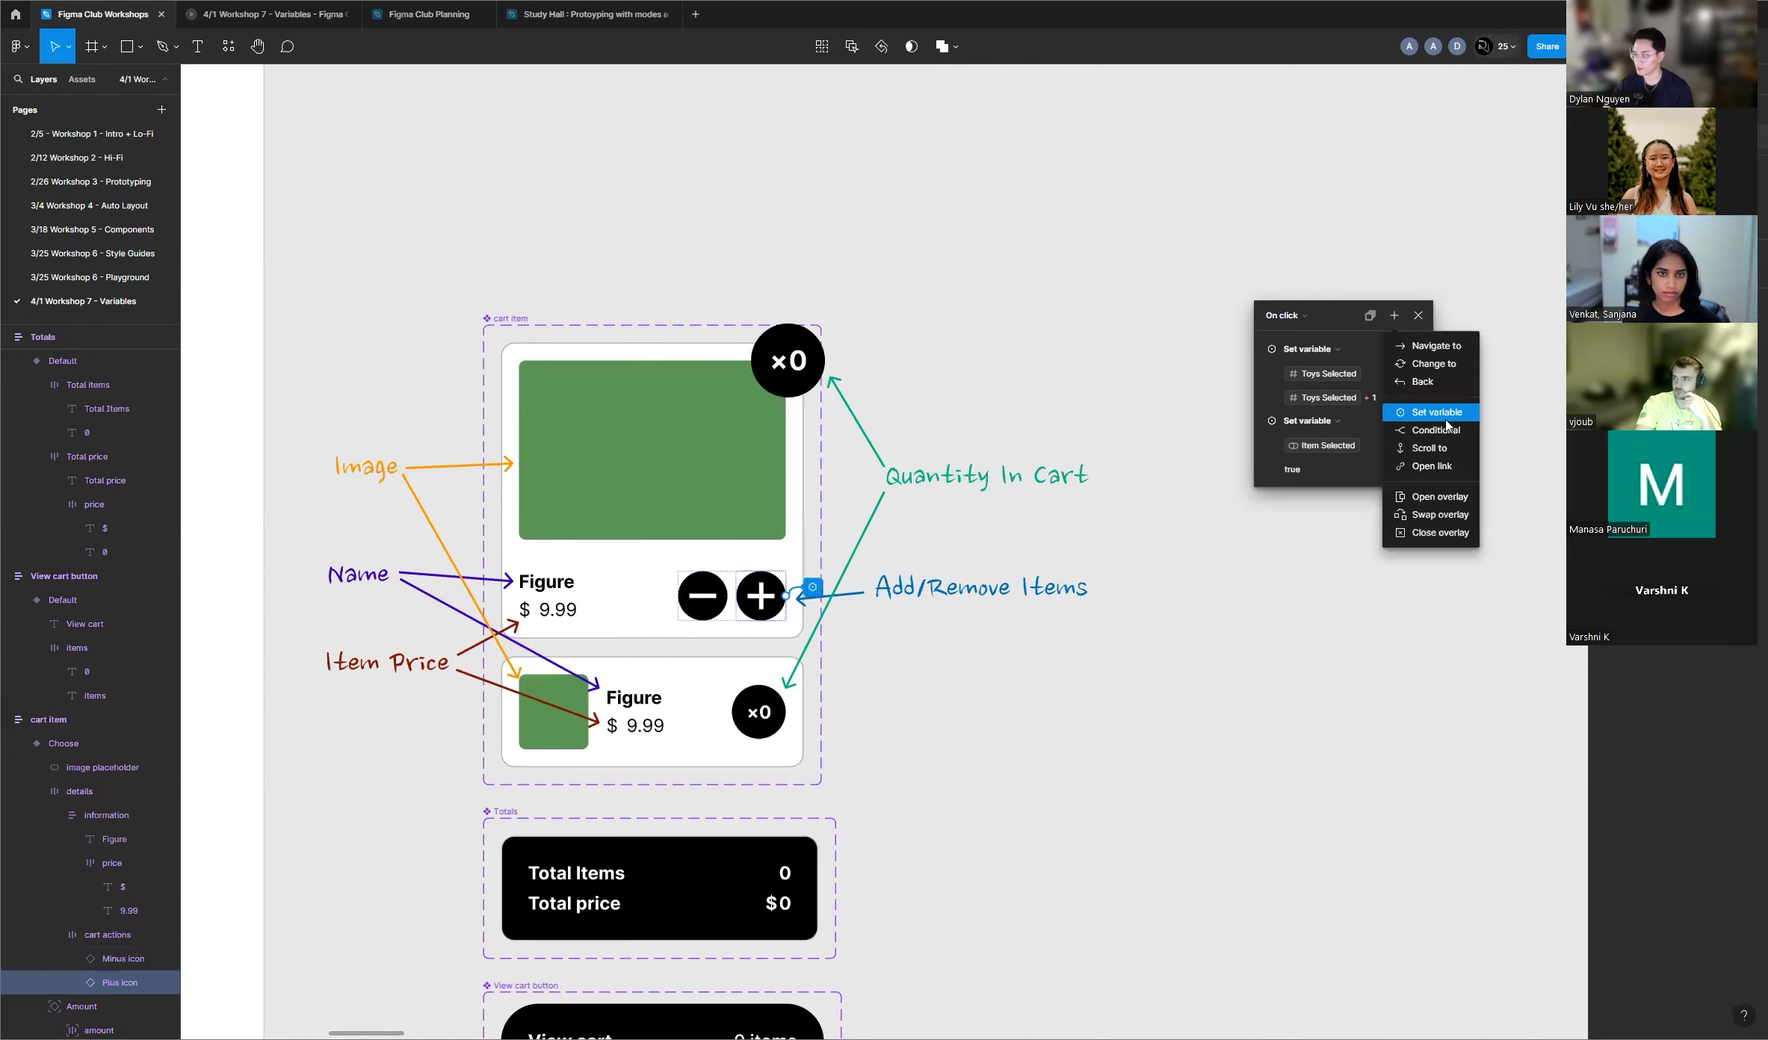
scroll(521, 617, down, 8)
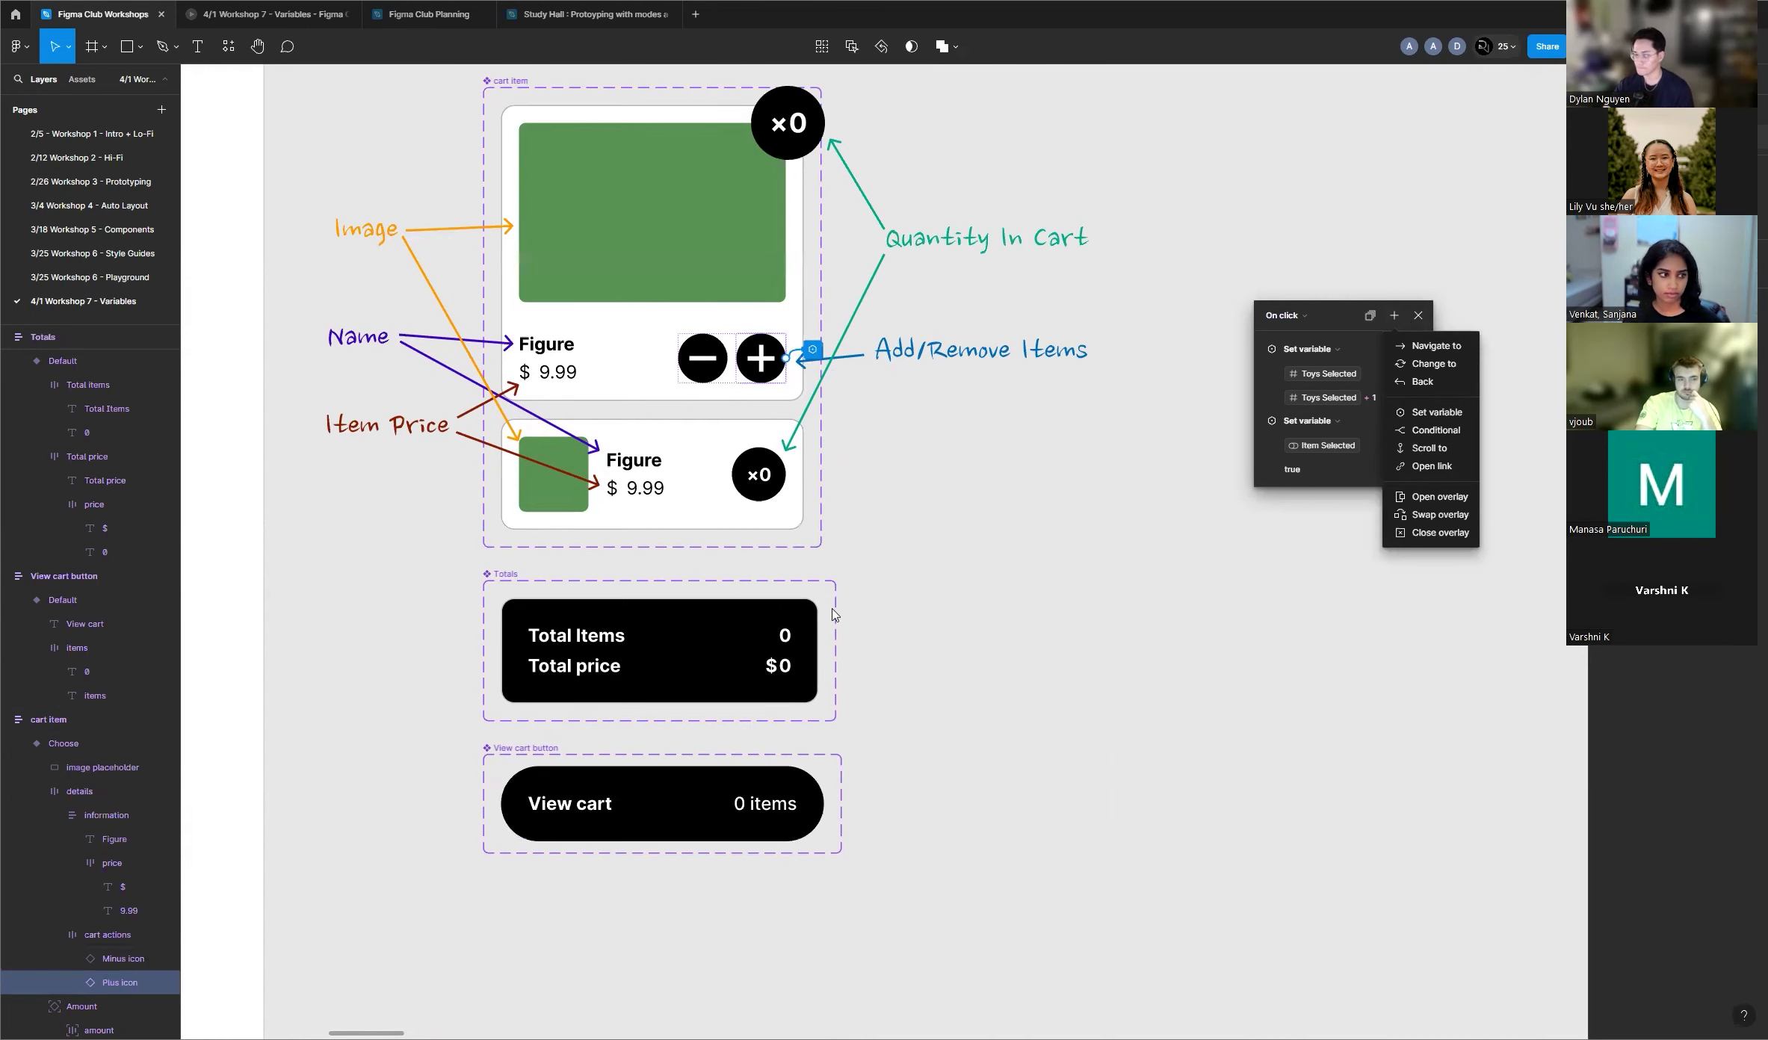
scroll(1077, 332, up, 8)
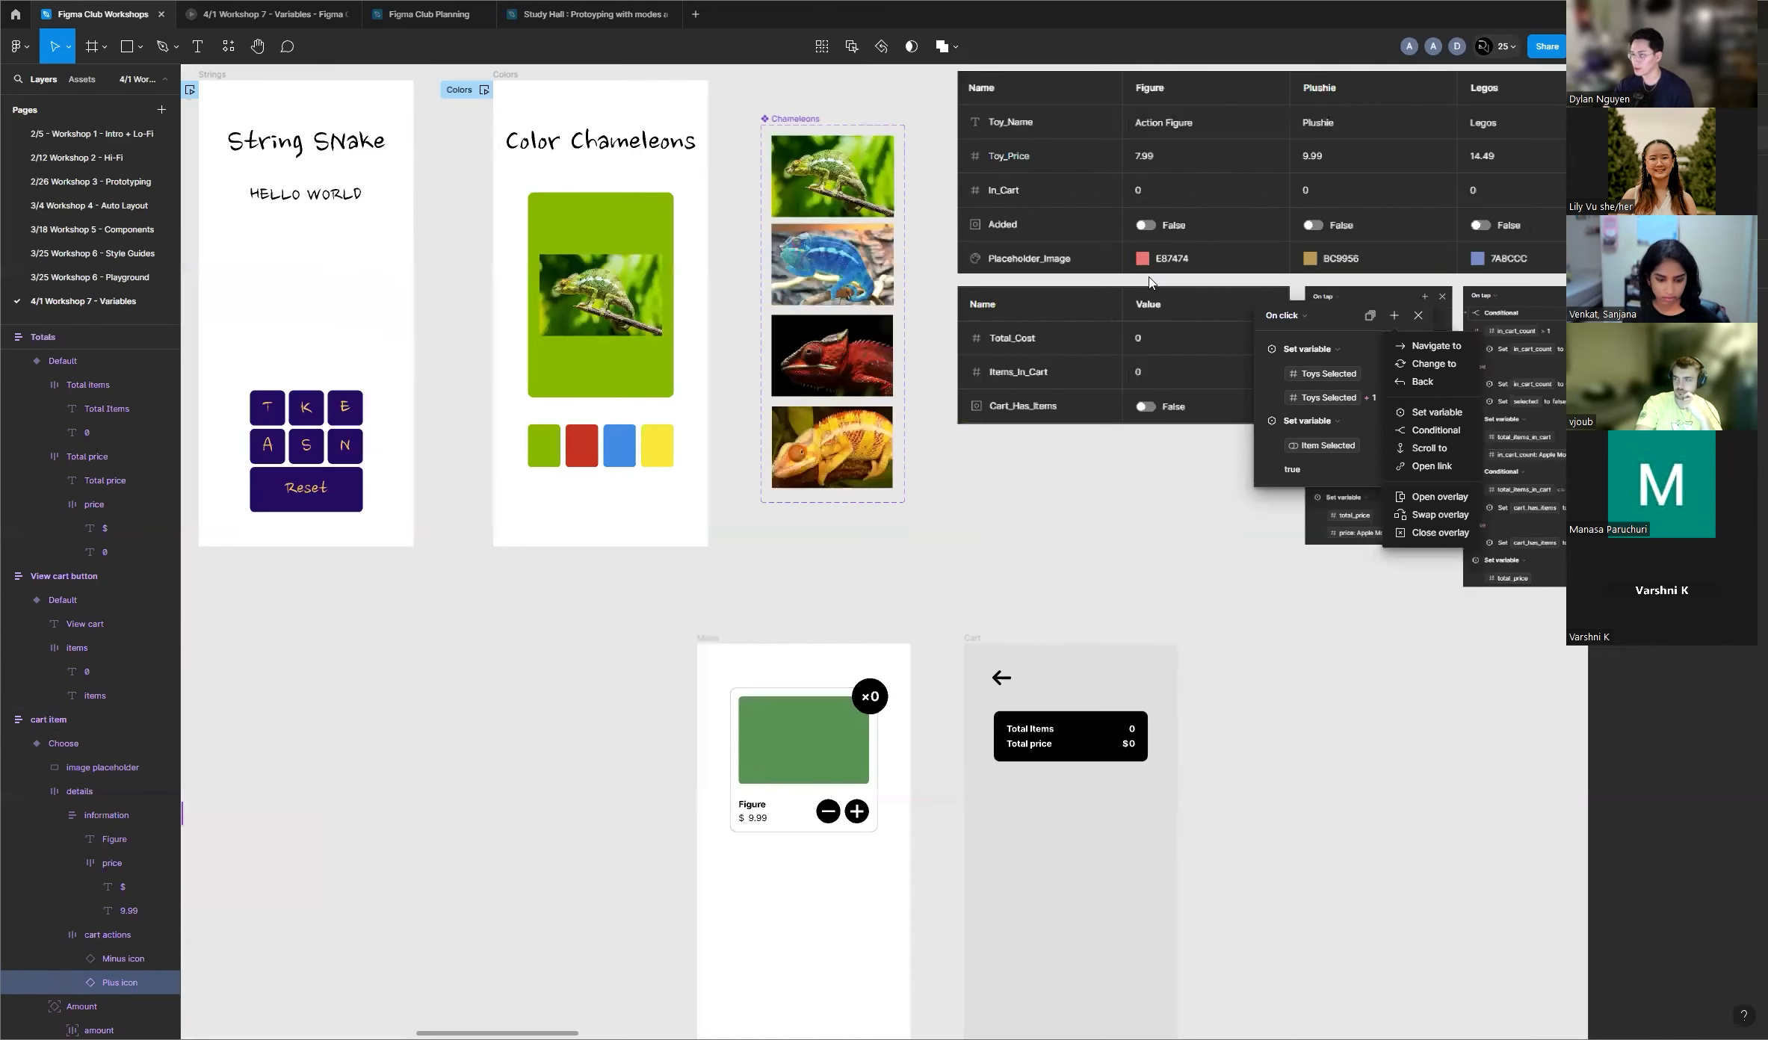
scroll(1077, 332, up, 1)
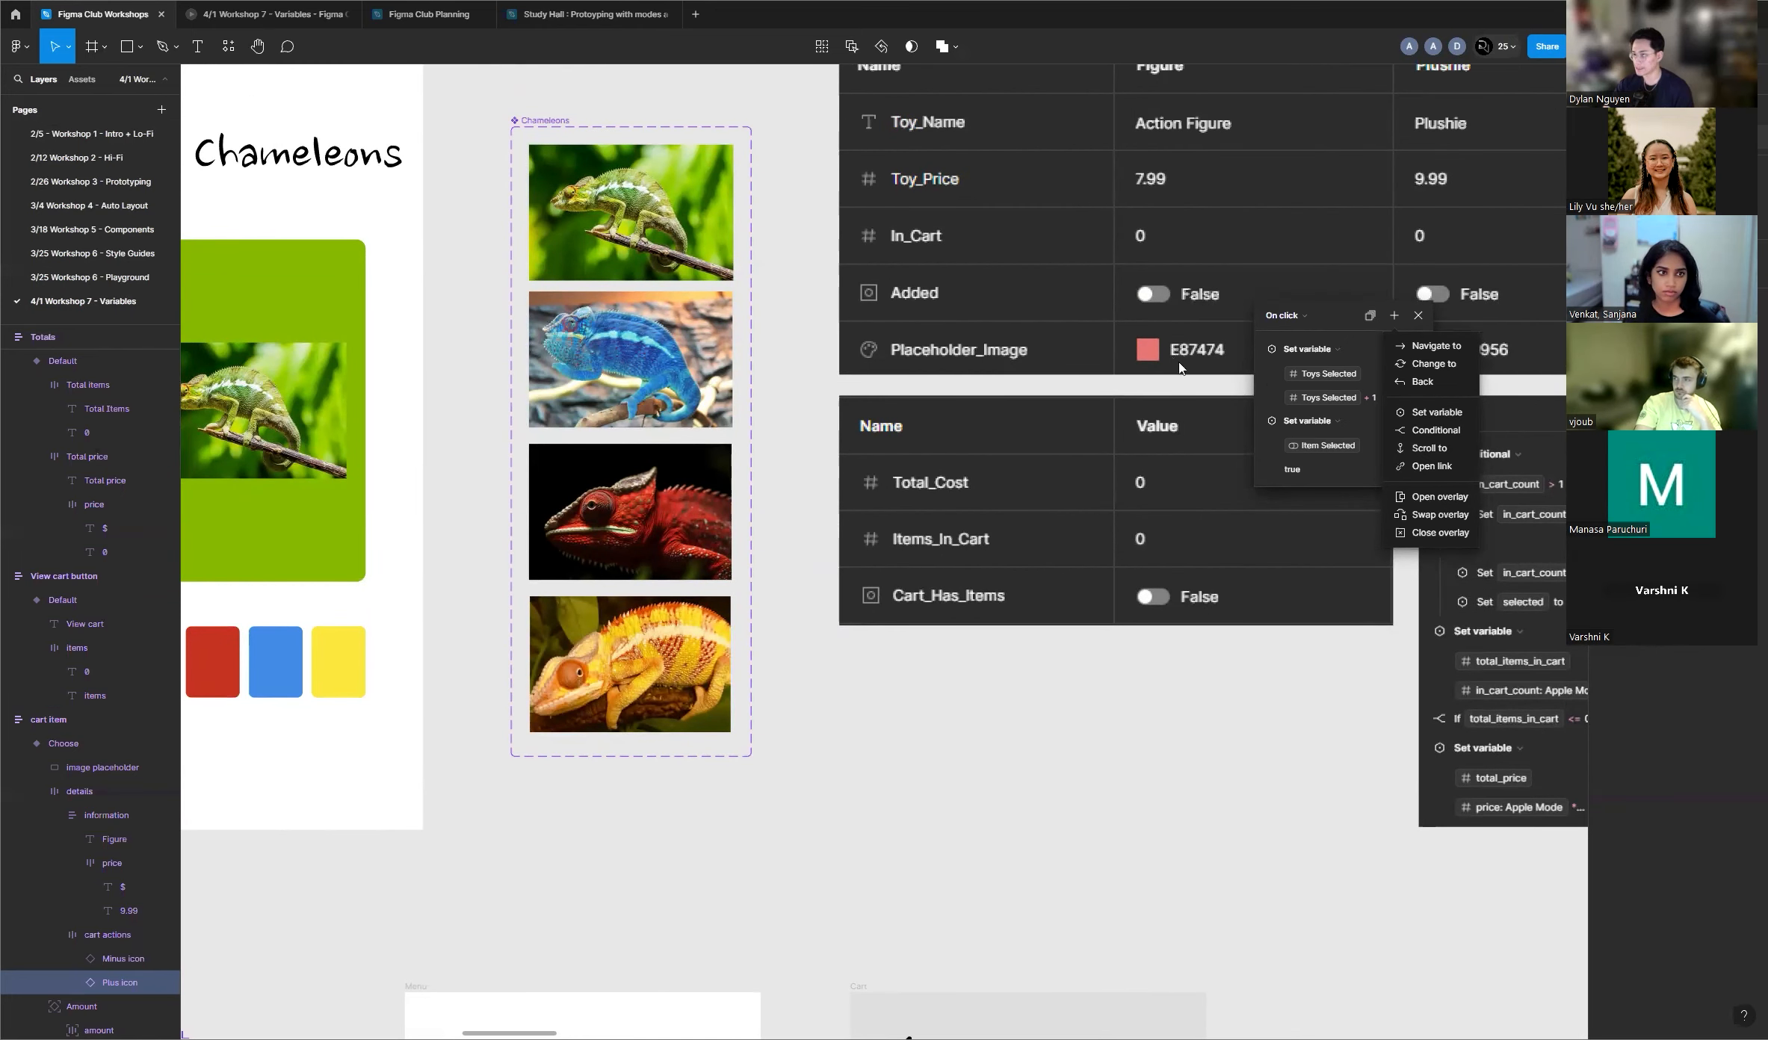
scroll(1180, 368, down, 2)
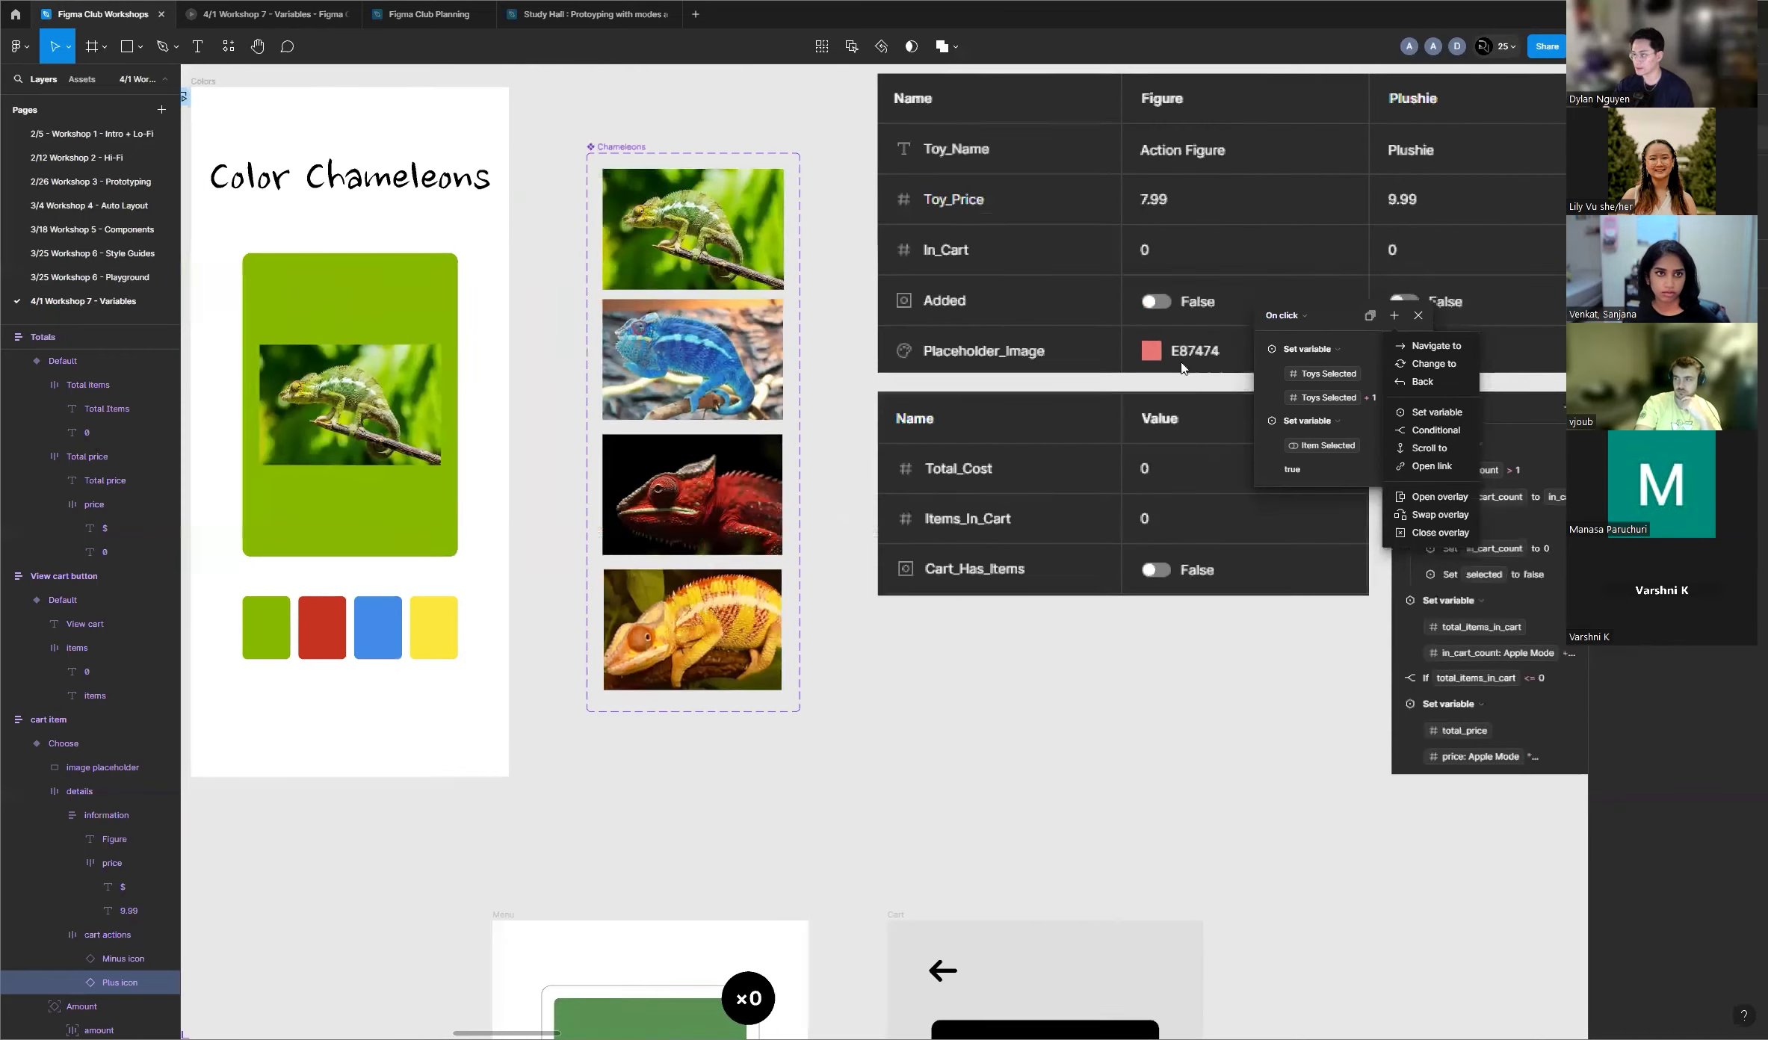
scroll(1180, 368, down, 5)
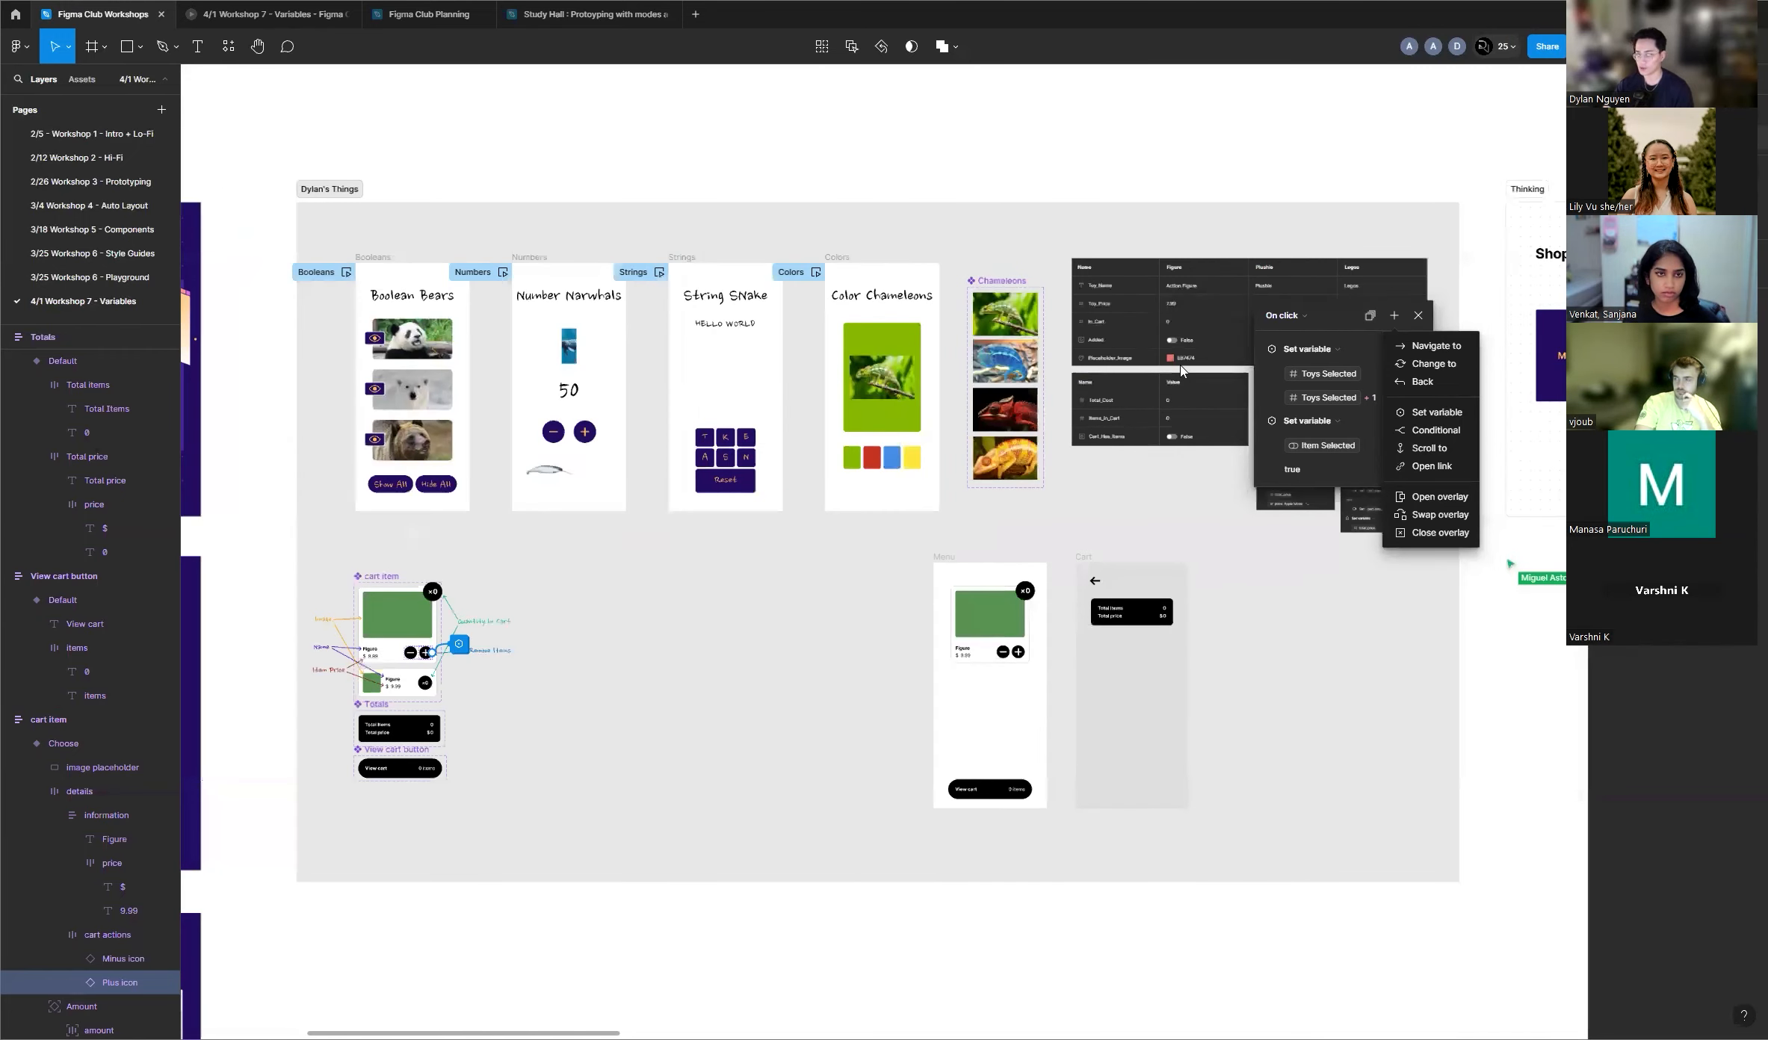
Step: Dismiss the list of new actions and move the plus icon's interaction dialog closer to the cart item component
scroll(1158, 407, down, 1)
scroll(367, 638, up, 8)
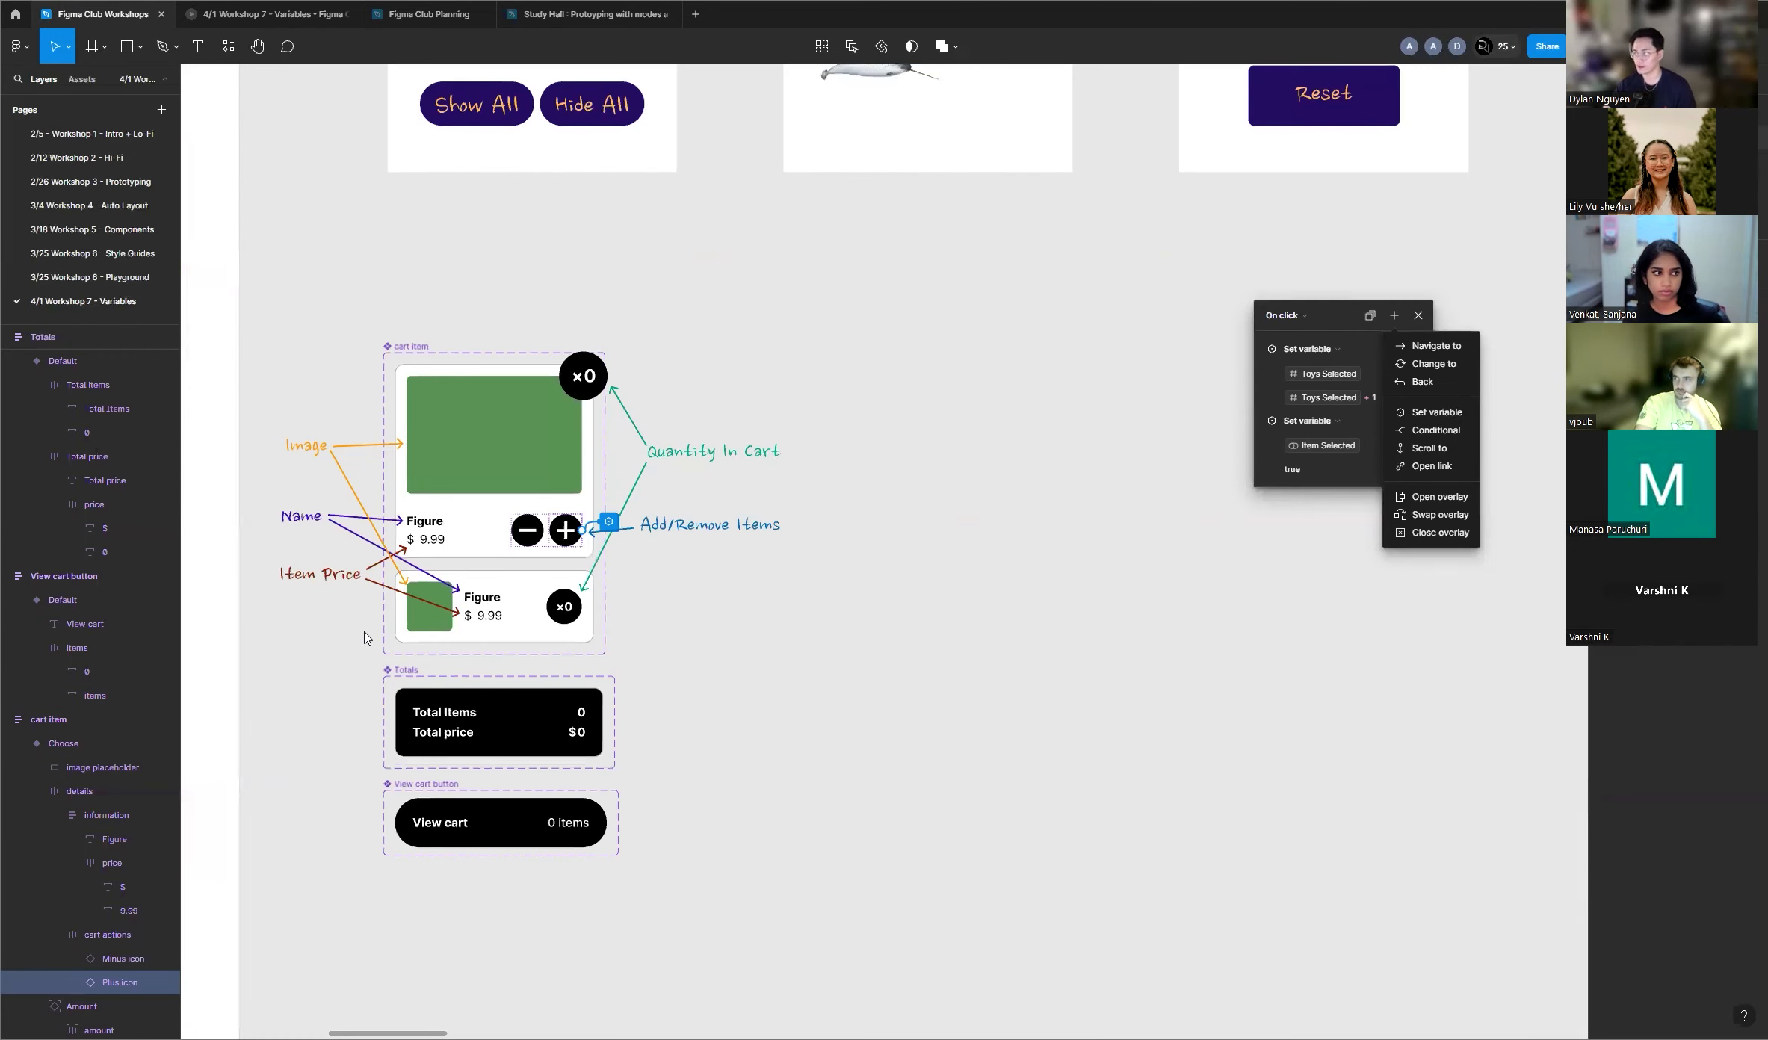
click(1322, 348)
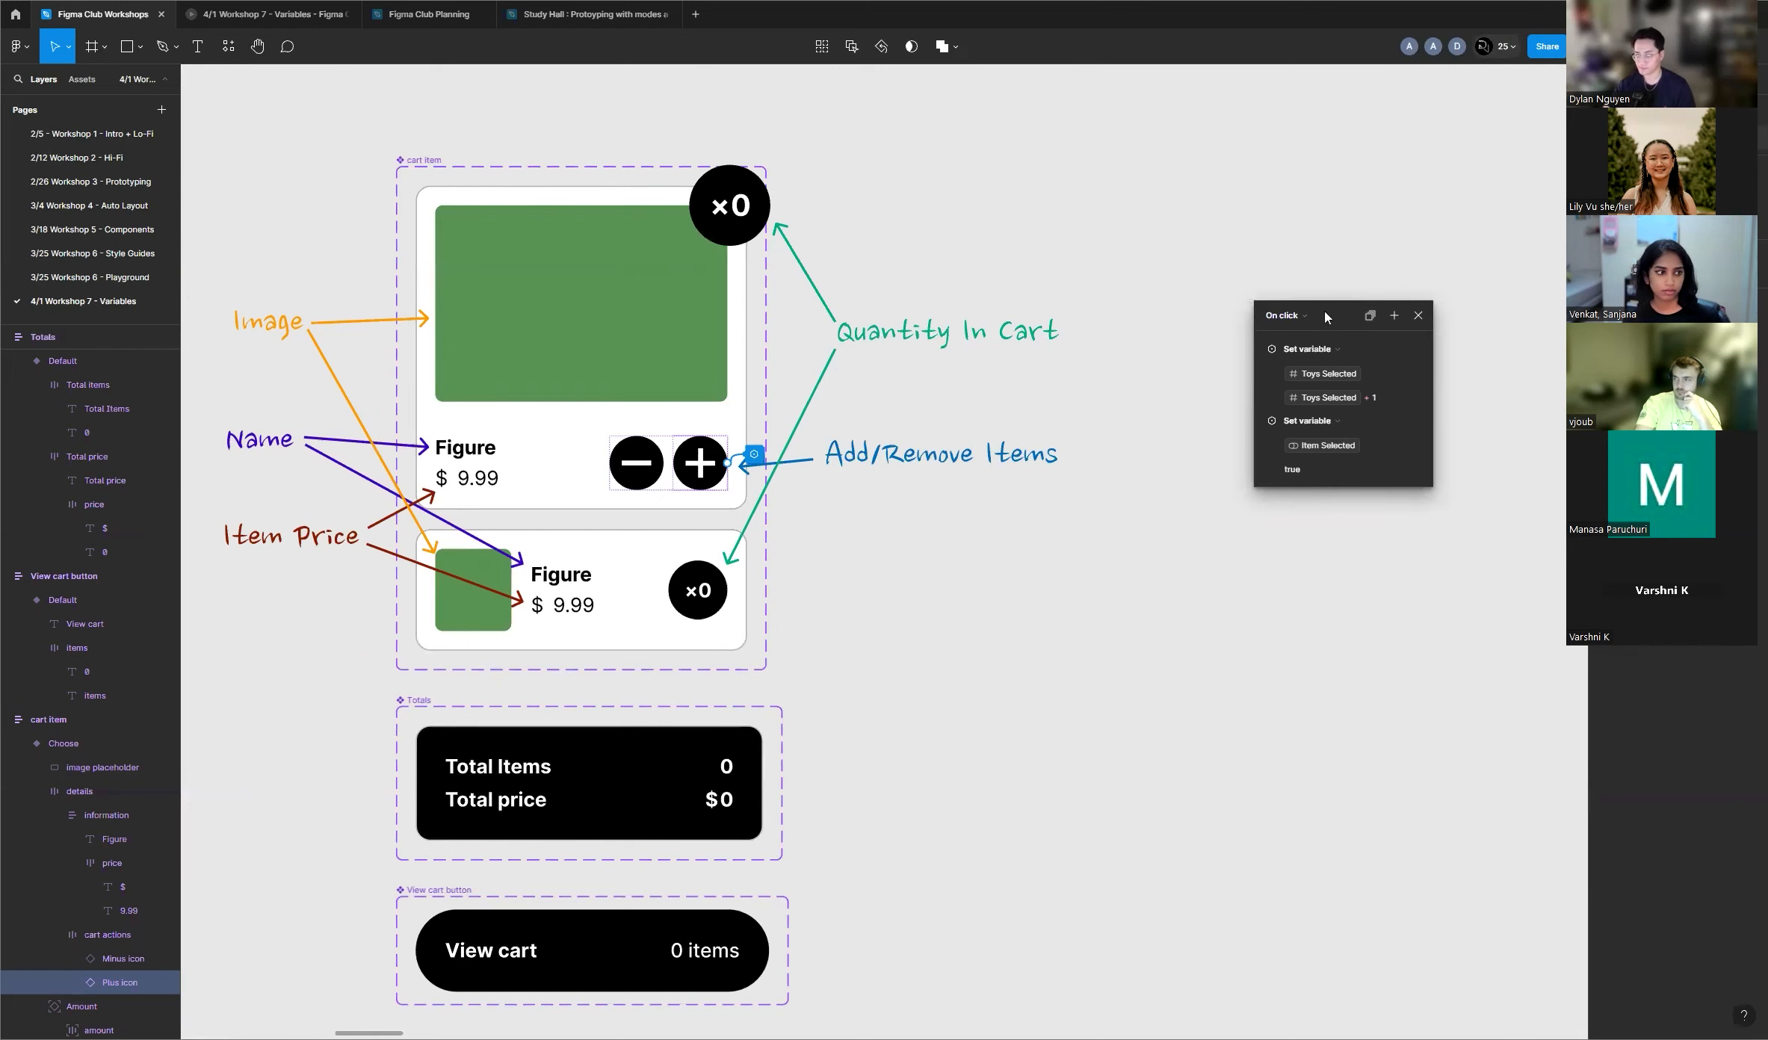
drag(1325, 316, 1160, 257)
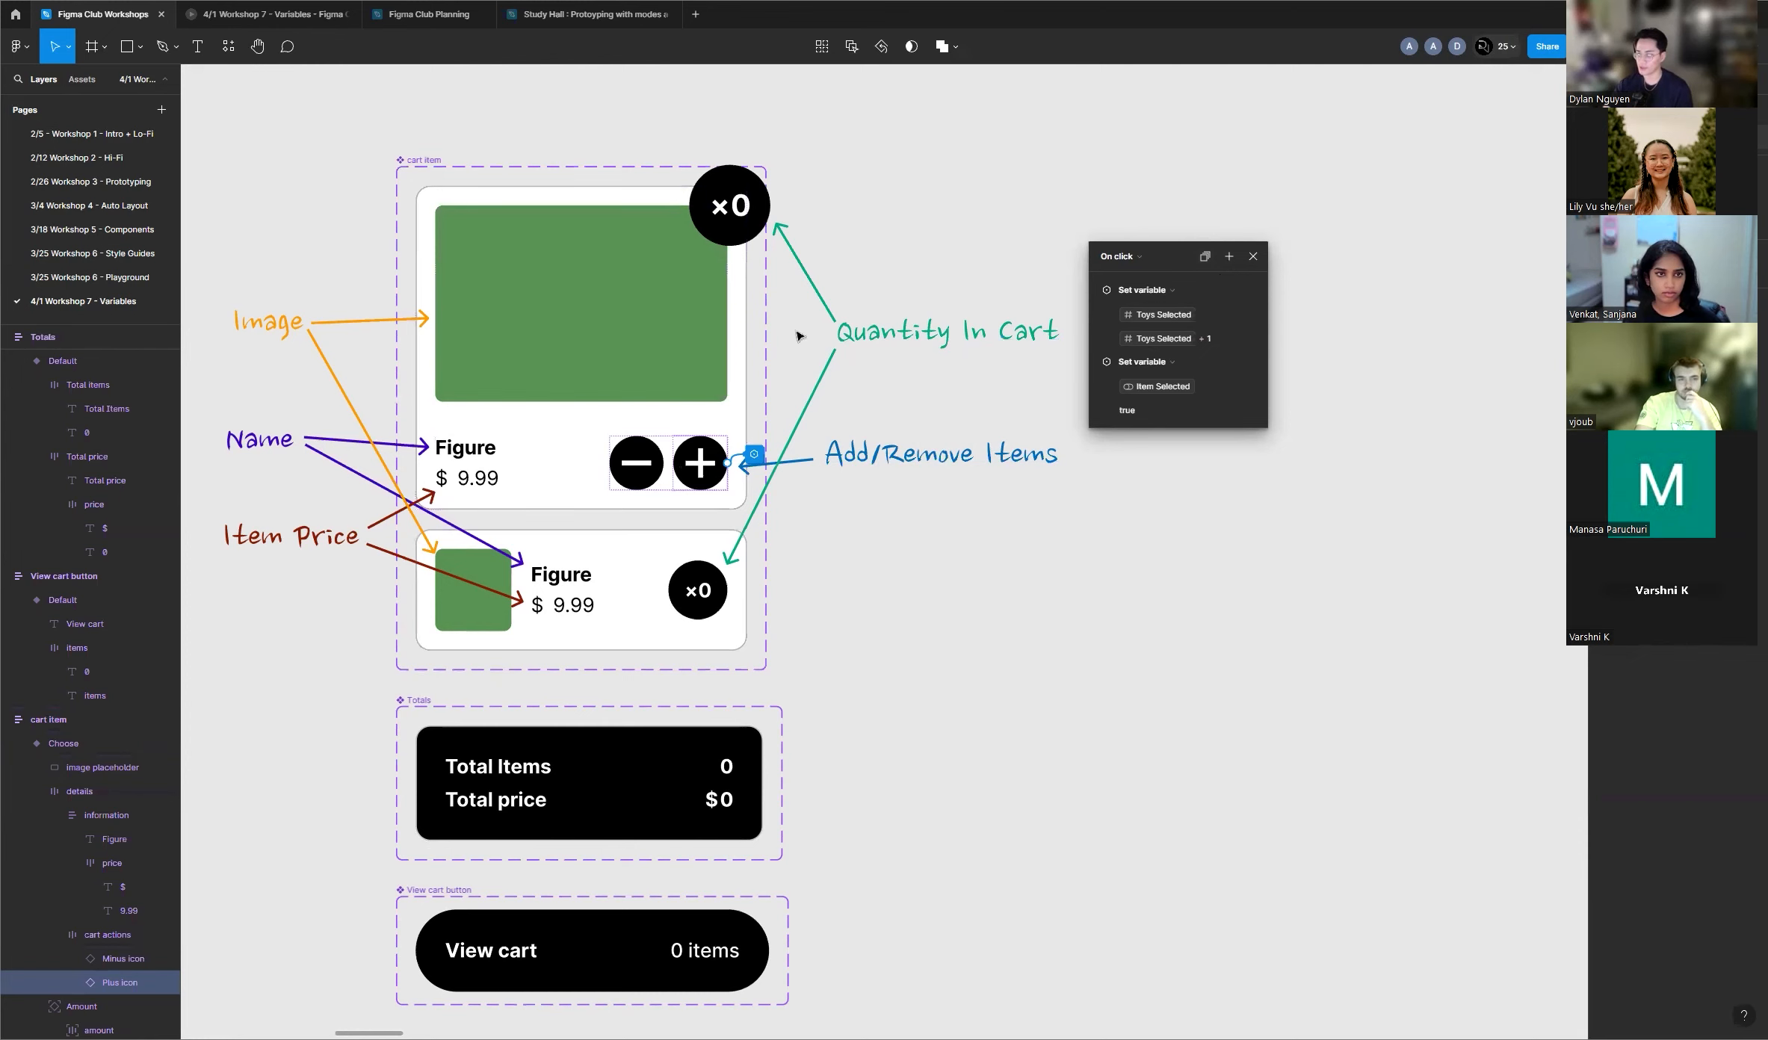
Step: Add a Set variable action to the plus icon's click interaction, targeting Total Items from the presenter's own Cart collection
scroll(736, 747, down, 1)
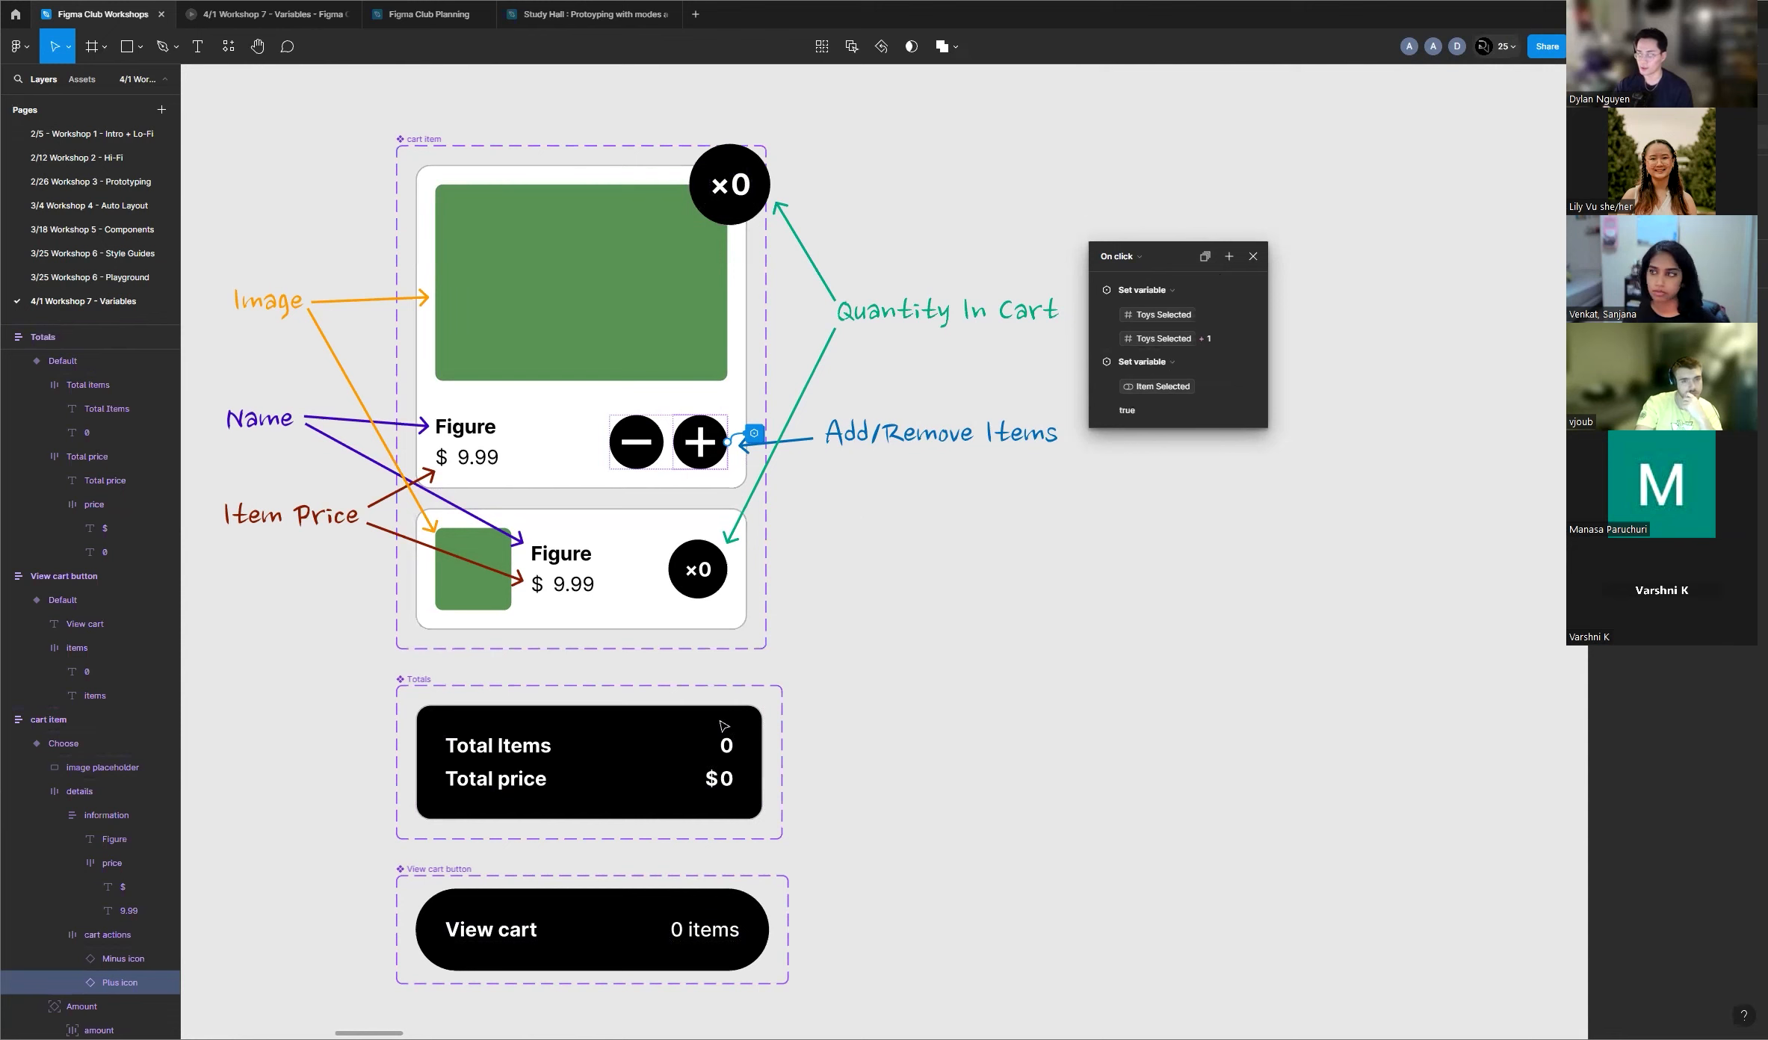
scroll(600, 828, up, 3)
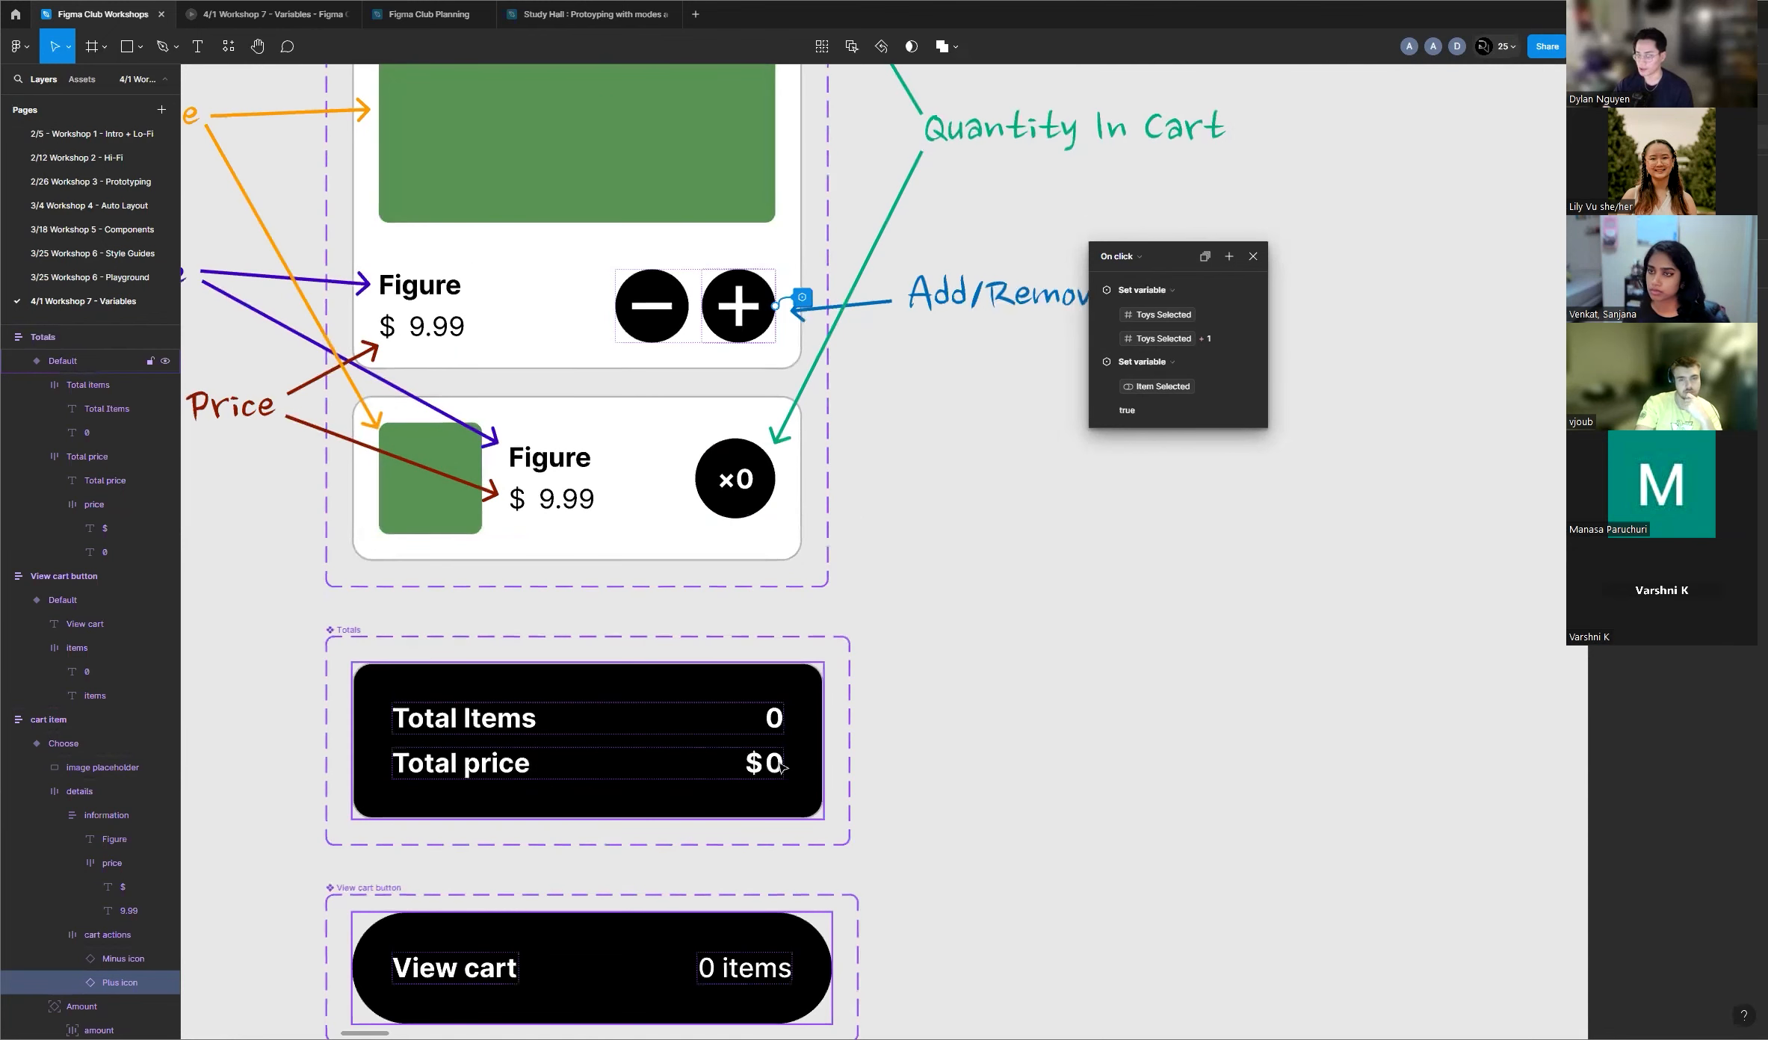
click(1229, 257)
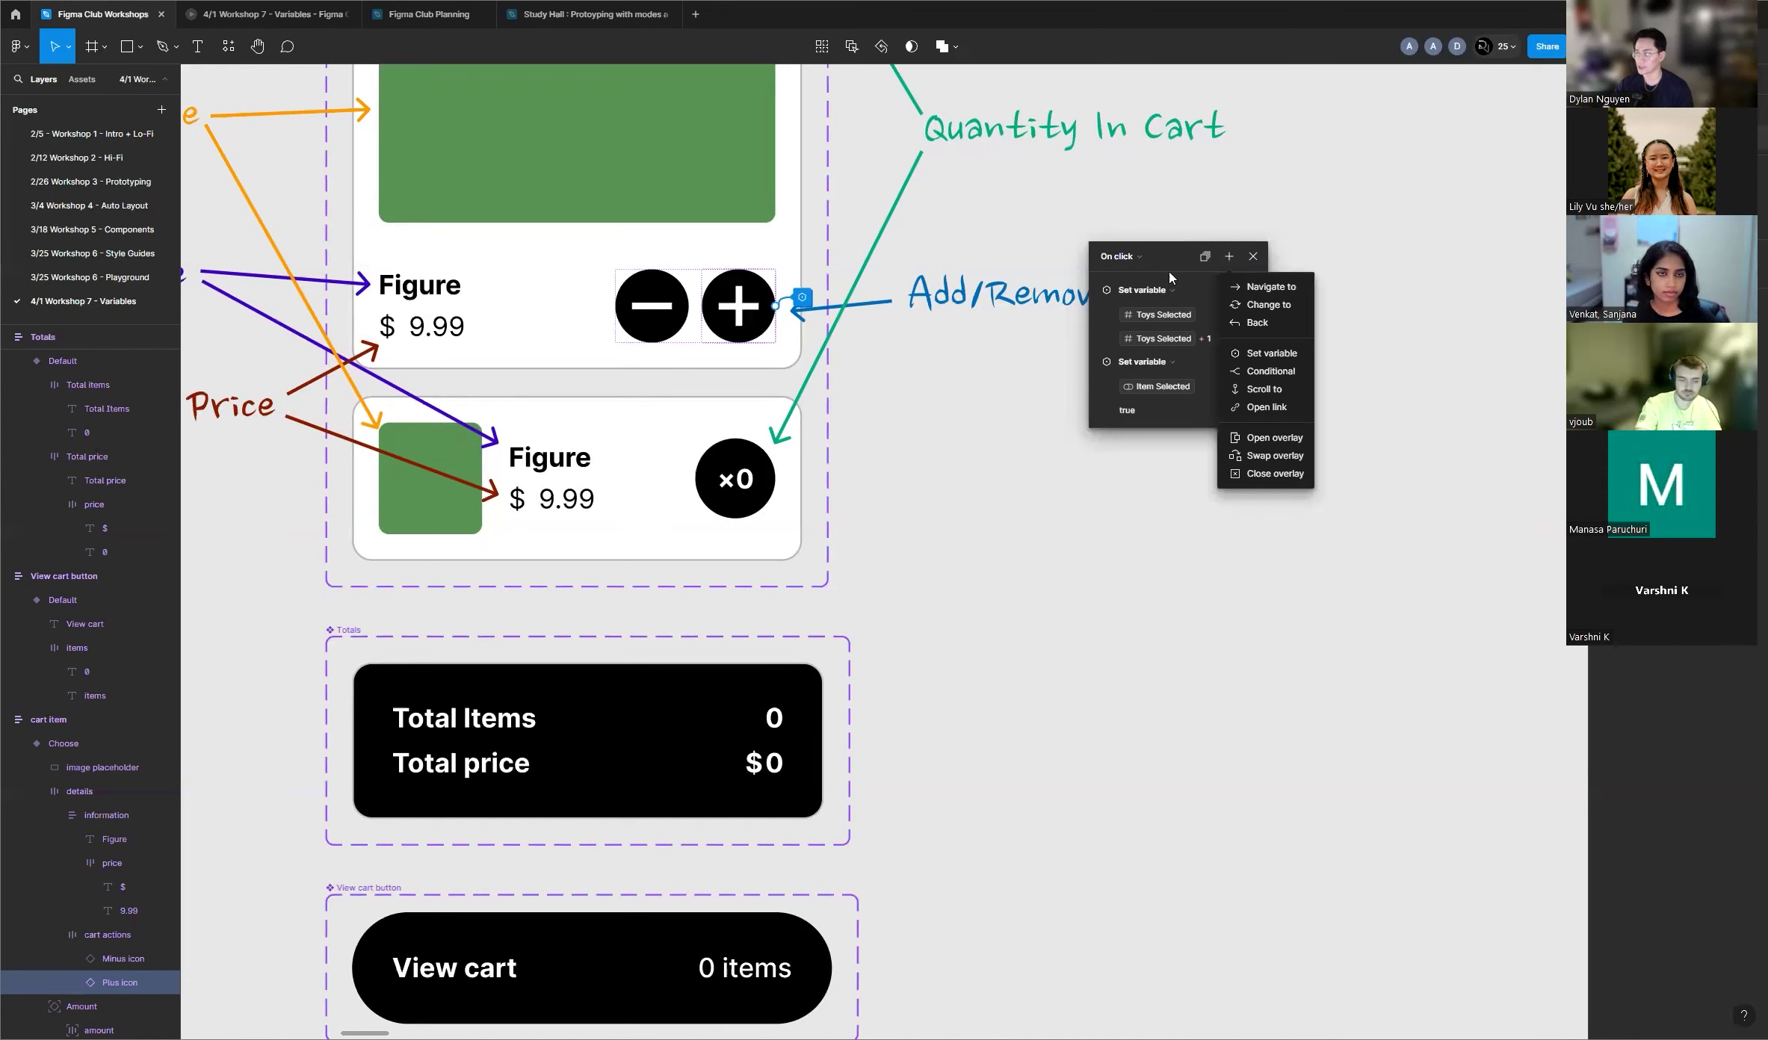
click(1273, 354)
scroll(1151, 605, down, 5)
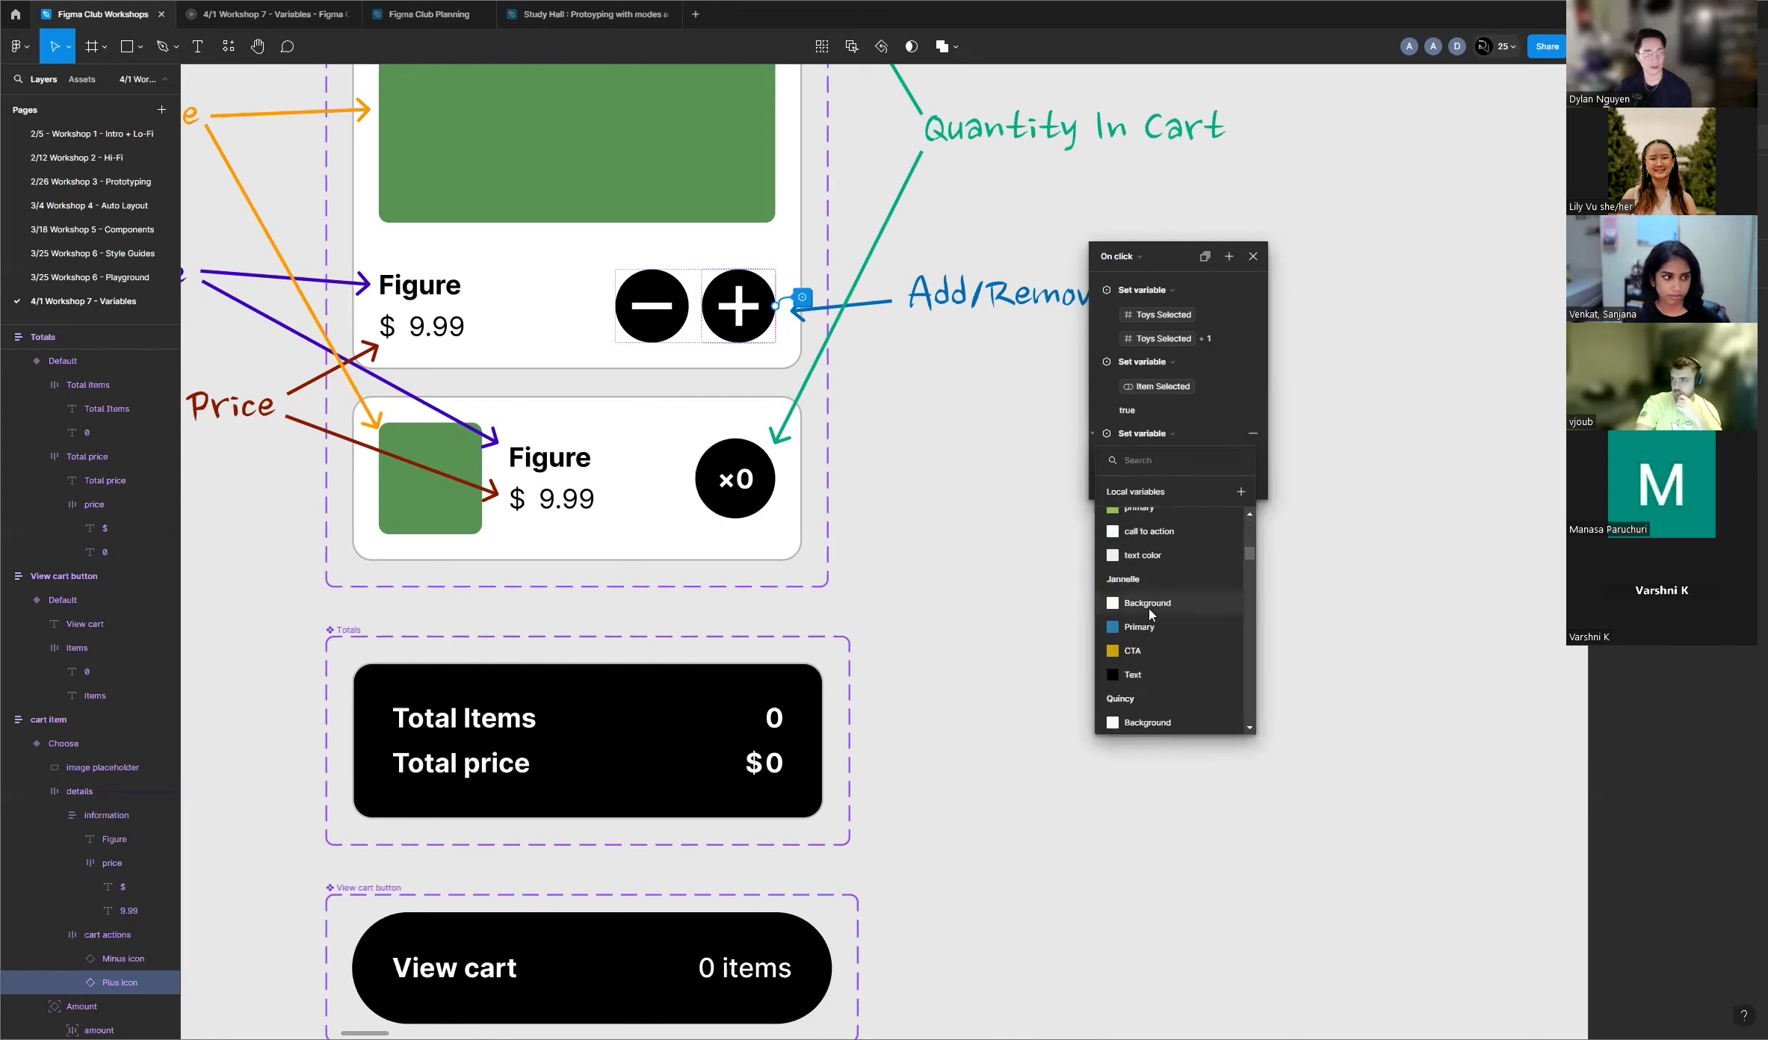
scroll(1147, 617, down, 5)
text(total)
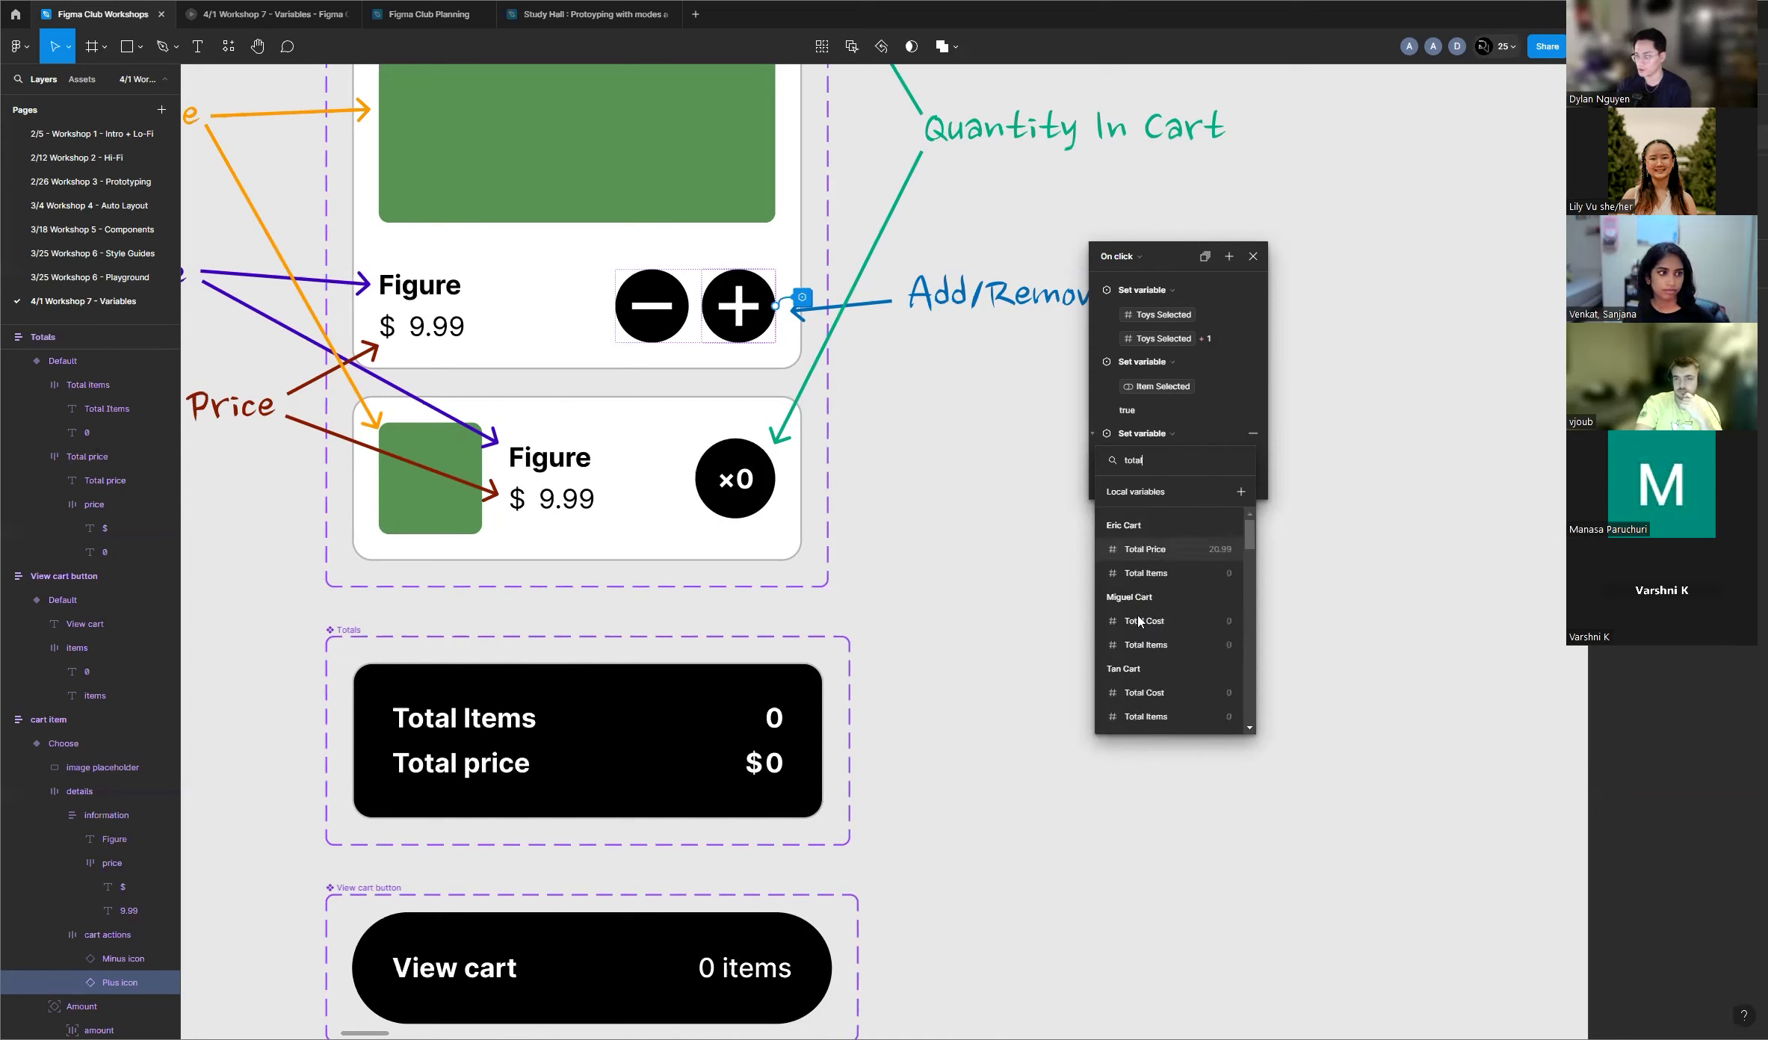
scroll(1175, 670, down, 3)
scroll(1173, 670, down, 5)
scroll(1172, 604, down, 1)
text(item)
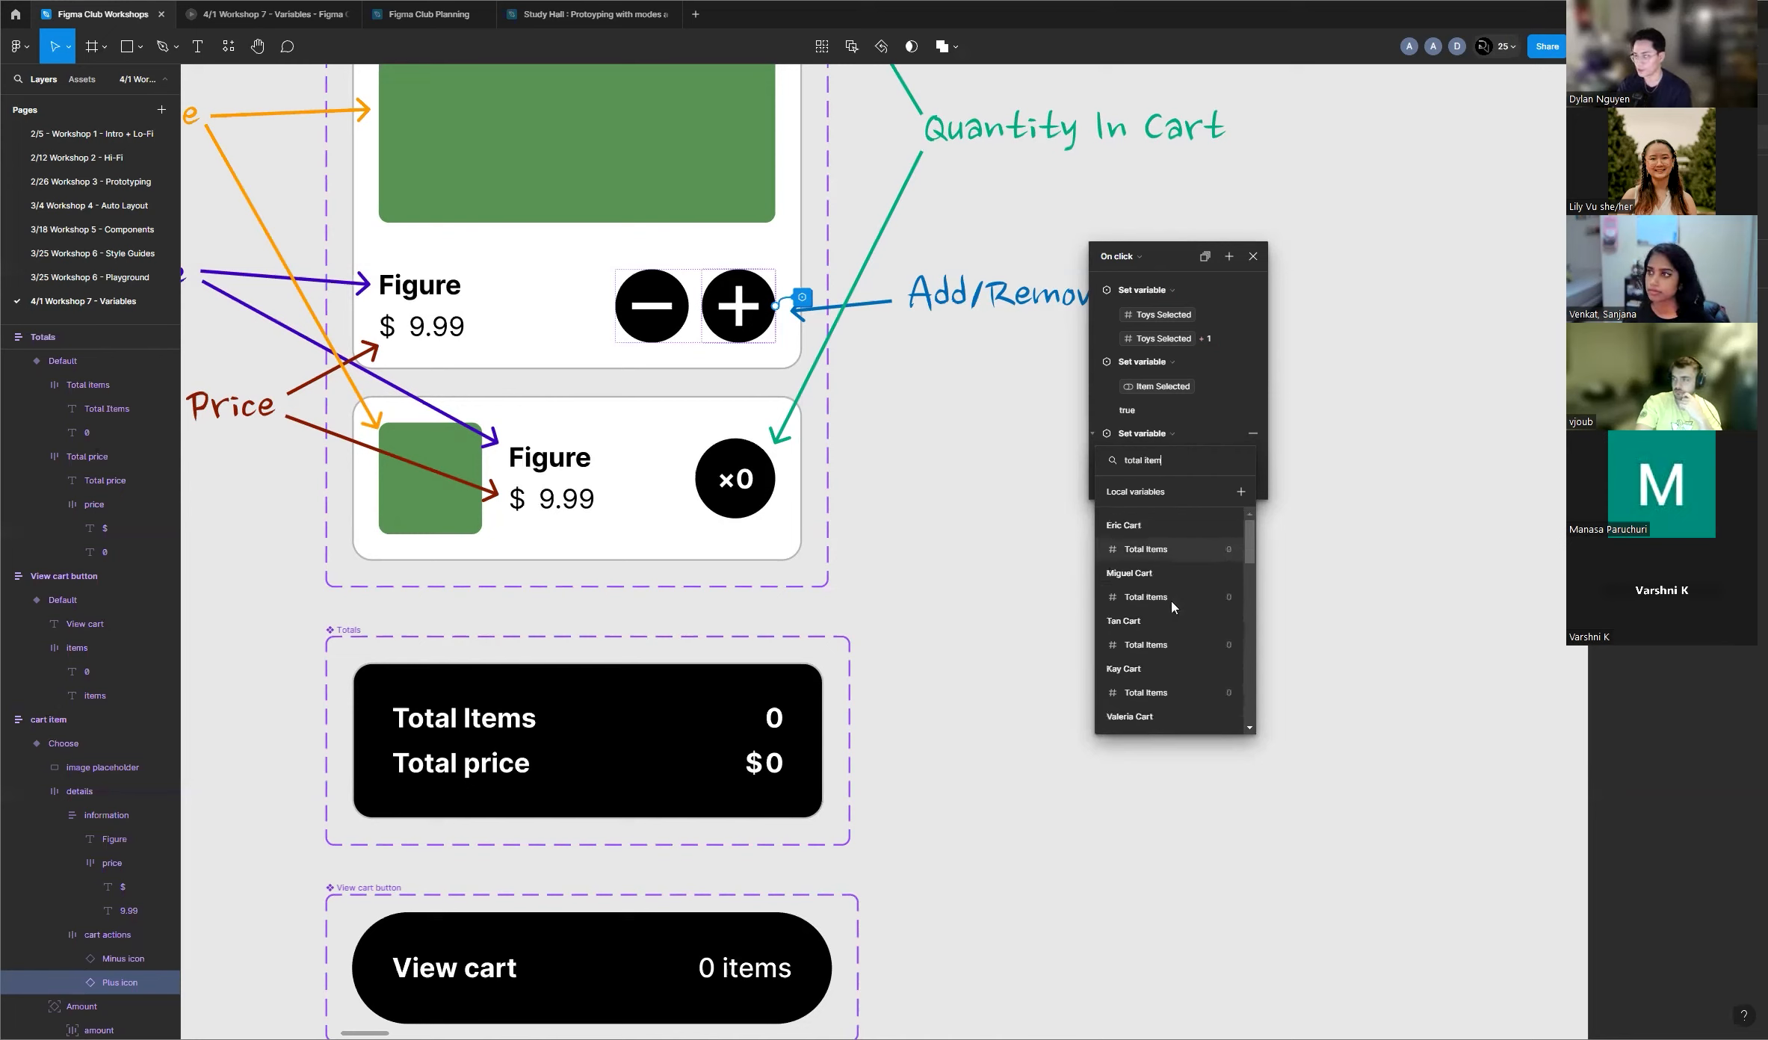
scroll(1175, 606, down, 8)
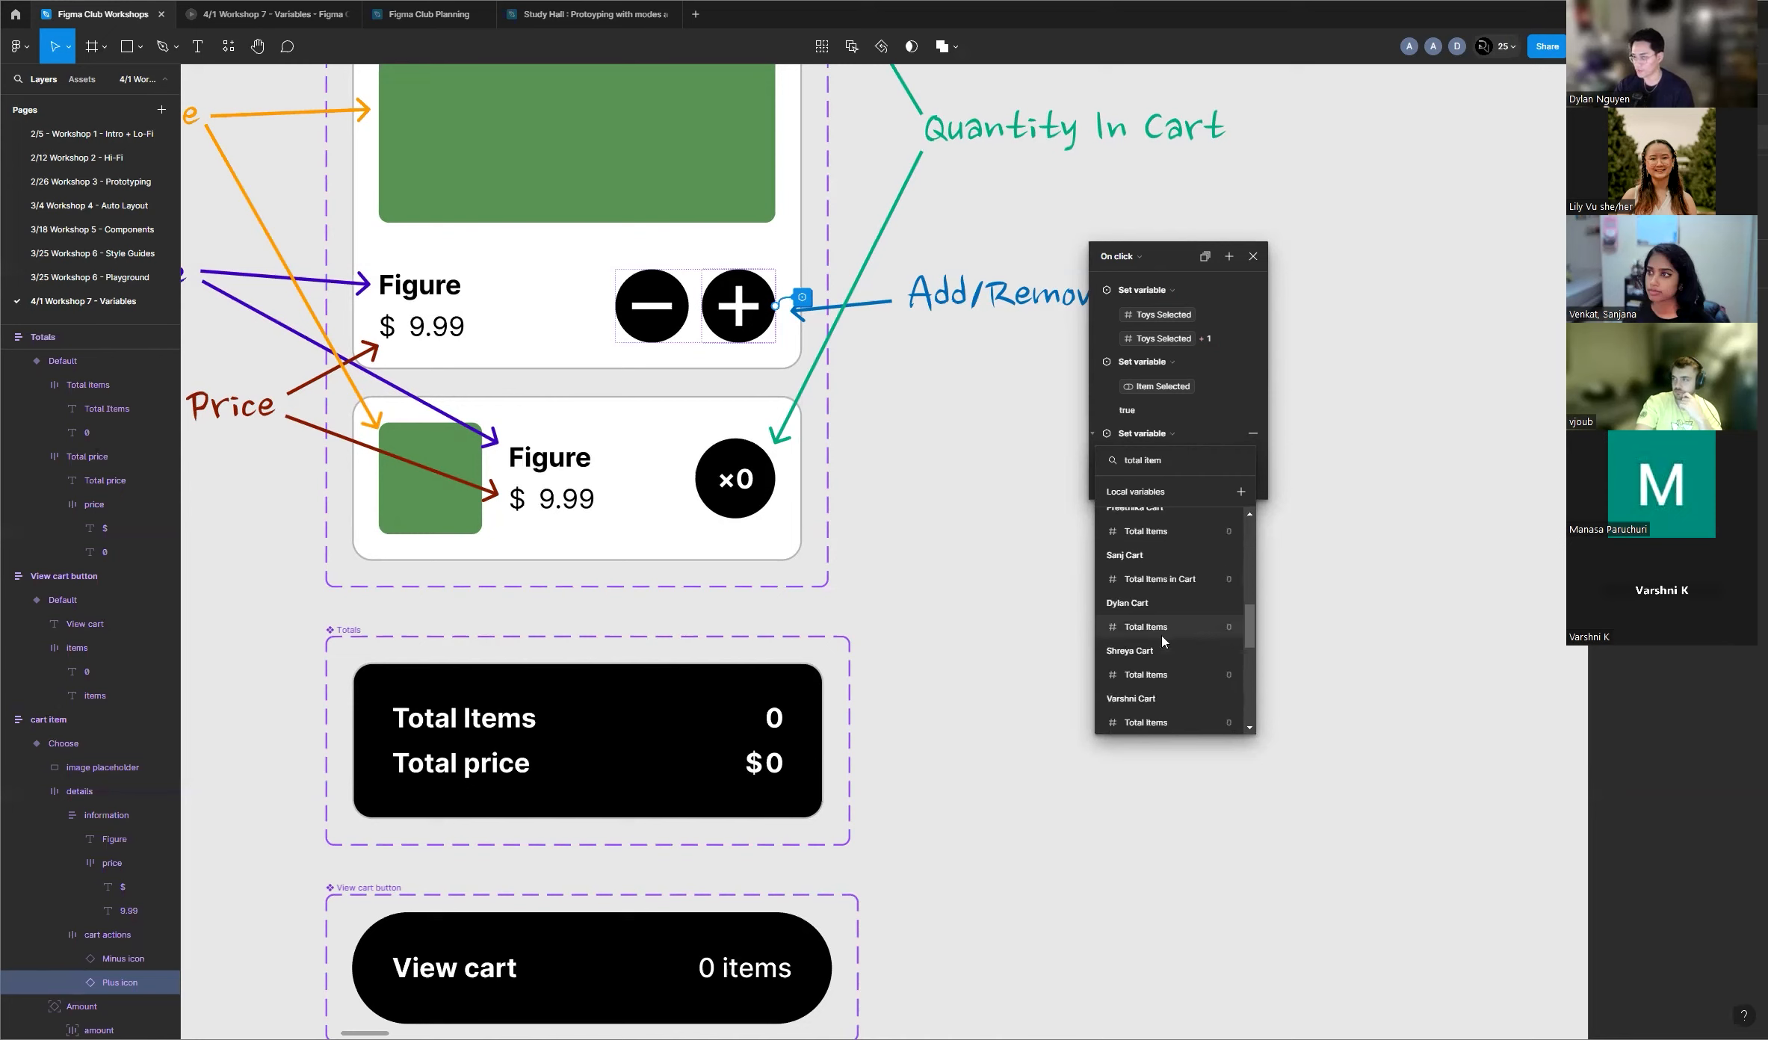
click(1162, 635)
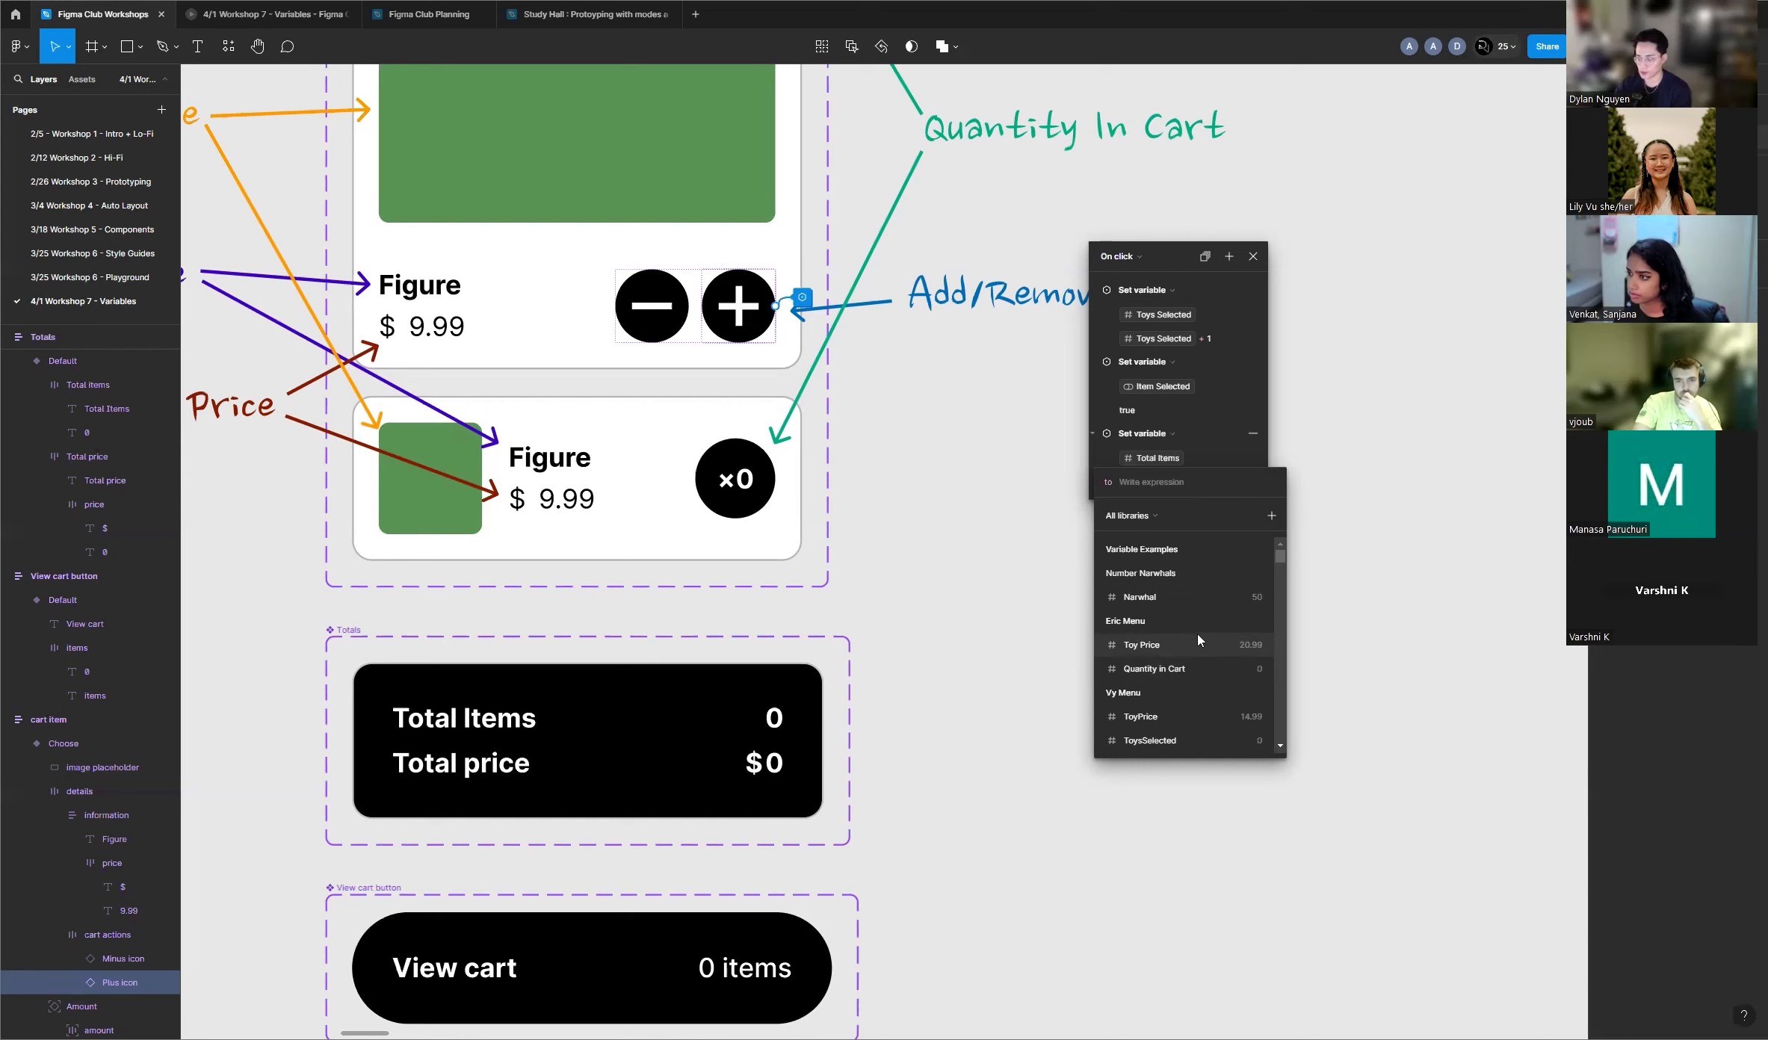
Step: Start the Total Items expression with Toys Selected from the presenter's own Menu collection, using its Figure mode
scroll(1182, 654, down, 3)
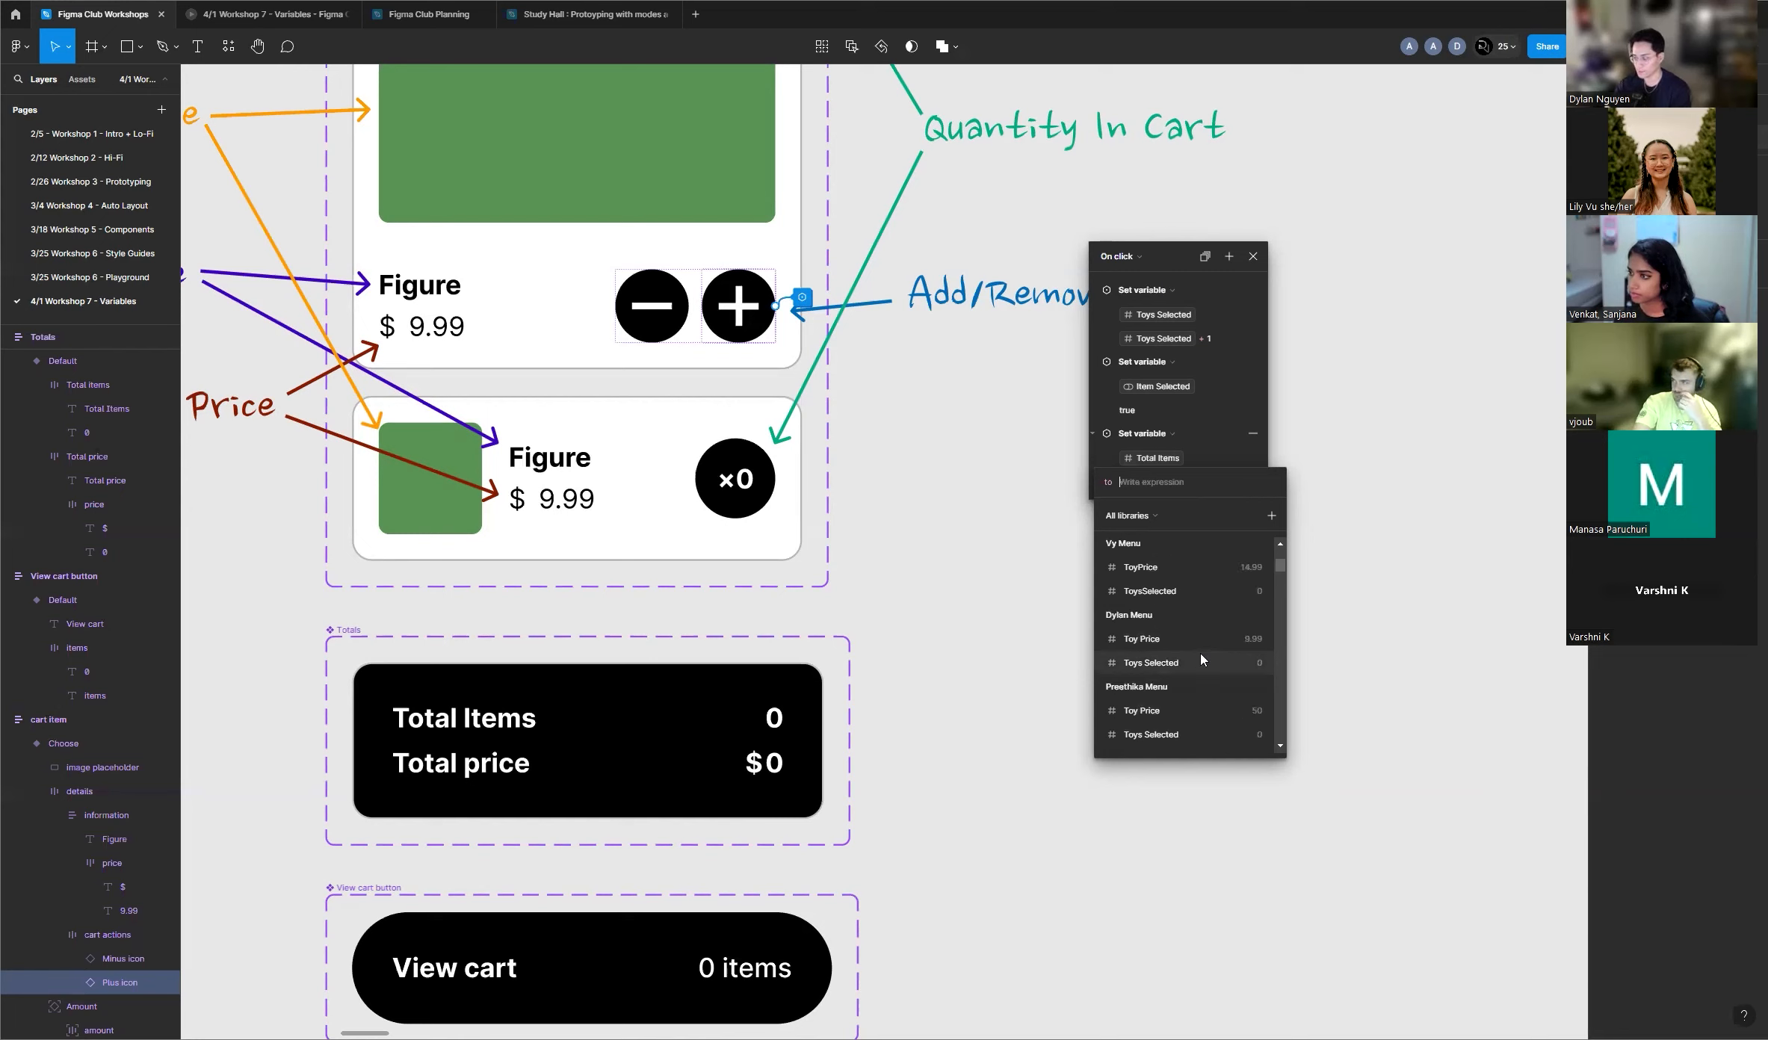
text(toys)
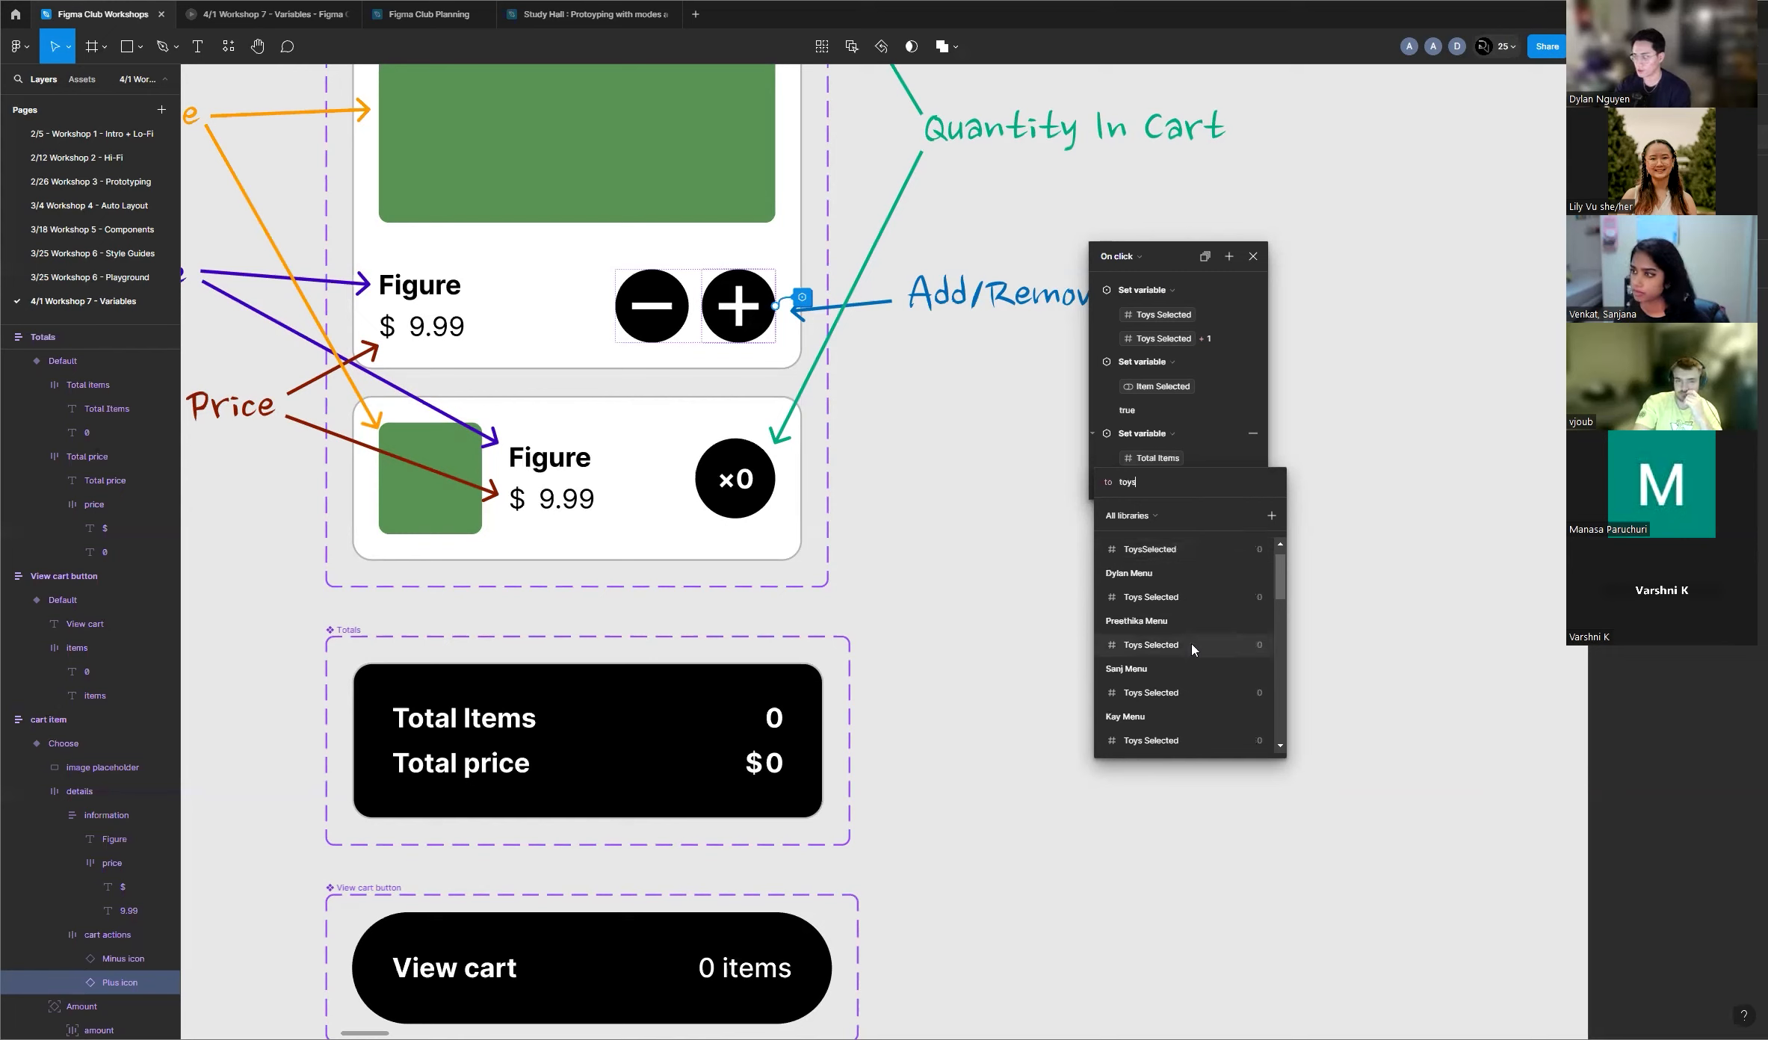
click(1185, 599)
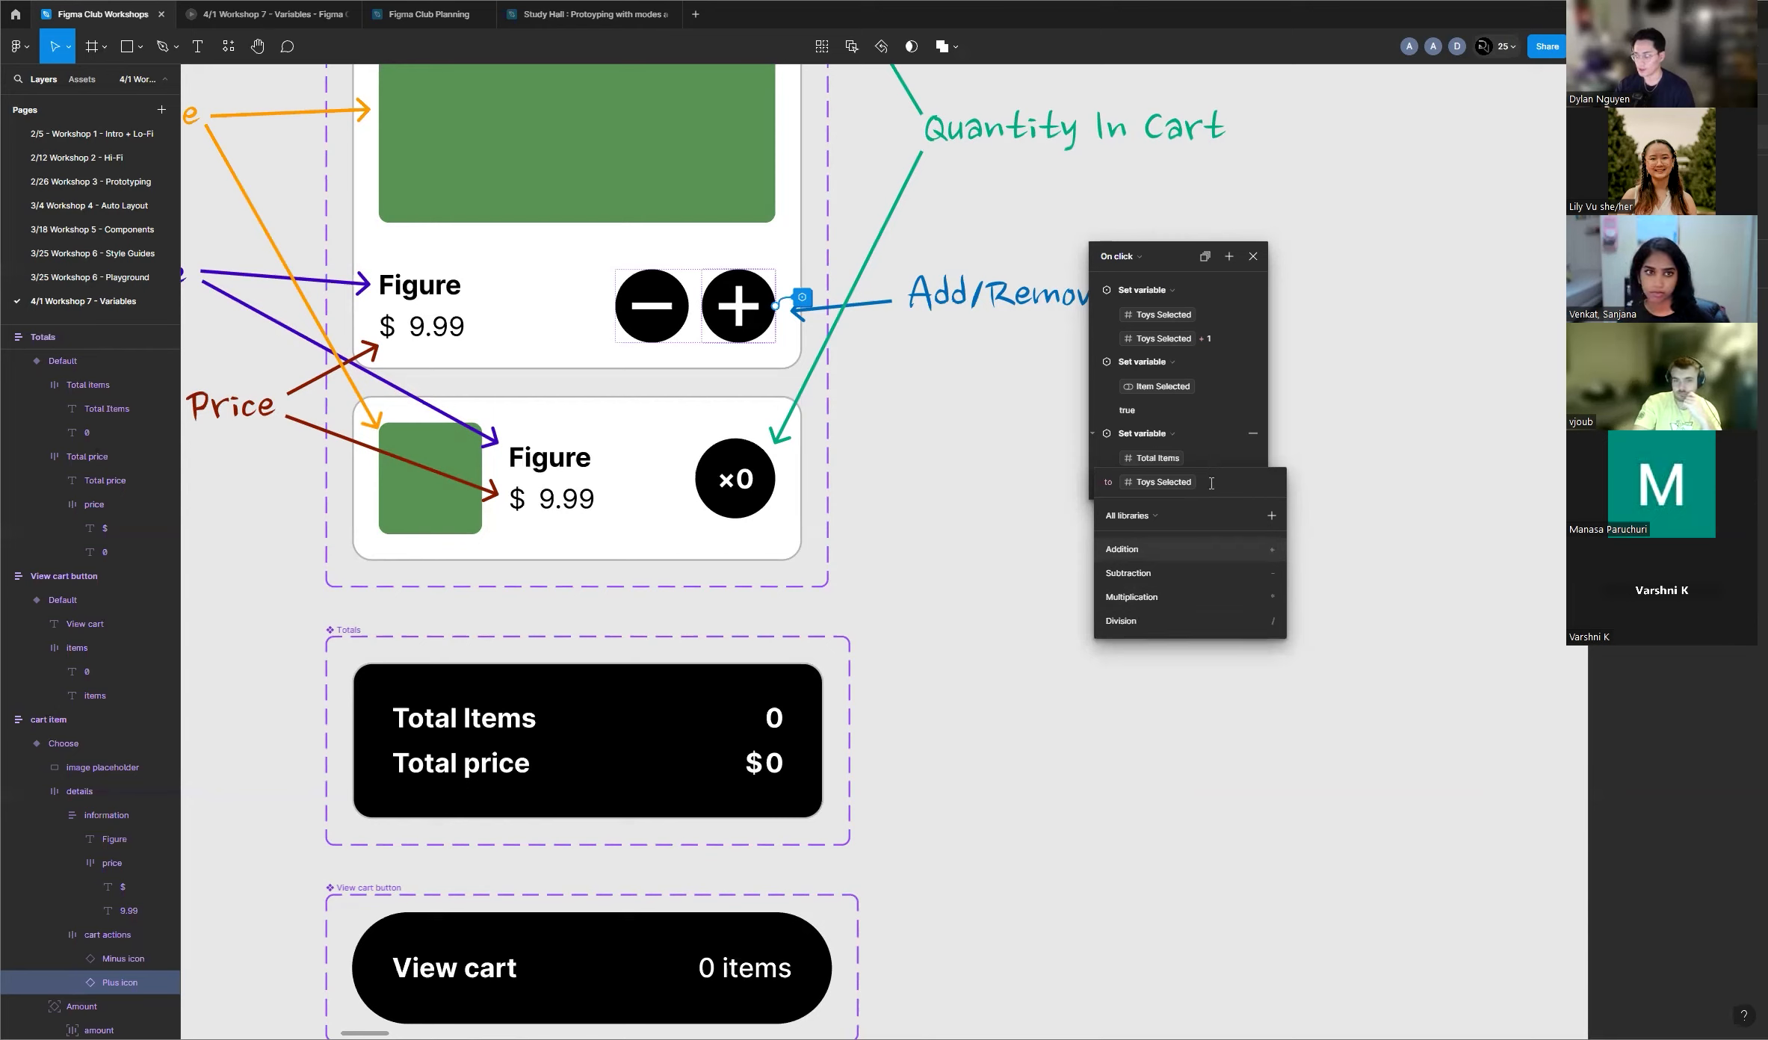
key(BackSpace)
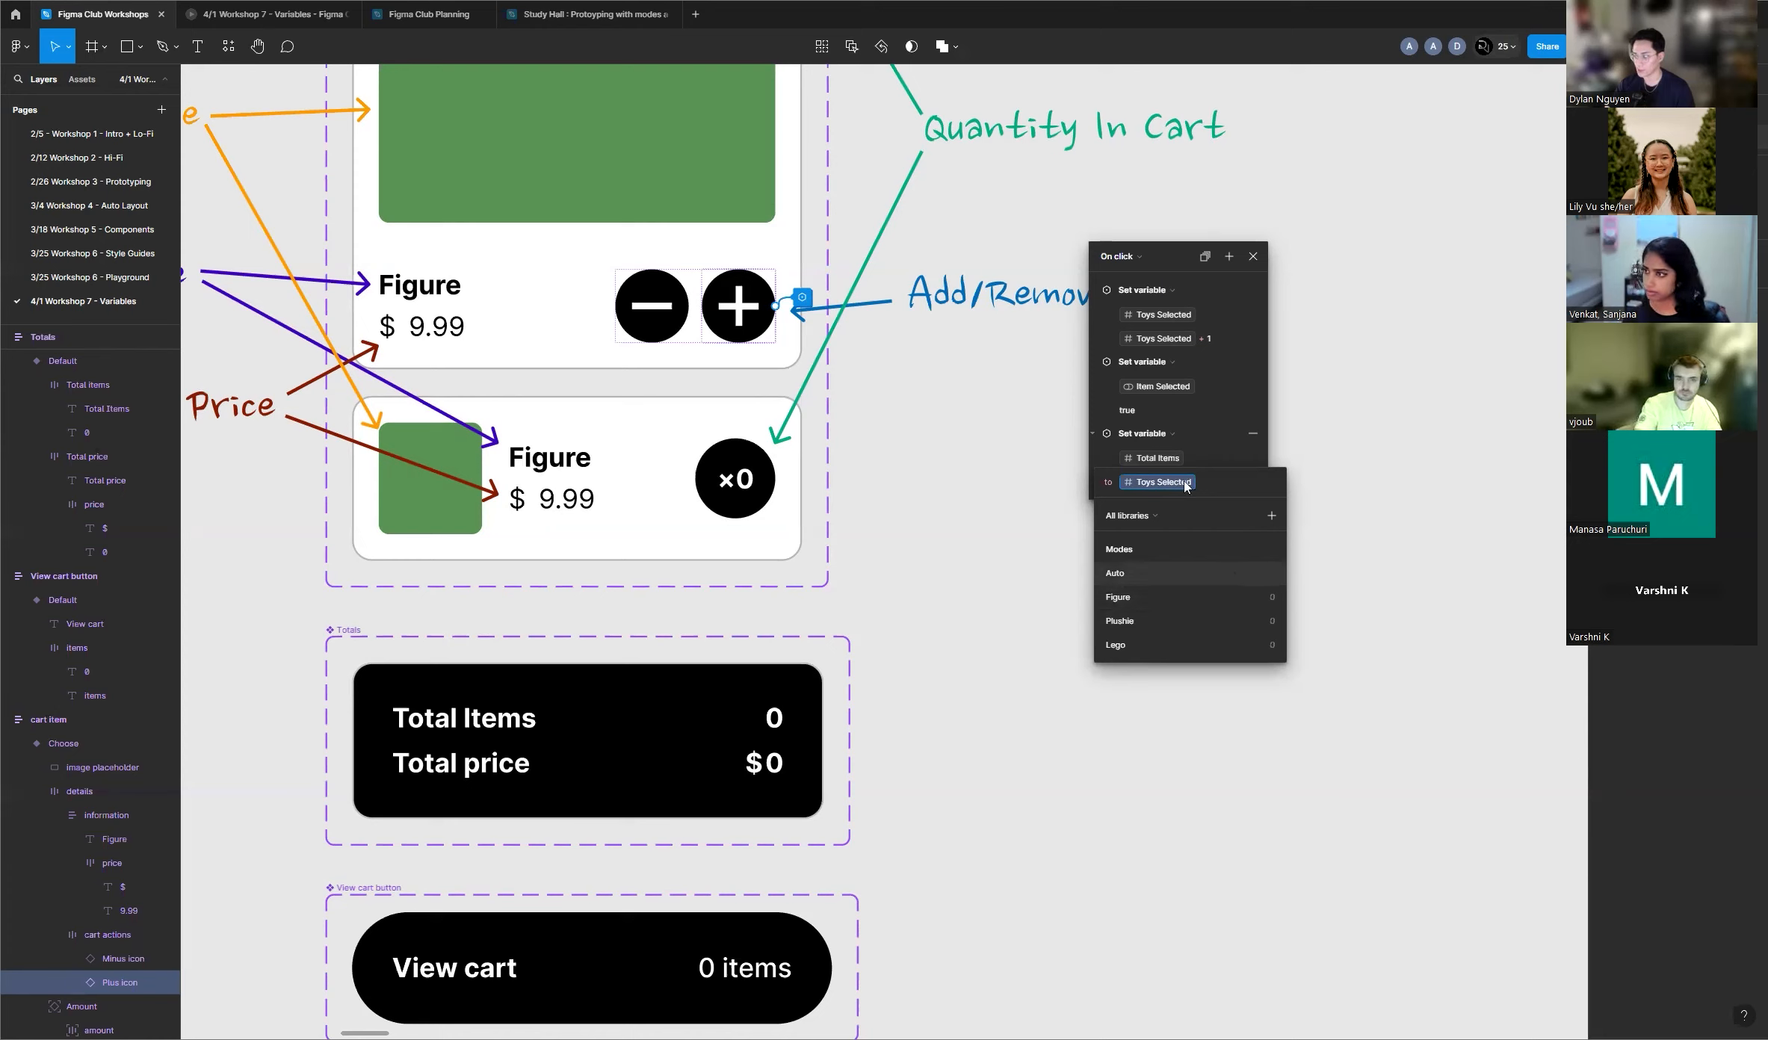
click(1145, 598)
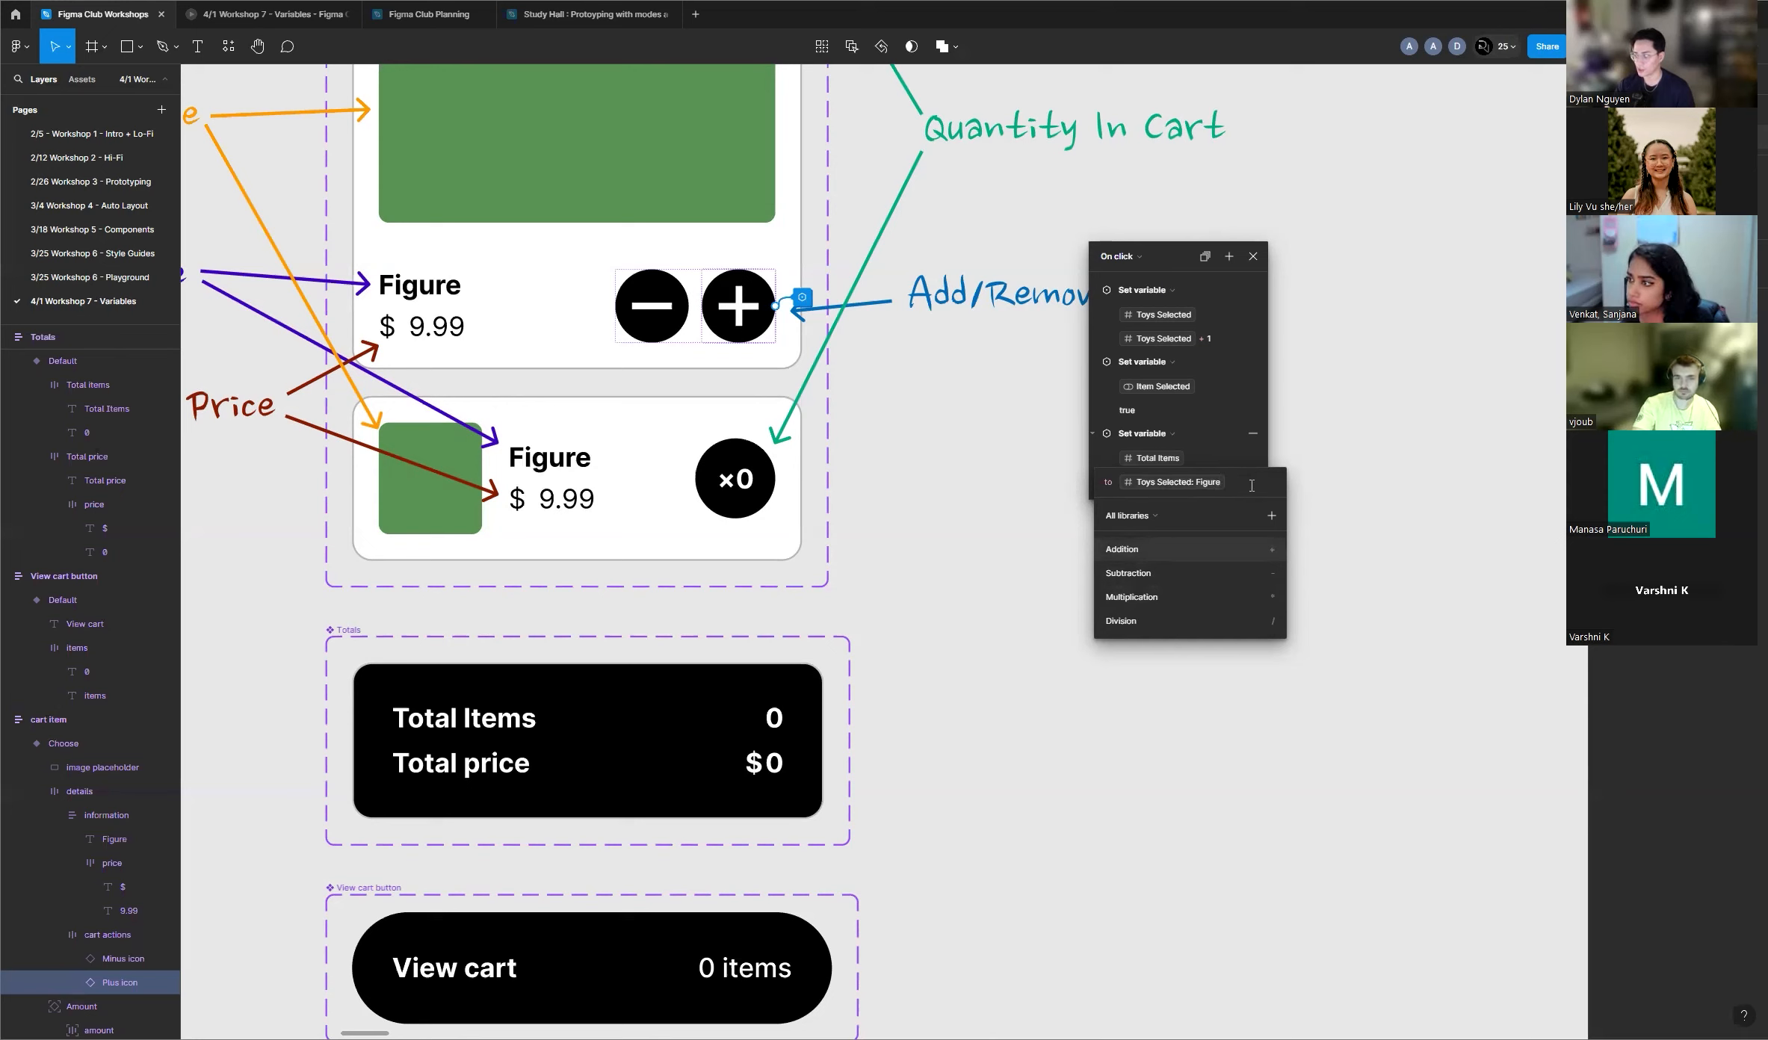
Step: Add the Plushie mode of Toys Selected from the same Menu collection to the Total Items expression
click(1196, 550)
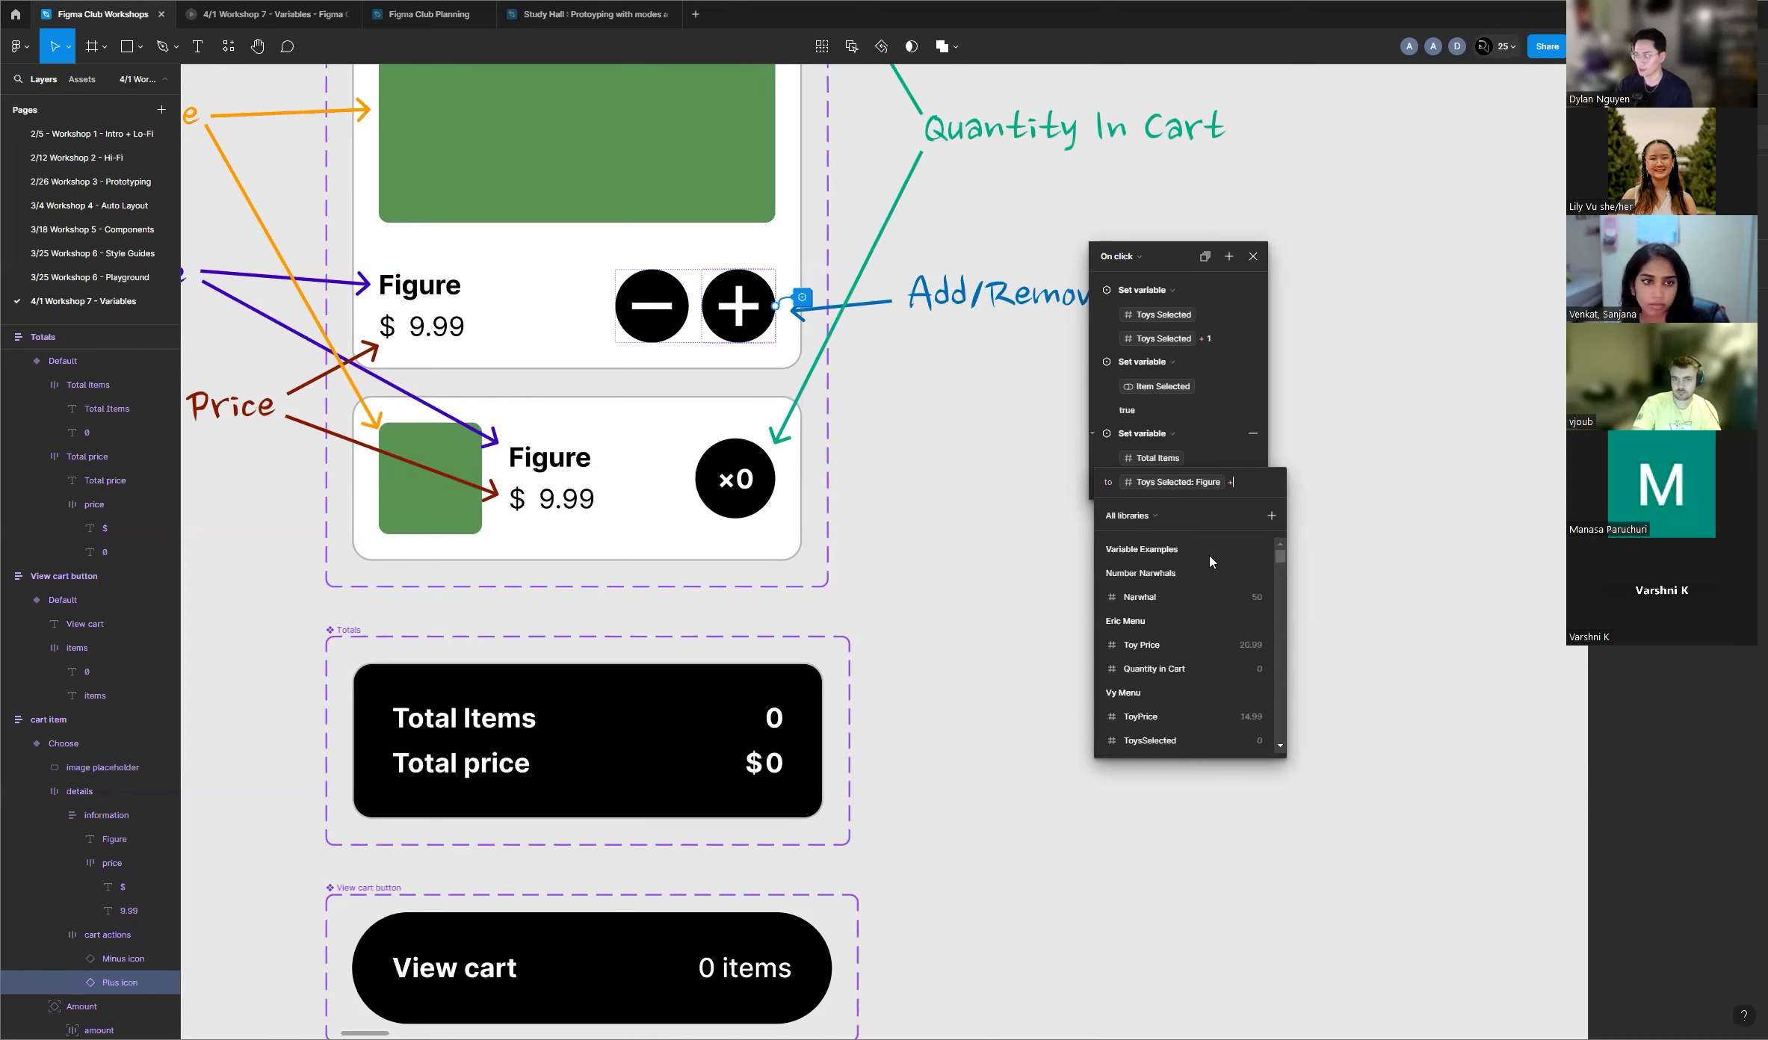
text(toys sele)
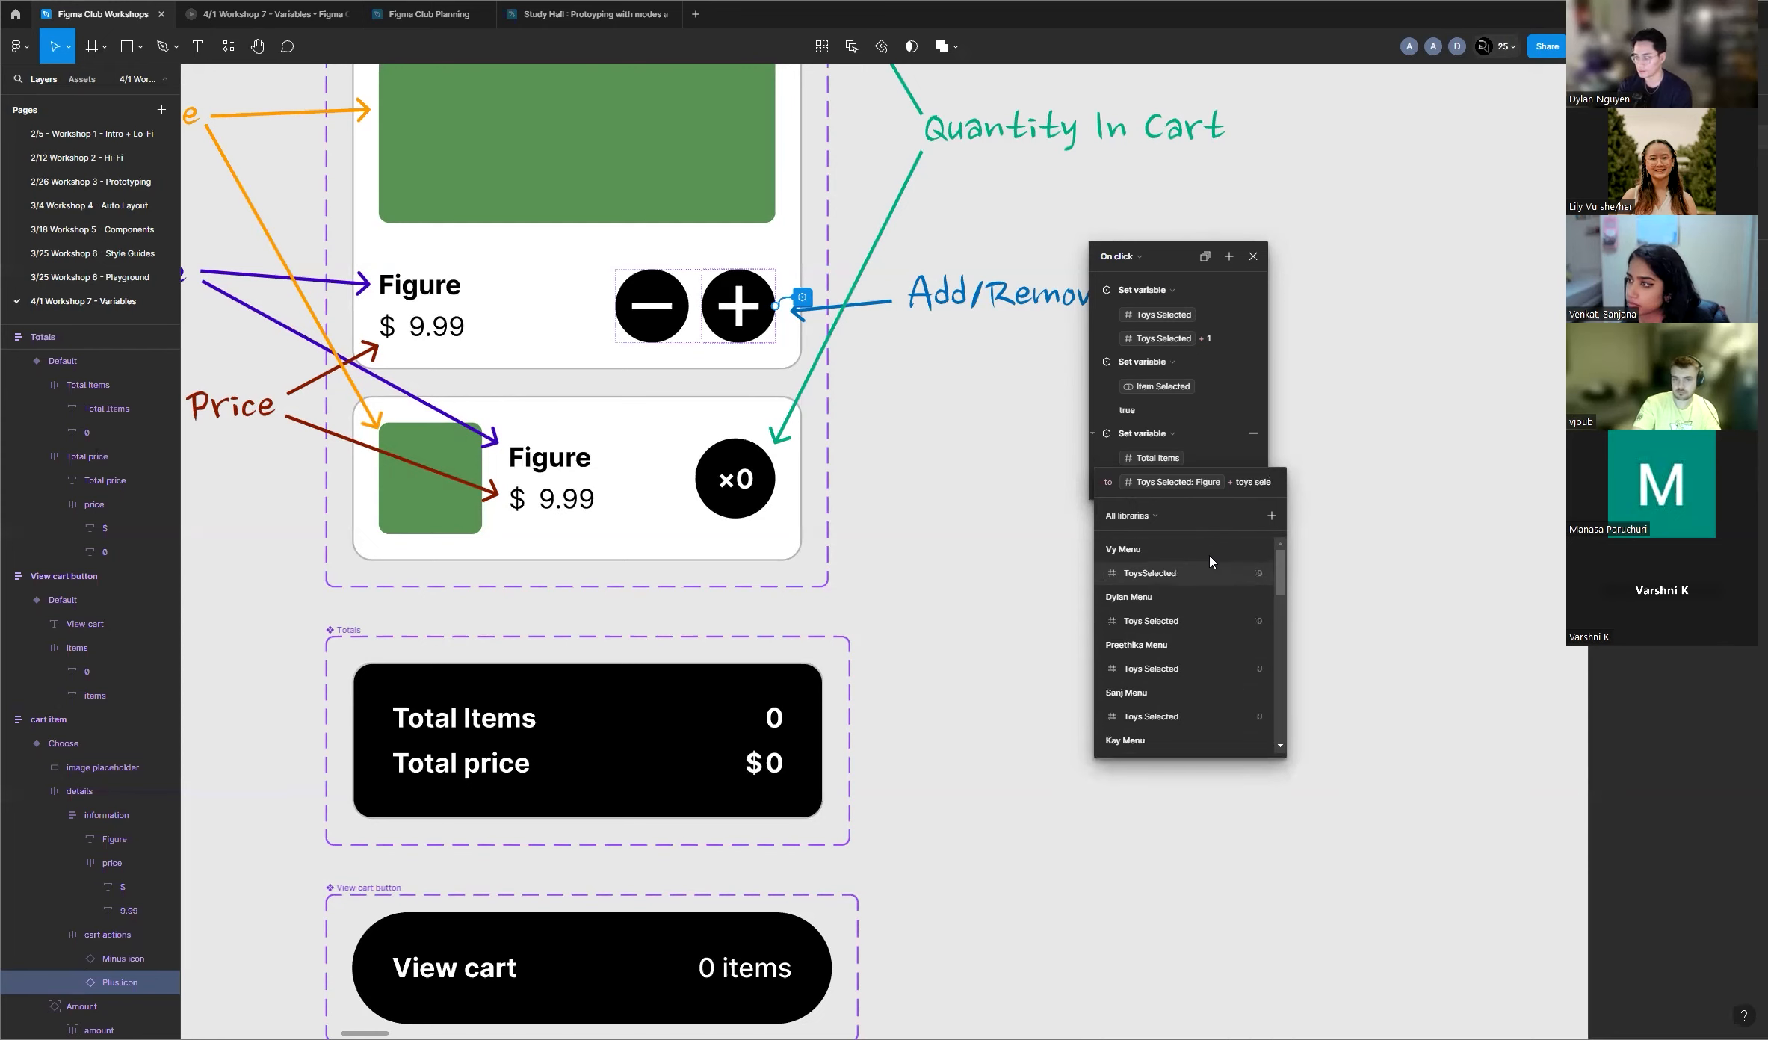
scroll(1210, 561, down, 5)
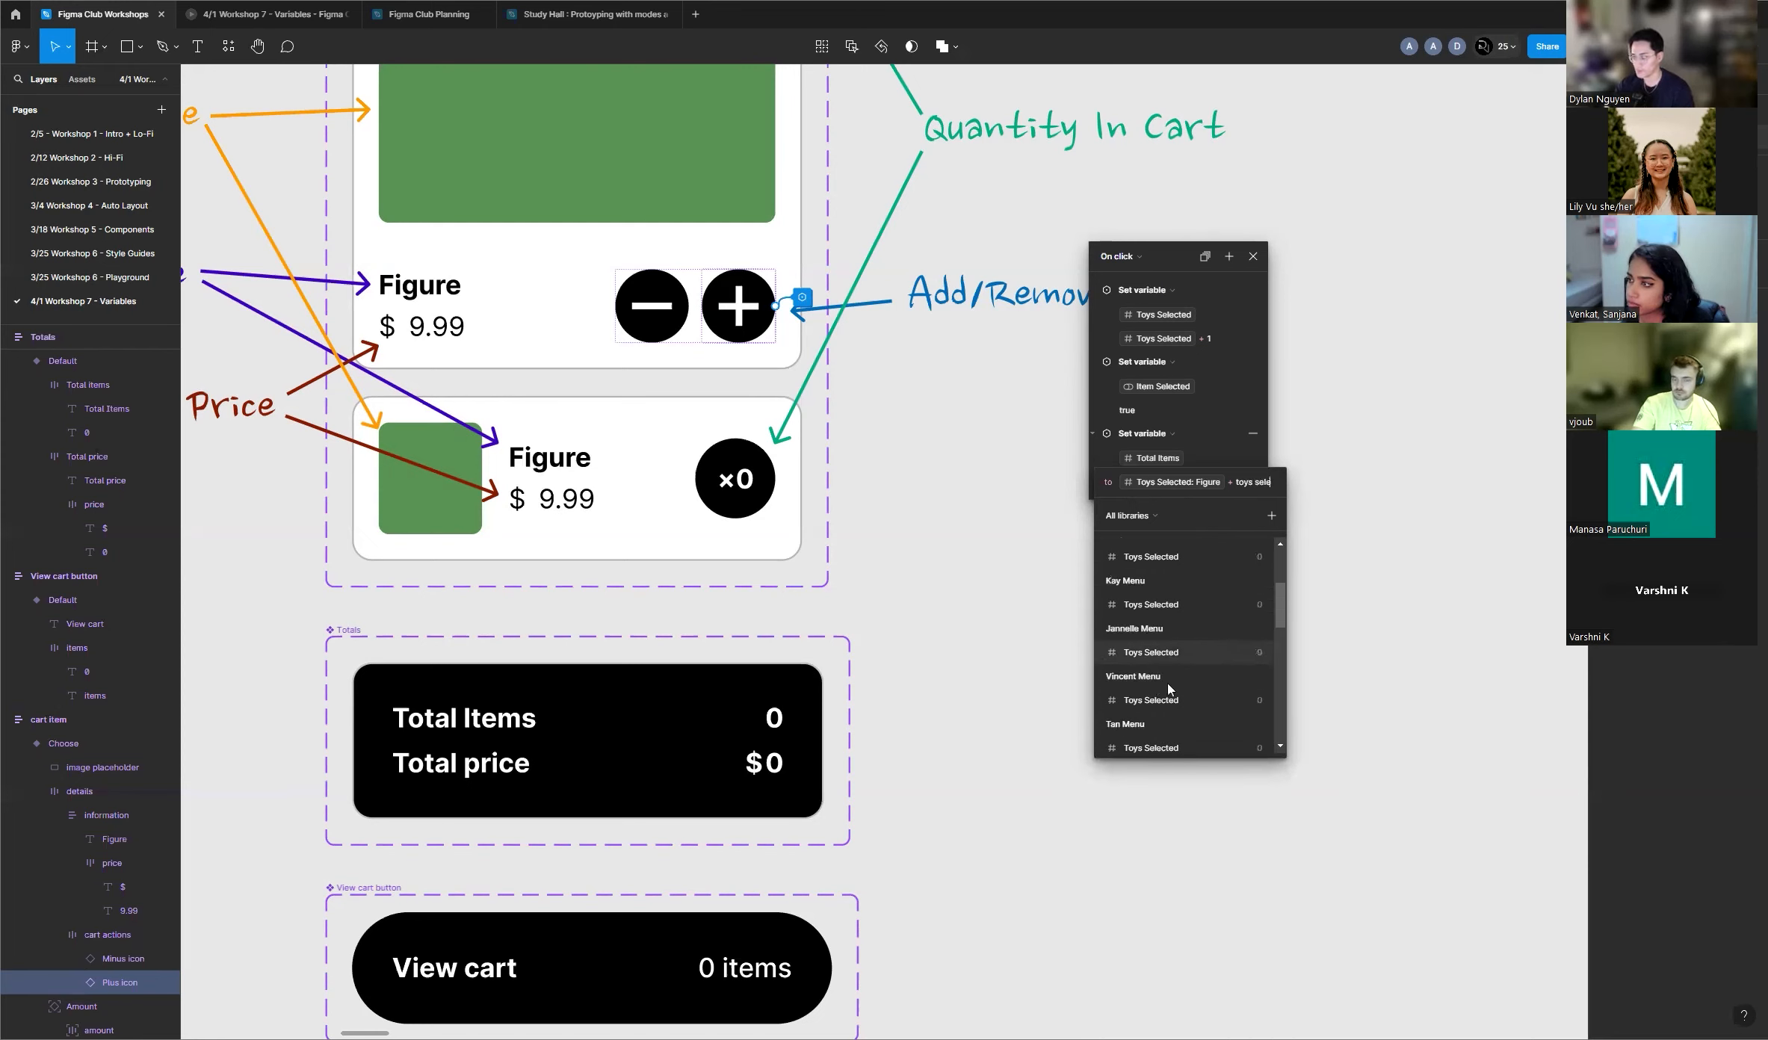
scroll(1178, 657, down, 4)
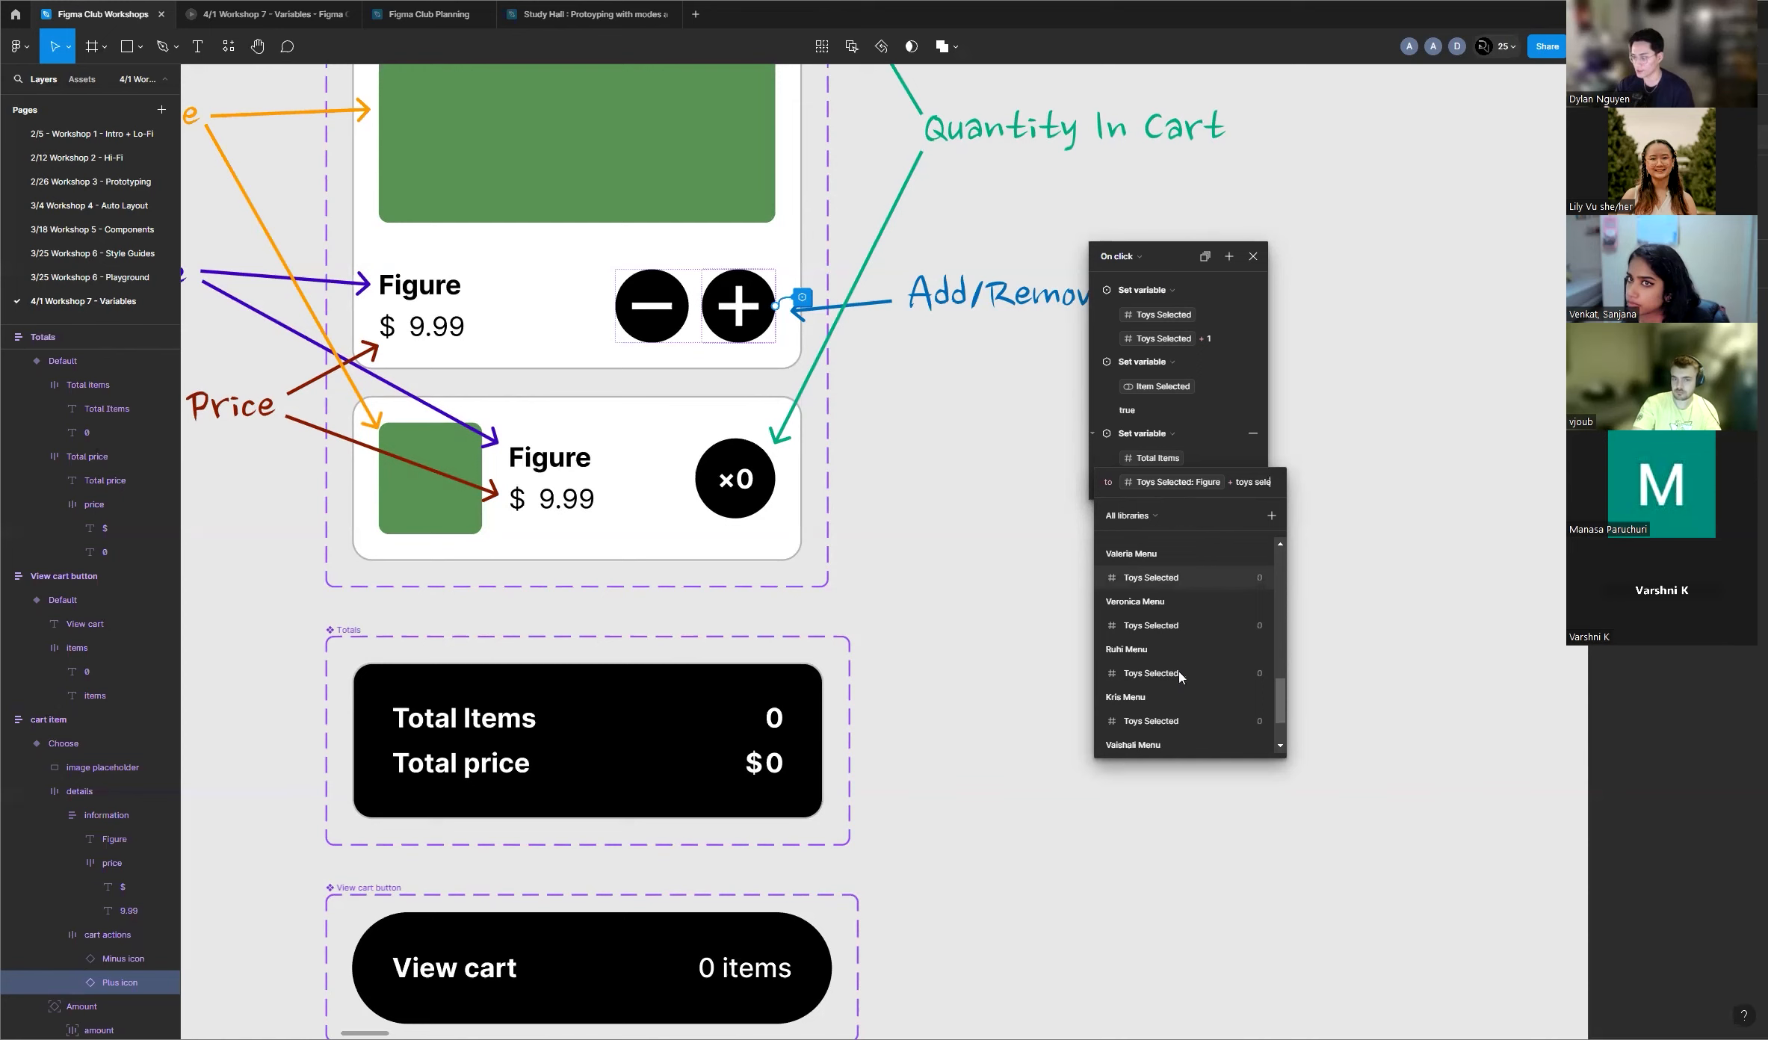
scroll(1179, 676, up, 4)
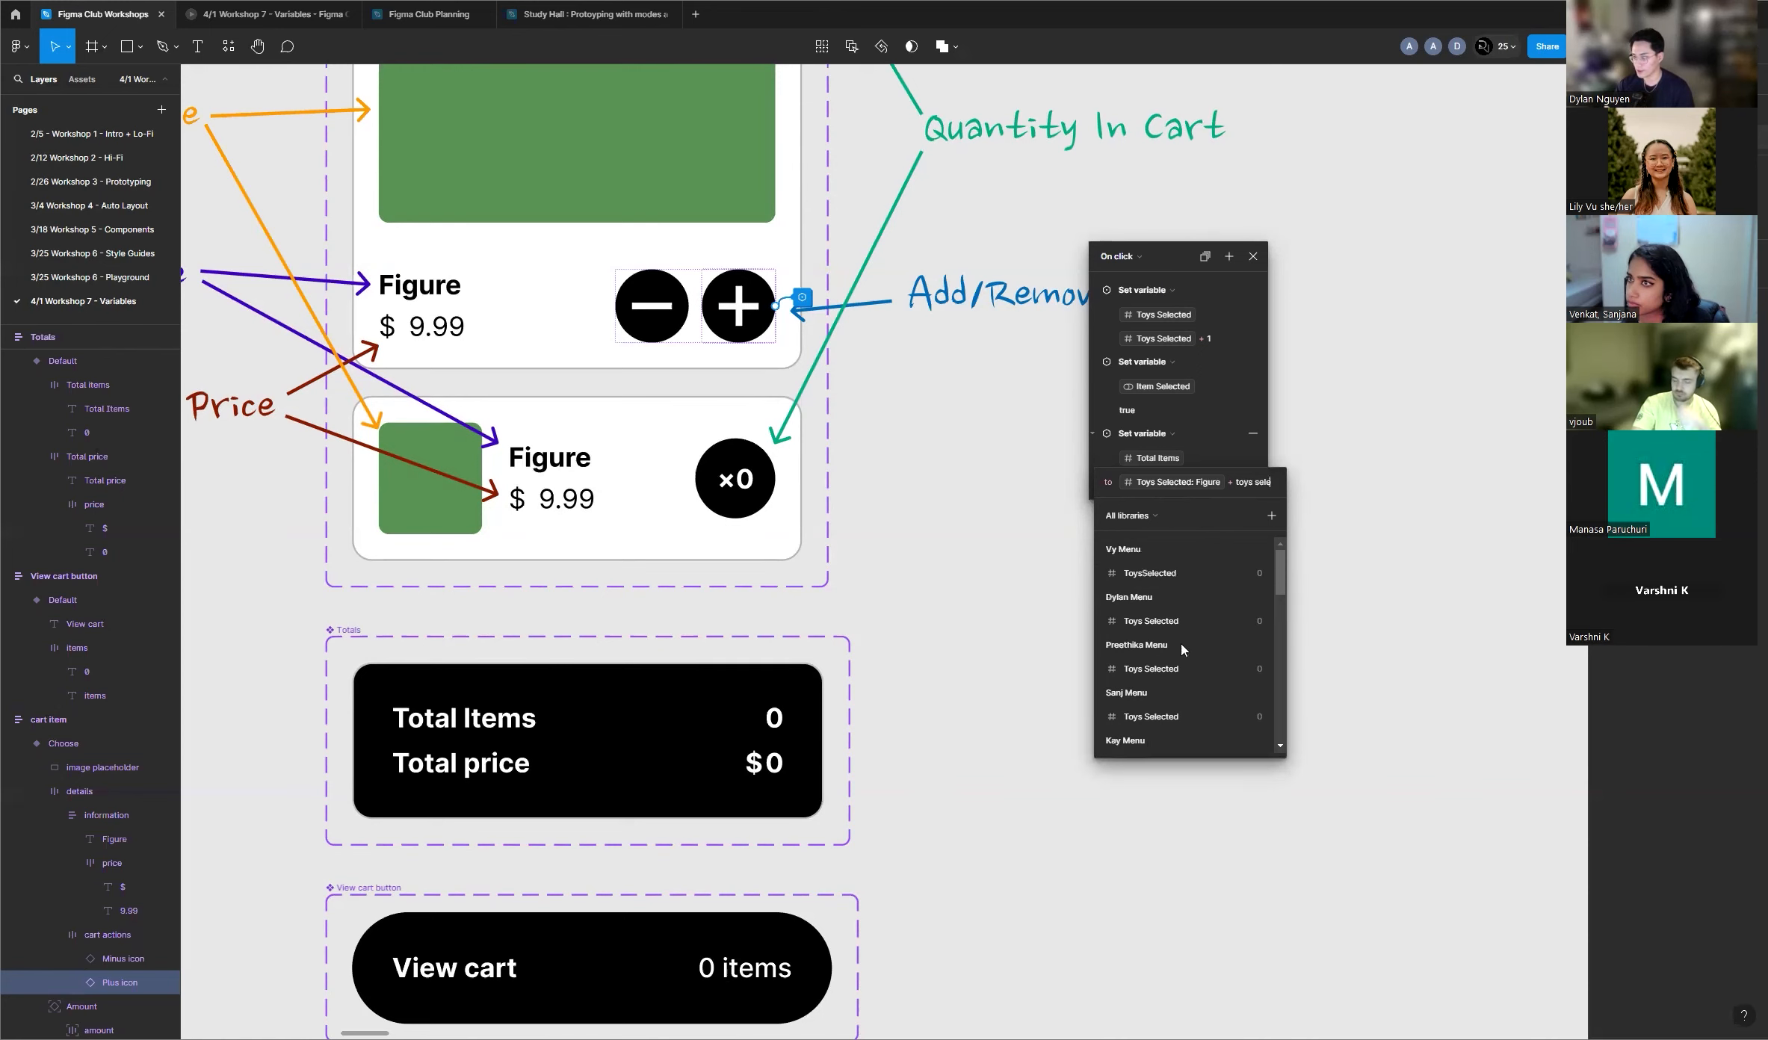
click(1172, 626)
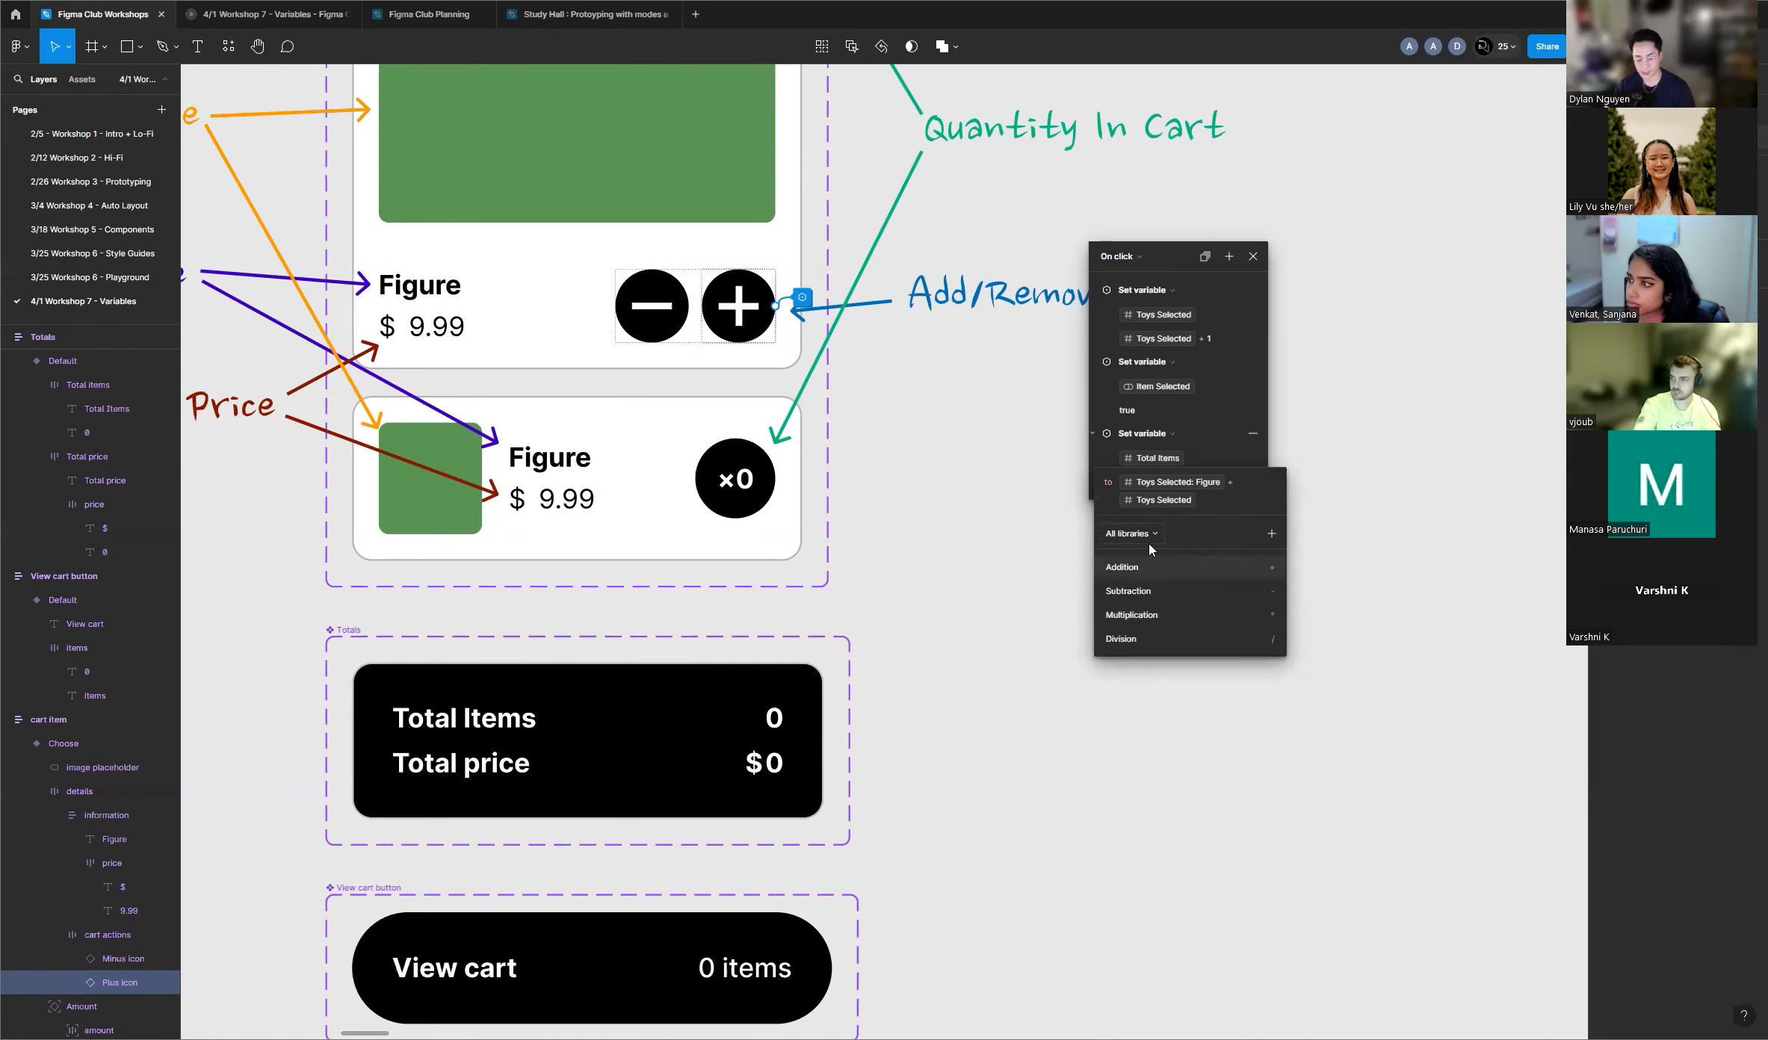
click(1208, 507)
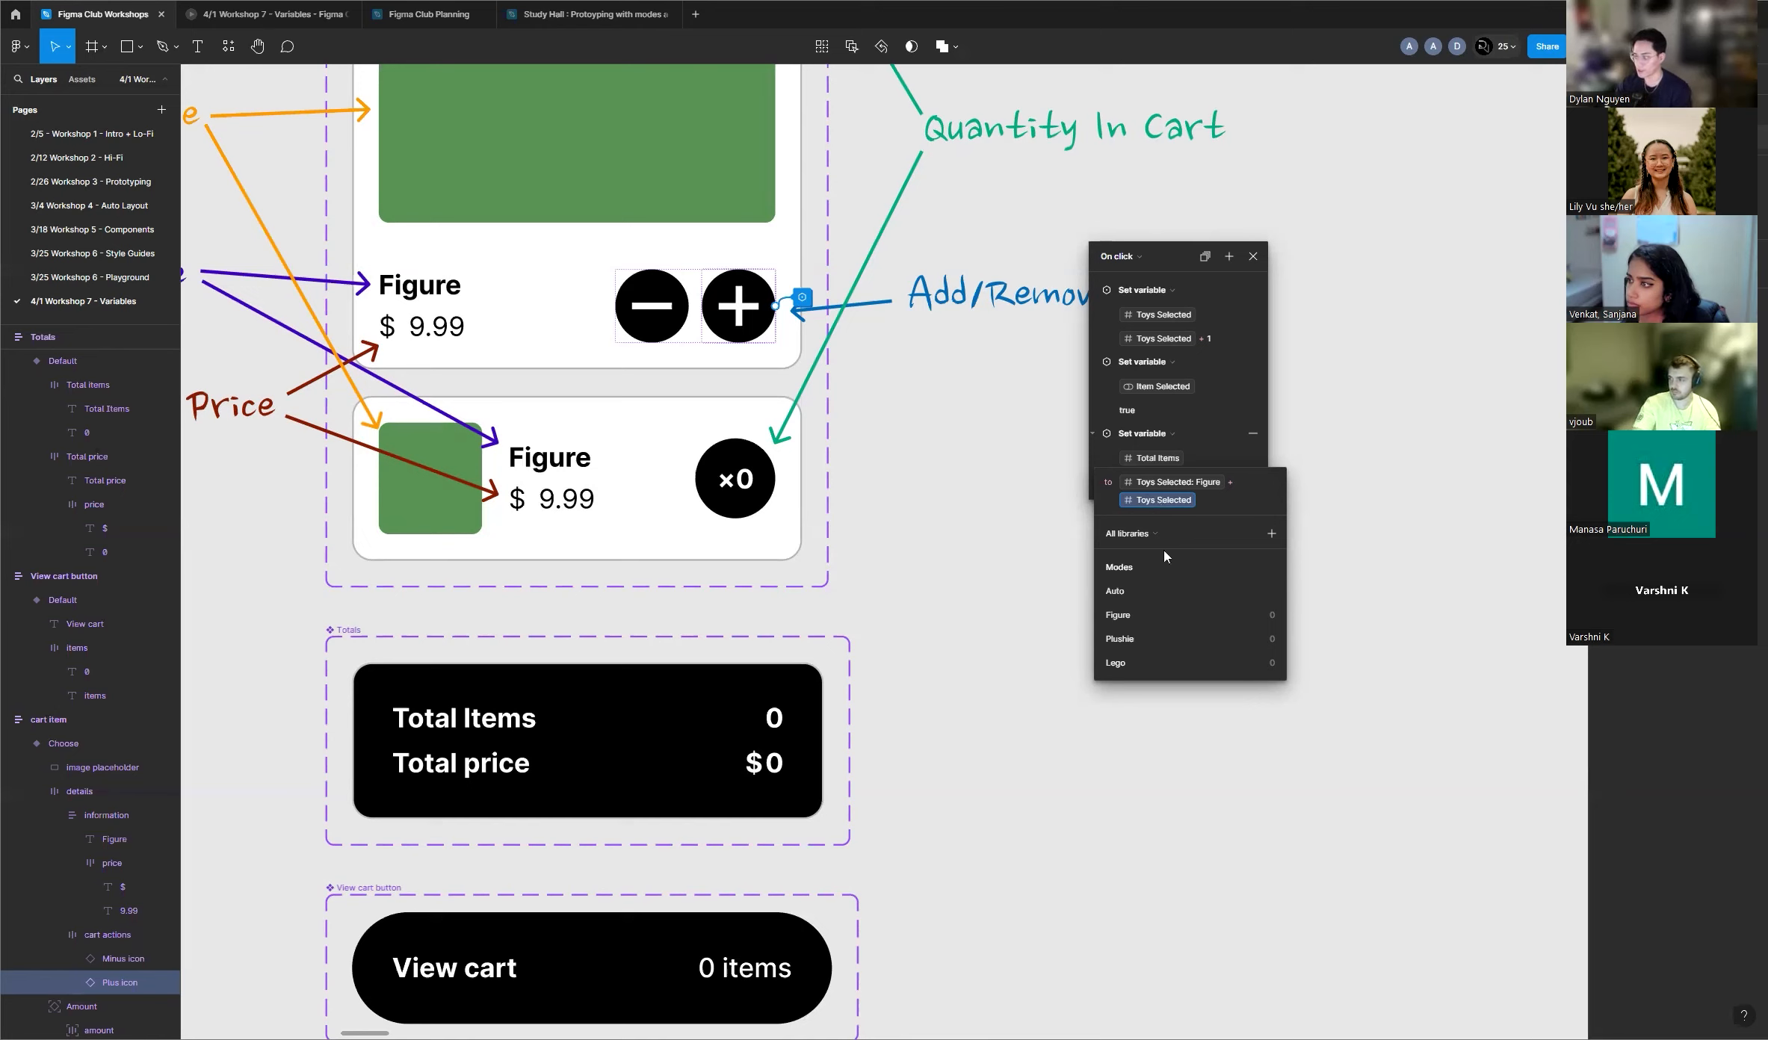
click(1121, 639)
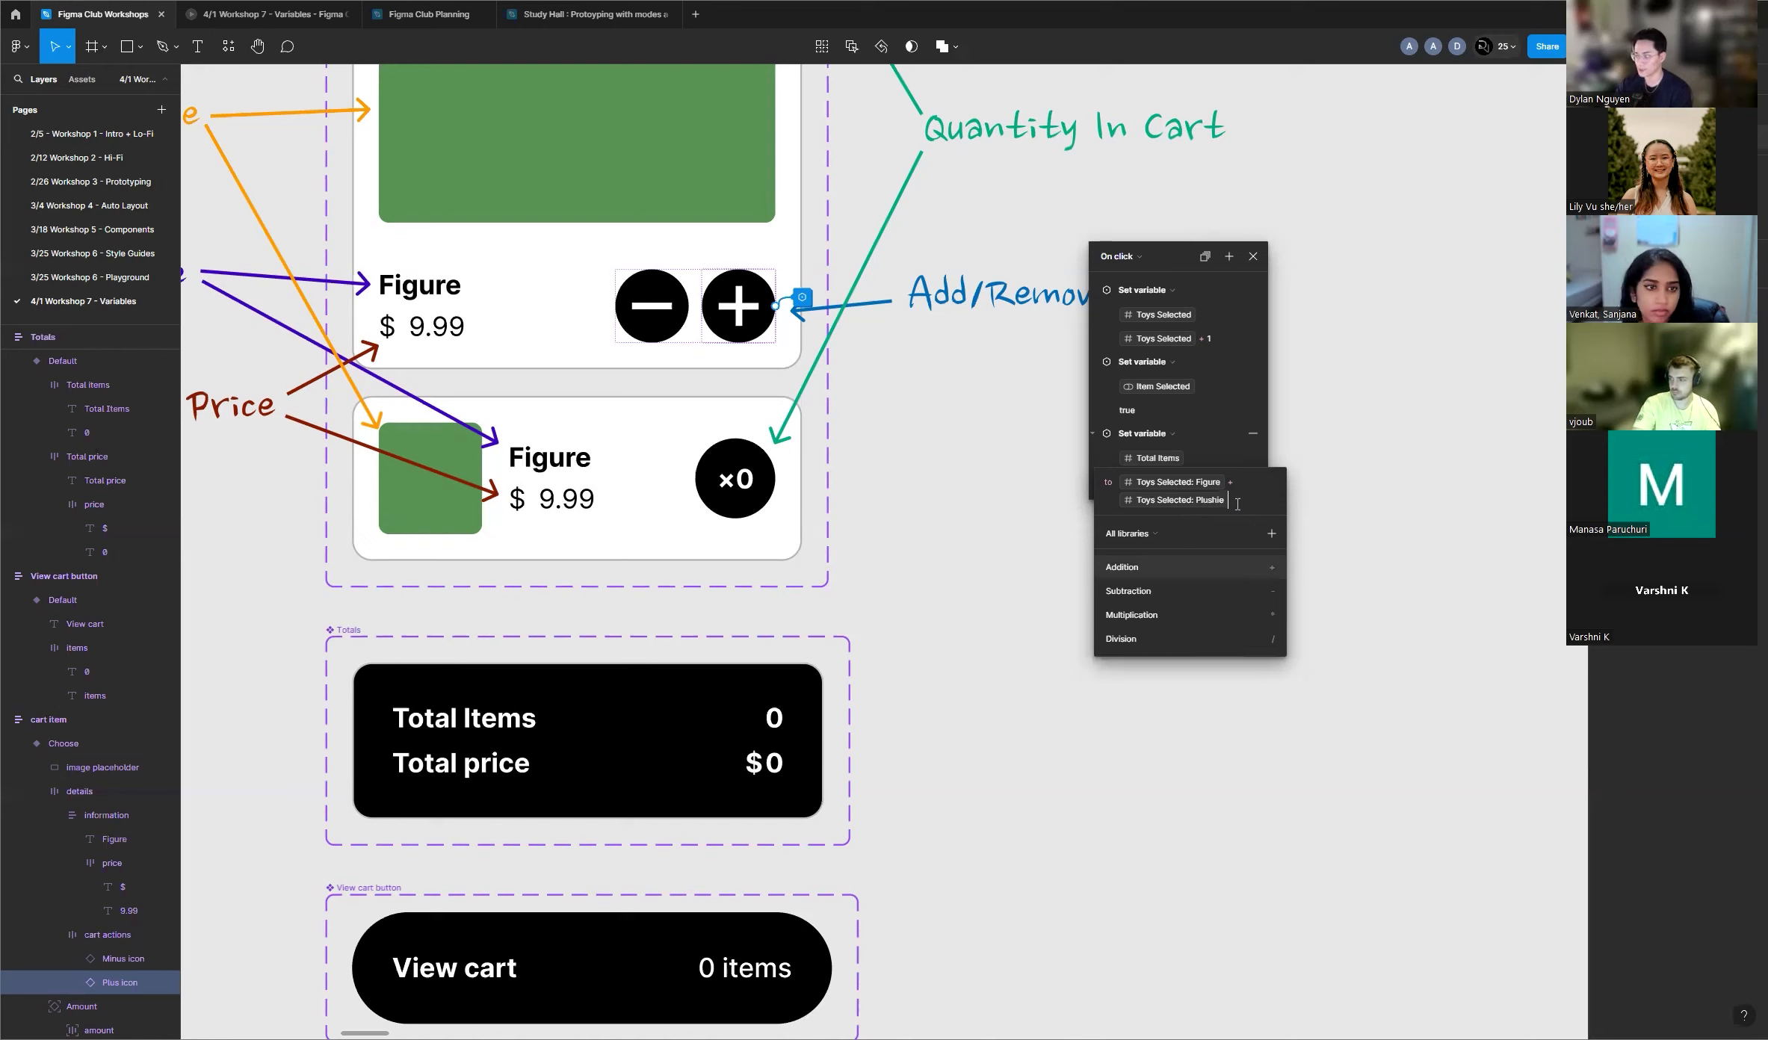
Step: Complete the Total Items sum by adding the Lego mode of Toys Selected, and apply the expression
text(+)
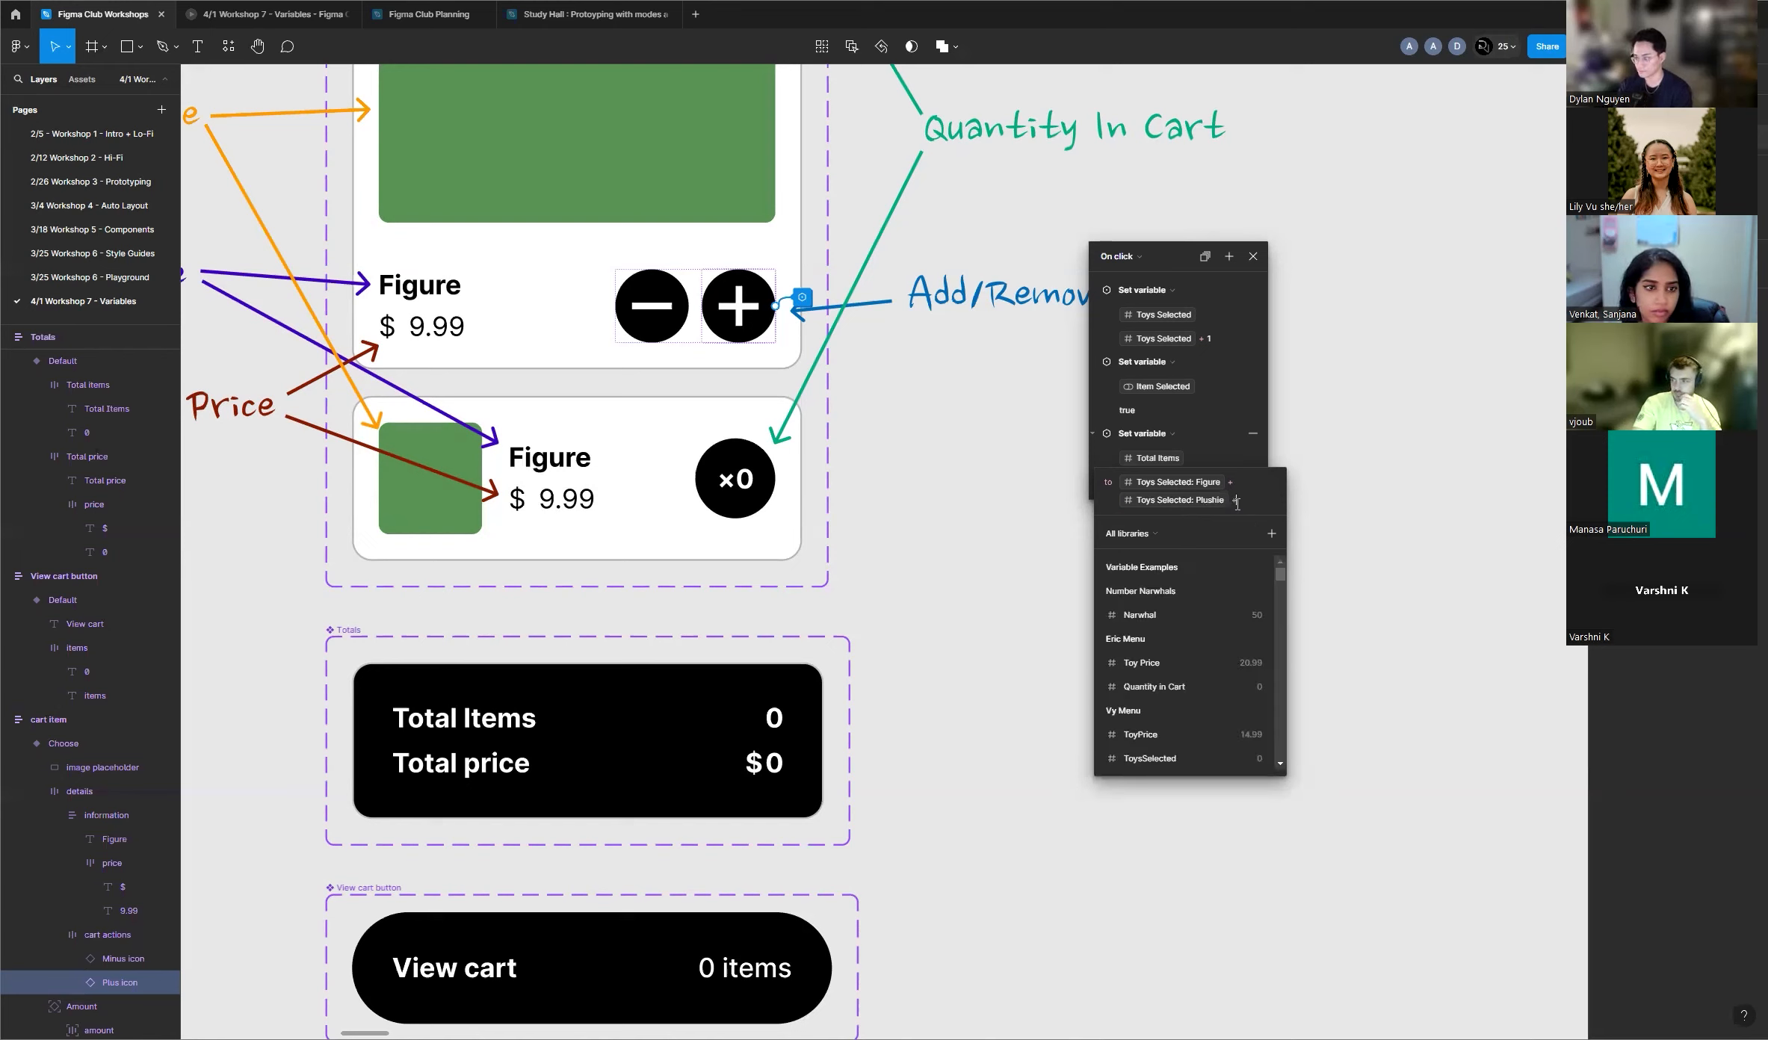
text(toy)
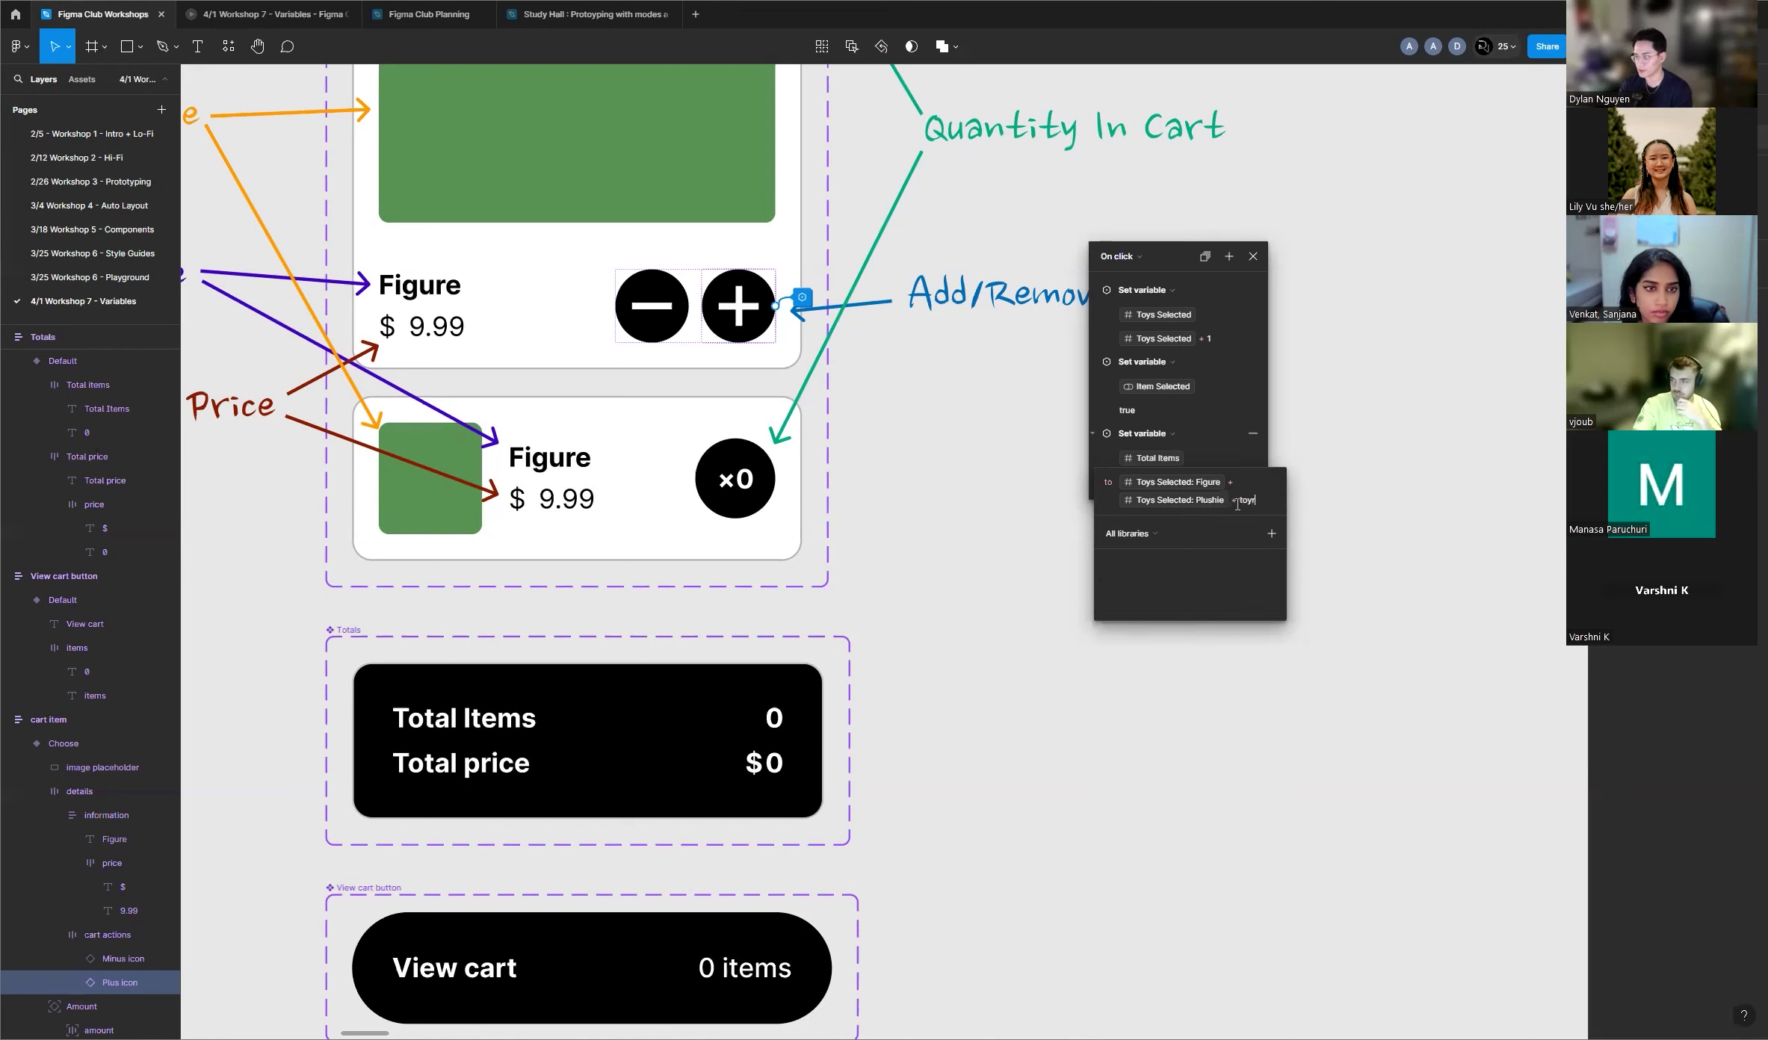
text(s sele)
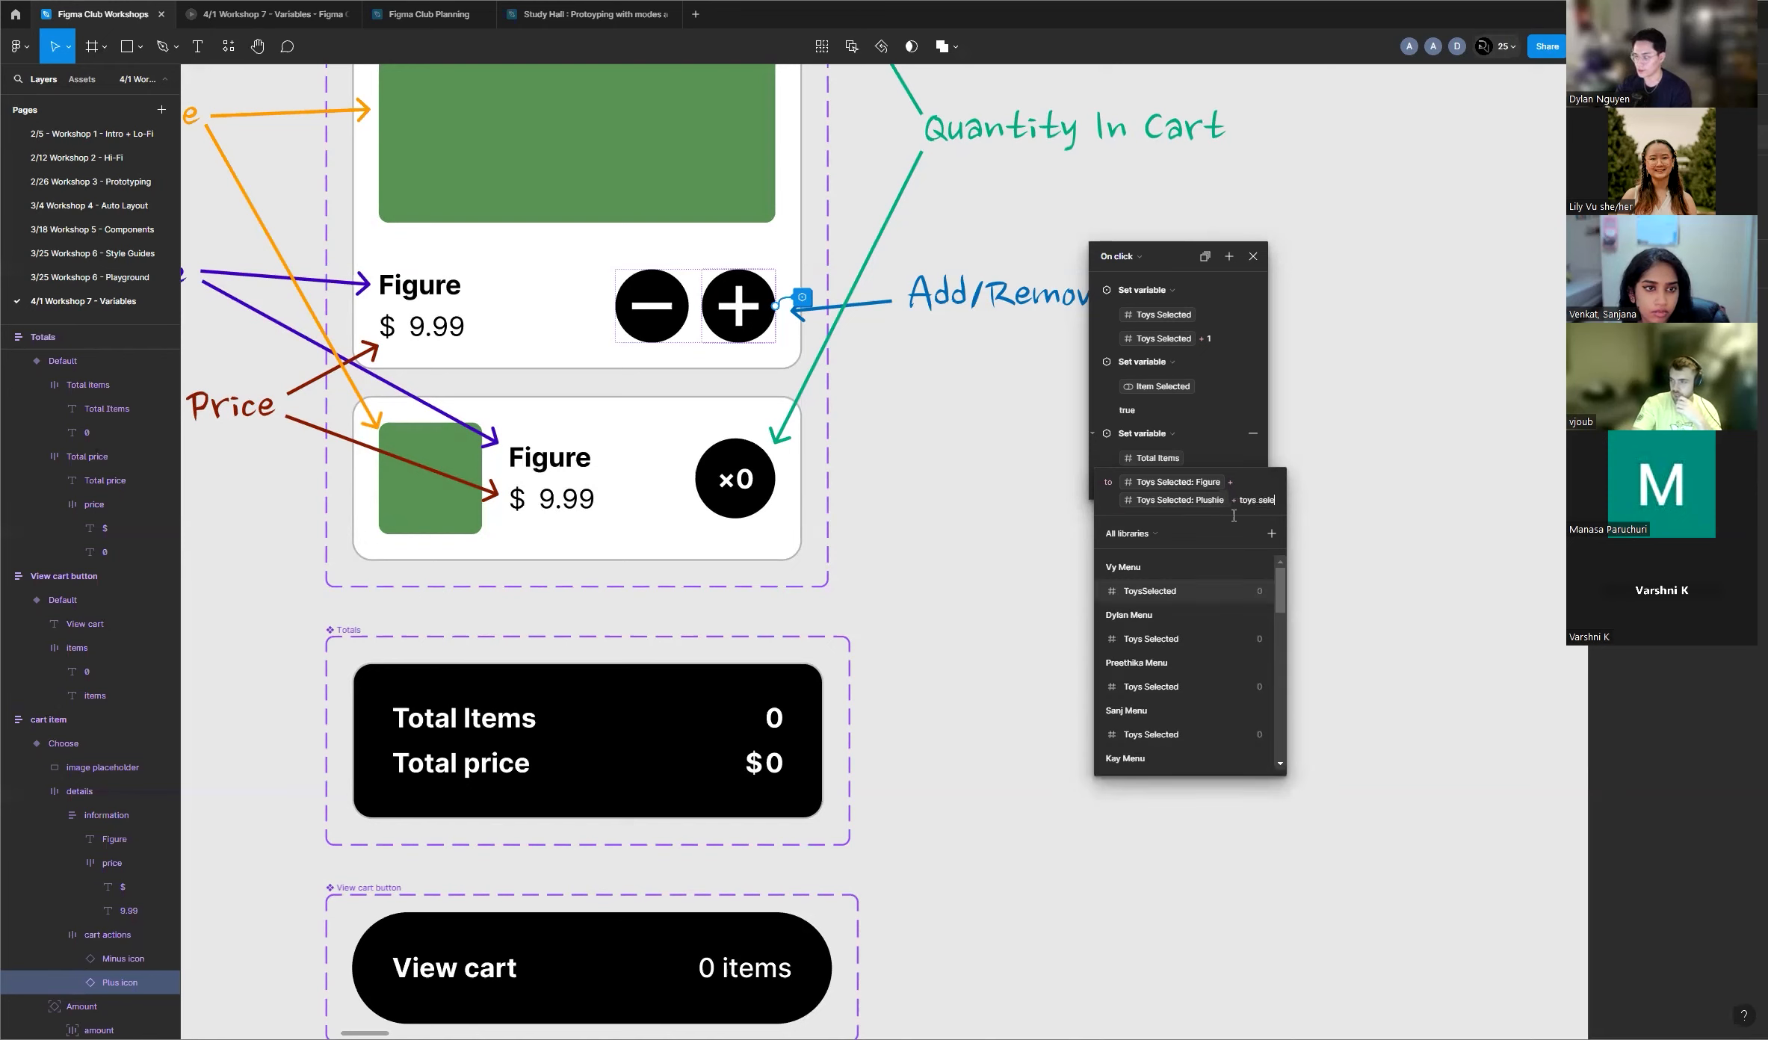
click(1184, 639)
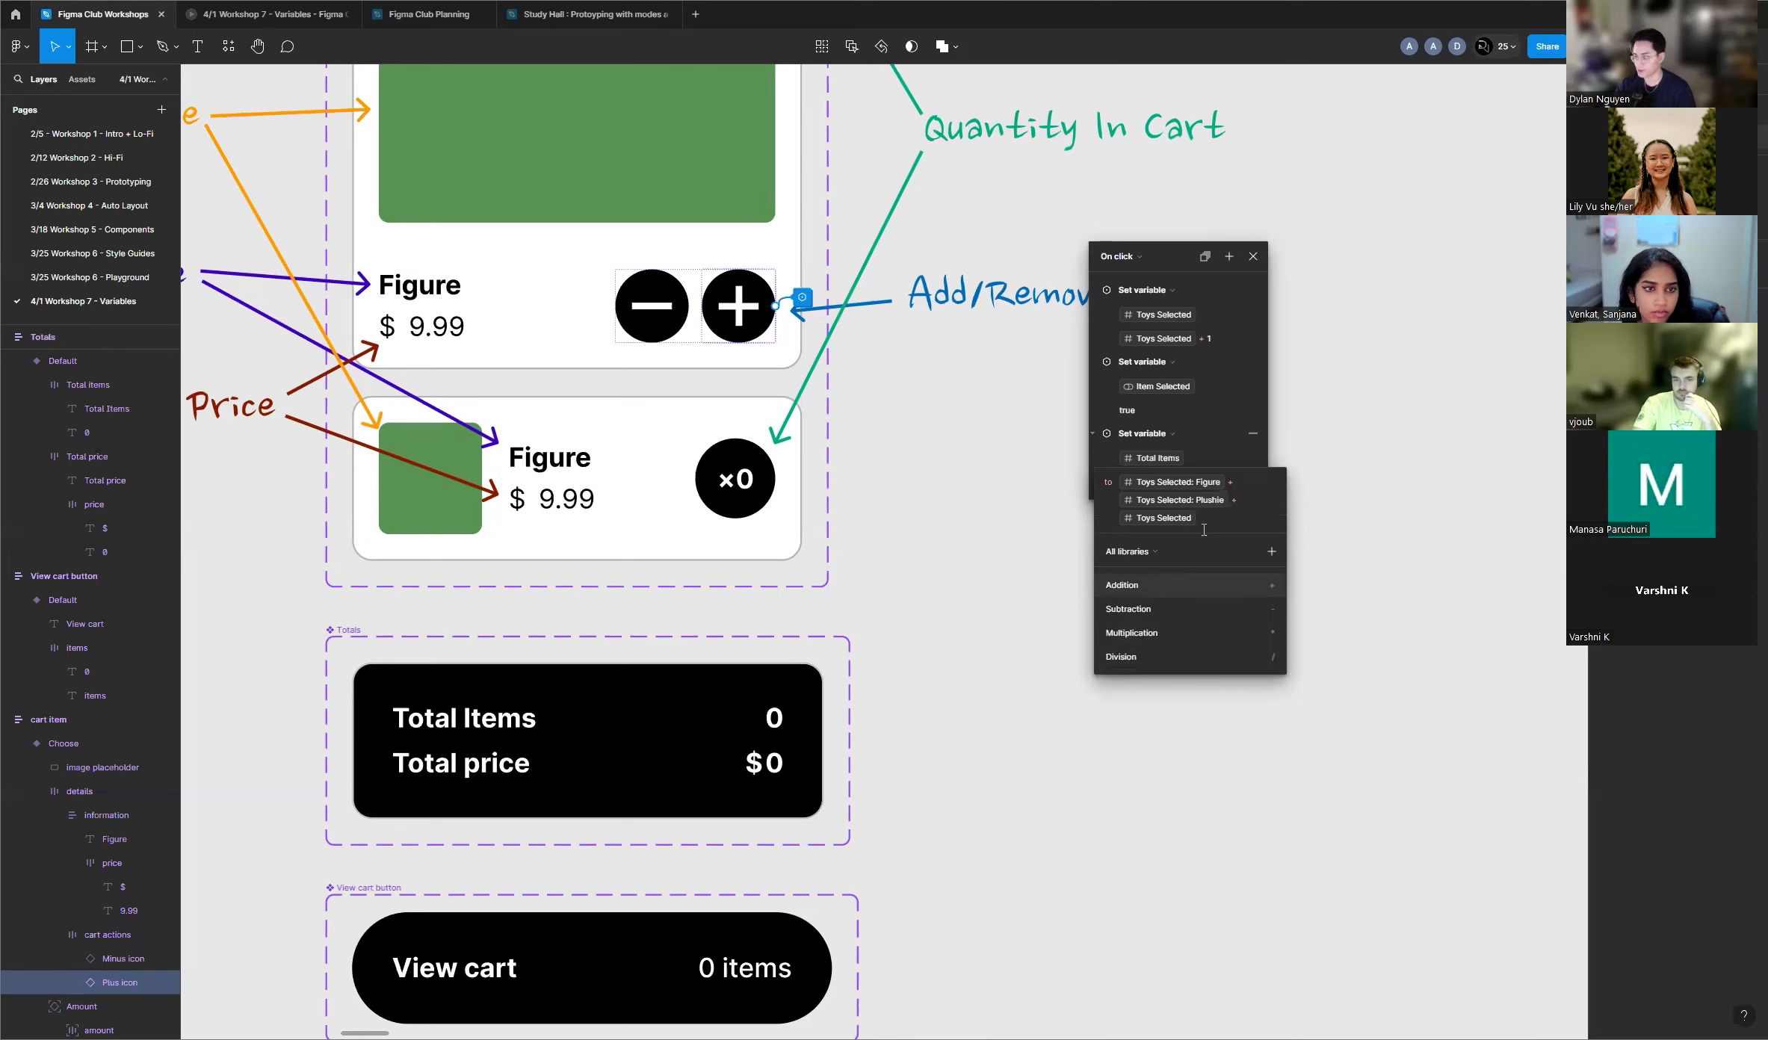
click(1162, 518)
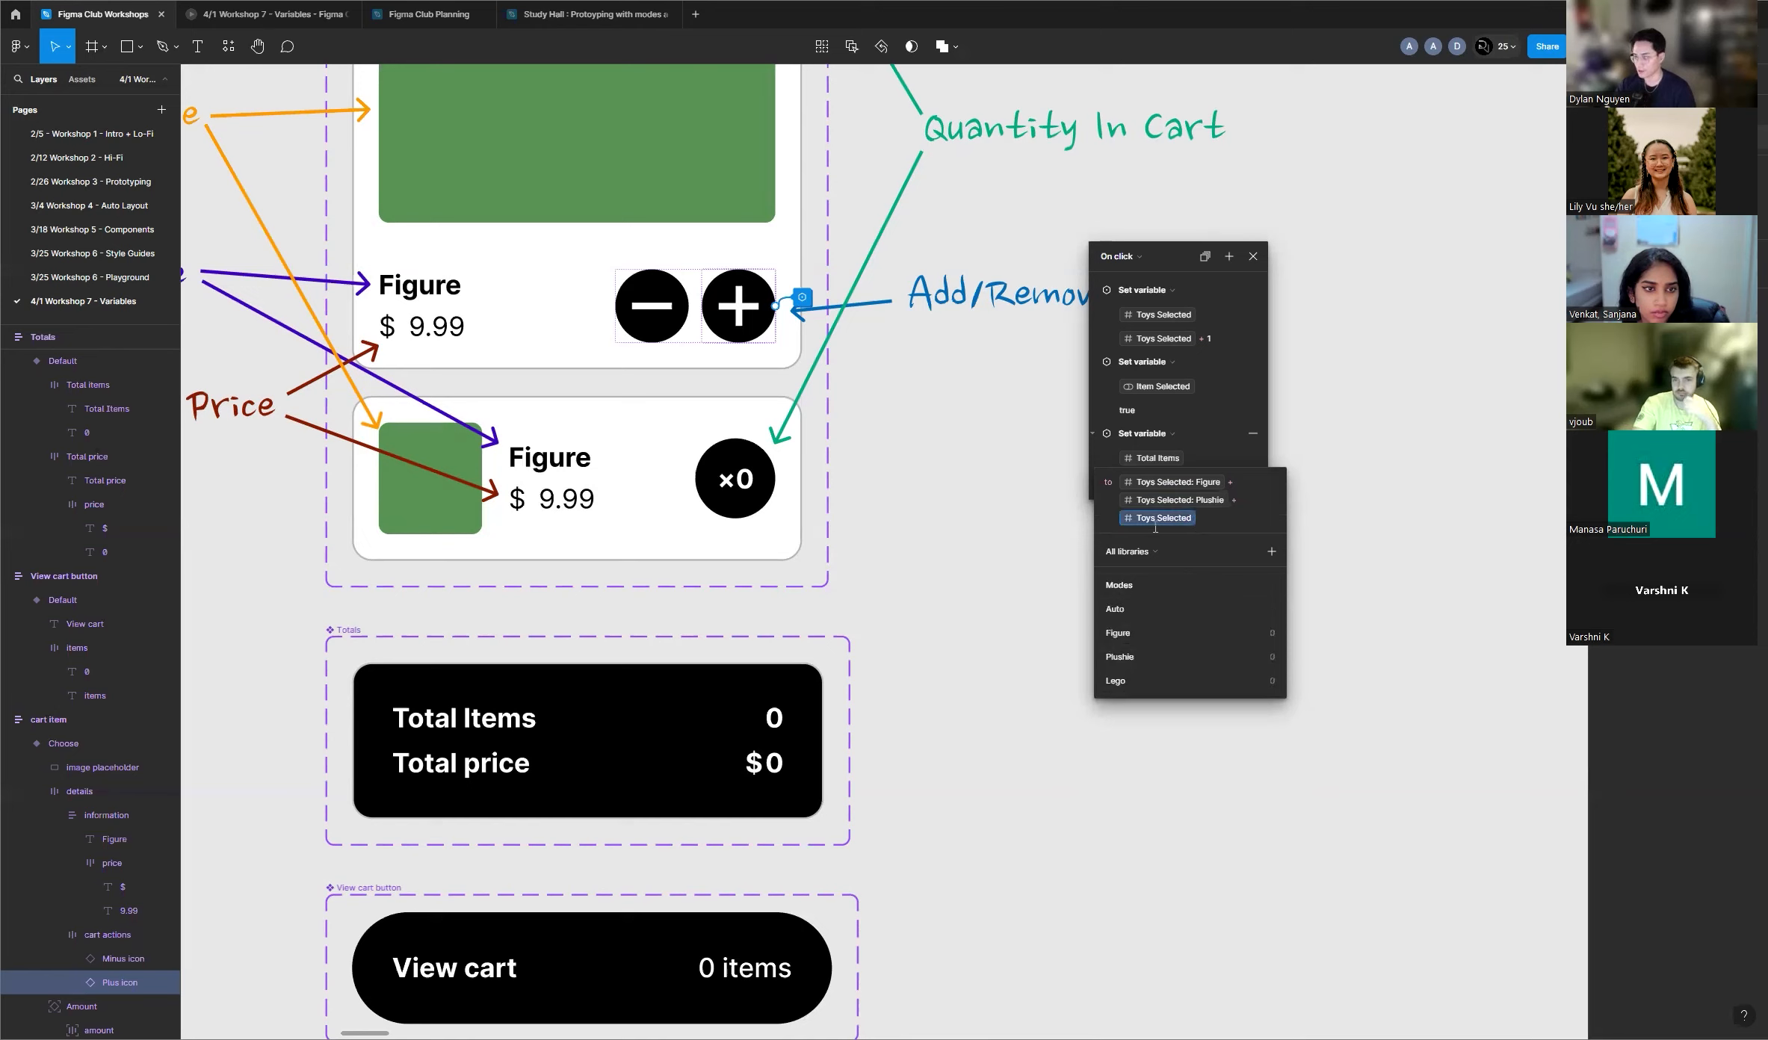
click(1129, 681)
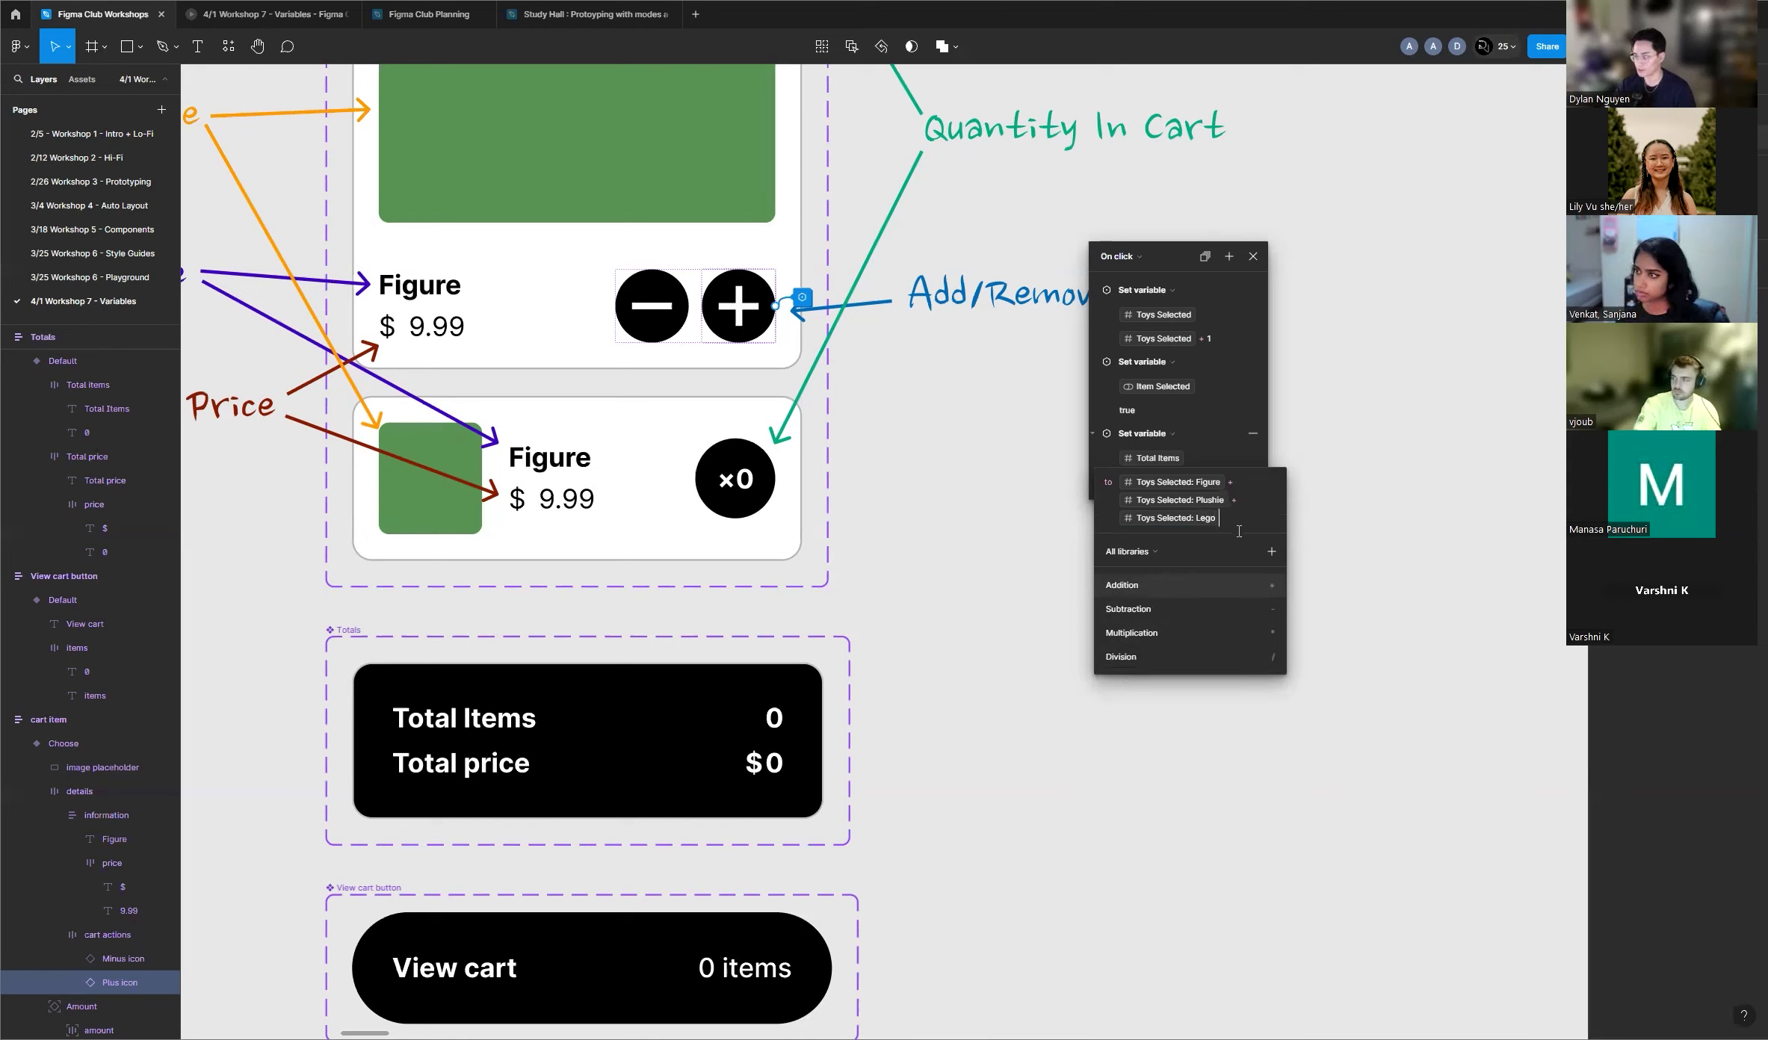
key(Return)
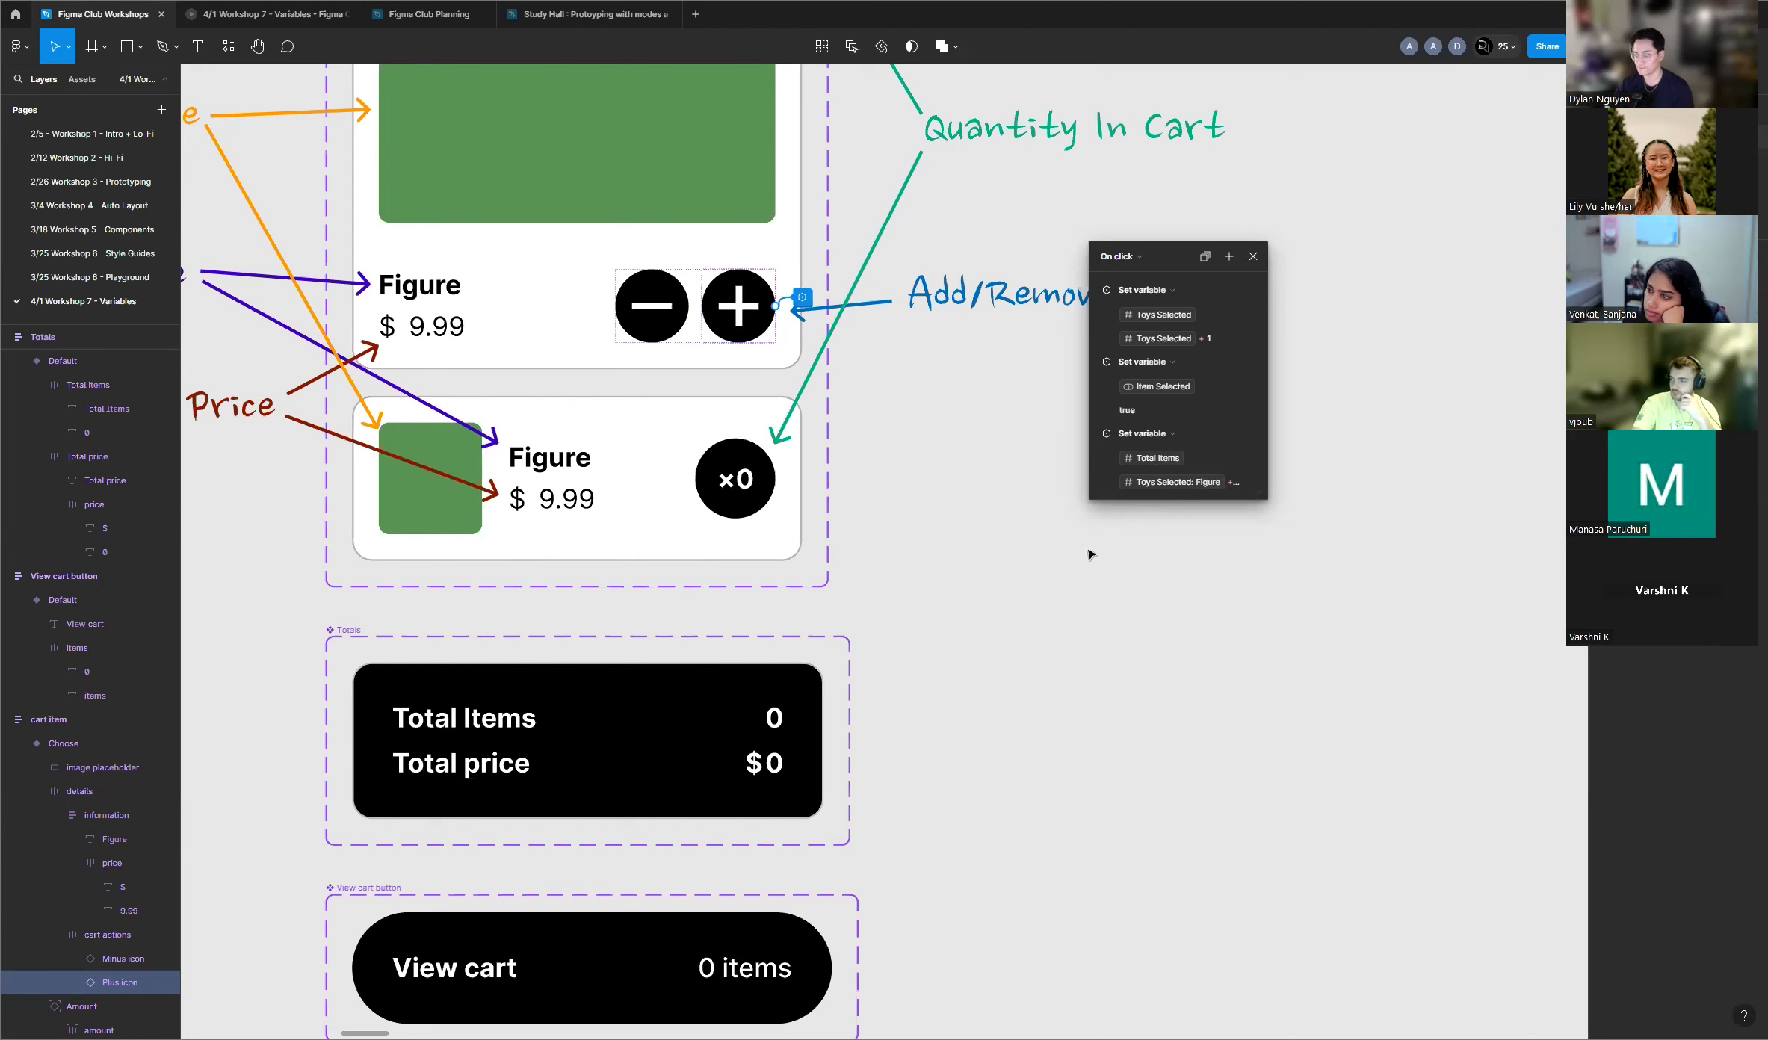
scroll(876, 516, down, 10)
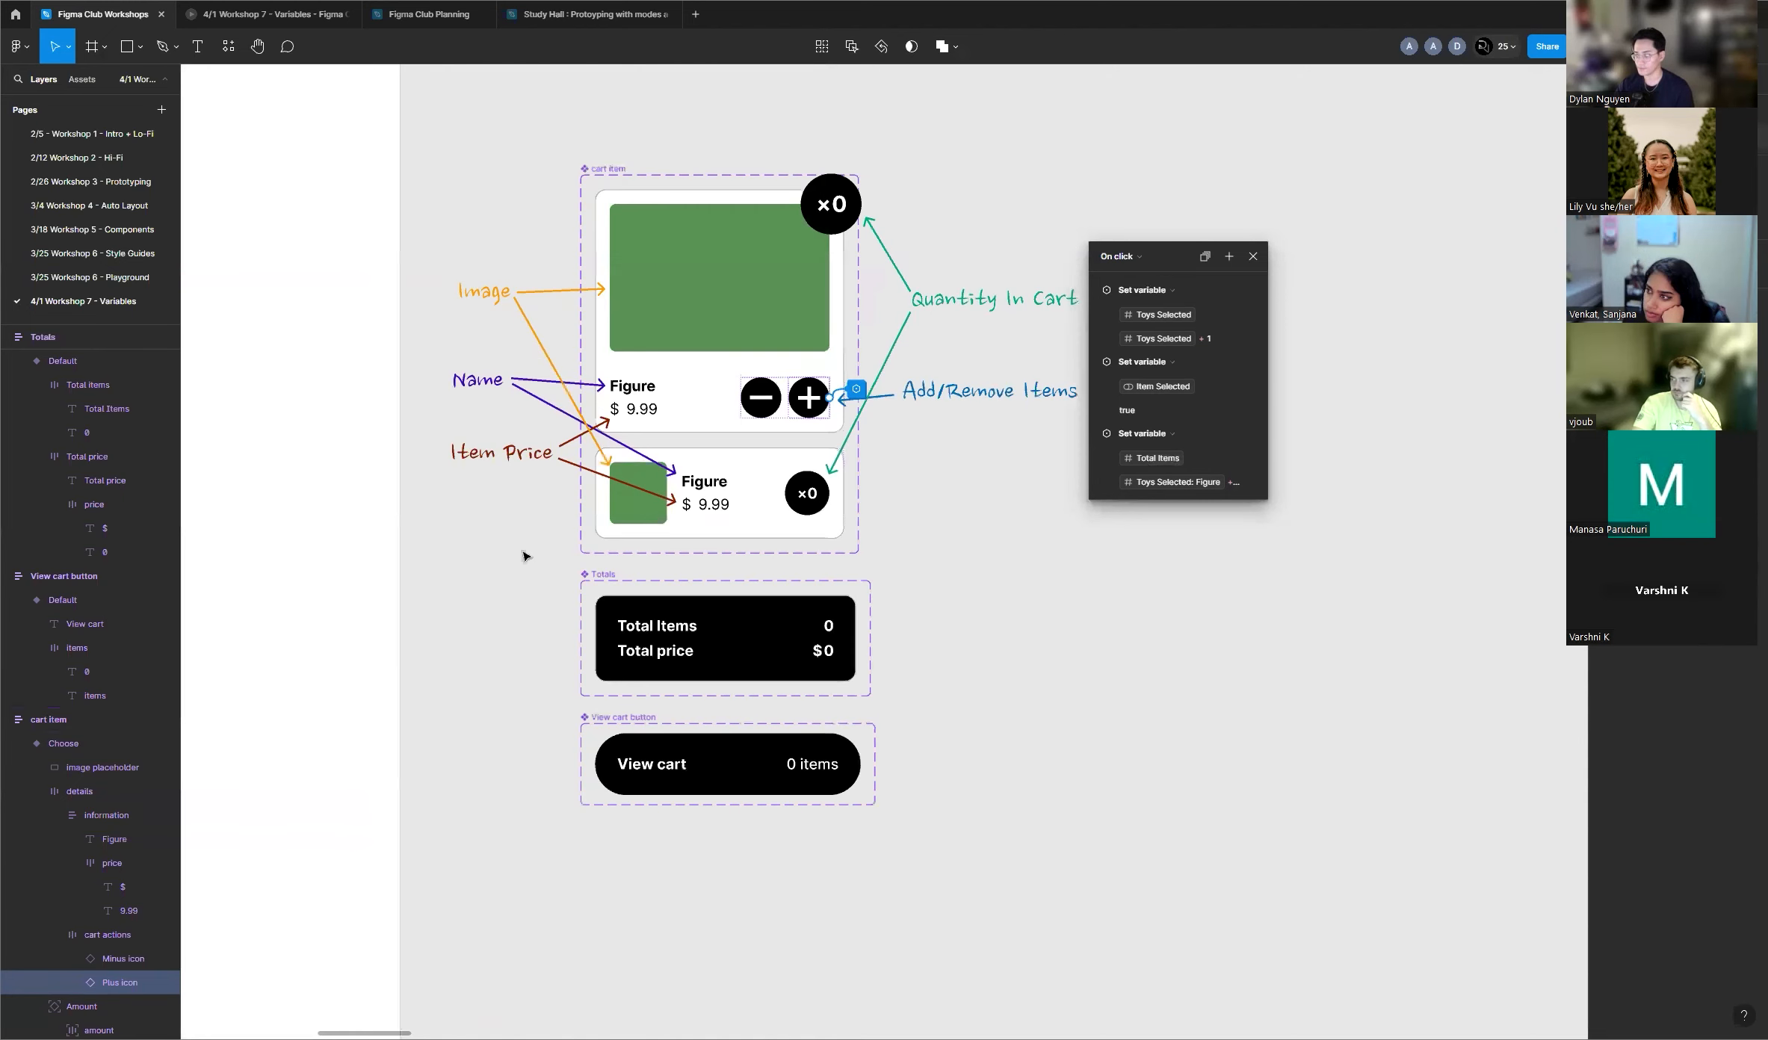
scroll(523, 555, down, 4)
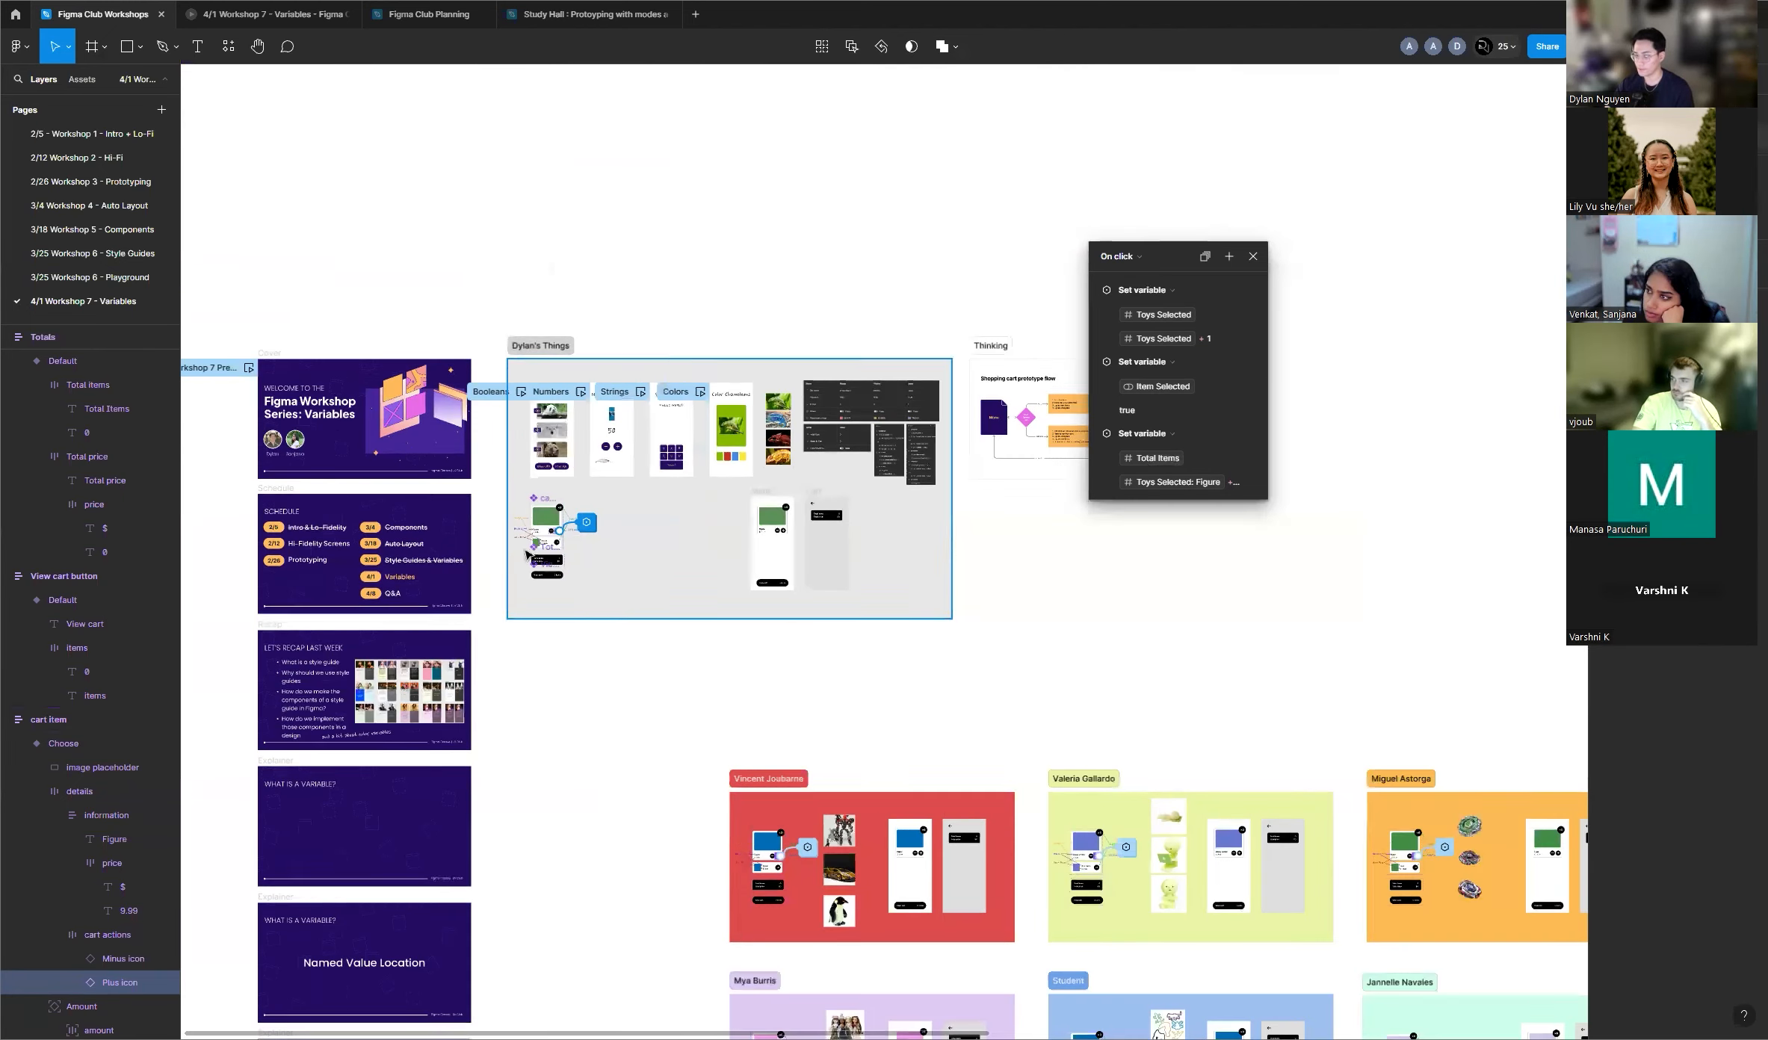
scroll(538, 523, up, 6)
scroll(542, 516, up, 8)
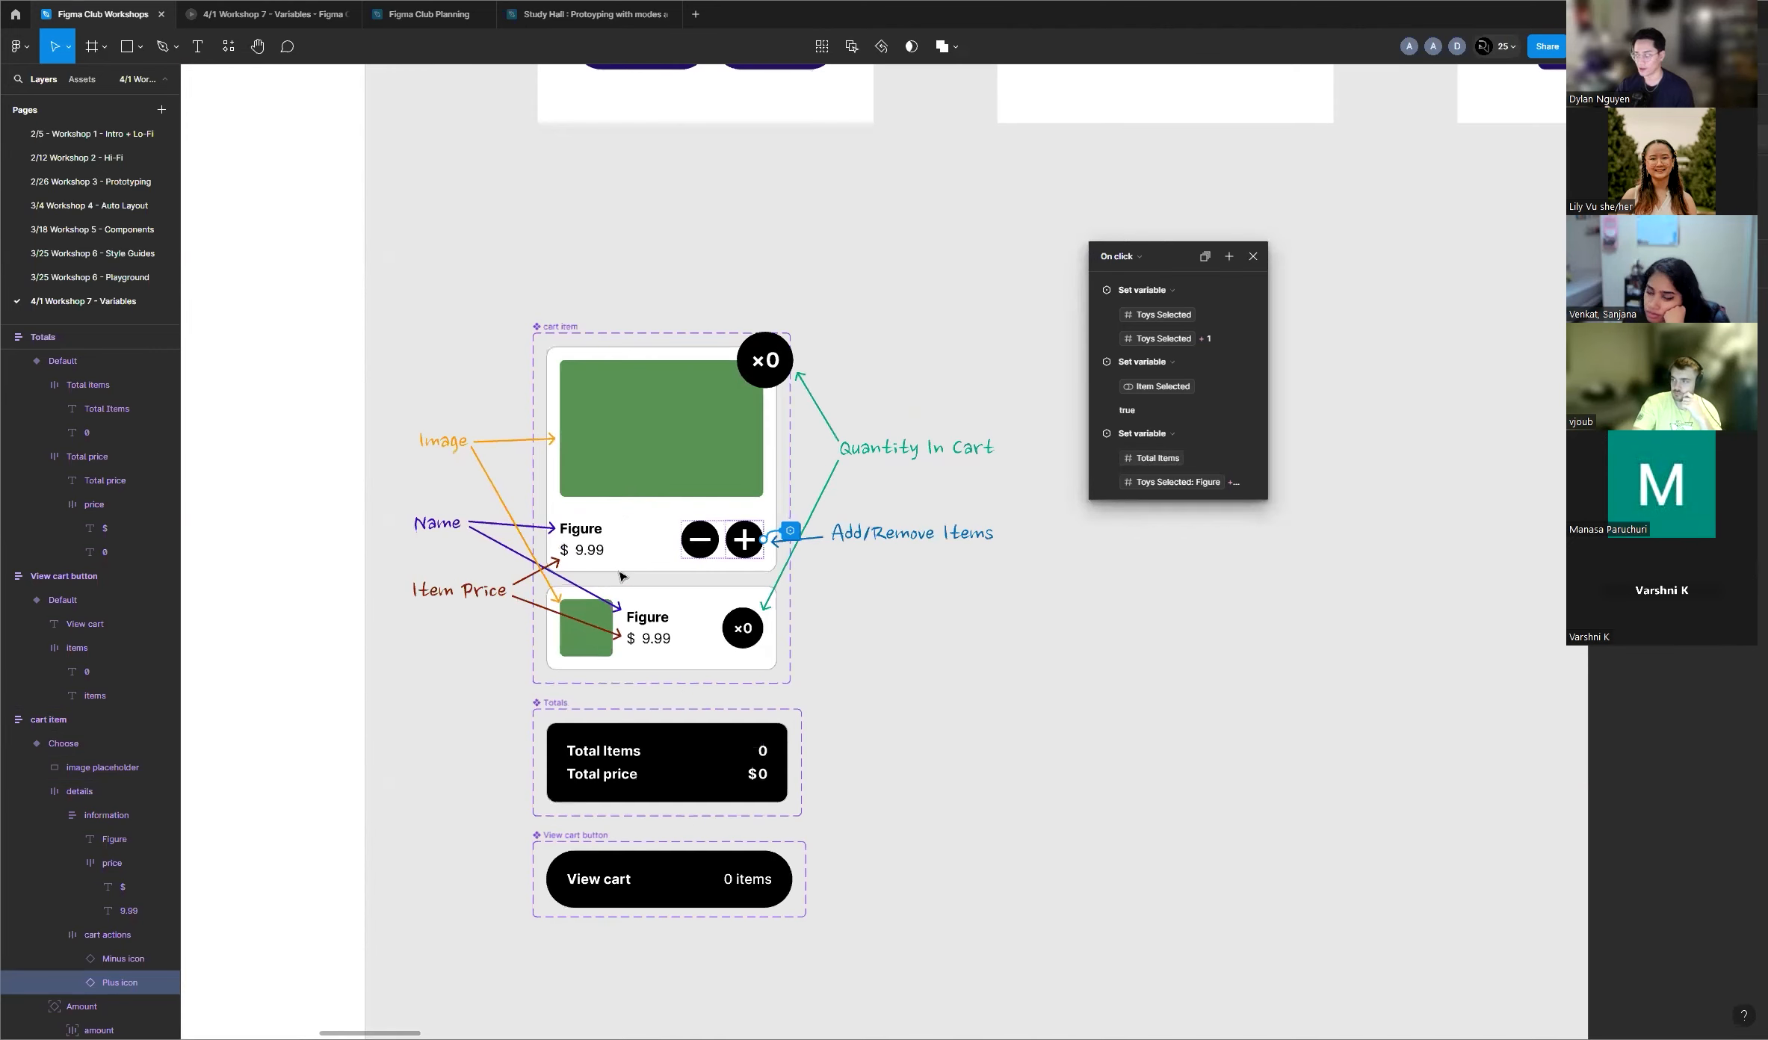
scroll(655, 553, down, 3)
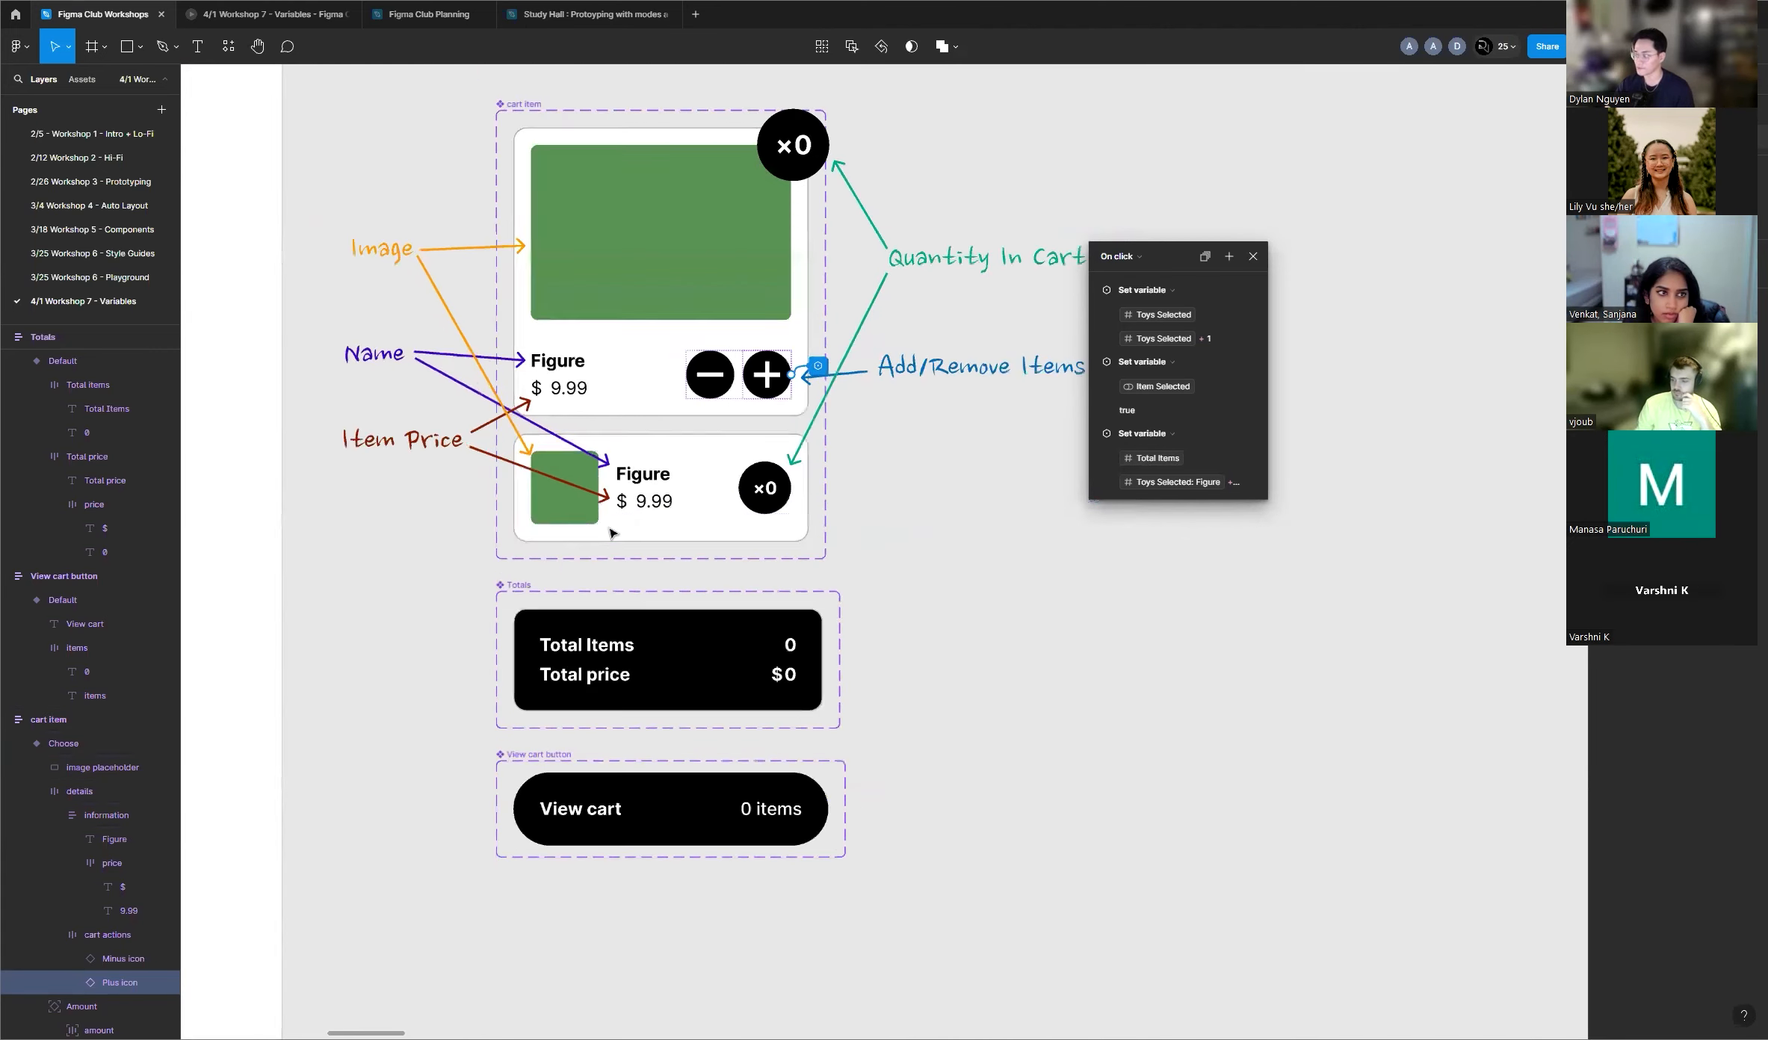
Step: Add another Set variable action to the plus icon's click interaction, after the Total Items action
mouse_move(1195, 256)
mouse_down()
mouse_move(1223, 272)
mouse_move(1184, 246)
mouse_up()
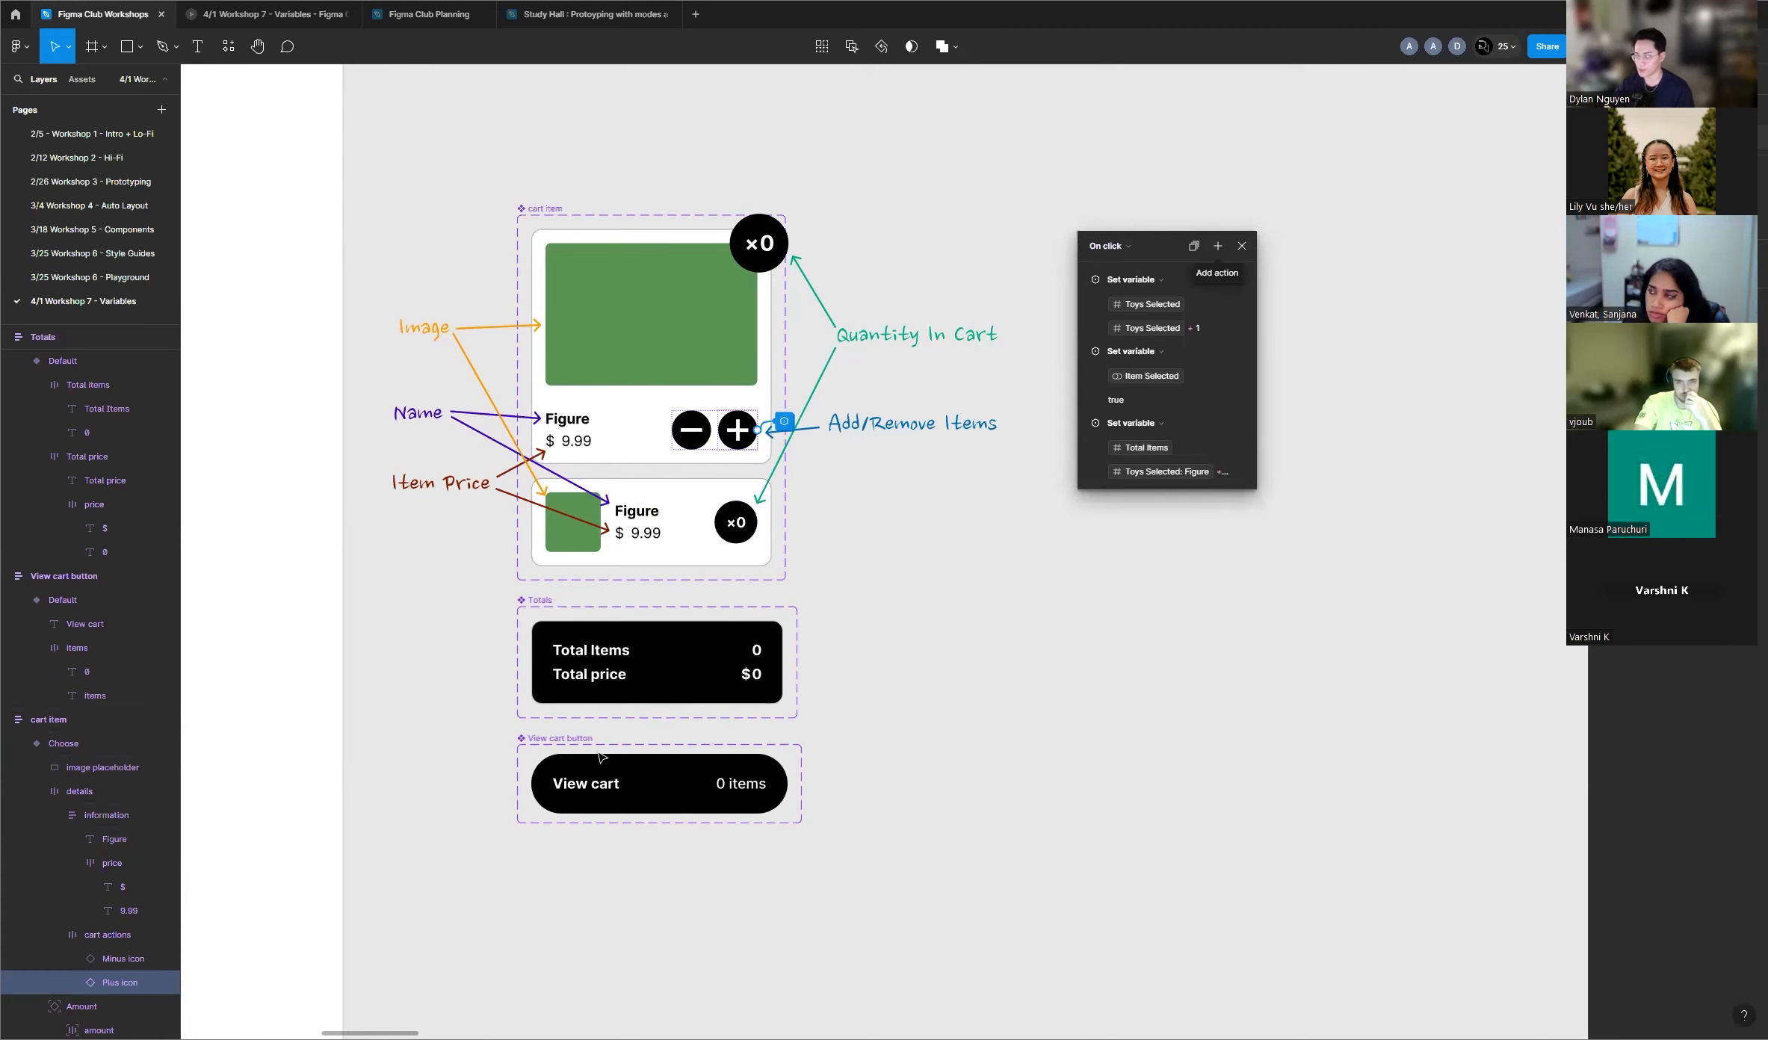
scroll(668, 626, up, 2)
scroll(777, 694, up, 2)
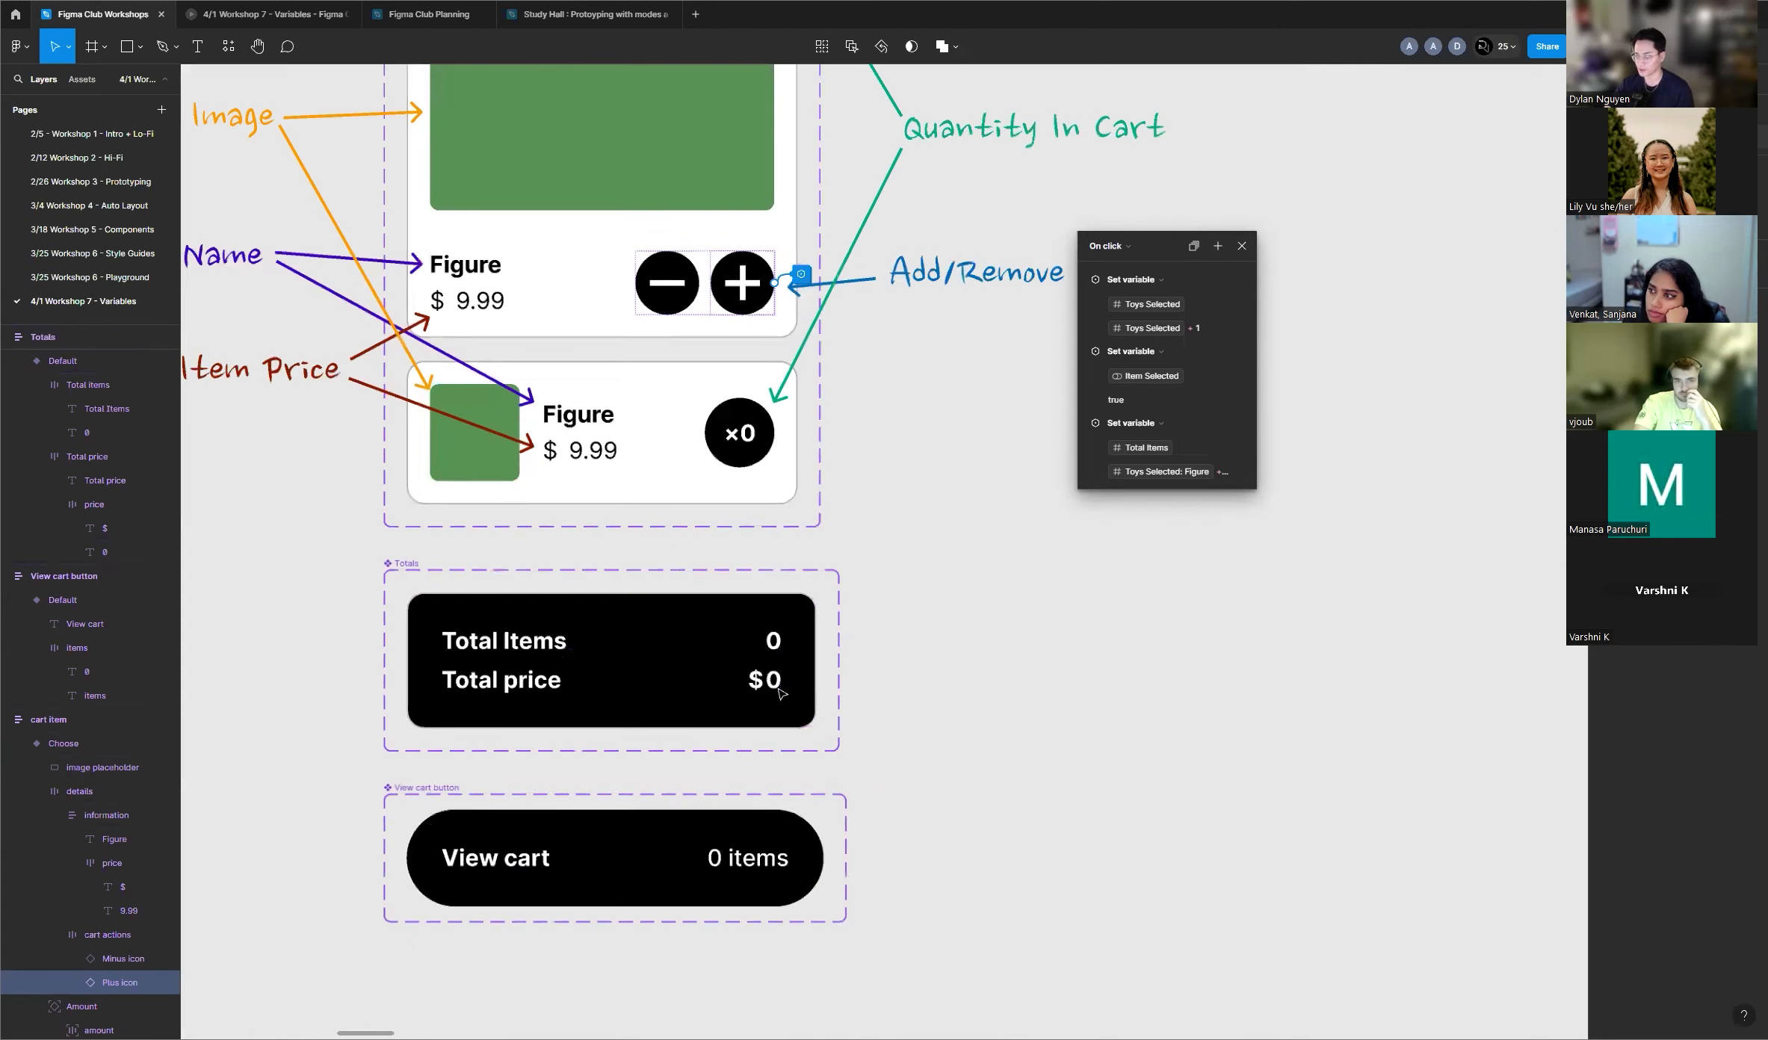
click(1220, 249)
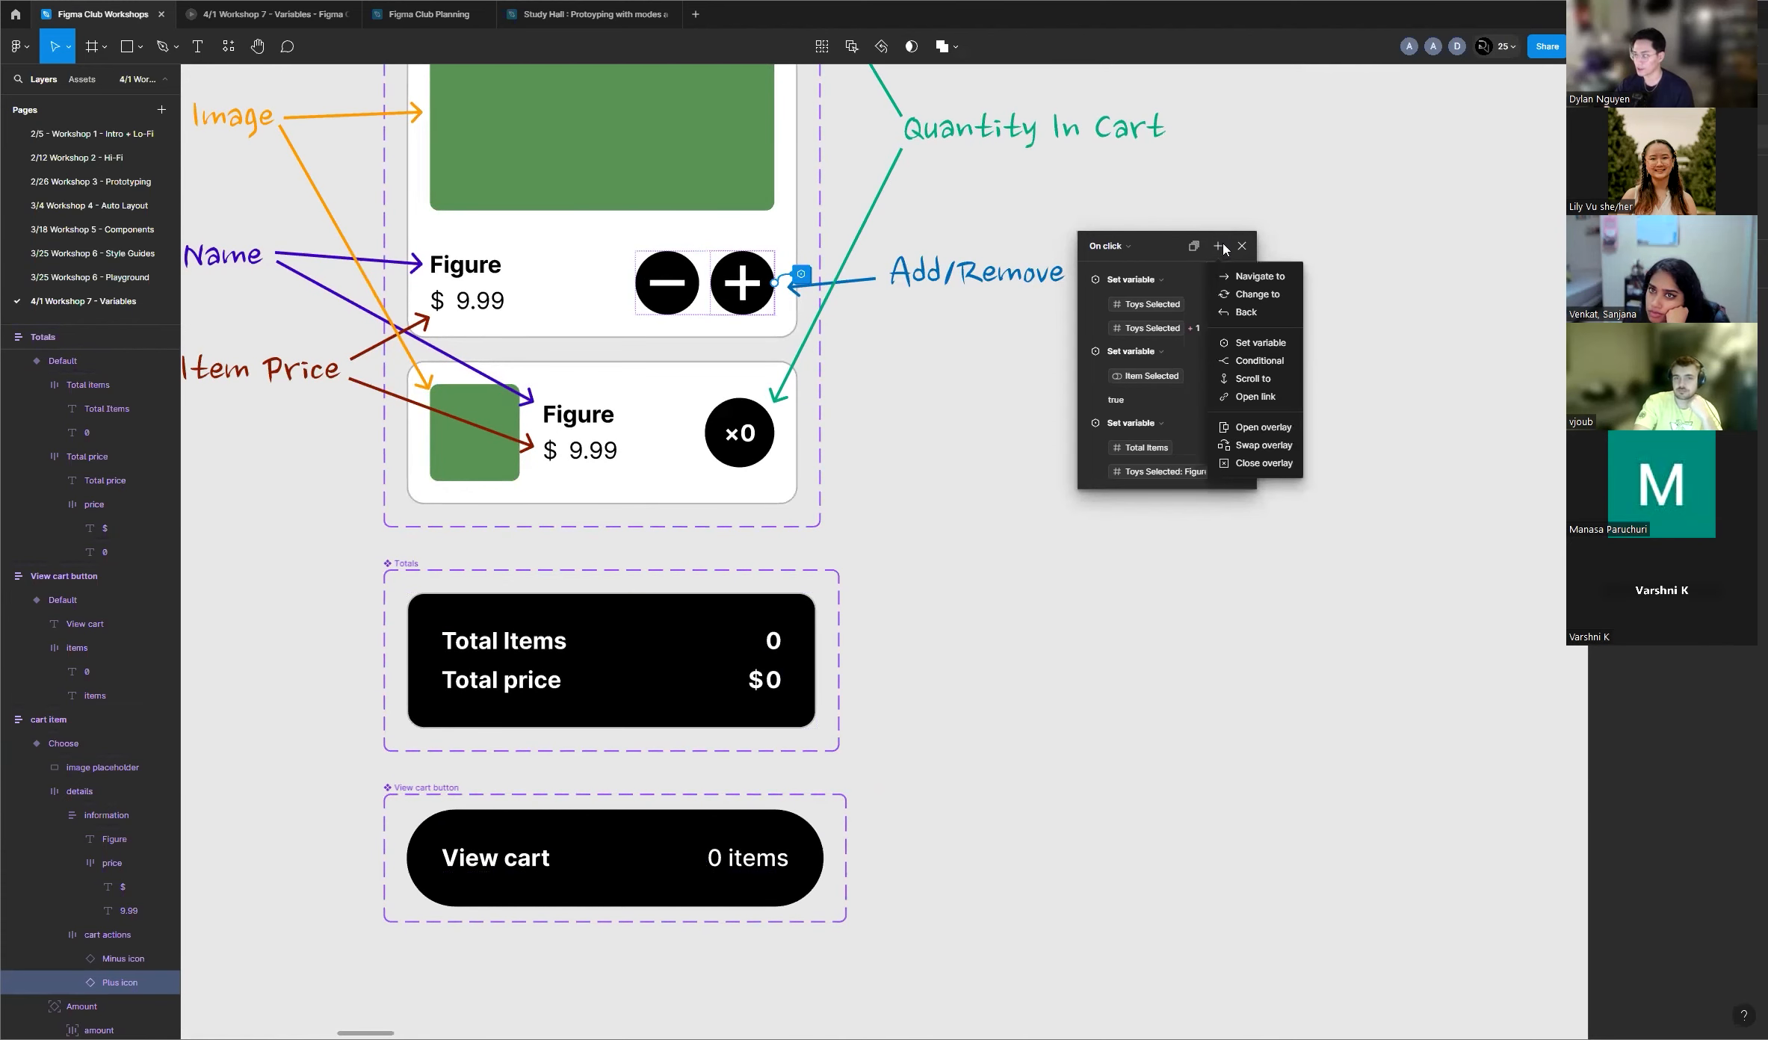
click(1261, 343)
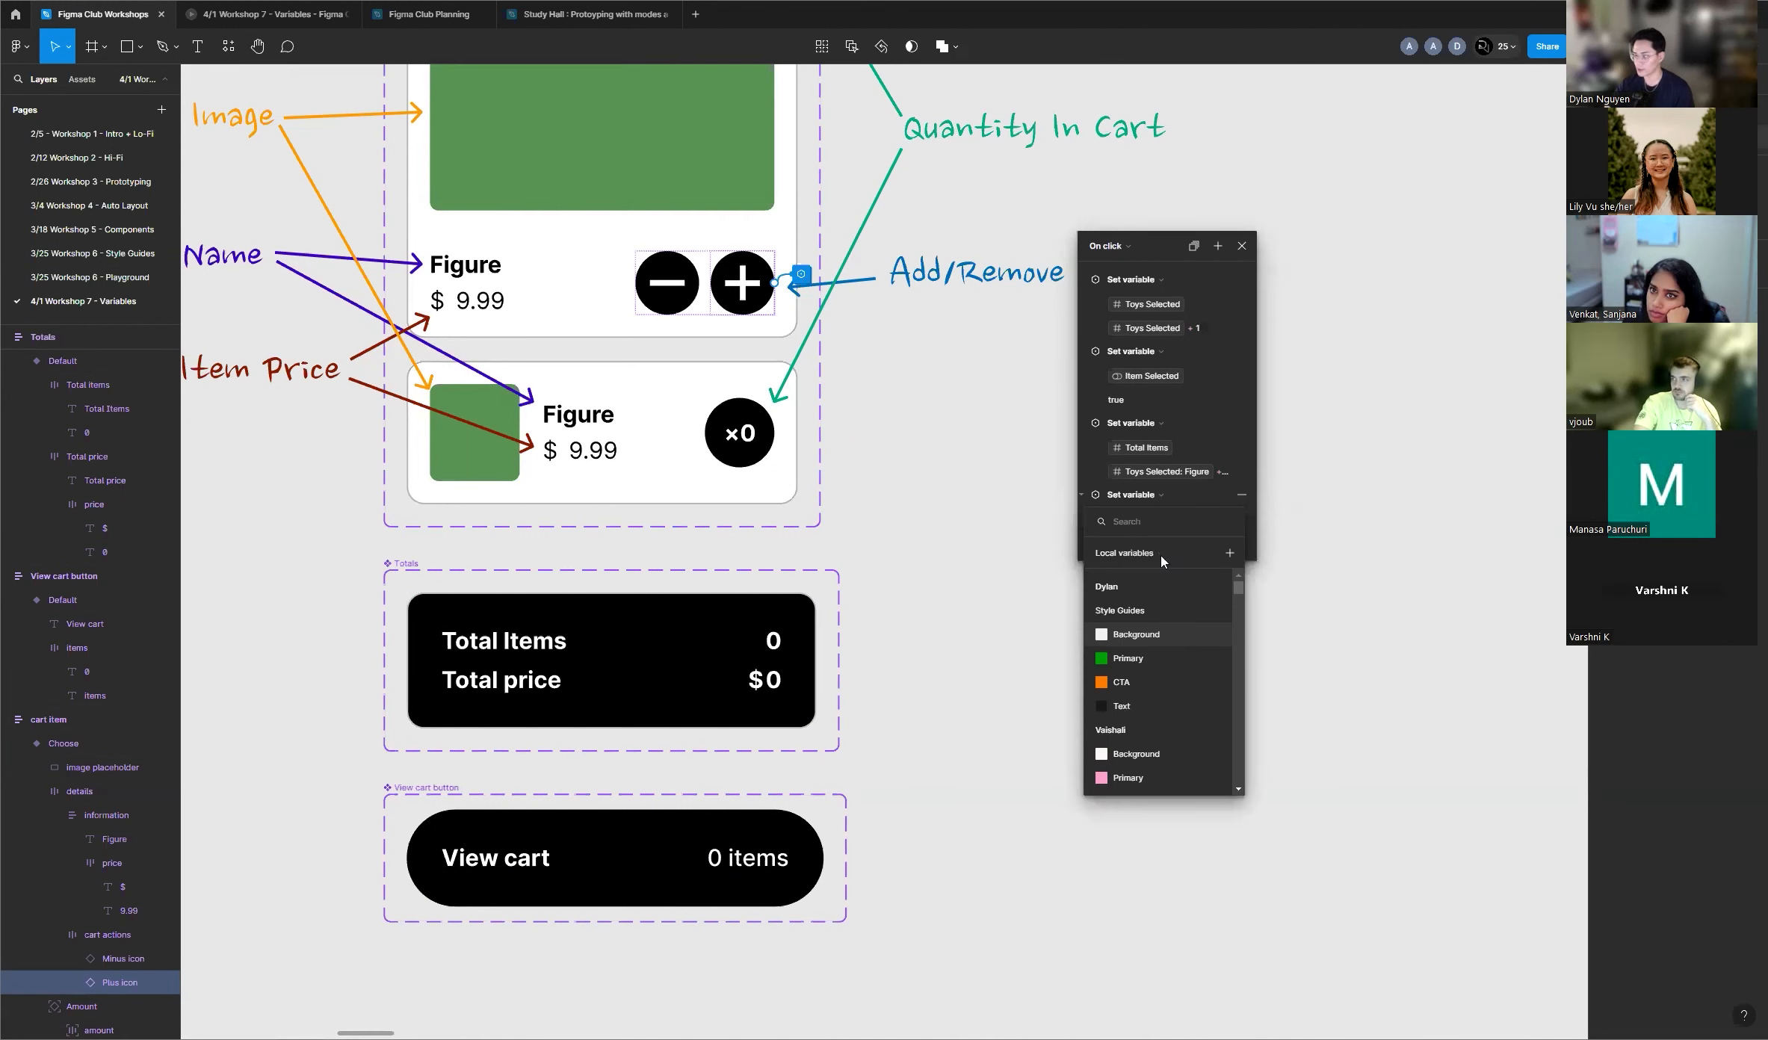
Step: Target the new Set variable action at Total Cost from the presenter's own Cart collection
text(tot)
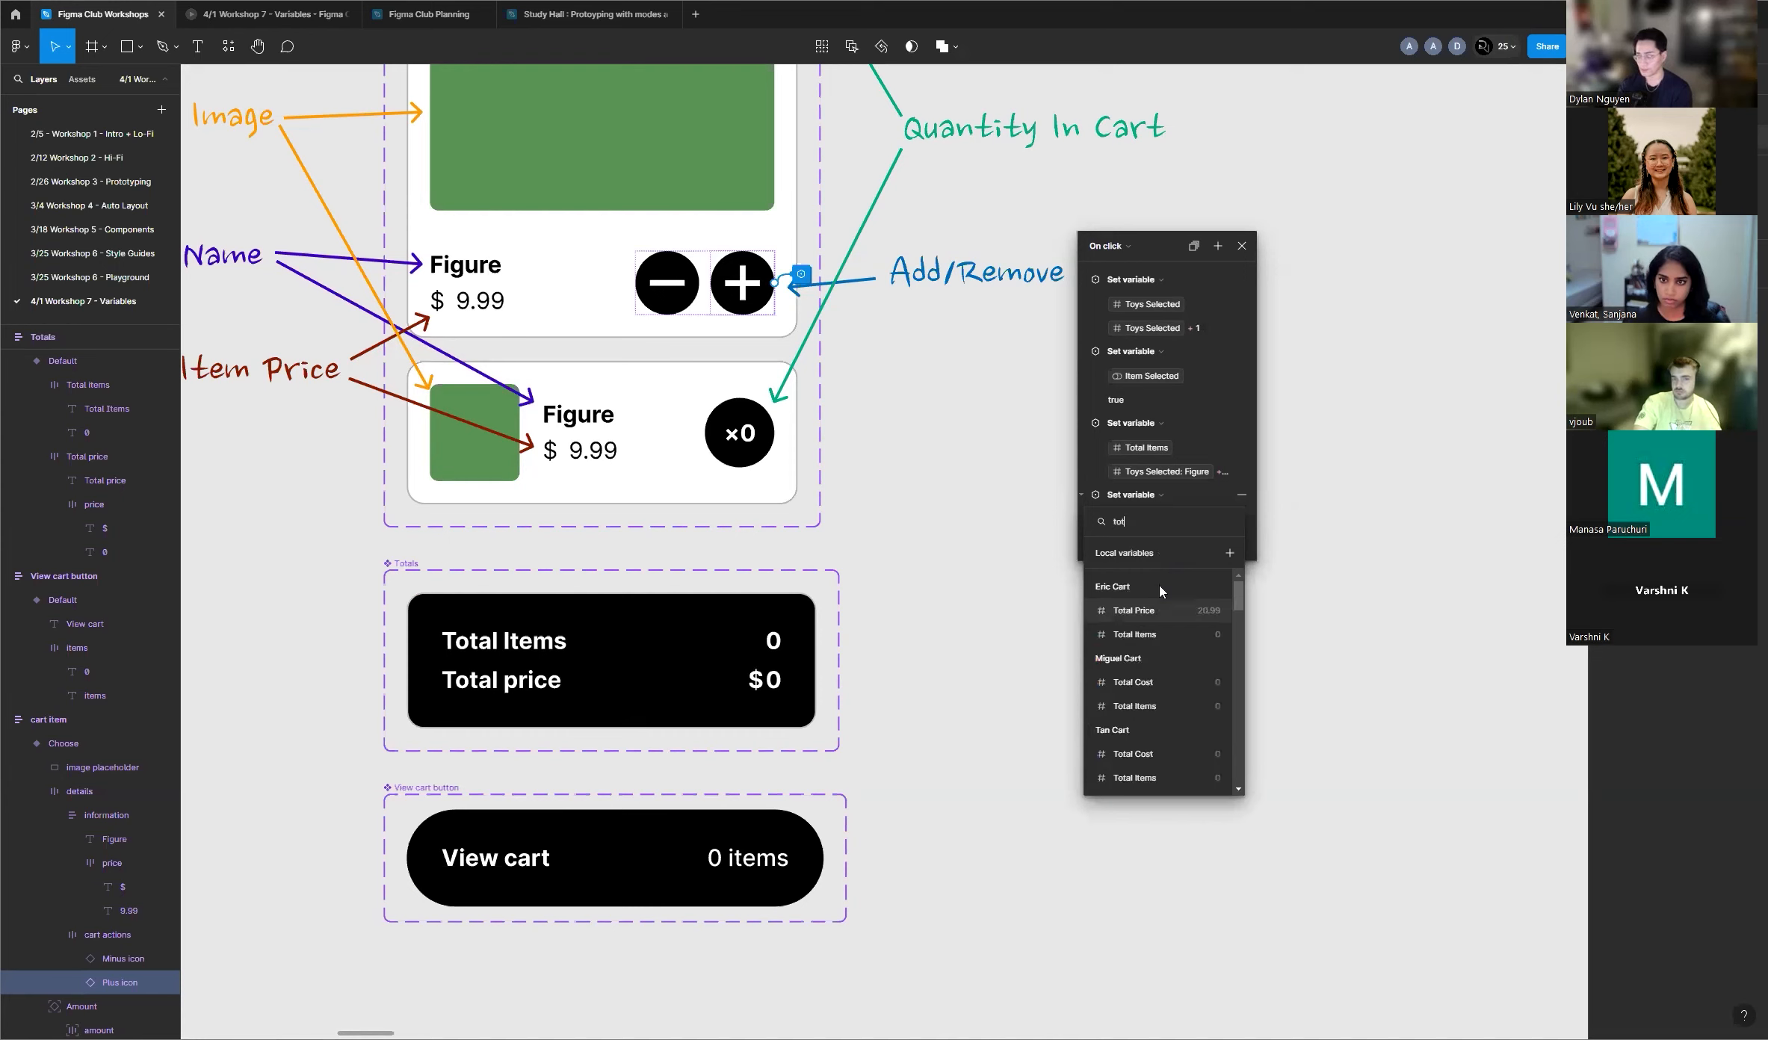
text(al price)
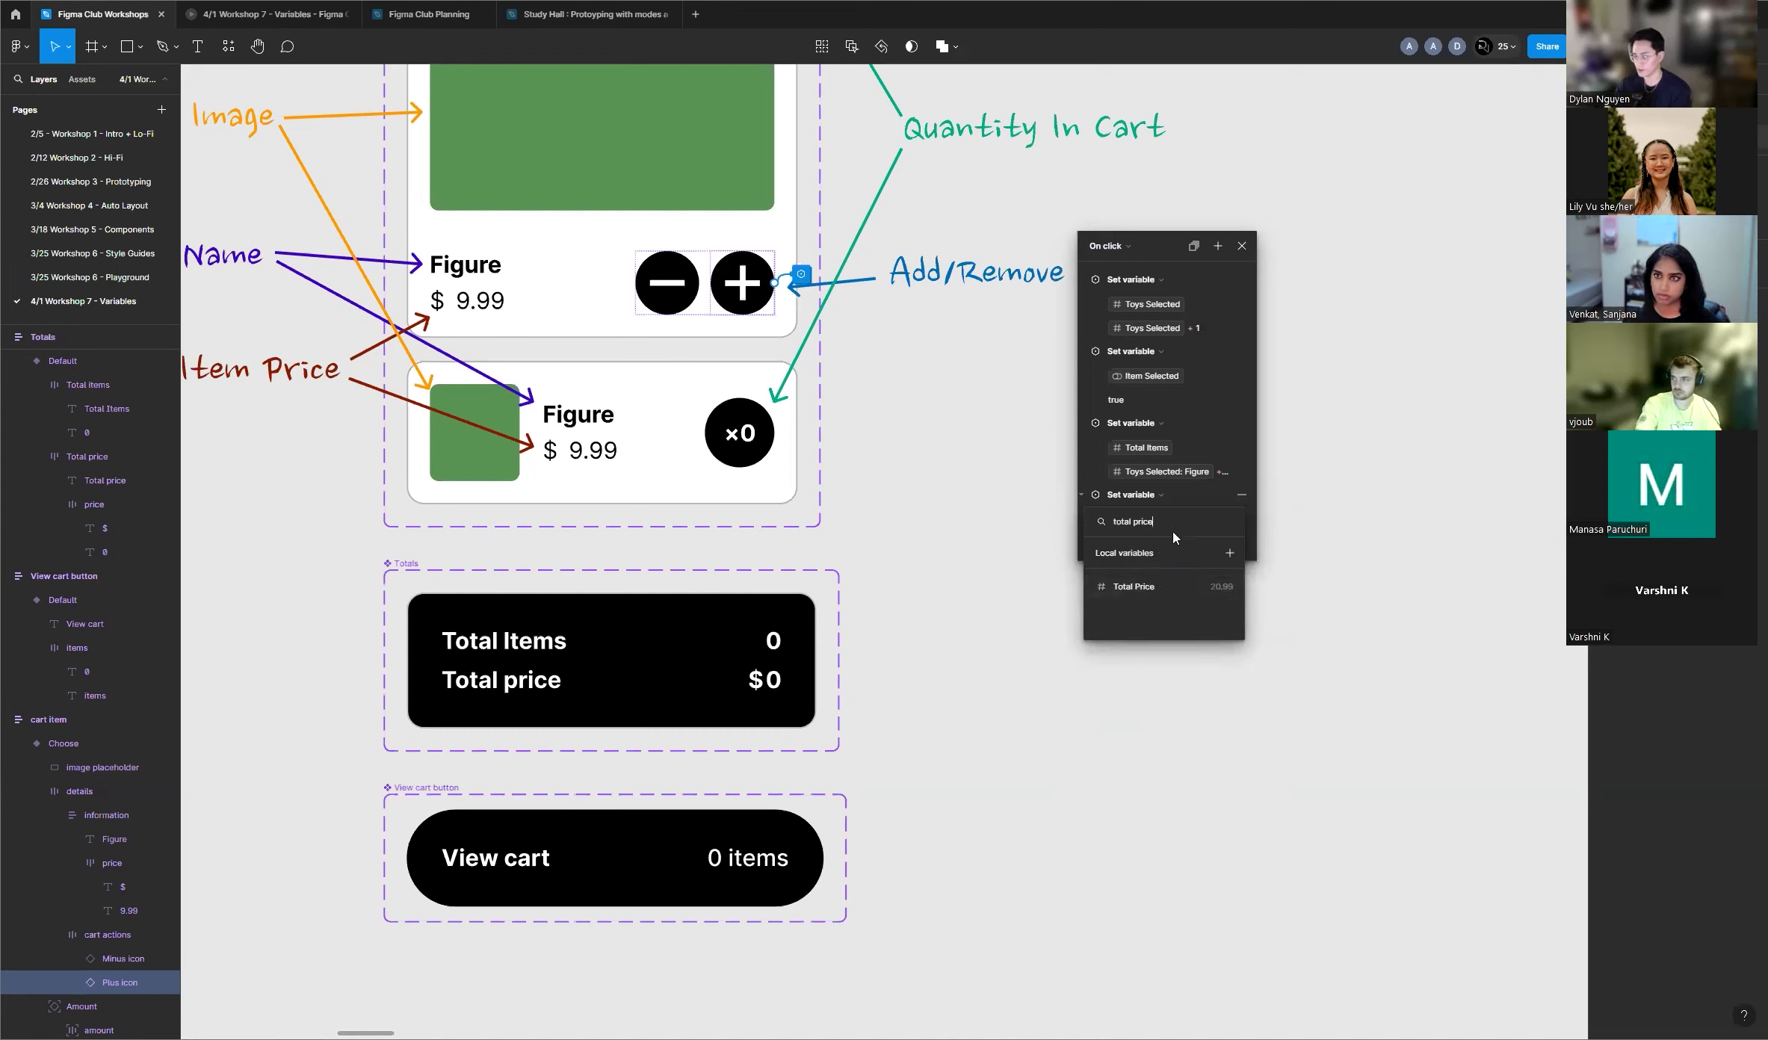
key(BackSpace)
key(BackSpace)
key(BackSpace)
key(BackSpace)
key(BackSpace)
key(BackSpace)
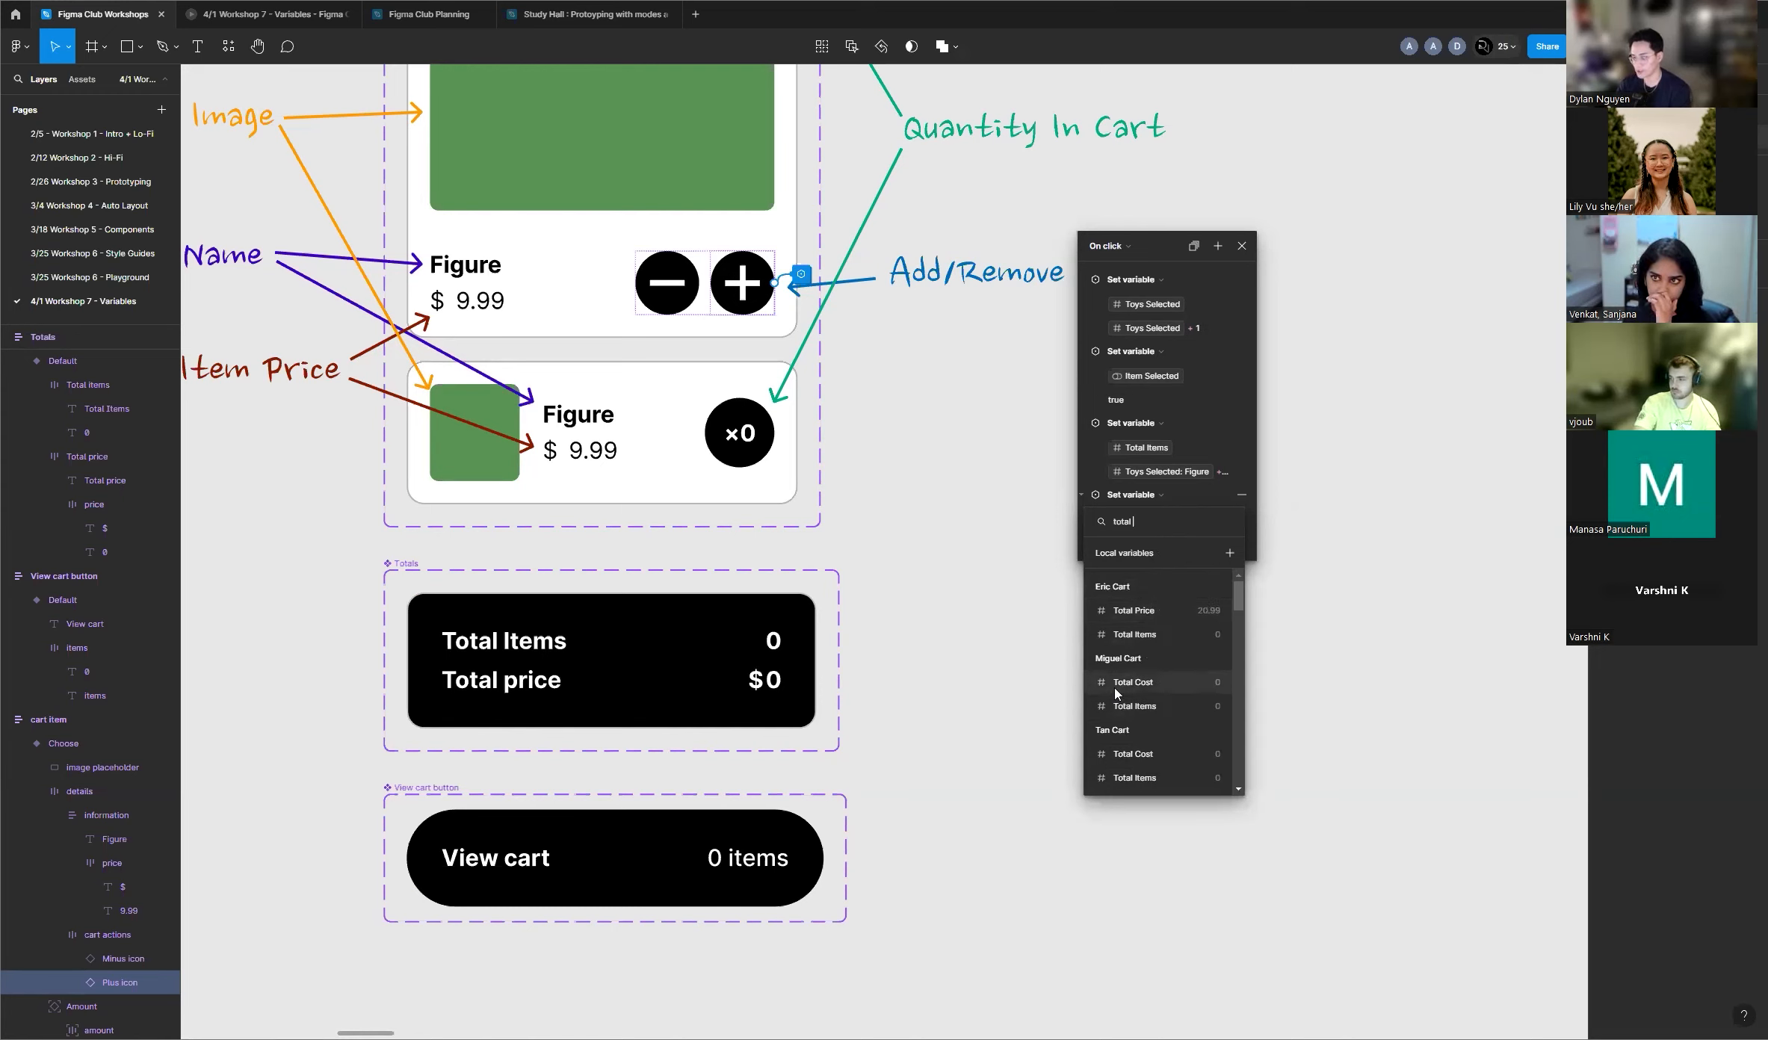
text(cost)
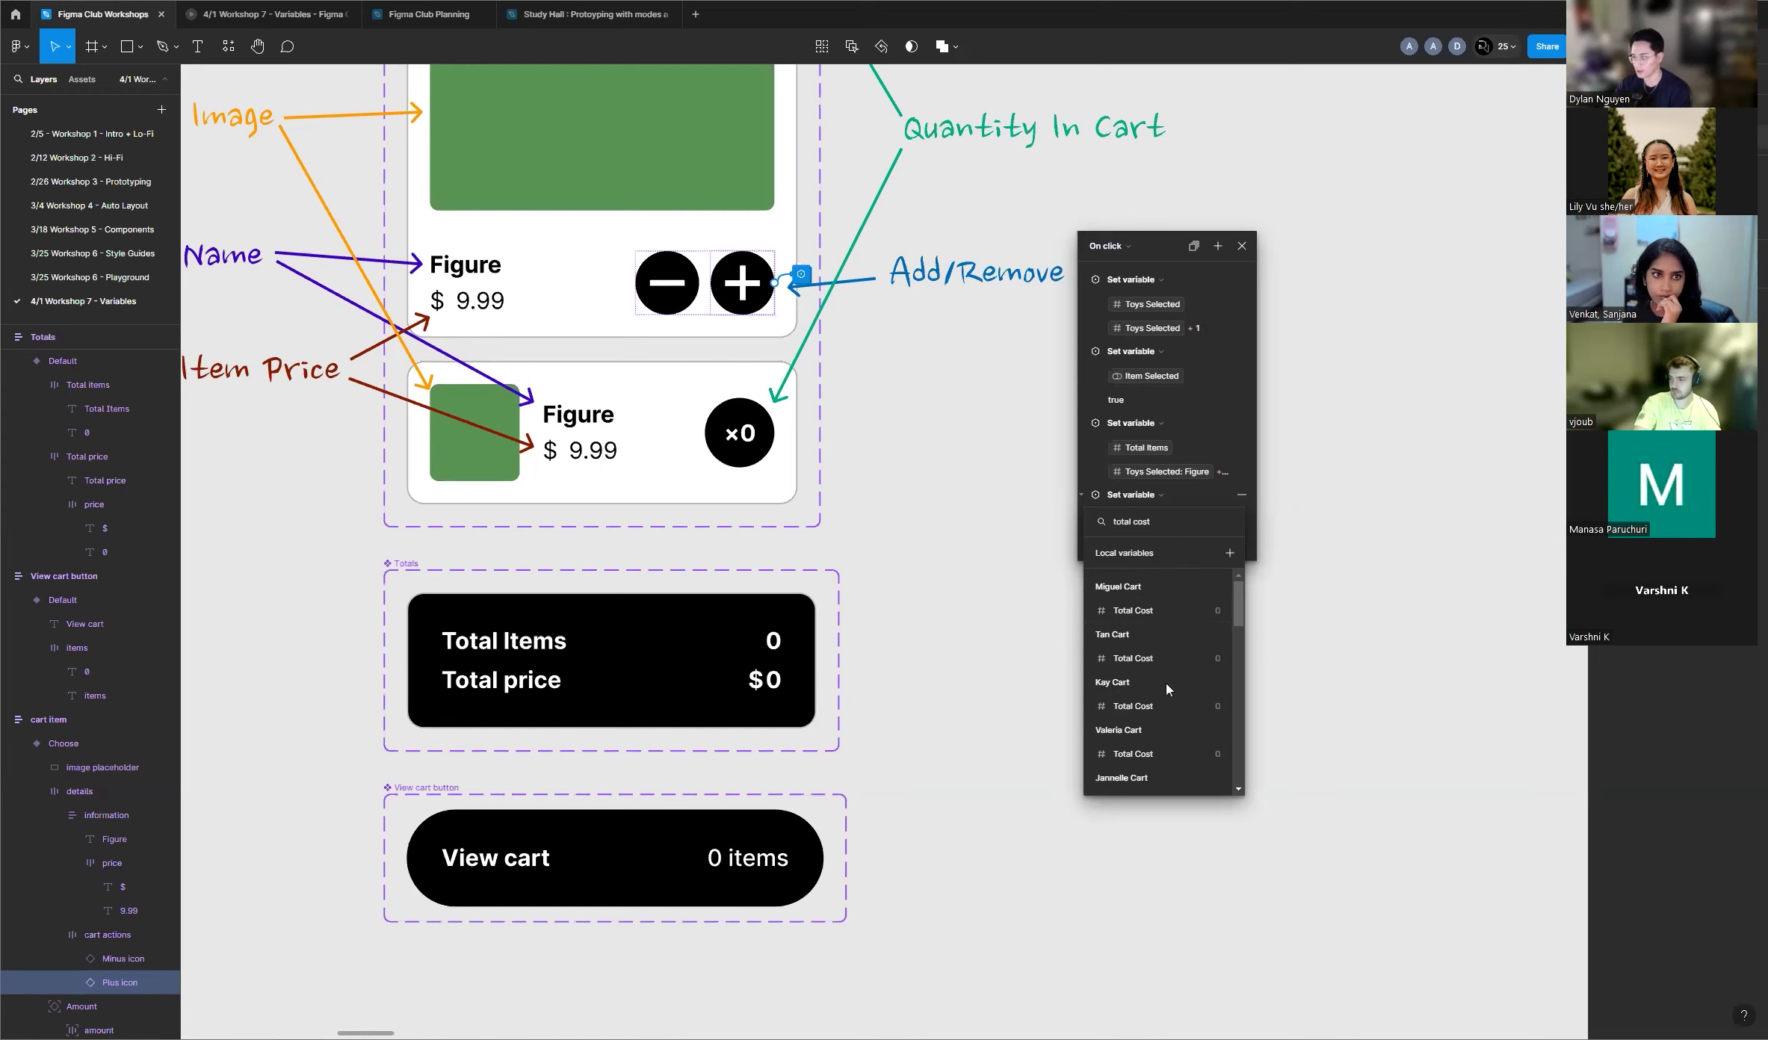
scroll(1168, 701, down, 1)
scroll(1168, 701, down, 5)
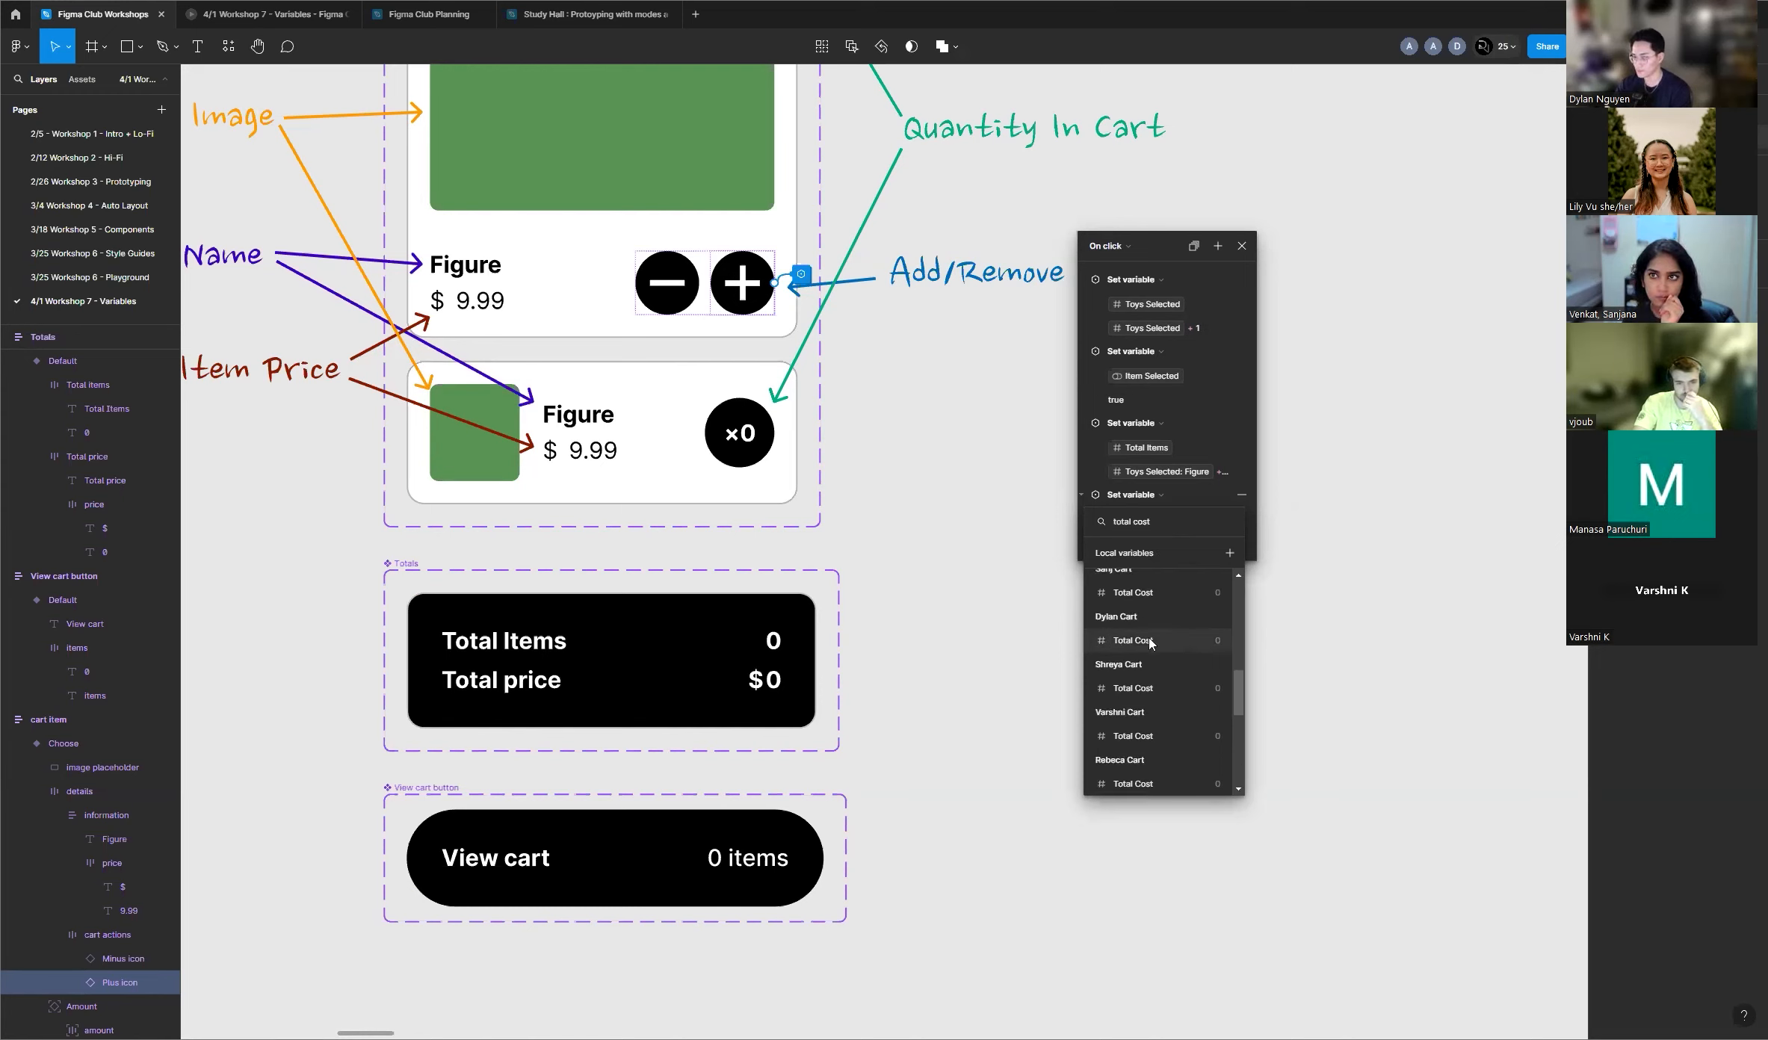
click(1133, 640)
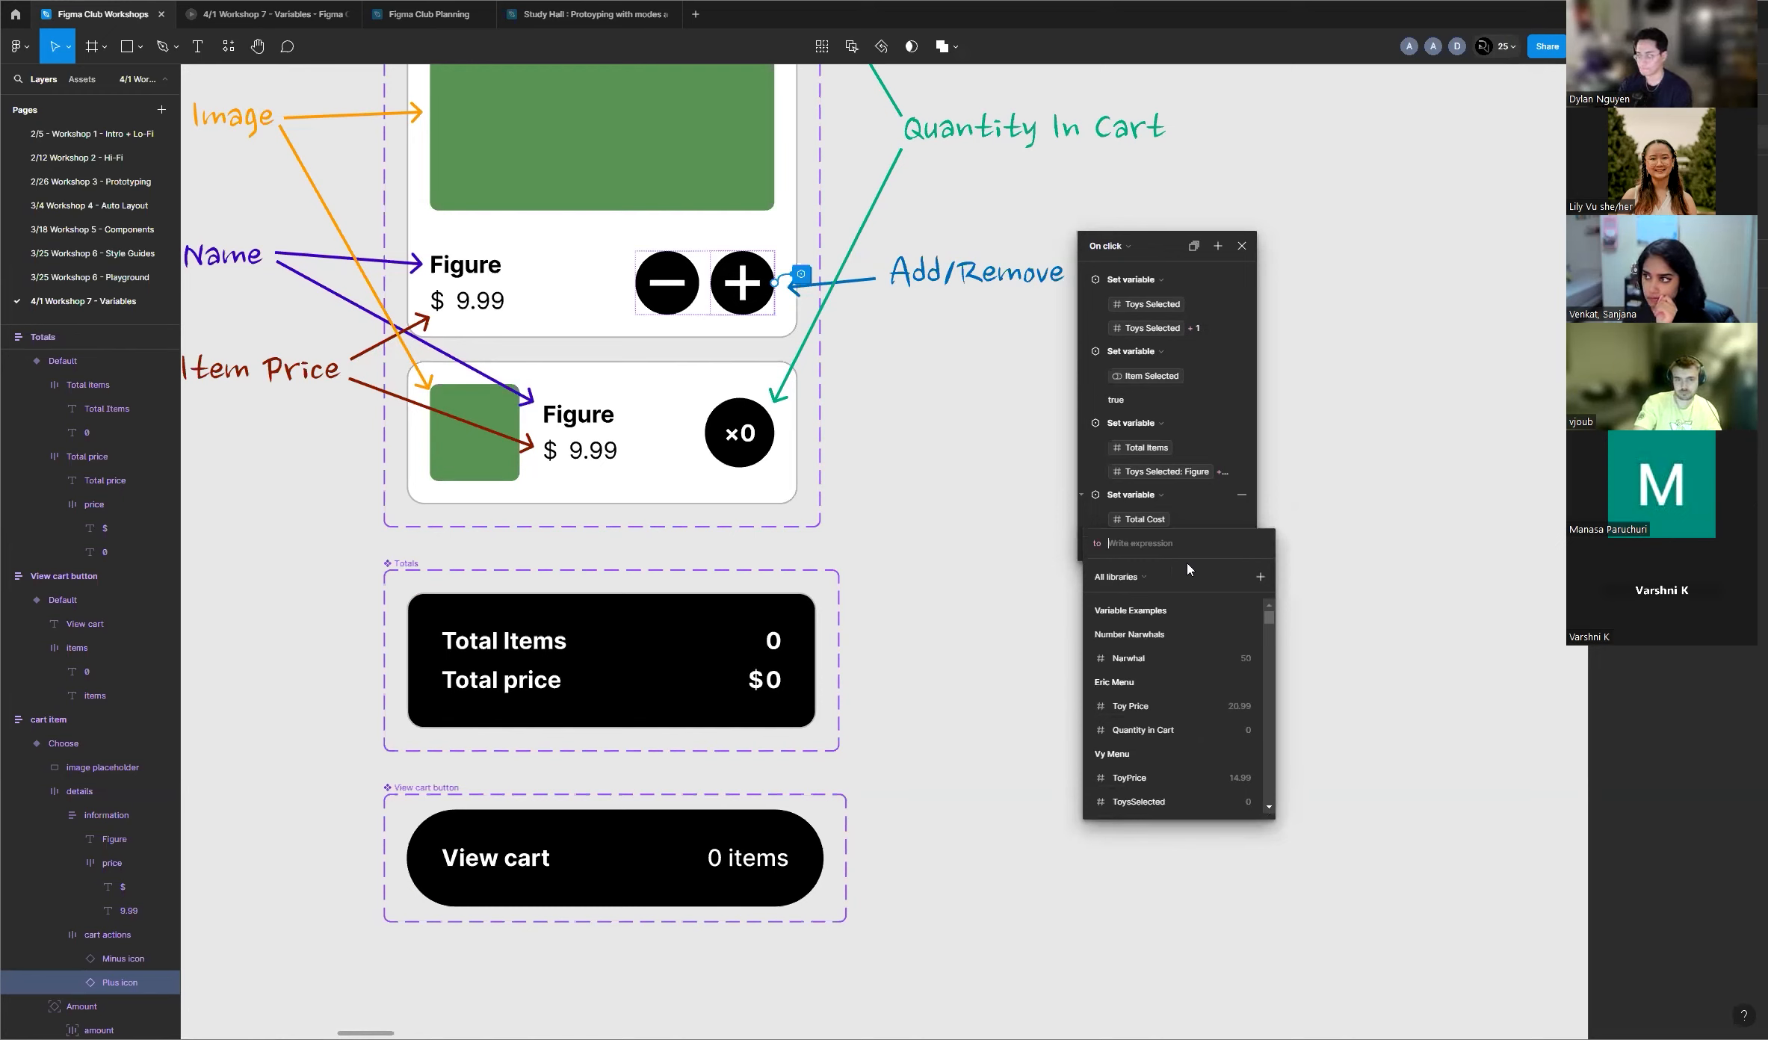
Step: Start the Total Cost expression with Toy Price from the presenter's own Menu collection, using its Figure mode
text(item)
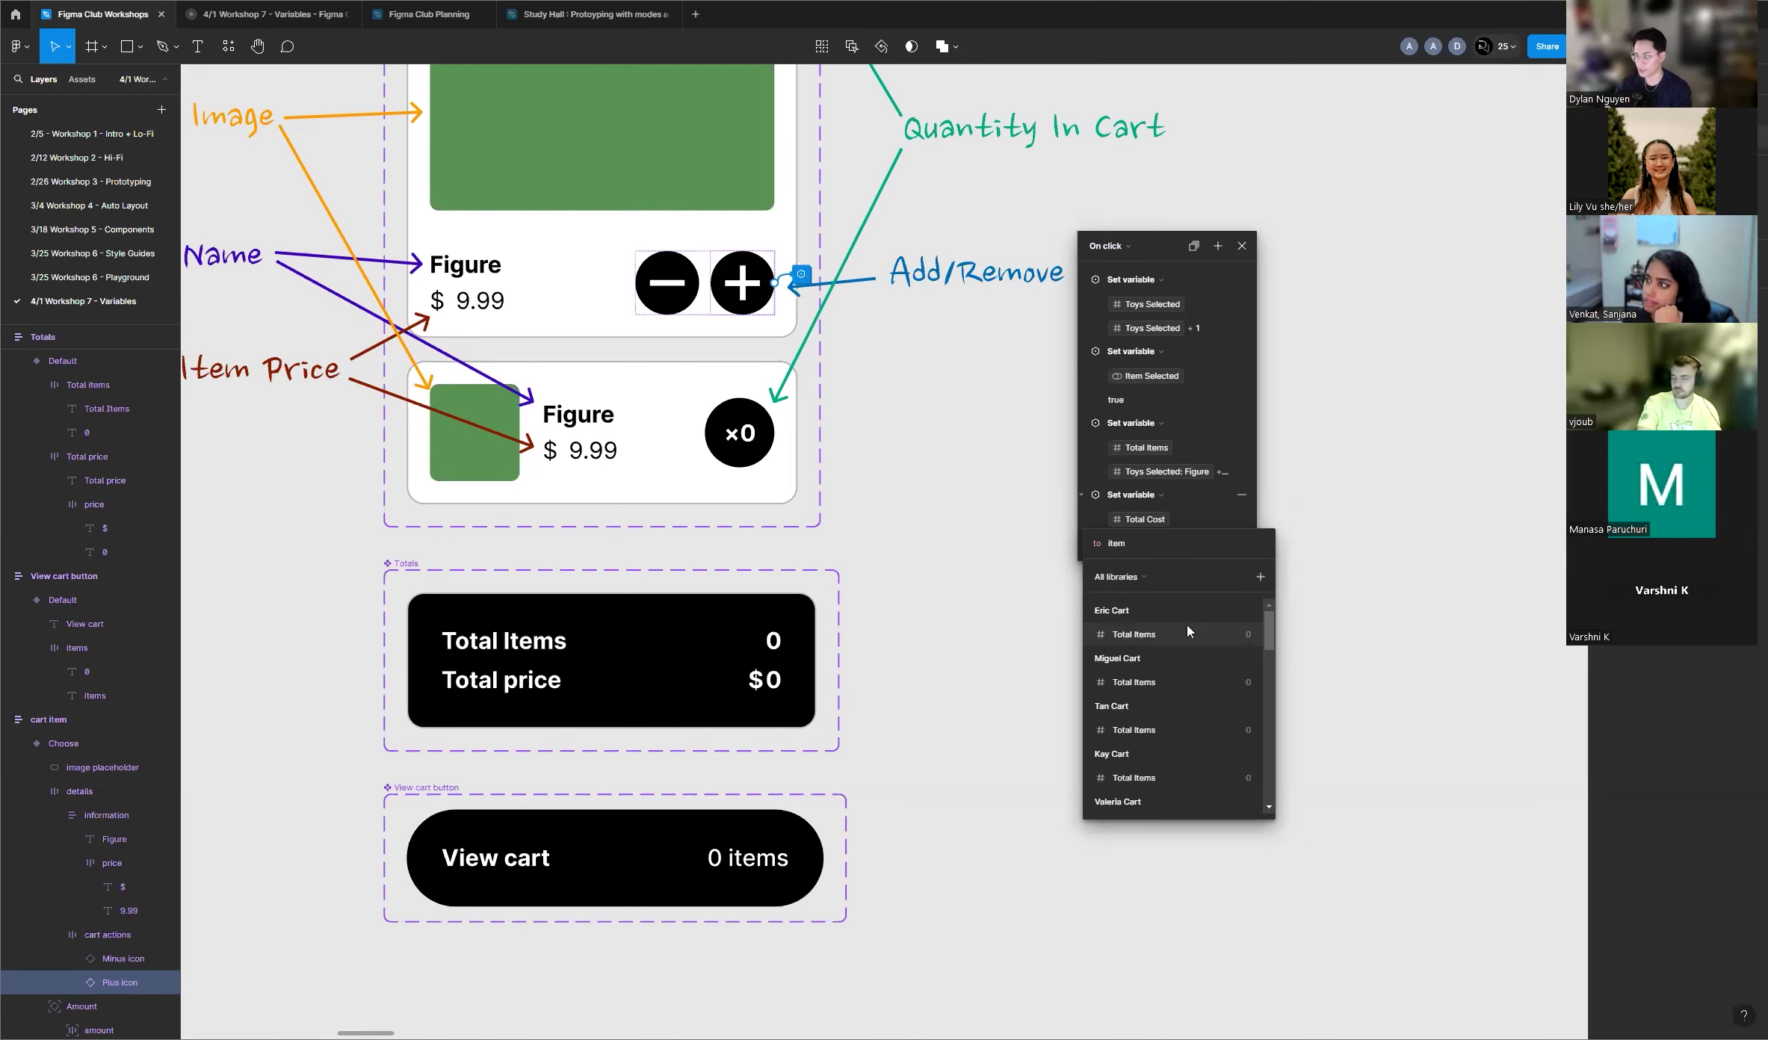
key(BackSpace)
key(BackSpace)
key(BackSpace)
key(BackSpace)
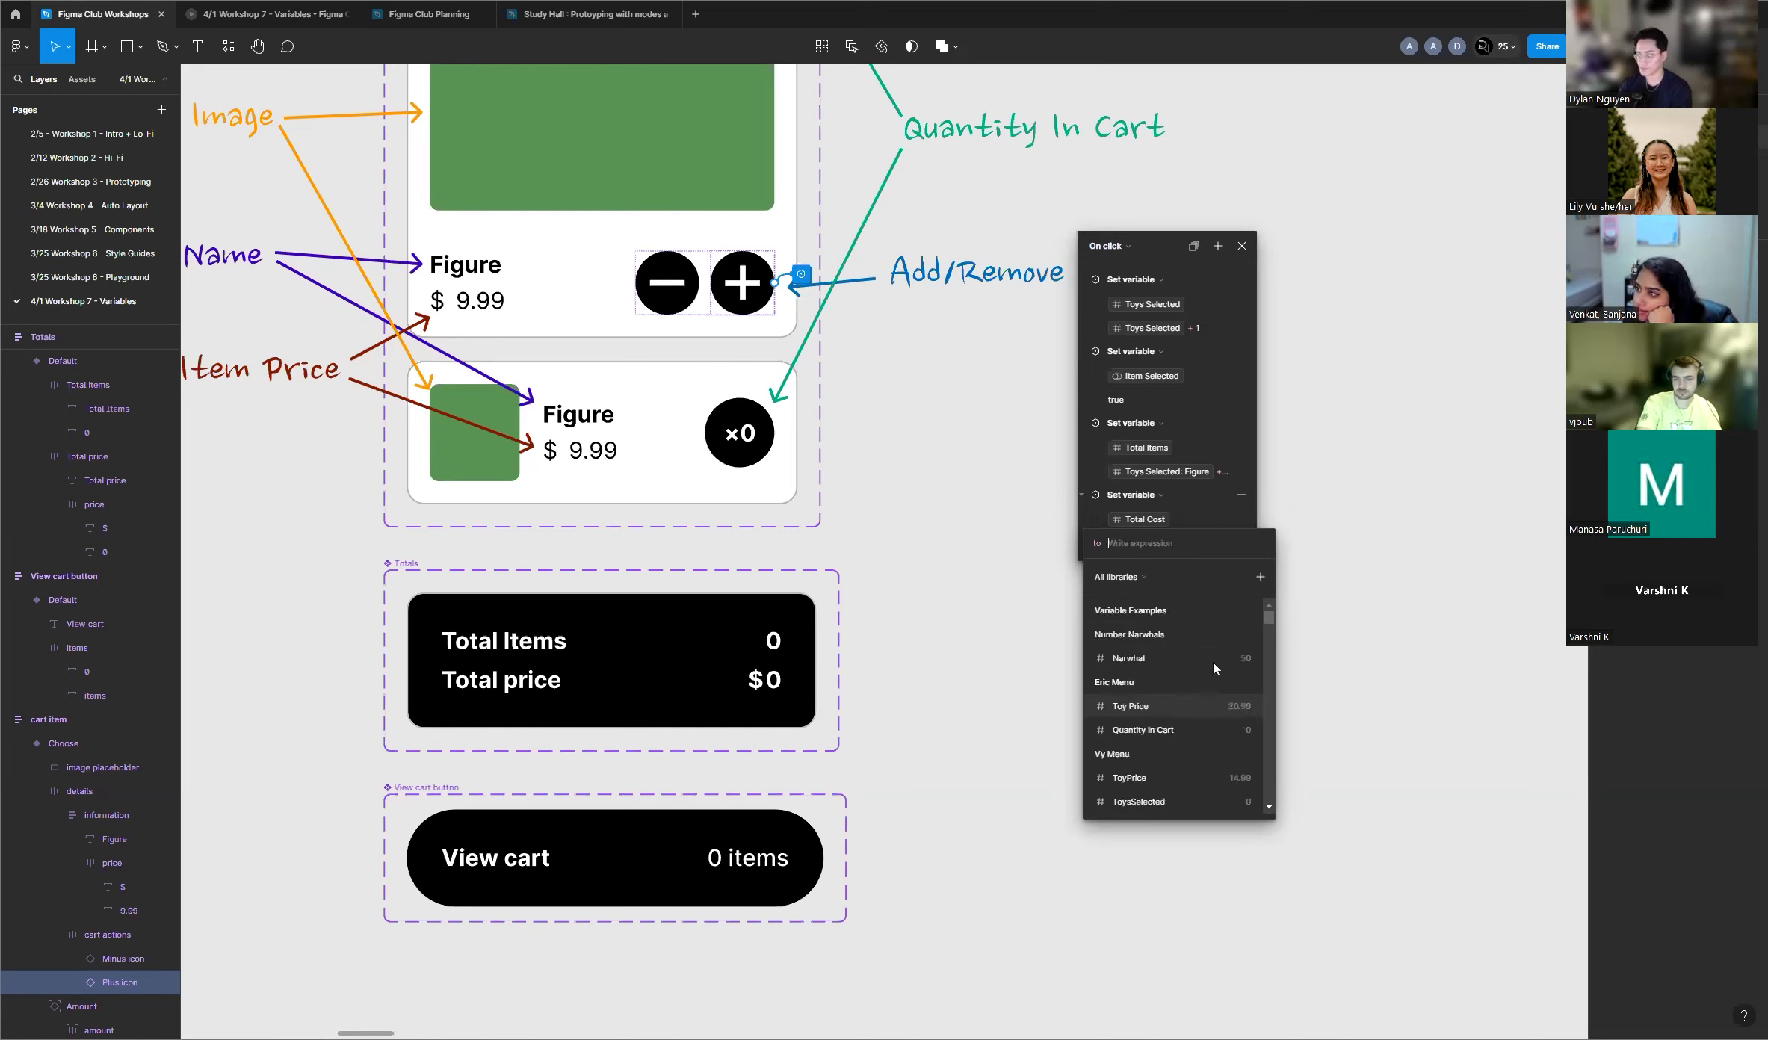
text(price)
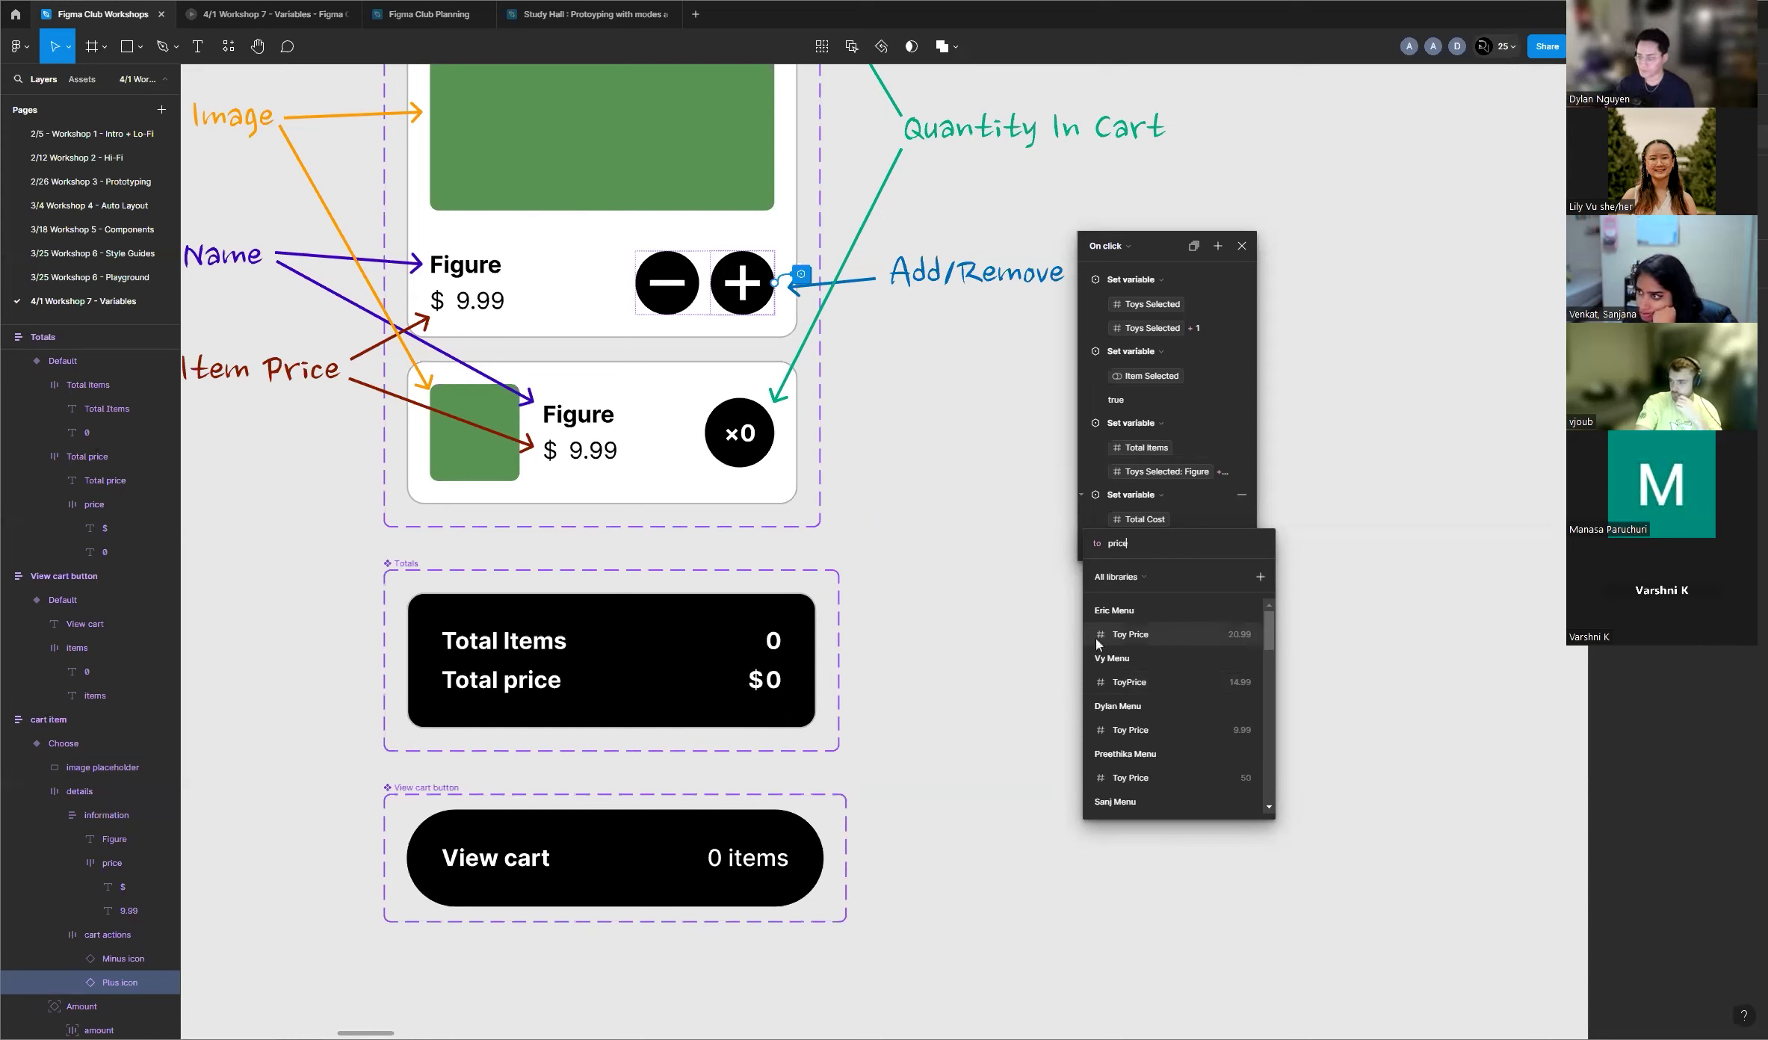
click(1128, 730)
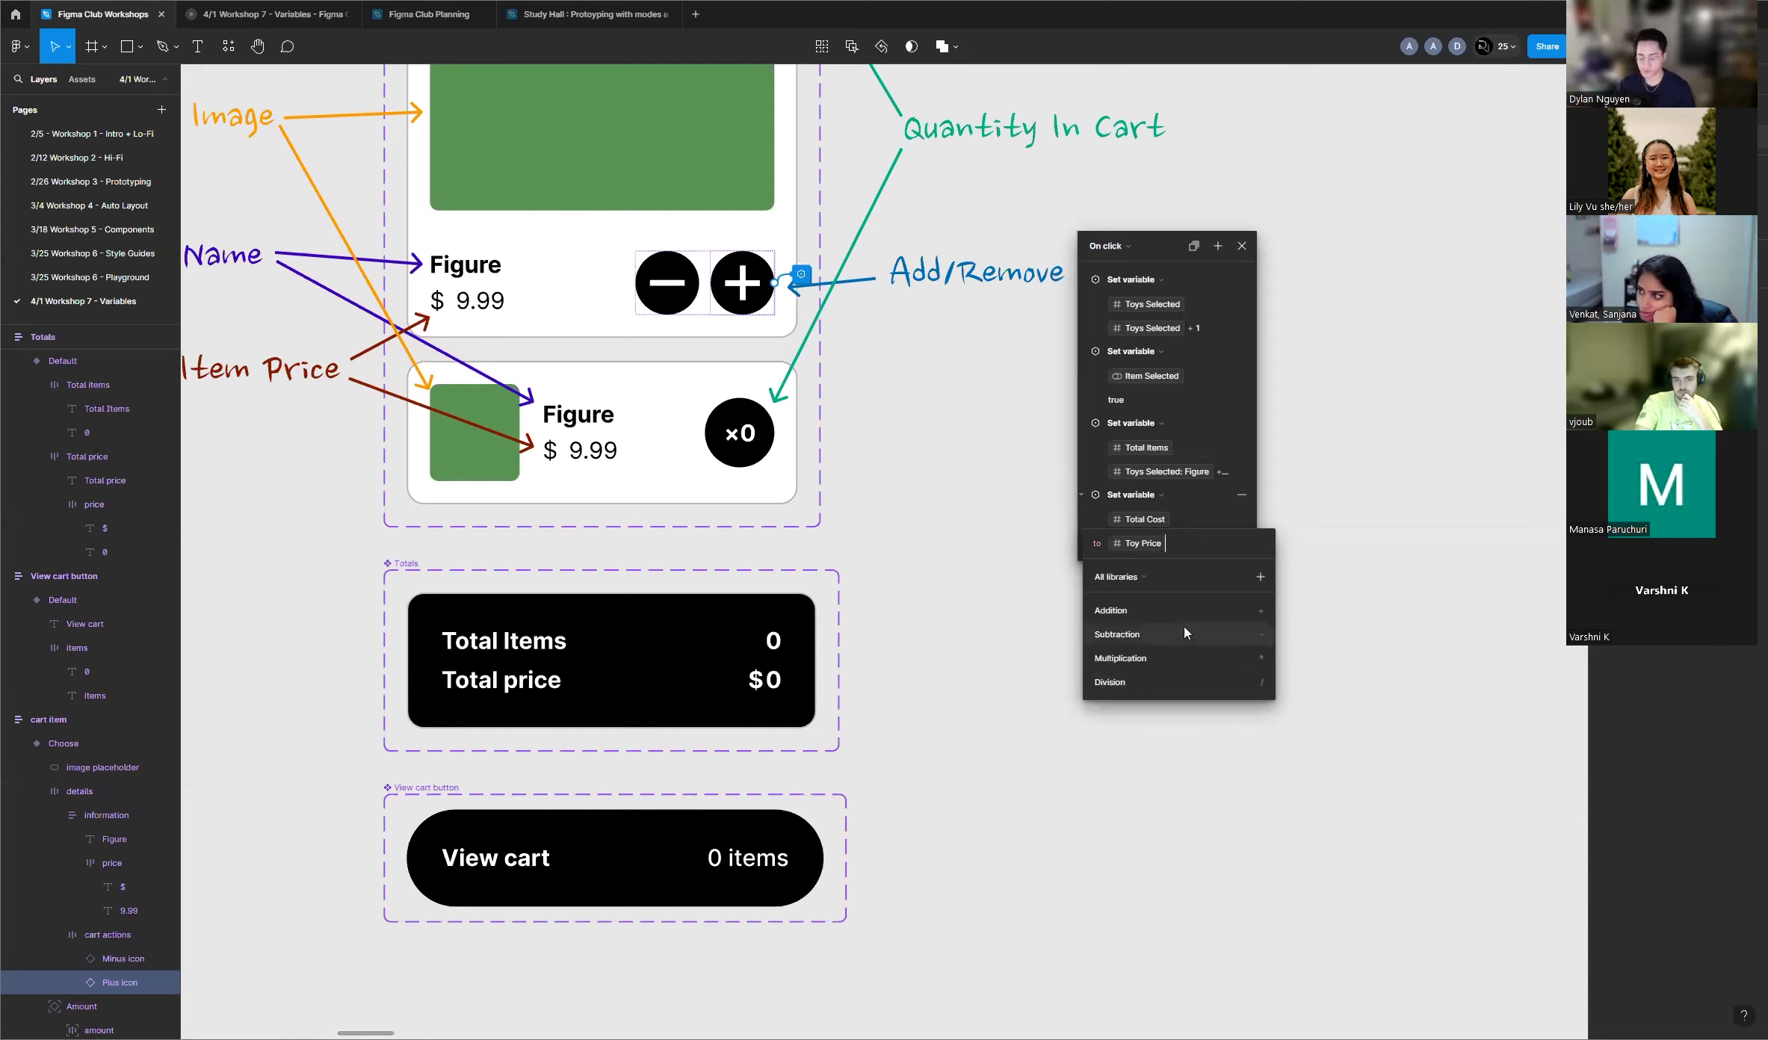
click(1163, 546)
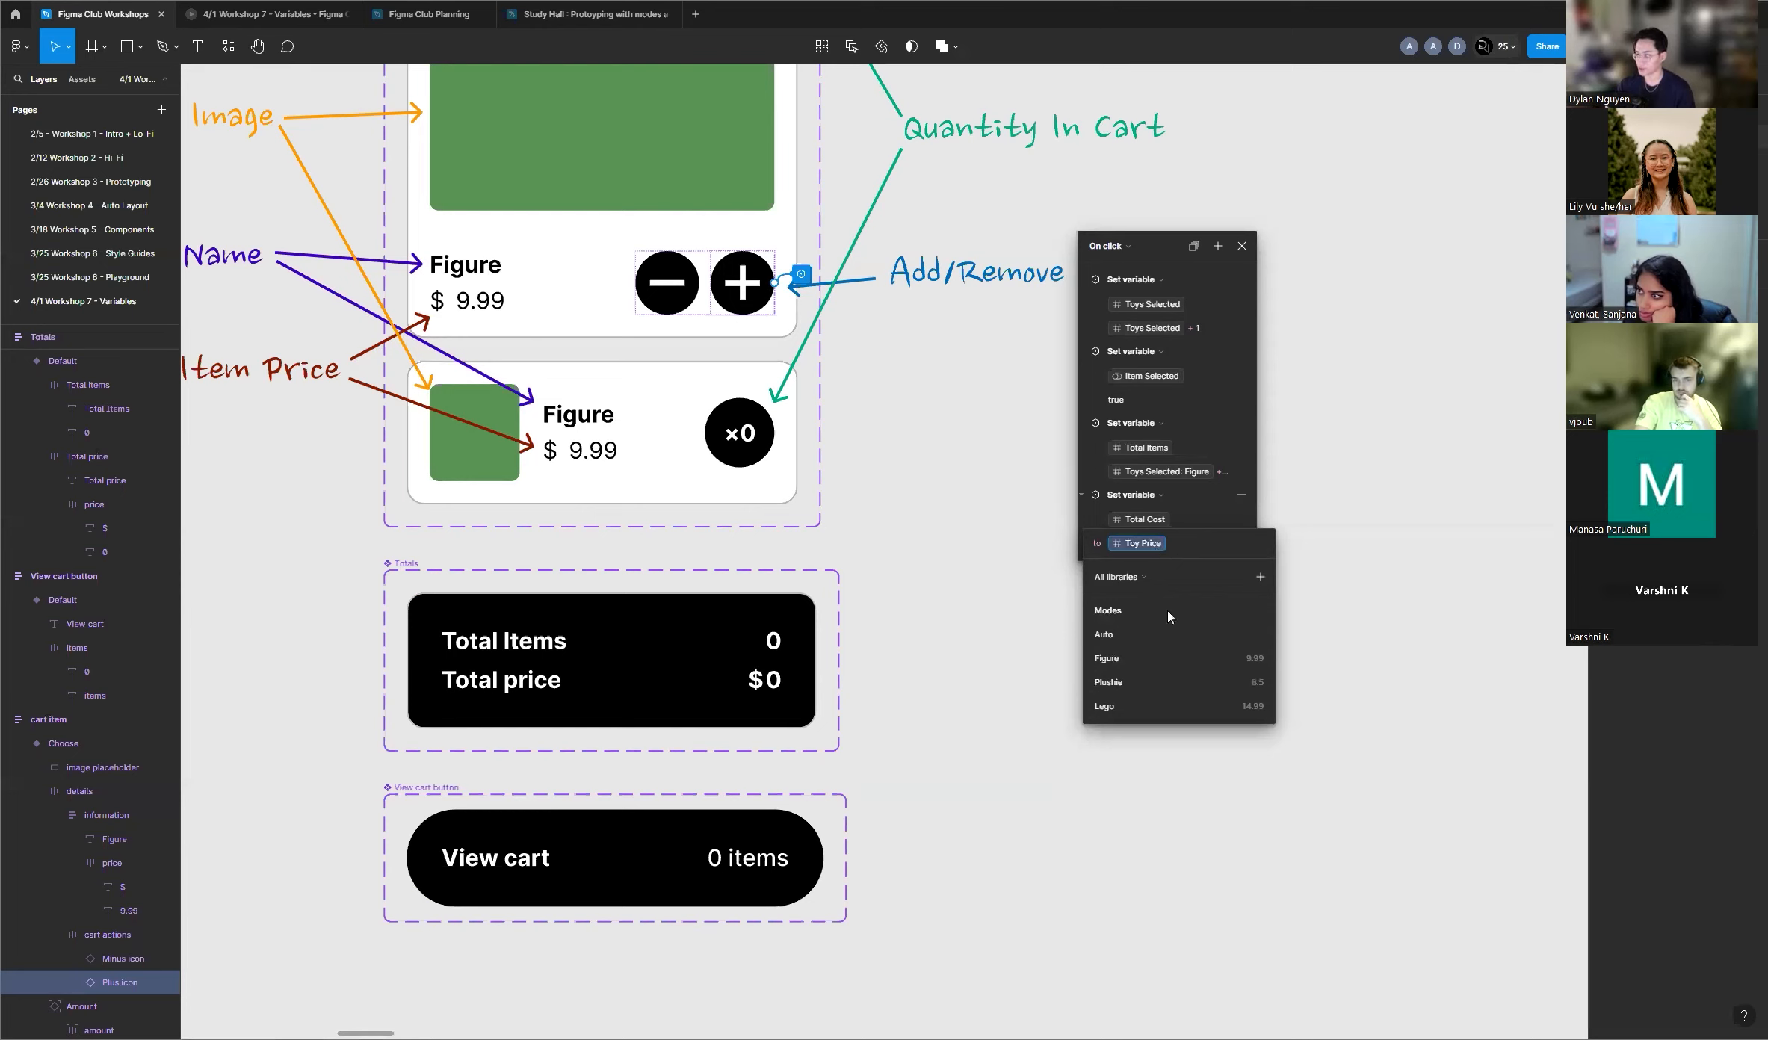
click(1134, 663)
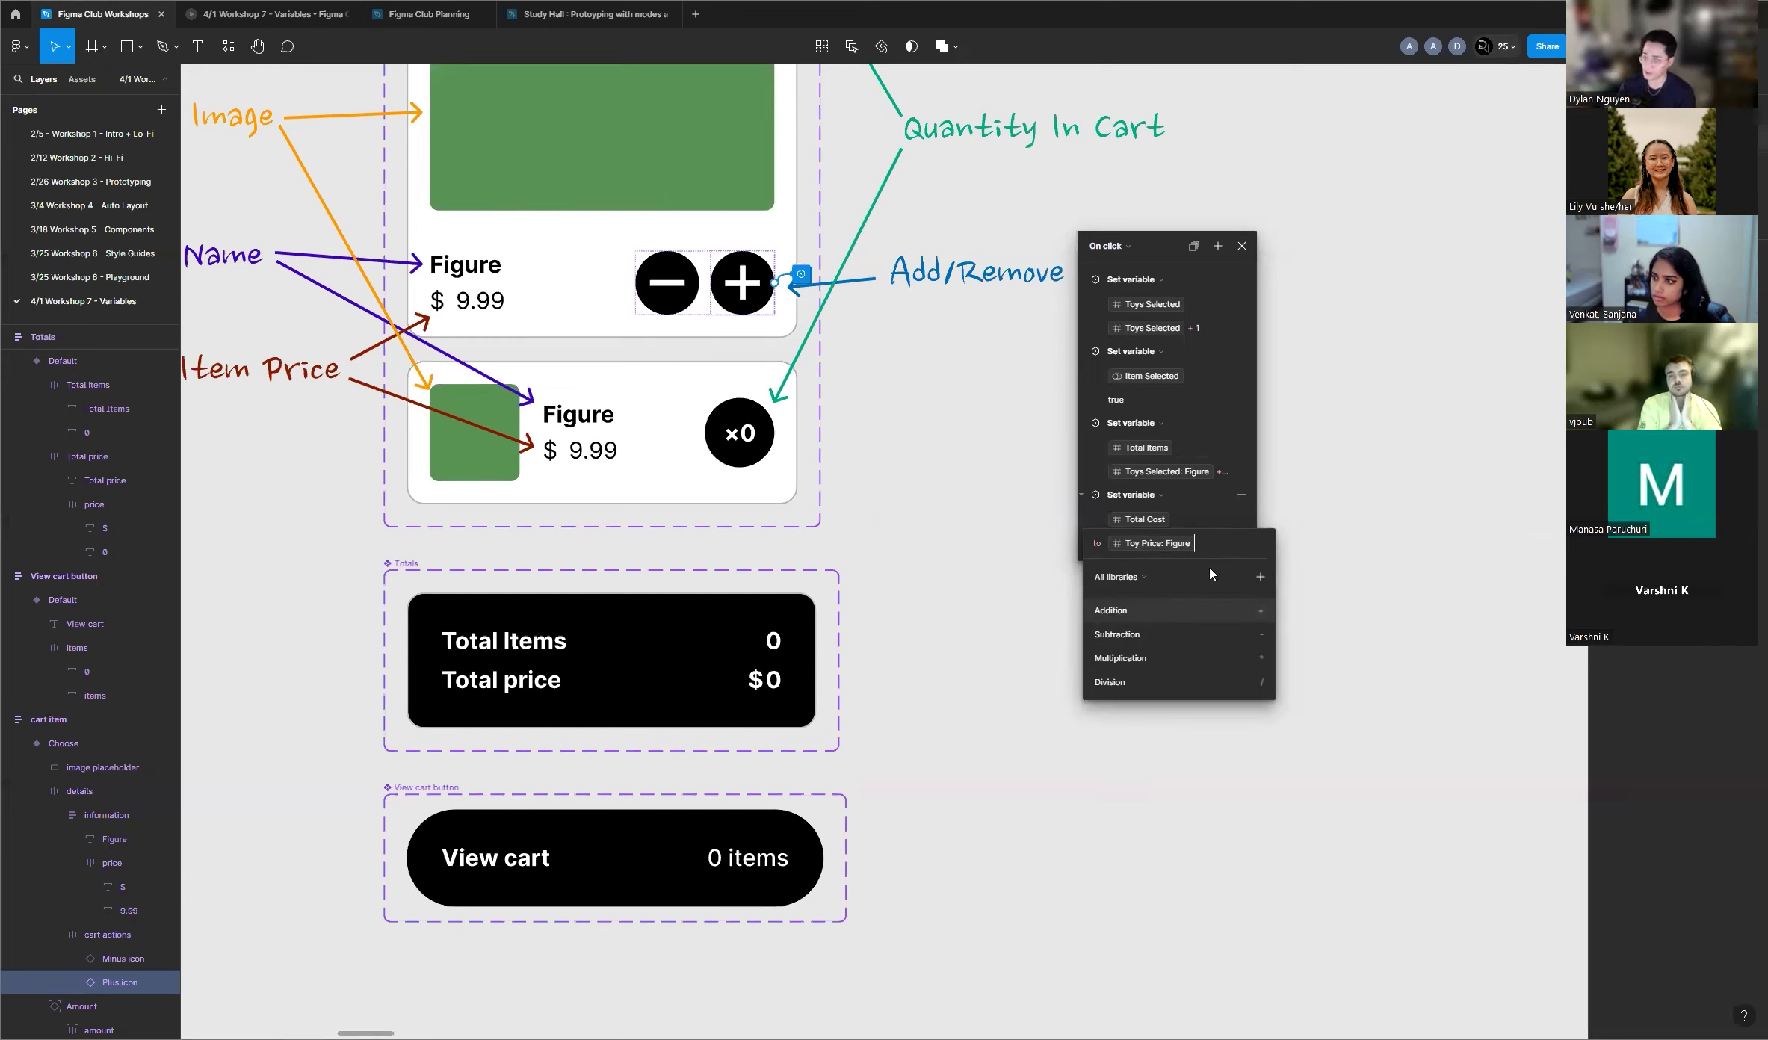
Step: Multiply the Figure toy price by the Figure mode of Toys Selected from the same Menu collection
key(Down)
key(Down)
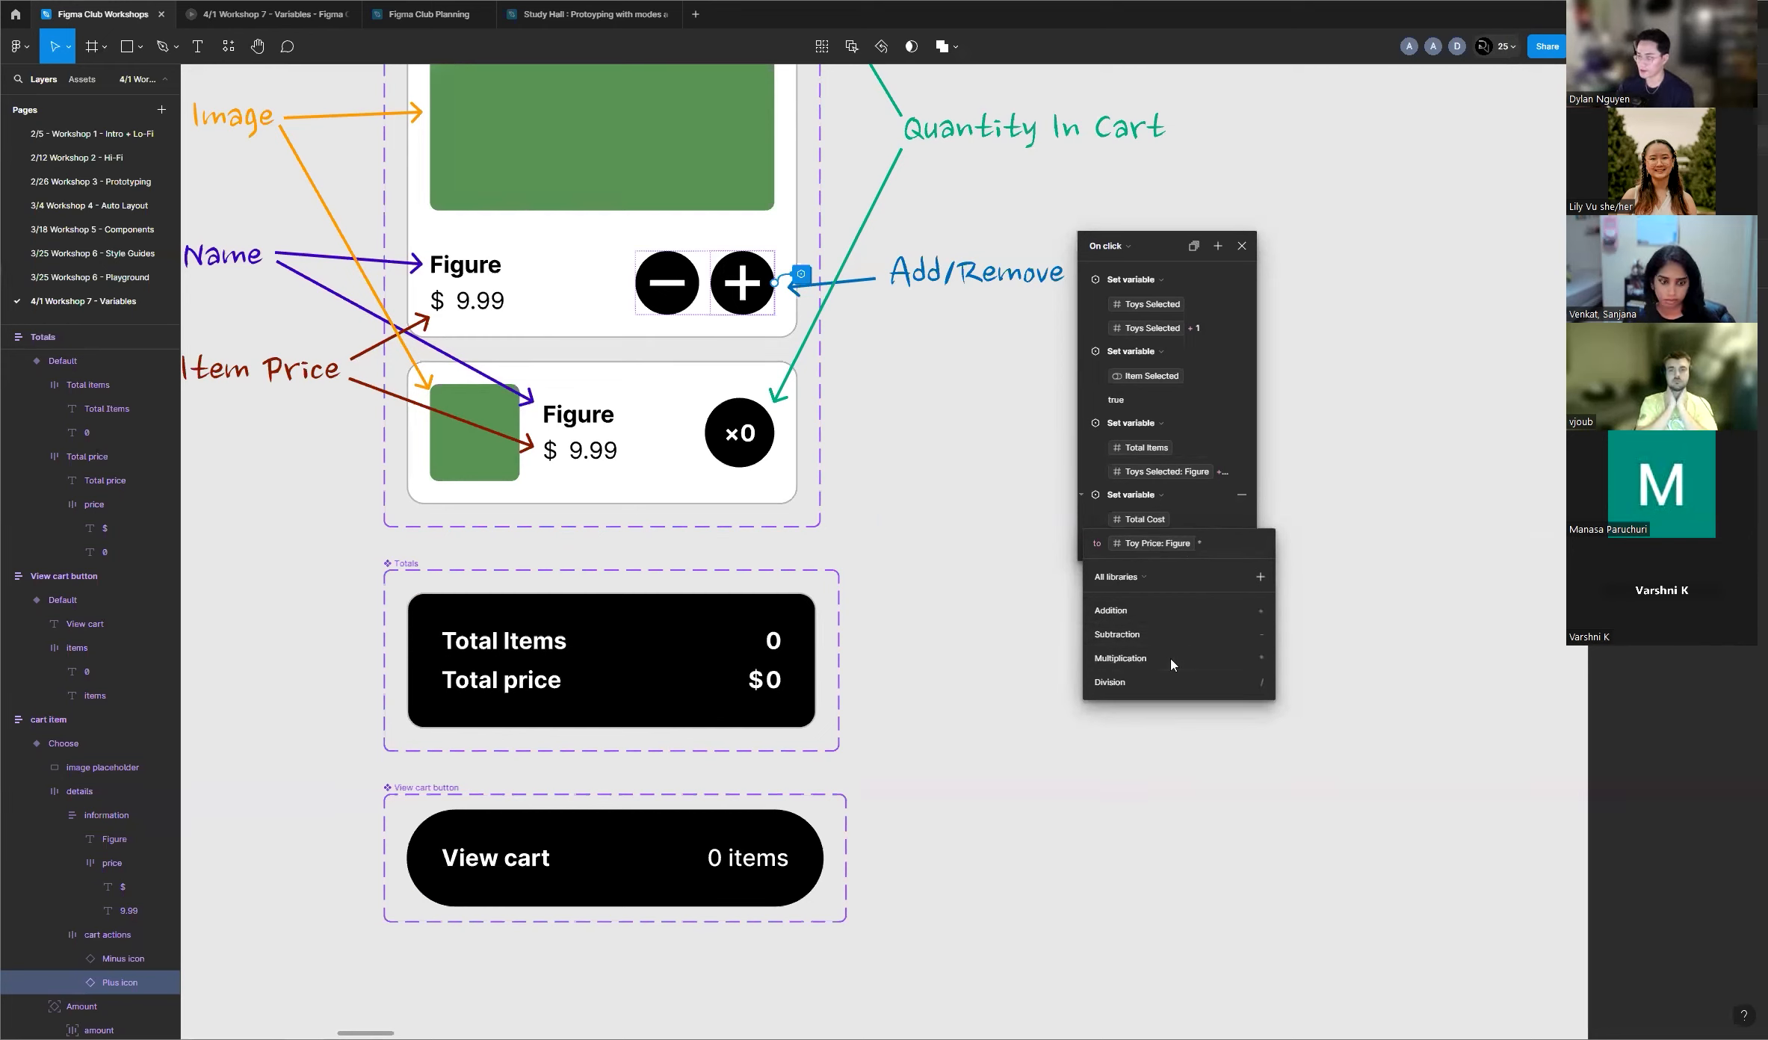
key(Return)
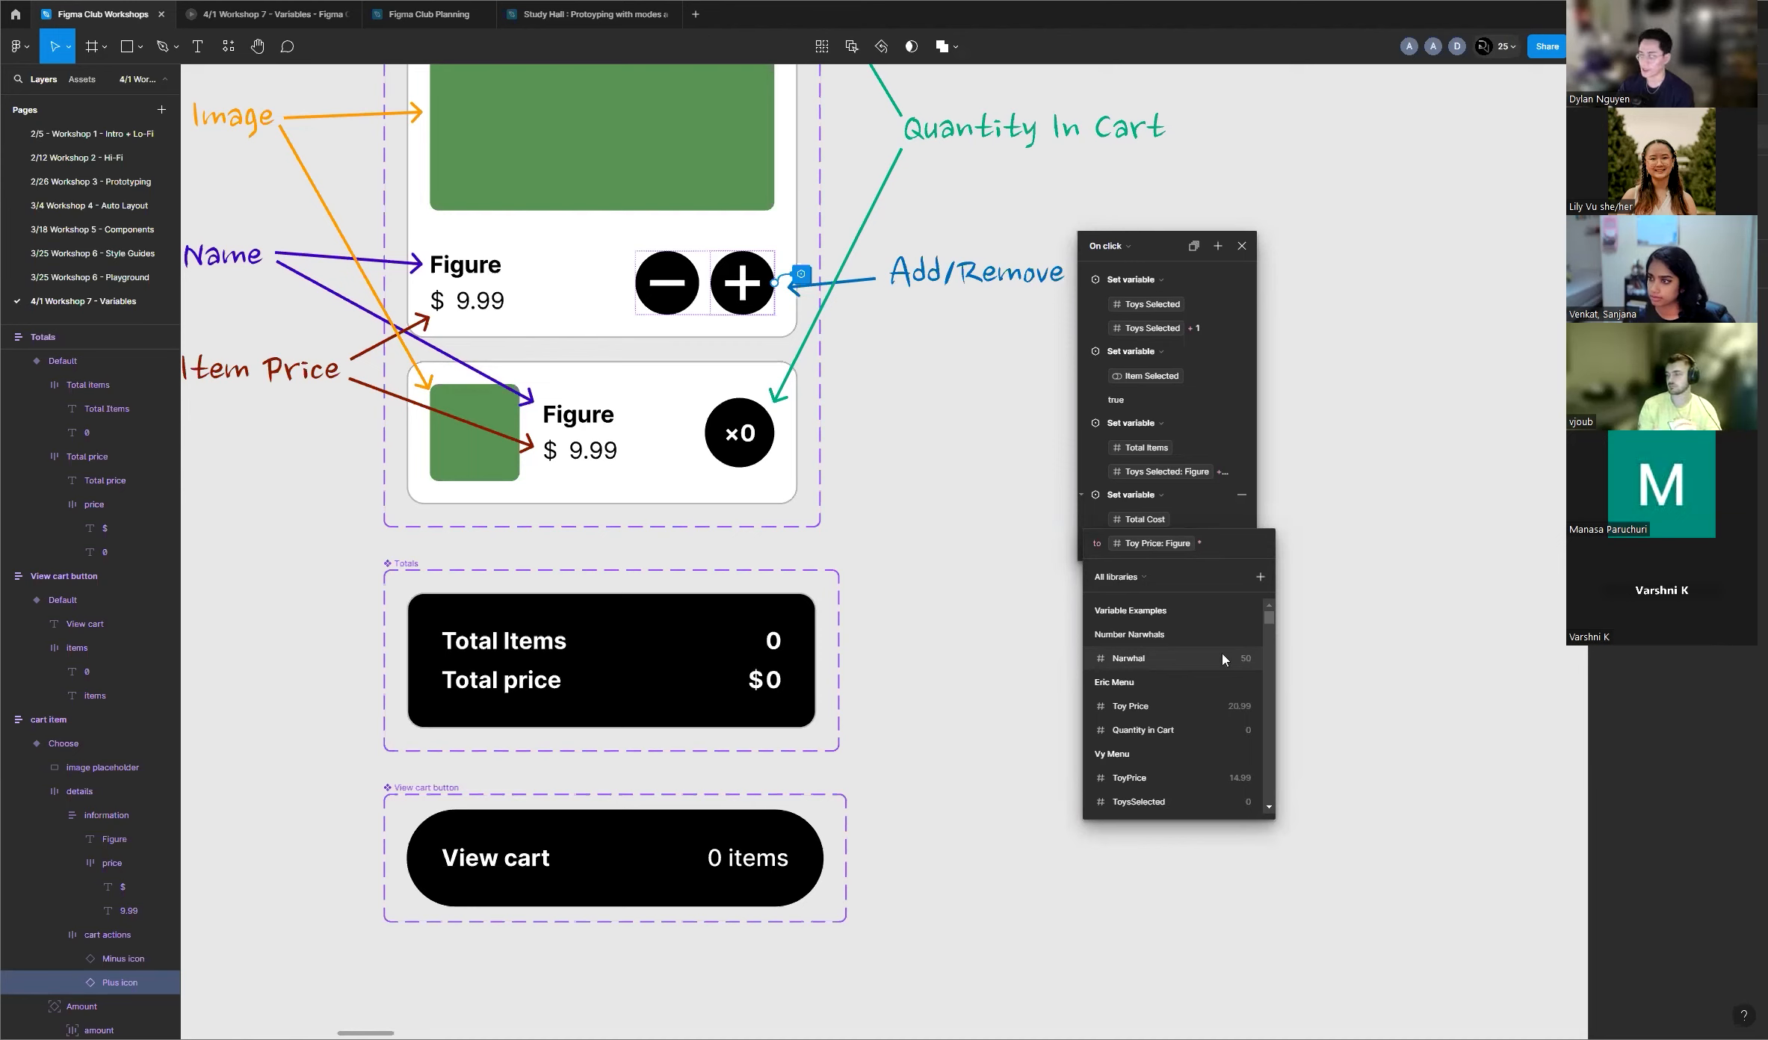
text(toys)
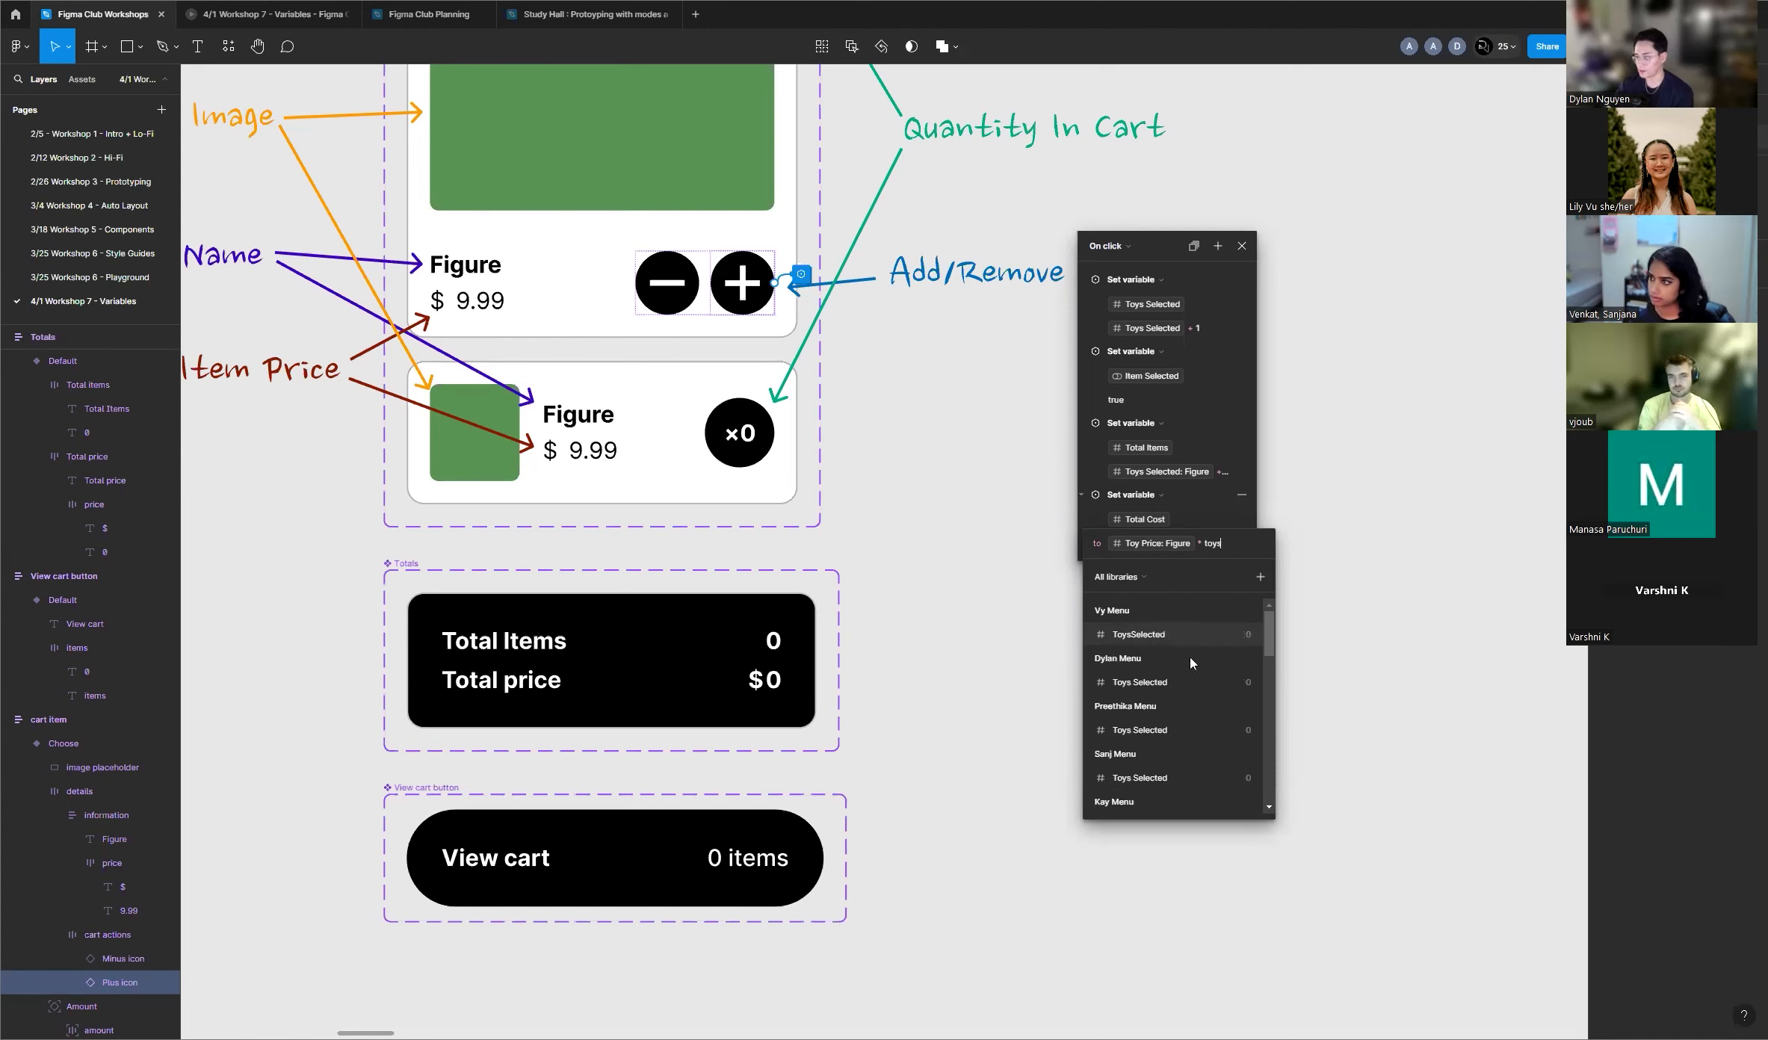
click(1188, 682)
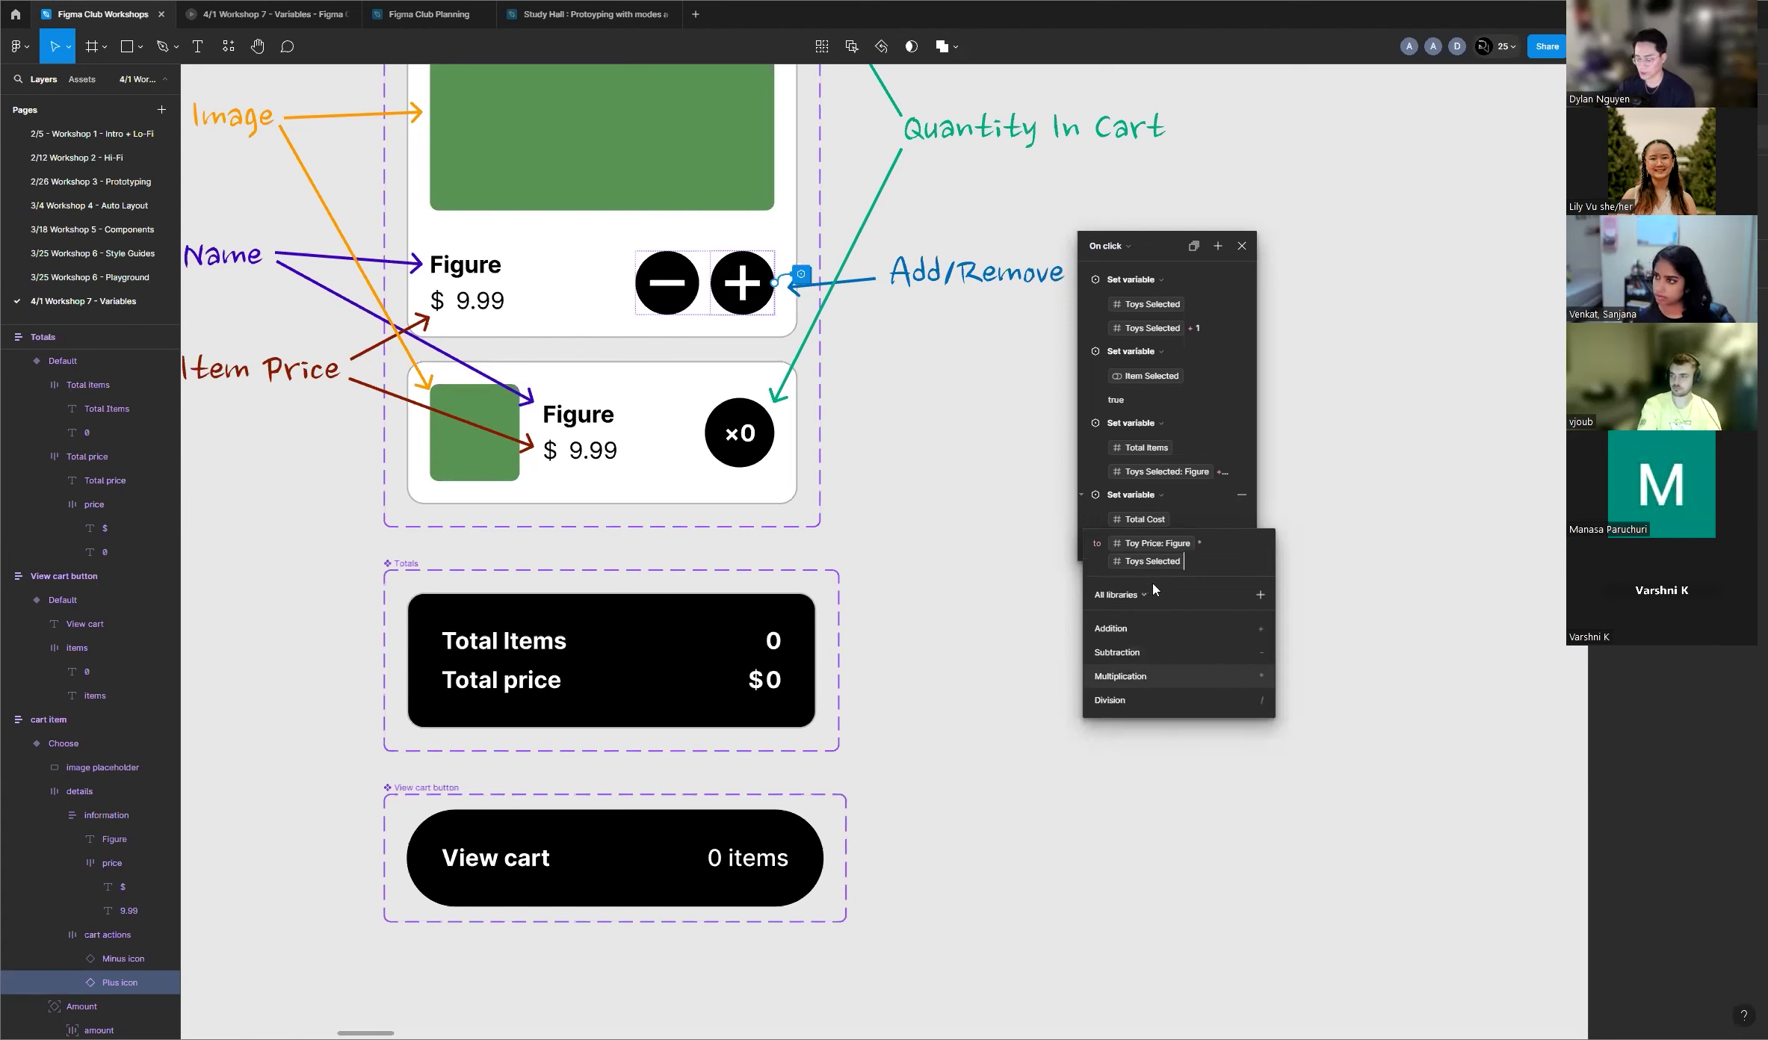
click(1179, 562)
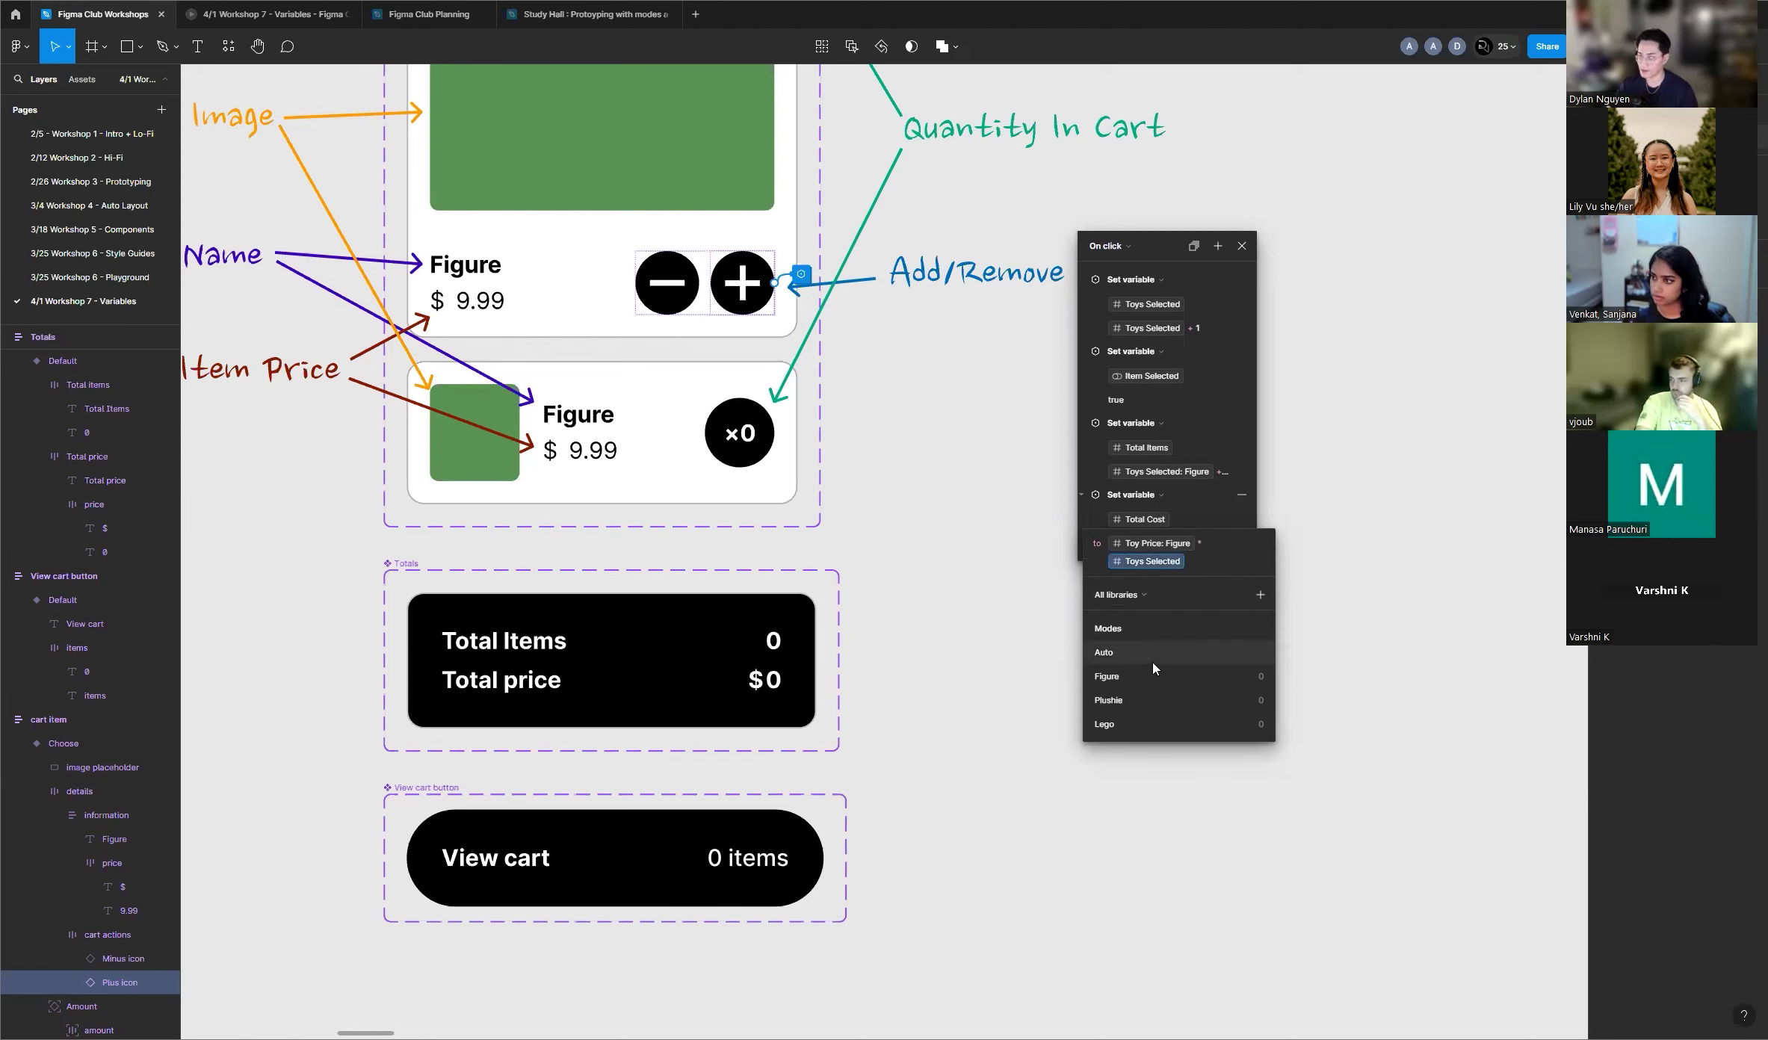
click(1149, 687)
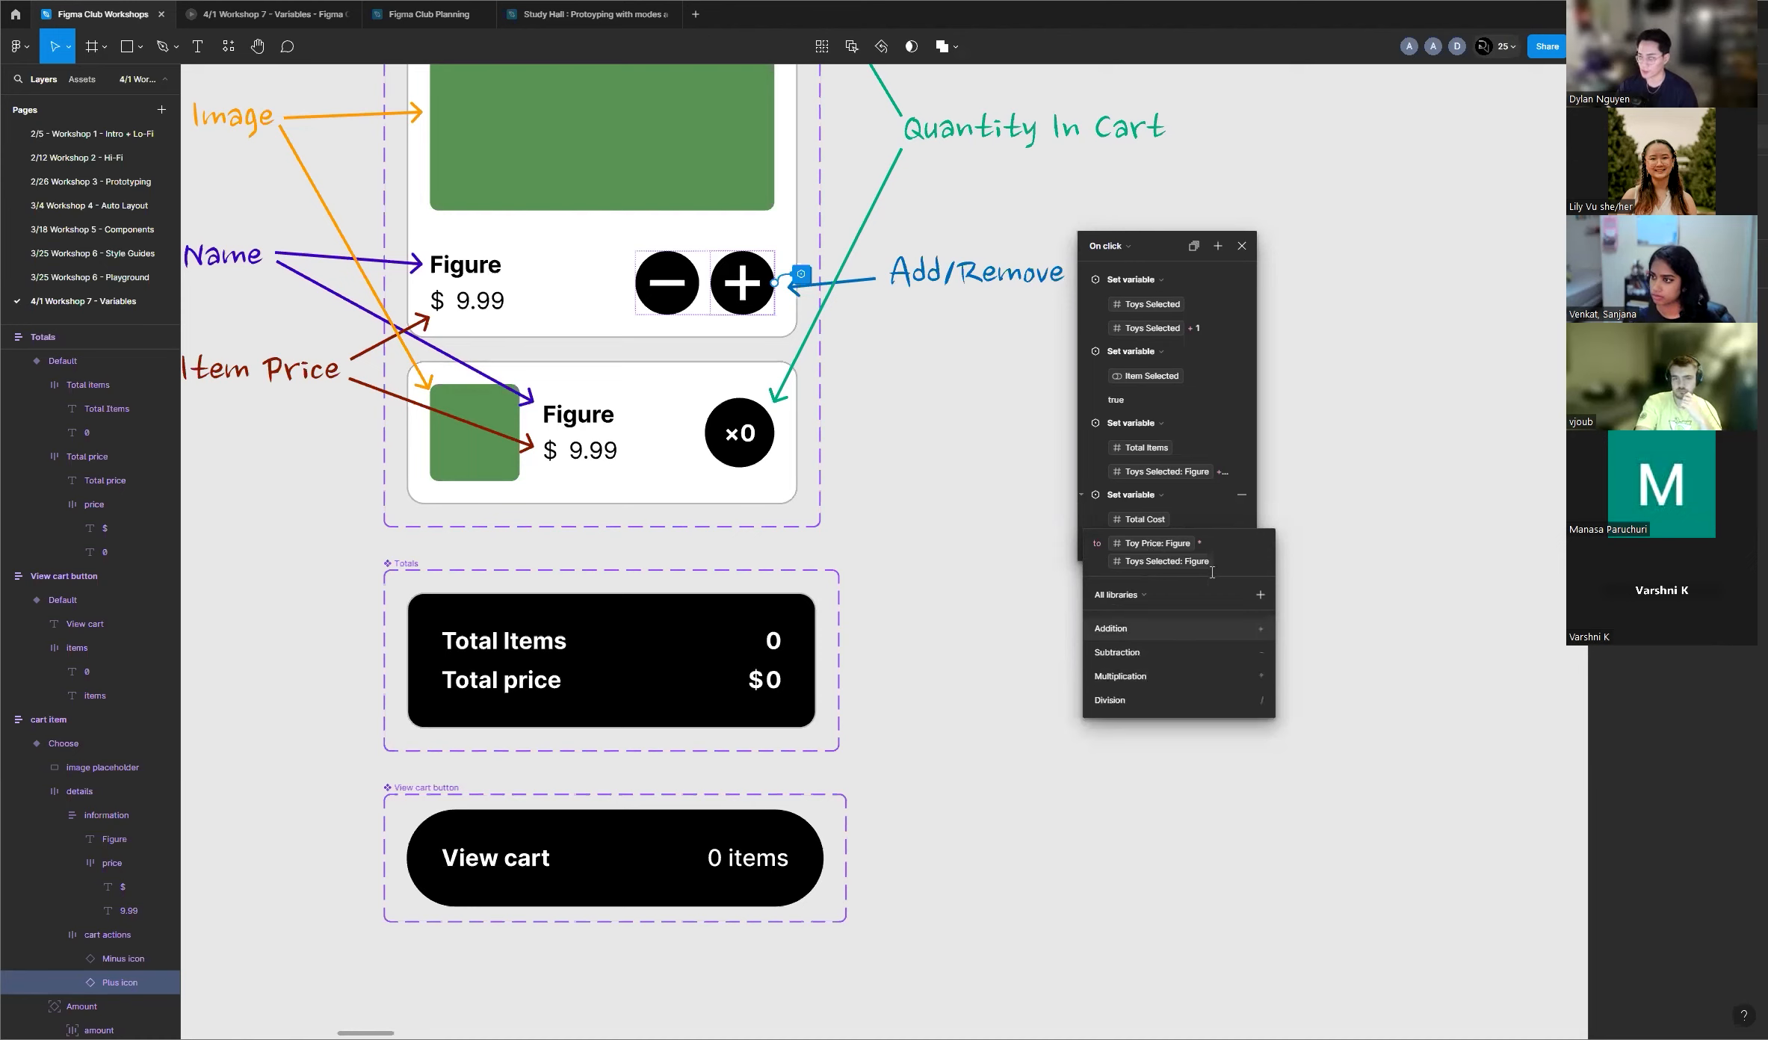
Step: Add the Plushie mode of Toy Price from the presenter's own Menu collection to the Total Cost expression
click(1212, 634)
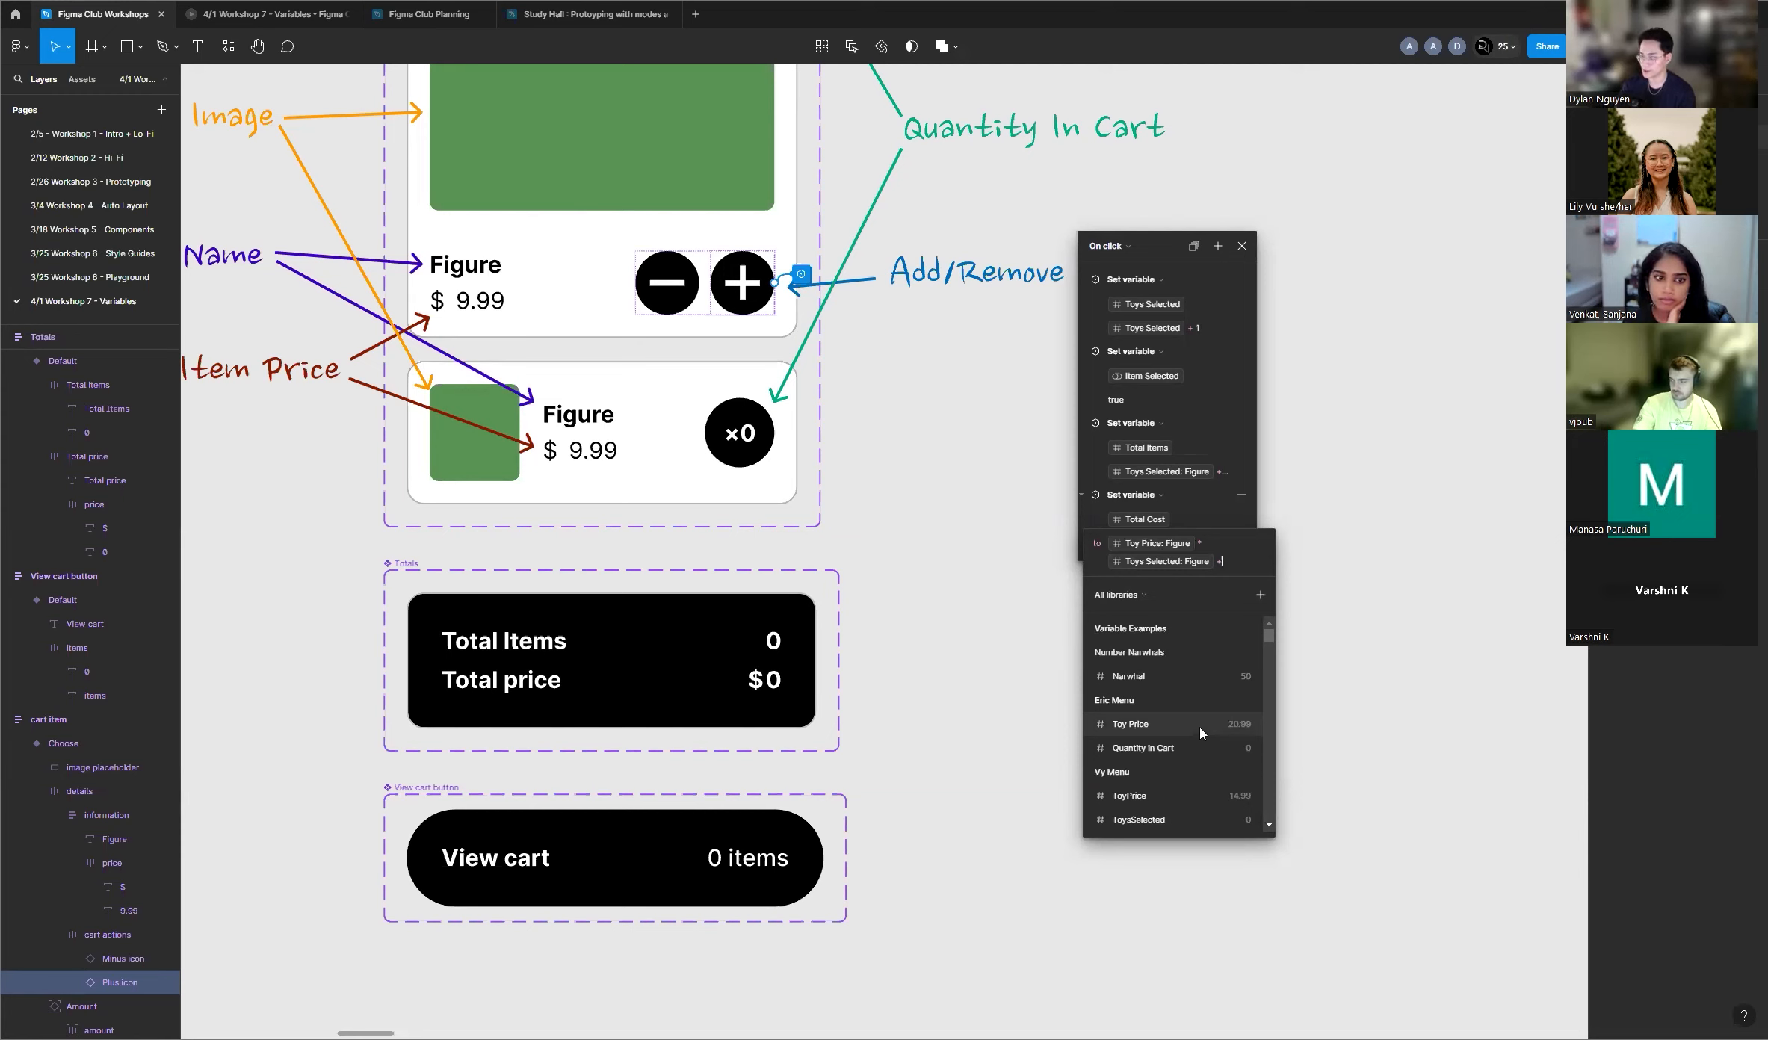
text(toy prioce)
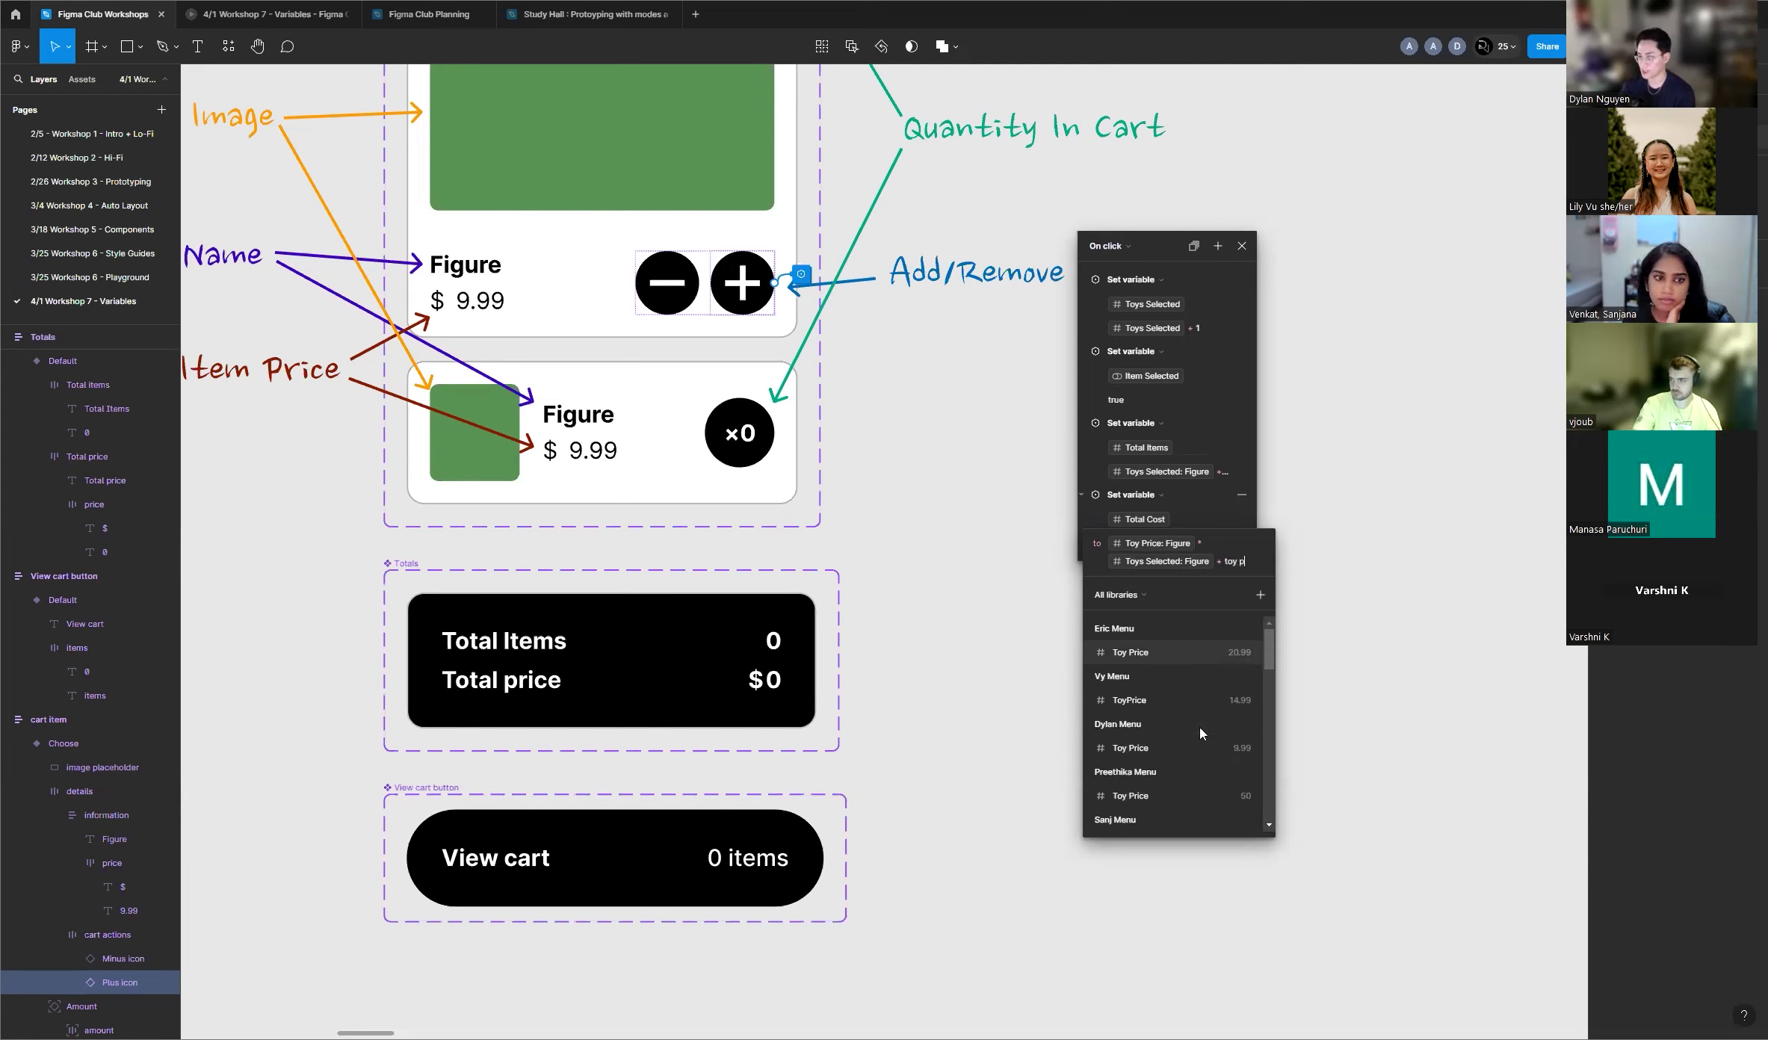
key(BackSpace)
key(BackSpace)
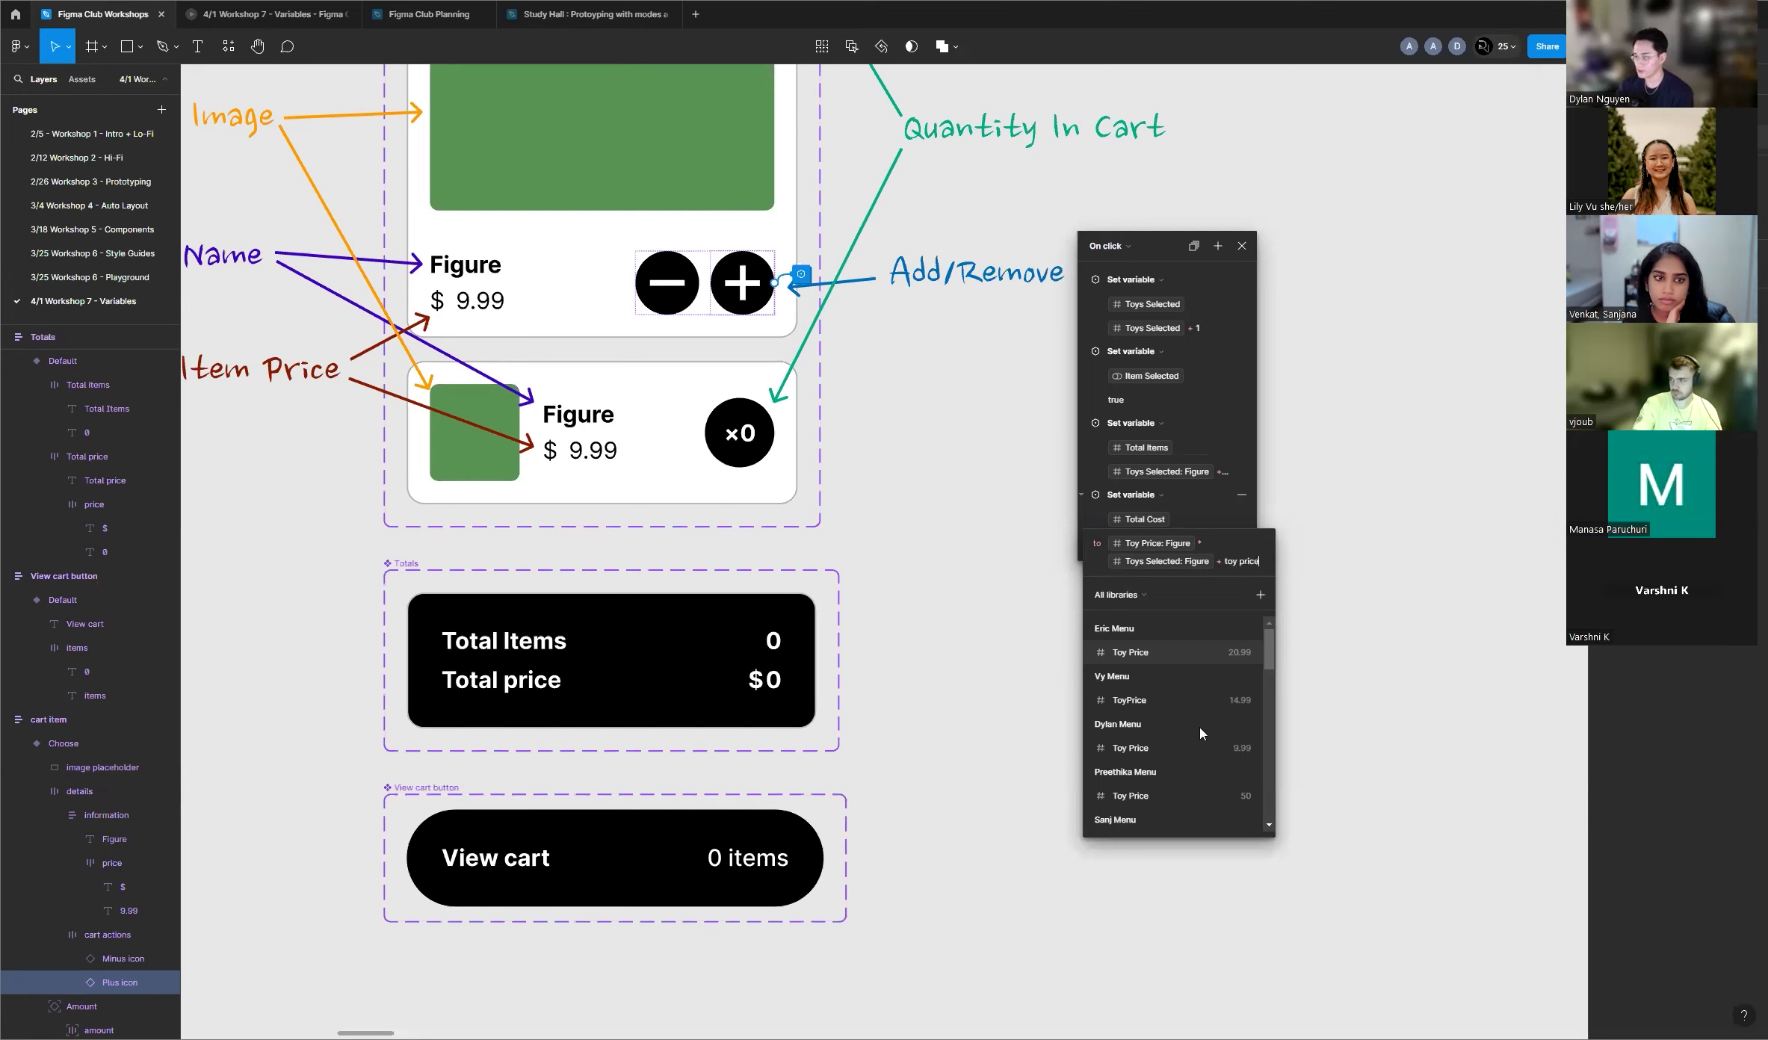
click(1195, 747)
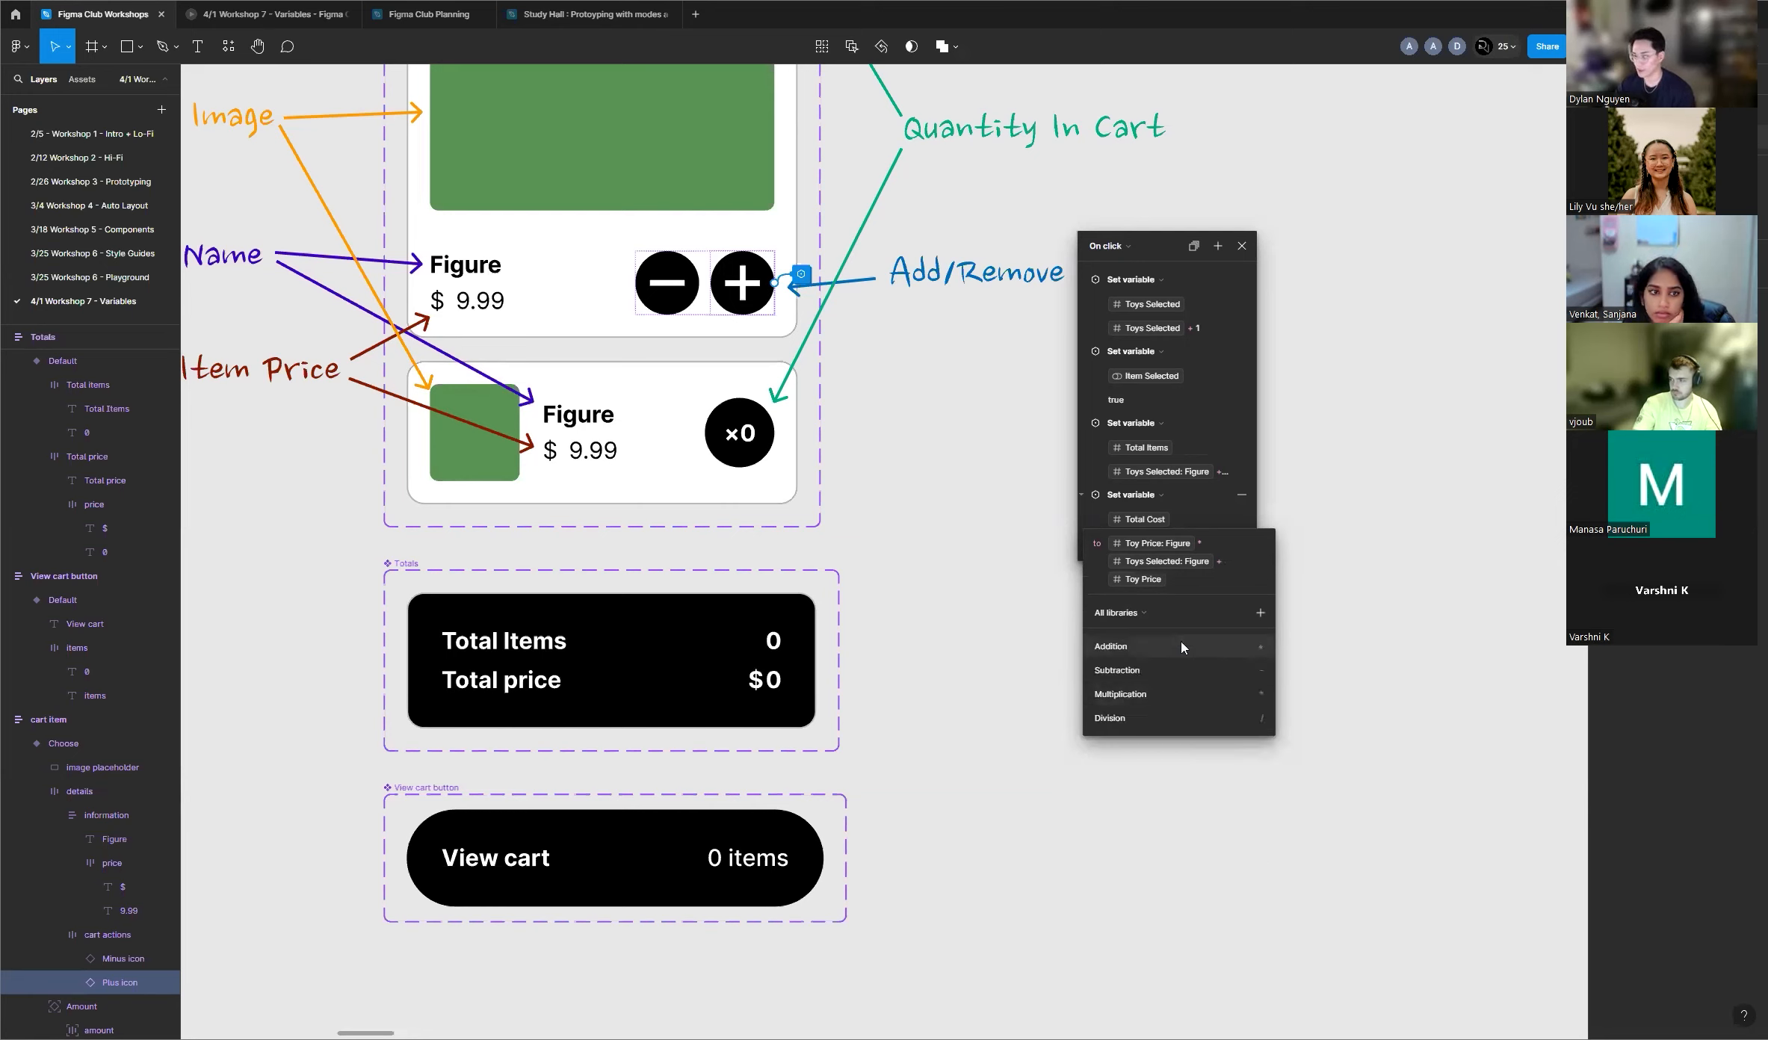
click(1143, 580)
click(1109, 718)
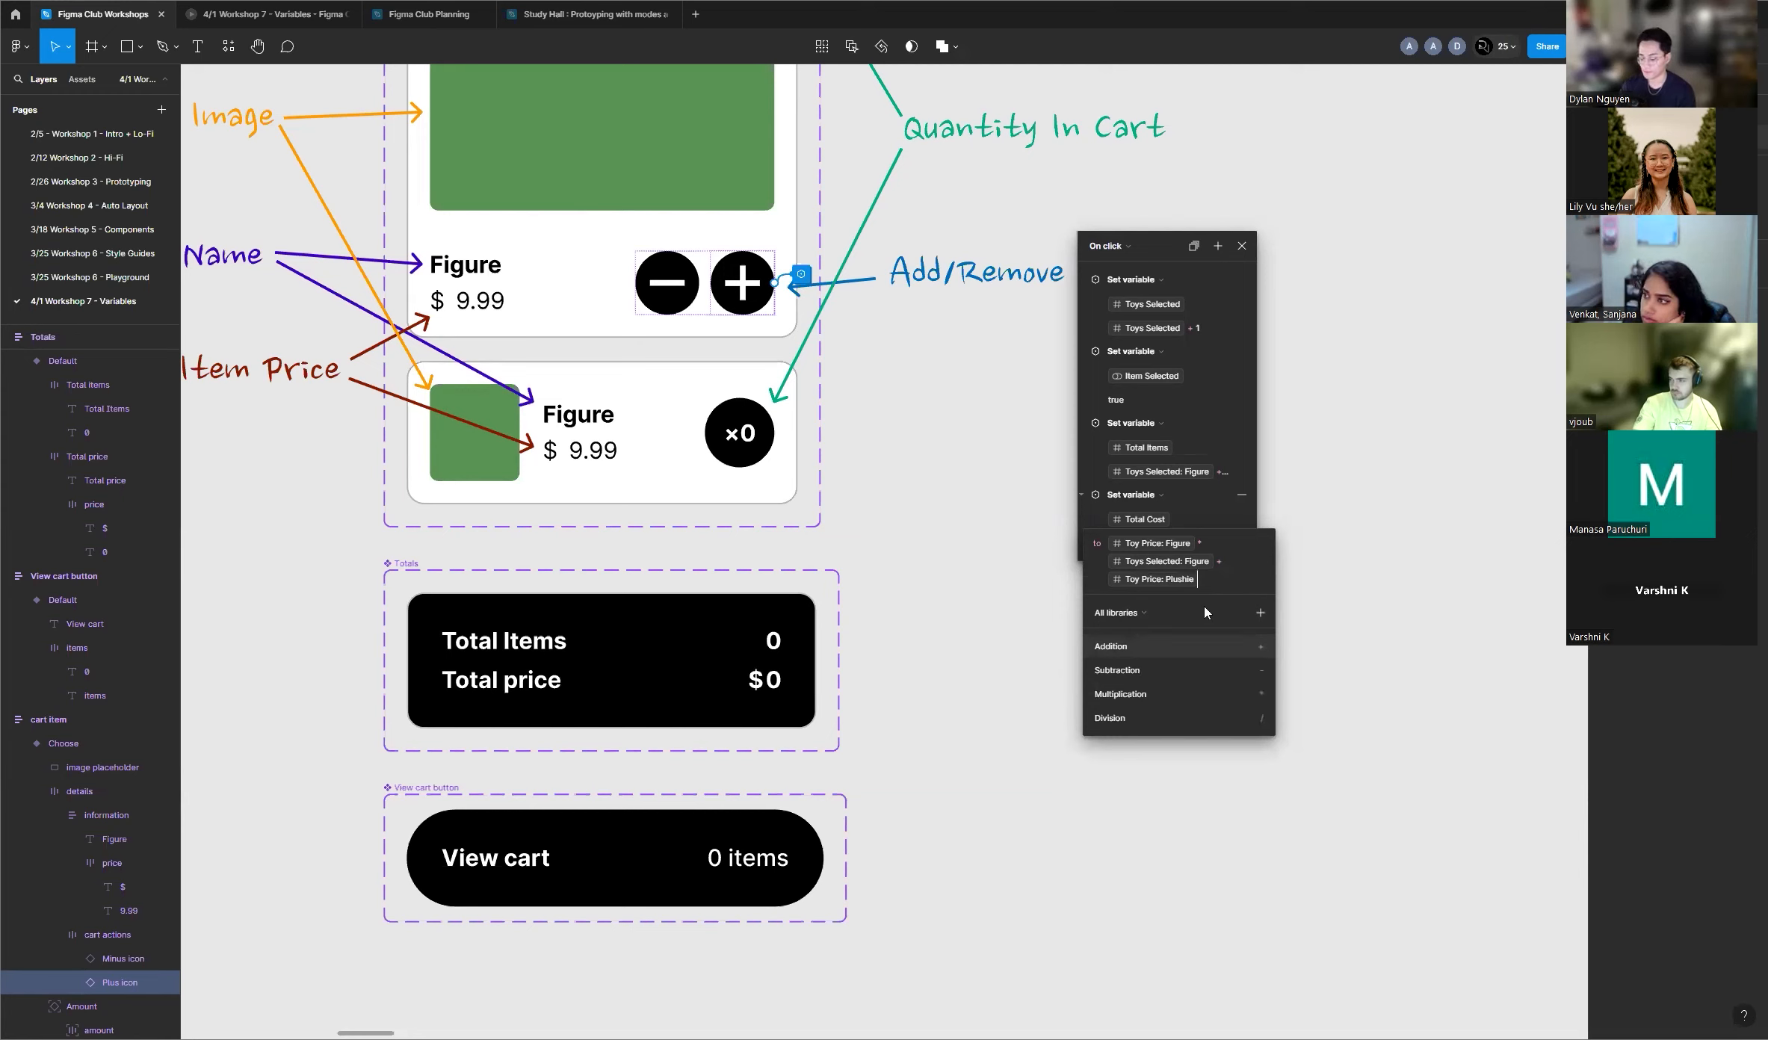
Step: Multiply the Plushie toy price by the Plushie mode of Toys Selected from the same Menu collection
key(Down)
key(Down)
key(Return)
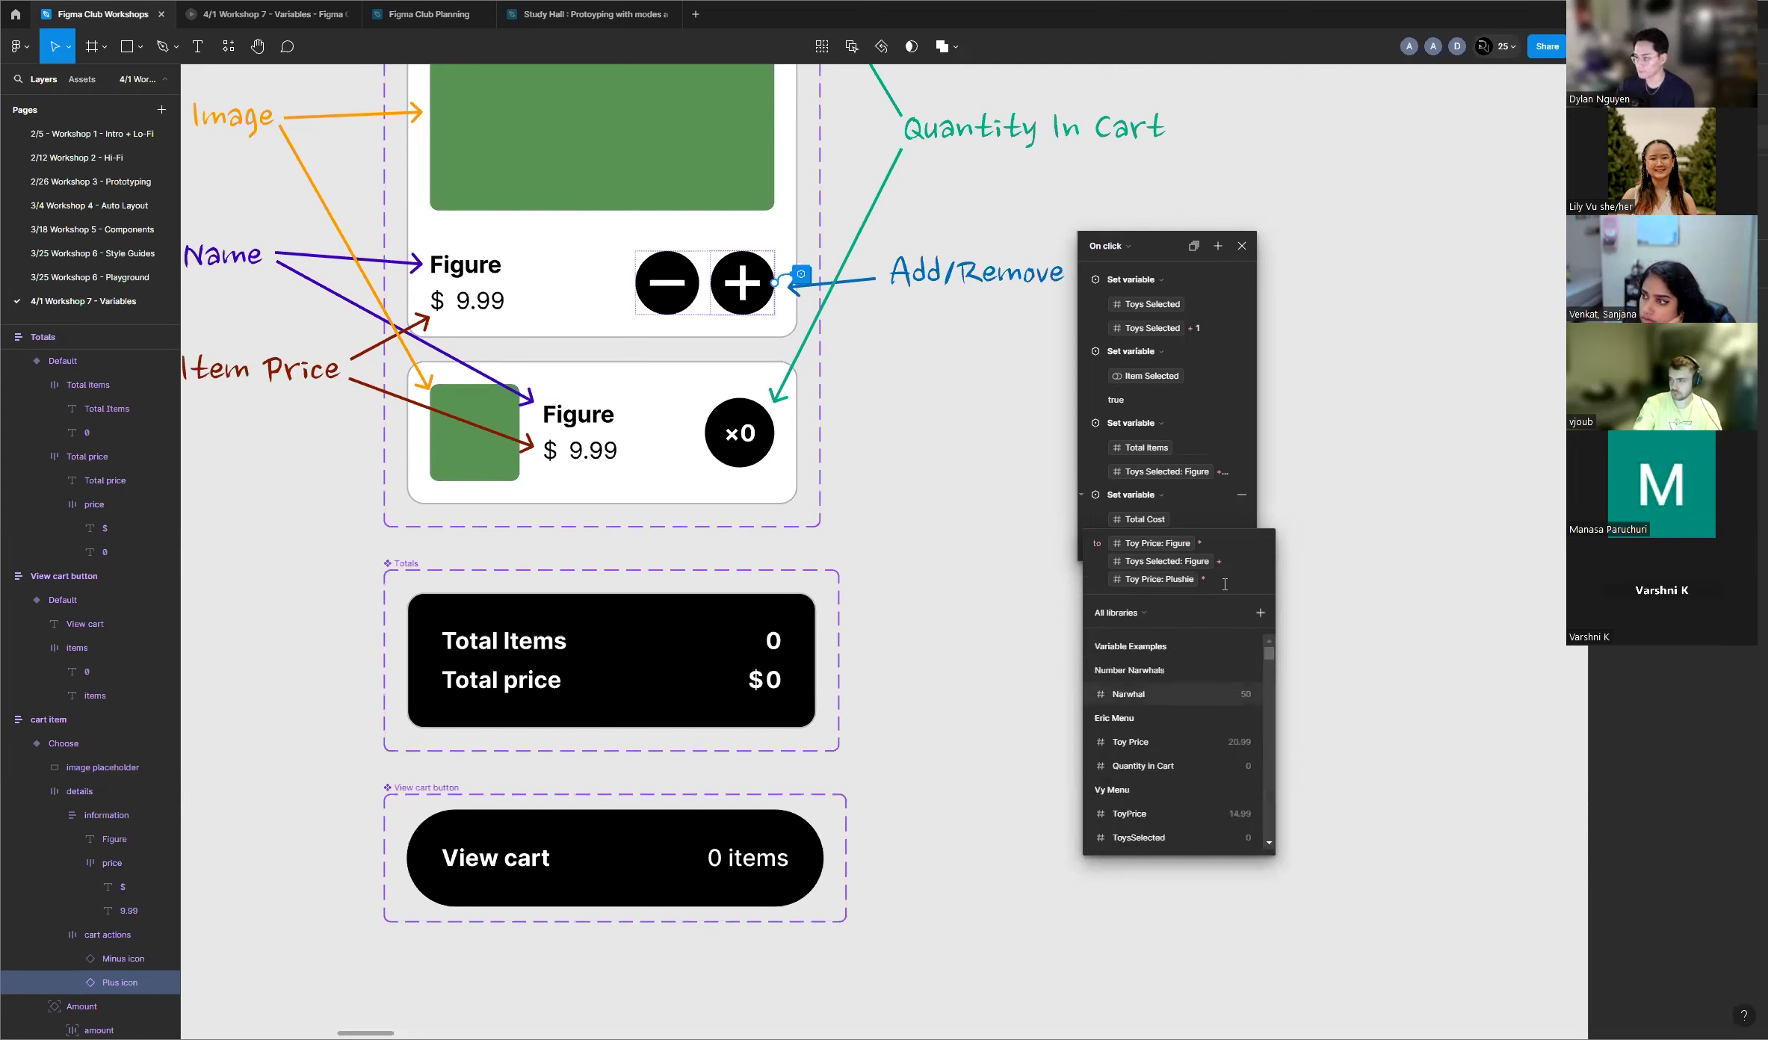
text(toys select)
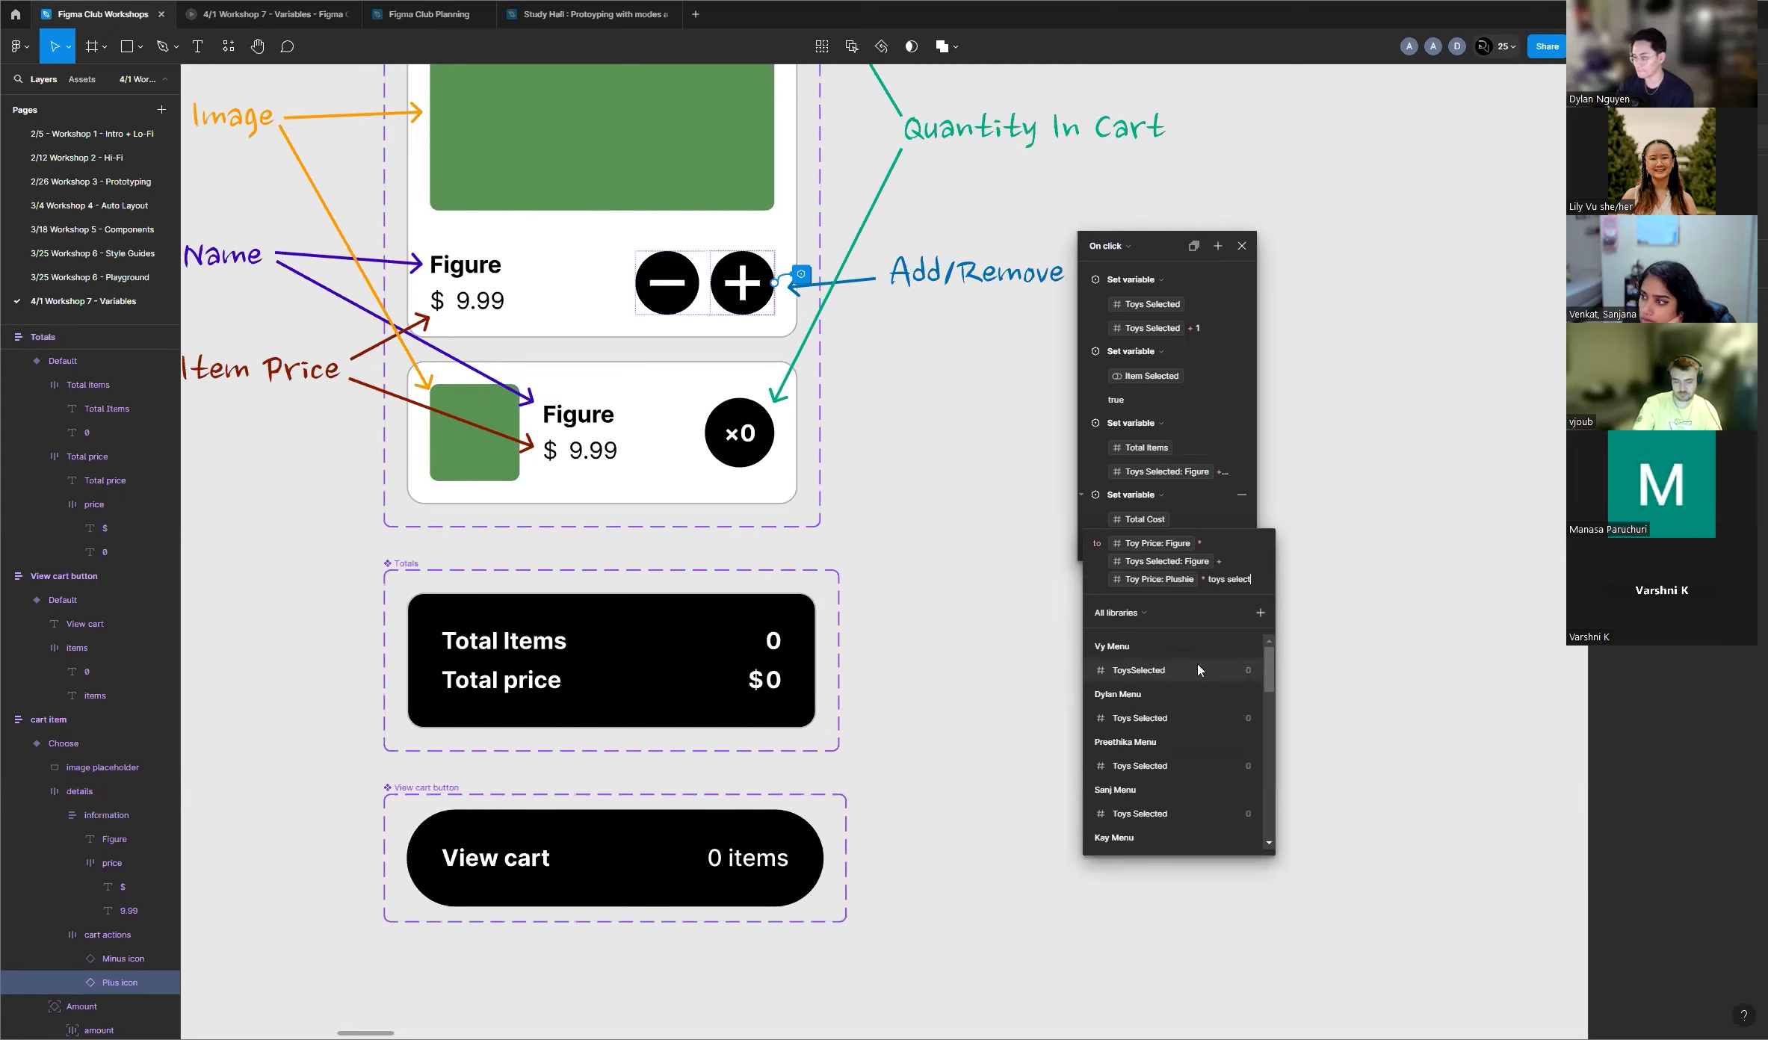
click(1142, 718)
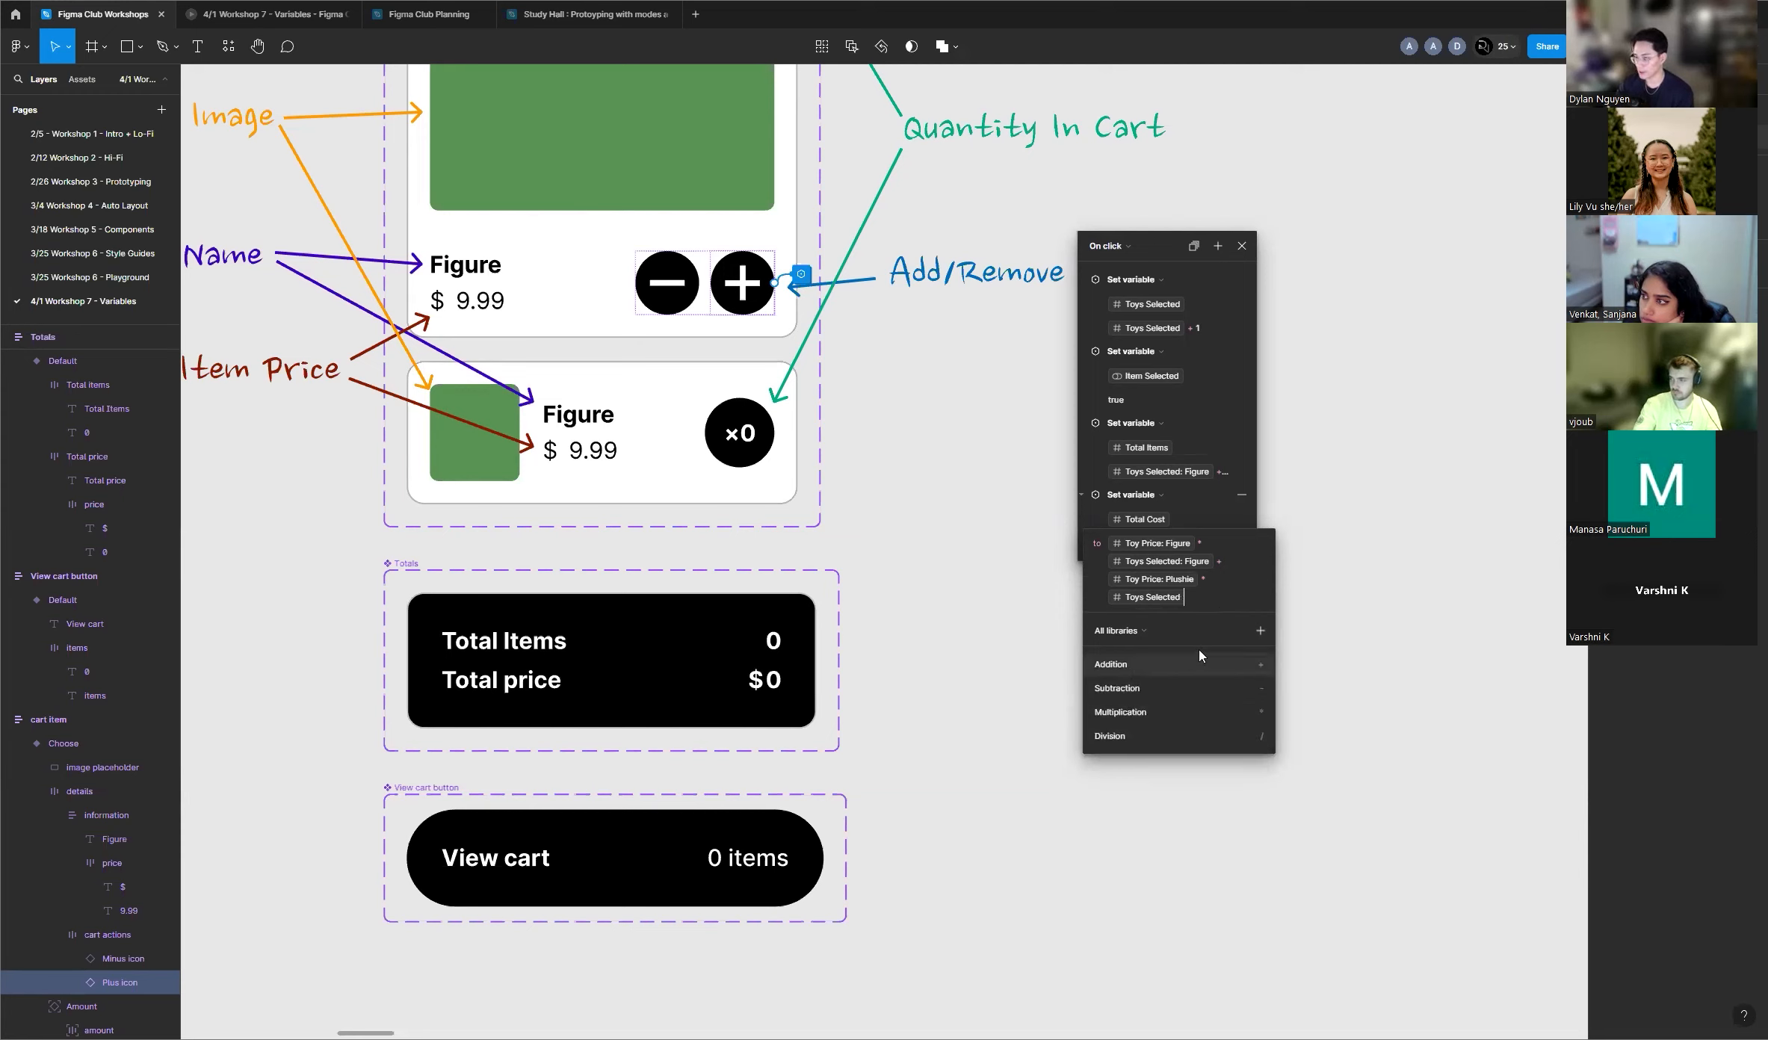
click(1167, 599)
click(1129, 737)
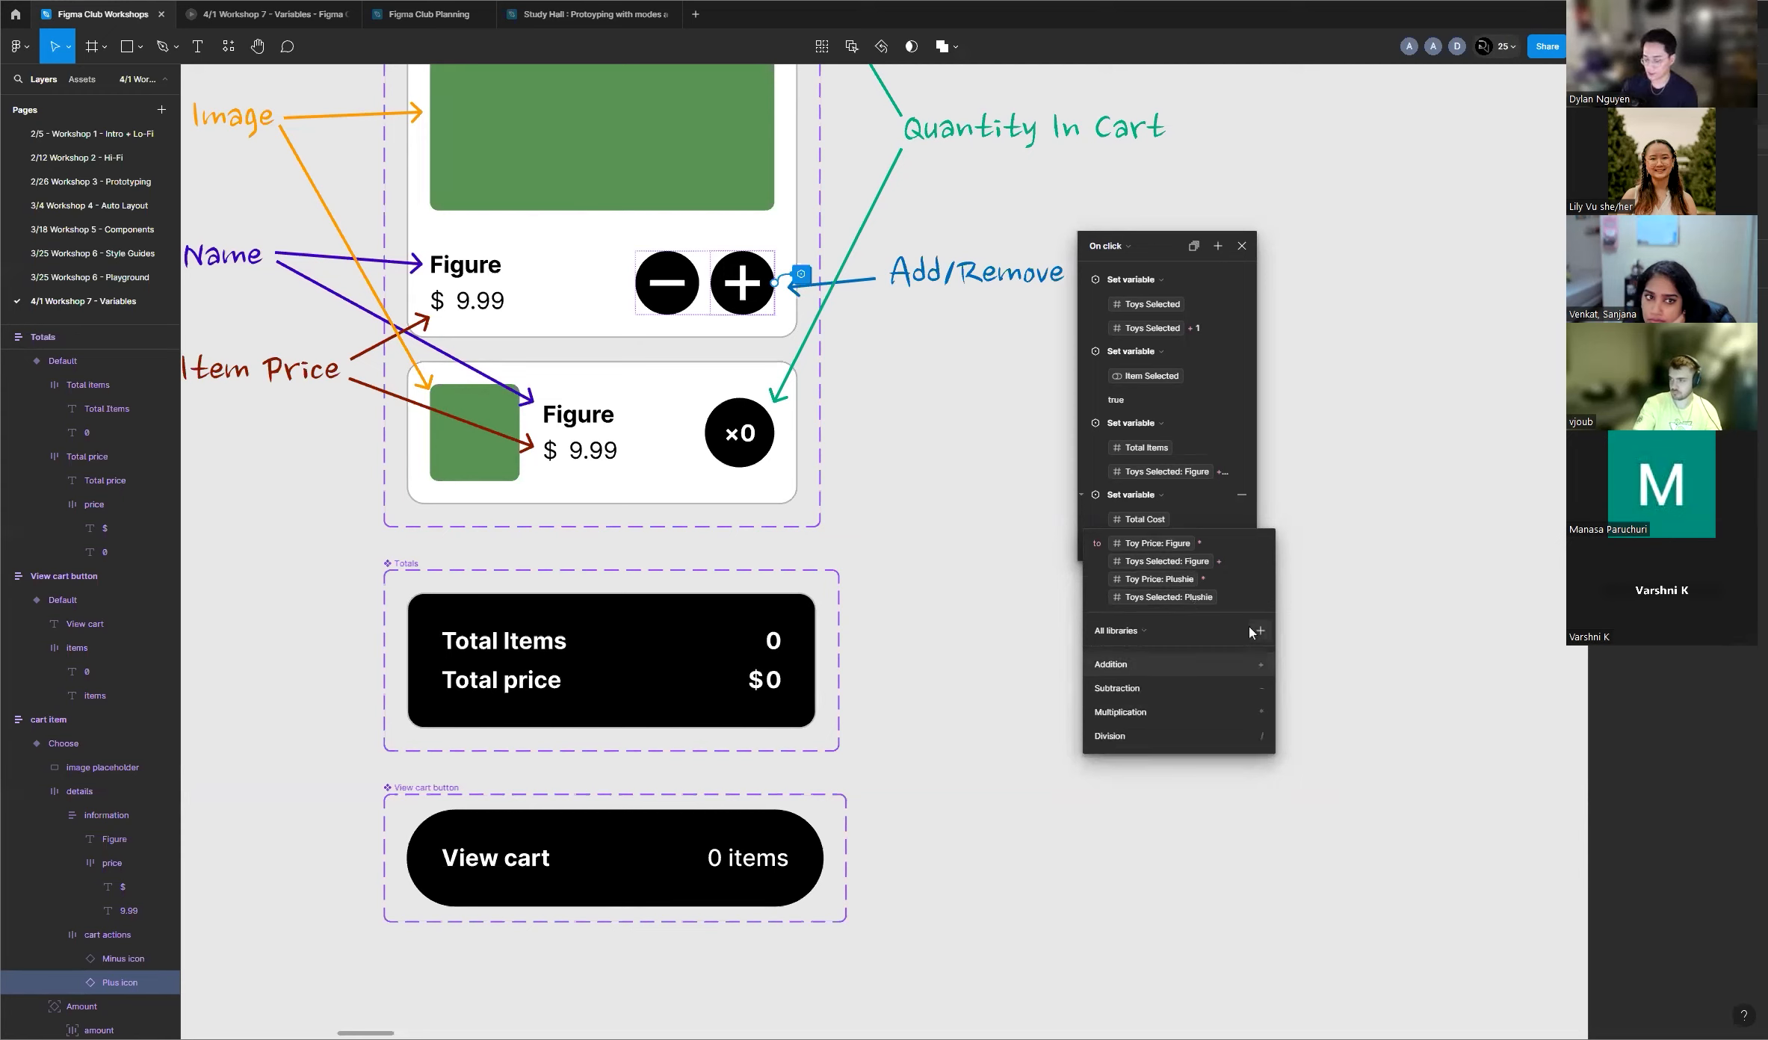
Step: Add the Lego mode of Toy Price from the presenter's own Menu collection to the Total Cost expression
text(+)
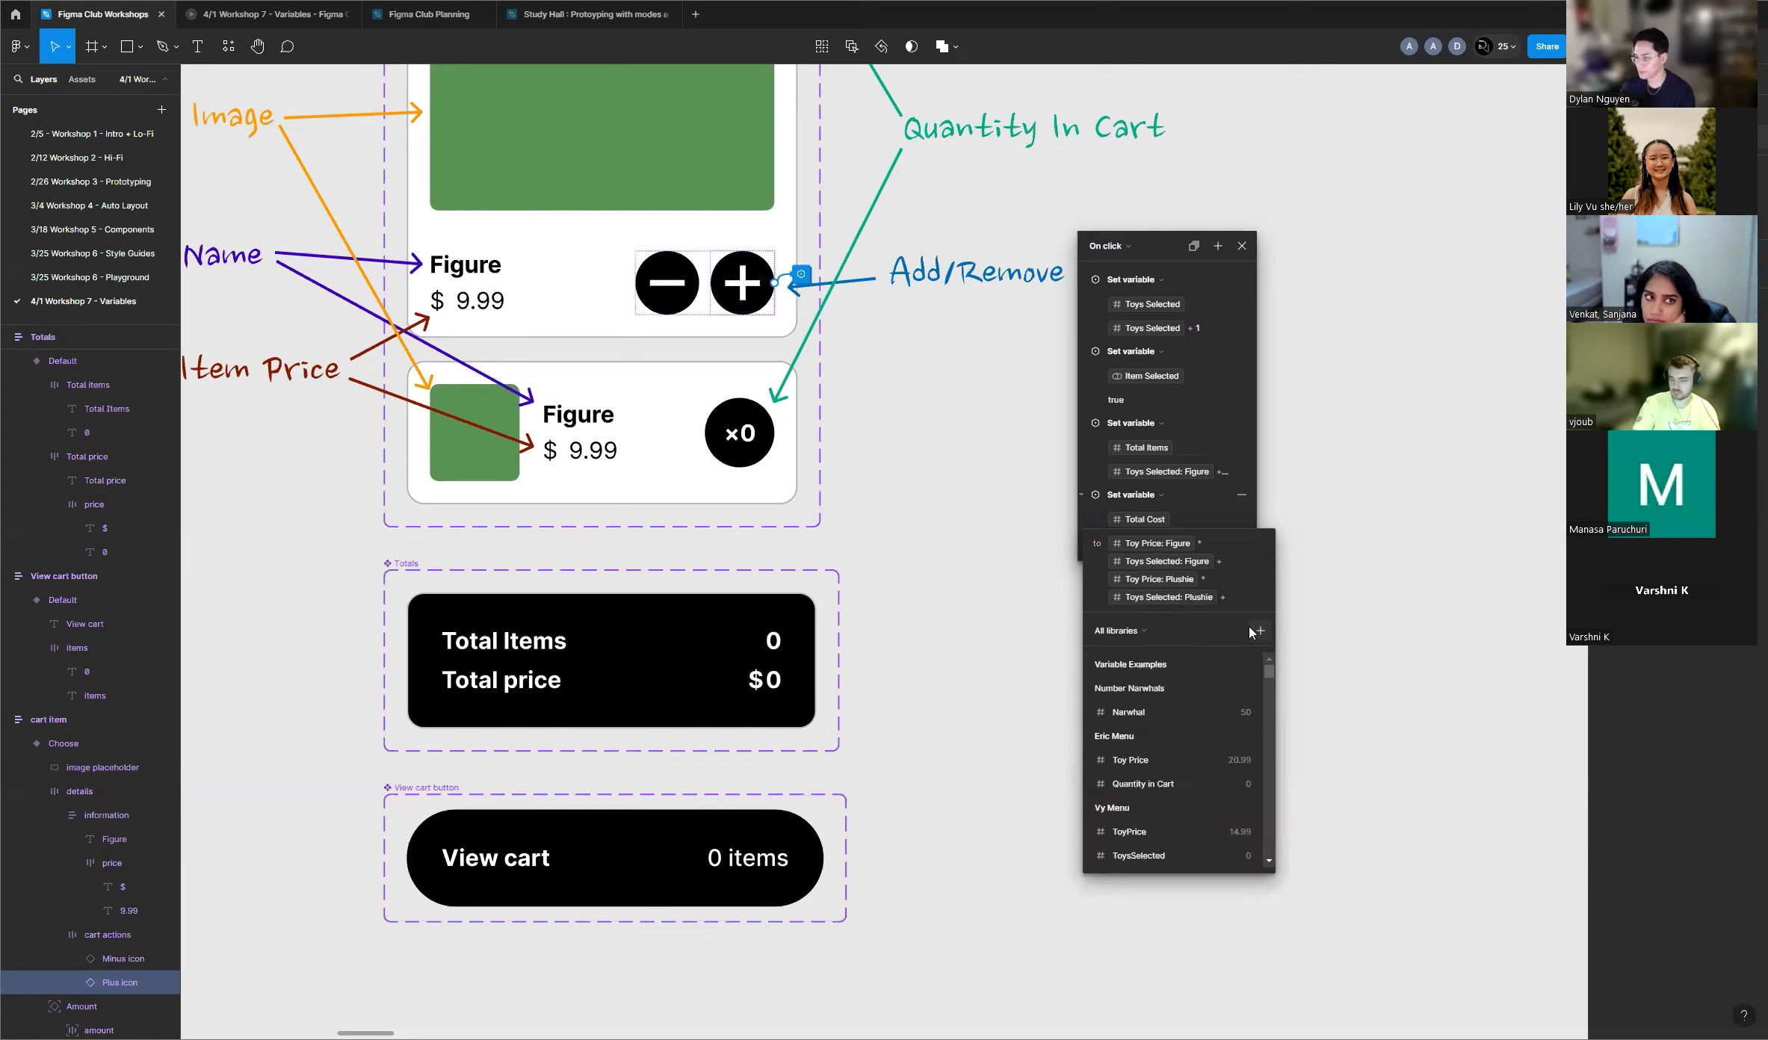
text(toys)
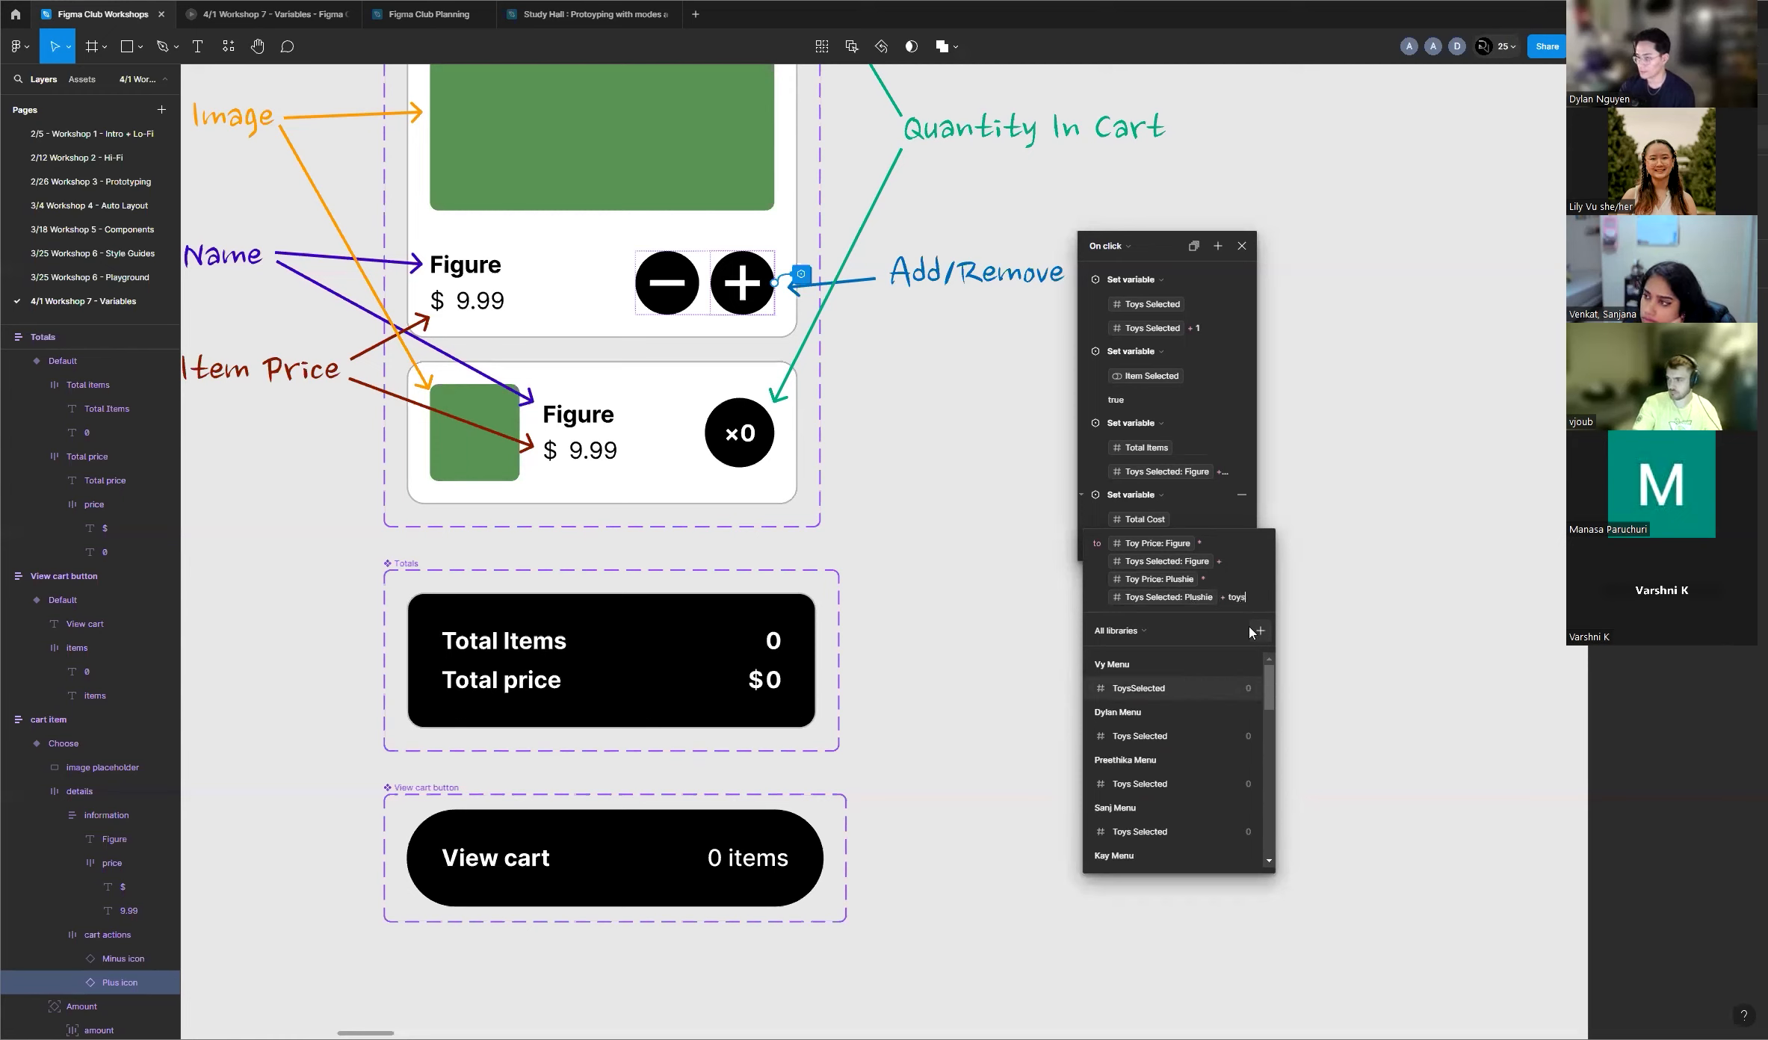
key(BackSpace)
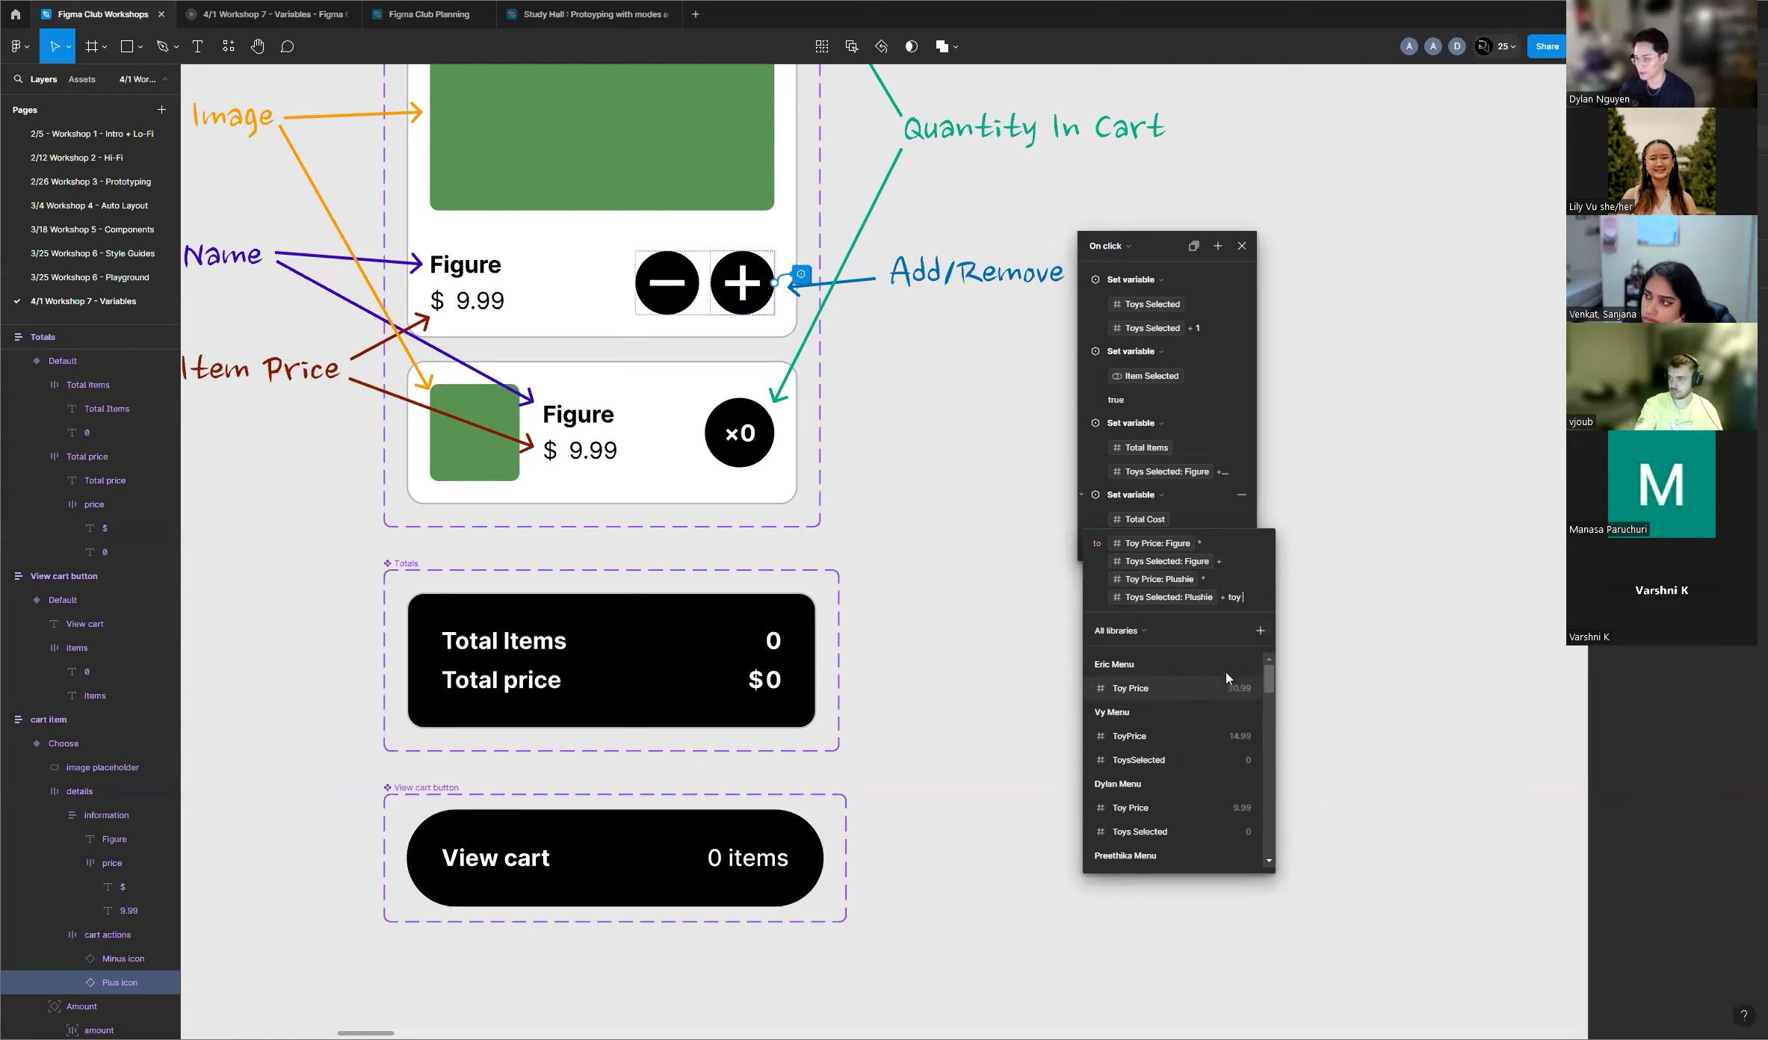
text(pri)
click(1148, 792)
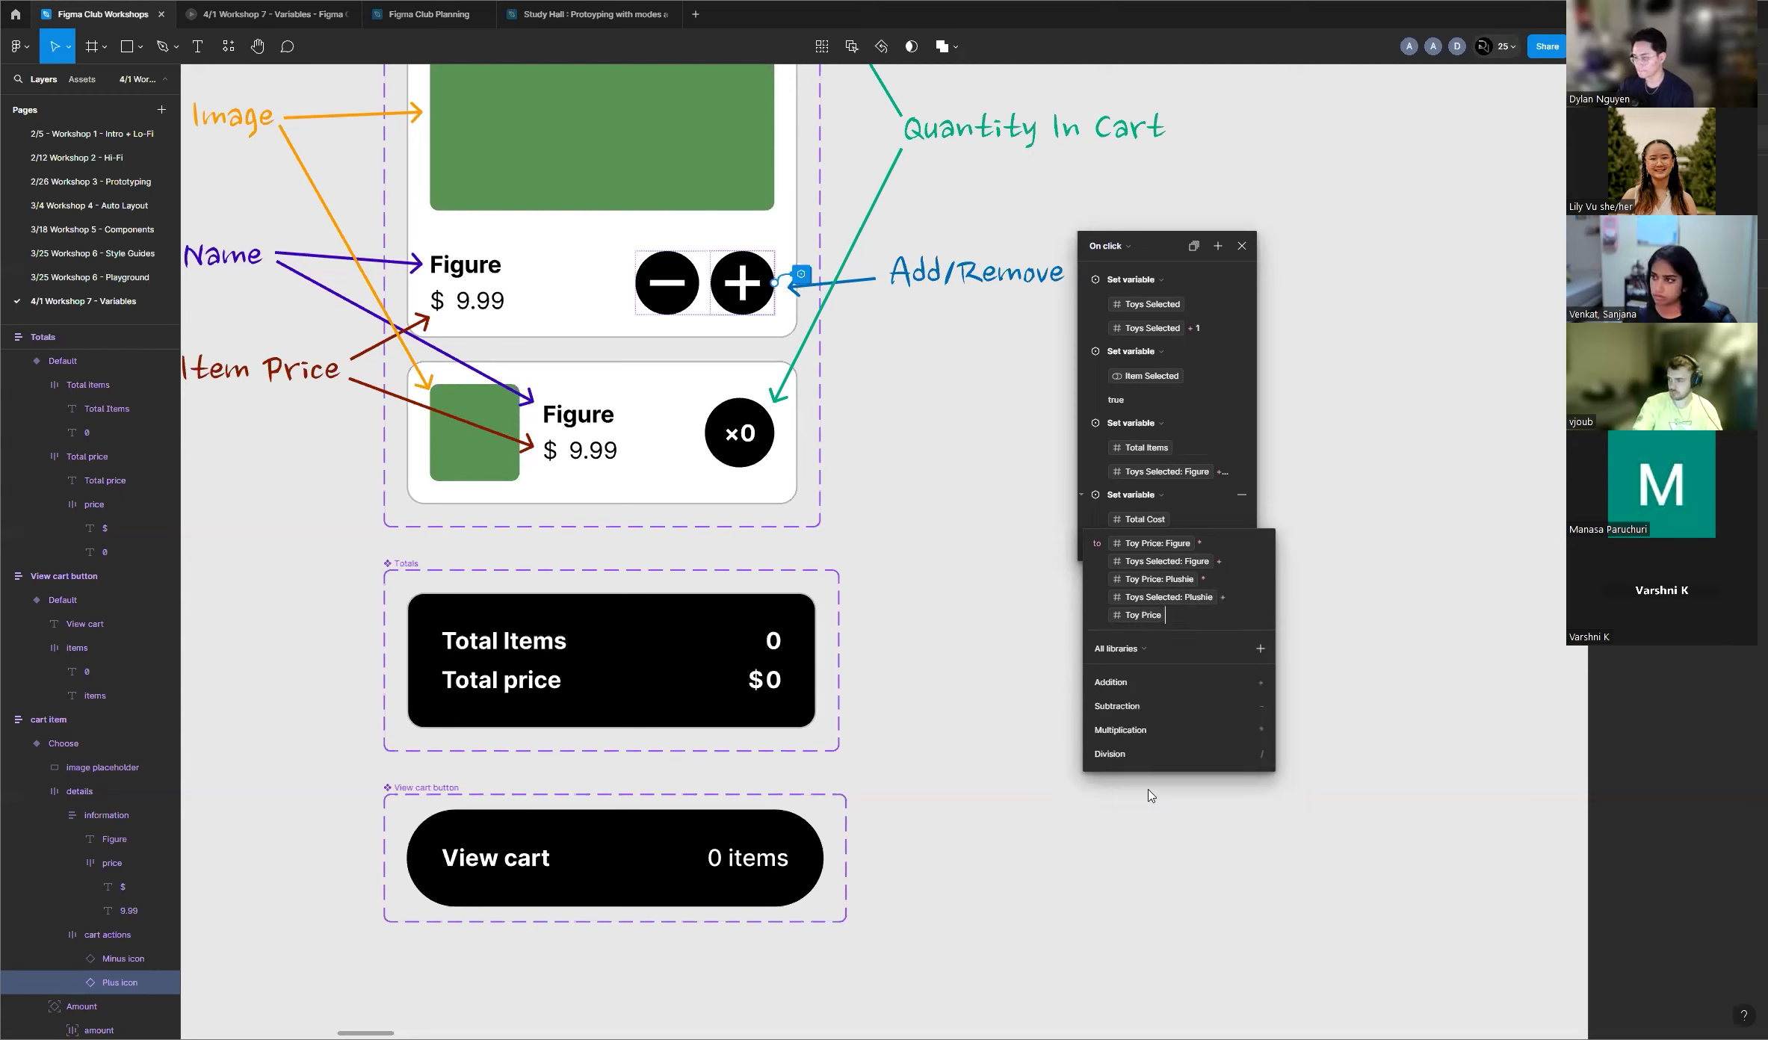
click(1157, 620)
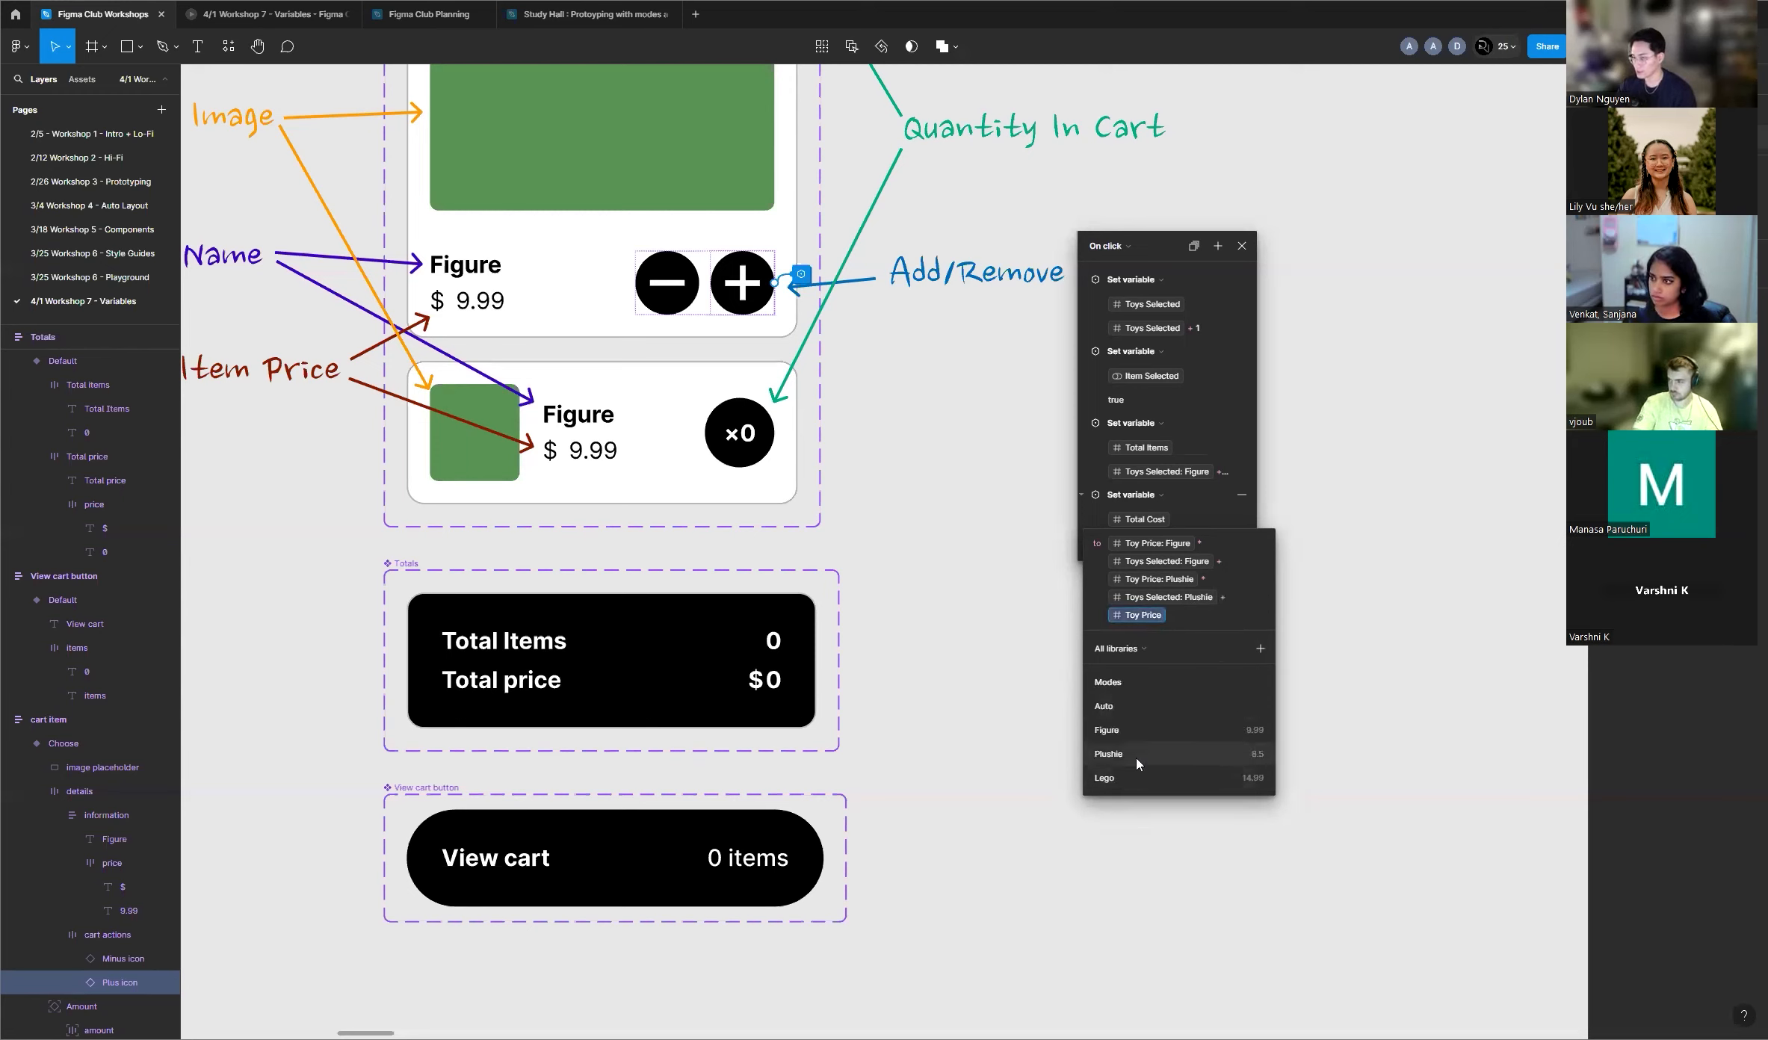
click(1124, 777)
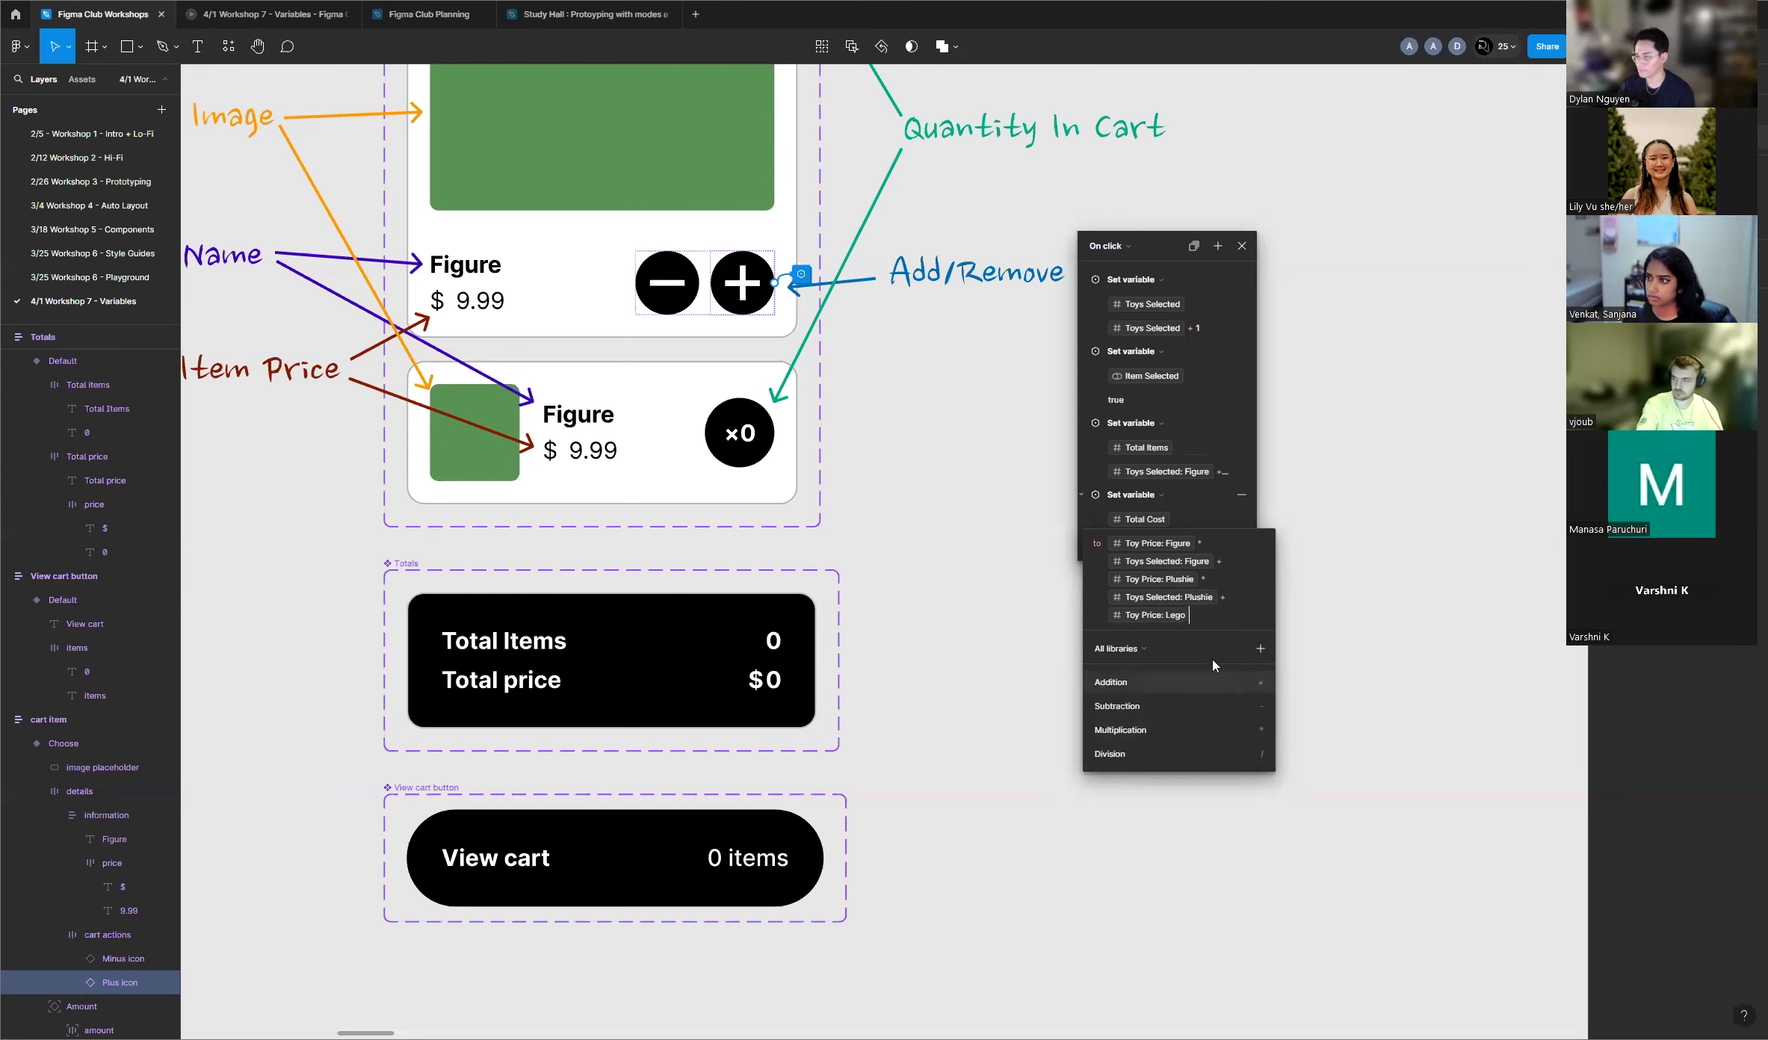
Step: Multiply the Lego toy price by the Lego mode of Toys Selected from the same Menu collection and commit the expression
click(1157, 736)
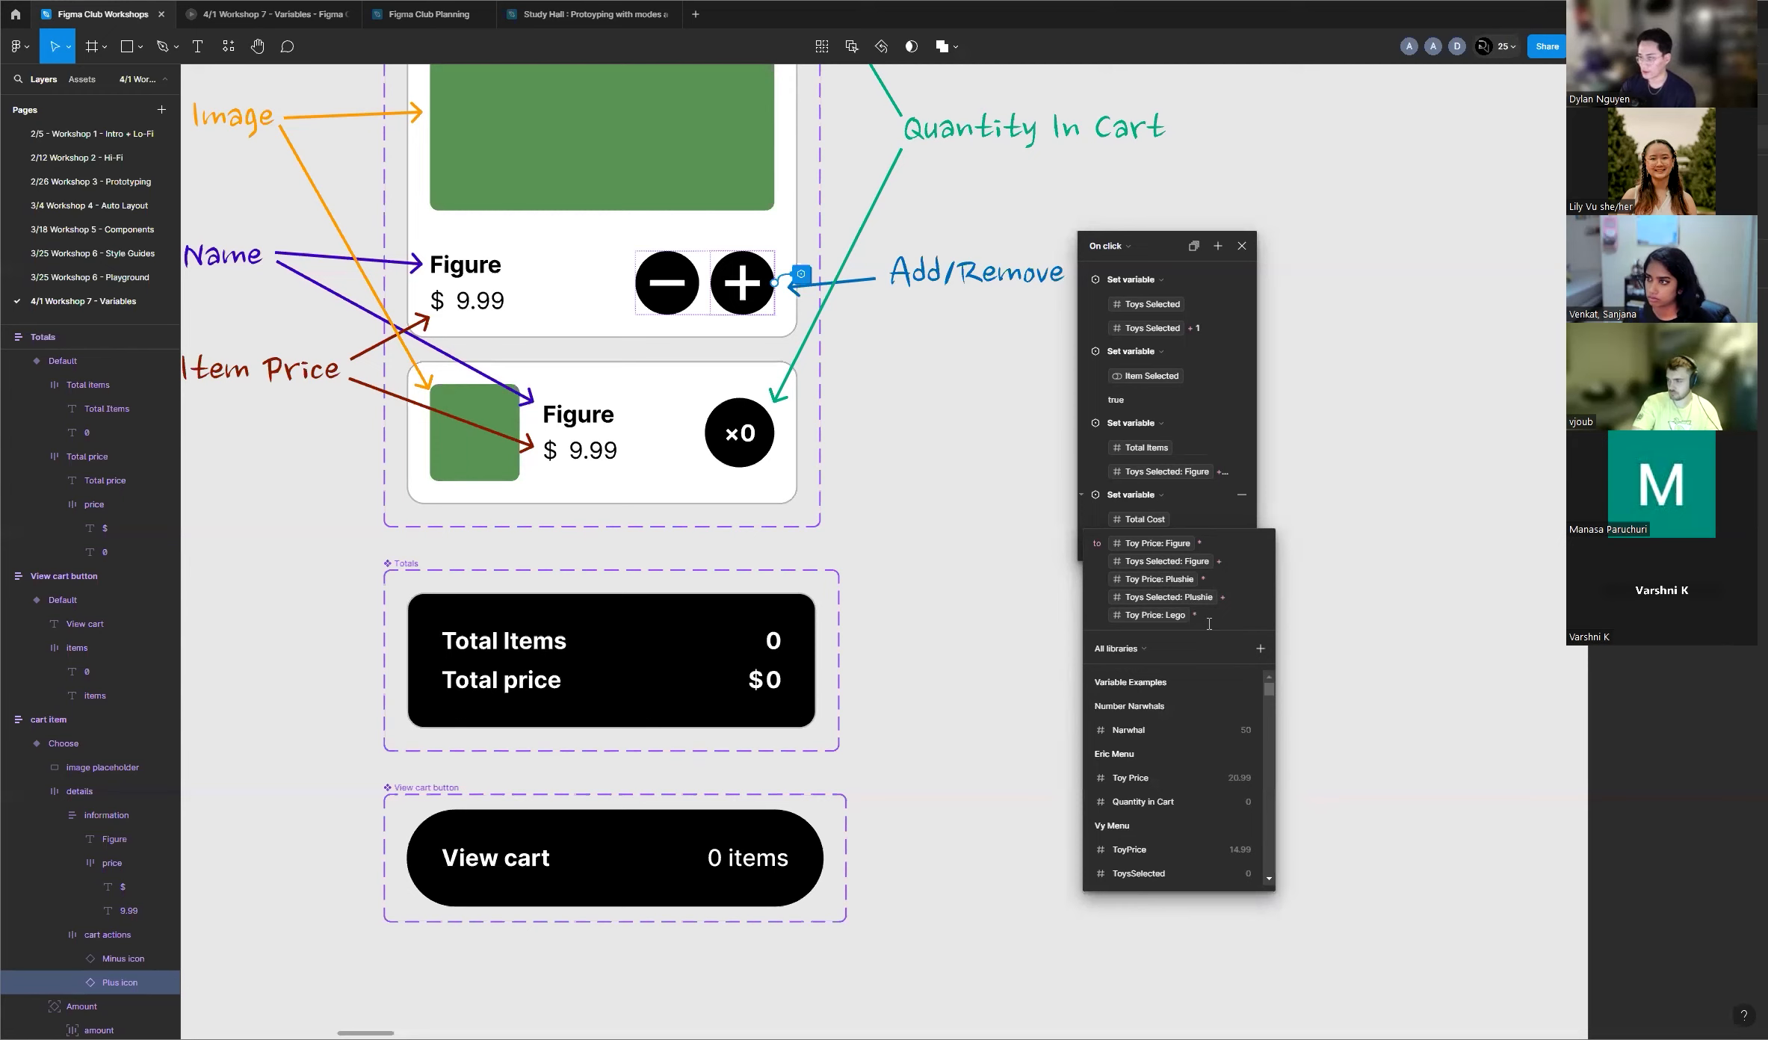
text(toys sel)
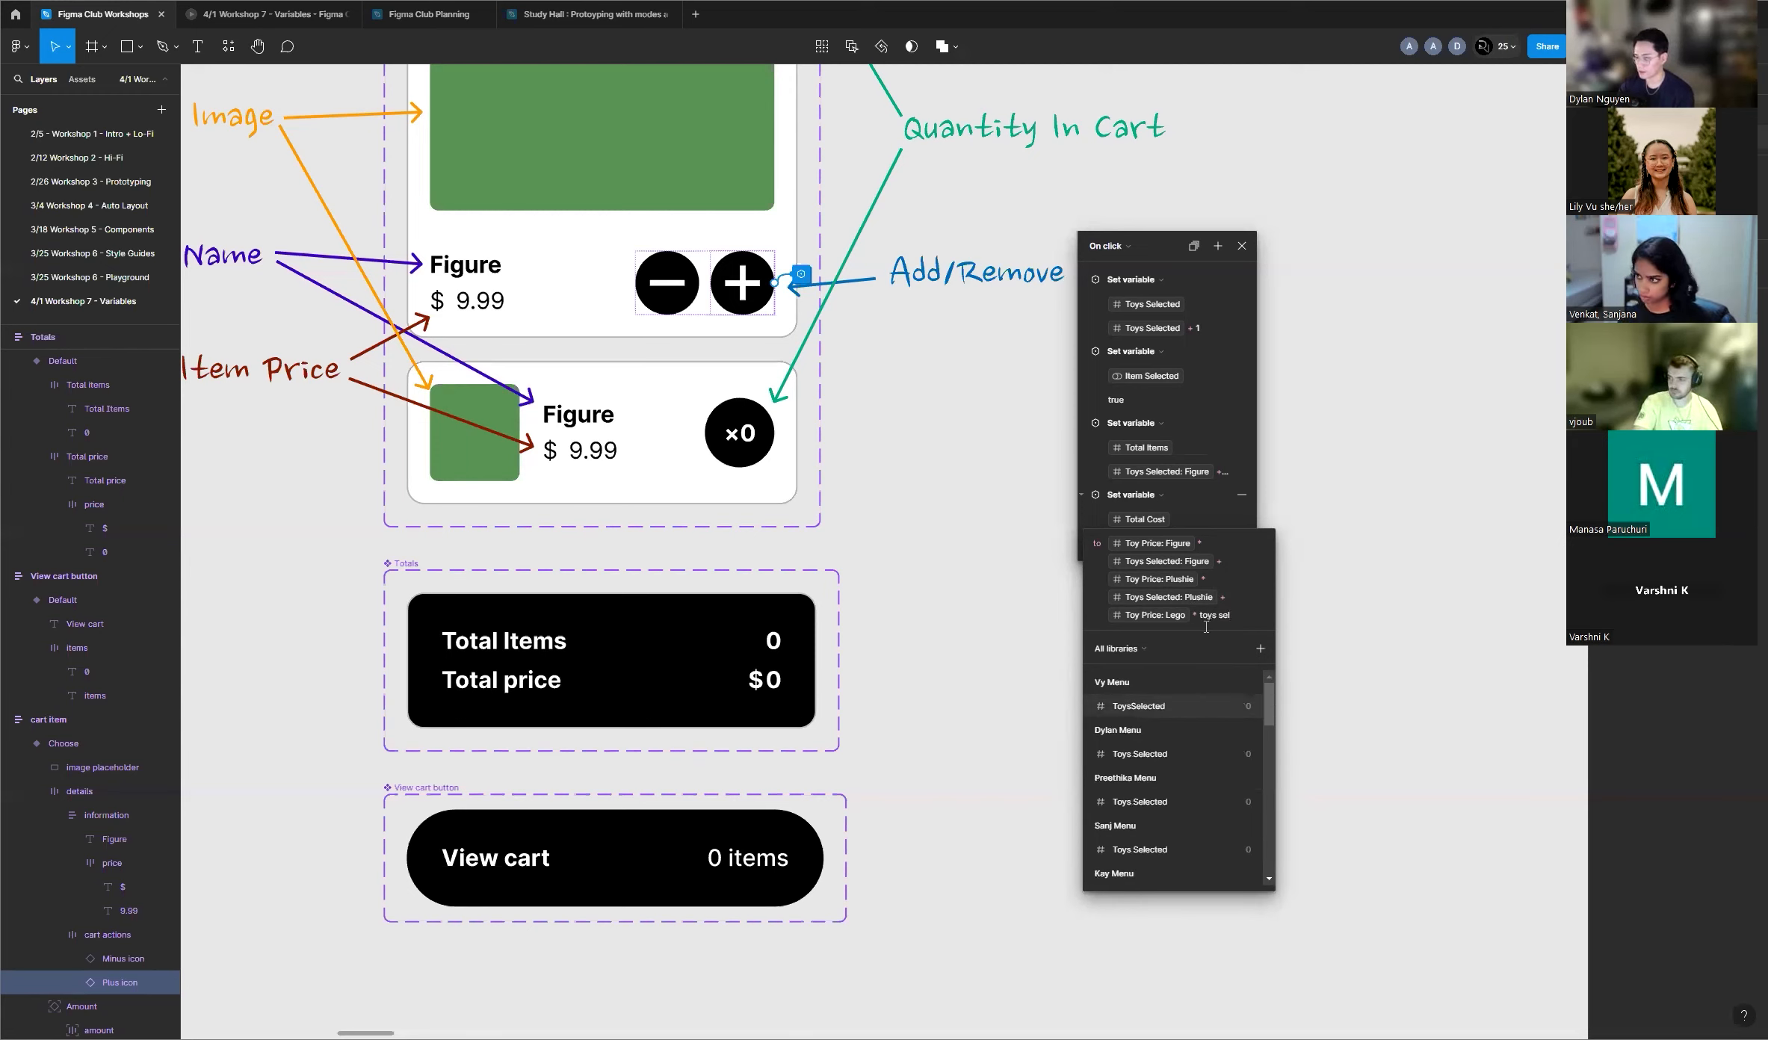
click(1165, 754)
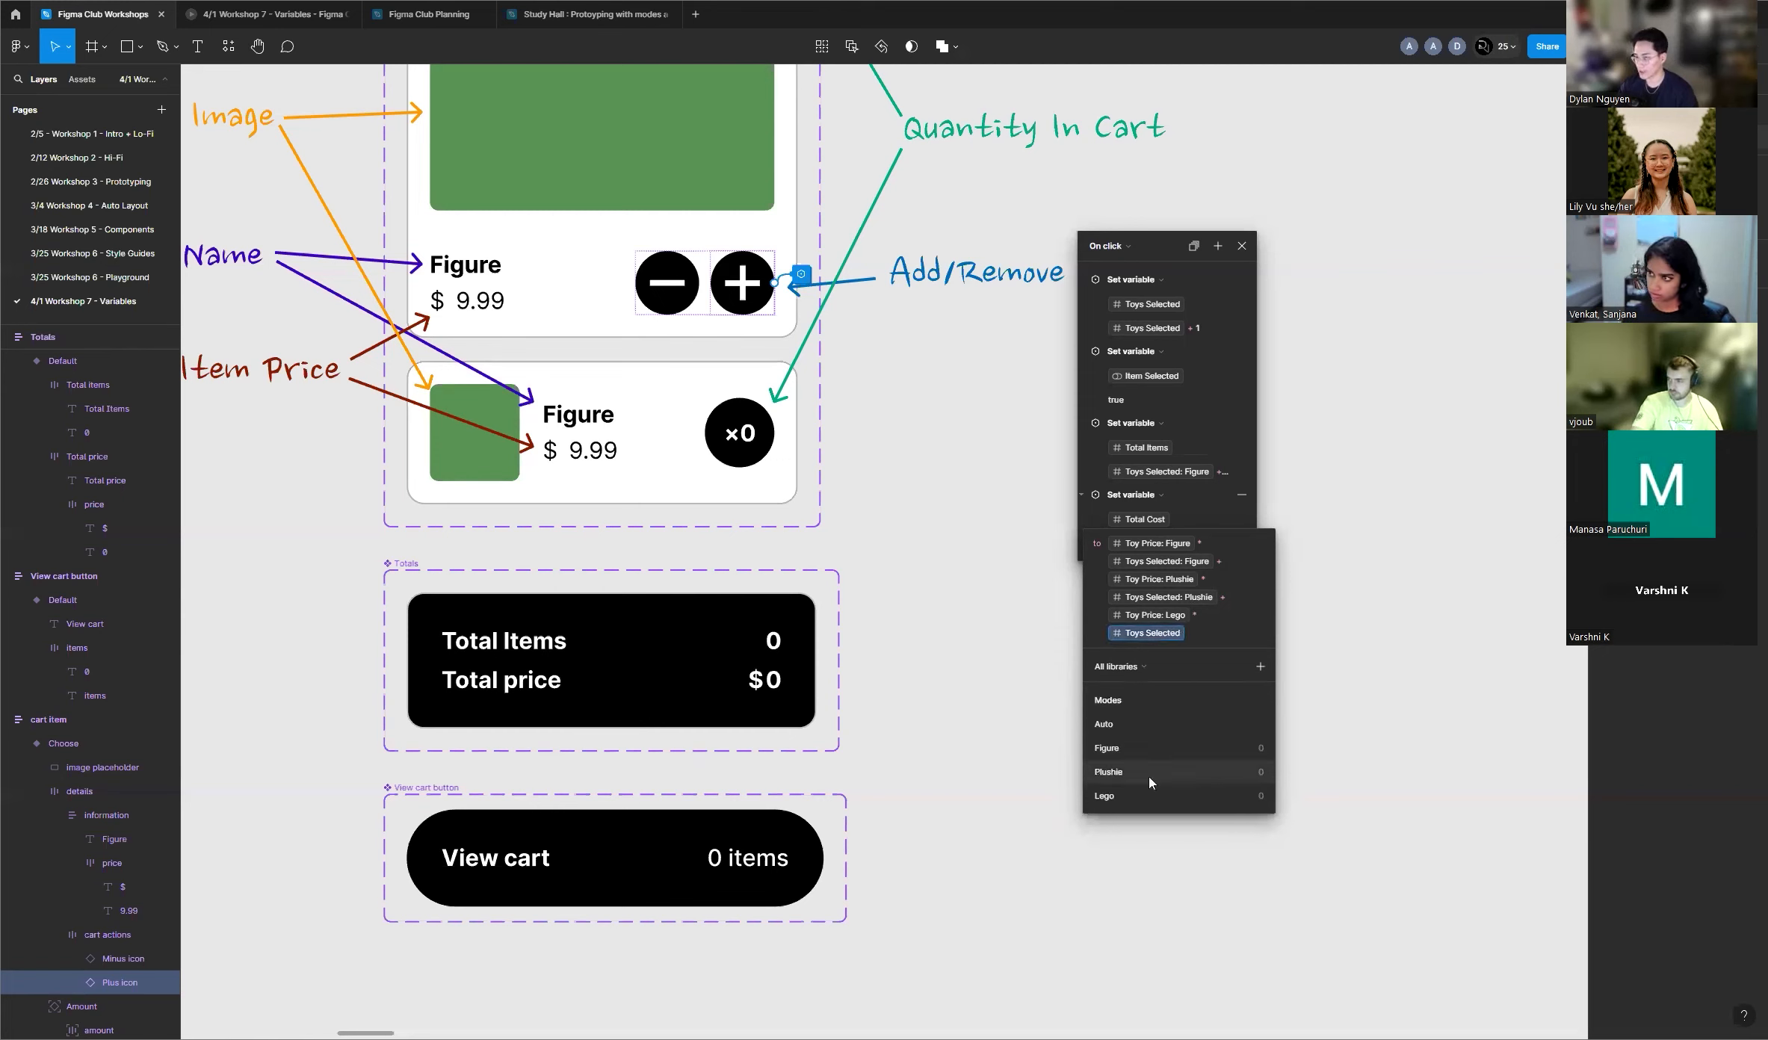
click(1155, 798)
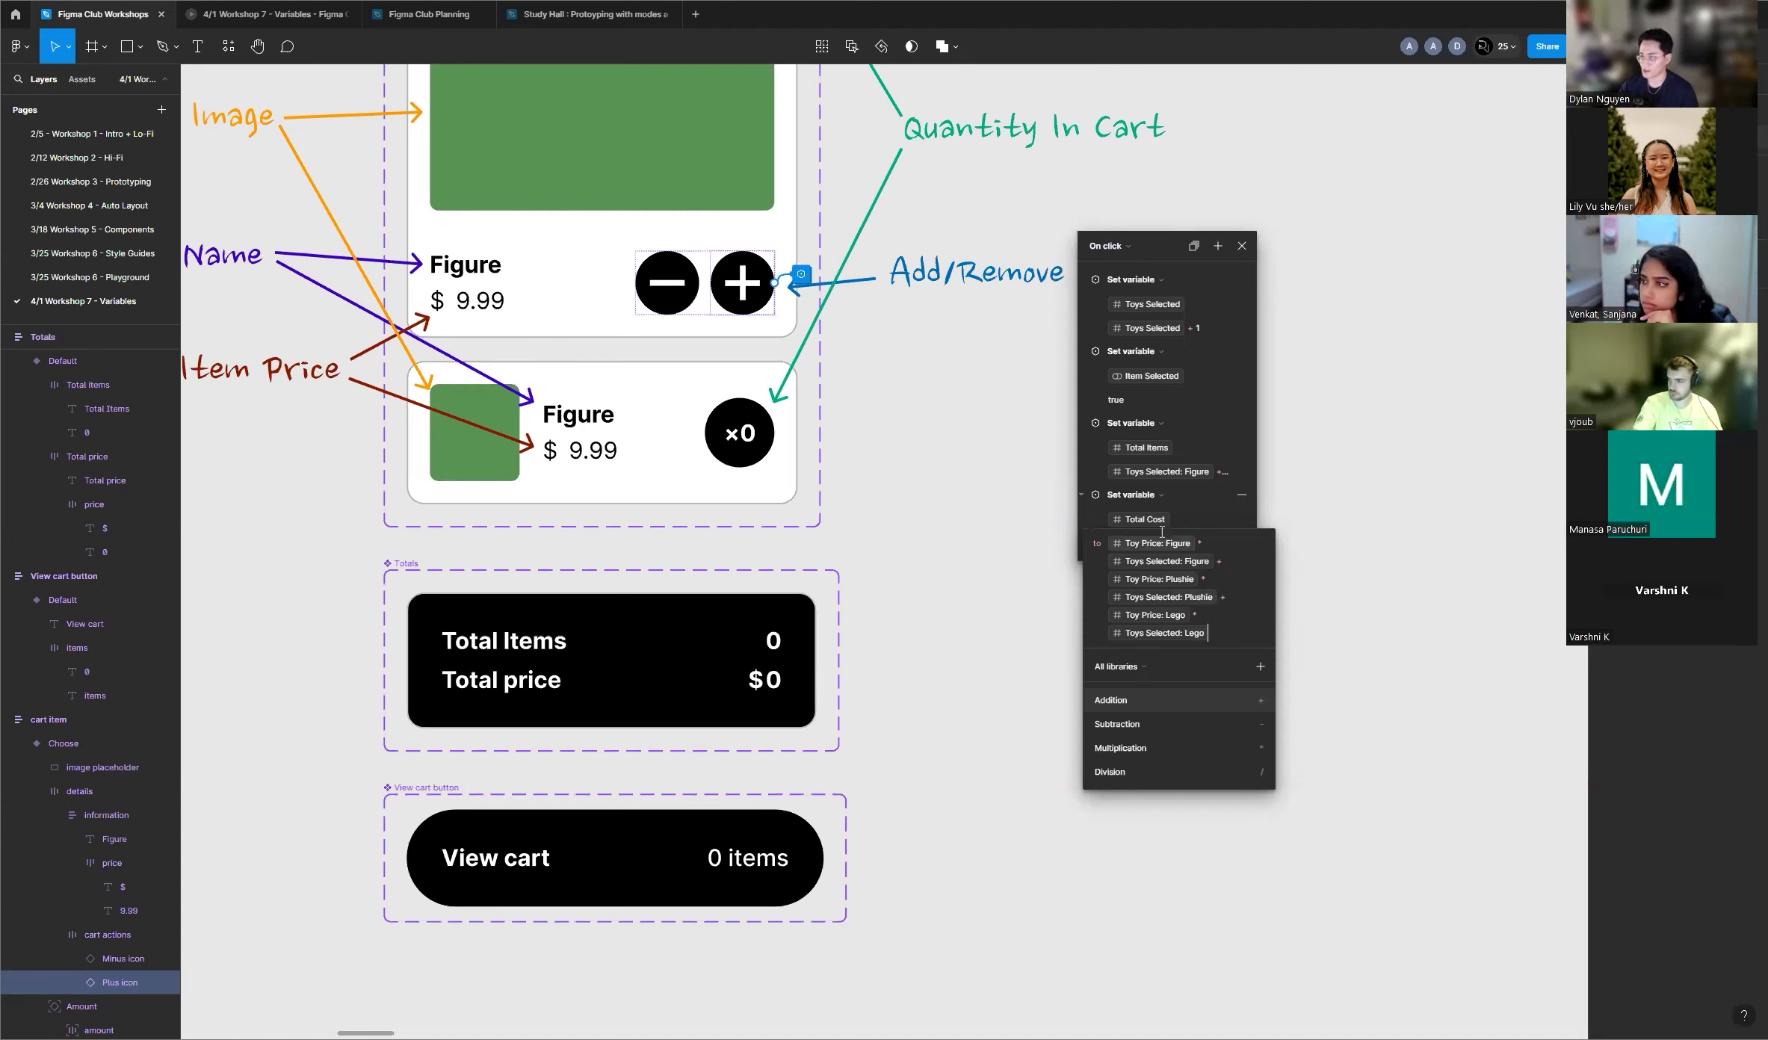
click(1089, 521)
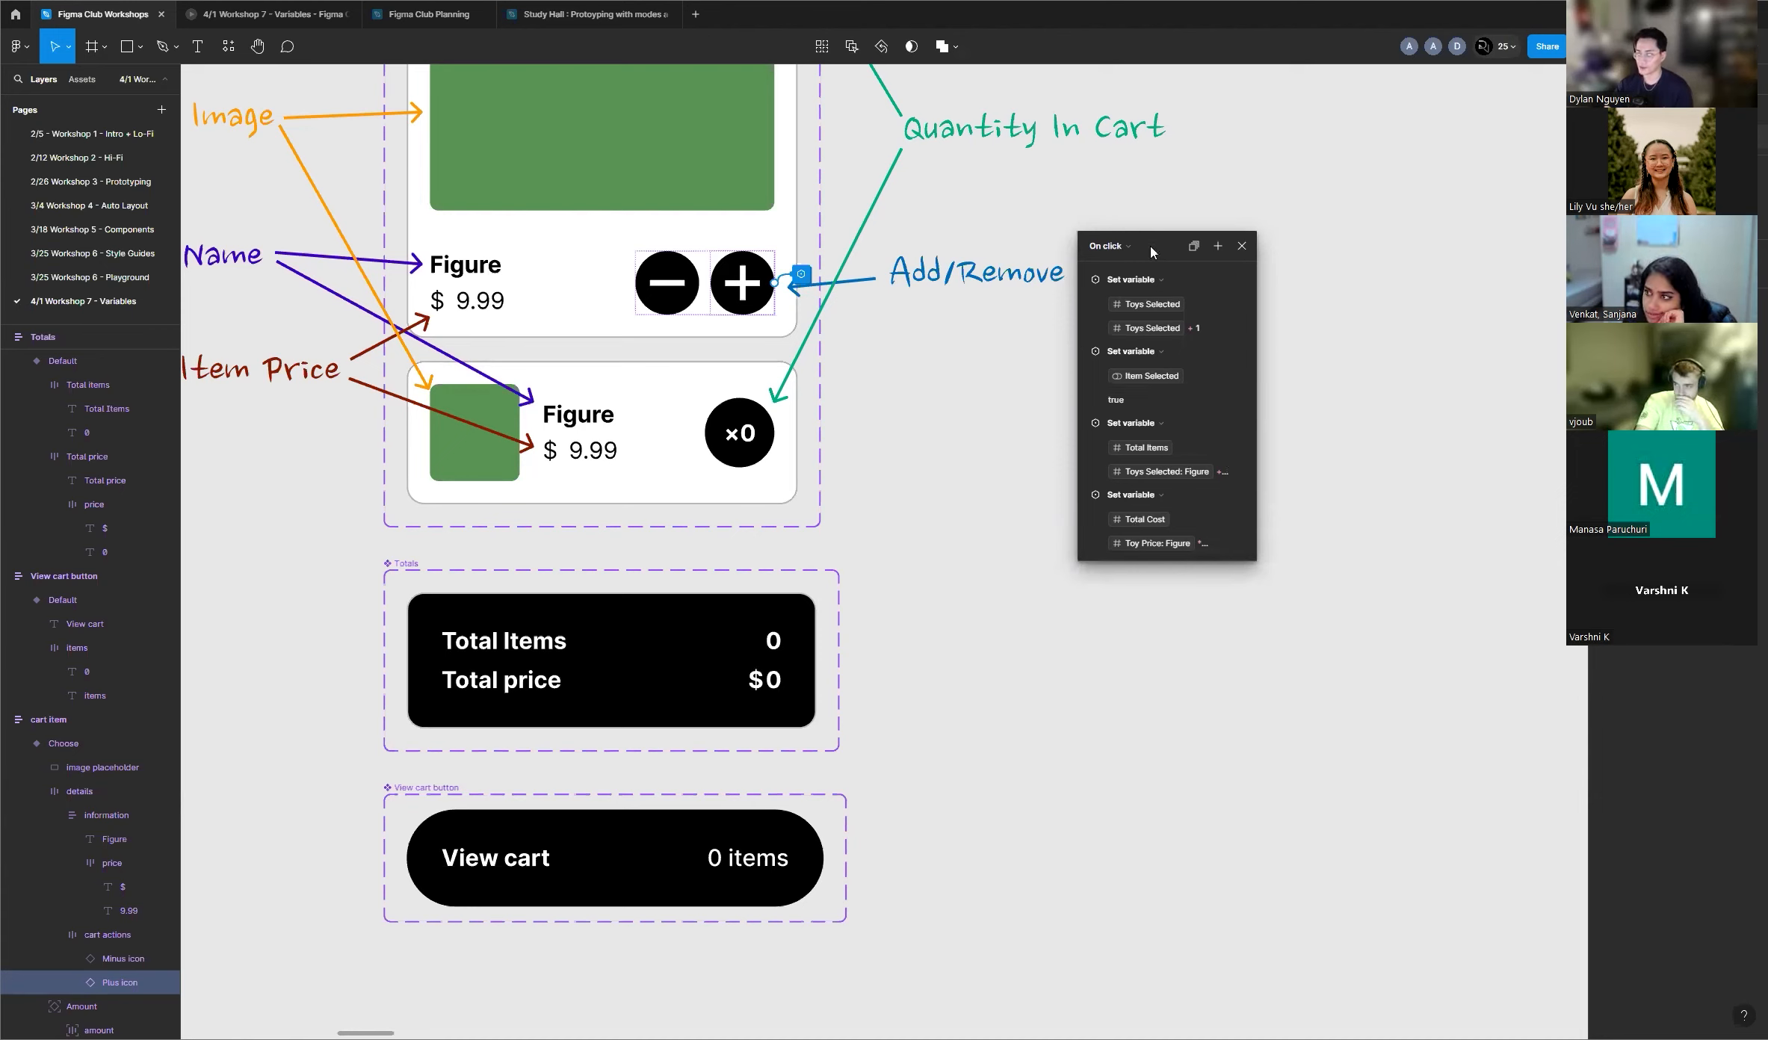
Step: Close the plus icon's On click interaction settings
scroll(748, 286, up, 5)
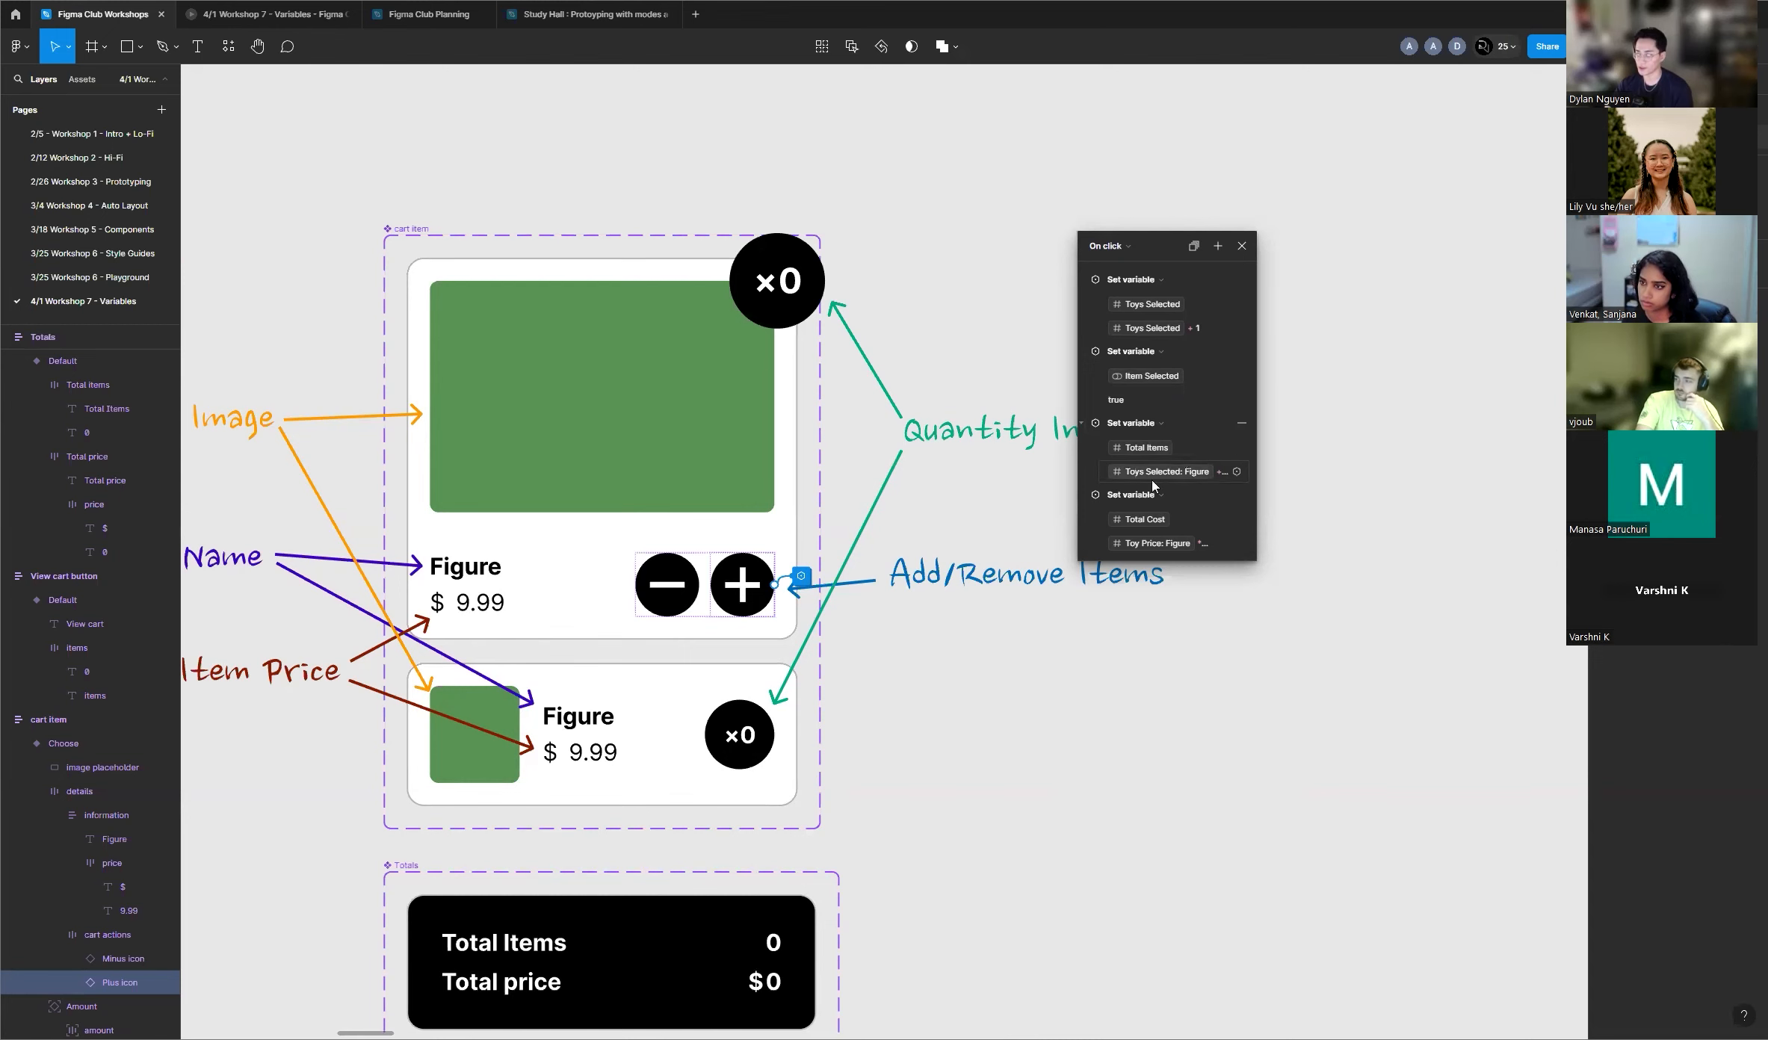
scroll(859, 572, down, 1)
scroll(813, 564, down, 3)
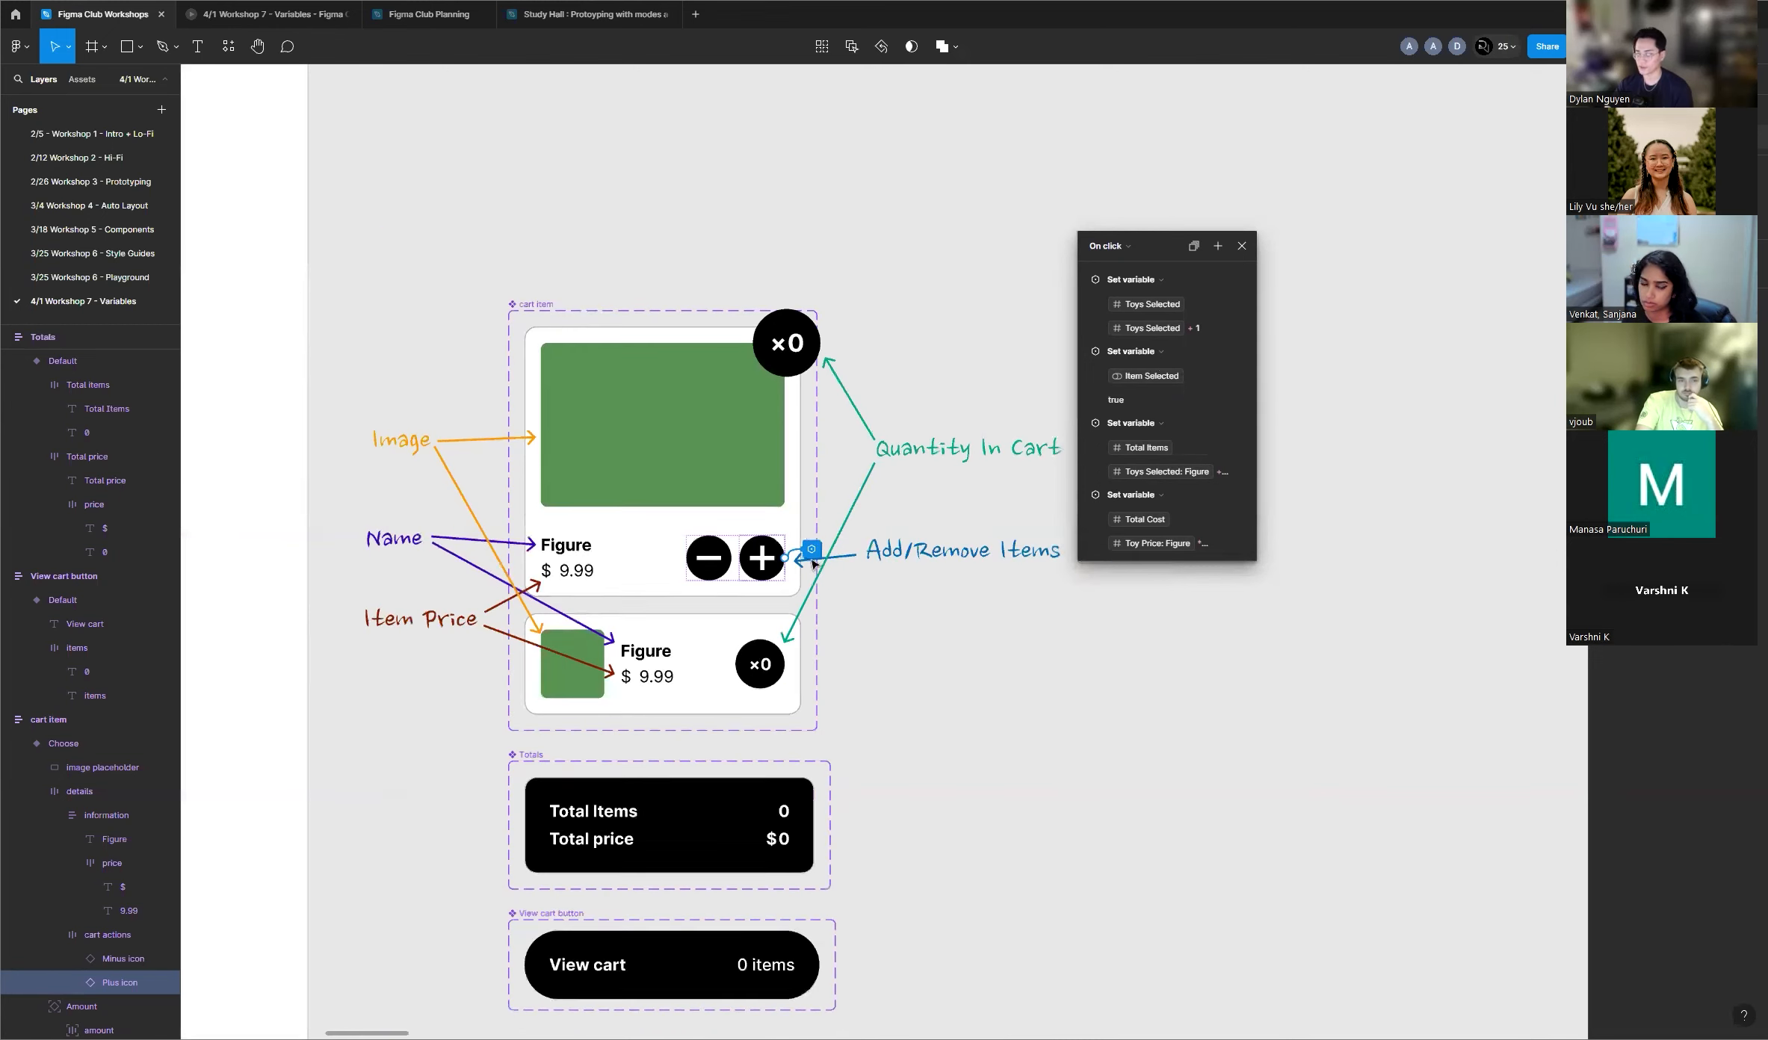
scroll(829, 595, up, 3)
scroll(611, 891, down, 1)
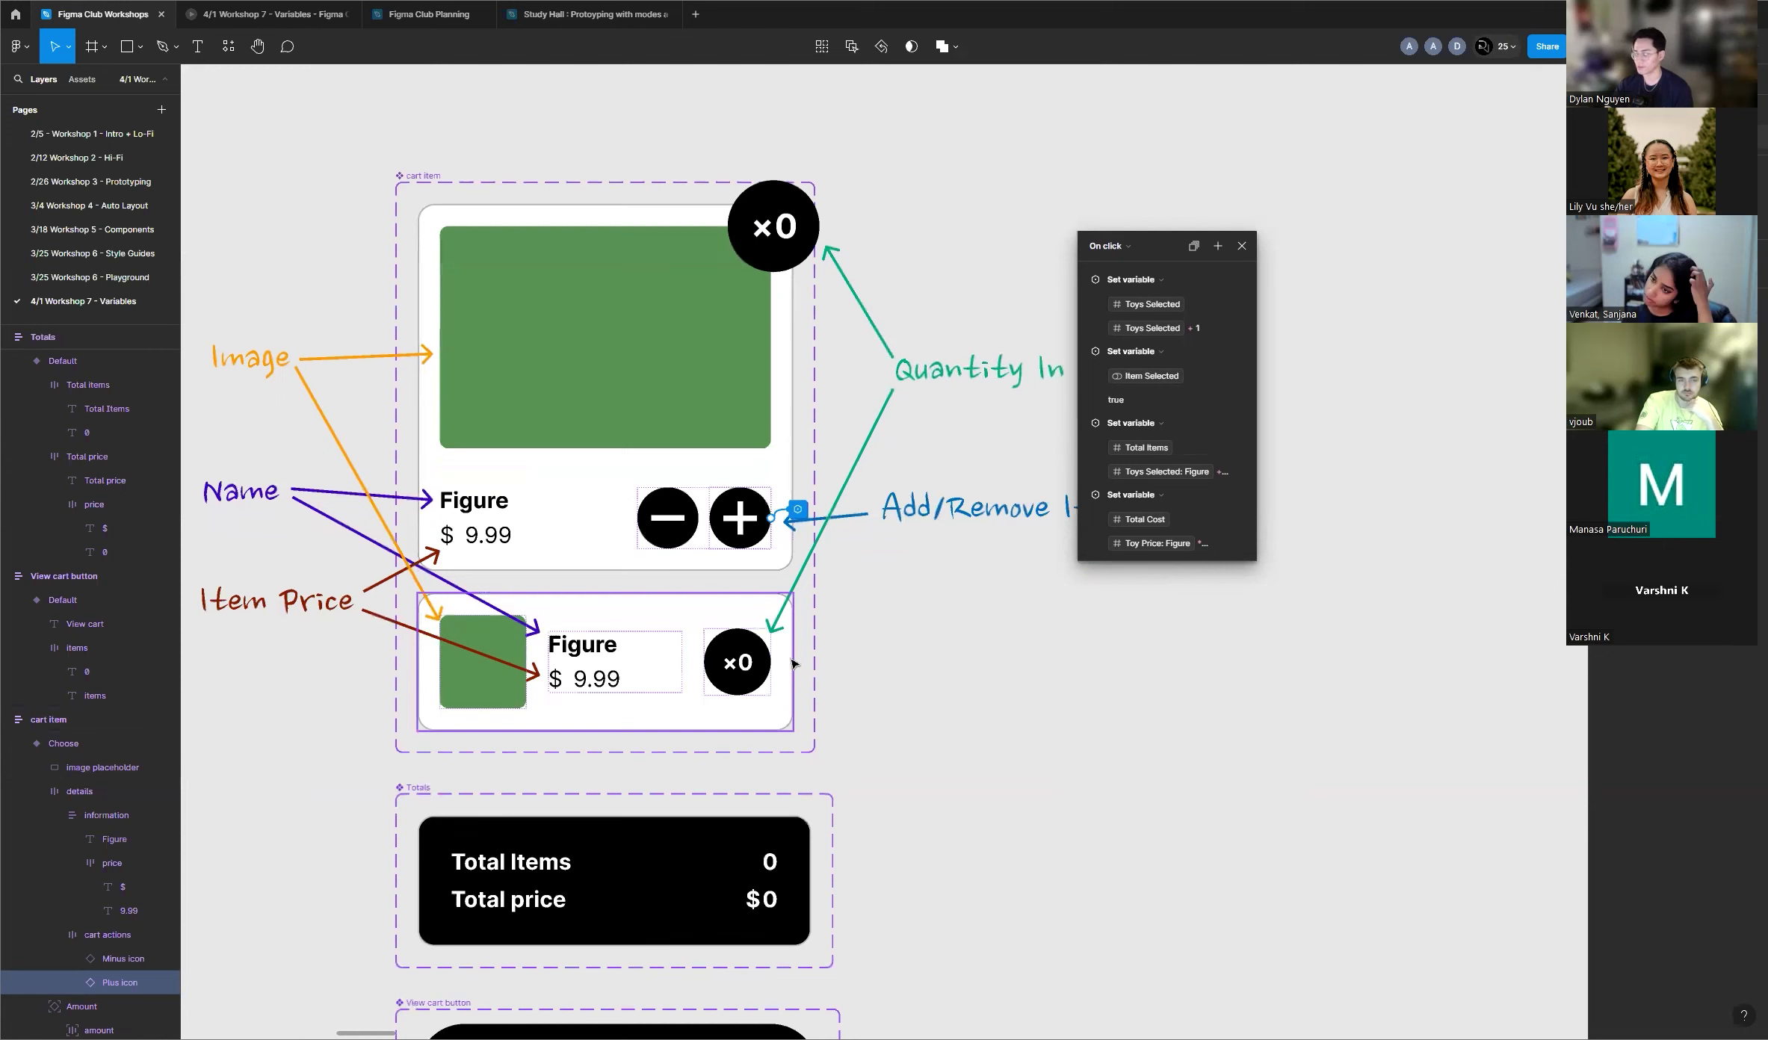
click(1241, 247)
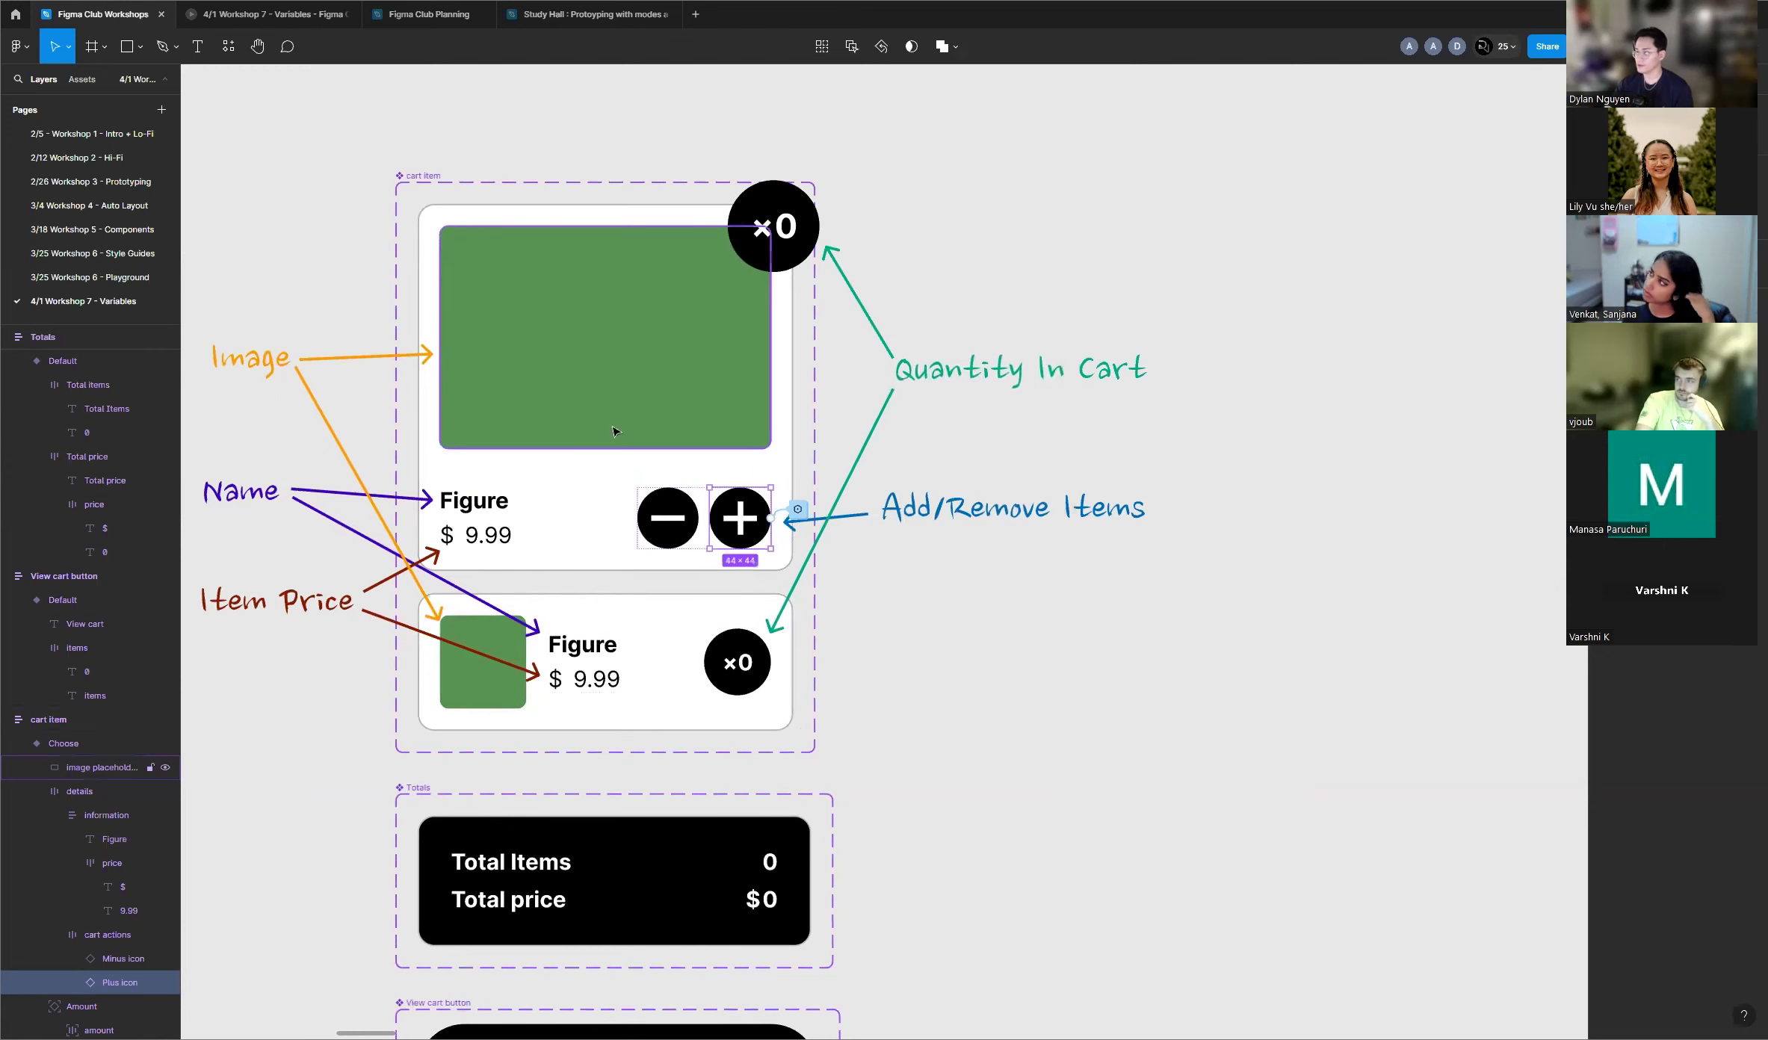
Step: Select the Menu frame, switch to prototyping and open a preview of Flow 1
scroll(612, 423, down, 5)
click(1010, 458)
scroll(430, 468, down, 3)
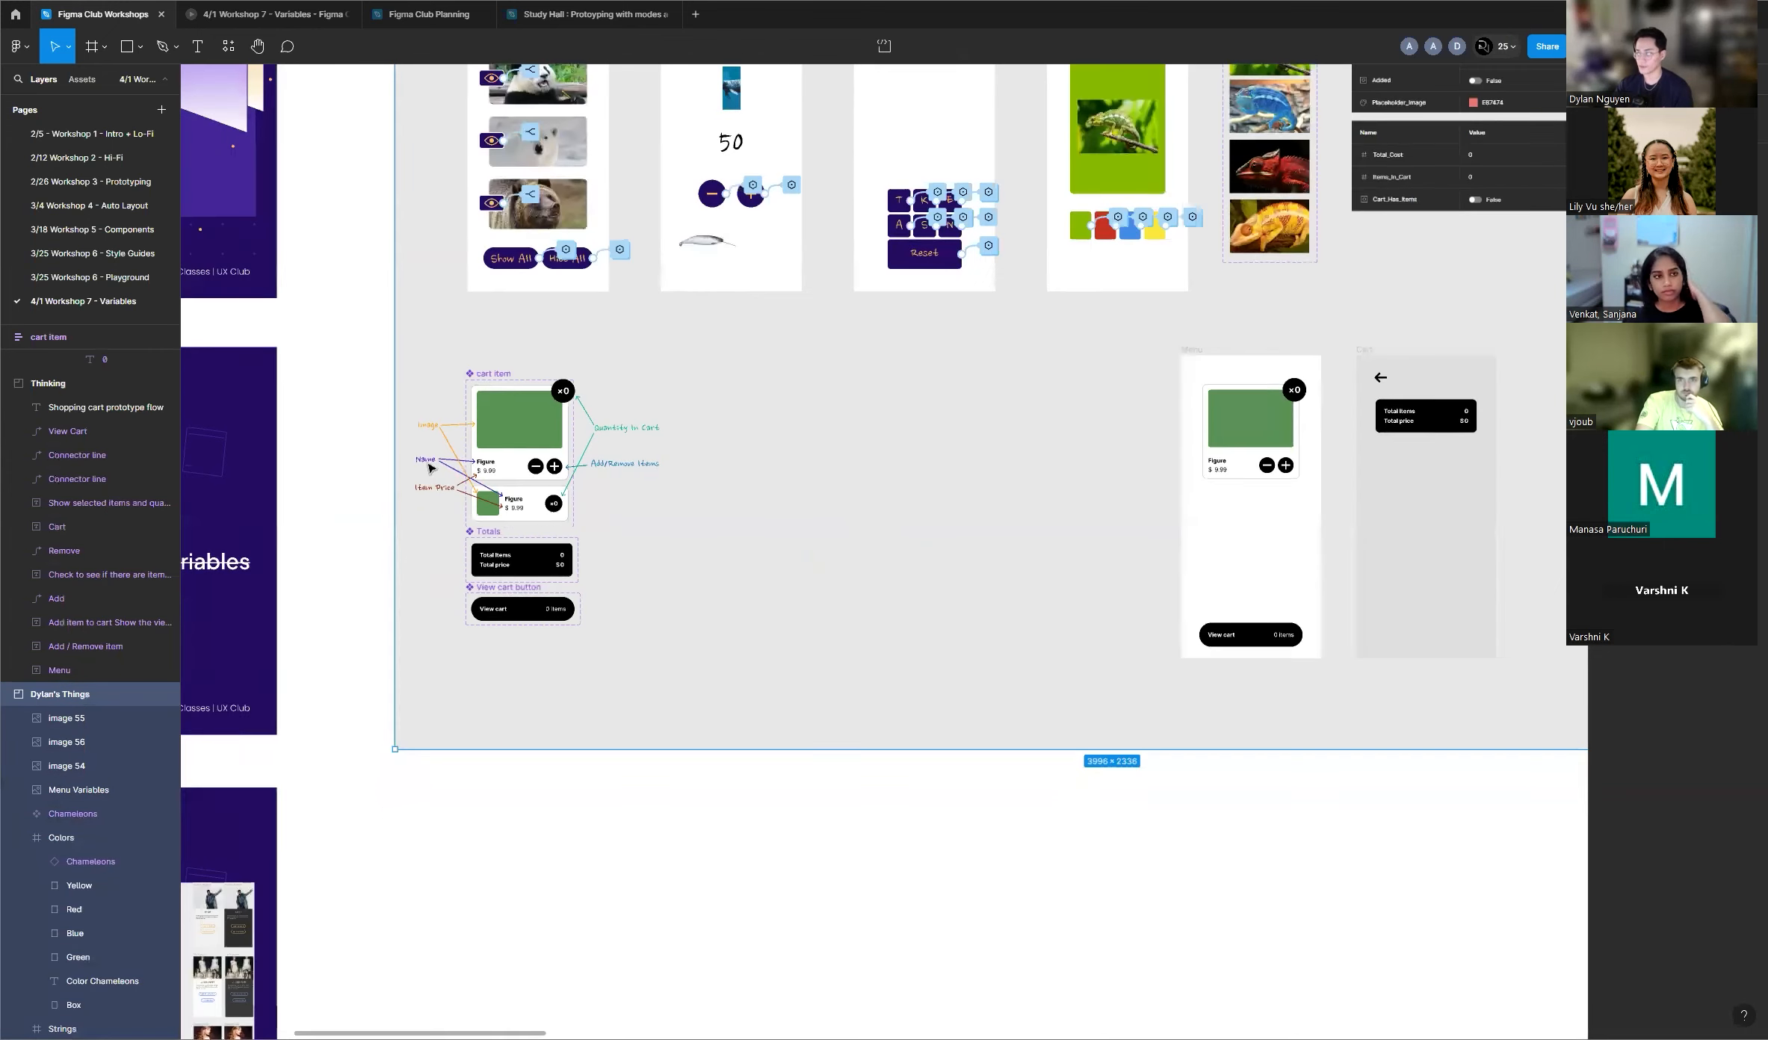
scroll(1324, 406, up, 2)
scroll(1324, 405, down, 3)
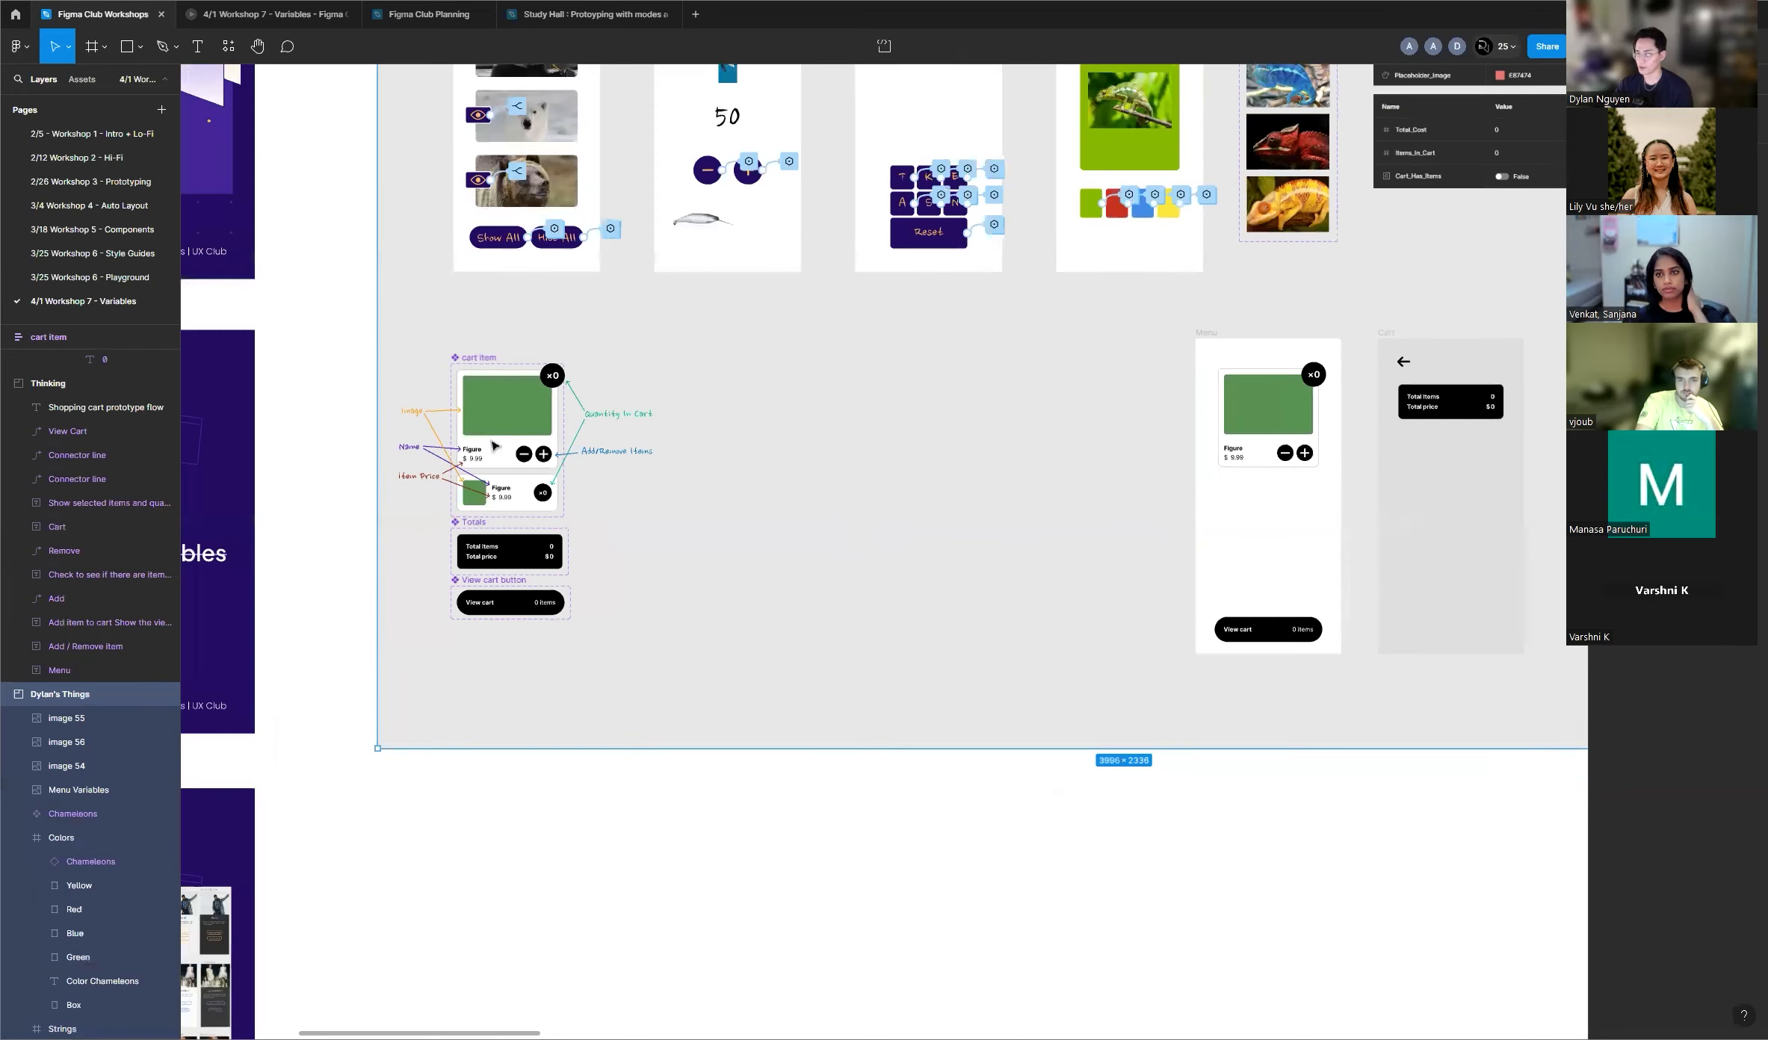
scroll(672, 441, up, 2)
scroll(773, 425, down, 3)
scroll(864, 426, up, 2)
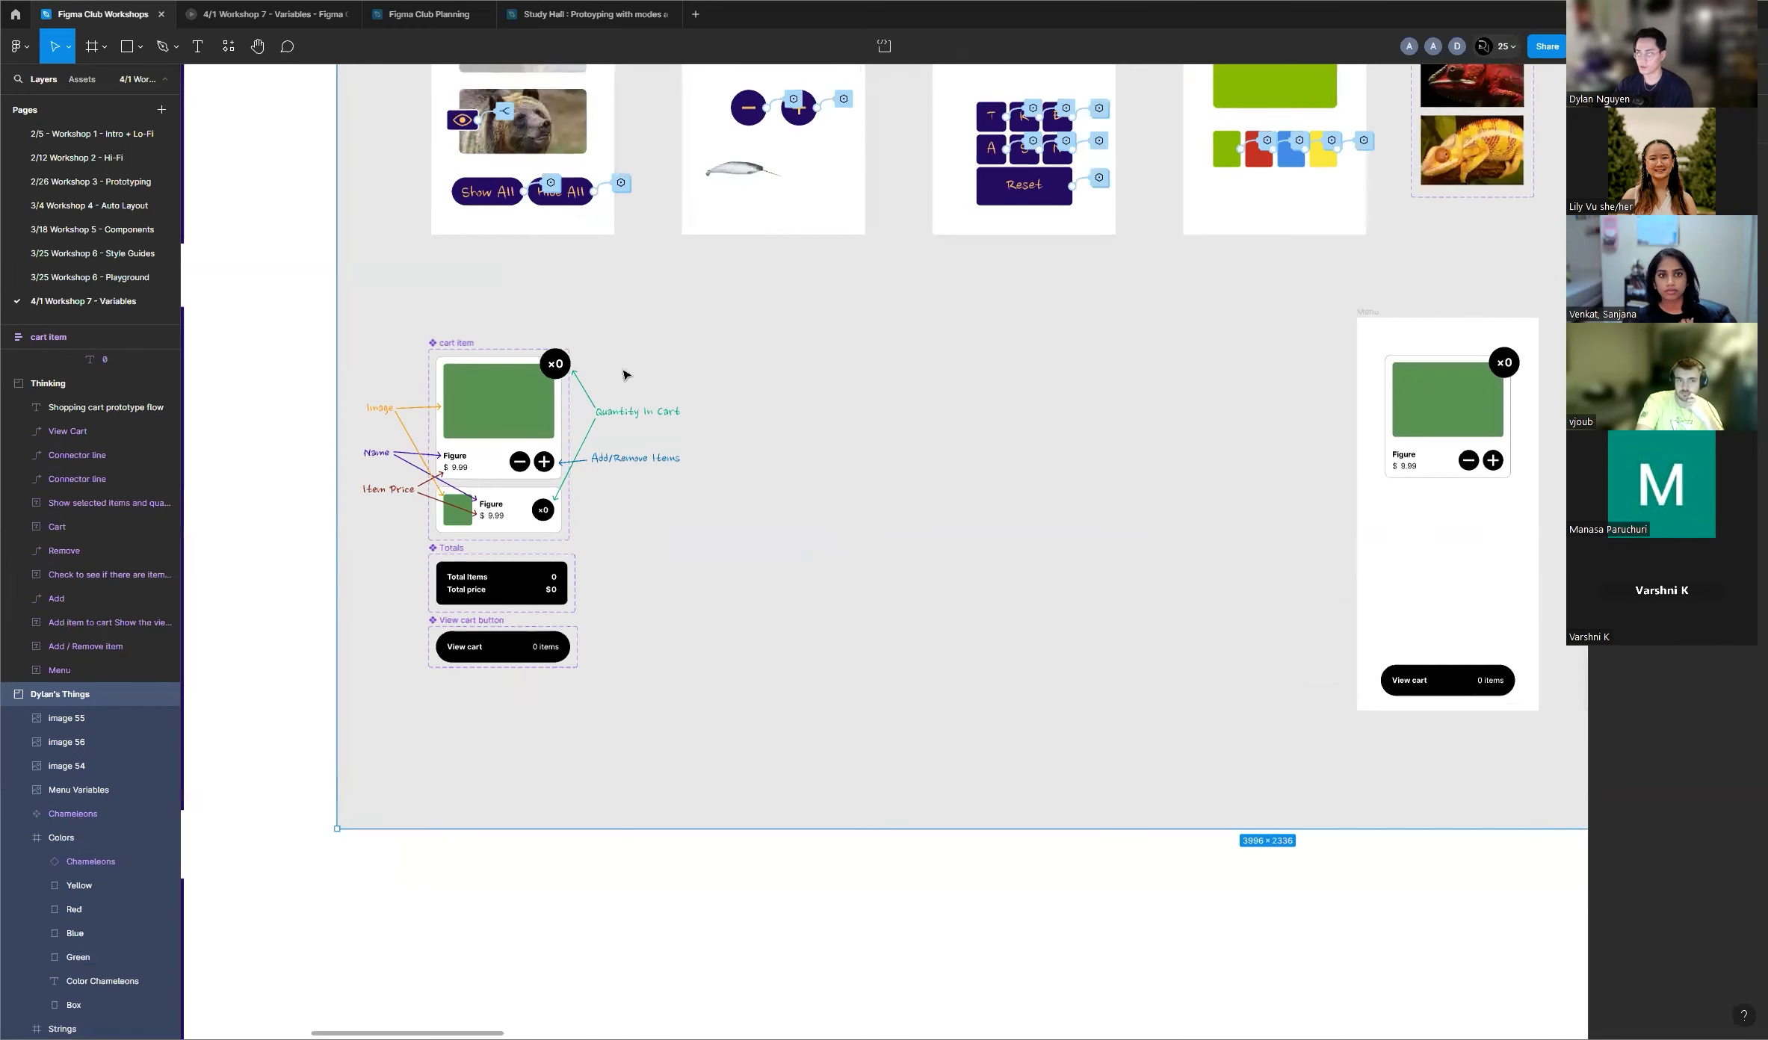
scroll(1512, 409, up, 3)
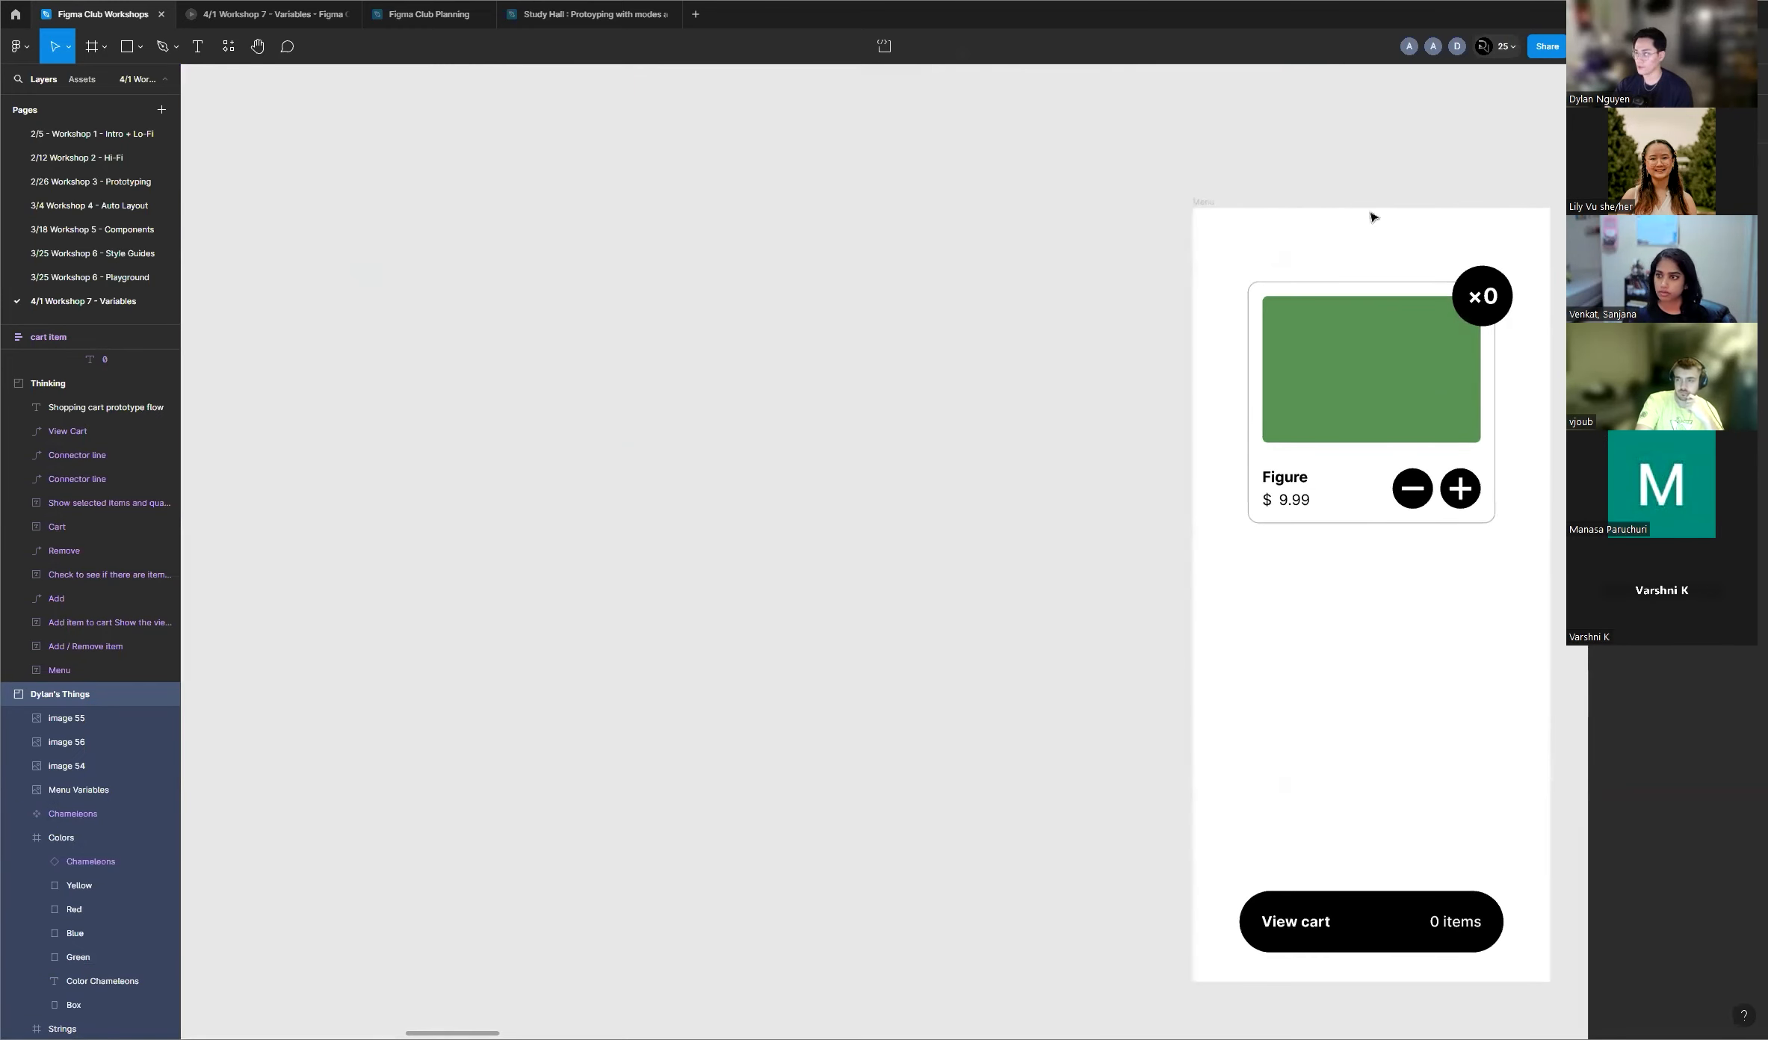
click(1207, 202)
scroll(798, 388, down, 2)
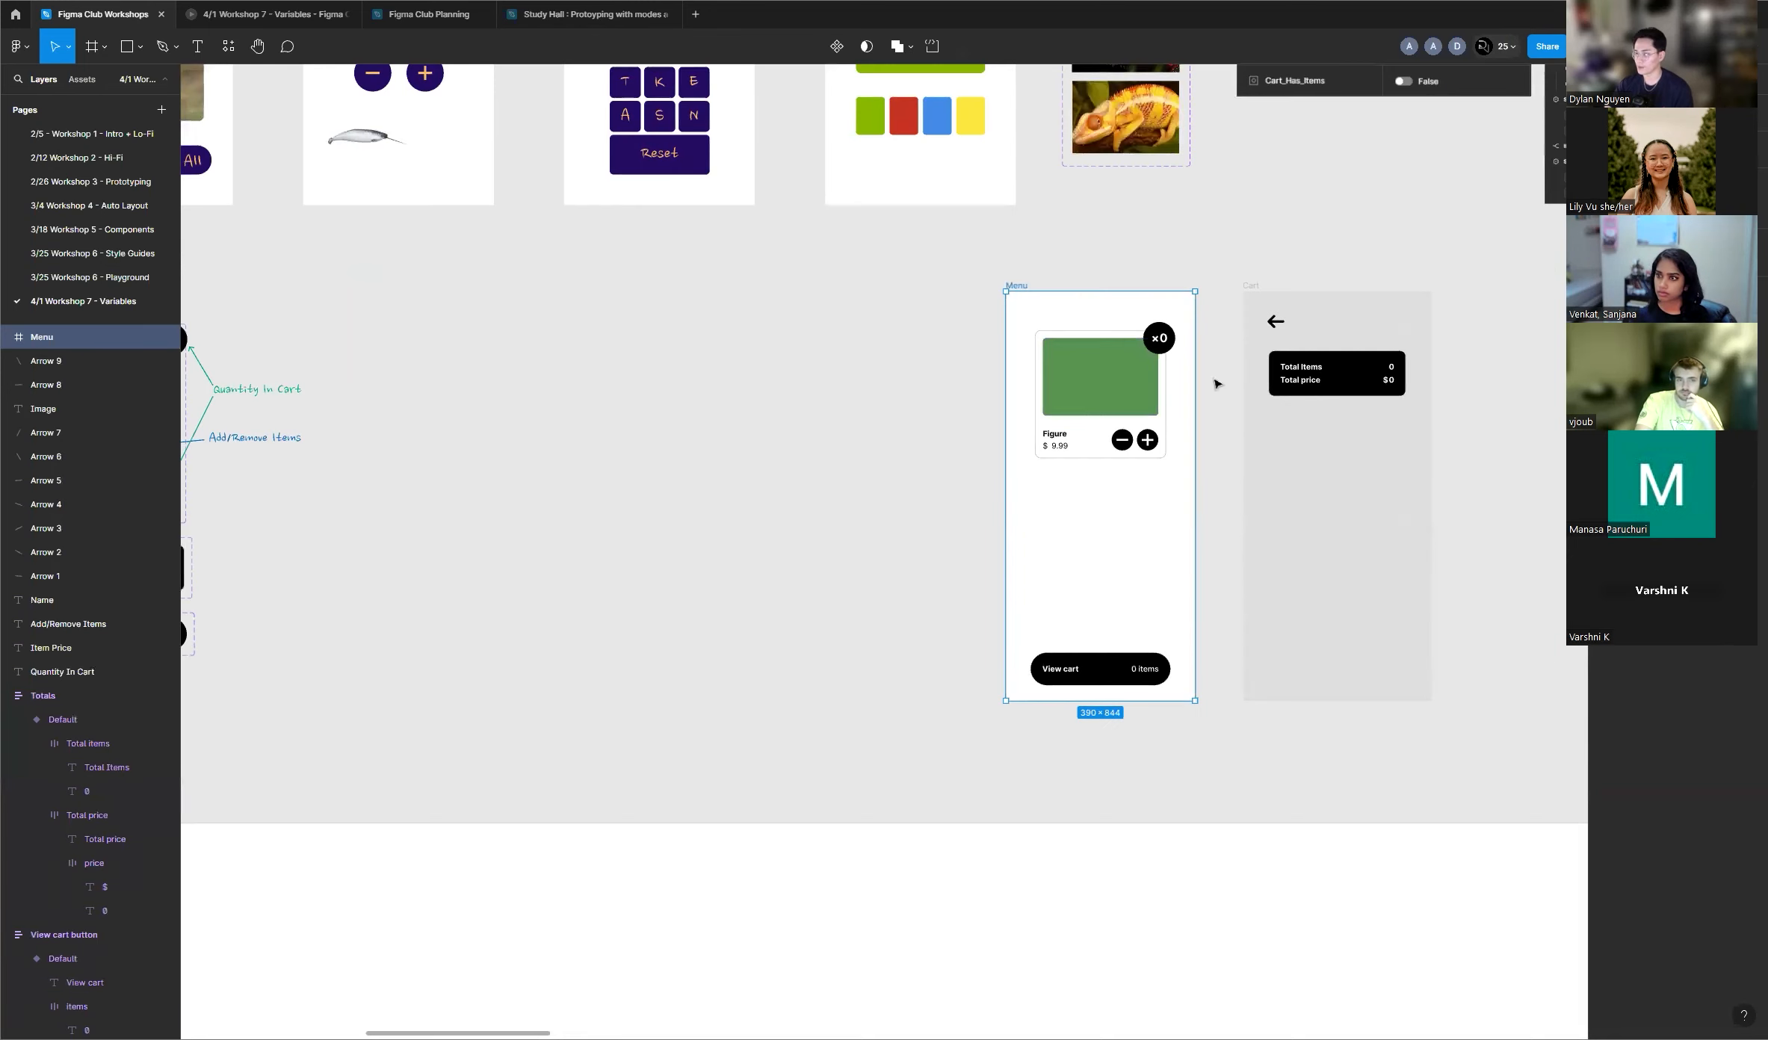
scroll(1158, 415, up, 3)
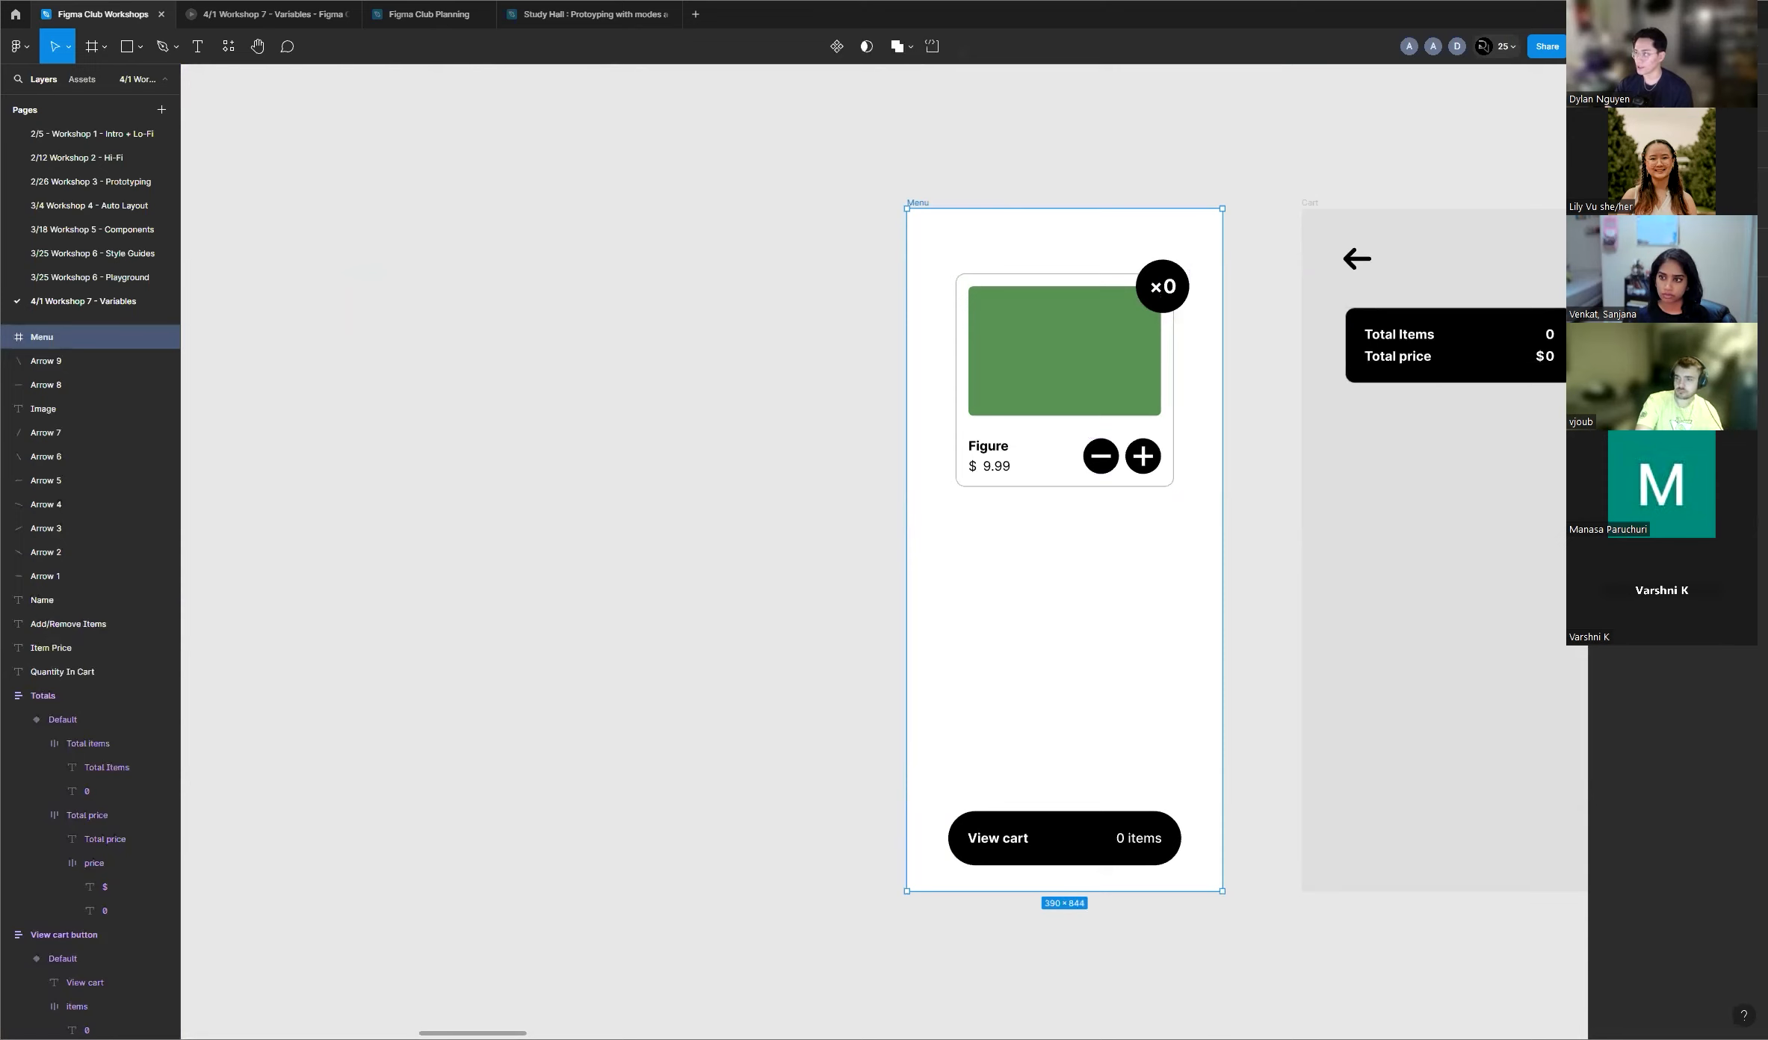
click(1749, 113)
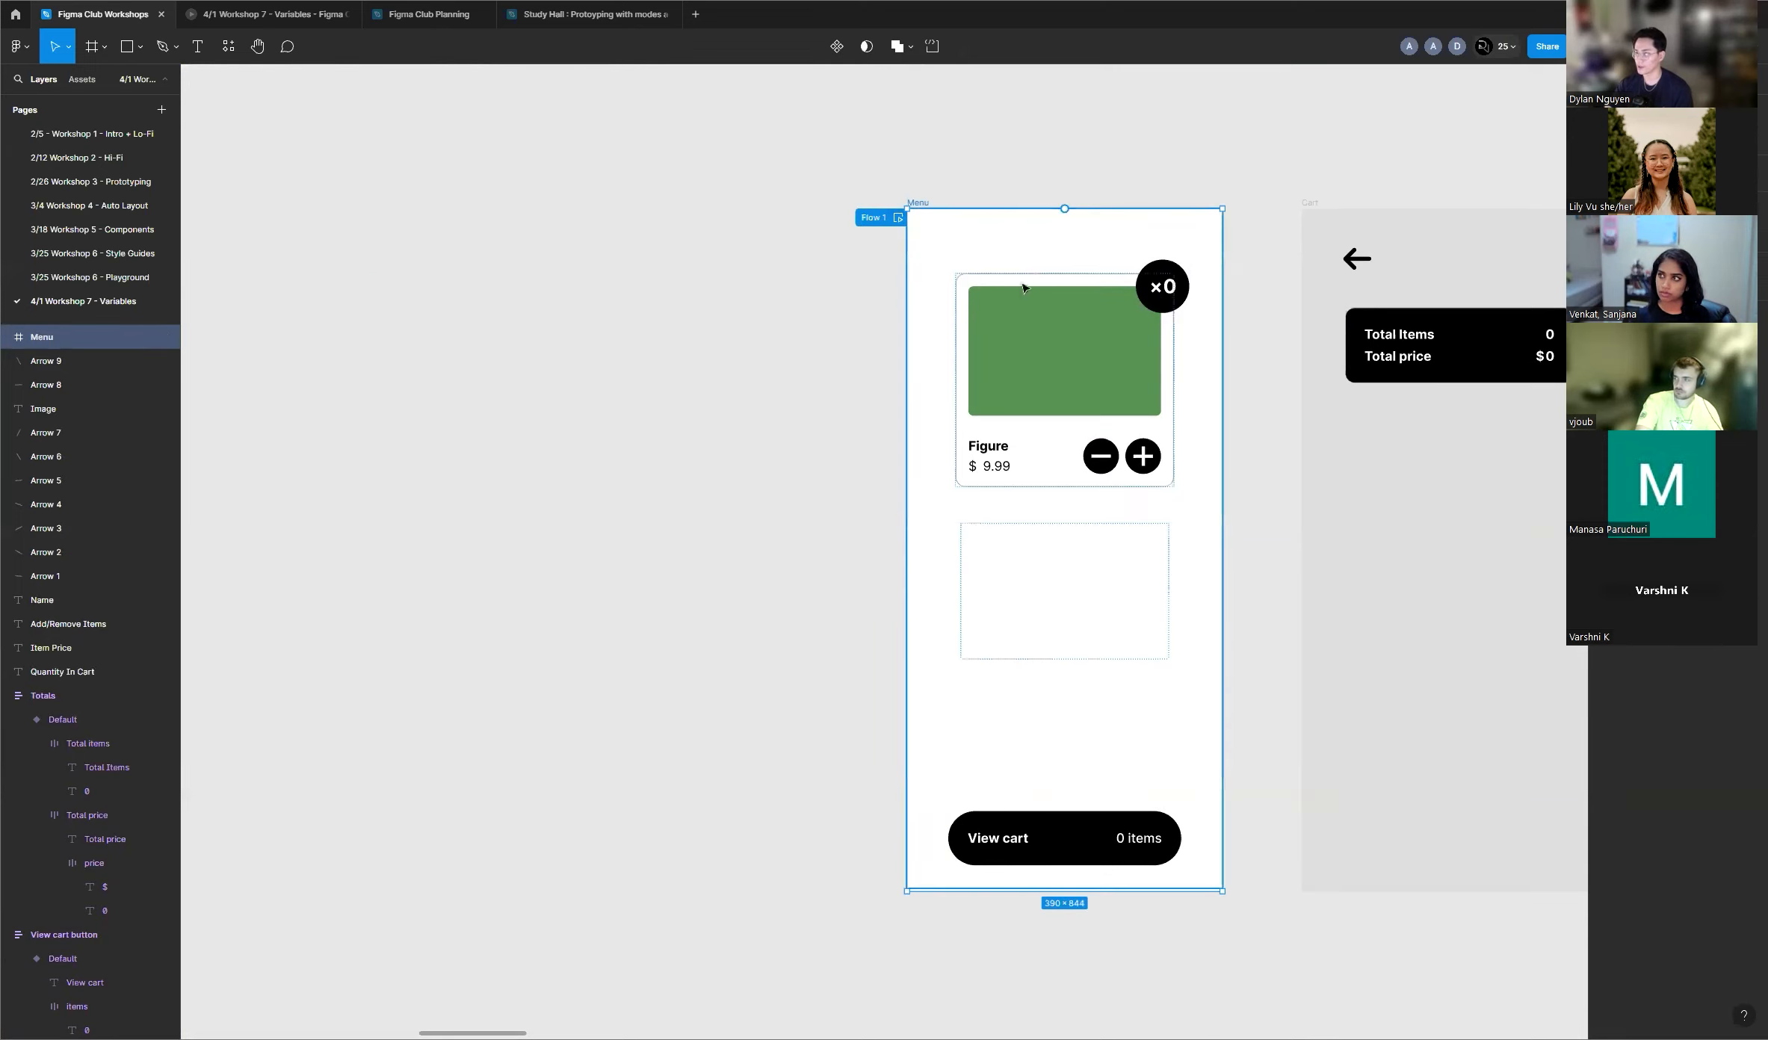
click(898, 218)
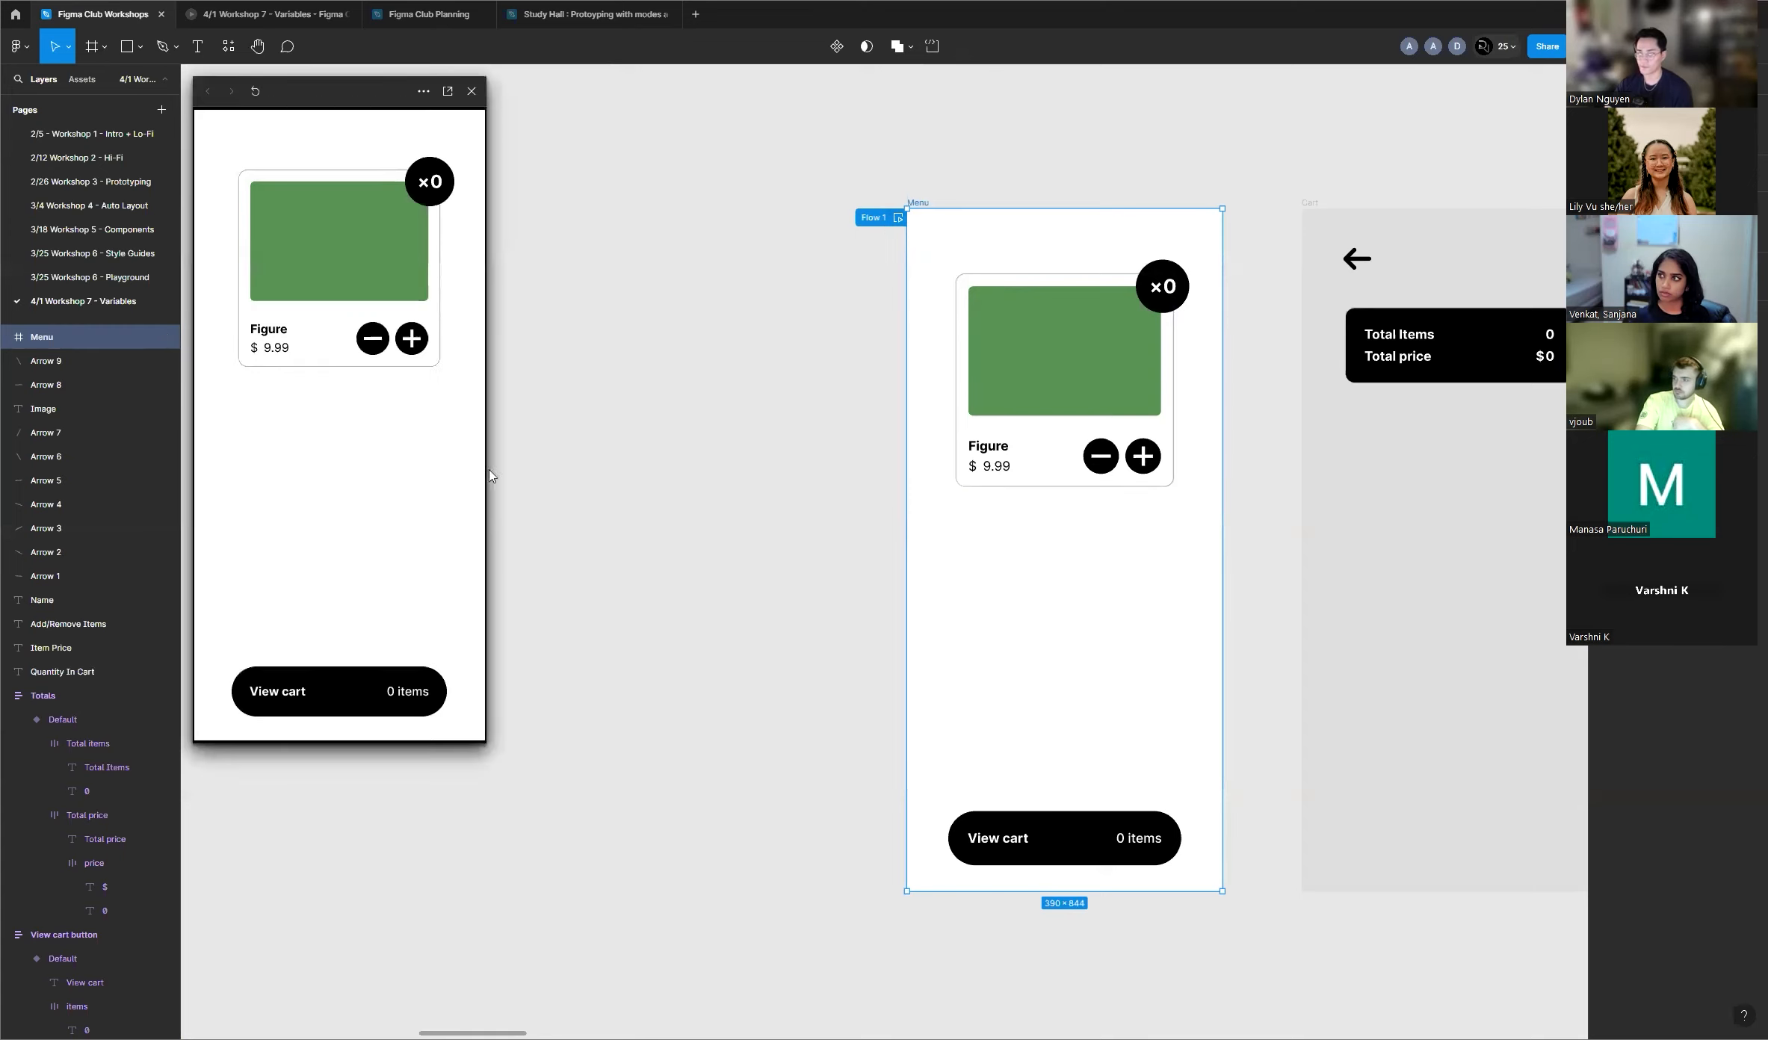
Step: Test the Figure item's plus icon repeatedly in the preview, checking the quantity badge and View cart count, and close the preview
click(415, 345)
click(415, 345)
click(412, 340)
click(412, 340)
click(411, 340)
click(411, 339)
click(414, 345)
click(413, 345)
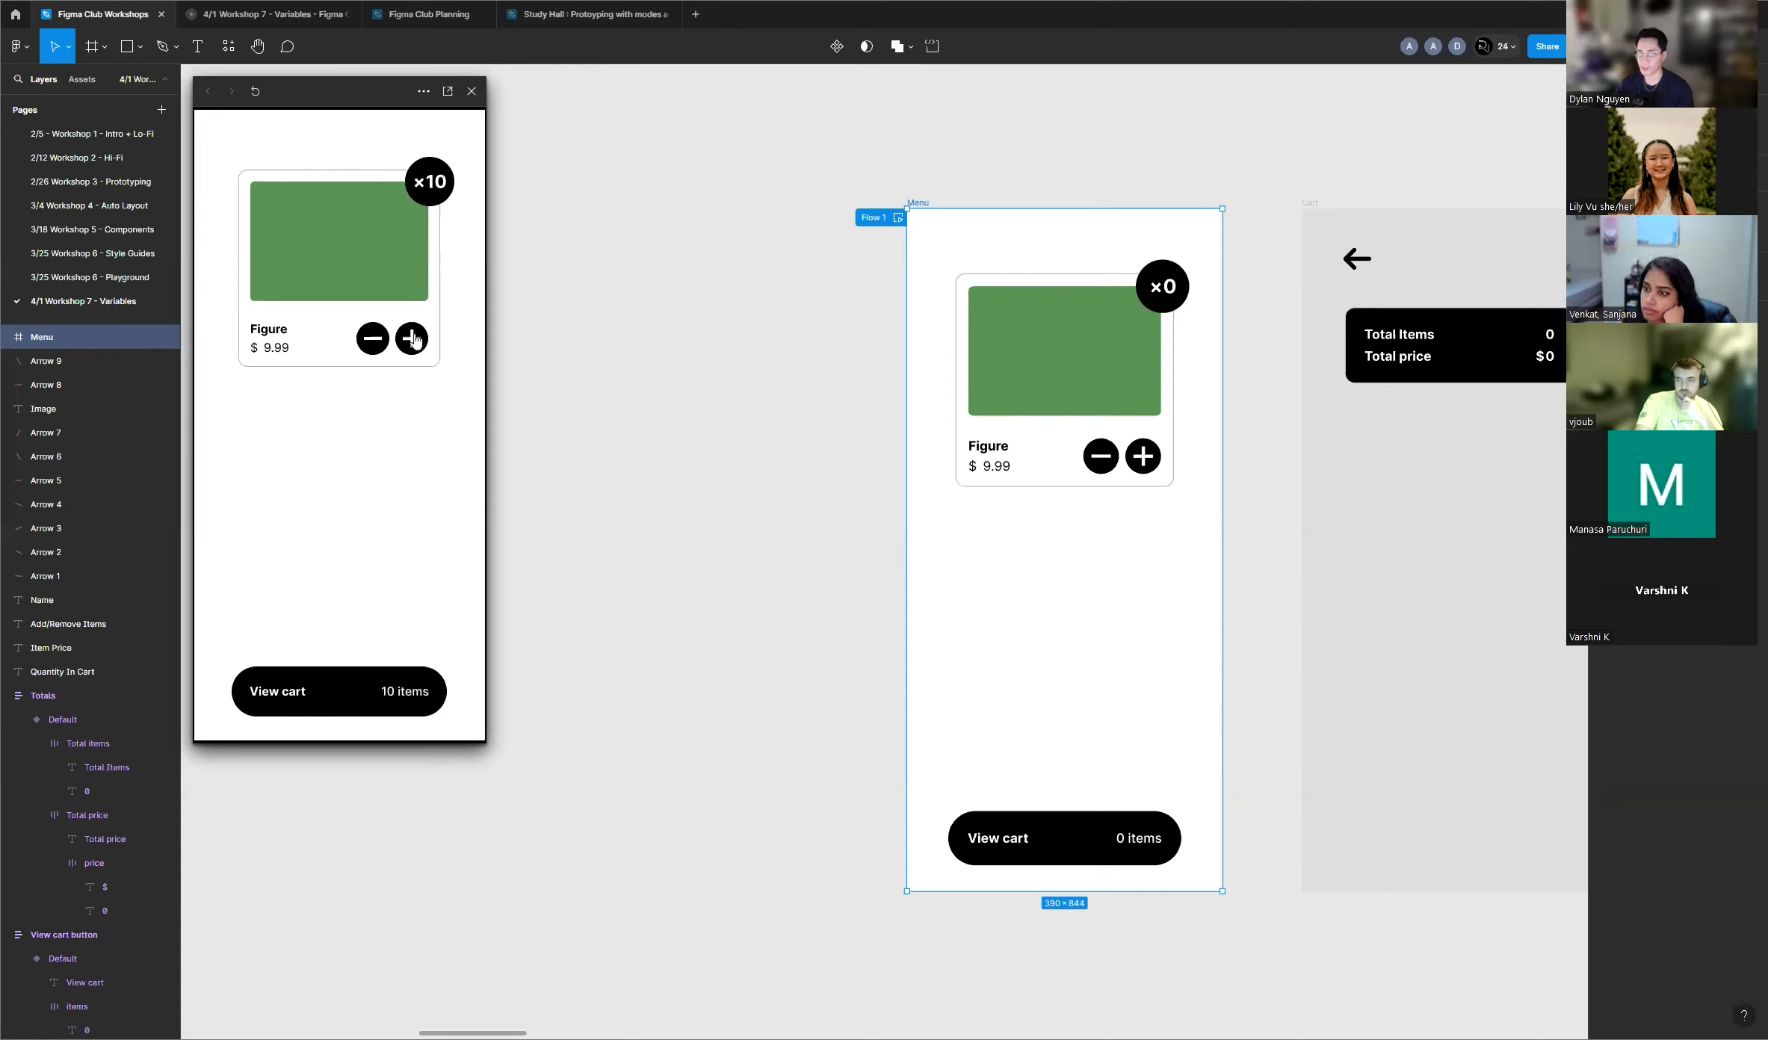
click(412, 340)
click(411, 340)
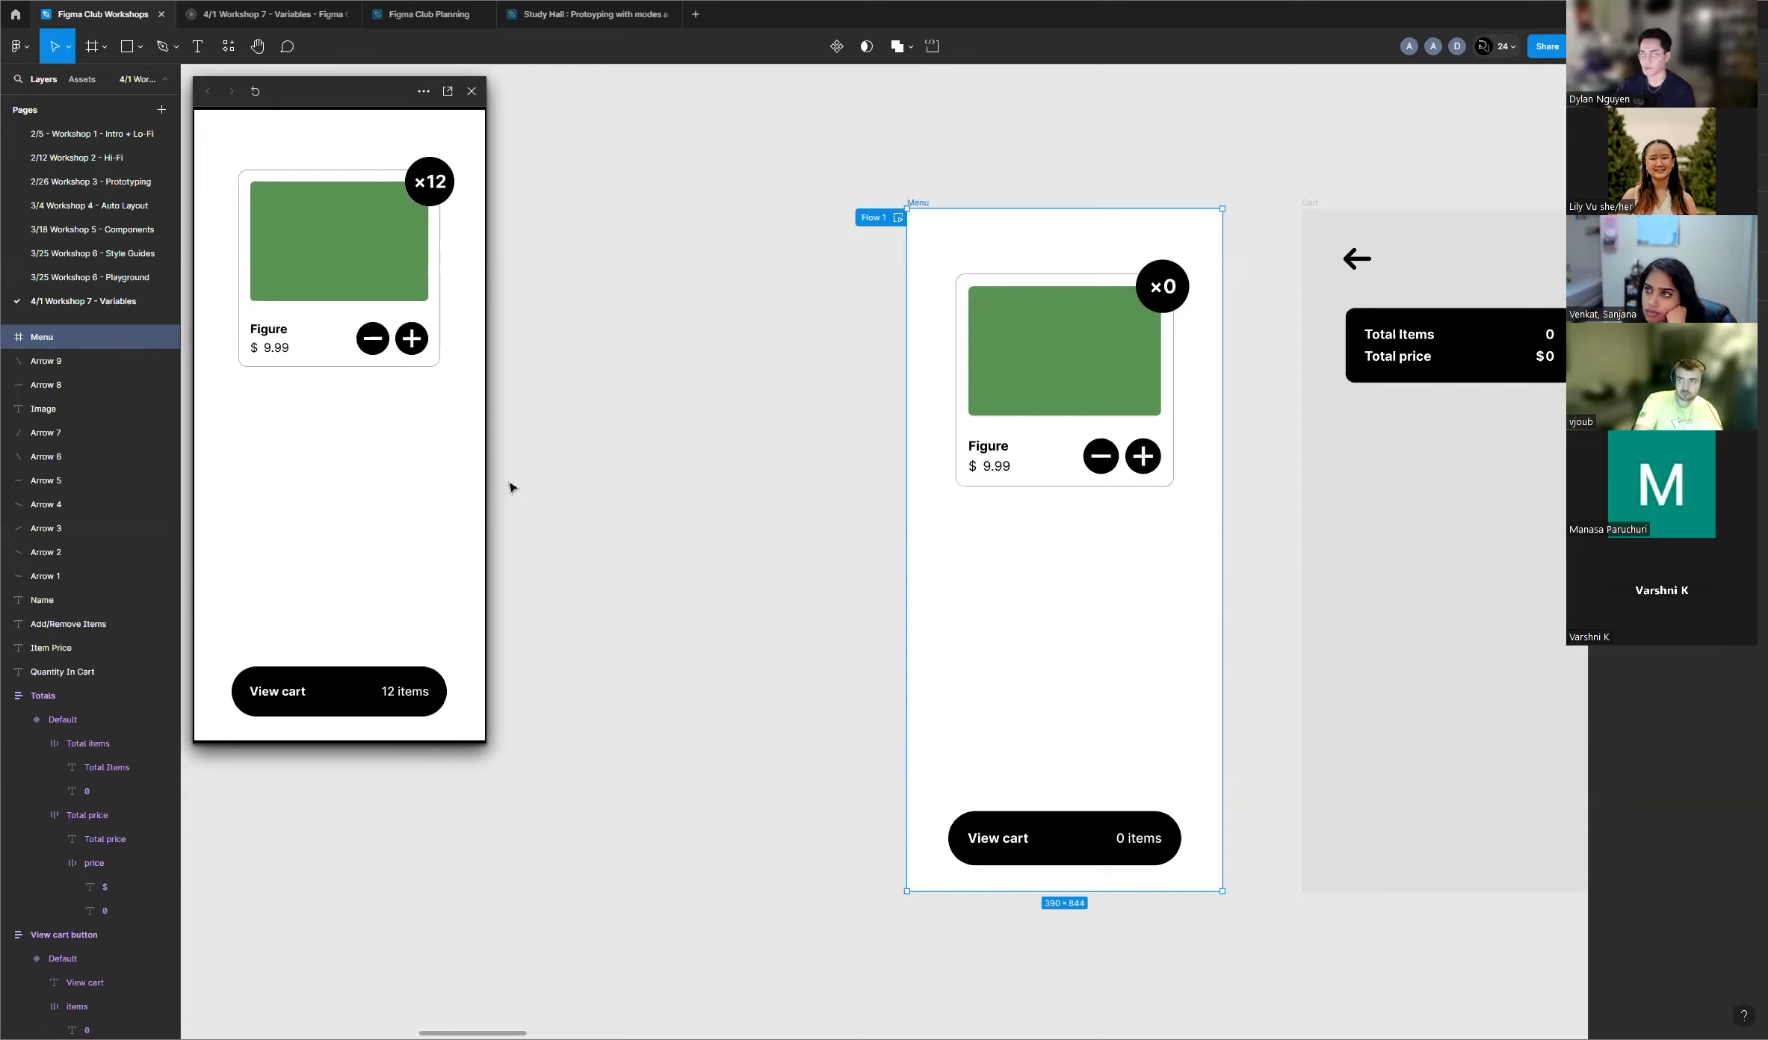
click(472, 91)
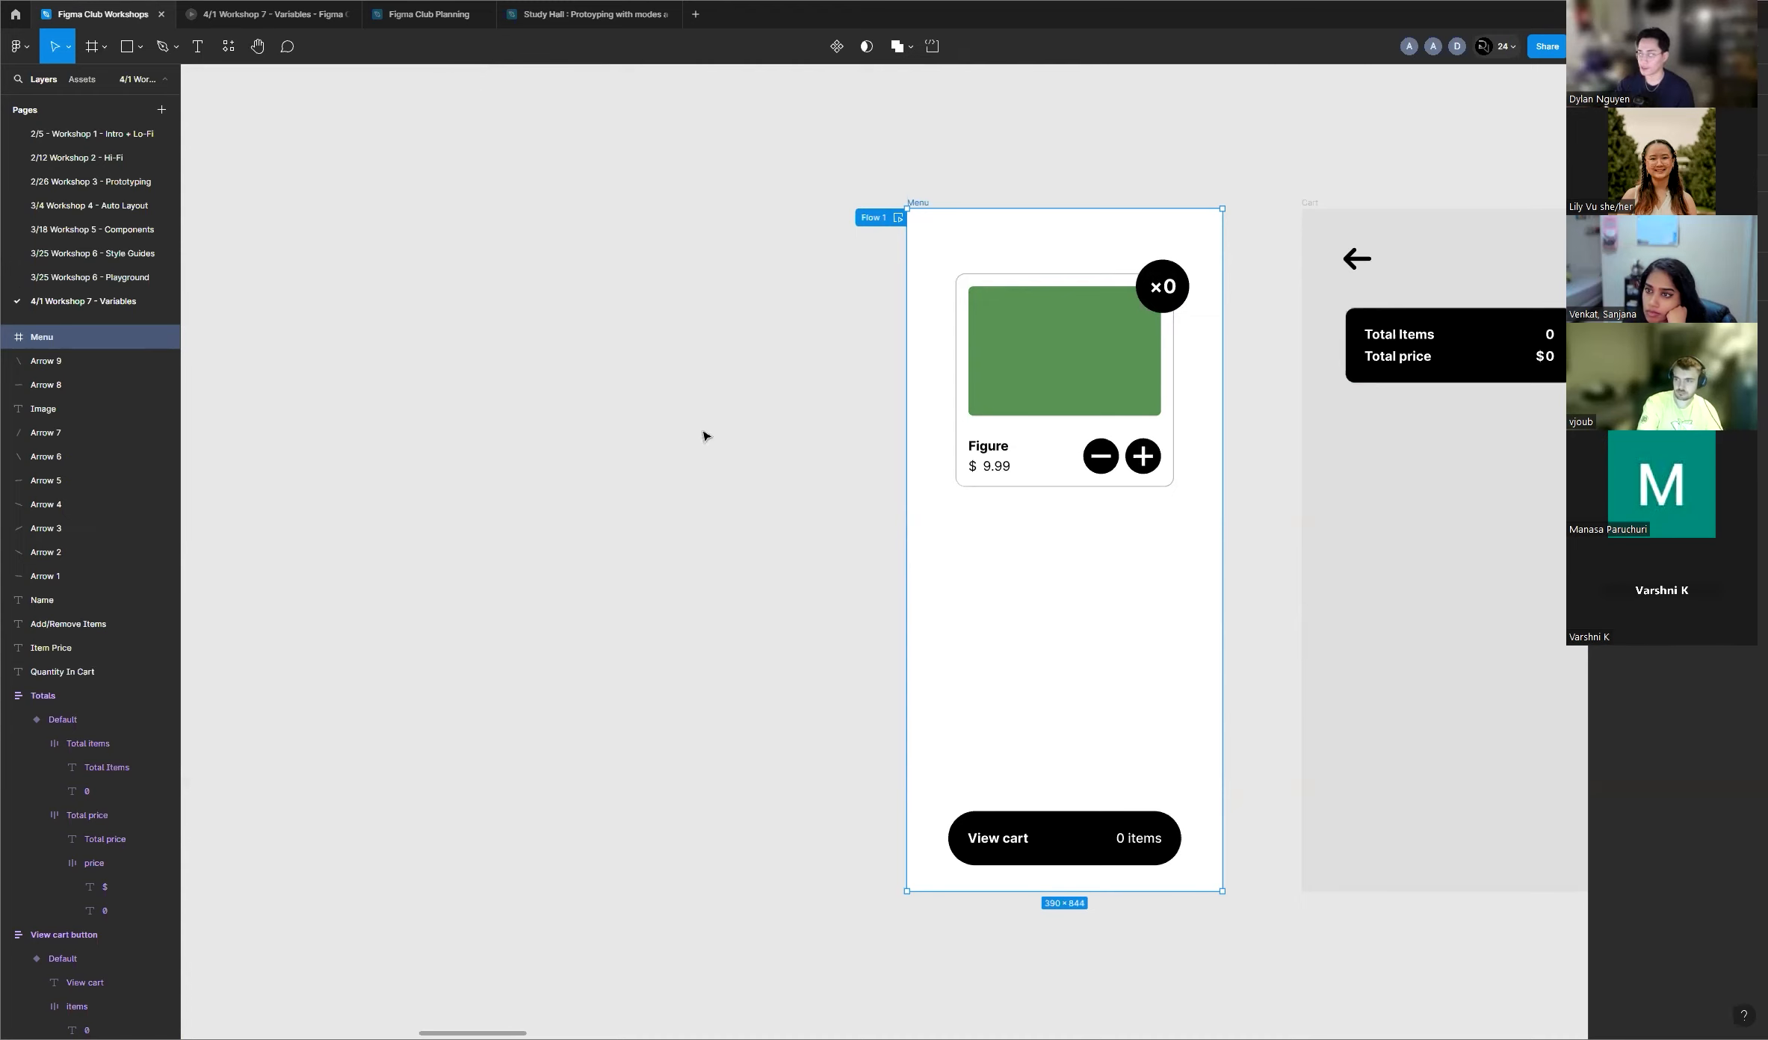
scroll(615, 440, down, 3)
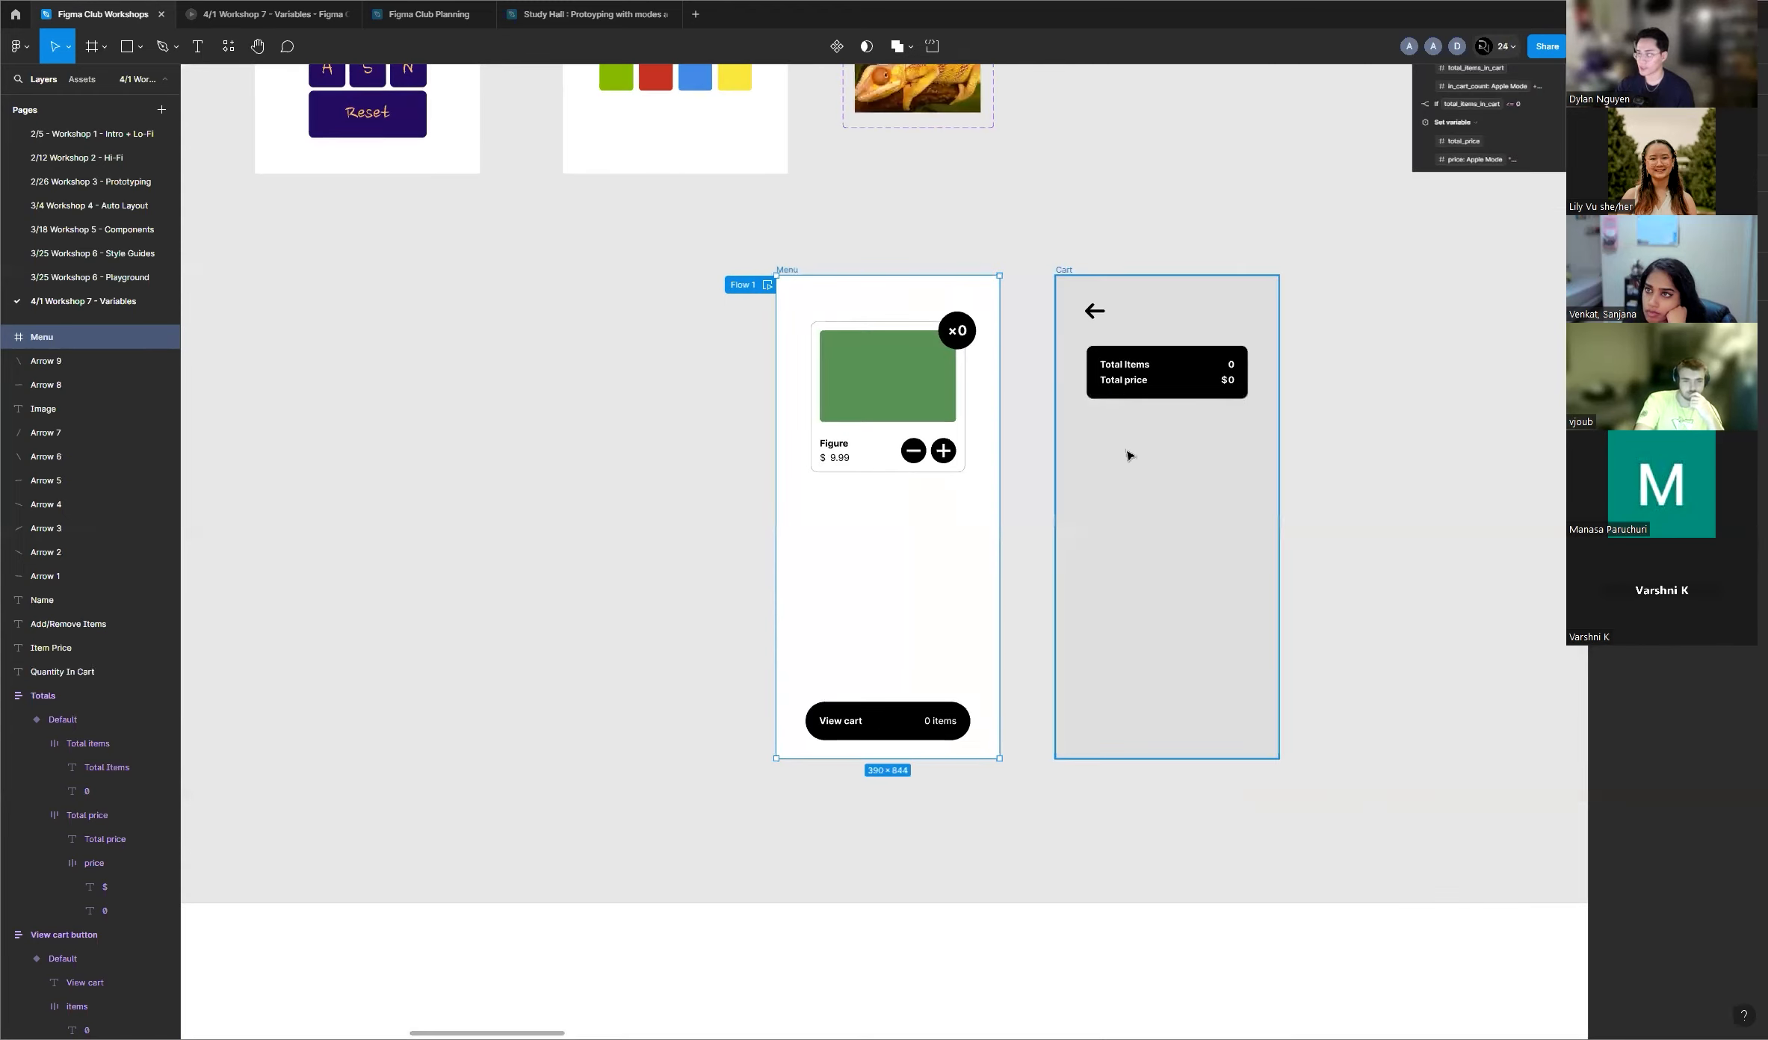
scroll(1129, 455, up, 5)
scroll(1066, 391, down, 1)
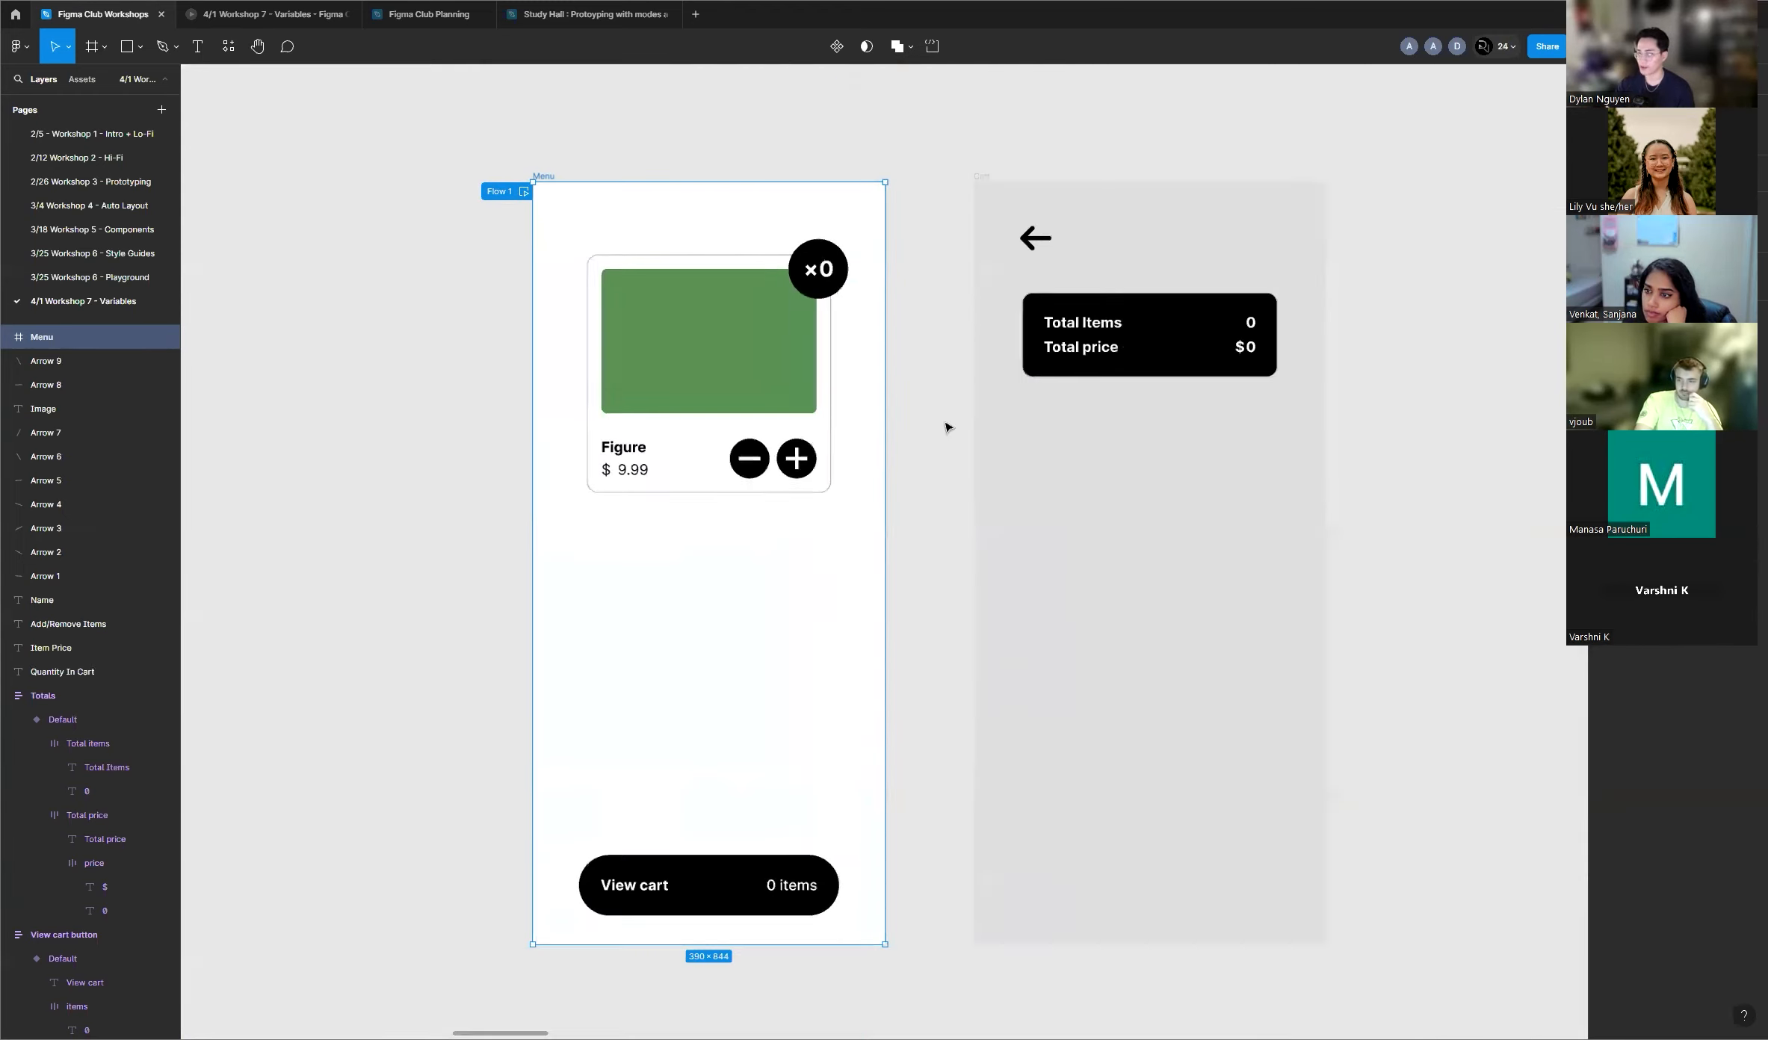
click(988, 296)
click(953, 285)
scroll(934, 261, down, 4)
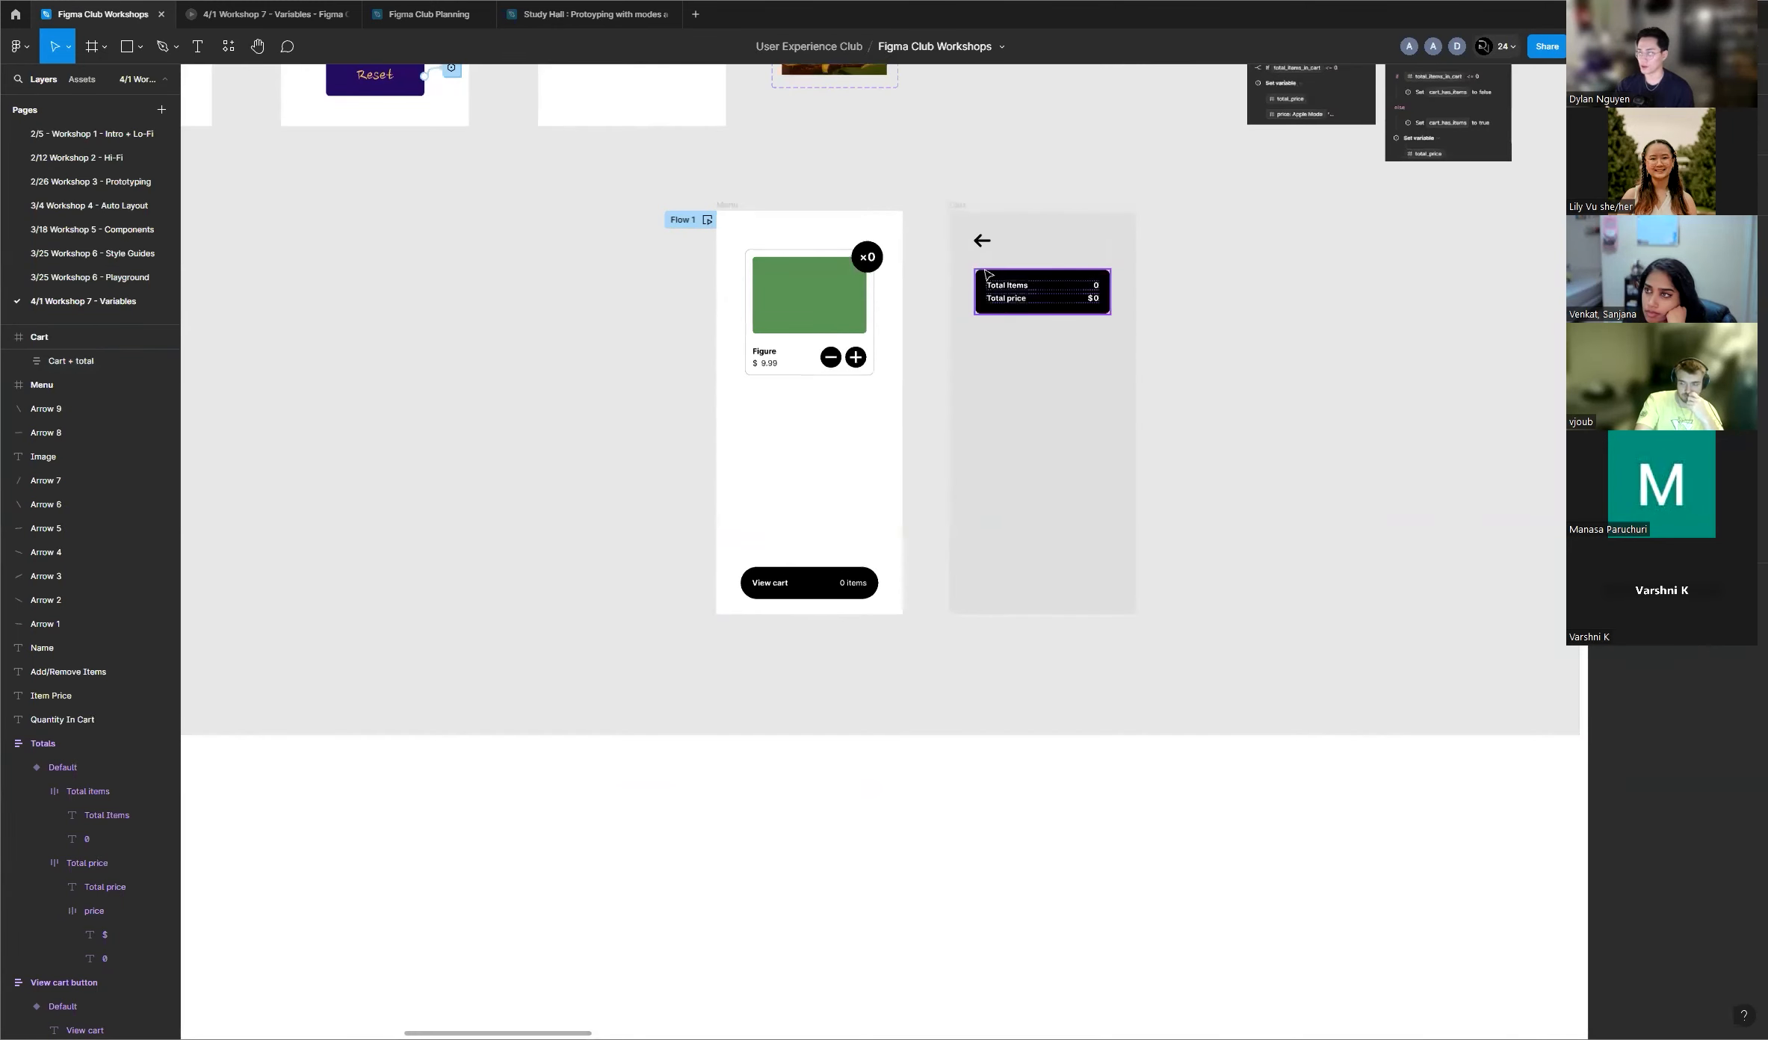
scroll(986, 273, down, 5)
scroll(934, 273, up, 5)
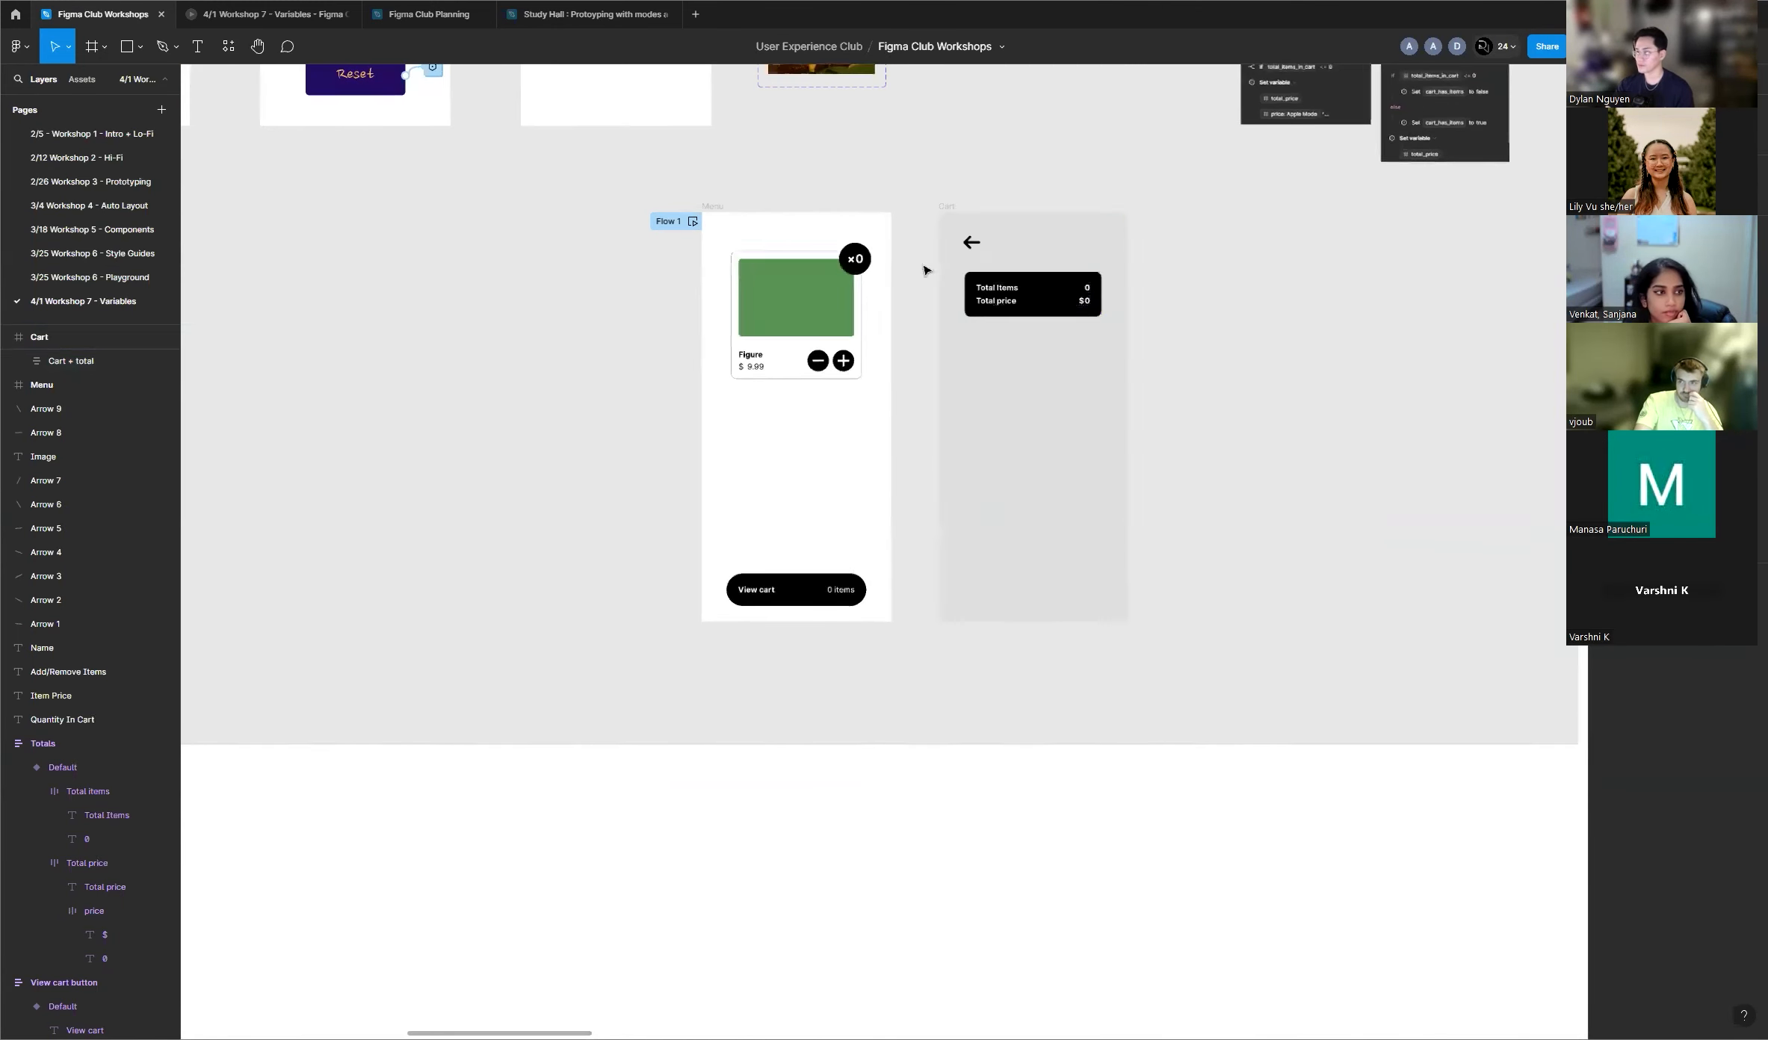
scroll(924, 270, up, 3)
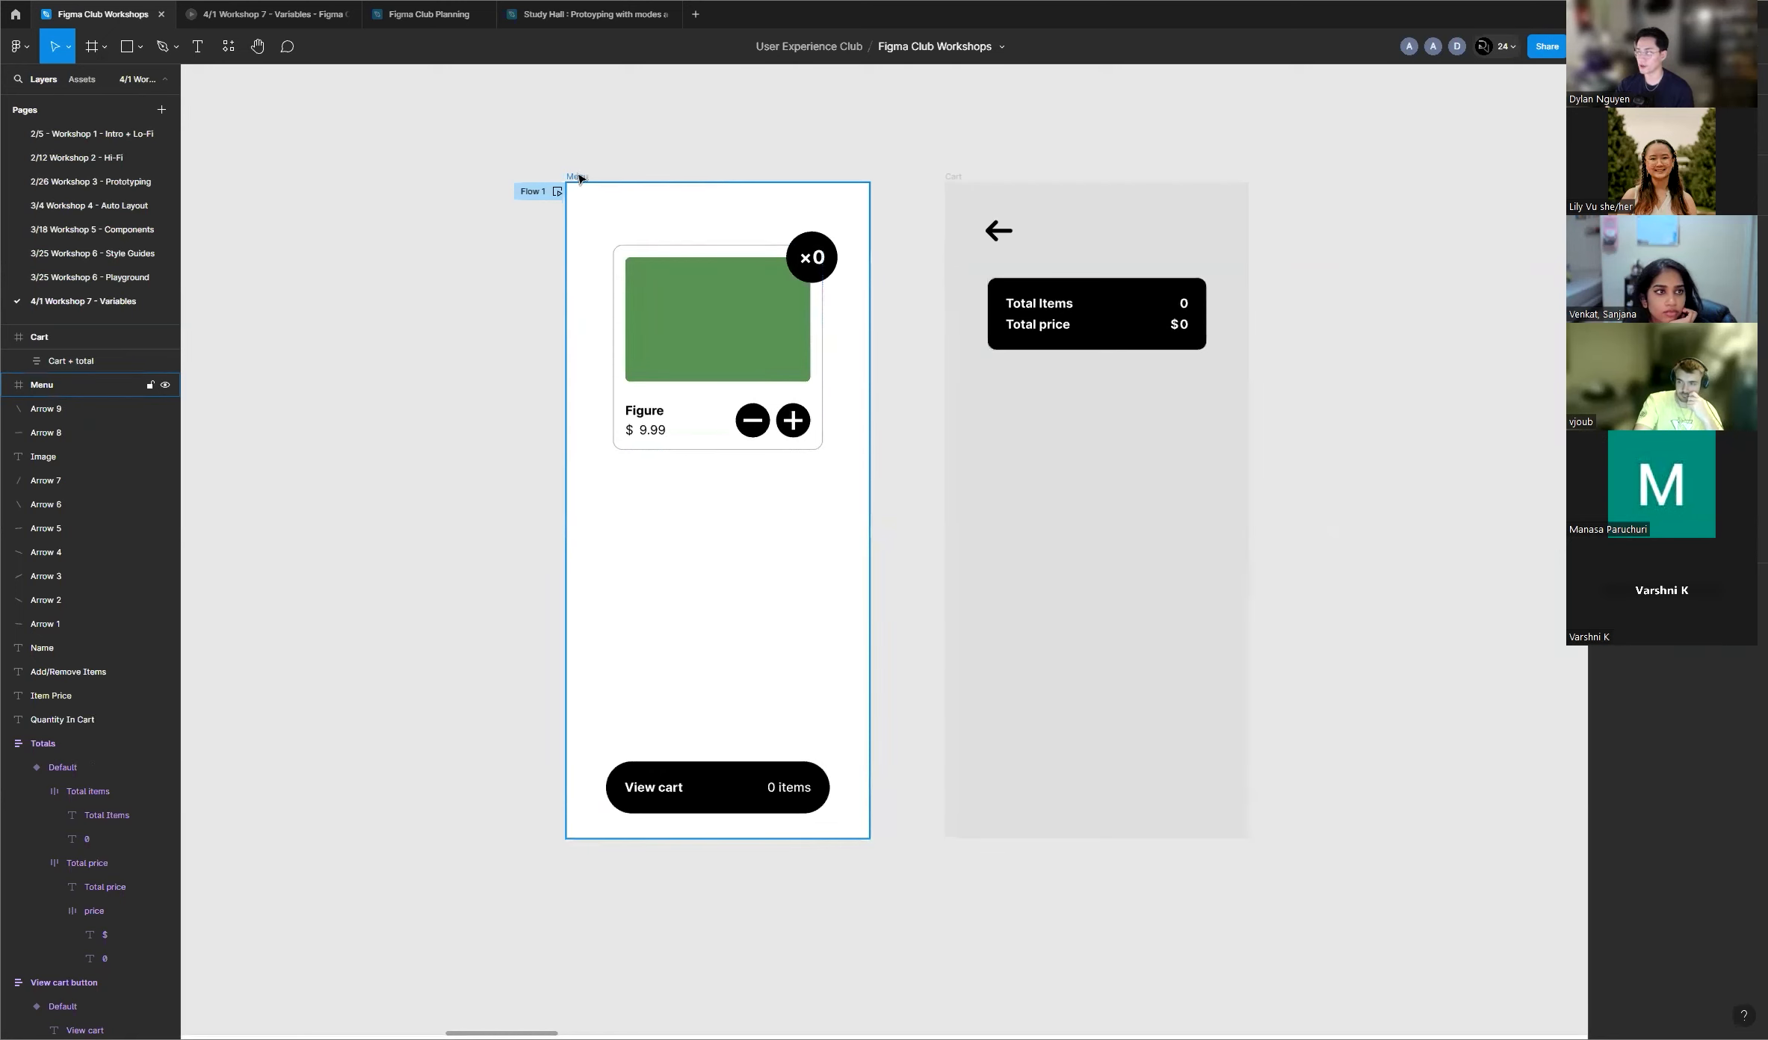
scroll(1016, 232, up, 1)
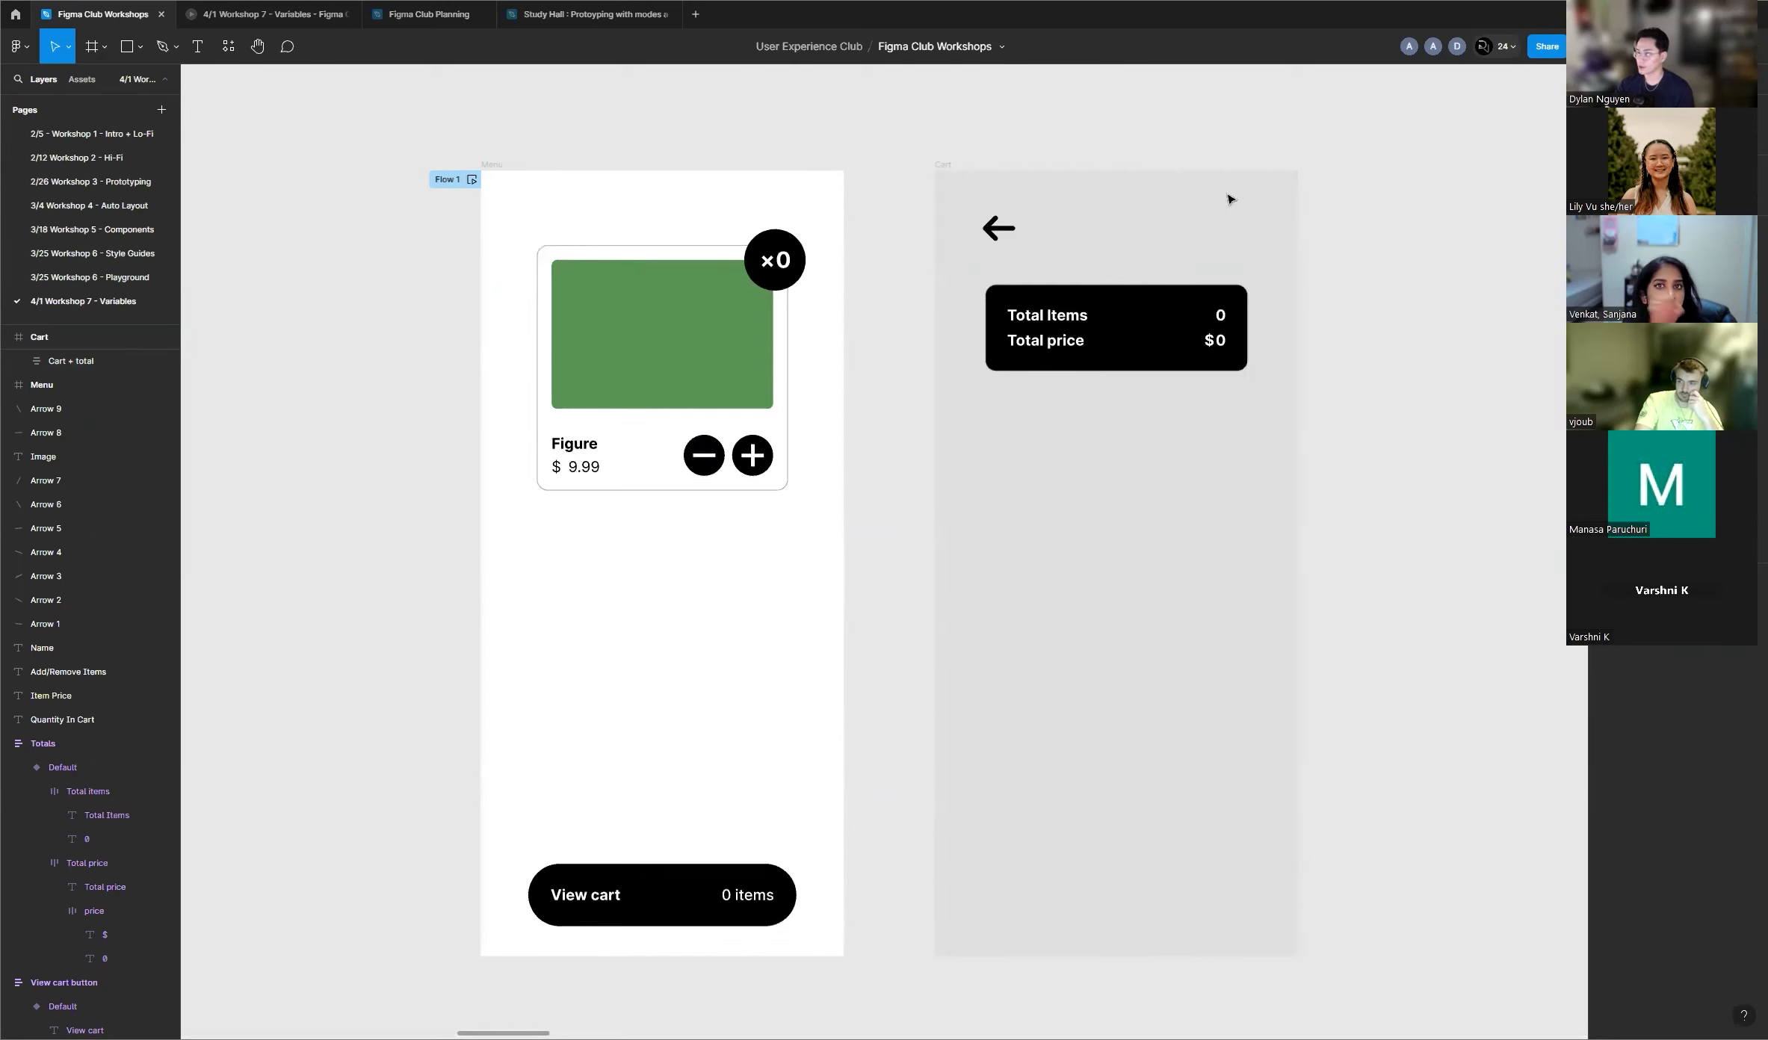
Step: Try to link the View cart button in the Menu frame to the Cart frame
click(678, 895)
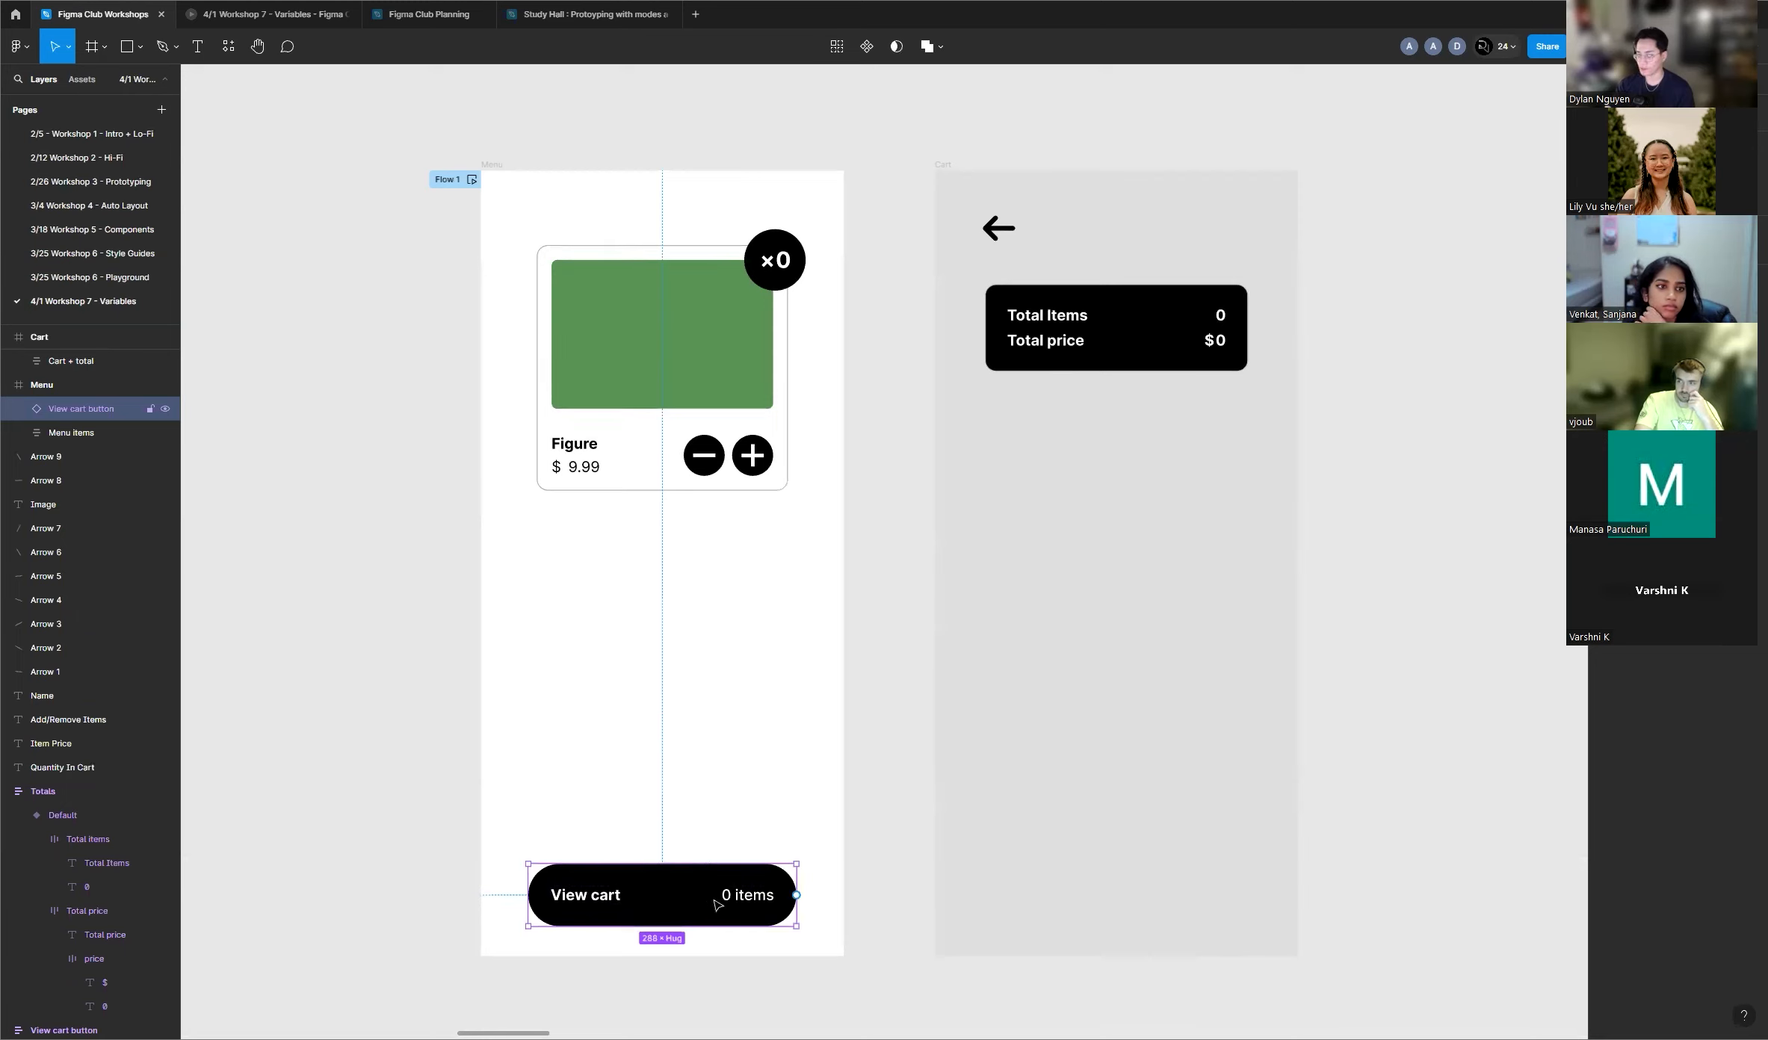
click(796, 895)
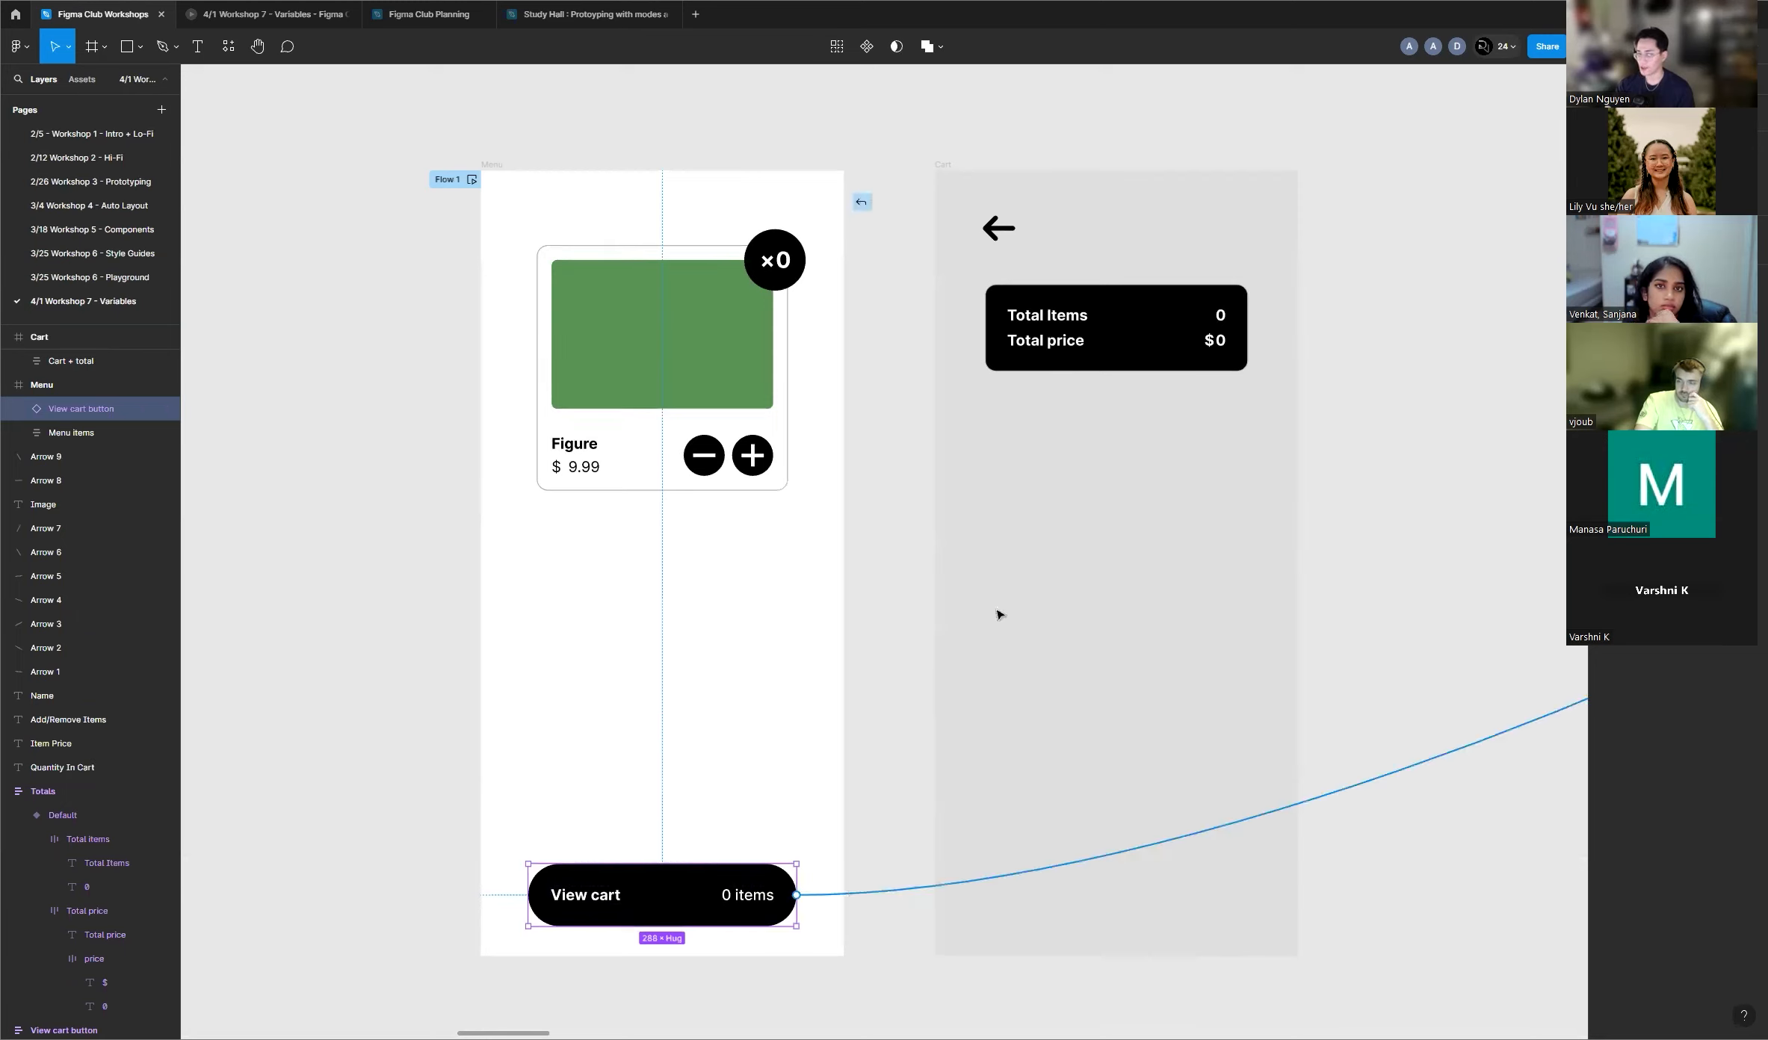
scroll(575, 568, down, 4)
drag(575, 567, 544, 516)
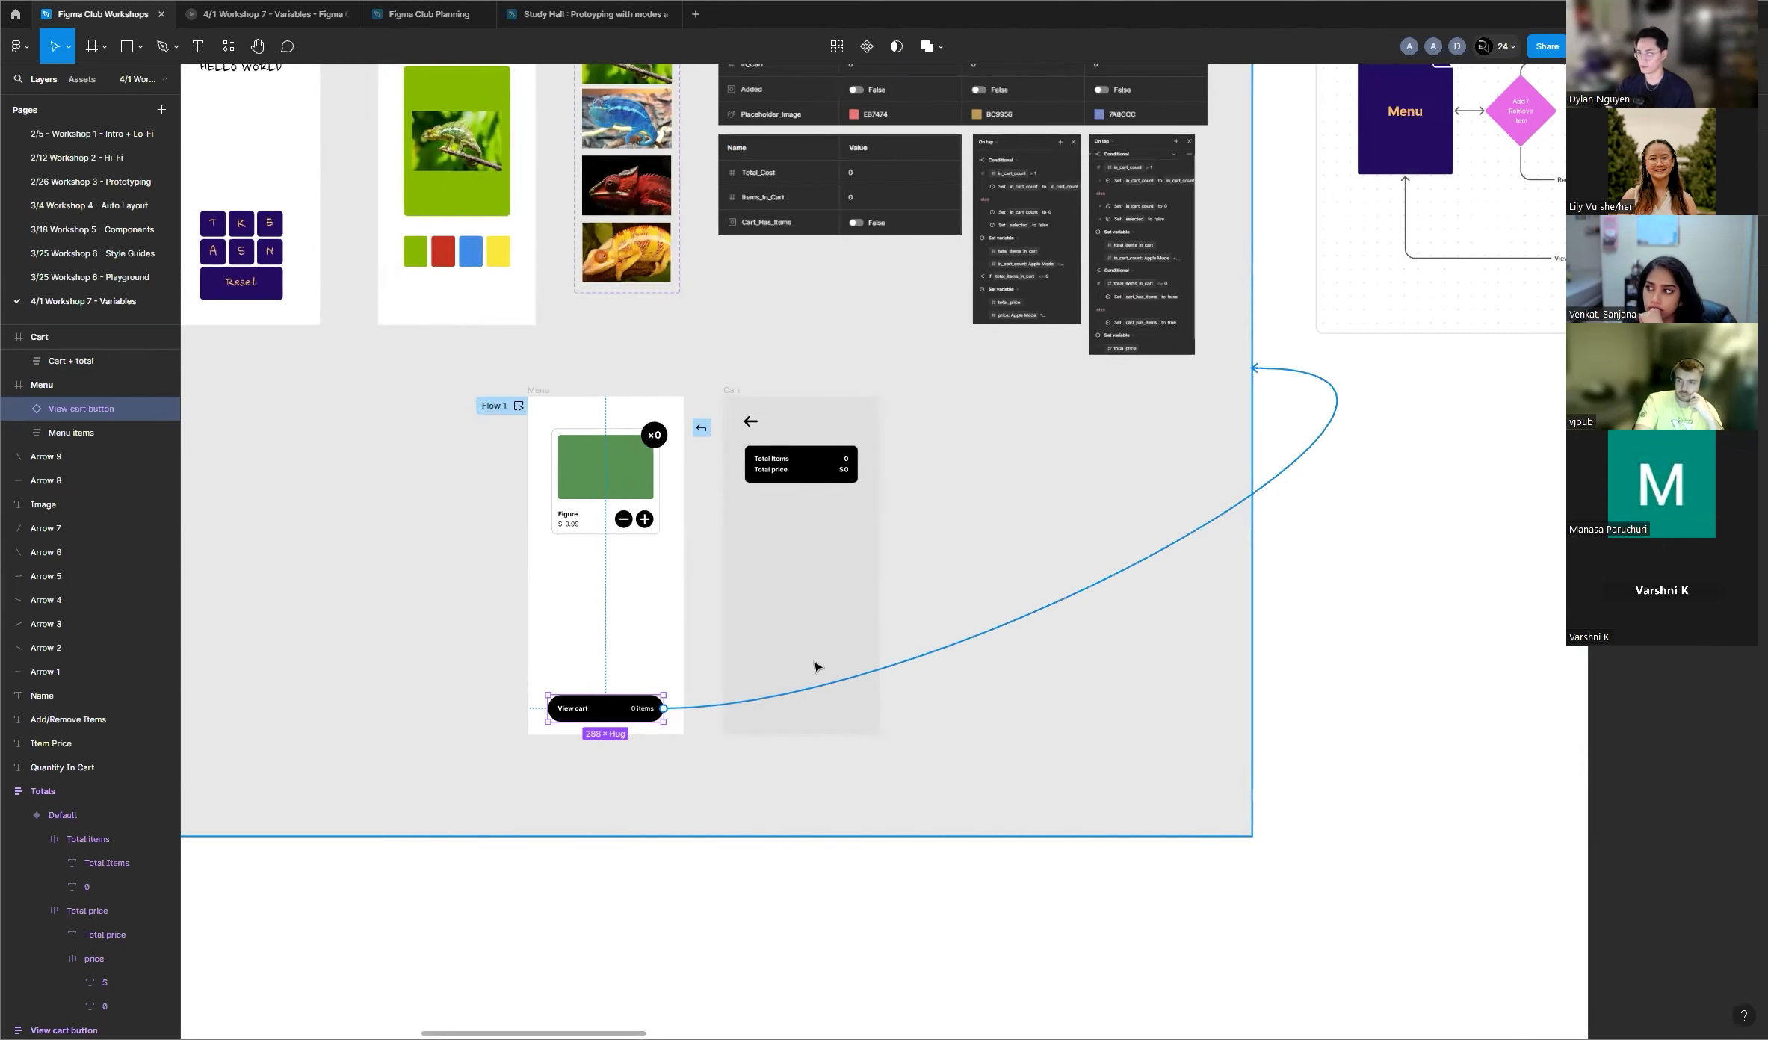
drag(707, 537, 1452, 549)
scroll(668, 573, up, 3)
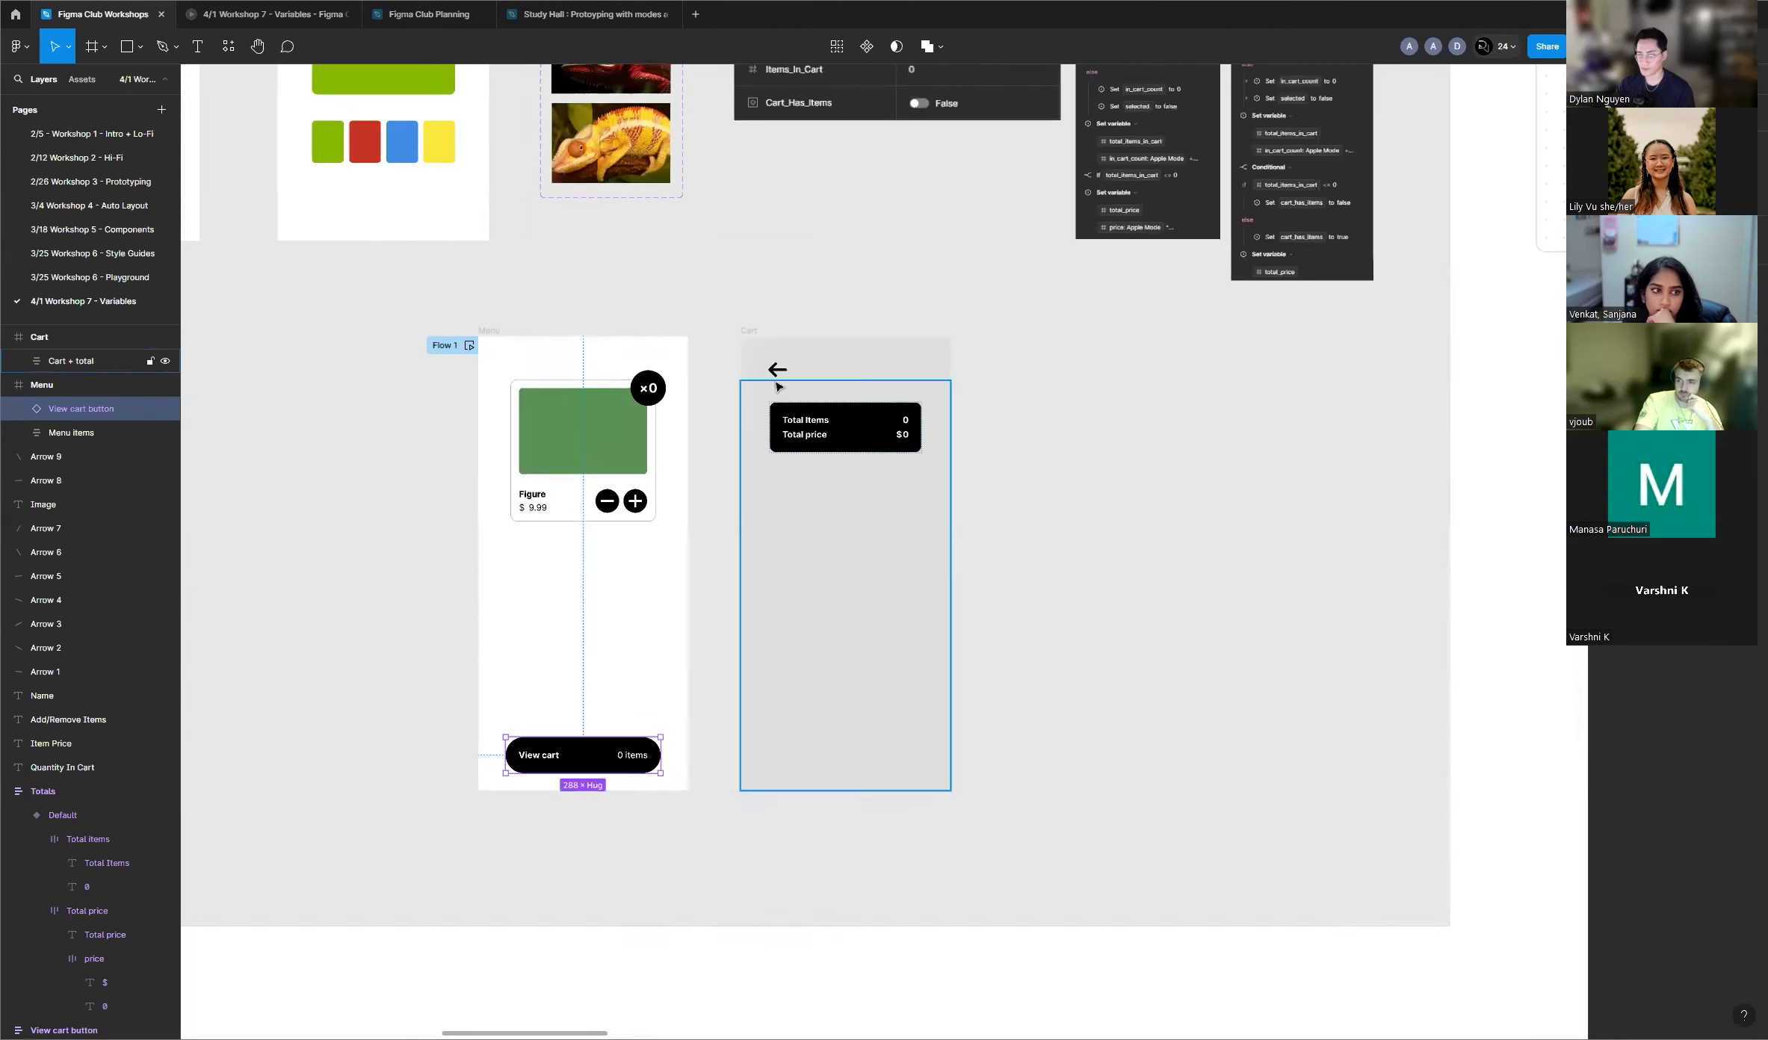
click(747, 338)
click(747, 338)
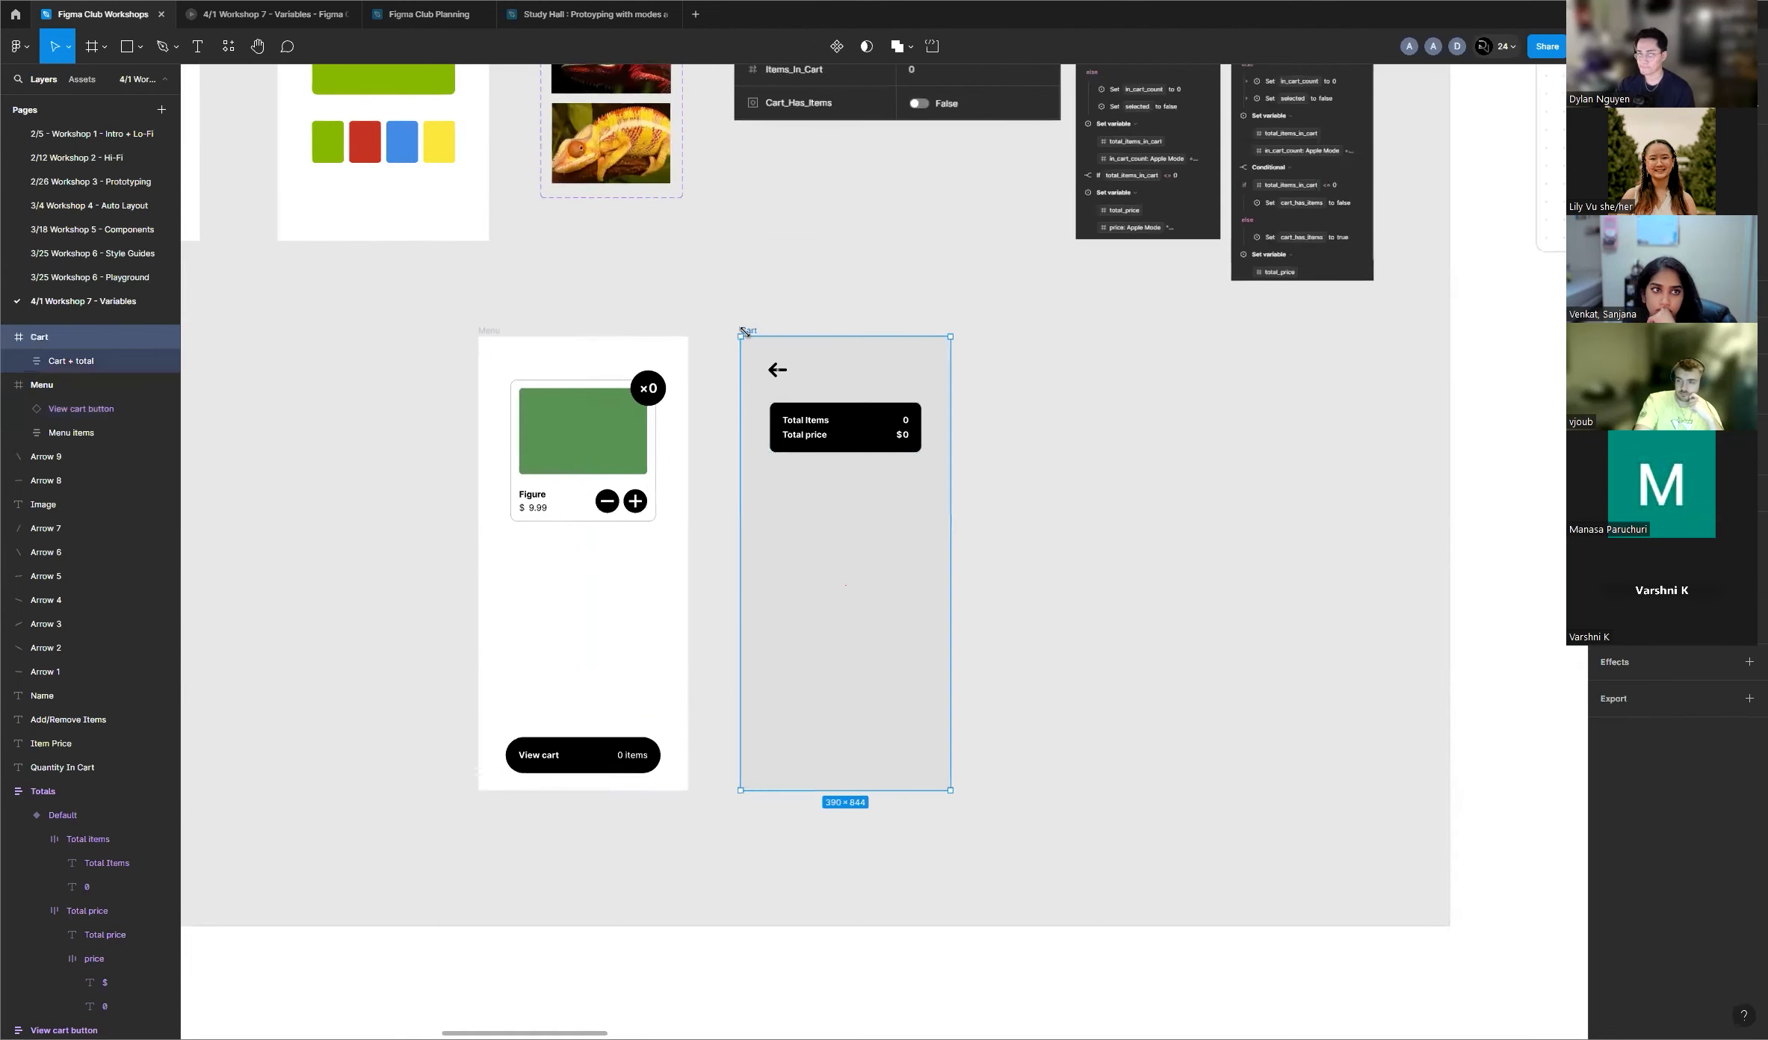
scroll(747, 338, down, 5)
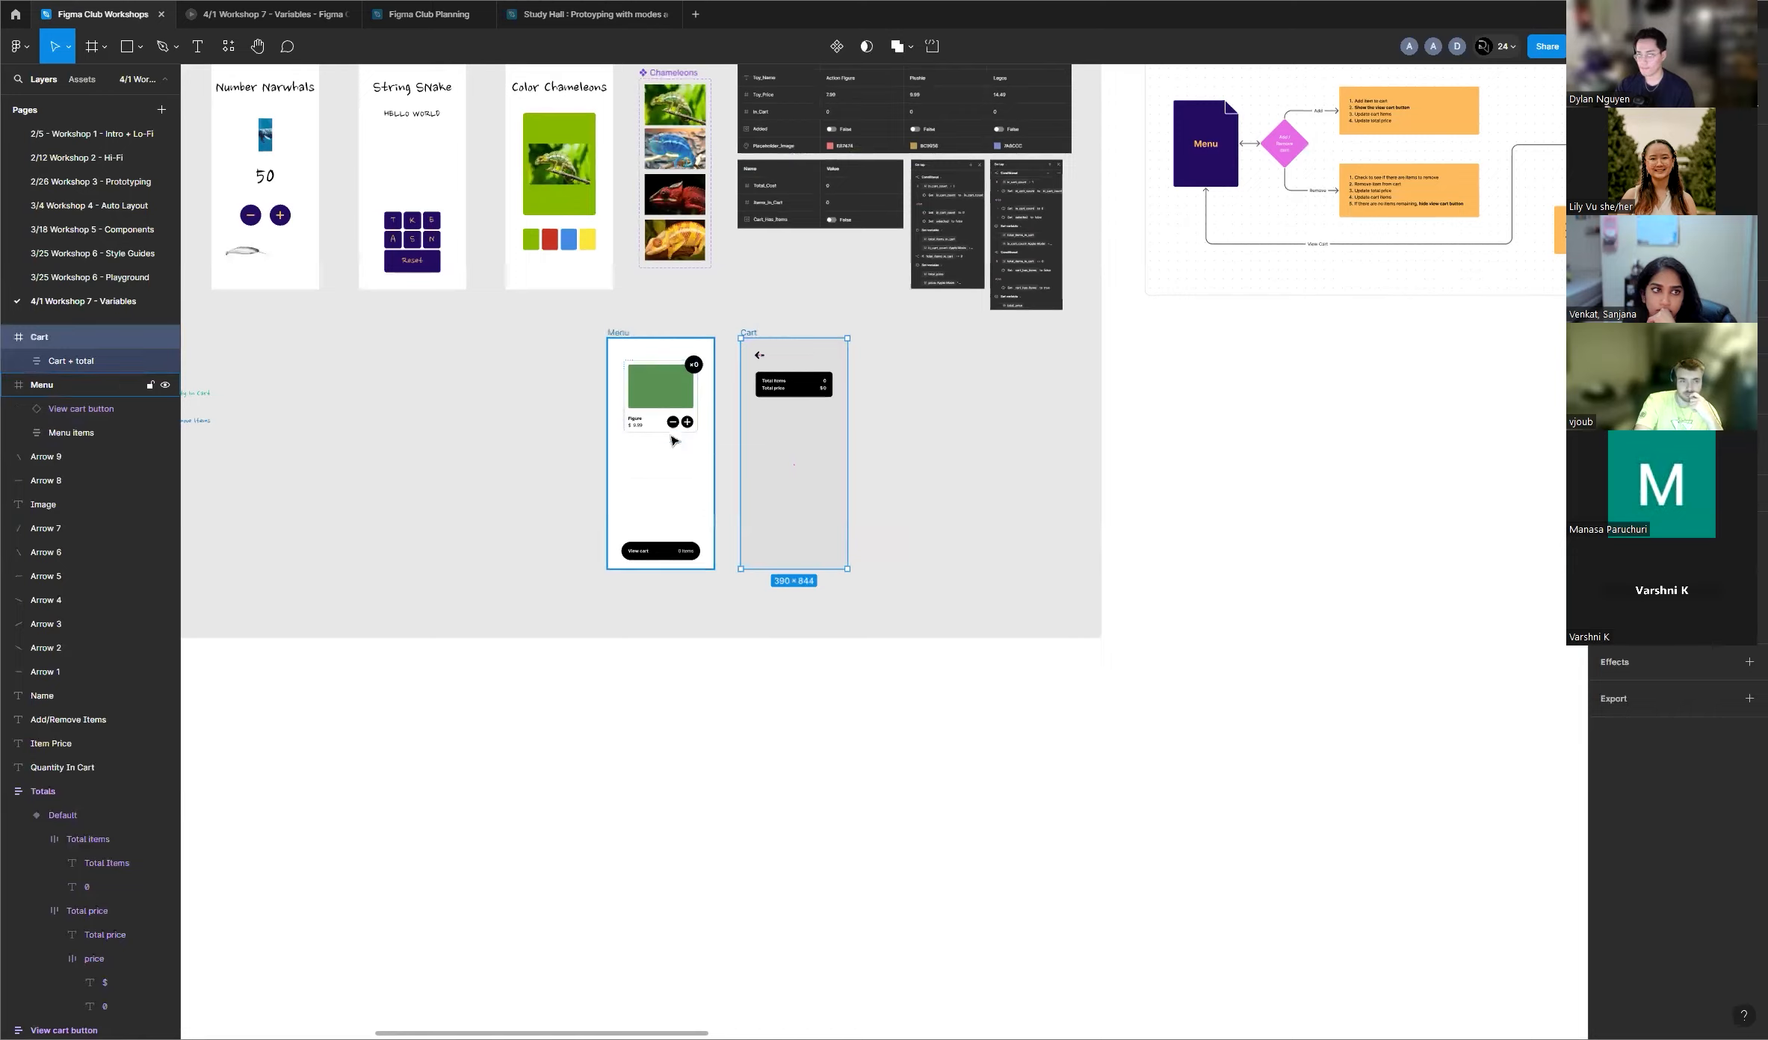
scroll(640, 526, up, 10)
click(791, 661)
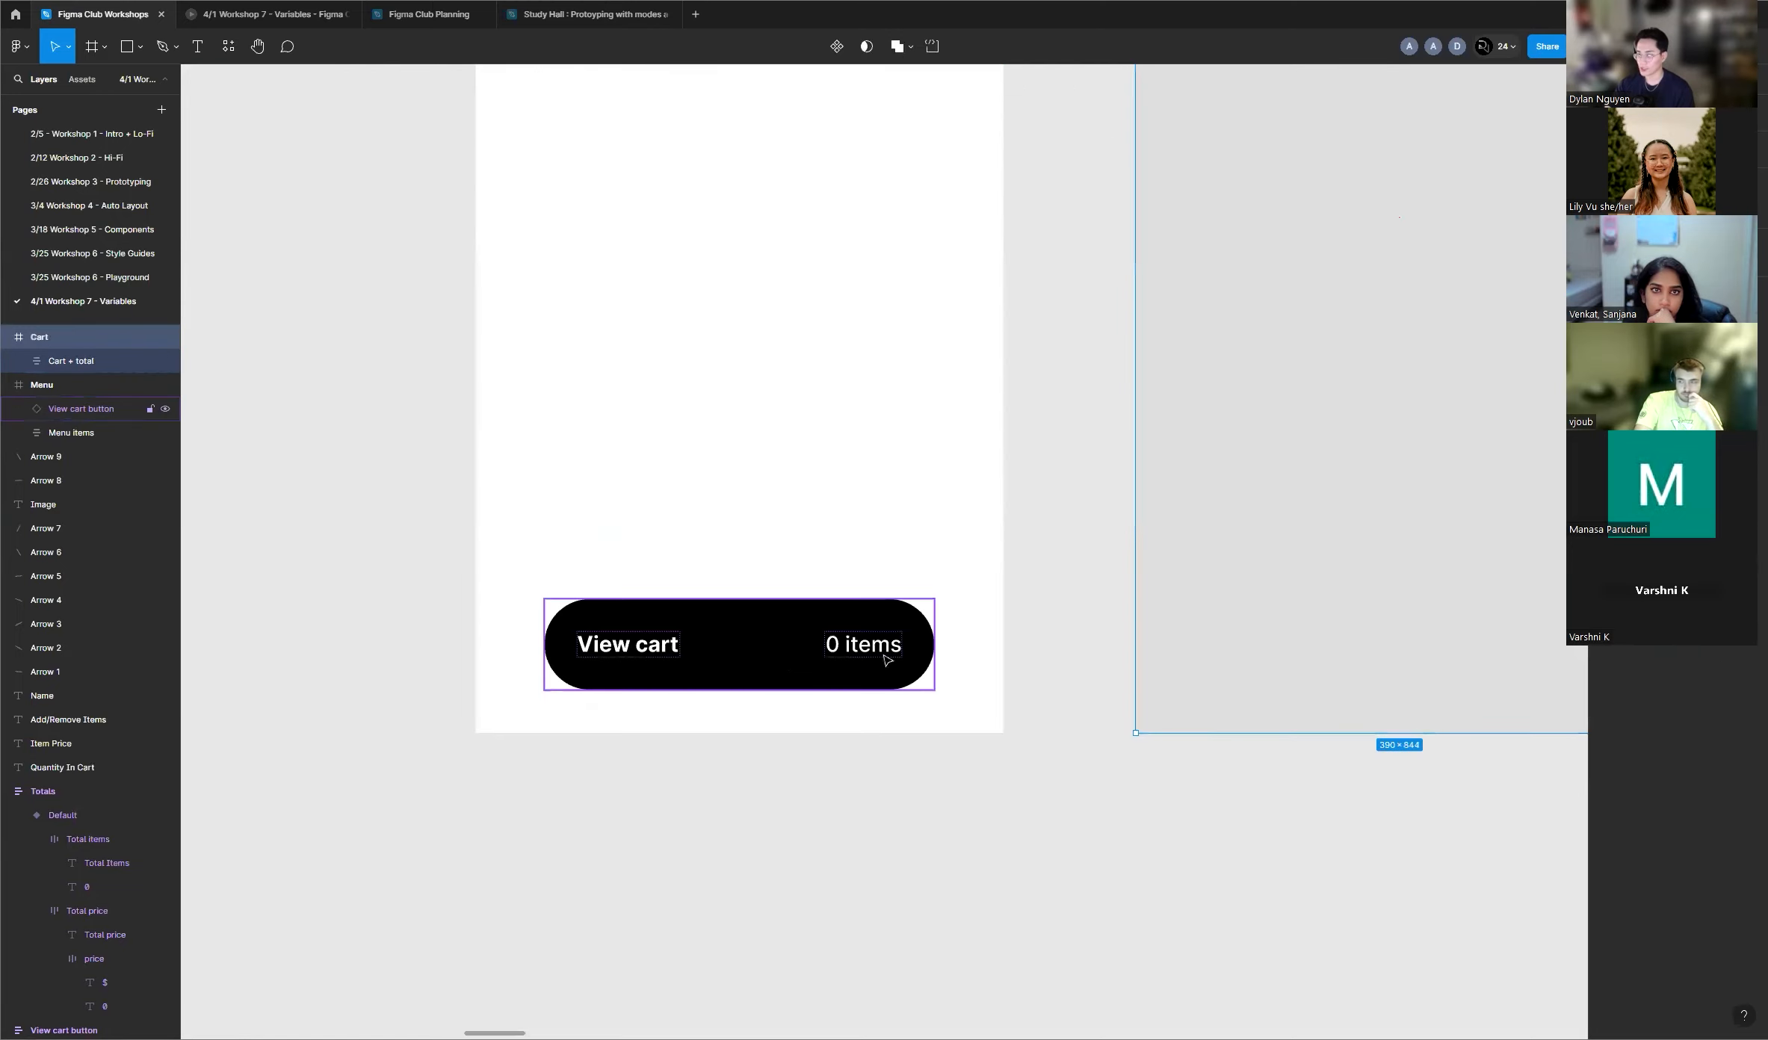
scroll(831, 576, down, 8)
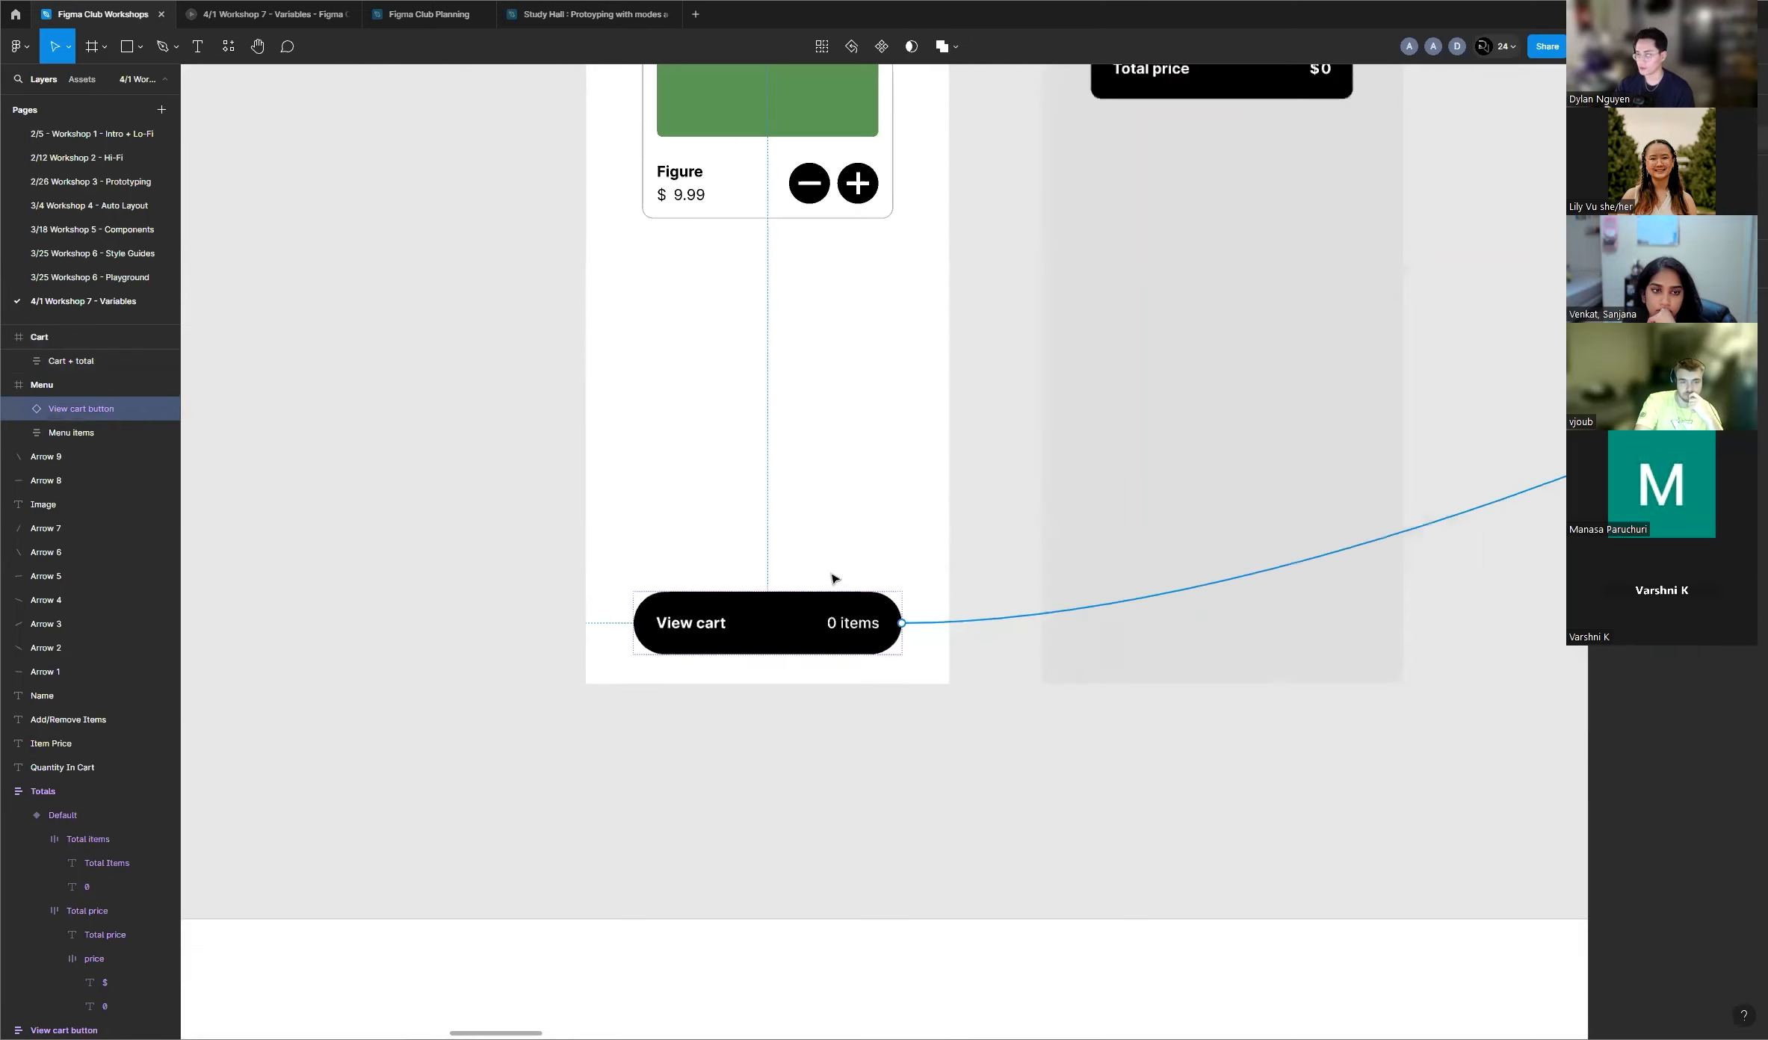
Step: Move the Menu and Cart frames together out of the grey section onto the empty canvas beneath the prototype flow diagram
click(1613, 79)
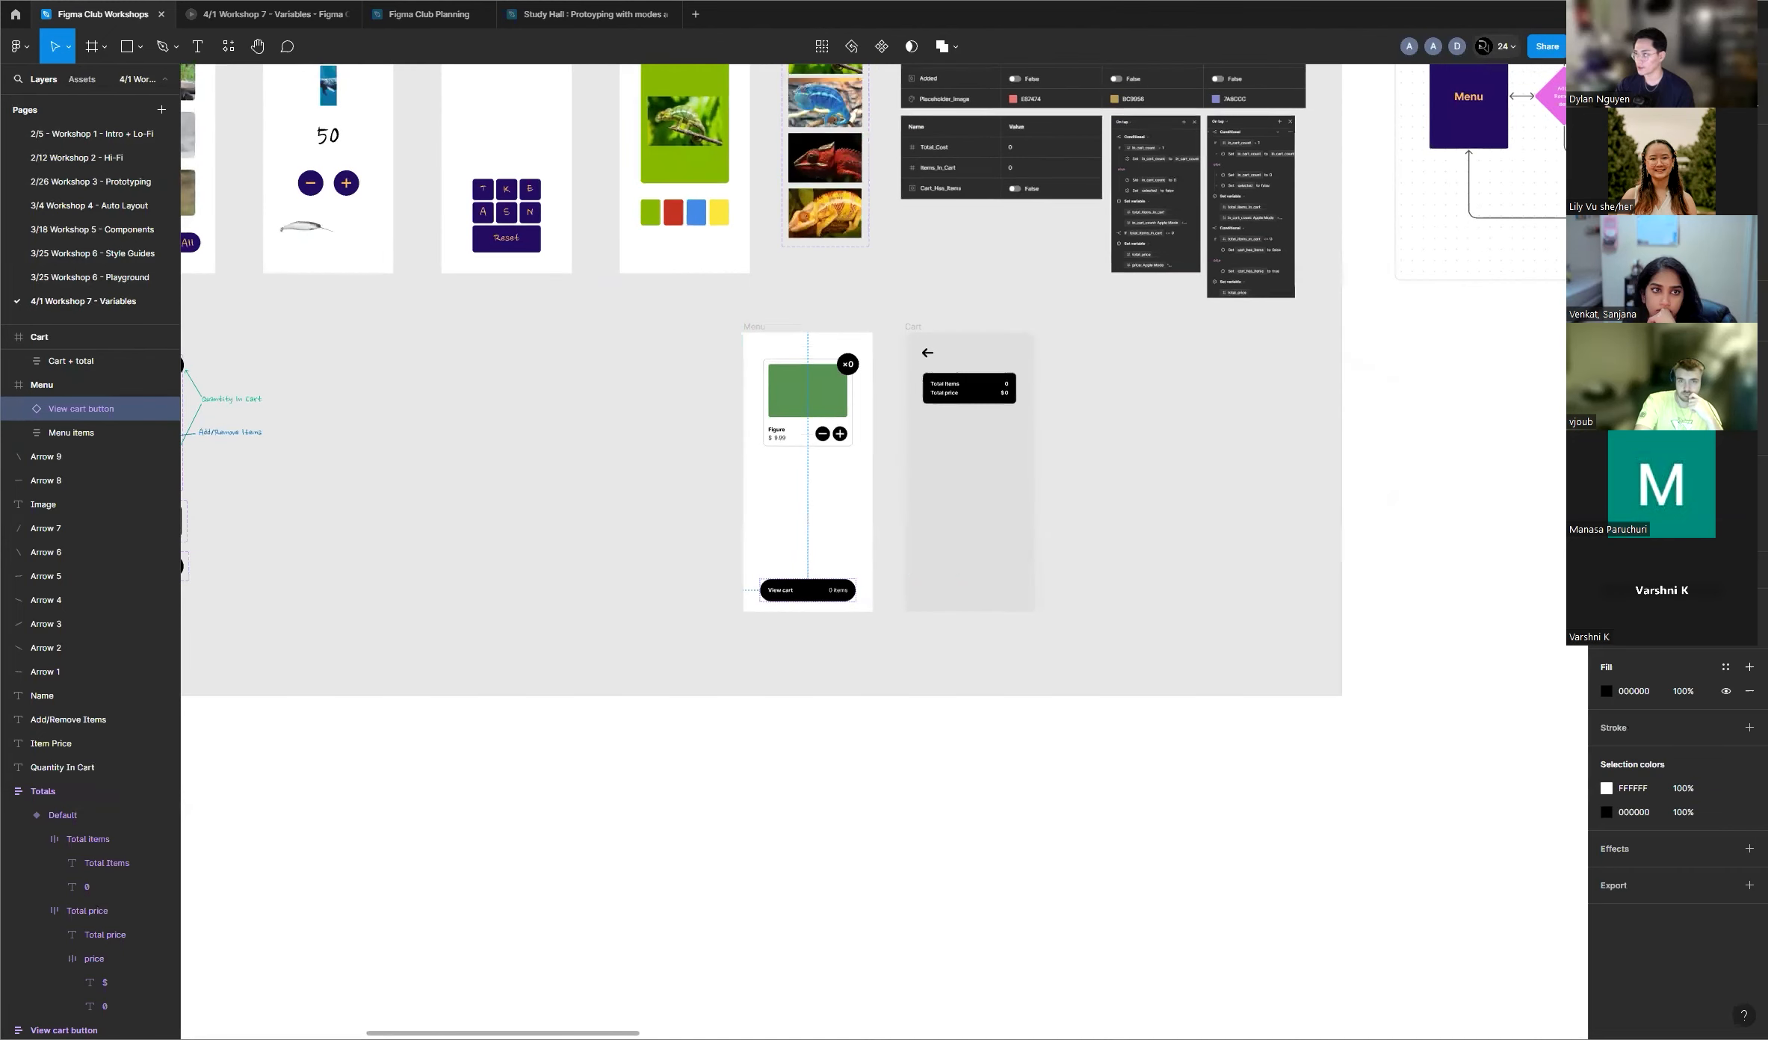
click(1475, 364)
scroll(750, 528, down, 3)
drag(729, 388, 967, 609)
scroll(994, 607, down, 5)
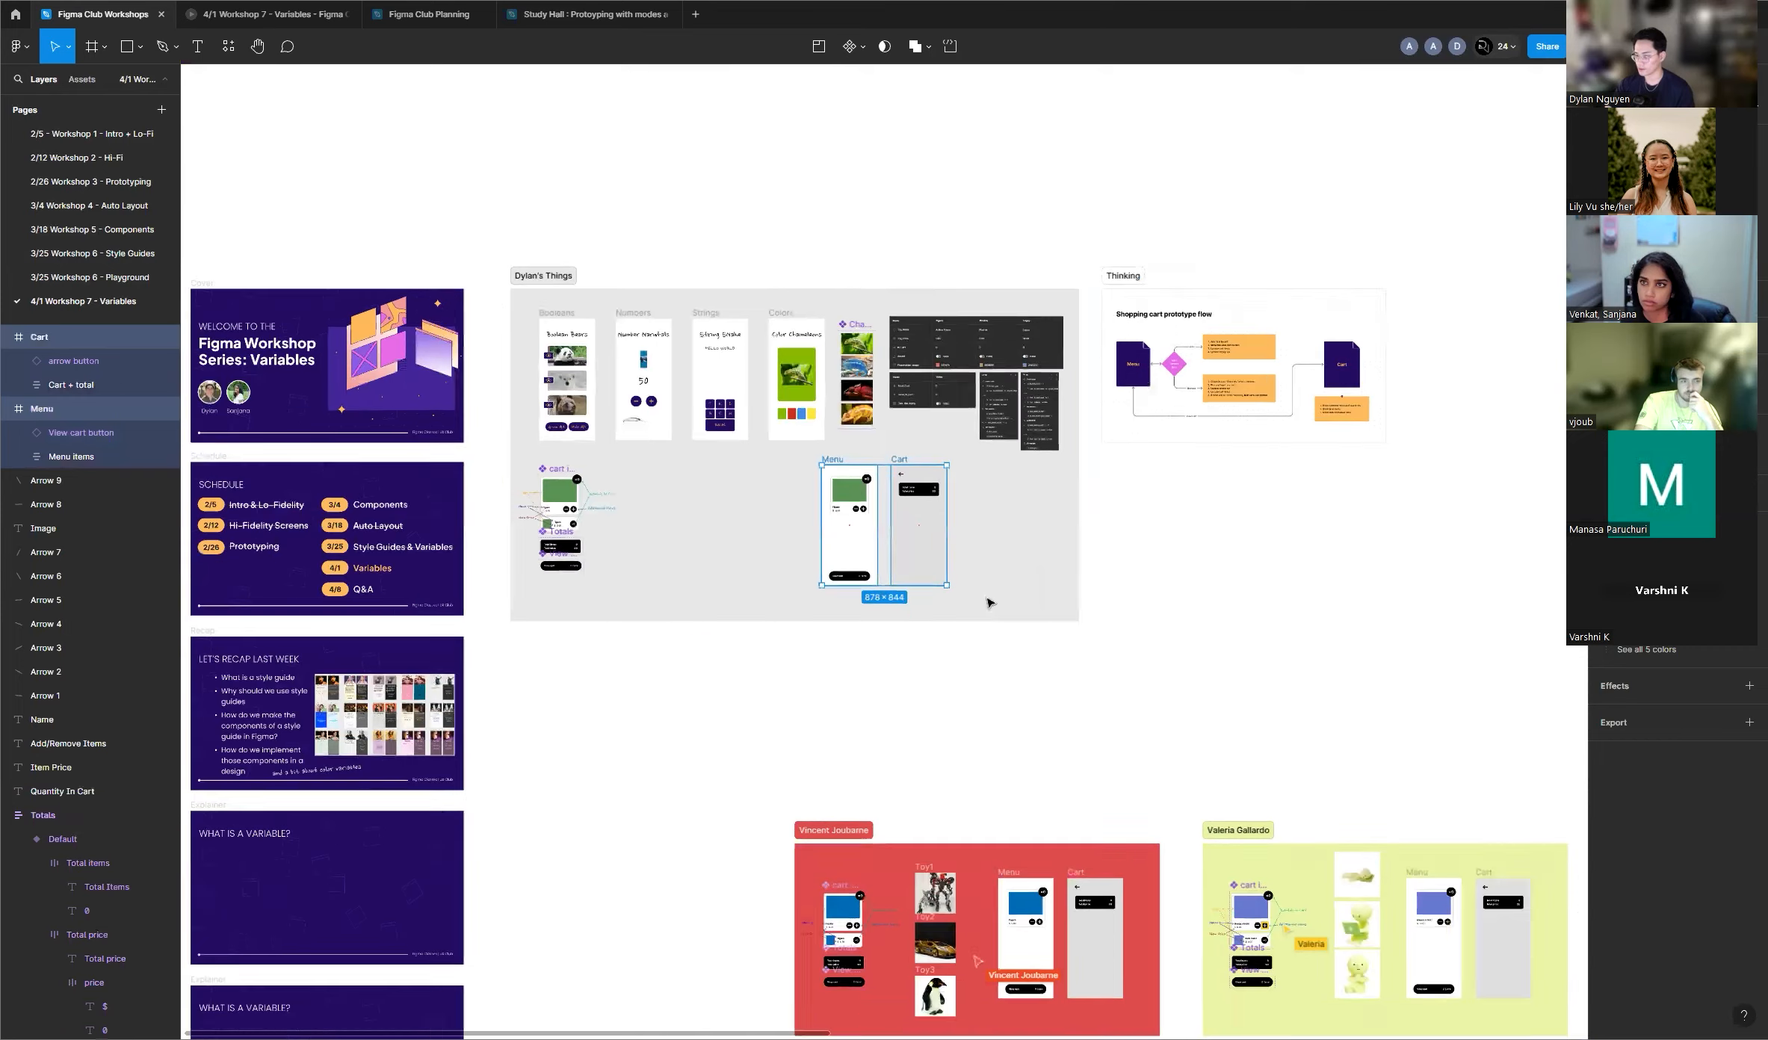
scroll(997, 609, down, 3)
scroll(988, 600, up, 5)
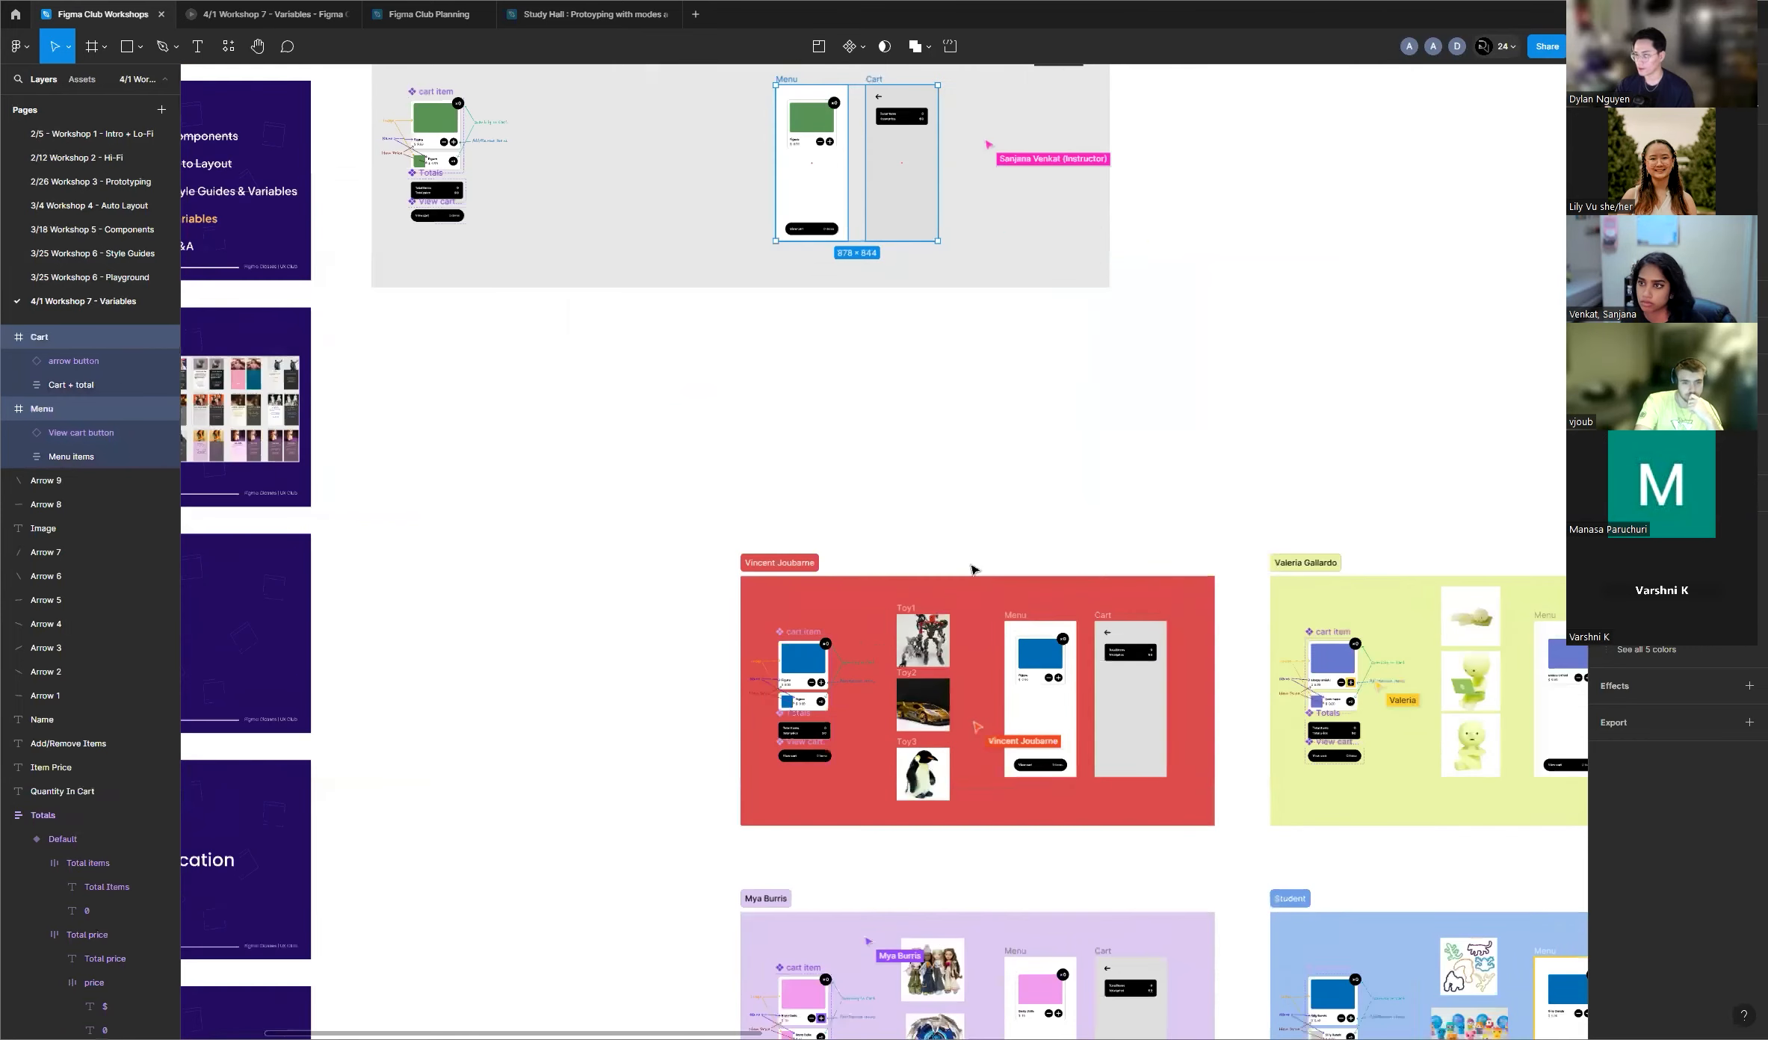
scroll(919, 438, up, 3)
drag(1285, 427, 1301, 434)
click(1356, 432)
scroll(1388, 394, up, 4)
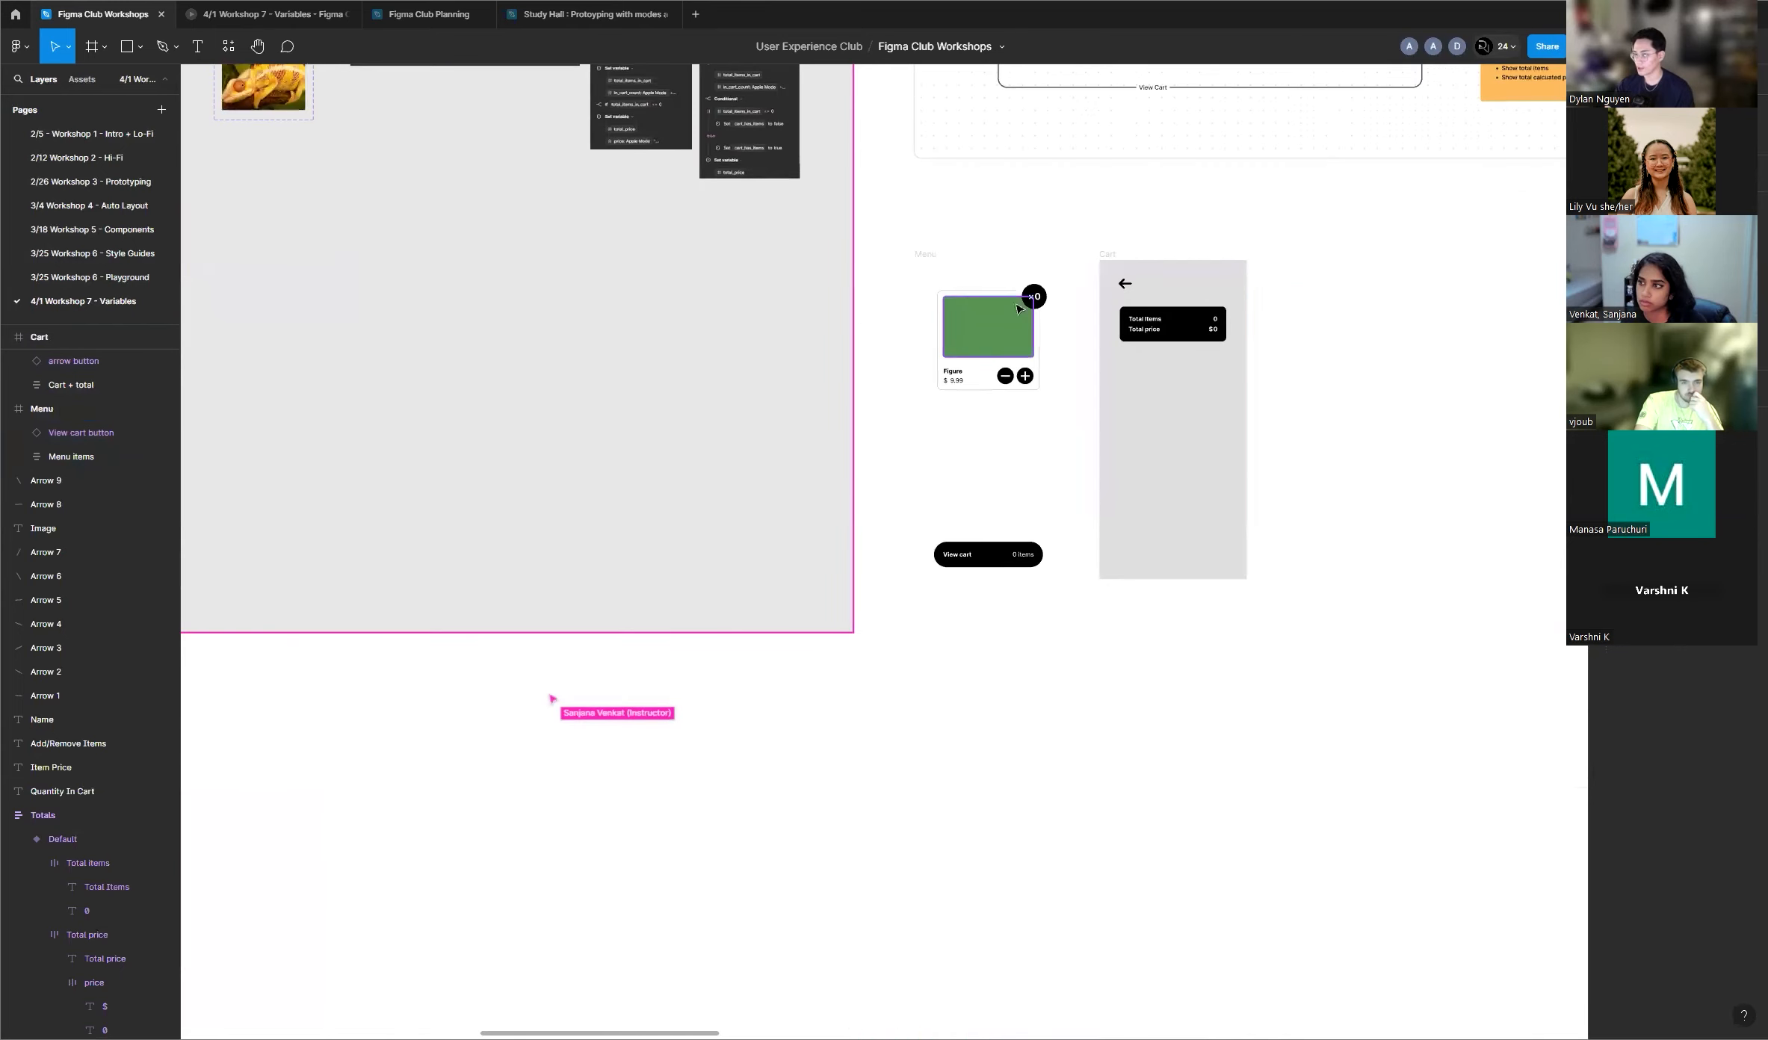
Step: Add a black stroke around the Menu frame and return to prototyping
click(933, 255)
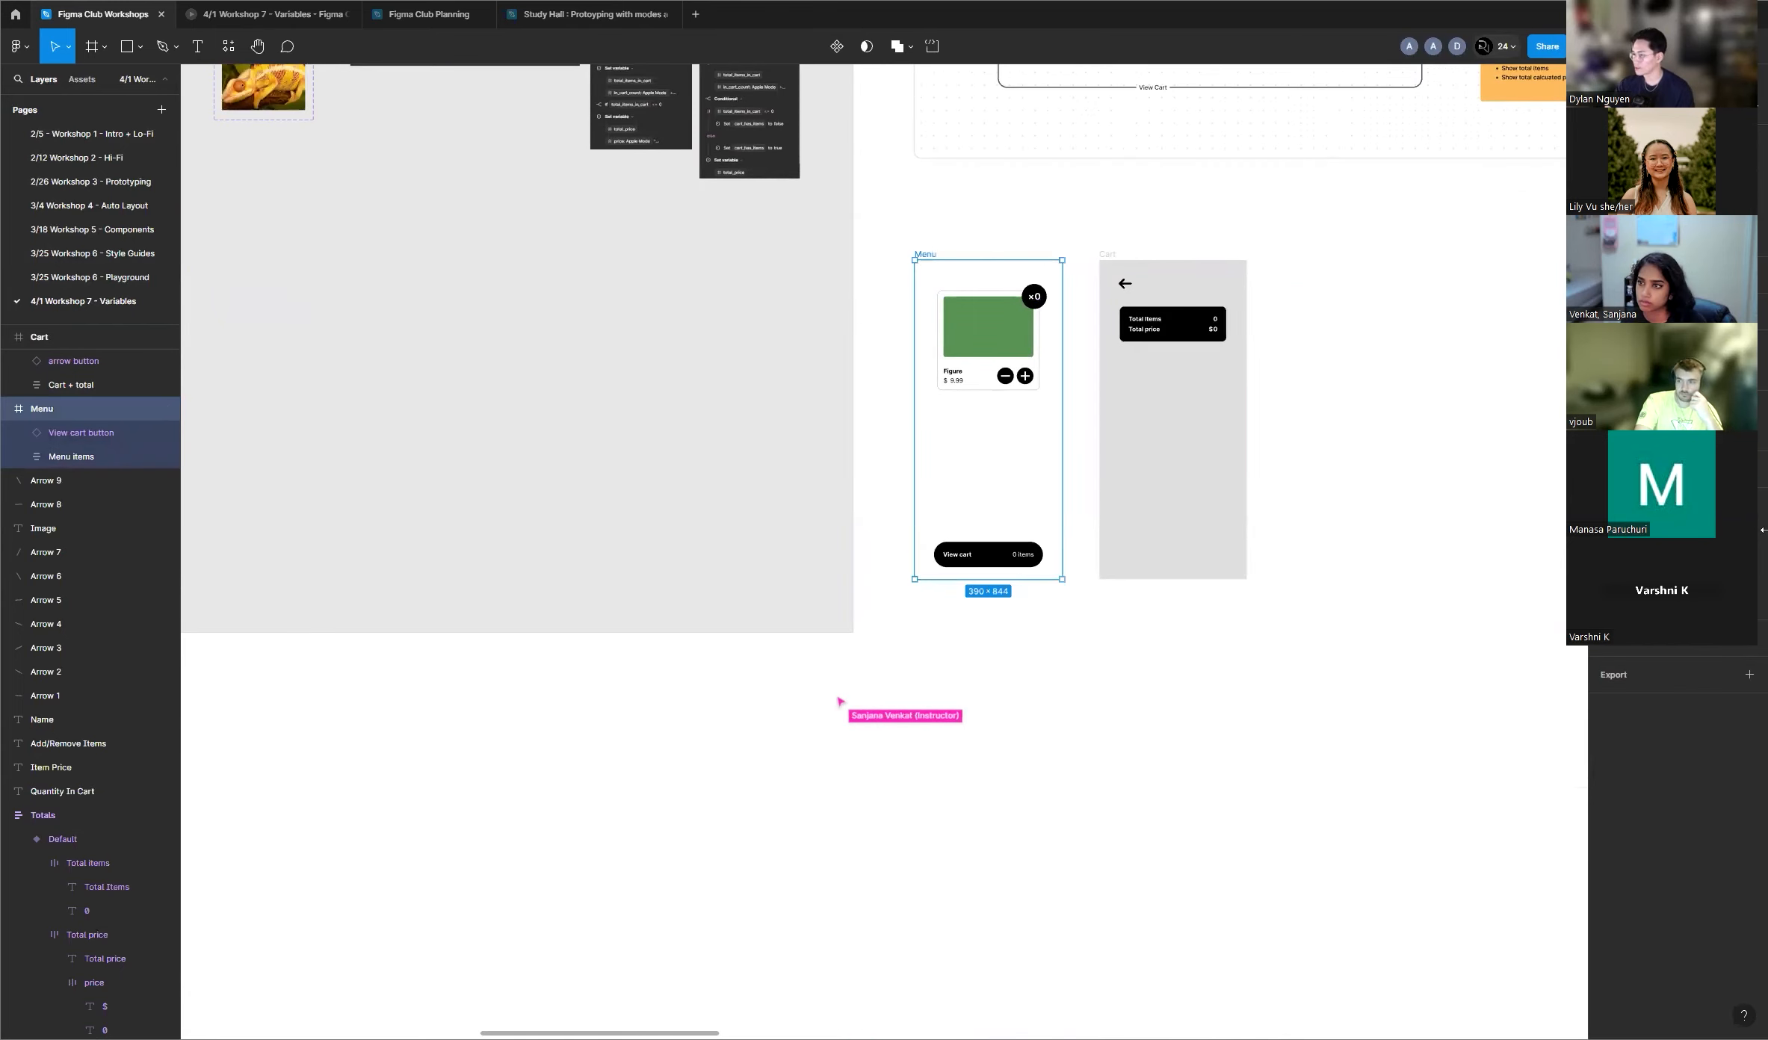
click(1341, 376)
scroll(1326, 368, up, 4)
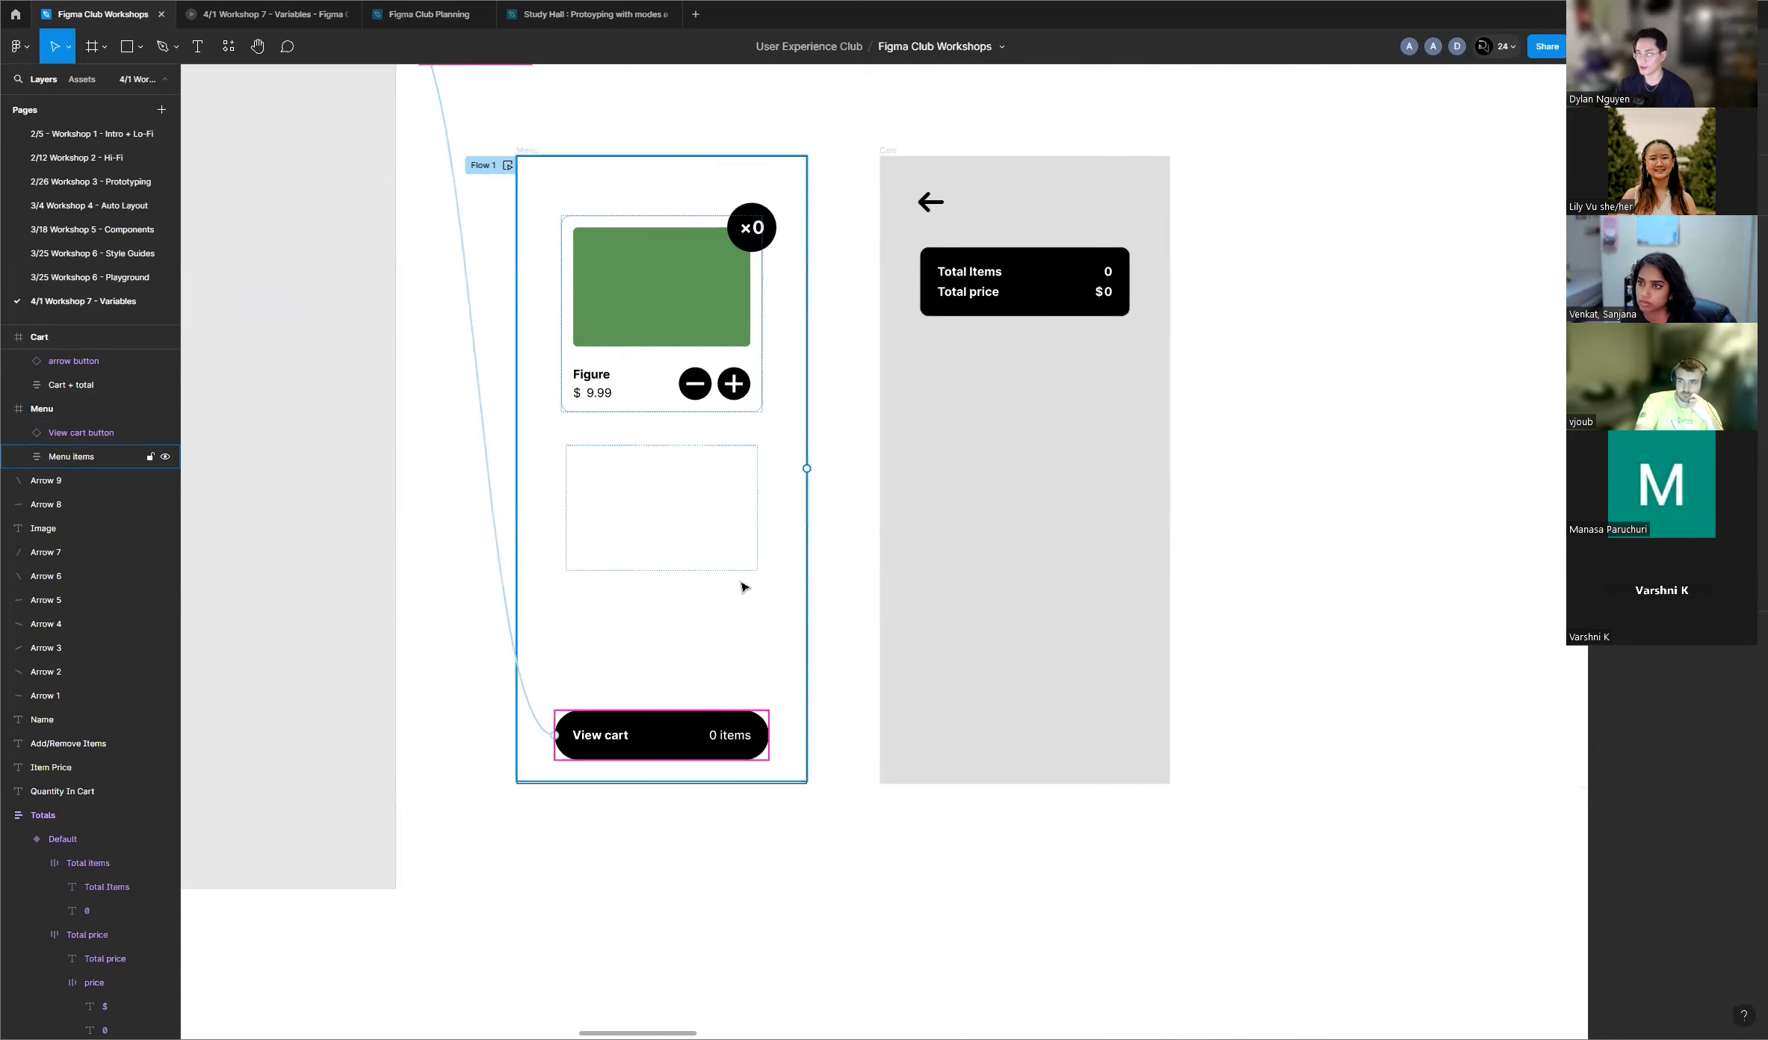
Step: Connect the View cart button to the Cart frame as a navigation link
click(714, 735)
drag(880, 693, 971, 643)
click(1302, 491)
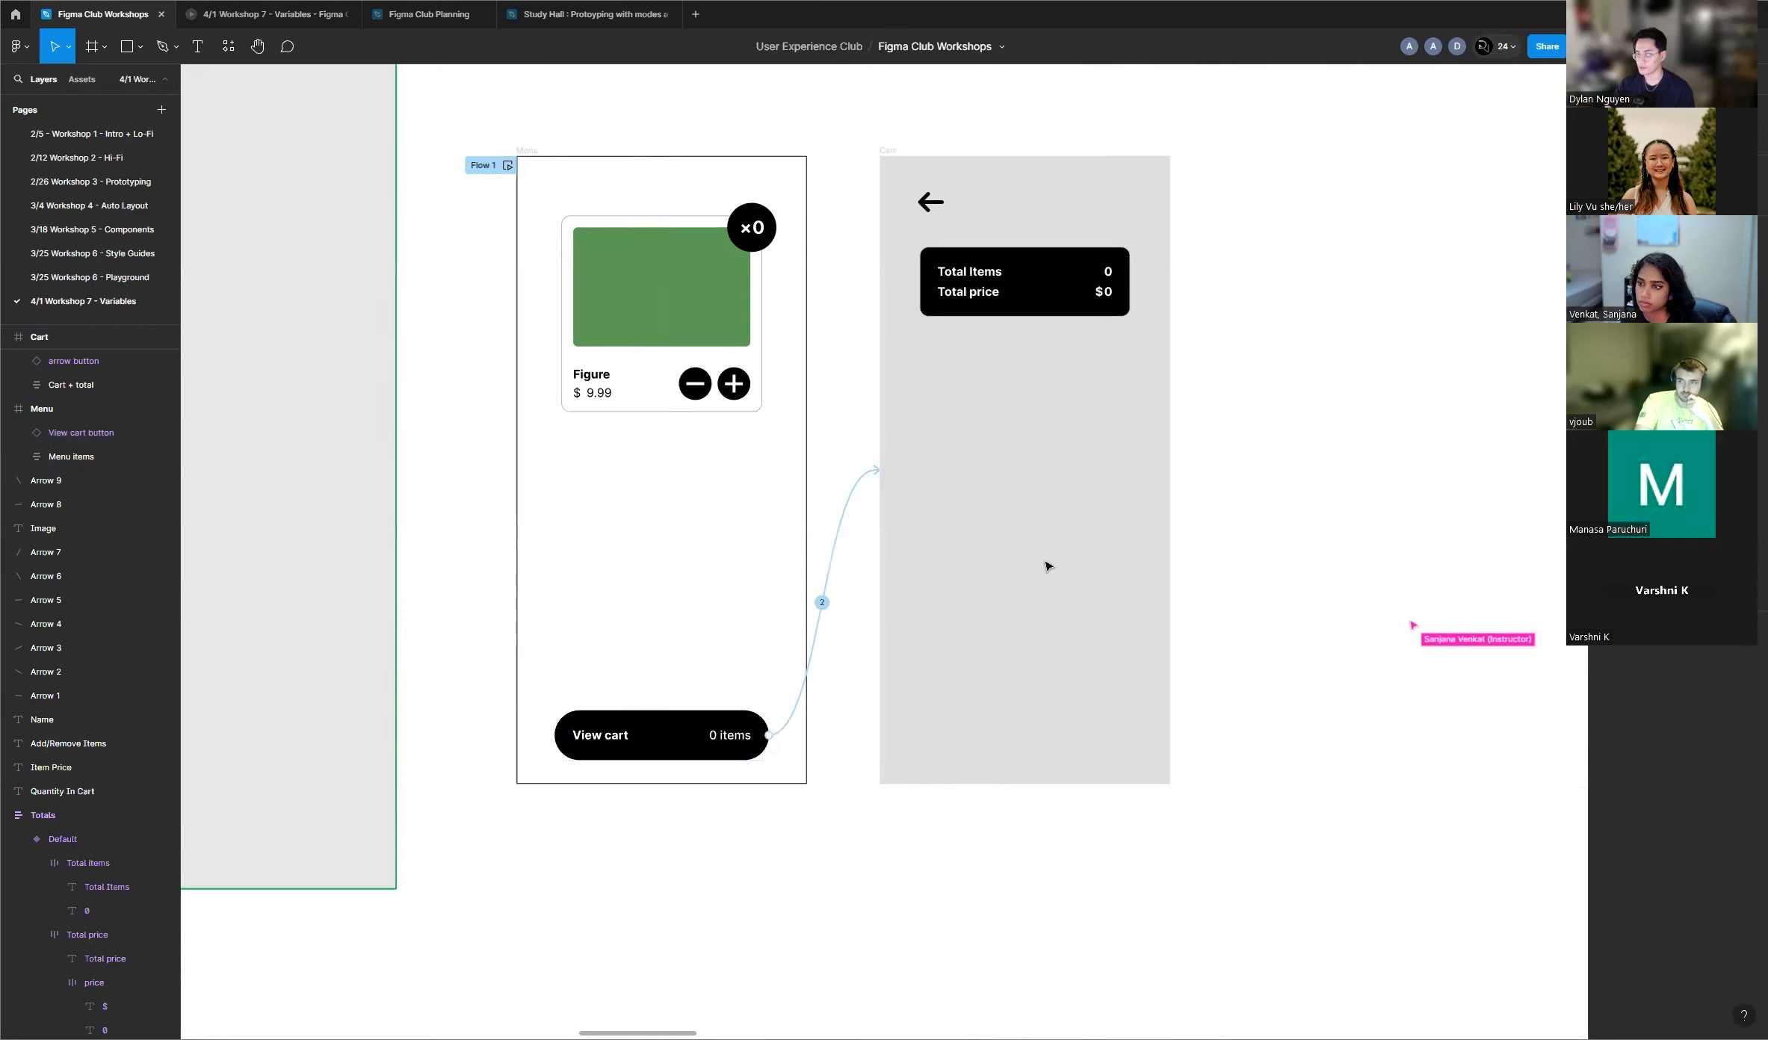
Step: Inspect the View cart connection's trigger options and remove its duplicate interaction
click(823, 606)
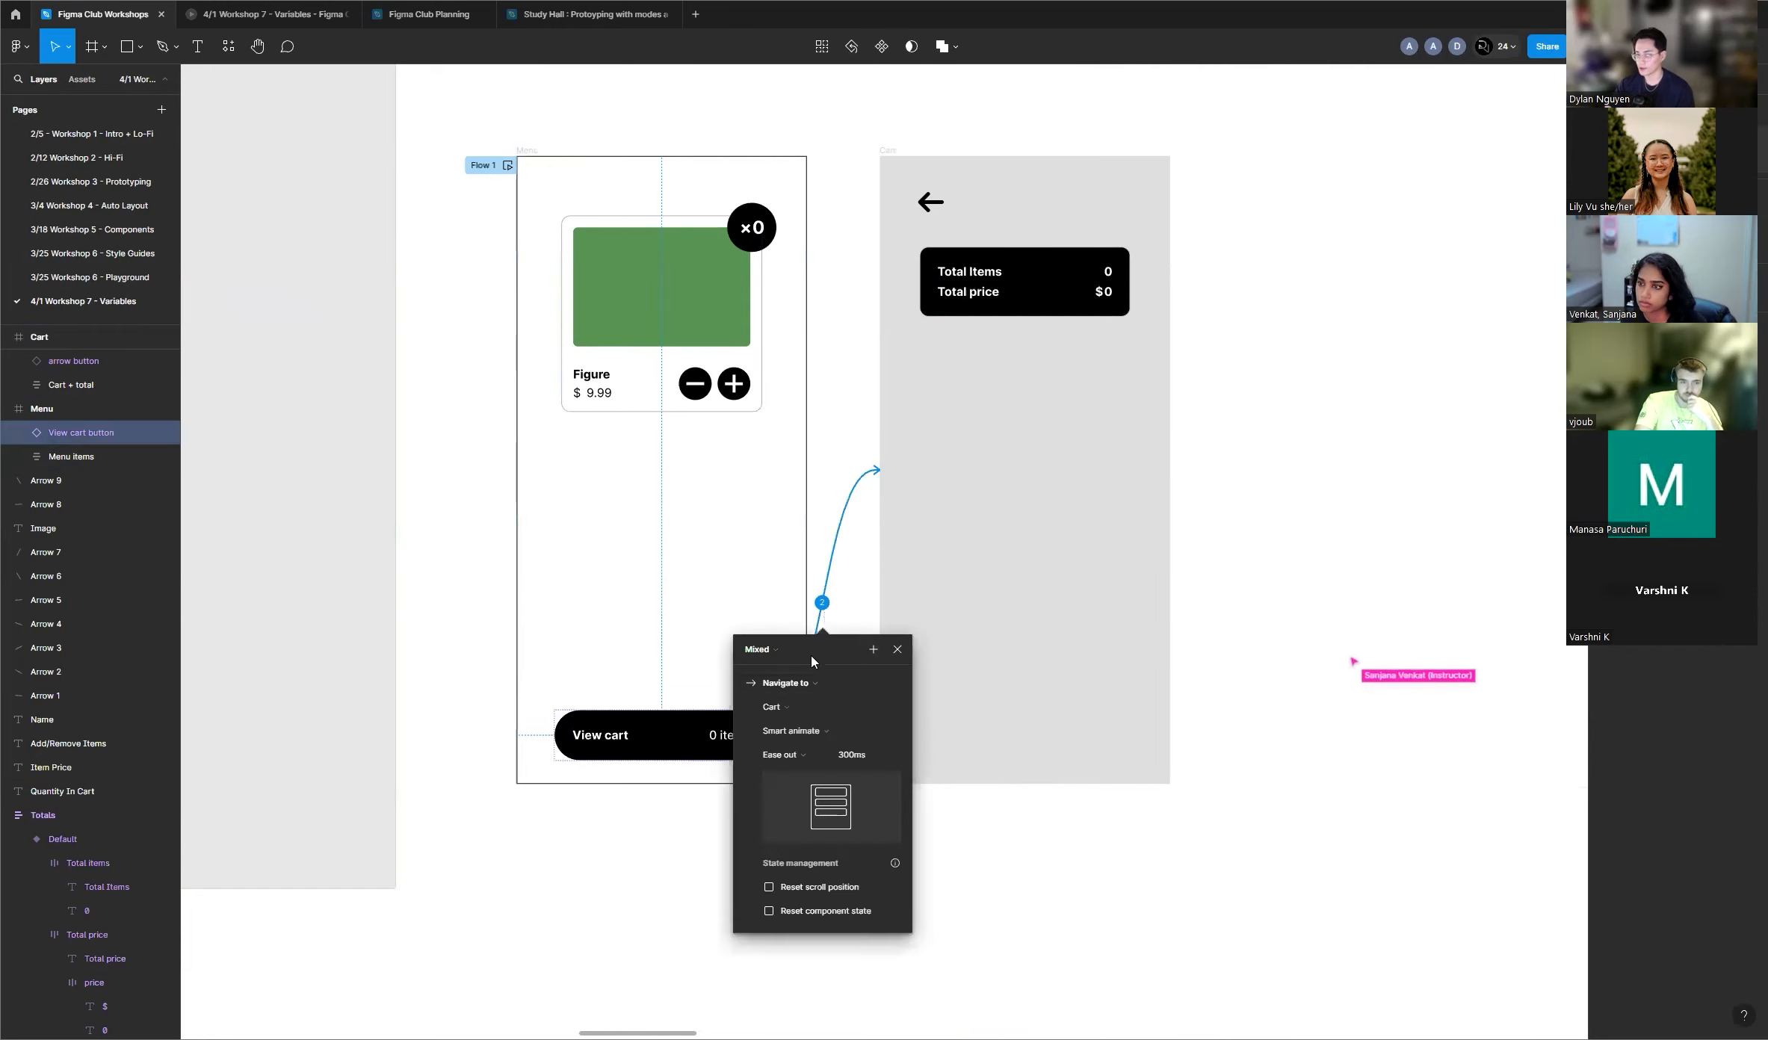
click(775, 656)
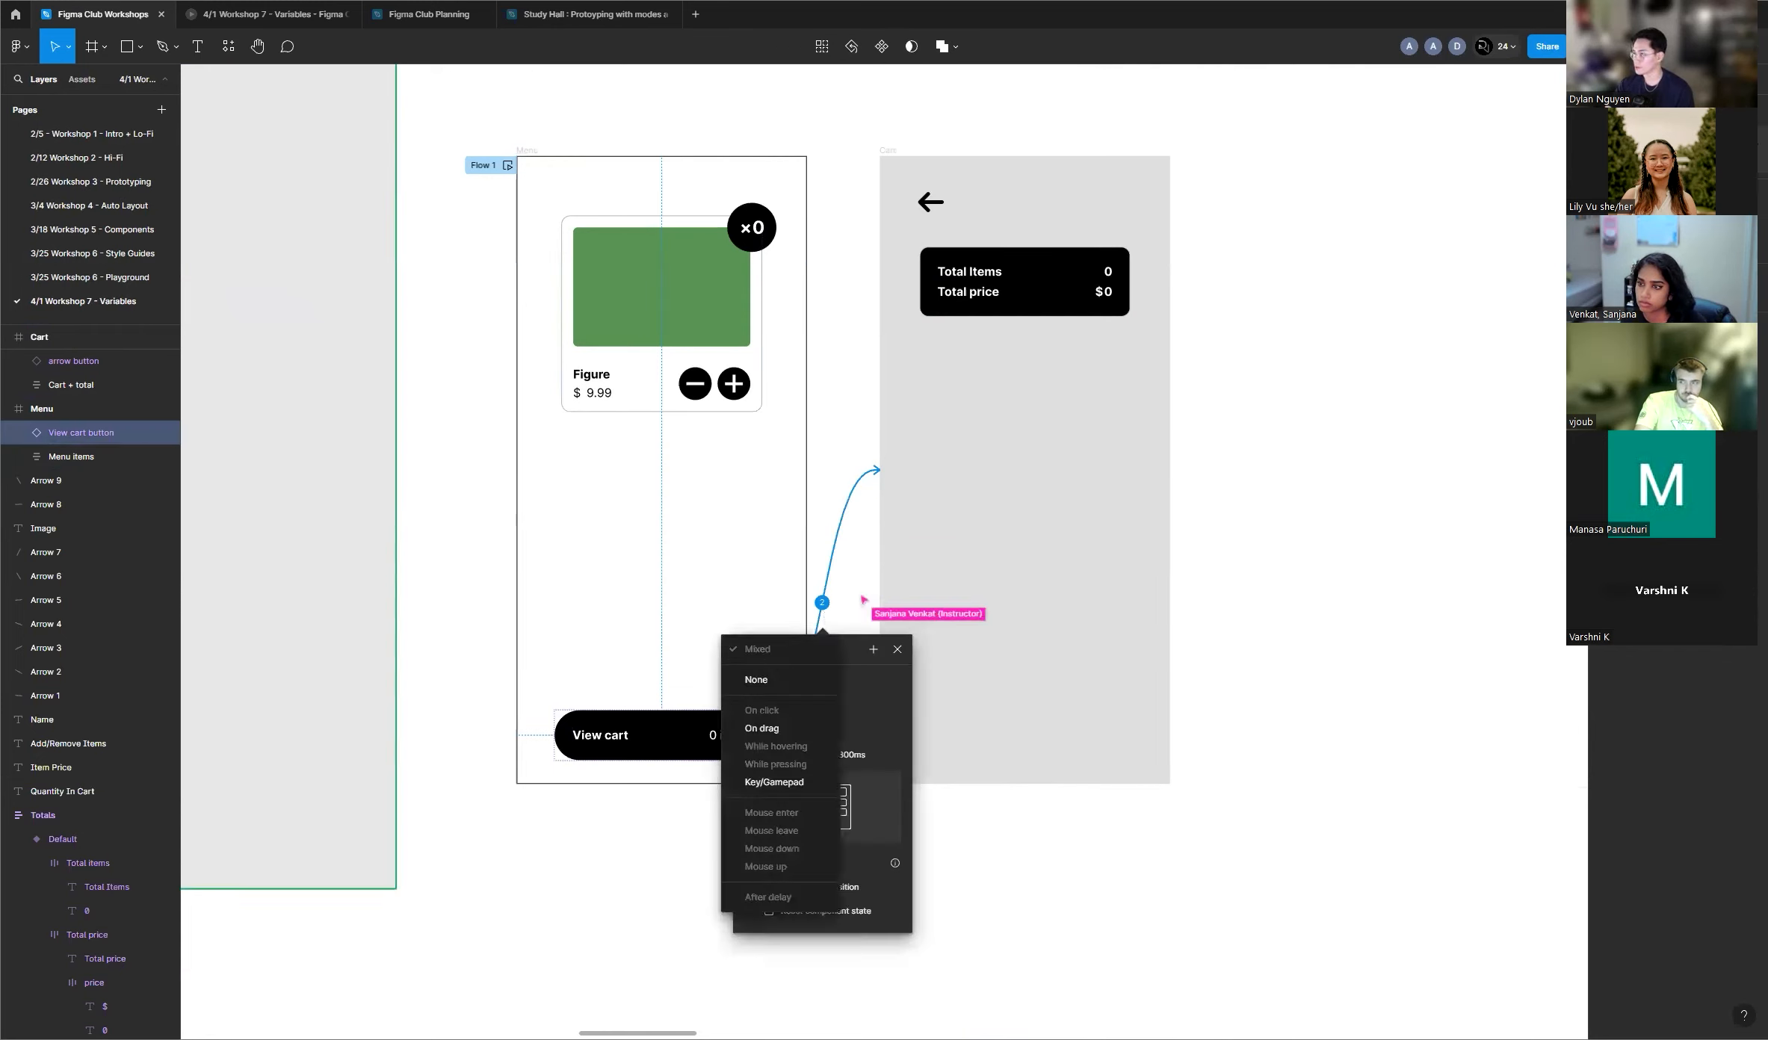
key(ctrl+z)
click(1431, 522)
click(1263, 533)
Step: Select the View cart button and check its interaction settings
scroll(883, 522, up, 1)
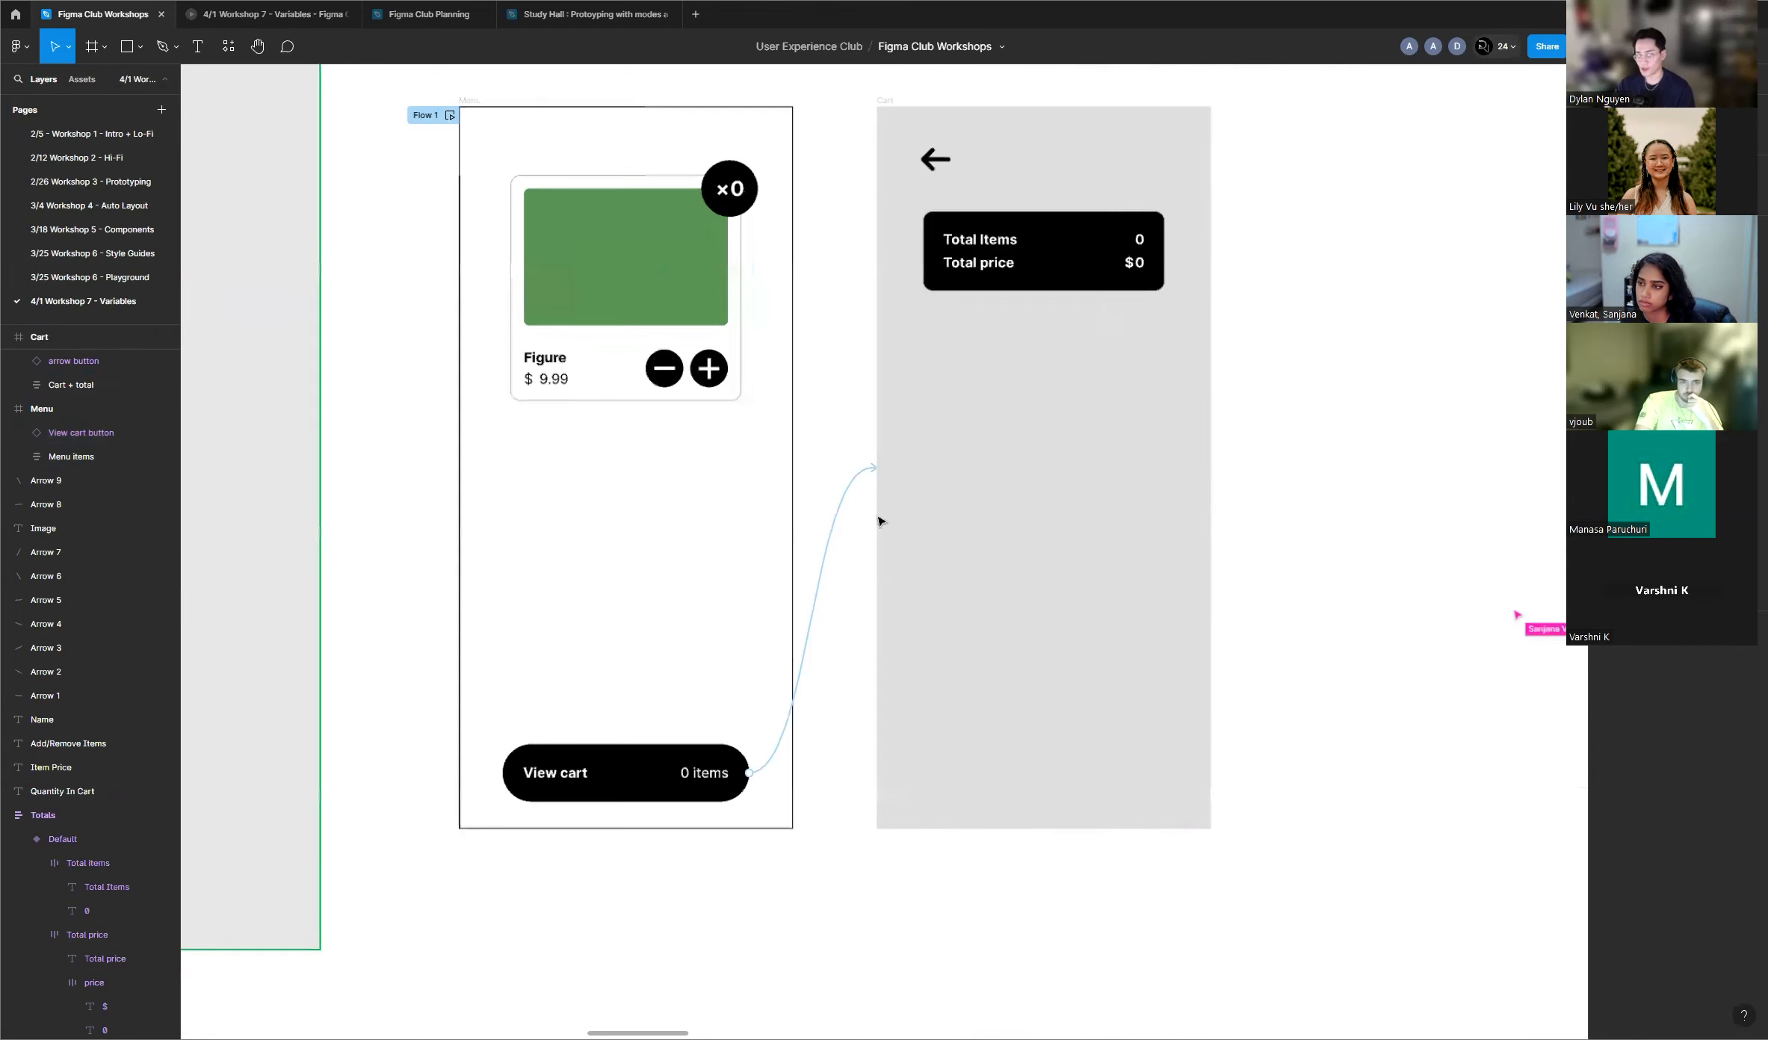
scroll(879, 521, up, 2)
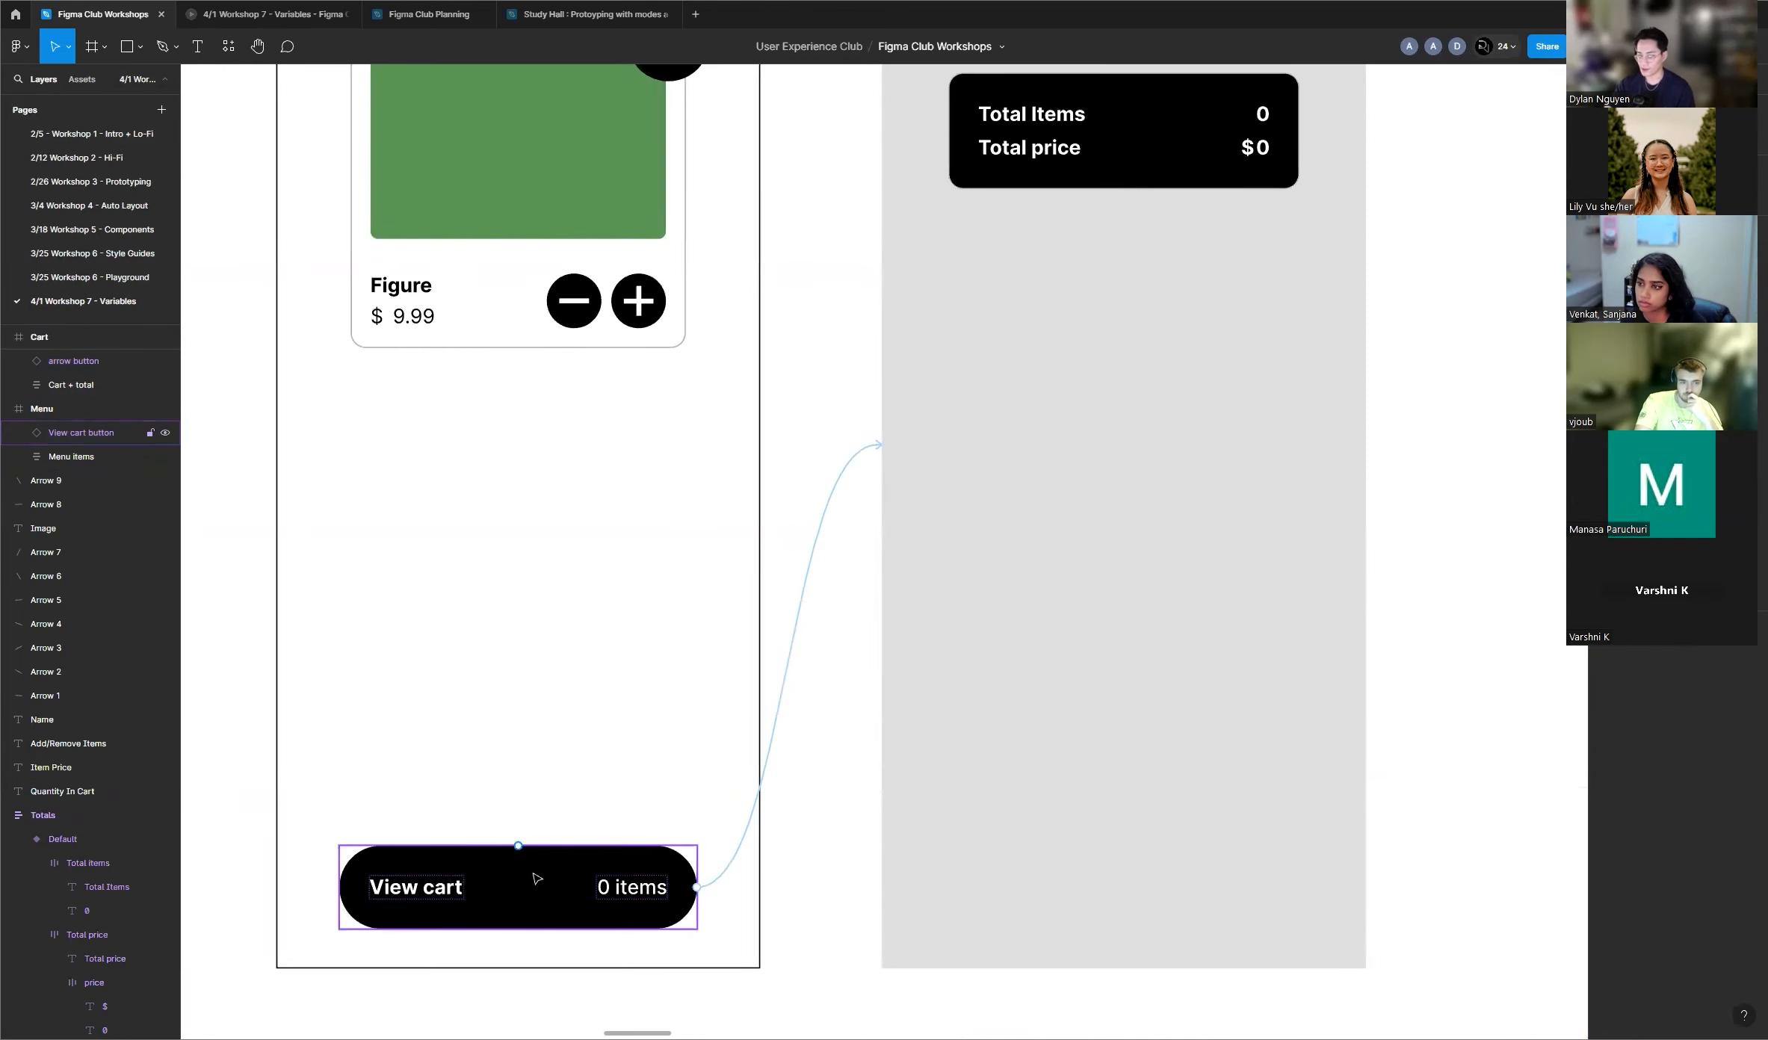
click(496, 889)
scroll(733, 650, down, 3)
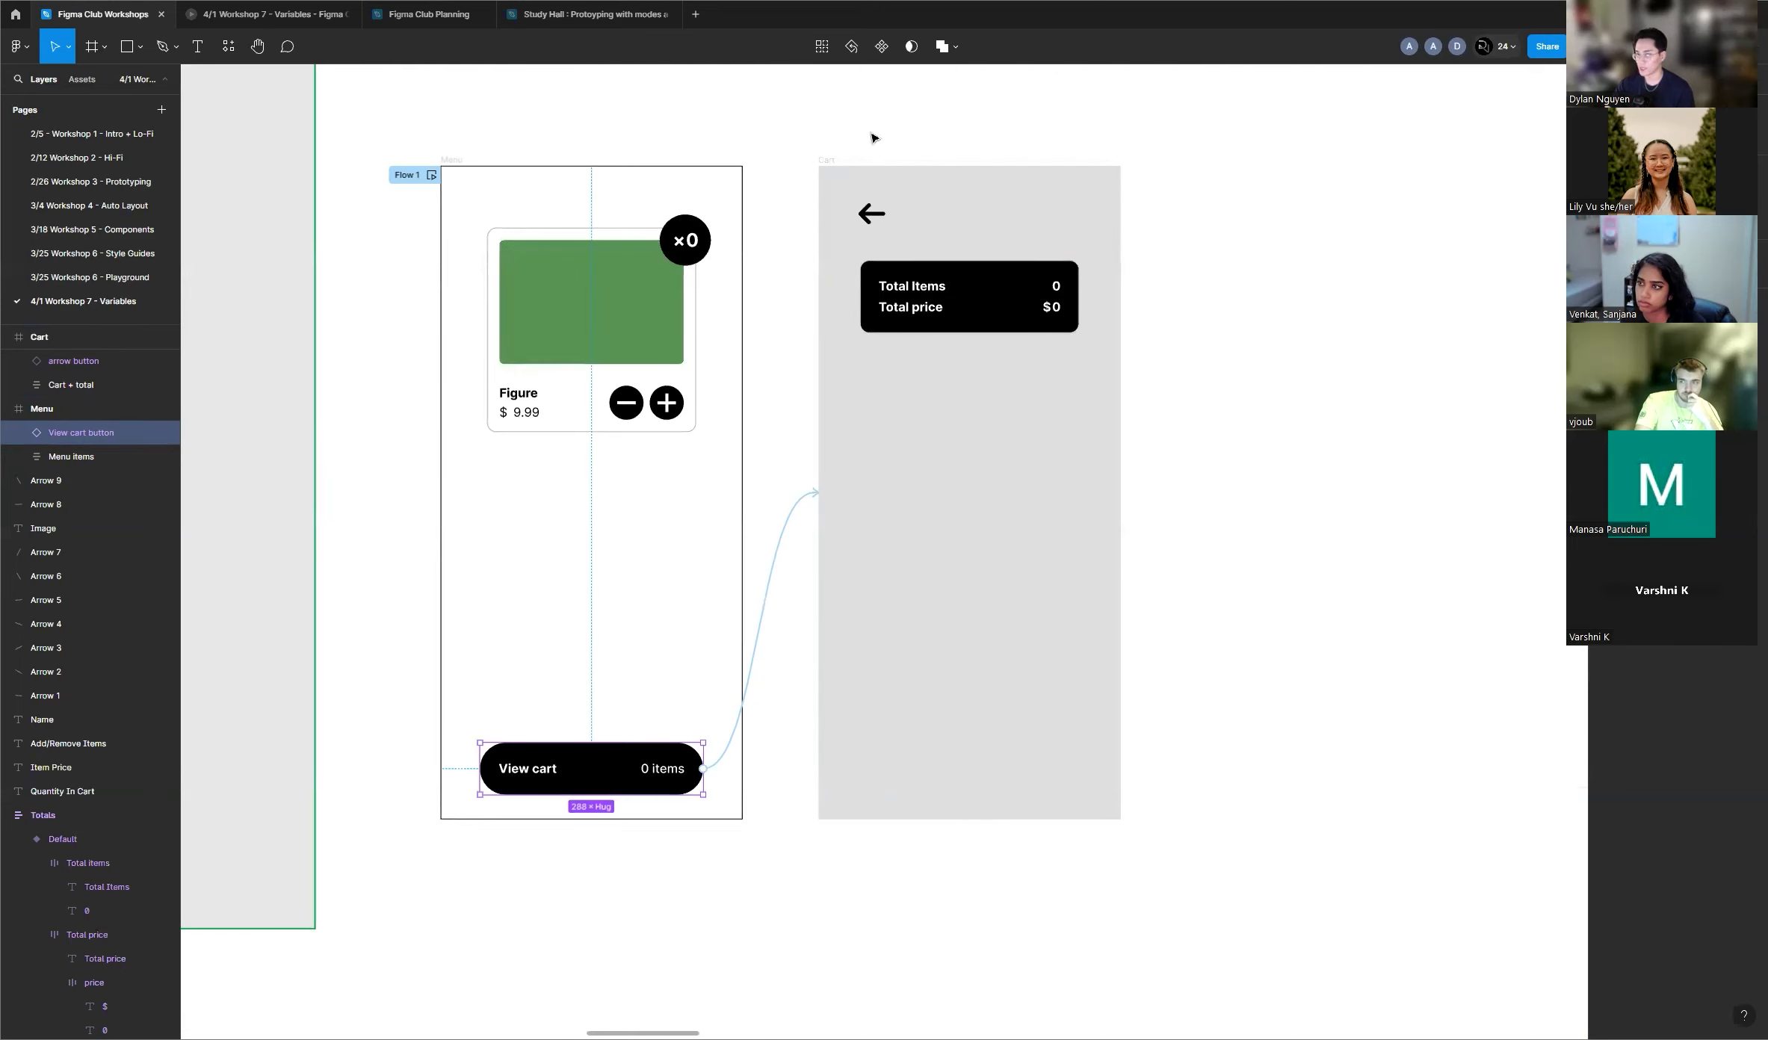
click(917, 207)
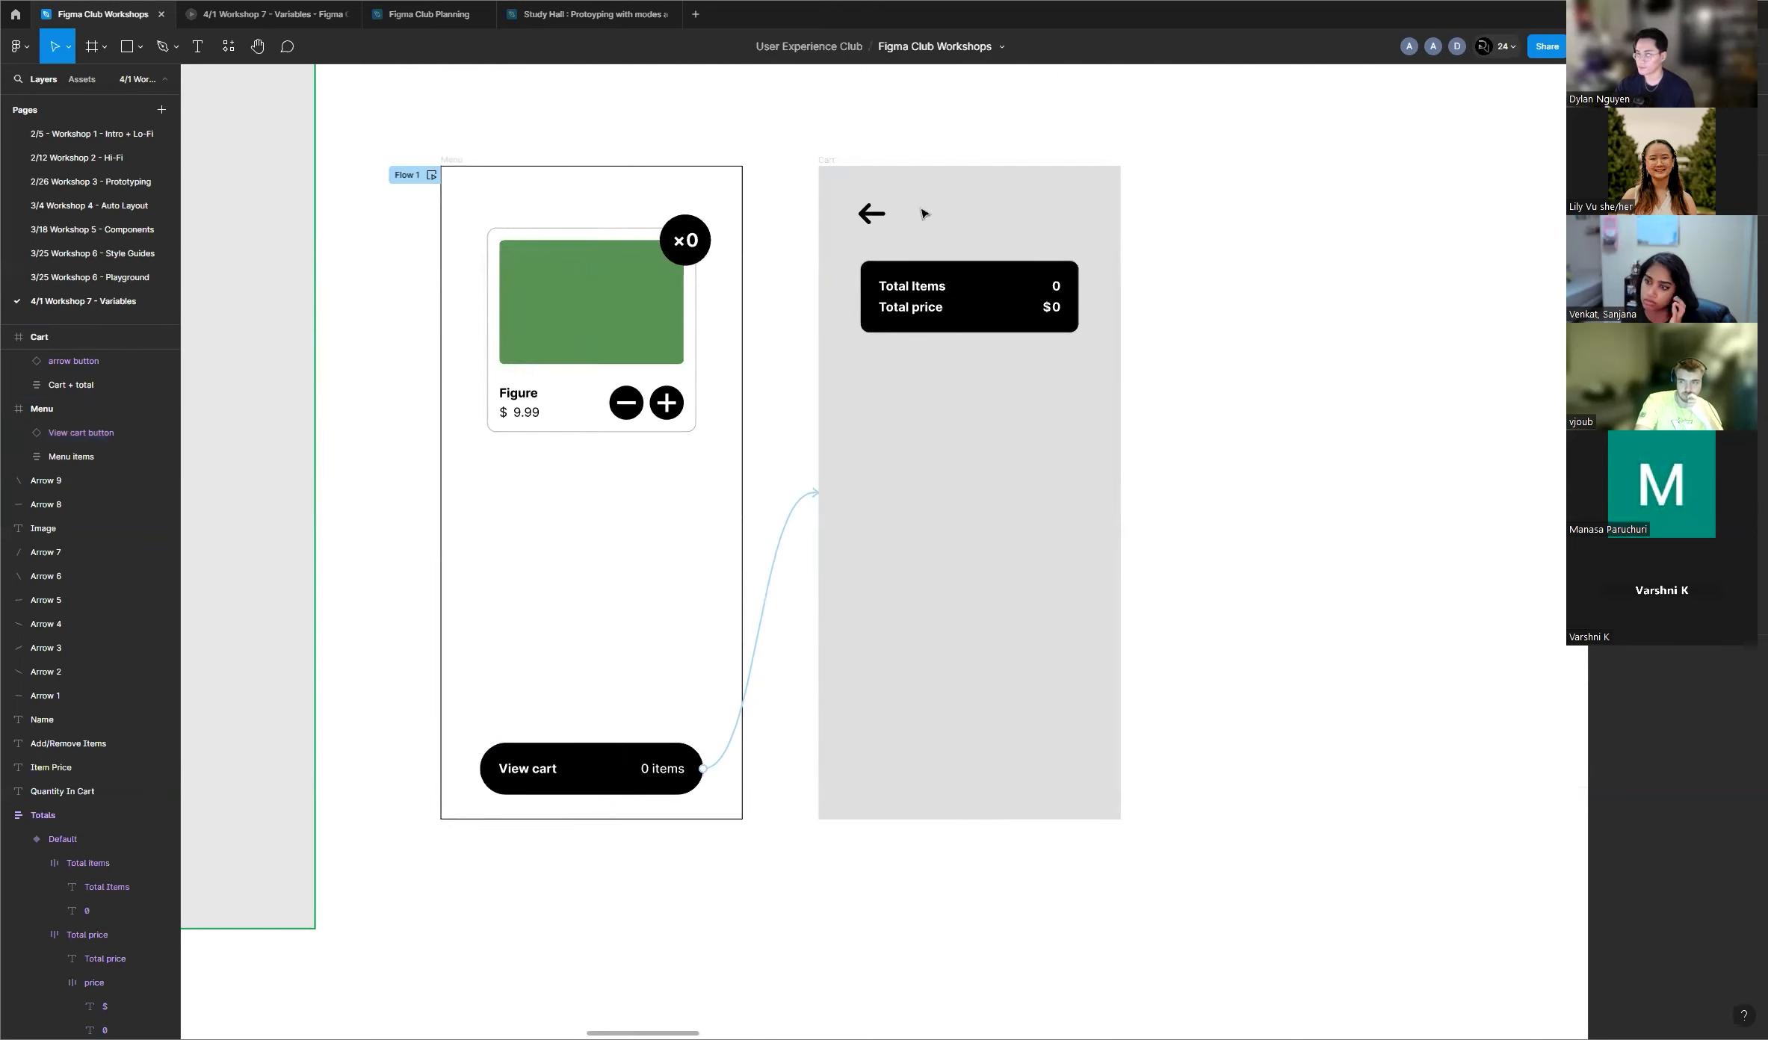
Step: Set the View cart link's animation to Move in and close its interaction settings
click(758, 634)
click(742, 746)
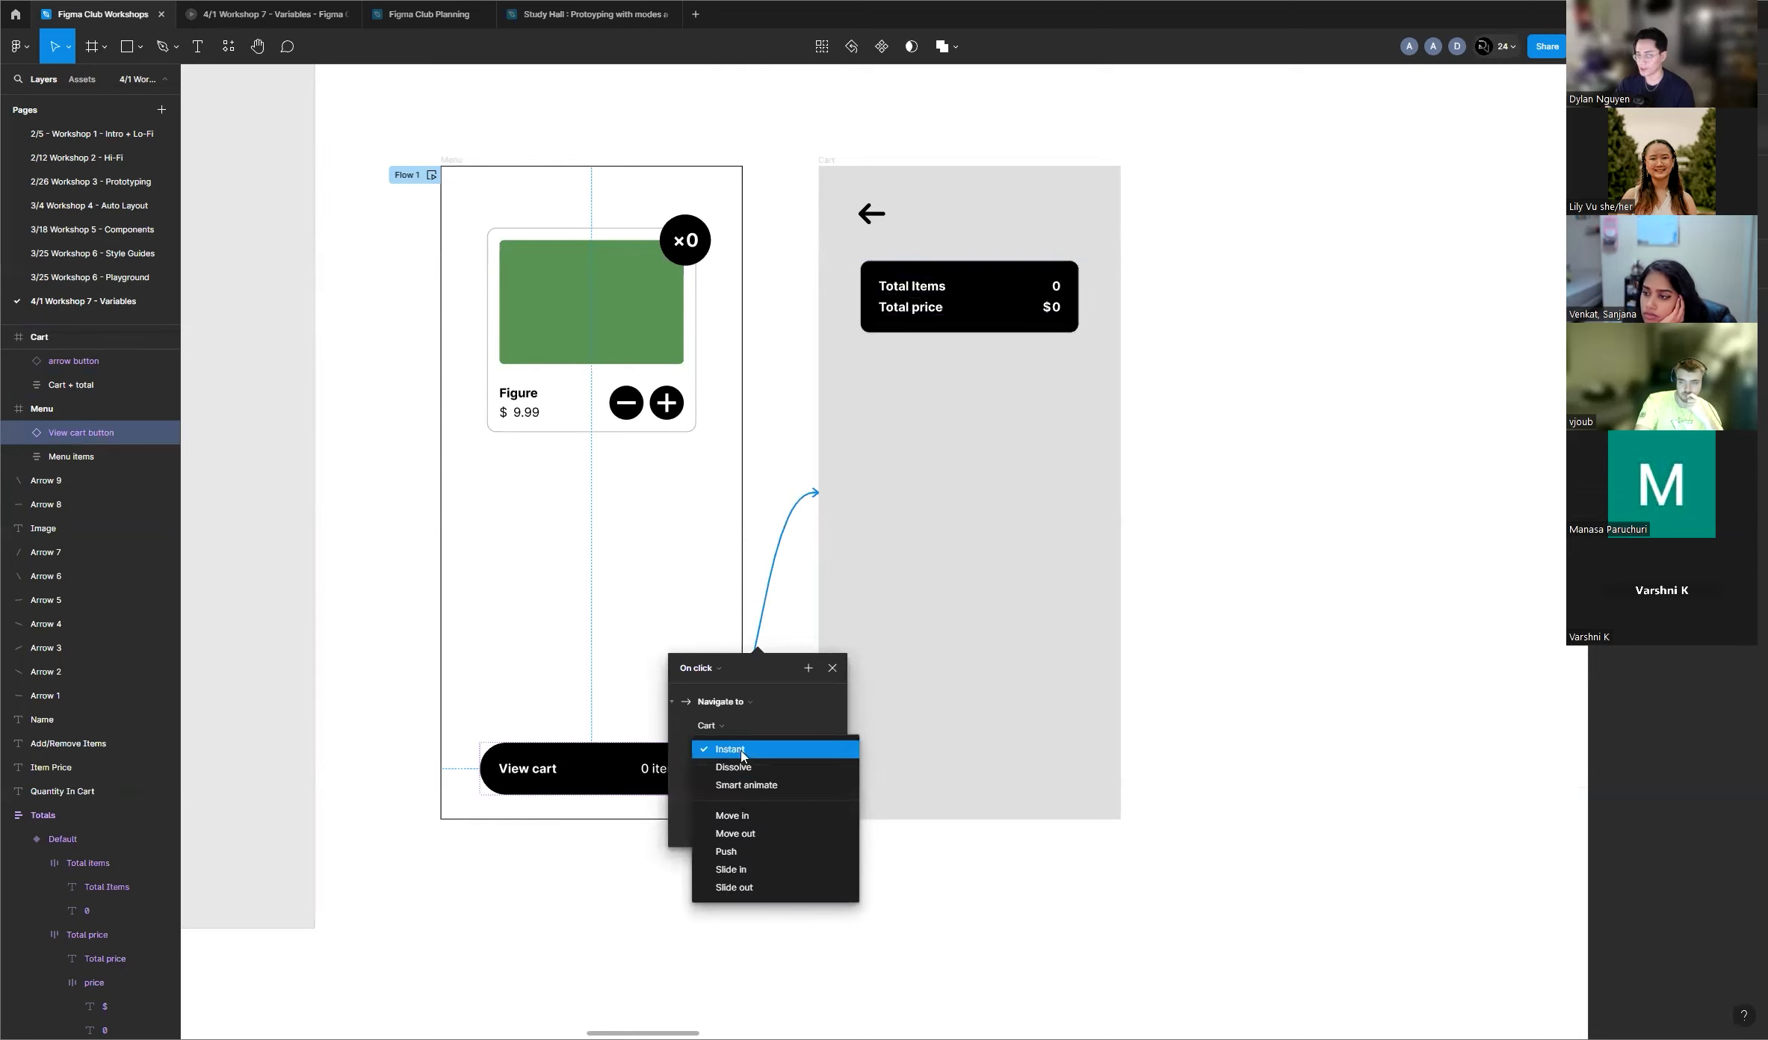
click(747, 817)
click(770, 205)
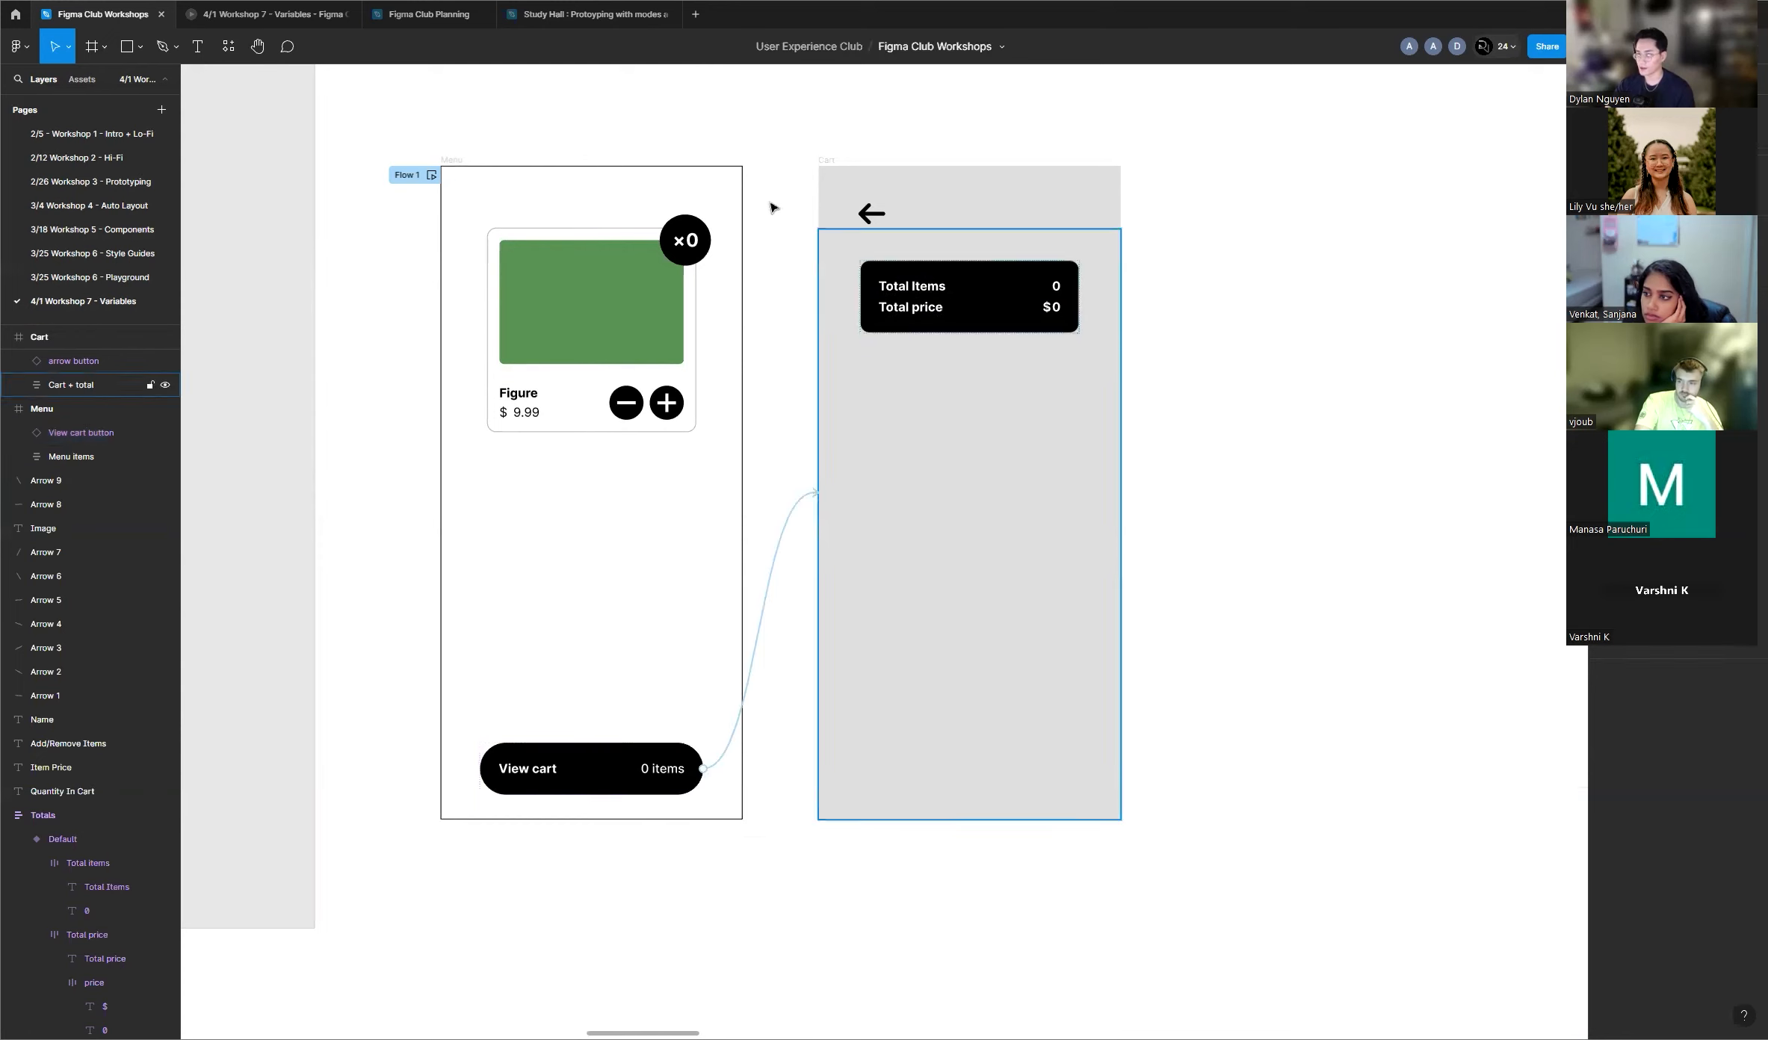
Step: Link the back arrow button in the Cart frame to the Menu frame with an On click navigation
scroll(749, 263, up, 3)
click(952, 186)
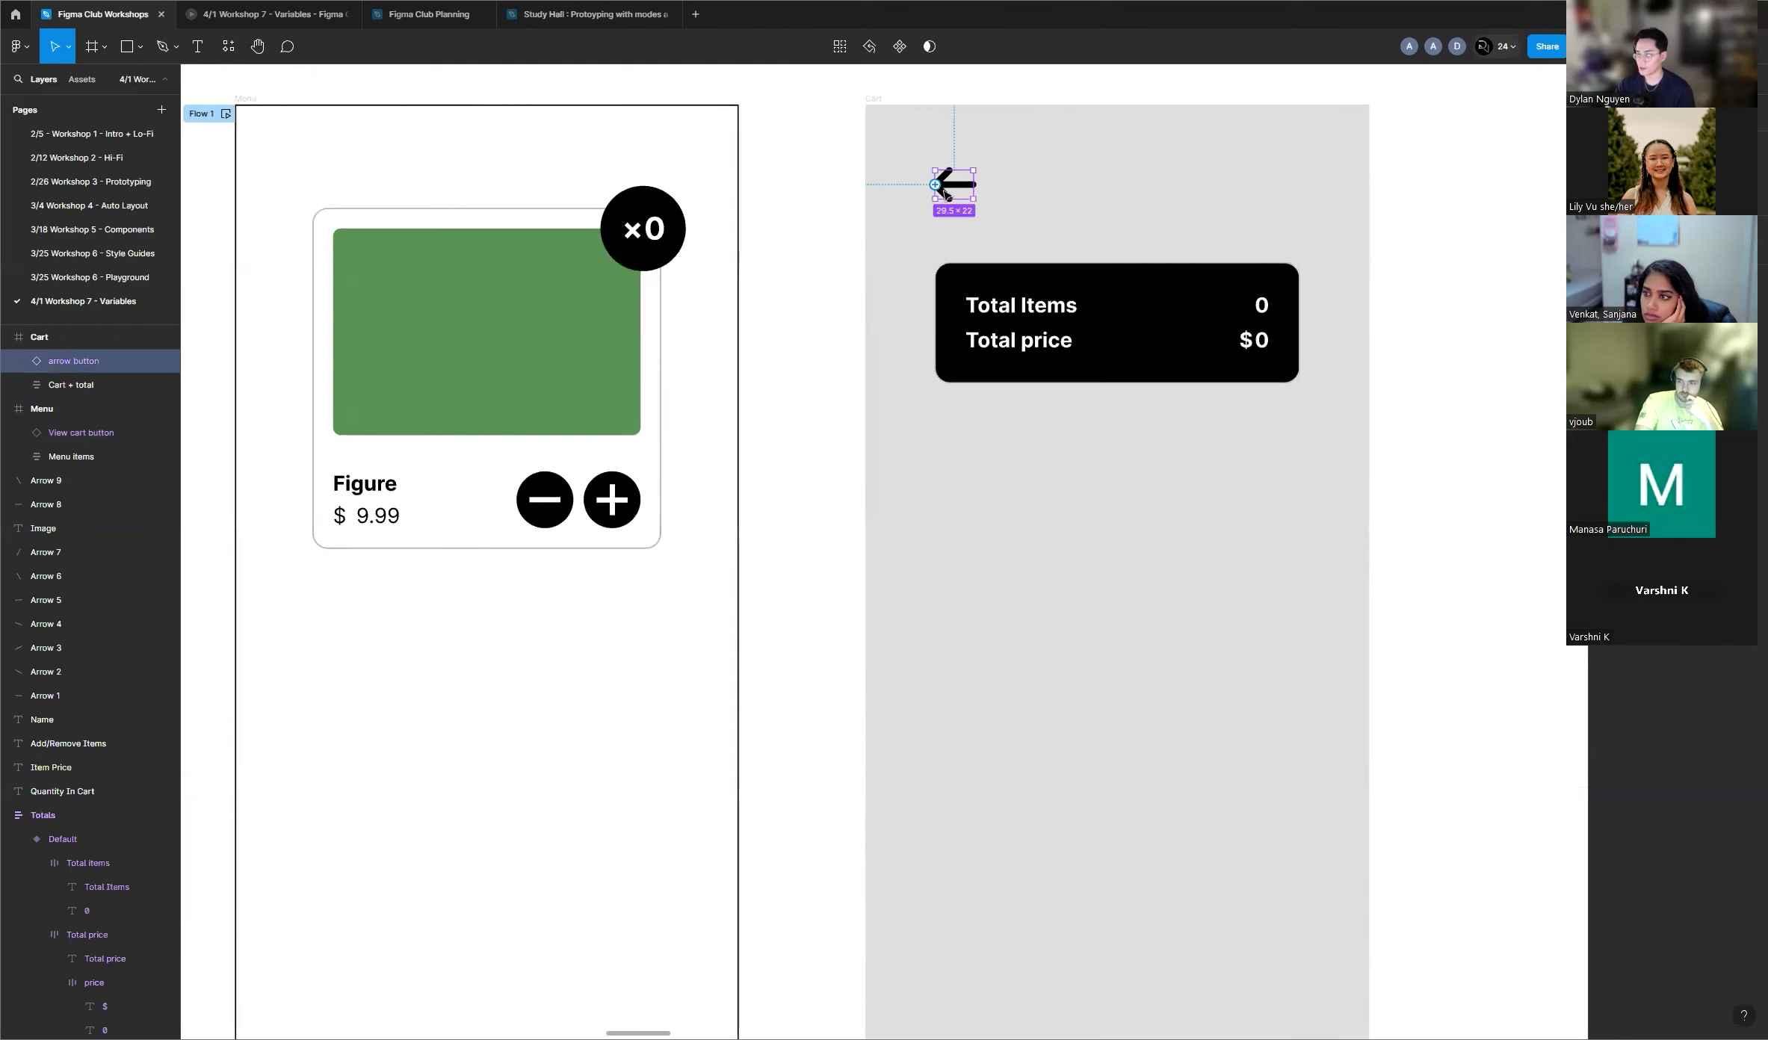
scroll(1188, 194, down, 3)
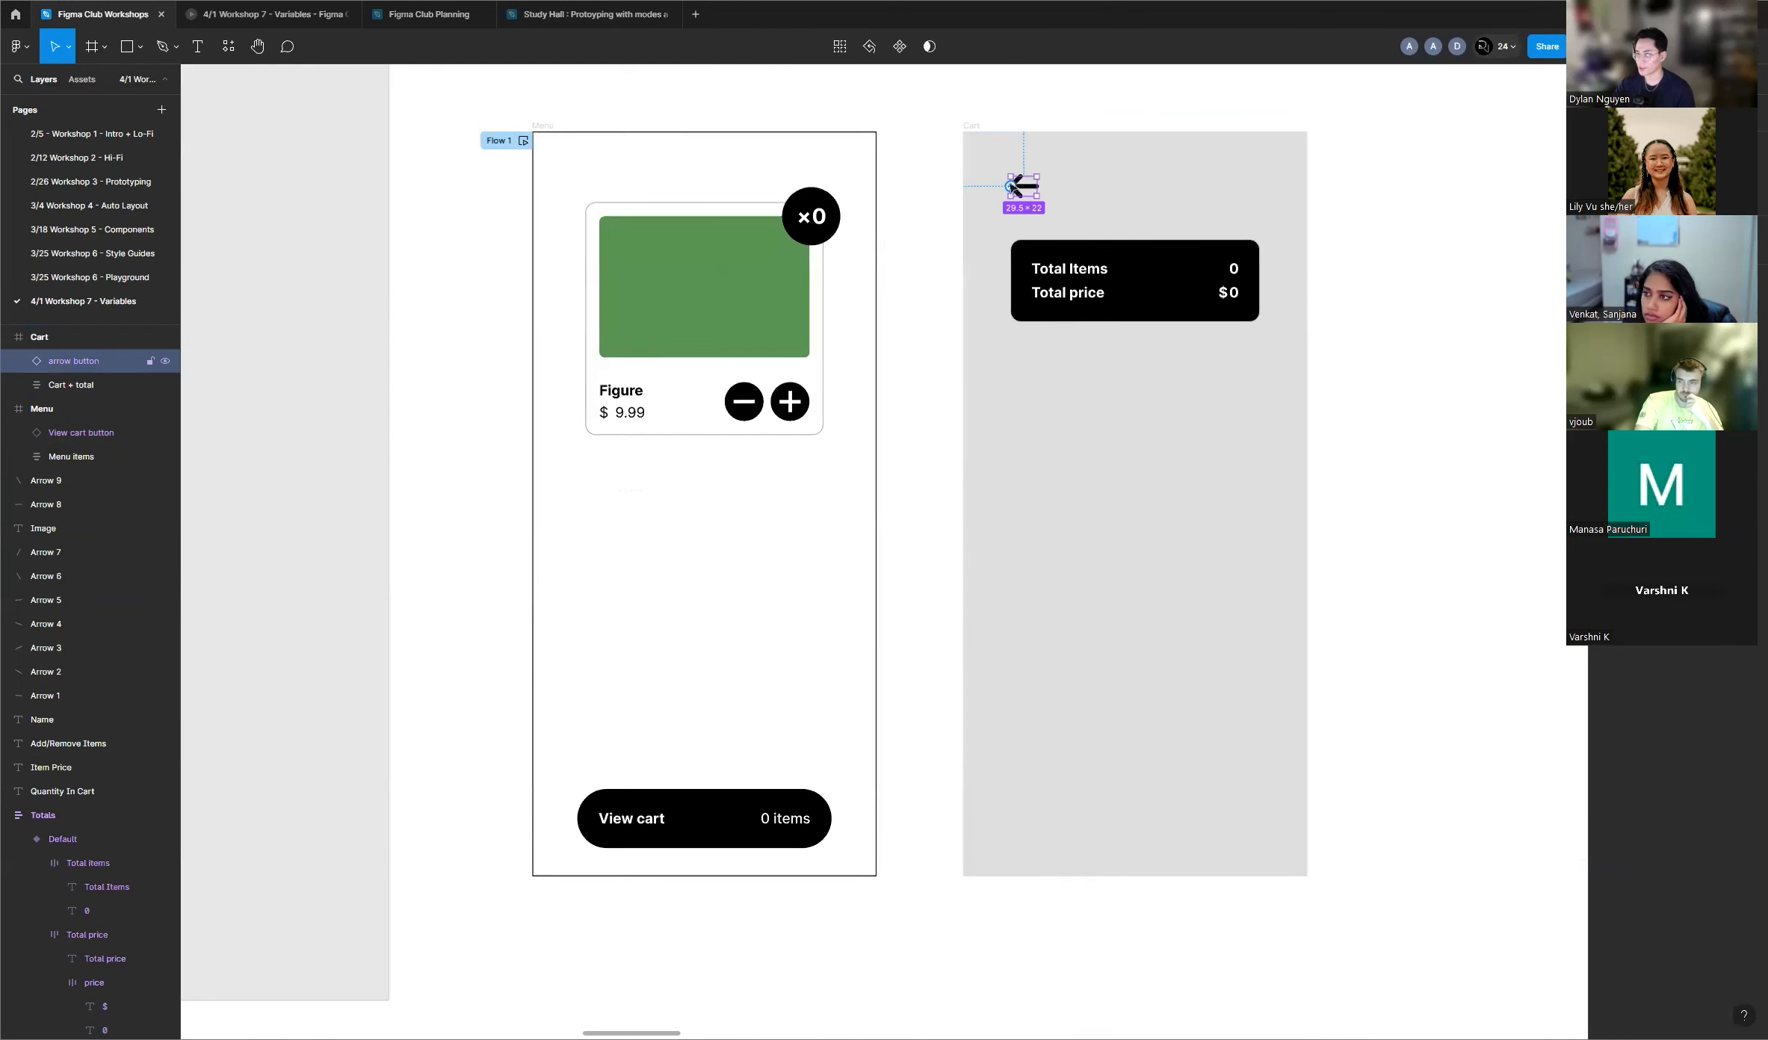
drag(1011, 186, 874, 258)
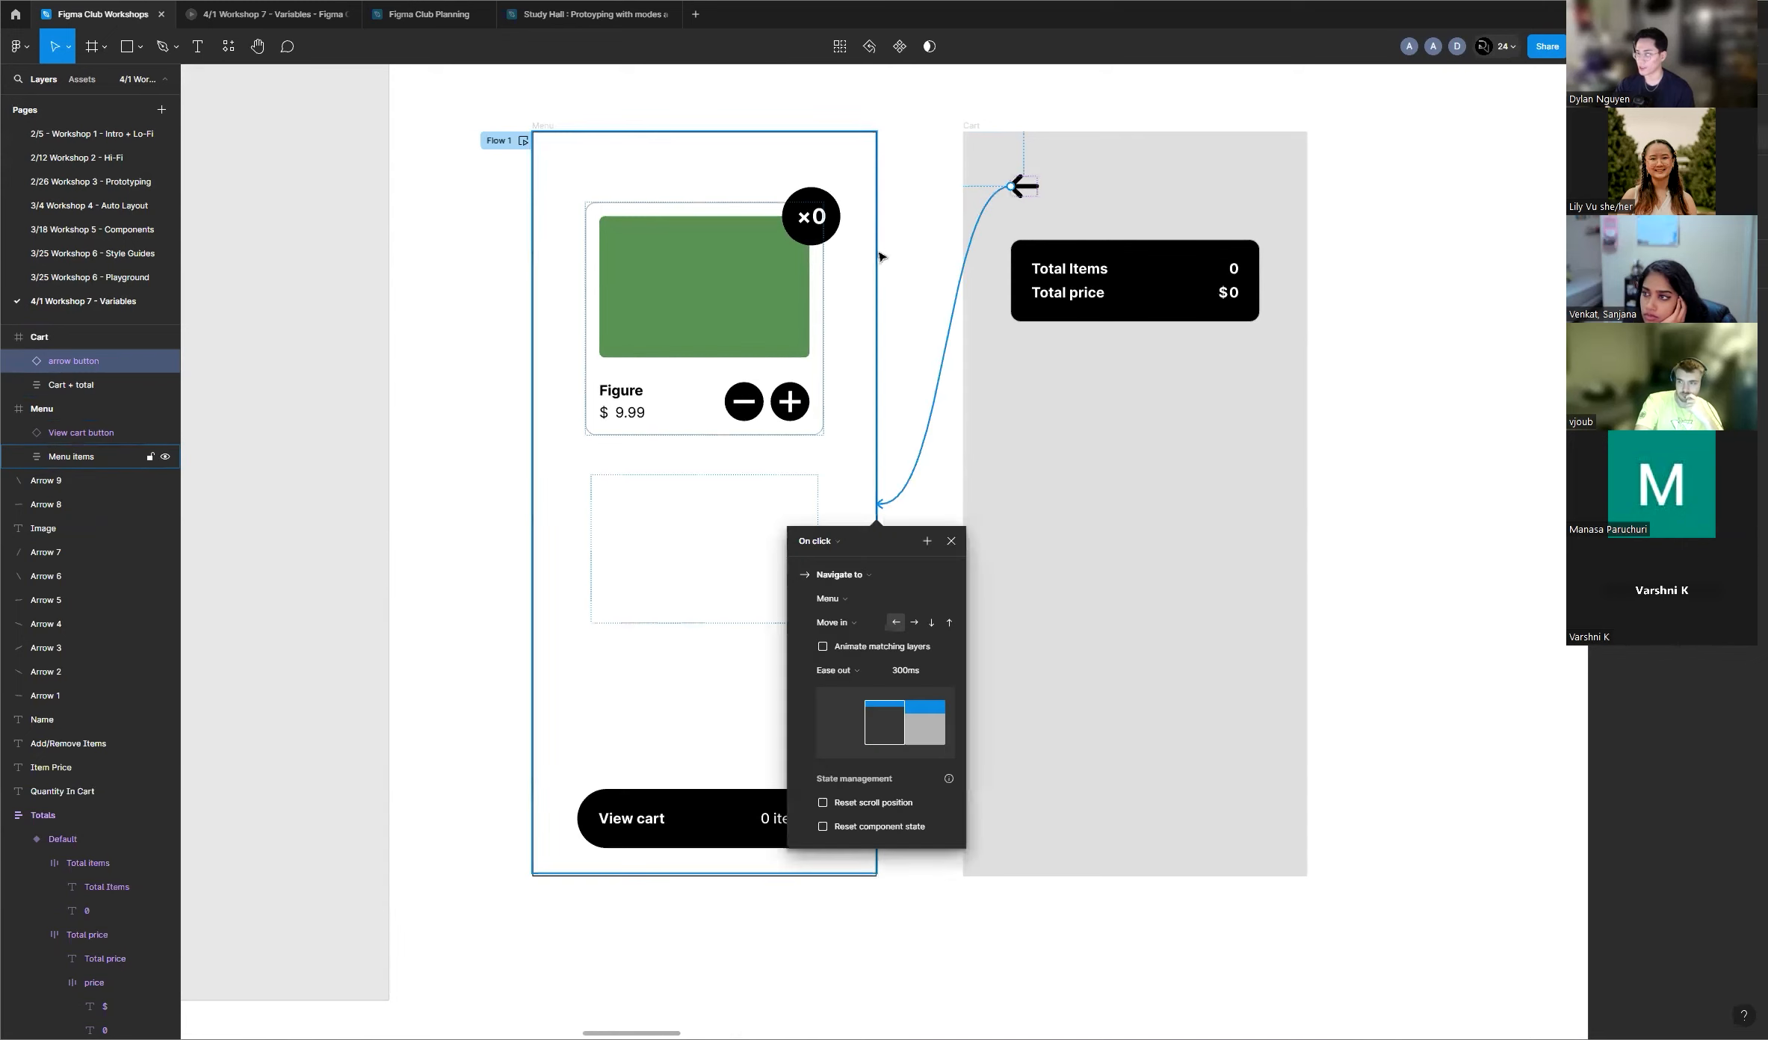
Step: Set the back arrow link's animation to Move out towards the right and close its interaction settings
click(864, 632)
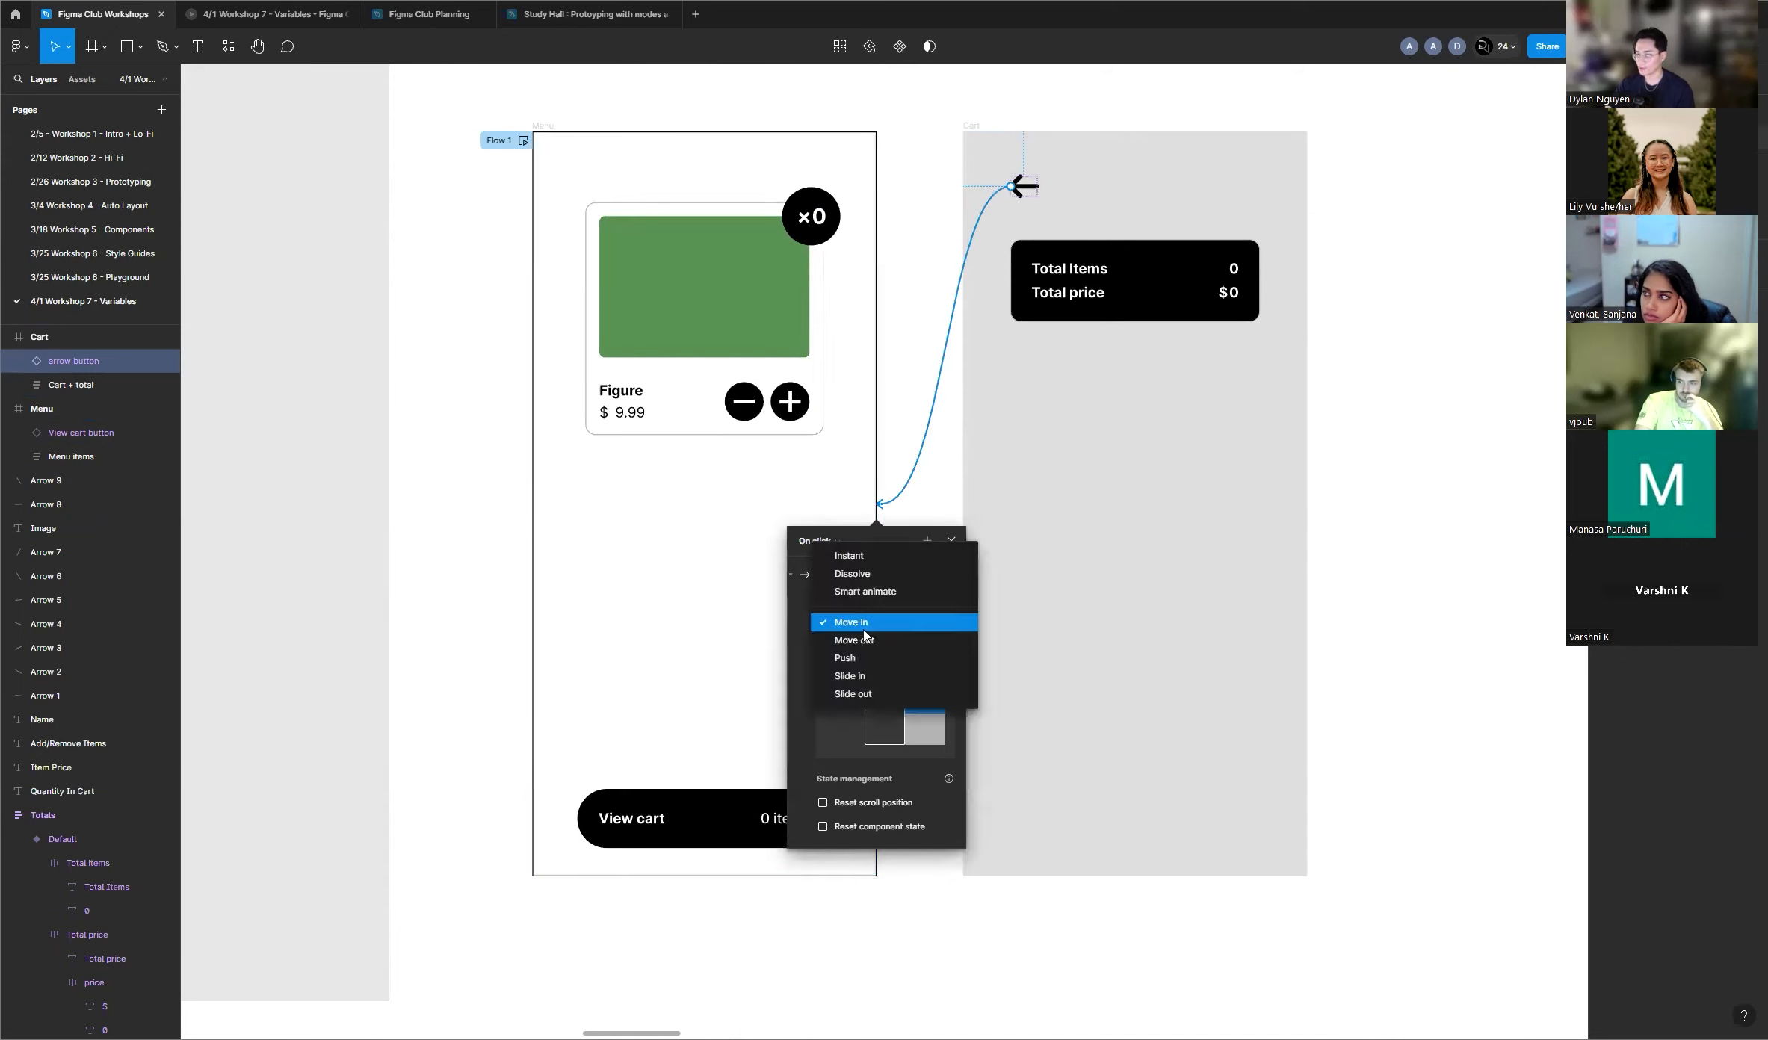
click(871, 644)
click(913, 622)
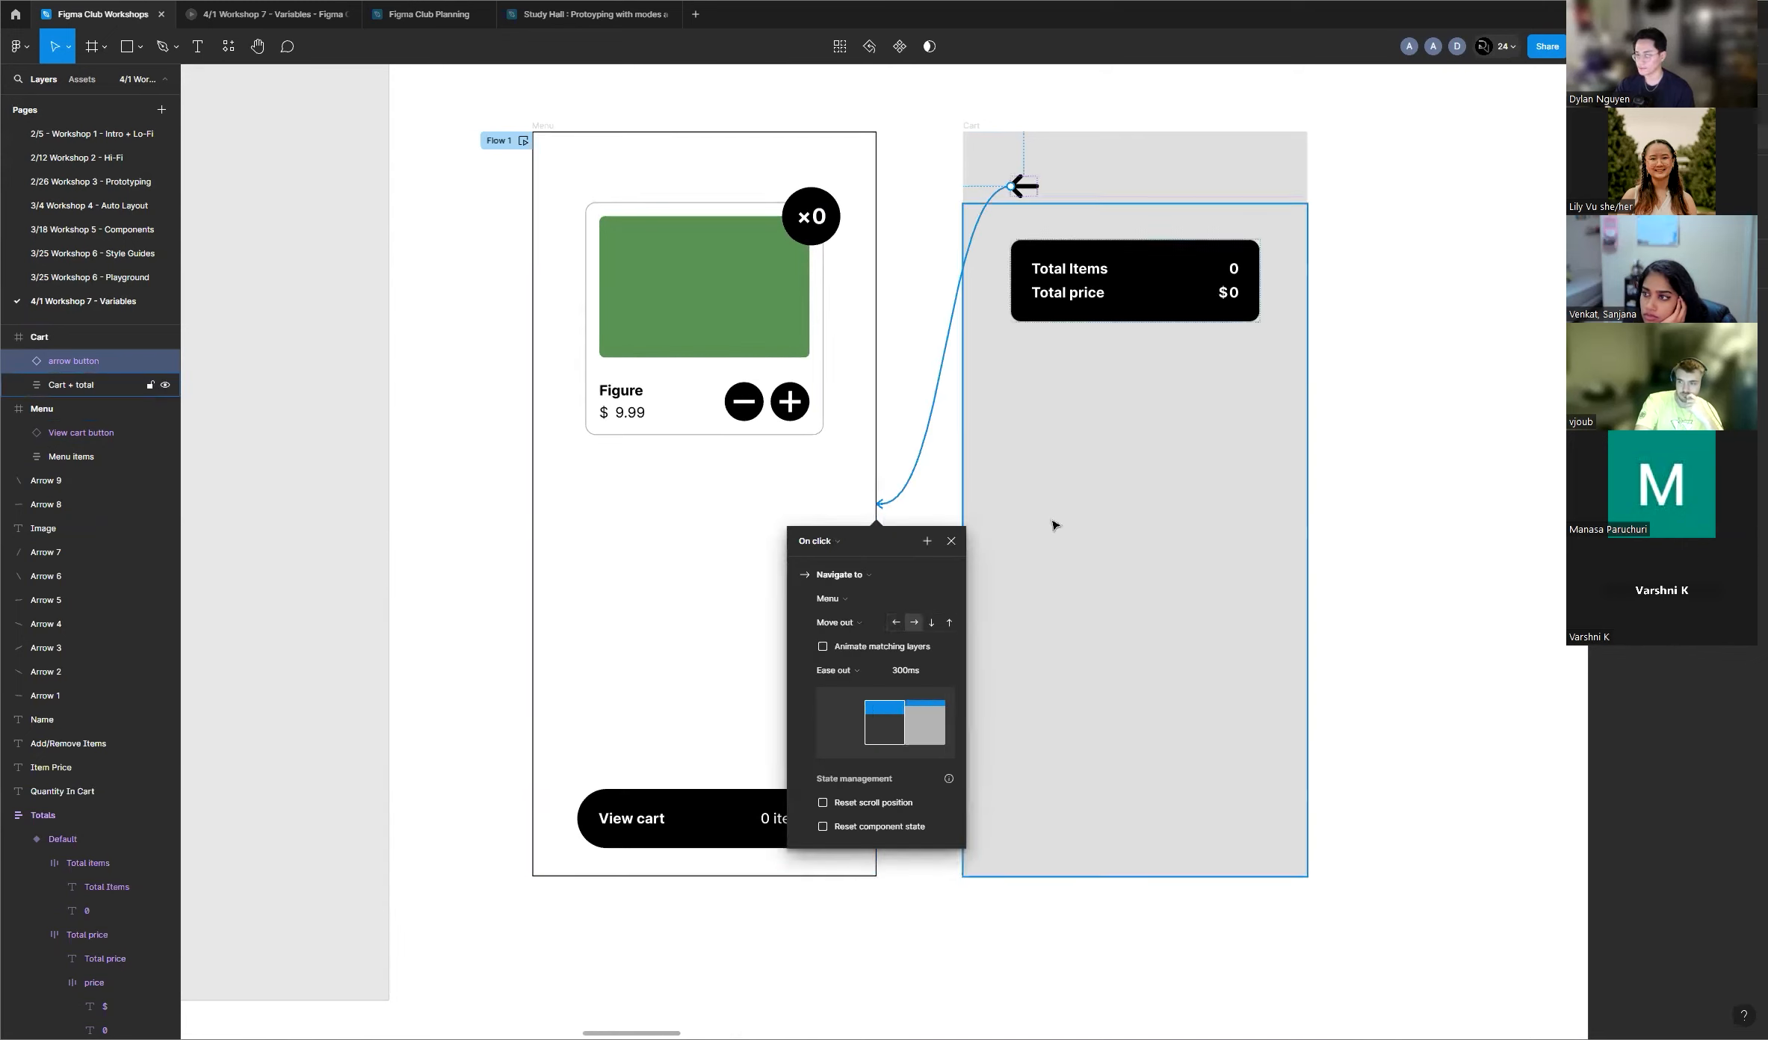
click(951, 541)
ctrl+scroll(1124, 425, down, 5)
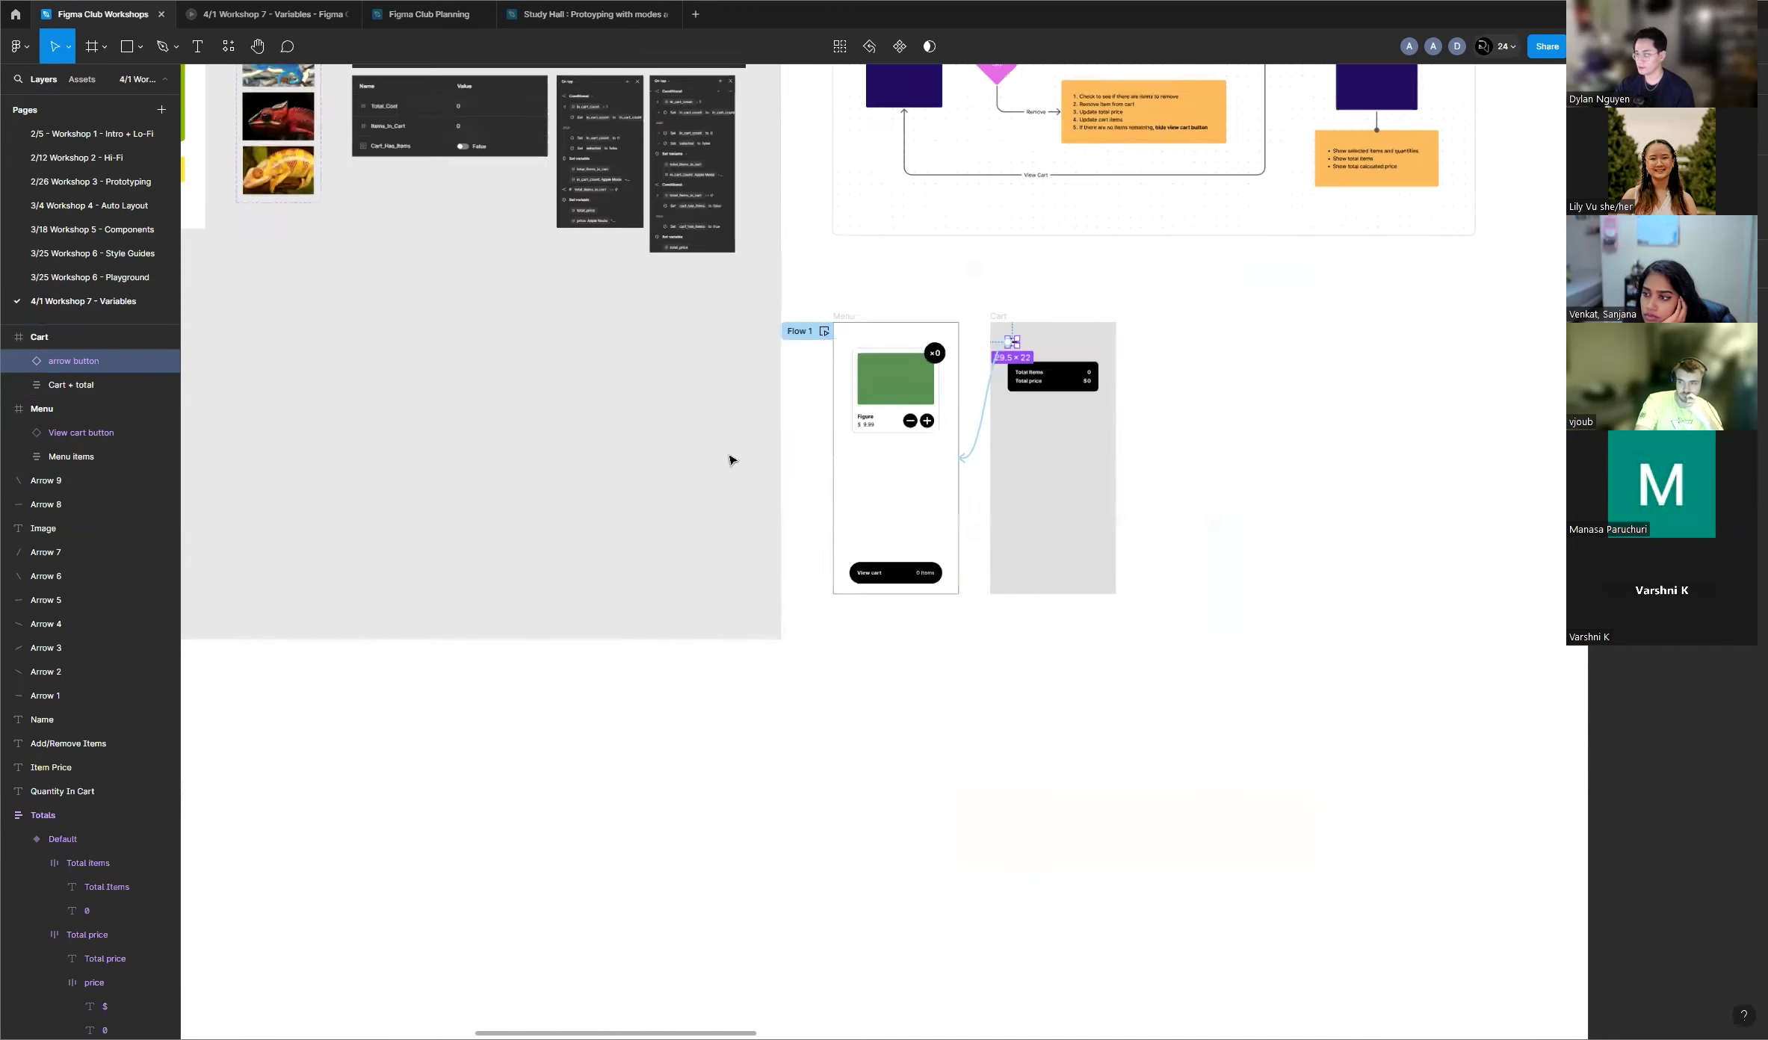
Step: Preview the Menu flow, test the View cart link, the back arrow and the plus icon, and close the preview
ctrl+scroll(729, 459, down, 5)
ctrl+scroll(729, 453, up, 4)
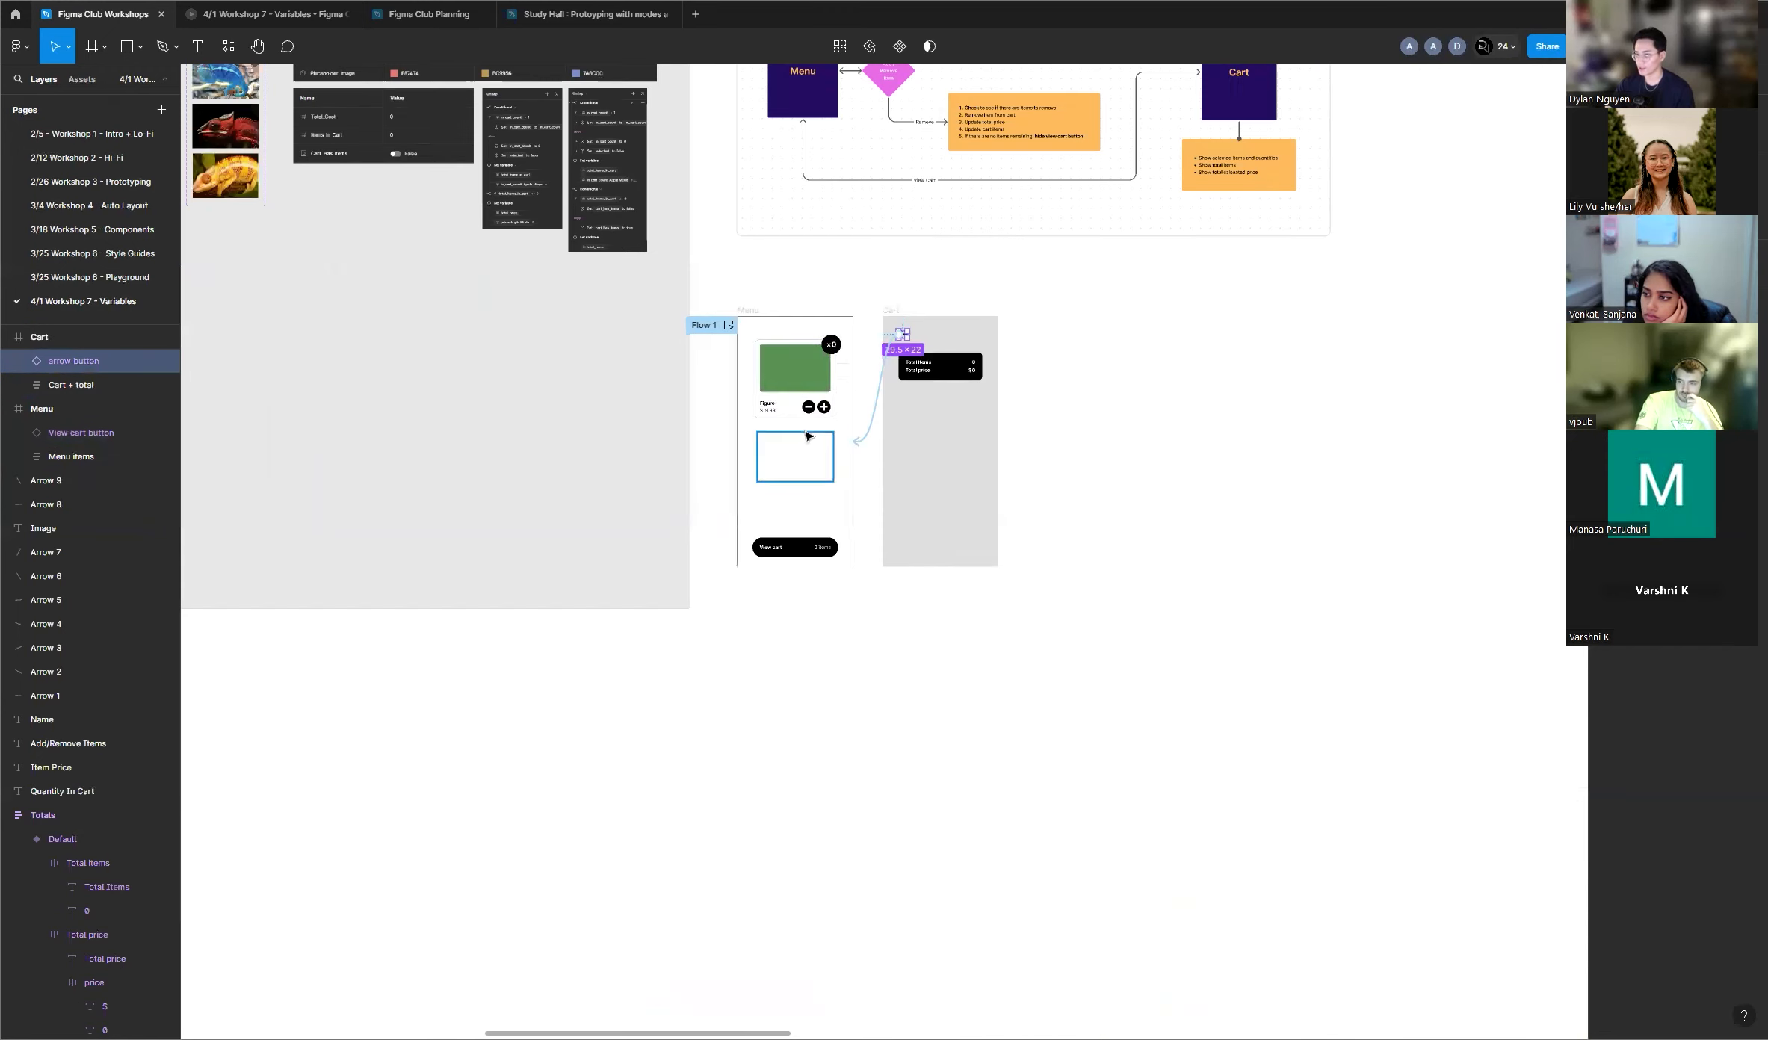
ctrl+scroll(797, 404, up, 4)
click(663, 216)
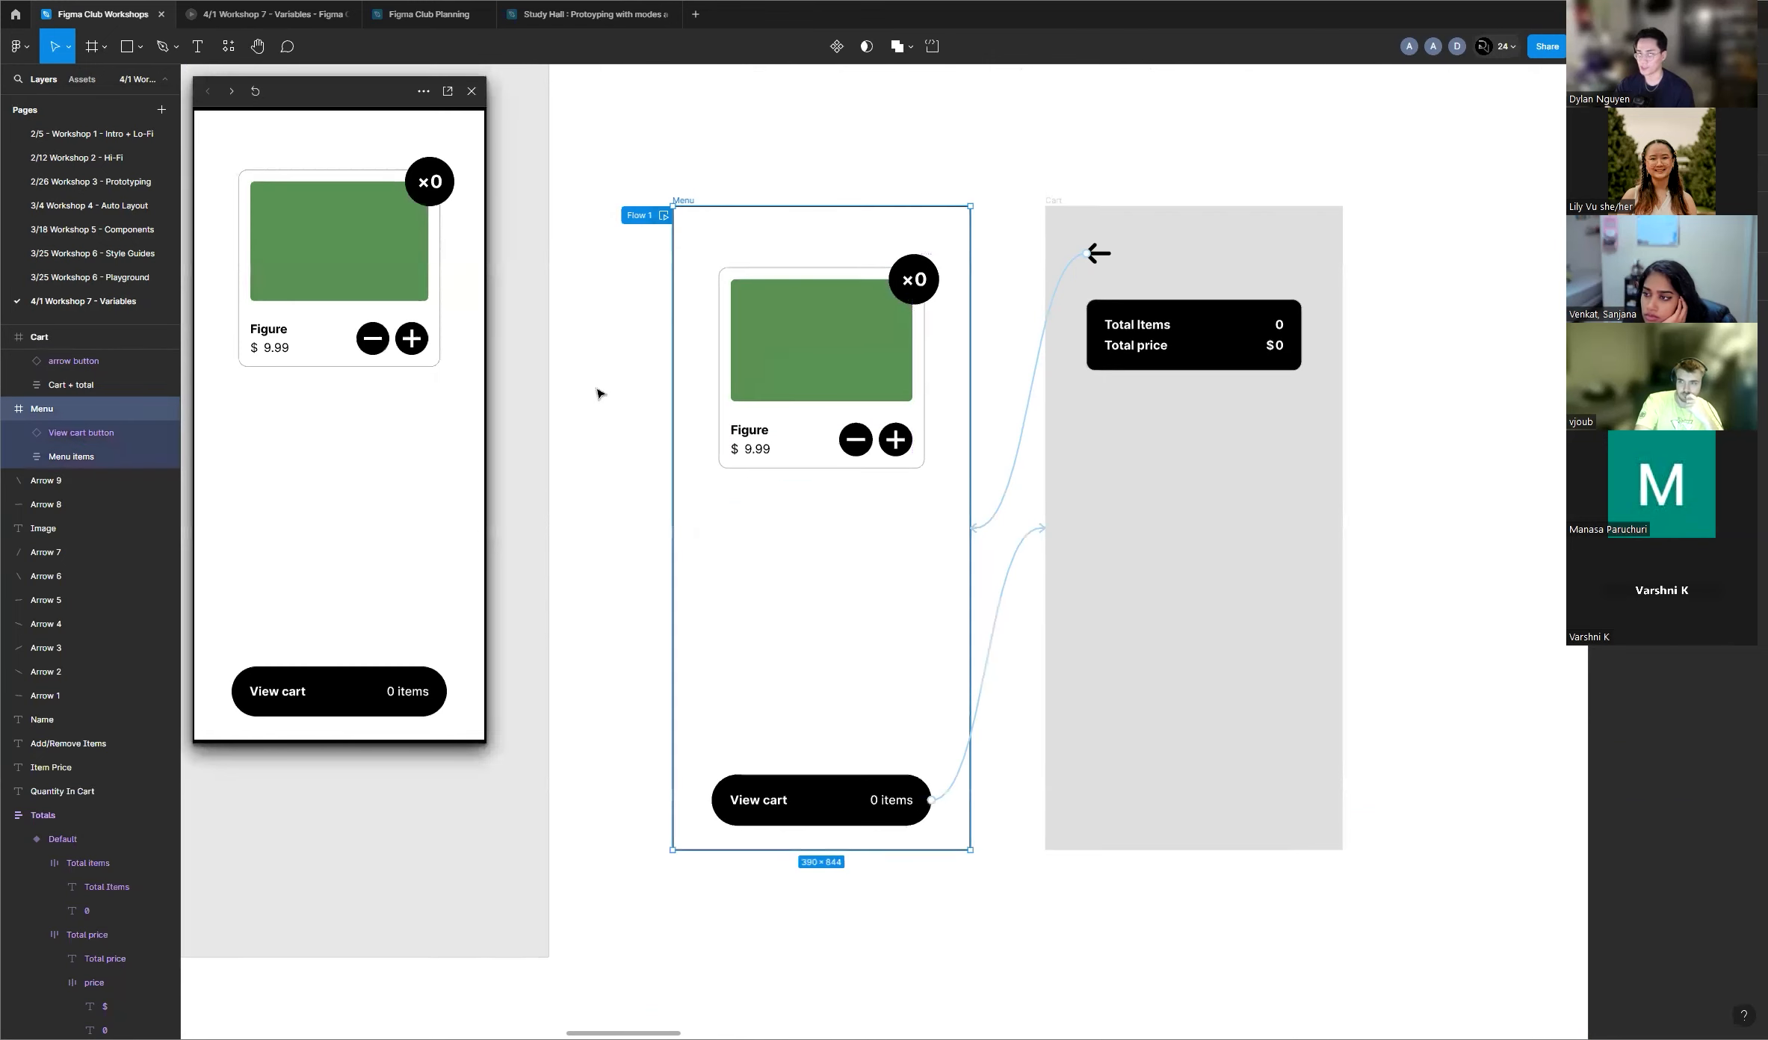
click(280, 700)
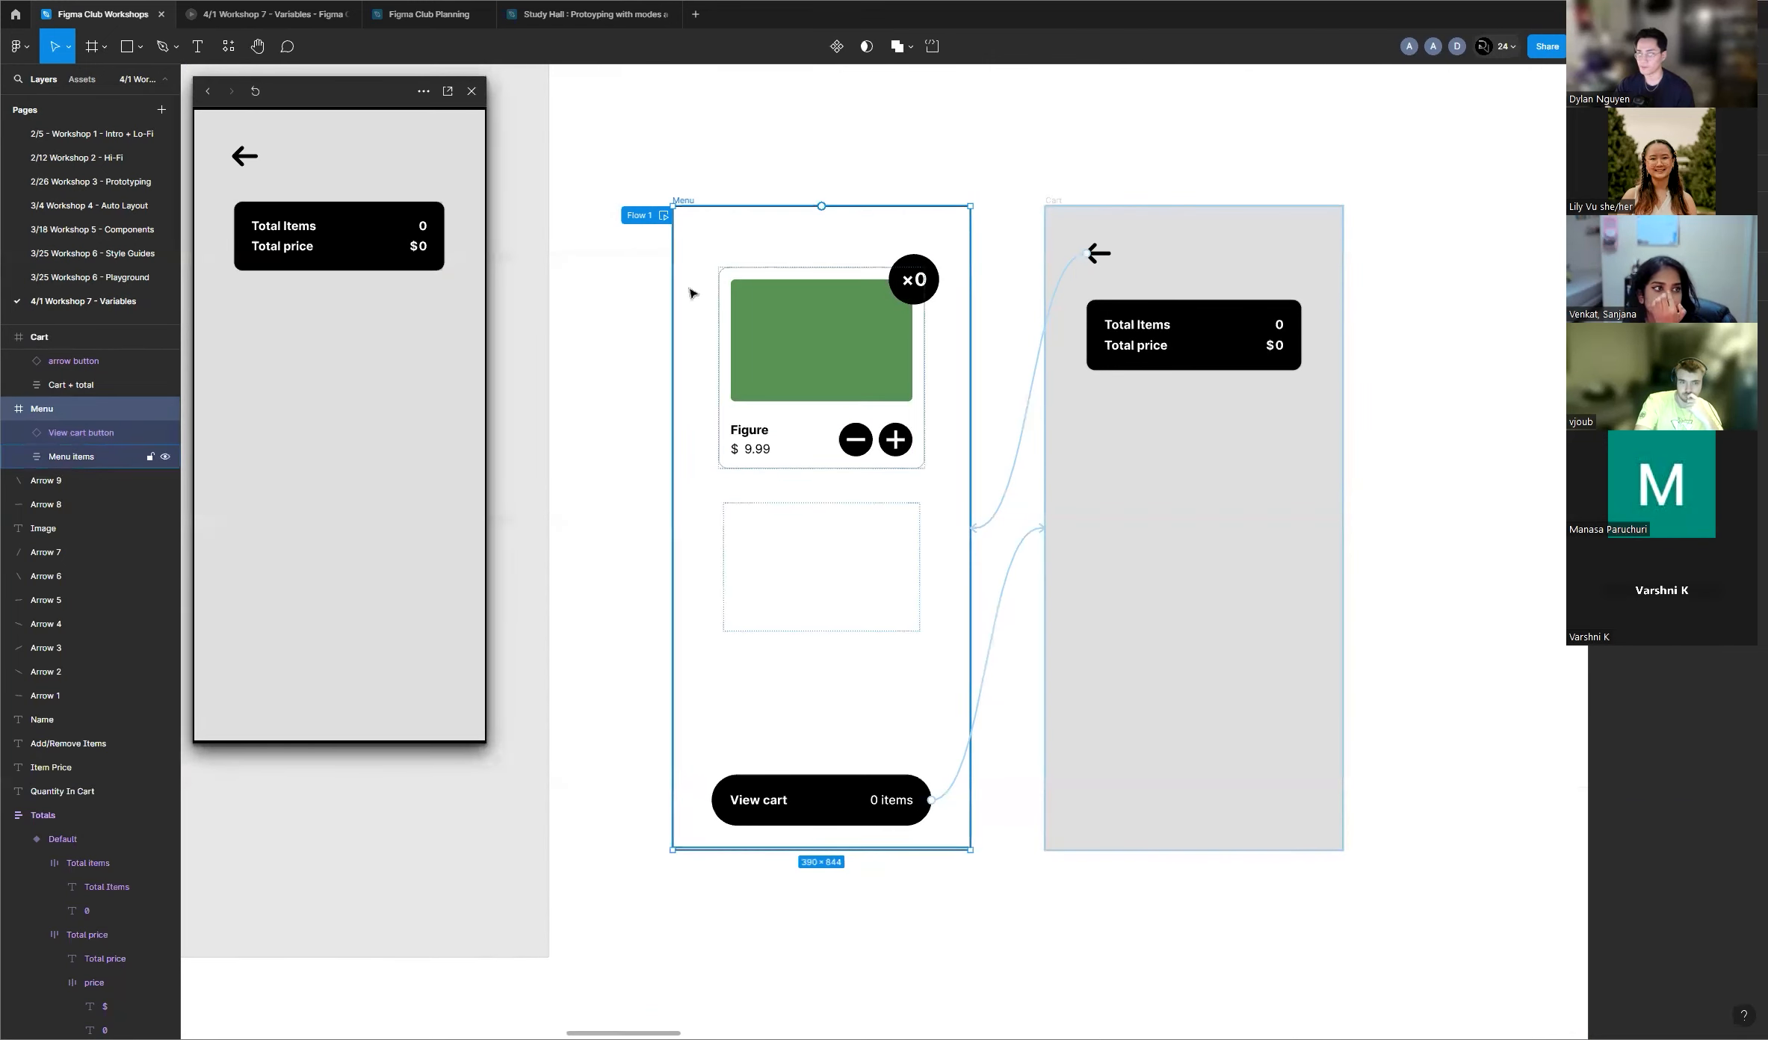
click(245, 159)
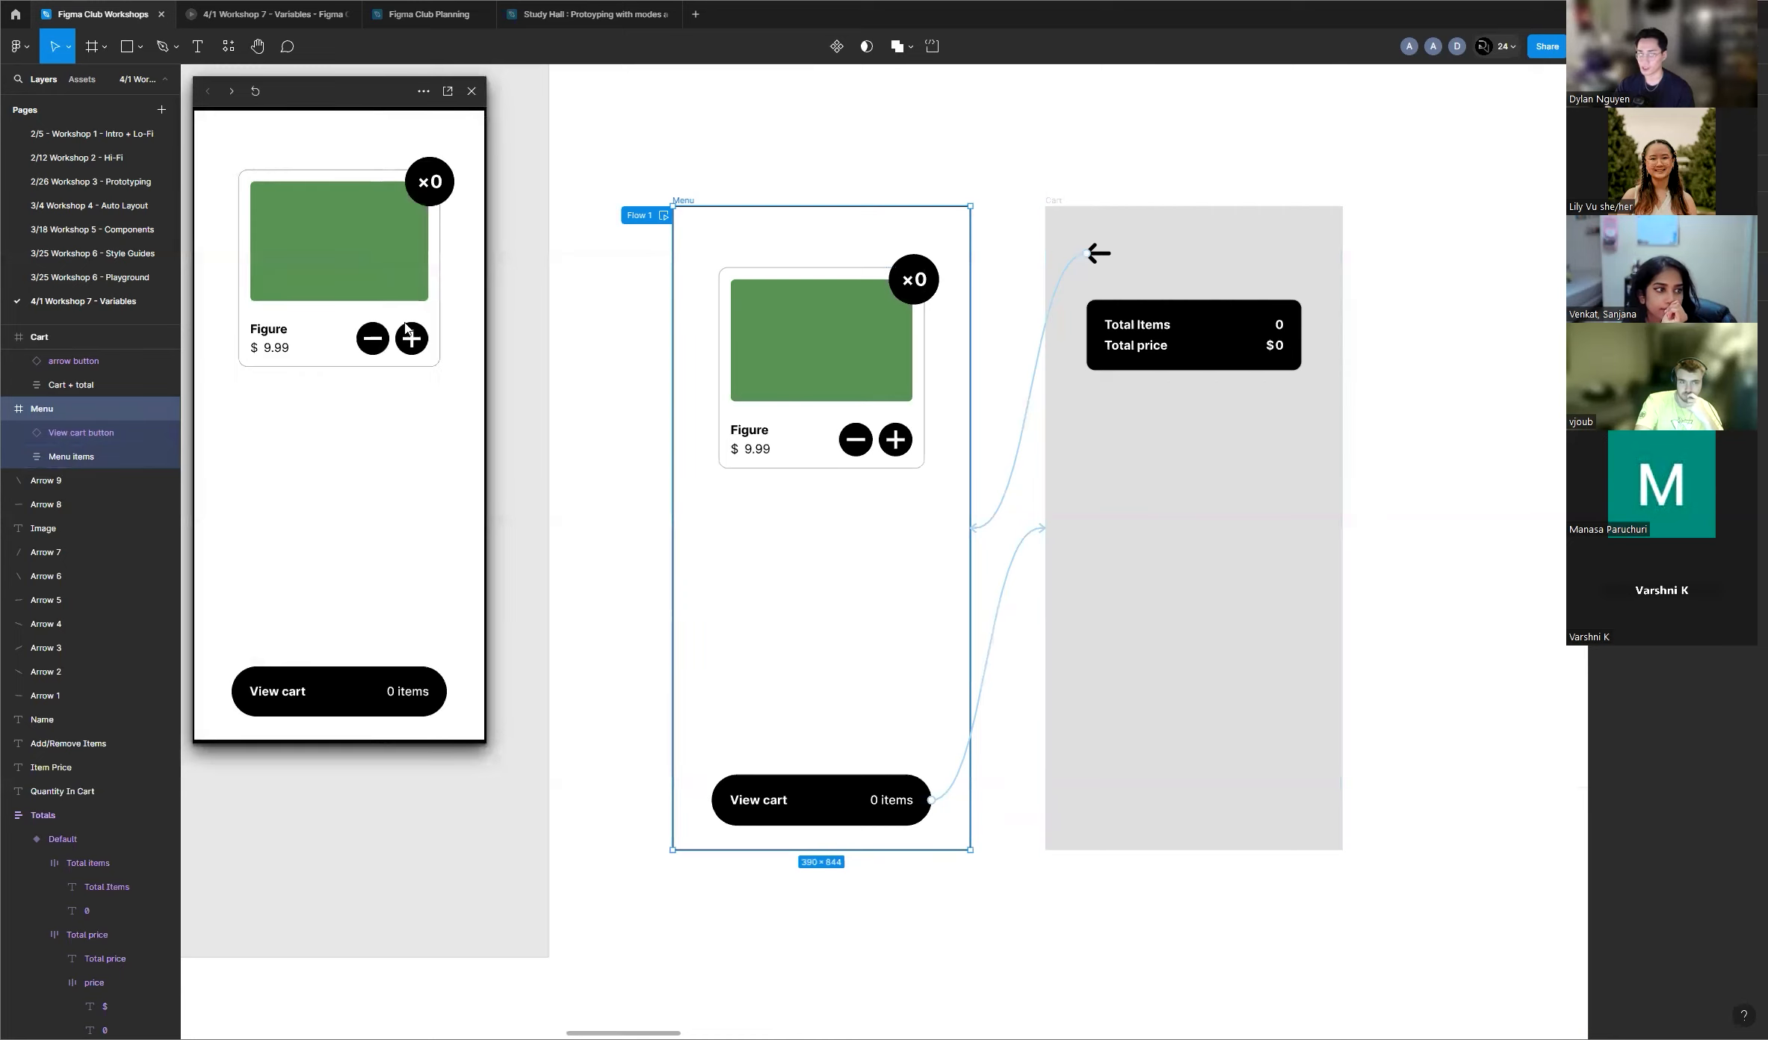
click(413, 346)
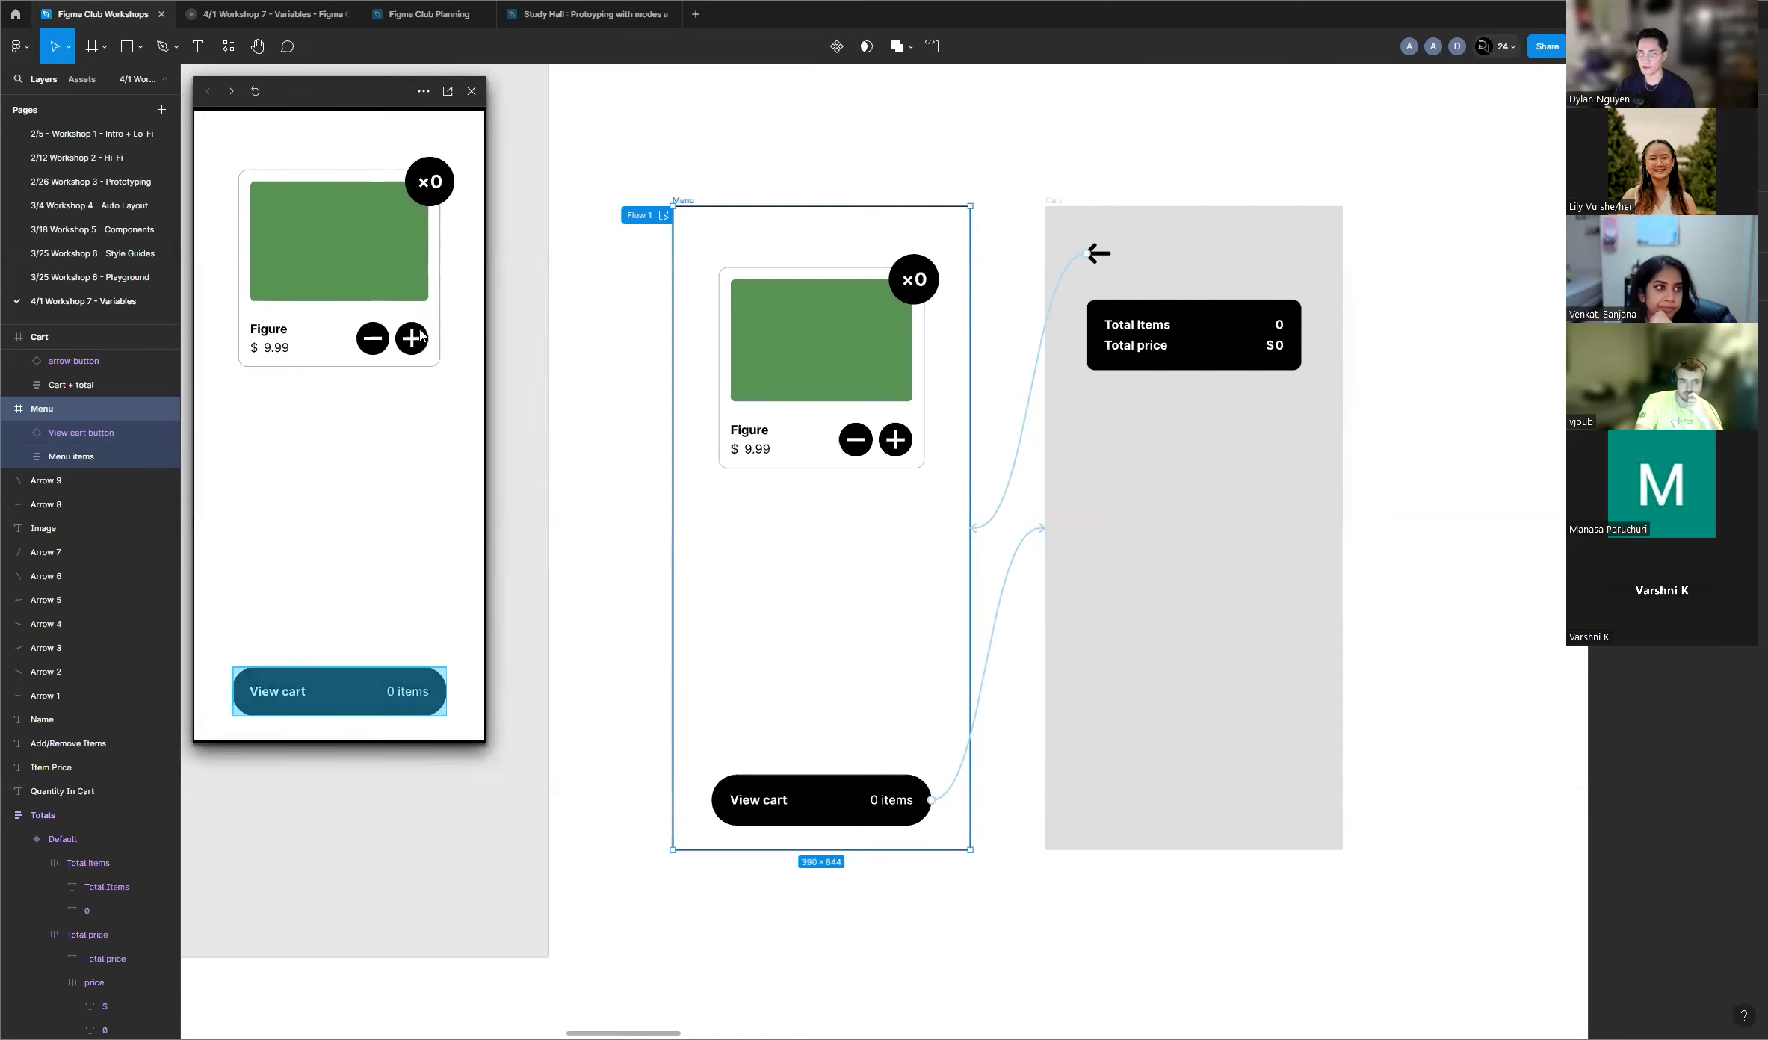
click(435, 290)
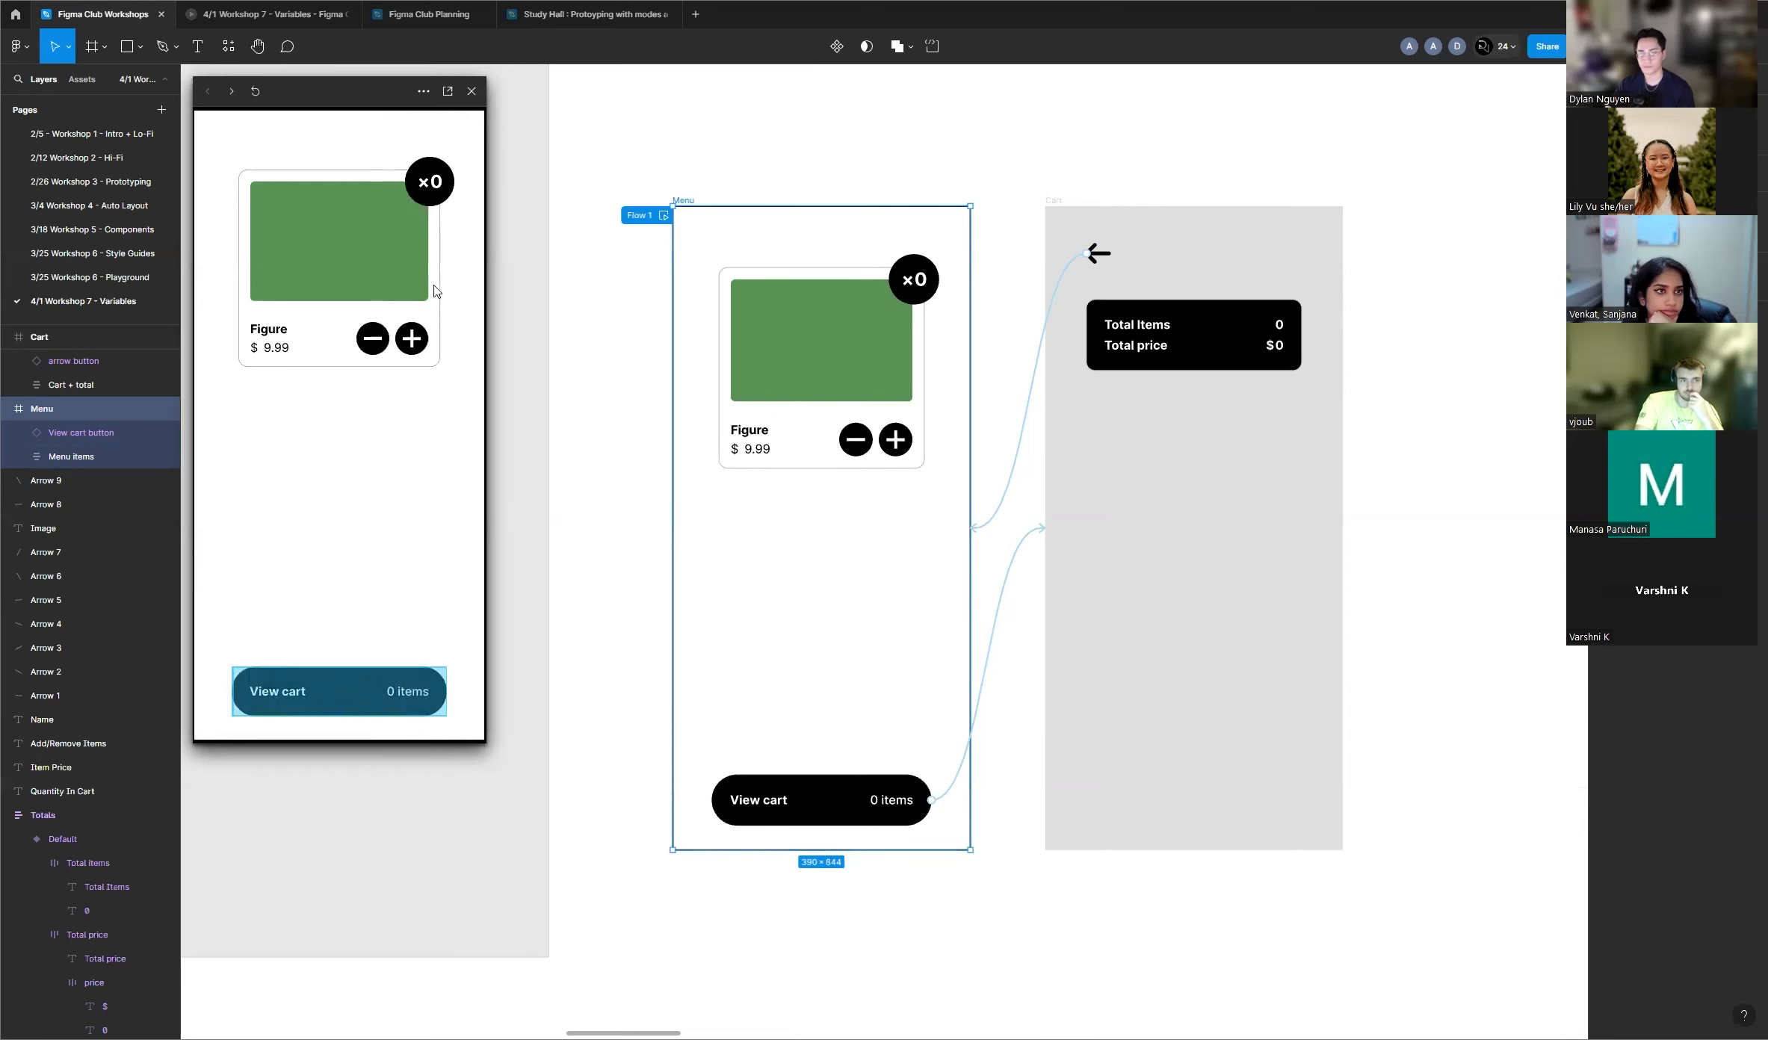
click(472, 91)
Step: Move the Menu and Cart frames together into the grey section that holds the cart item components
double_click(903, 446)
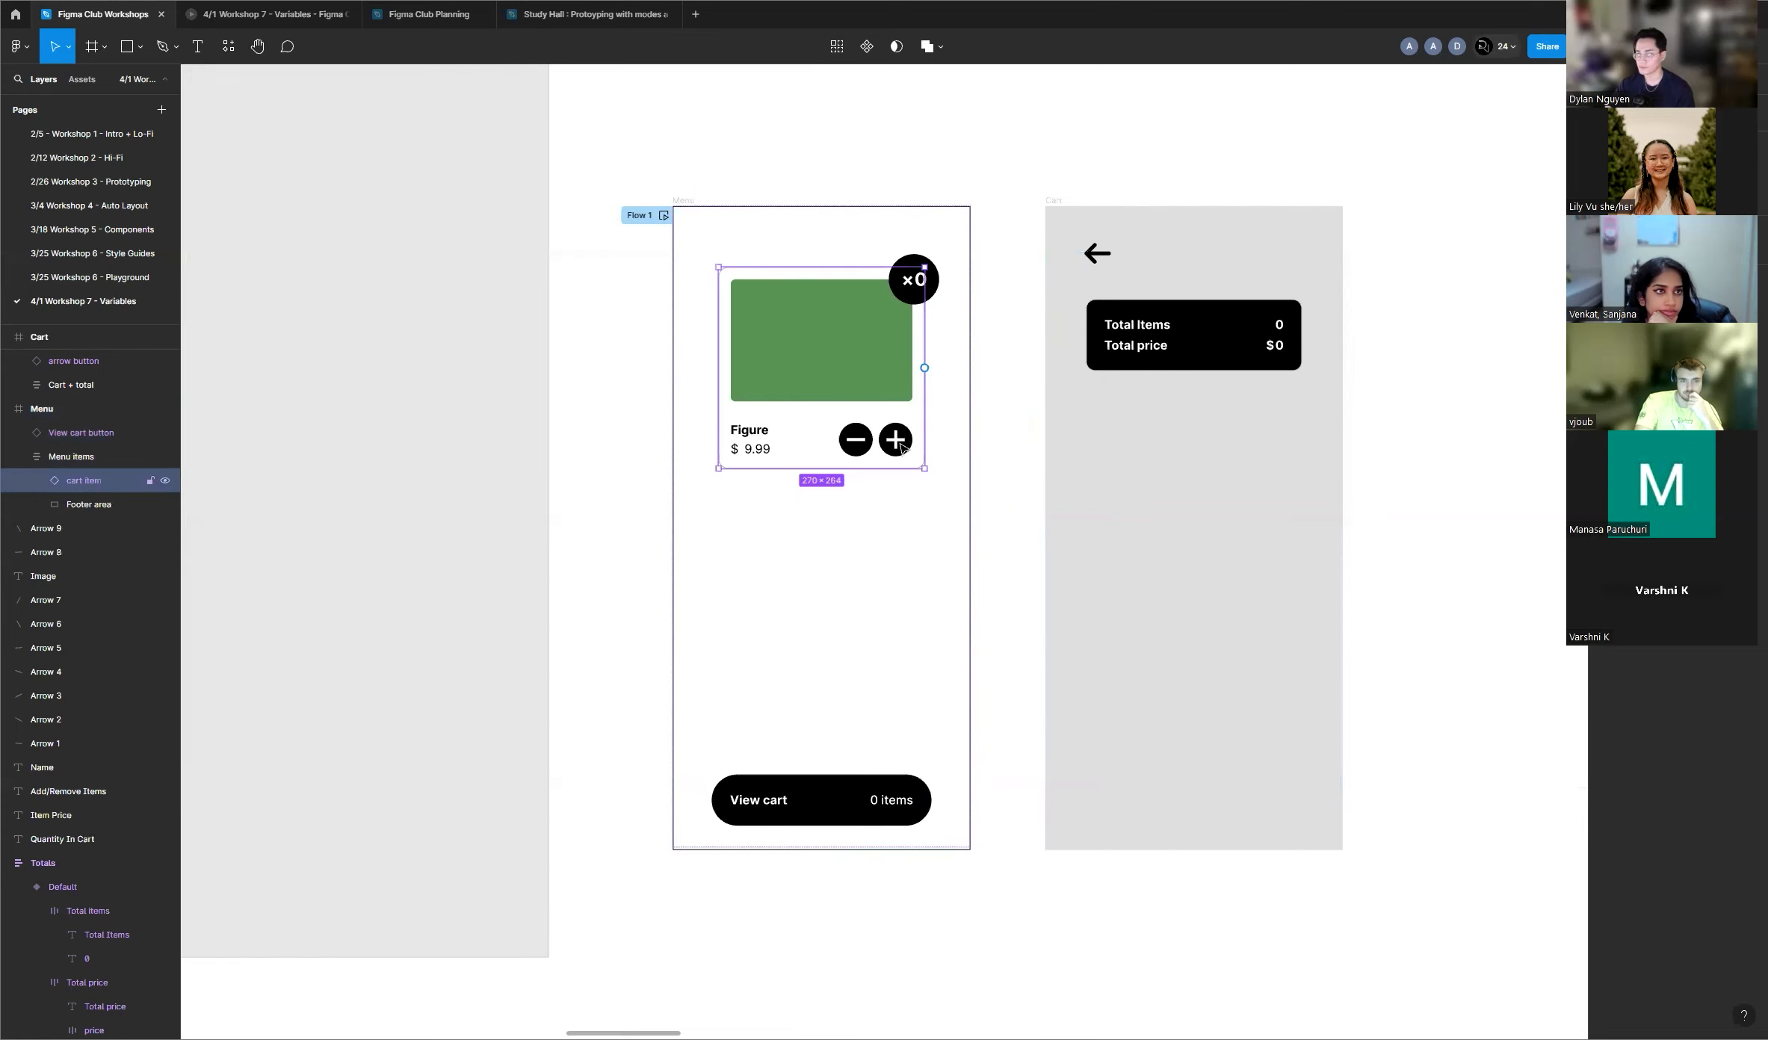
double_click(903, 446)
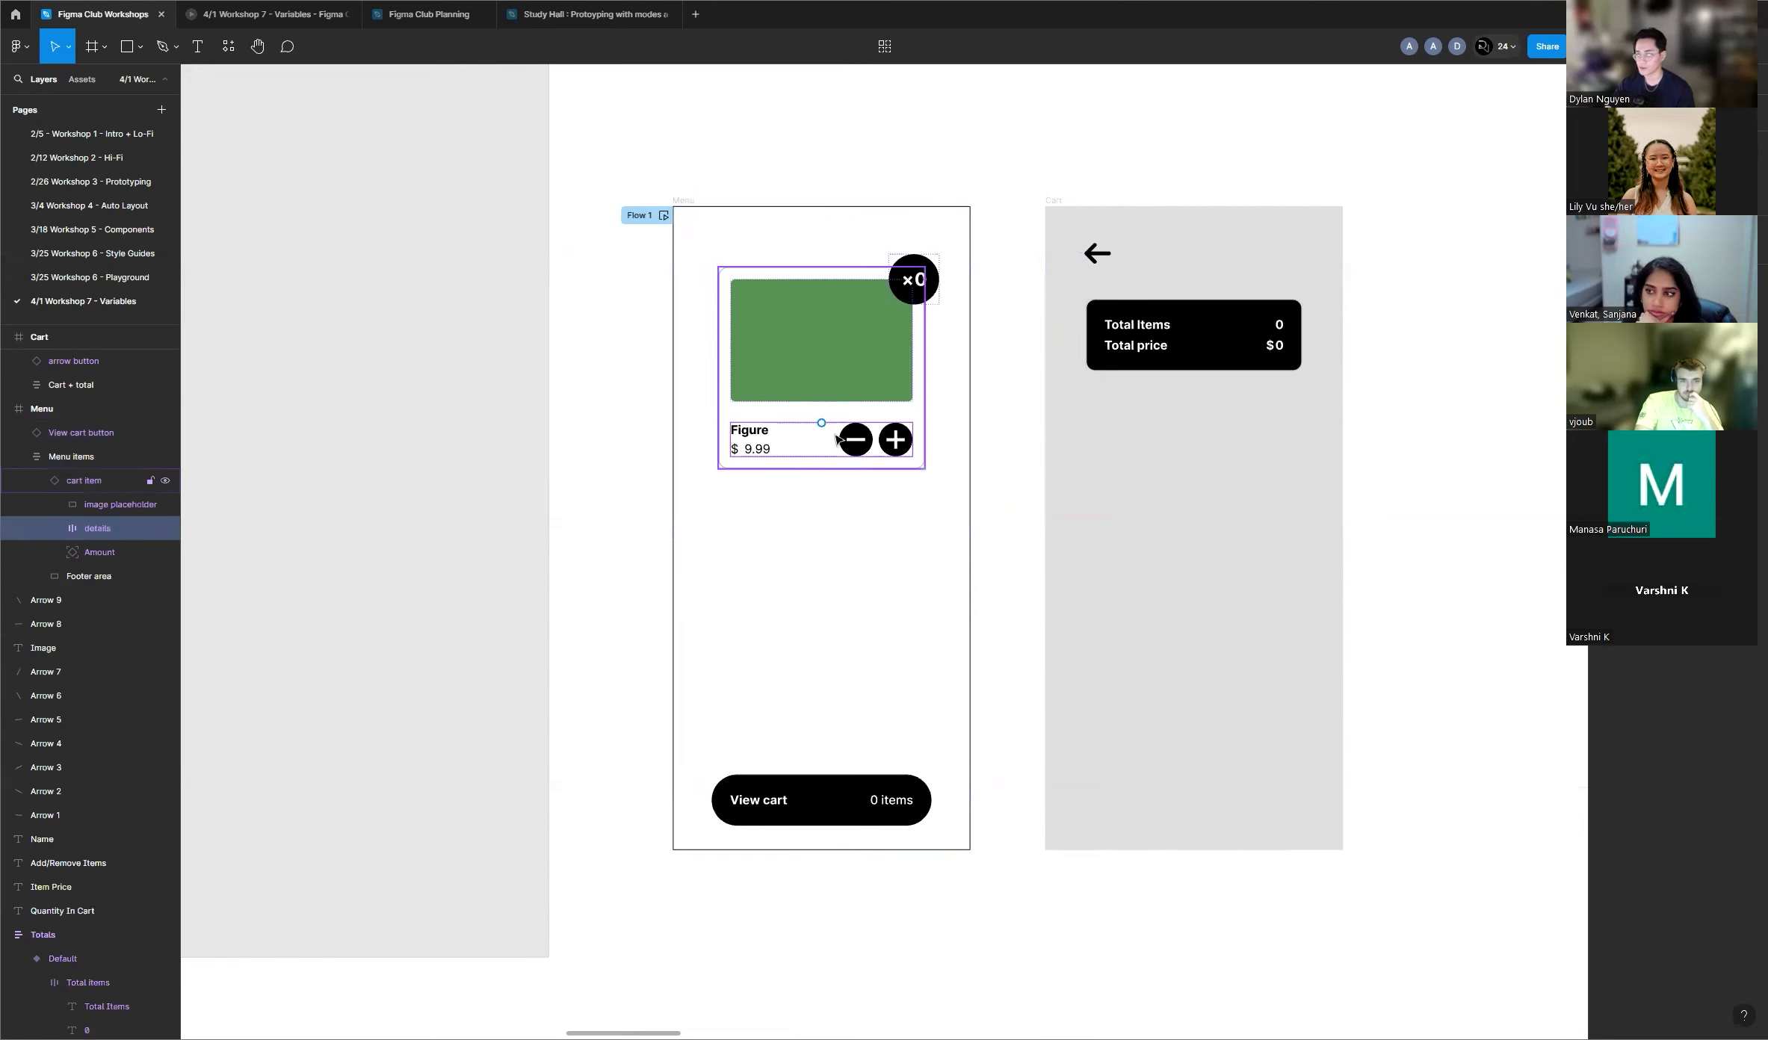
scroll(857, 433, up, 4)
scroll(1016, 438, down, 6)
drag(779, 248, 1376, 832)
drag(1203, 666, 551, 620)
key(shift+2)
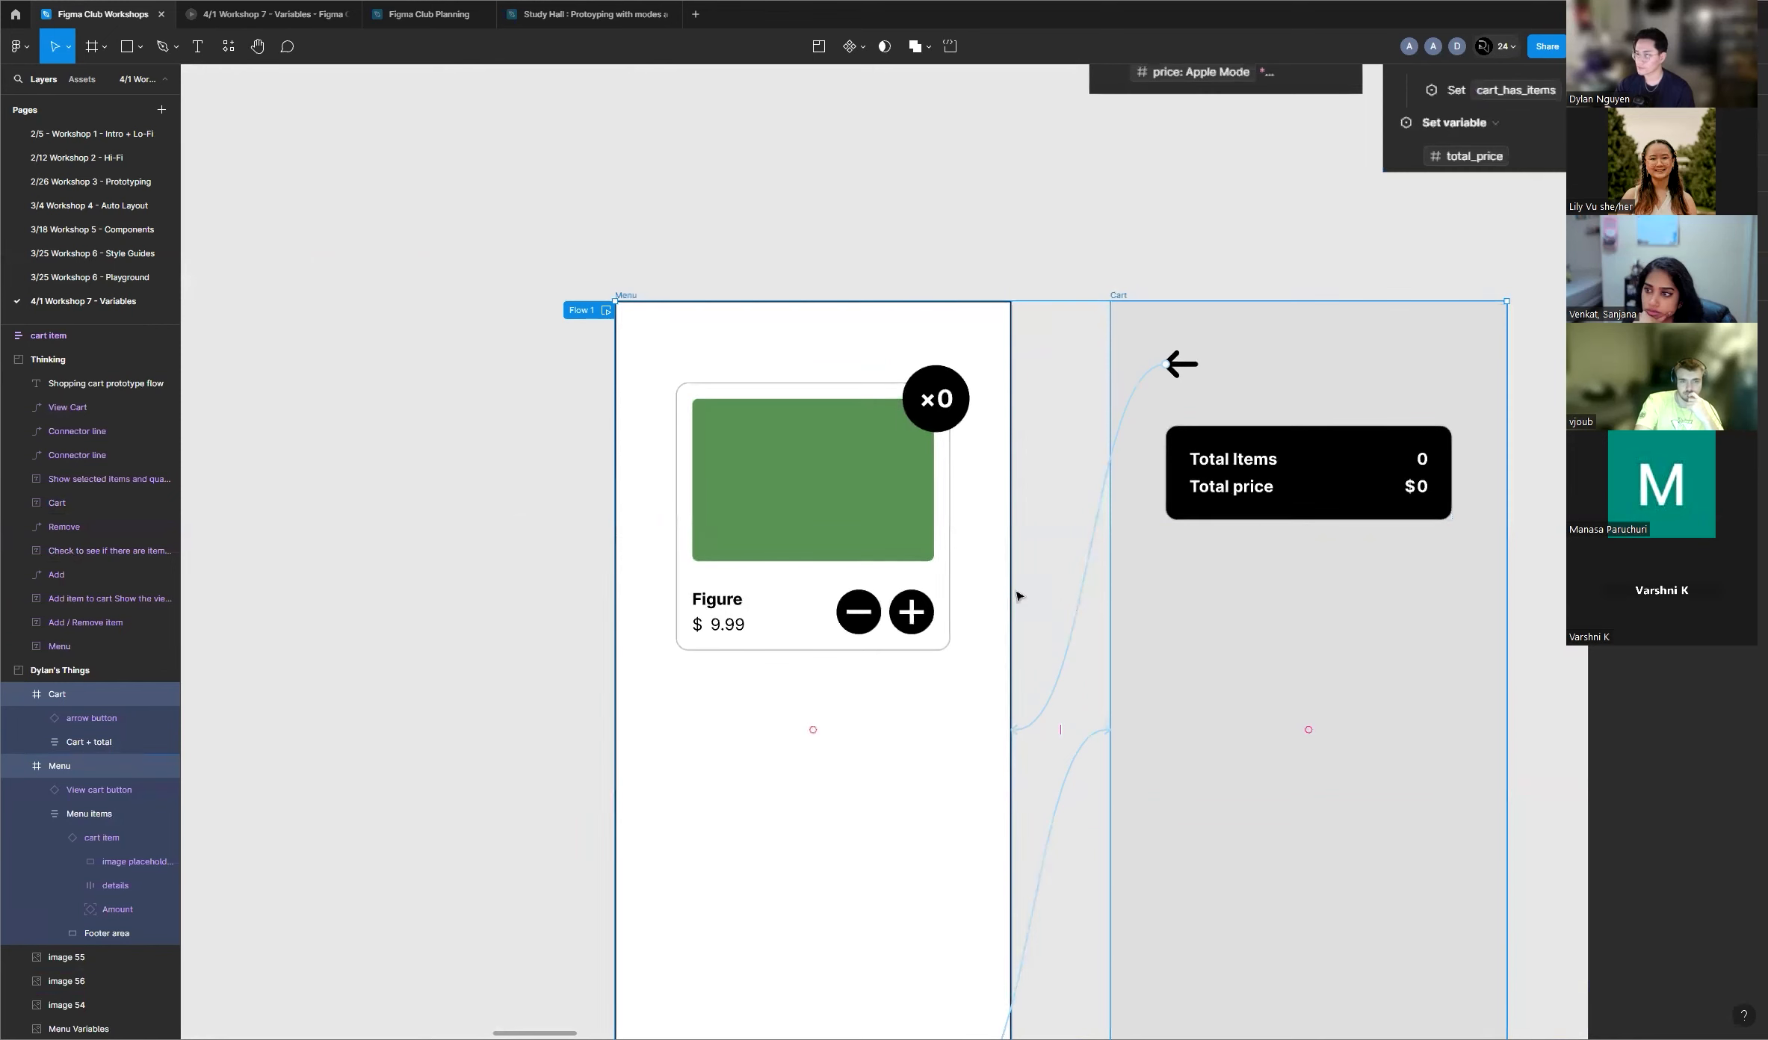
Step: Reopen the Flow 1 preview from the moved Menu frame and close it
click(907, 619)
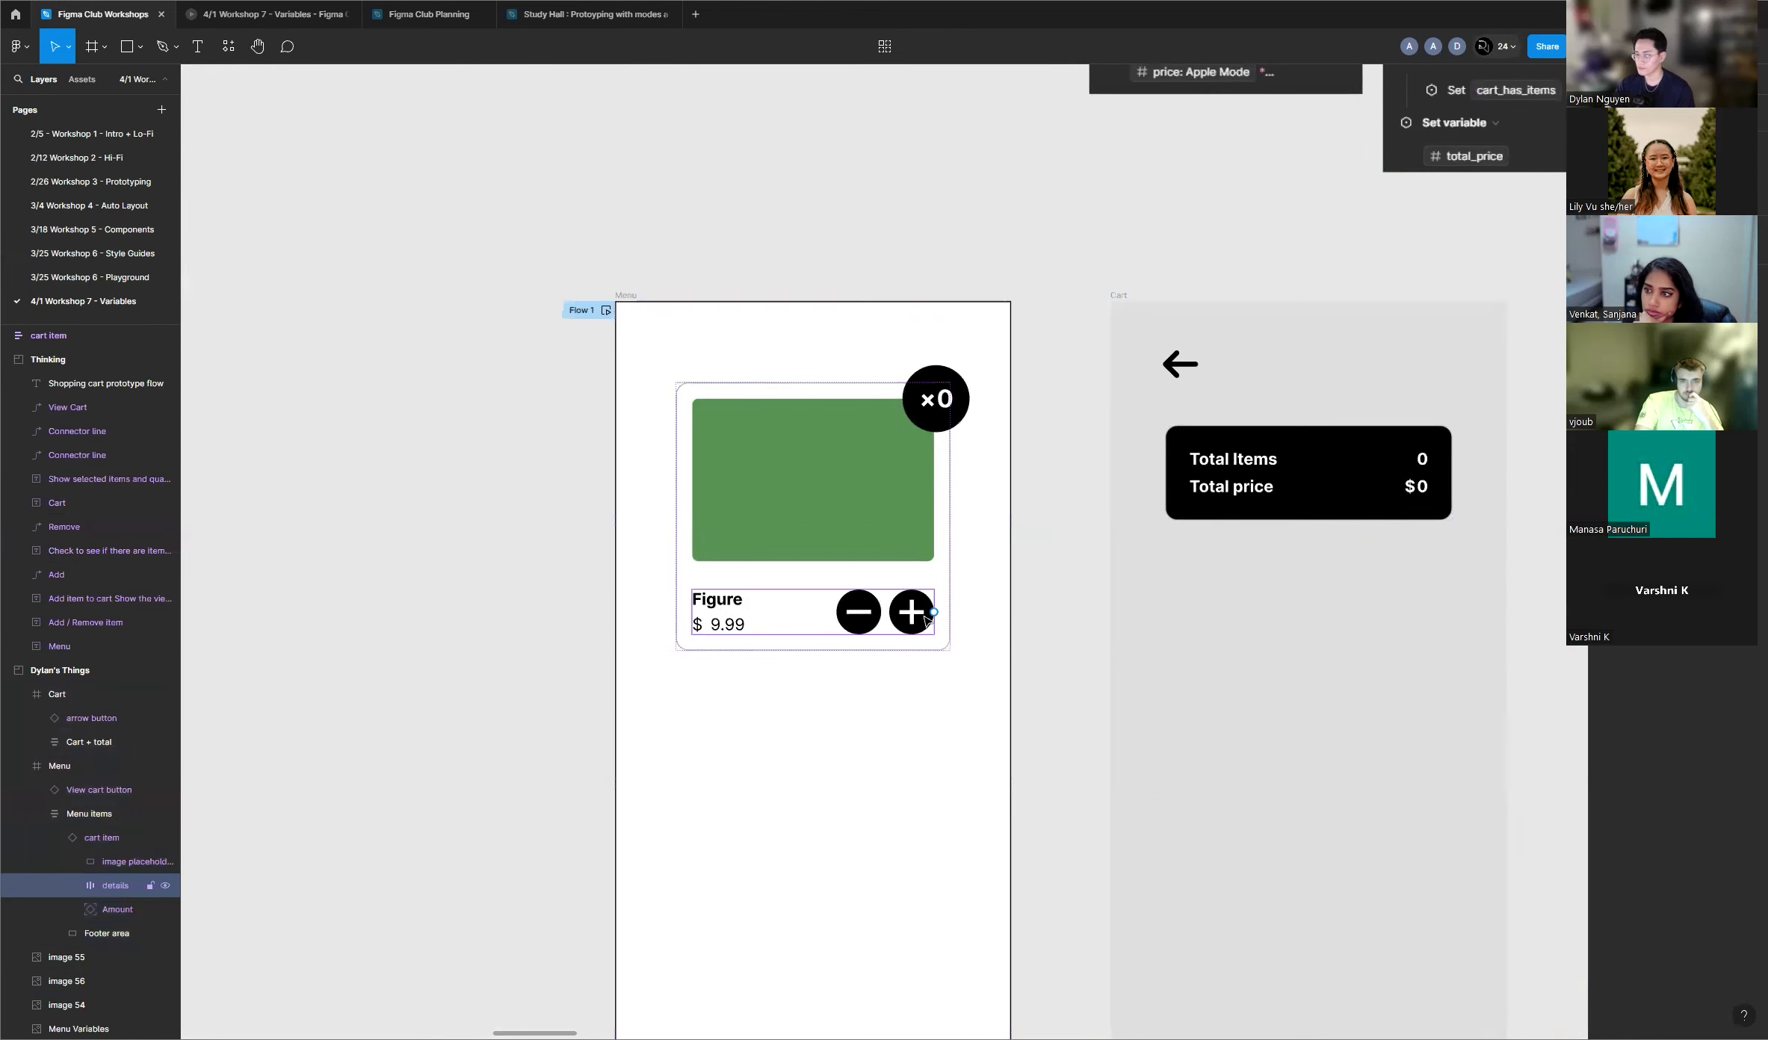
click(1211, 222)
scroll(1210, 223, down, 3)
scroll(1210, 223, down, 2)
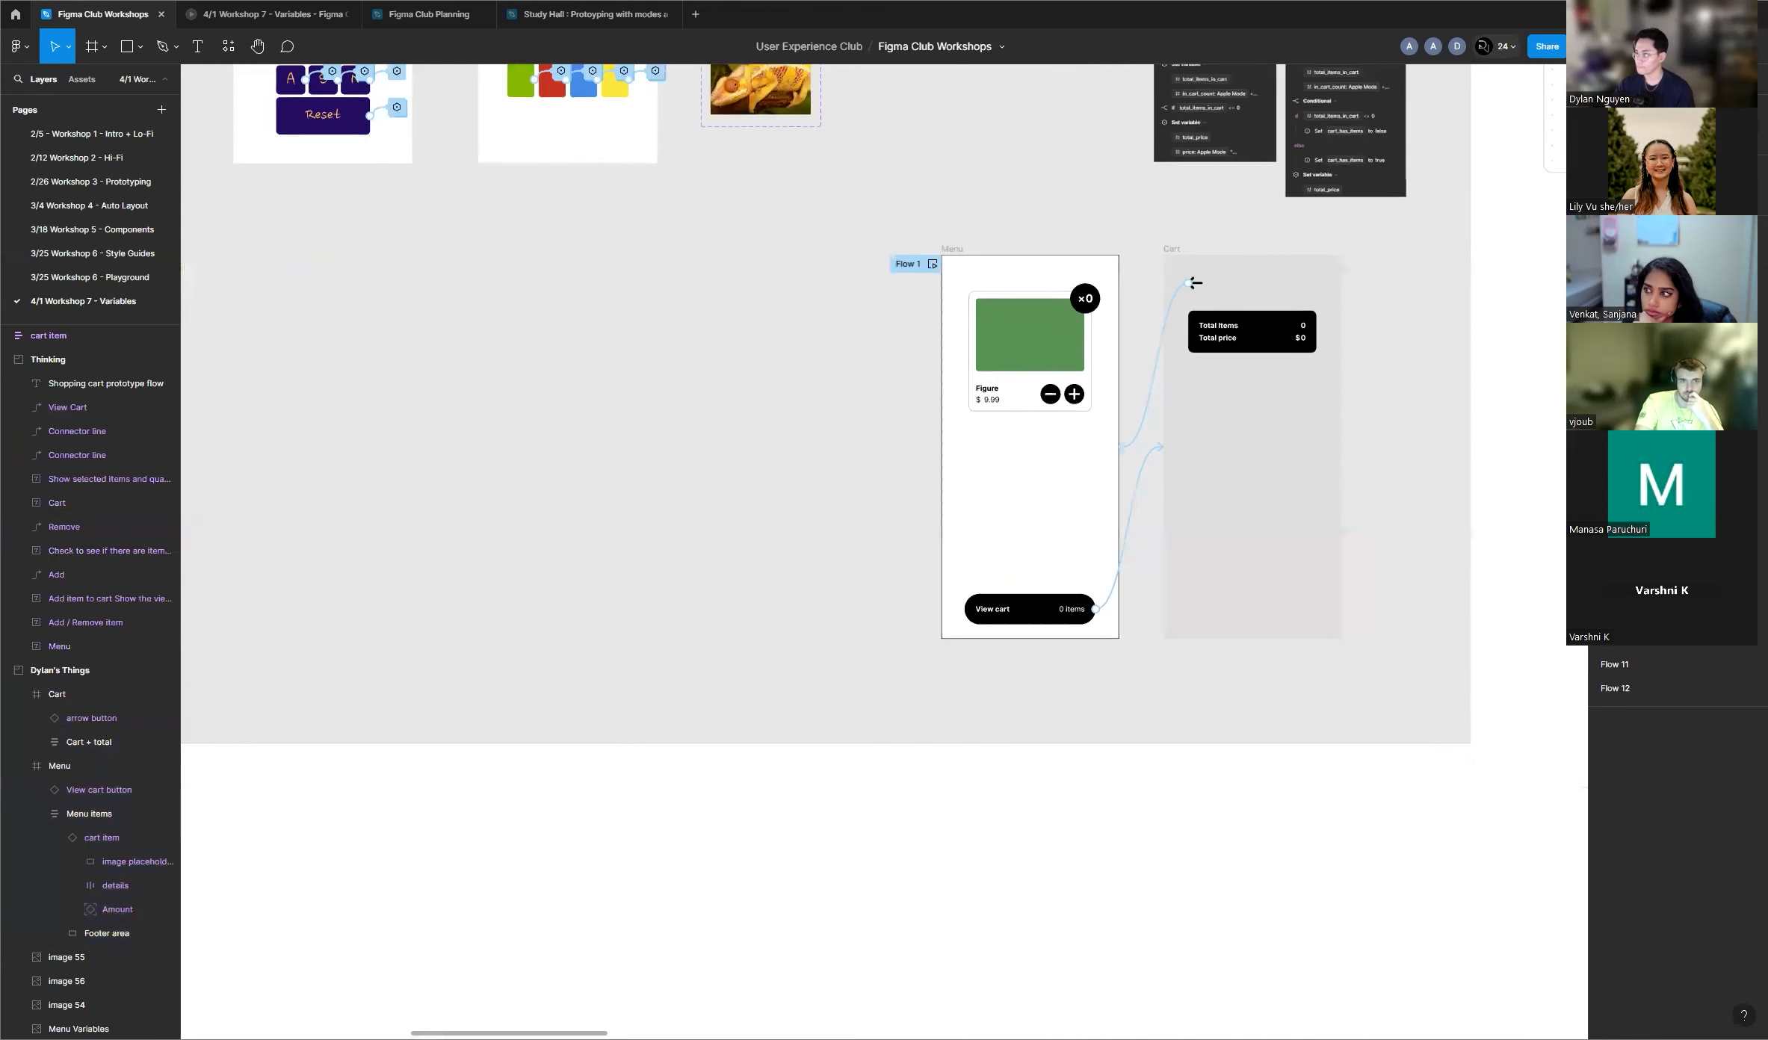
click(932, 264)
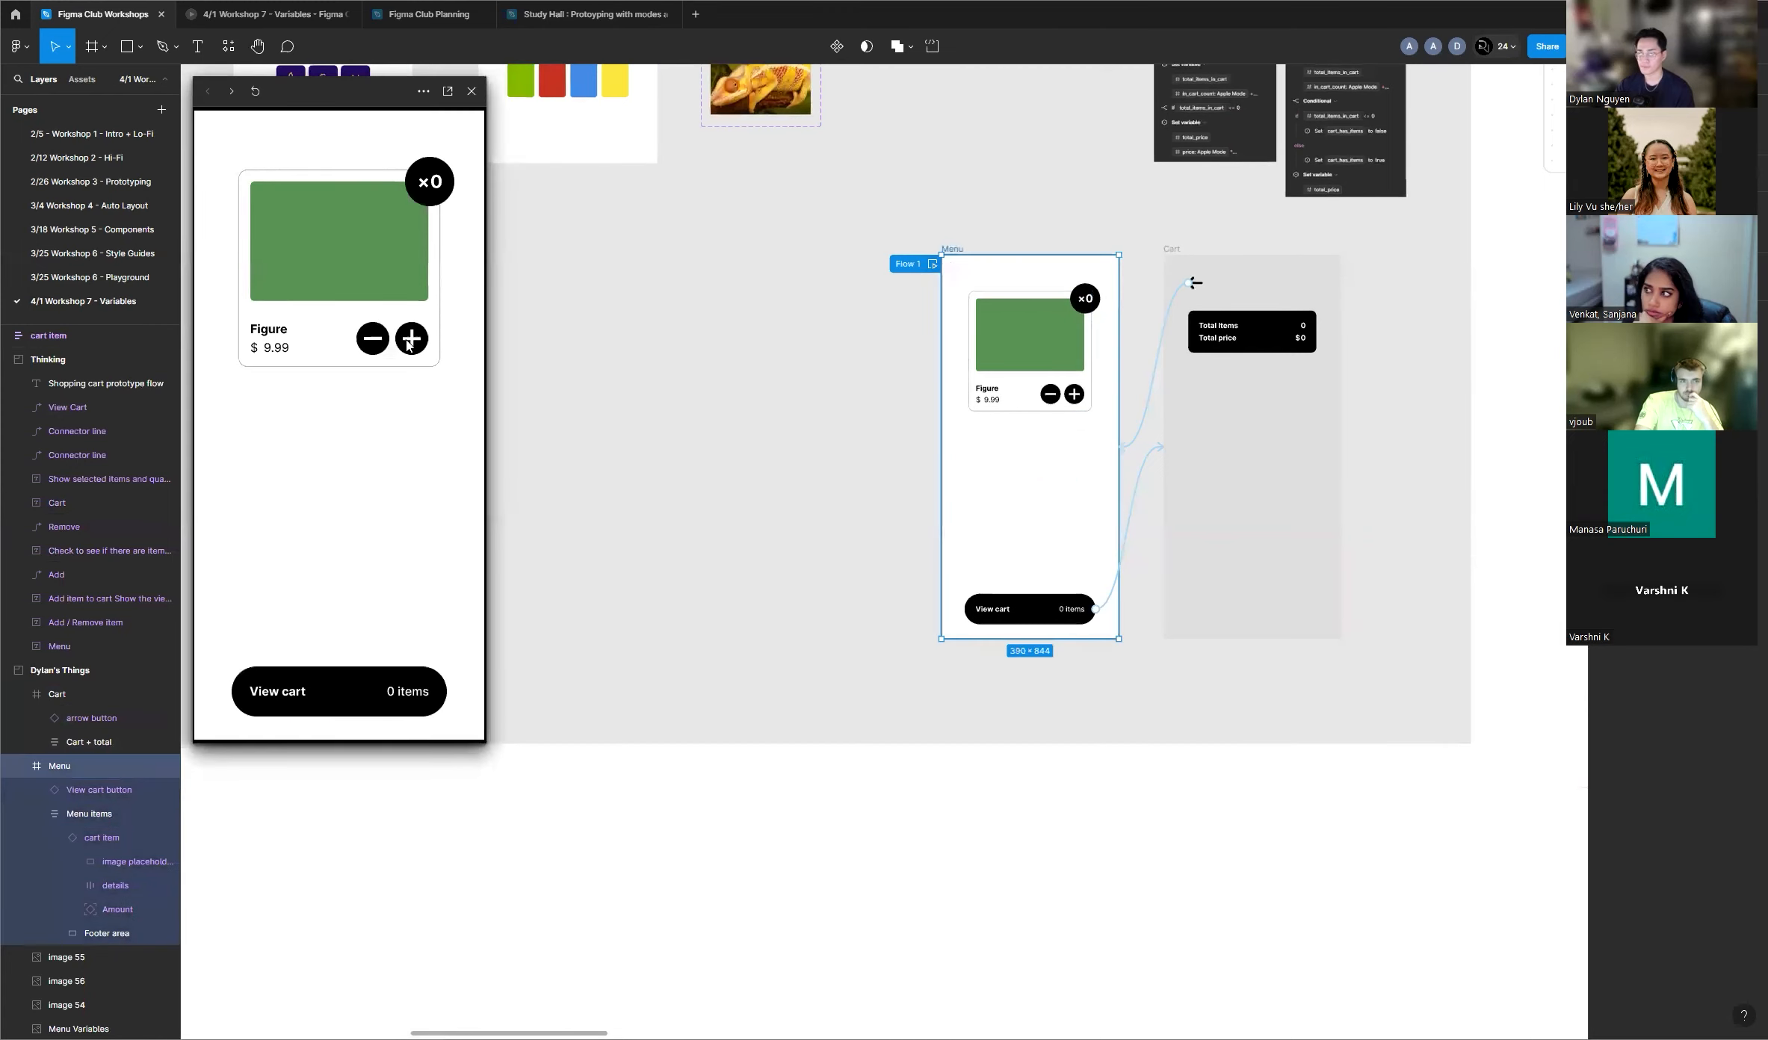
click(471, 91)
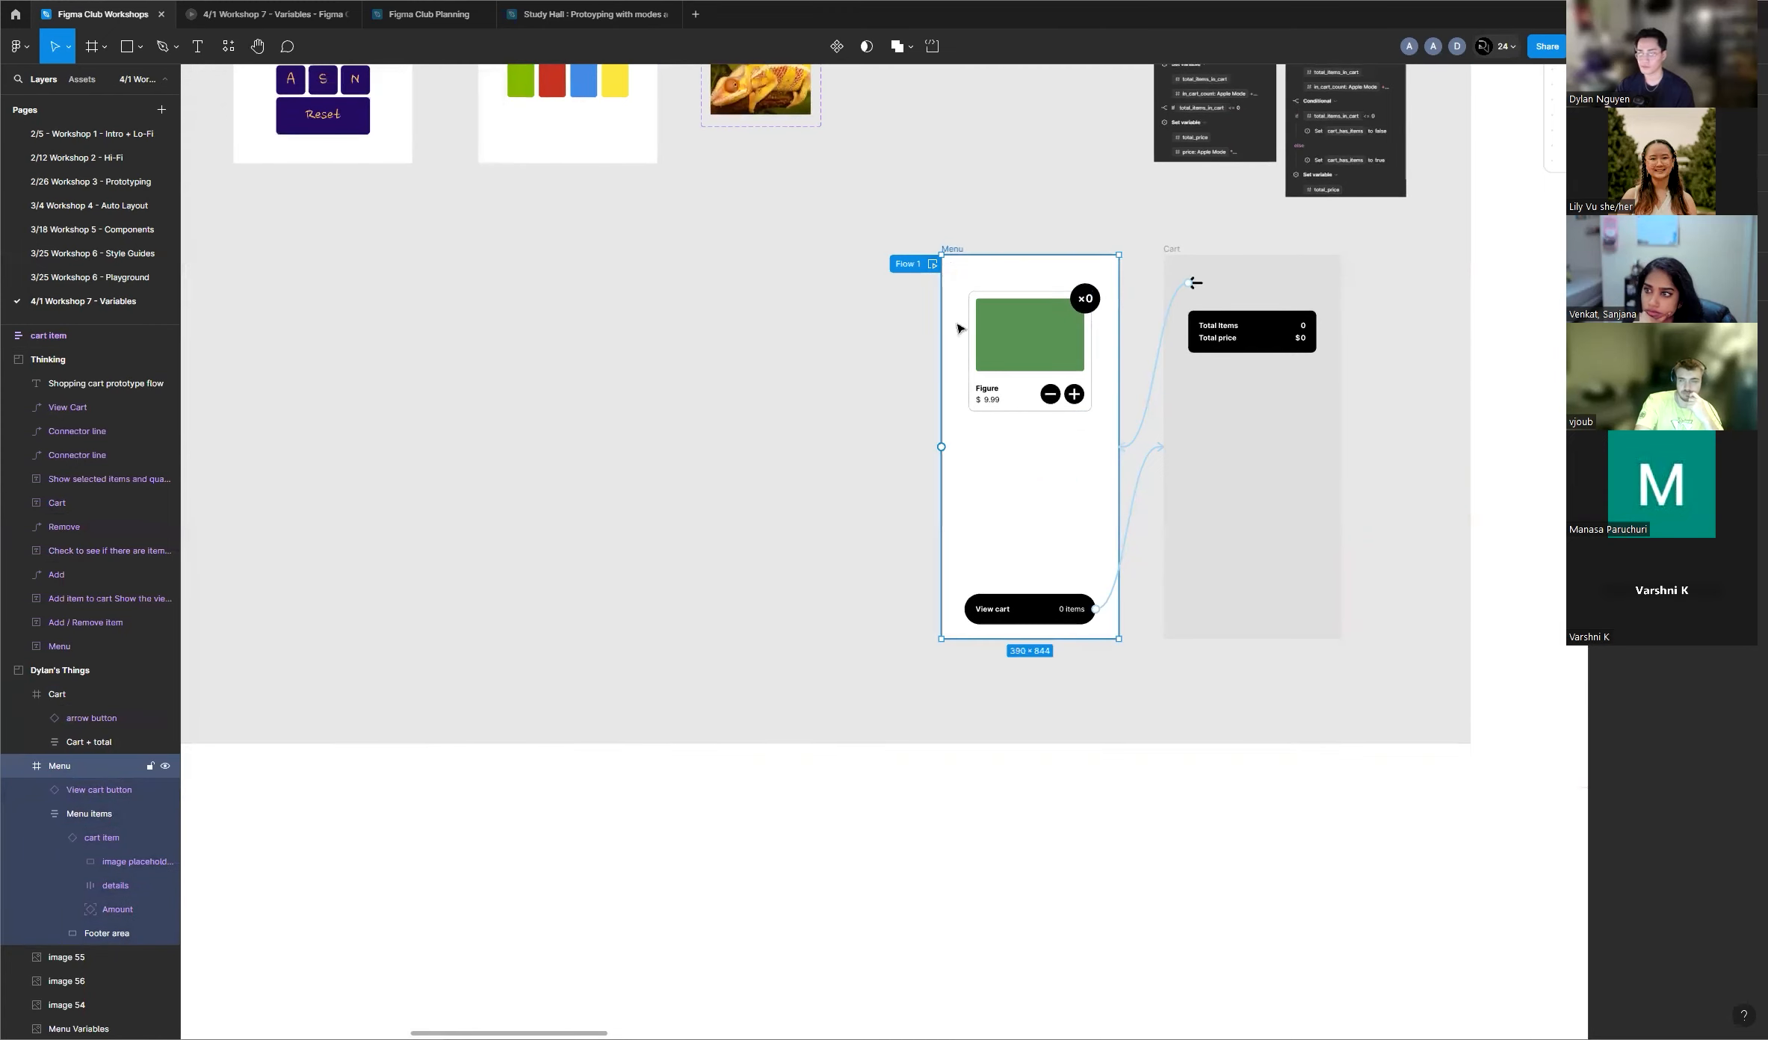
Step: Select the Plus icon inside the Choose variant of the main cart item component
scroll(326, 402, up, 3)
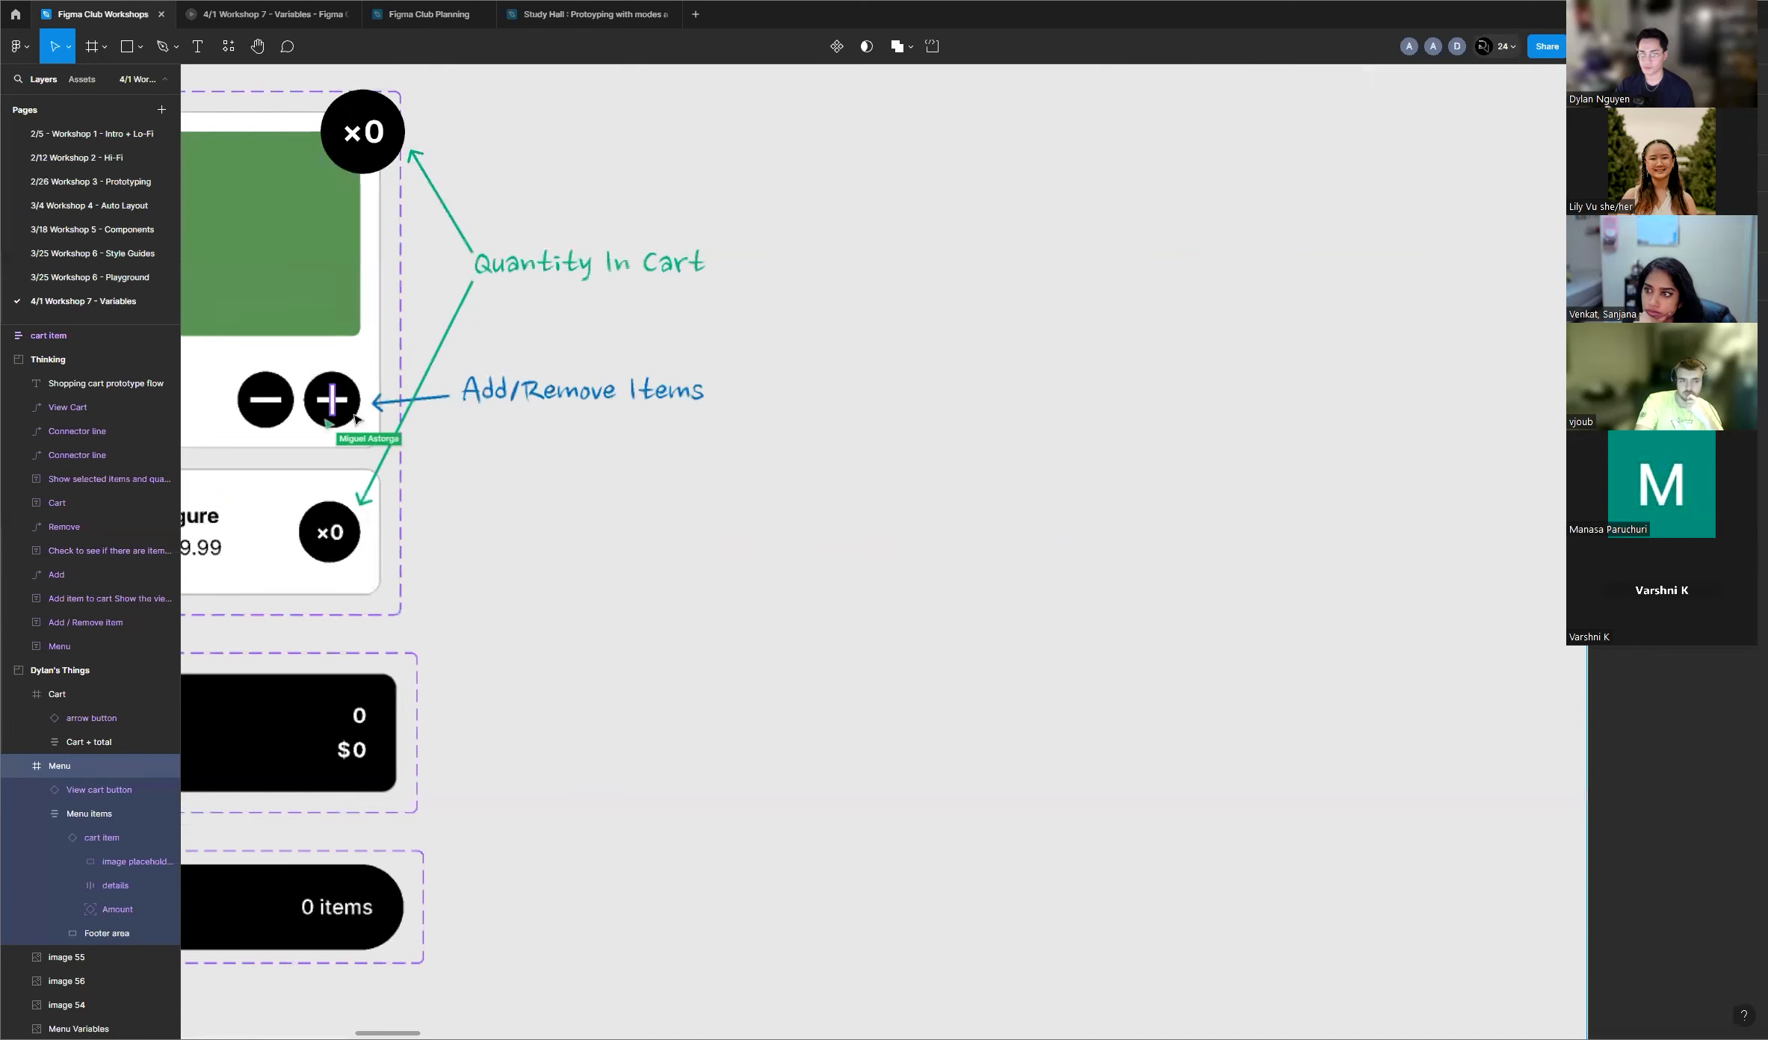
click(329, 404)
scroll(868, 390, down, 1)
scroll(431, 387, up, 3)
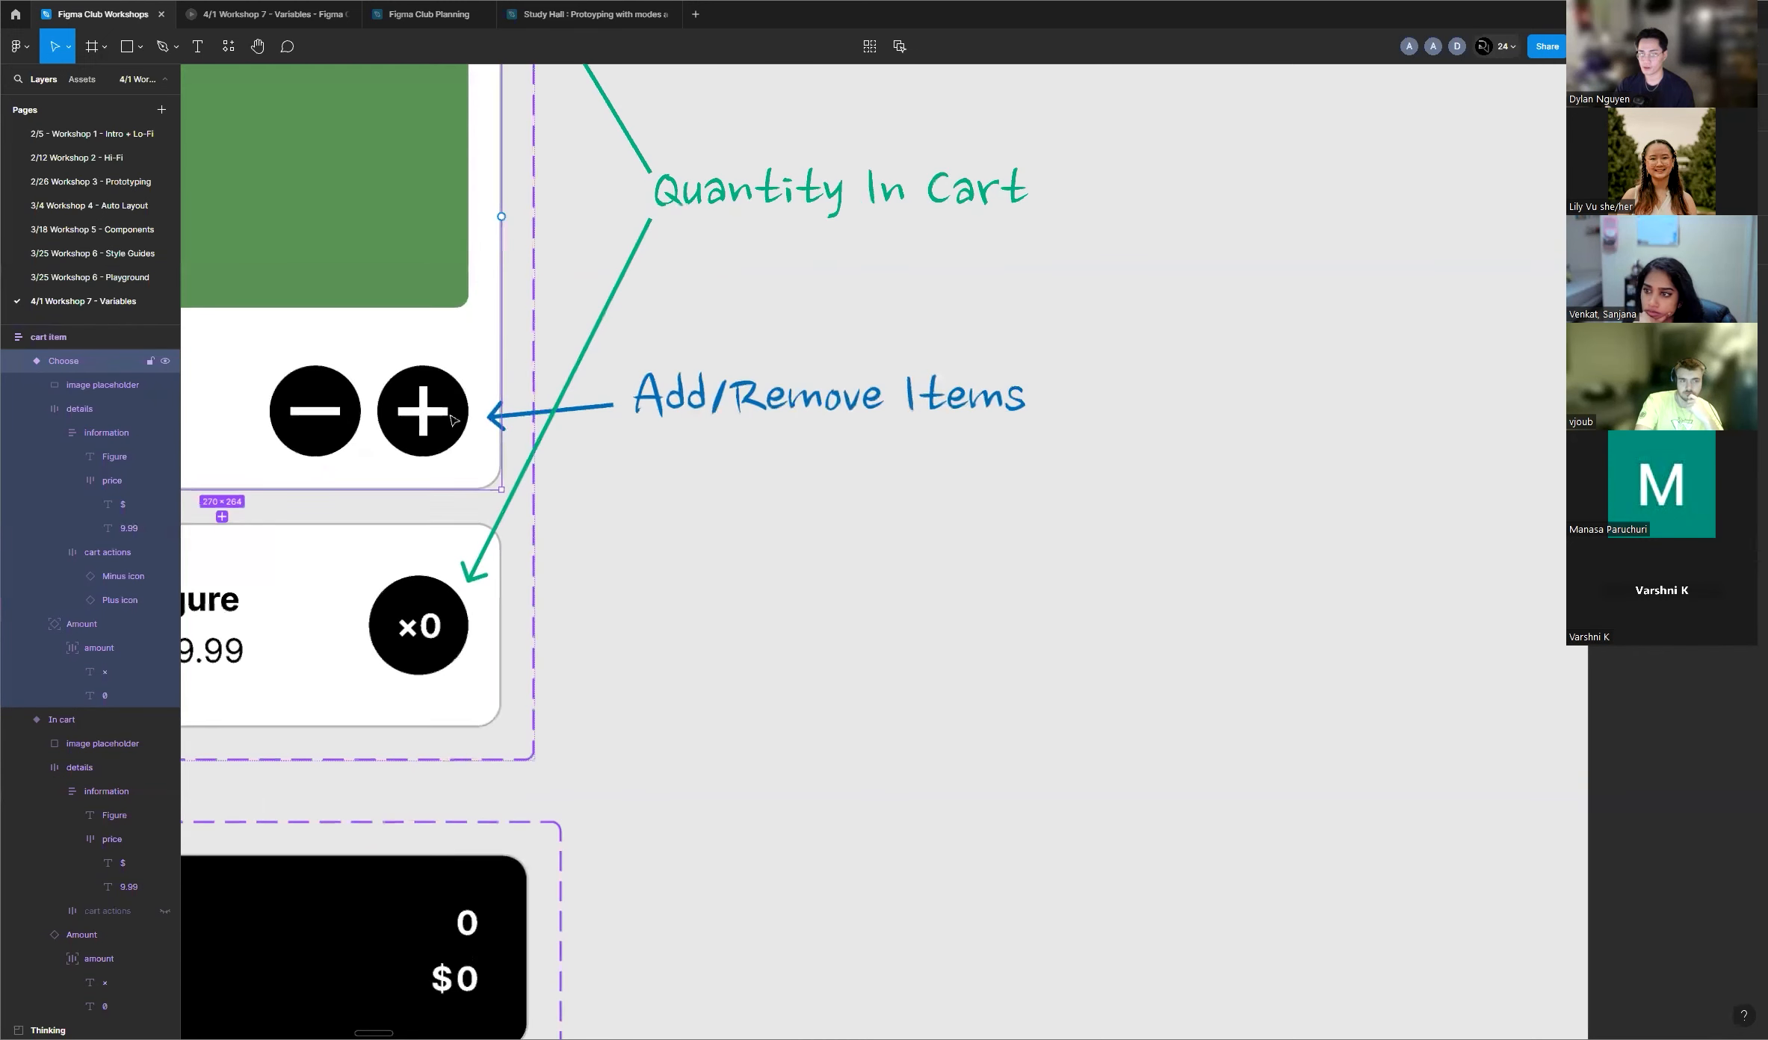
click(457, 421)
click(457, 420)
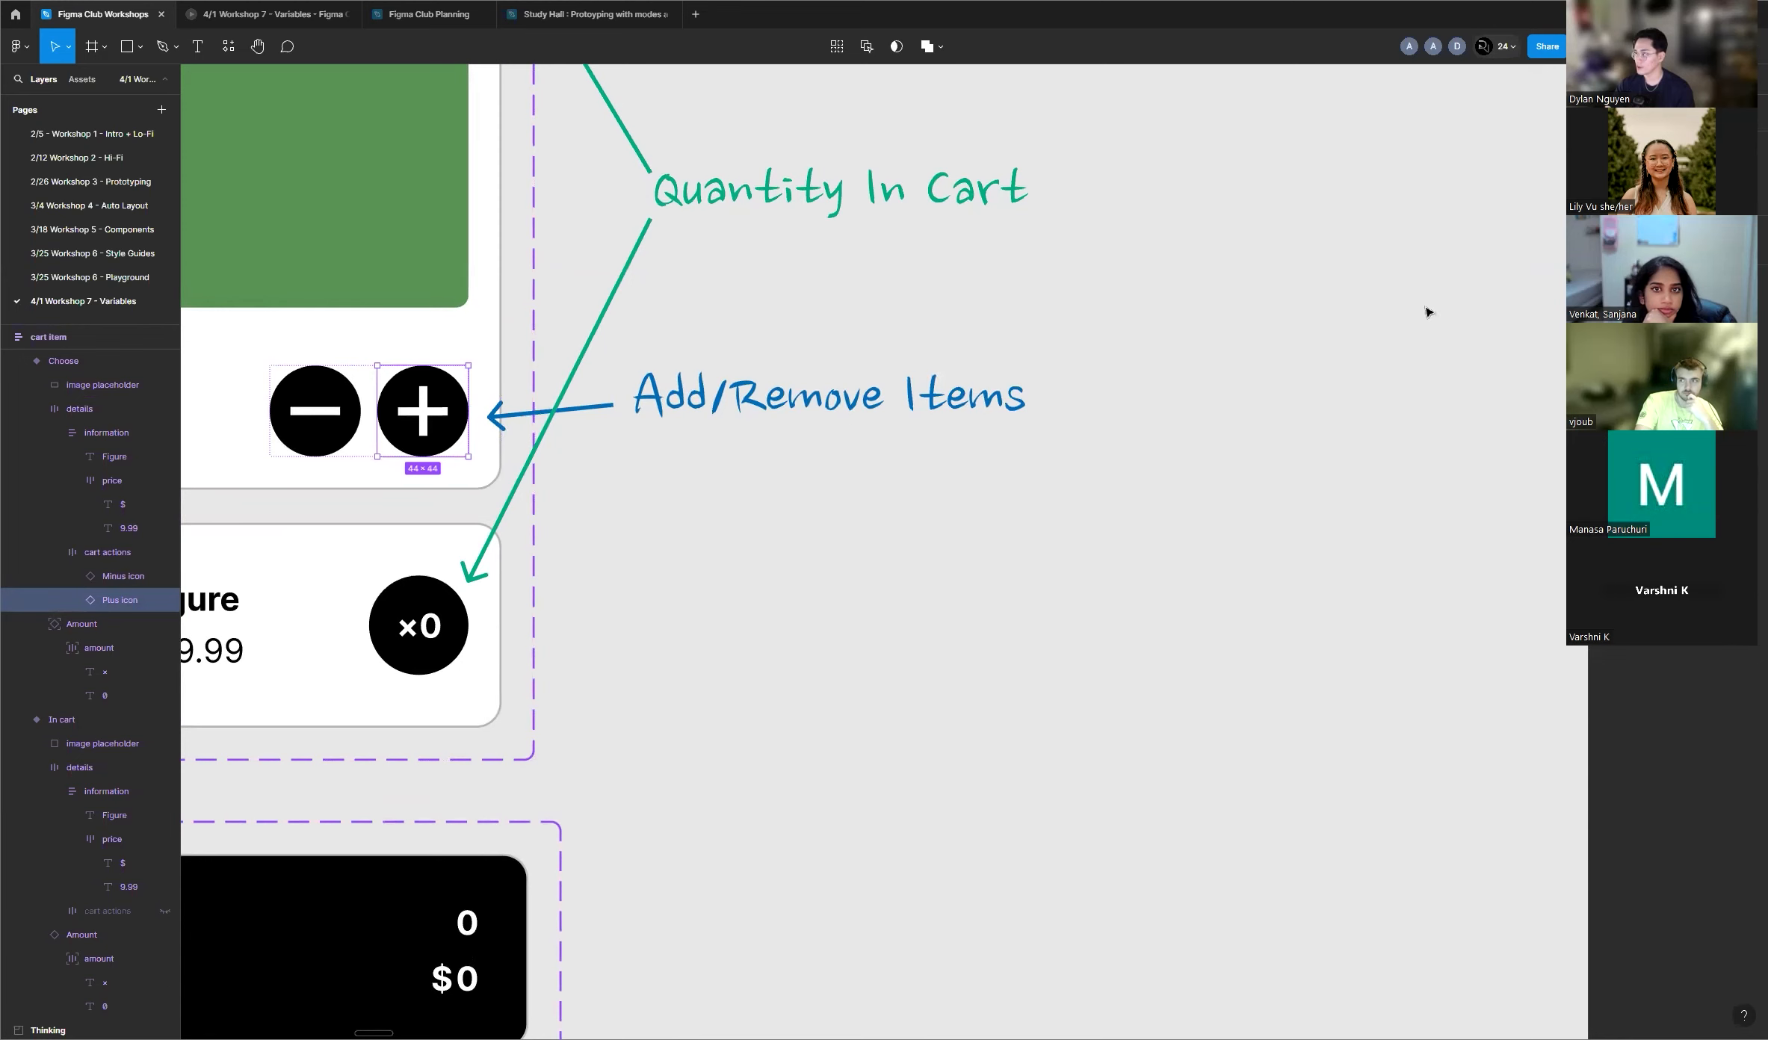
Step: Examine the cart item, Totals and View cart button components alongside the Menu and Cart frames
scroll(1049, 538, down, 10)
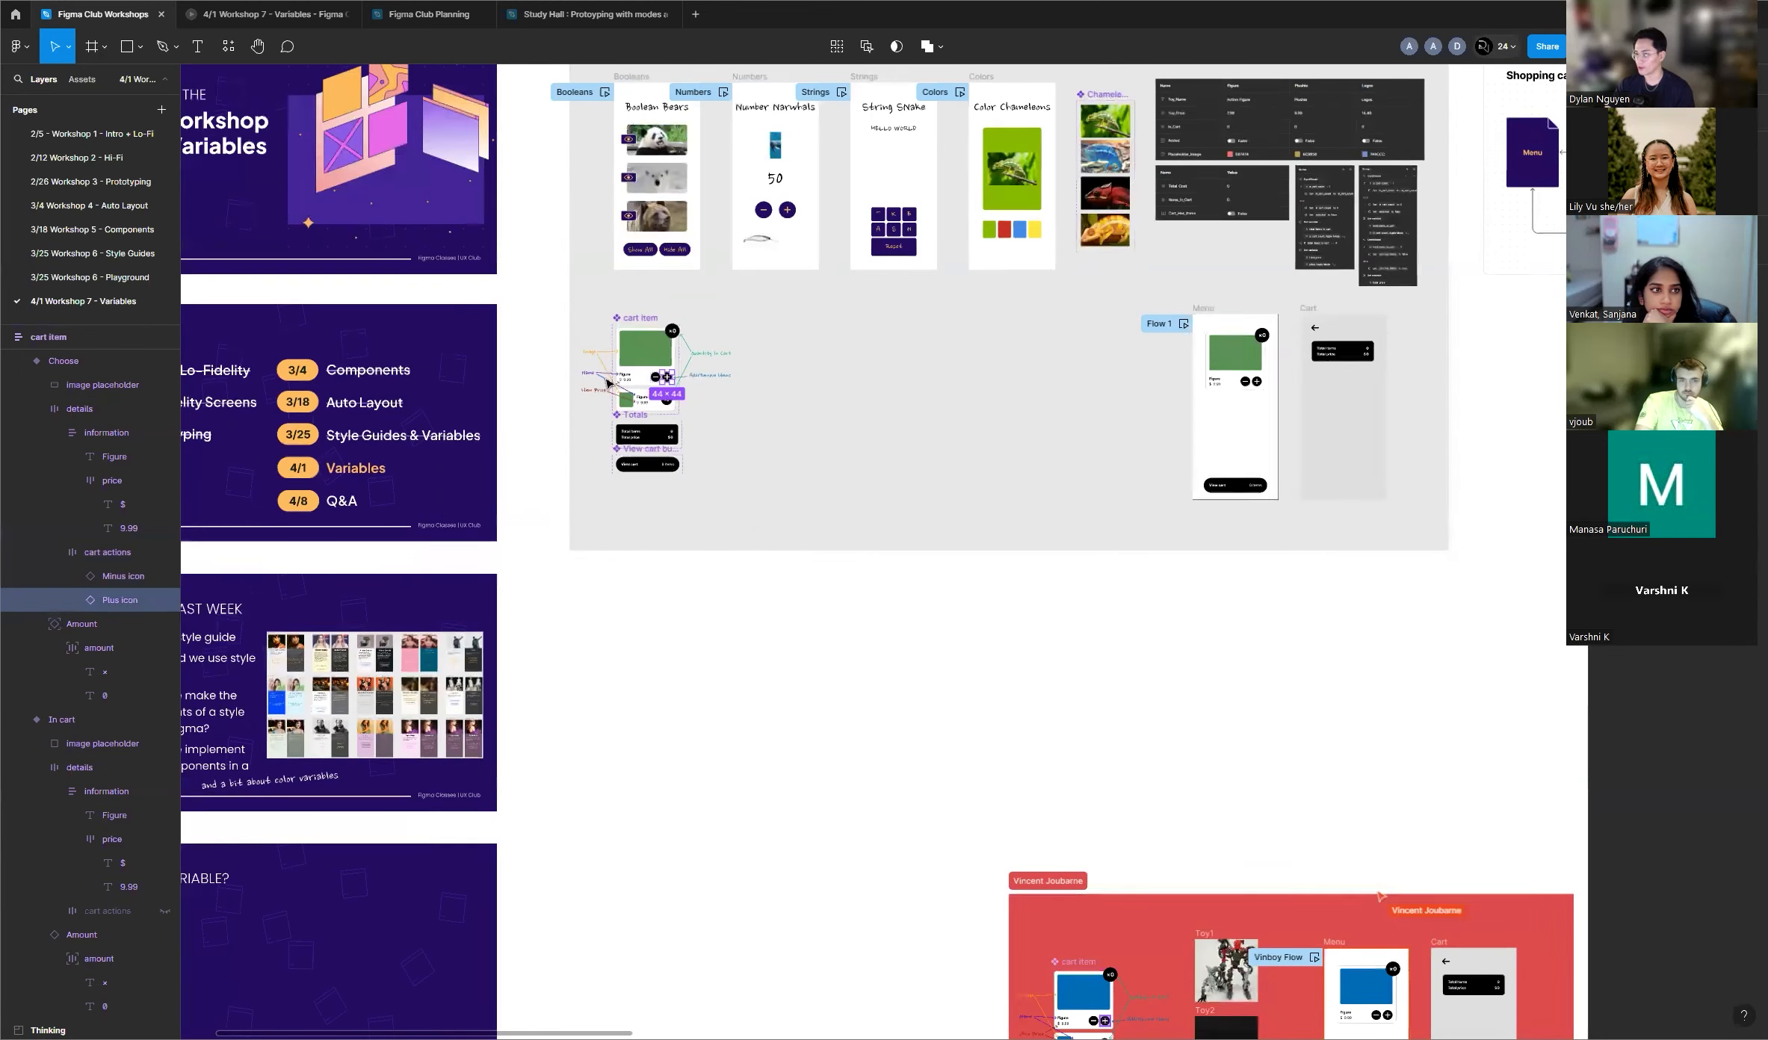
scroll(609, 382, down, 3)
scroll(694, 370, up, 6)
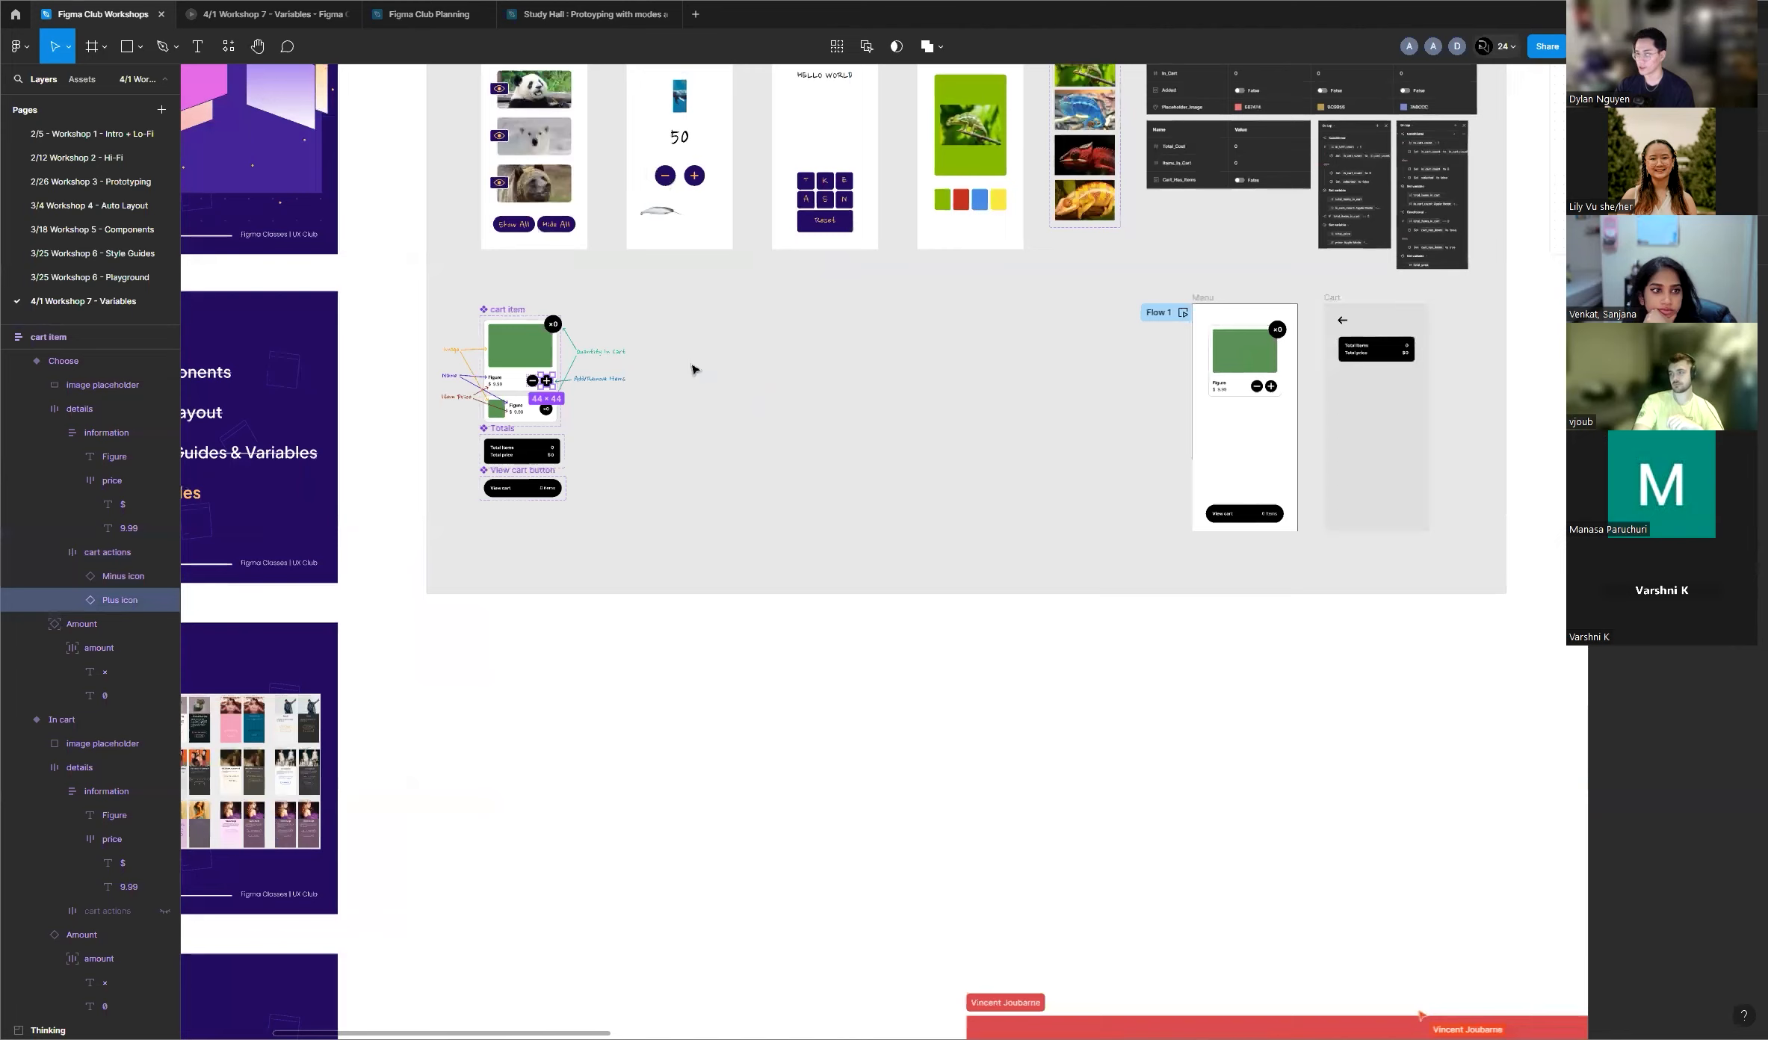
scroll(641, 345, down, 8)
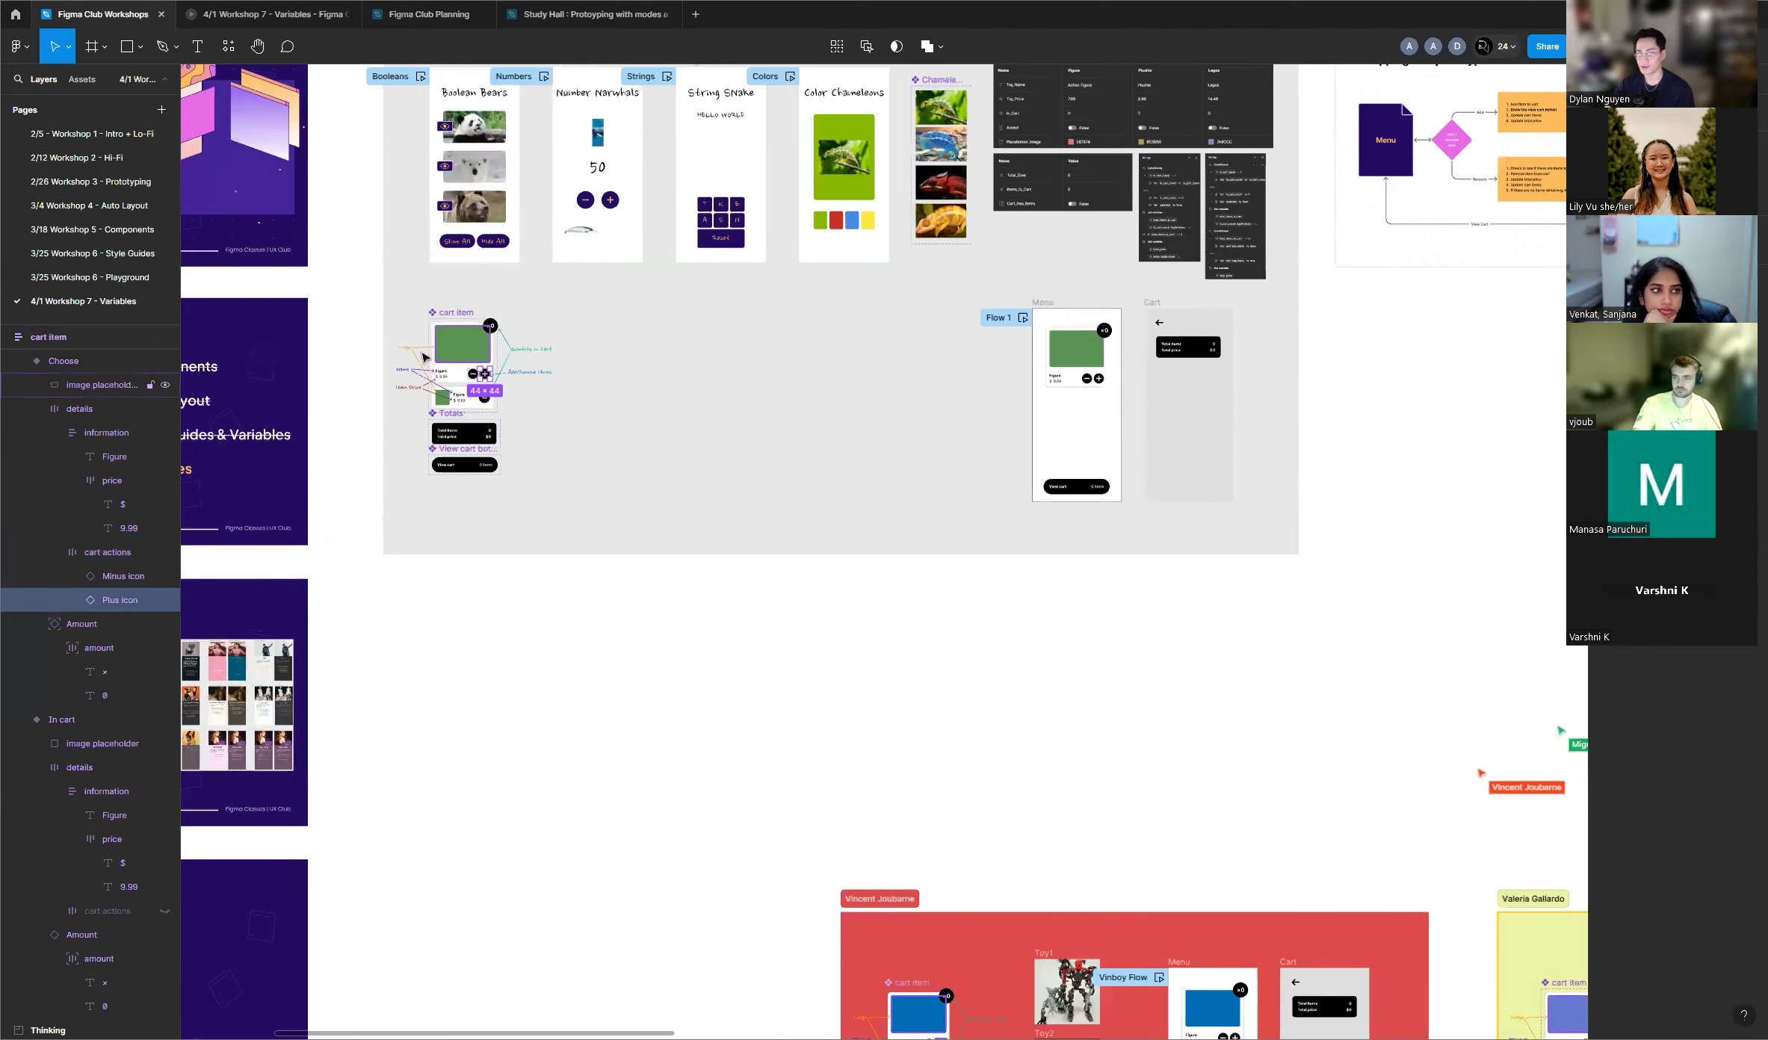
scroll(551, 379, up, 6)
scroll(342, 347, up, 4)
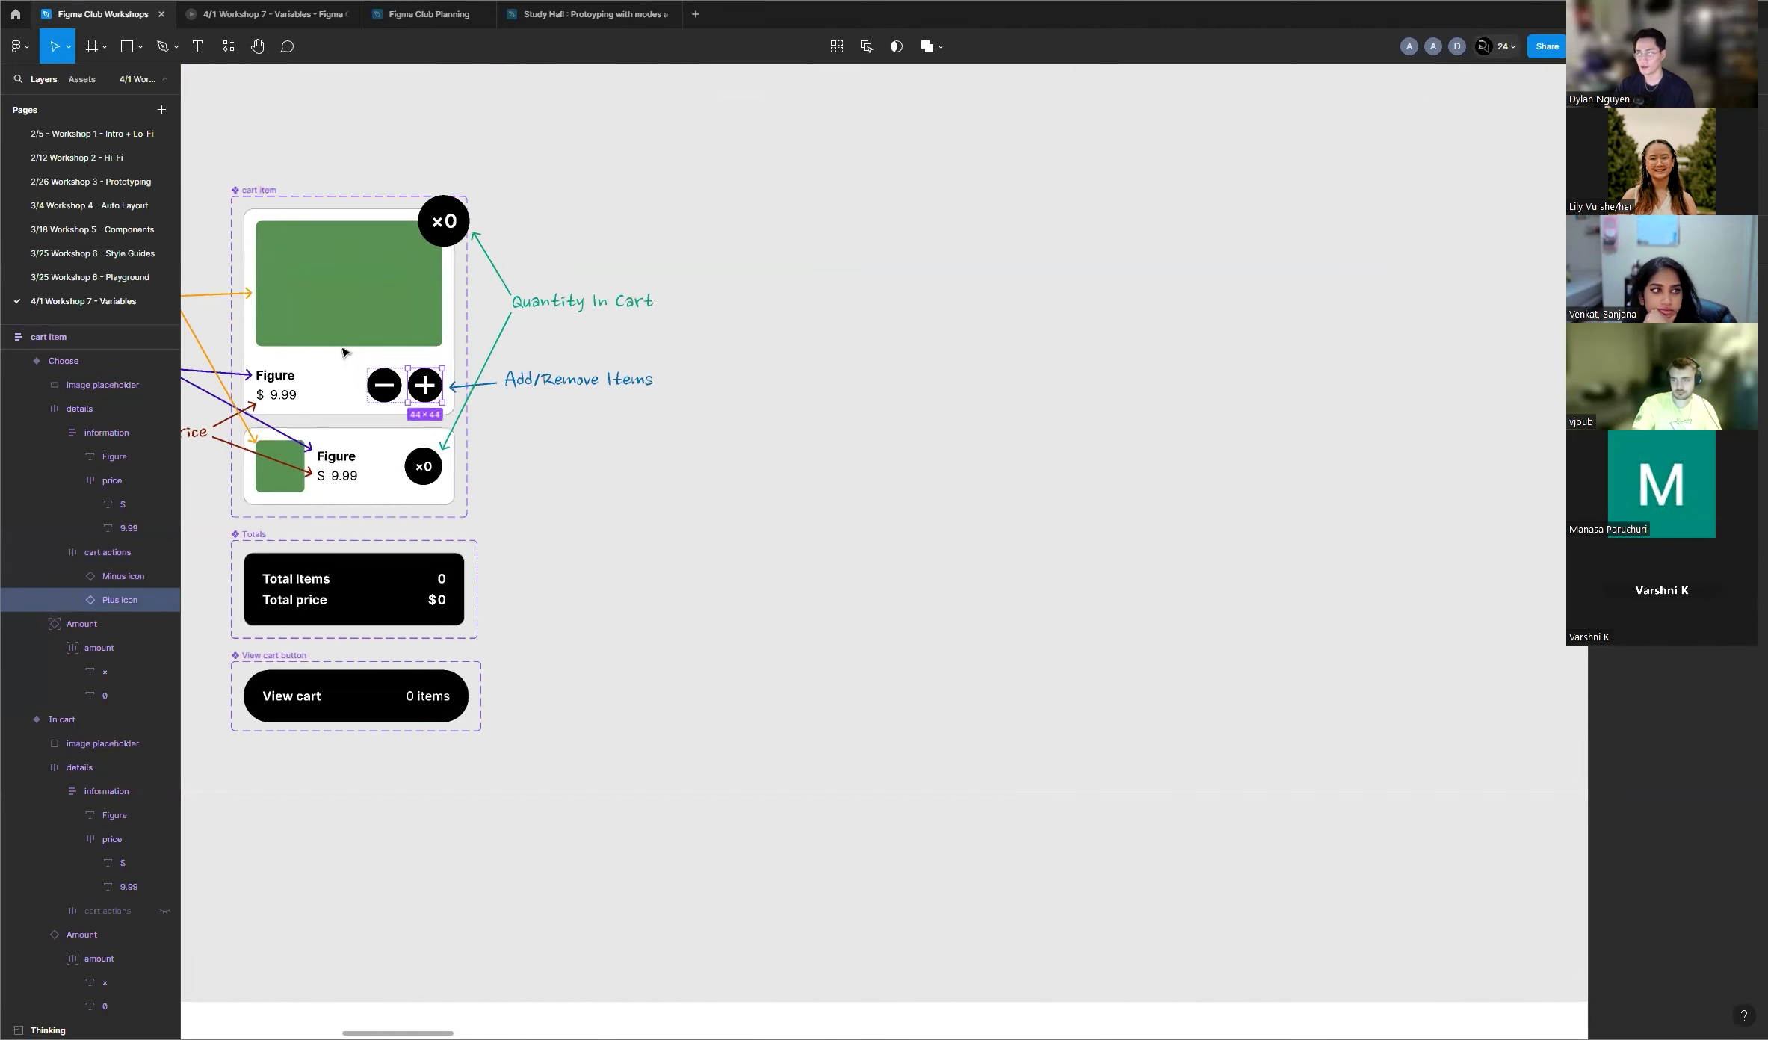
scroll(341, 344, down, 7)
scroll(835, 341, up, 5)
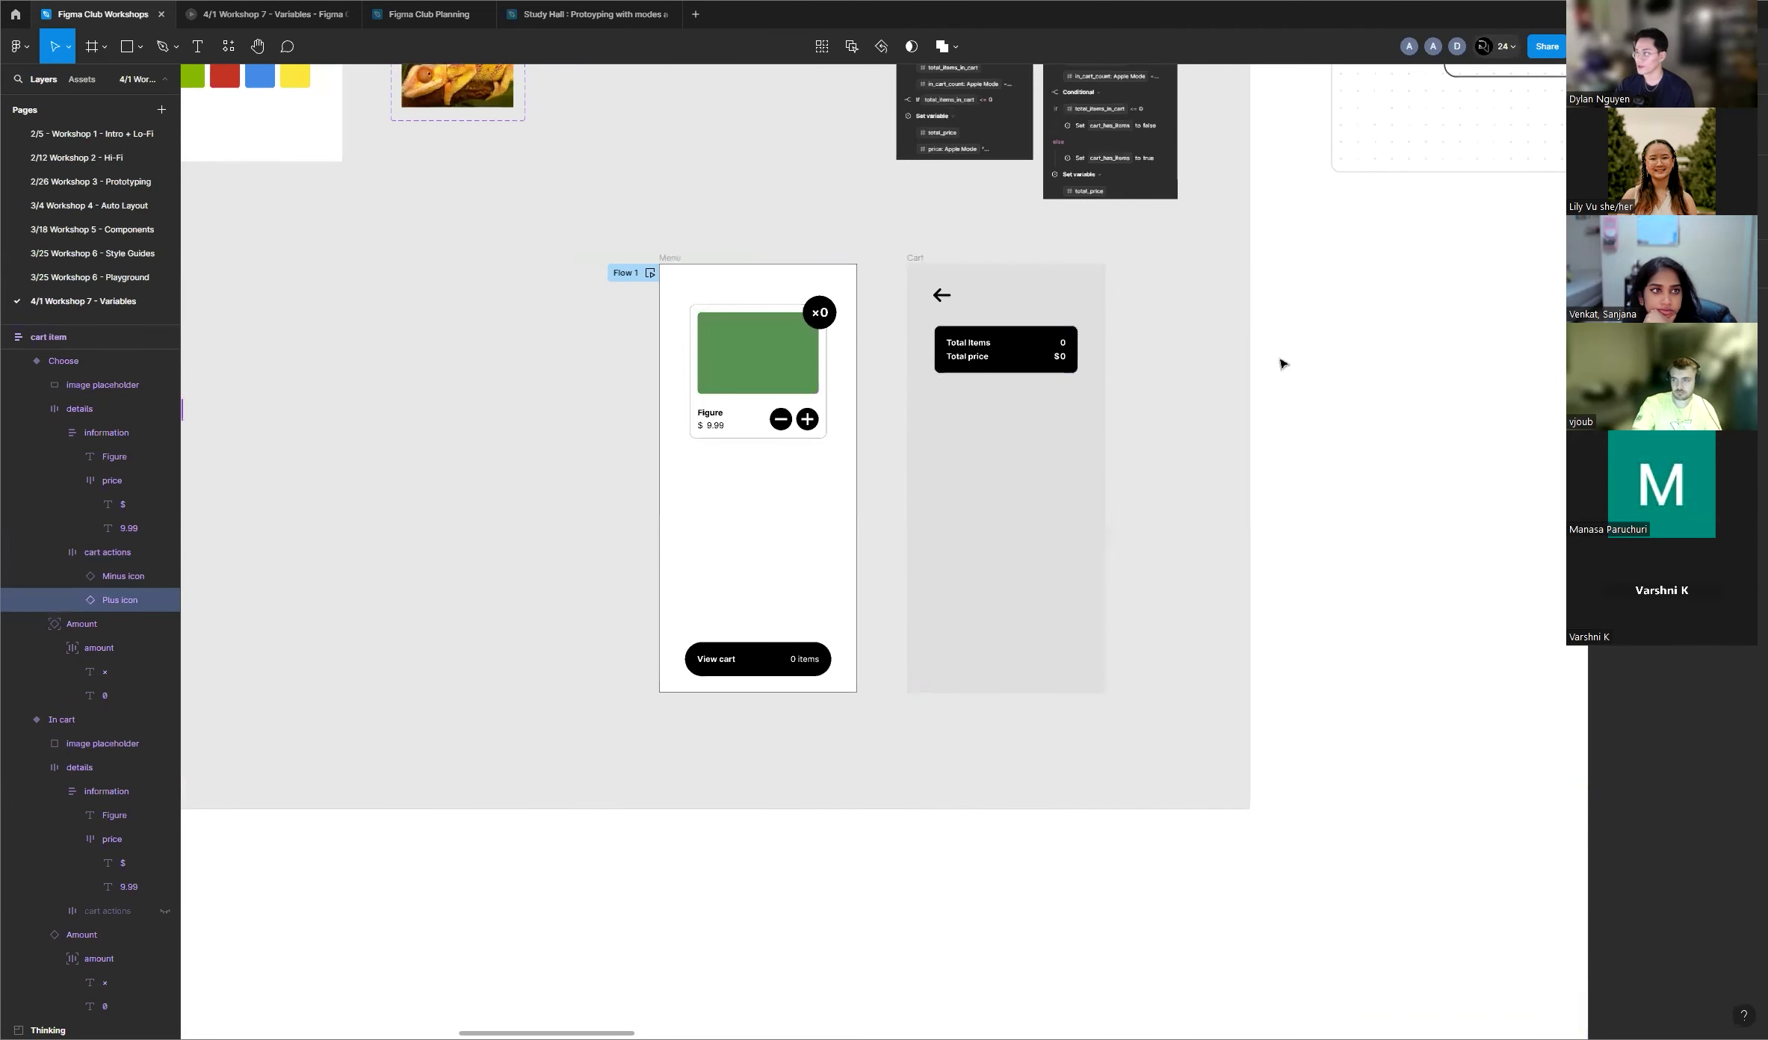
scroll(1279, 363, down, 6)
scroll(691, 363, up, 5)
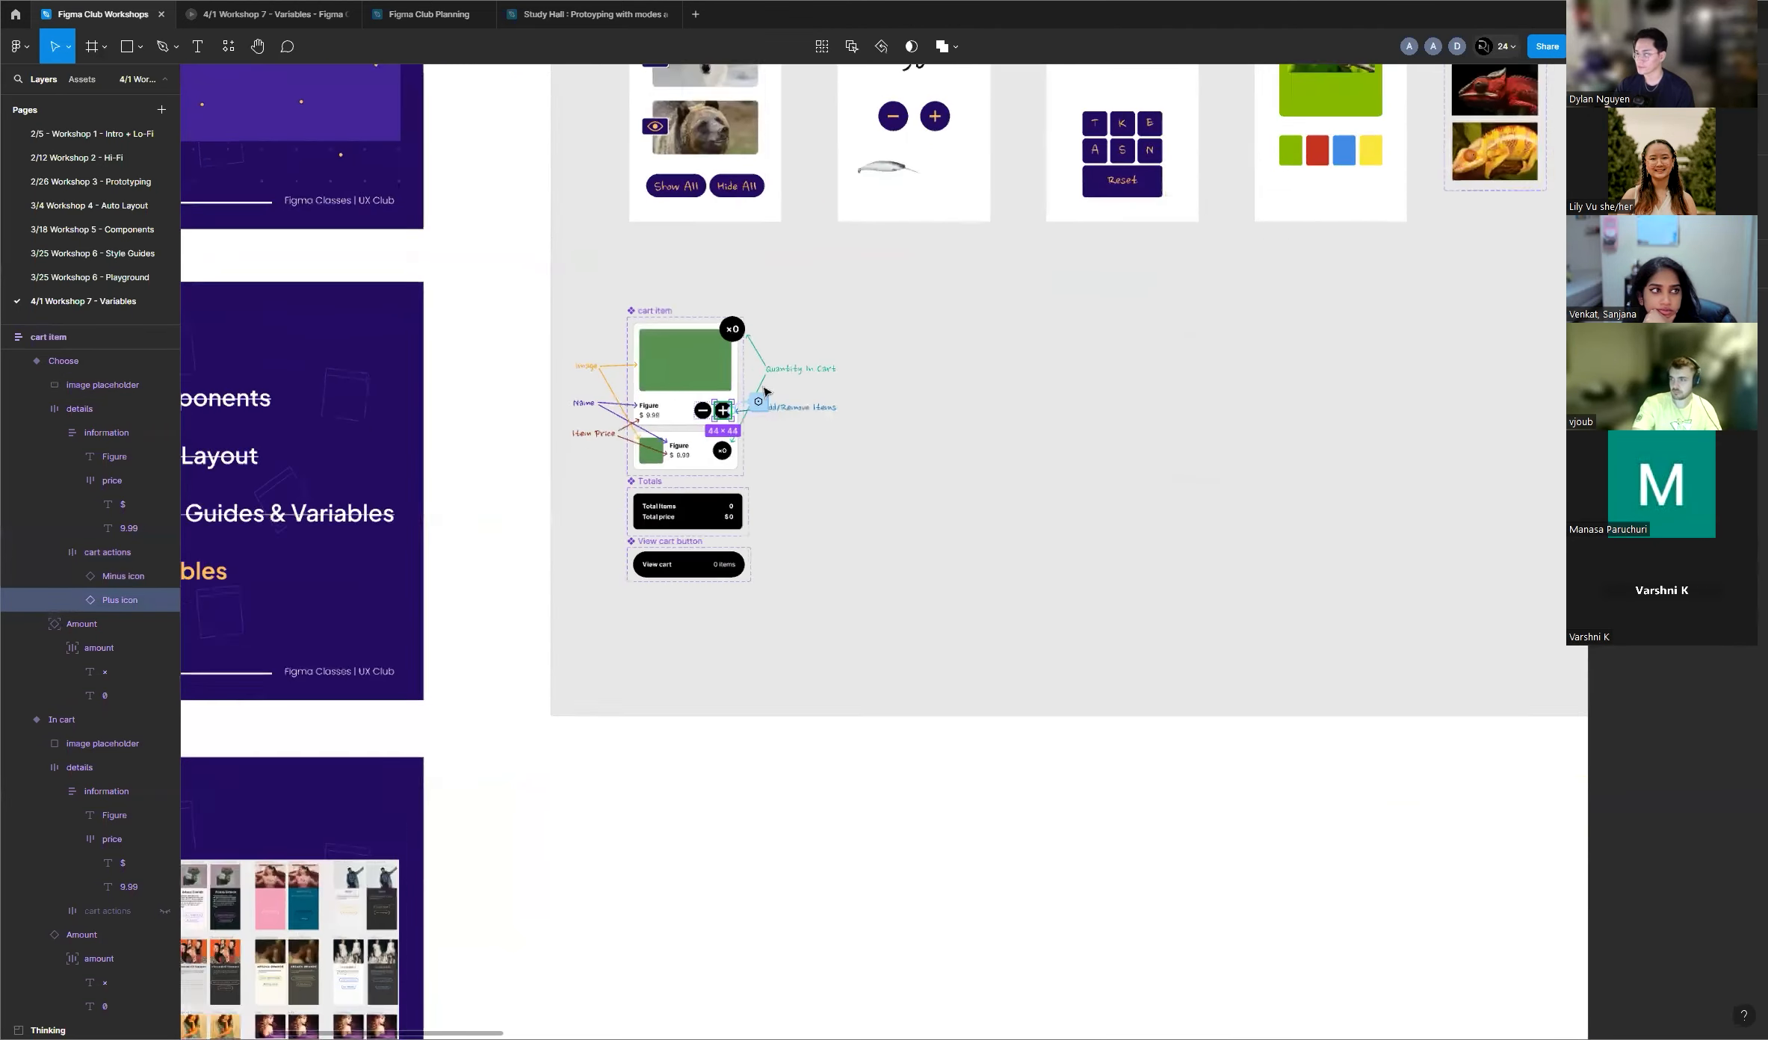
Step: Check the interaction marker beside the plus icon and select the cart actions group in the Choose variant
click(746, 409)
click(888, 373)
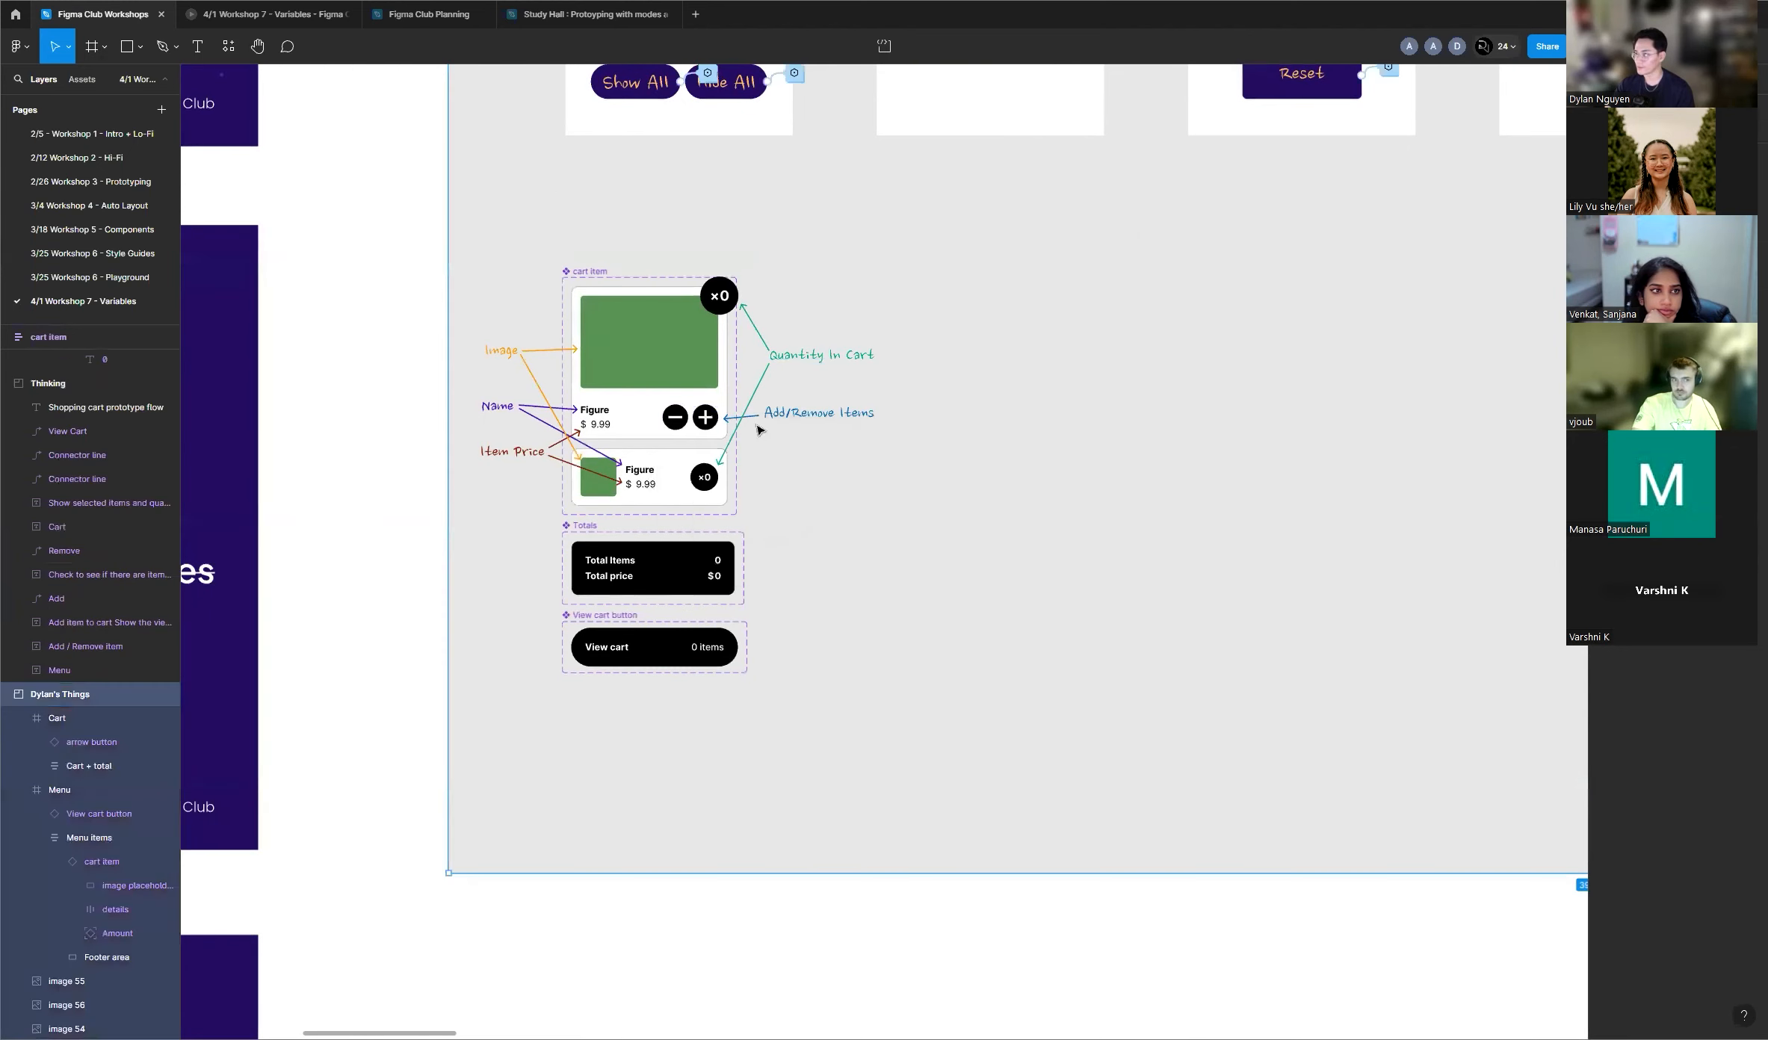
scroll(703, 411, up, 3)
click(703, 429)
double_click(703, 429)
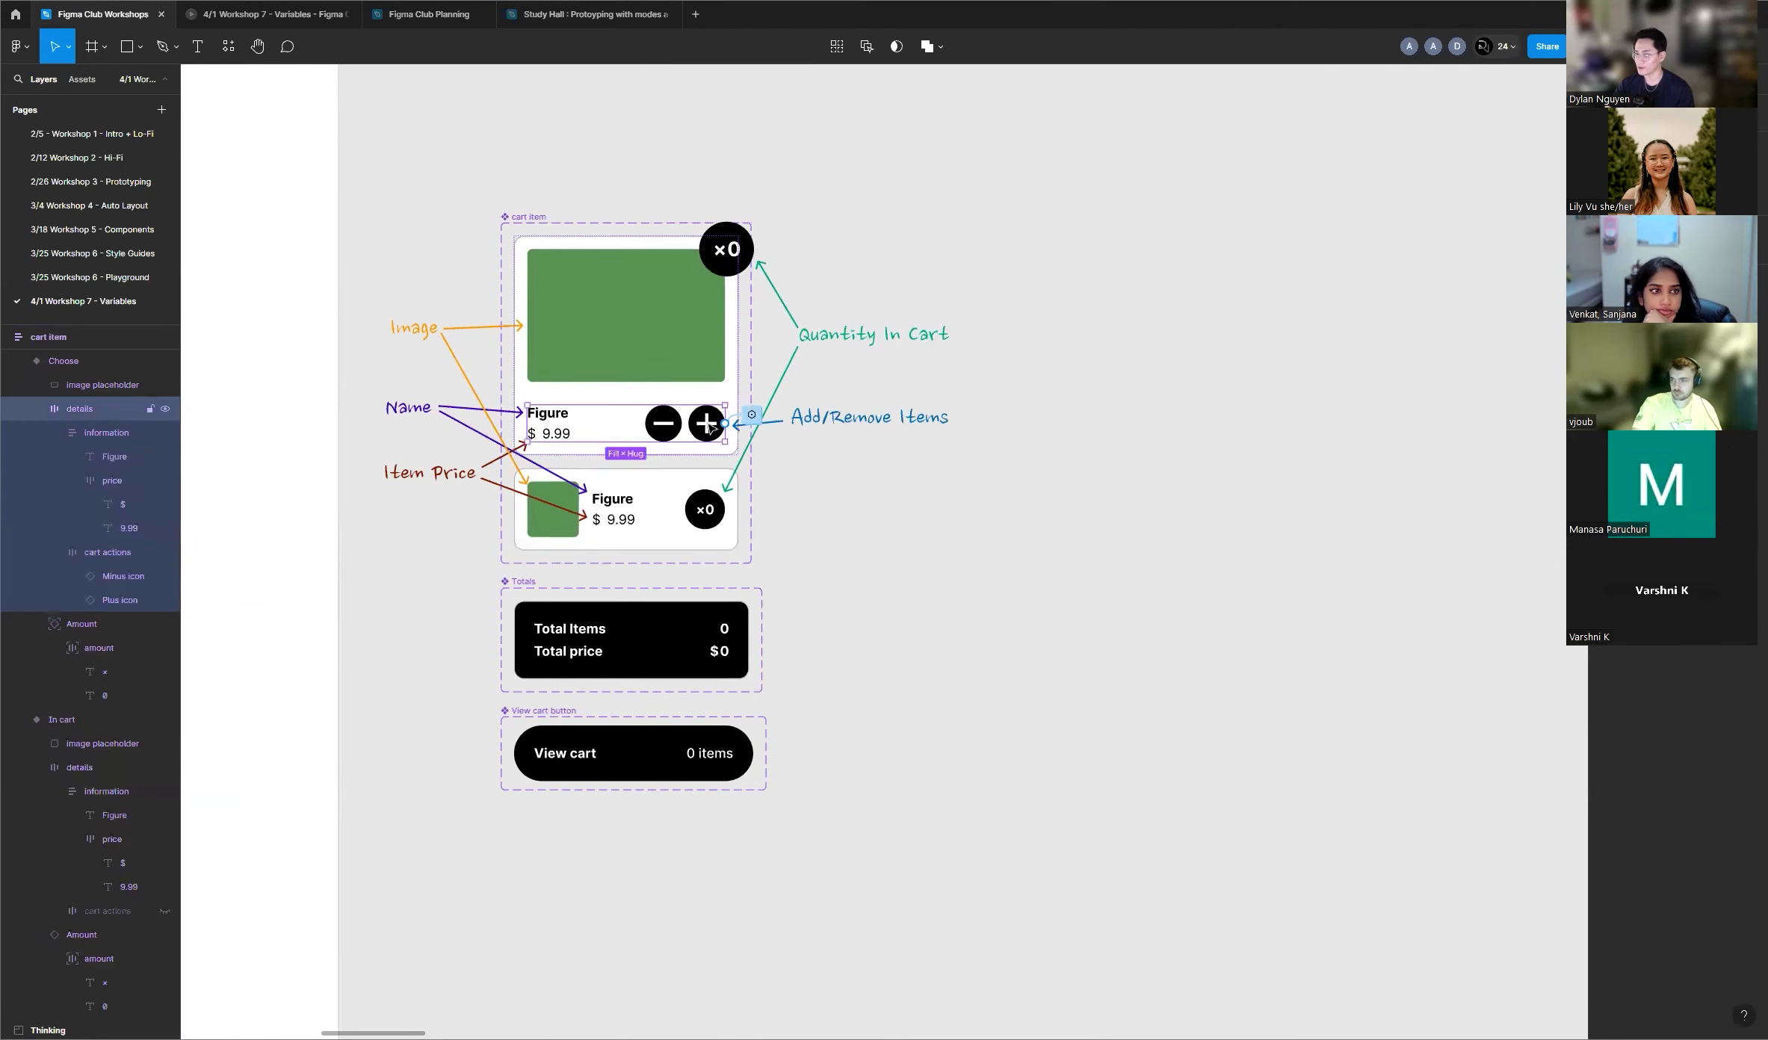
double_click(703, 430)
Step: Preview the Menu flow, add six figures with the plus icon, open the cart and return to the menu
scroll(308, 428, down, 4)
scroll(308, 428, down, 2)
scroll(1076, 404, up, 6)
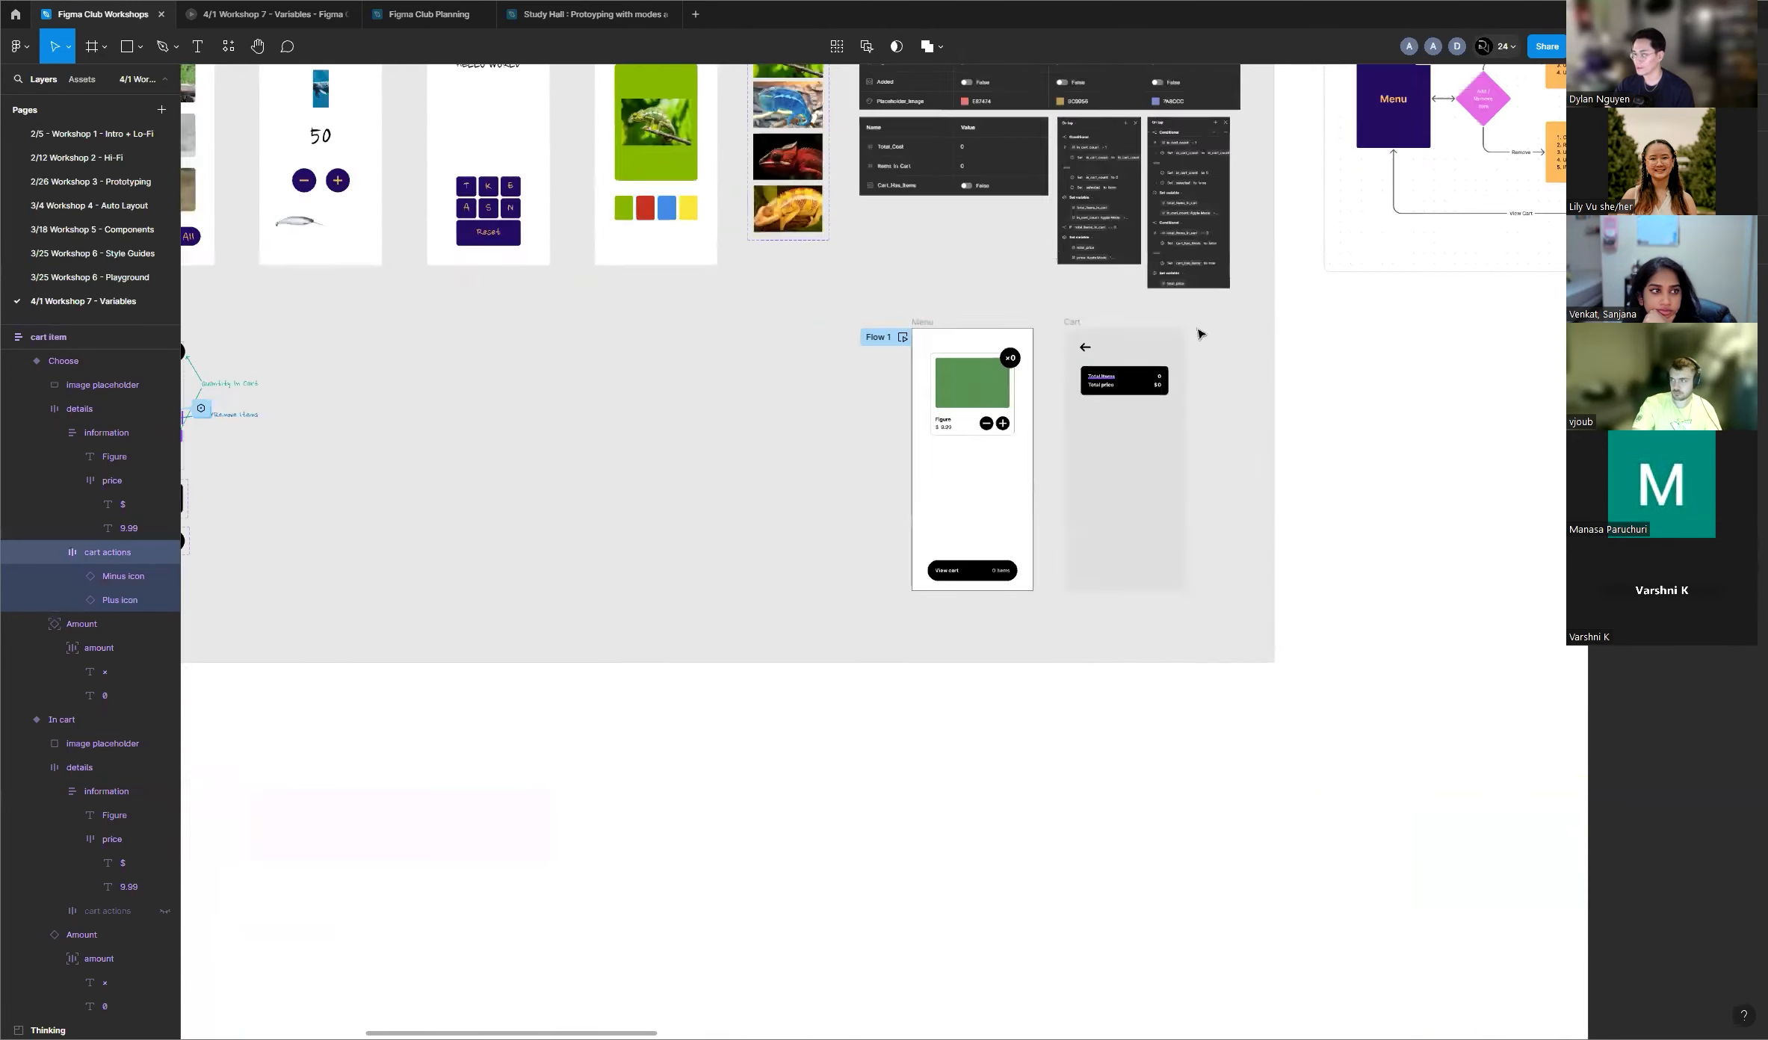
click(566, 305)
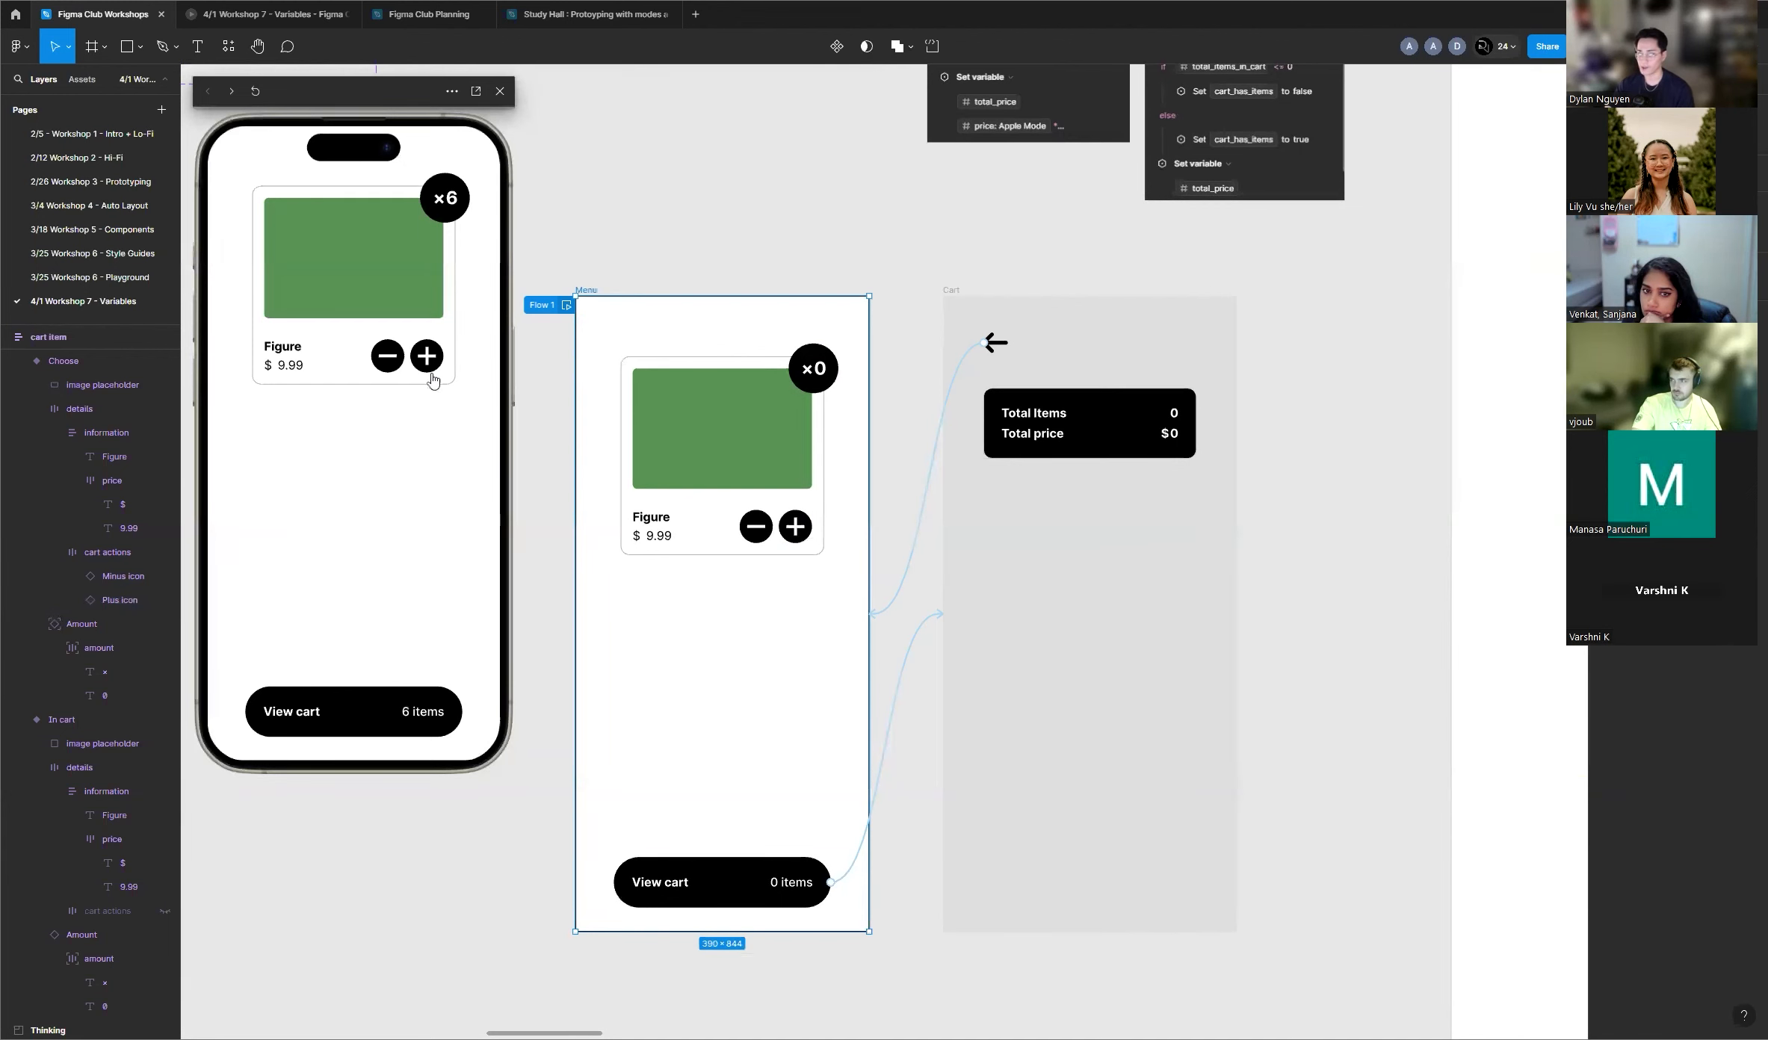
click(403, 730)
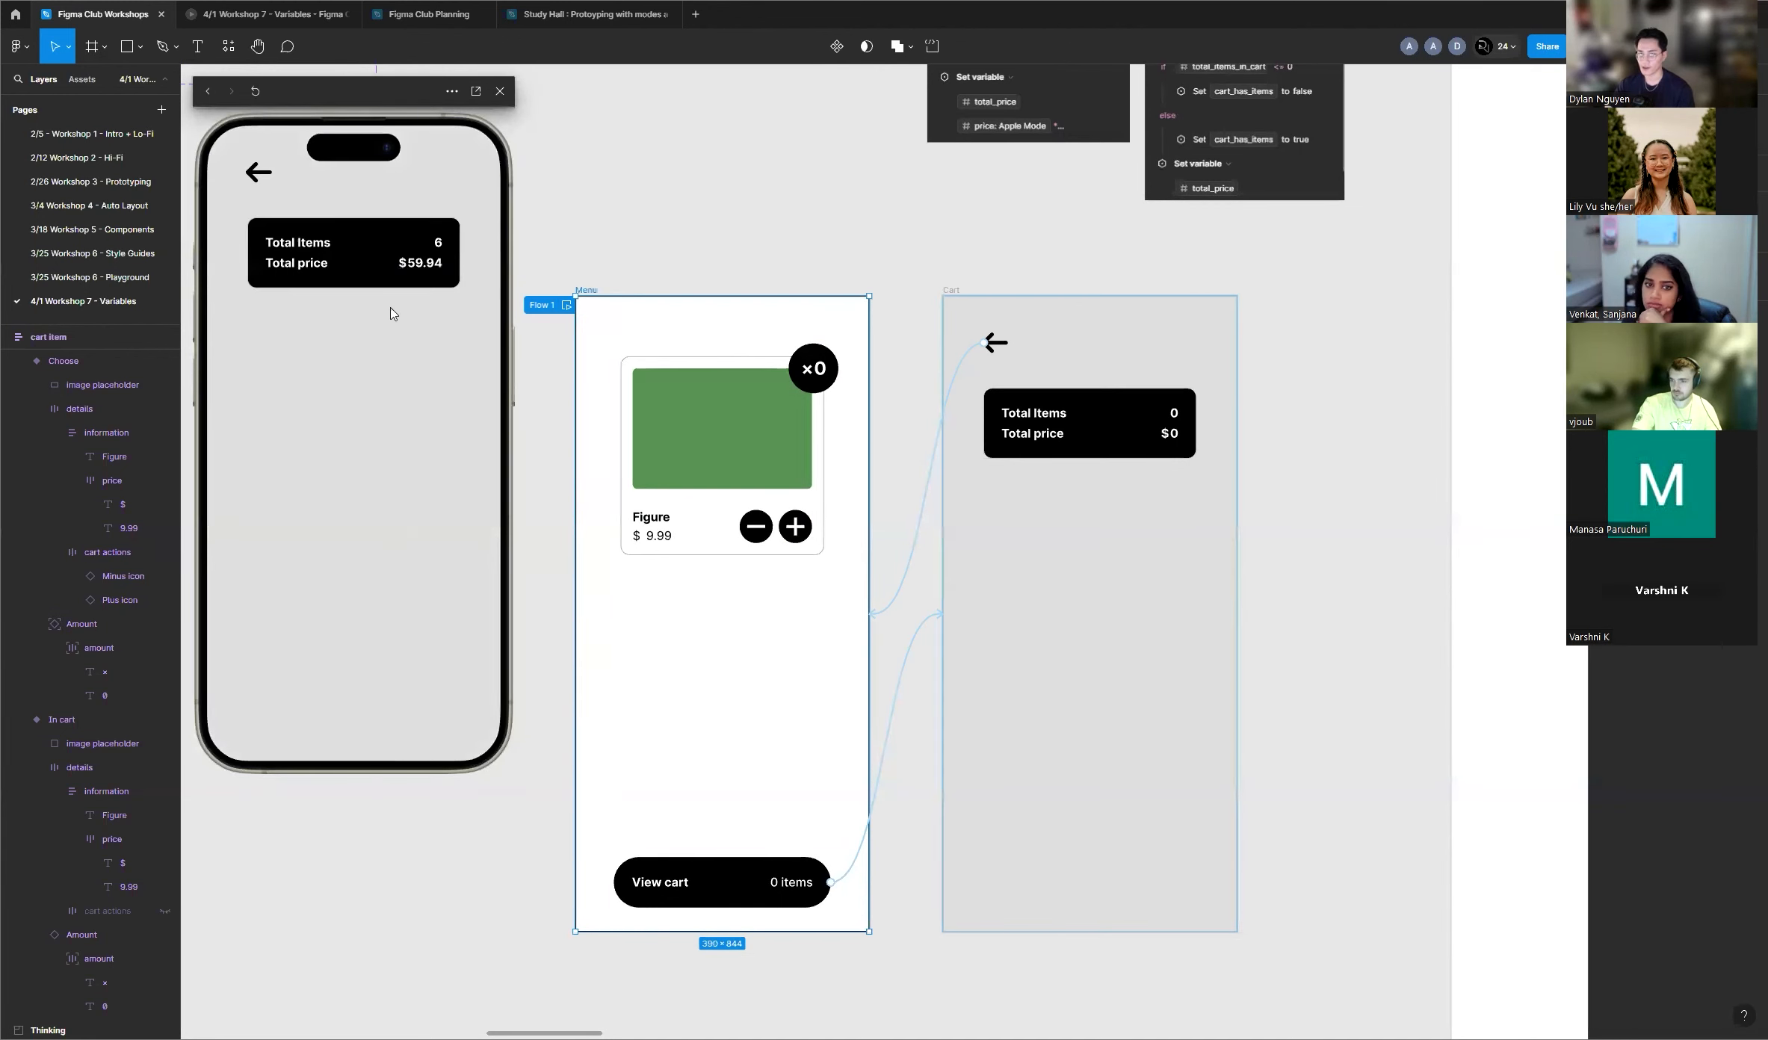
click(254, 178)
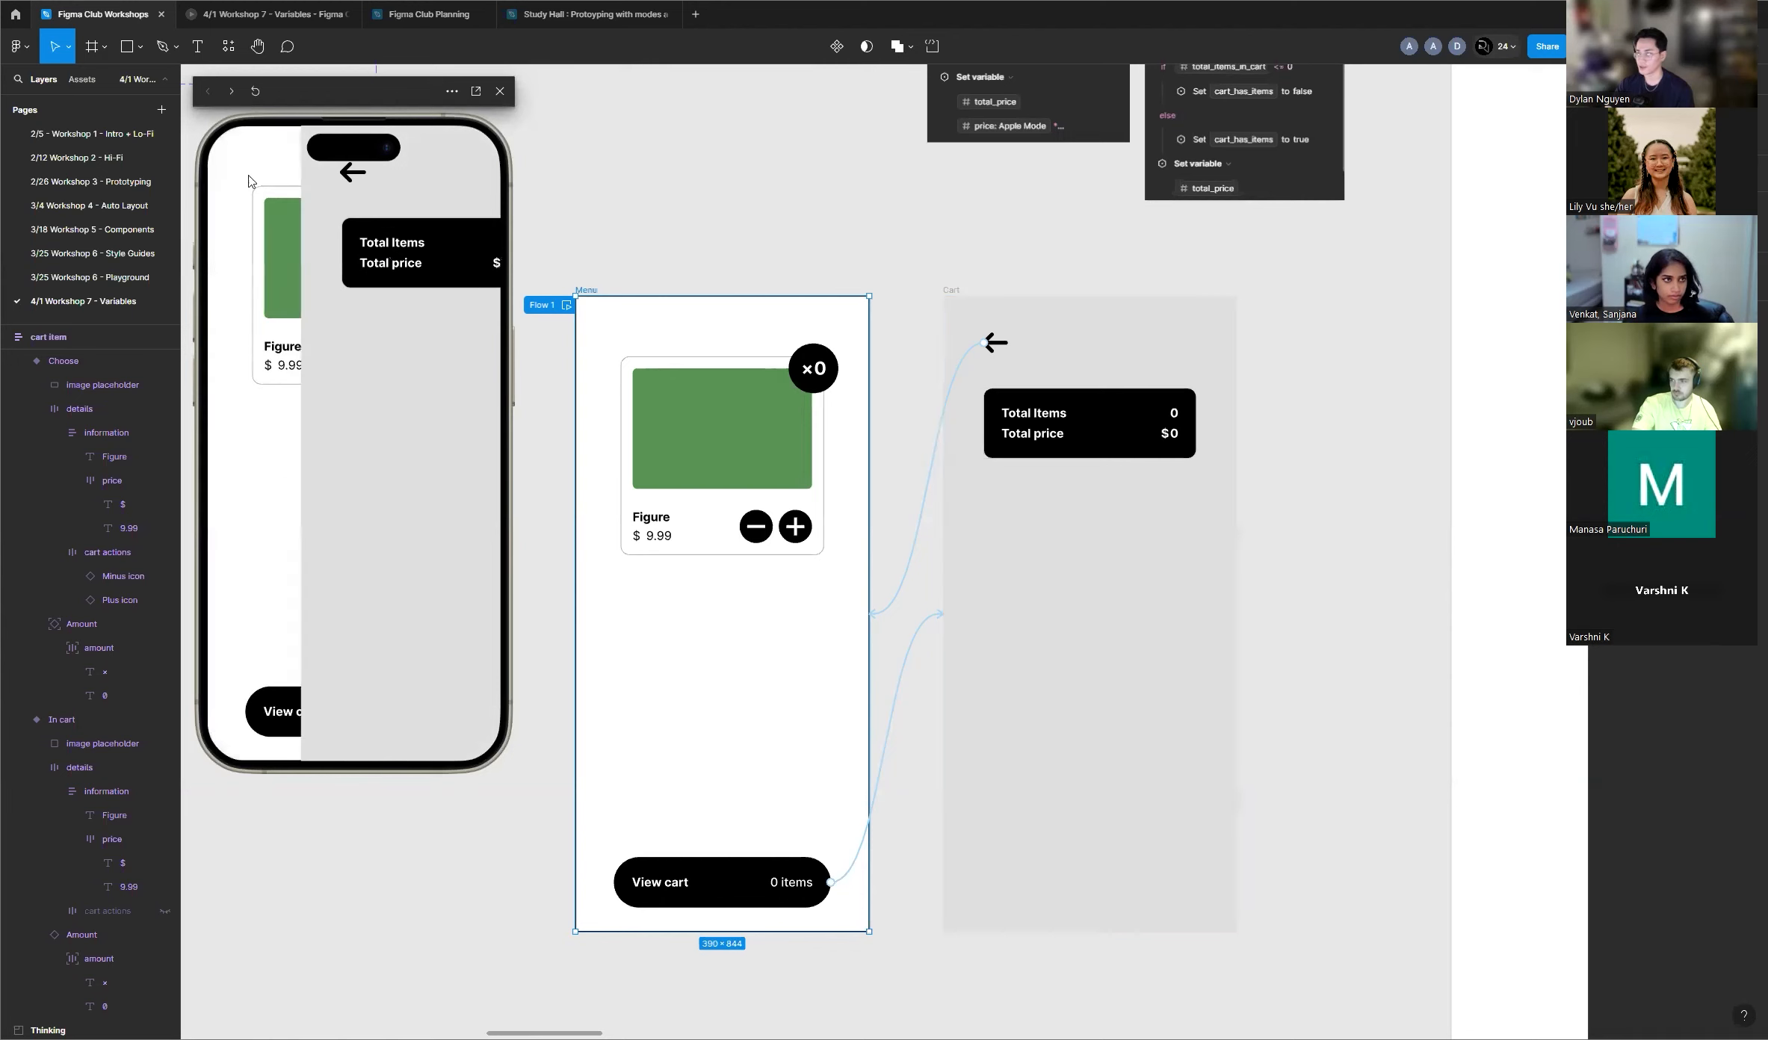
Step: Look over the Menu and Cart frames beside the running preview, close the preview and clear the selection
scroll(1077, 293, down, 10)
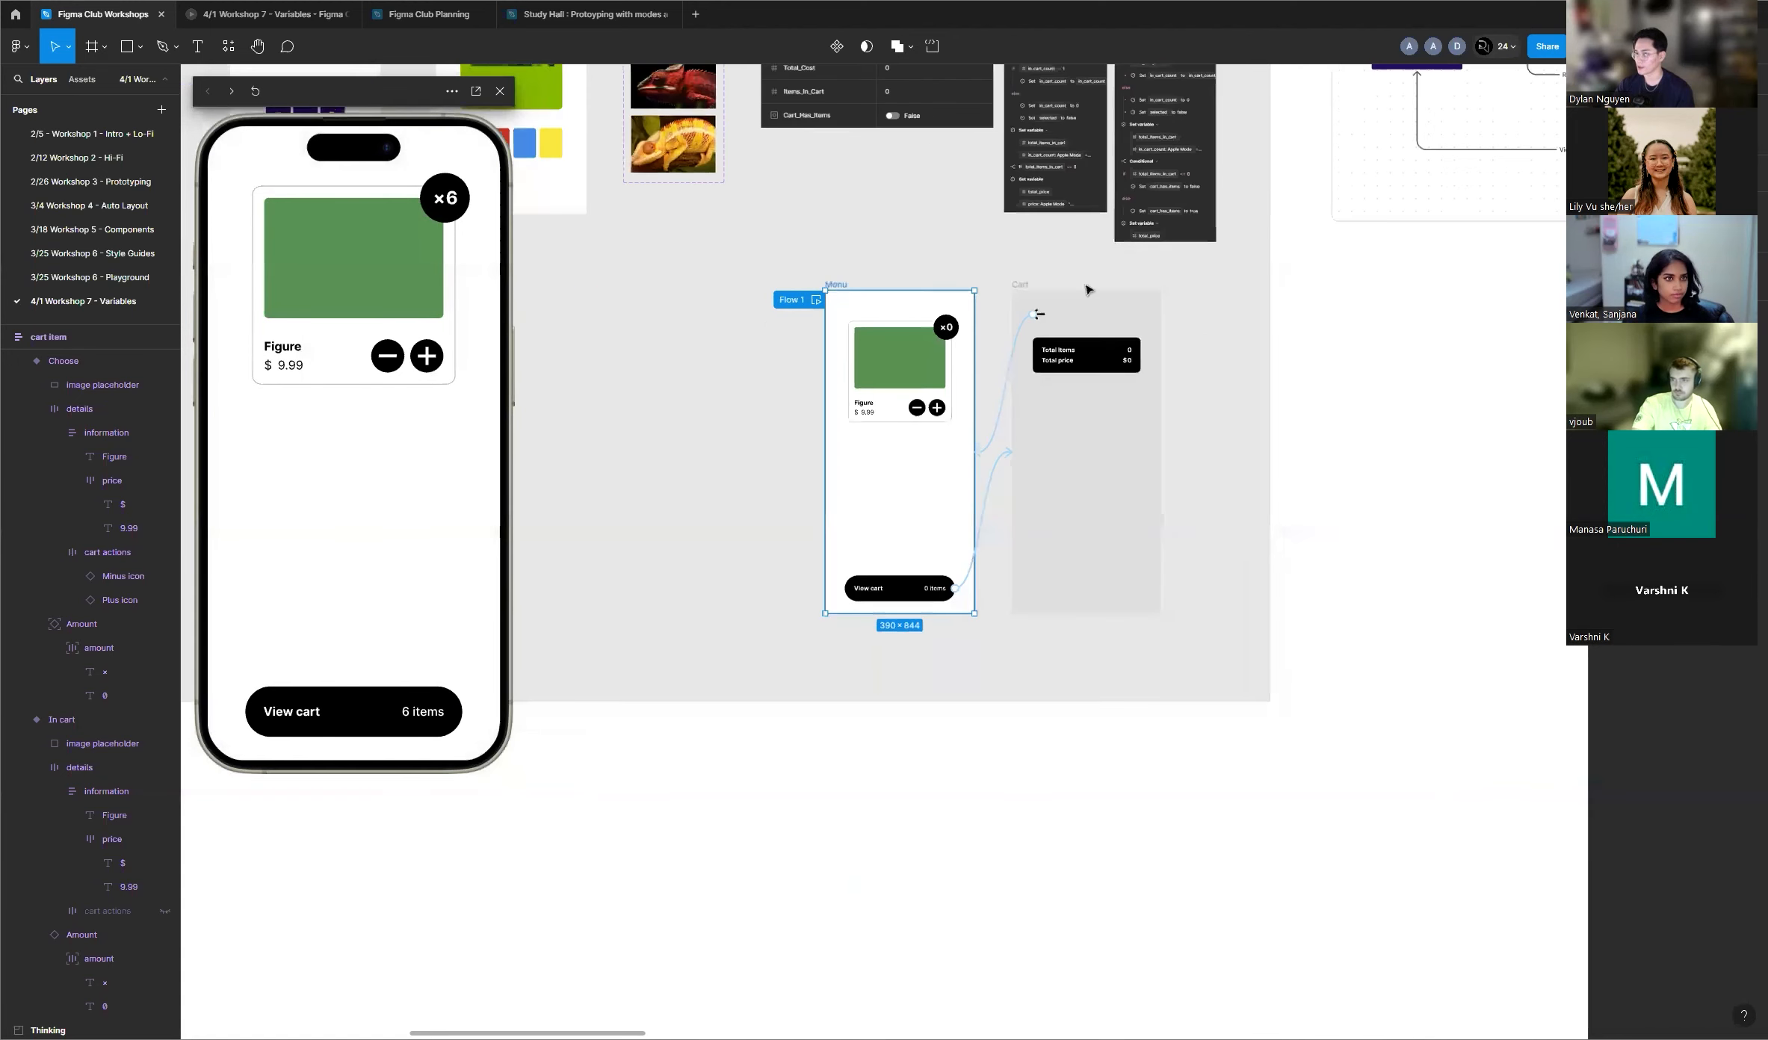
scroll(971, 284, up, 3)
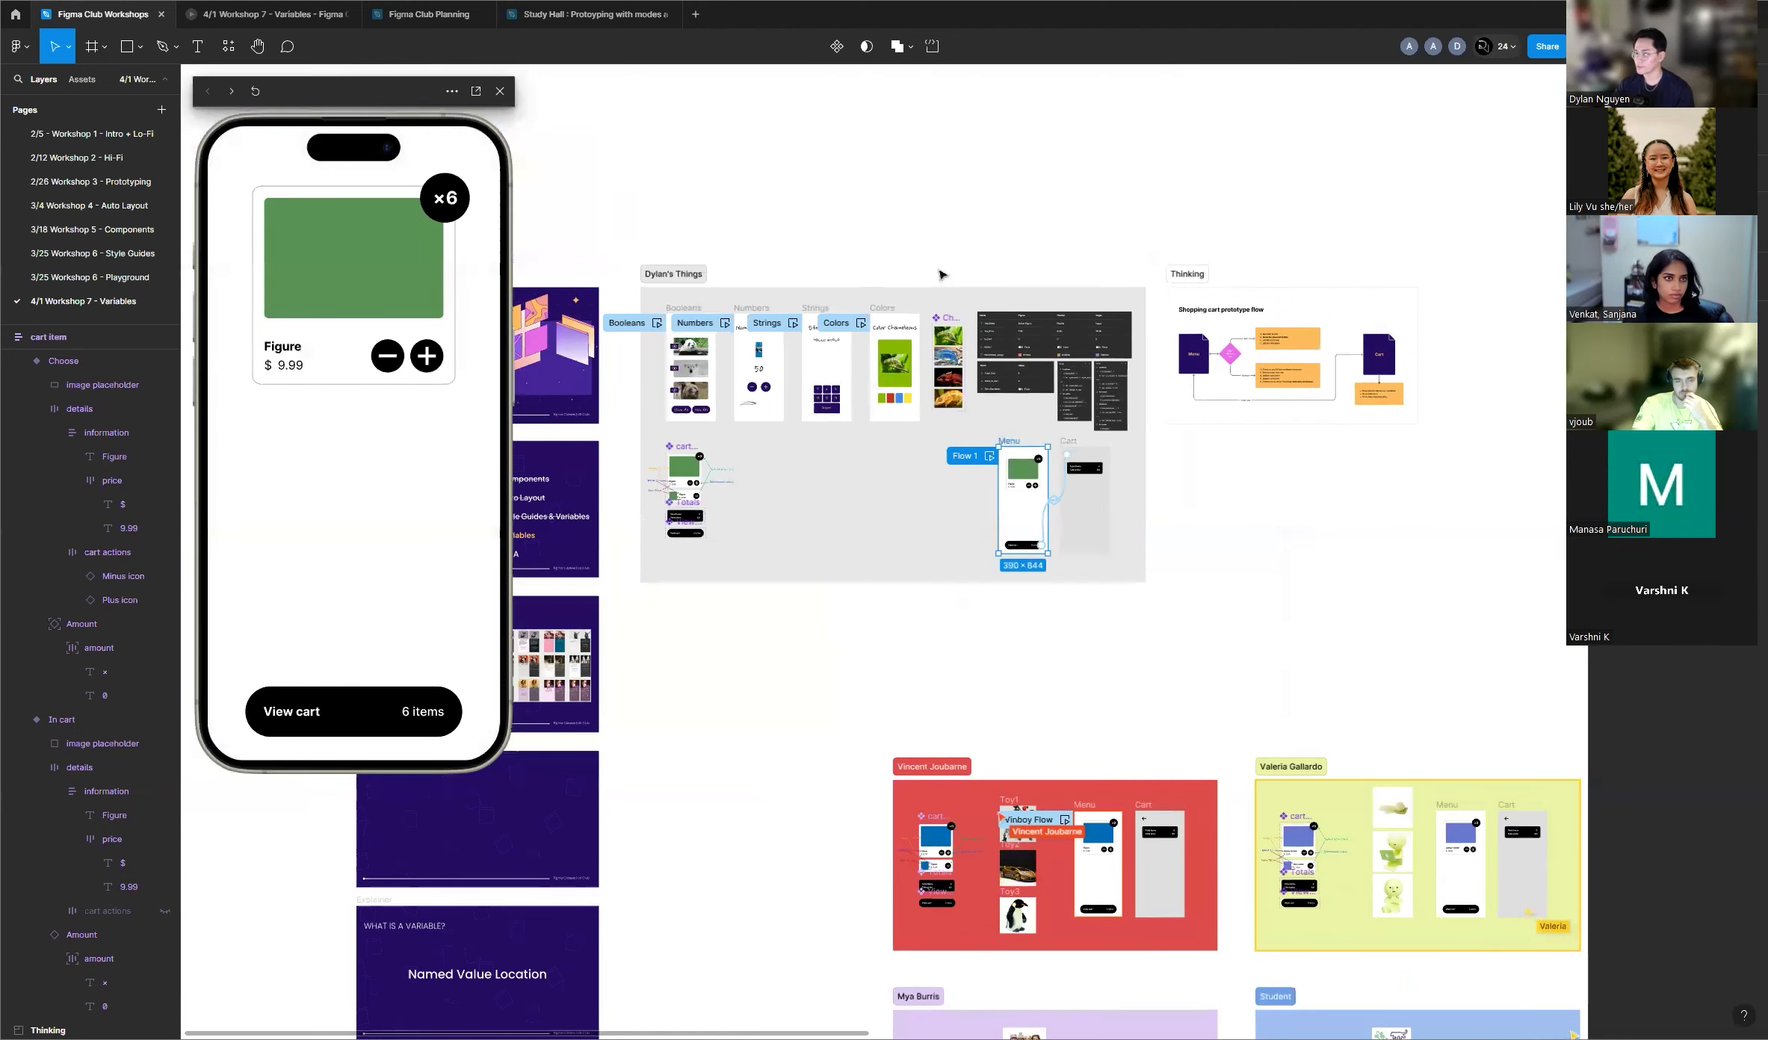
scroll(1039, 494, up, 10)
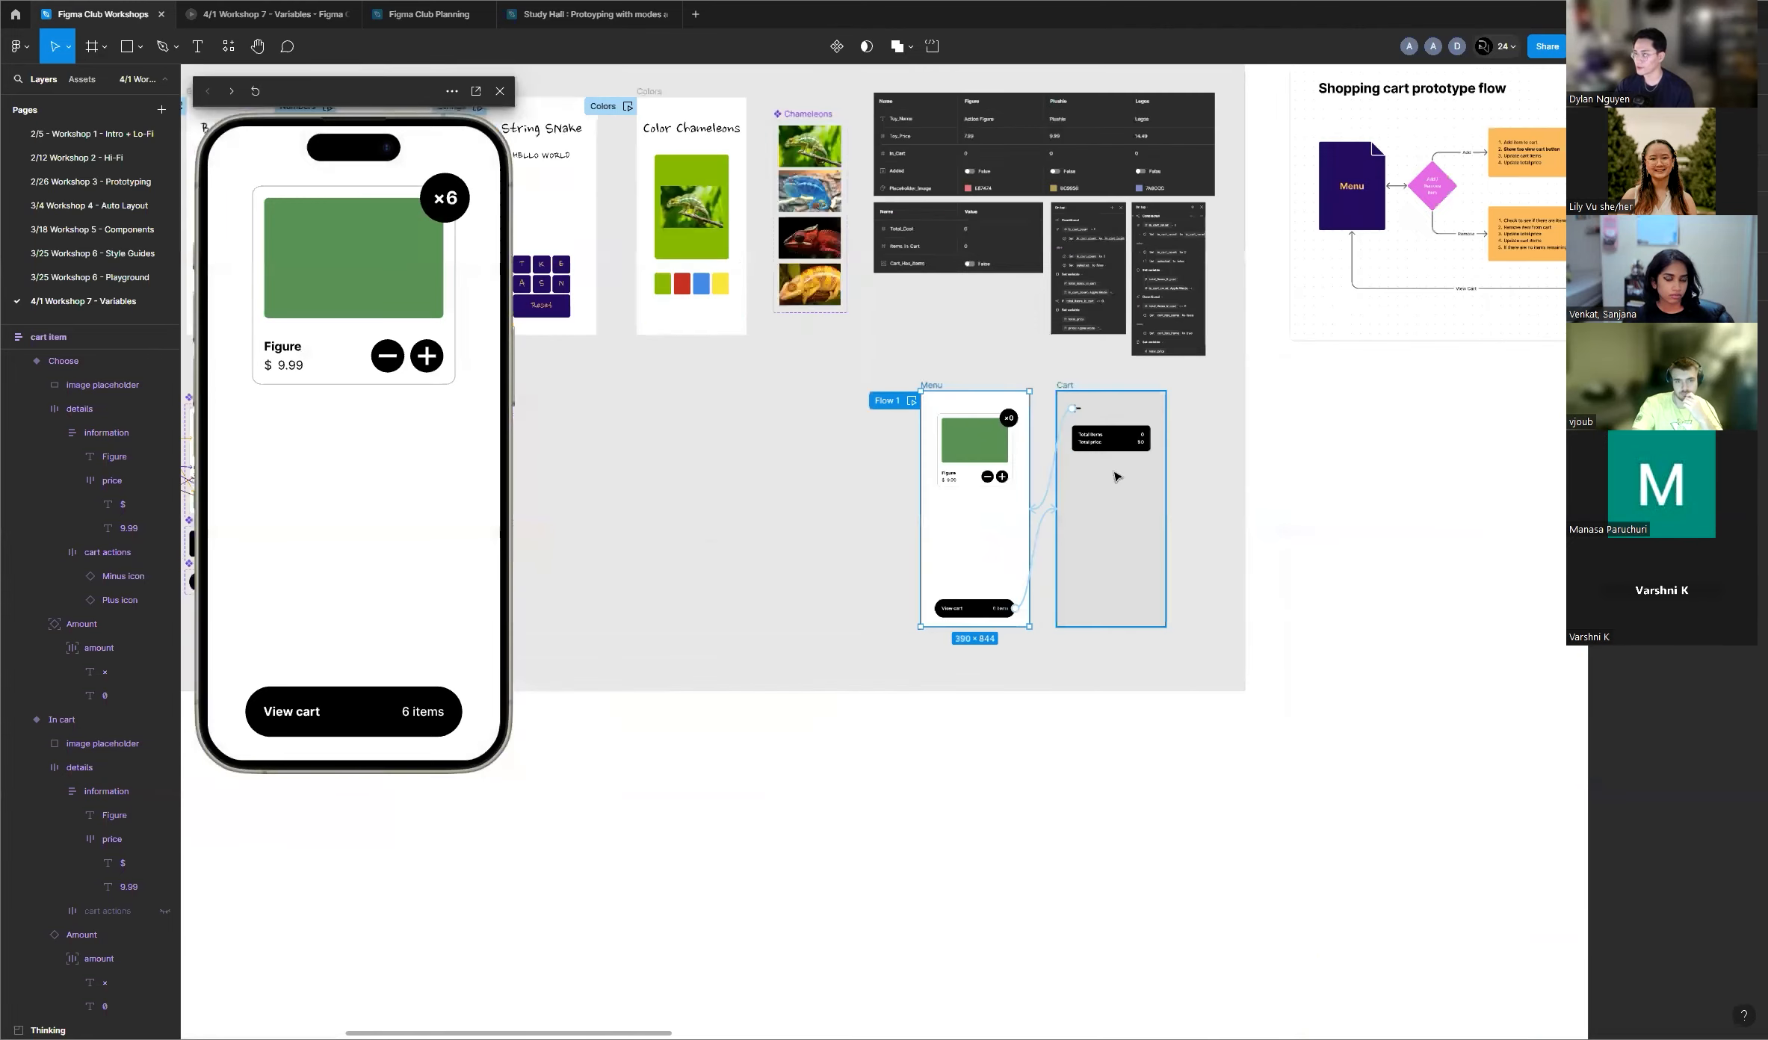
scroll(1281, 493, down, 3)
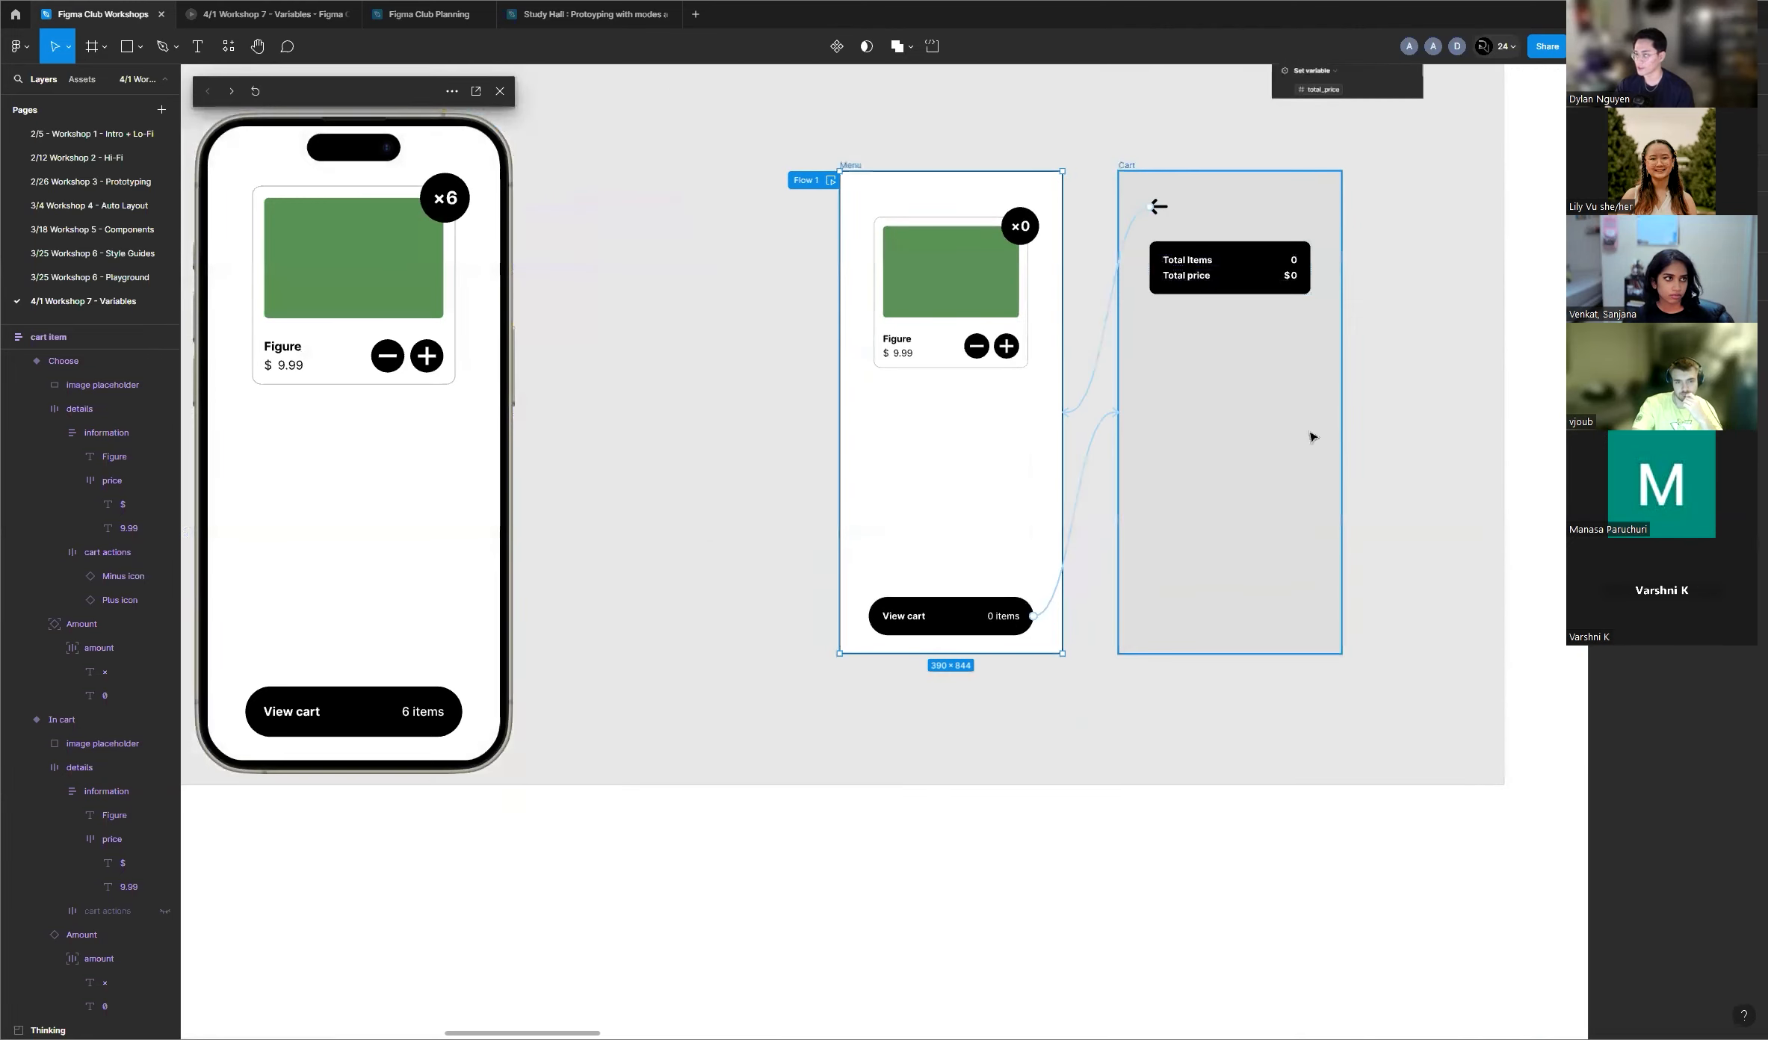
scroll(1298, 413, up, 3)
scroll(1087, 366, down, 2)
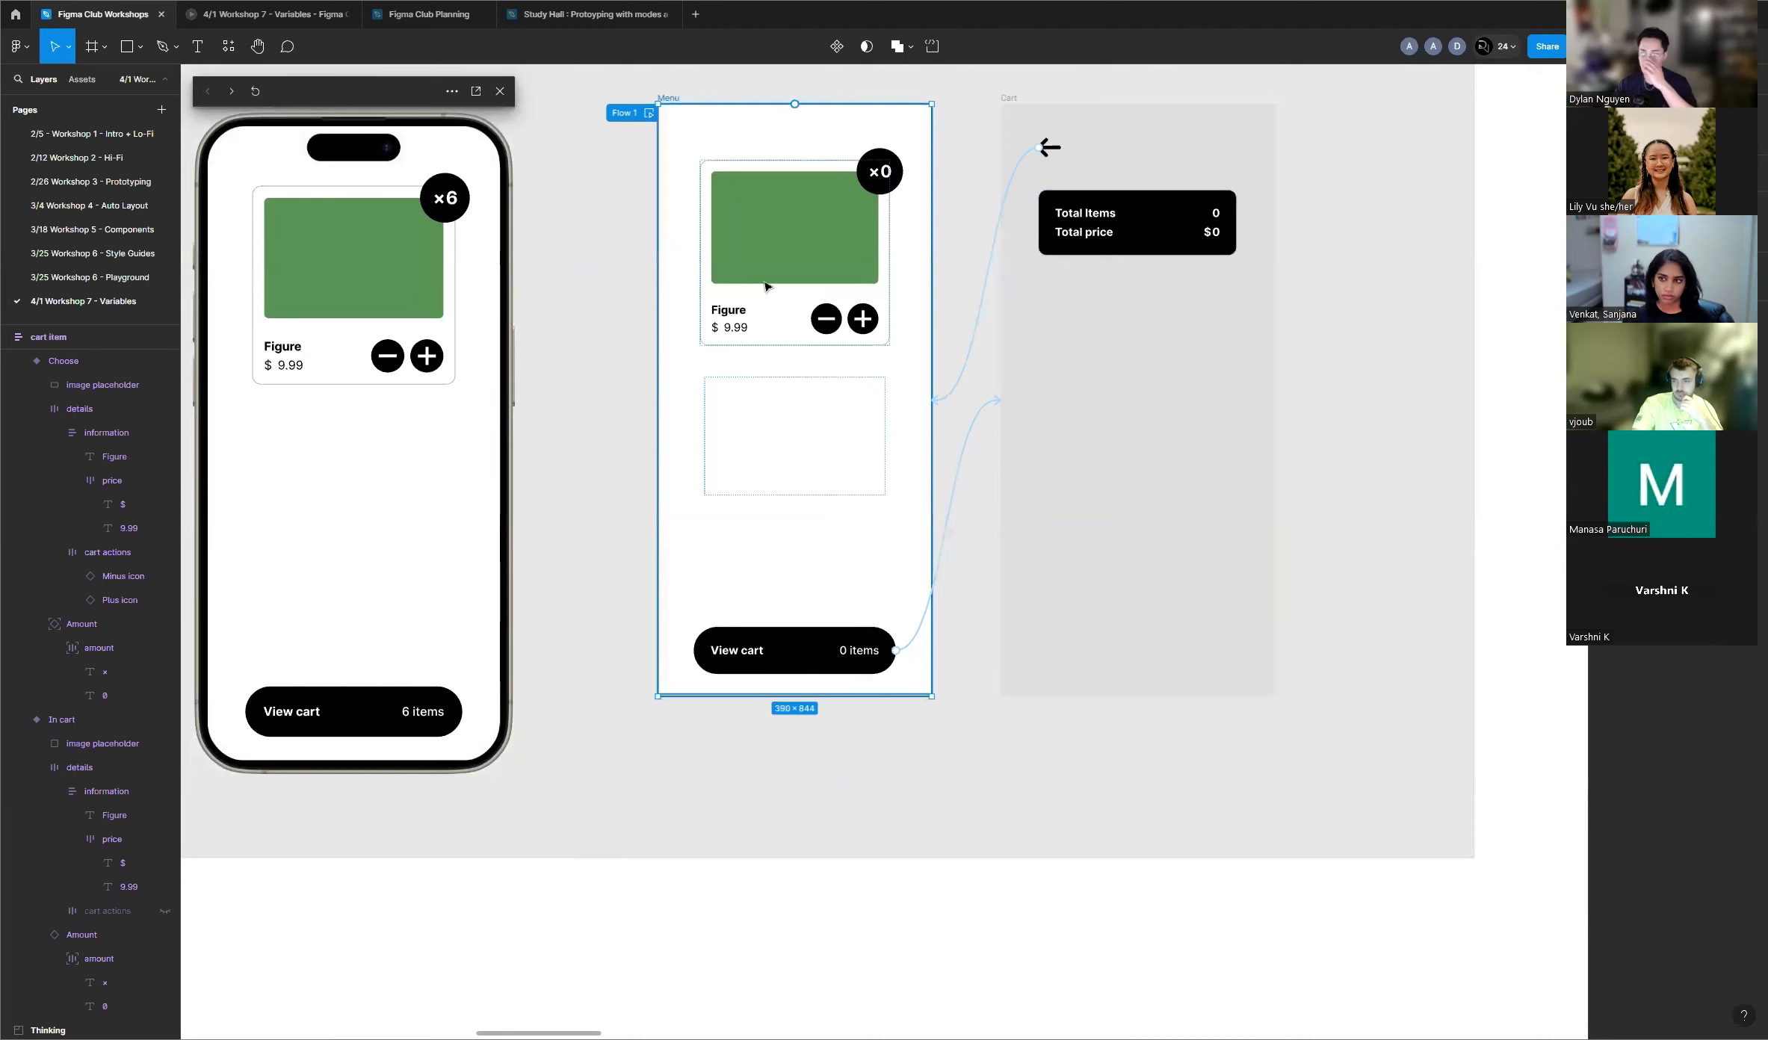
click(499, 91)
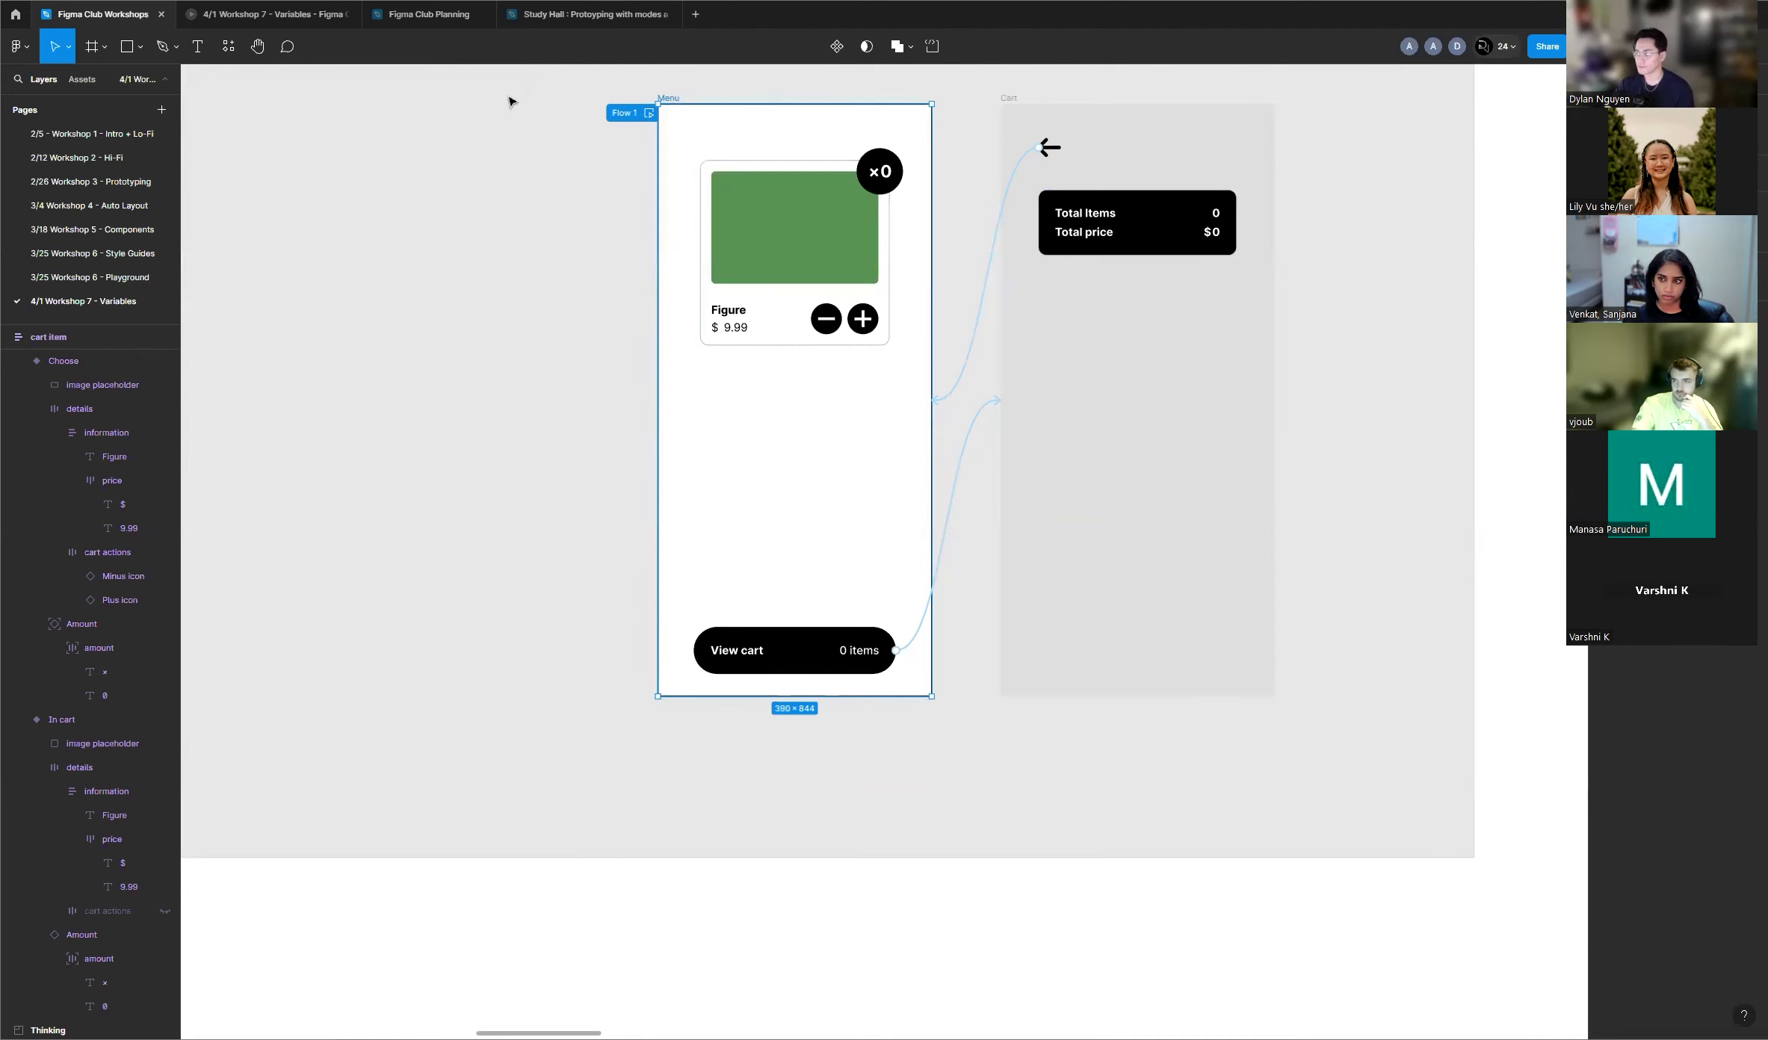
scroll(1334, 406, down, 3)
click(1494, 371)
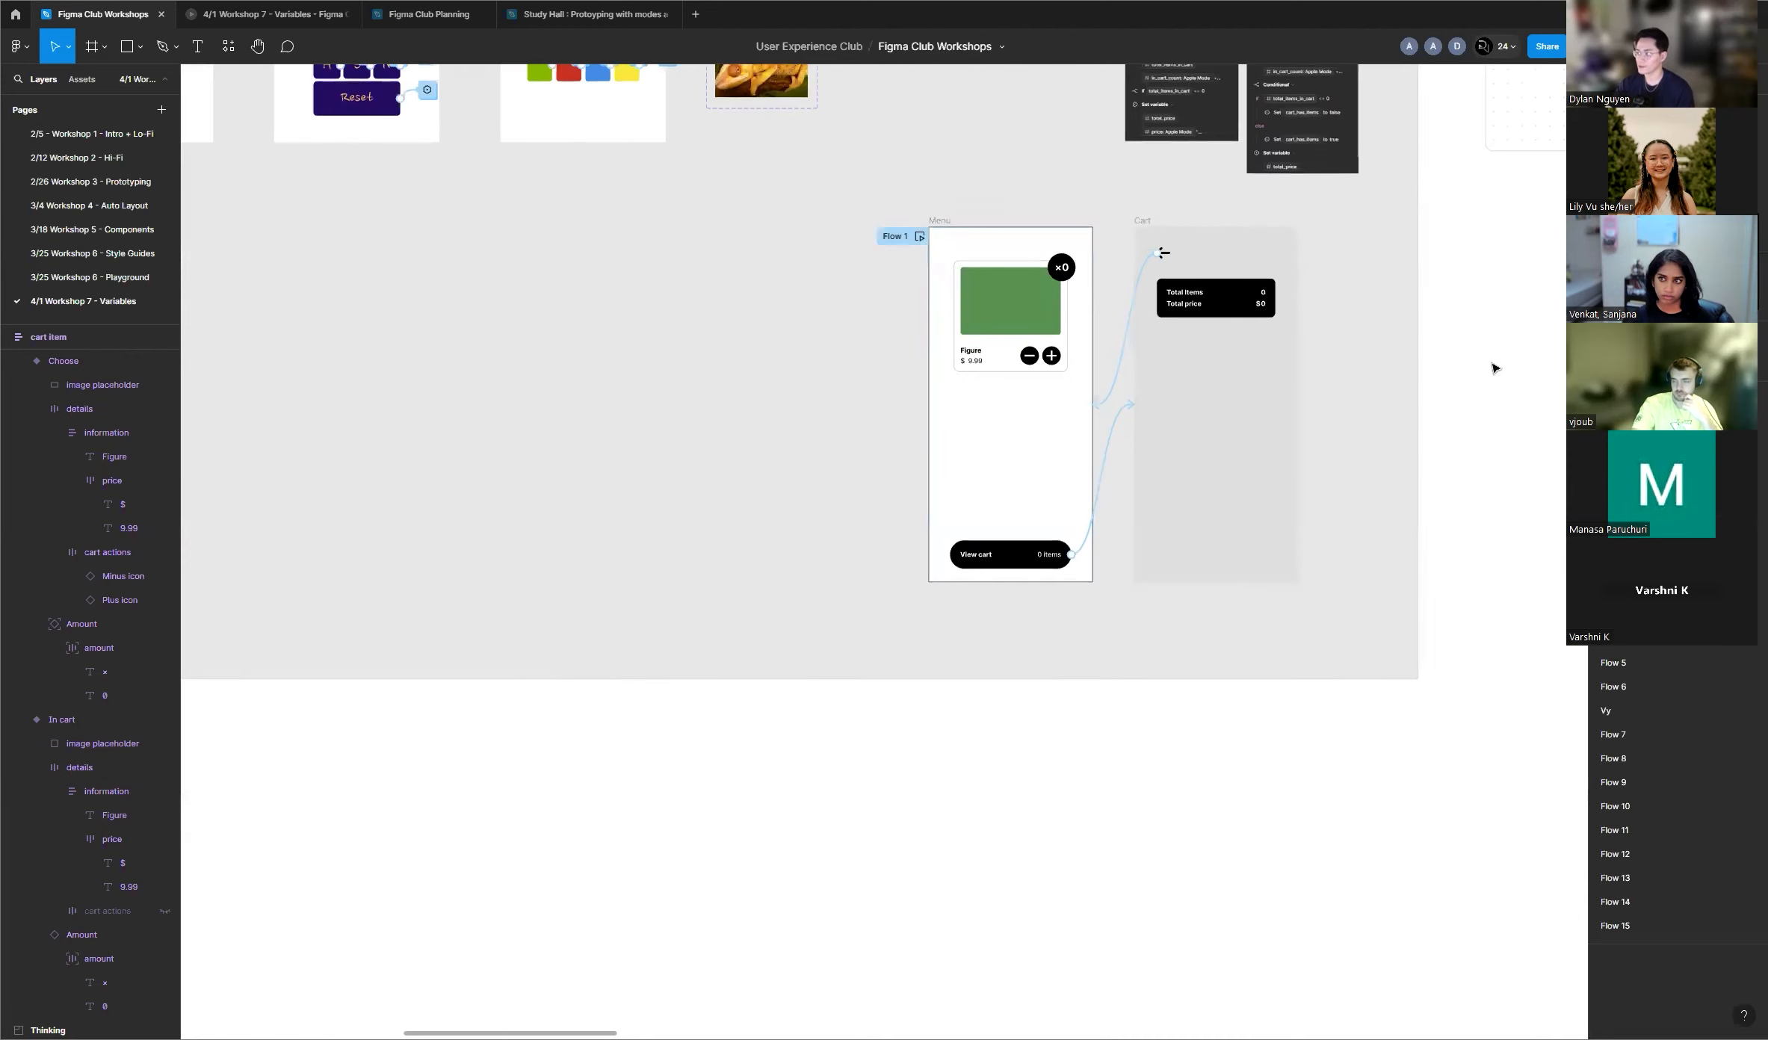
Step: Look over the annotated cart item component and its plus and minus icons alongside the Menu and Cart frames
scroll(1516, 366, down, 3)
drag(1036, 255, 1396, 555)
drag(1315, 470, 1001, 453)
click(779, 715)
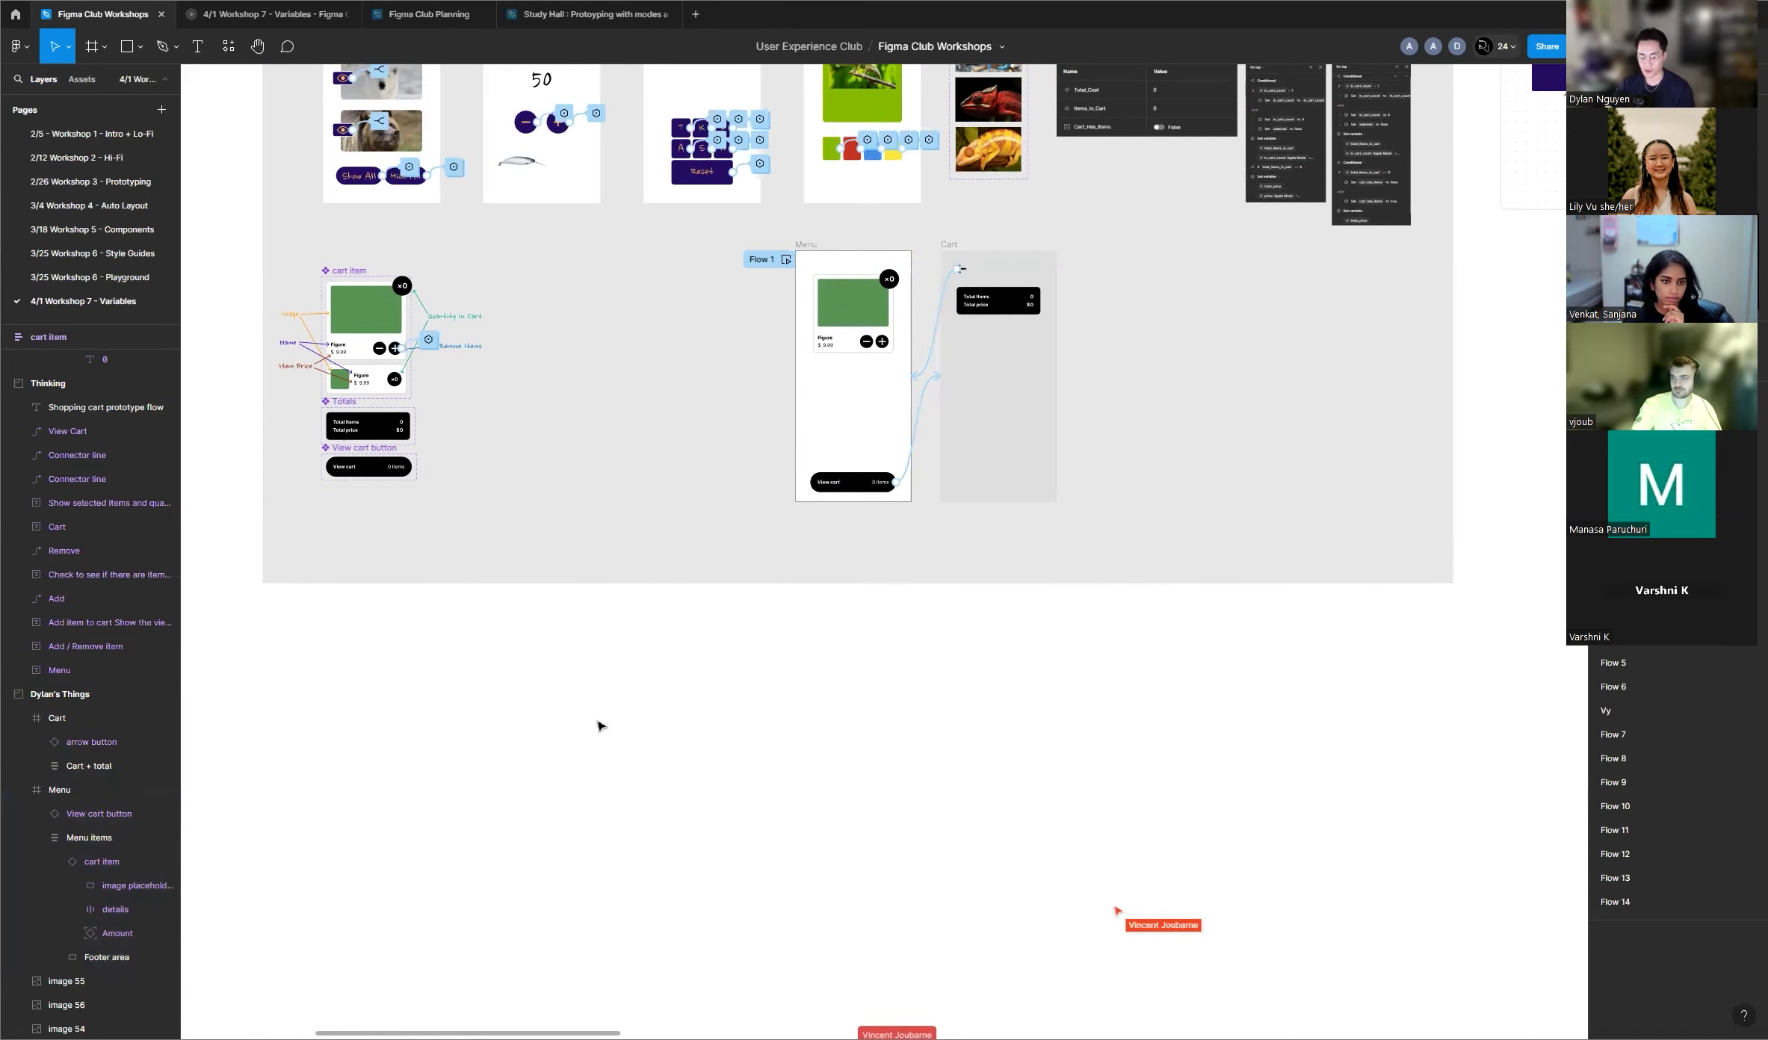
scroll(548, 564, down, 5)
scroll(538, 553, up, 4)
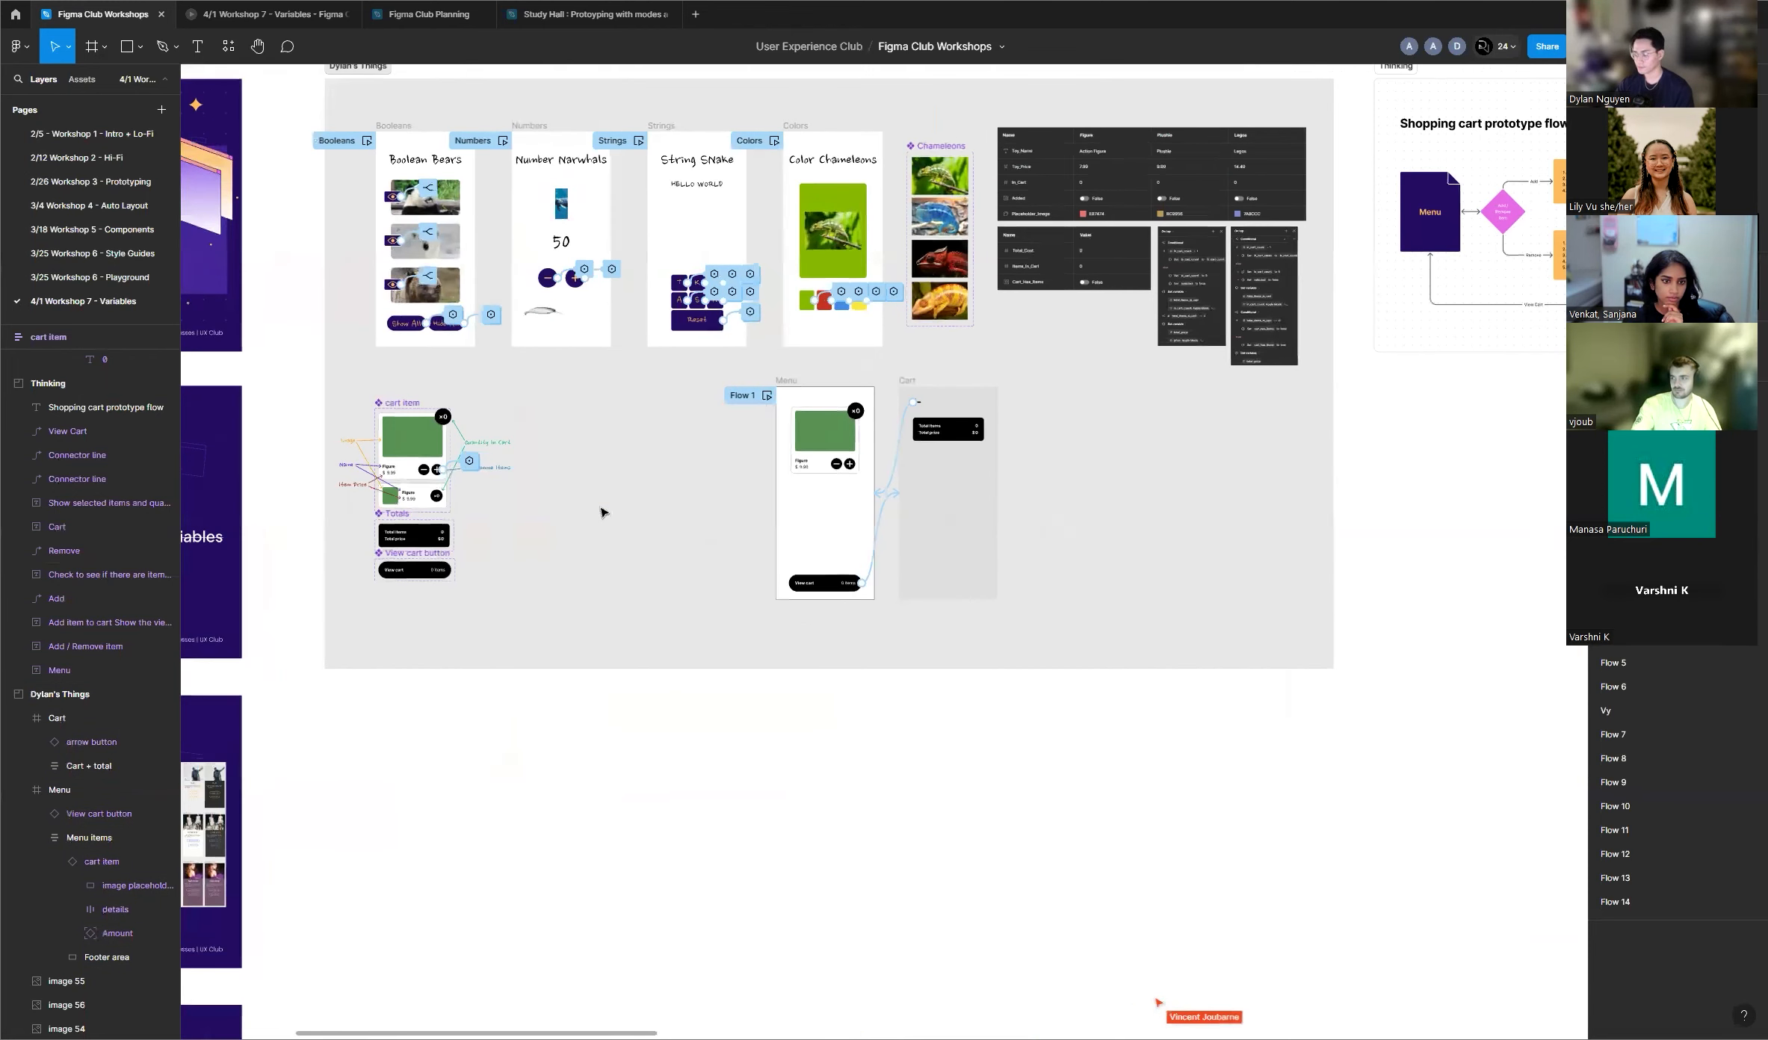
scroll(551, 519, down, 5)
scroll(440, 457, up, 6)
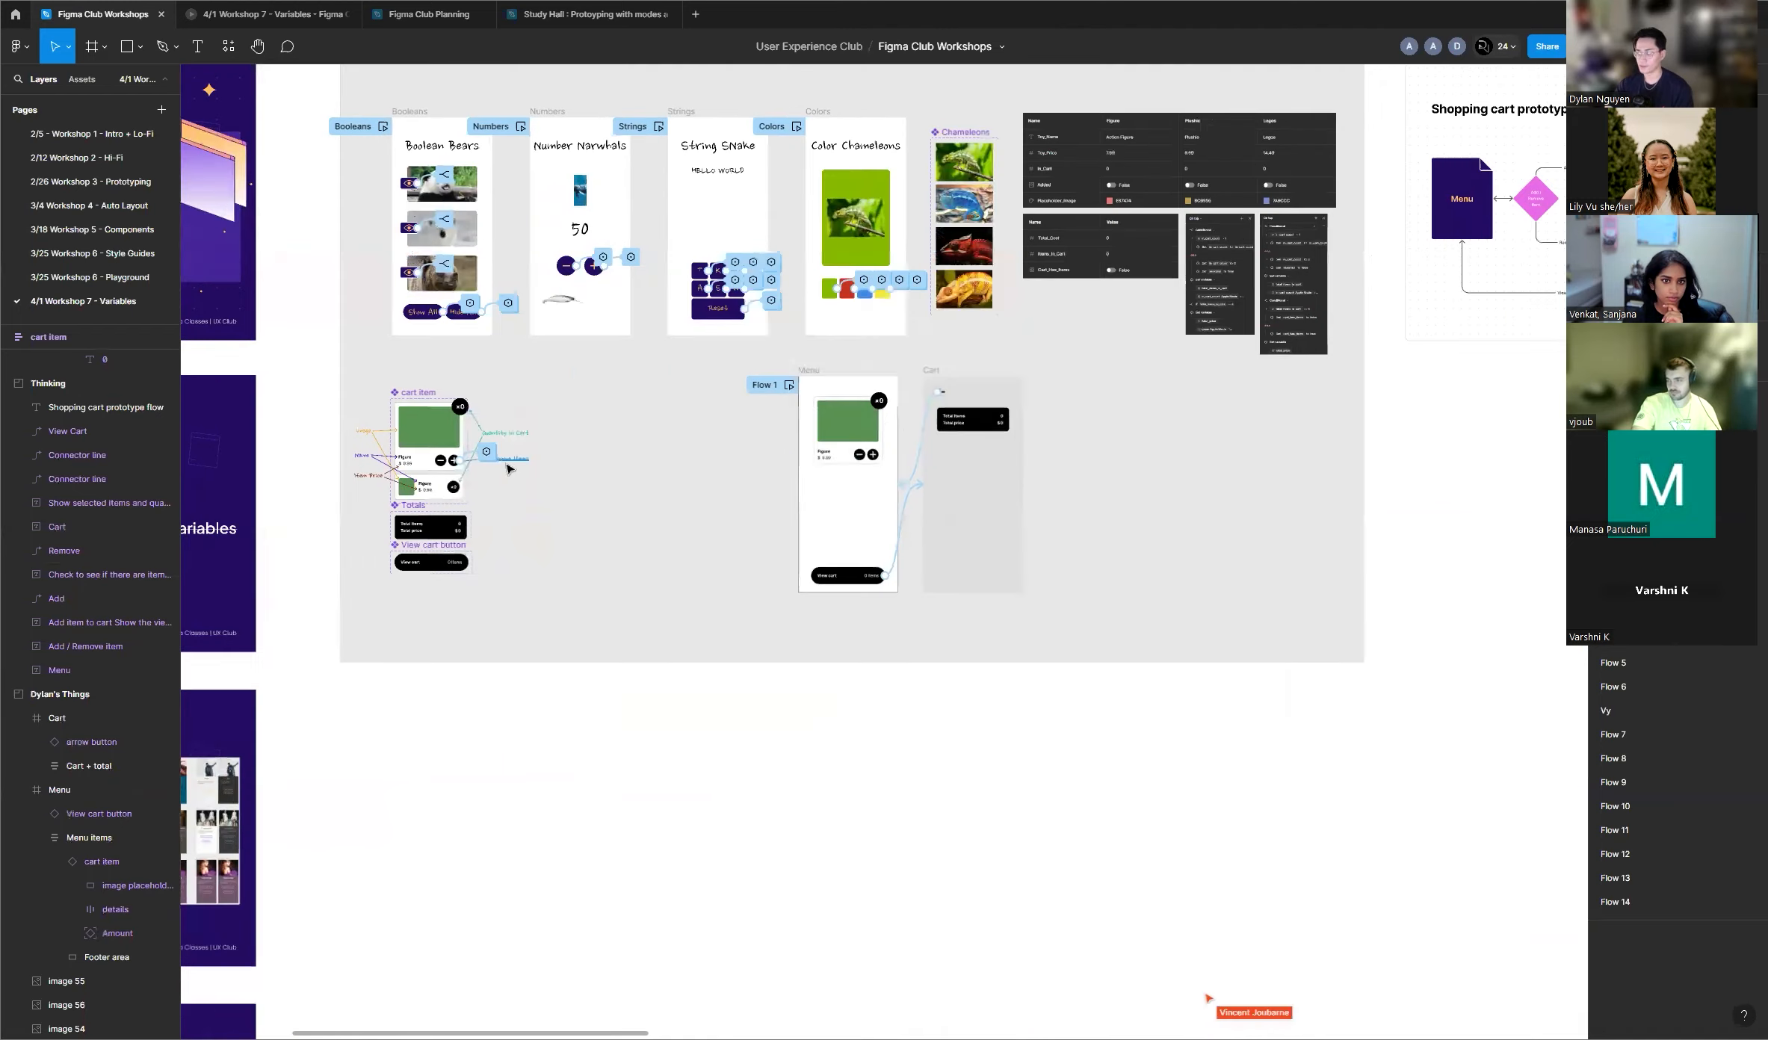
scroll(438, 457, up, 5)
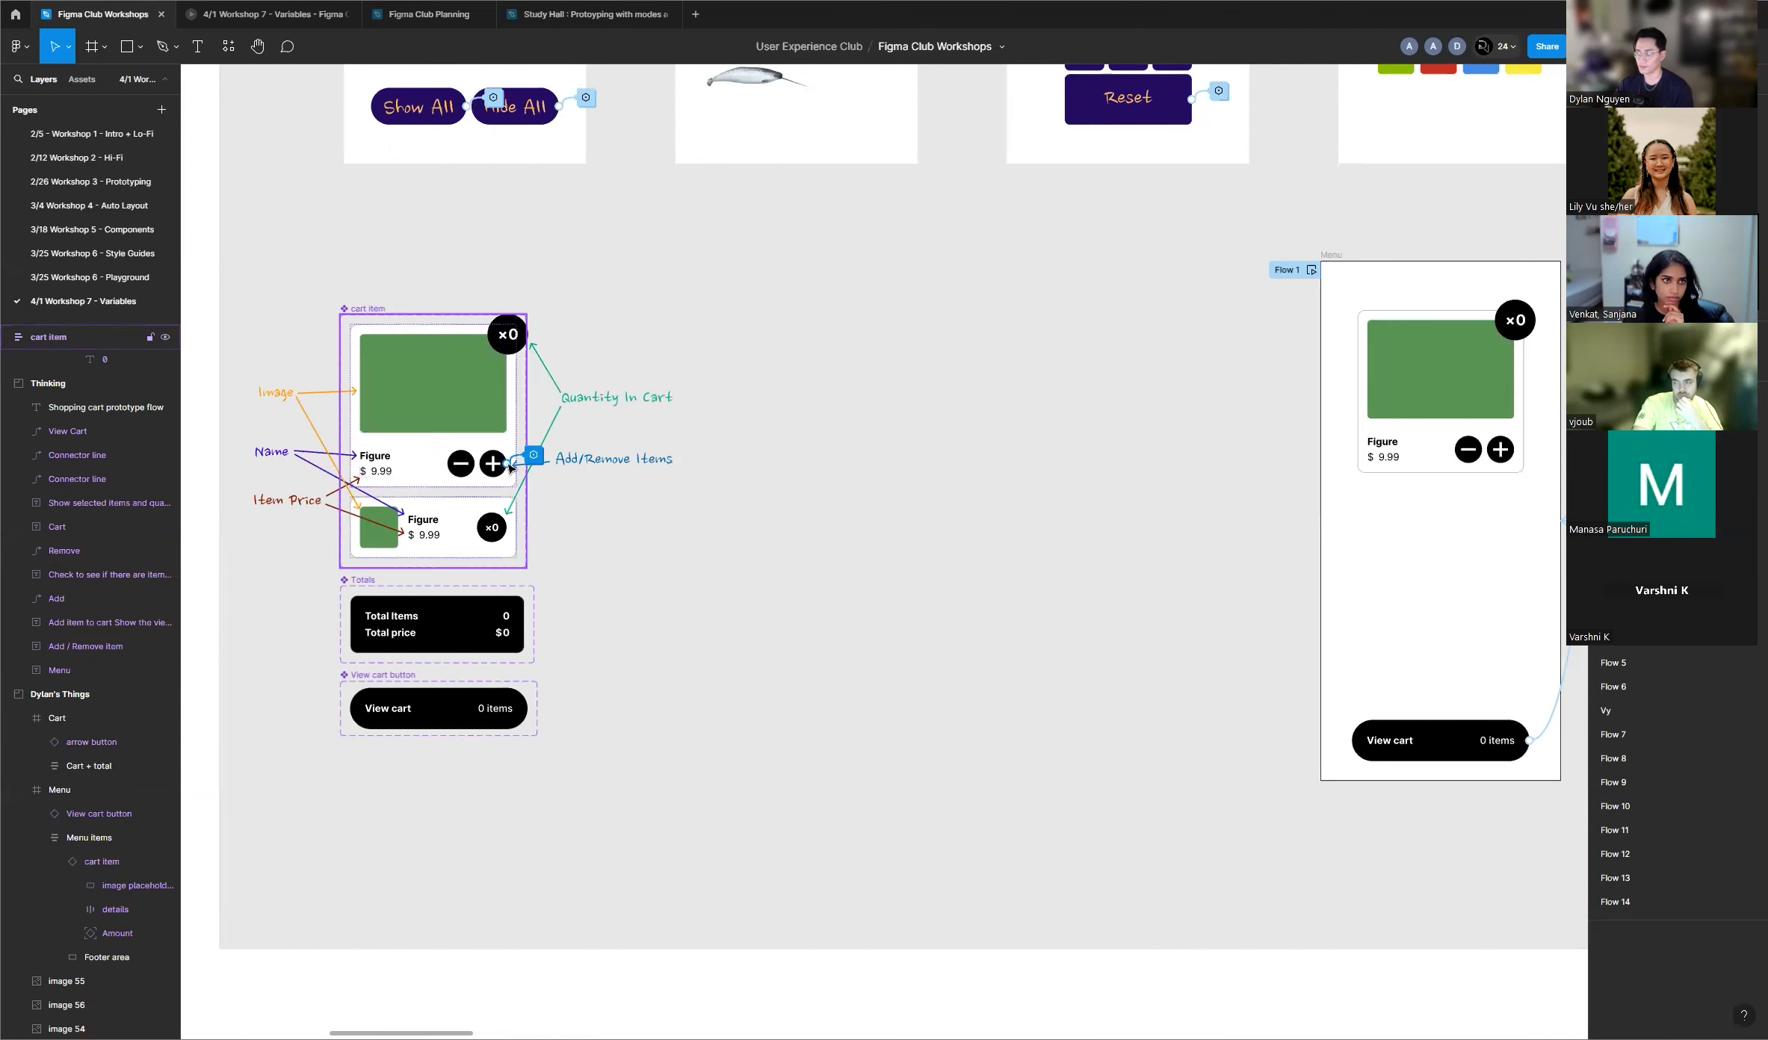
scroll(442, 468, up, 5)
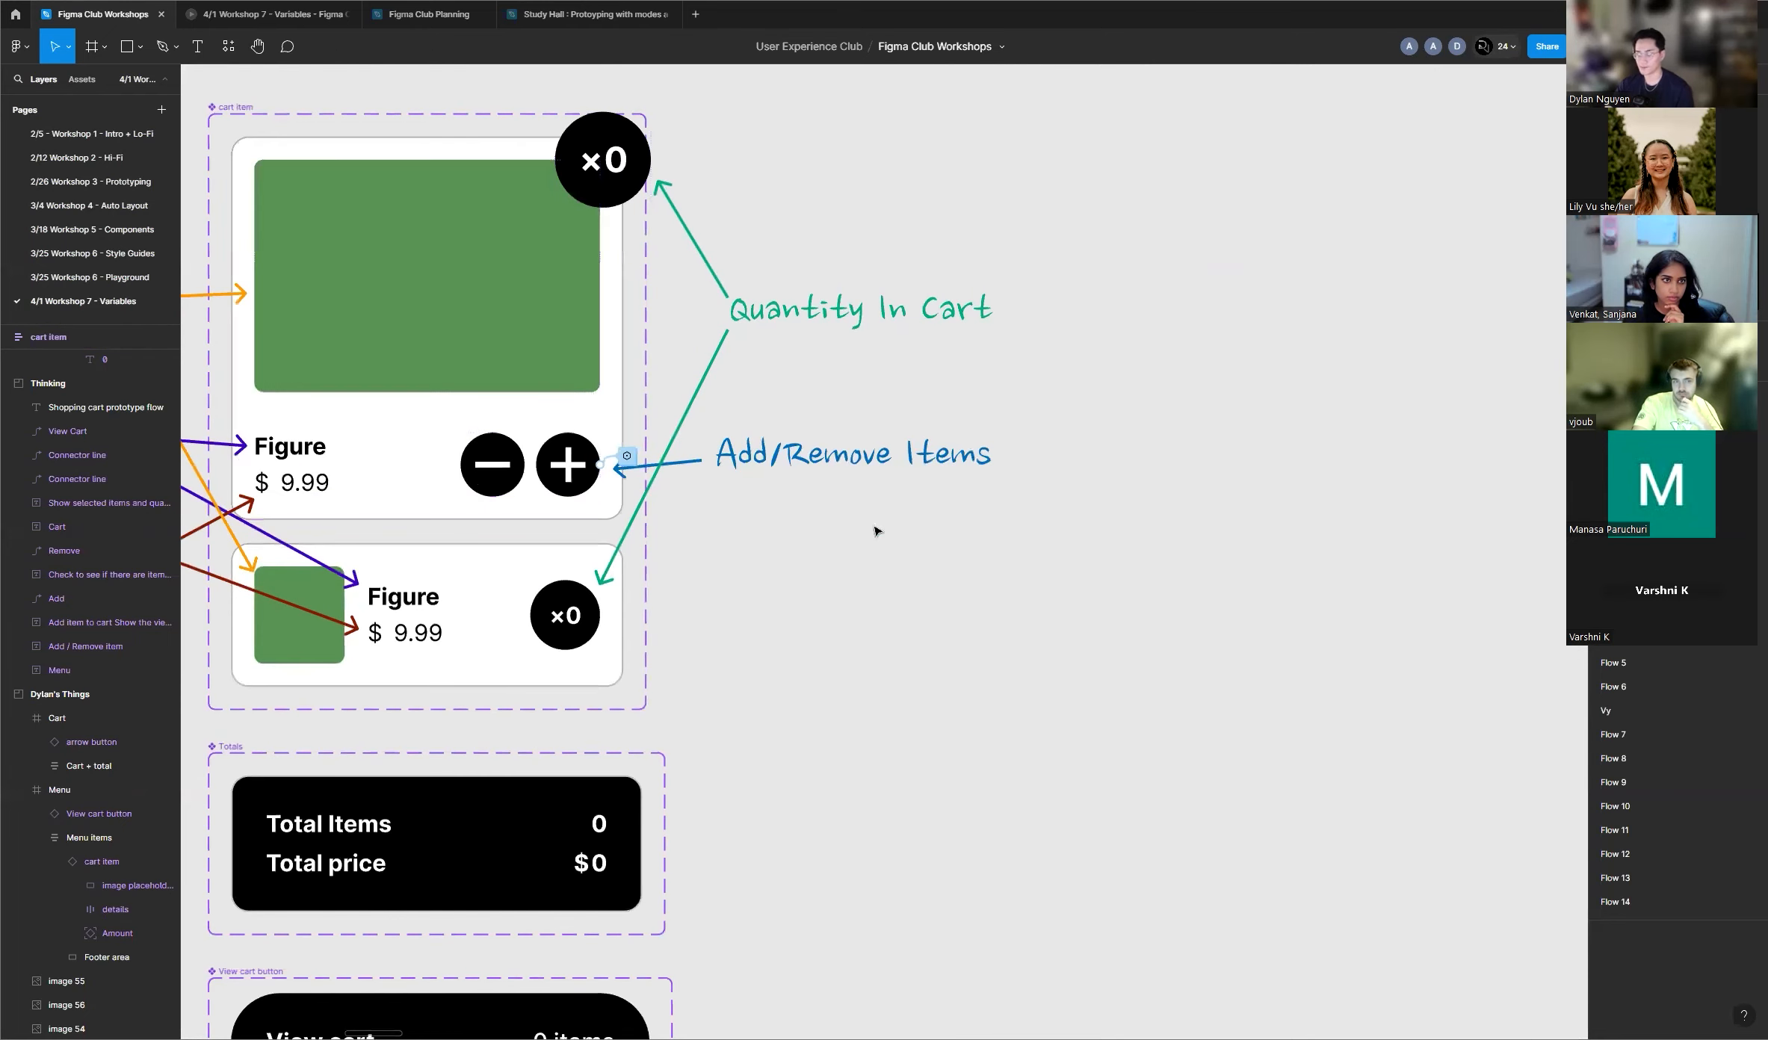
scroll(461, 561, down, 10)
scroll(409, 554, down, 3)
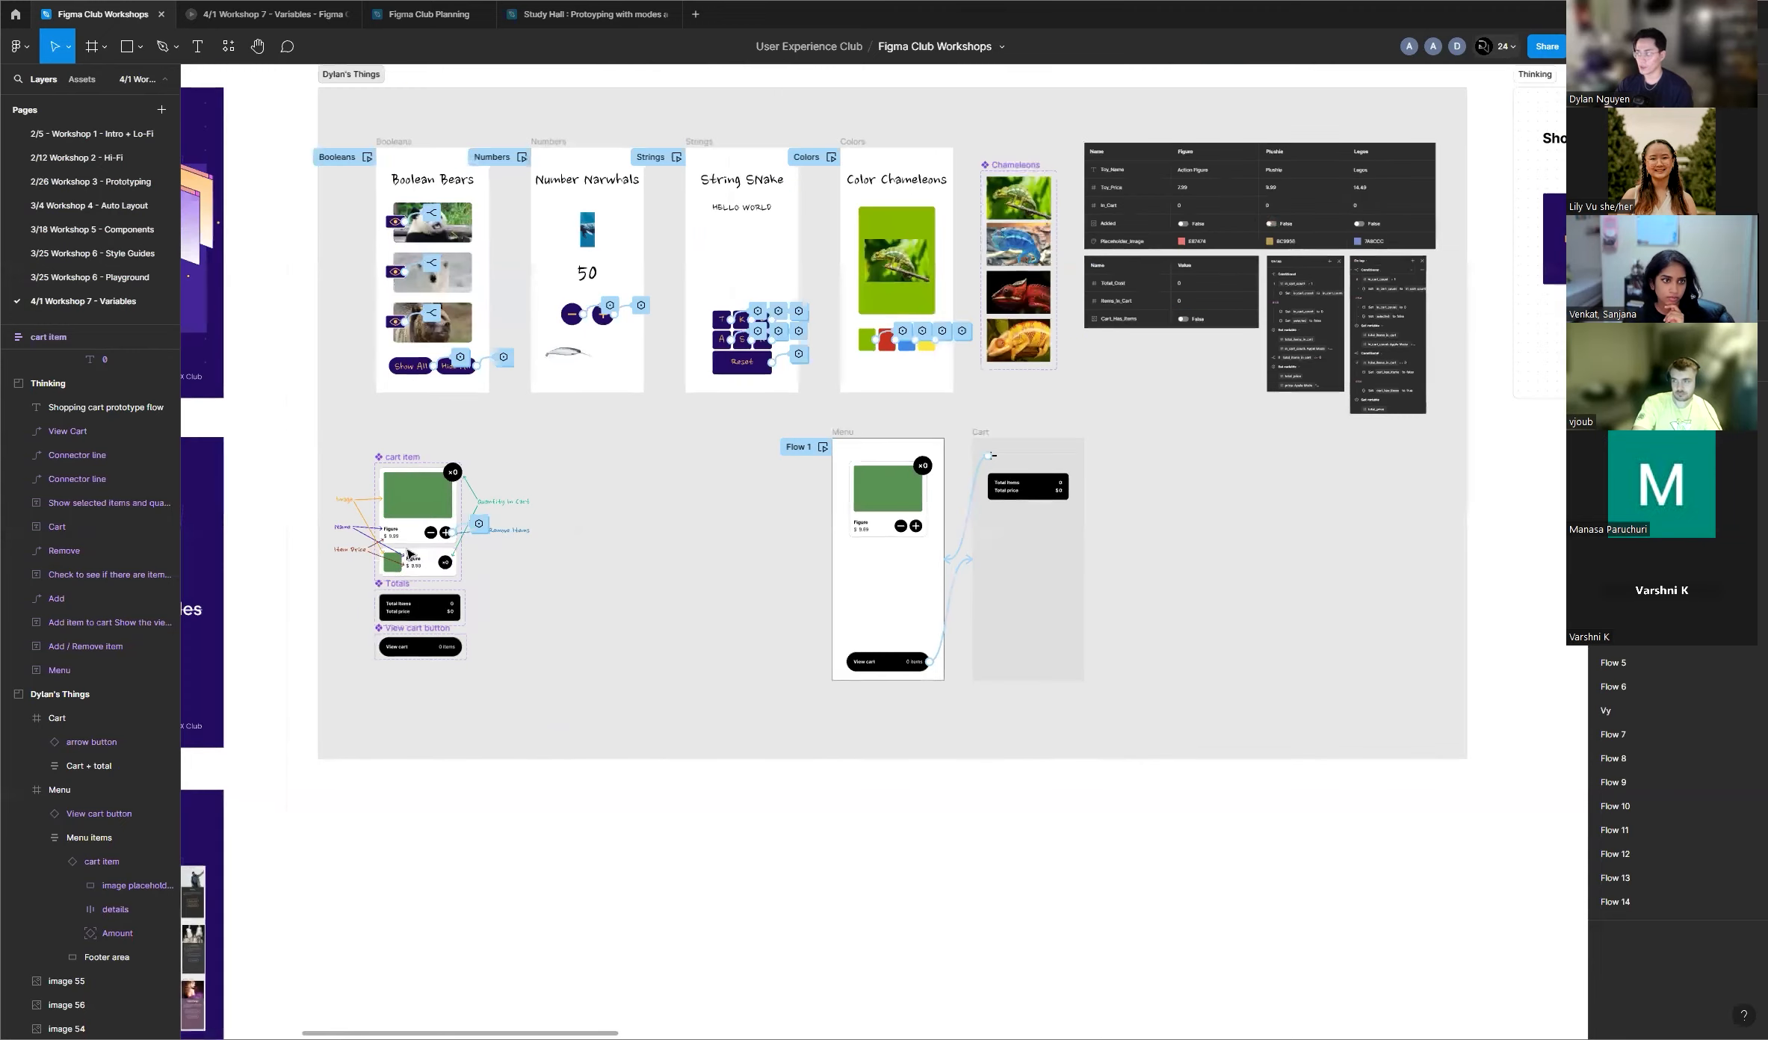
scroll(448, 544, up, 10)
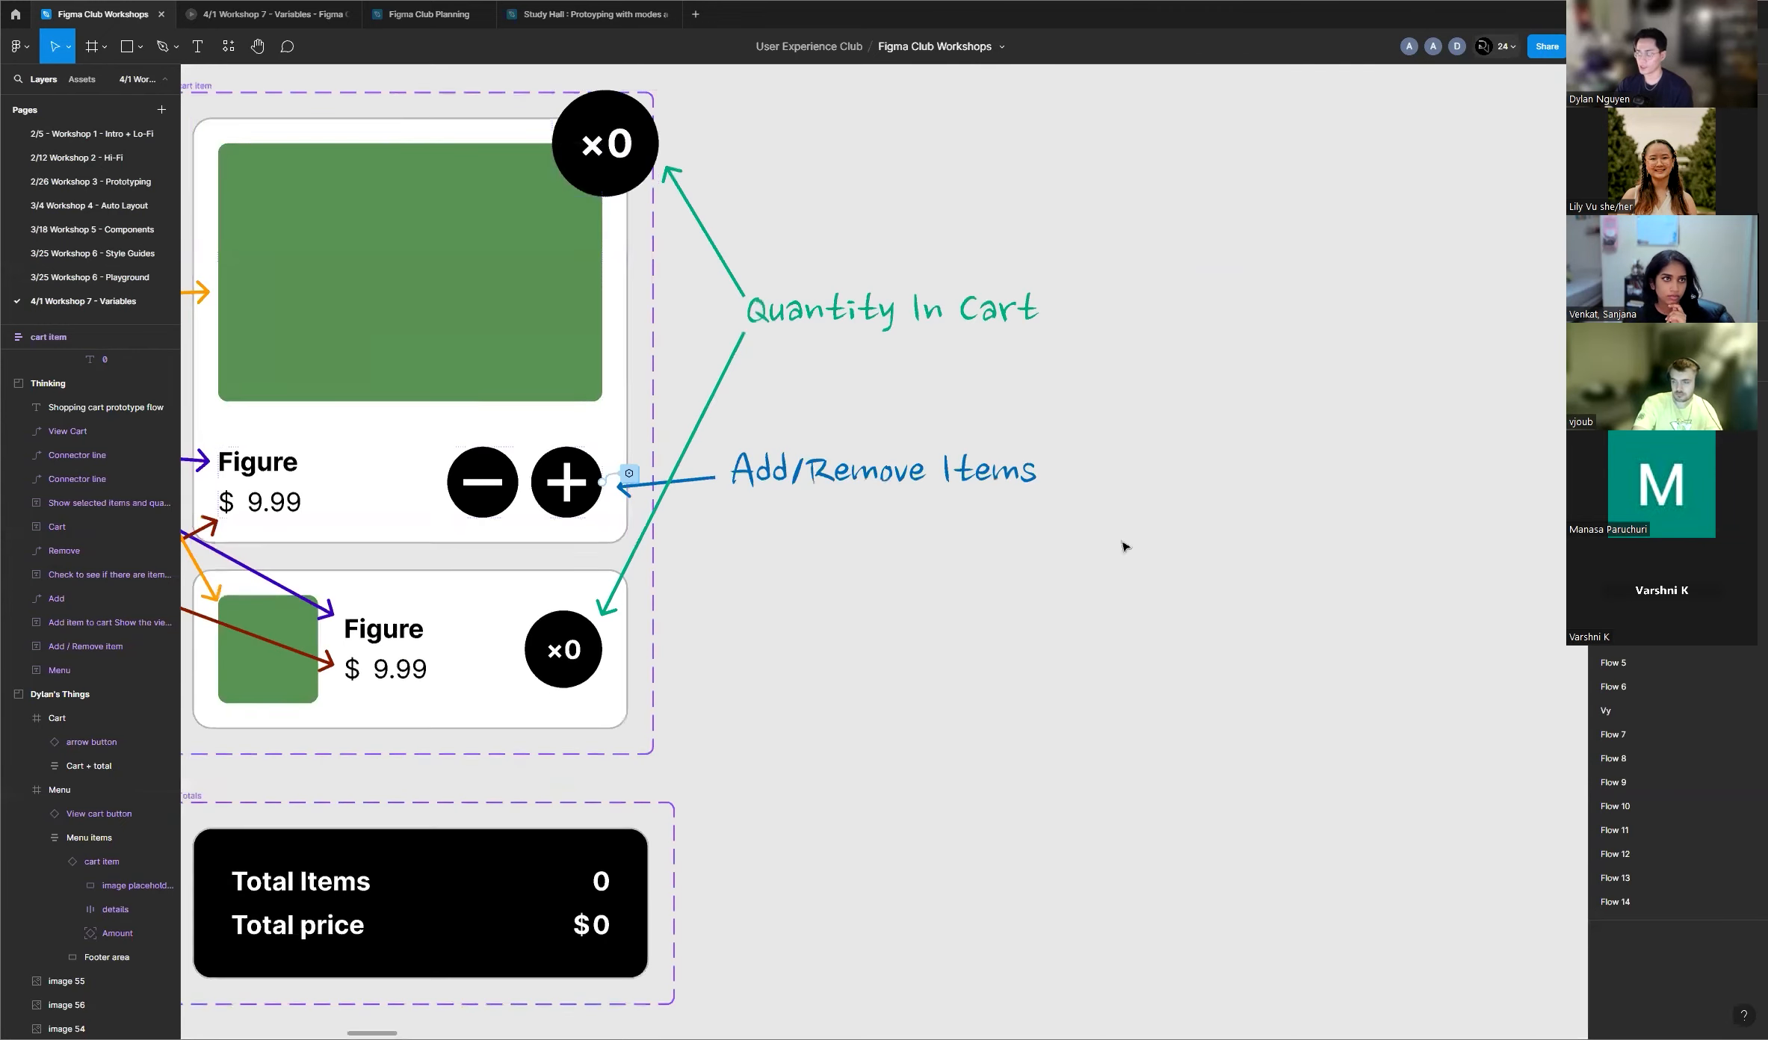
scroll(777, 517, up, 3)
click(792, 522)
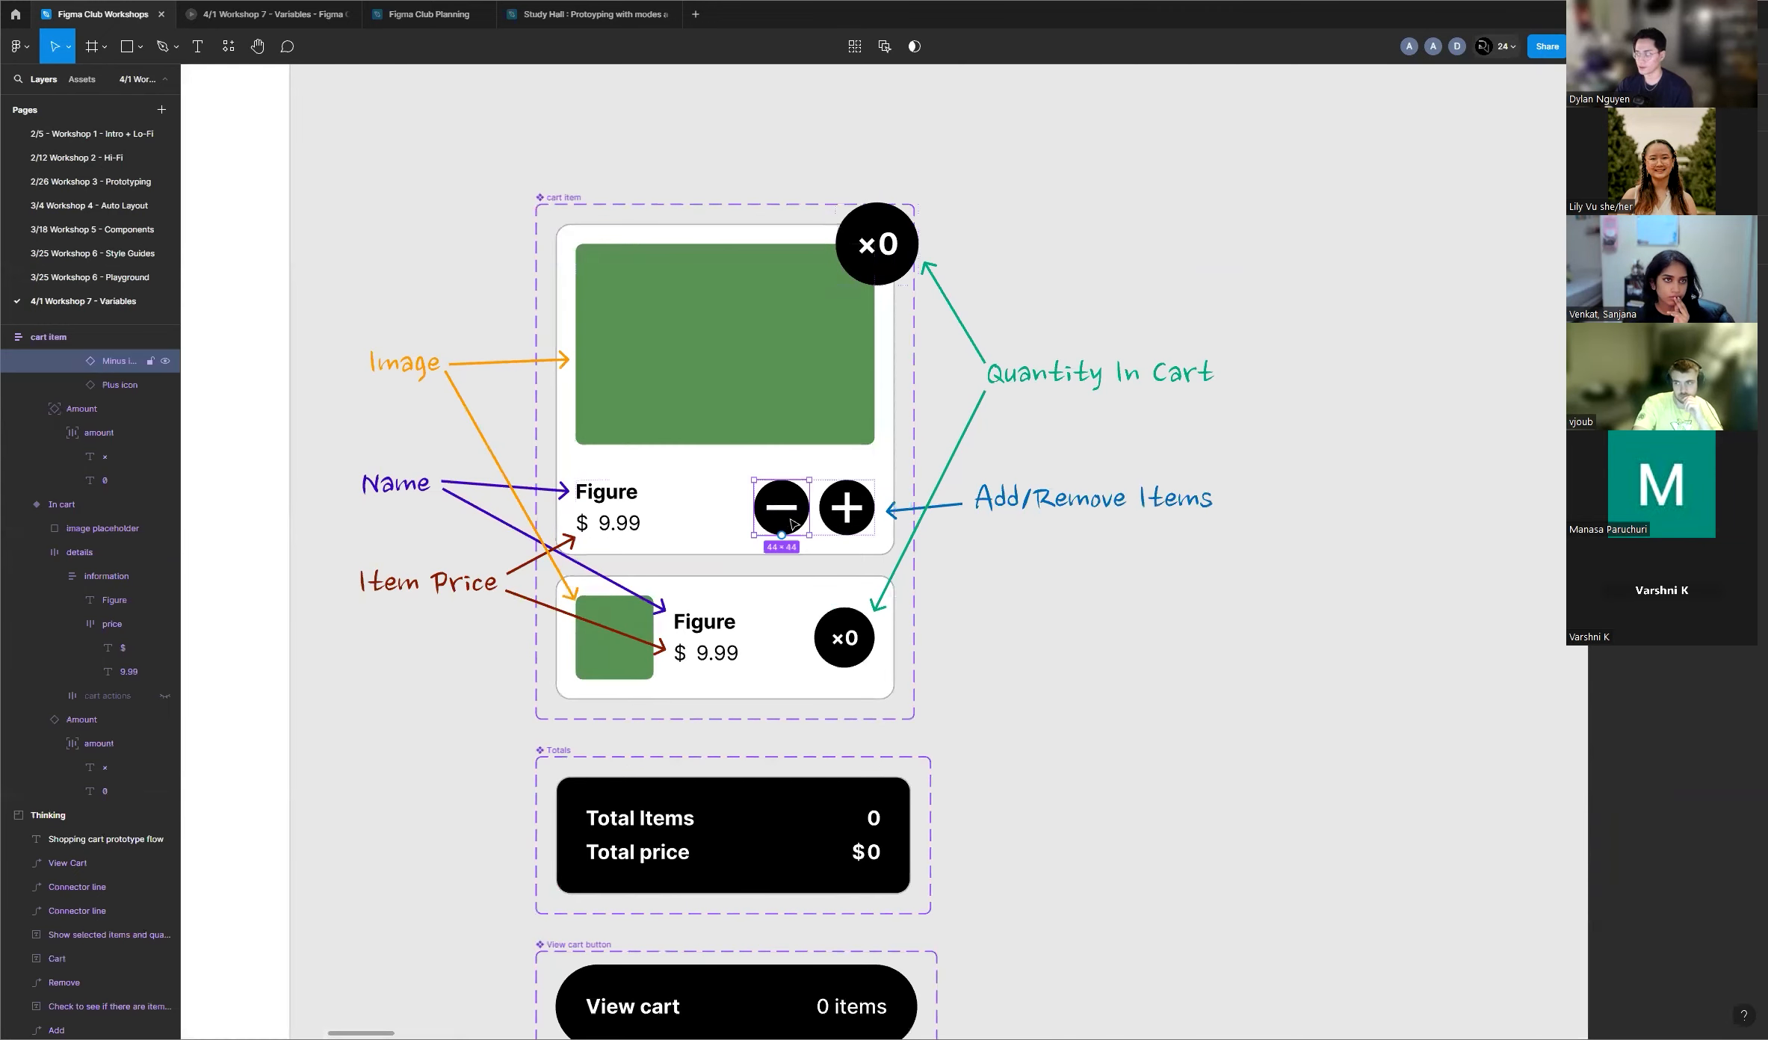
scroll(869, 525, up, 5)
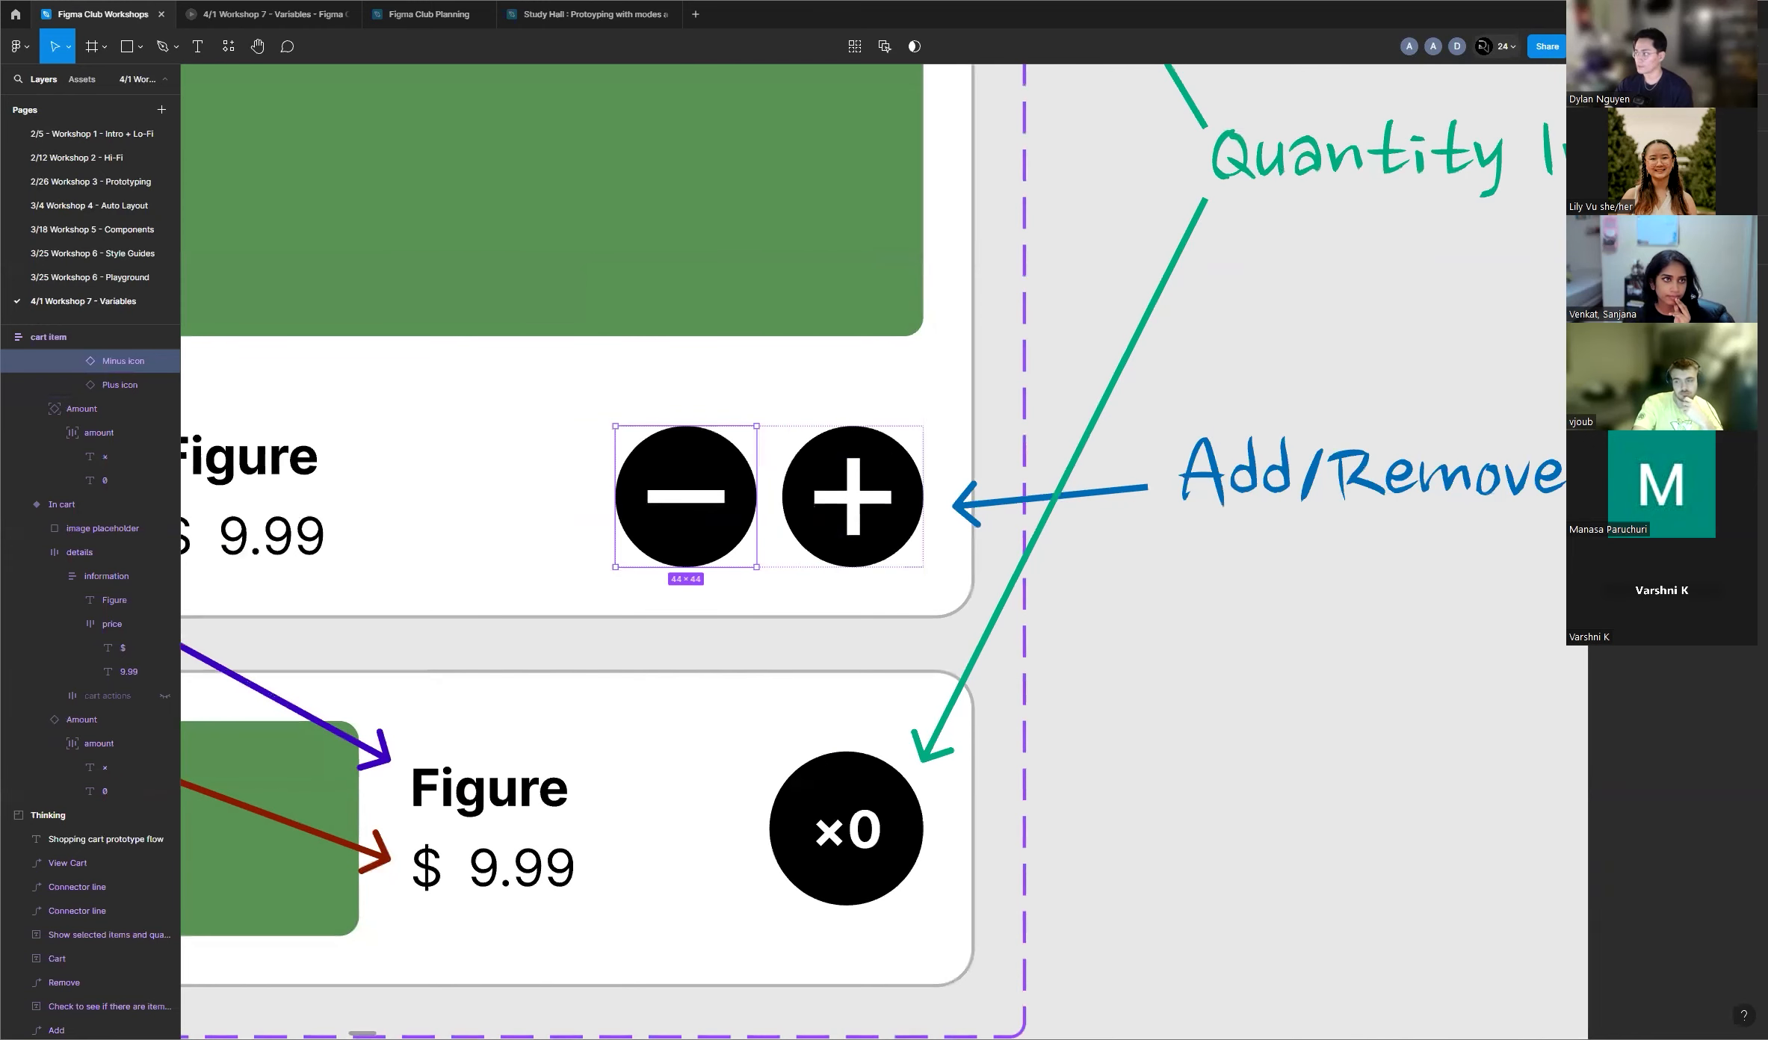
click(1751, 113)
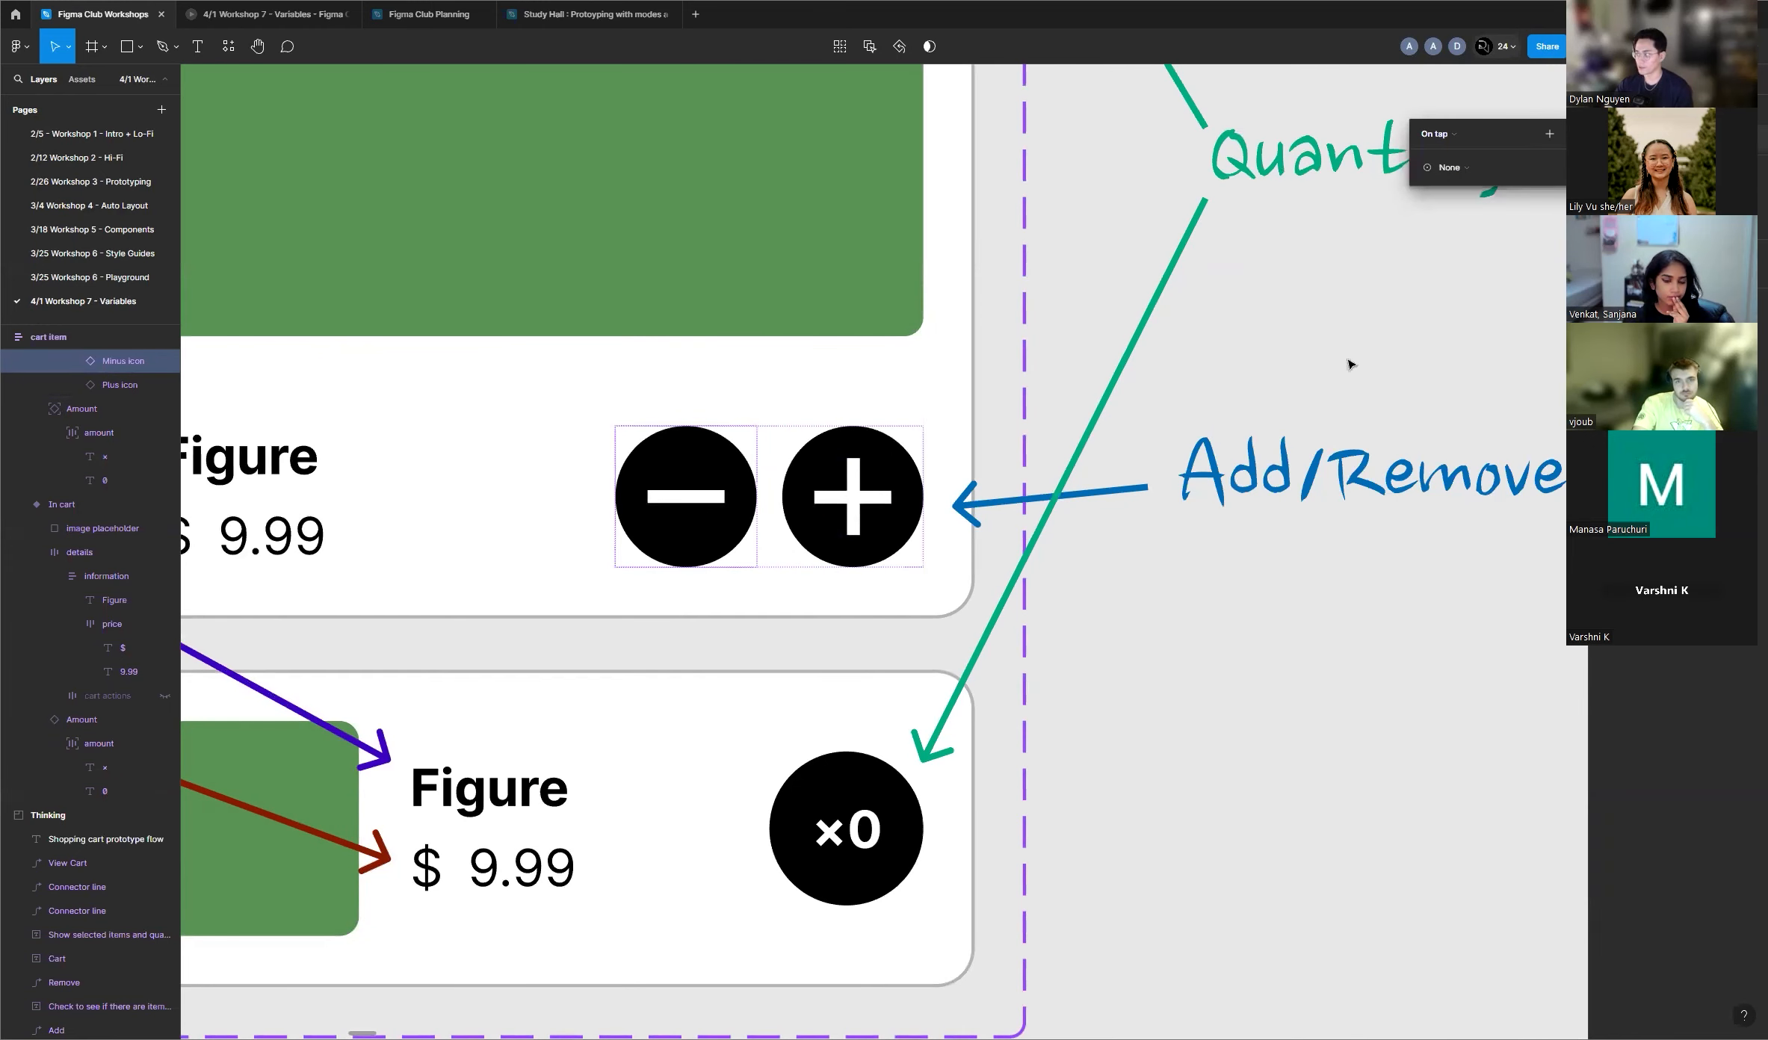
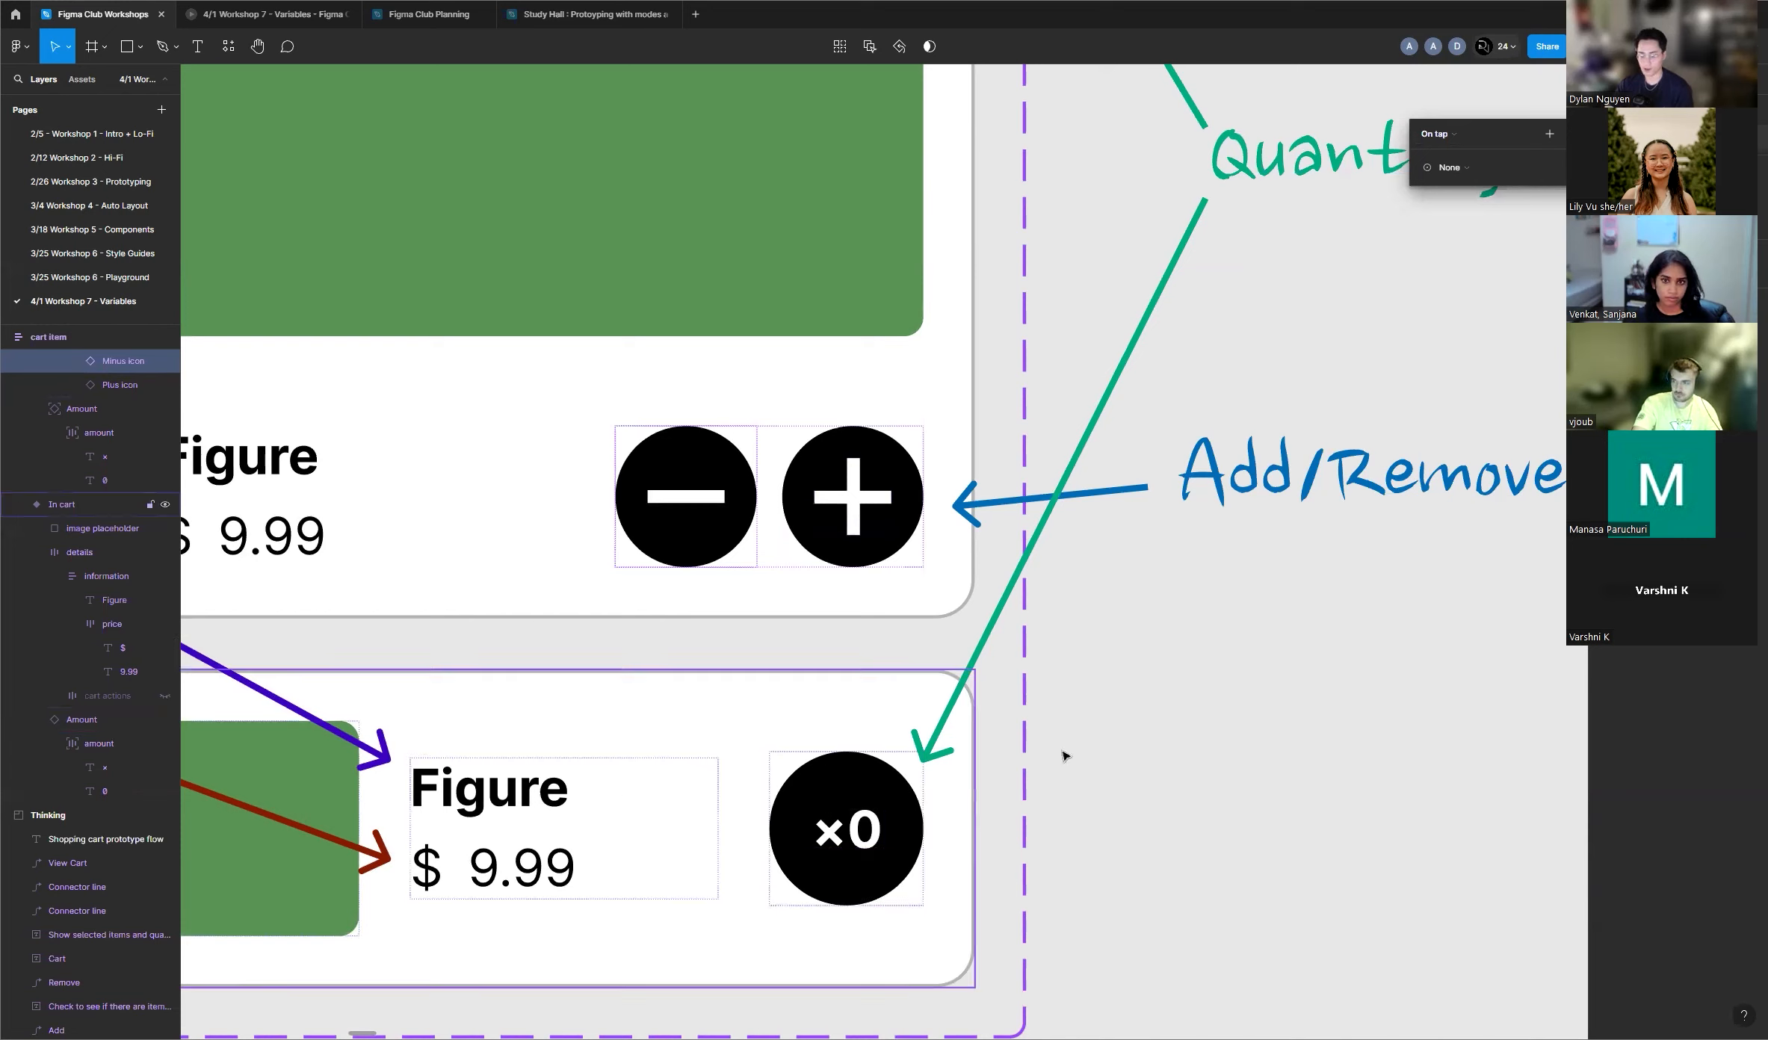
click(1105, 721)
Step: Review the on-tap variable actions of the plus icon in the Choose variant
scroll(404, 628, down, 10)
scroll(398, 619, down, 5)
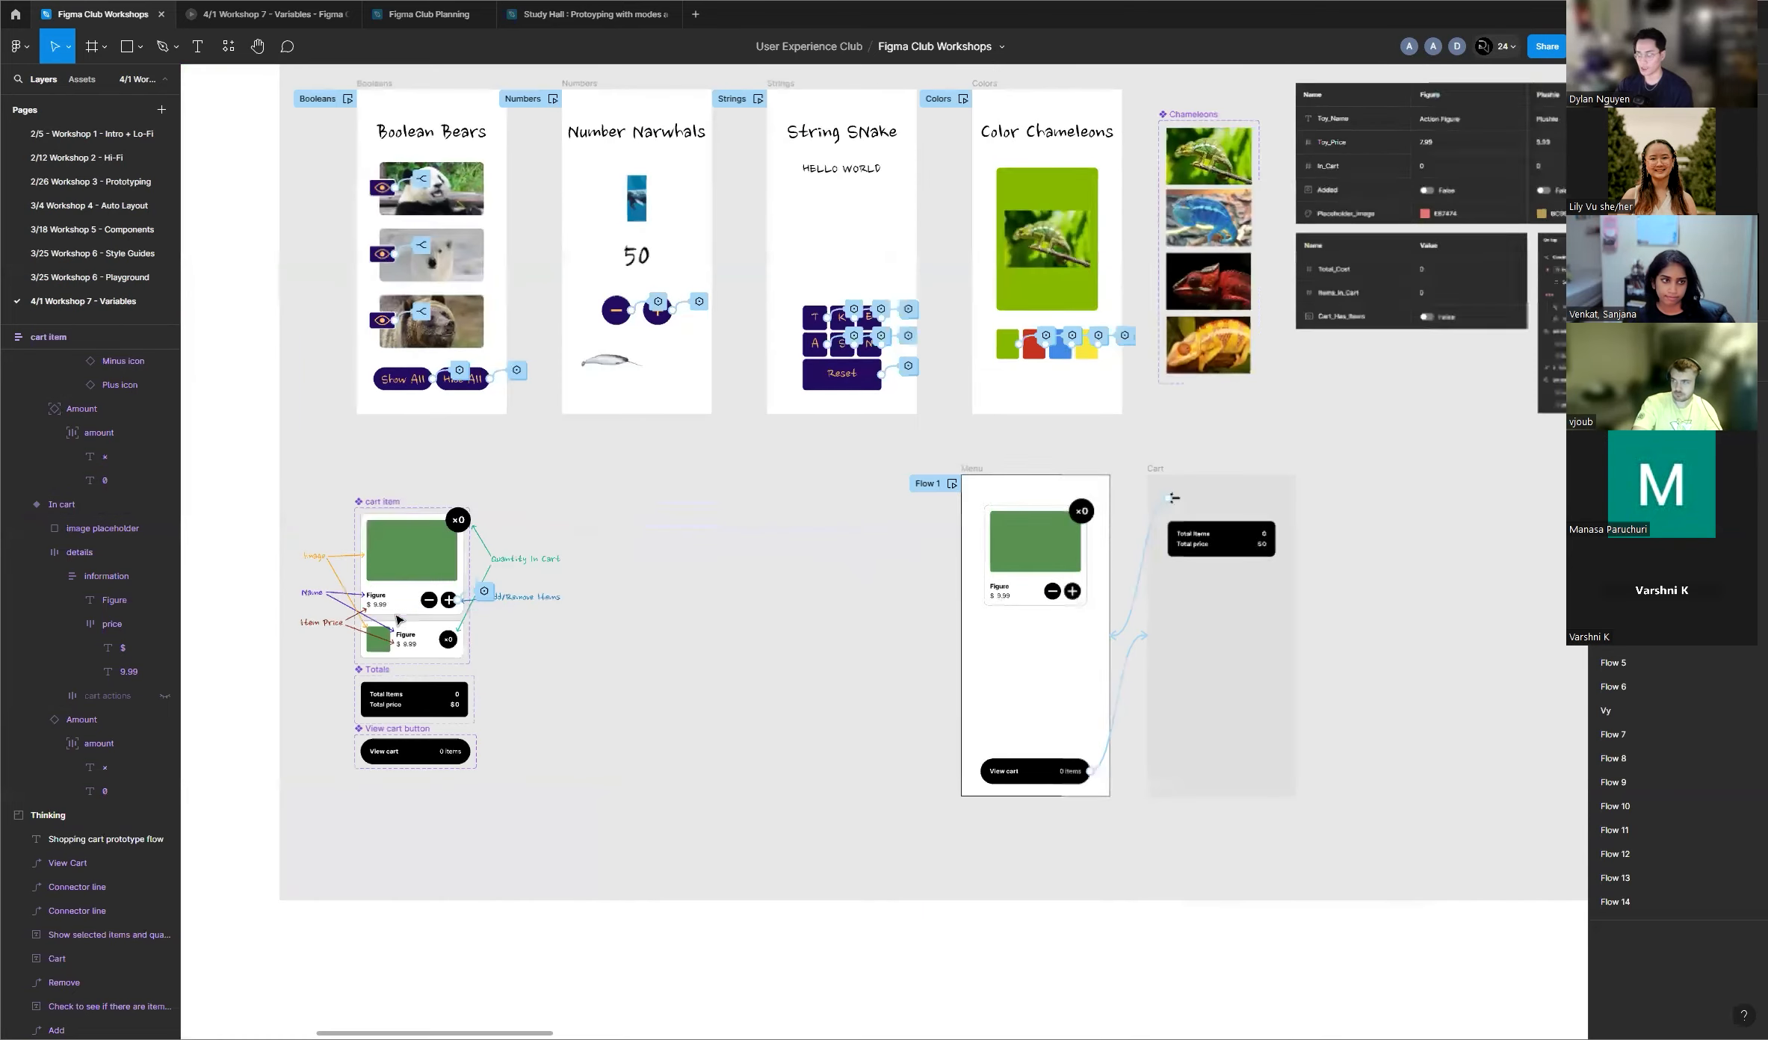
click(485, 592)
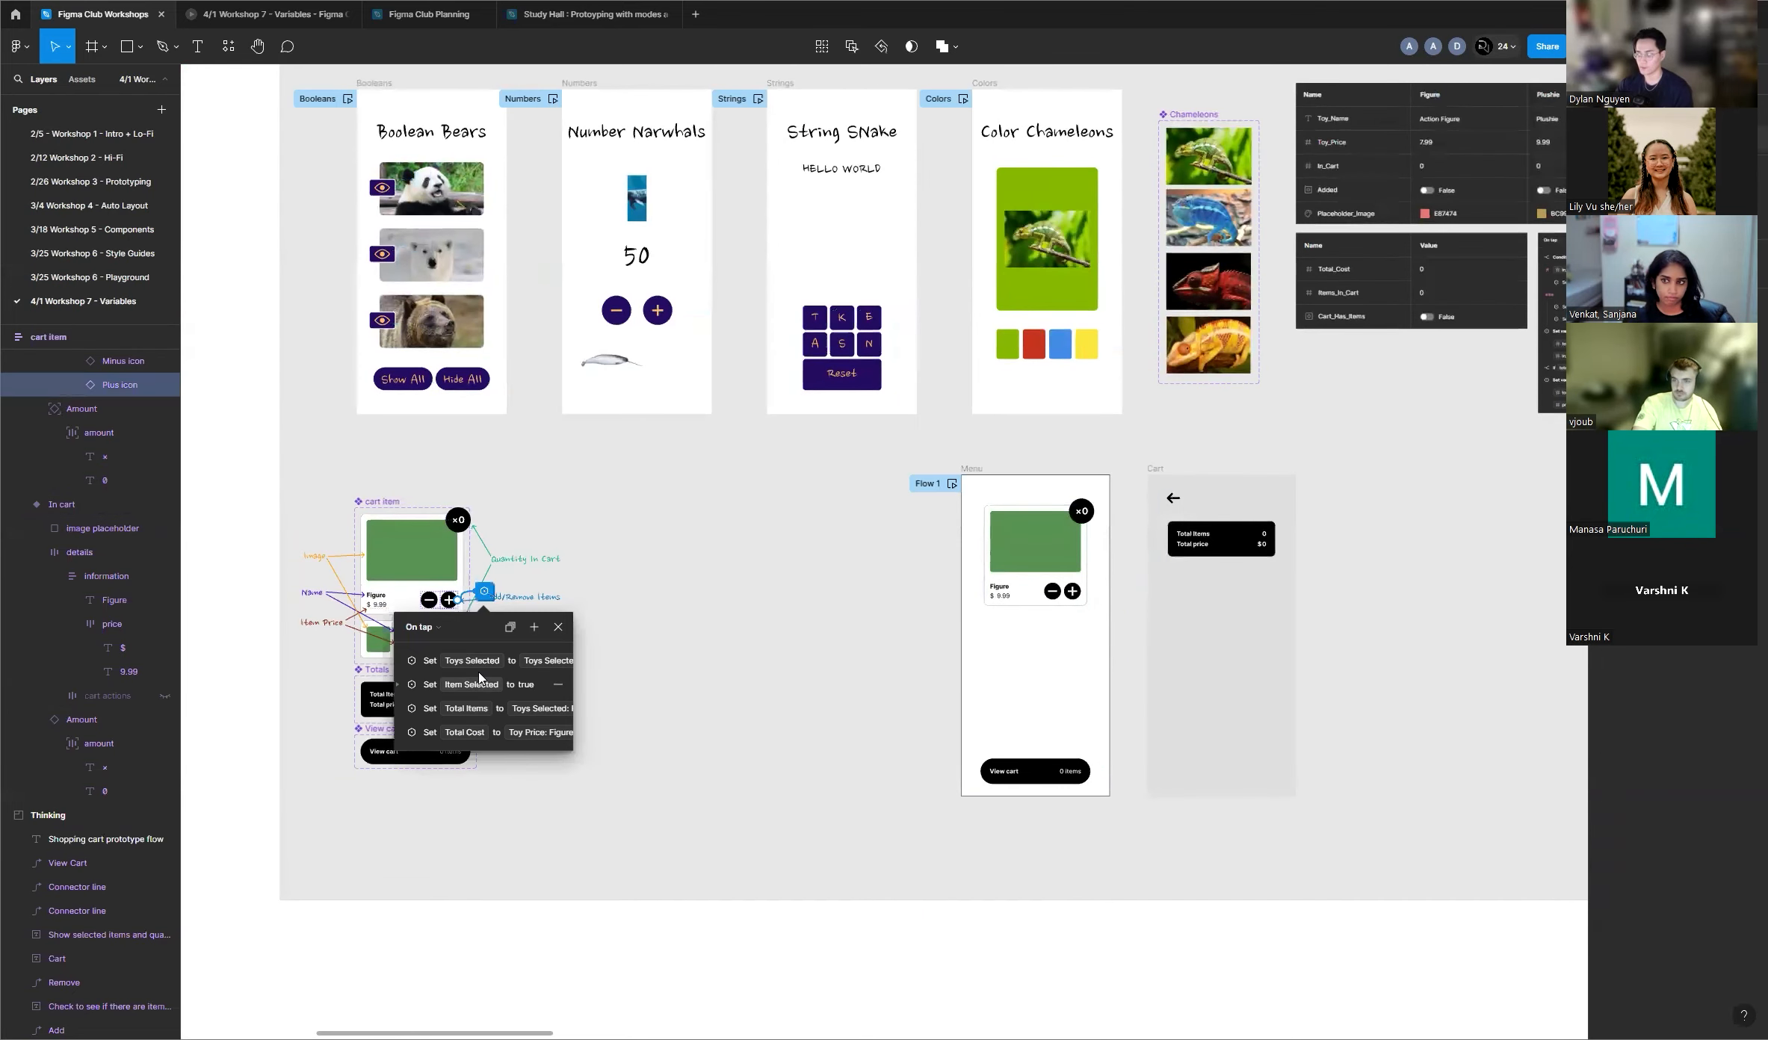
click(761, 697)
Step: Examine the Menu and Cart frames against the cart item component, selecting the Cart and Menu frames in turn and clearing the selection
scroll(1149, 610, up, 2)
scroll(1148, 612, down, 3)
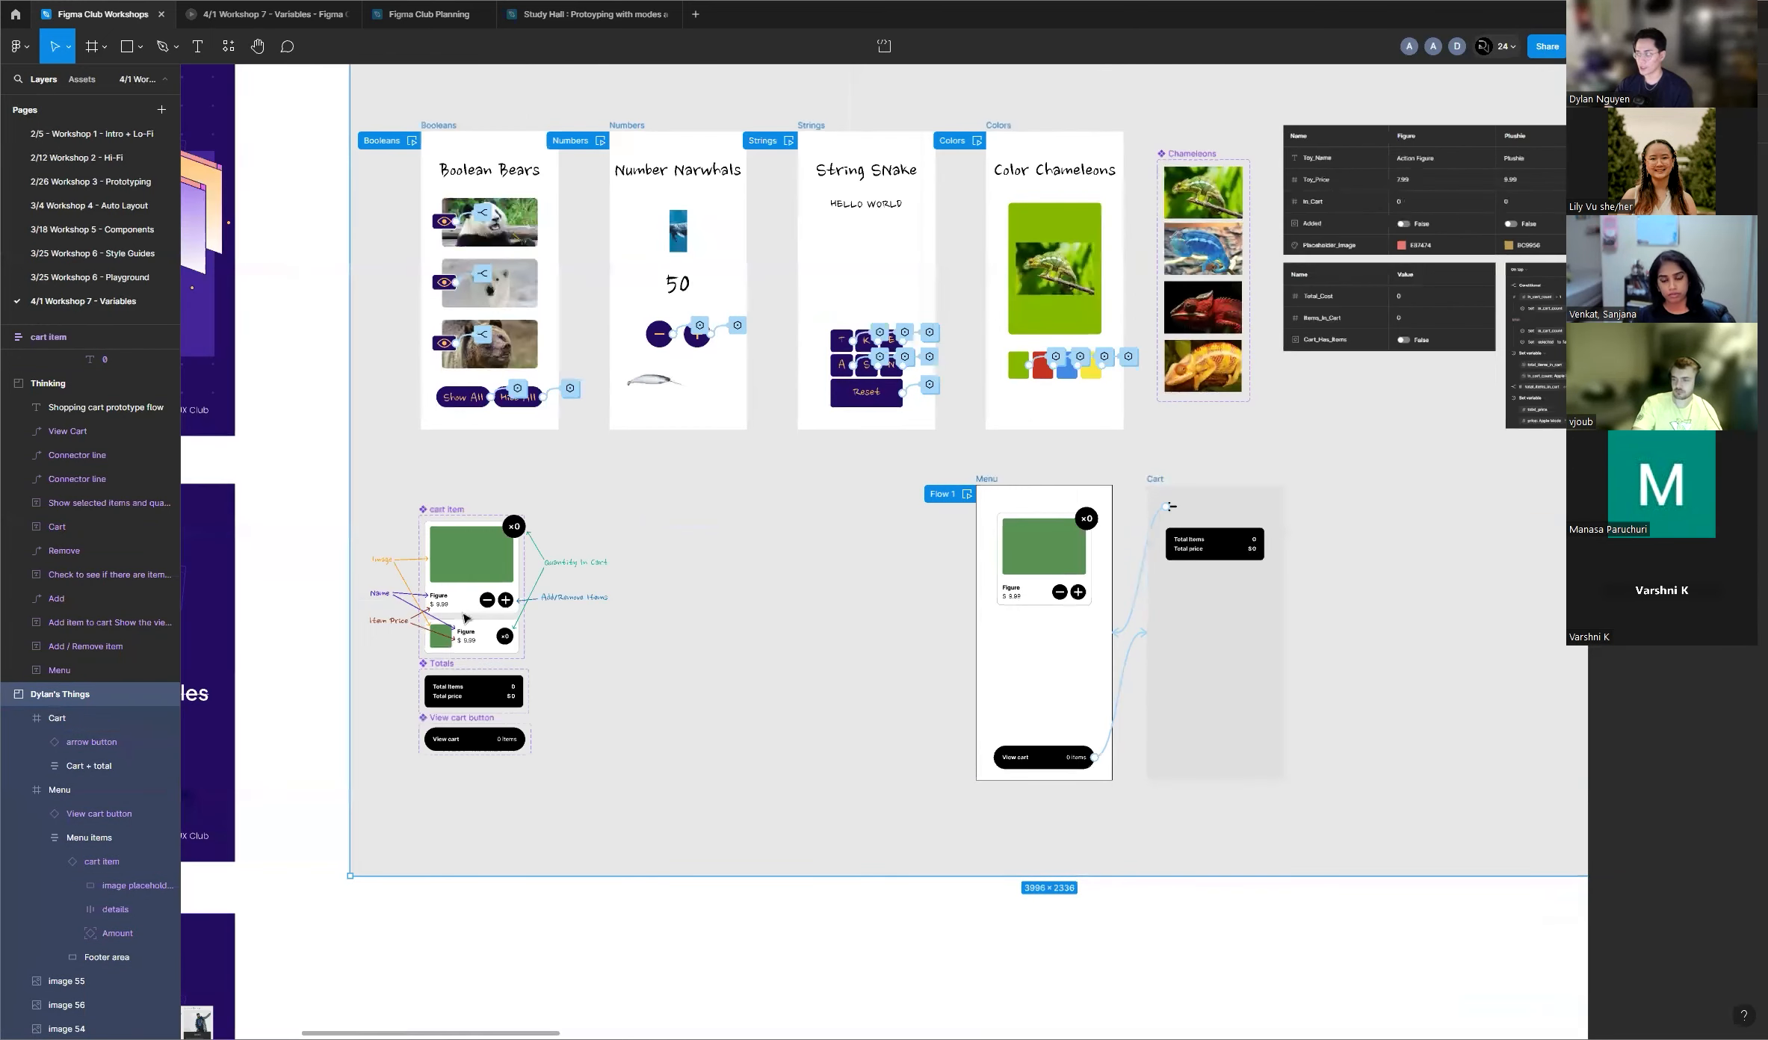
scroll(581, 598, up, 6)
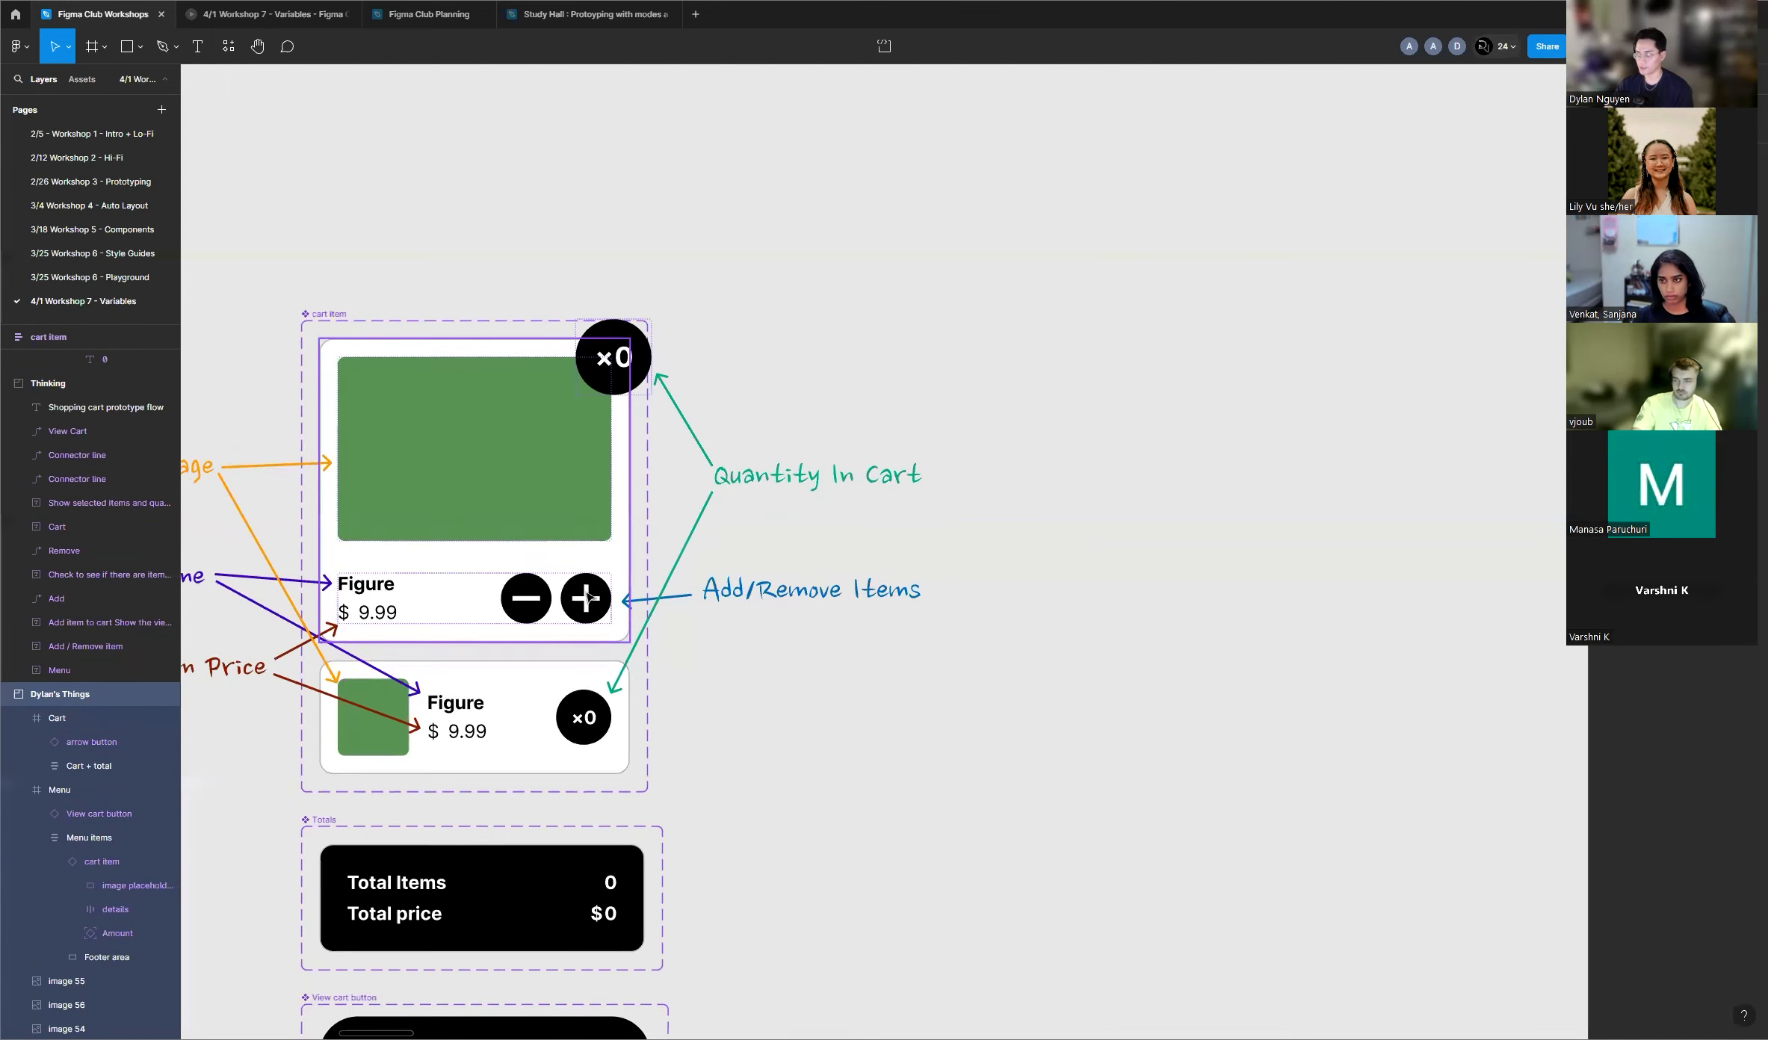
scroll(588, 598, down, 5)
scroll(1380, 401, up, 4)
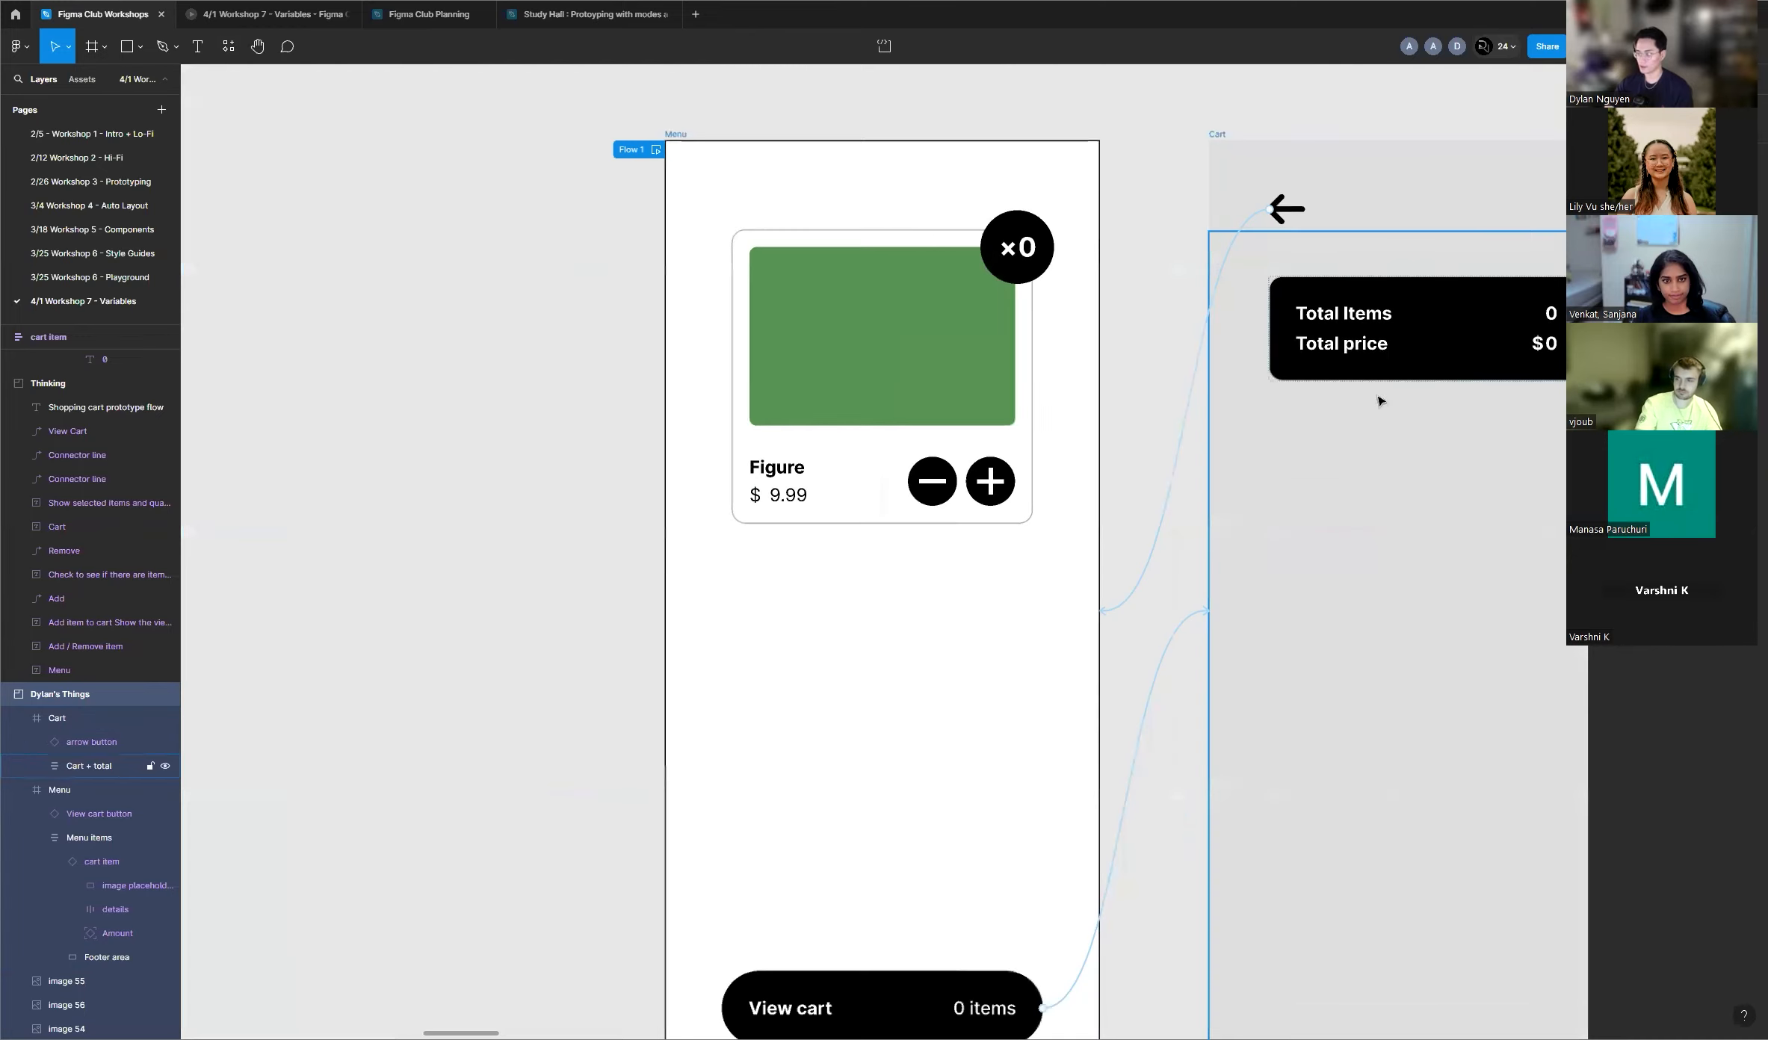
scroll(775, 382, down, 2)
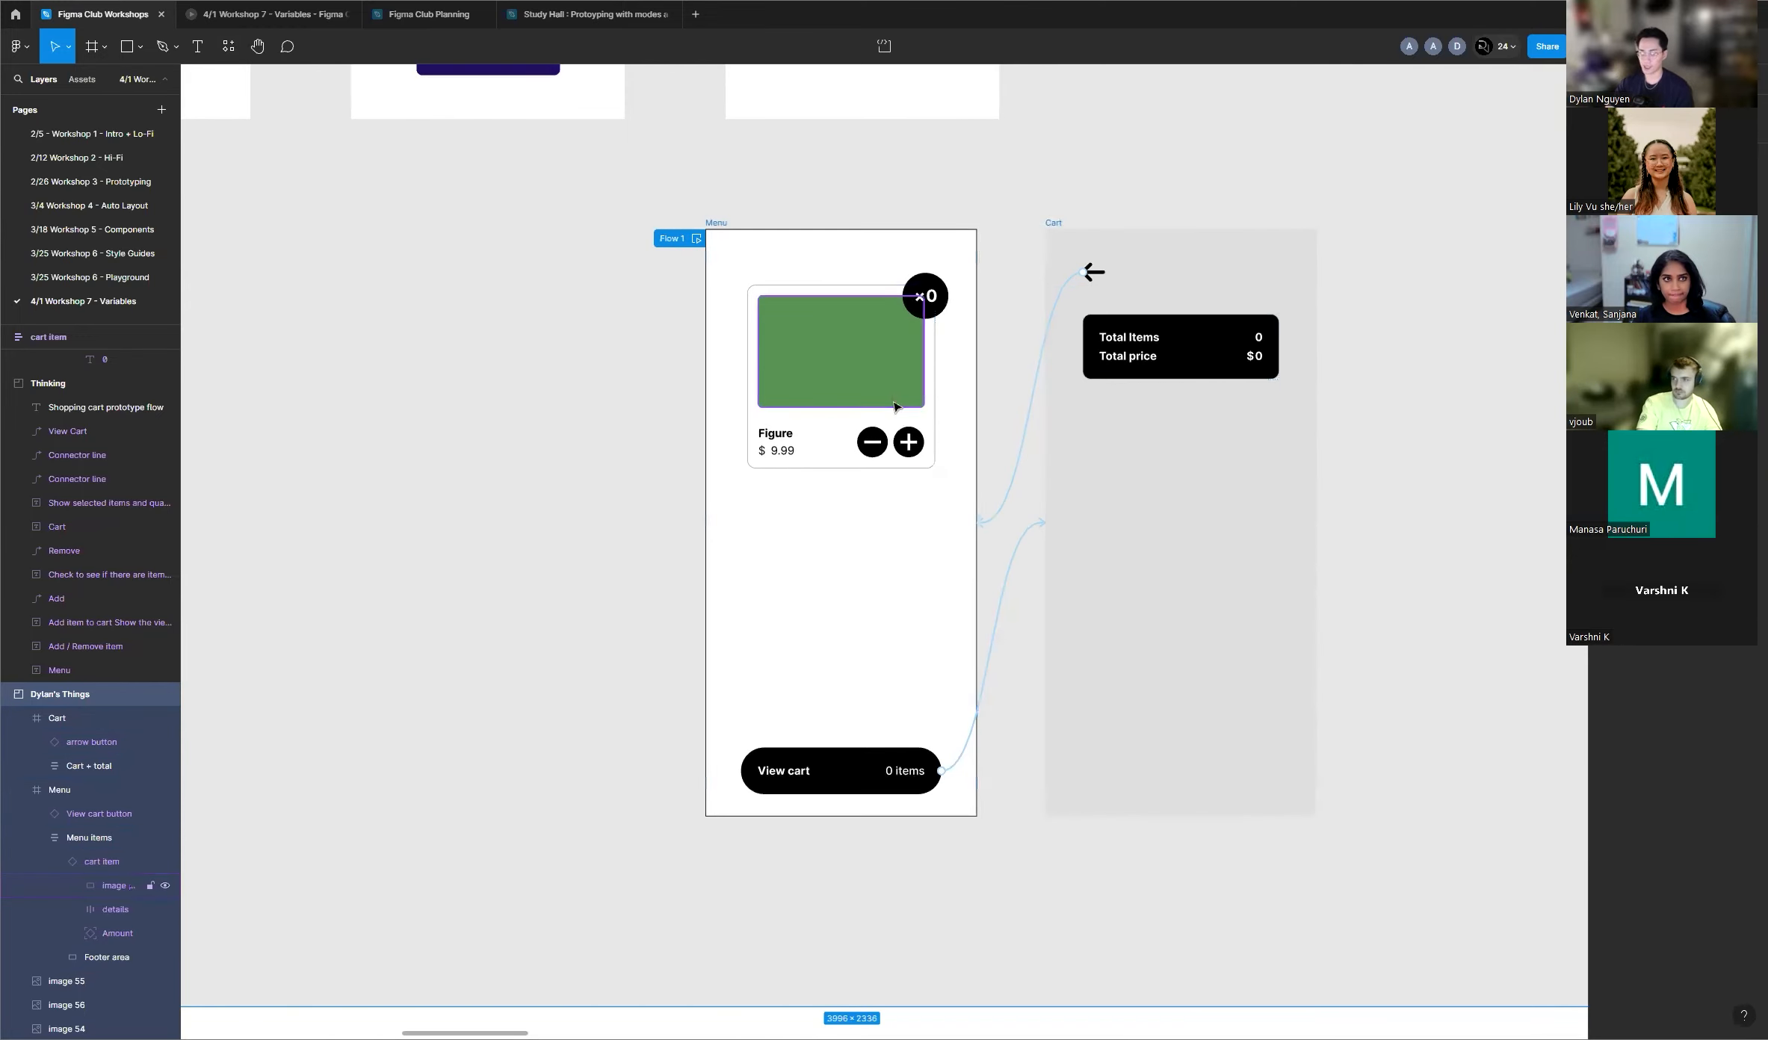
scroll(897, 407, down, 1)
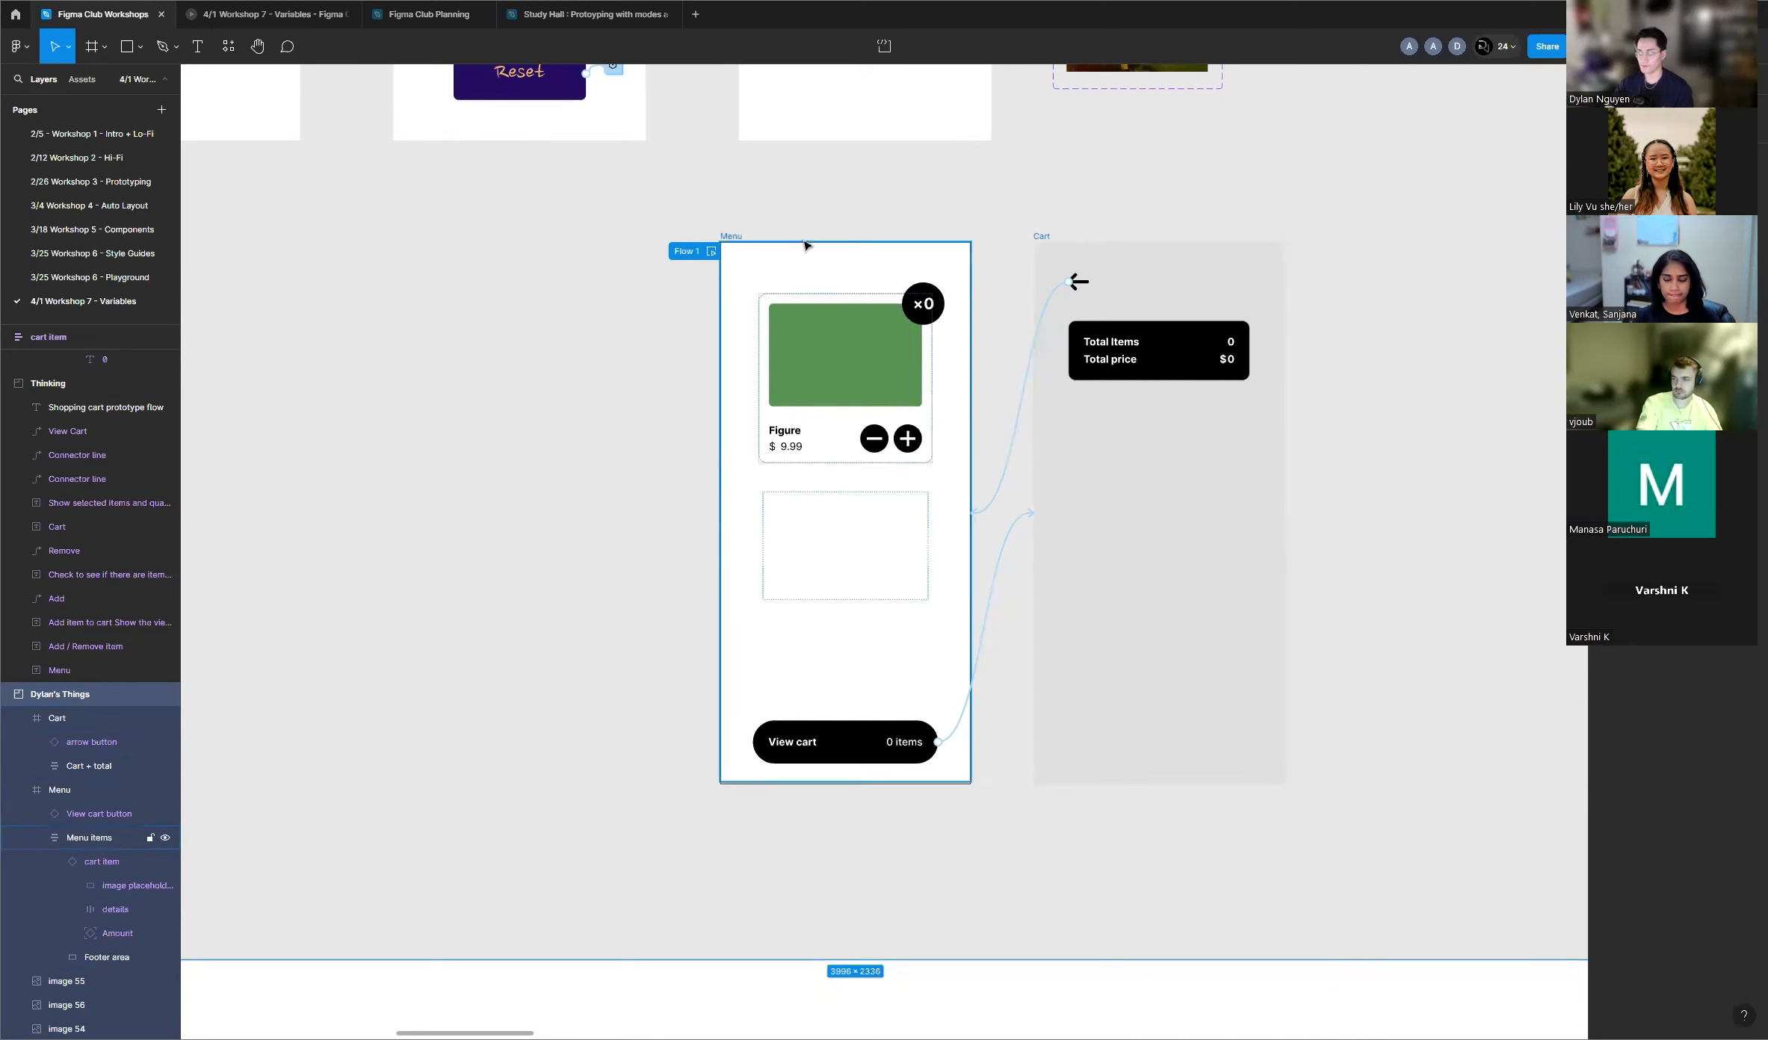
click(1048, 236)
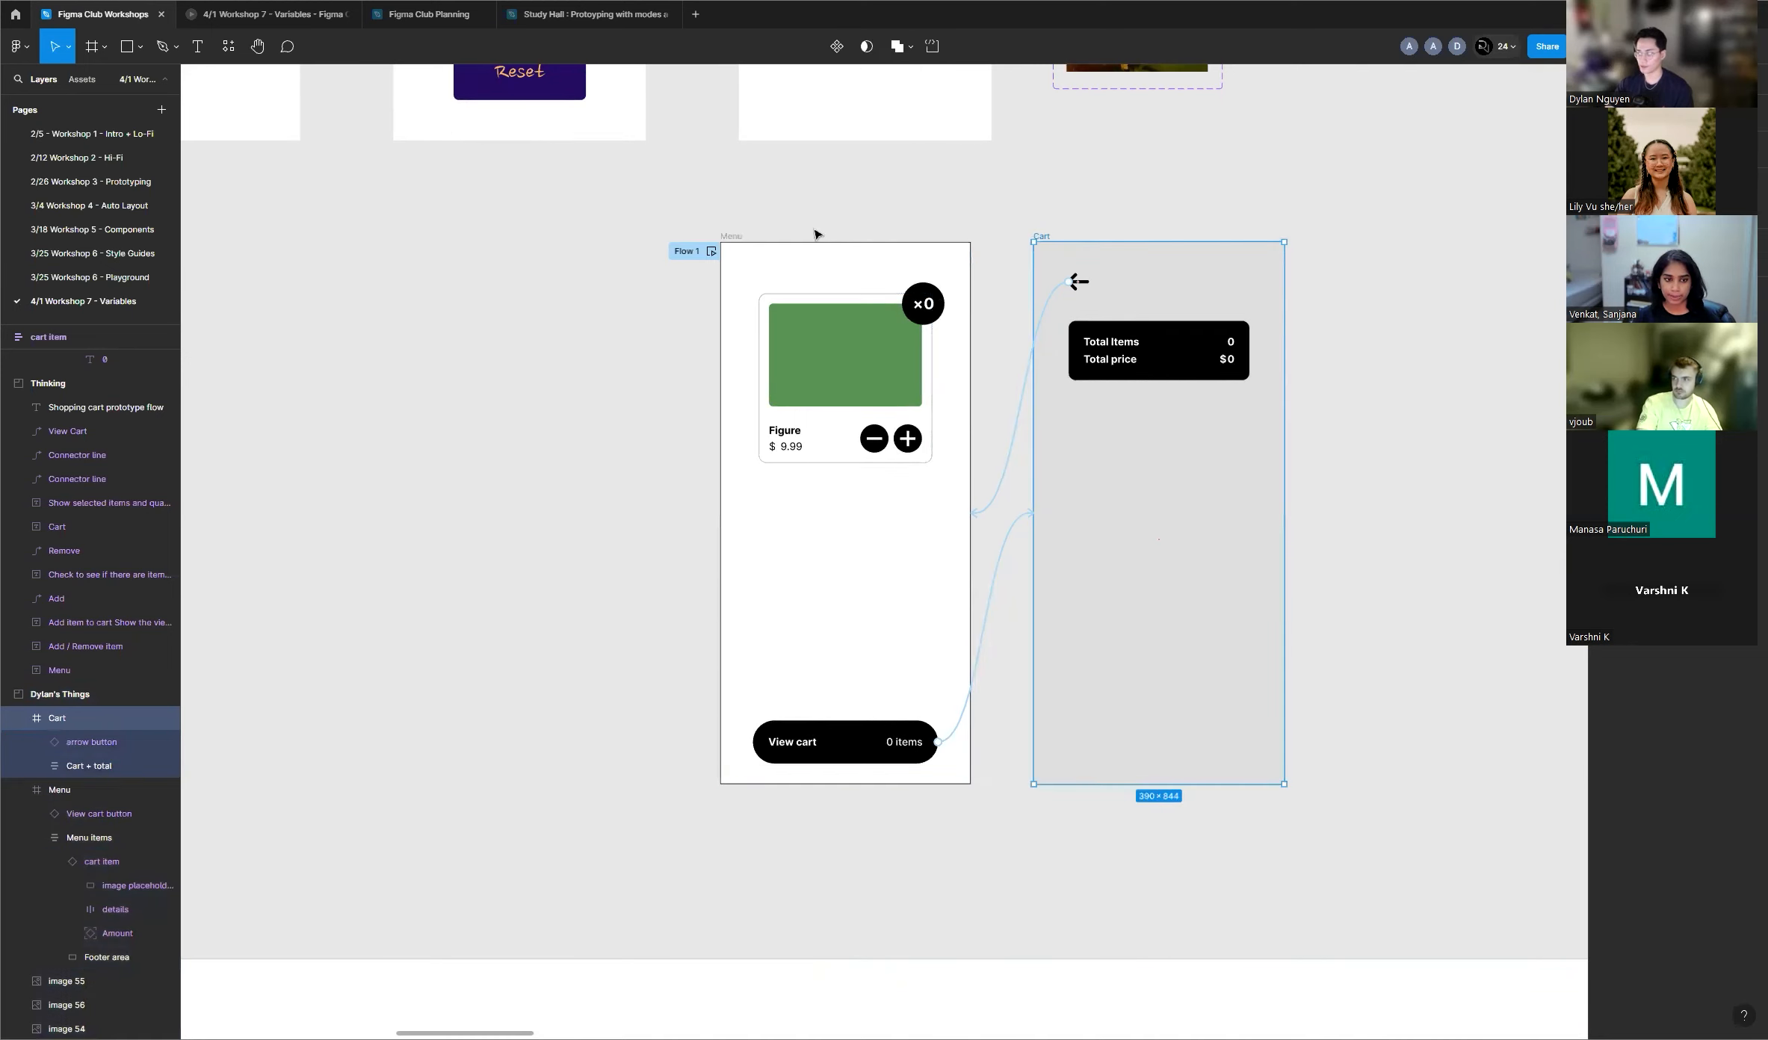
click(747, 275)
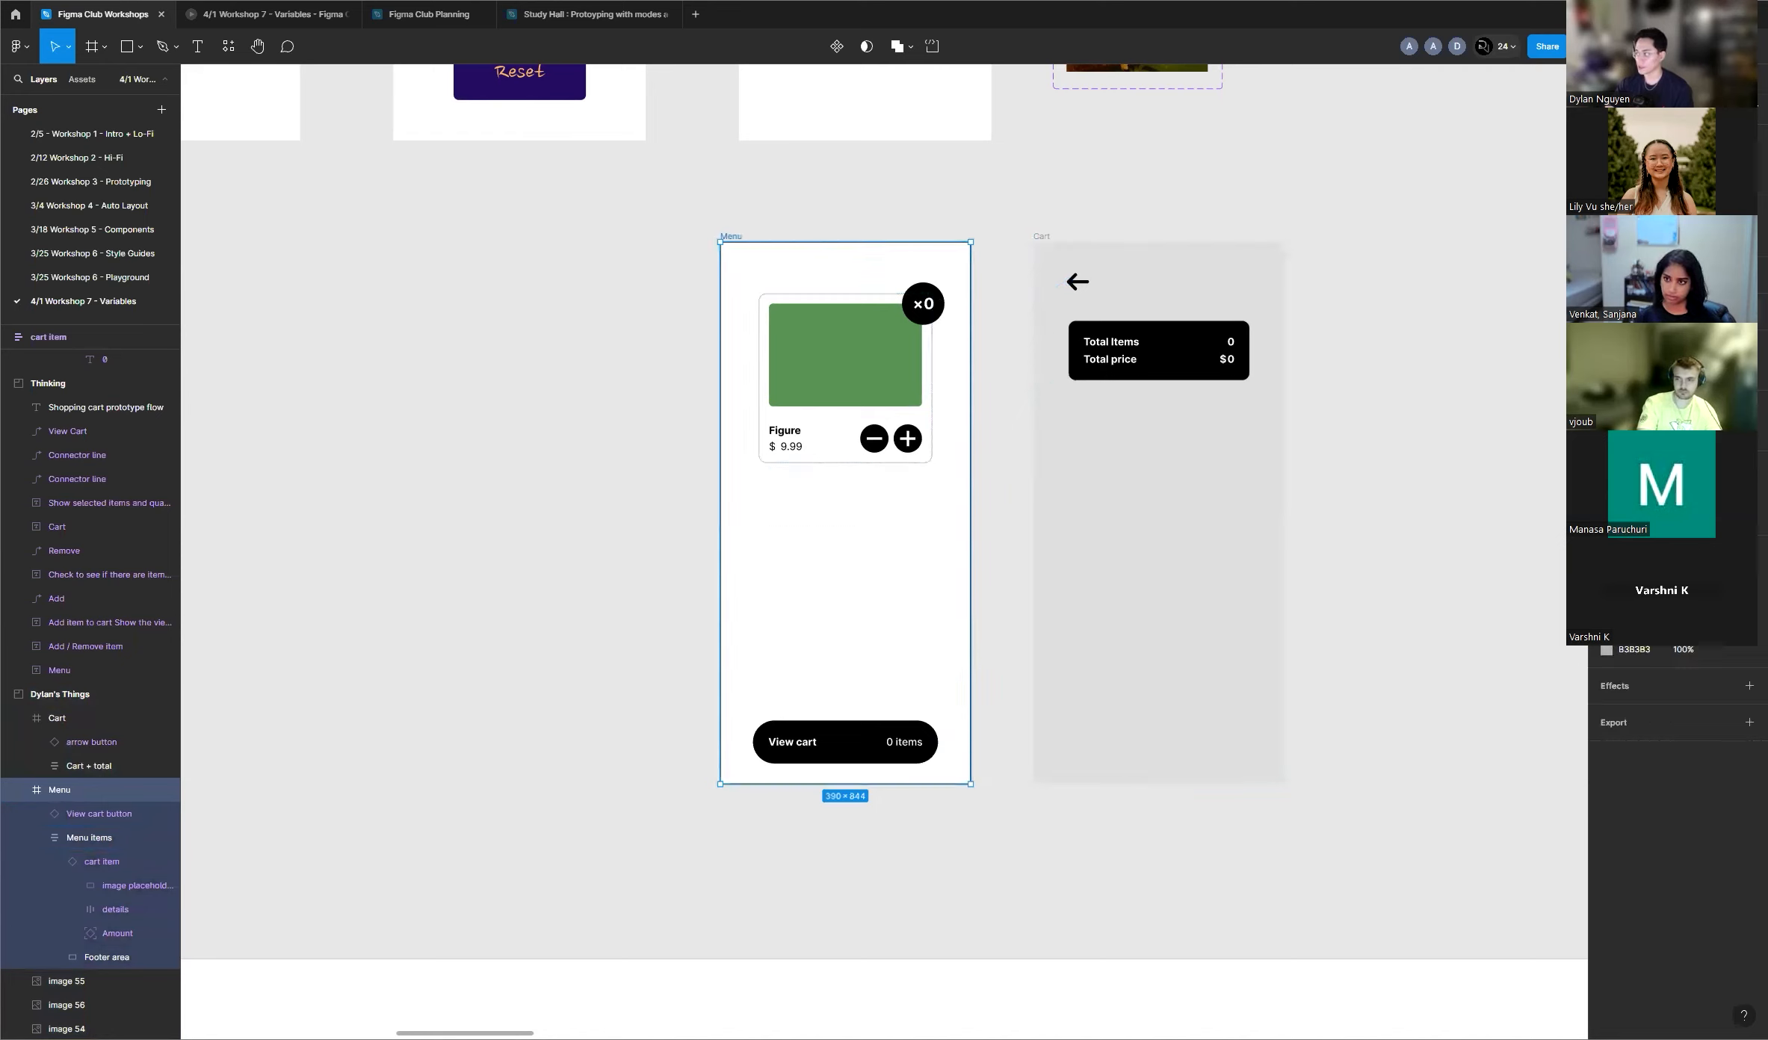
click(844, 211)
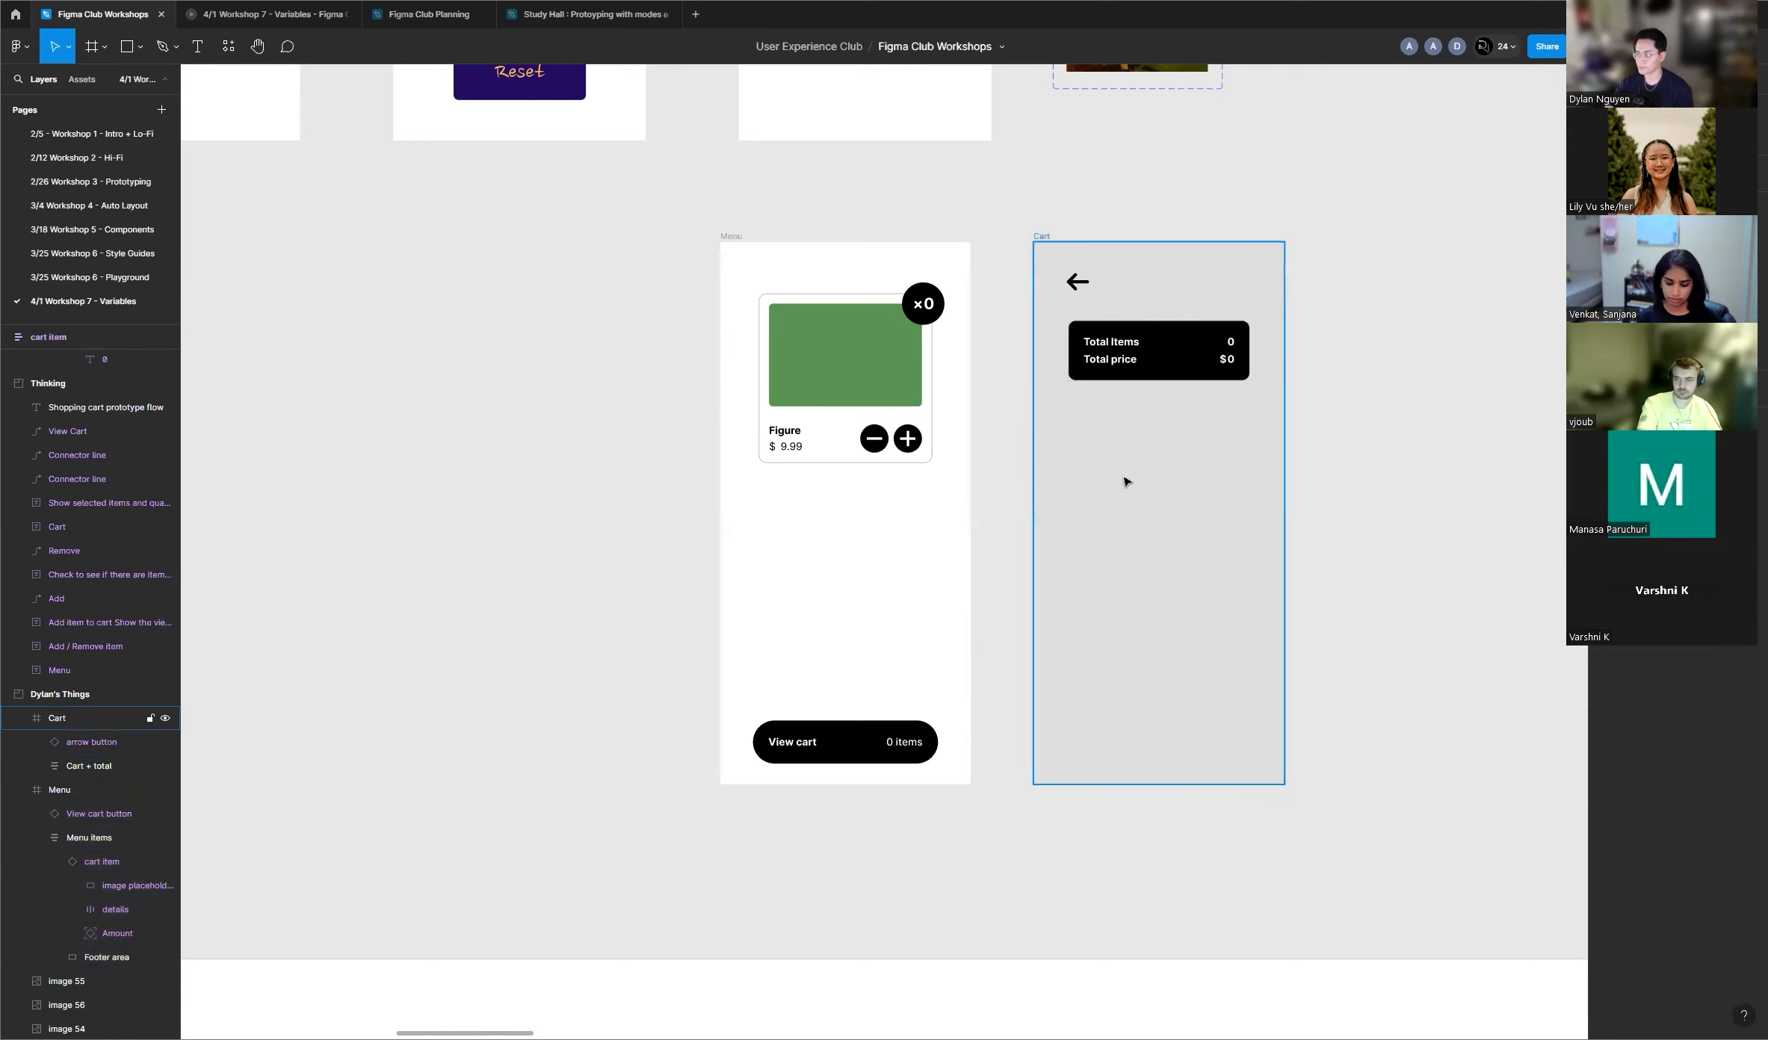
scroll(1126, 482, down, 5)
scroll(1109, 469, up, 8)
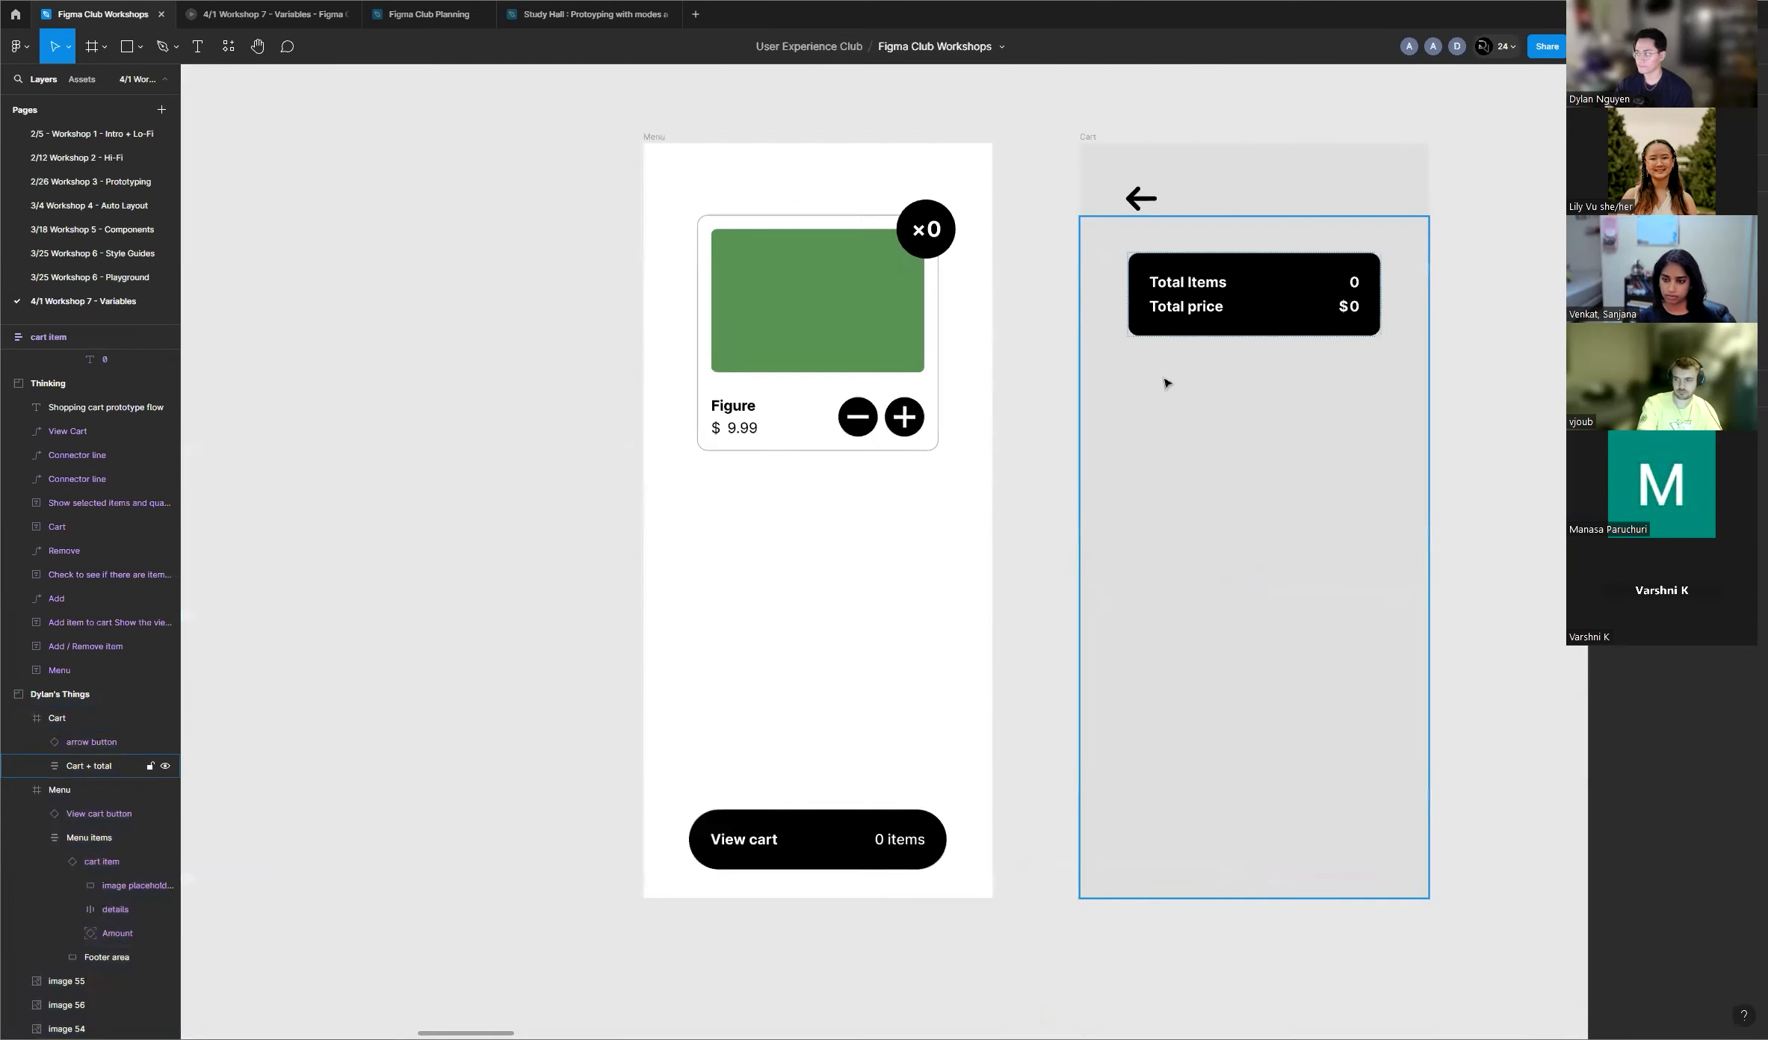
scroll(1232, 426, down, 2)
scroll(1162, 454, down, 5)
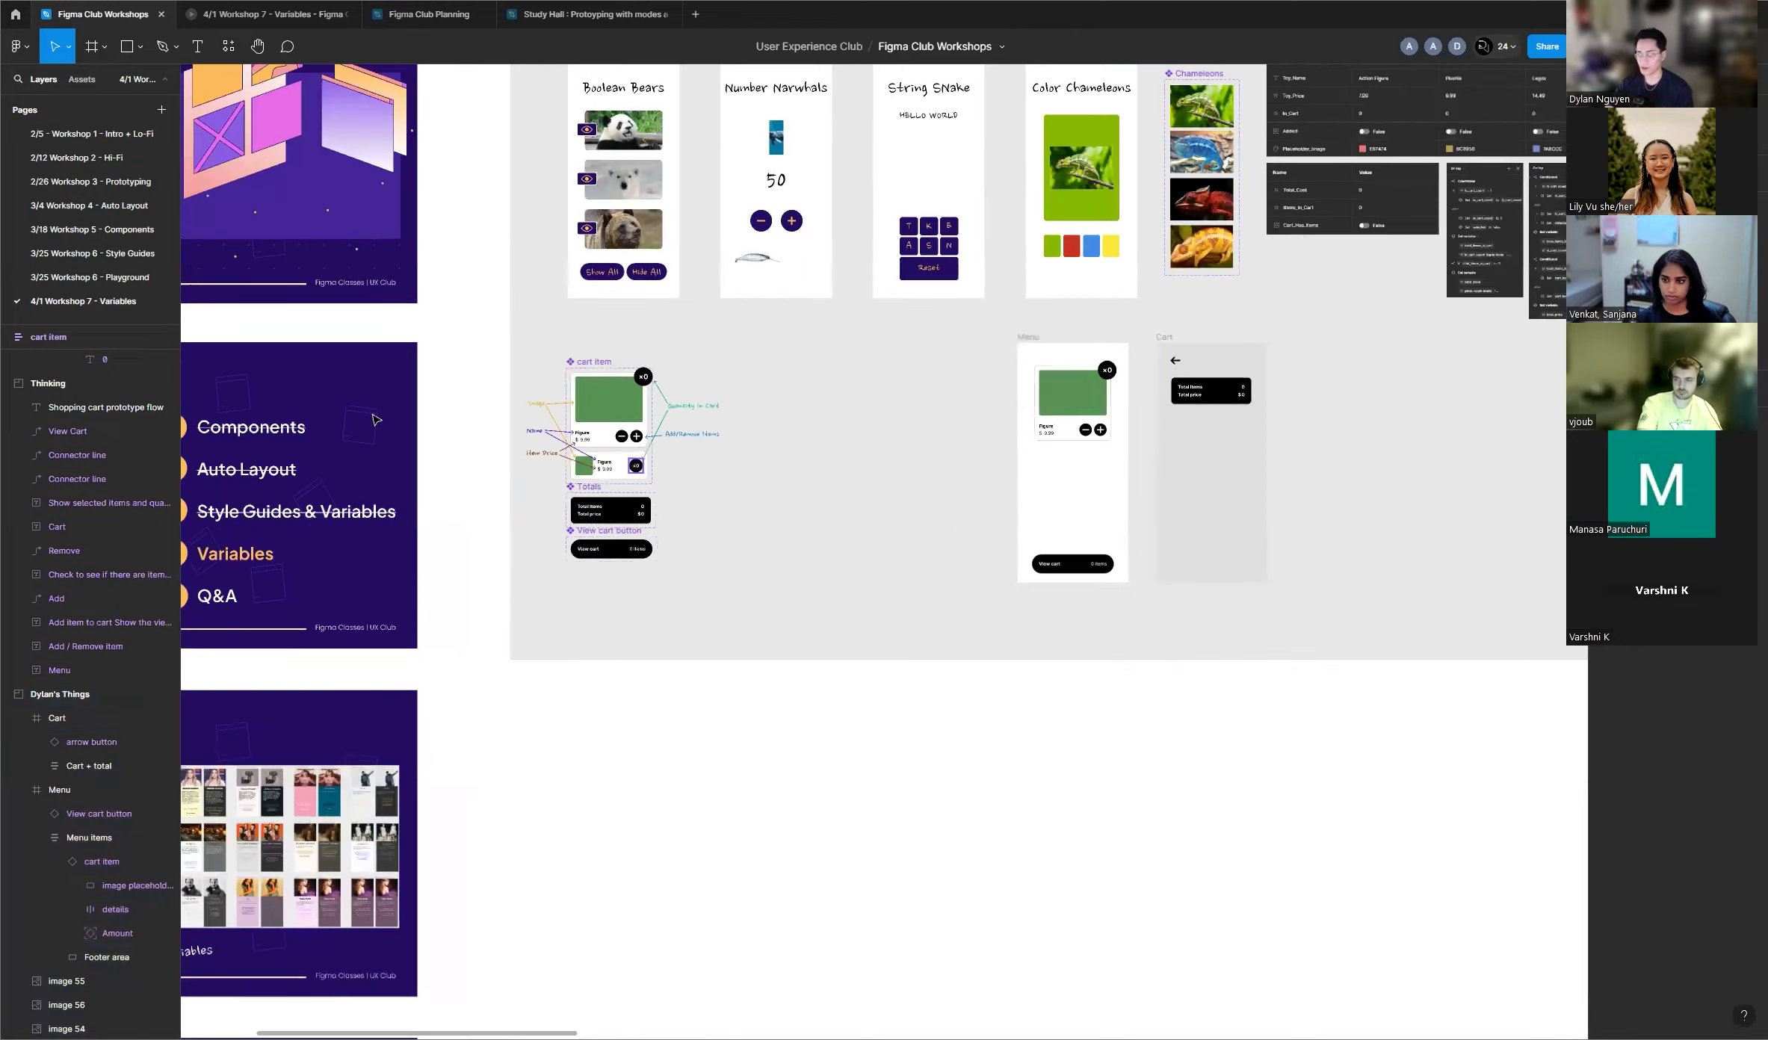
scroll(1417, 362, up, 6)
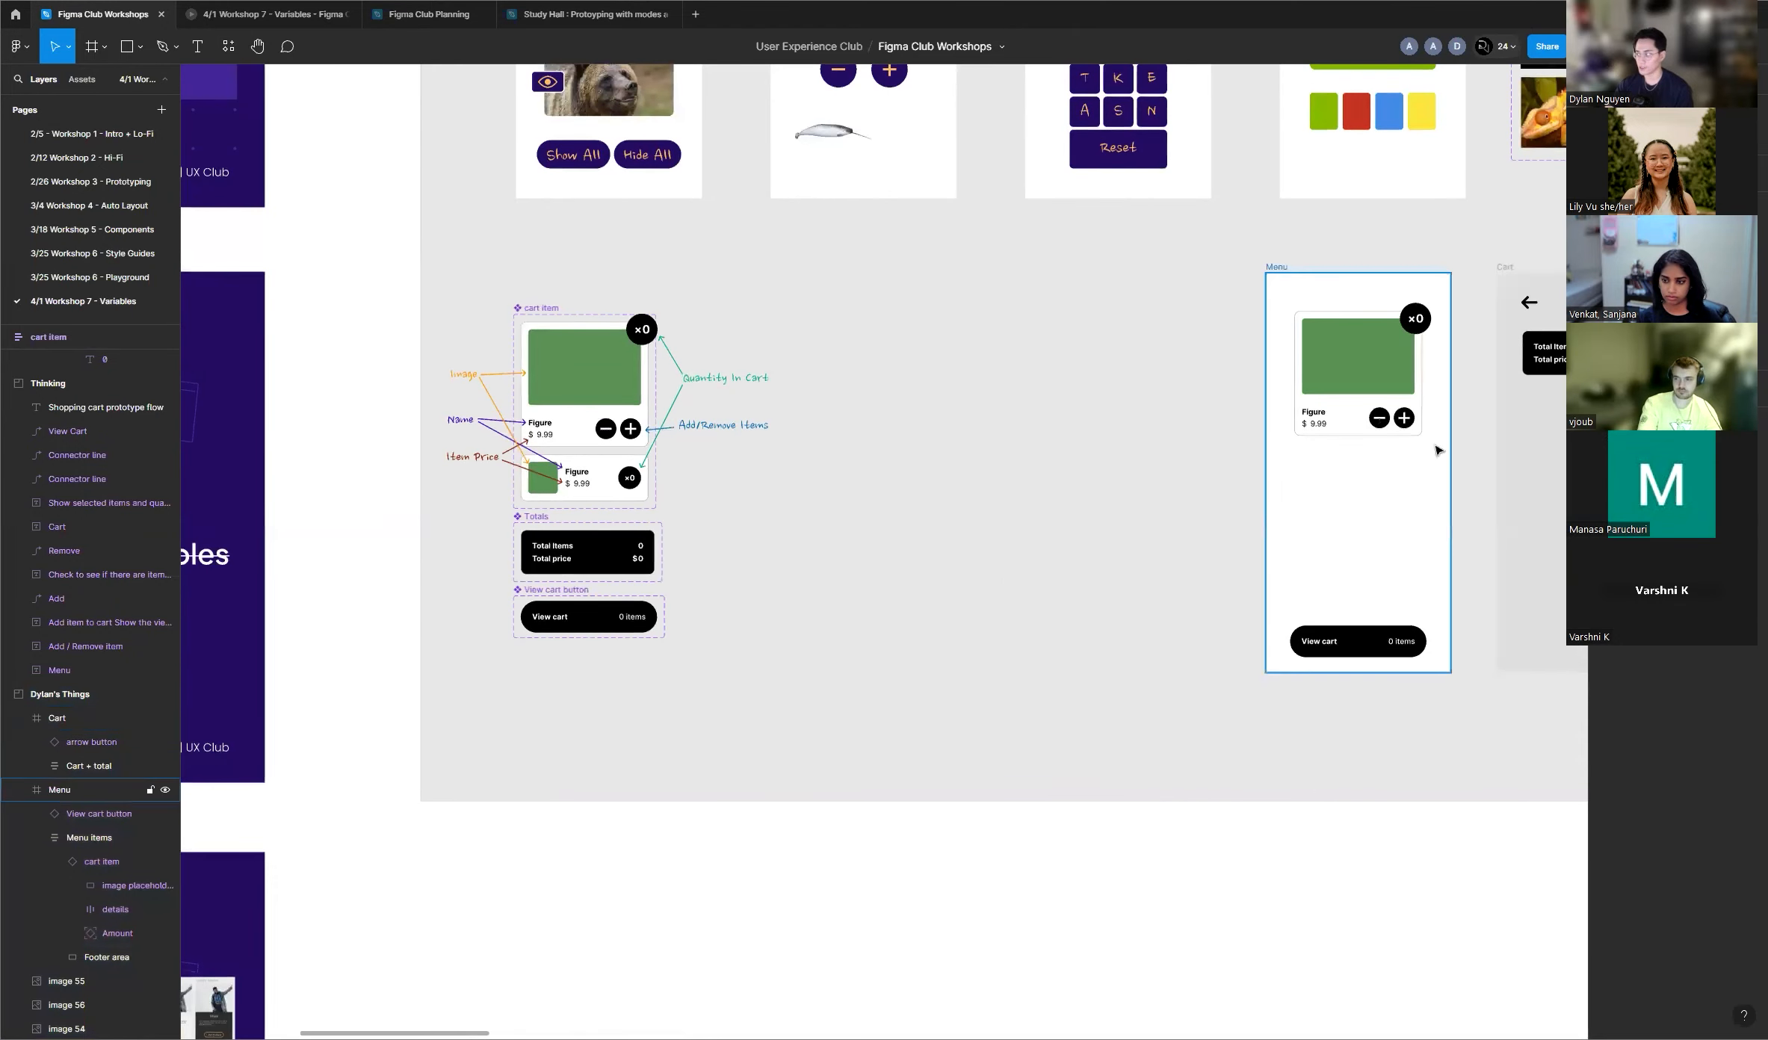
scroll(1432, 445, up, 2)
scroll(762, 448, down, 1)
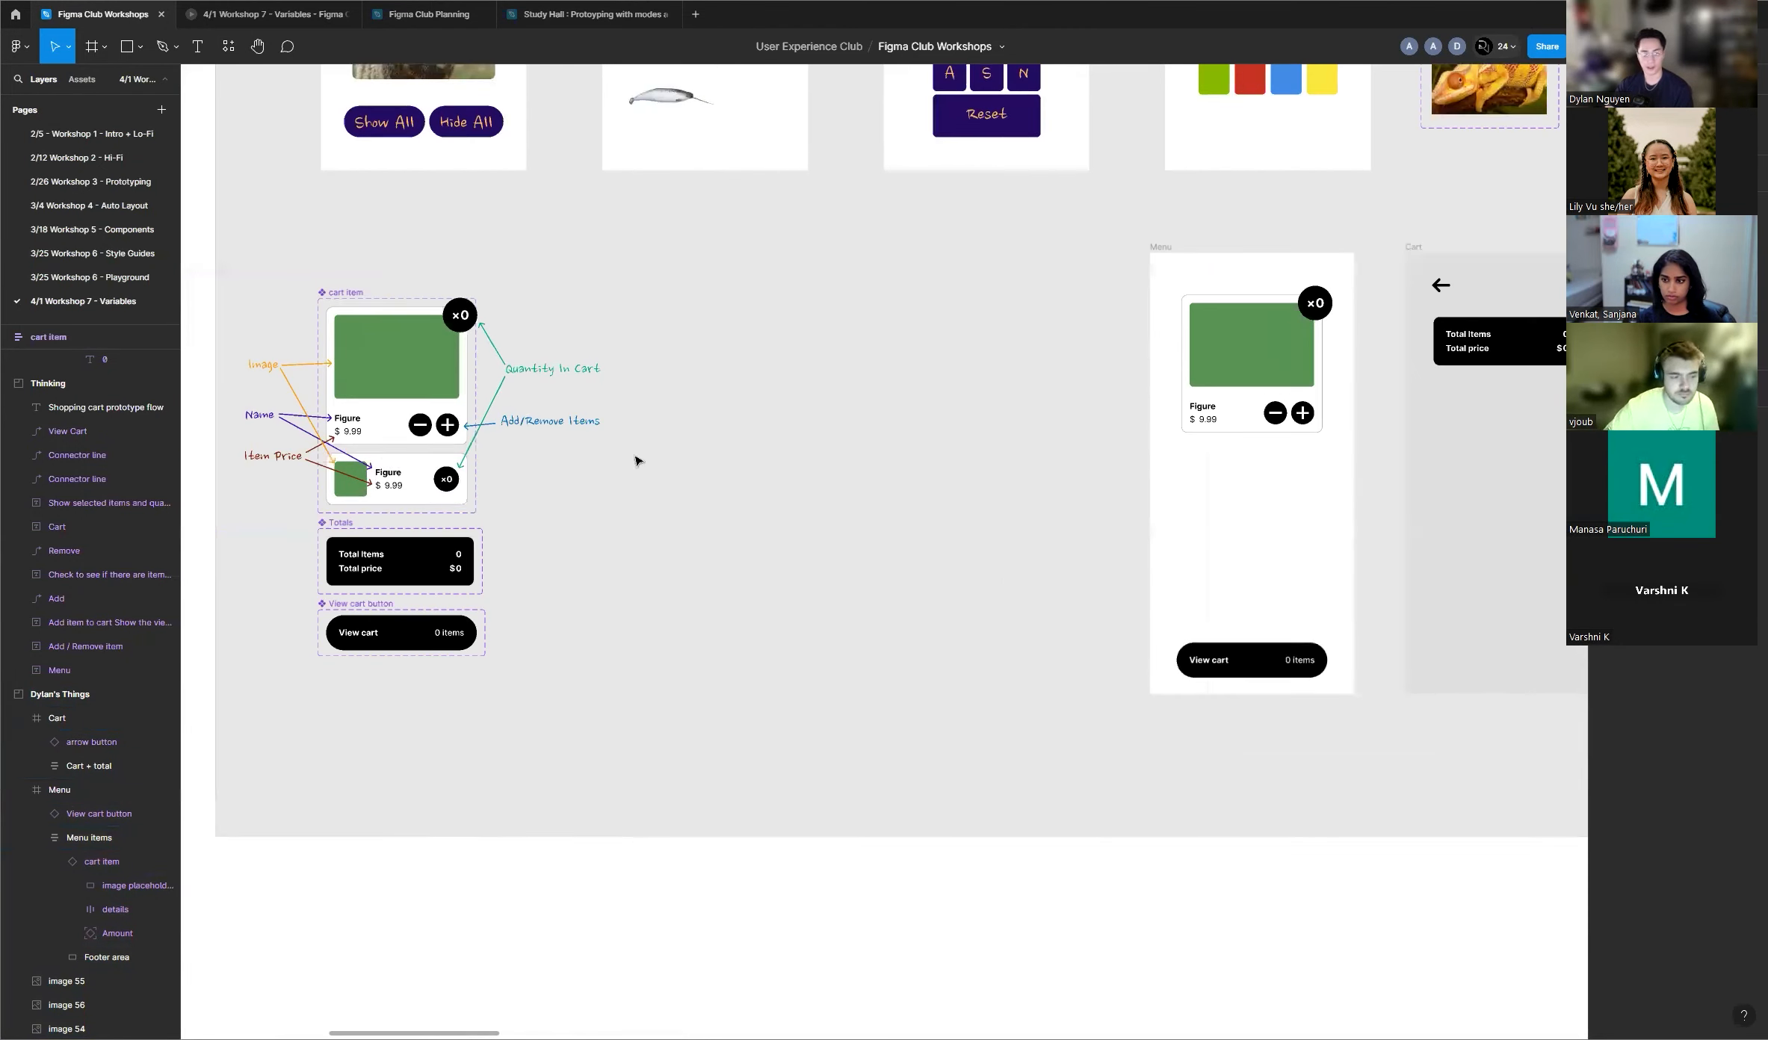
Step: Add an on-tap interaction to the minus icon in the Choose variant and place its settings beside the cart item
scroll(469, 458, up, 8)
scroll(469, 457, up, 3)
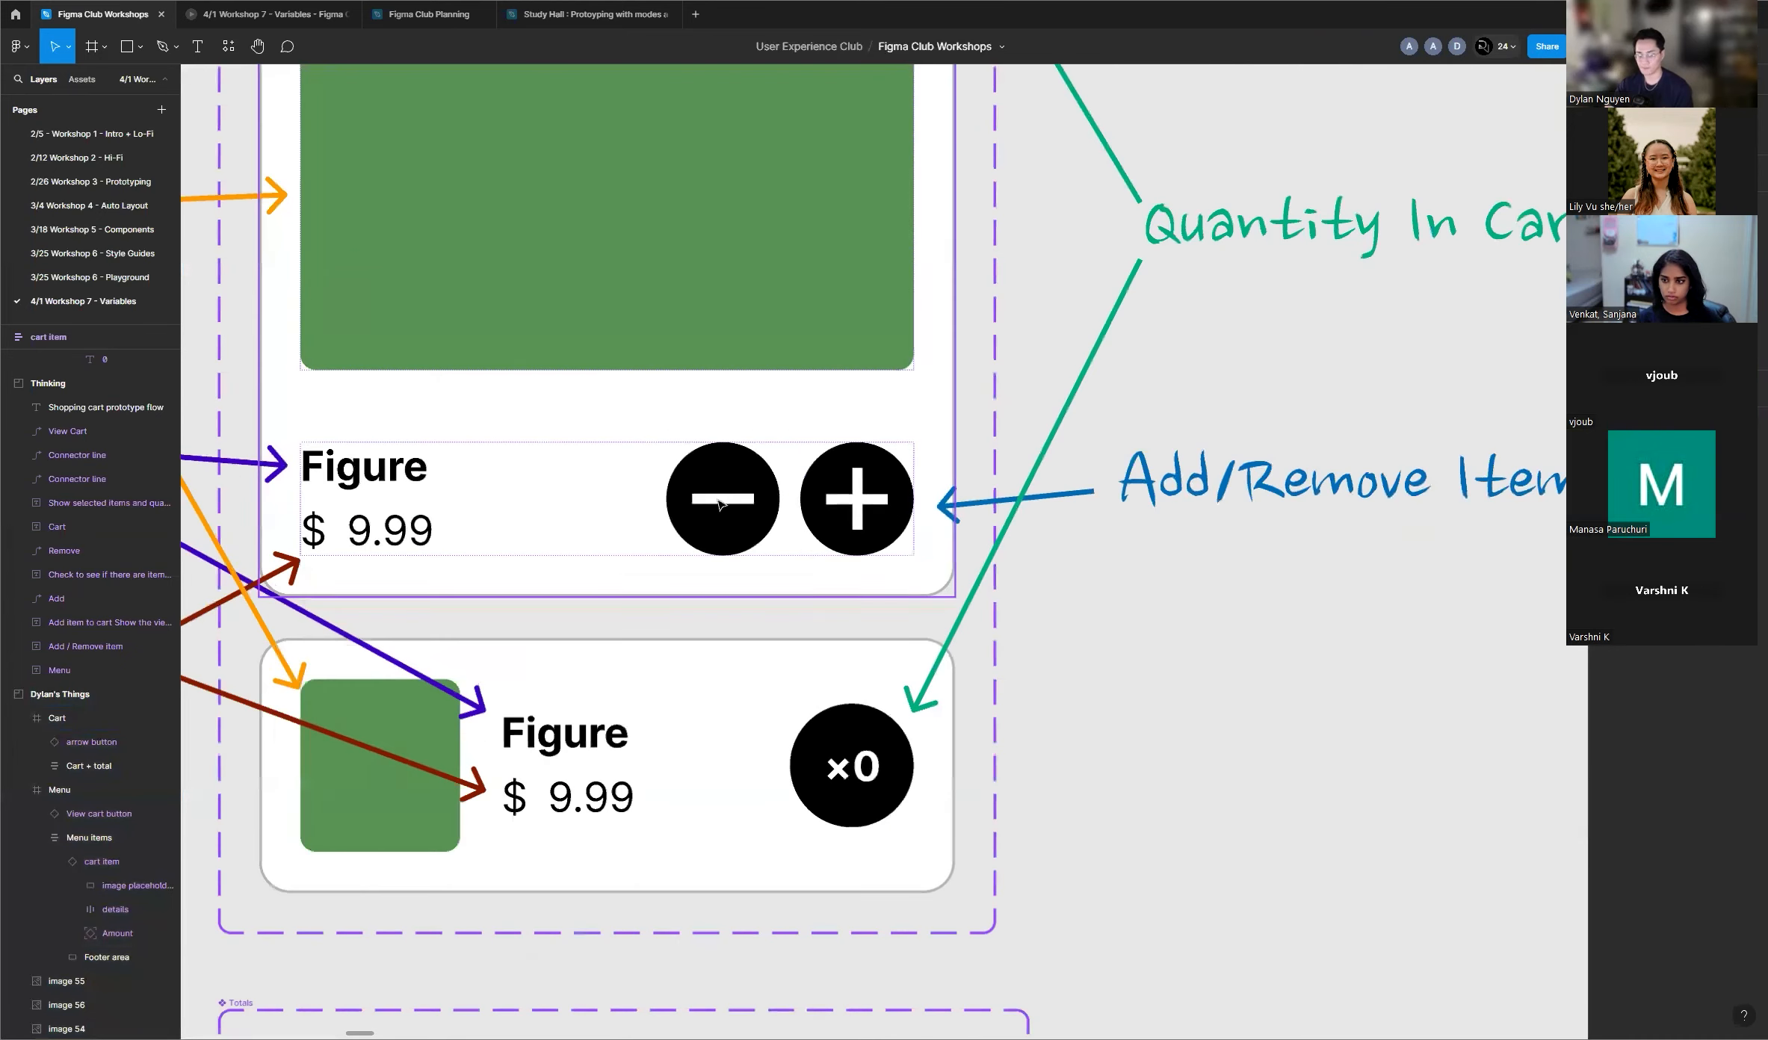
double_click(717, 514)
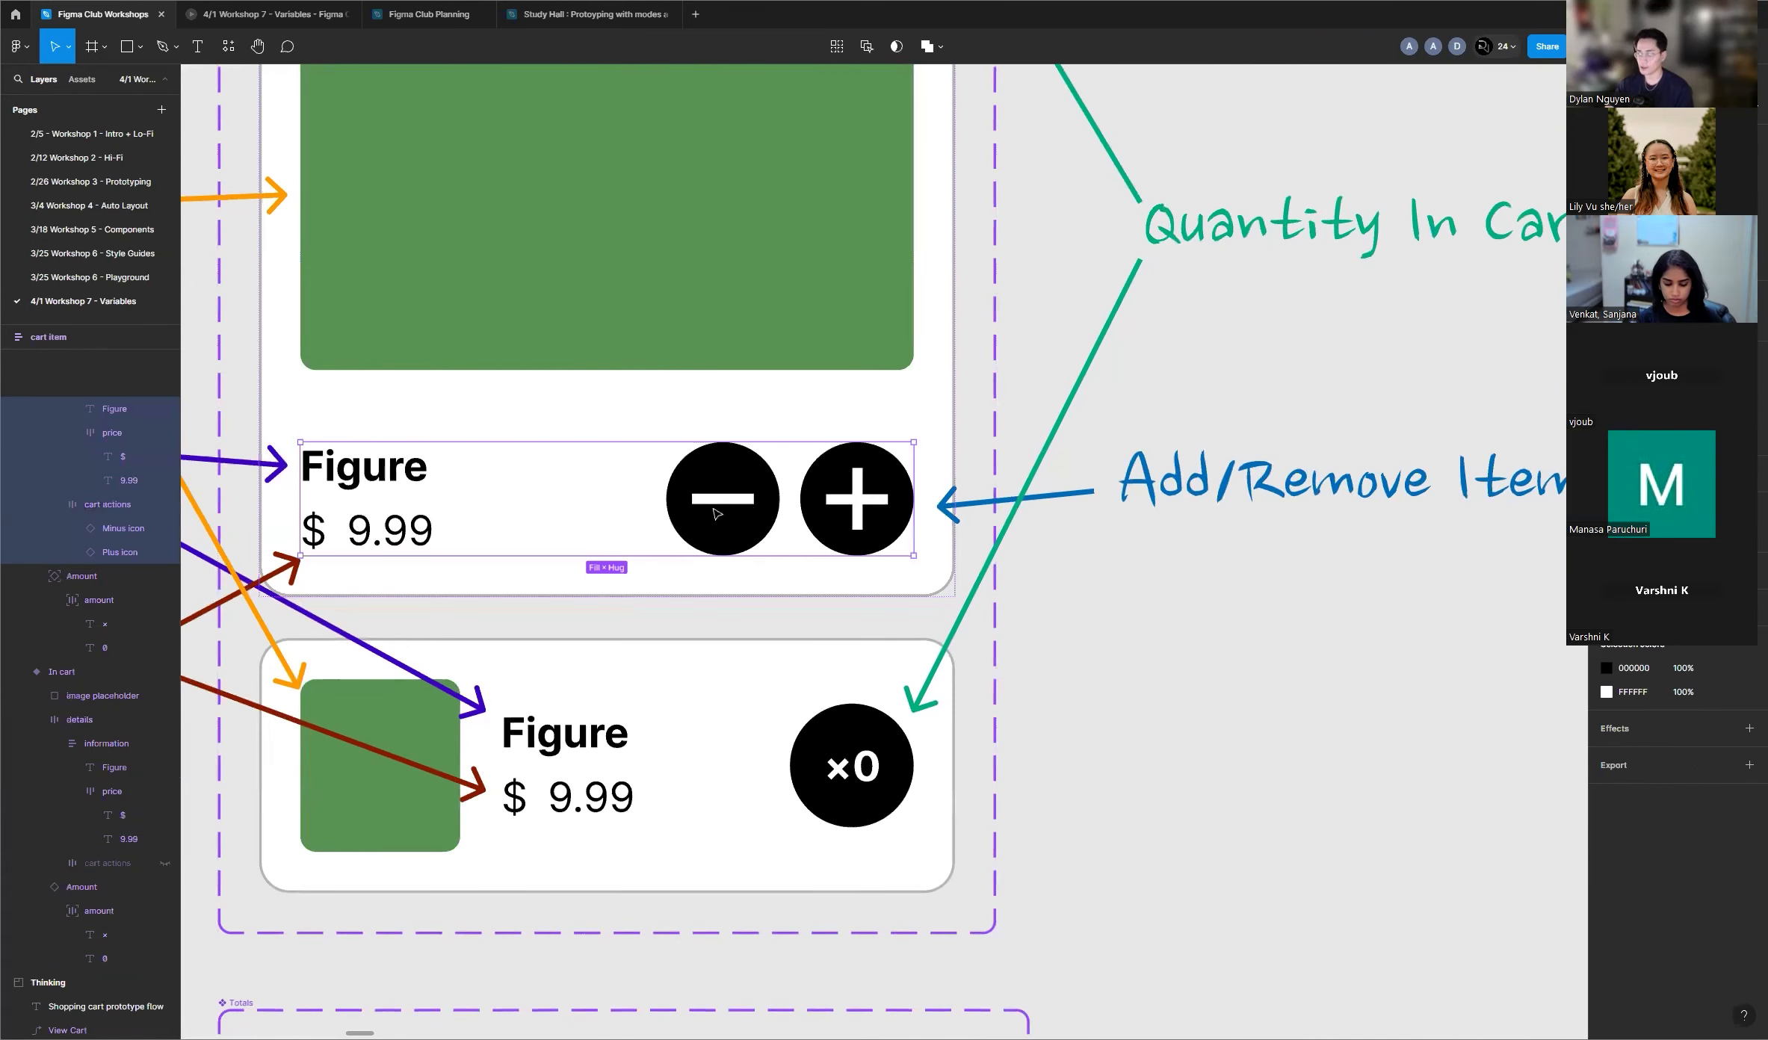
double_click(717, 516)
double_click(717, 516)
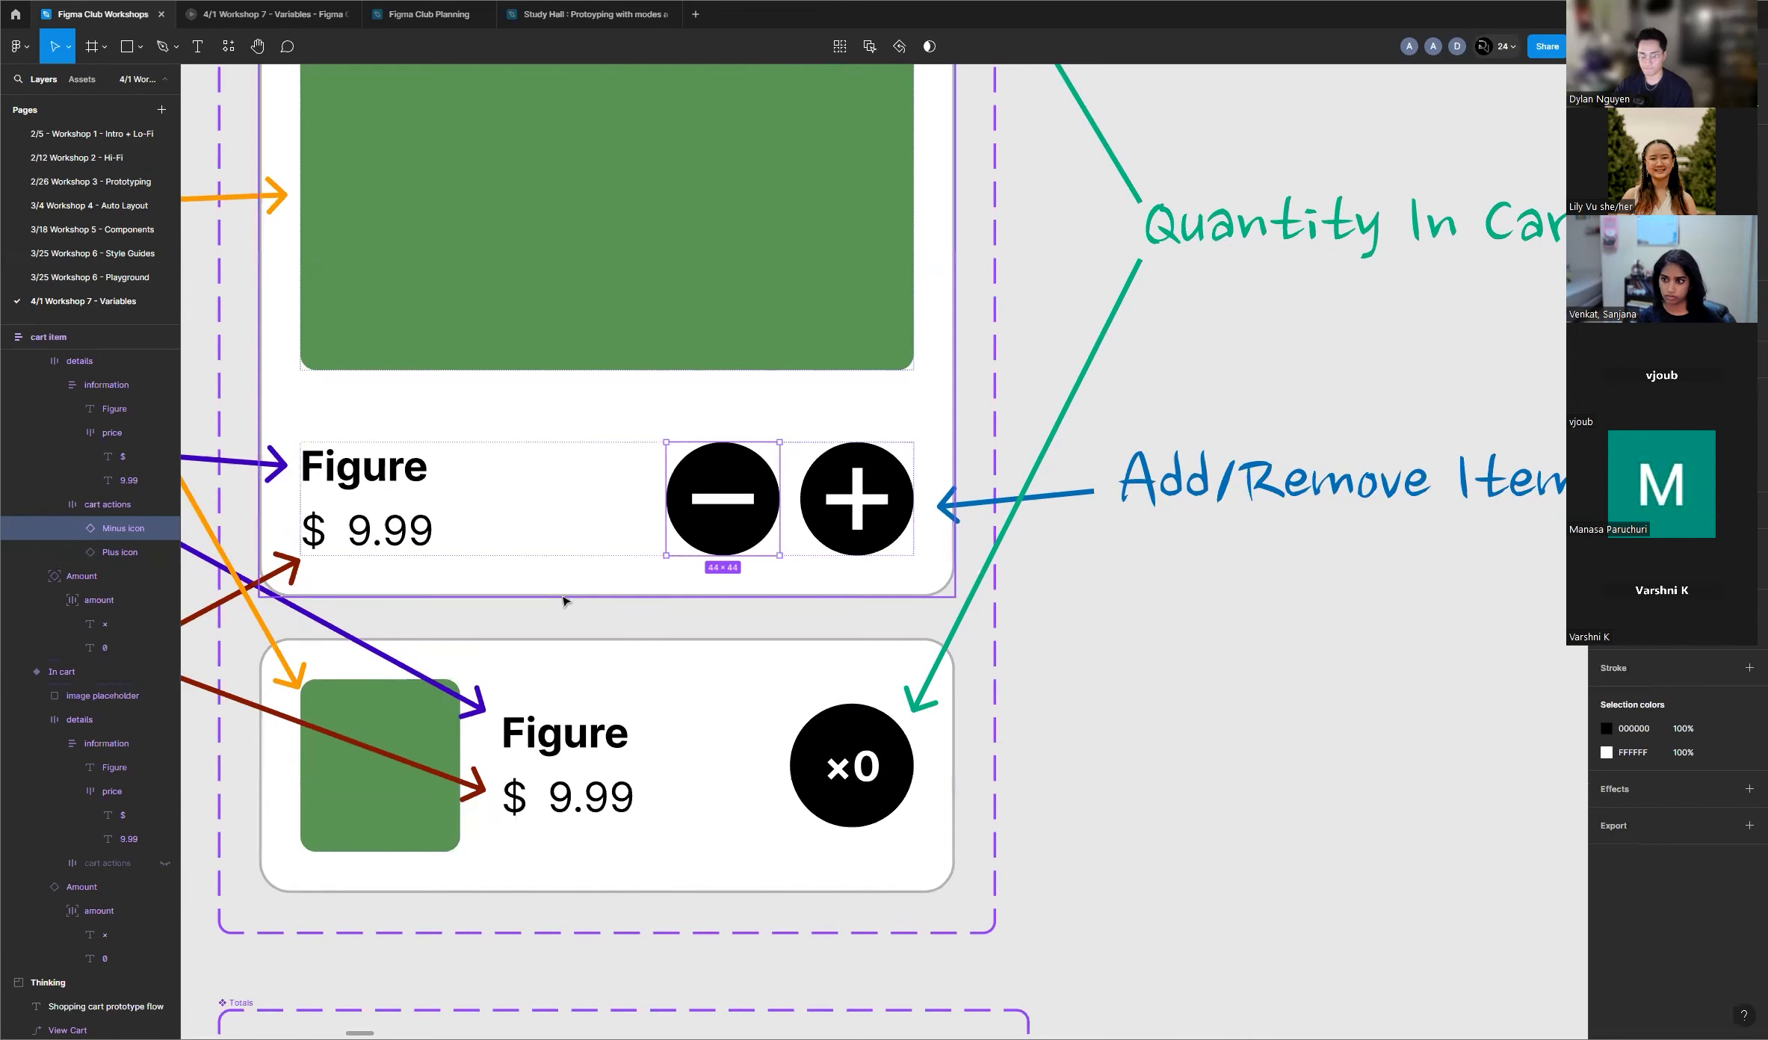
key(shift+e)
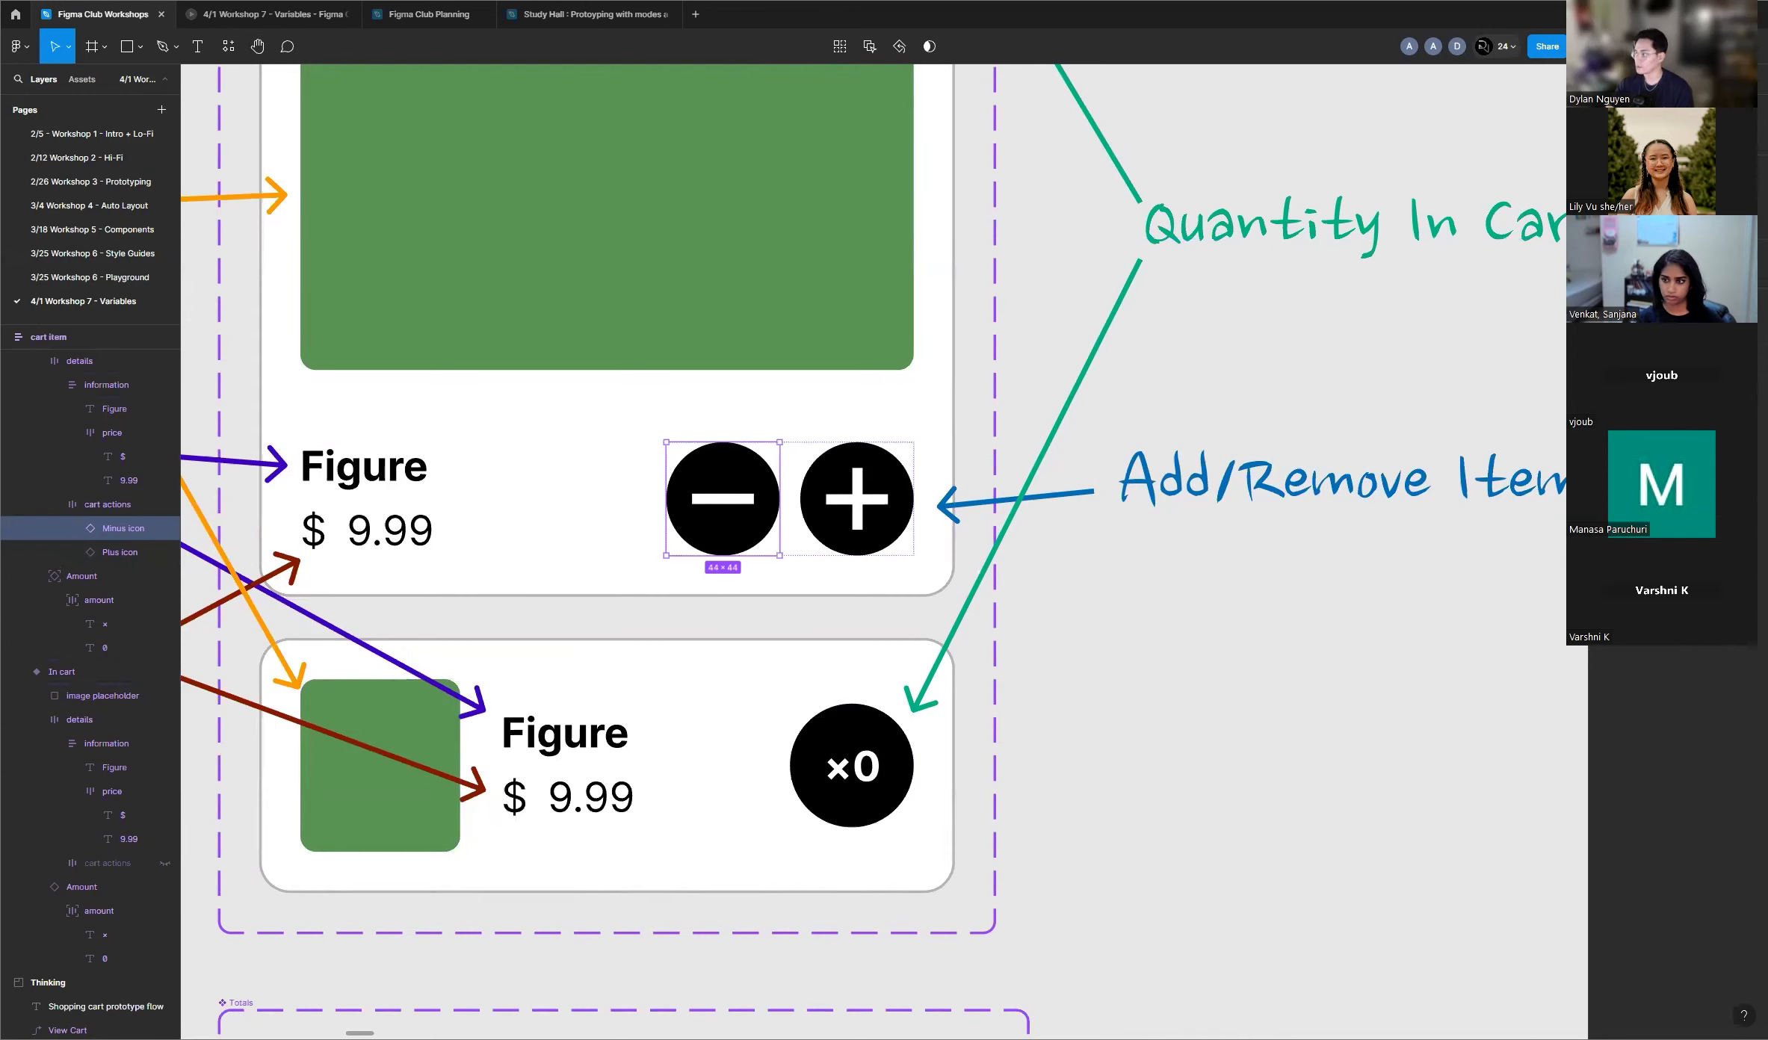
click(1666, 137)
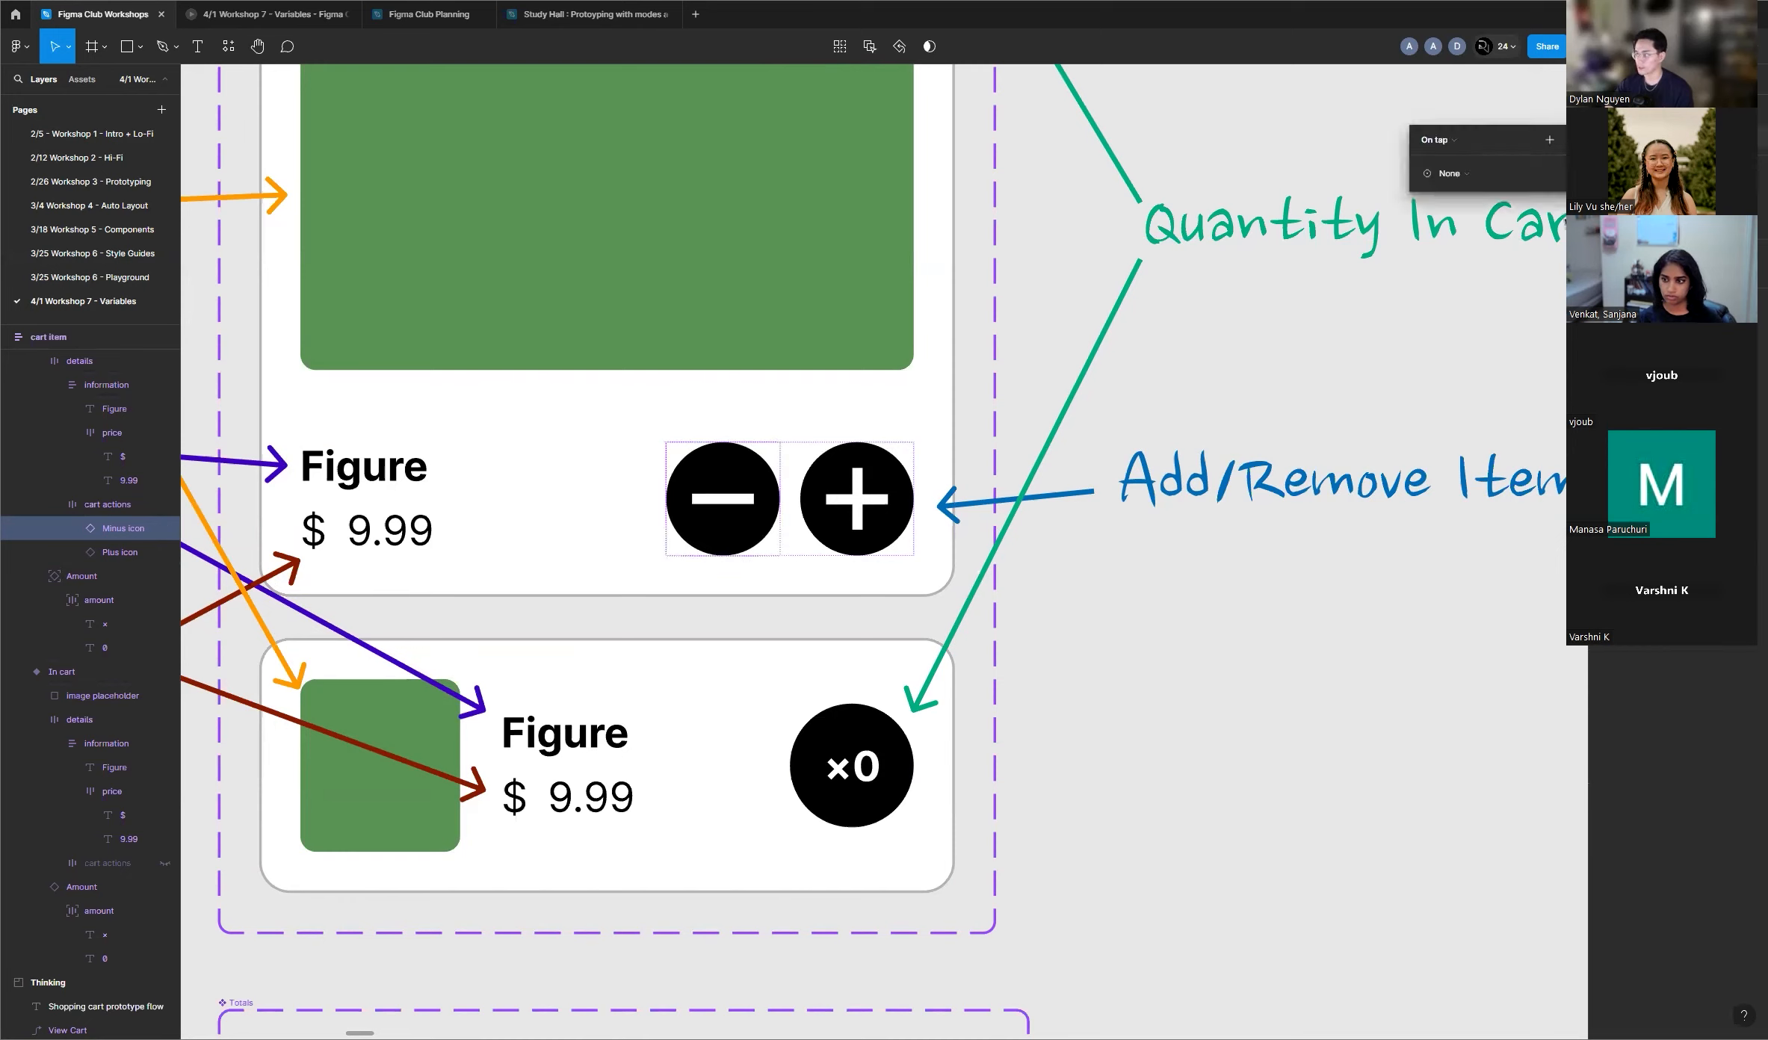
drag(1490, 140, 1151, 633)
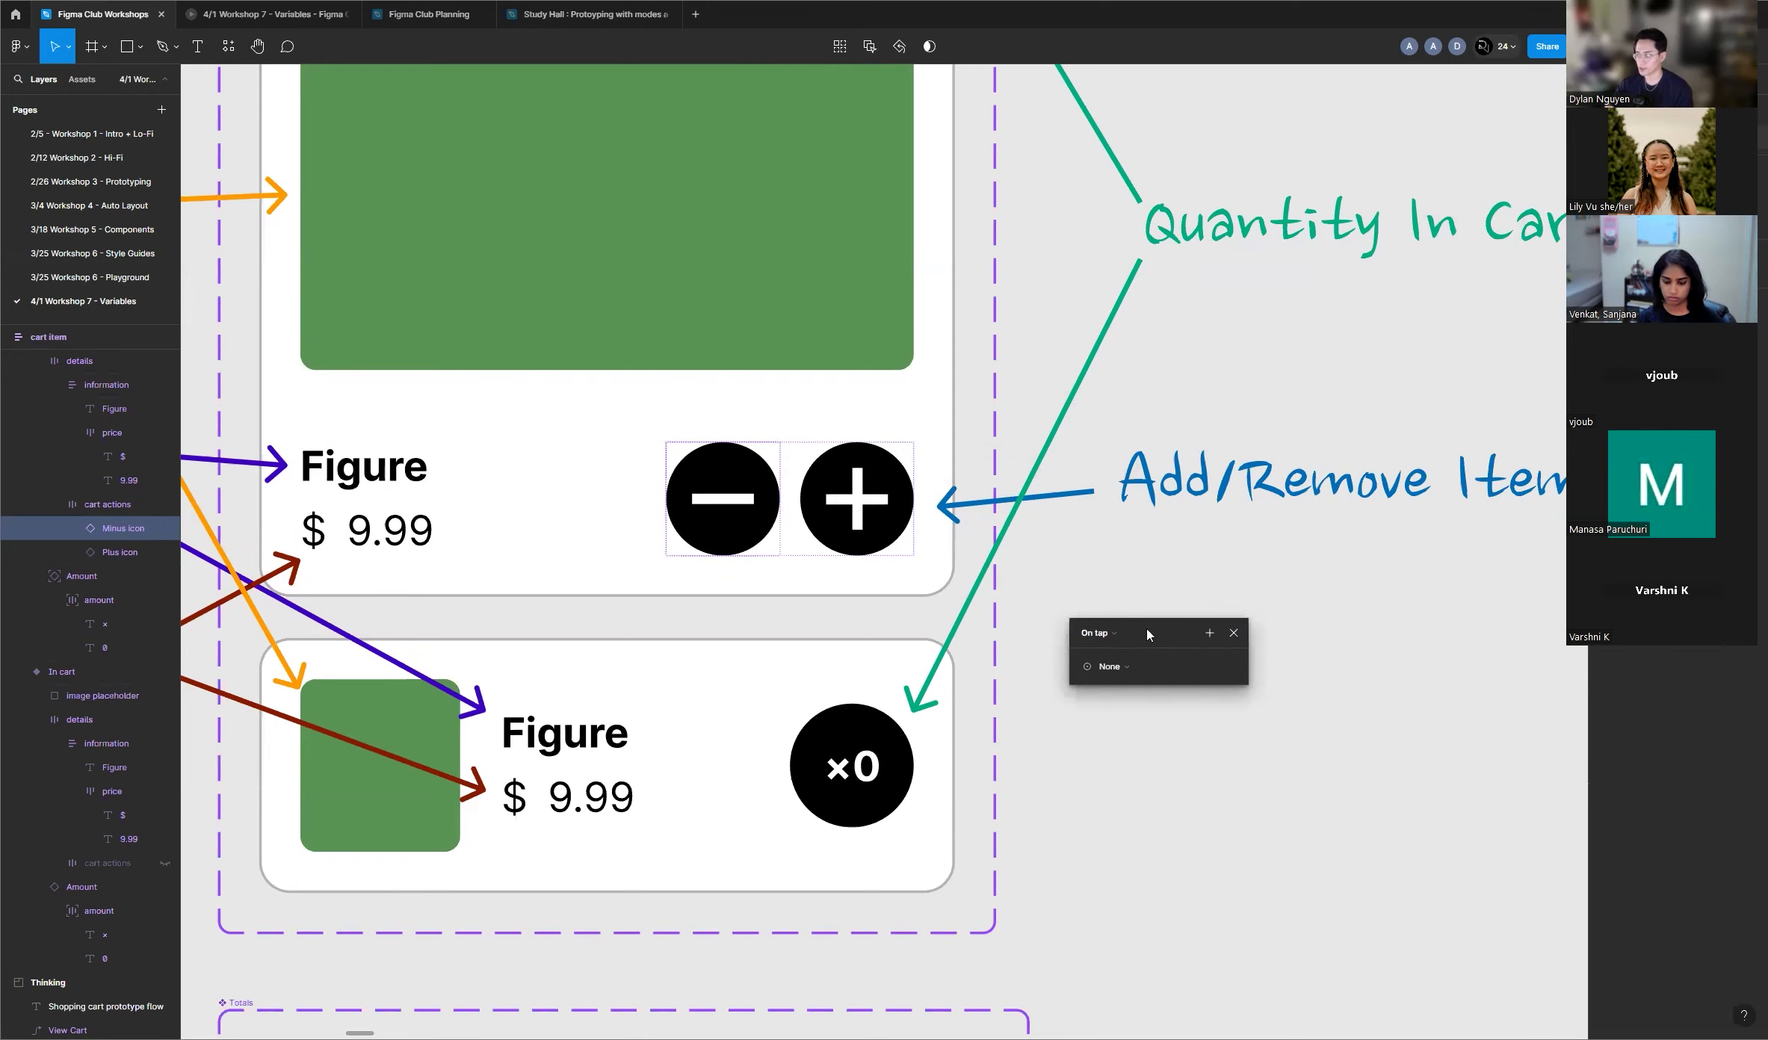
Step: Set the minus icon's on-tap action to Conditional and move its settings clear of the card
click(1132, 670)
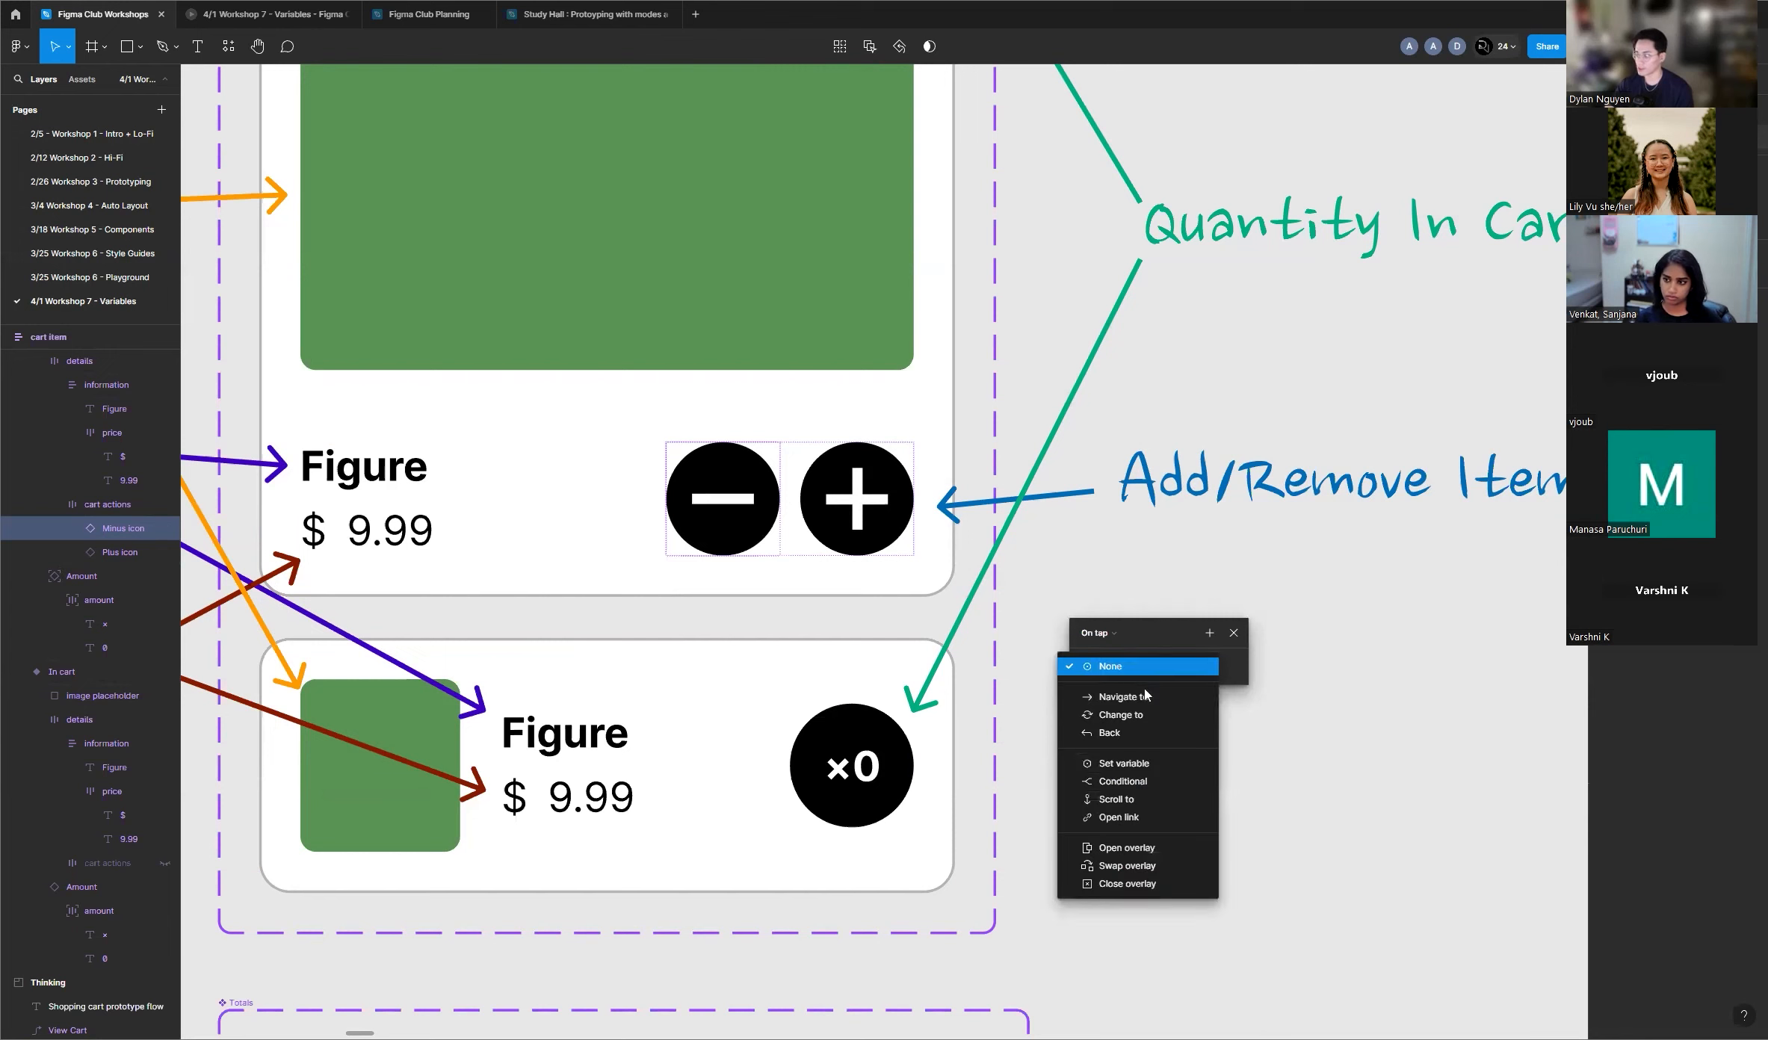
click(1124, 763)
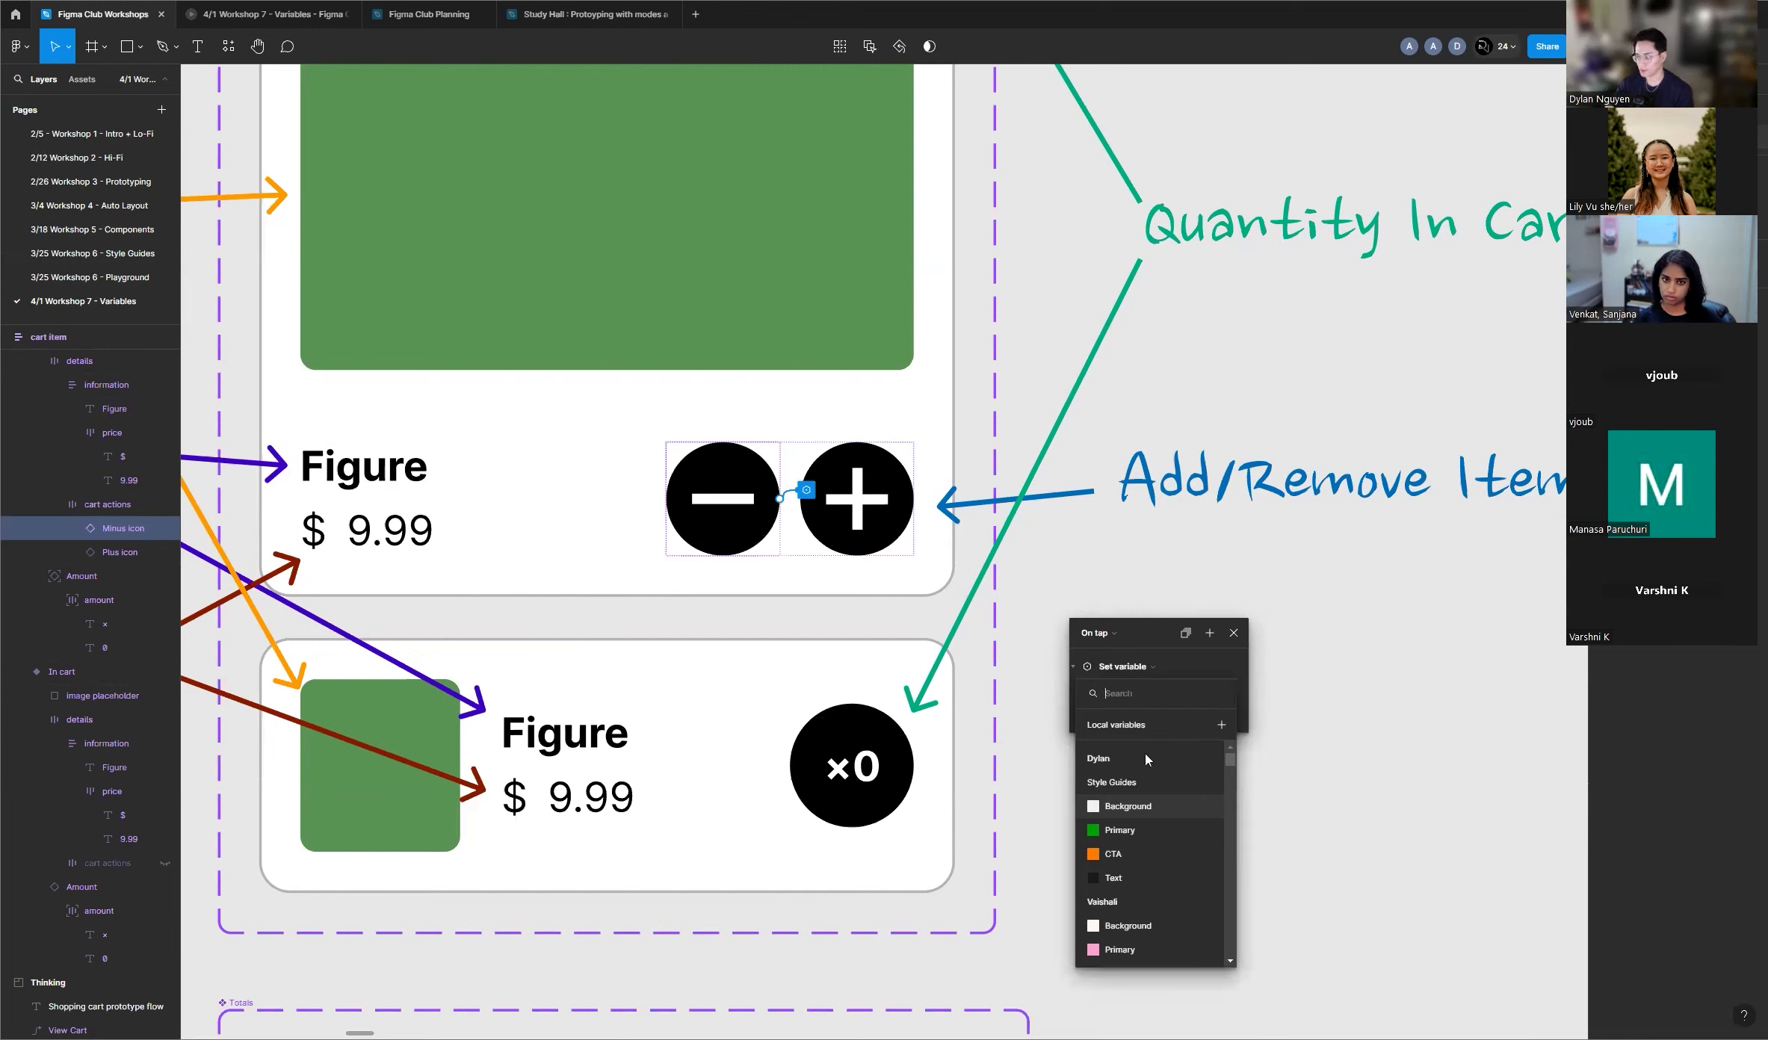
click(1154, 672)
click(1154, 672)
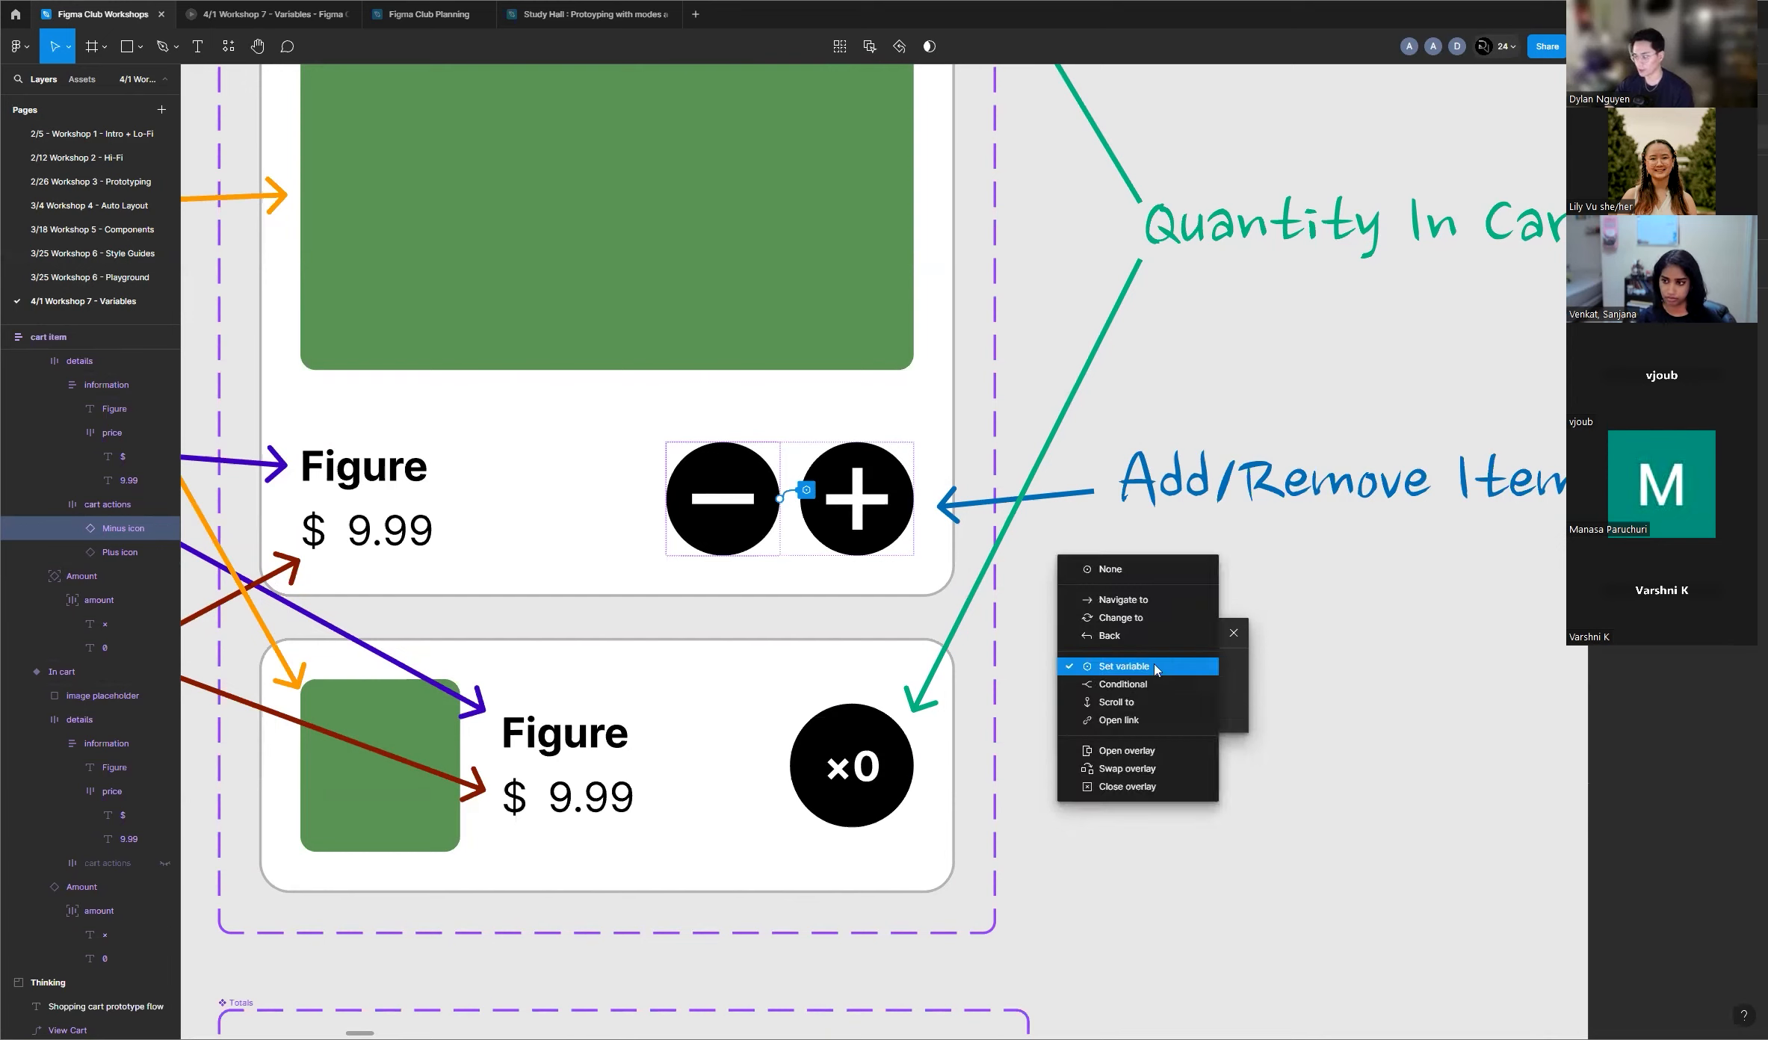
click(1138, 684)
drag(1098, 594, 1099, 527)
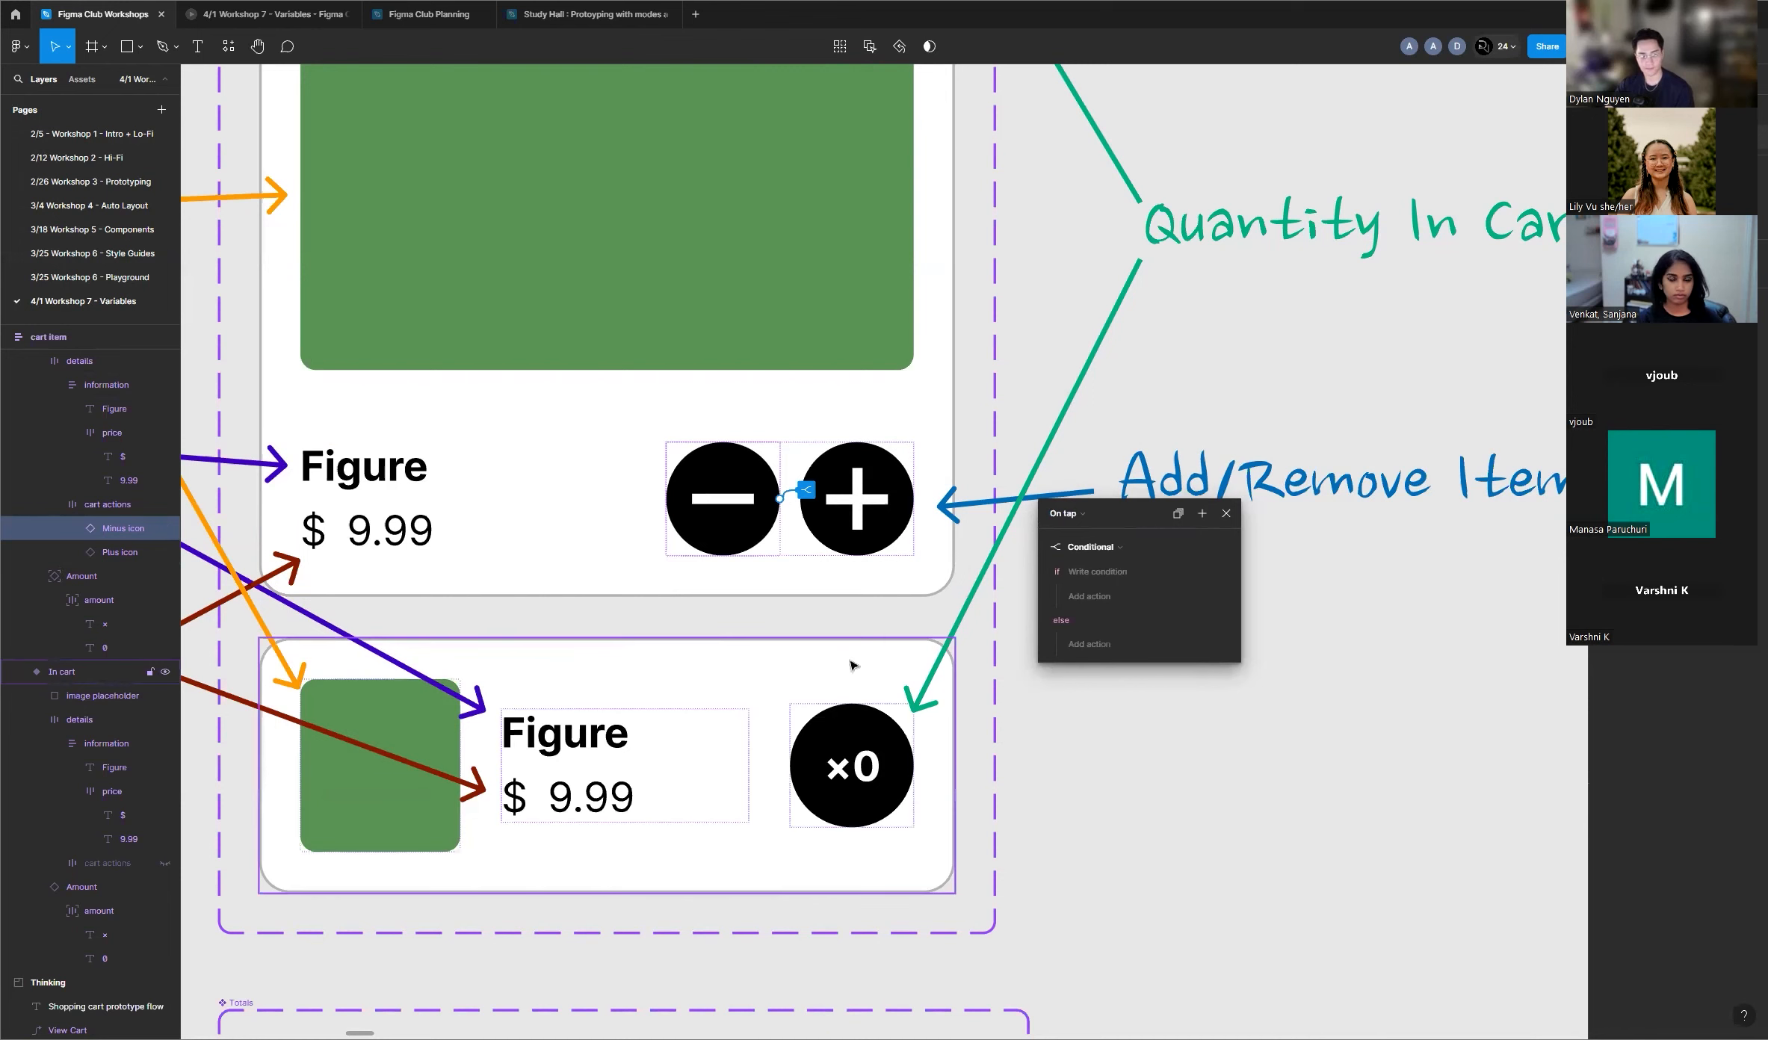
Step: Move the minus icon's on-tap settings clear of the cart item and its handwritten annotations
scroll(1143, 566, down, 6)
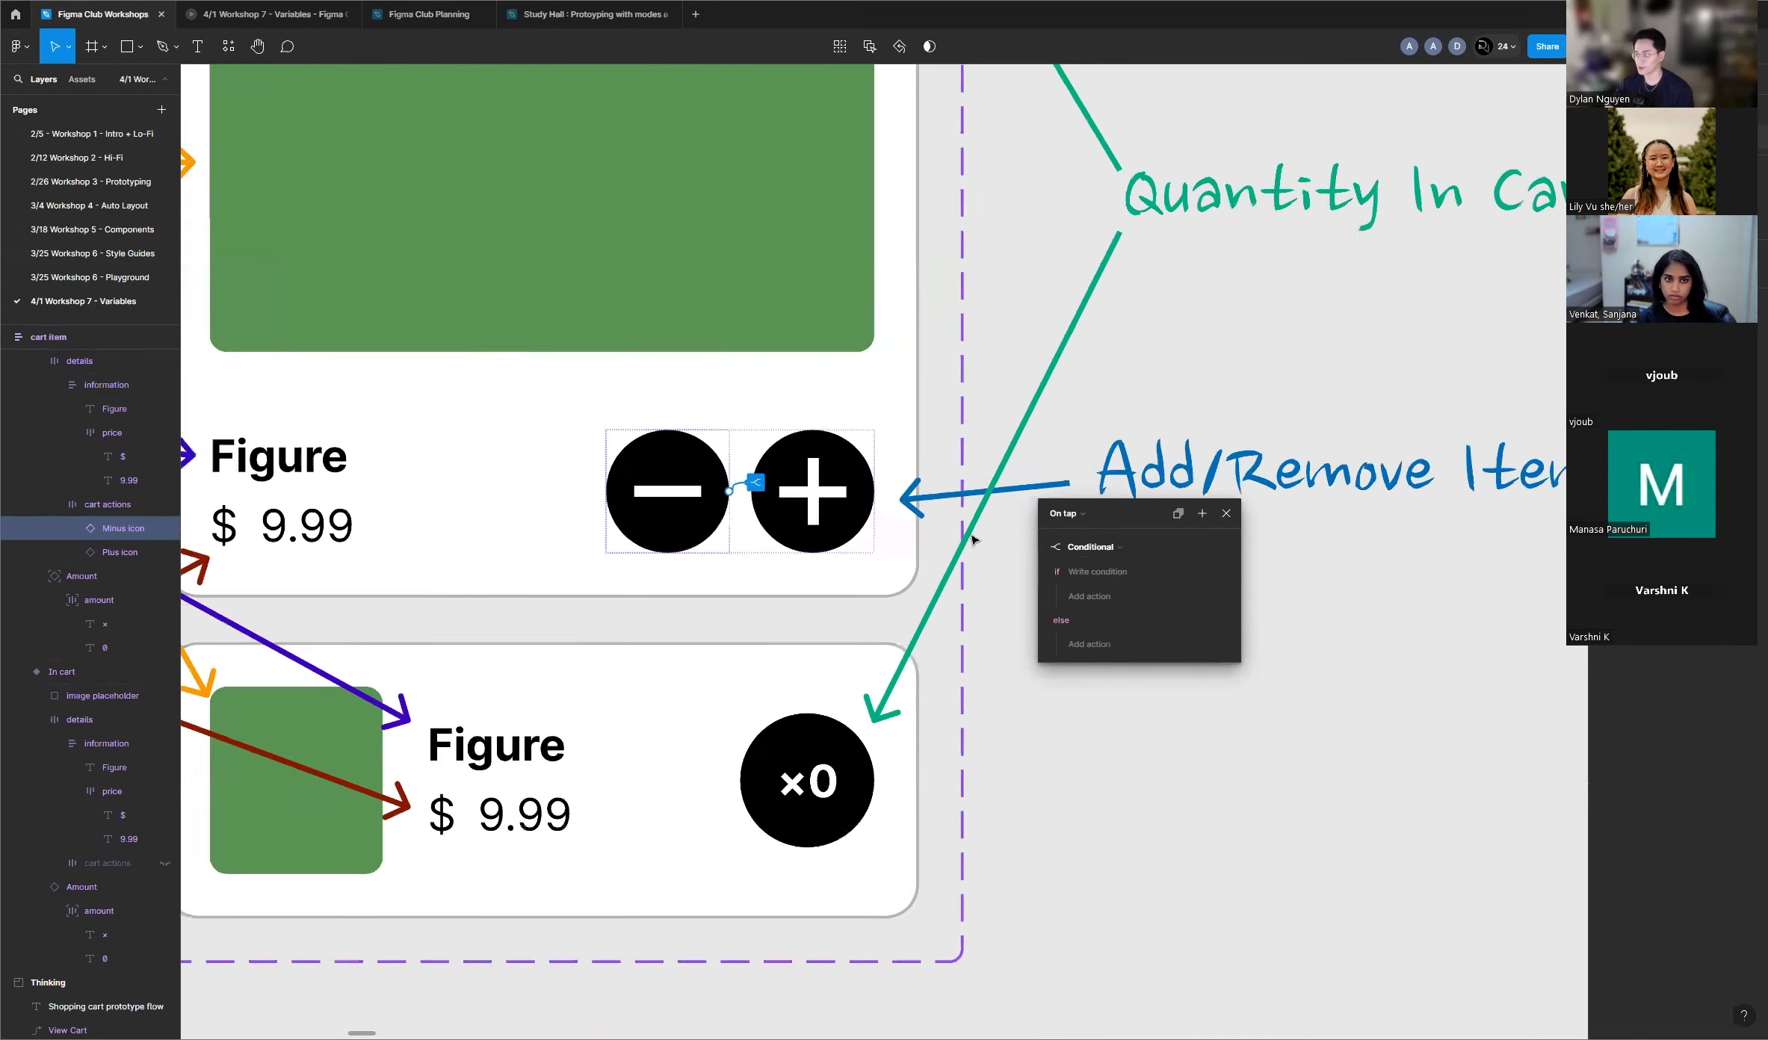
scroll(943, 180, up, 1)
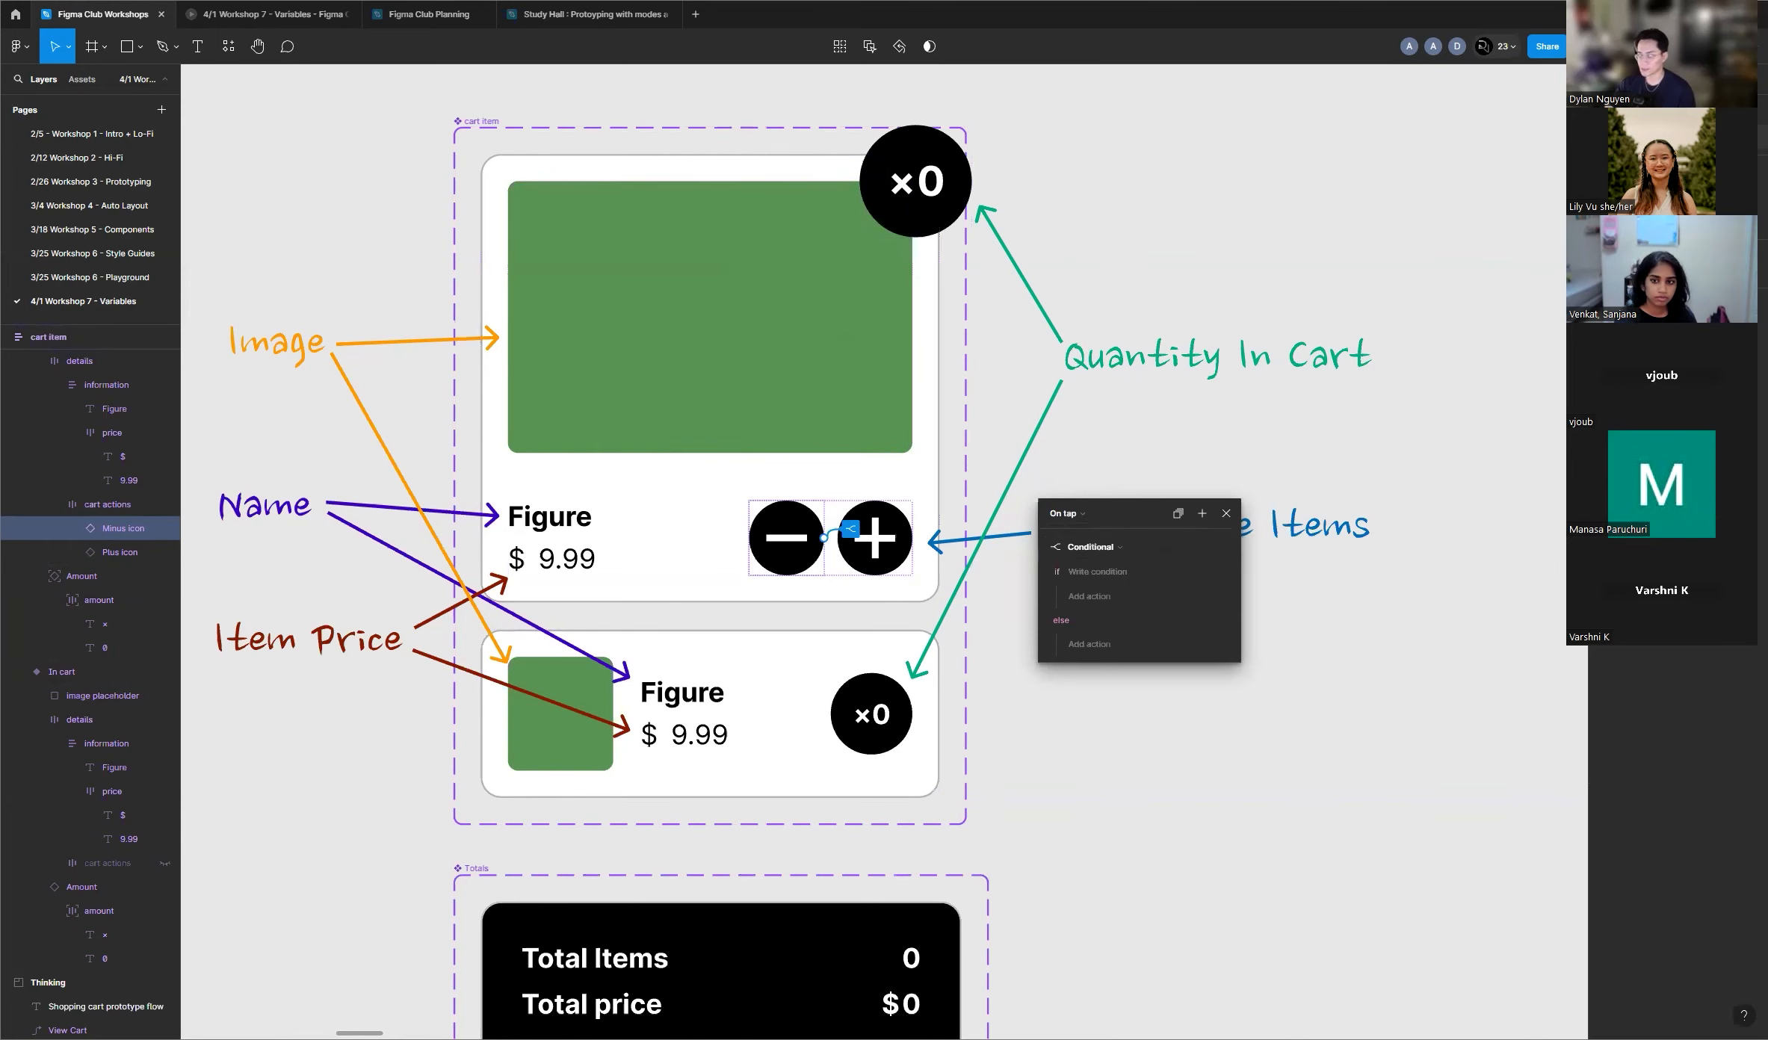
mouse_move(1161, 515)
mouse_down()
mouse_move(1298, 423)
mouse_move(1317, 363)
mouse_move(1067, 609)
mouse_up()
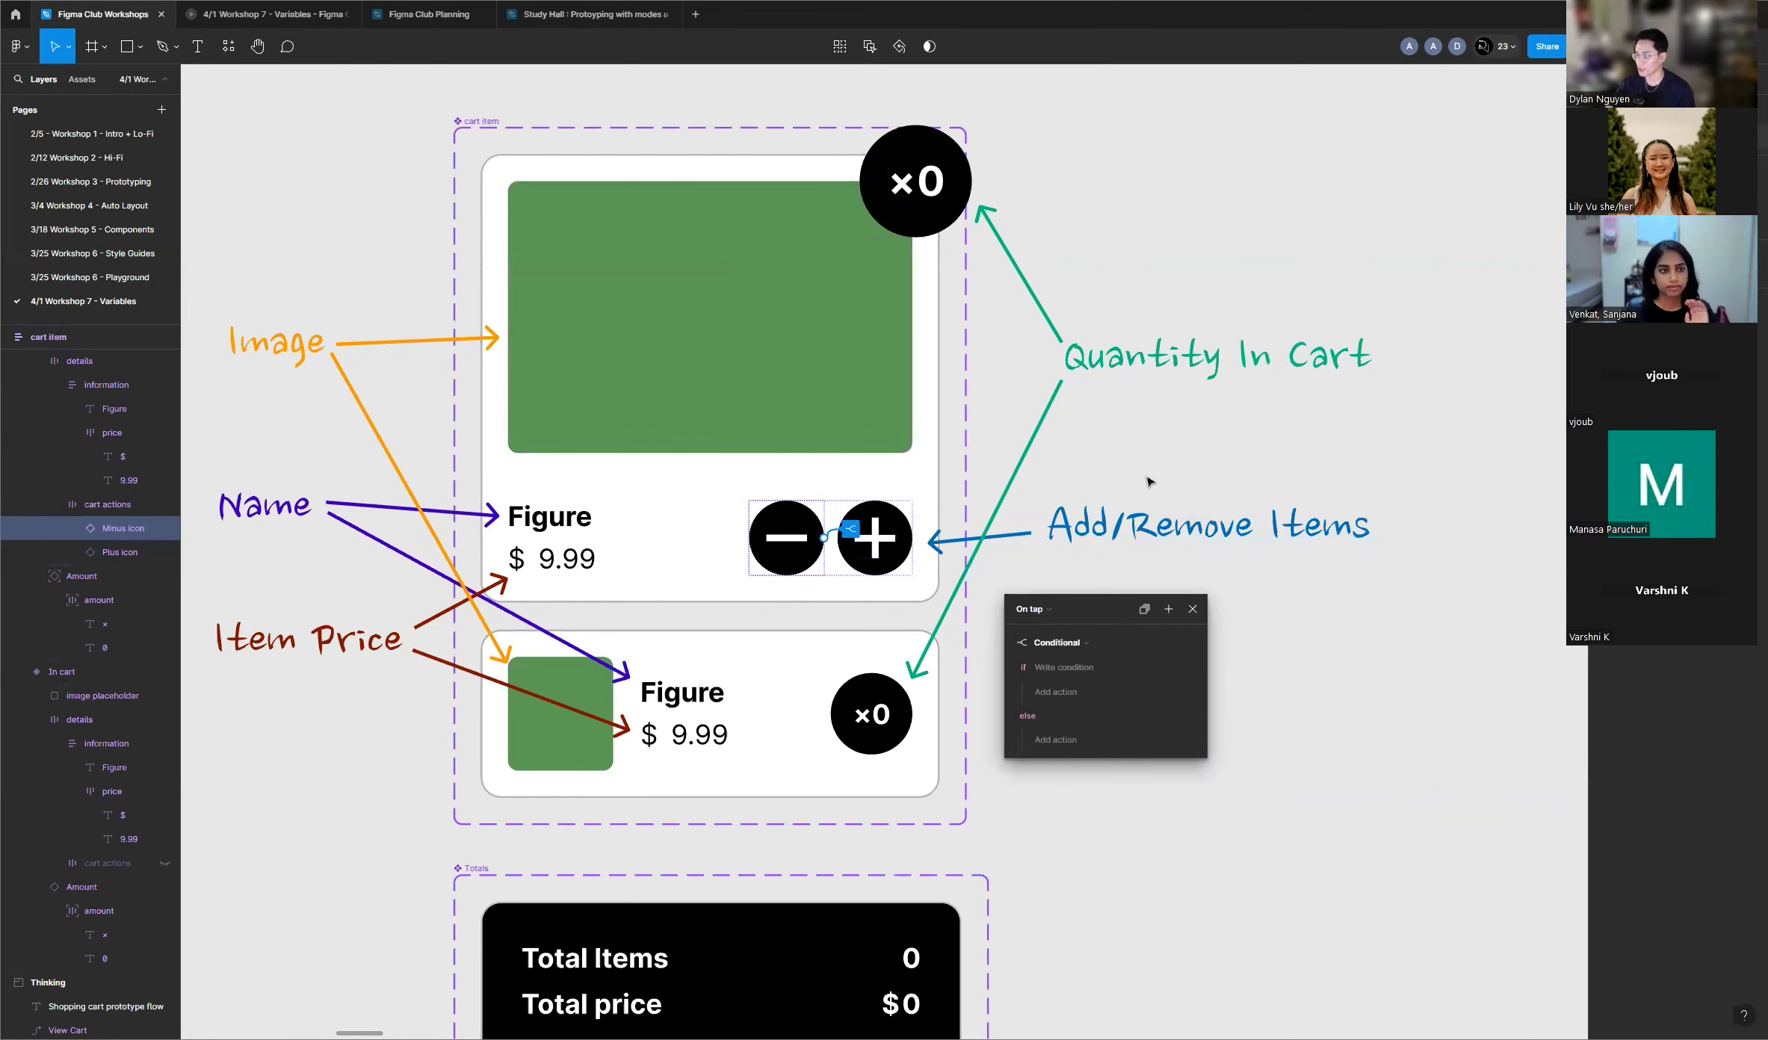
scroll(1148, 480, up, 3)
scroll(934, 547, up, 3)
drag(1112, 609, 1112, 229)
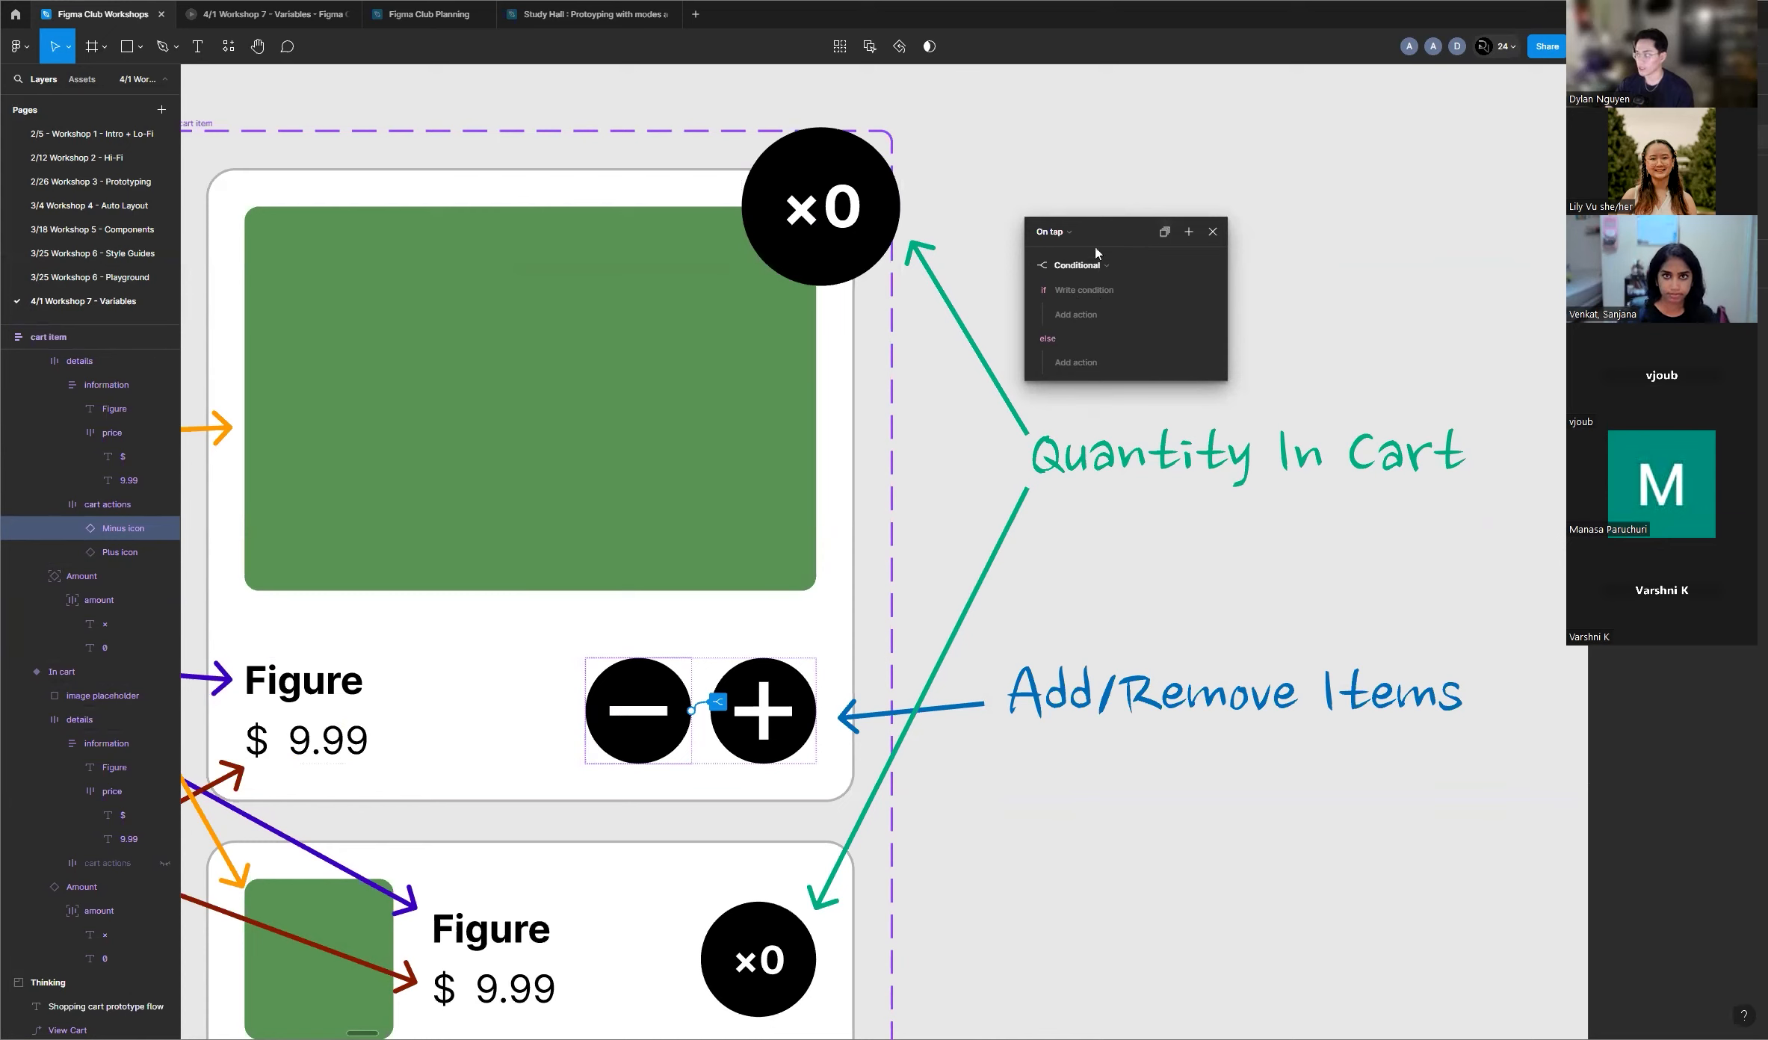
Step: Write the condition Toys Selected > 0, using the variable from the menu collection whose Toy is Figure
click(1087, 294)
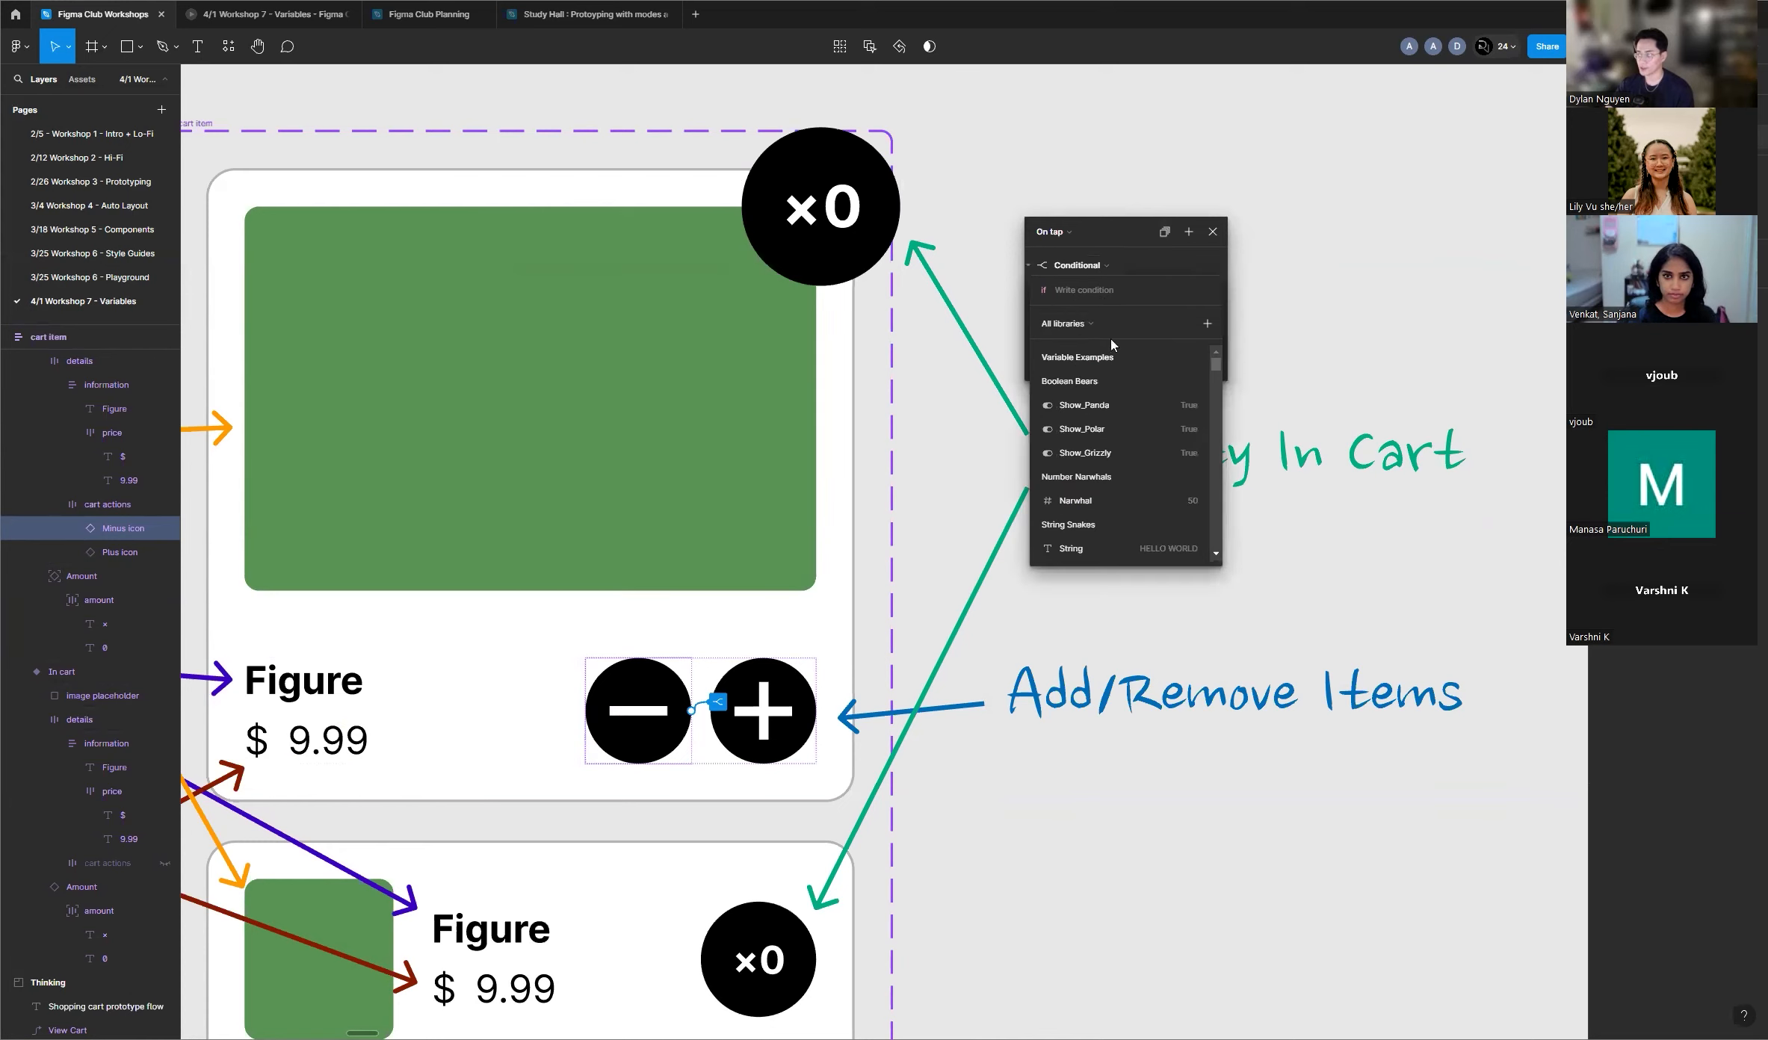
scroll(1110, 446, down, 1)
scroll(1113, 446, down, 5)
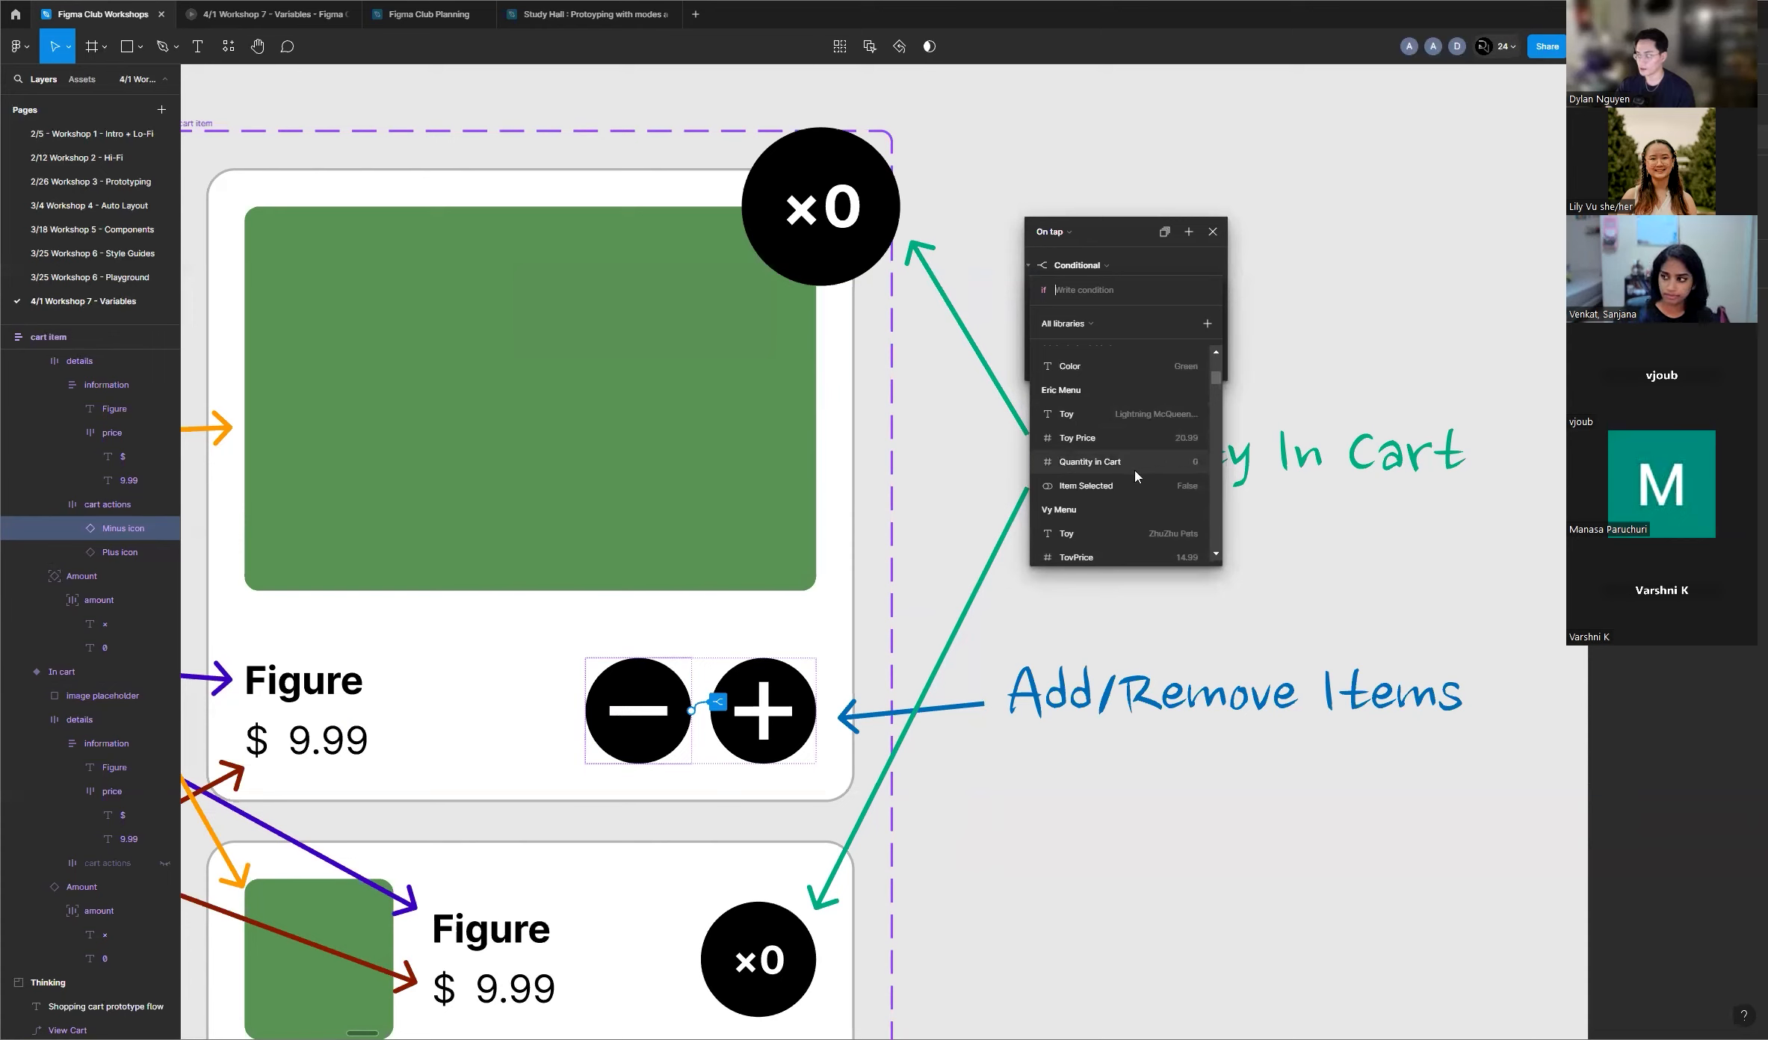
scroll(1136, 476, down, 2)
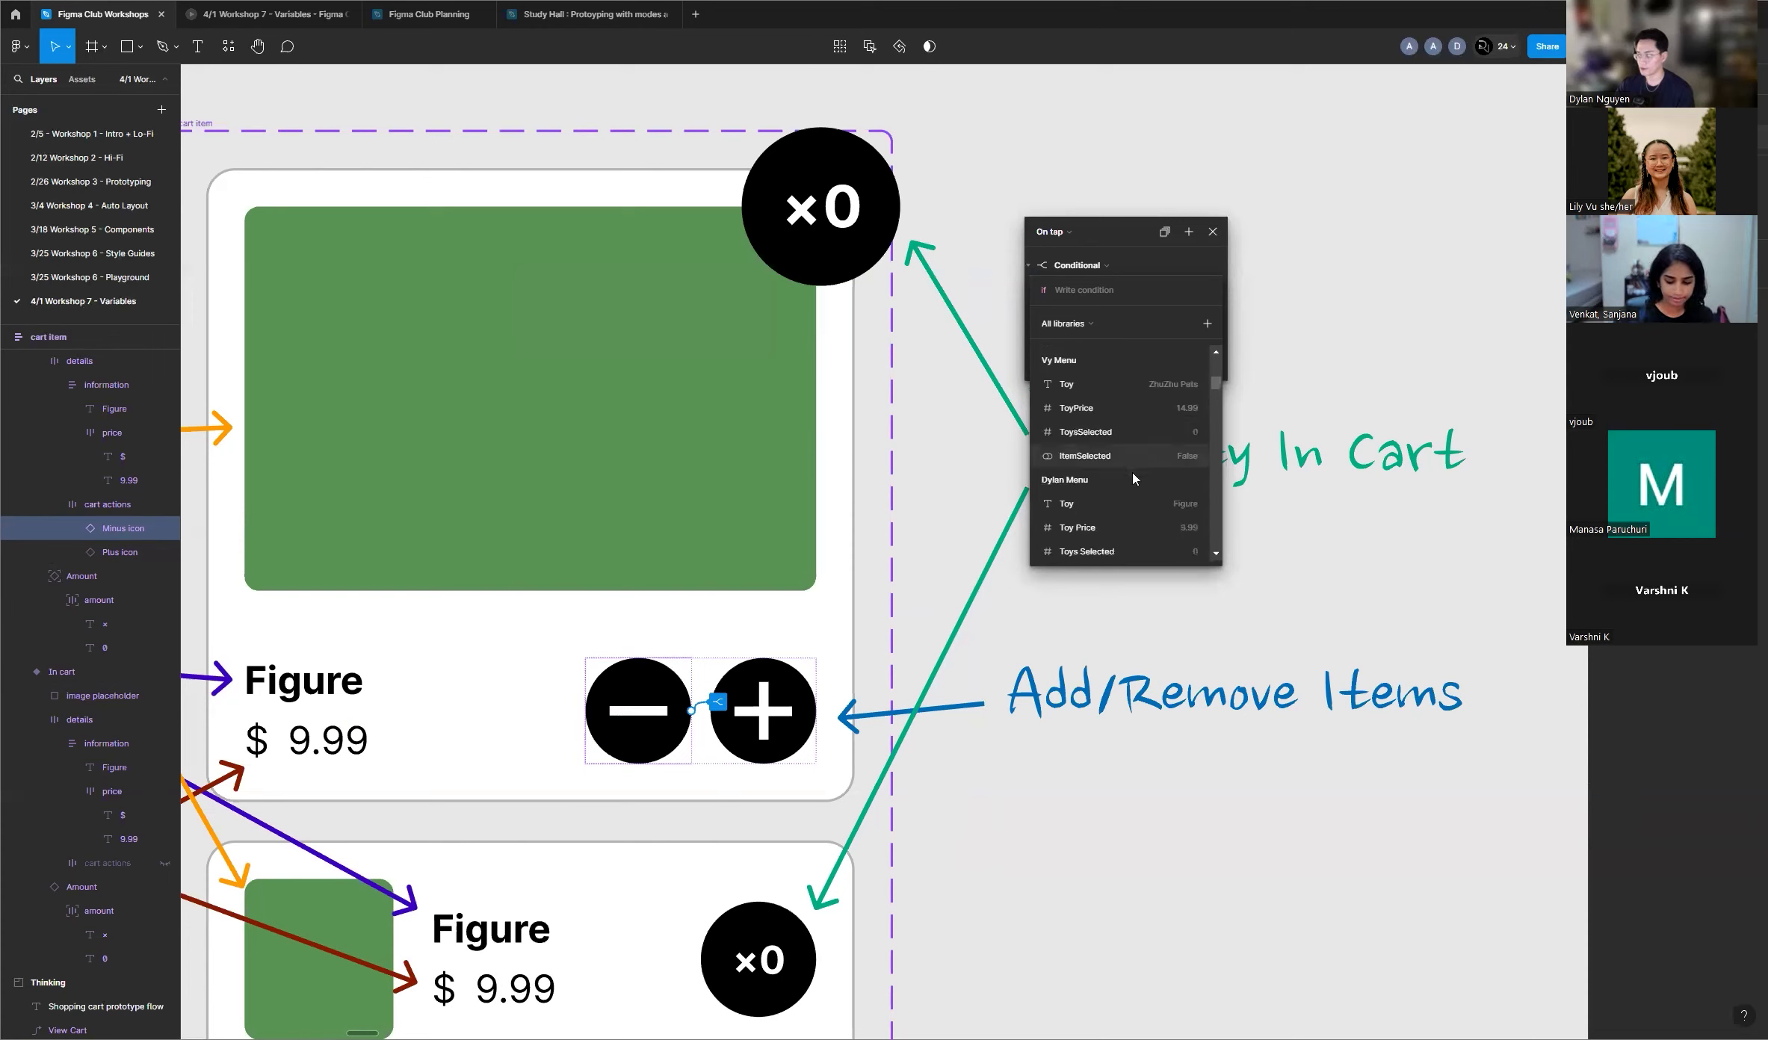
click(1116, 549)
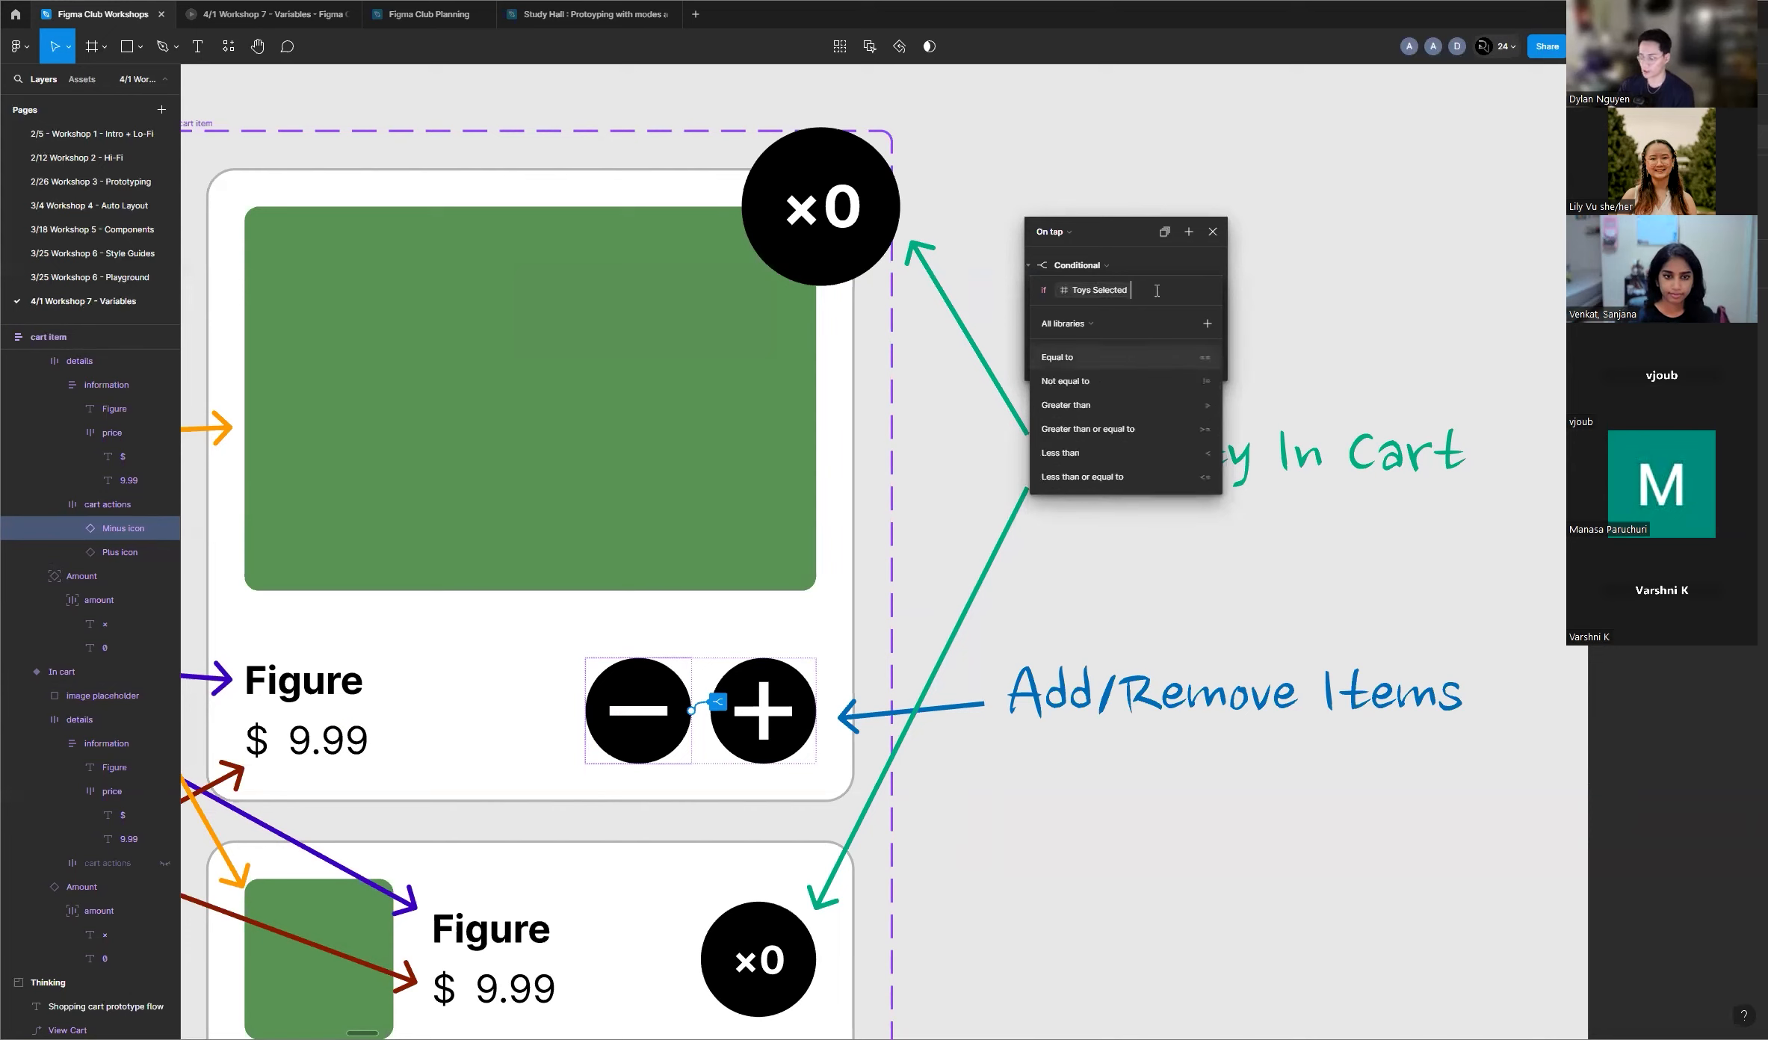
text(> )
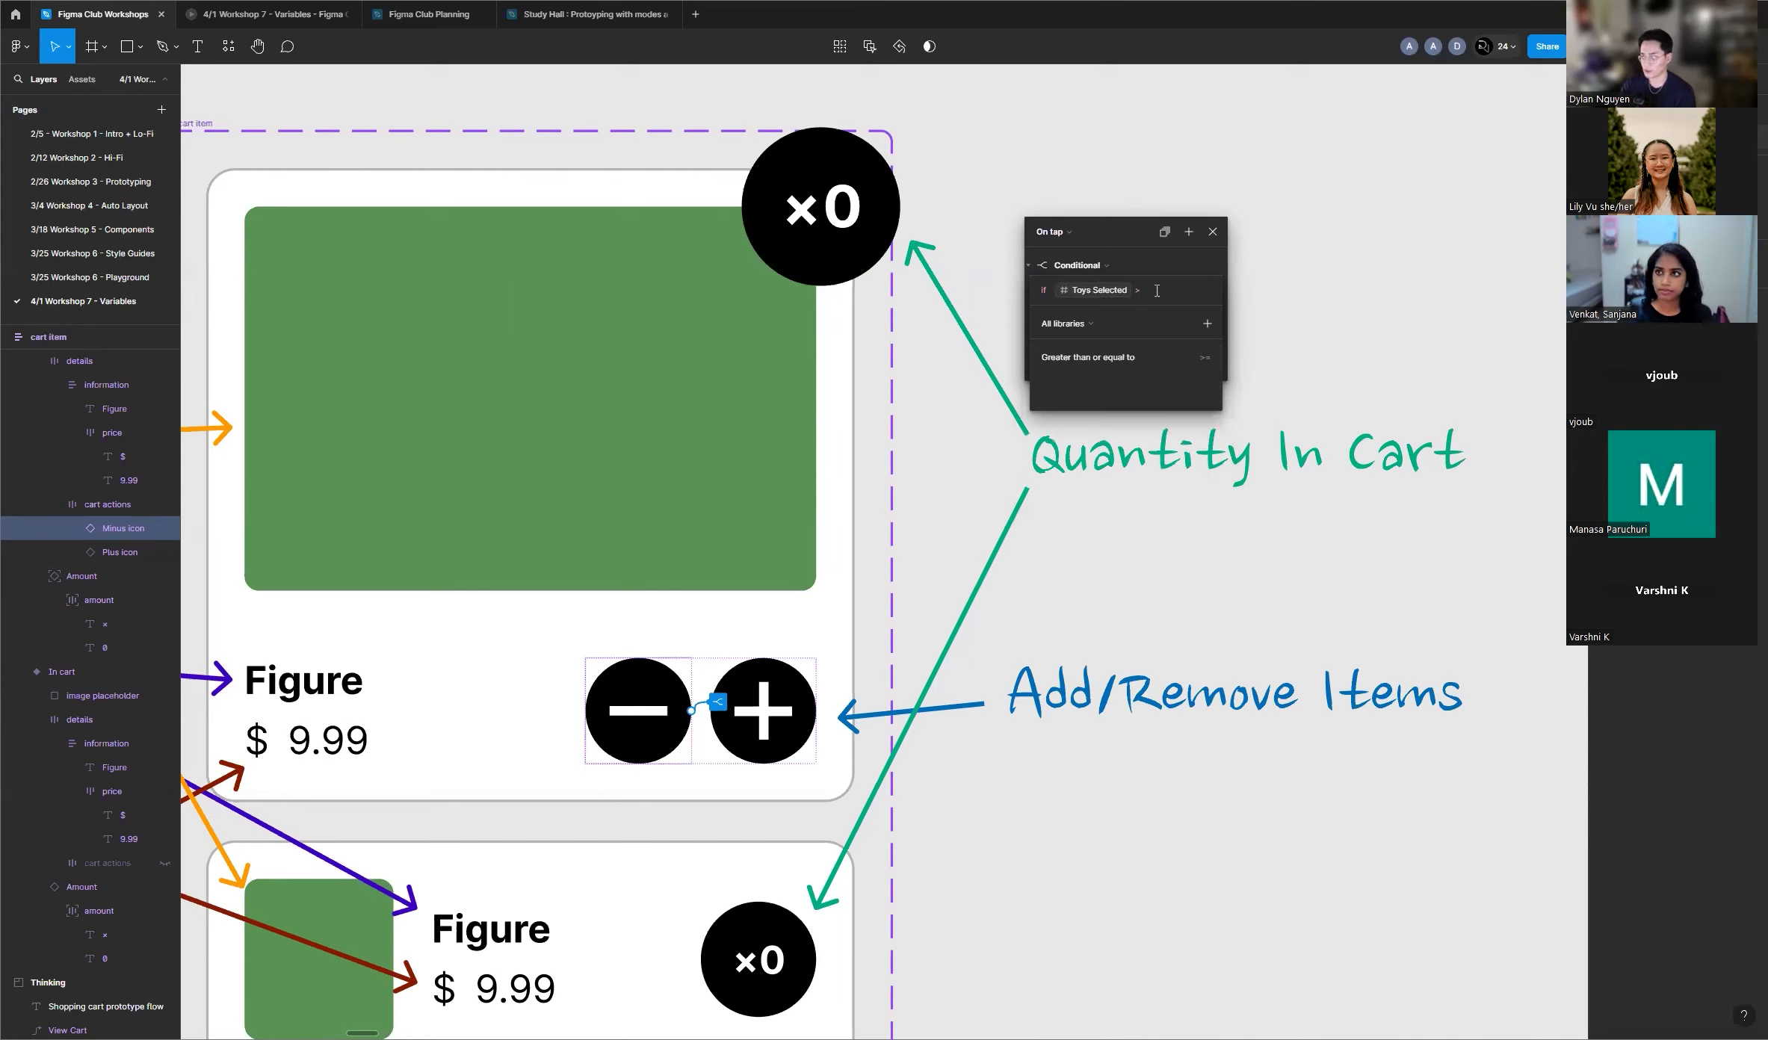
text(0)
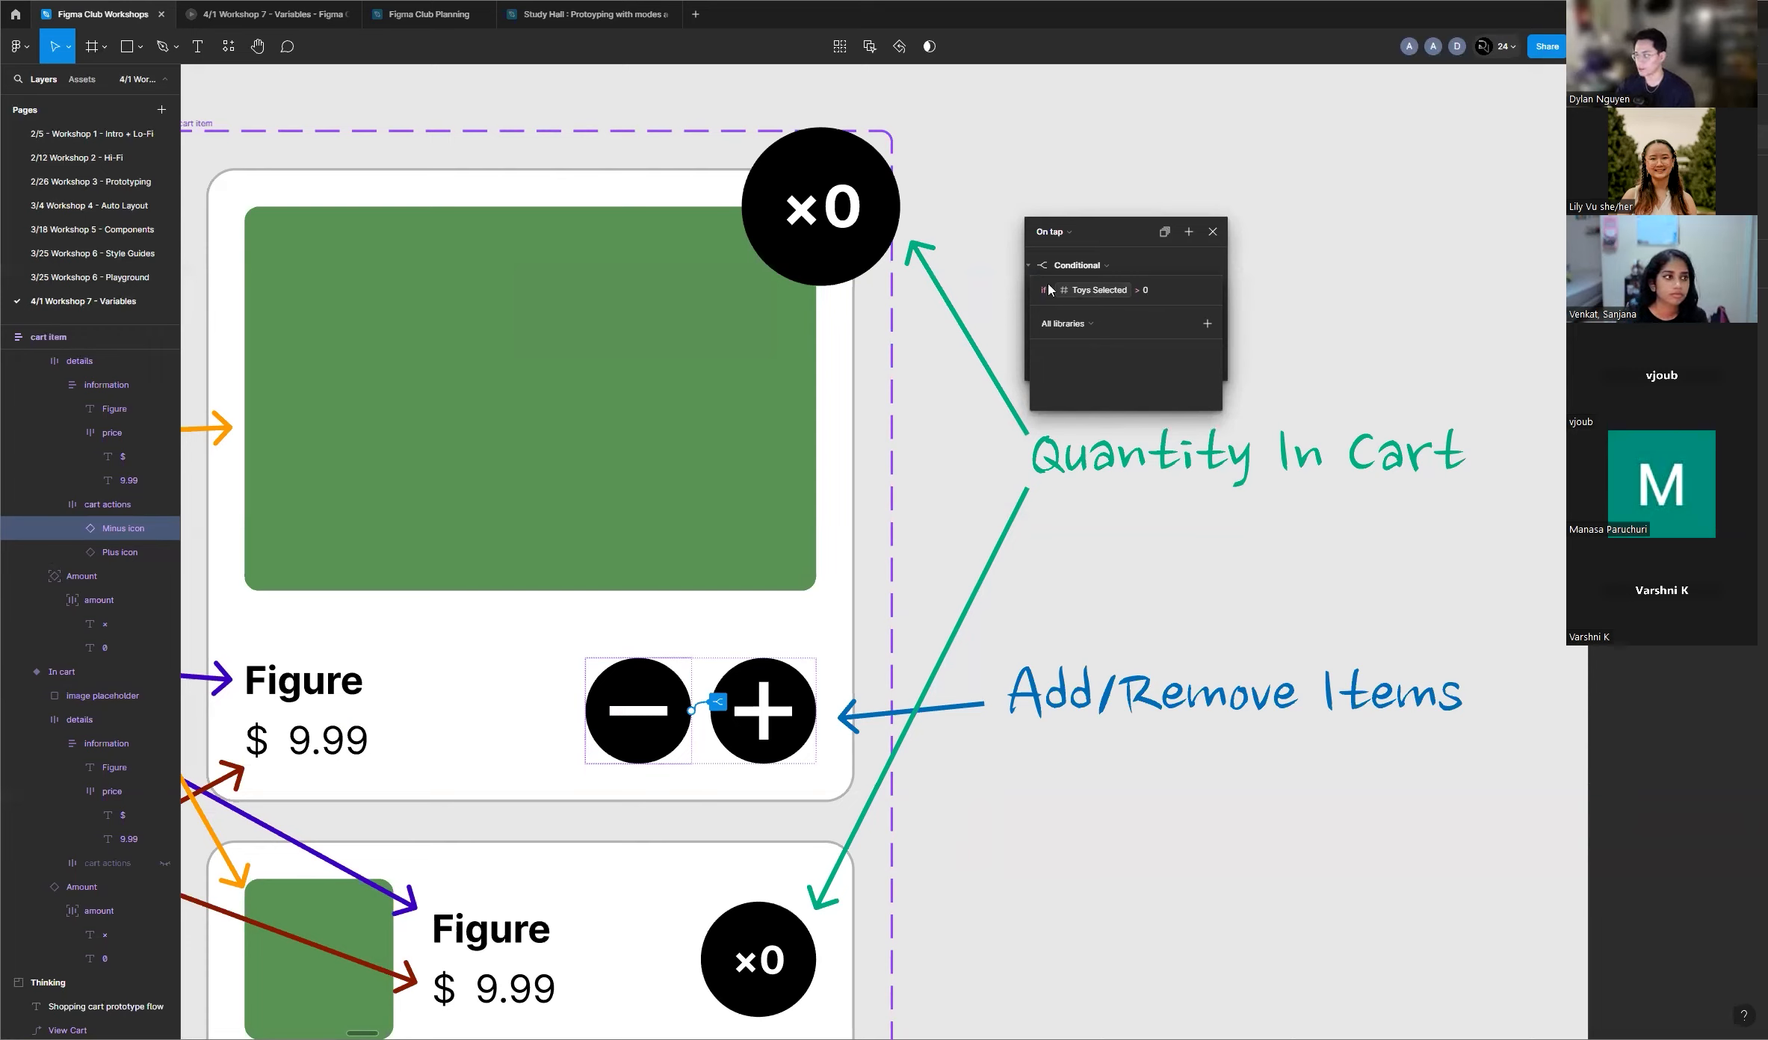
click(1032, 264)
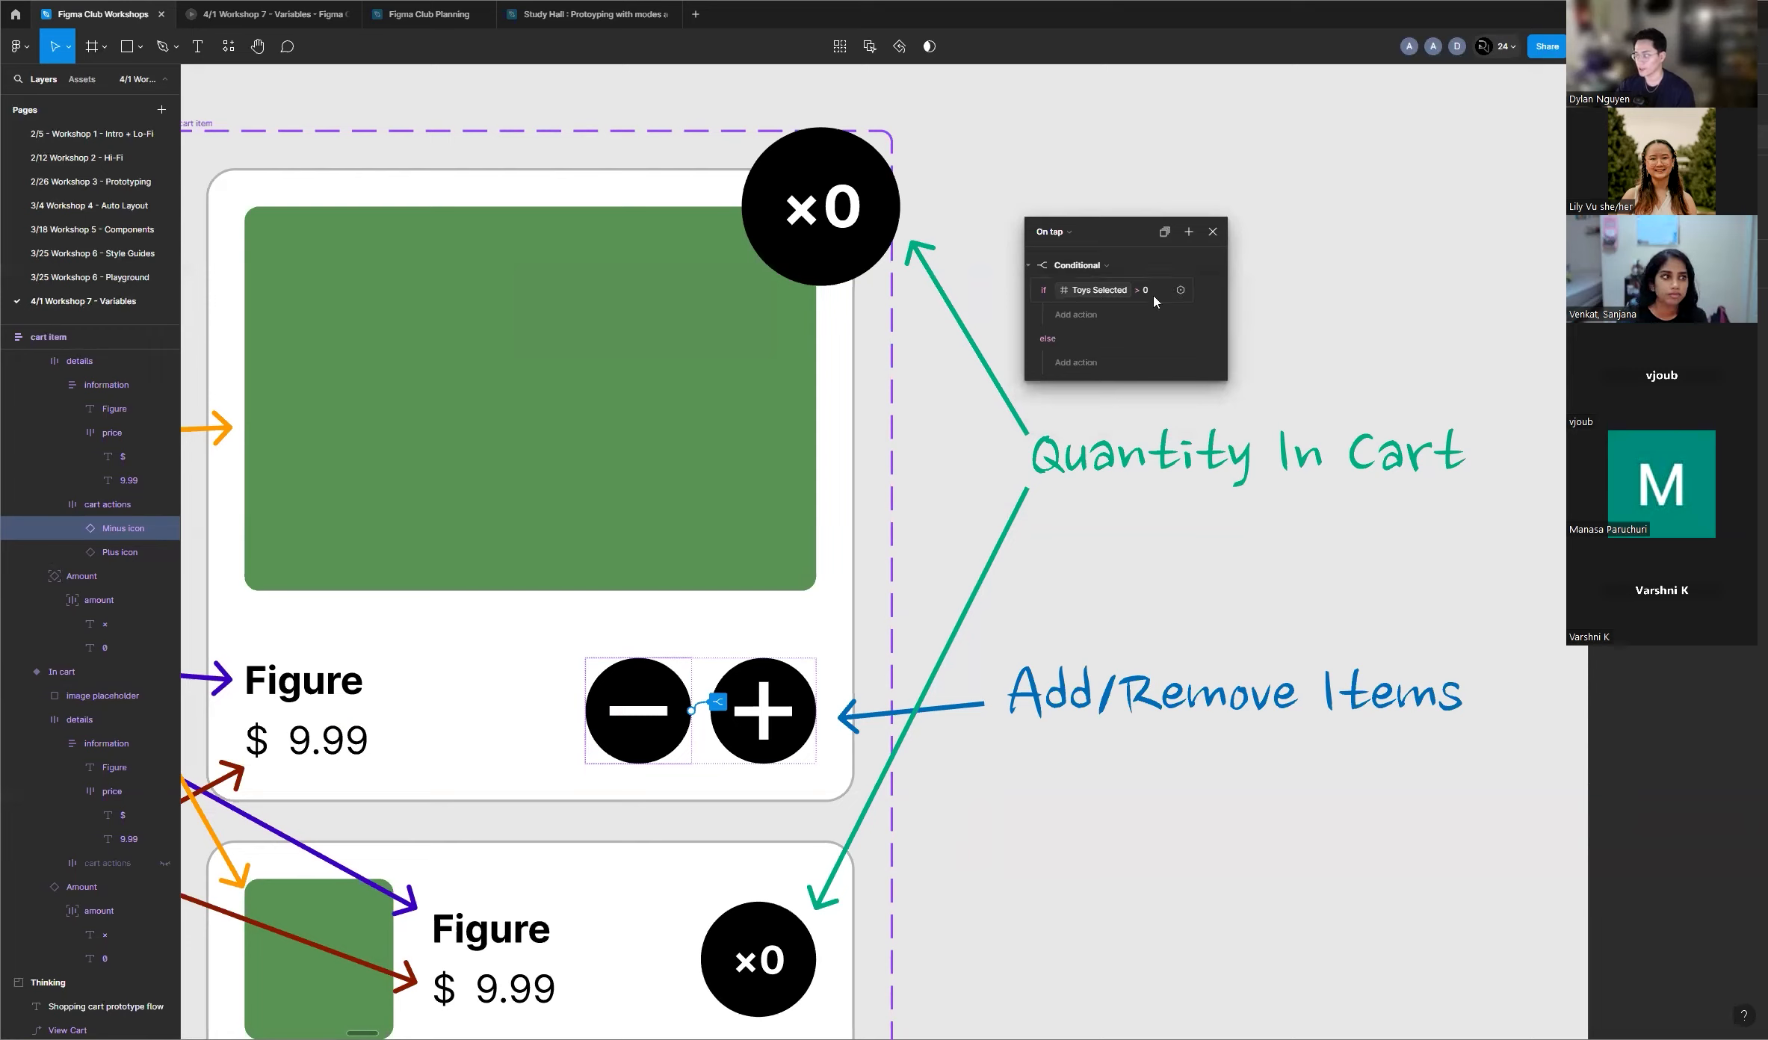
Step: Add a Set variable action under the if branch that sets Toys Selected to Toys Selected - 1
click(1092, 322)
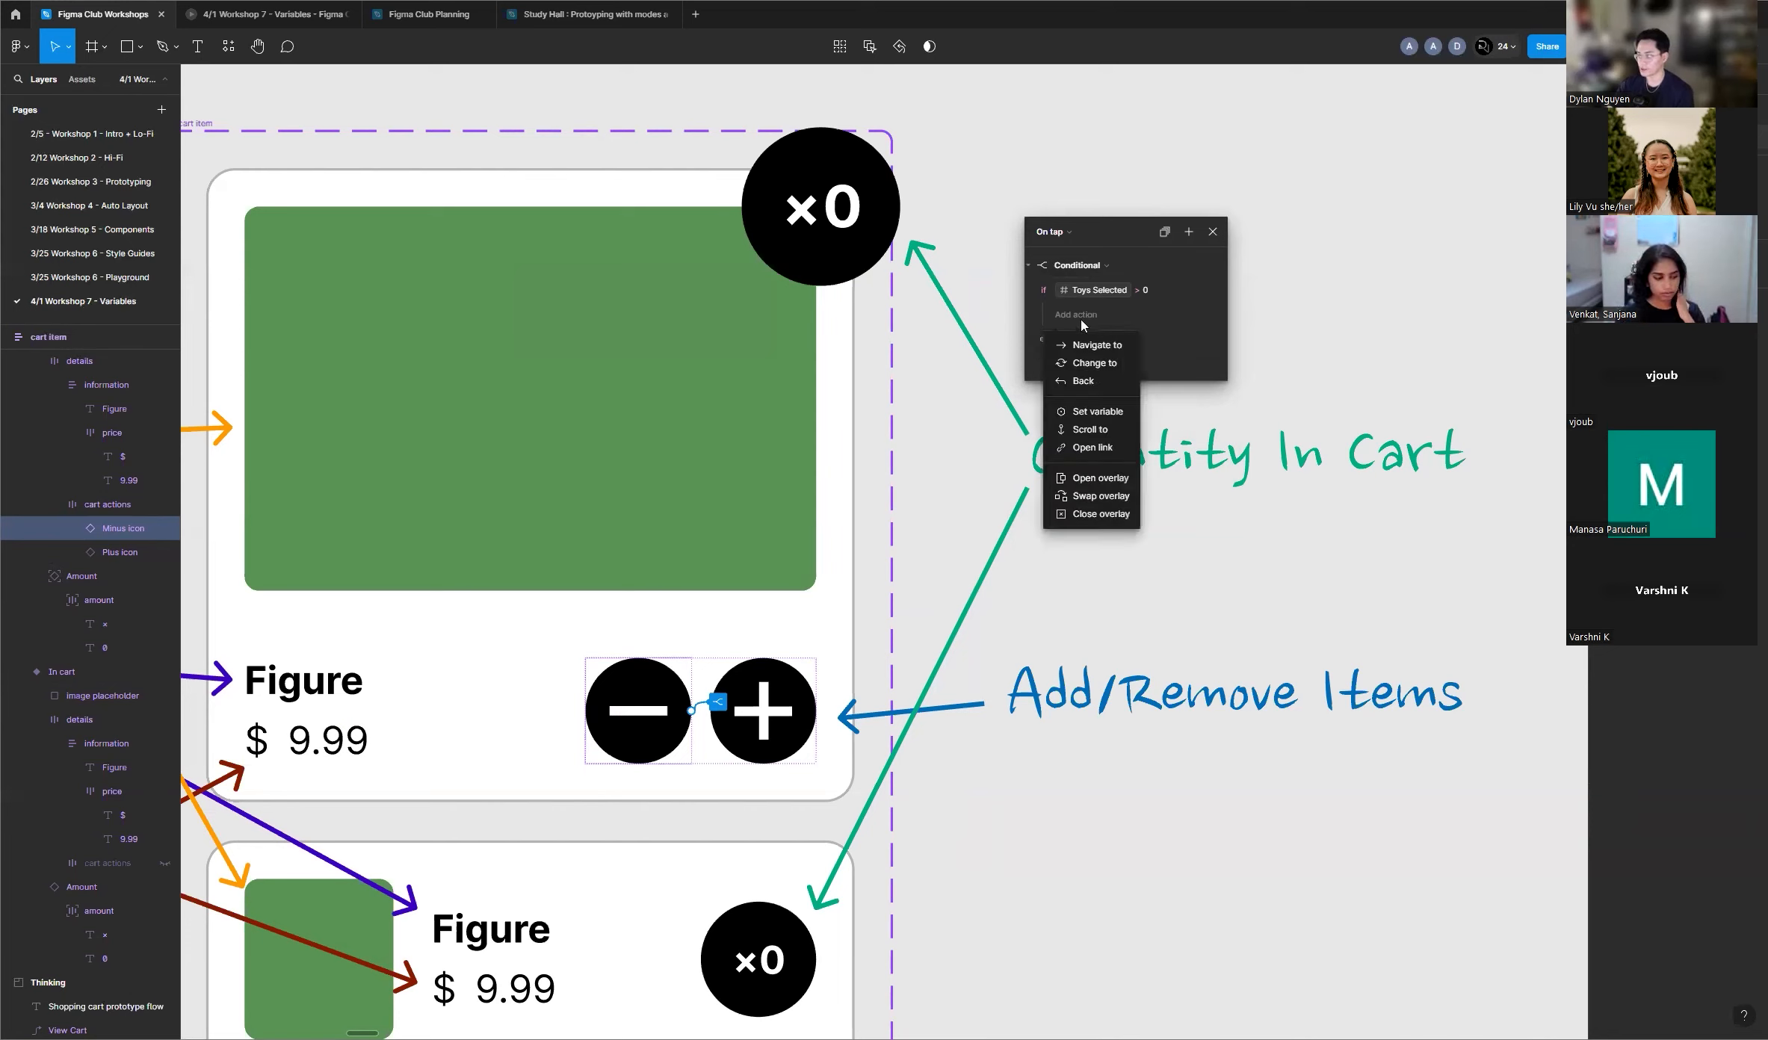
click(1096, 412)
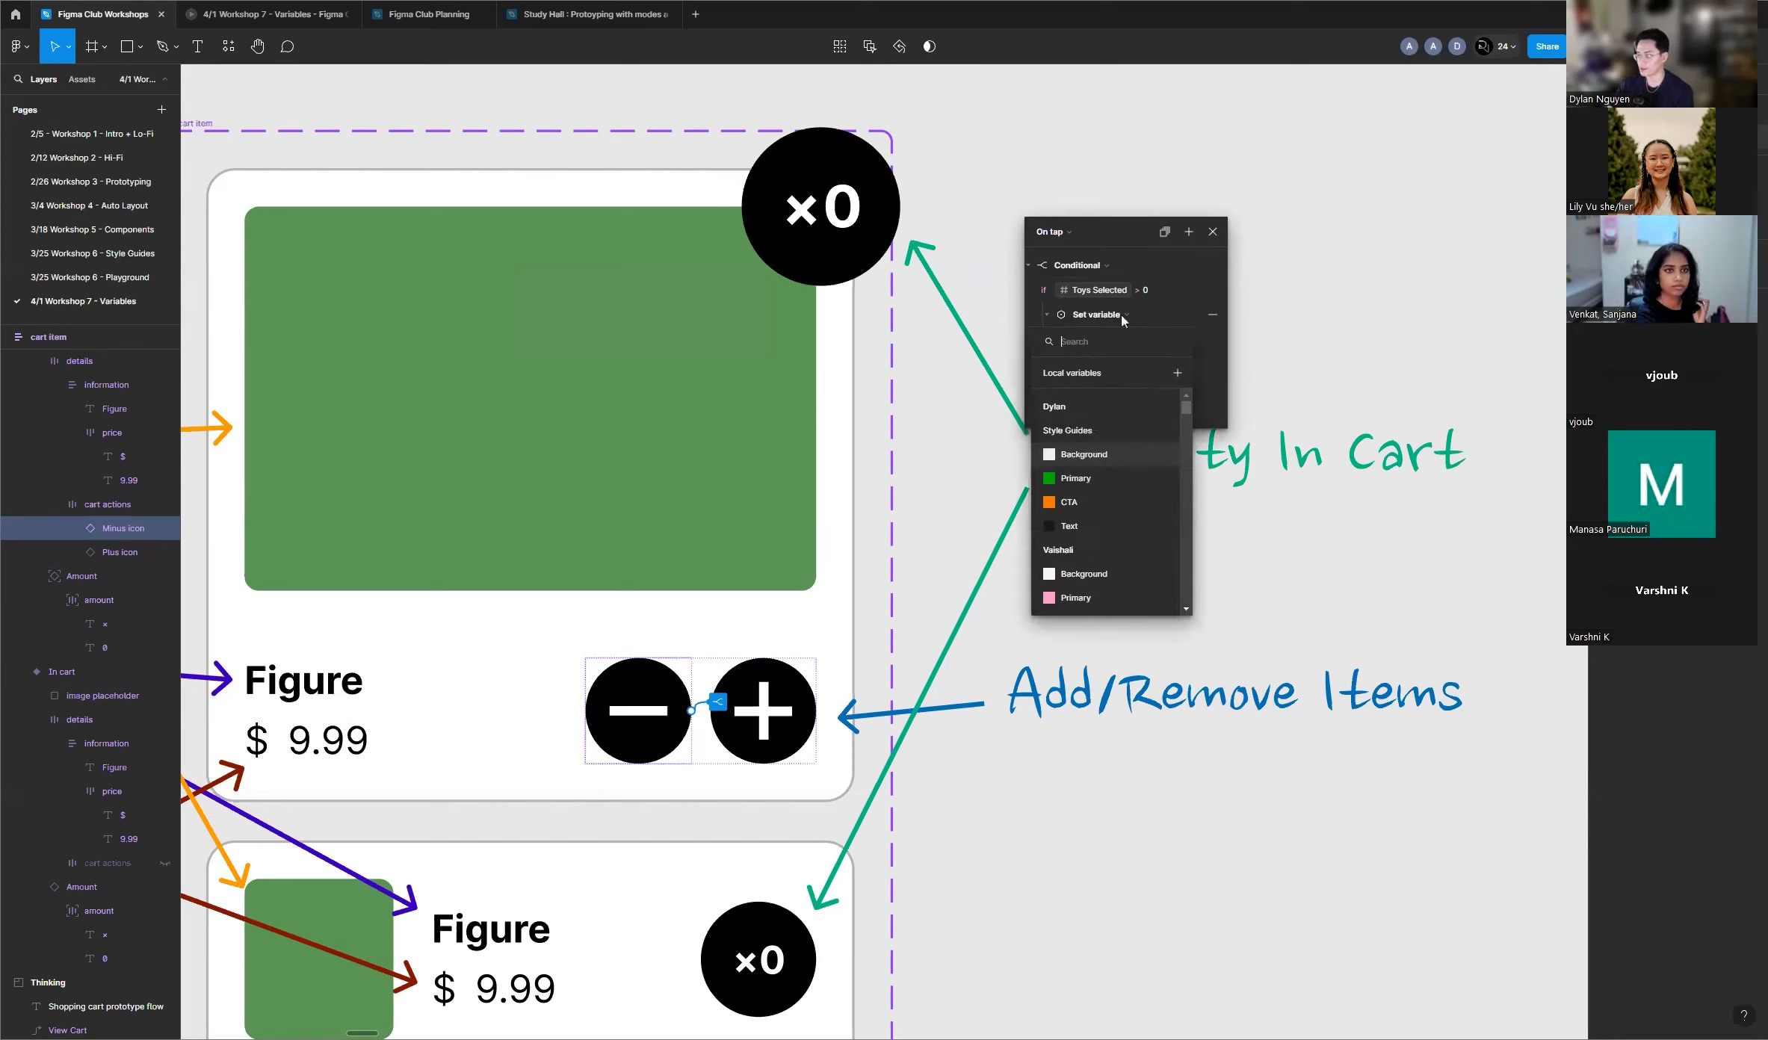
scroll(1112, 434, down, 5)
click(1111, 432)
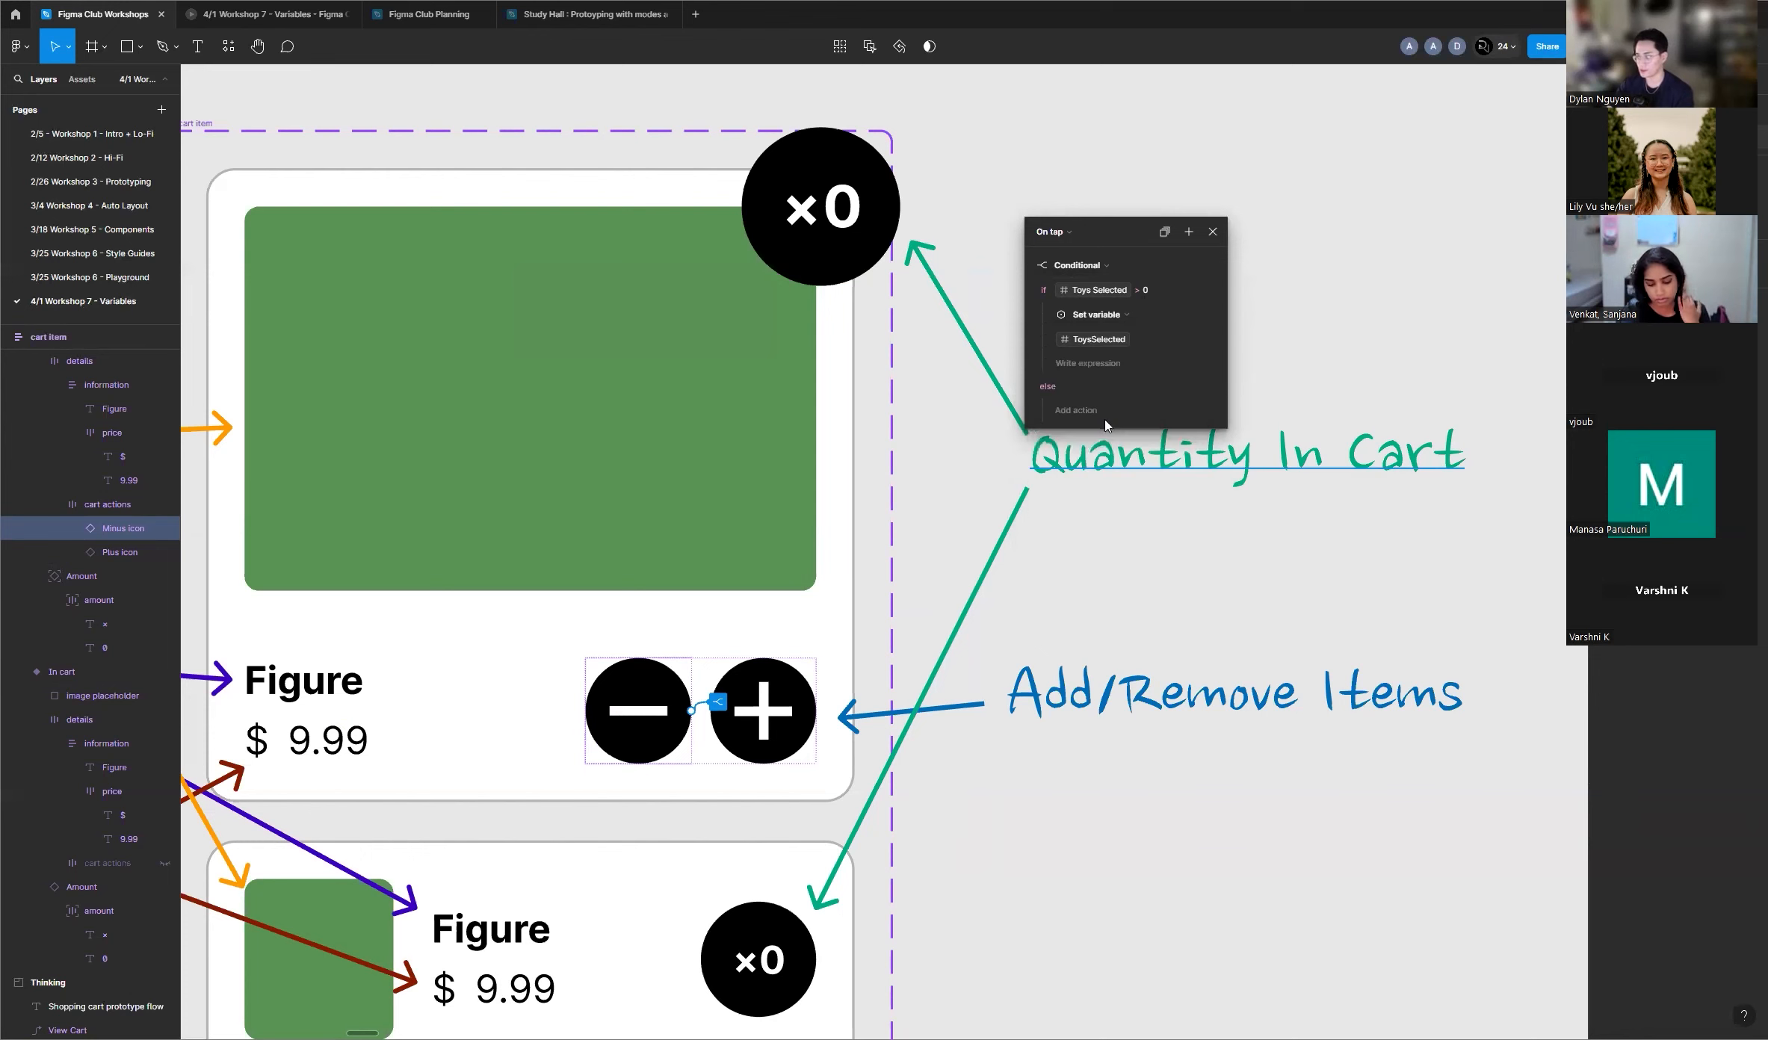
text(toys)
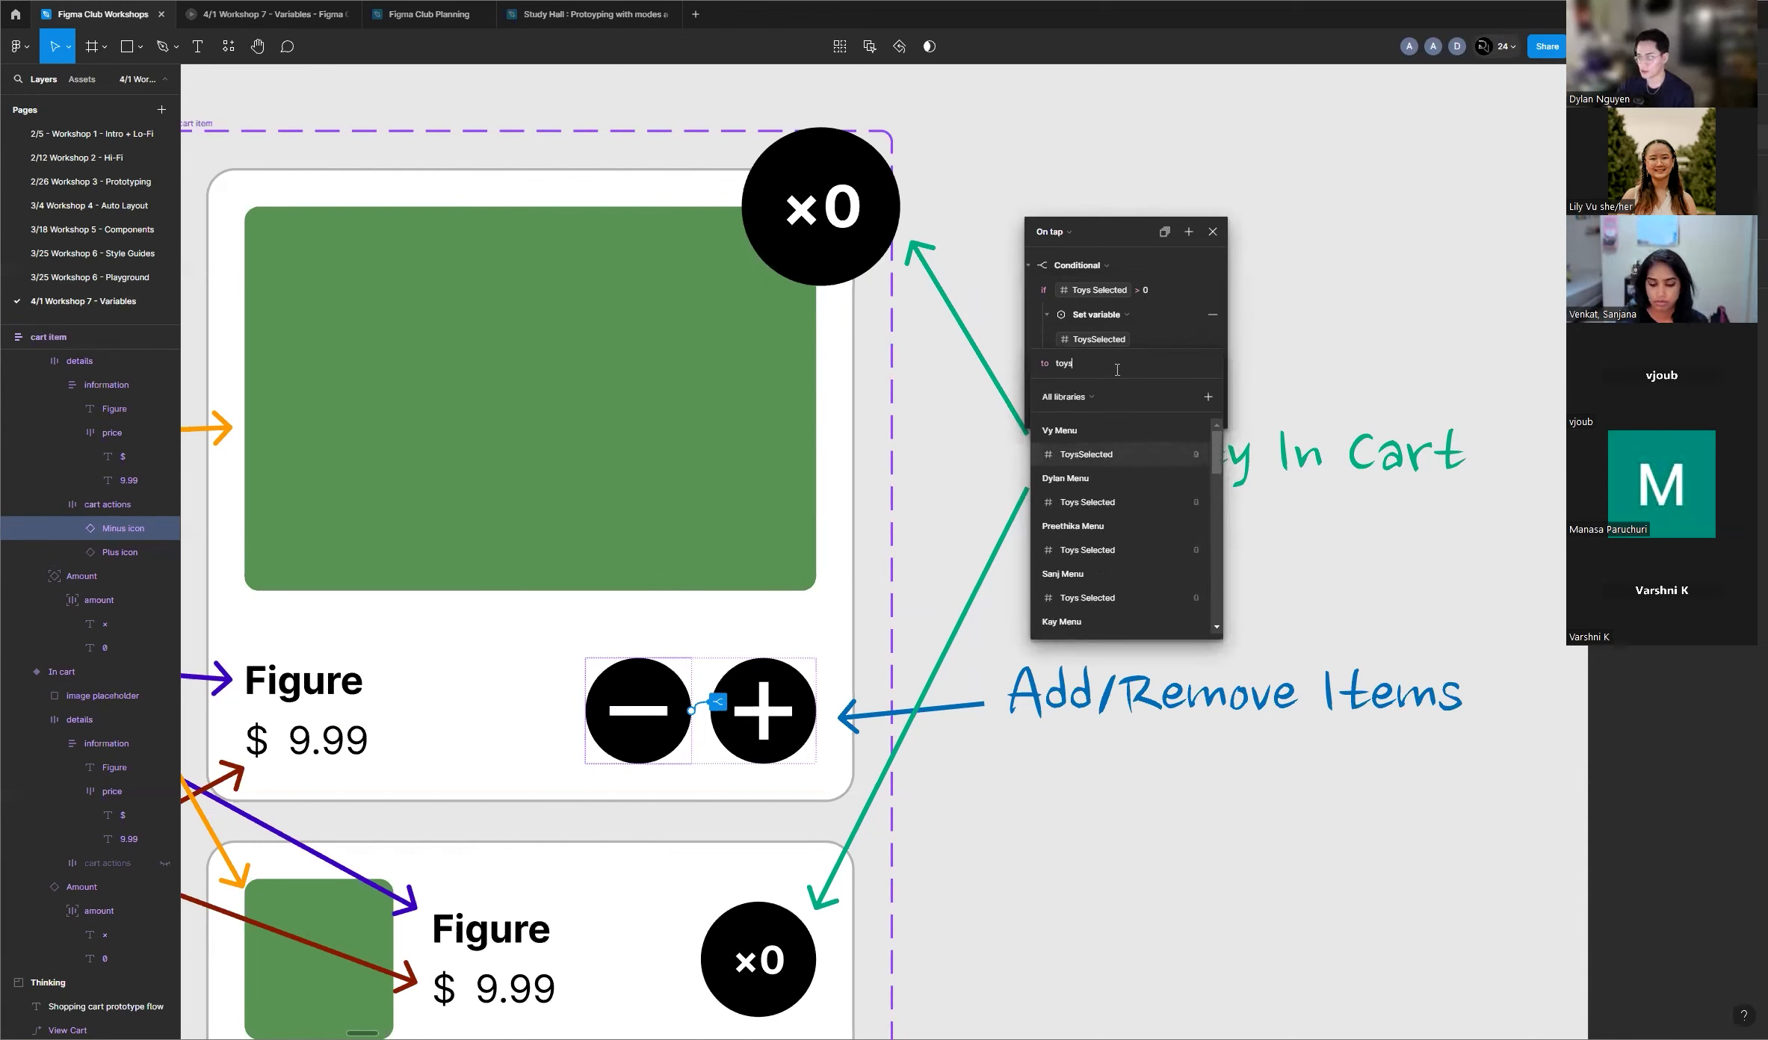
click(1089, 502)
click(1109, 343)
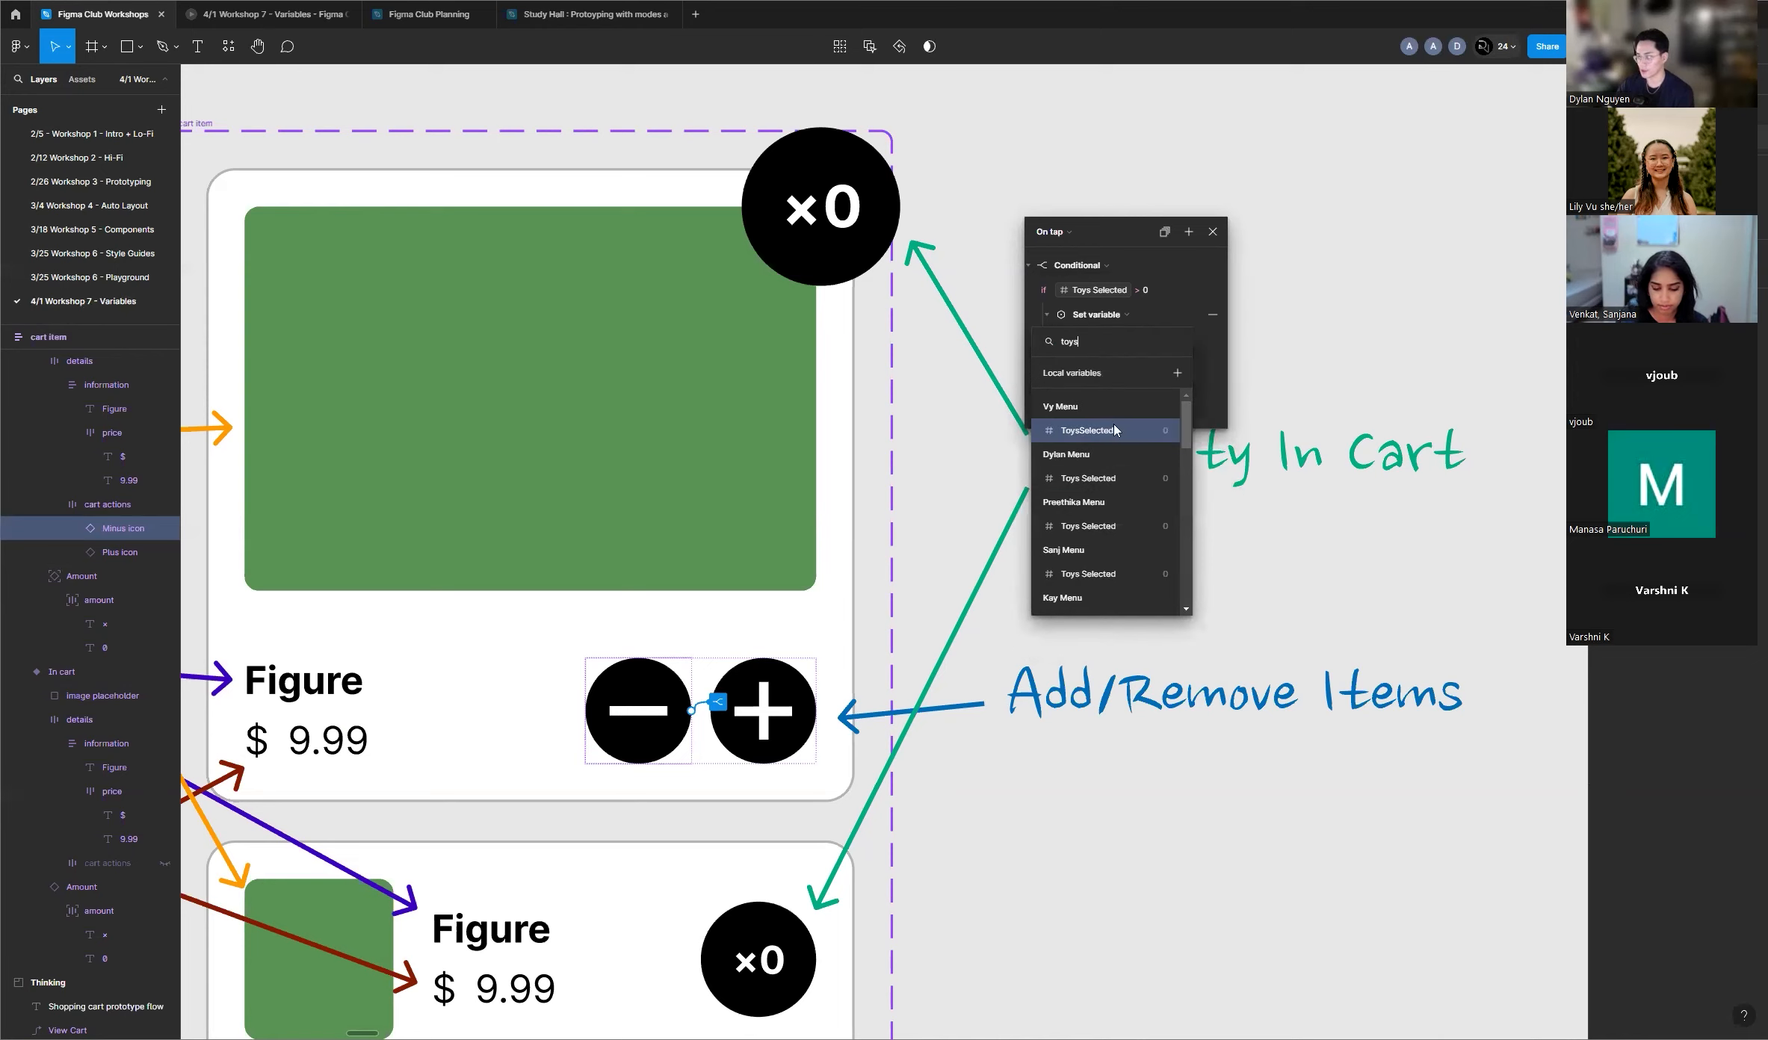
click(1093, 478)
click(1141, 366)
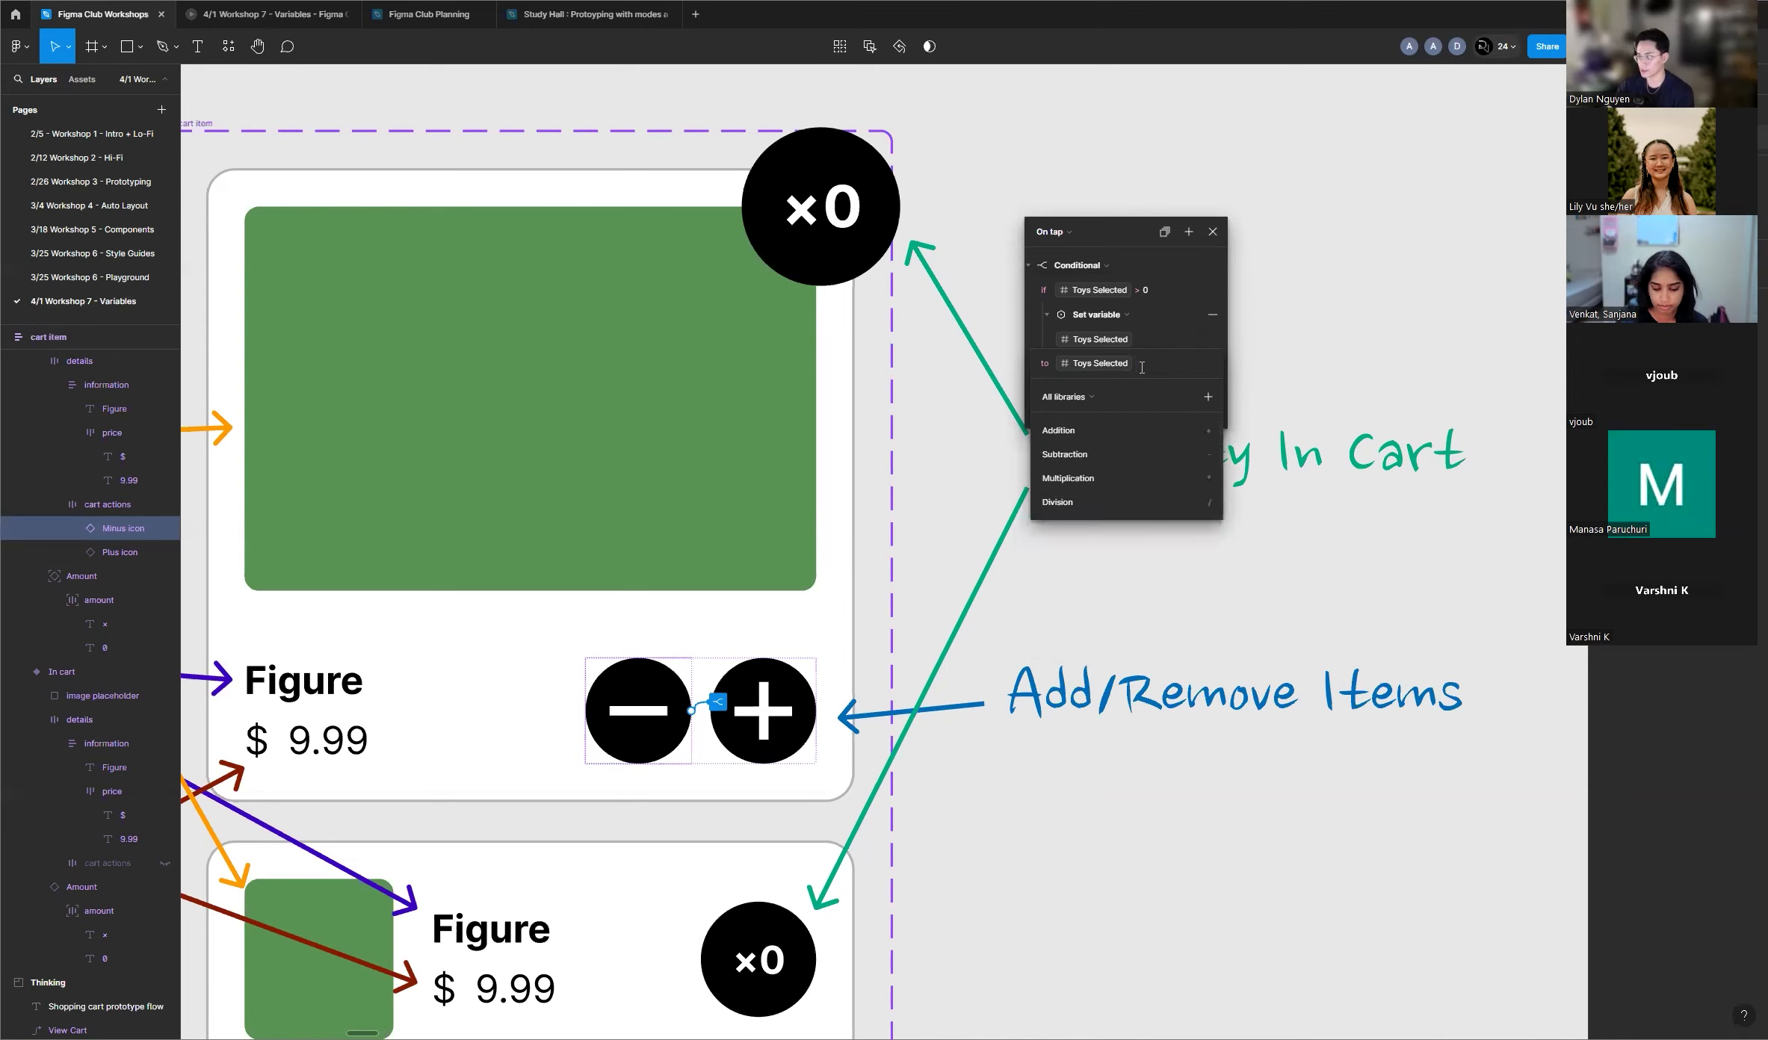
text(- )
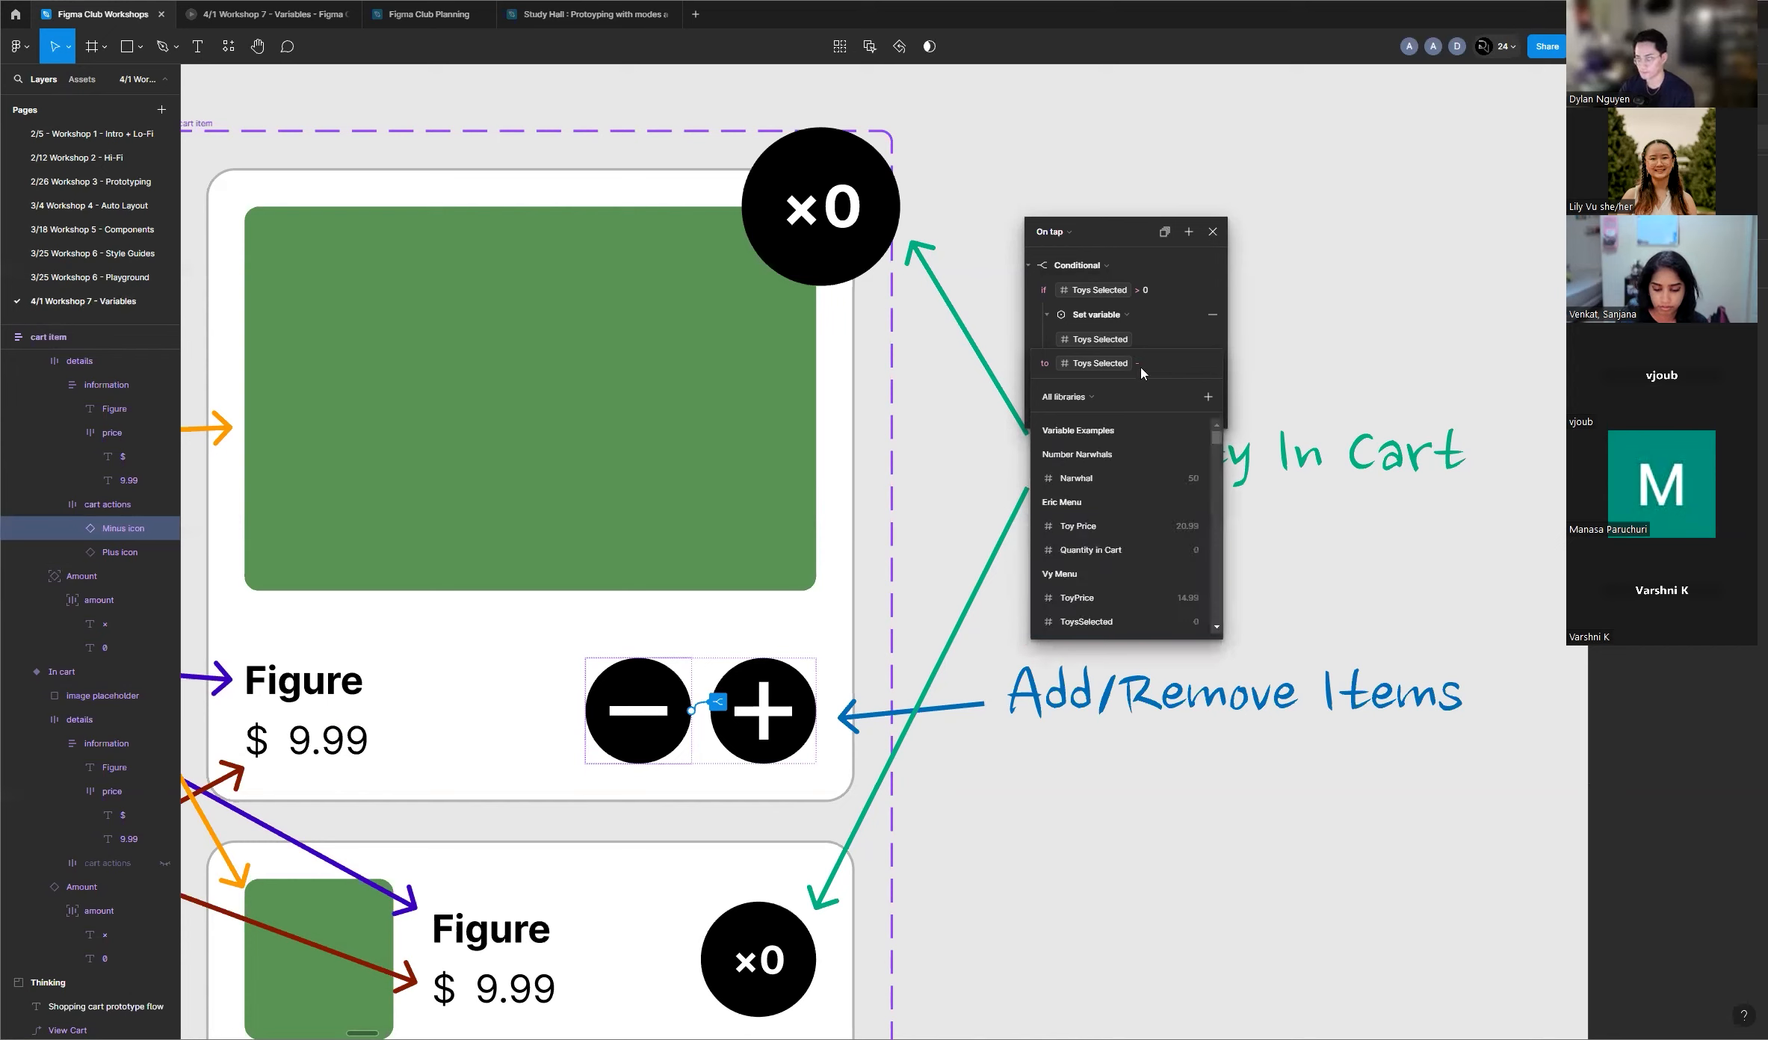
text(1)
key(Return)
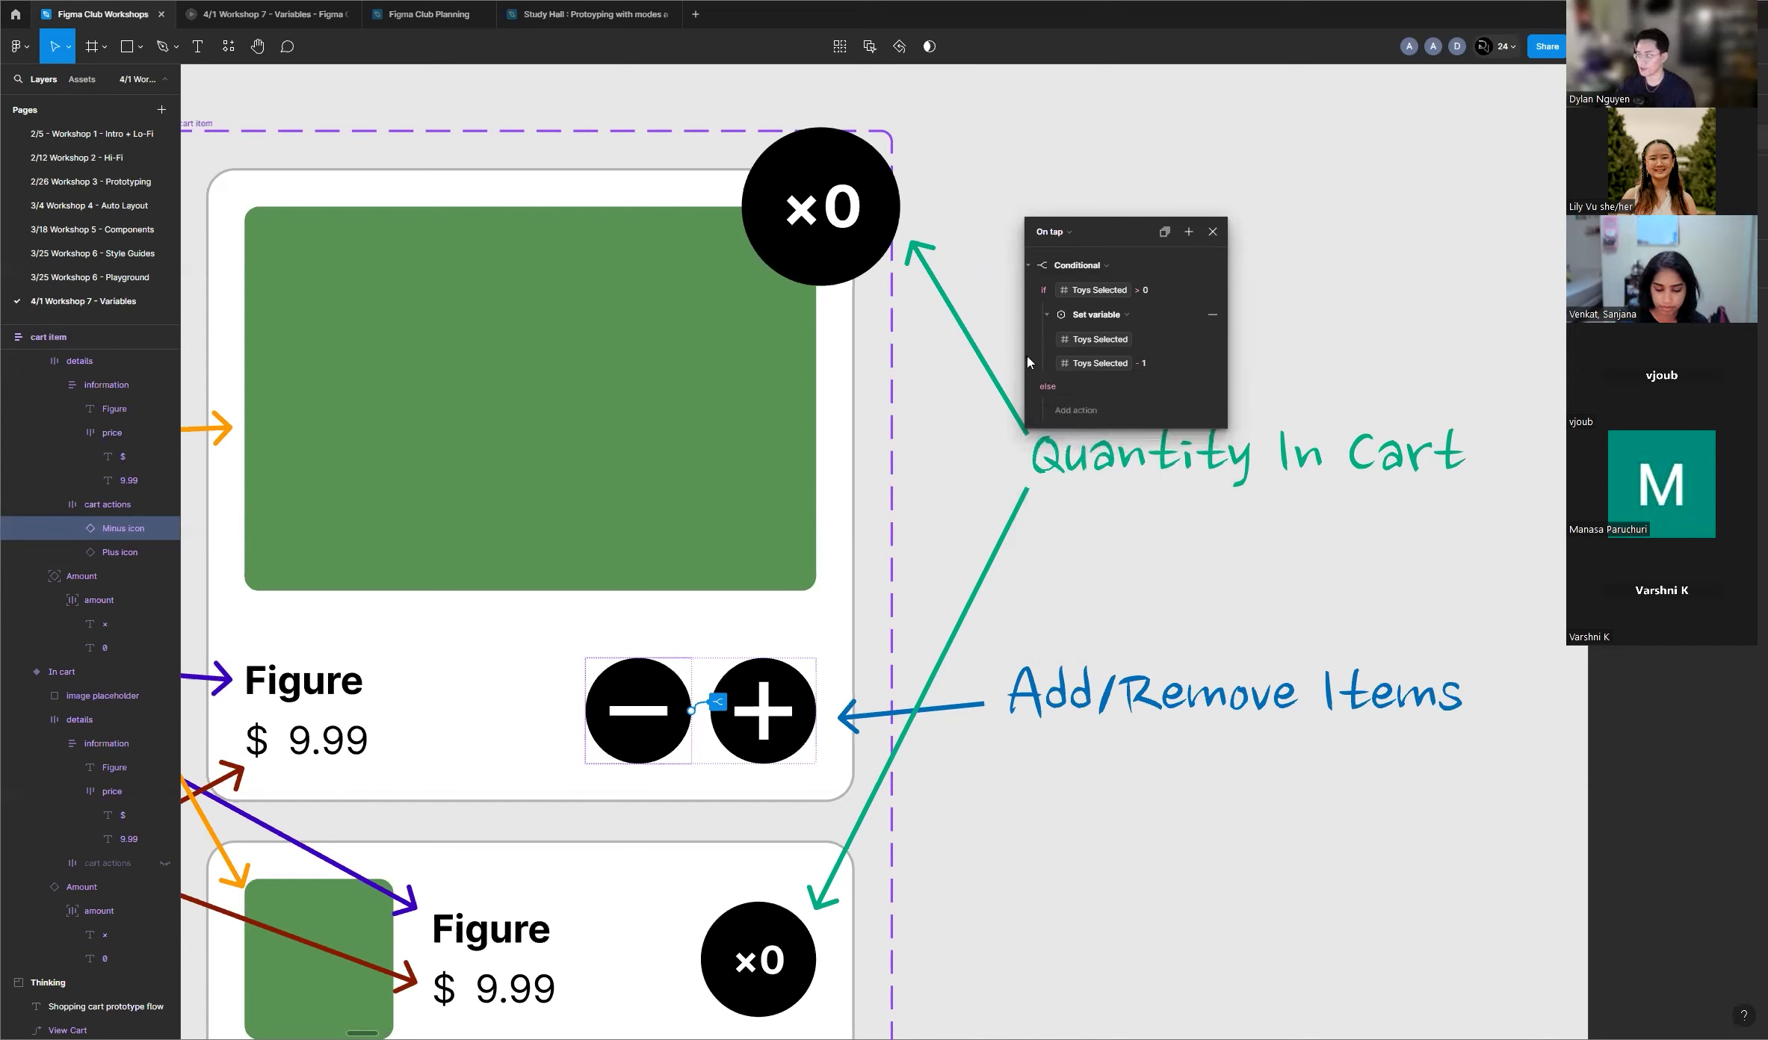
Step: Add a Set variable action under the else branch that sets Toys Selected to 0
click(1085, 413)
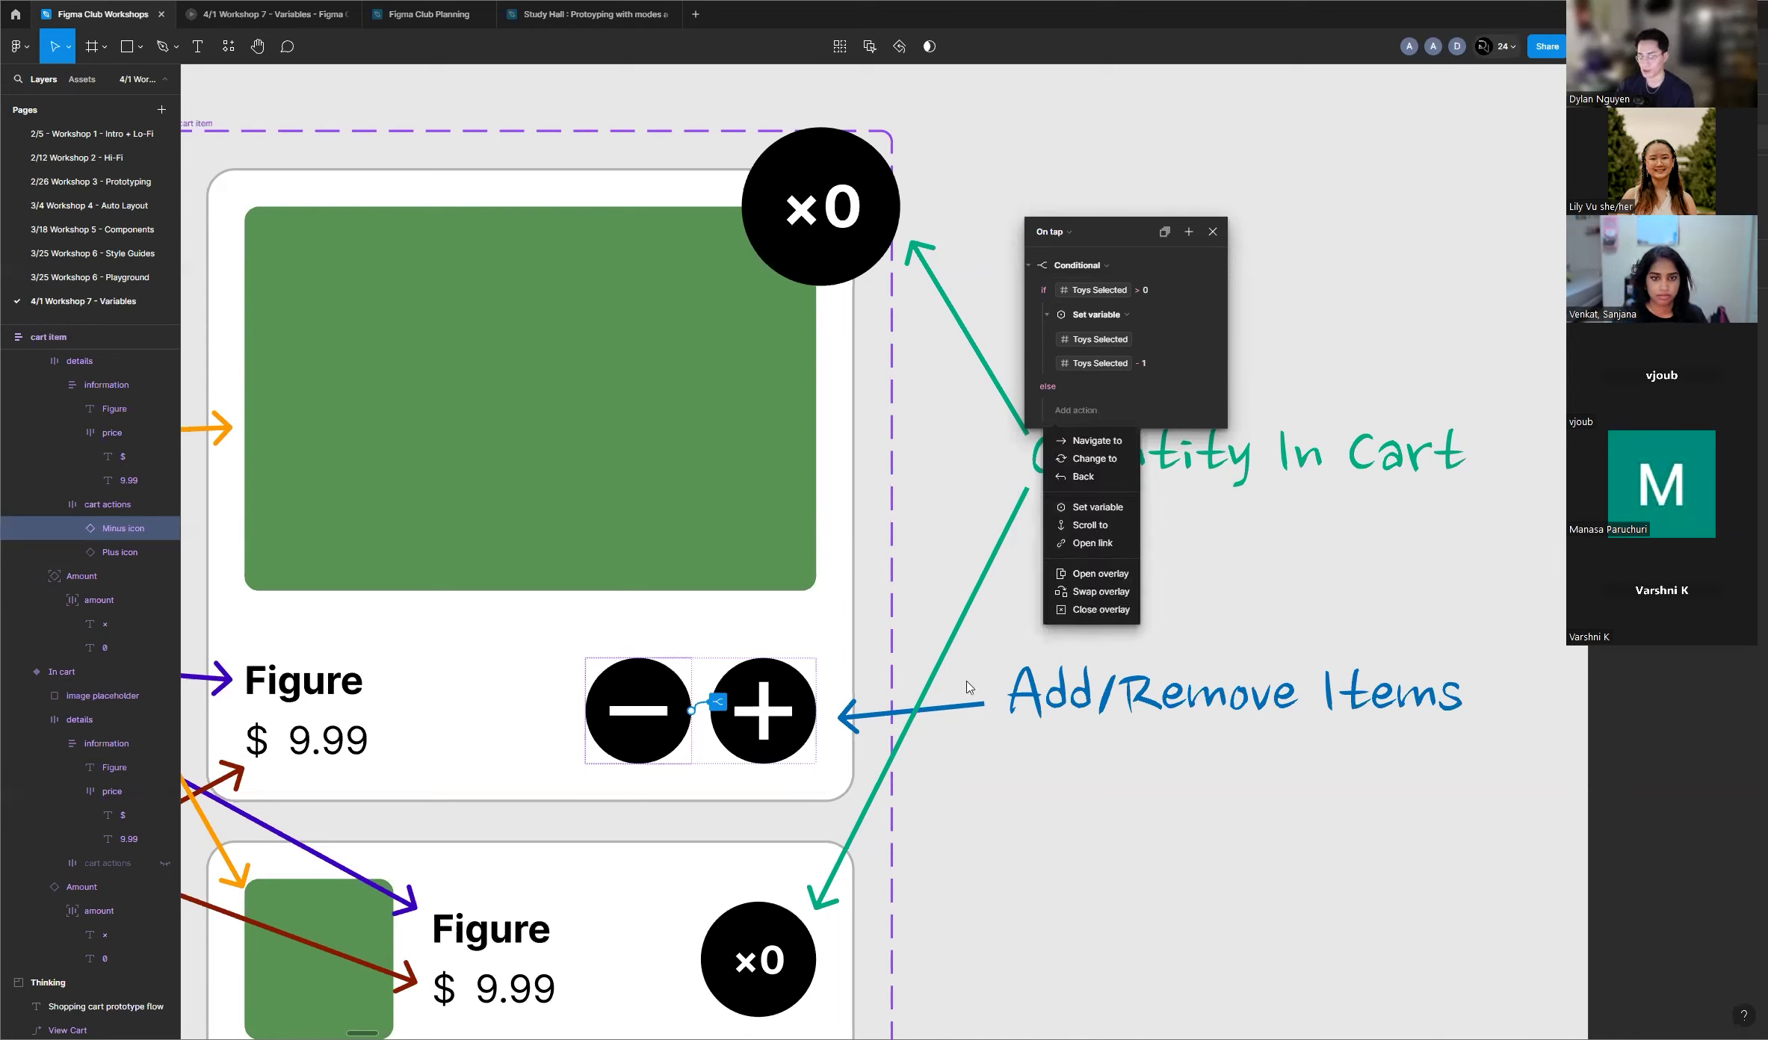
click(1097, 507)
text(toys selec)
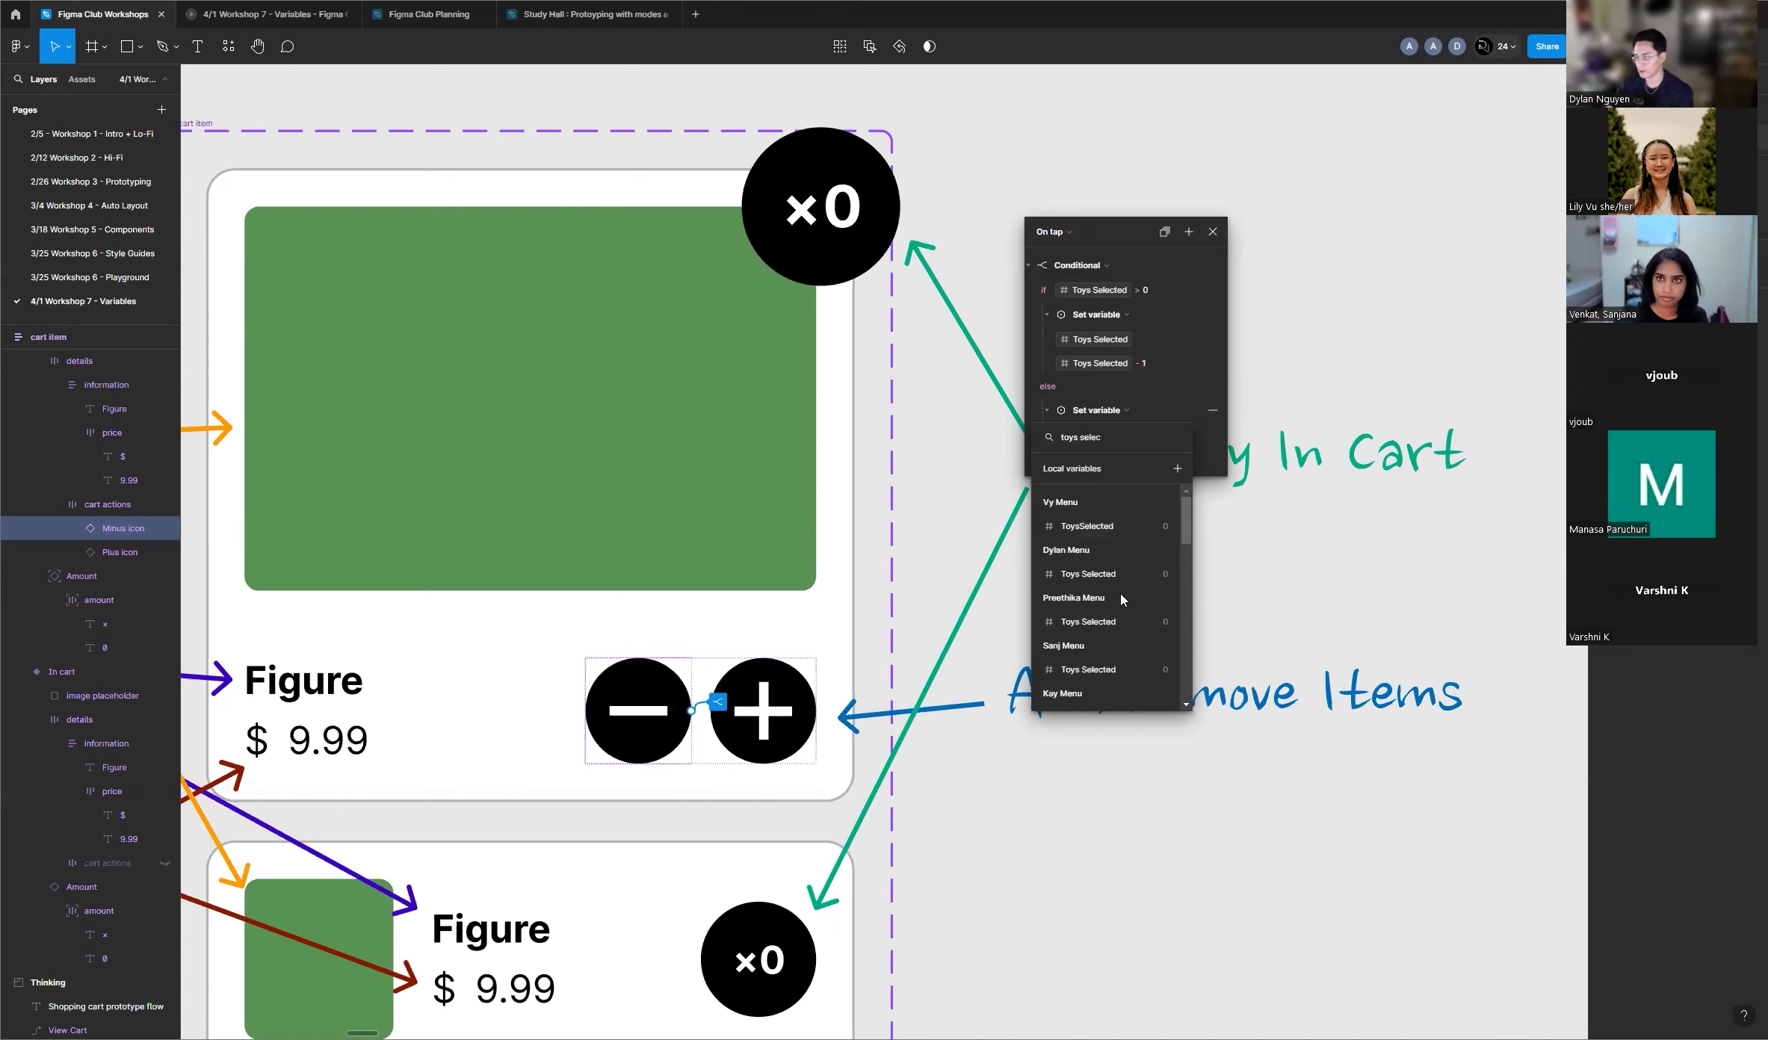
click(1122, 576)
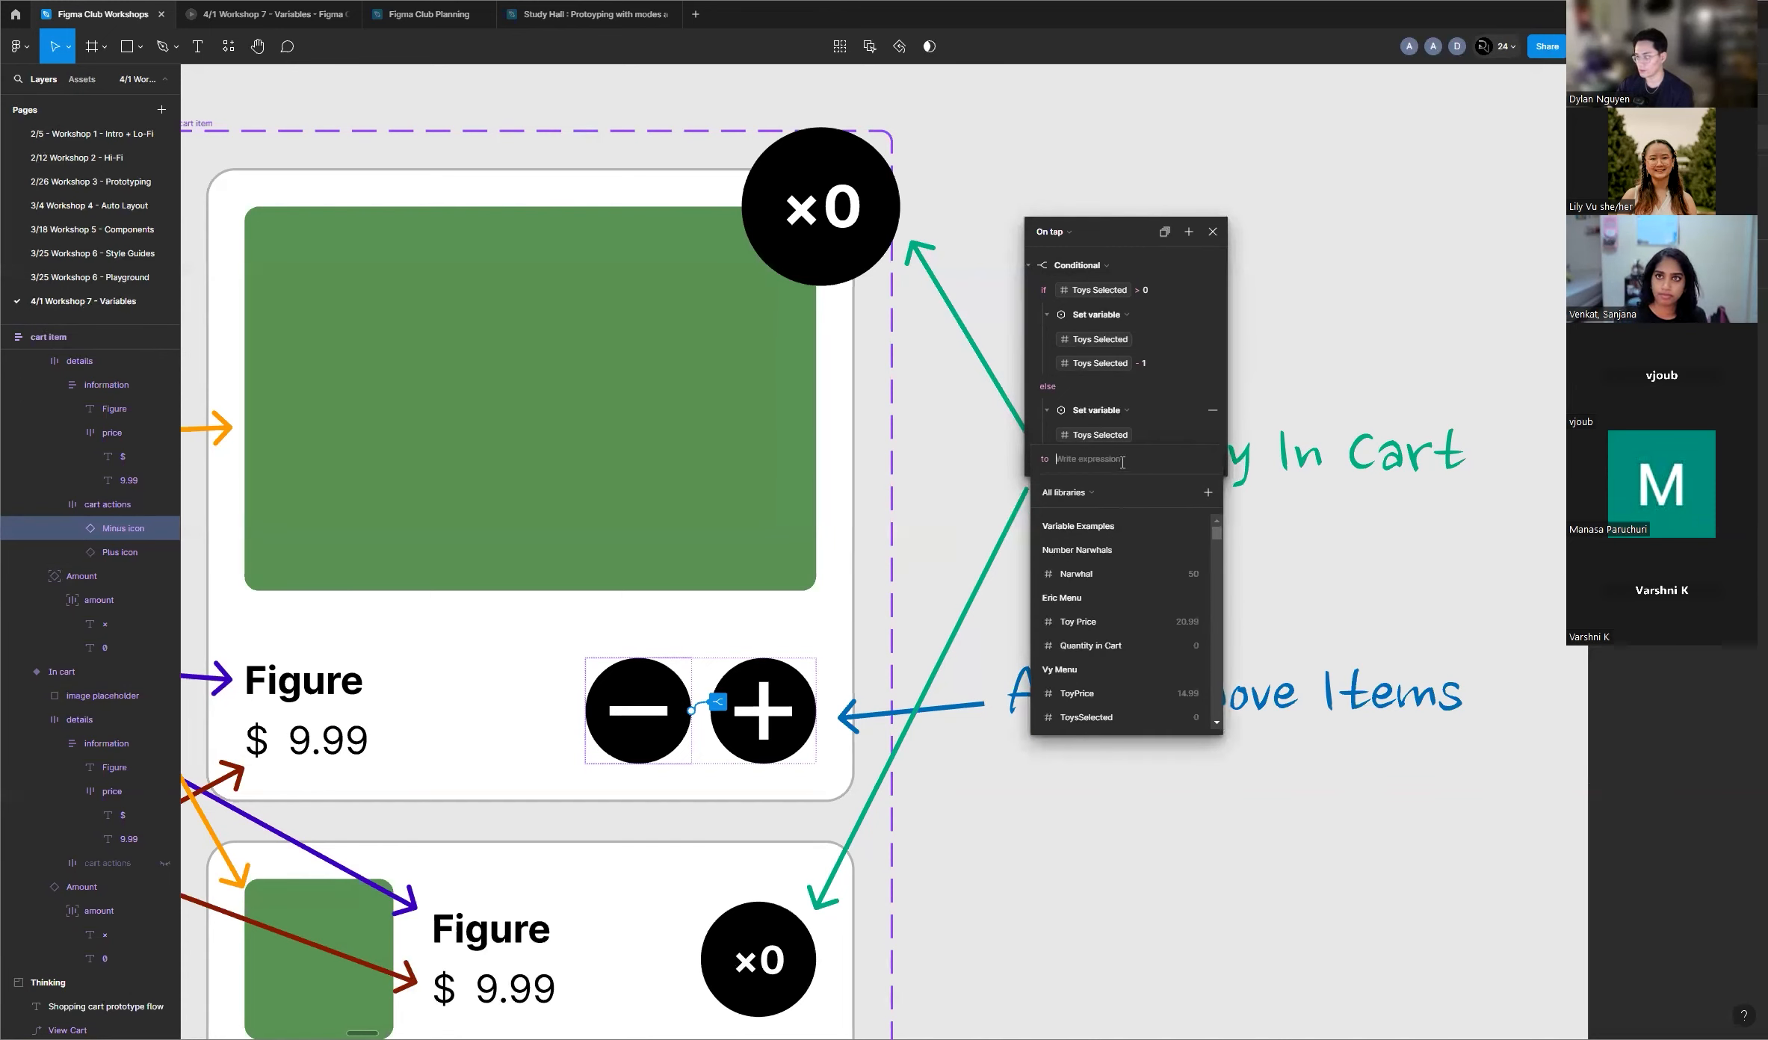
text(0)
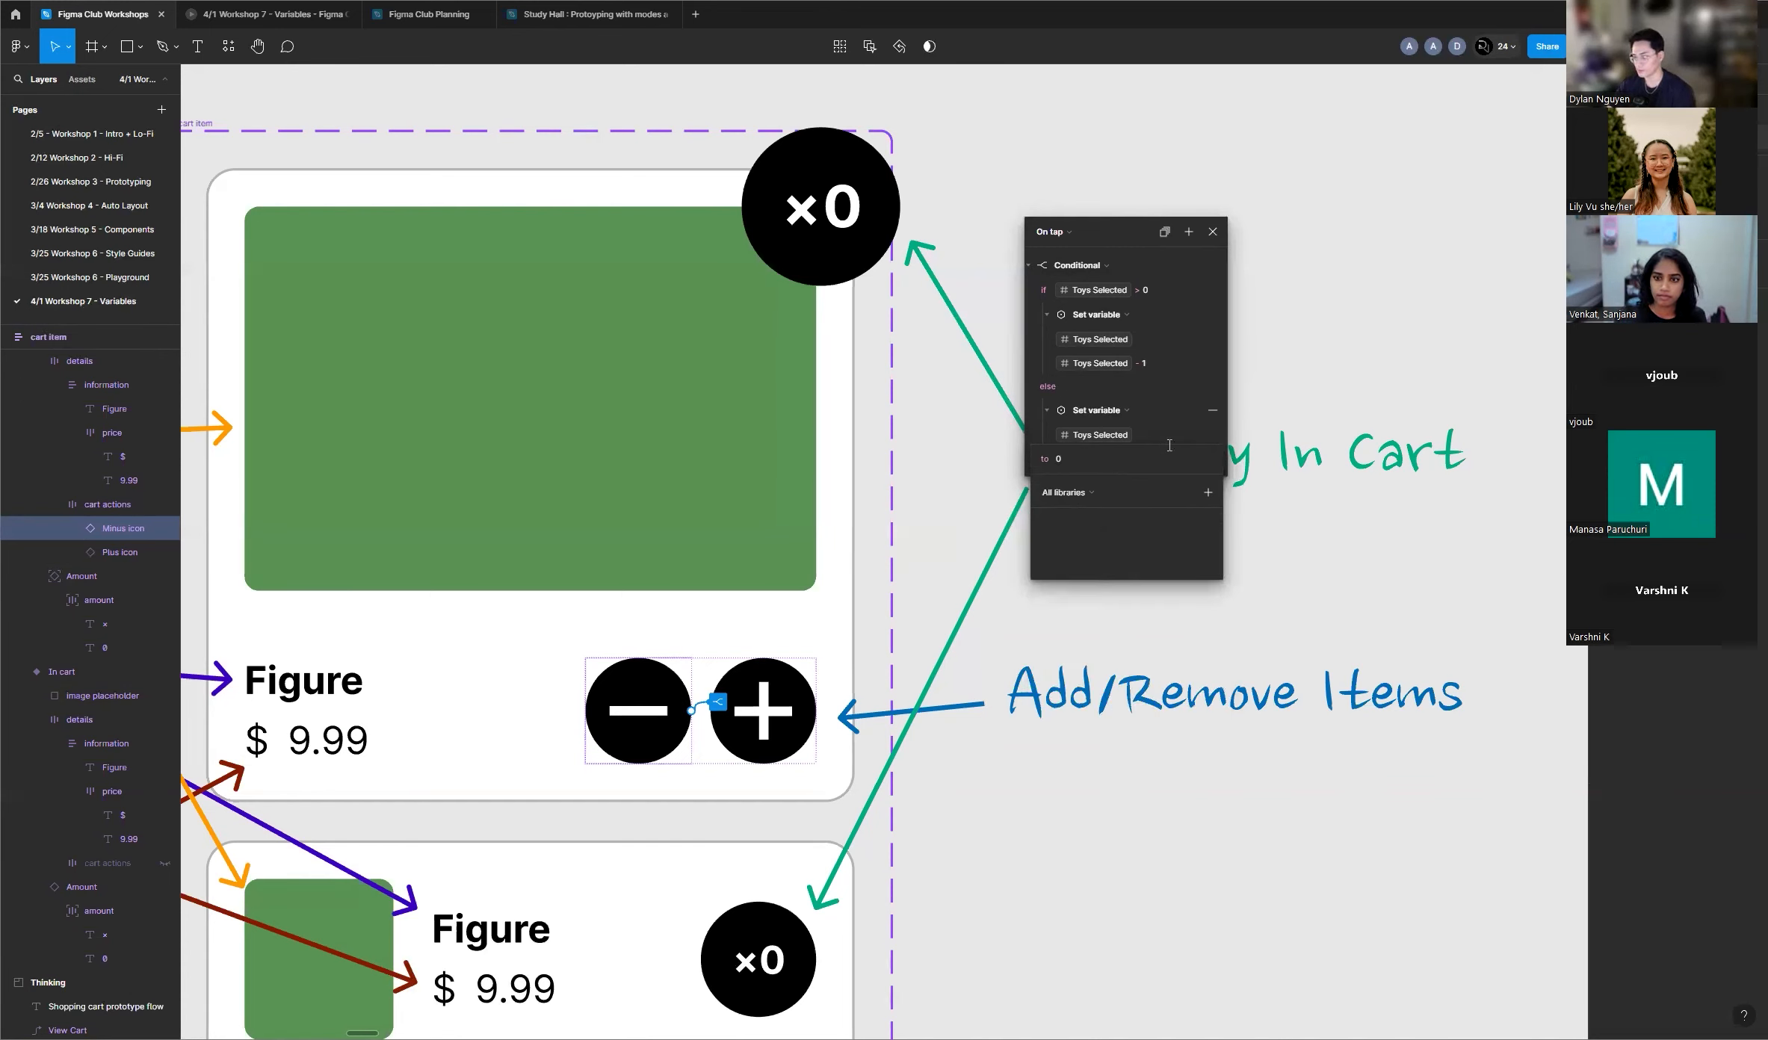
key(Return)
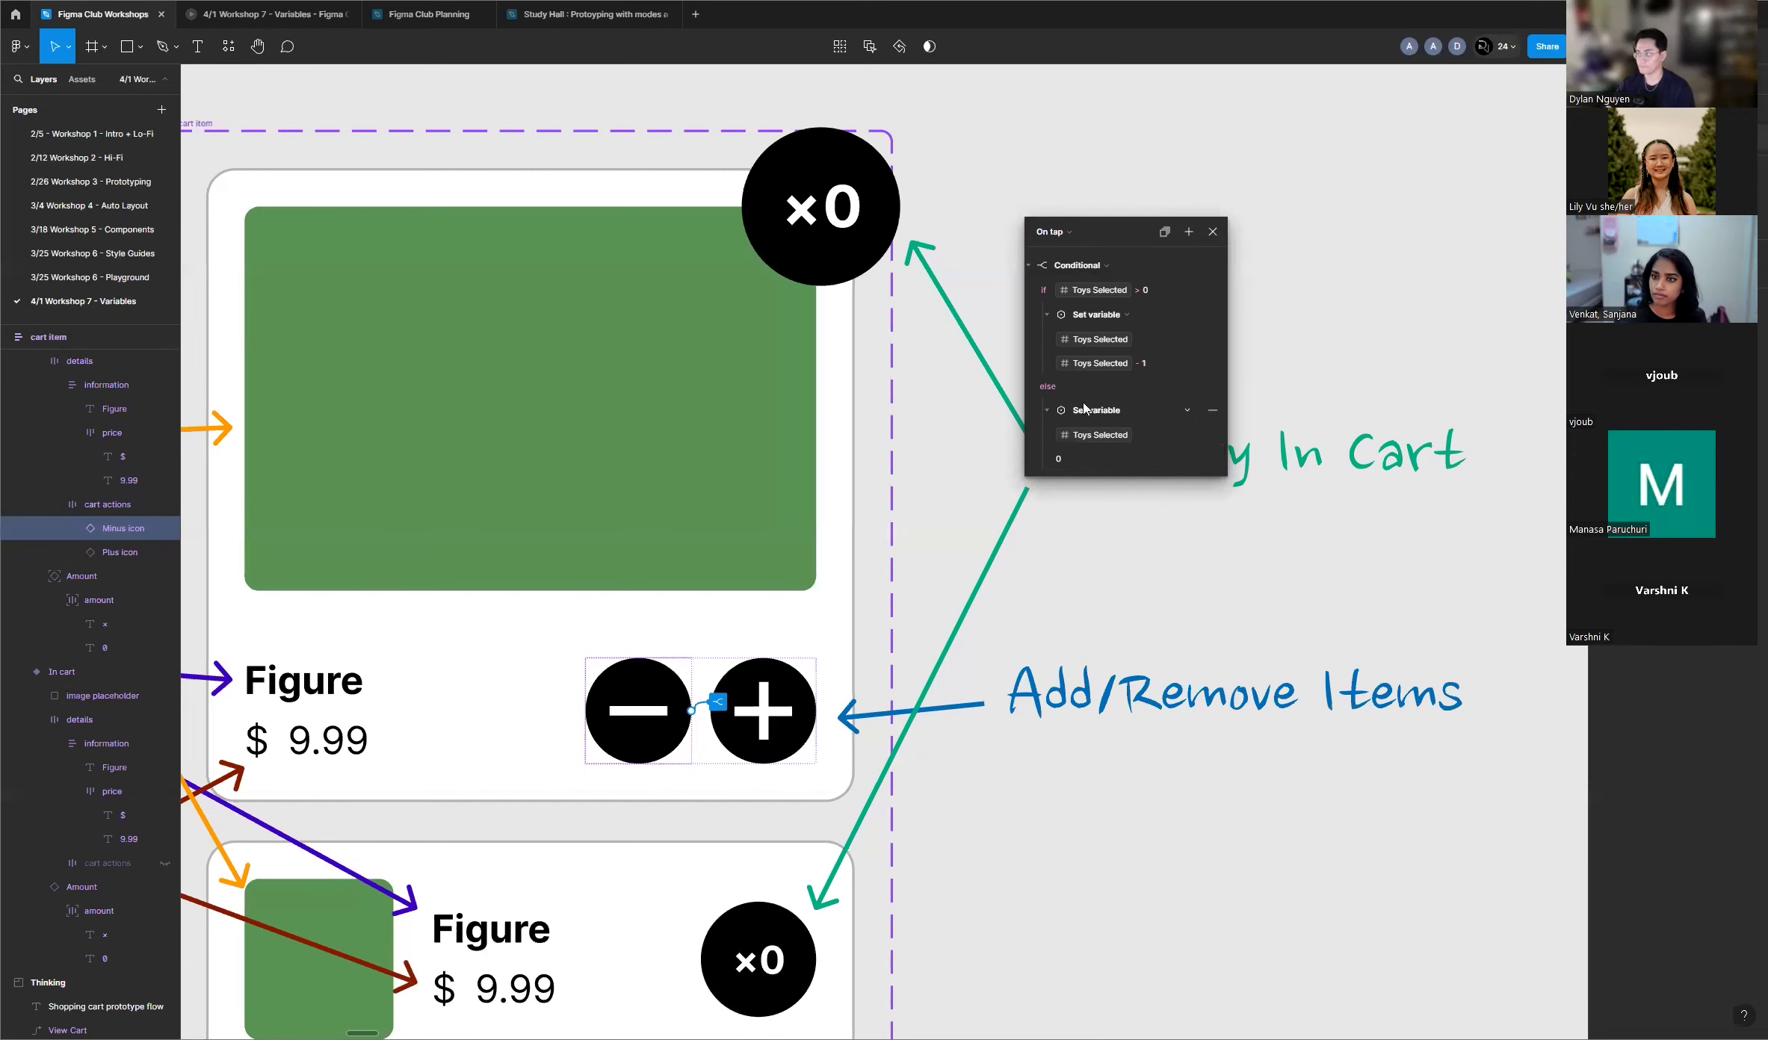
Step: Examine the reference on-tap conditional screenshots beside the variable tables, moving the minus icon's settings out of their way
scroll(401, 464, down, 10)
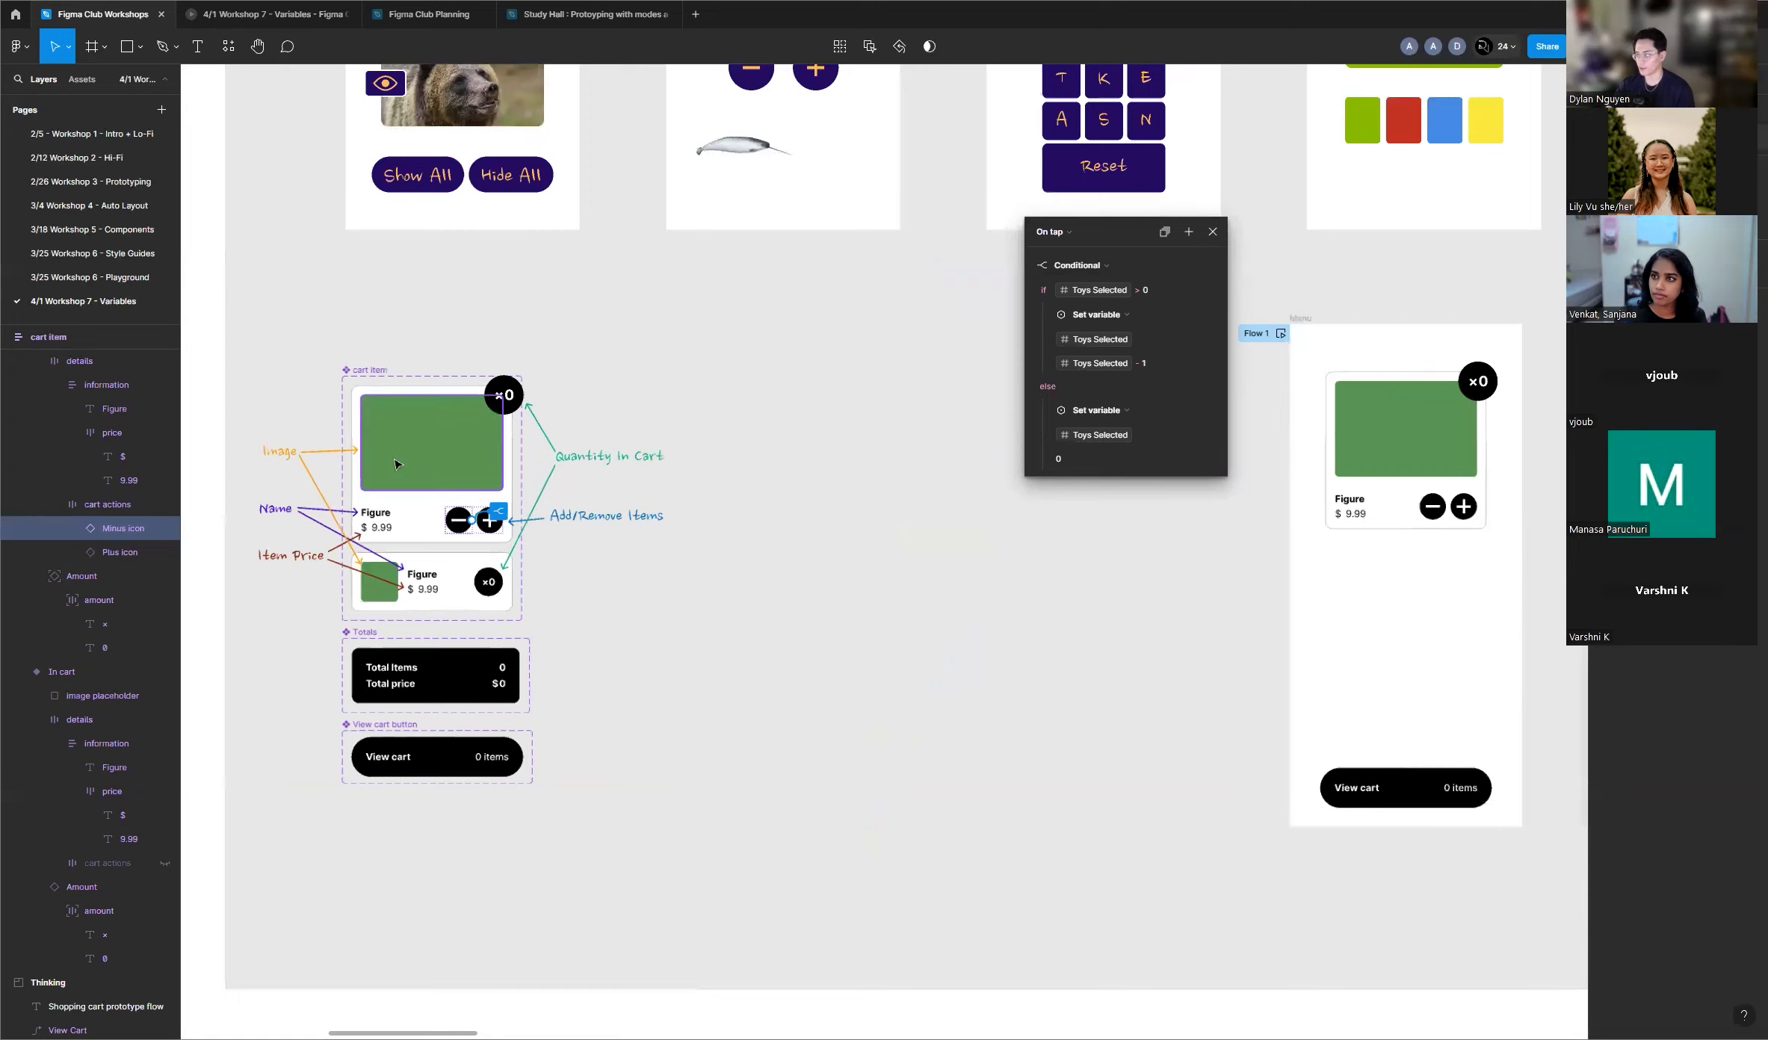
scroll(1525, 270, up, 7)
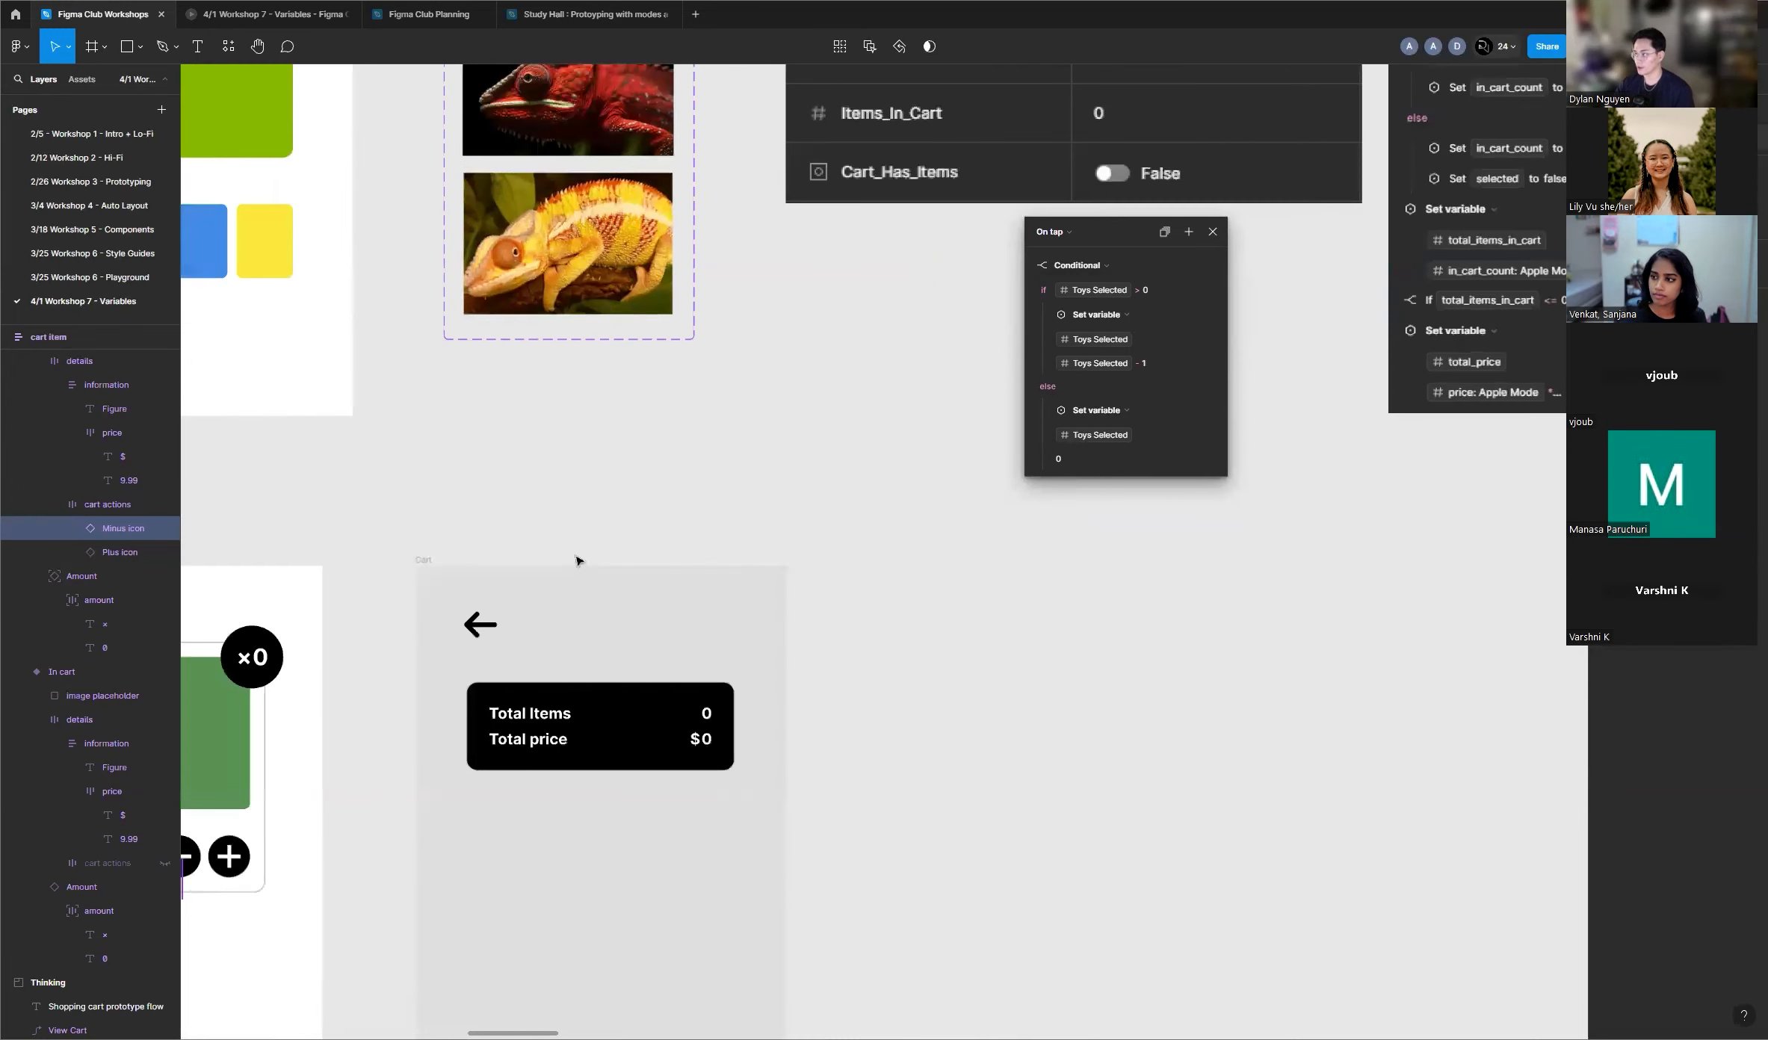
scroll(582, 560, down, 6)
scroll(1292, 479, up, 1)
scroll(1292, 479, up, 4)
scroll(1008, 390, up, 2)
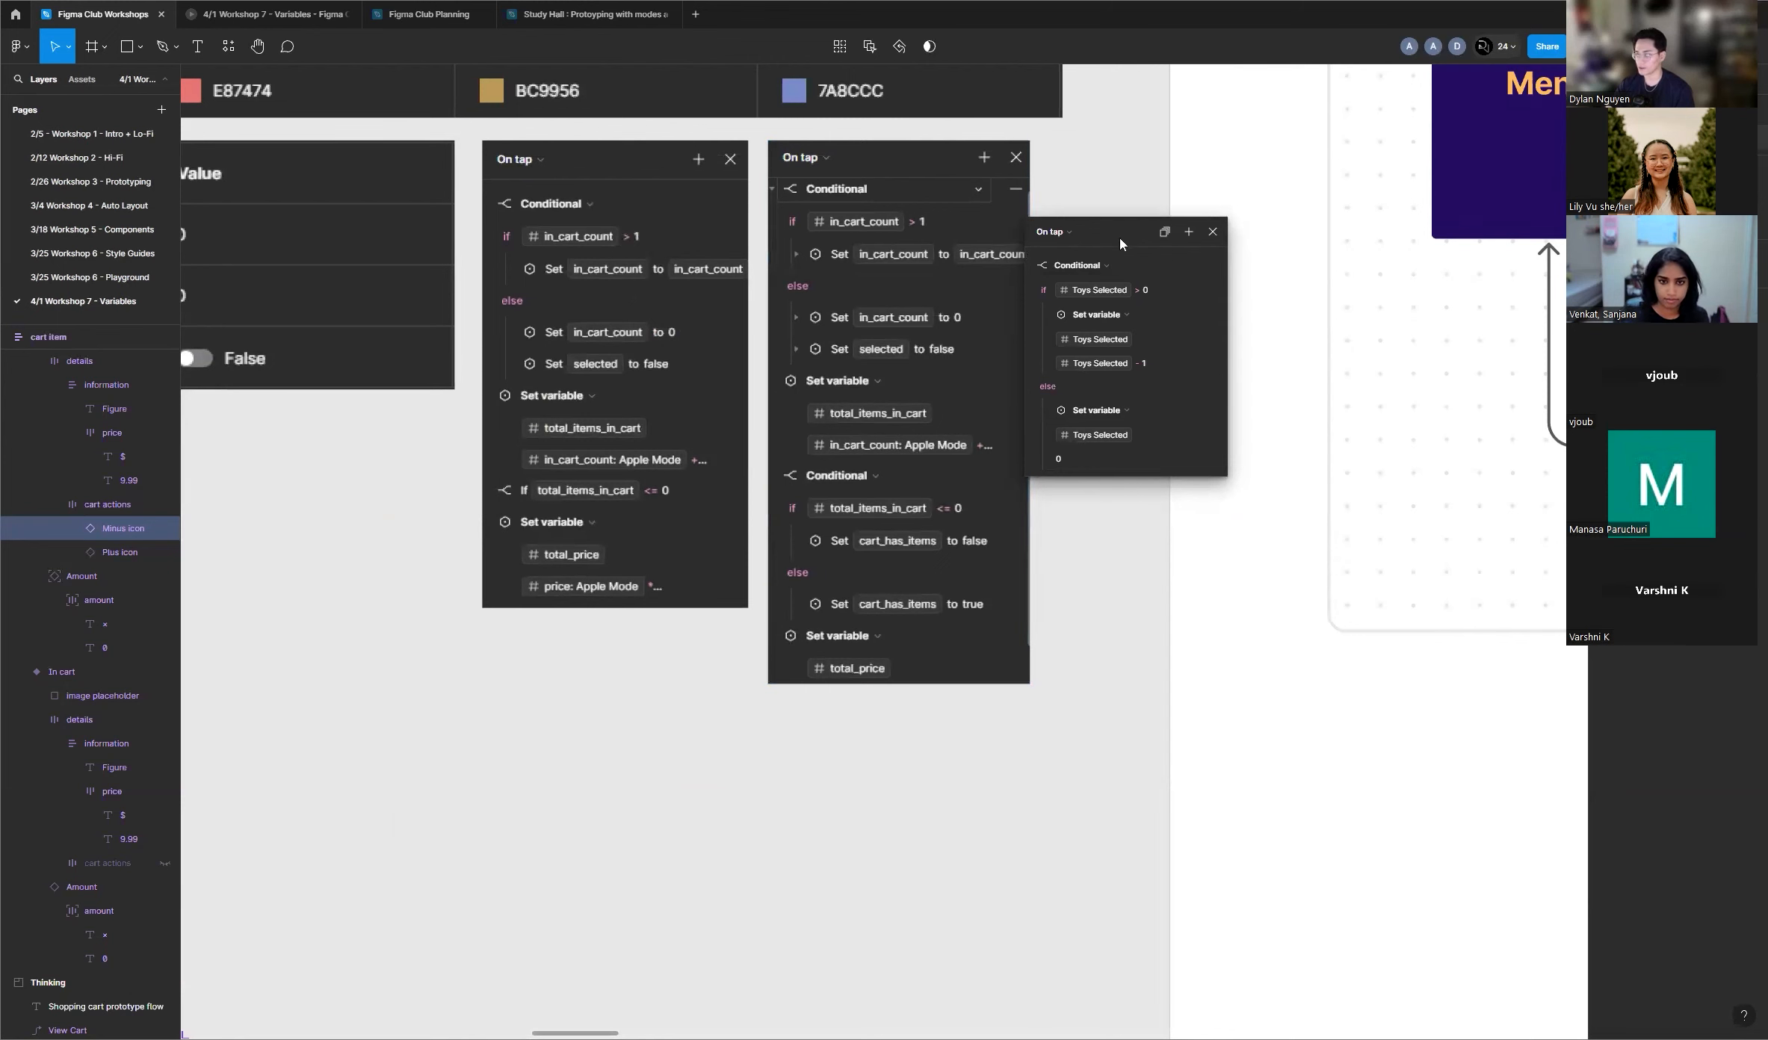
drag(1113, 233, 623, 438)
scroll(222, 600, up, 5)
scroll(221, 600, up, 3)
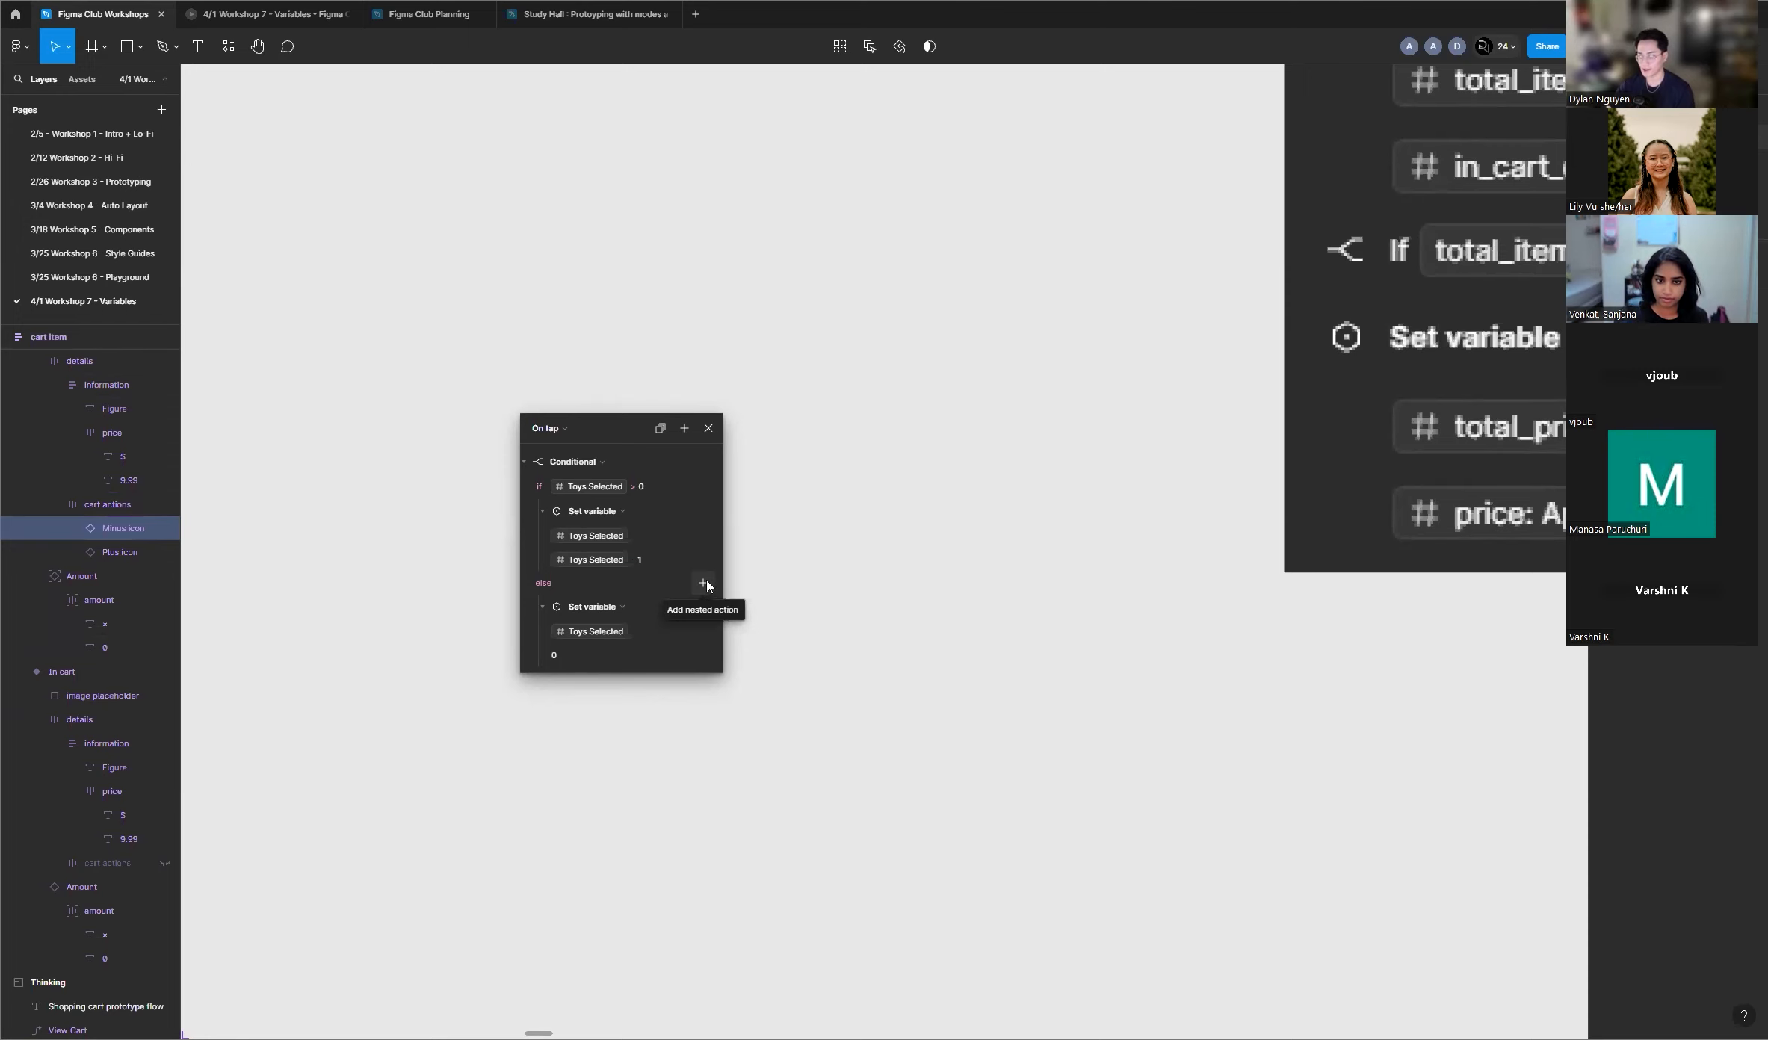
Step: Add a second Set variable action under the else branch, targeting Toys Selected from the menu collection whose Toy is Figure
click(703, 582)
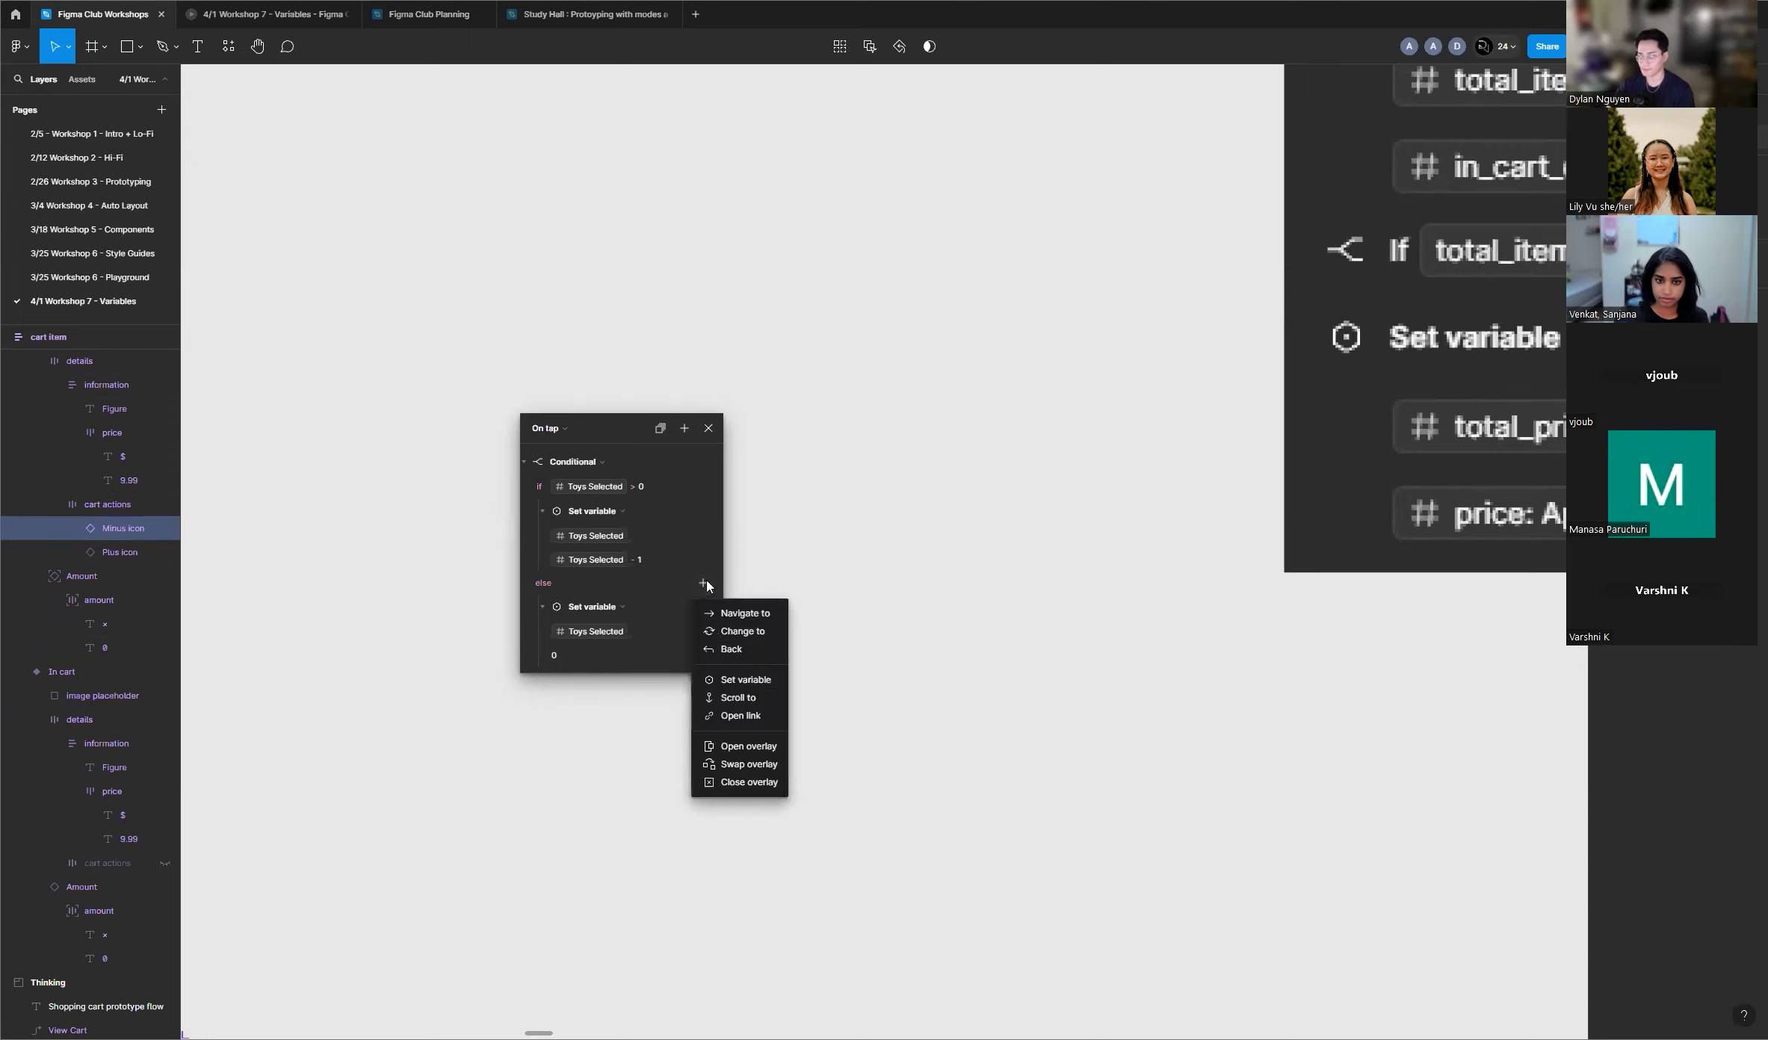
click(736, 682)
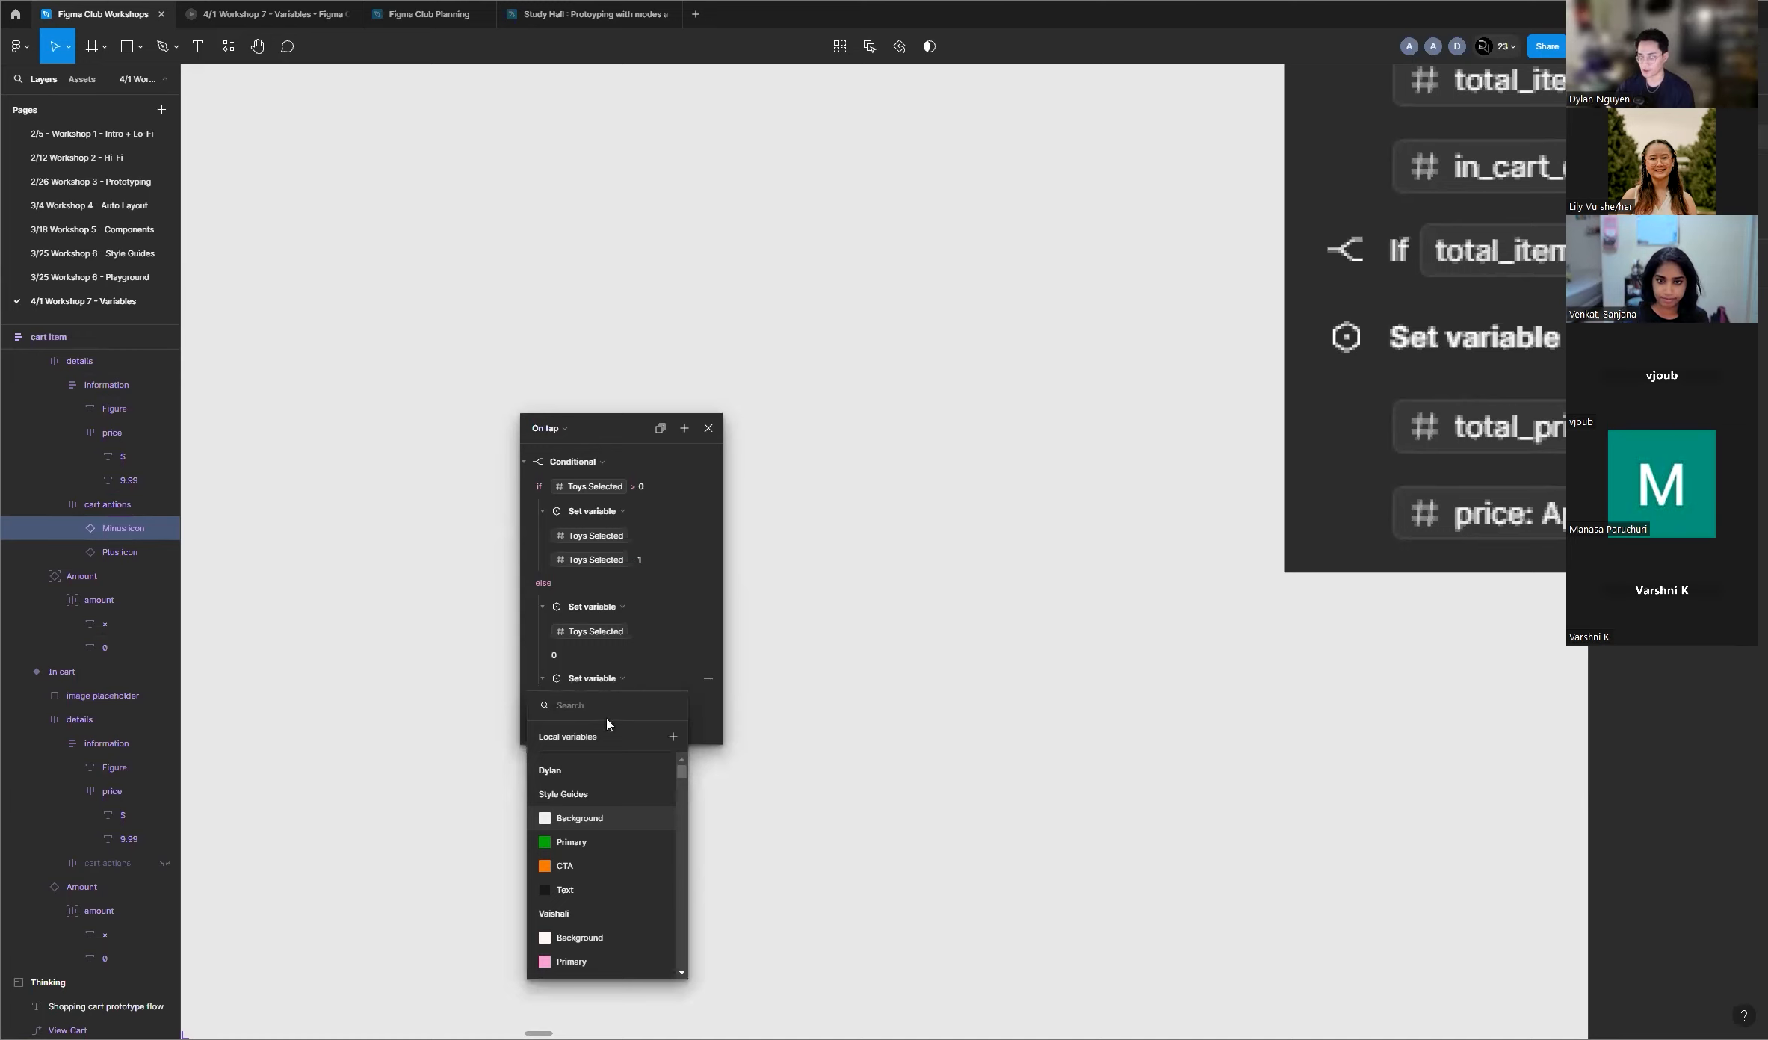
scroll(590, 844, down, 3)
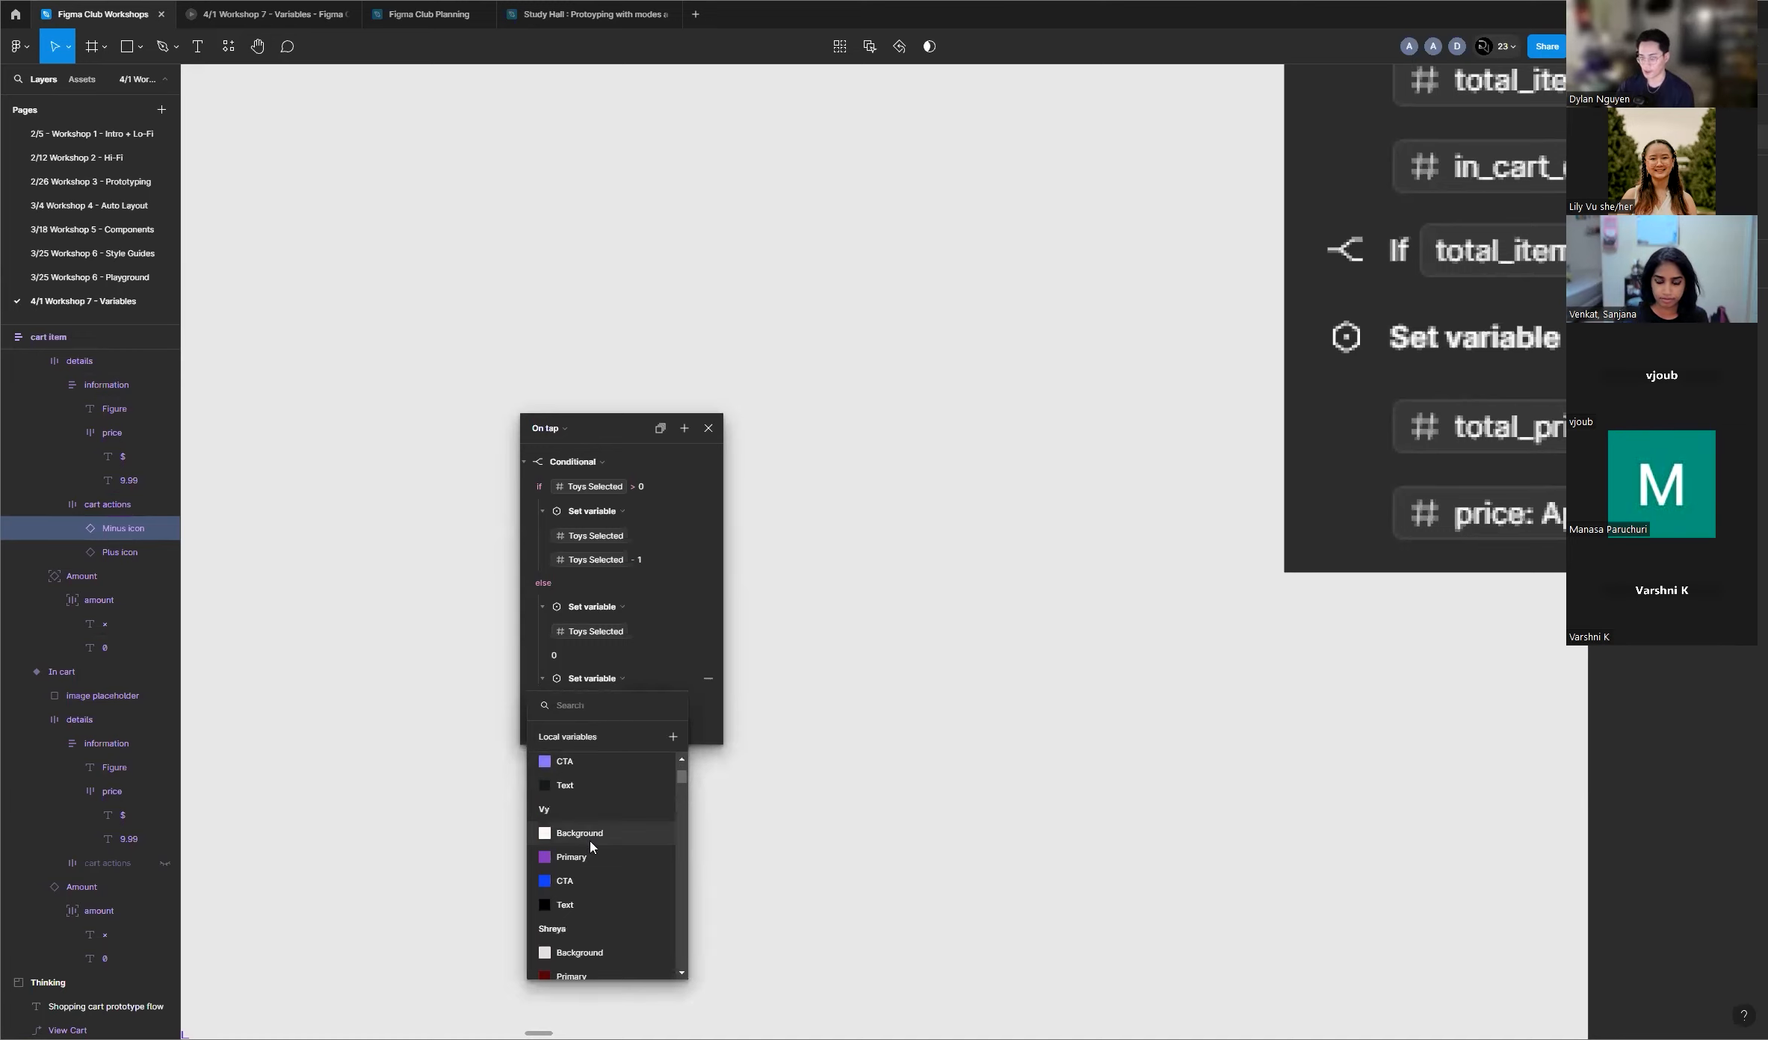
scroll(594, 845, down, 3)
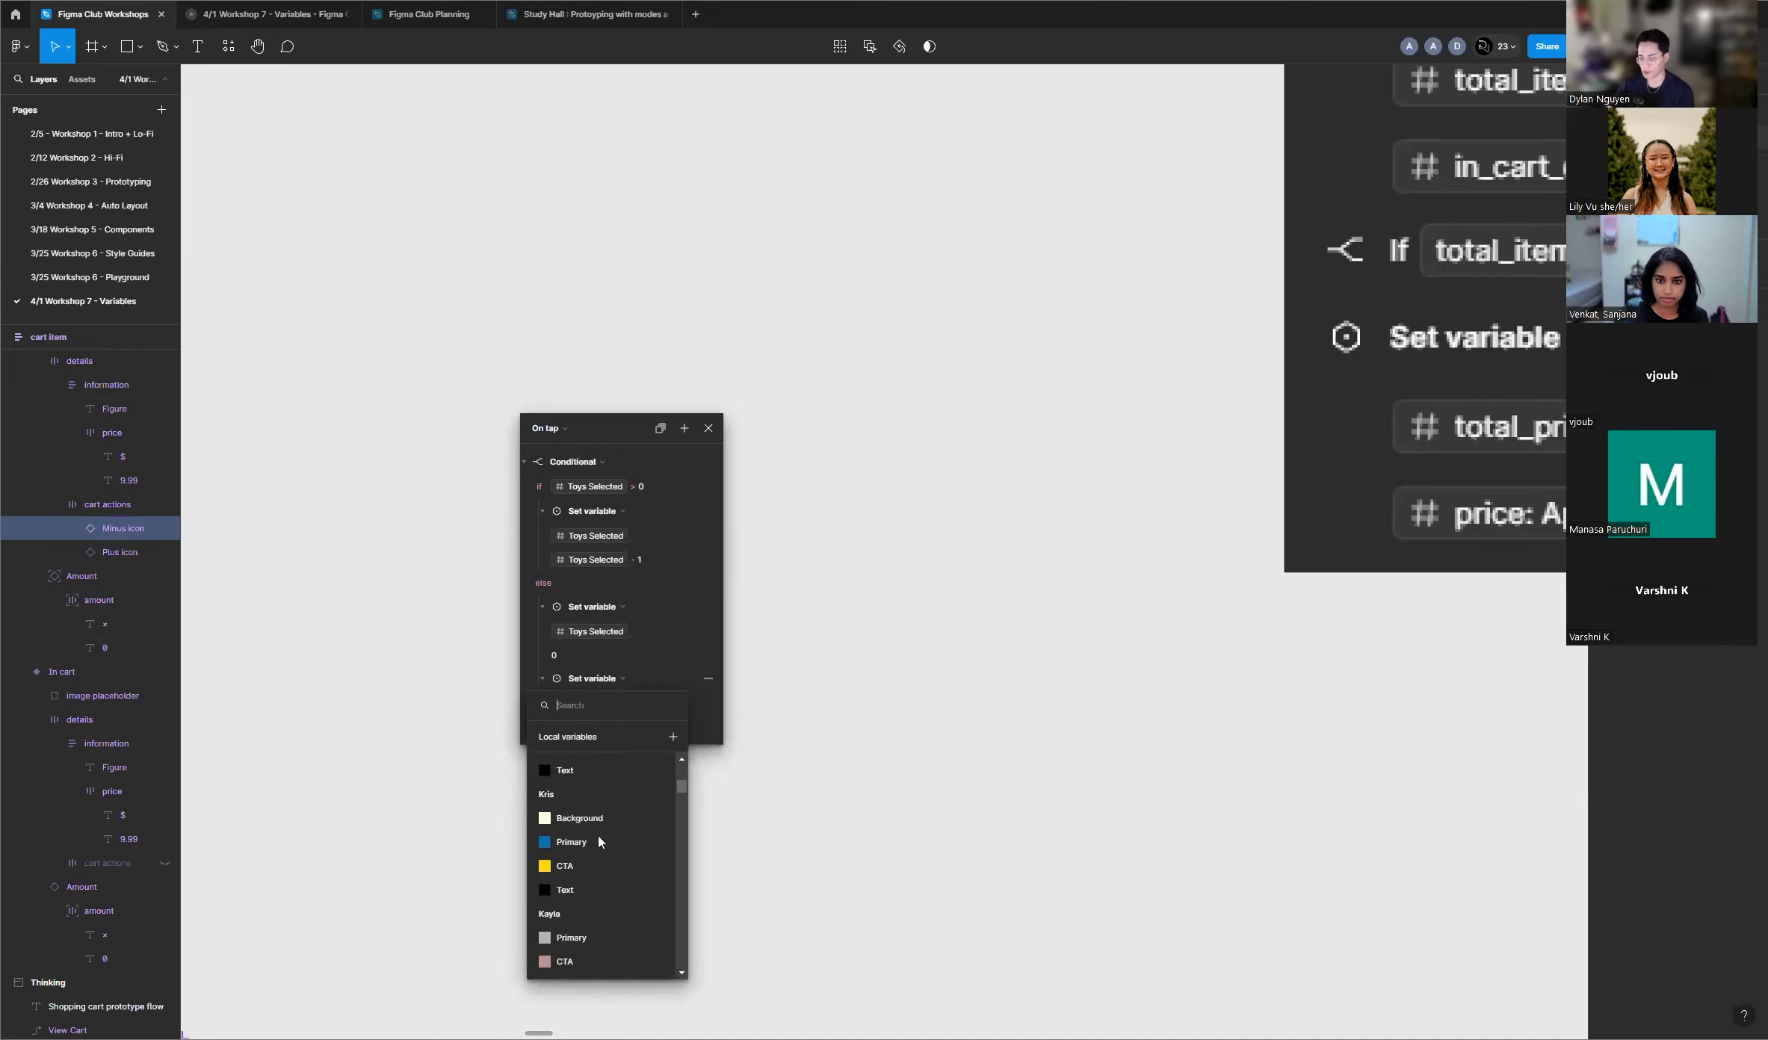
scroll(1078, 587, down, 3)
scroll(1077, 583, down, 5)
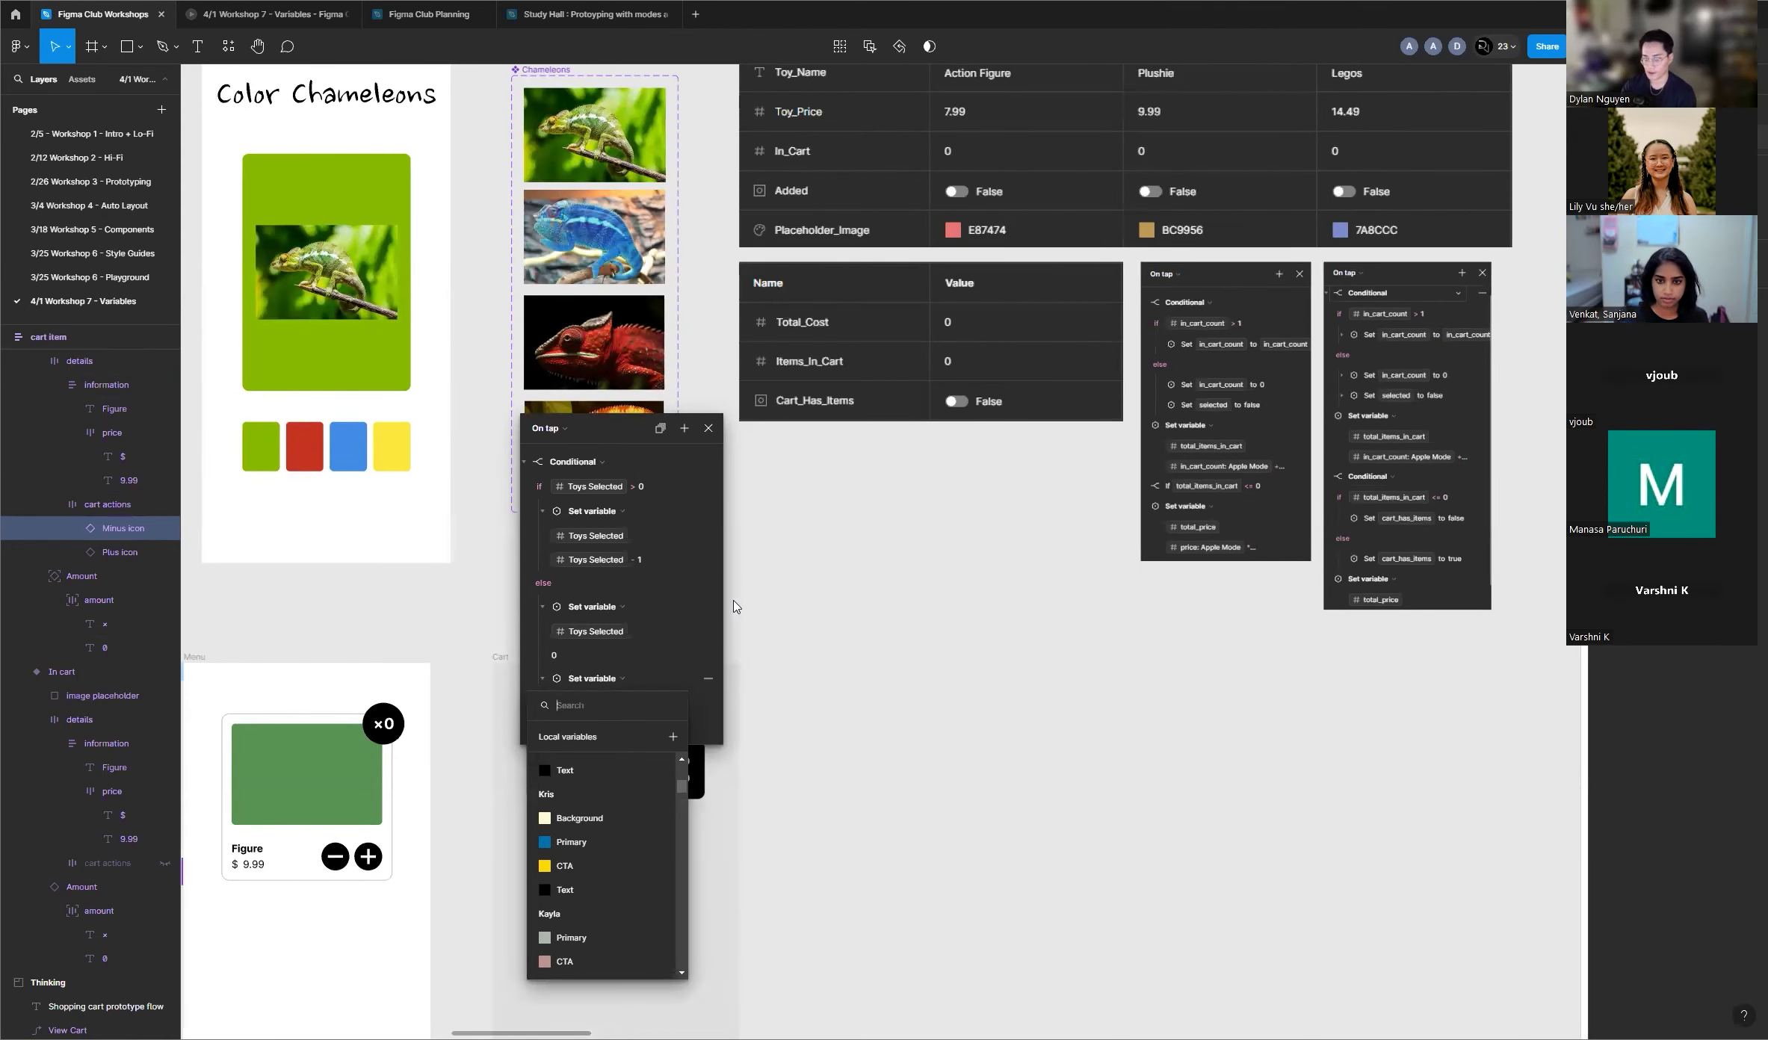
text(toy)
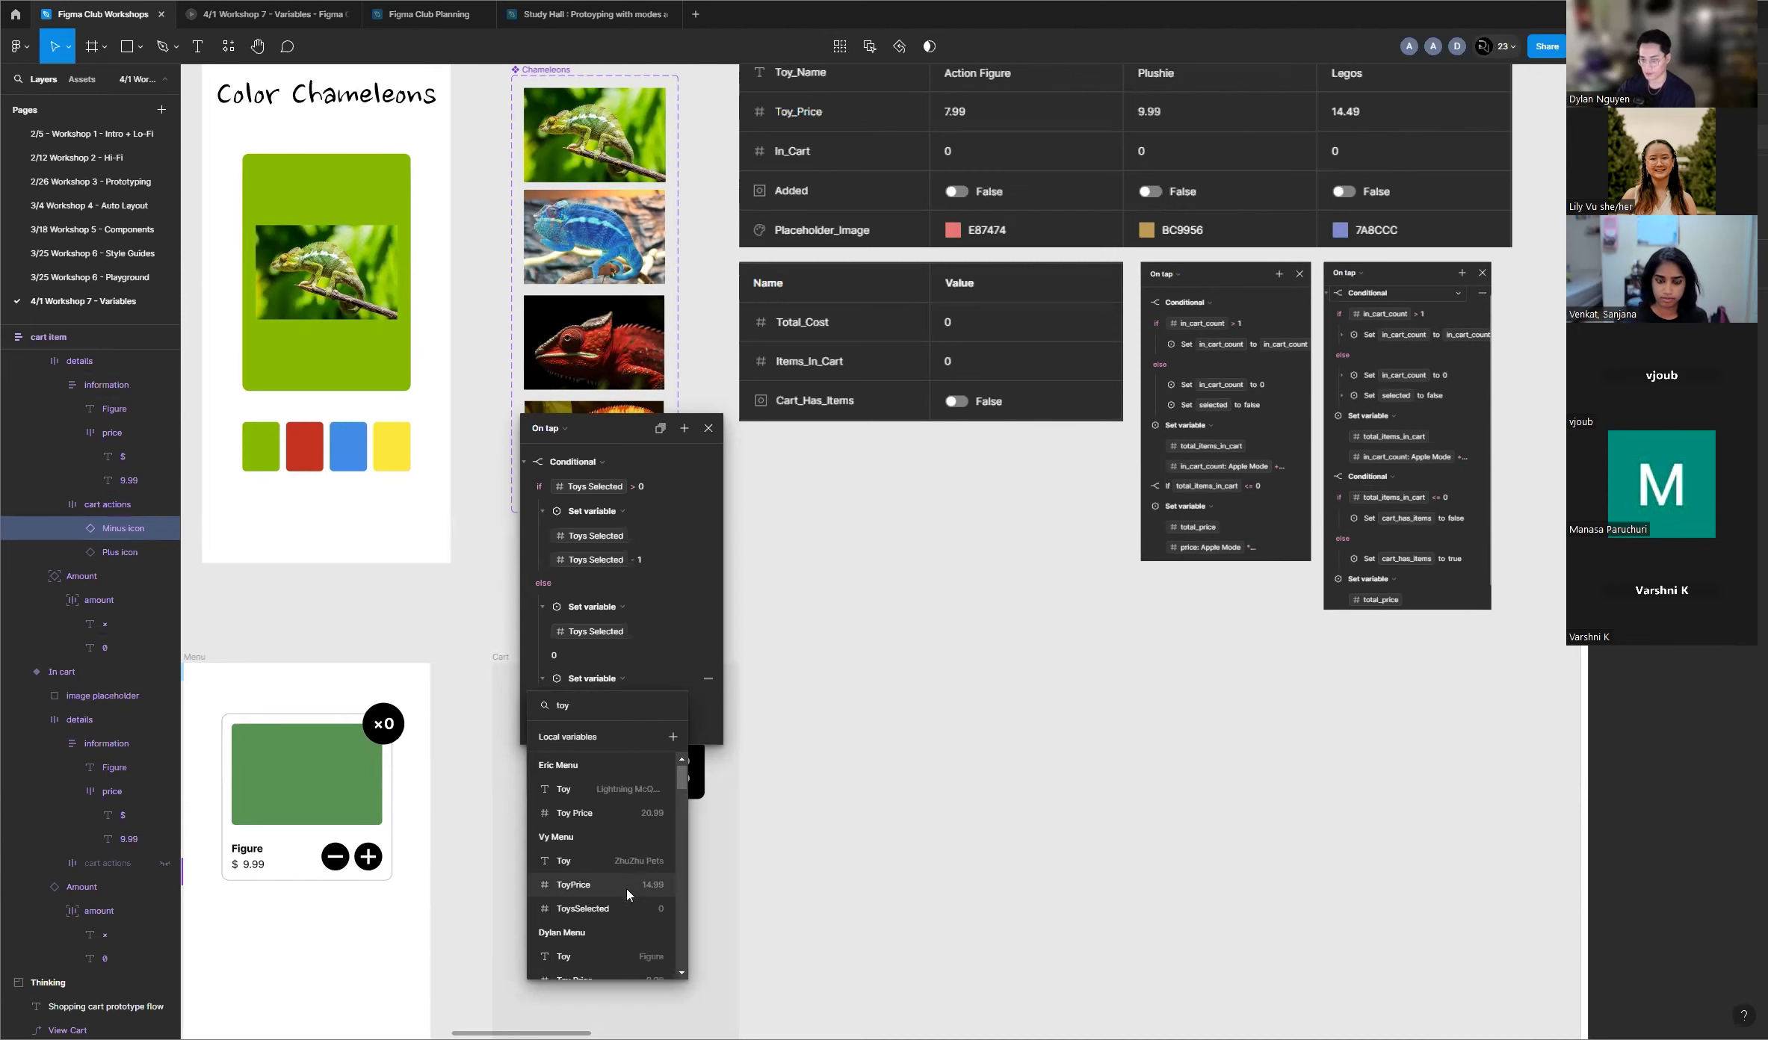
scroll(600, 905, down, 1)
click(602, 936)
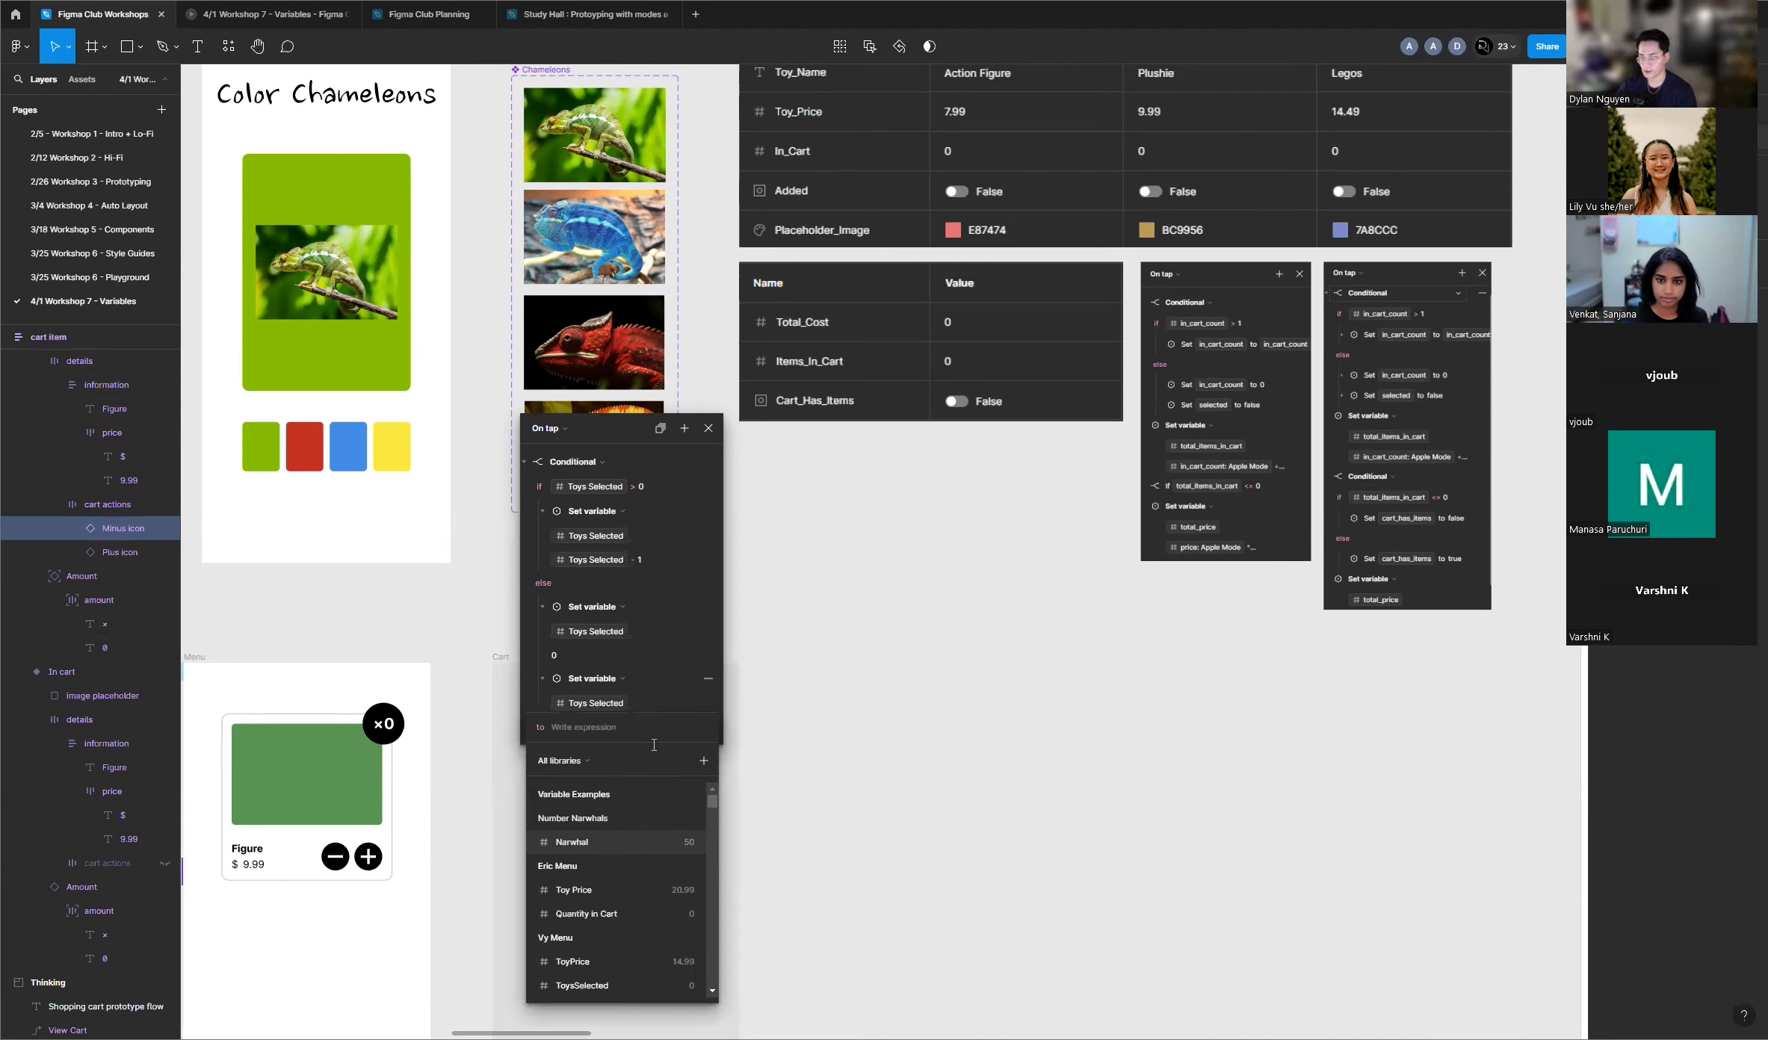
scroll(619, 893, down, 2)
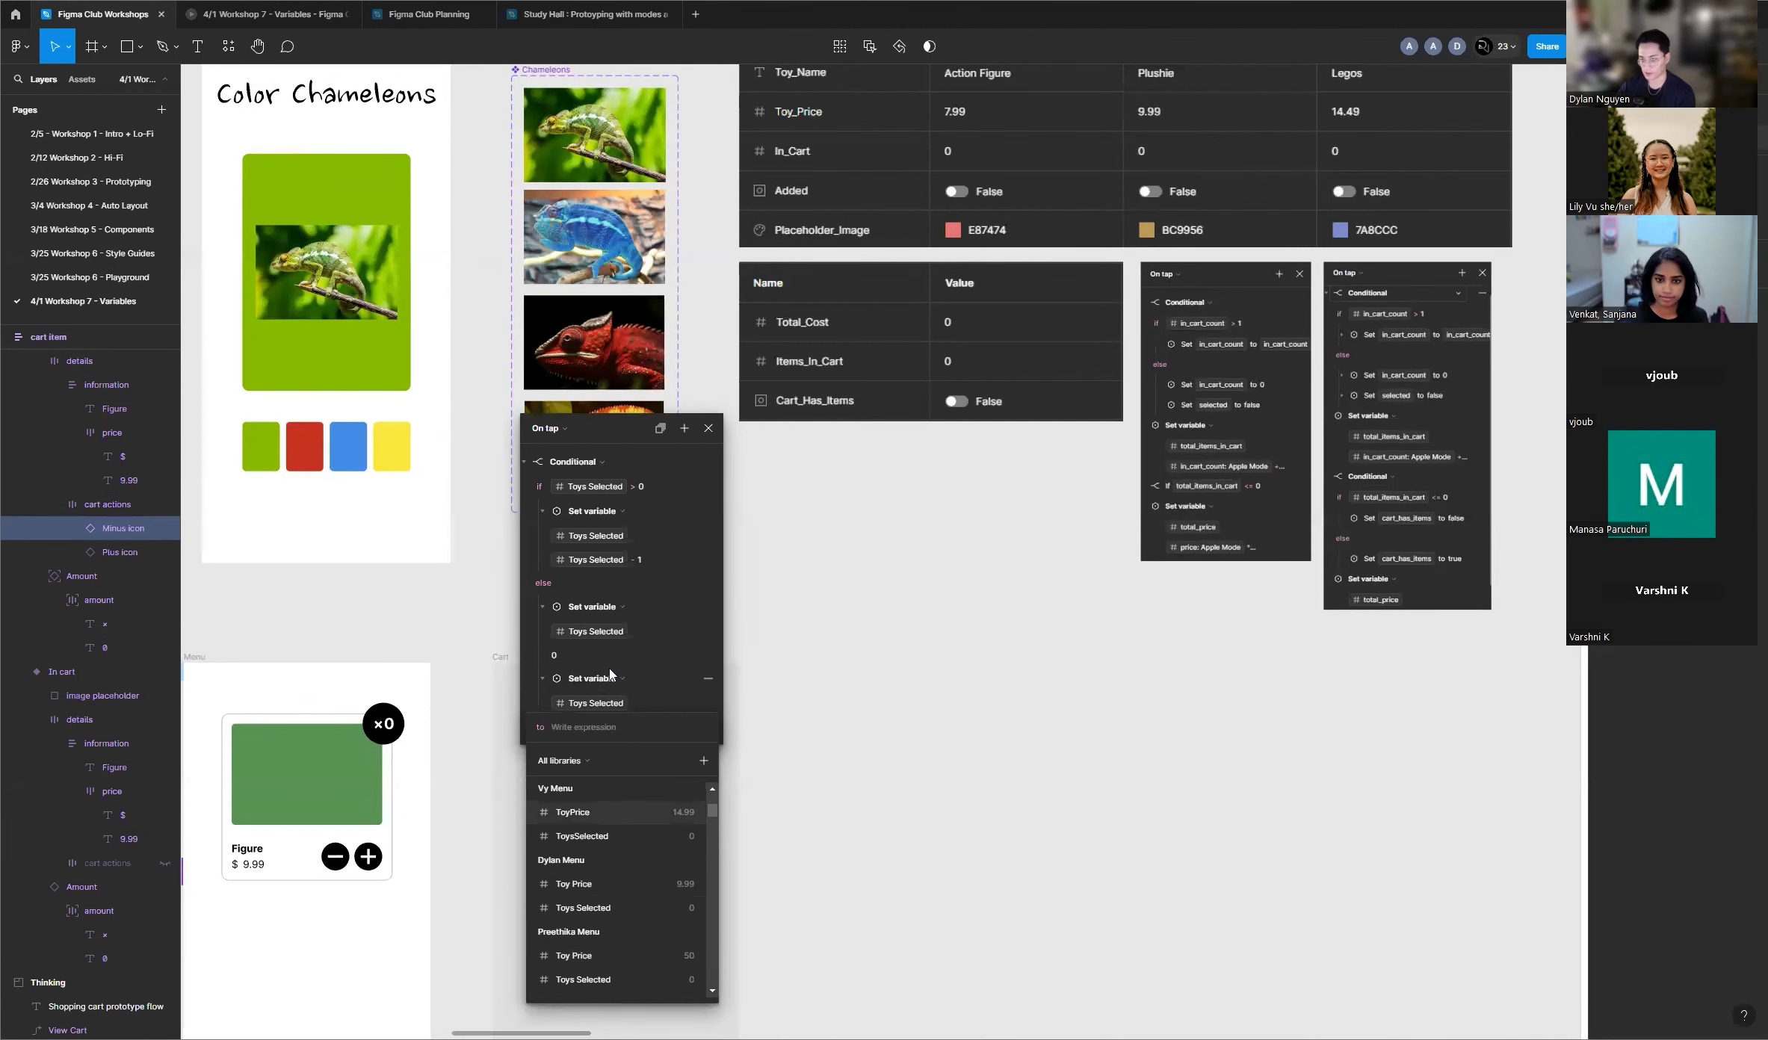
Step: Change the new else action's target variable to Item Selected from the menu collection whose Toy is Figure
click(591, 706)
text(toy)
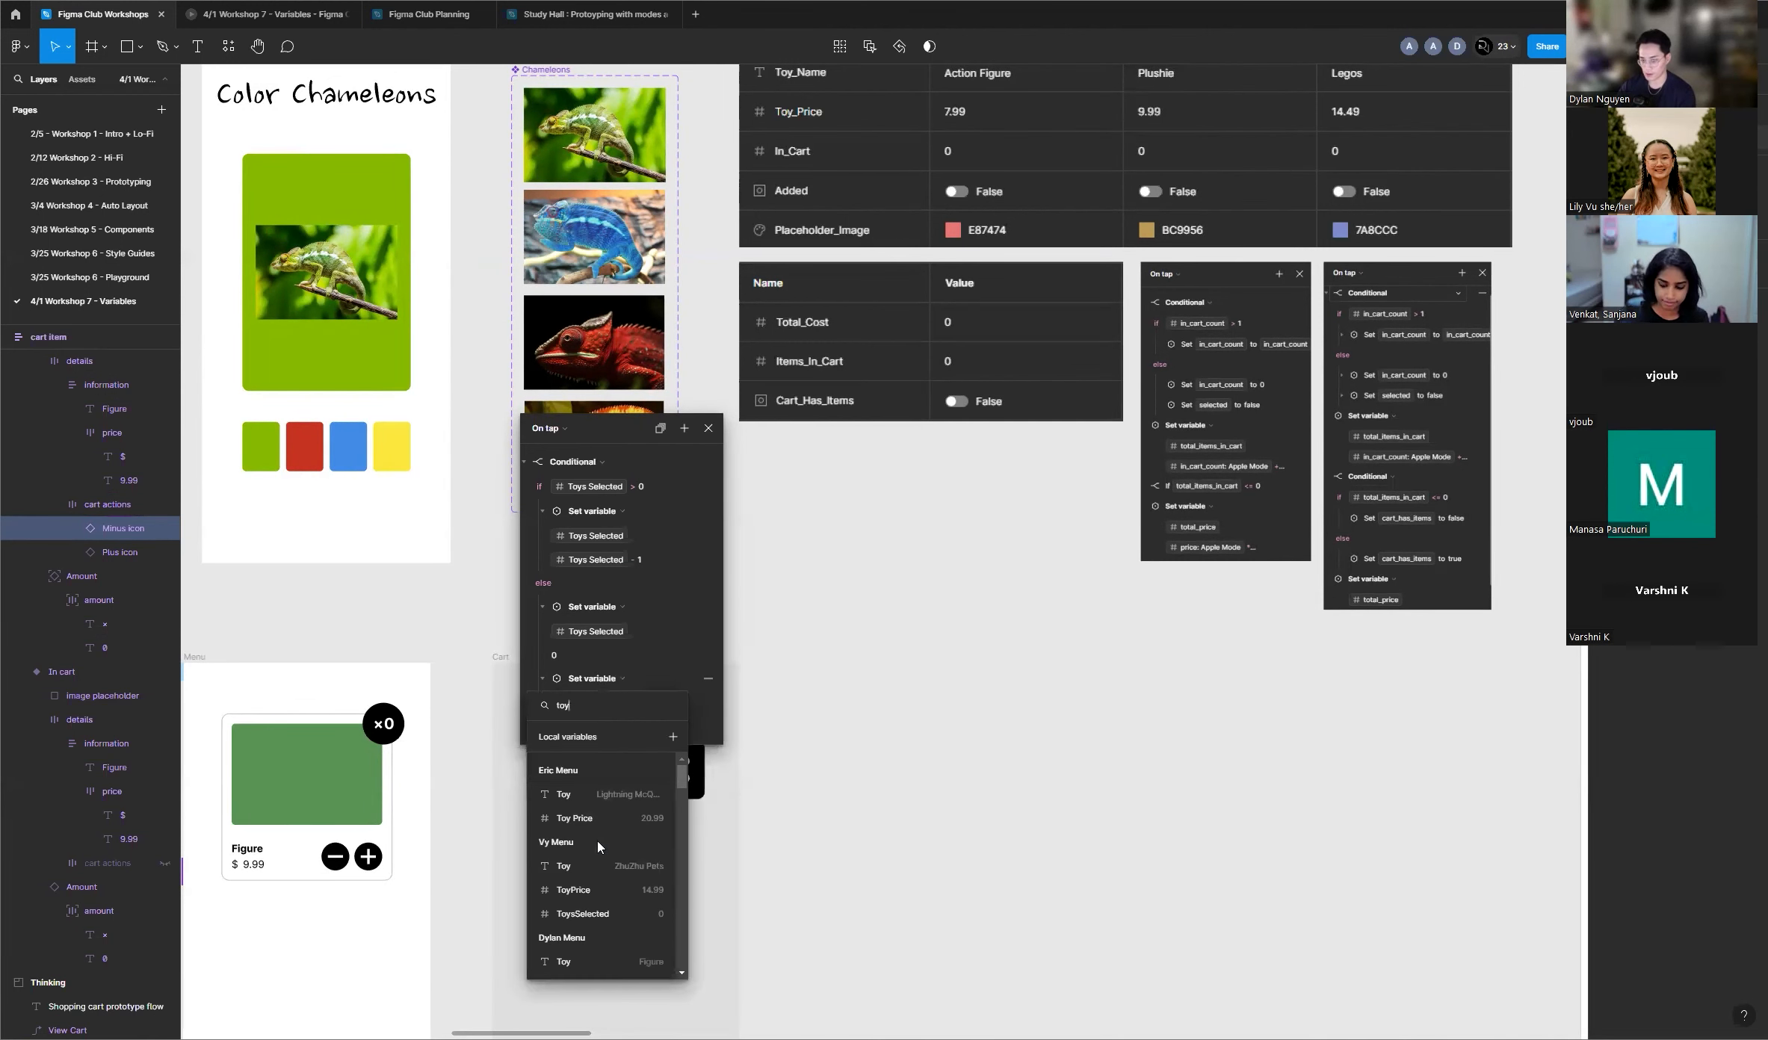
scroll(626, 824, down, 2)
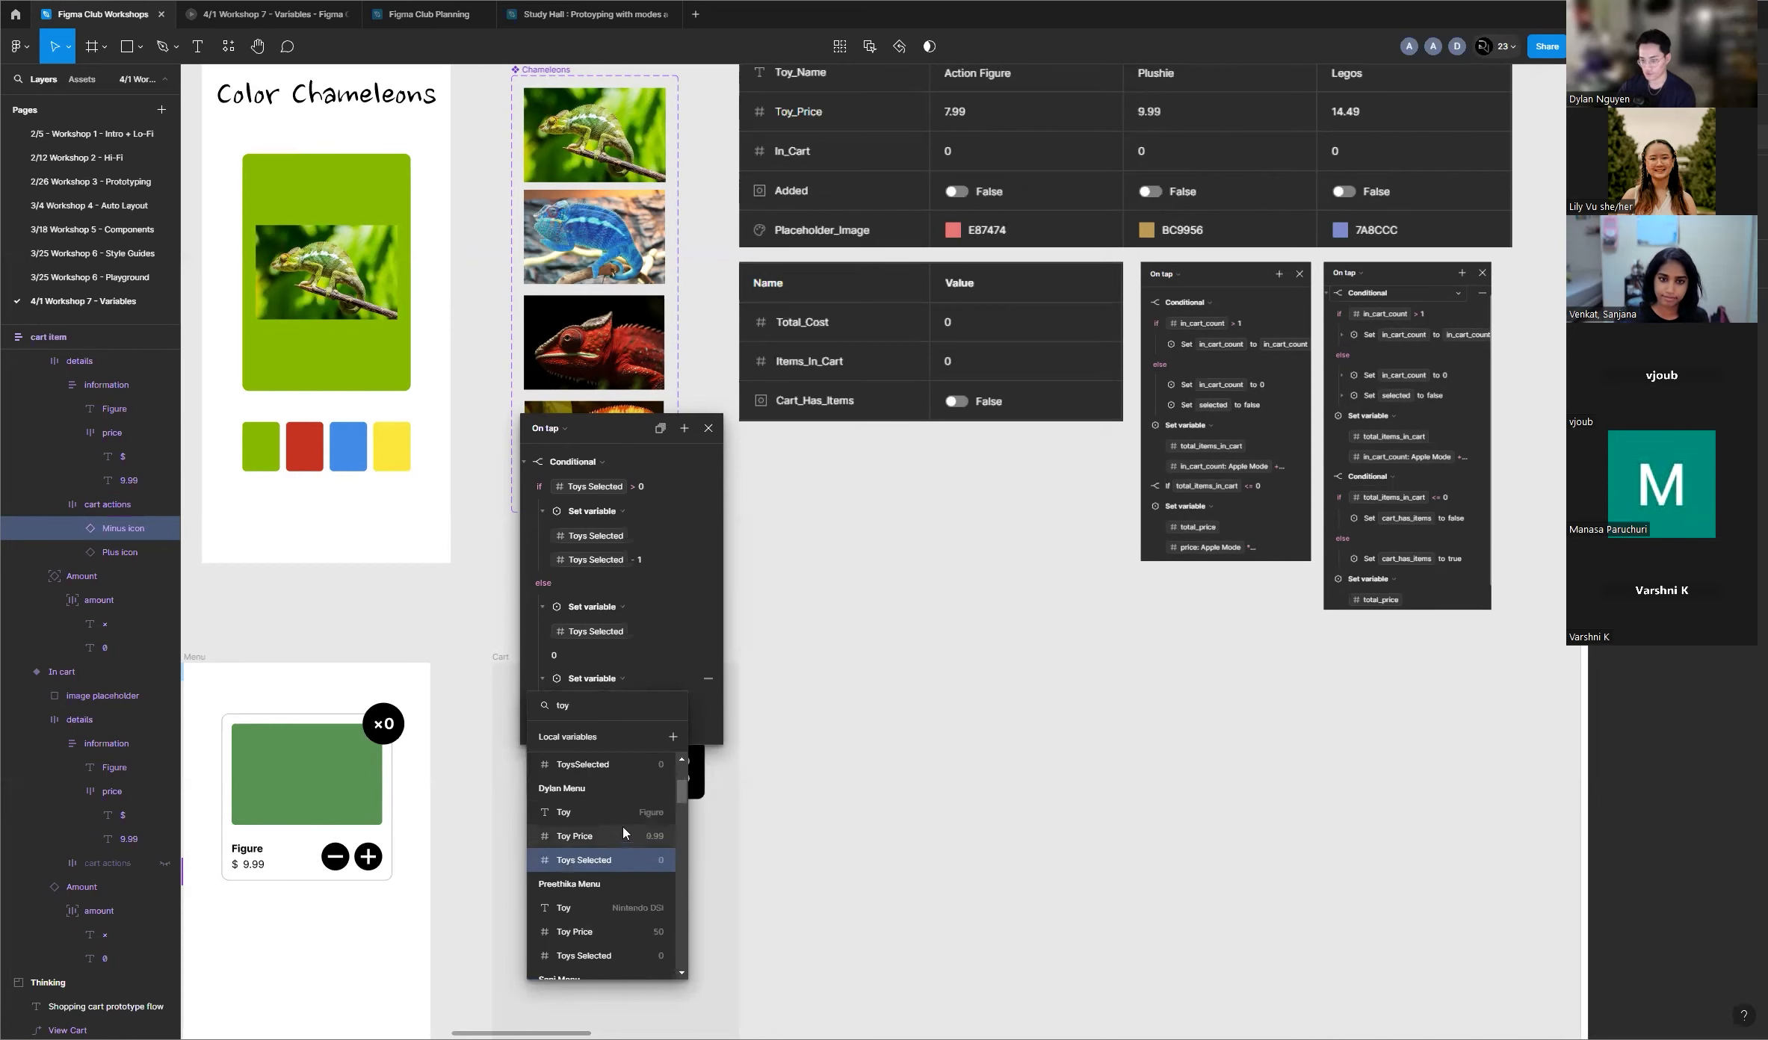
key(BackSpace)
key(BackSpace)
key(BackSpace)
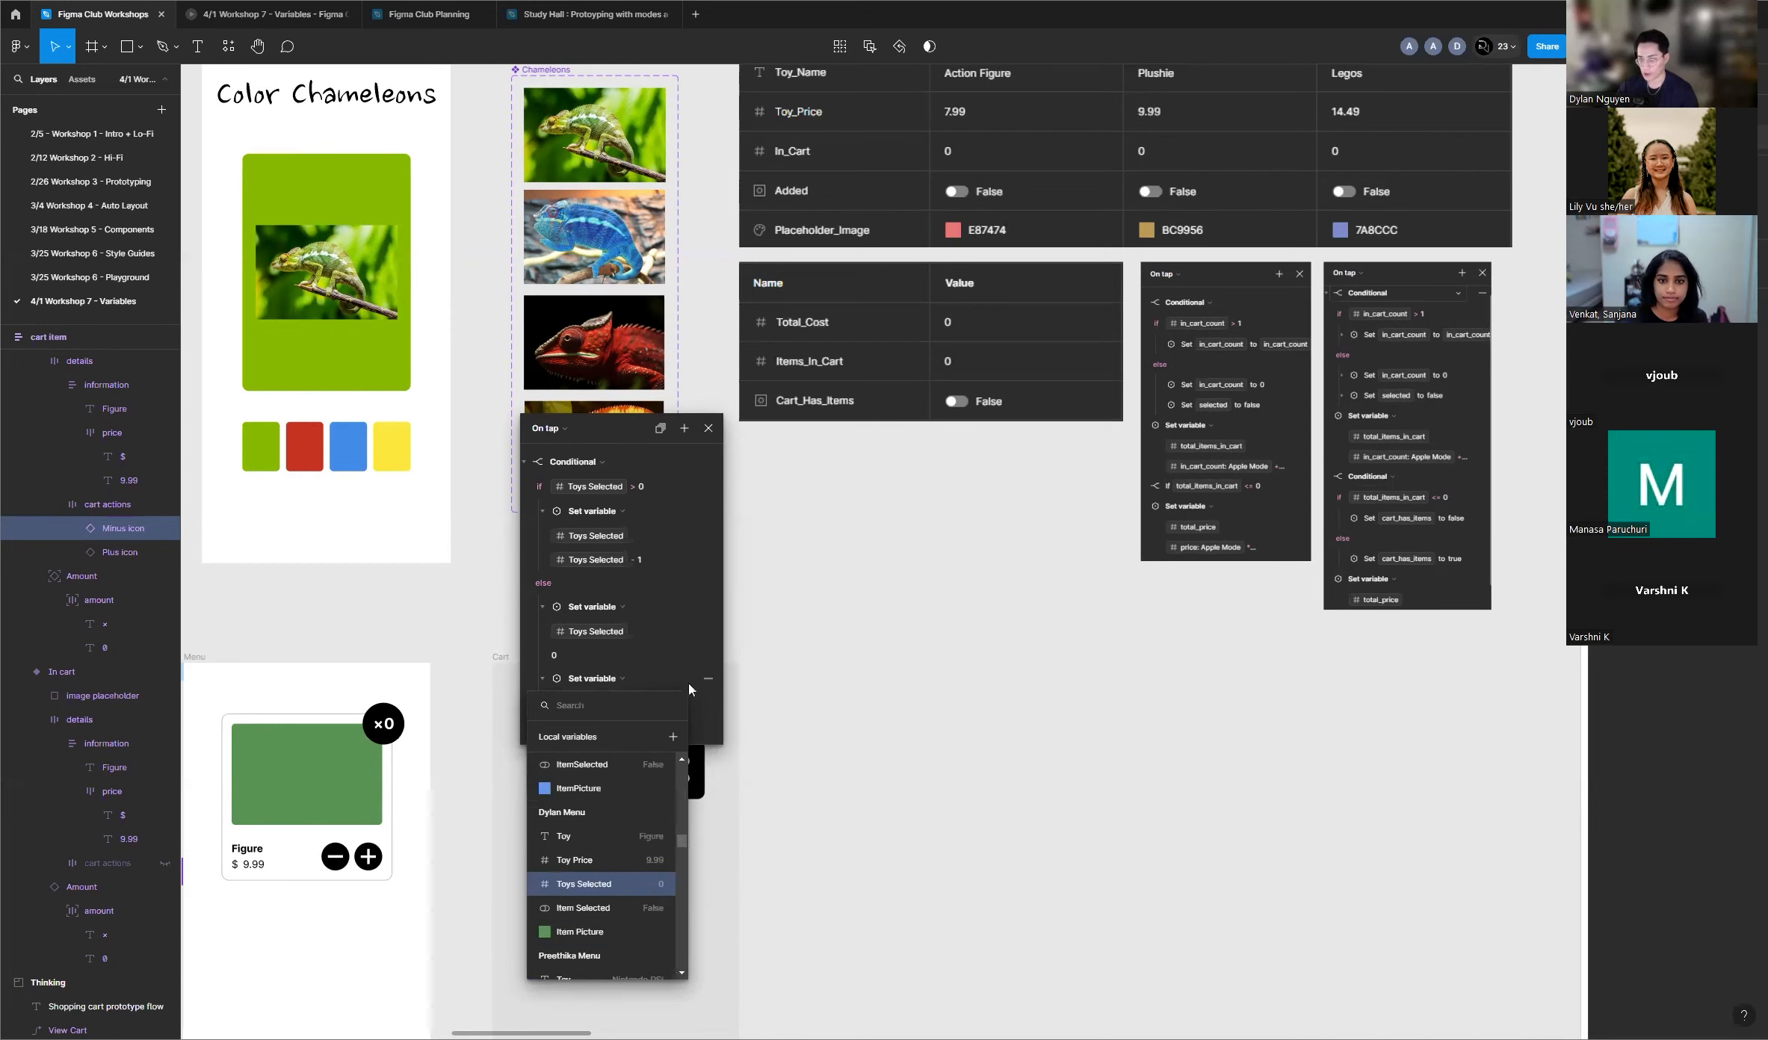
scroll(837, 513, down, 1)
scroll(868, 631, down, 3)
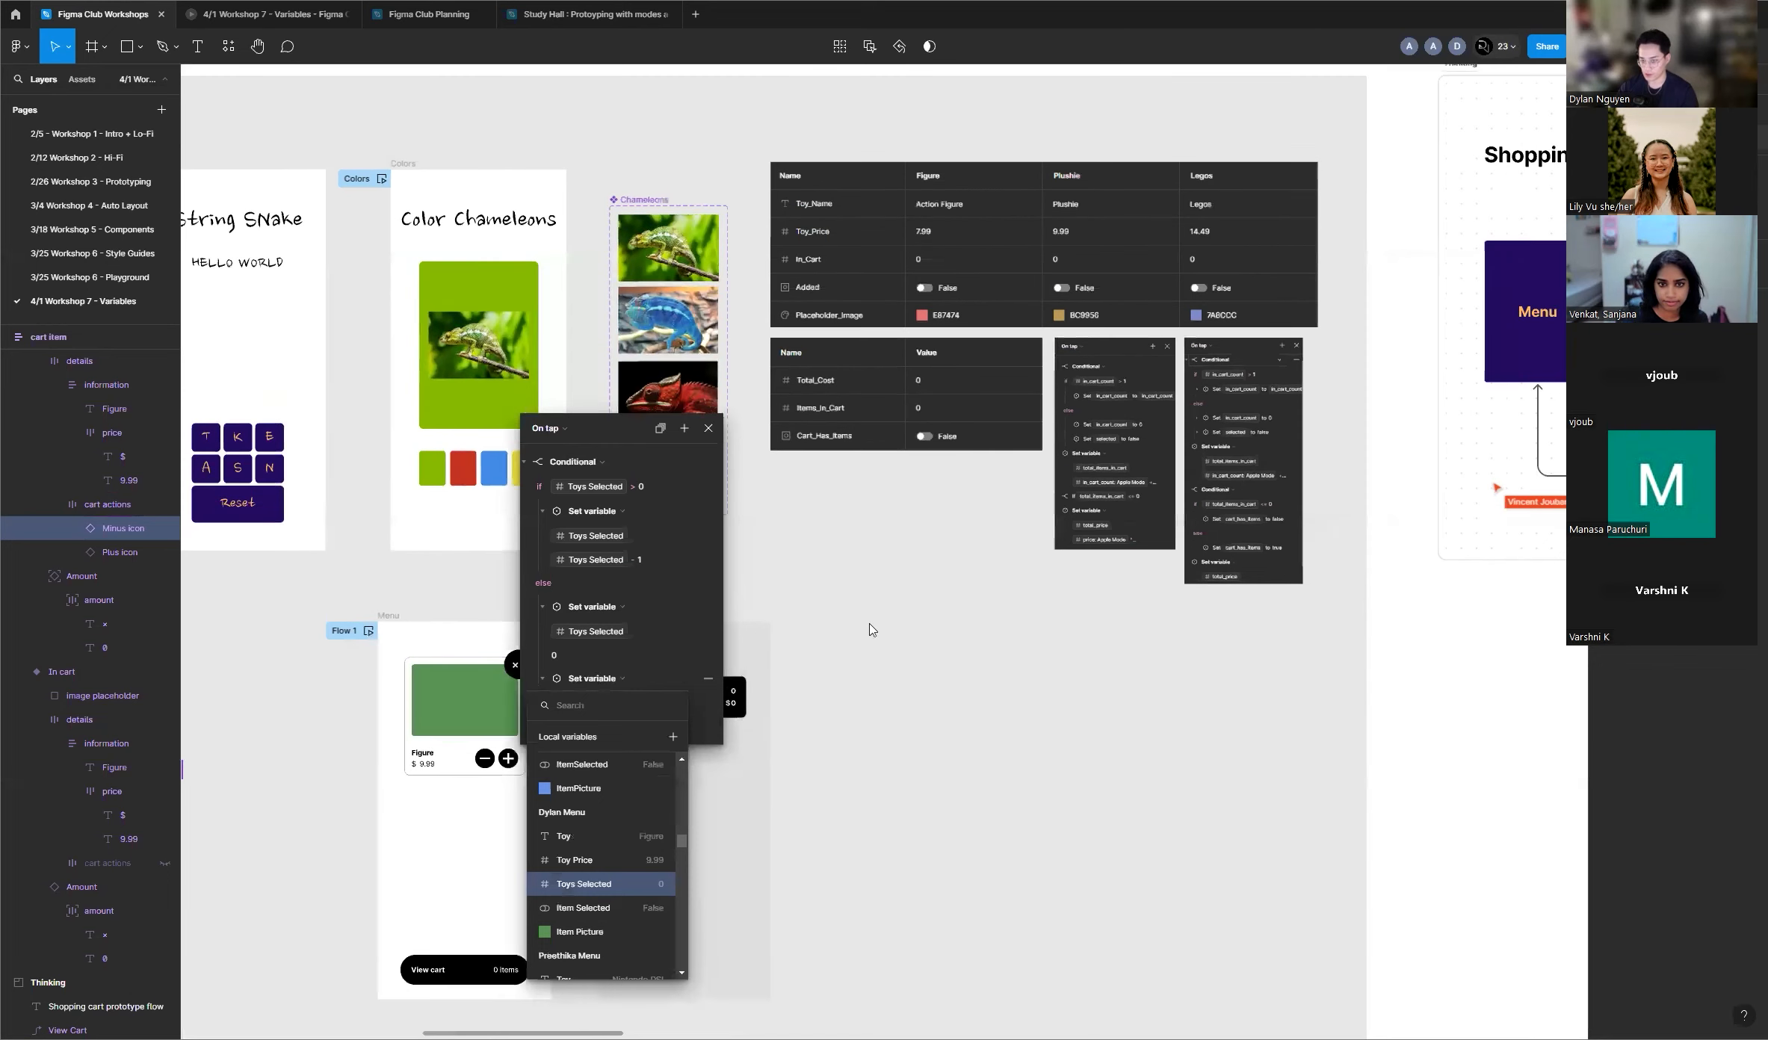
scroll(598, 913, down, 1)
click(607, 898)
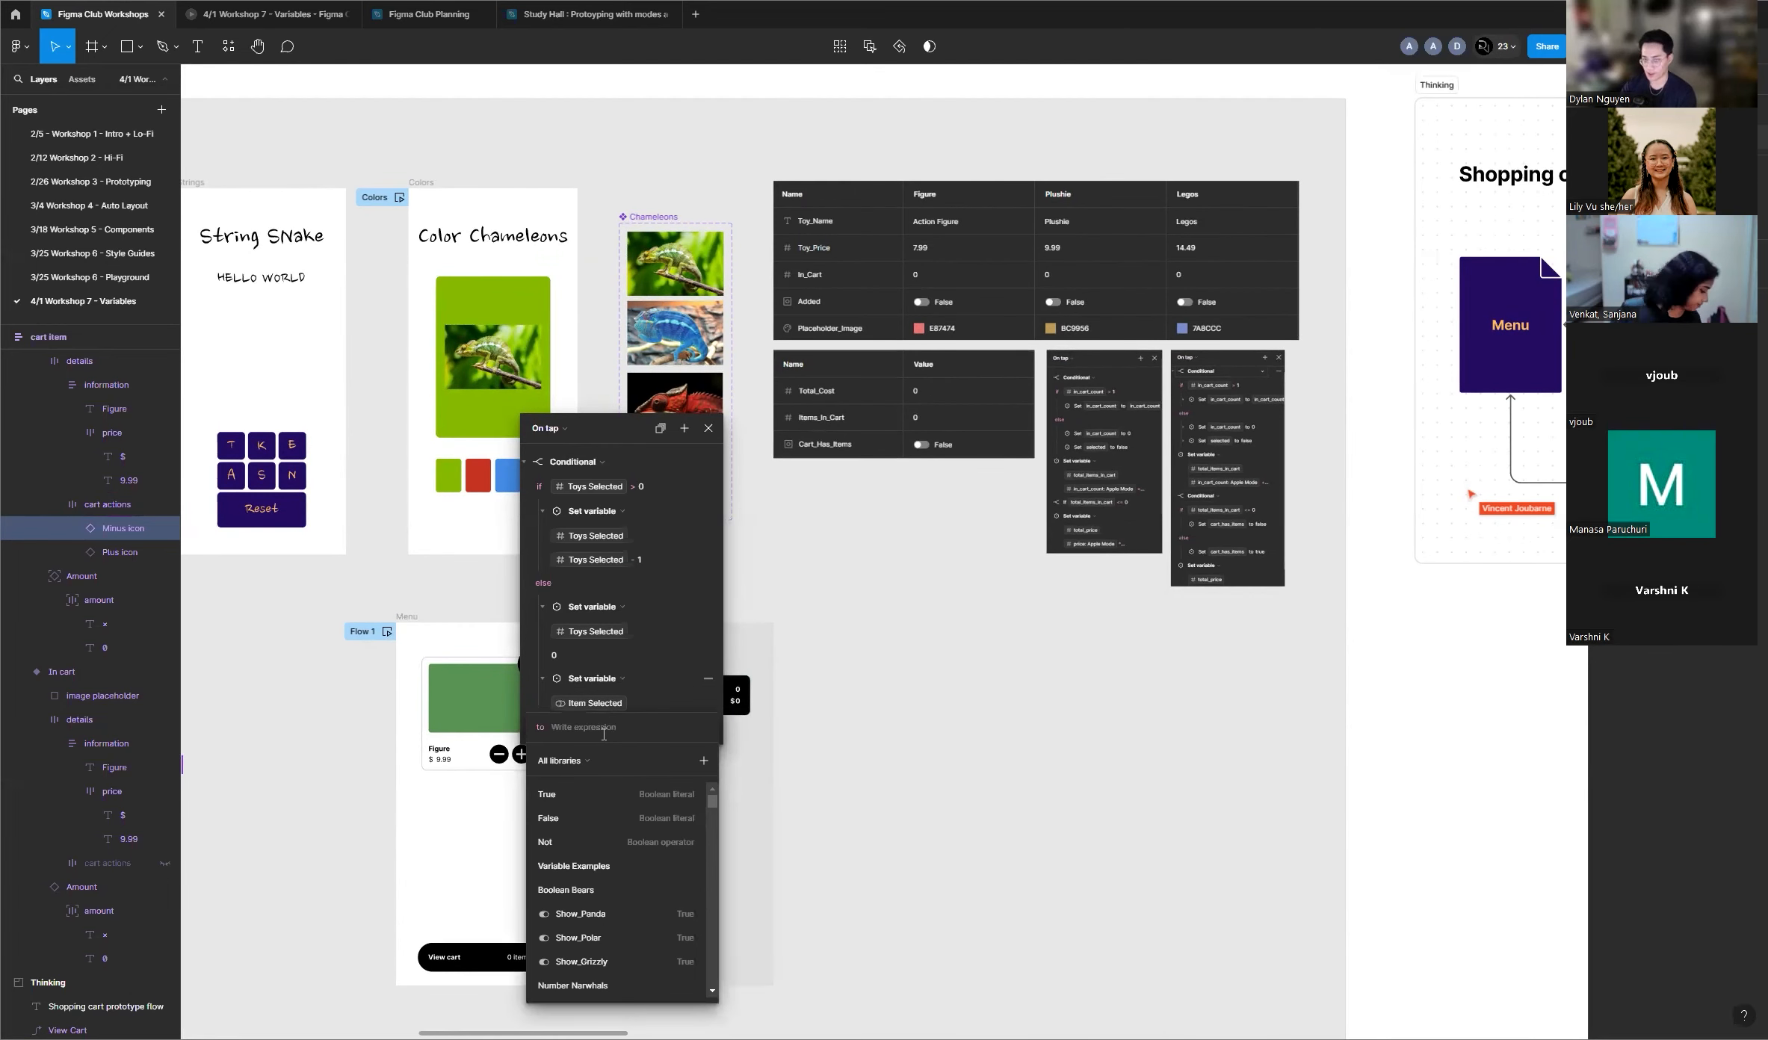
Step: Set the Item Selected variable to false in the else branch
text(false)
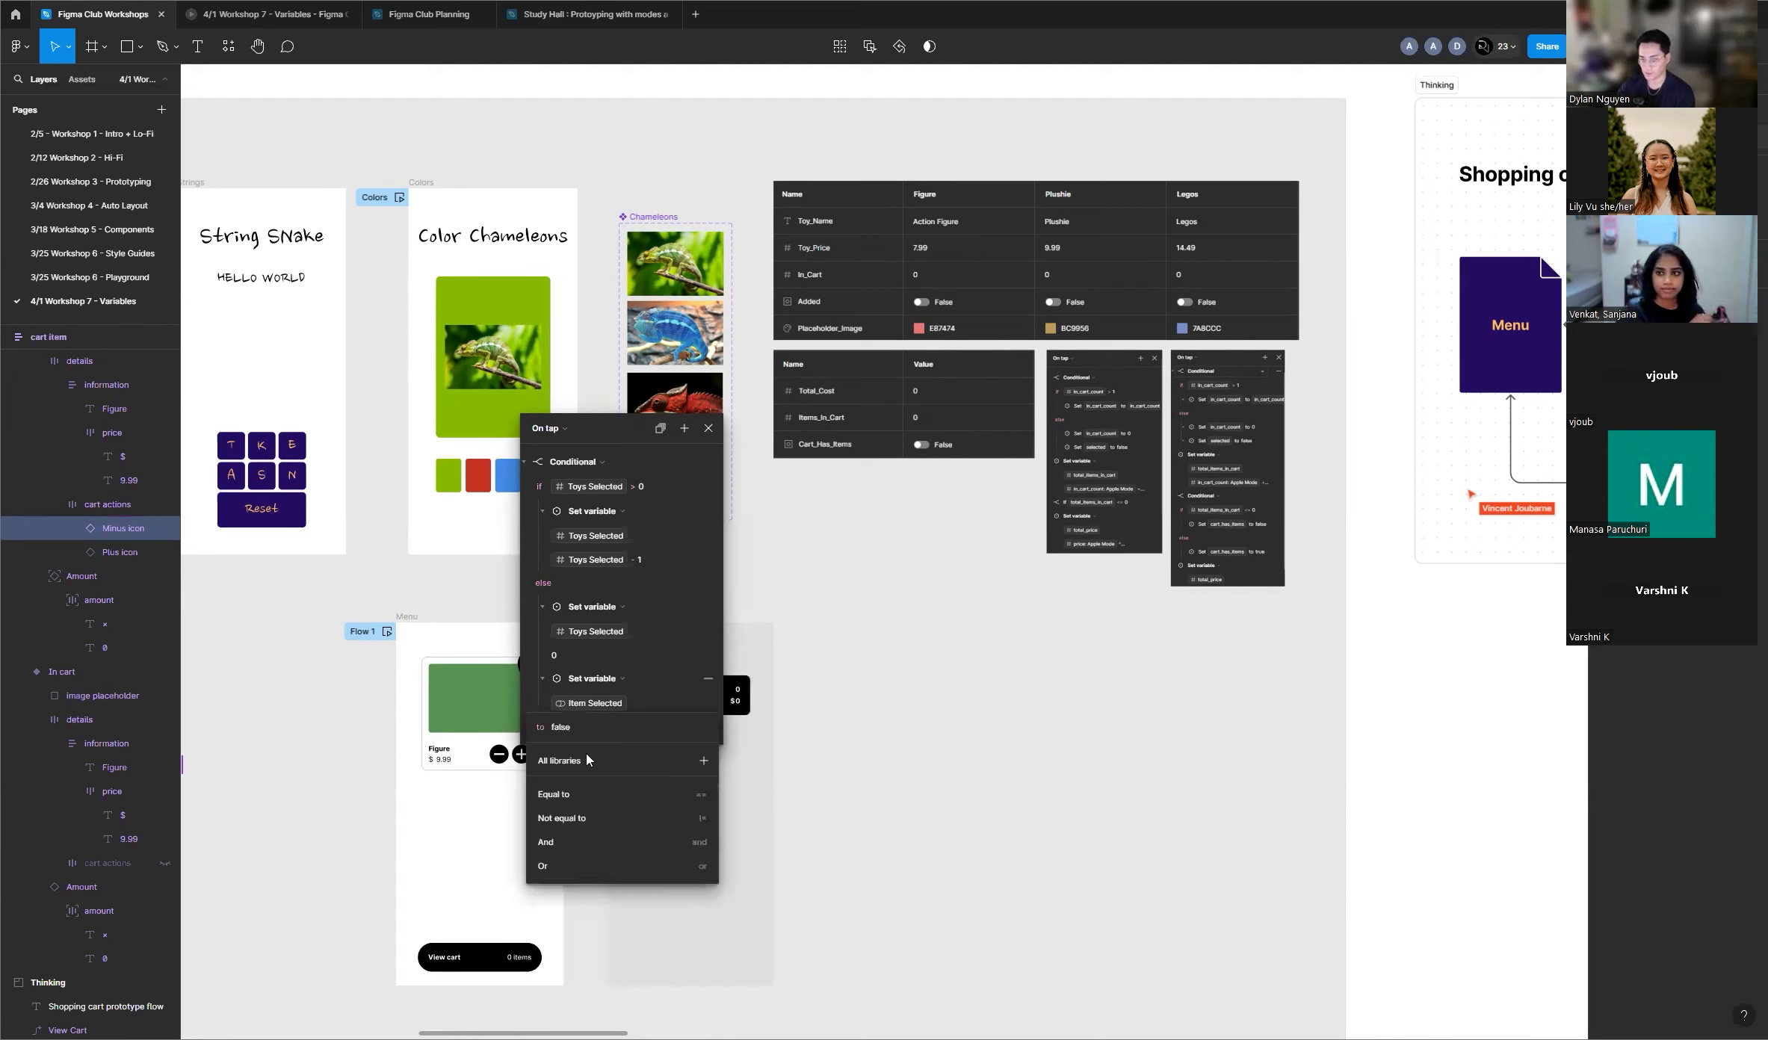
text( ==)
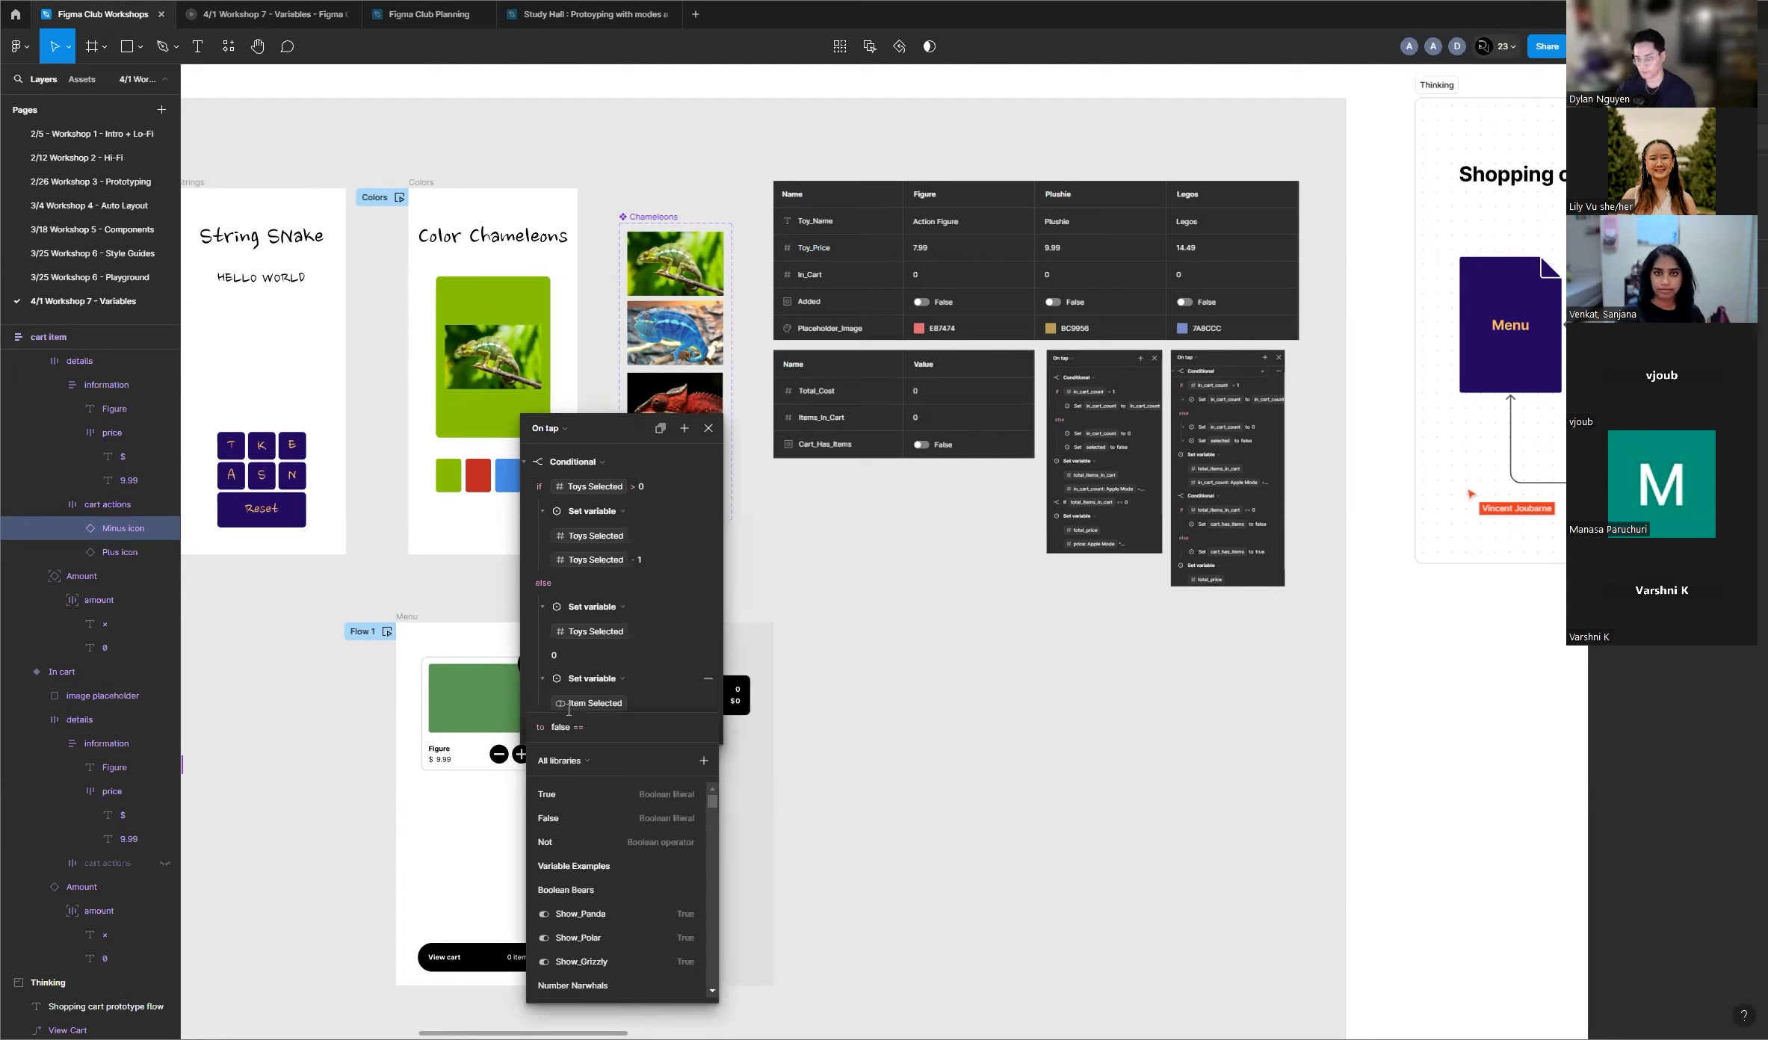
key(BackSpace)
key(BackSpace)
key(BackSpace)
click(526, 708)
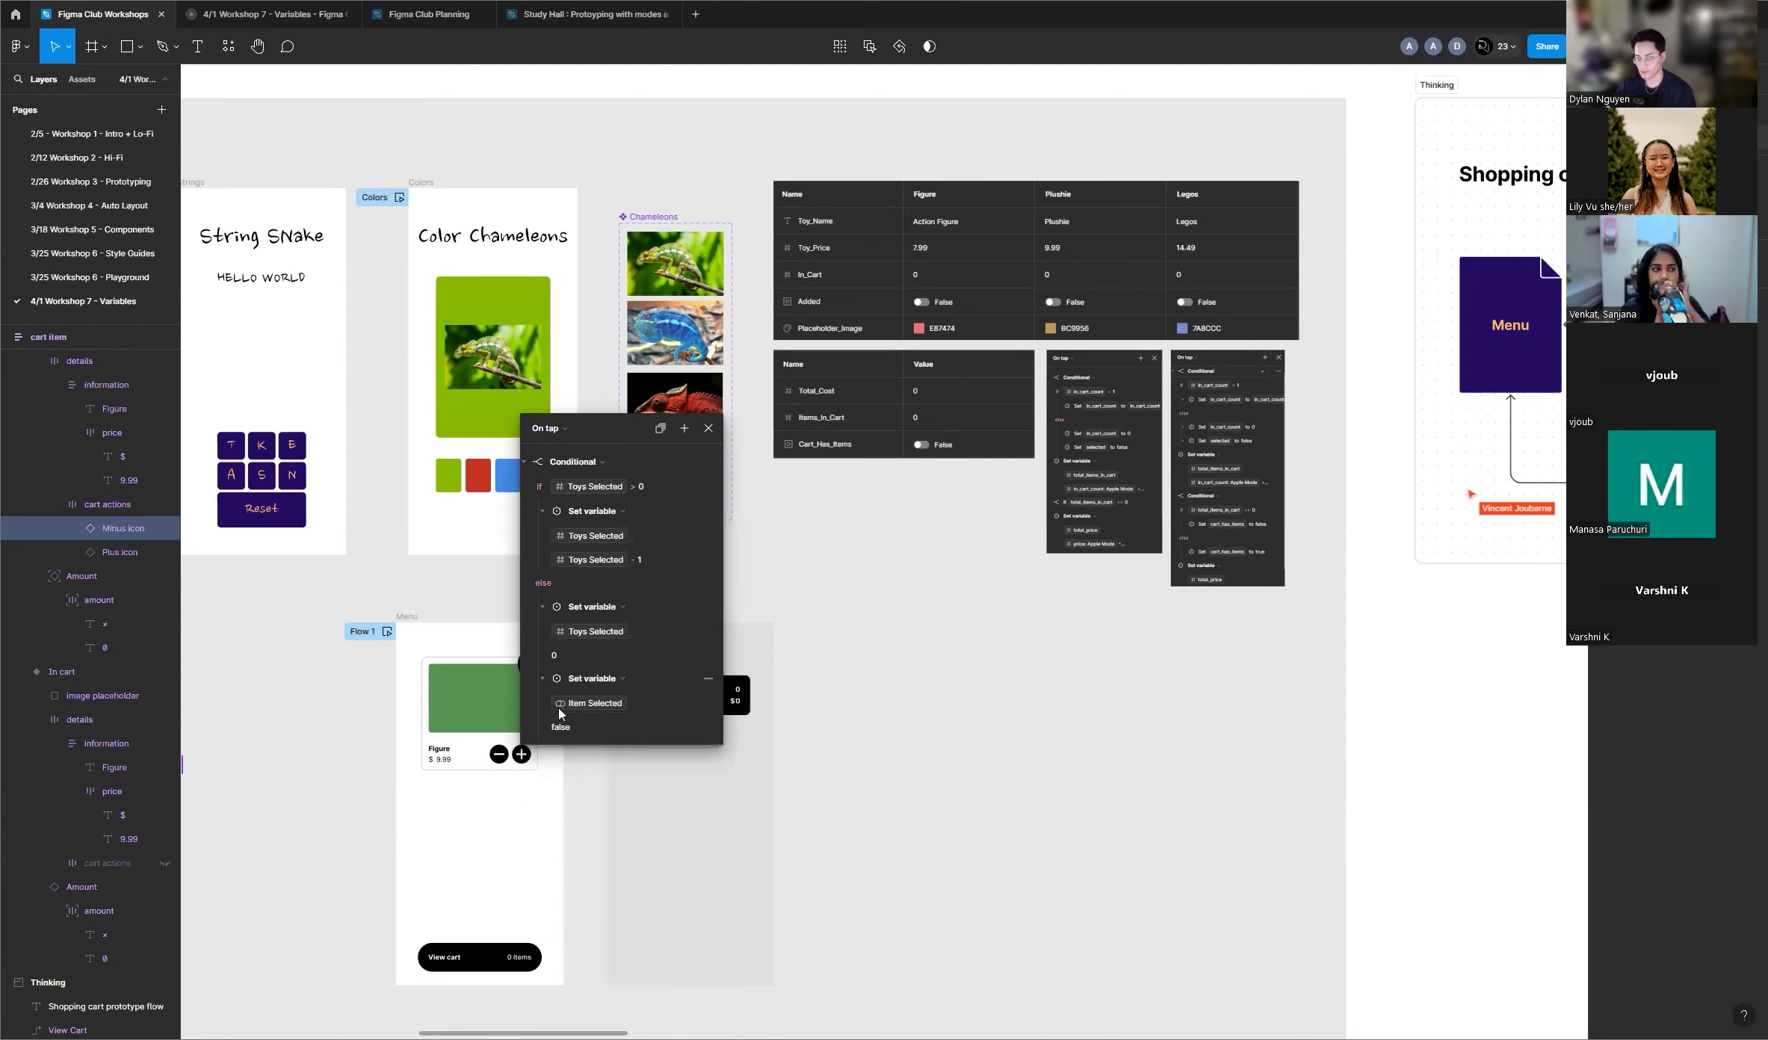
Step: Compare the minus icon's conditional with the reference on-tap screenshots and the cart item components, keeping its settings clear of the references
scroll(846, 601, down, 6)
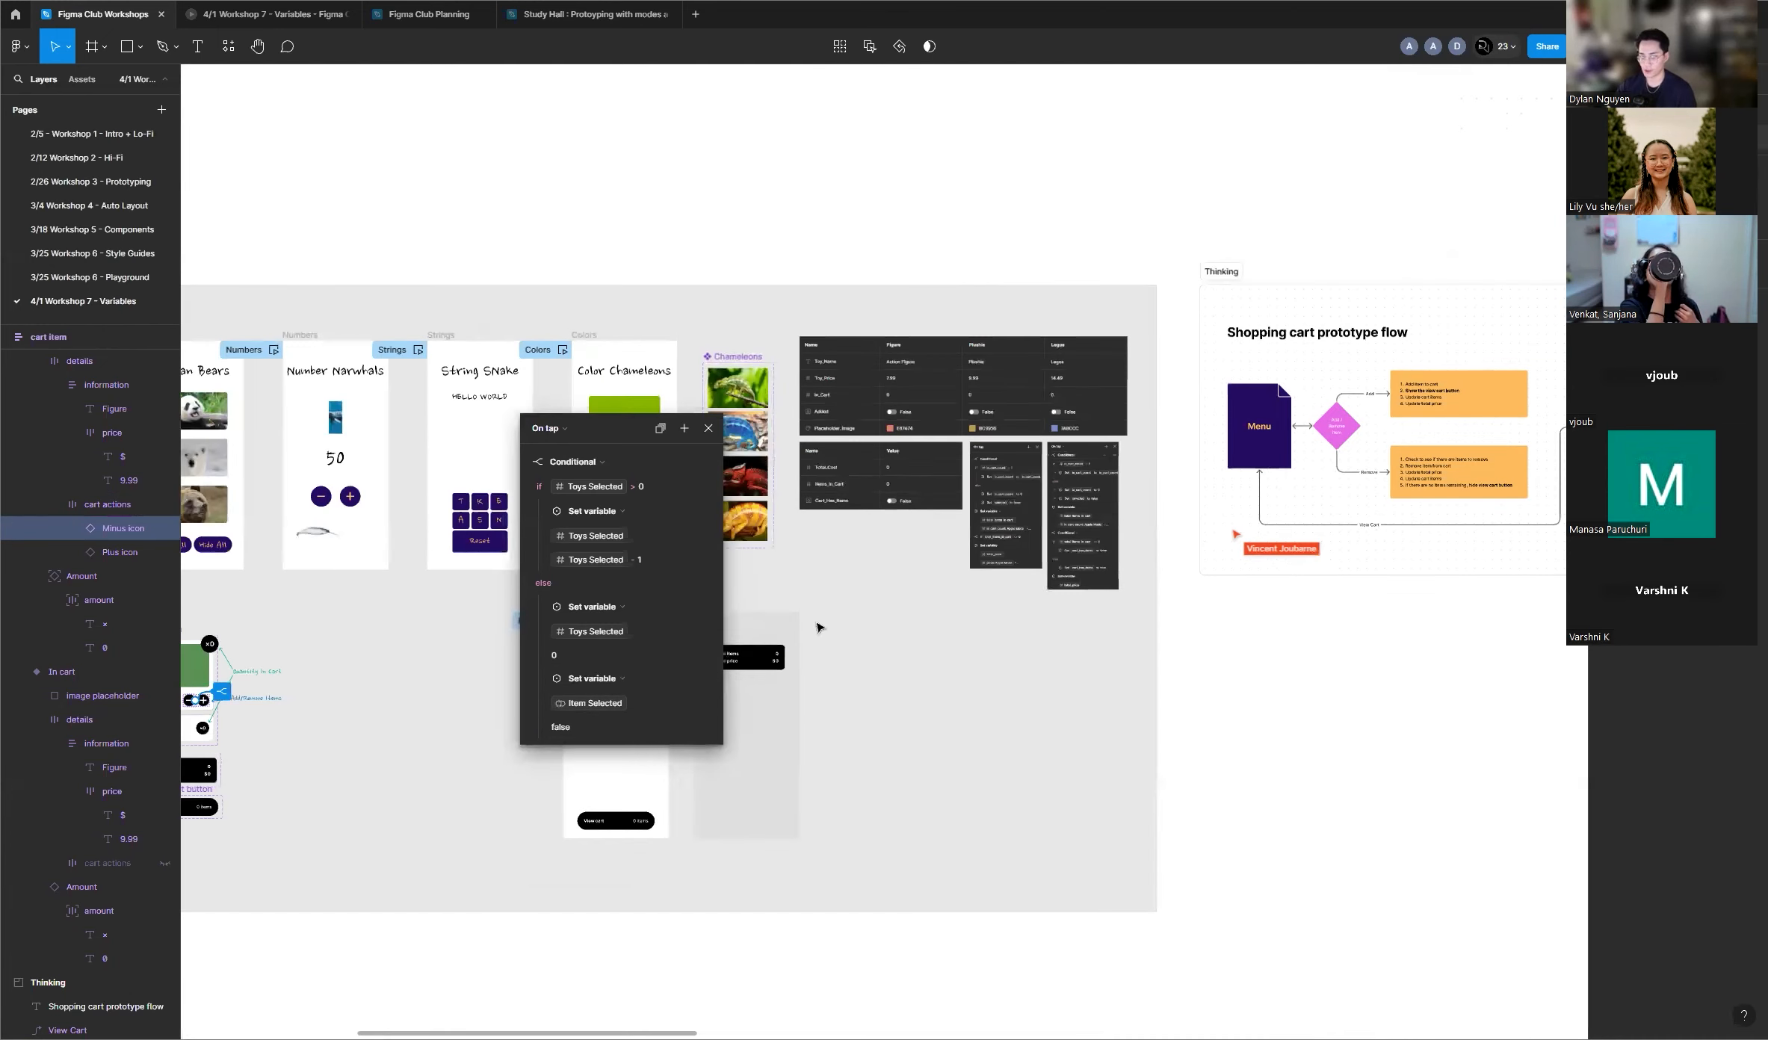
scroll(360, 721, up, 6)
scroll(444, 678, up, 5)
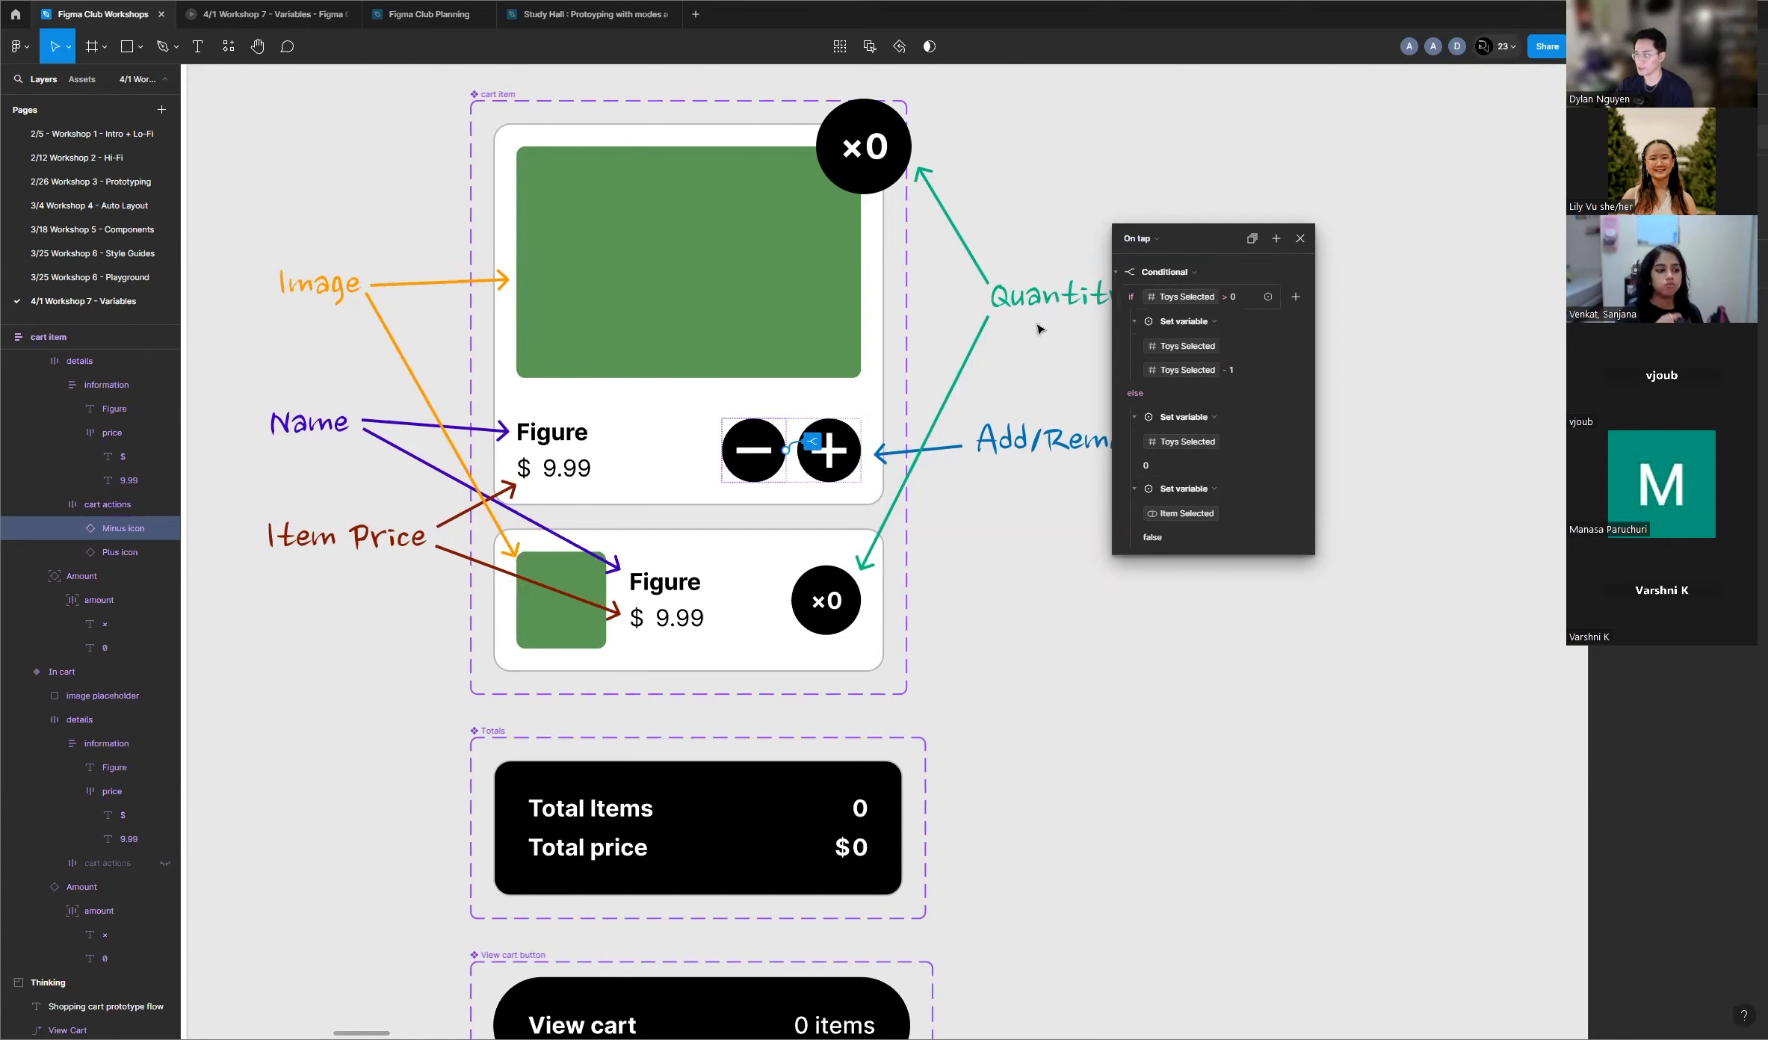
scroll(440, 444, down, 10)
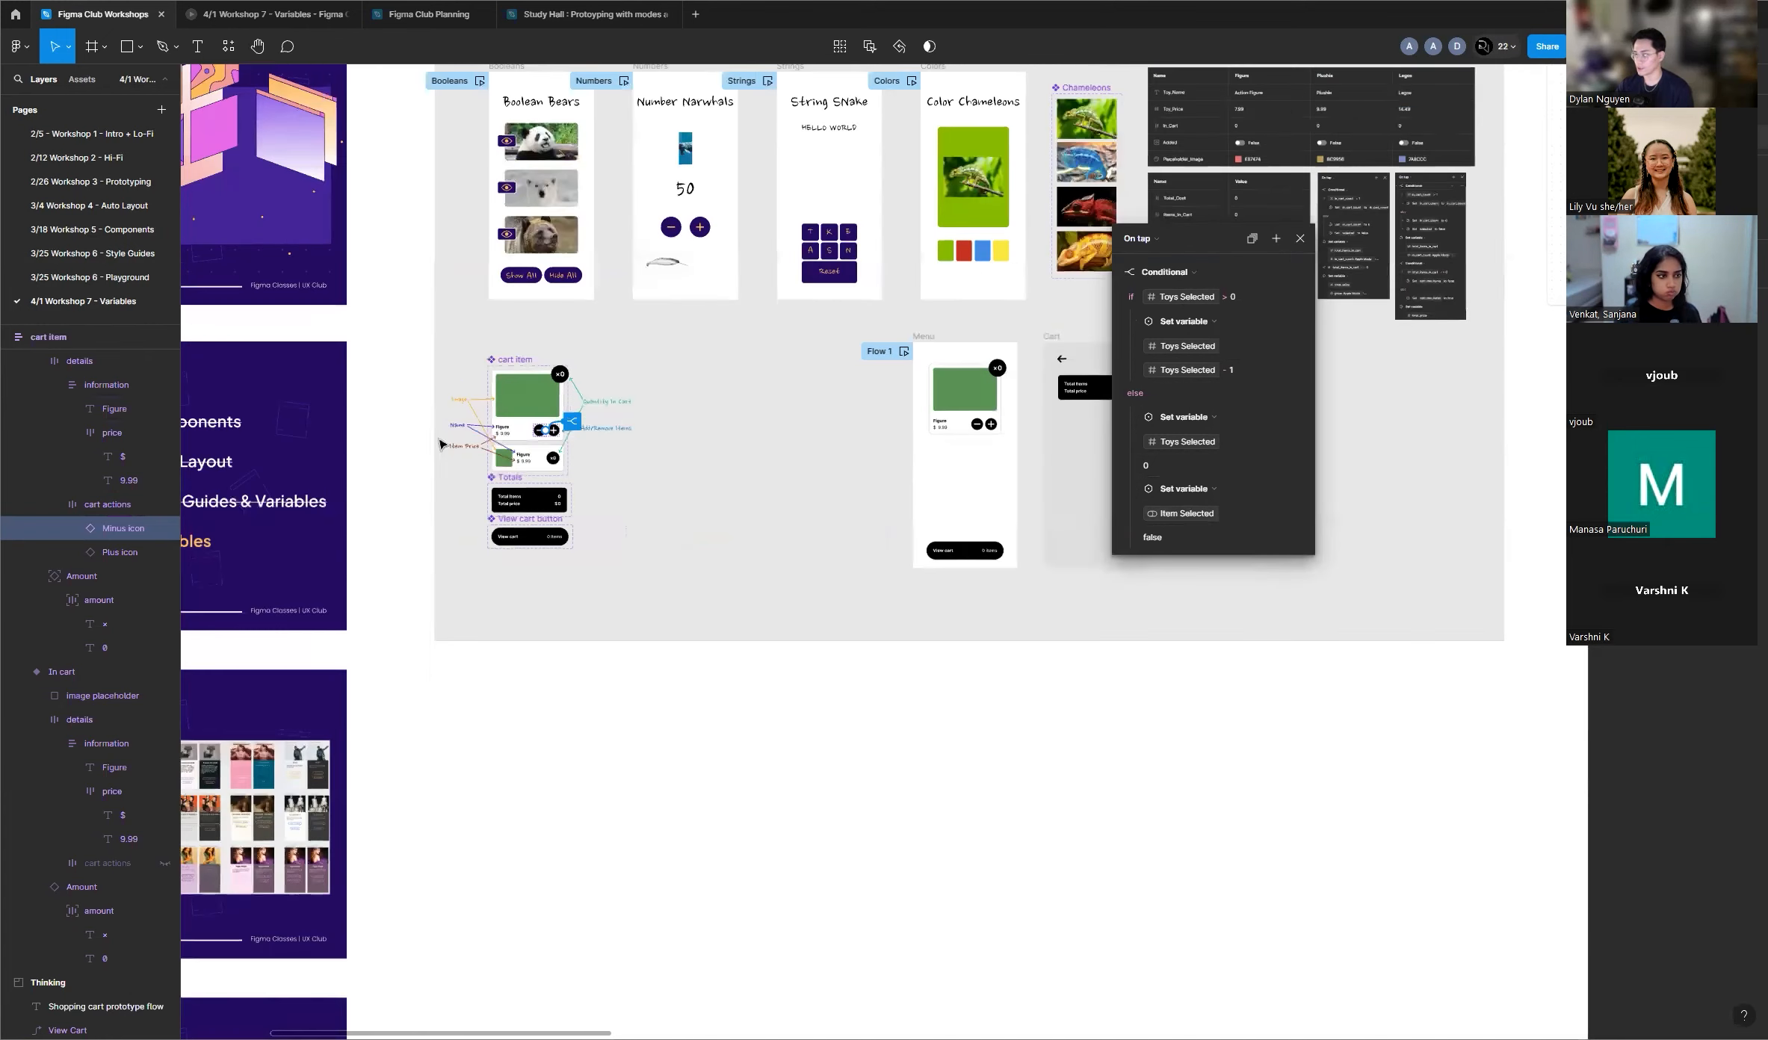
scroll(440, 445, down, 3)
scroll(915, 276, up, 8)
scroll(650, 422, down, 1)
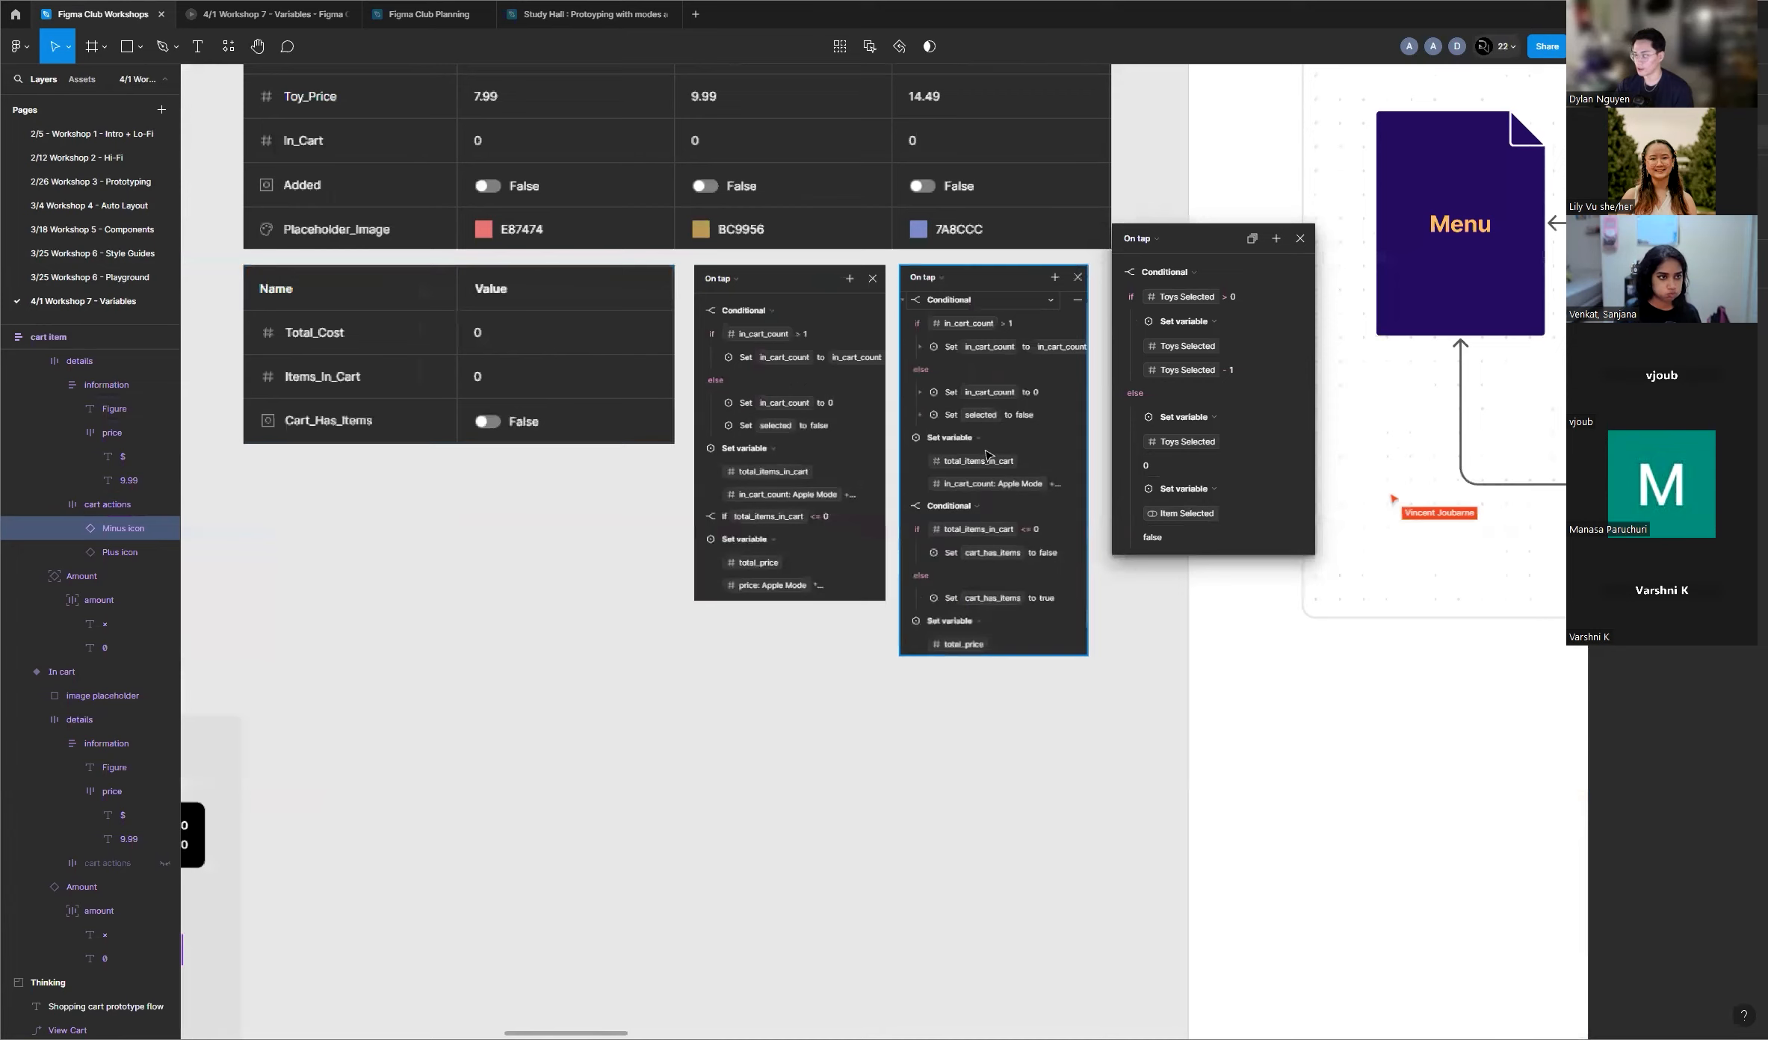
scroll(988, 449, up, 3)
drag(1215, 247, 1280, 519)
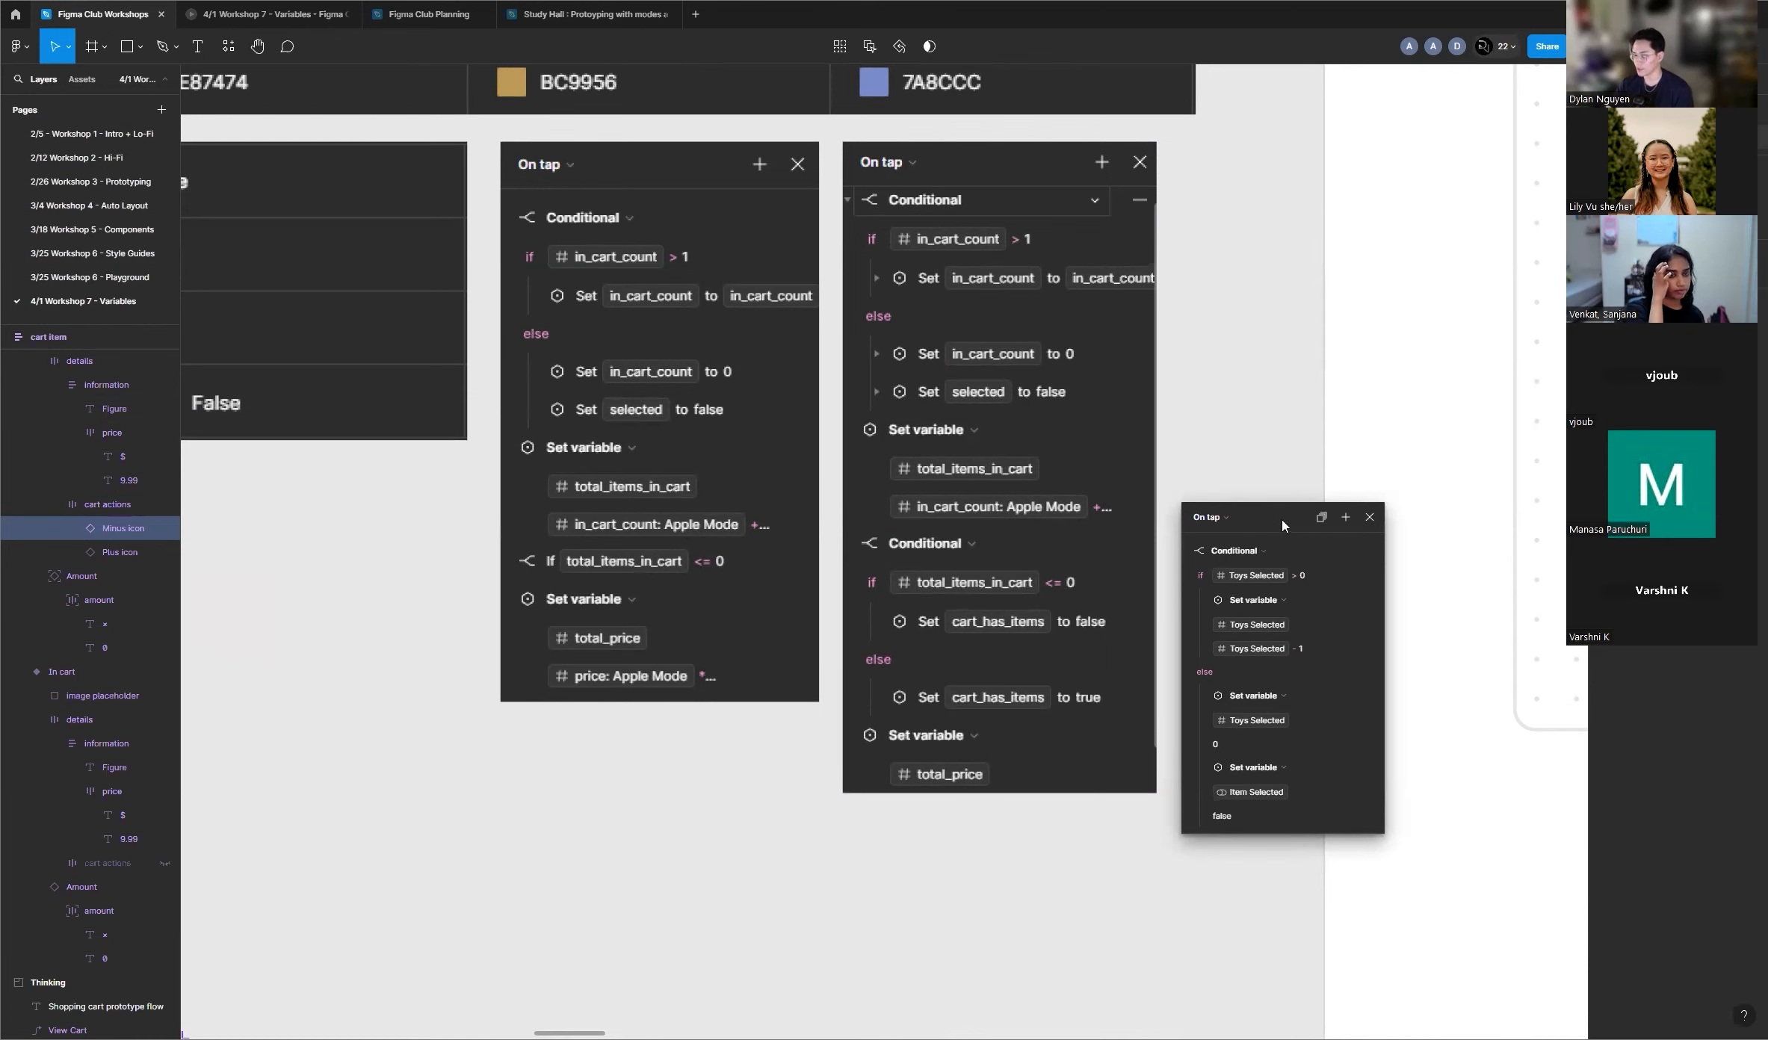
scroll(1264, 457, down, 3)
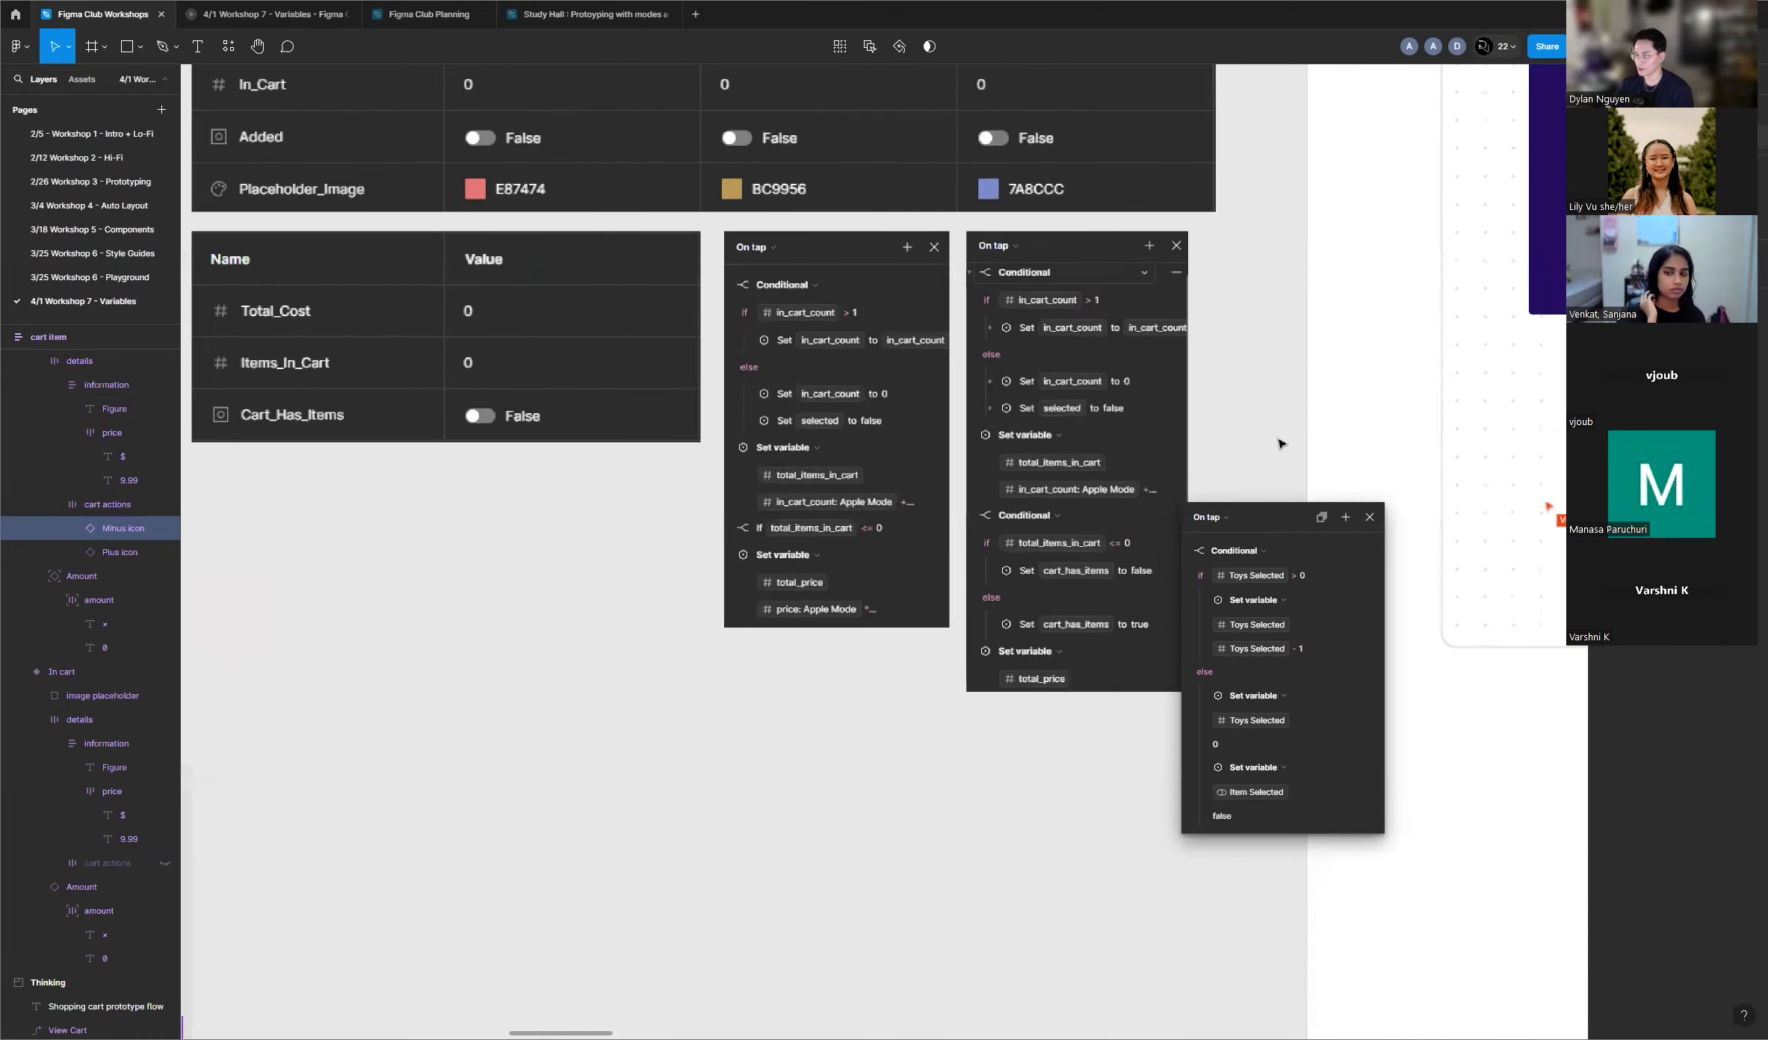
scroll(1285, 438, down, 4)
scroll(1286, 433, down, 2)
scroll(664, 549, up, 8)
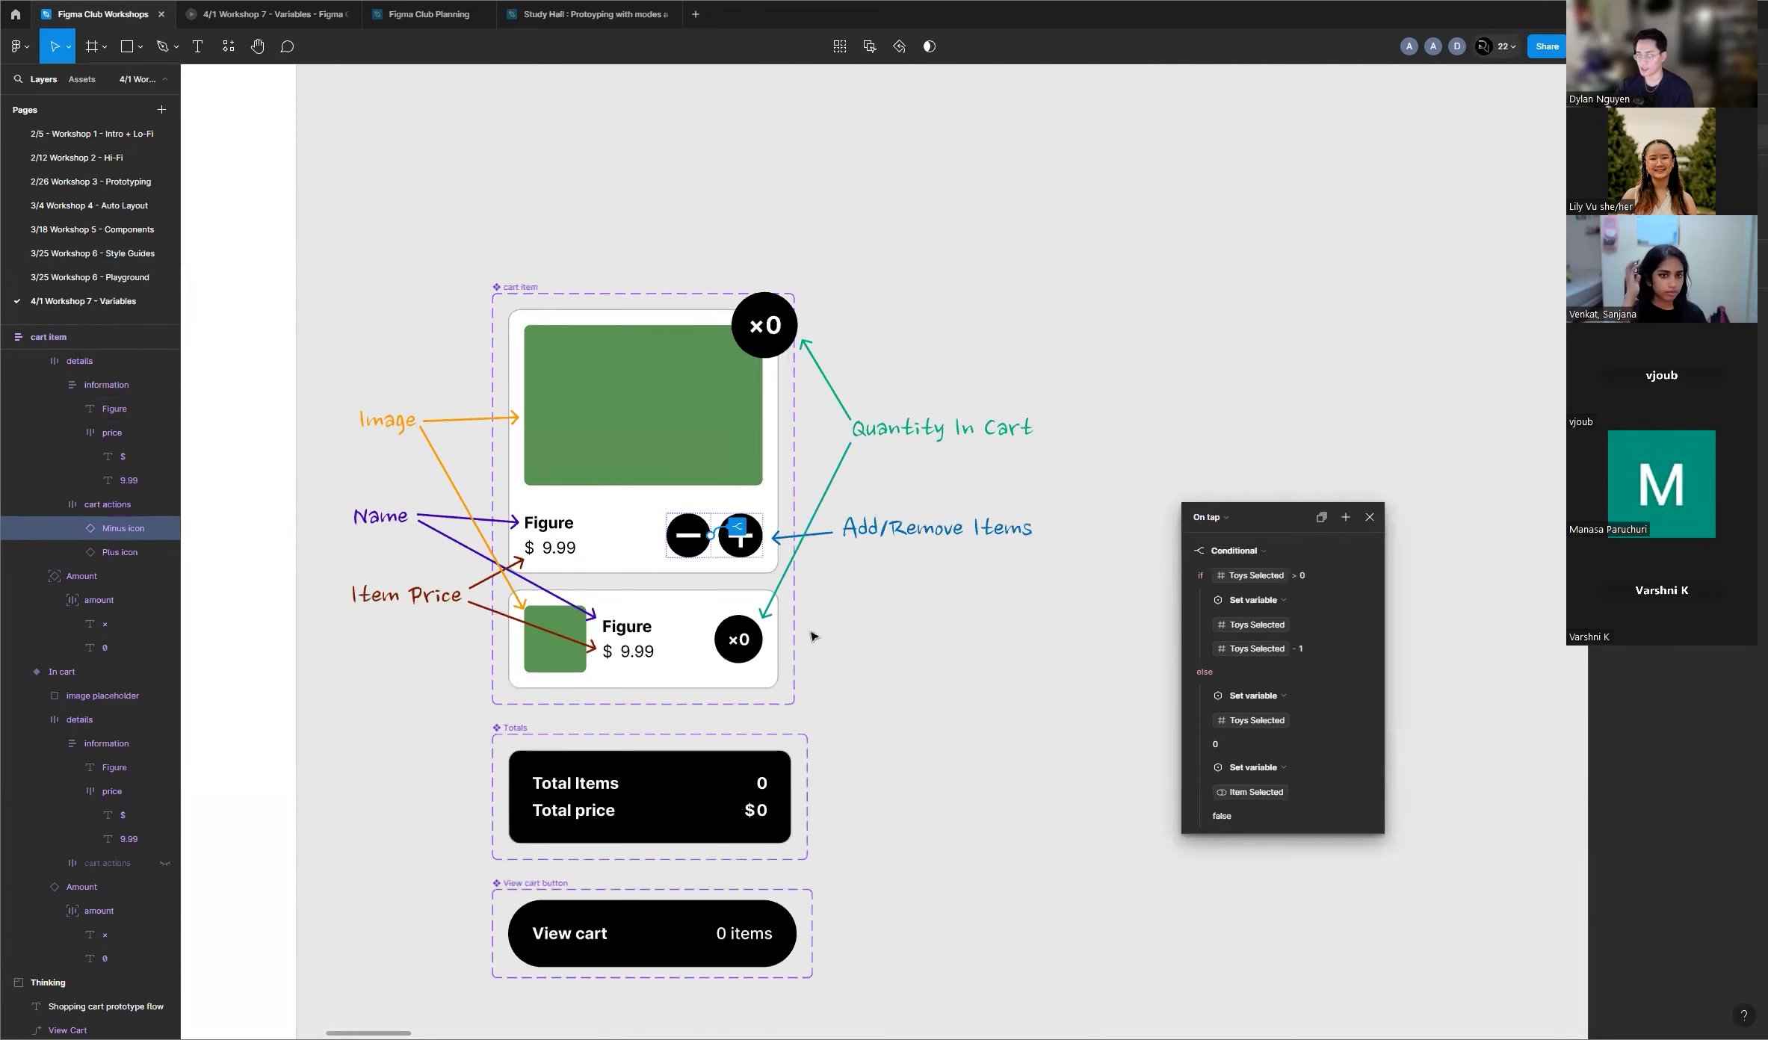
Step: Collapse the finished conditional and add a separate Set variable action after it in the minus icon's on-tap interaction
drag(1269, 528, 1175, 411)
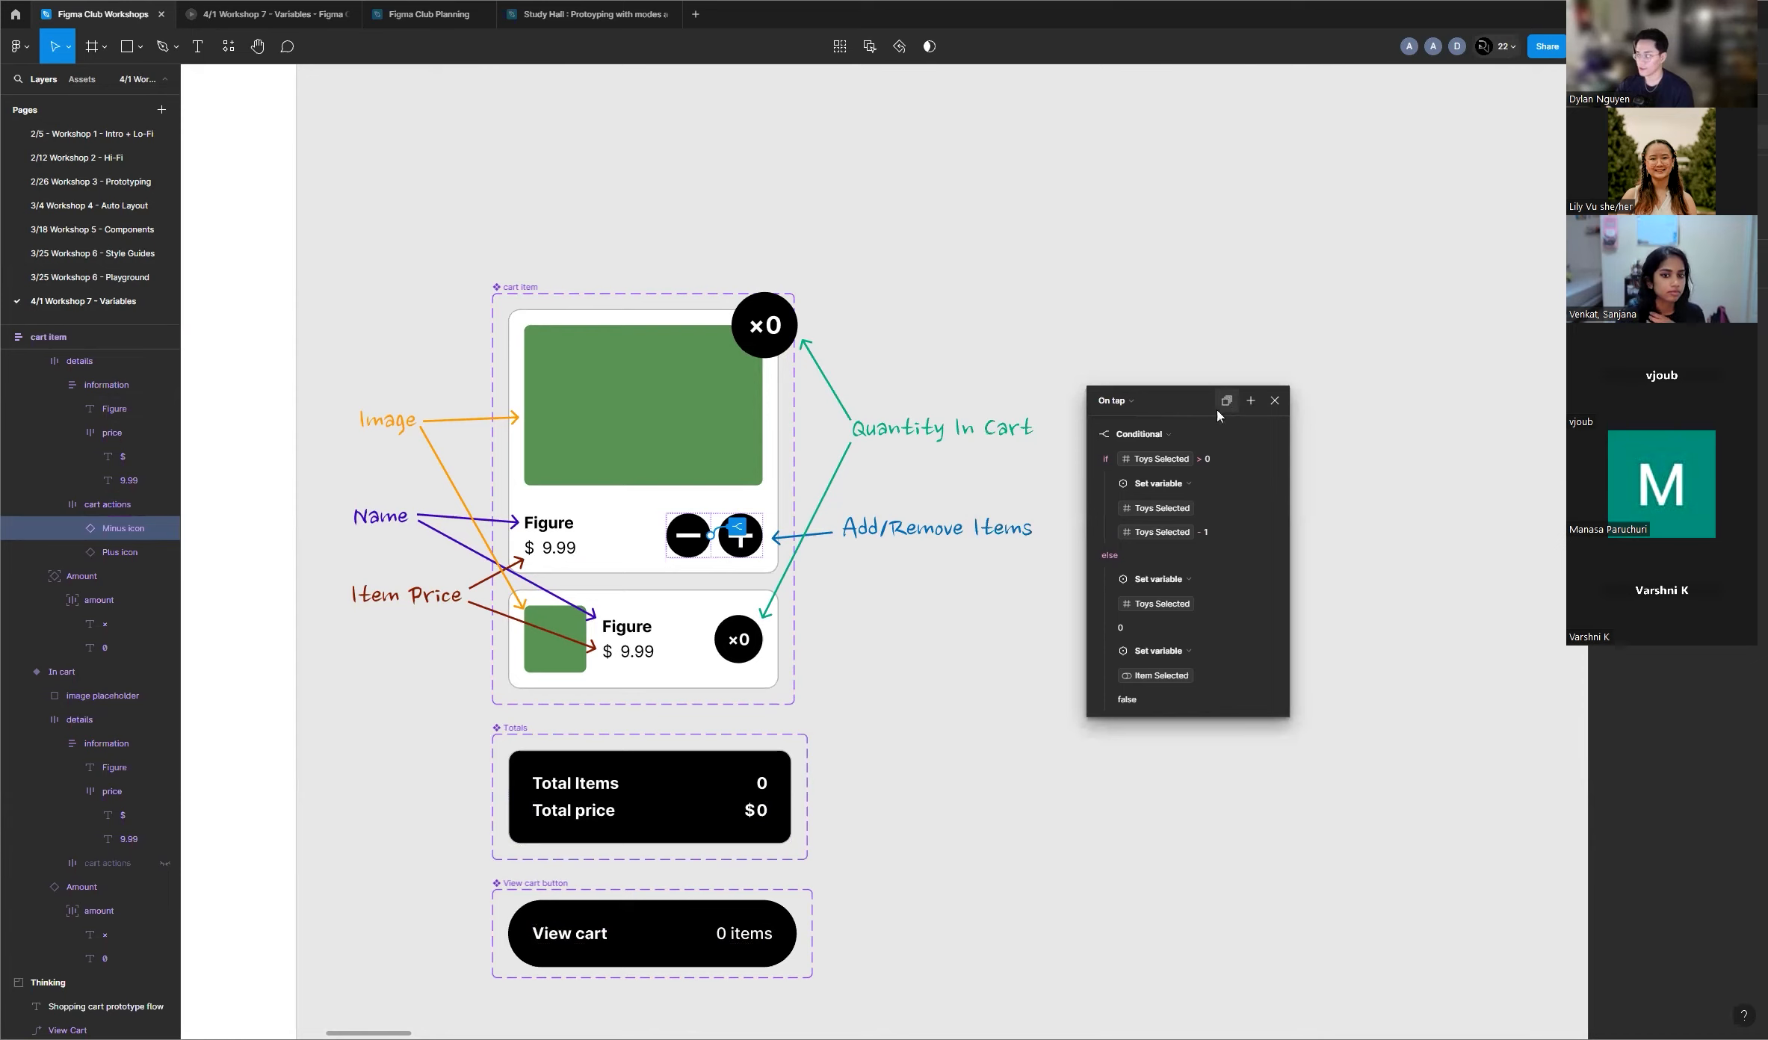
click(1091, 435)
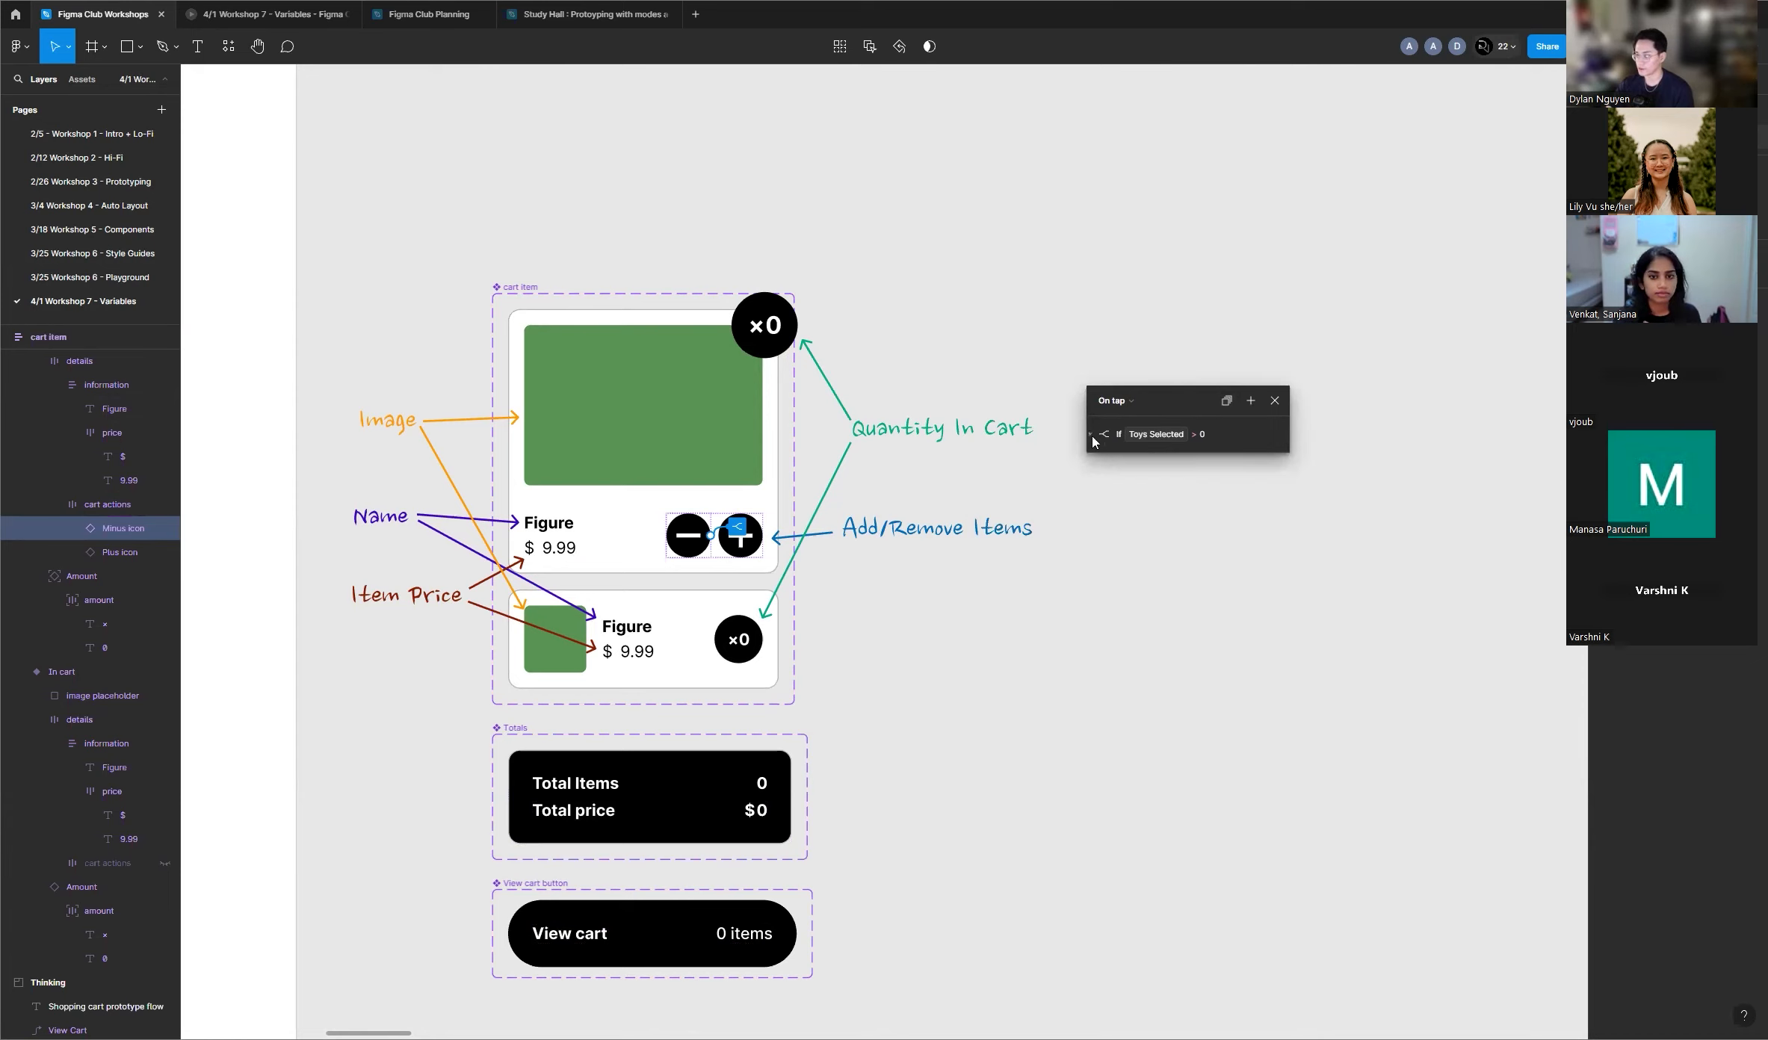
click(1253, 404)
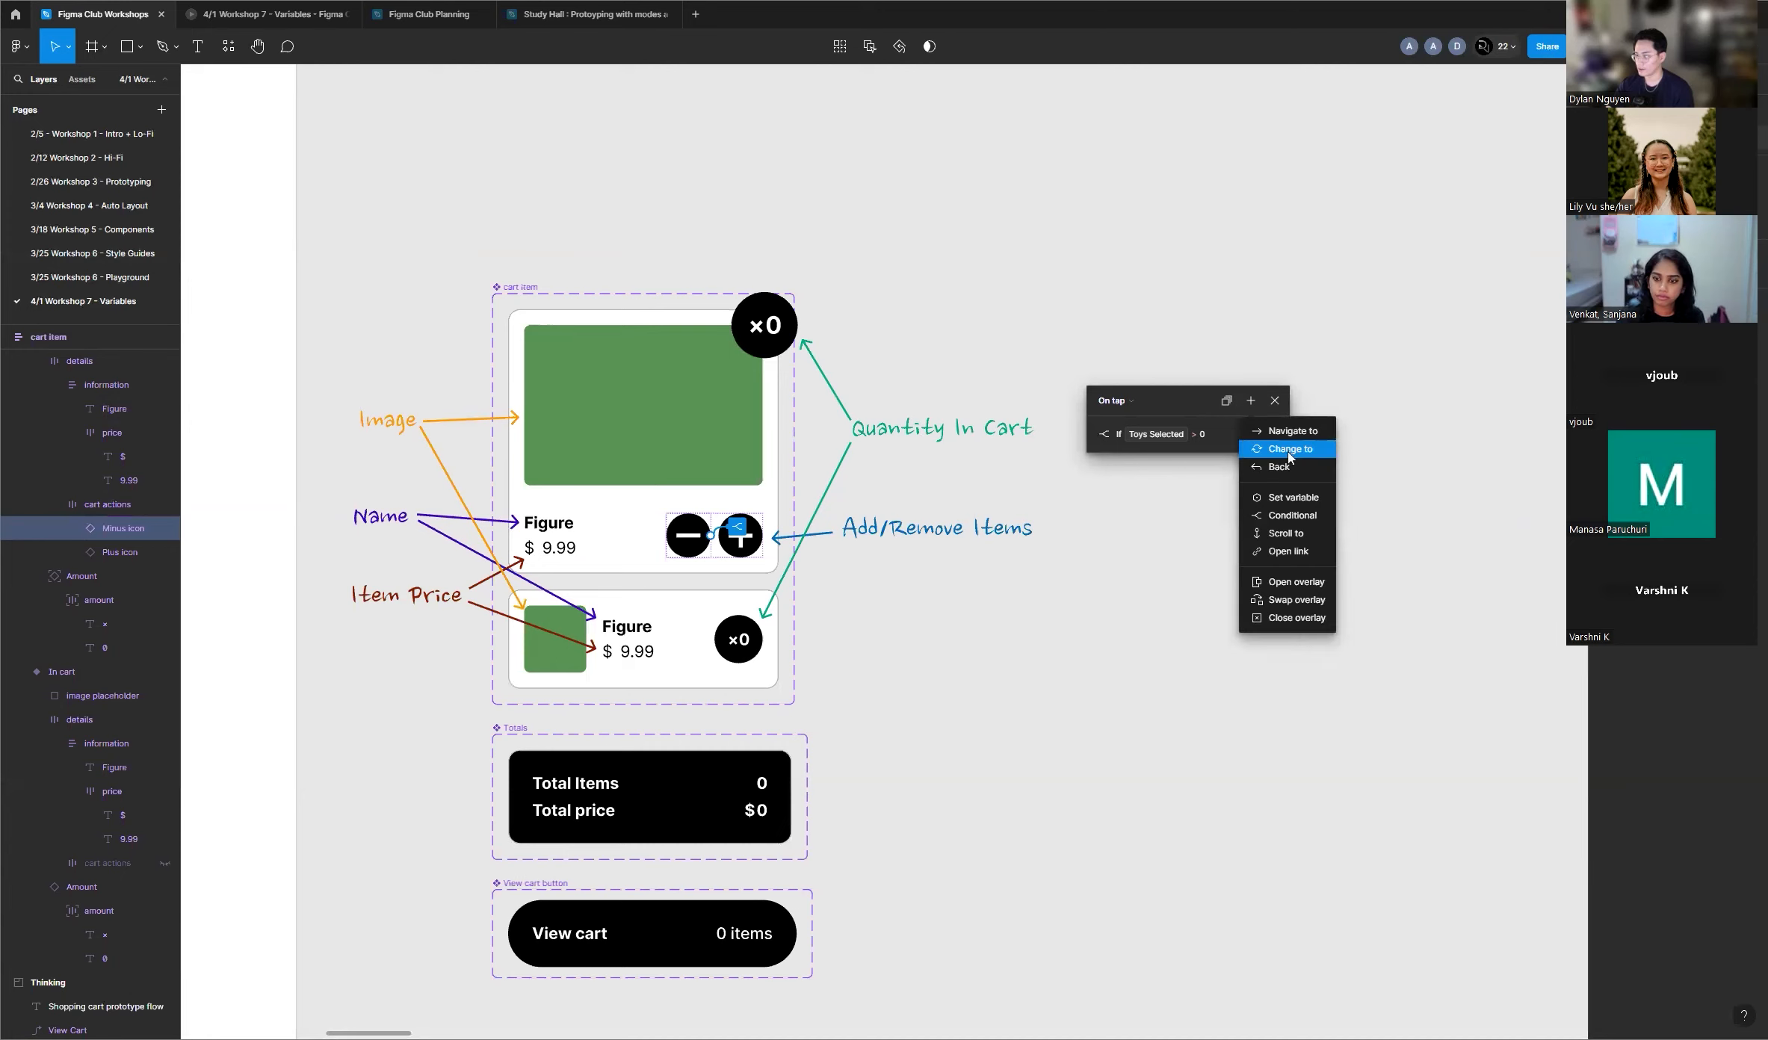
click(1300, 507)
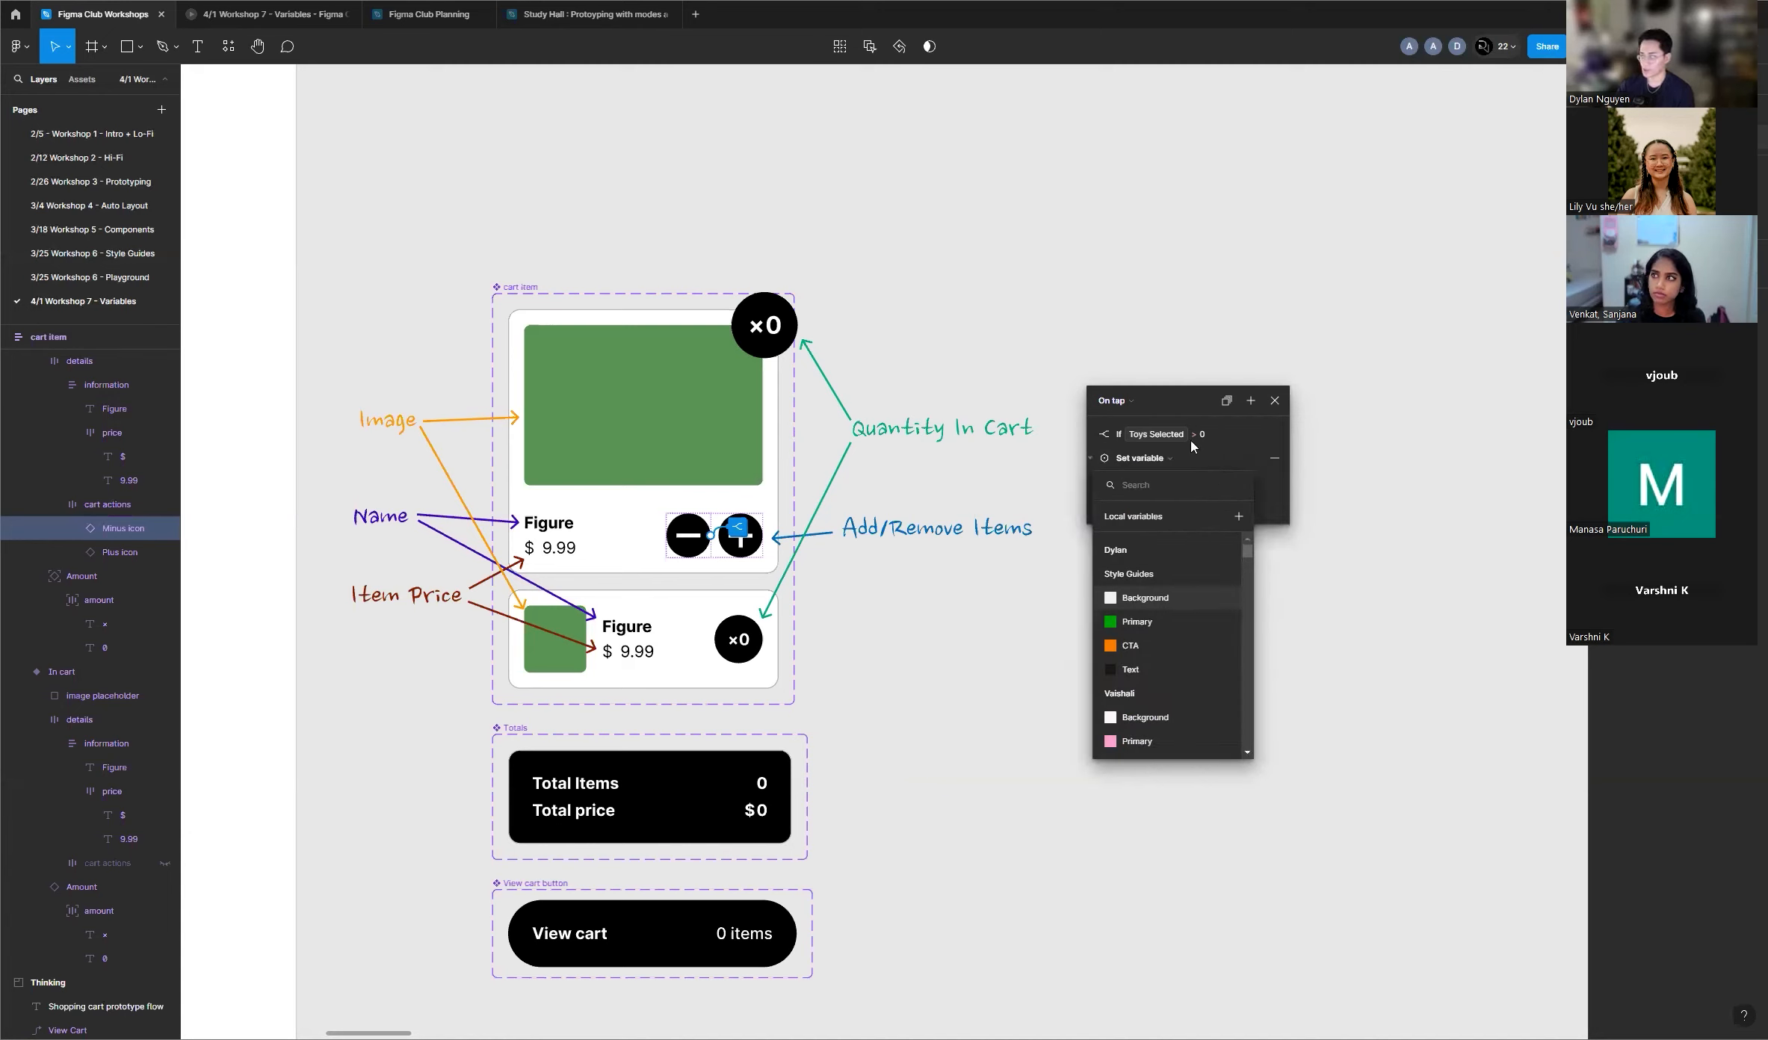
click(1274, 403)
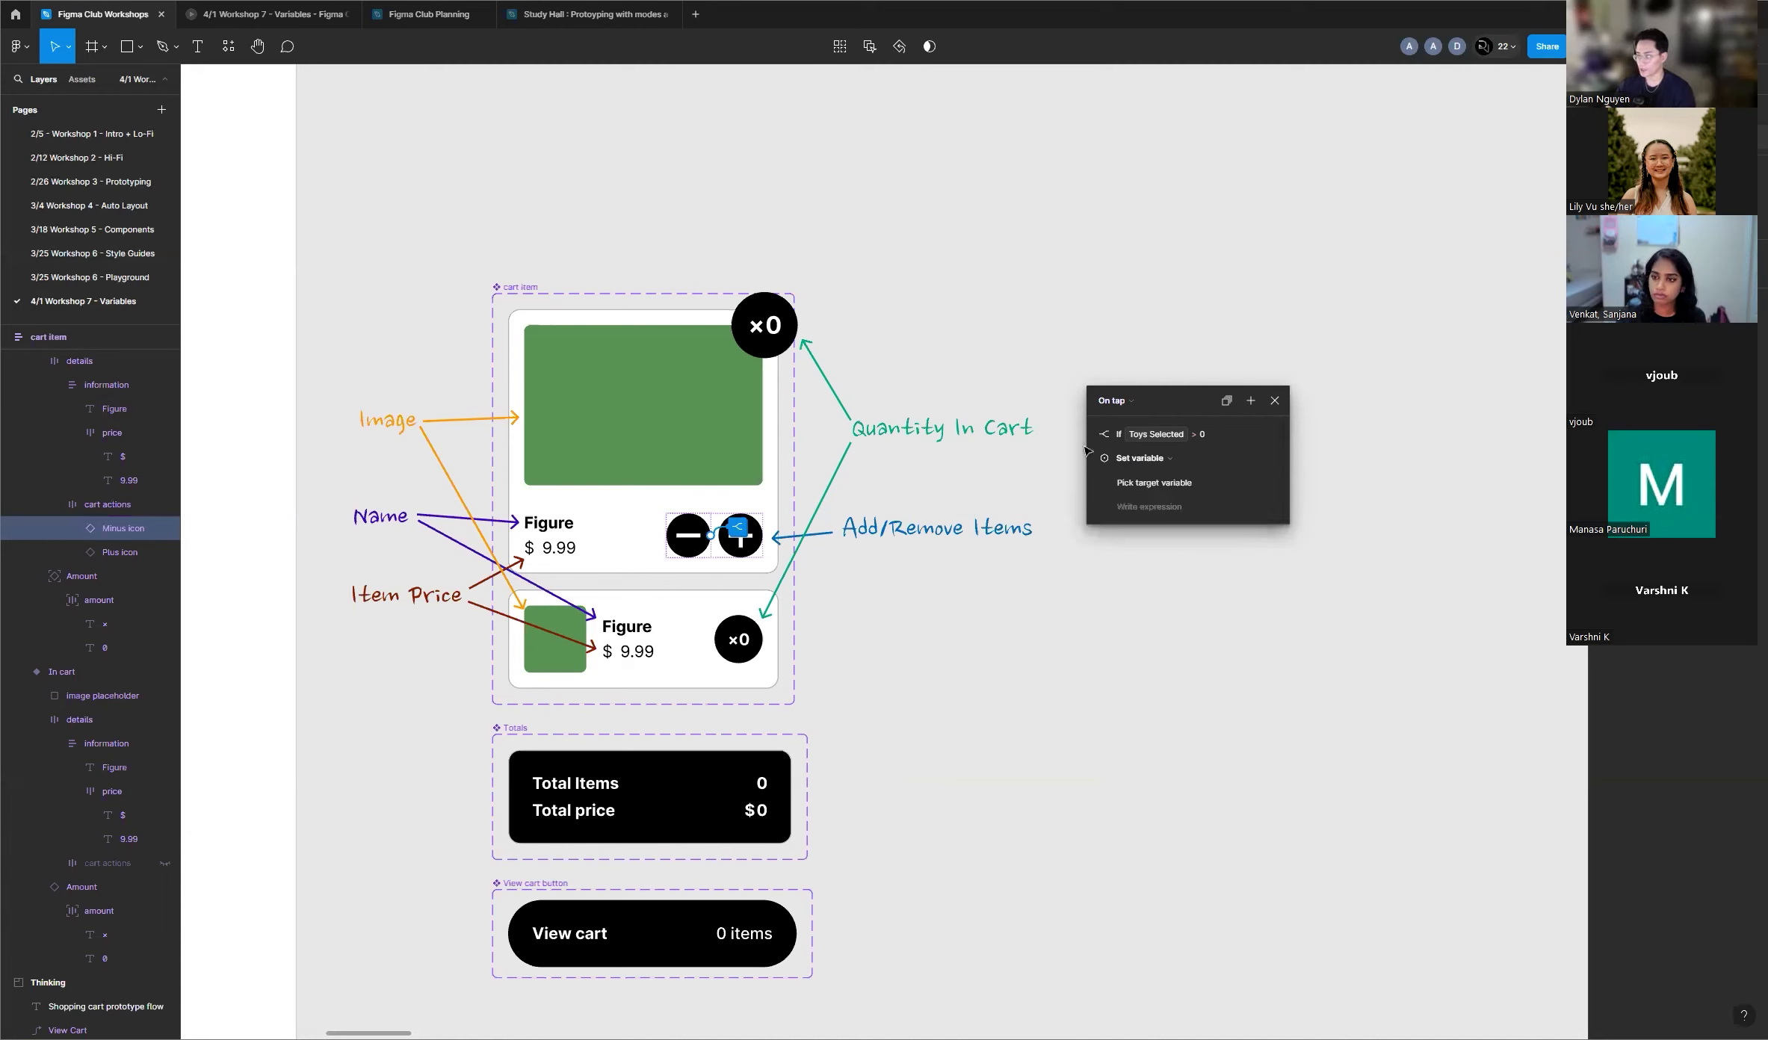
Step: Reopen the minus icon's on-tap interaction and review the else branch's Item Selected action
click(903, 441)
click(738, 526)
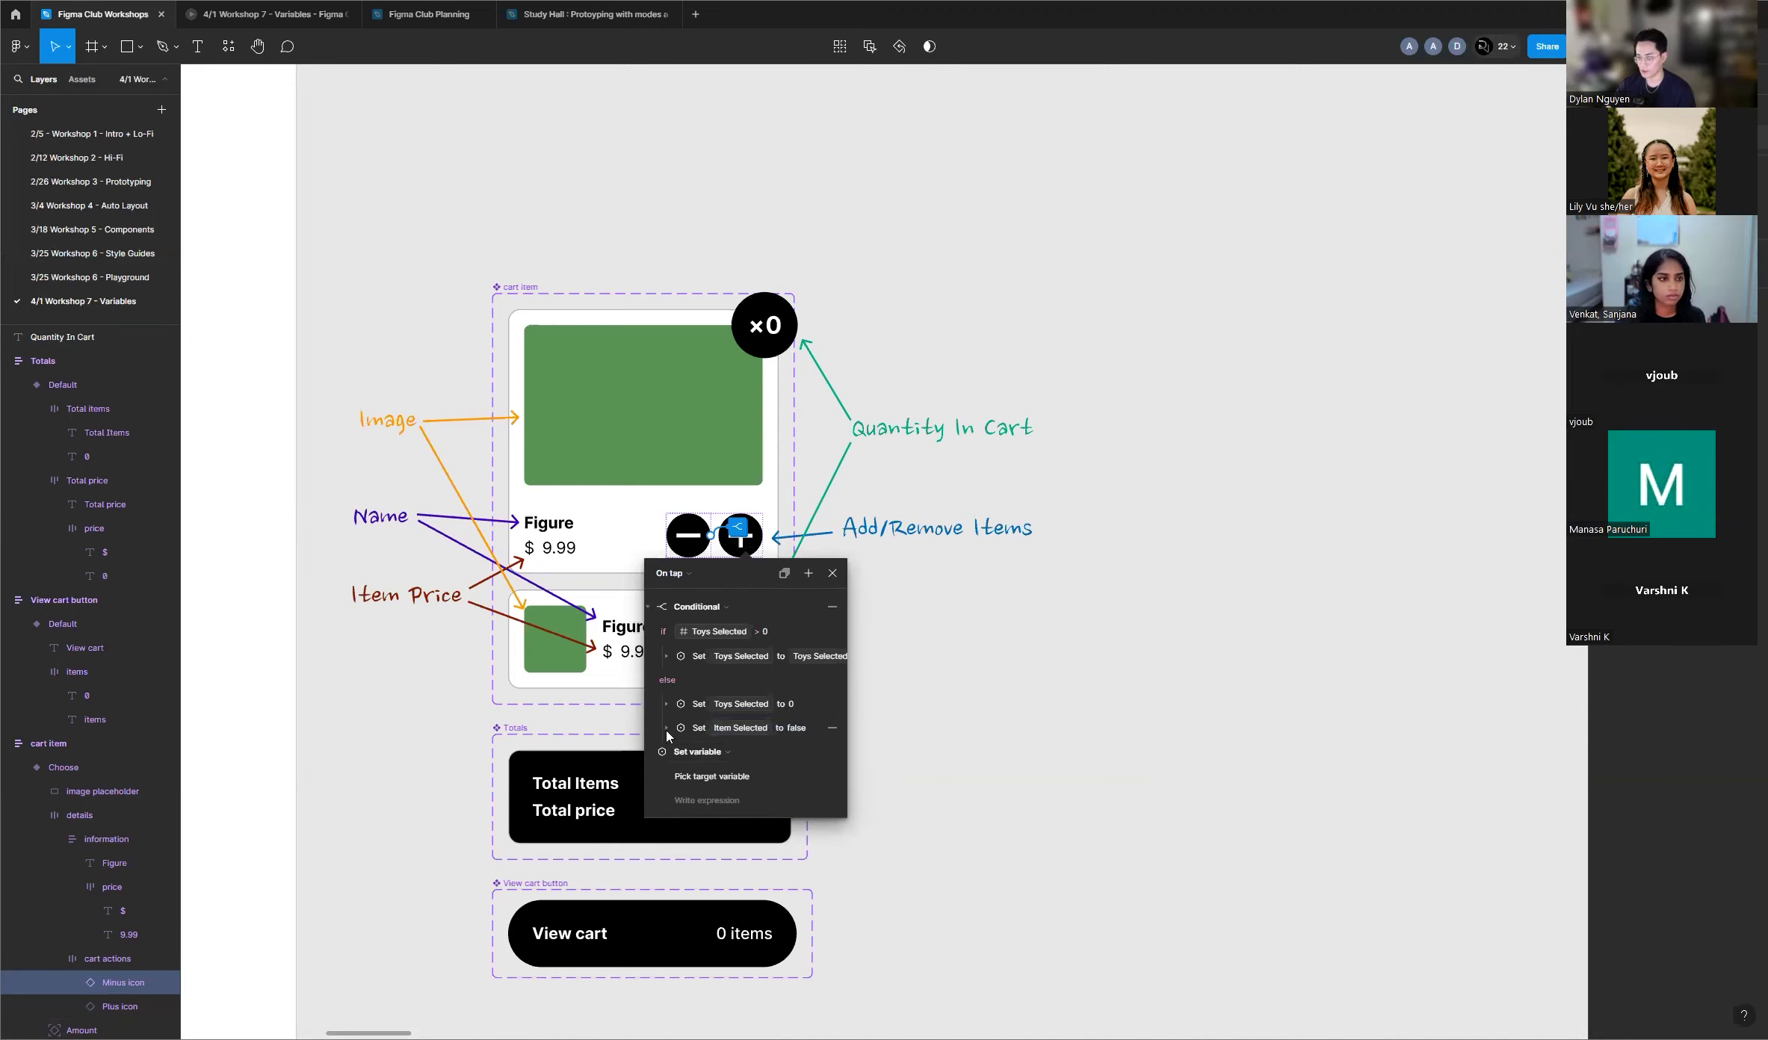
scroll(703, 756, down, 1)
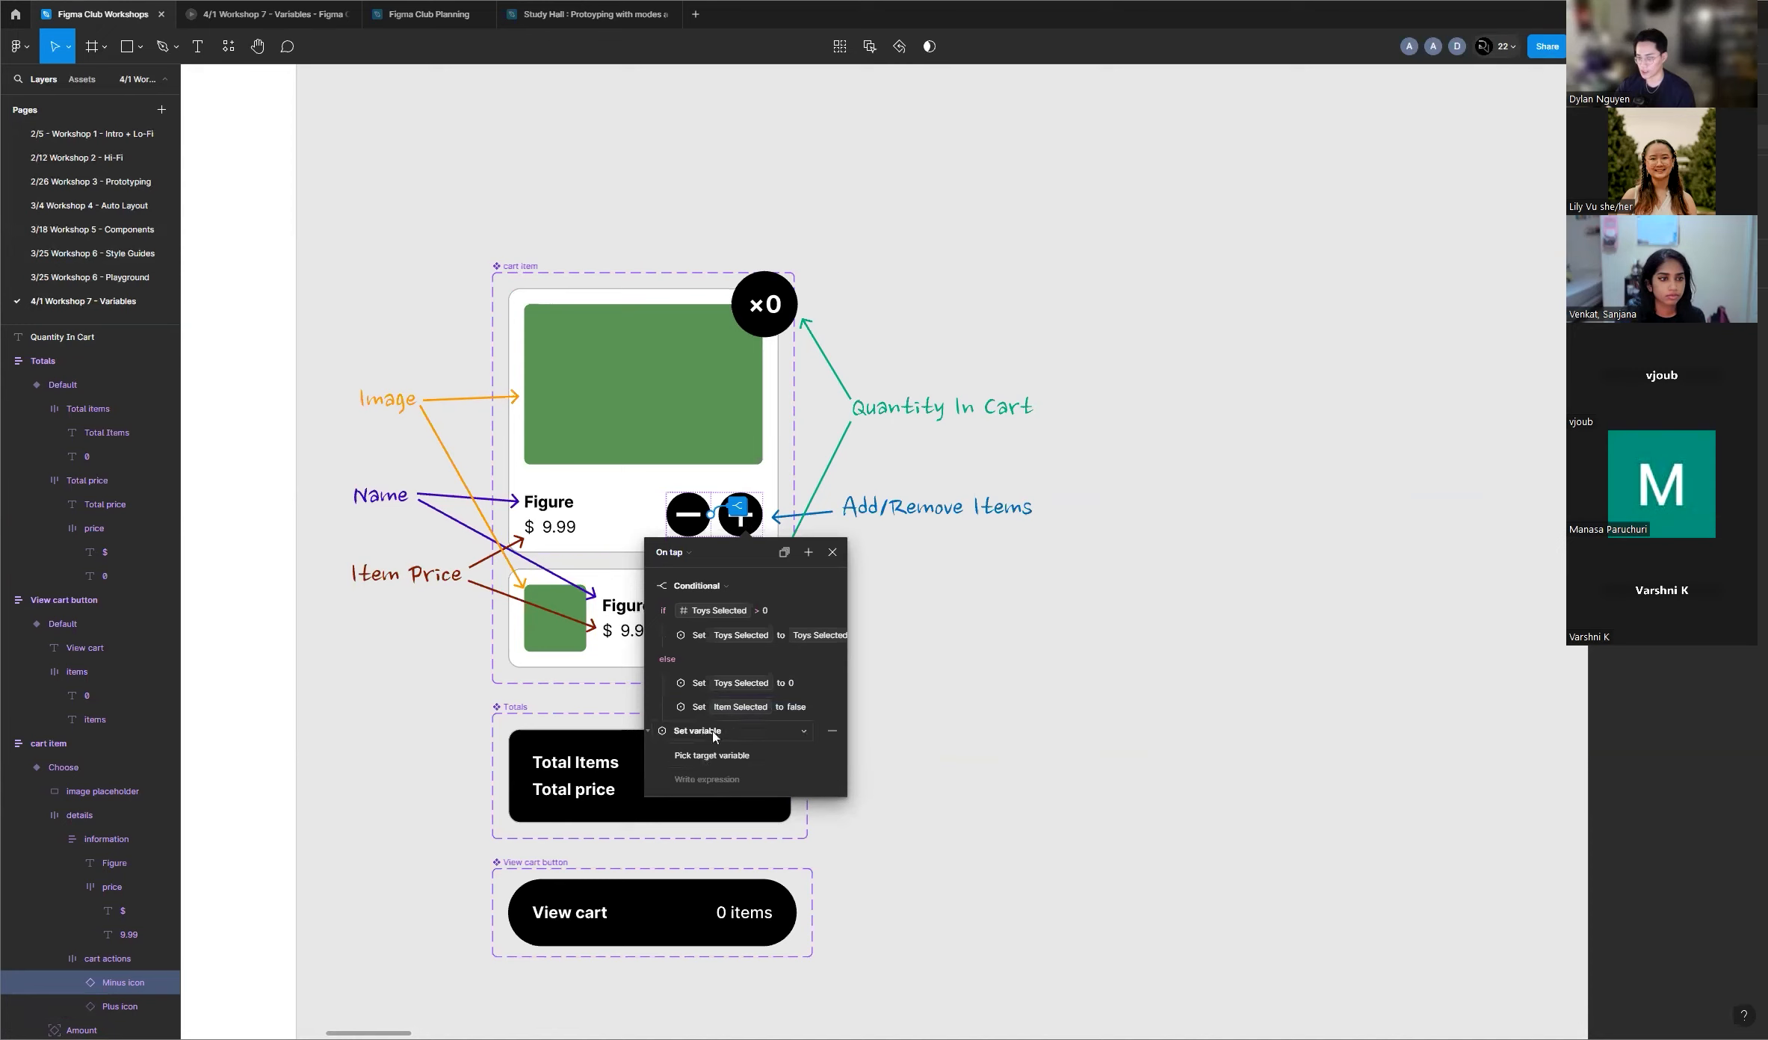
click(667, 707)
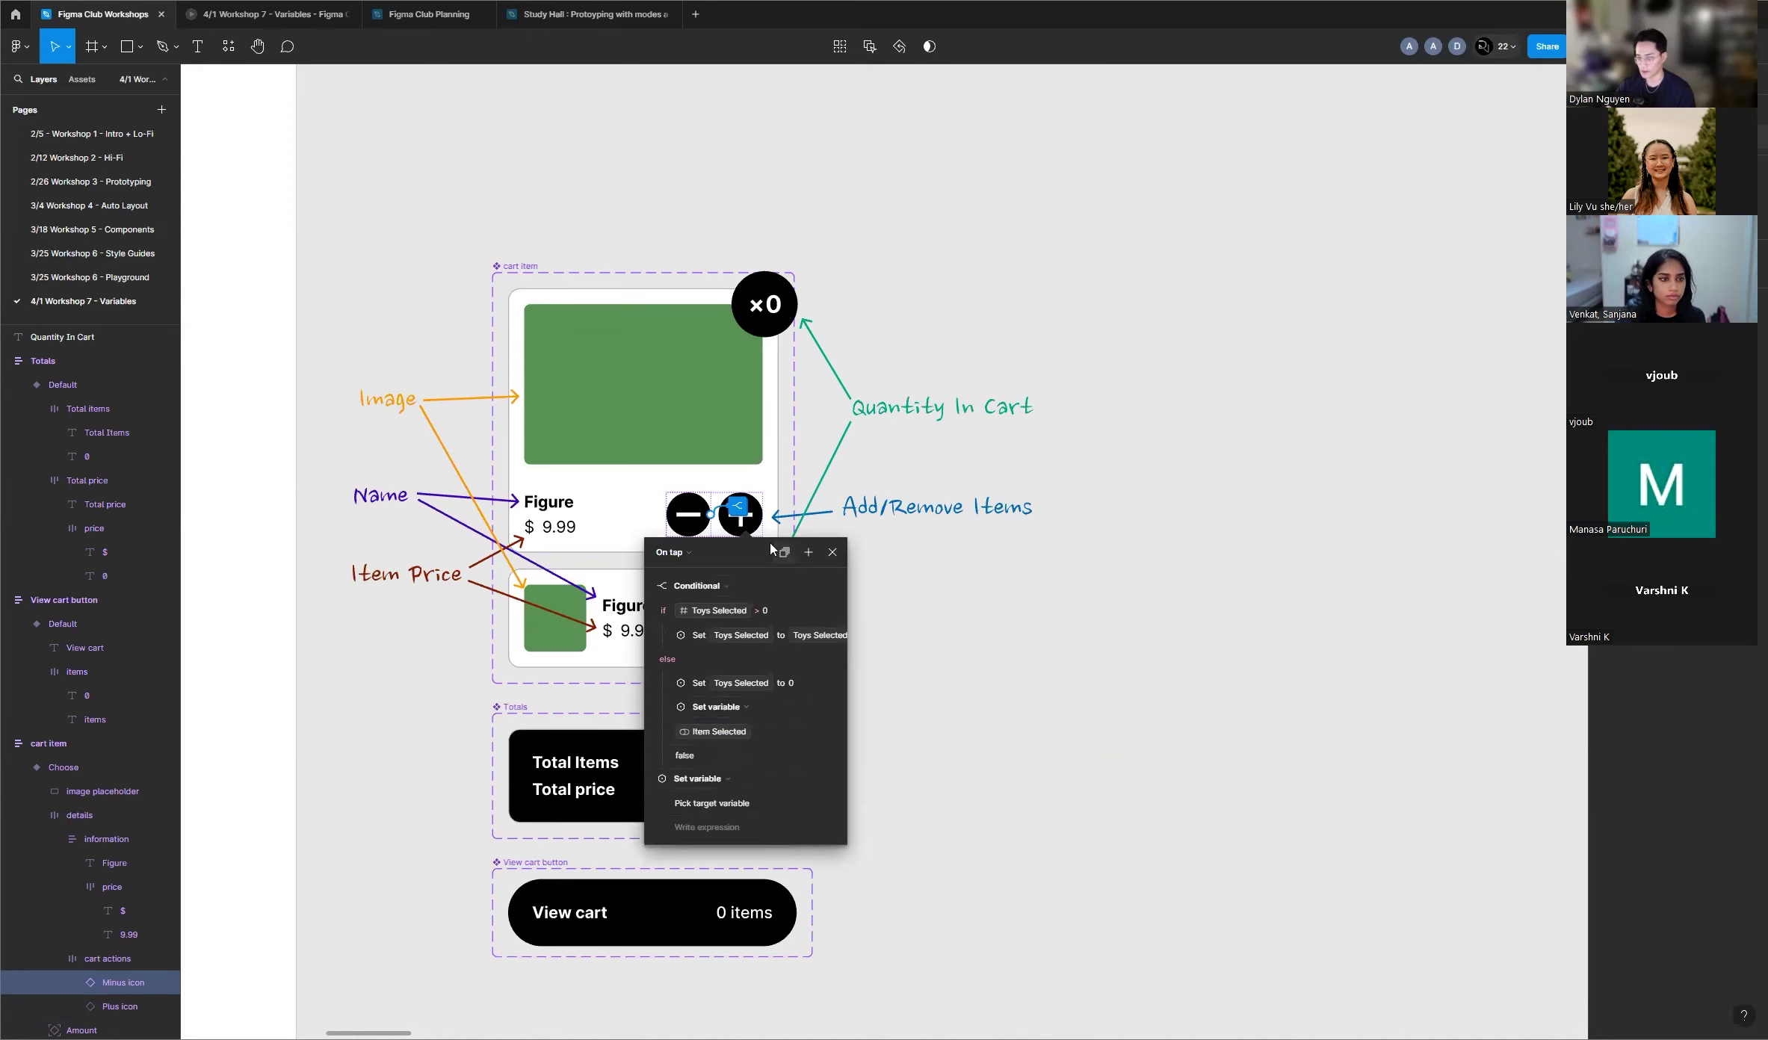
click(832, 552)
Step: Select the full Total Items expression in the plus icon's on-tap actions, and return to the minus icon
click(932, 593)
click(757, 527)
click(741, 515)
click(789, 506)
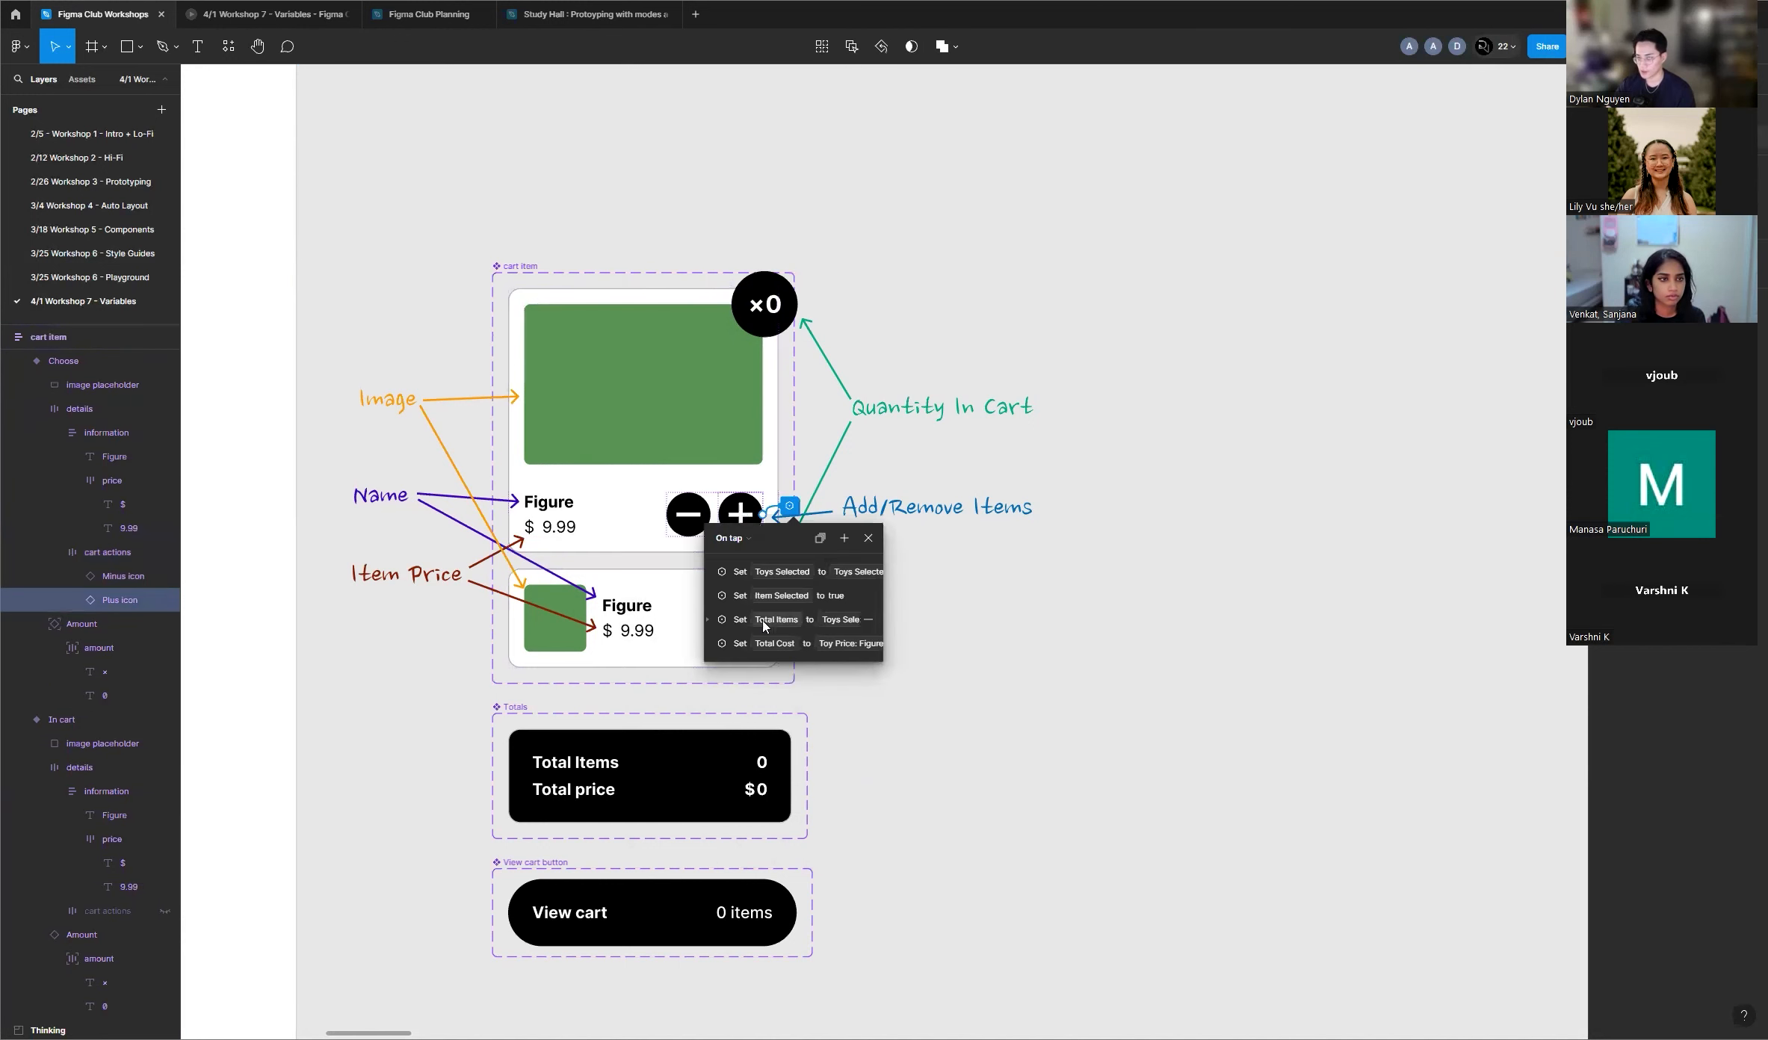
click(717, 619)
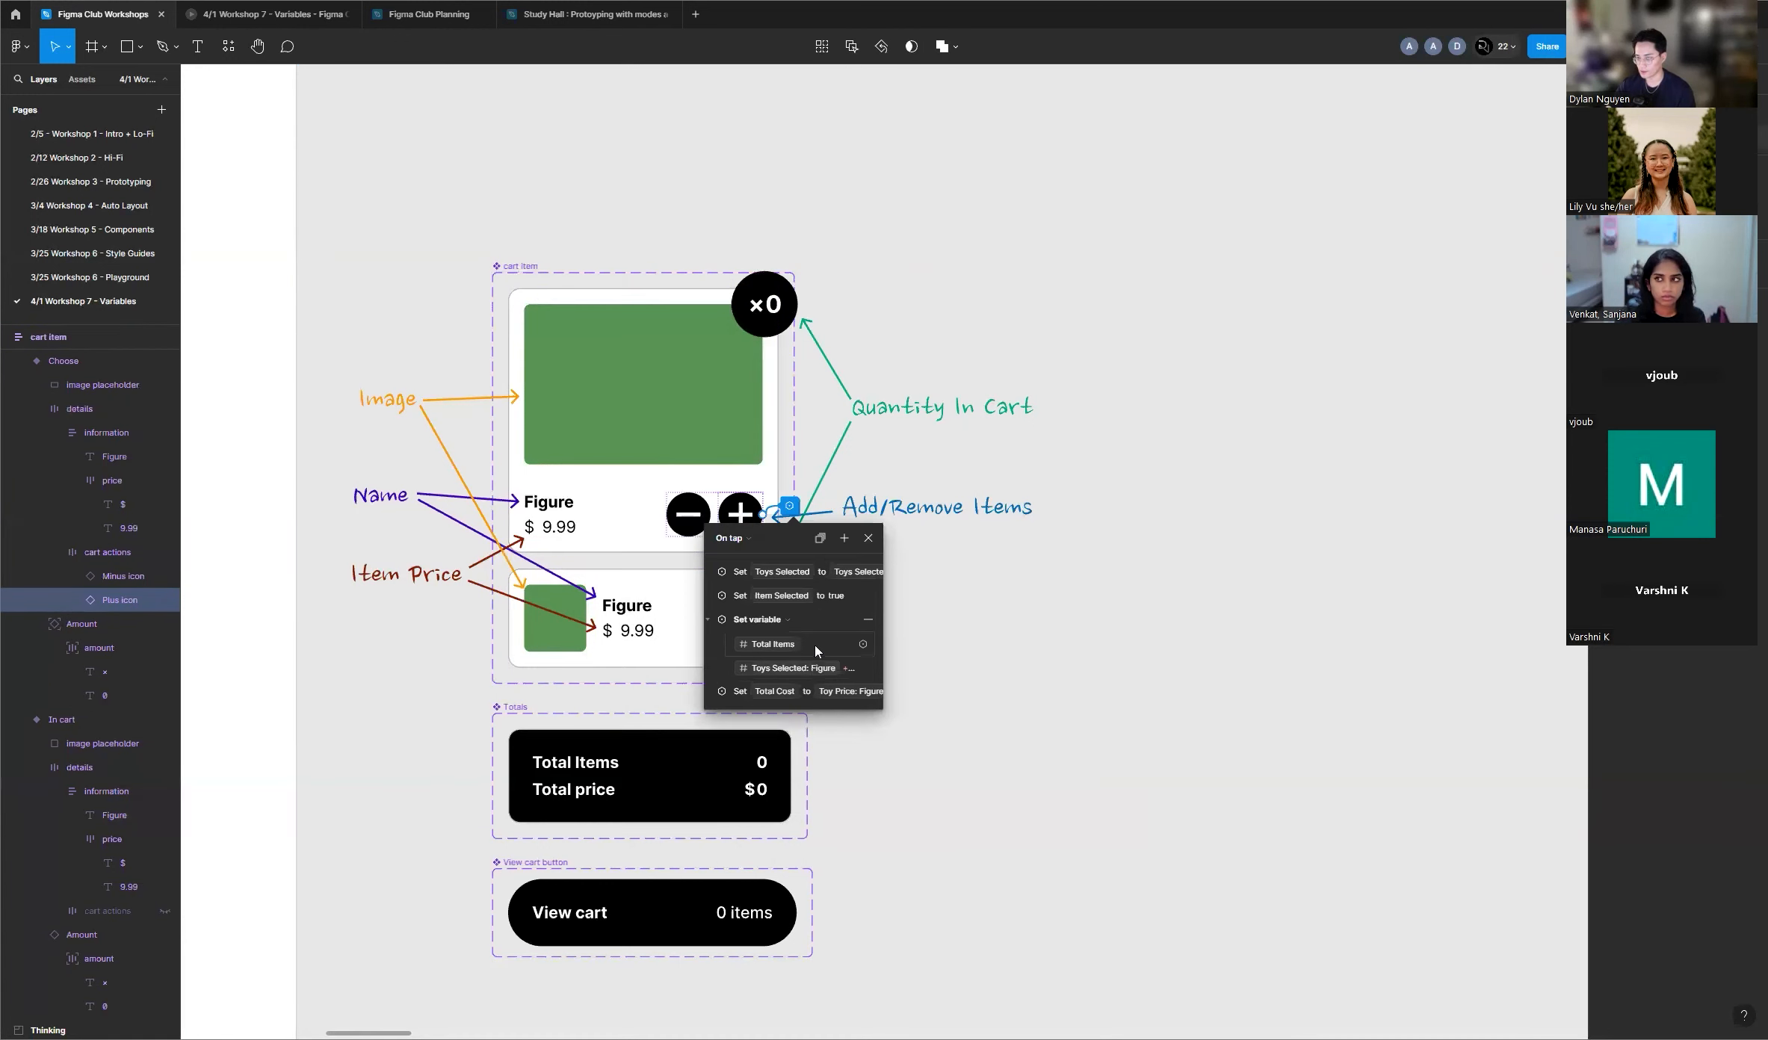
click(840, 672)
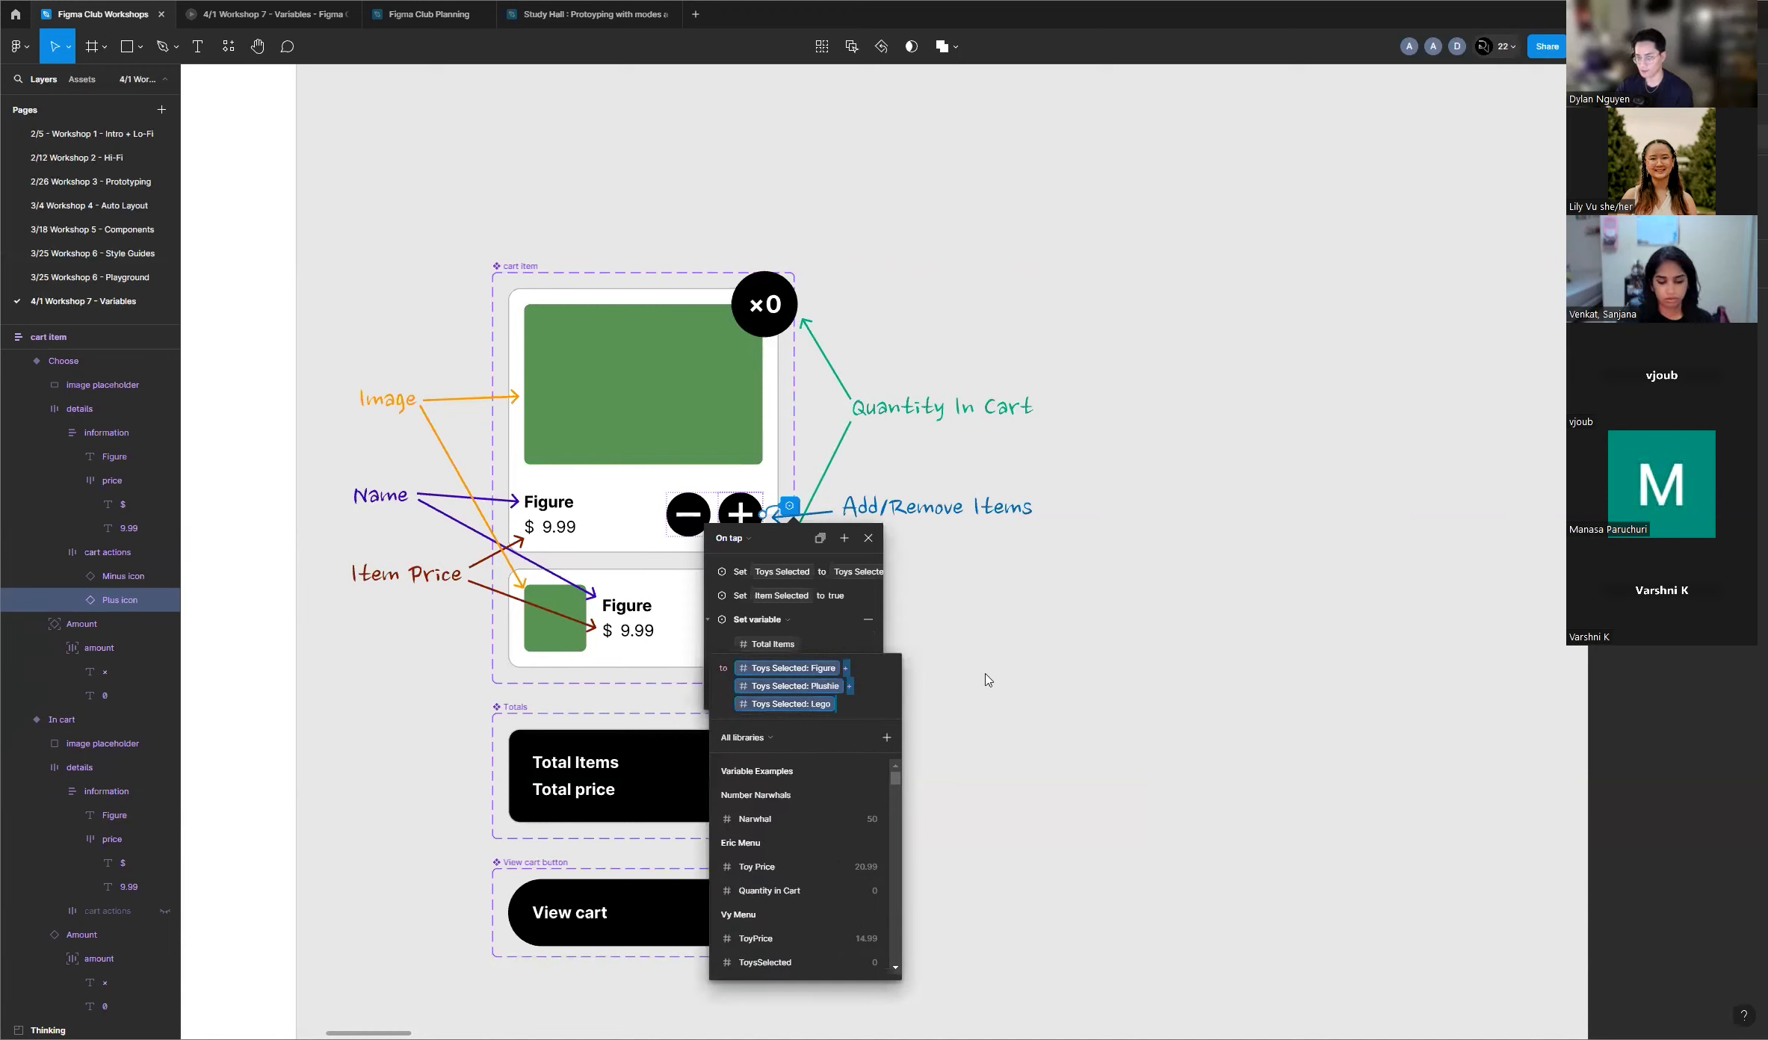
click(1049, 634)
click(688, 514)
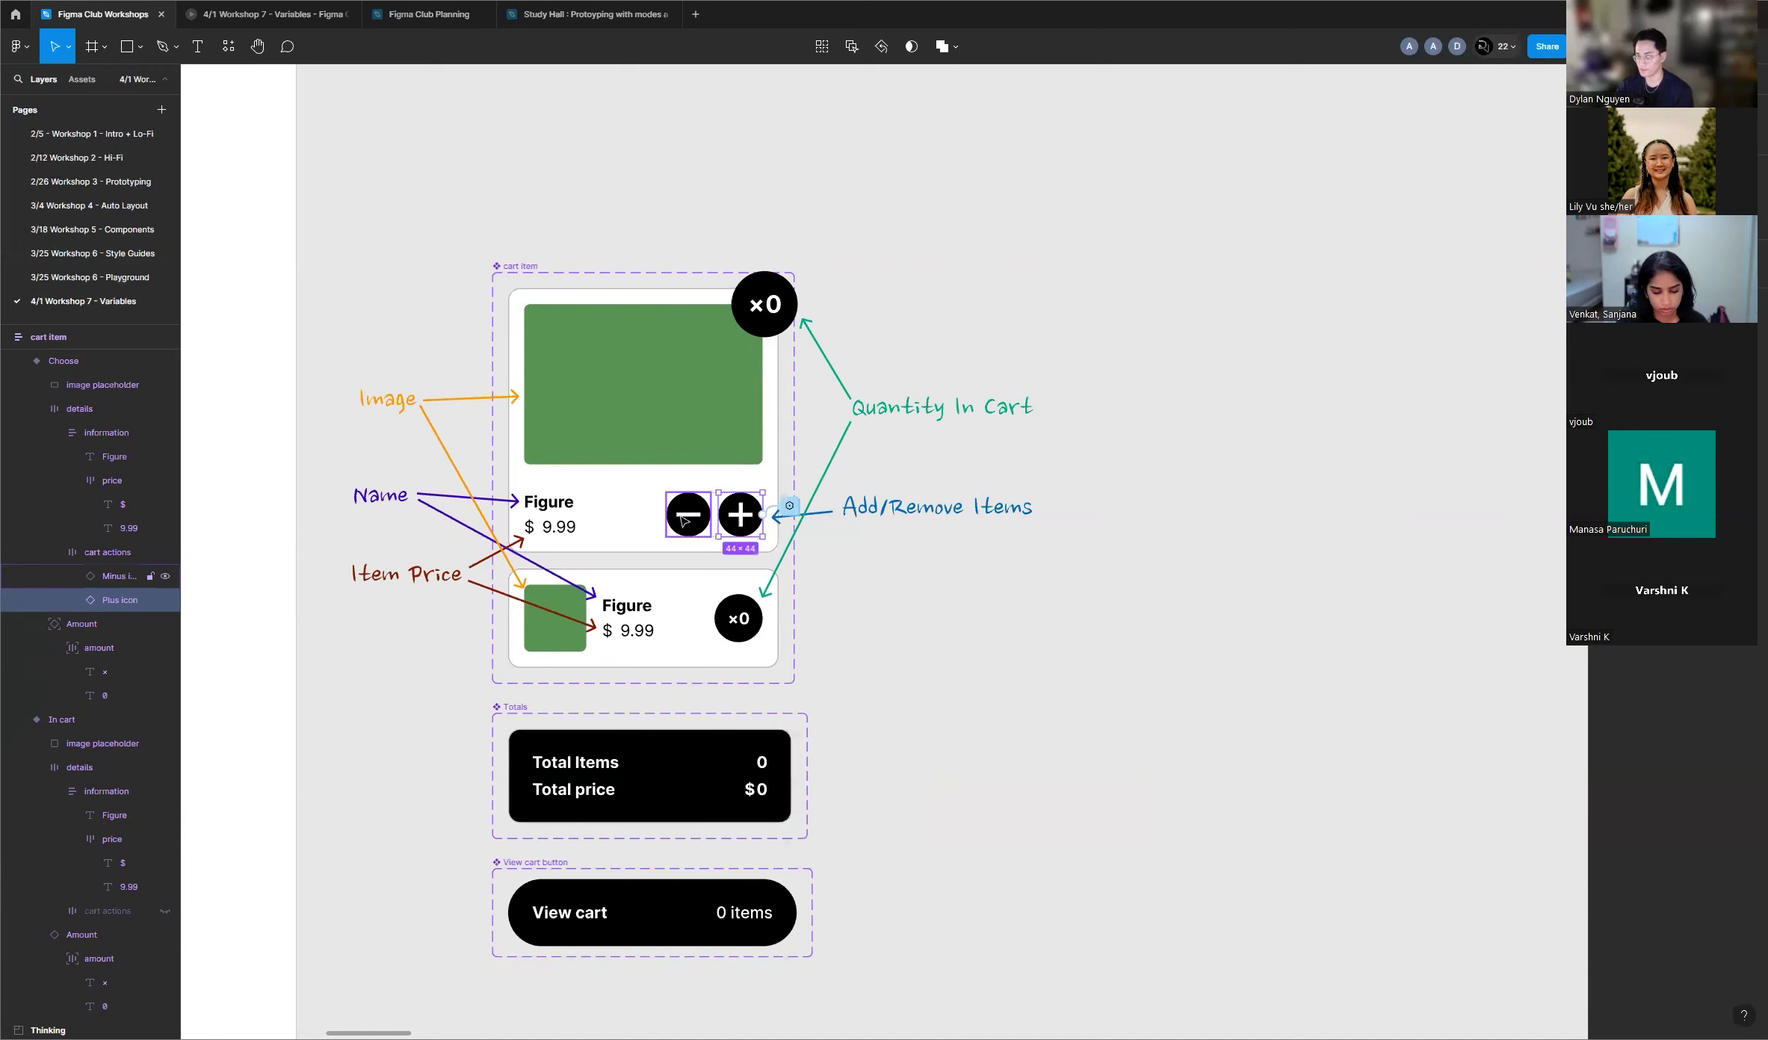
Step: Replace the empty Set variable action in the minus icon's on-tap interaction with a fresh Set variable action
click(738, 508)
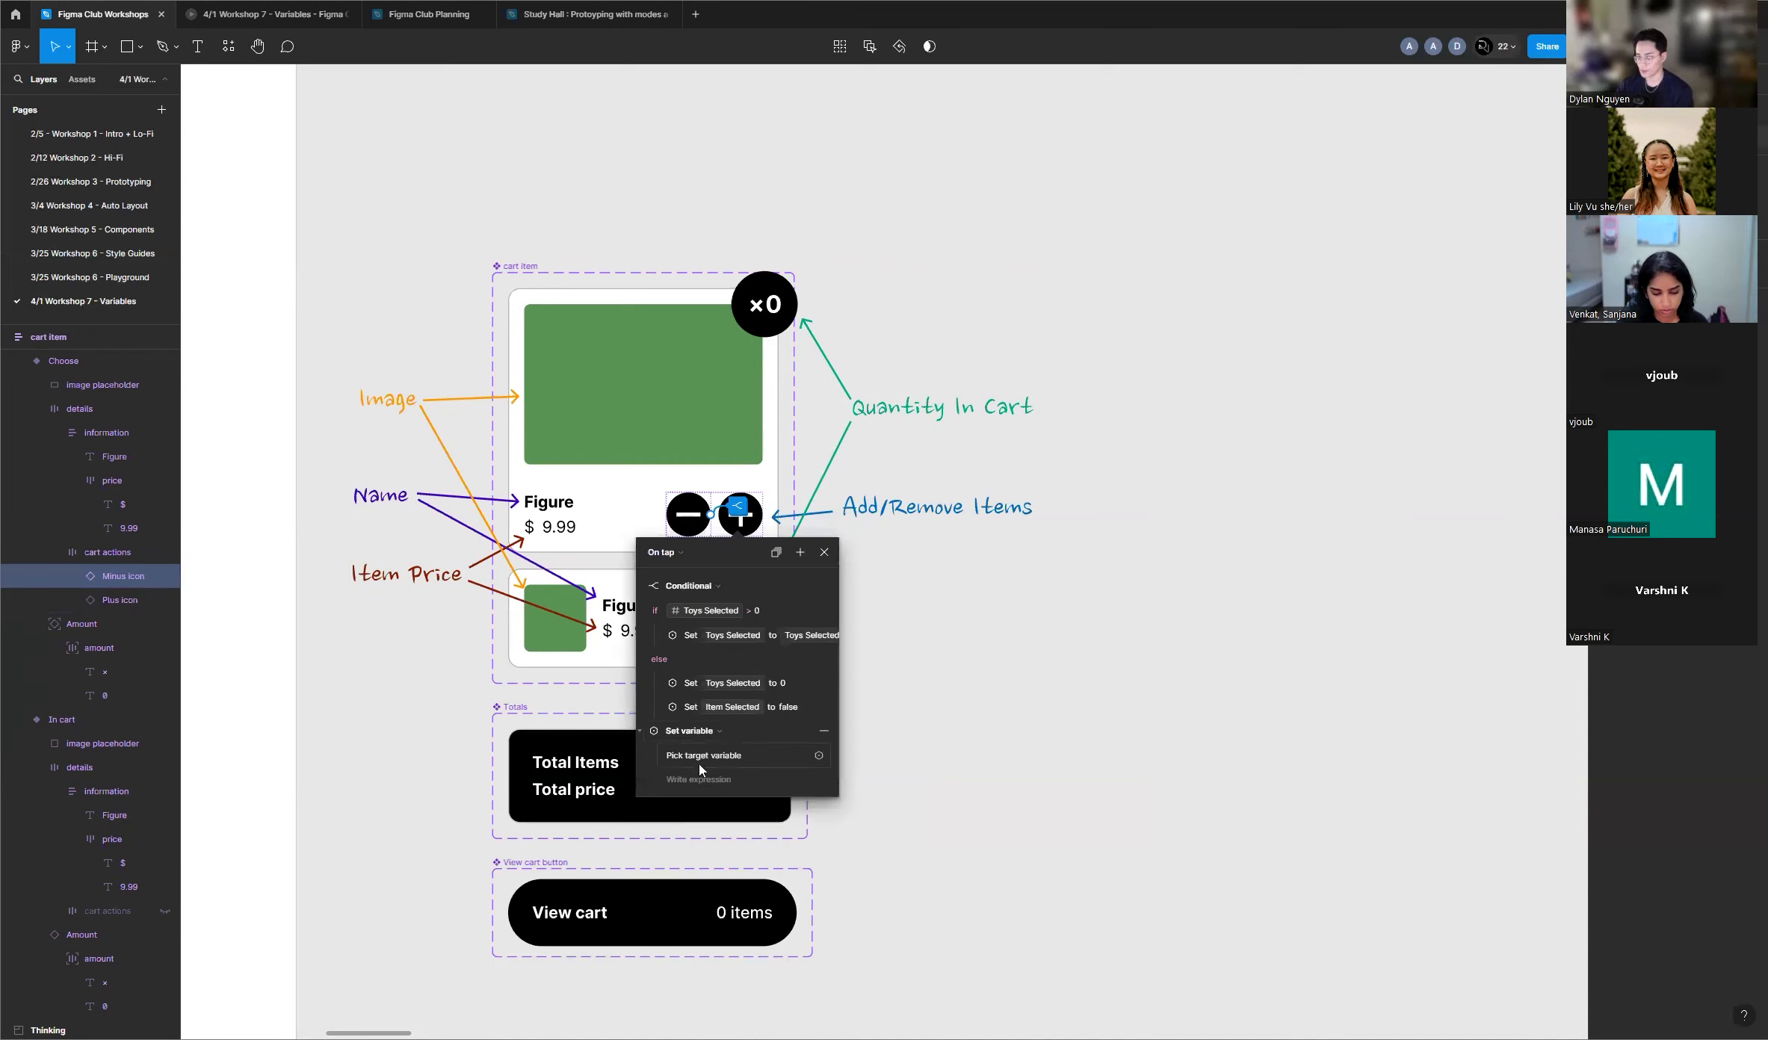
click(823, 734)
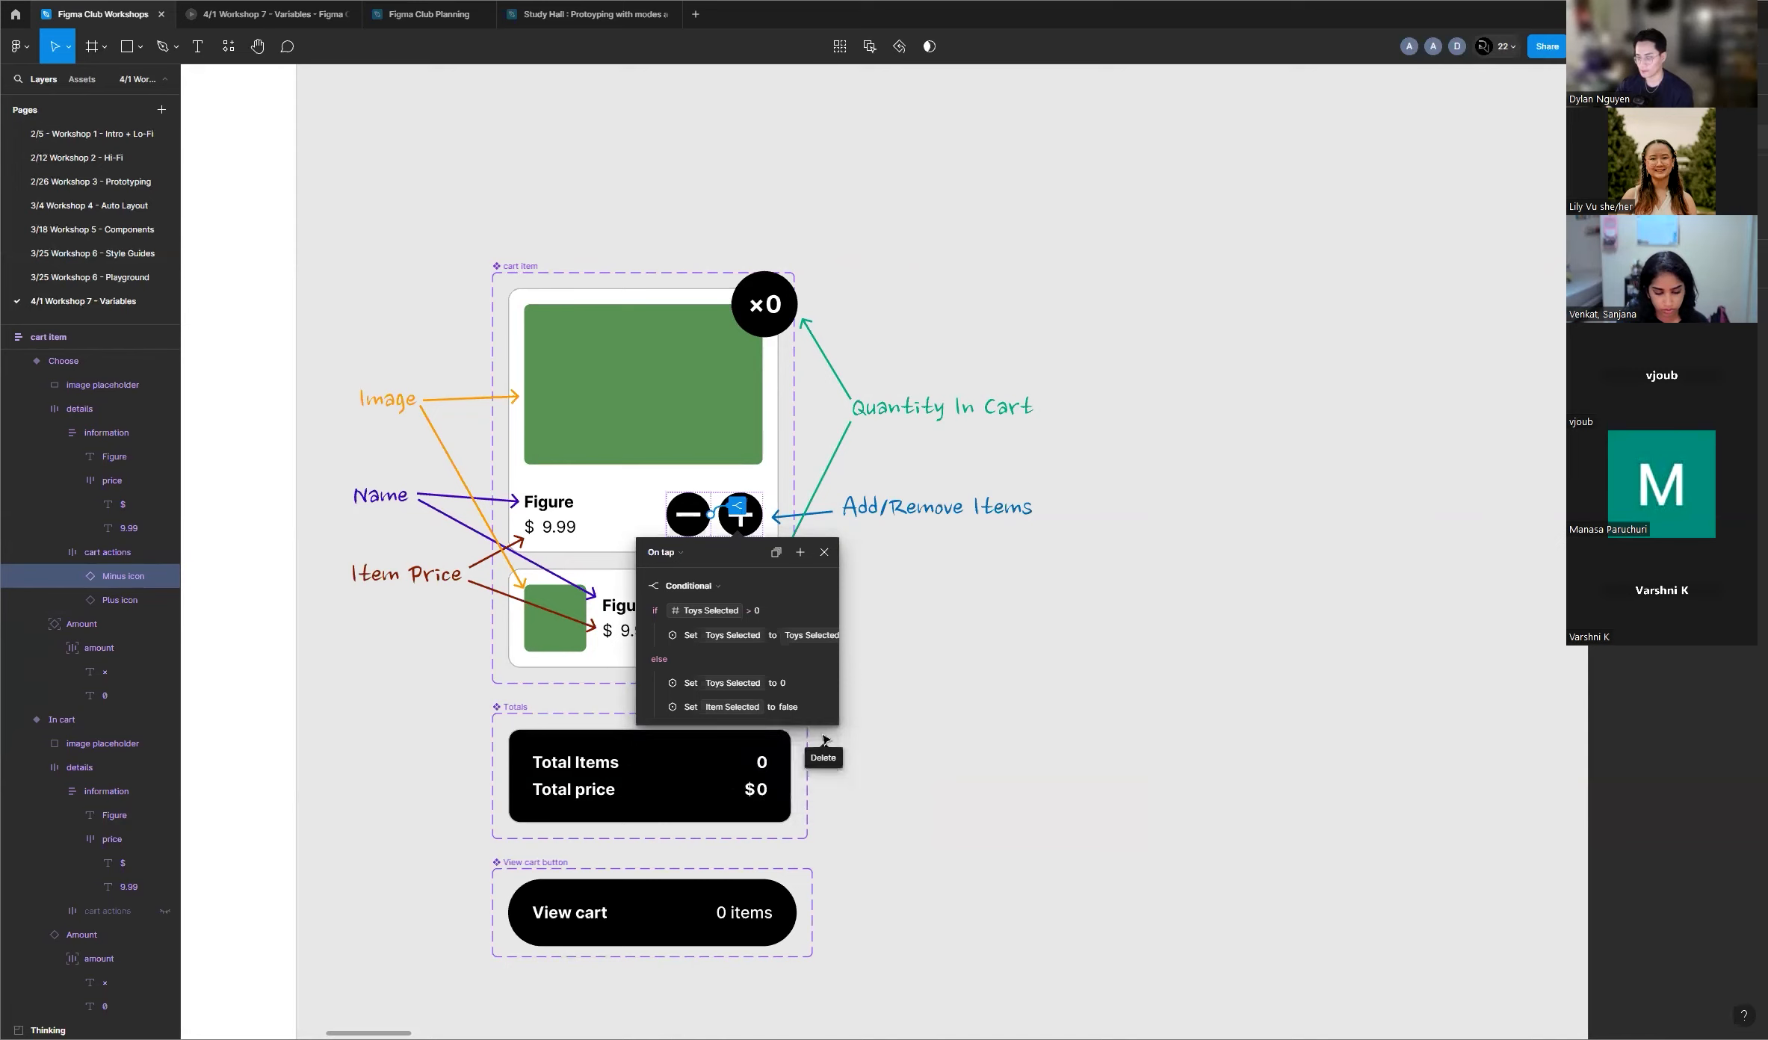
click(794, 553)
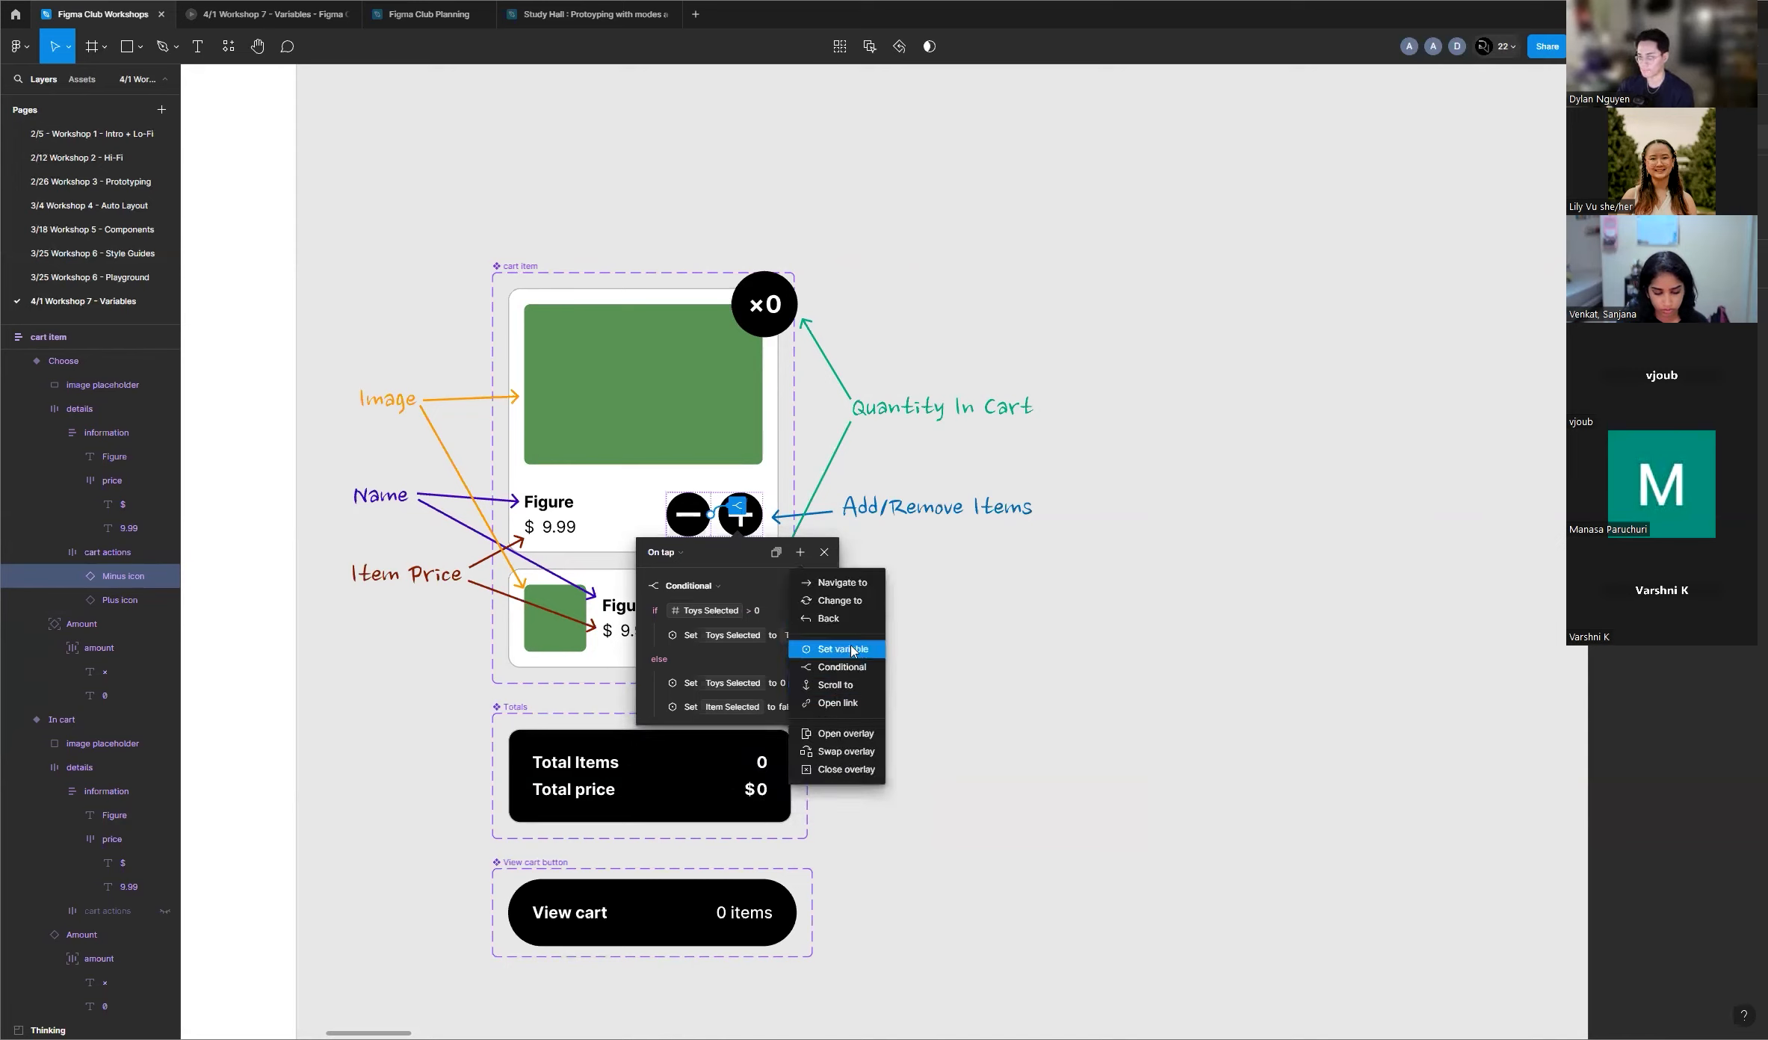
click(852, 650)
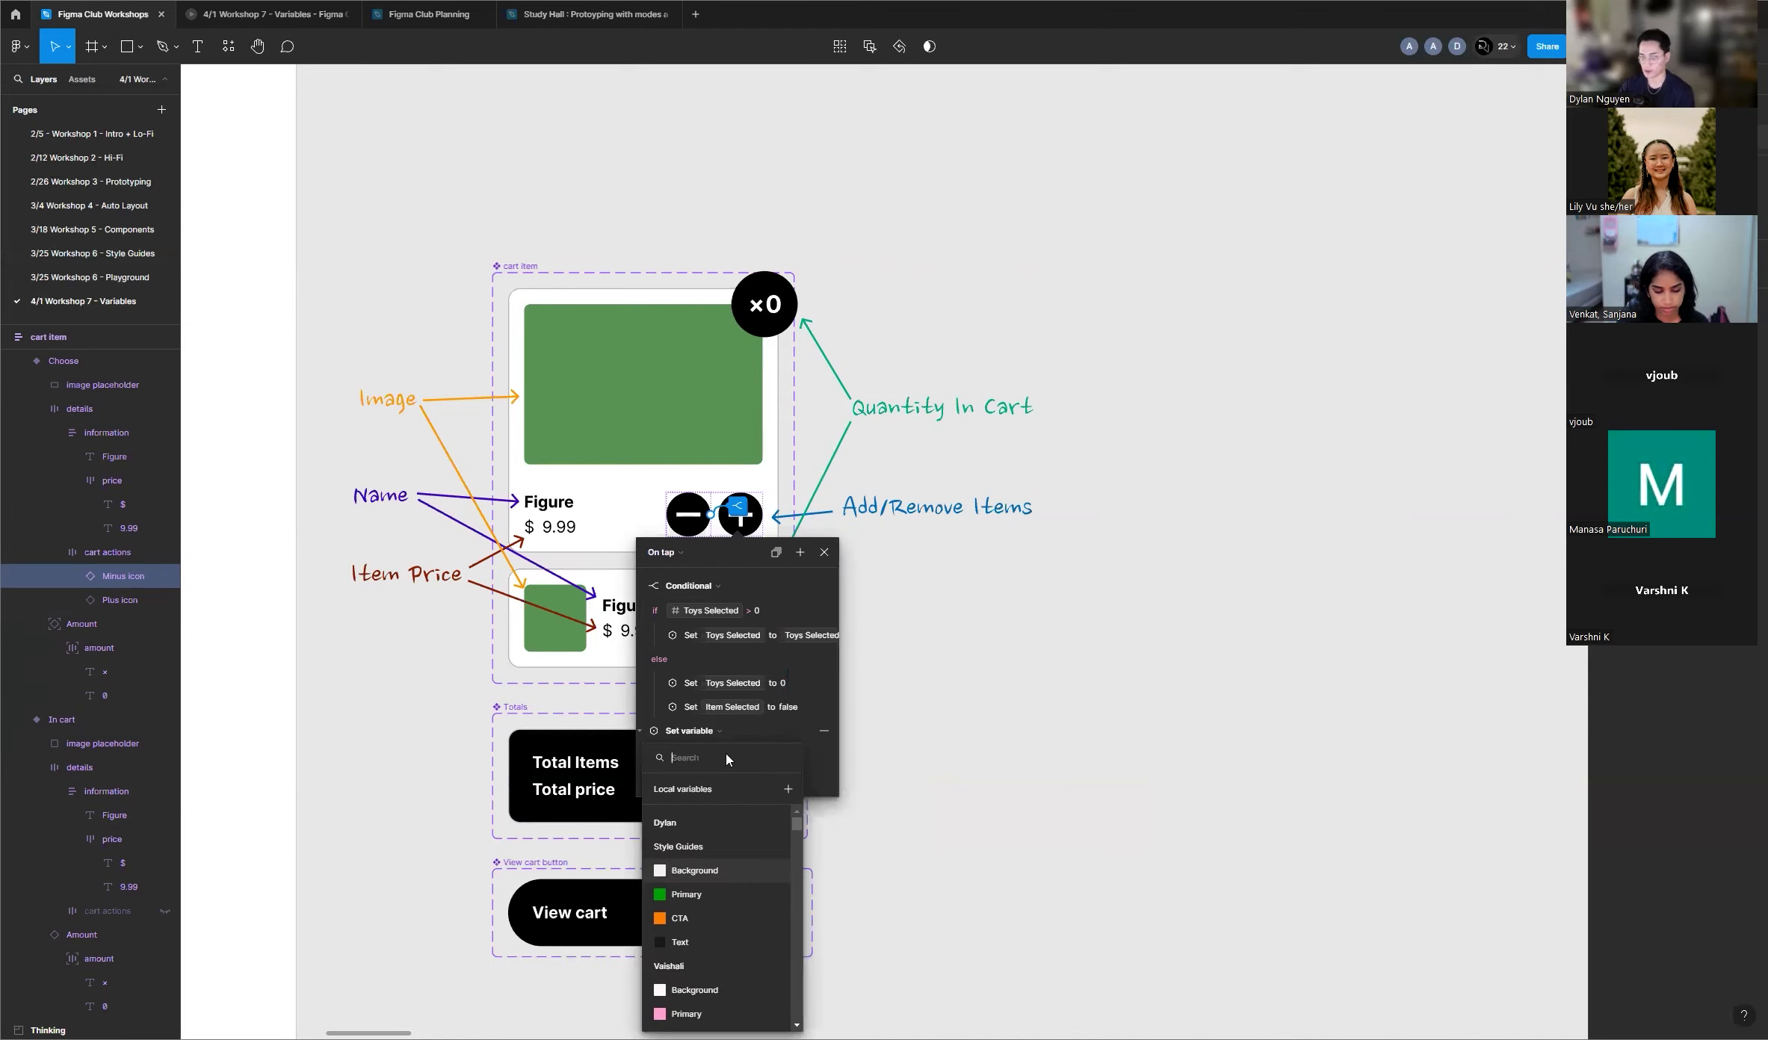
Step: Target the cart's Total Items variable and set it to Toys Selected: Figure + Toys Selected: Plushie + Toys Selected: Lego
text(total)
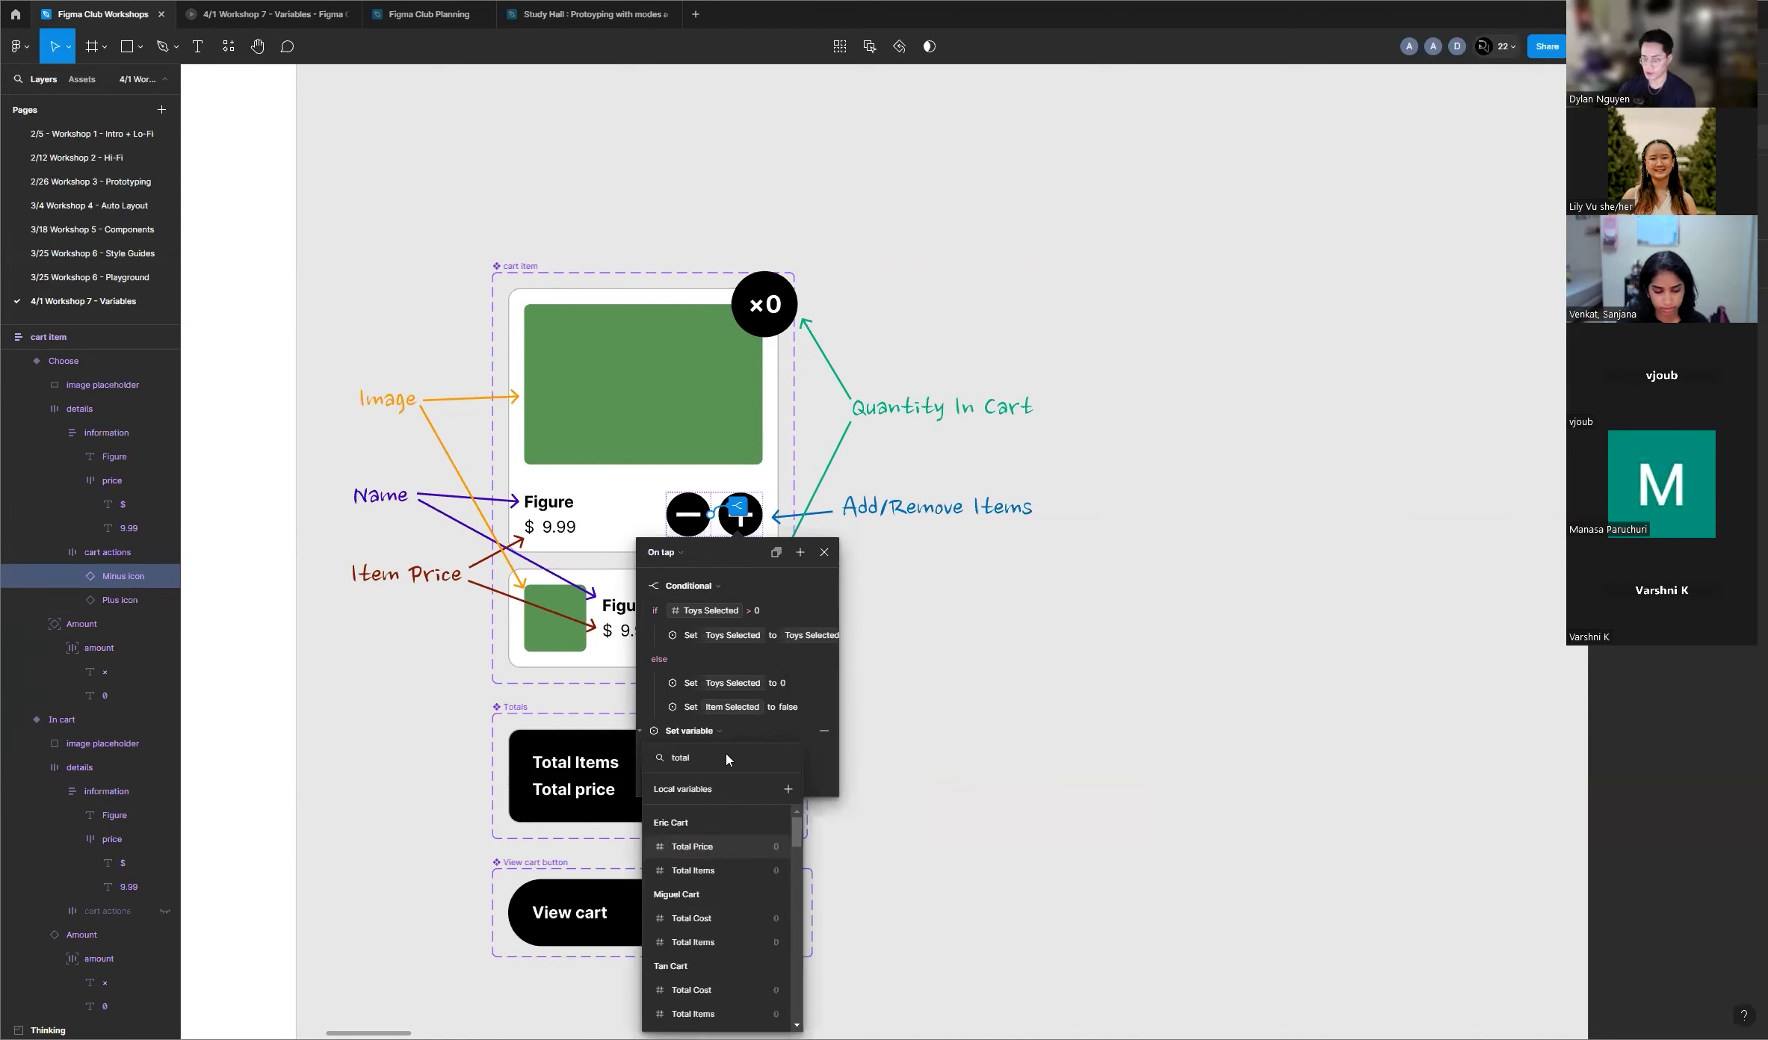
scroll(714, 941, down, 3)
scroll(712, 948, down, 2)
scroll(716, 938, down, 5)
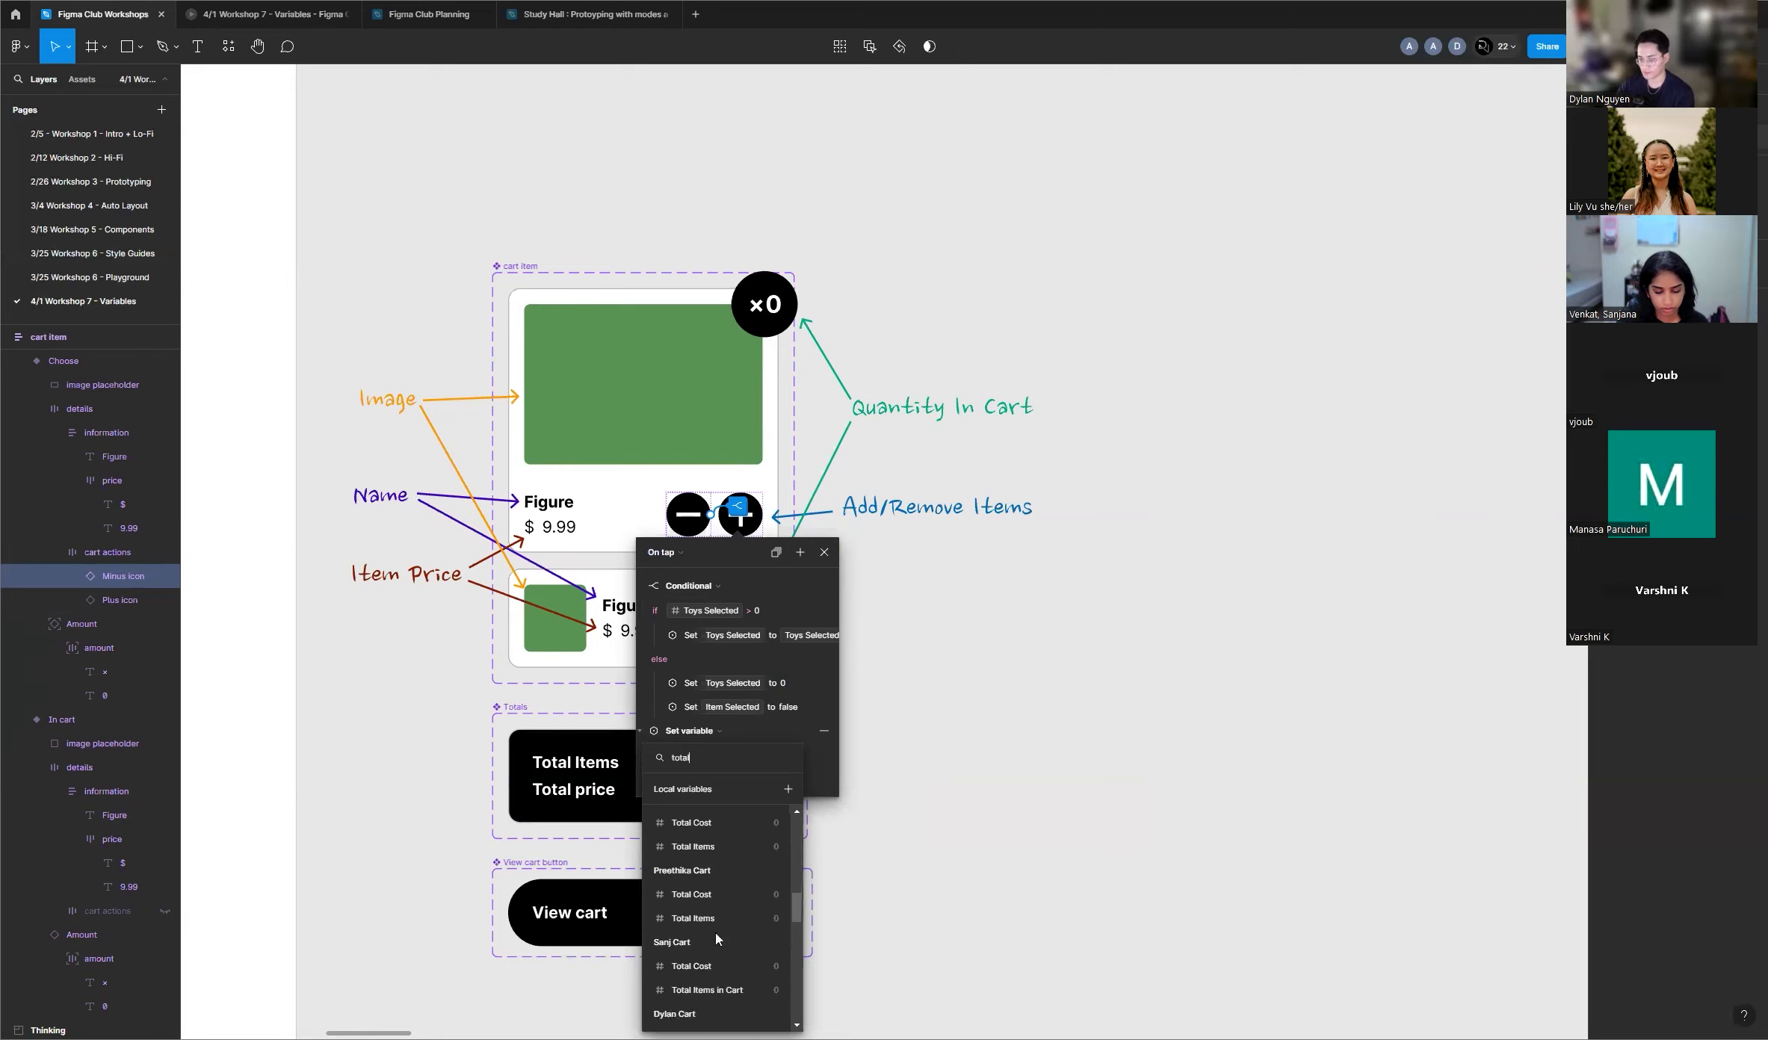
click(716, 924)
click(779, 822)
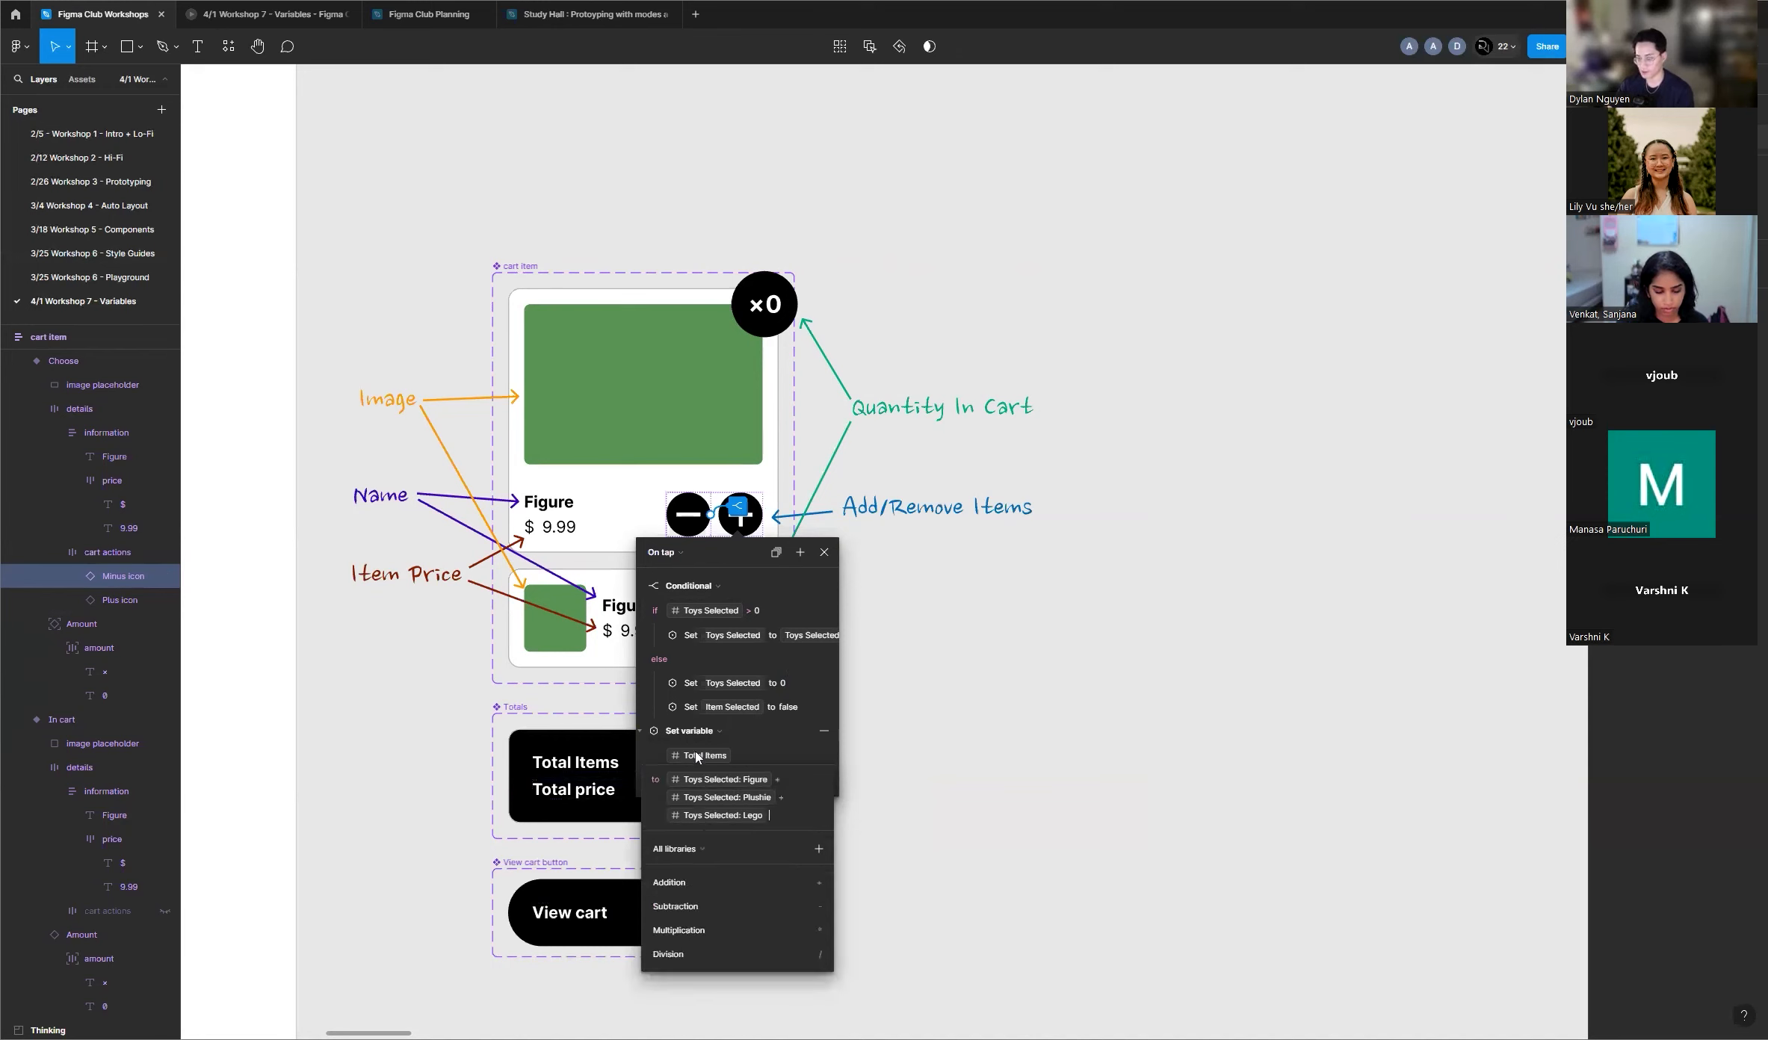
click(658, 756)
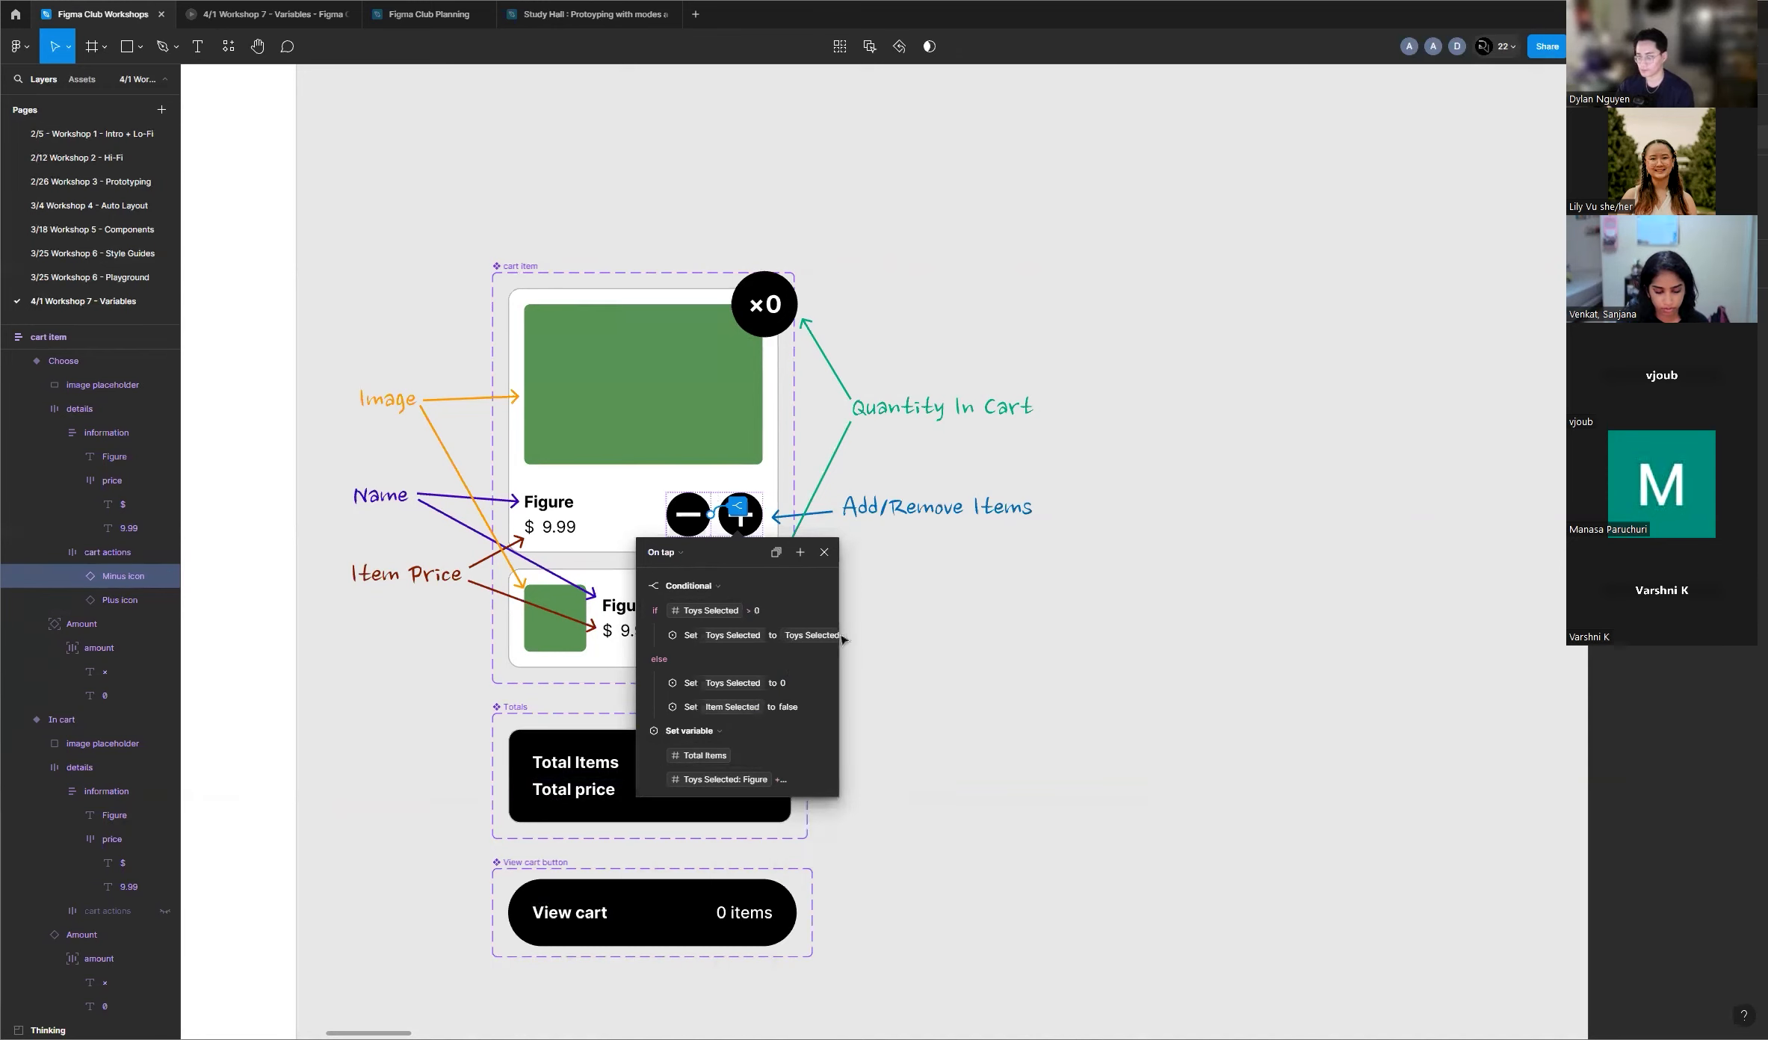
Step: Copy the full Total Cost expression from the plus icon's on-tap actions
click(822, 487)
double_click(745, 513)
click(744, 513)
click(823, 479)
double_click(757, 518)
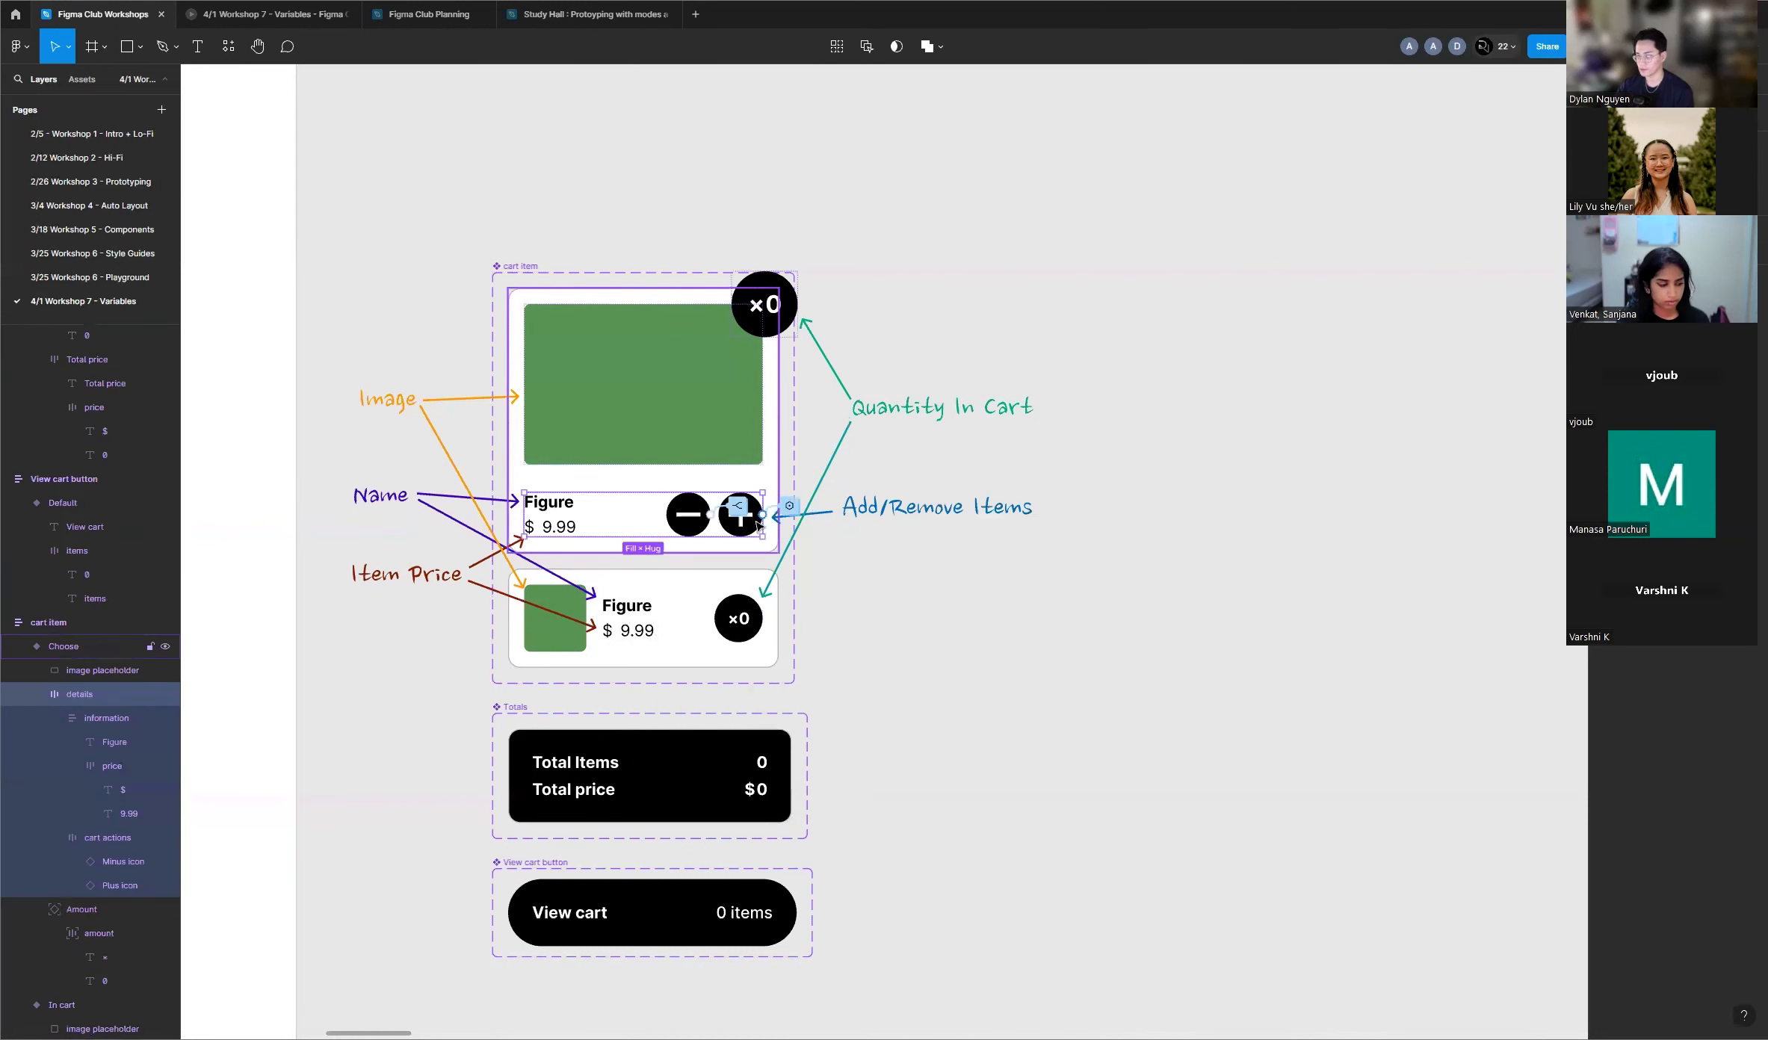
click(789, 512)
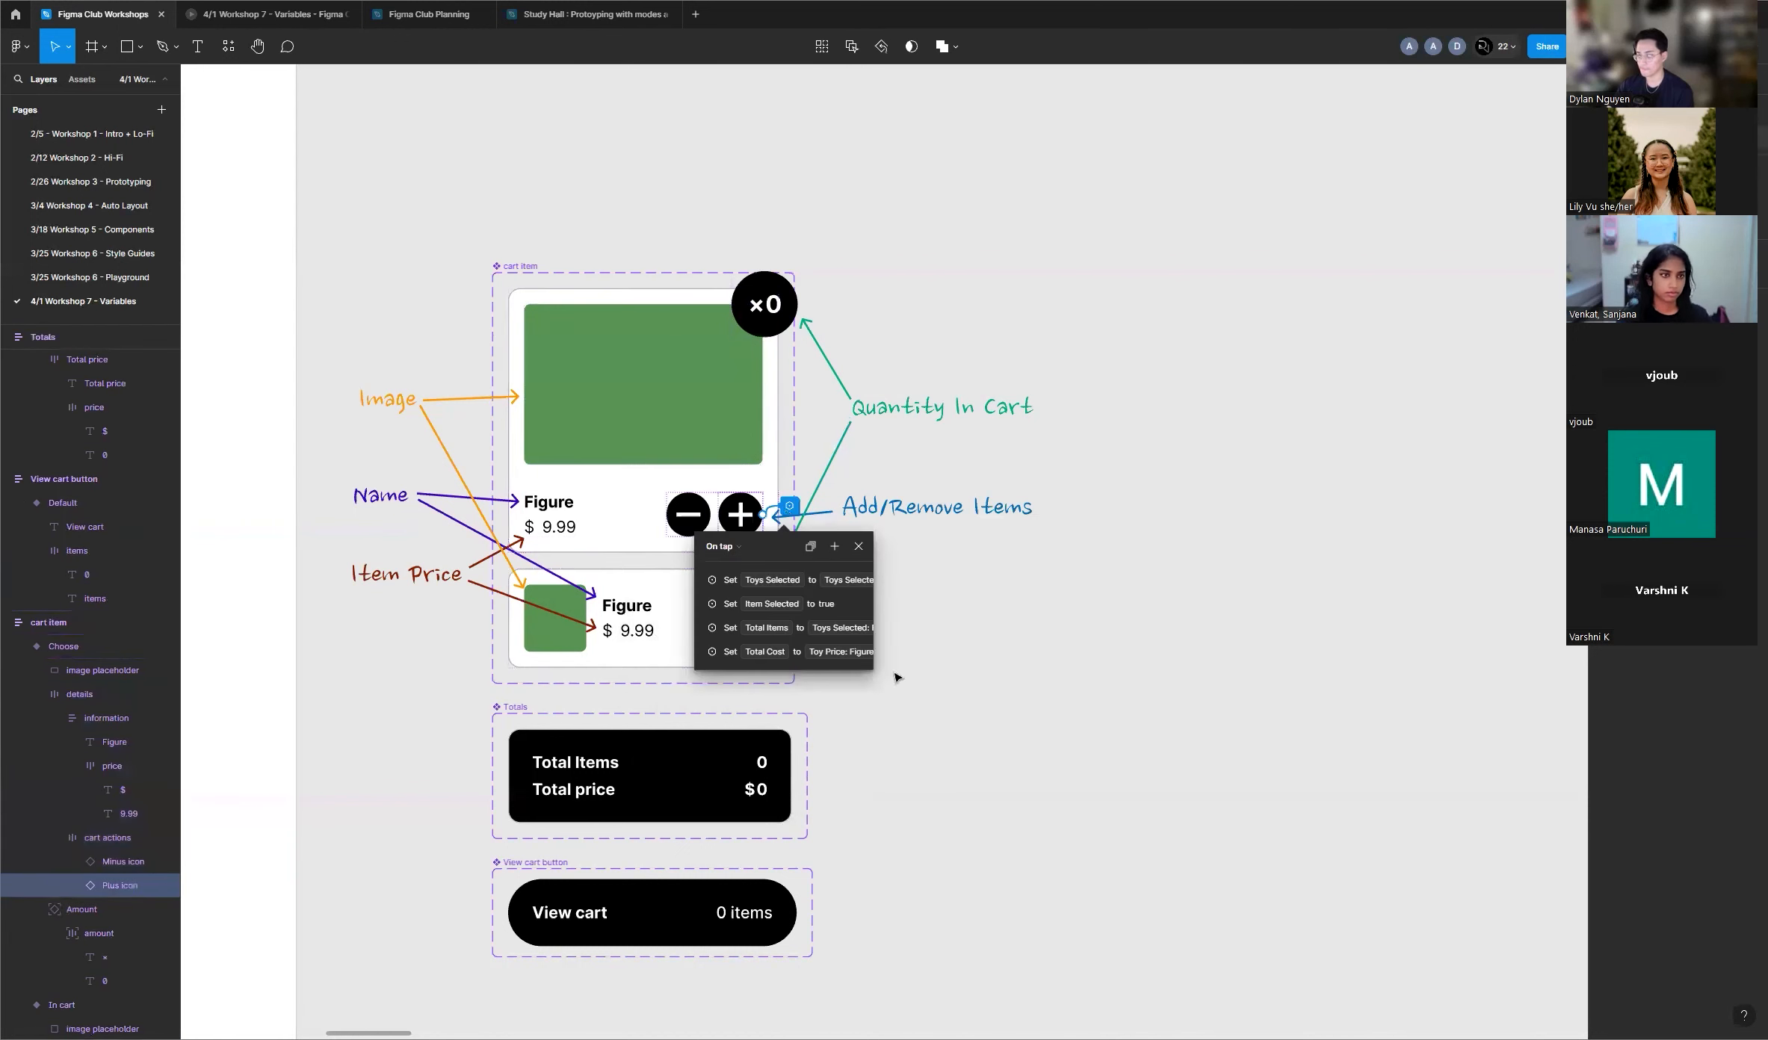
click(700, 654)
click(795, 711)
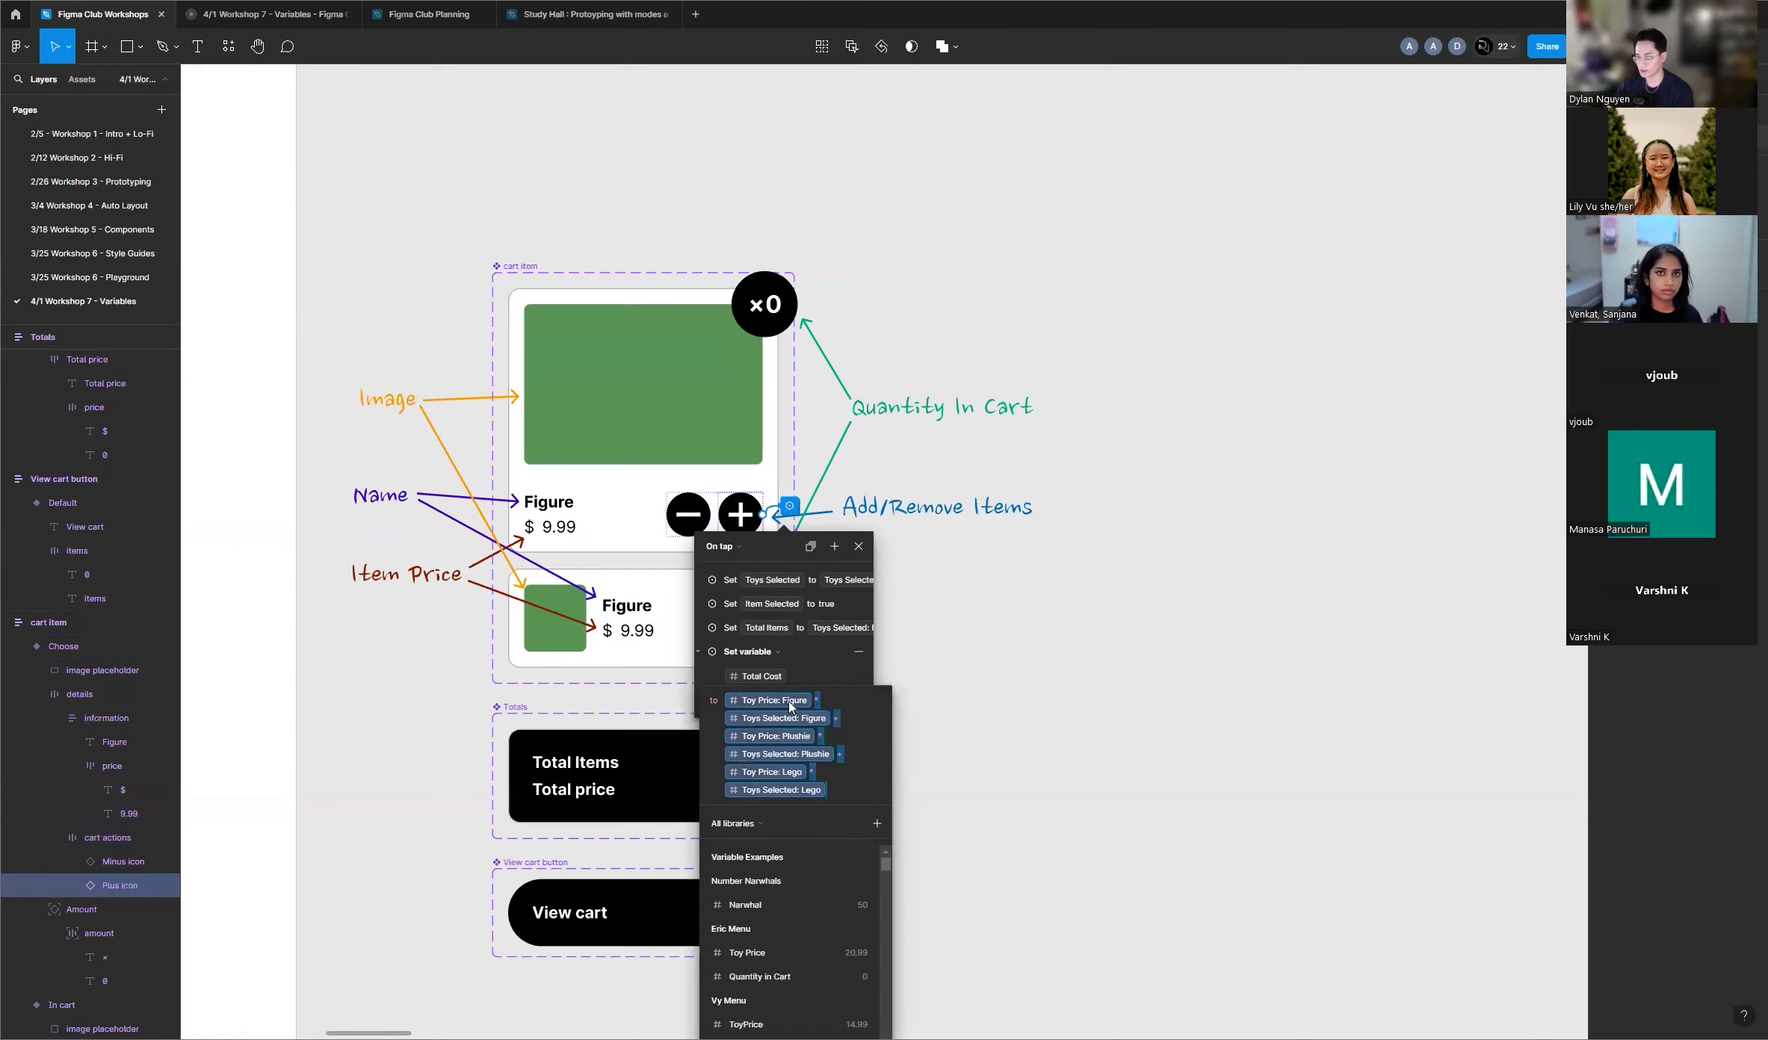
click(997, 708)
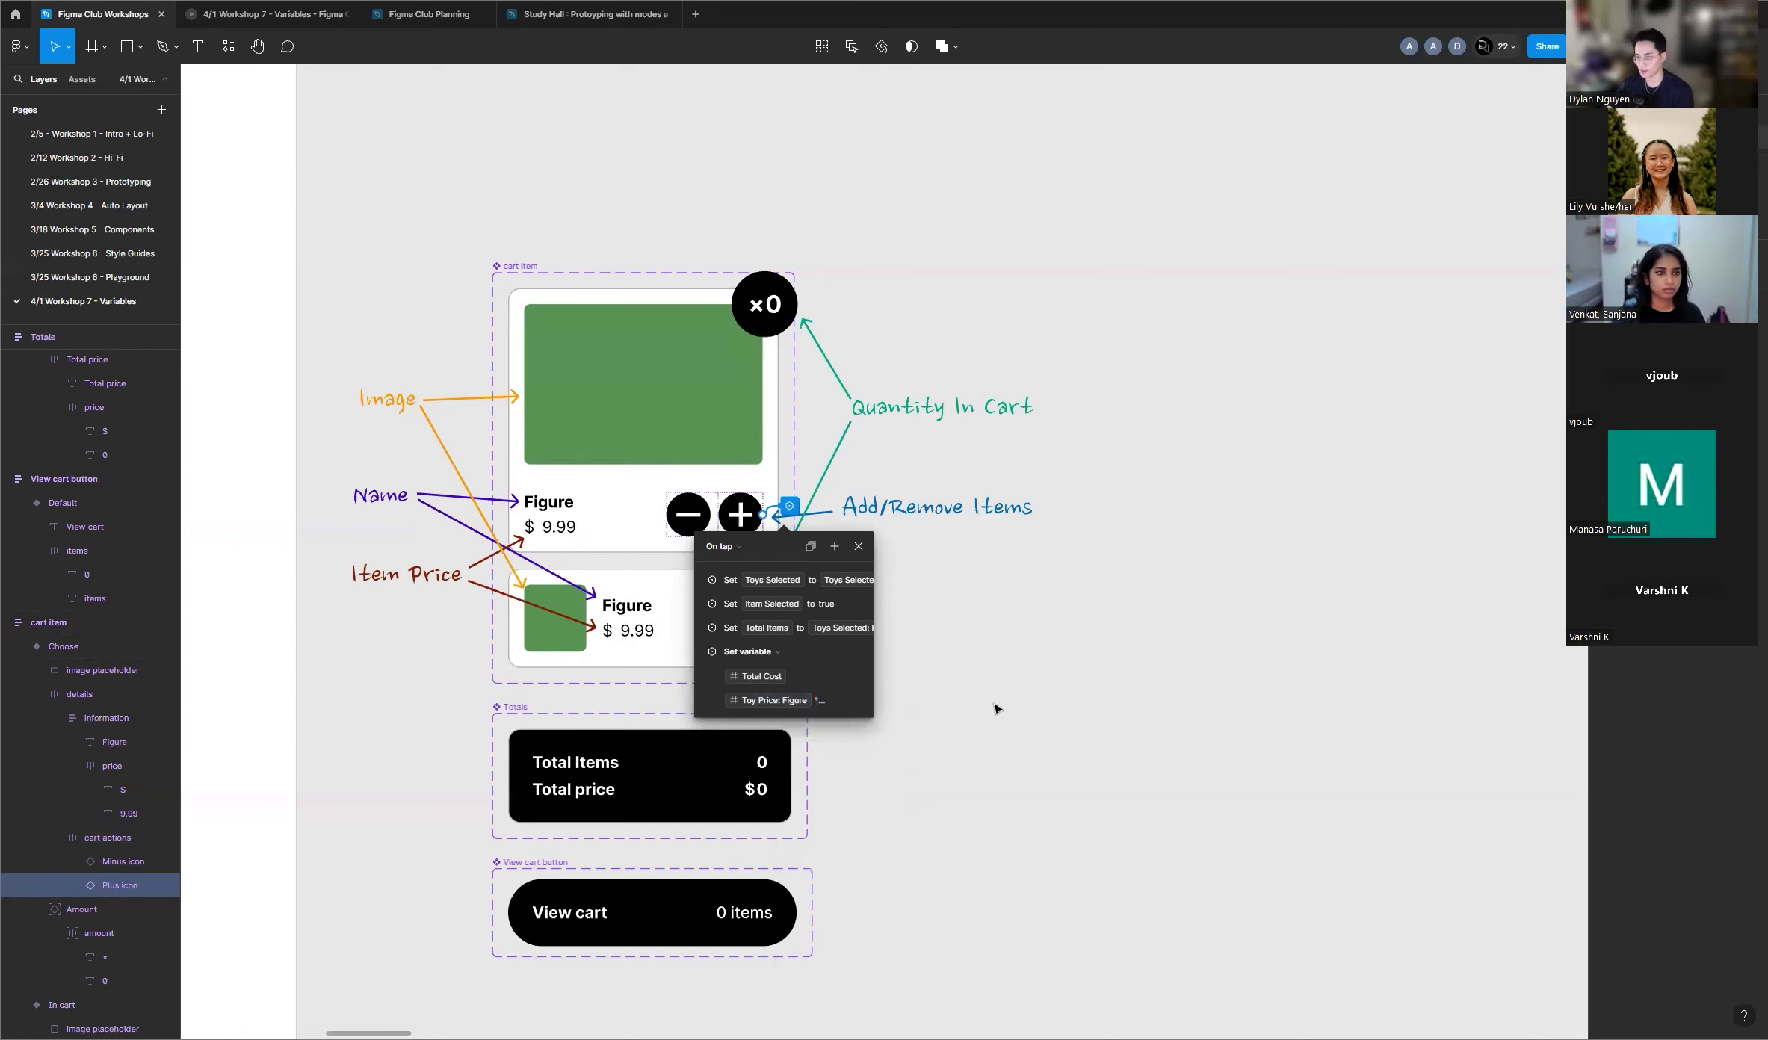
Step: Return to the minus icon's on-tap interaction, collapse its conditional, and add another Set variable action after Total Items
click(857, 546)
double_click(685, 516)
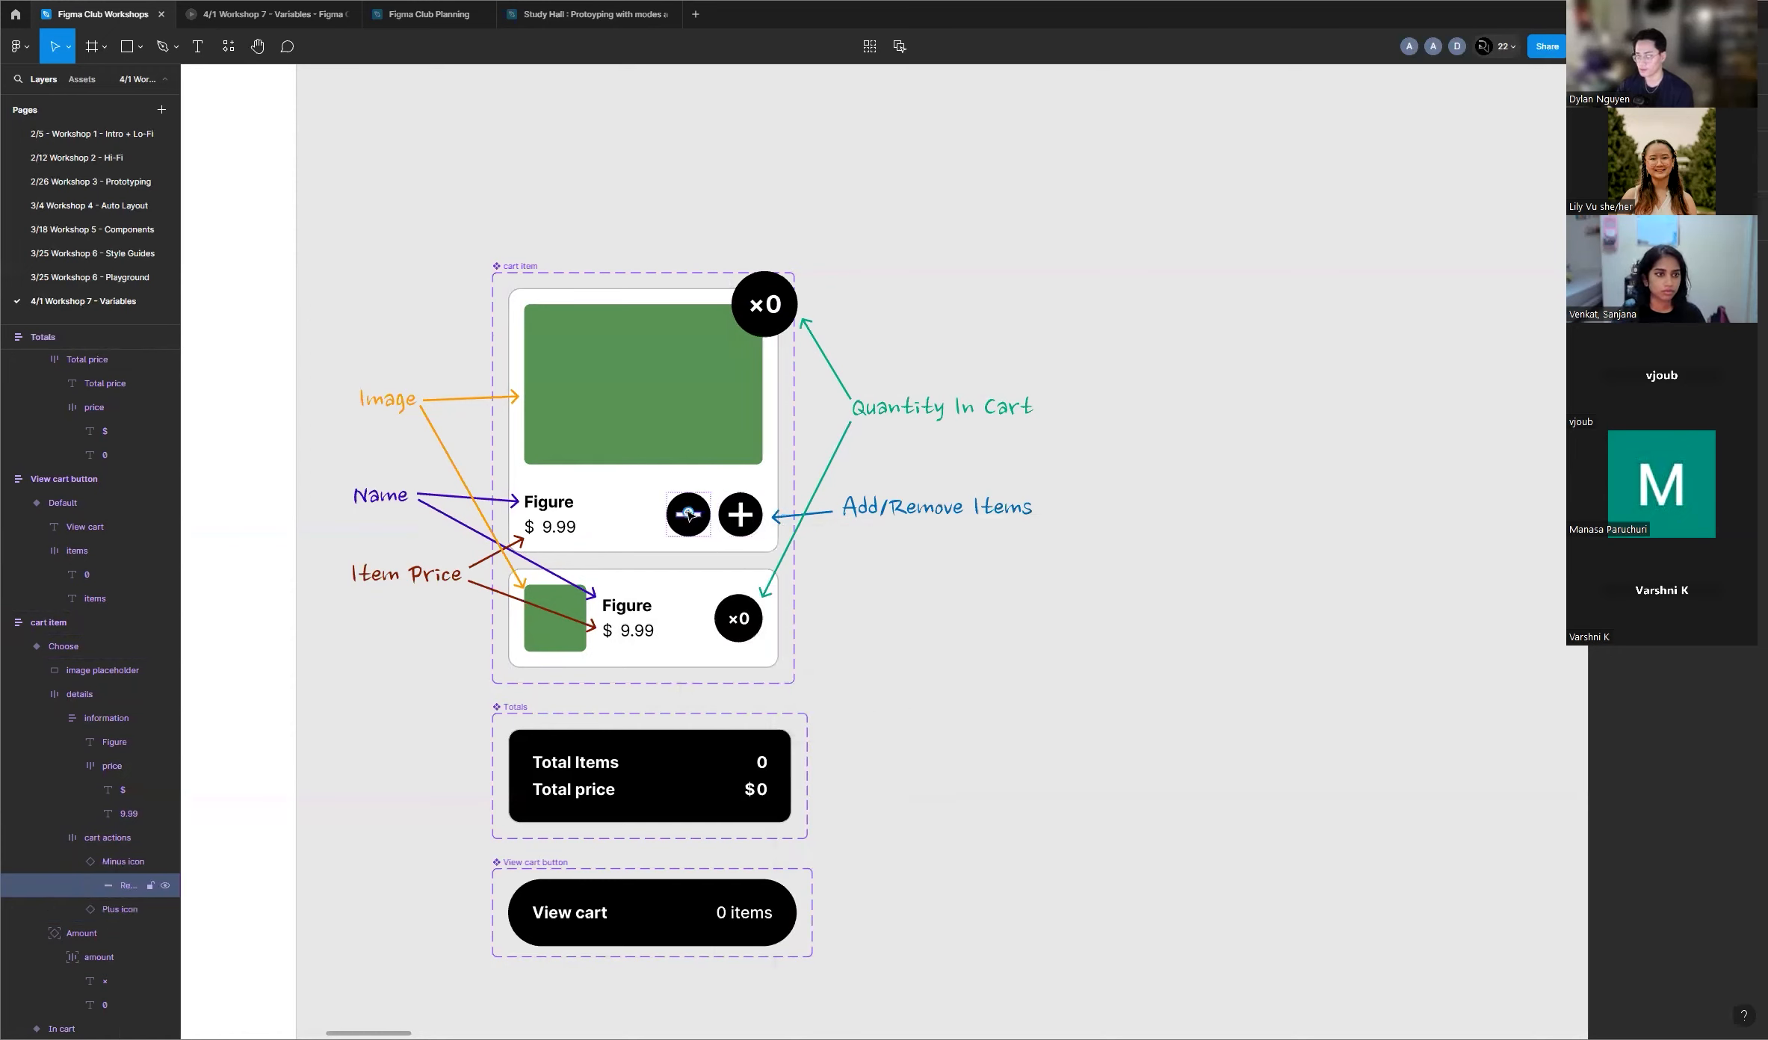
click(944, 615)
click(686, 521)
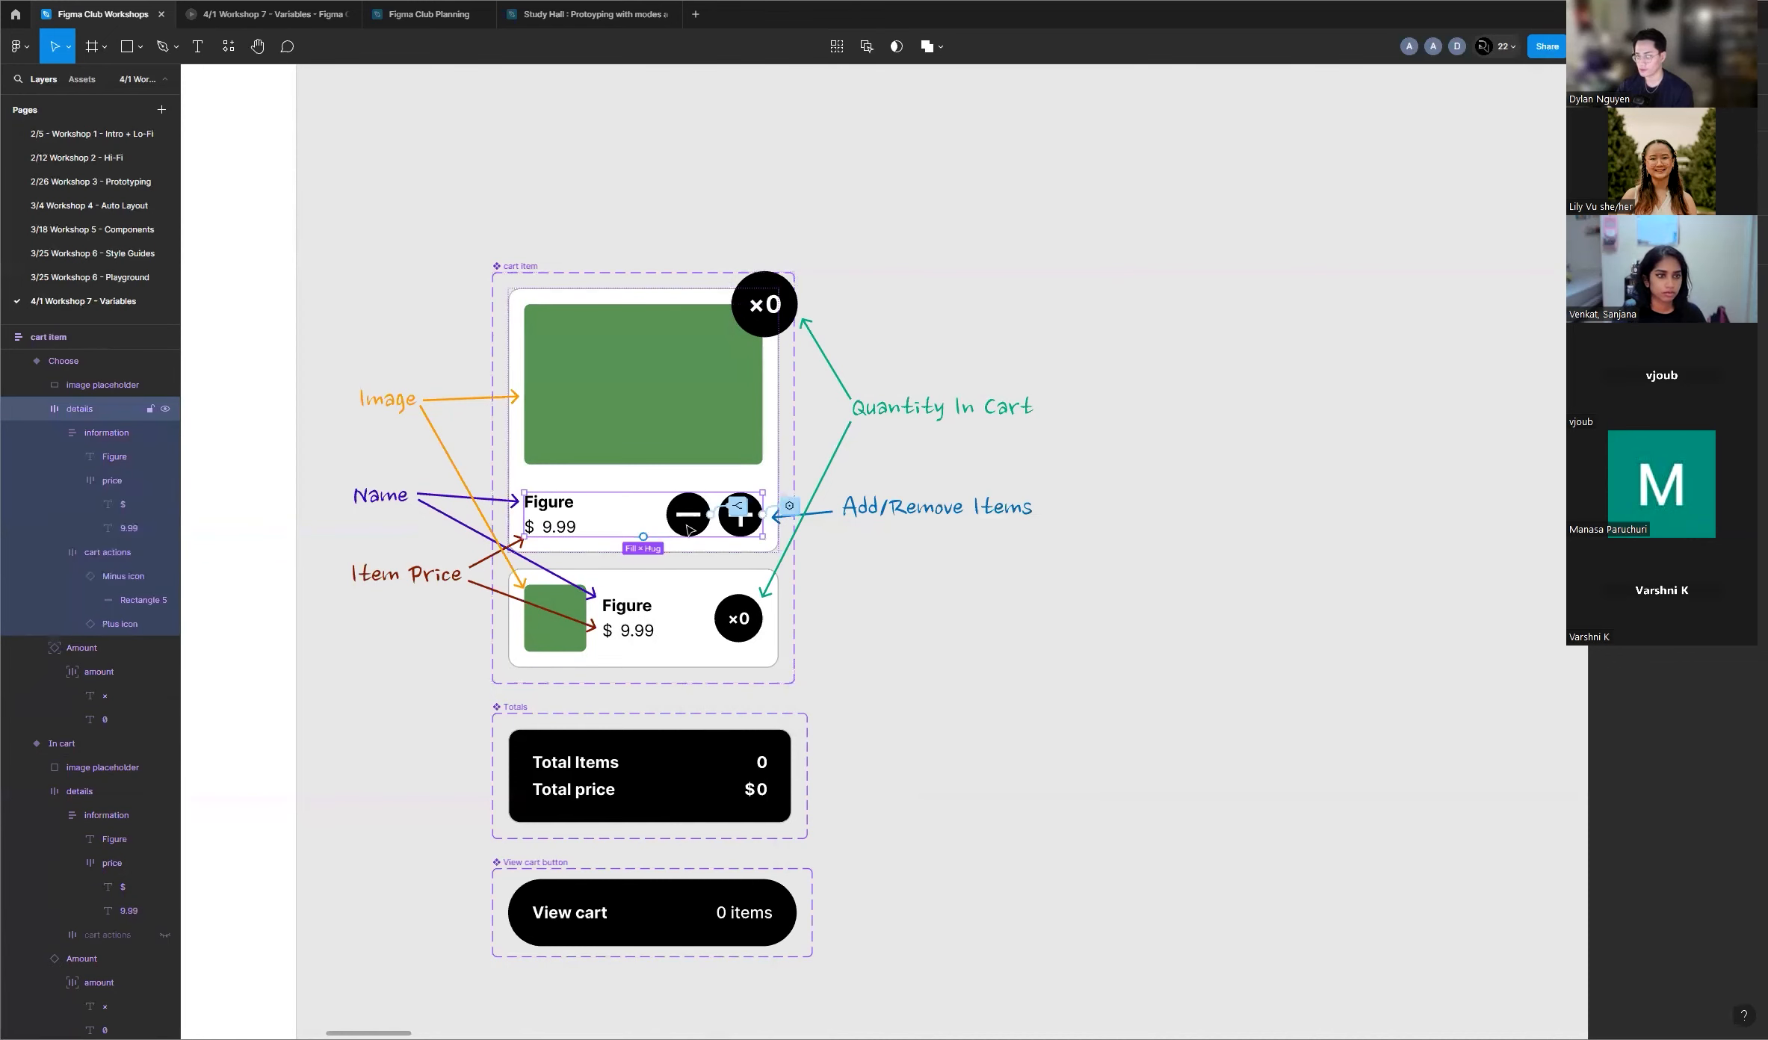
click(738, 508)
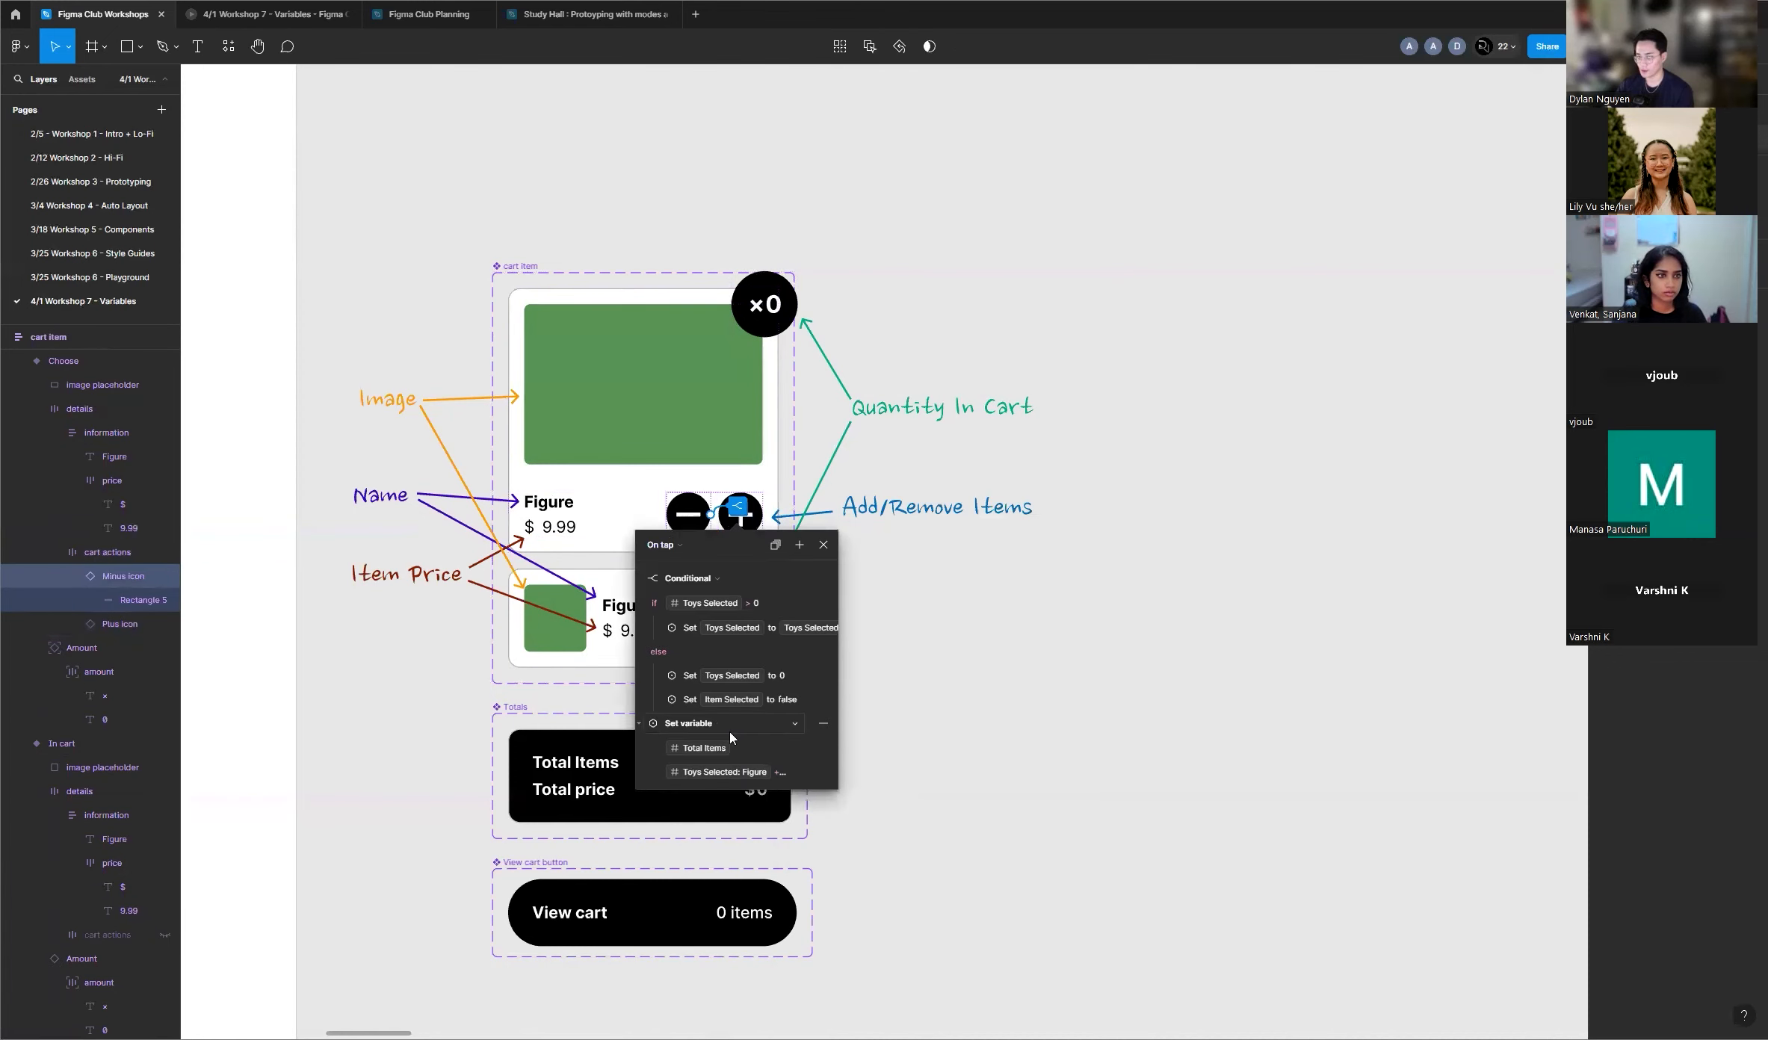
scroll(783, 643, down, 1)
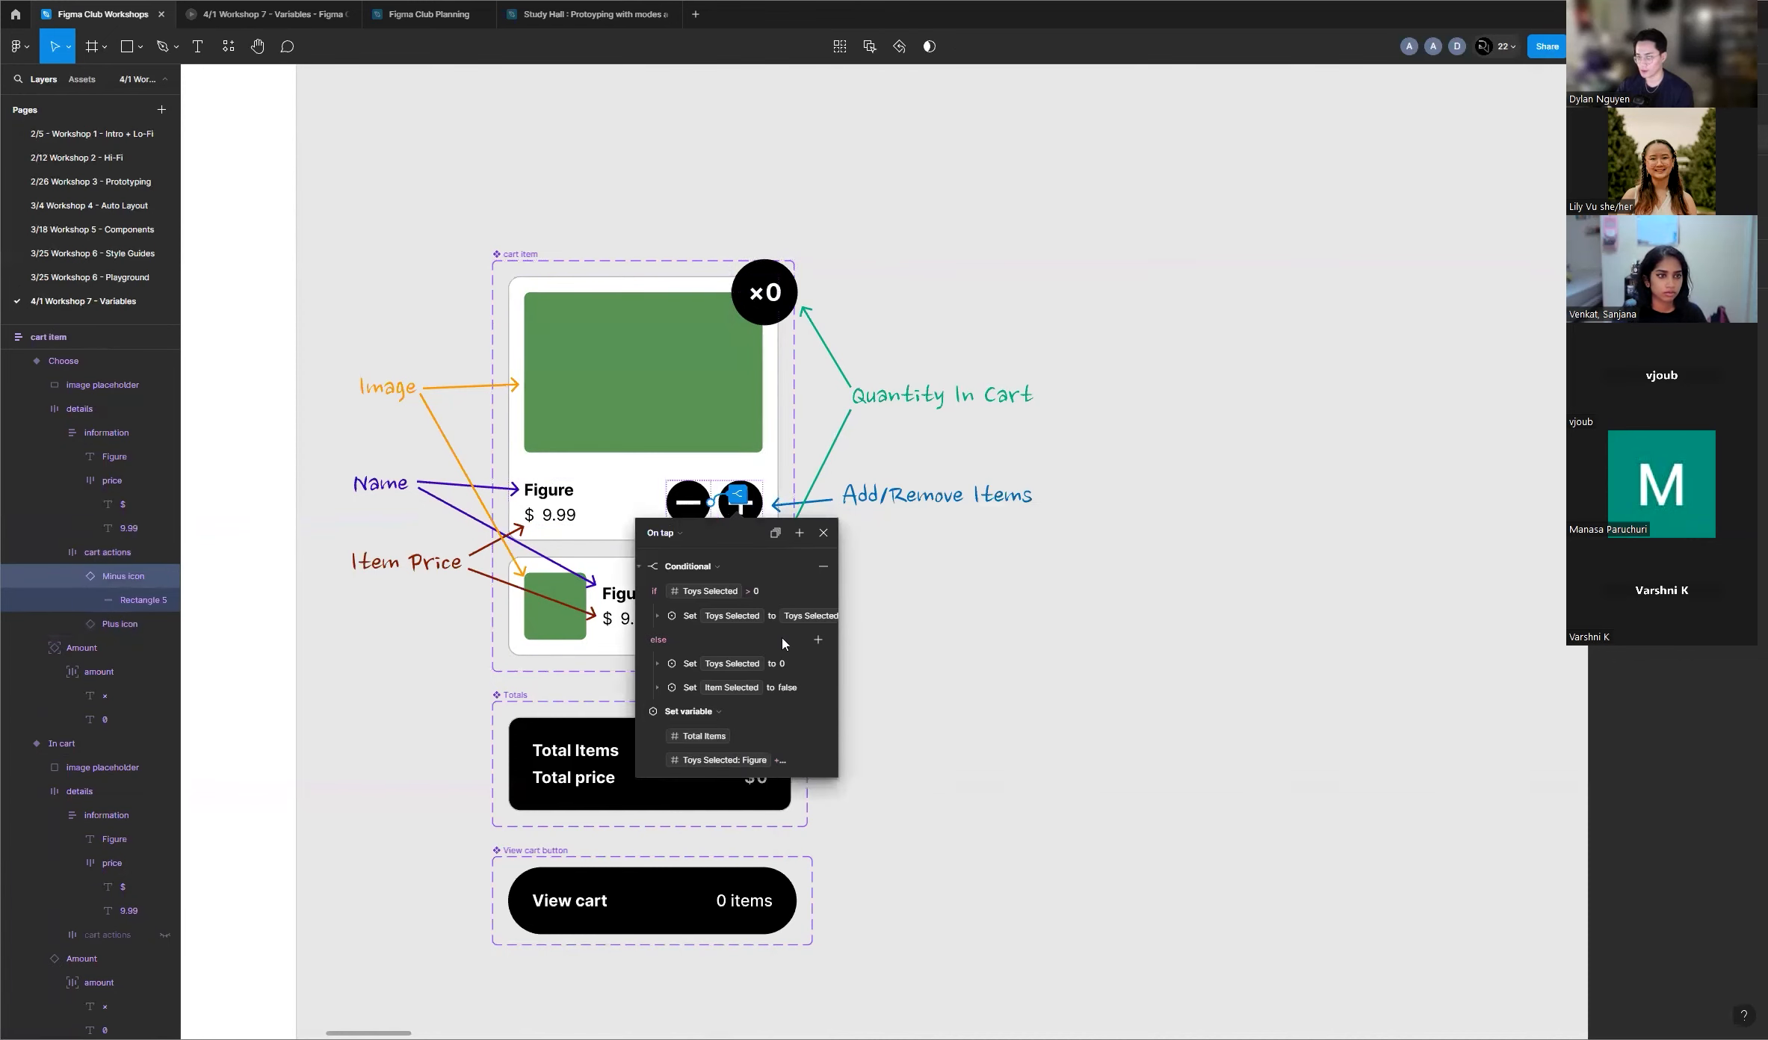
click(640, 568)
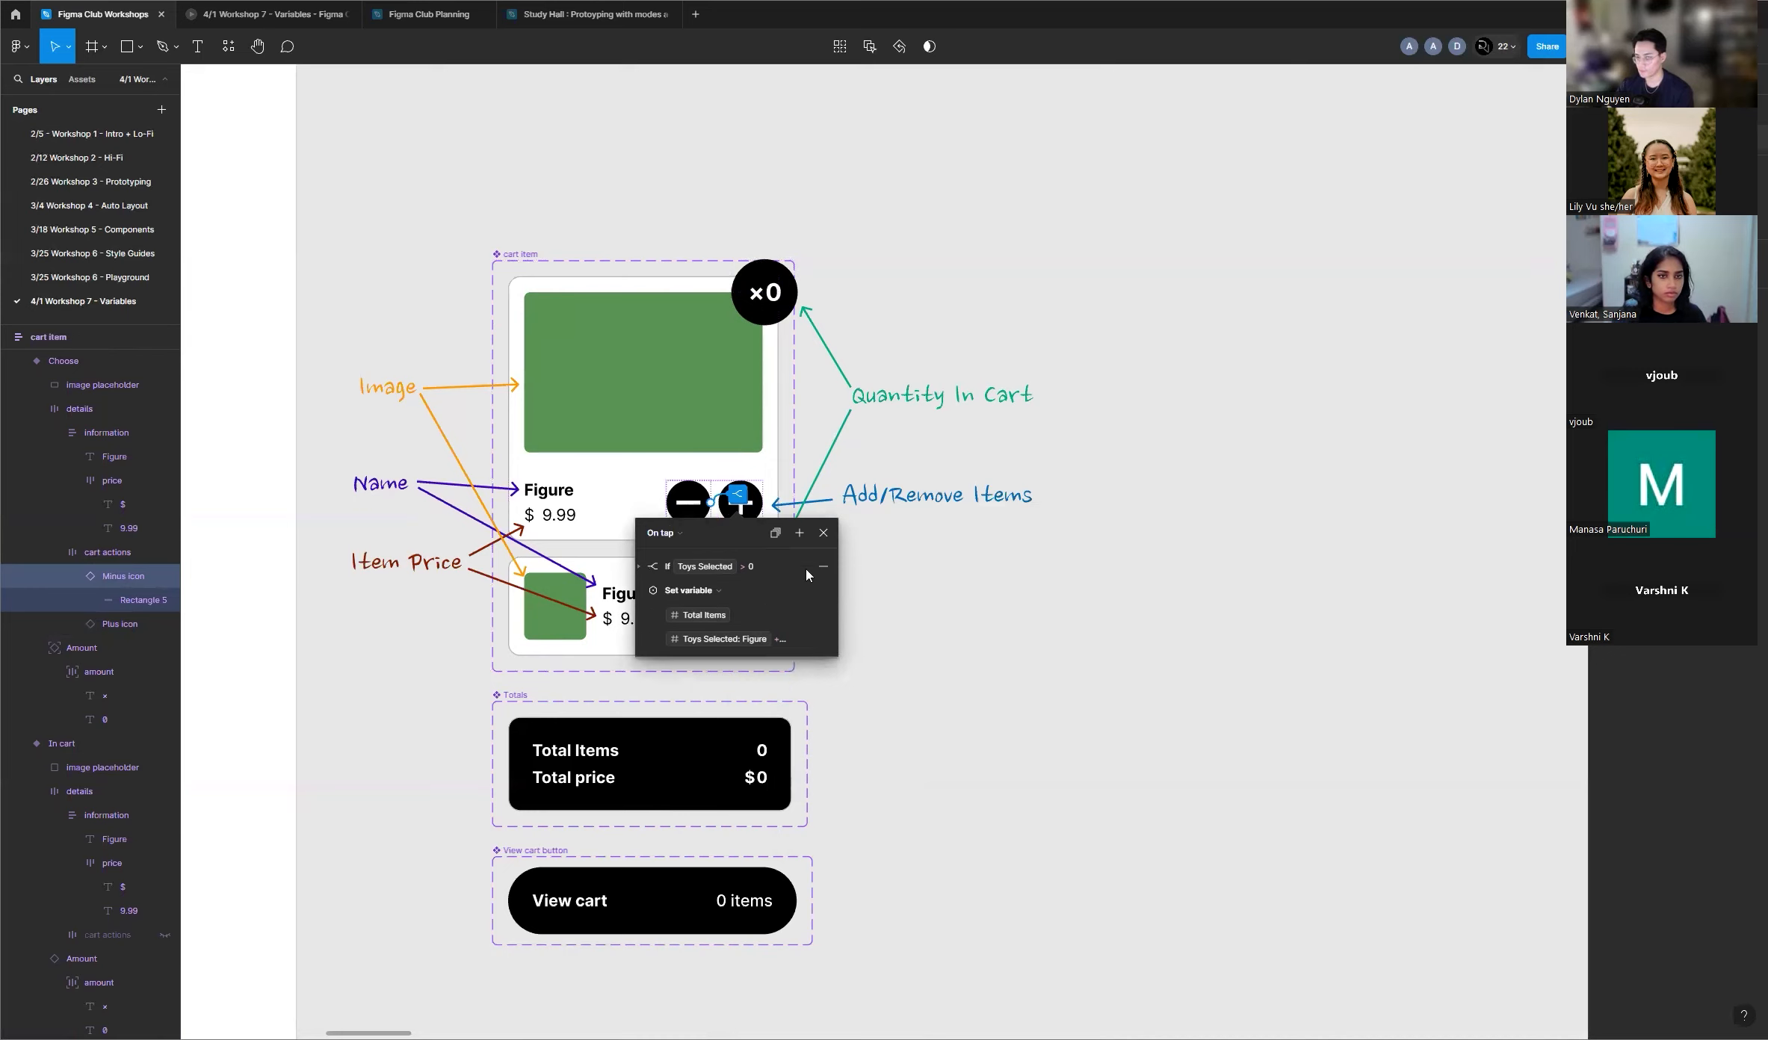
click(799, 534)
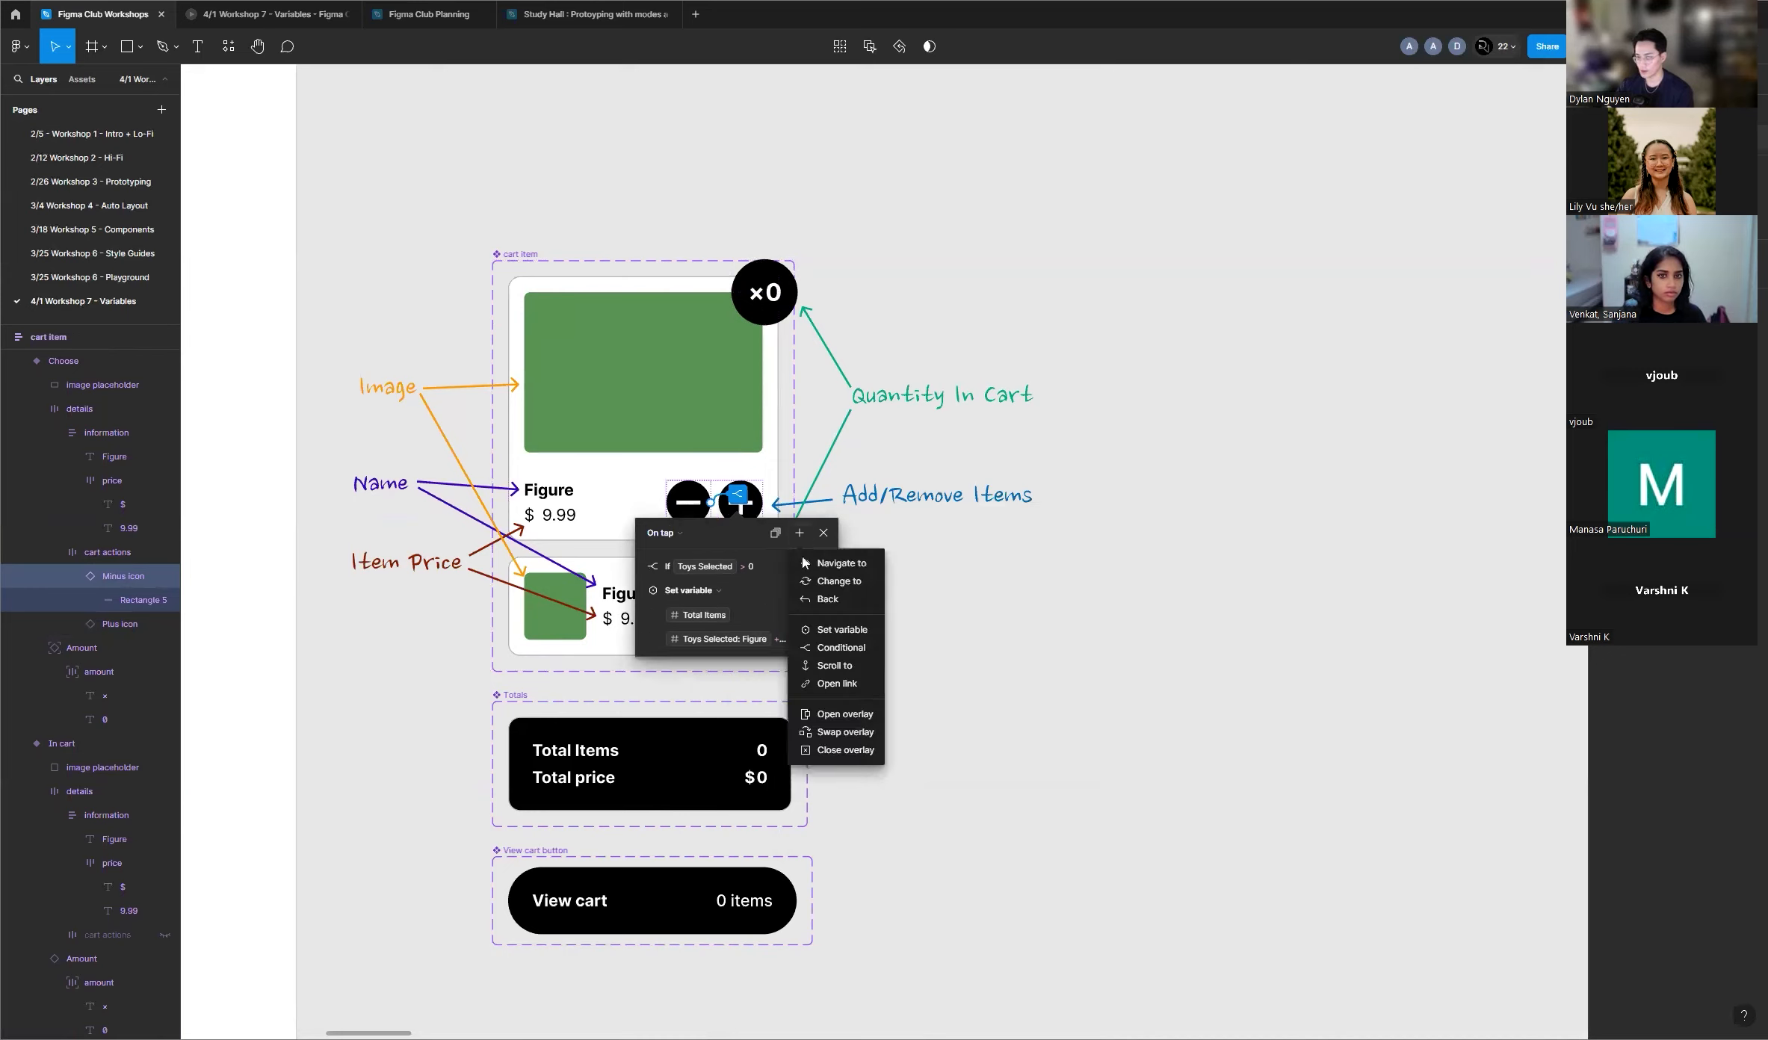
click(842, 630)
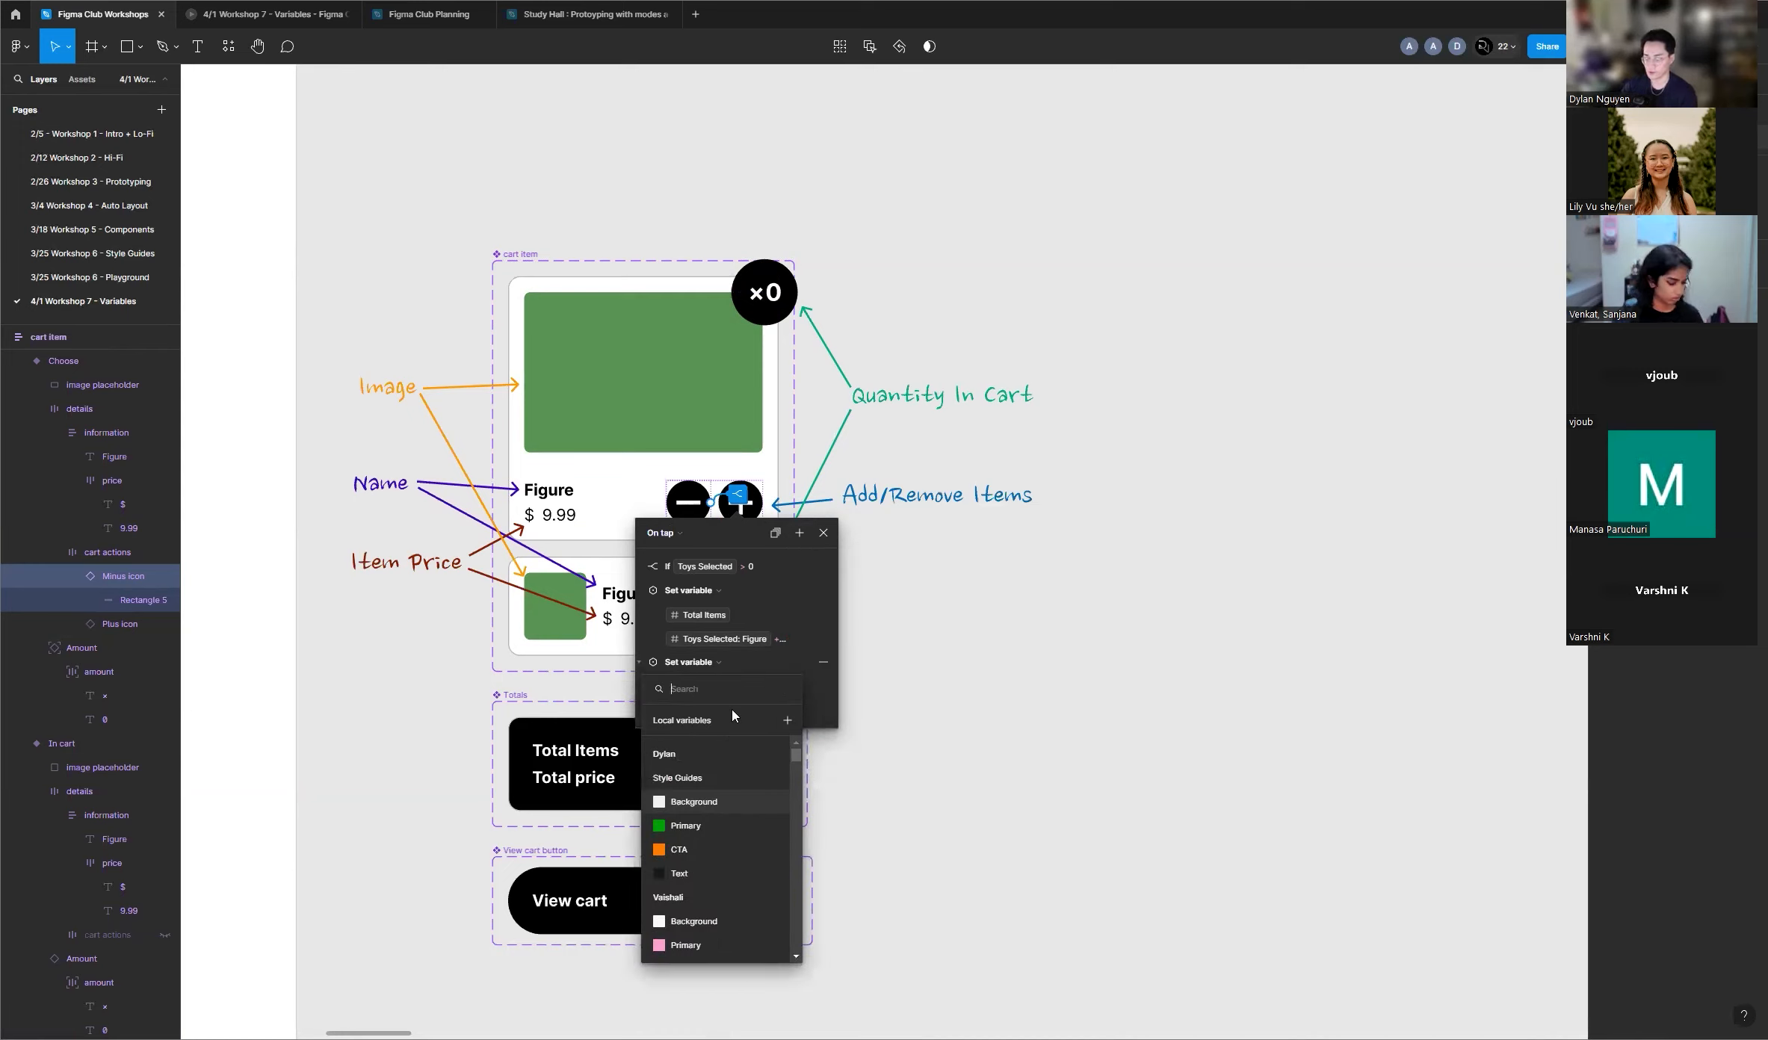
Step: Set the cart's Total Cost to the copied sum of Toy Price * Toys Selected for Figure, Plushie and Lego, and close the interaction
text(tot)
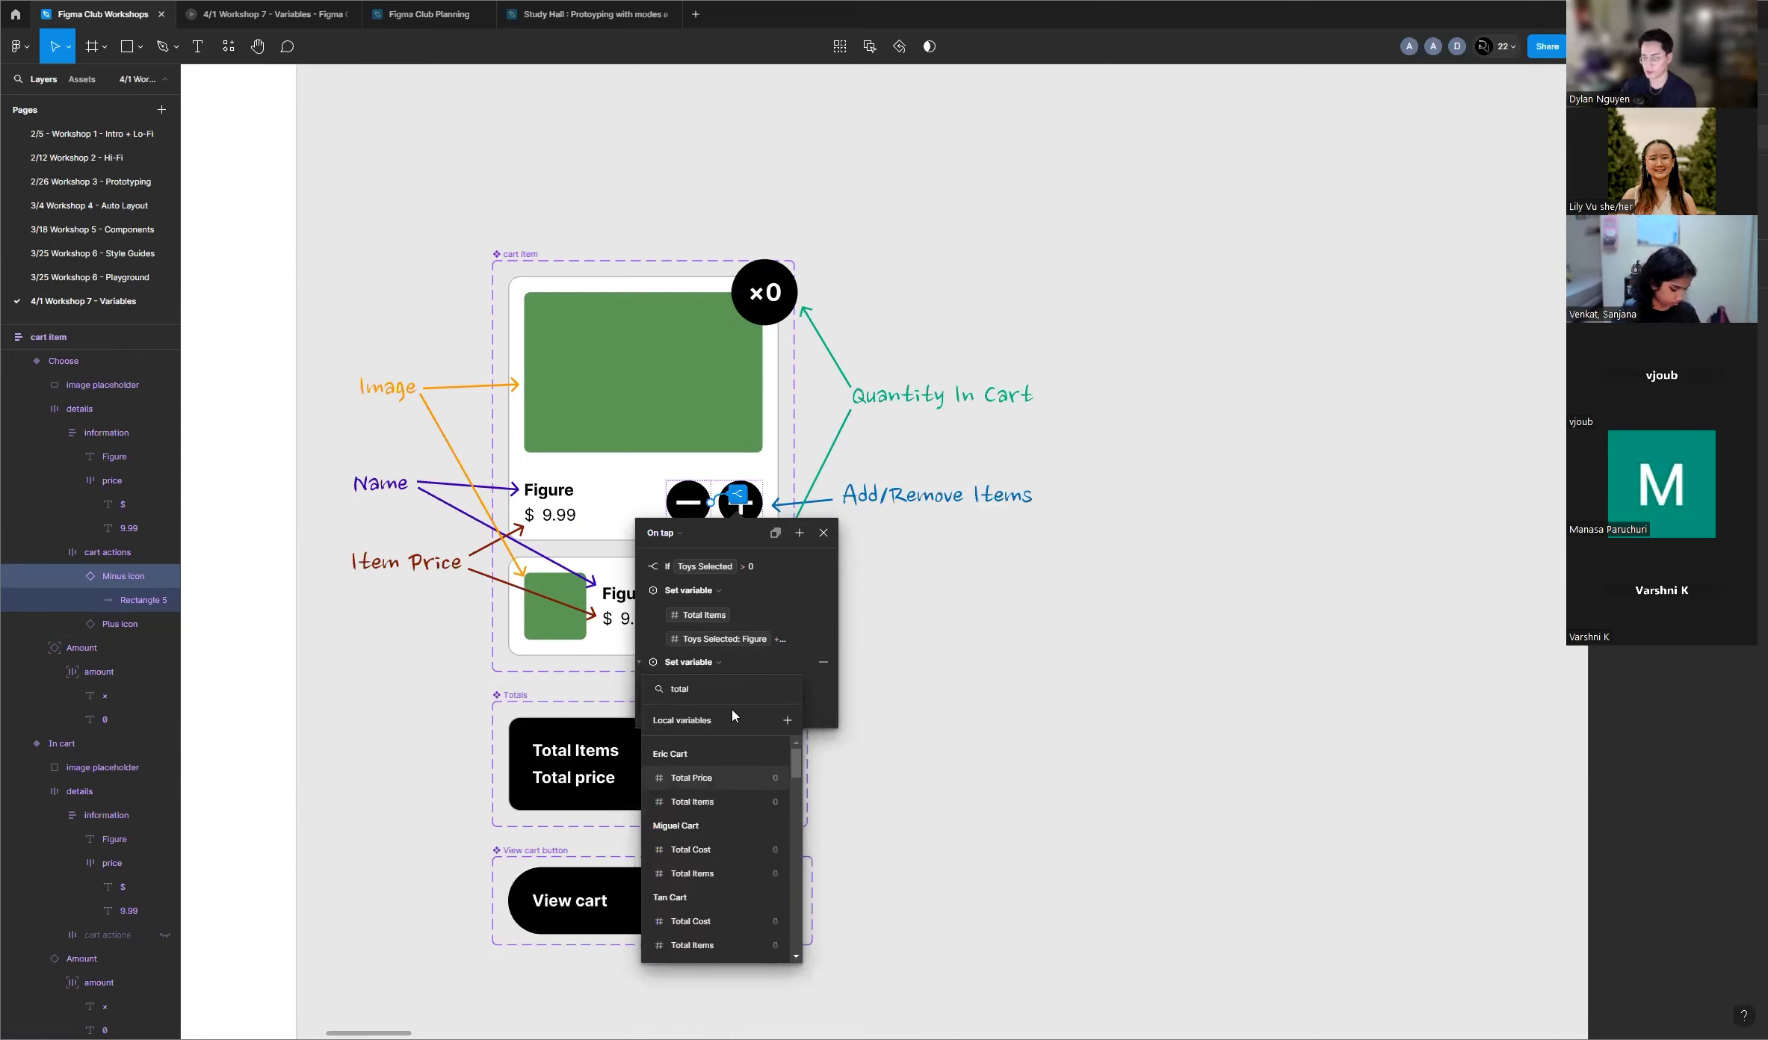
text(al)
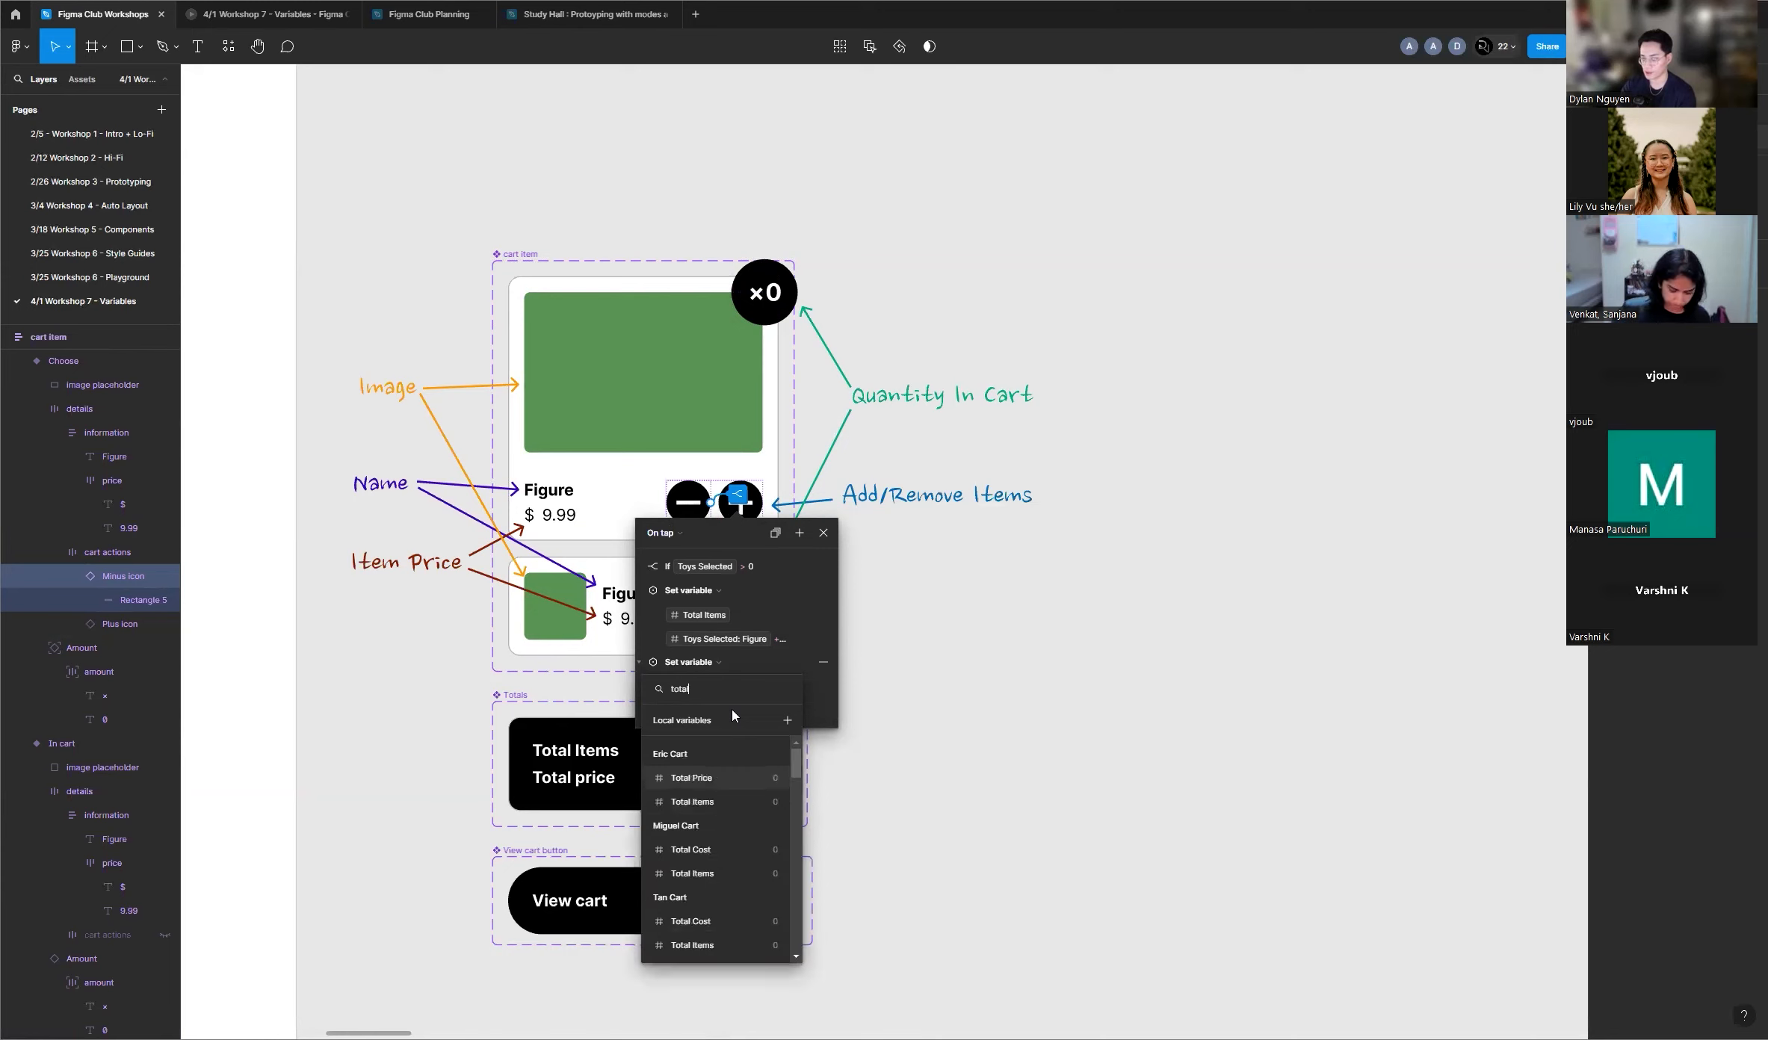
text( cost)
scroll(730, 909, down, 5)
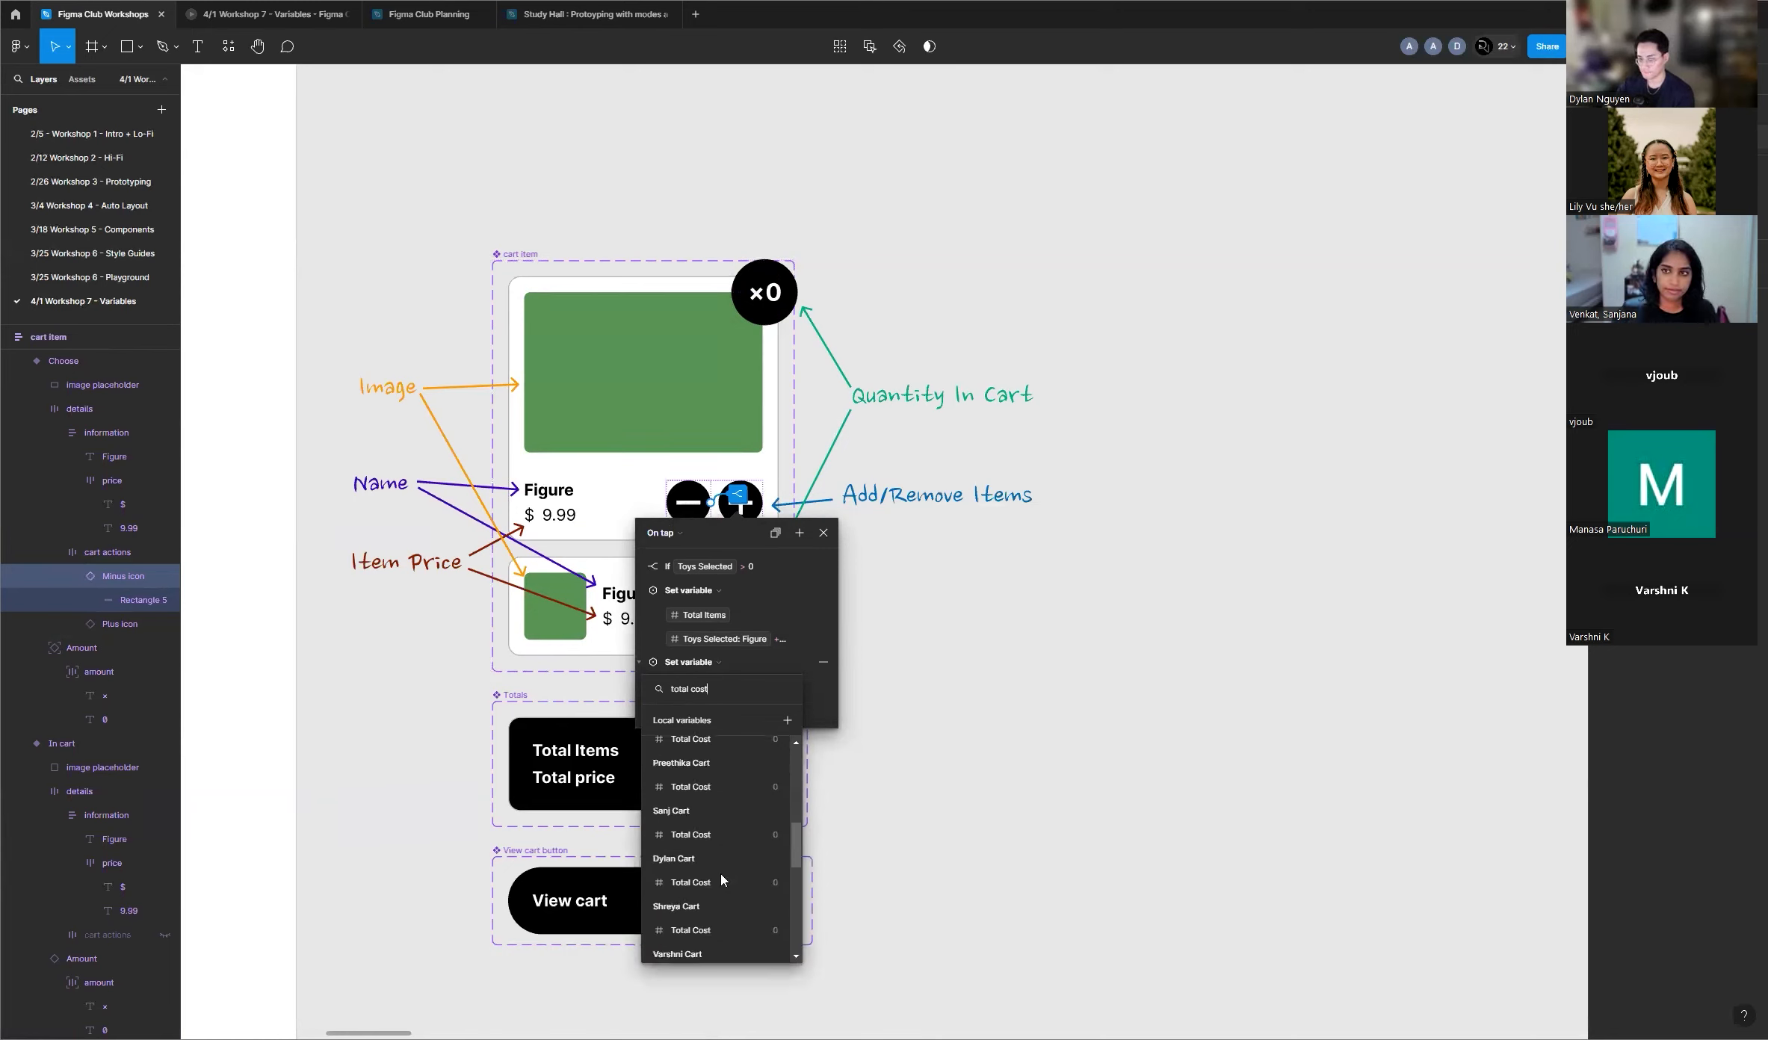
click(722, 882)
key(ctrl+v)
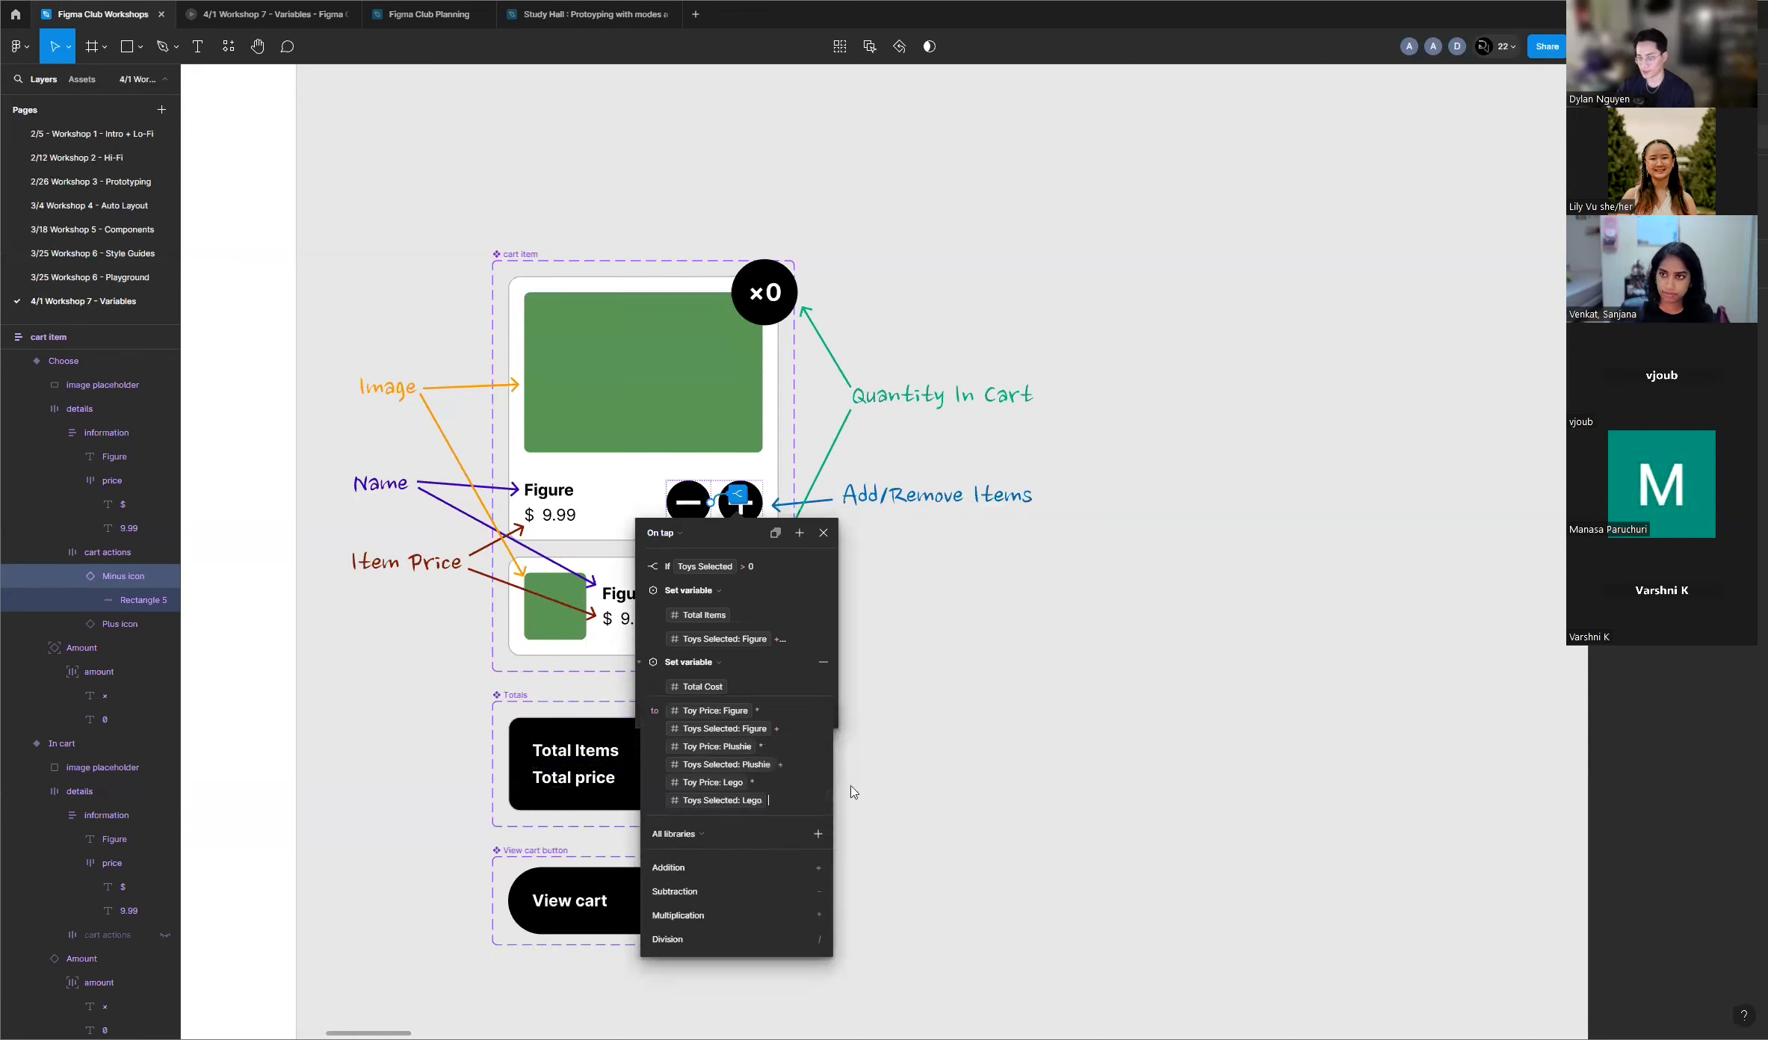
key(Return)
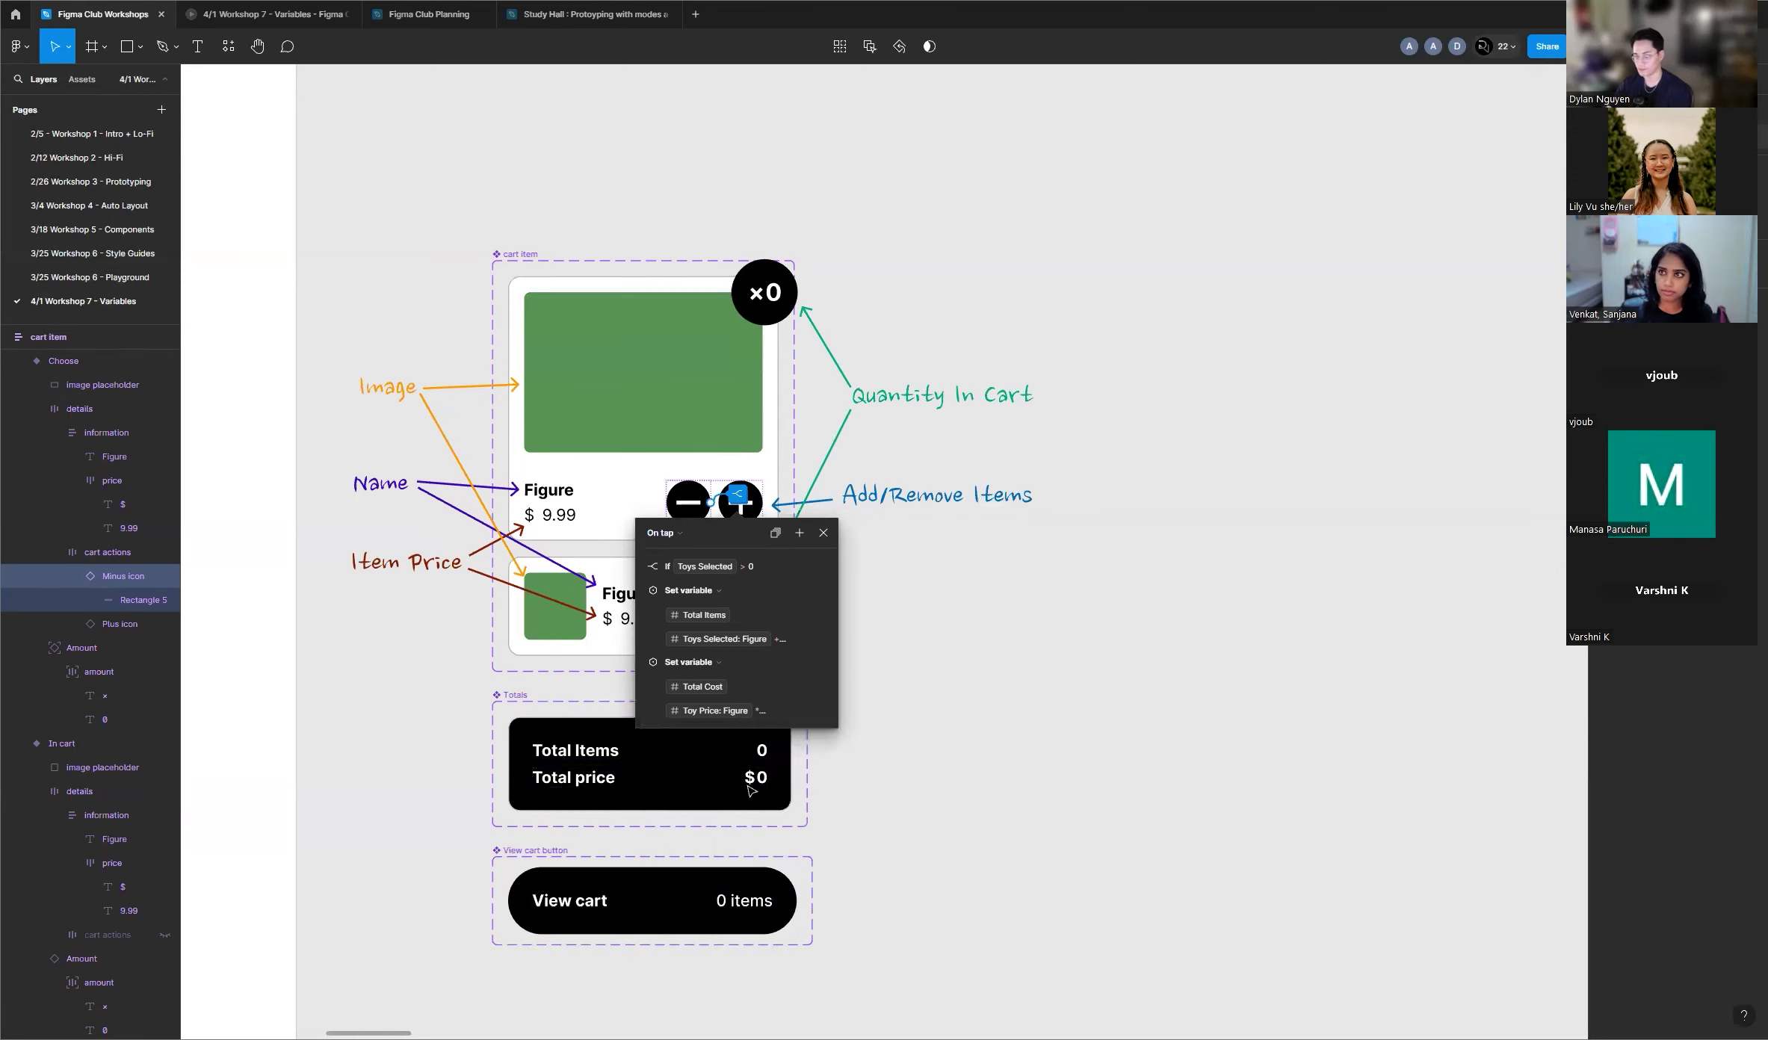
click(821, 535)
Step: Examine the reference on-tap screenshots for the remaining actions, including the total_items_in_cart conditional that sets cart_has_items
scroll(462, 588, down, 6)
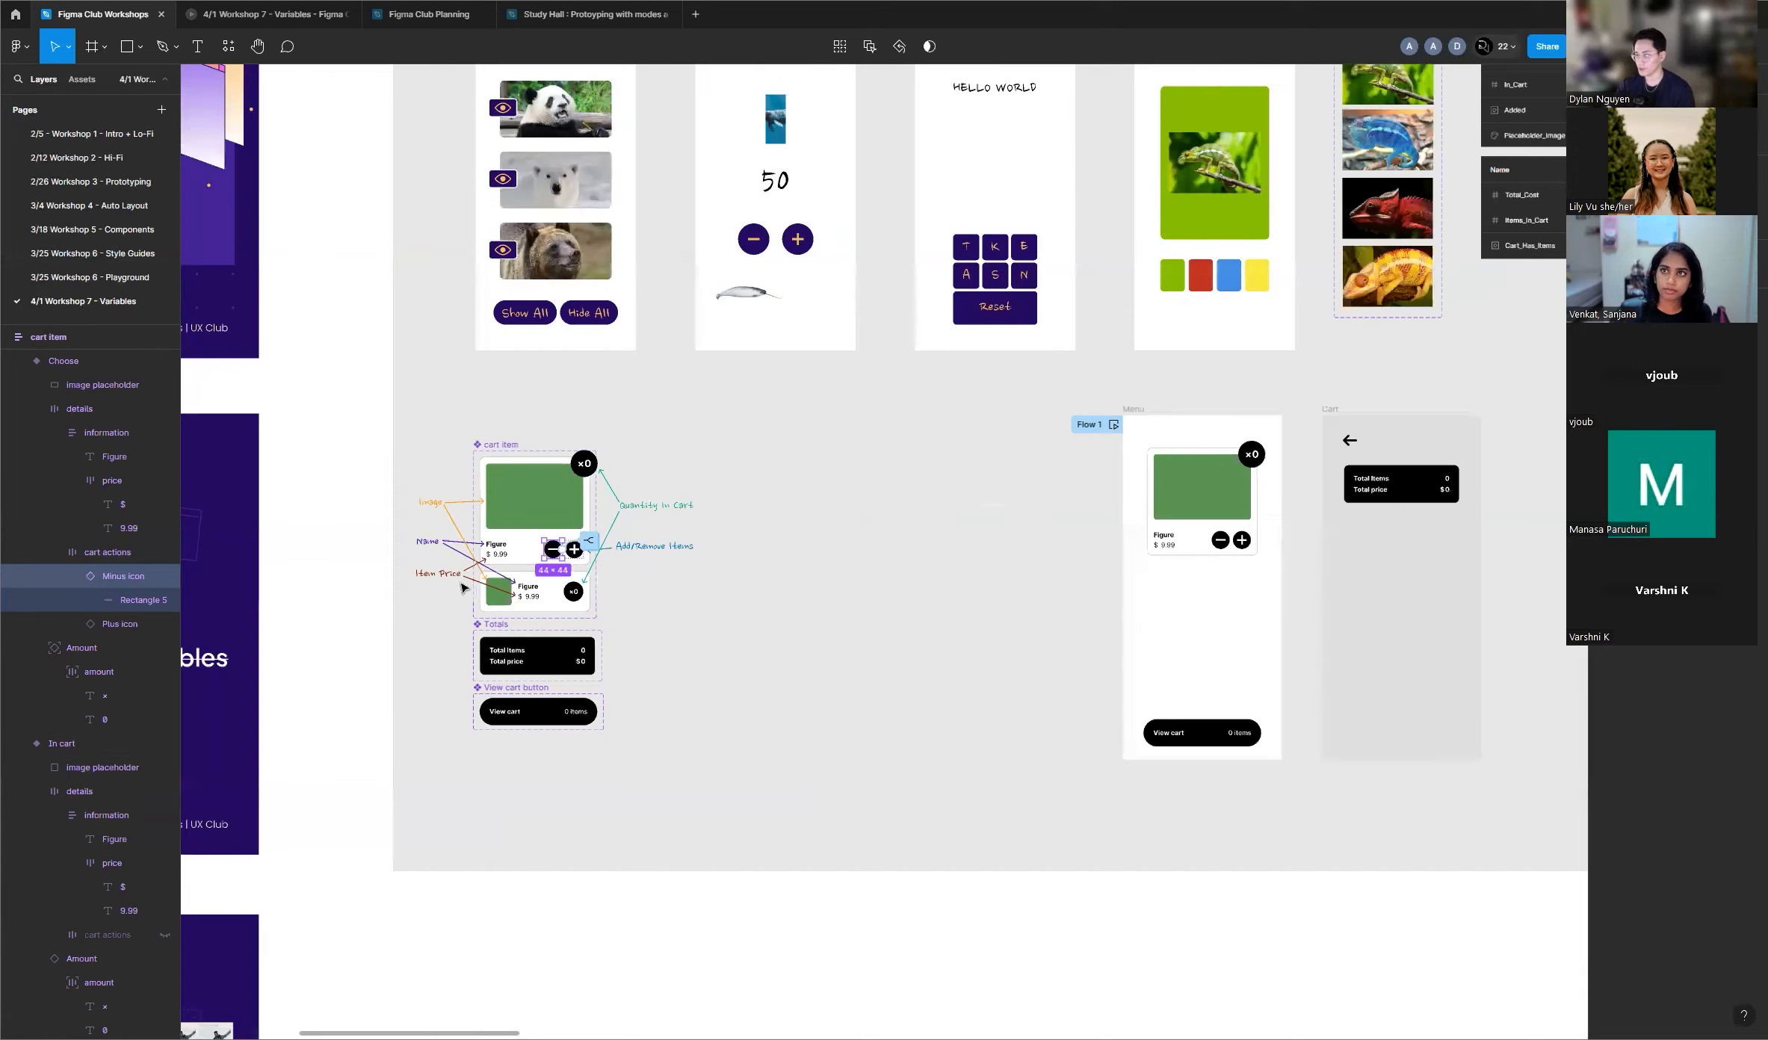
scroll(1412, 354, up, 3)
scroll(1412, 366, up, 5)
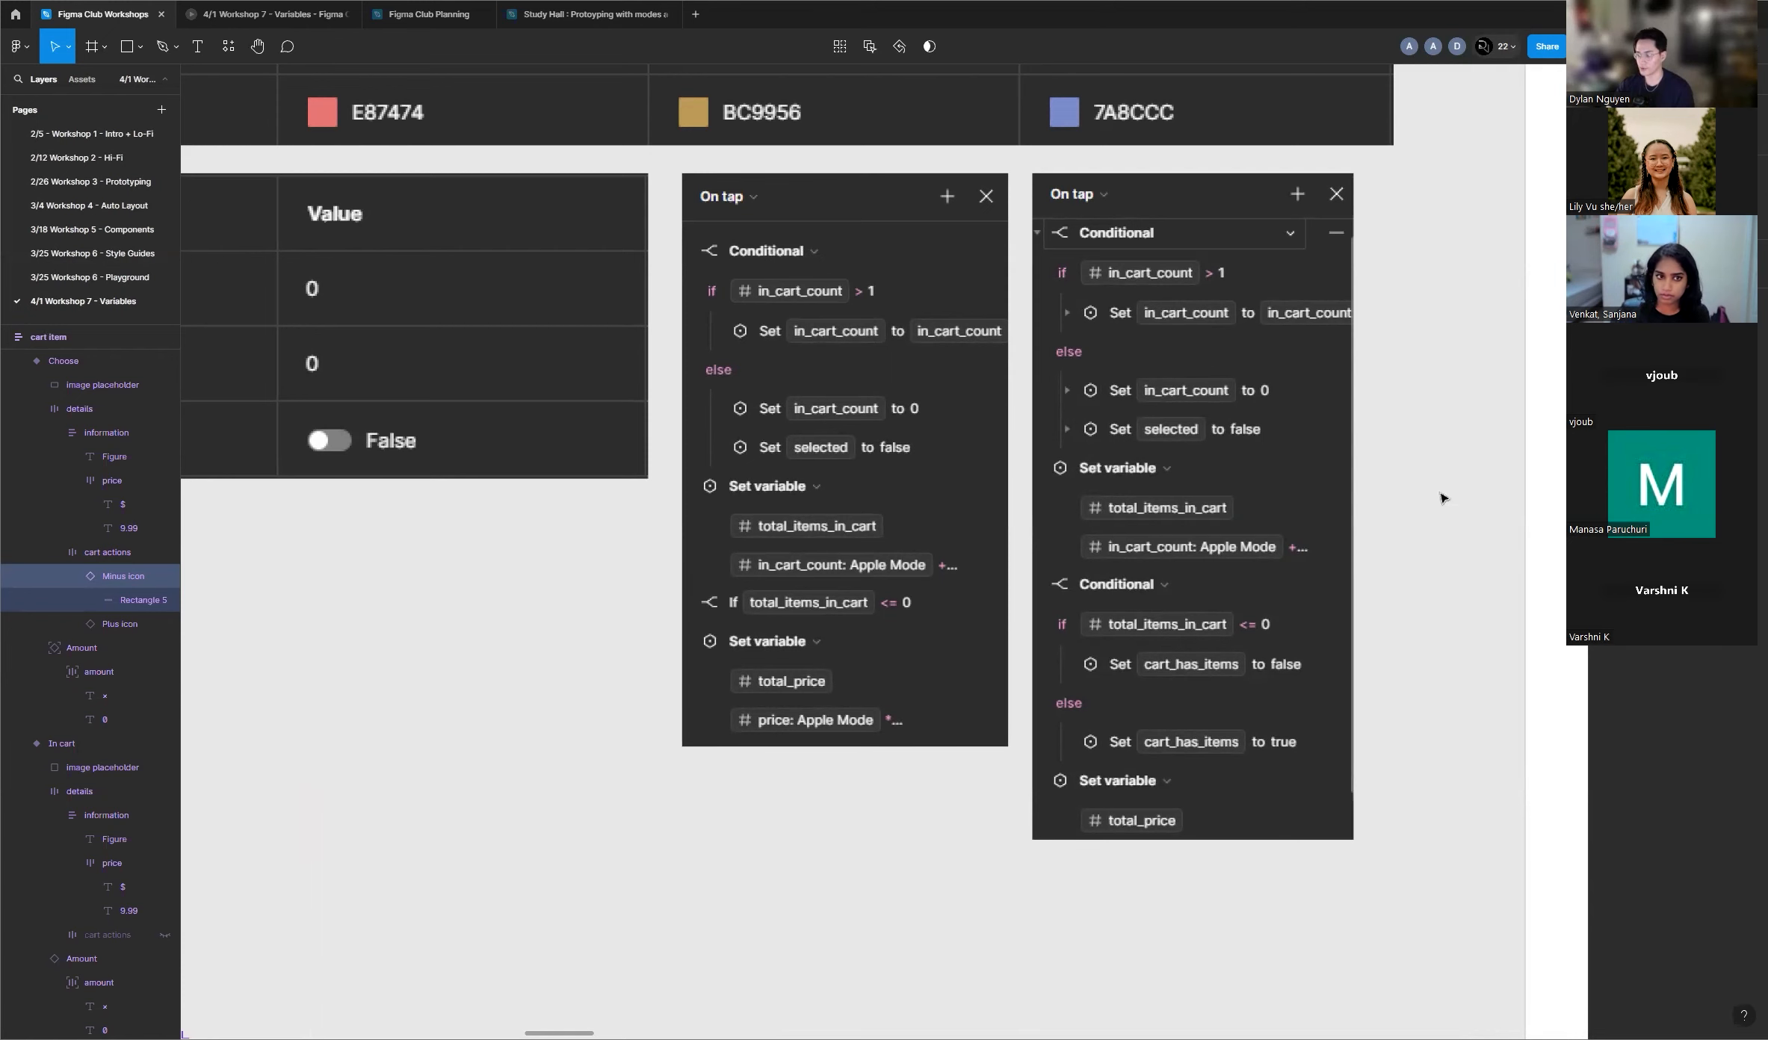
scroll(1457, 467, down, 3)
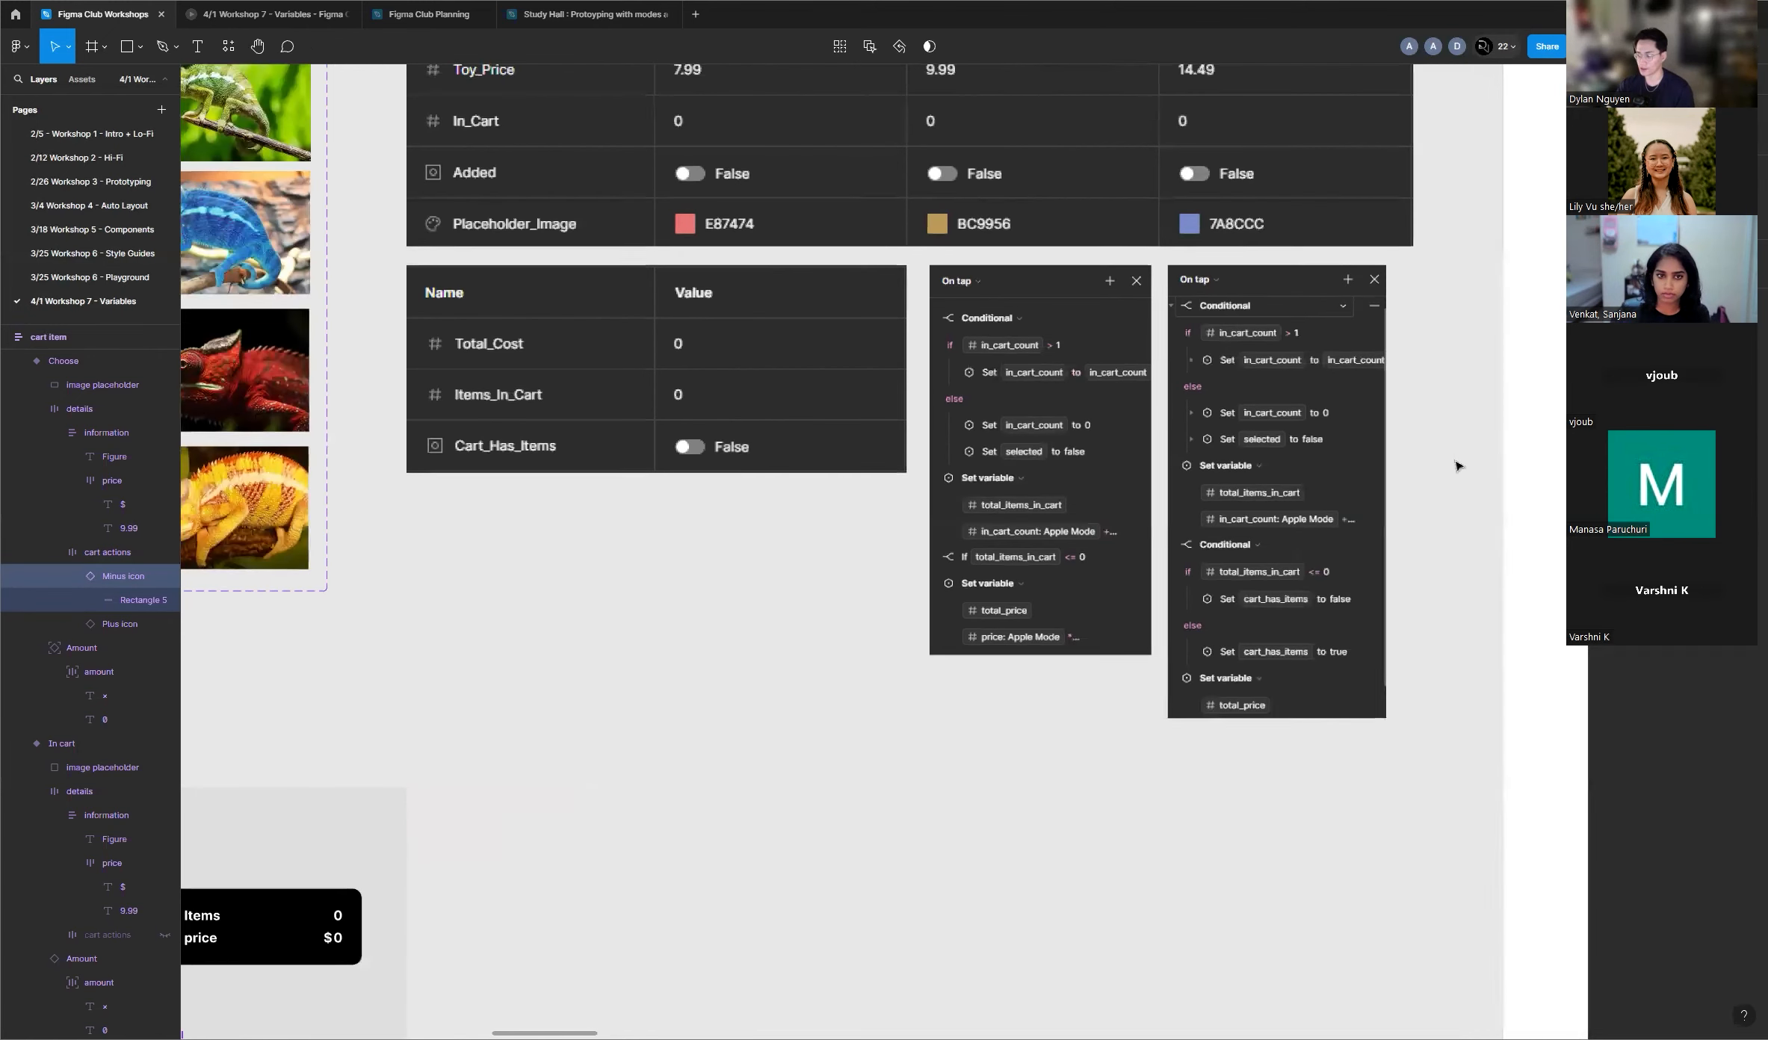
scroll(1457, 467, up, 3)
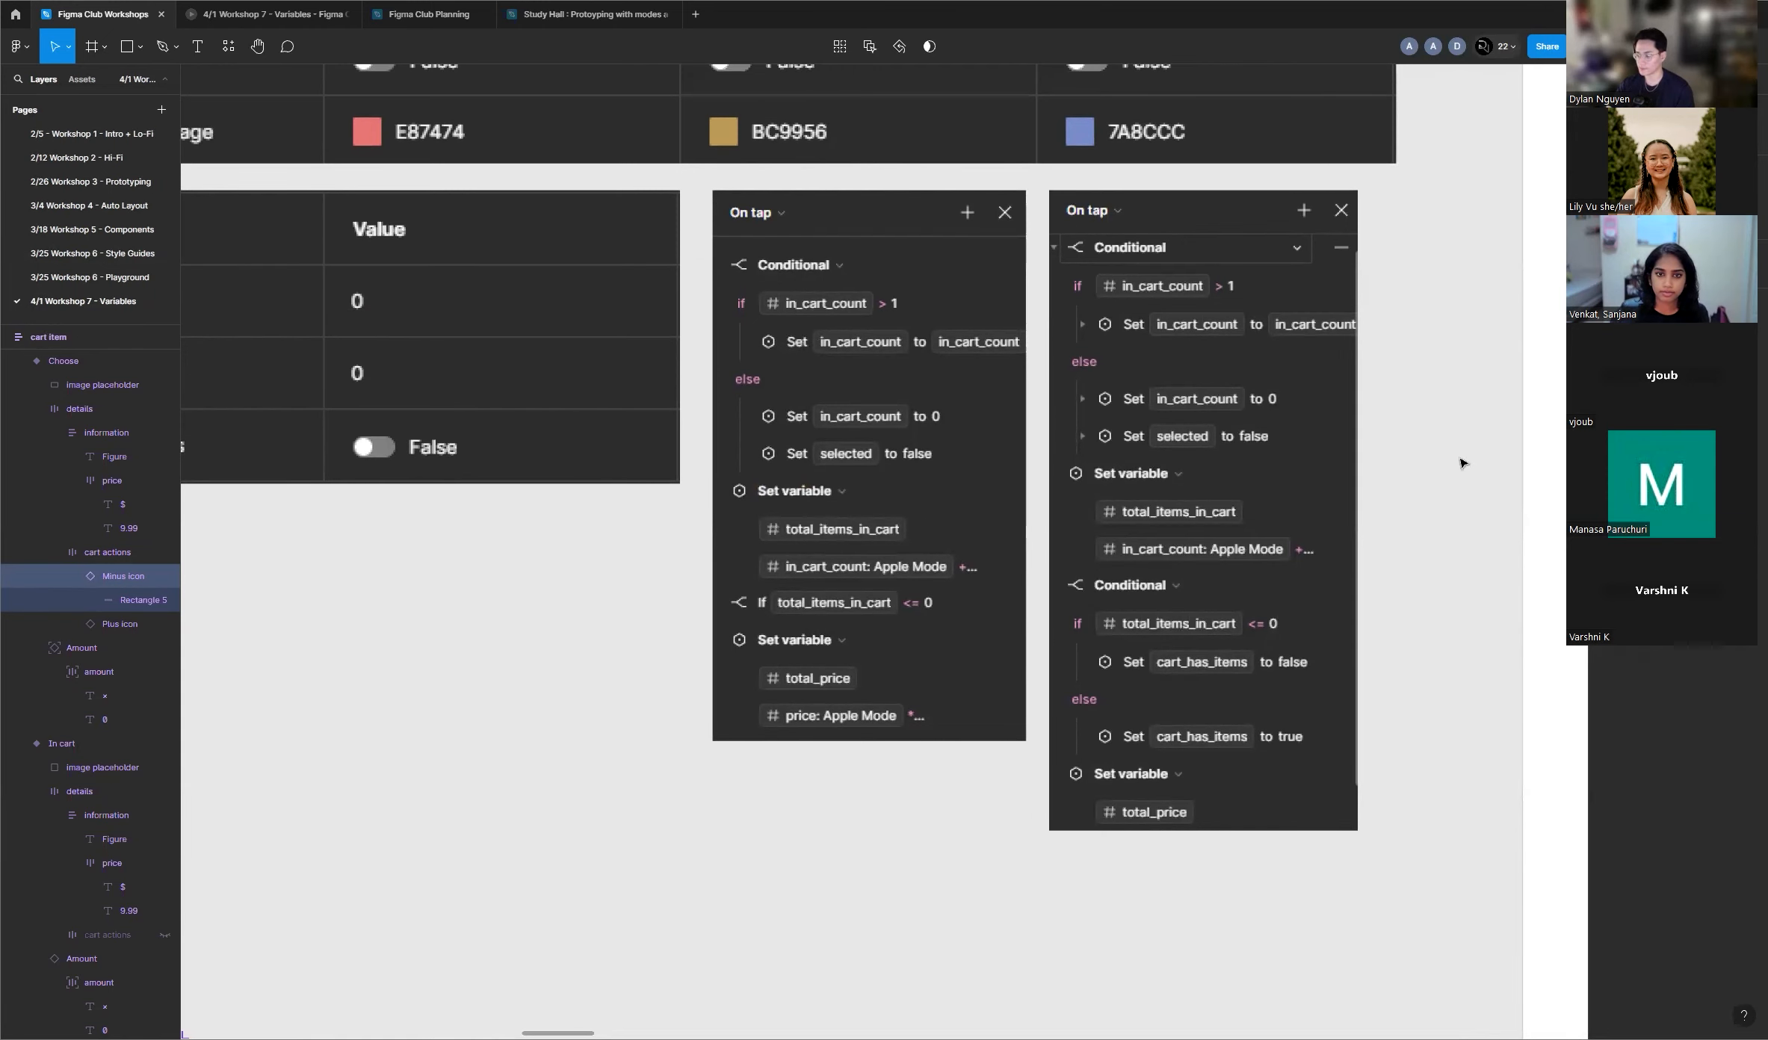
scroll(1463, 463, down, 4)
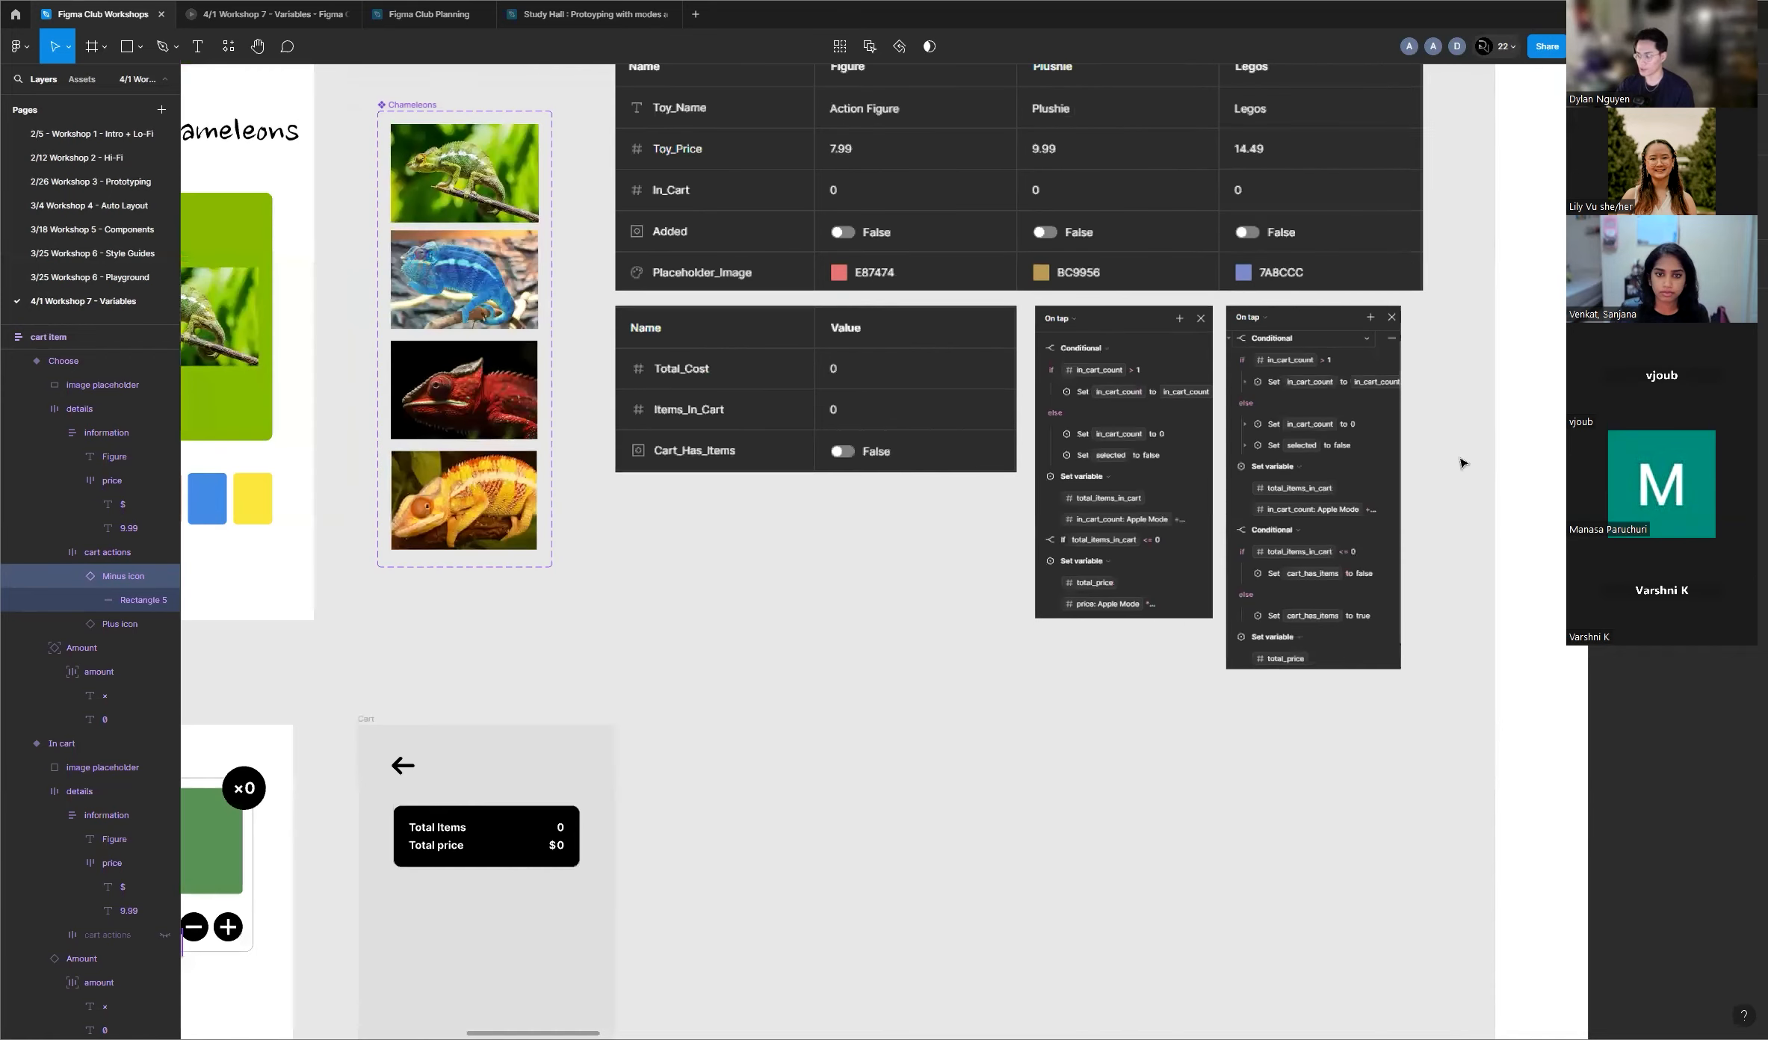
scroll(1461, 461, down, 6)
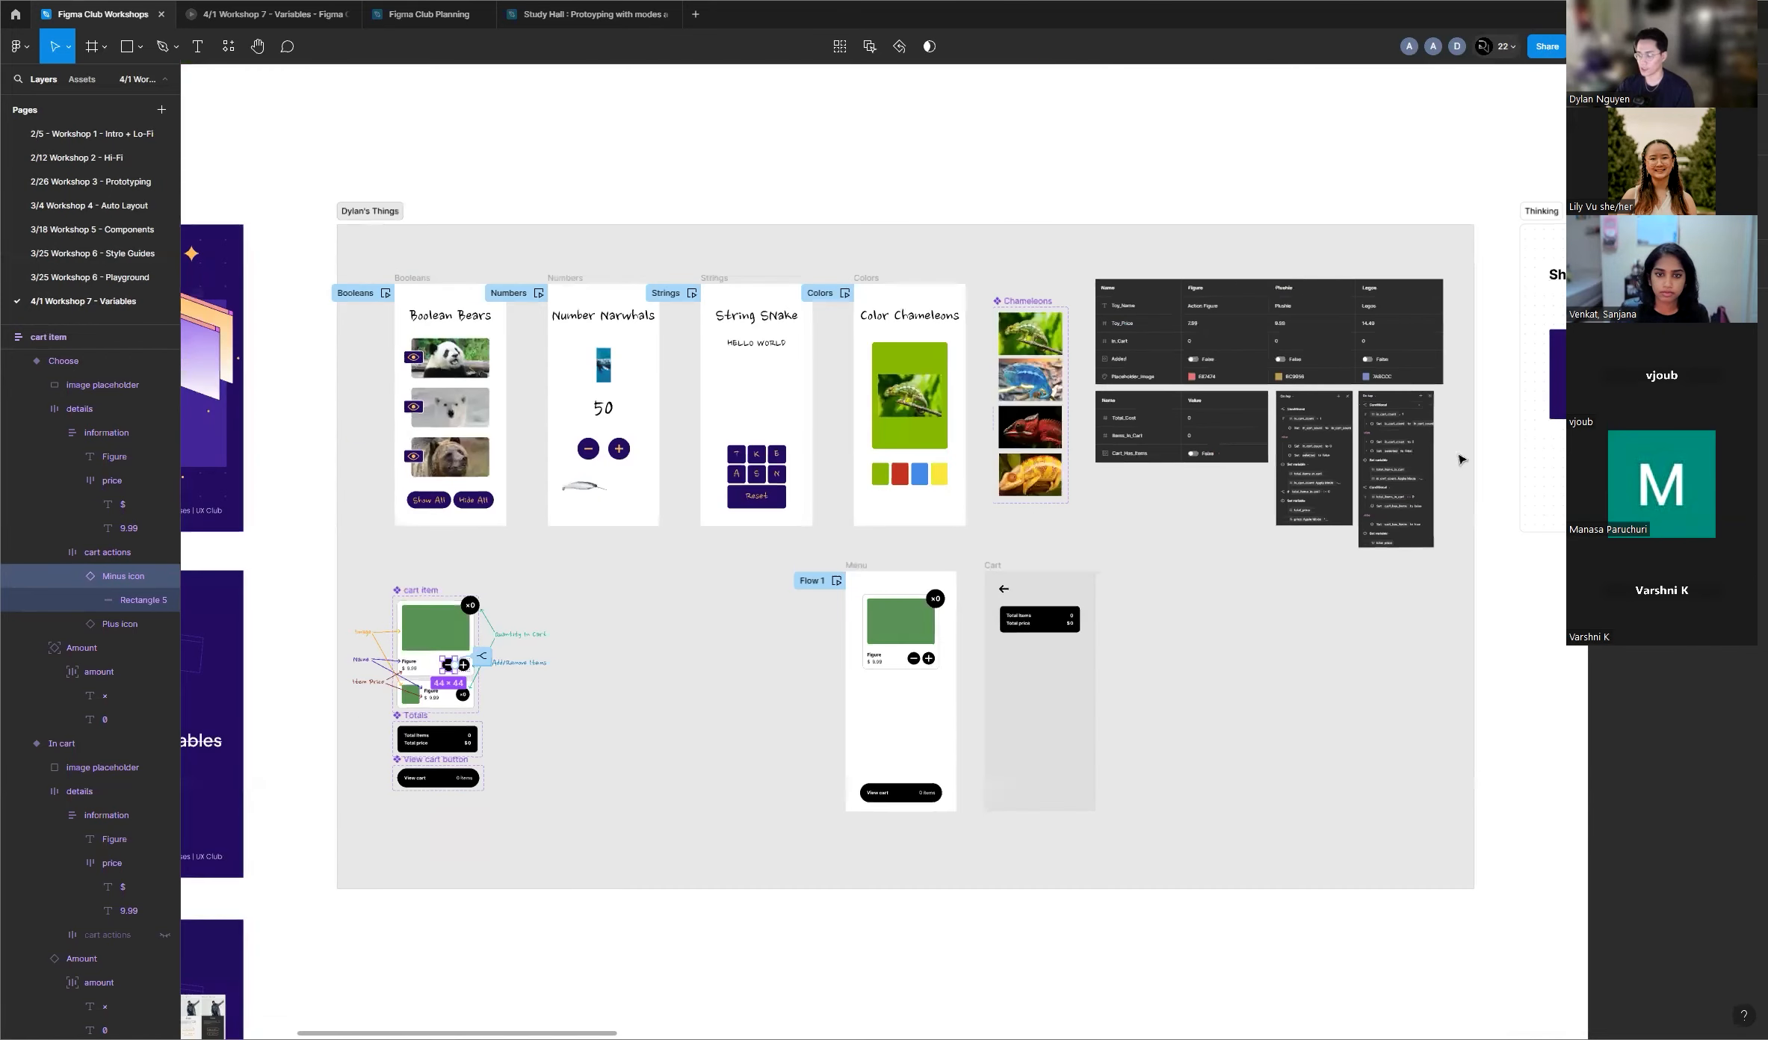
scroll(572, 672, up, 7)
Step: Deselect everything, open the local variables and switch to the Menu collection used by this cart item
click(754, 714)
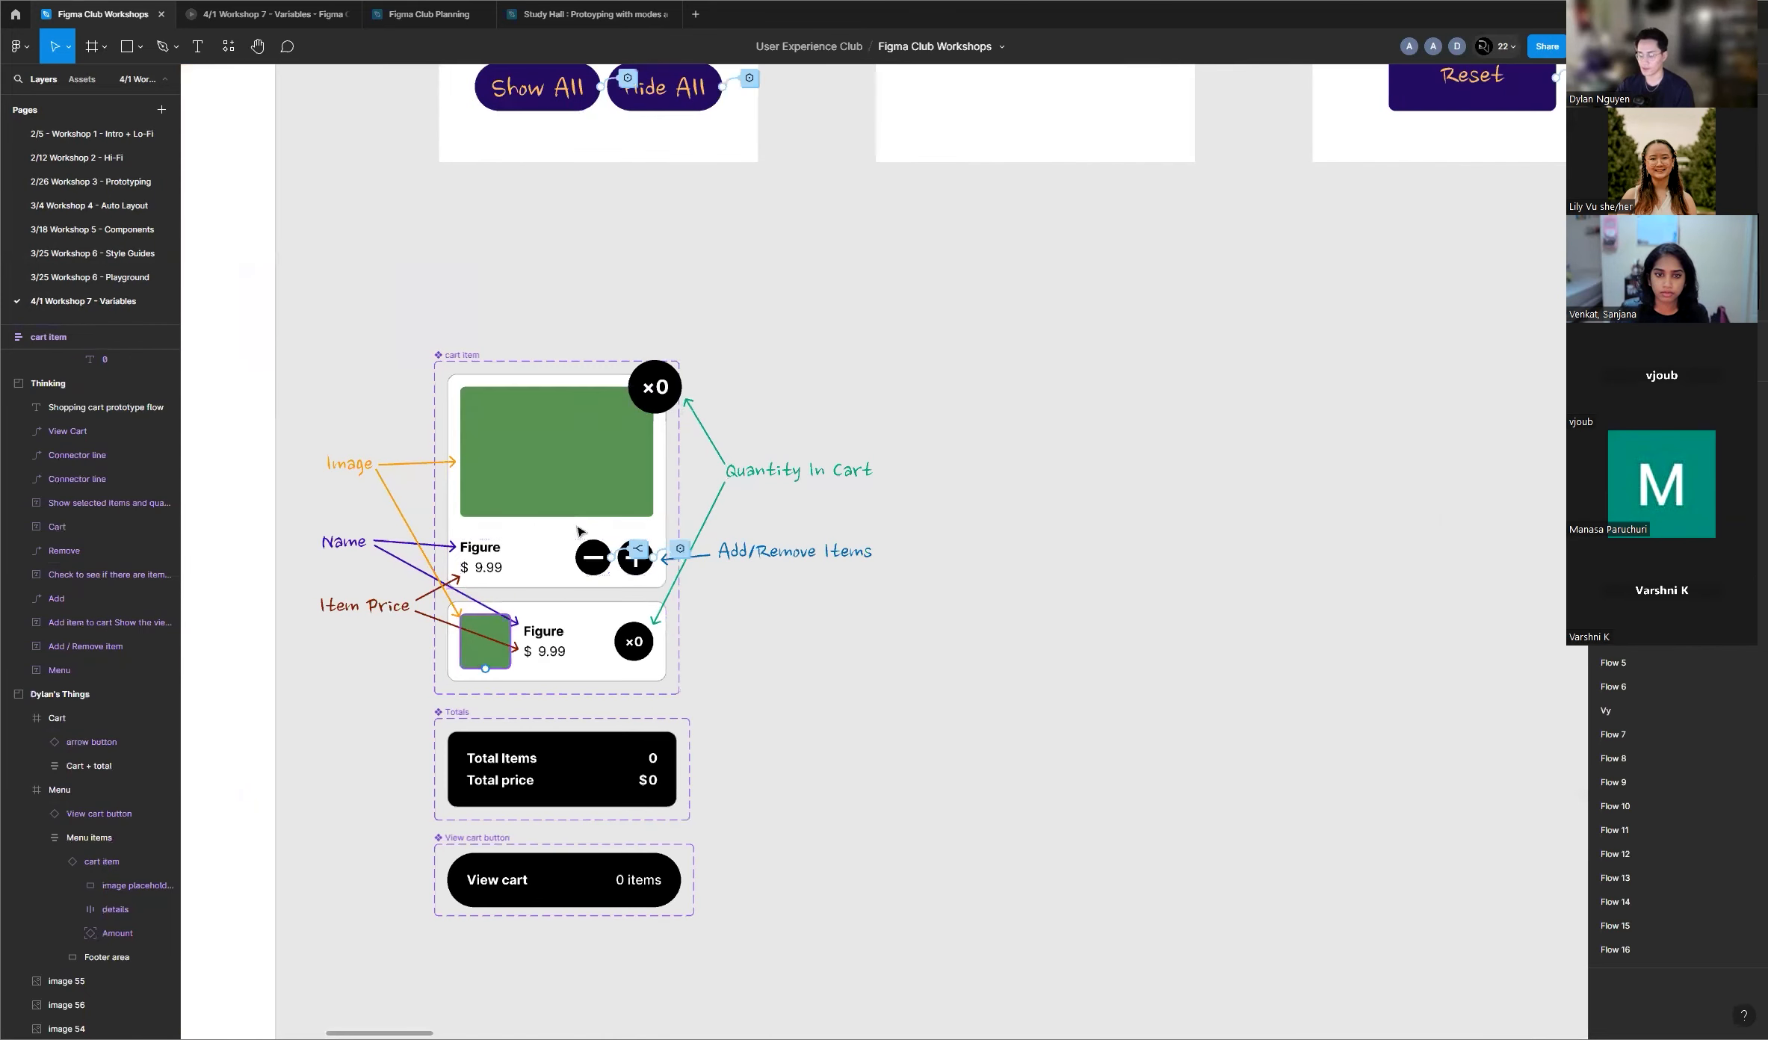
scroll(520, 523, up, 1)
click(895, 369)
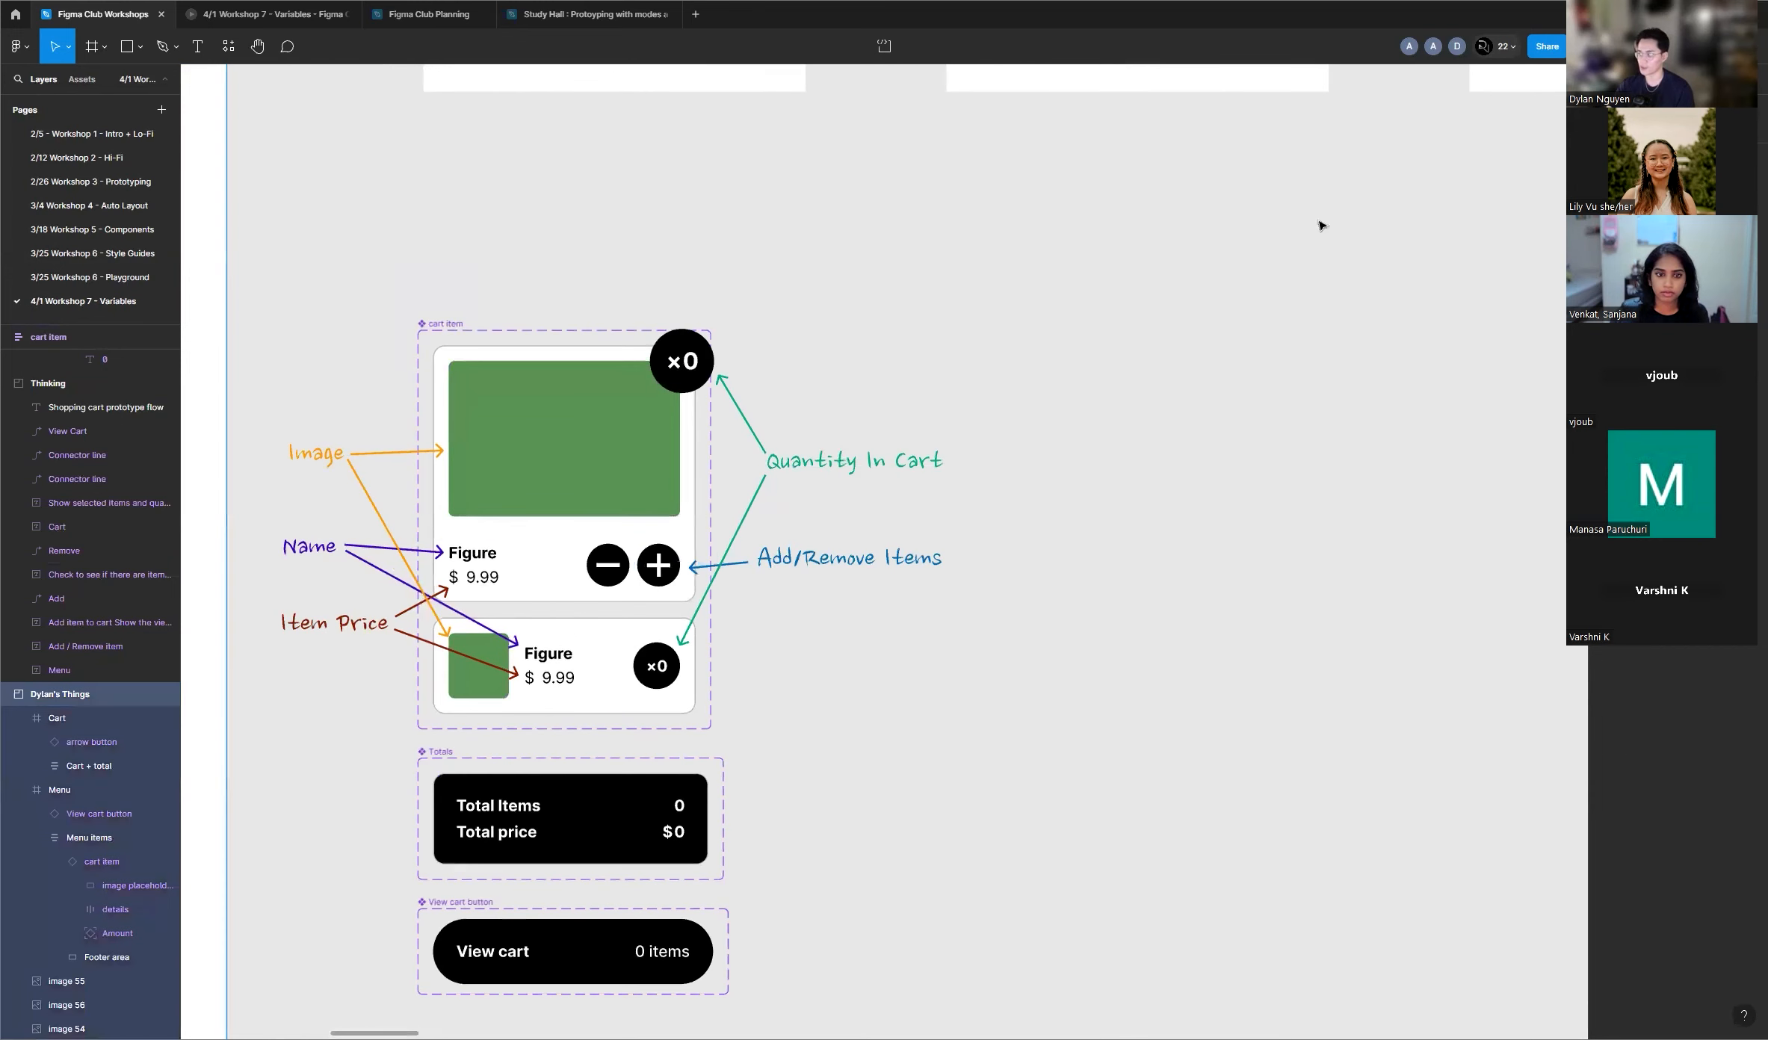
key(Escape)
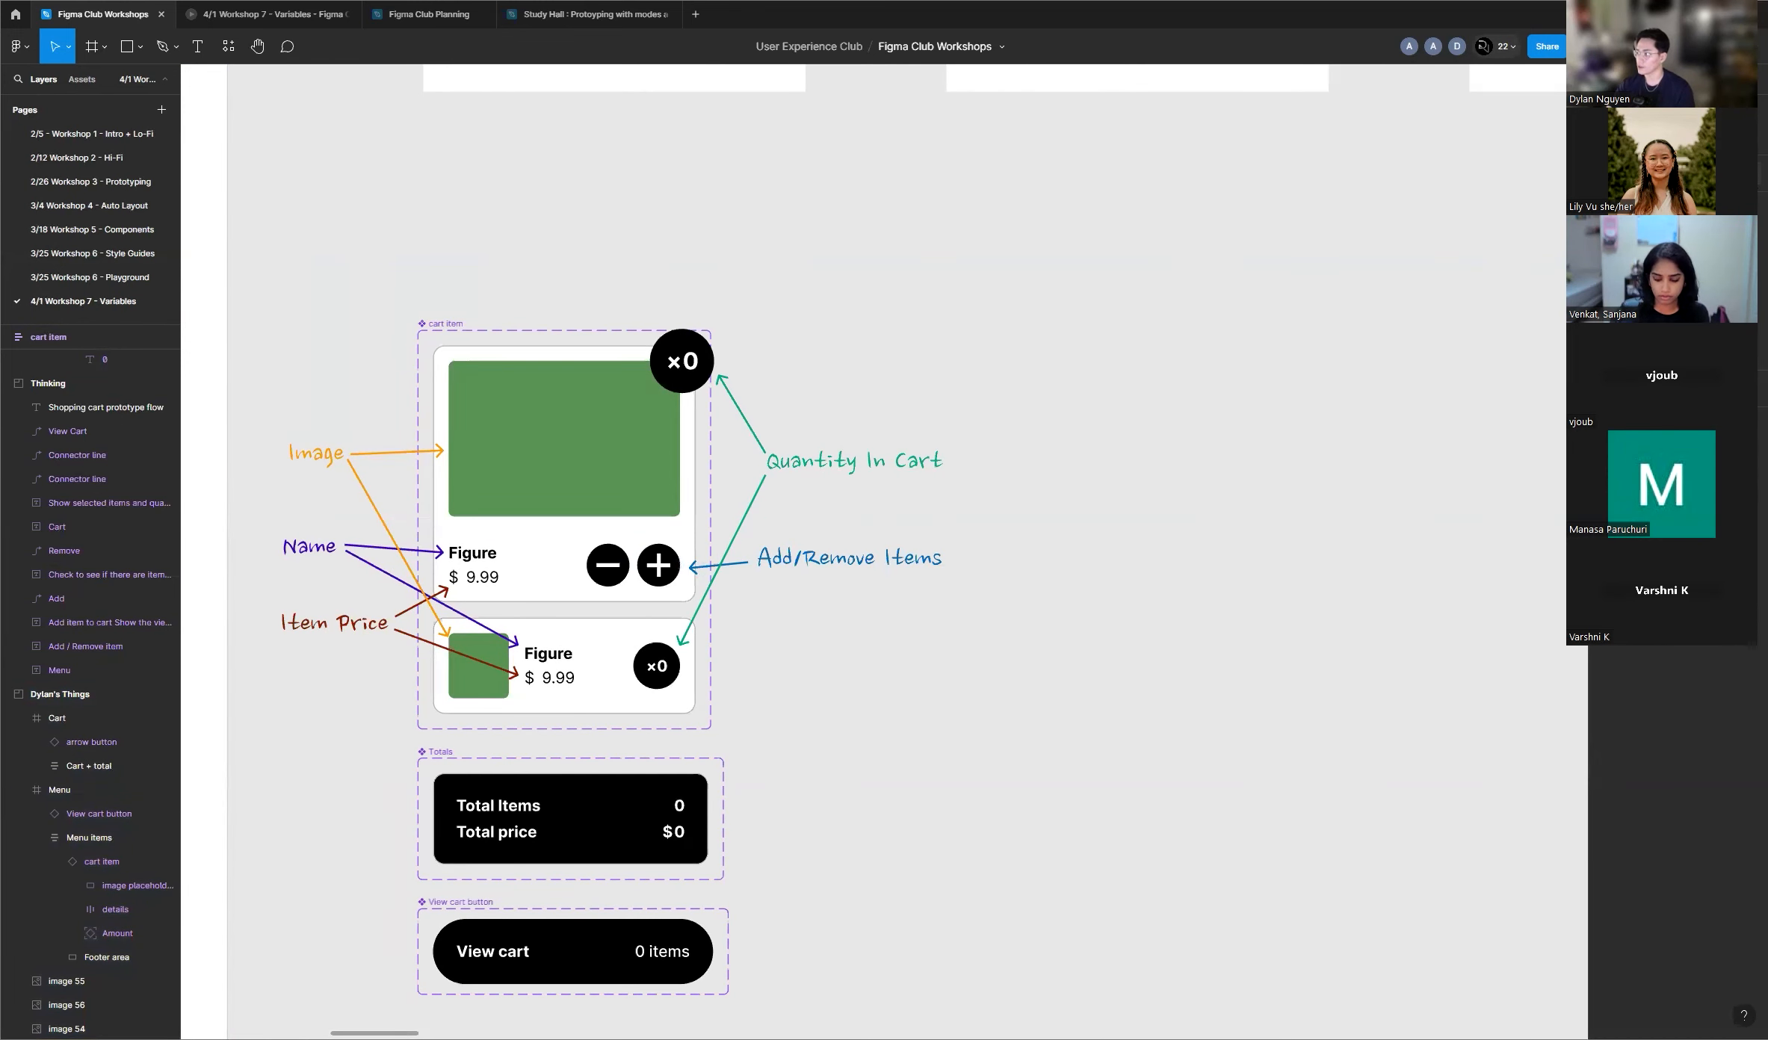
click(1606, 79)
click(1750, 173)
drag(945, 446, 1149, 408)
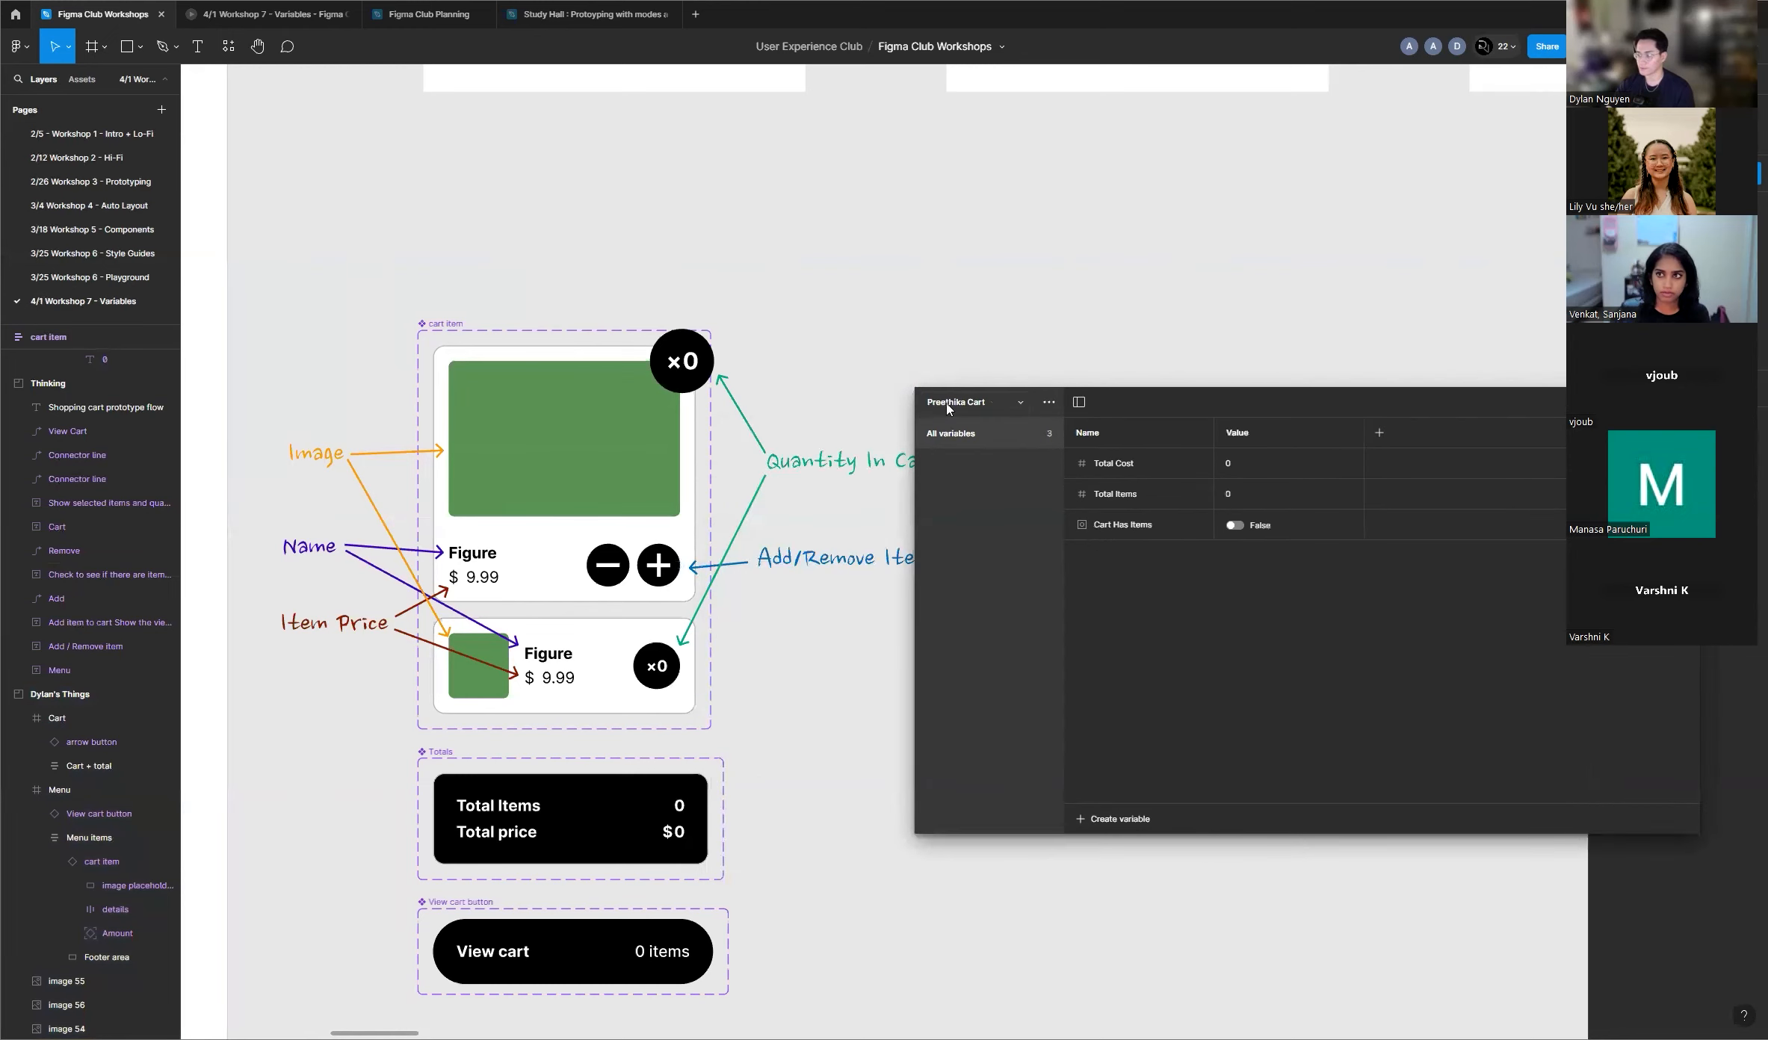
click(955, 402)
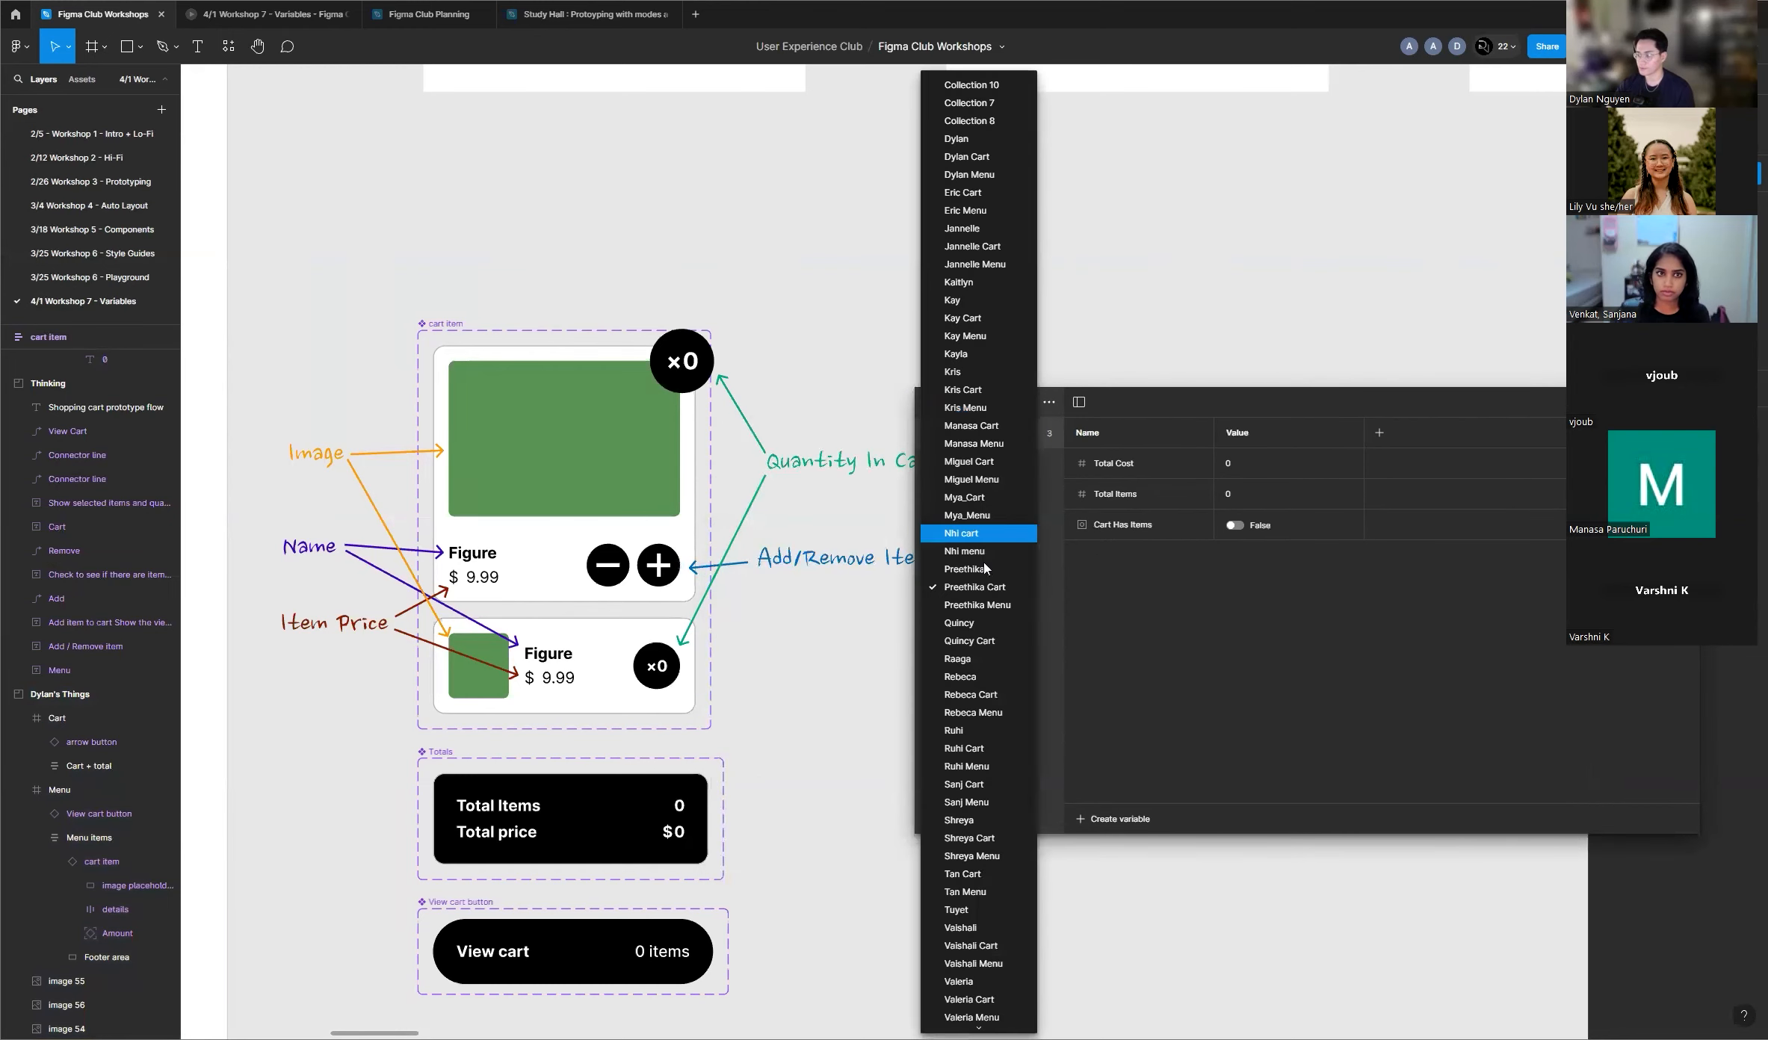
click(992, 175)
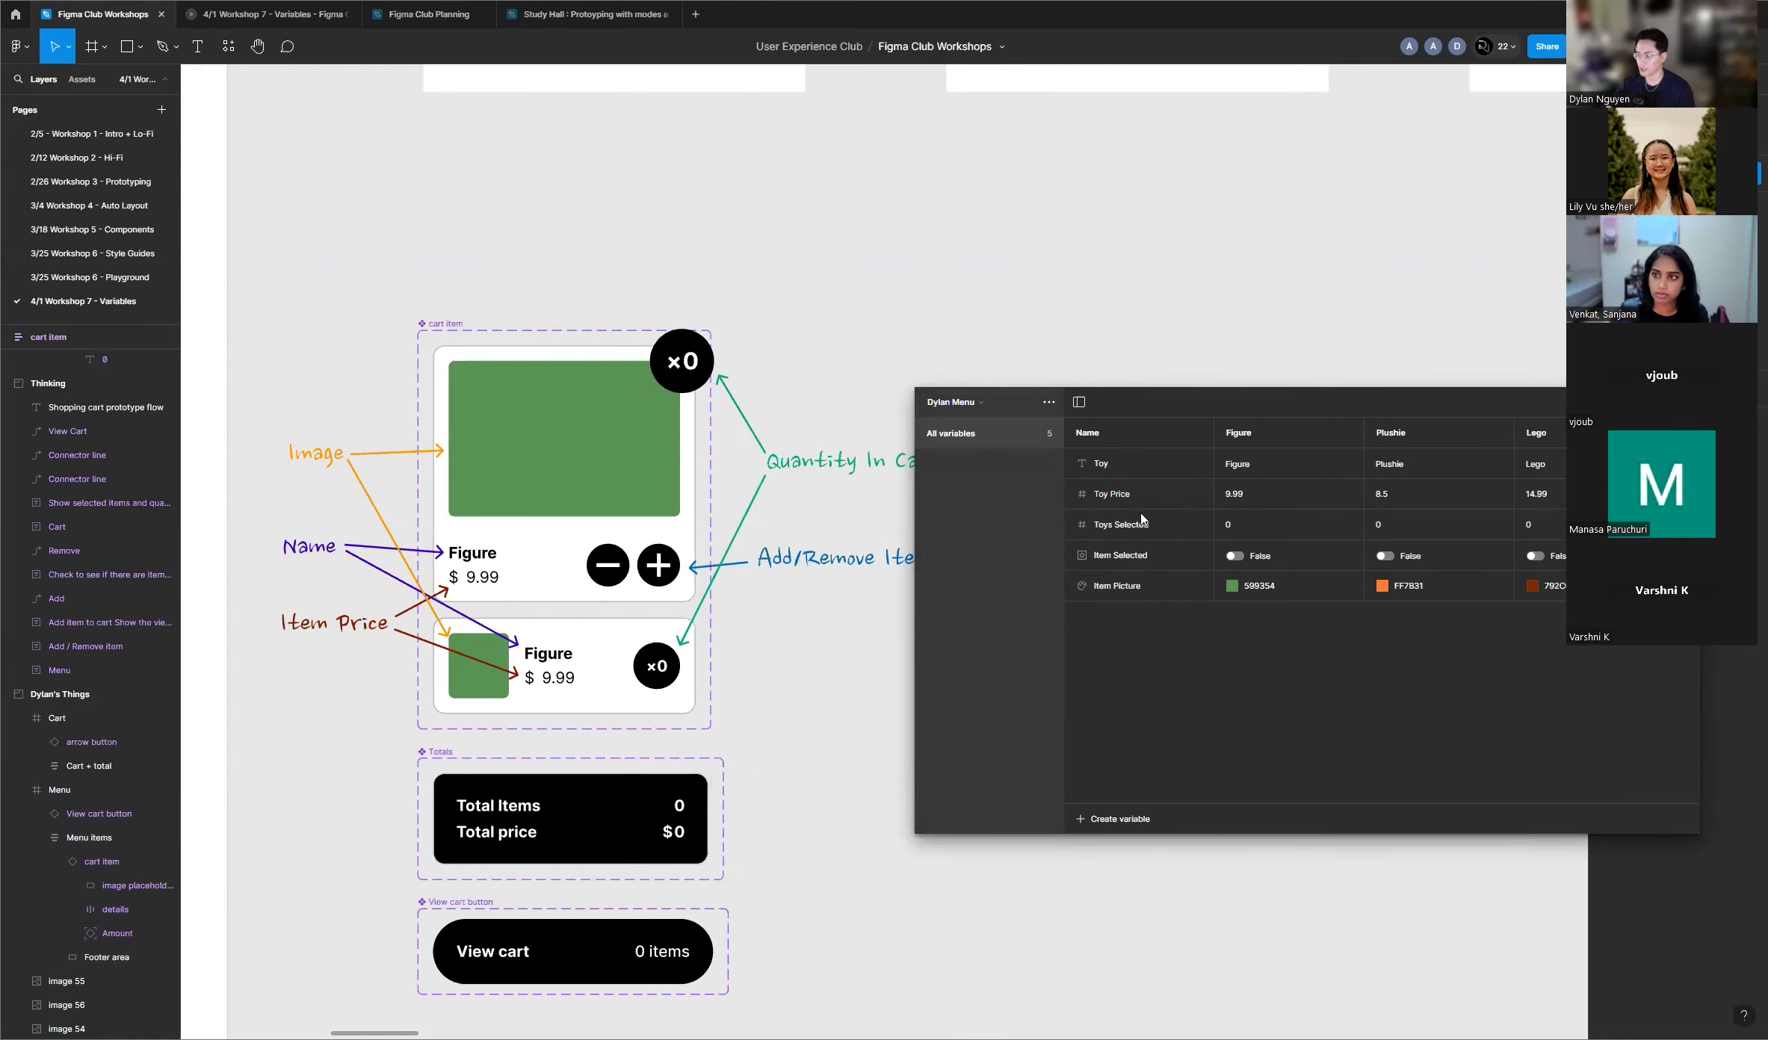
Step: Examine the Toy, Toy Price, Toys Selected and Item Selected variables in the Menu collection
drag(1158, 411, 1065, 375)
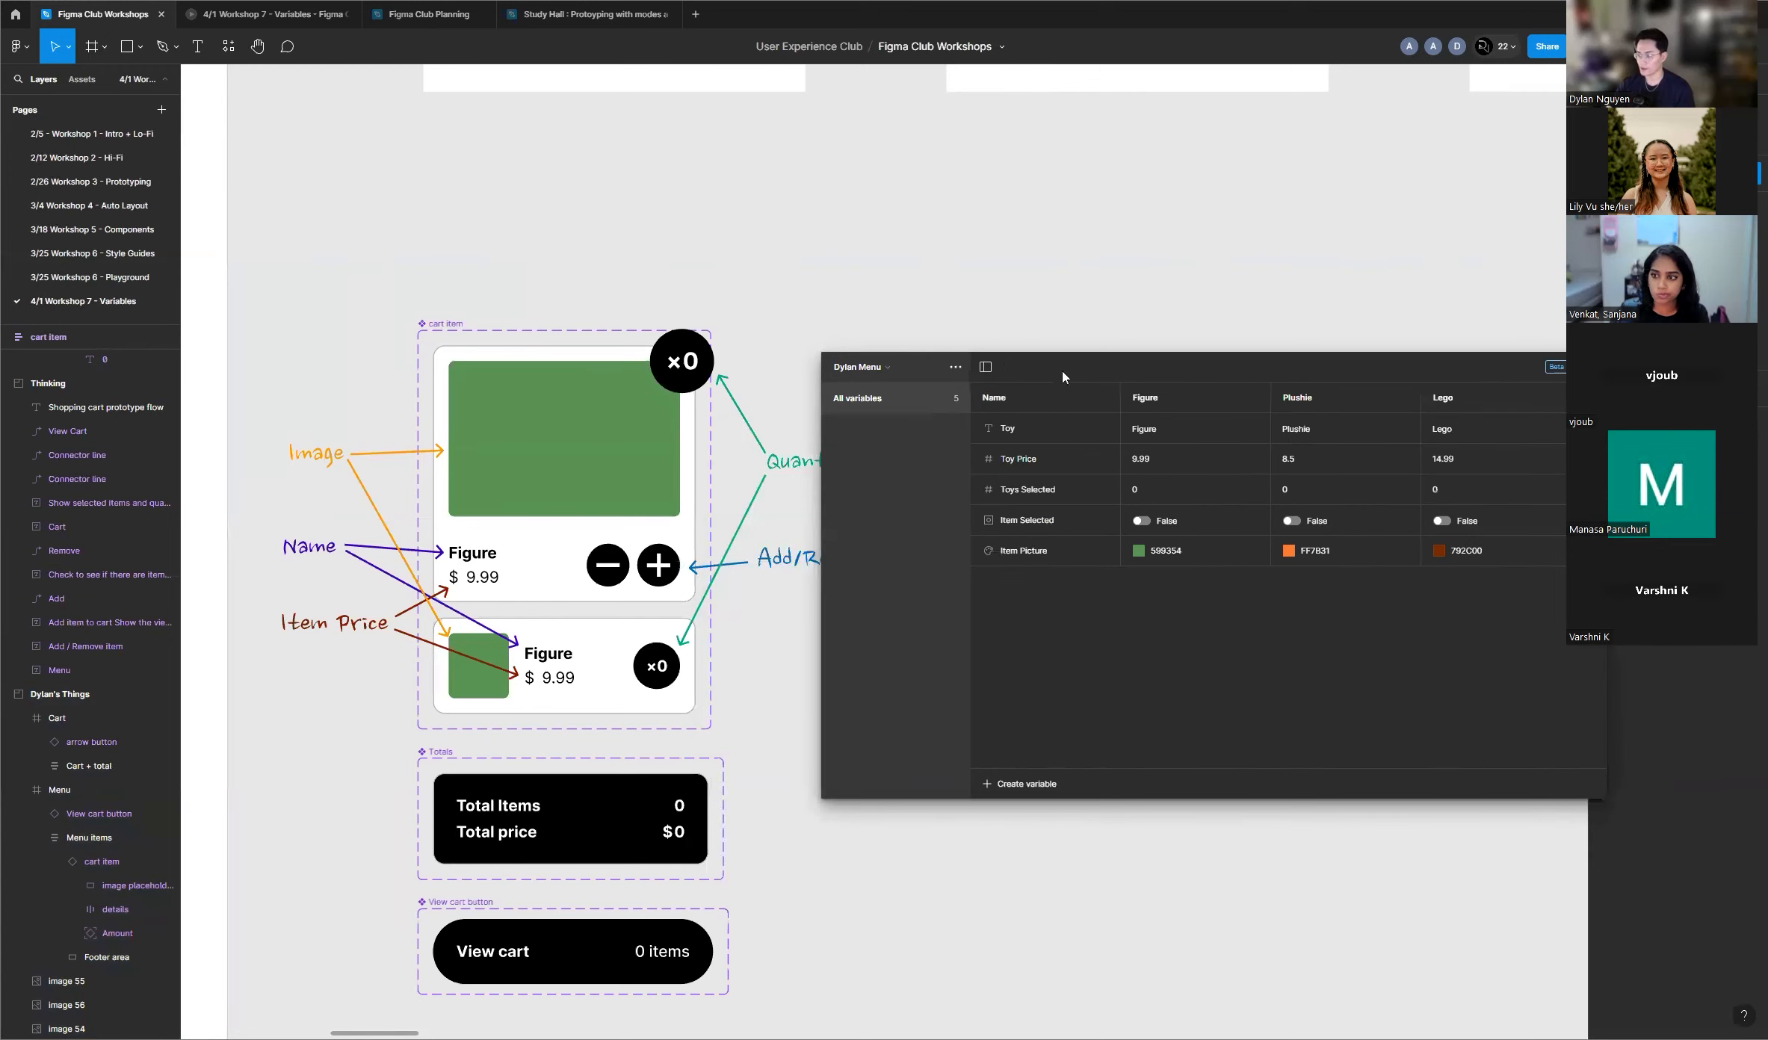
click(1038, 434)
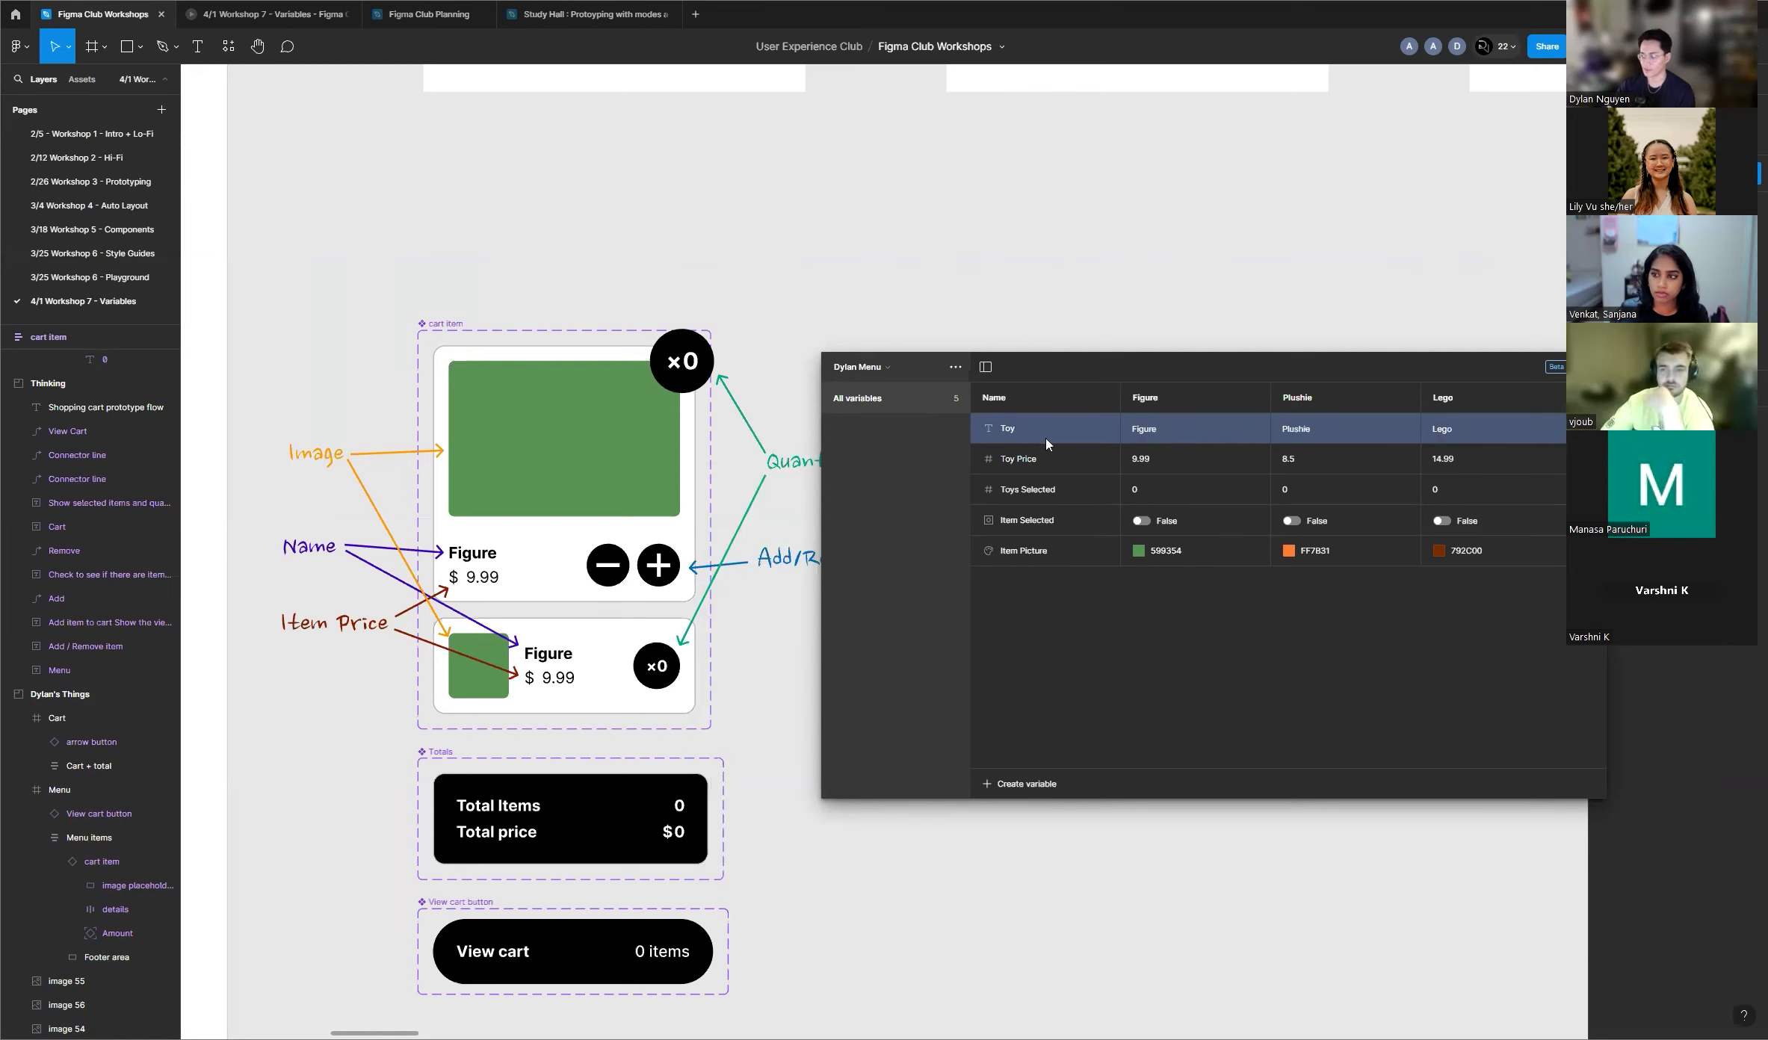
click(1068, 466)
click(1065, 494)
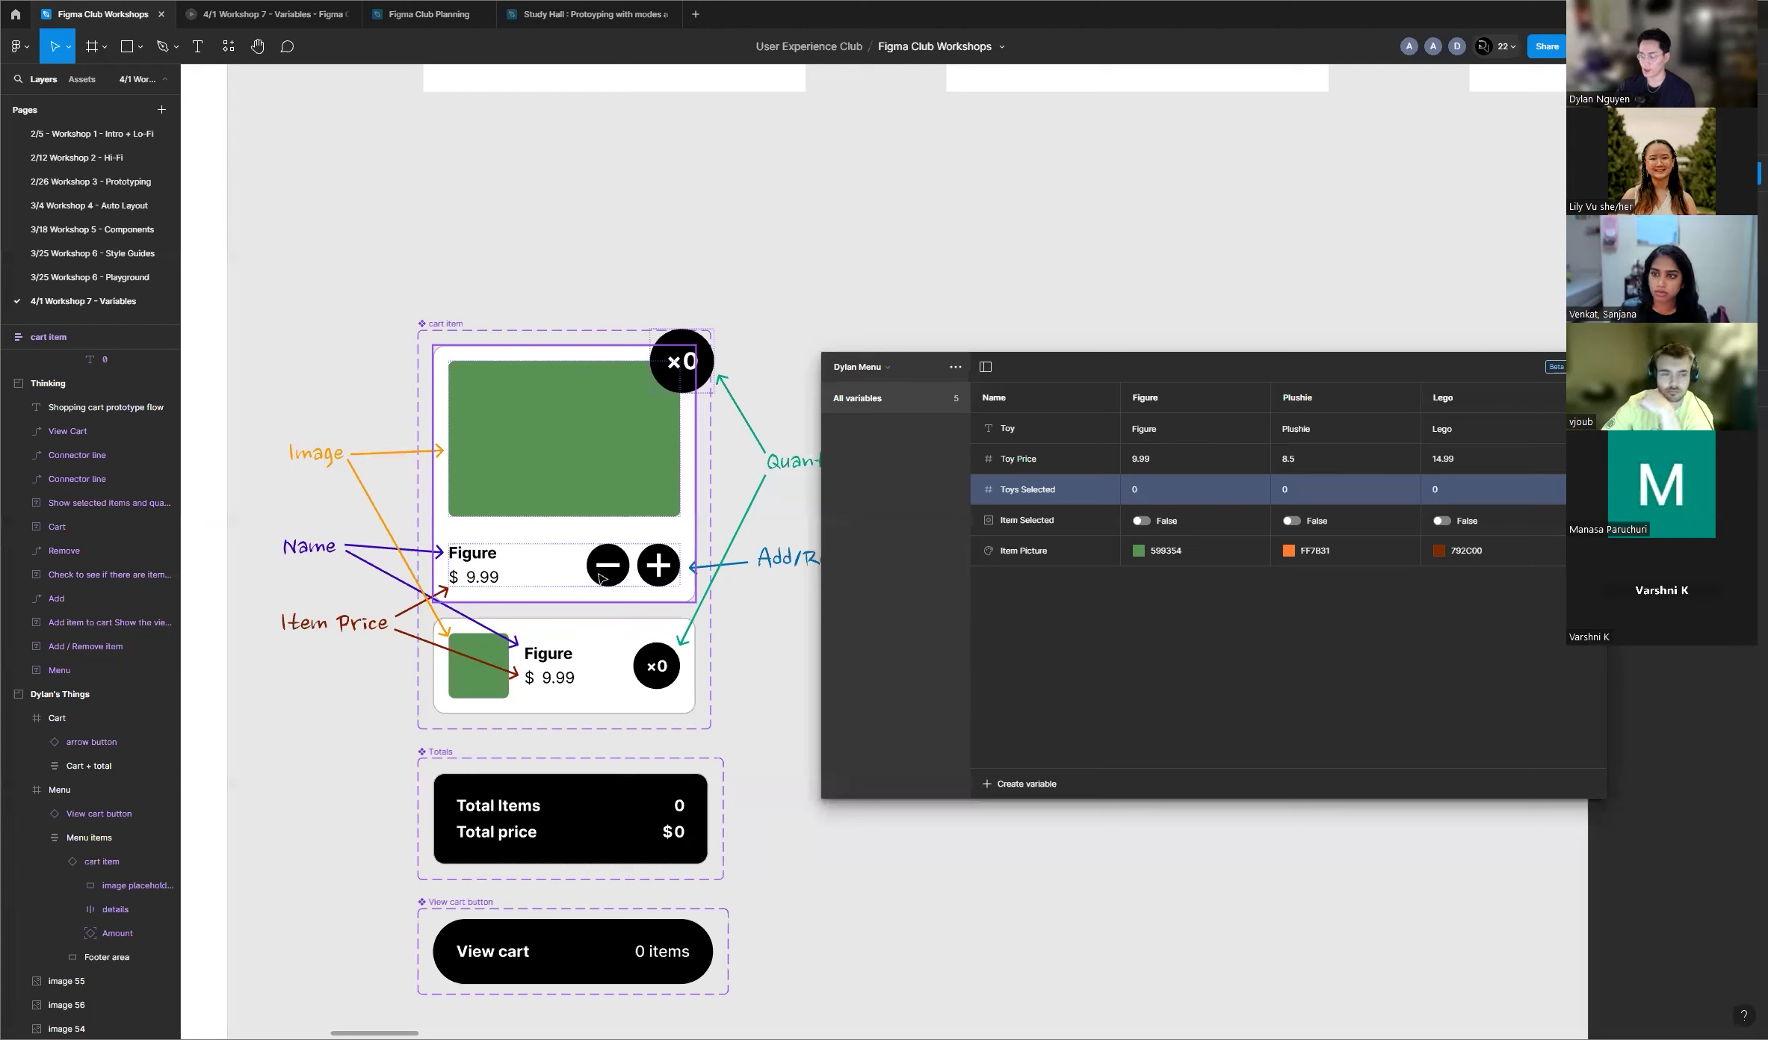
click(1066, 528)
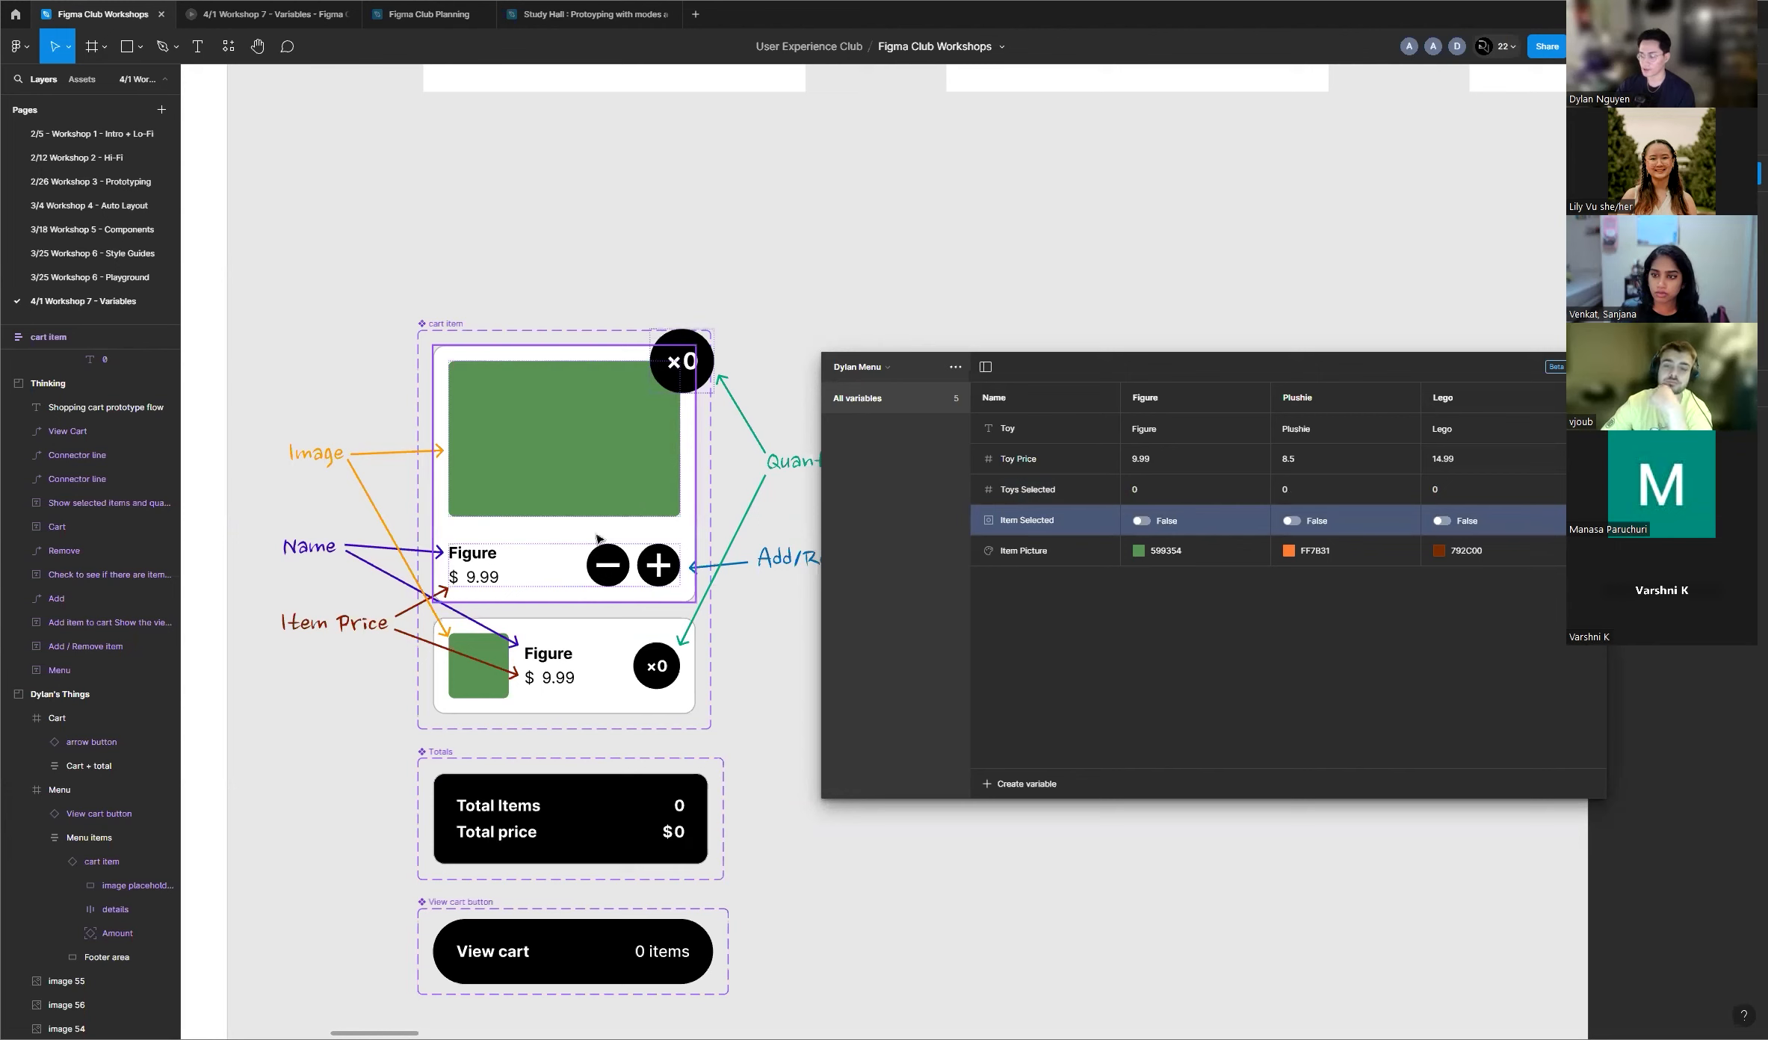
Step: Switch to the matching Cart collection, examine Total Cost, Total Items and Cart Has Items, and close the variables
click(889, 370)
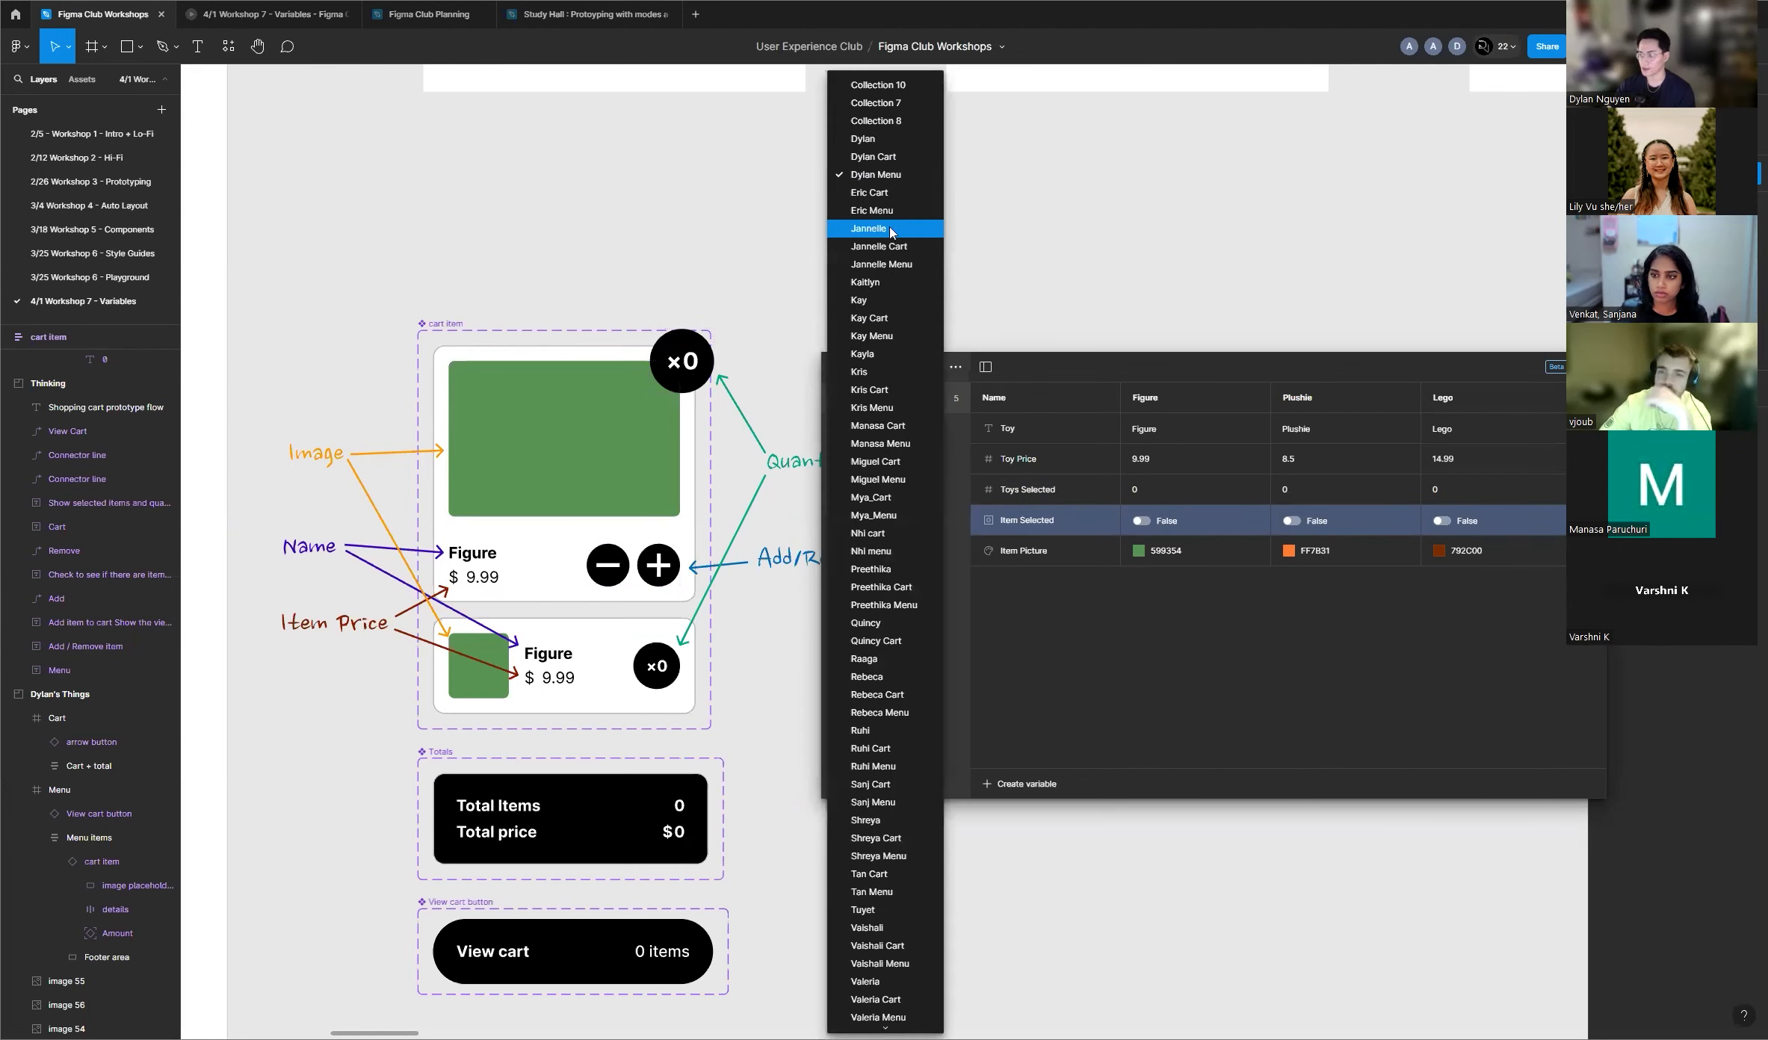
click(902, 158)
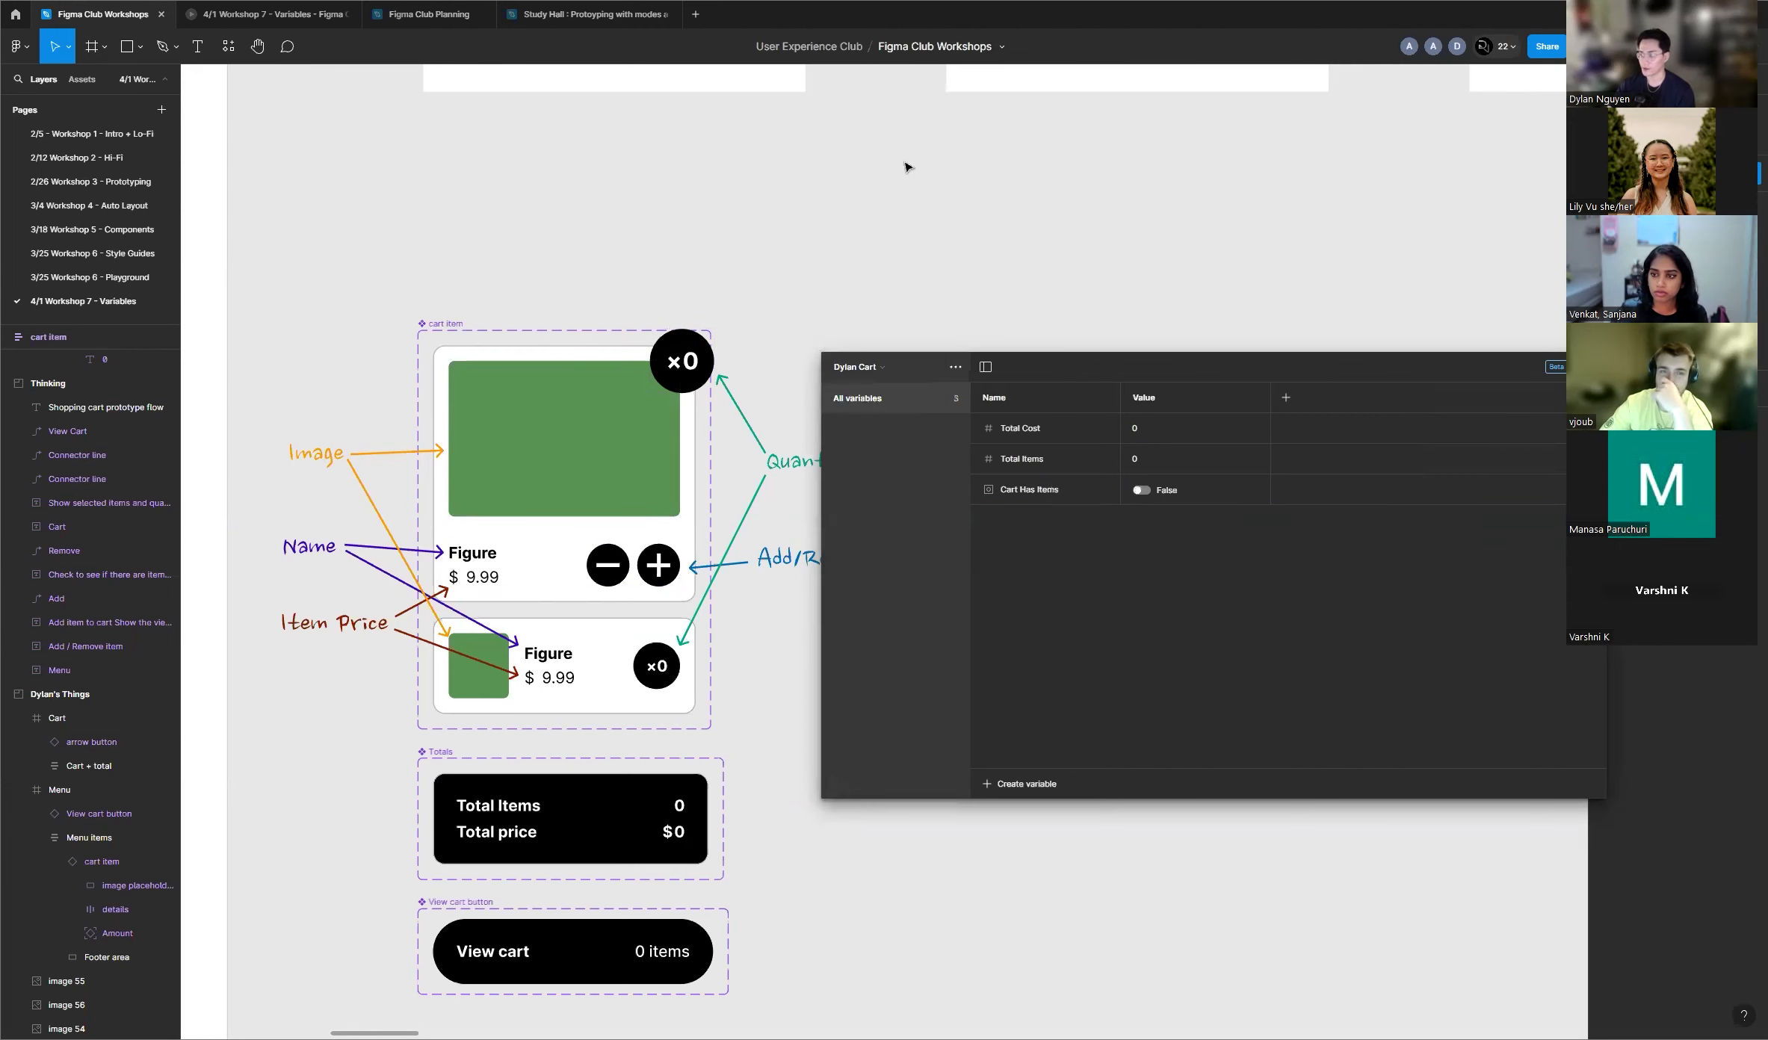
click(1009, 440)
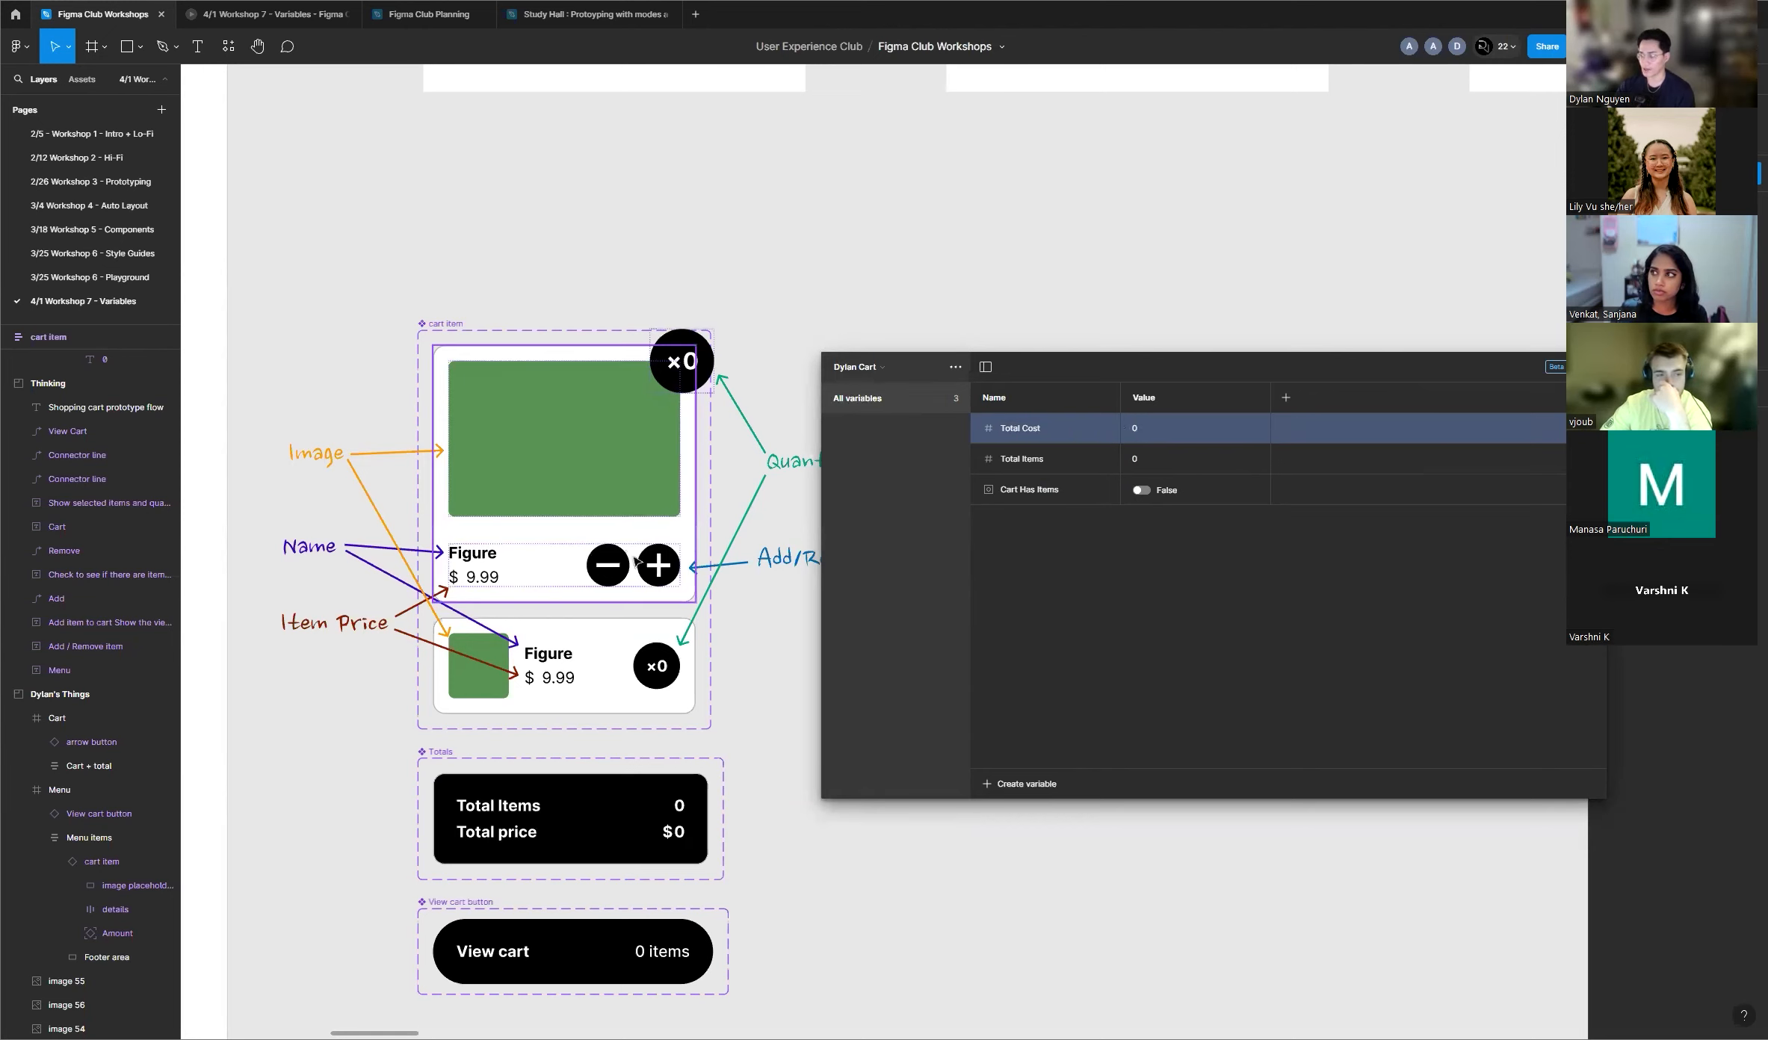
click(1058, 459)
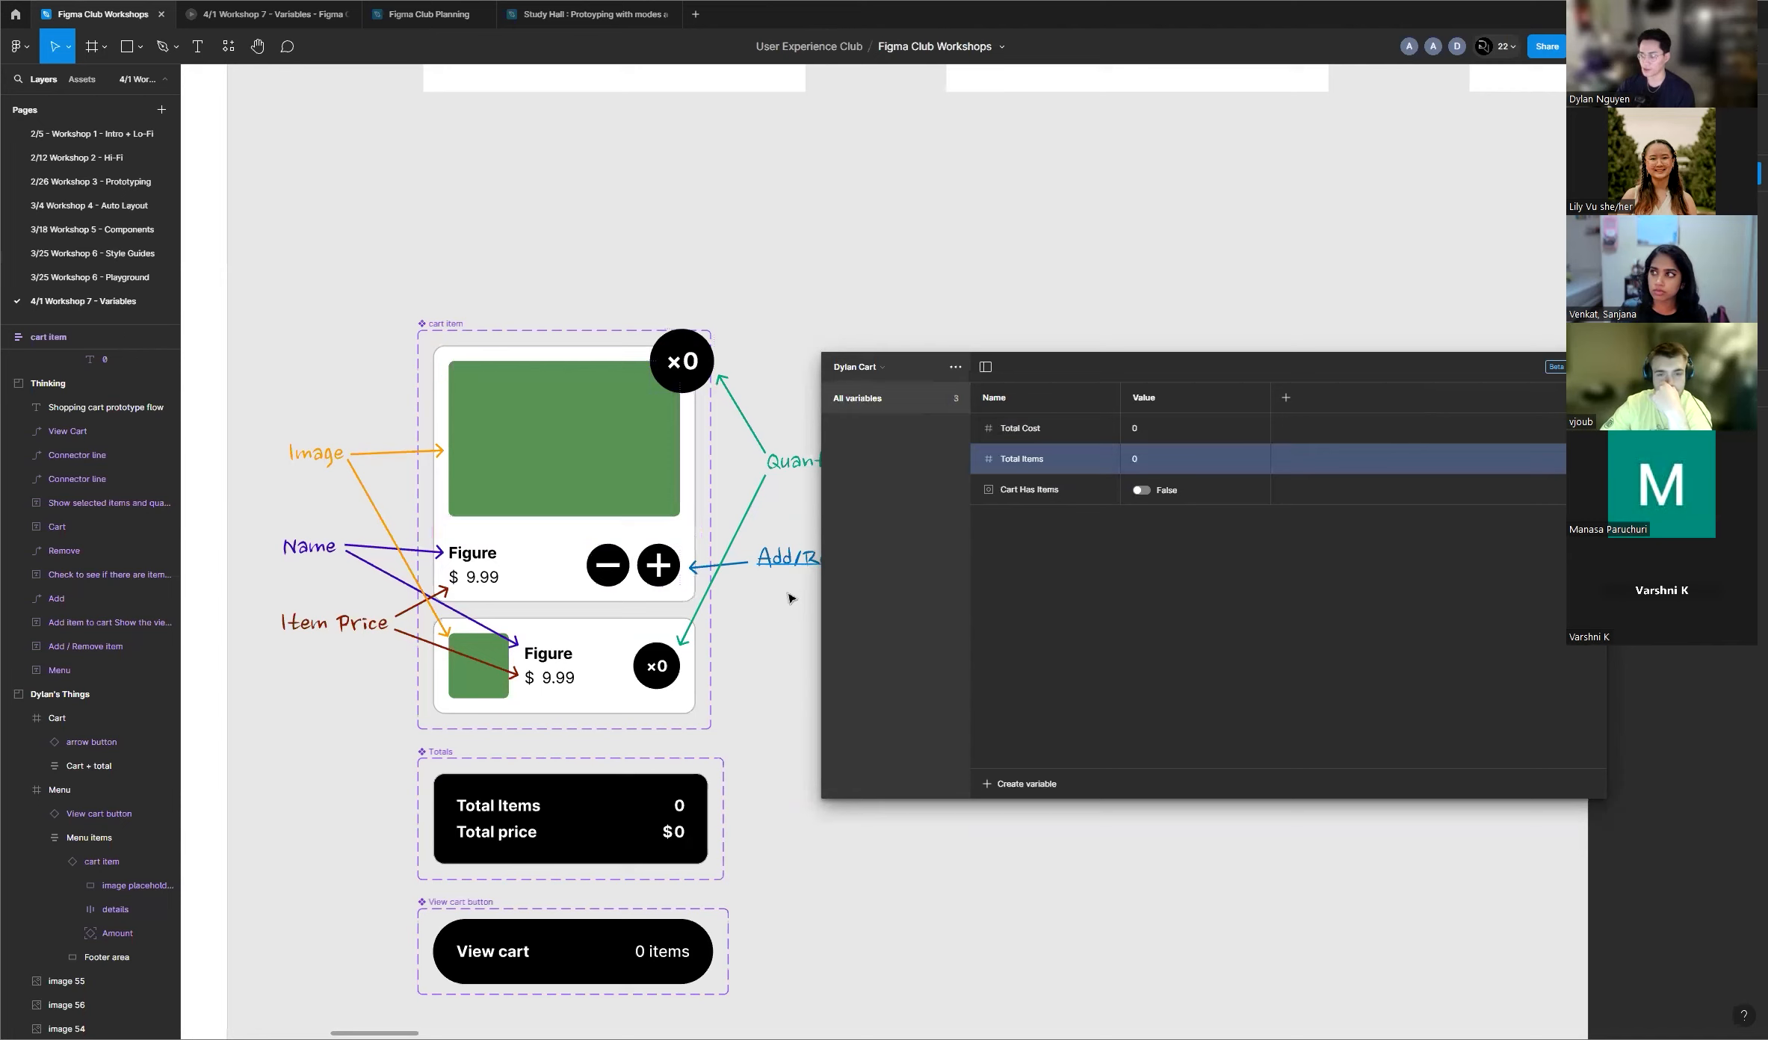
drag(1089, 372, 1096, 394)
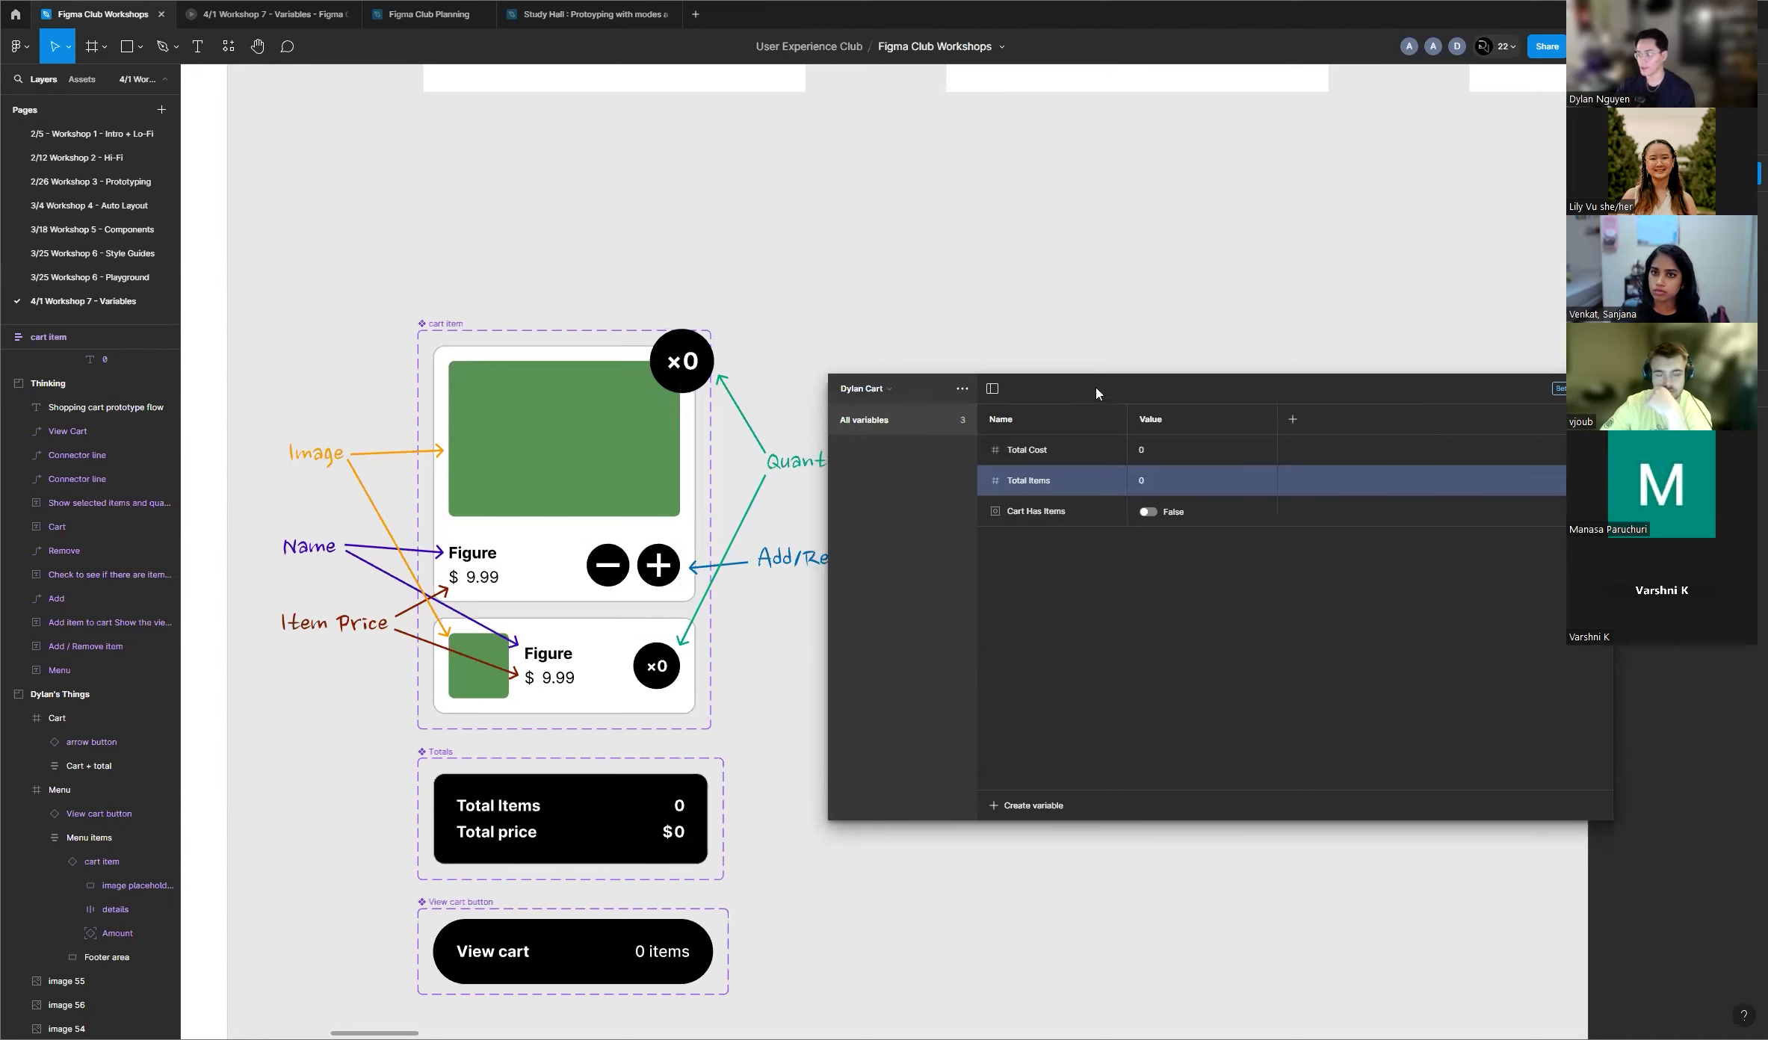
click(1058, 514)
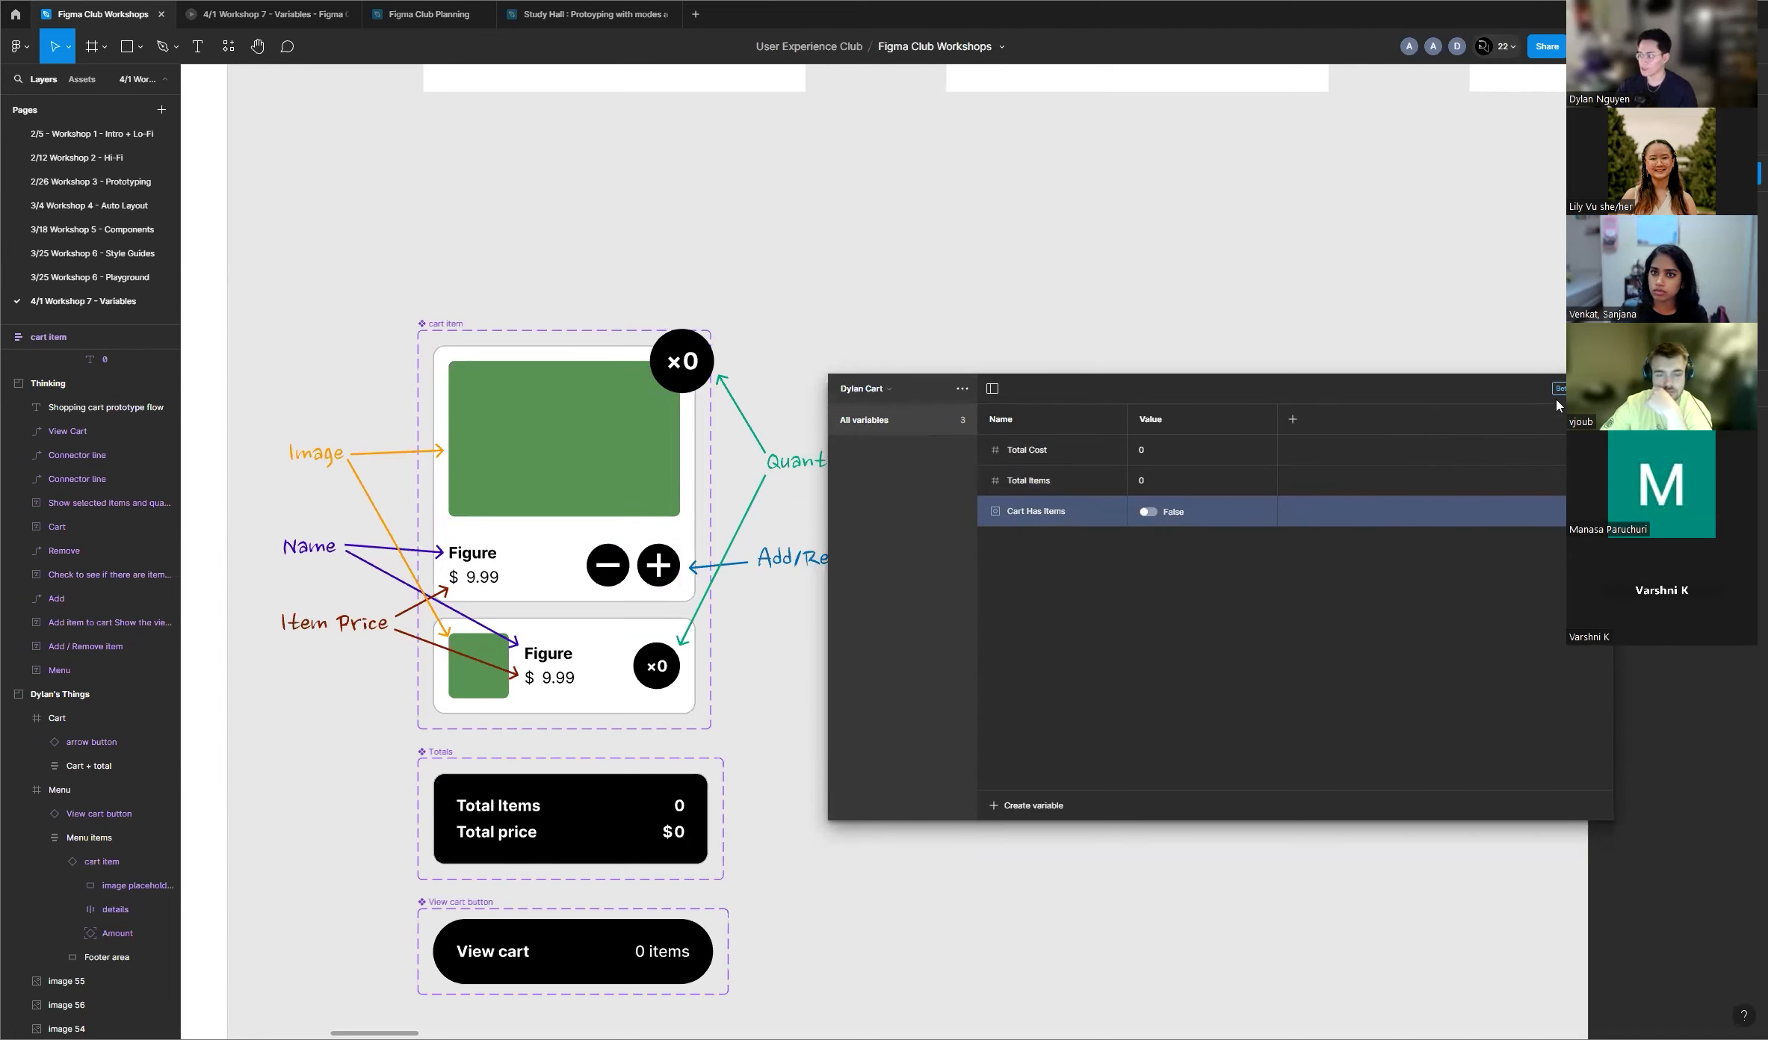
key(Escape)
Step: Reopen the minus icon's on-tap interaction and add a Conditional action after the Total Cost Set variable action
scroll(619, 586, up, 3)
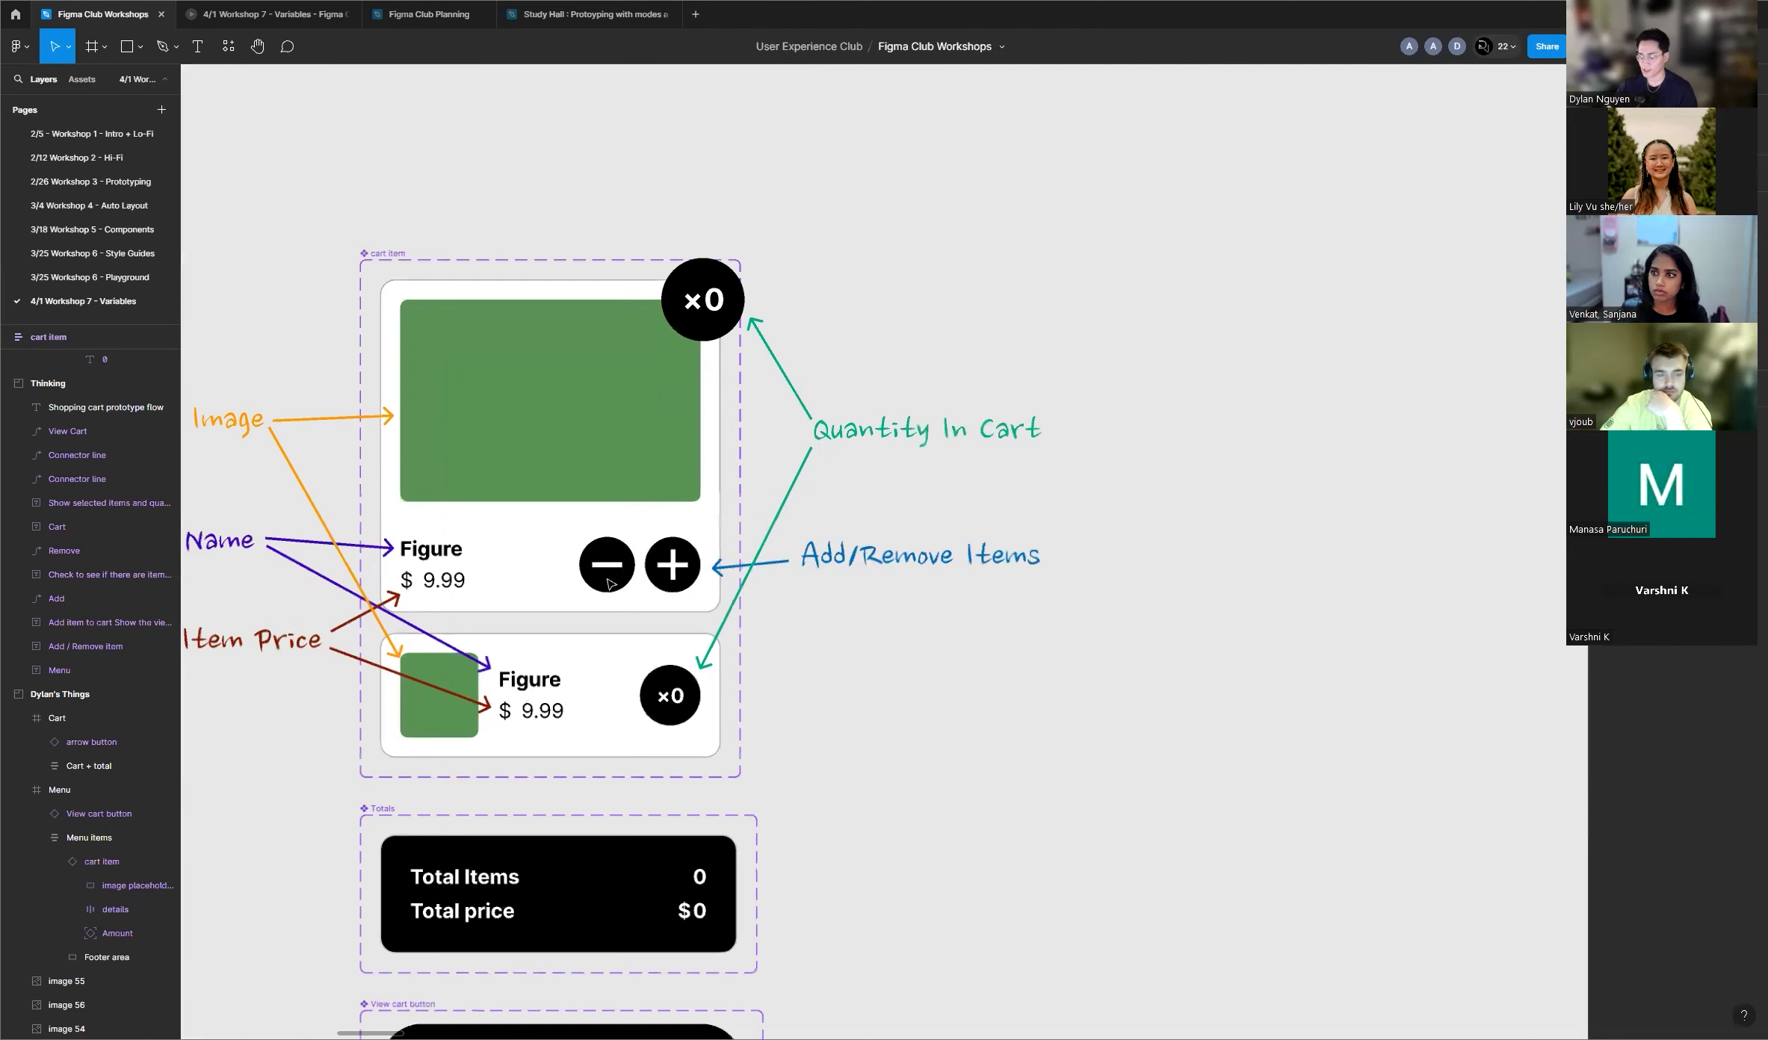
click(619, 586)
click(620, 587)
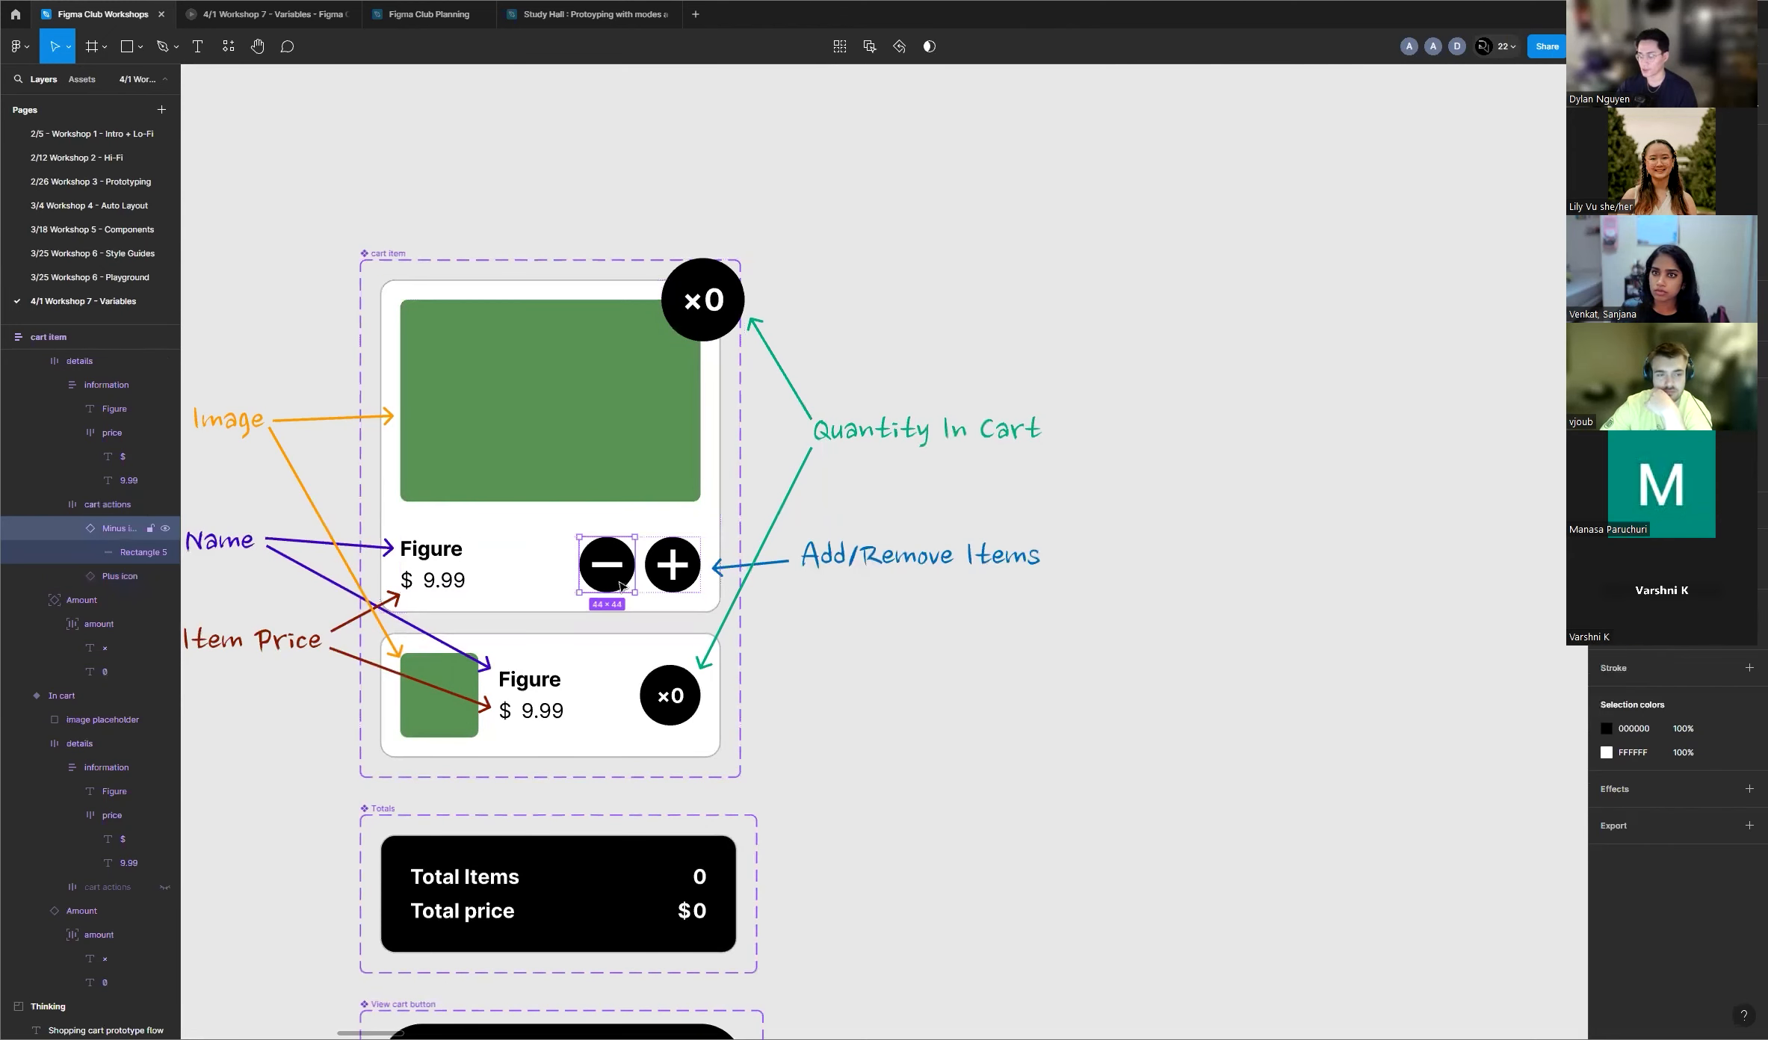
drag(635, 564, 660, 555)
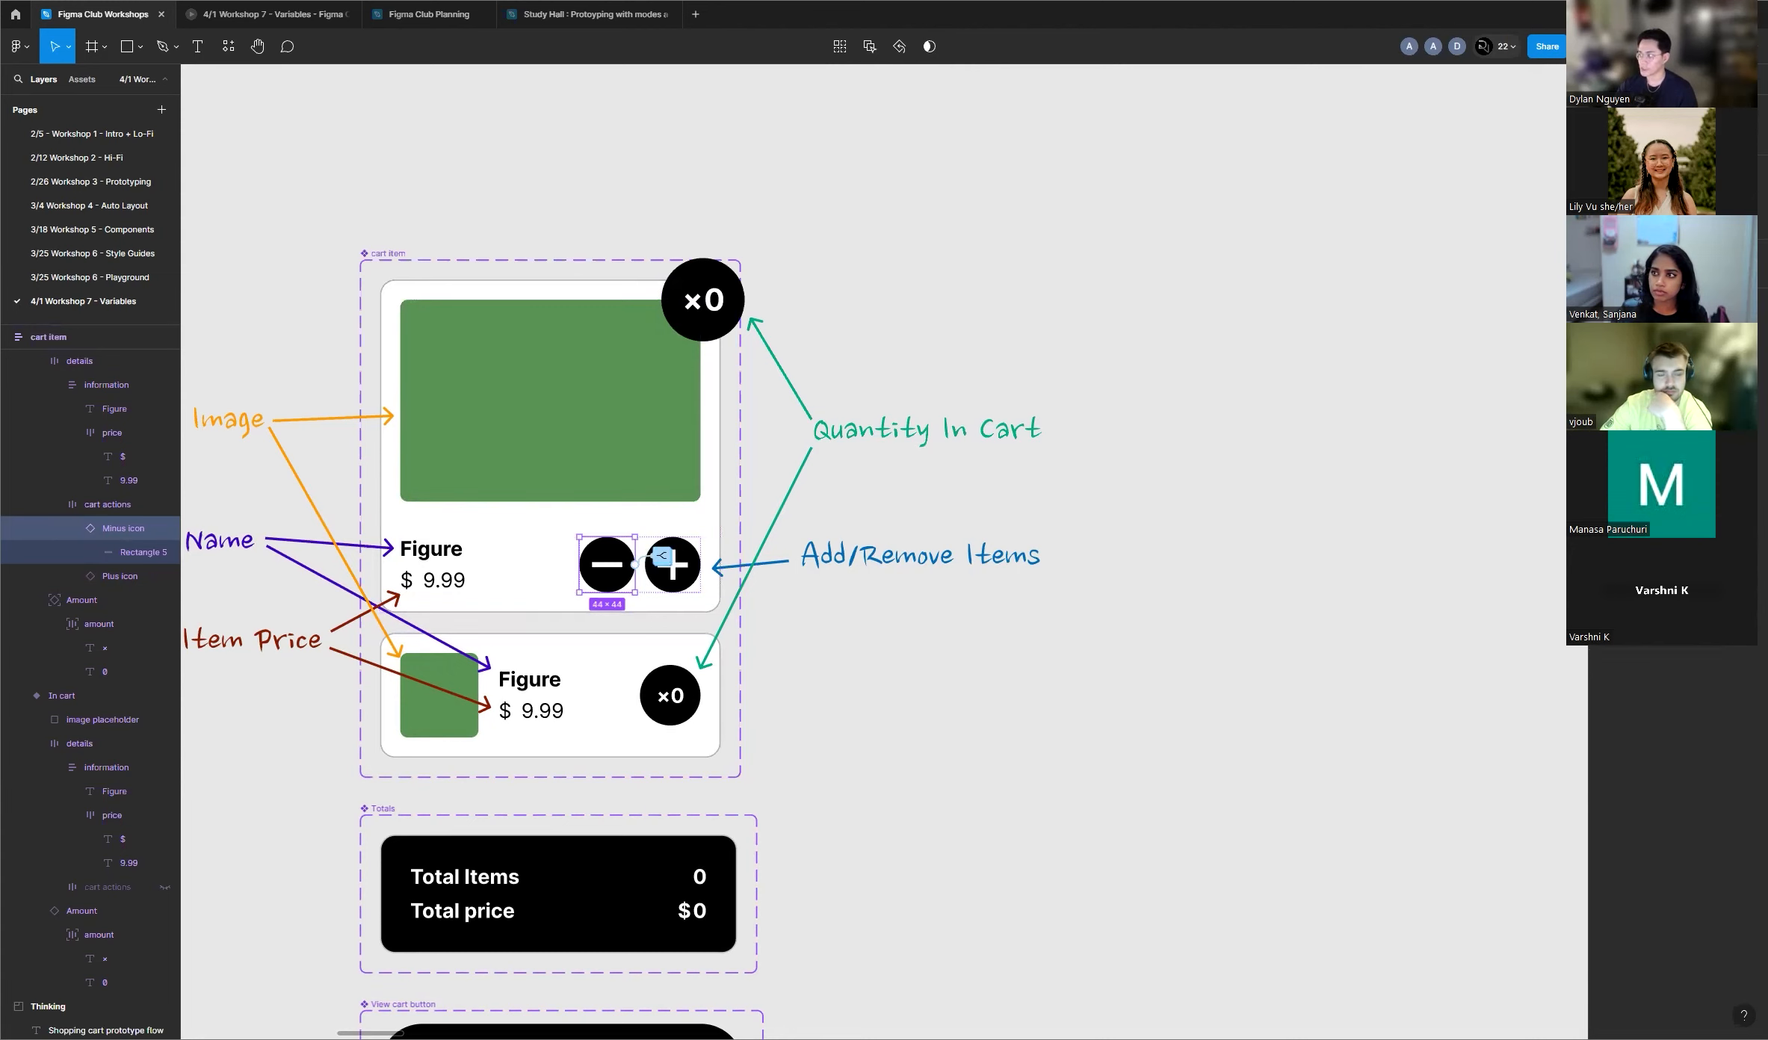
click(661, 554)
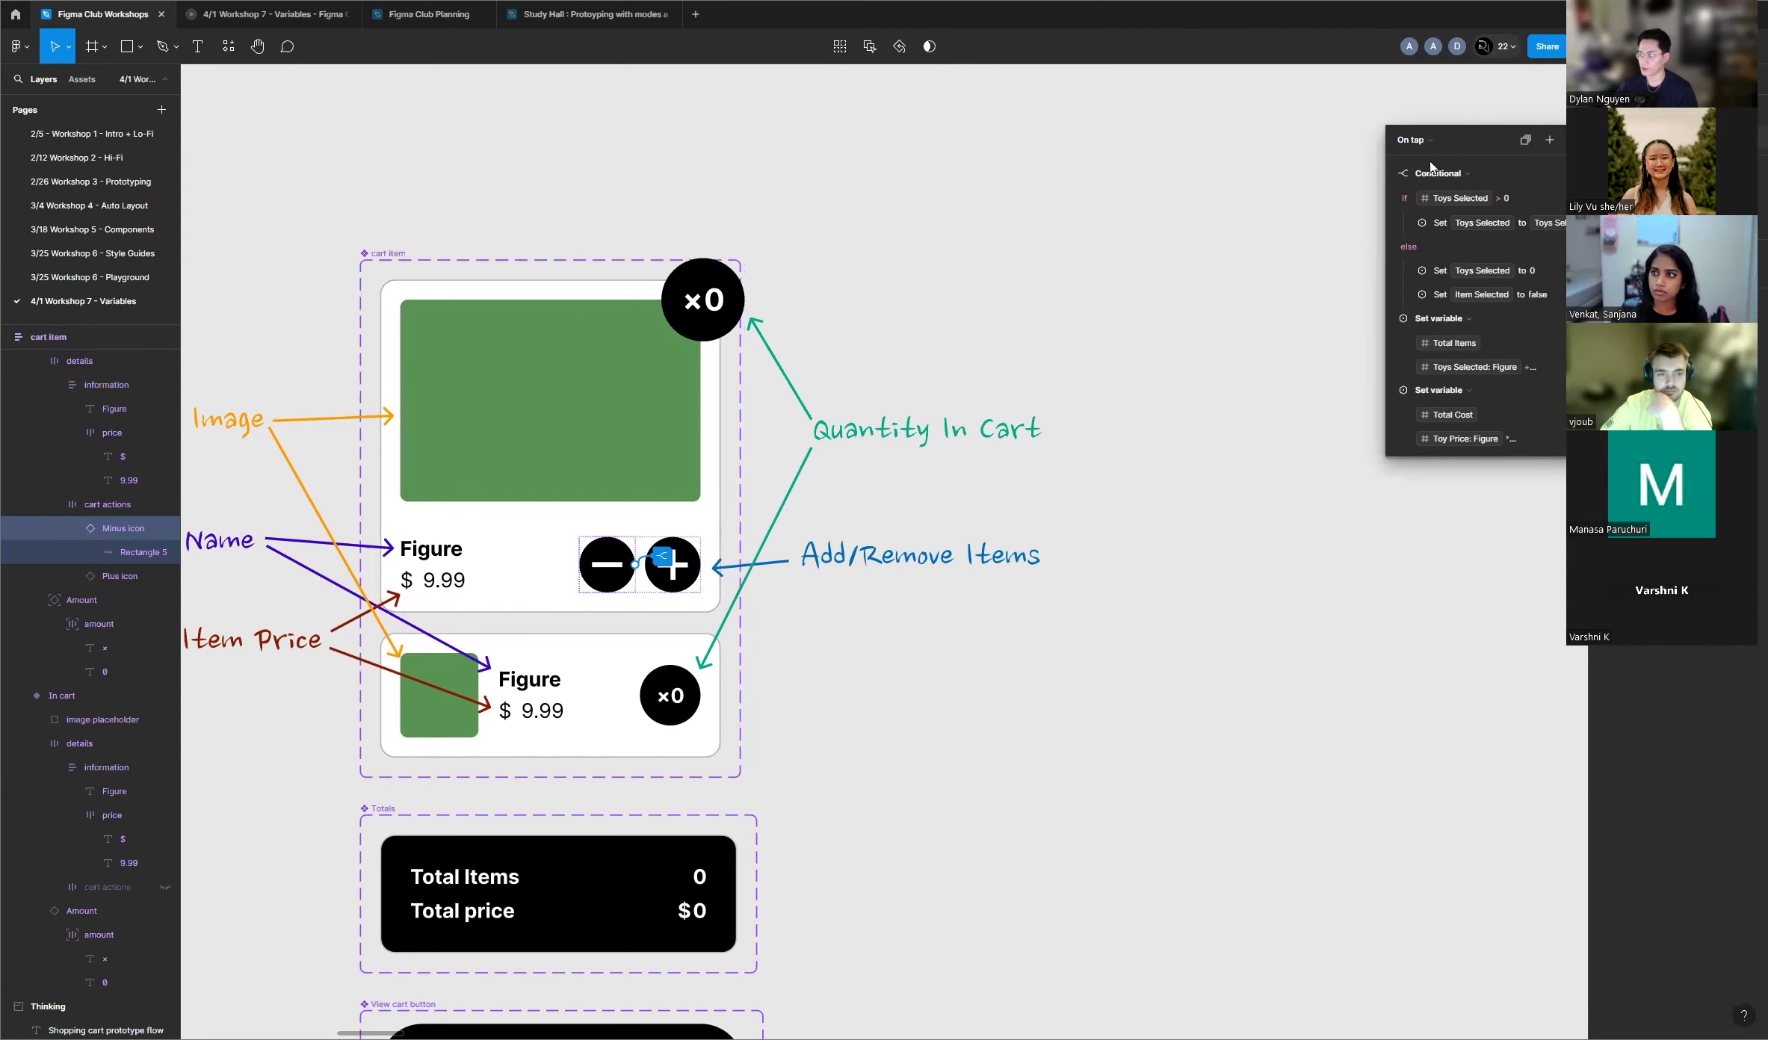
drag(1466, 142, 950, 424)
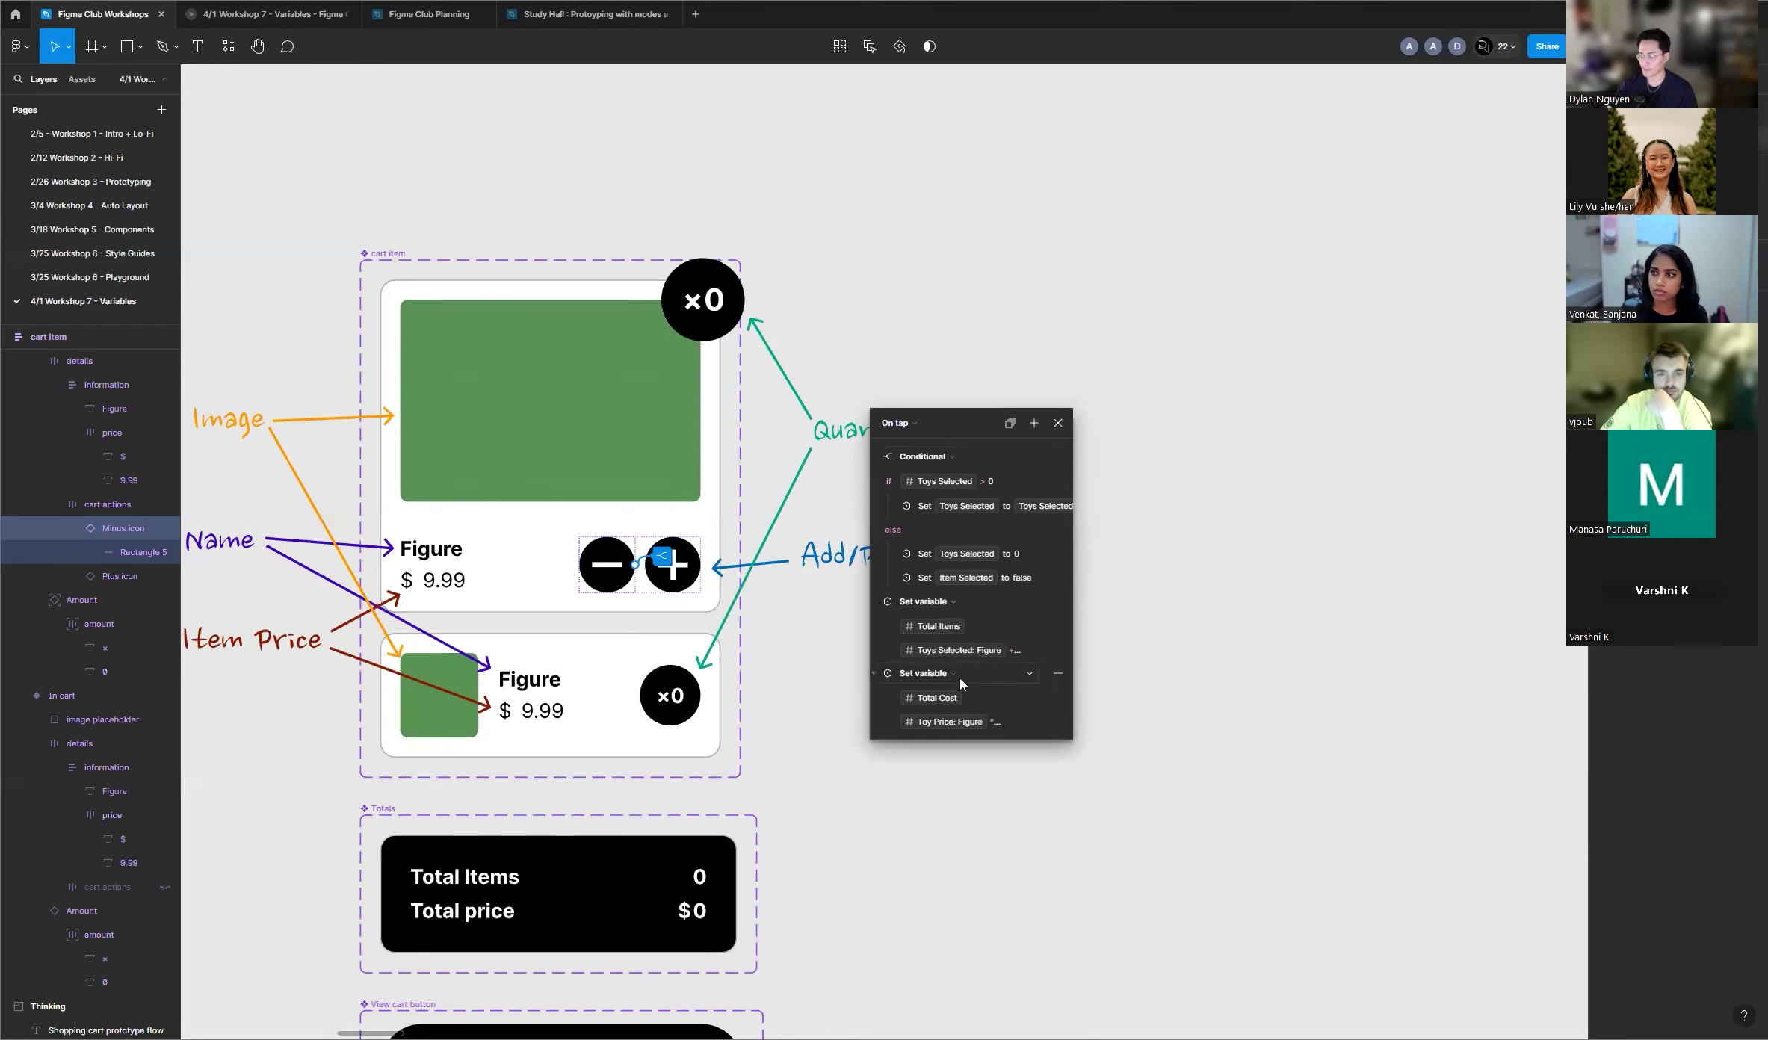
scroll(969, 655, down, 1)
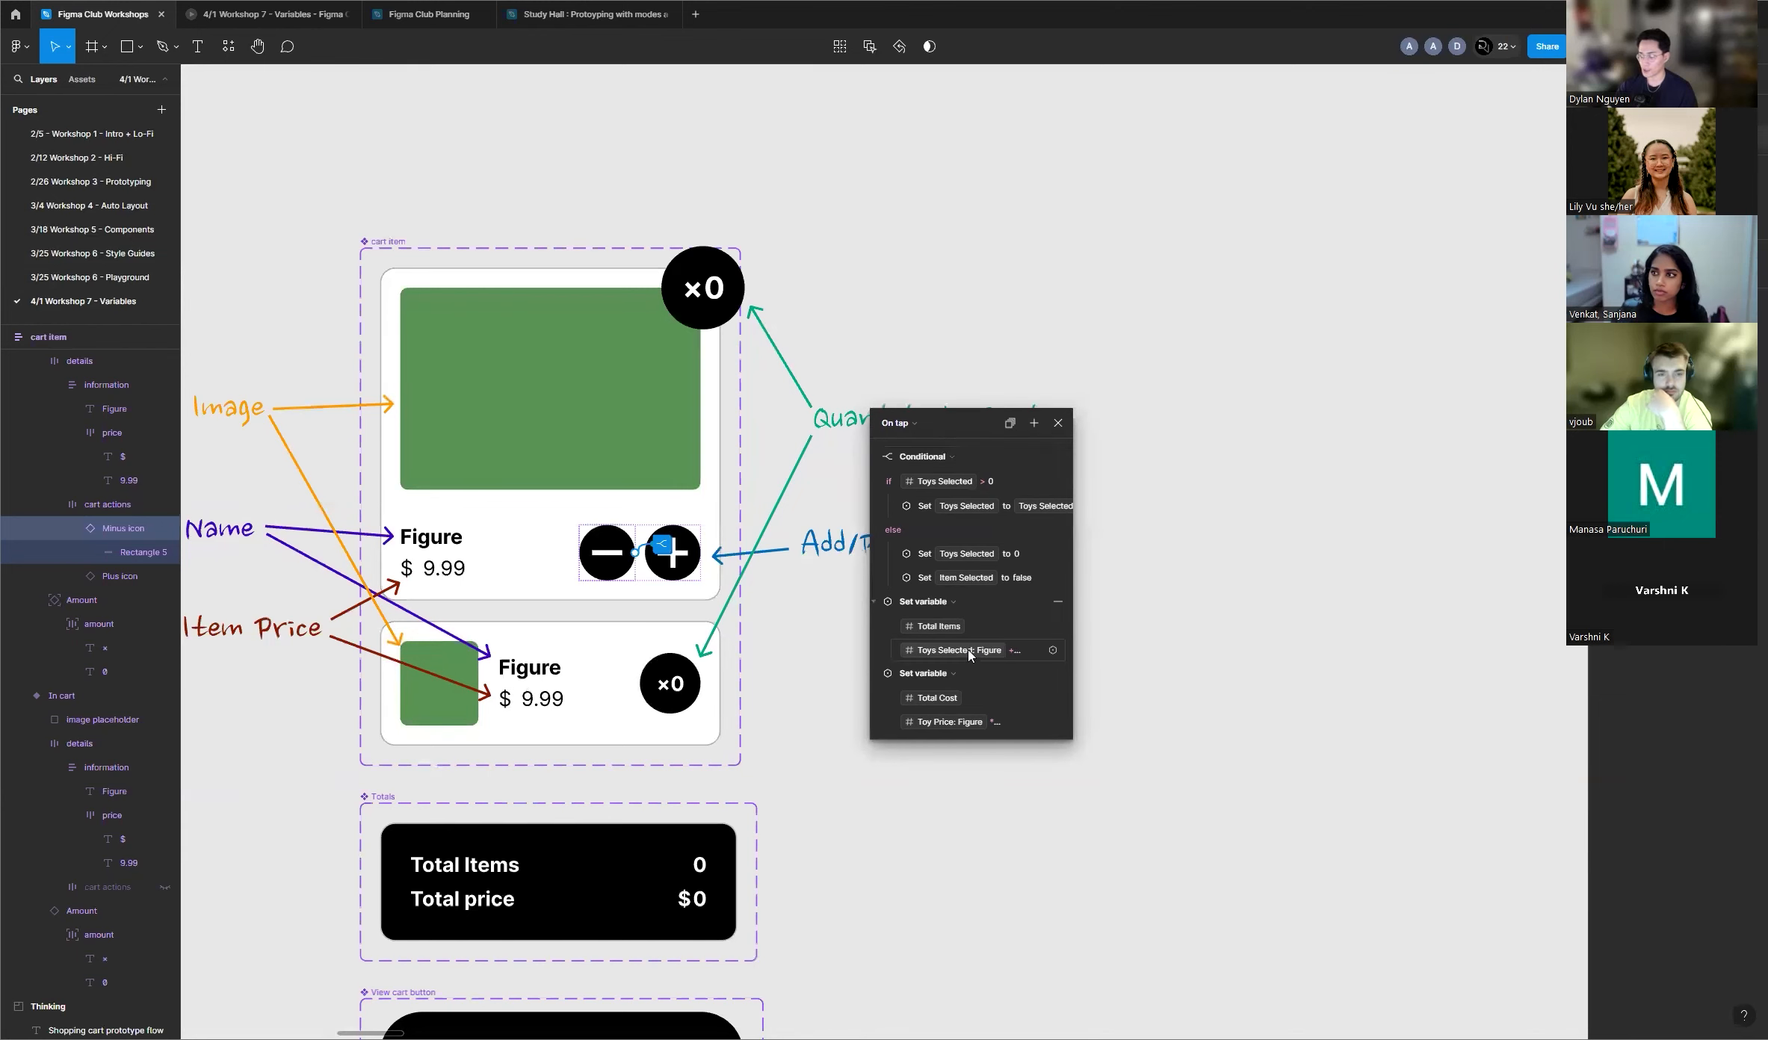
click(1034, 425)
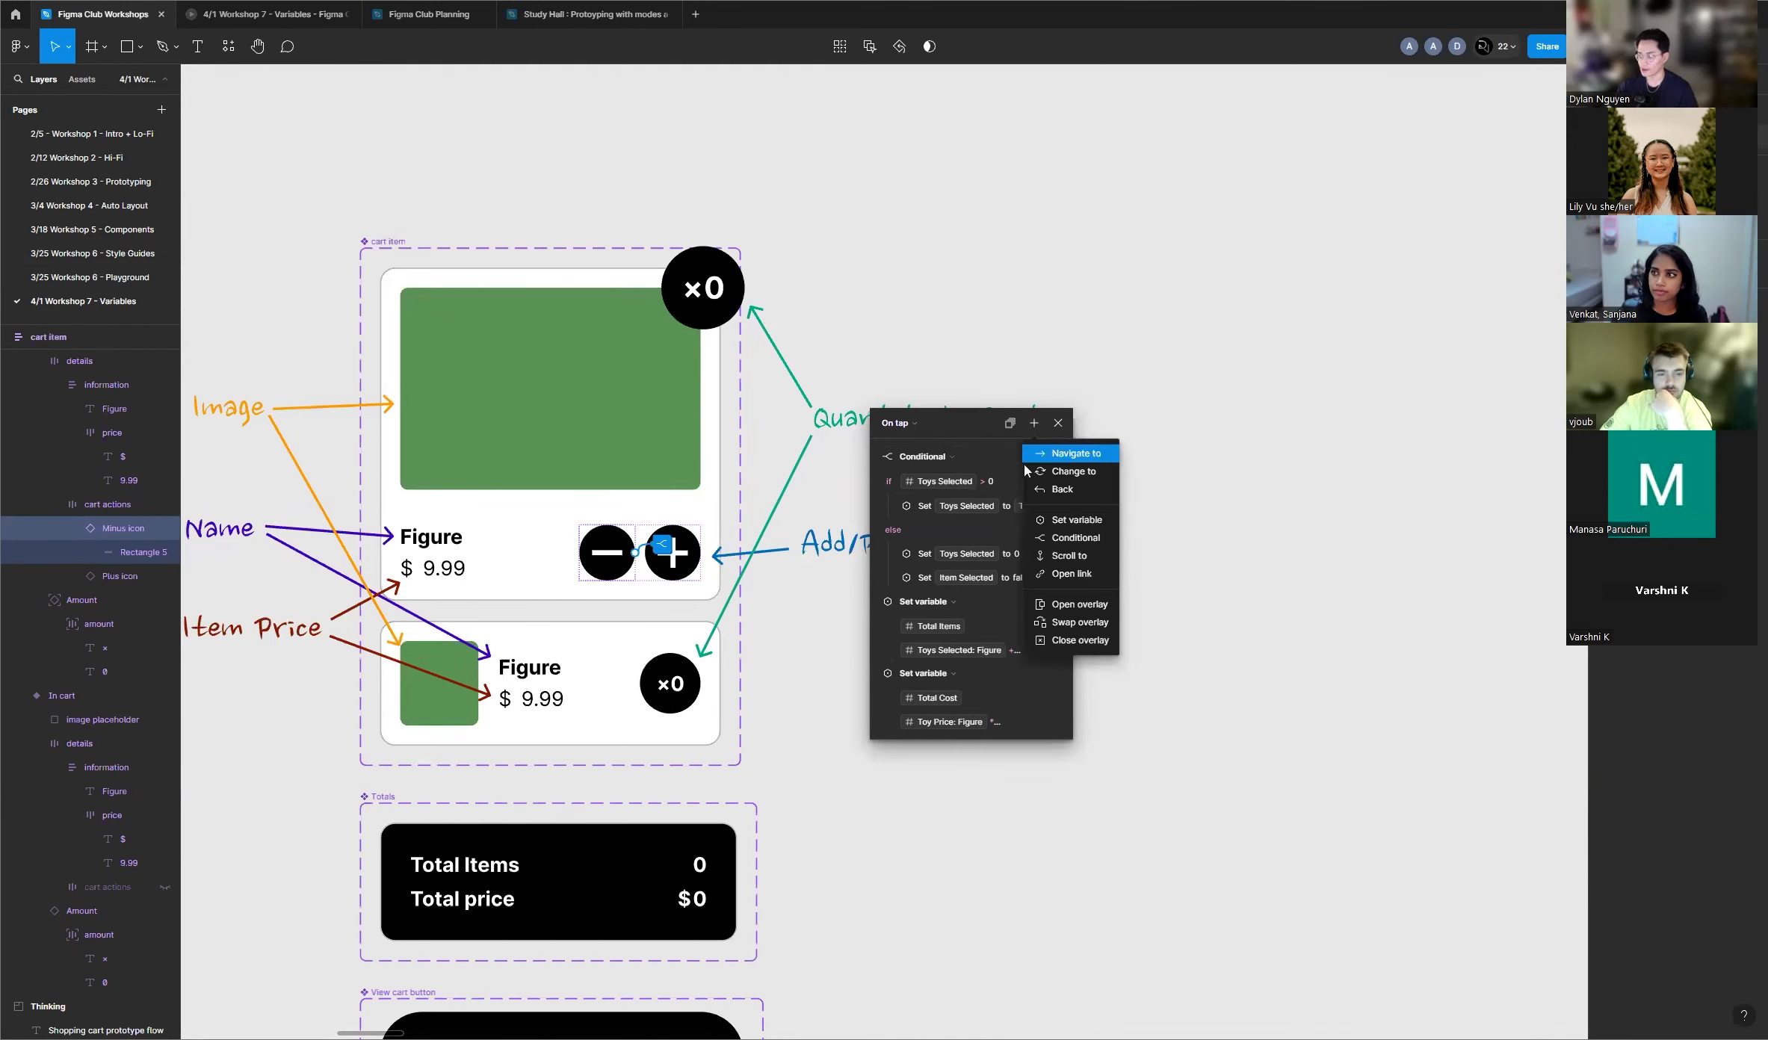
click(1076, 538)
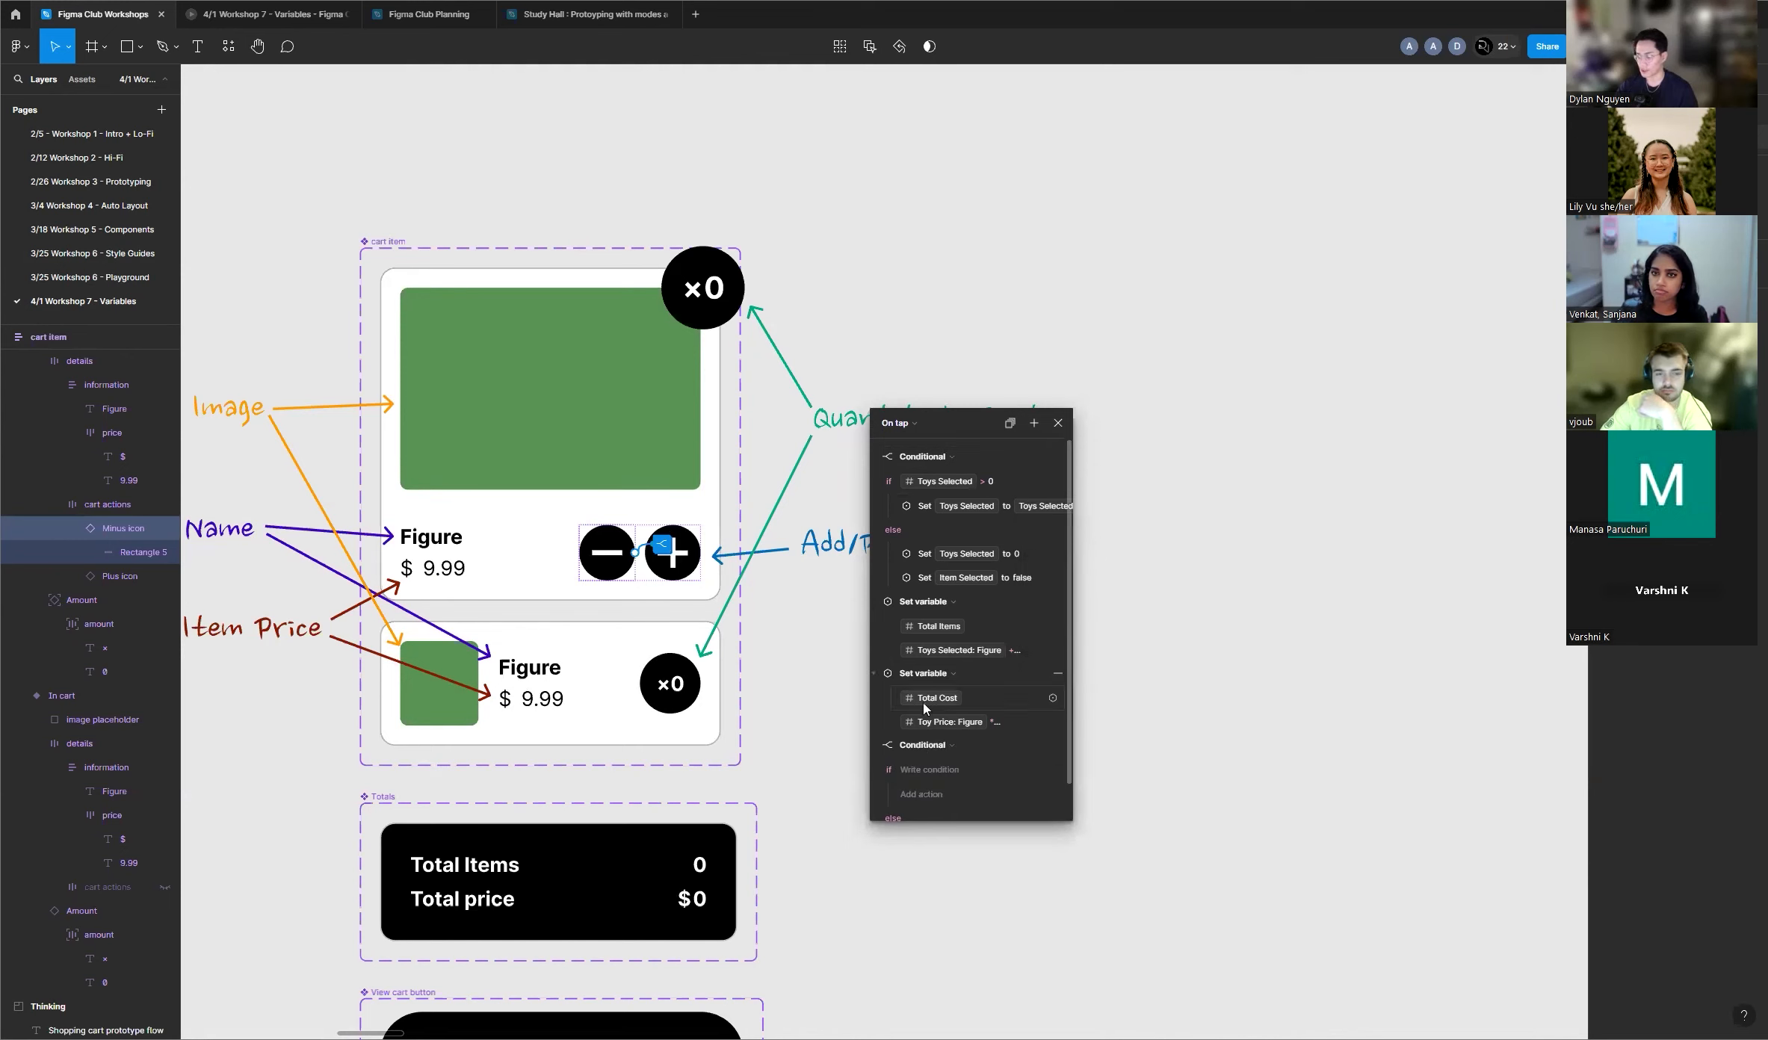
Step: Set the new conditional's if condition to the cart's Total Items == 0
click(932, 771)
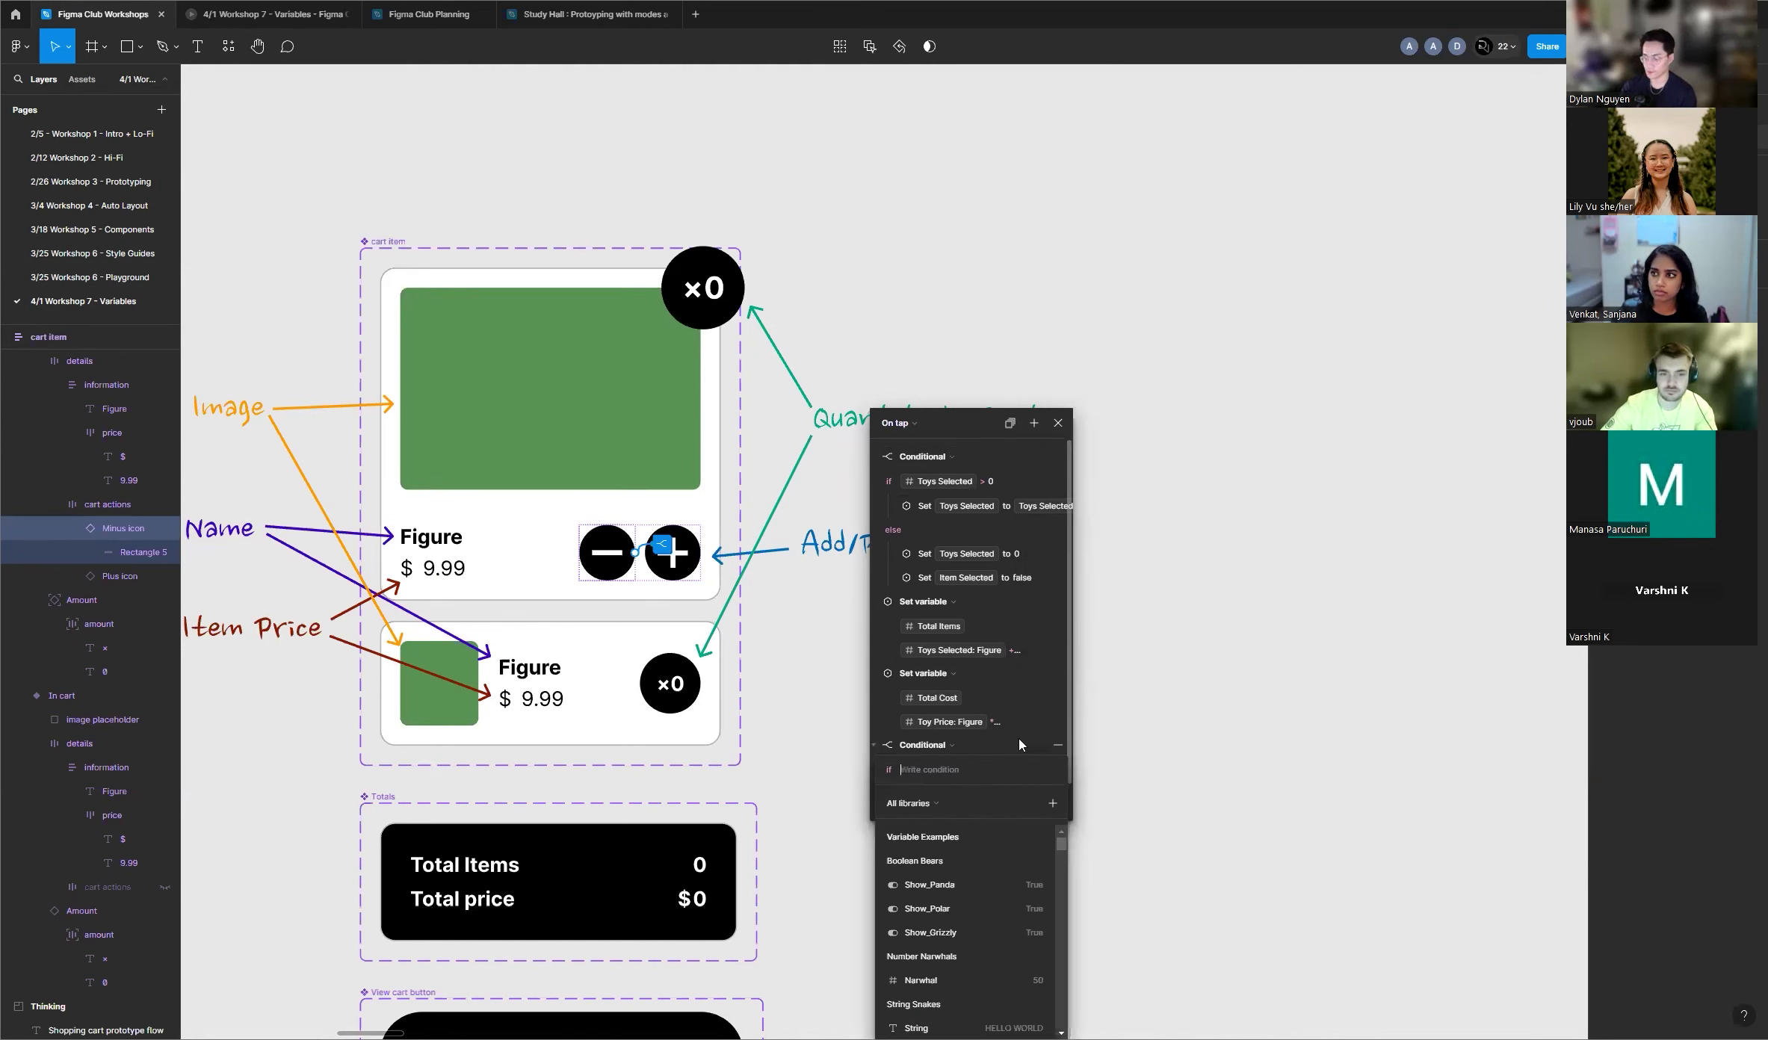
text(tota)
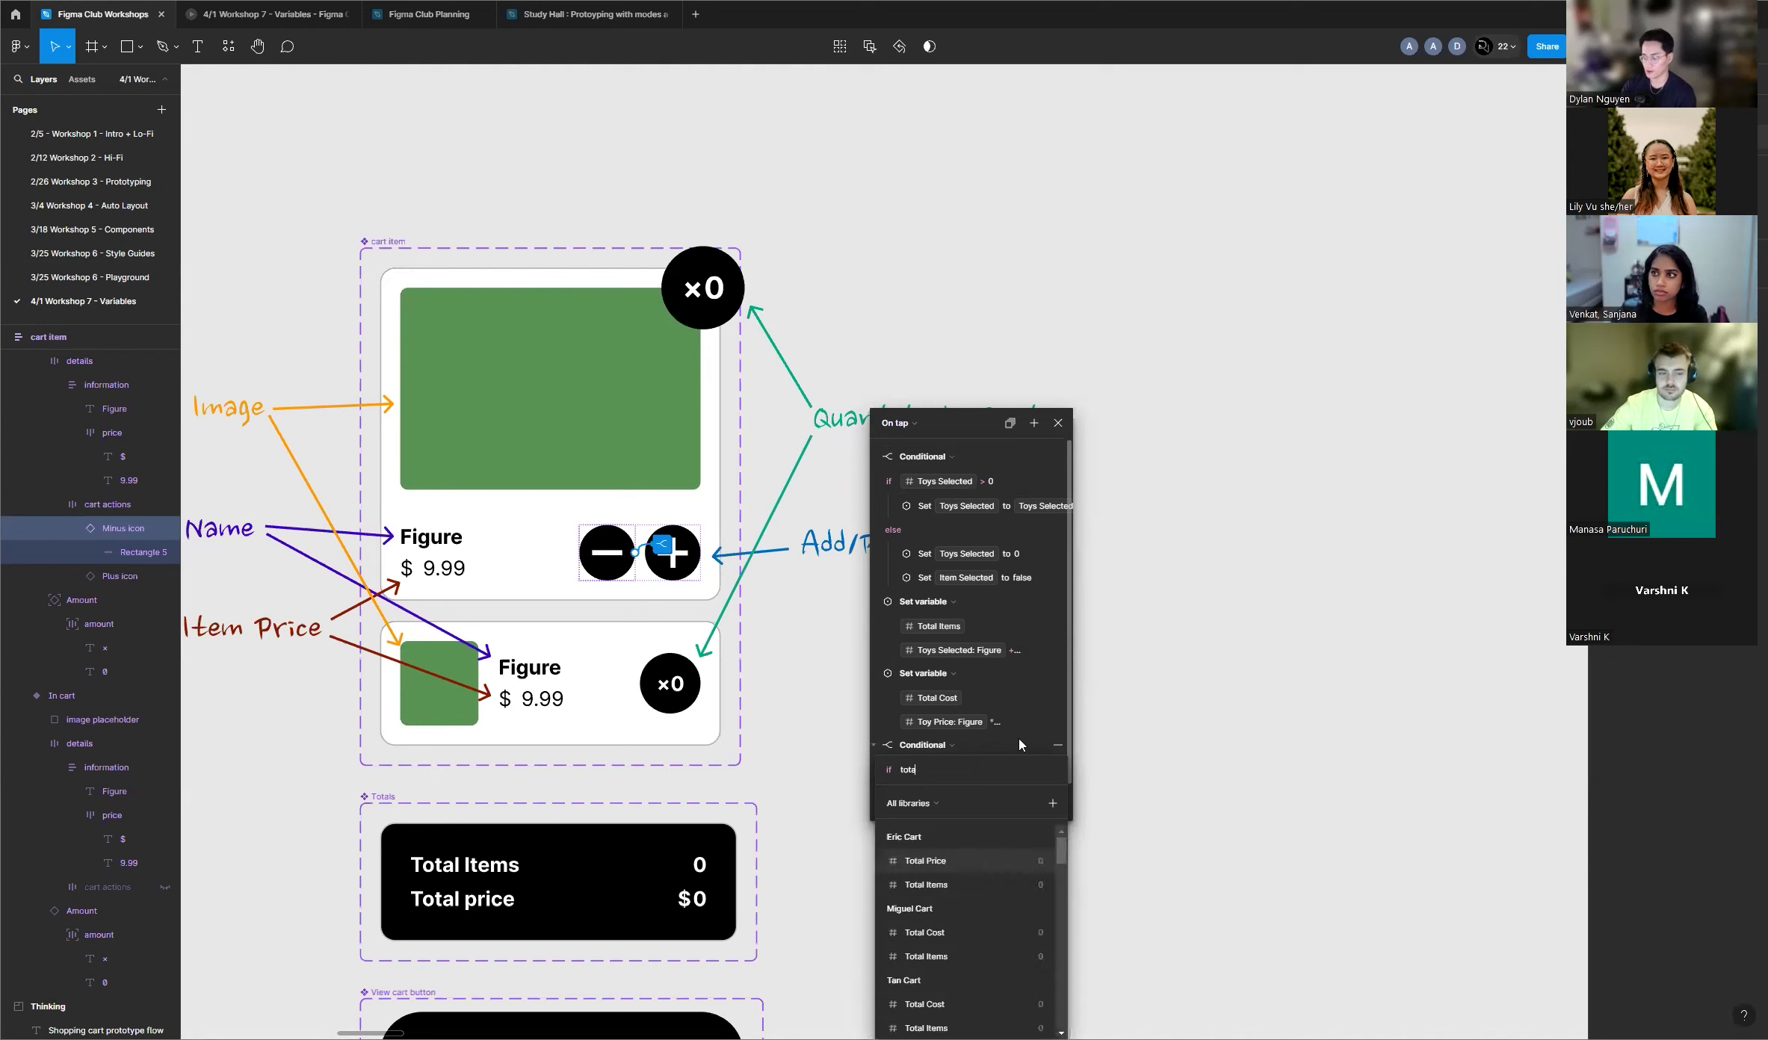
text(l ite)
scroll(939, 934, down, 5)
text(m)
scroll(939, 955, down, 3)
click(962, 868)
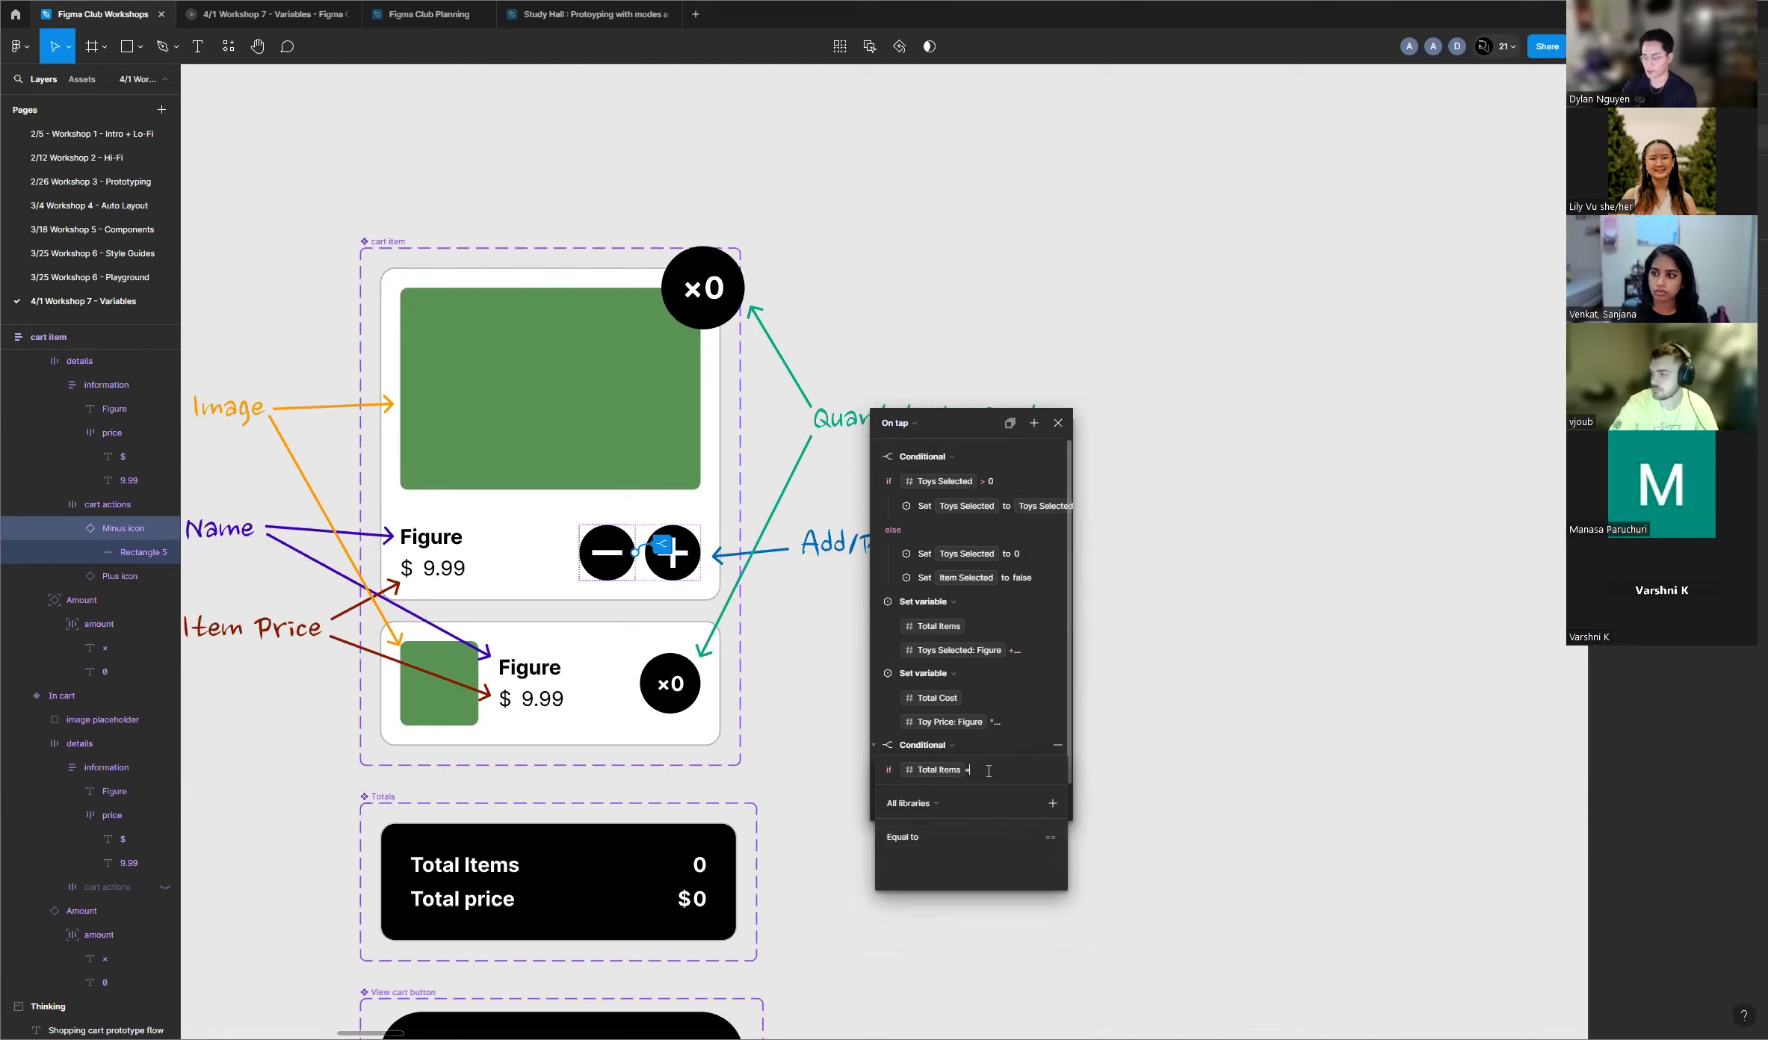
click(979, 833)
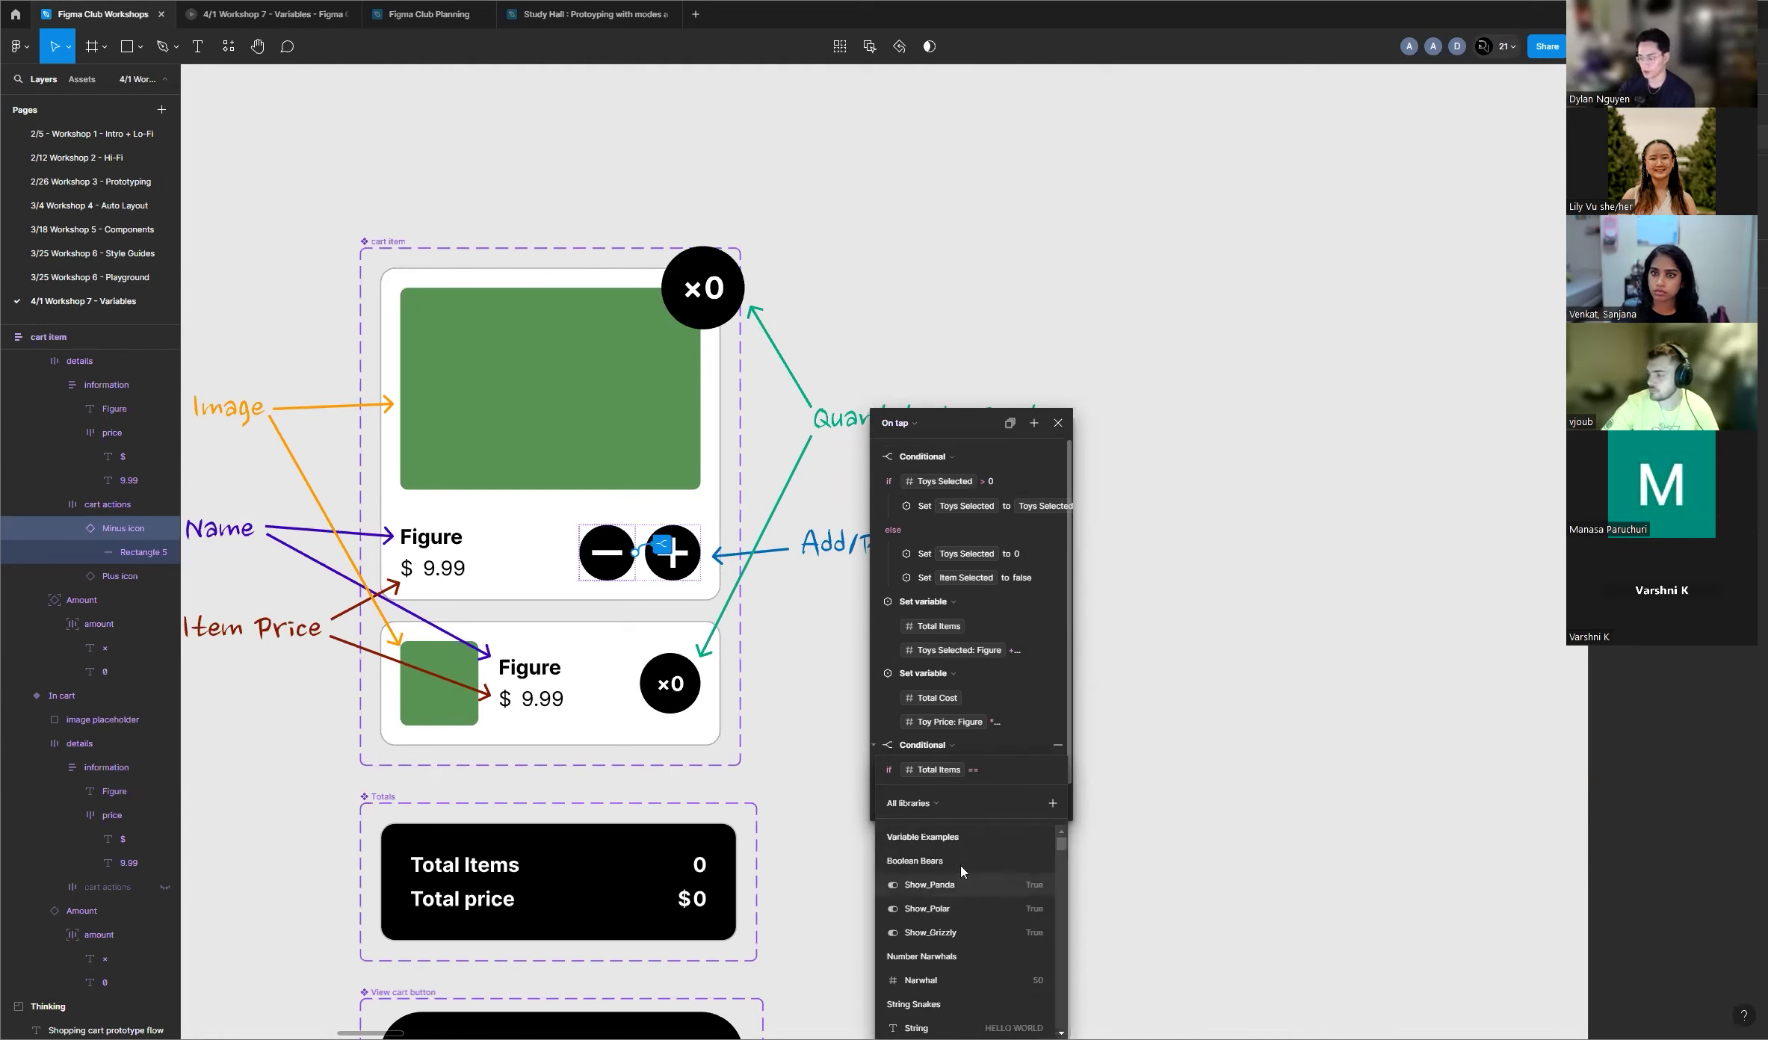
text(0)
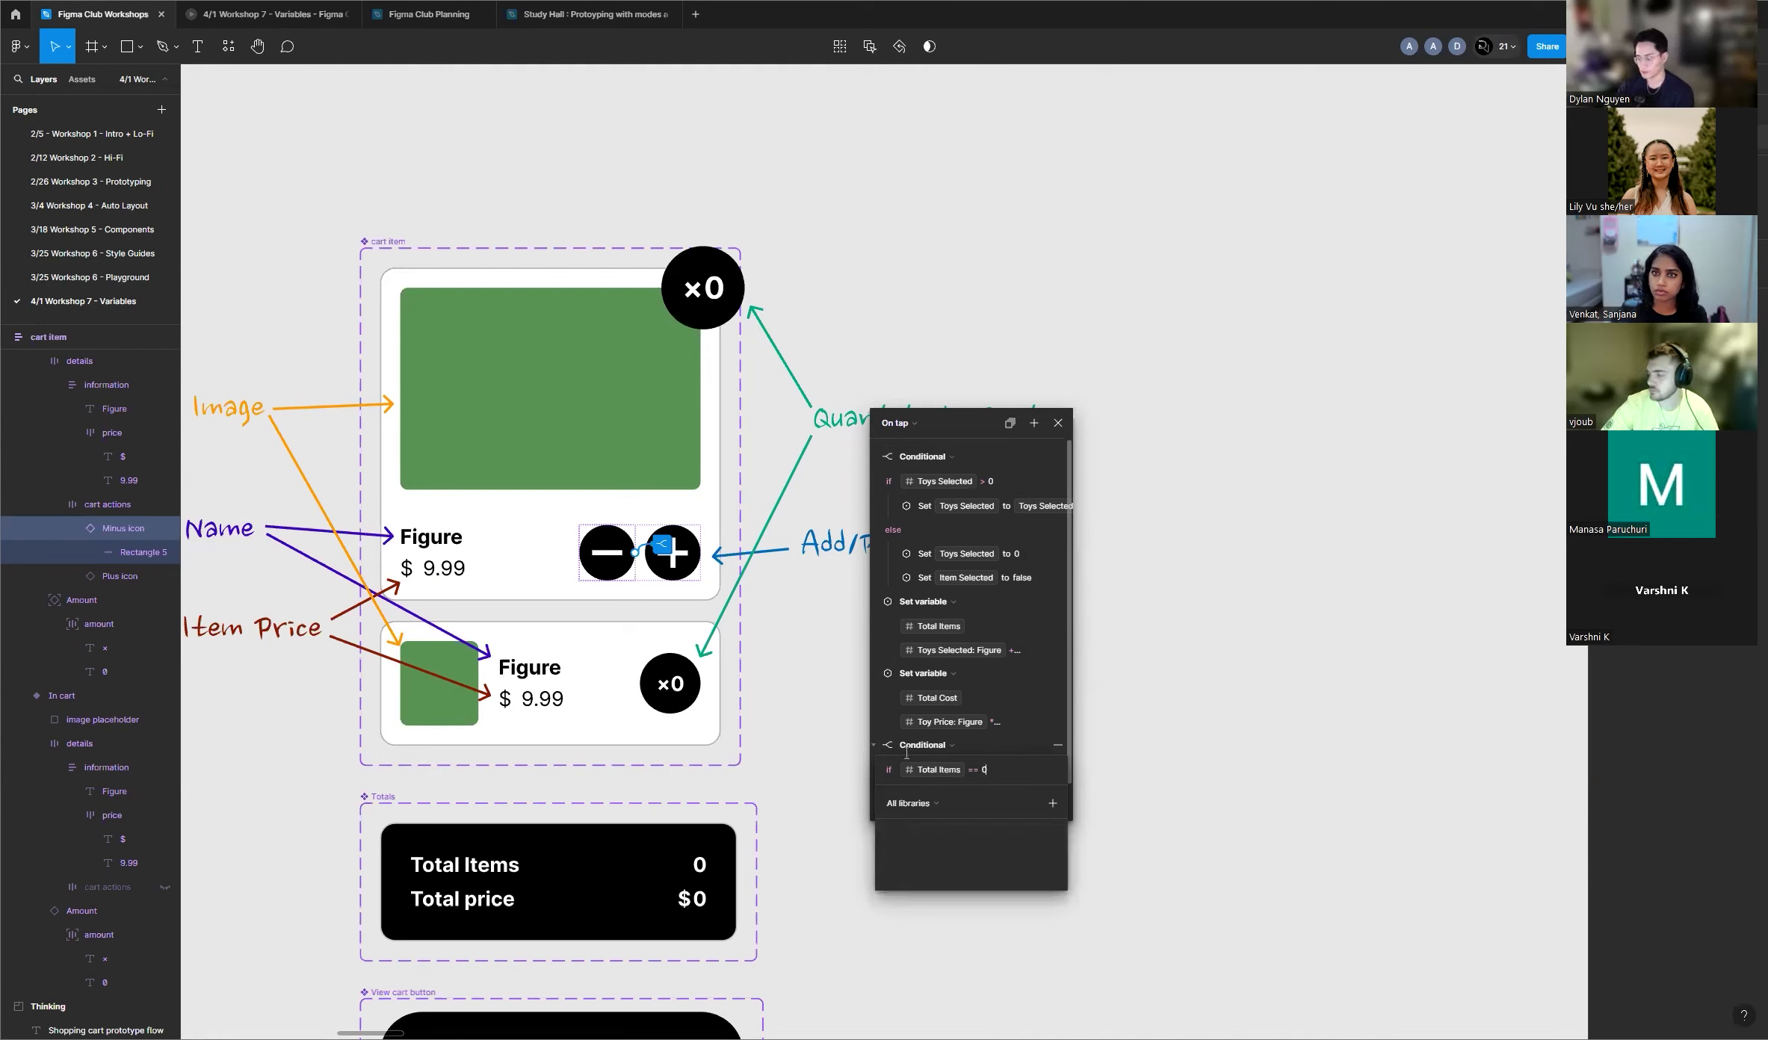
key(Return)
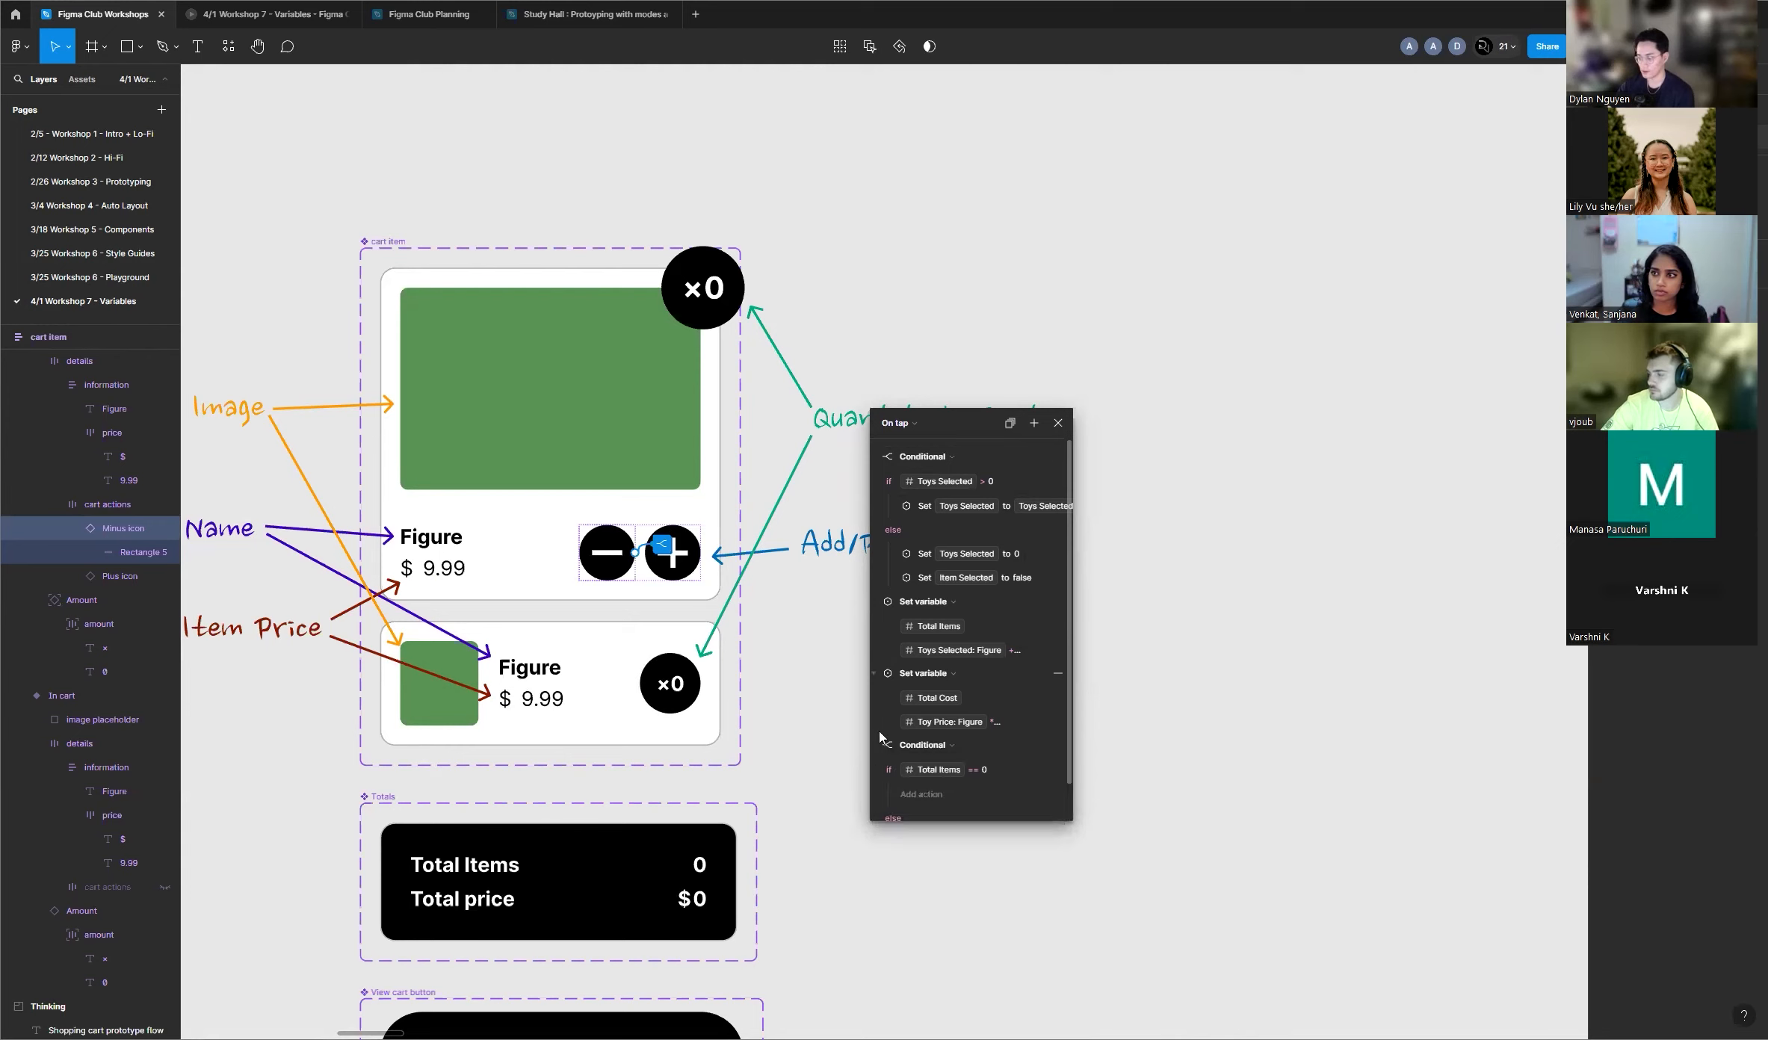
Step: Start adding an action to the if branch of the Total Items == 0 conditional
scroll(921, 792, down, 1)
click(929, 756)
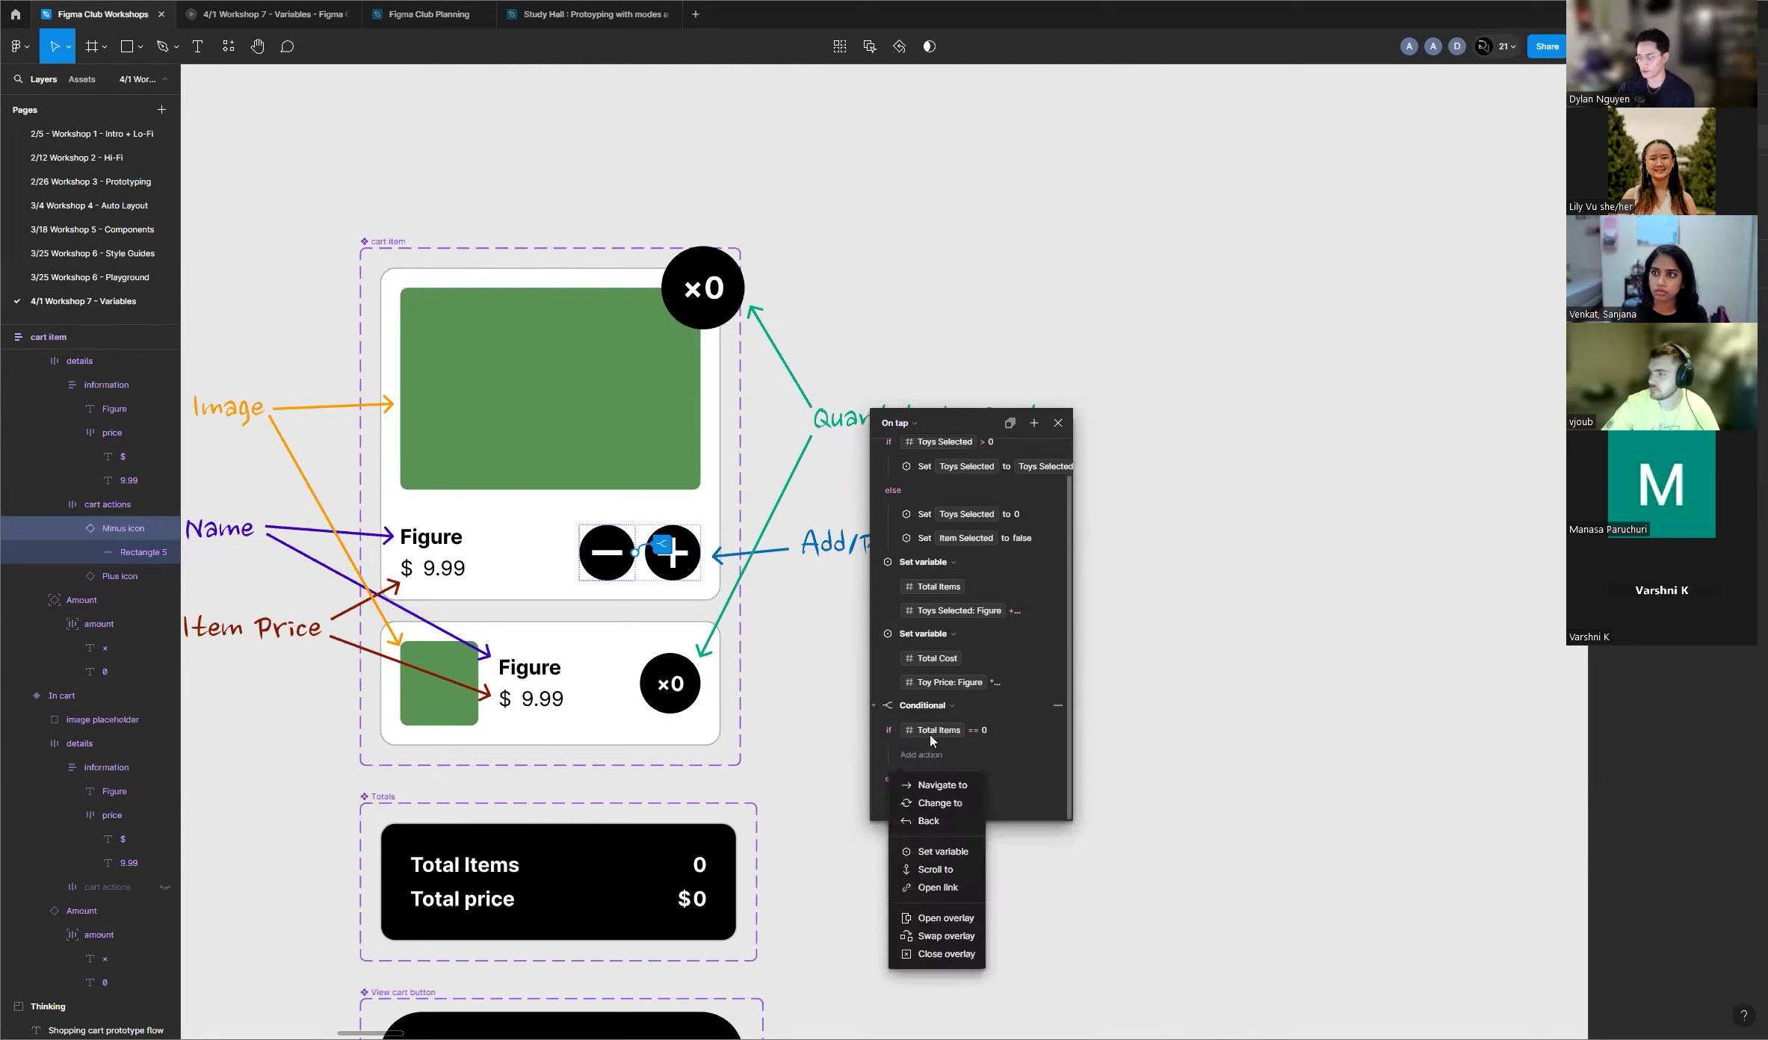
Step: In the Total Items == 0 branch of the minus icon's tap conditional, add an action setting Cart Has Items to false
click(949, 851)
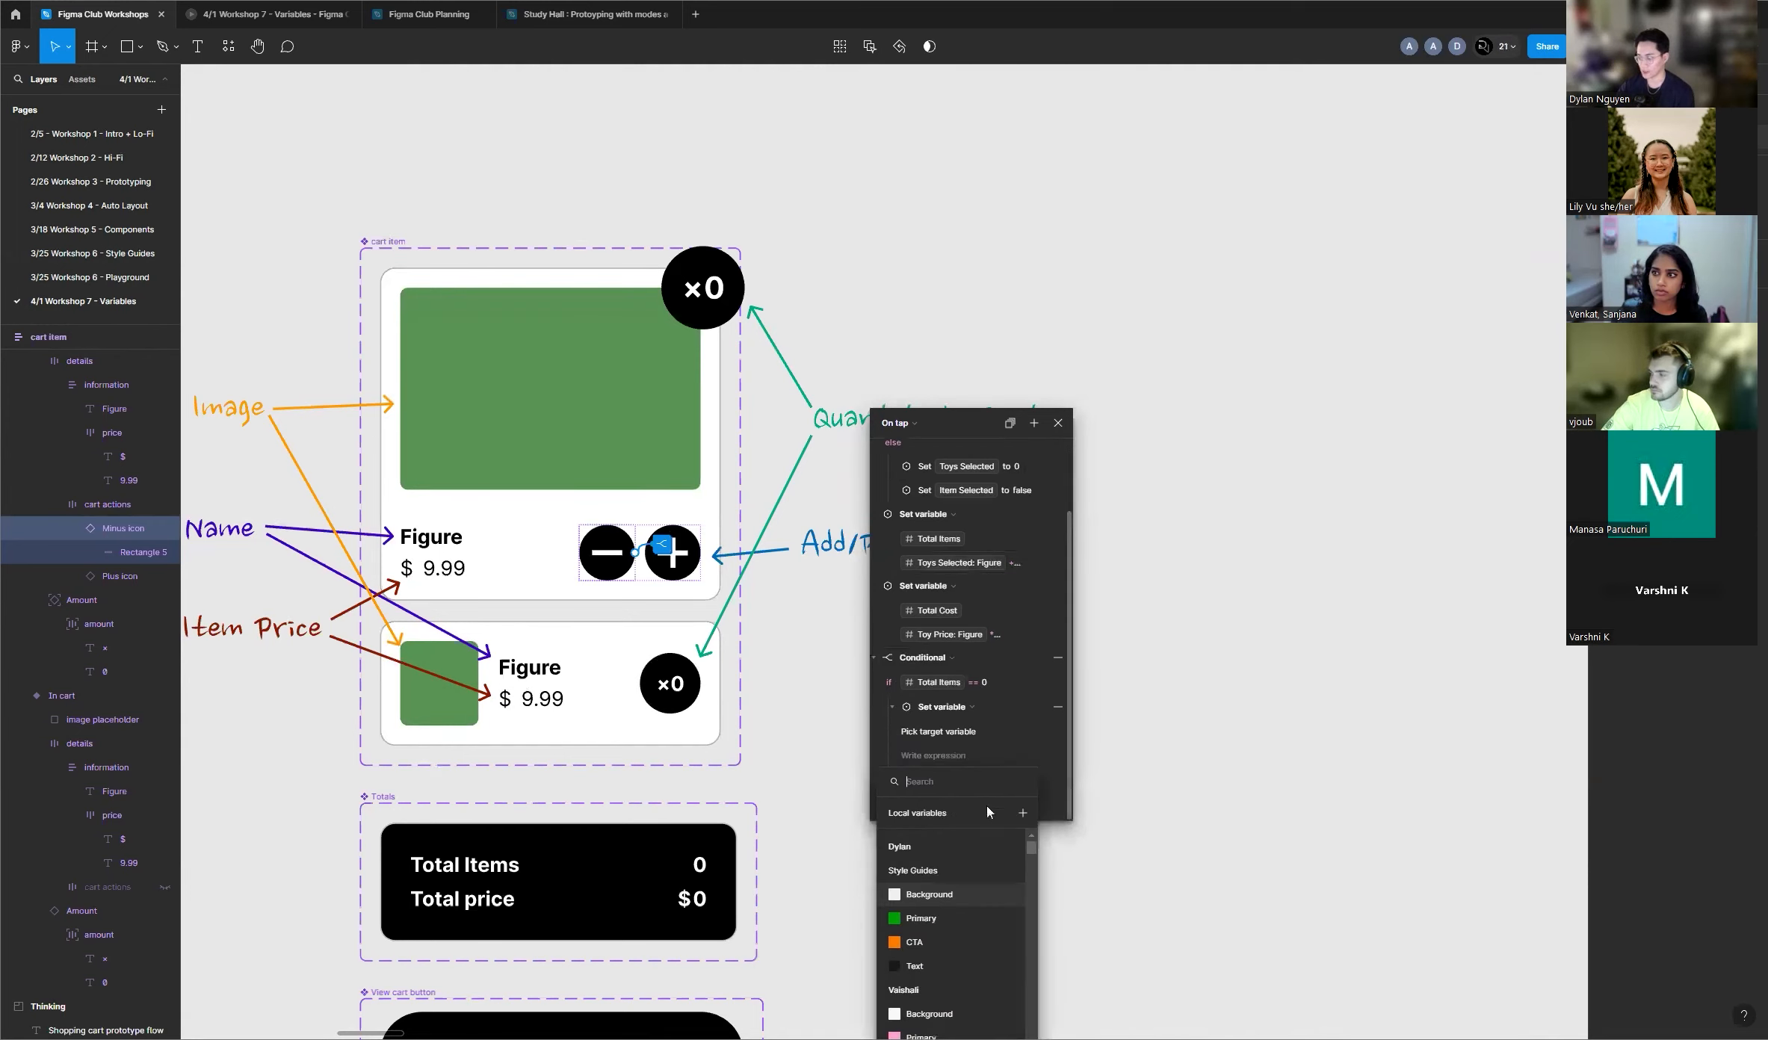
scroll(945, 934, down, 4)
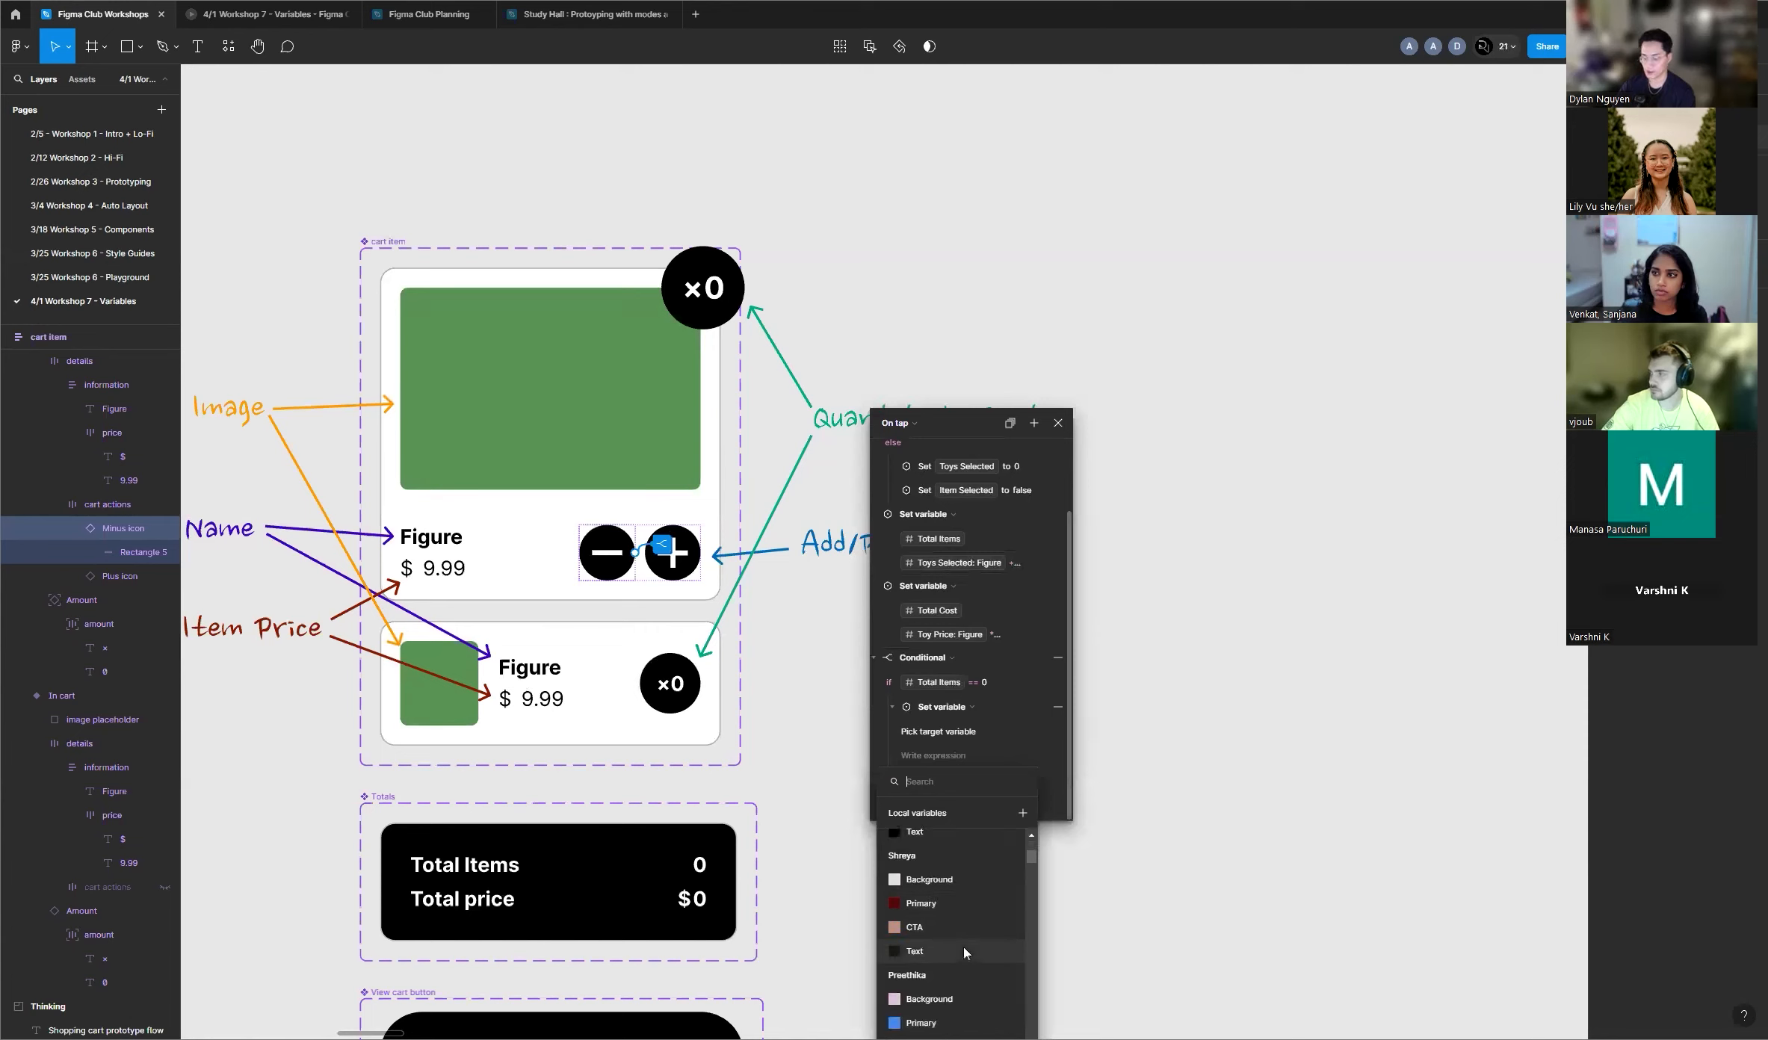
text(item)
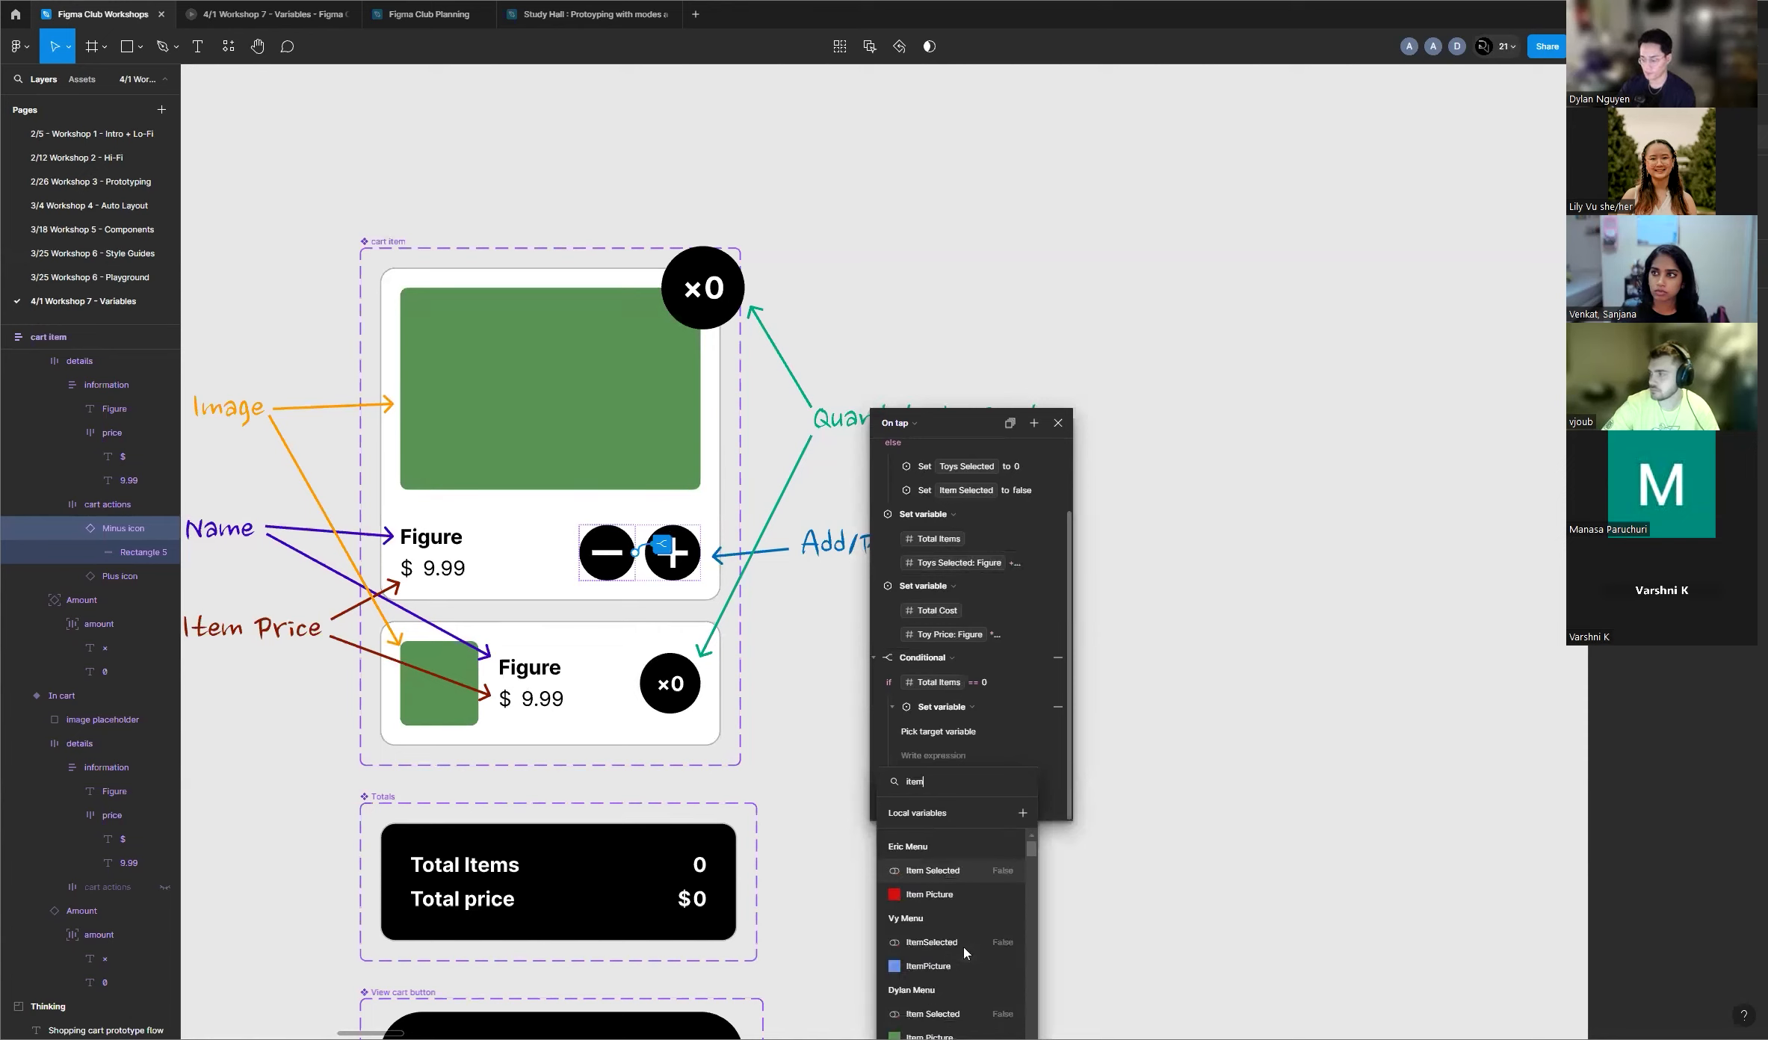
key(BackSpace)
key(BackSpace)
key(BackSpace)
key(BackSpace)
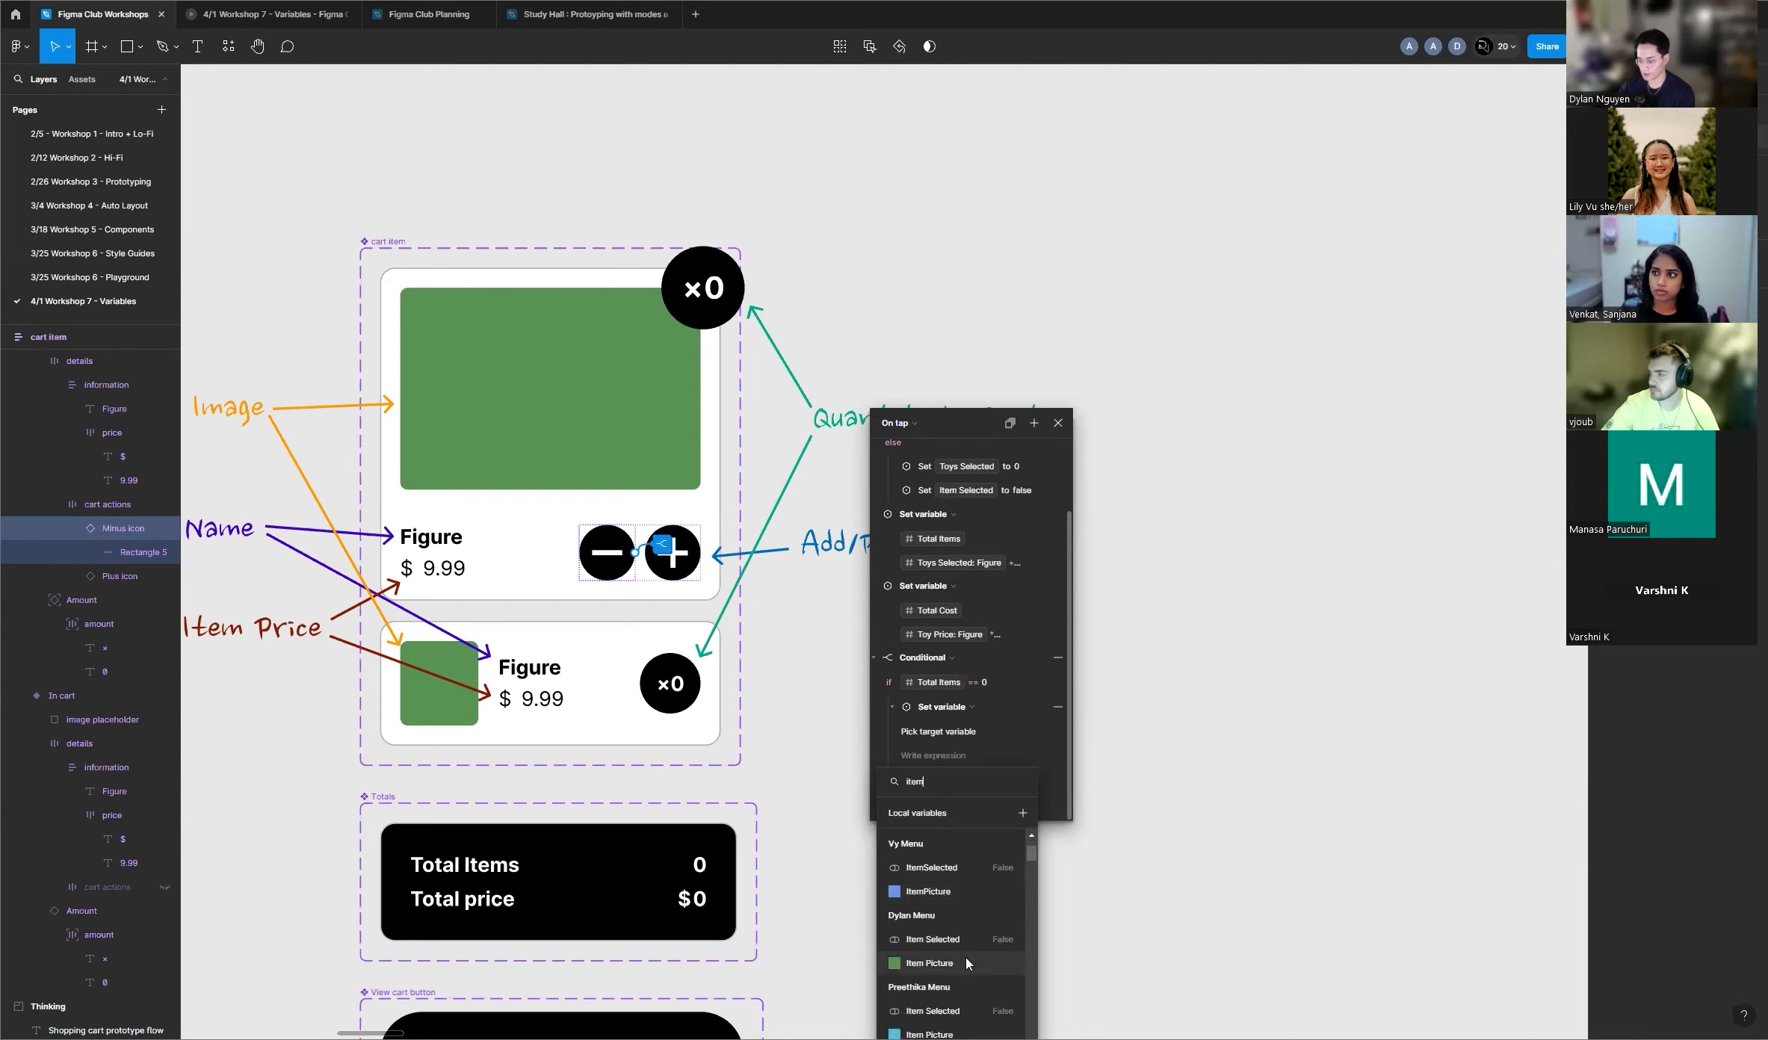
text(cart)
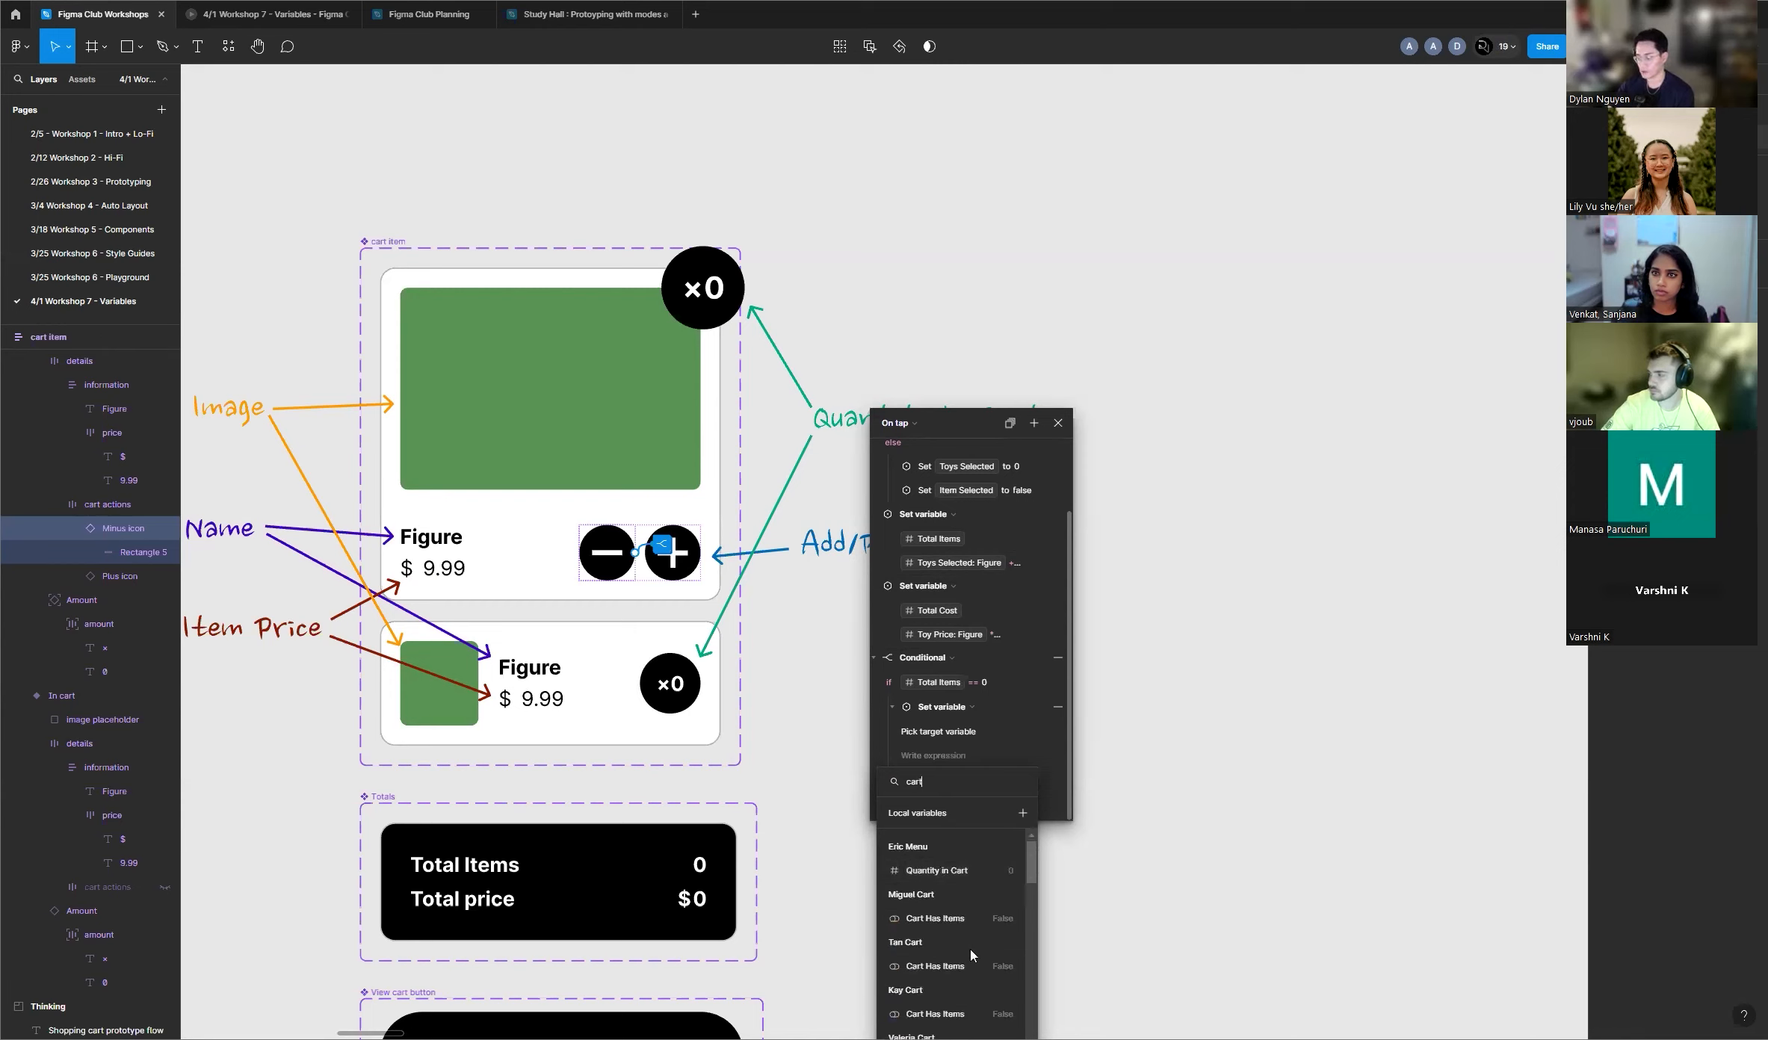
scroll(934, 930, down, 5)
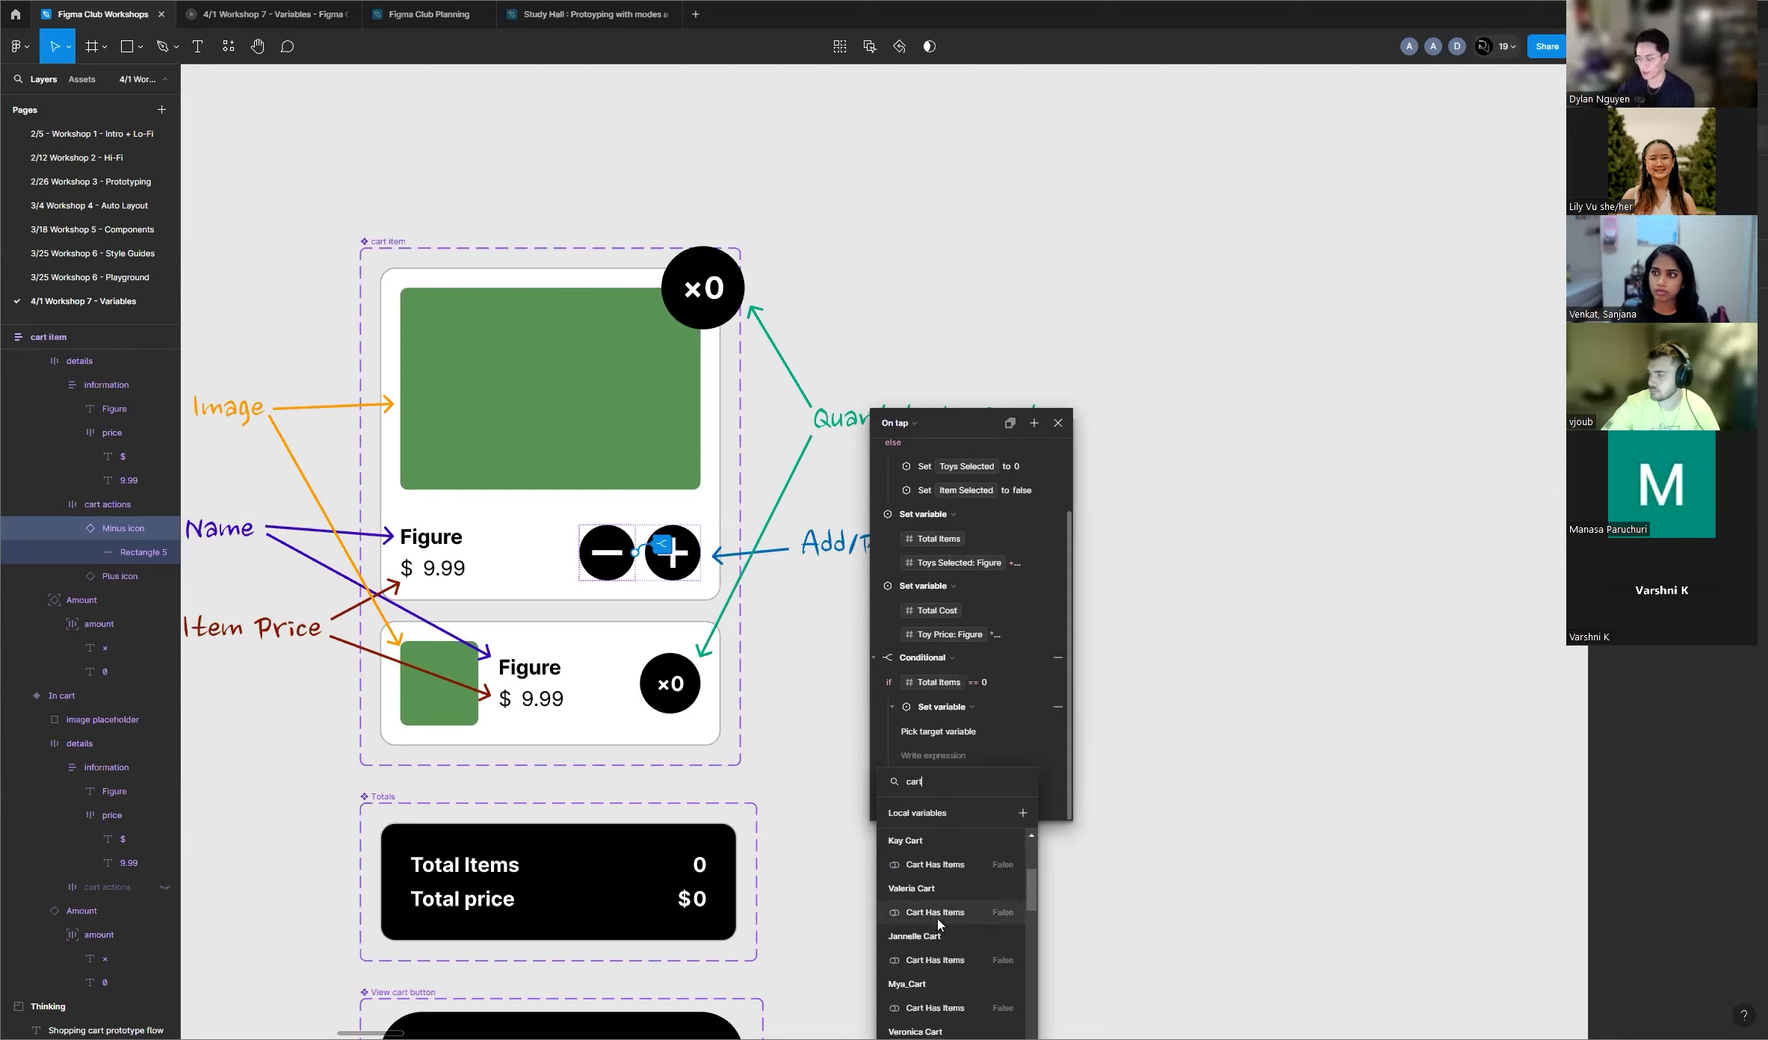
scroll(956, 930, down, 5)
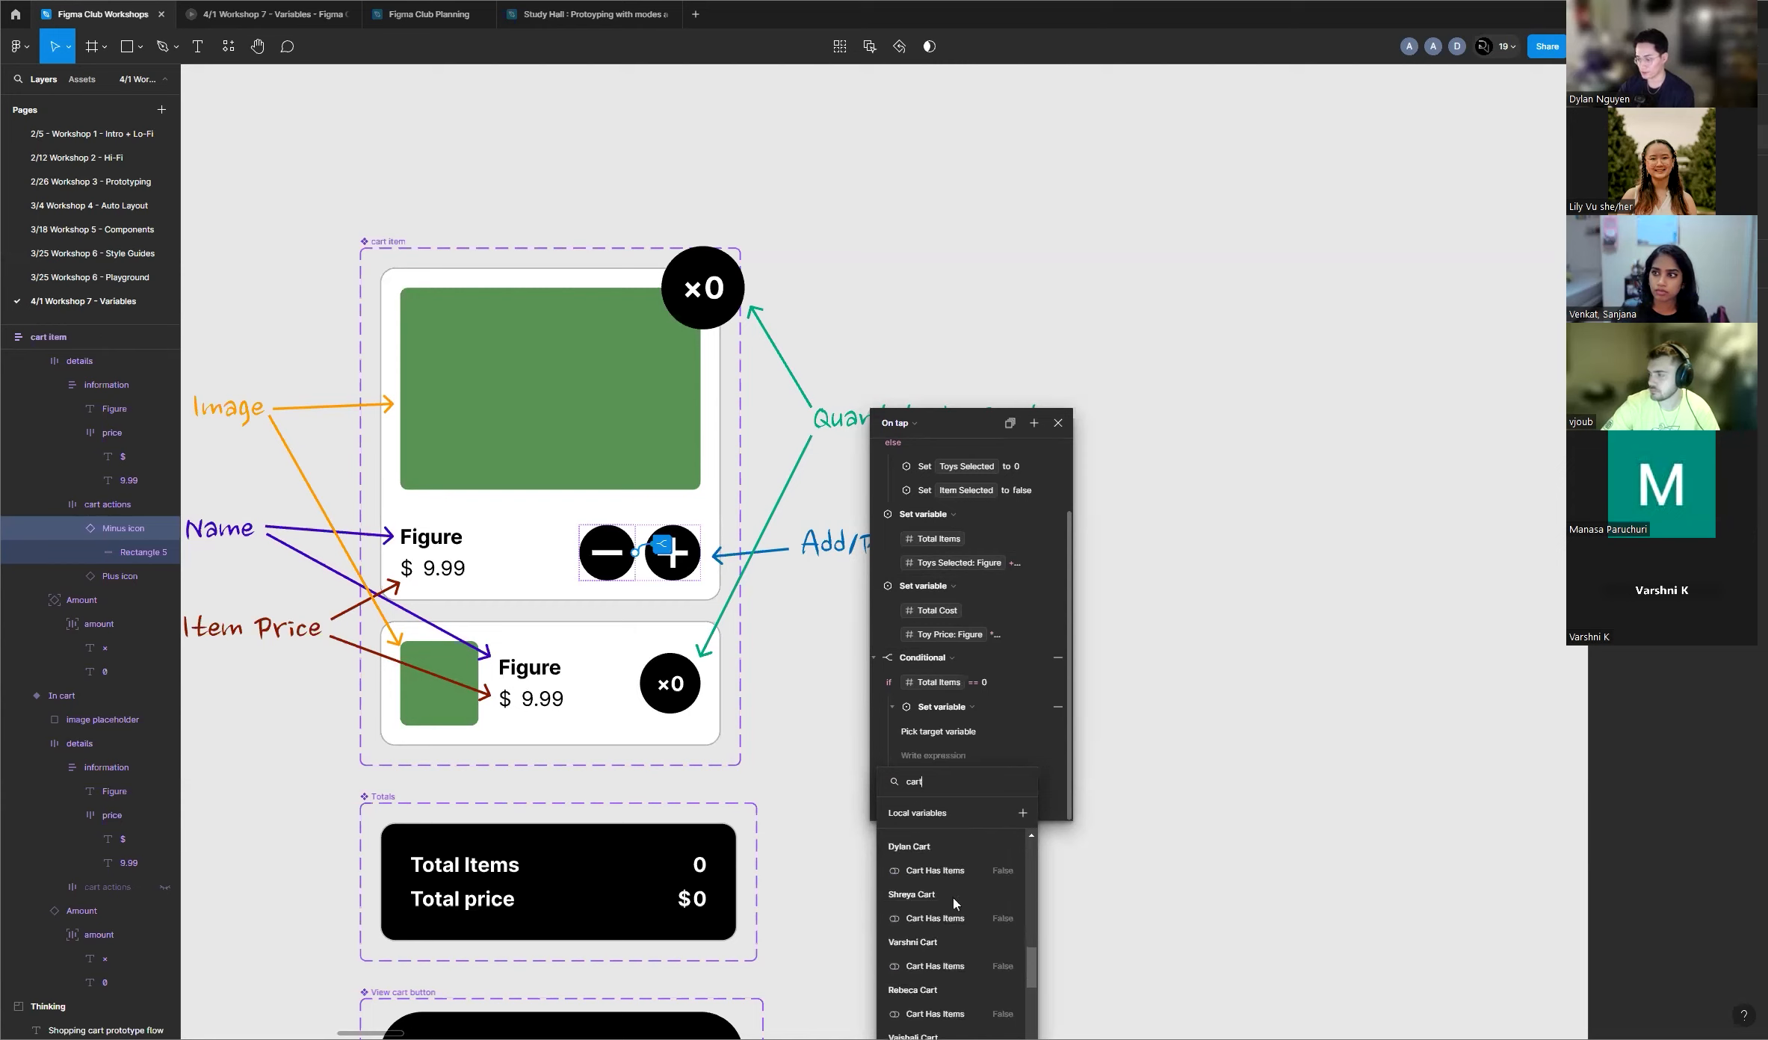
click(955, 874)
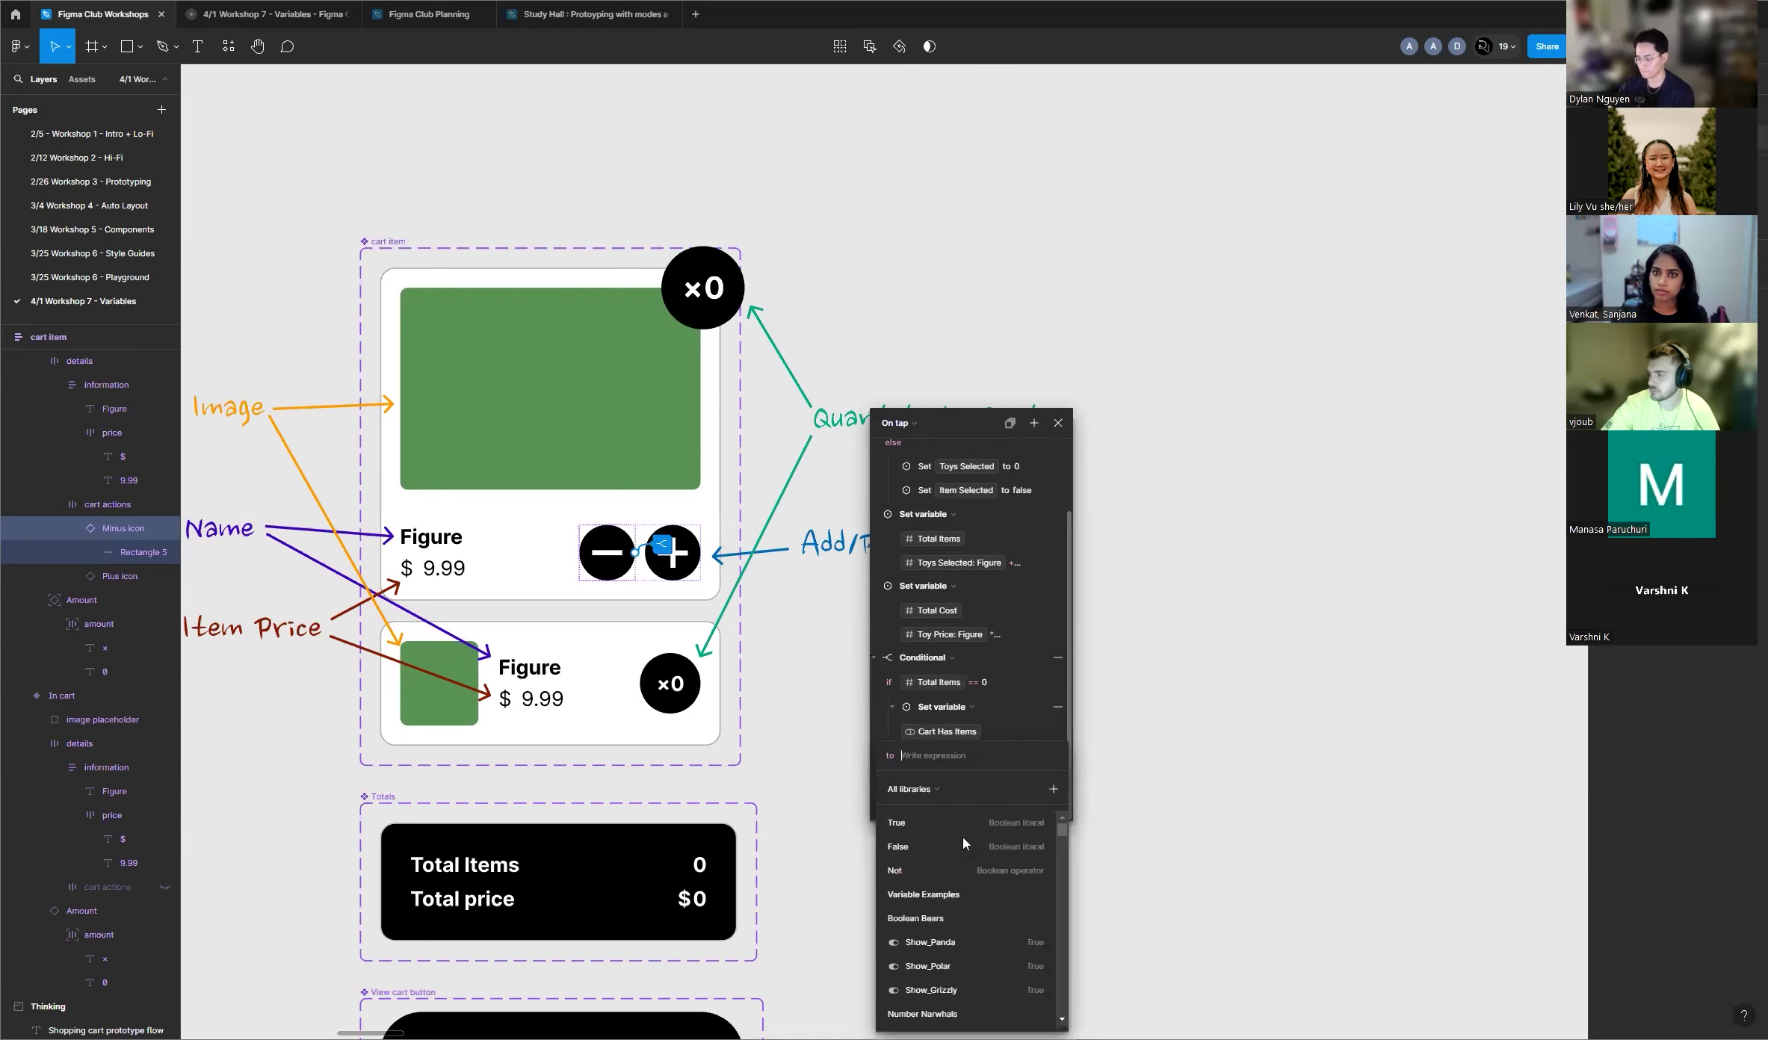
click(926, 848)
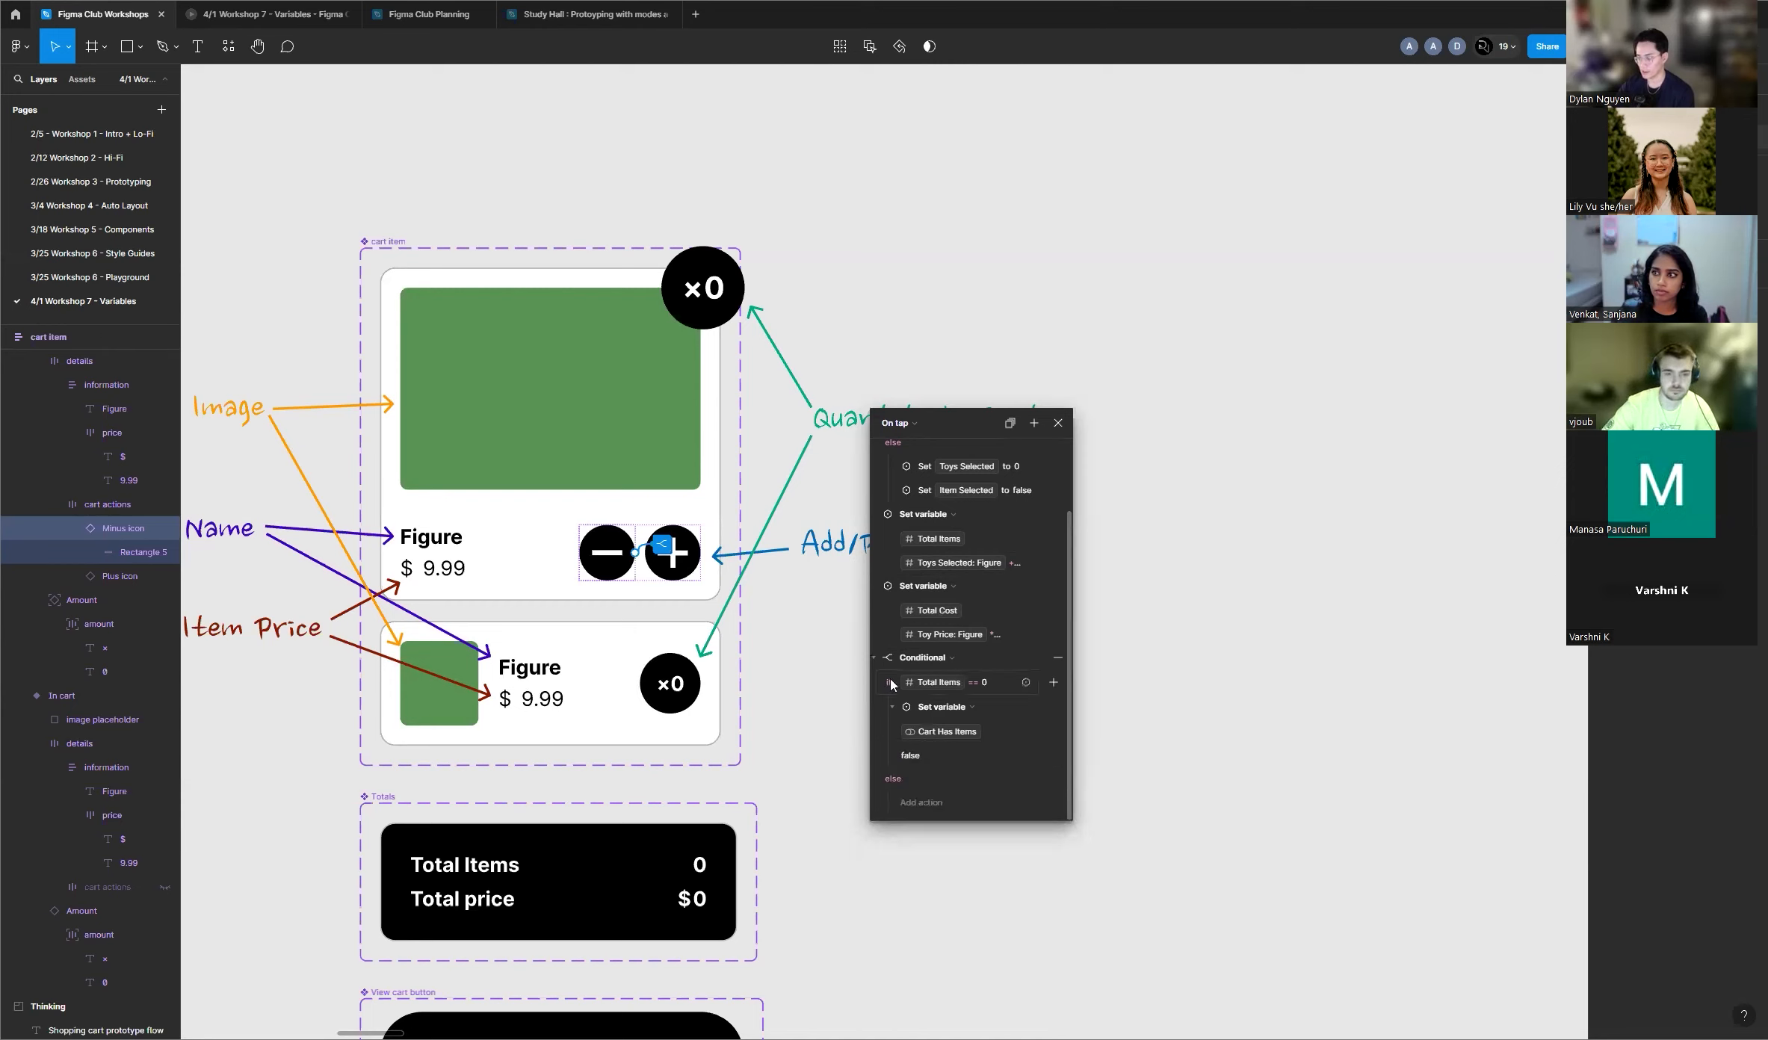
Step: Add an else action setting Cart Has Items to true, and close the minus icon's interaction settings
click(923, 800)
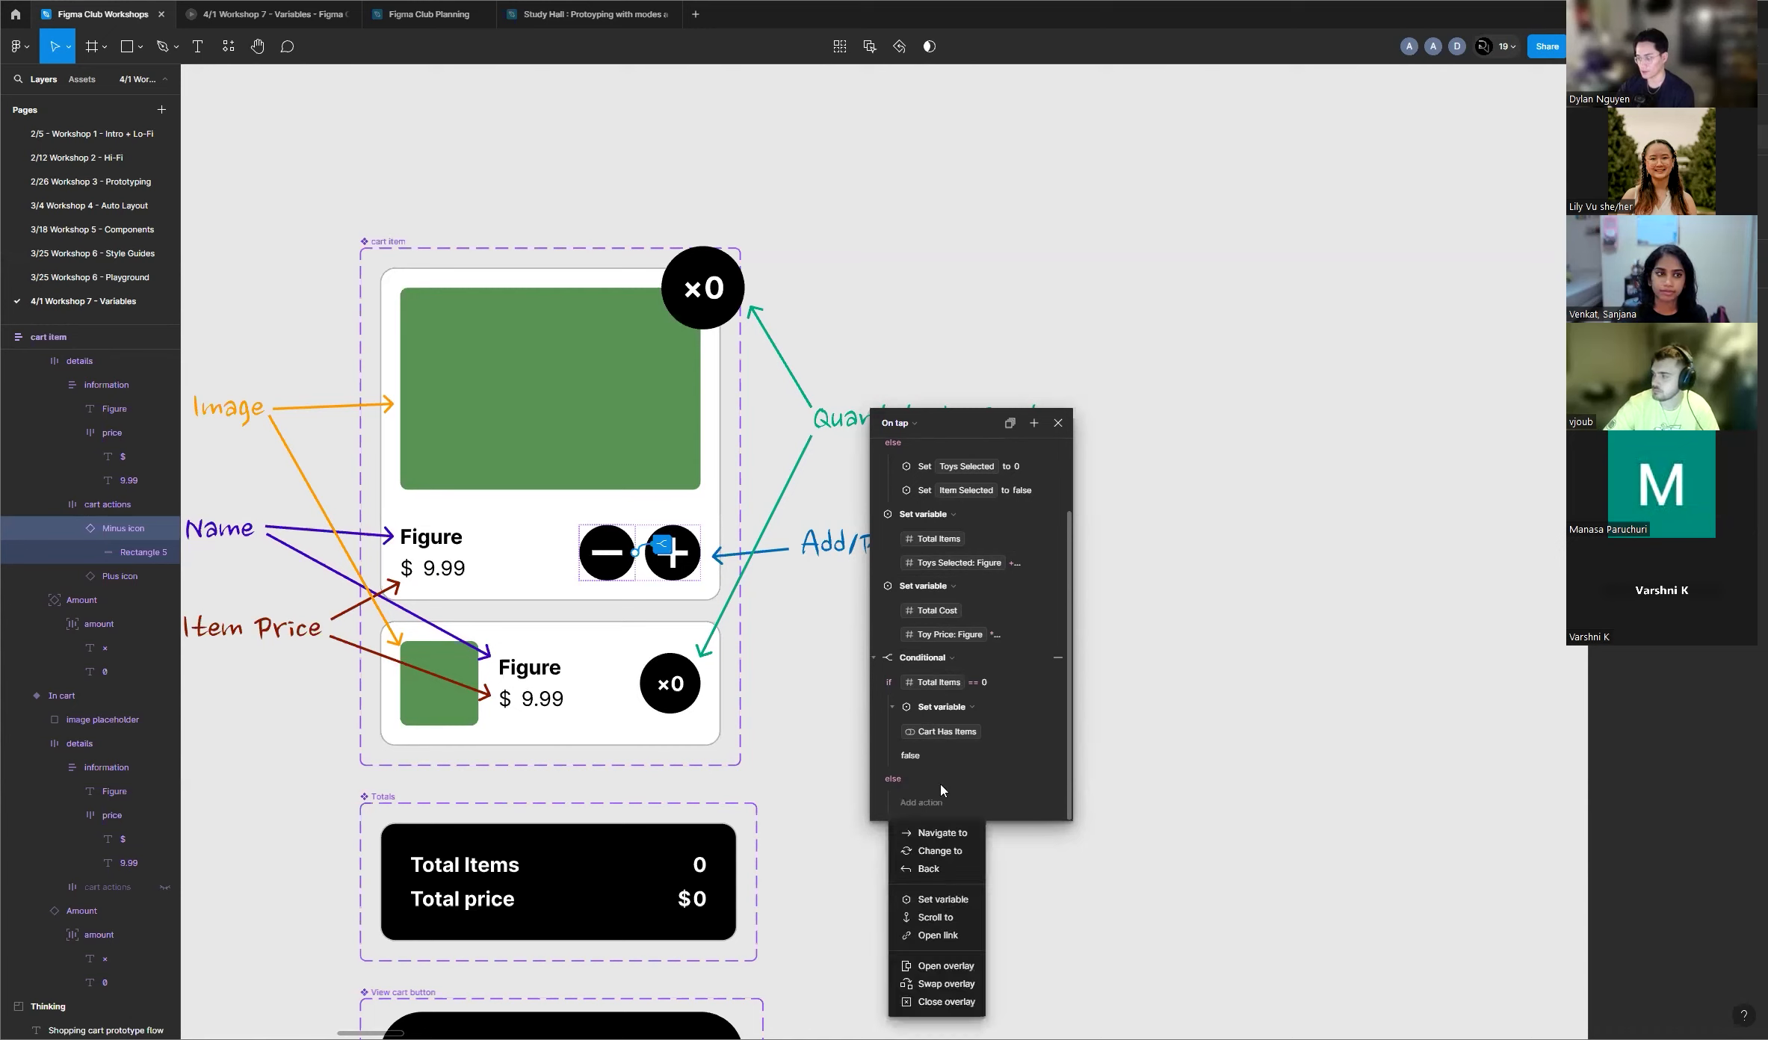
click(960, 904)
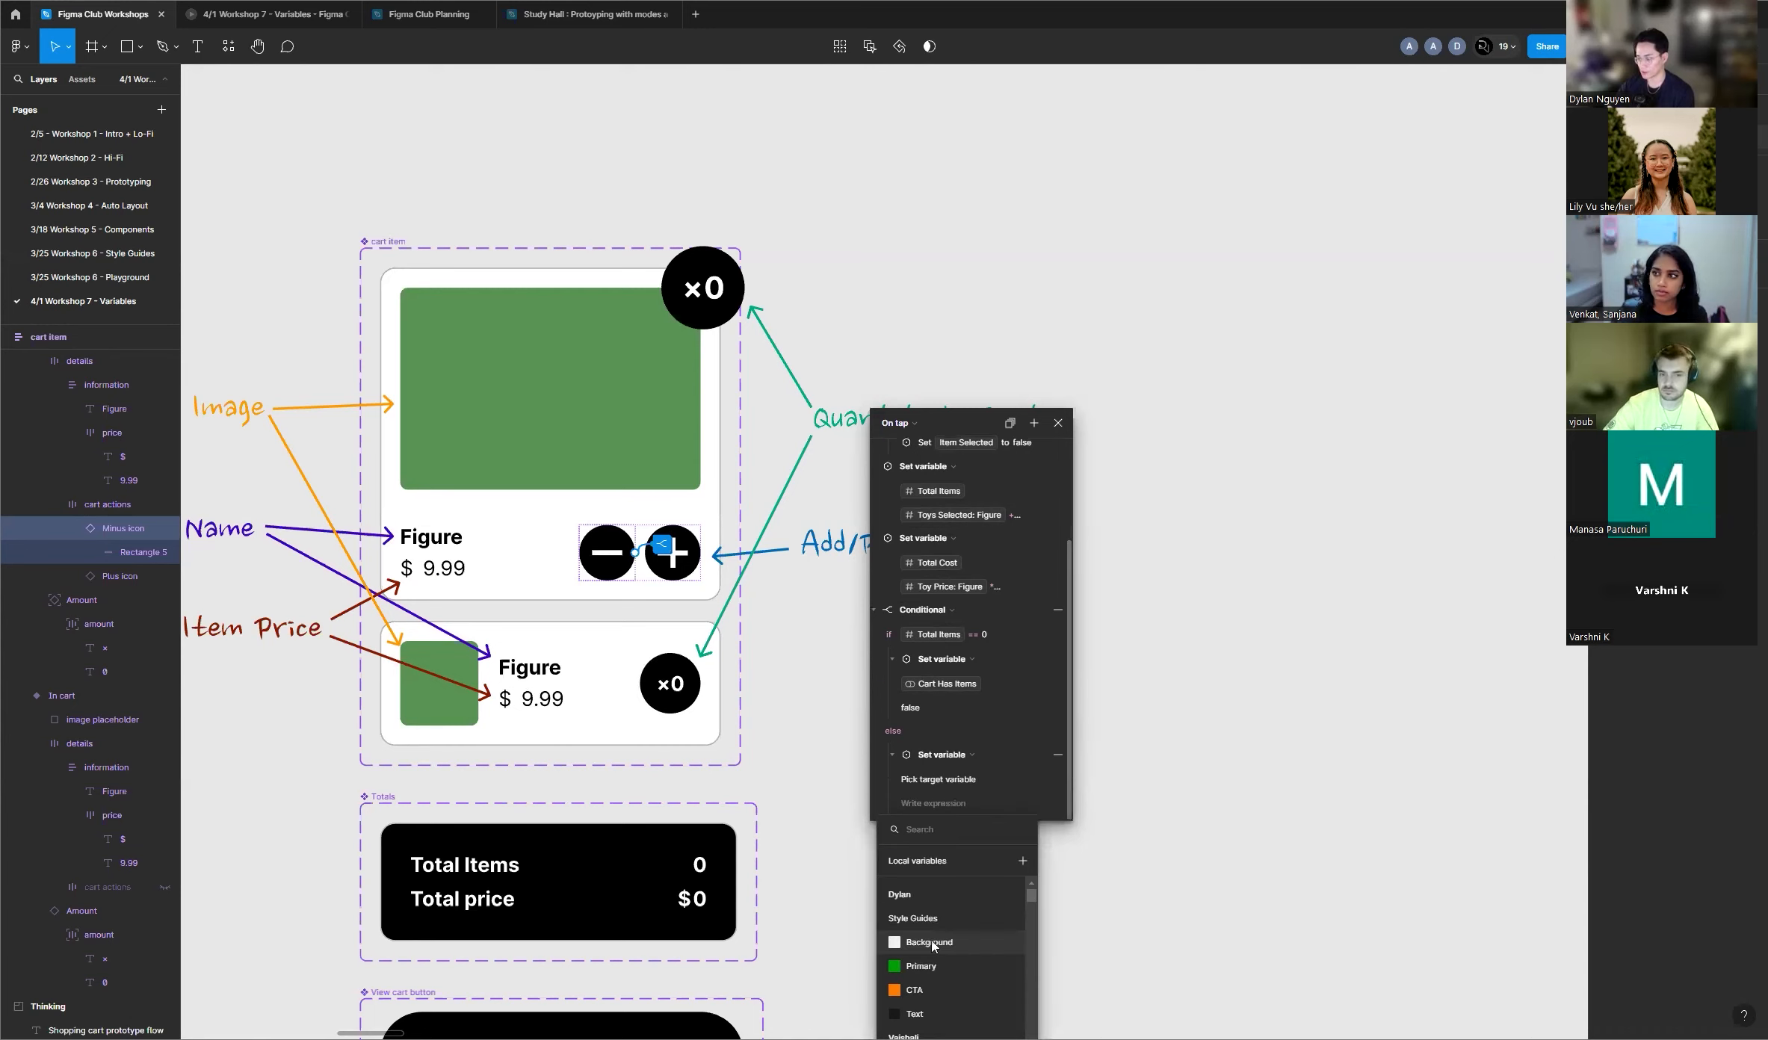
text(cart)
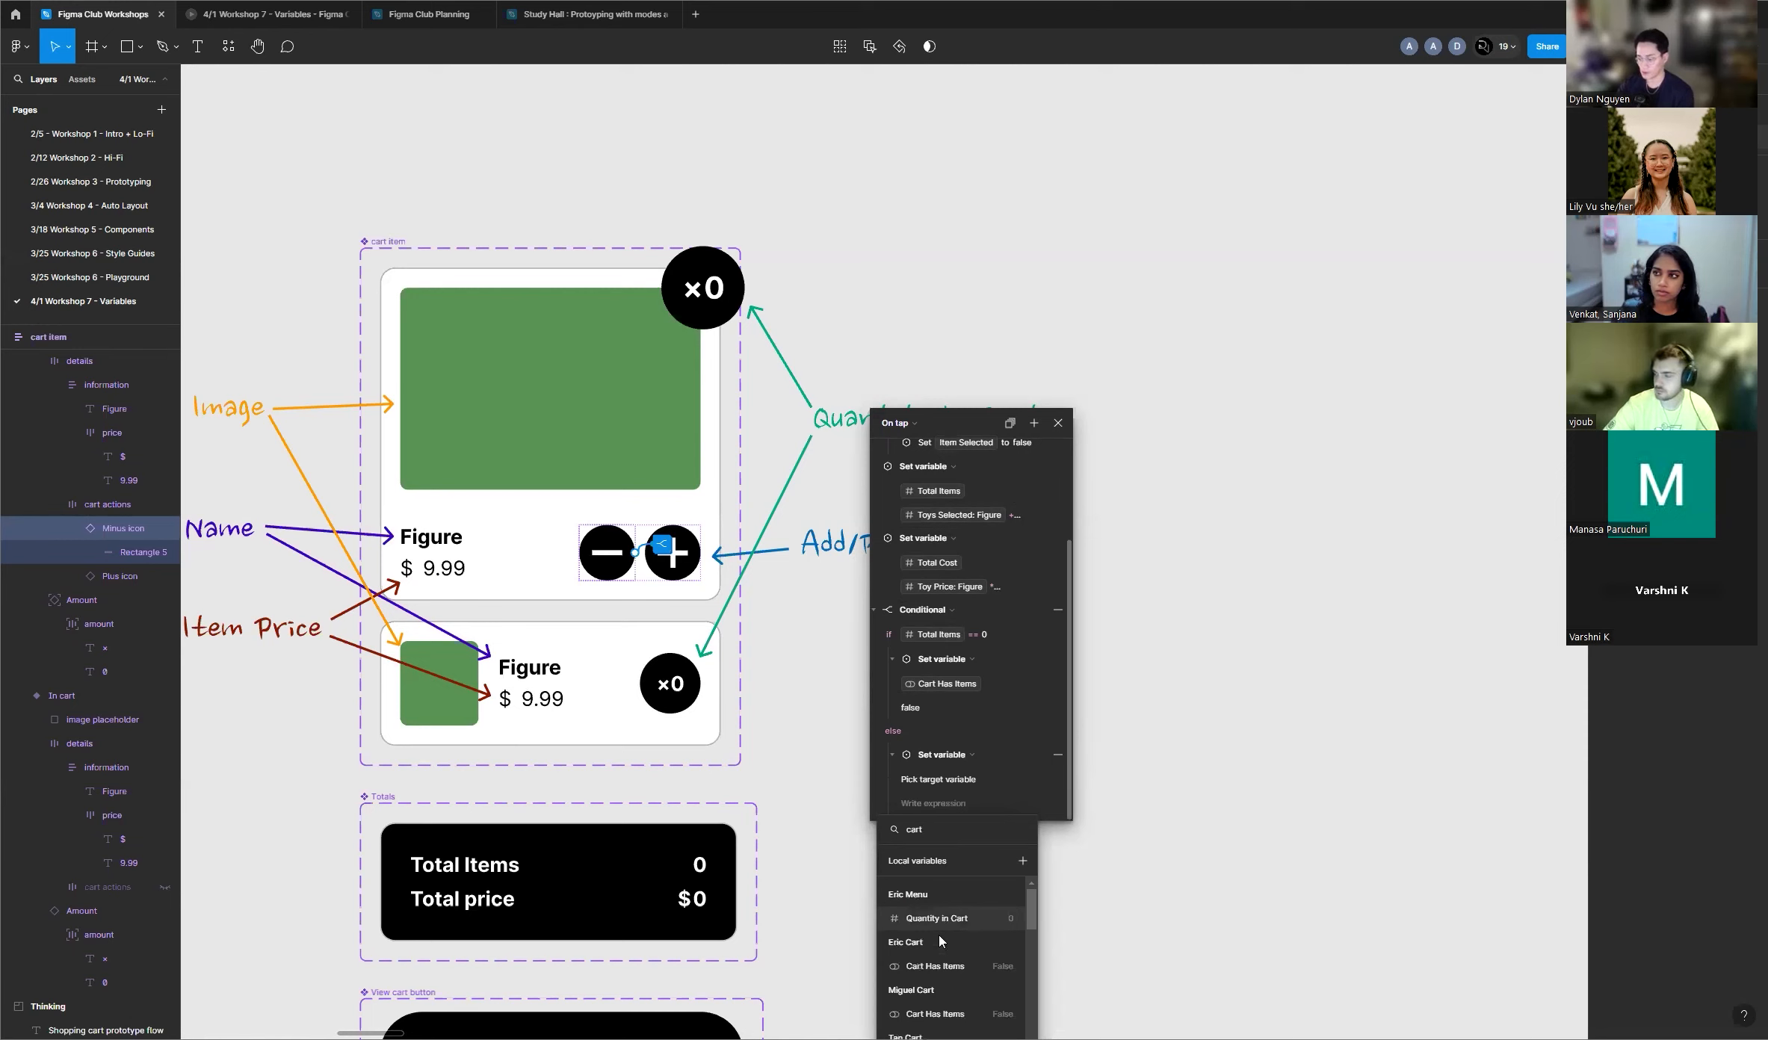
scroll(938, 969, down, 5)
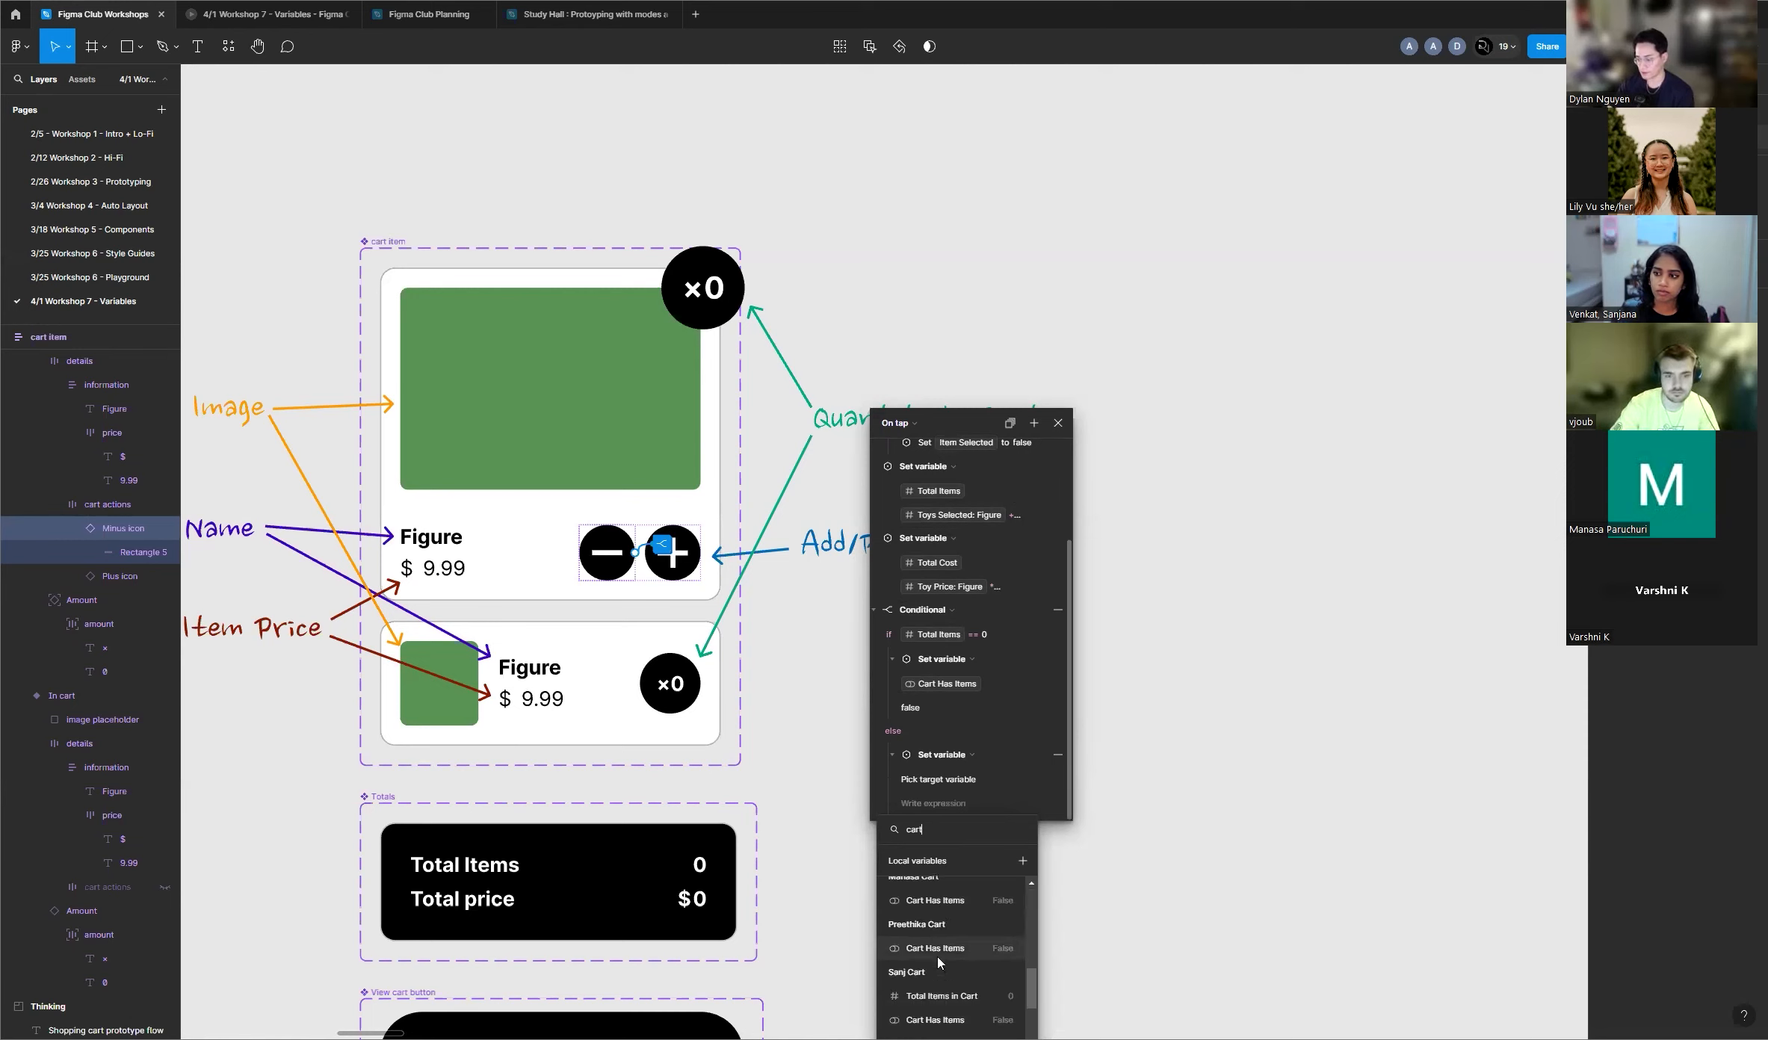
click(949, 923)
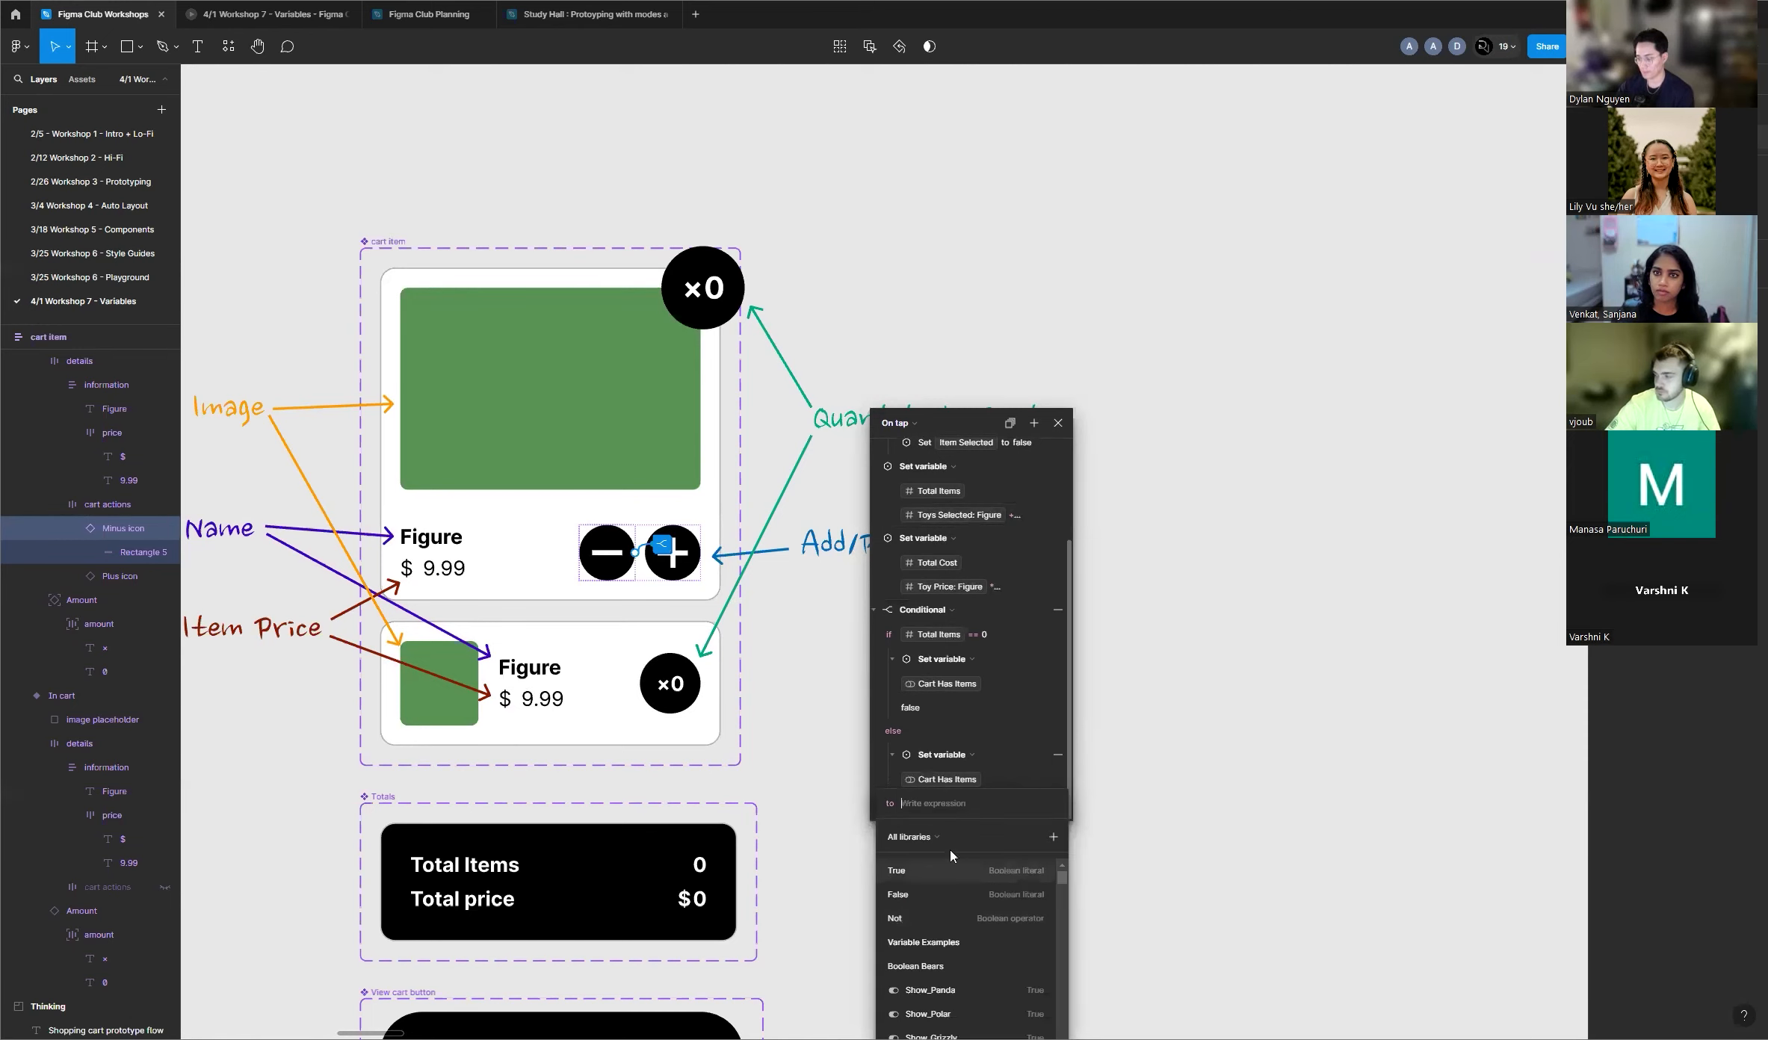
text(true)
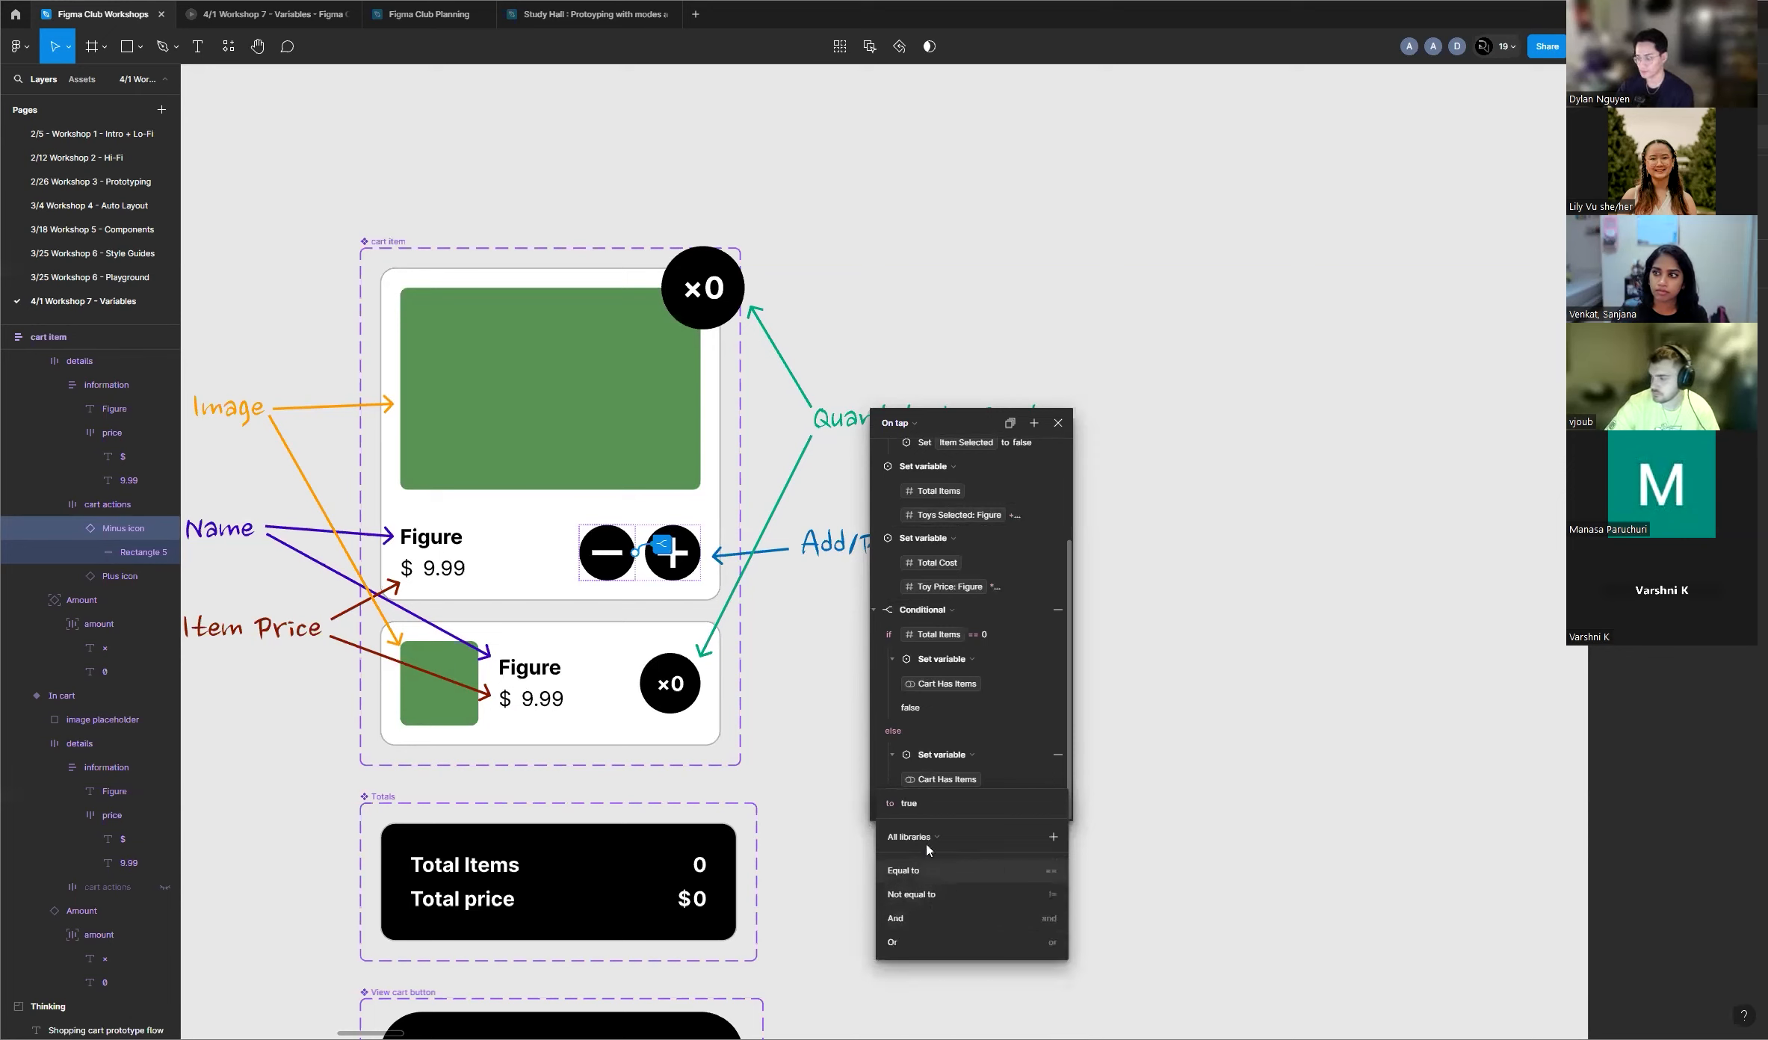
key(Return)
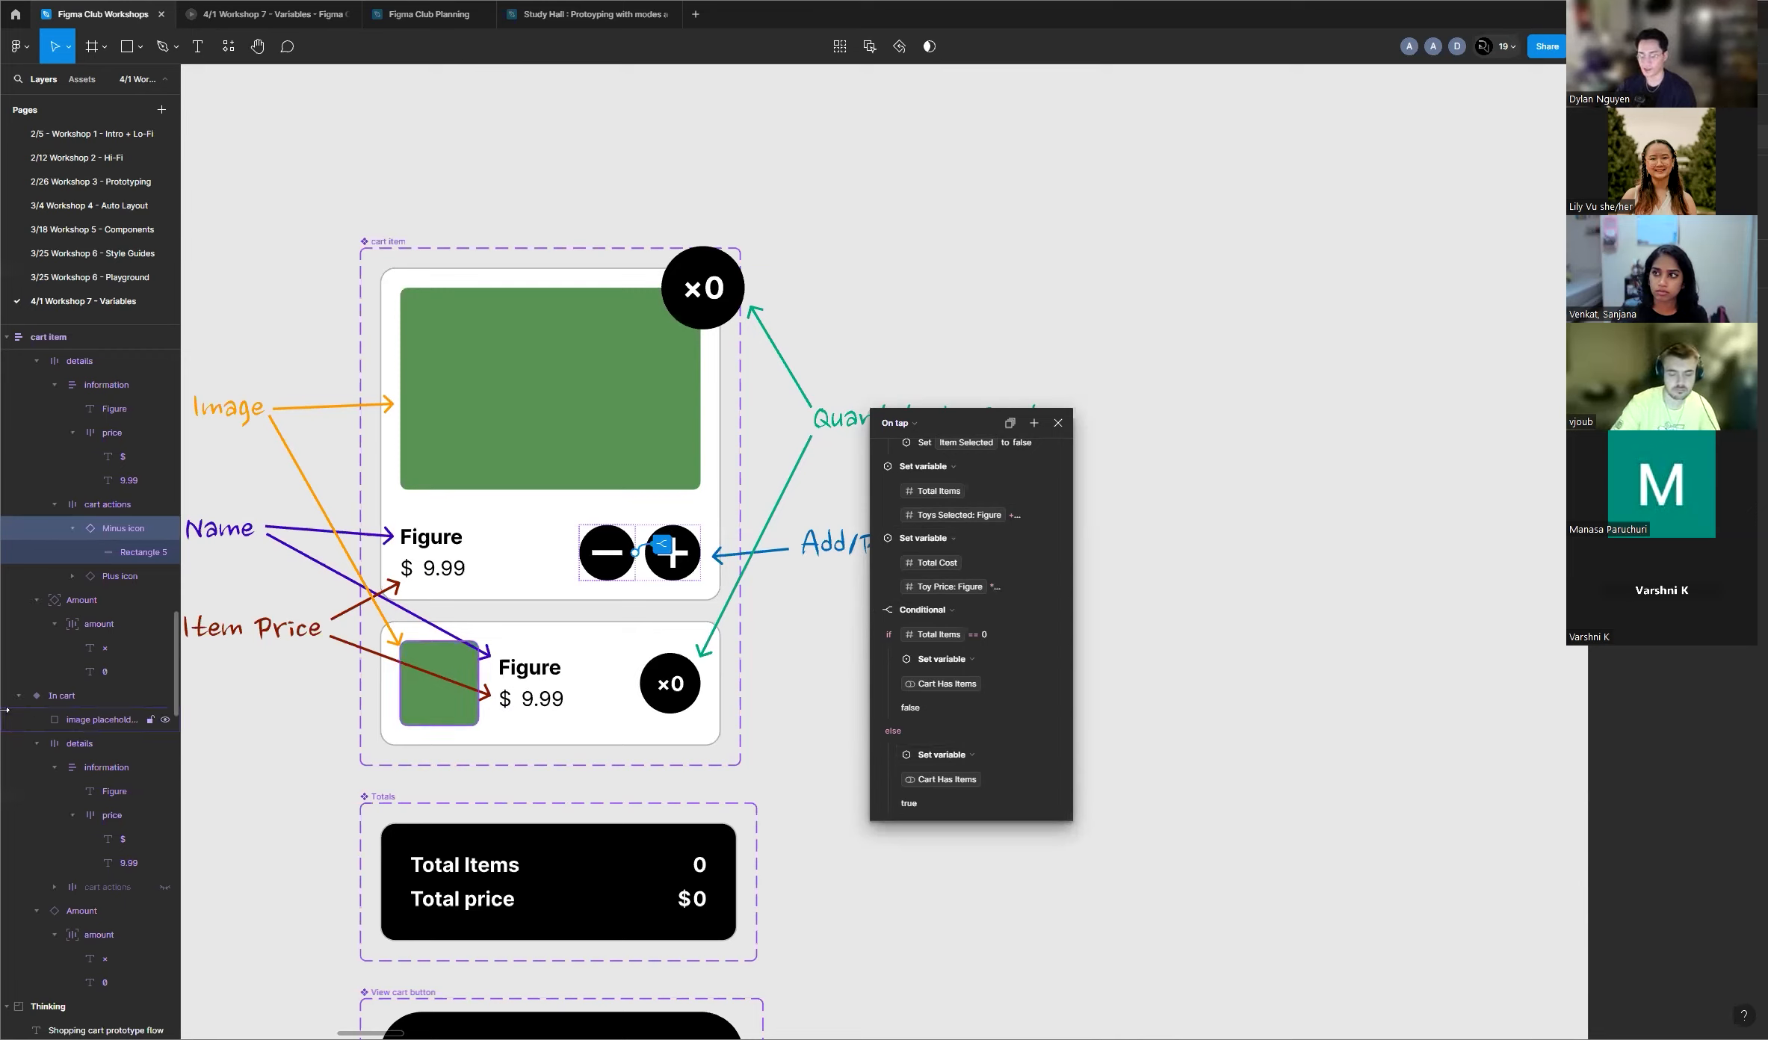
click(1058, 424)
Step: Examine the cart item component's interactions alongside the Menu and Cart prototype frames
scroll(671, 552, up, 2)
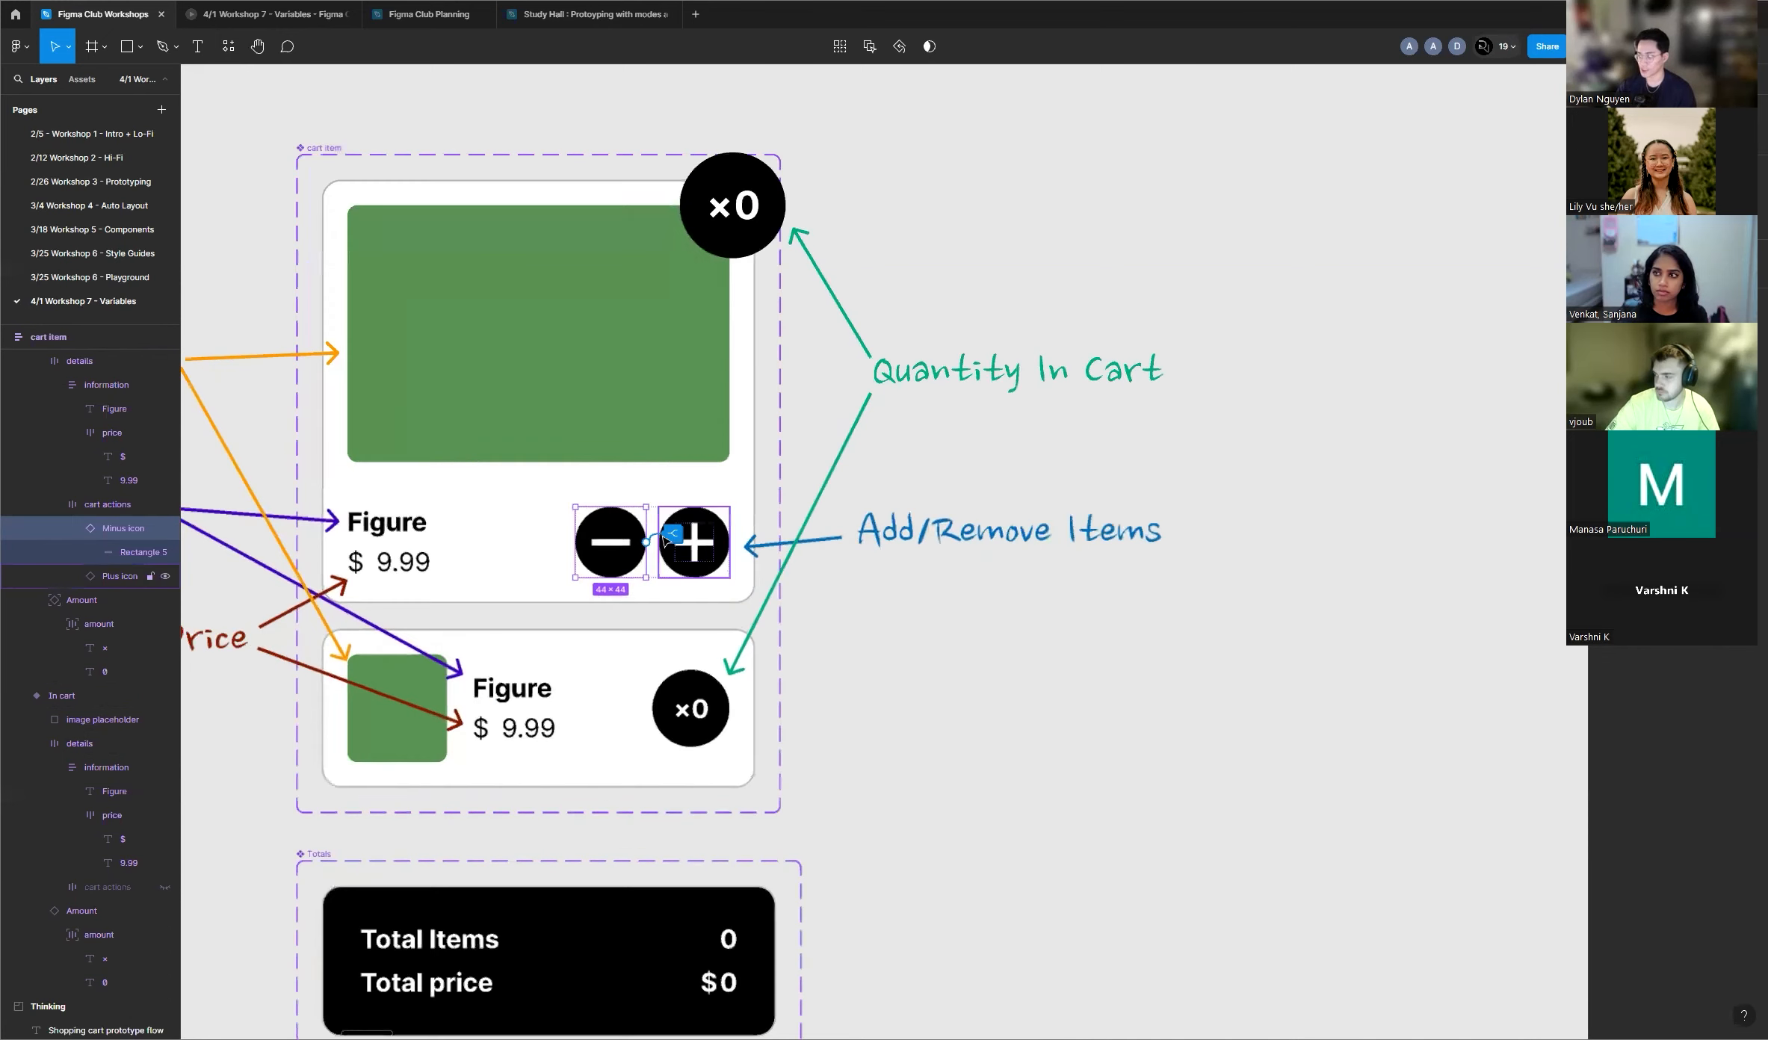
scroll(663, 536, up, 3)
scroll(625, 510, down, 2)
click(1097, 686)
scroll(672, 497, down, 2)
scroll(668, 497, up, 2)
scroll(657, 501, down, 4)
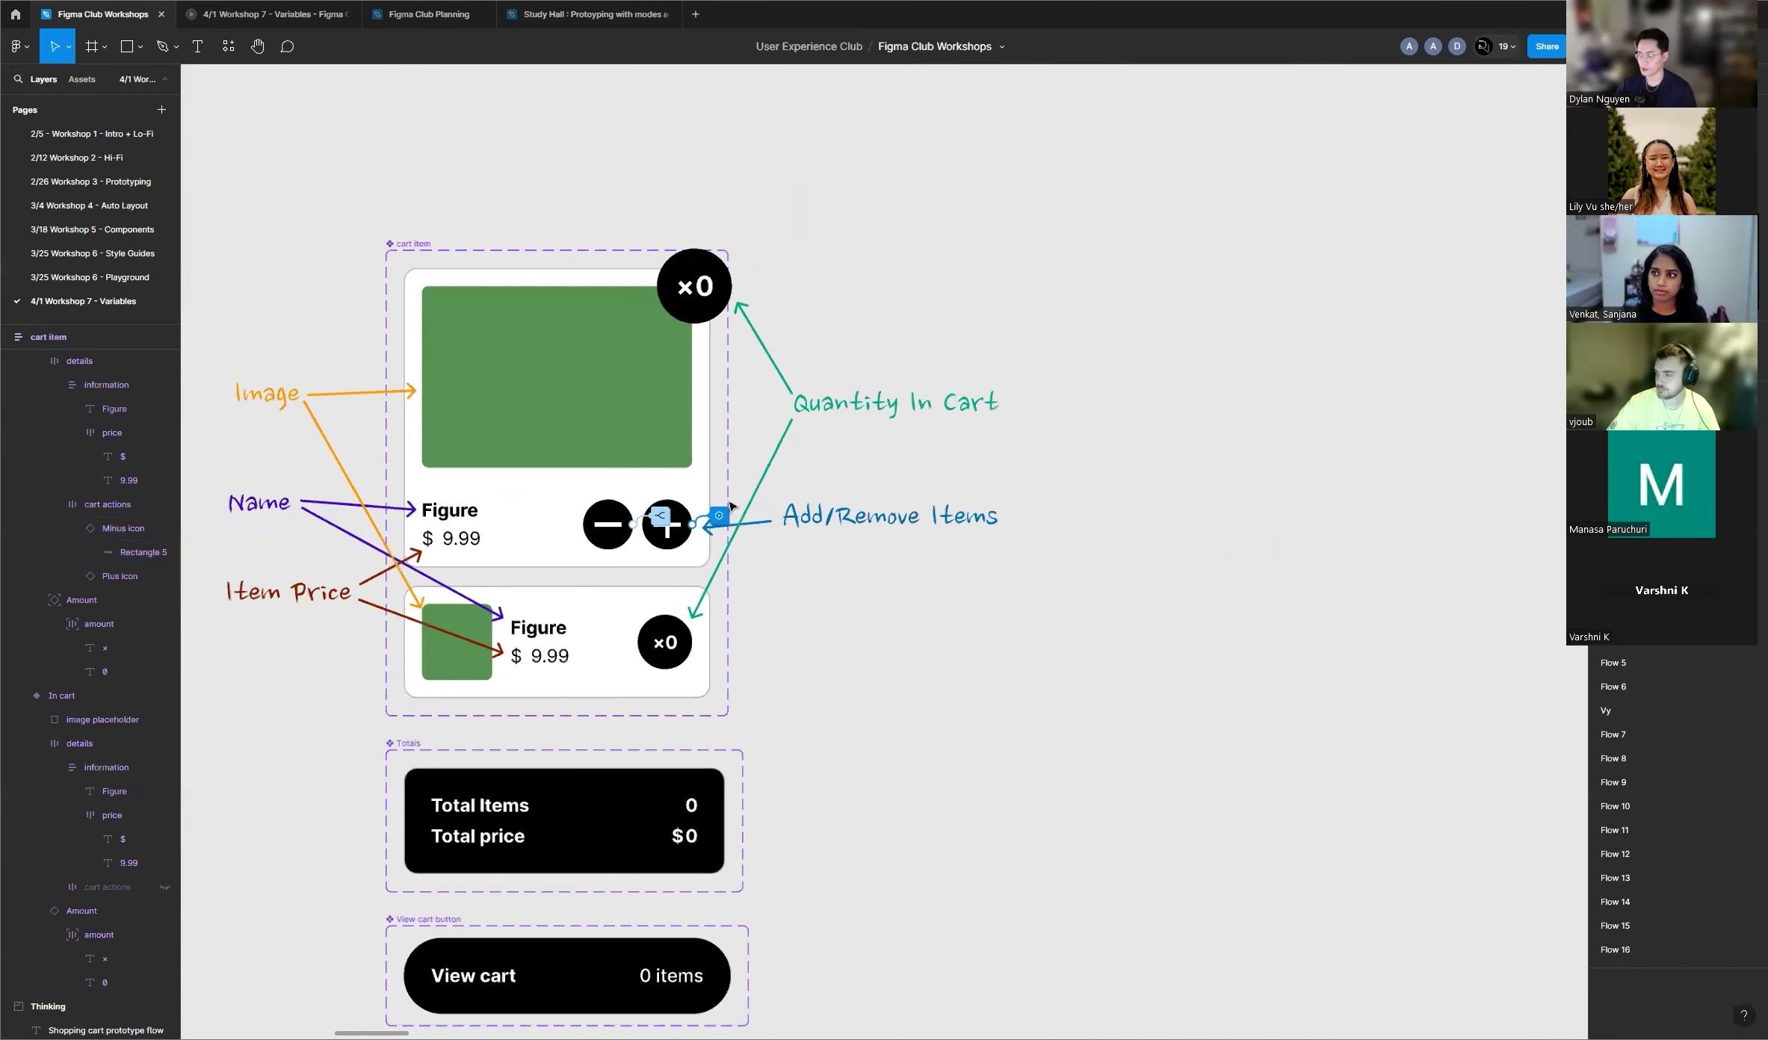
scroll(731, 507, down, 6)
scroll(1134, 467, up, 4)
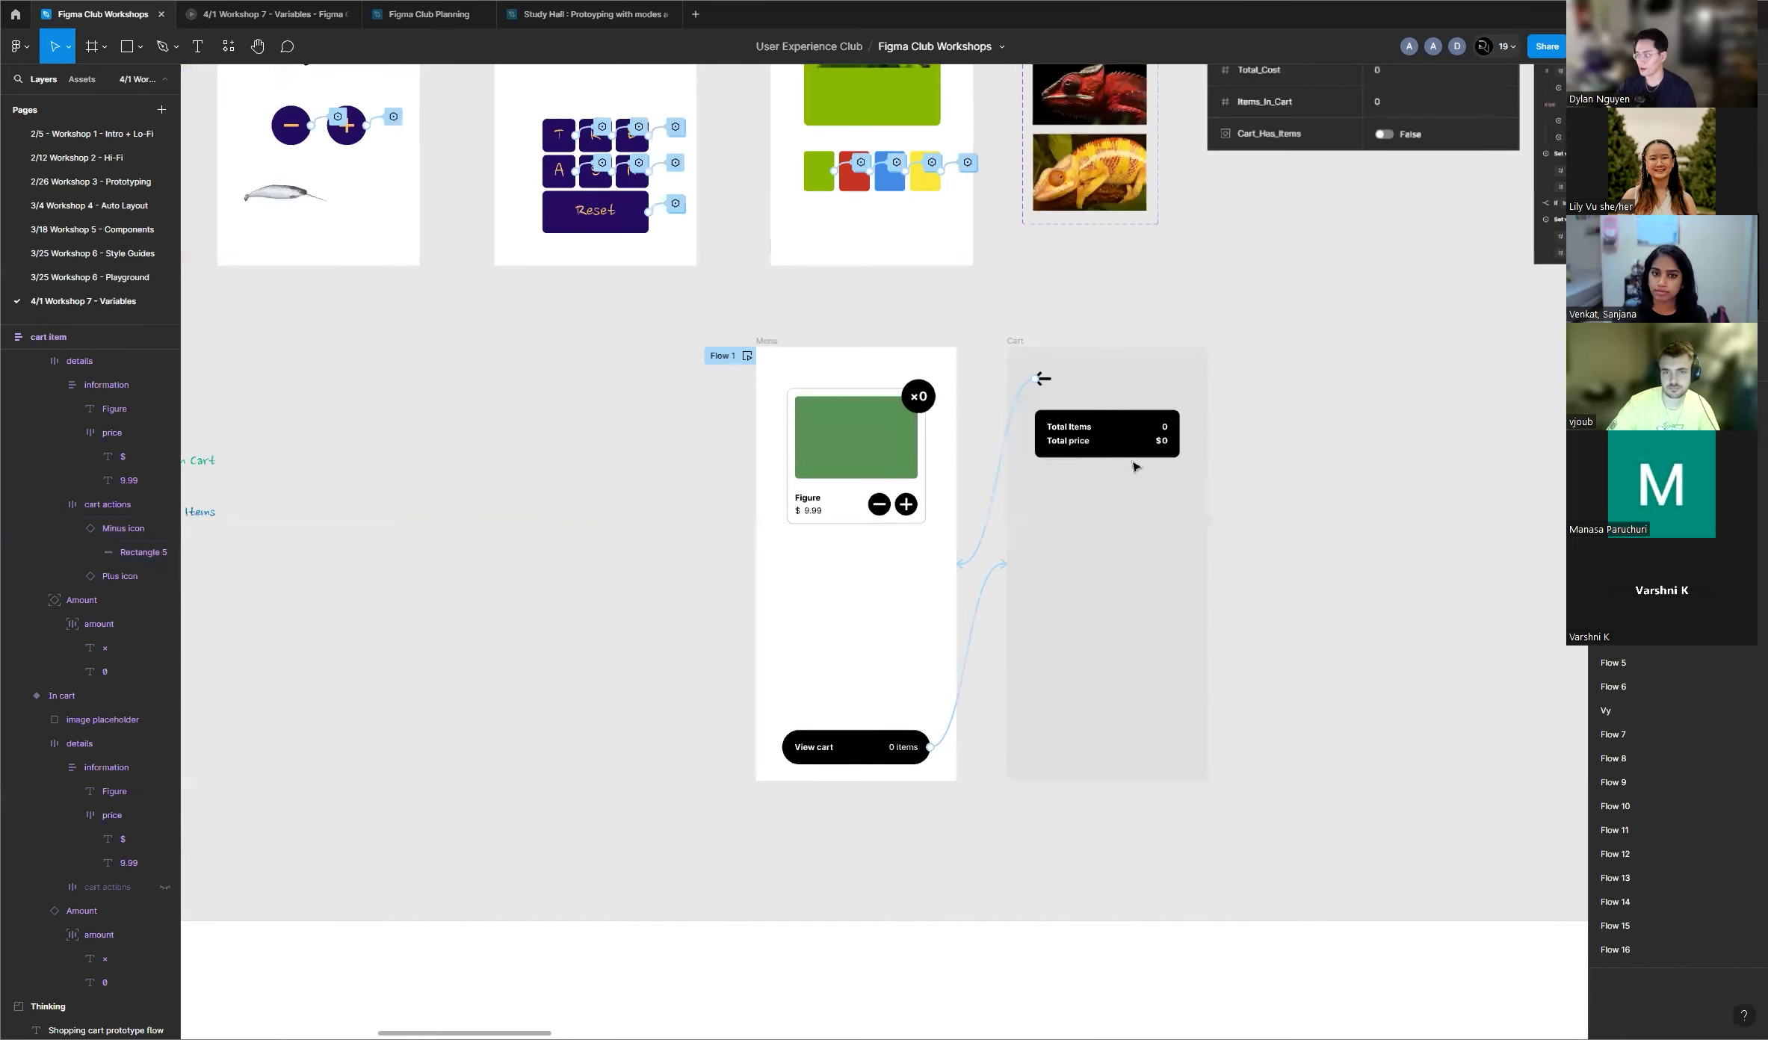
scroll(1143, 474, up, 3)
scroll(1333, 469, down, 2)
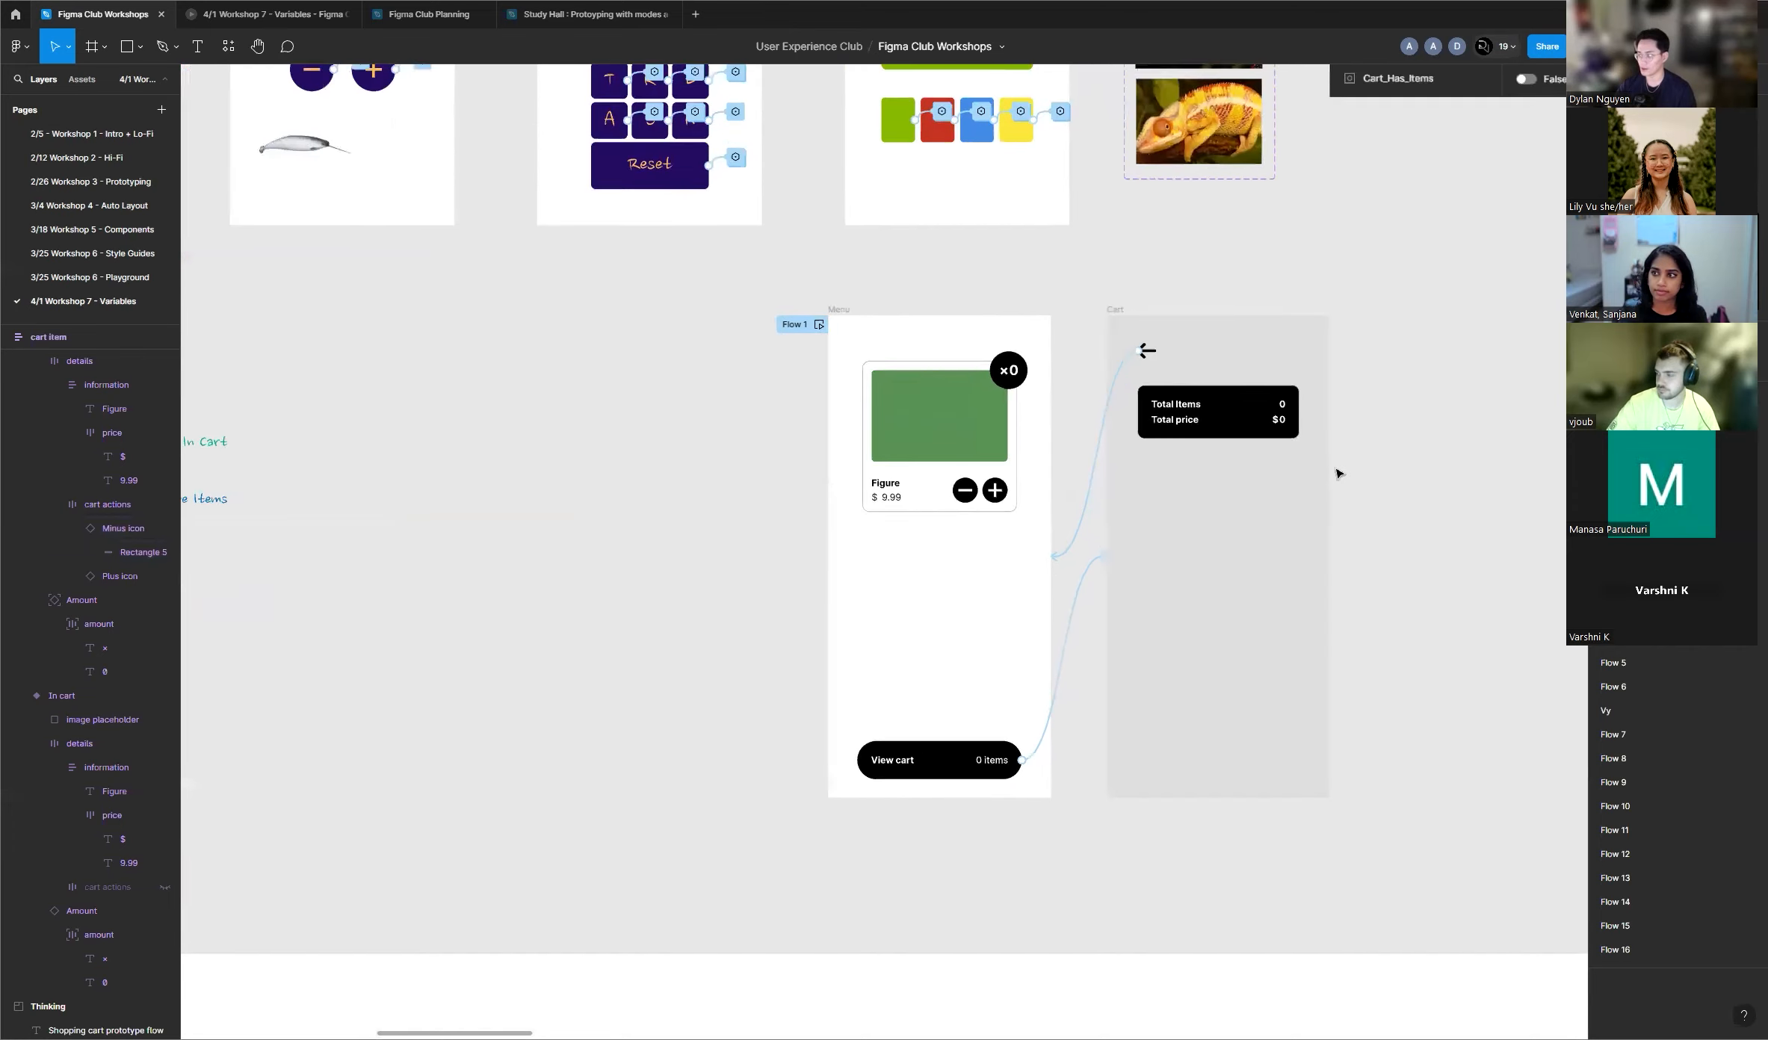
scroll(1337, 473, down, 3)
scroll(347, 549, up, 5)
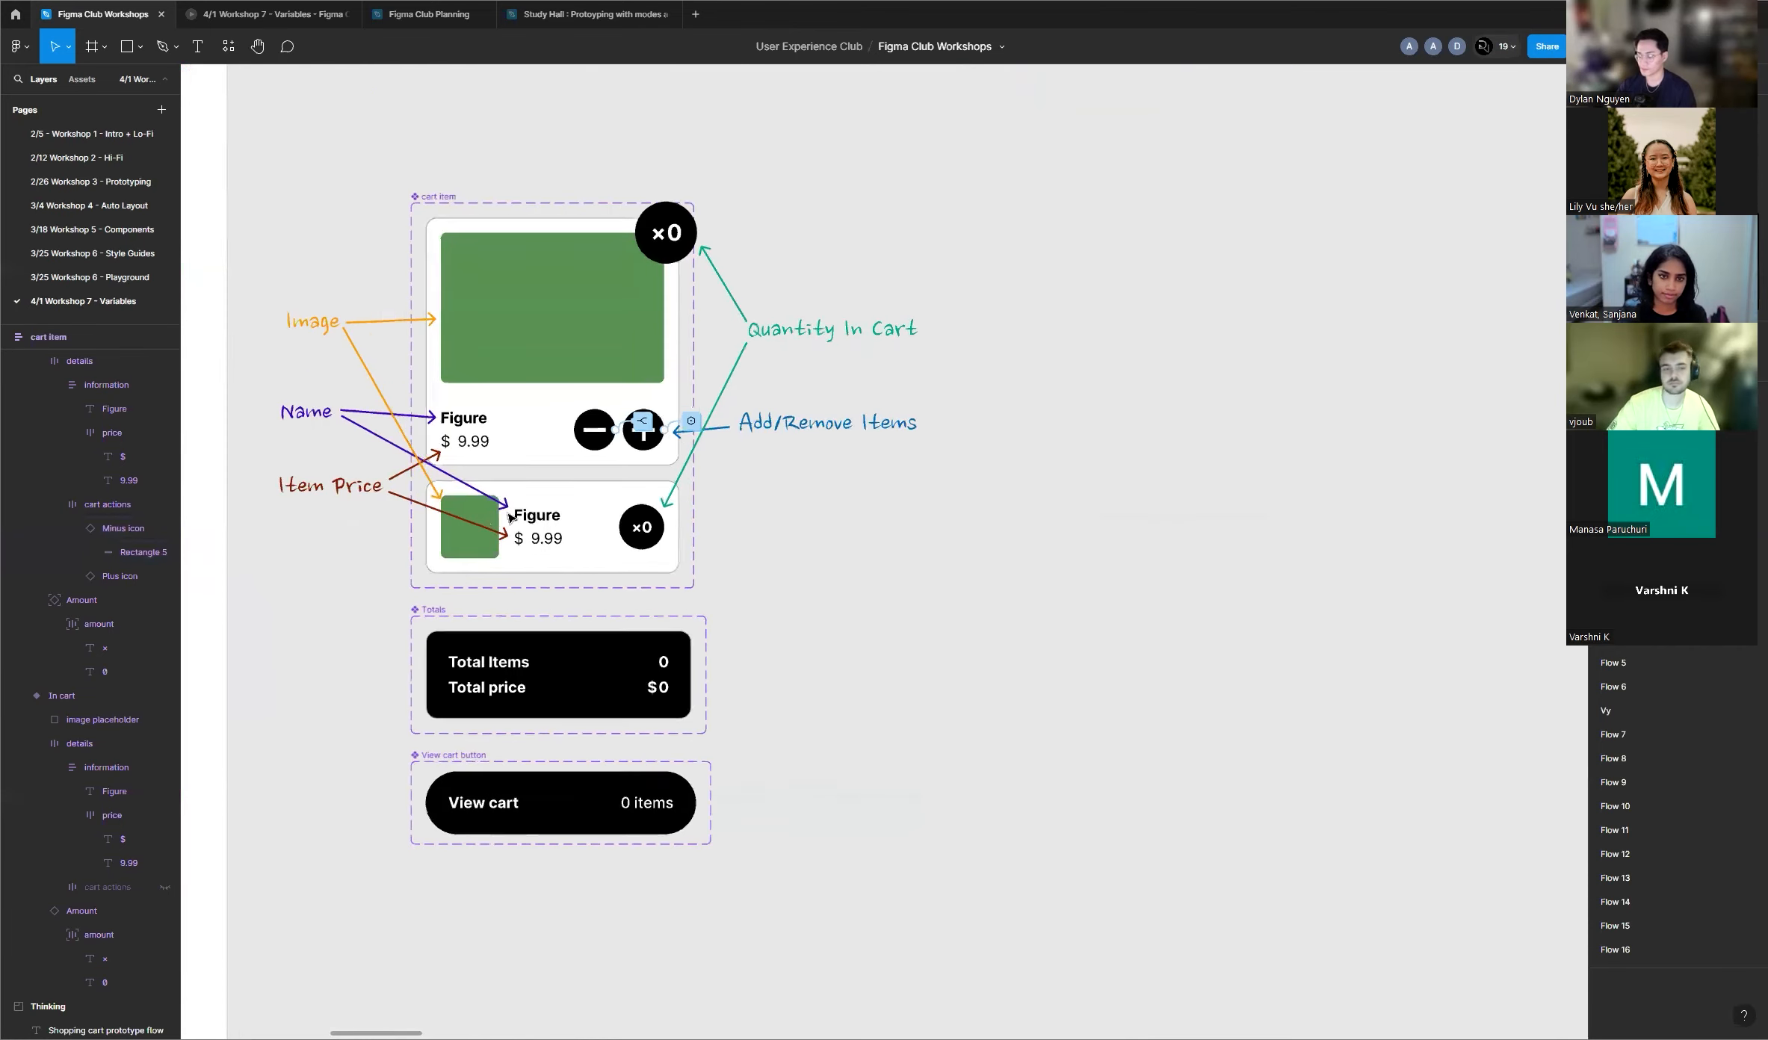
scroll(510, 517, down, 5)
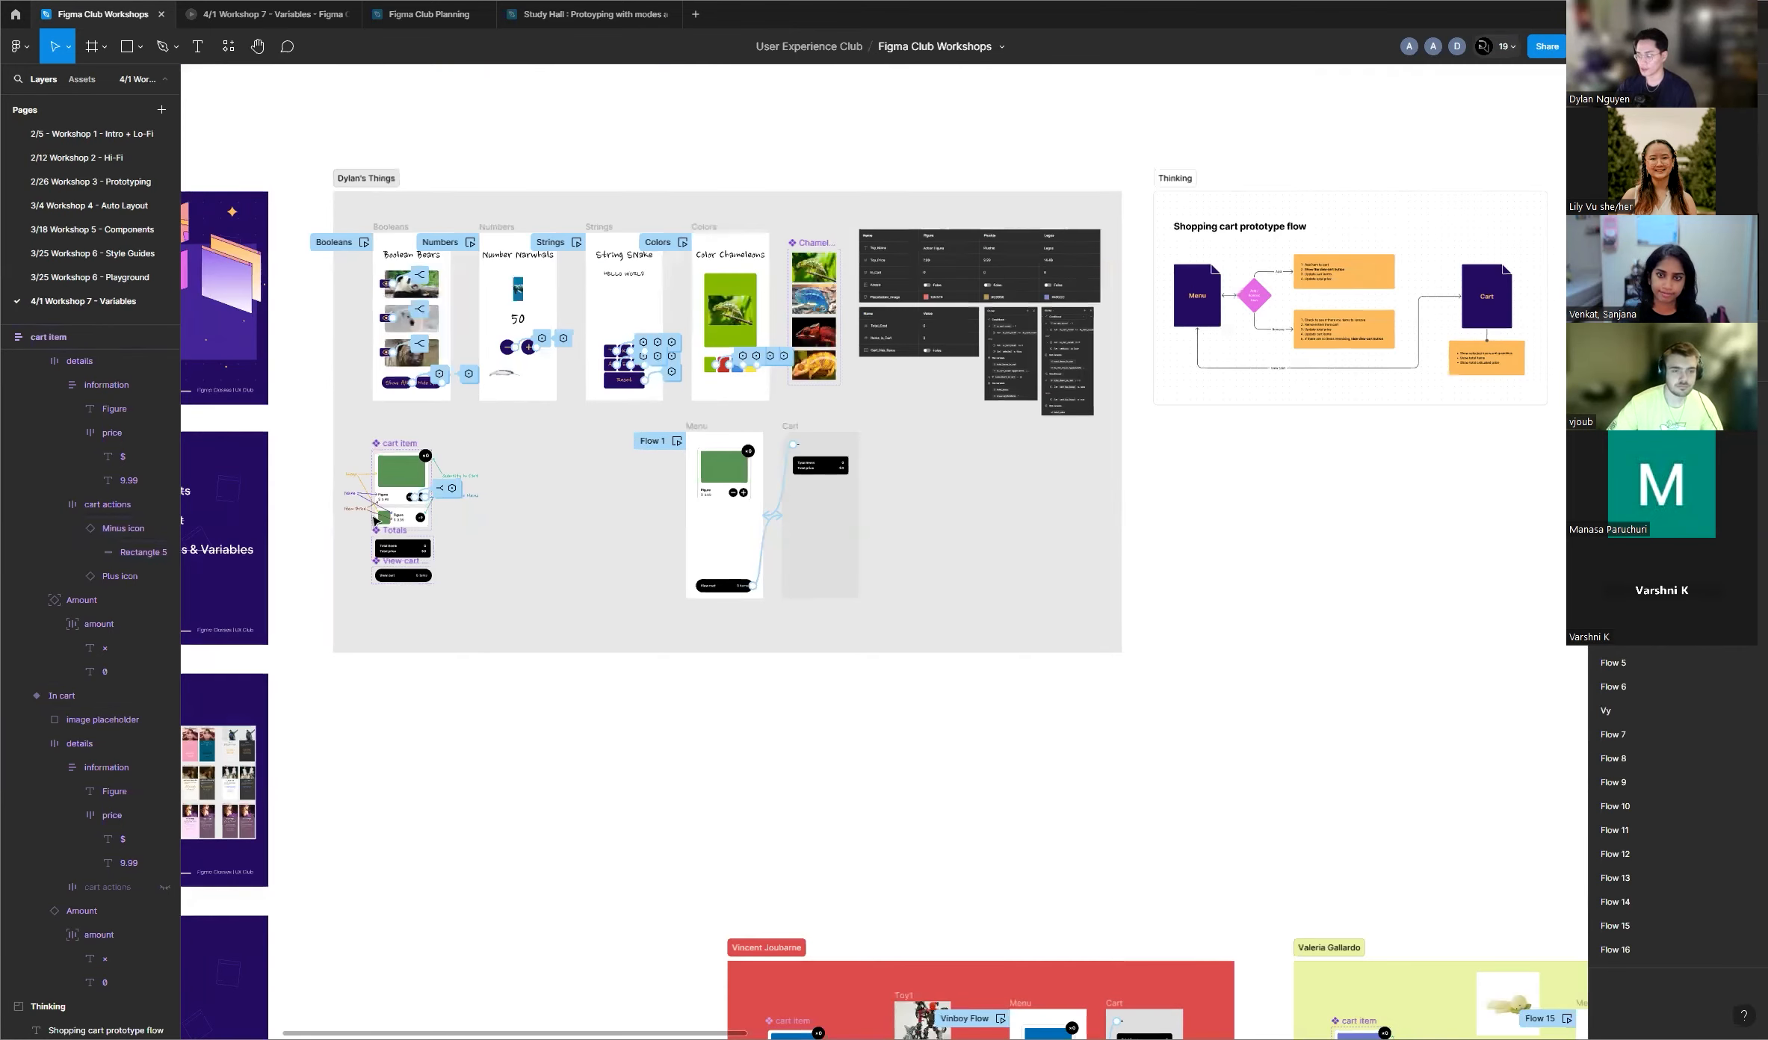
scroll(375, 519, up, 4)
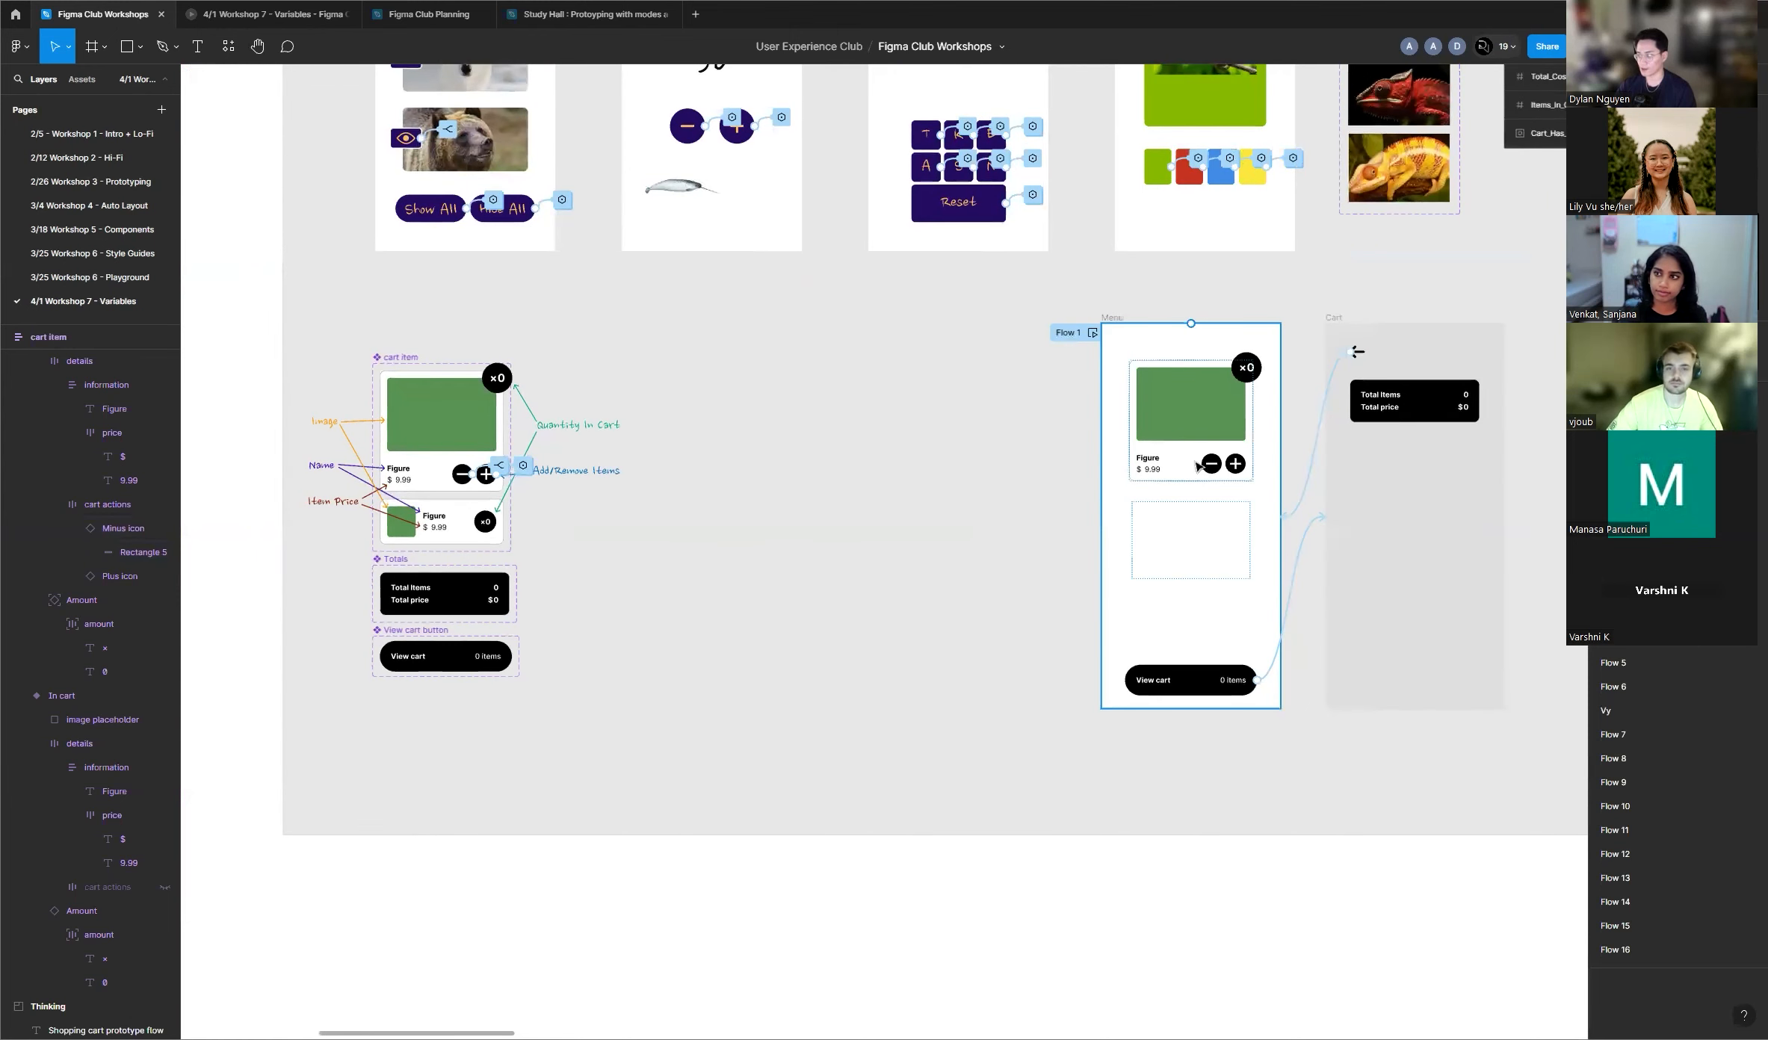
scroll(872, 494, up, 2)
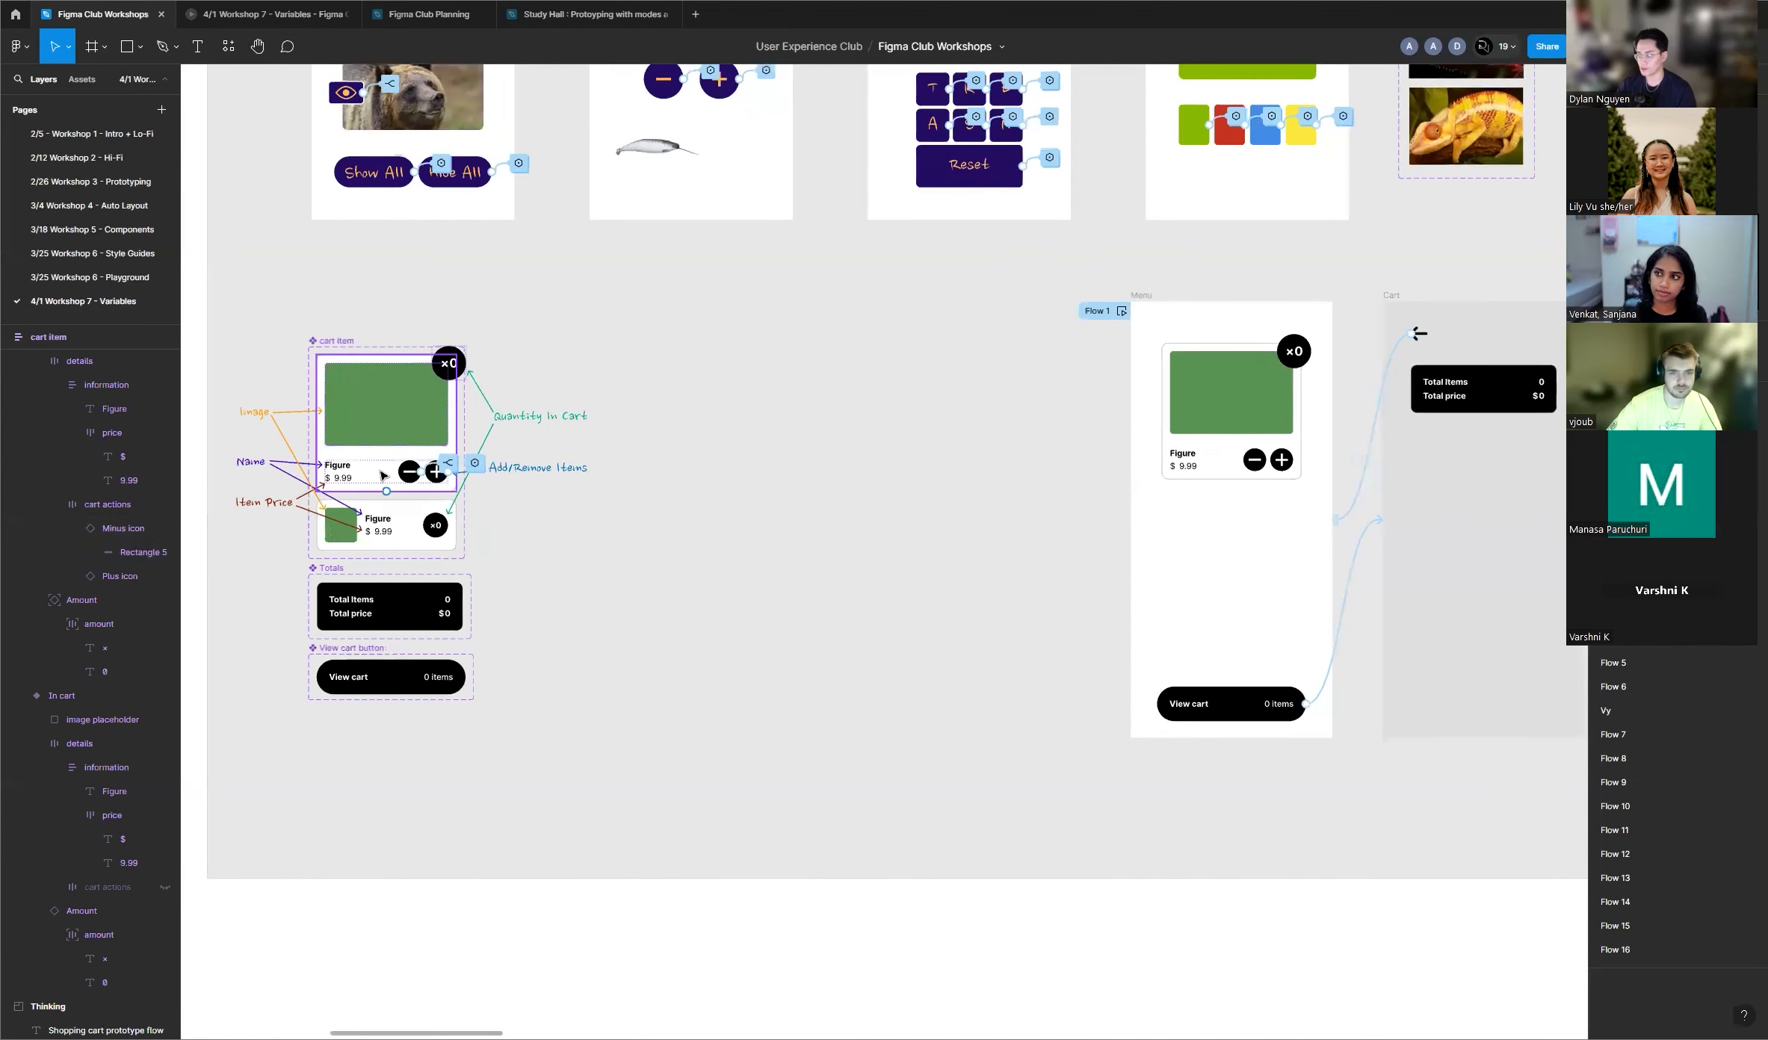
Step: Duplicate the Figure cart item twice within the Menu frame's item list
click(1237, 428)
scroll(1237, 425, up, 3)
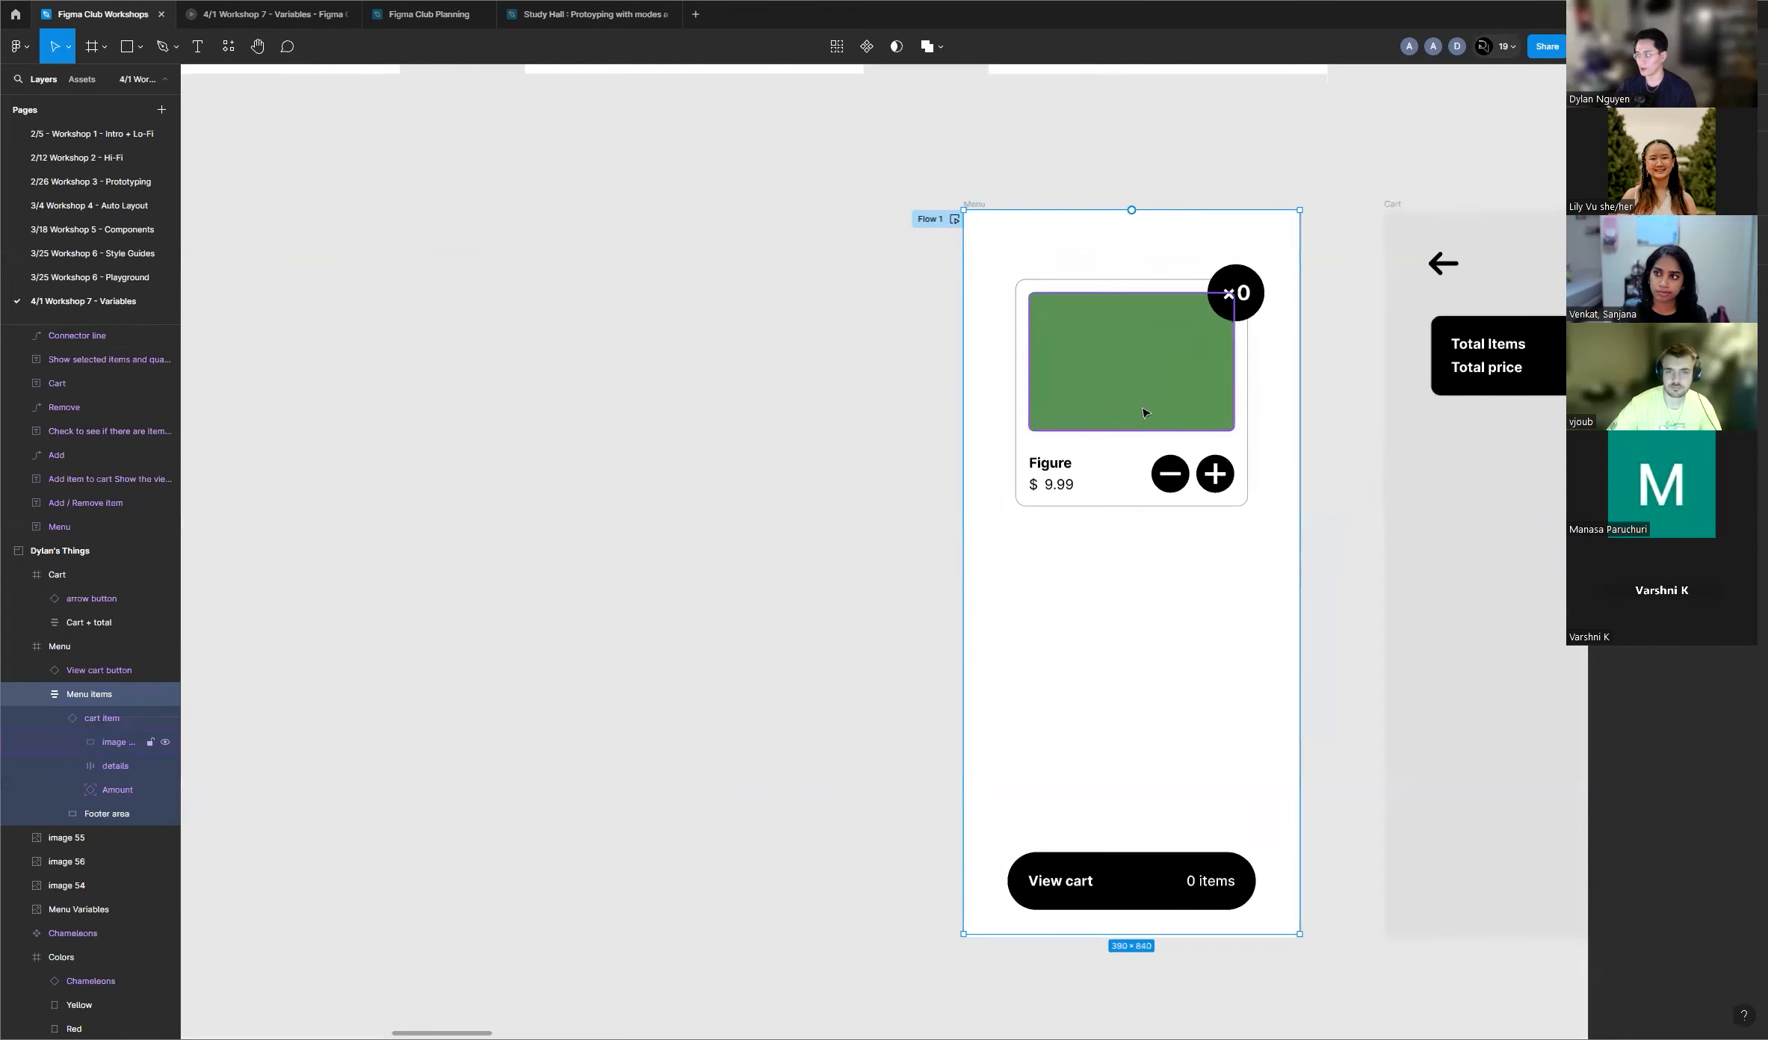
click(1116, 468)
scroll(667, 431, down, 3)
scroll(971, 456, up, 2)
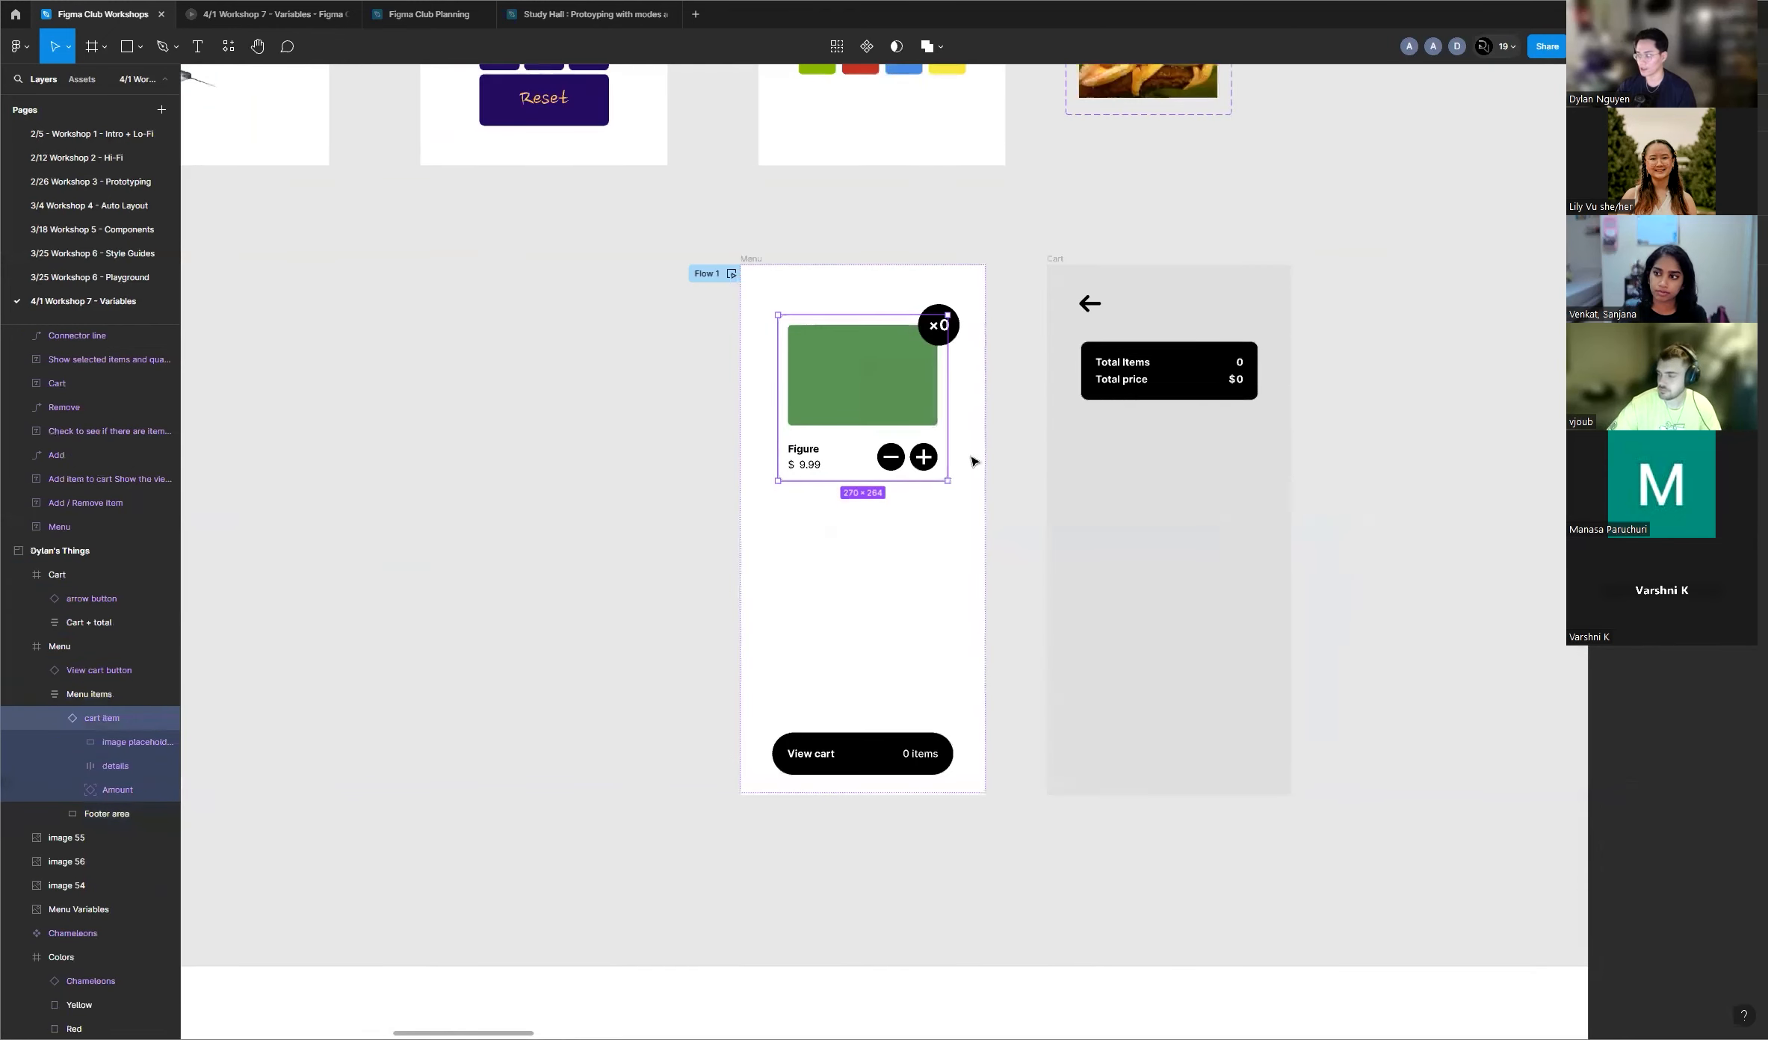
scroll(890, 461, up, 2)
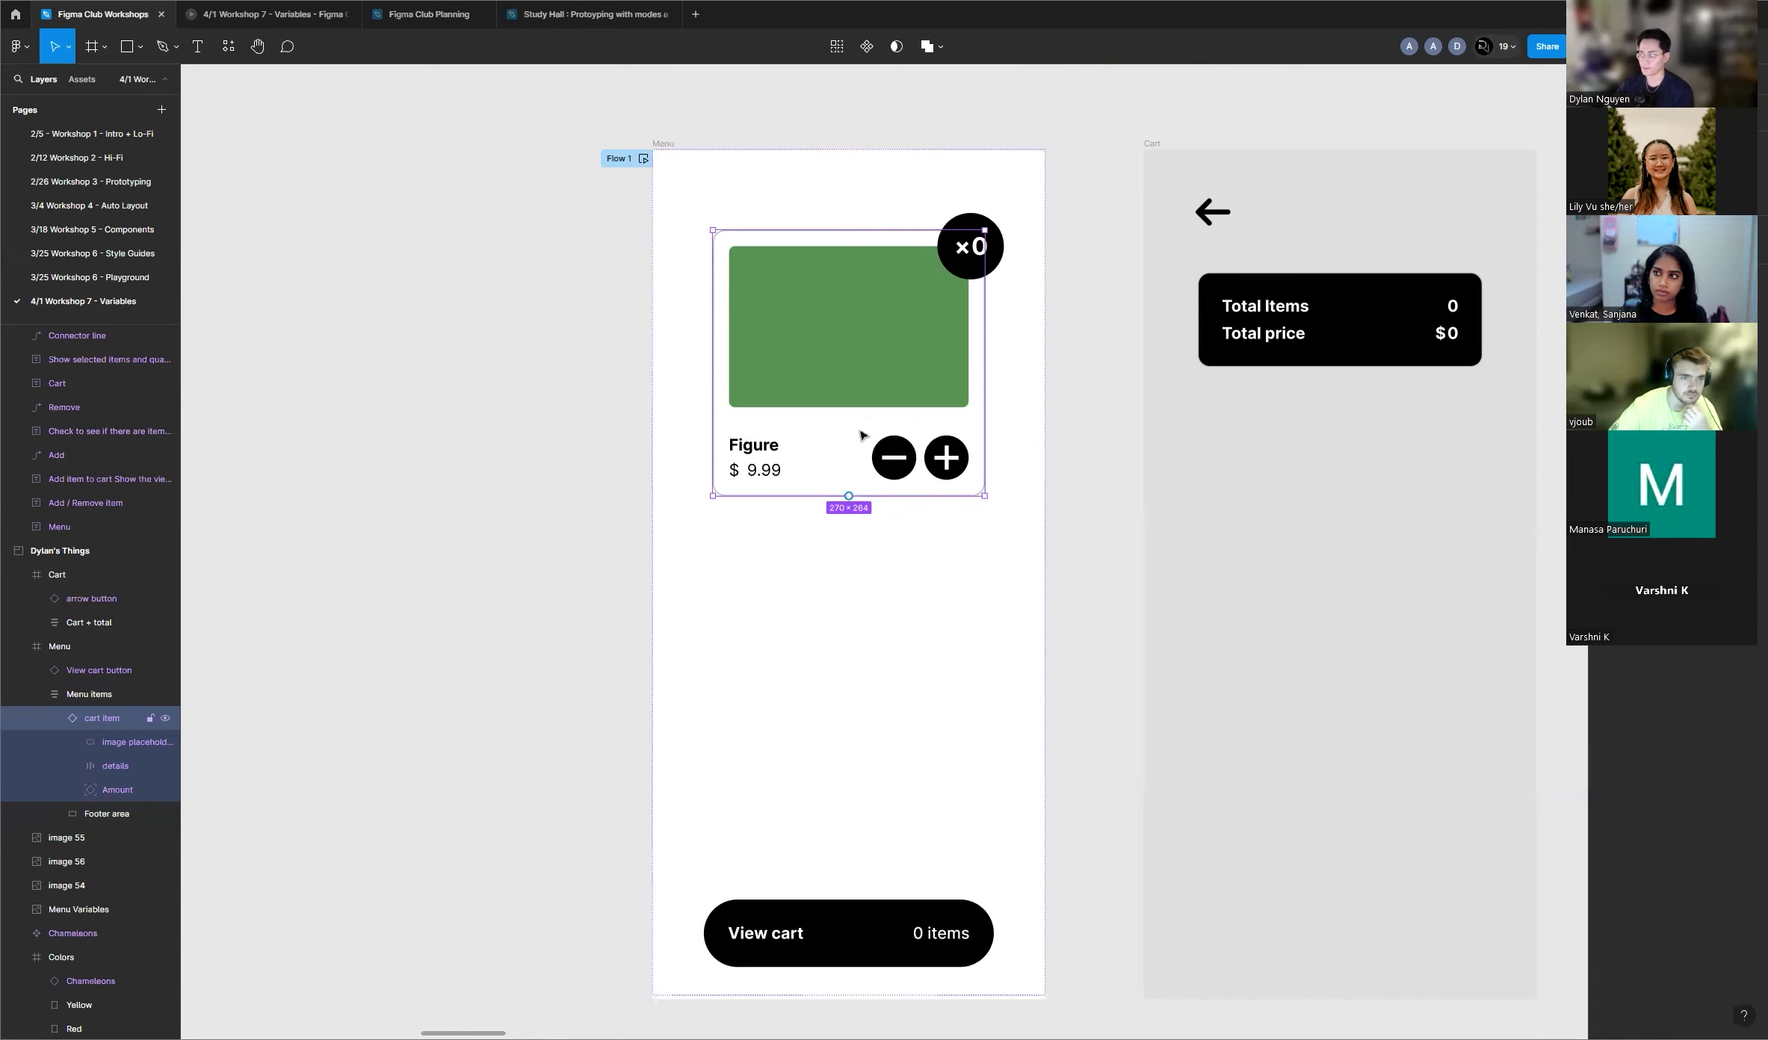
scroll(959, 429, down, 3)
scroll(718, 173, up, 3)
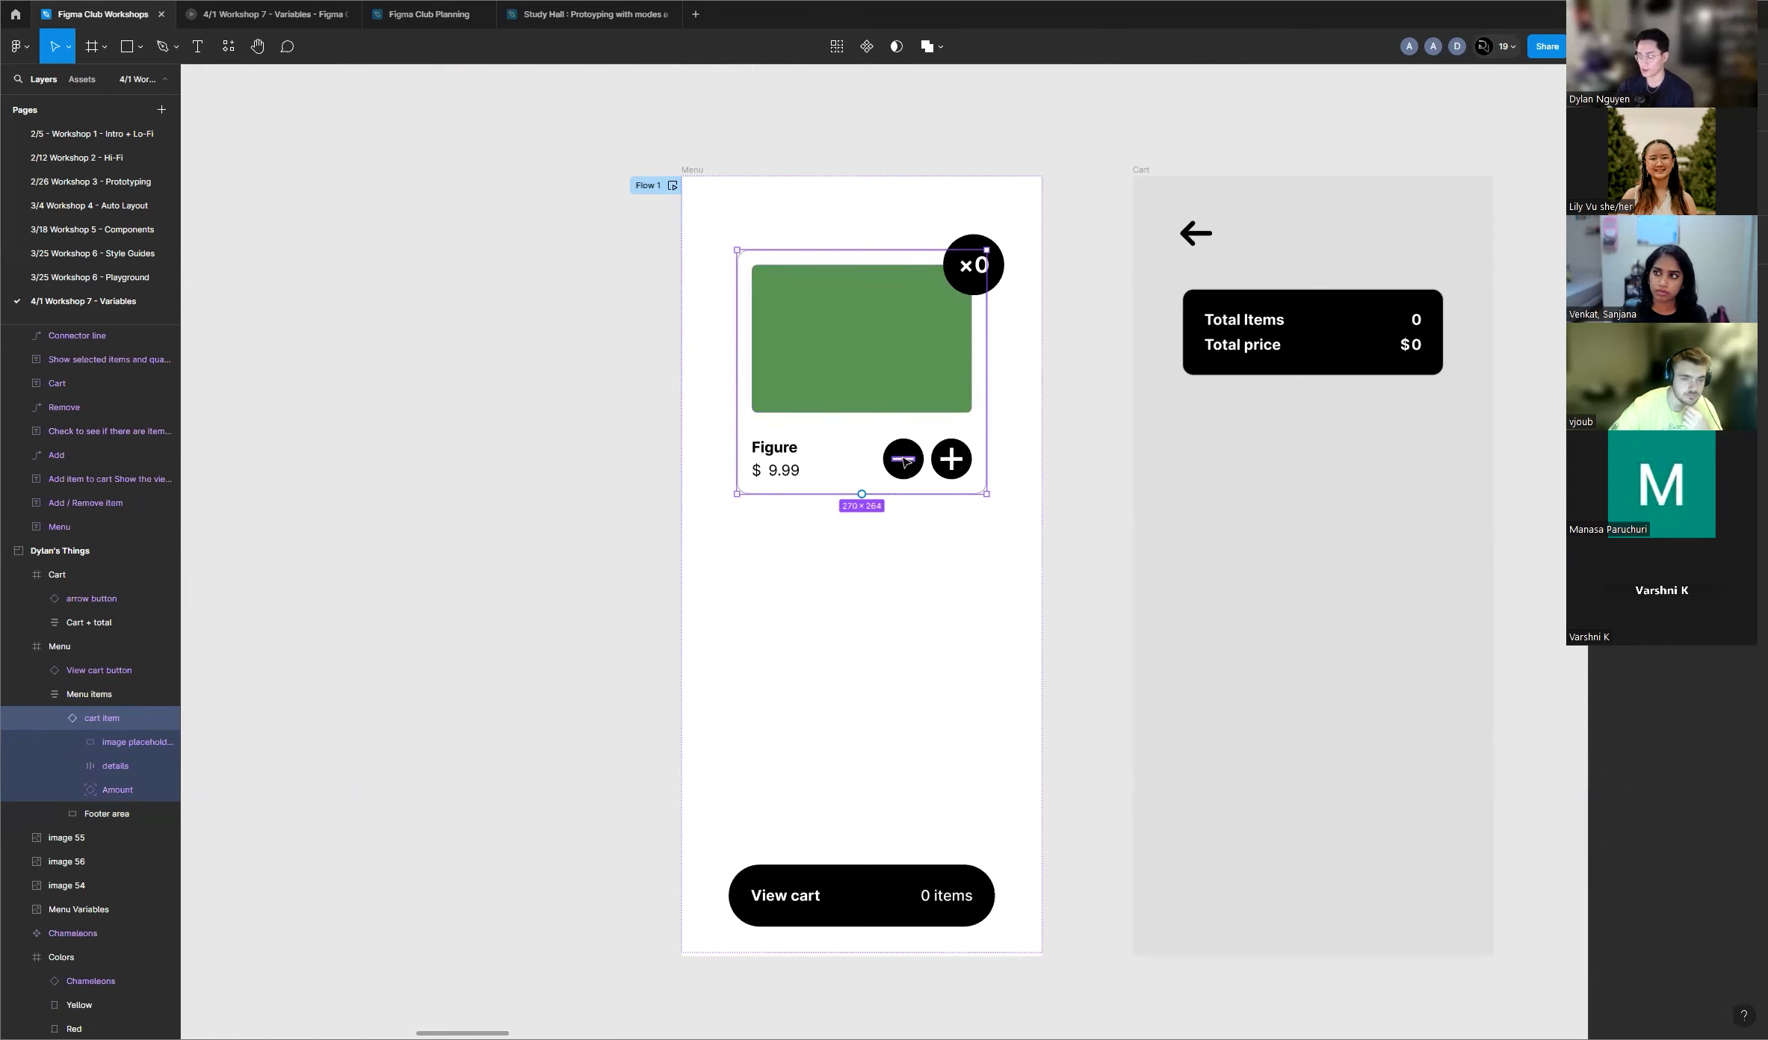
key(ctrl+d)
key(ctrl+d)
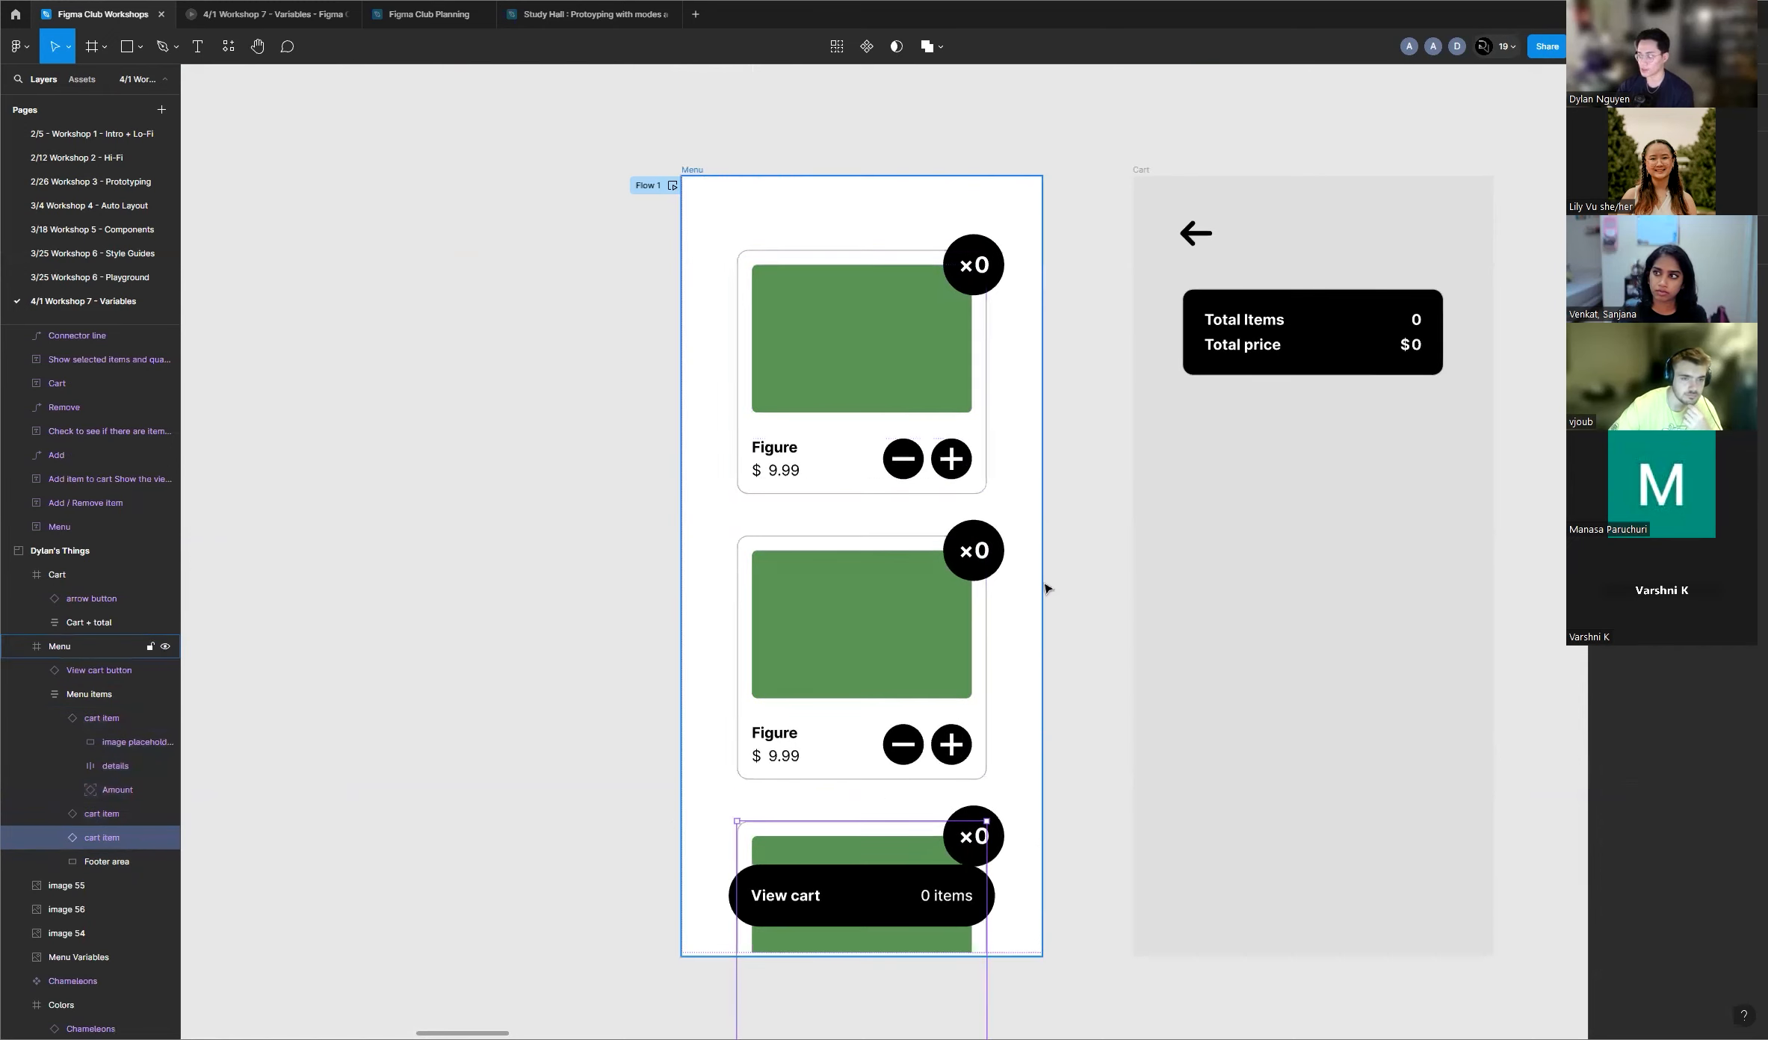
Step: Set the variable mode of the second cart item in the Menu frame to Plushie
scroll(1083, 658, down, 3)
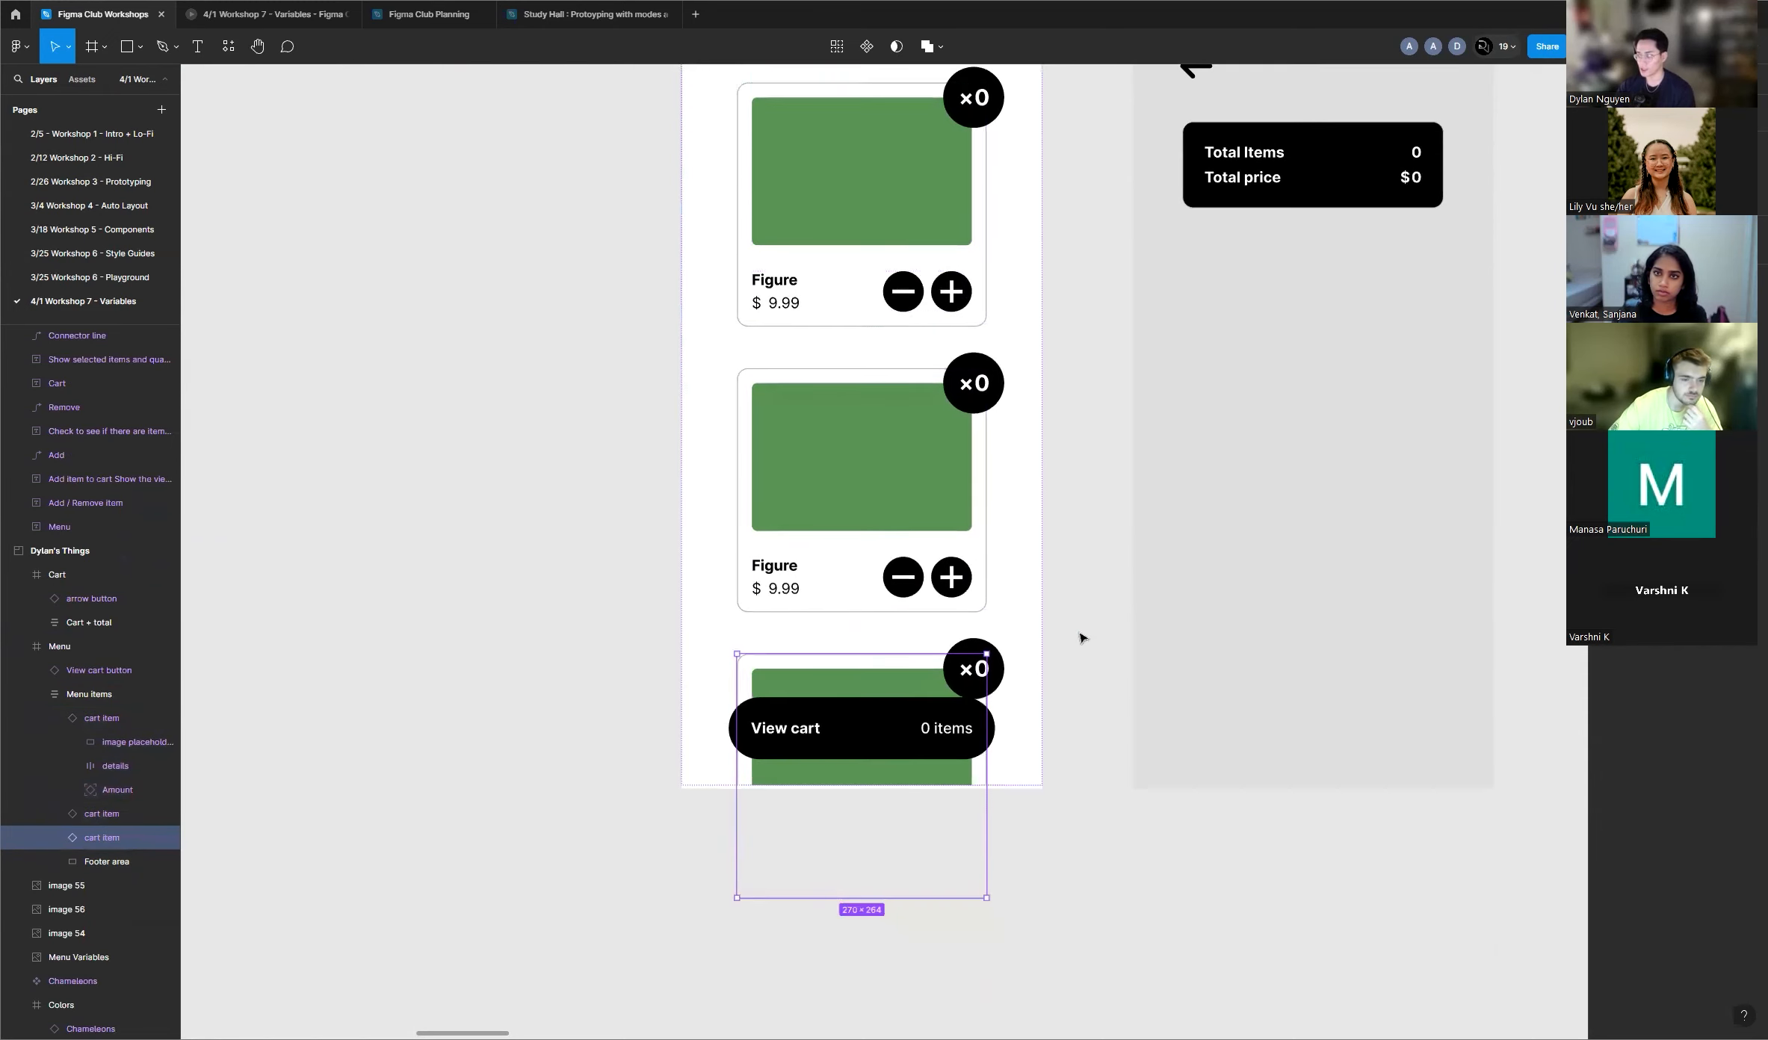
click(840, 502)
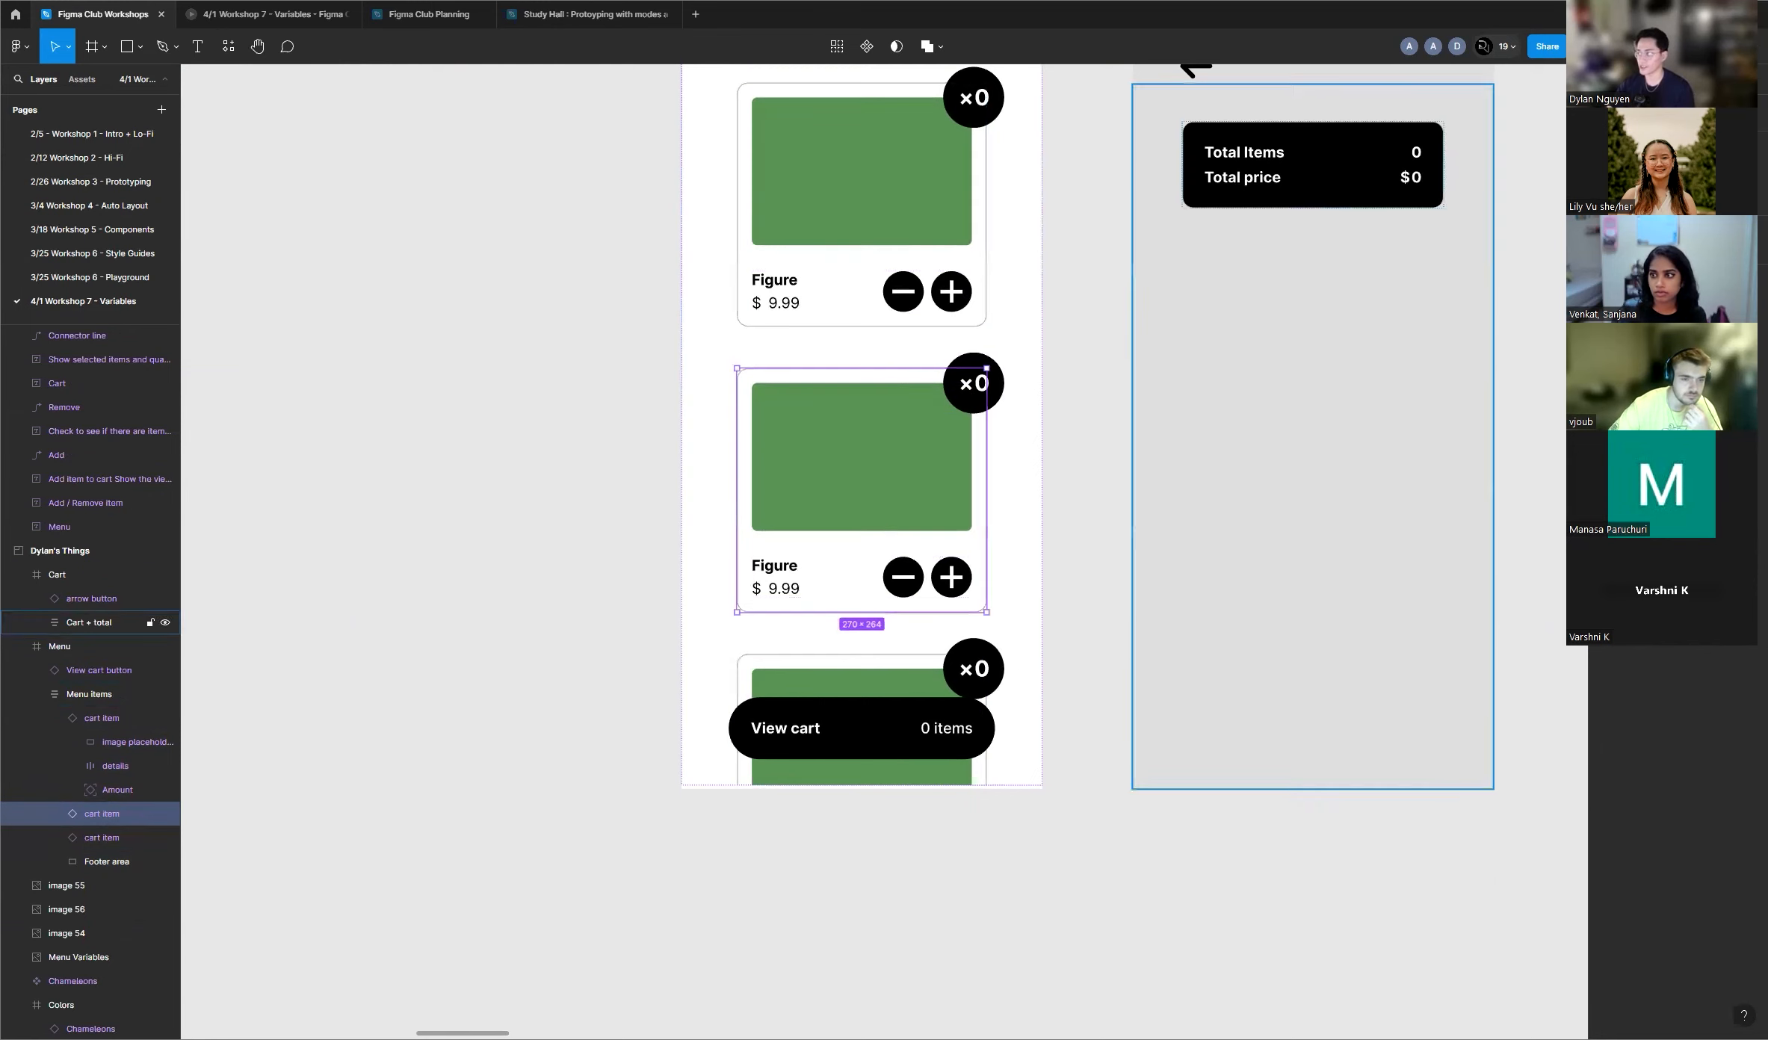
click(1047, 447)
double_click(834, 500)
double_click(834, 501)
click(1176, 515)
click(859, 568)
click(859, 567)
click(1055, 508)
double_click(865, 533)
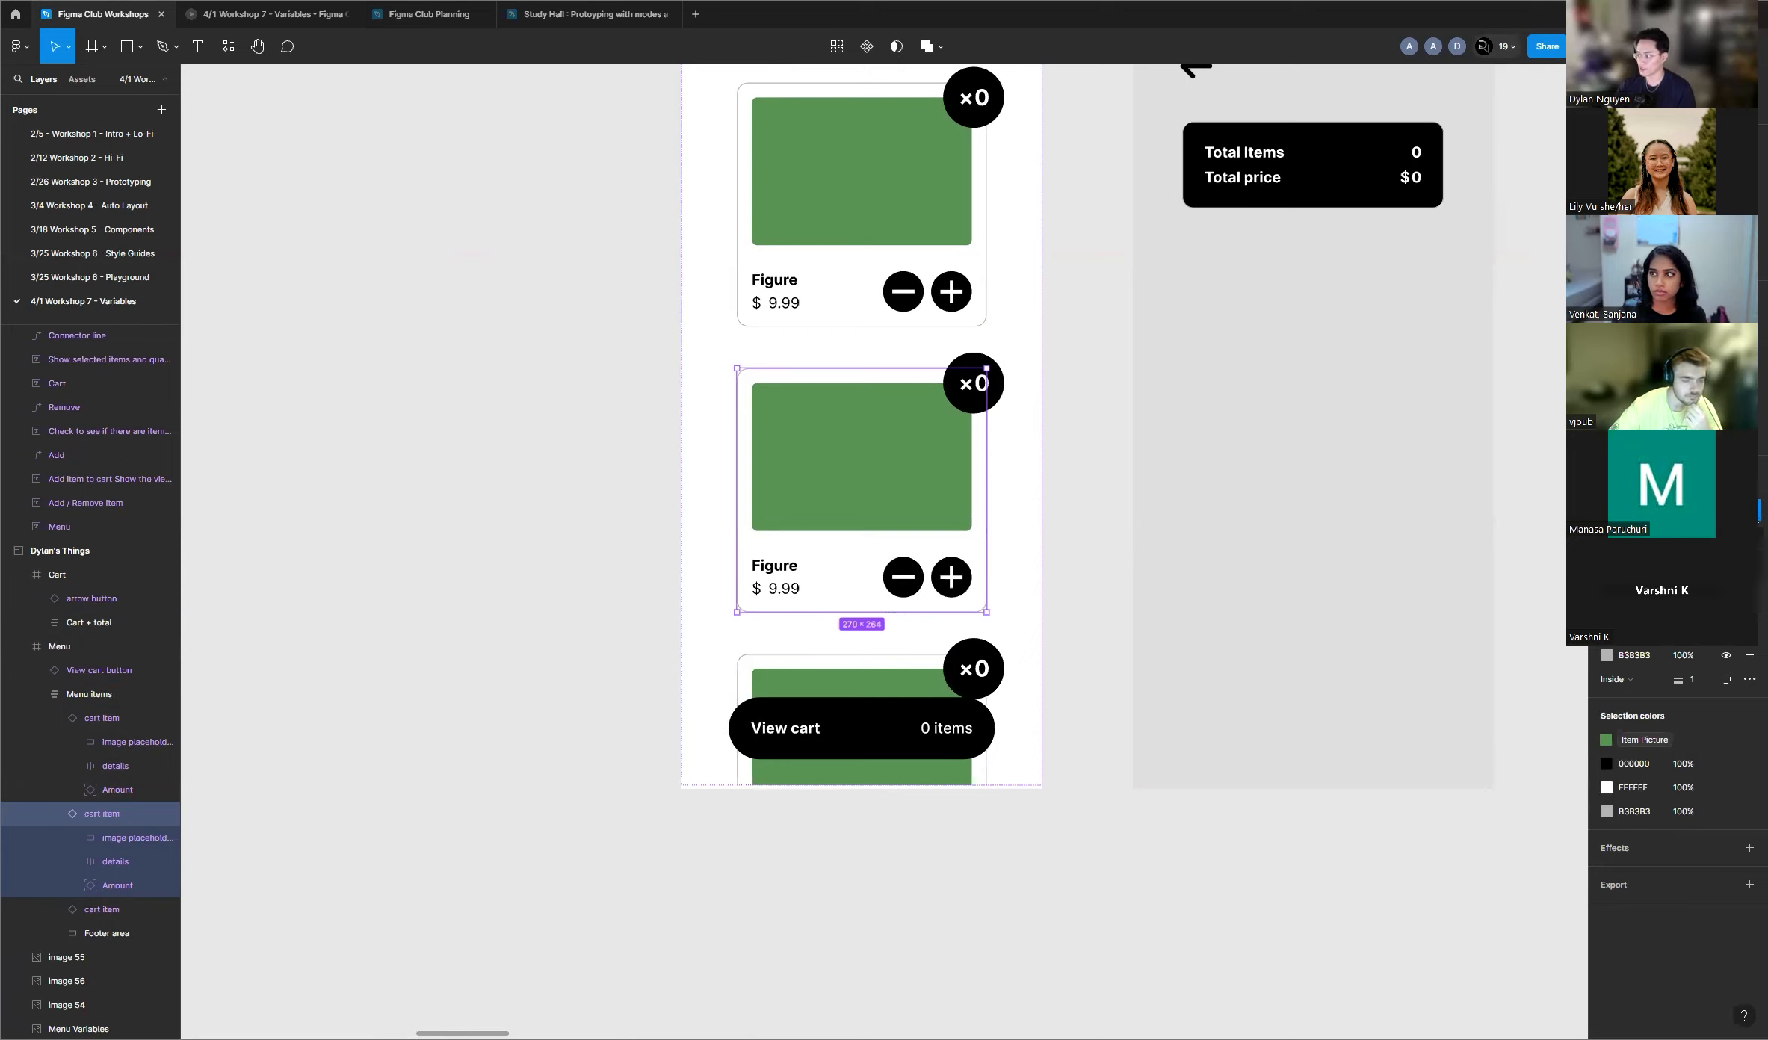
mouse_move(1722, 559)
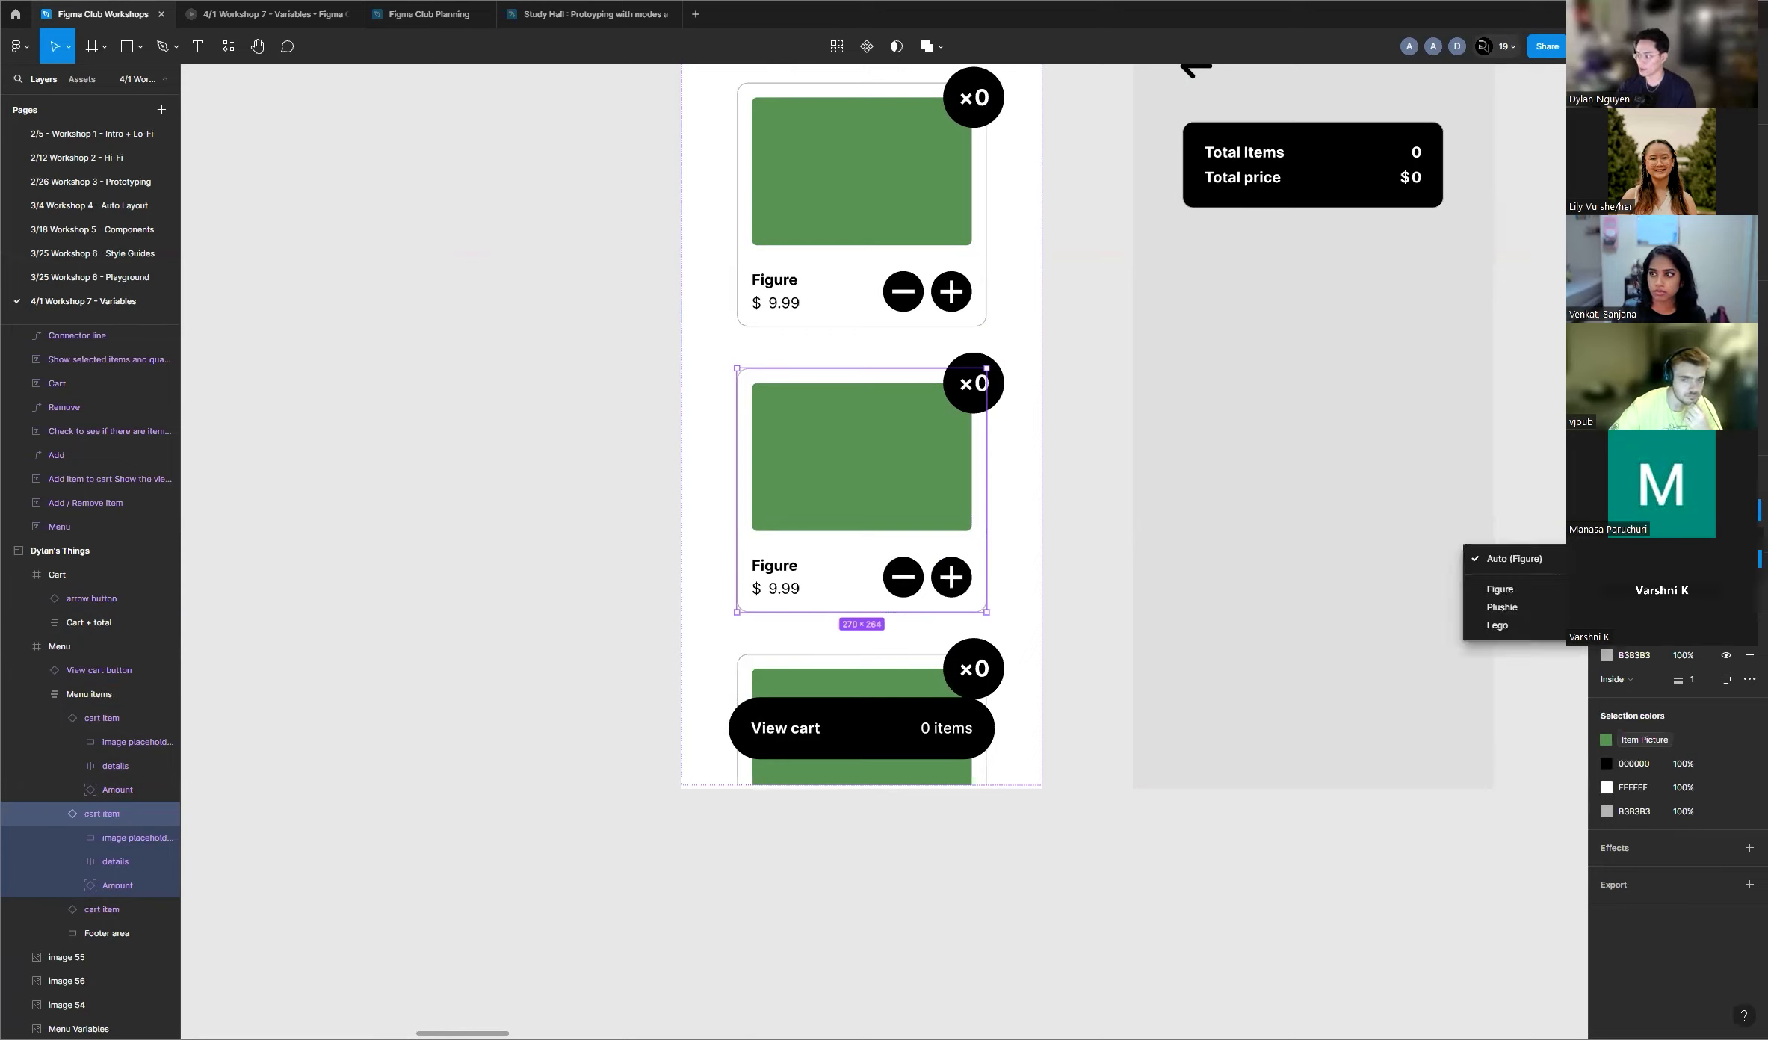
click(1504, 612)
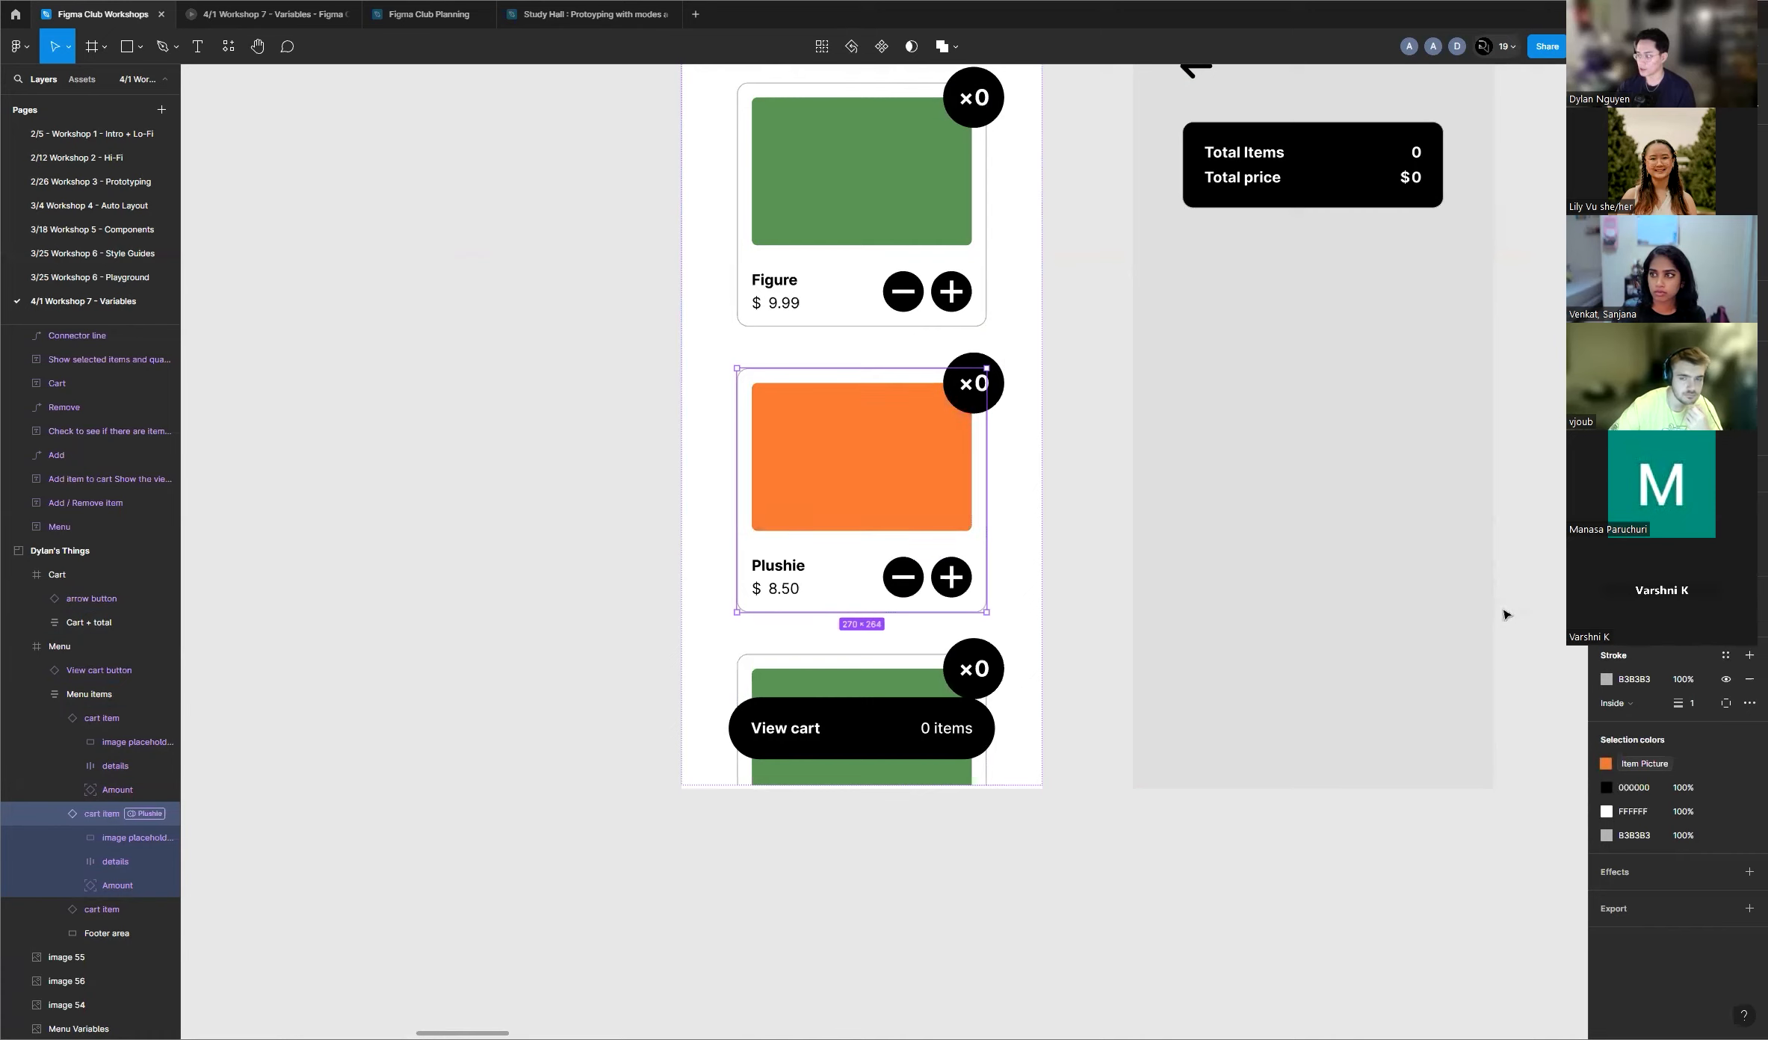
Step: Set the variable mode of the third cart item in the Menu frame to Lego
click(847, 675)
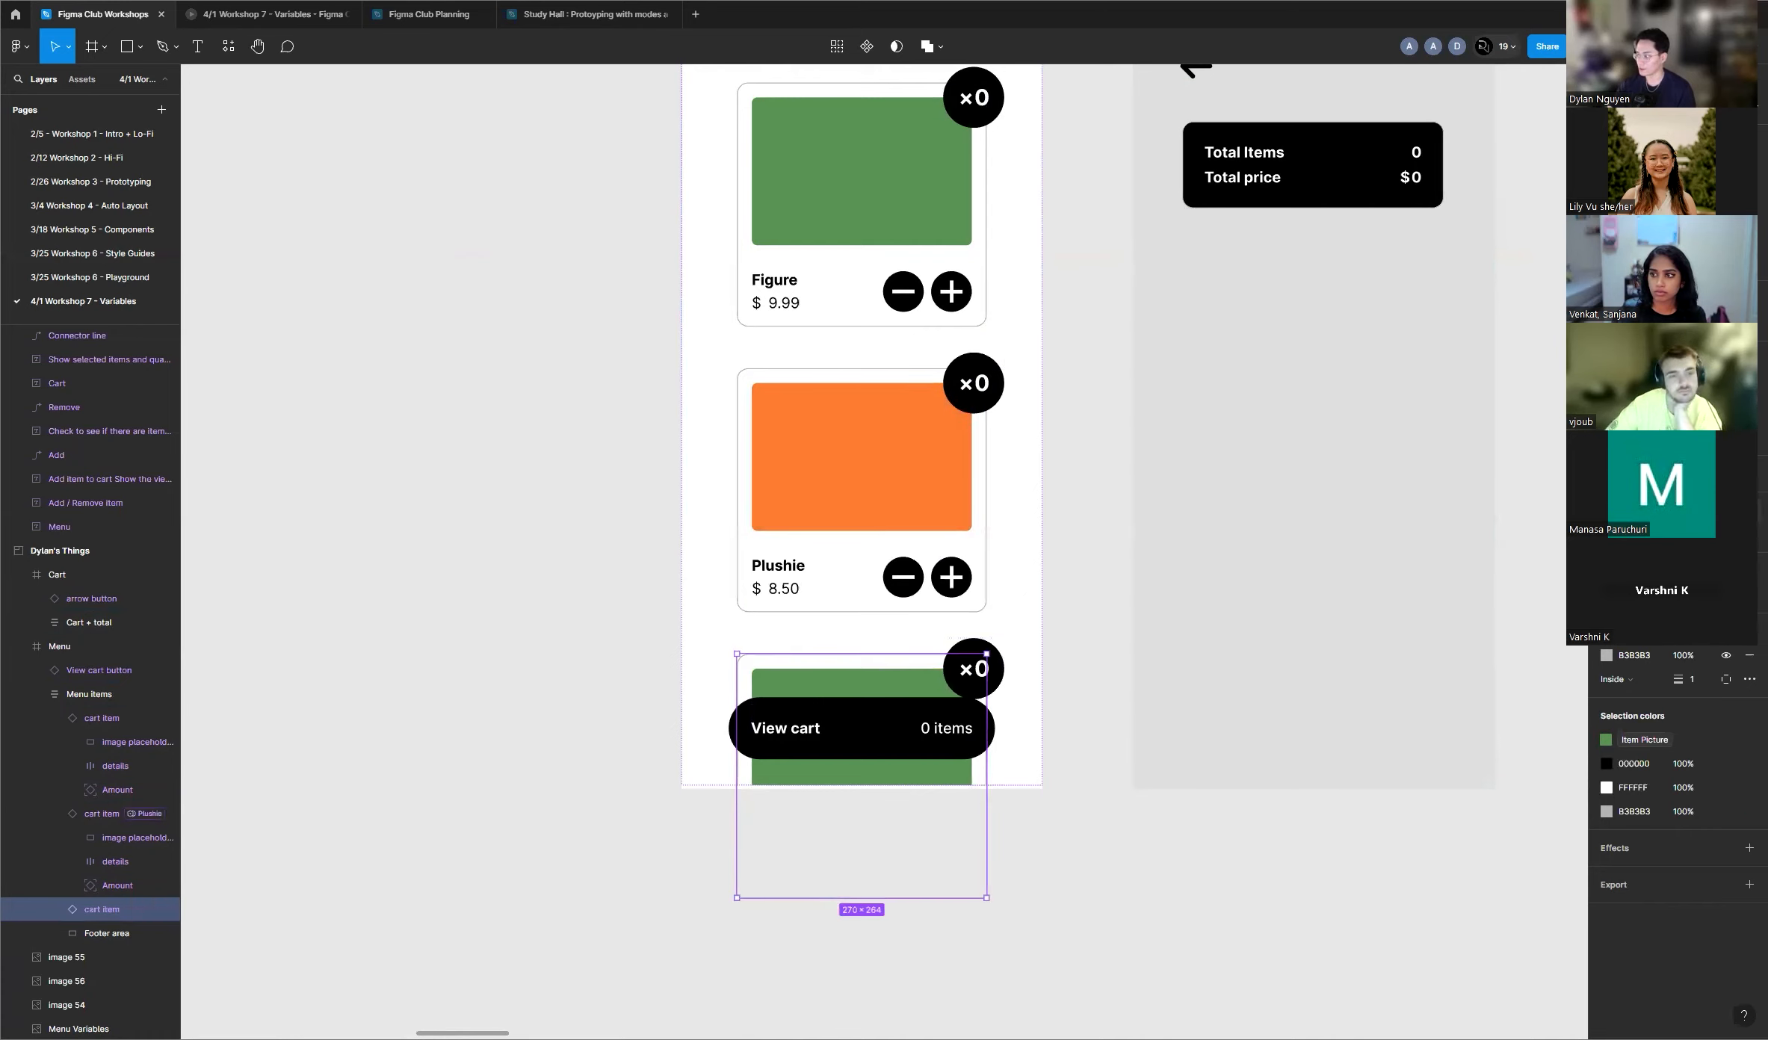
mouse_move(1643, 559)
click(1511, 631)
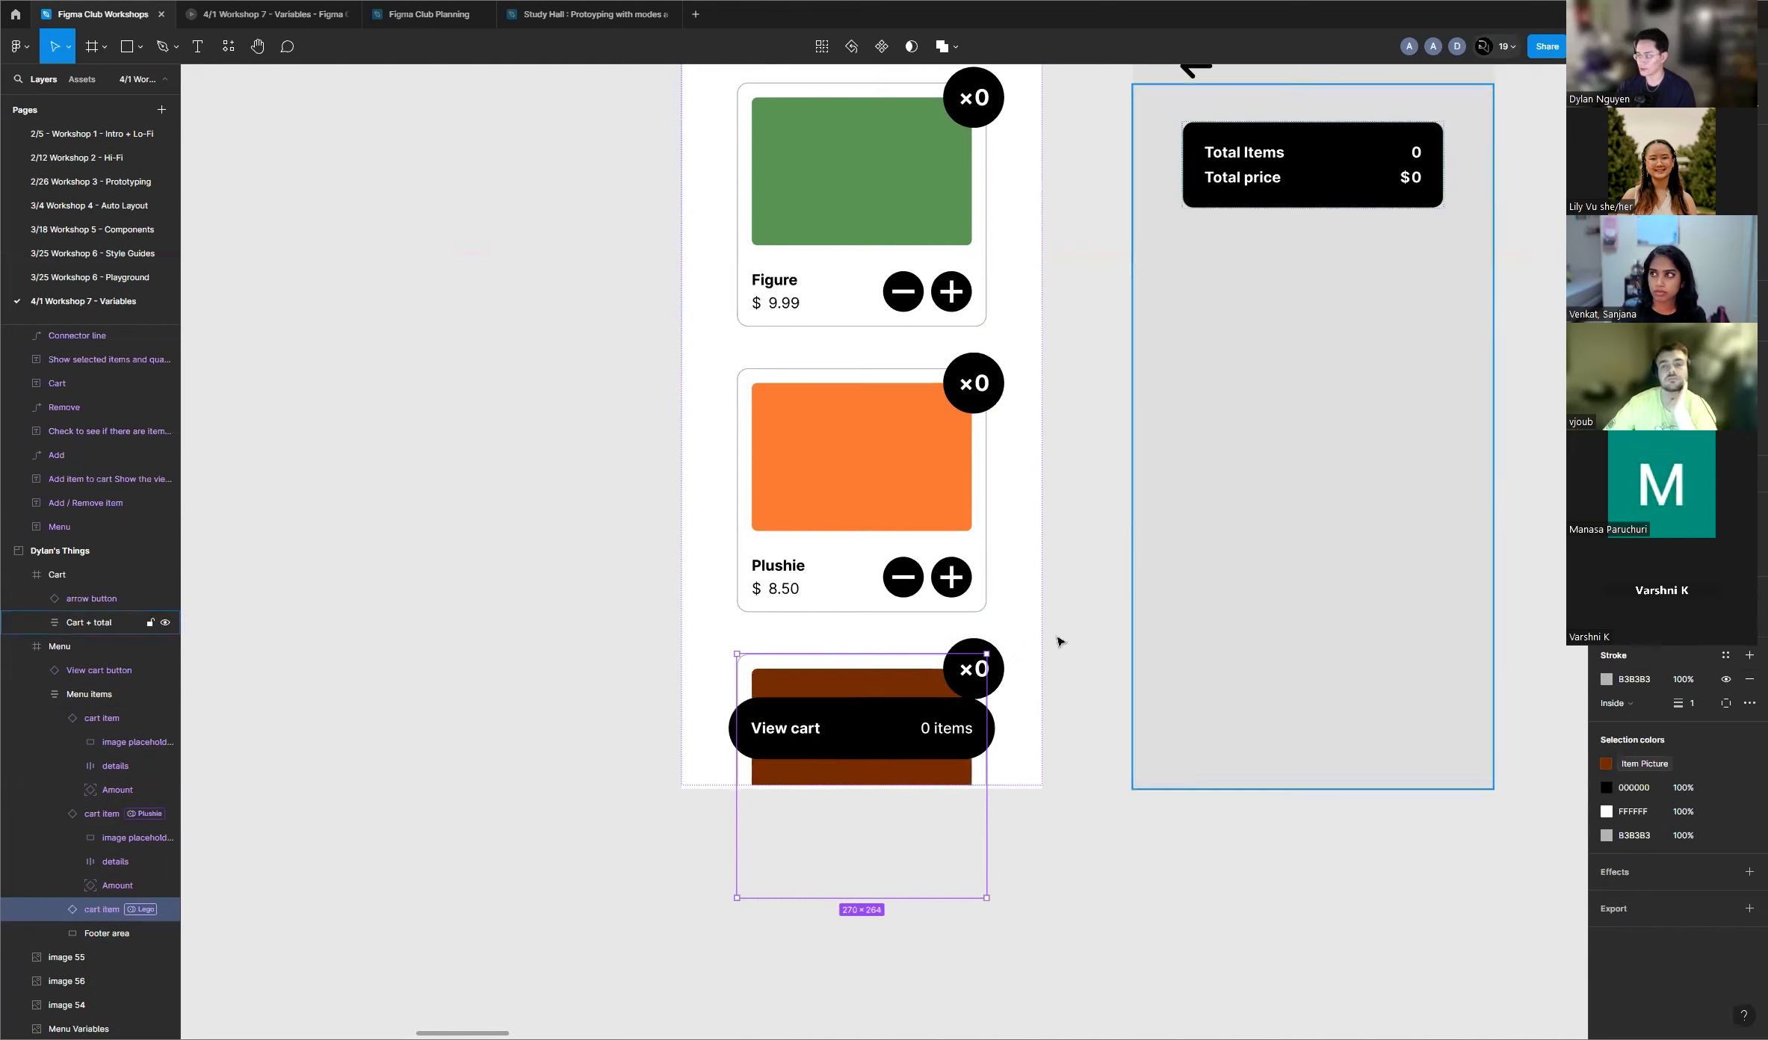
click(1076, 596)
scroll(956, 549, down, 3)
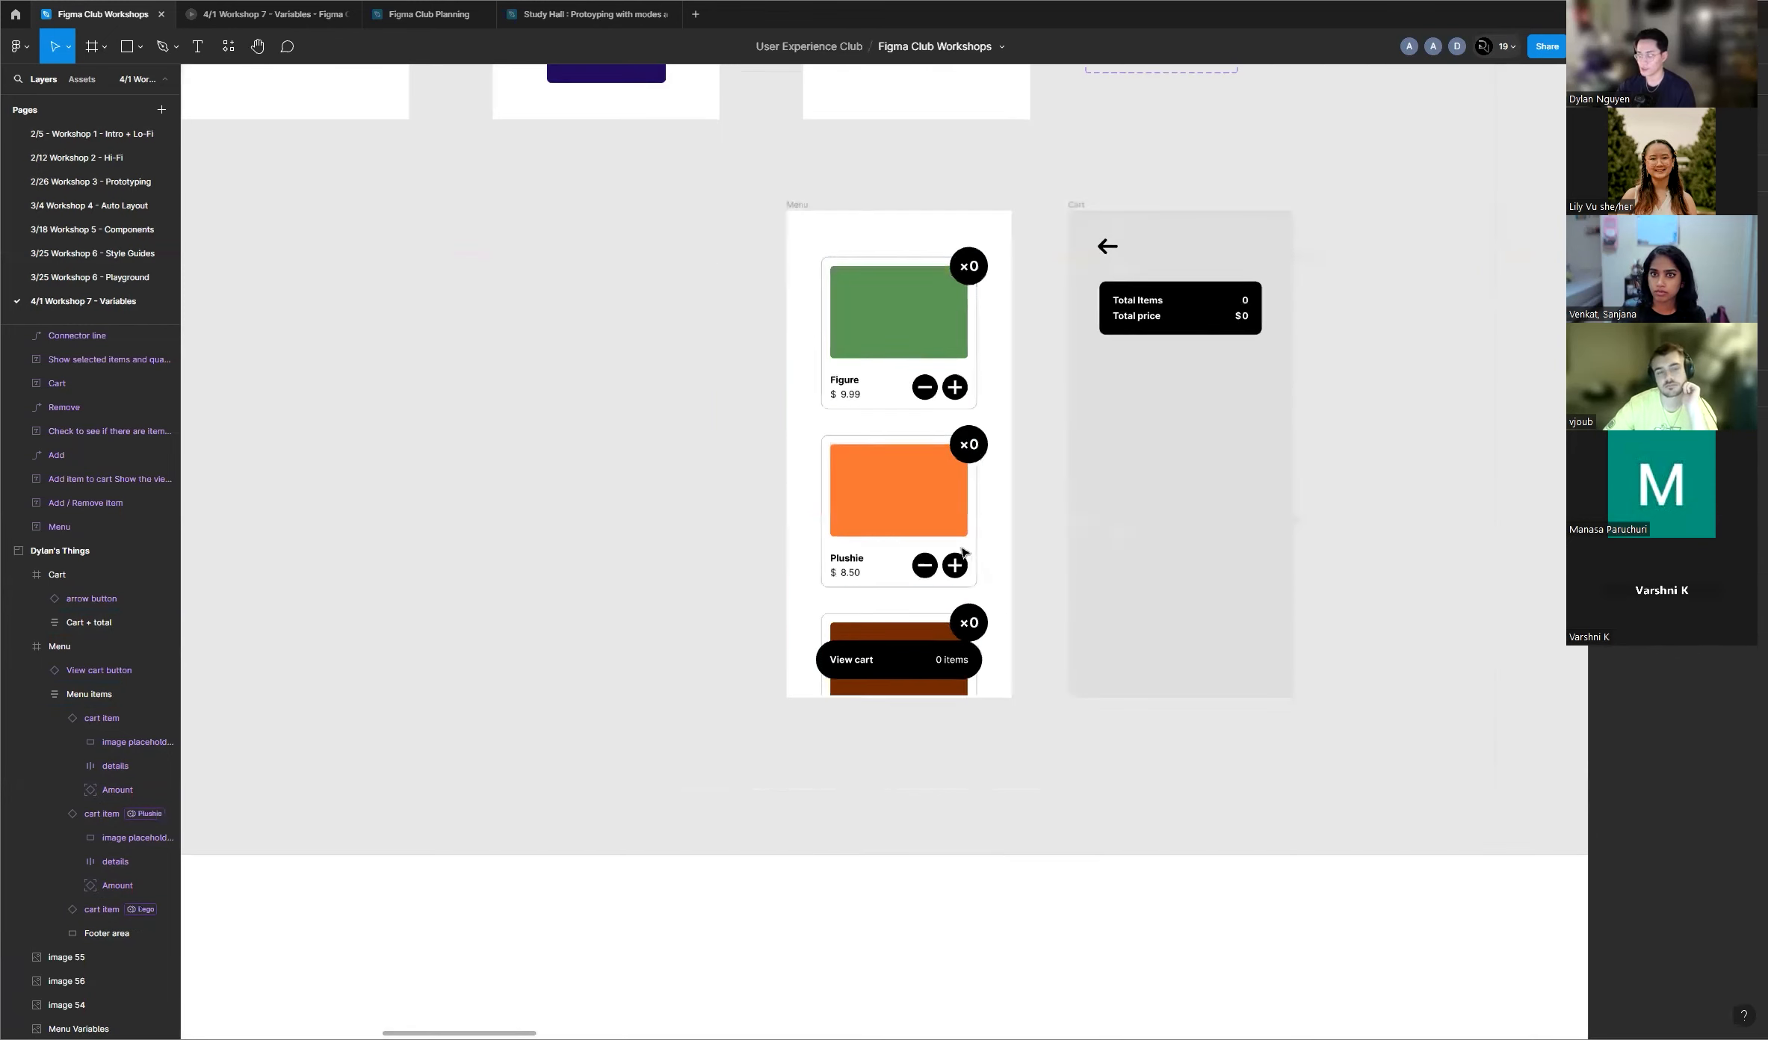
Step: Show the prototype connections of the Menu frame and start an inline preview of Flow 1
click(817, 204)
key(shift+e)
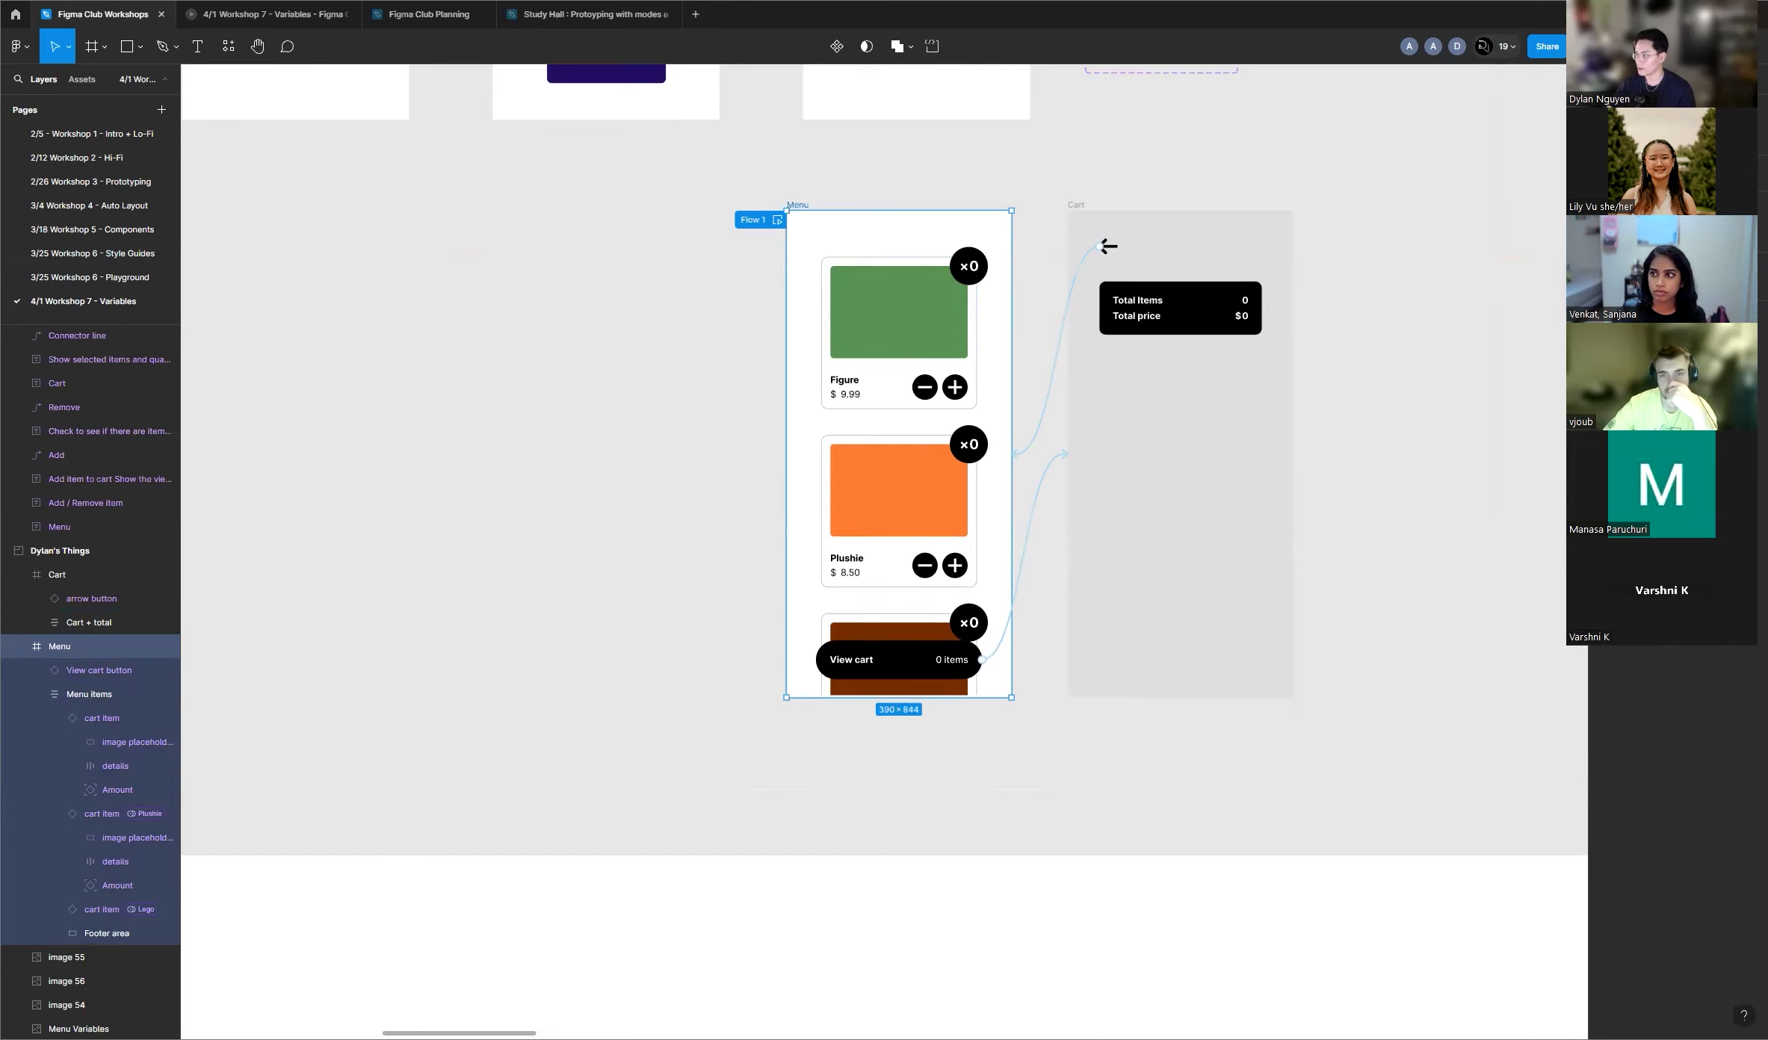
click(1014, 166)
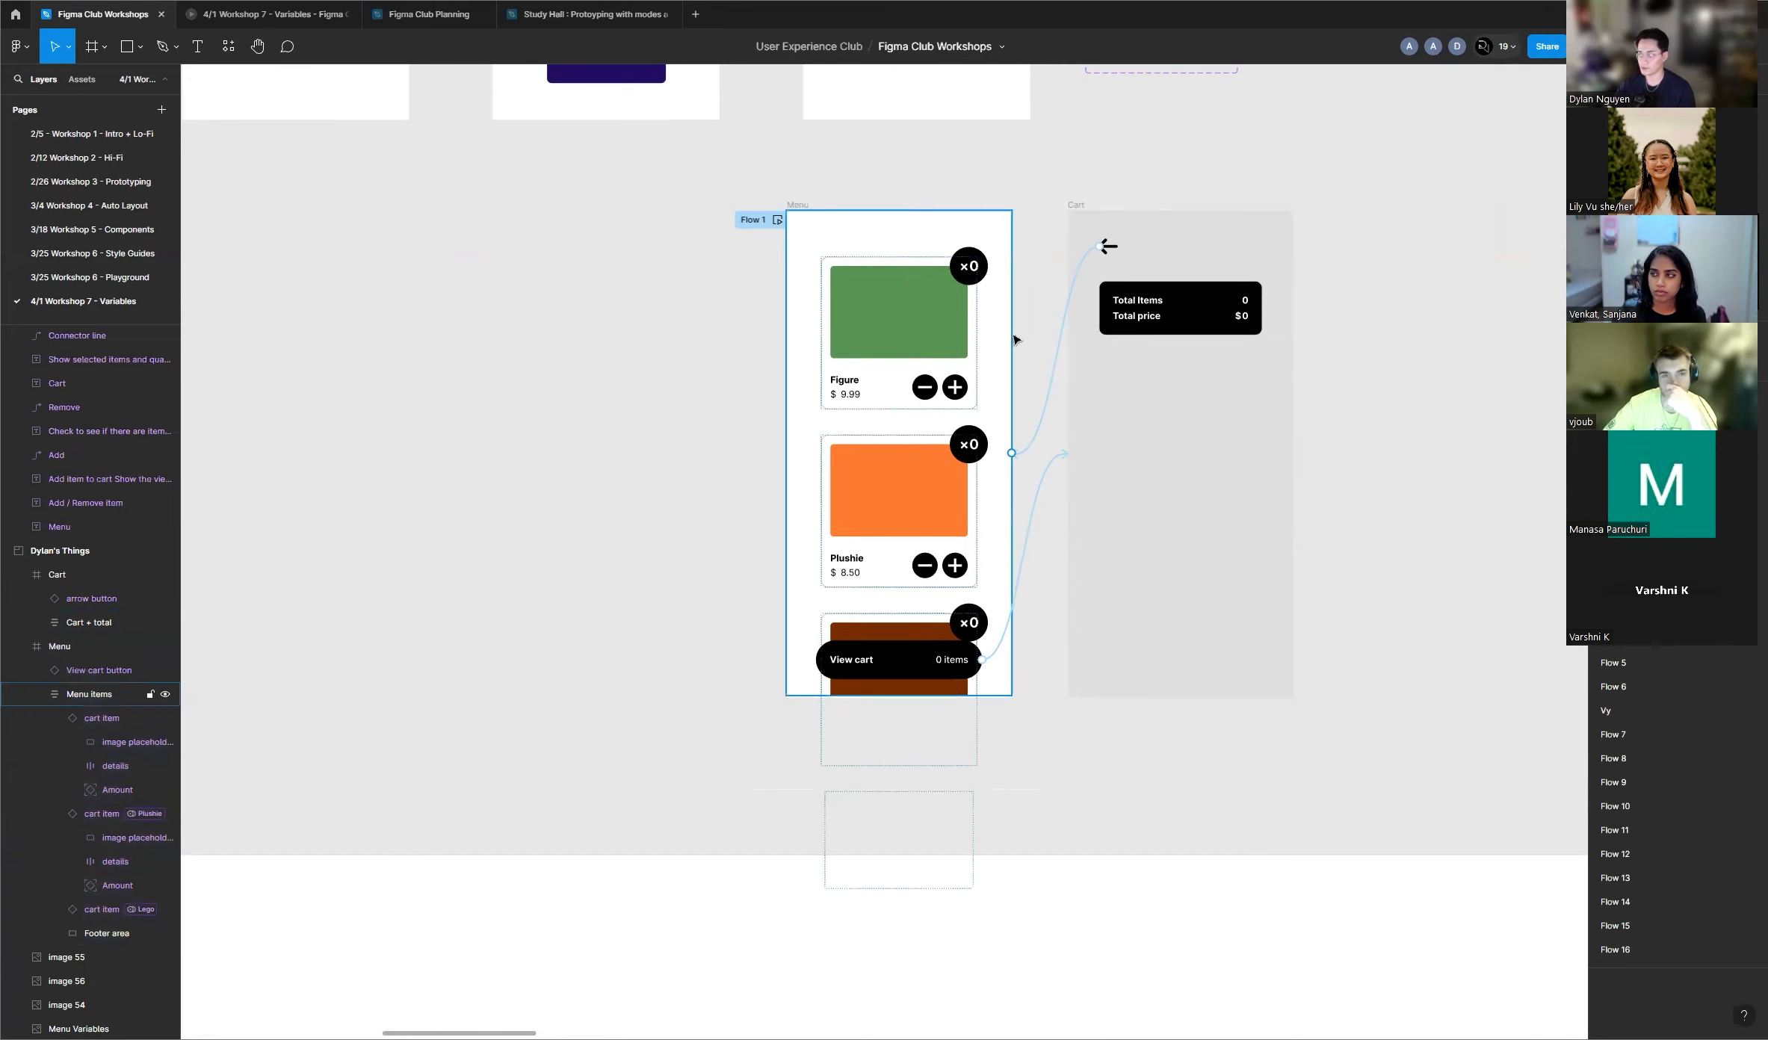
scroll(1039, 322, up, 5)
click(706, 187)
scroll(404, 486, down, 3)
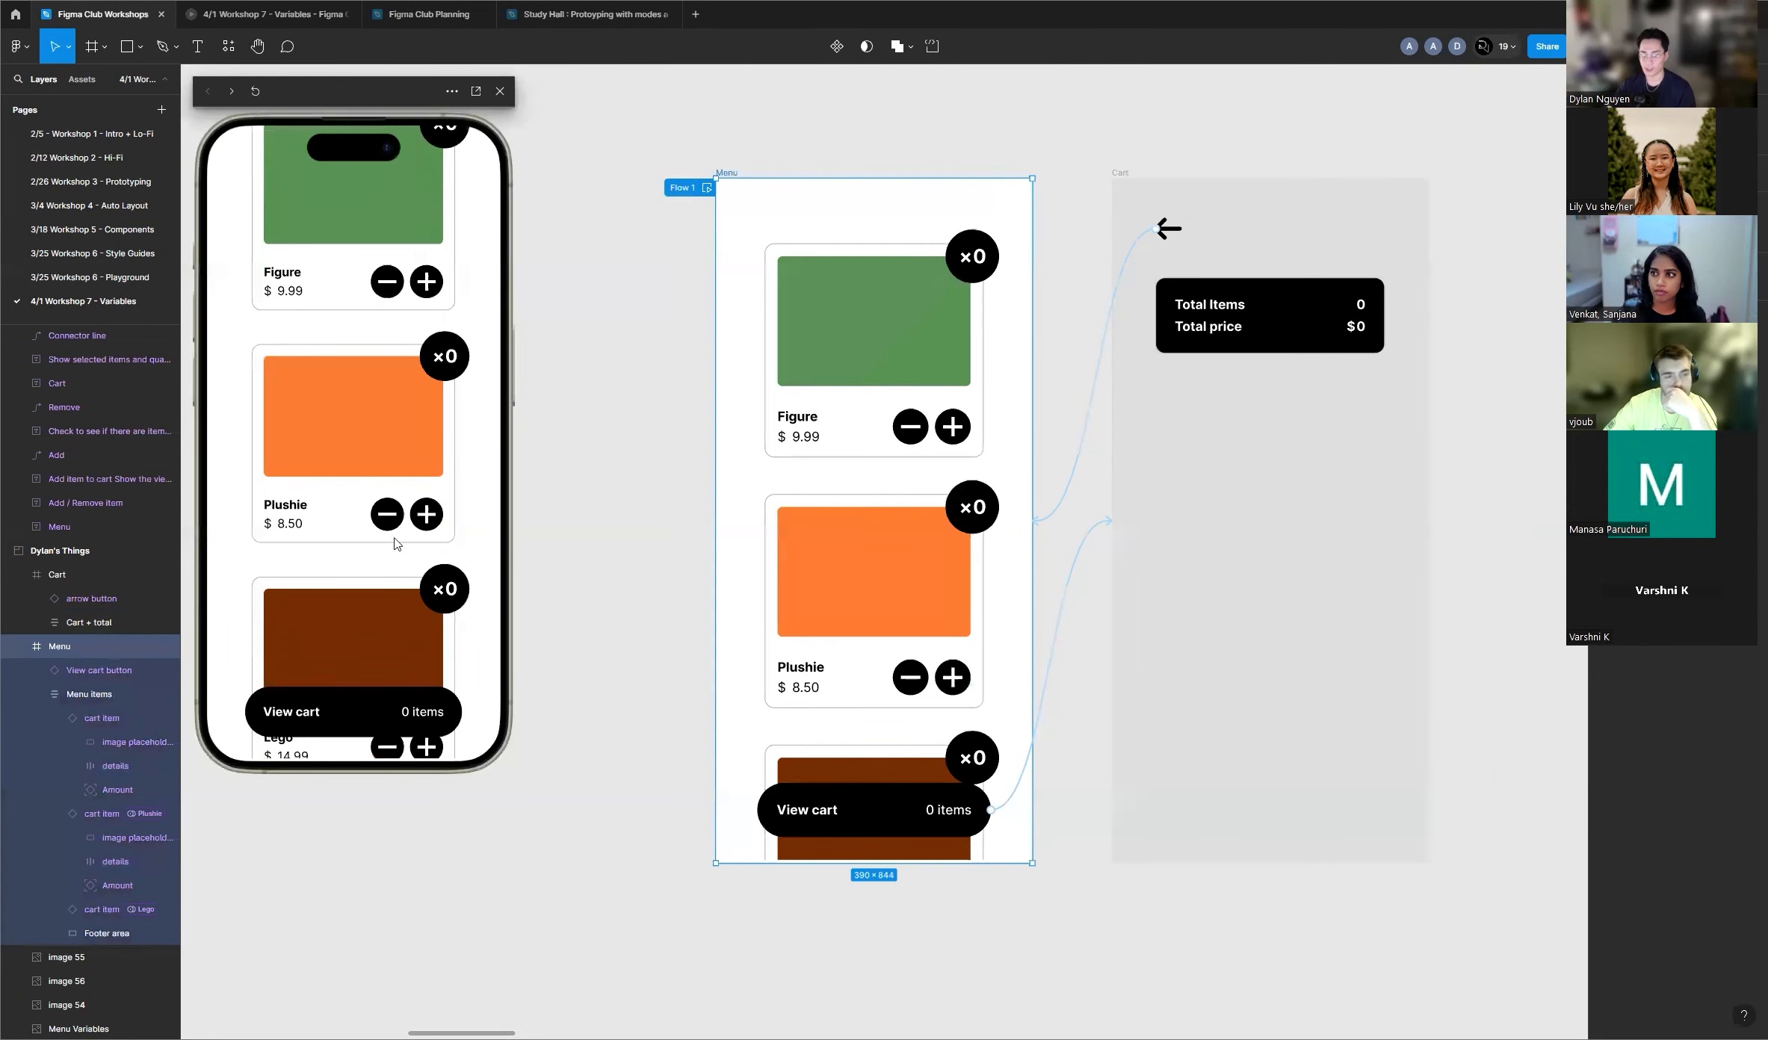
Step: Test the add controls in the preview by putting two Figures, three Plushies and five Legos in the cart
scroll(411, 428, up, 3)
click(430, 358)
click(430, 359)
scroll(426, 381, down, 3)
click(426, 417)
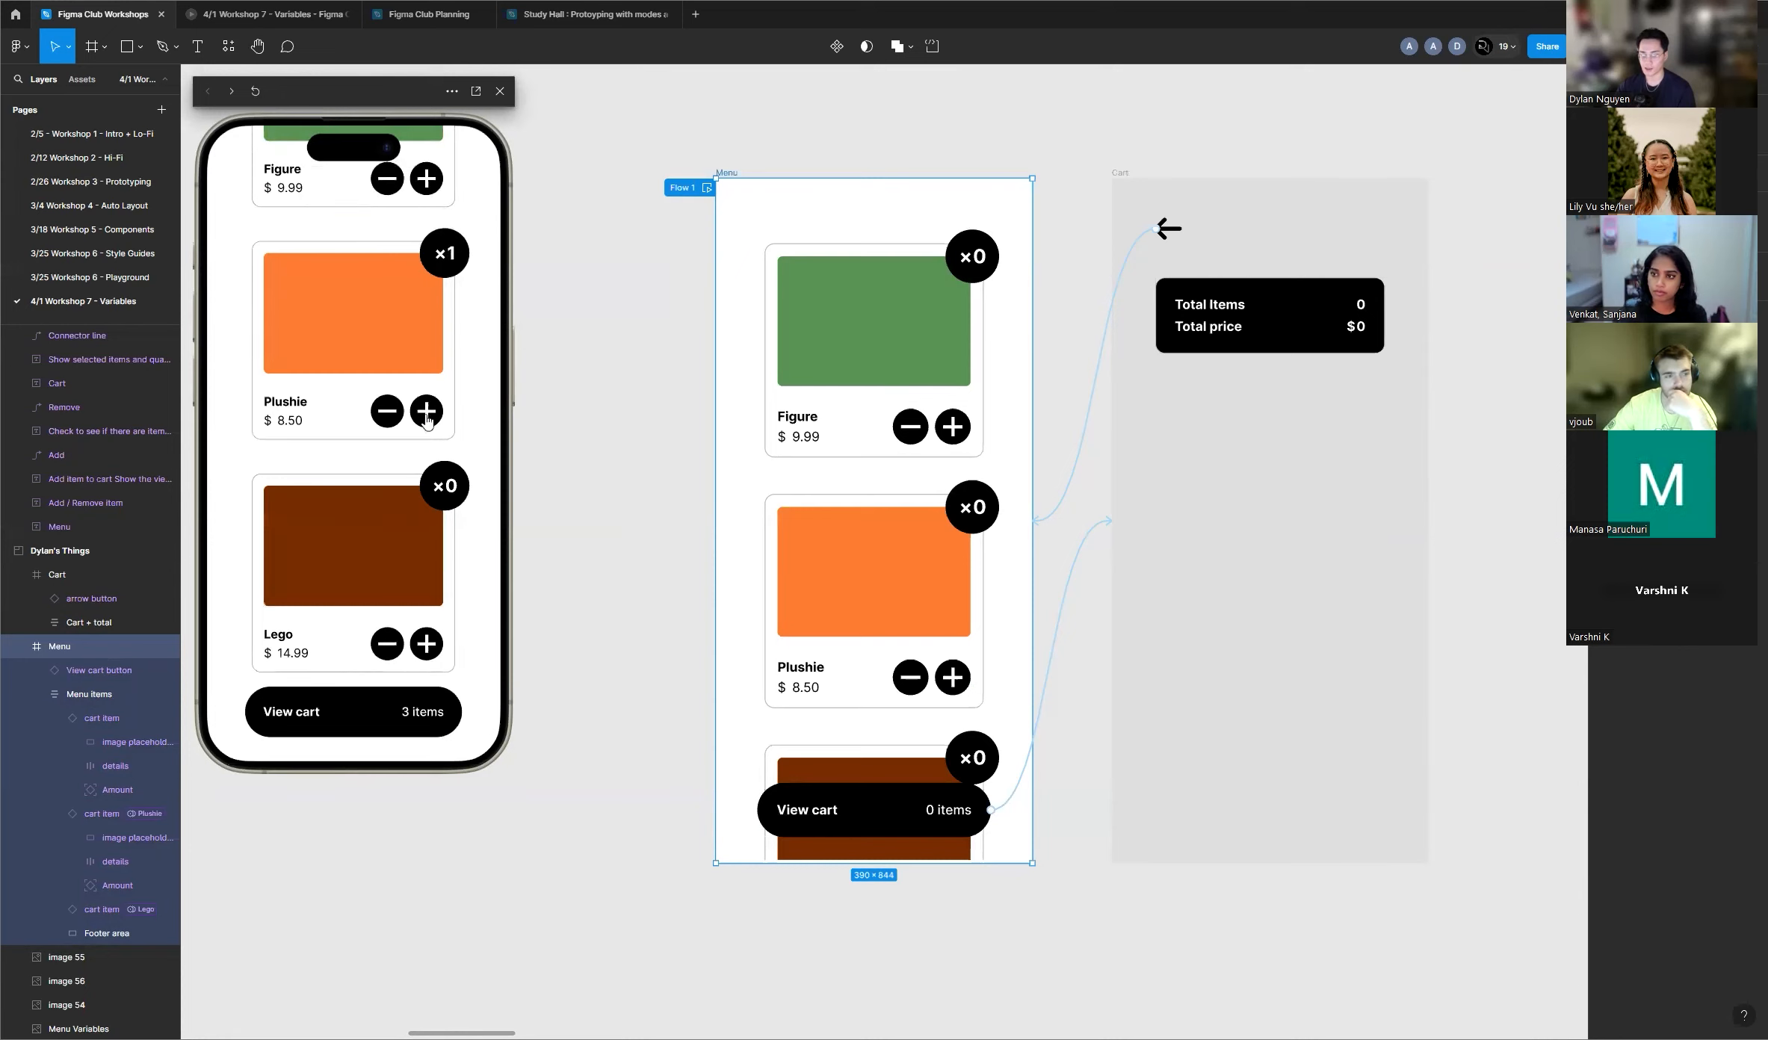
scroll(426, 418, down, 2)
click(426, 568)
click(426, 567)
click(427, 568)
click(427, 567)
click(427, 568)
scroll(423, 446, up, 2)
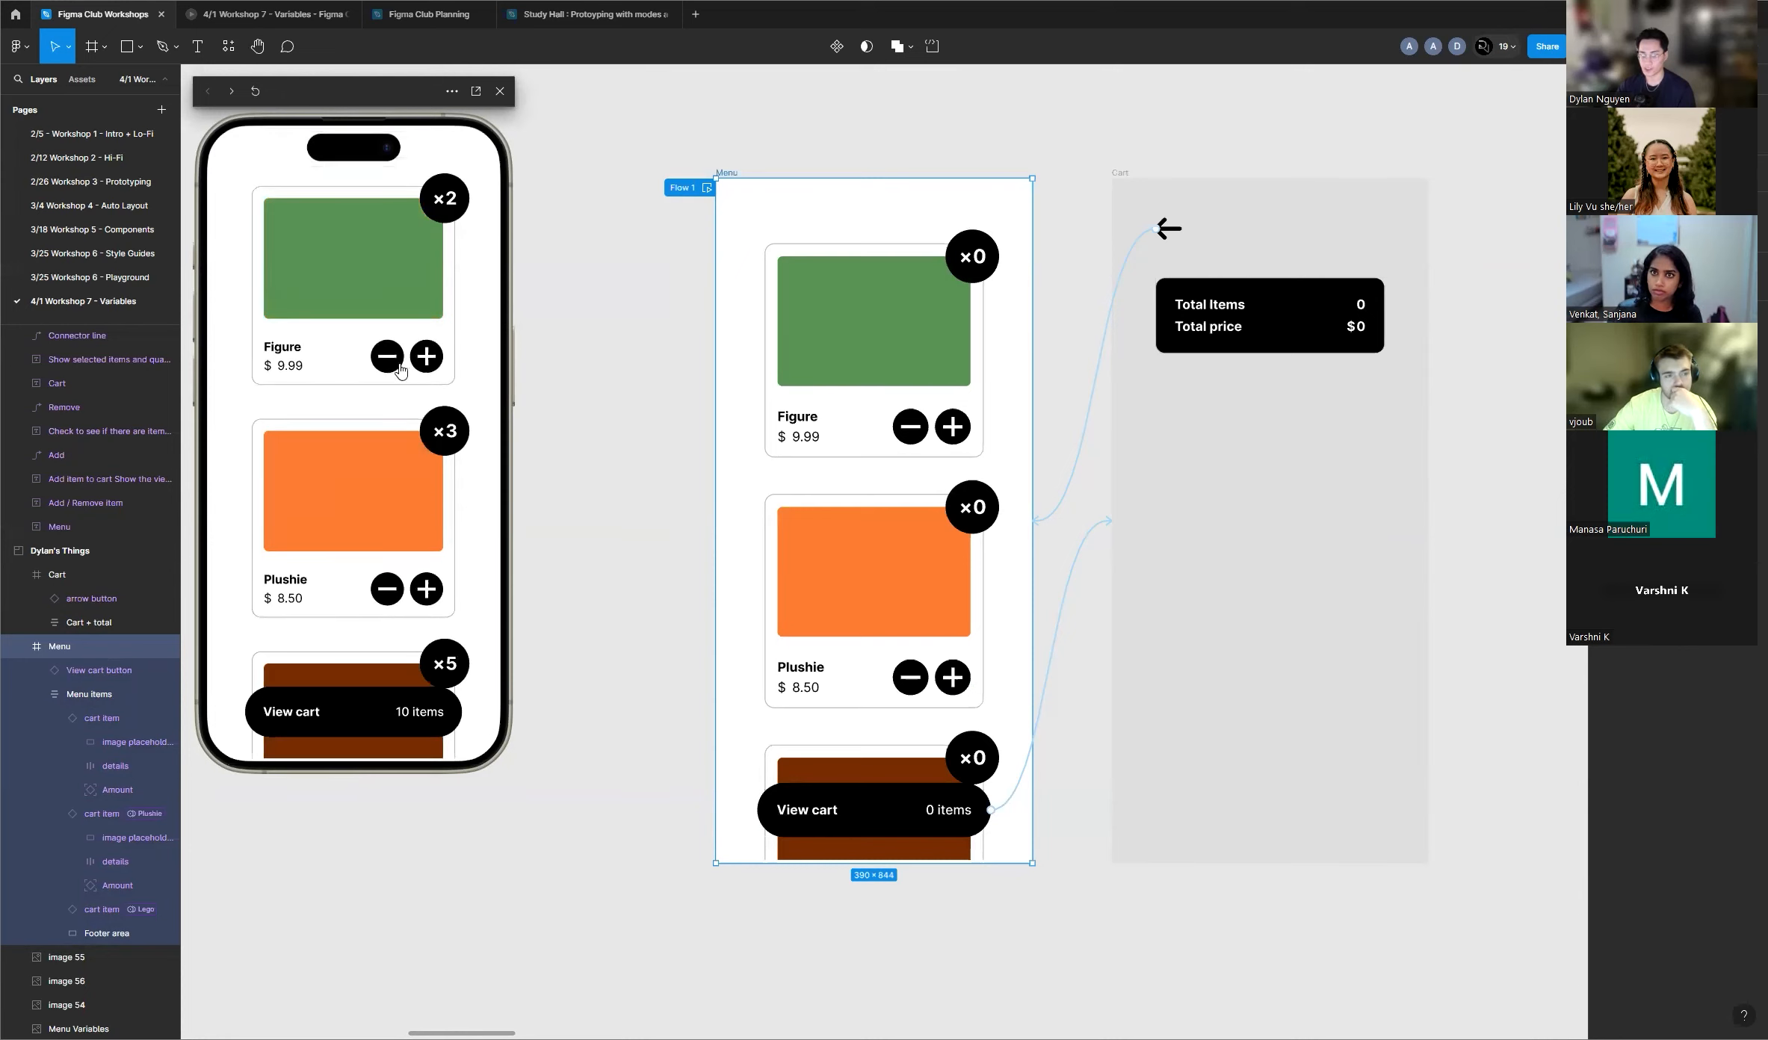
Step: Add one more Figure in the preview, remove it again, and review the quantities on all three items
click(431, 360)
click(395, 356)
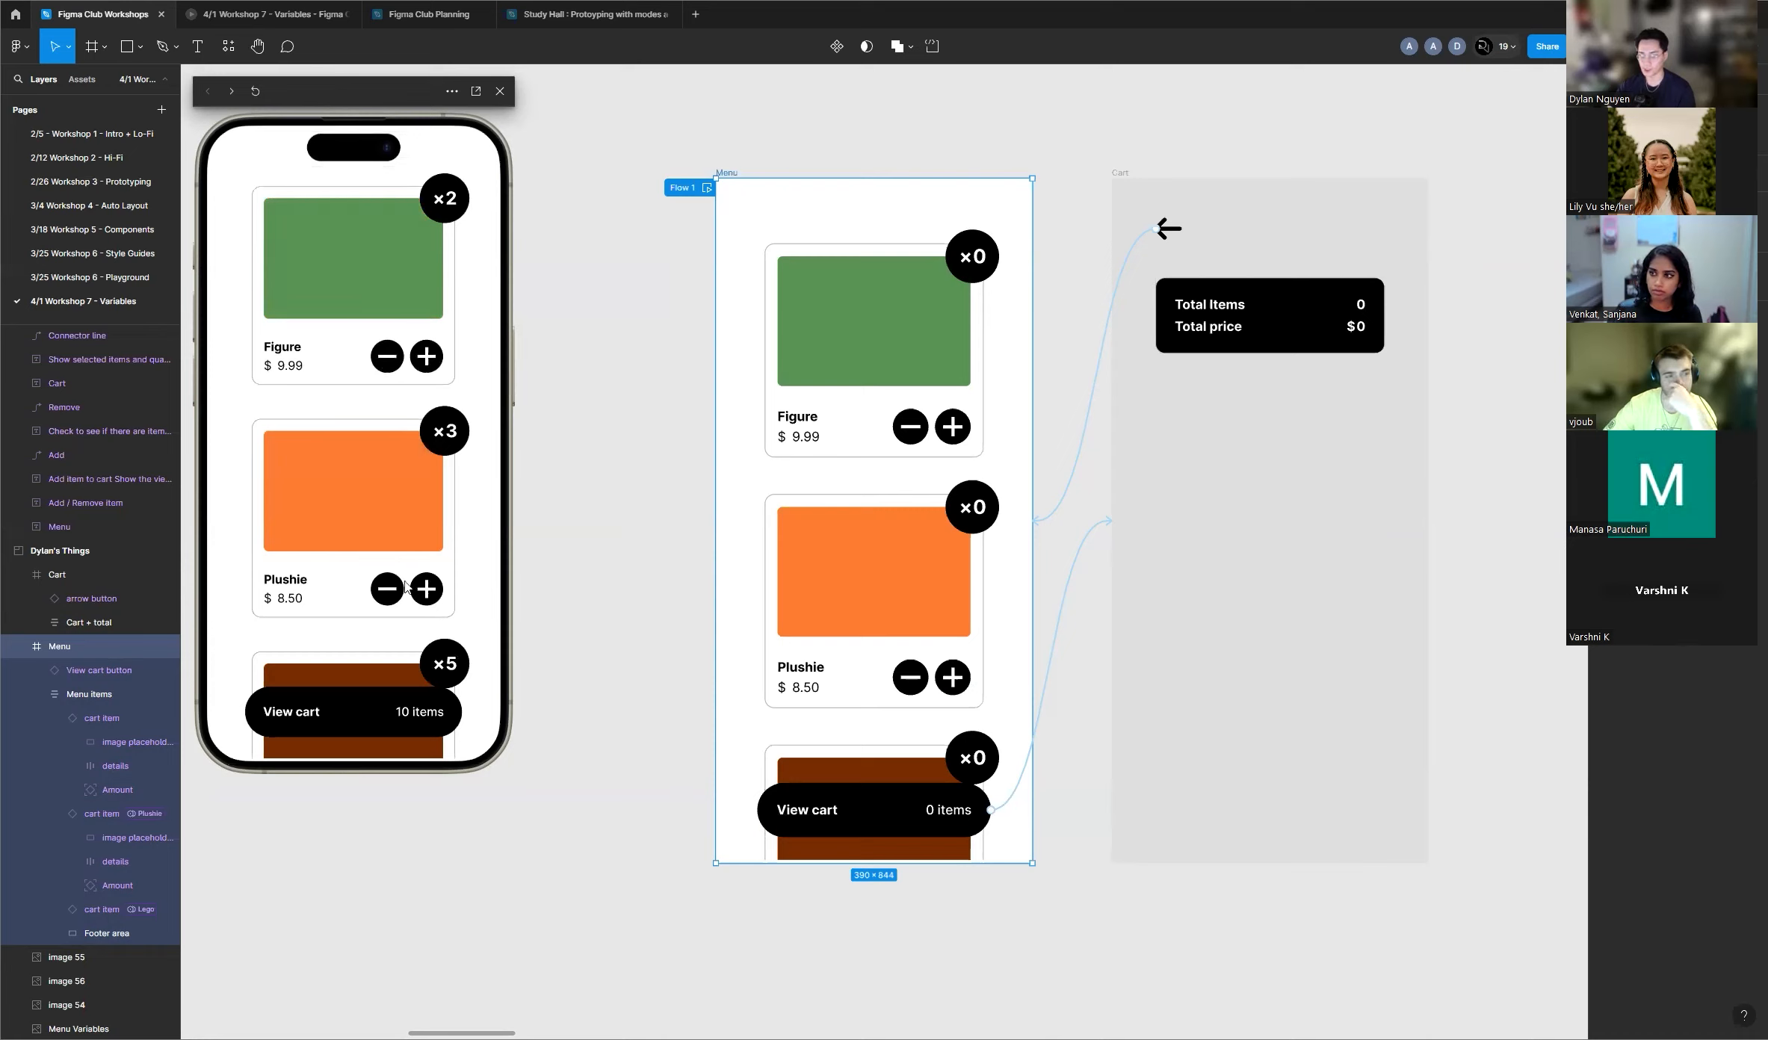
scroll(432, 597, down, 3)
scroll(406, 747, up, 1)
scroll(396, 617, down, 1)
scroll(426, 571, up, 2)
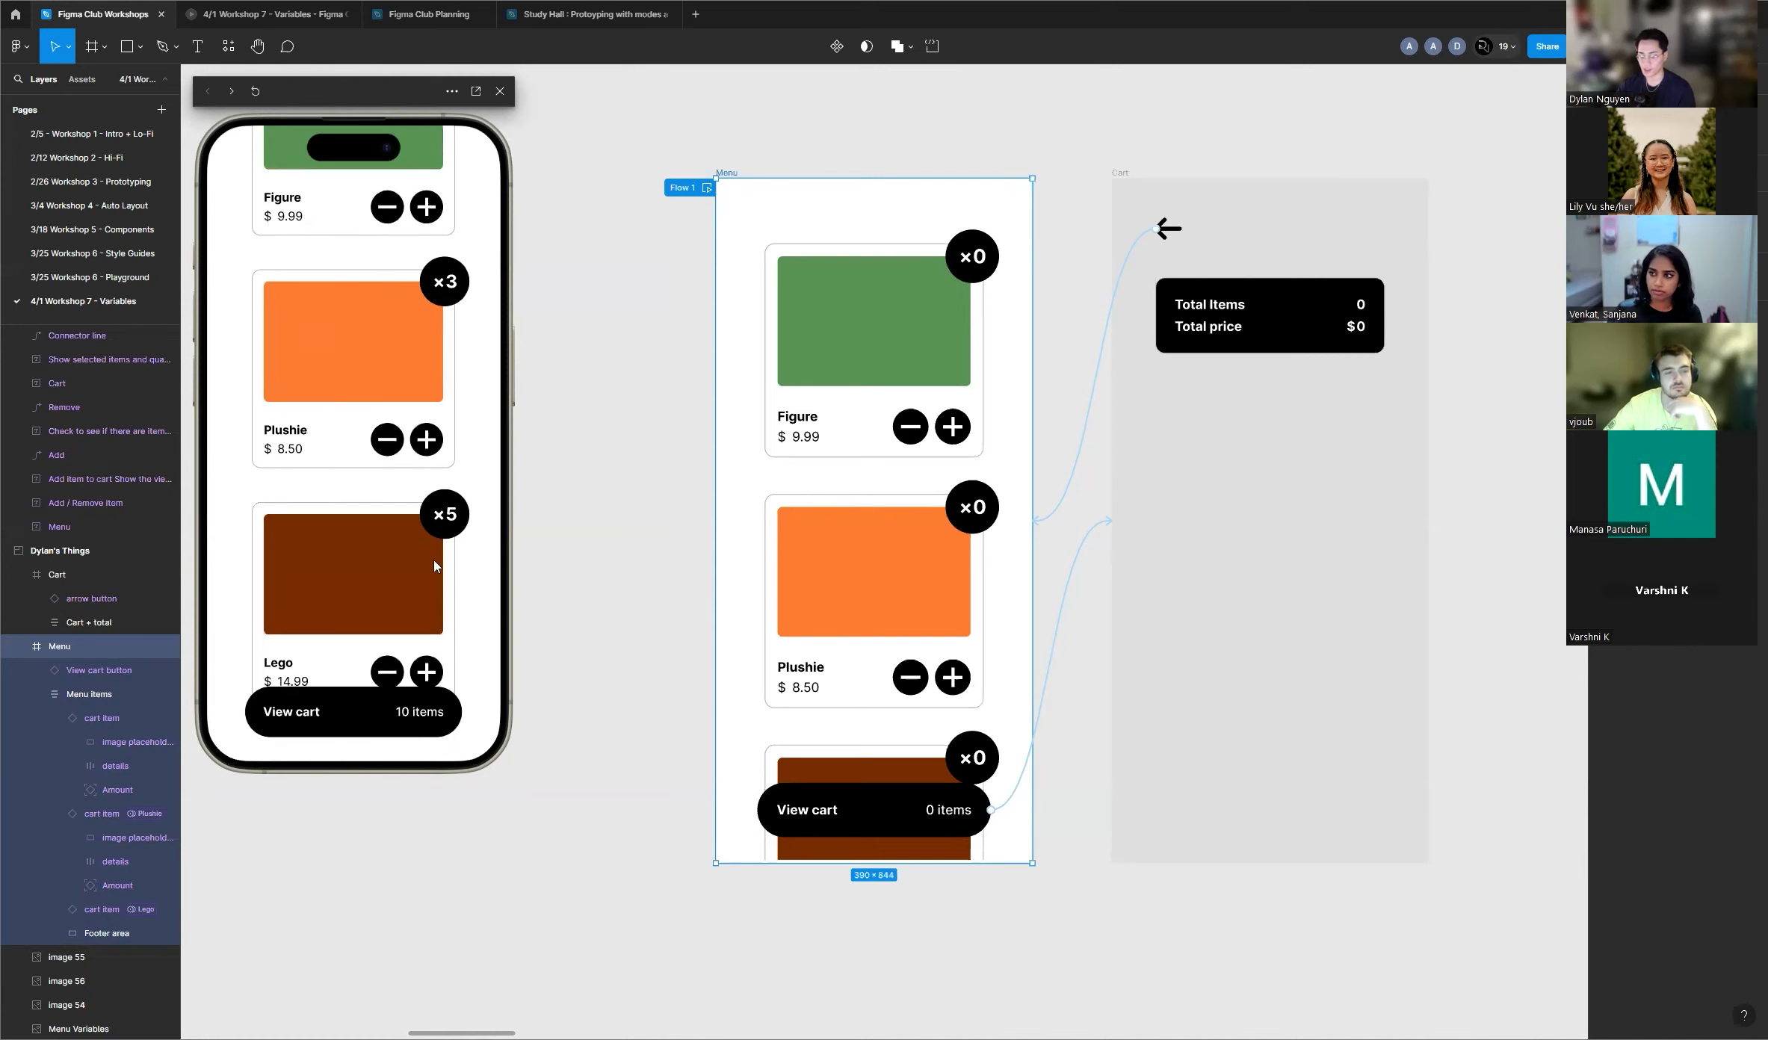
Step: Check the preview's cart totals before and after removing one Plushie and again after re-adding it, and close the preview
click(366, 712)
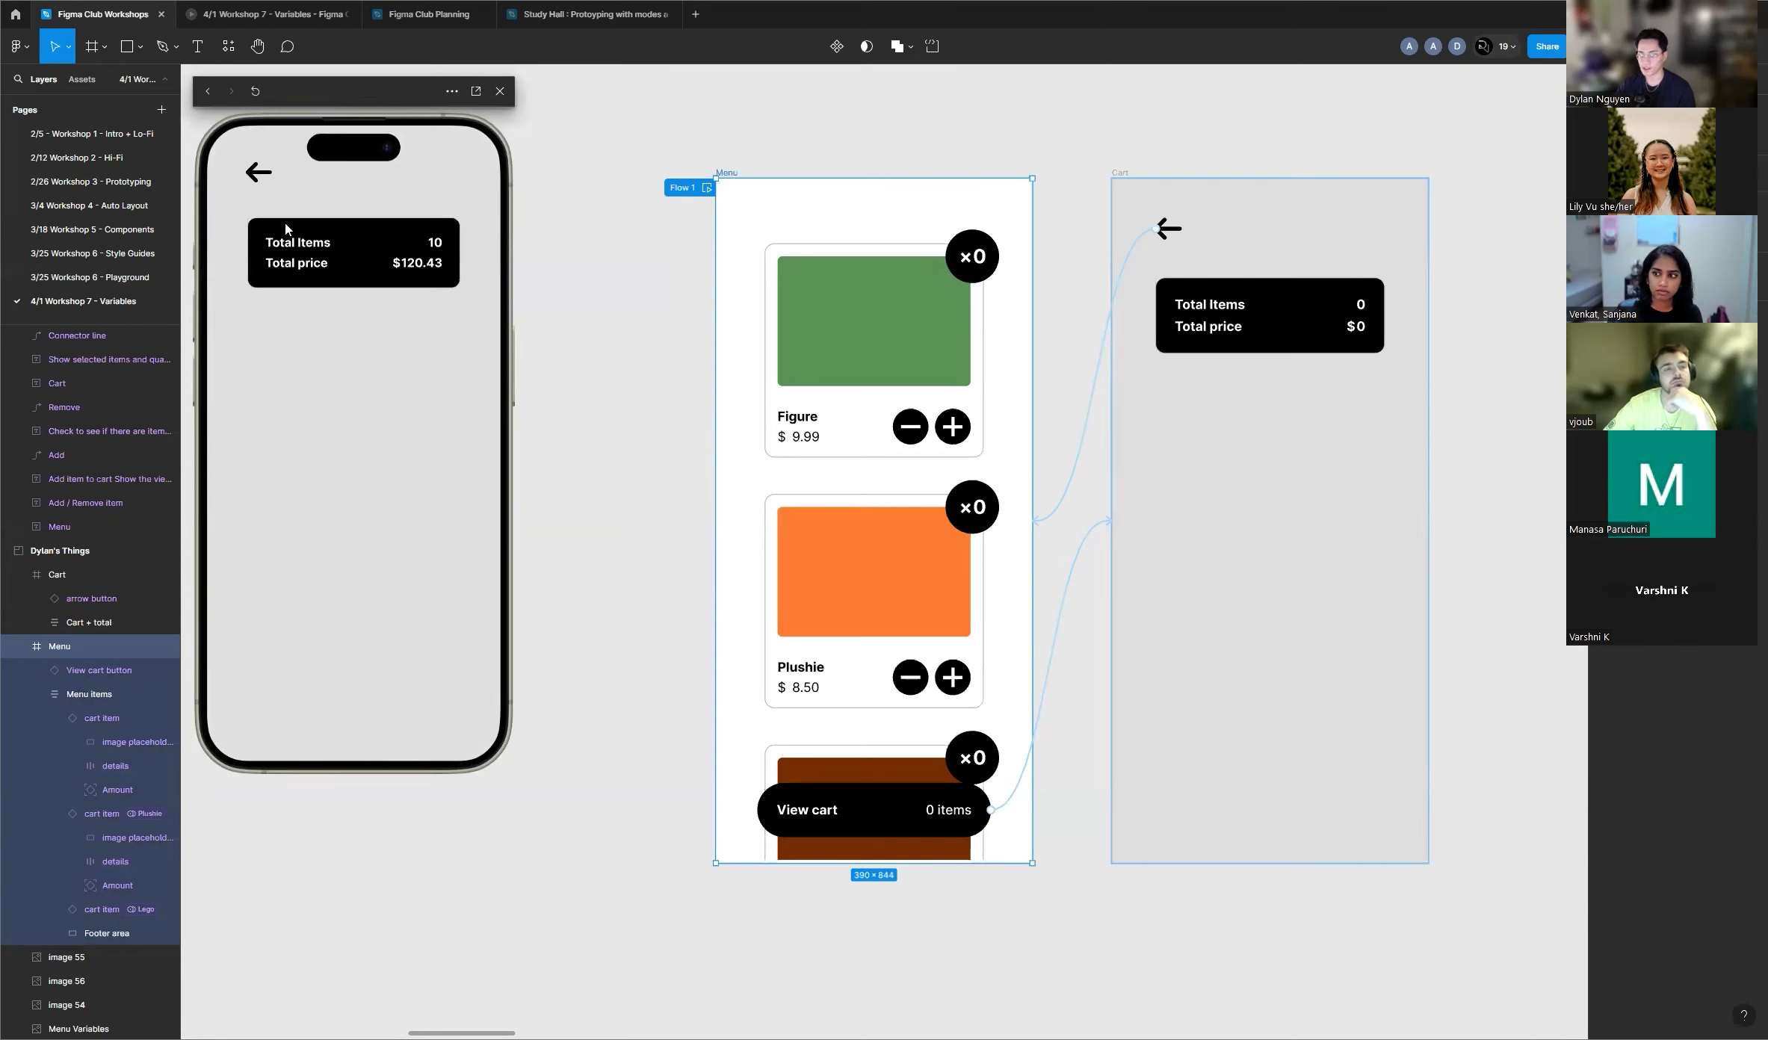
click(254, 176)
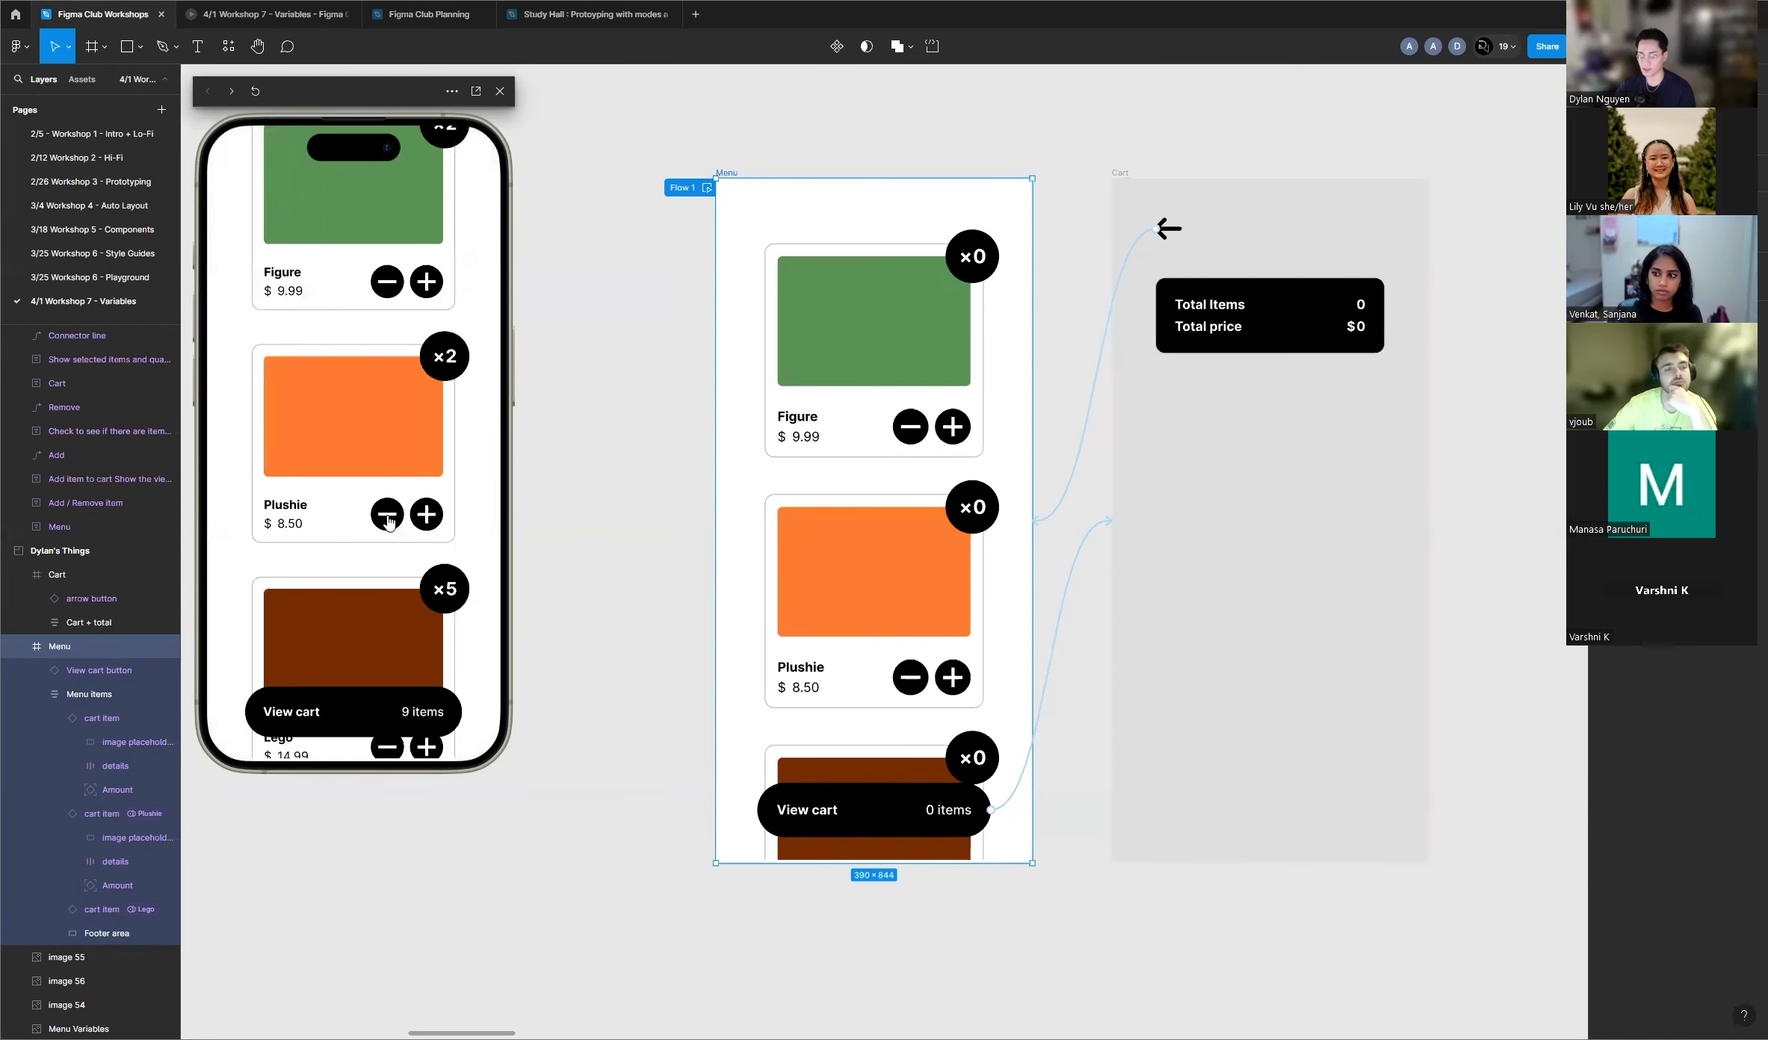
click(392, 724)
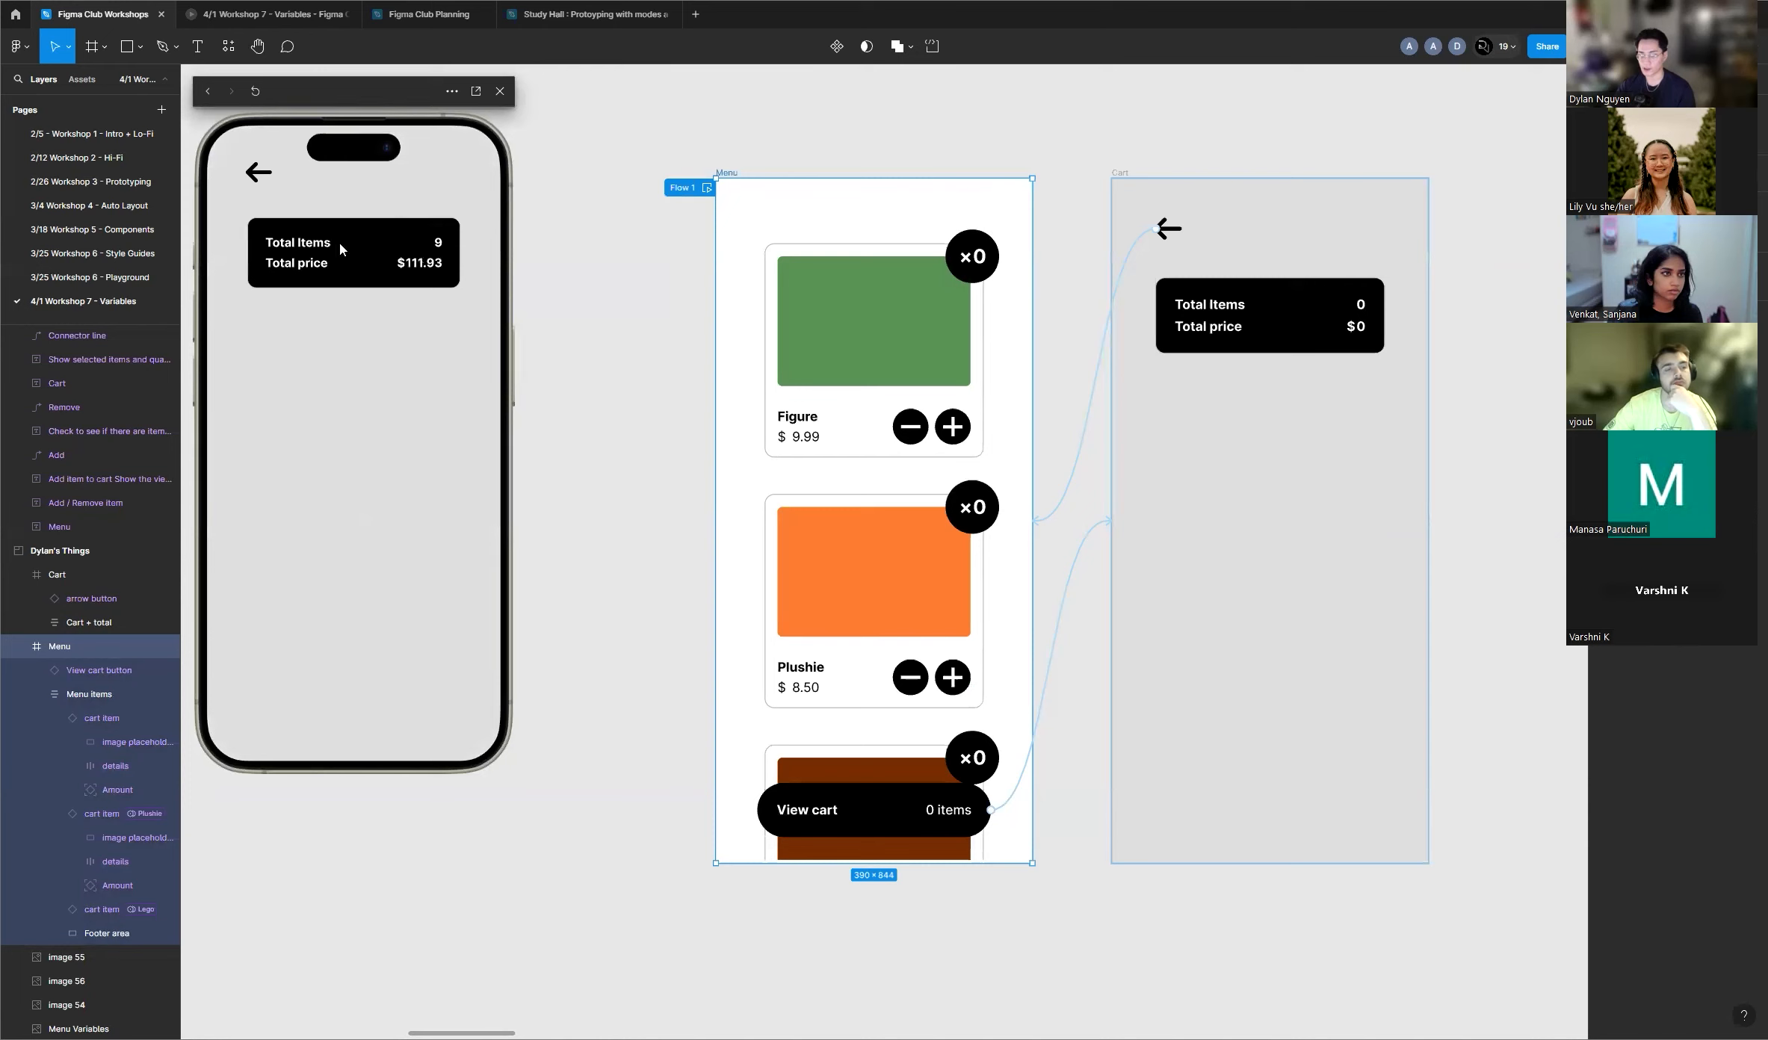
click(255, 174)
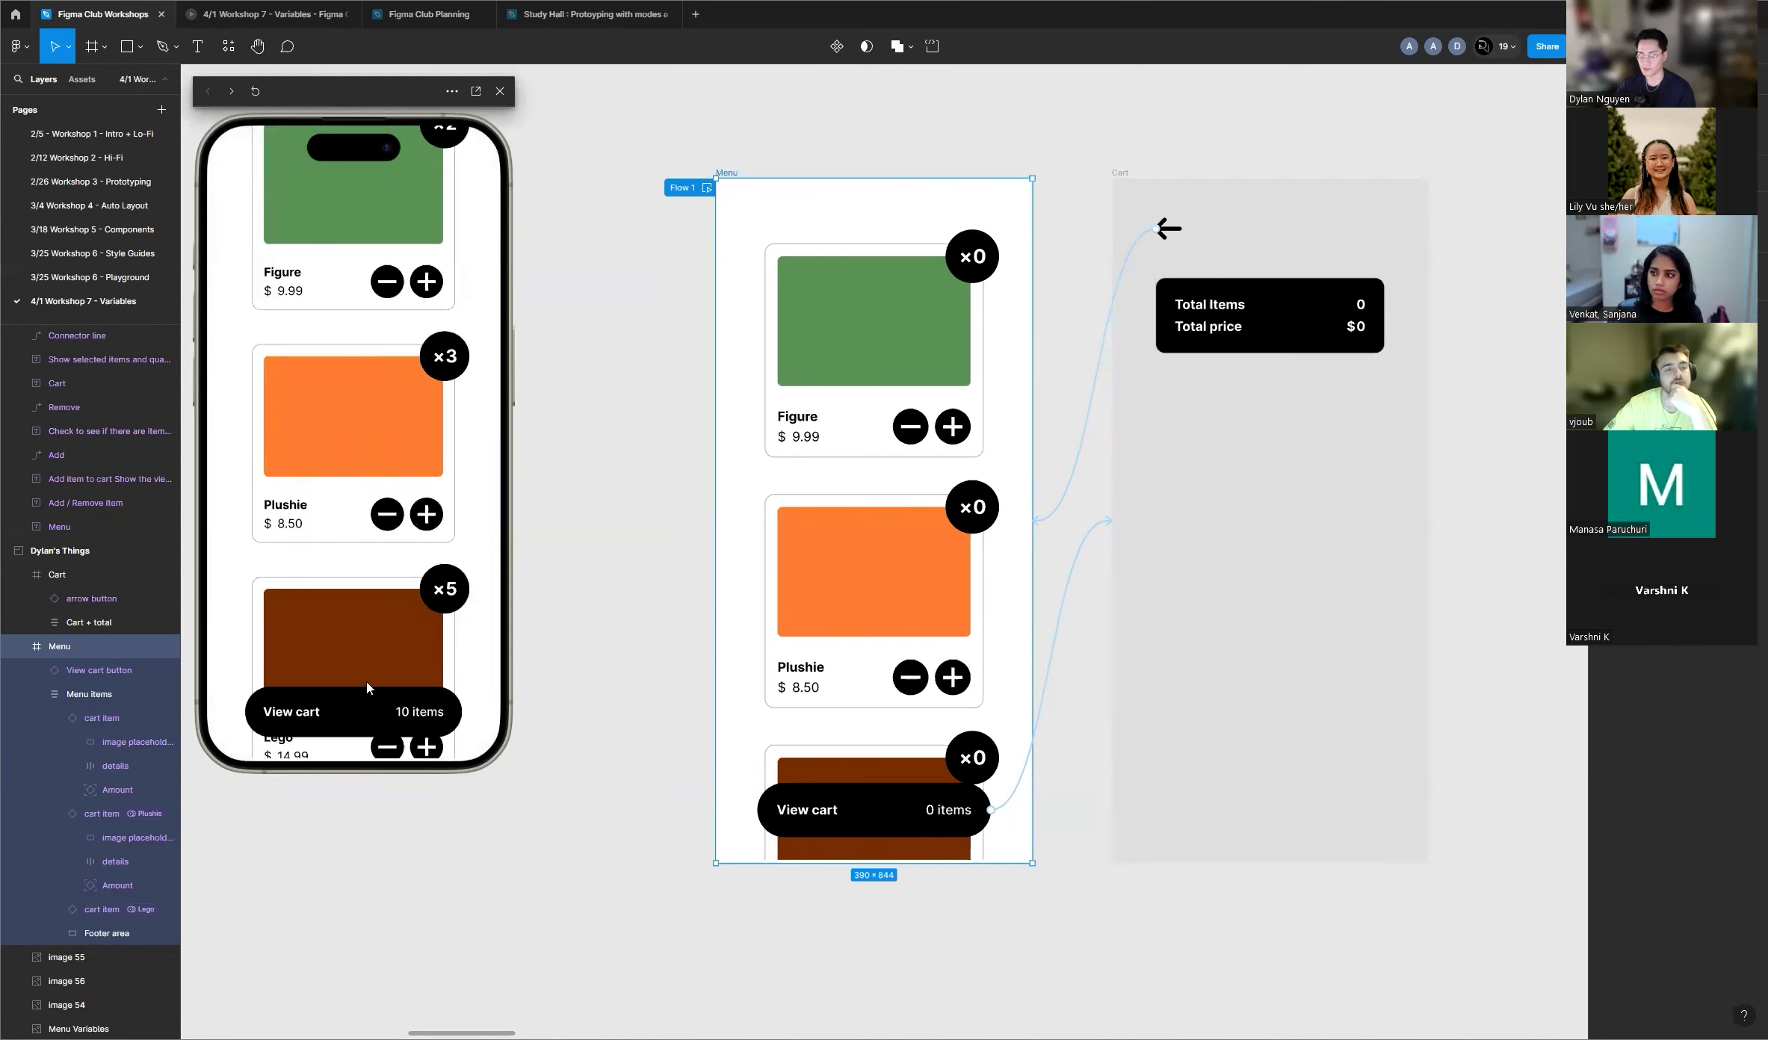
click(371, 708)
click(259, 183)
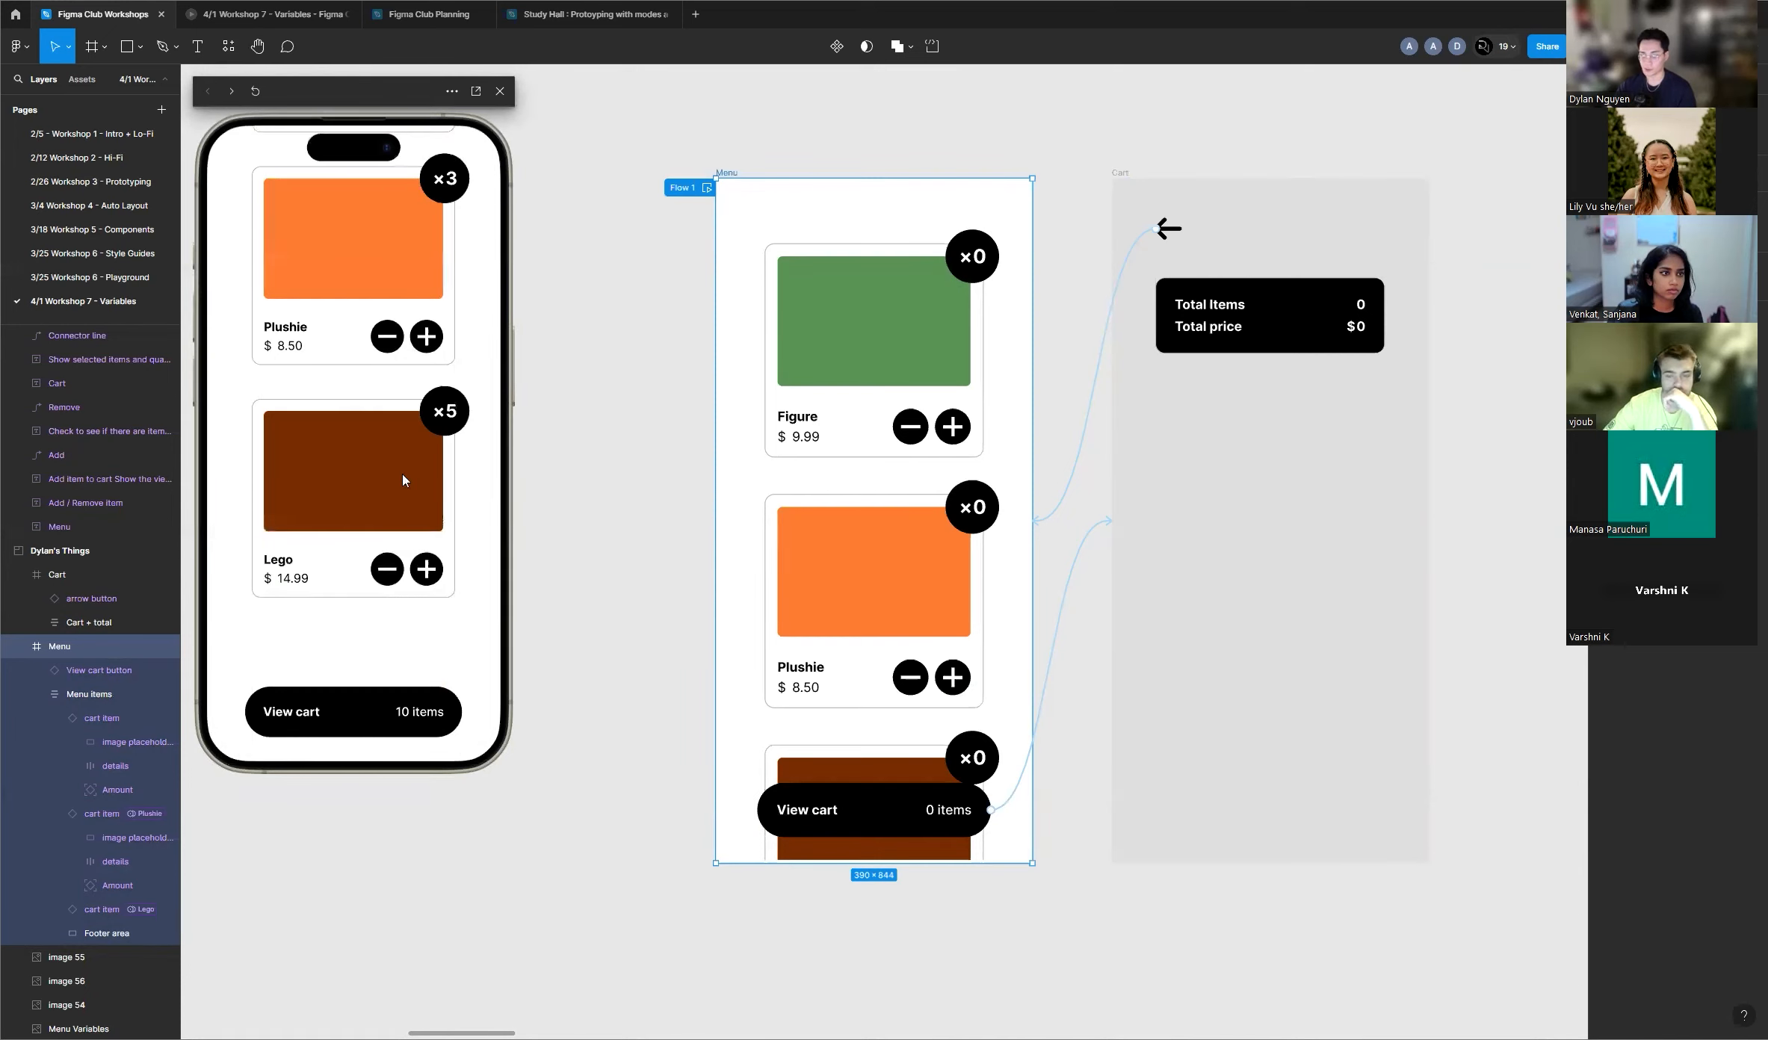
scroll(432, 421, up, 3)
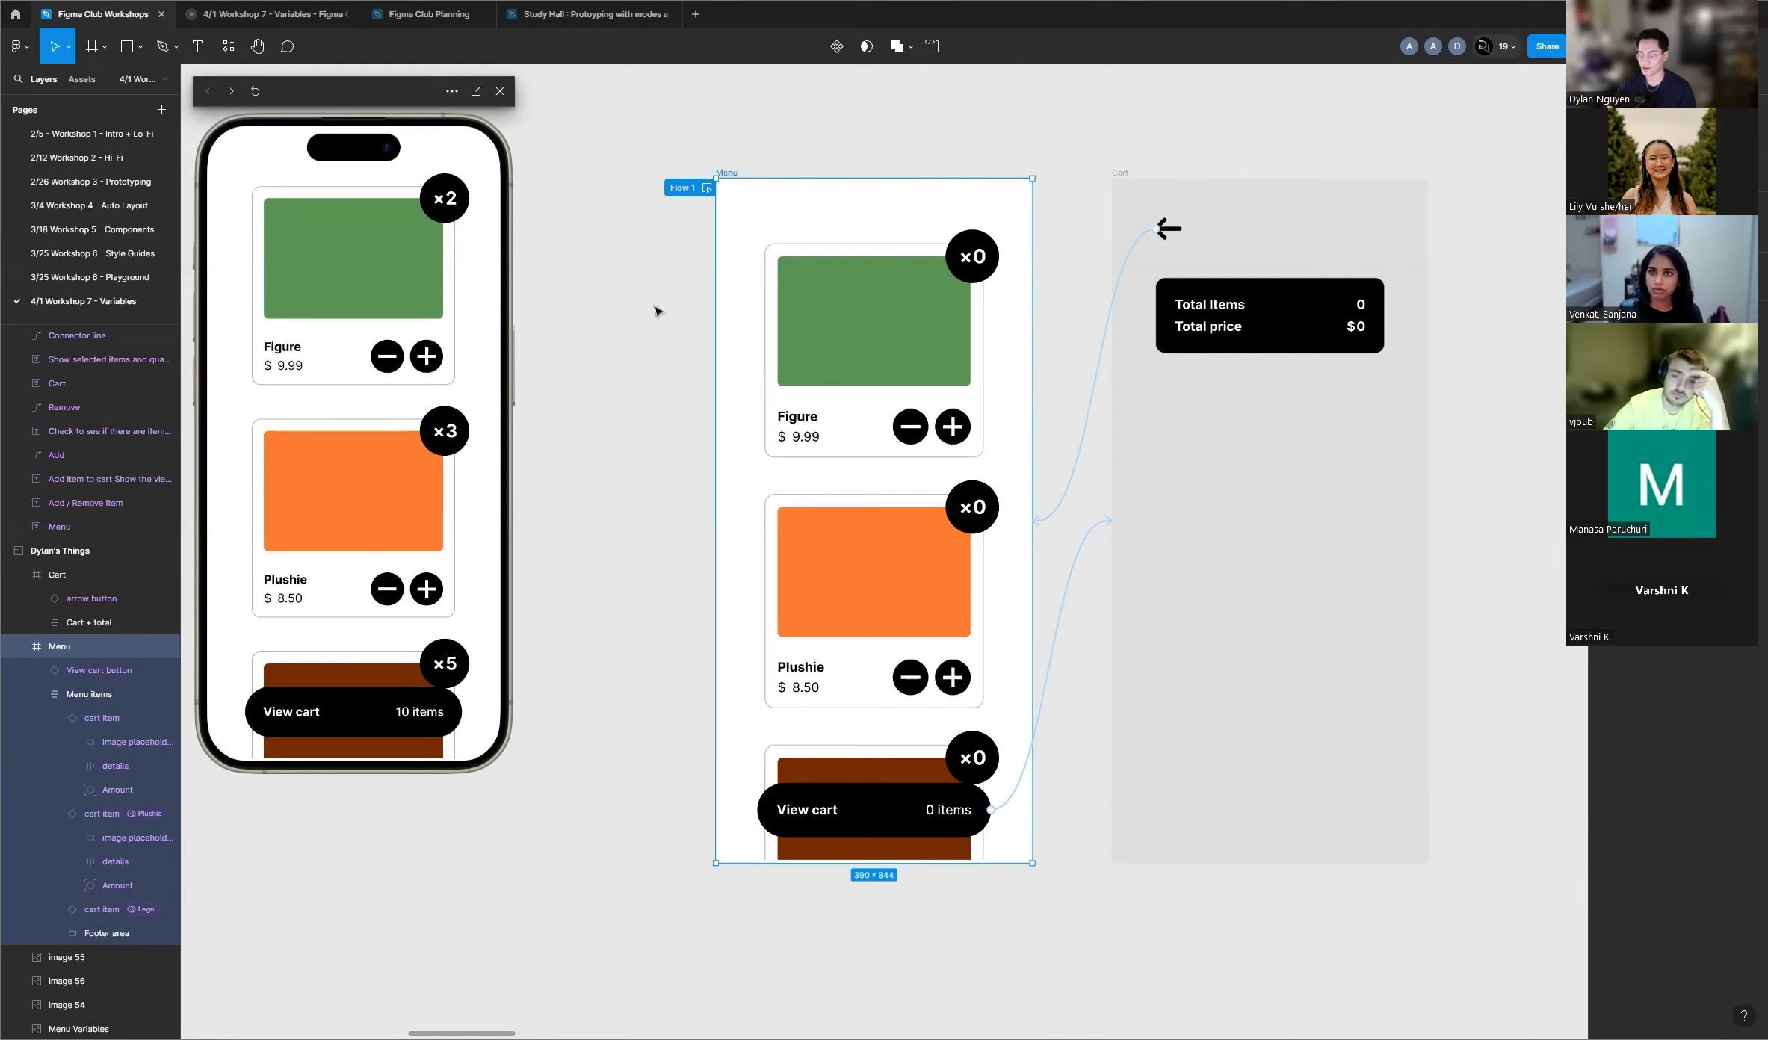
click(500, 91)
Step: Examine the annotated cart item component and its image placeholders alongside the Menu and Cart frames
scroll(1411, 344, down, 5)
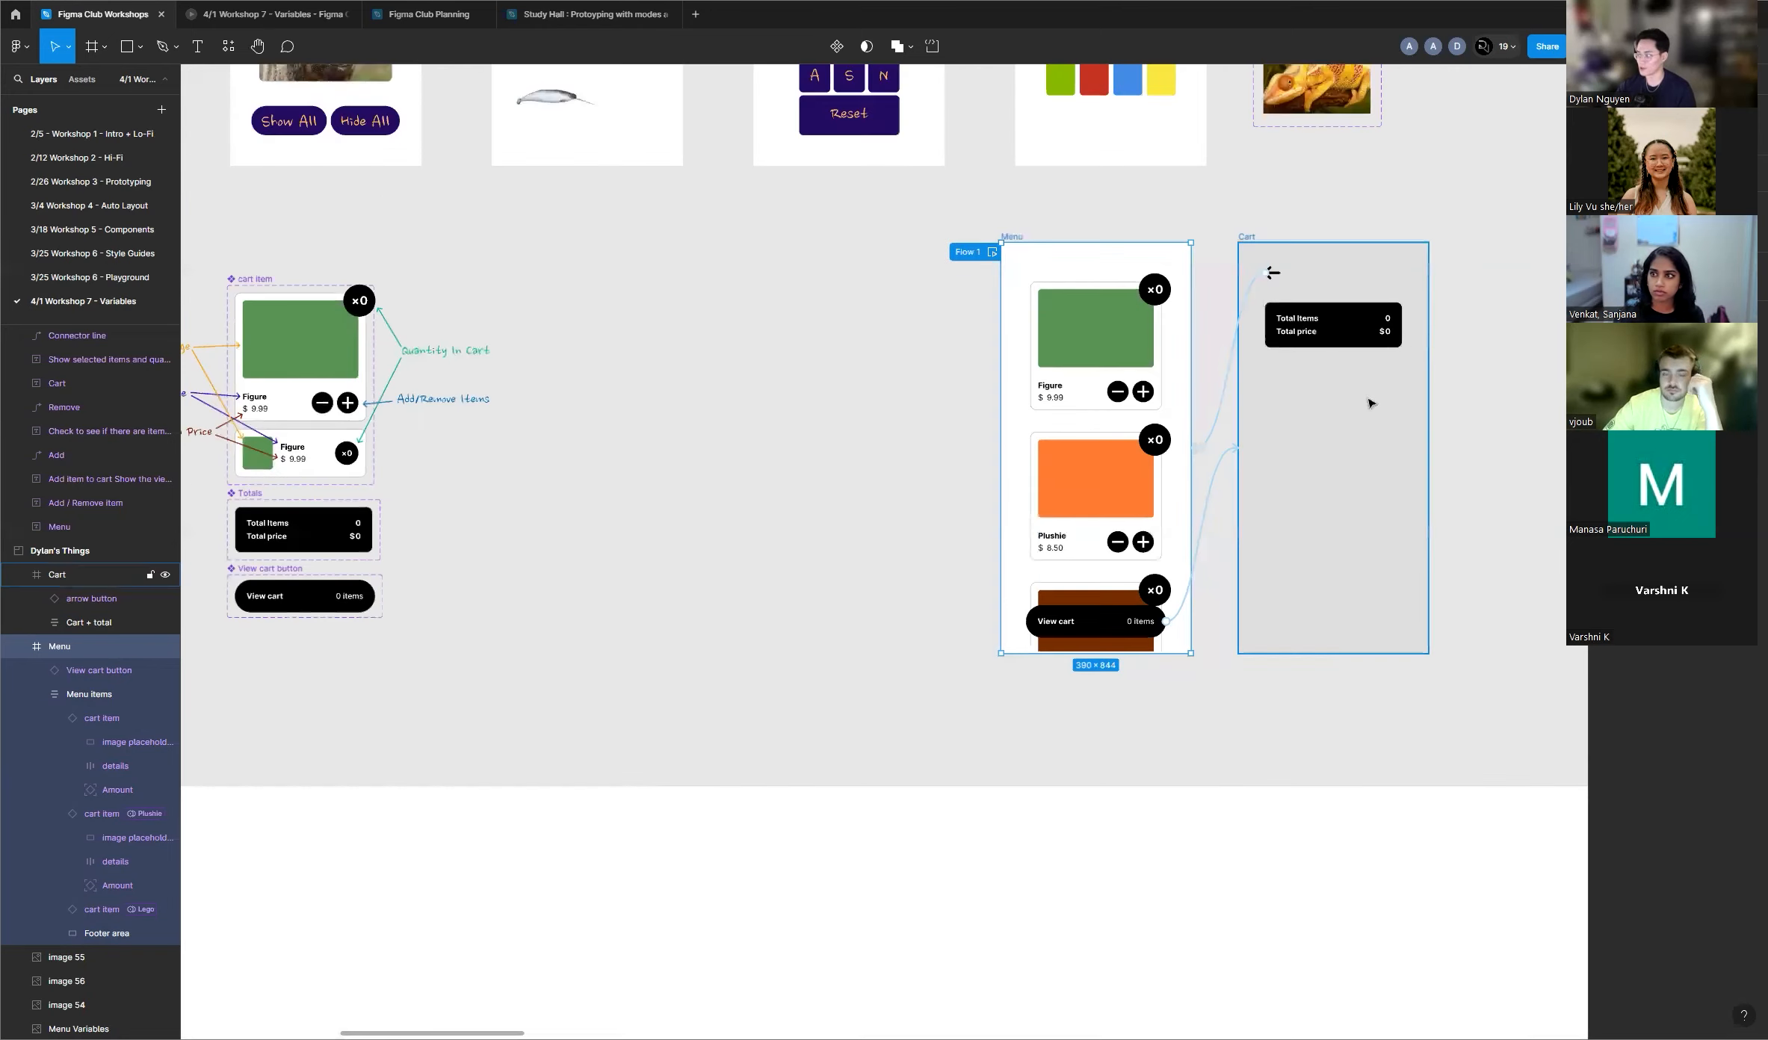
scroll(1411, 345, down, 2)
scroll(463, 317, up, 4)
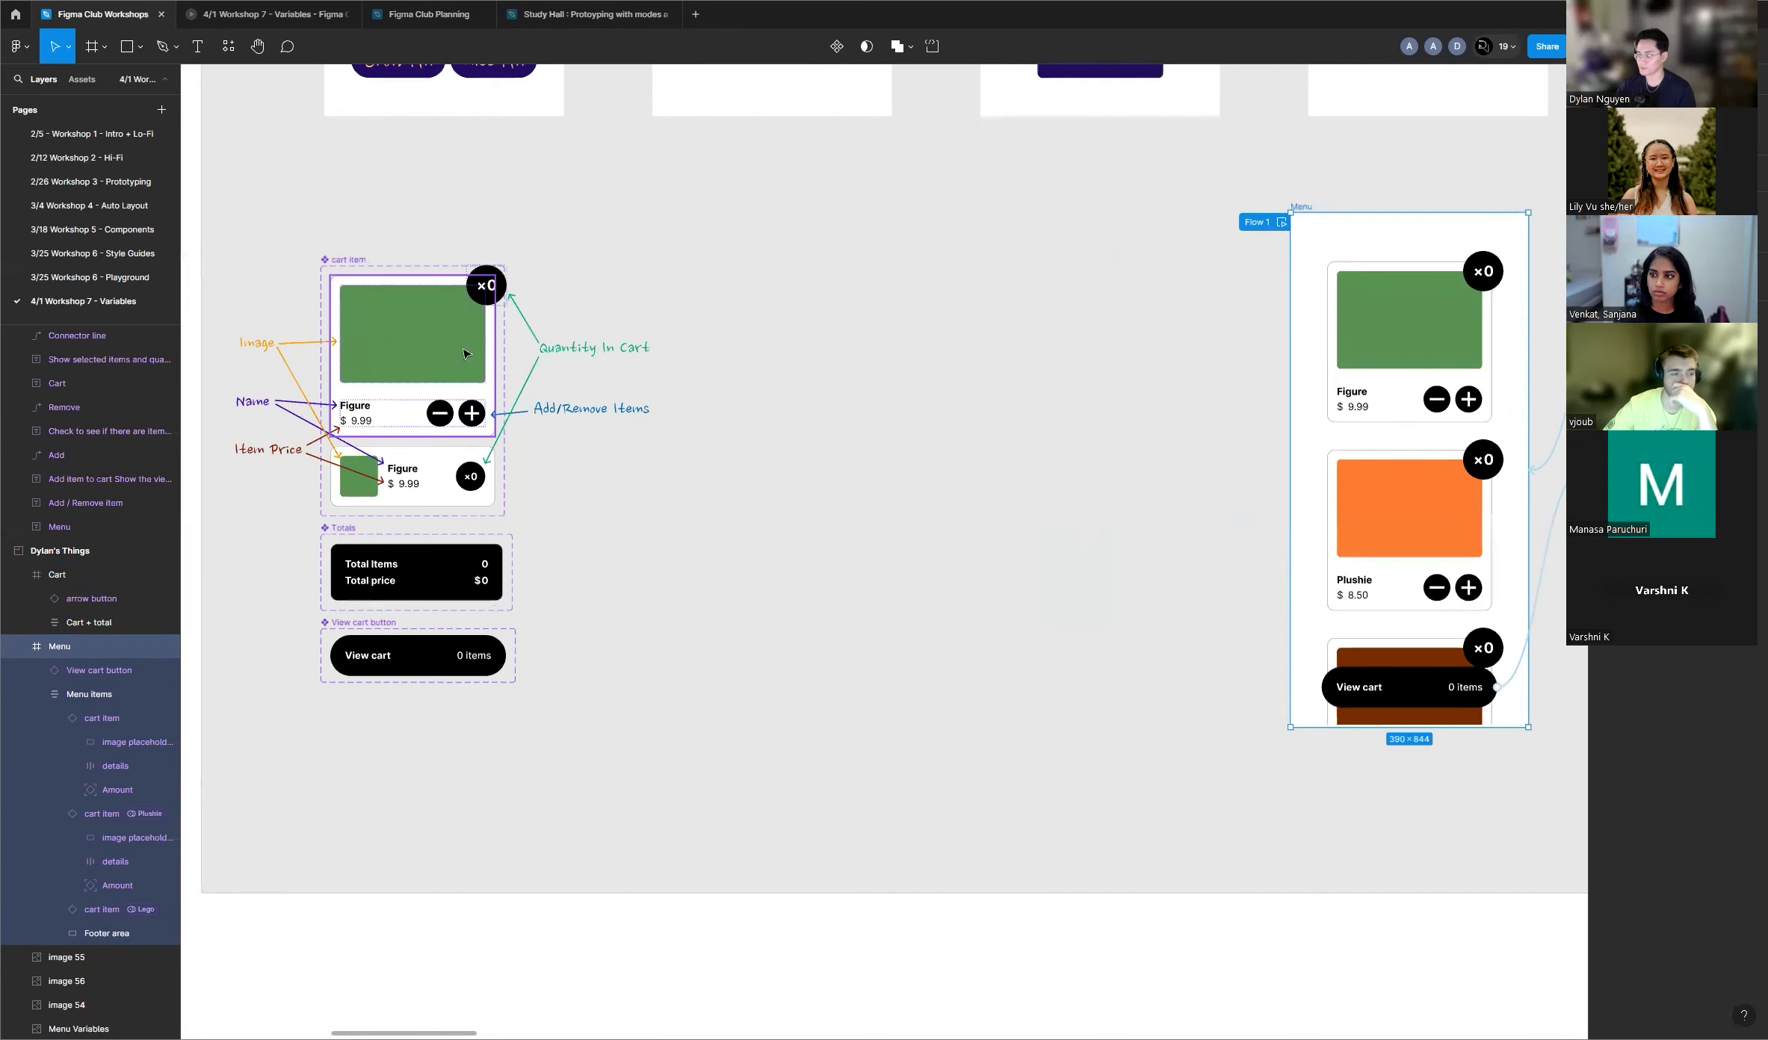
scroll(319, 351, up, 2)
scroll(856, 375, down, 4)
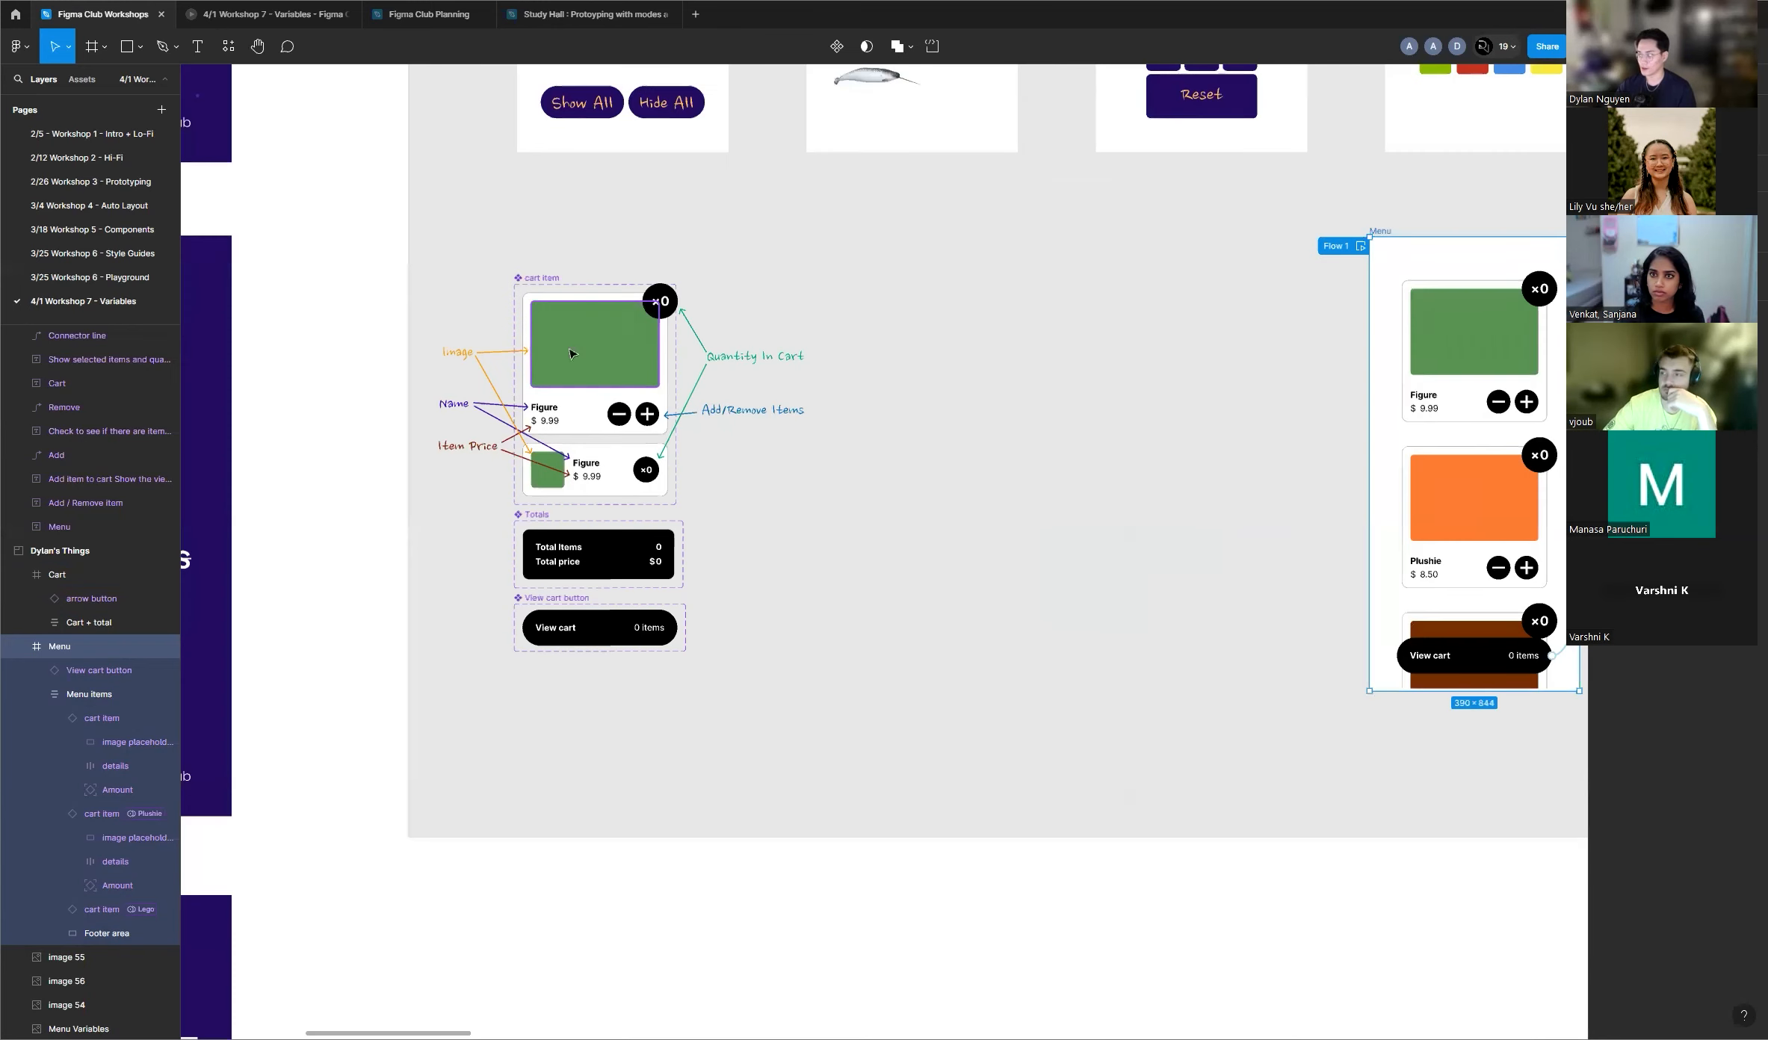
scroll(560, 351, up, 5)
scroll(575, 358, up, 2)
scroll(620, 377, up, 1)
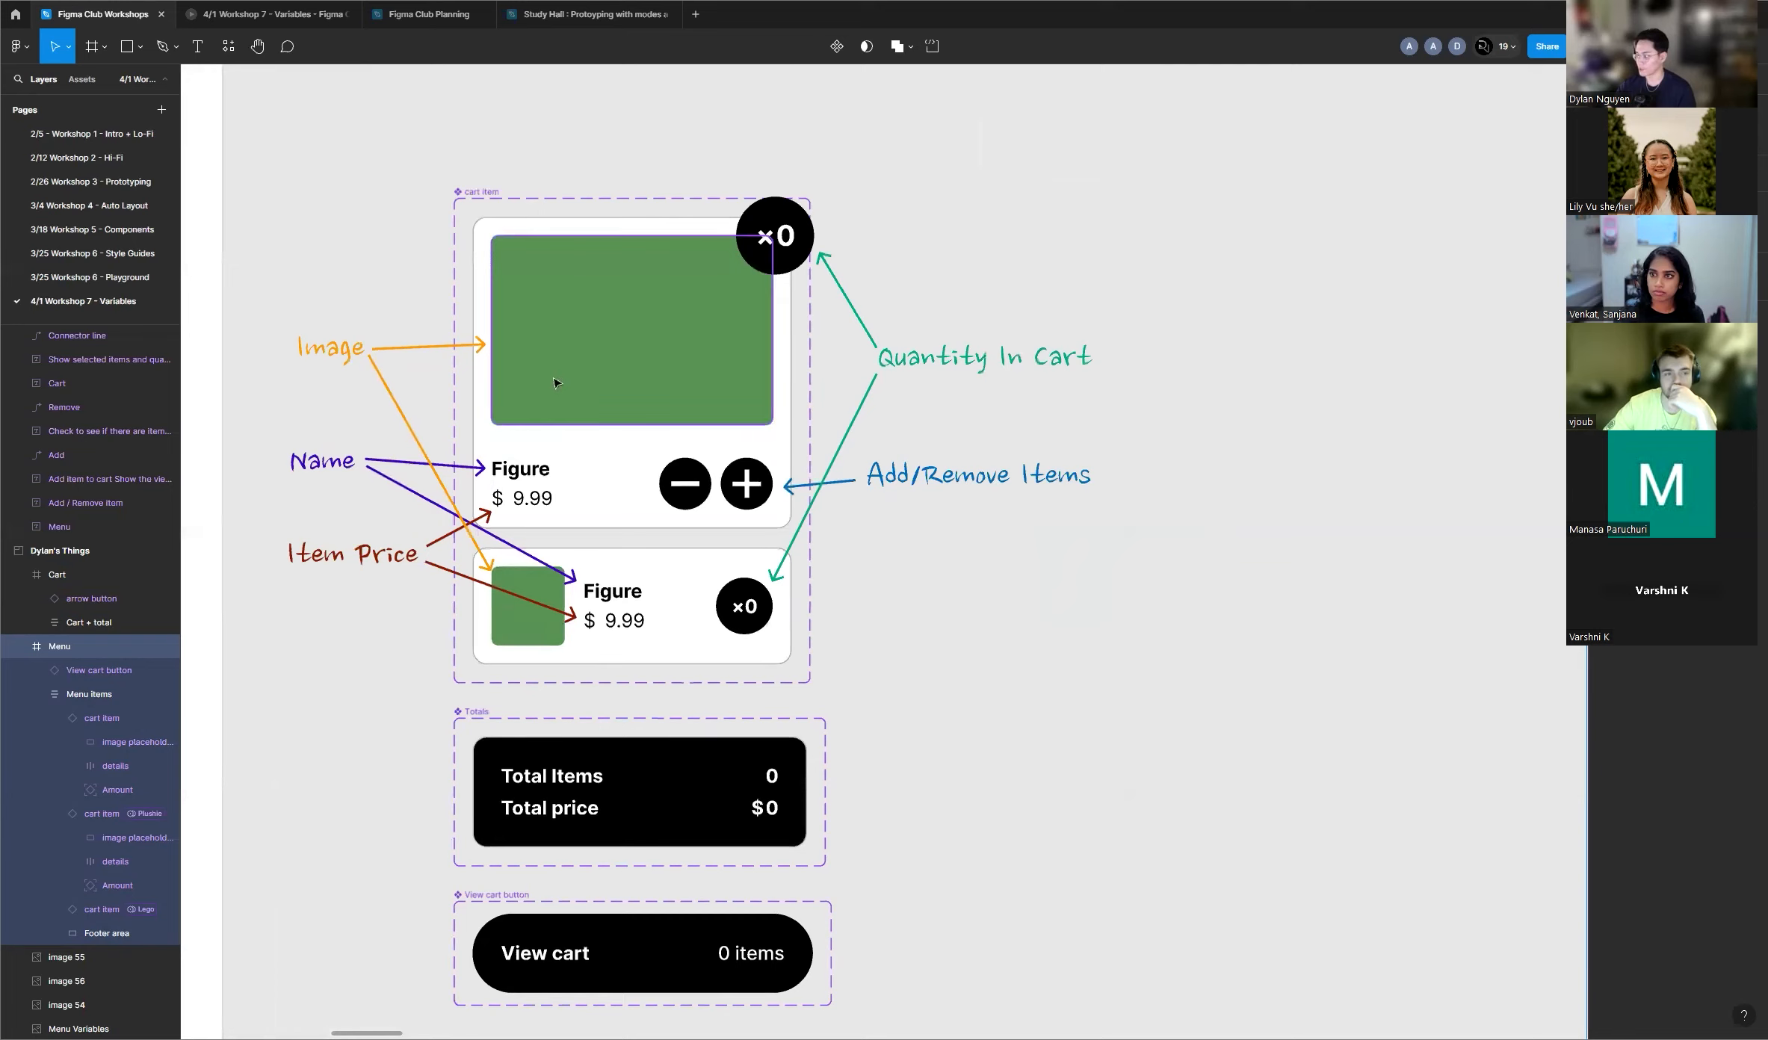
scroll(568, 380, down, 5)
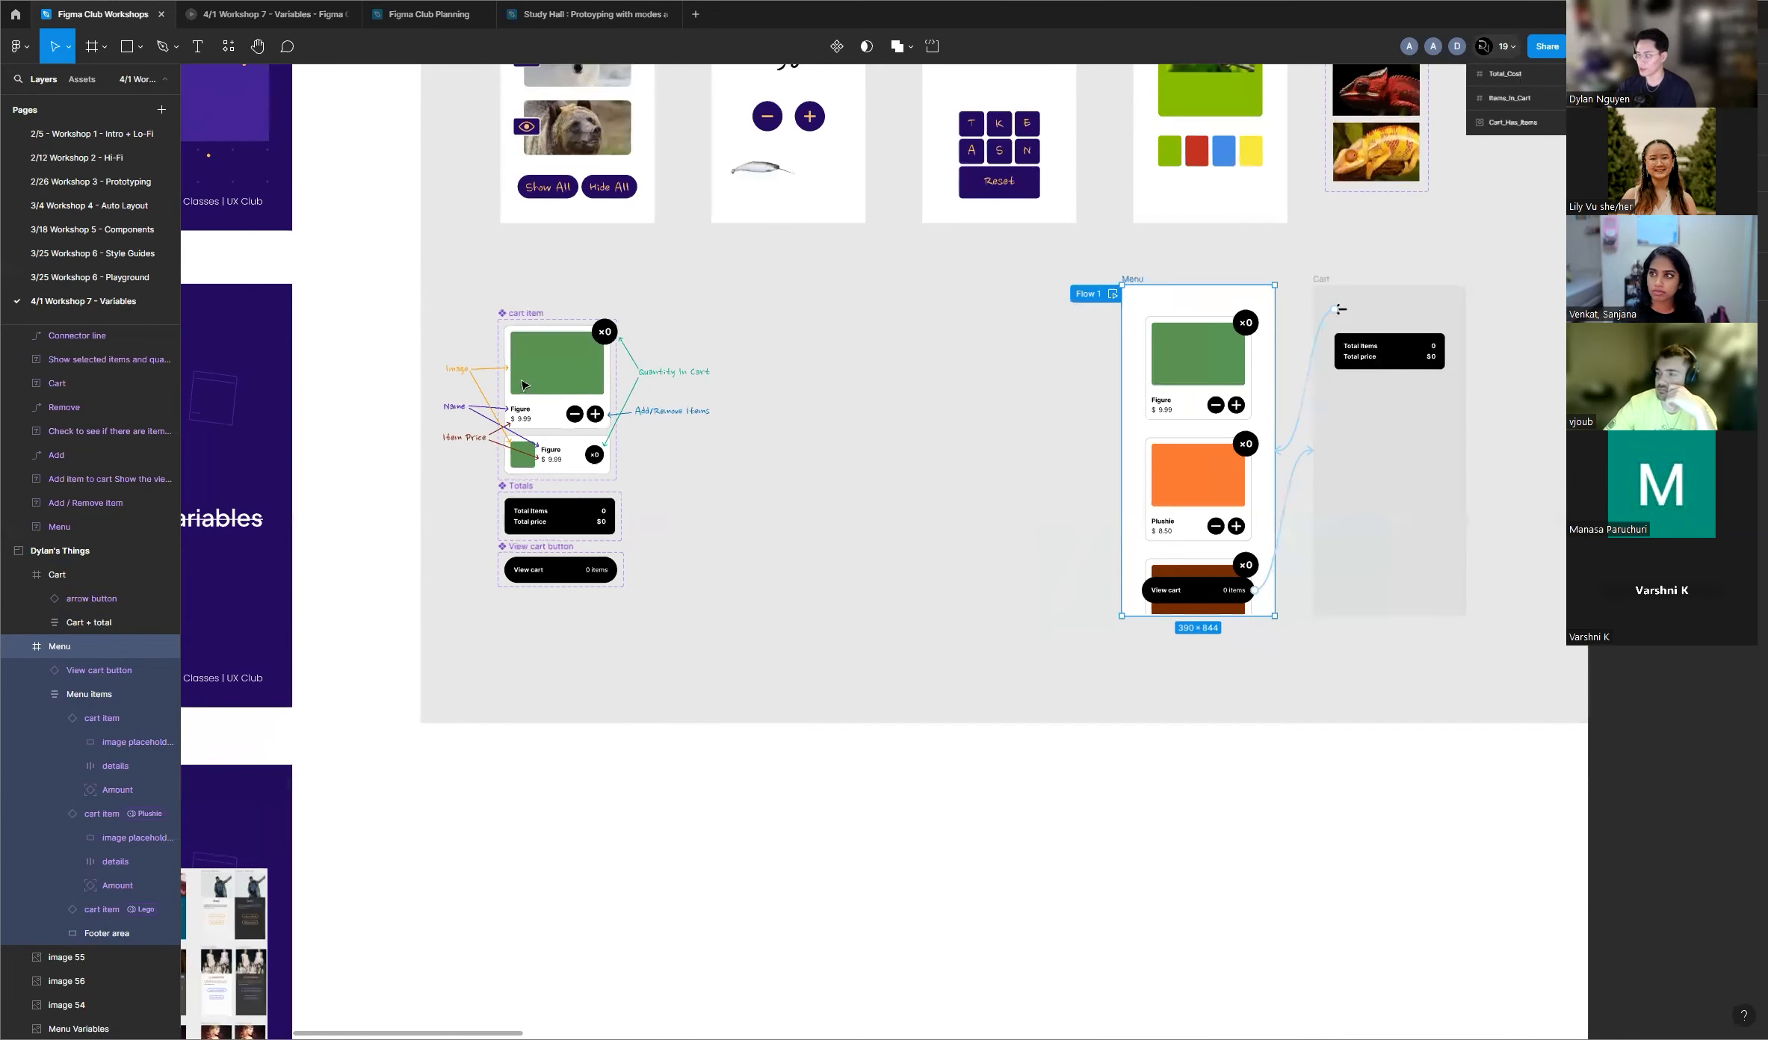
scroll(537, 379, up, 4)
scroll(537, 379, up, 2)
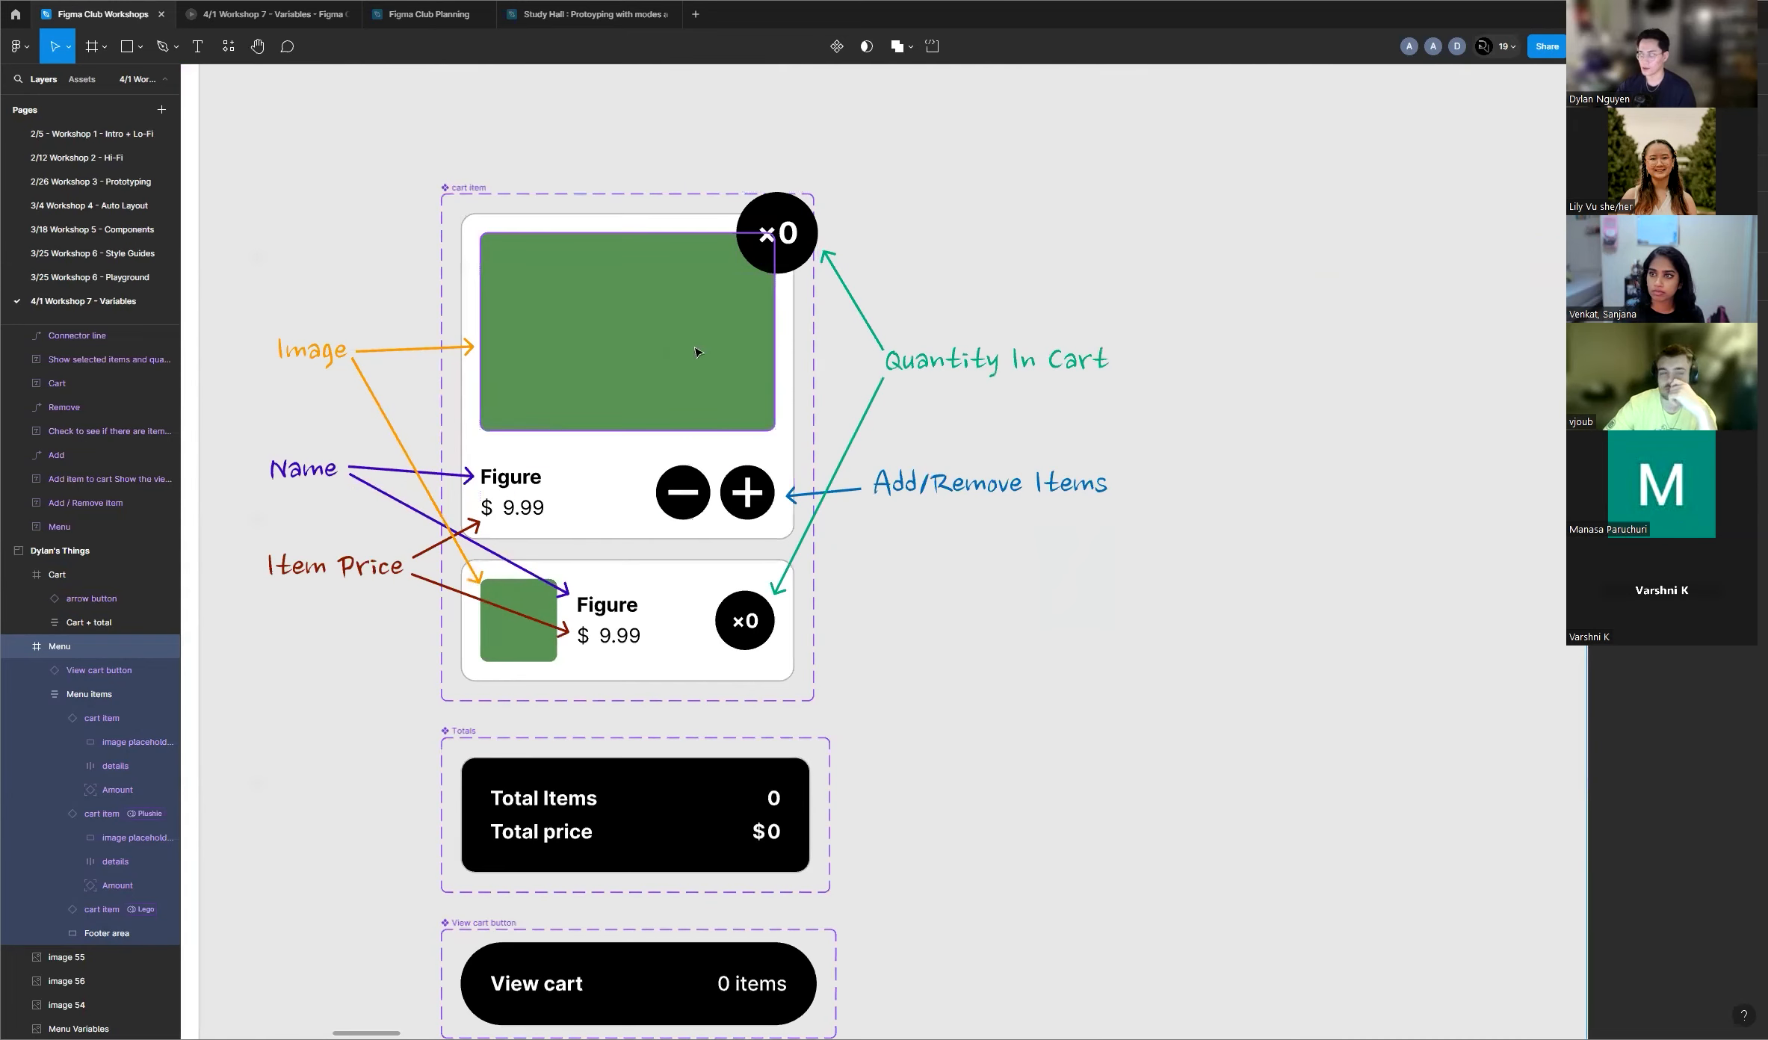
scroll(575, 293, down, 6)
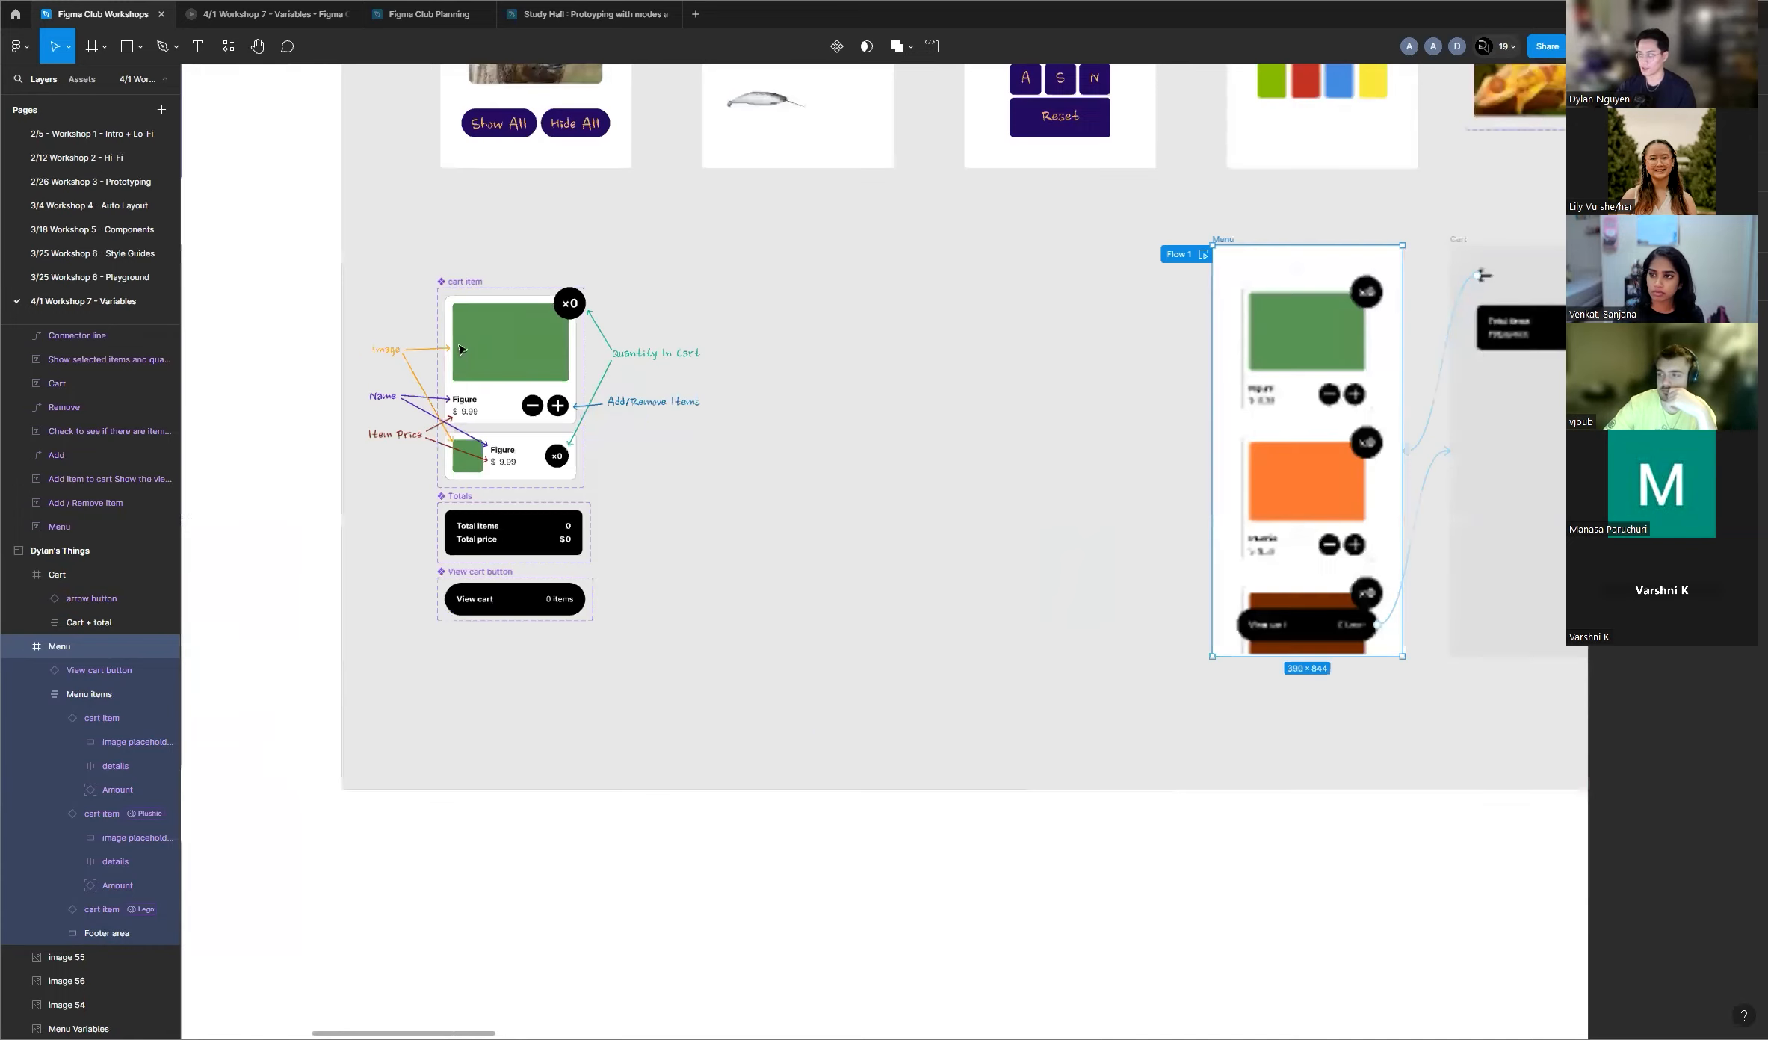
scroll(1313, 378, up, 4)
scroll(1386, 335, up, 1)
Step: Place three product images into the Plushie, Lego and Figure image placeholders in the Menu frame
click(142, 47)
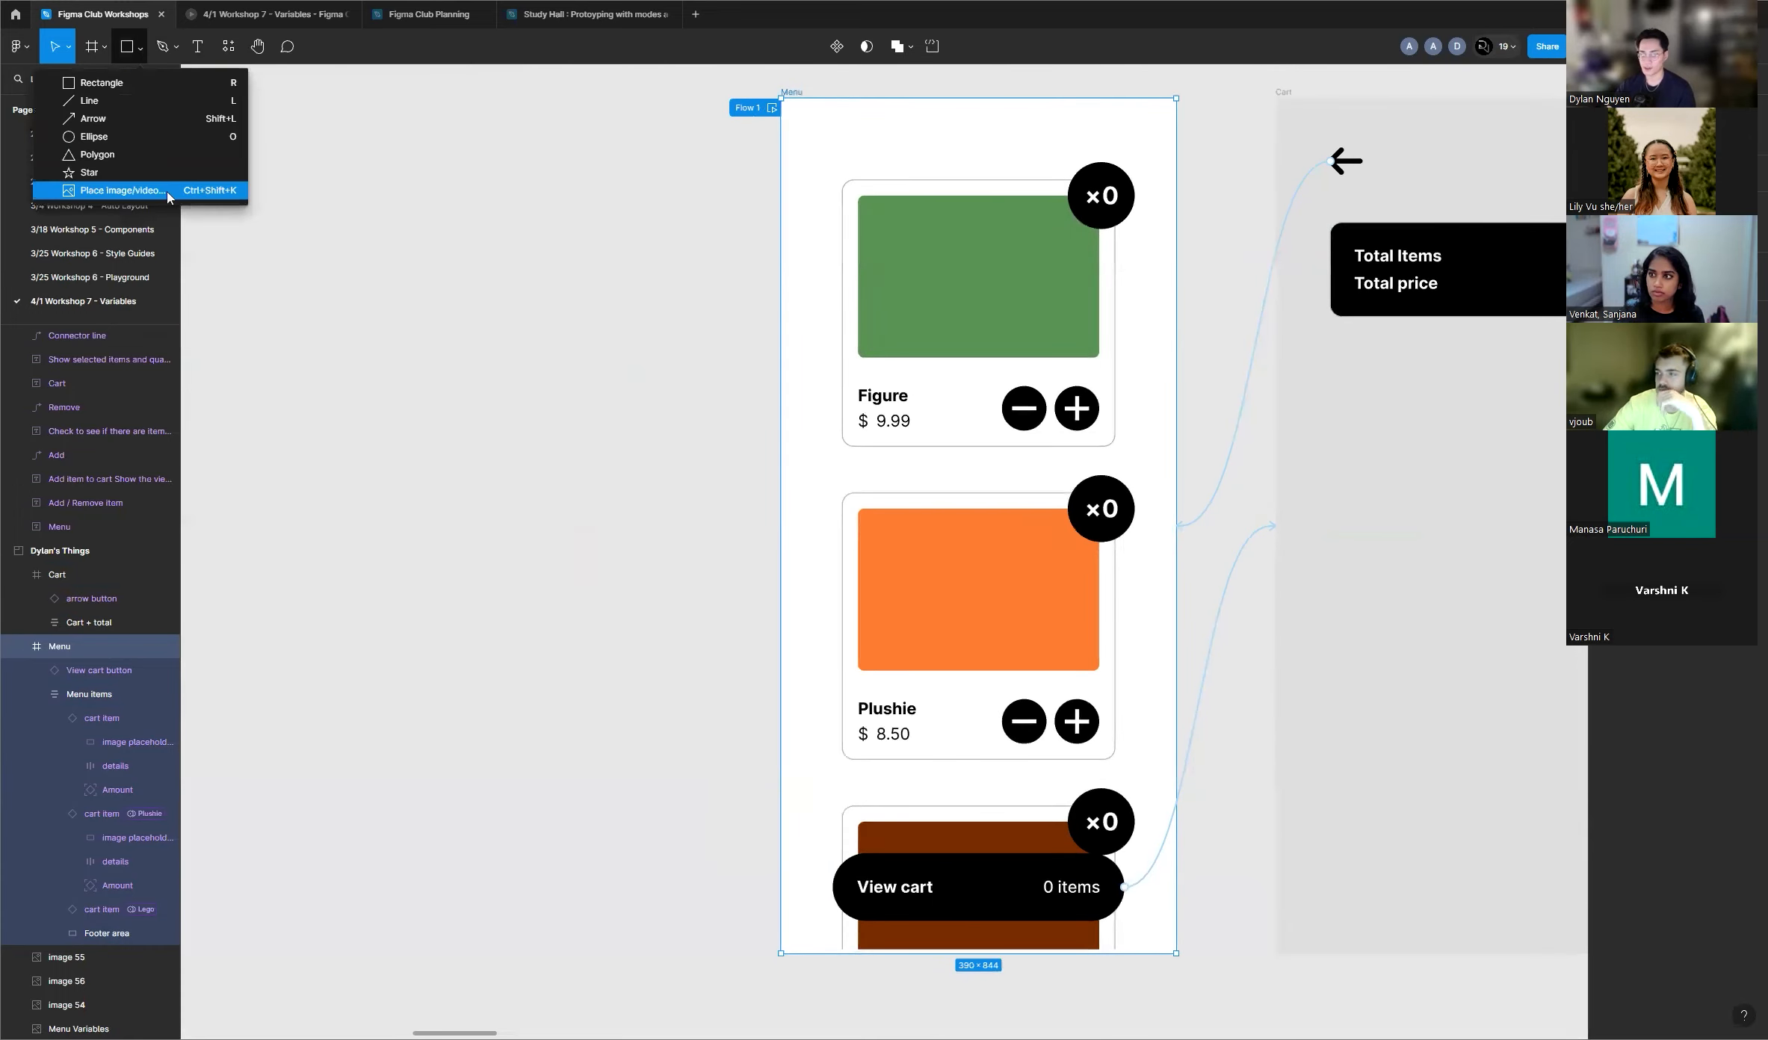
click(147, 192)
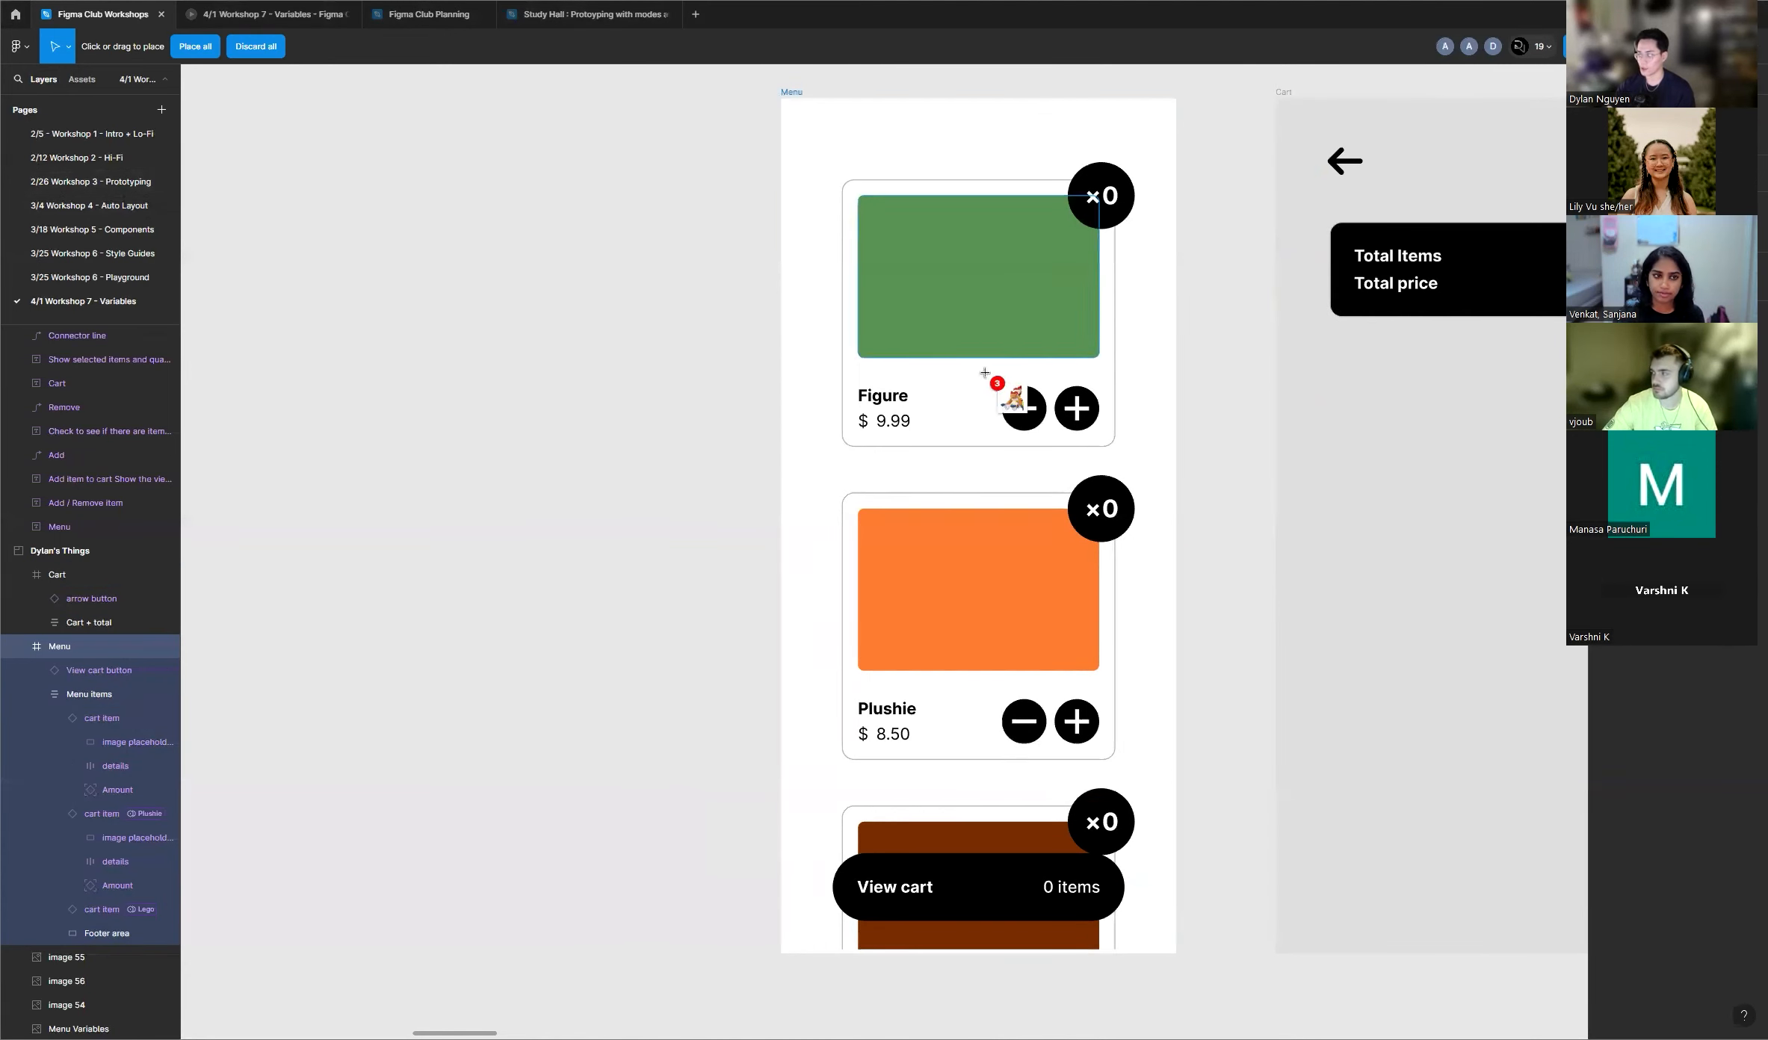
click(981, 581)
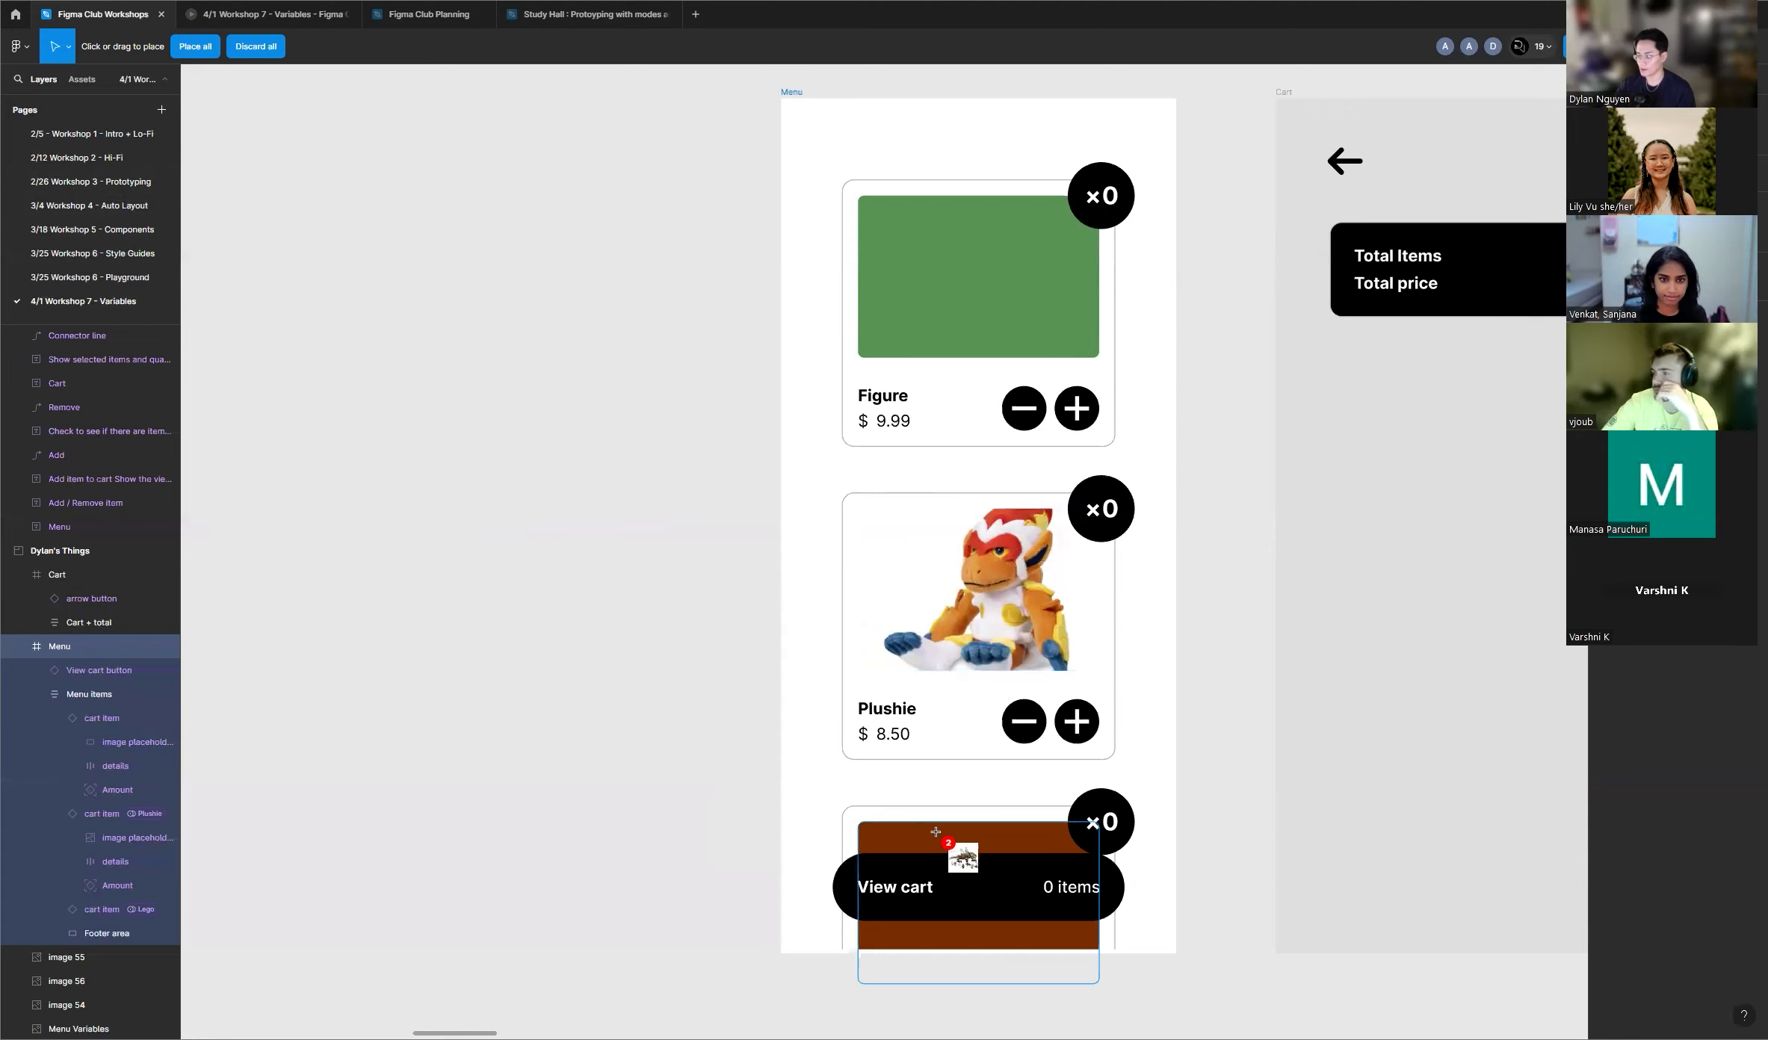
click(961, 835)
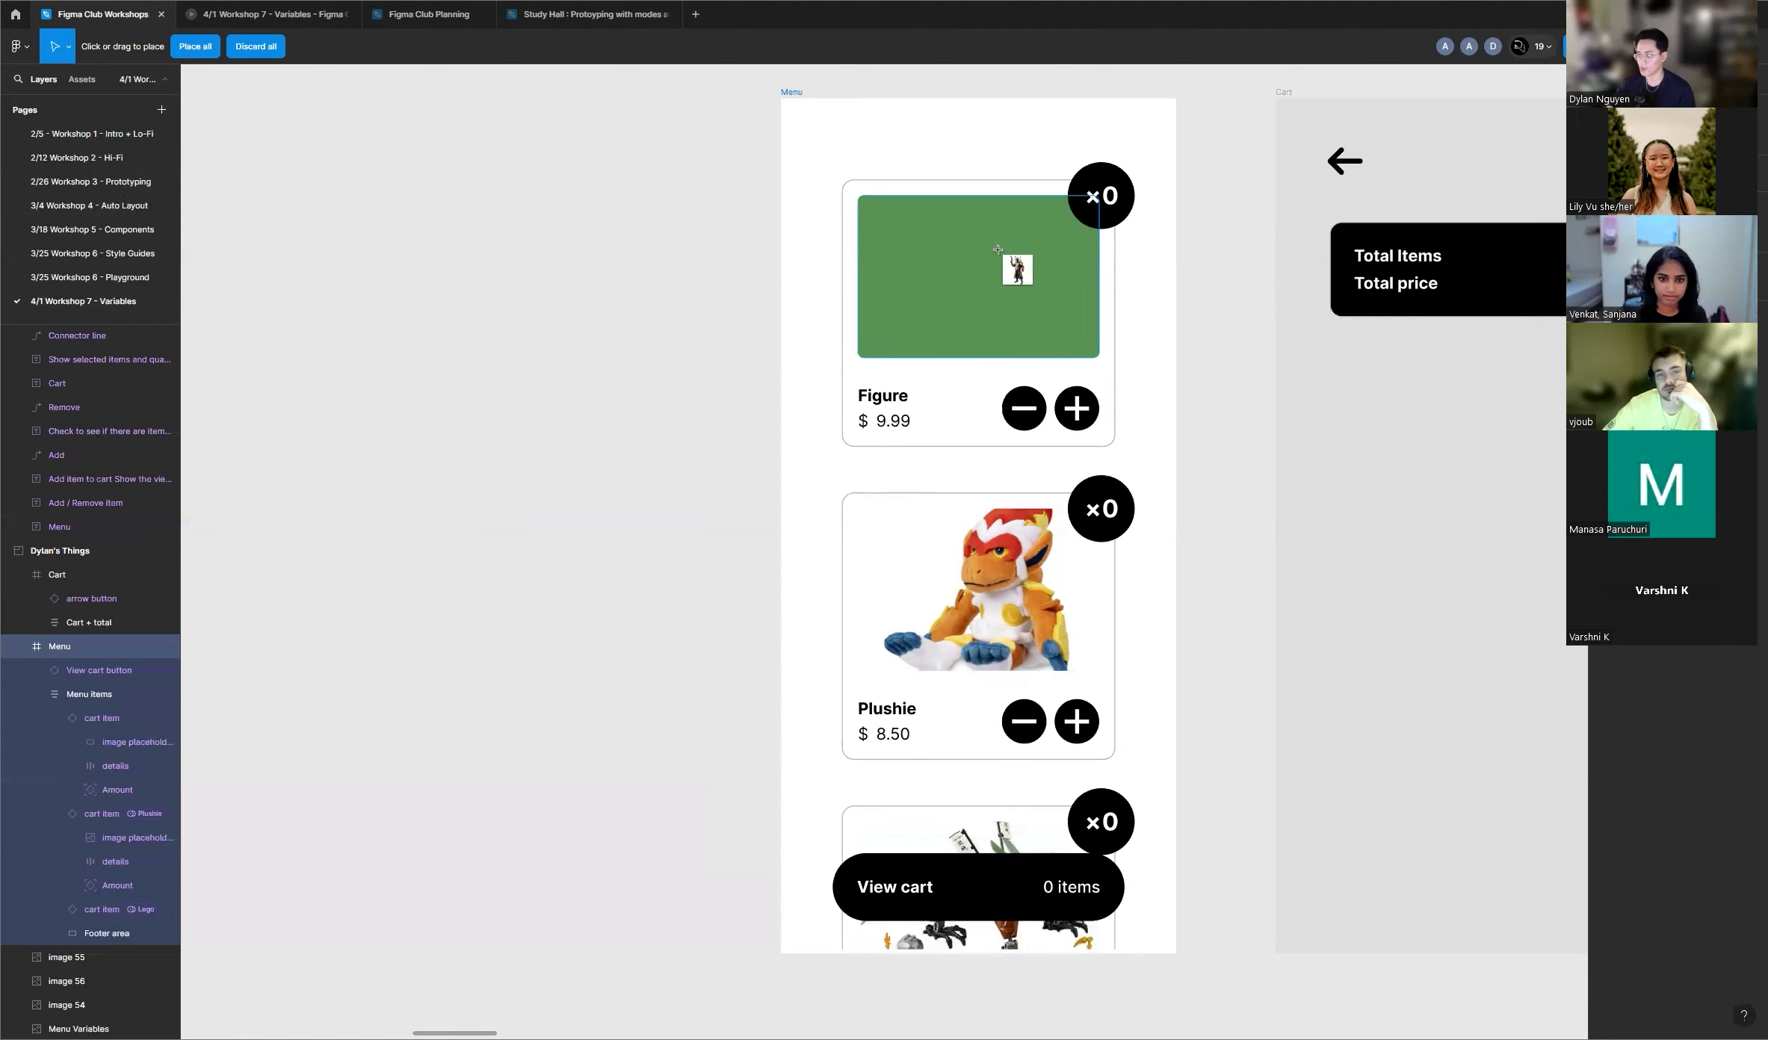
click(971, 262)
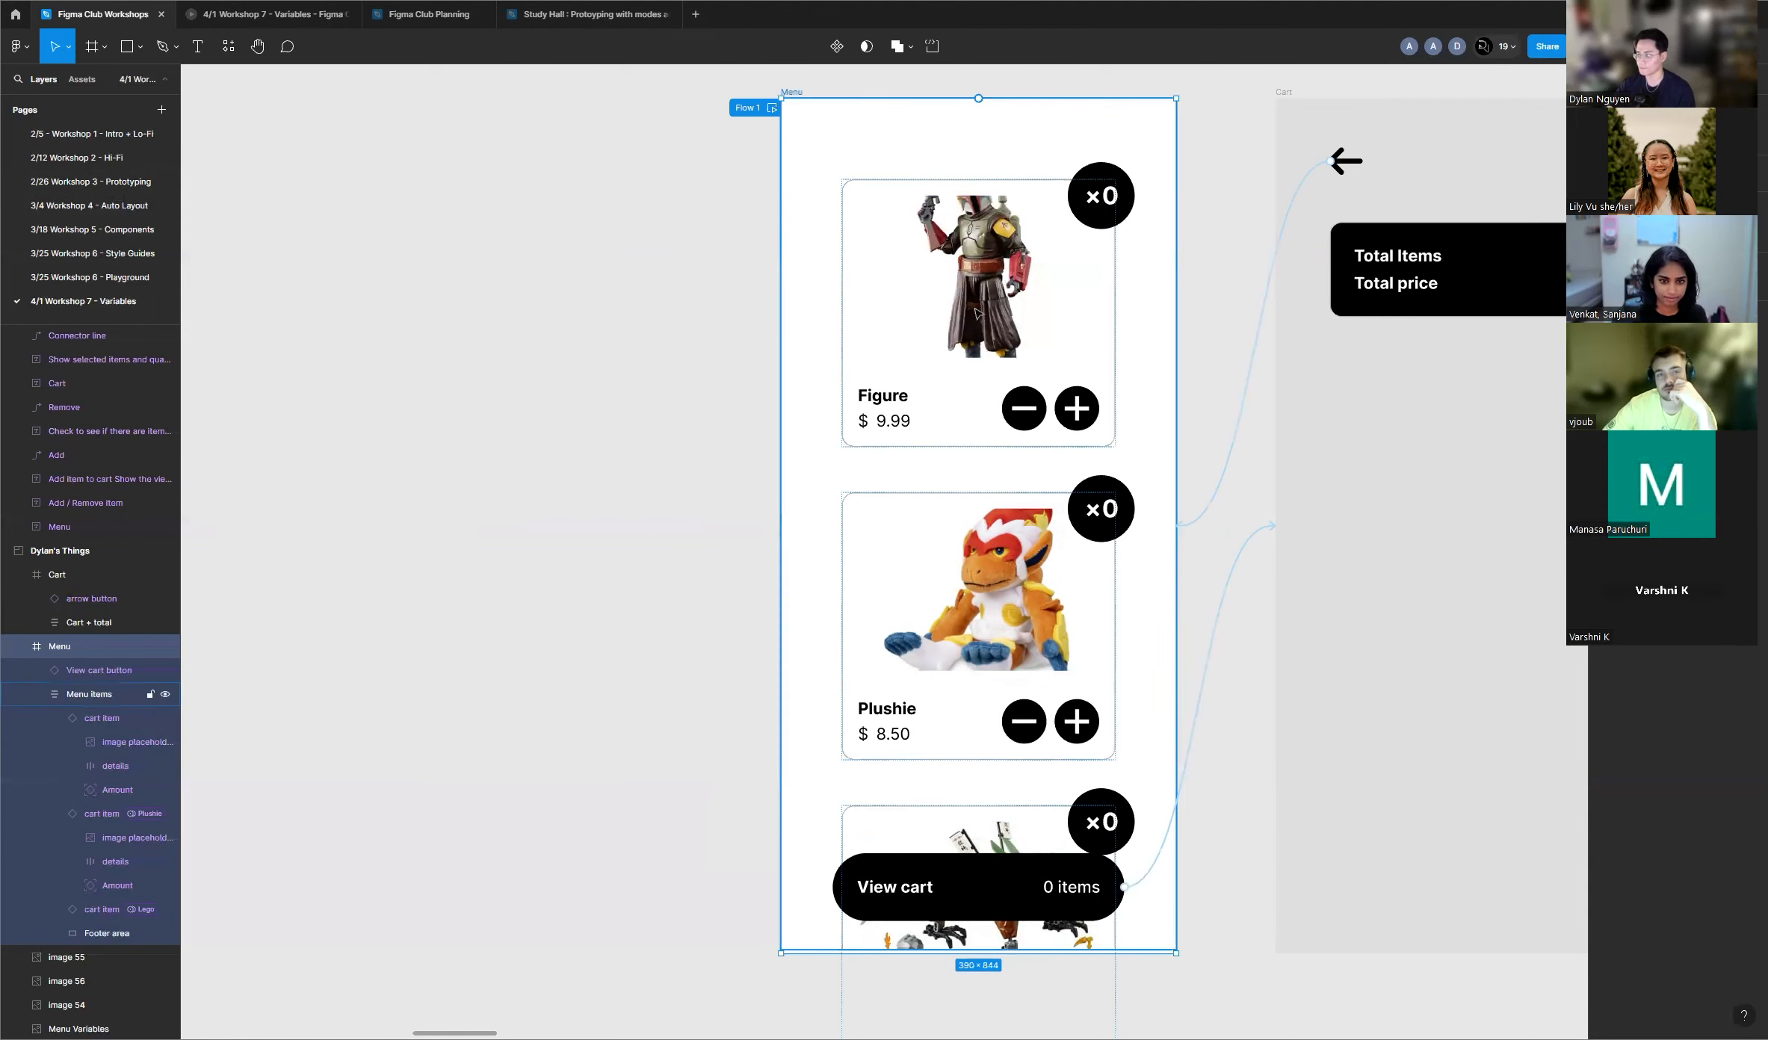
Step: Copy the Figure, Plushie and Lego cart items from the Menu frame into the Cart frame's Cart + total layout
scroll(512, 434, down, 3)
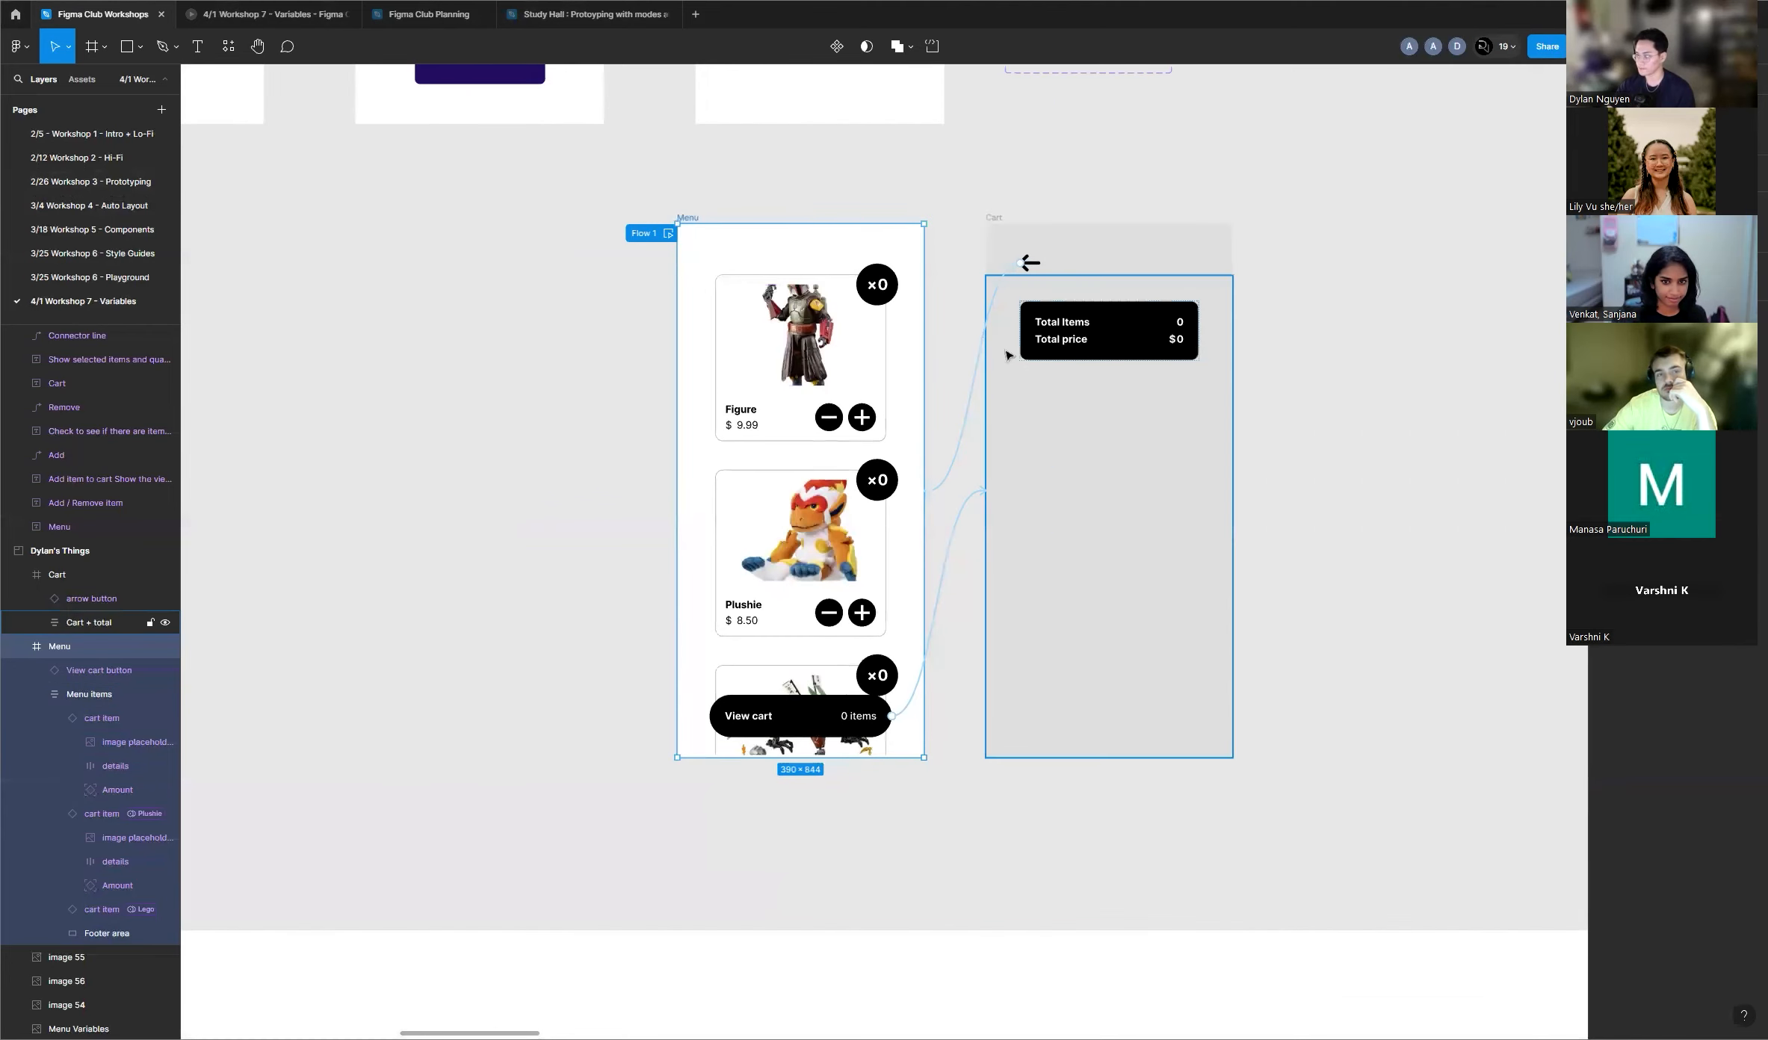
scroll(1007, 354, down, 5)
scroll(1173, 342, up, 4)
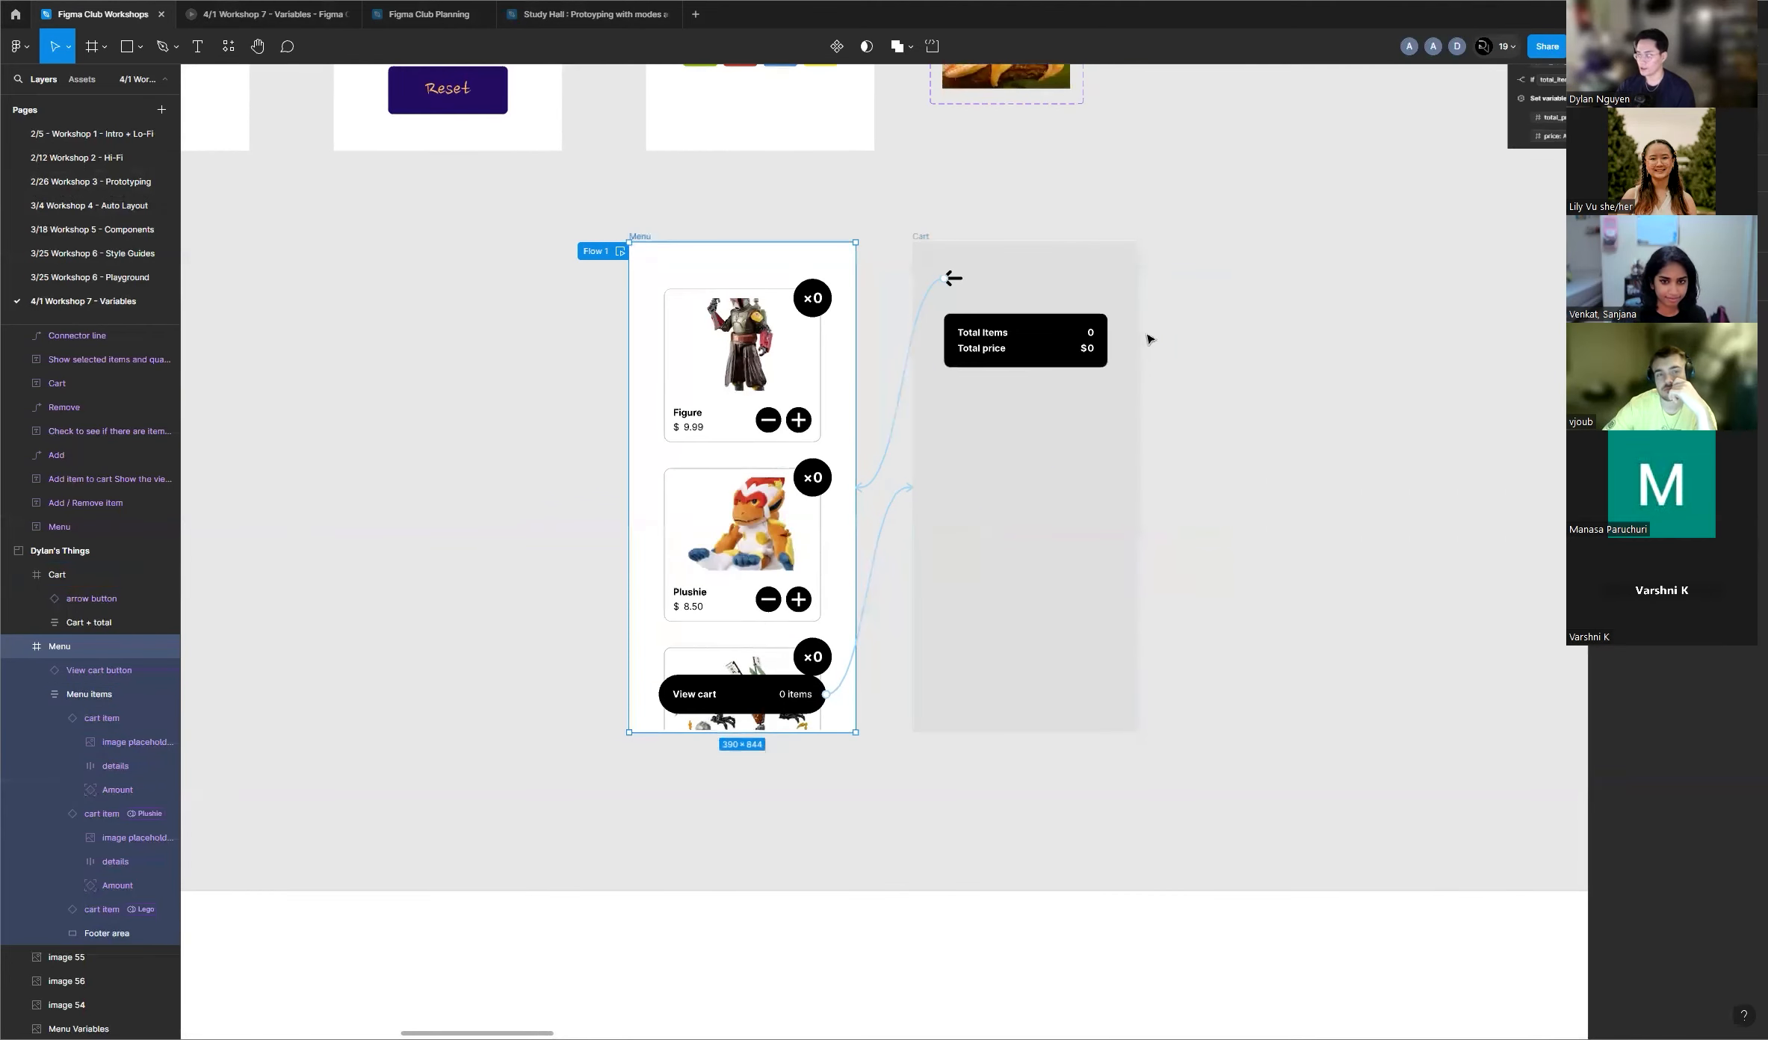
scroll(1149, 339, up, 5)
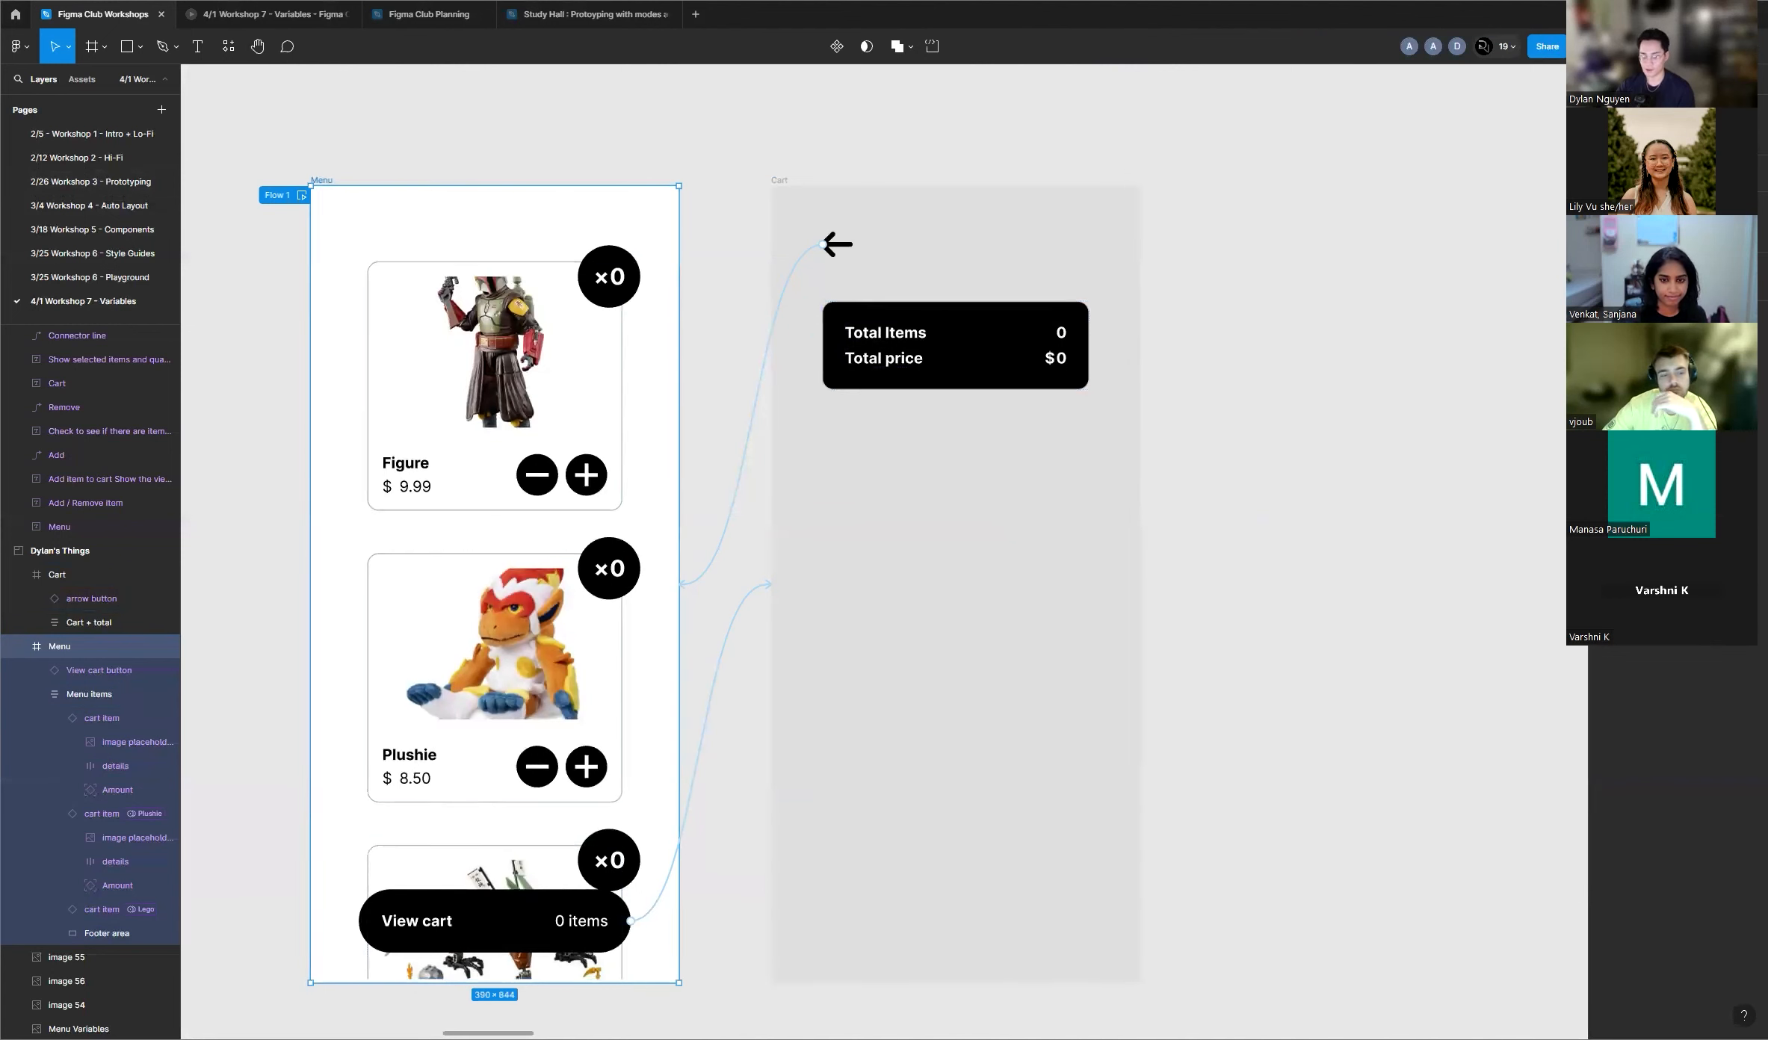
click(527, 388)
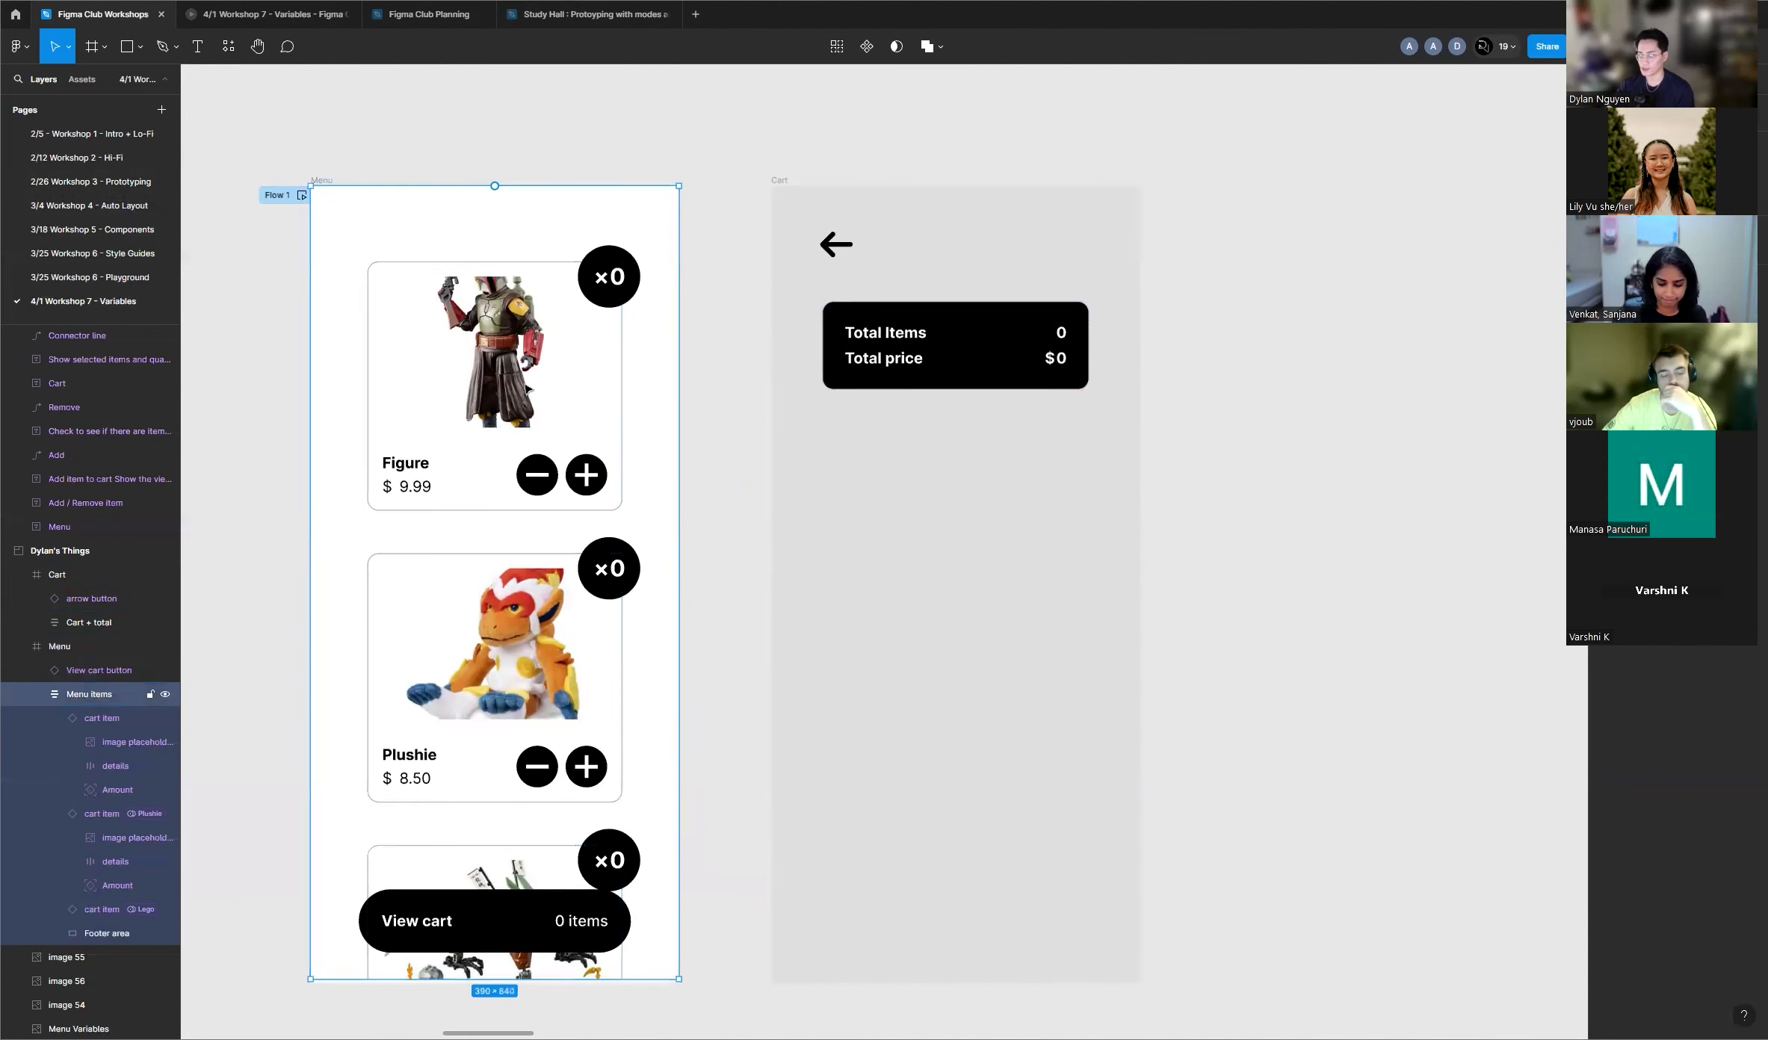
click(526, 389)
shift+click(478, 655)
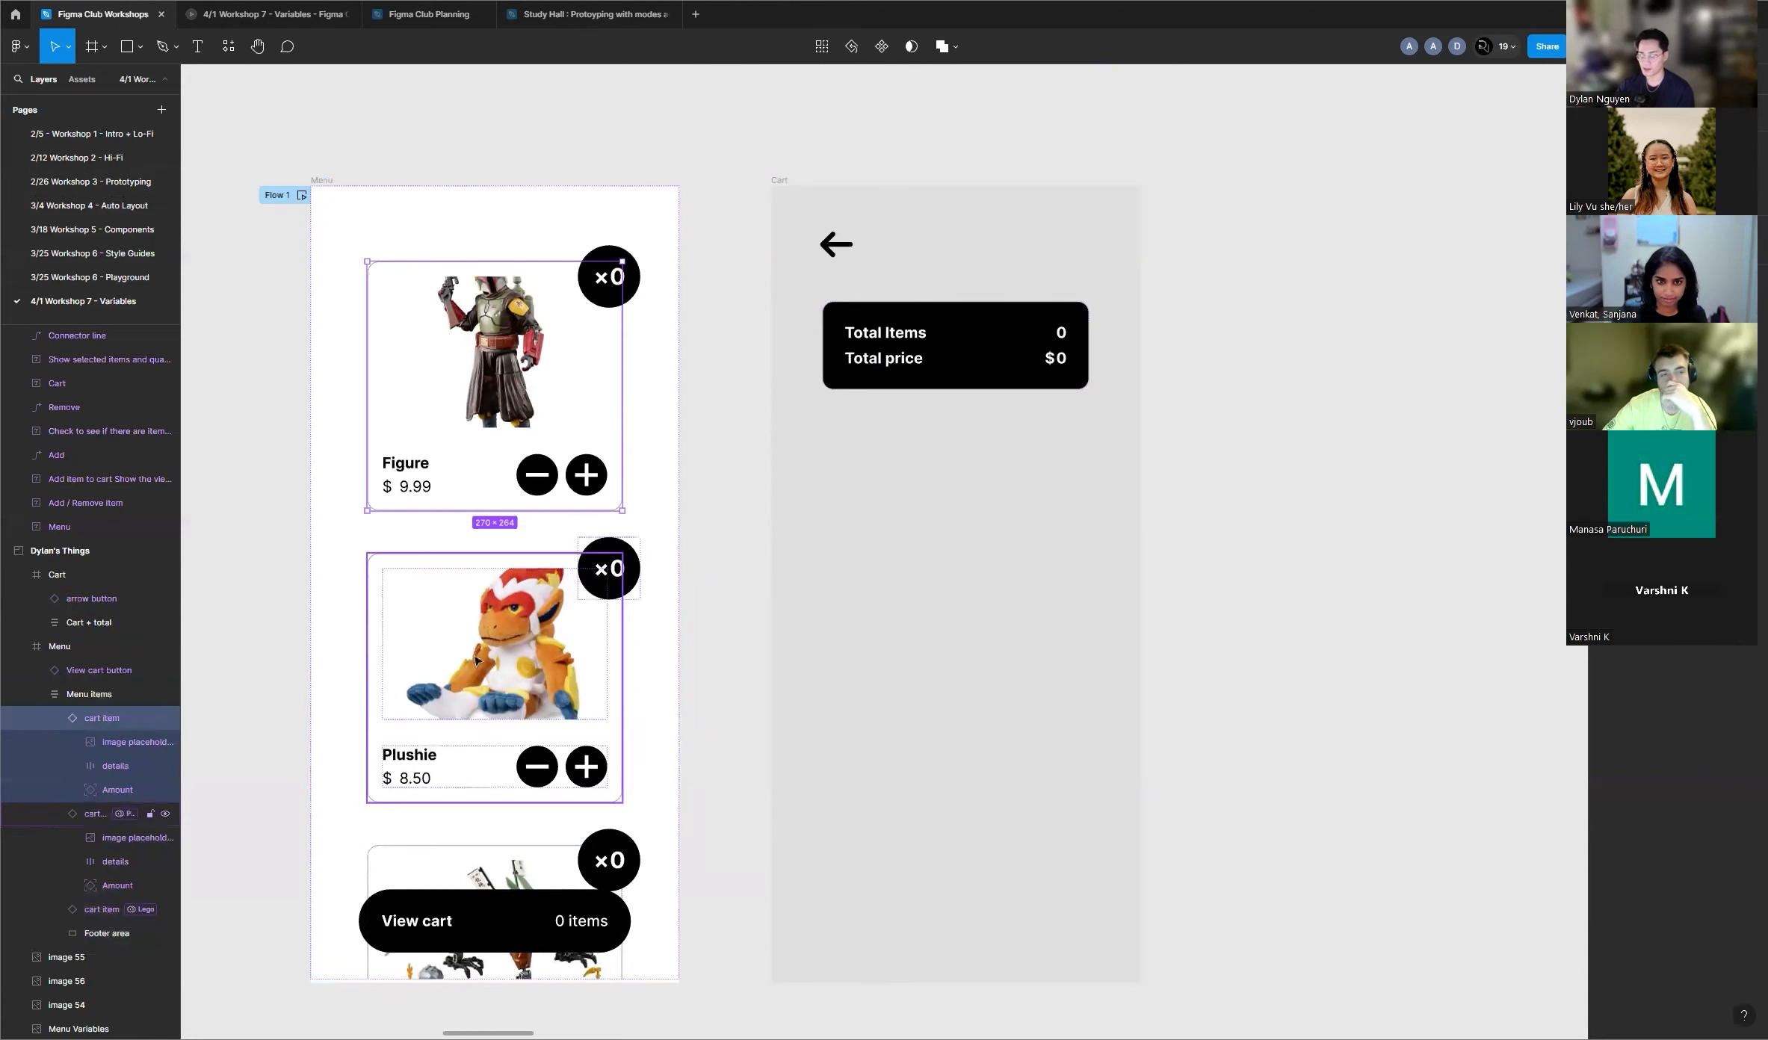
shift+click(517, 878)
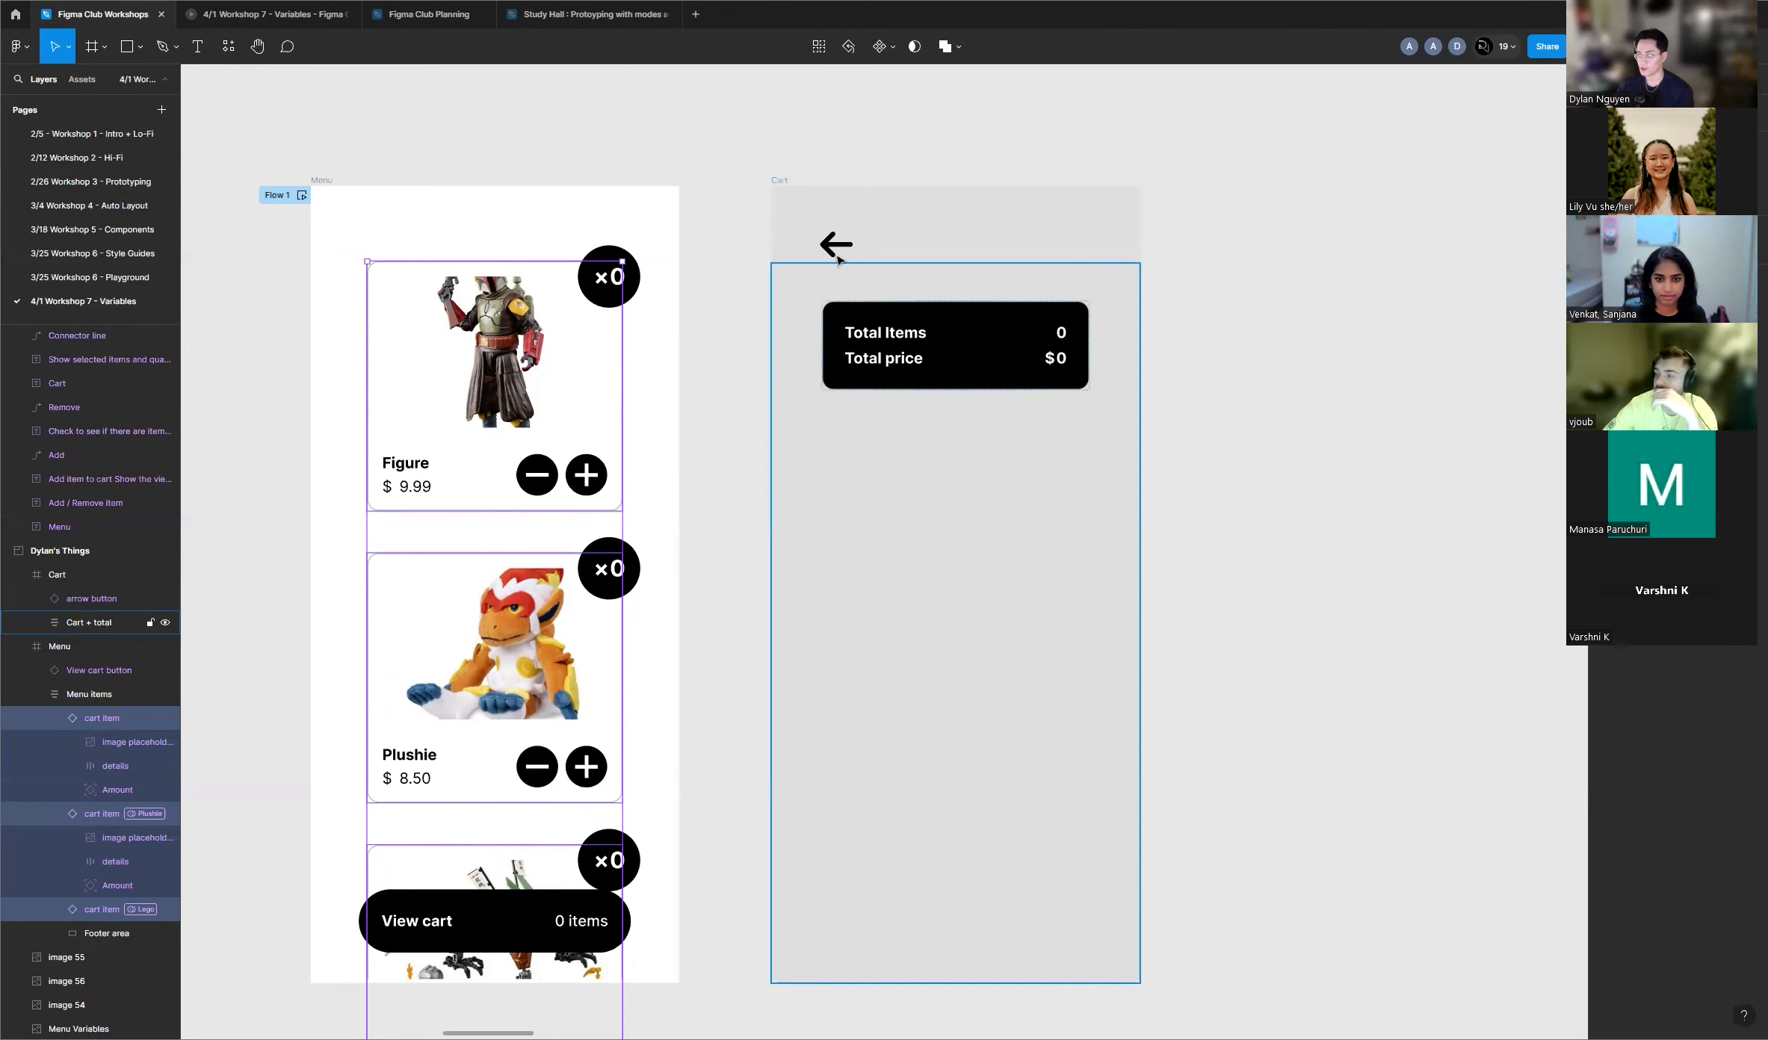
click(902, 352)
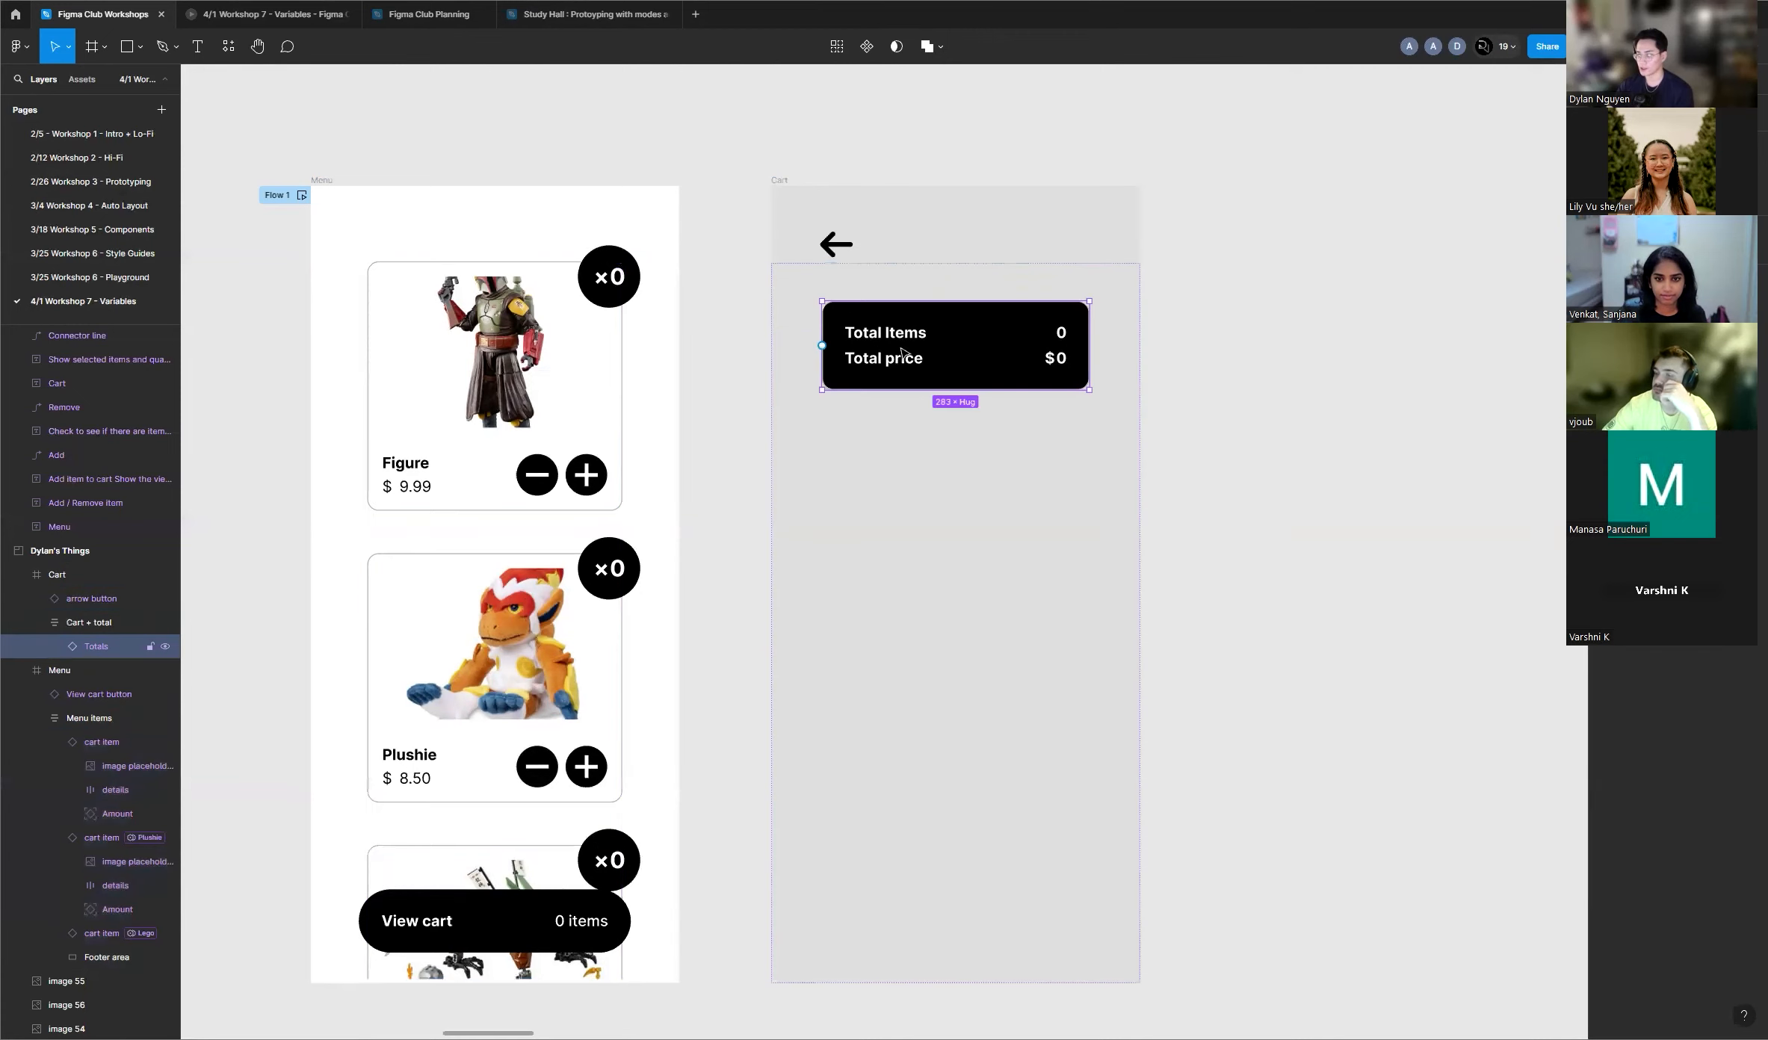
click(945, 394)
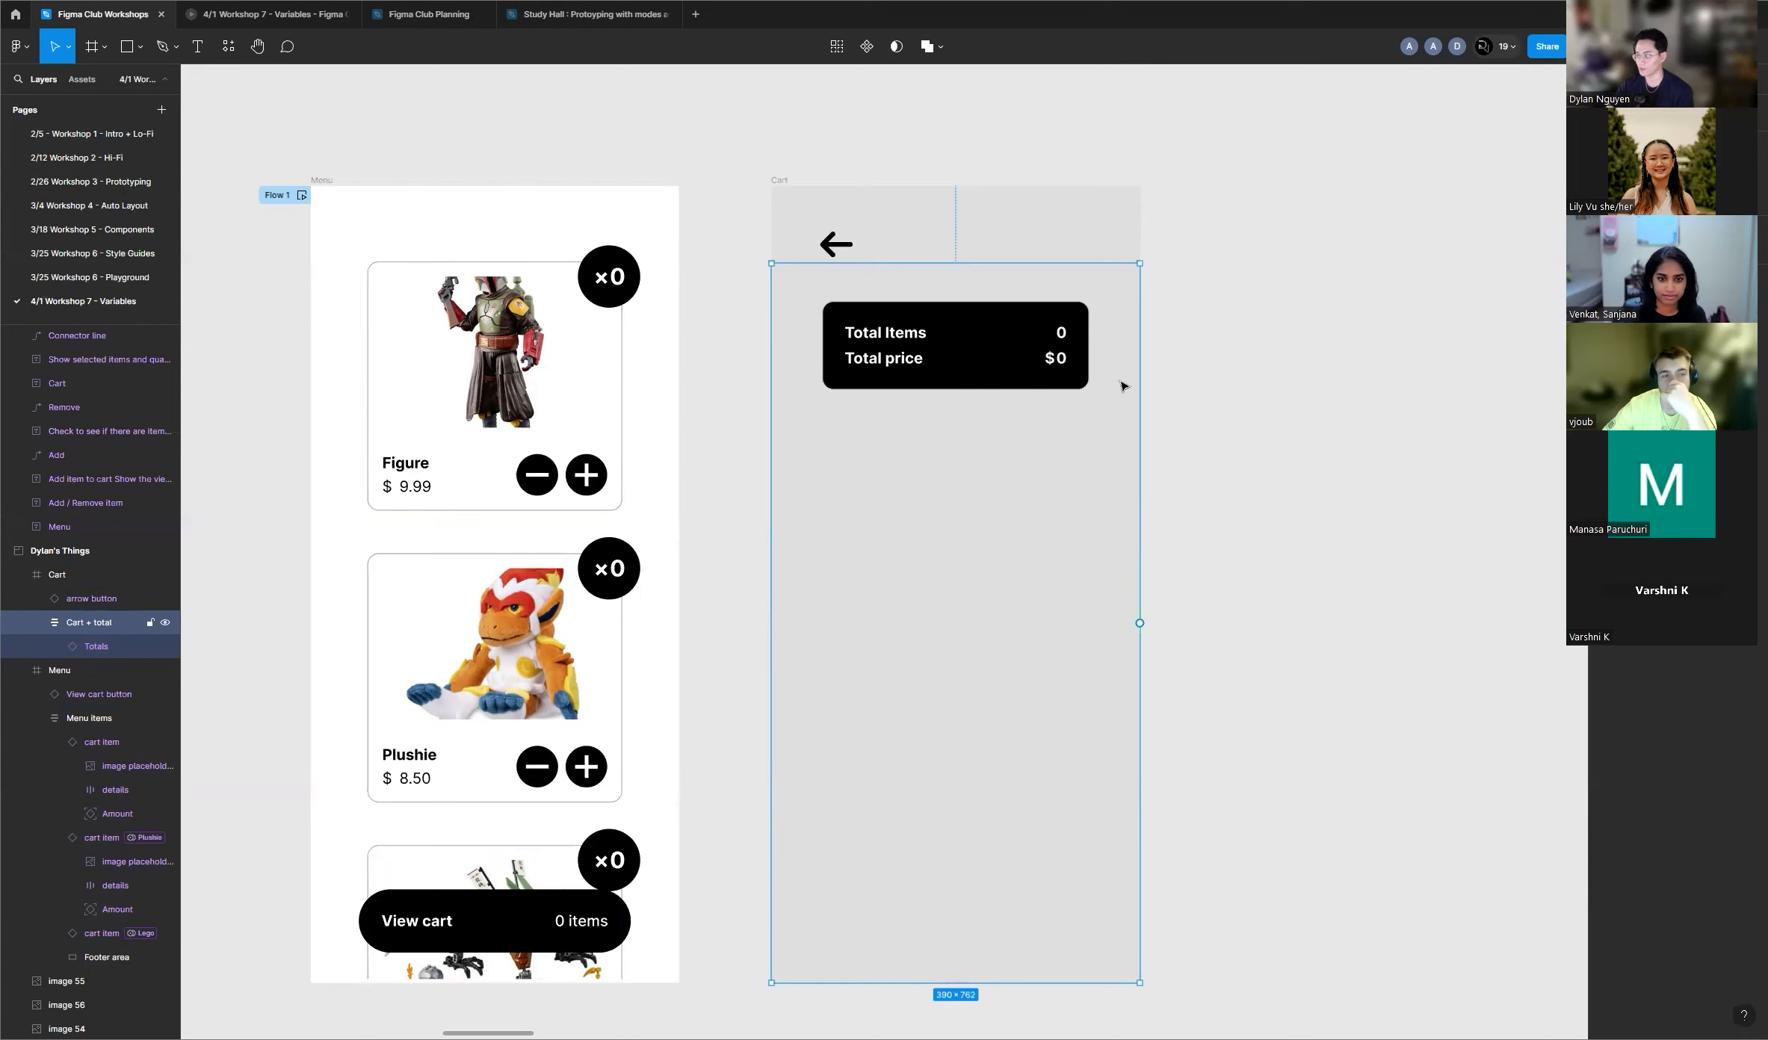
key(ctrl+v)
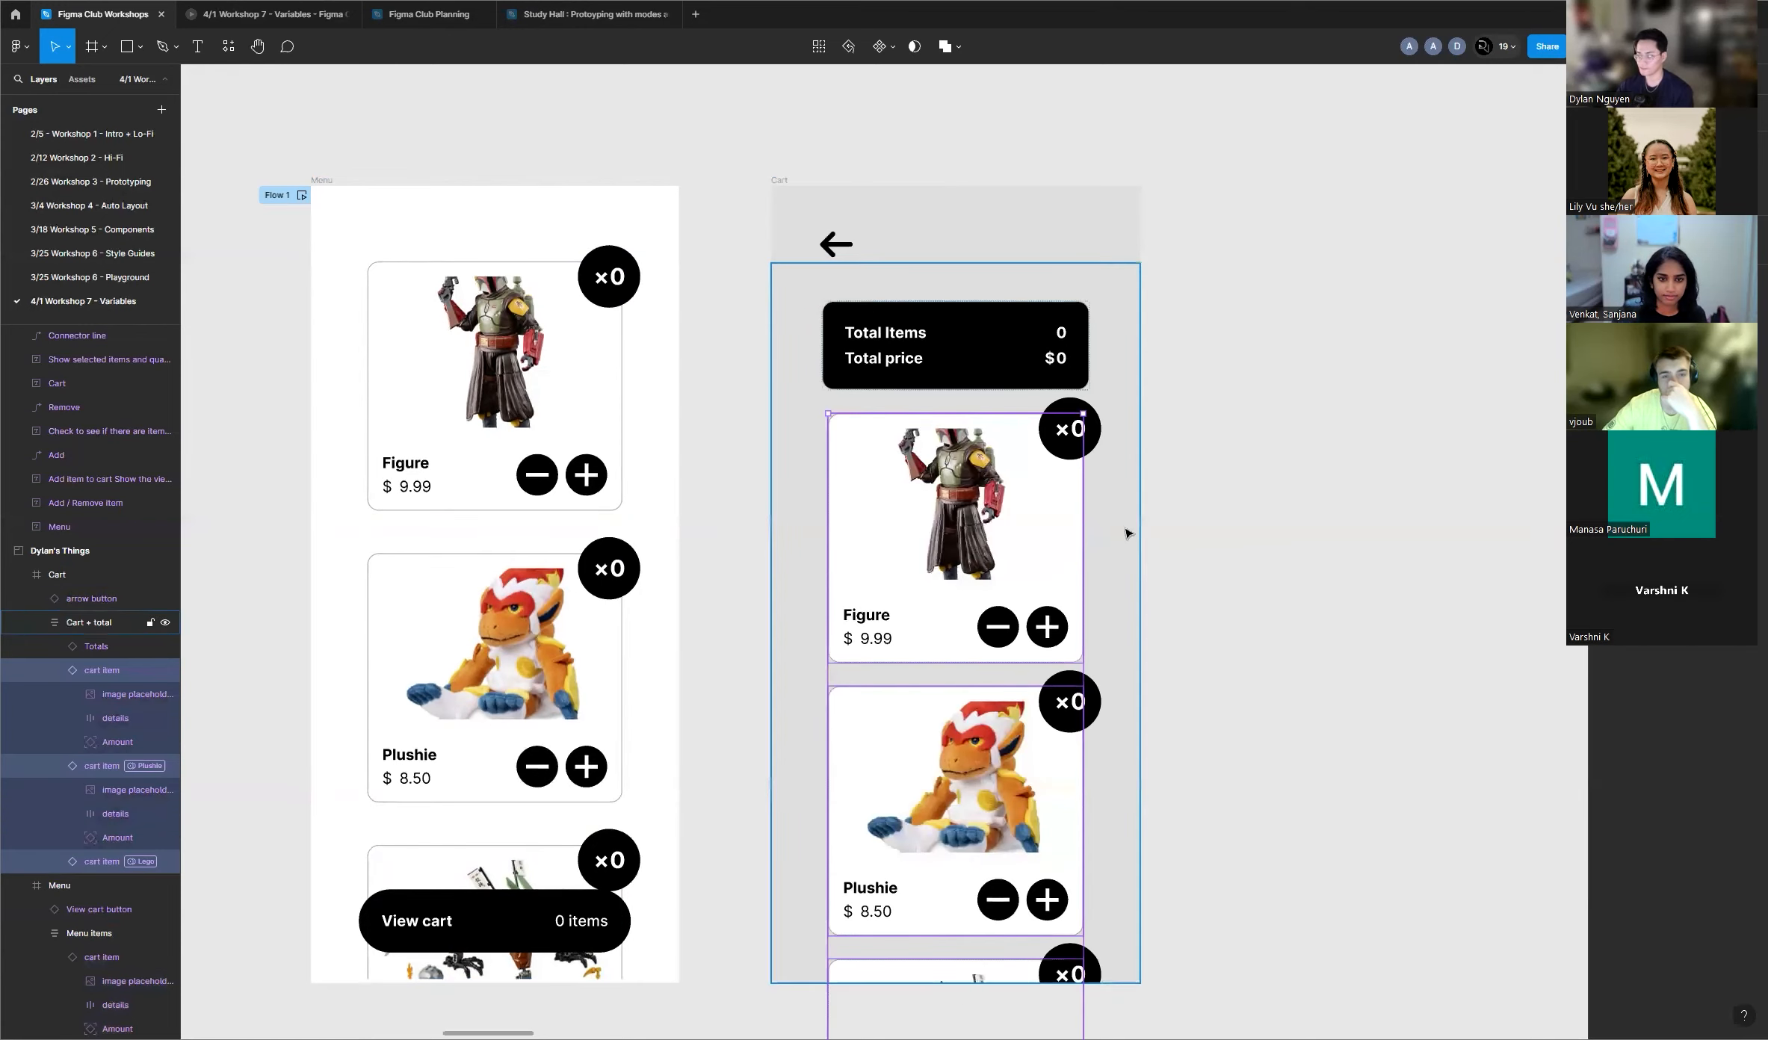
Step: Move the three pasted cart items above the Totals block in the Cart + total layout
scroll(1135, 601, down, 2)
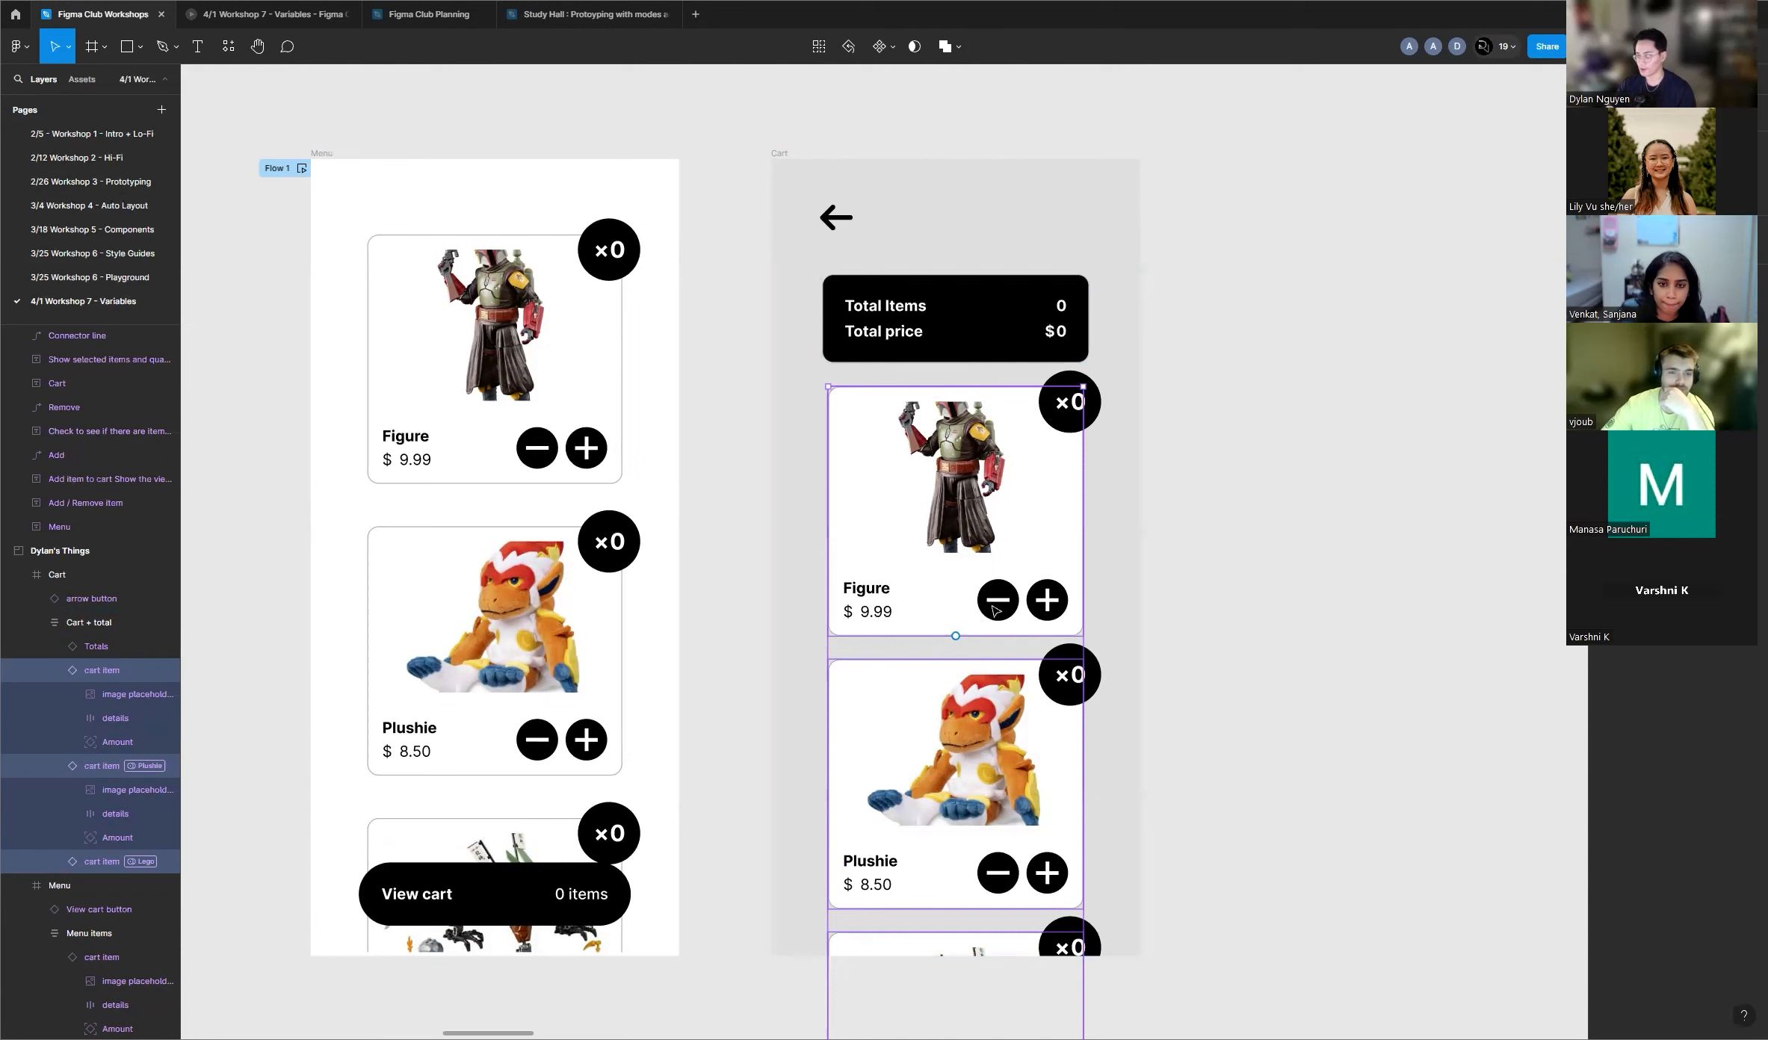
key(Up)
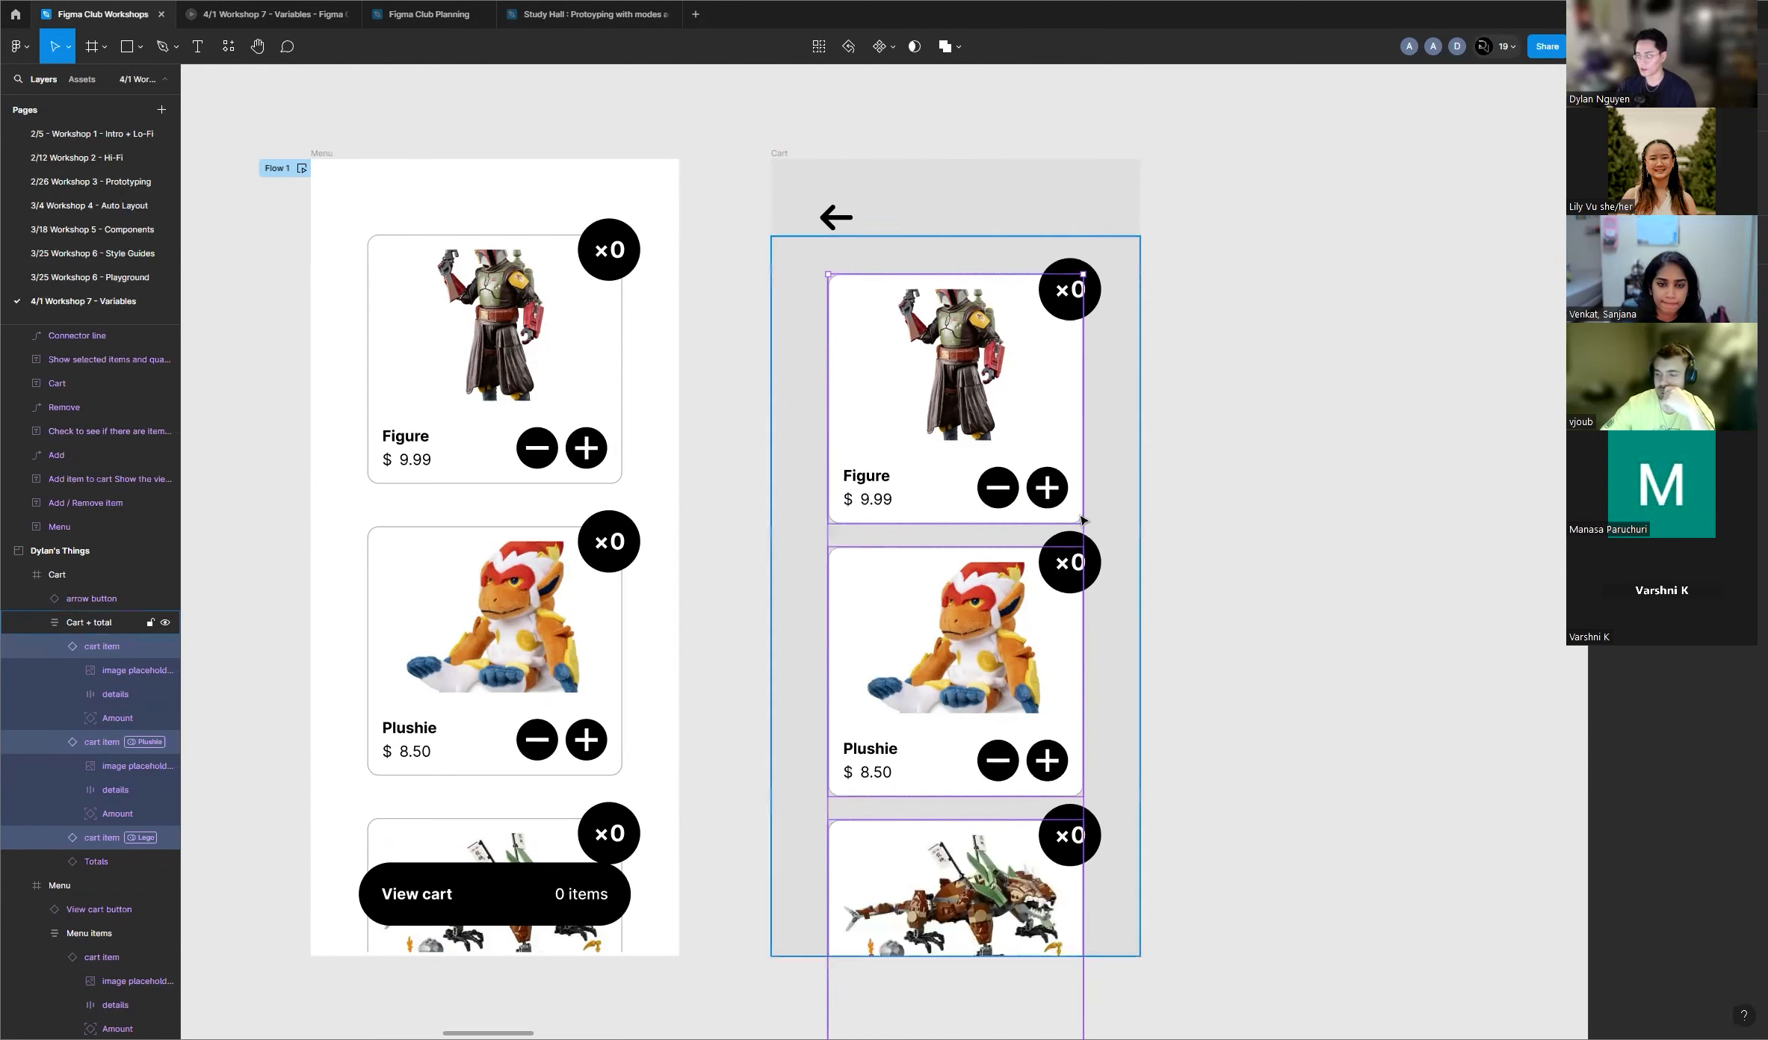
scroll(1073, 572, down, 5)
scroll(1187, 539, up, 2)
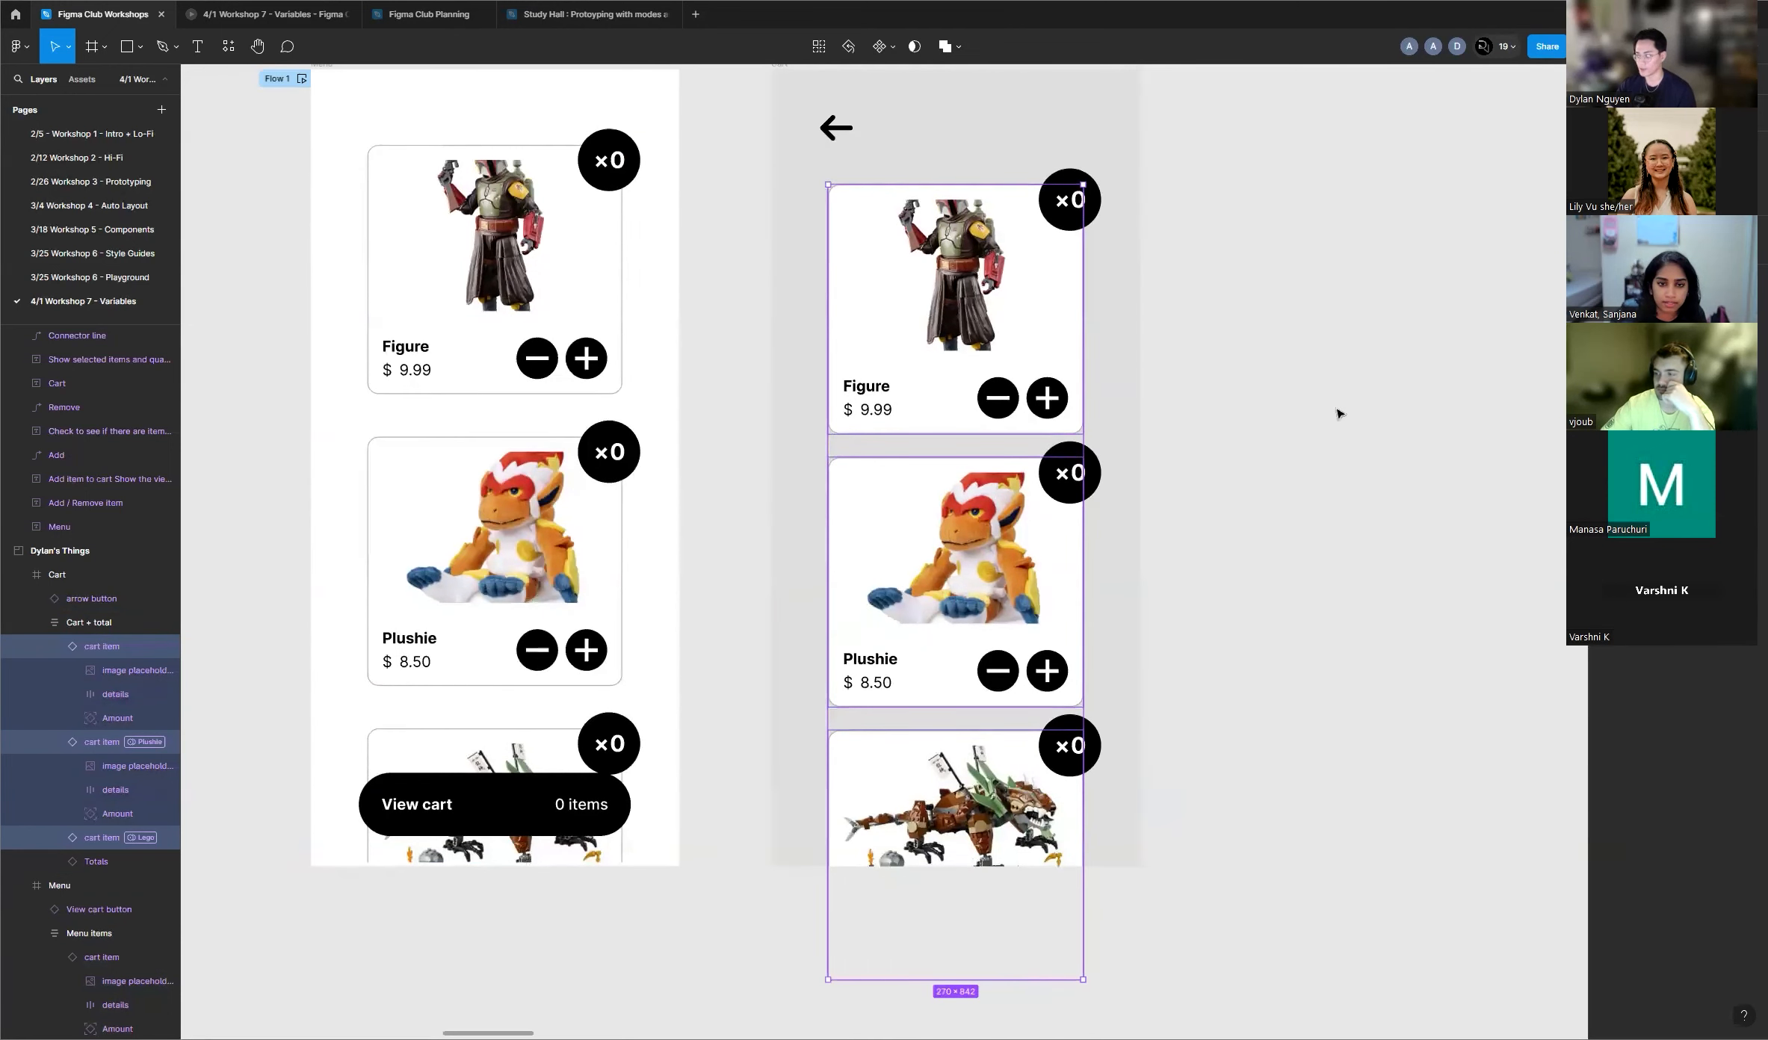
click(1334, 410)
scroll(1198, 426, up, 2)
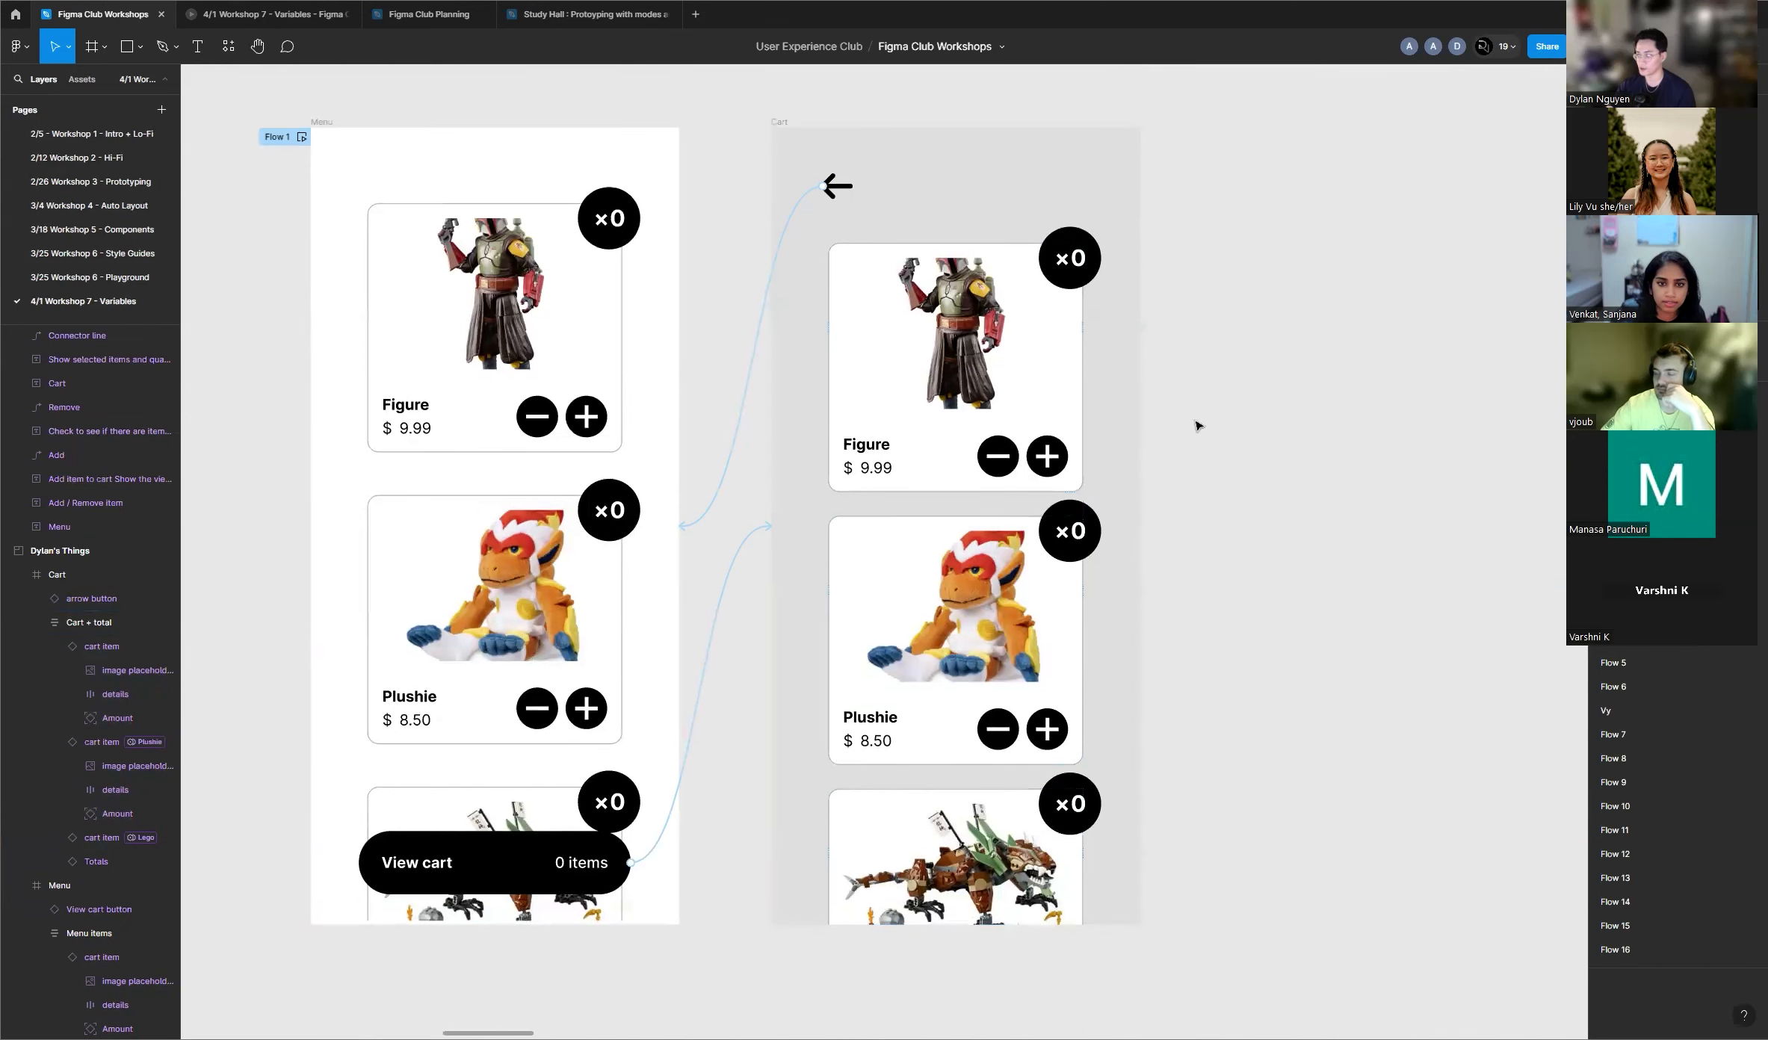
double_click(974, 396)
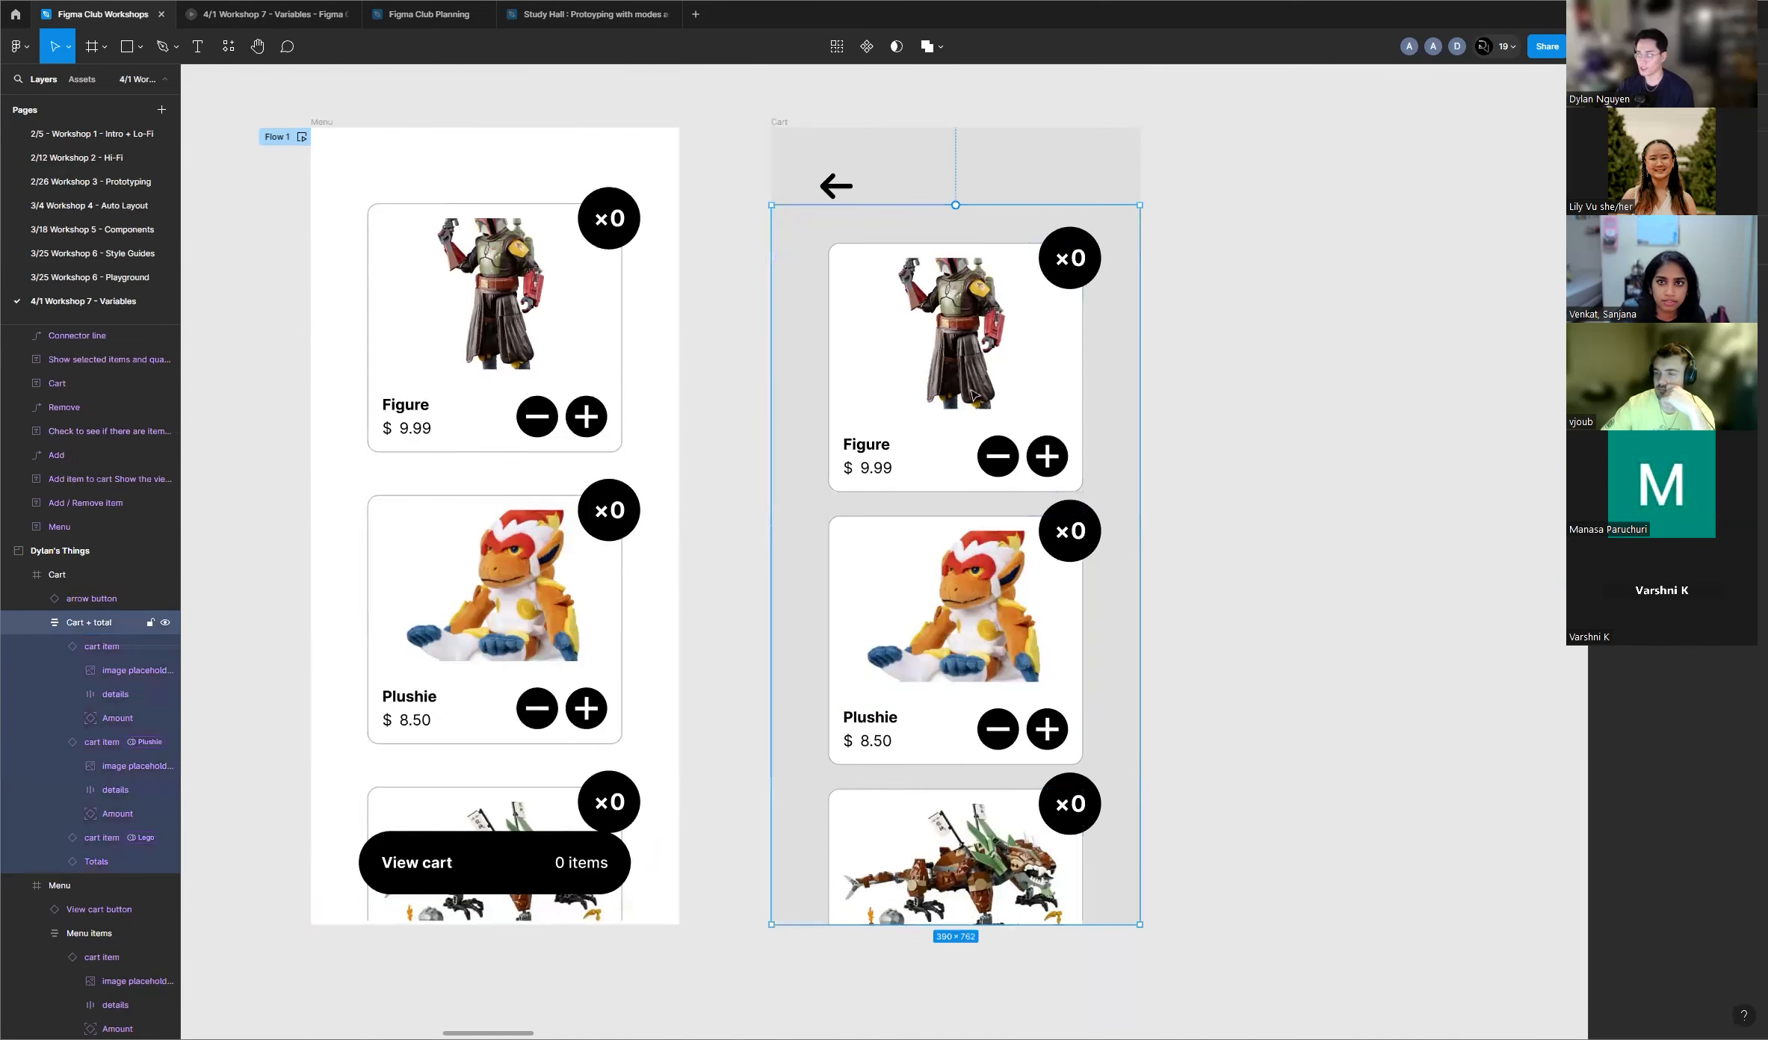
shift+click(967, 747)
shift+click(983, 815)
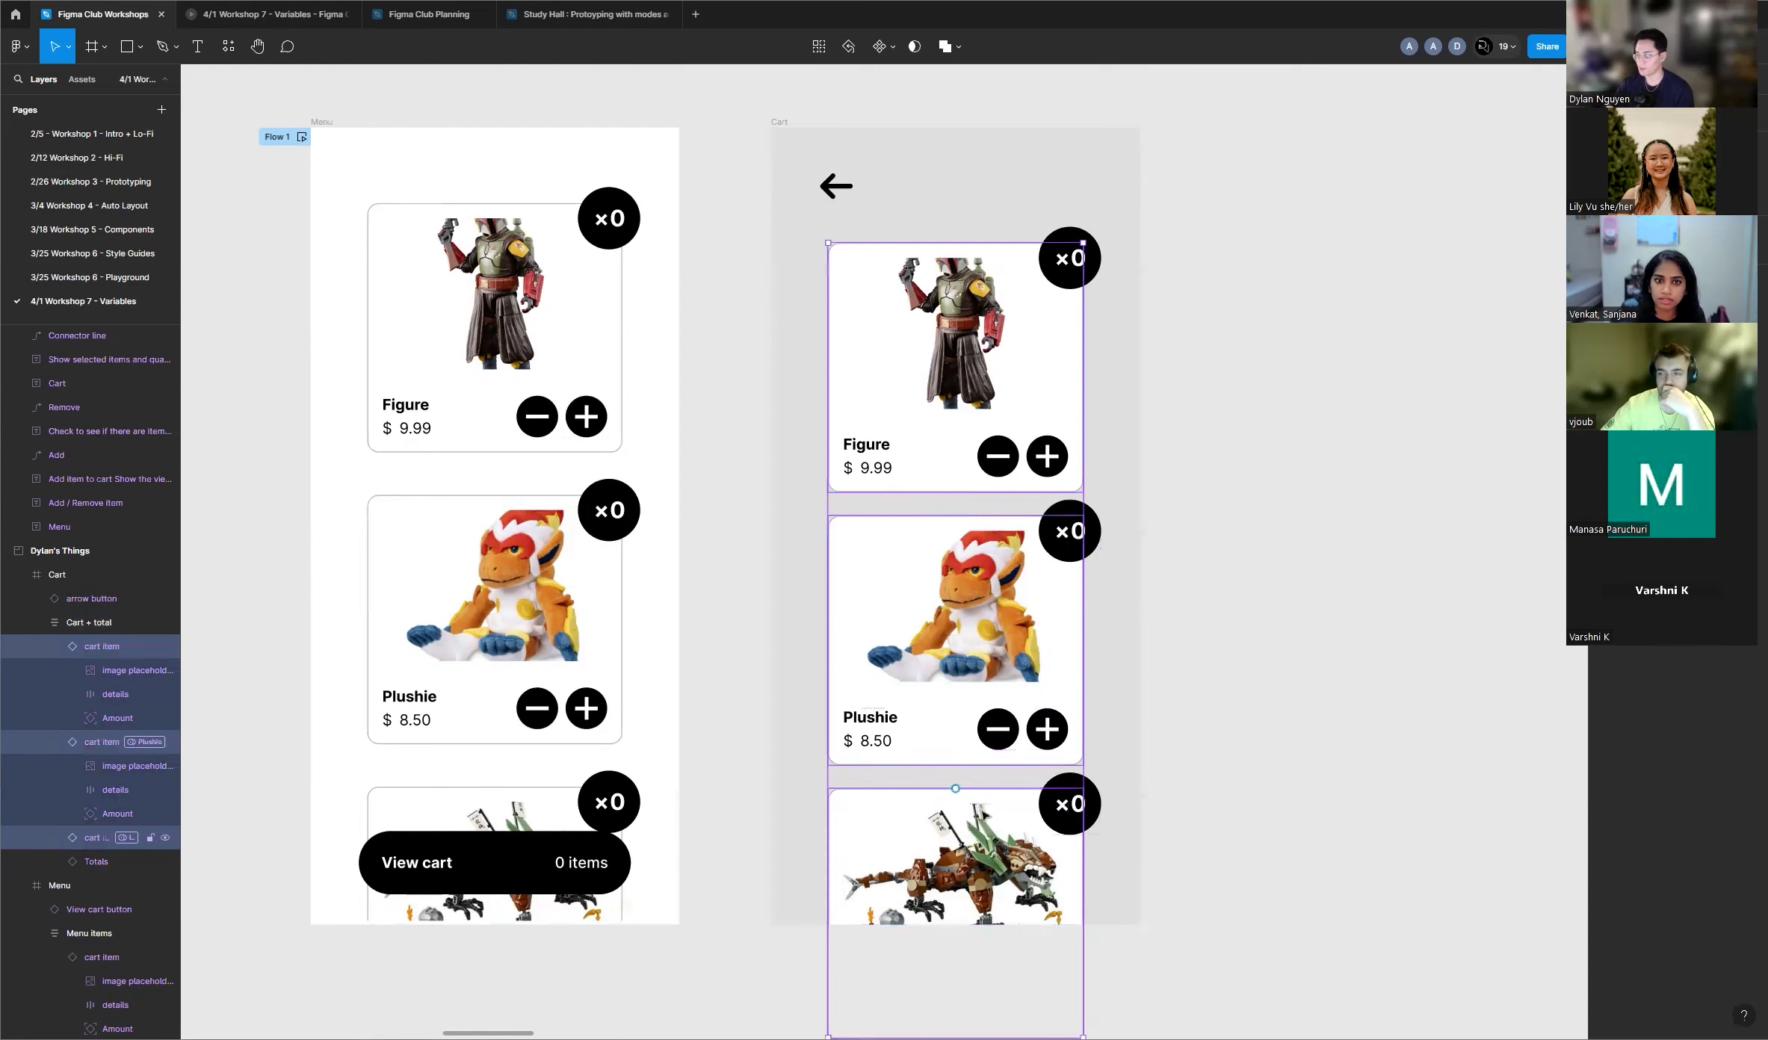
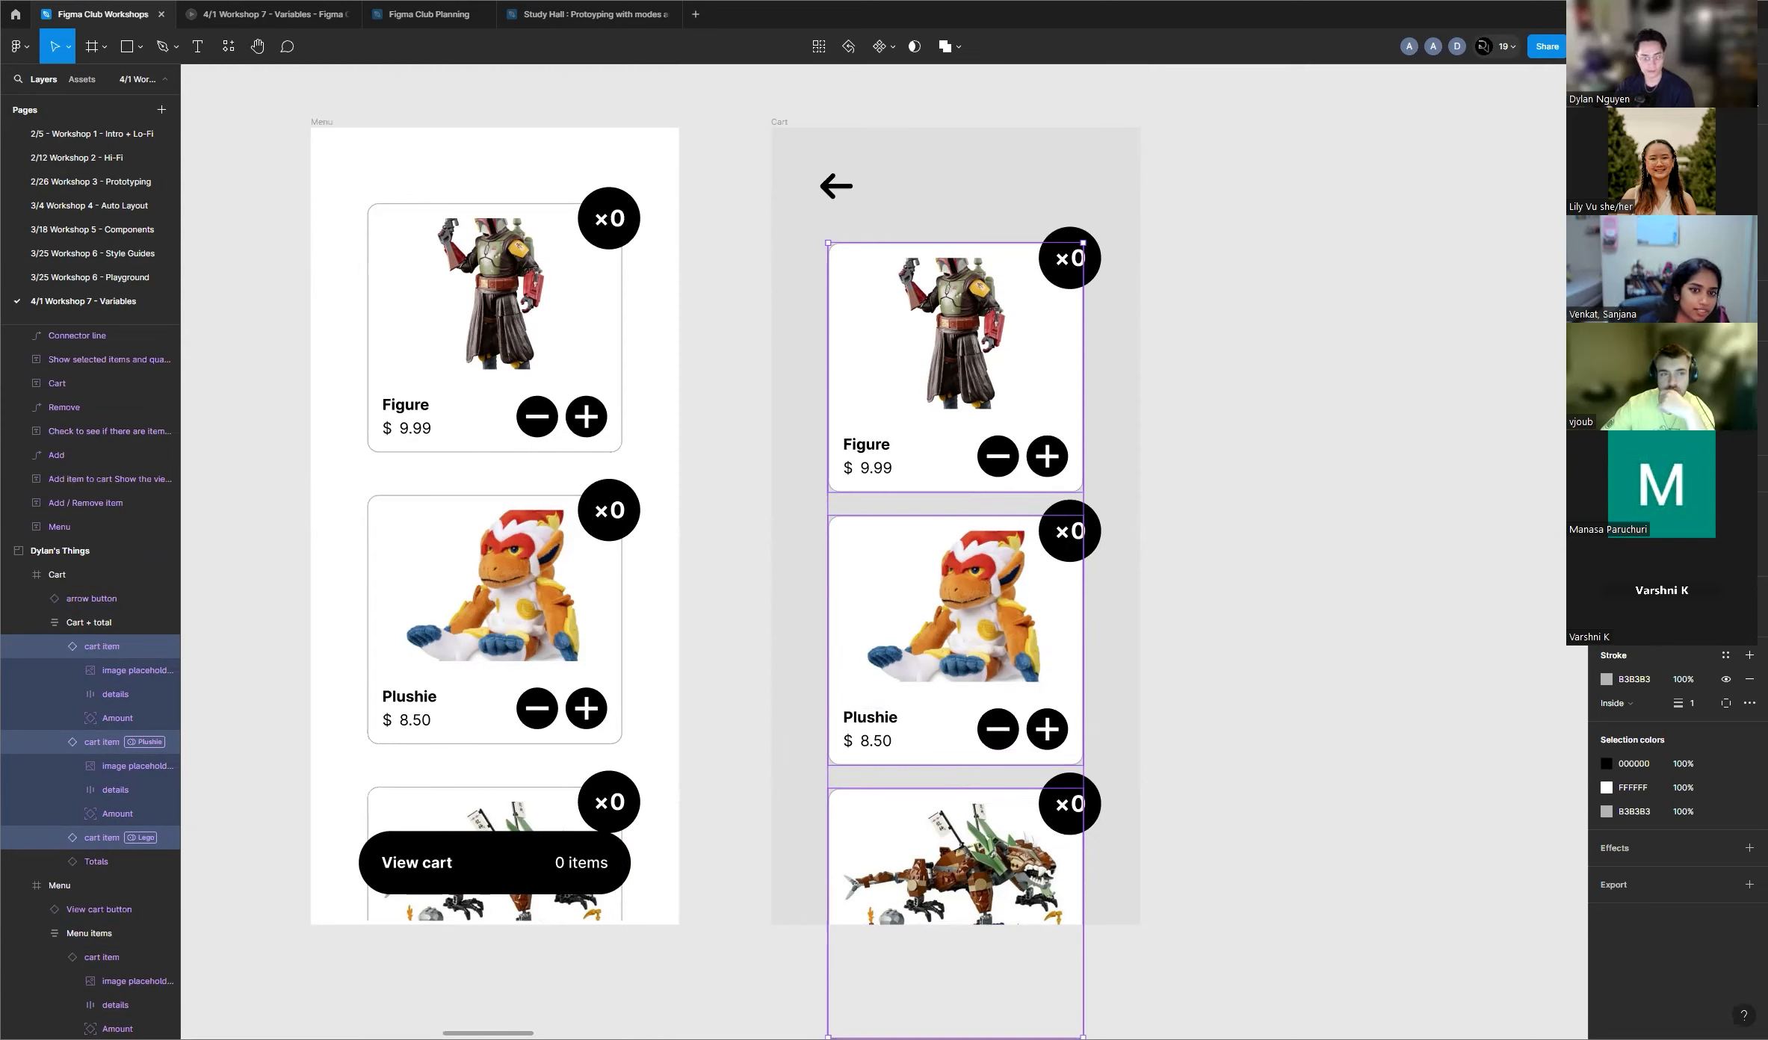
click(1297, 524)
scroll(1296, 522, down, 1)
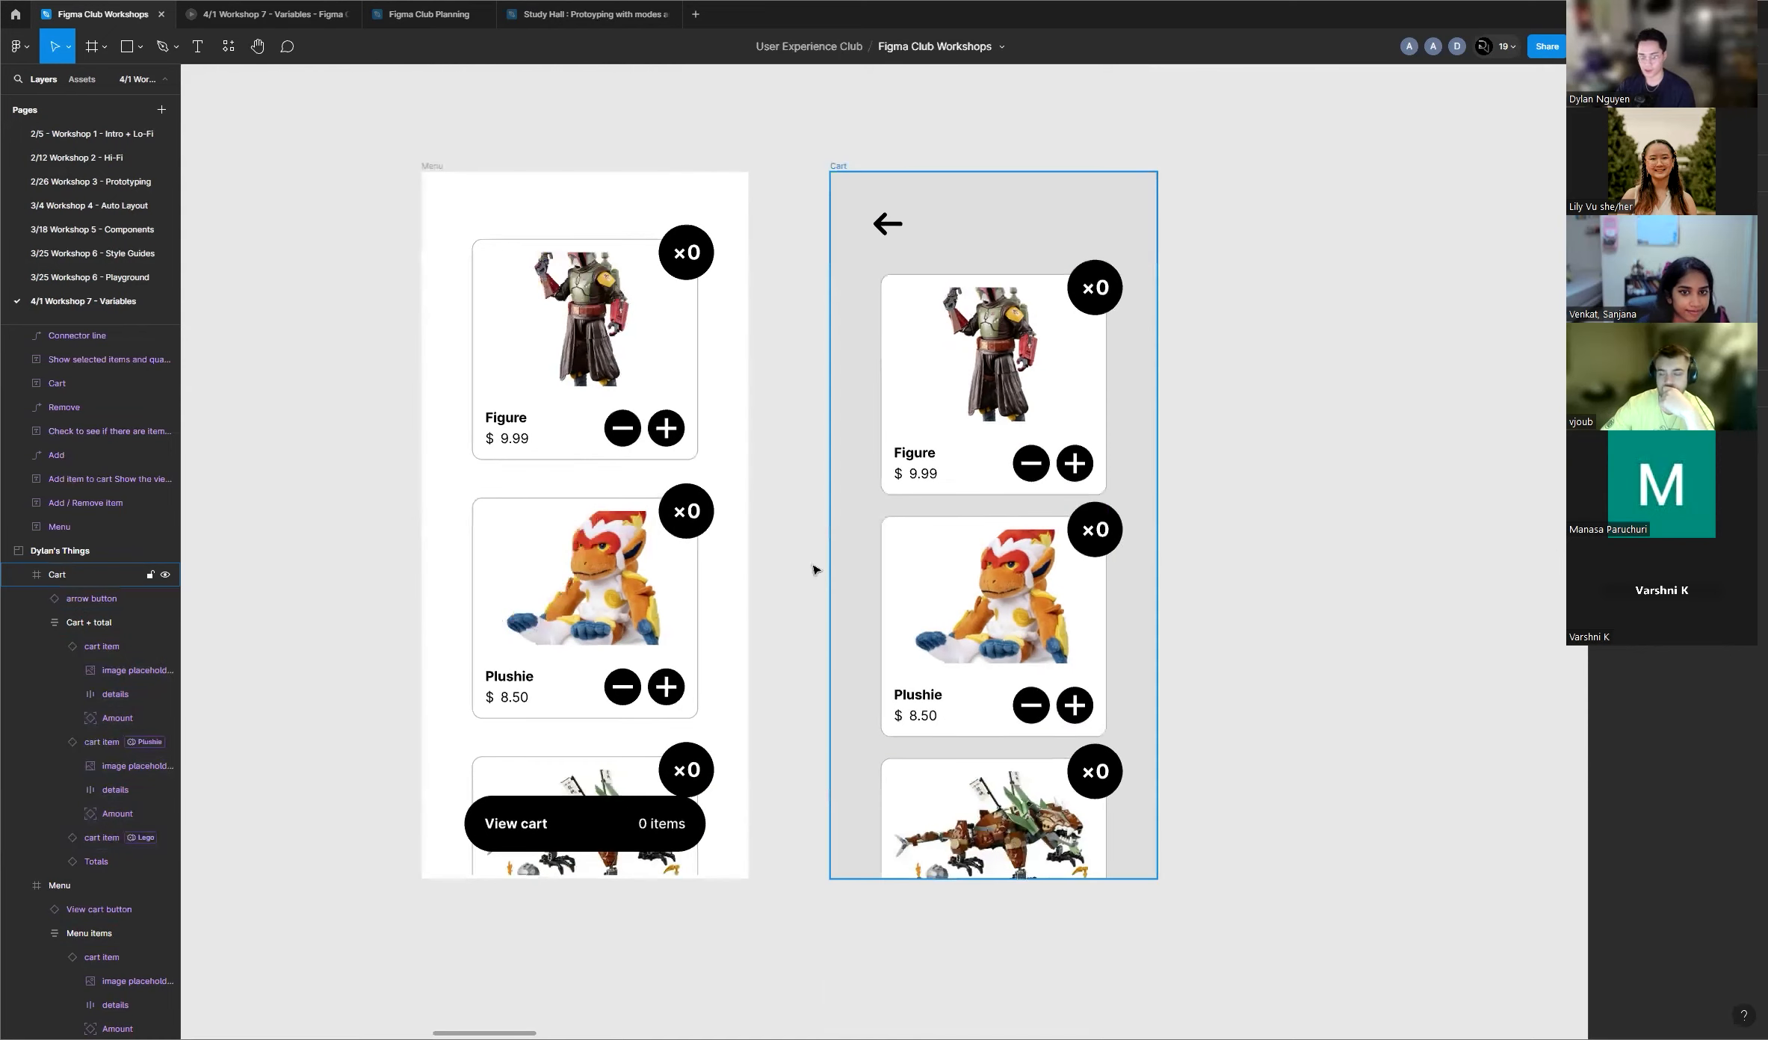
scroll(561, 512, up, 4)
scroll(1136, 505, down, 3)
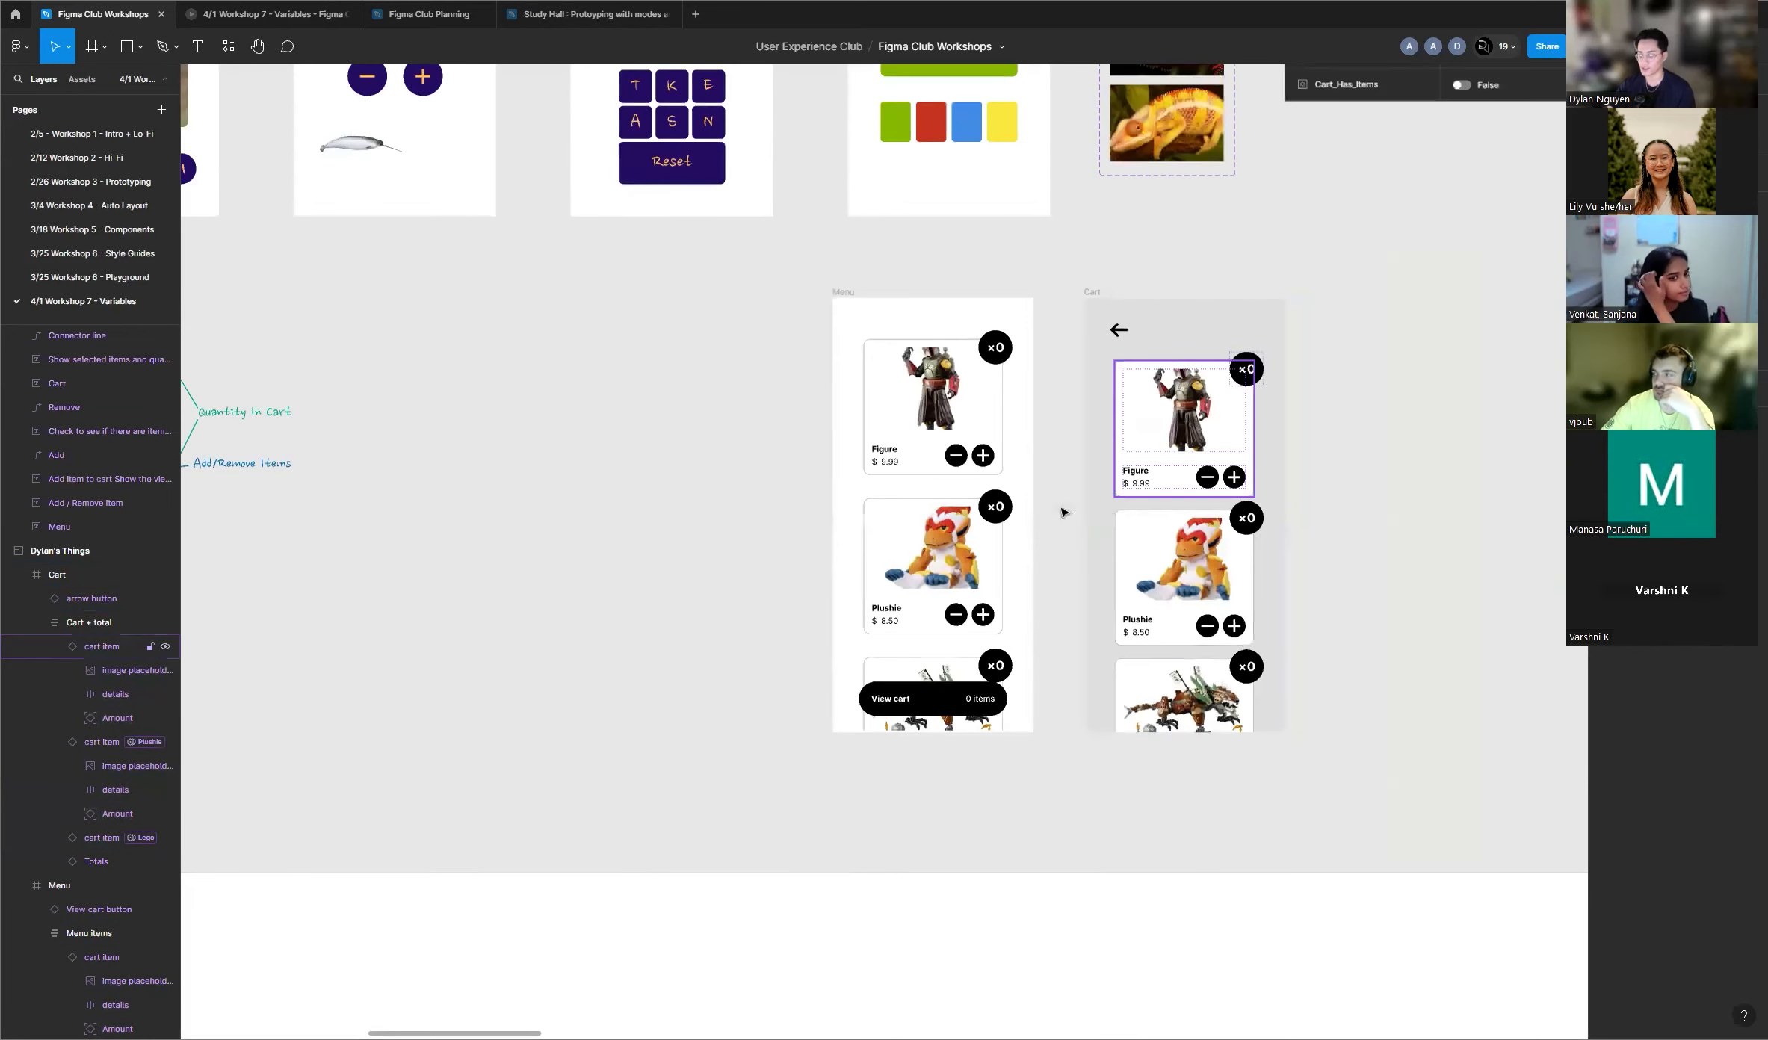
Step: Select the Plushie cart item in the Menu frame and examine its Figure, Plushie and Lego variable mode options
scroll(1046, 508, up, 3)
scroll(813, 603, up, 2)
double_click(883, 640)
double_click(882, 640)
click(748, 730)
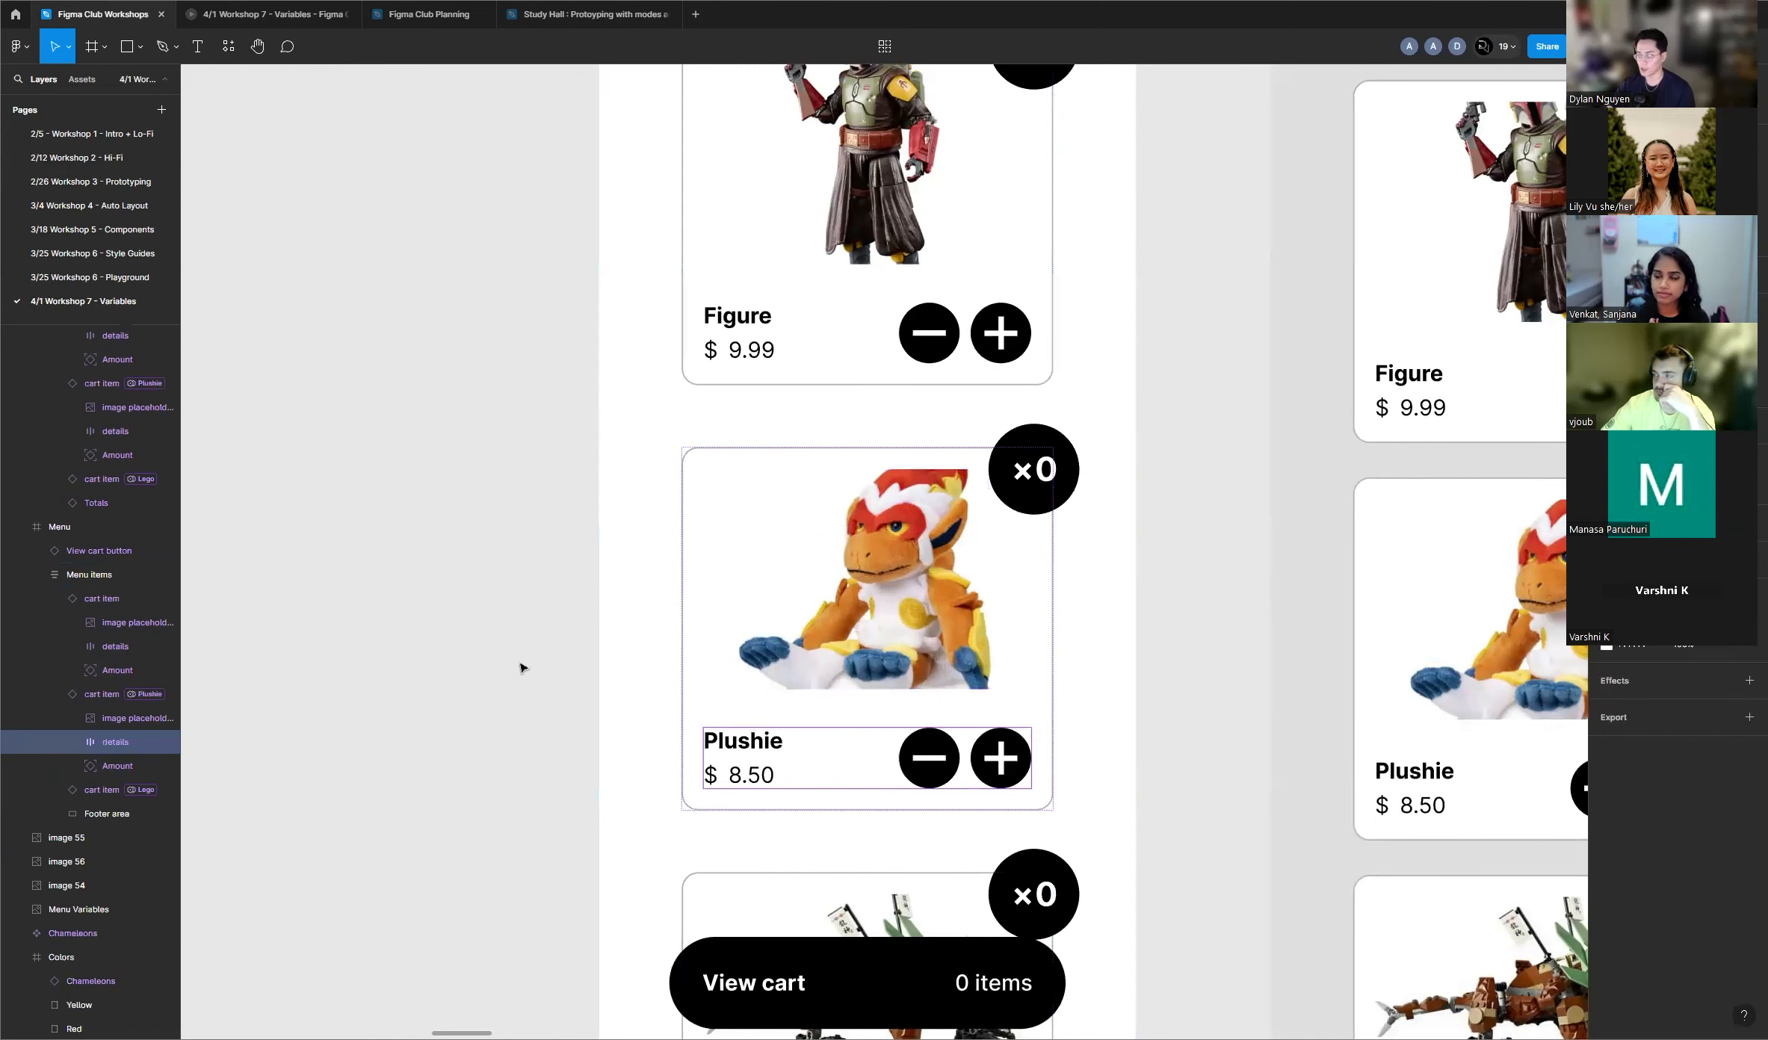
click(773, 718)
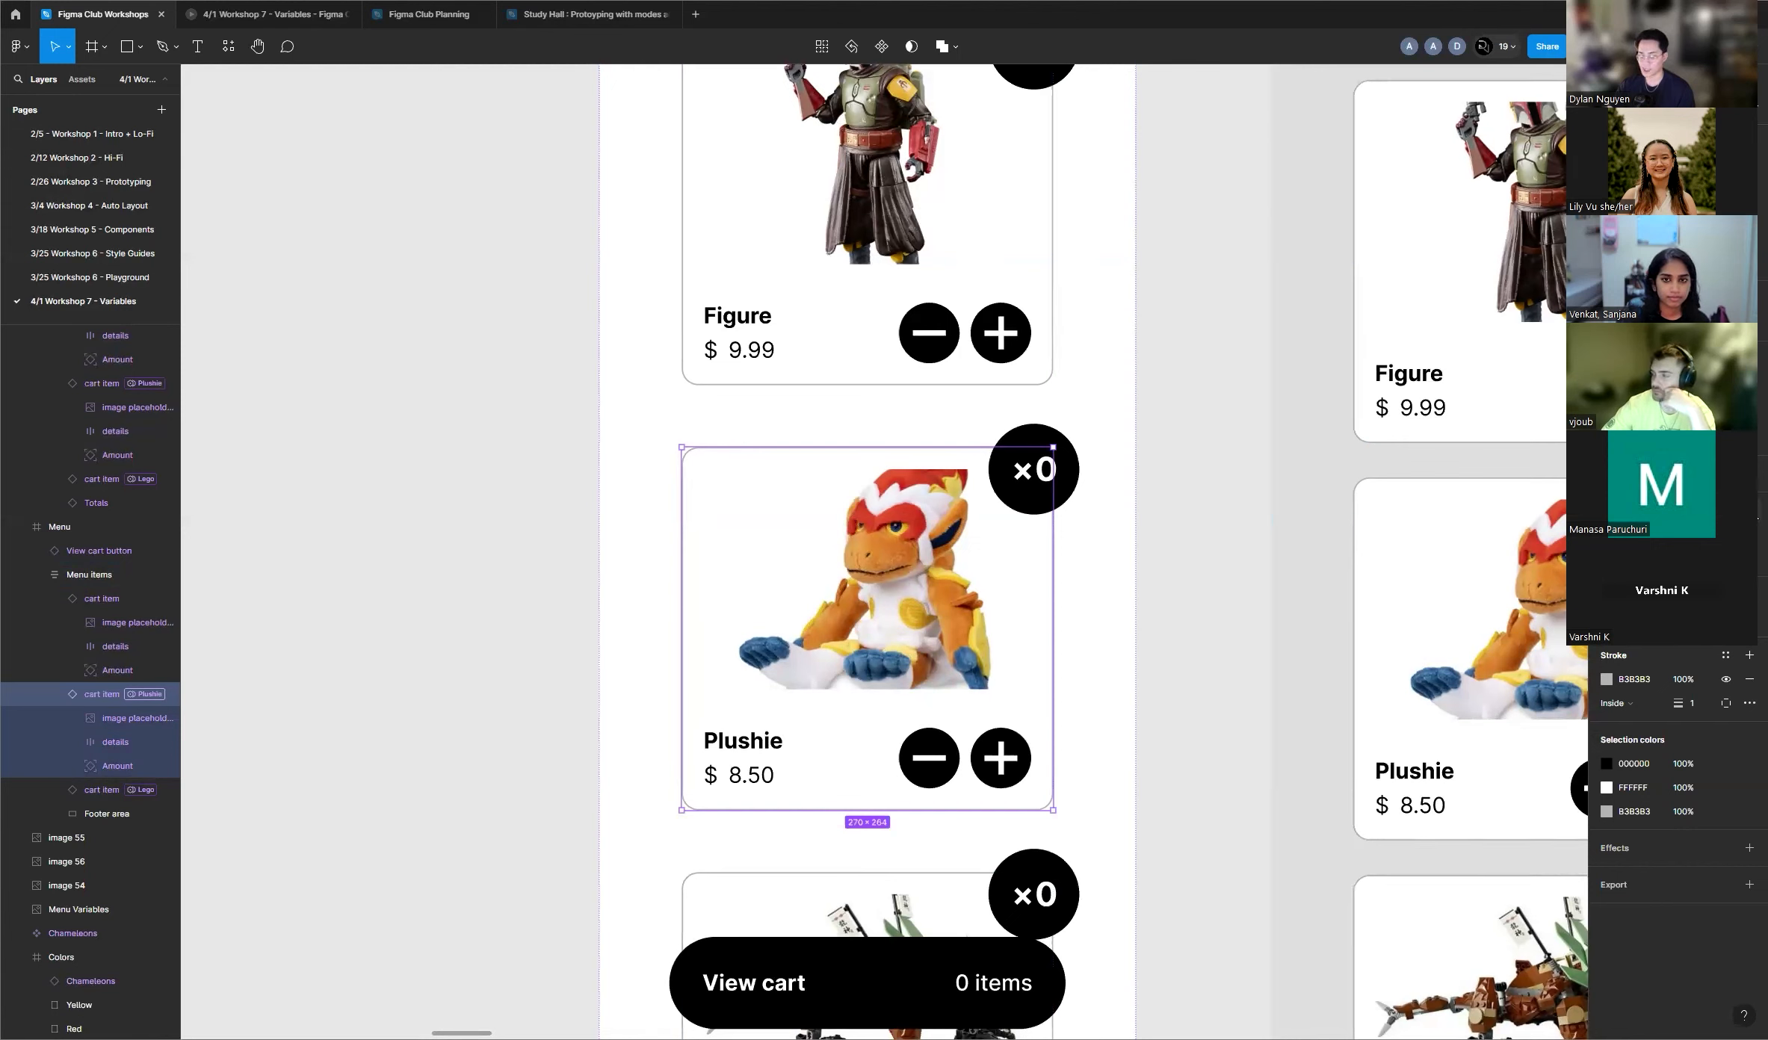
mouse_move(1696, 559)
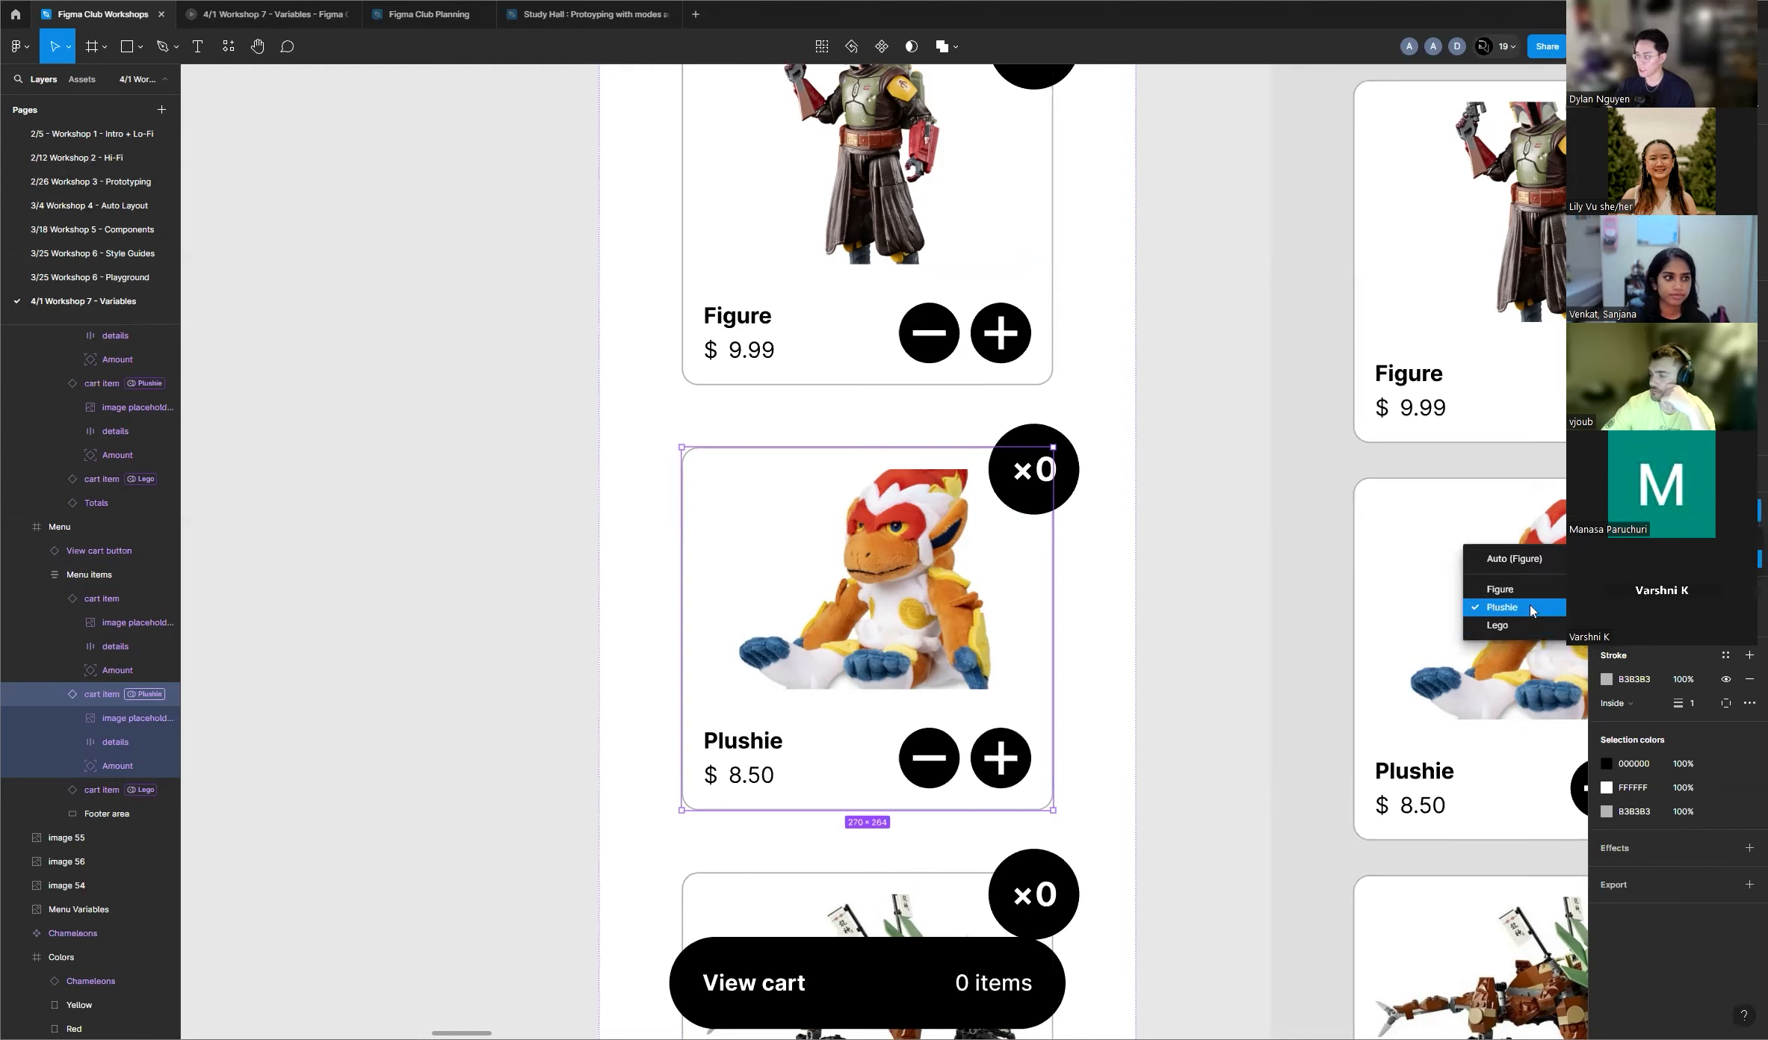
click(1167, 548)
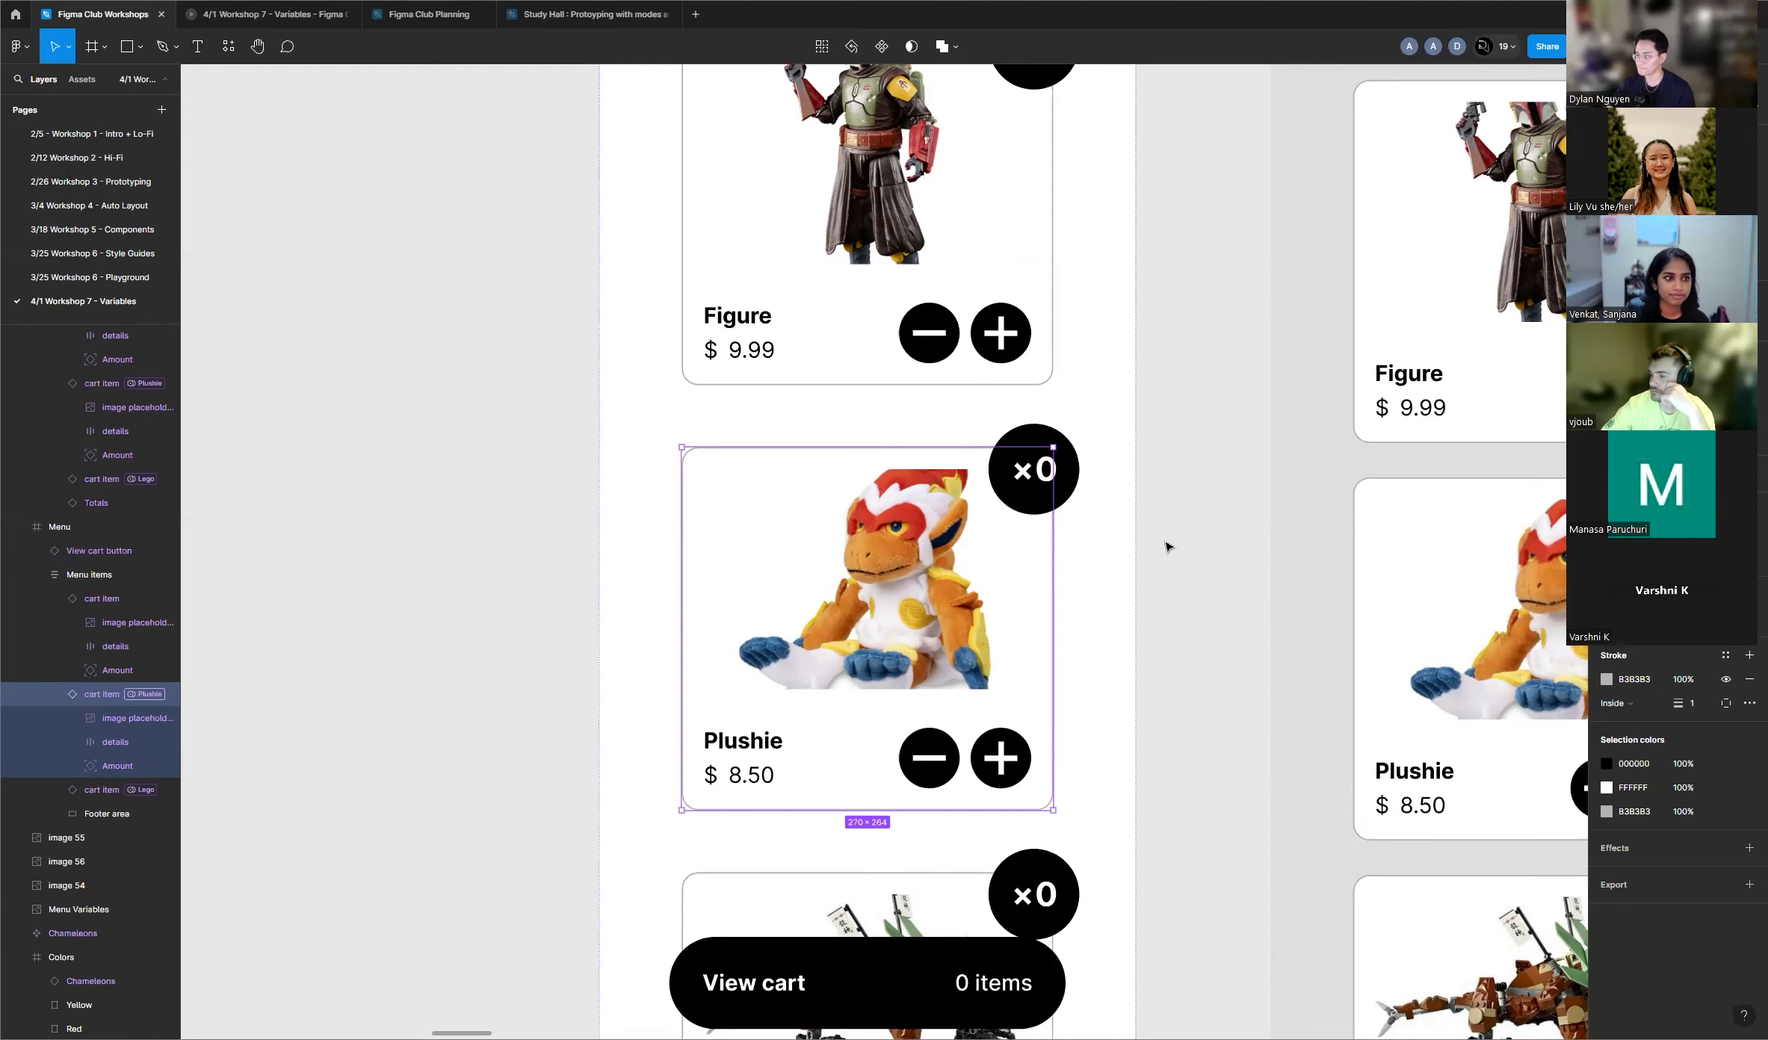
Step: Switch the three cart items in the Cart frame to the compact component variant without add/remove controls
scroll(366, 471, down, 3)
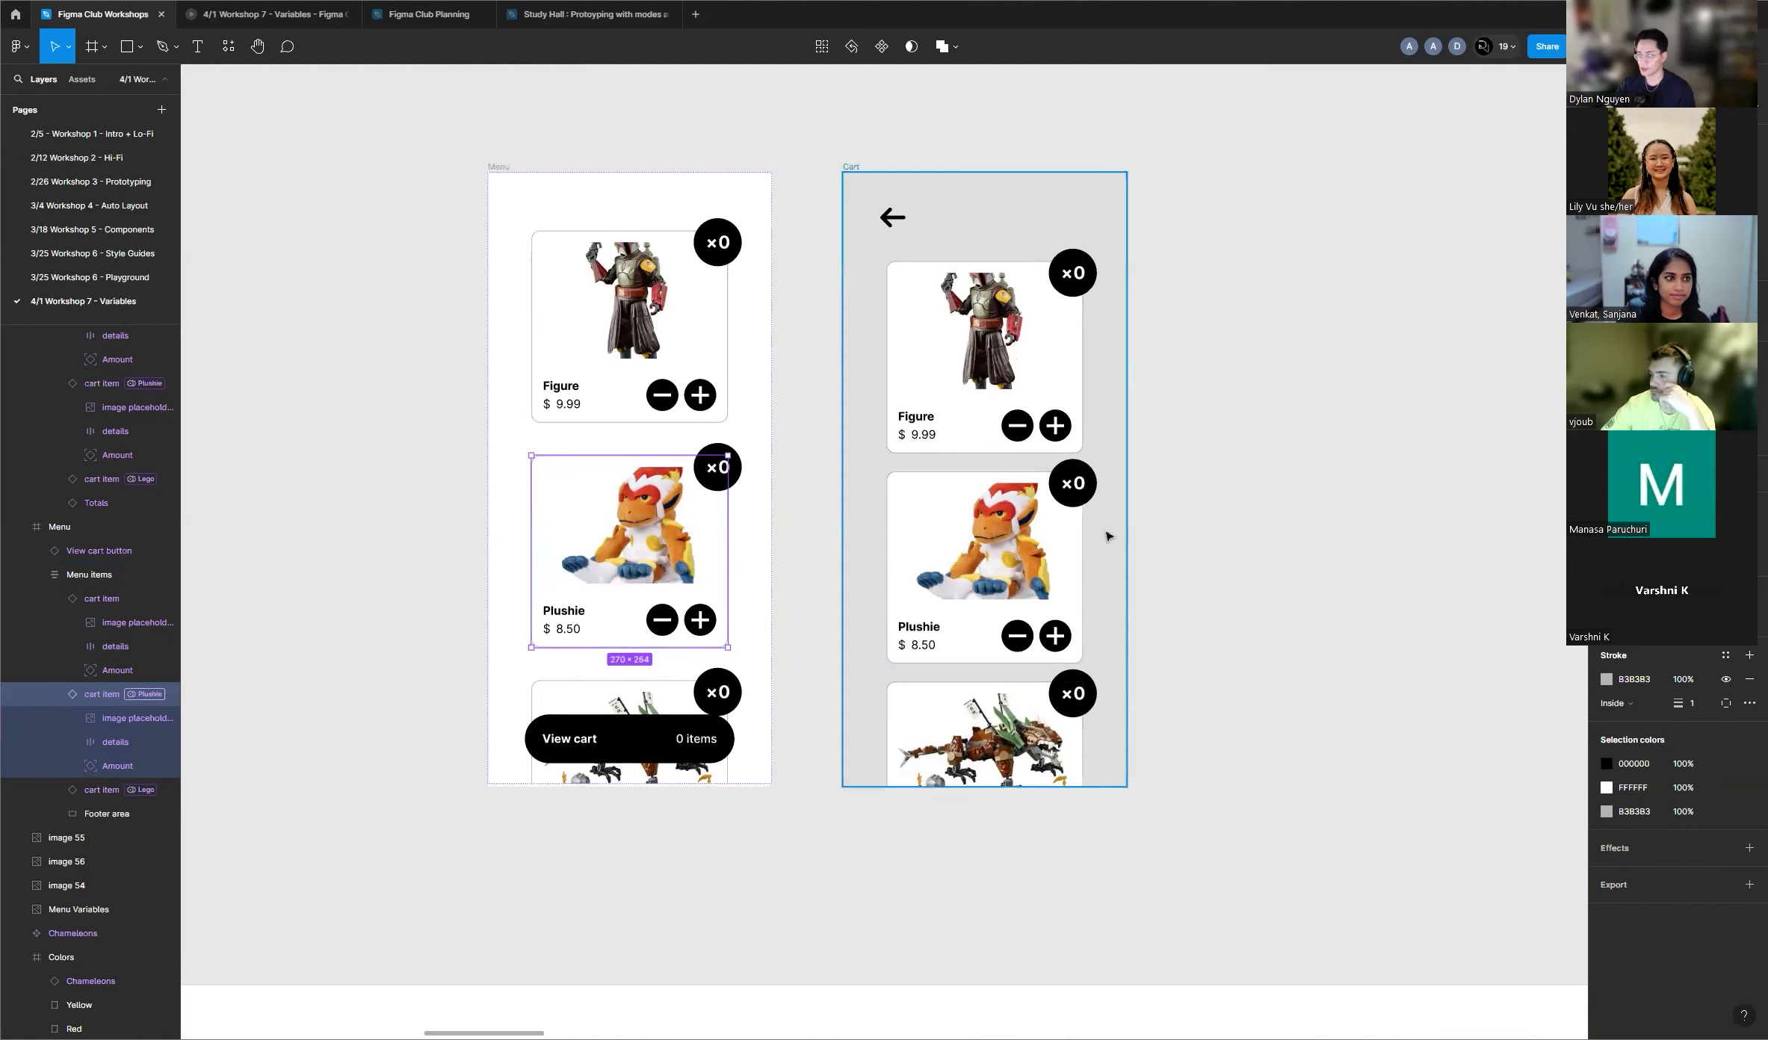
scroll(1108, 536, up, 2)
scroll(1107, 536, up, 1)
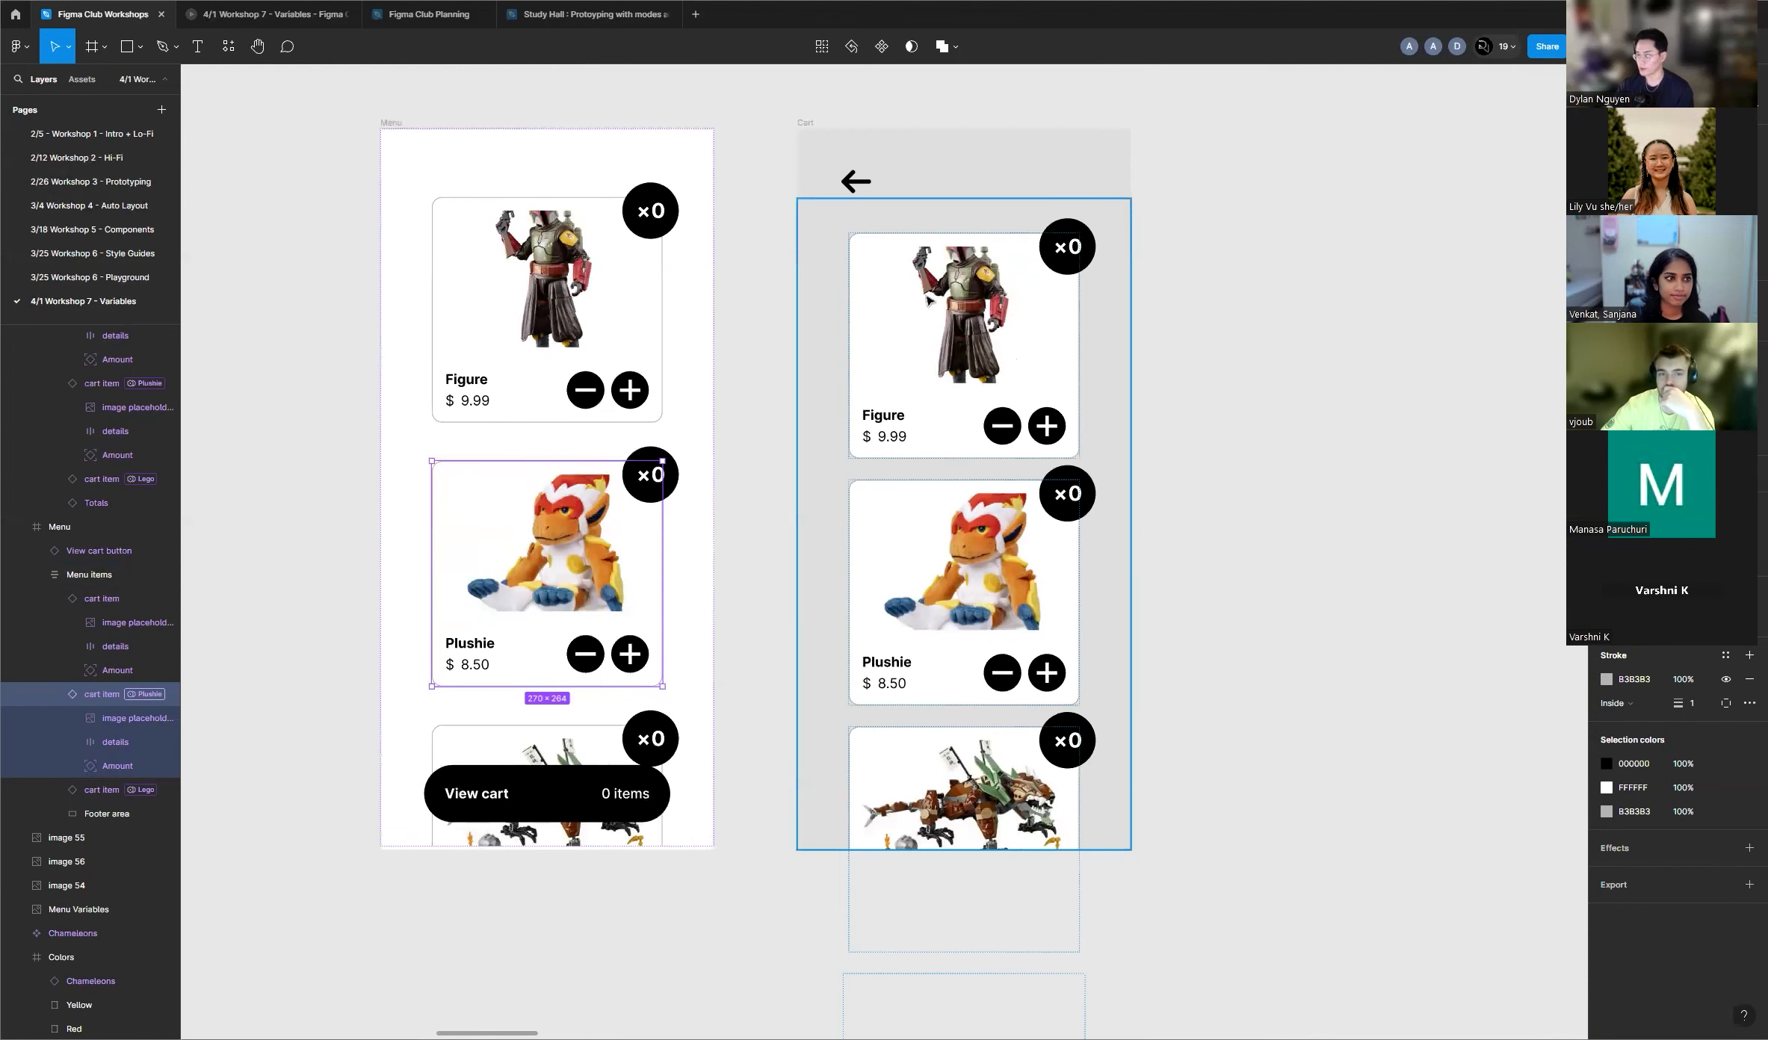
click(986, 342)
click(986, 341)
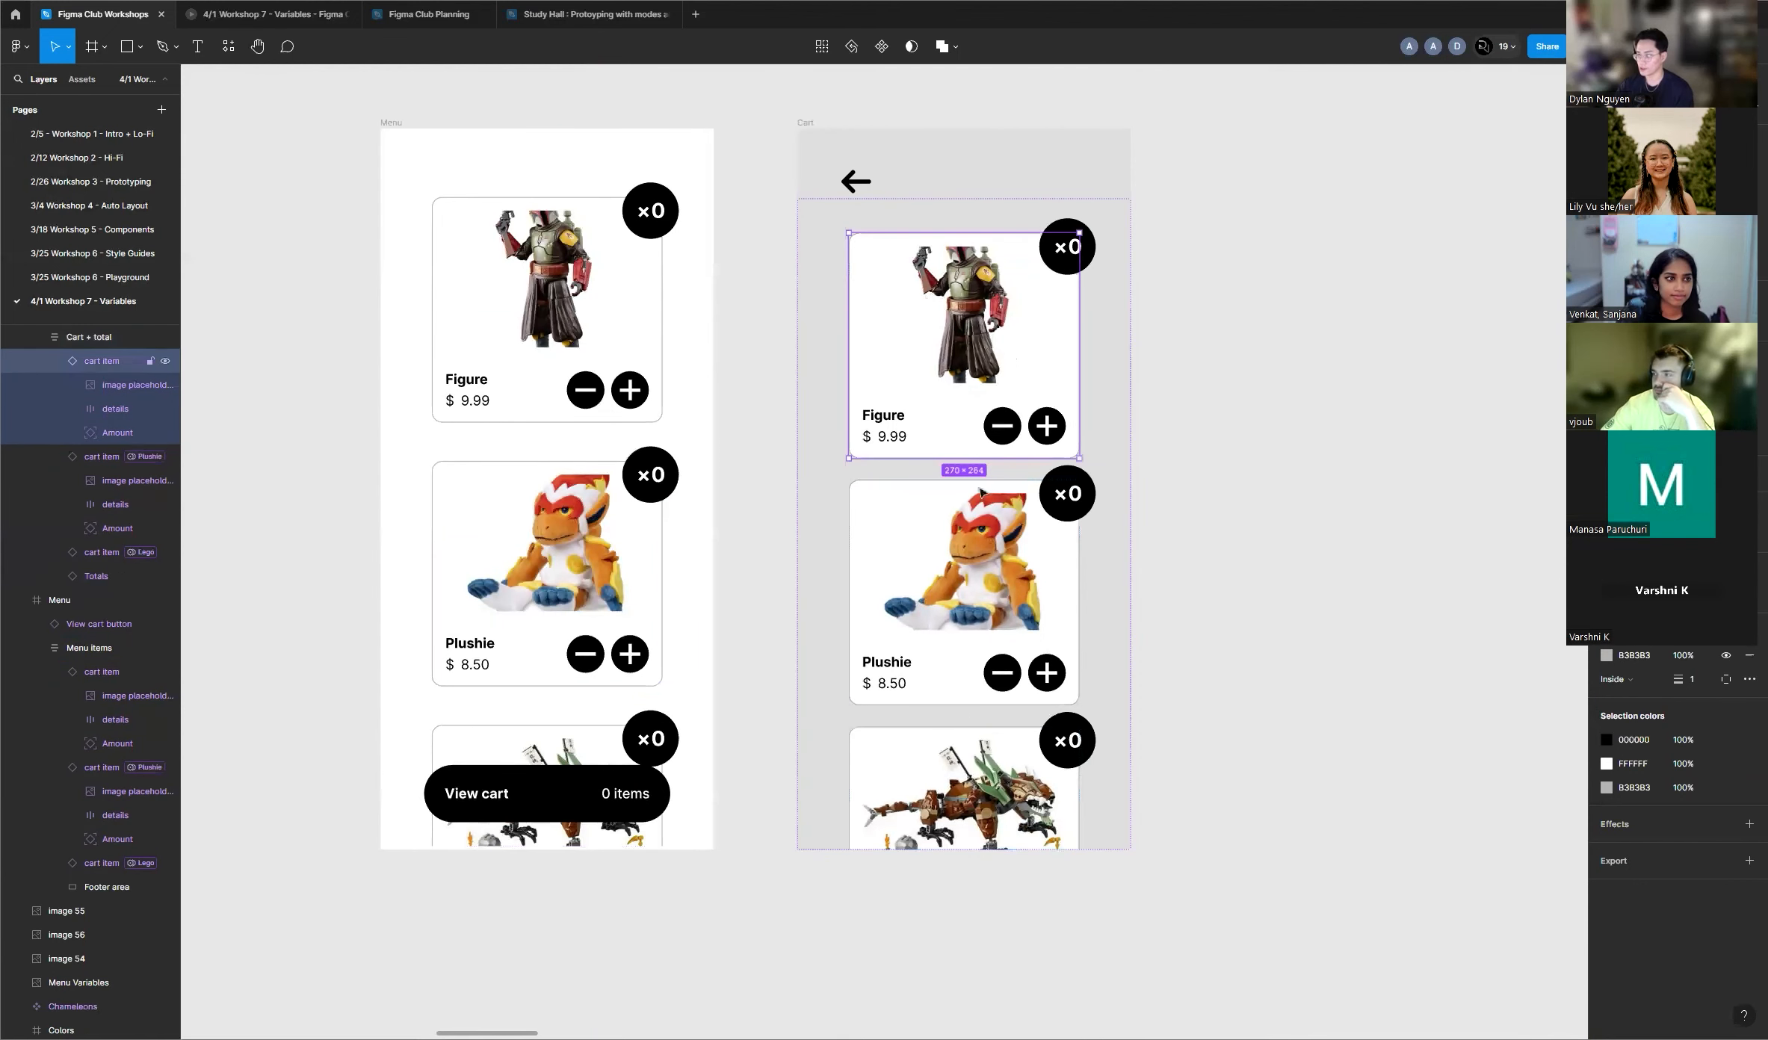
shift+click(962, 567)
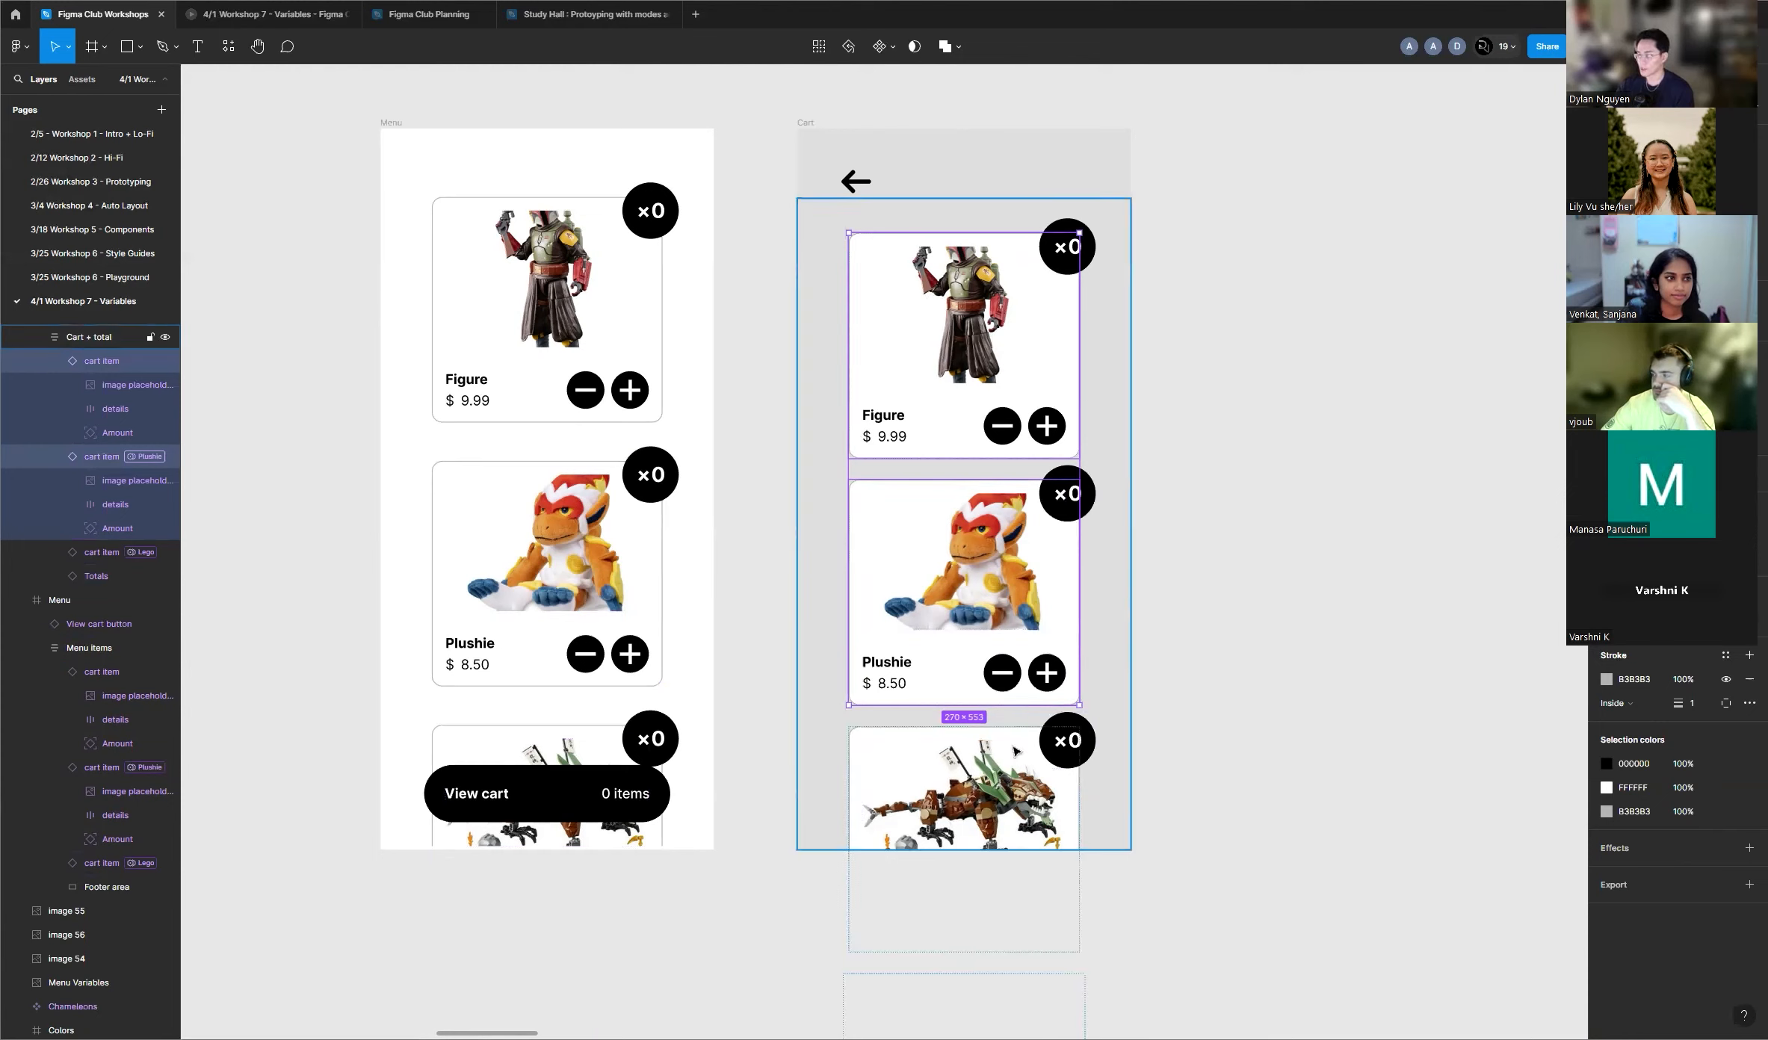
shift+click(957, 772)
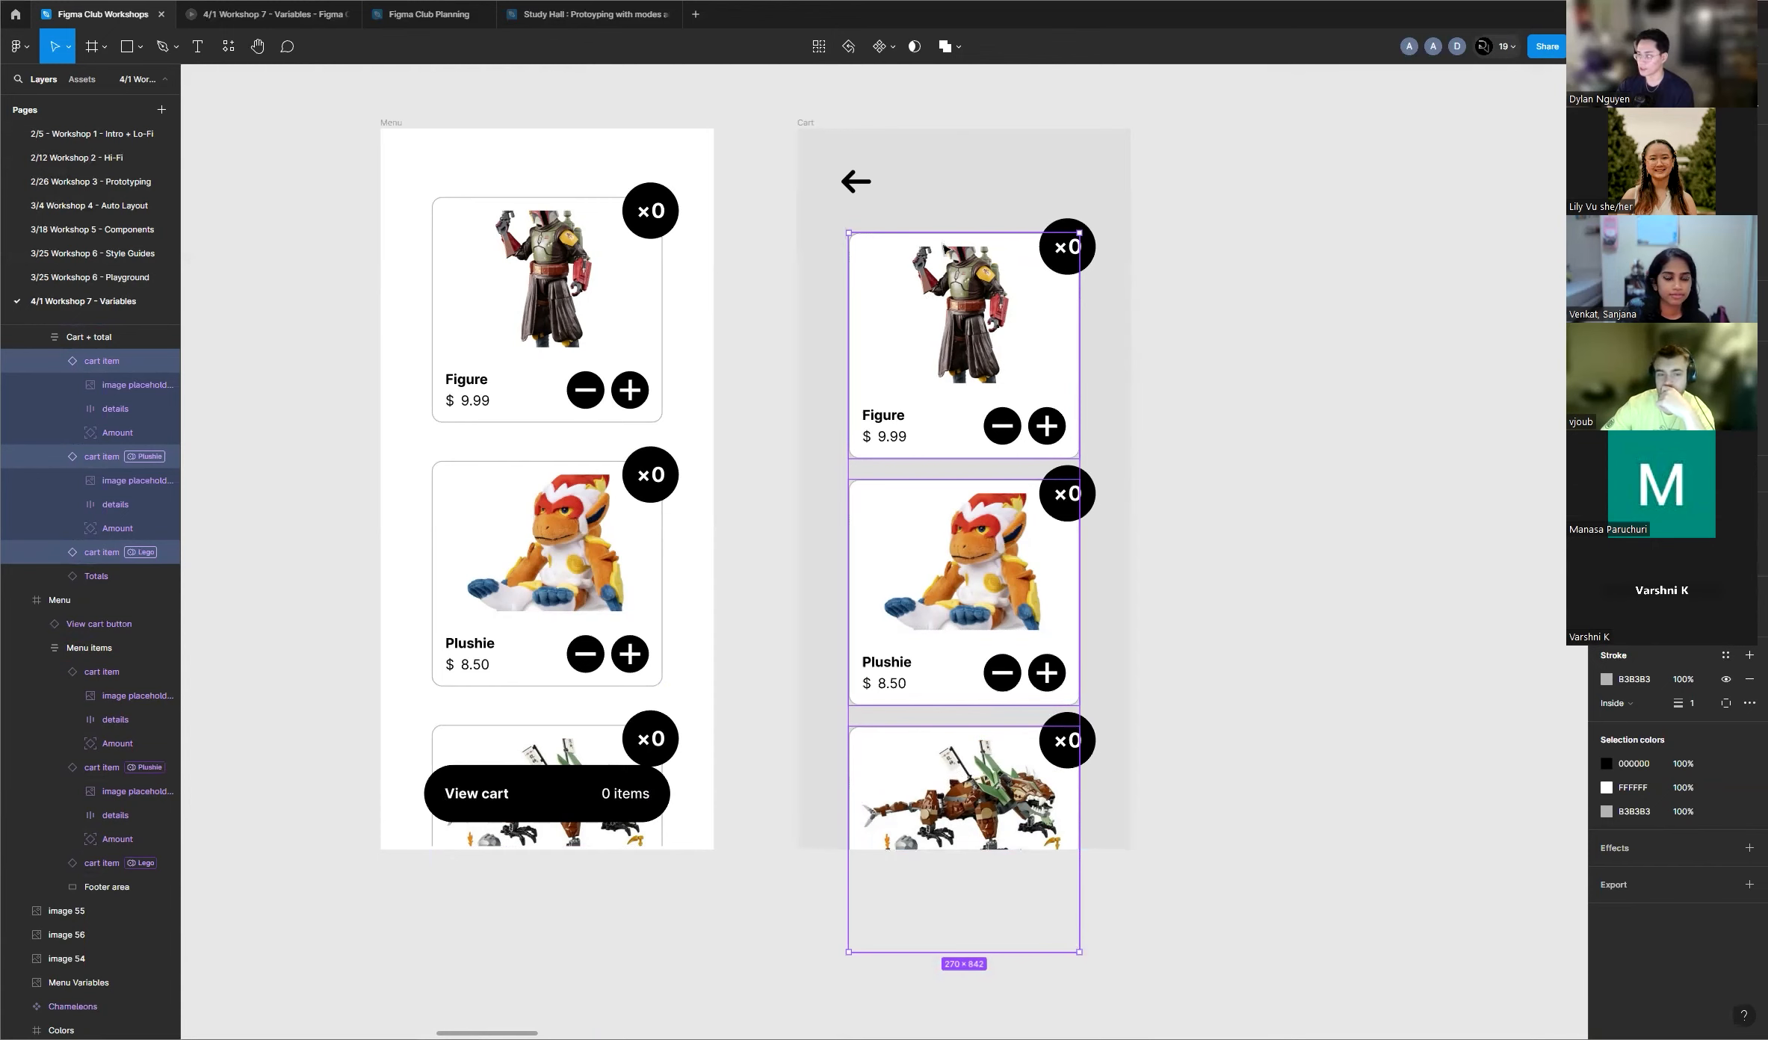
scroll(1325, 367, down, 6)
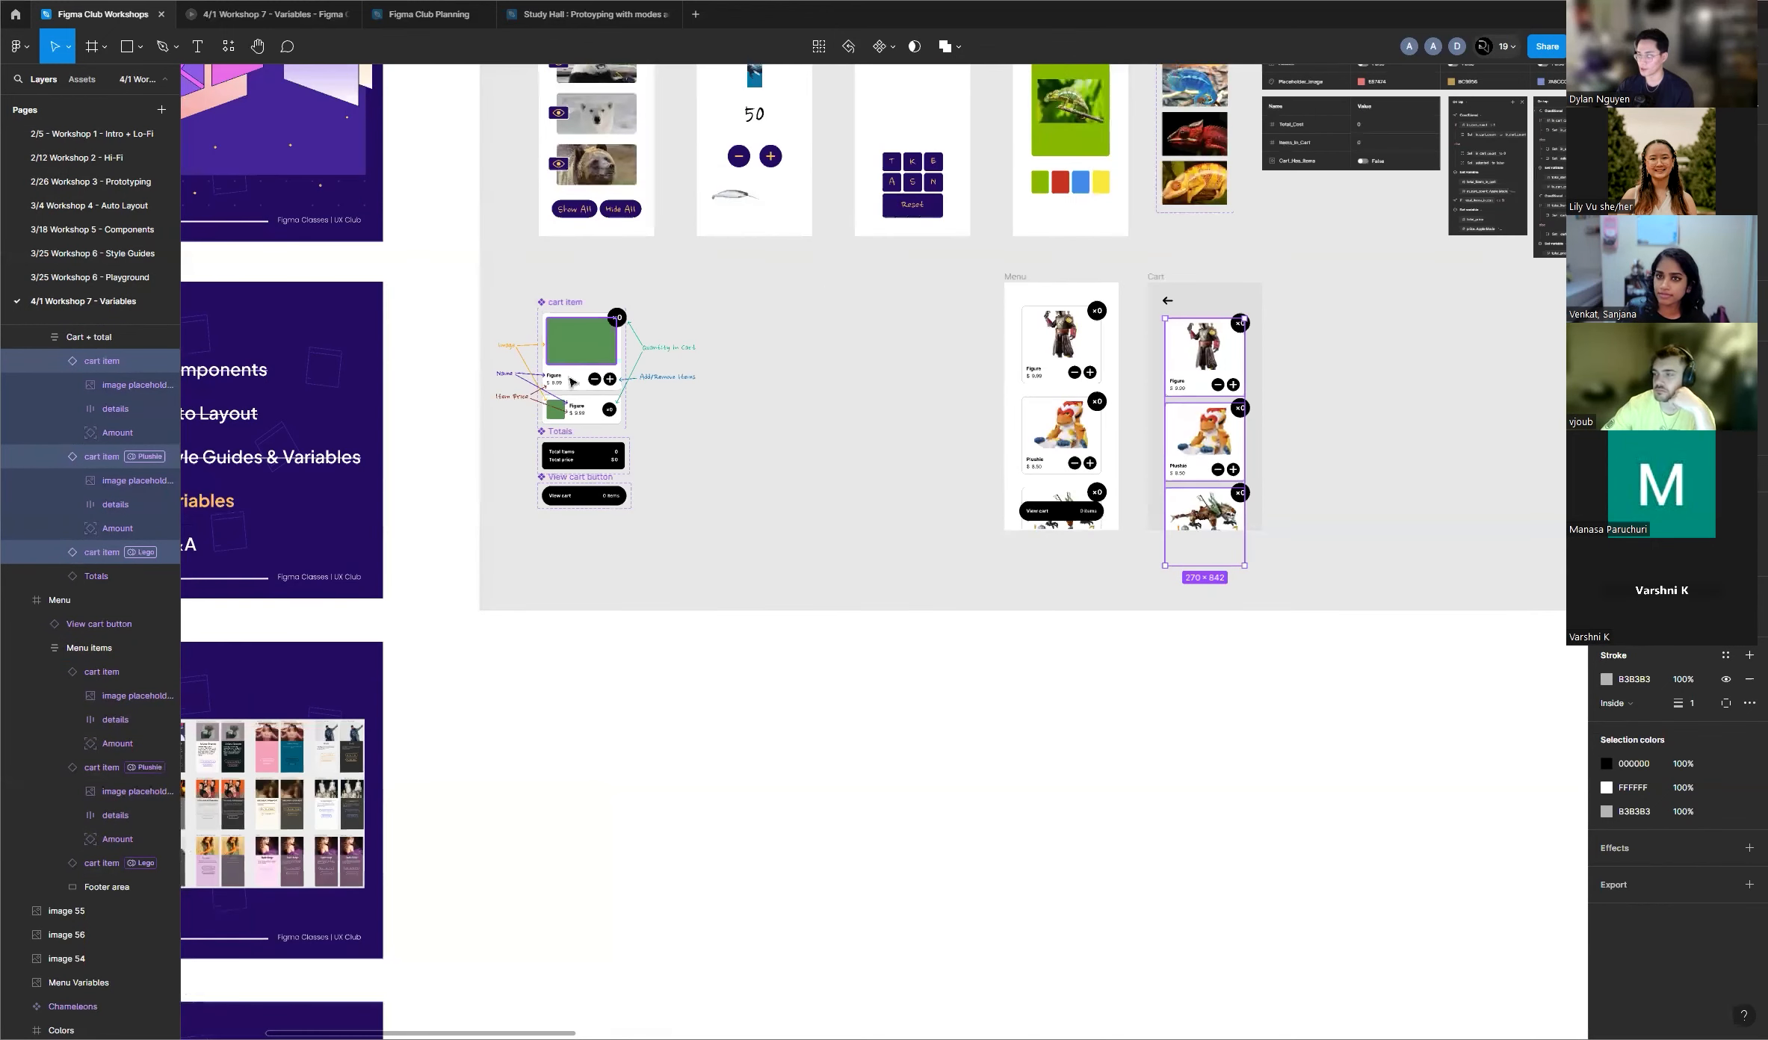
scroll(573, 382, up, 5)
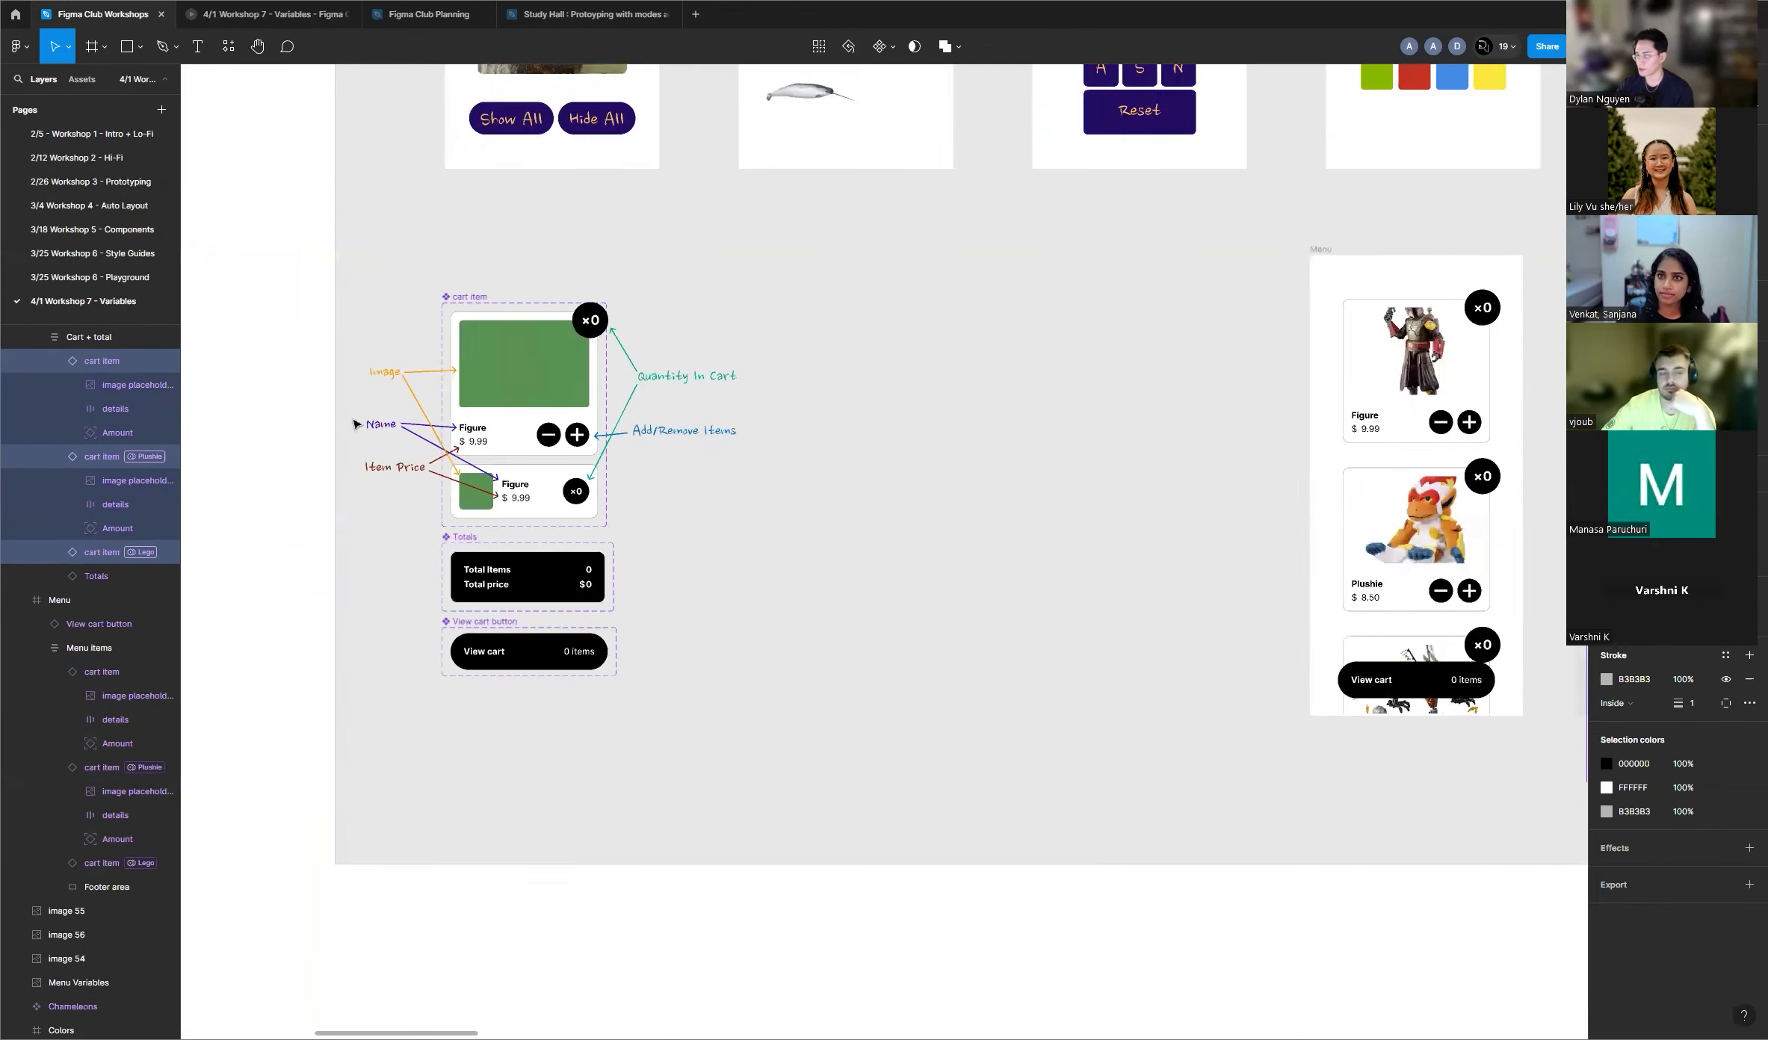
scroll(355, 424, down, 3)
scroll(1033, 426, up, 6)
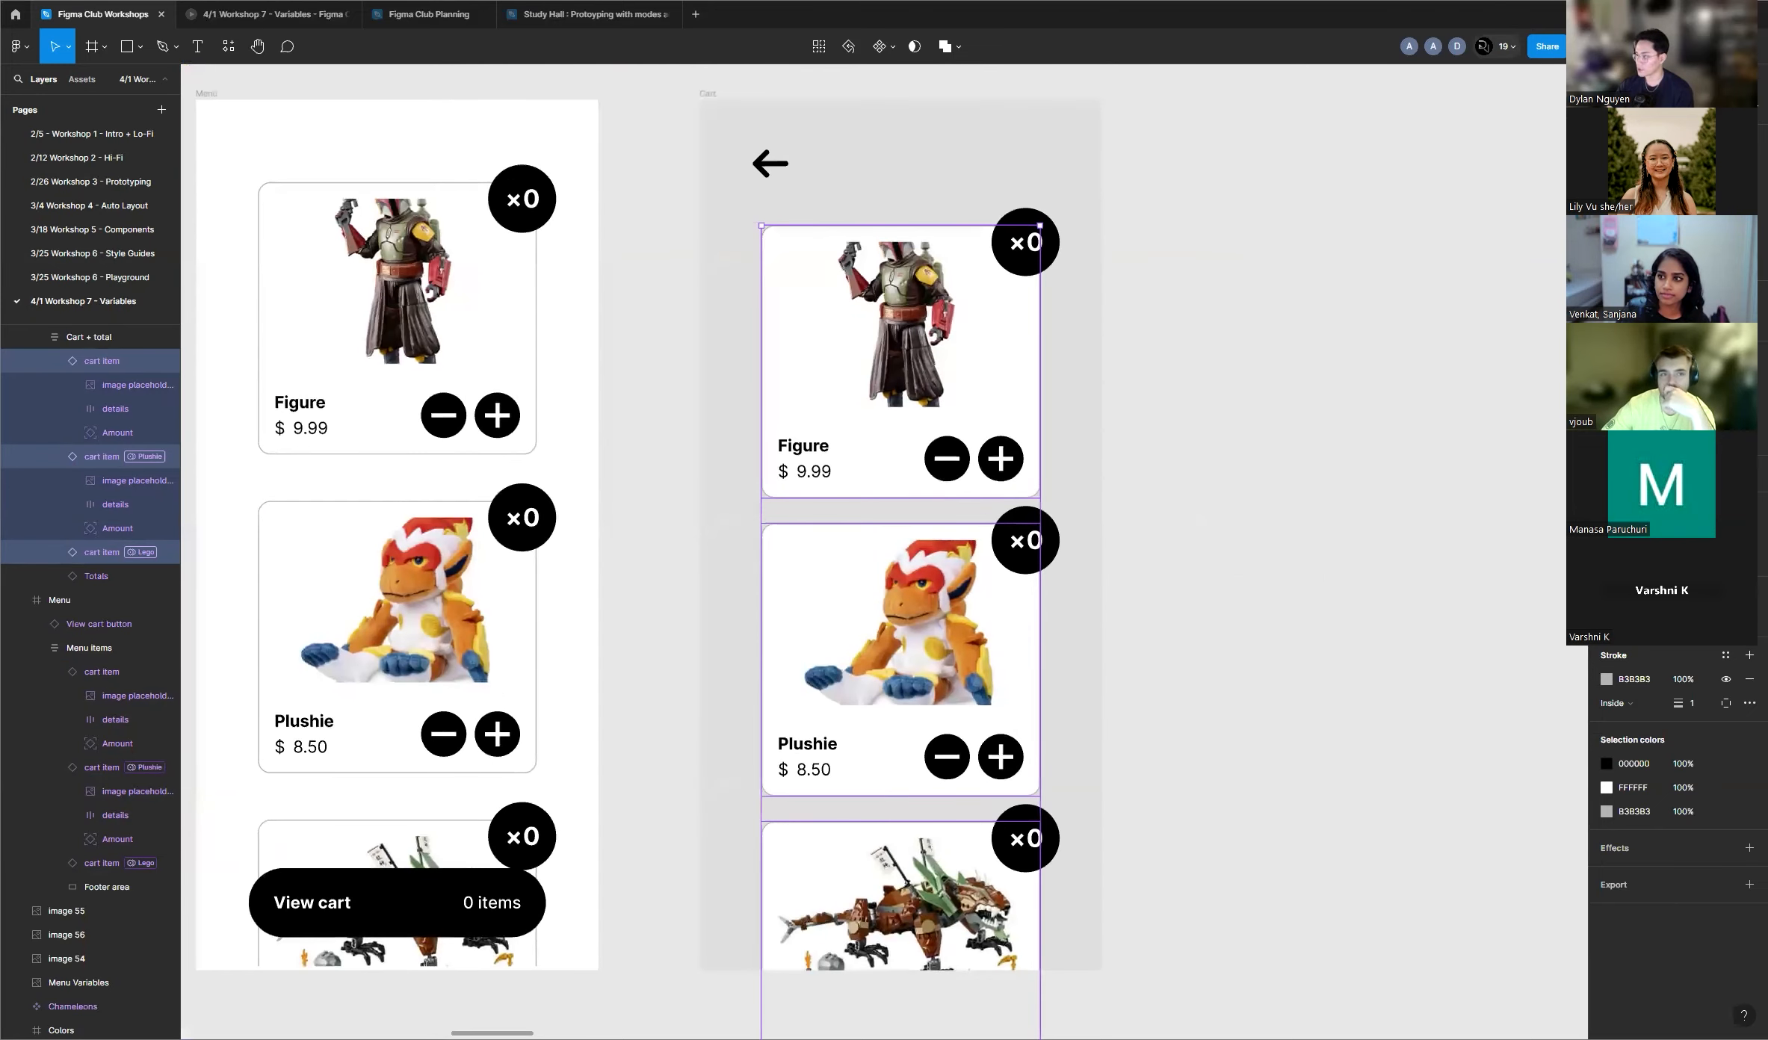
click(1149, 424)
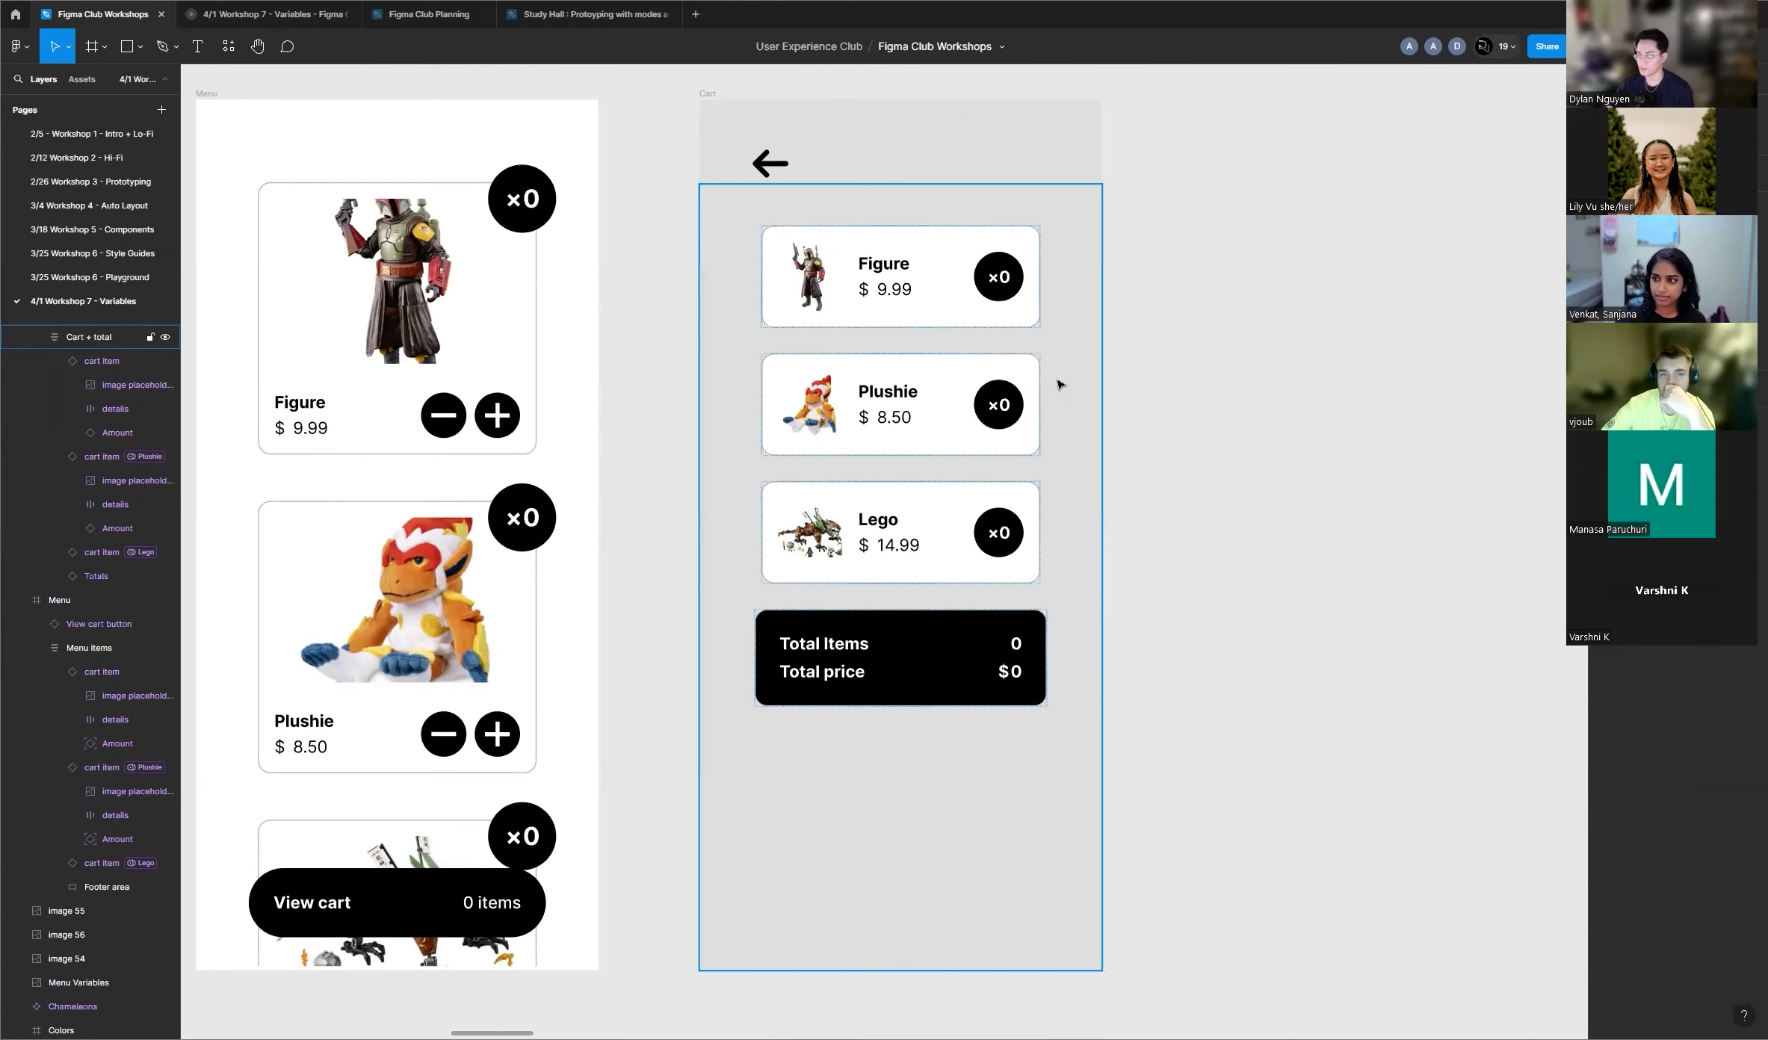
Step: Look over the participants' boards to check the progress of their Menu and Cart frames
scroll(1261, 360, down, 3)
scroll(1031, 390, down, 3)
scroll(790, 395, down, 5)
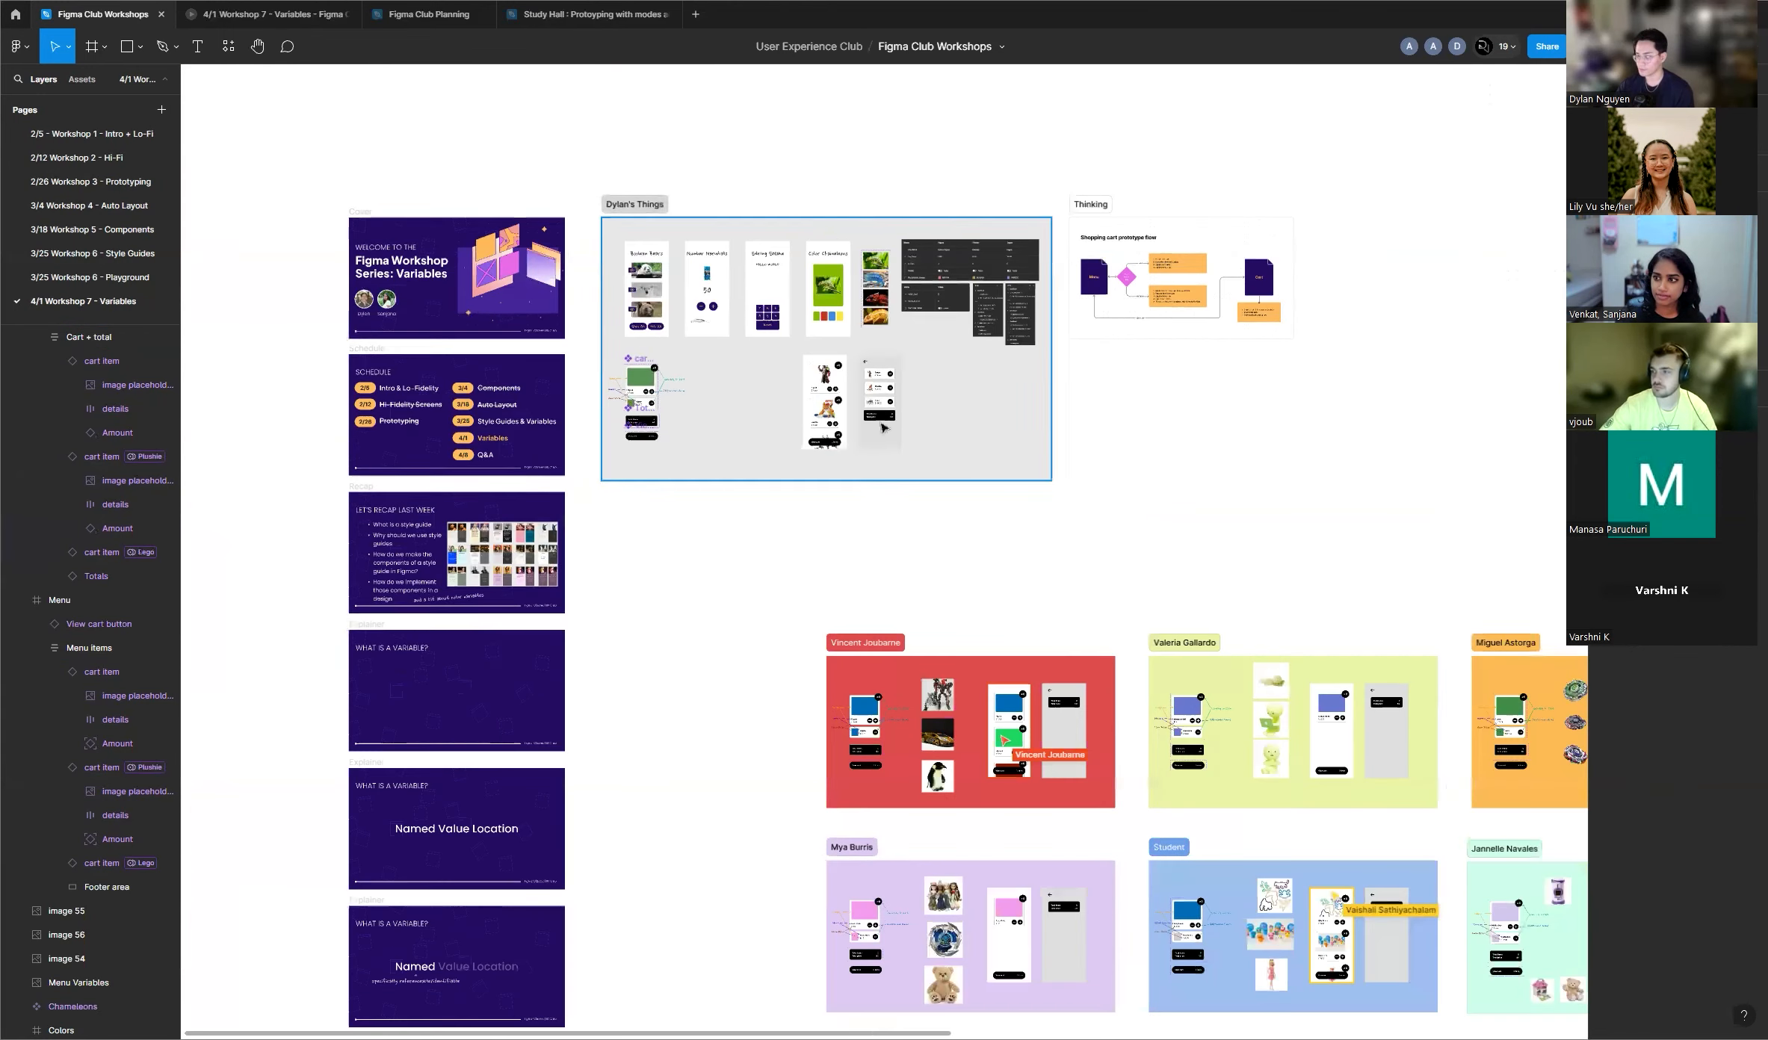
scroll(1150, 457, down, 1)
scroll(1077, 438, down, 3)
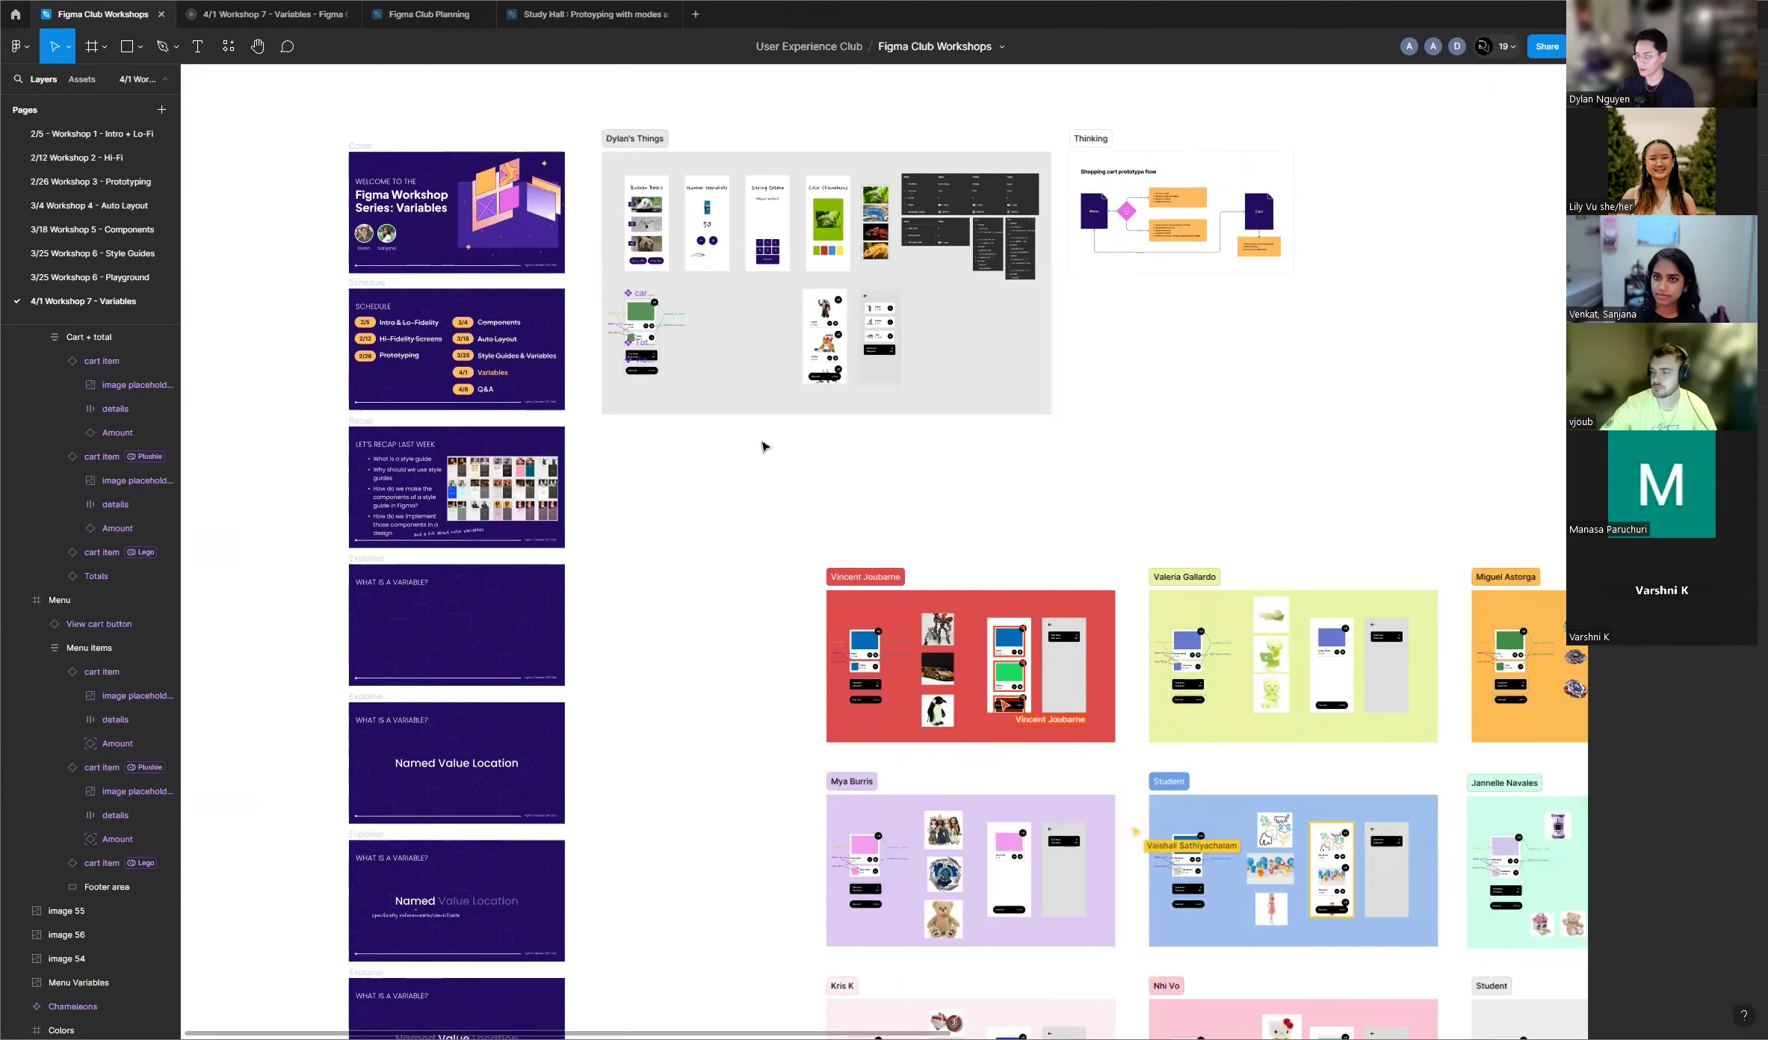
scroll(777, 422, up, 1)
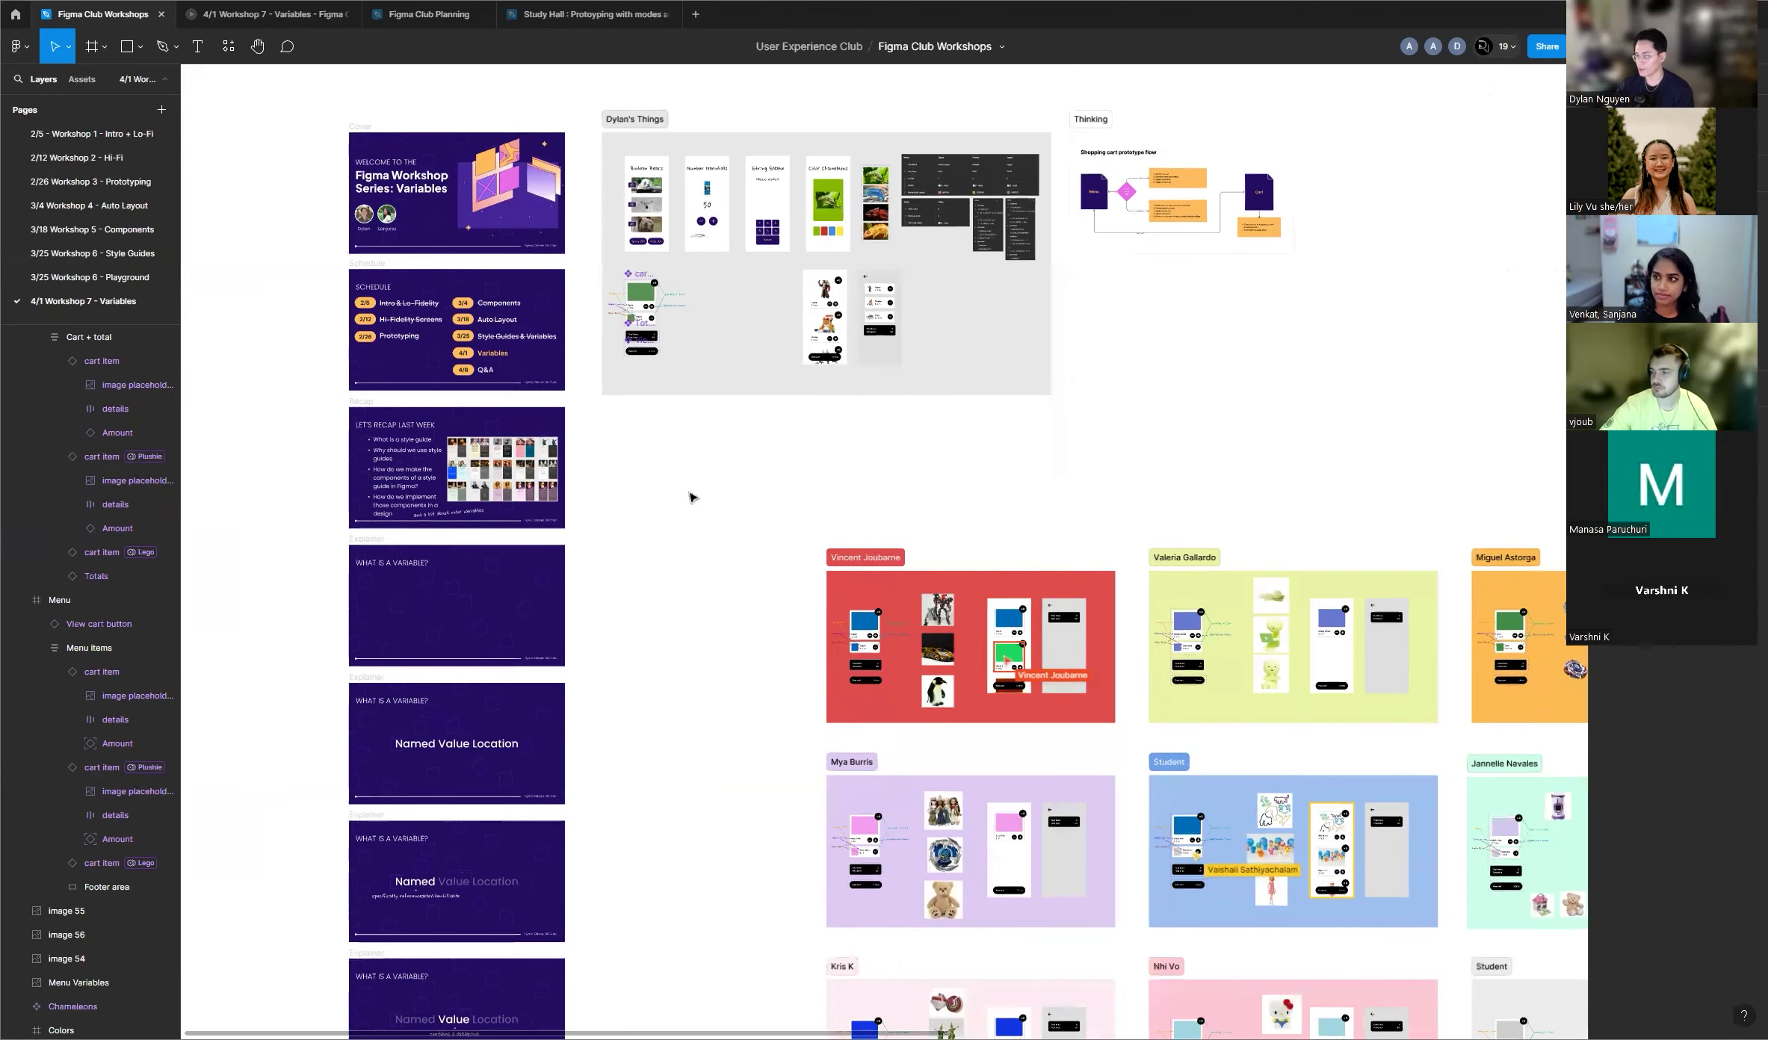
scroll(1132, 453, down, 5)
scroll(1047, 488, up, 8)
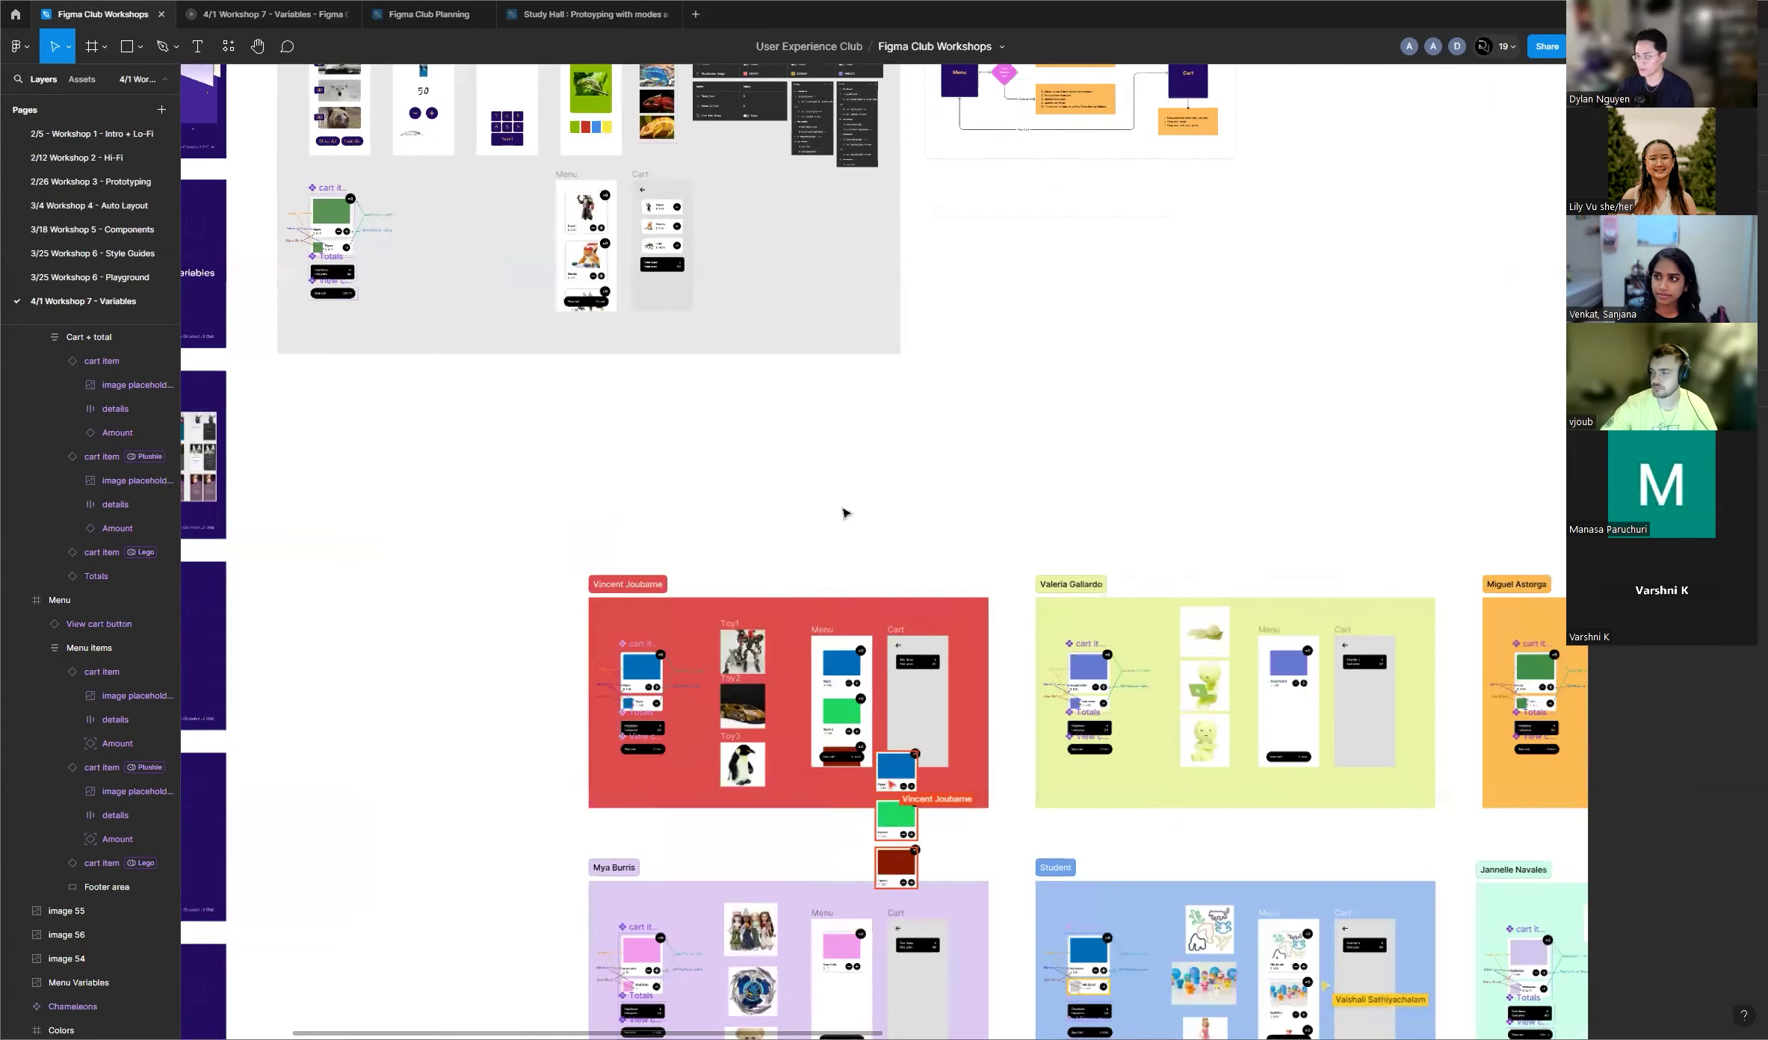
Step: Check how far the participants have filled their Cart frames with pasted and compact cart items
scroll(980, 453, down, 3)
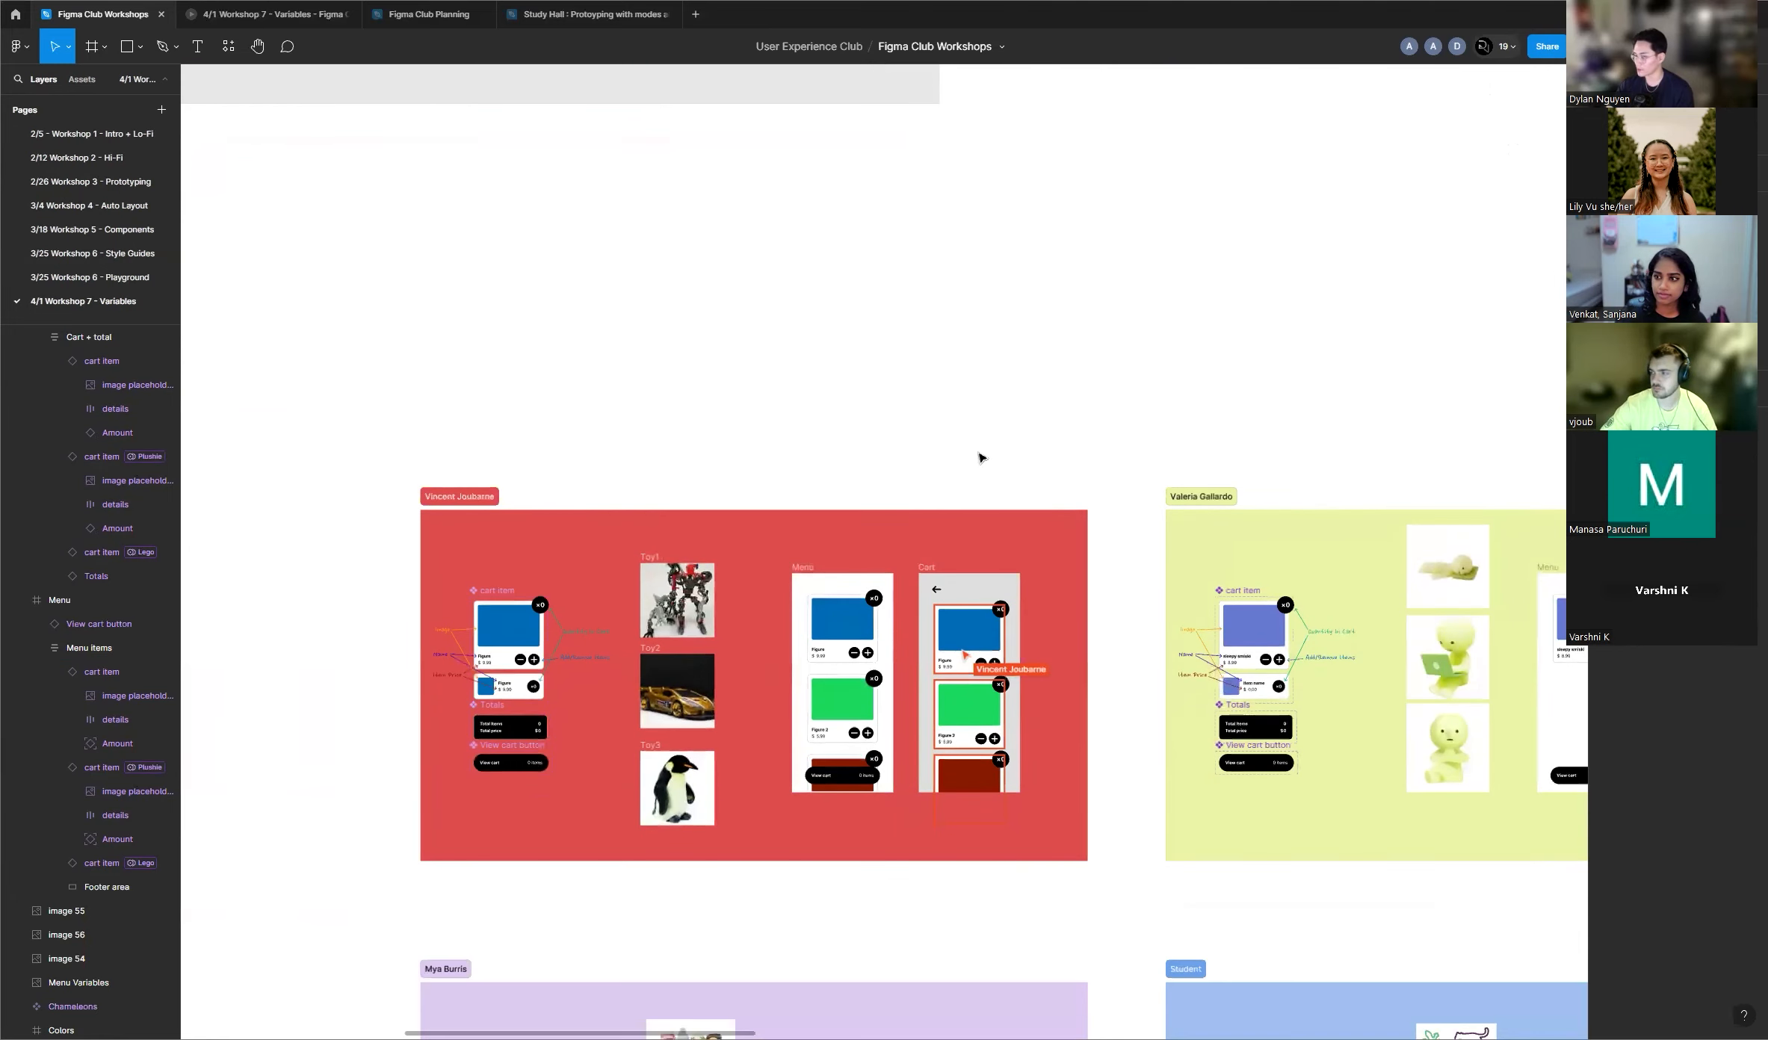
scroll(495, 442, down, 3)
scroll(495, 443, down, 2)
scroll(747, 602, down, 5)
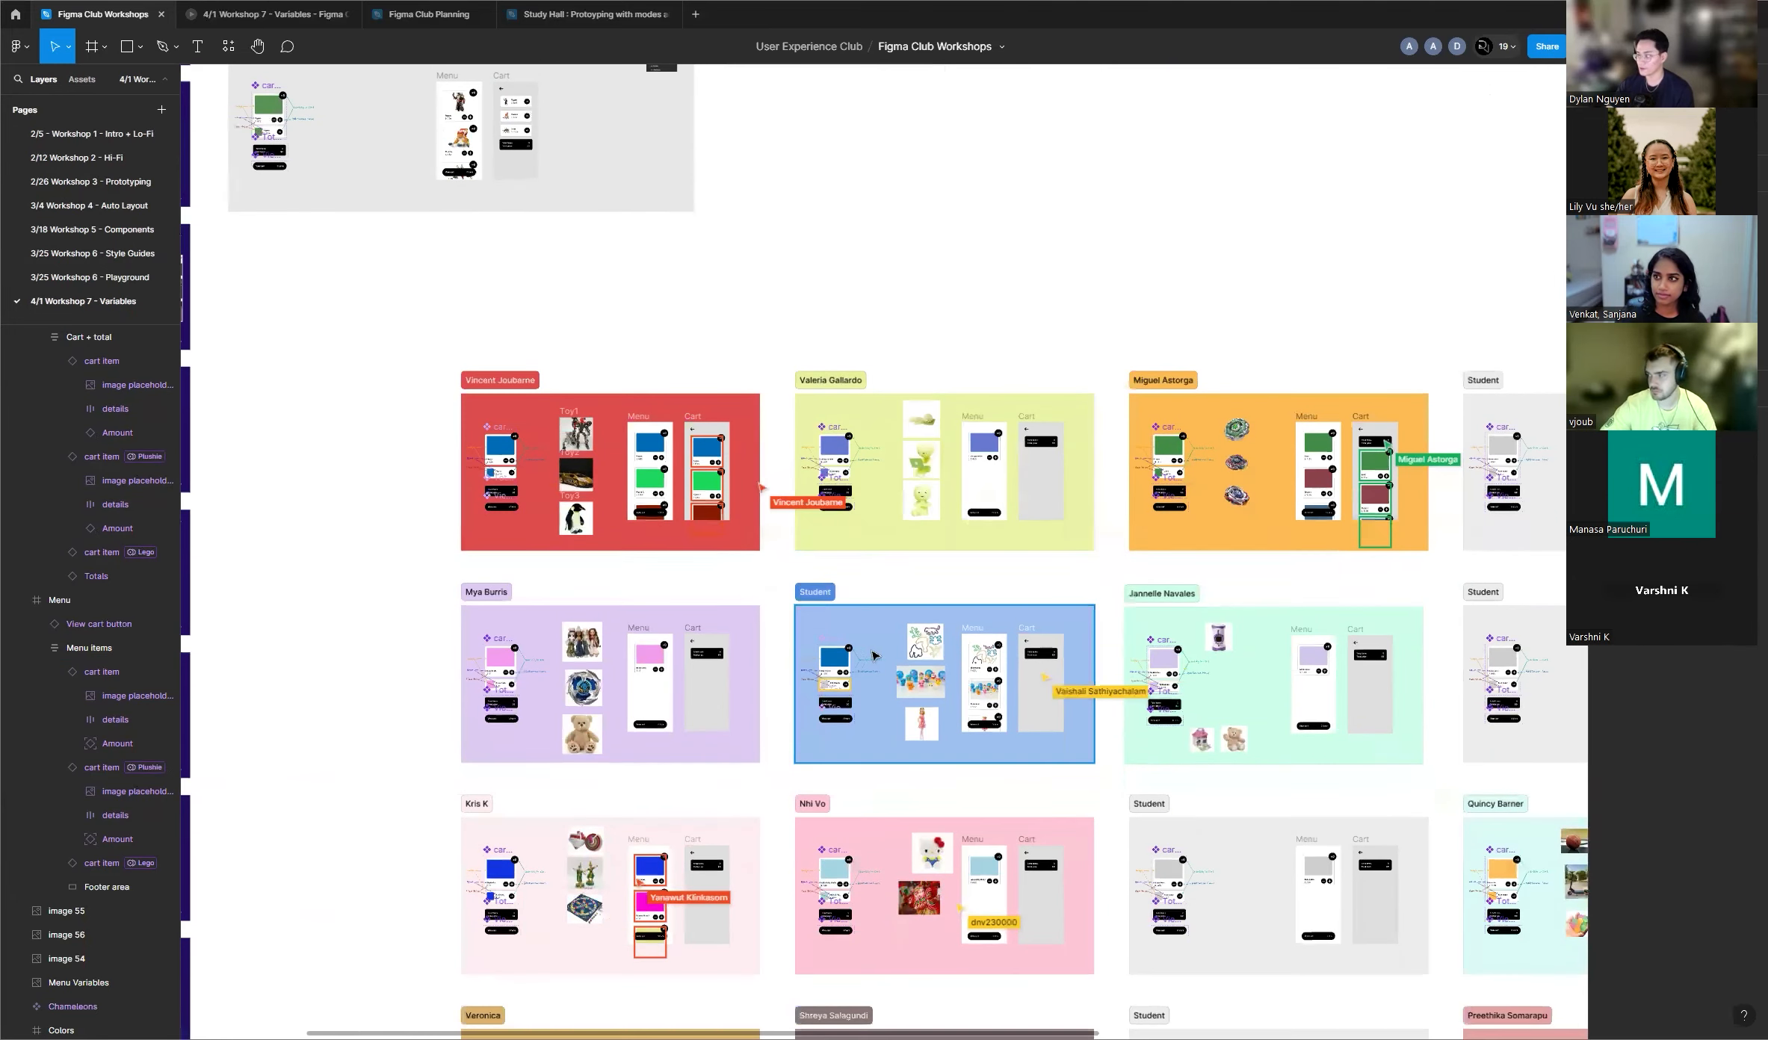
scroll(718, 448, up, 5)
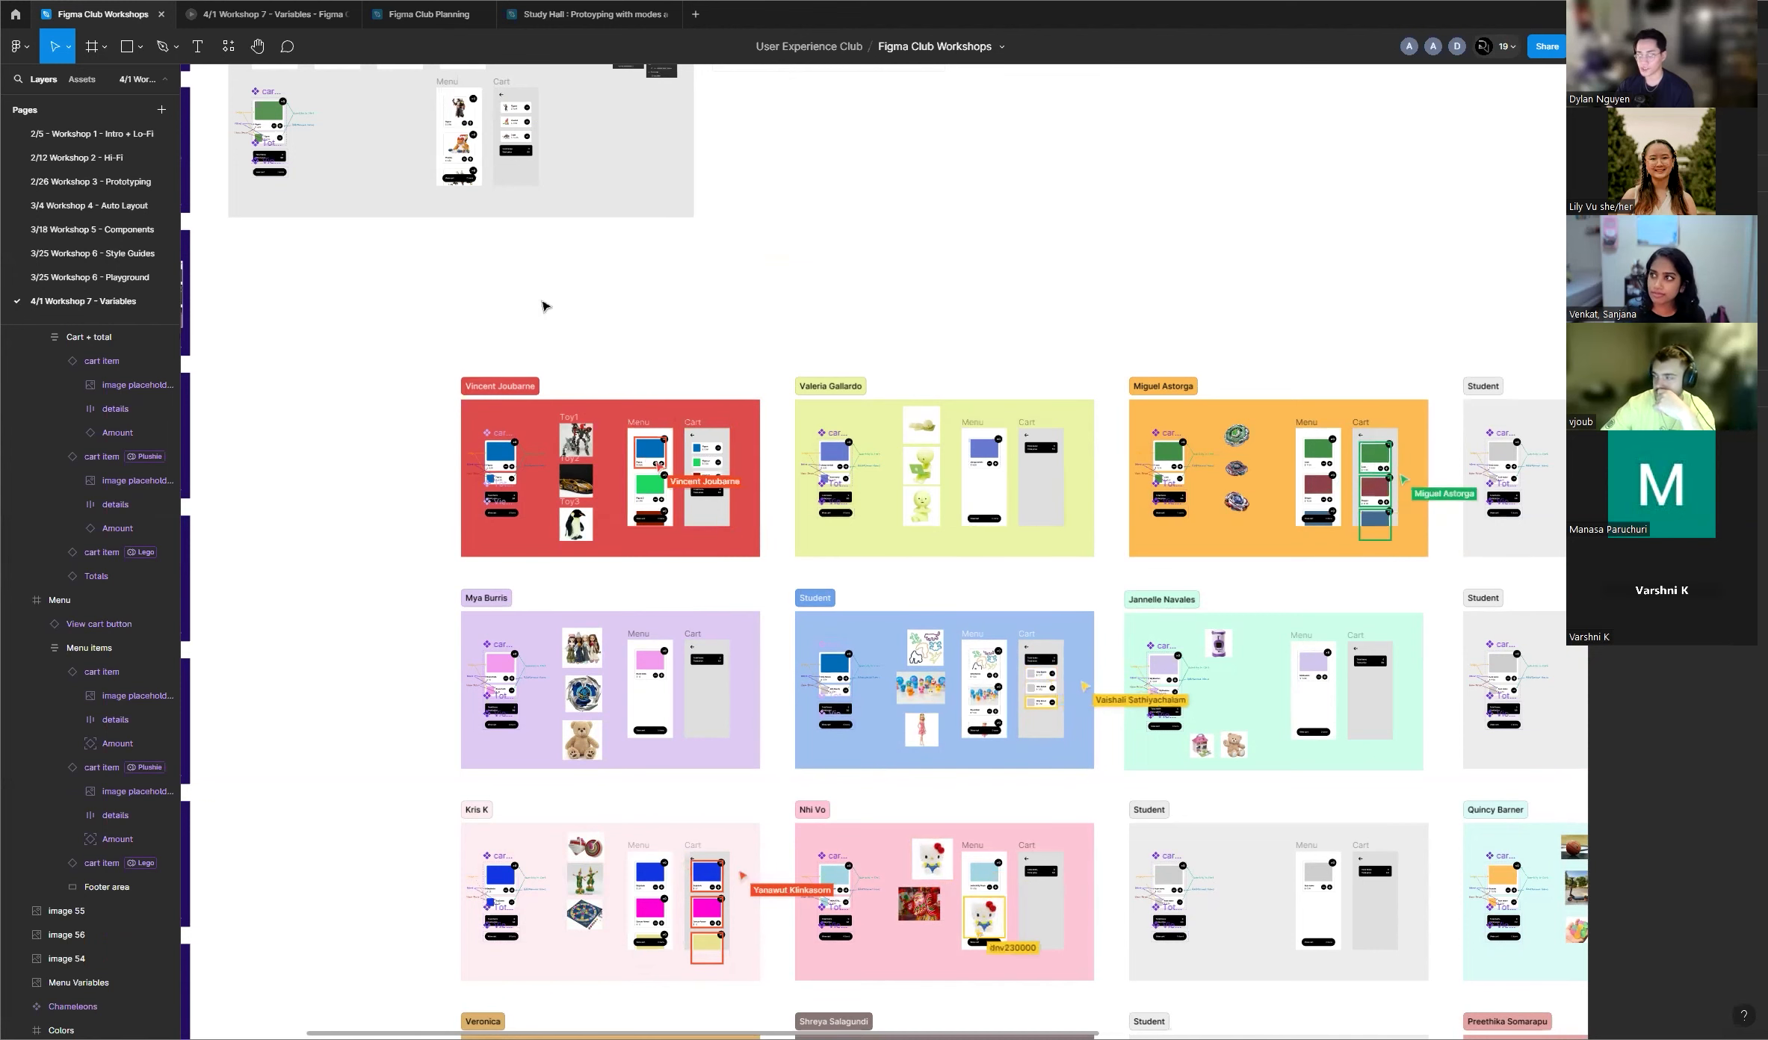
scroll(554, 303, down, 2)
scroll(553, 301, up, 4)
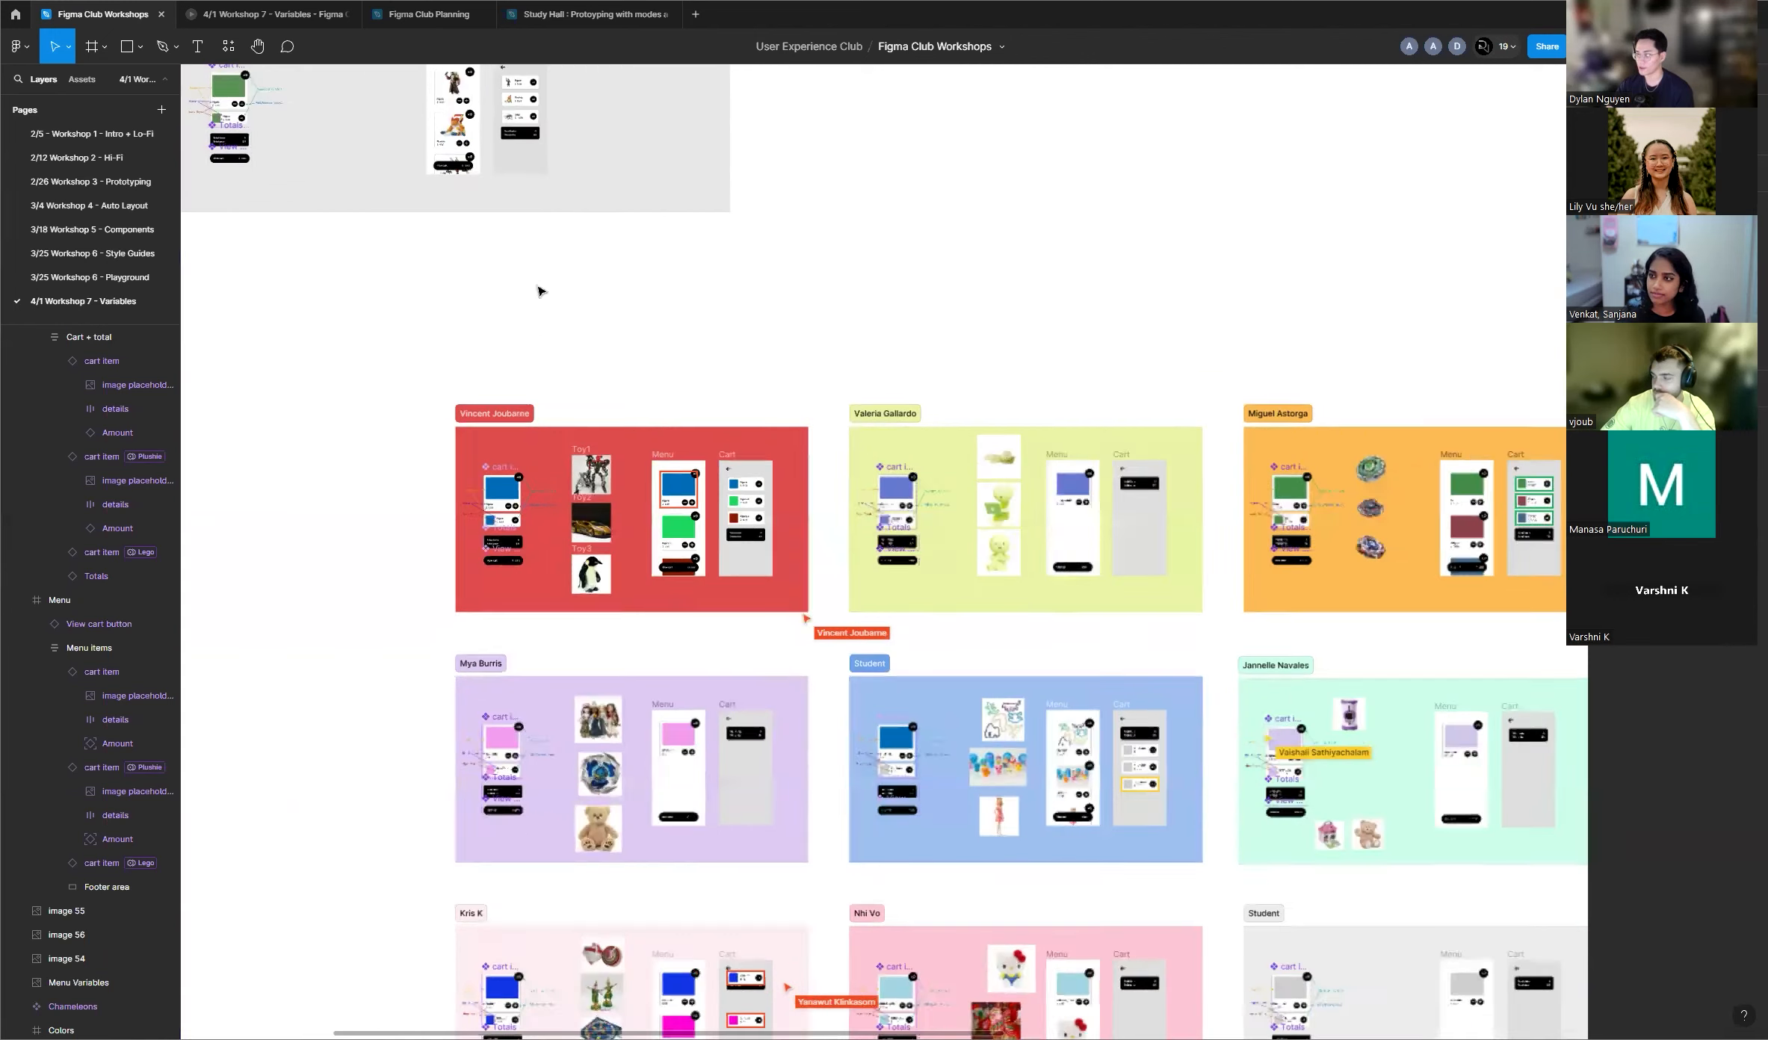
Step: Preview the Flow 1 prototype from the Menu frame and browse through its Figure, Plushie and Lego items
scroll(540, 289, up, 2)
scroll(448, 236, up, 10)
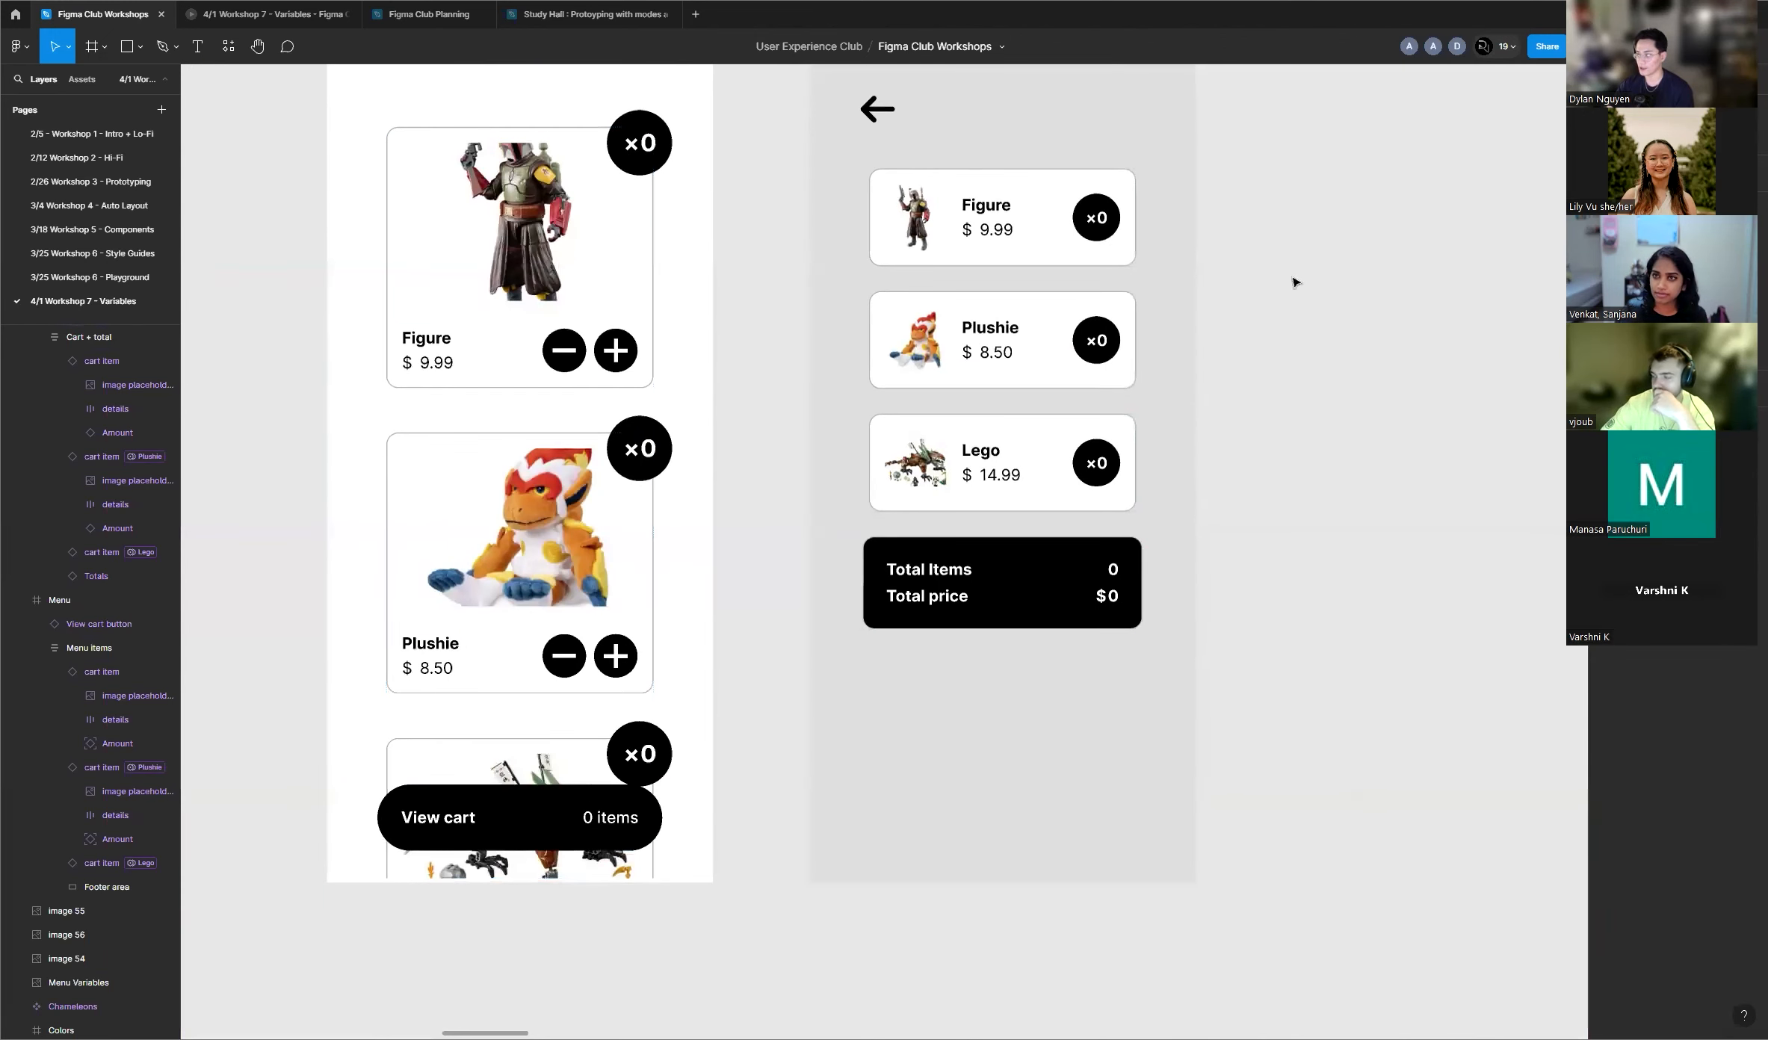
scroll(1178, 326, down, 3)
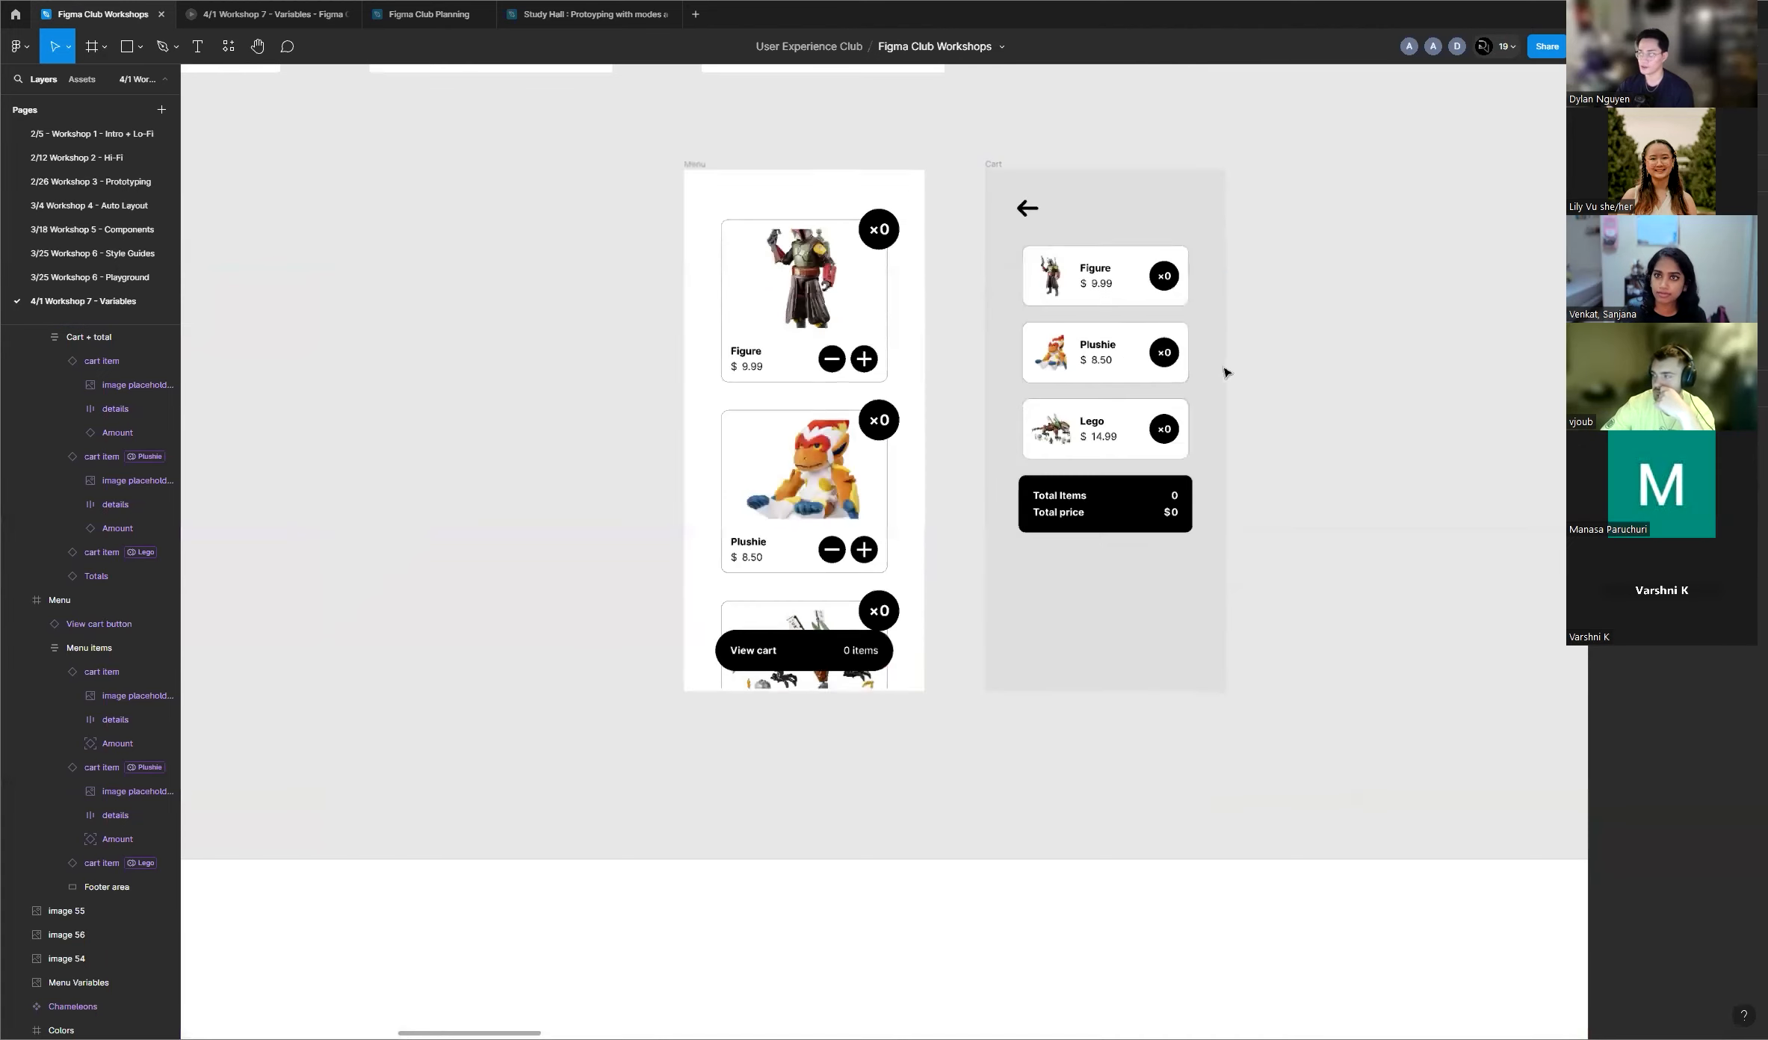
scroll(857, 277, up, 2)
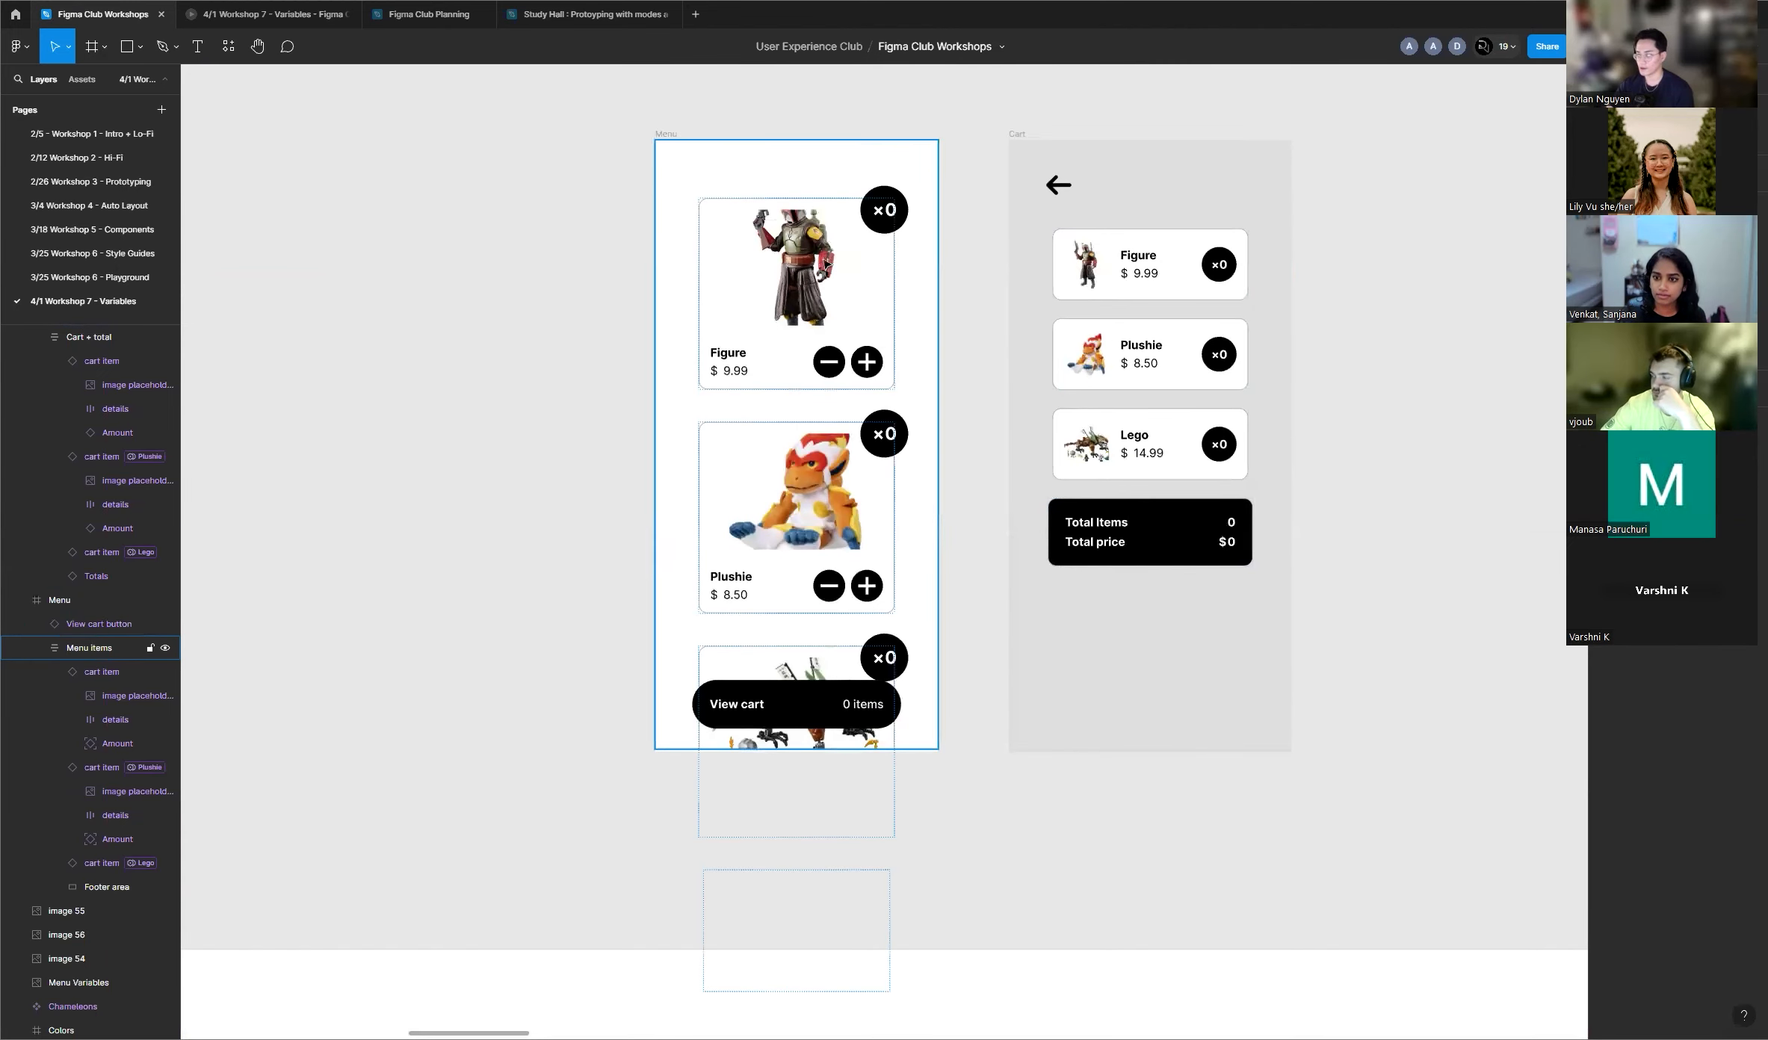
scroll(762, 292, up, 2)
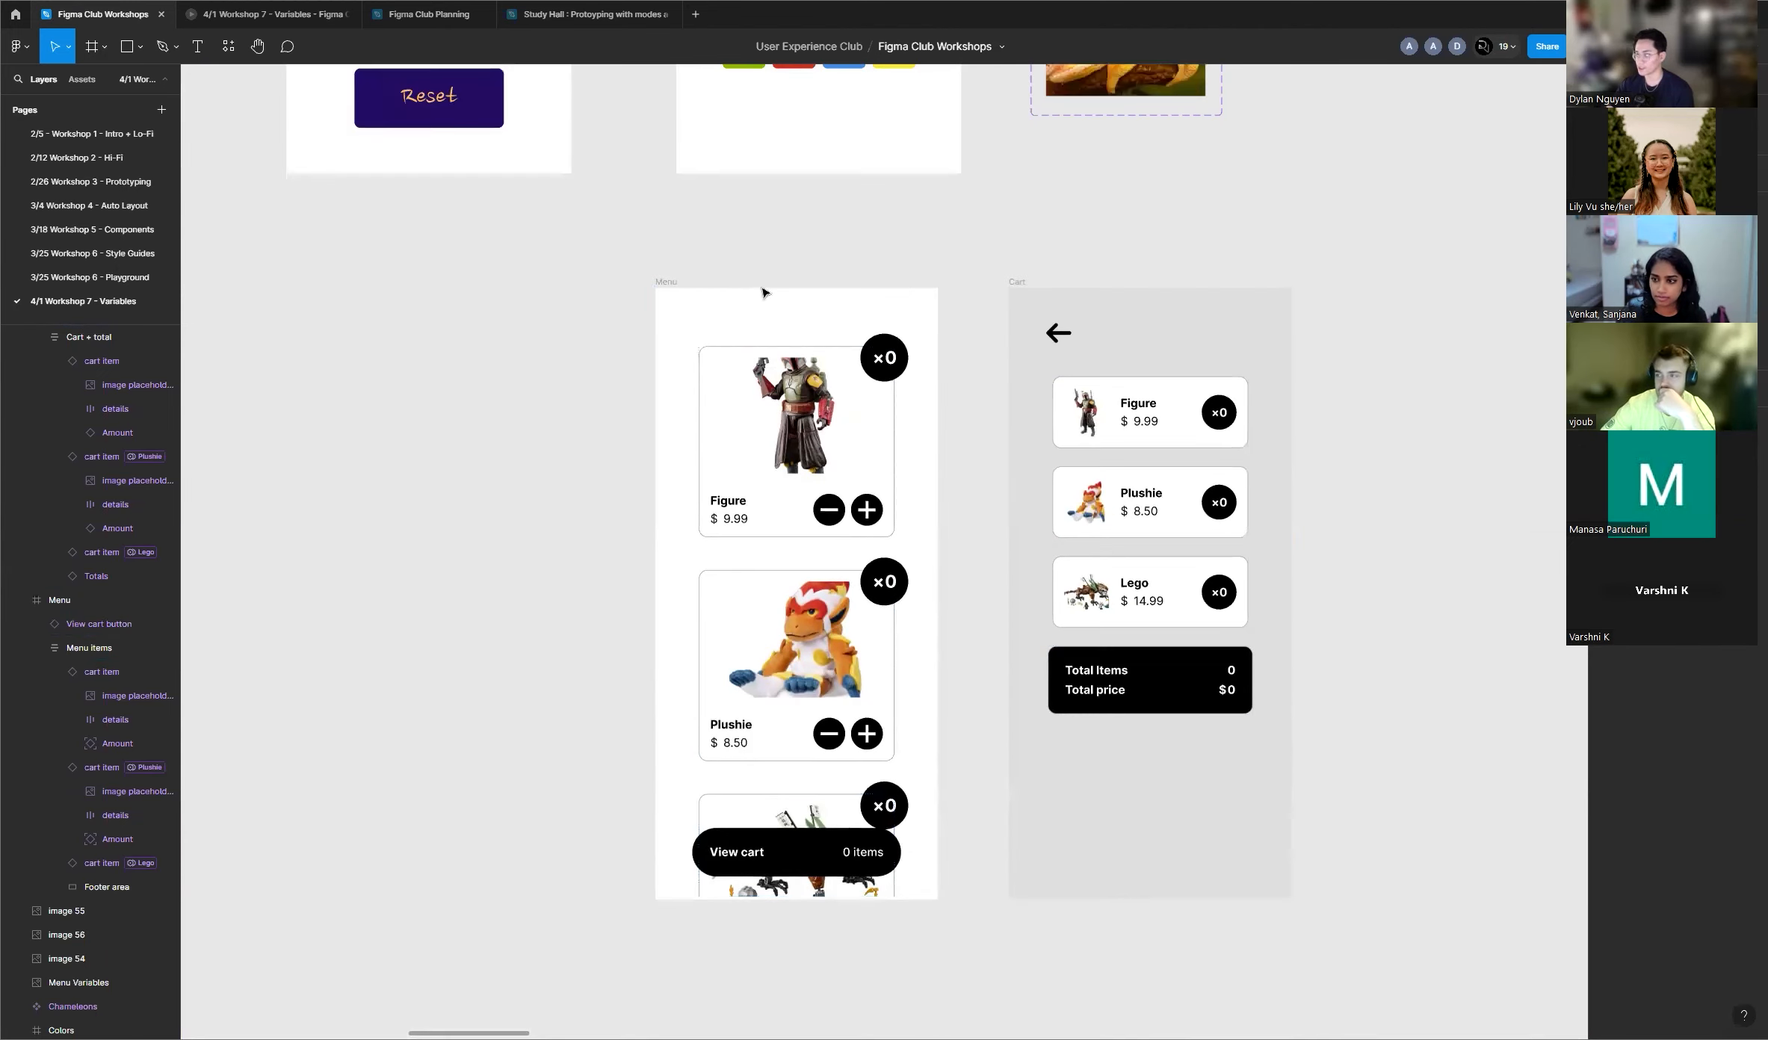
click(1656, 79)
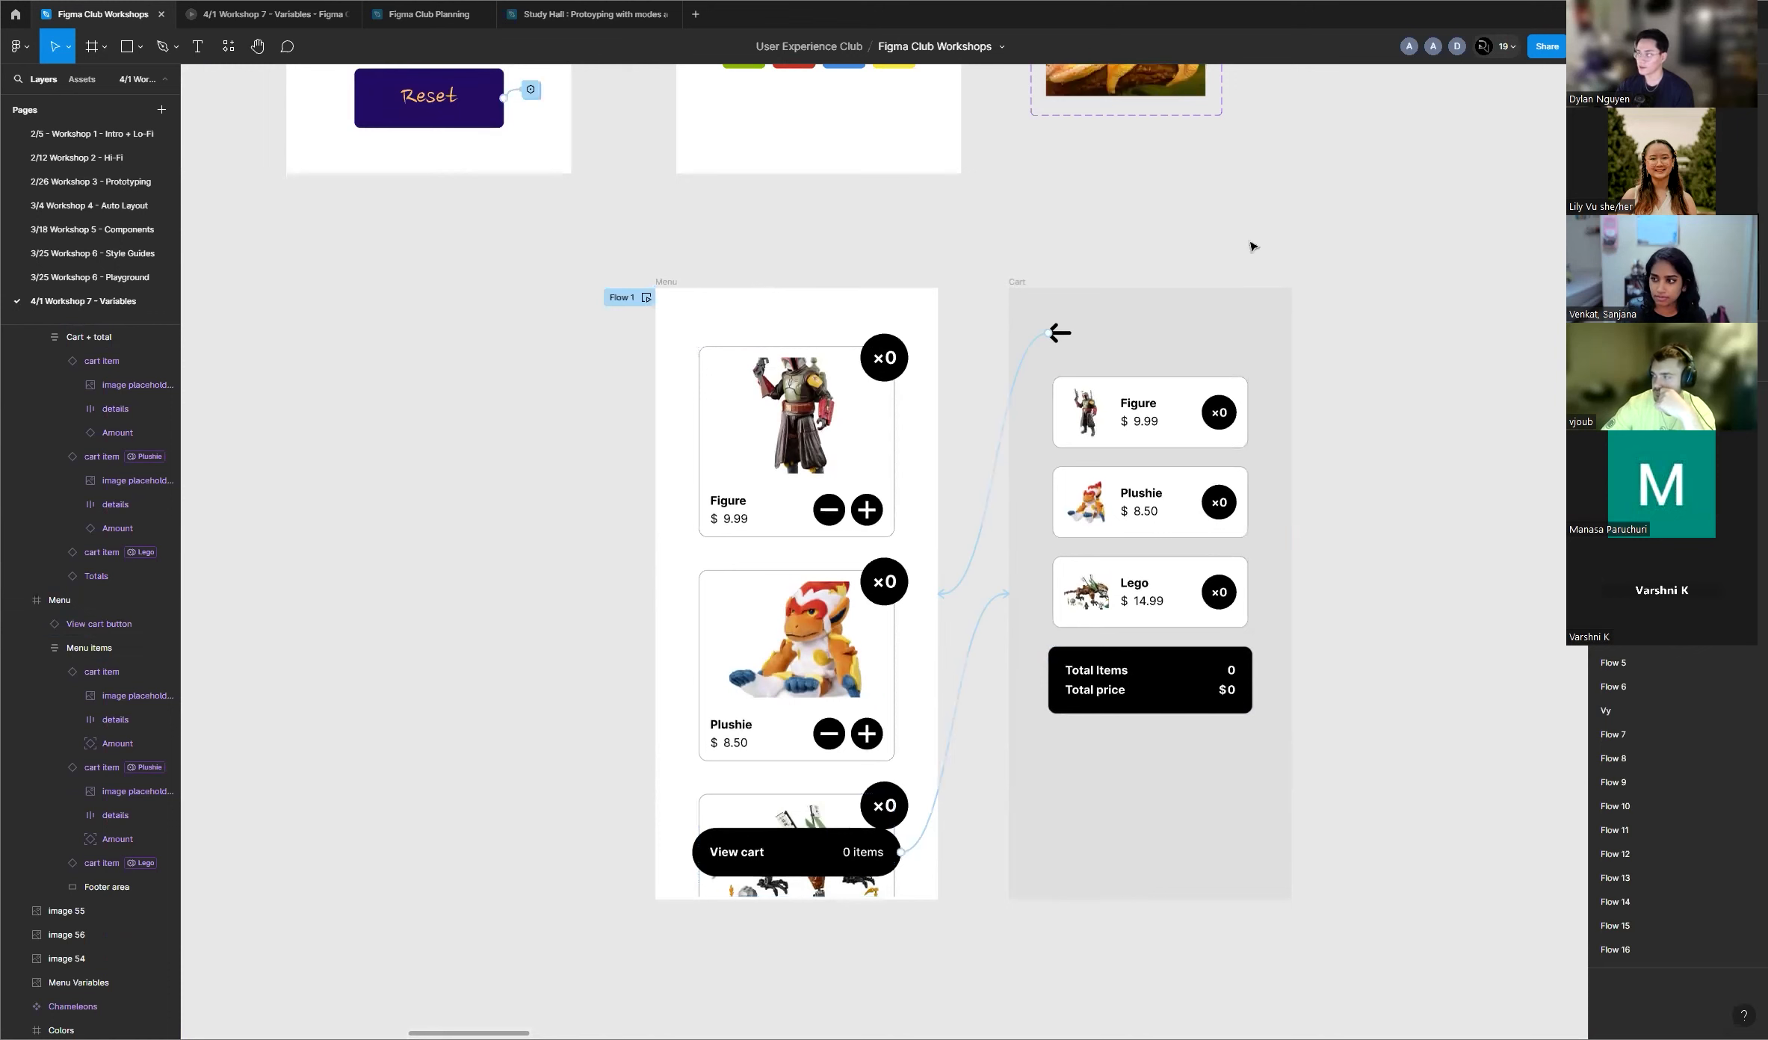
click(646, 298)
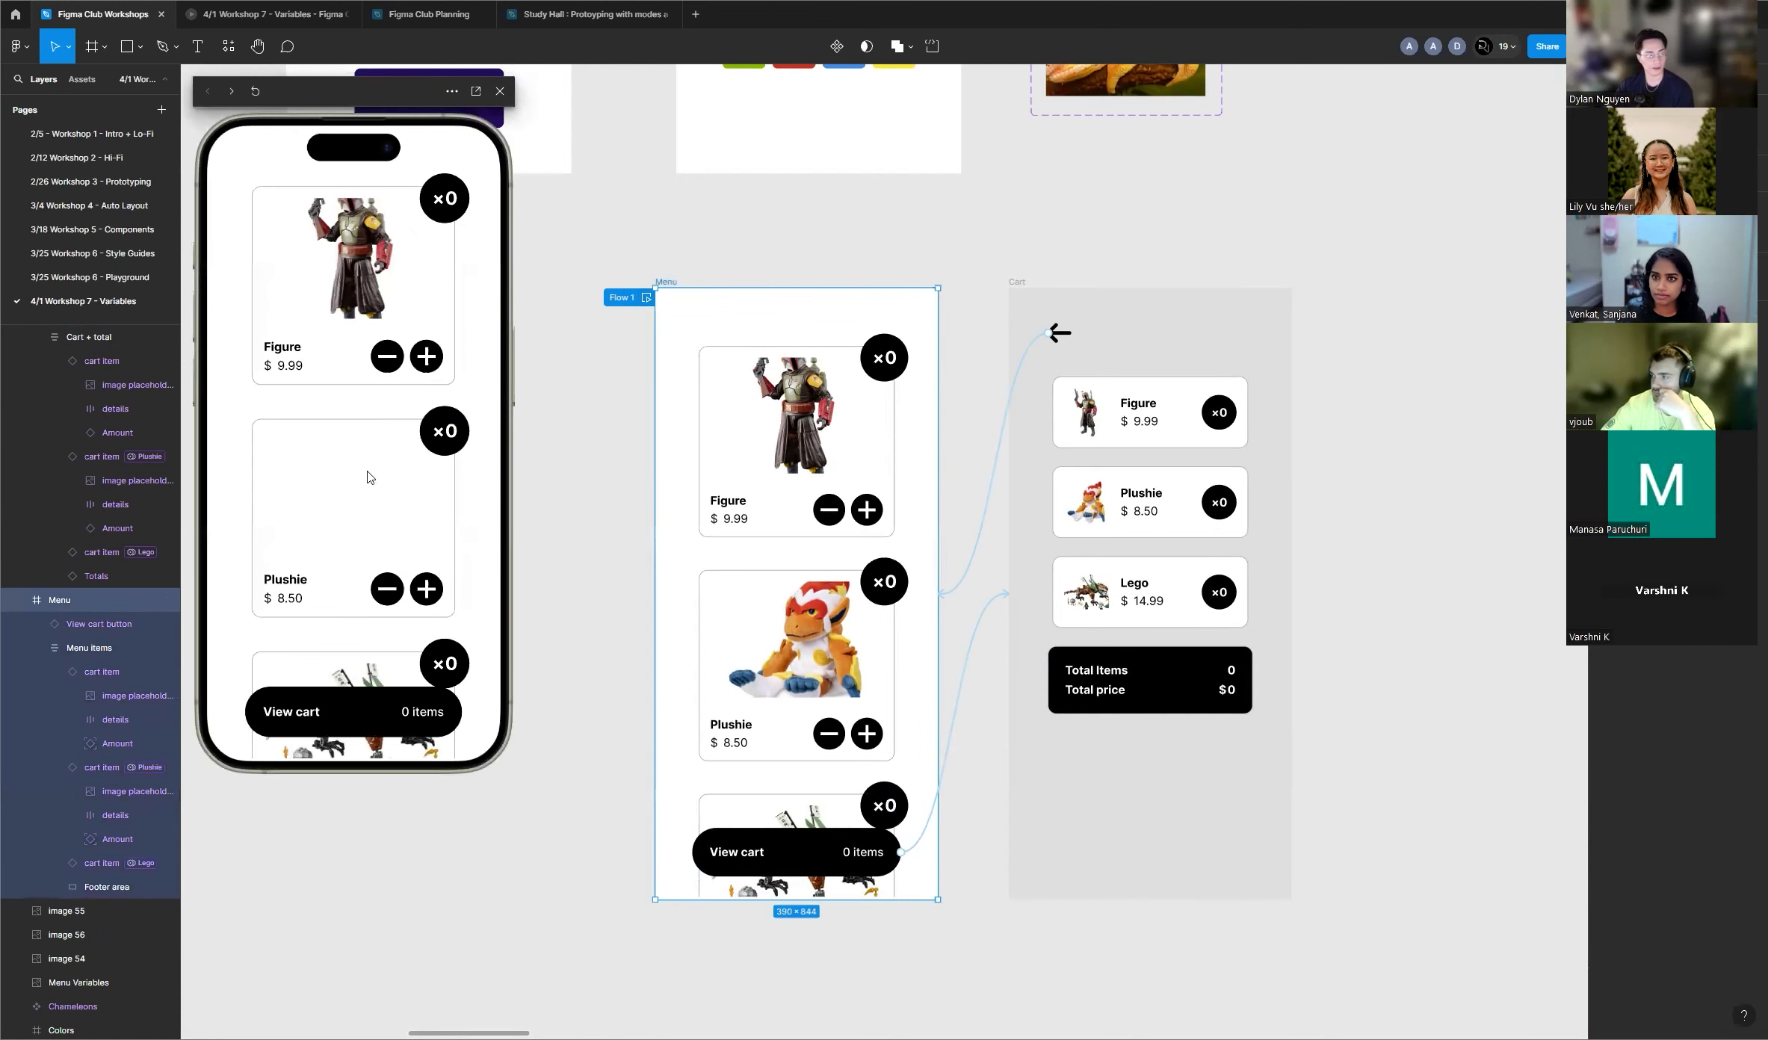
scroll(367, 472, down, 5)
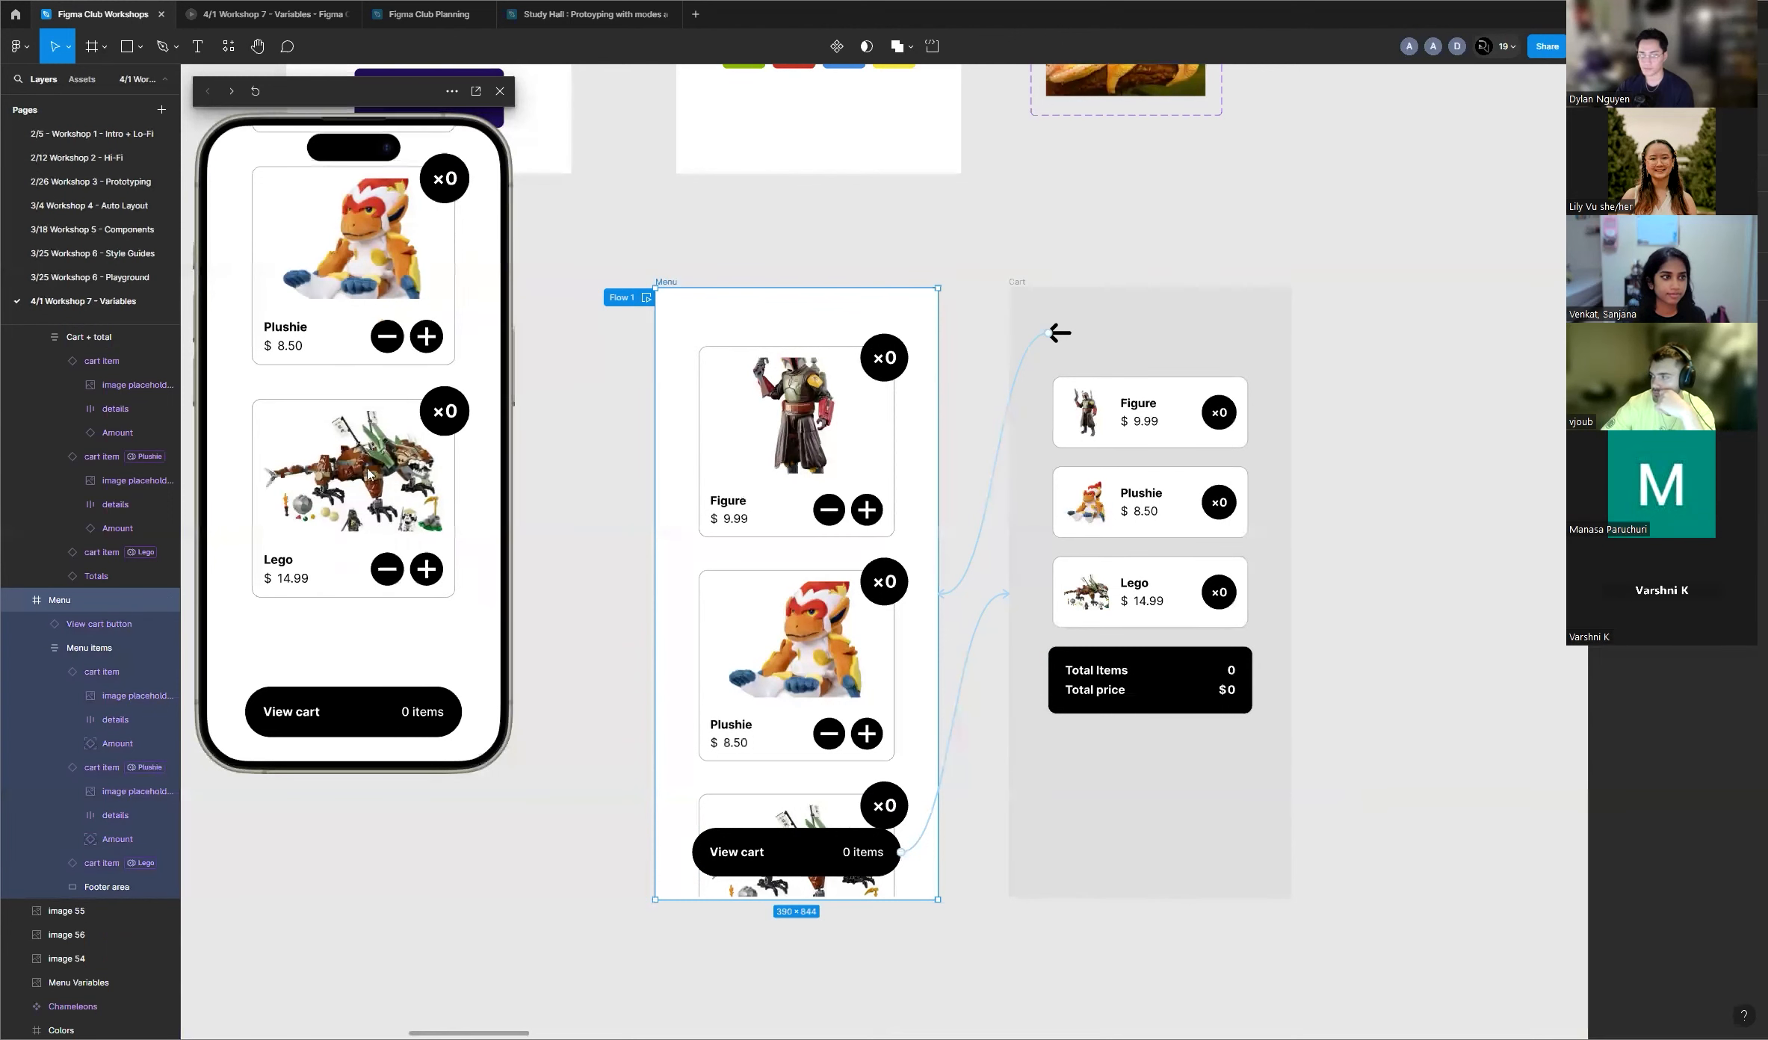
scroll(367, 473, up, 5)
scroll(381, 392, down, 3)
scroll(436, 341, up, 1)
scroll(436, 341, up, 2)
Step: Add four Figures, two Plushies and five Legos to the cart in the prototype preview
click(437, 358)
click(438, 358)
click(437, 358)
click(438, 358)
click(427, 589)
click(427, 588)
scroll(428, 590, down, 3)
click(427, 597)
click(428, 597)
click(428, 597)
click(428, 597)
click(427, 596)
scroll(427, 597, up, 3)
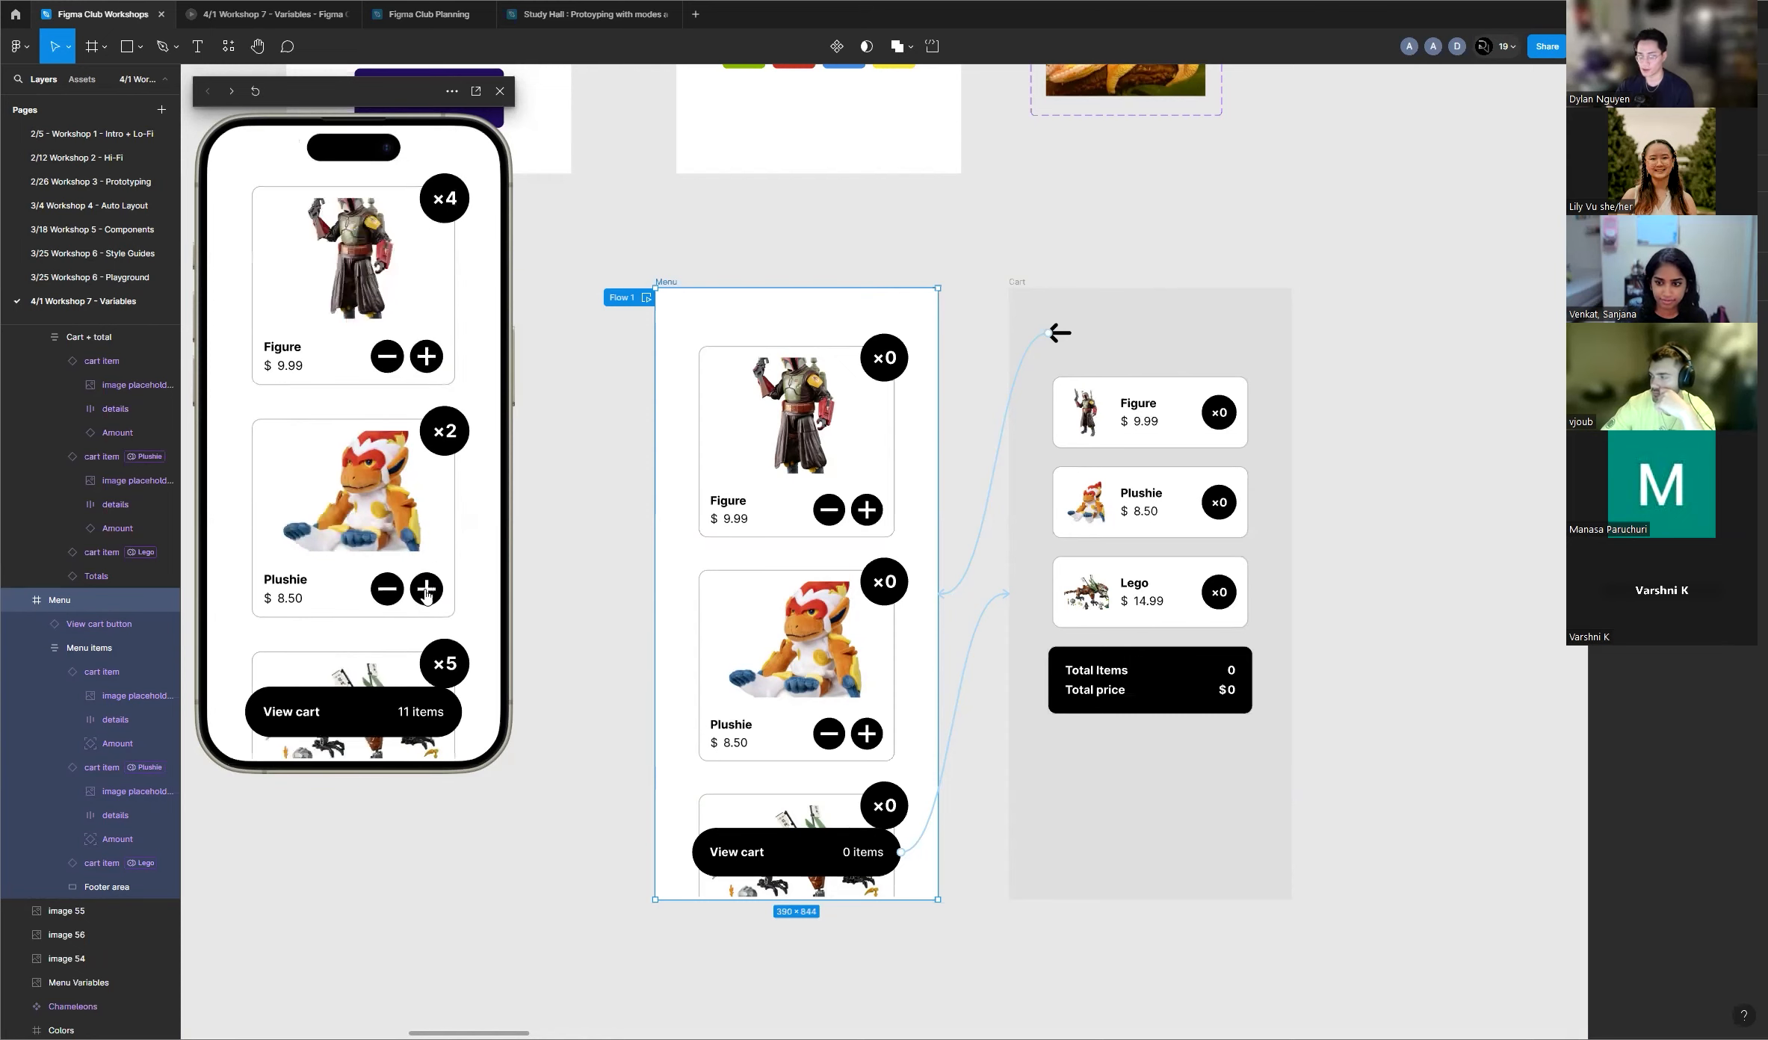
Step: Check the cart page's quantities and totals in the preview, return to the menu page and close the preview
click(296, 713)
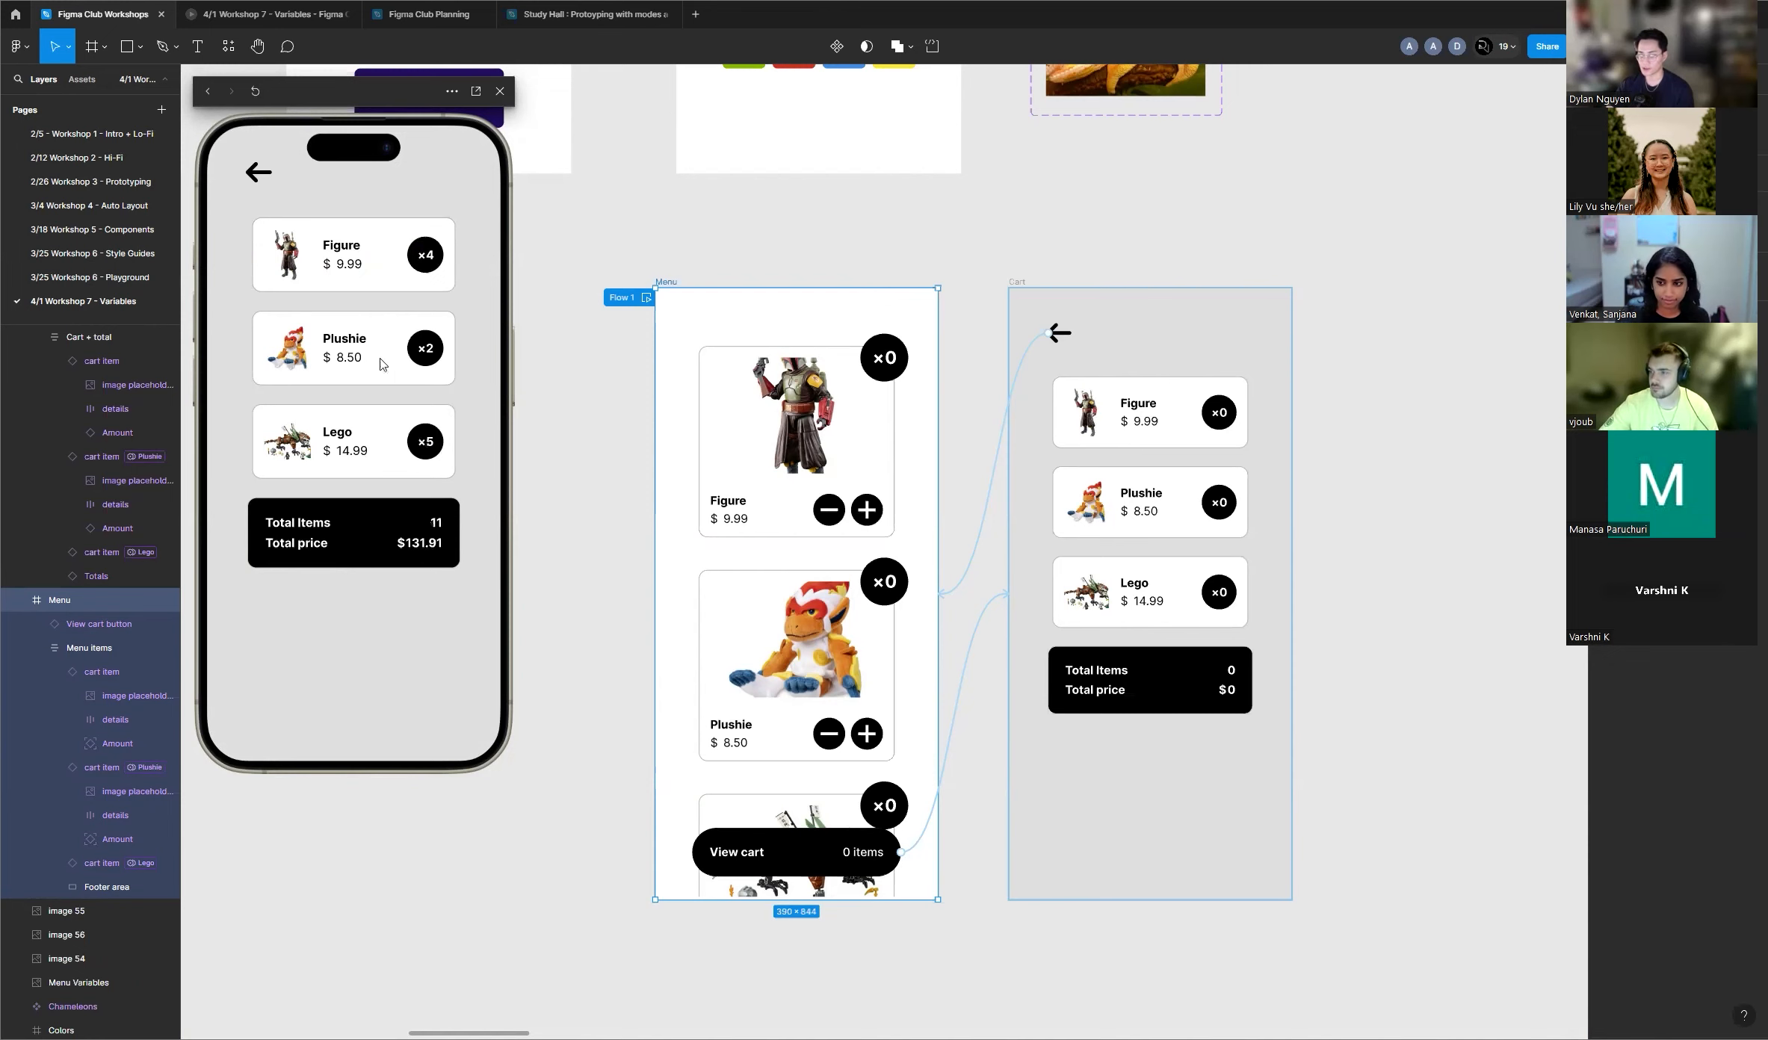
click(258, 173)
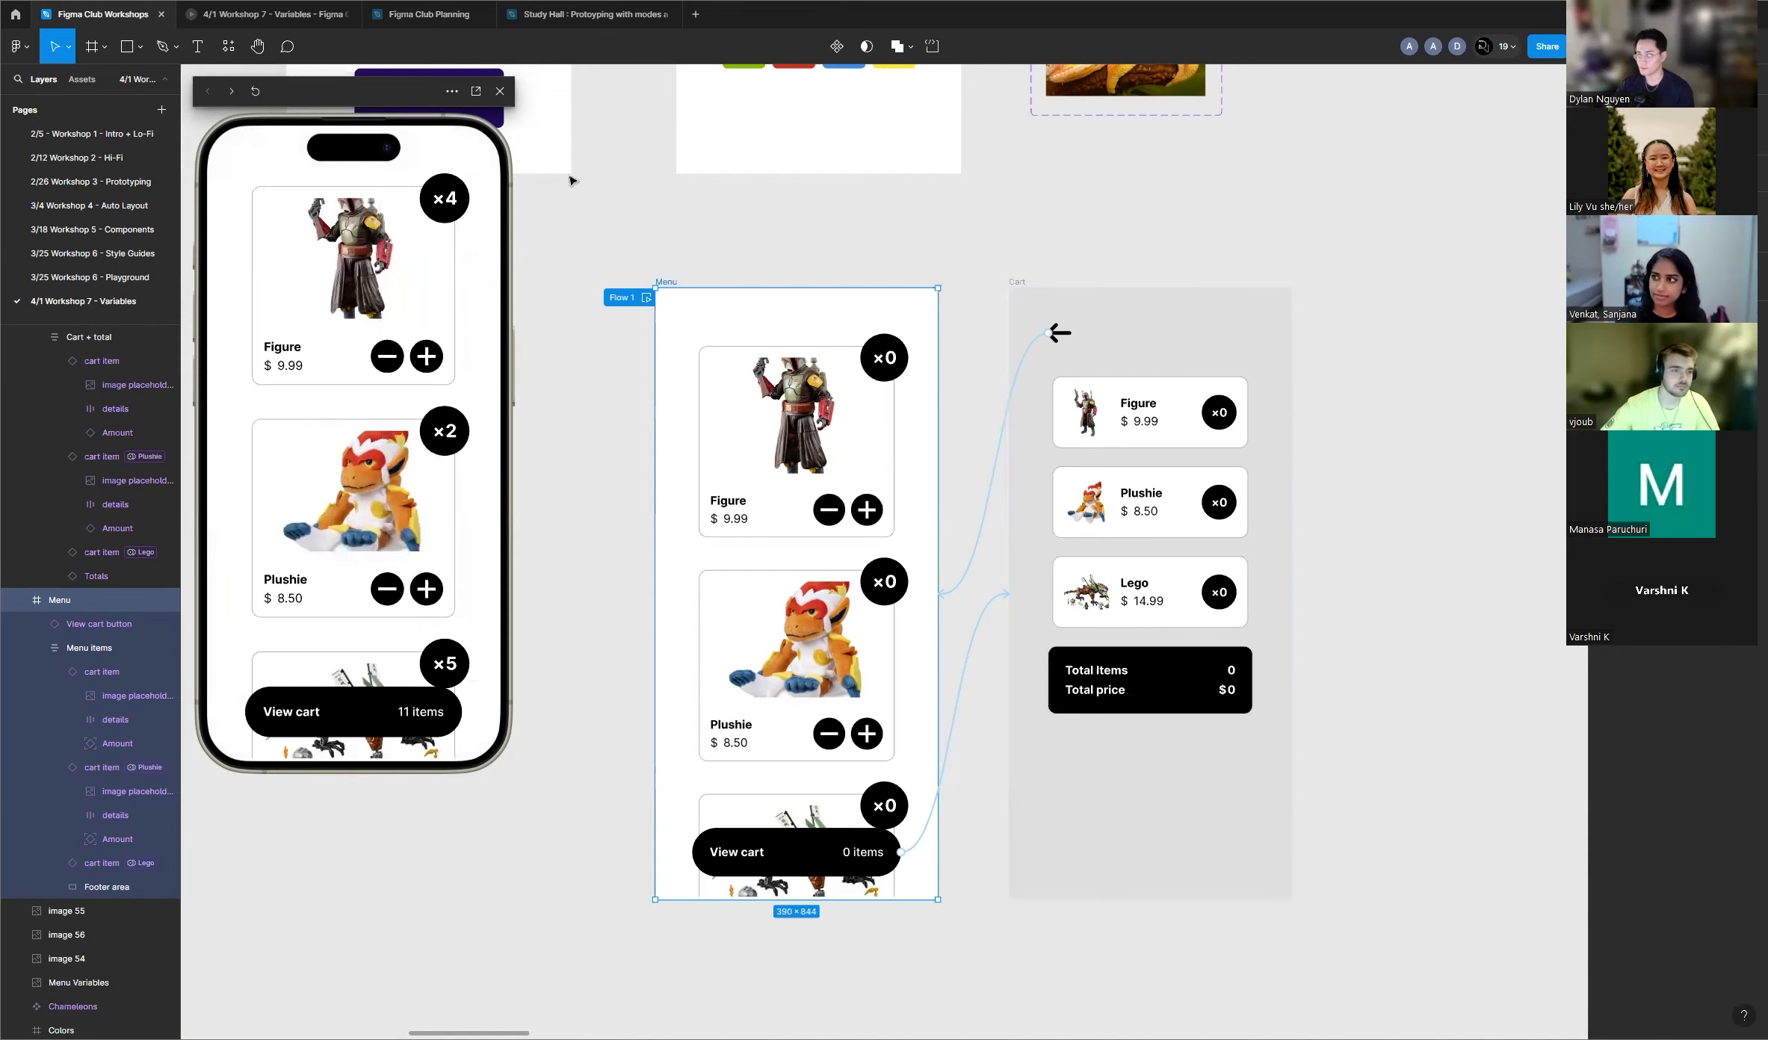
click(500, 90)
Step: Survey the participants' board grid and examine the Menu and Cart frames on the lowest row of boards
scroll(494, 434, down, 5)
scroll(766, 424, down, 5)
scroll(777, 449, down, 4)
scroll(715, 557, down, 1)
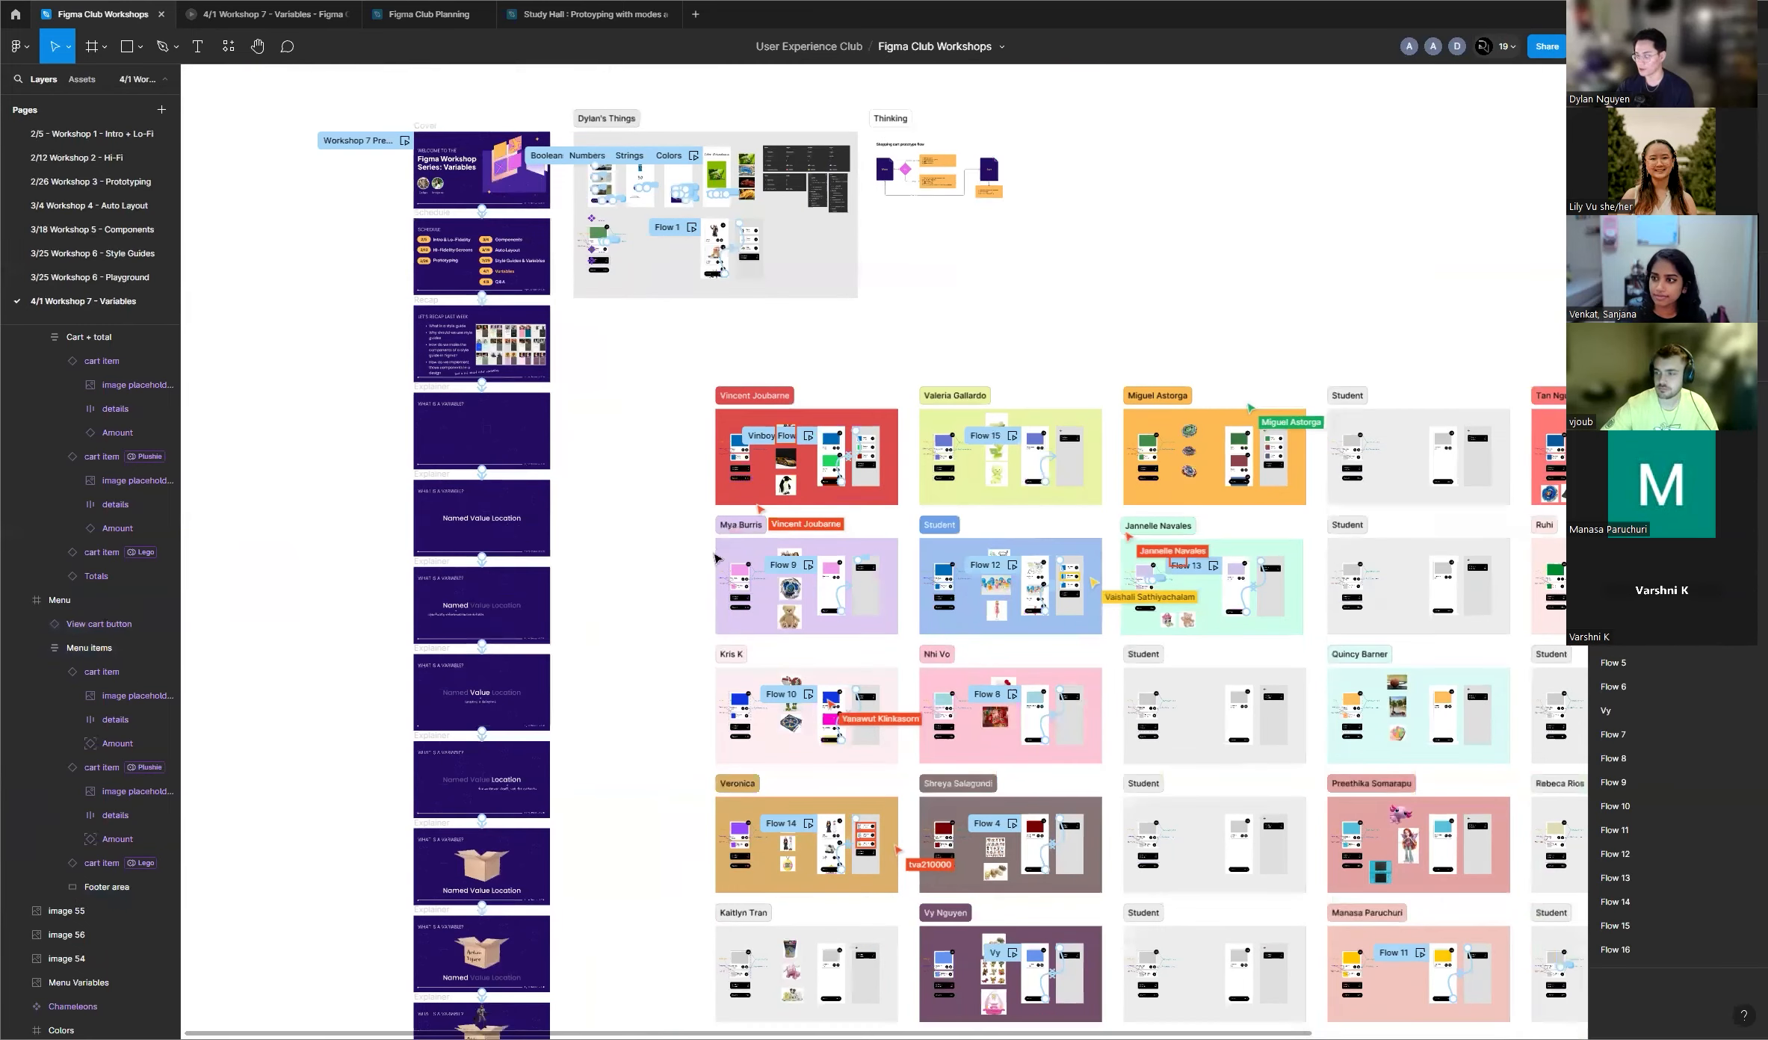
scroll(710, 583, down, 3)
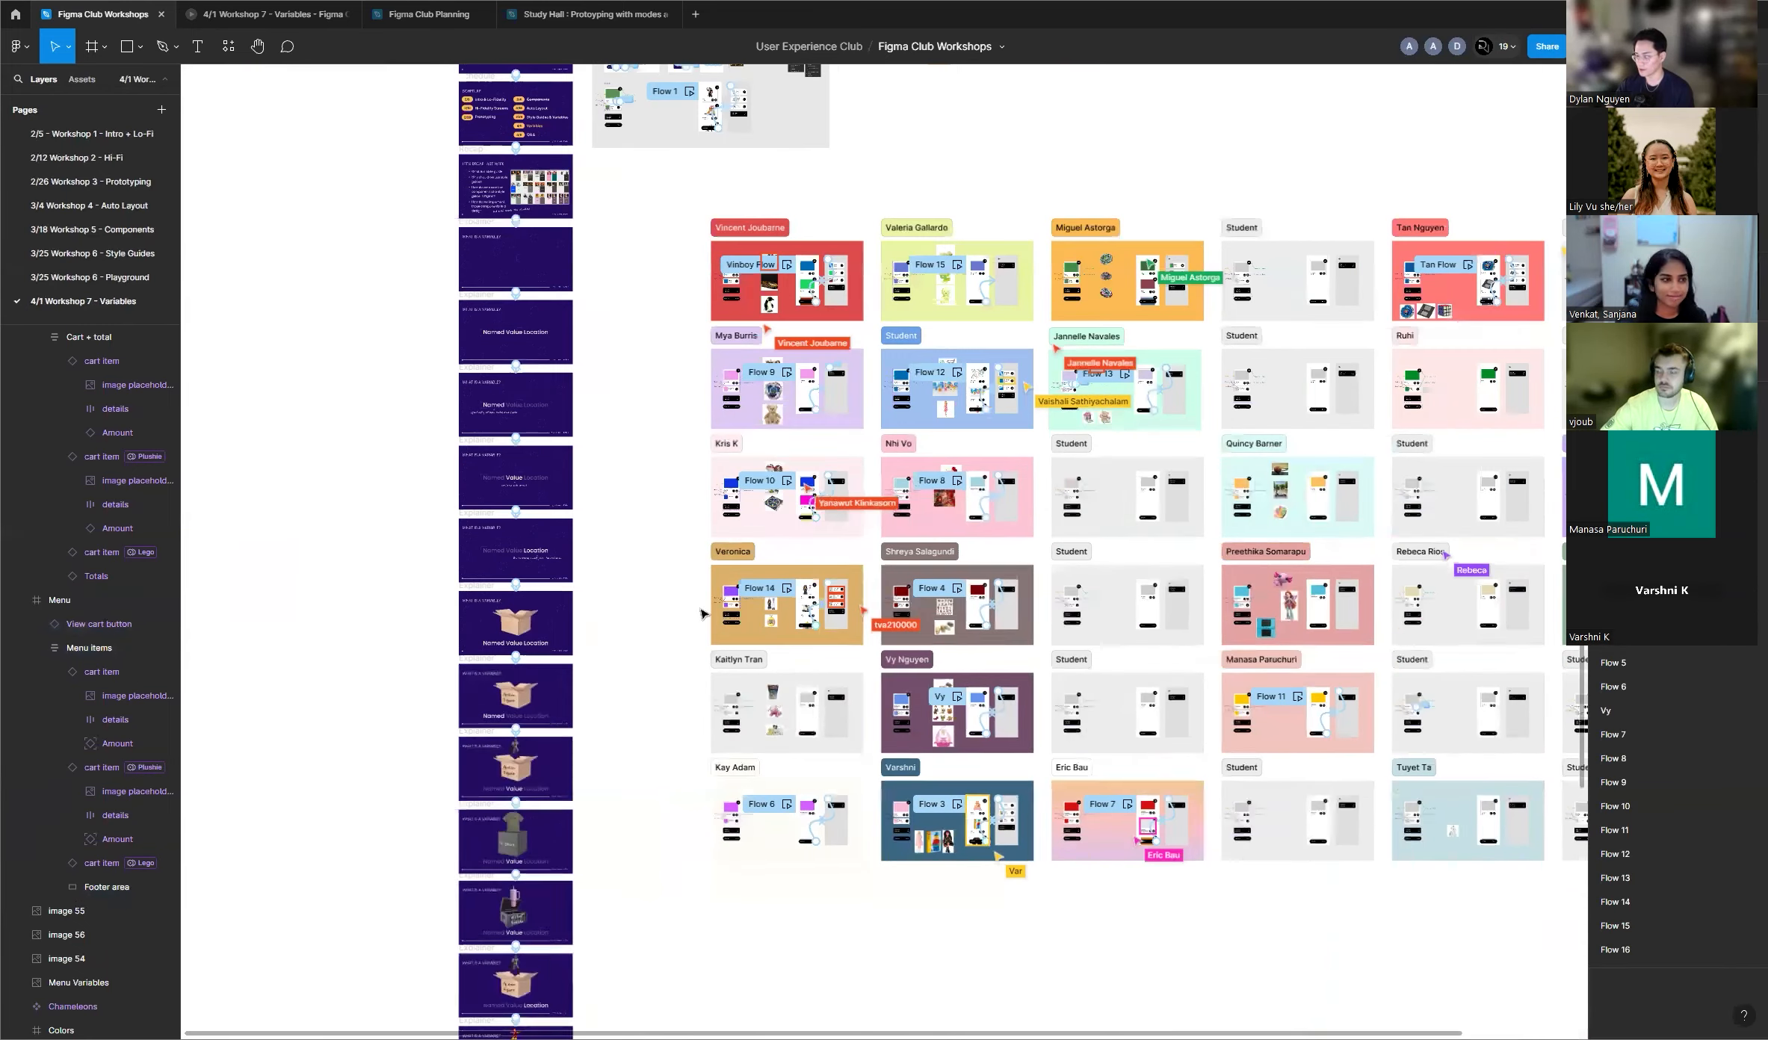
scroll(1041, 853, up, 10)
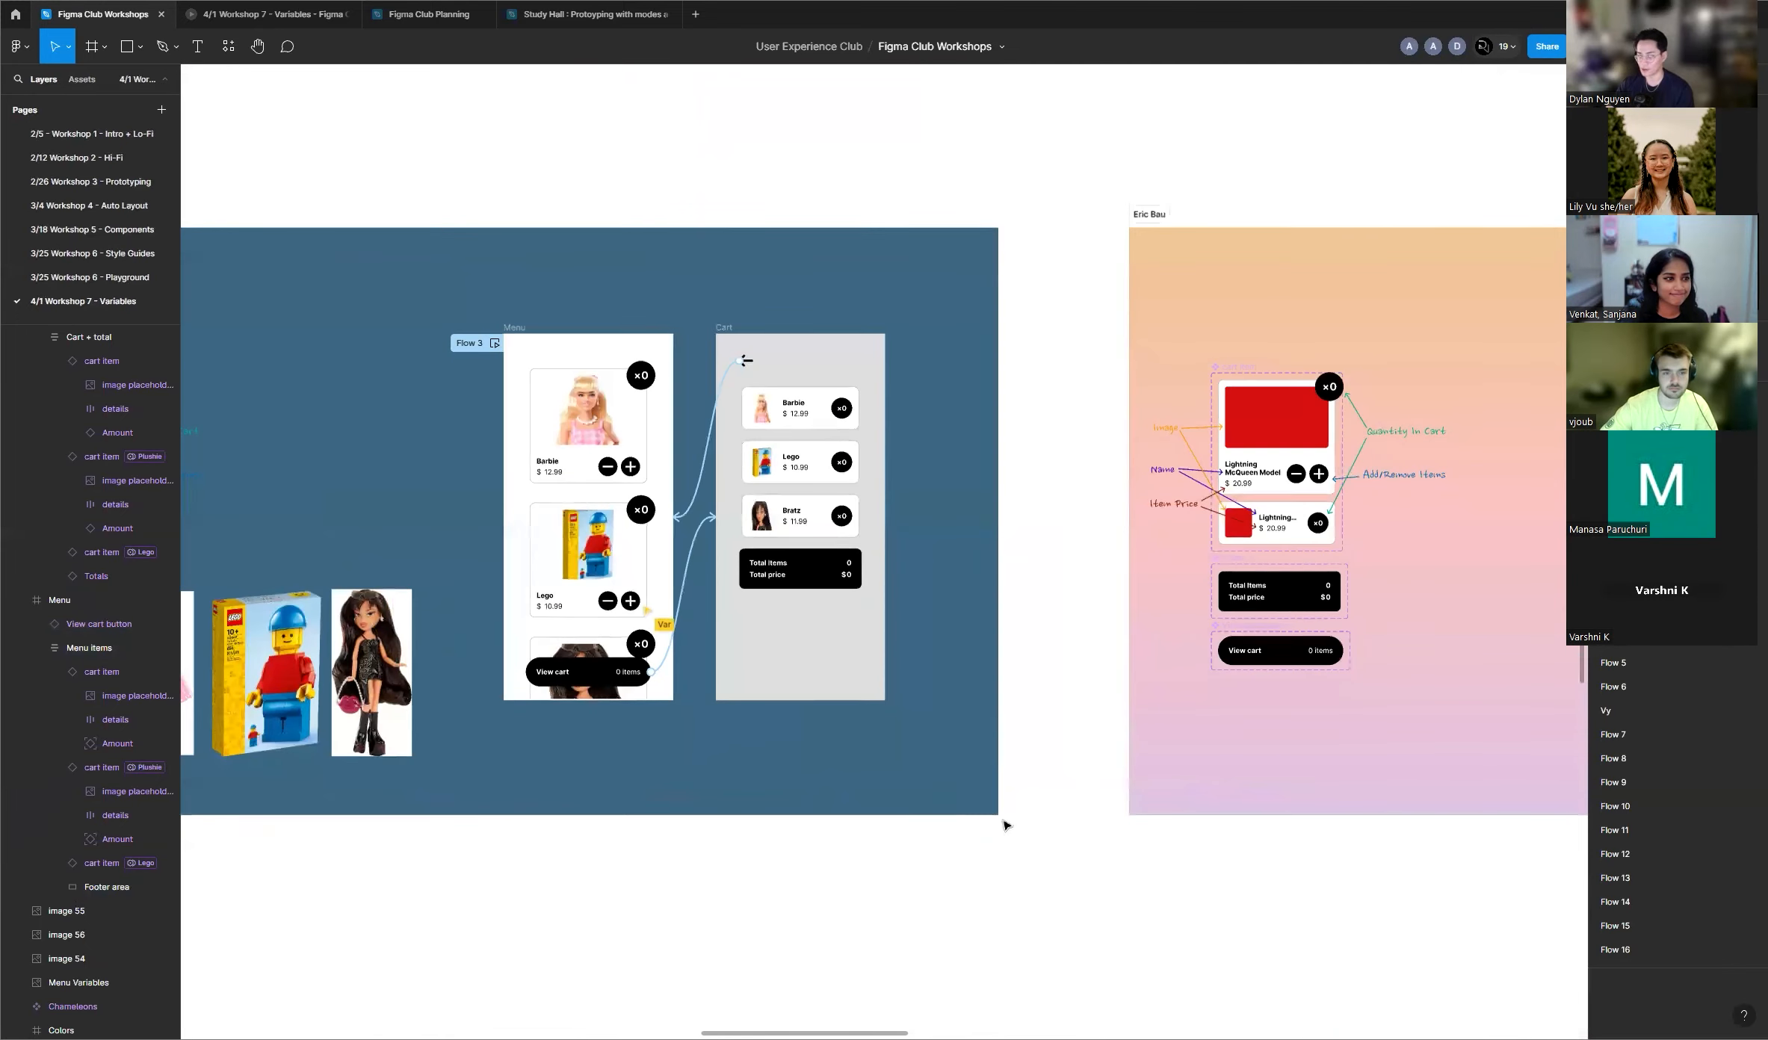
scroll(1004, 822, down, 2)
scroll(964, 760, up, 1)
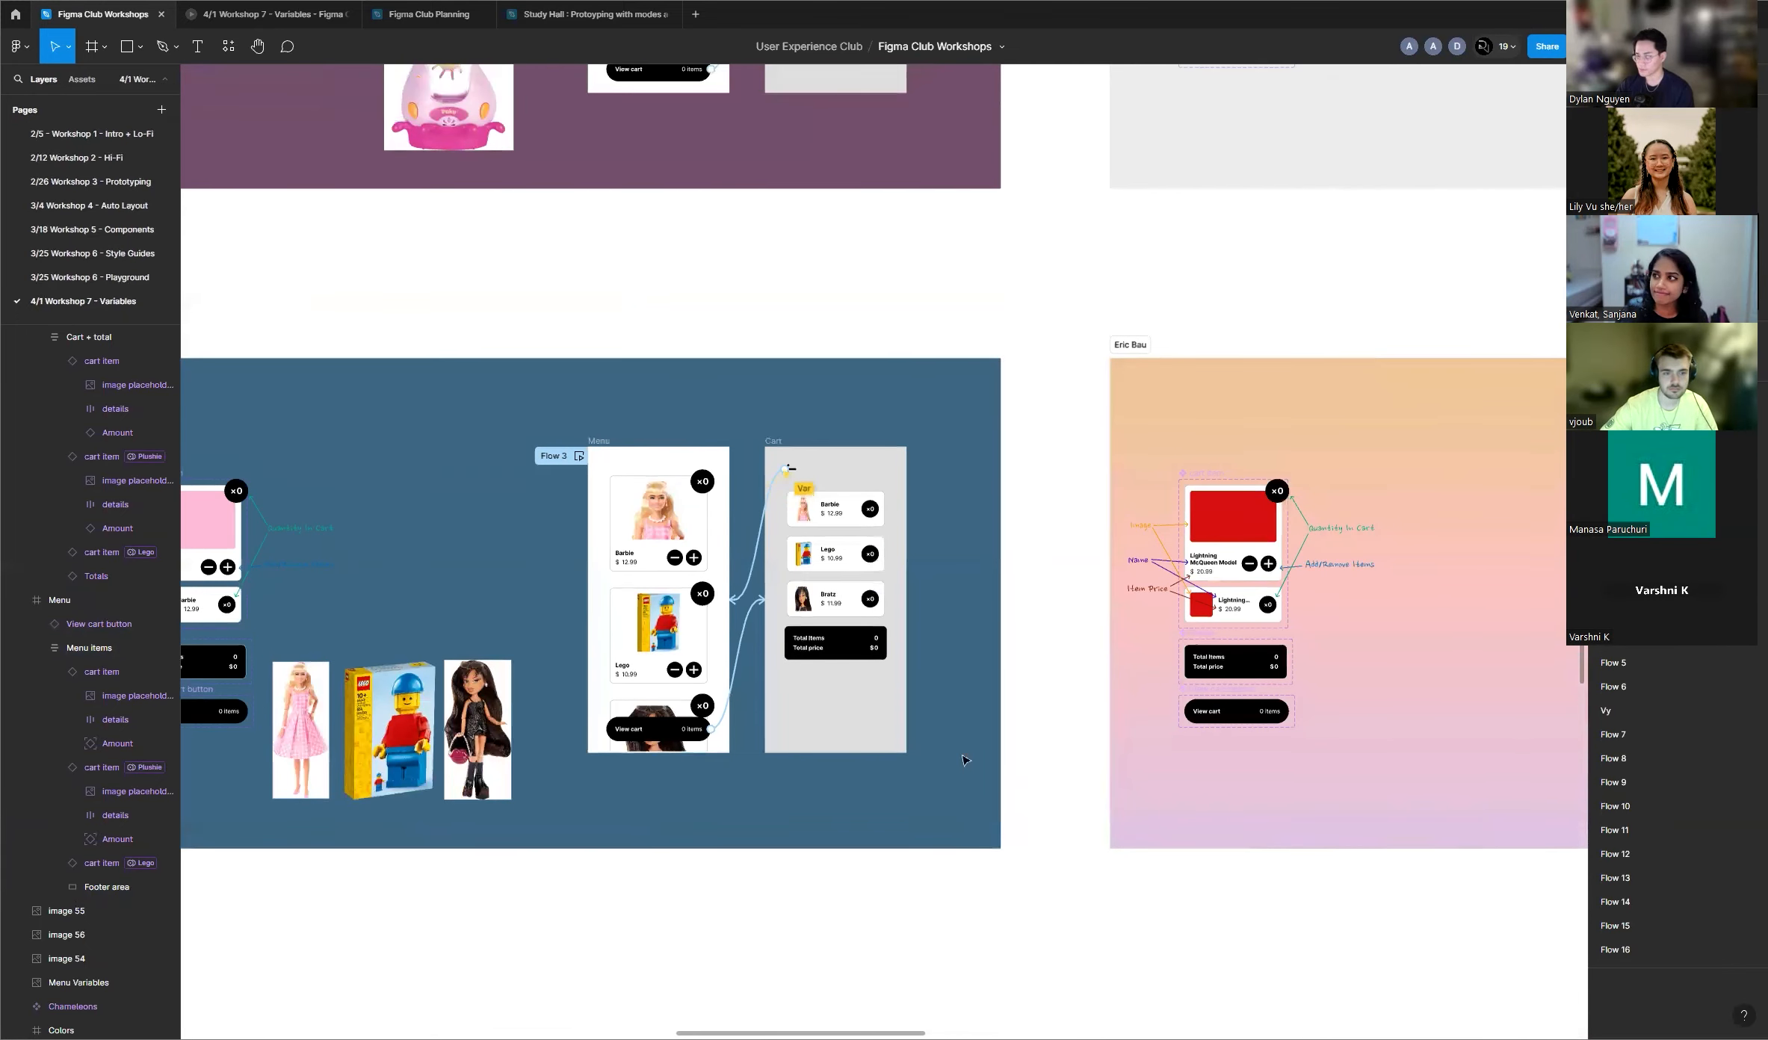
scroll(964, 760, down, 6)
scroll(1197, 824, up, 5)
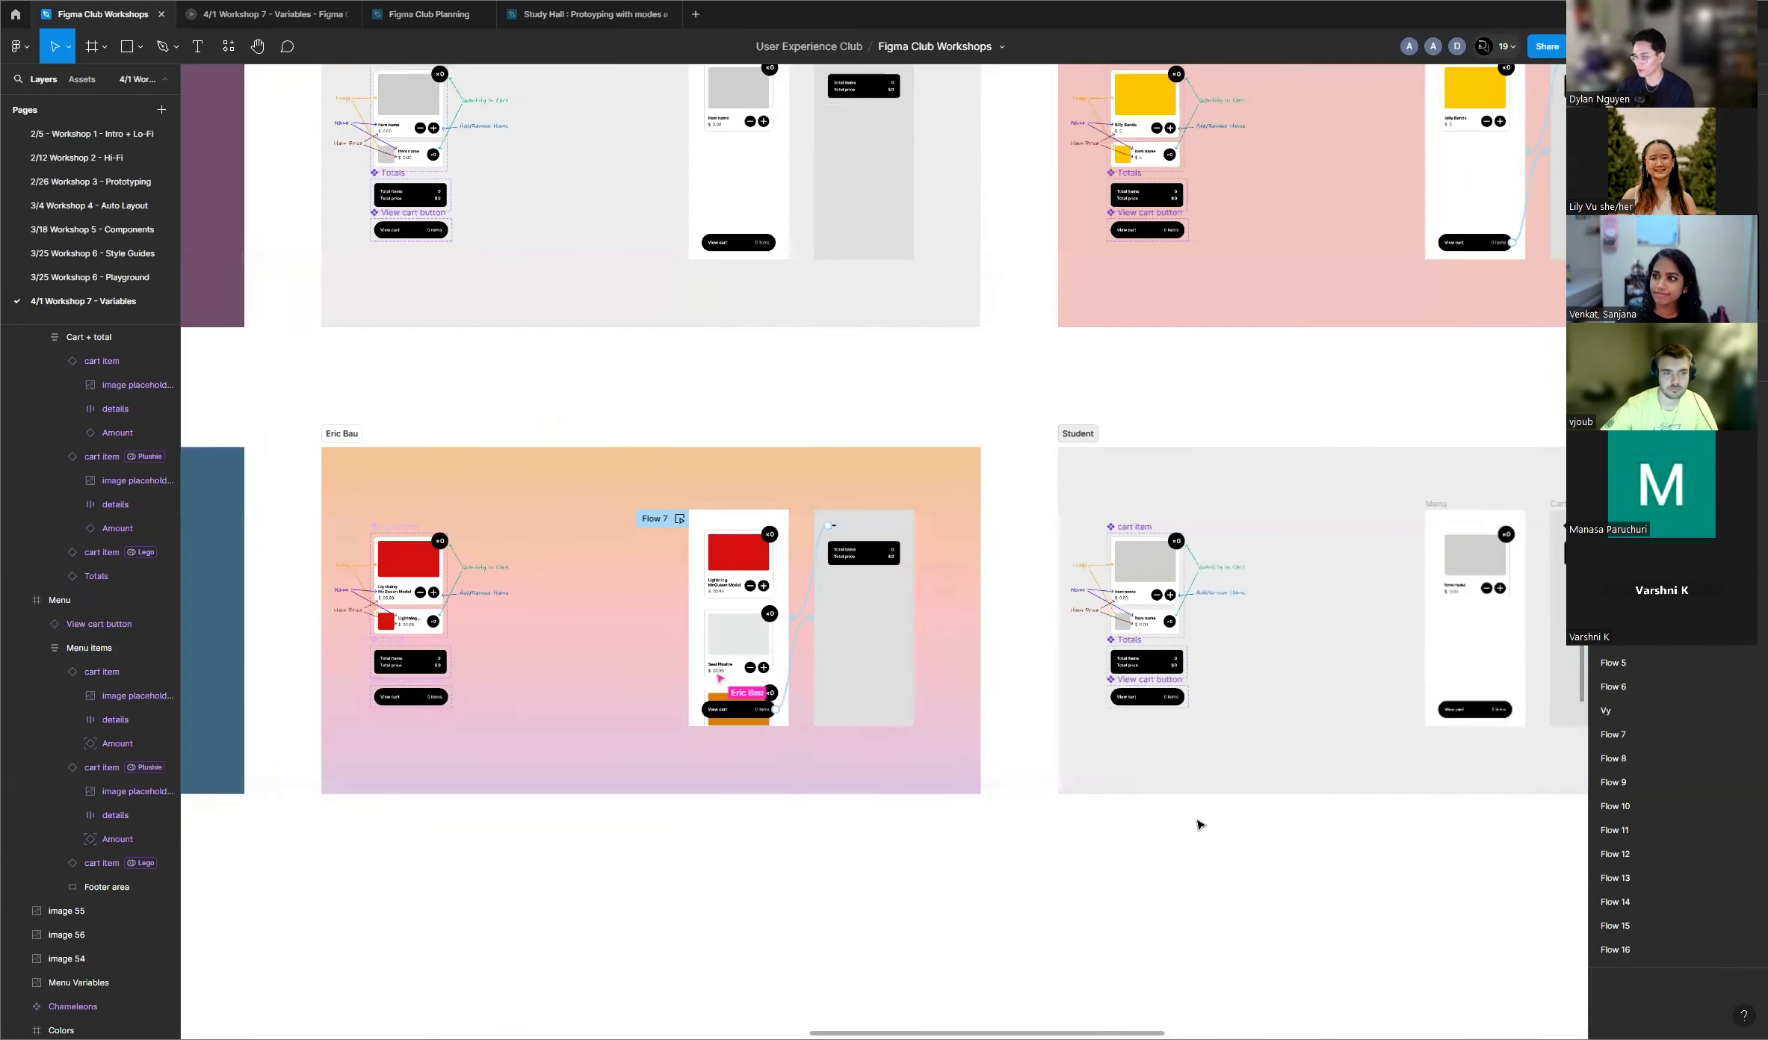
scroll(545, 841, down, 4)
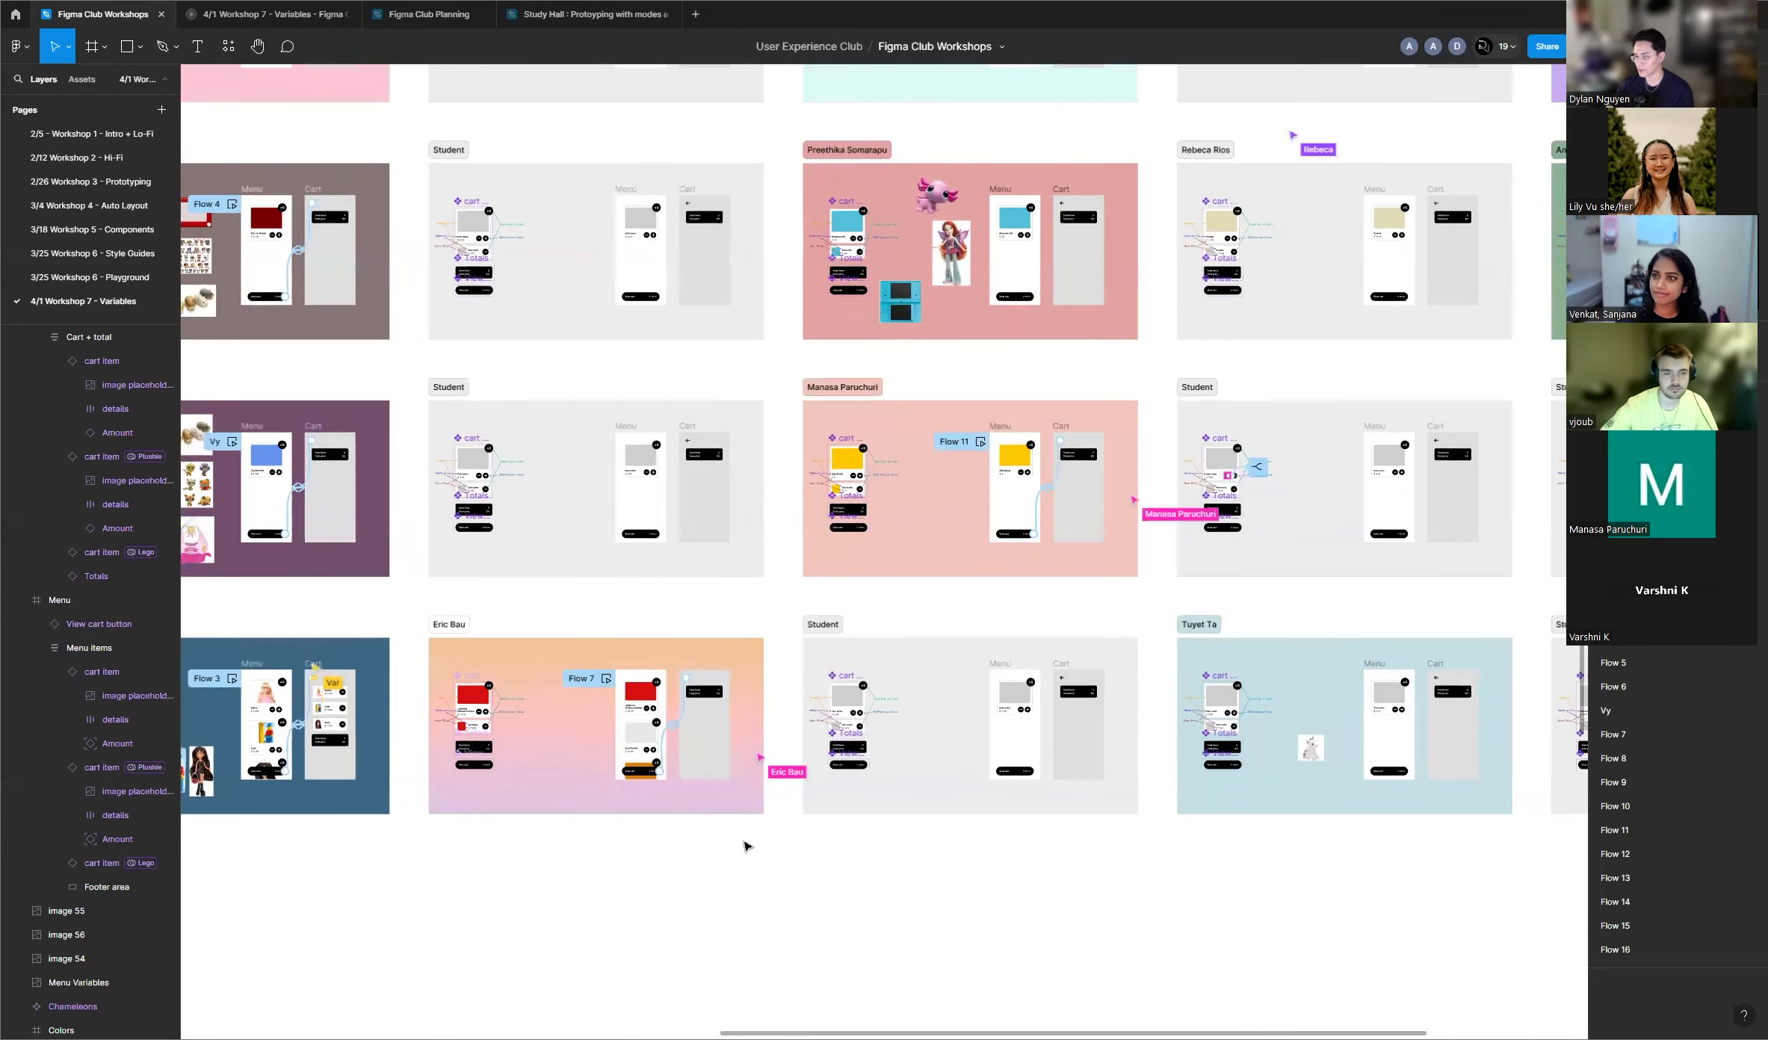
Step: Examine the middle and upper rows of participants' boards for product images, menu items and prototype connections
scroll(1155, 703, up, 2)
scroll(1157, 736, up, 4)
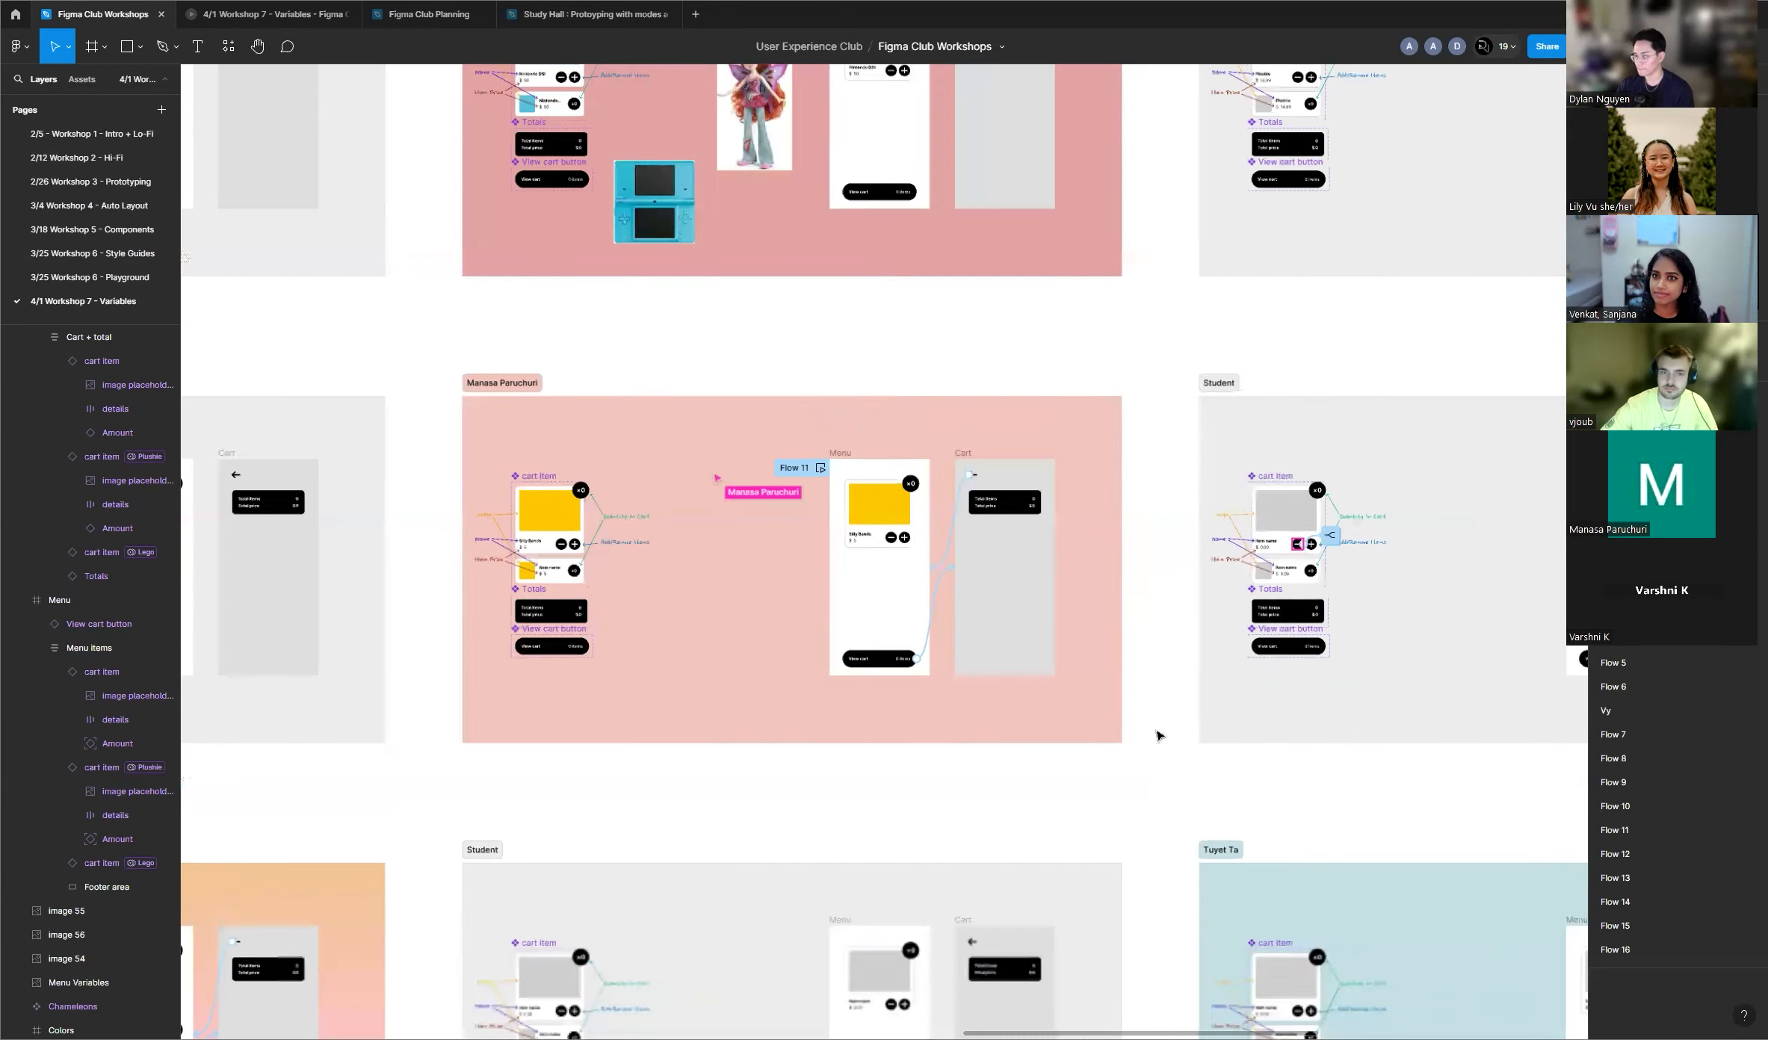
scroll(1157, 736, up, 3)
scroll(1171, 751, up, 5)
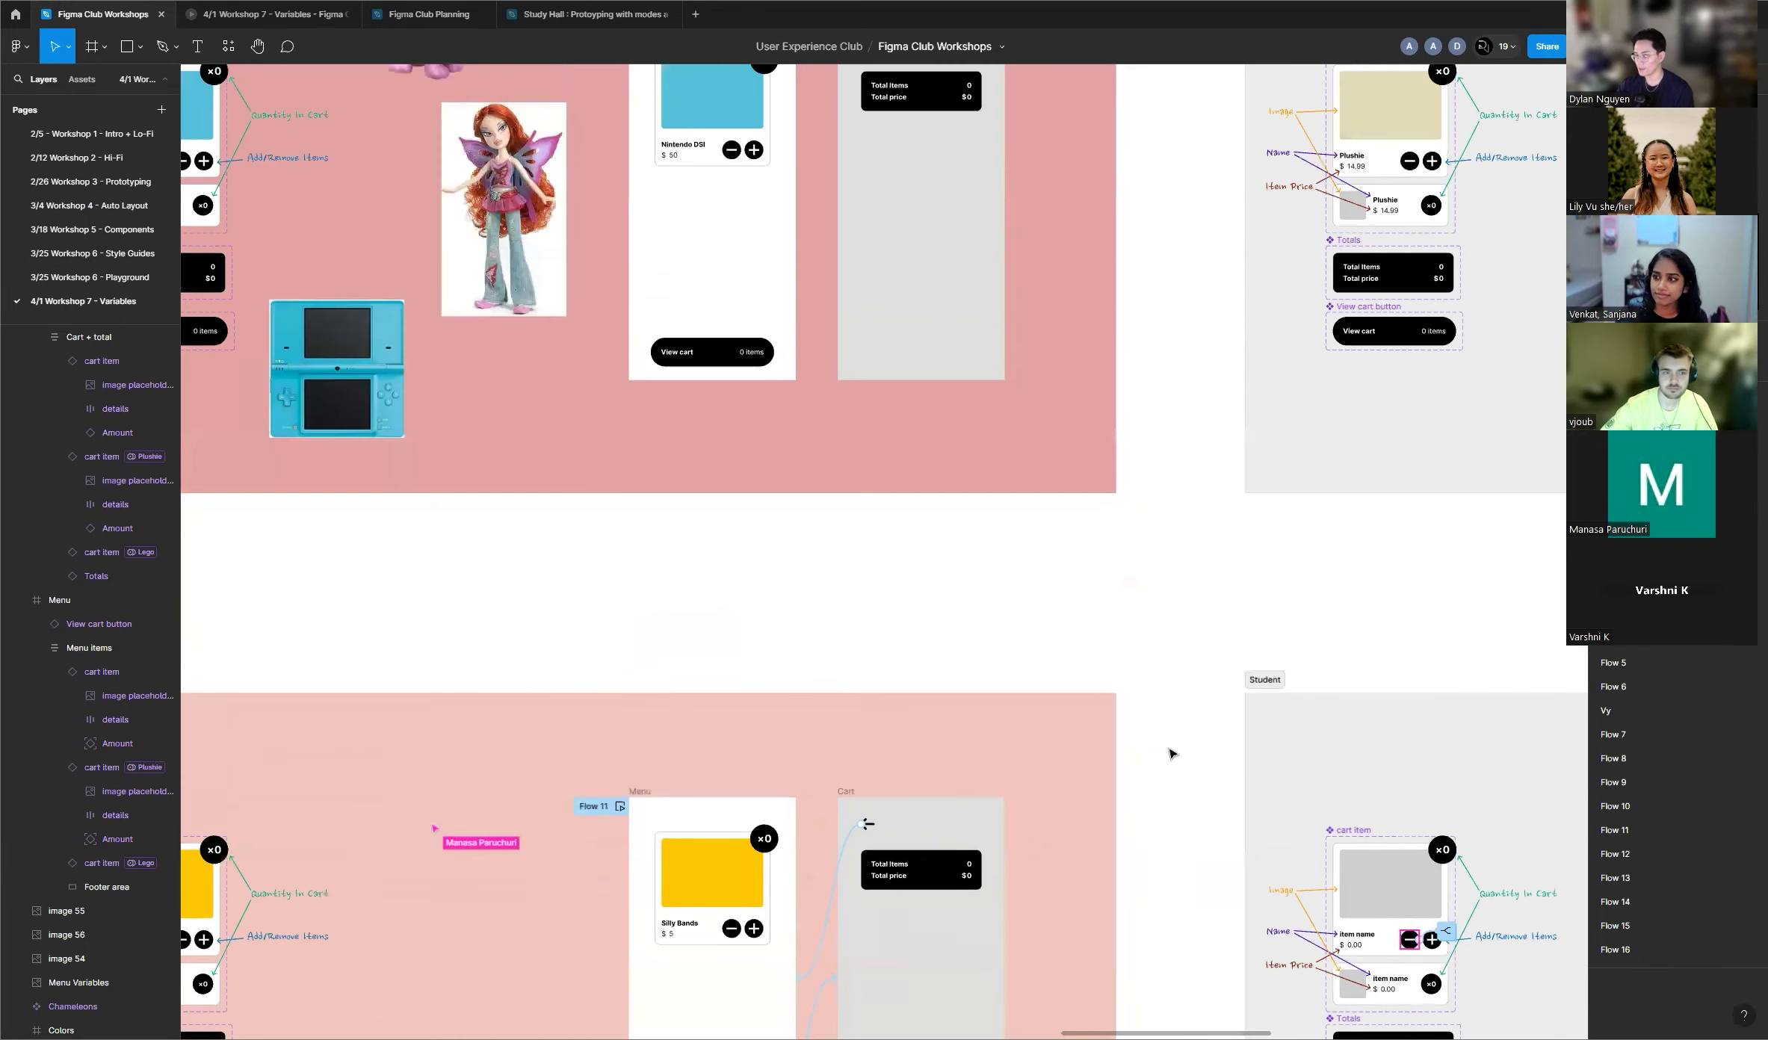
scroll(1169, 751, up, 3)
scroll(1202, 631, down, 3)
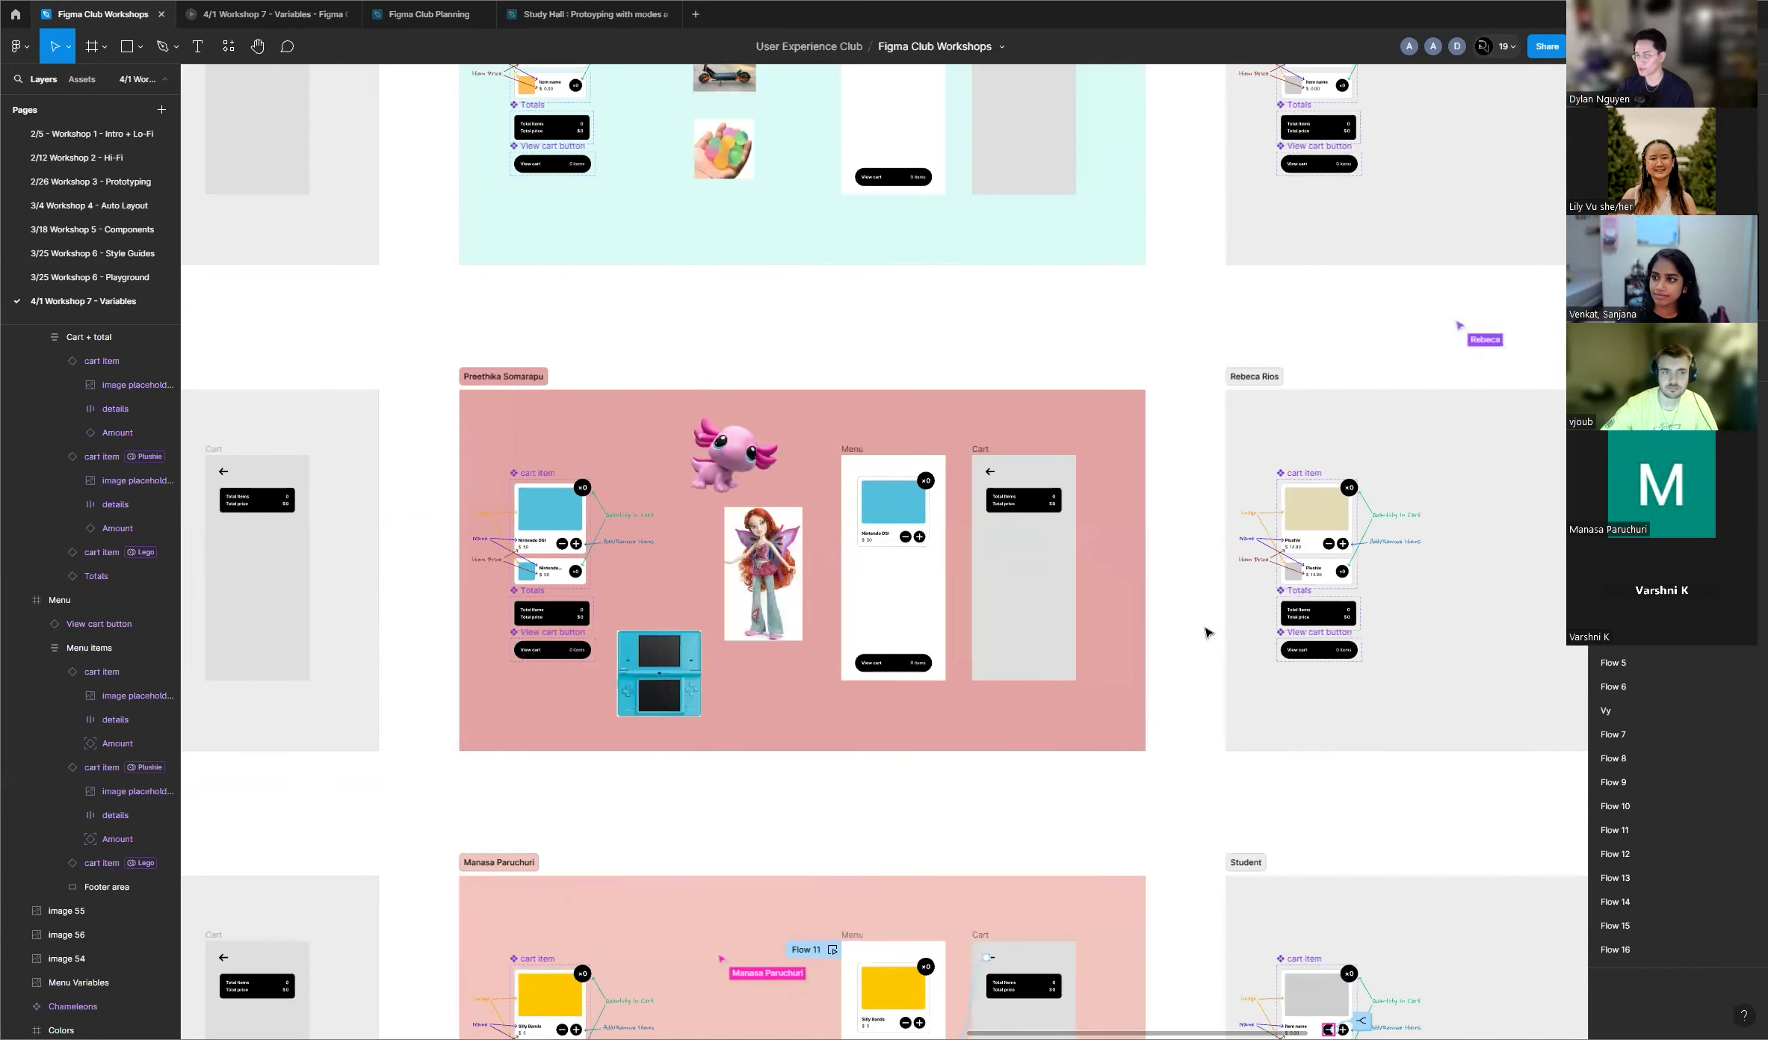
scroll(1205, 632, up, 5)
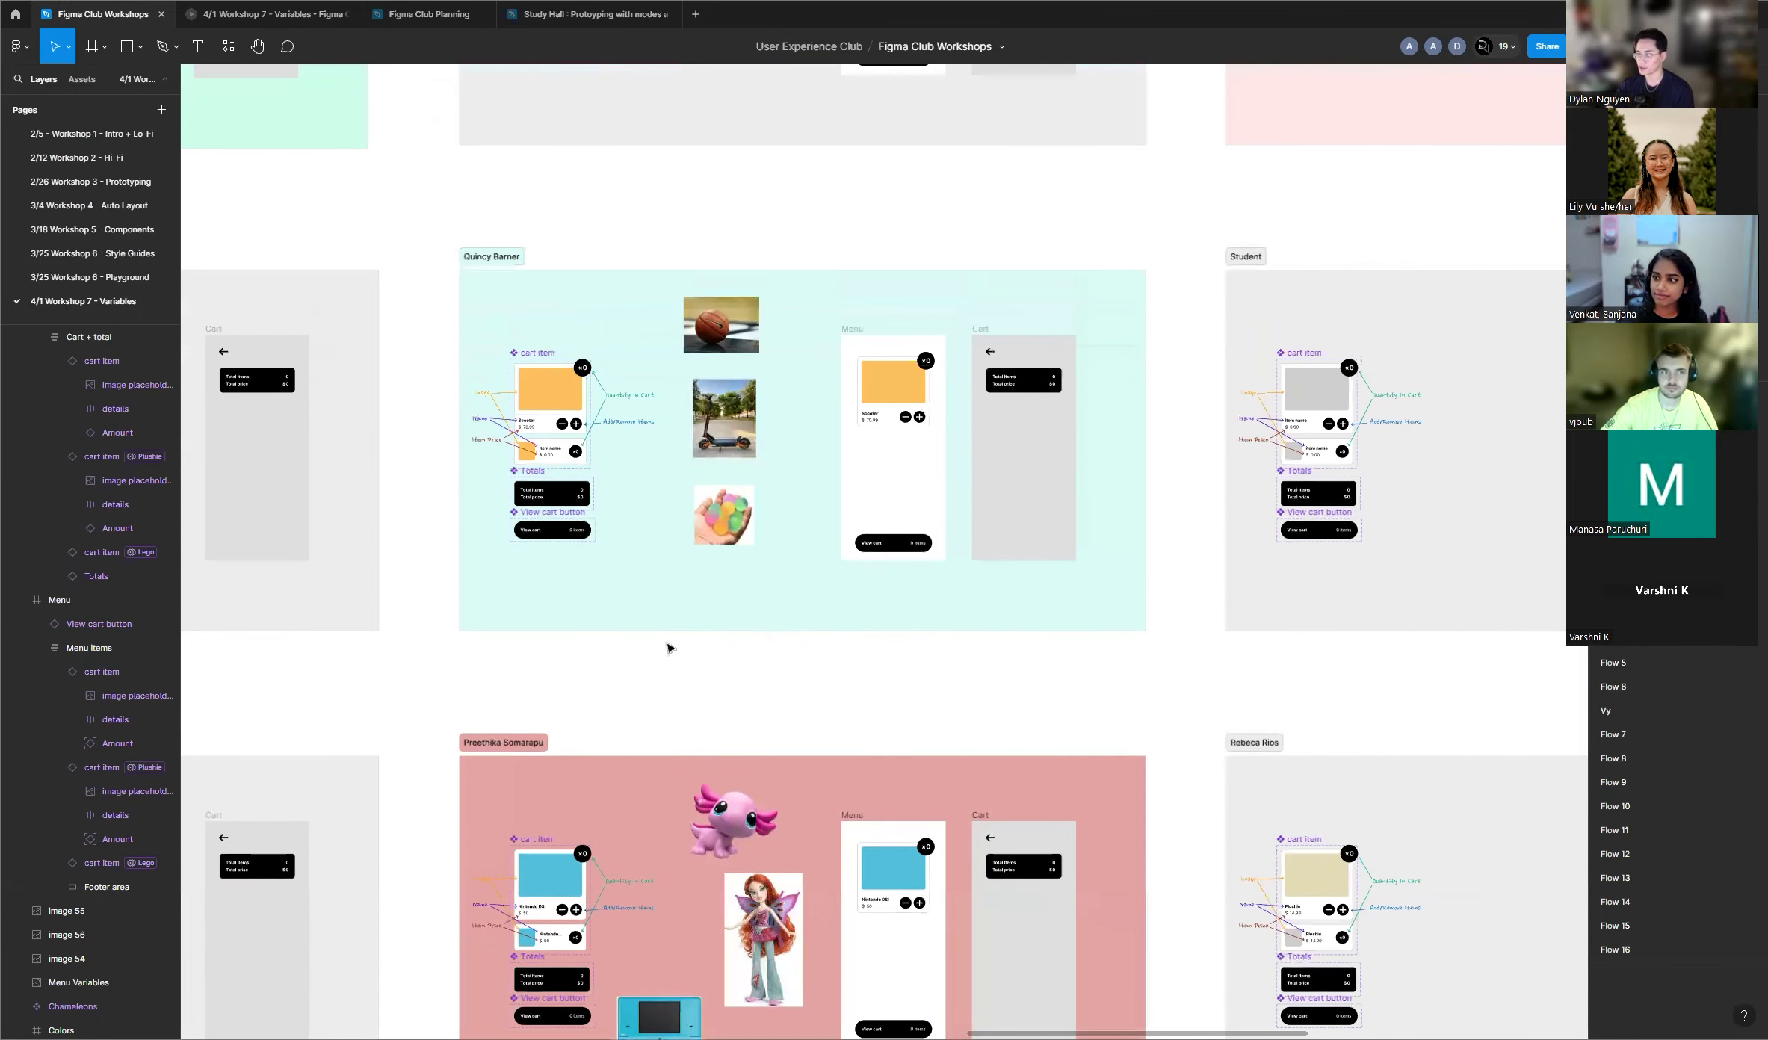
scroll(667, 648, down, 3)
scroll(825, 627, up, 5)
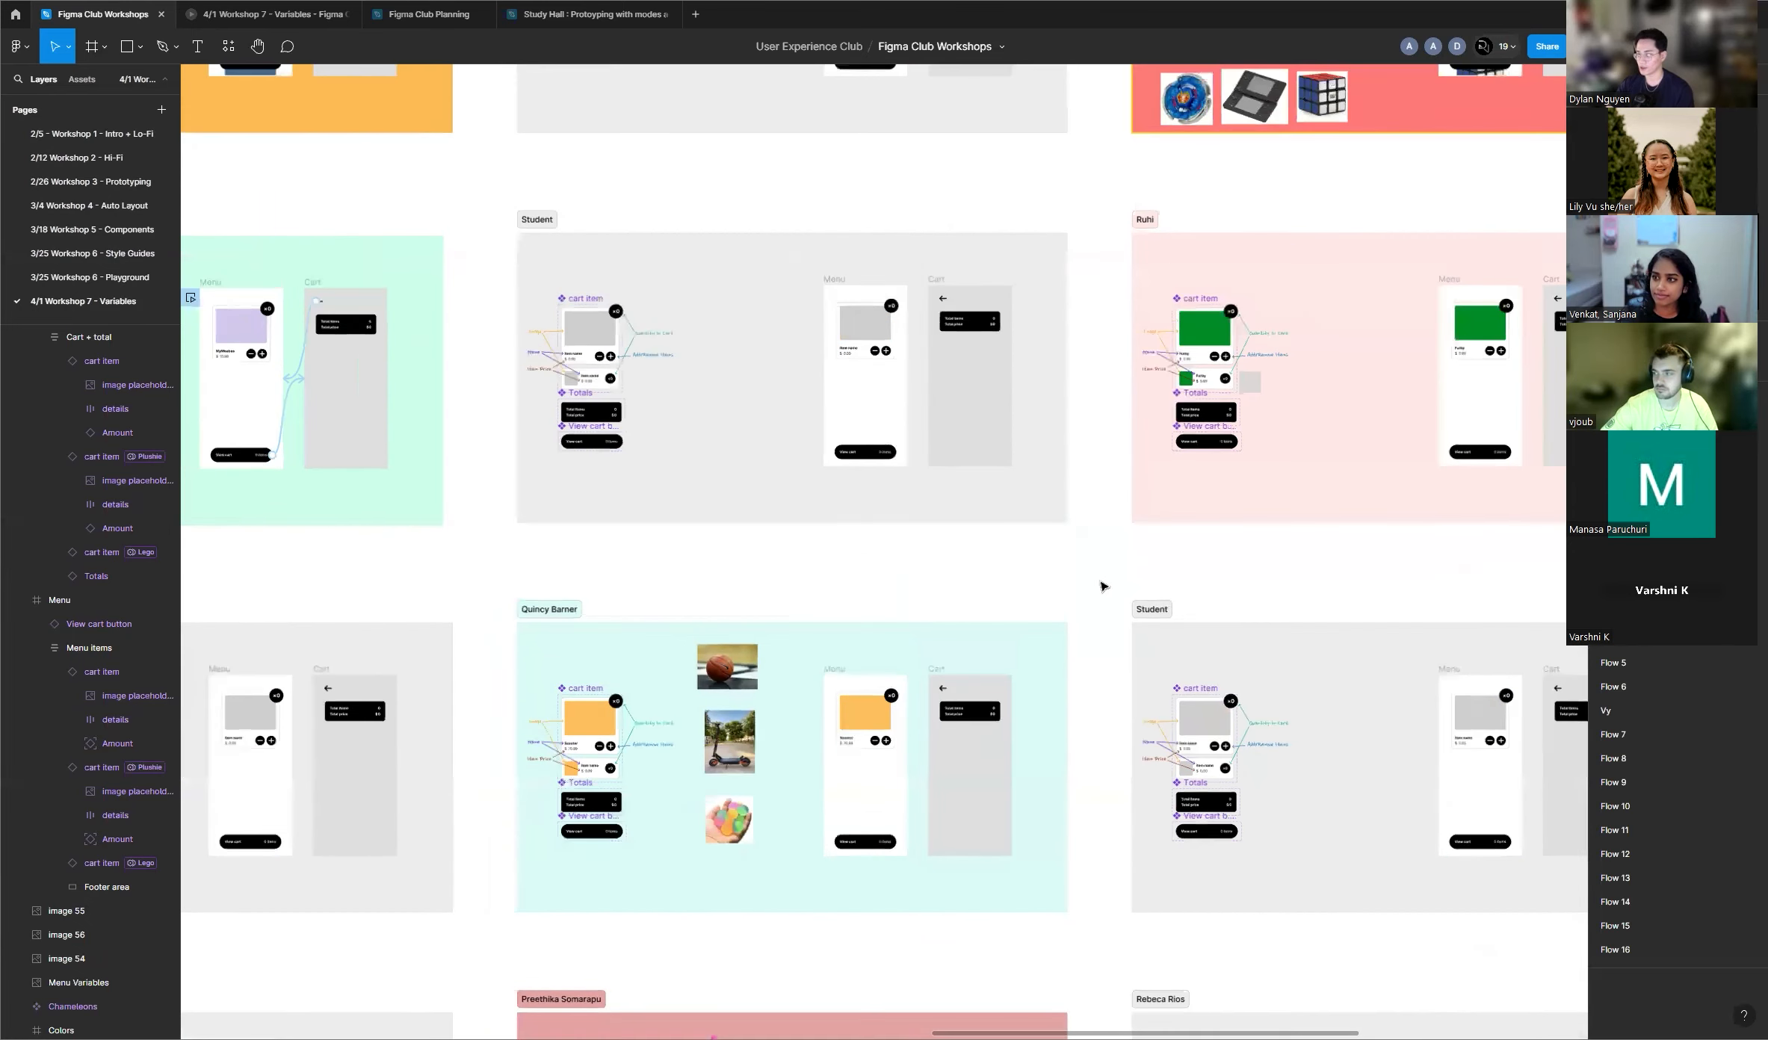
scroll(1103, 586, down, 5)
scroll(1196, 478, down, 3)
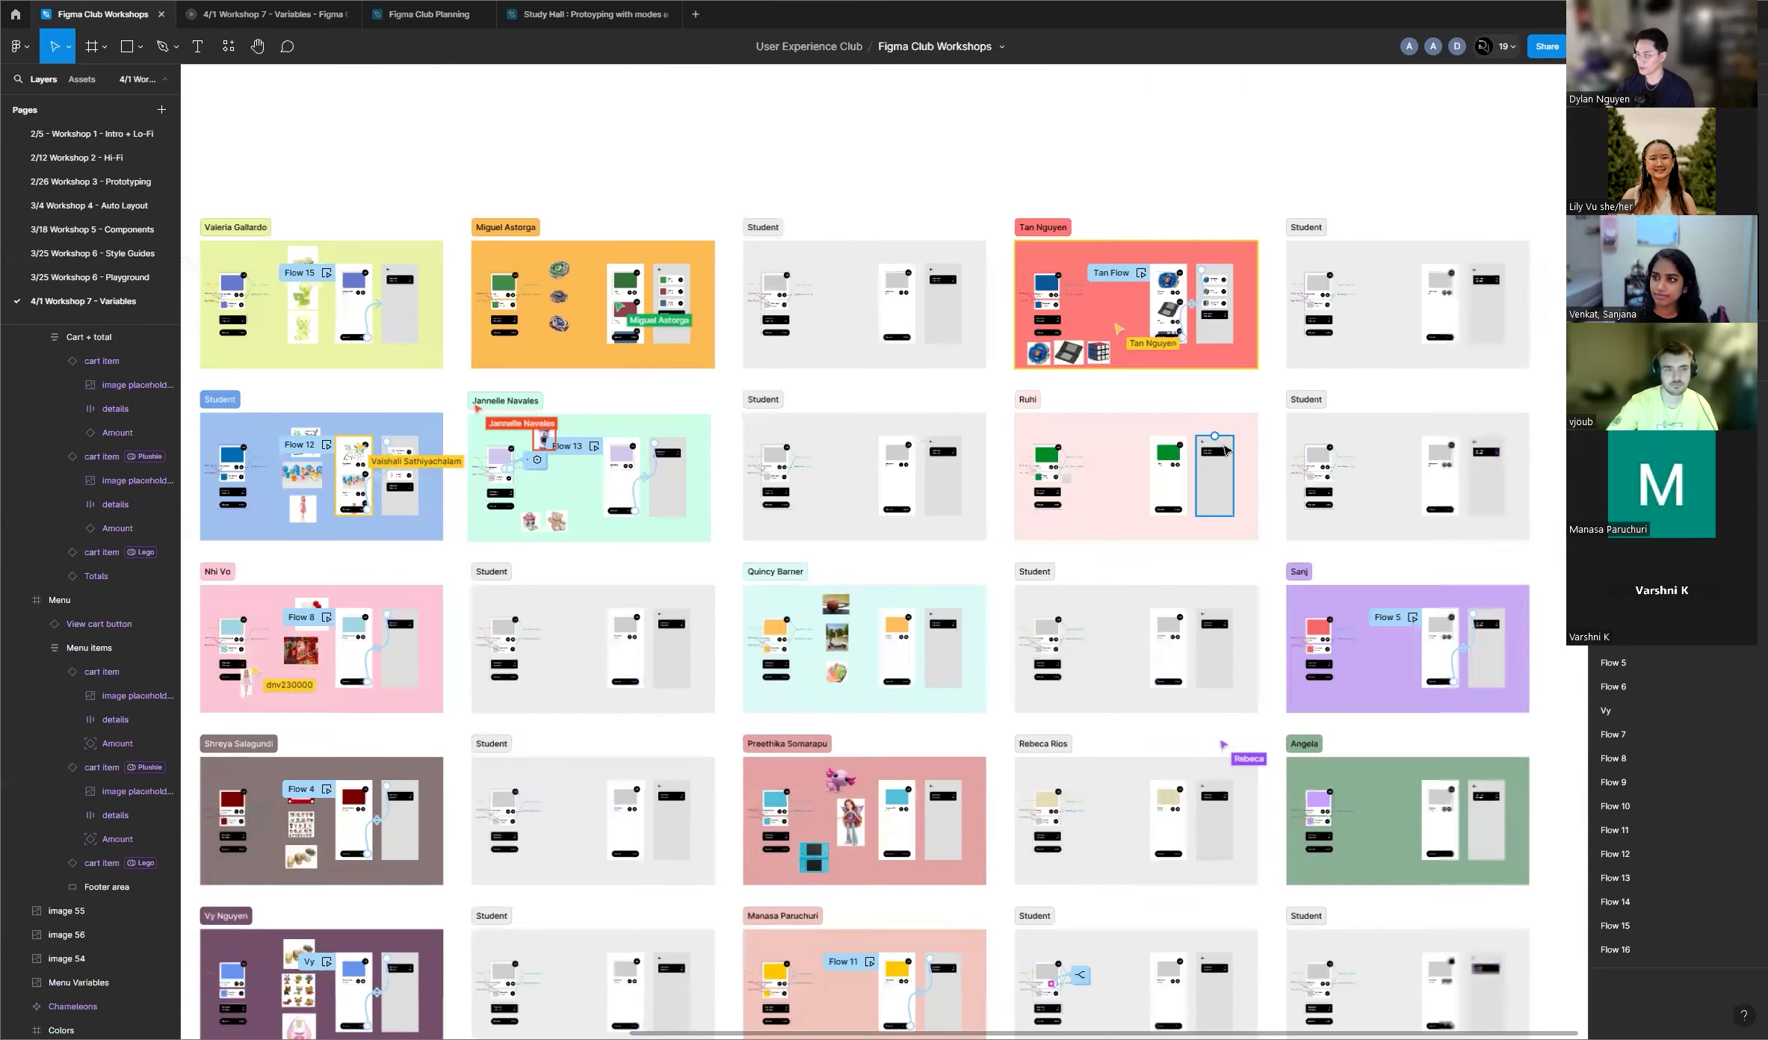
scroll(1225, 450, down, 2)
scroll(1215, 447, down, 2)
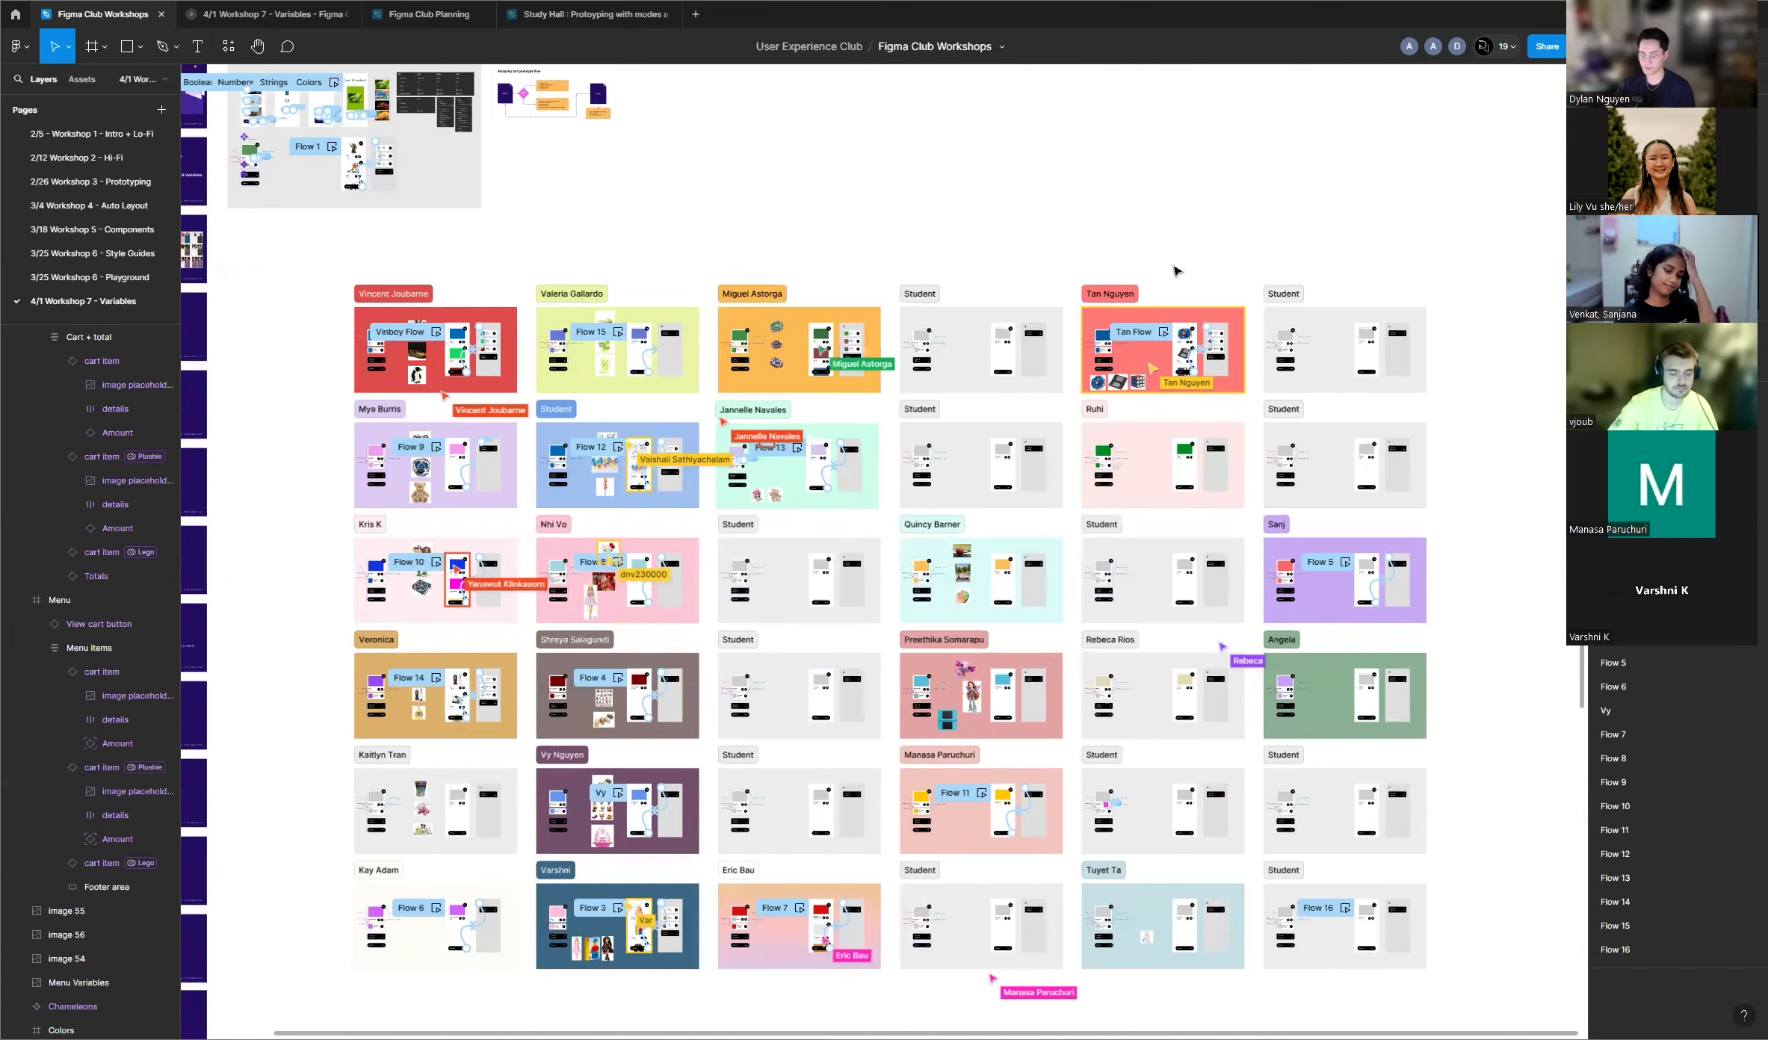
scroll(1195, 254, down, 2)
scroll(697, 505, up, 10)
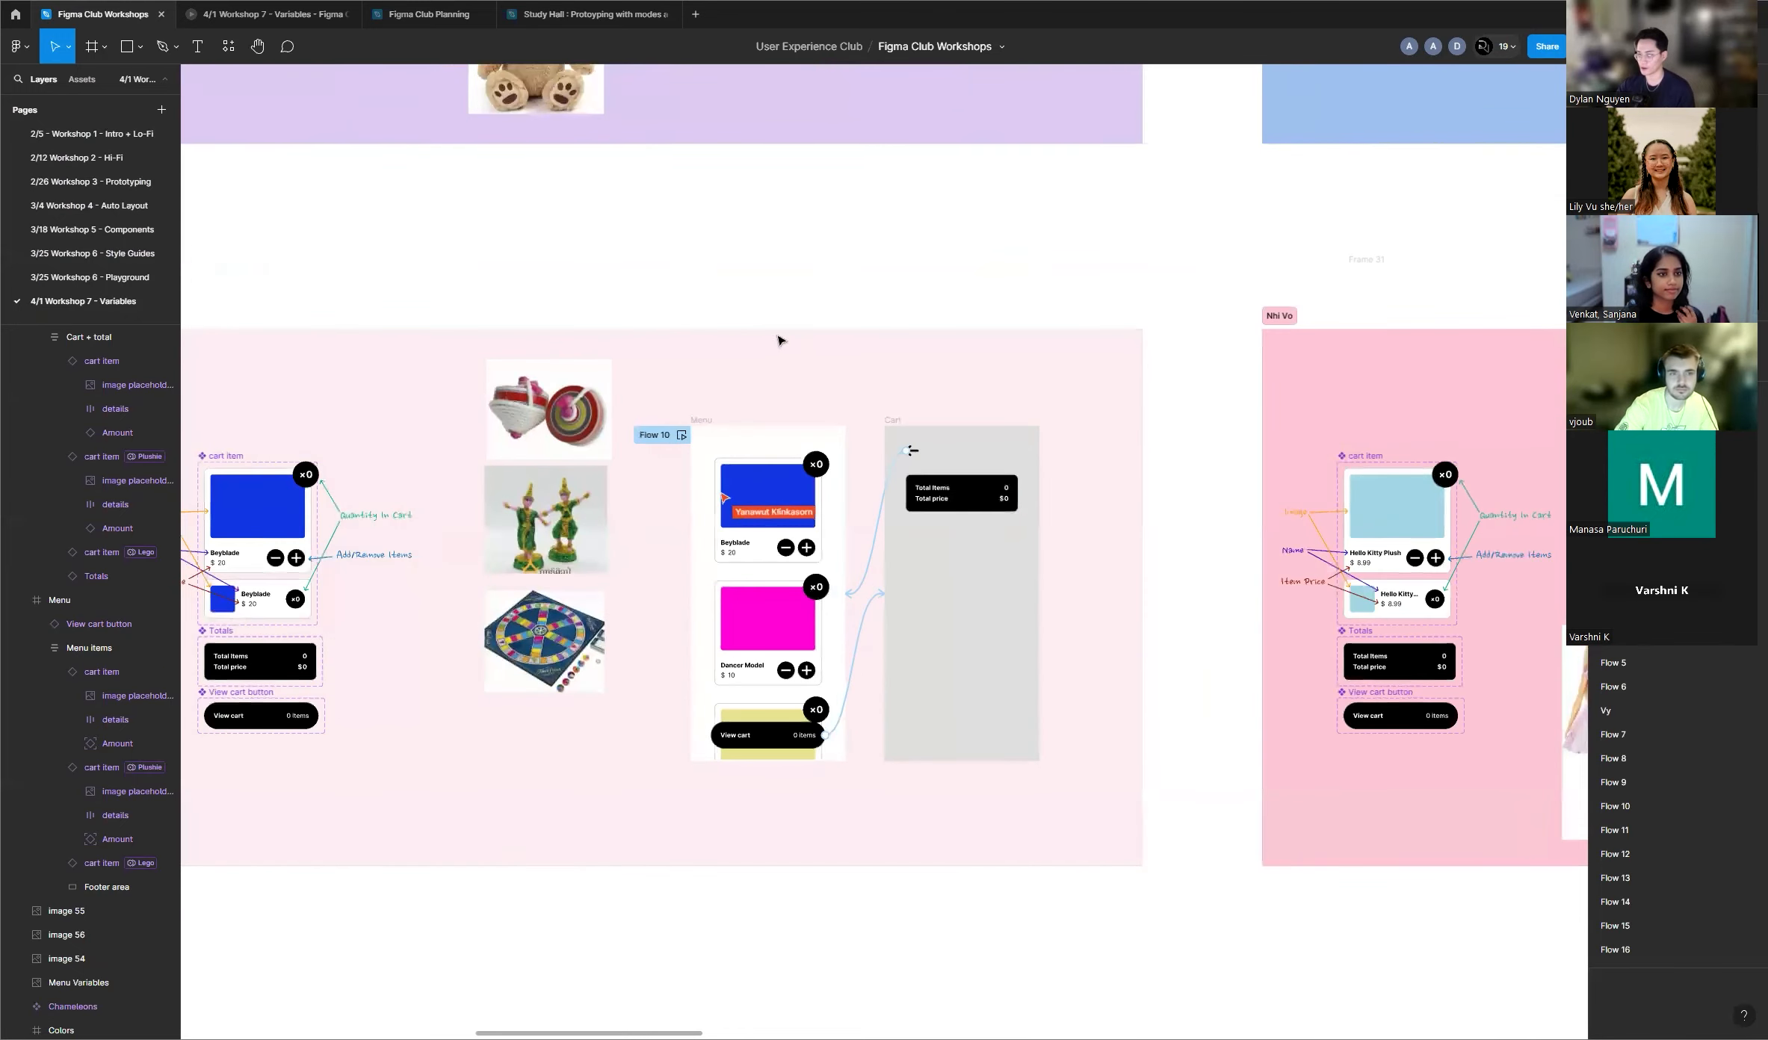
scroll(872, 315, down, 3)
scroll(781, 296, up, 3)
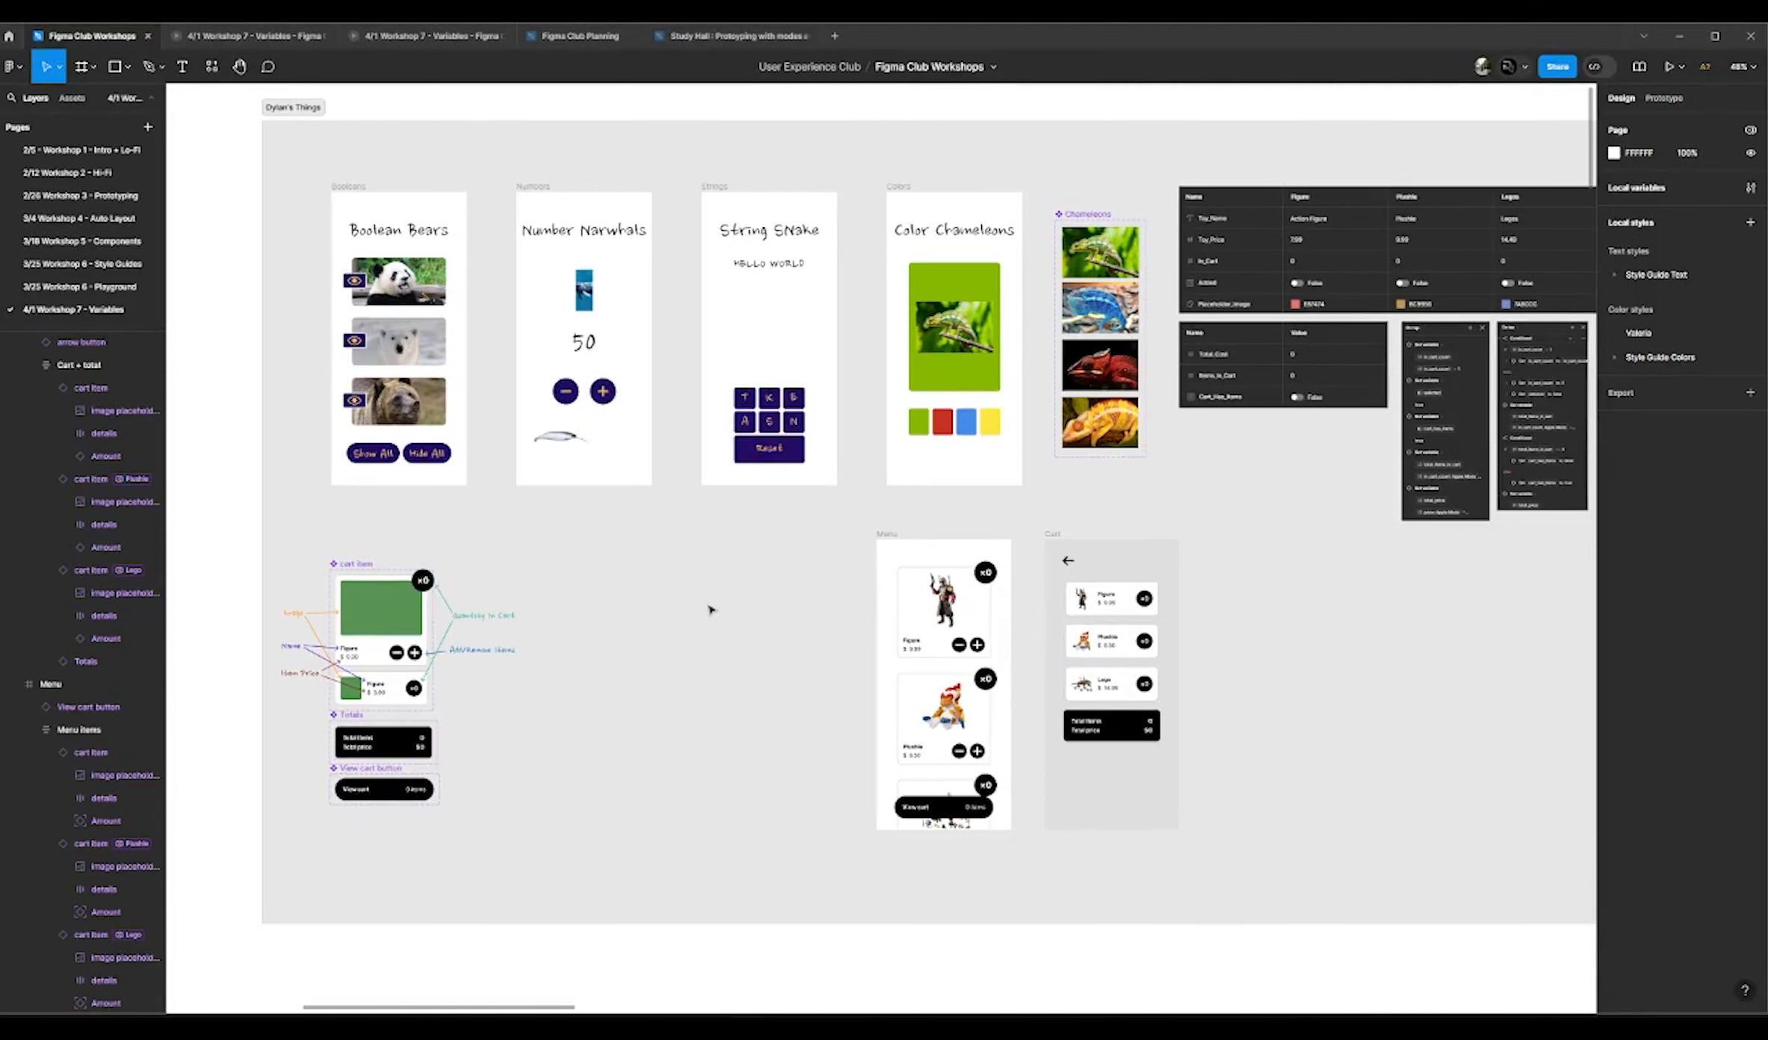
Step: Examine the annotated cart item component, including its image, name, price, quantity and add/remove parts
scroll(469, 572, down, 3)
scroll(529, 540, up, 2)
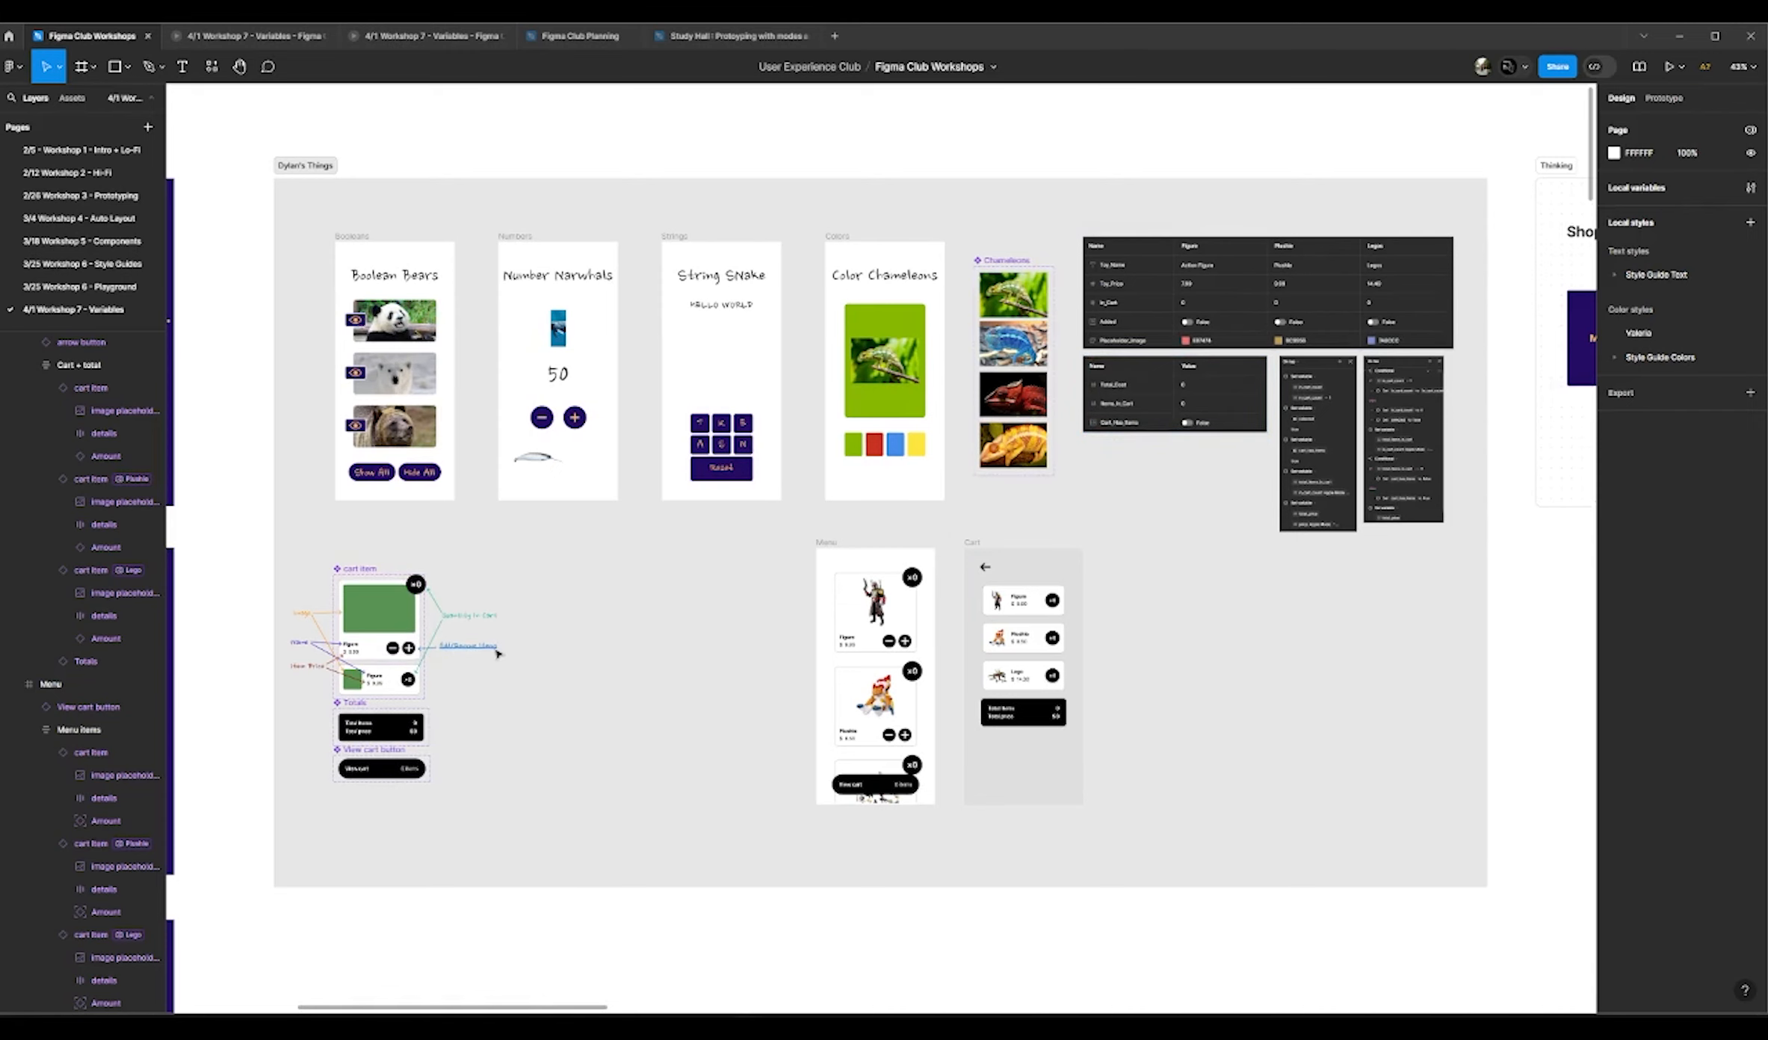
scroll(308, 670, up, 5)
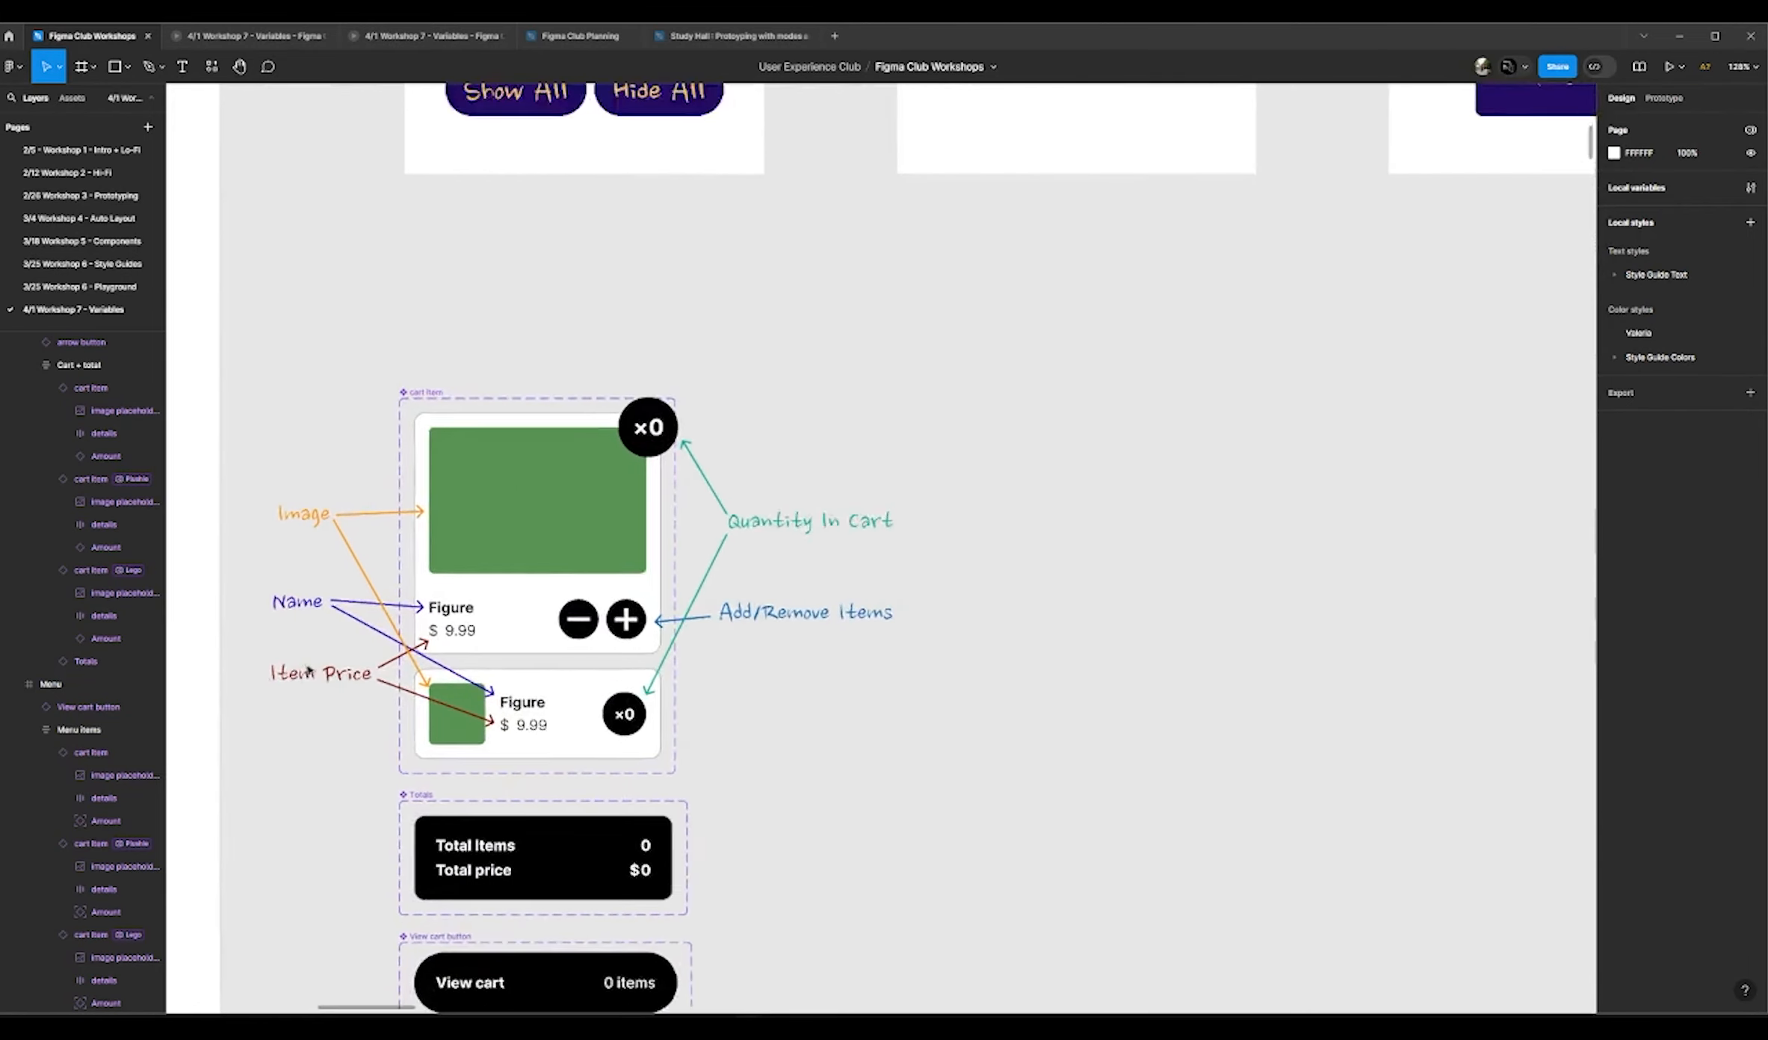
scroll(902, 609, down, 2)
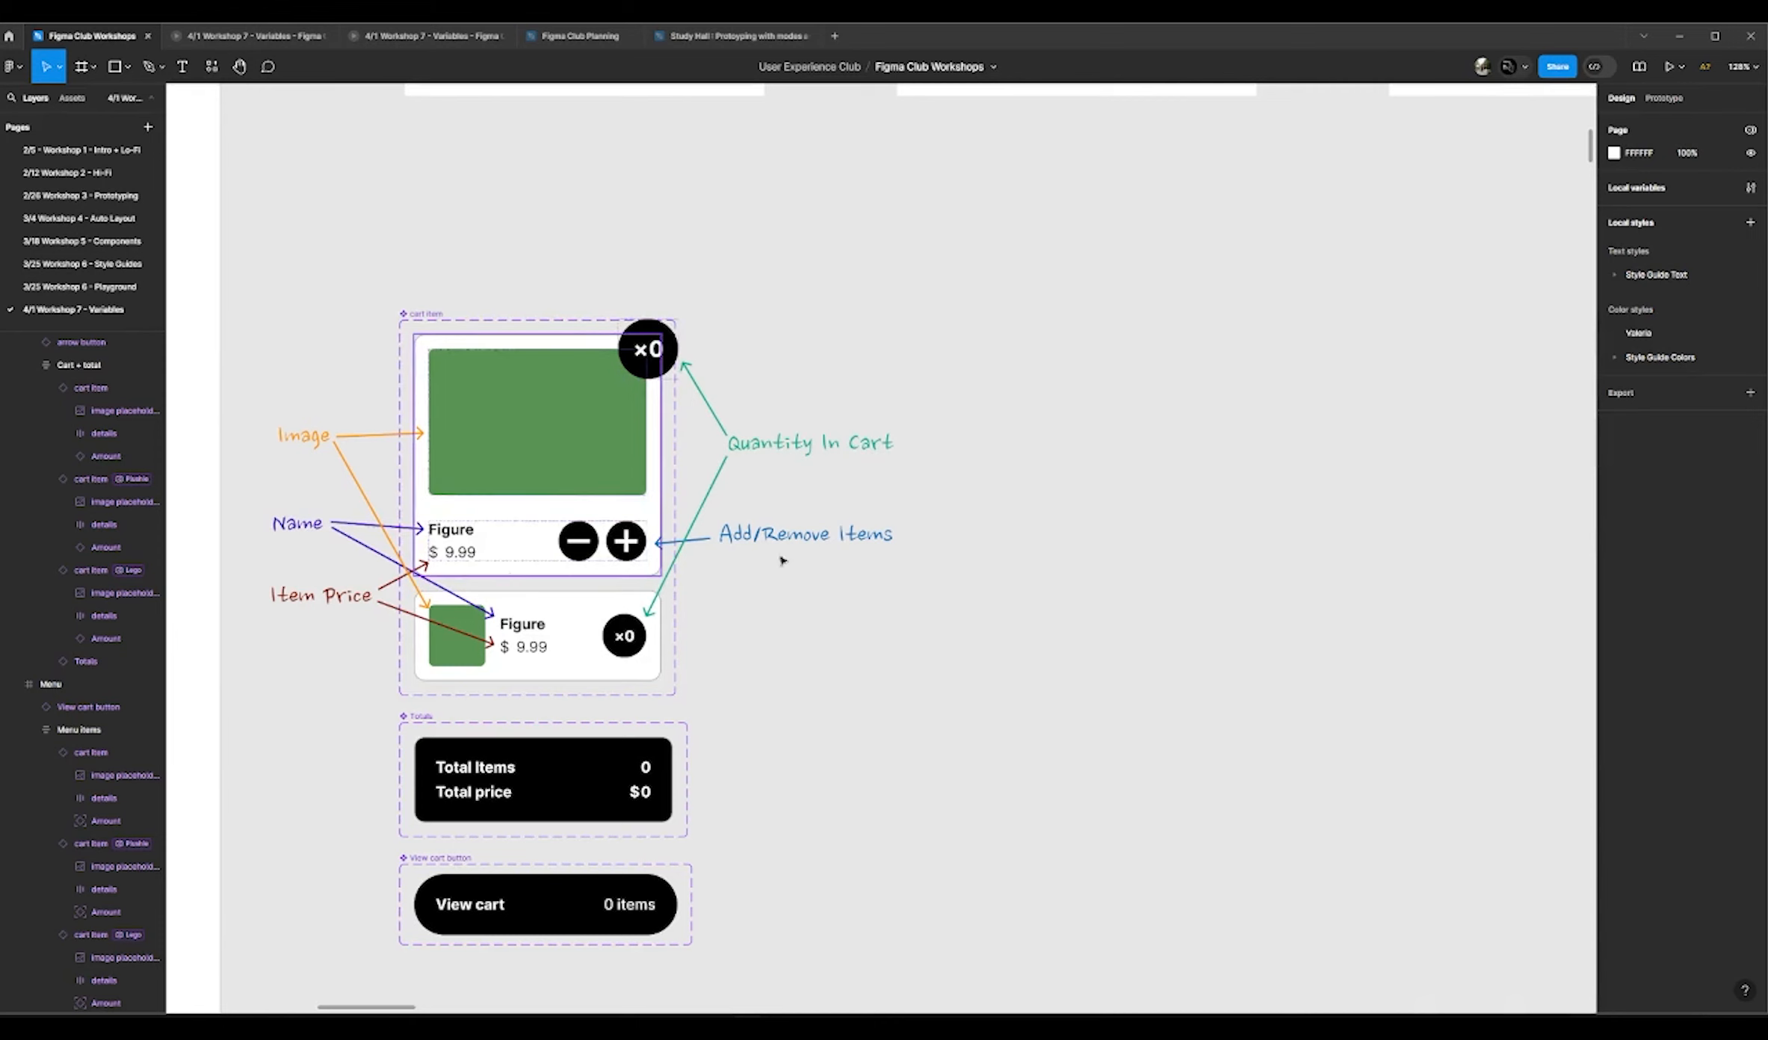
Step: Open the local variables and place their window beside the cart item component to compare the menu collection's Figure, Plushie and Lego modes
click(1361, 321)
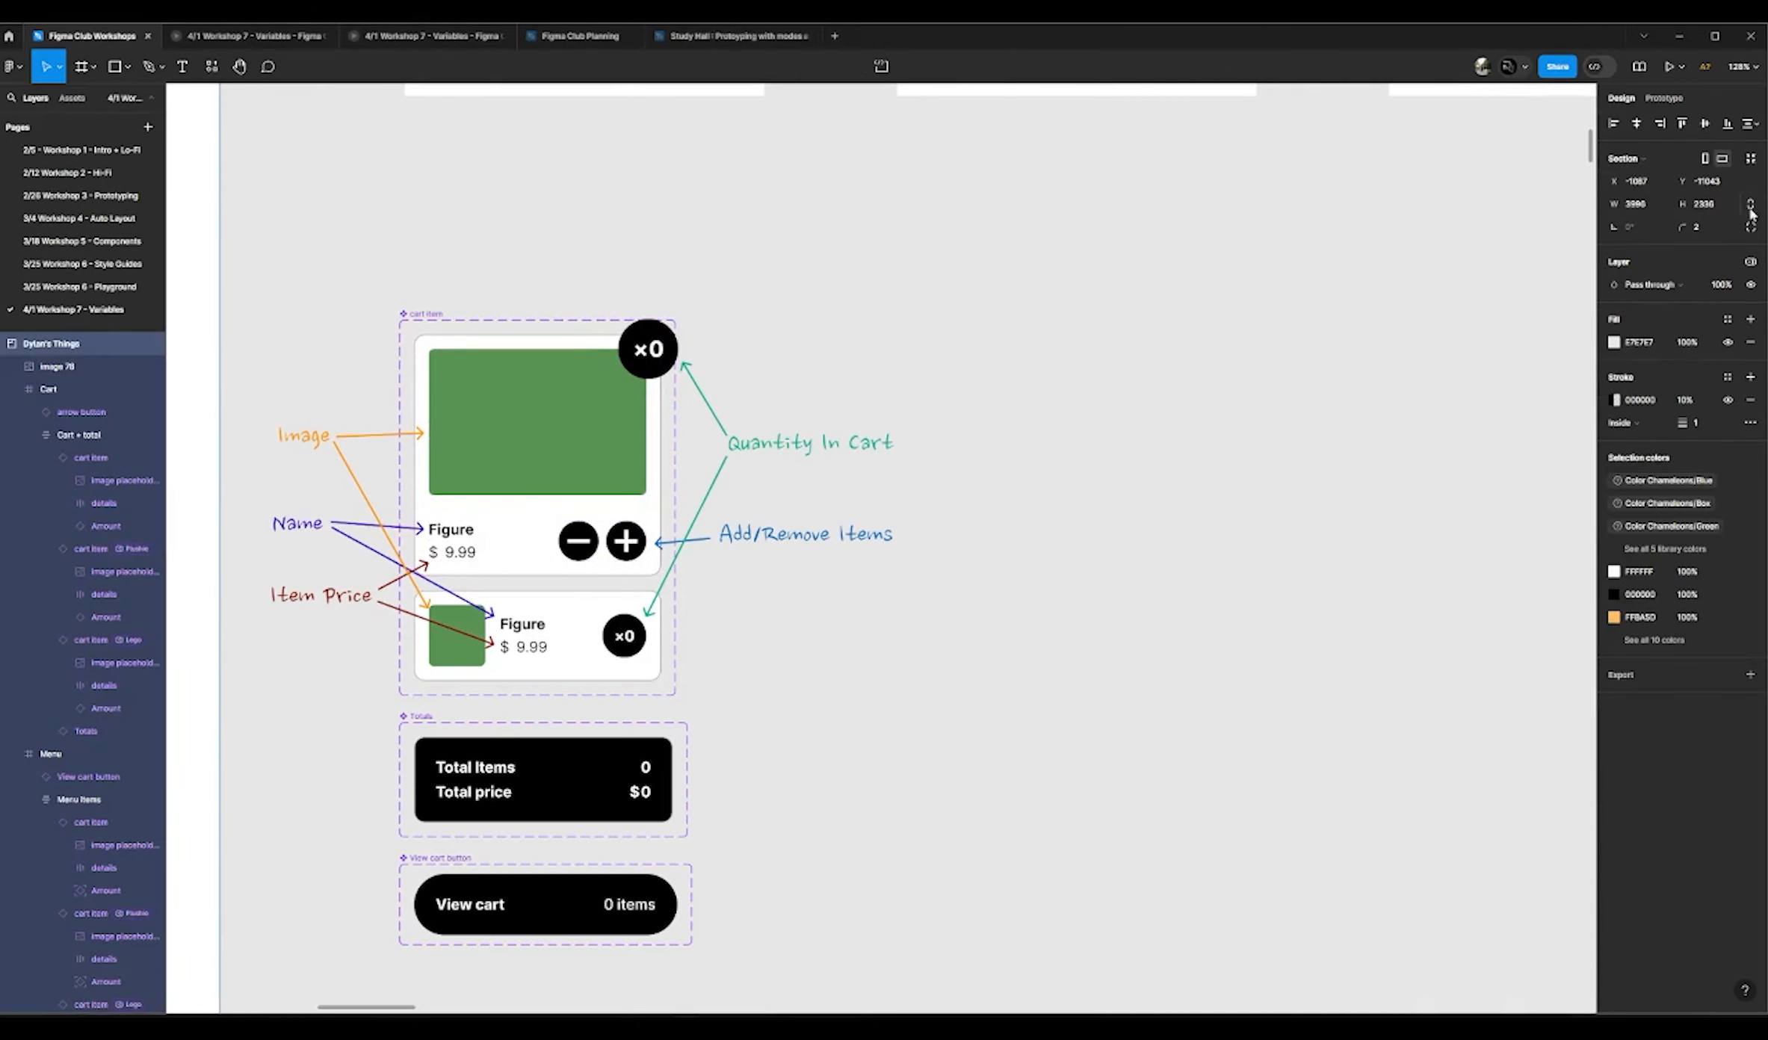
scroll(746, 428, down, 2)
click(304, 439)
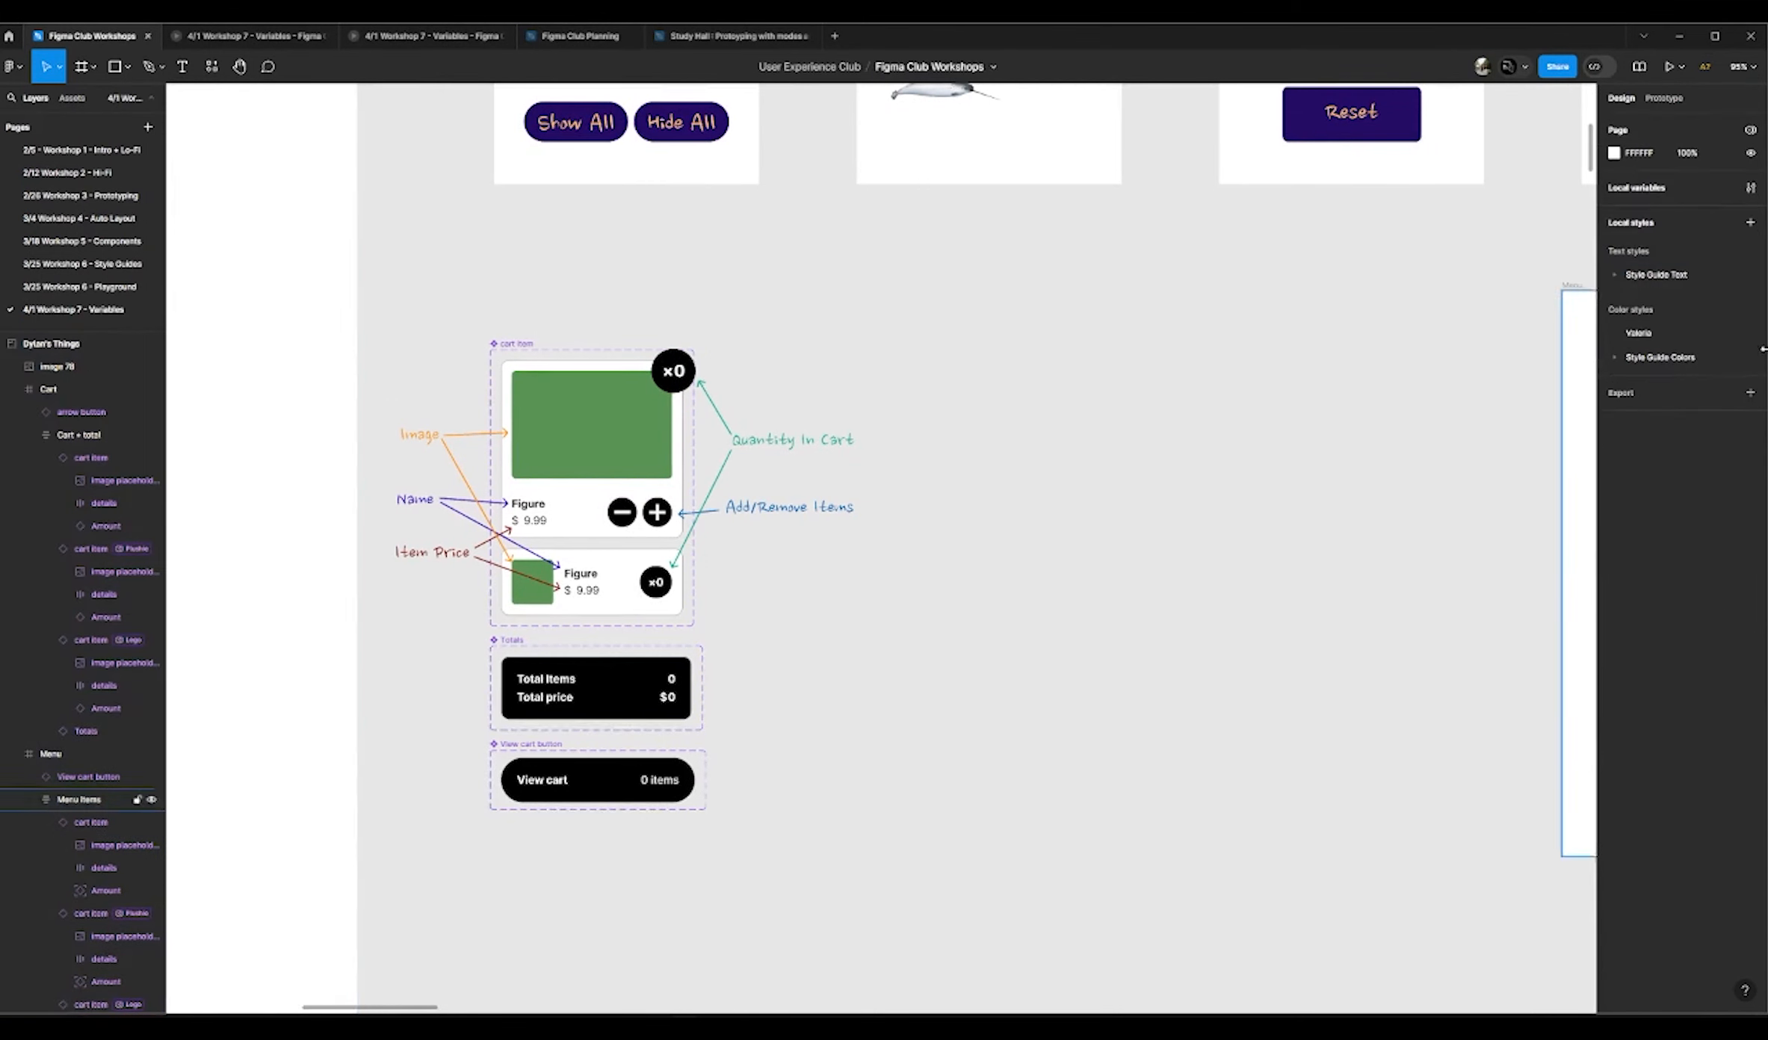
click(1750, 188)
drag(850, 590, 1148, 349)
scroll(294, 598, down, 2)
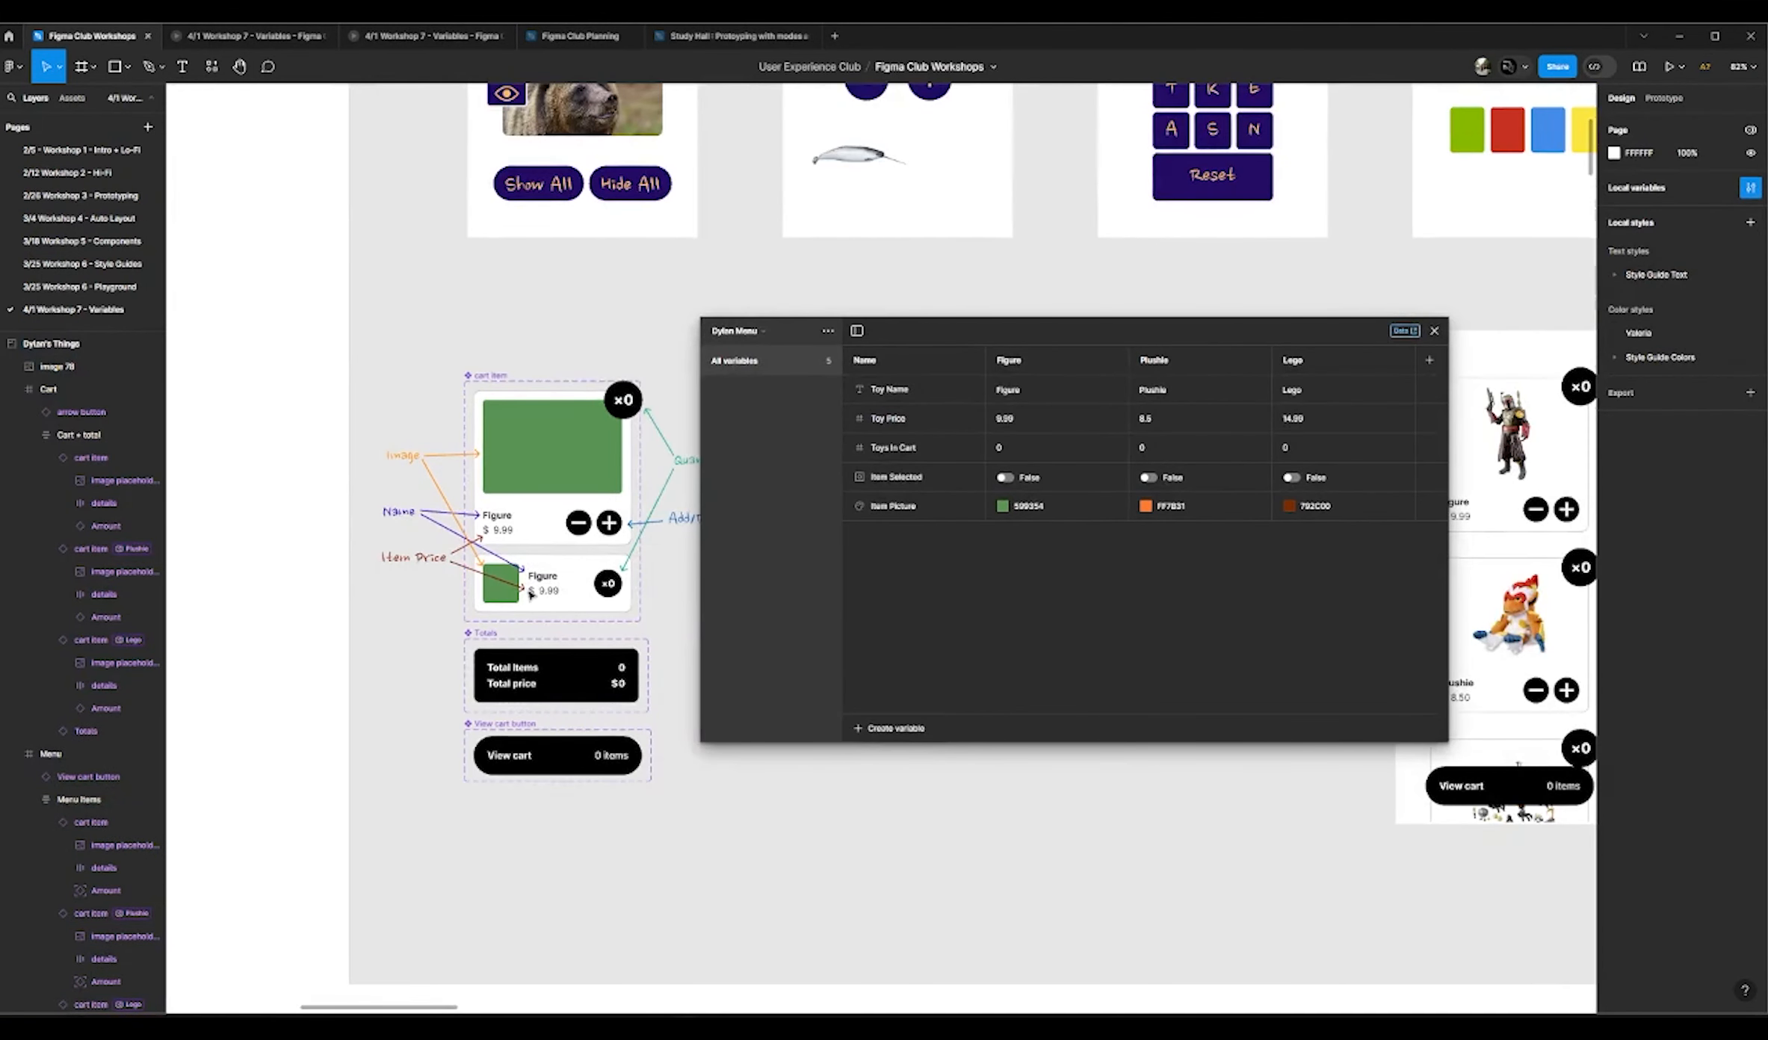
Step: Review the menu collection's Toy Name, Toy Price, Toys In Cart, Item Selected and Item Picture variables against the cart item component
scroll(529, 592, up, 2)
scroll(1191, 849, up, 1)
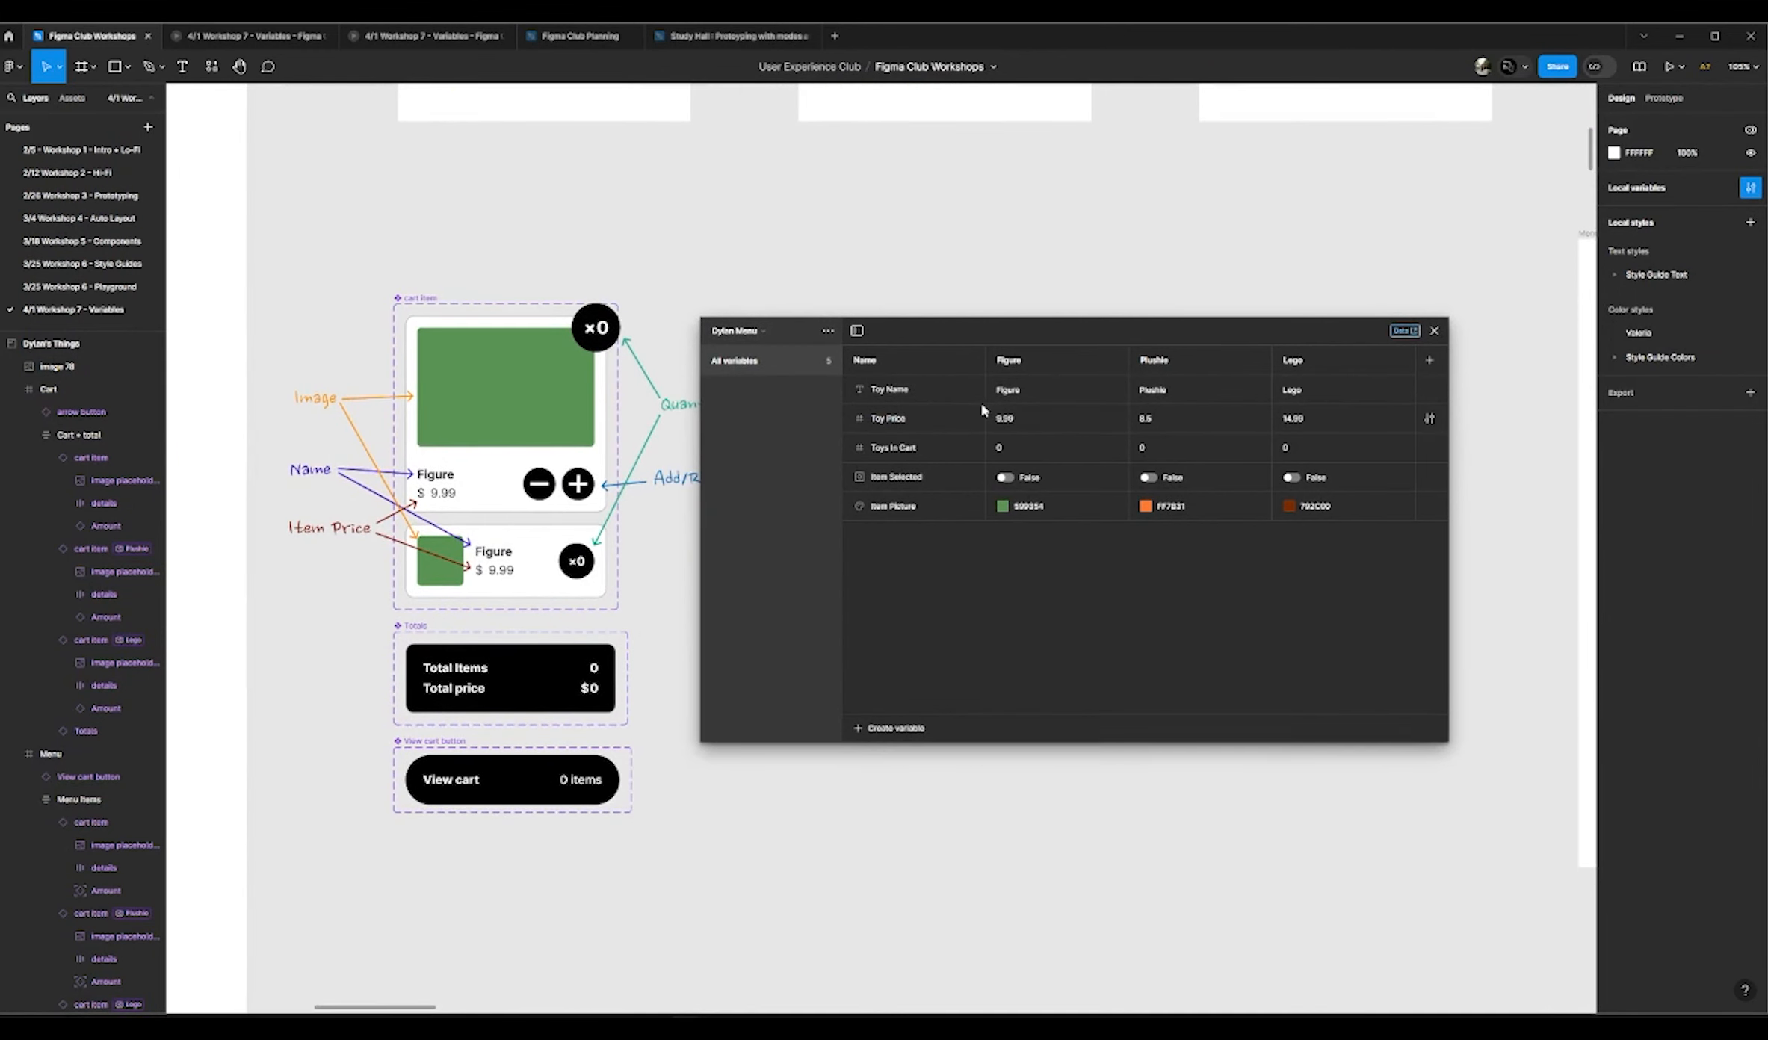
click(882, 395)
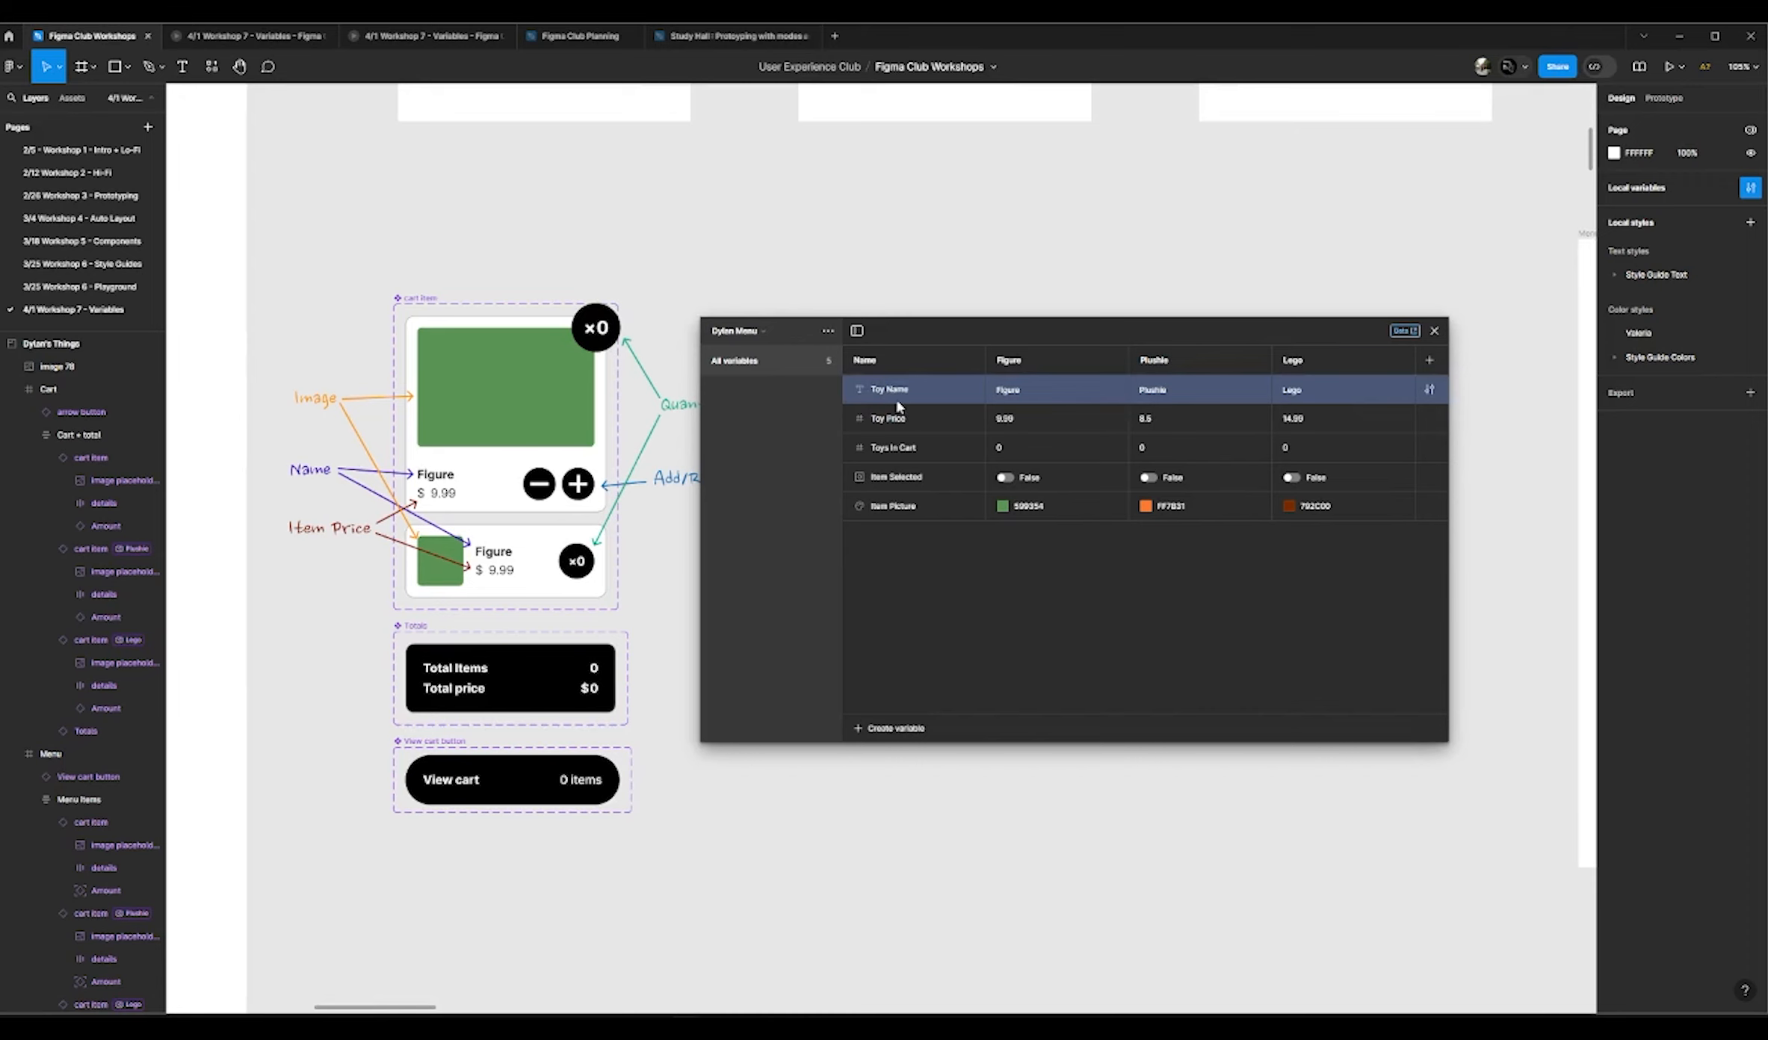
click(894, 425)
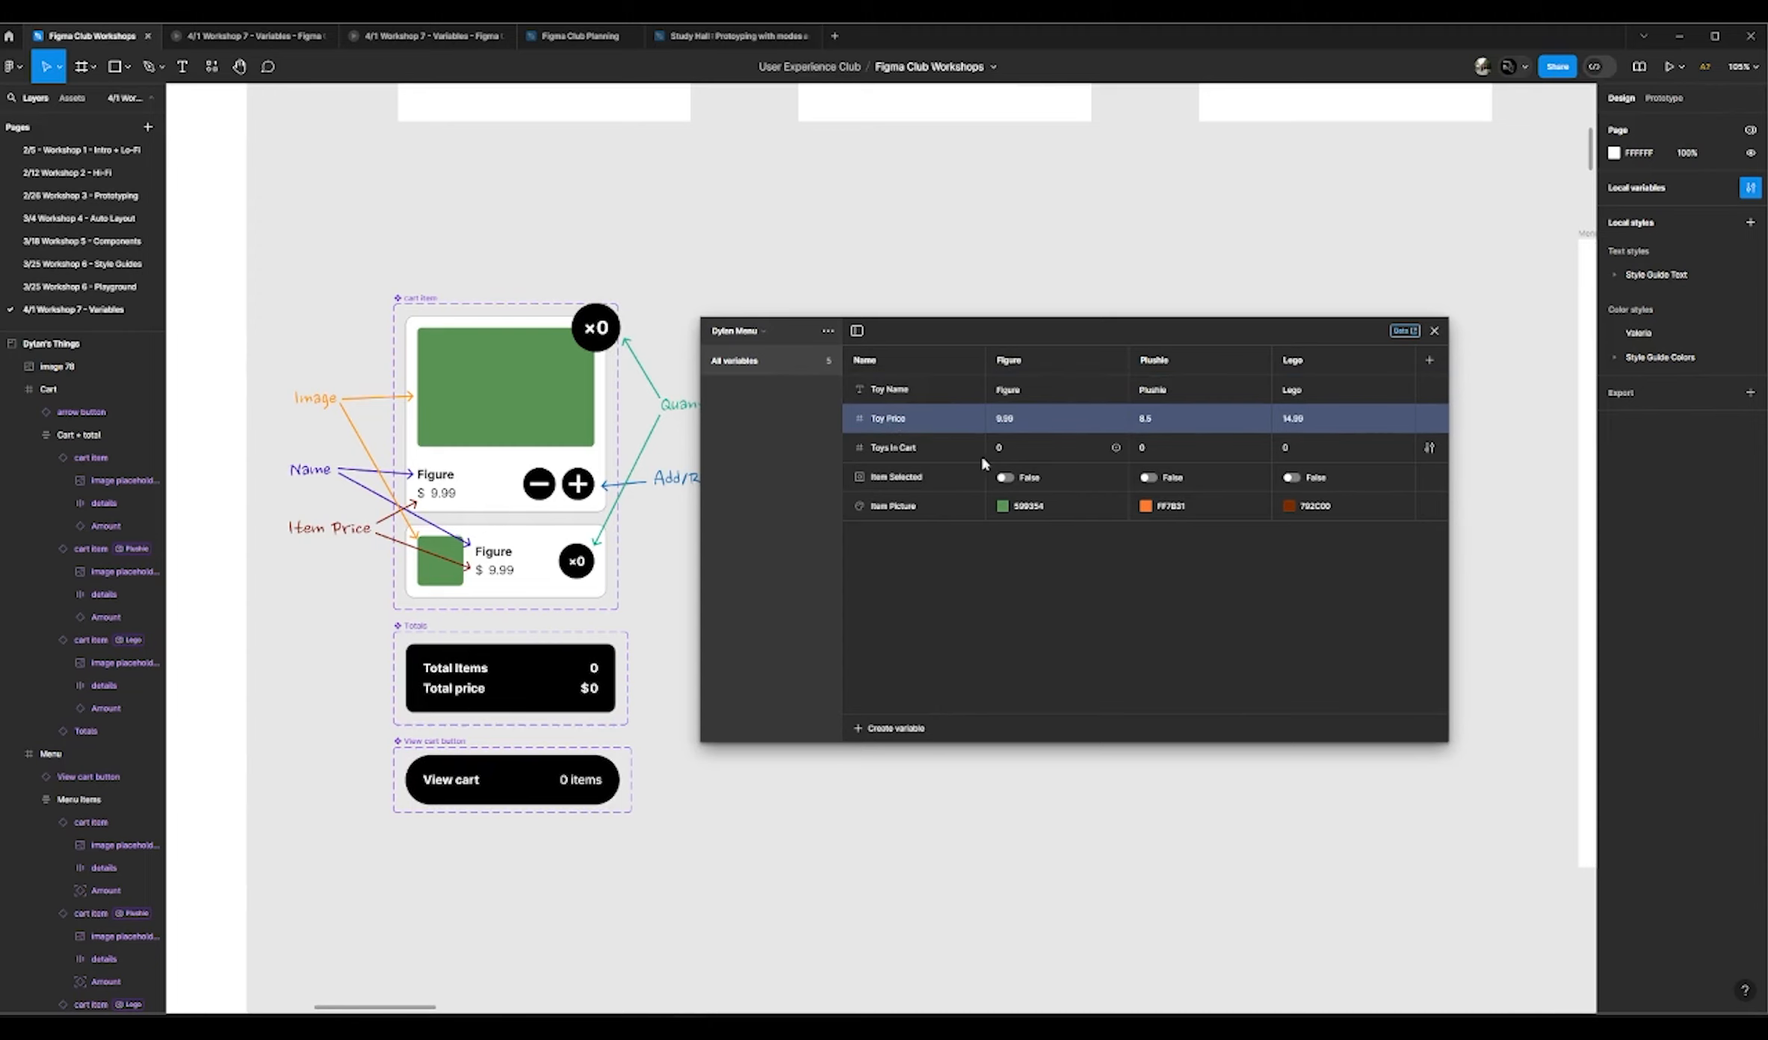
click(918, 447)
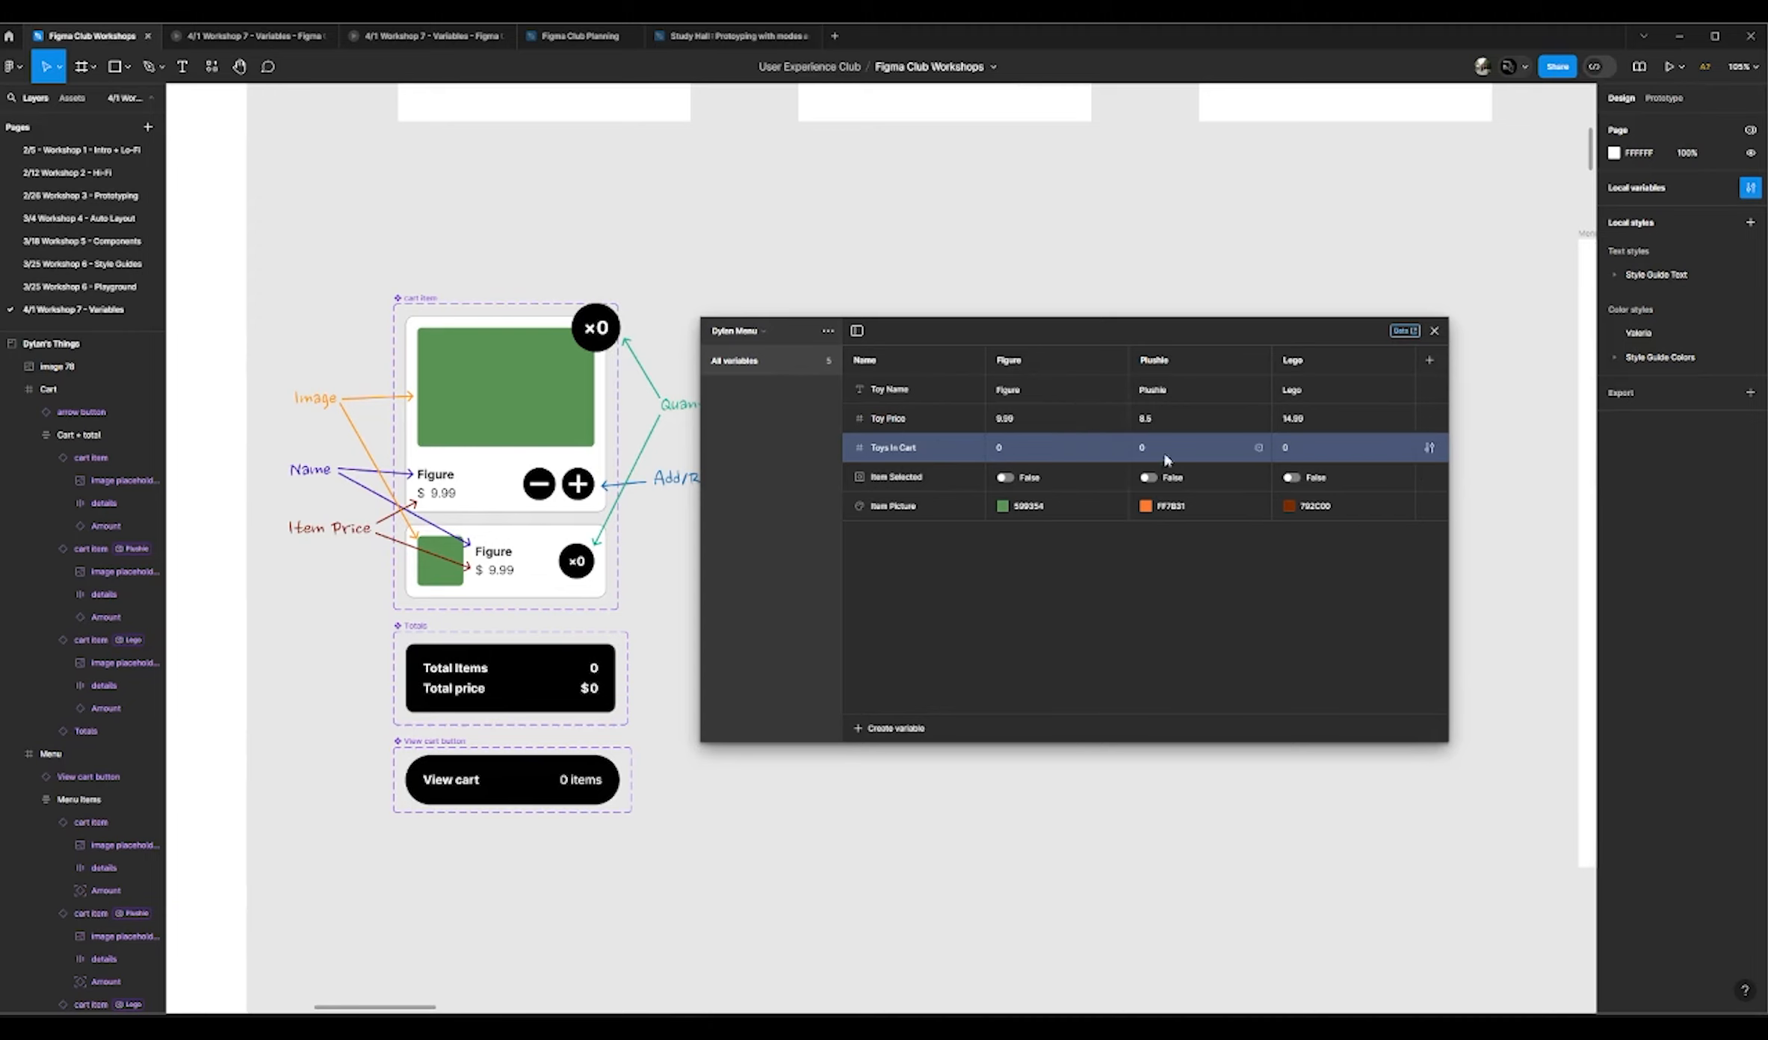
click(903, 487)
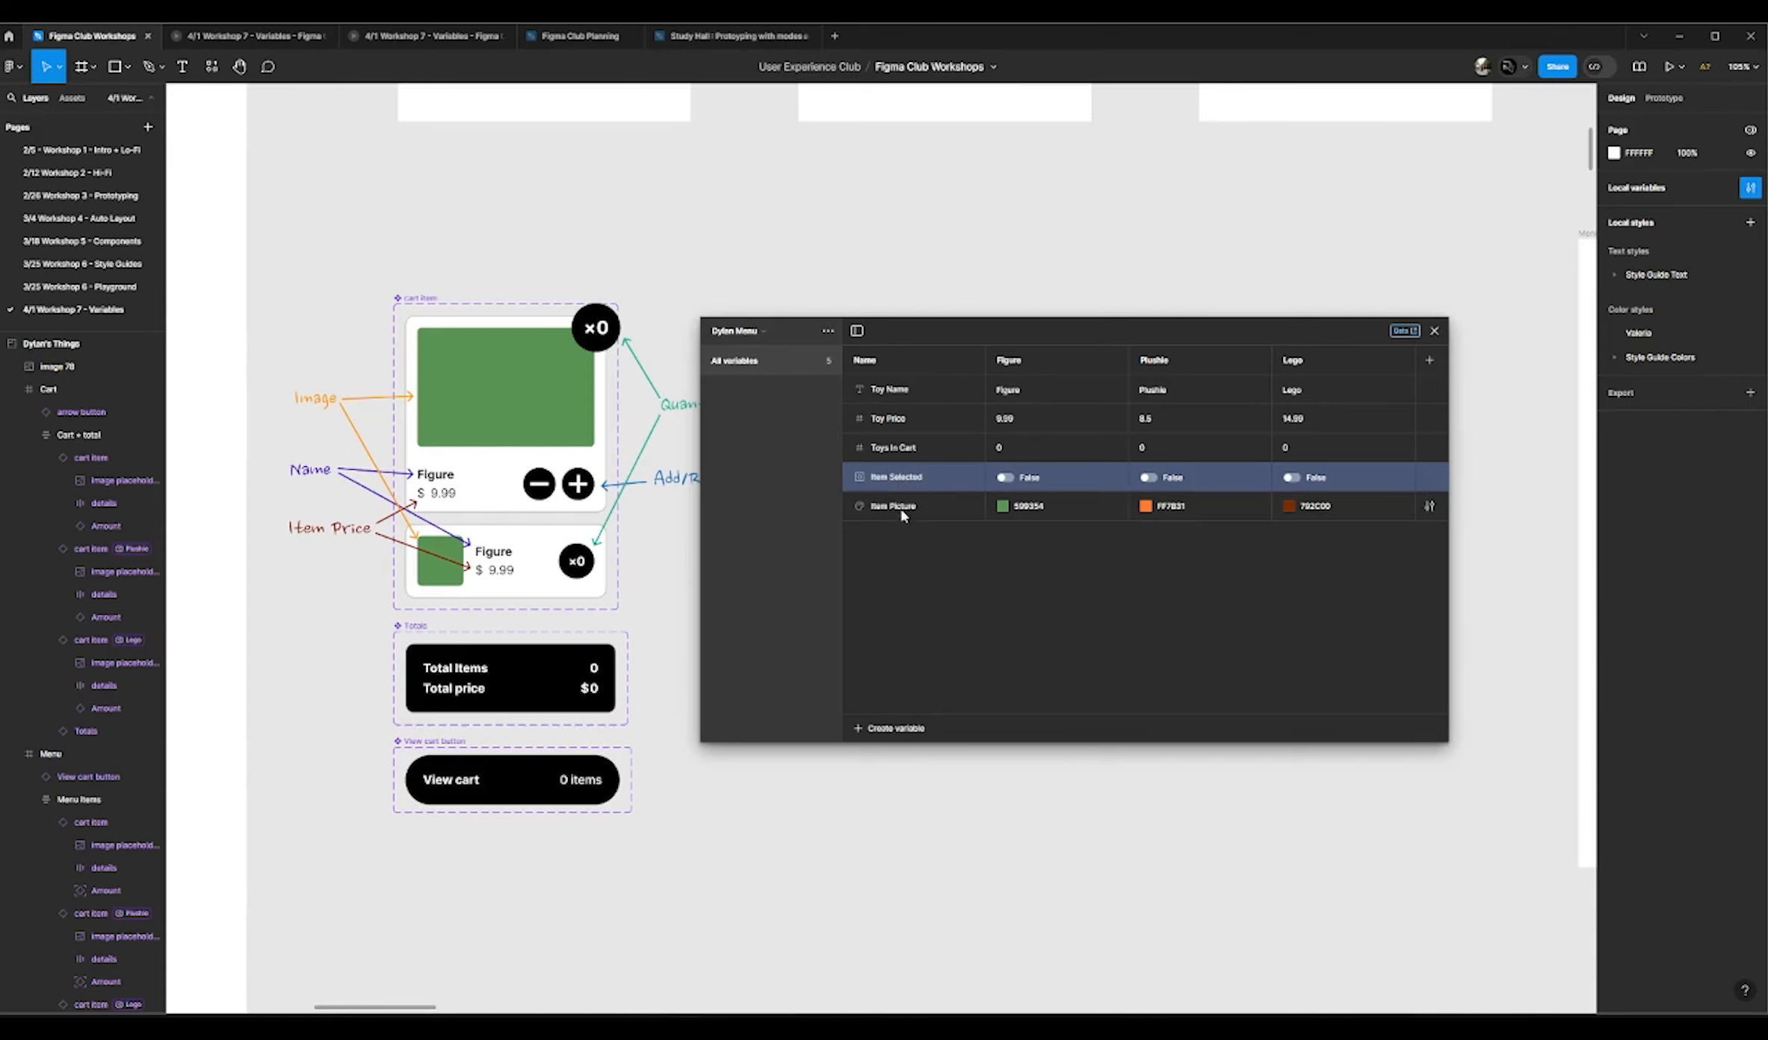
click(904, 510)
Step: Switch the variables window to the matching cart collection and compare its Total Price variable with the Totals component
click(772, 331)
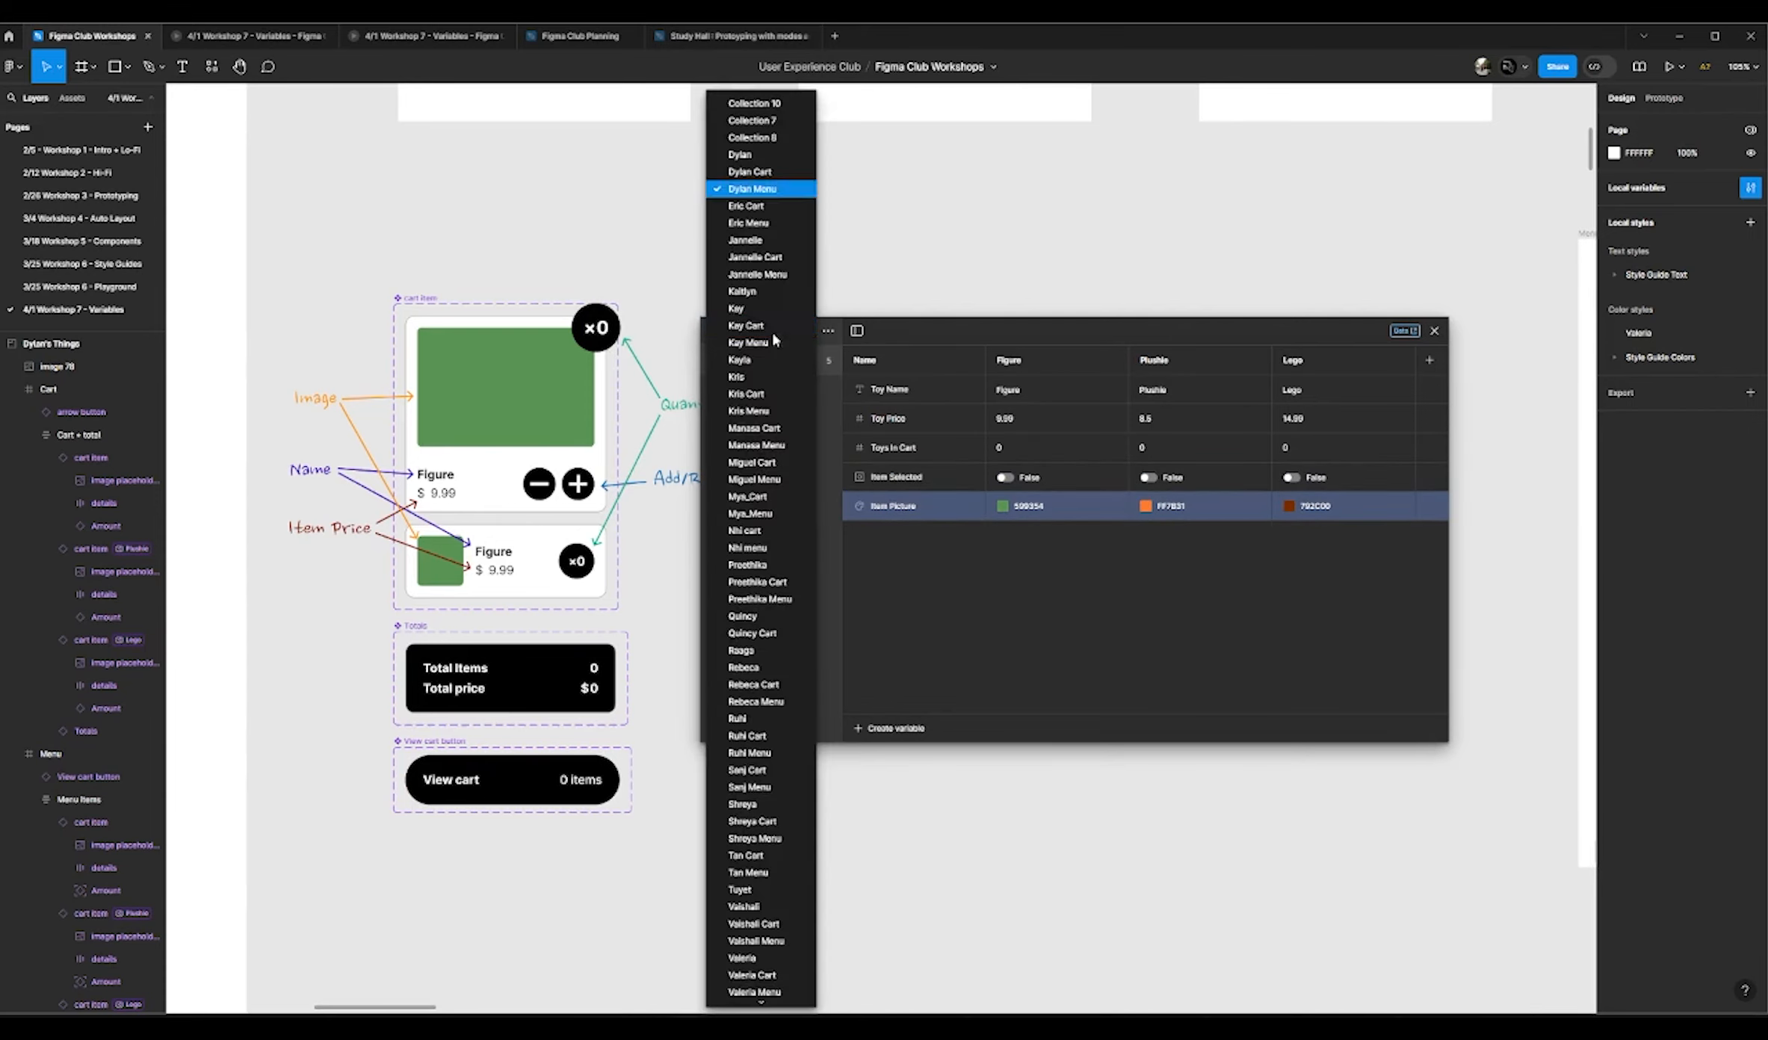
click(770, 171)
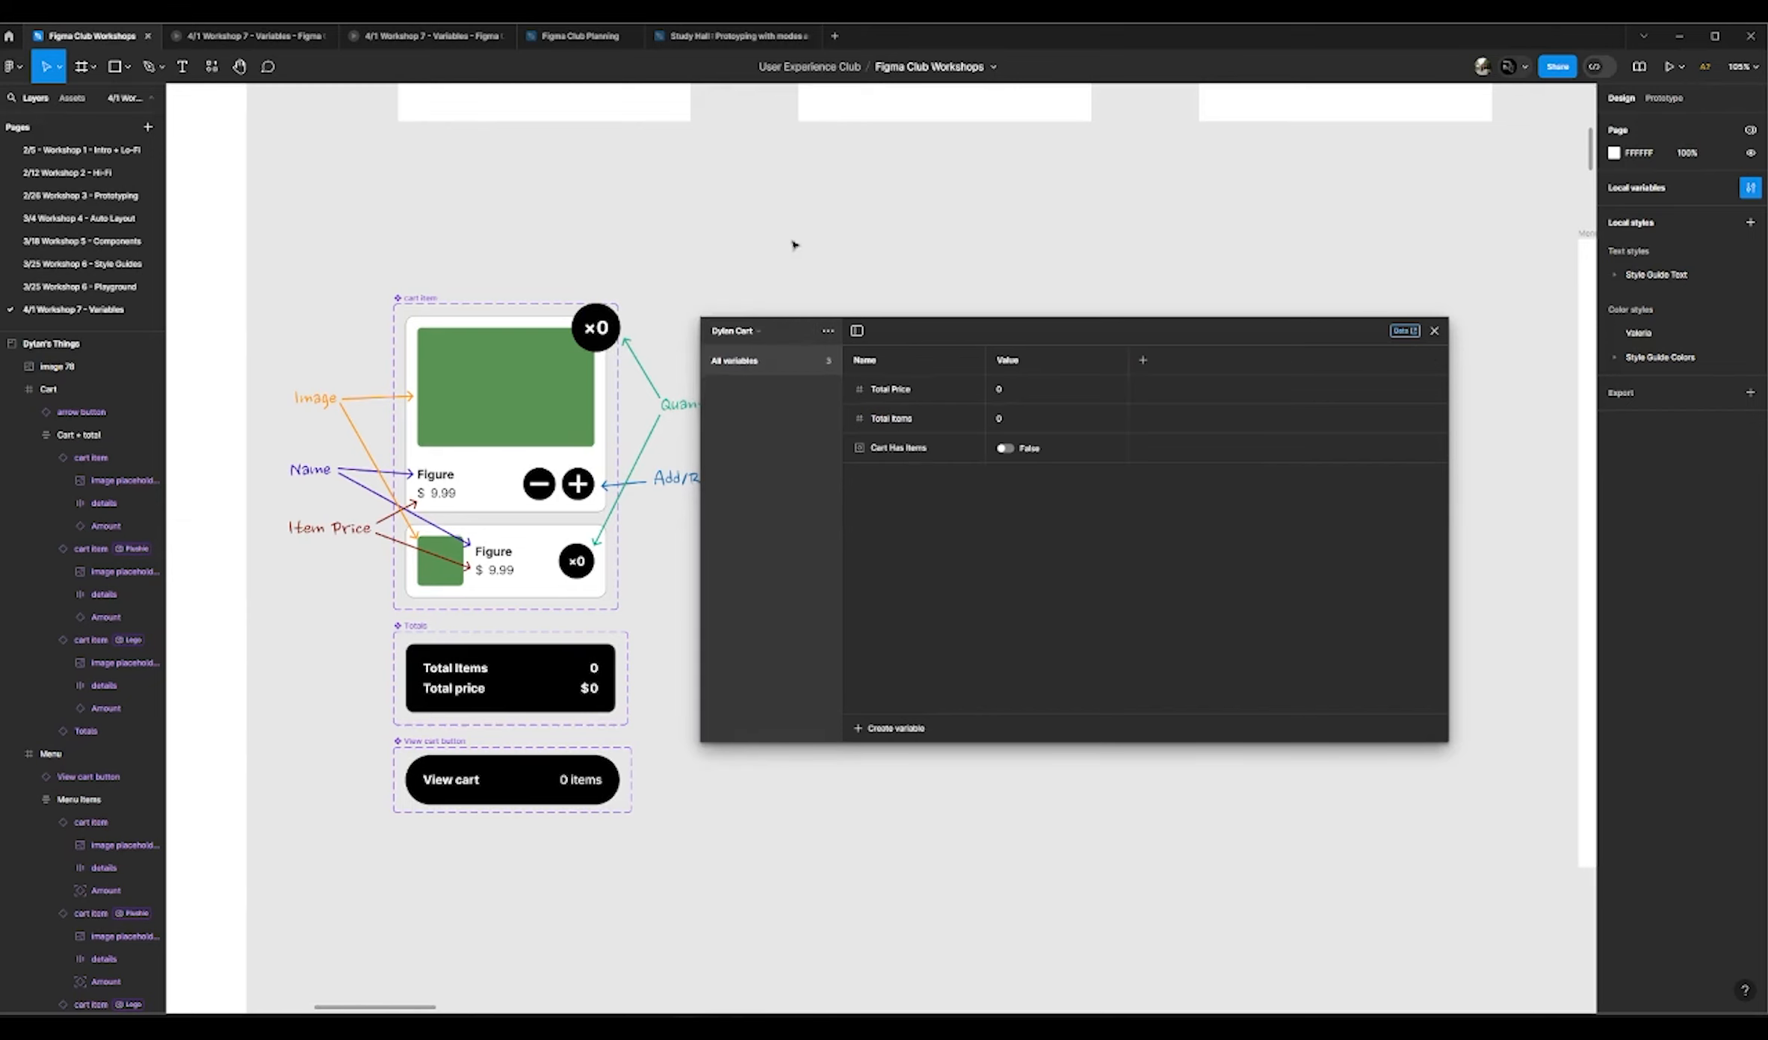
click(908, 396)
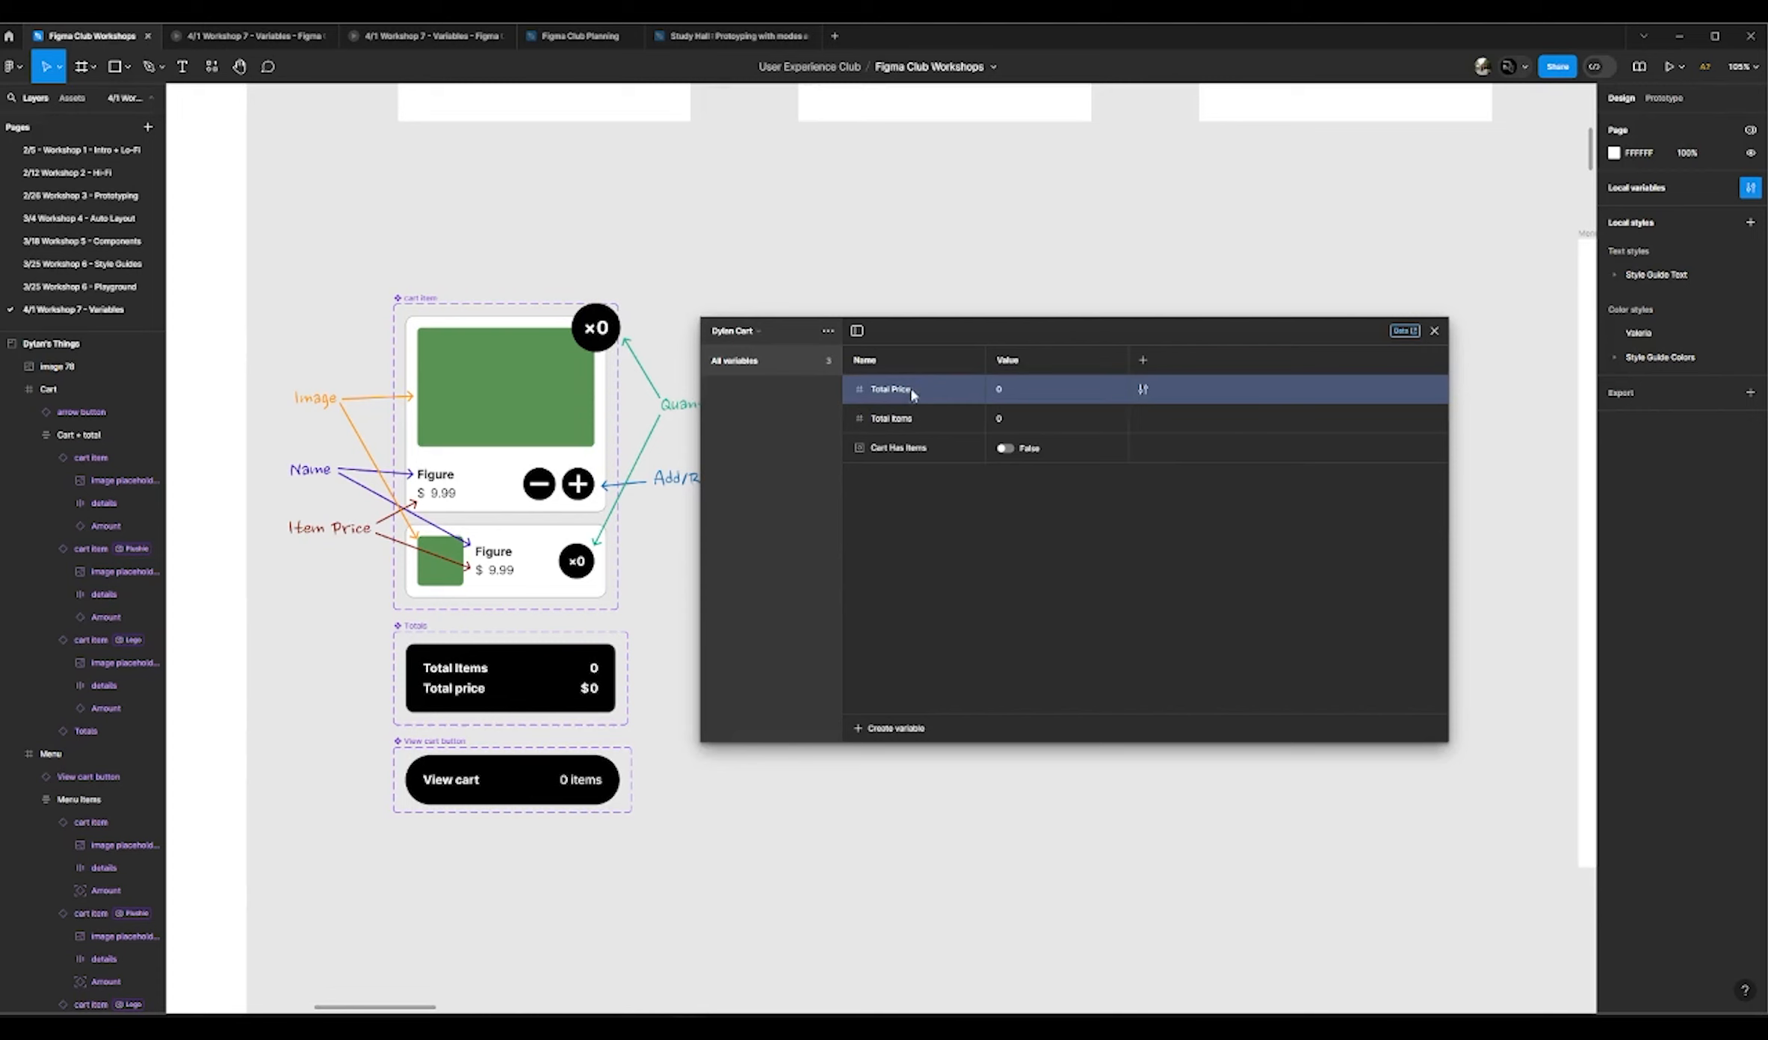
scroll(446, 684, up, 3)
drag(1006, 333, 1176, 411)
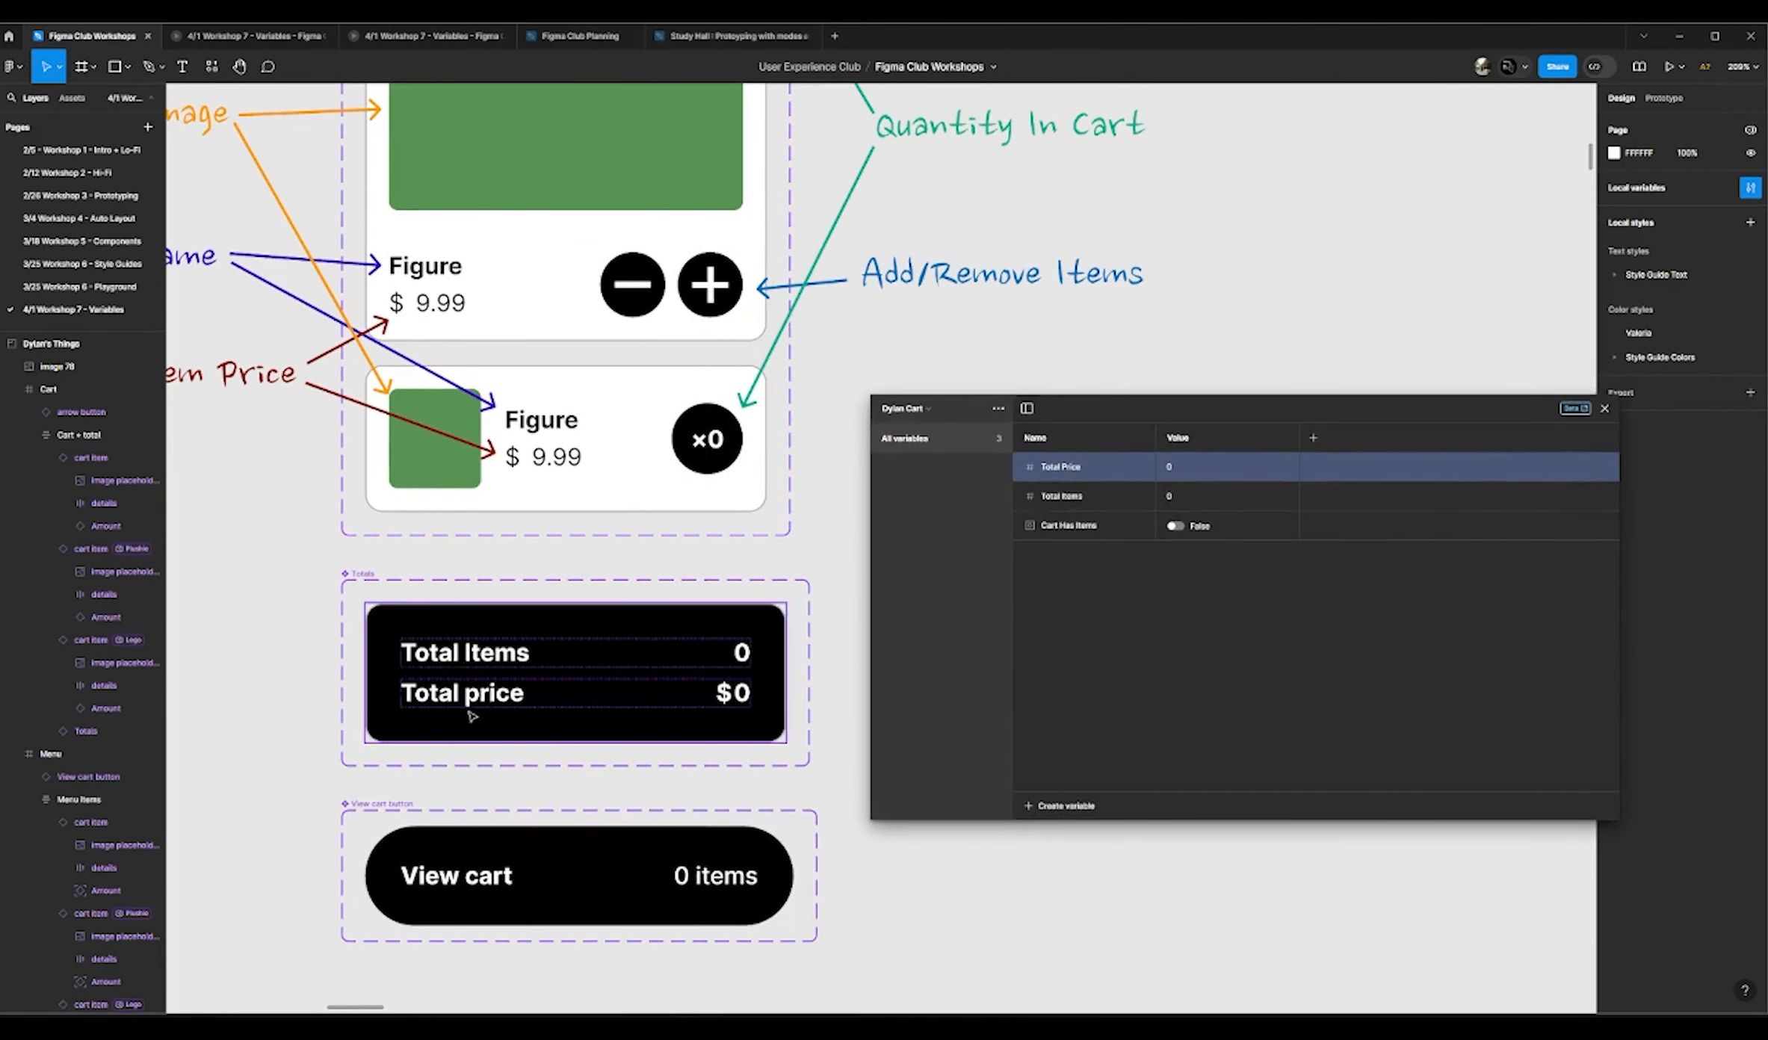
scroll(382, 669, down, 3)
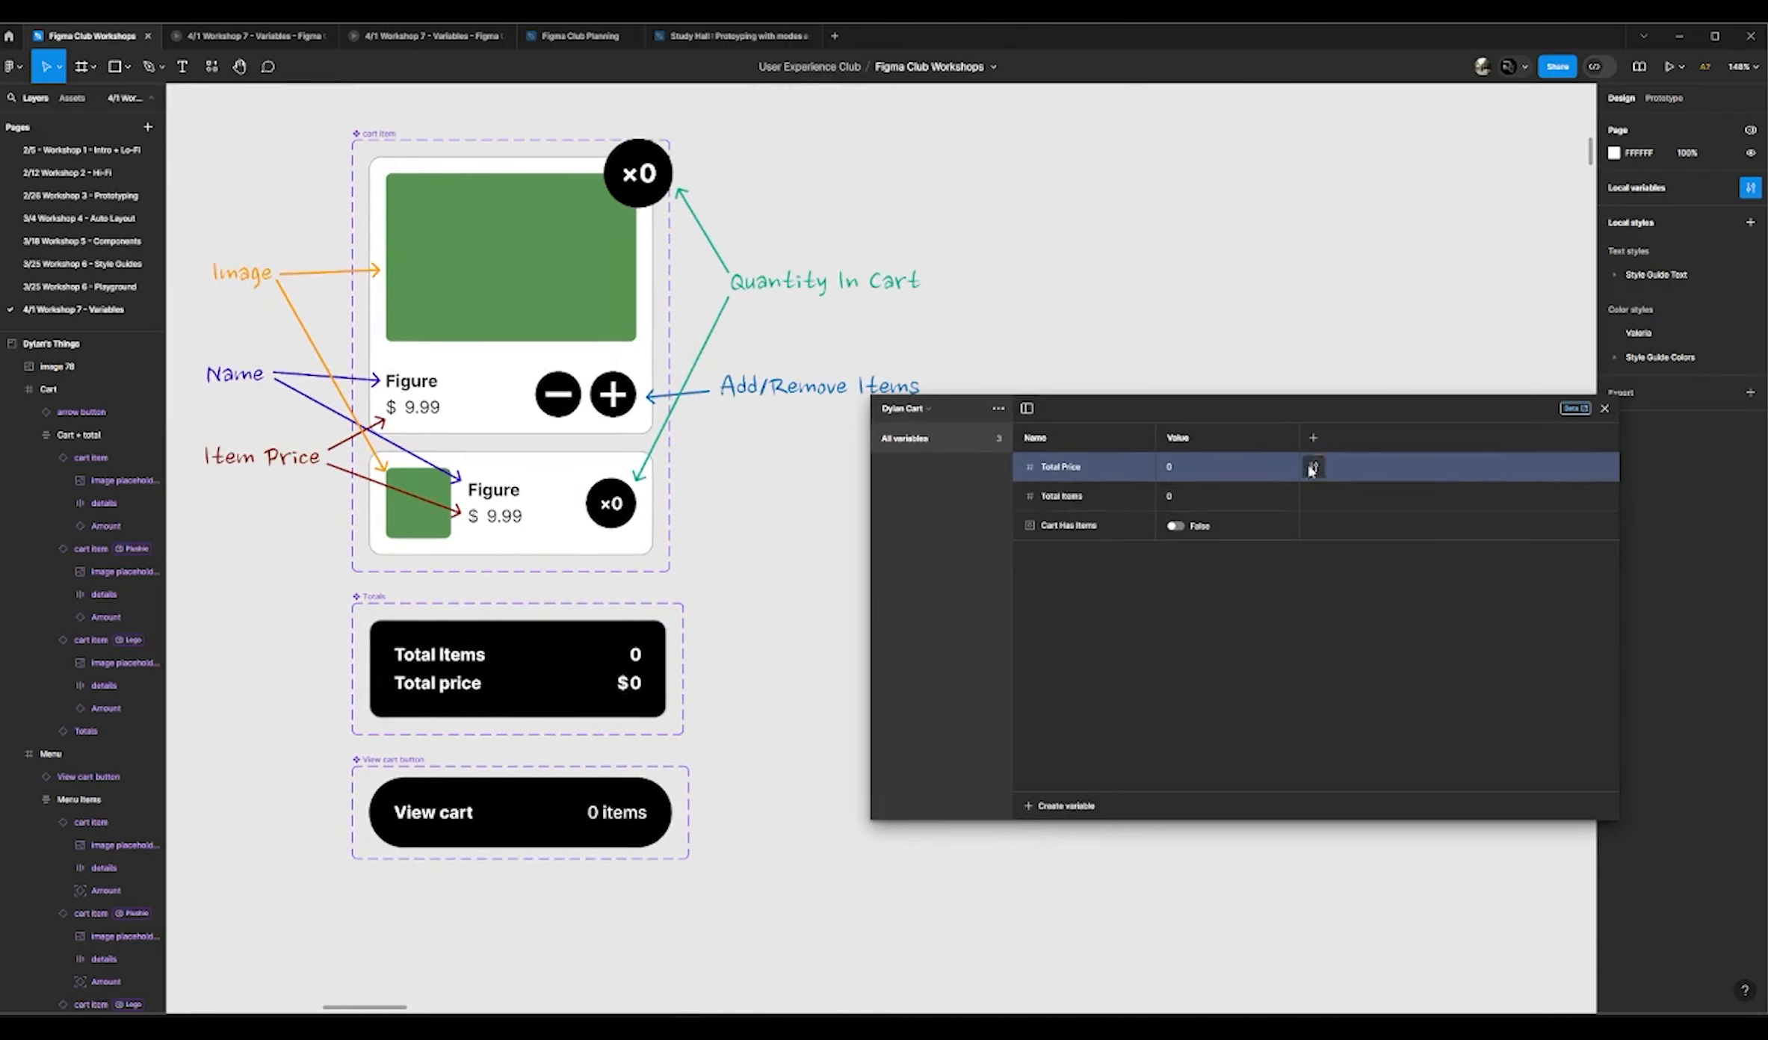
drag(1277, 409, 1102, 302)
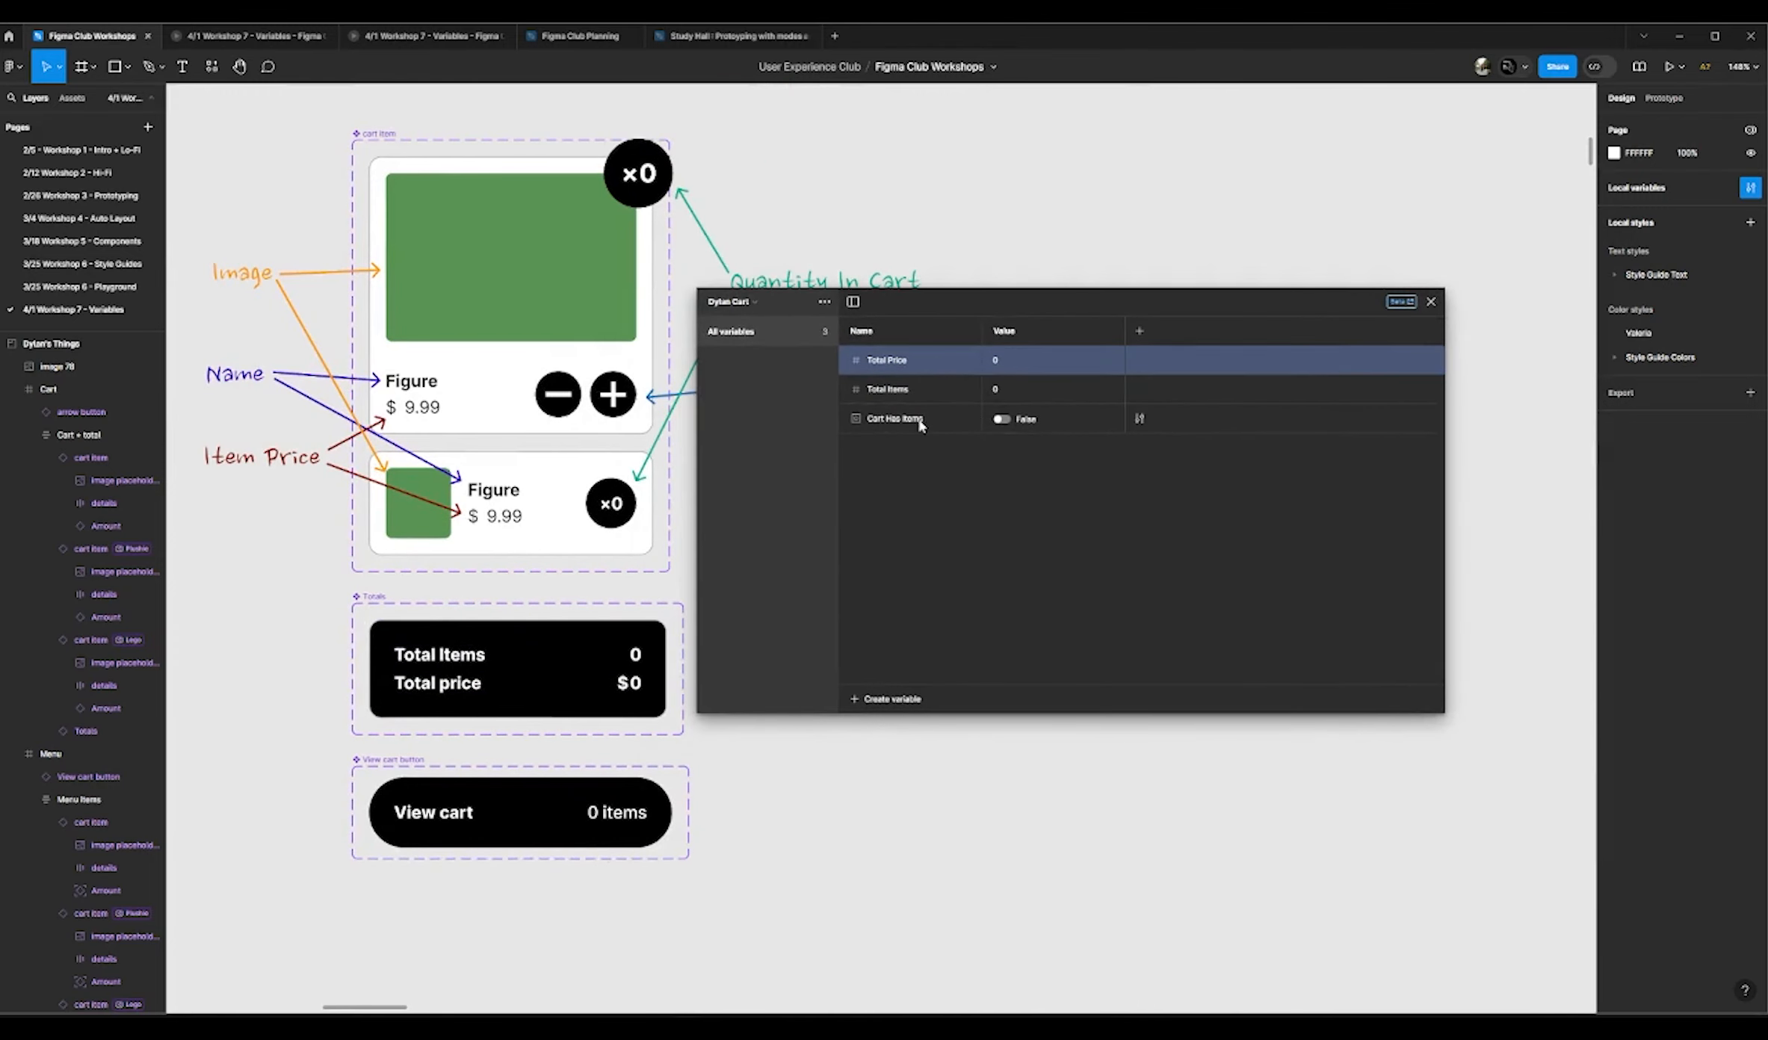
Step: Review the Total Items and Cart Has Items variables in the cart collection and close the variables window
click(910, 393)
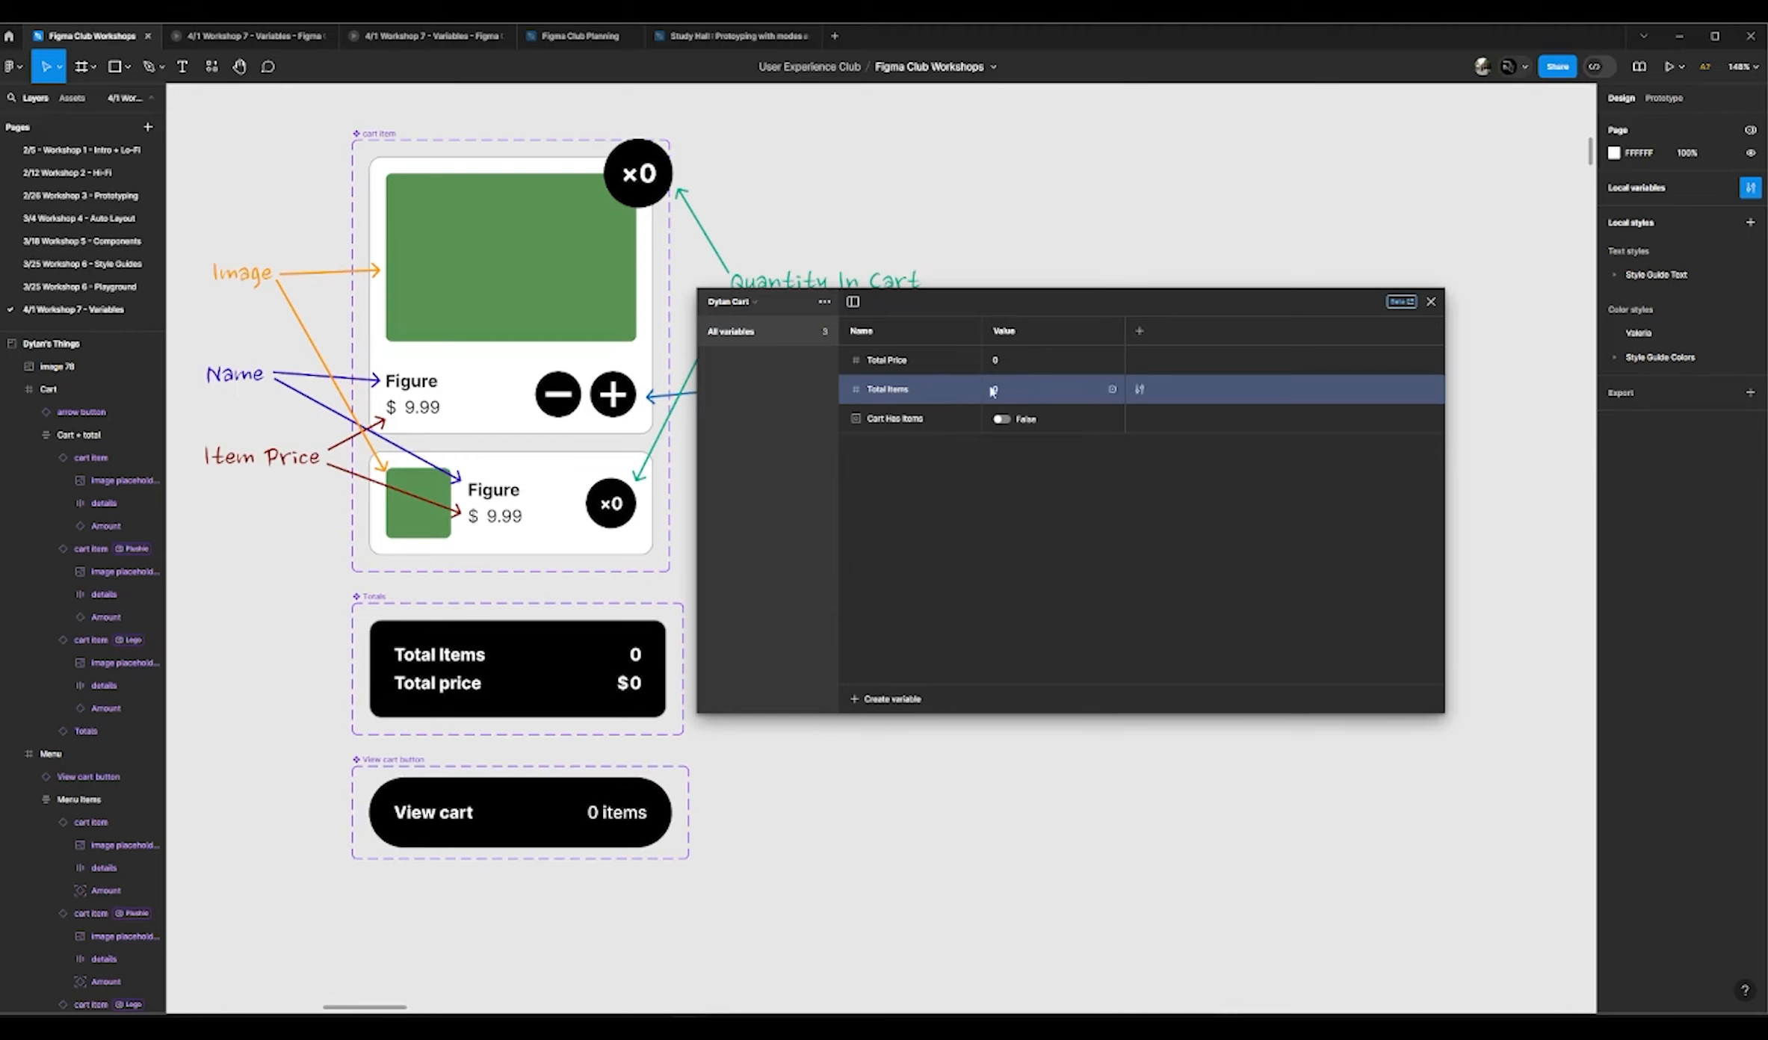
click(891, 429)
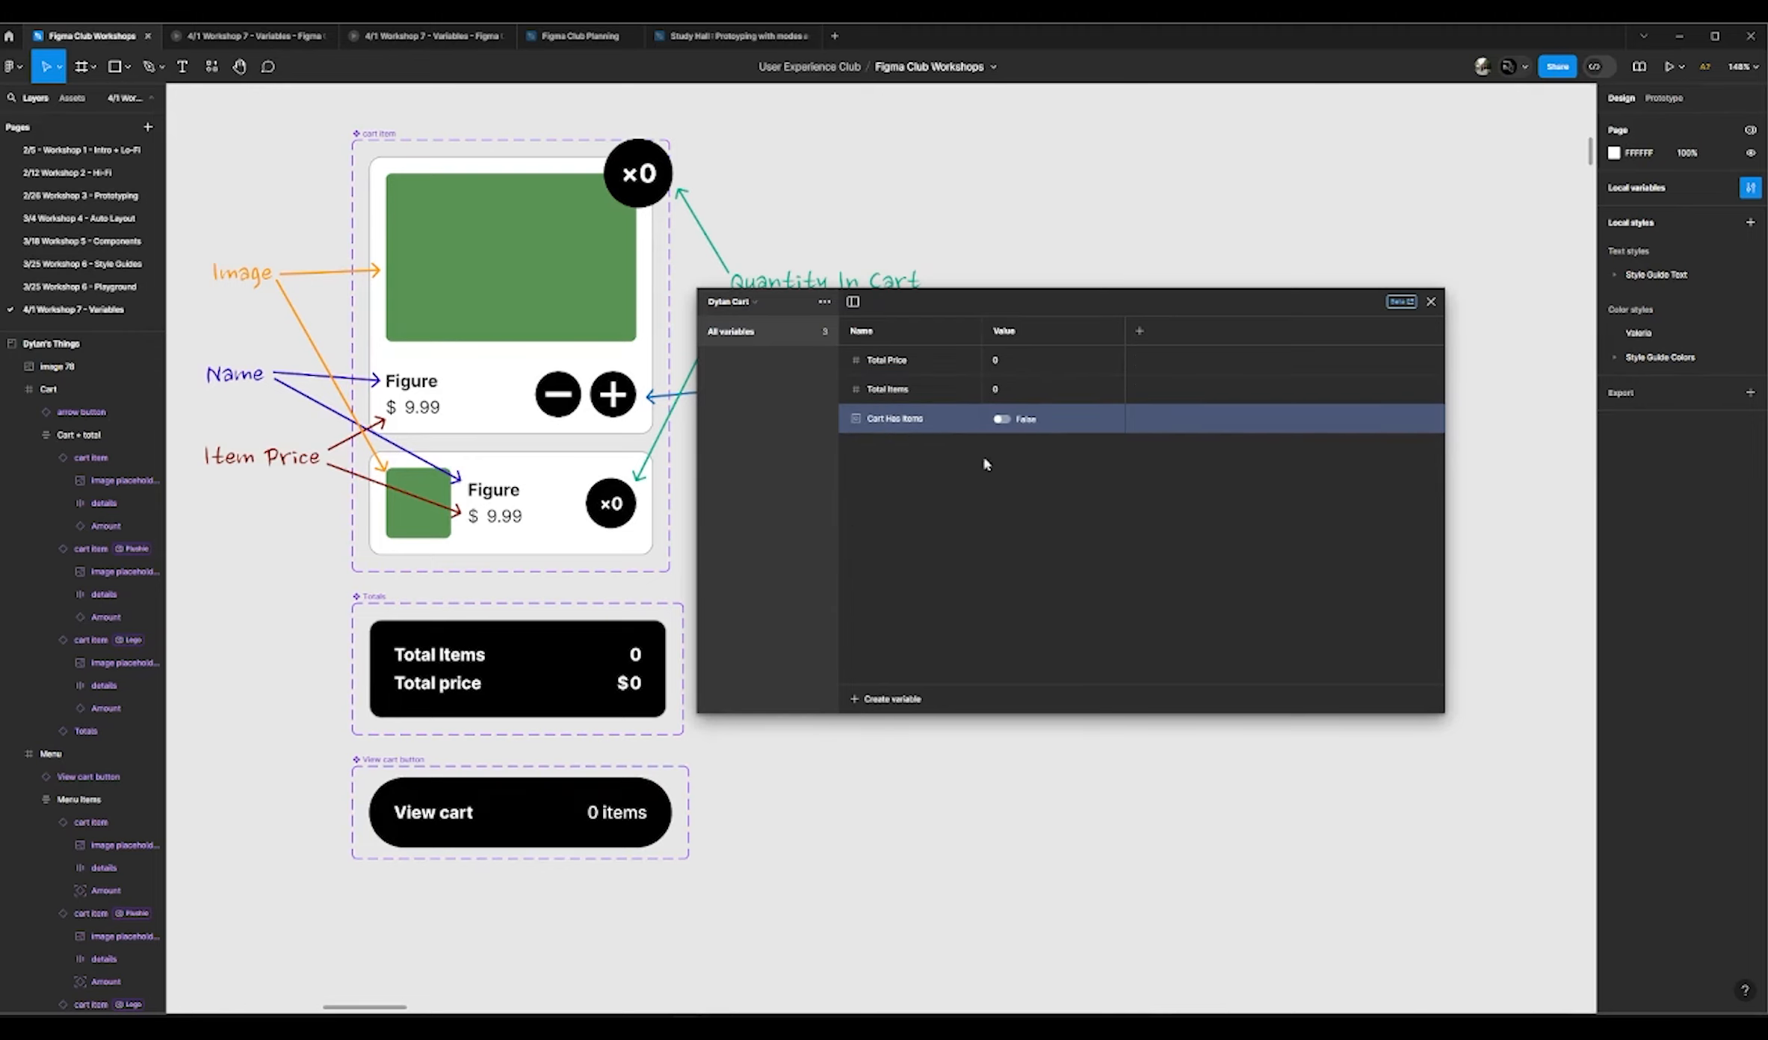
drag(1013, 319, 1033, 485)
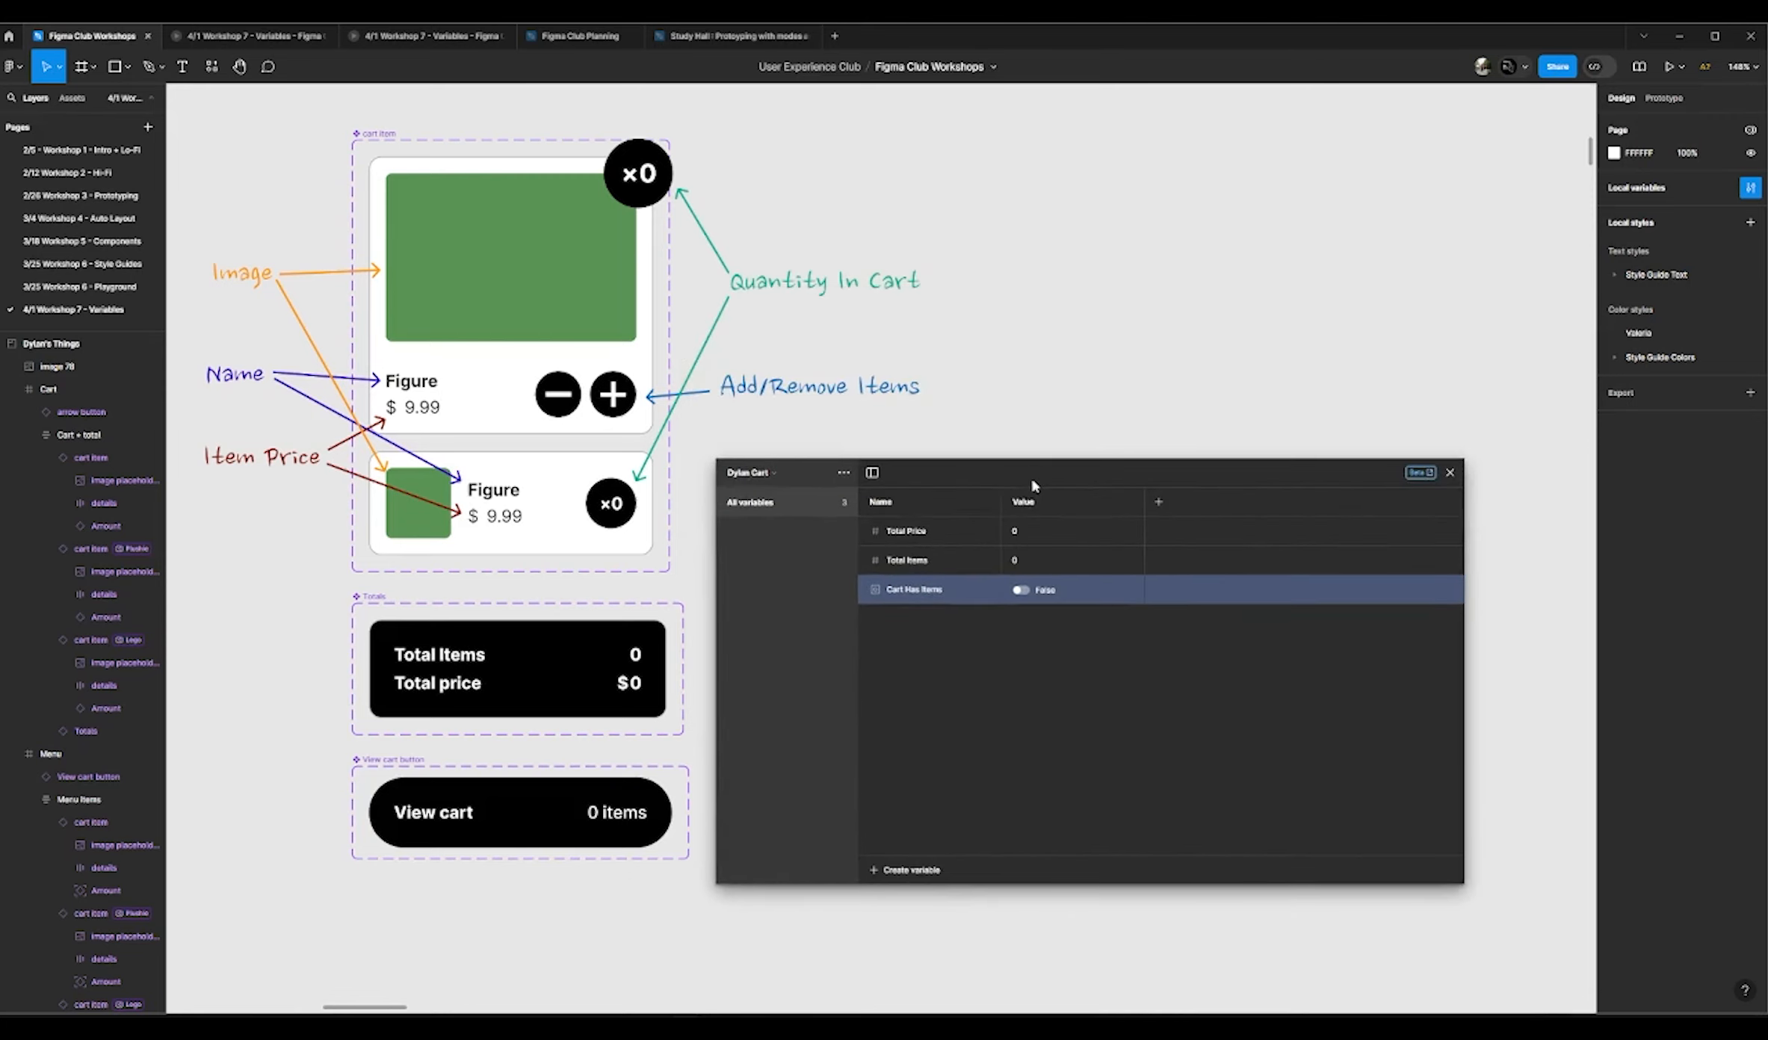
click(1450, 472)
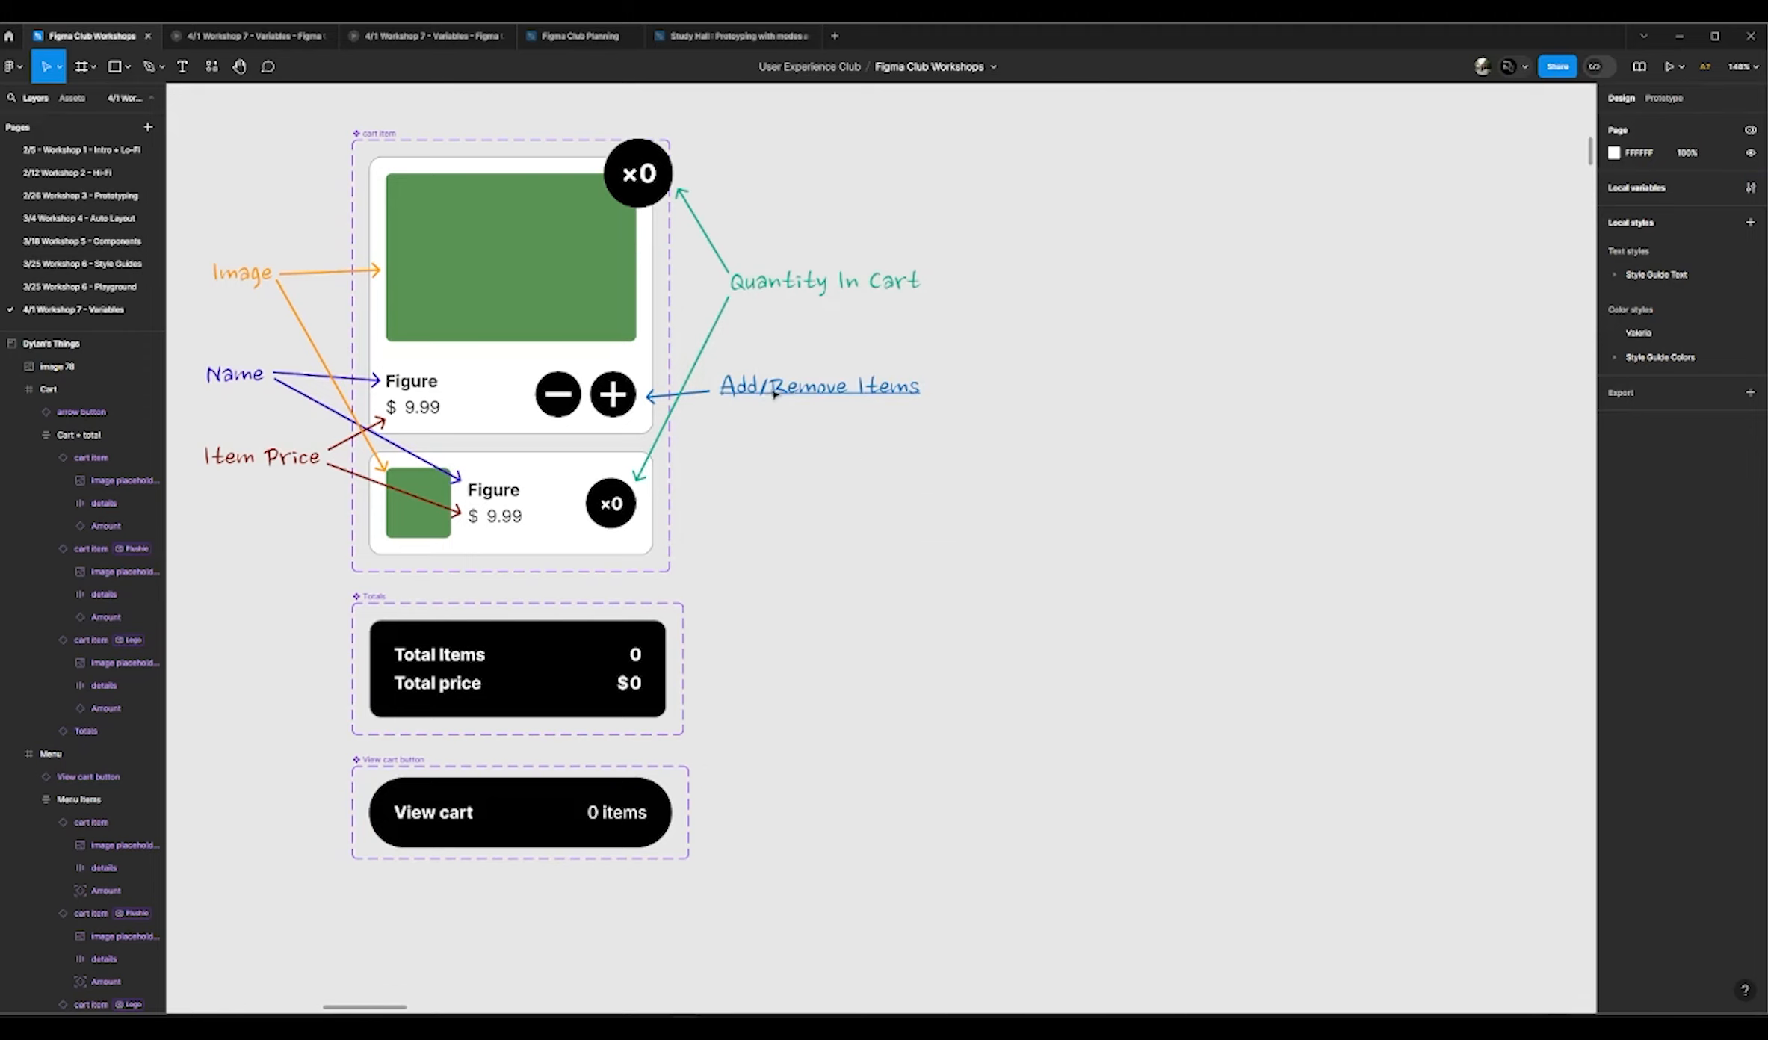
Step: Select the plus icon nested in the cart item component's large variant and view the add/remove controls up close
scroll(622, 490, down, 1)
scroll(493, 351, up, 3)
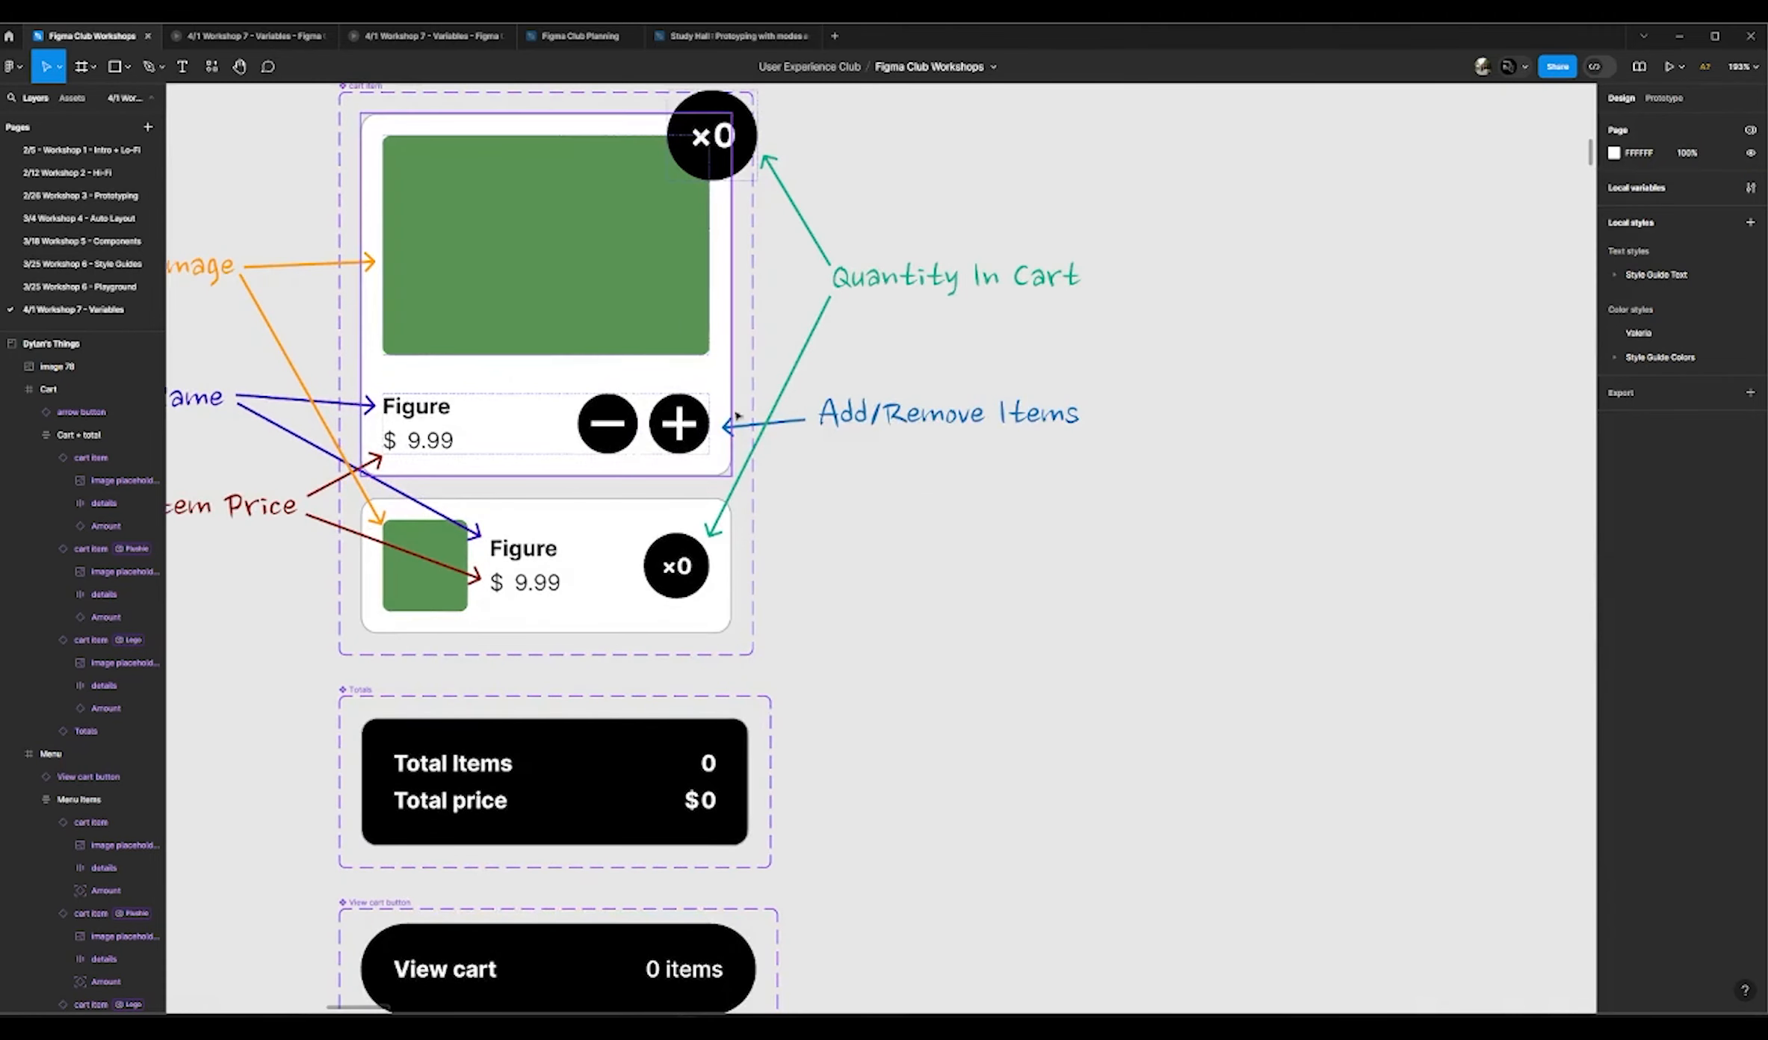
click(668, 439)
double_click(669, 440)
double_click(668, 439)
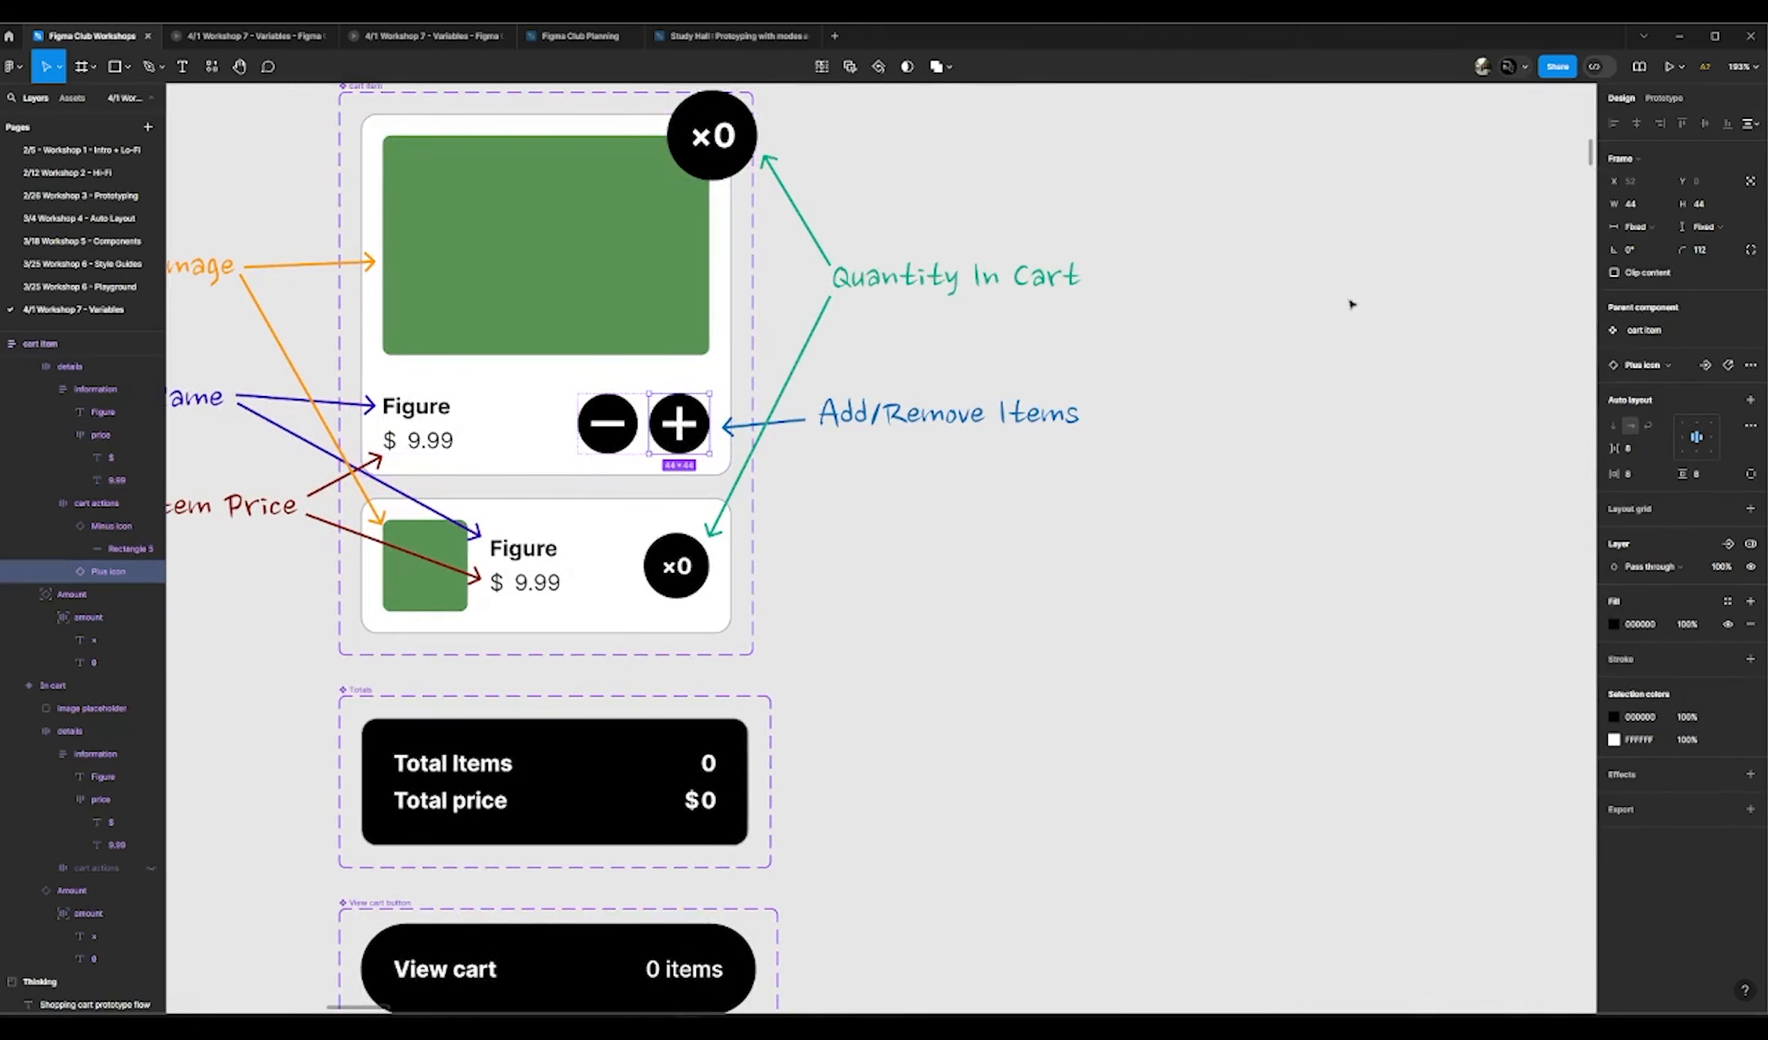
scroll(668, 392, up, 5)
scroll(668, 392, up, 2)
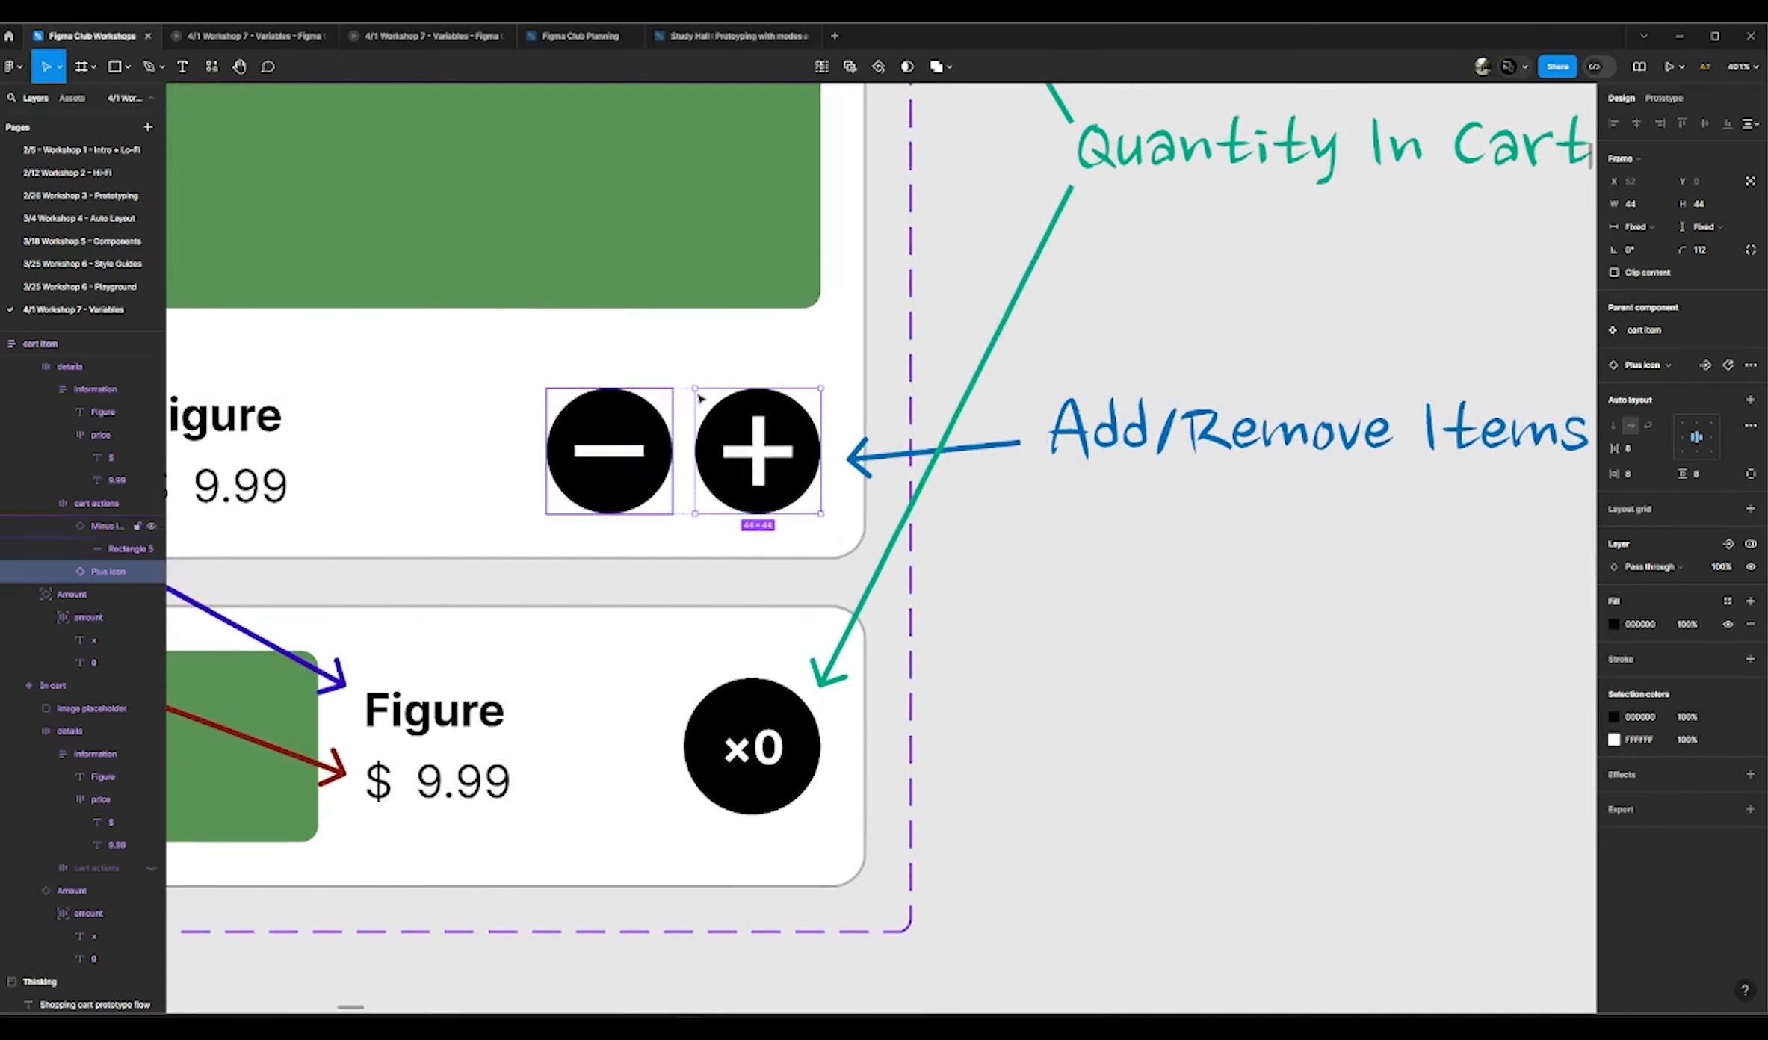
scroll(658, 411, down, 4)
scroll(656, 407, up, 5)
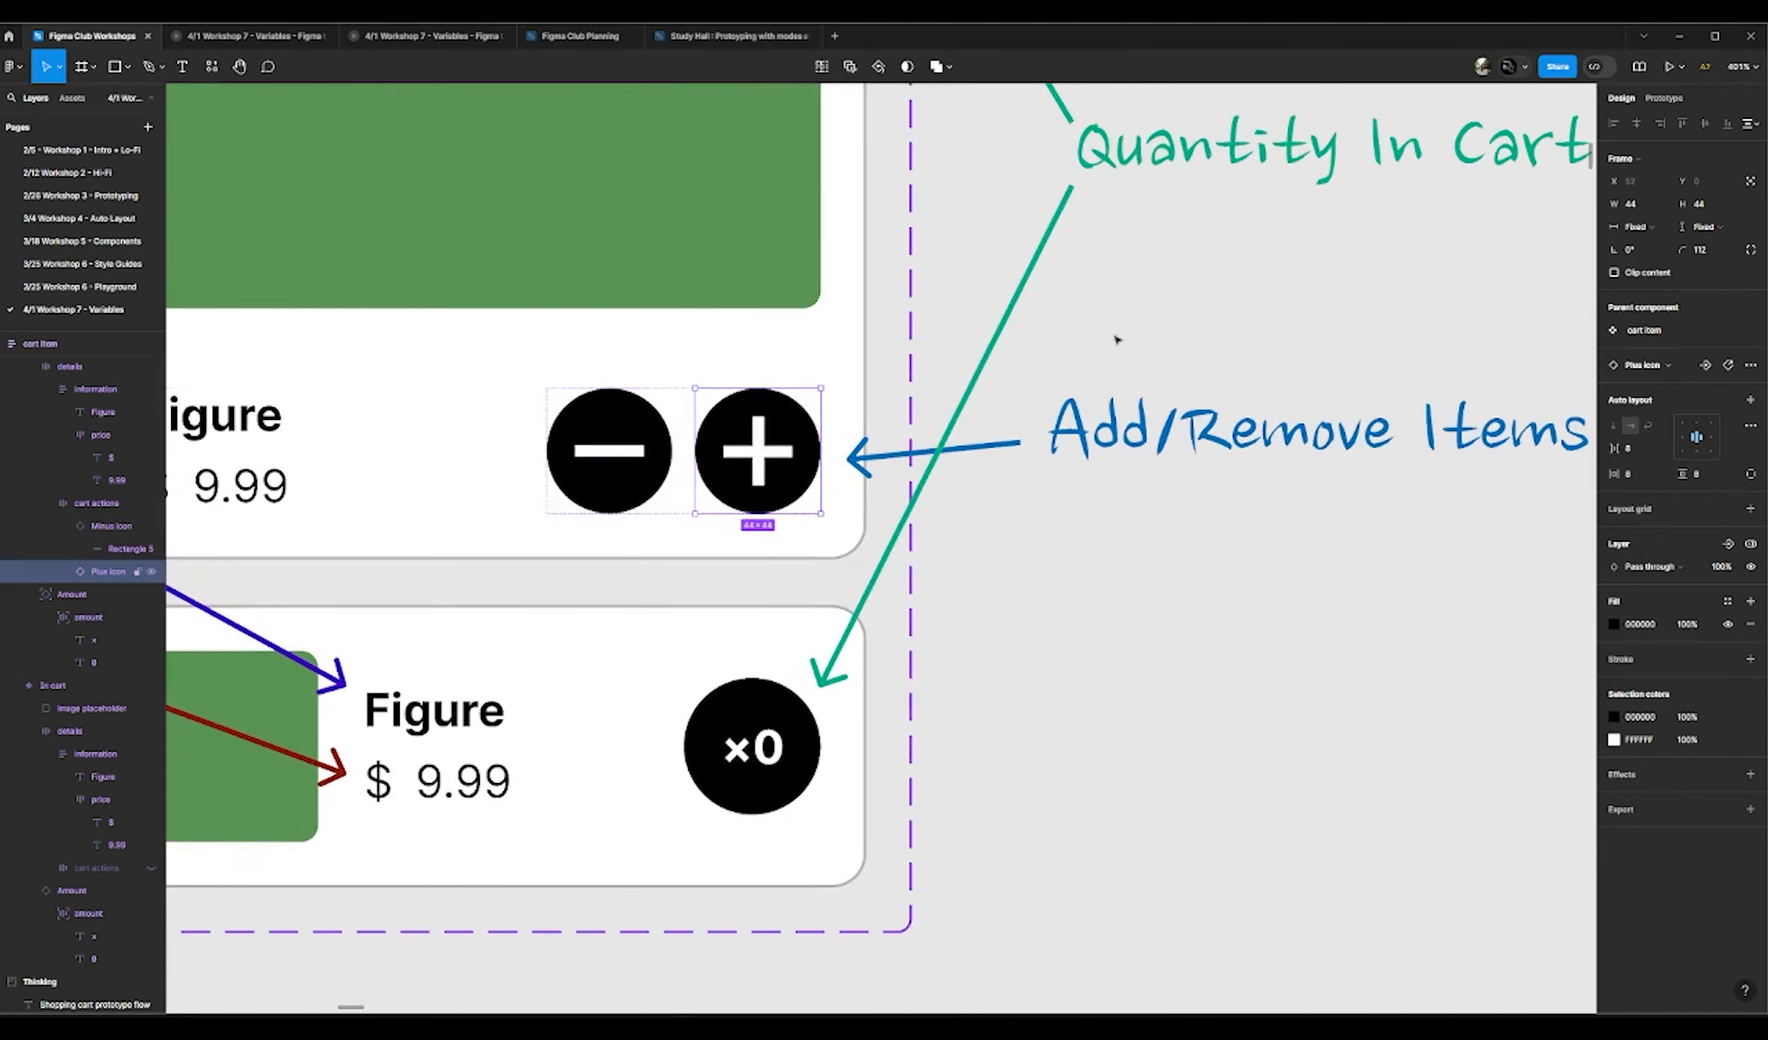
Step: Open the plus icon's tap interaction and place its window clear of the cart item component
click(1660, 99)
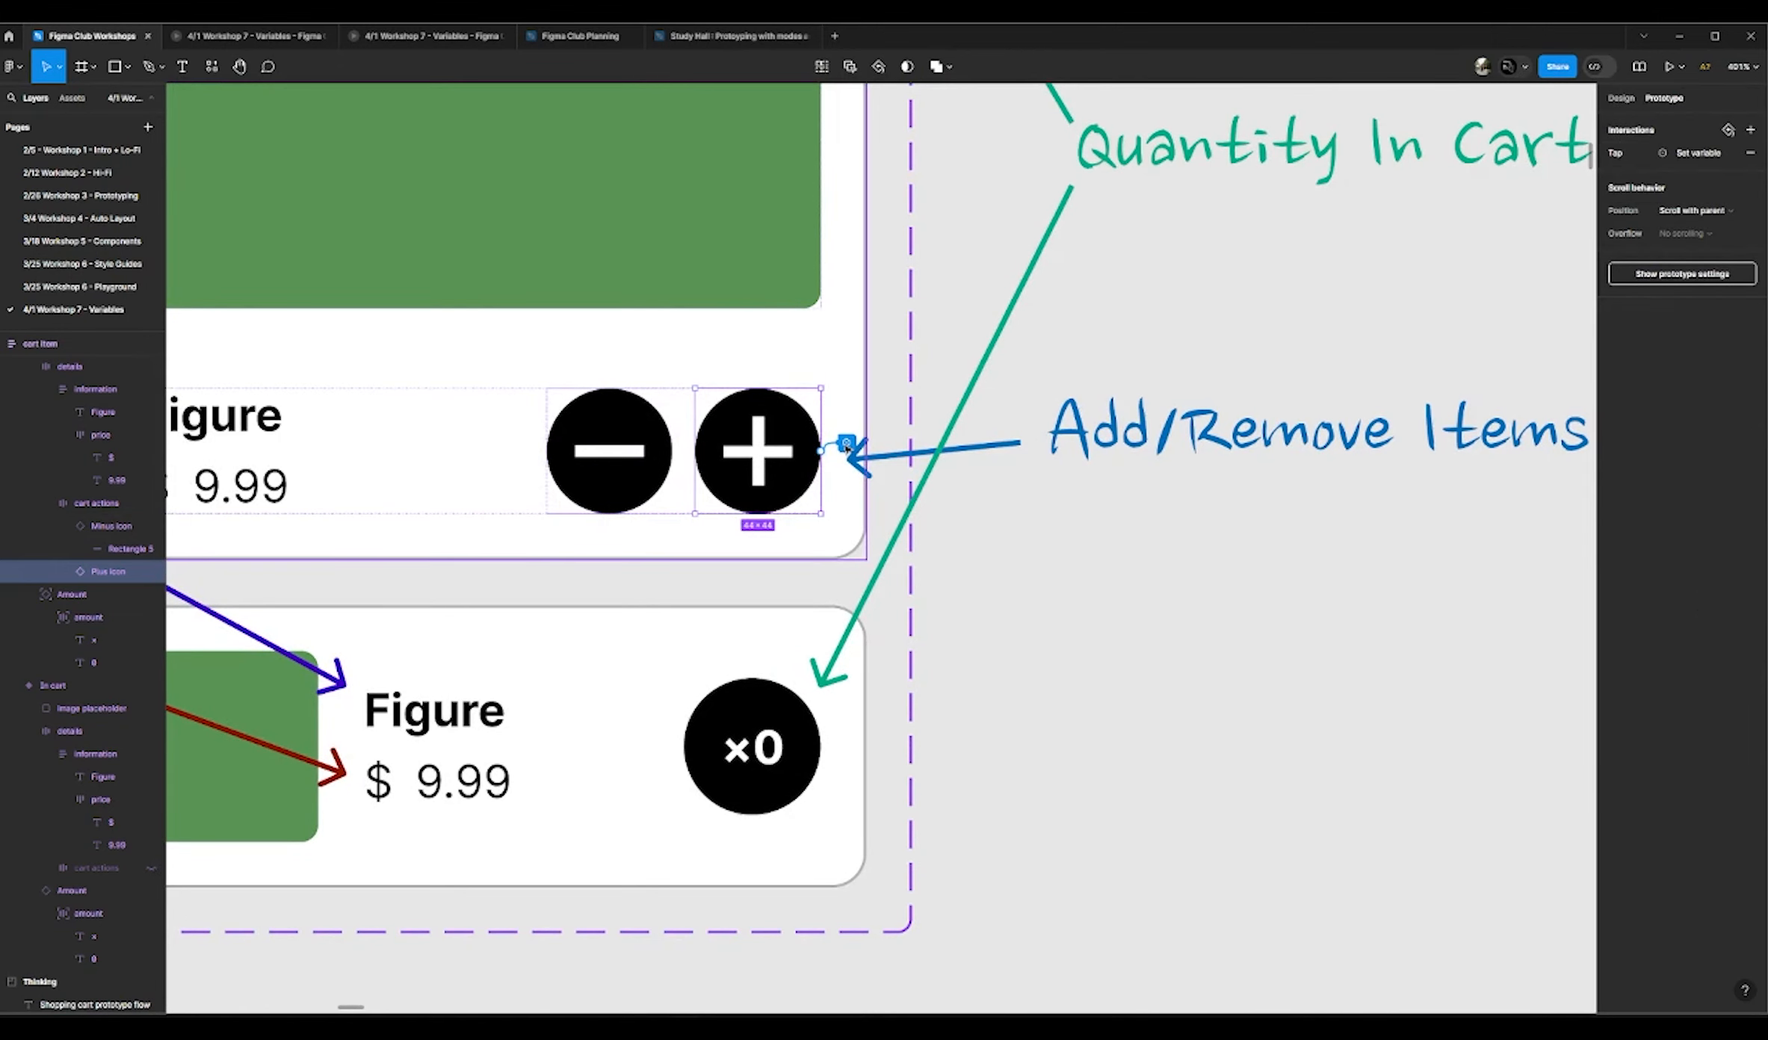
click(846, 446)
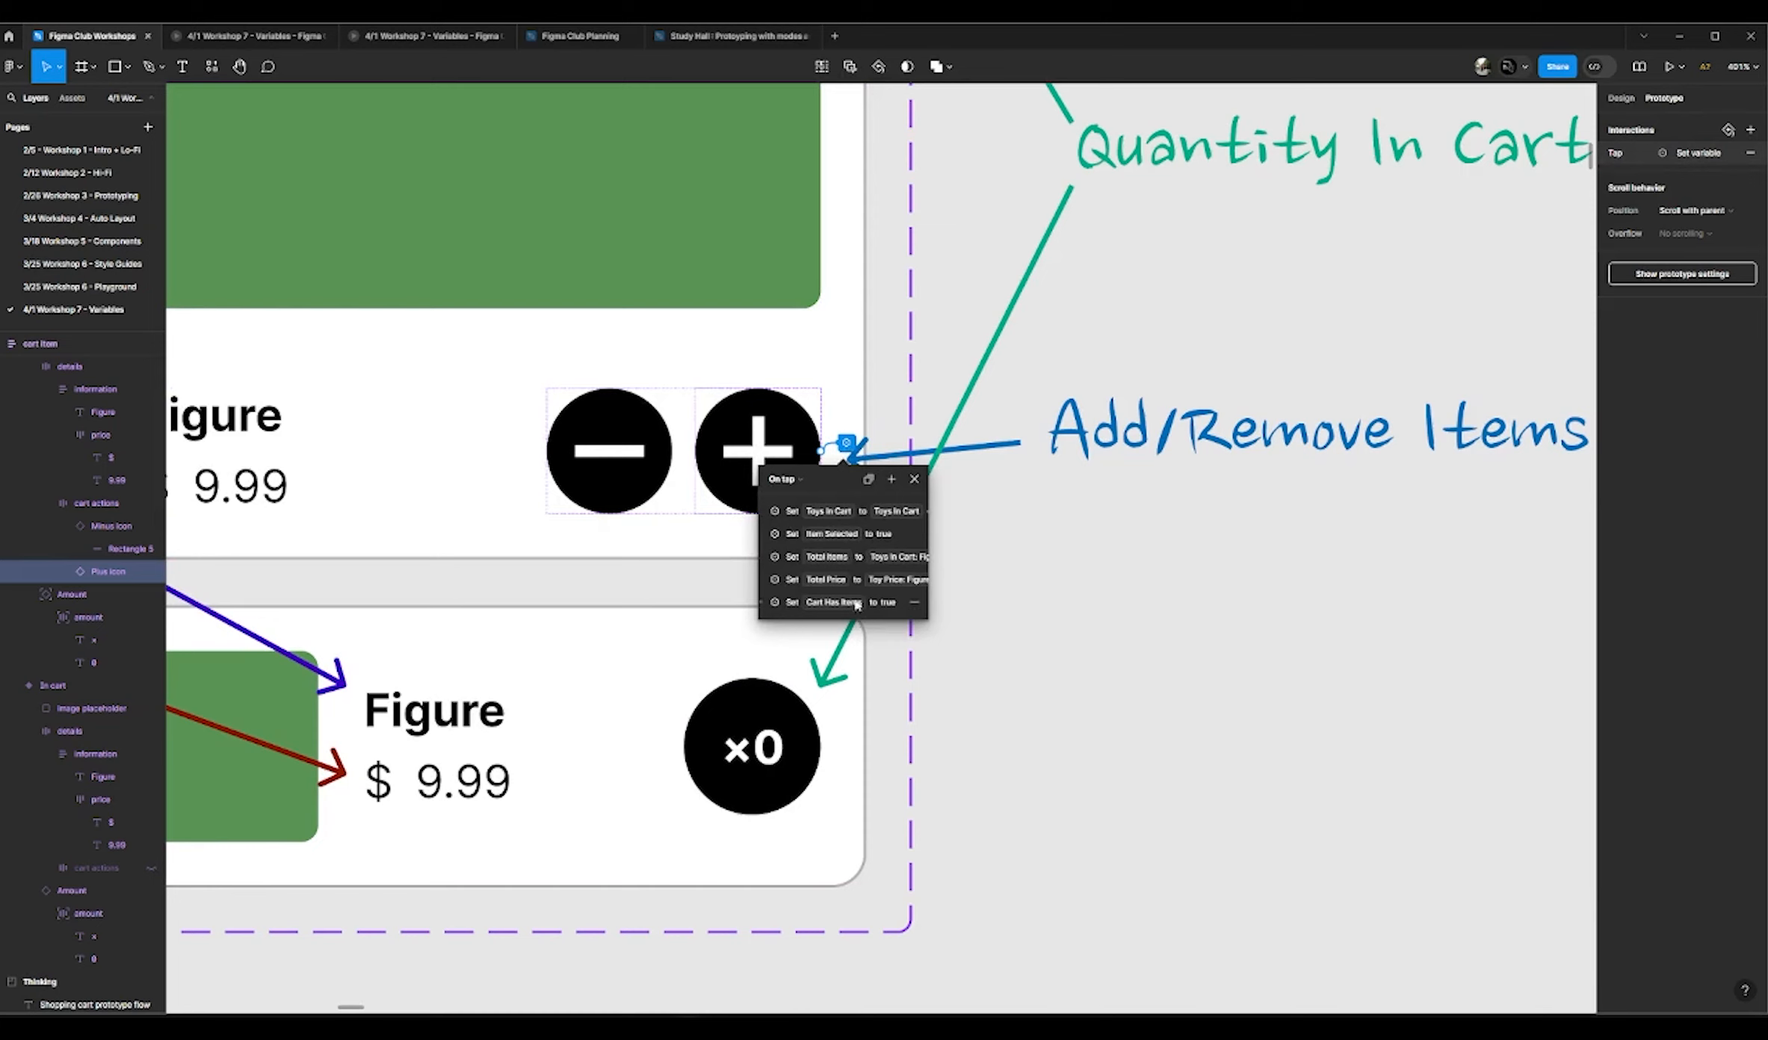
drag(834, 494, 1163, 407)
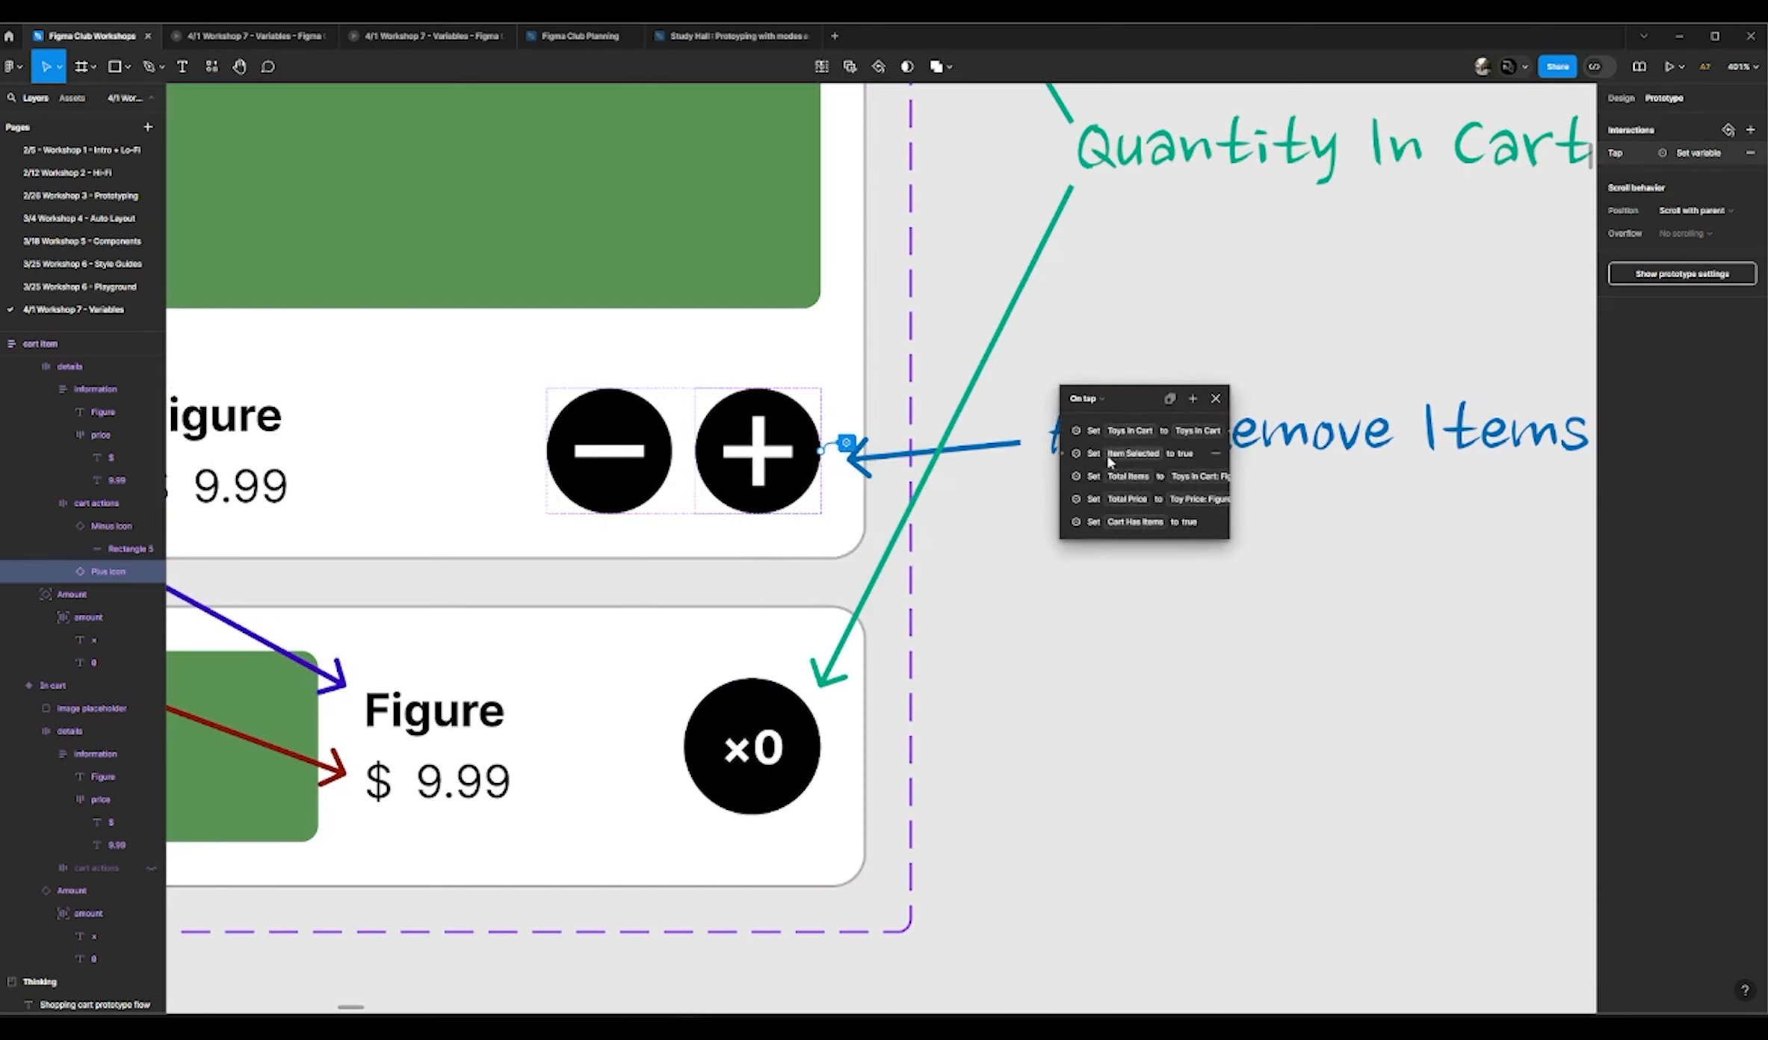
Step: Expand the Toys In Cart action of the tap interaction and compare it with the component's quantity badges
click(1062, 428)
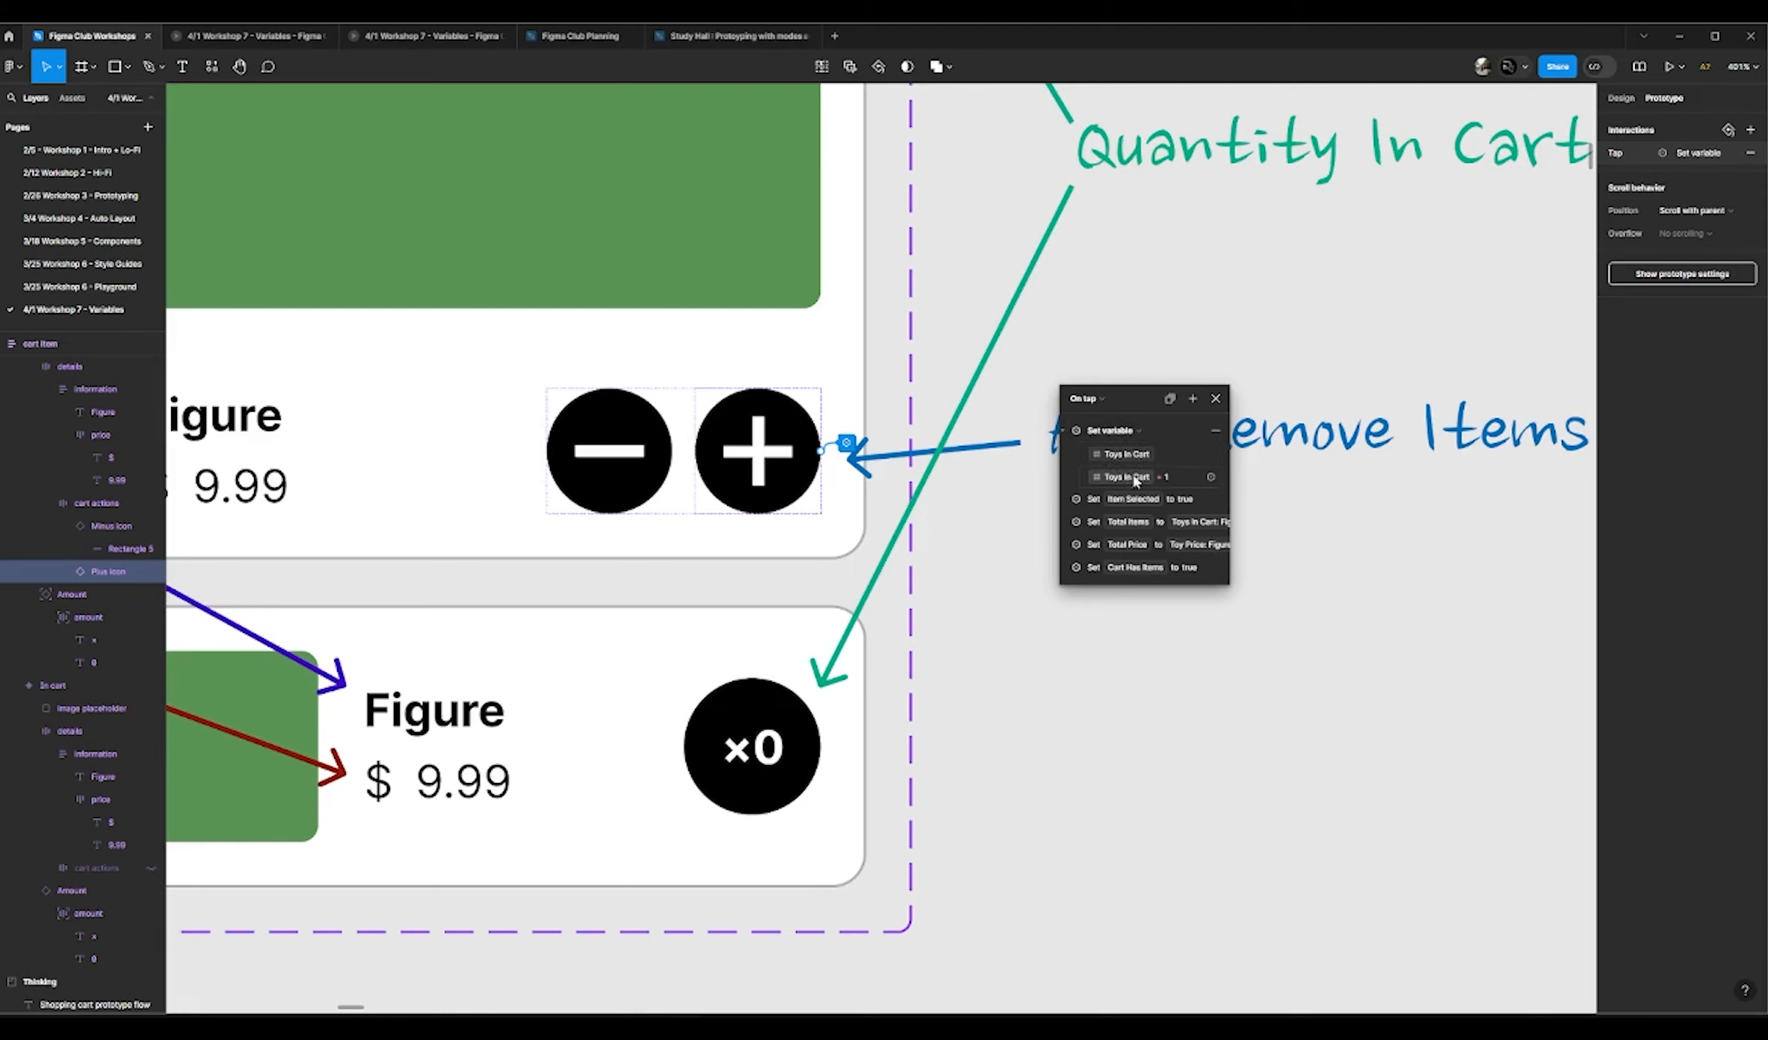
scroll(801, 477, down, 1)
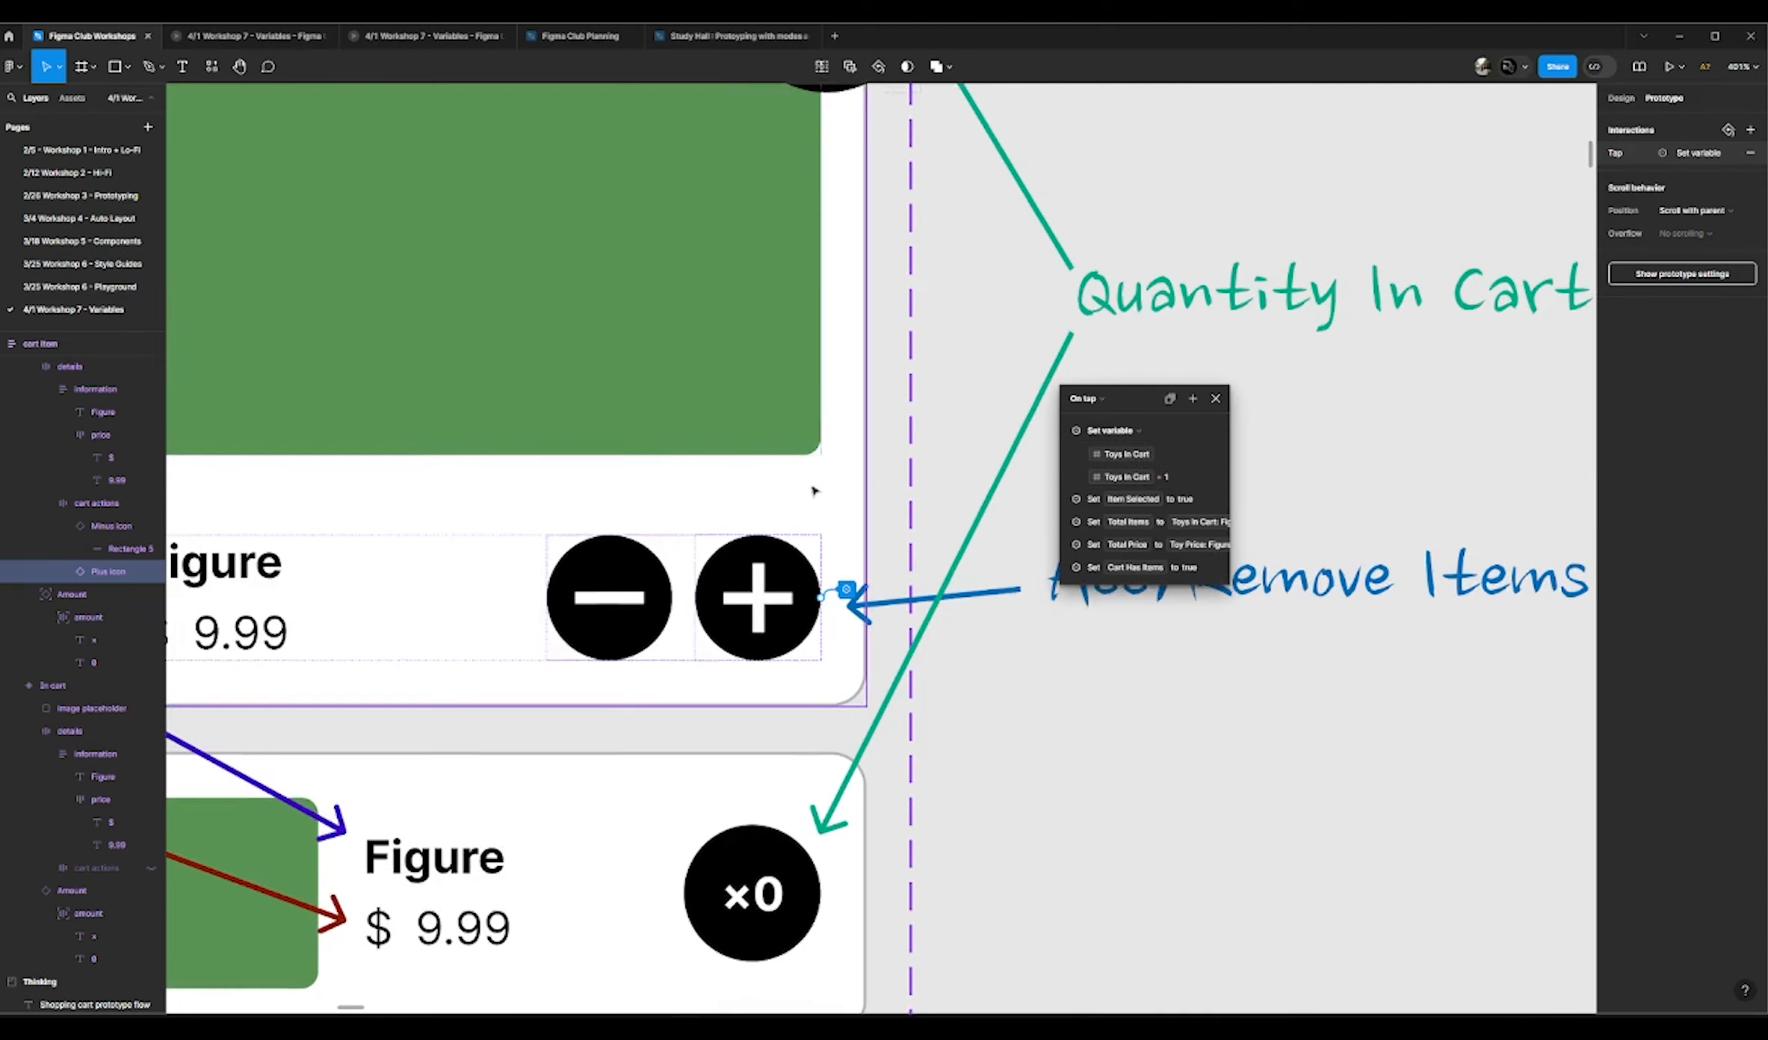
scroll(821, 336, up, 5)
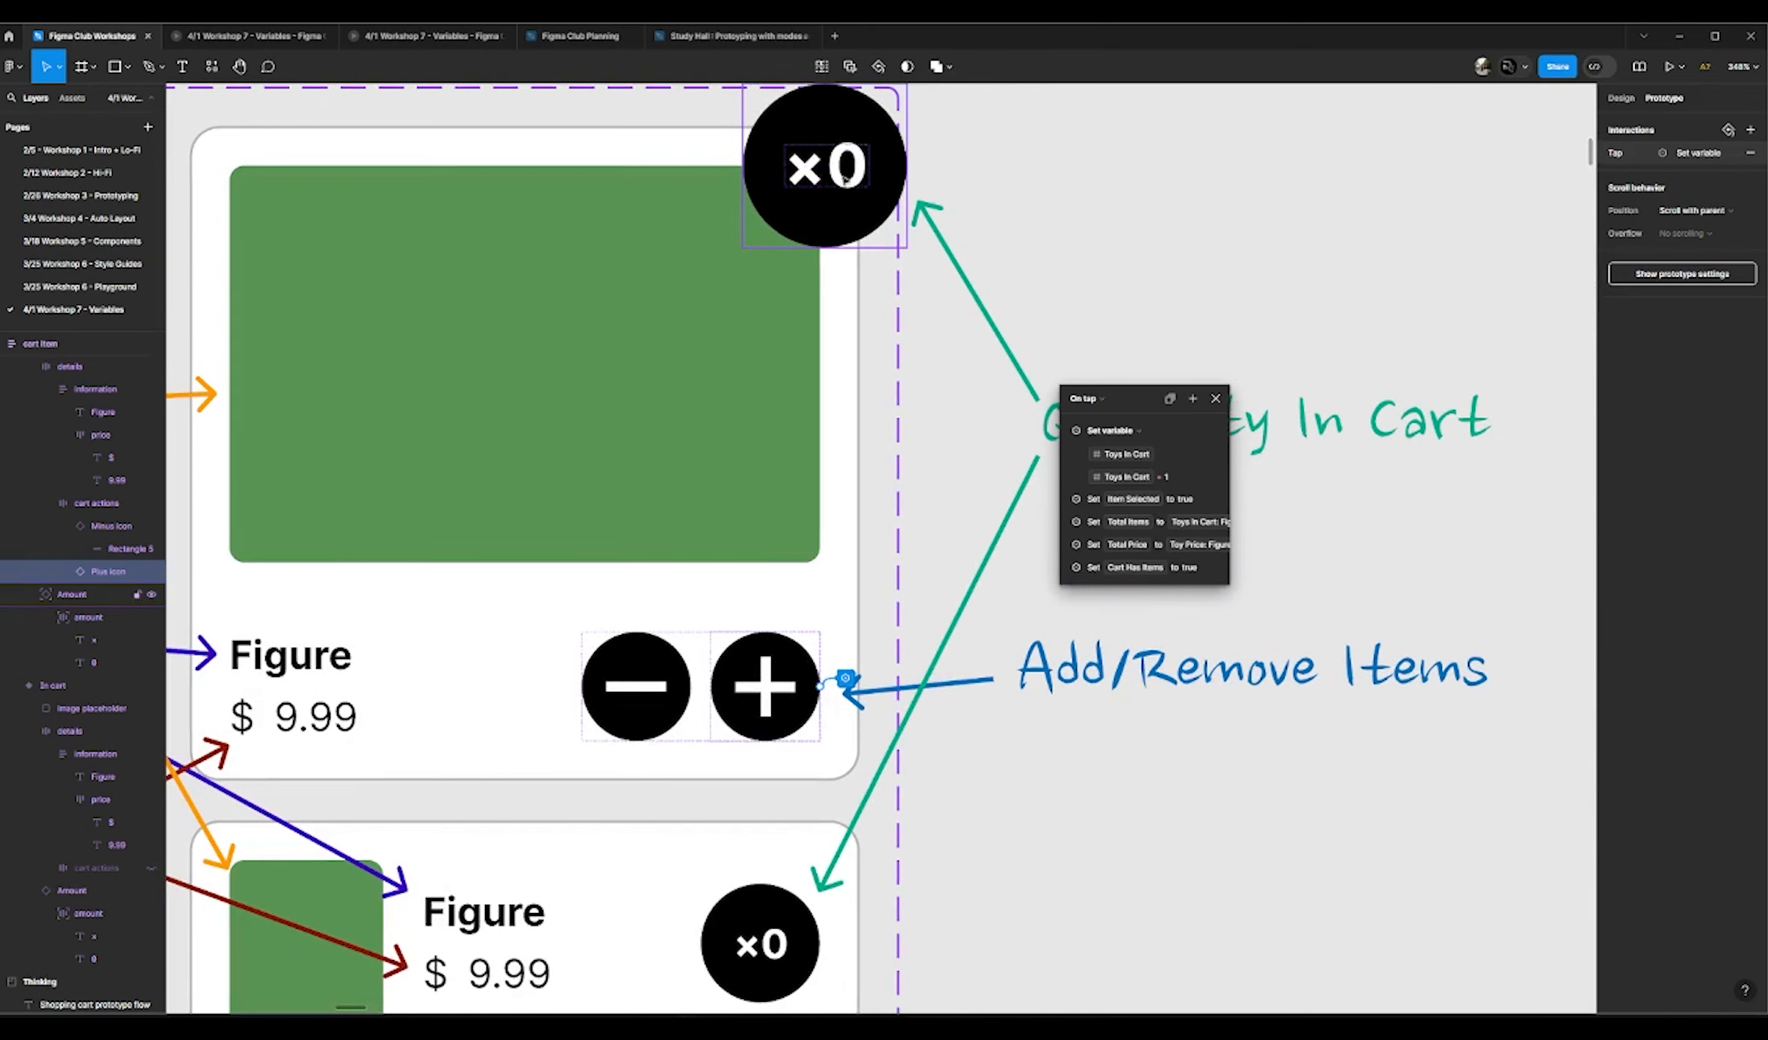
scroll(831, 677, down, 2)
scroll(777, 800, down, 1)
scroll(803, 635, up, 2)
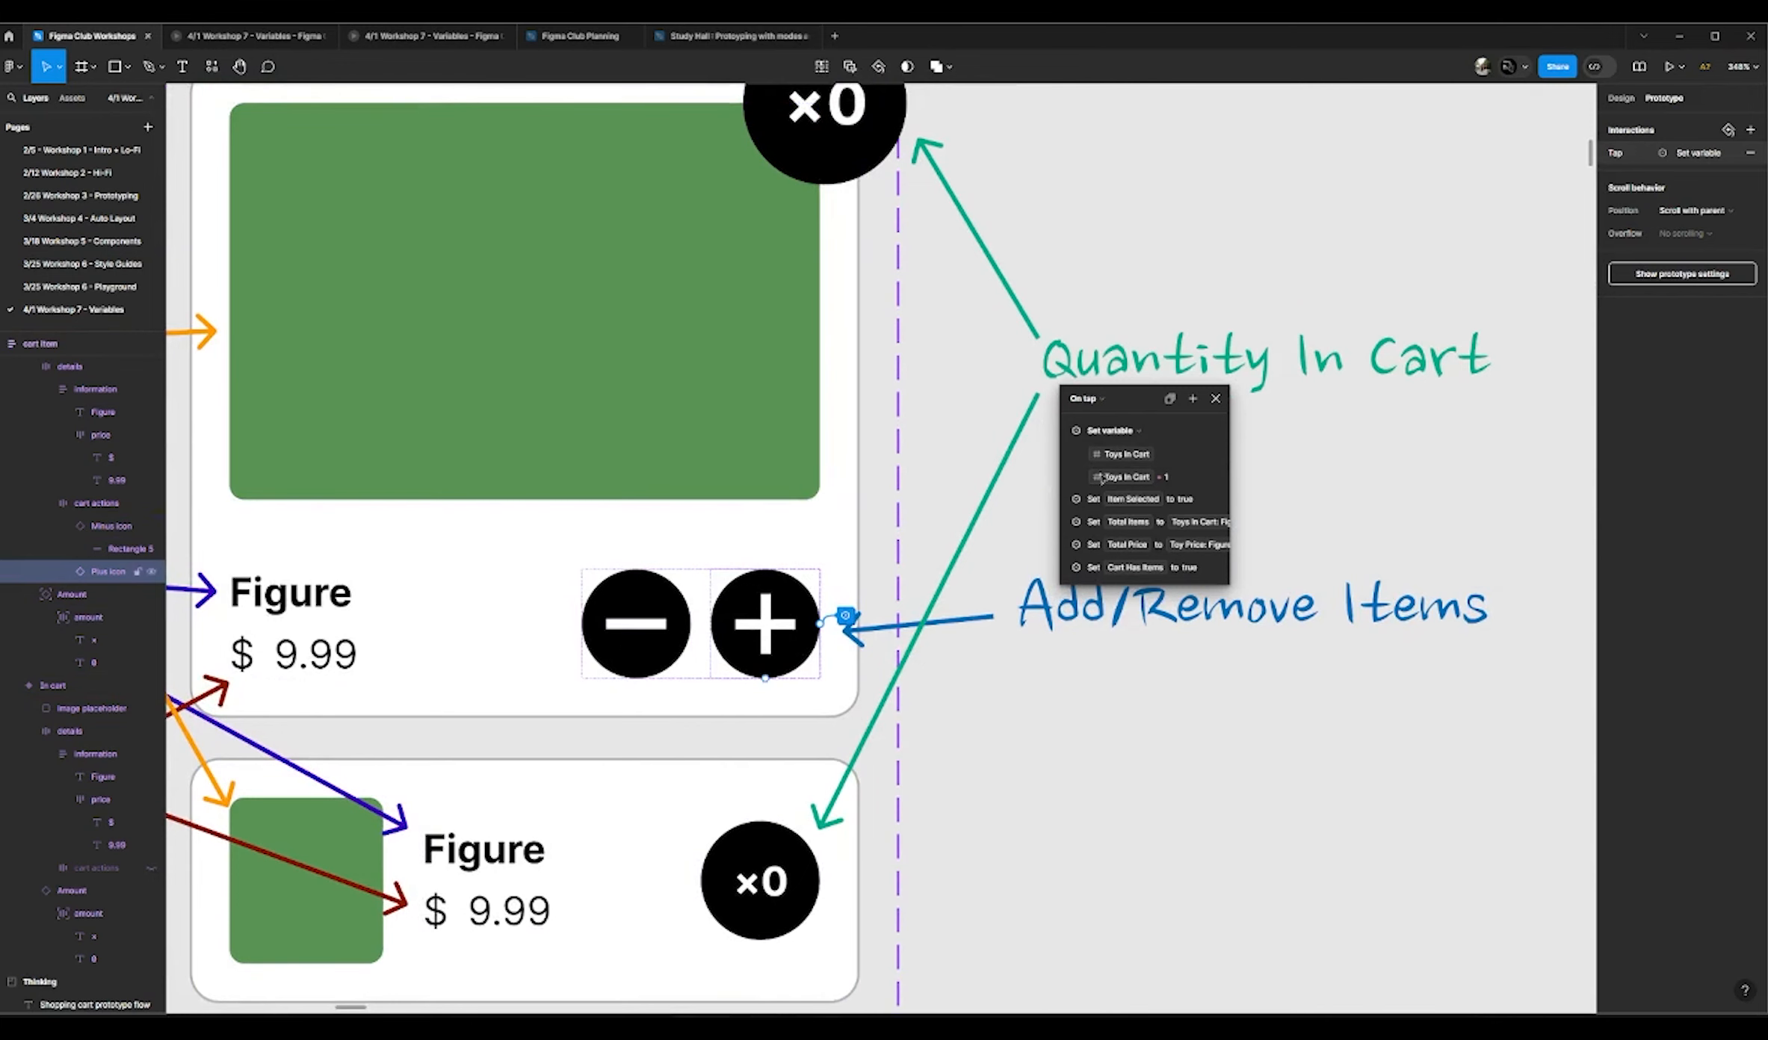
Step: Collapse the Toys In Cart action and inspect the action that sets Item Selected to true
click(1061, 433)
click(1061, 453)
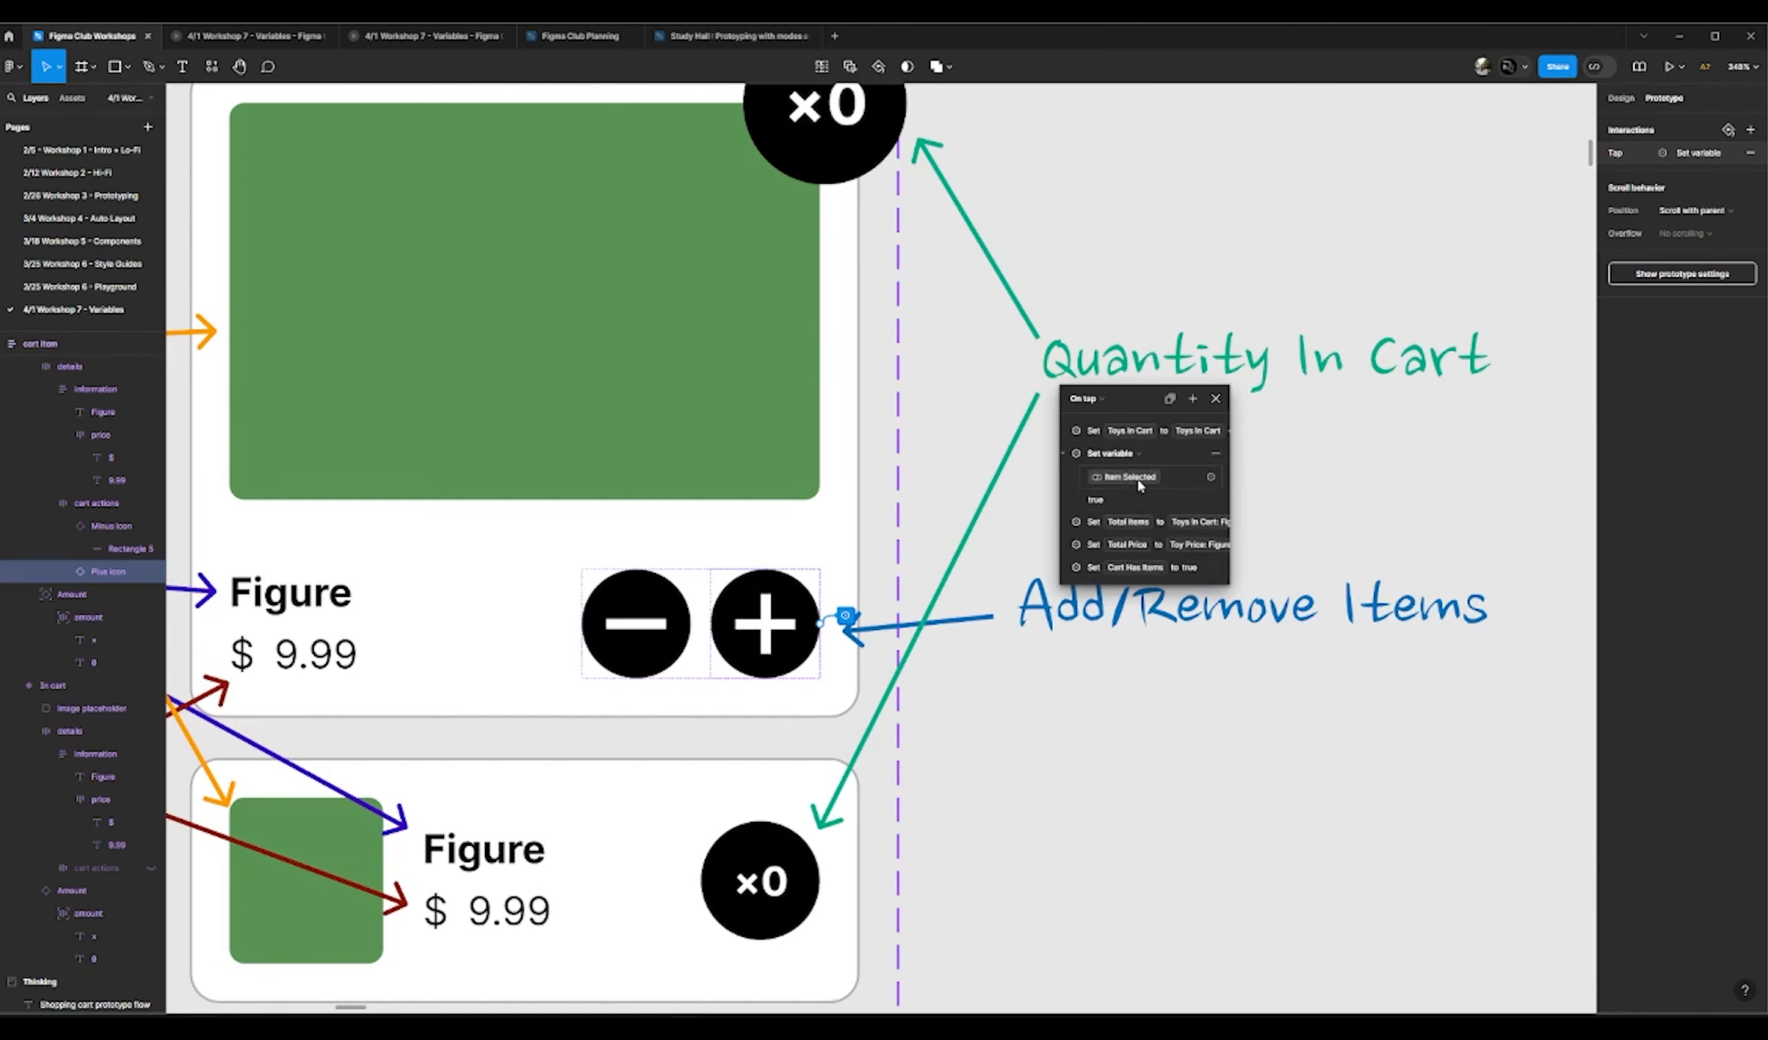
scroll(820, 527, down, 2)
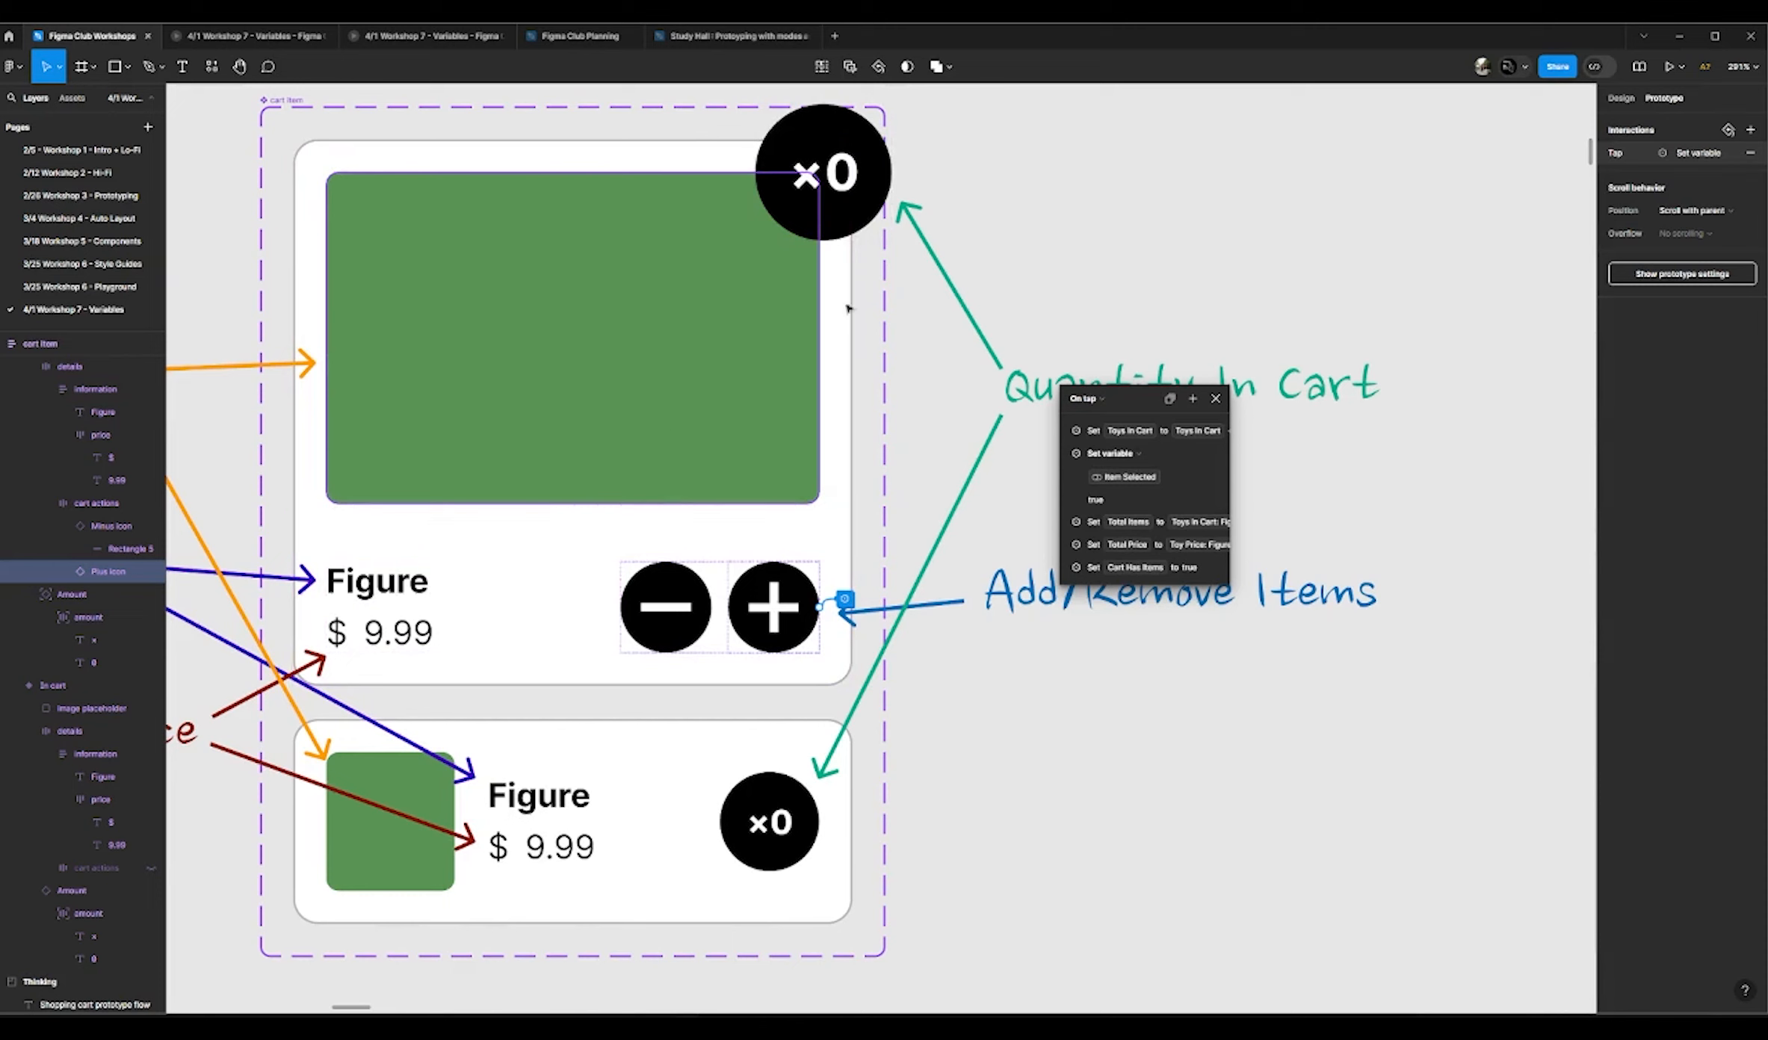
click(1065, 455)
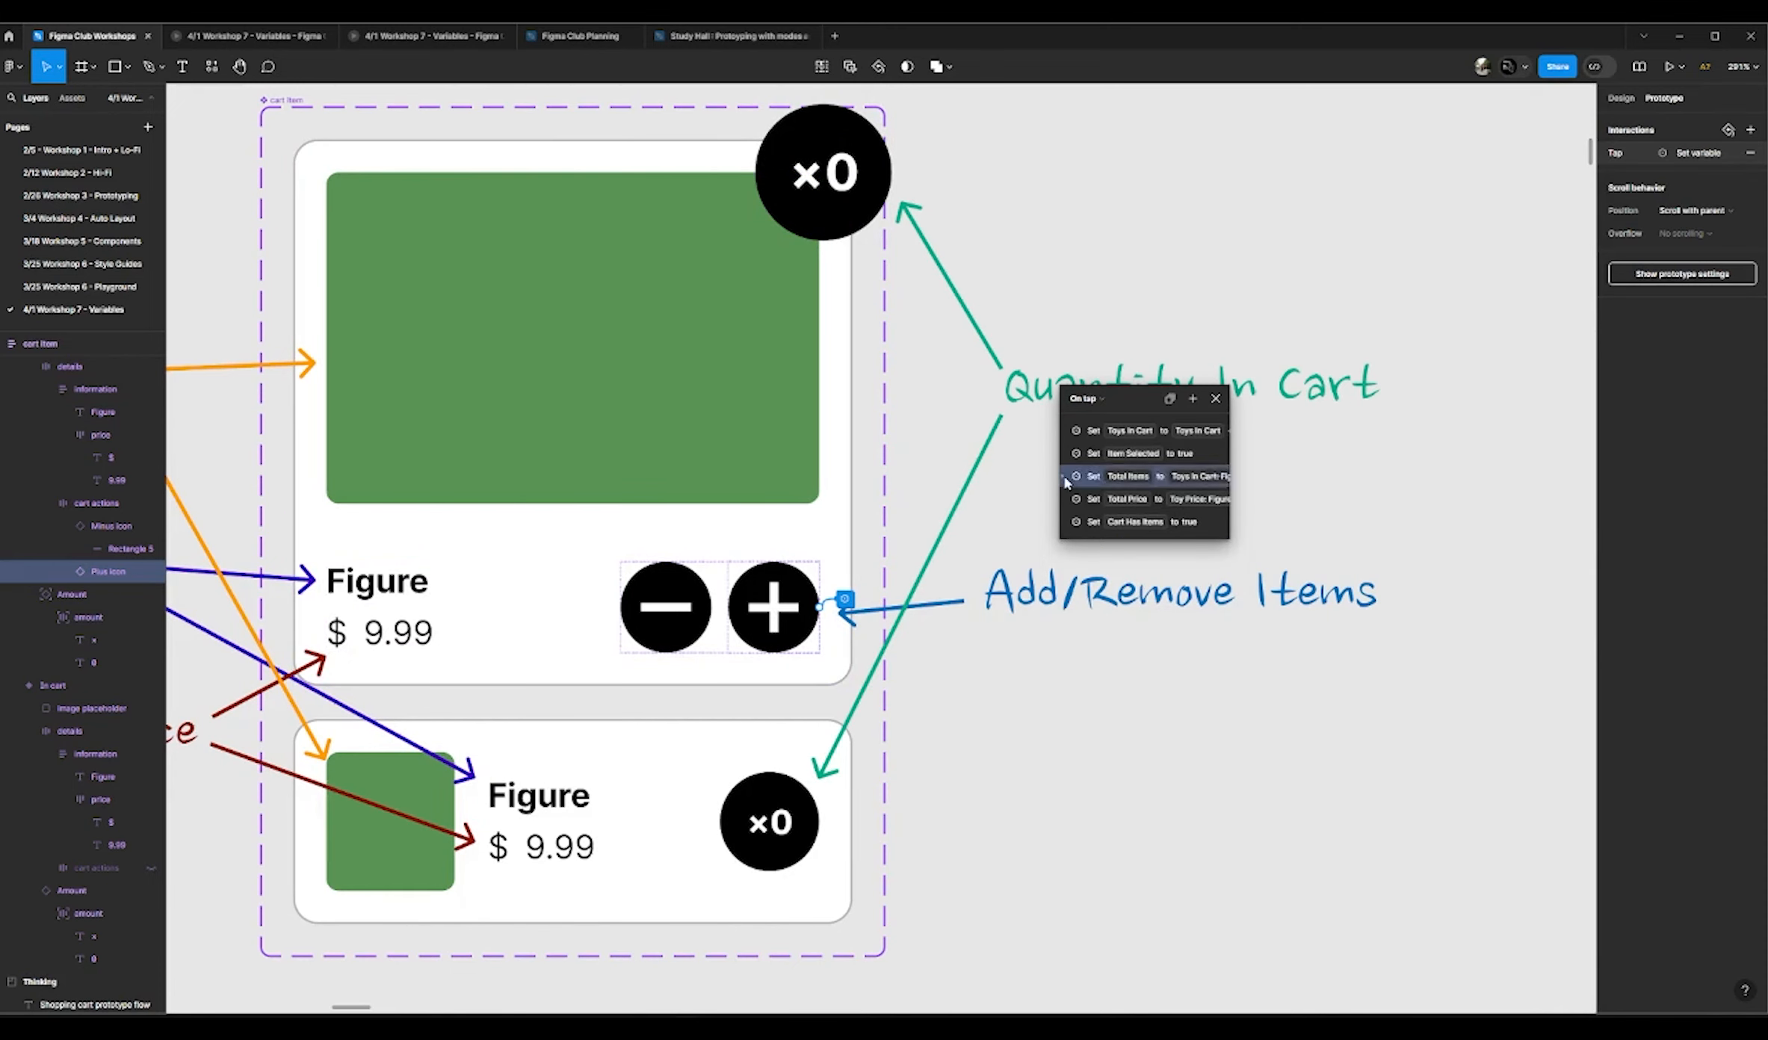
Step: Inspect the expressions of the Total Items and Total Price actions, including the mode options for Toys In Cart: Figure
click(1064, 477)
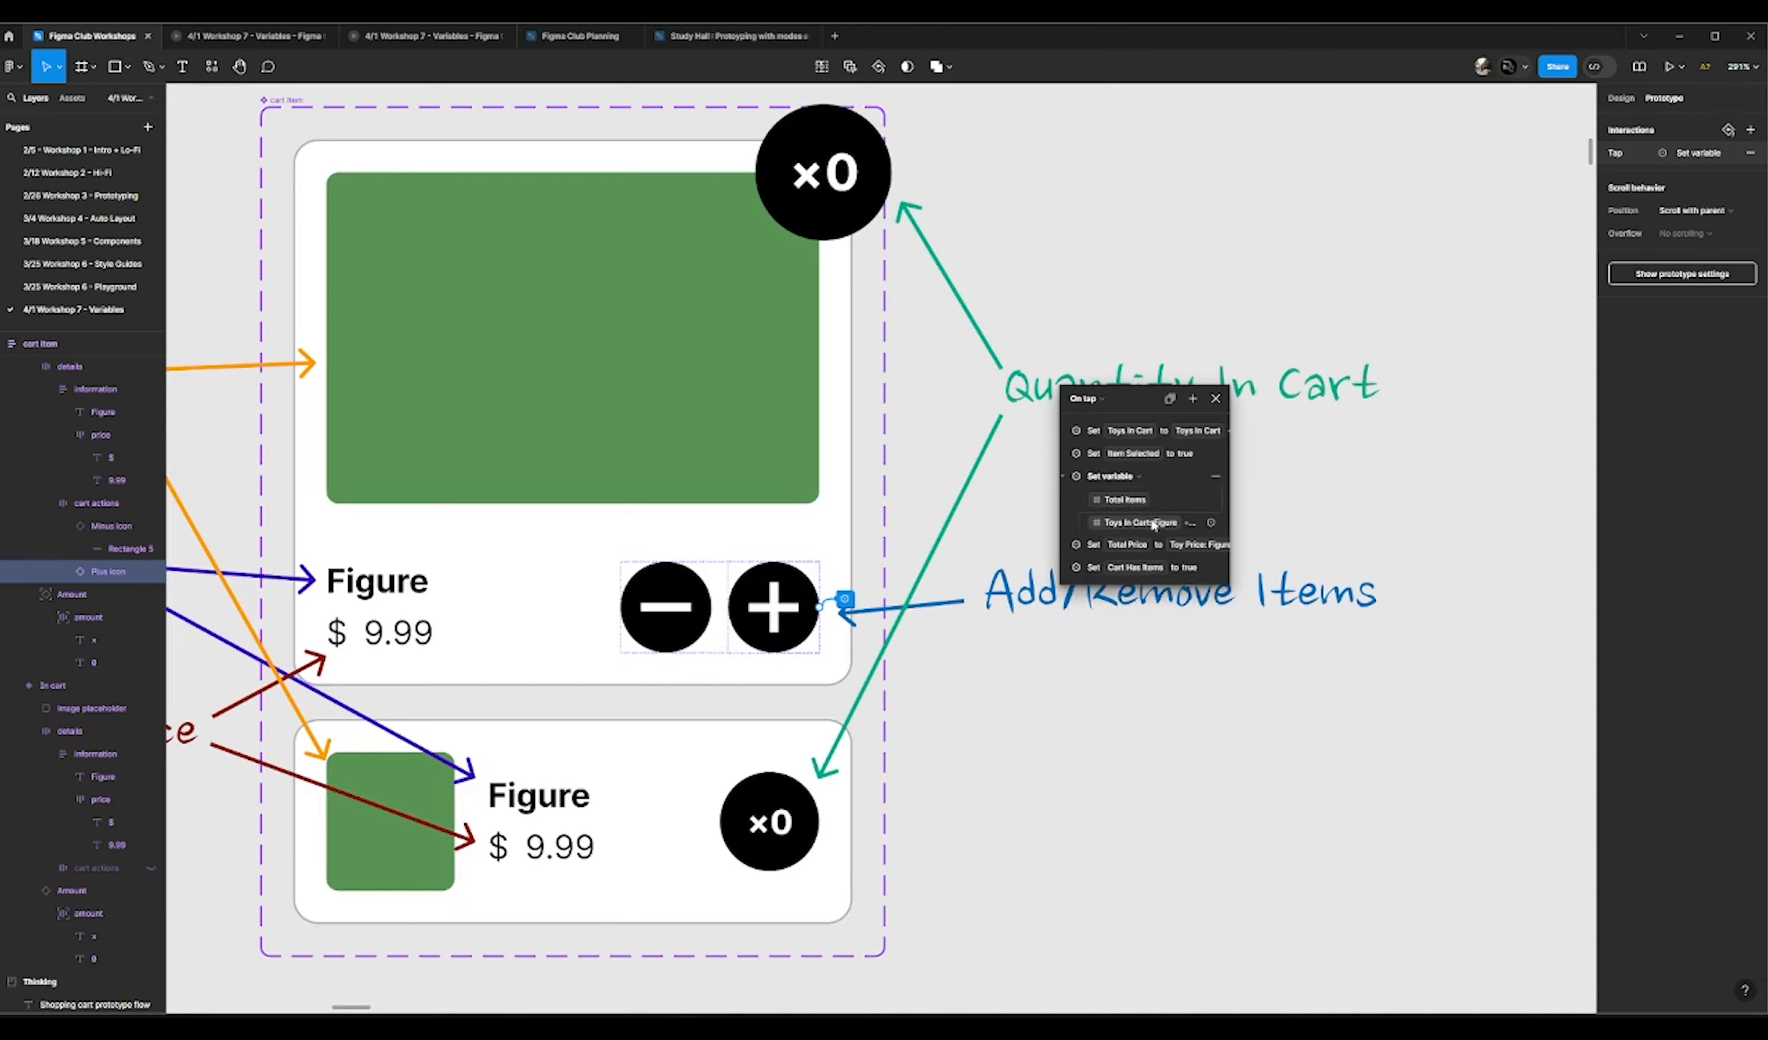
click(1094, 524)
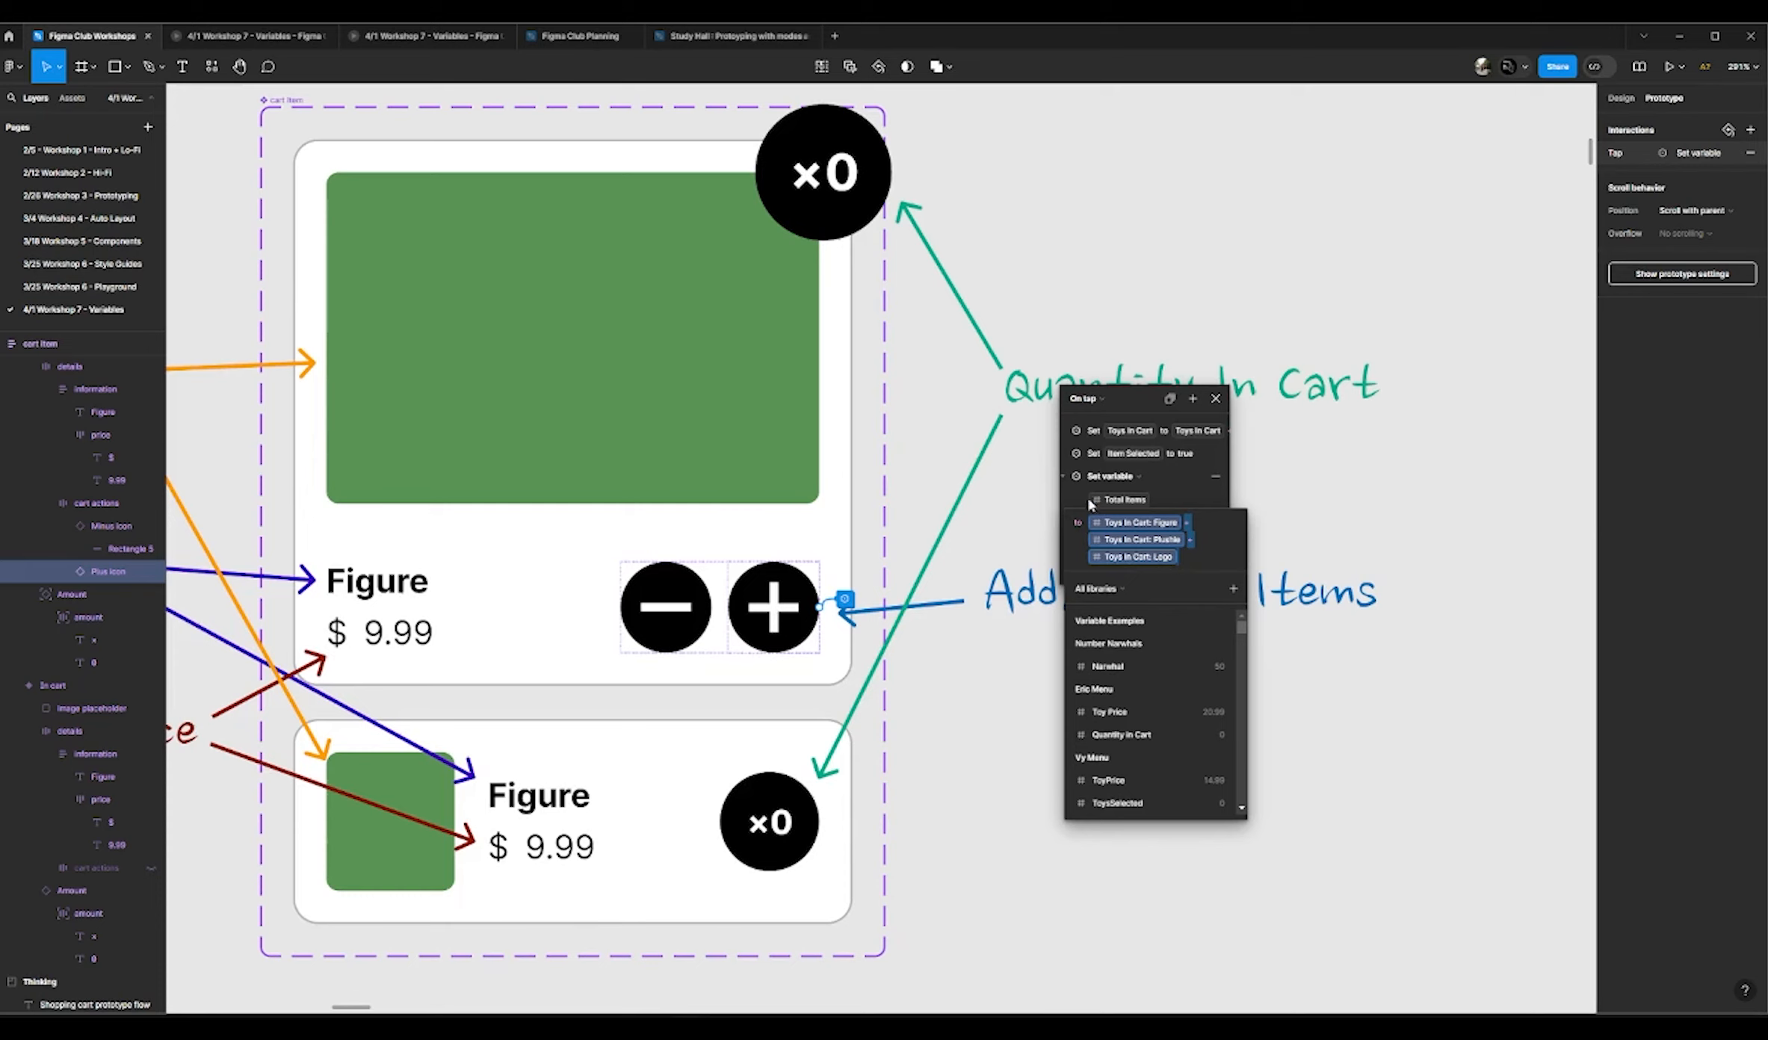
click(1191, 554)
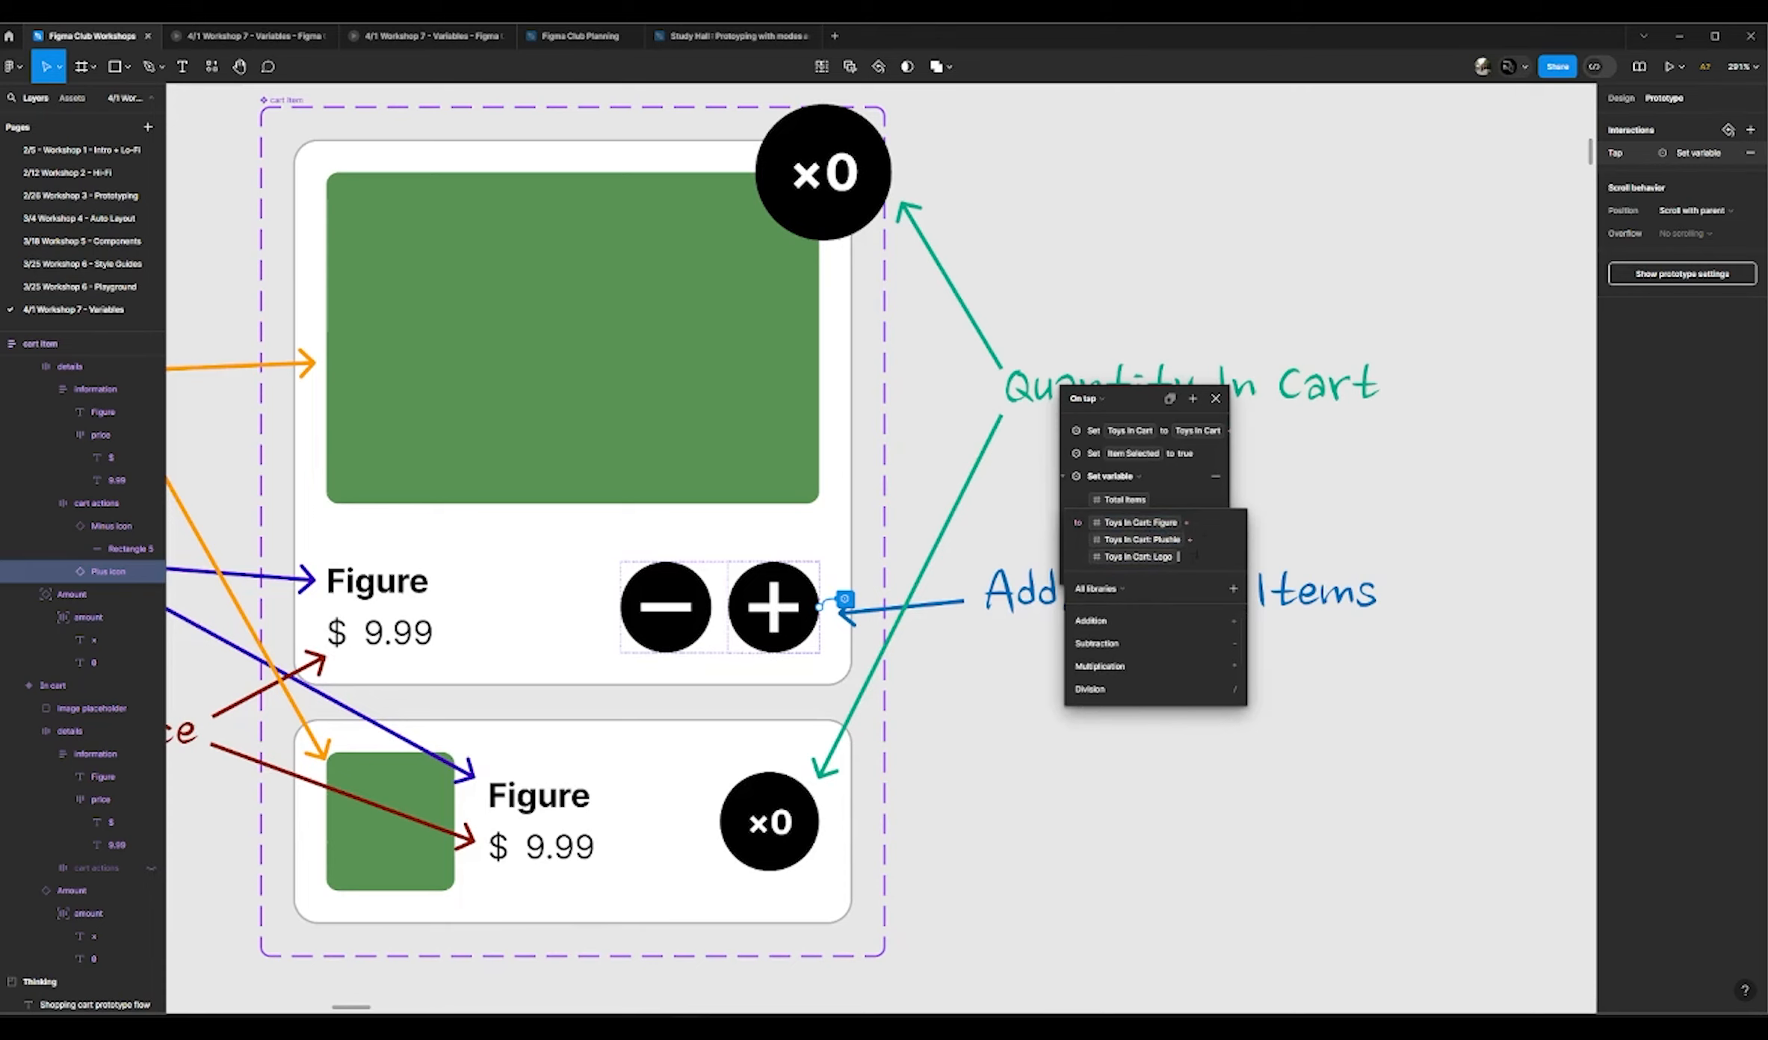
click(1128, 524)
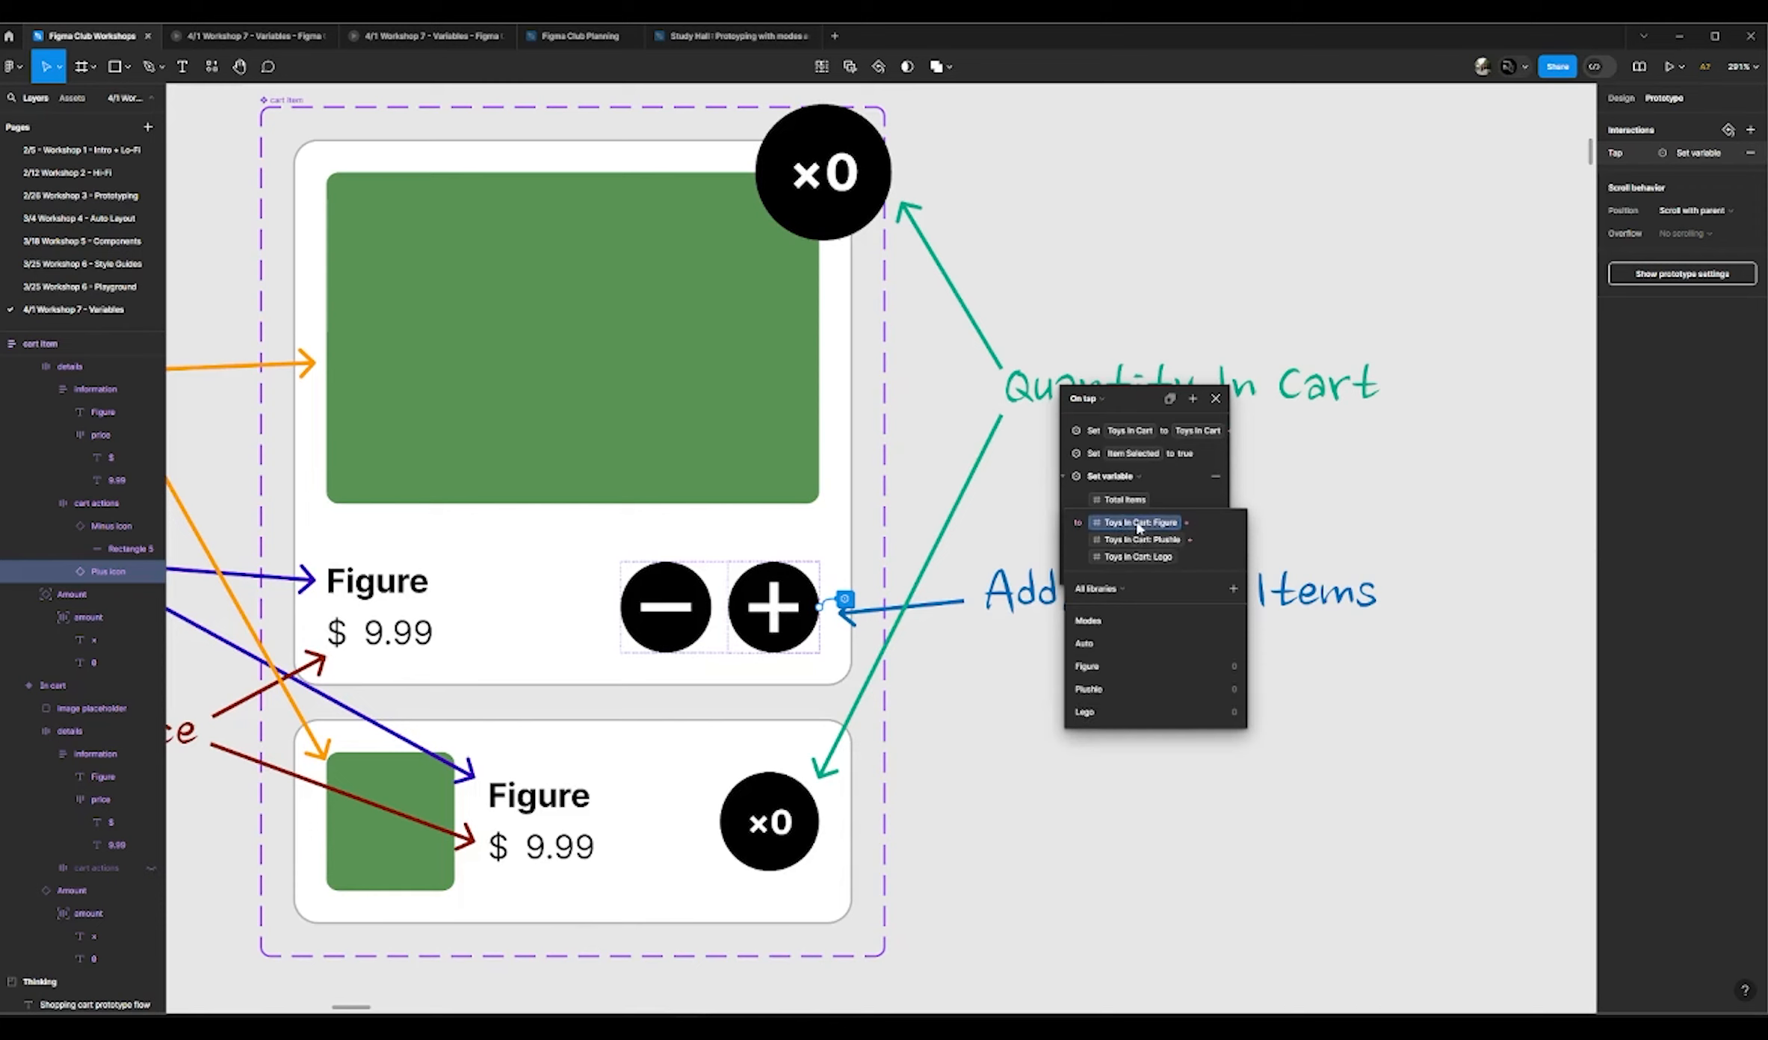
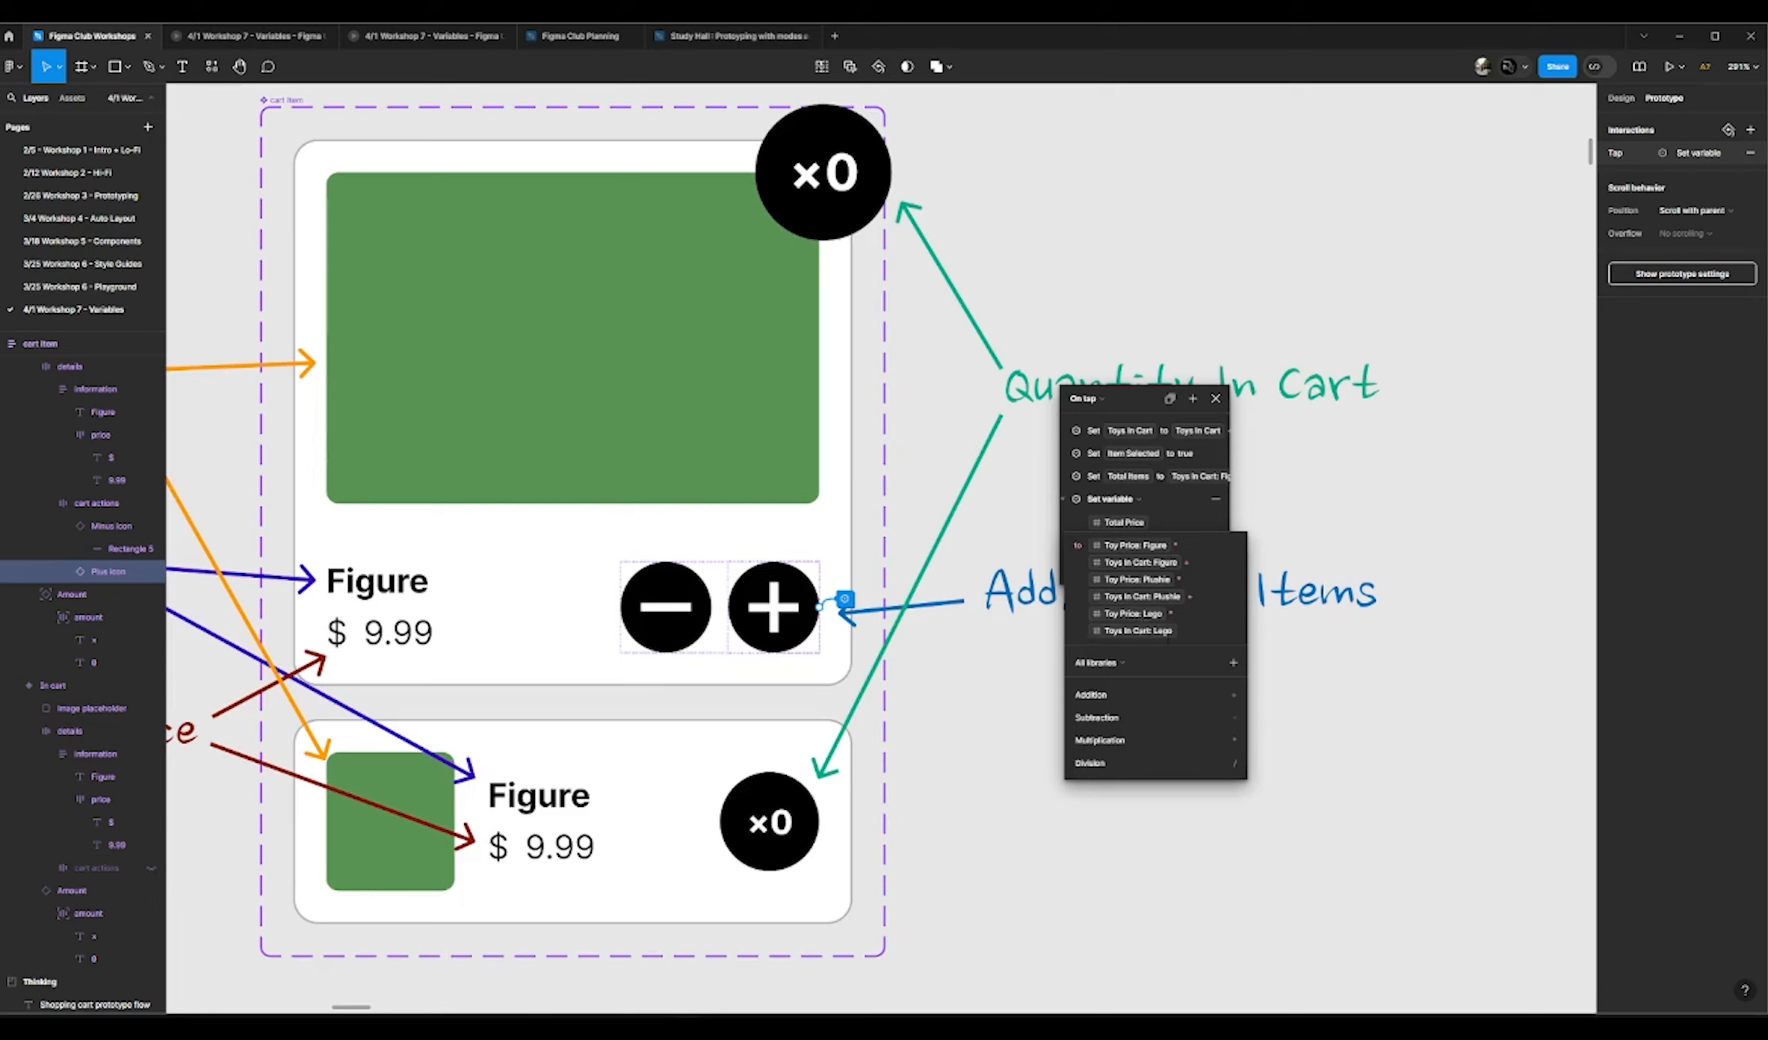
click(1065, 499)
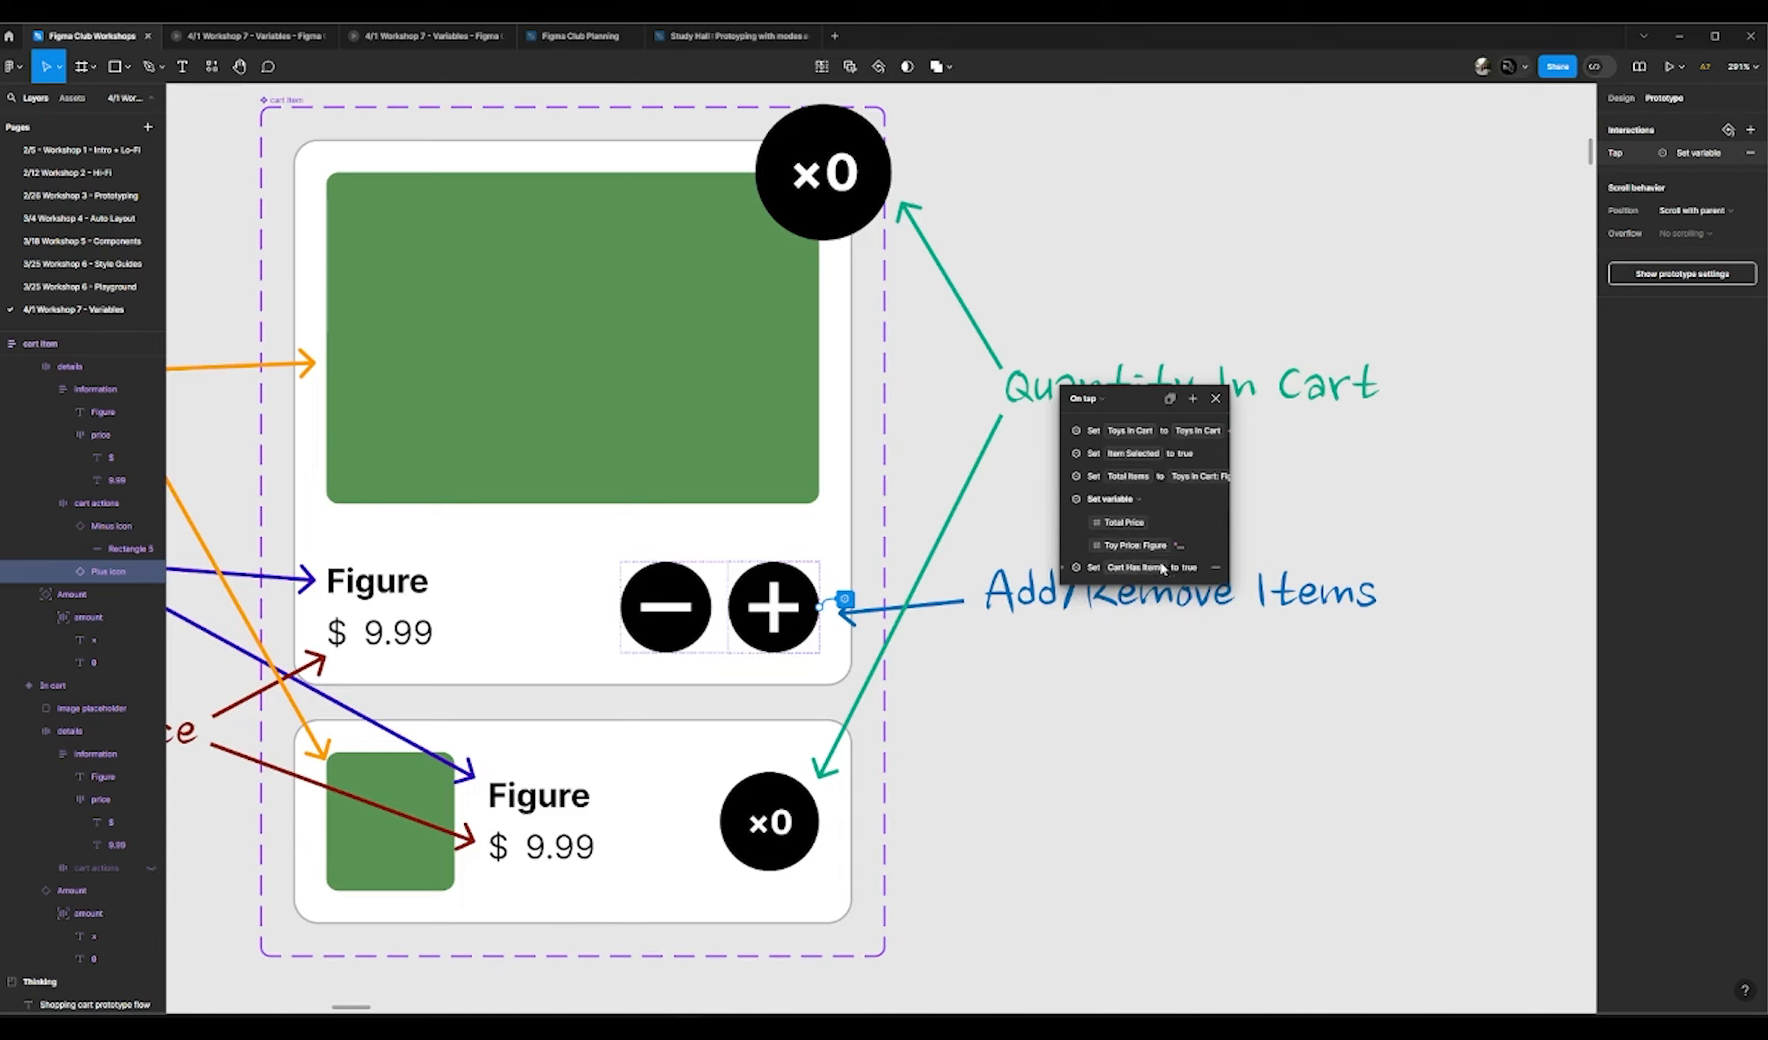
Step: Inspect the plus icon's Cart Has Items action, collapse it again and move the interaction window closer to the cart item component
click(1064, 569)
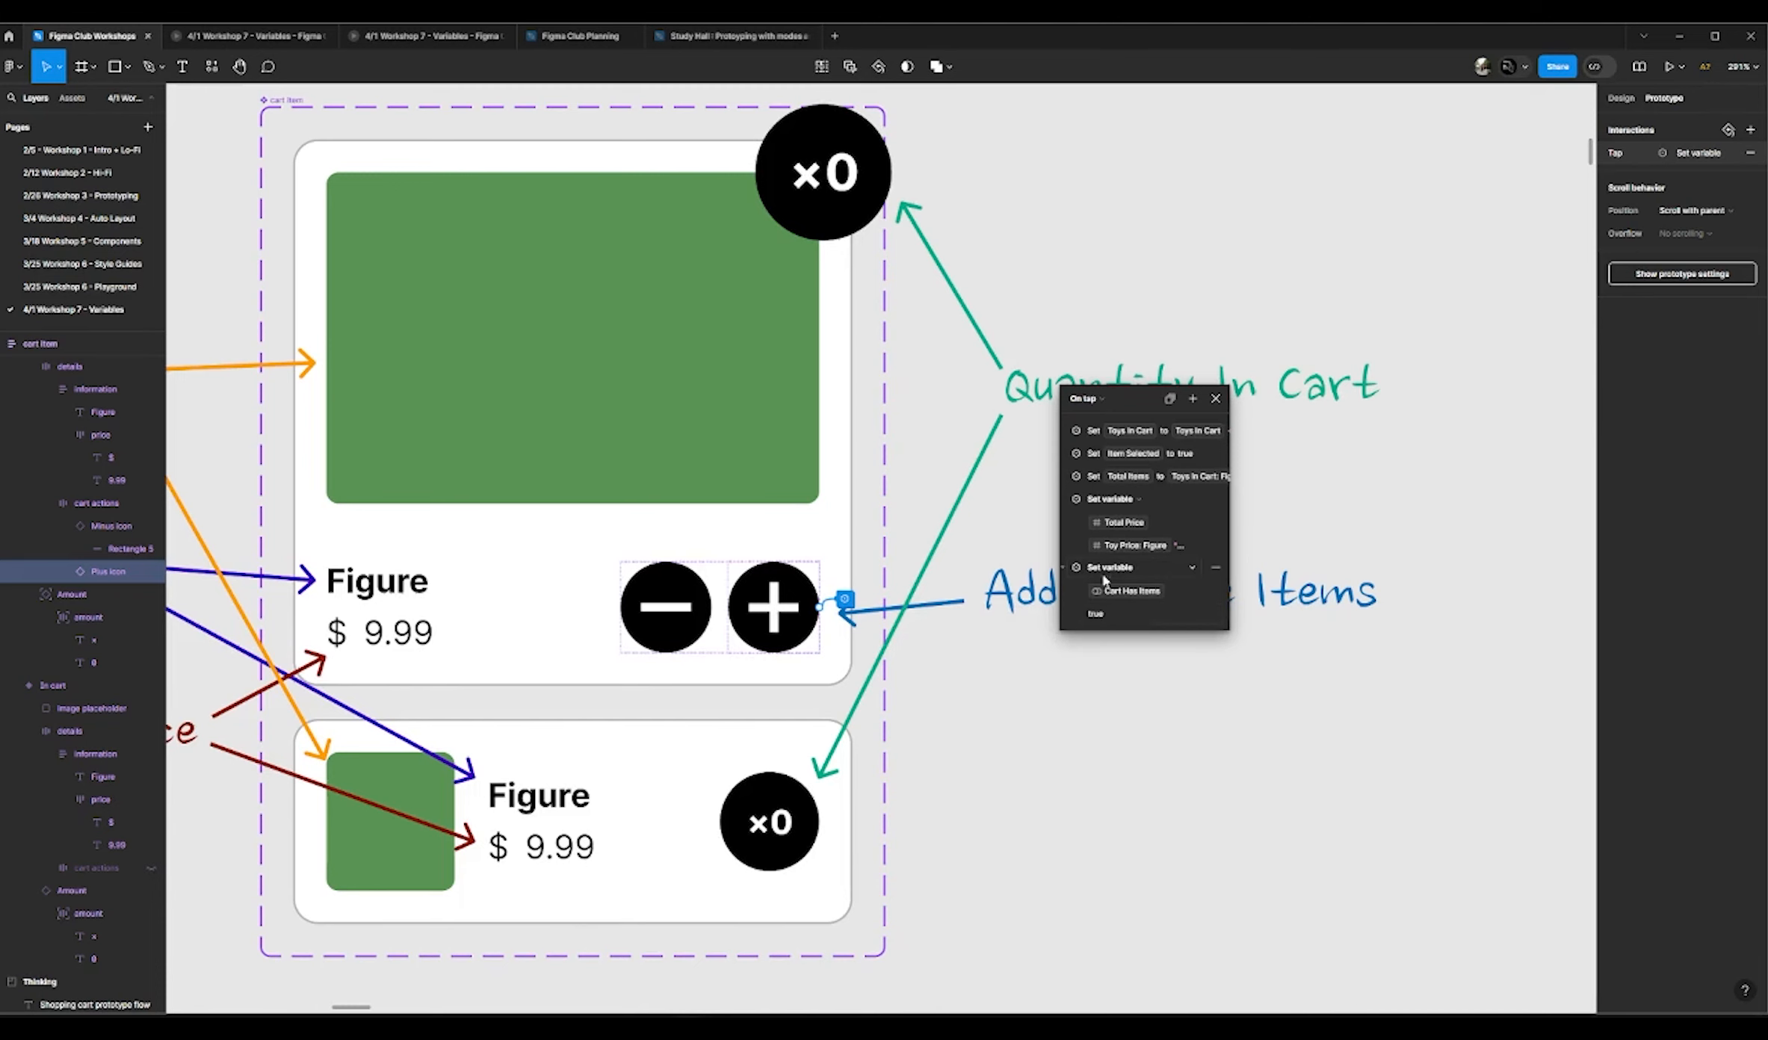
click(1063, 565)
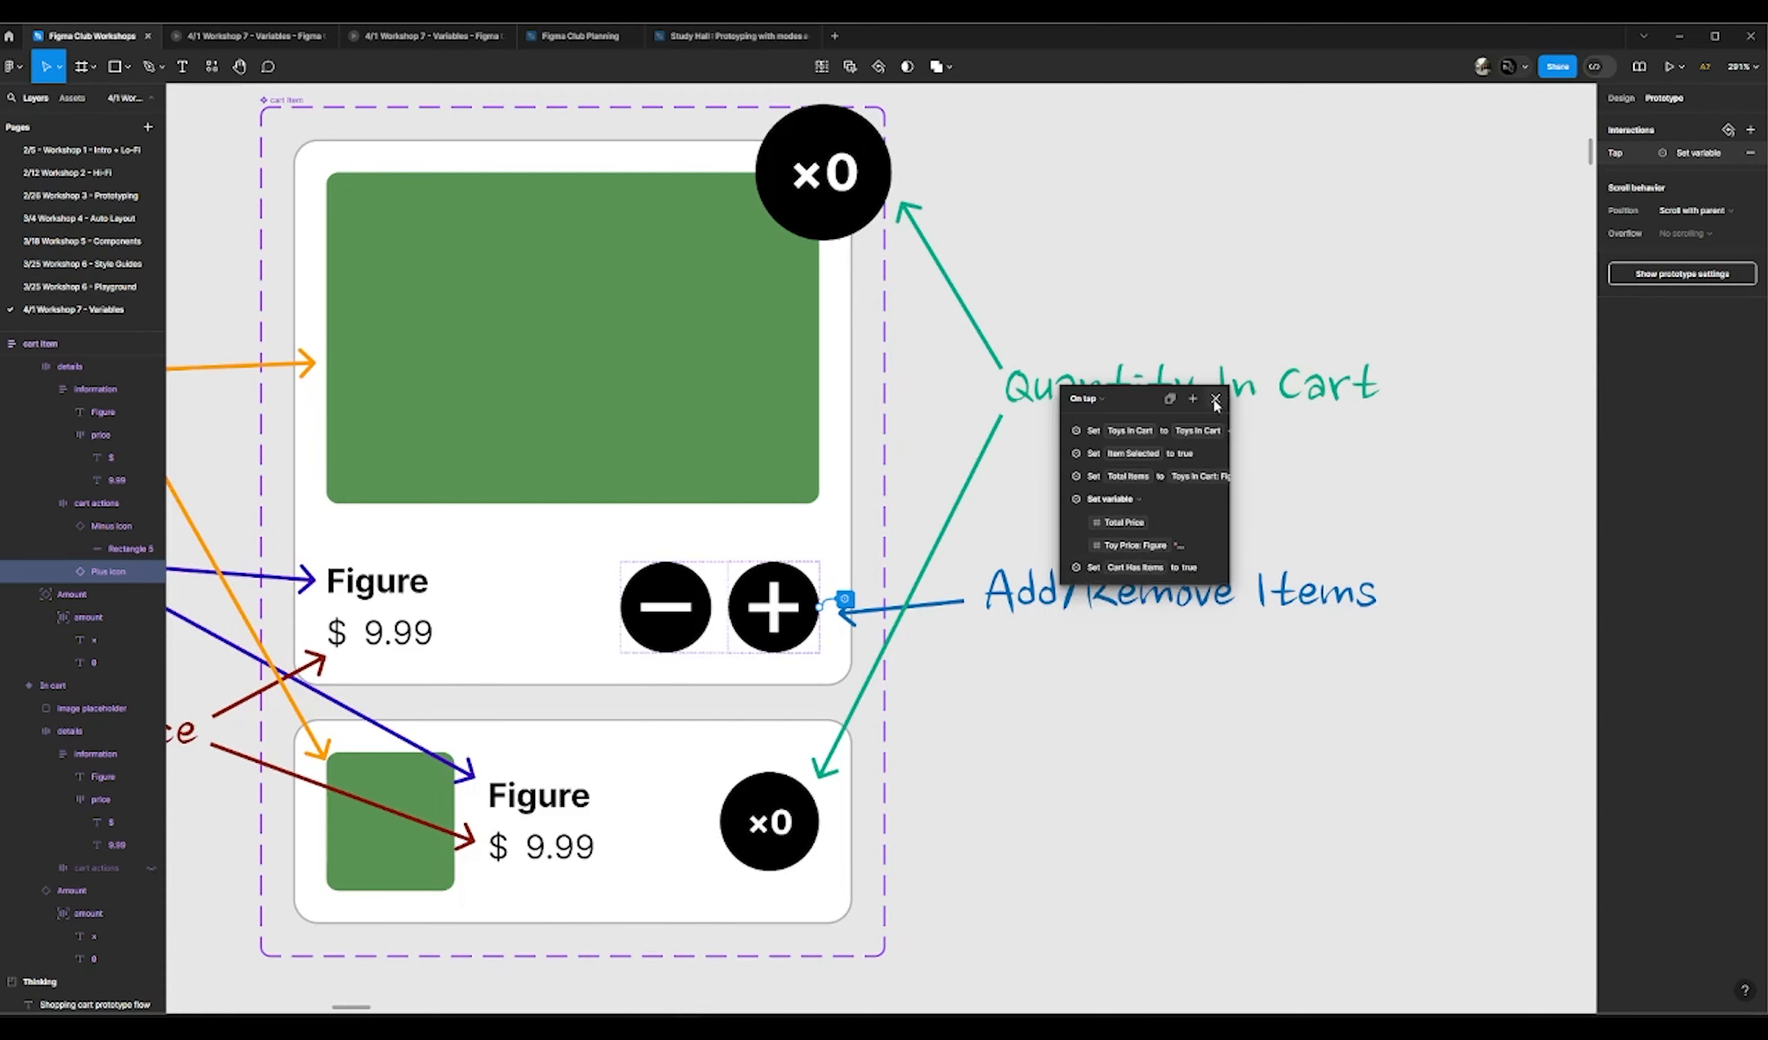
drag(1136, 398, 1040, 411)
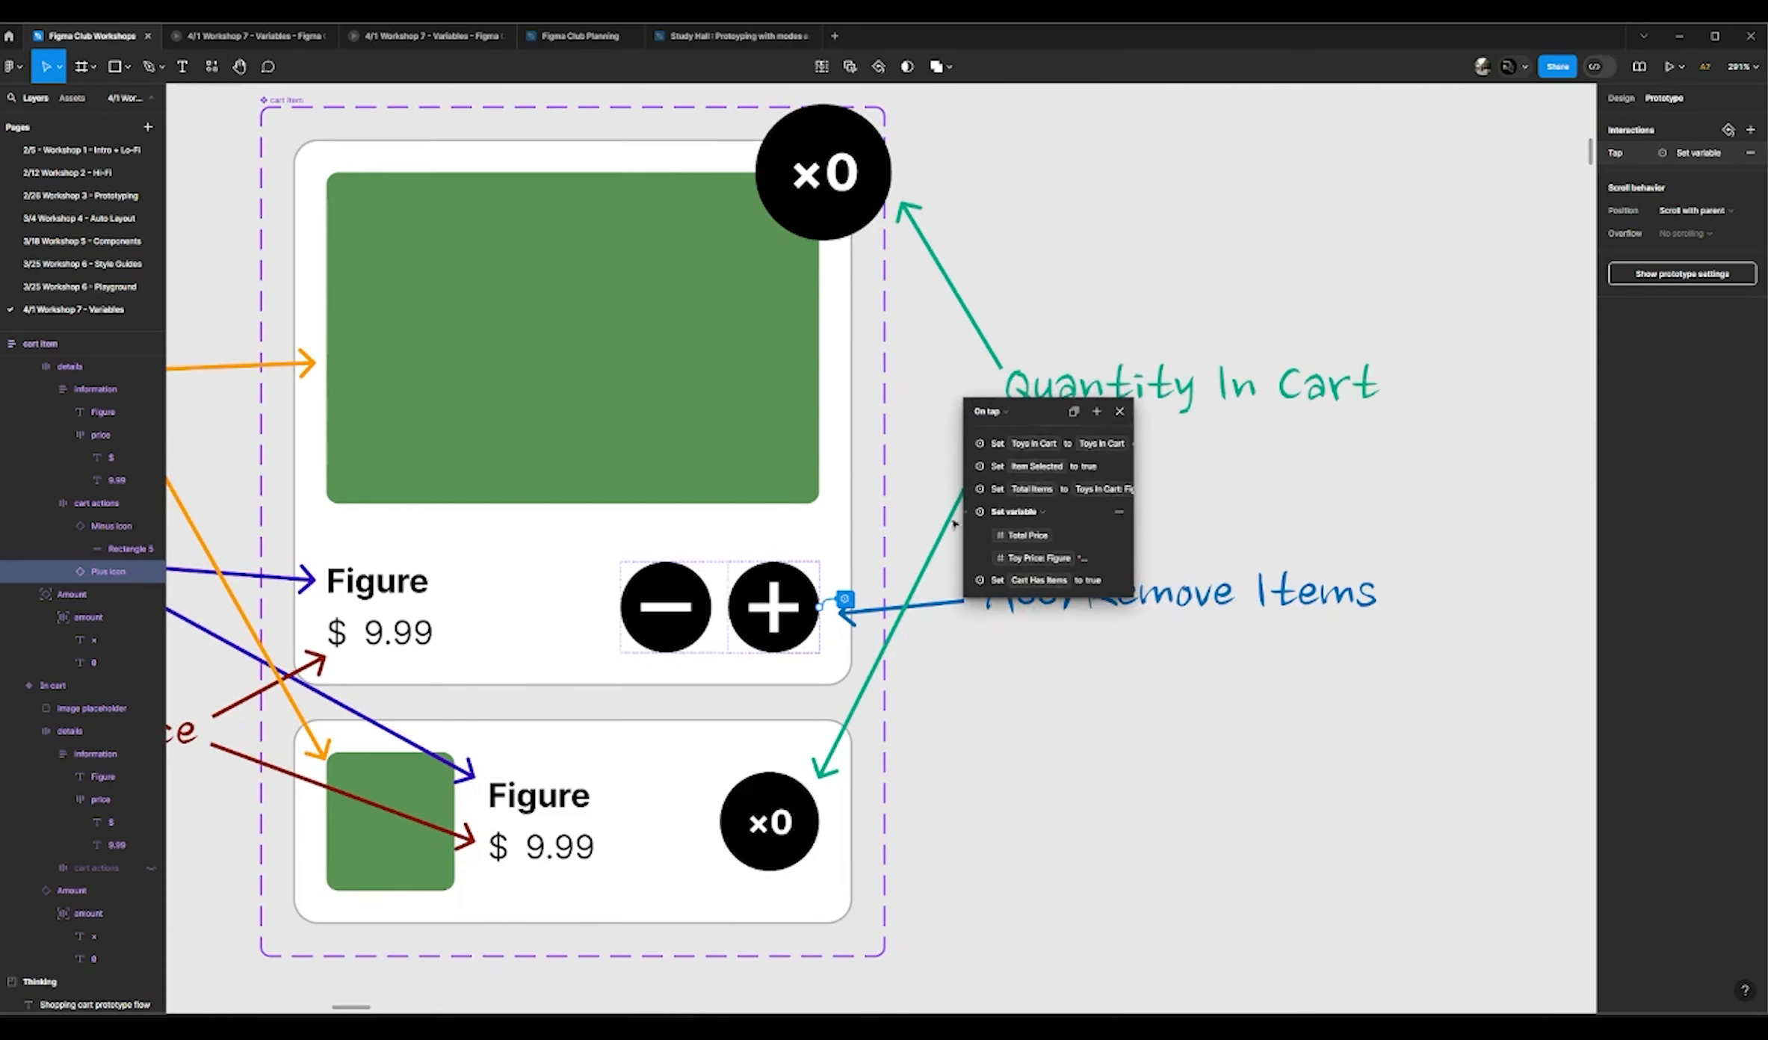
Step: Expand all the set-variable actions of the plus icon's tap interaction, review the full Total Items expression and close the interaction
click(971, 444)
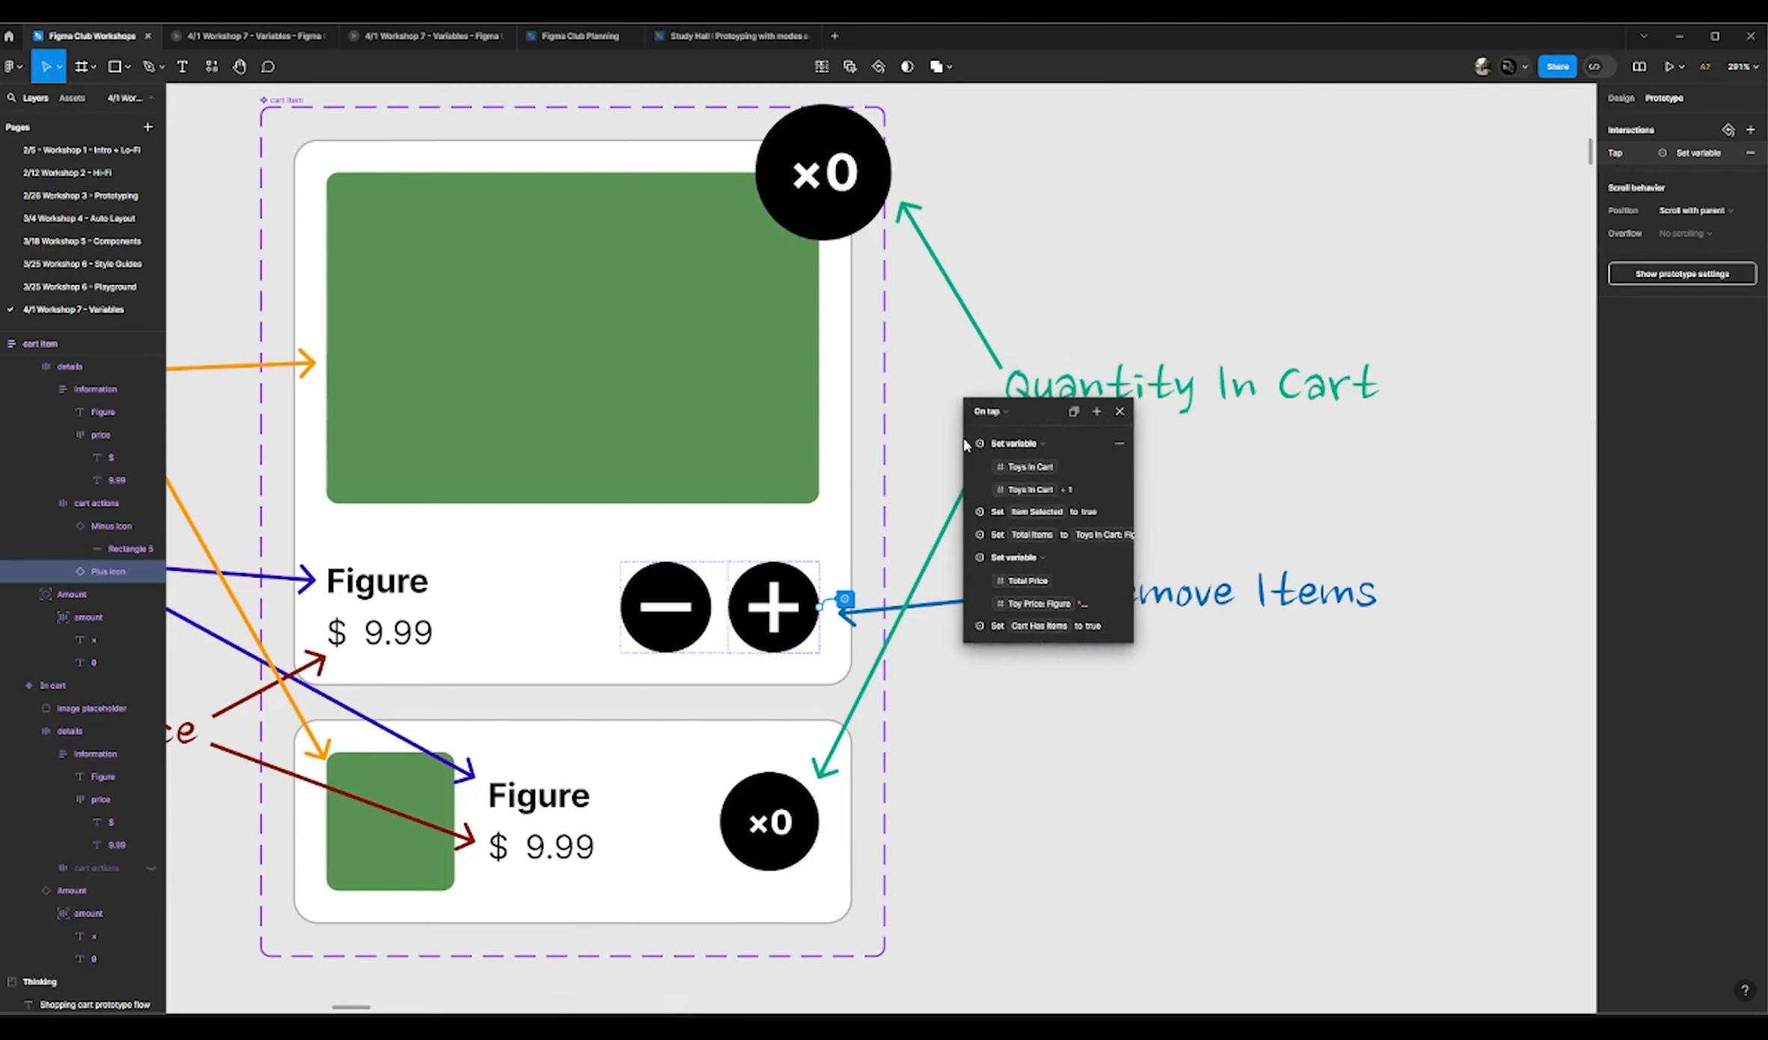
click(972, 513)
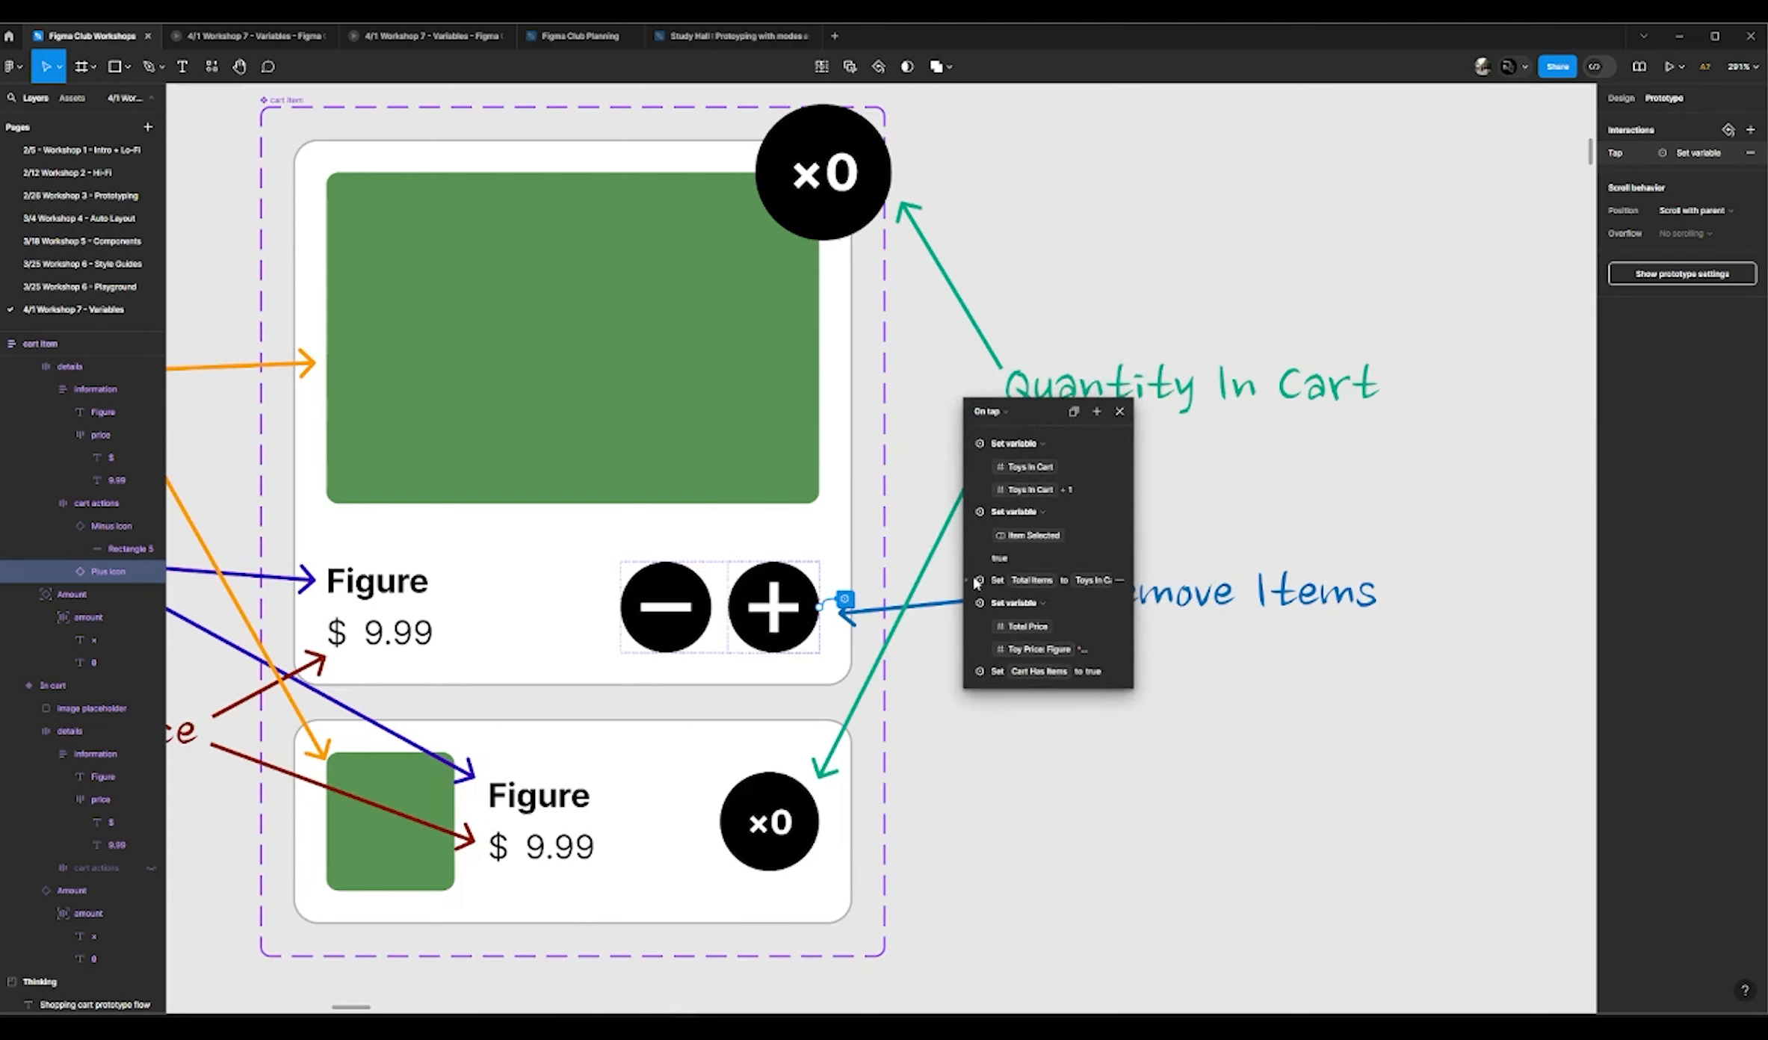
click(975, 582)
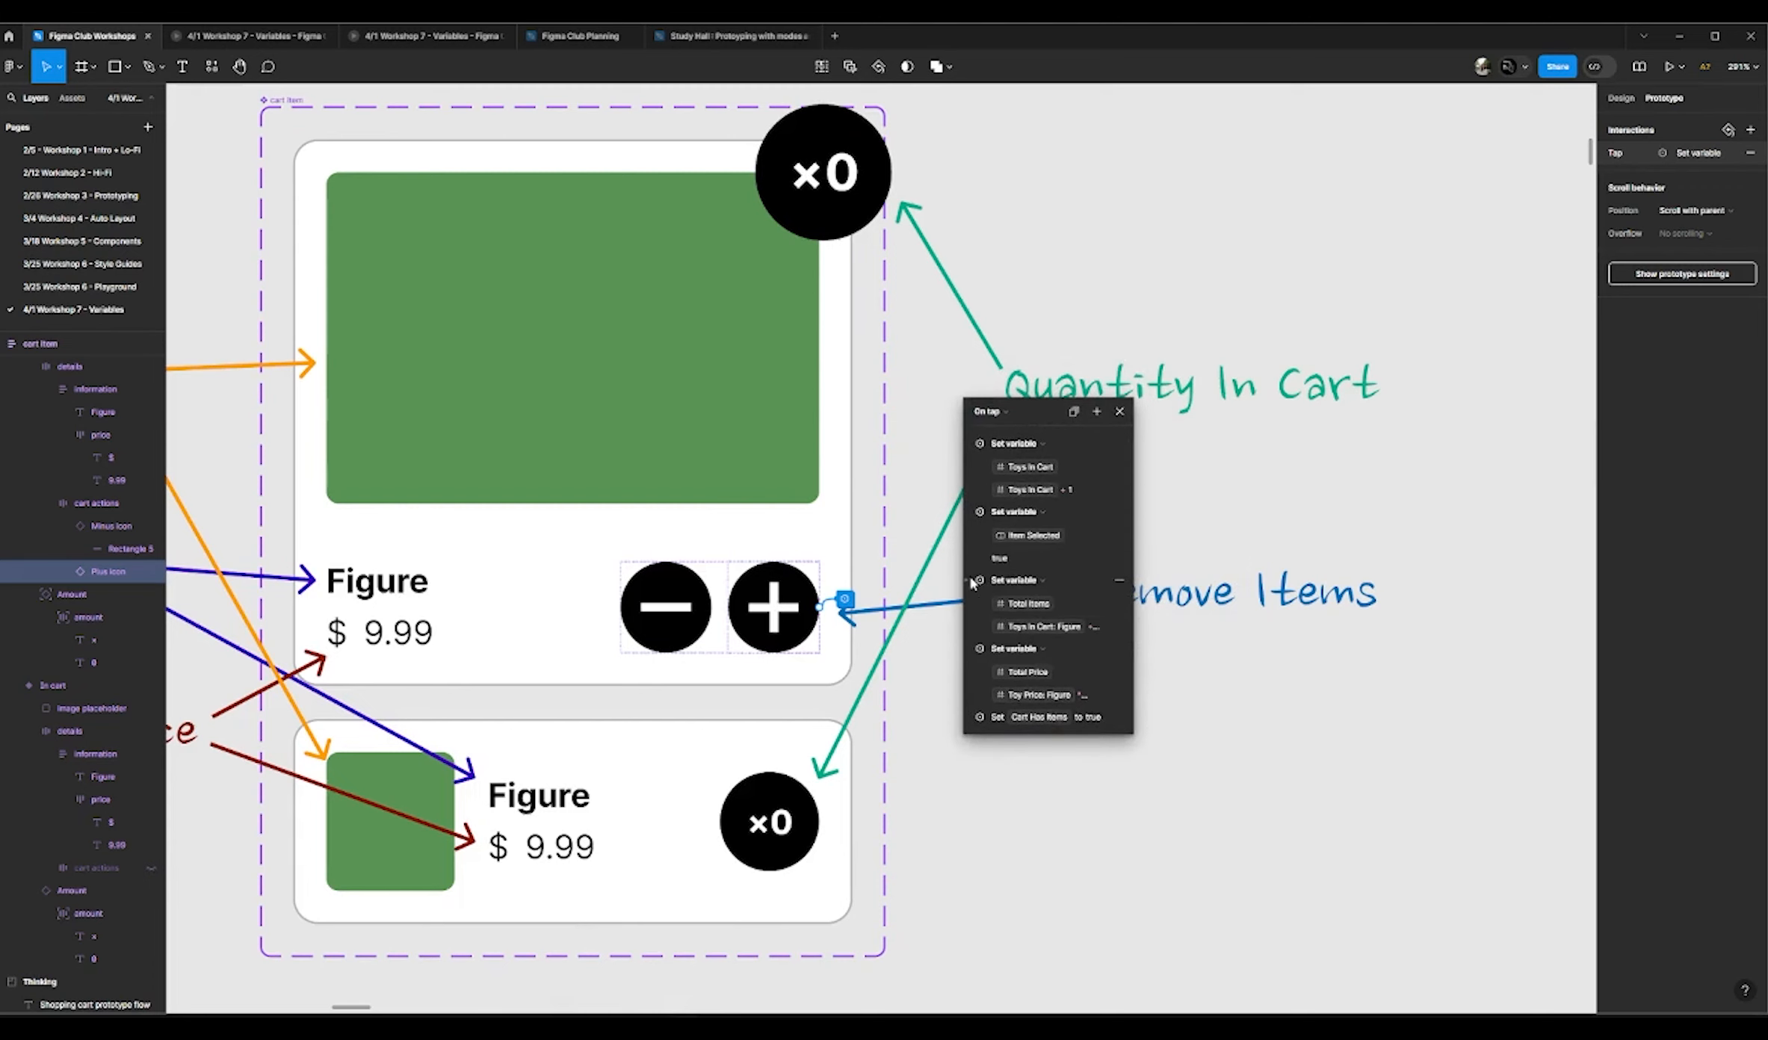
click(968, 648)
click(969, 649)
click(971, 717)
click(1093, 626)
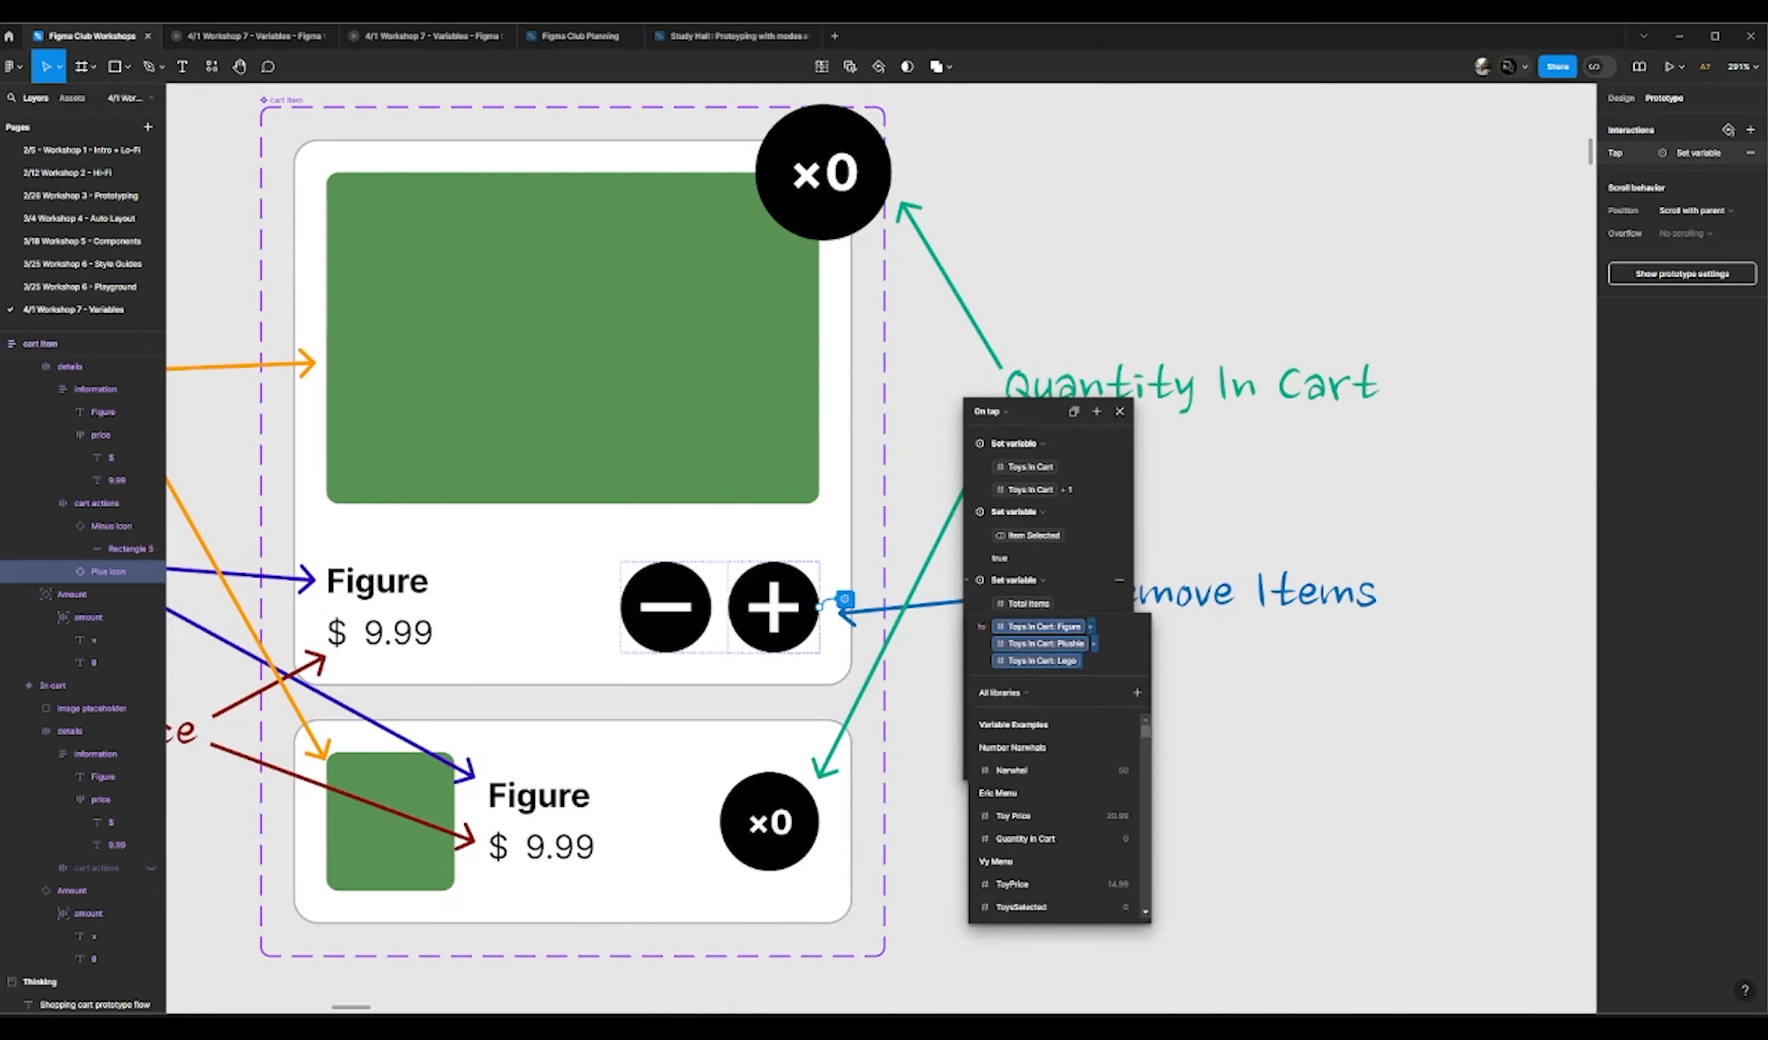
click(1088, 558)
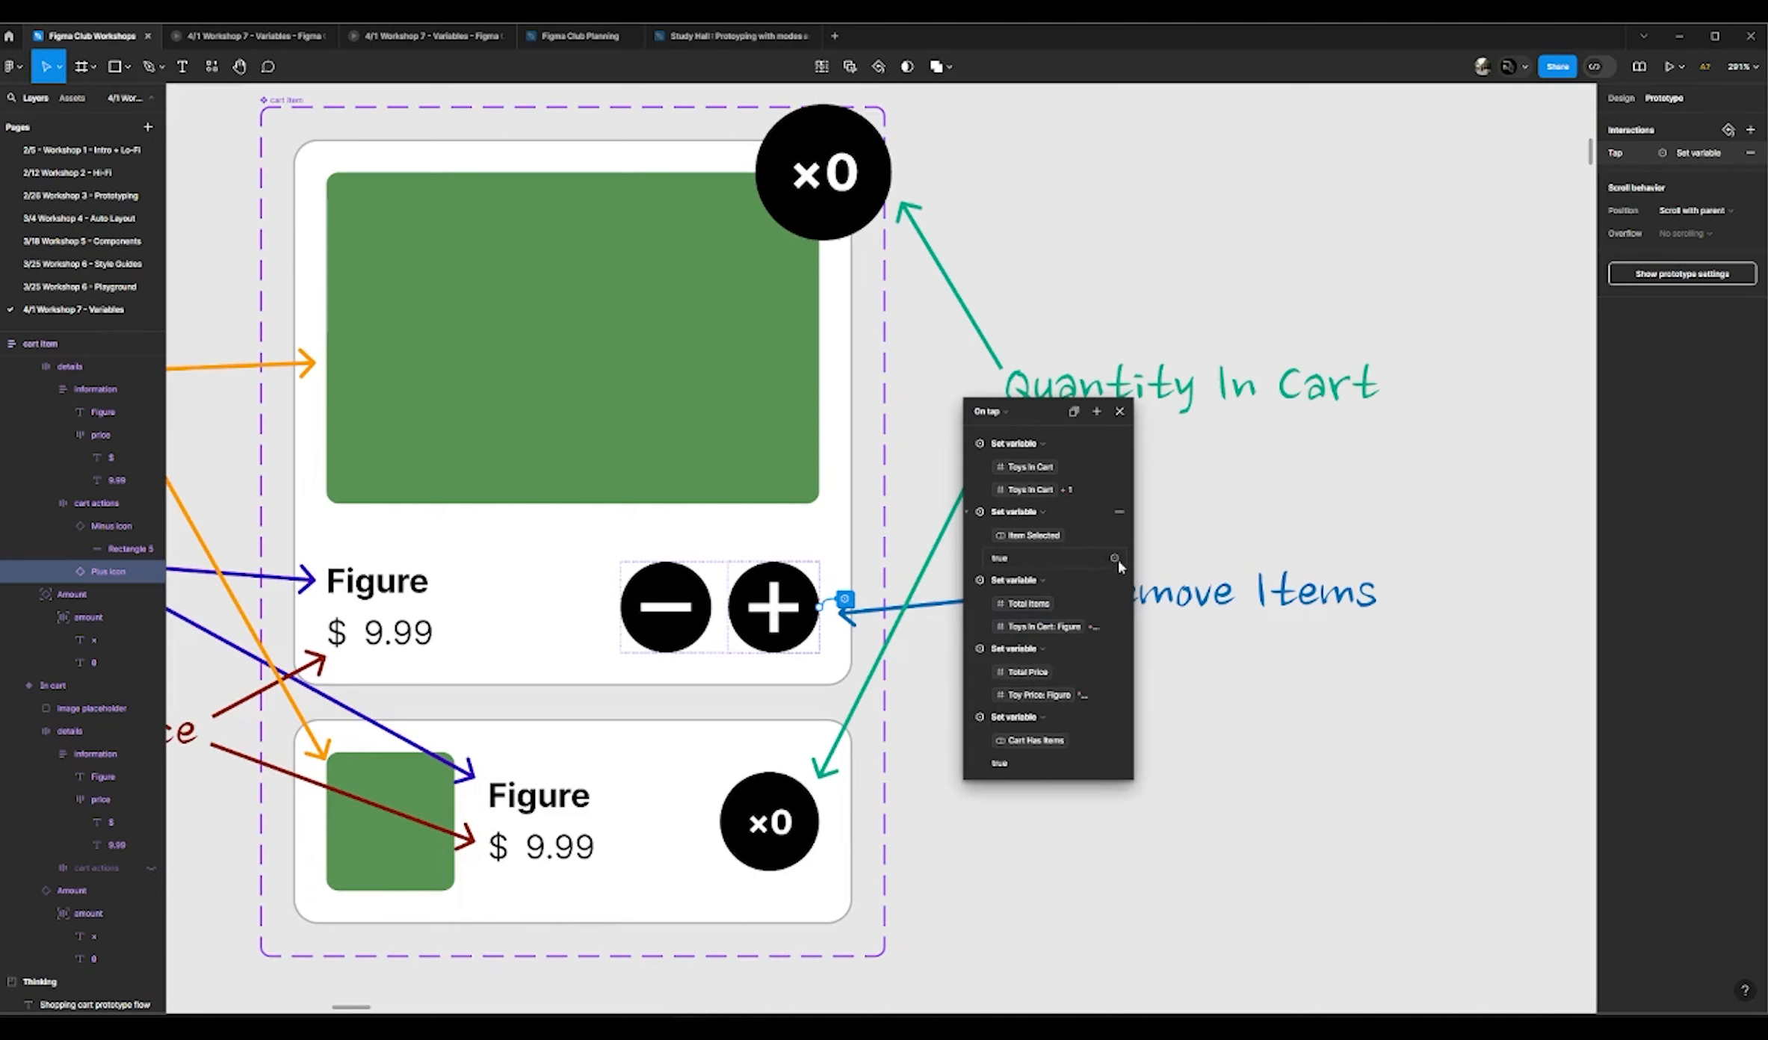
click(1119, 412)
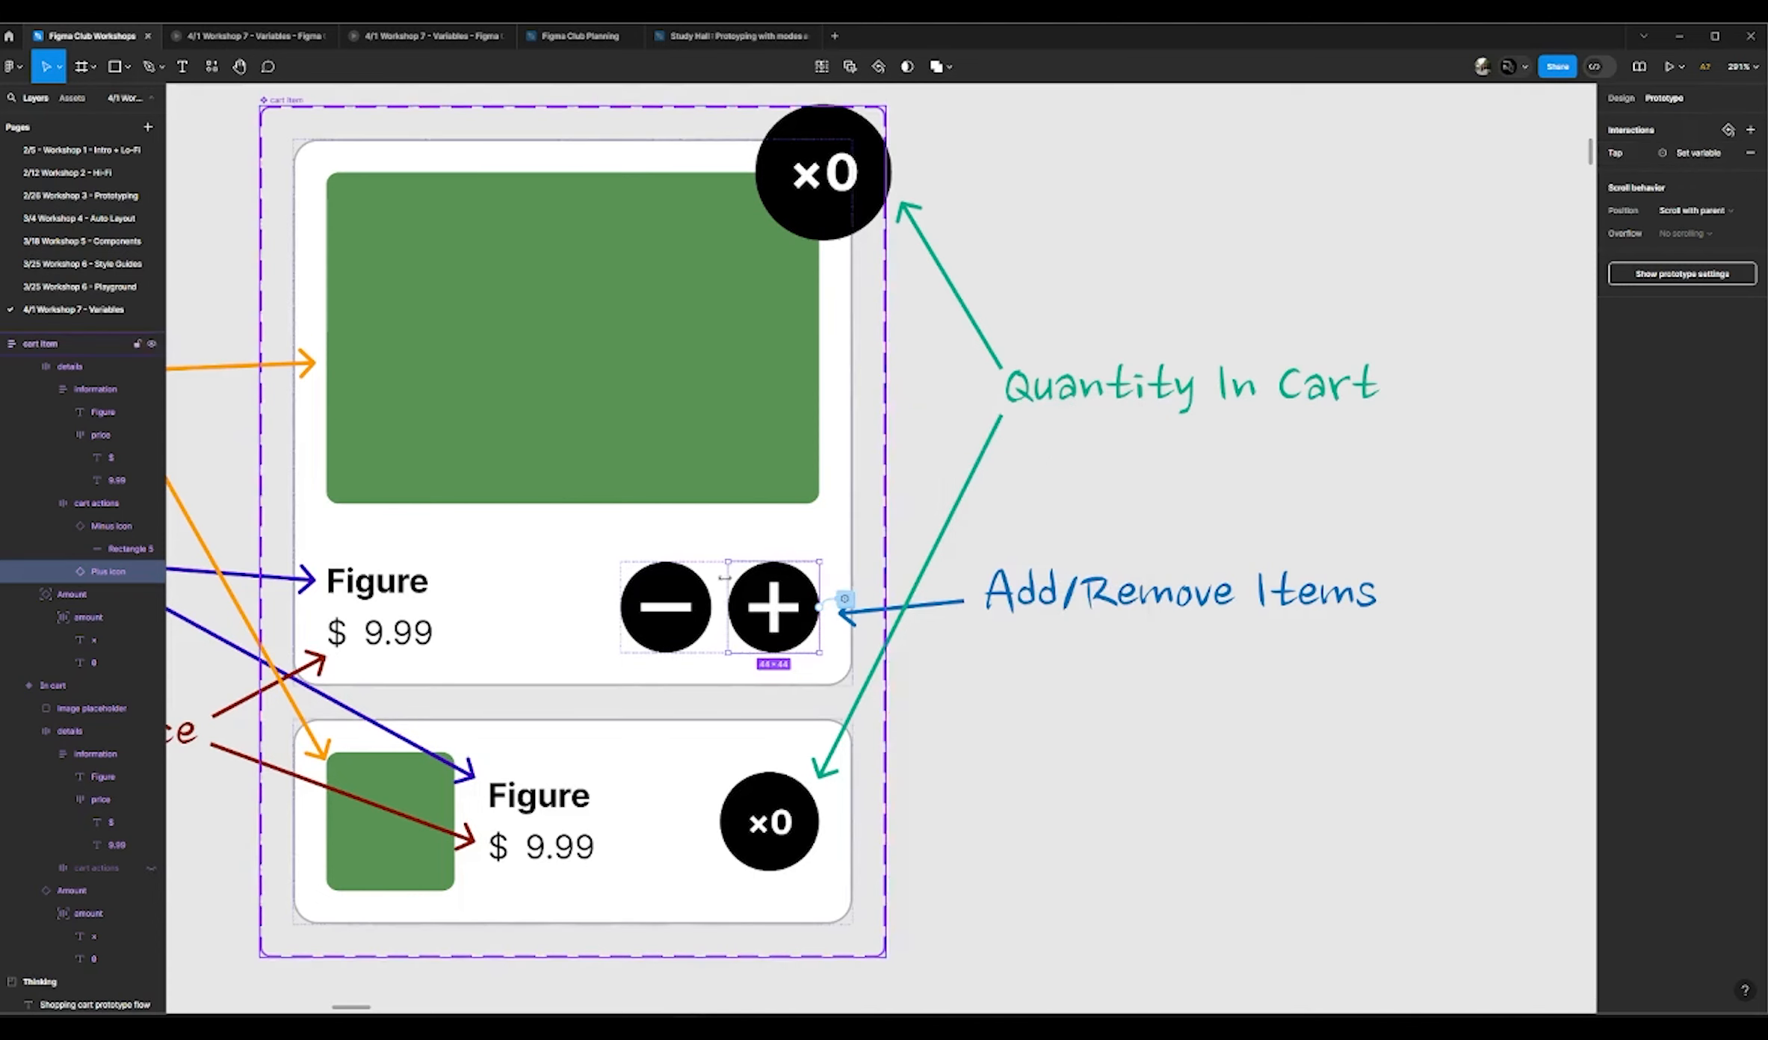
Step: Open the minus icon's tap interaction and place its window clear of the cart item component
click(674, 629)
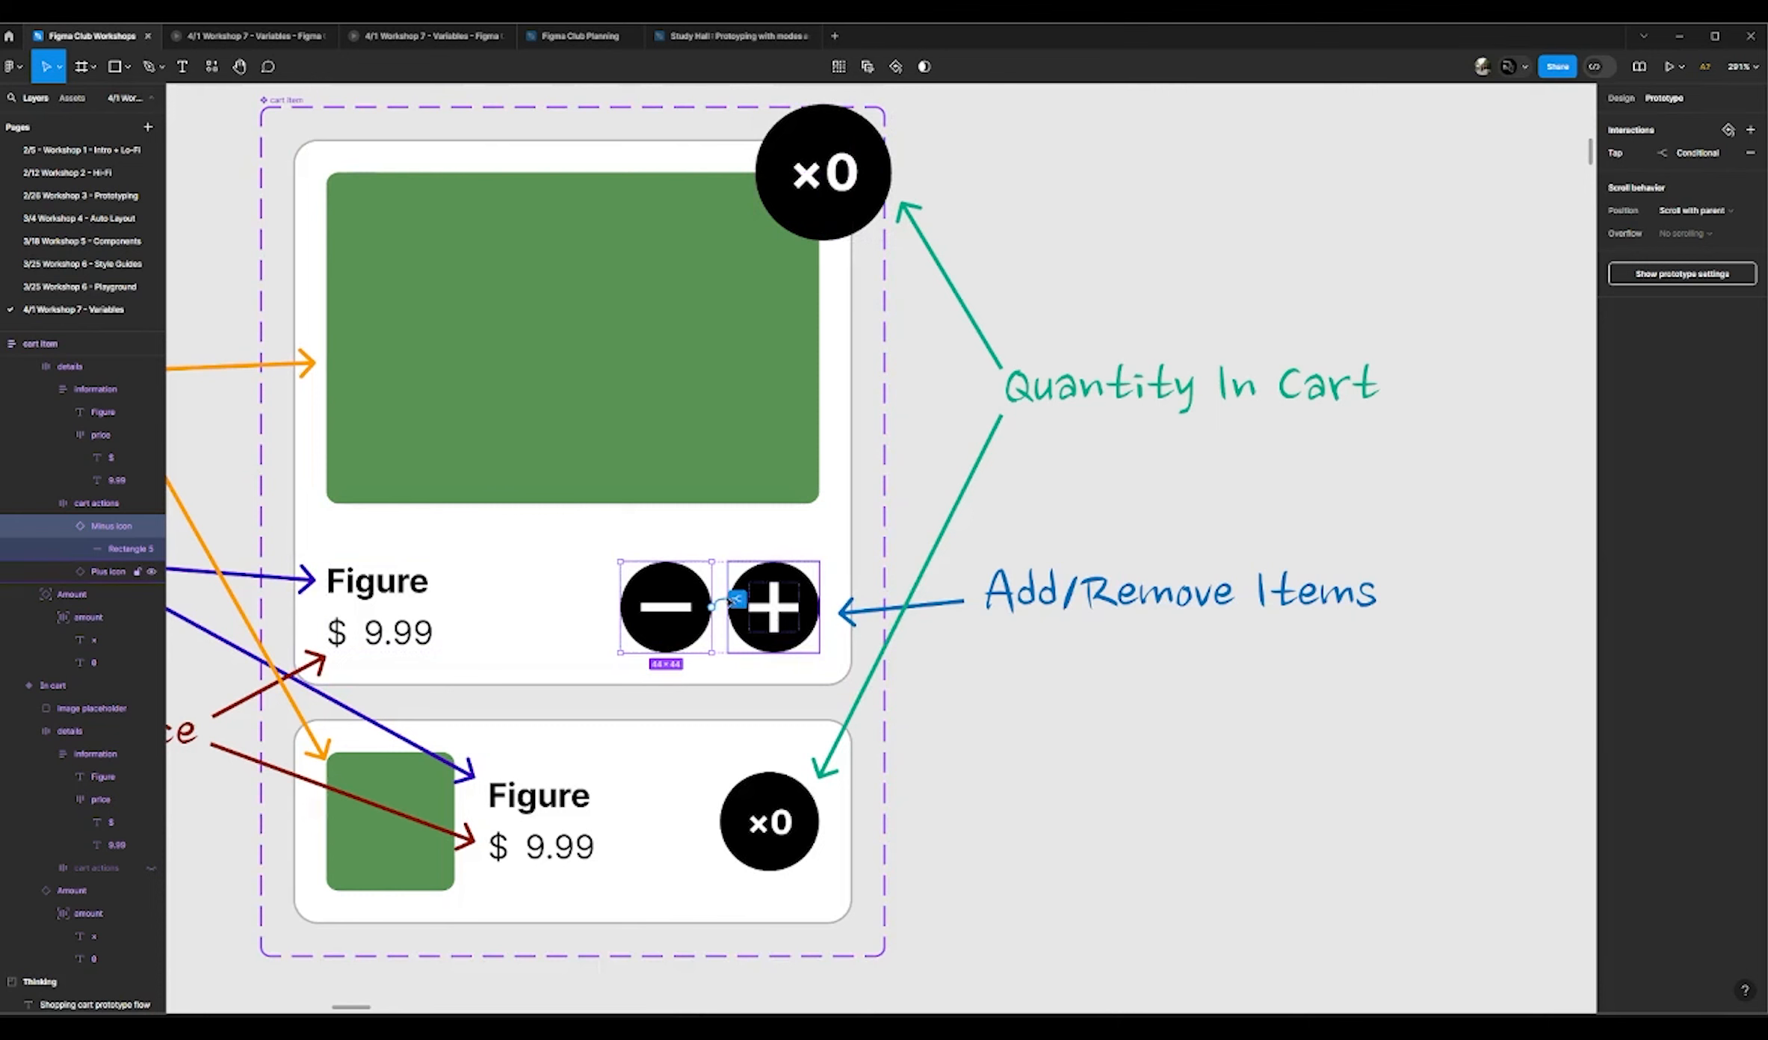
click(738, 598)
drag(734, 637, 1110, 471)
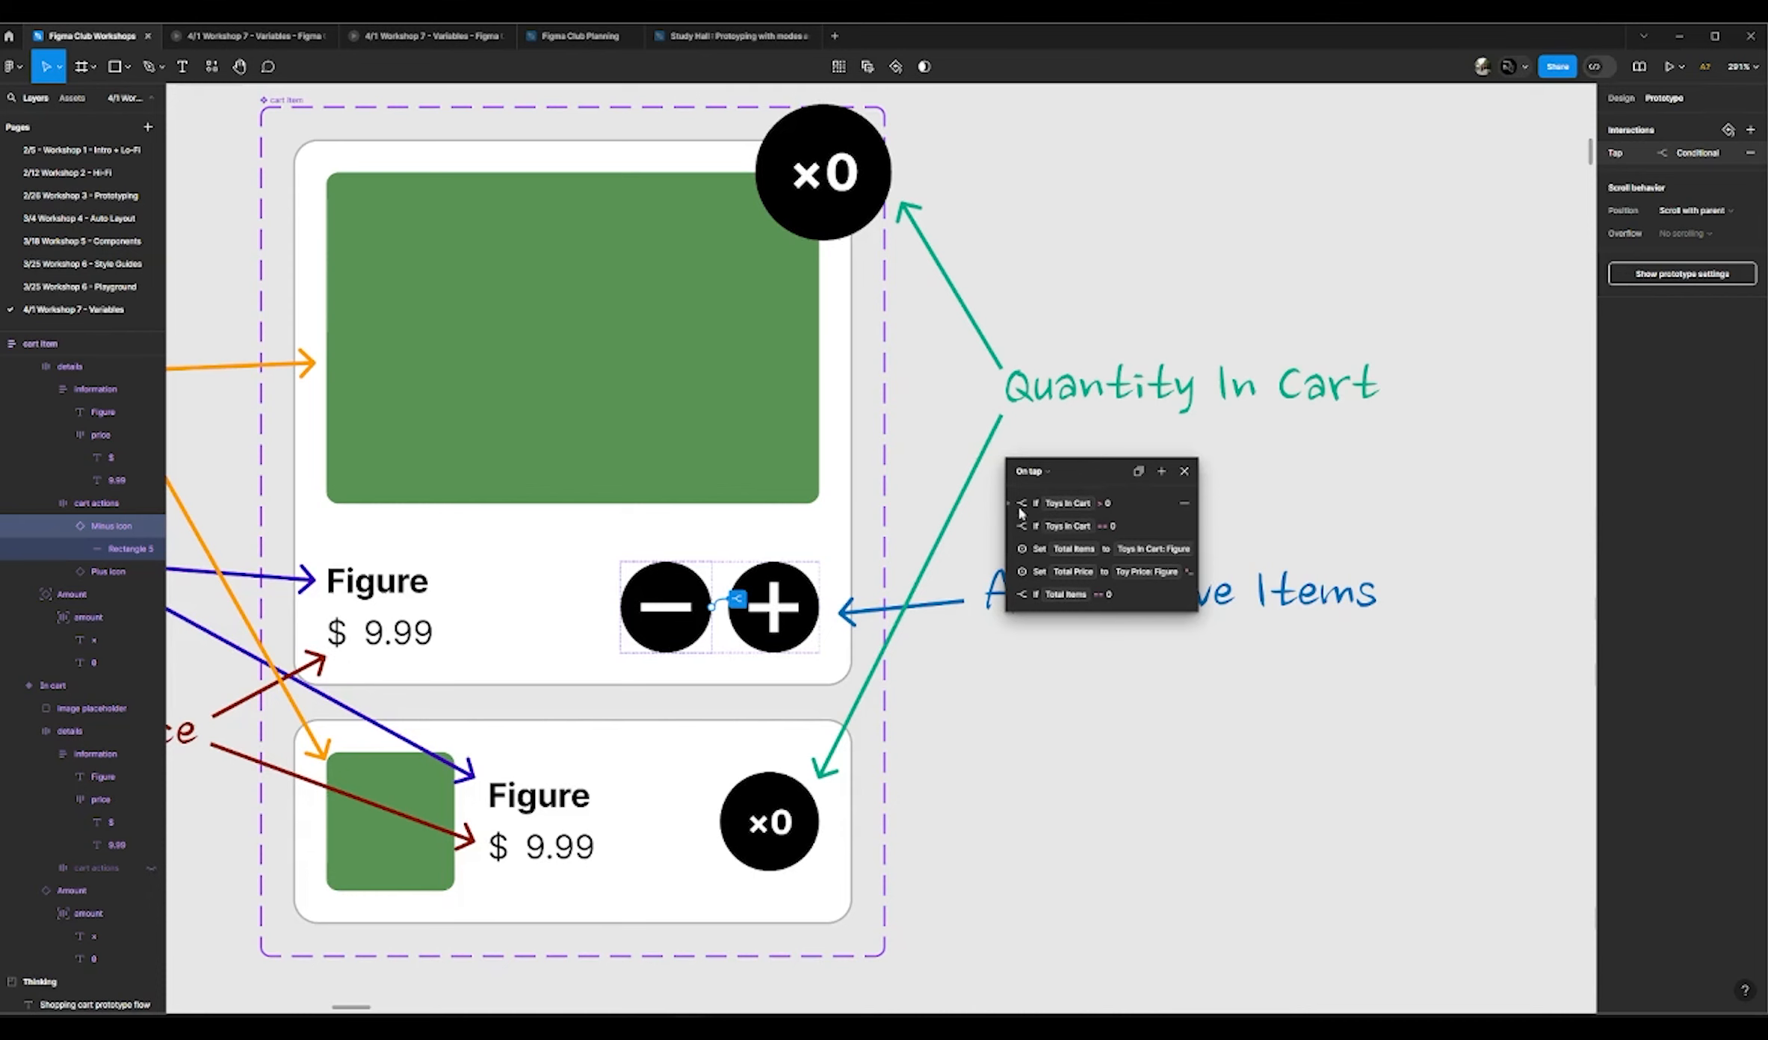
scroll(829, 338, up, 1)
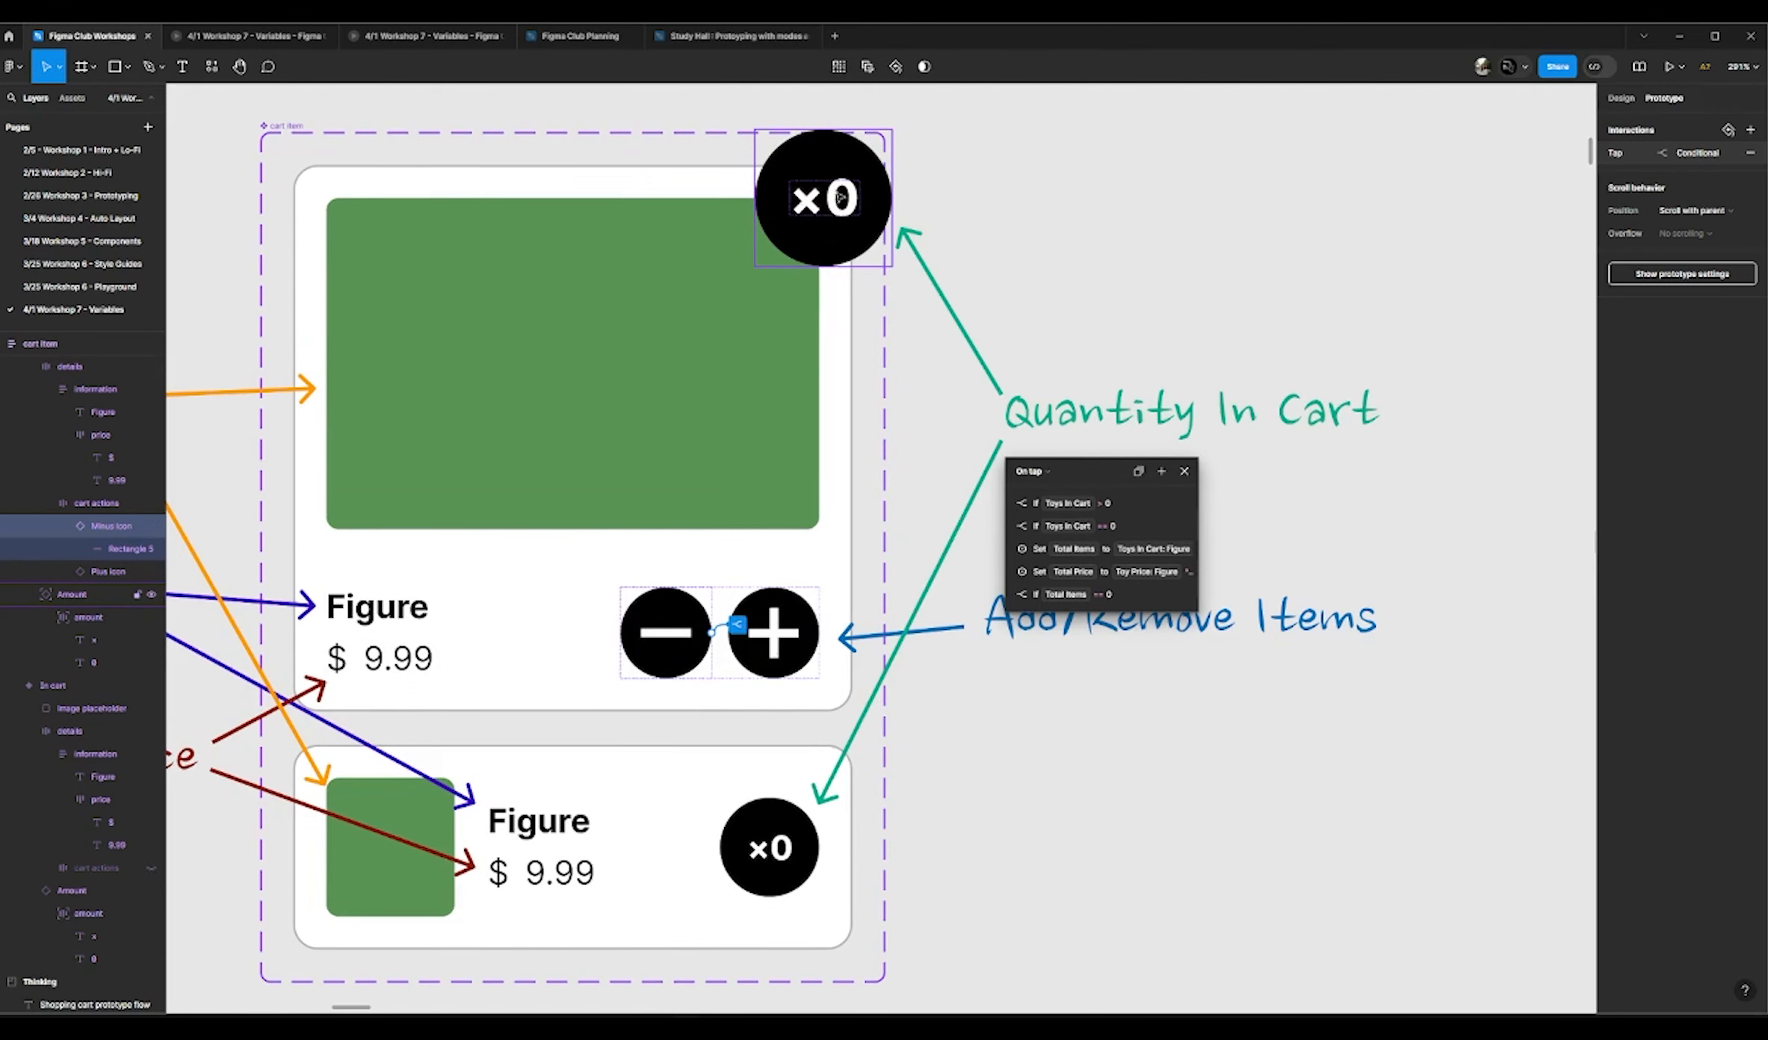
Step: Inspect the conditional for Toys In Cart greater than 0, including the action that subtracts 1 from Toys In Cart
click(1009, 505)
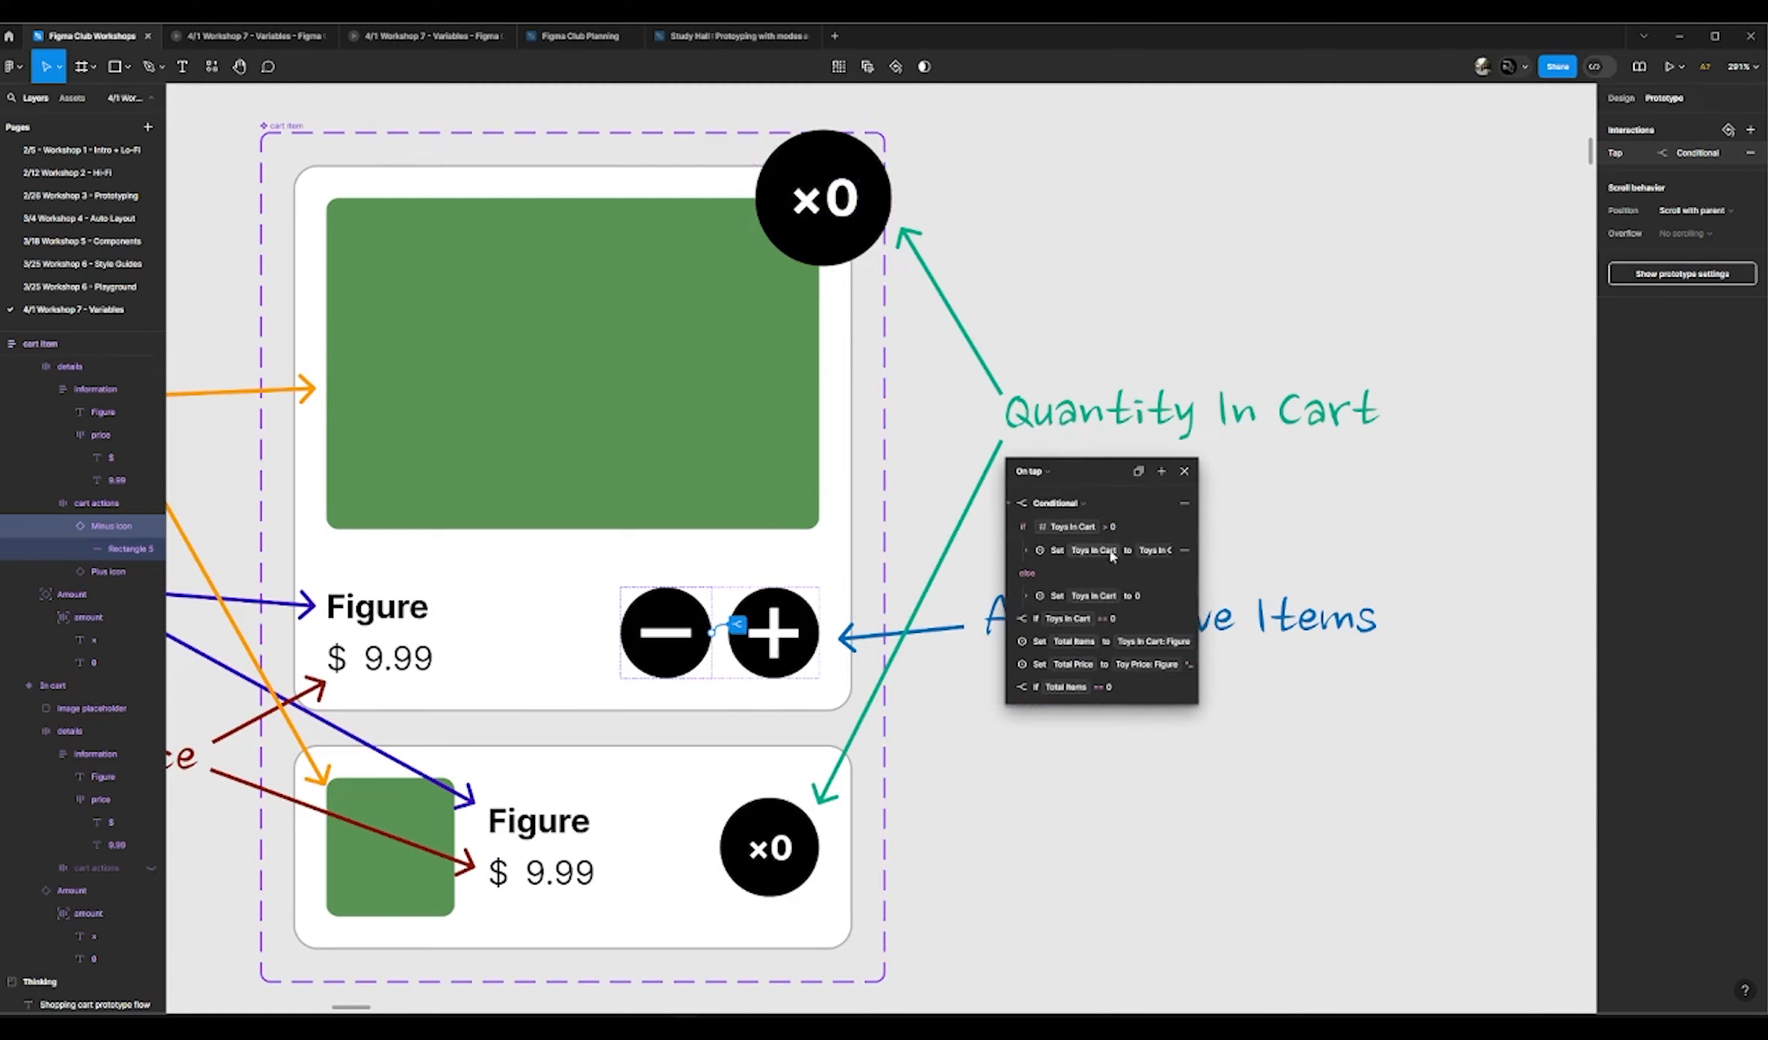
click(1025, 552)
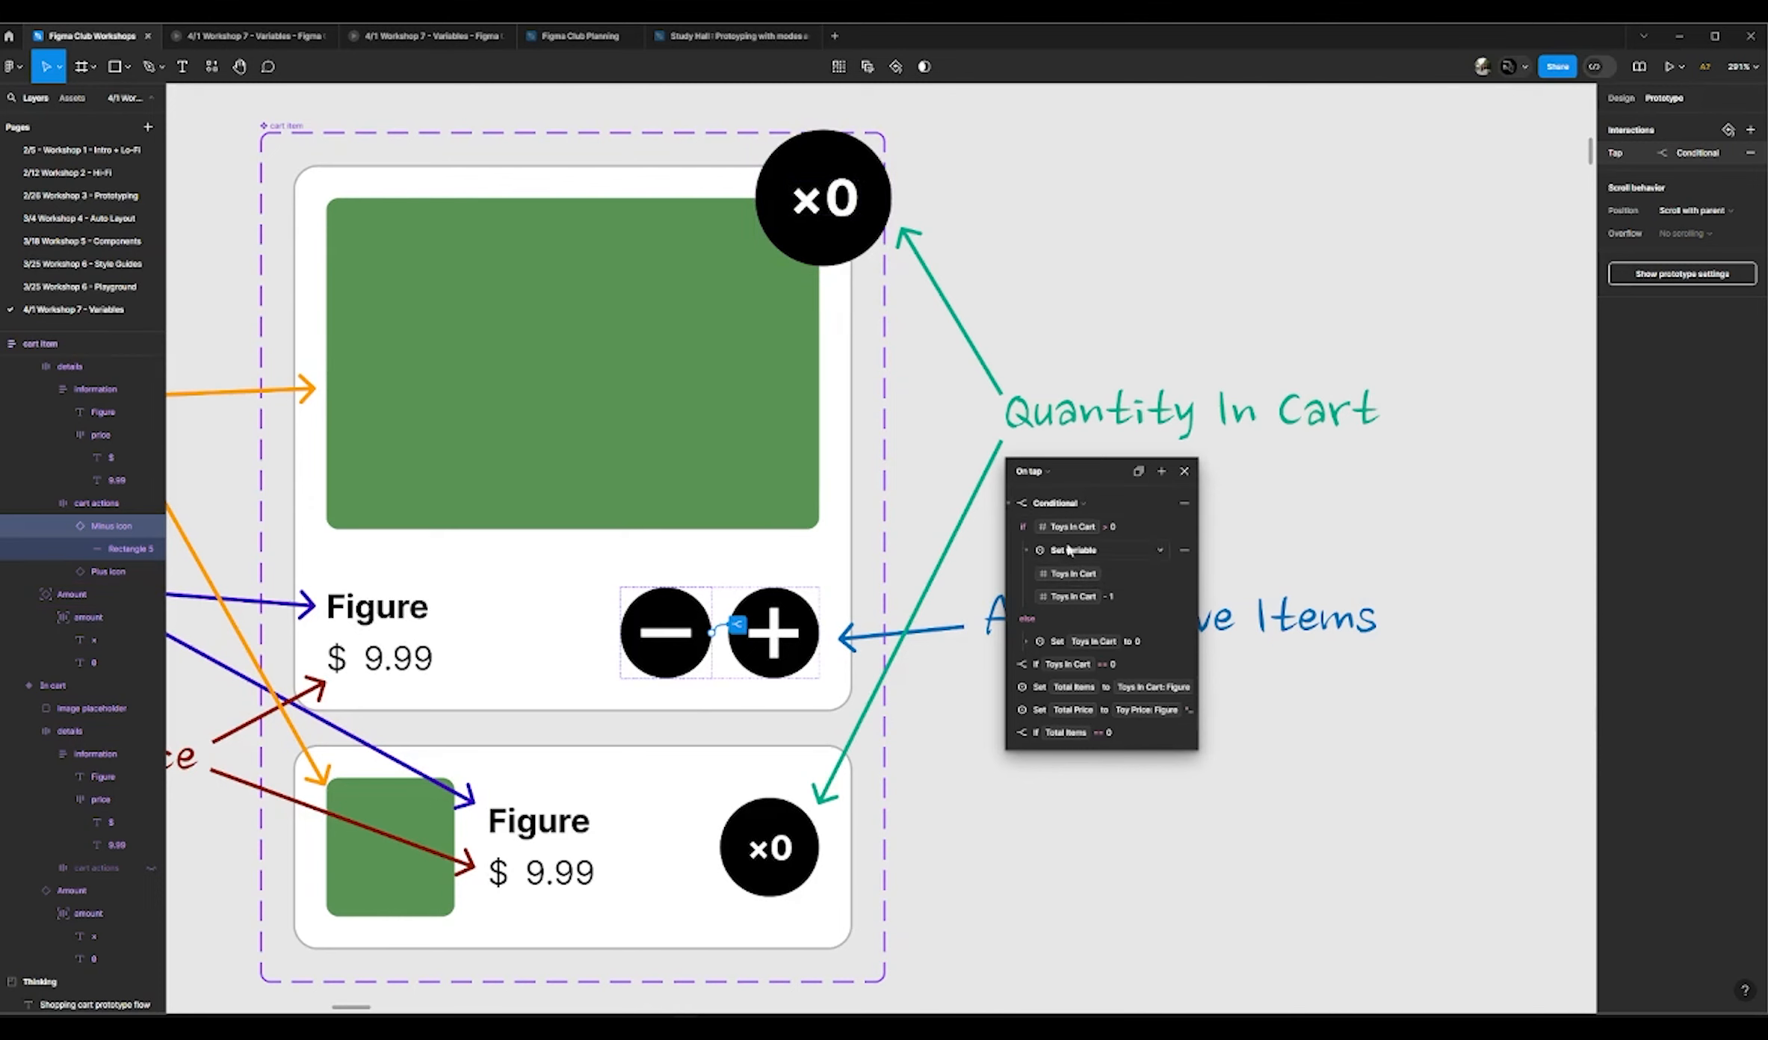
click(1025, 553)
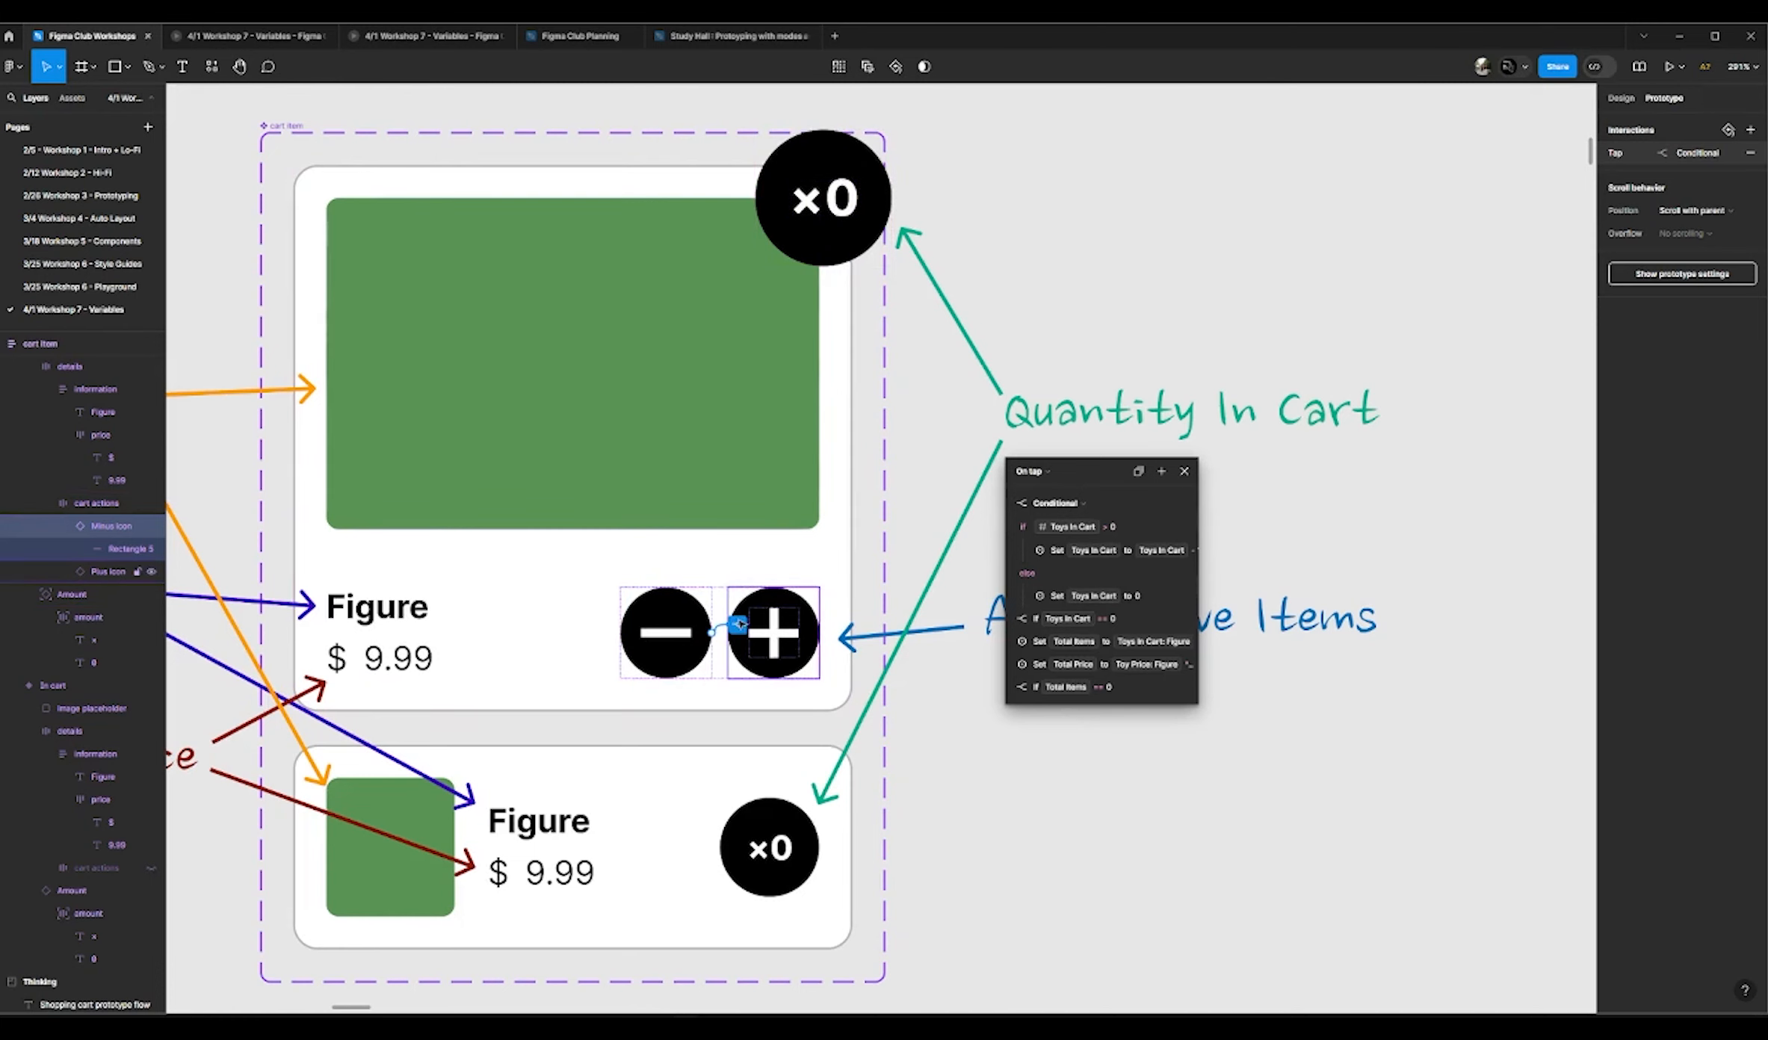
click(1010, 503)
Step: Examine the conditional for Toys In Cart equal to 0 and compare it with the greater-than-0 conditional's actions
click(1009, 528)
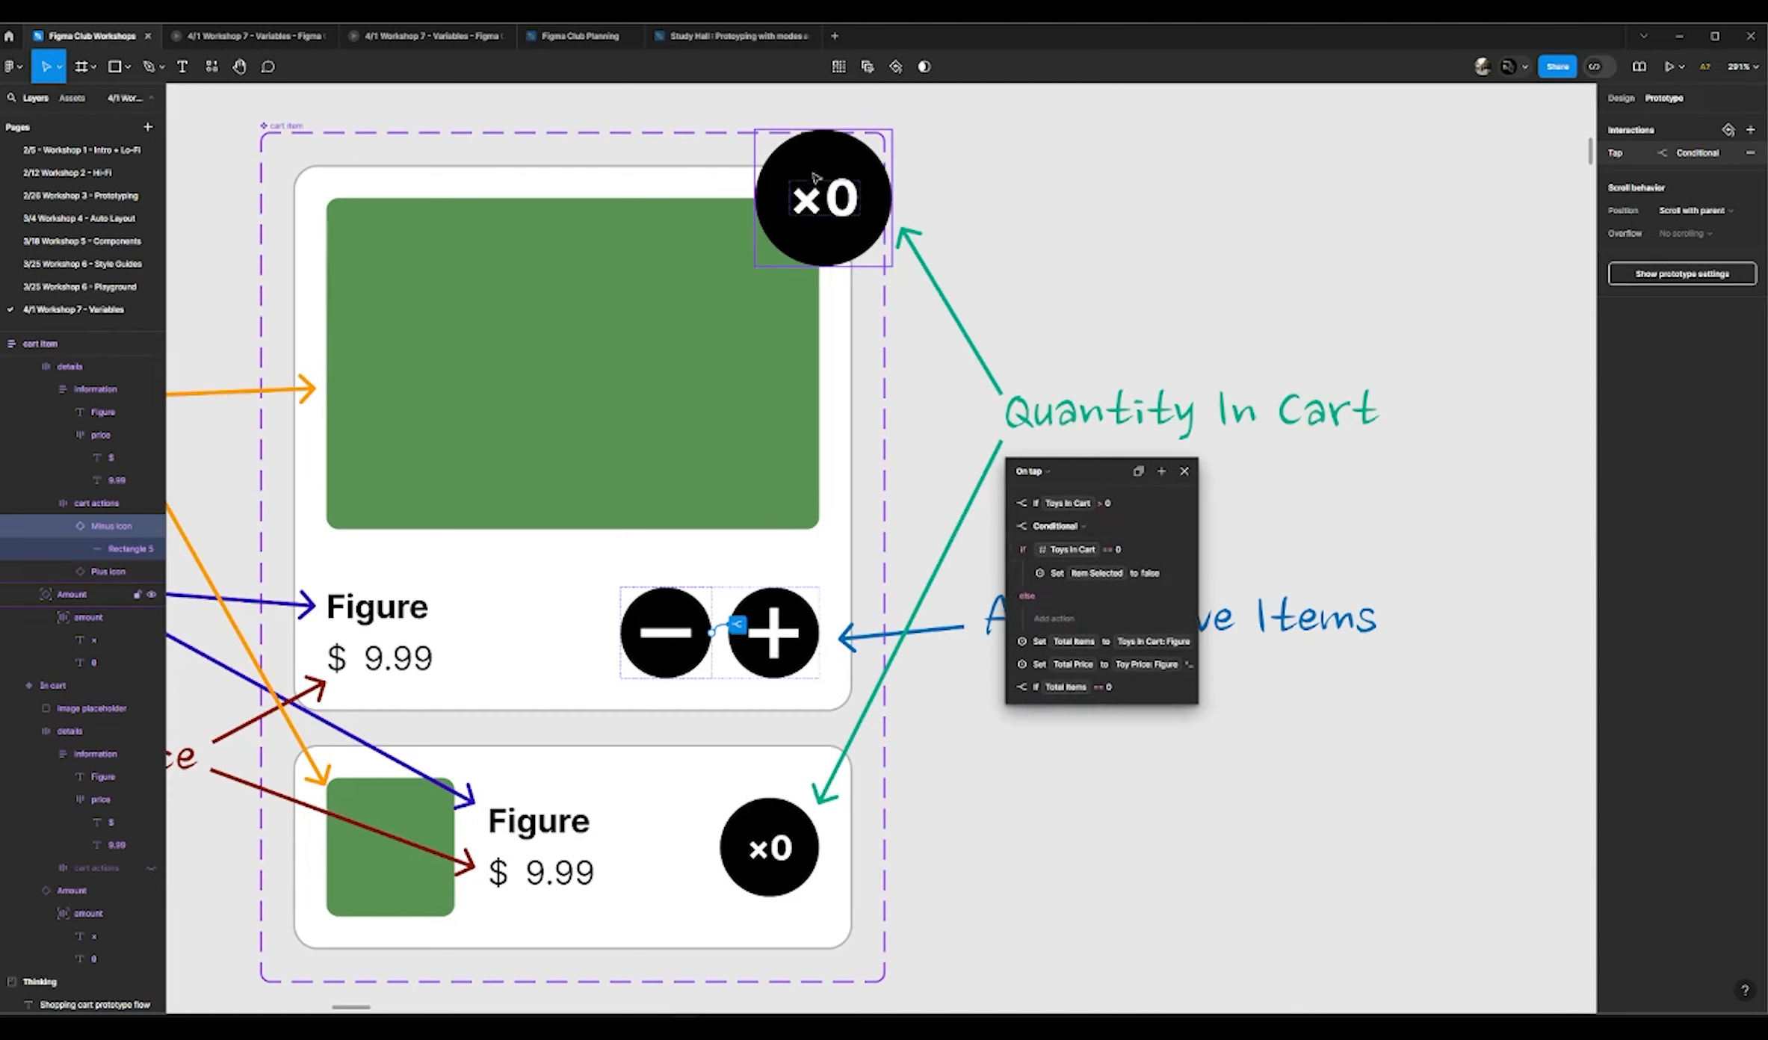
click(1011, 529)
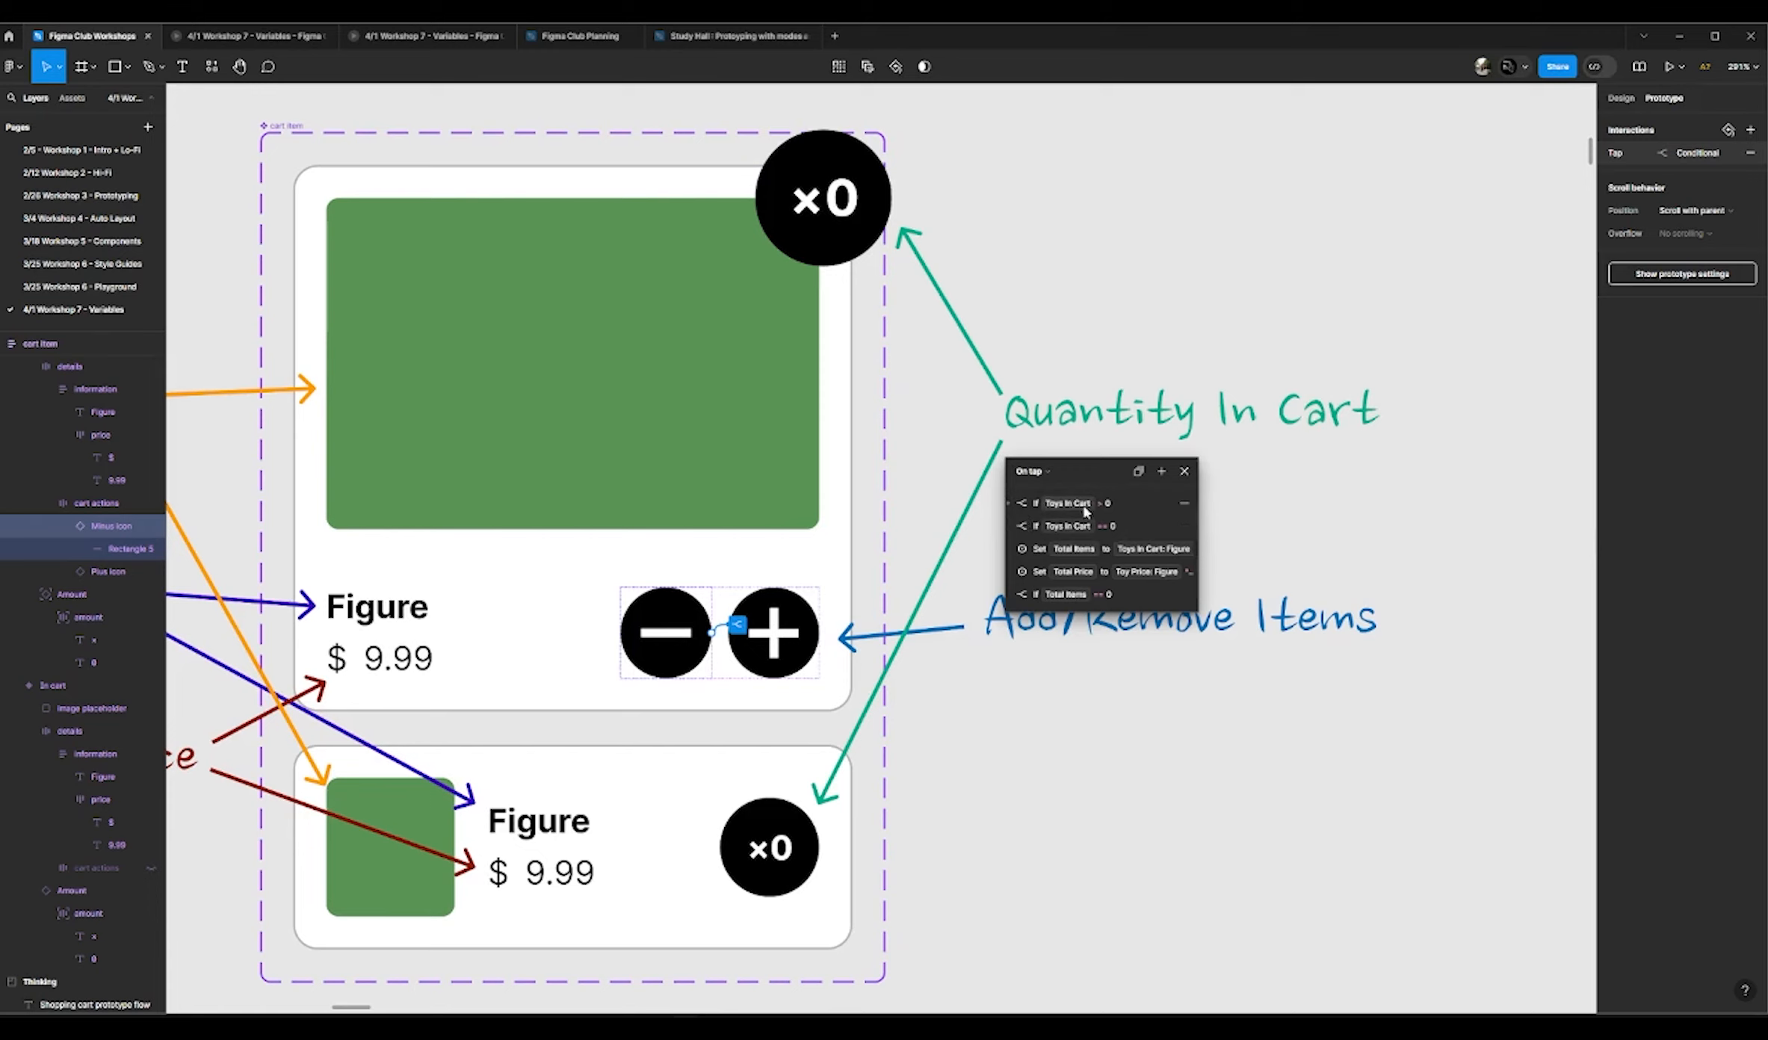
click(1011, 506)
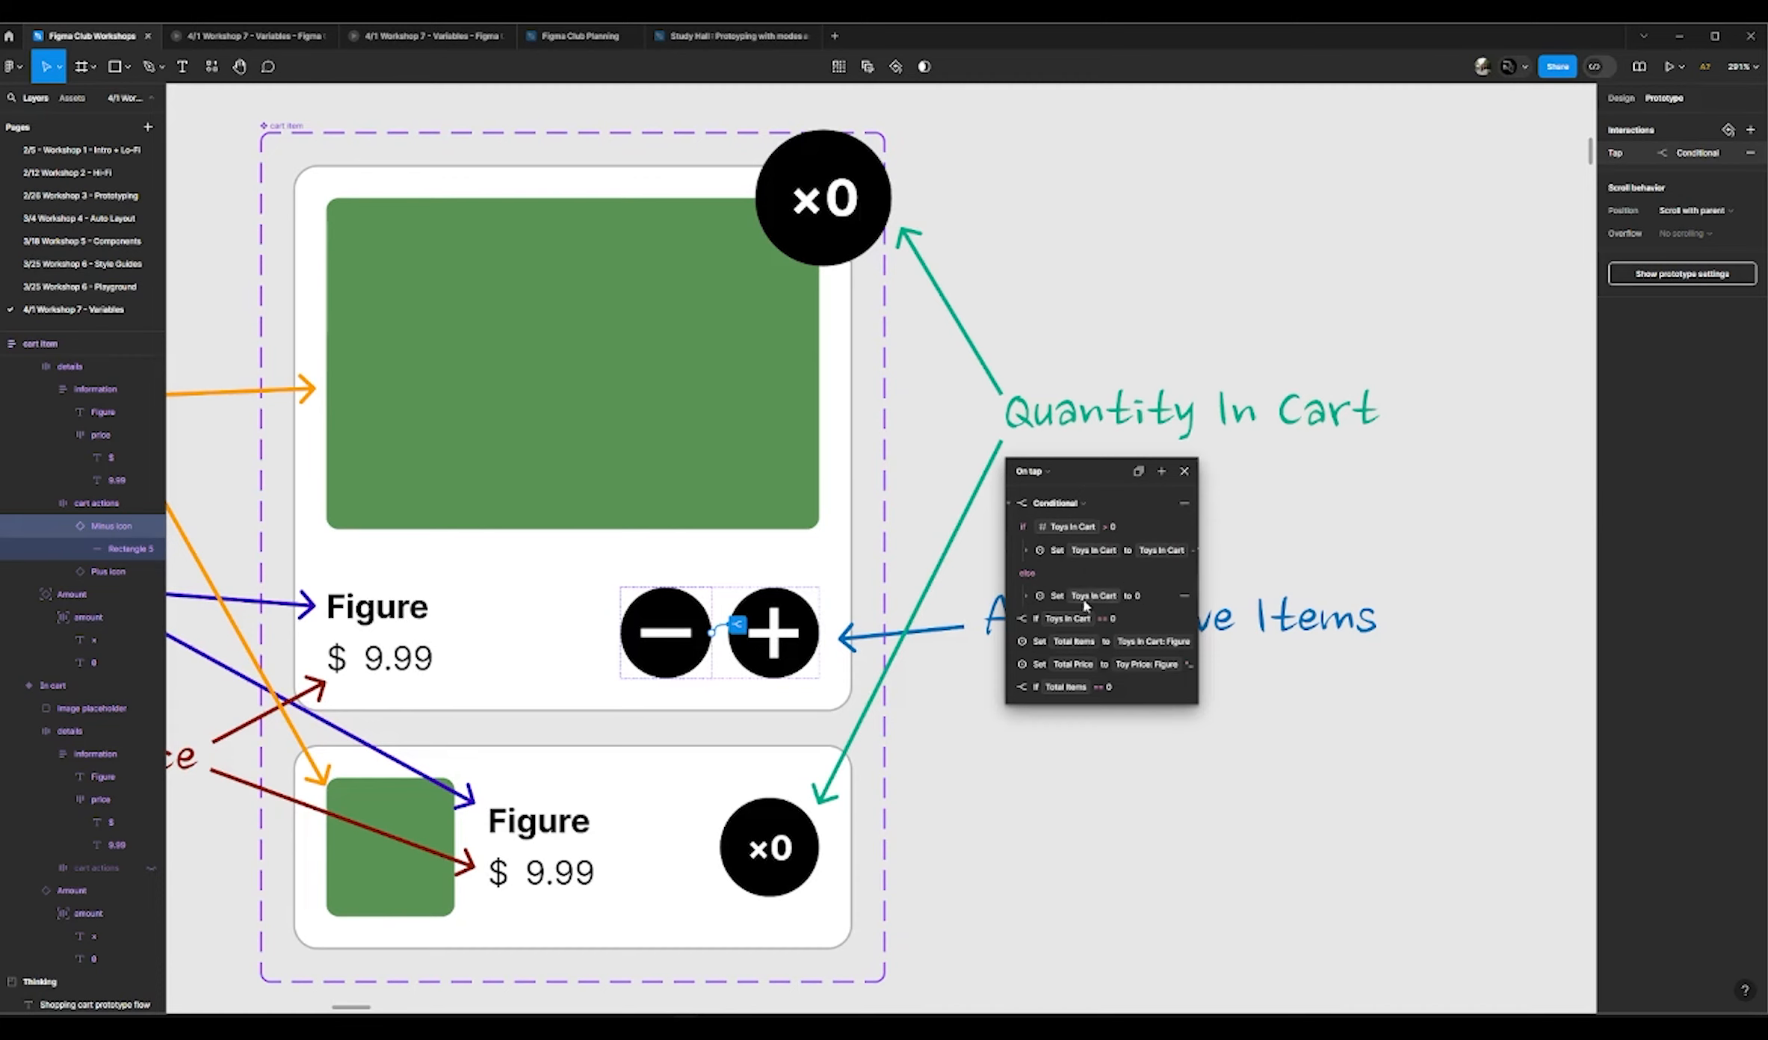
click(1012, 506)
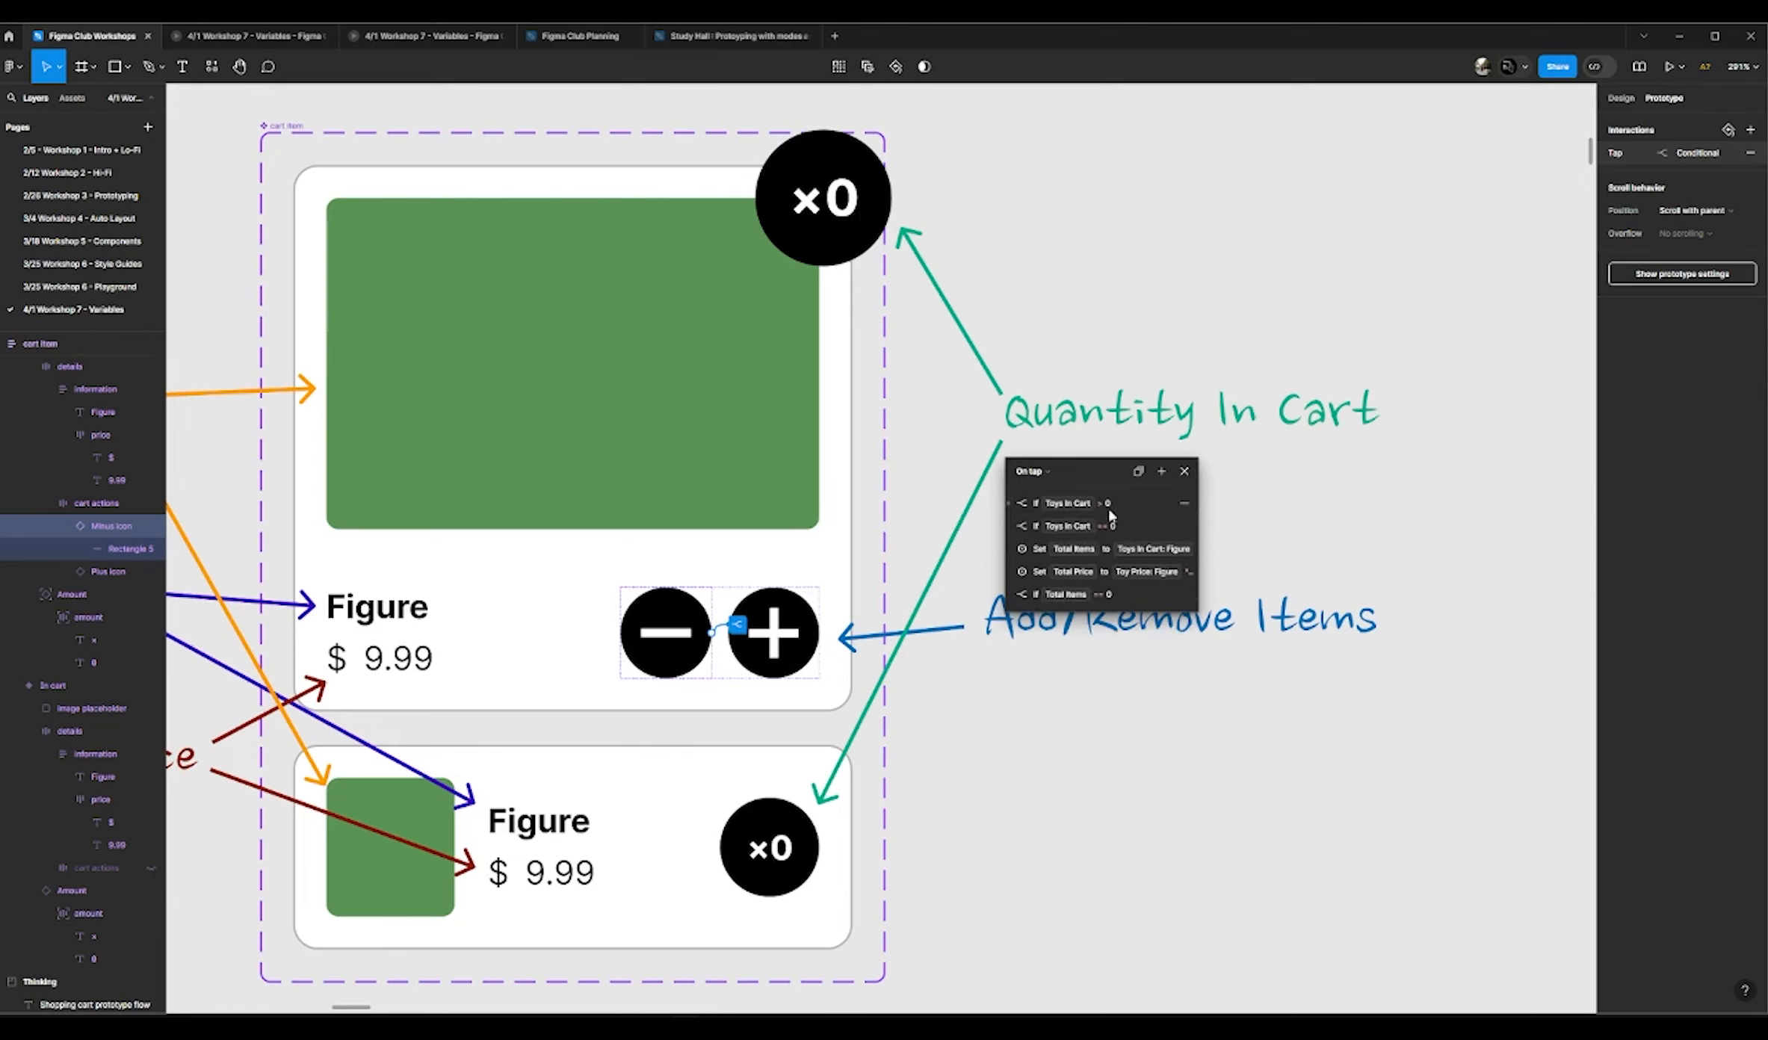
click(1013, 527)
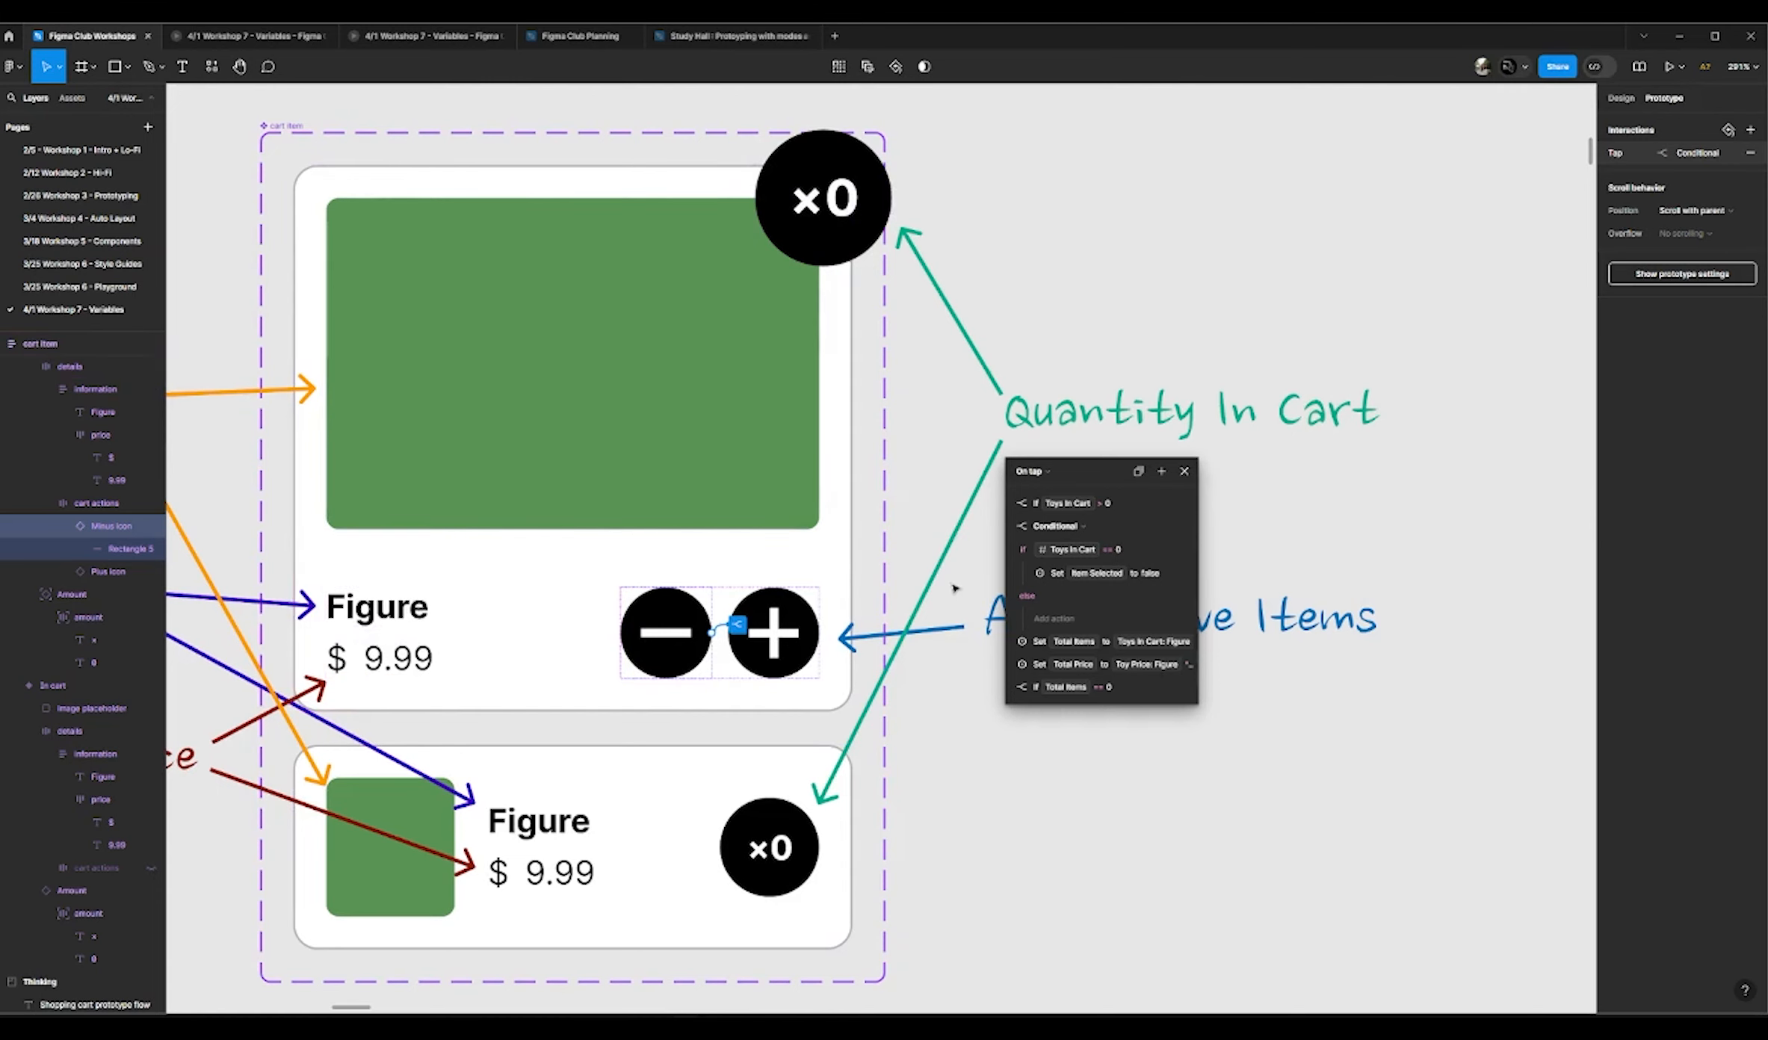
click(1010, 527)
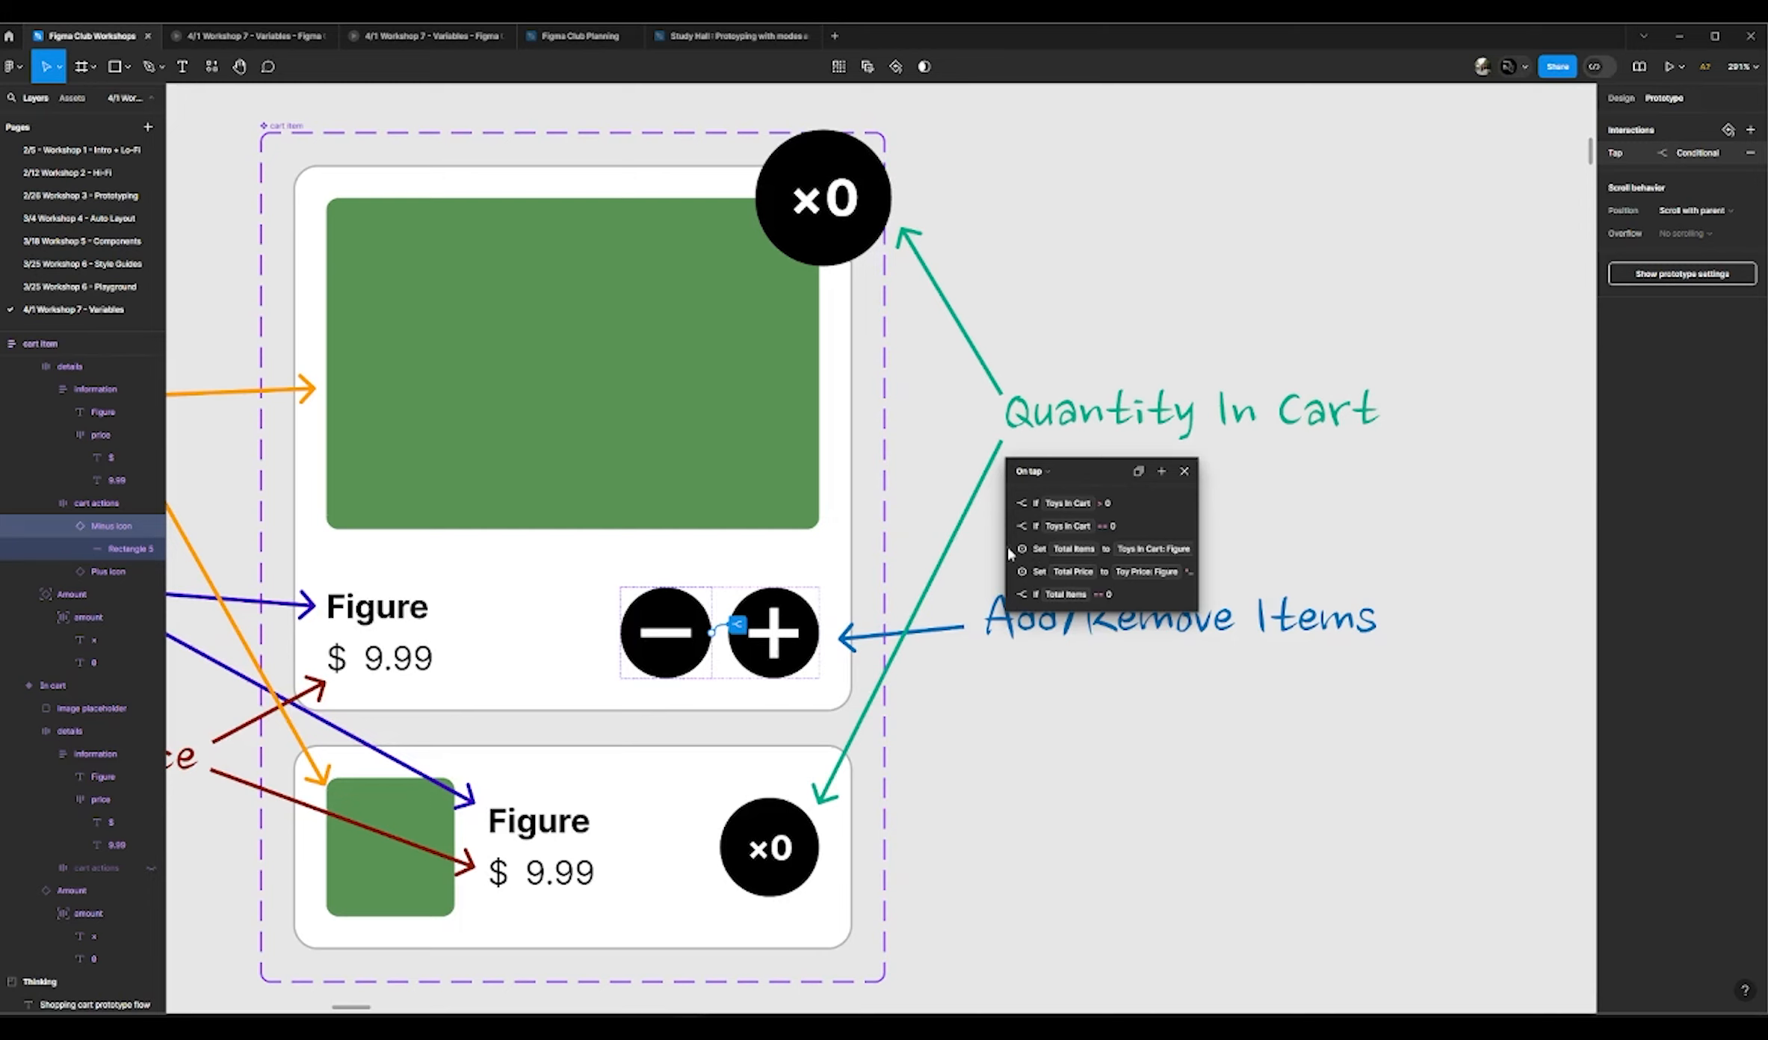
Step: Expand the minus icon's Total Items action and inspect its full expression over the toy quantities
click(1010, 551)
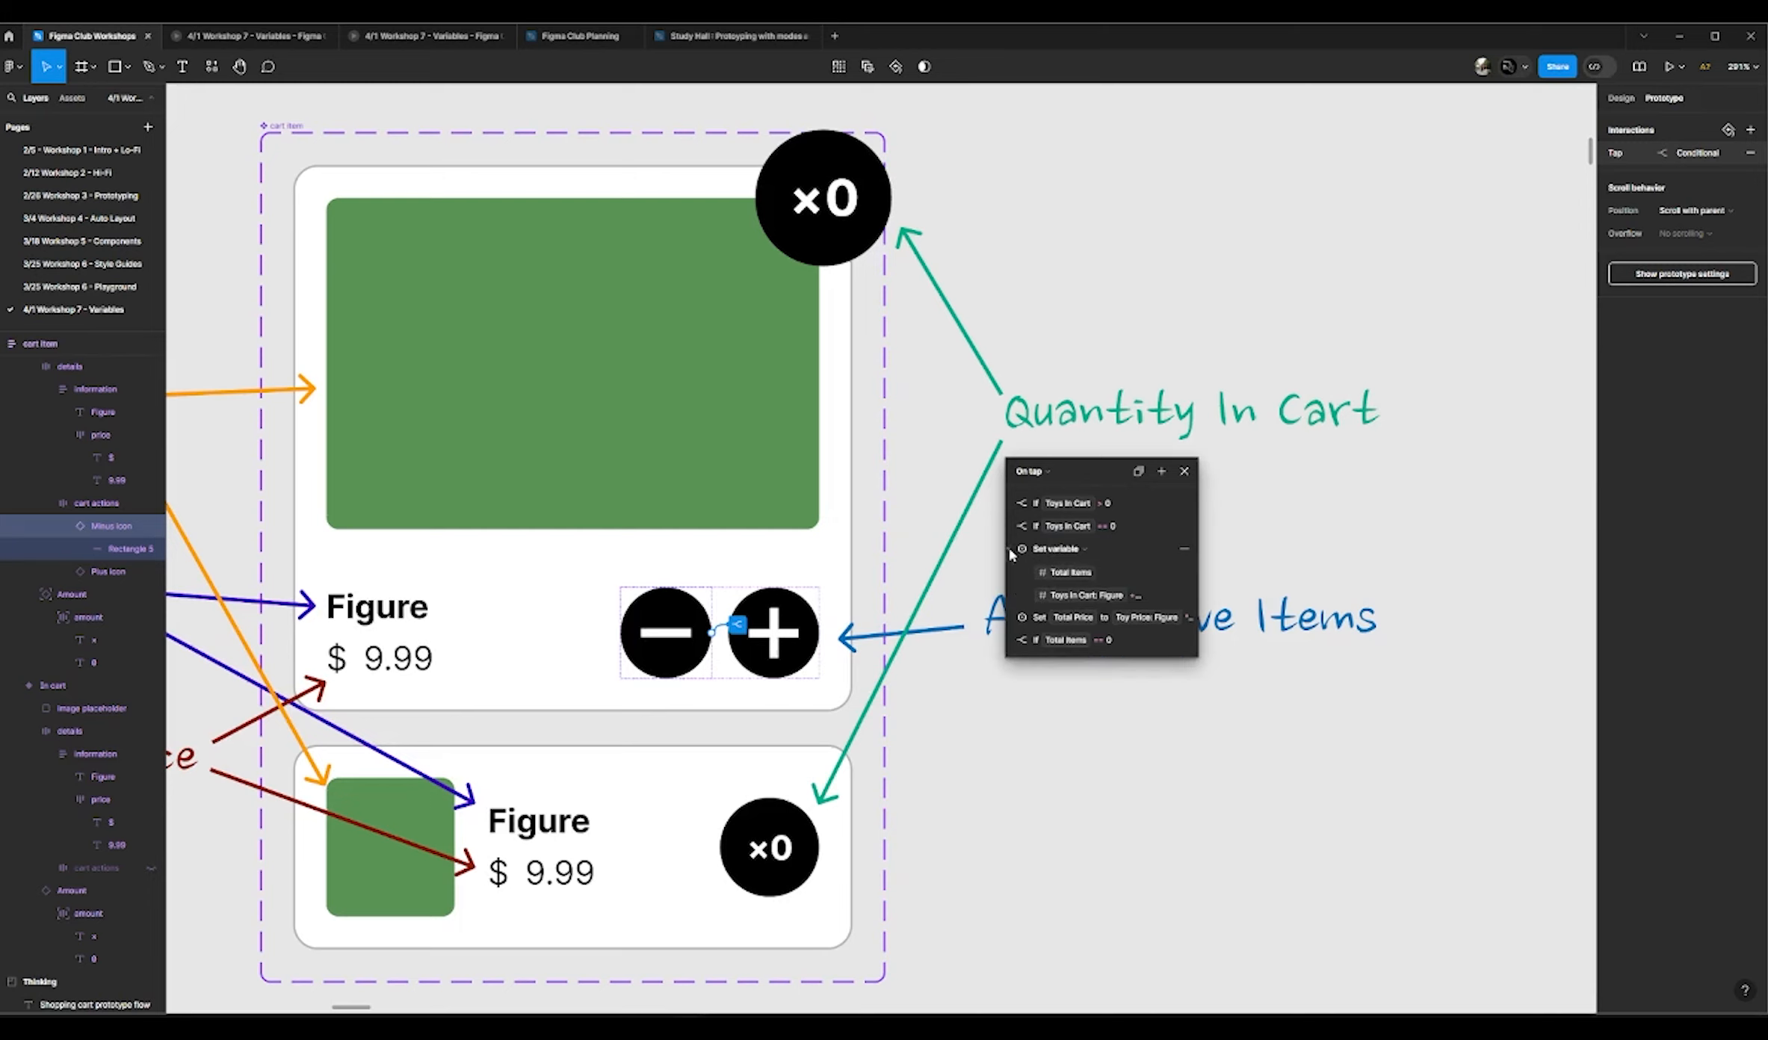
click(1053, 596)
click(1148, 633)
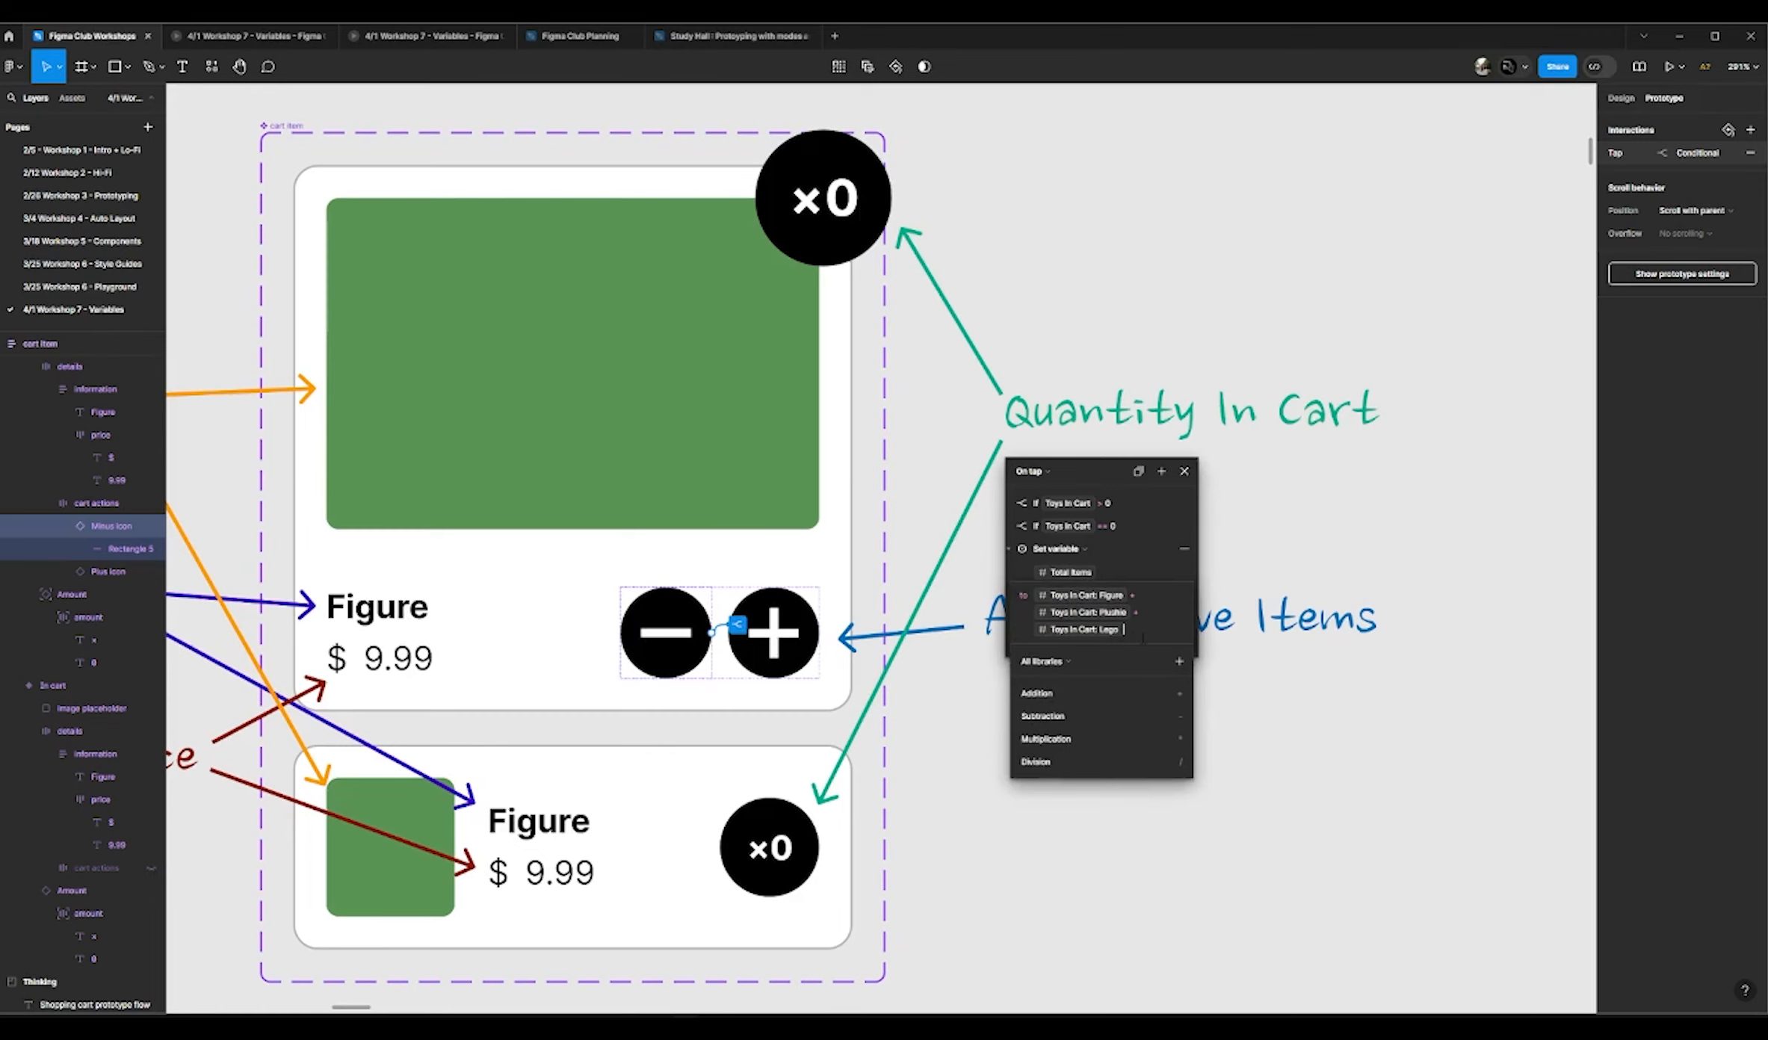
key(ctrl+a)
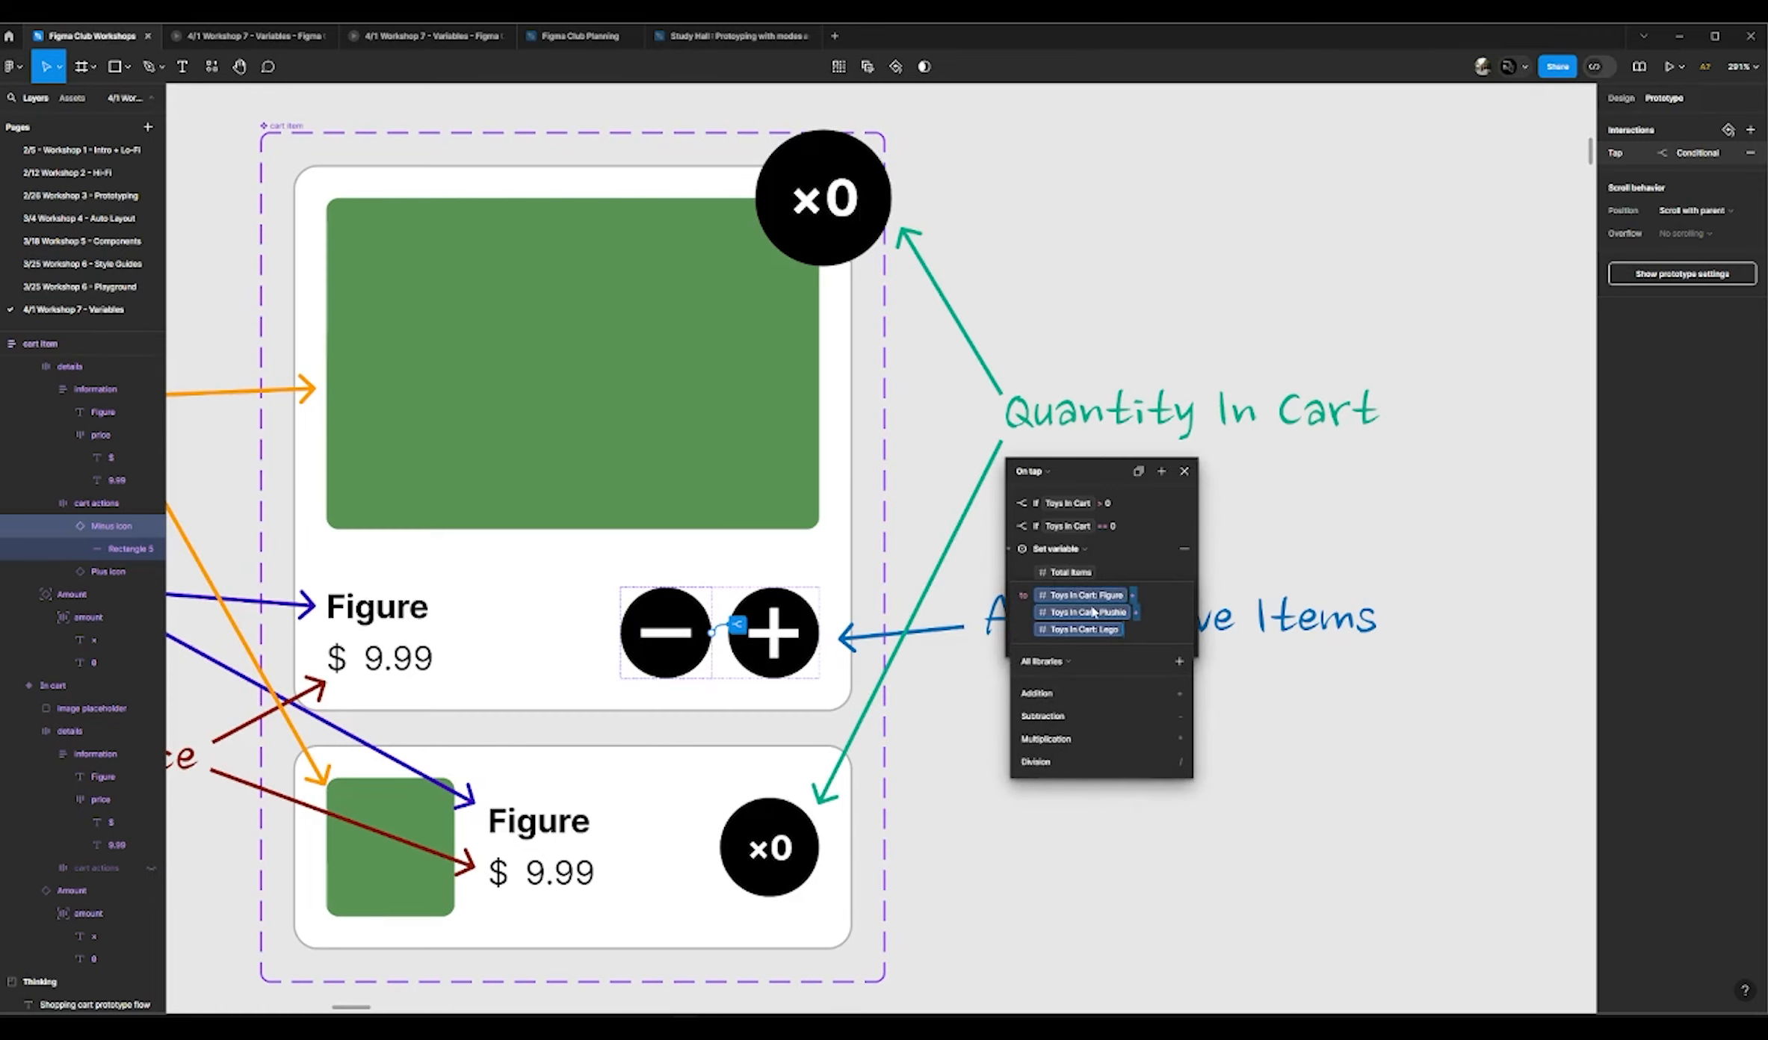
click(1105, 558)
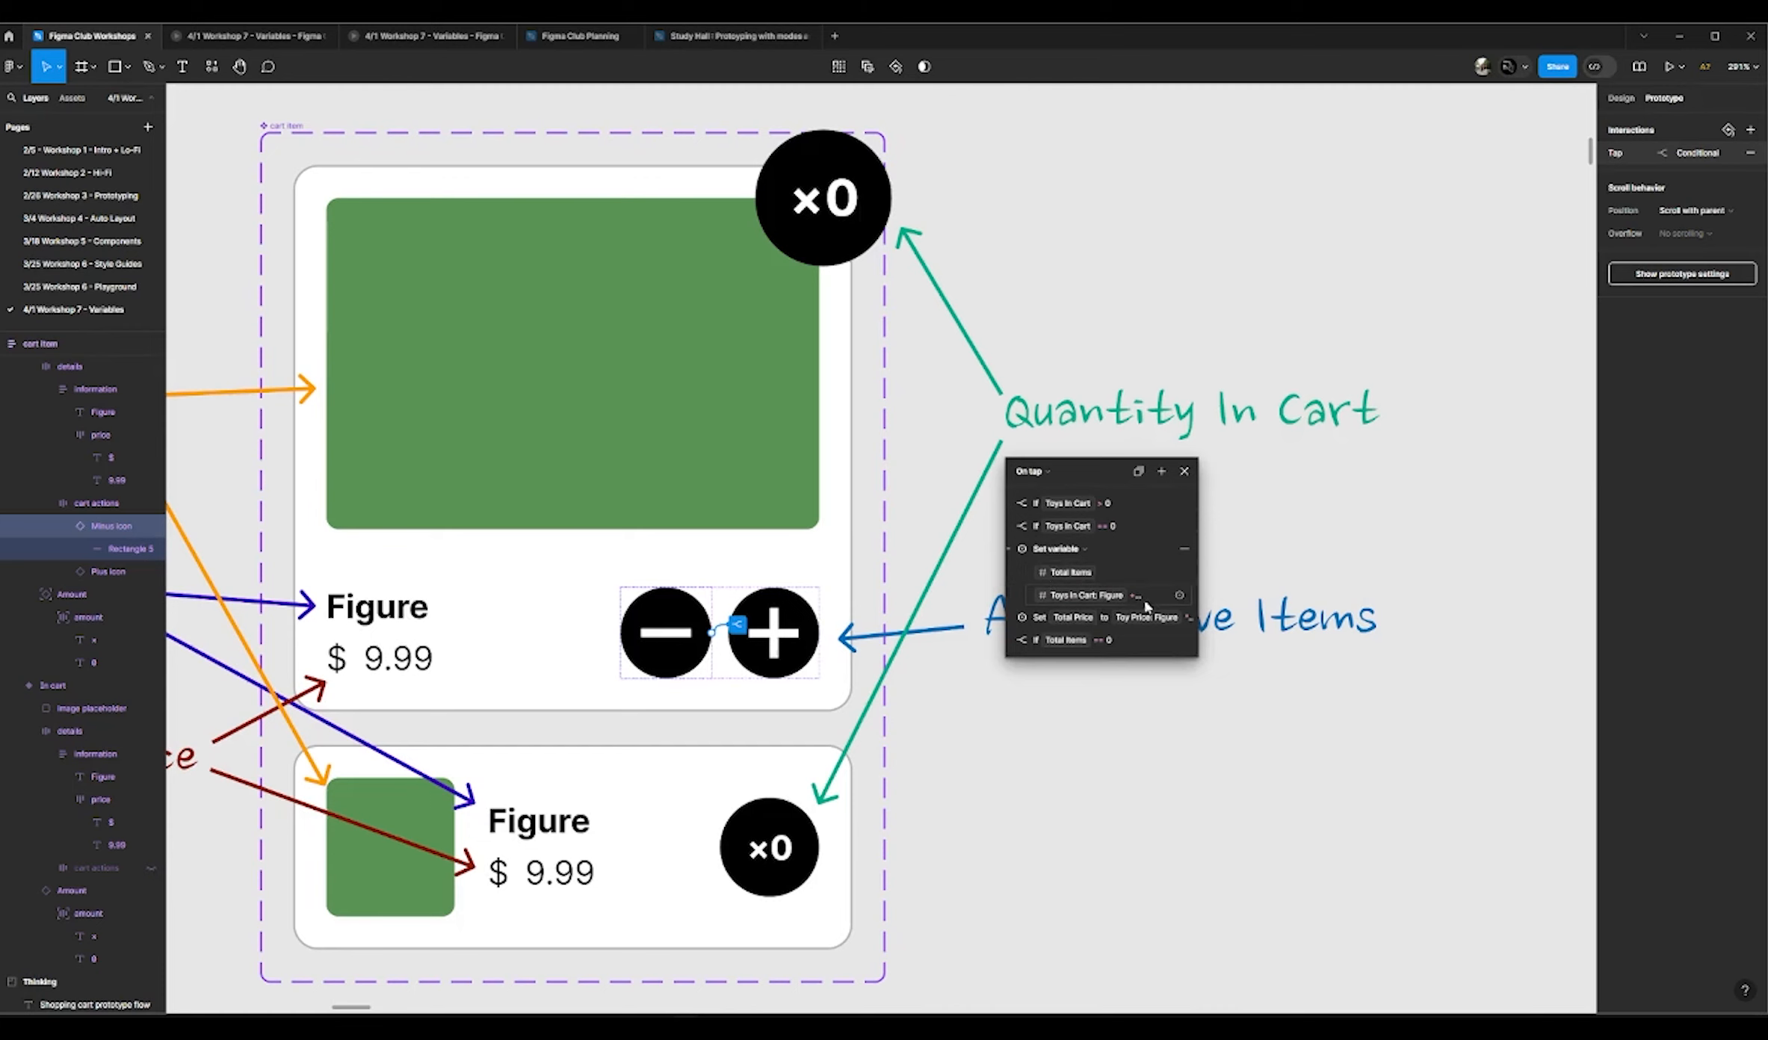
click(1112, 594)
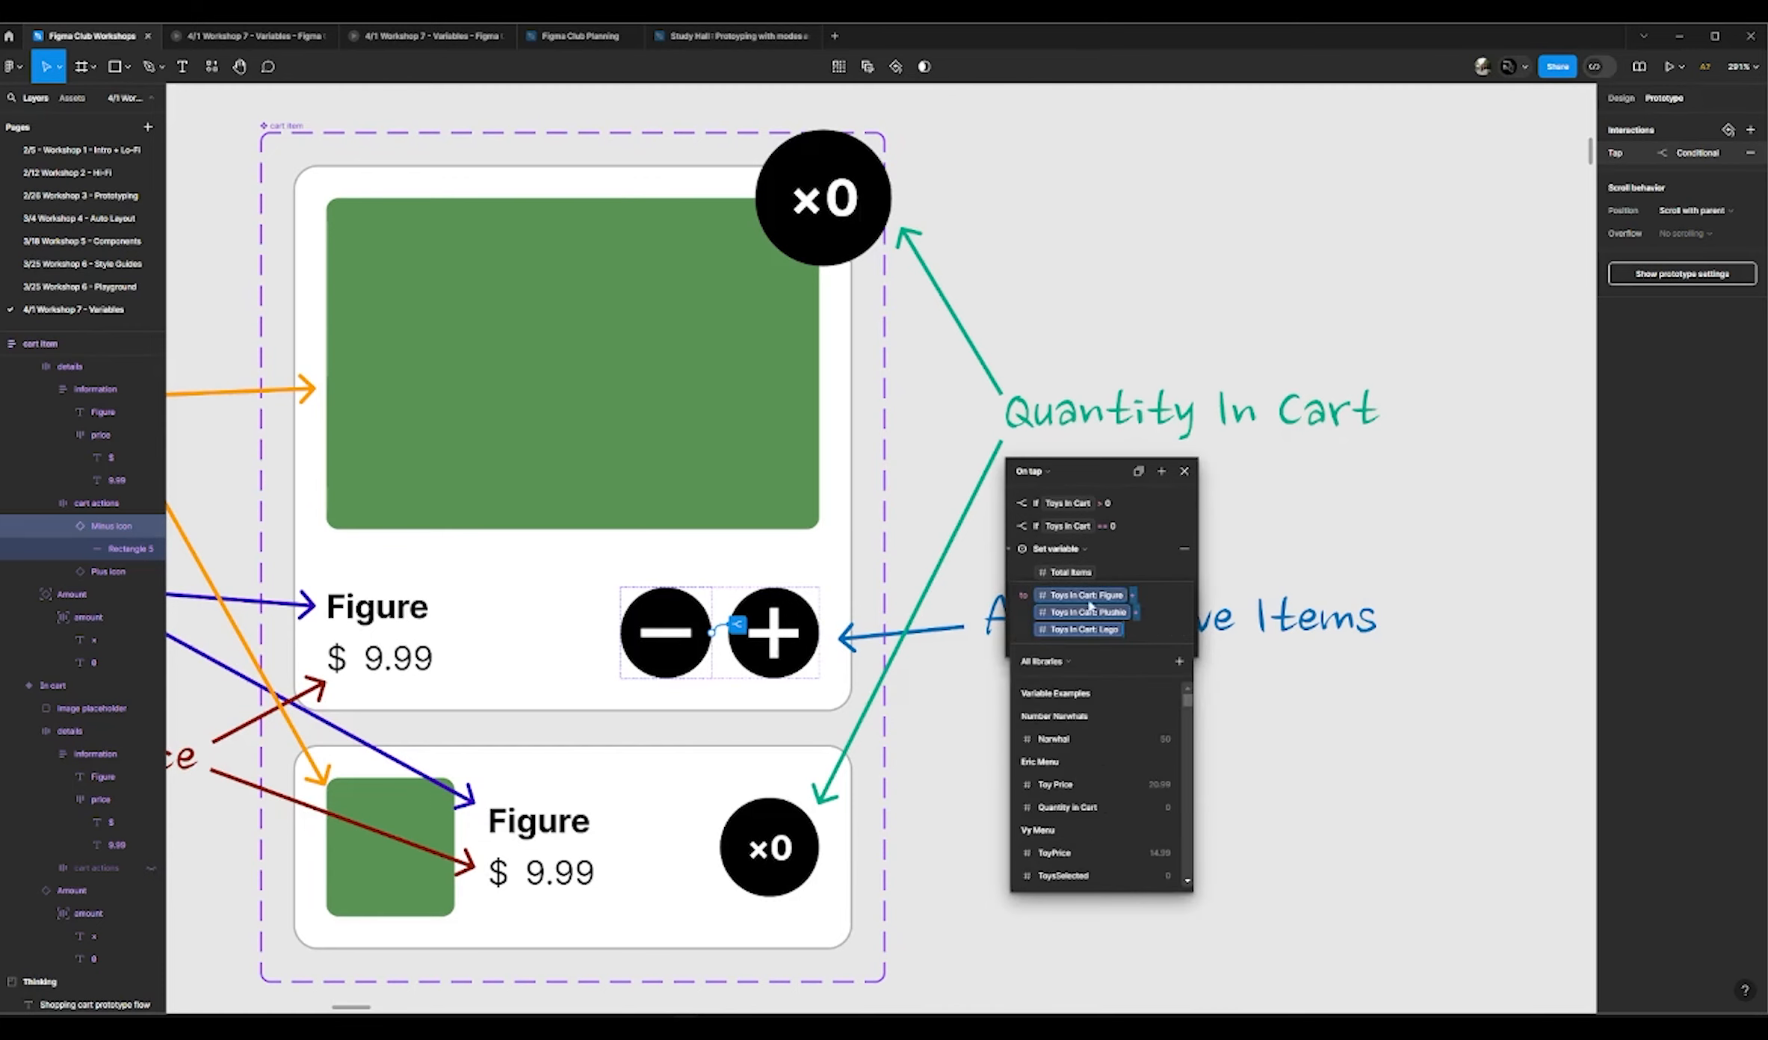
click(1023, 572)
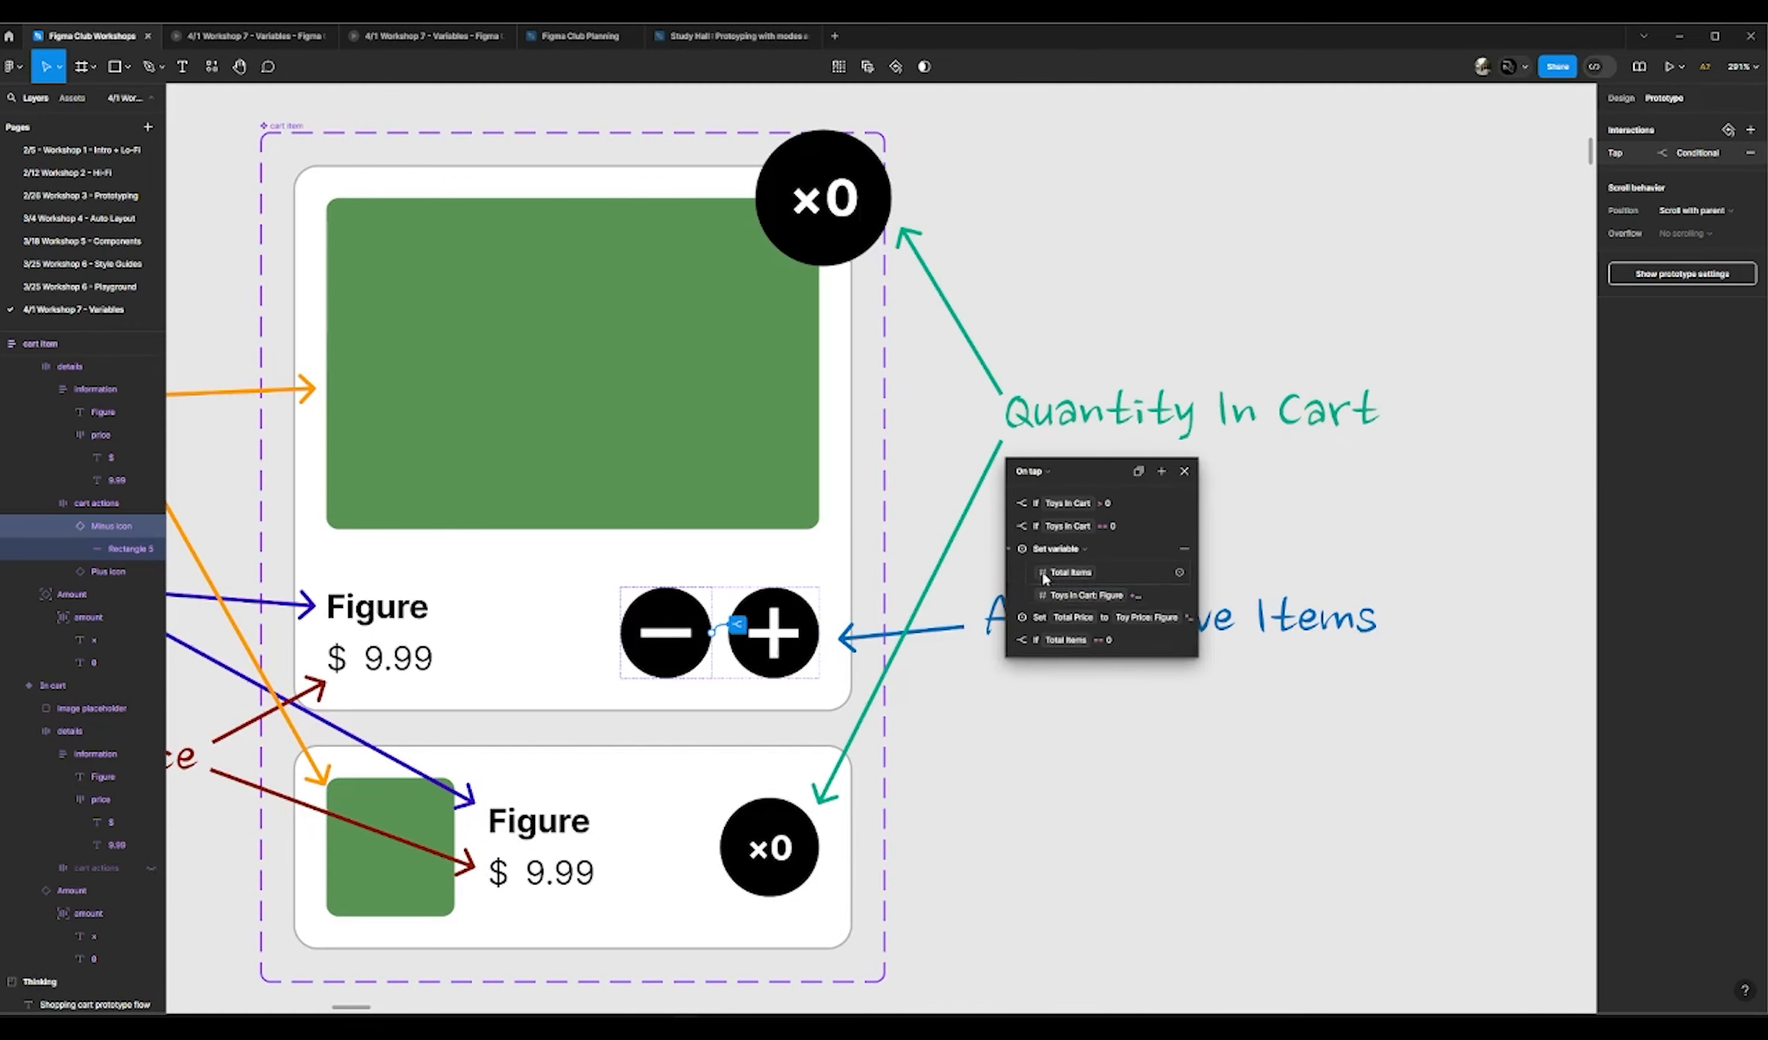
Step: Expand the minus icon's Total Price action and inspect its full expression of toy prices and quantities
click(1020, 620)
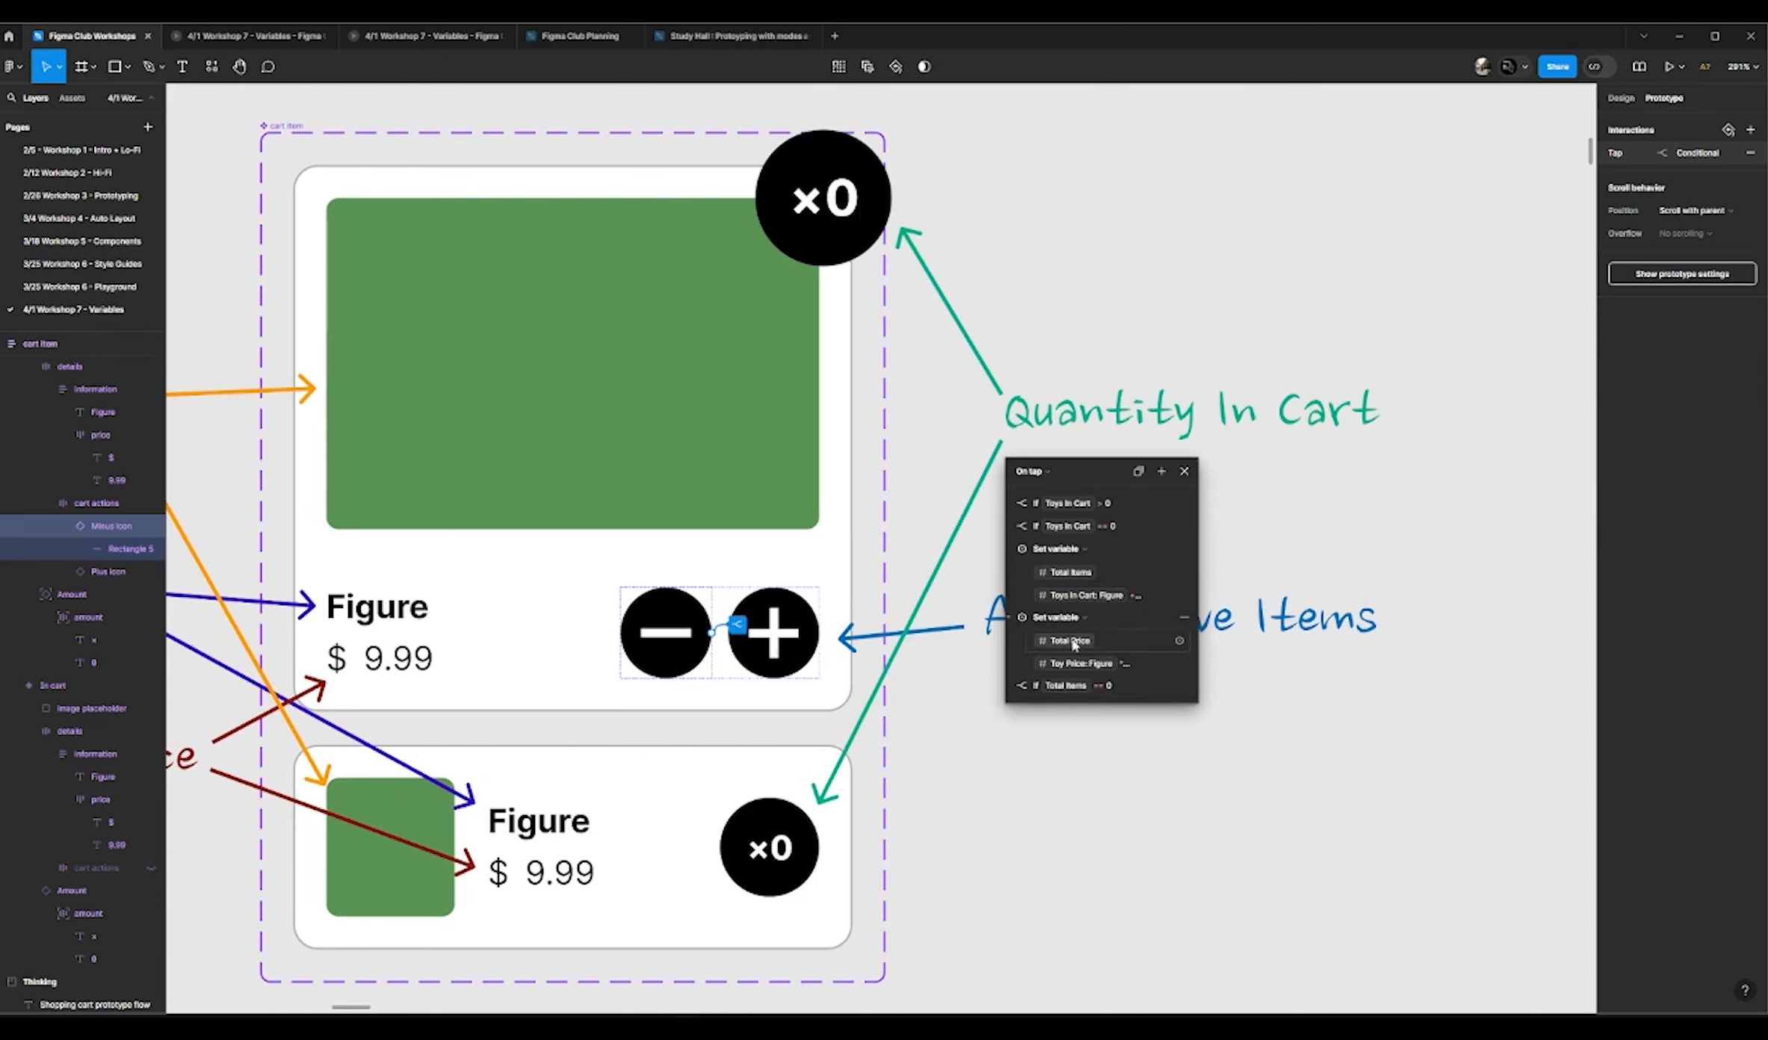
click(1153, 664)
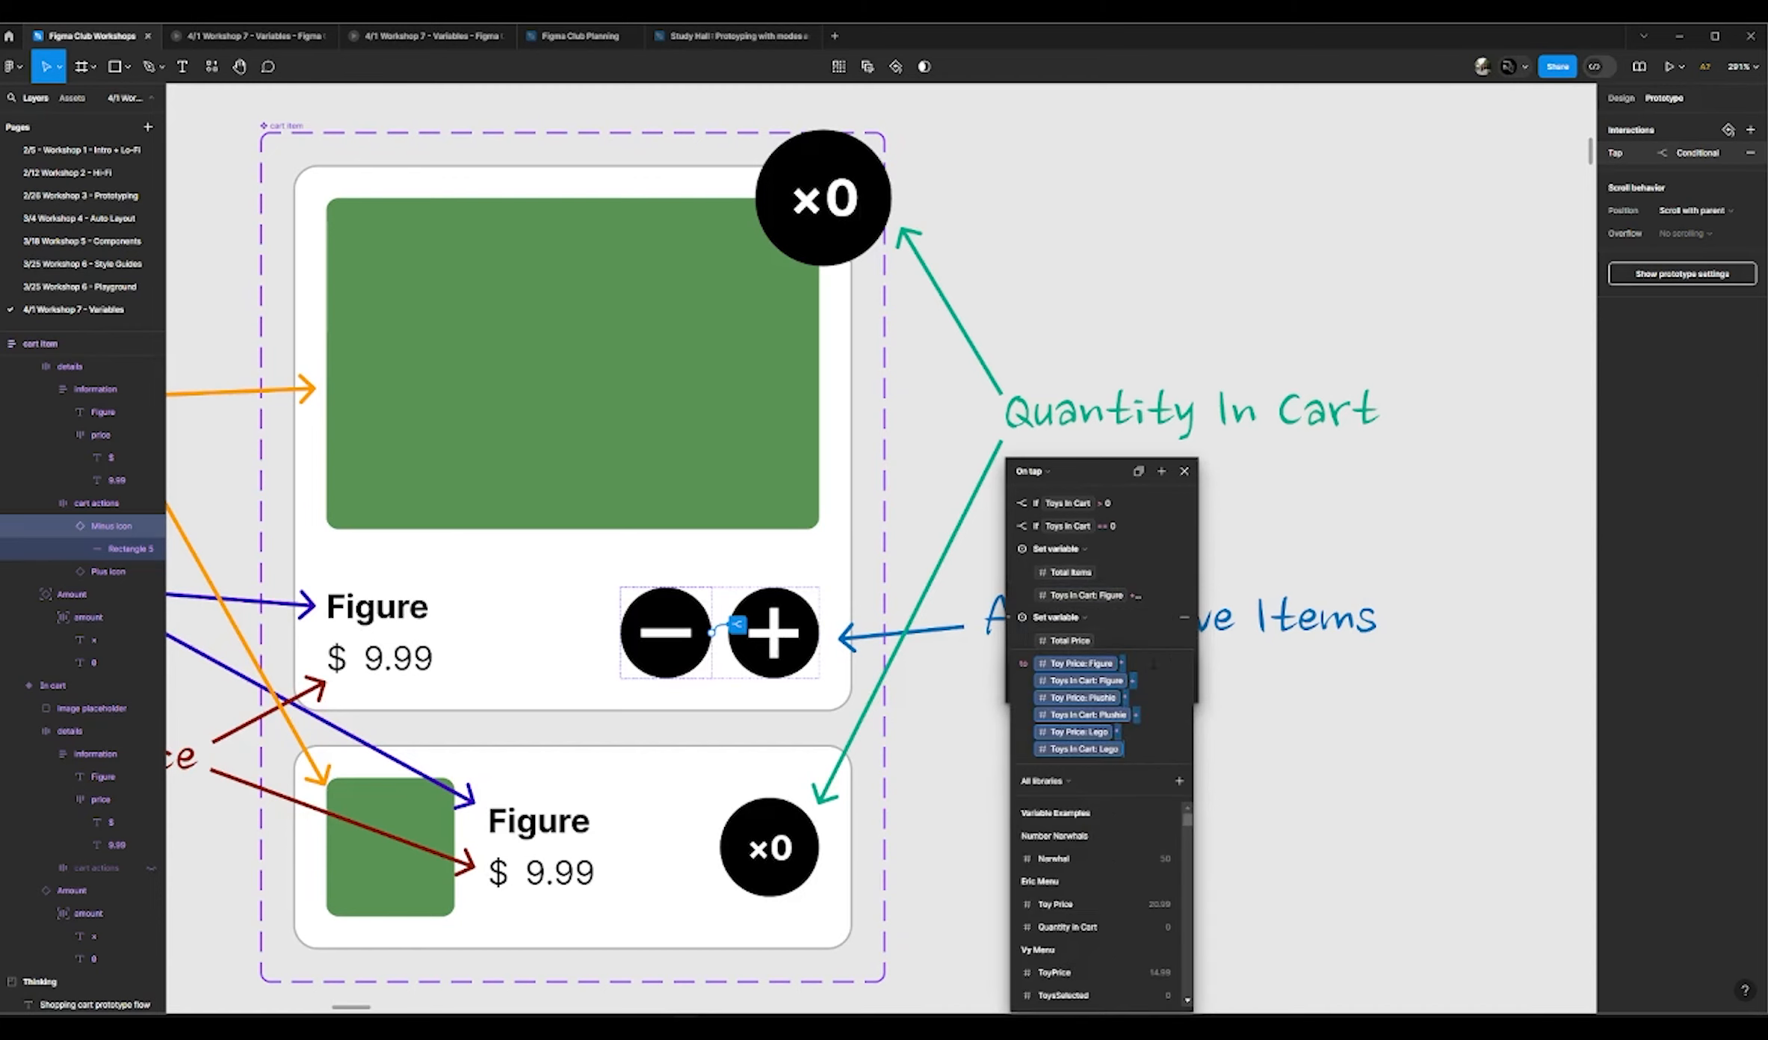
click(1020, 637)
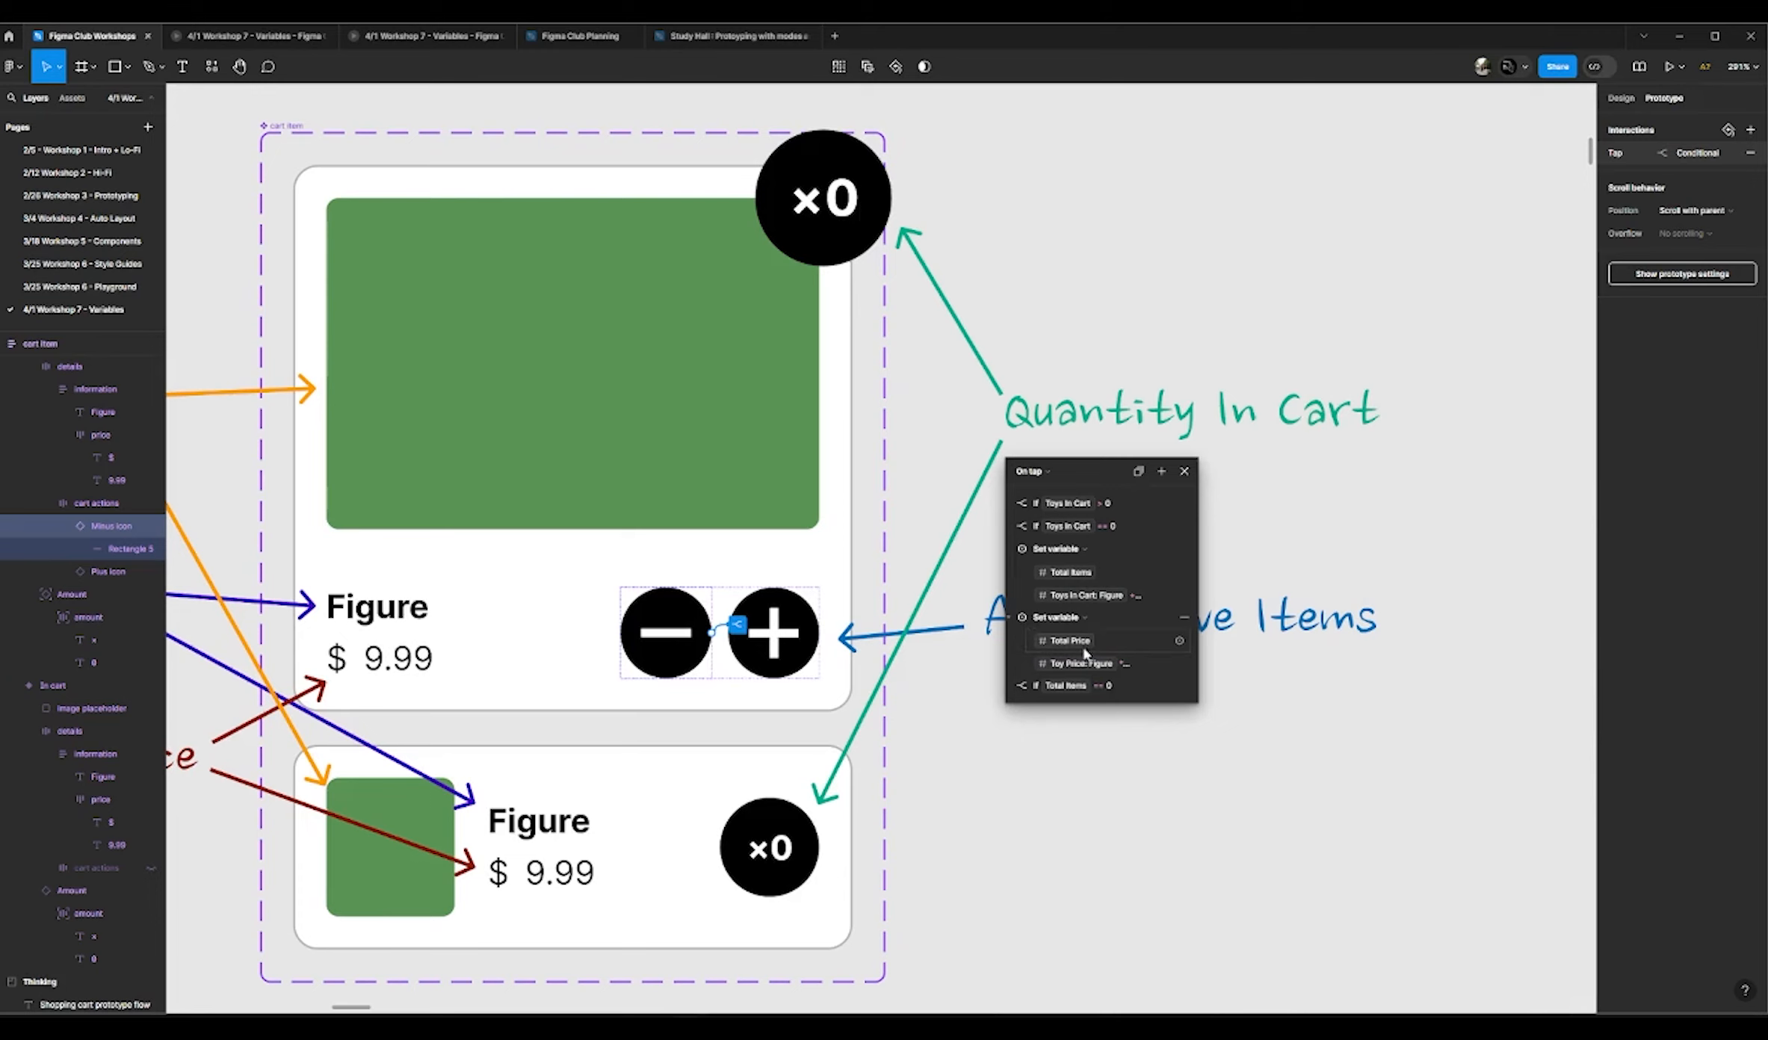
Step: Expand the conditional for Total Items equal to 0 and inspect the Cart Has Items actions in its if and else branches
click(1010, 687)
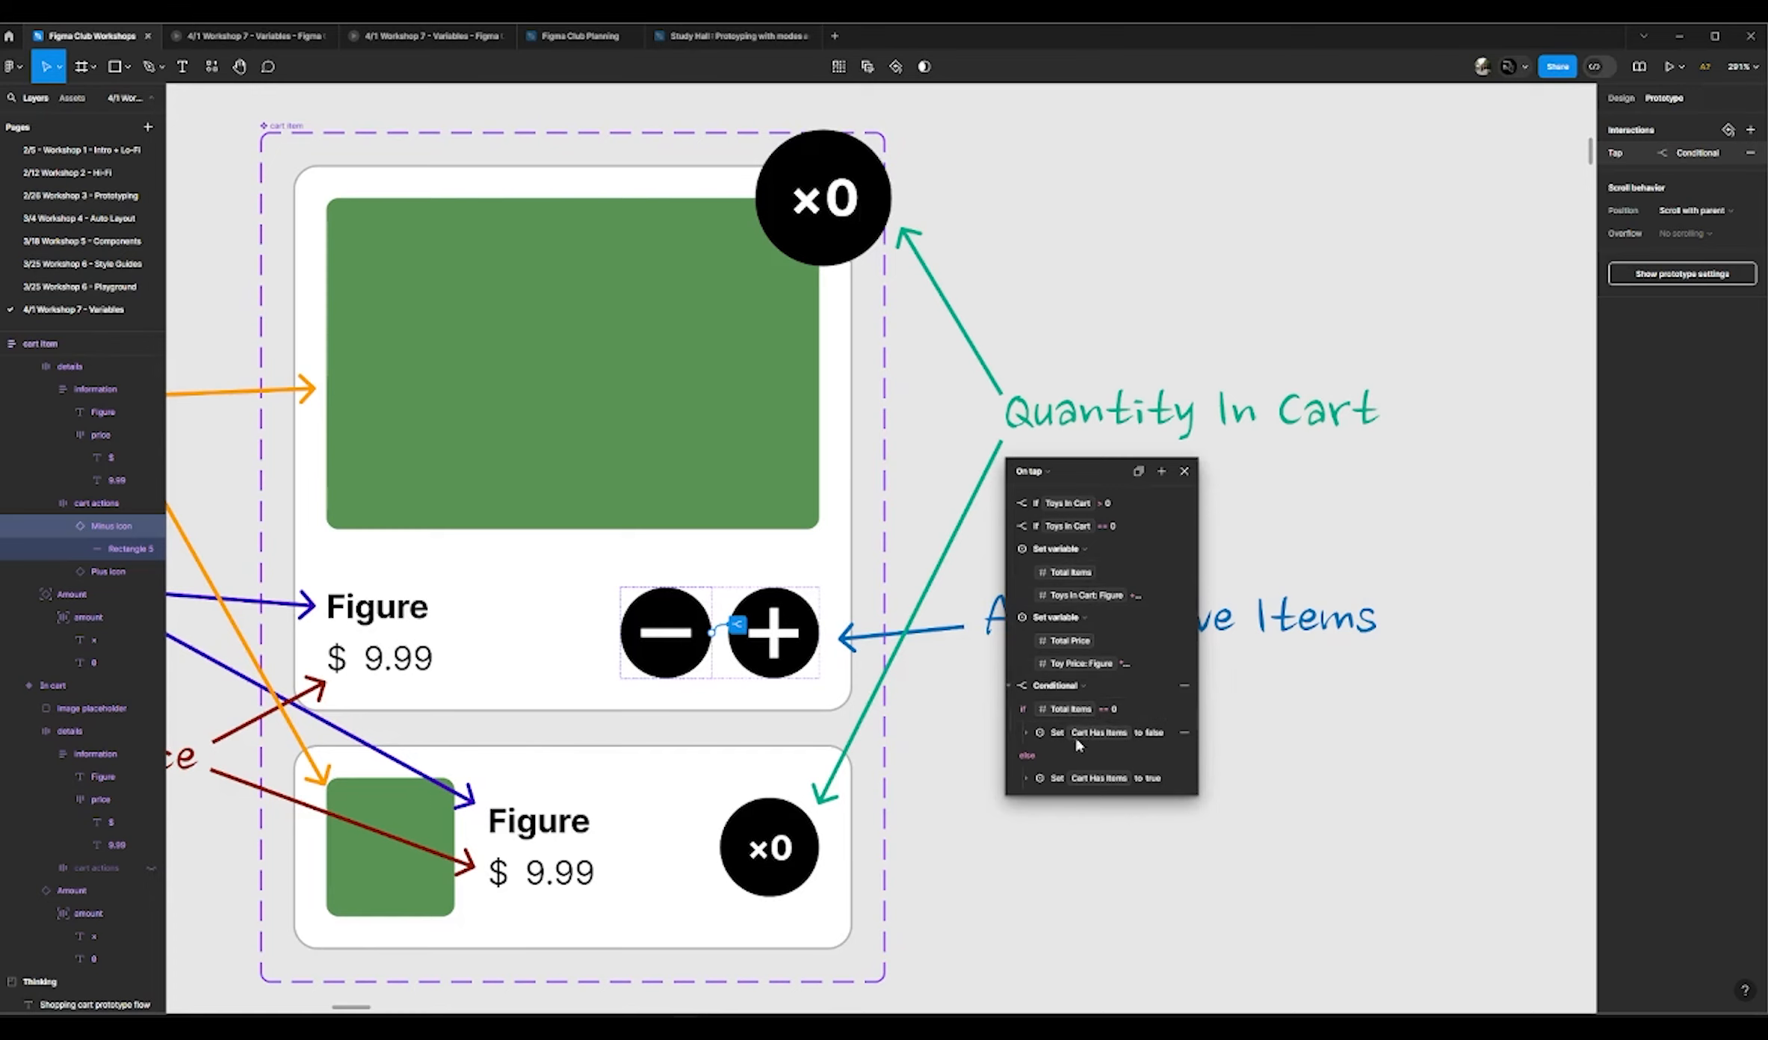
click(1097, 734)
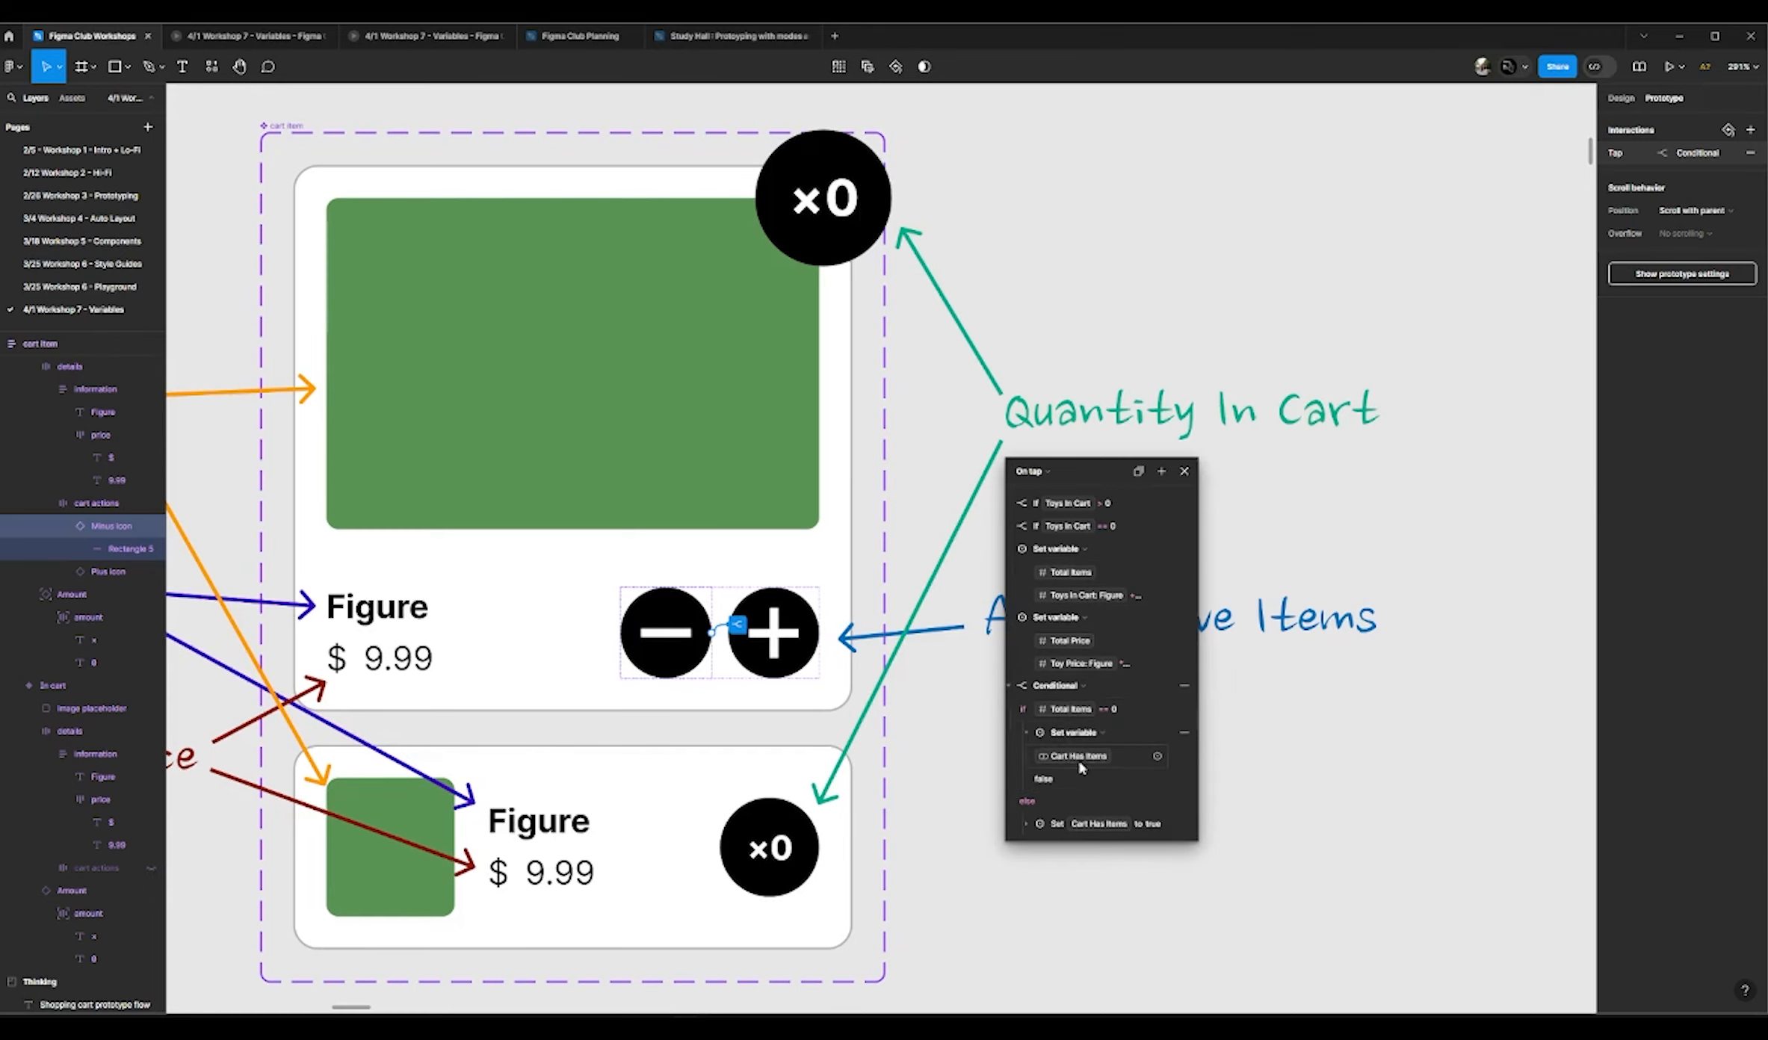
scroll(1061, 780, down, 1)
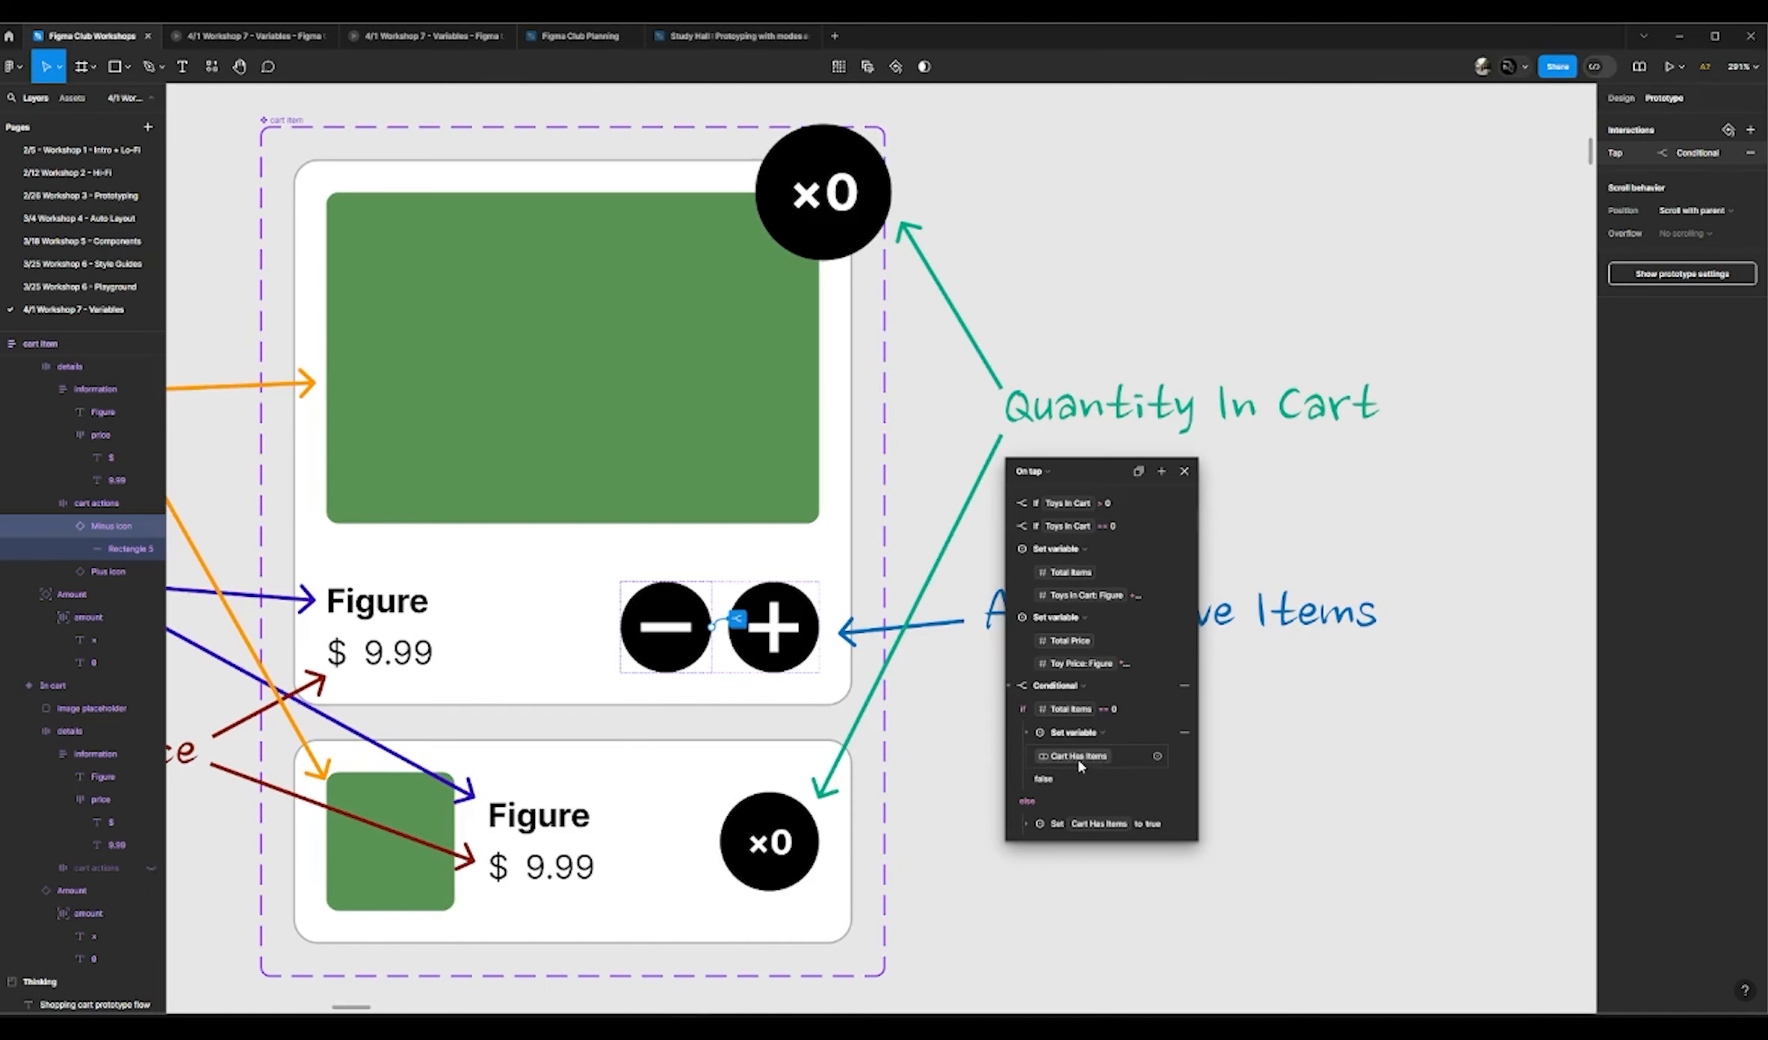
scroll(1070, 798, down, 1)
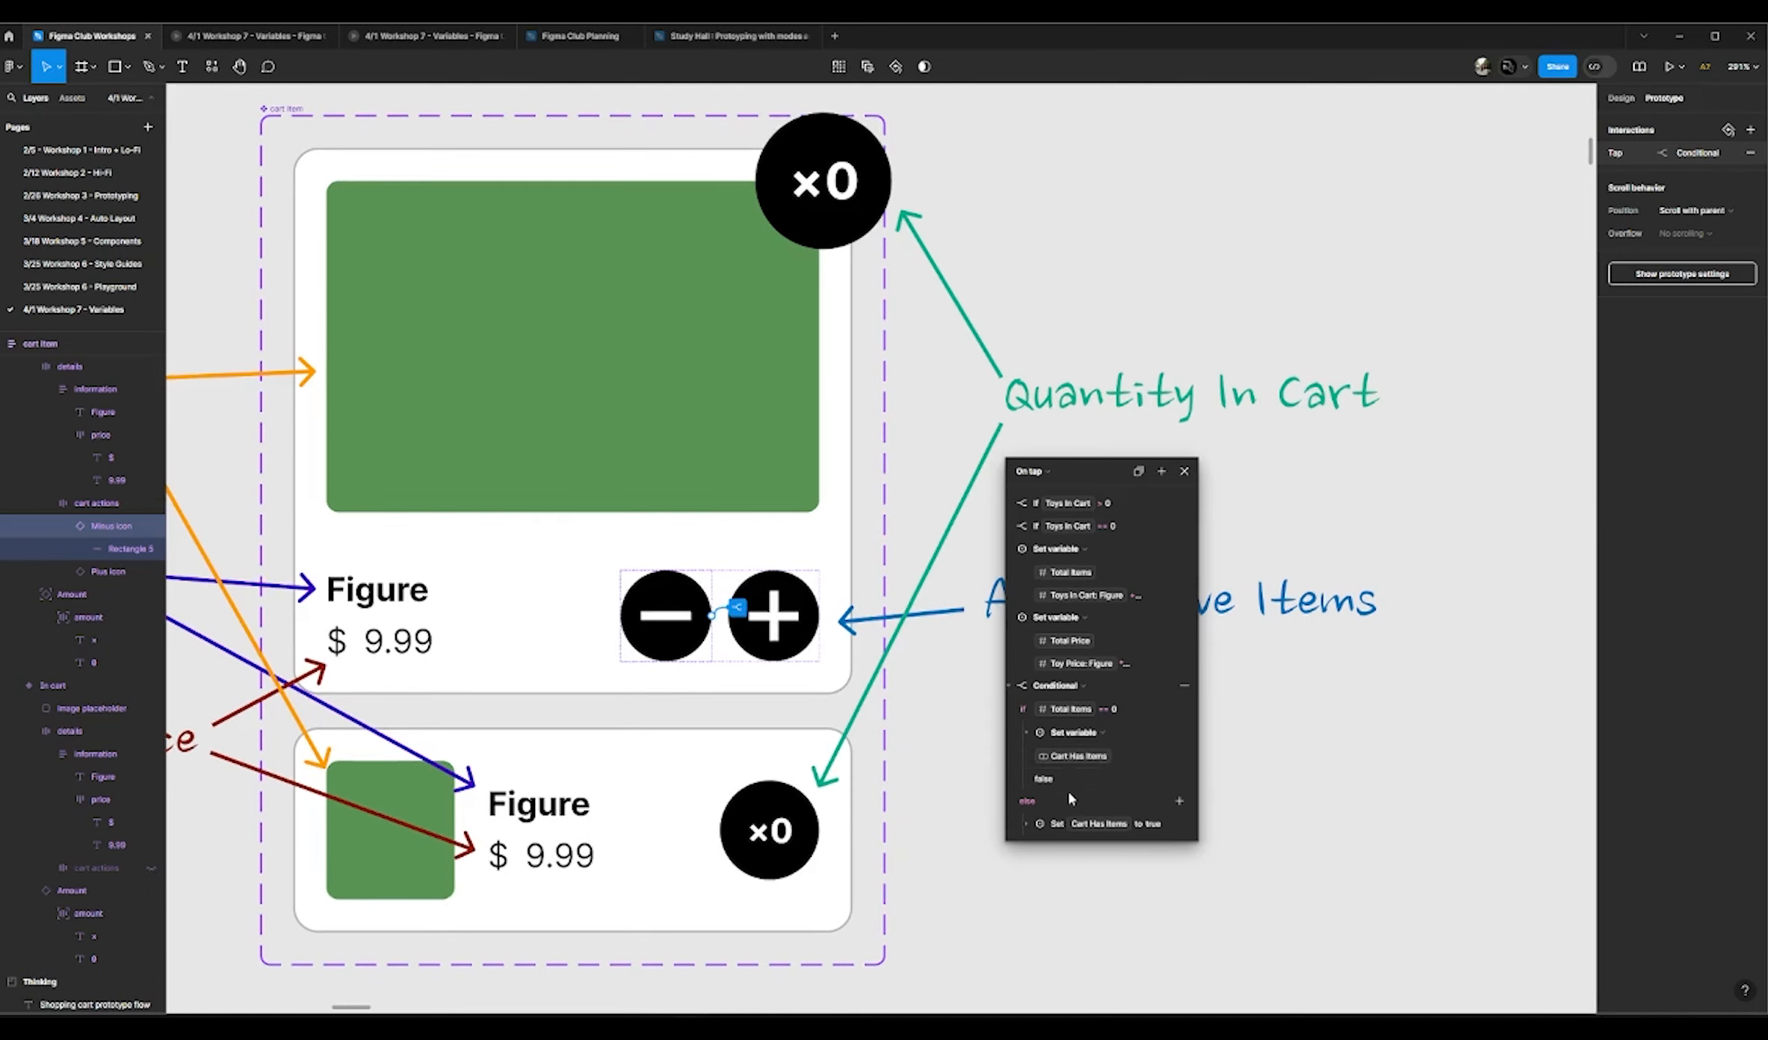
click(1026, 825)
scroll(1020, 822, down, 1)
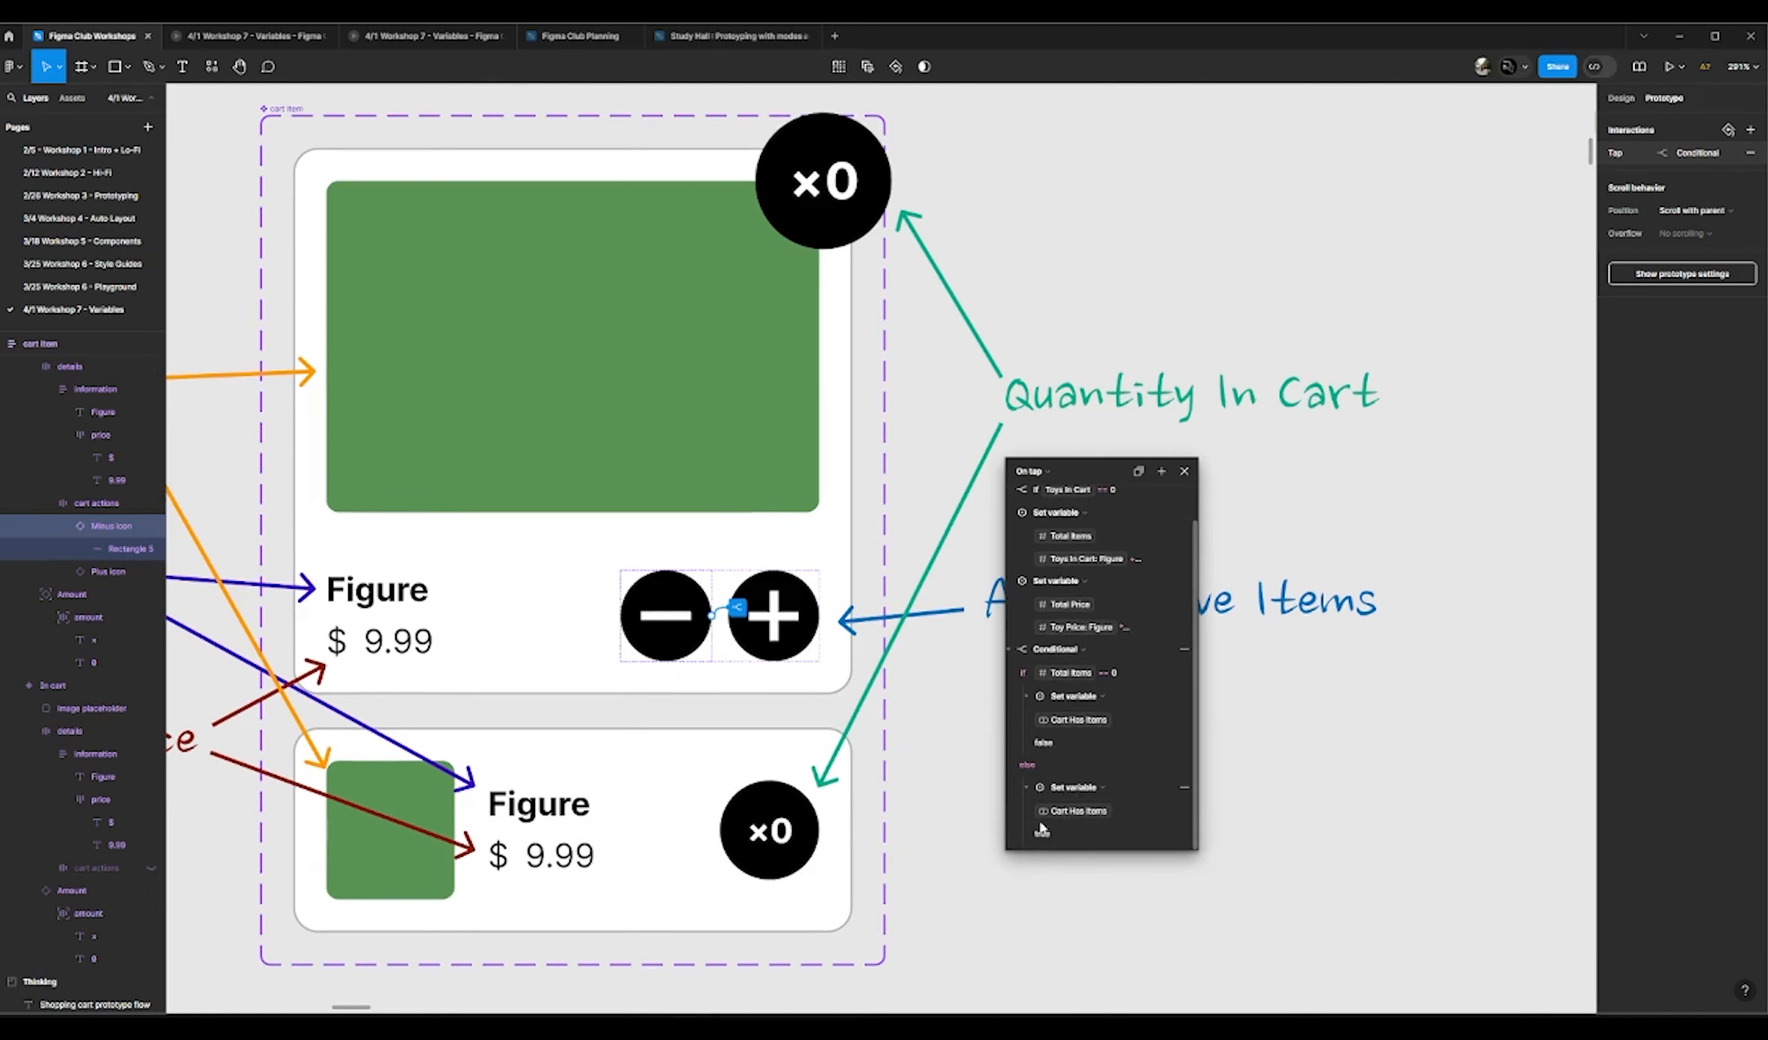
Step: Collapse the Total Items conditional and both Set variable actions, and close the minus icon's tap interaction
click(1008, 649)
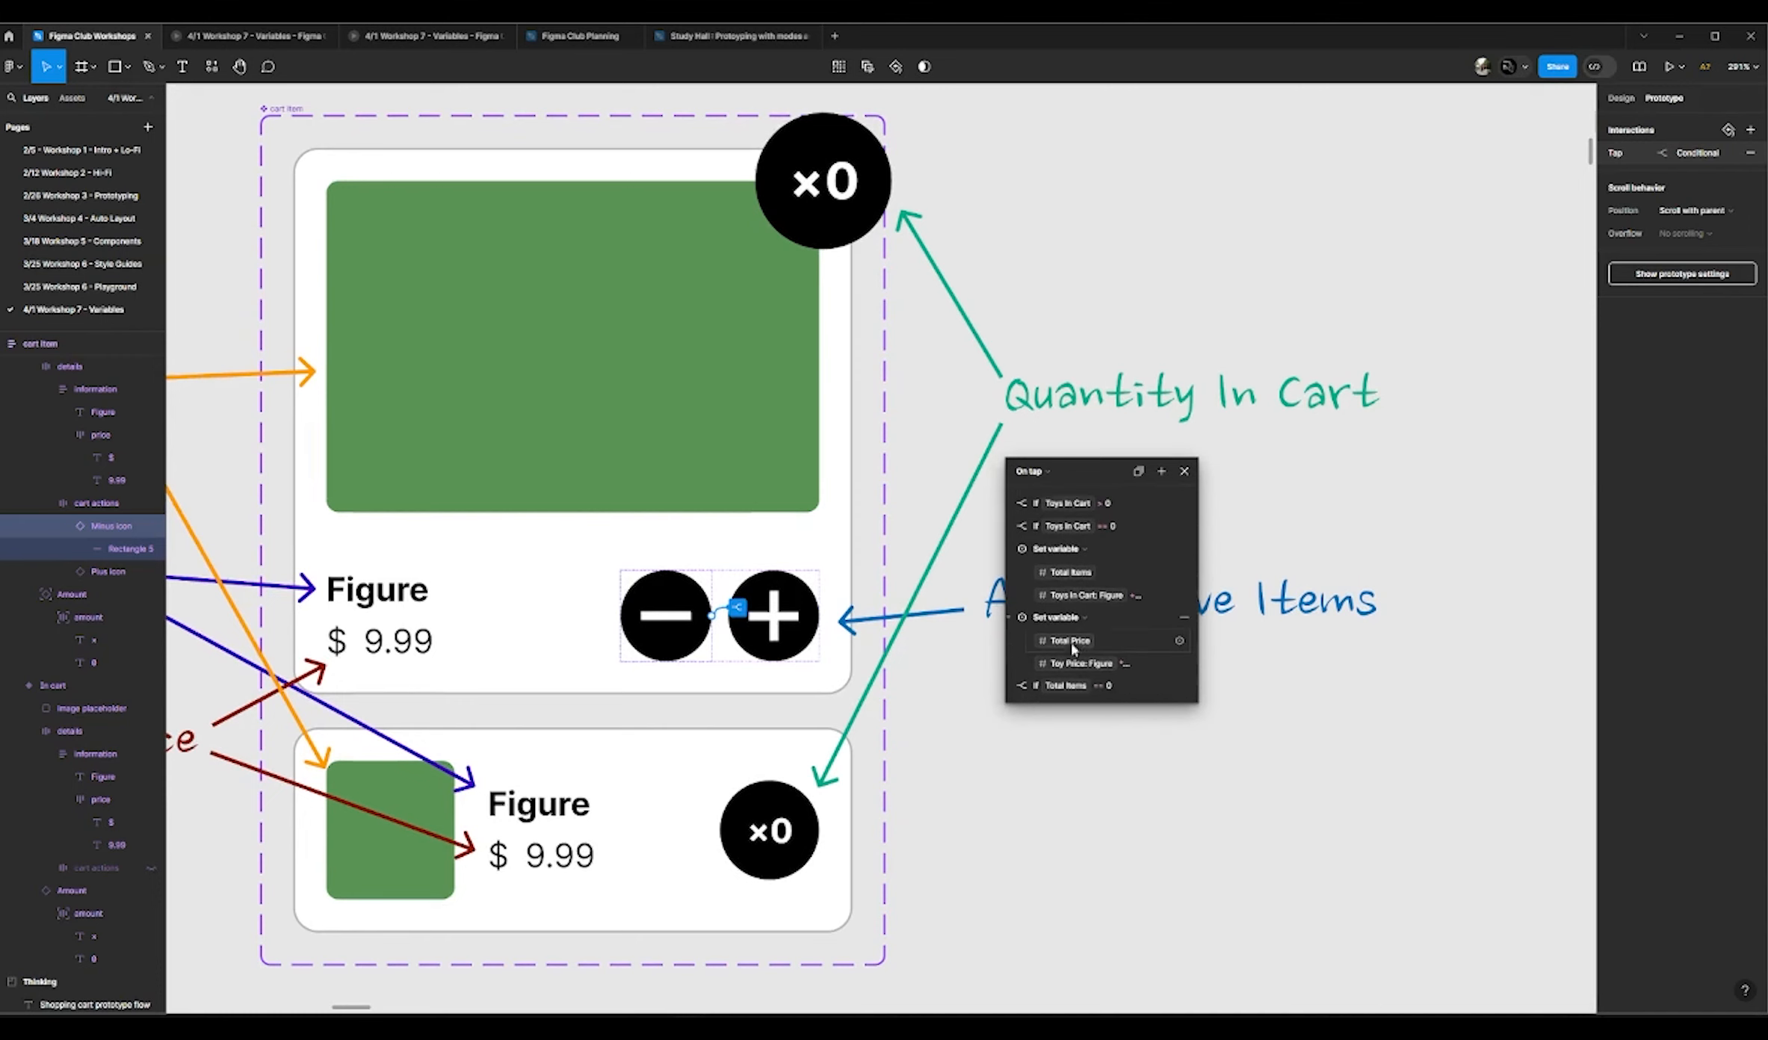
click(1010, 619)
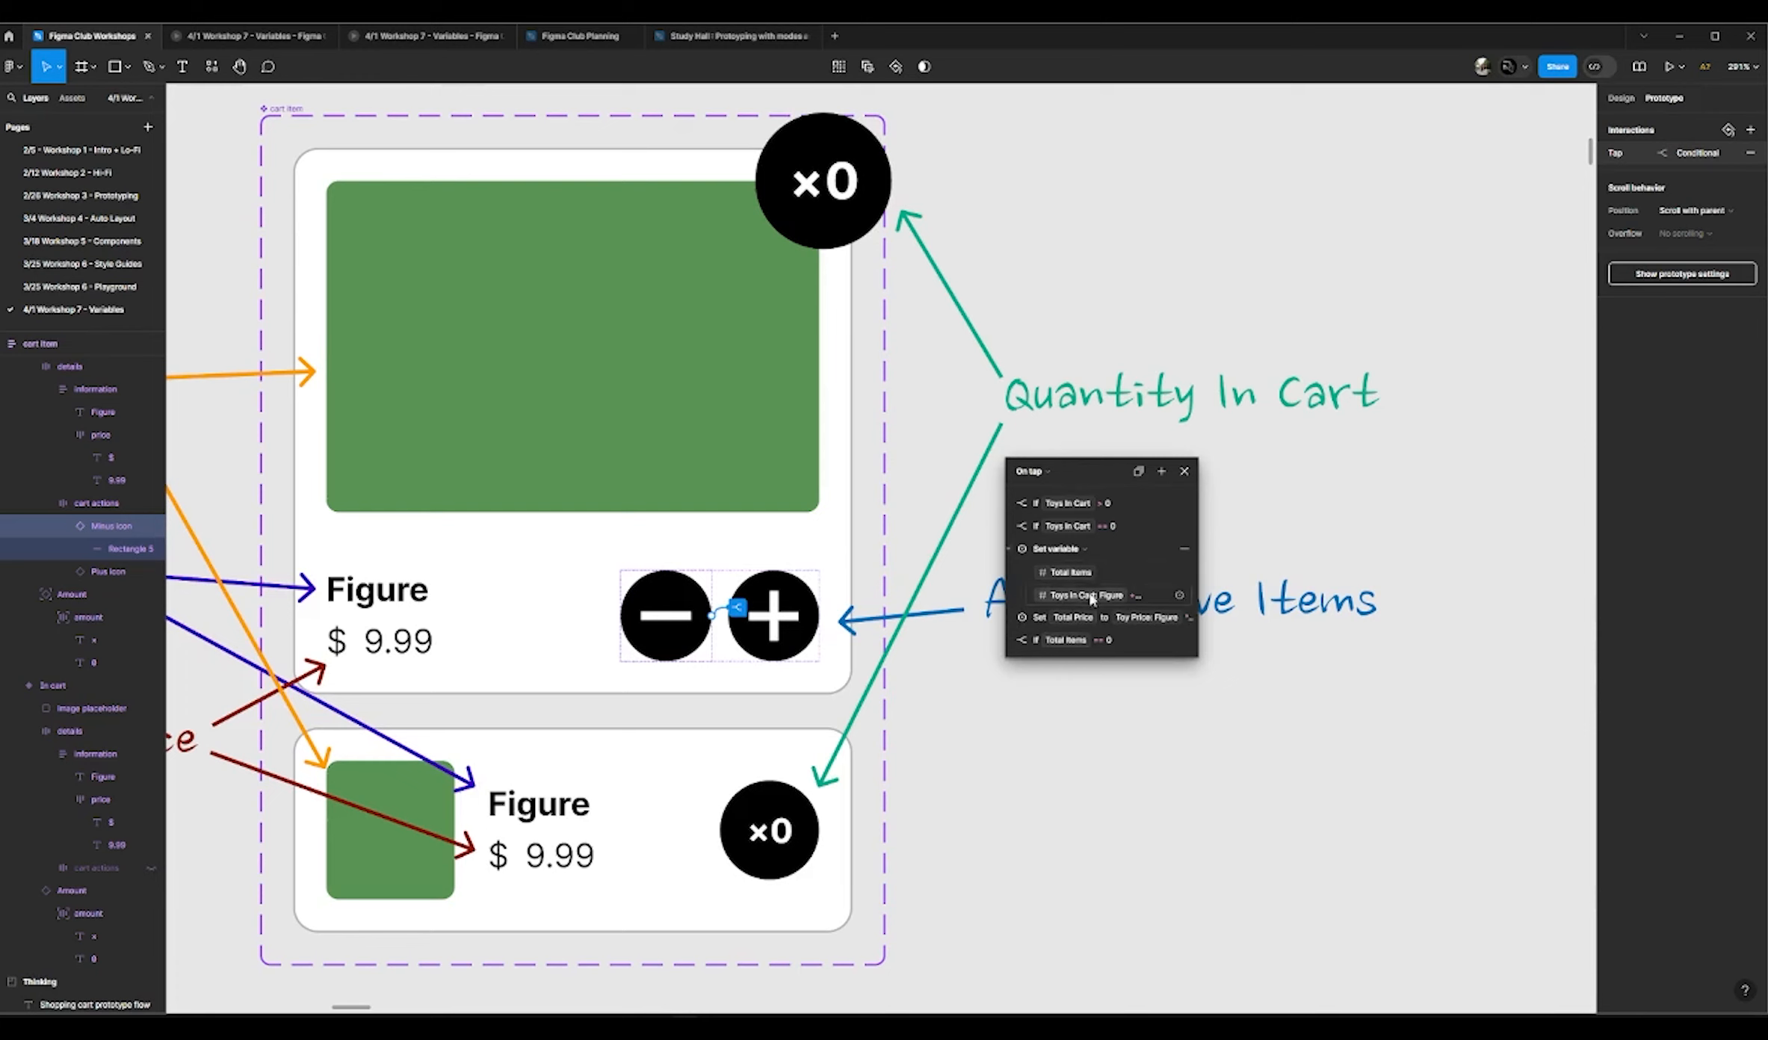
click(1007, 557)
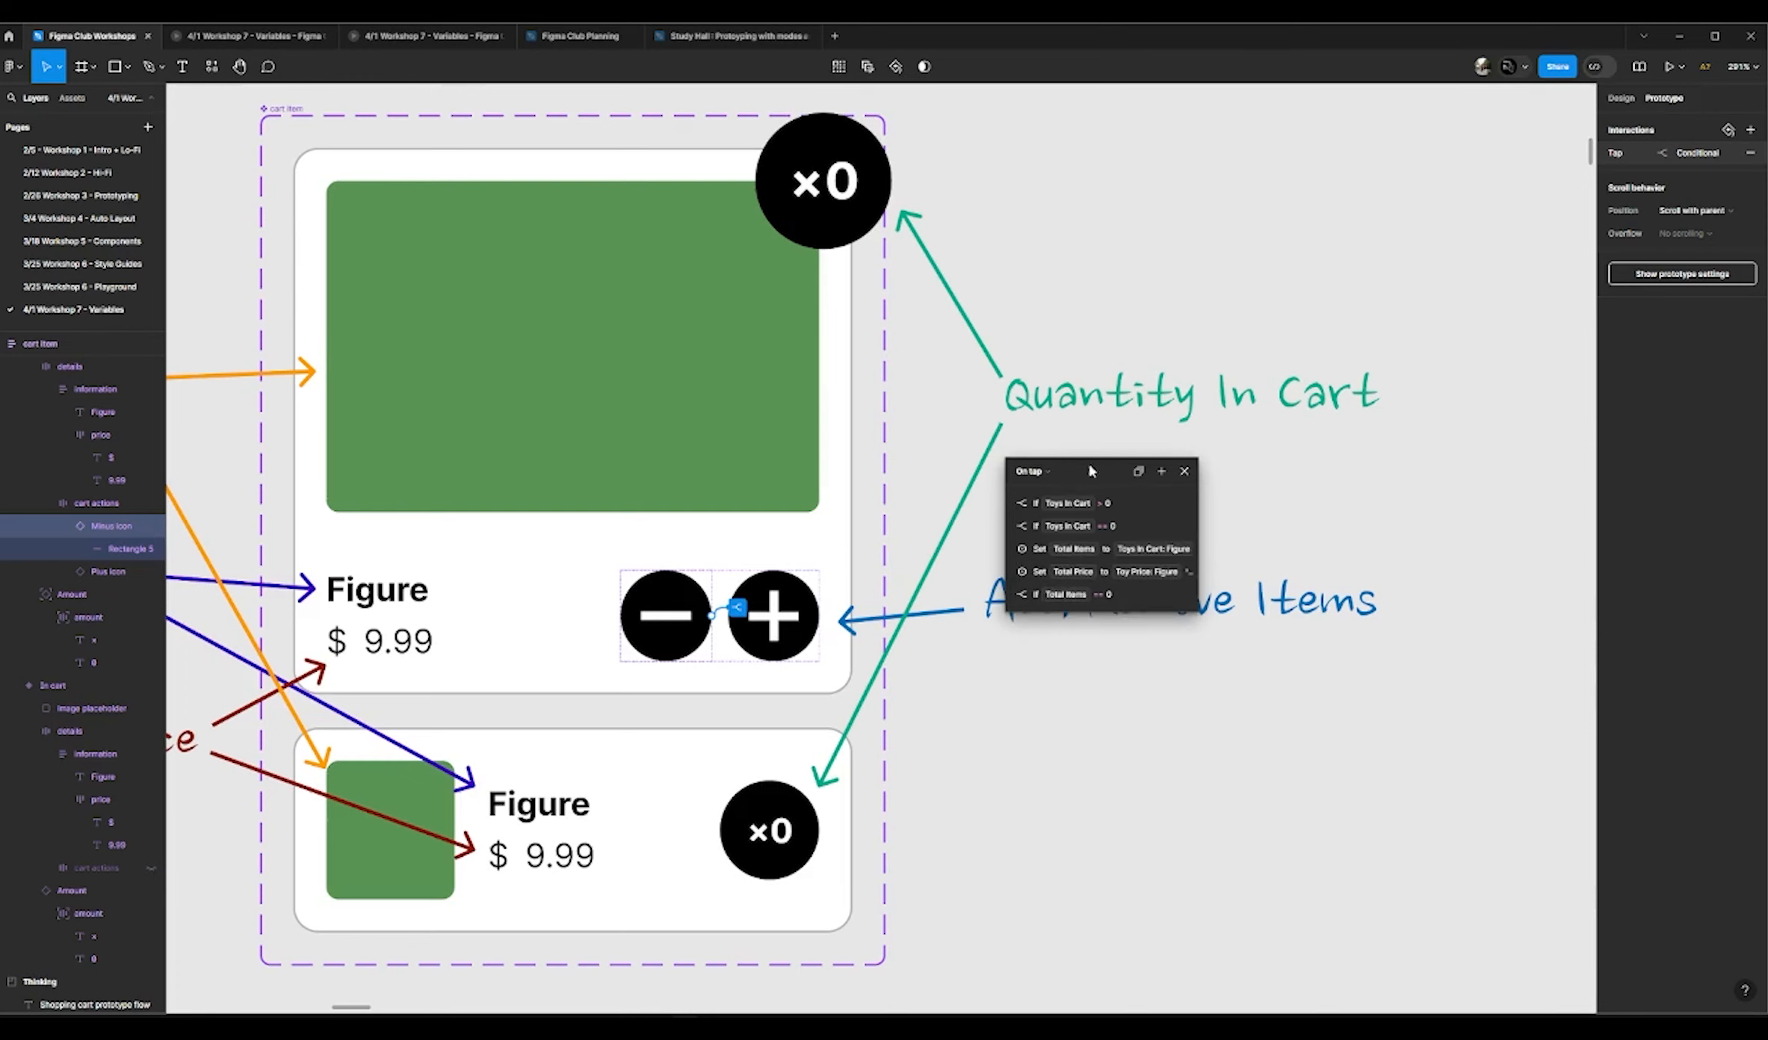
click(1184, 471)
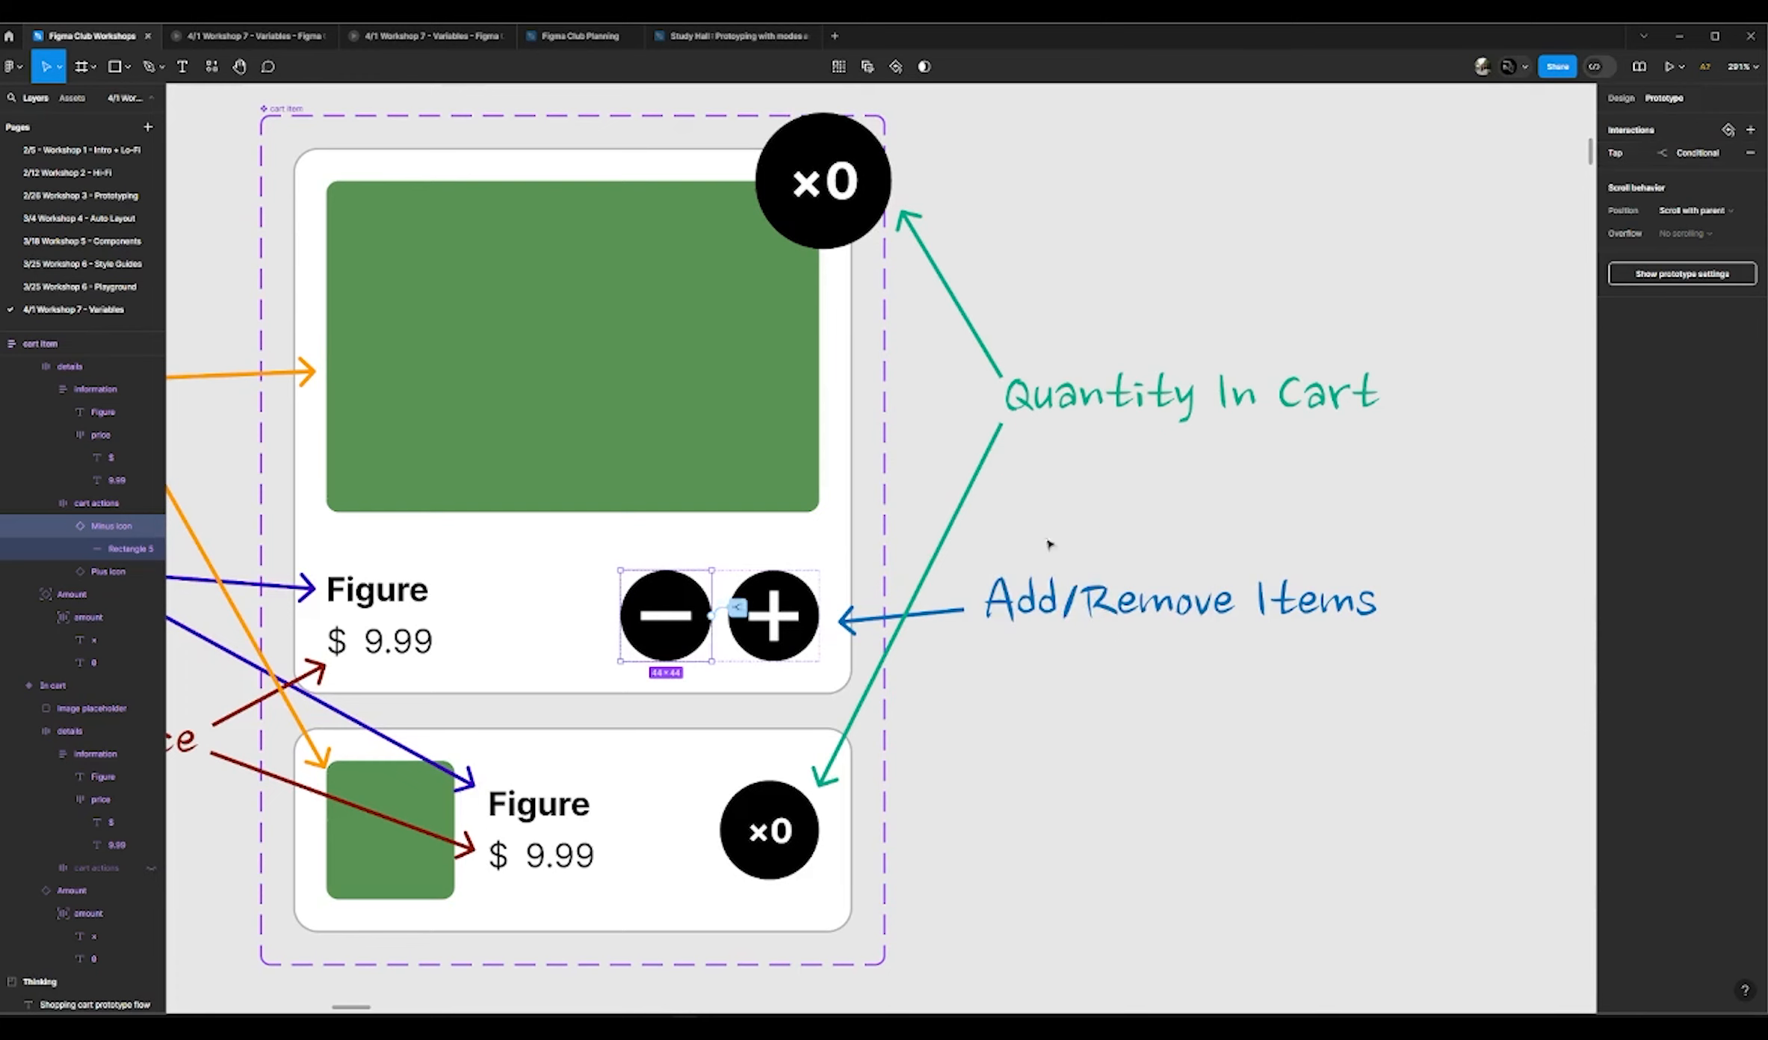
Step: Preview the flow starting at the toy Menu frame and look over its Figure, Plushie and Lego cards
scroll(475, 549, down, 5)
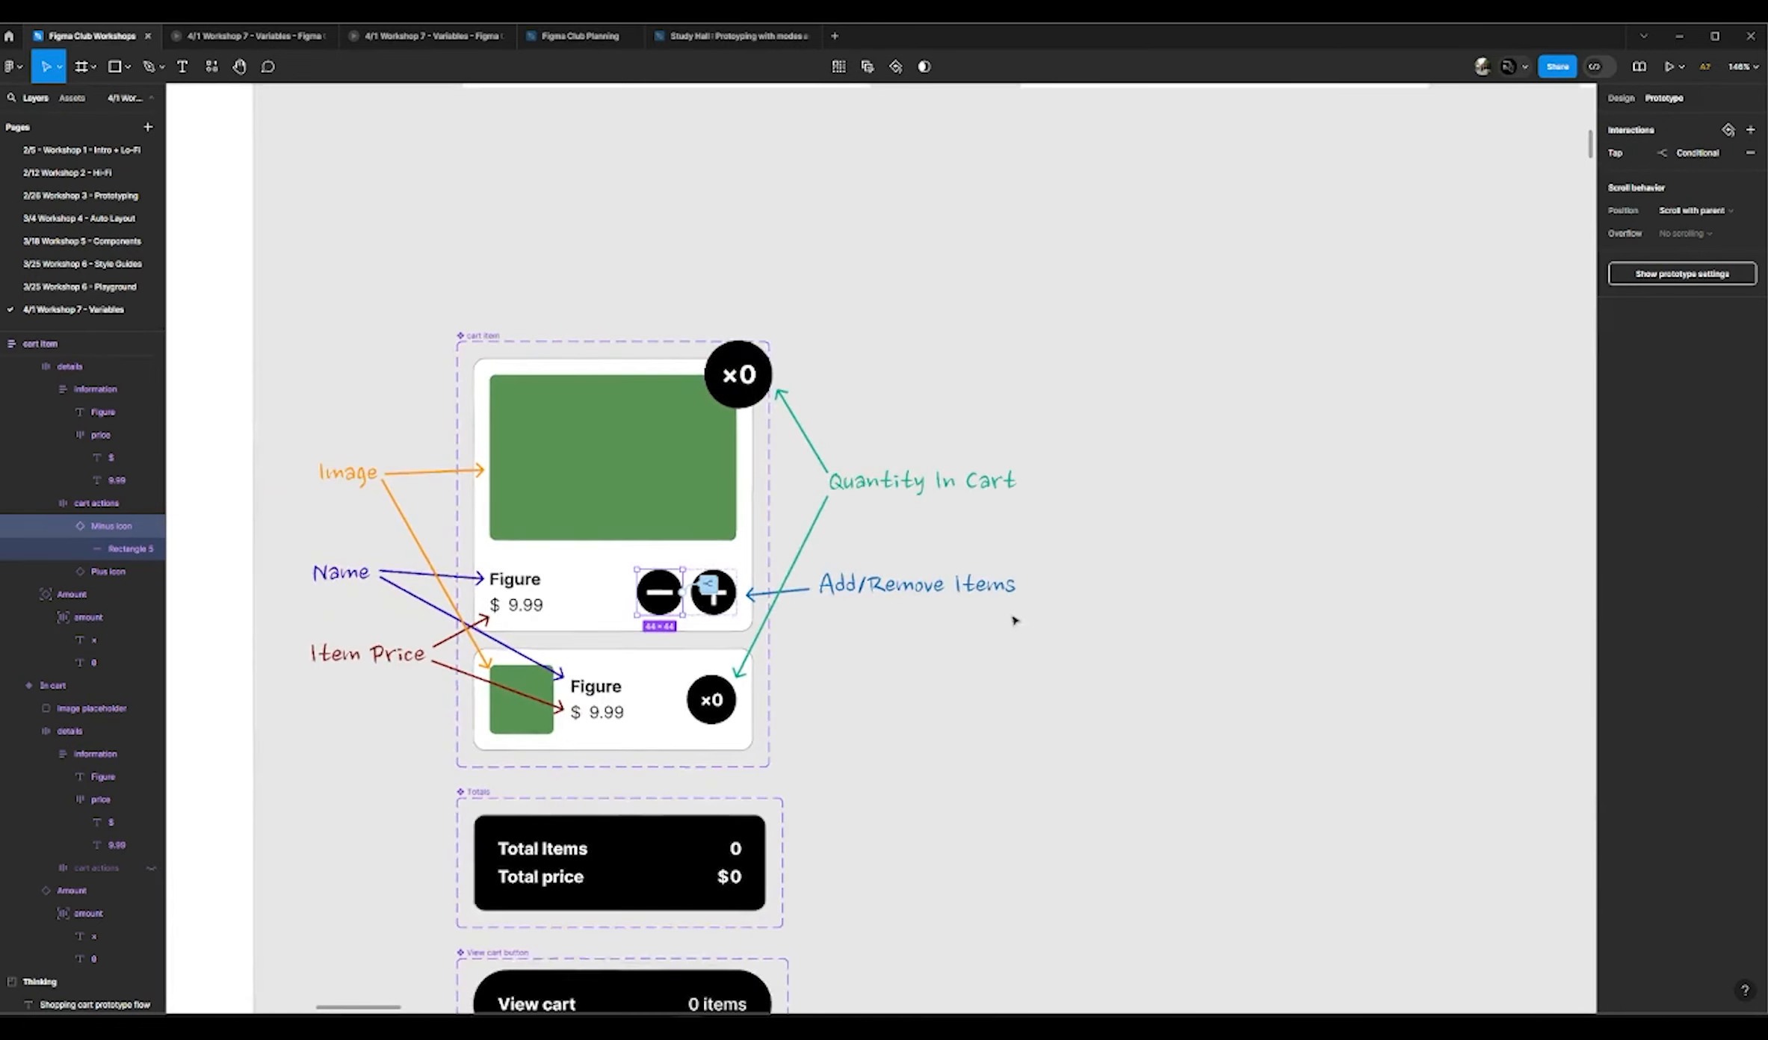
scroll(1017, 619, down, 3)
scroll(558, 664, down, 1)
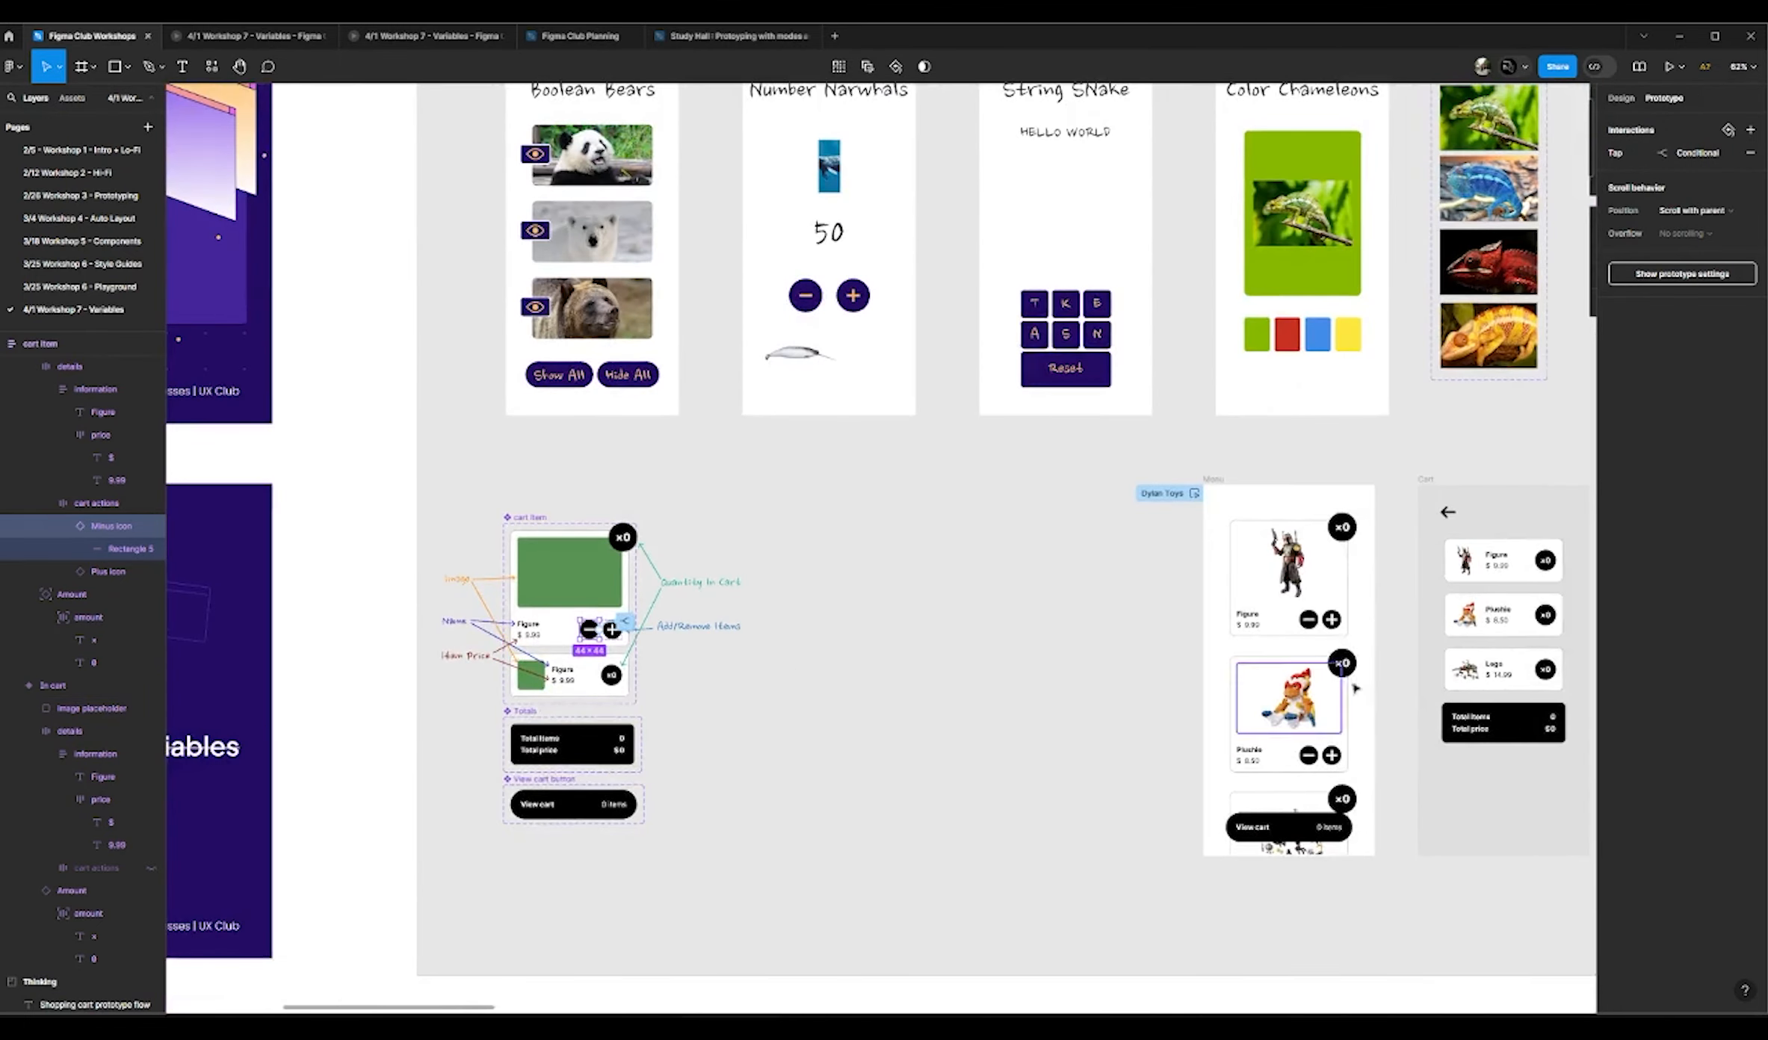
scroll(1388, 686, up, 1)
scroll(808, 694, down, 1)
scroll(1466, 715, up, 2)
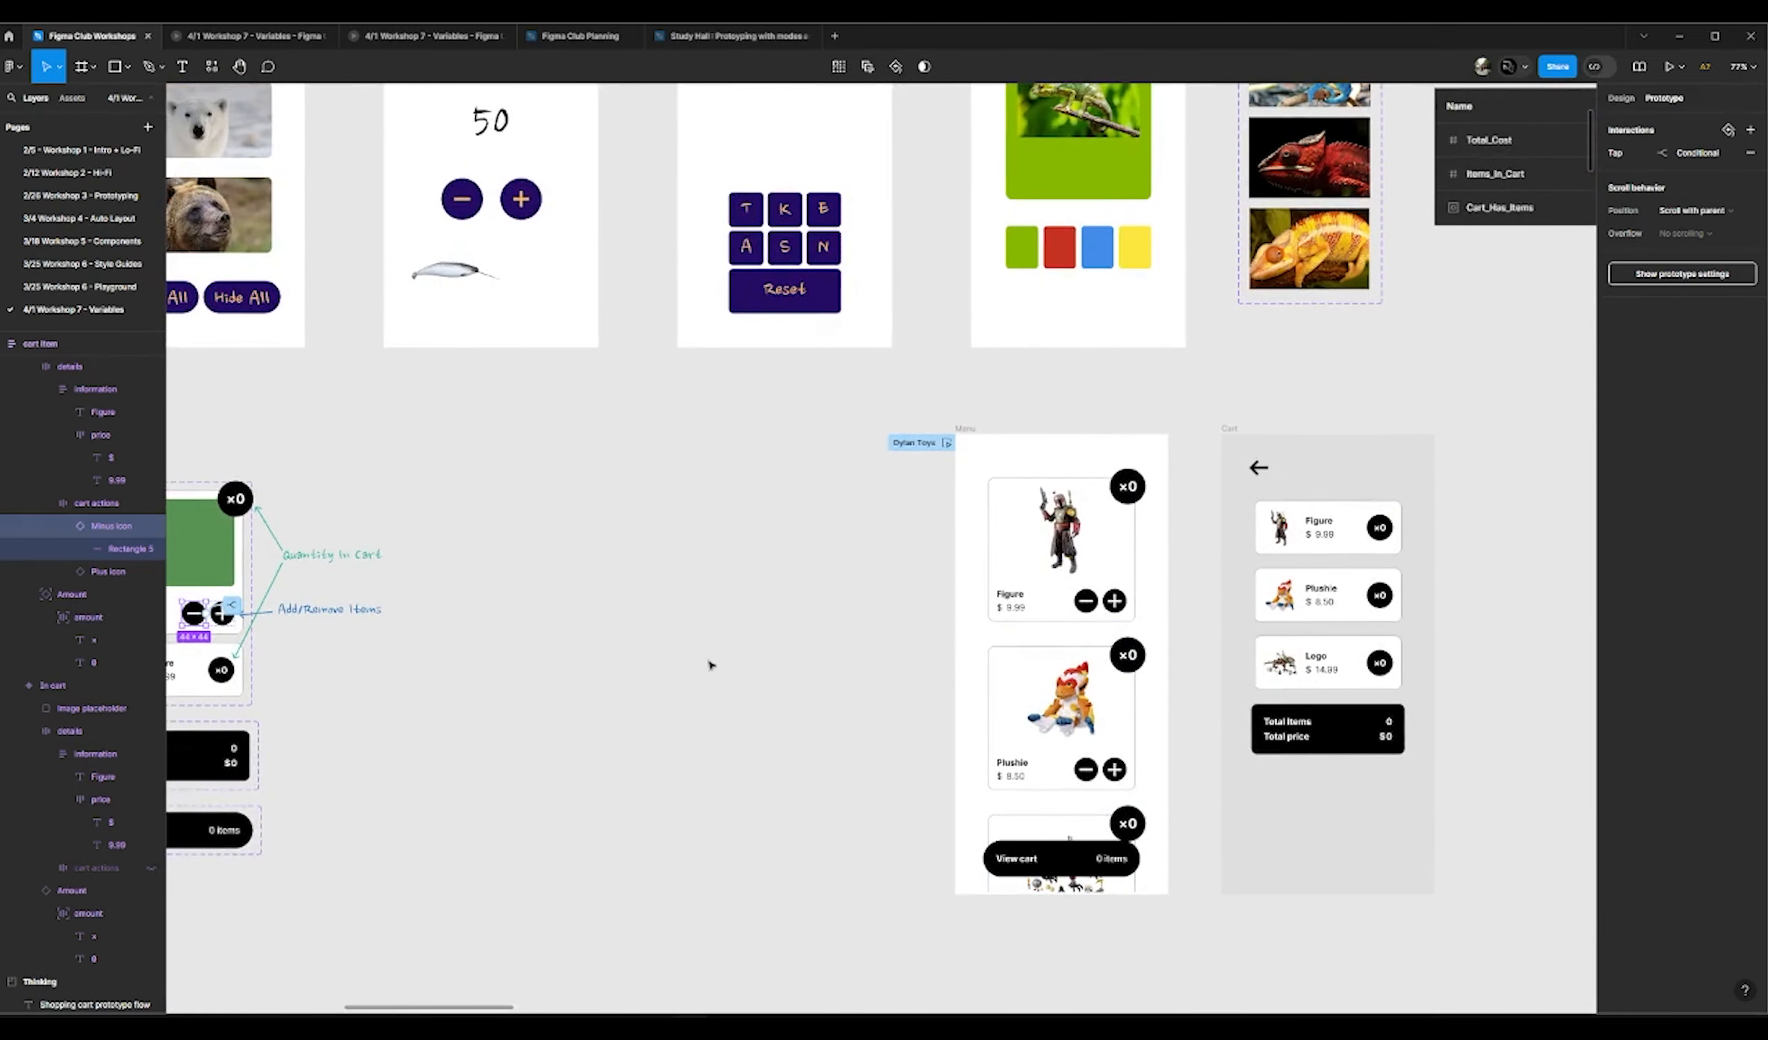
scroll(1463, 740, up, 2)
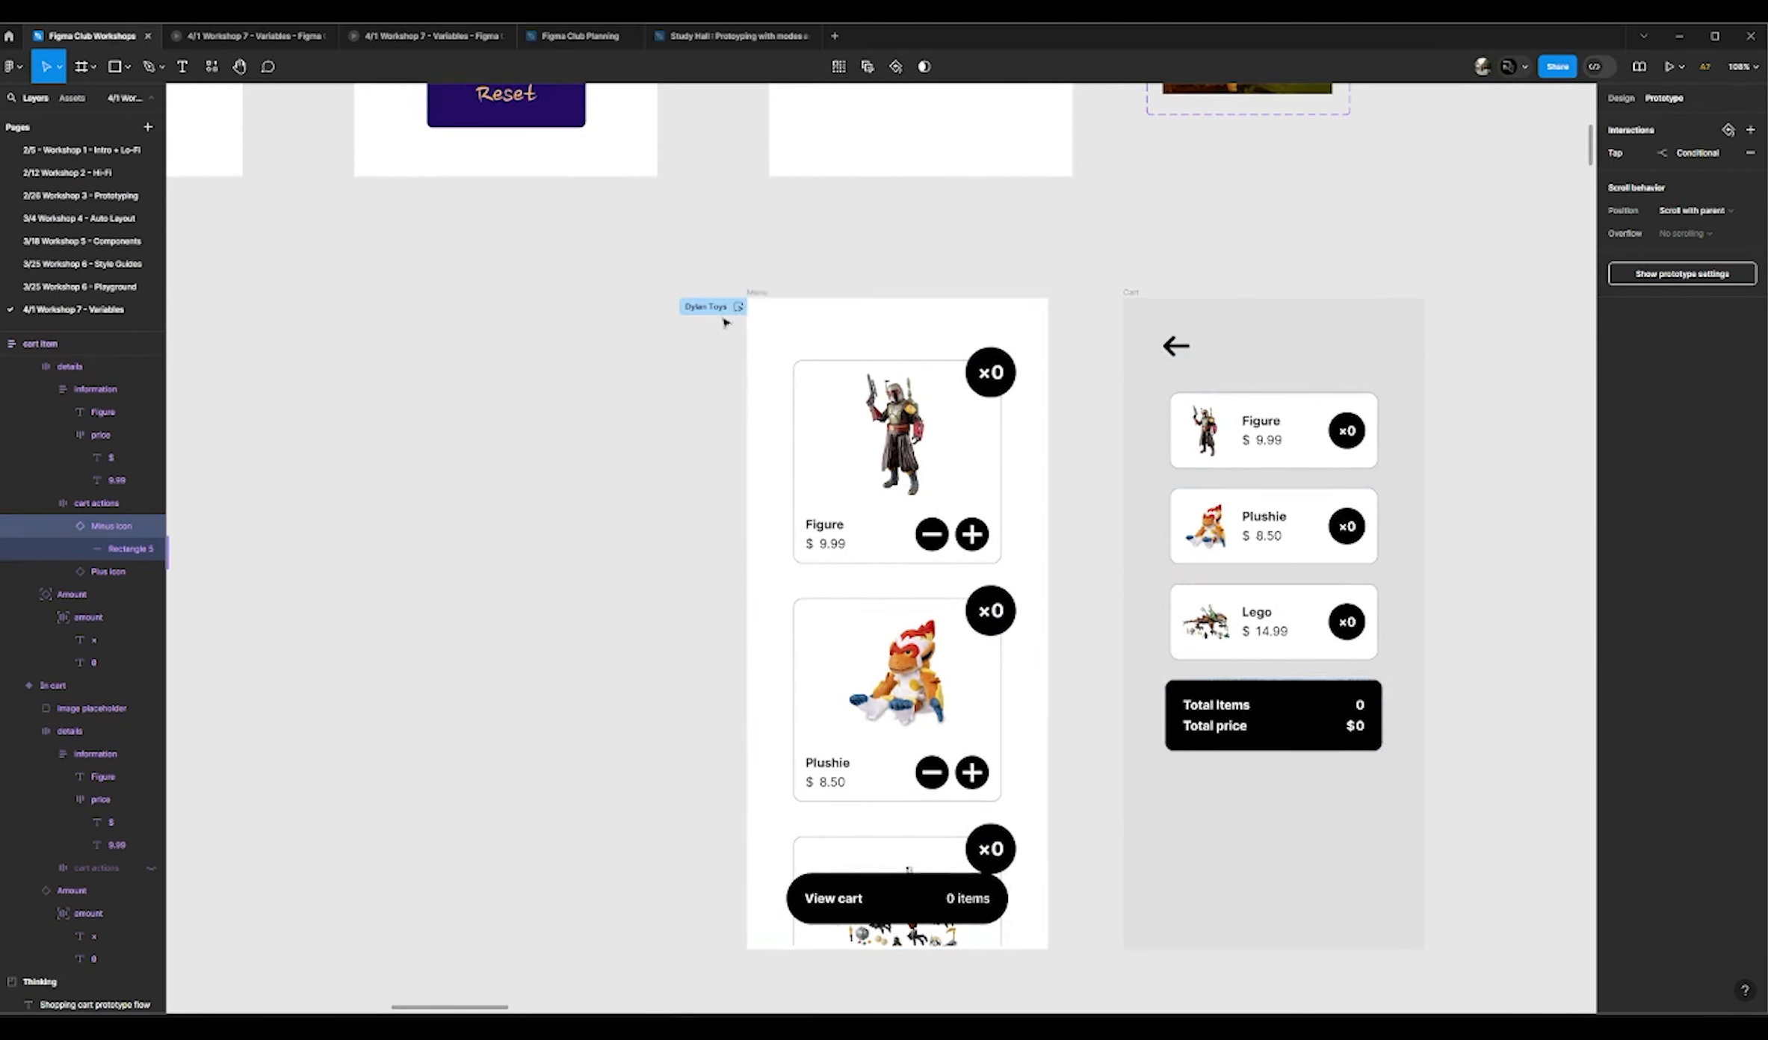
click(736, 307)
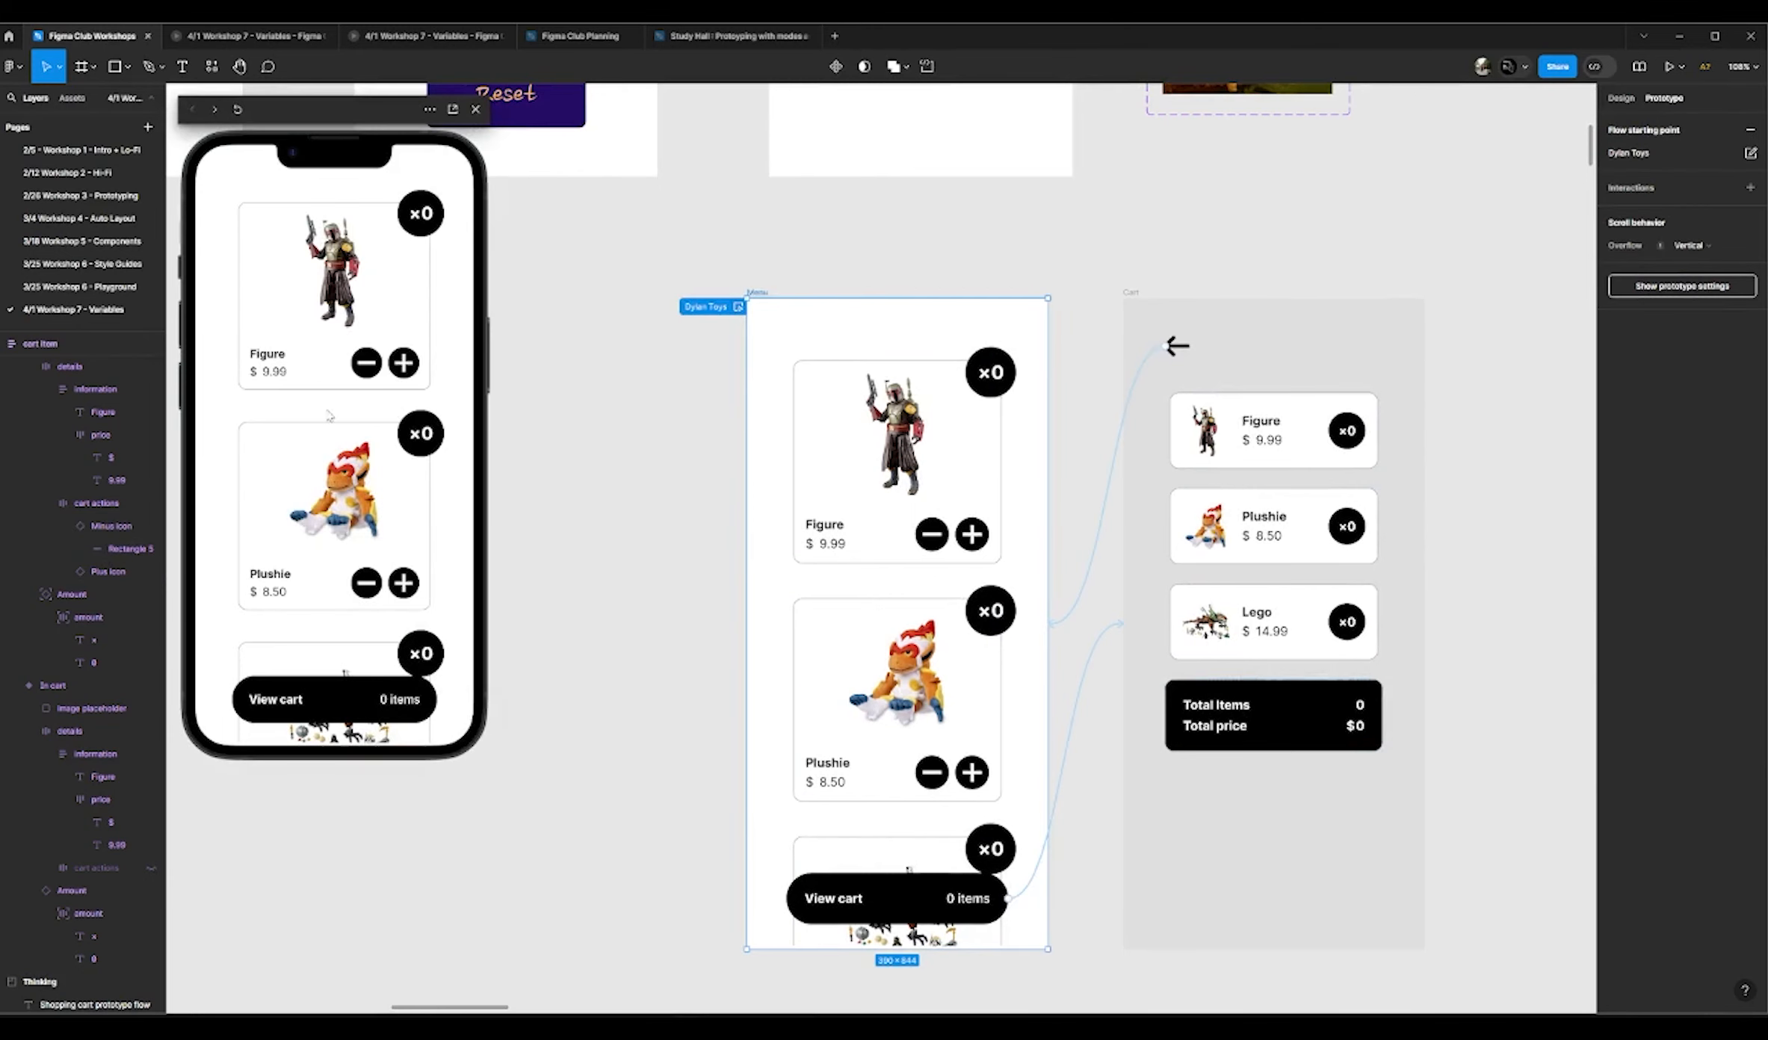
scroll(344, 323, down, 3)
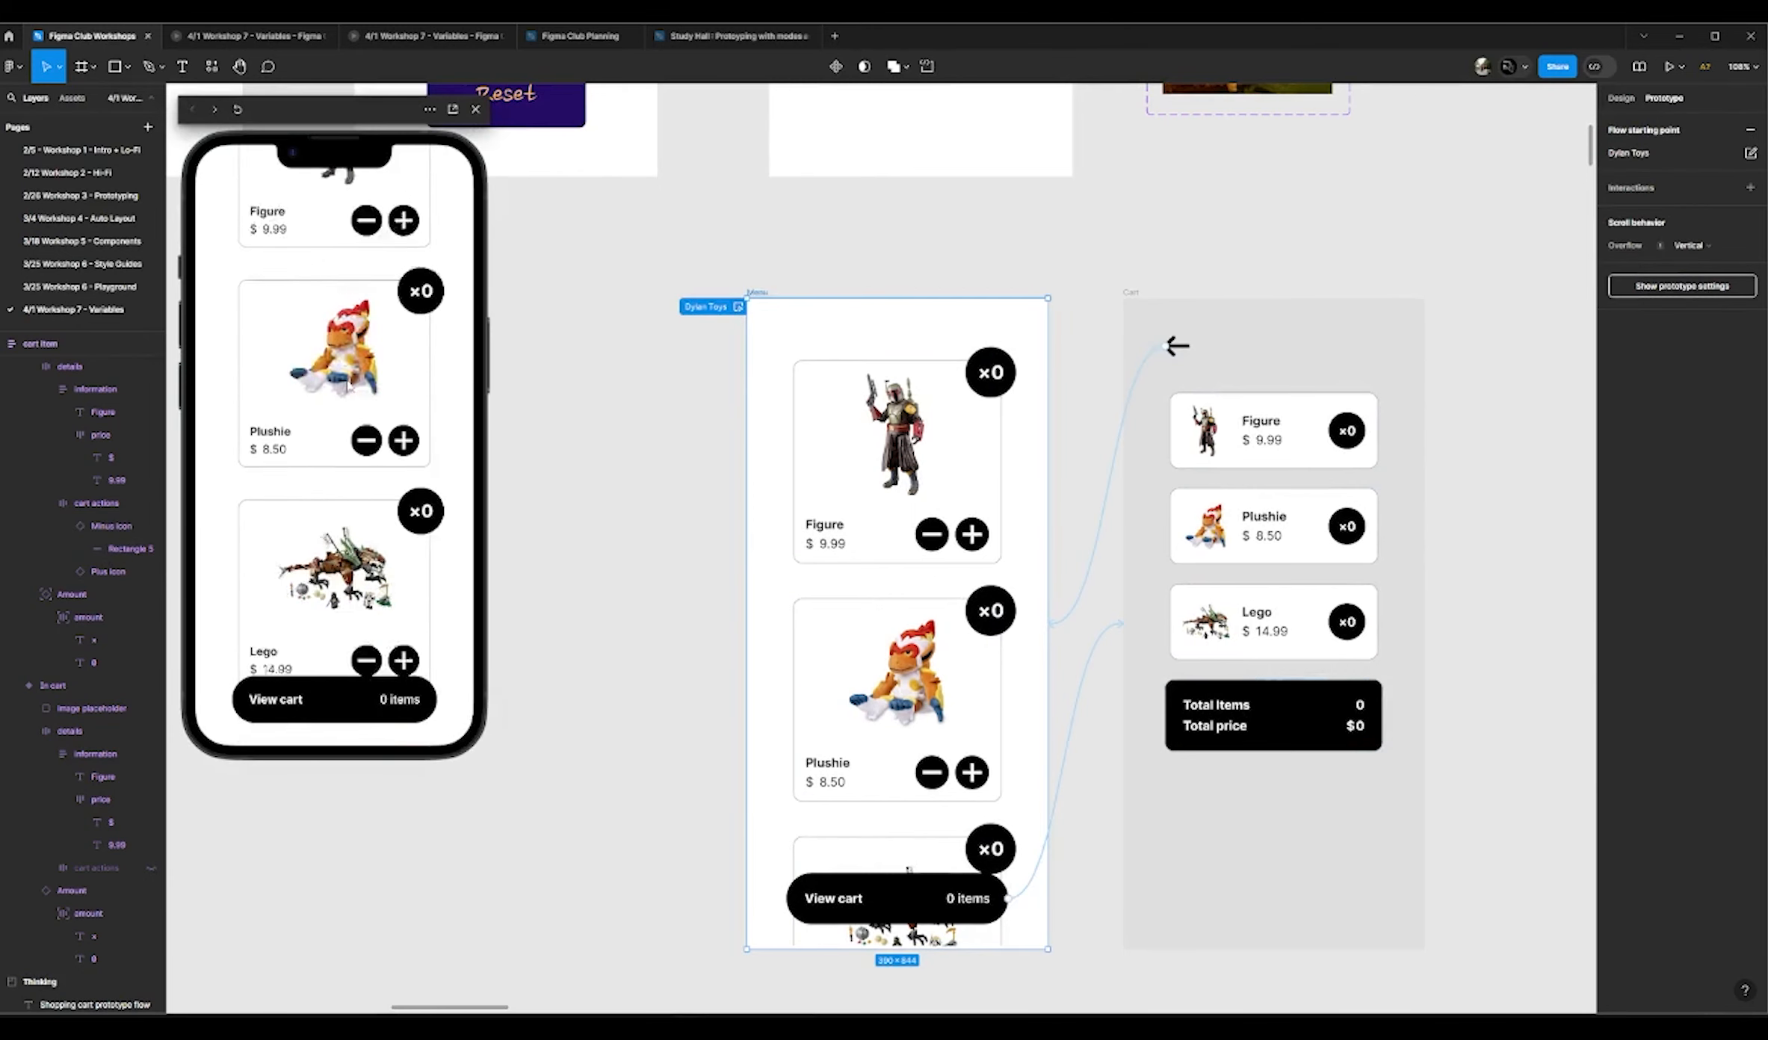
scroll(337, 404, up, 3)
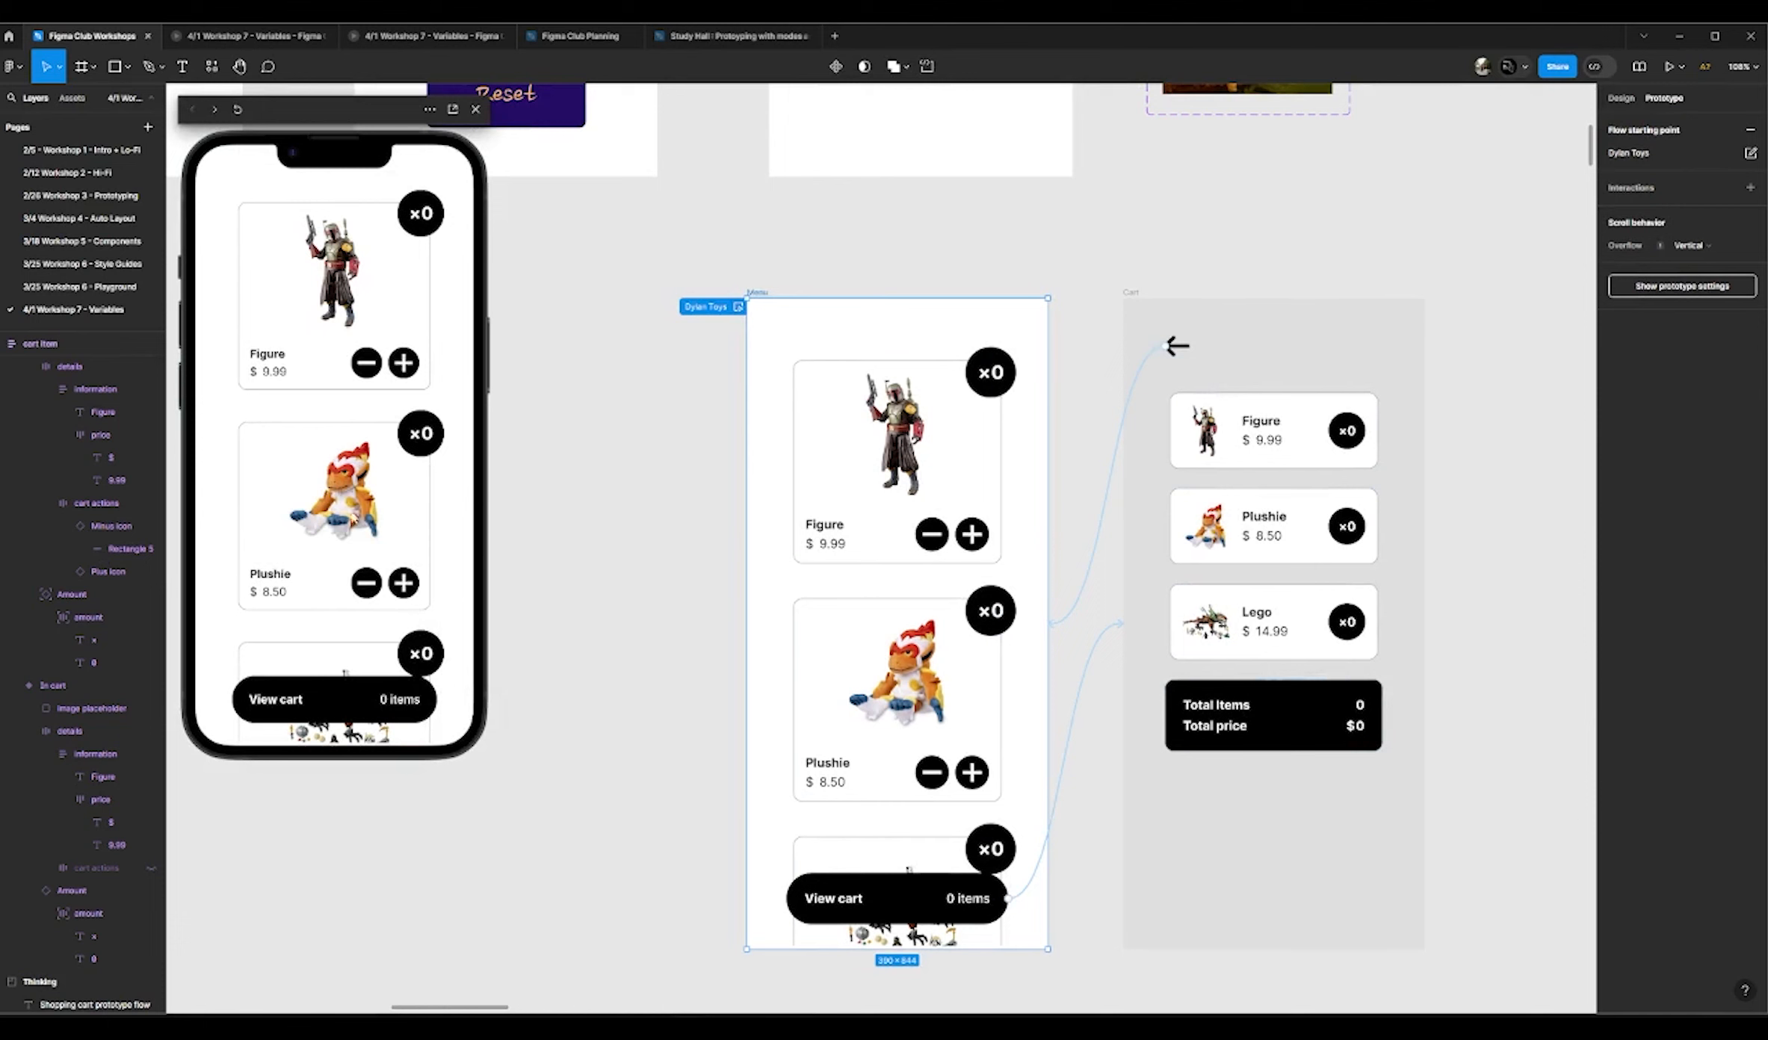
scroll(324, 524, down, 2)
scroll(326, 560, down, 2)
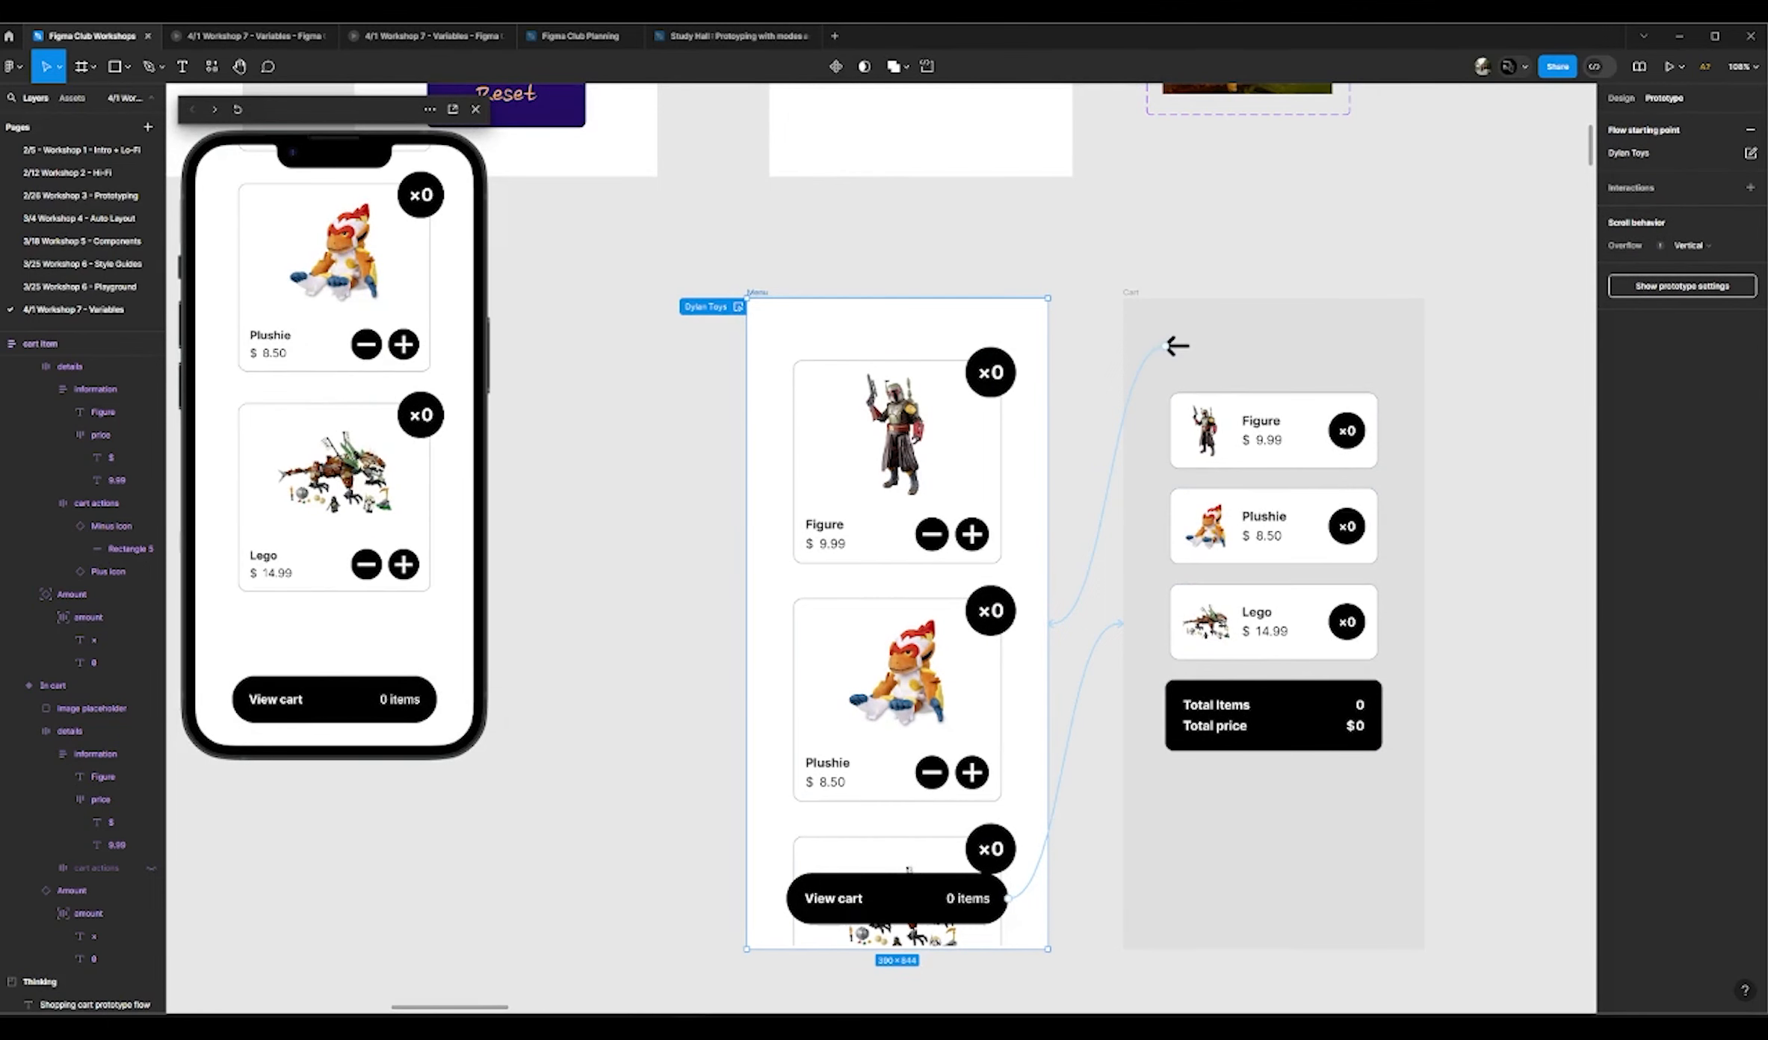
scroll(387, 453, up, 3)
Step: Test the preview by adding three Figures, two Plushies and three Legos, and view the cart
click(404, 364)
click(403, 363)
click(403, 364)
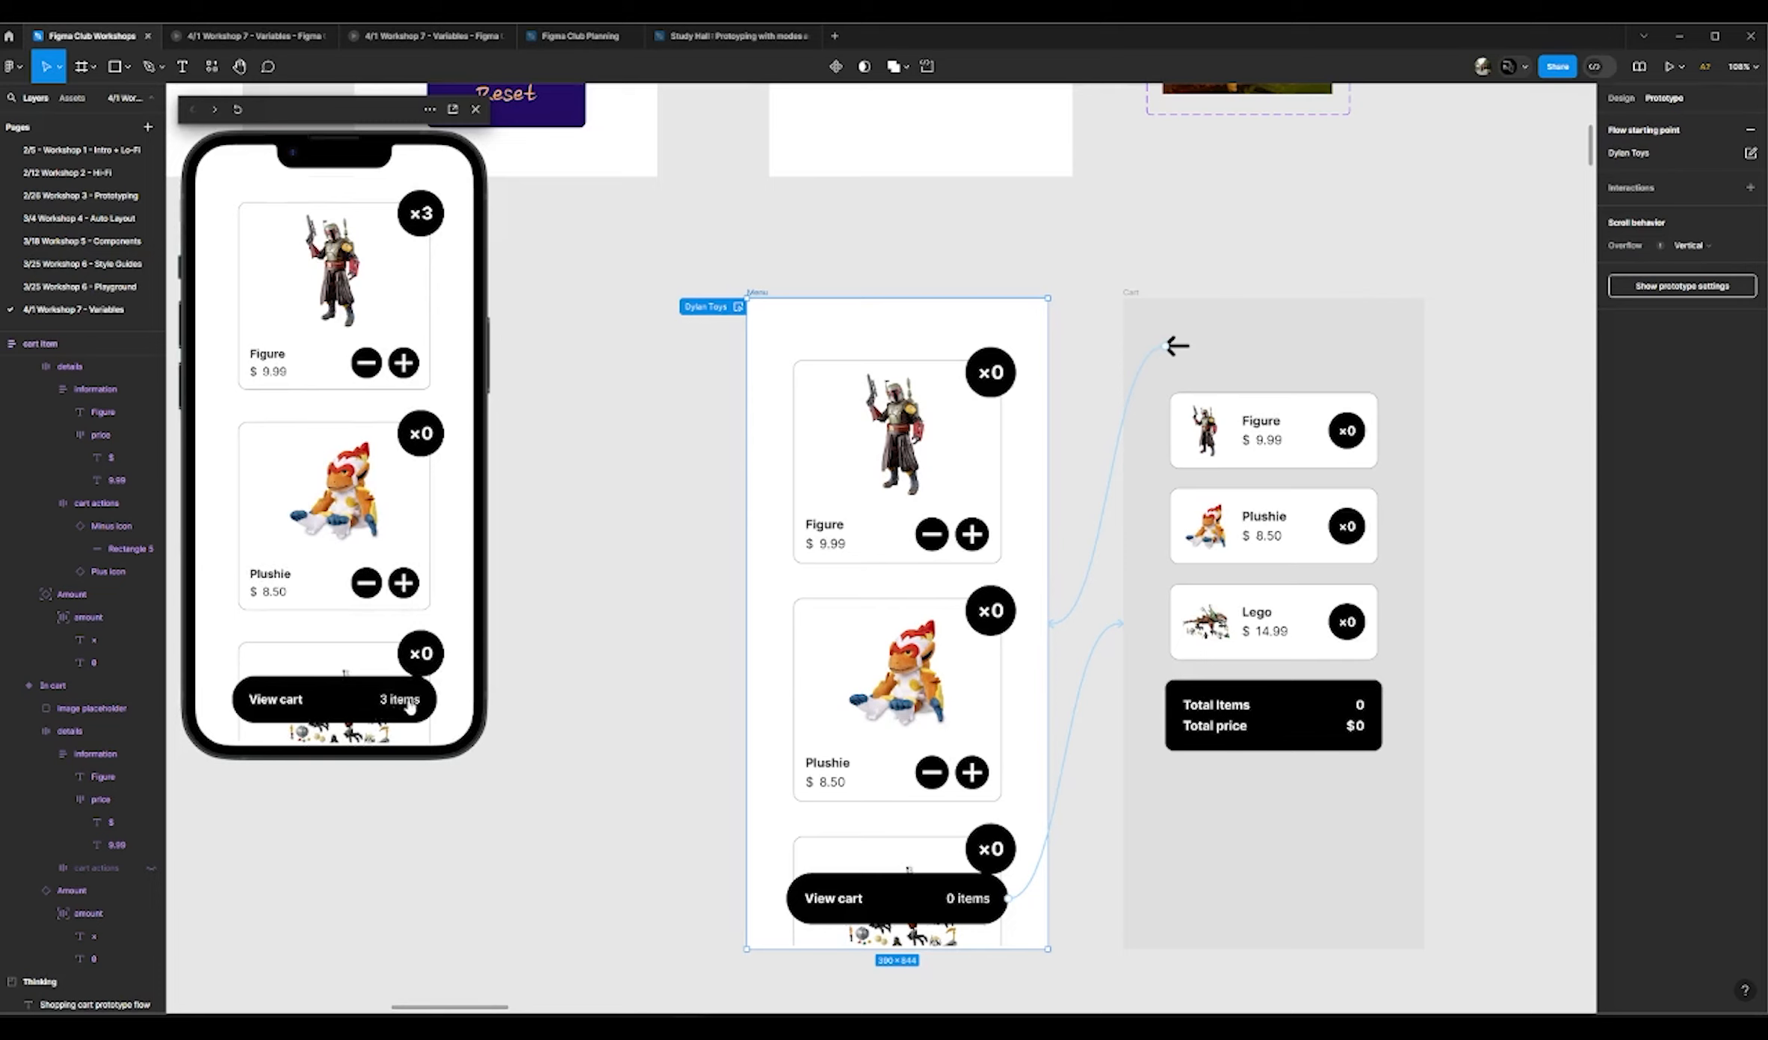
scroll(429, 370, down, 2)
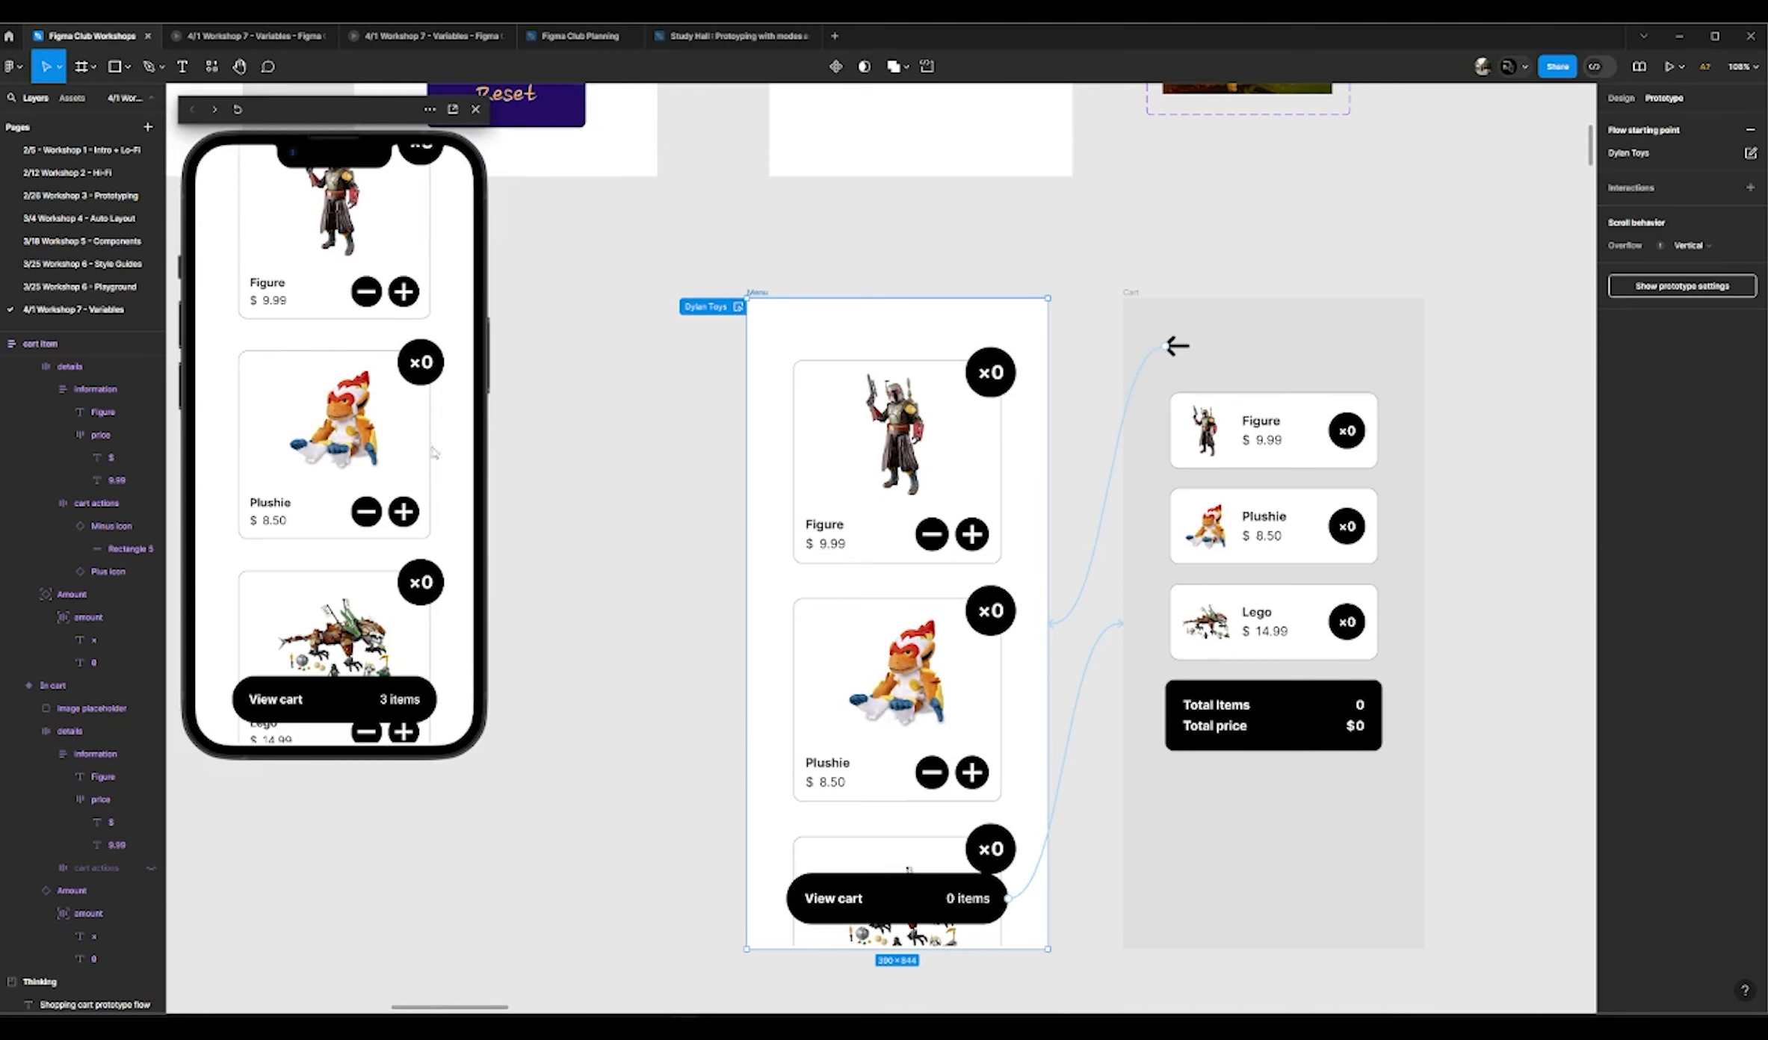
click(404, 512)
click(404, 512)
scroll(407, 515, down, 4)
click(403, 589)
click(403, 590)
click(404, 590)
click(282, 702)
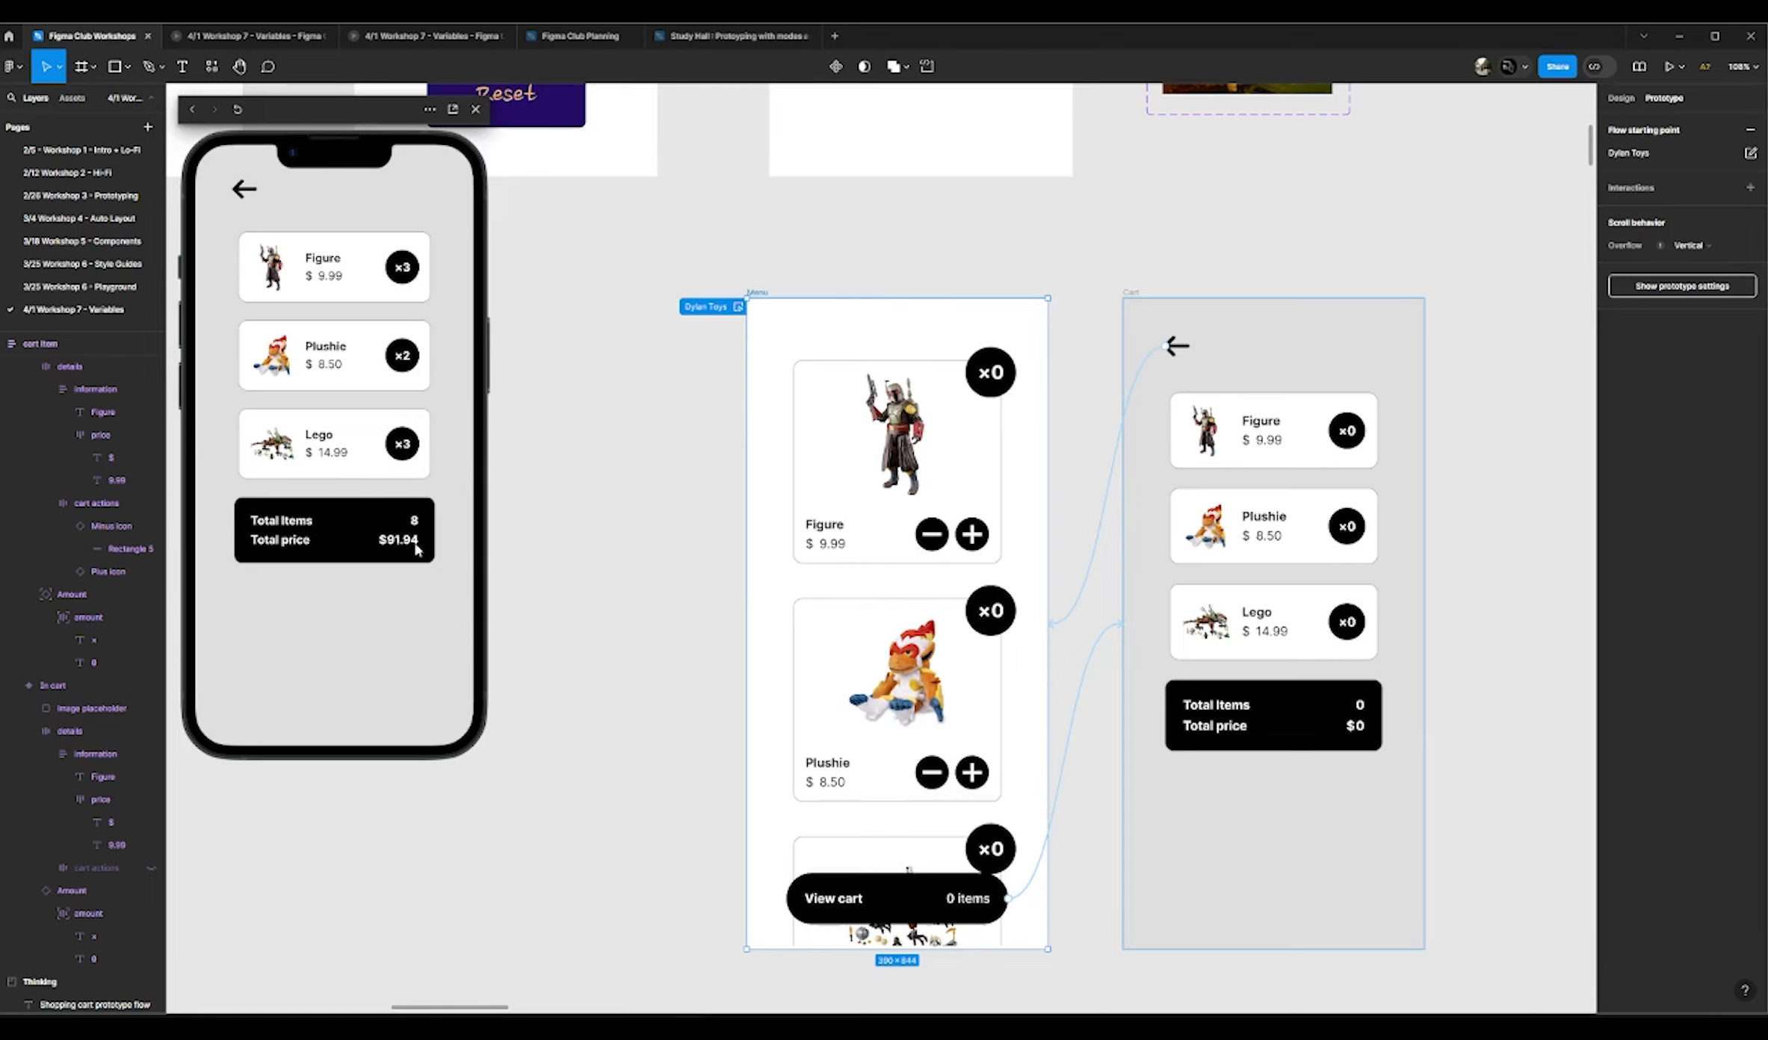
Step: Return to the menu in the preview and remove all three Figures, two Plushies and three Legos
click(238, 193)
scroll(239, 202, up, 3)
scroll(239, 202, down, 3)
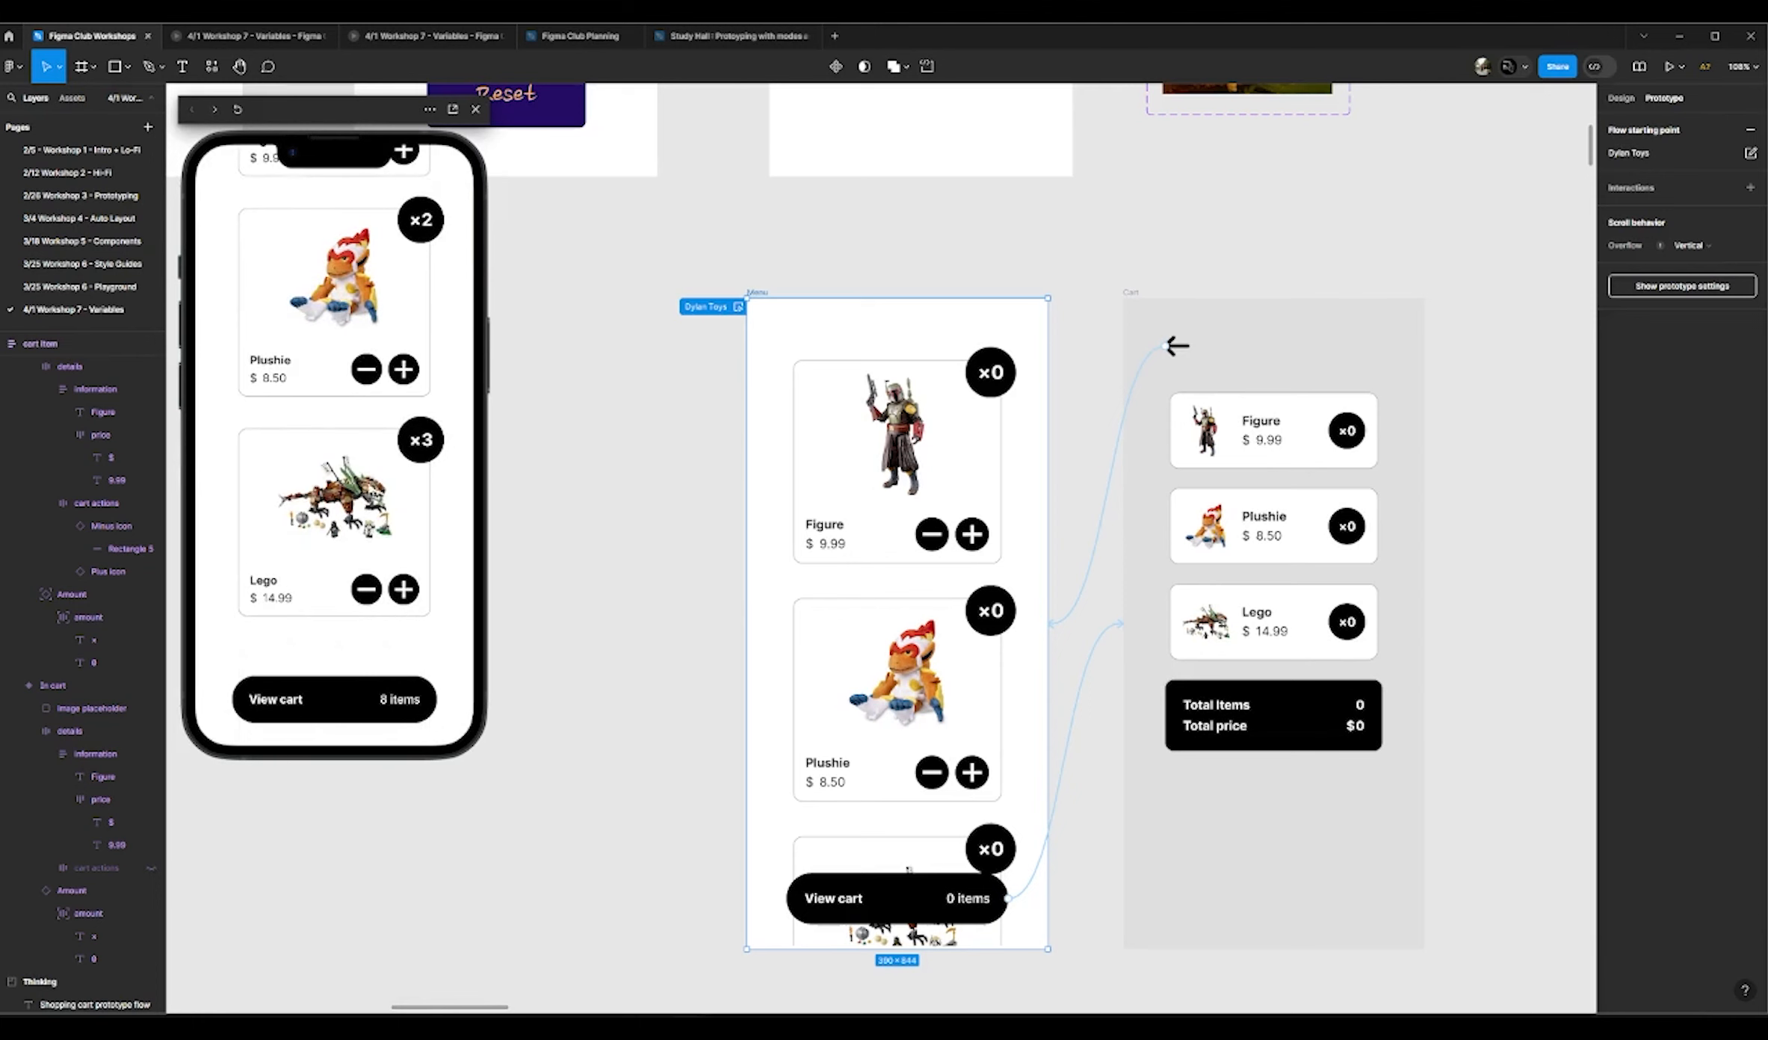
scroll(396, 530, up, 3)
click(366, 364)
click(366, 363)
click(366, 363)
scroll(369, 448, down, 2)
click(366, 442)
click(366, 442)
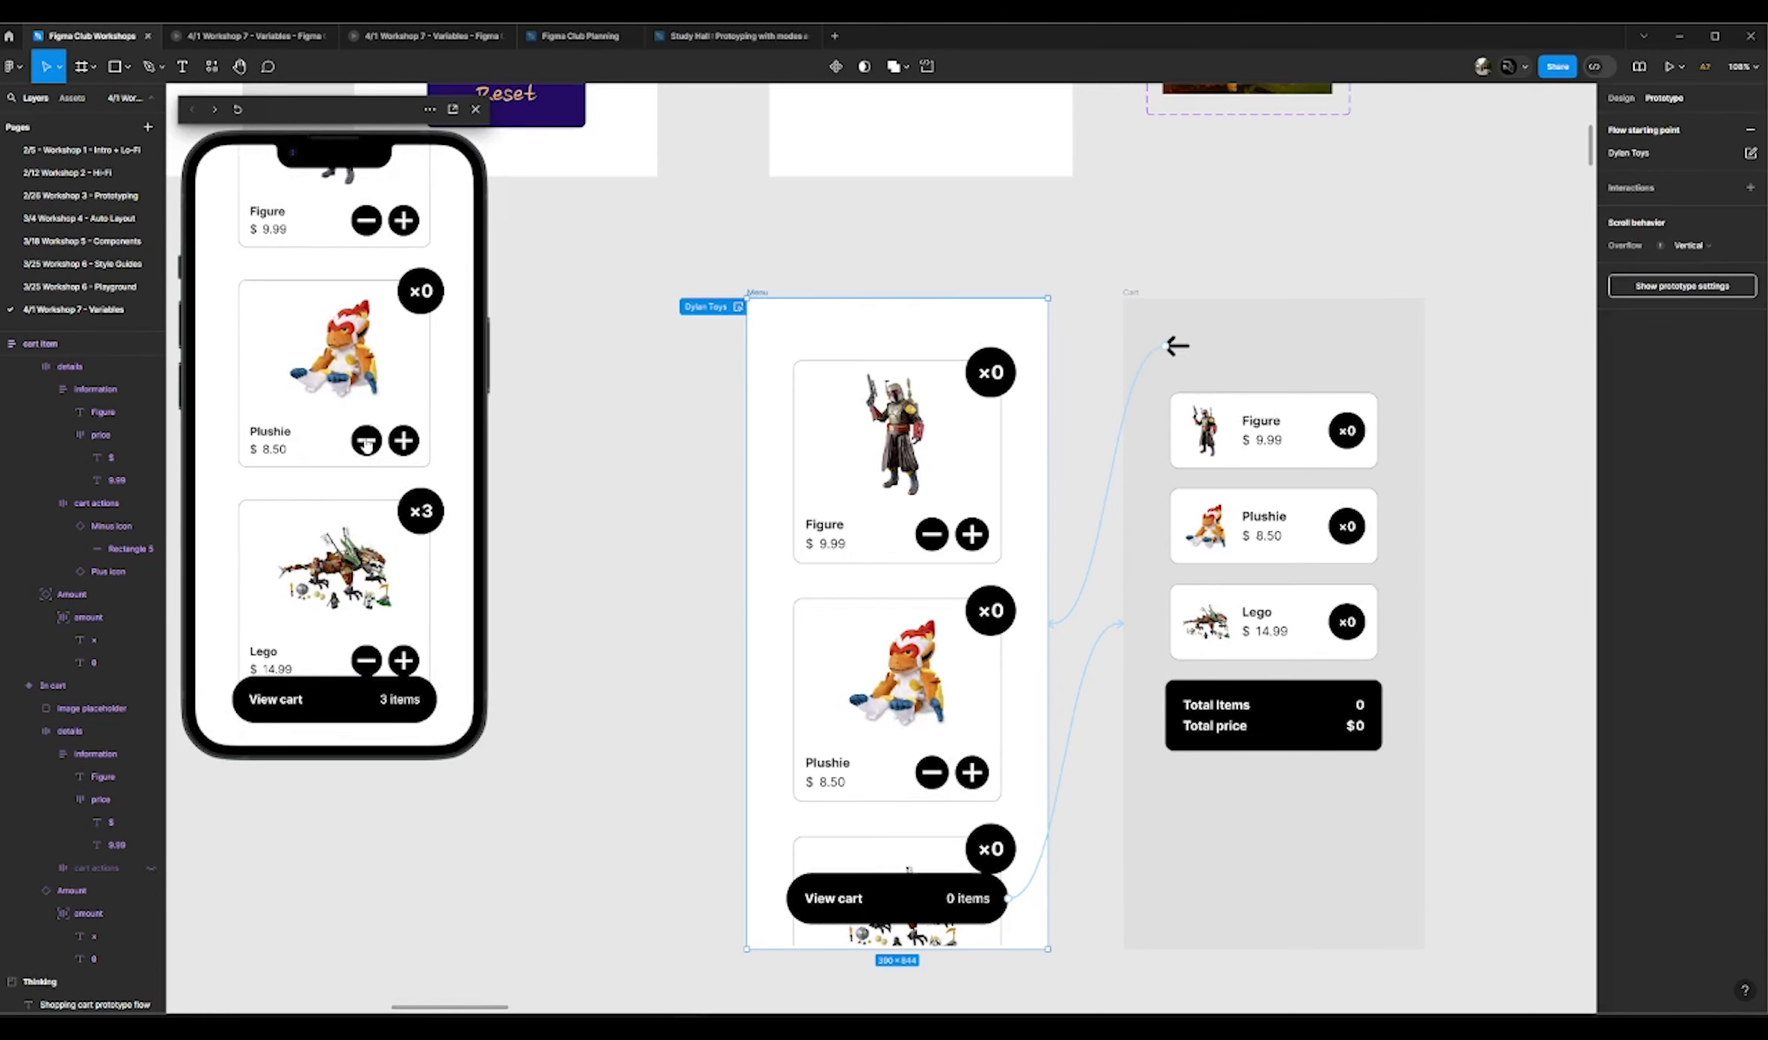
scroll(367, 449, down, 2)
click(366, 589)
click(366, 589)
click(366, 590)
scroll(388, 448, up, 3)
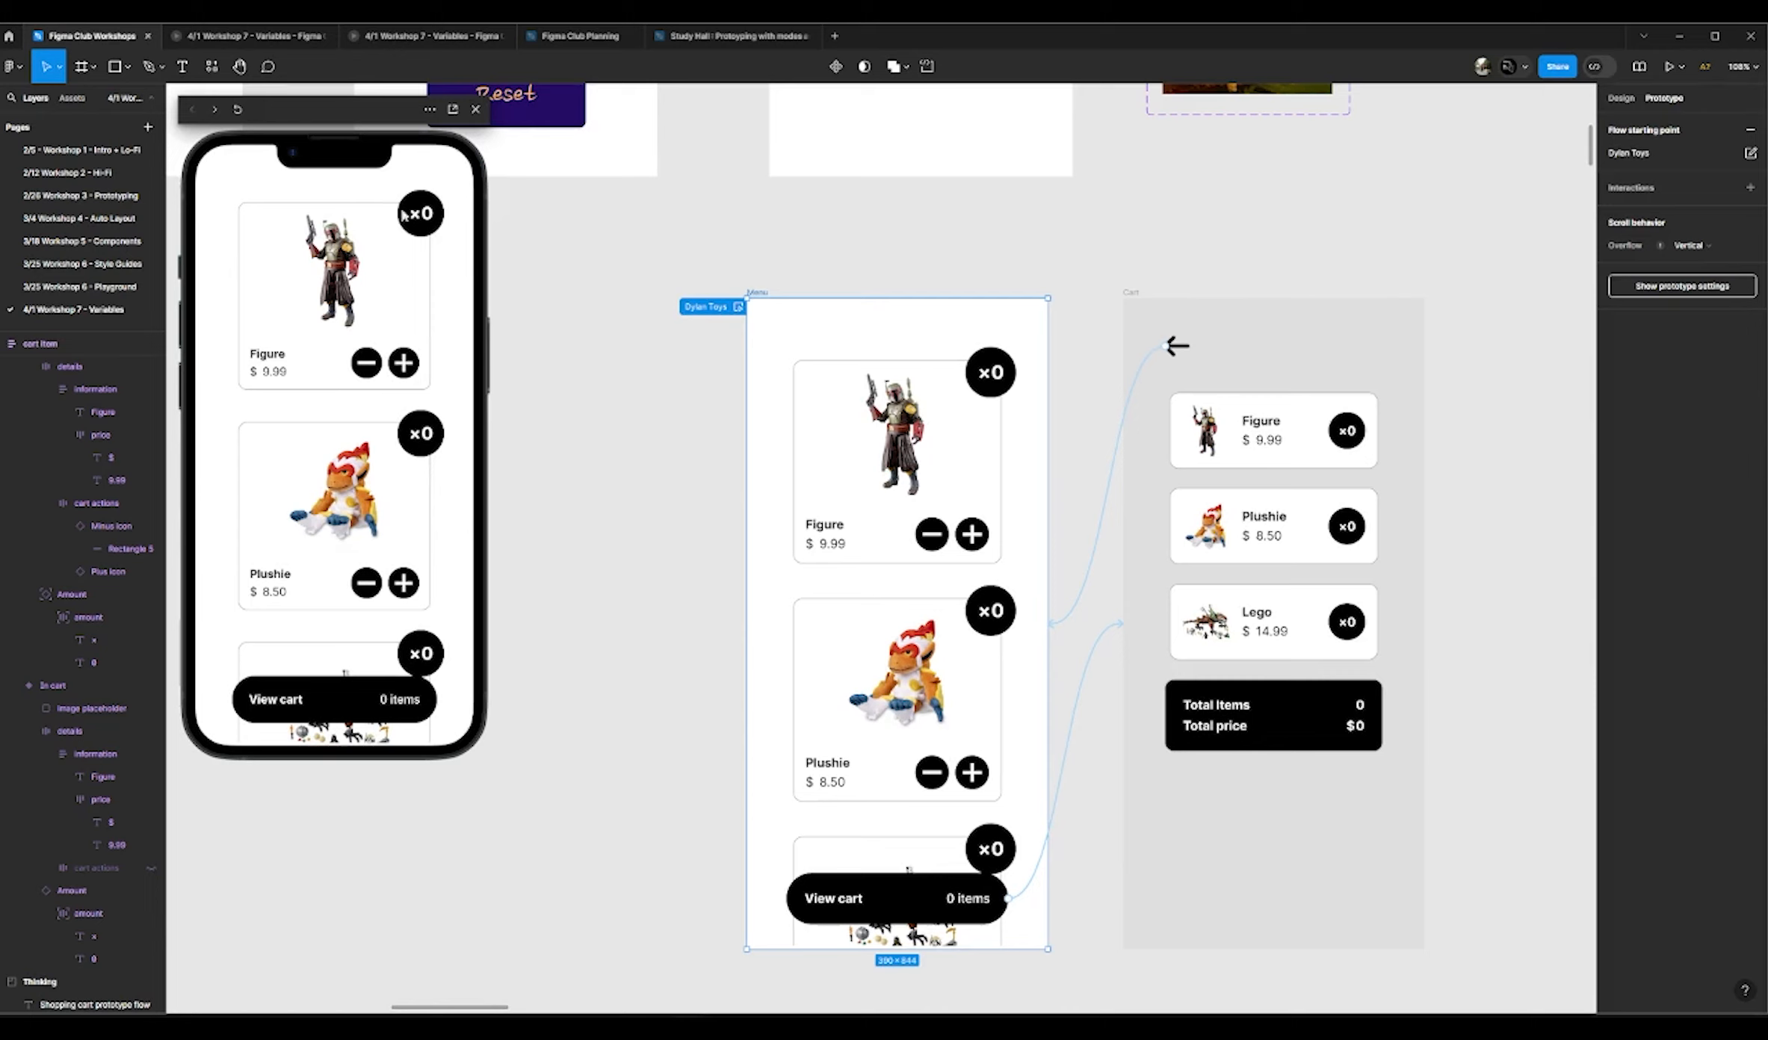
Step: Review the menu quantities and the cart page in the preview, return to the menu and close the preview
scroll(346, 549, down, 5)
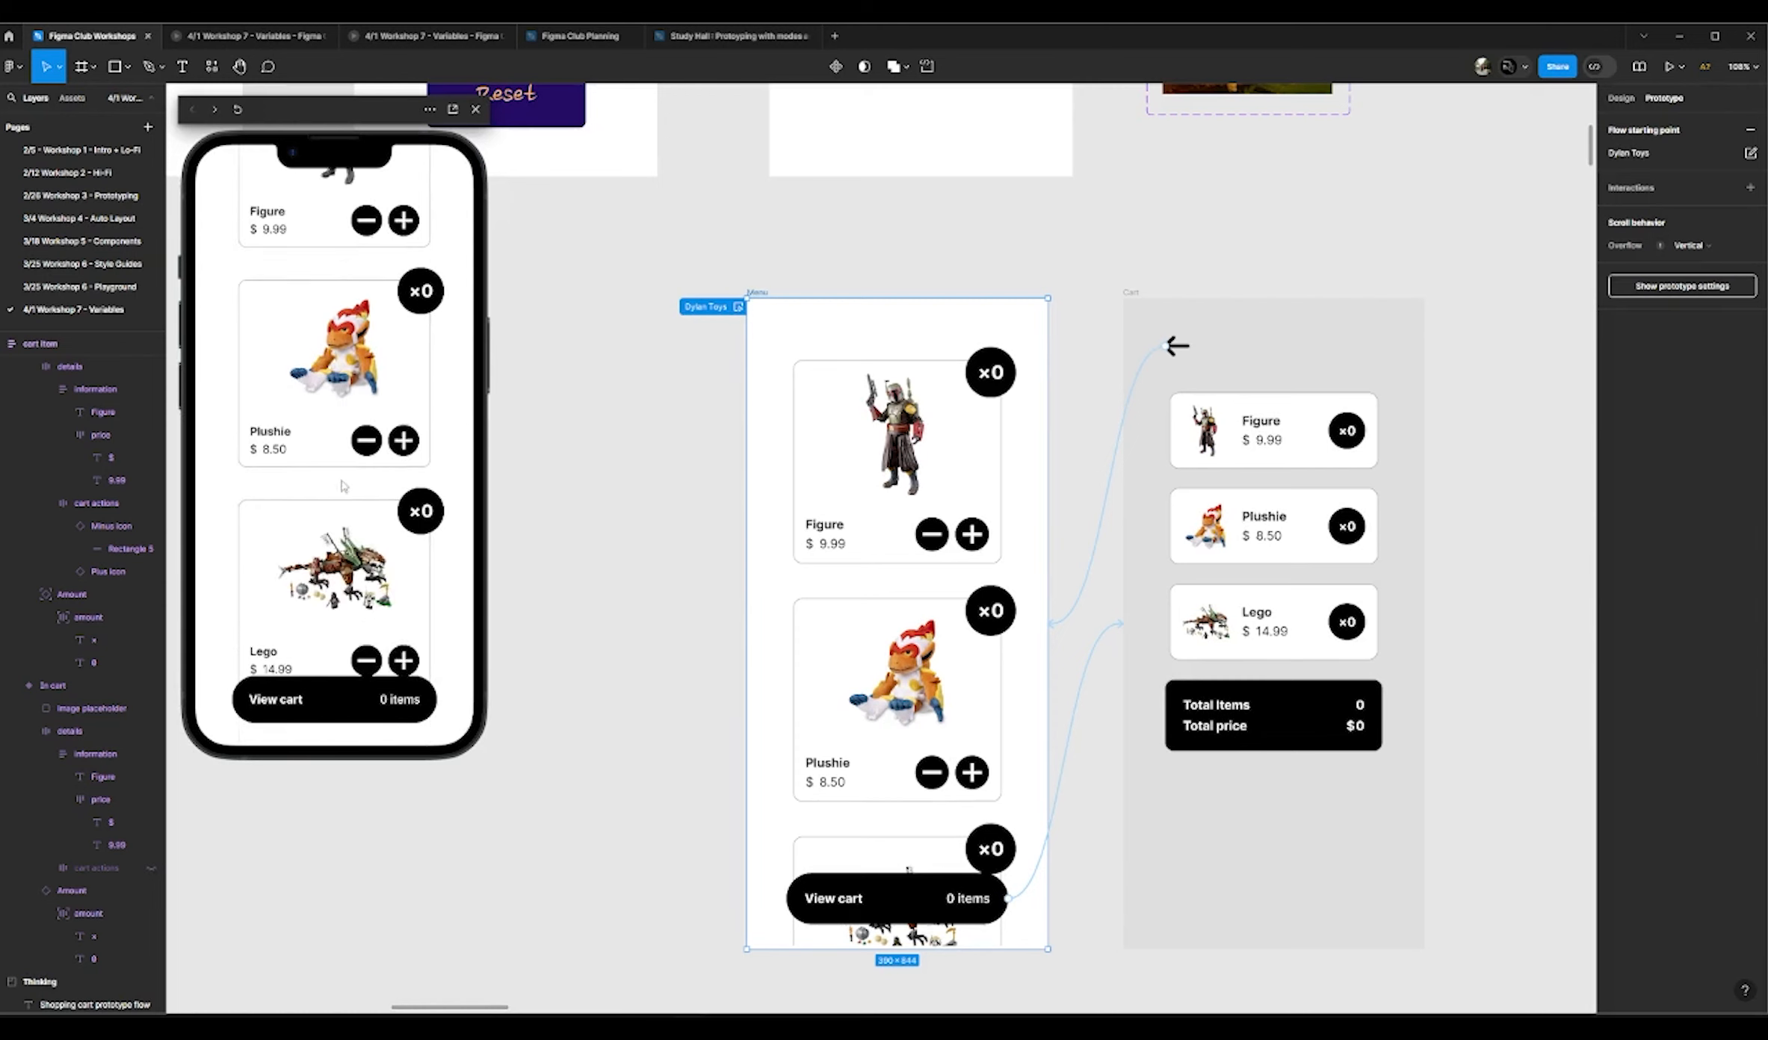
scroll(346, 549, up, 5)
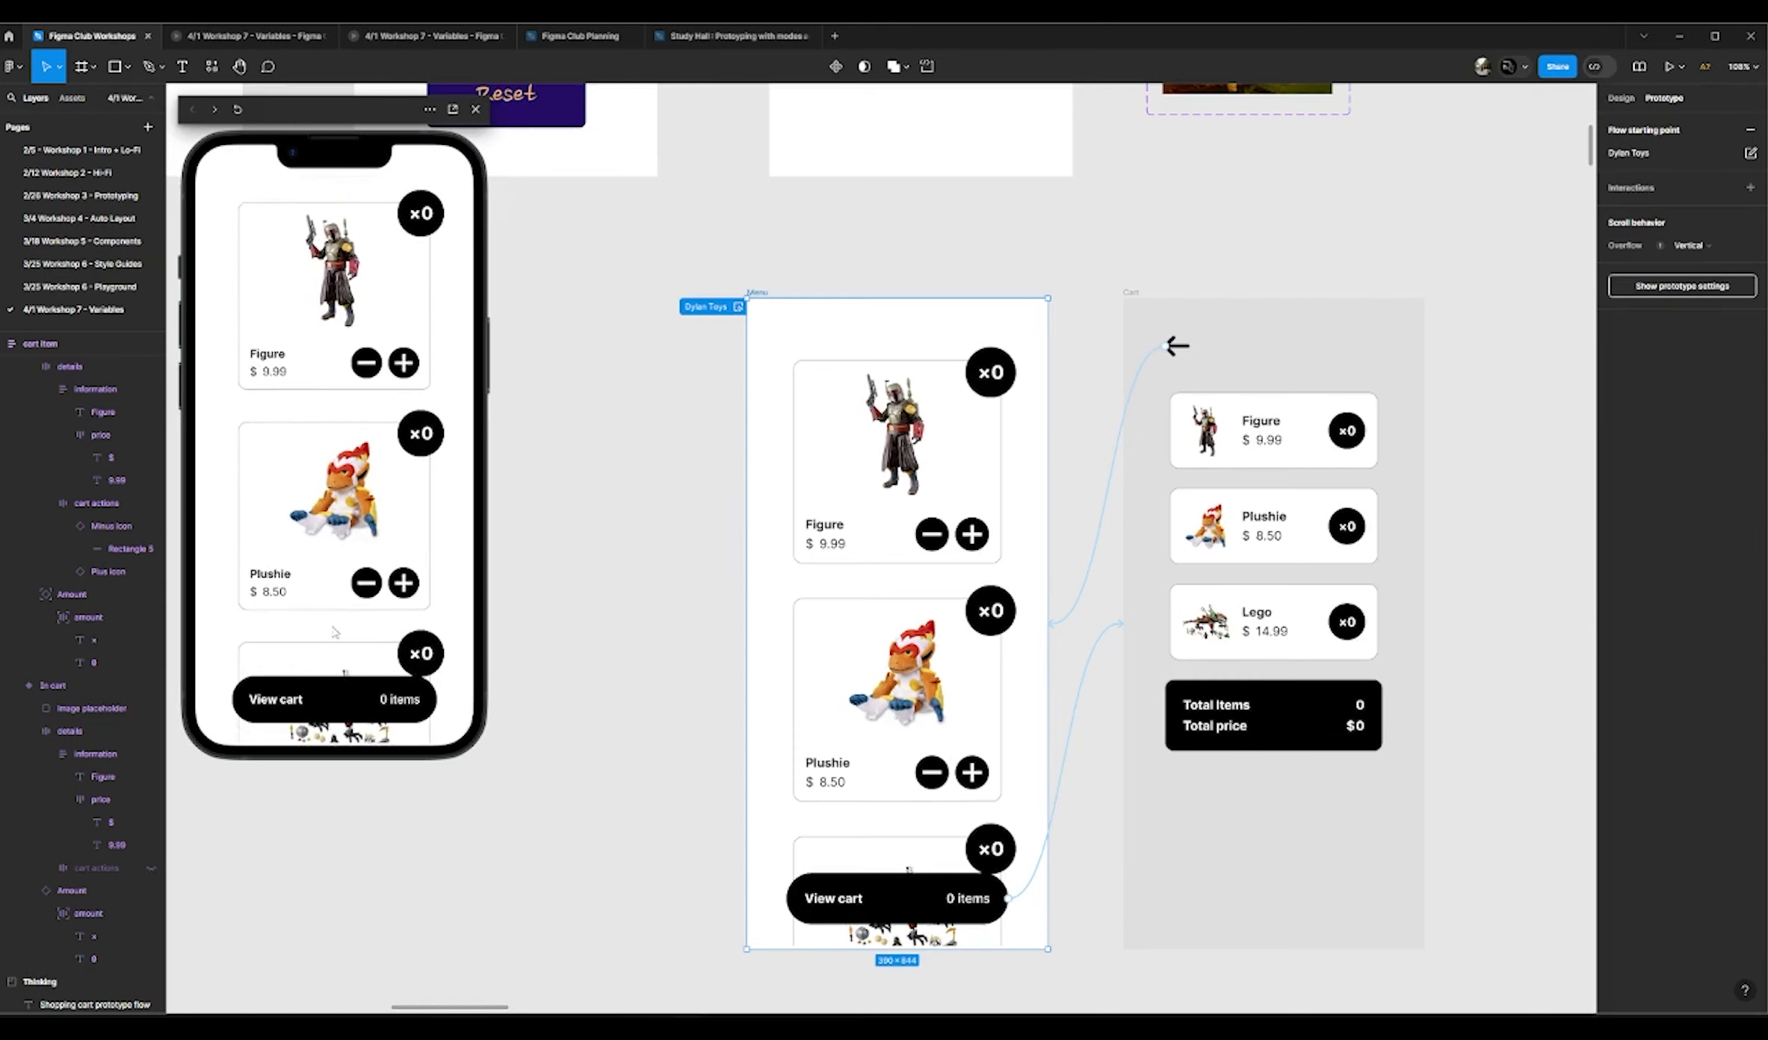
scroll(284, 708, down, 3)
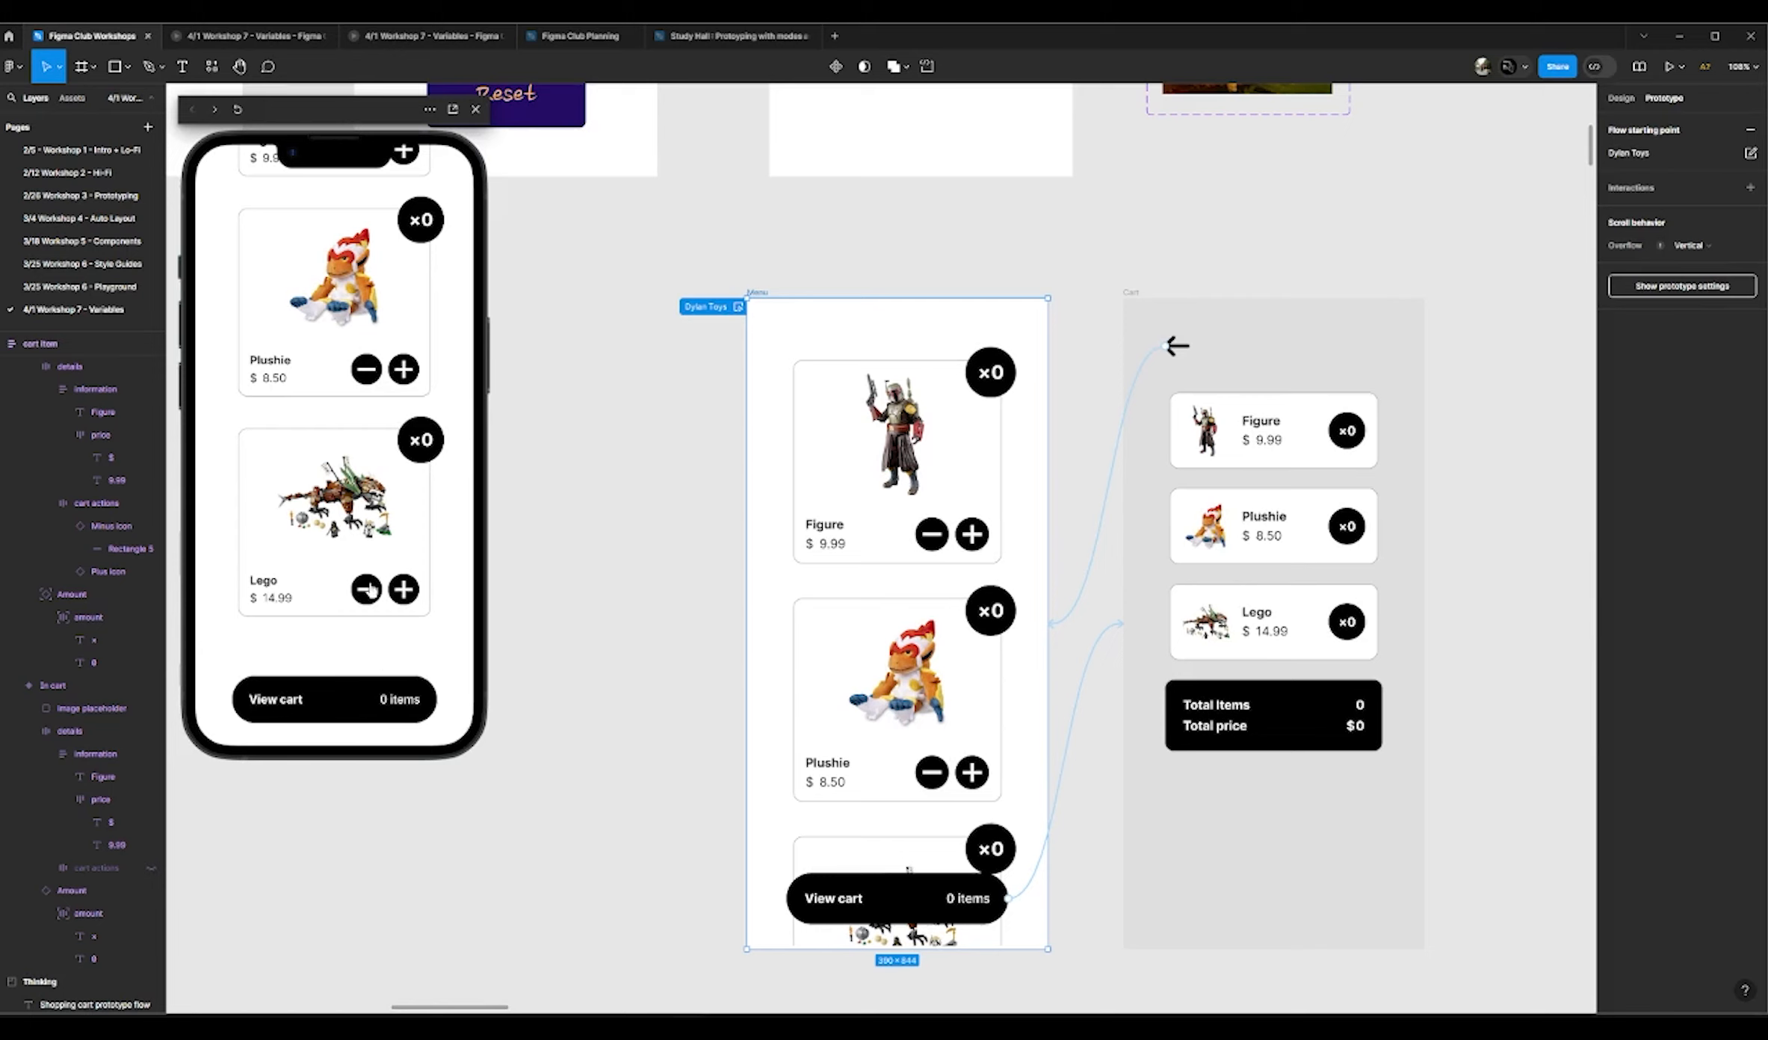
scroll(363, 582, down, 1)
scroll(363, 582, up, 3)
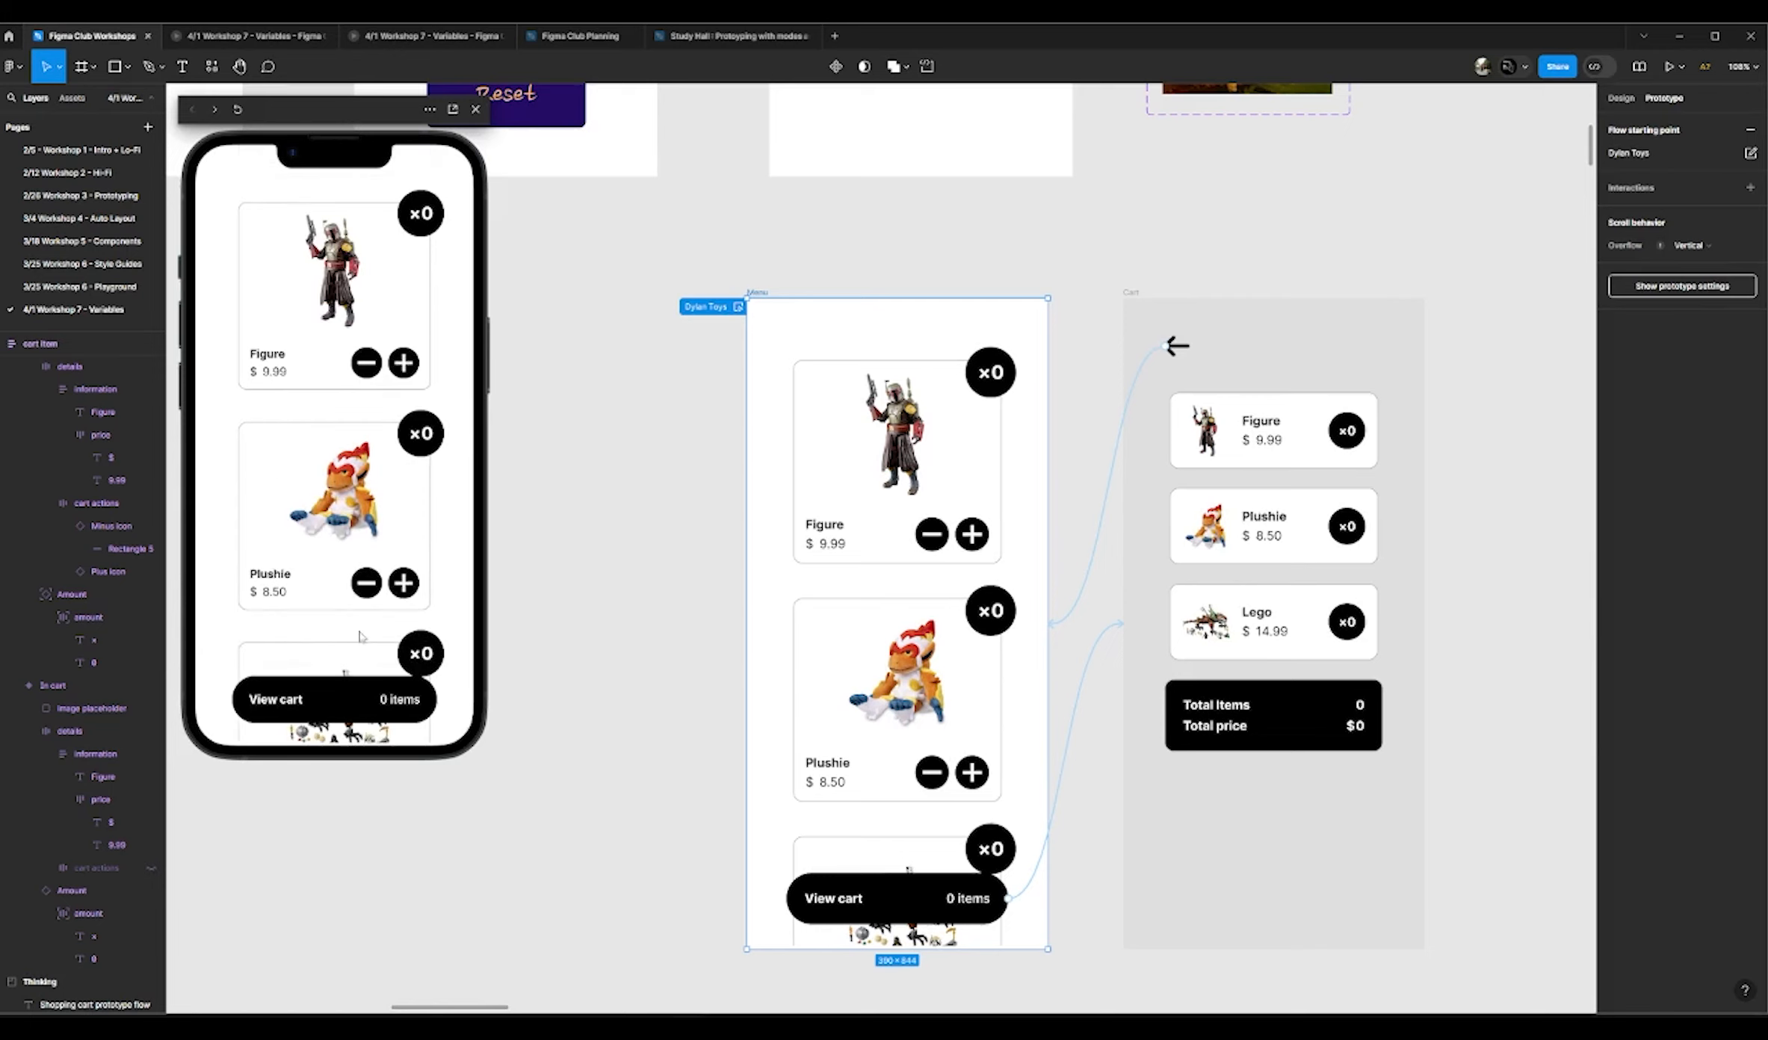
click(288, 706)
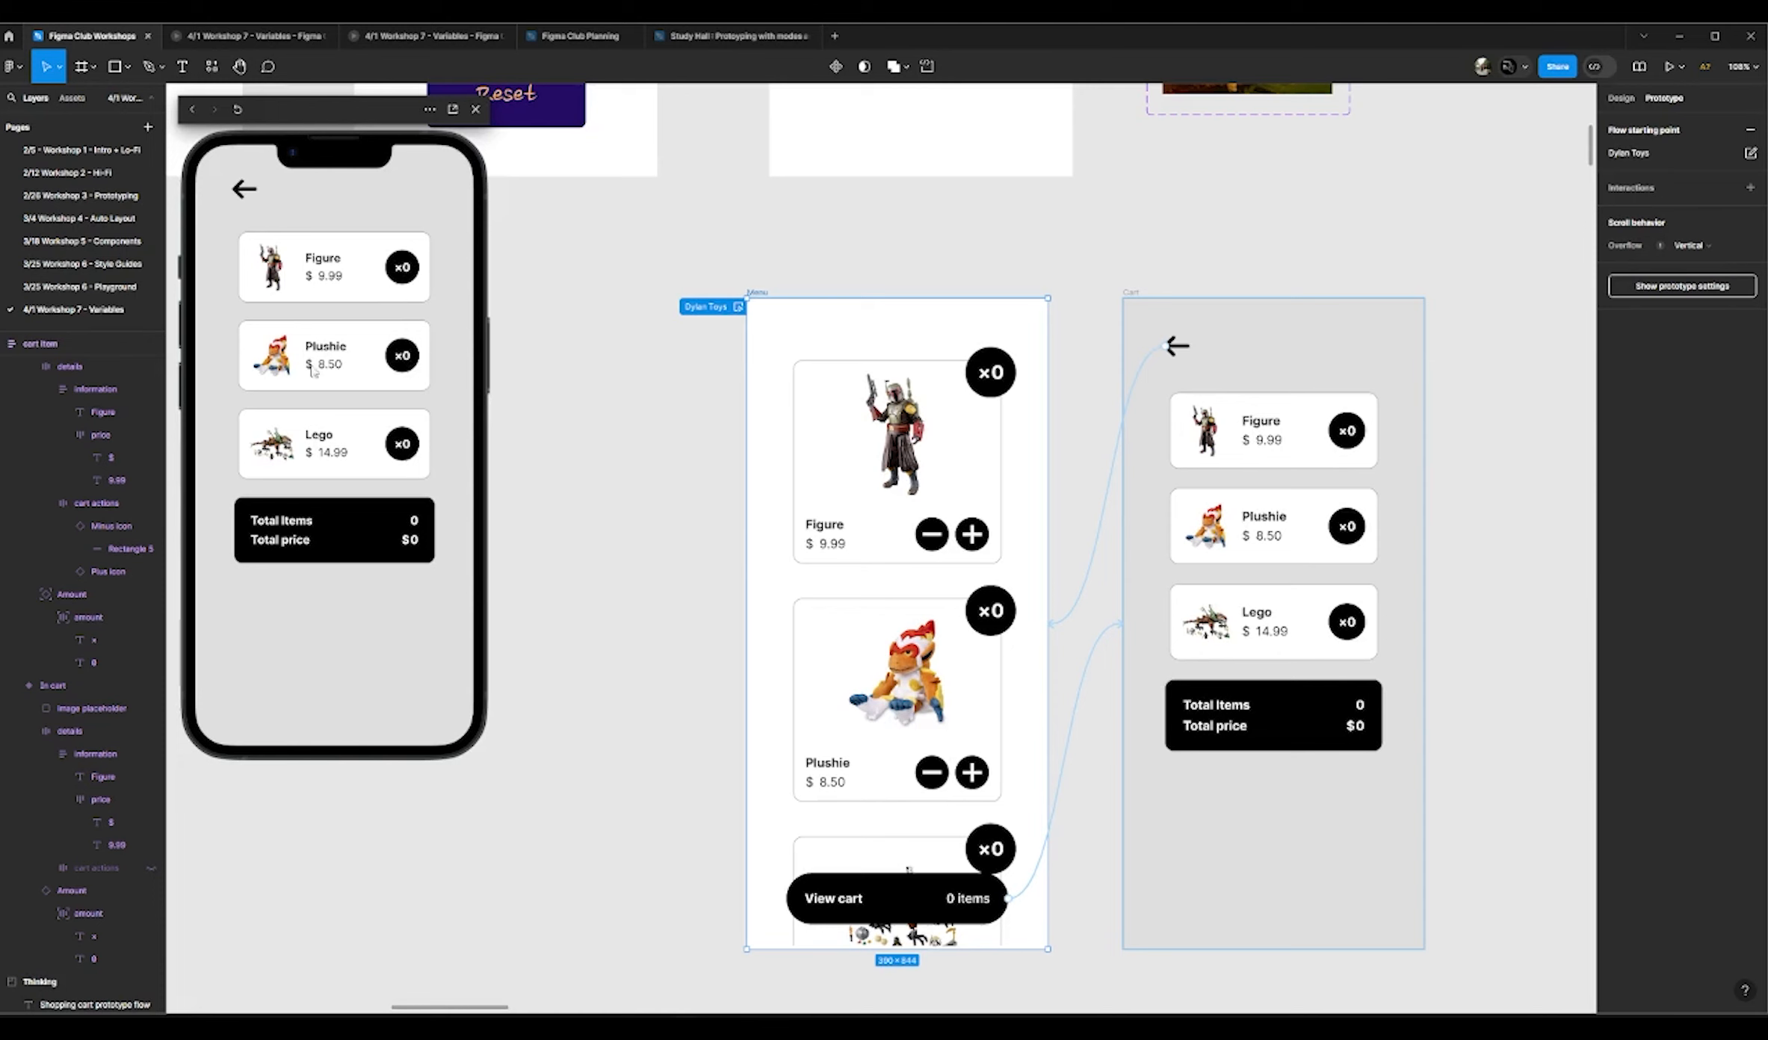
click(247, 192)
click(475, 109)
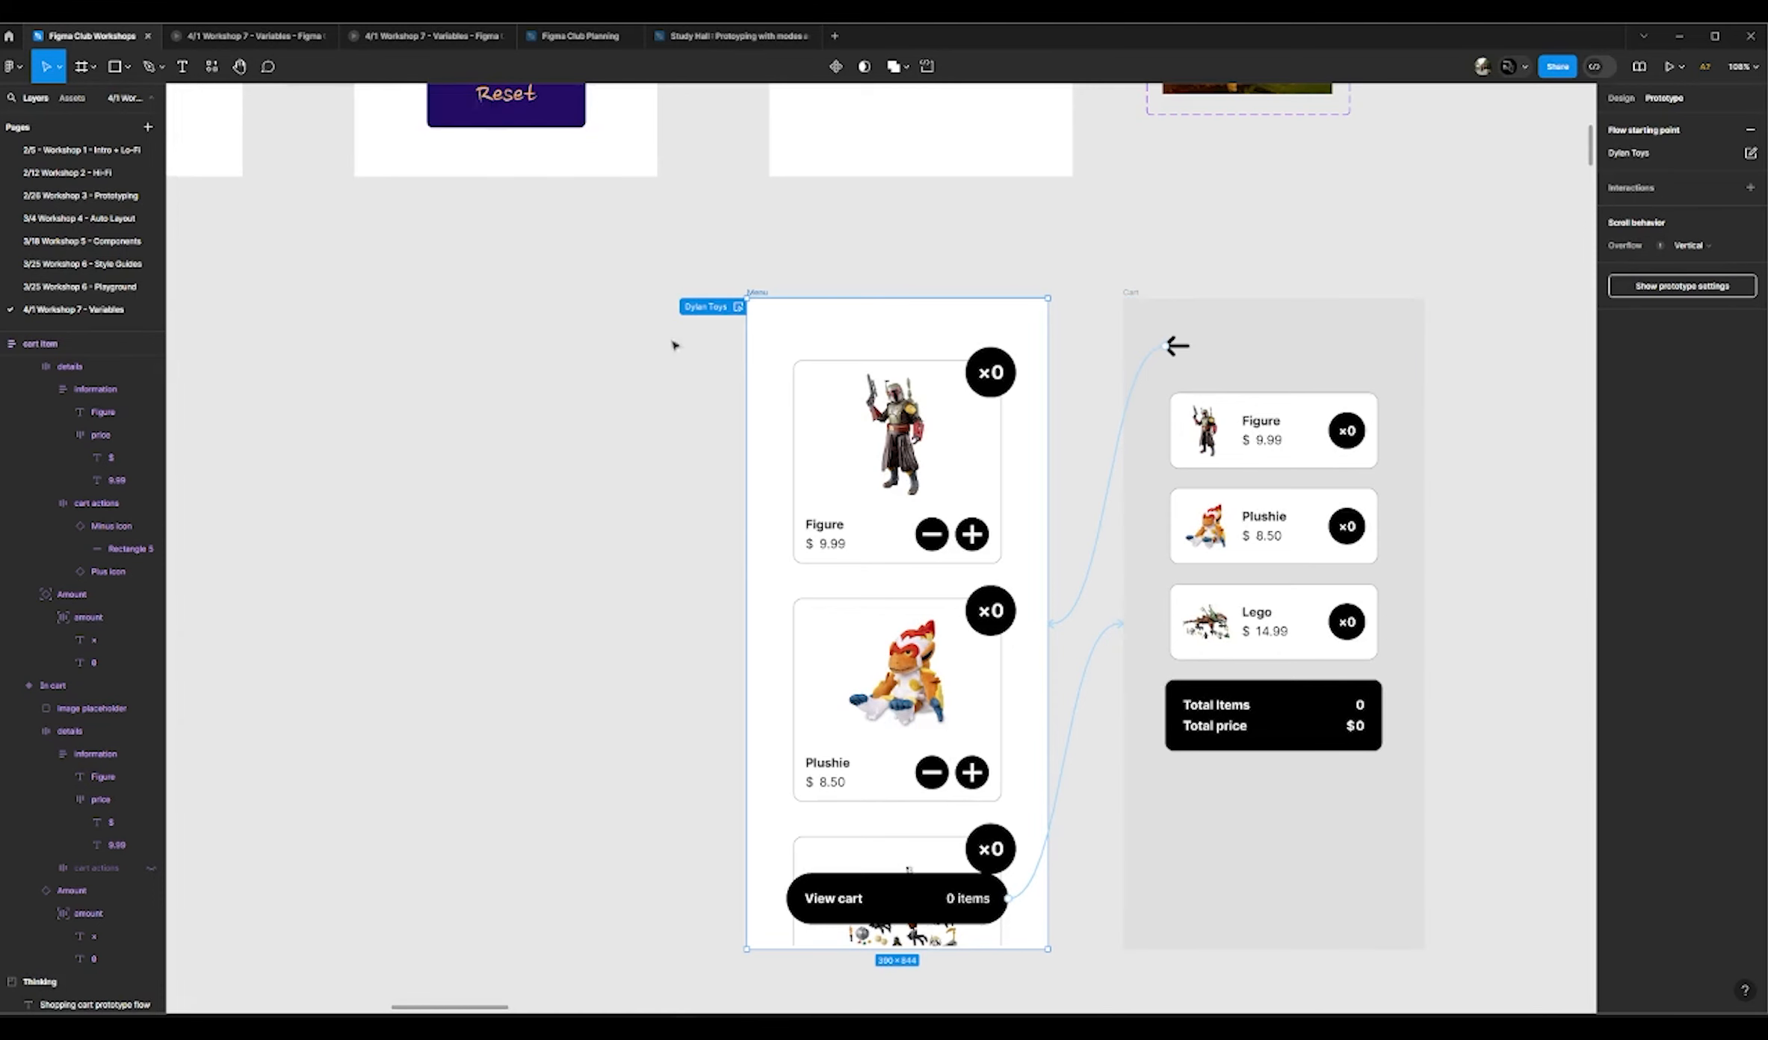
Step: Select the Amount badge on the large cart item card and show its design properties
scroll(1219, 433, down, 2)
scroll(1220, 442, down, 4)
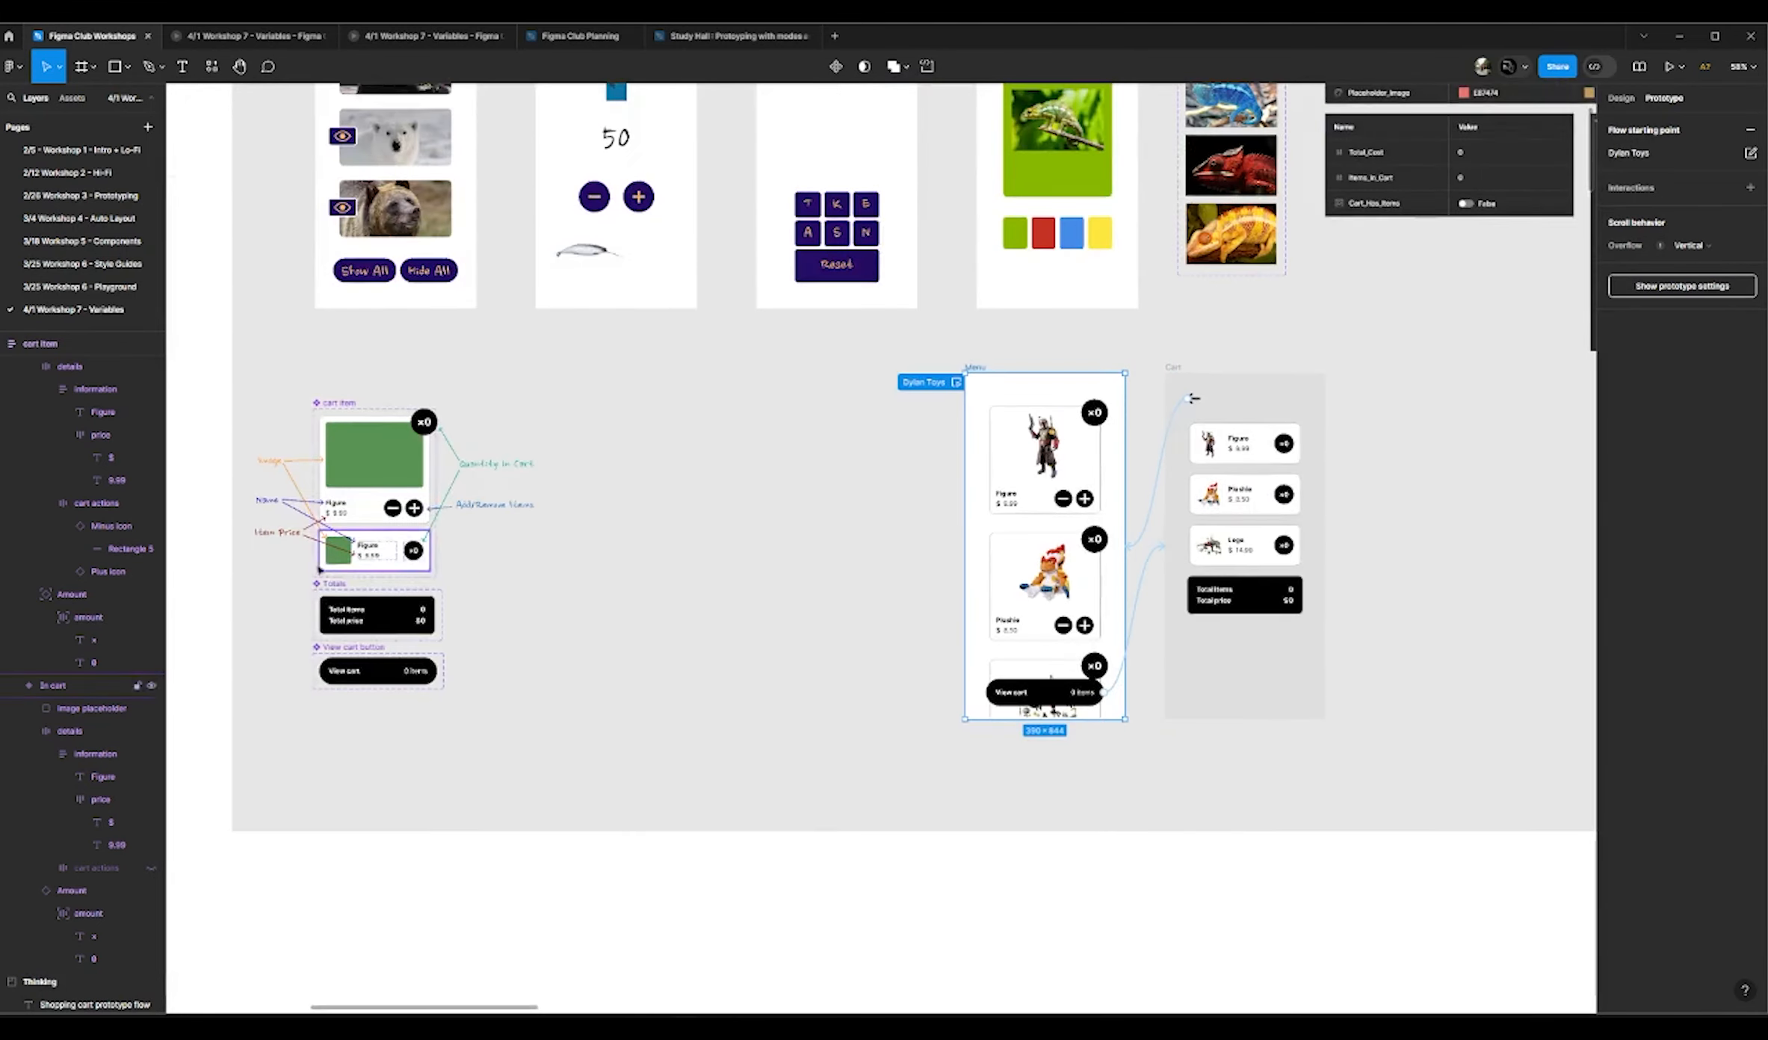
scroll(316, 566, up, 6)
scroll(316, 566, up, 1)
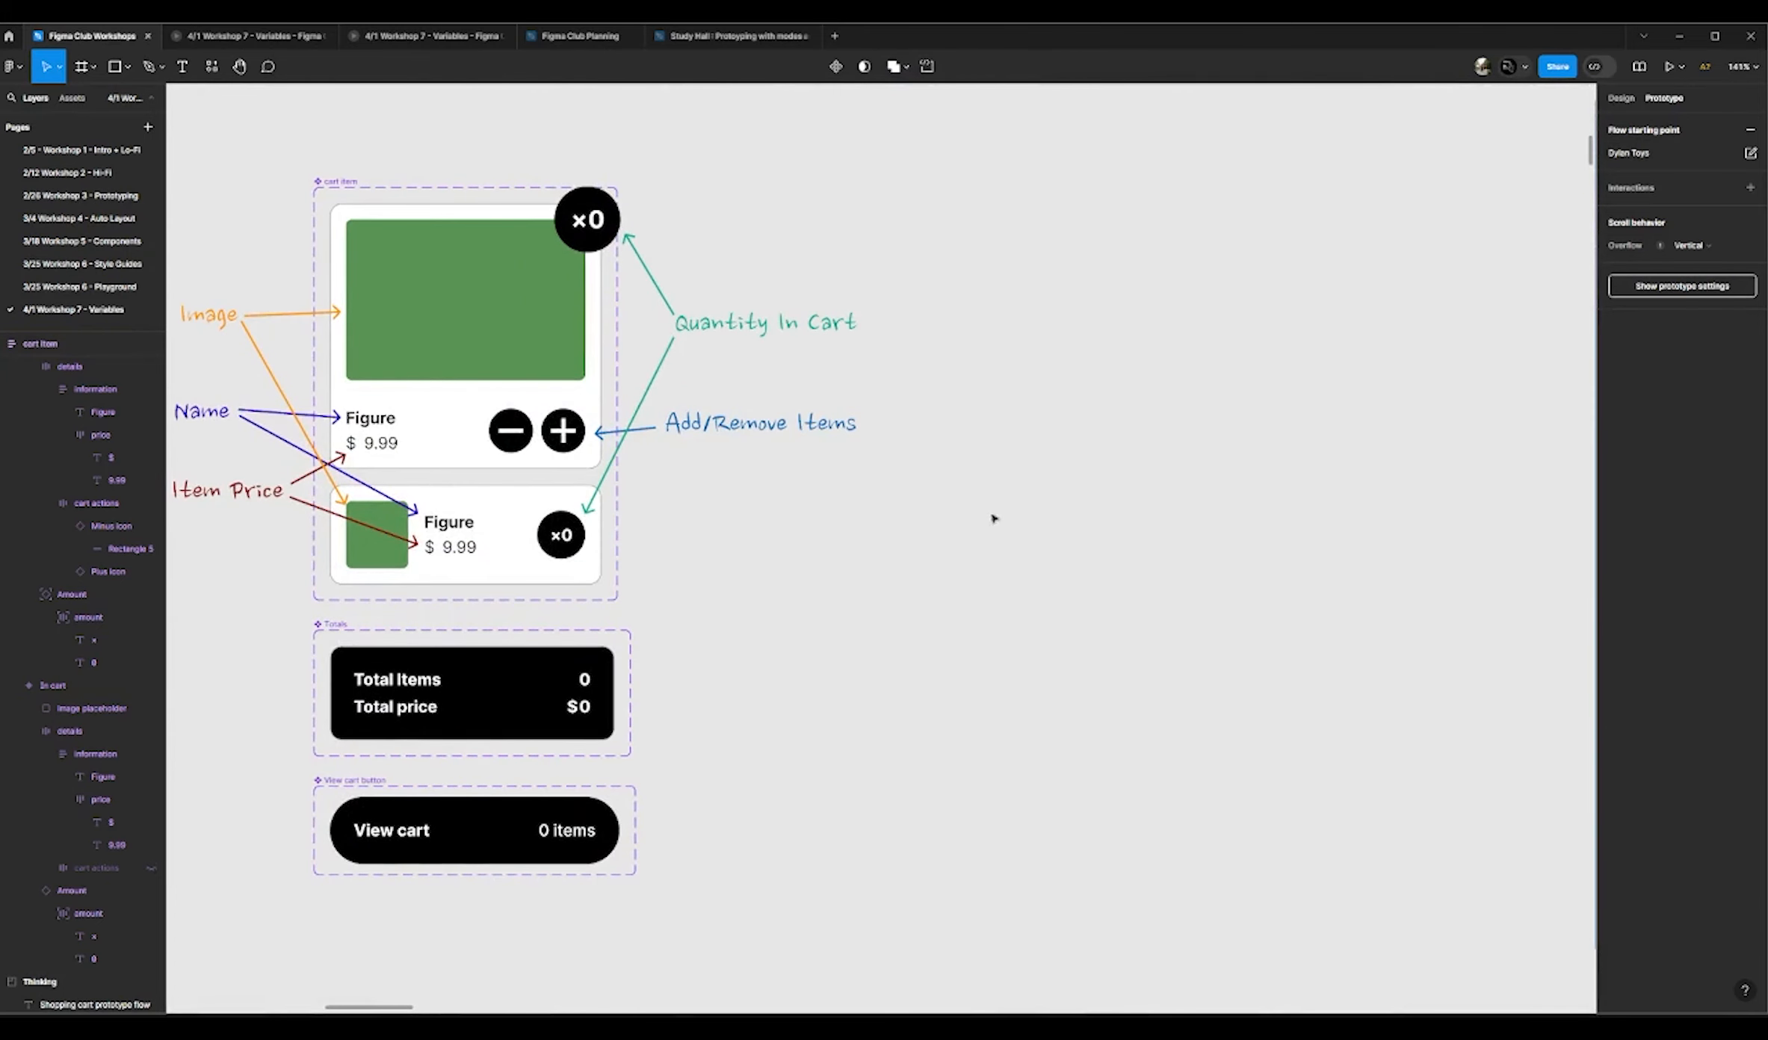
click(1160, 474)
scroll(1160, 474, down, 3)
scroll(948, 472, up, 5)
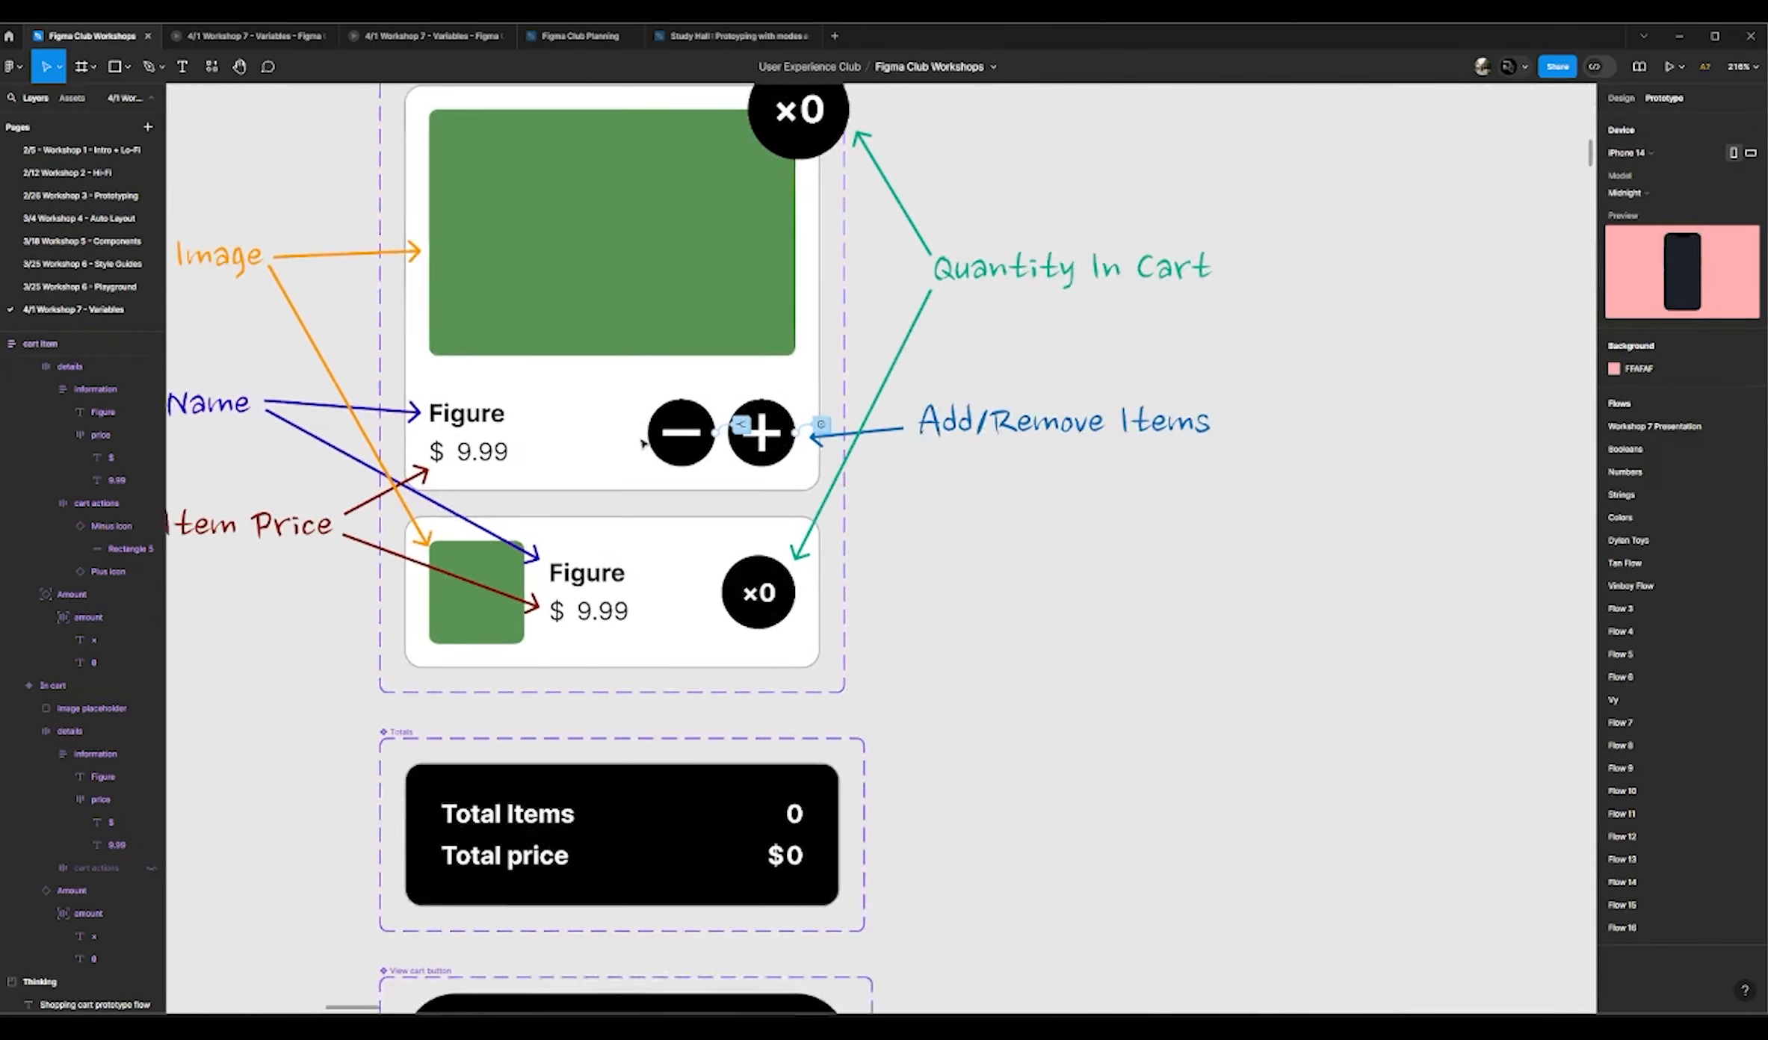
scroll(781, 241, up, 3)
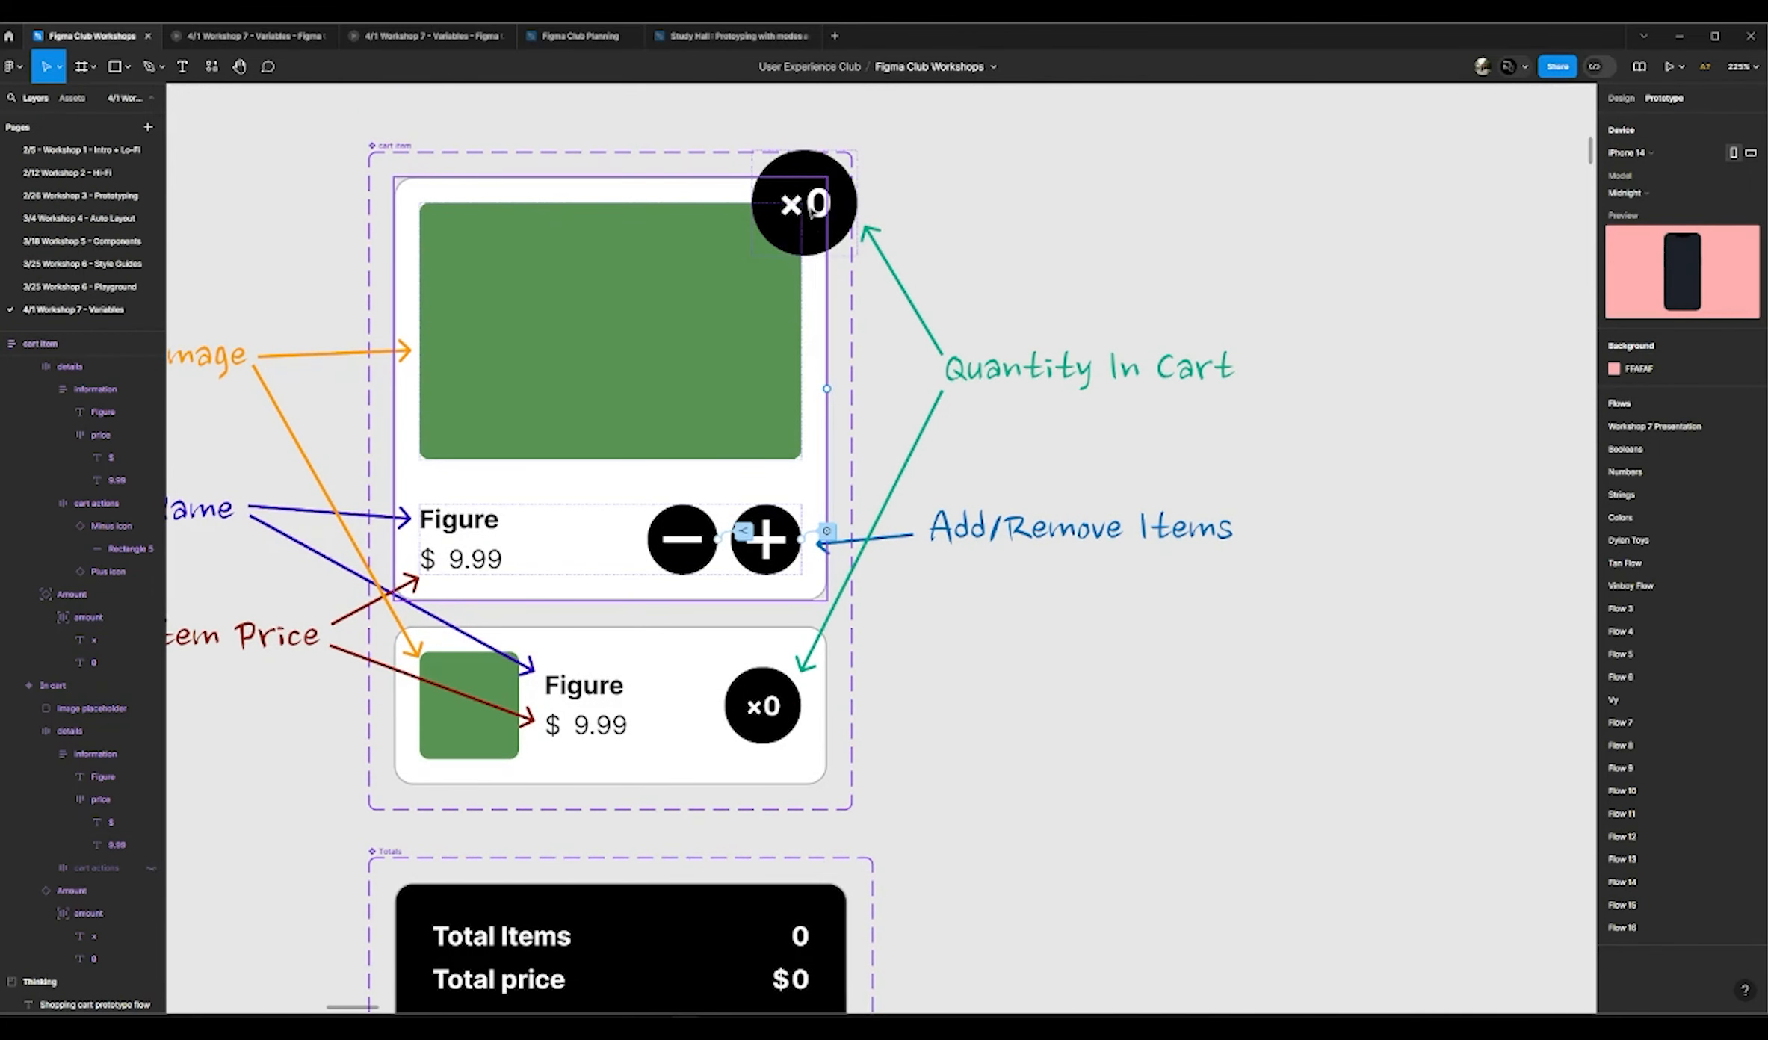
click(799, 225)
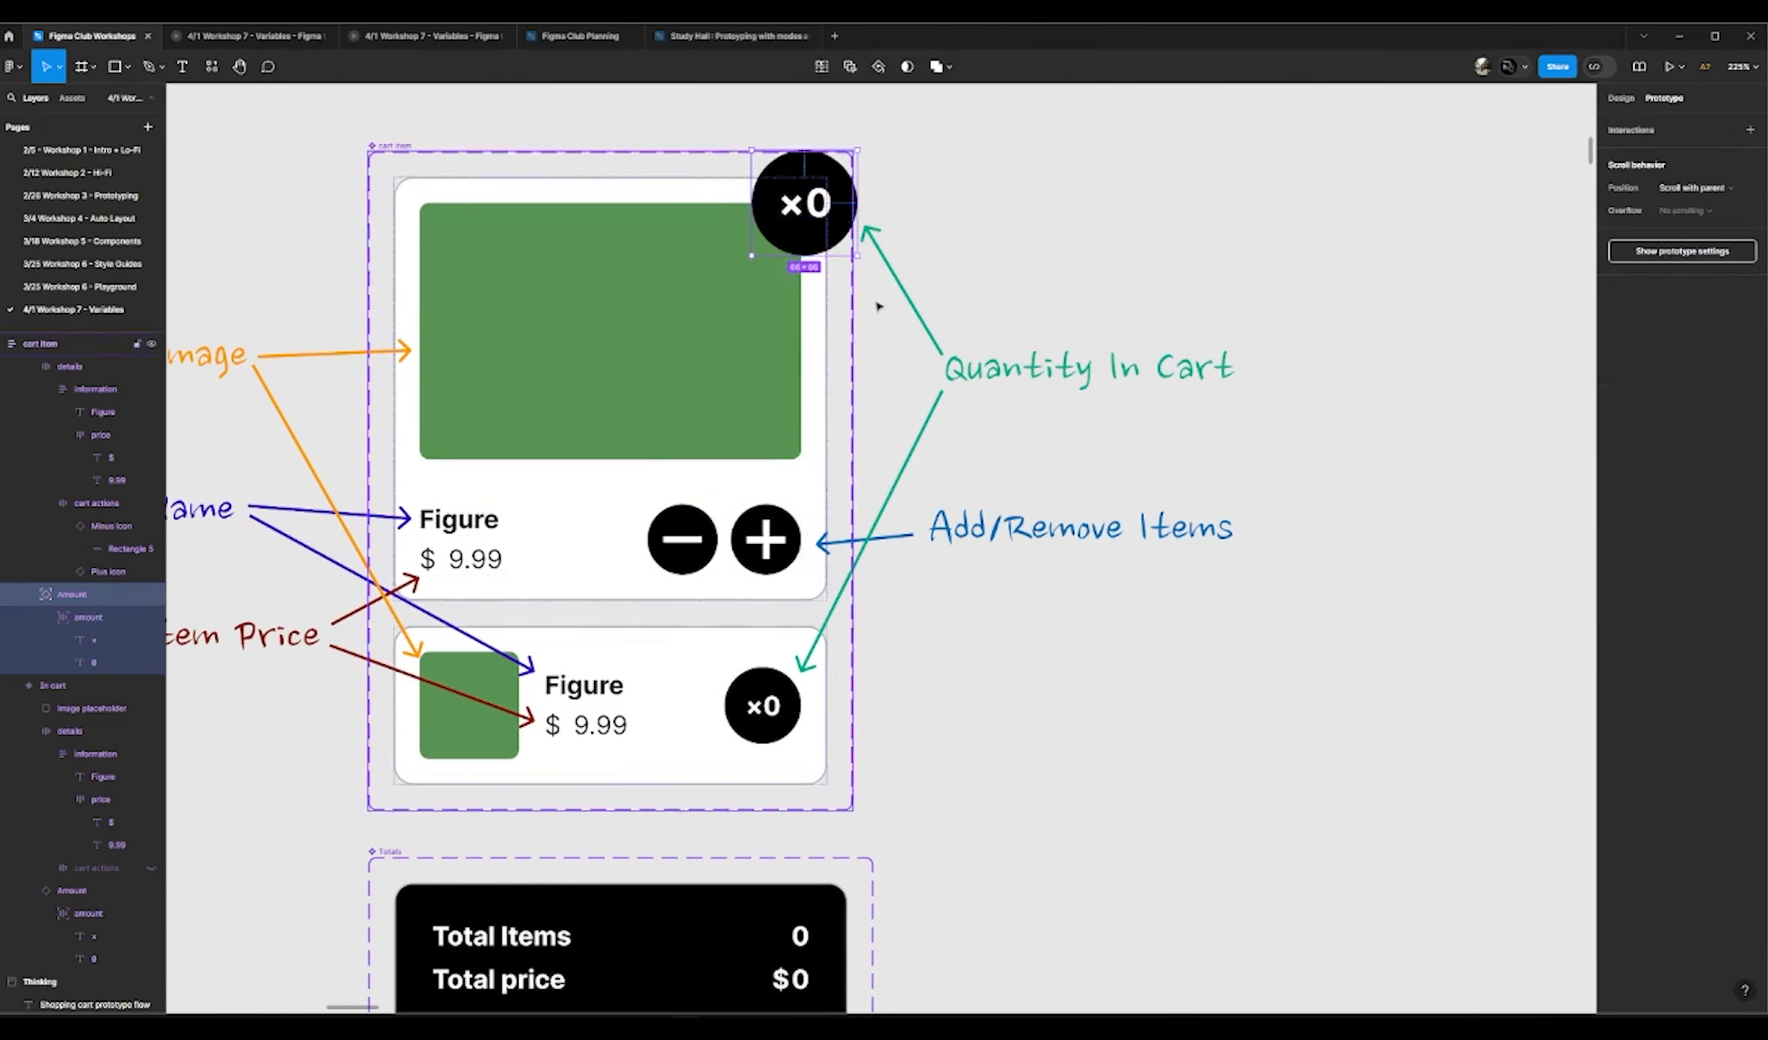
scroll(758, 247, up, 1)
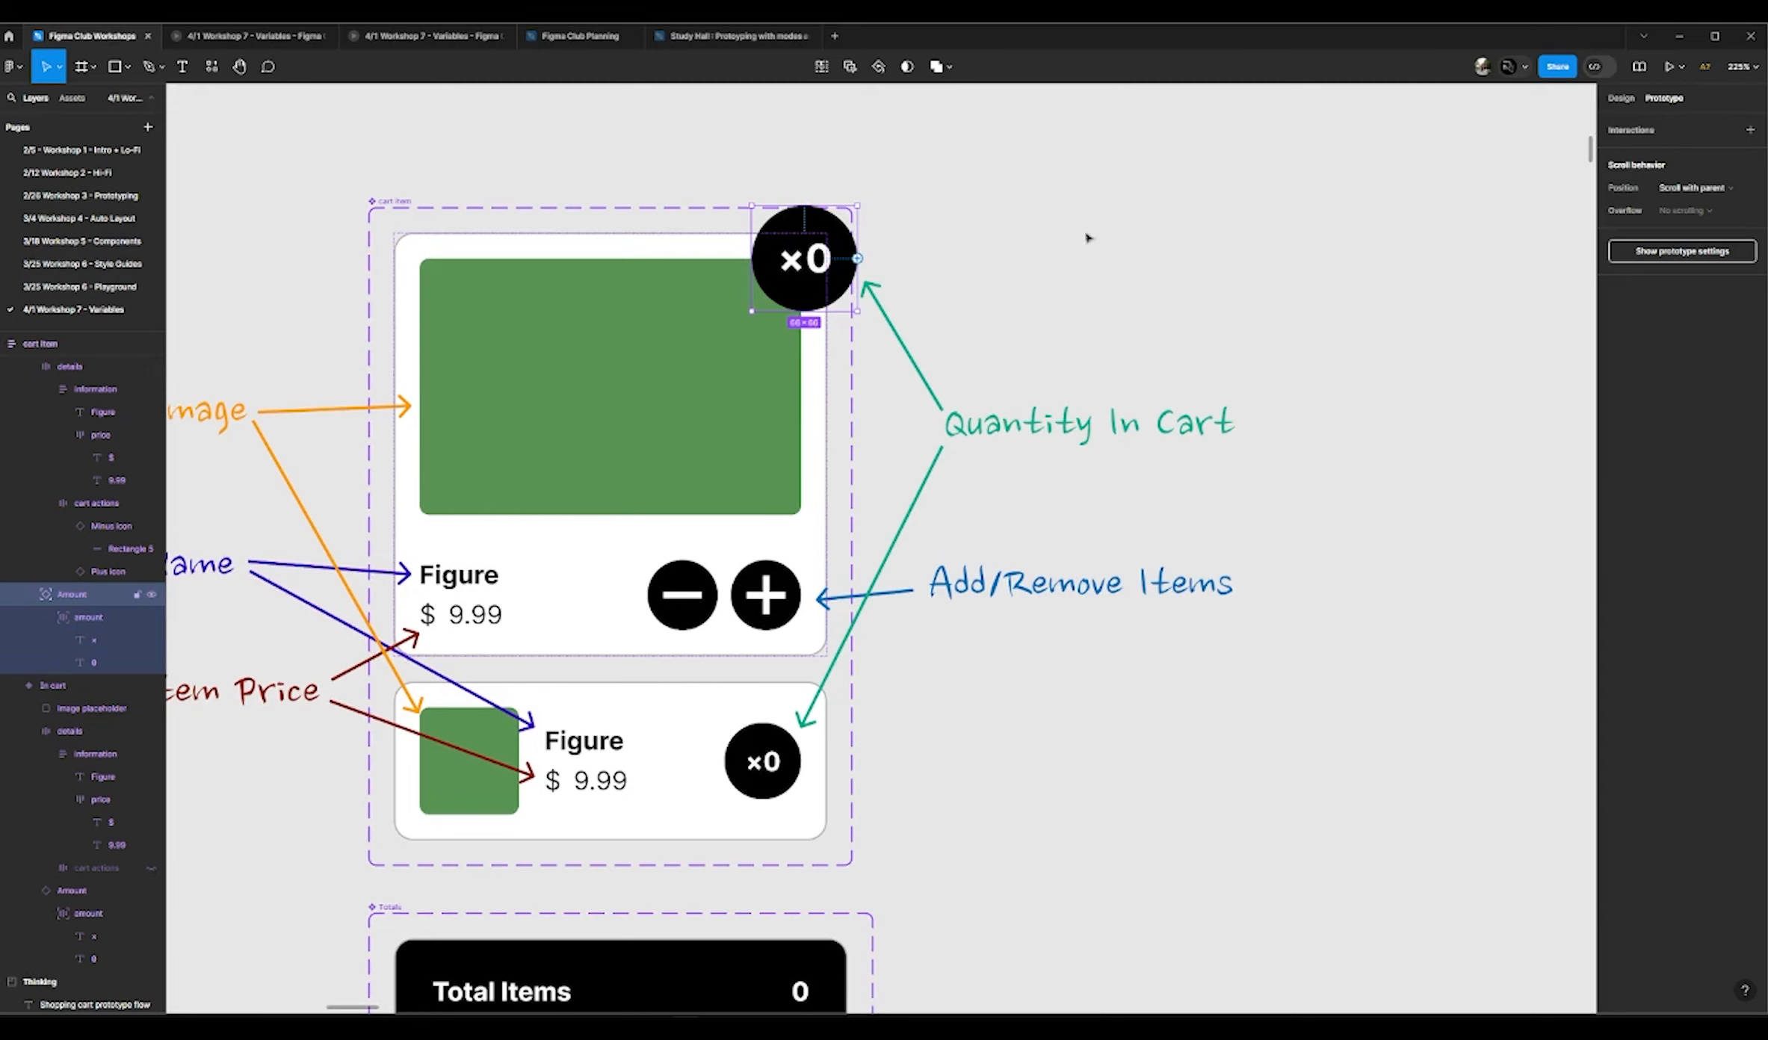
click(1621, 98)
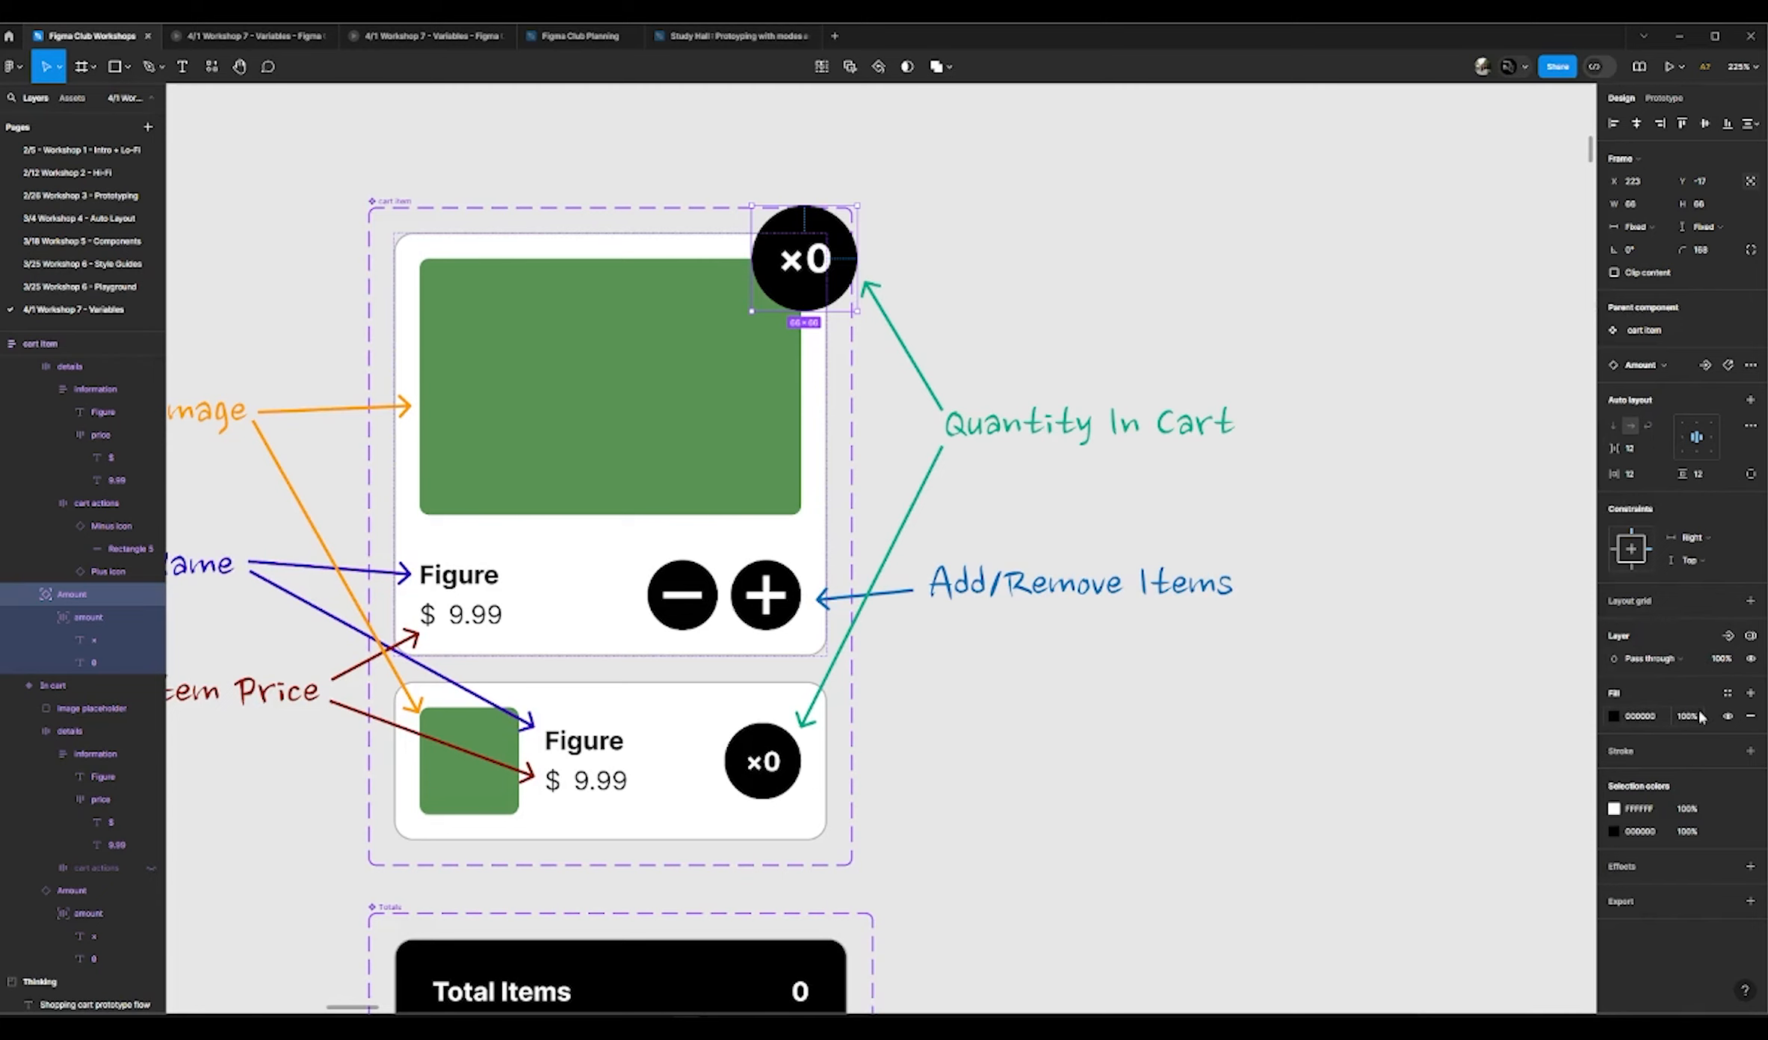
Step: Toggle the Amount badge's layer visibility off and back on twice
click(1750, 659)
click(1750, 660)
click(1750, 660)
click(1750, 659)
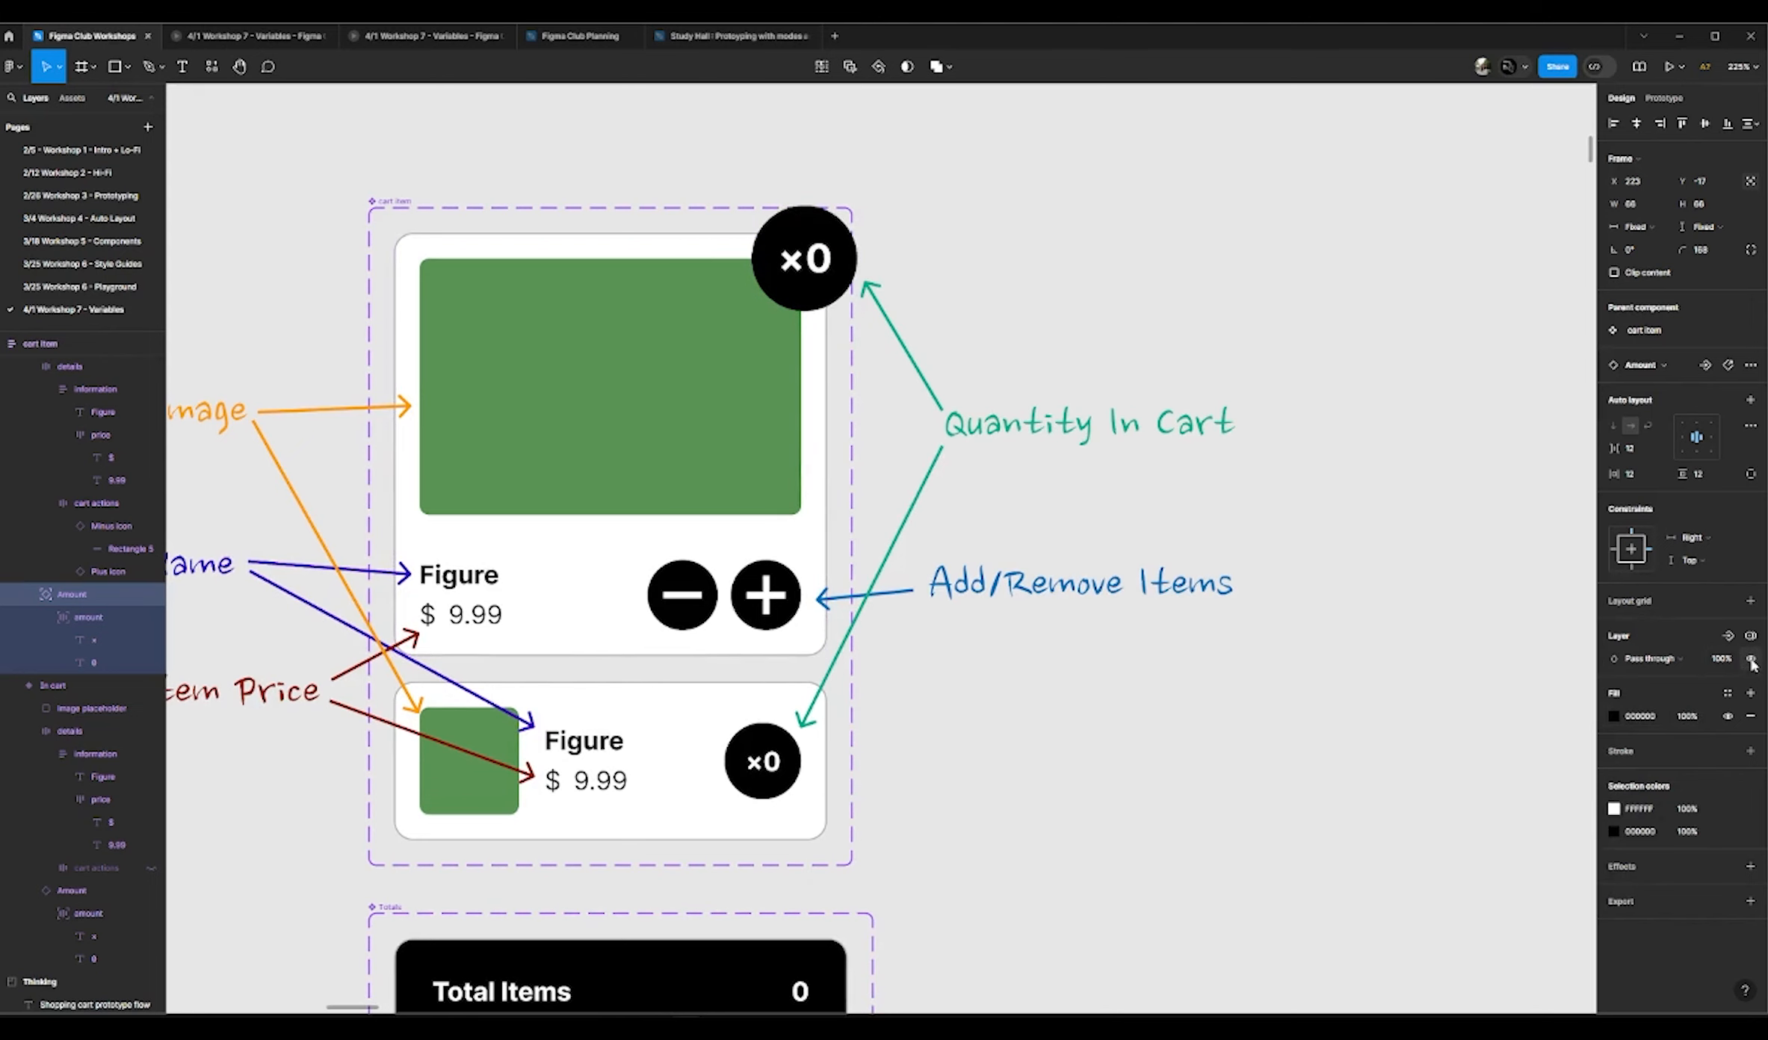
Step: Bind the visibility of the Amount badge on the large cart item card to the Item Selected variable from the presenter's own Menu collection
right_click(1750, 659)
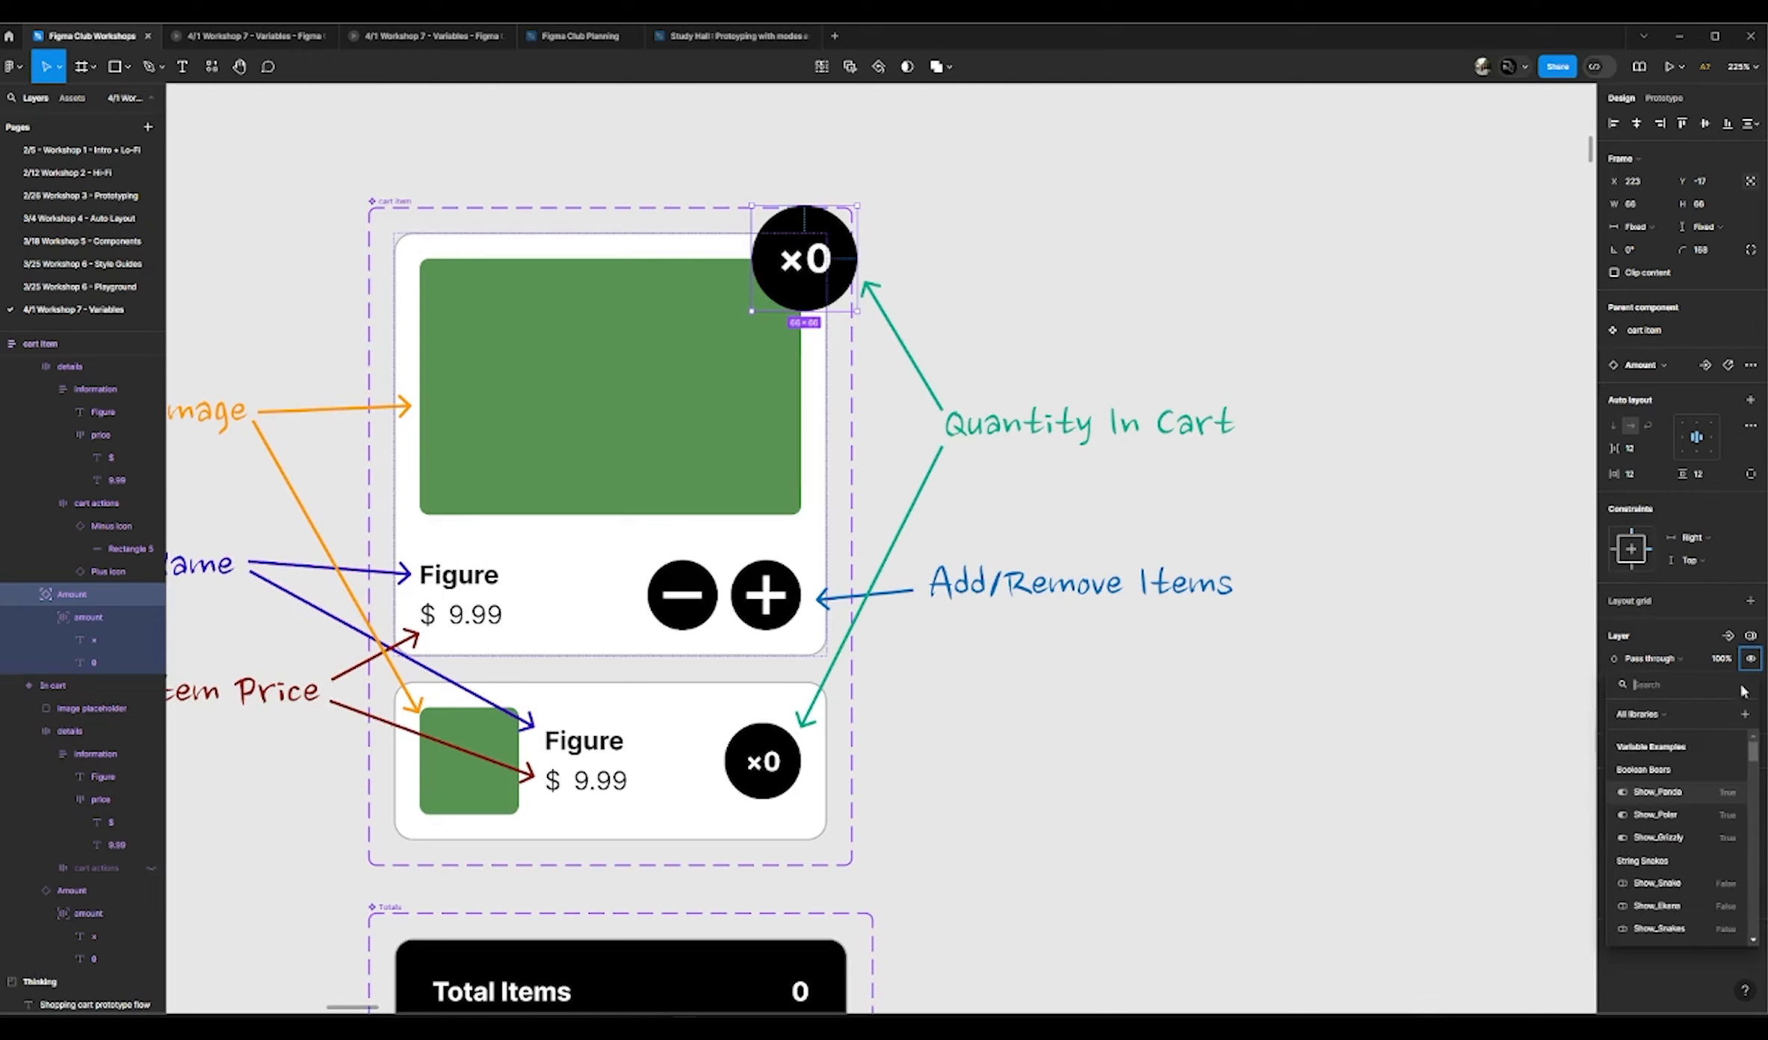
scroll(1671, 839, down, 3)
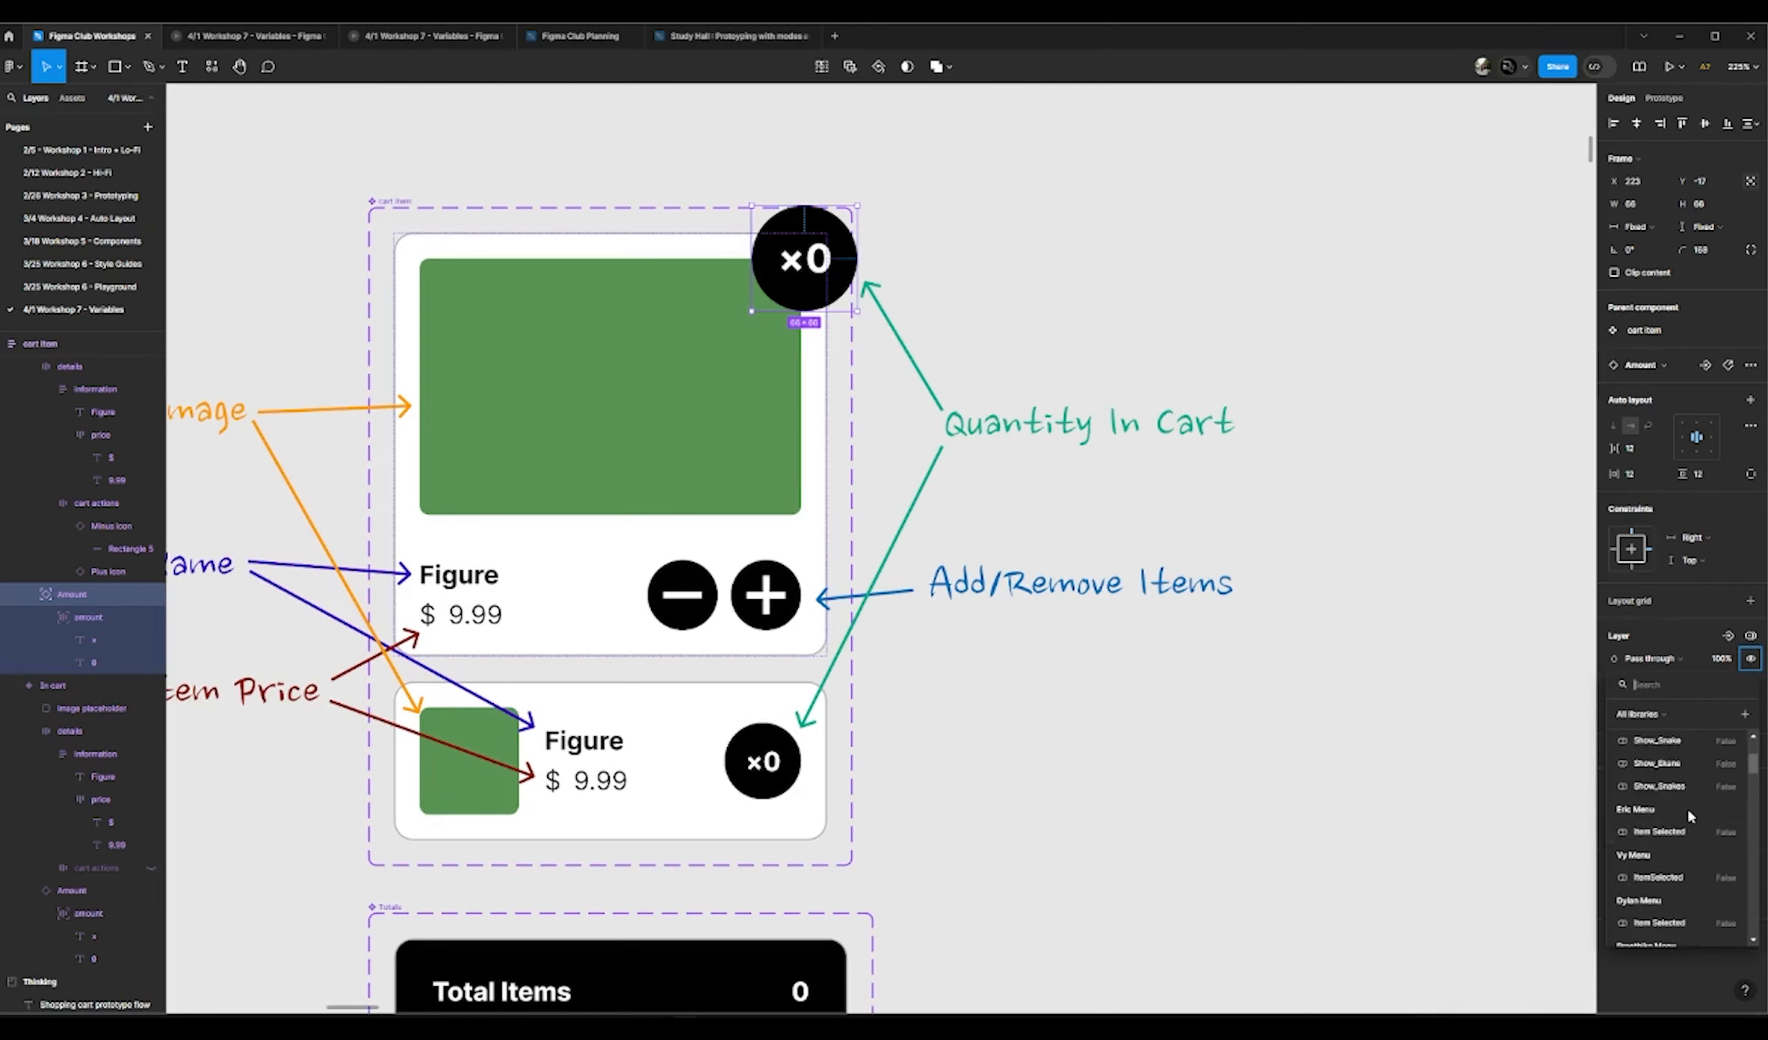
scroll(1671, 854, down, 2)
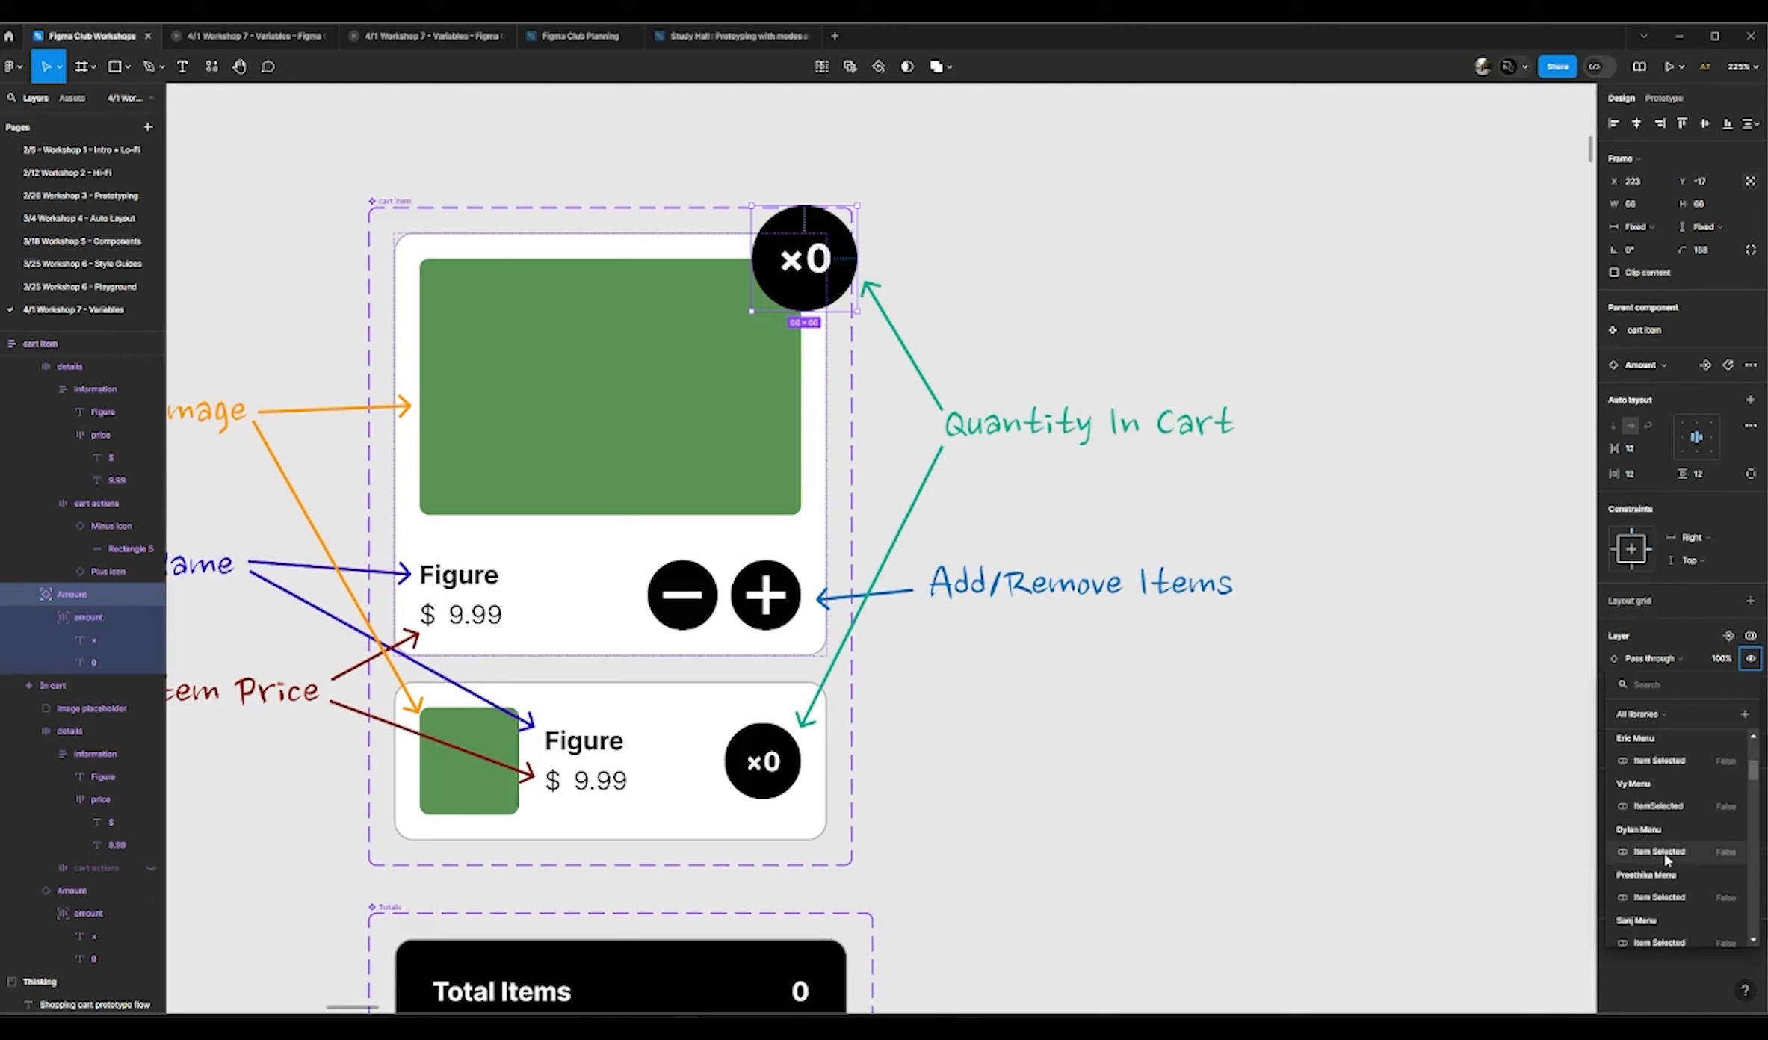
click(1663, 854)
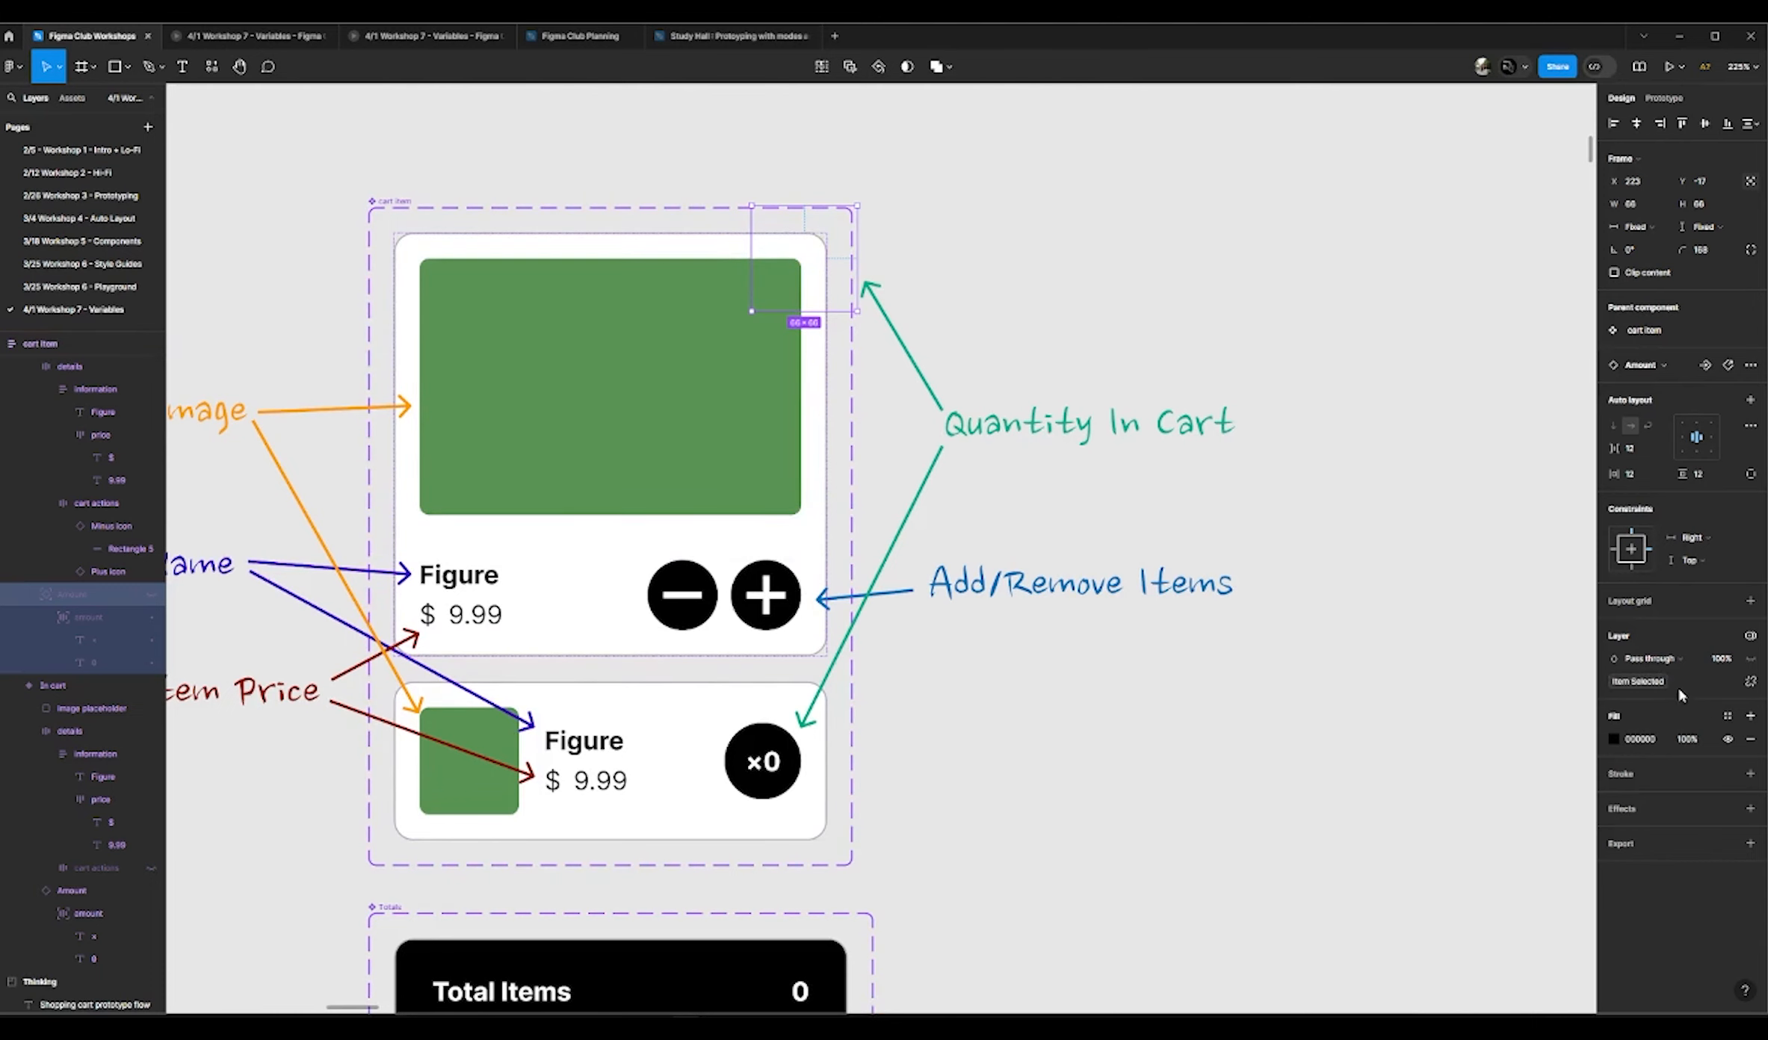
click(1034, 301)
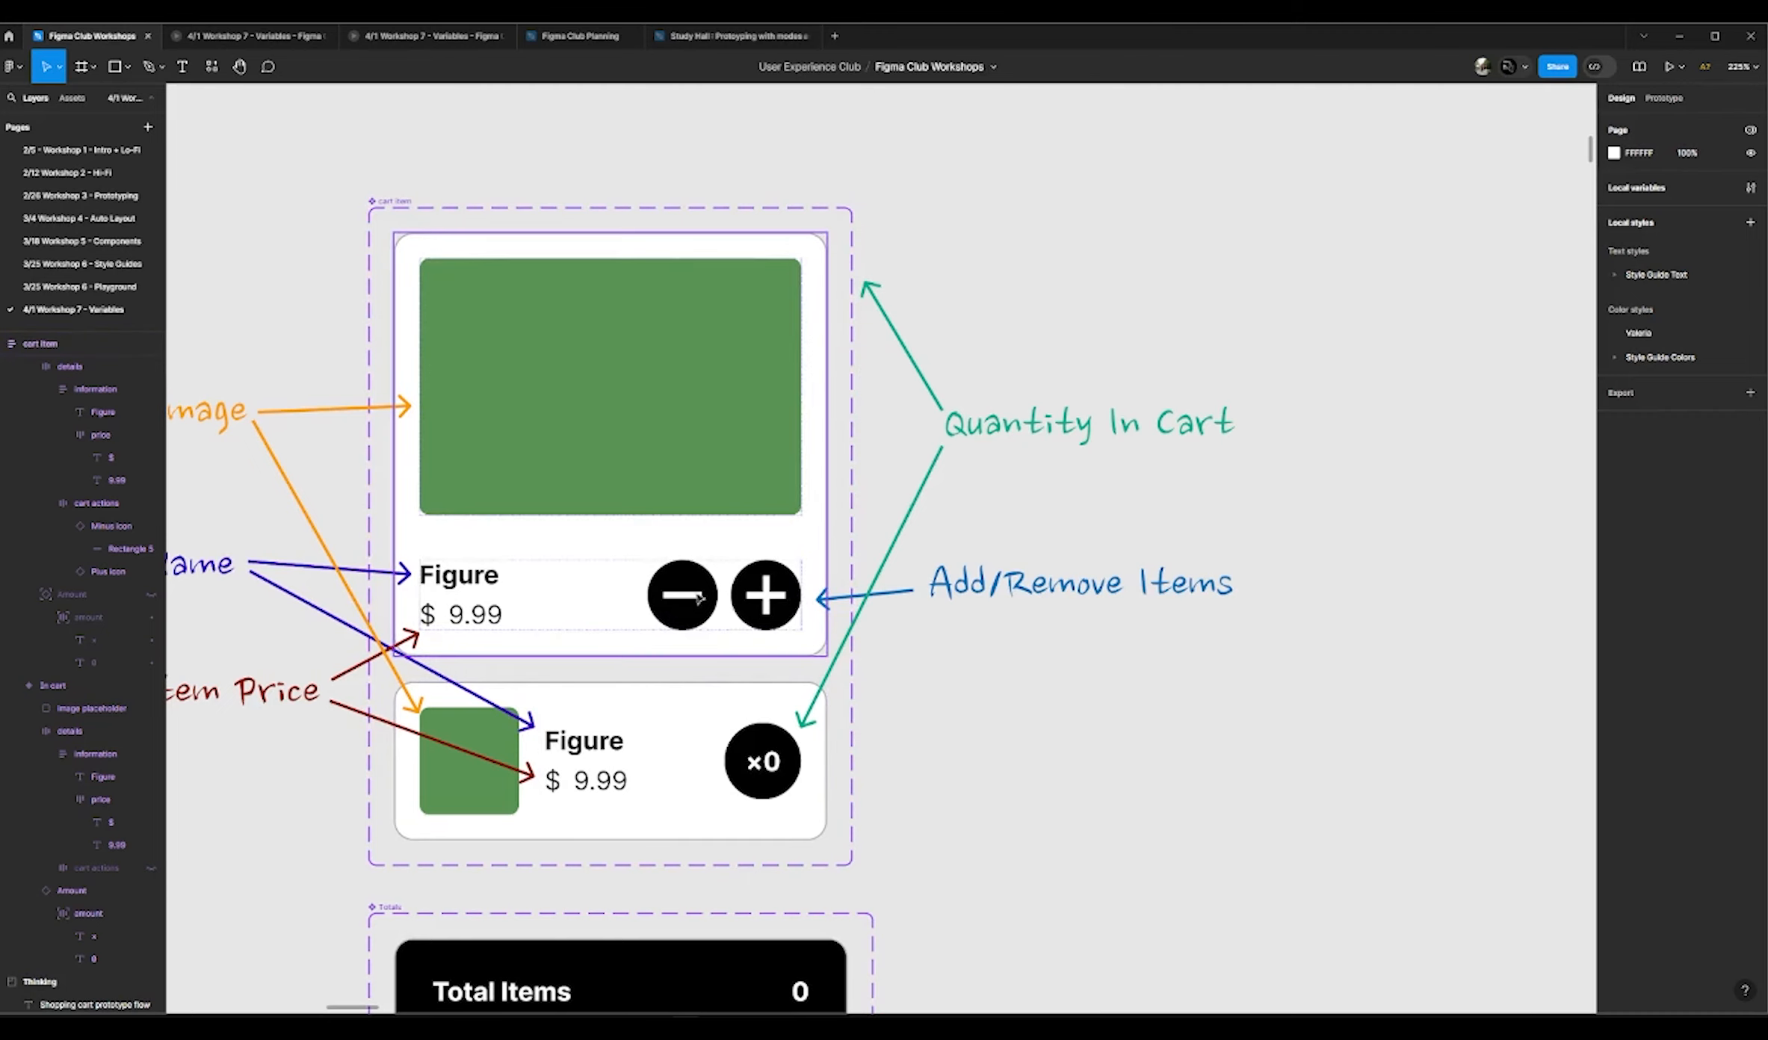
Step: Bind the visibility of the Minus Icon on the large cart item card to the Item Selected variable from the same Menu collection
click(695, 621)
click(695, 621)
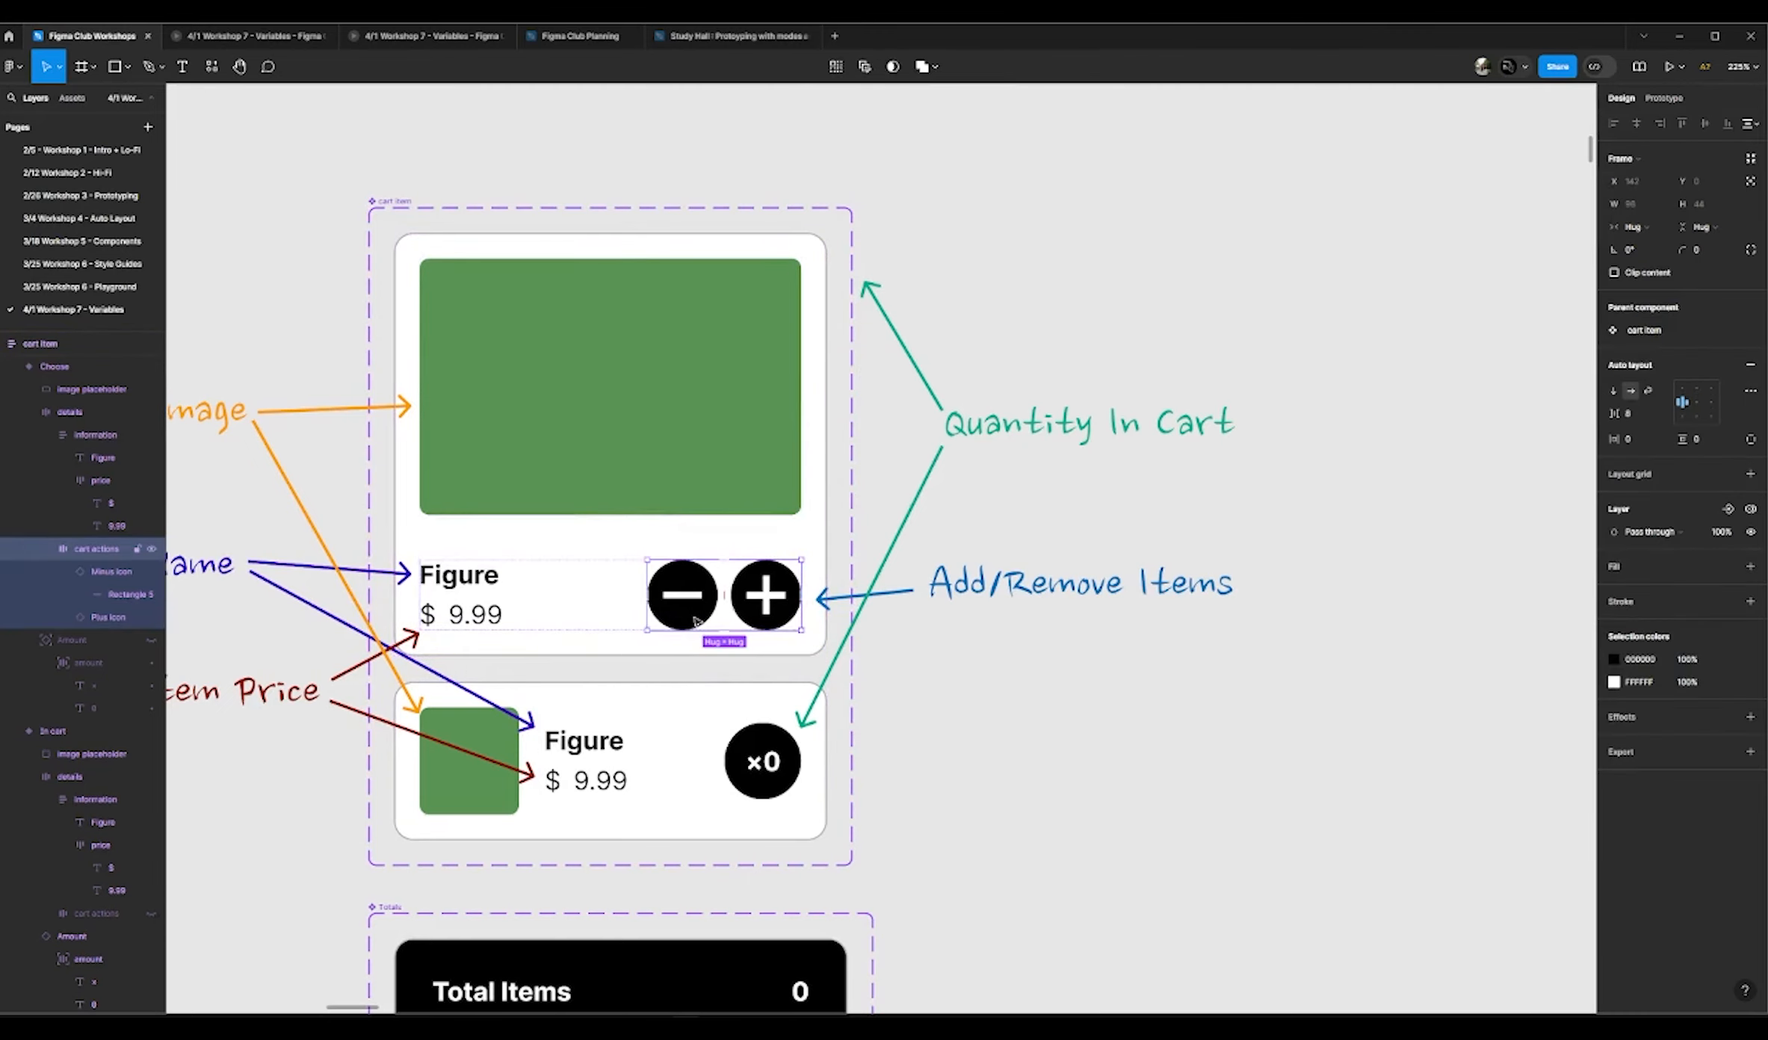
click(695, 621)
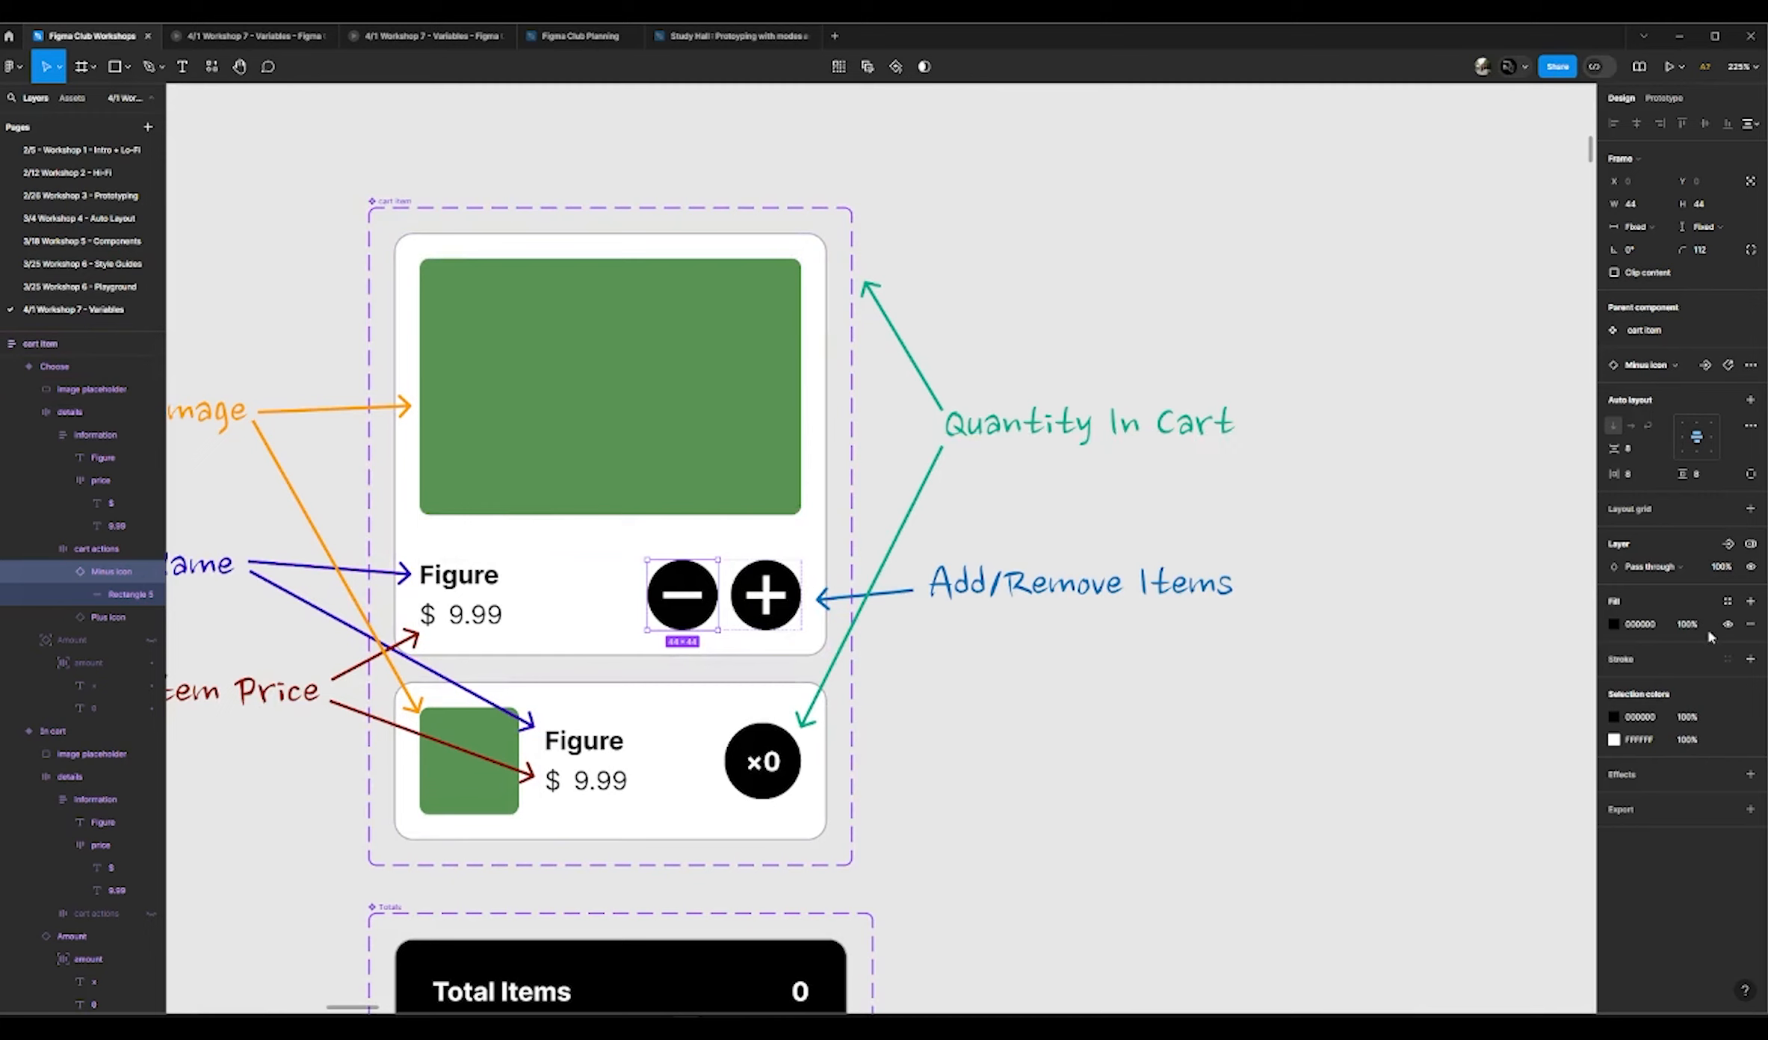
click(1750, 568)
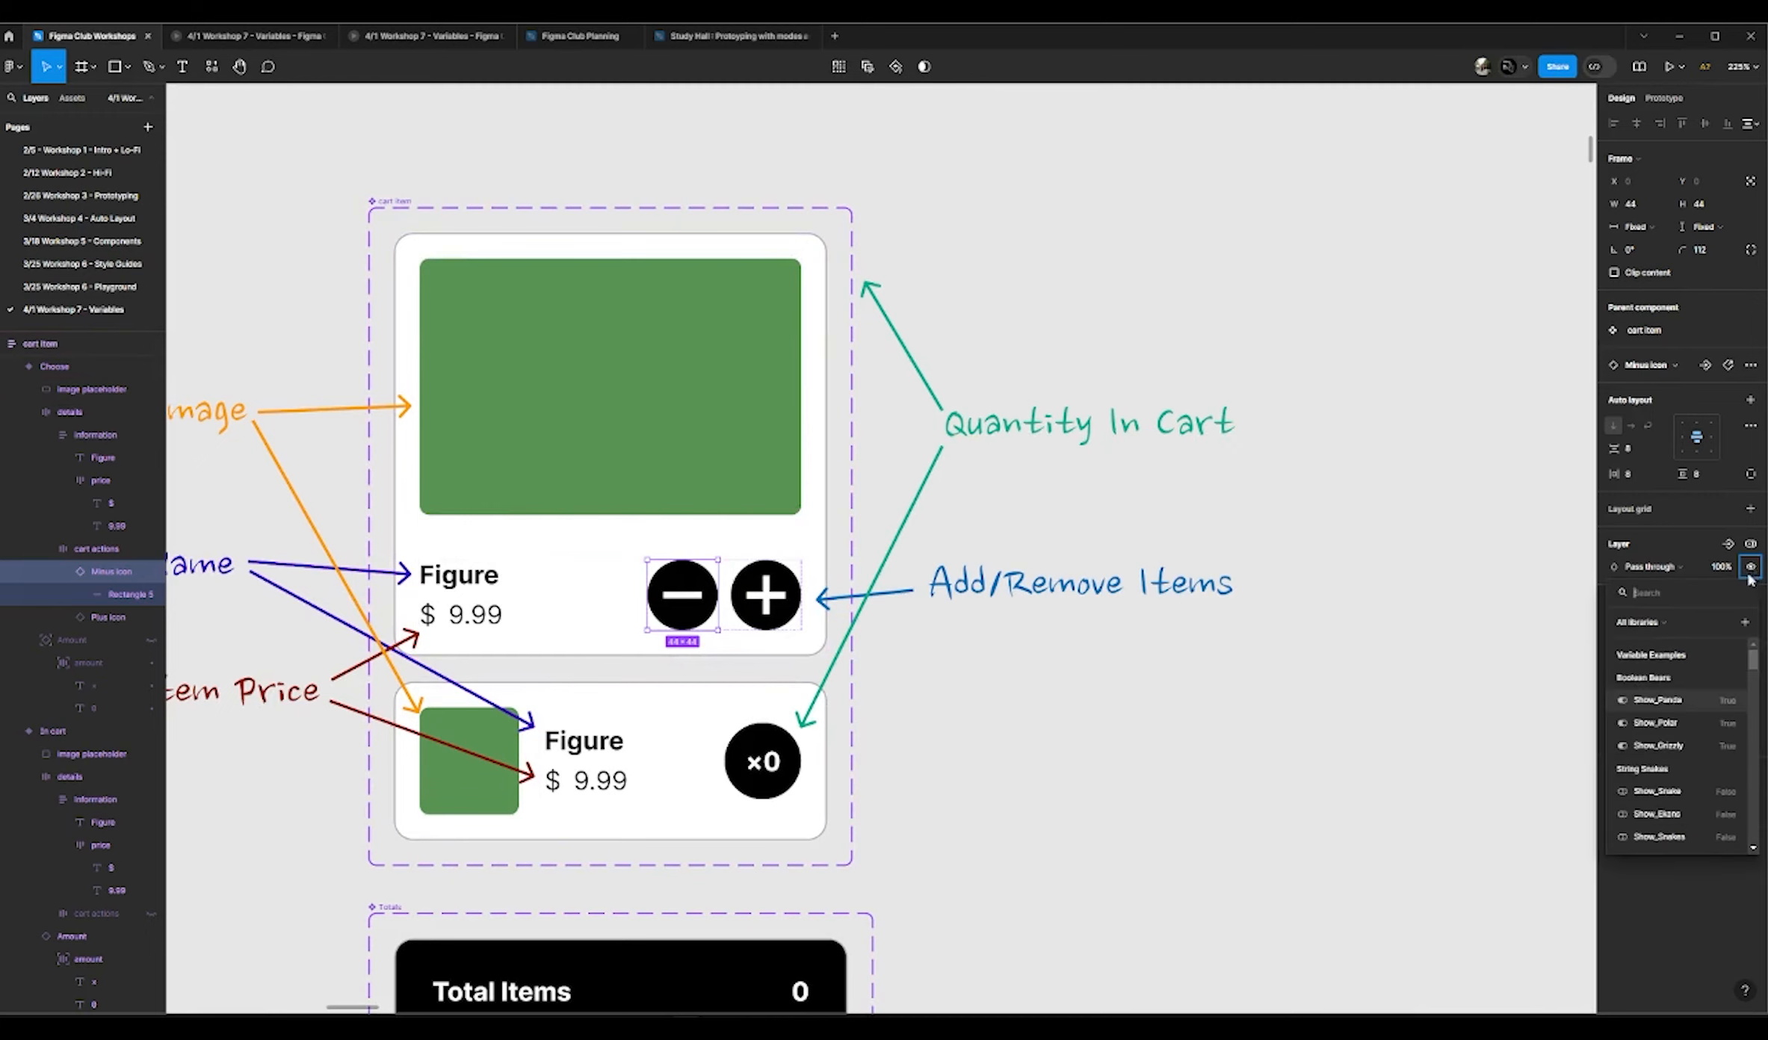
scroll(1660, 779, down, 4)
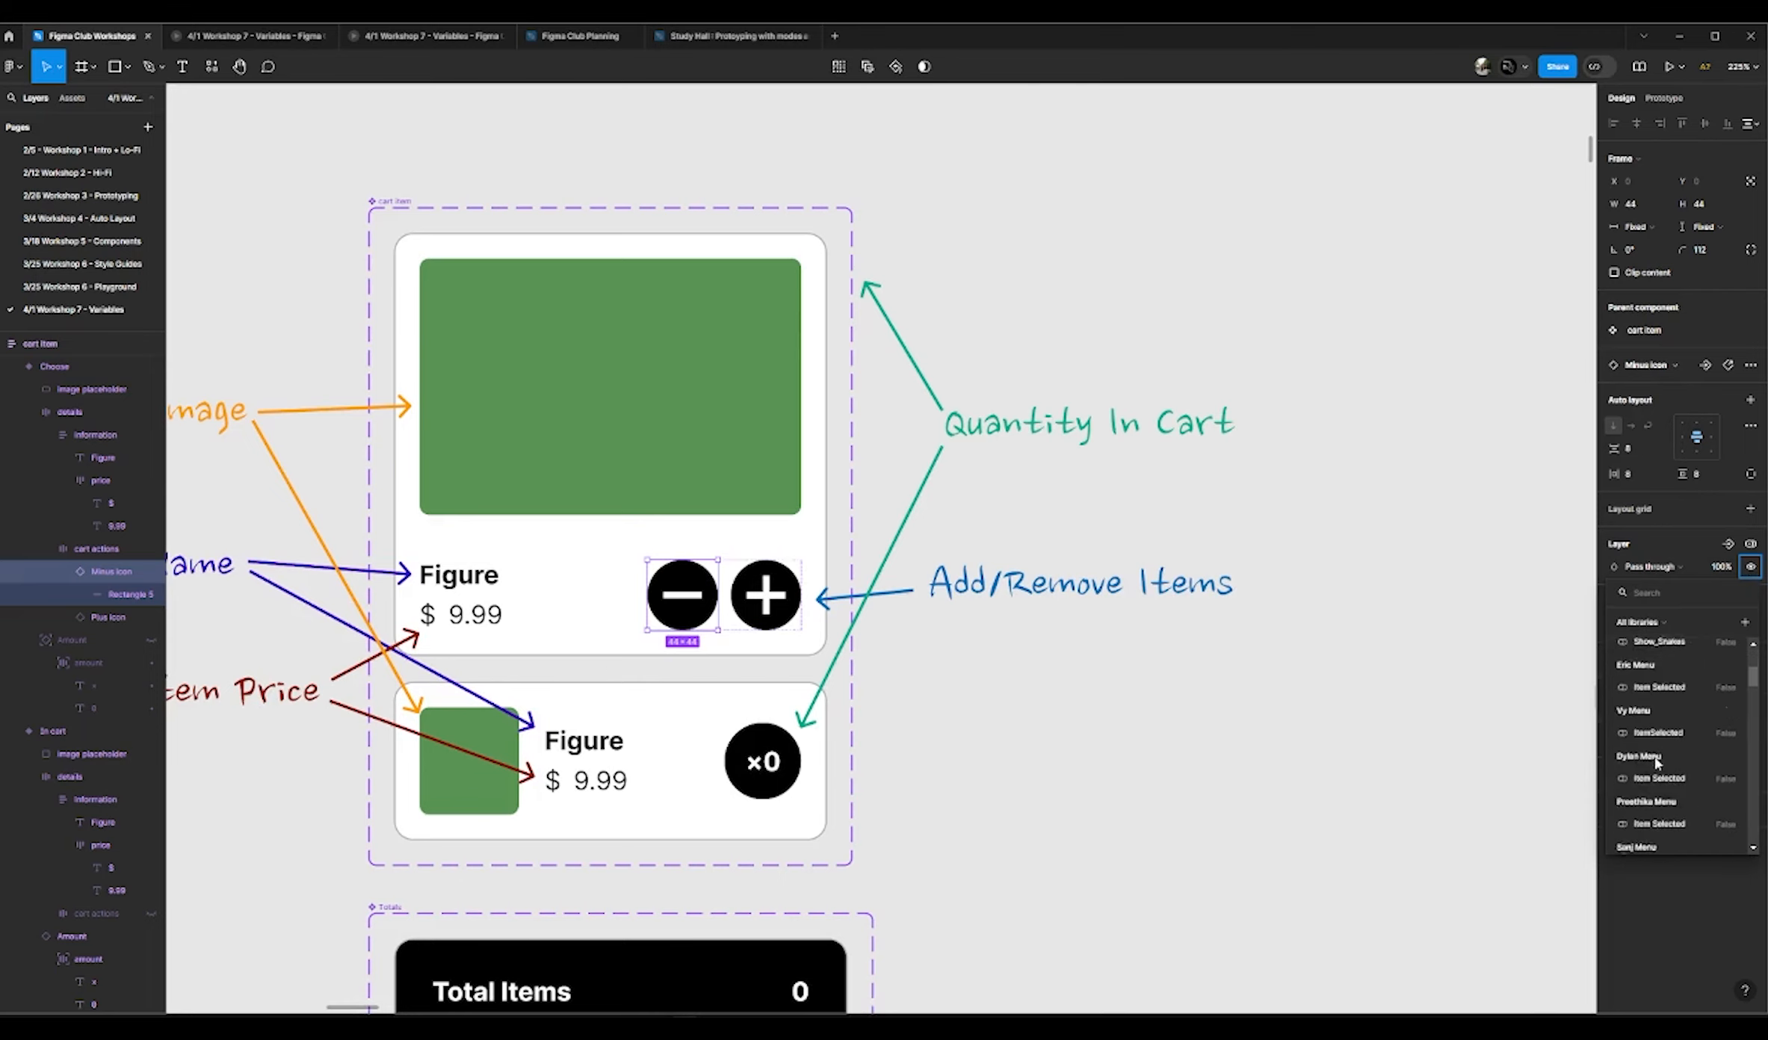
scroll(1660, 779, down, 2)
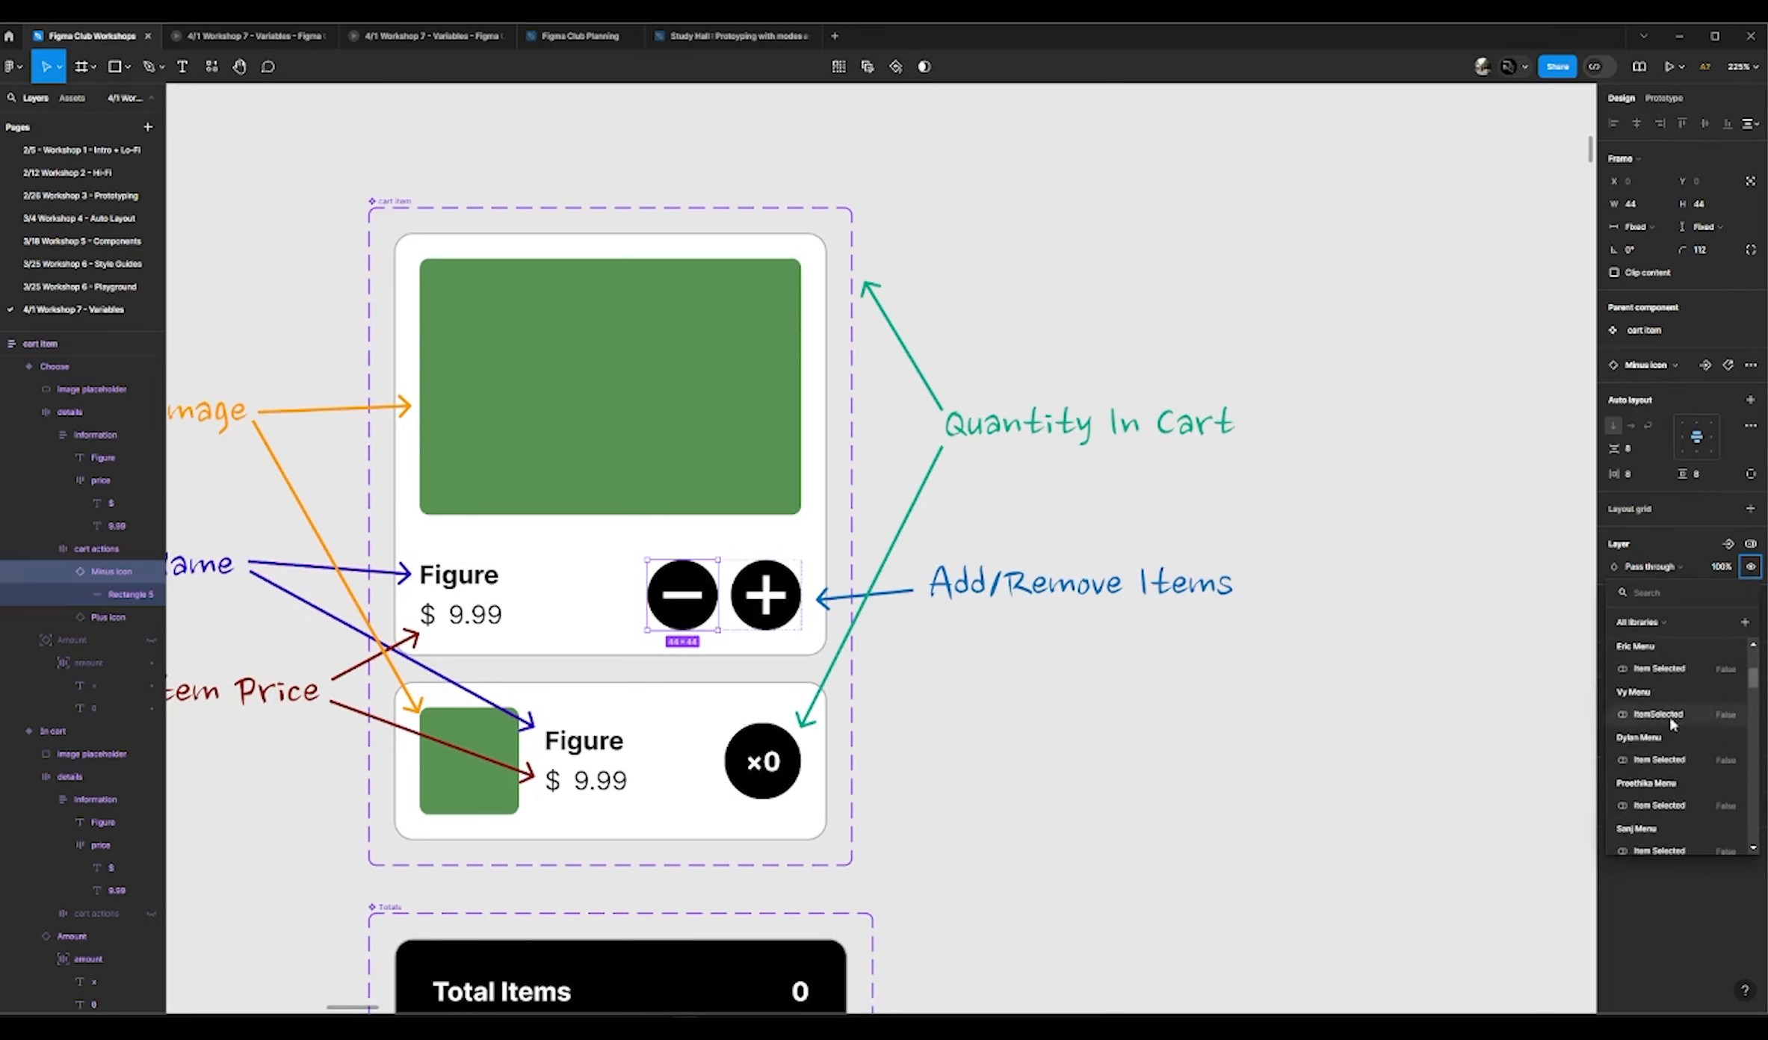
click(1653, 759)
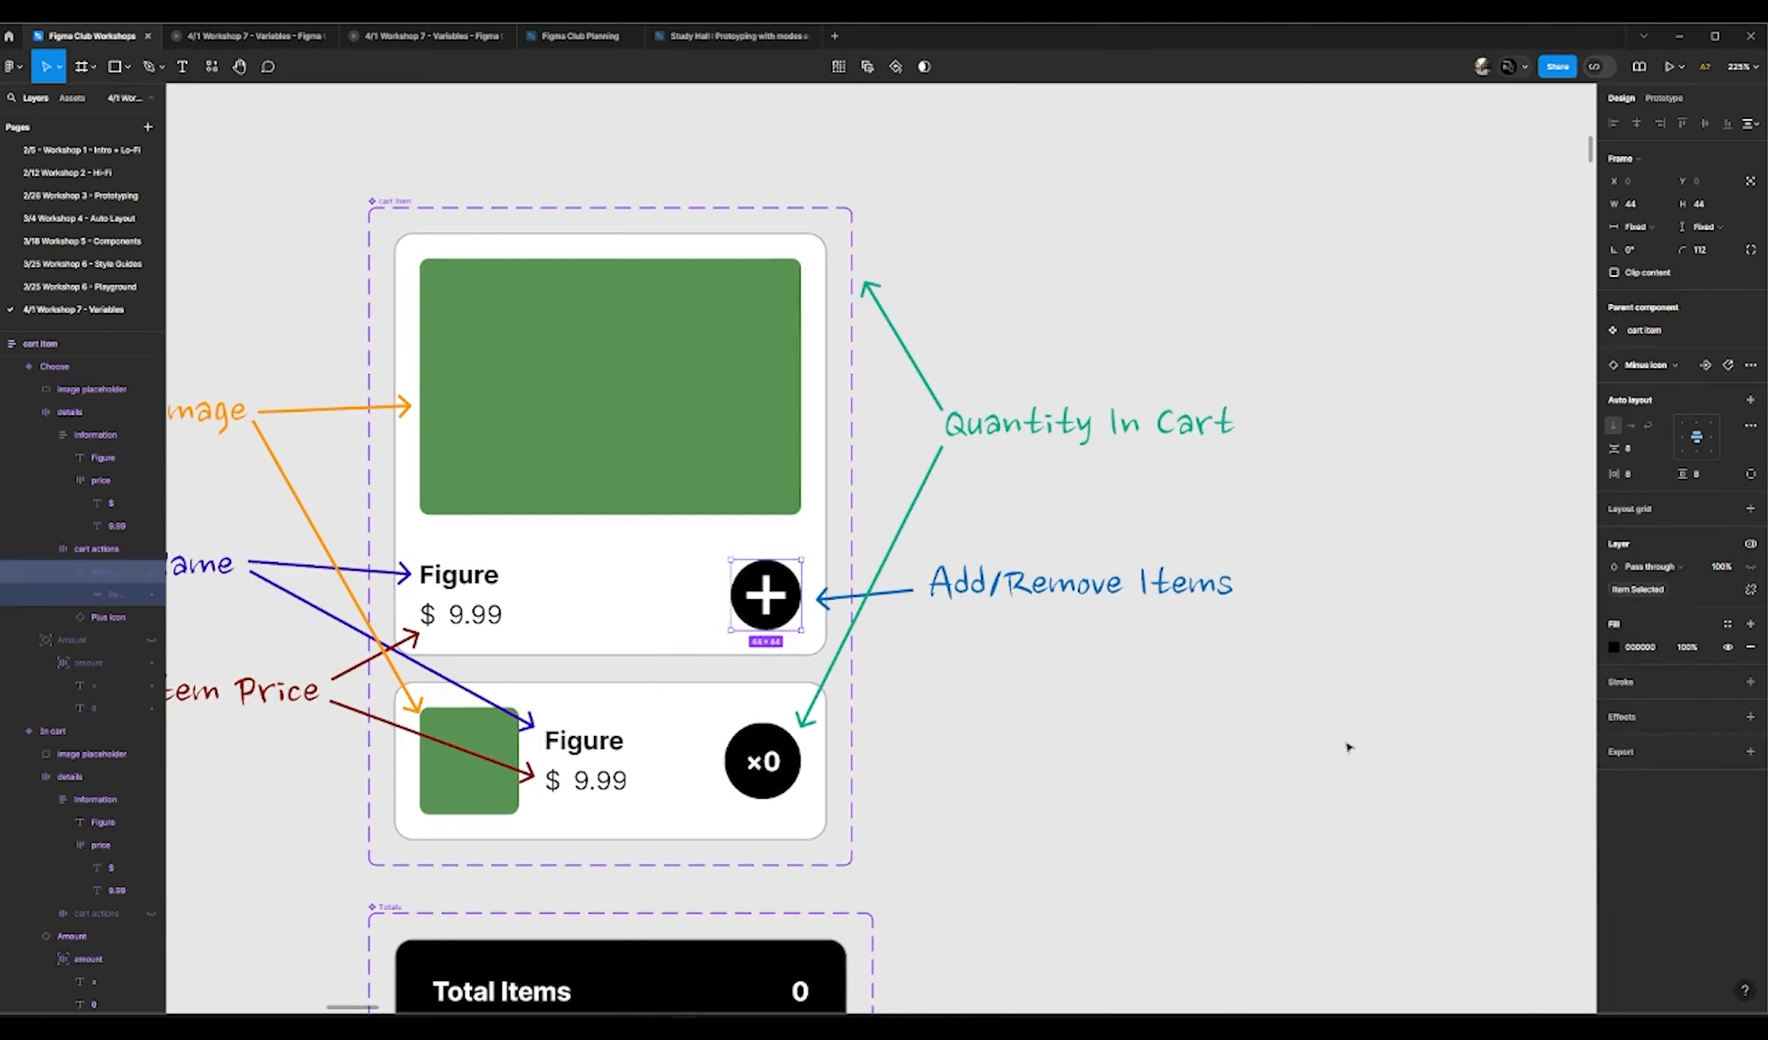
click(1187, 757)
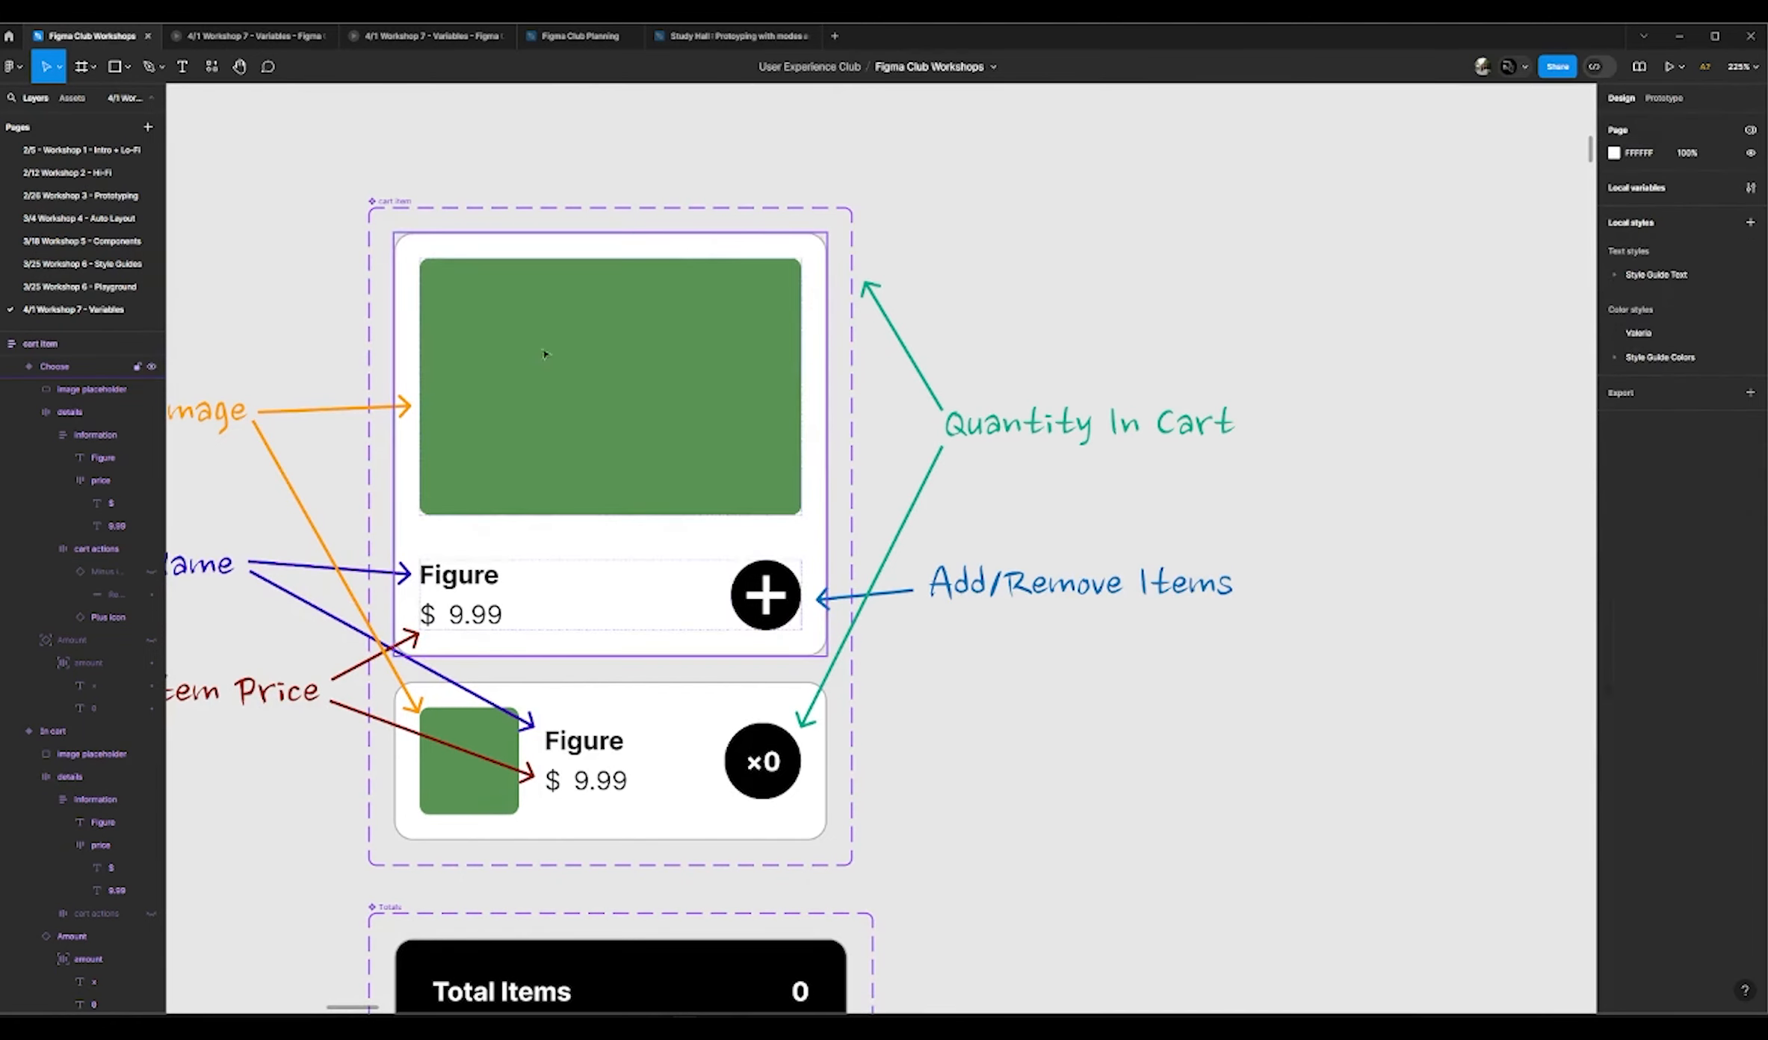
Step: Check the item cards in the Menu and Cart frames and select the View cart button in the Menu frame
scroll(580, 385, down, 5)
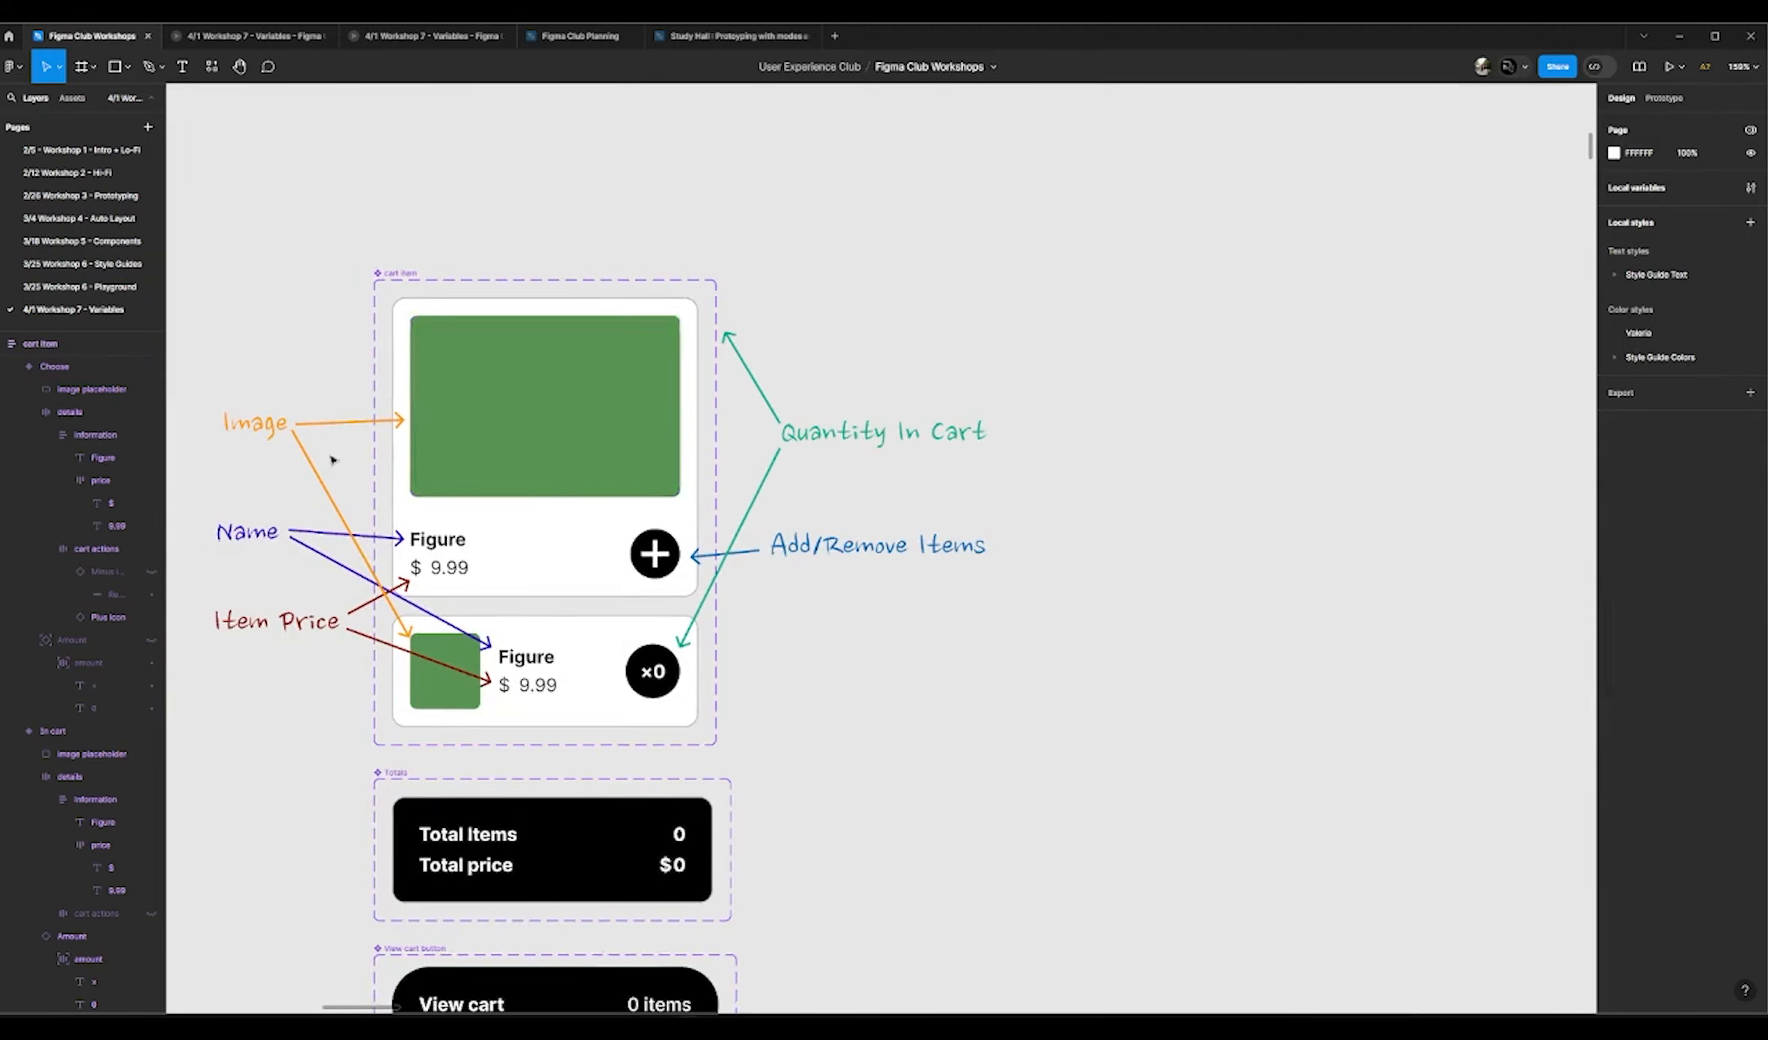
scroll(332, 459, down, 3)
scroll(1511, 544, up, 5)
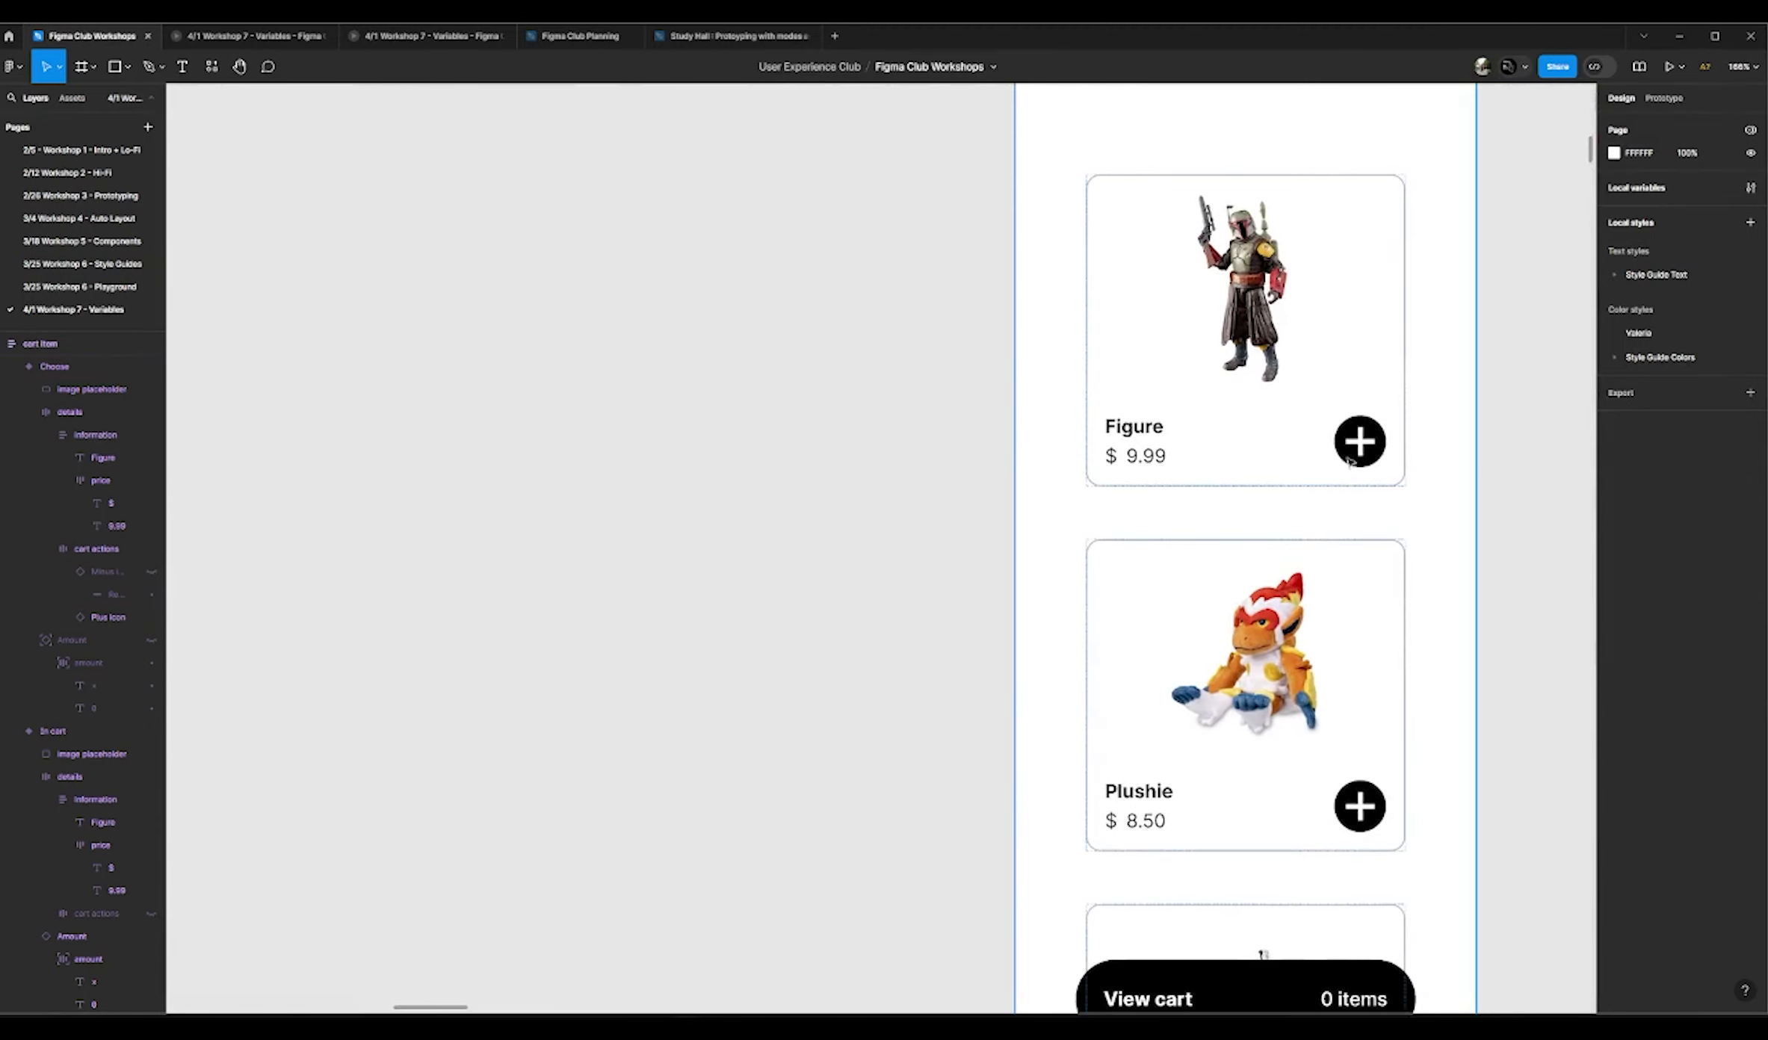
scroll(1288, 431, down, 2)
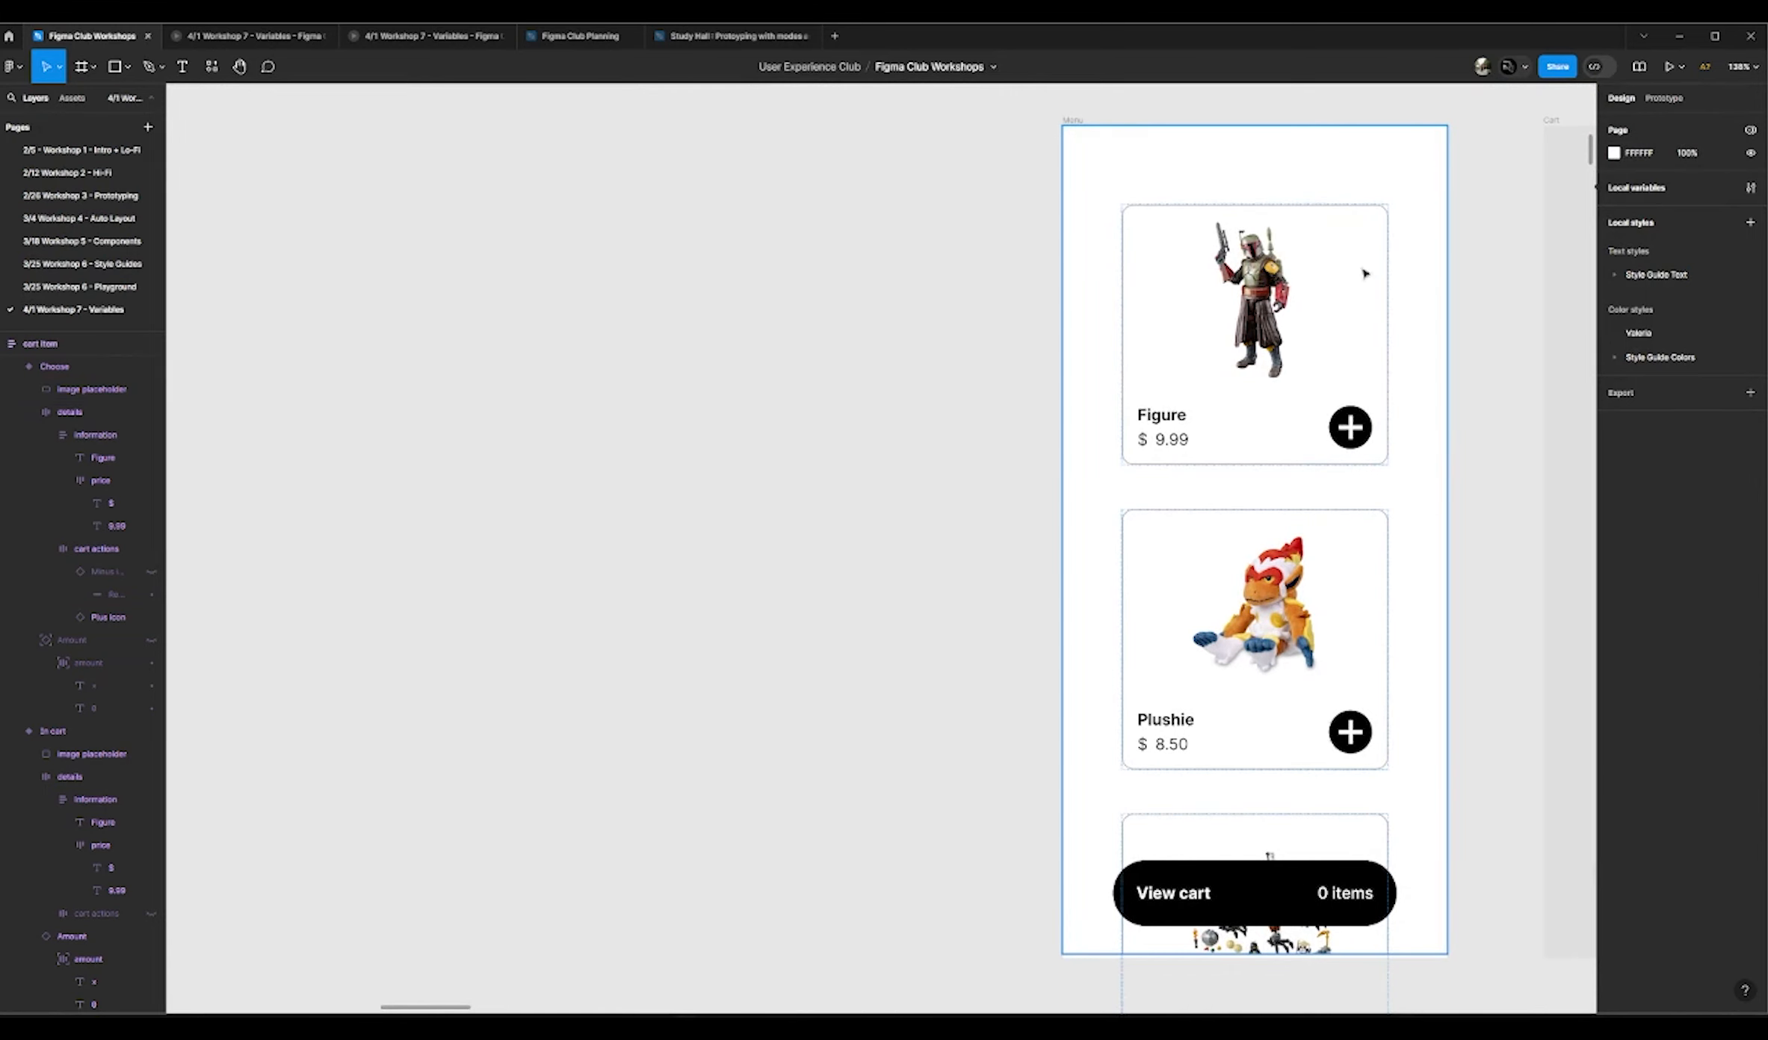
scroll(1274, 513, down, 4)
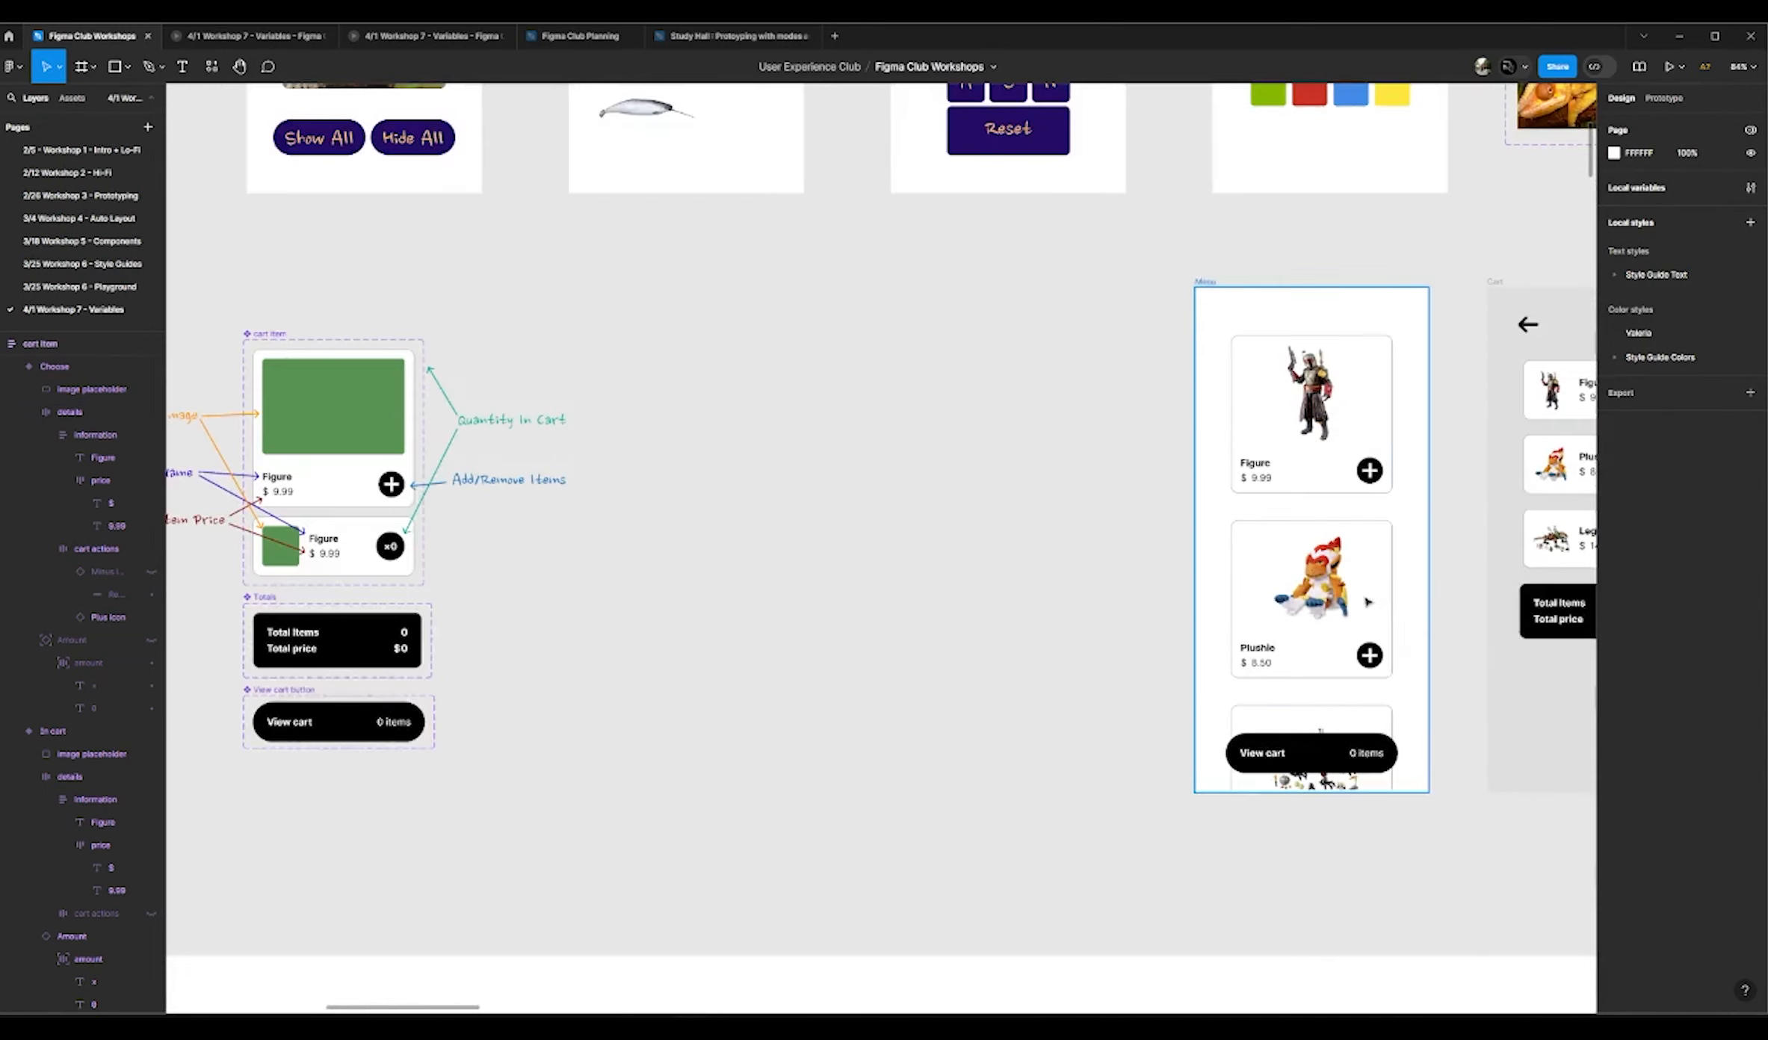
scroll(508, 619, down, 2)
scroll(1223, 711, up, 4)
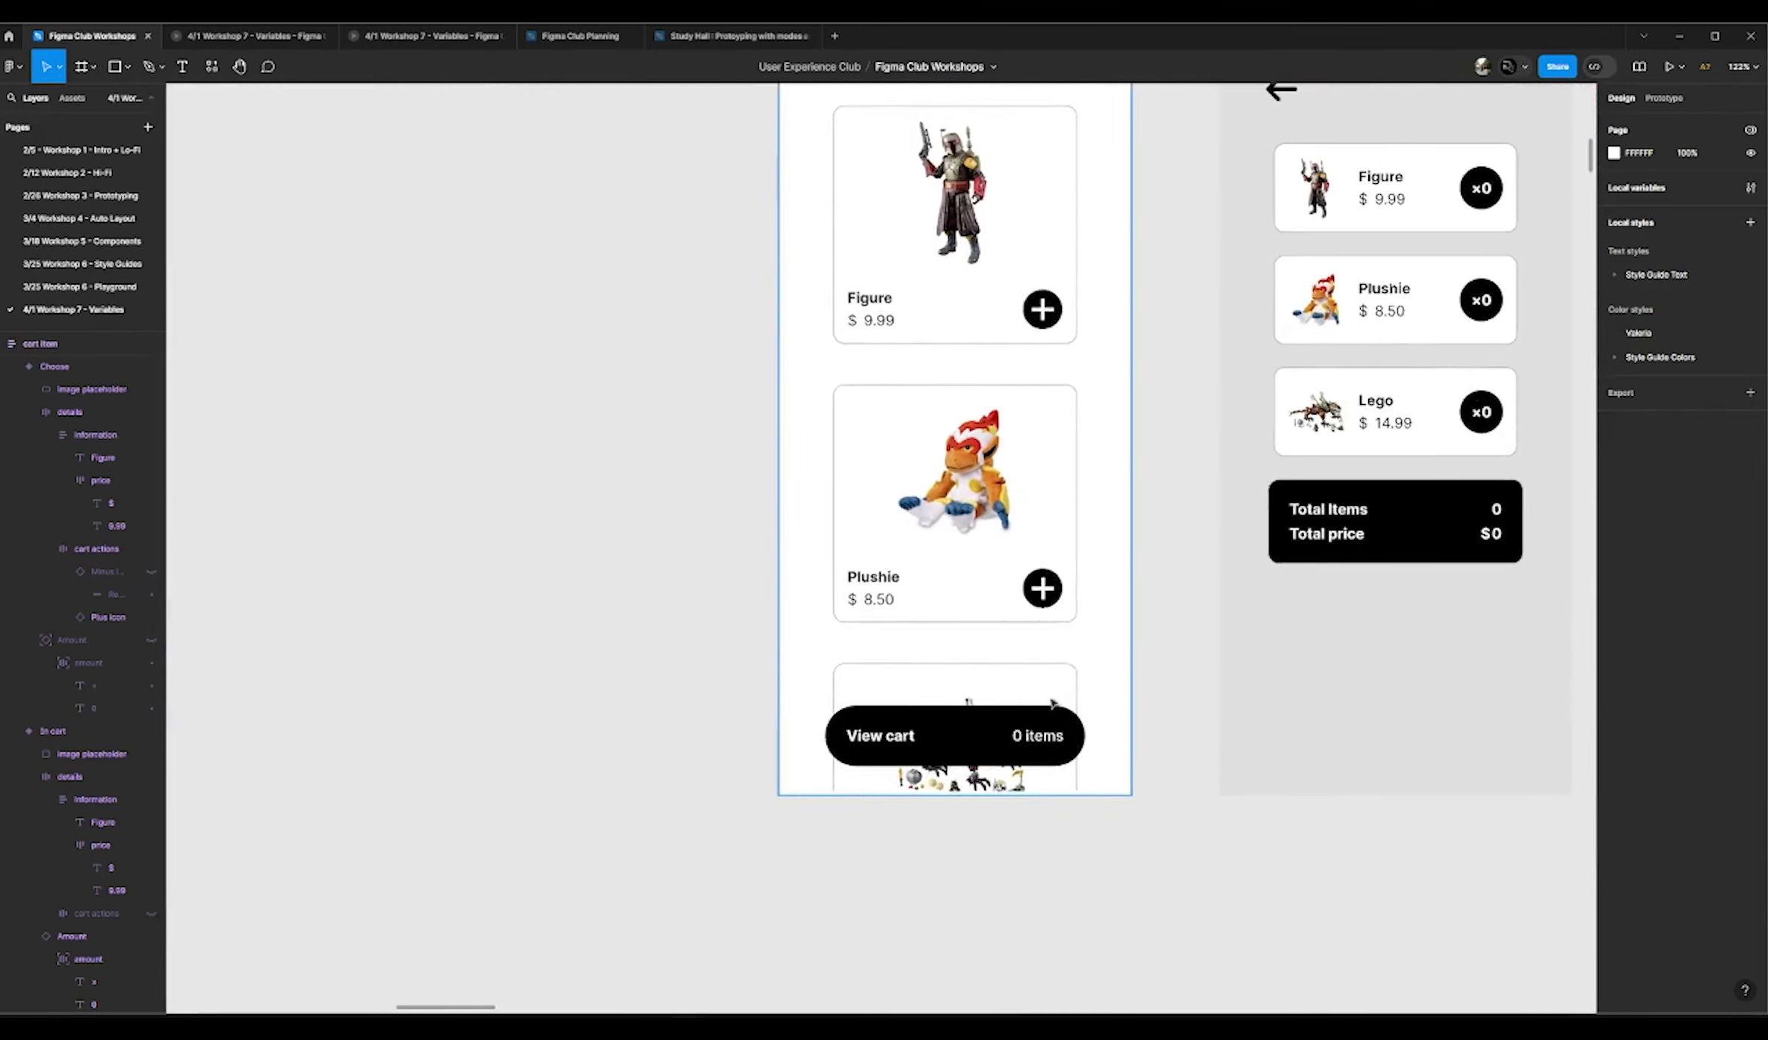
click(944, 811)
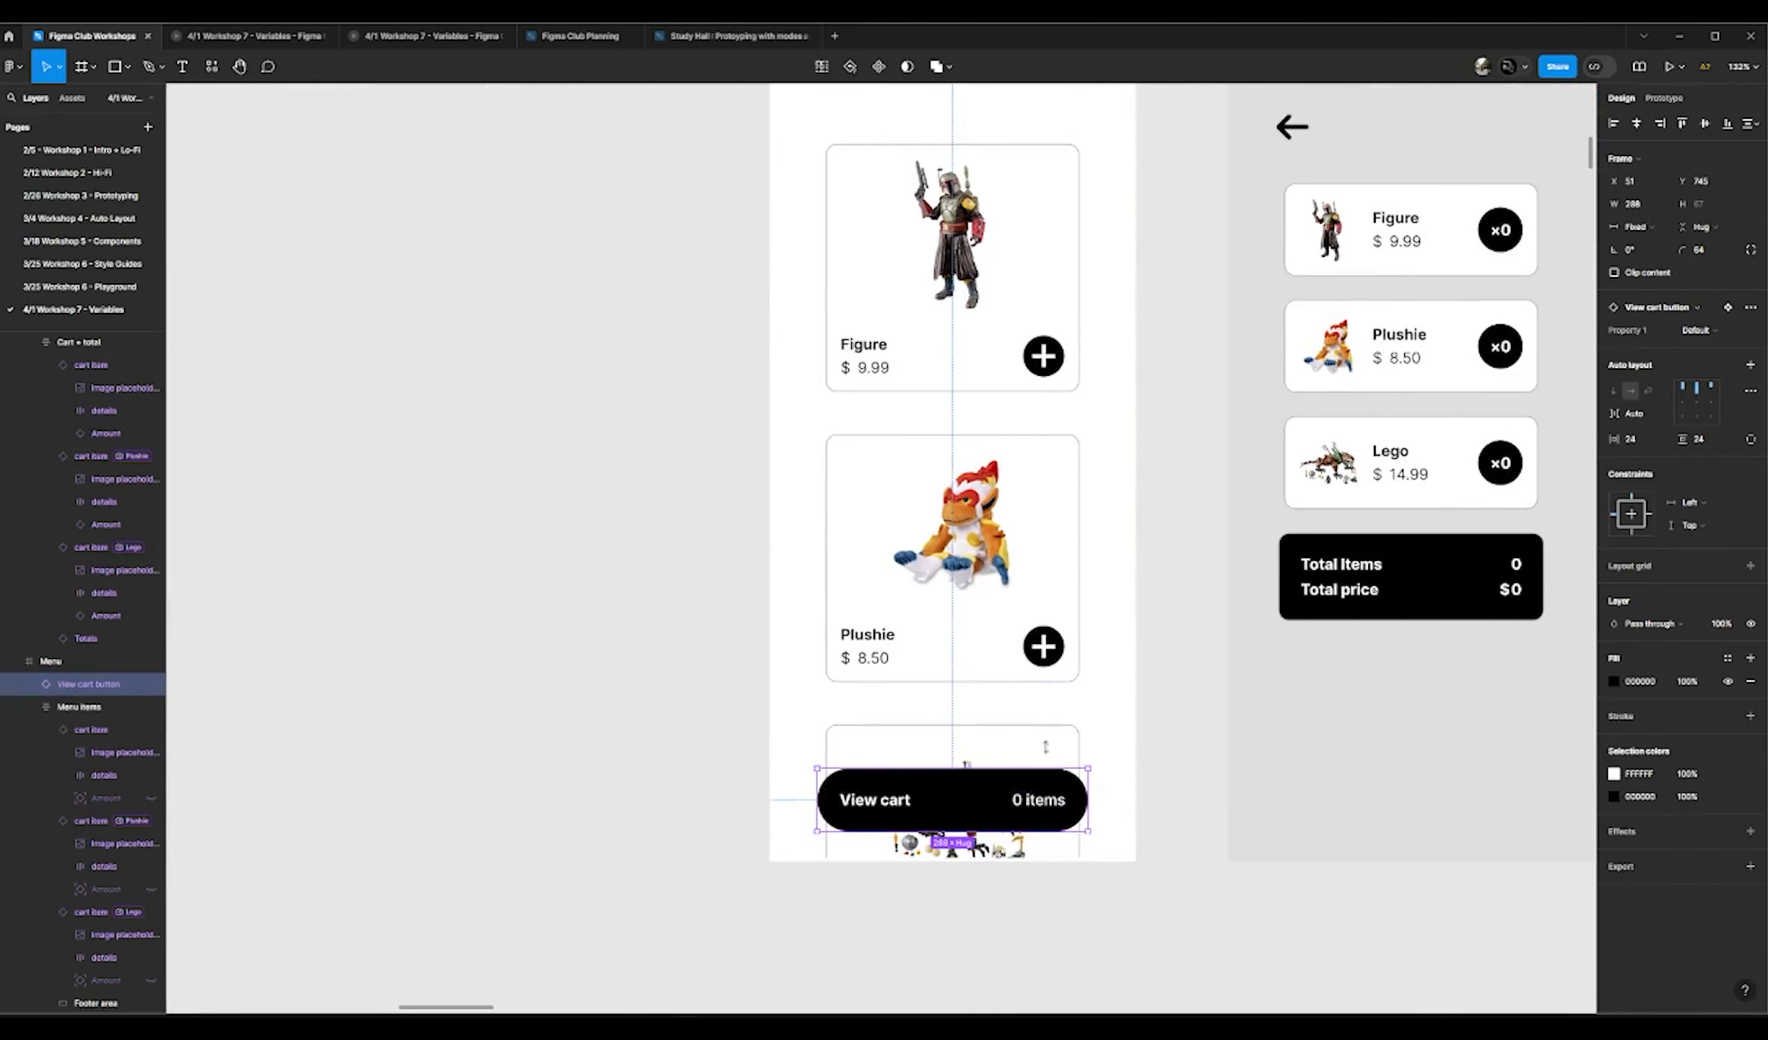
scroll(993, 791, up, 1)
scroll(1012, 807, up, 1)
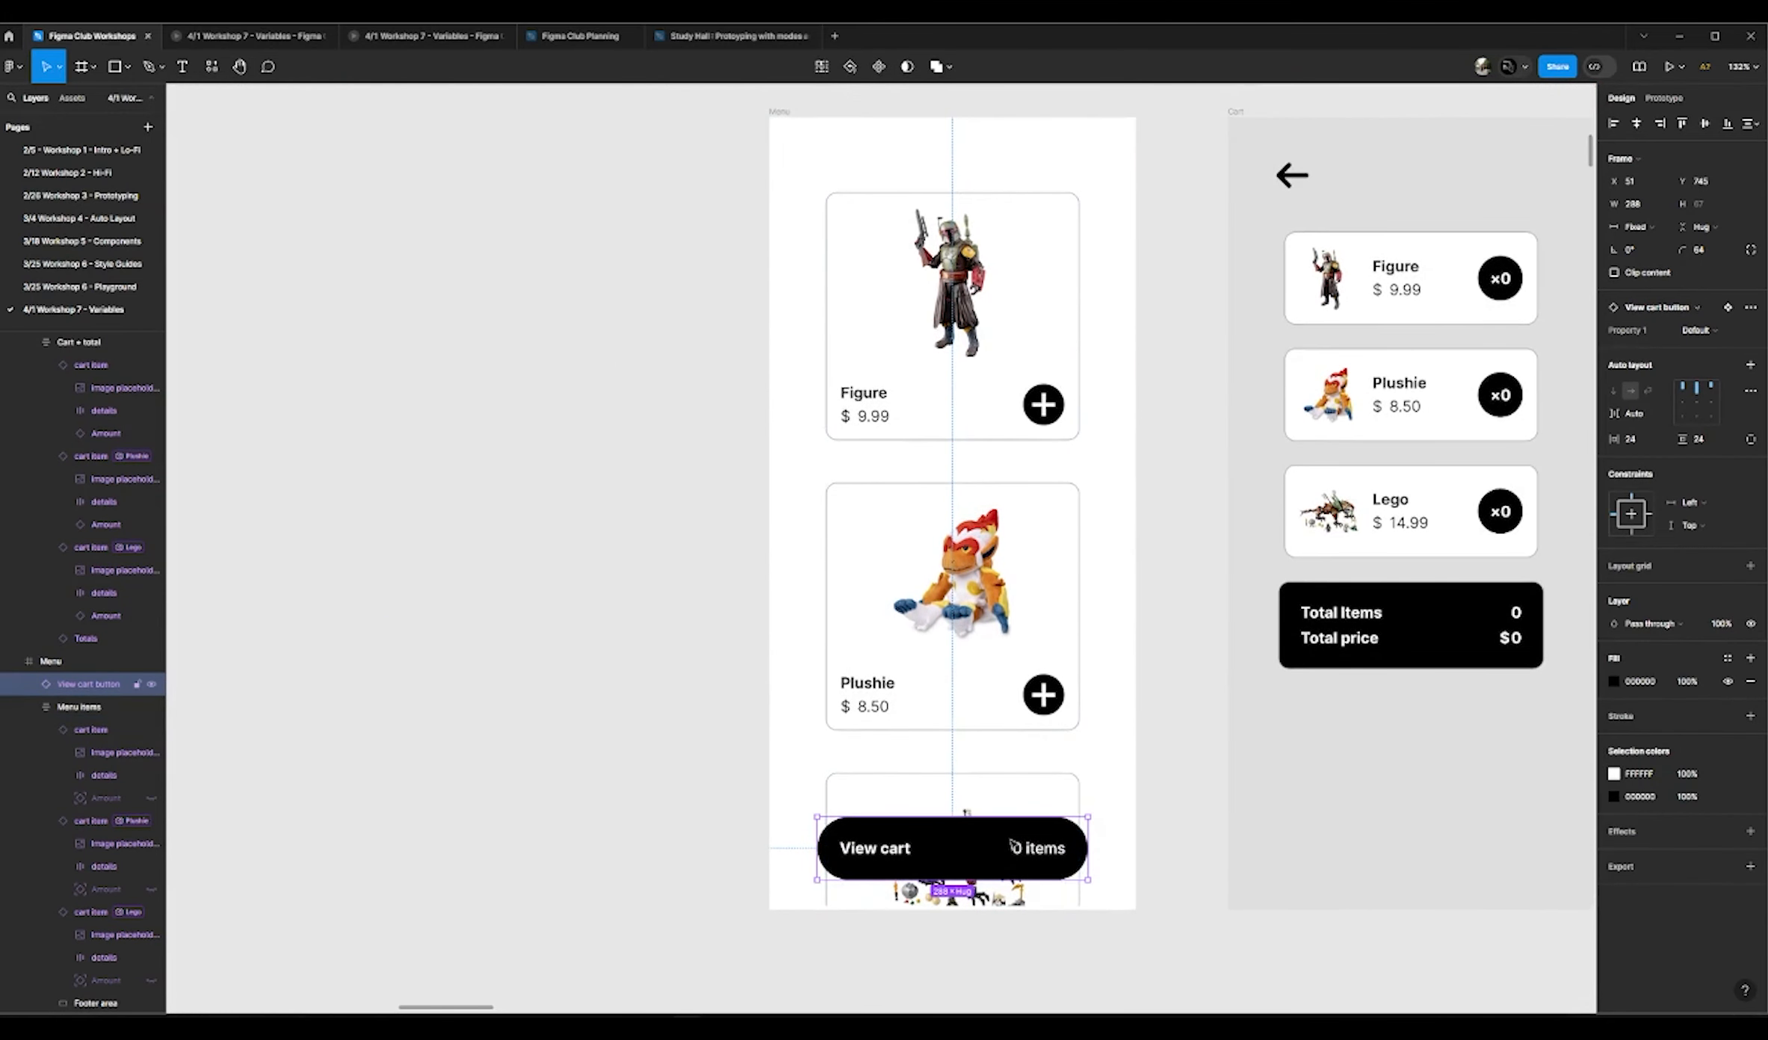
scroll(1005, 864, up, 1)
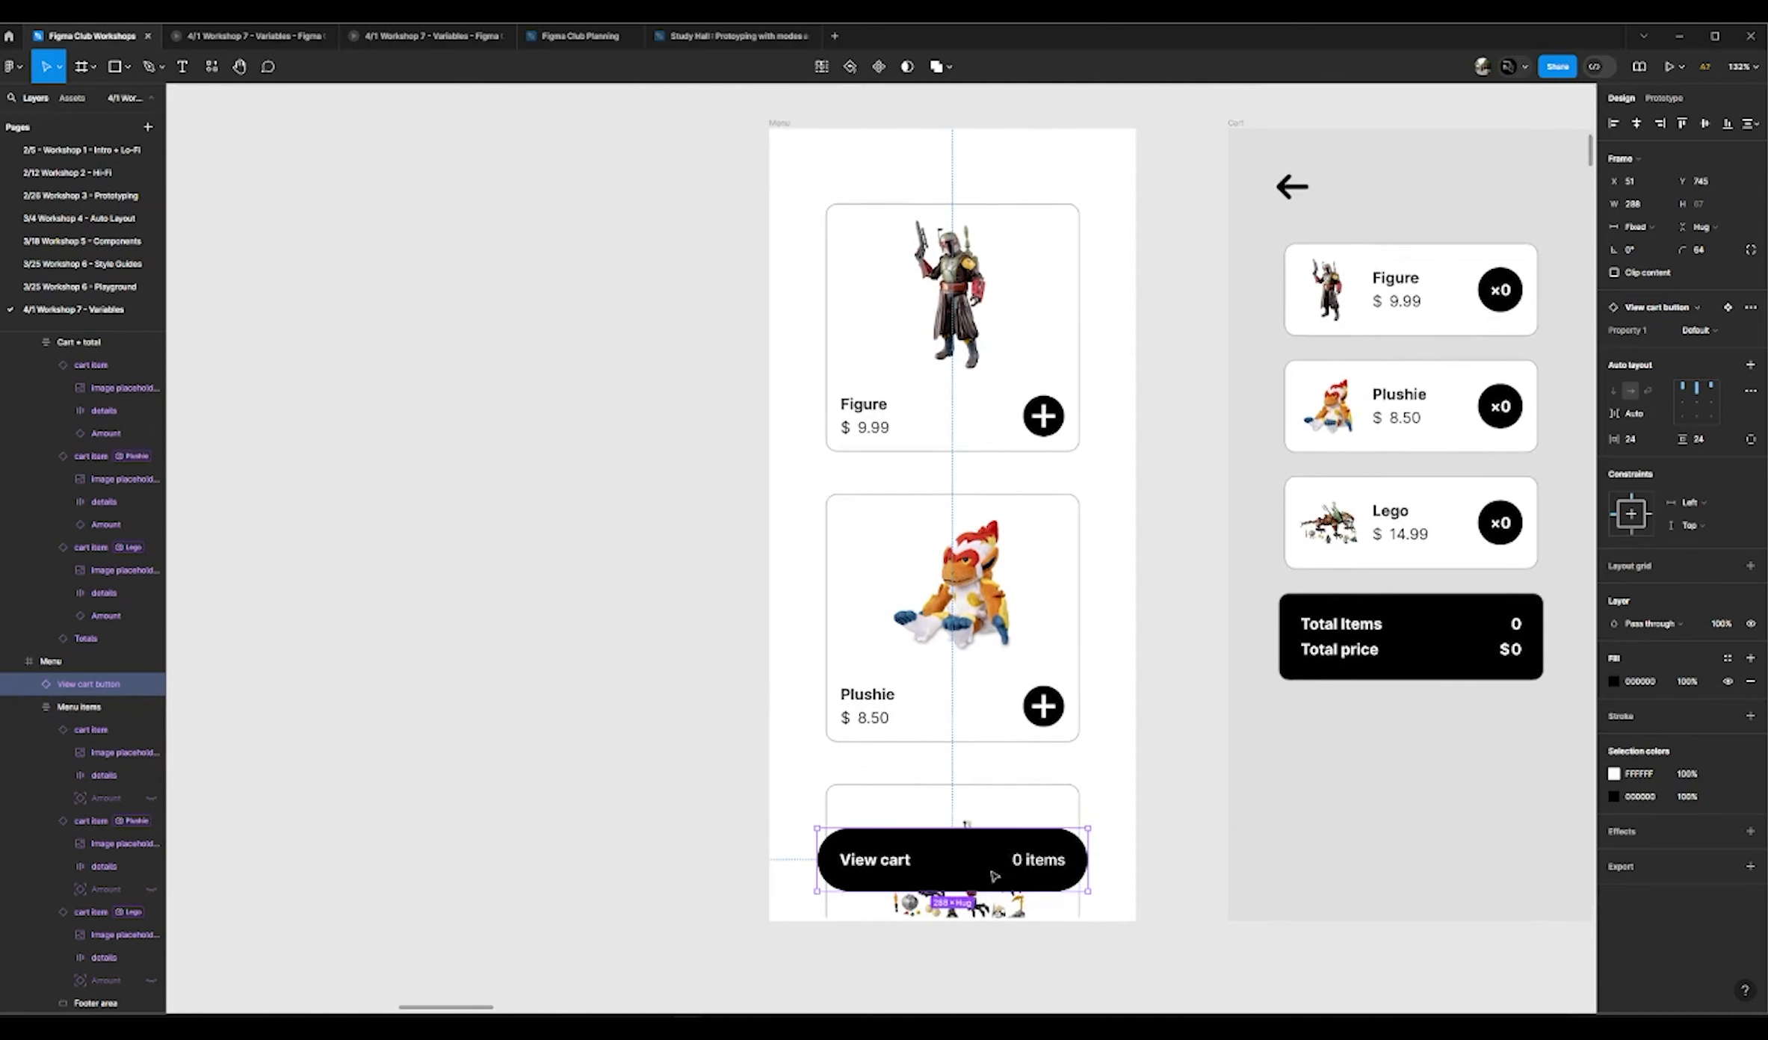
scroll(886, 852, up, 3)
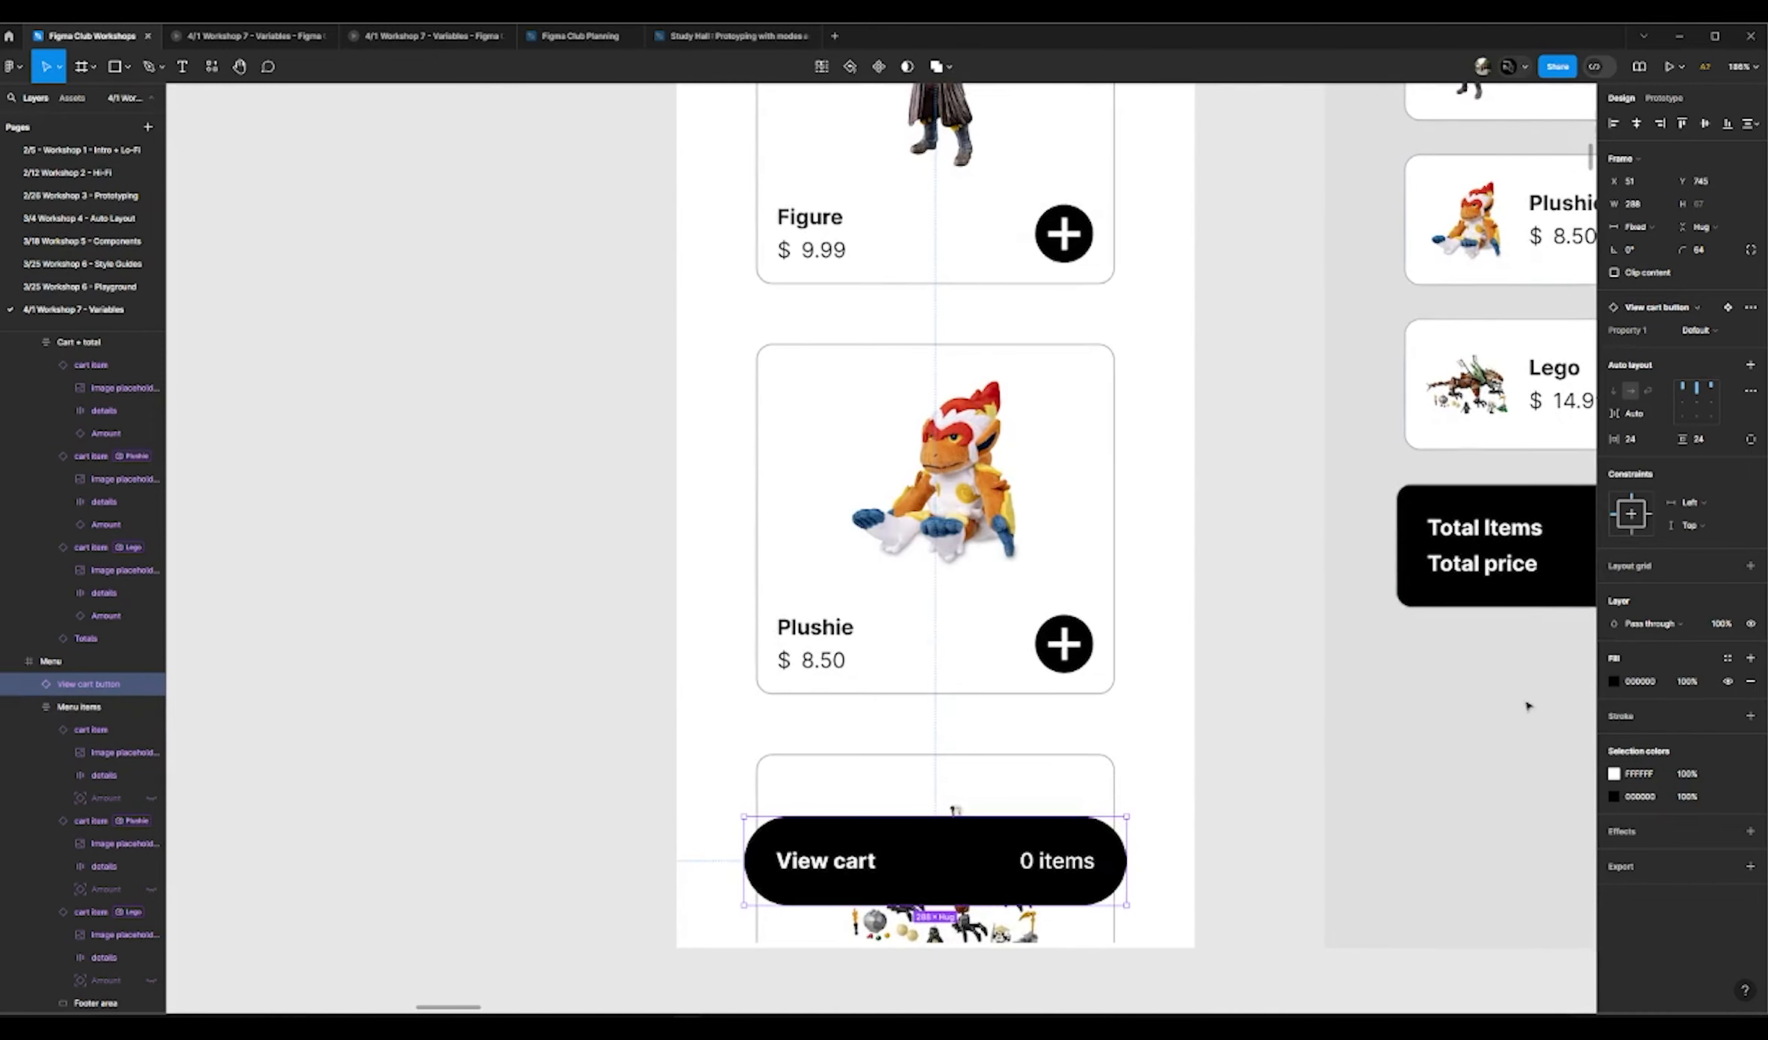
Step: Search the variables for "cart" and bind the View cart button's visibility to Cart Has Items from the presenter's own Cart collection
click(1750, 624)
scroll(1663, 822, down, 5)
scroll(1661, 828, down, 2)
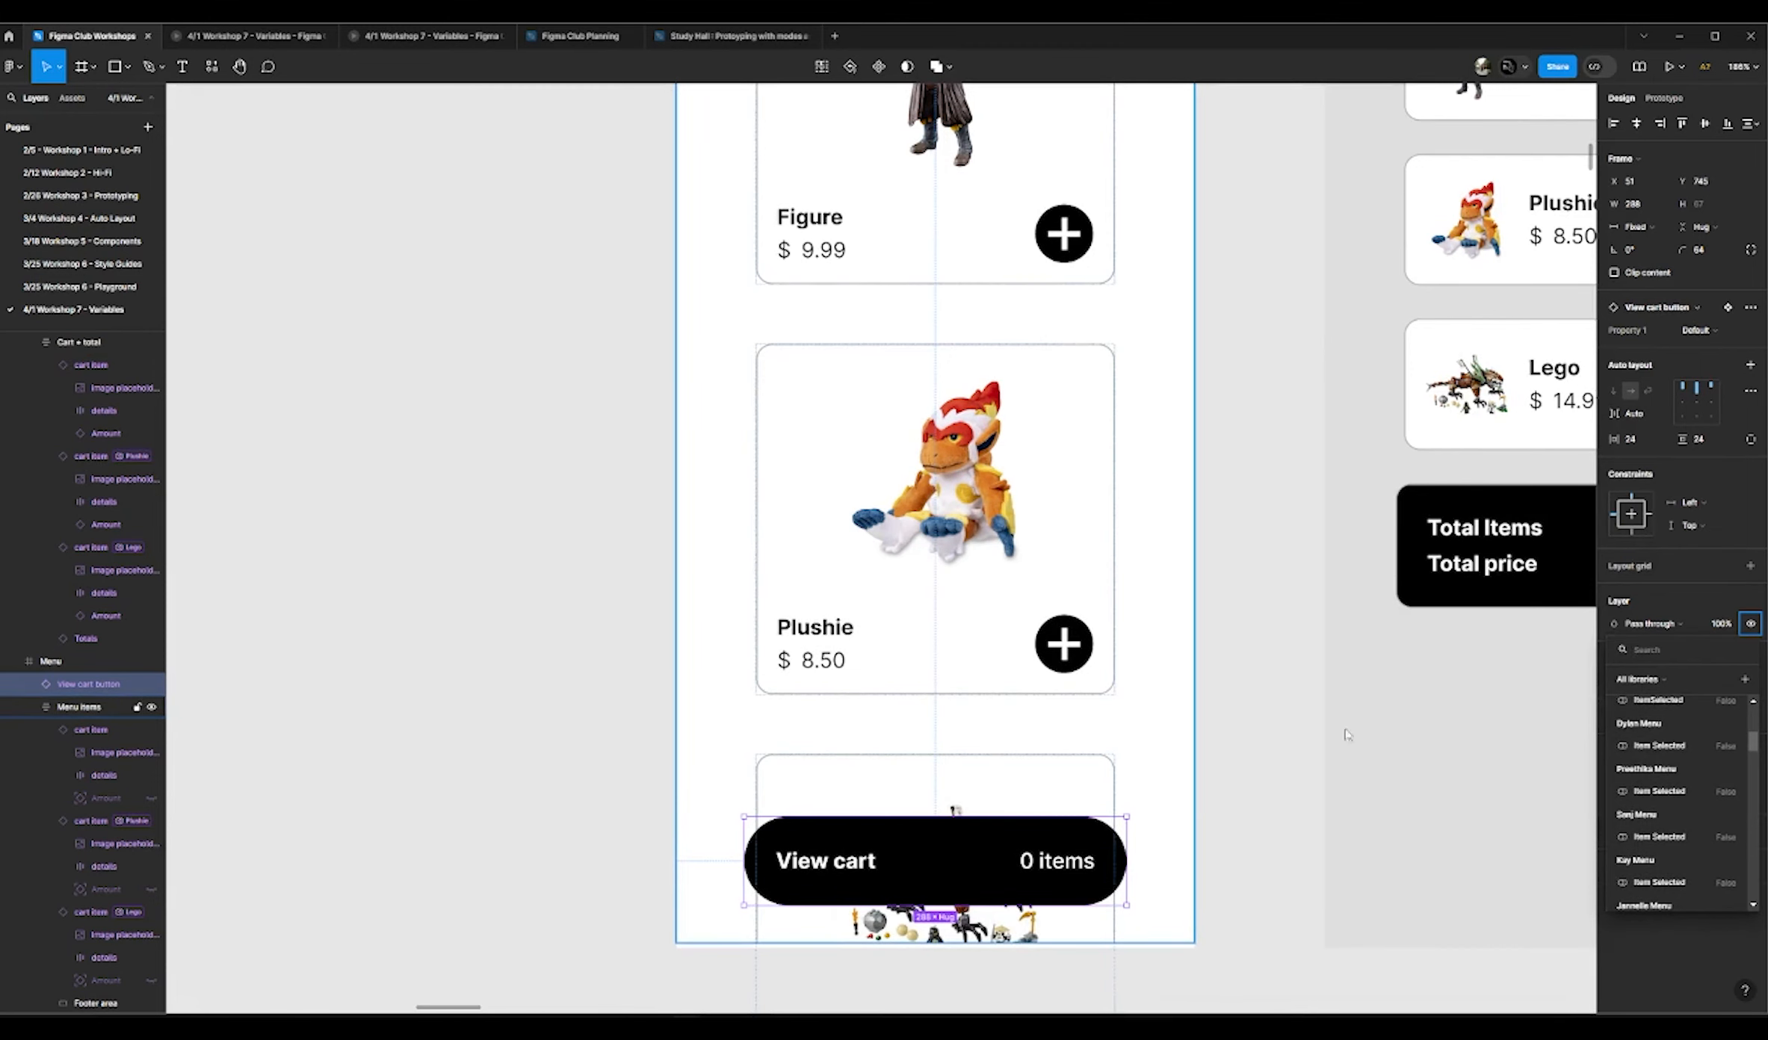
scroll(1674, 773, down, 5)
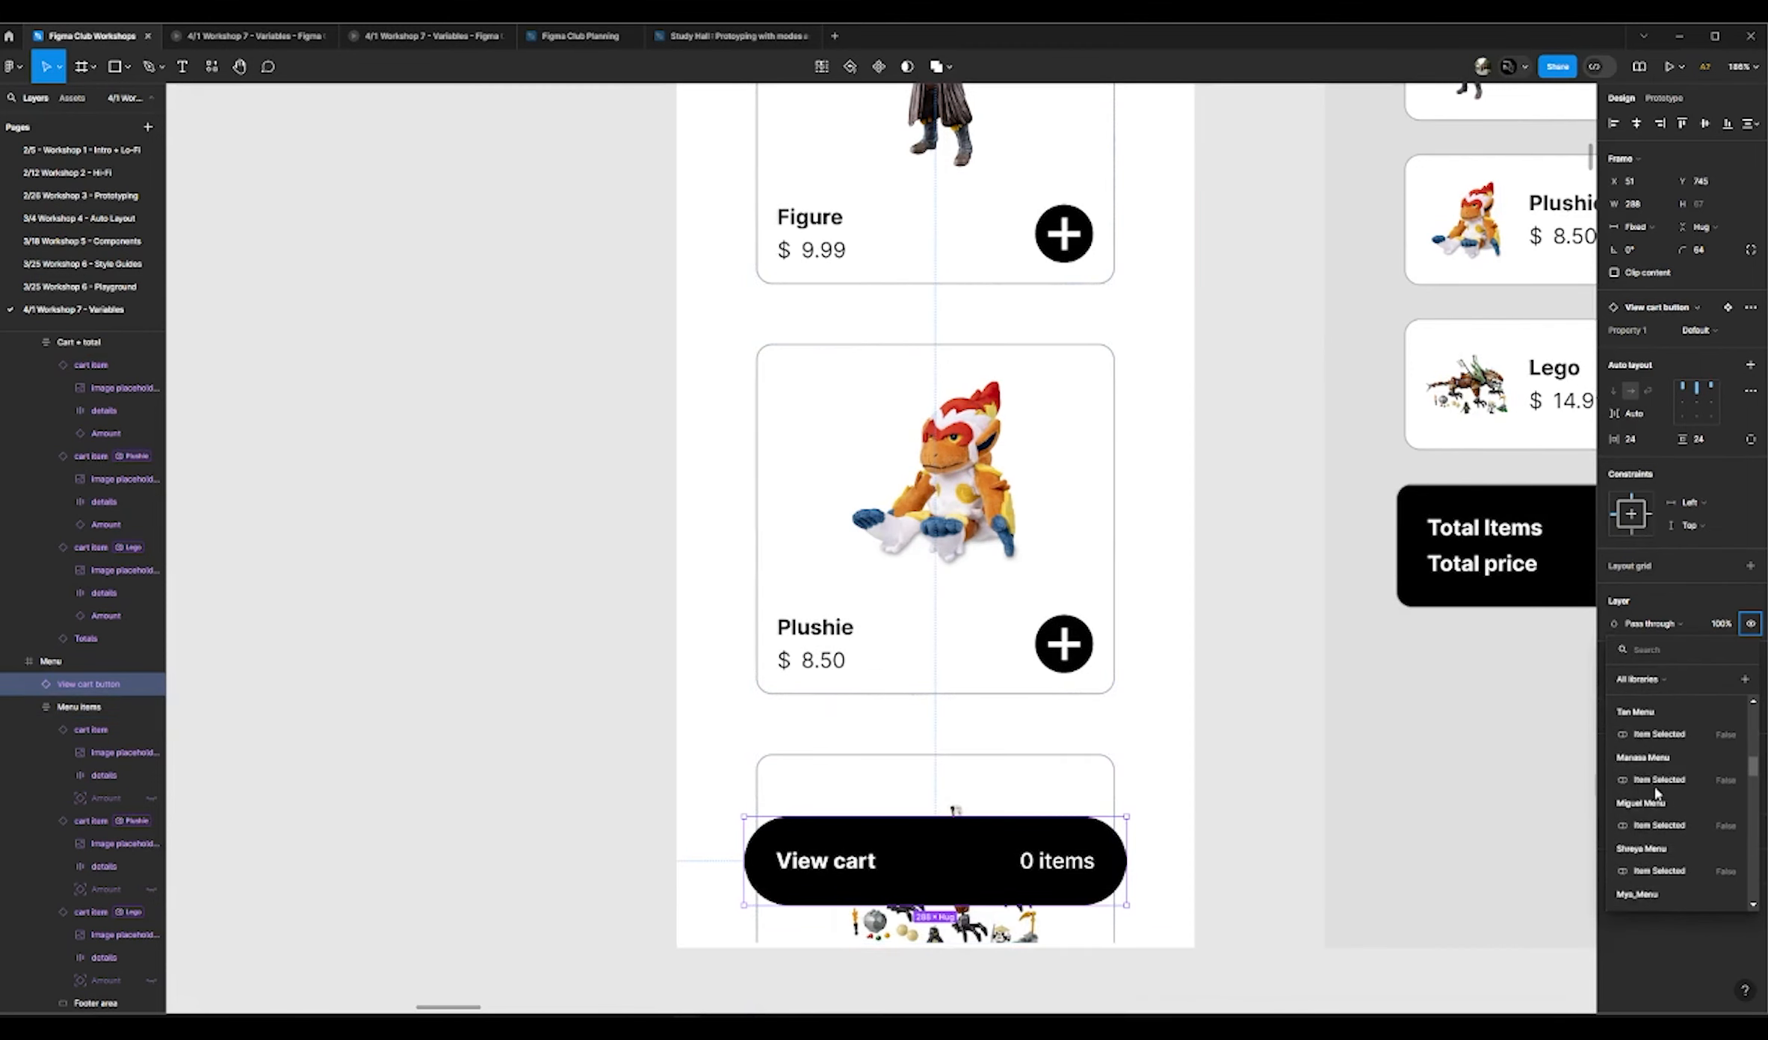
scroll(1654, 792, down, 5)
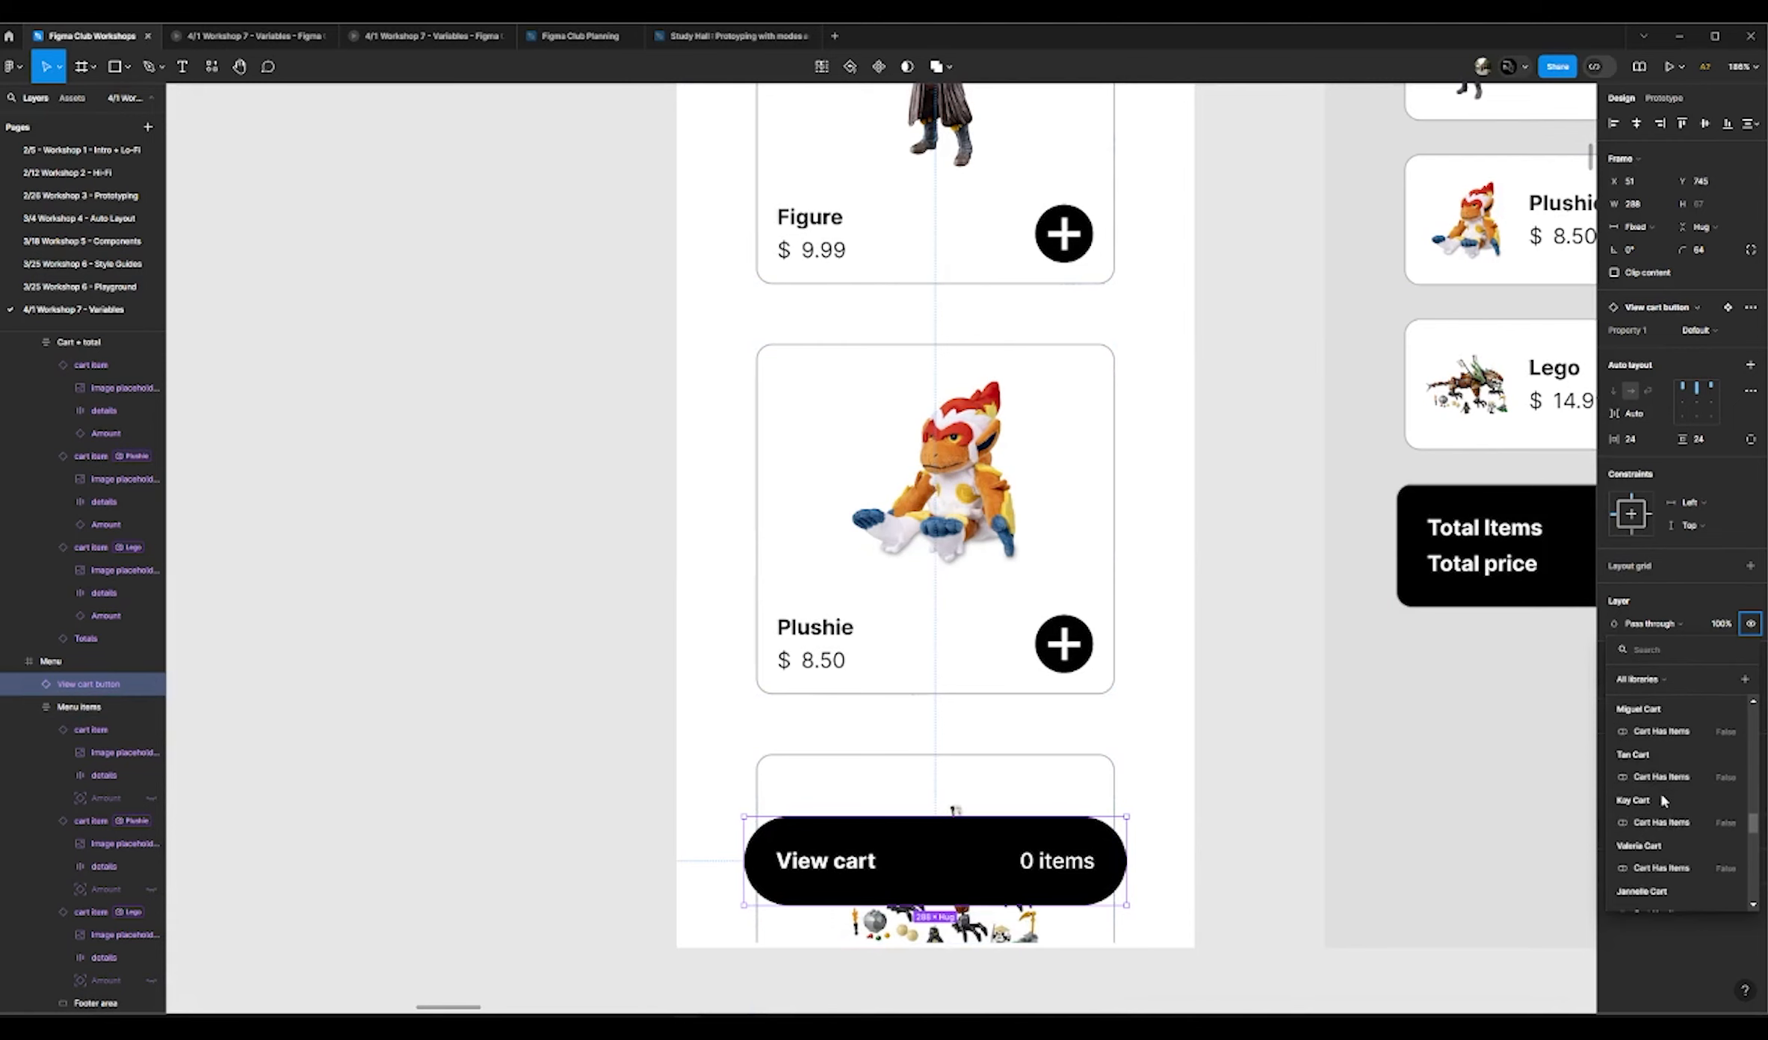
text(cart)
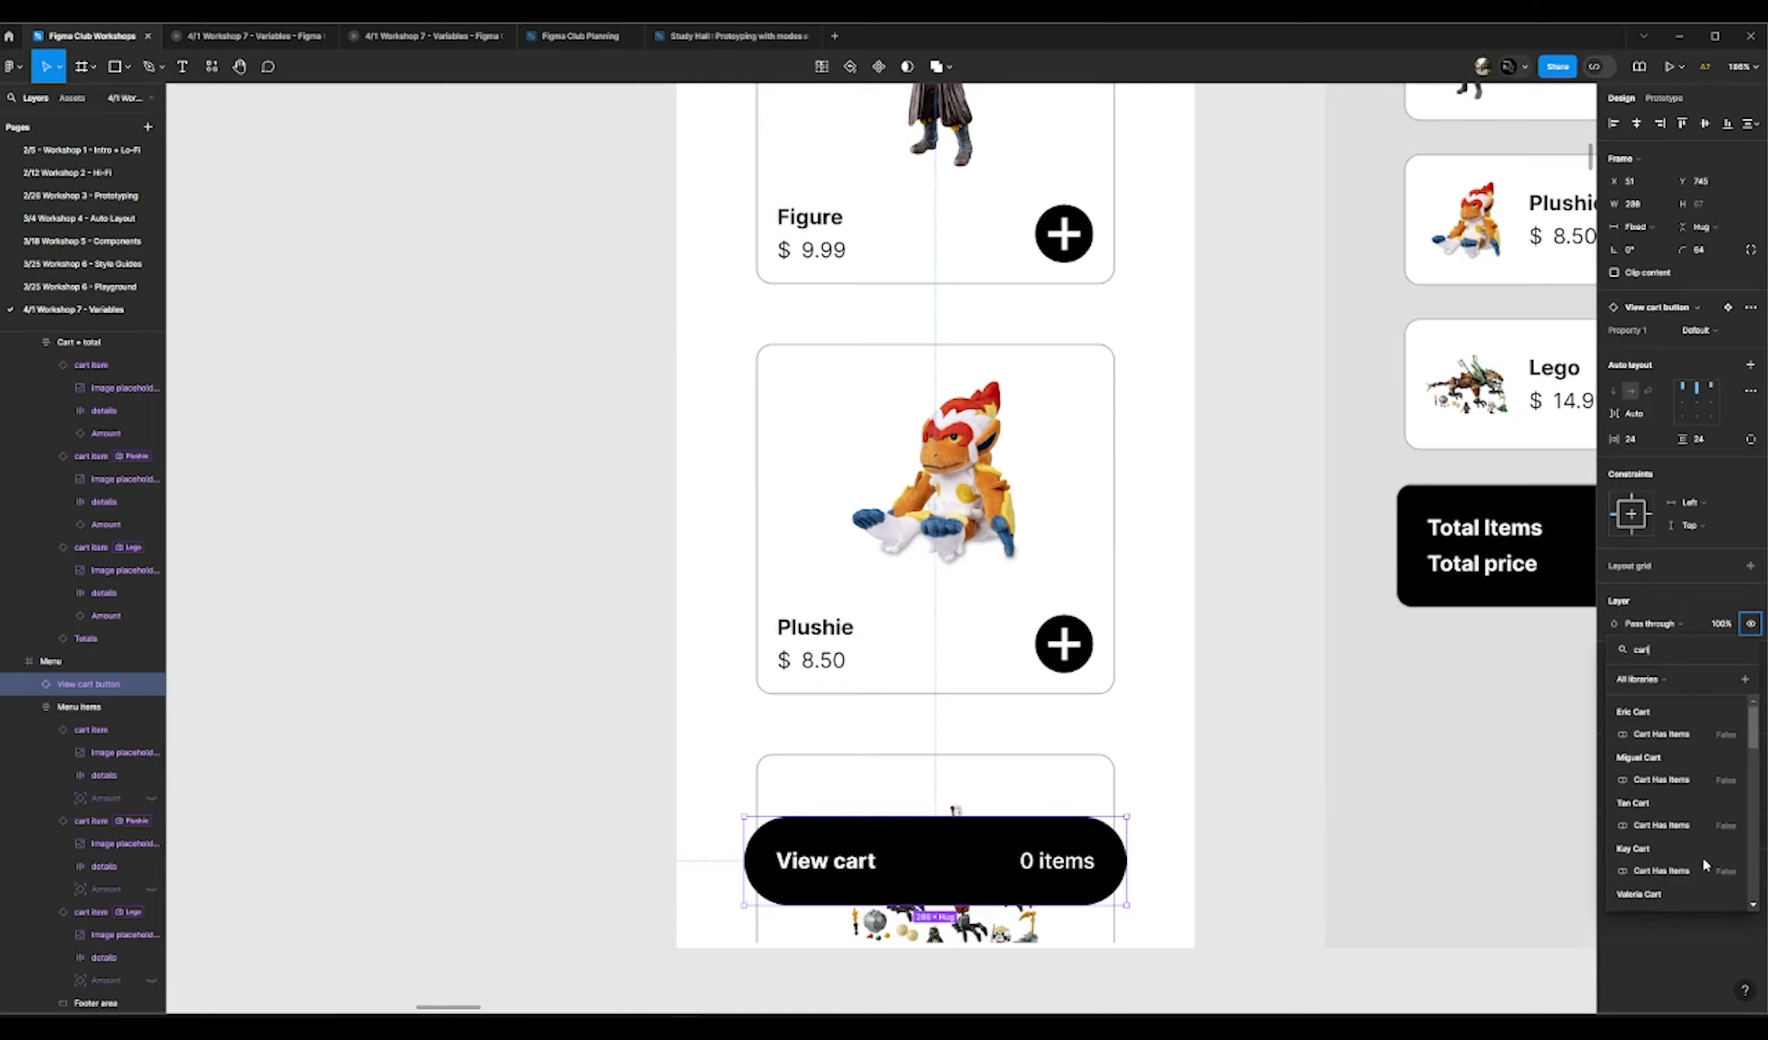
scroll(1674, 807, down, 5)
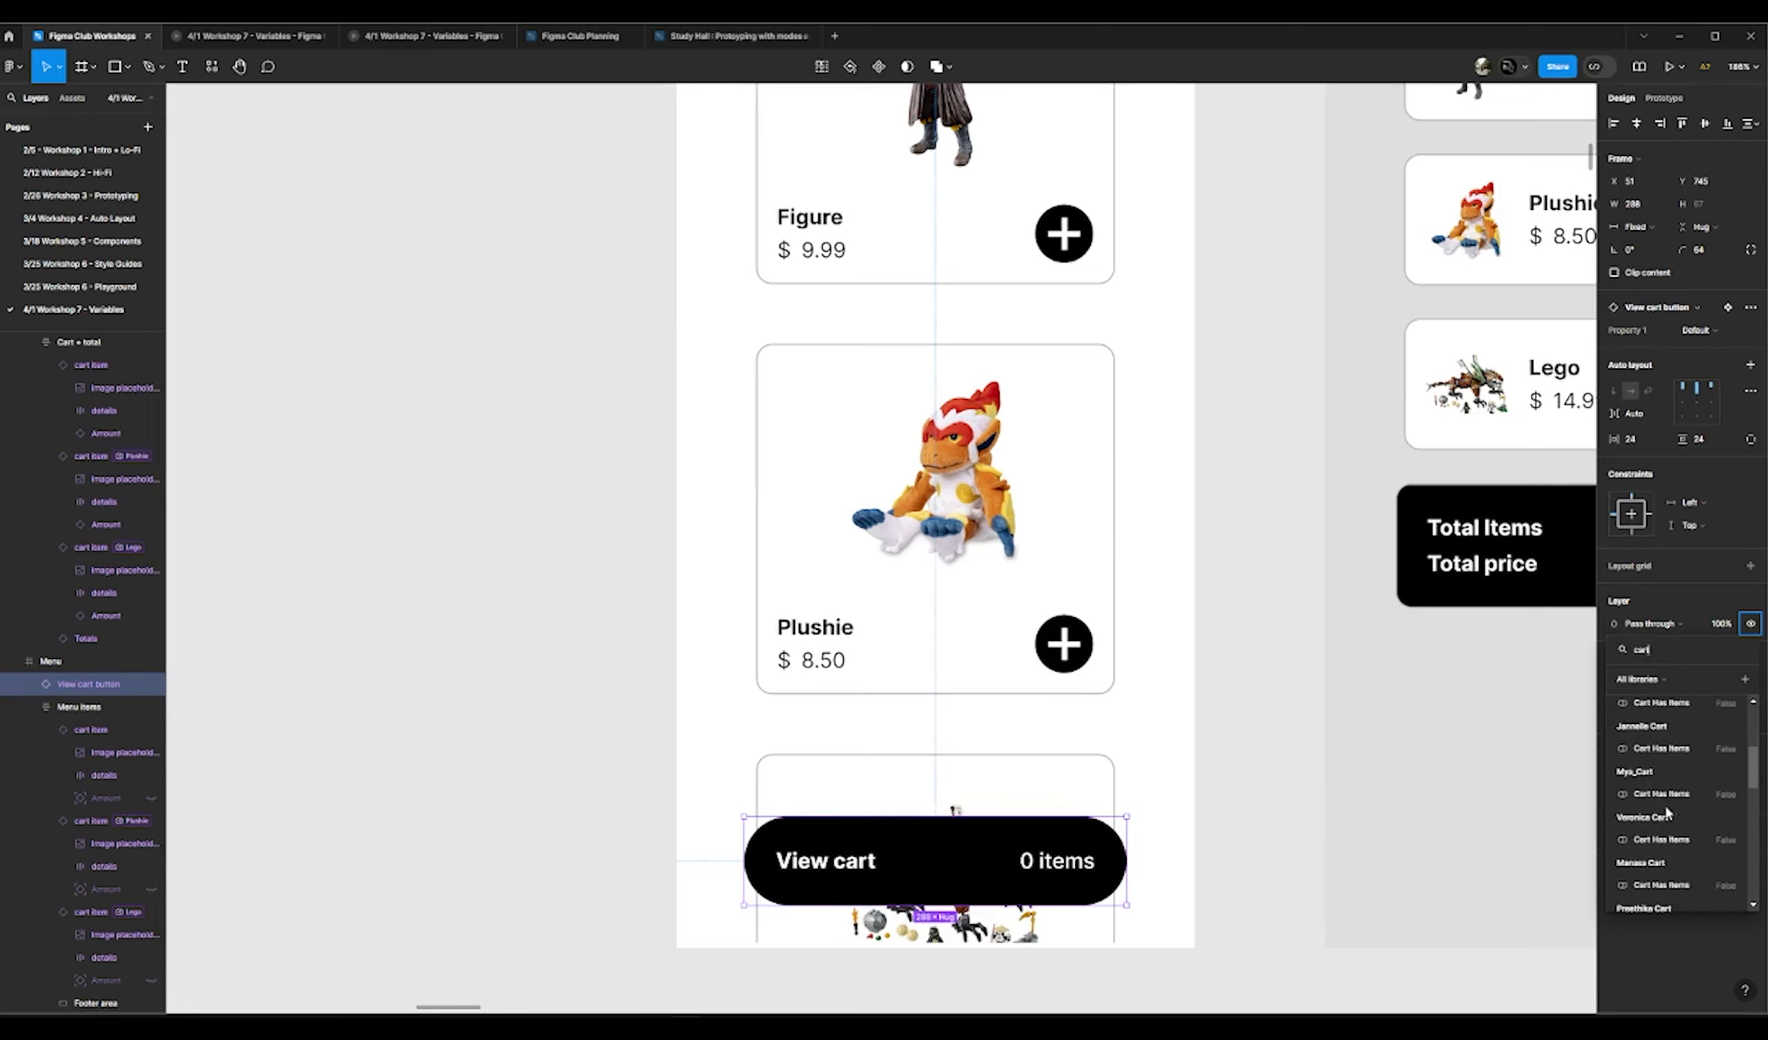
scroll(1662, 824, down, 5)
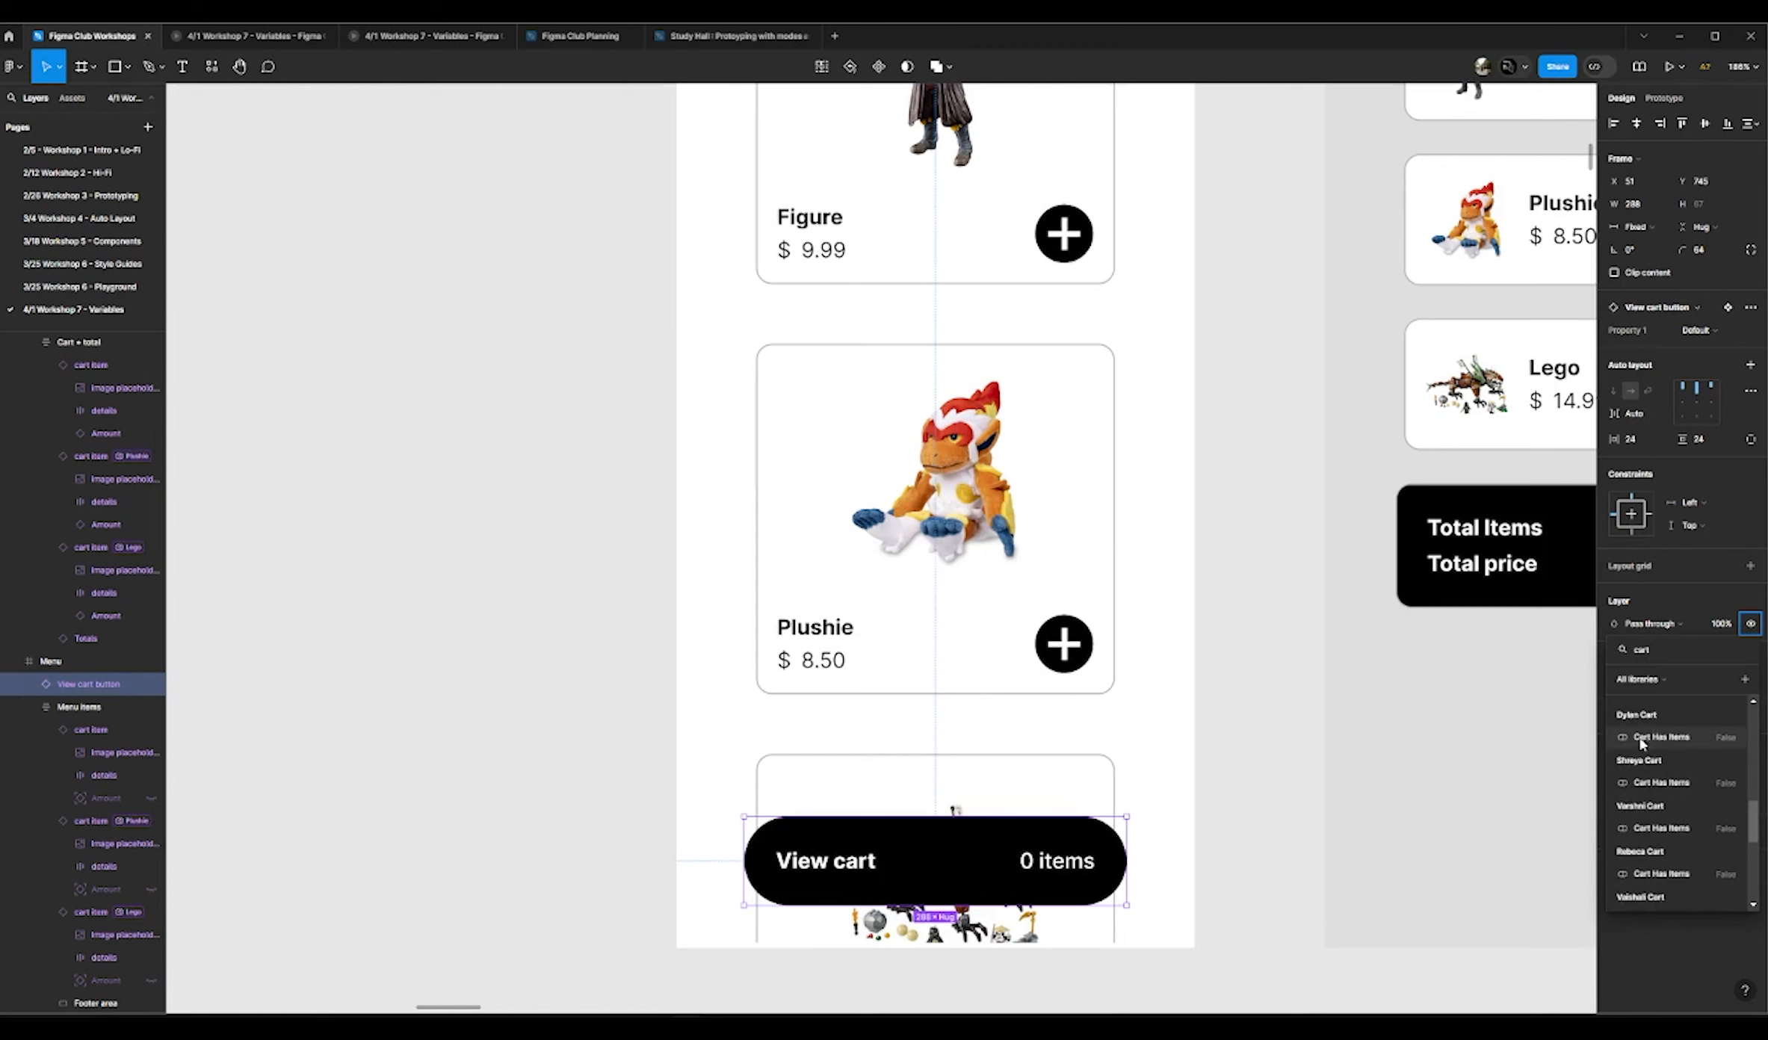
click(1700, 742)
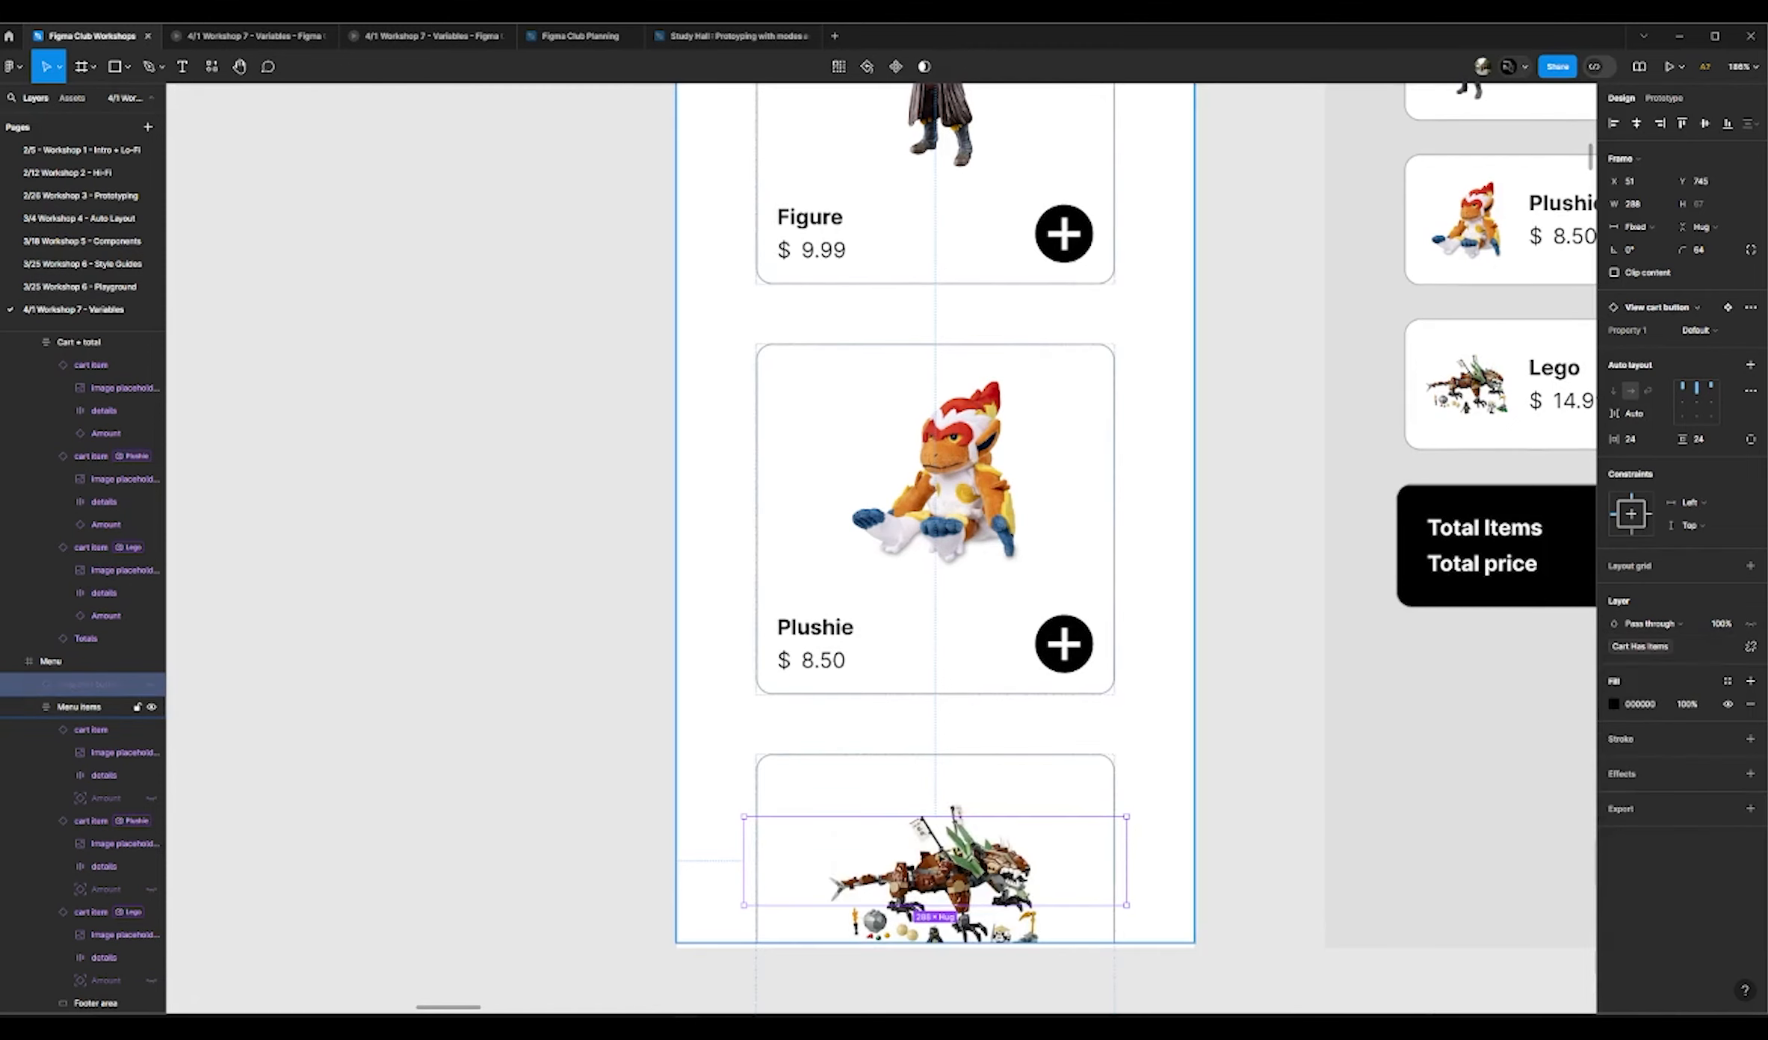
click(1254, 781)
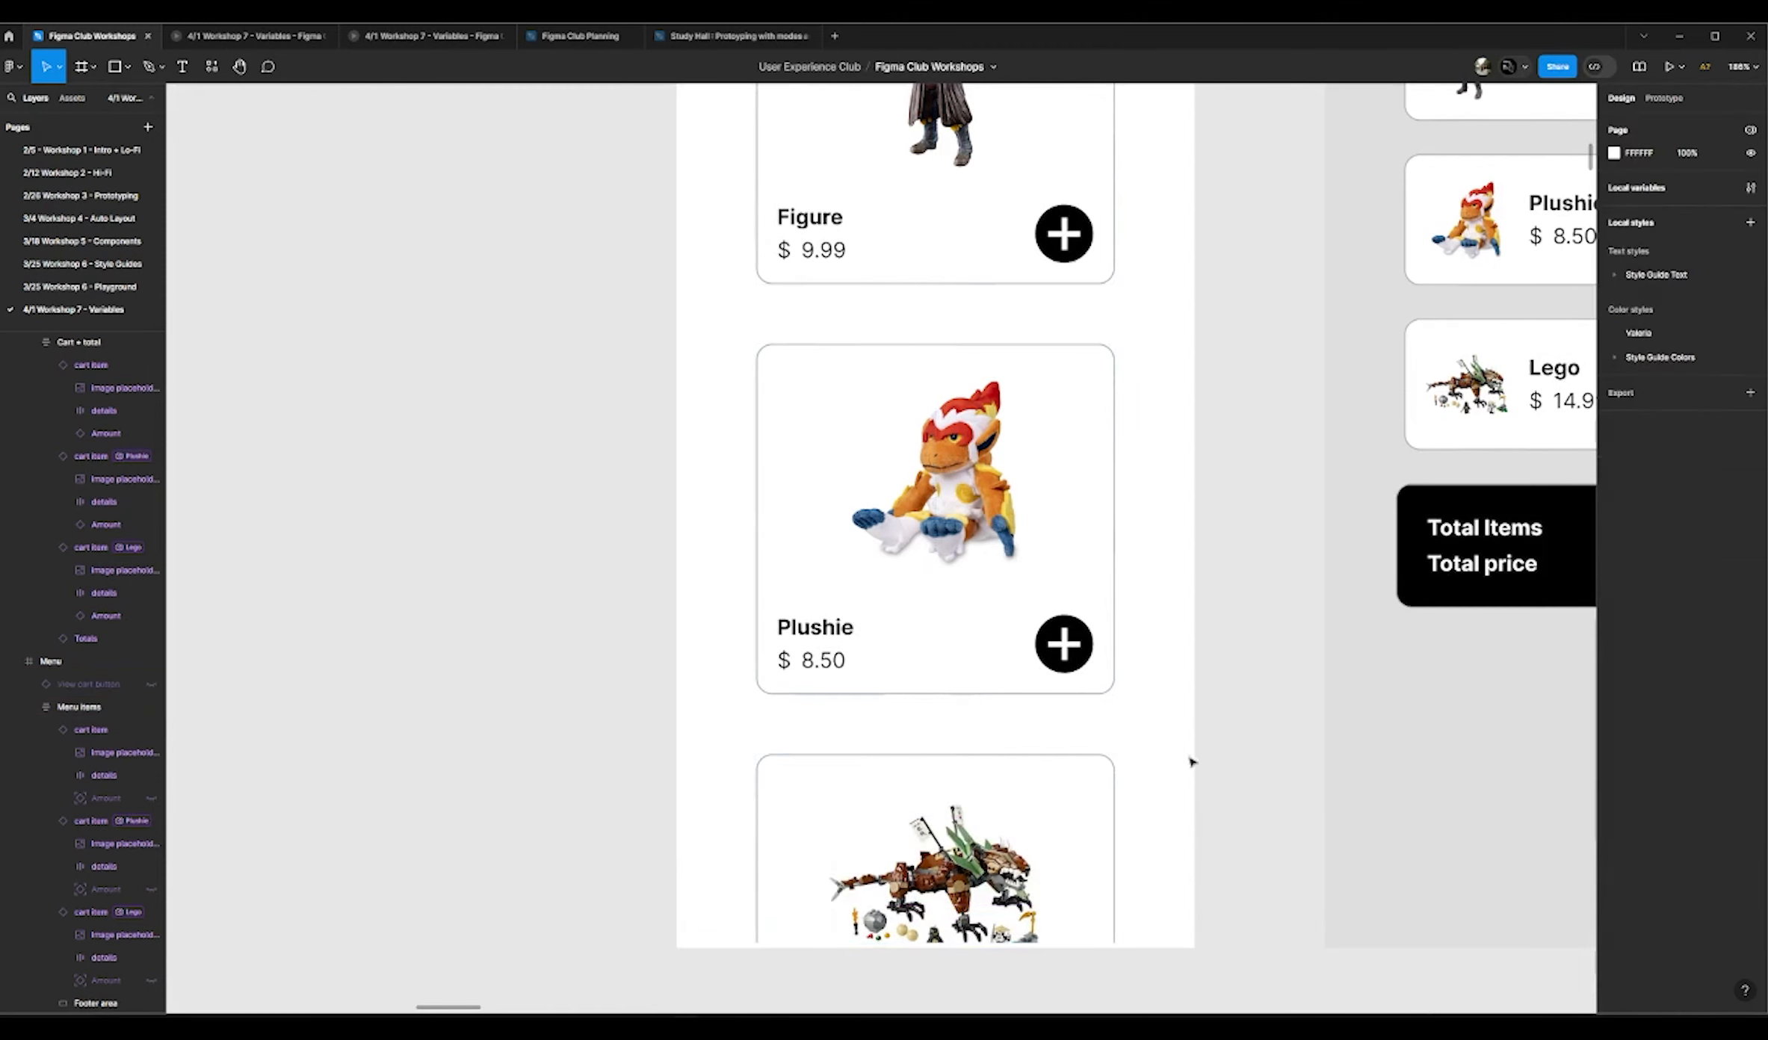
Step: Open the local variables on the presenter's Cart collection and move the variables window down, clear of the Menu frame's item cards
scroll(661, 665, down, 3)
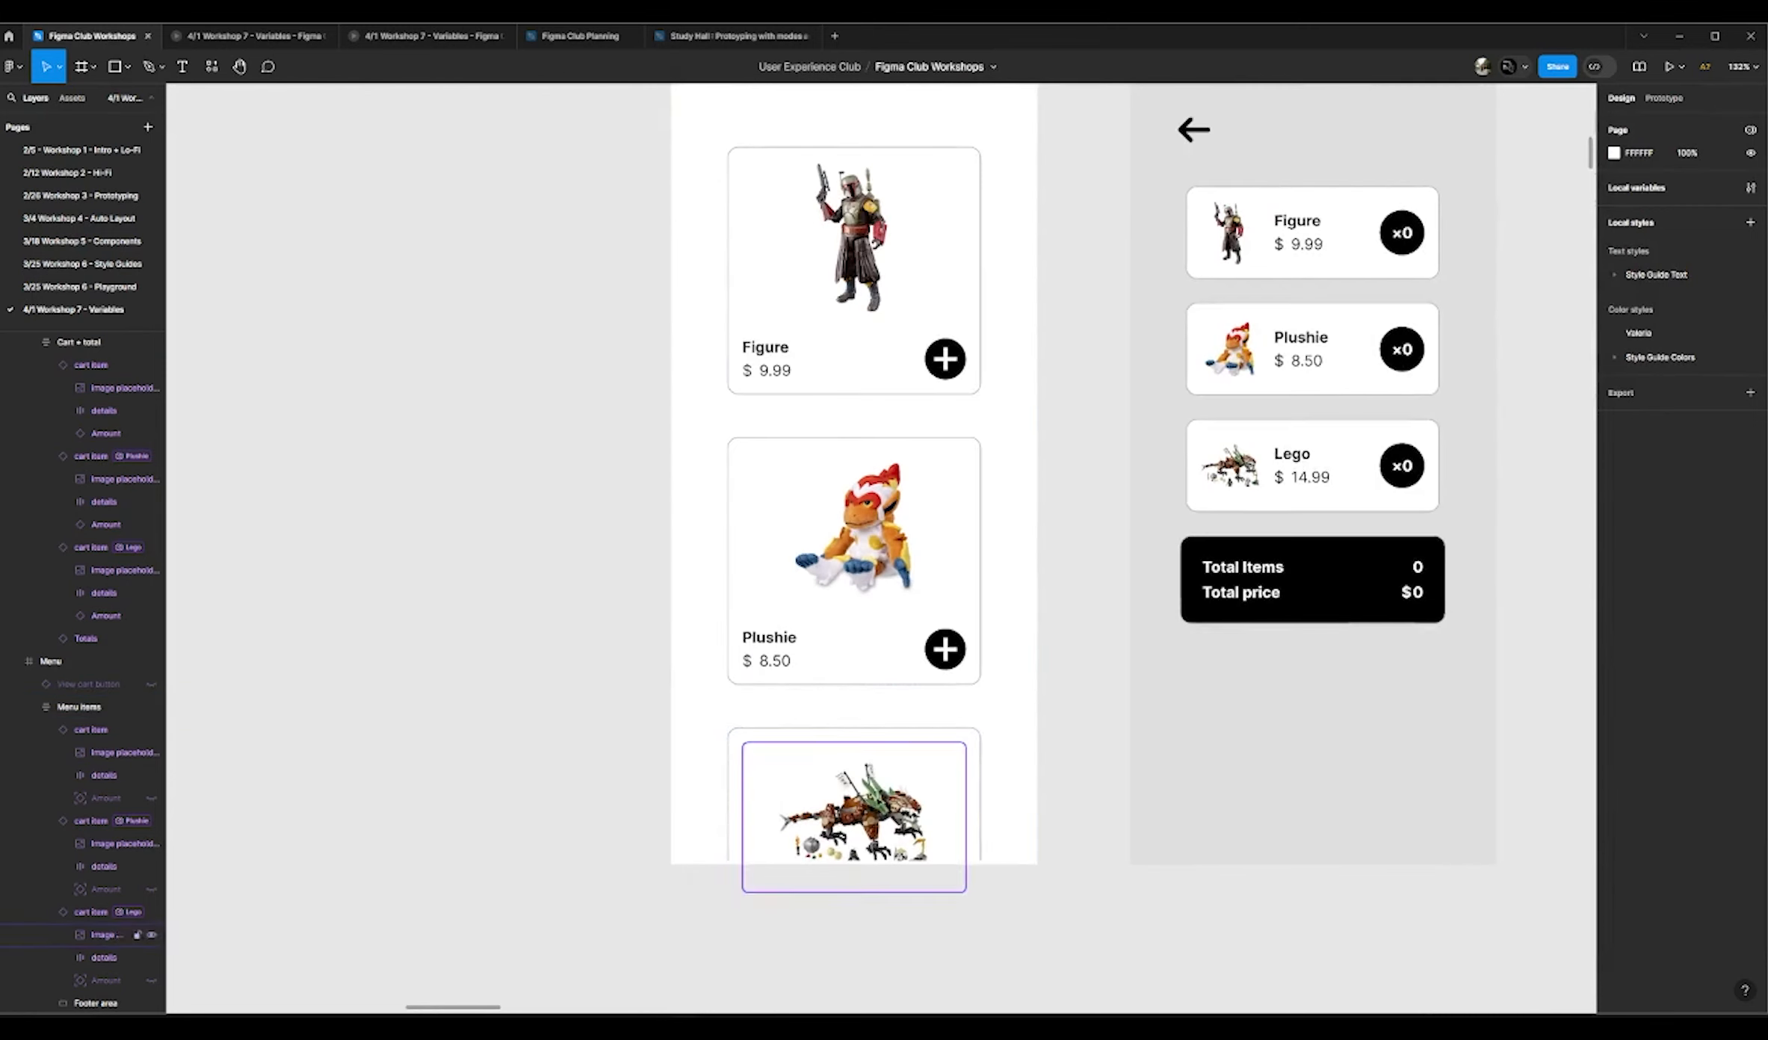
scroll(848, 780, up, 3)
scroll(831, 760, down, 5)
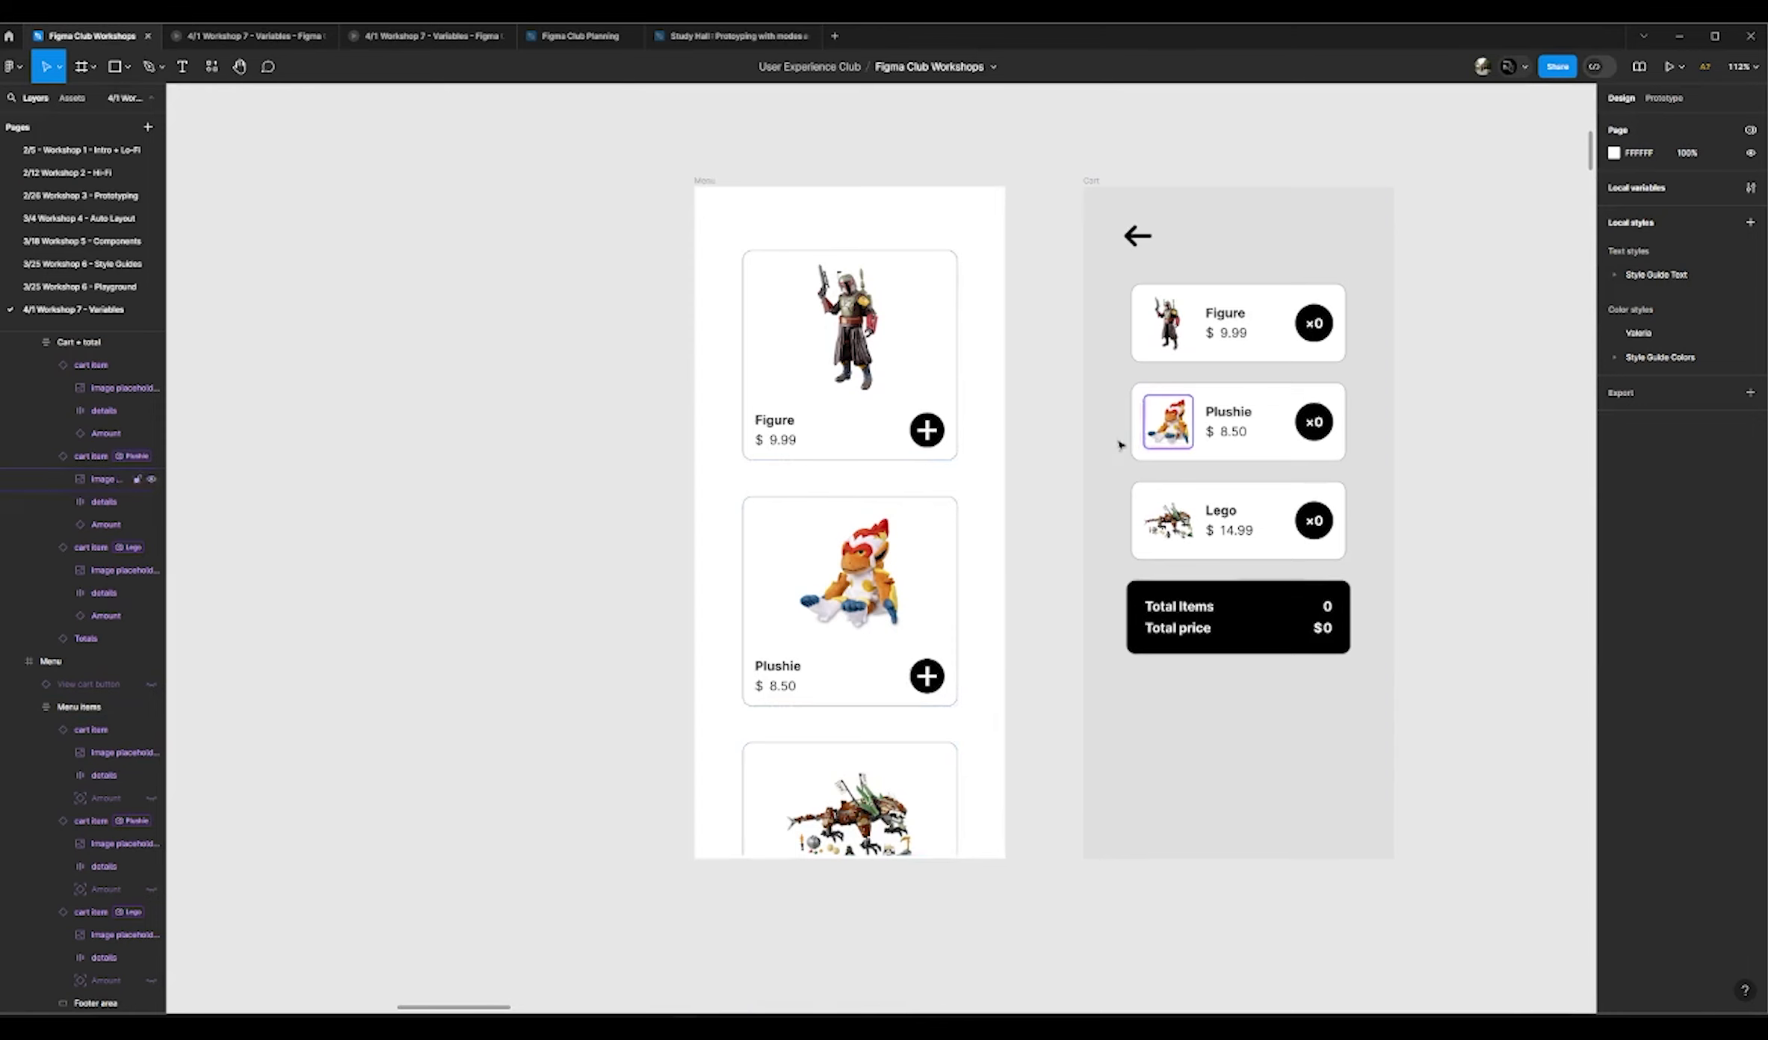
scroll(1377, 441, down, 5)
scroll(423, 469, up, 5)
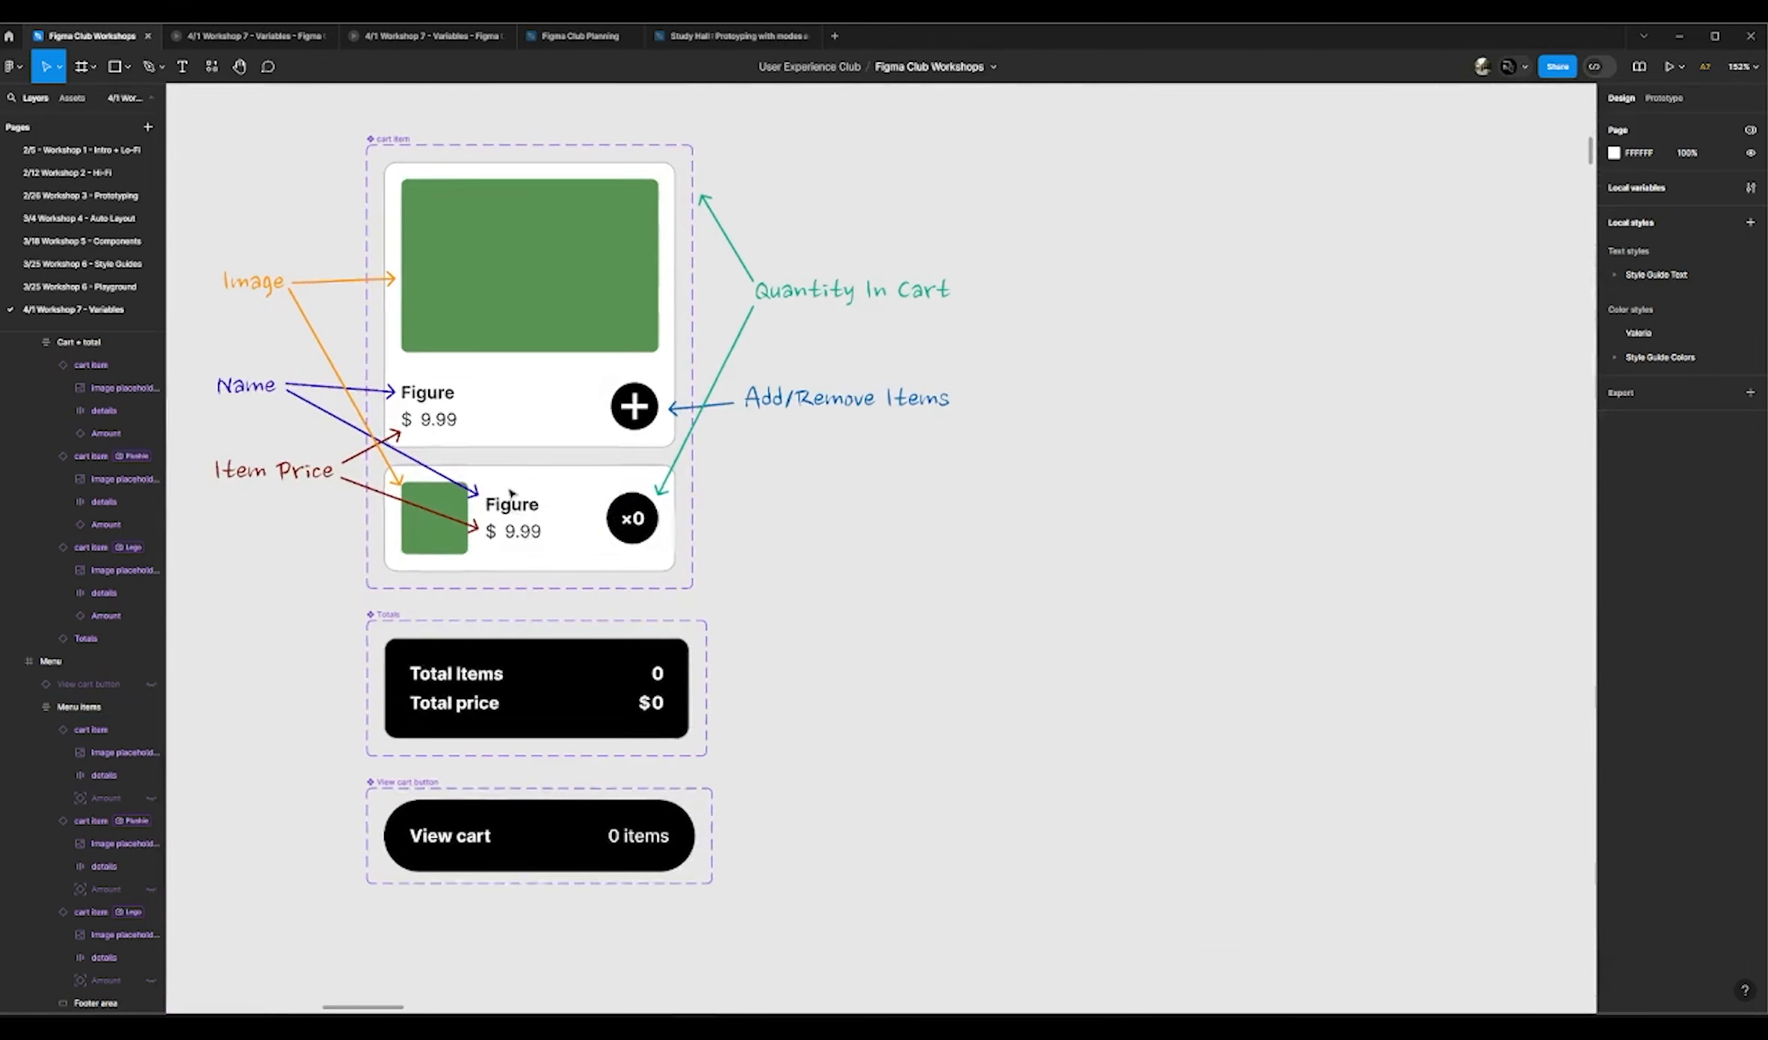
click(1750, 187)
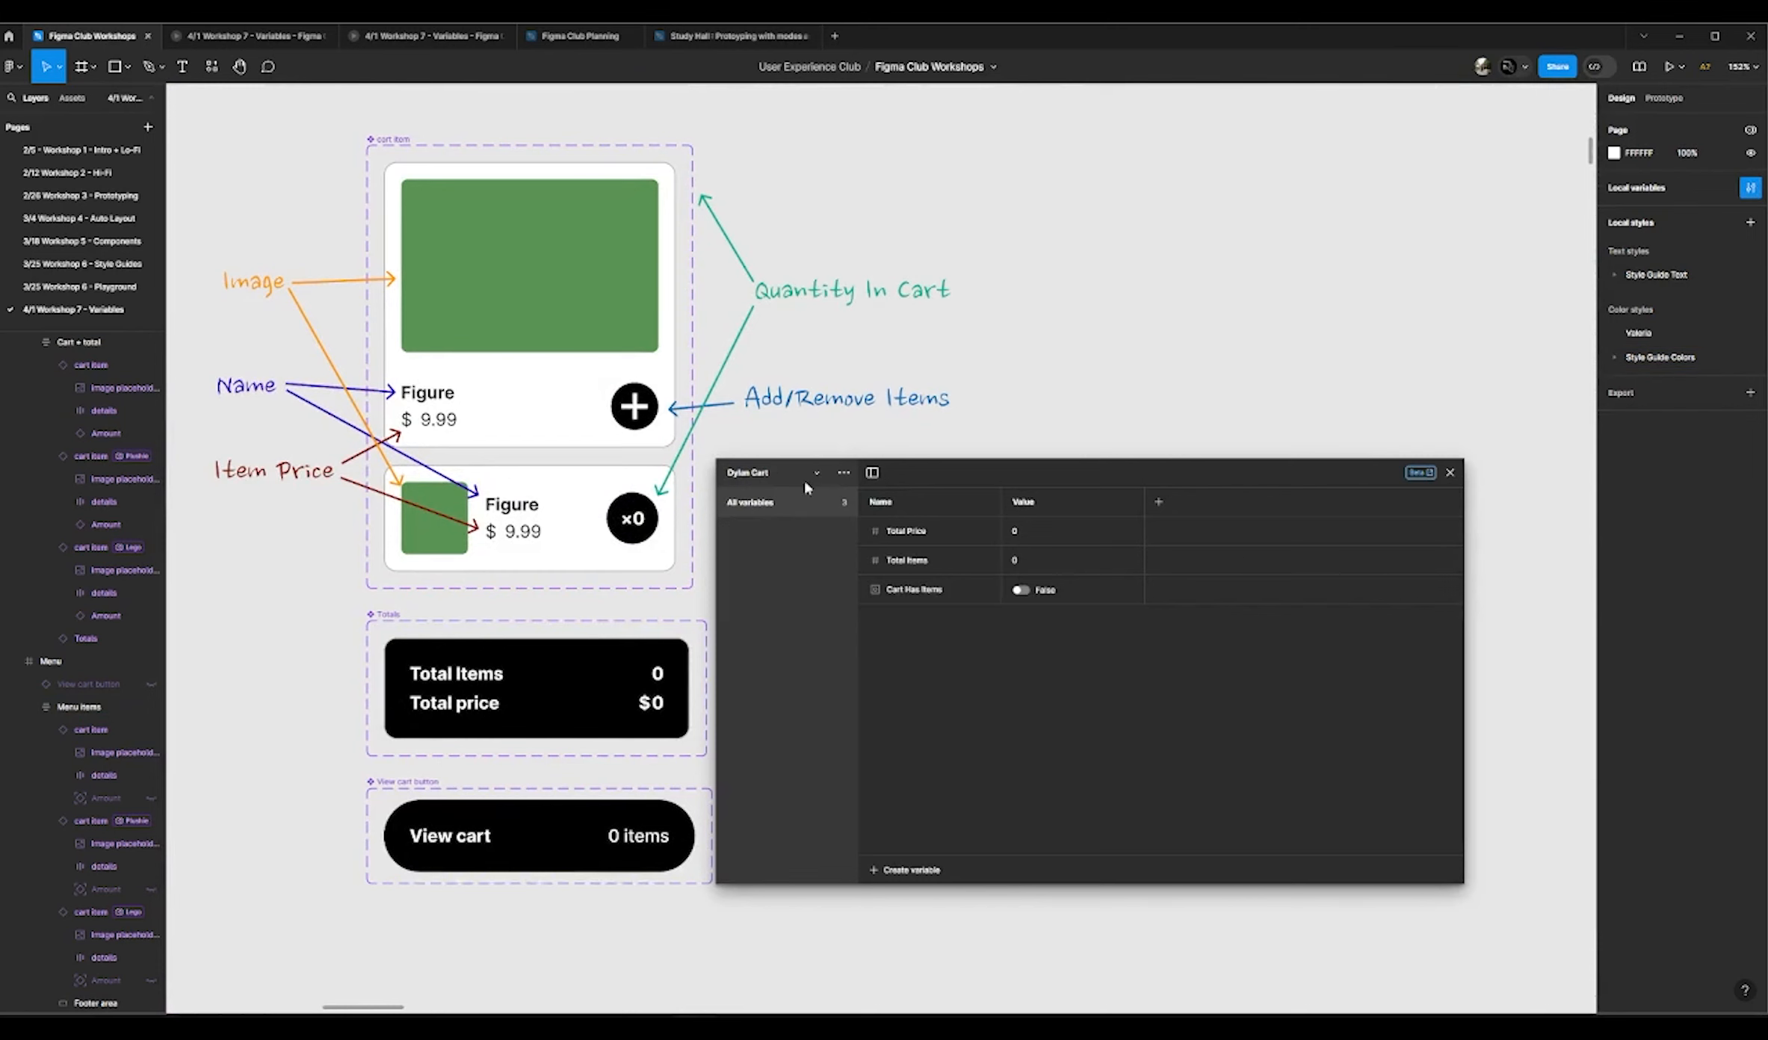
click(770, 472)
click(976, 479)
scroll(541, 493, down, 4)
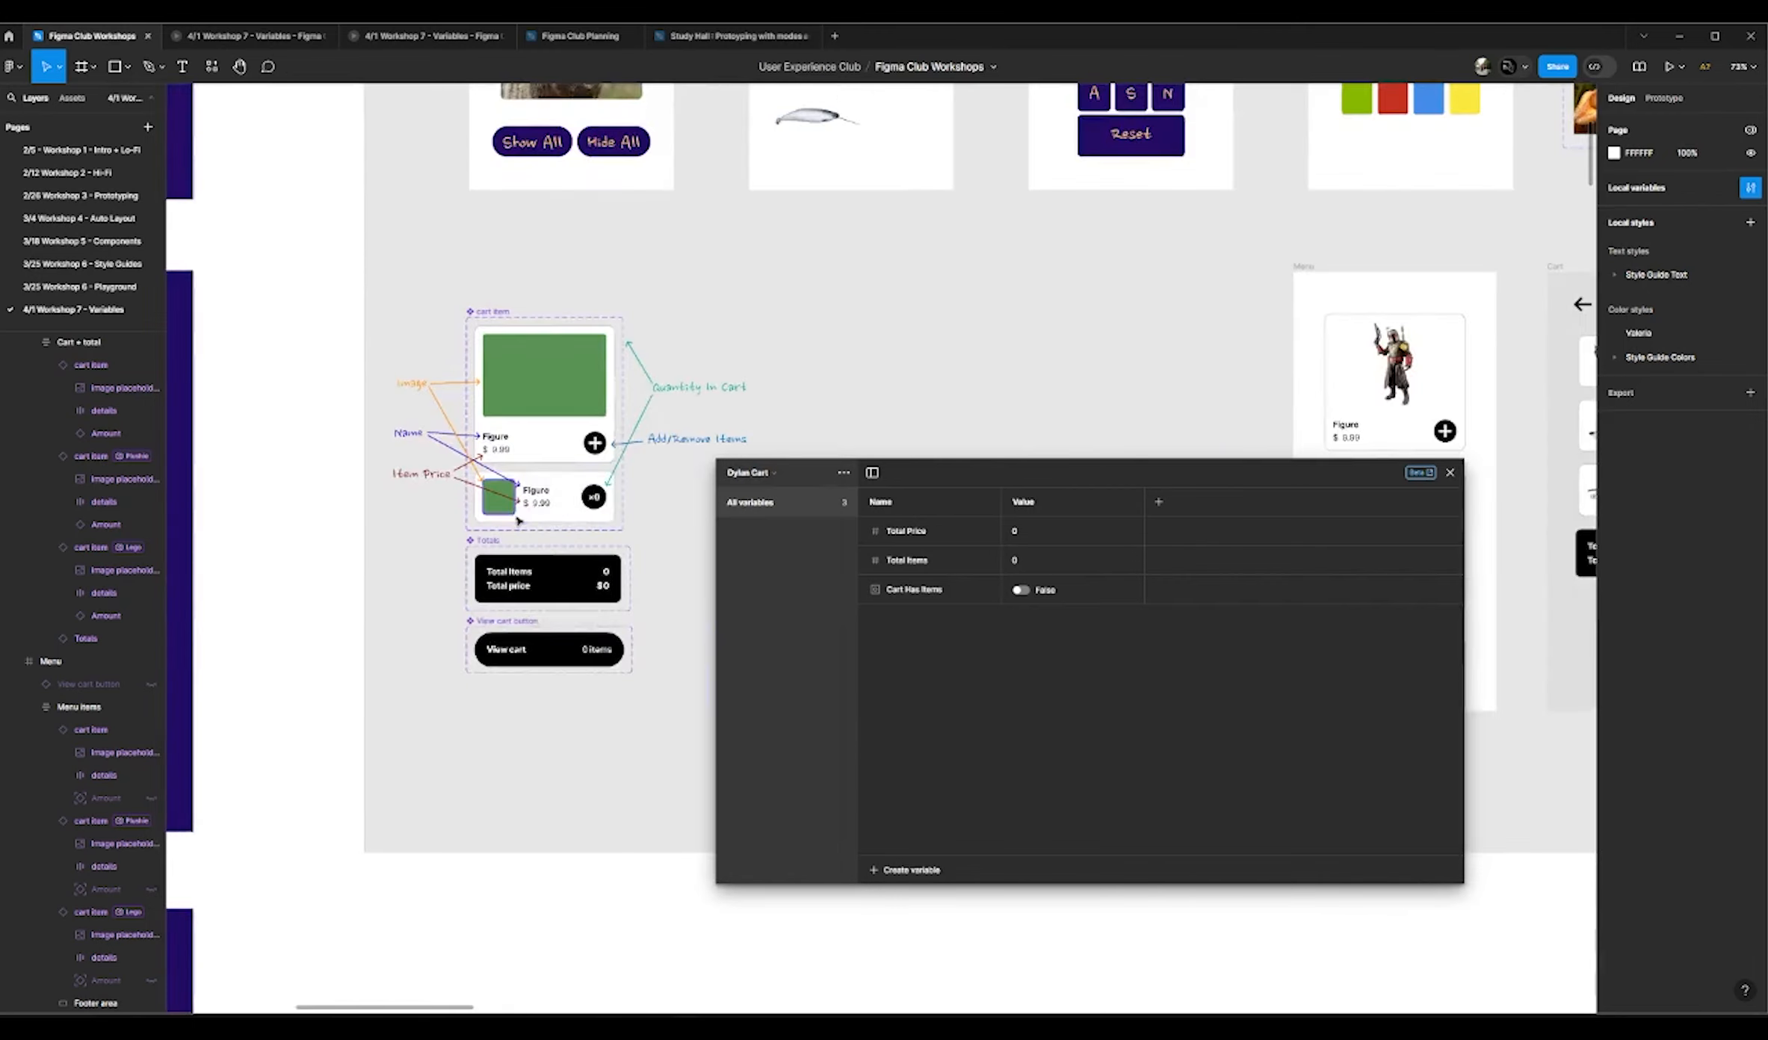
drag(1262, 473, 1274, 782)
scroll(1202, 648, up, 4)
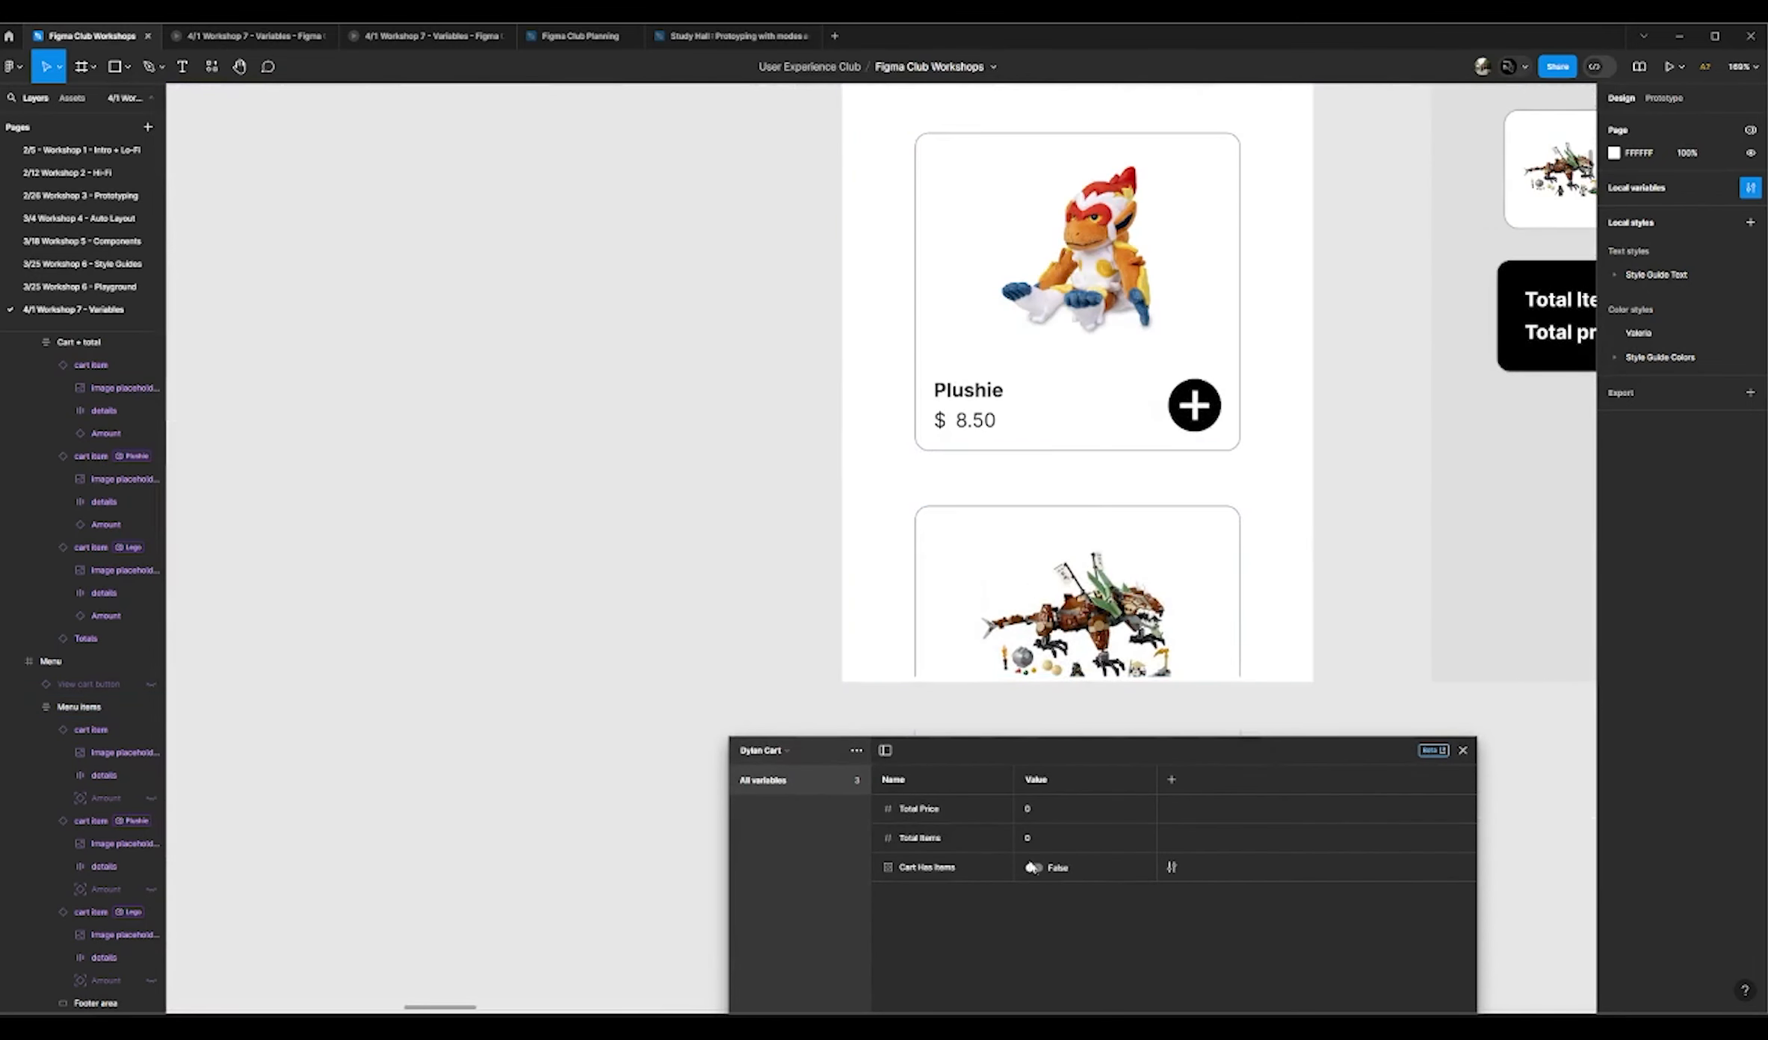
Step: Test the View cart button's visibility by switching Cart Has Items to True and back to False, and close the variables window
click(1033, 867)
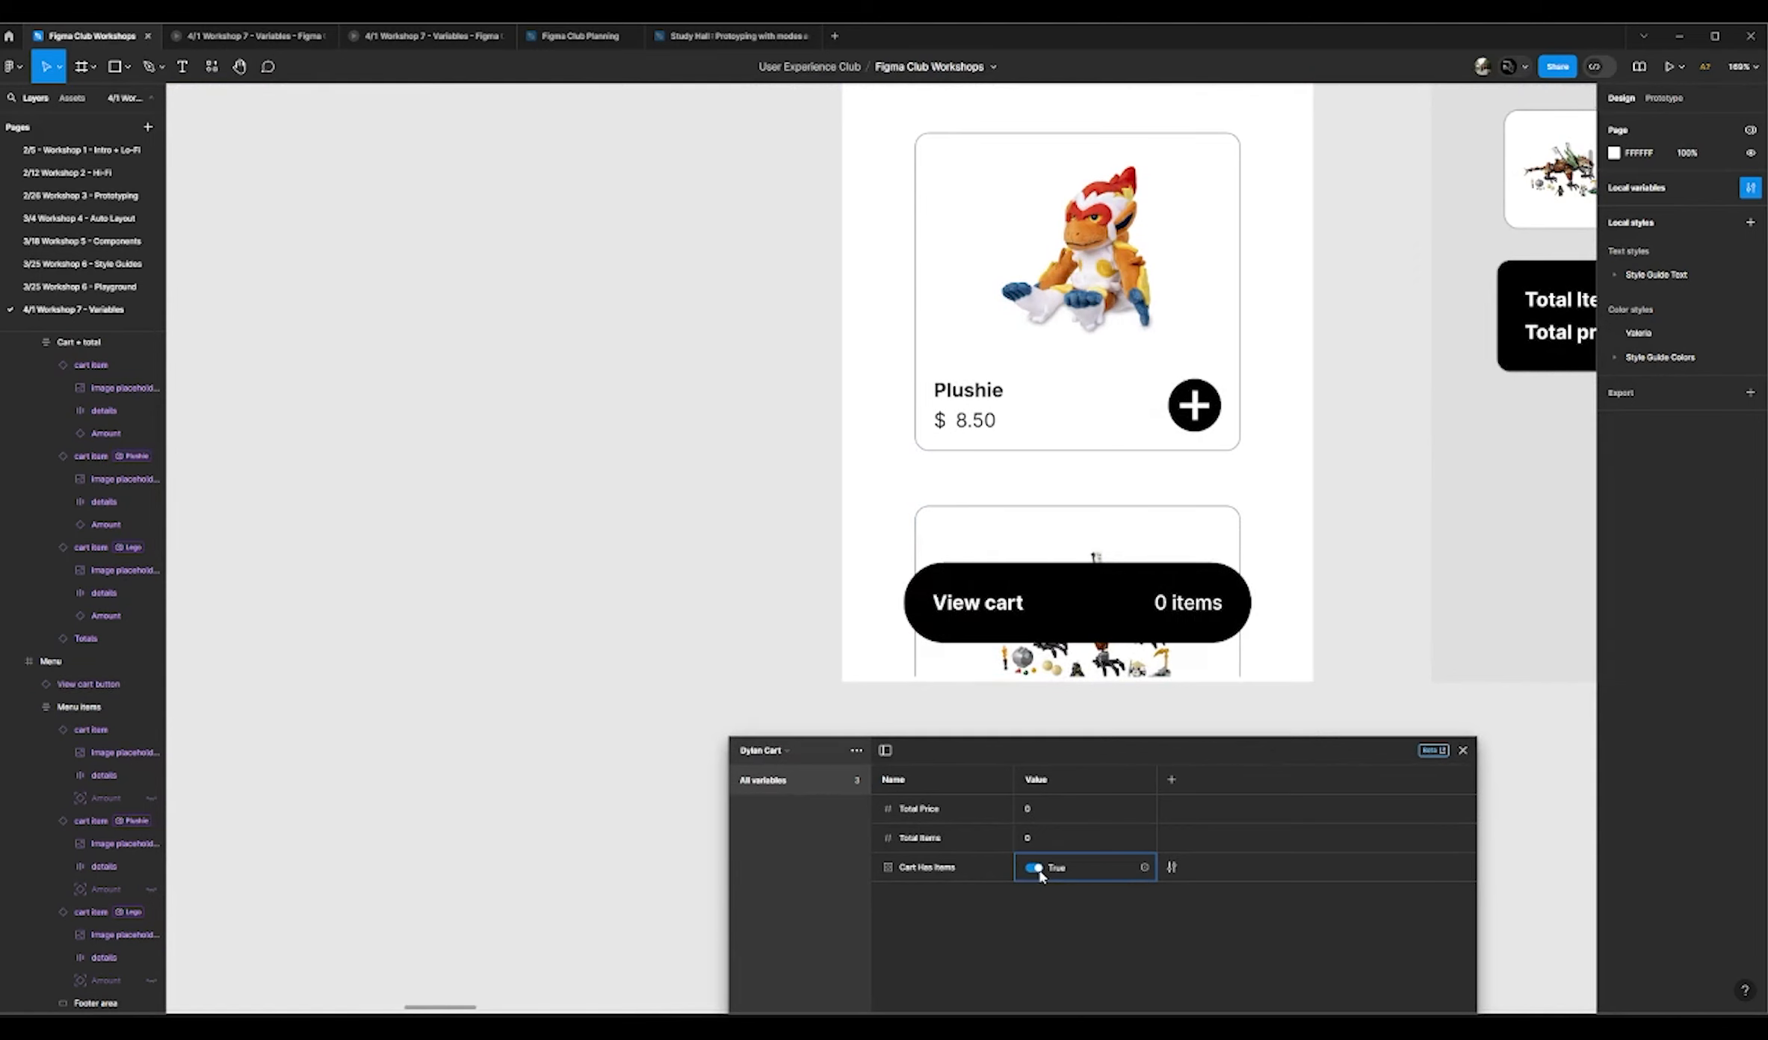
click(1037, 869)
click(1461, 750)
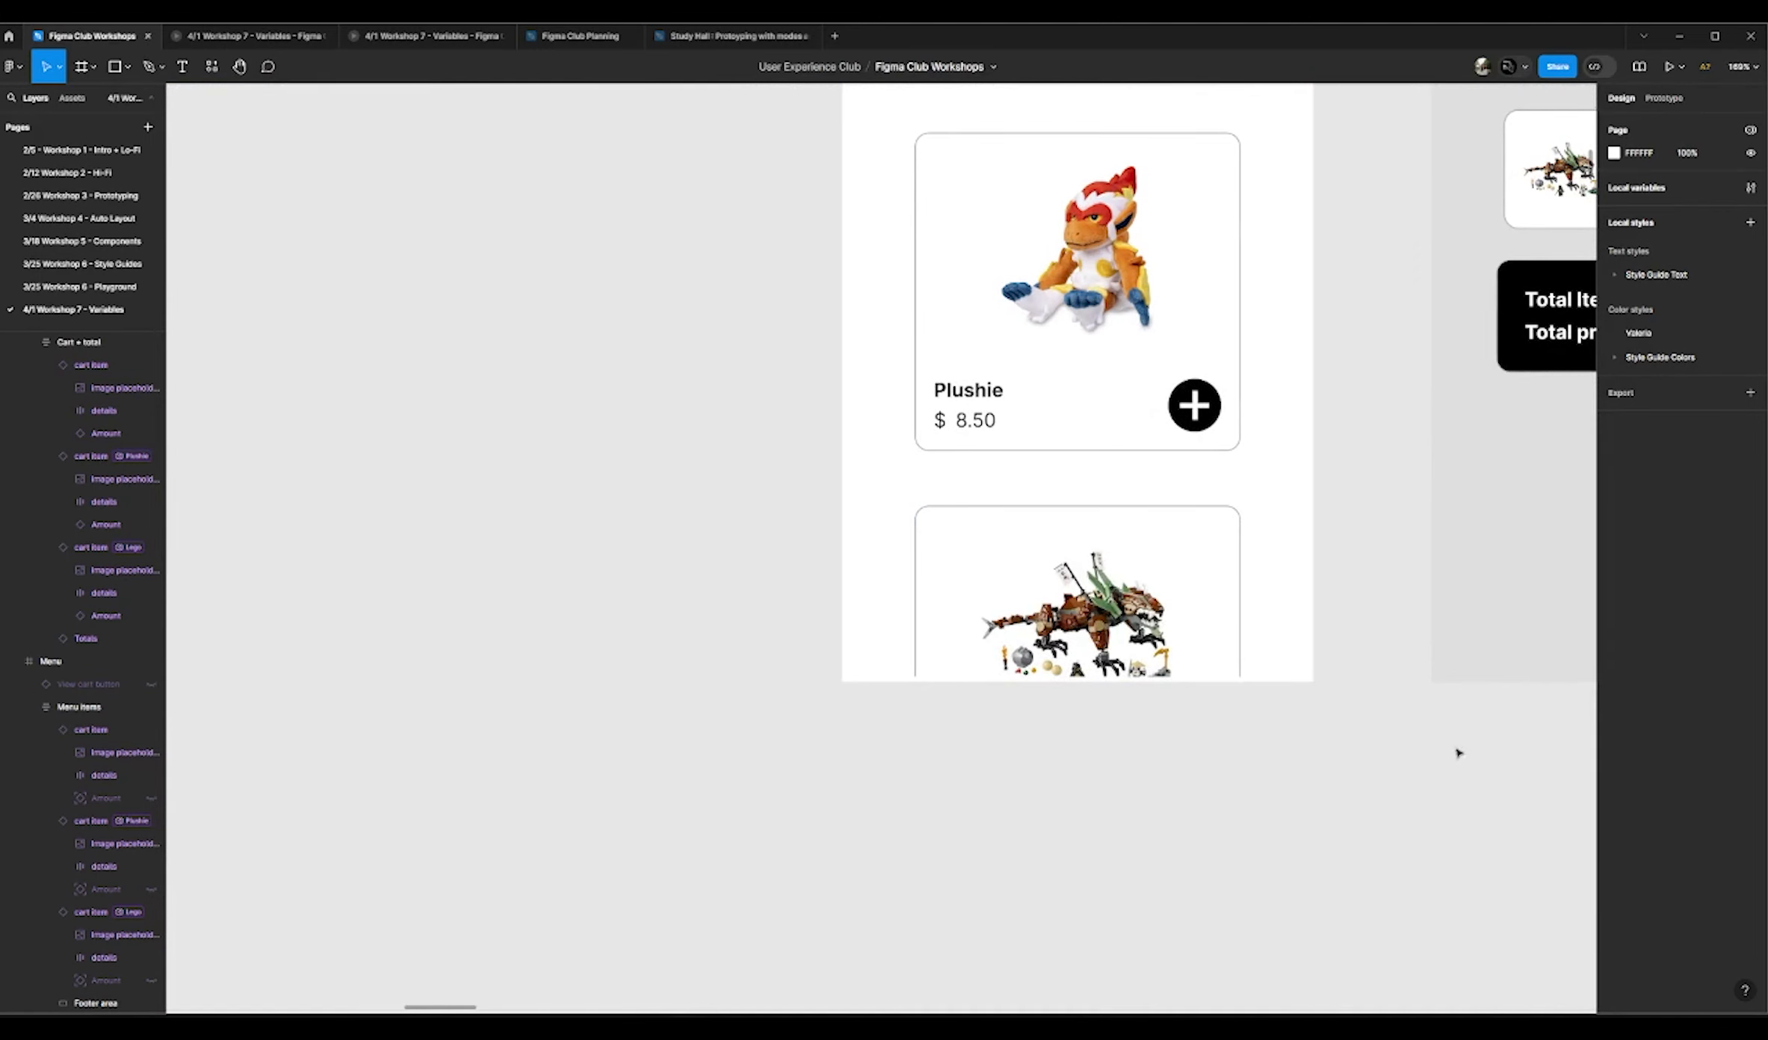
Step: Open the presenter's Menu variable collection and test Item Selected for Figure on the main cart item component, switching it to True and back to False
click(1749, 187)
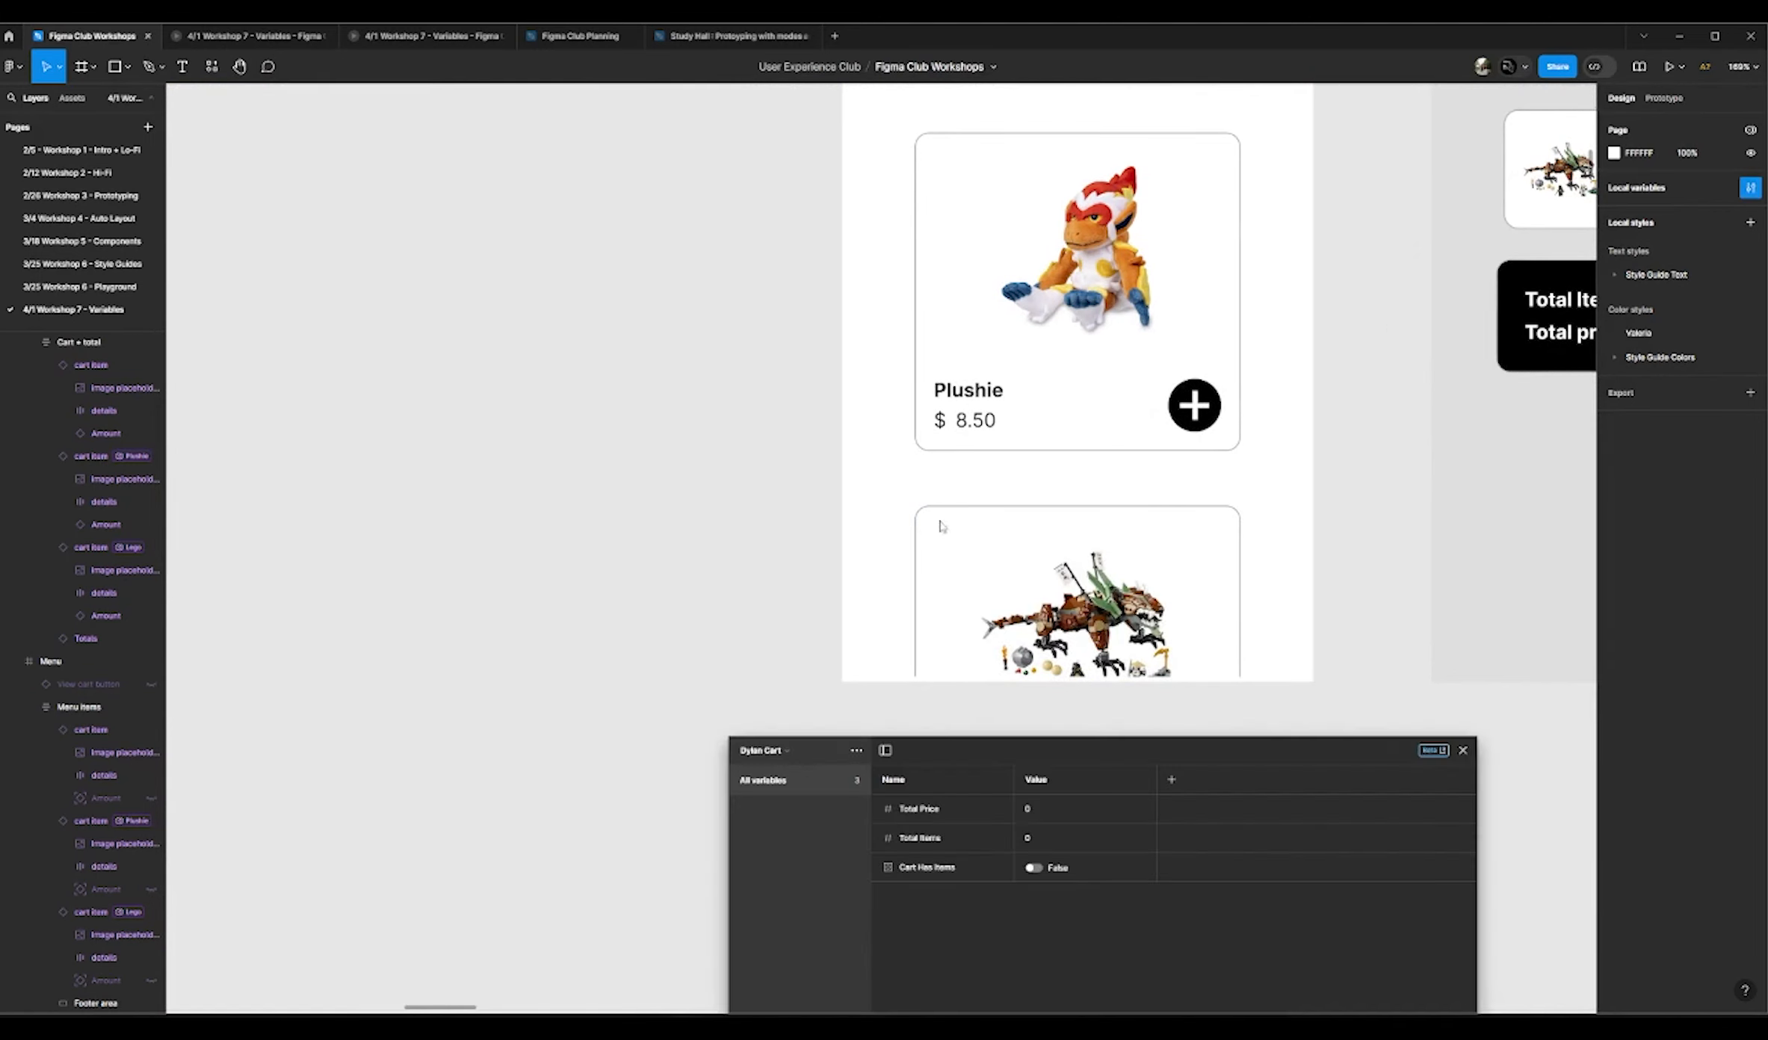
click(822, 751)
click(785, 174)
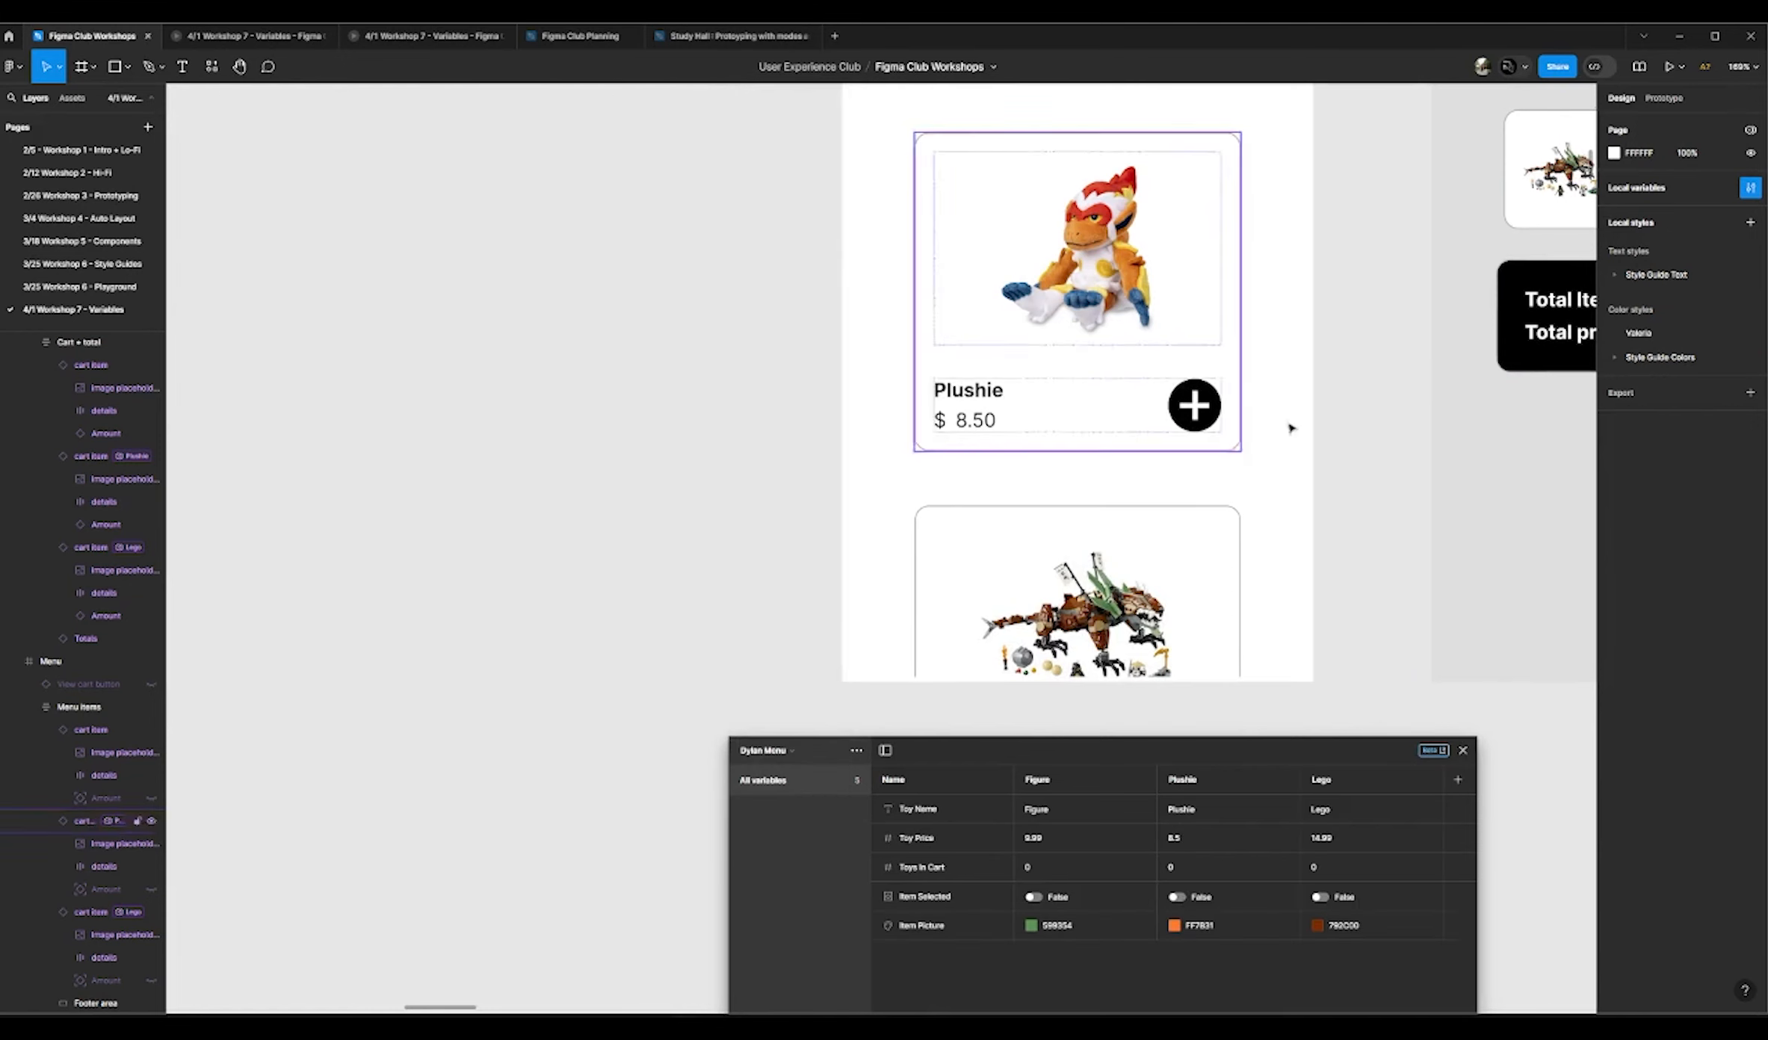
scroll(1296, 442, down, 5)
scroll(598, 336, up, 5)
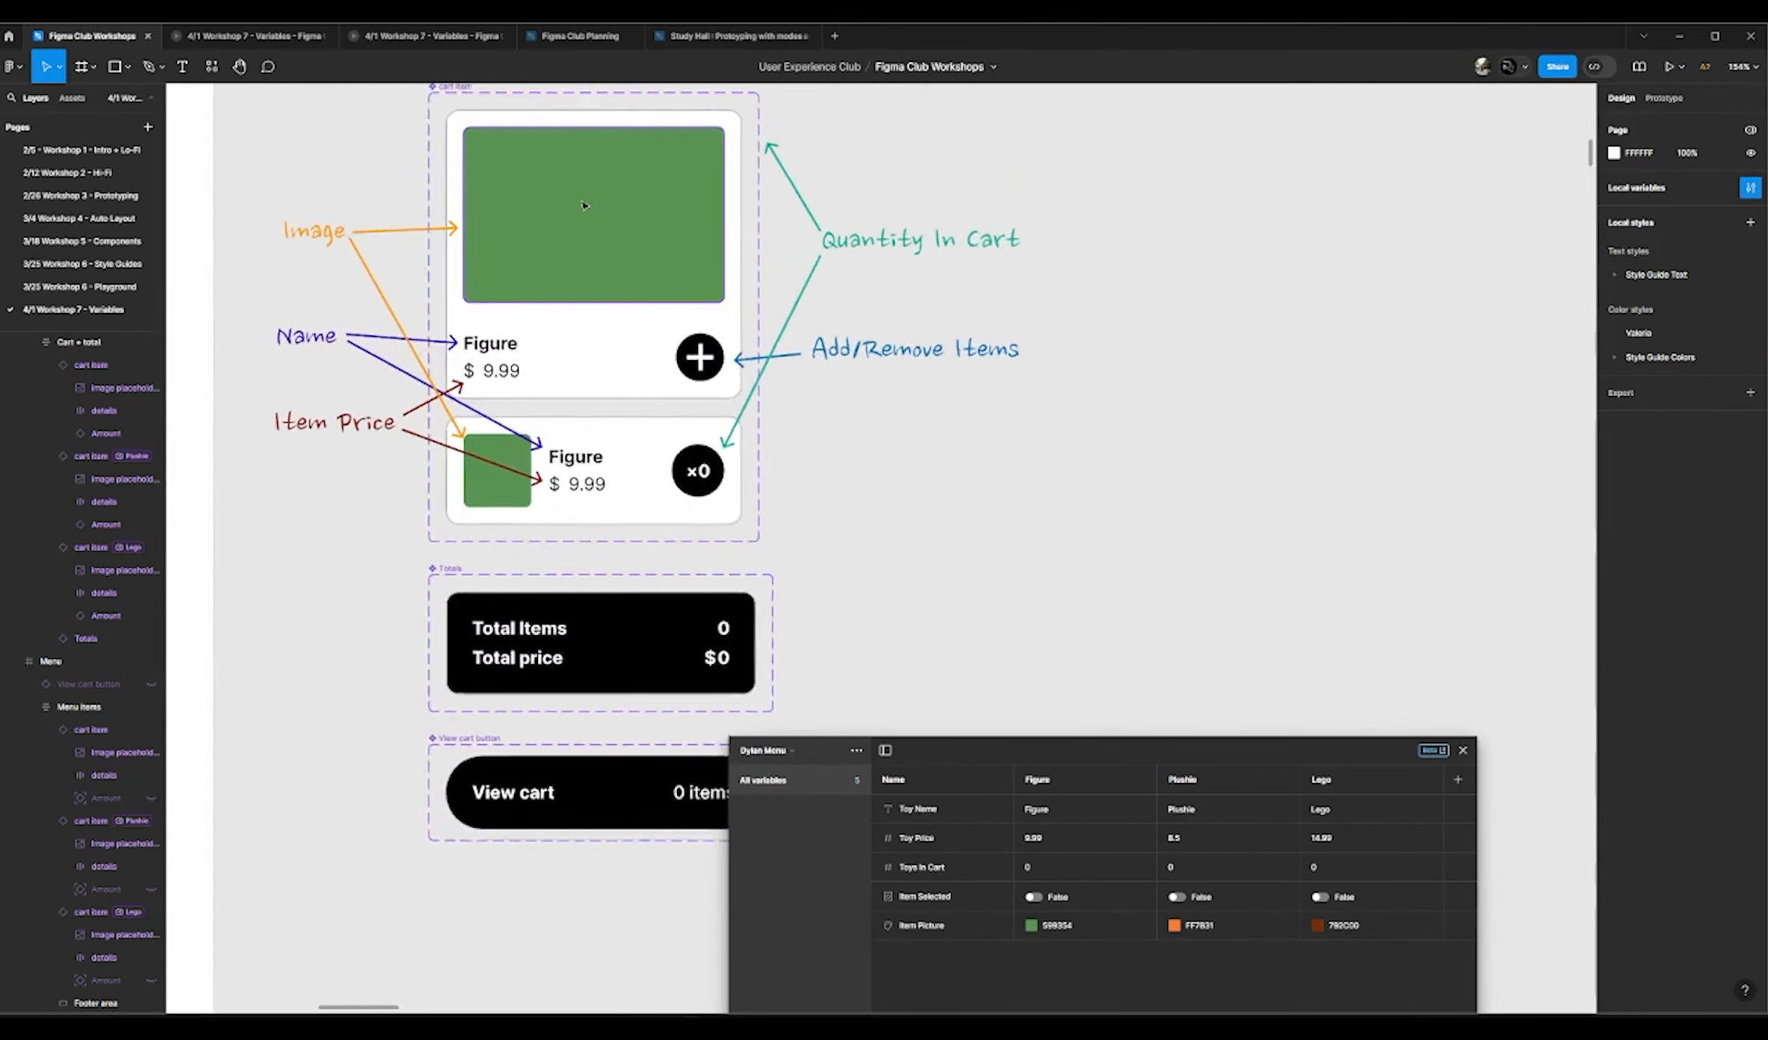
scroll(583, 205, up, 5)
scroll(955, 489, up, 2)
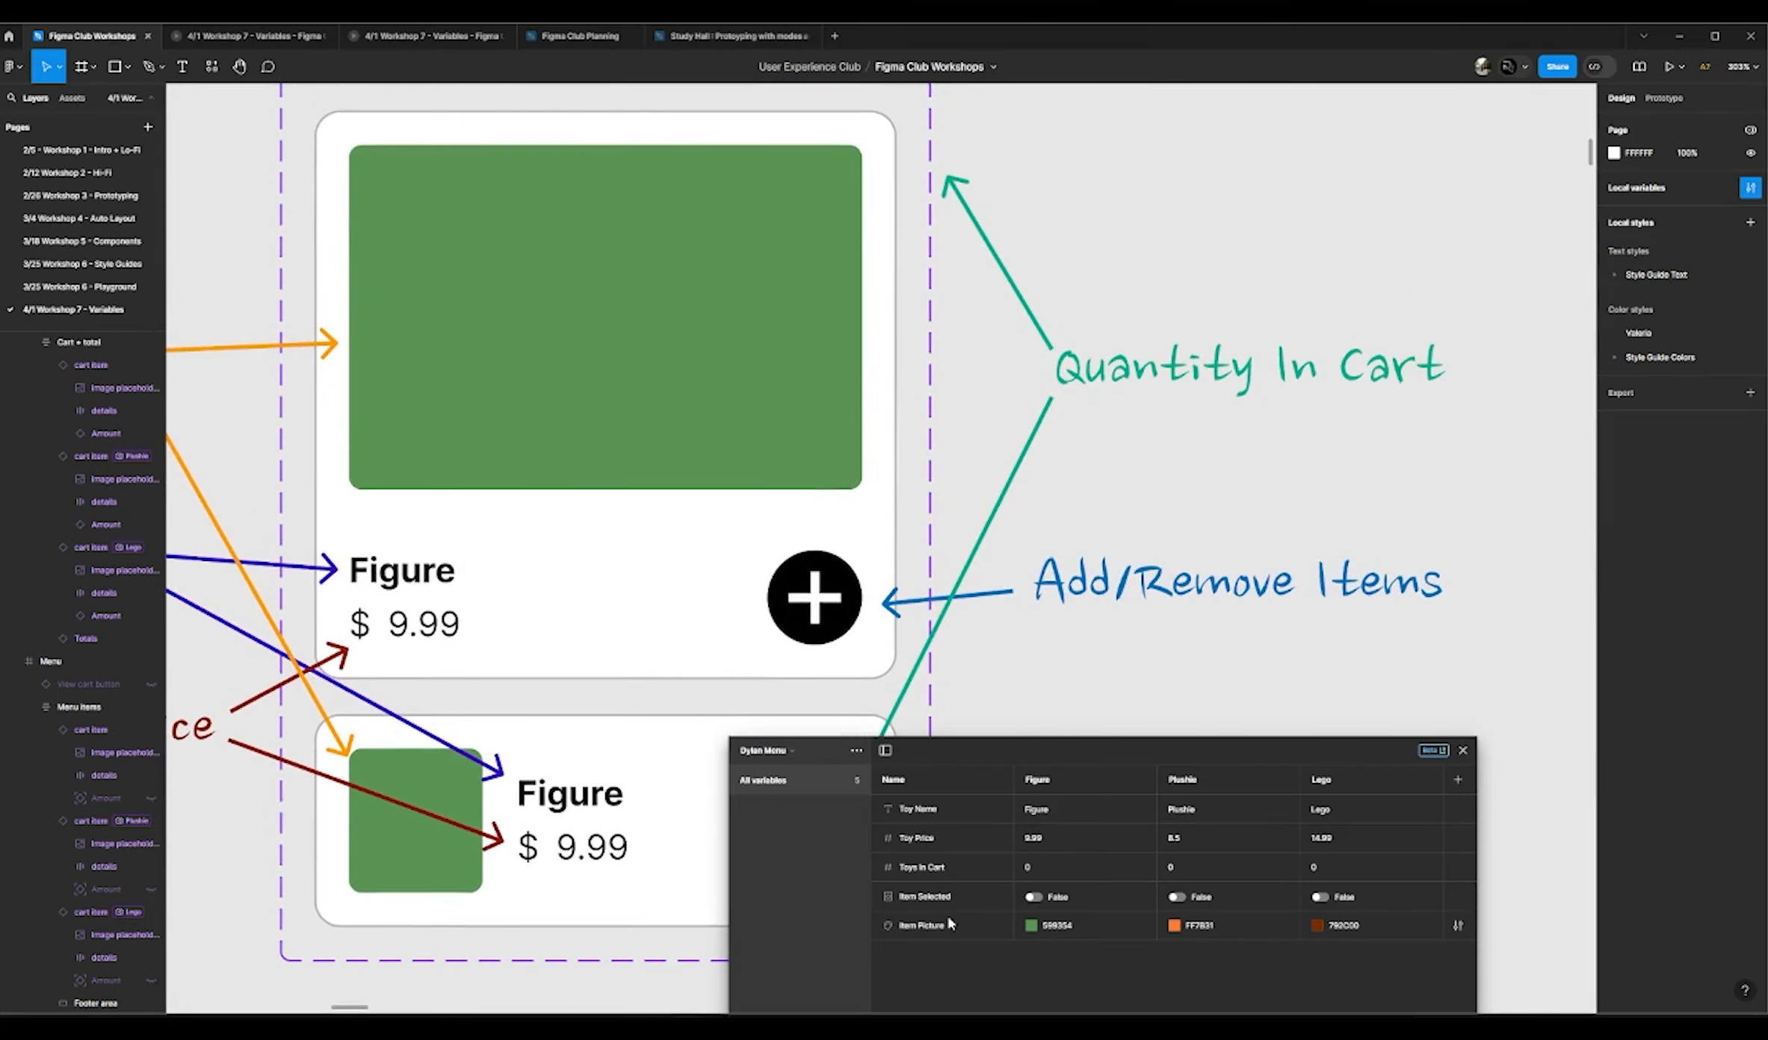
click(1033, 897)
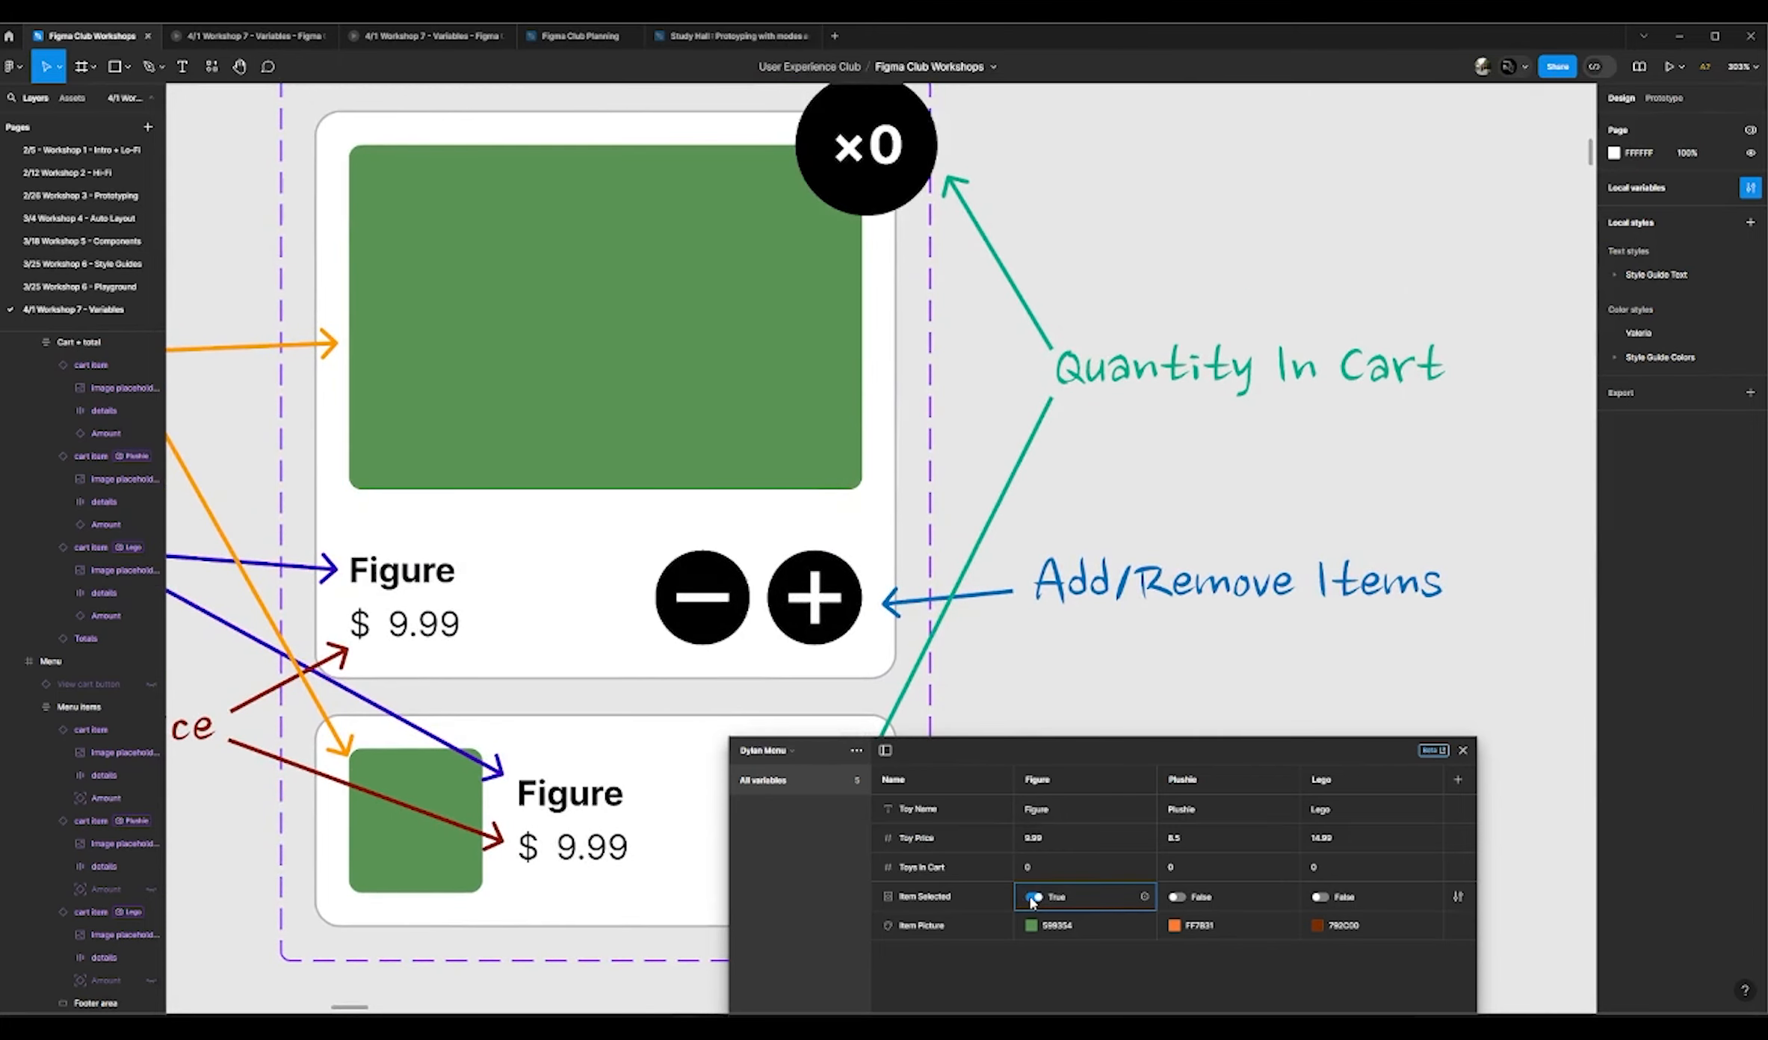
click(1033, 898)
Step: Test the Menu frame's cards by switching Item Selected to True for Figure and Plushie, reset both to False, and close the variables
scroll(395, 523, down, 8)
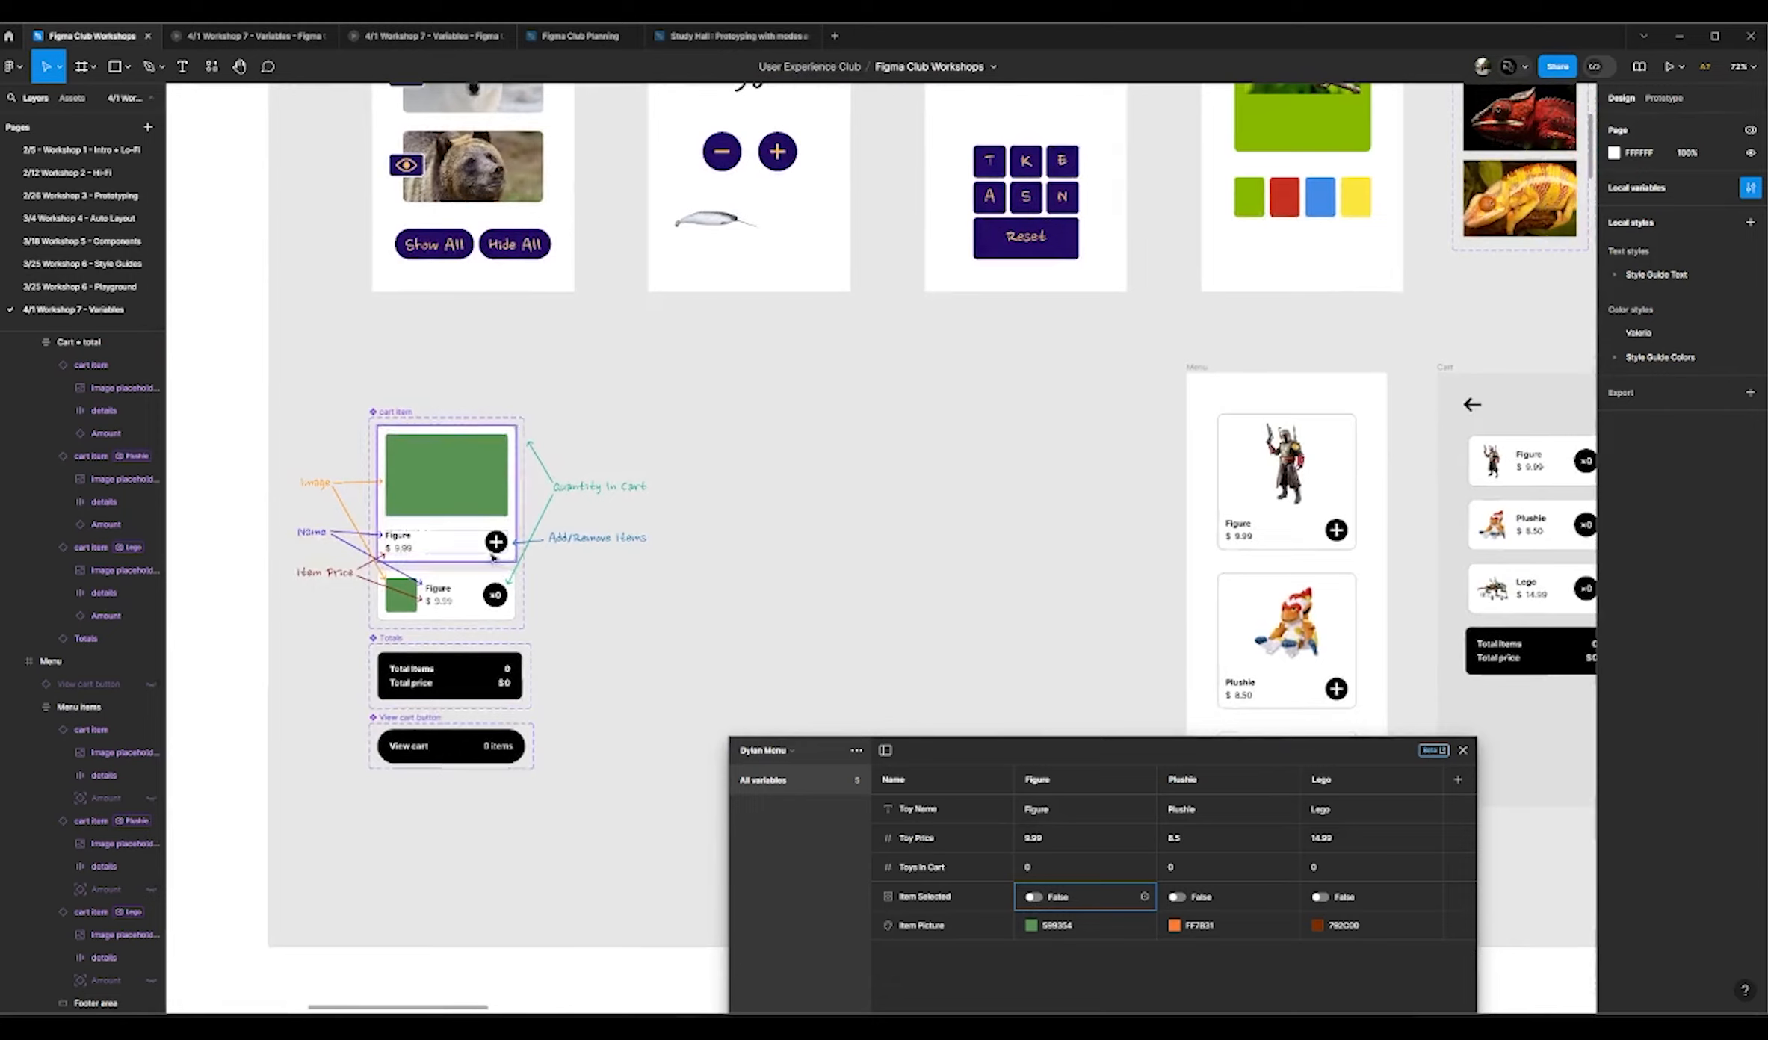
scroll(1445, 677, up, 5)
scroll(1385, 604, down, 2)
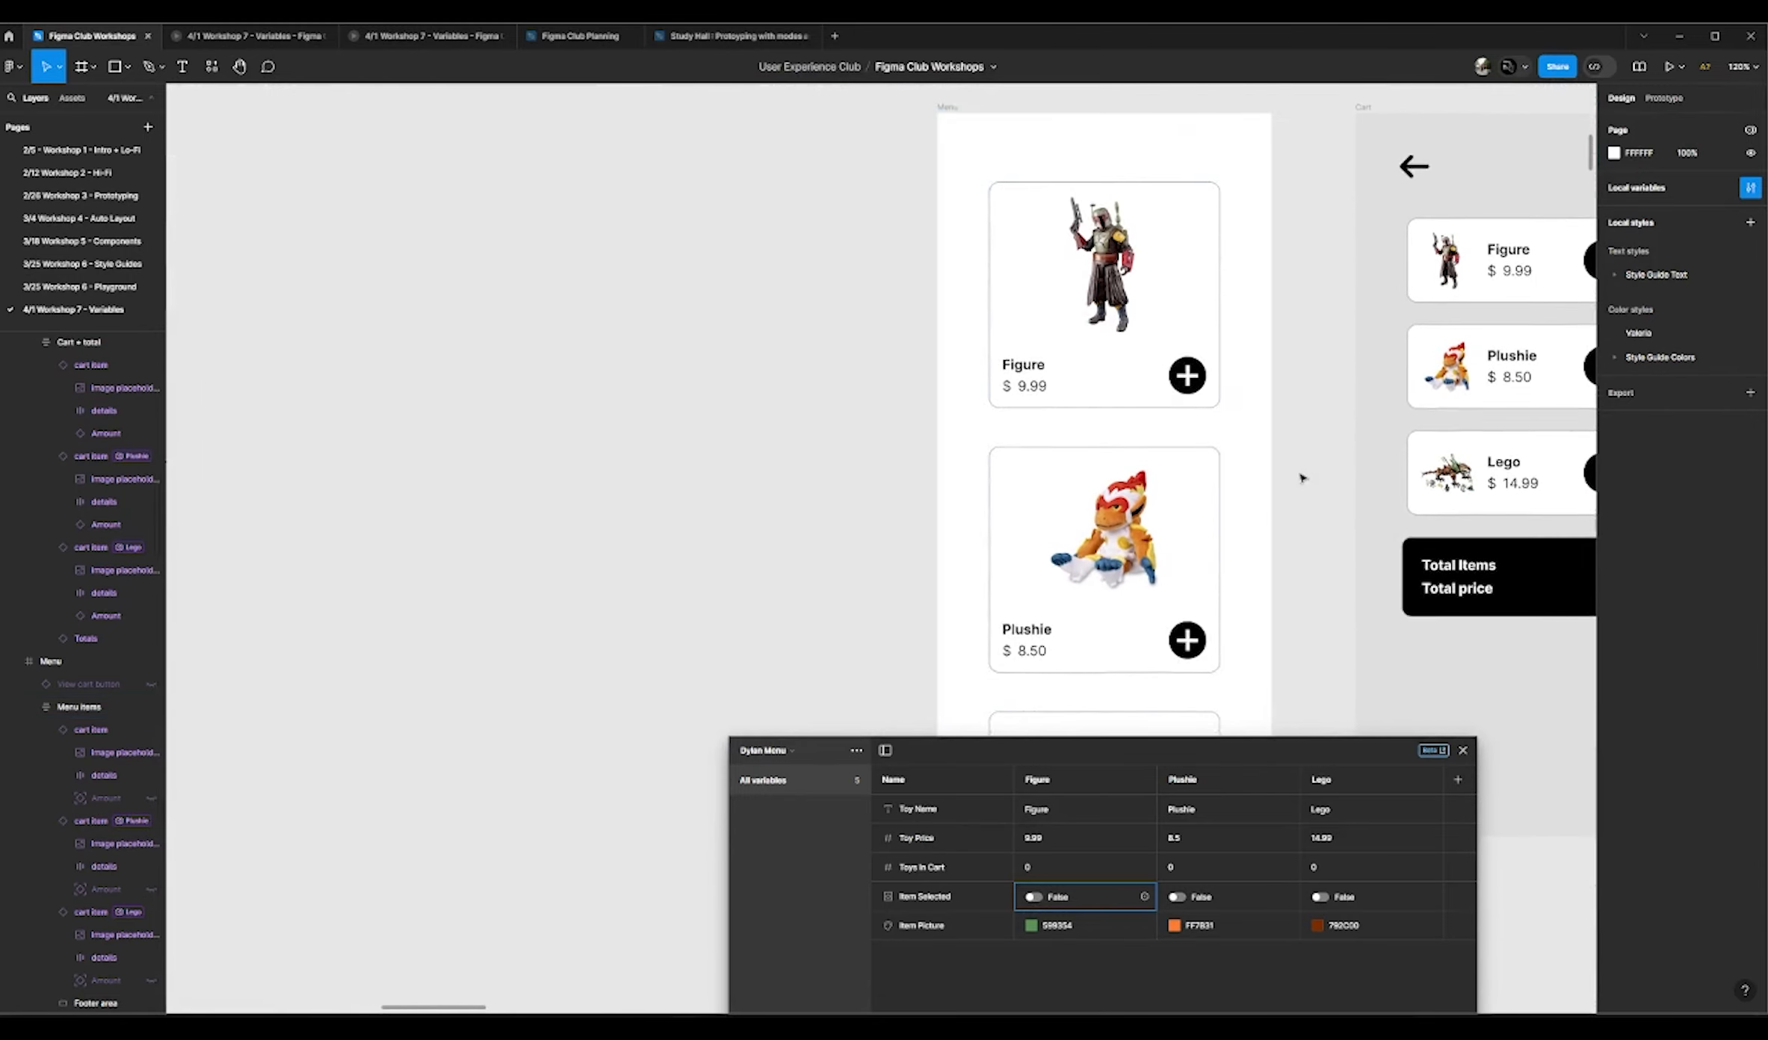
click(1034, 897)
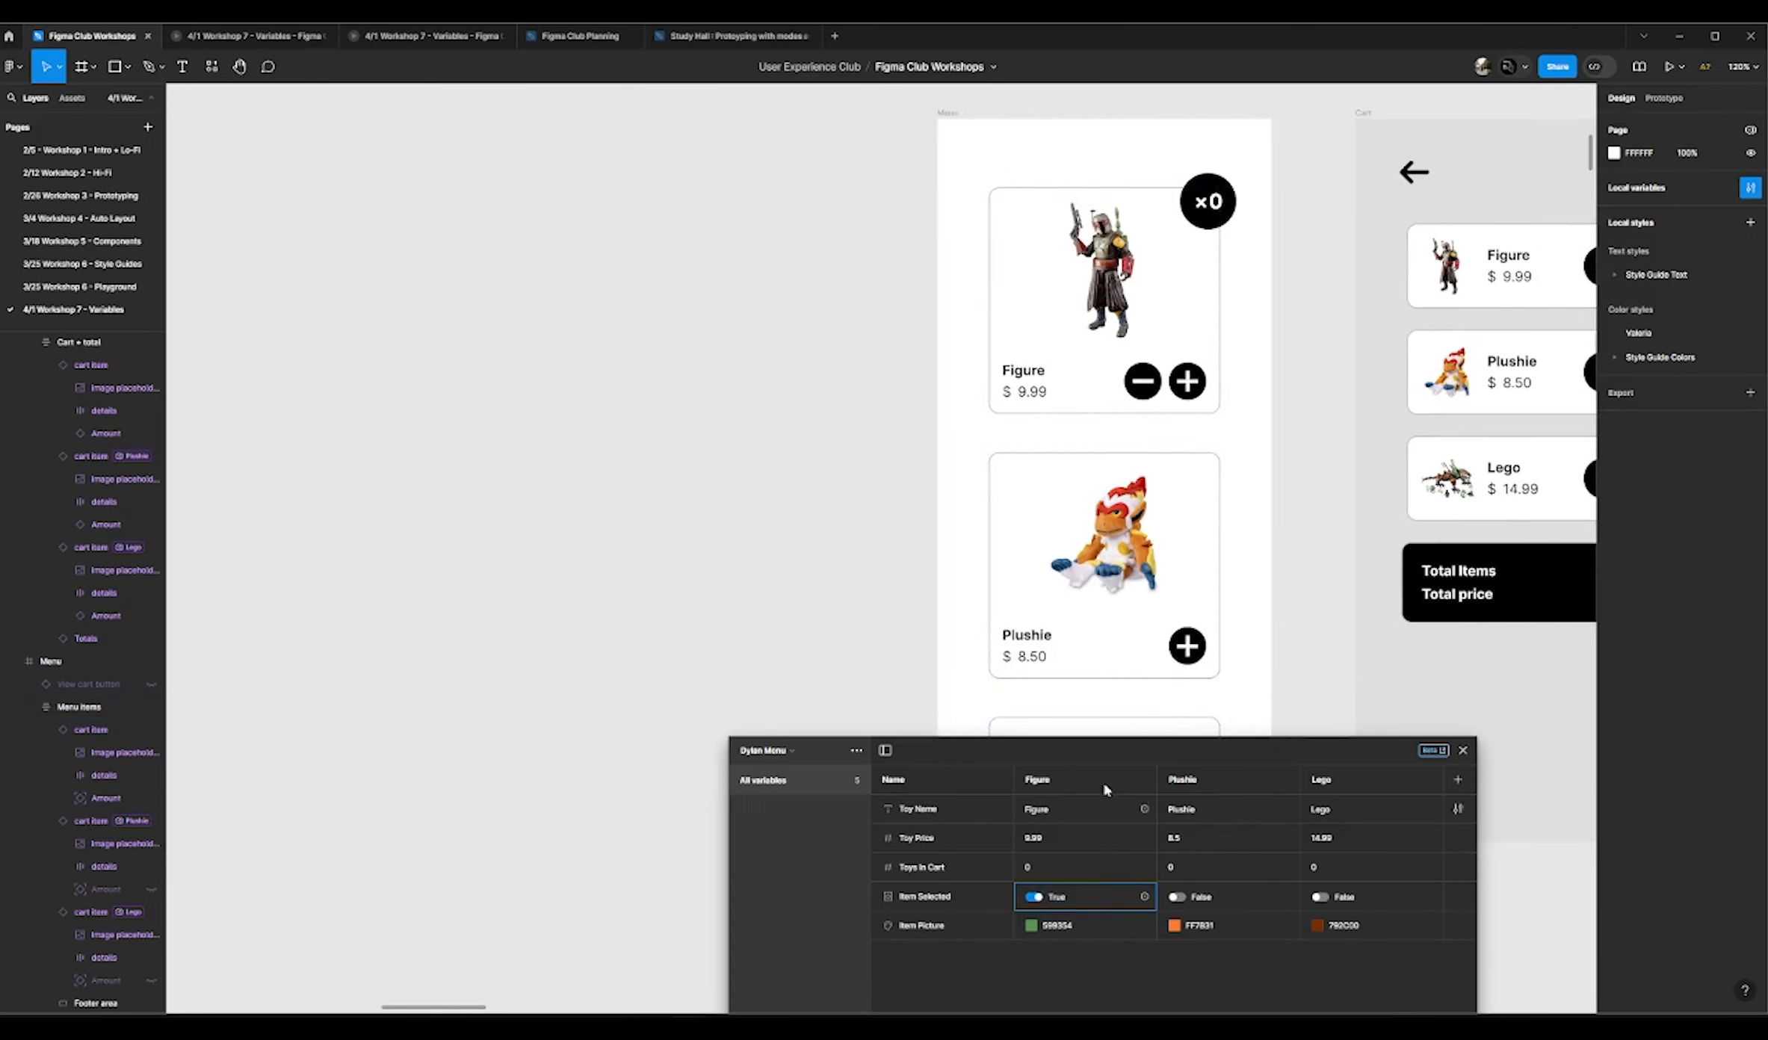
click(1180, 900)
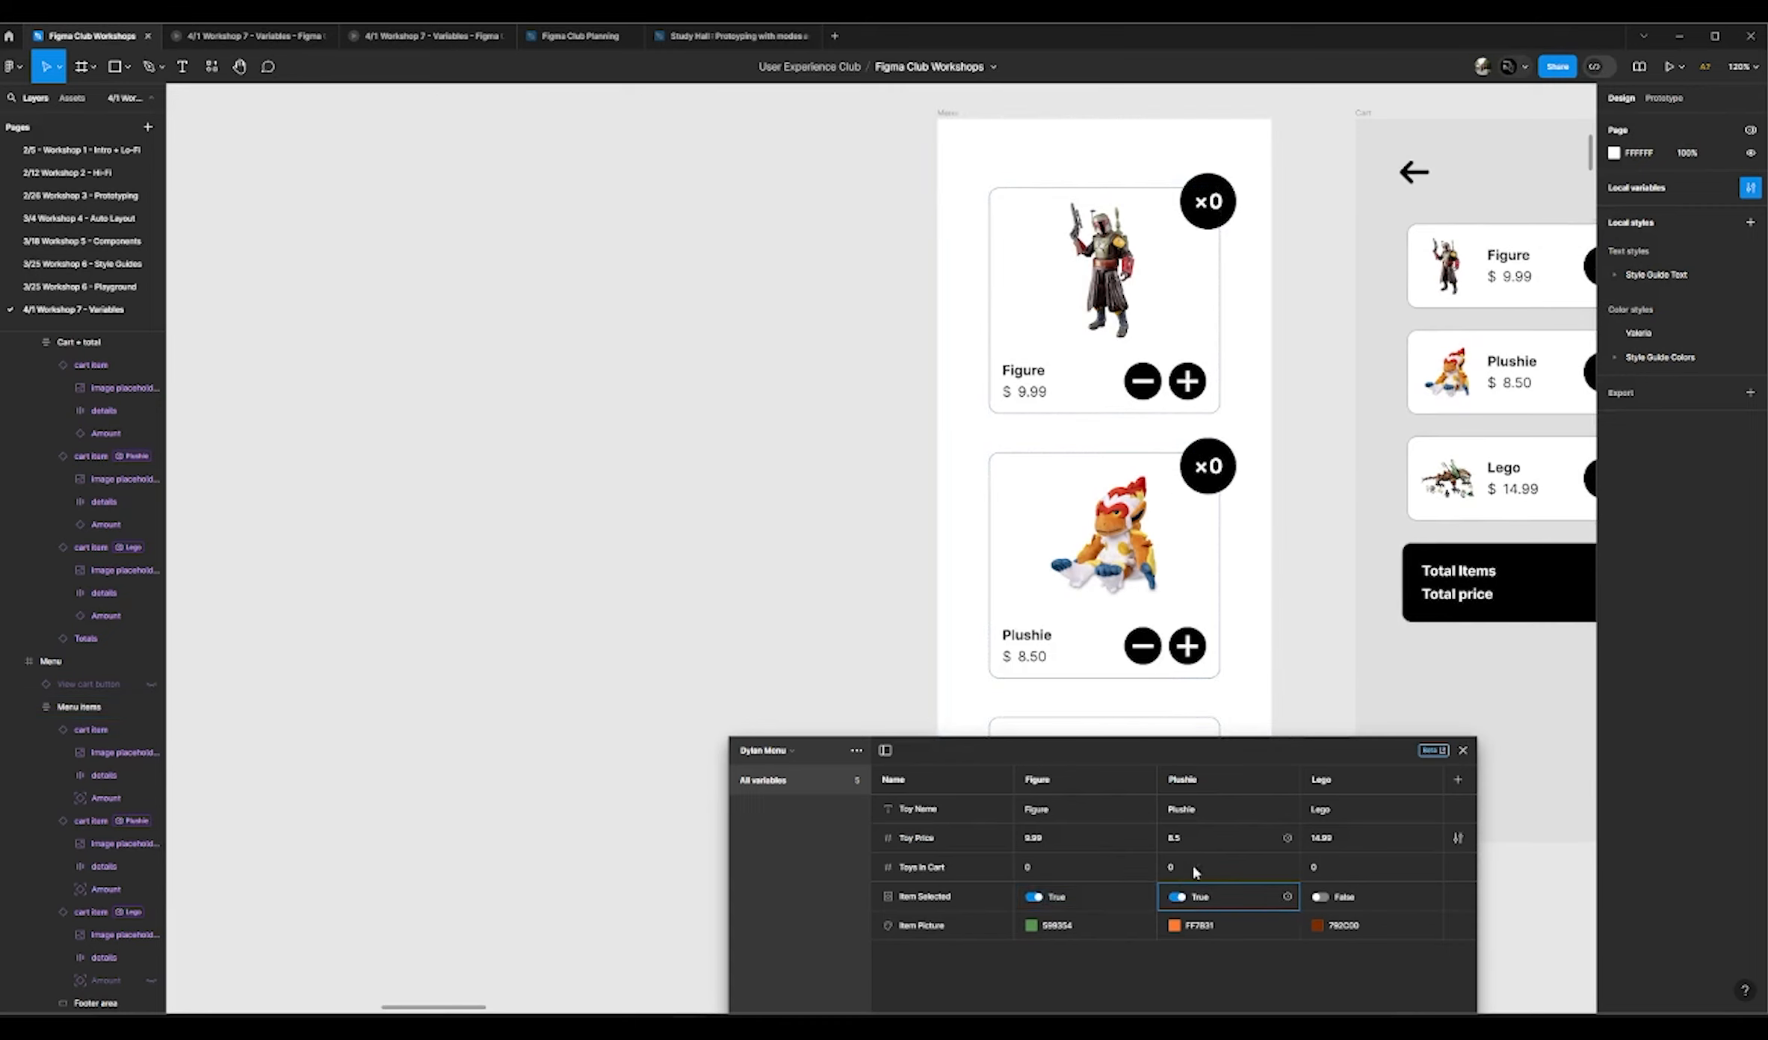
click(1180, 900)
click(1033, 897)
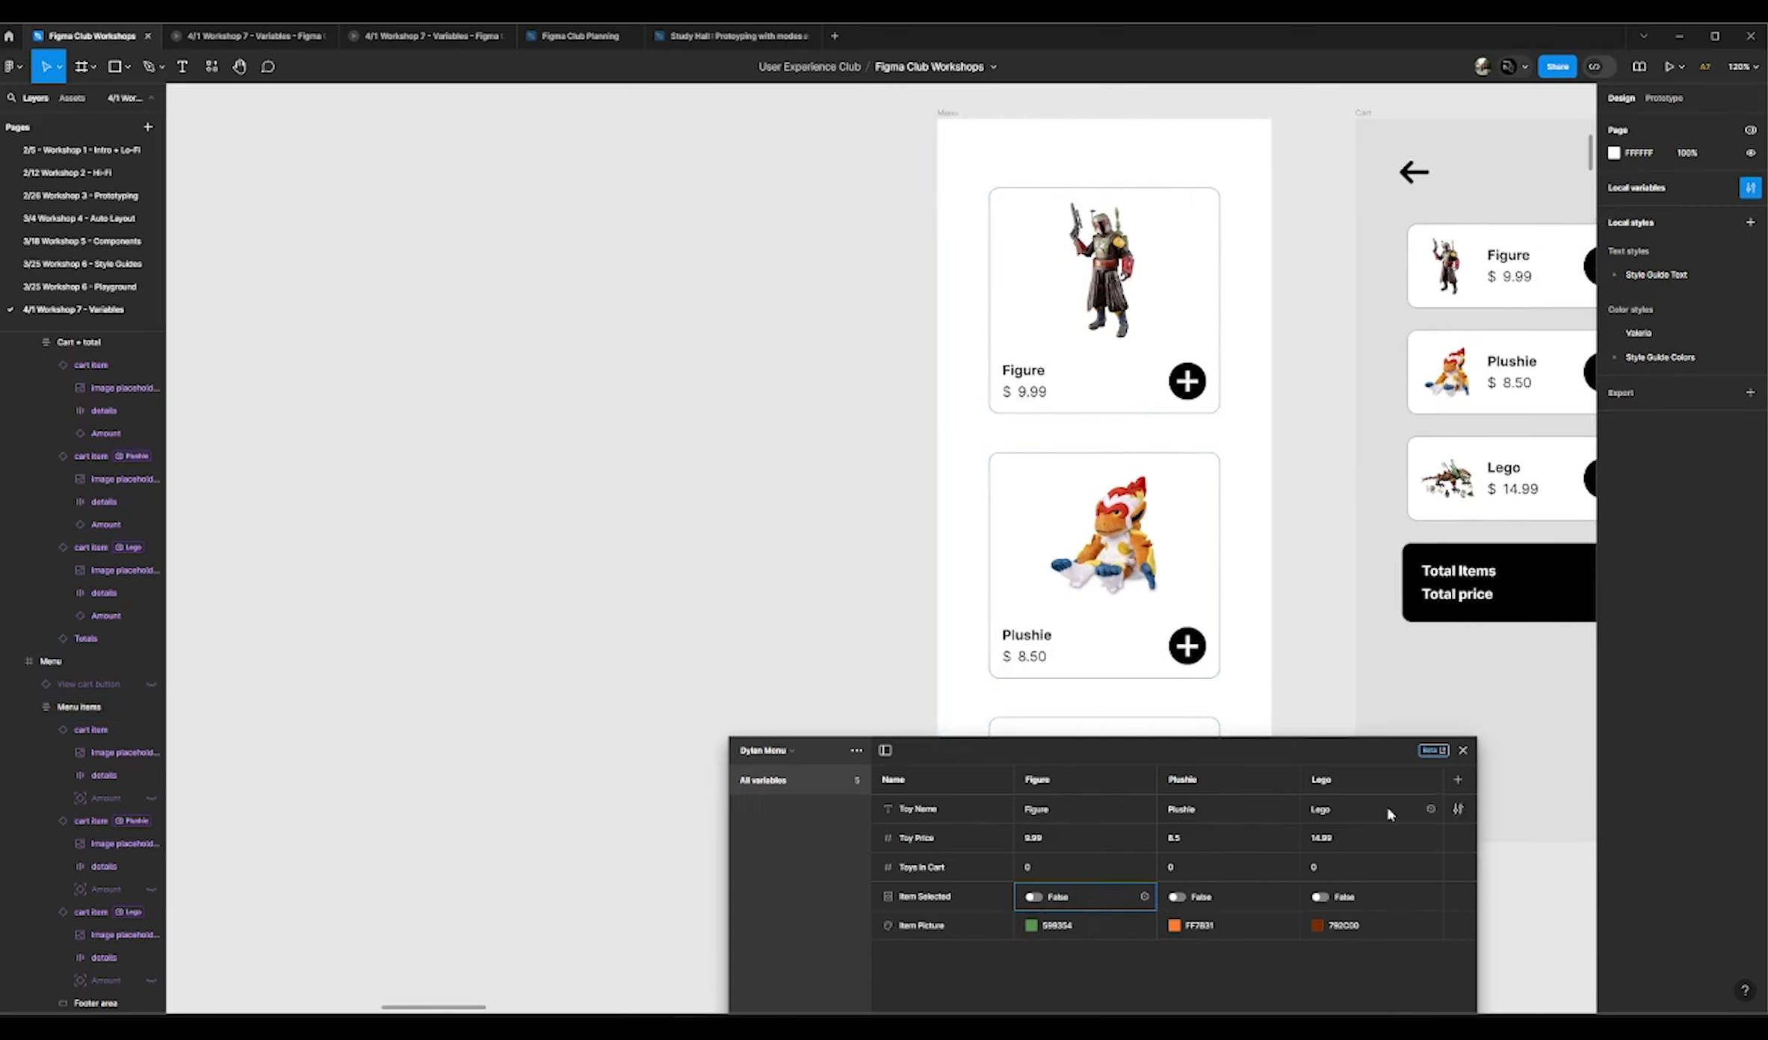
click(1462, 750)
Step: Bind the visibility of the Figure card in the Cart frame to Item Selected from the presenter's Menu collection
scroll(730, 622, down, 3)
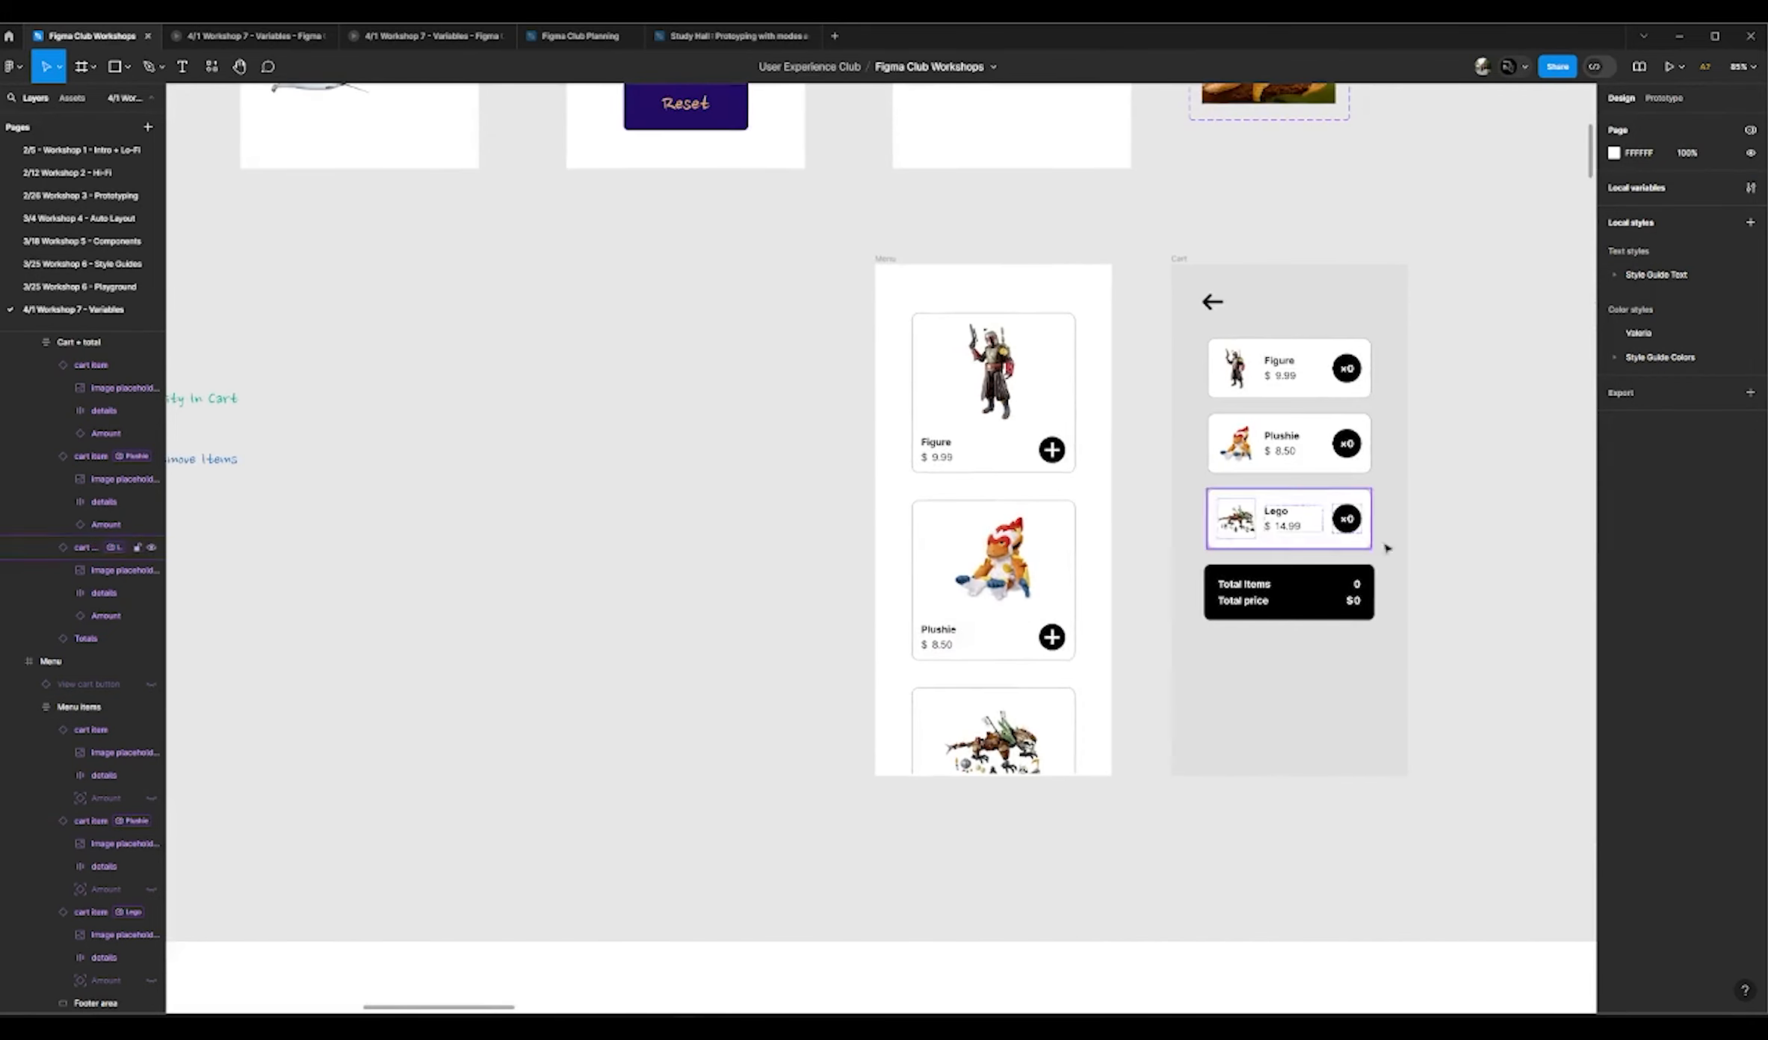
scroll(1370, 532, up, 5)
click(1279, 345)
click(1262, 342)
click(1263, 344)
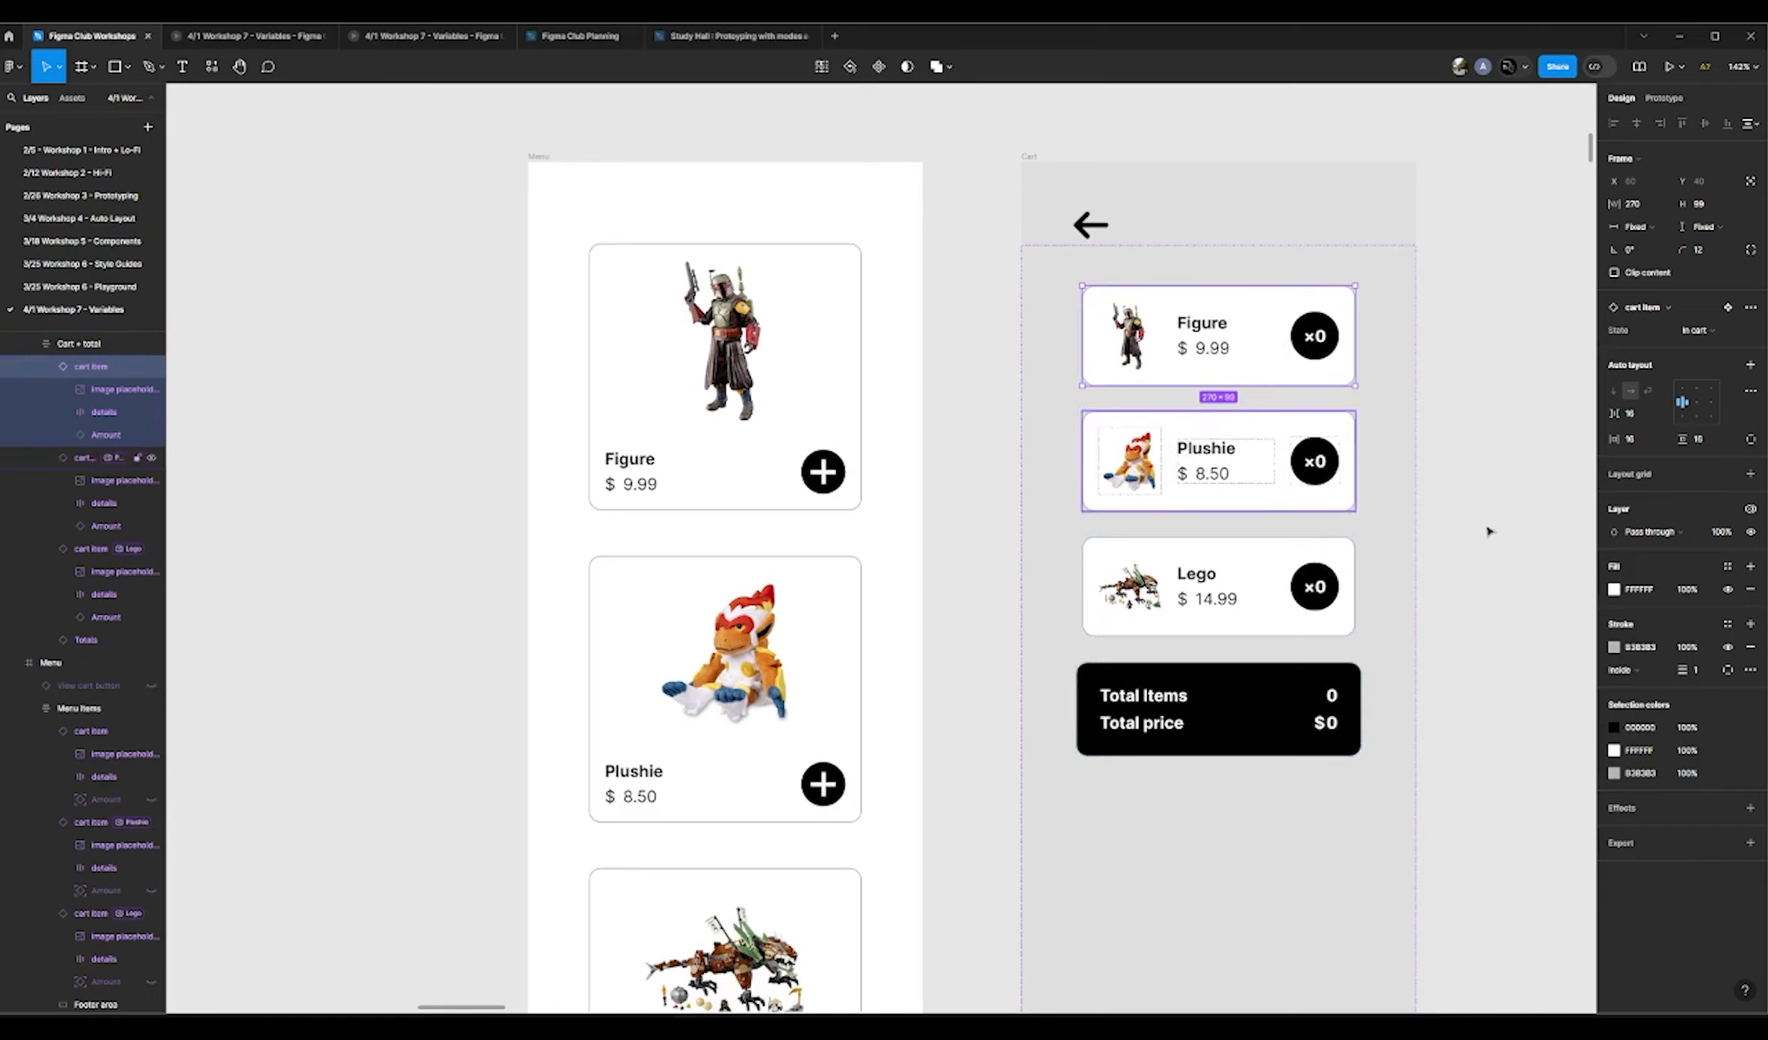
right_click(1751, 533)
scroll(1679, 670, down, 5)
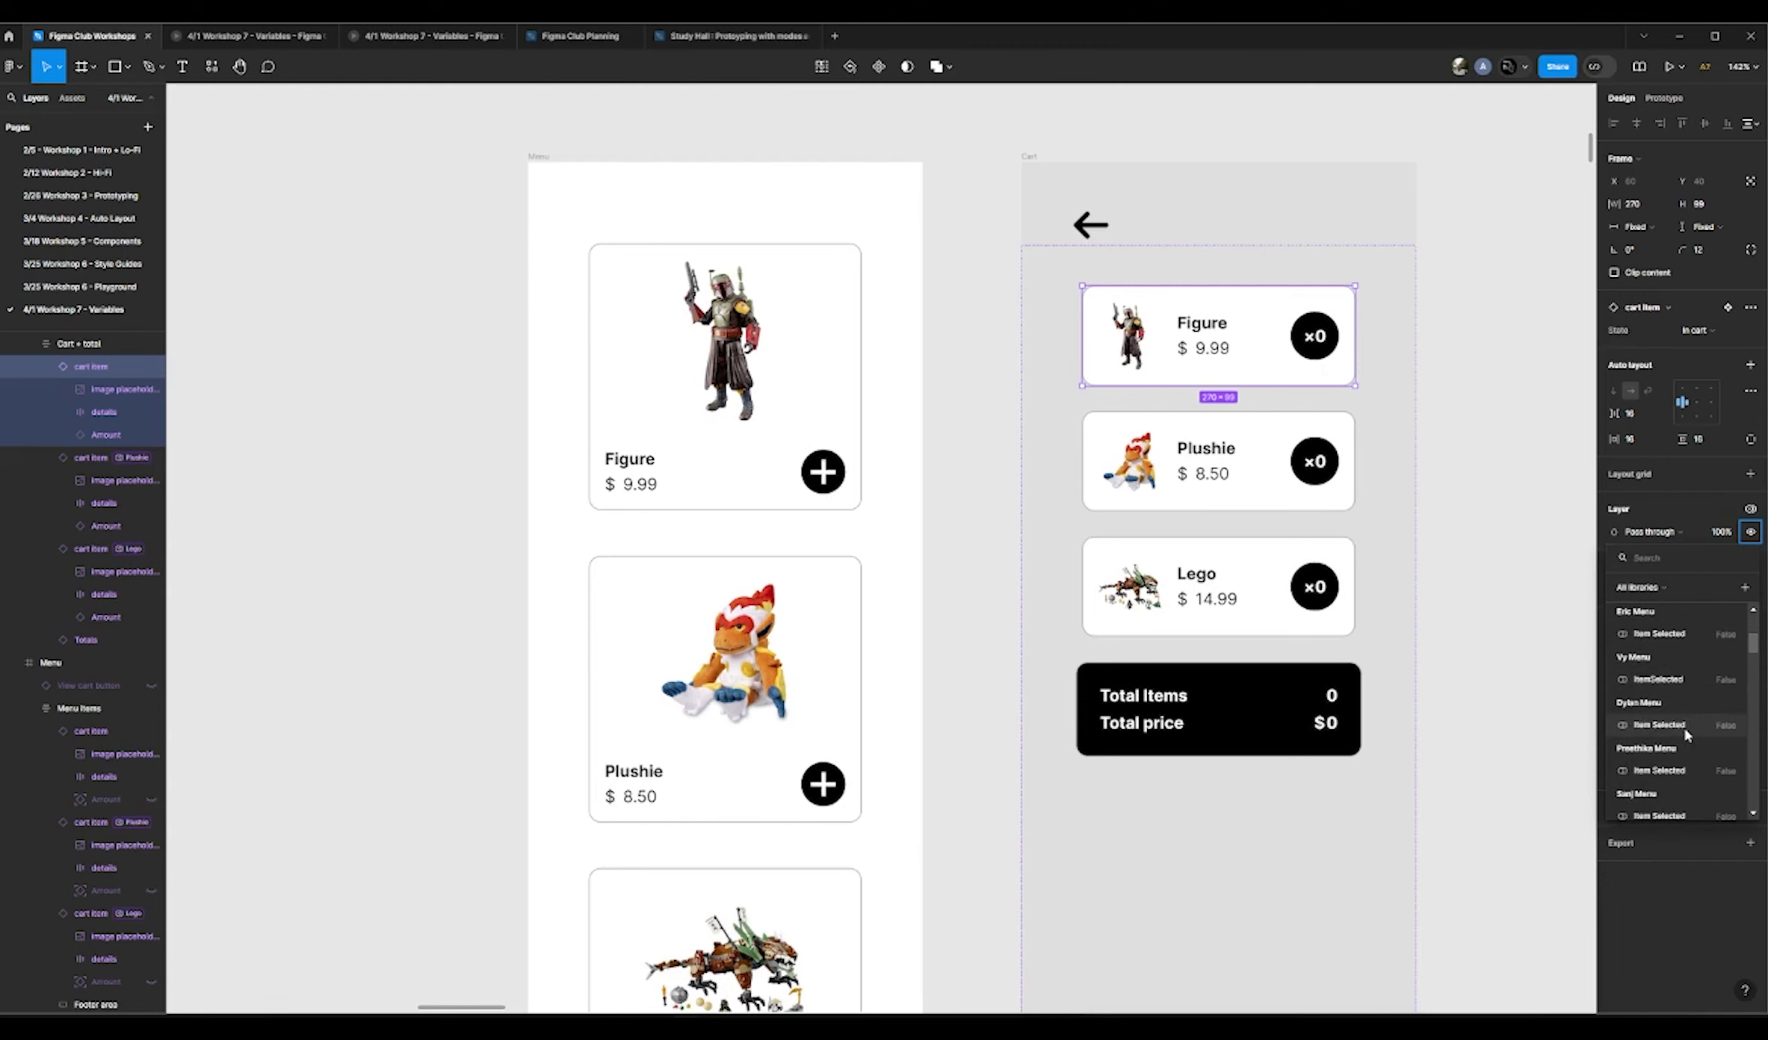
click(1658, 725)
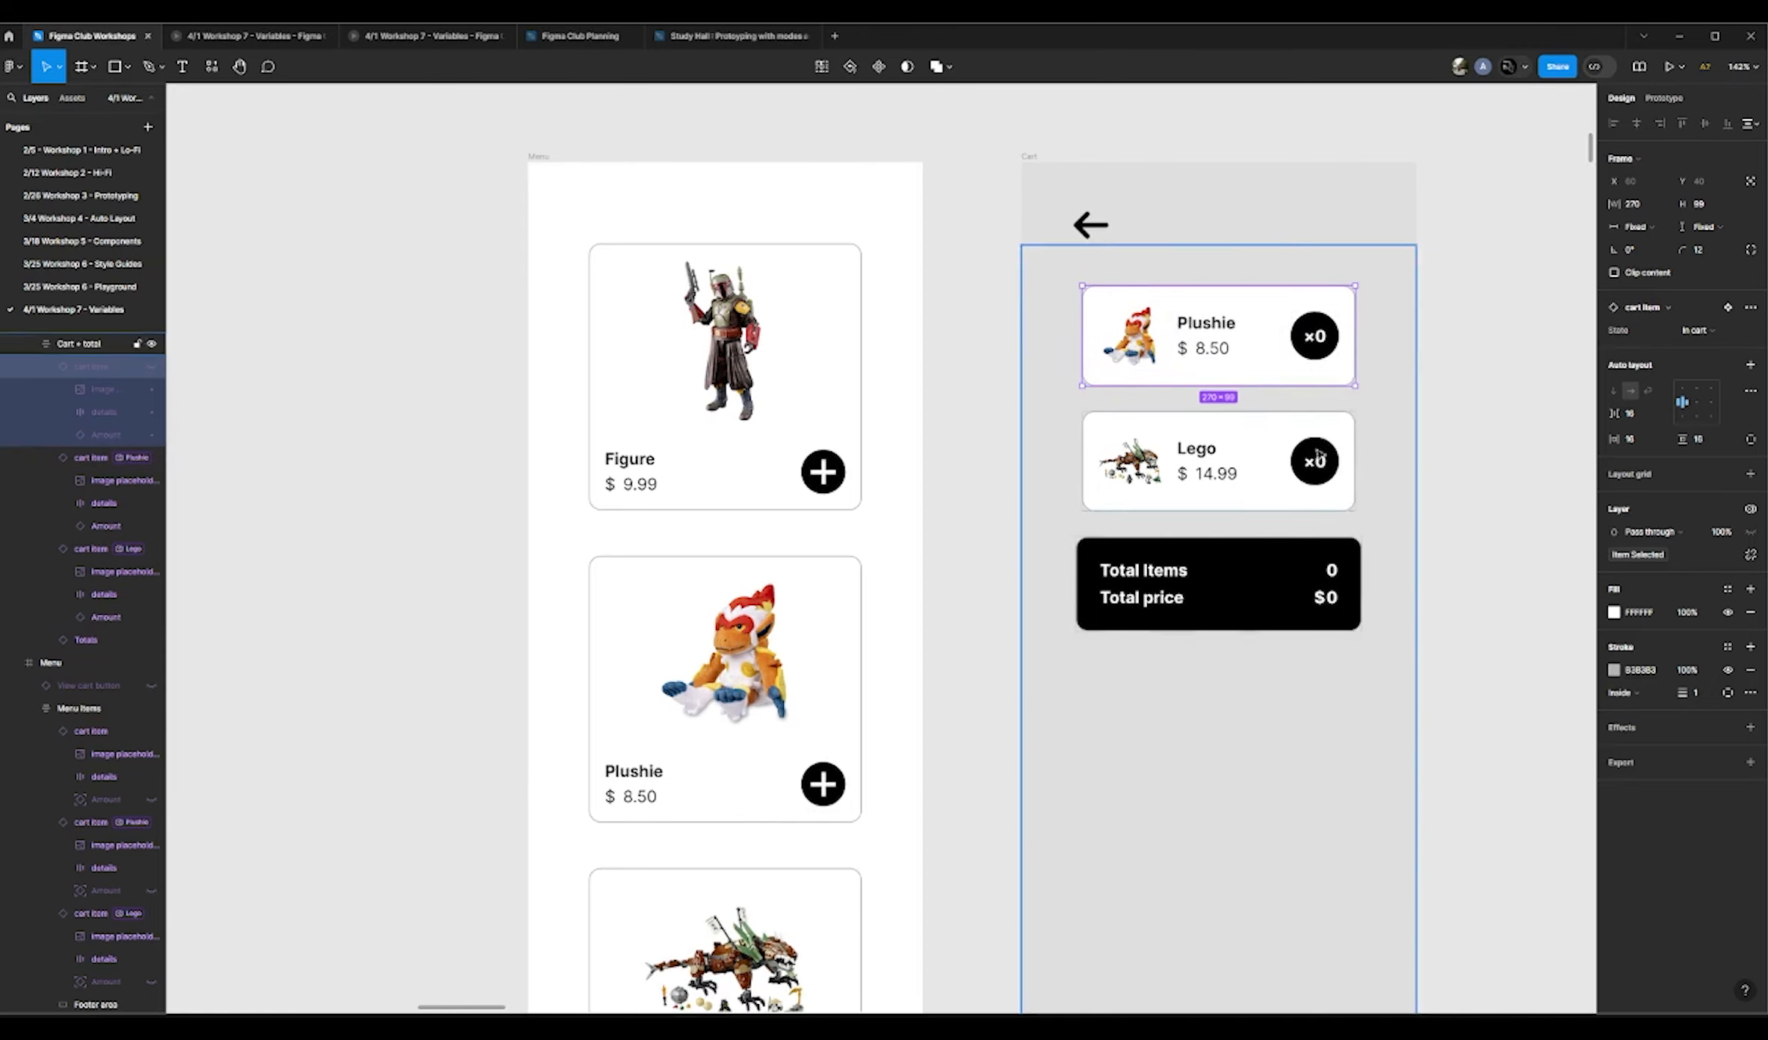
Step: Bind the Plushie card's visibility in the Cart frame to Item Selected from the presenter's Menu collection
click(1240, 379)
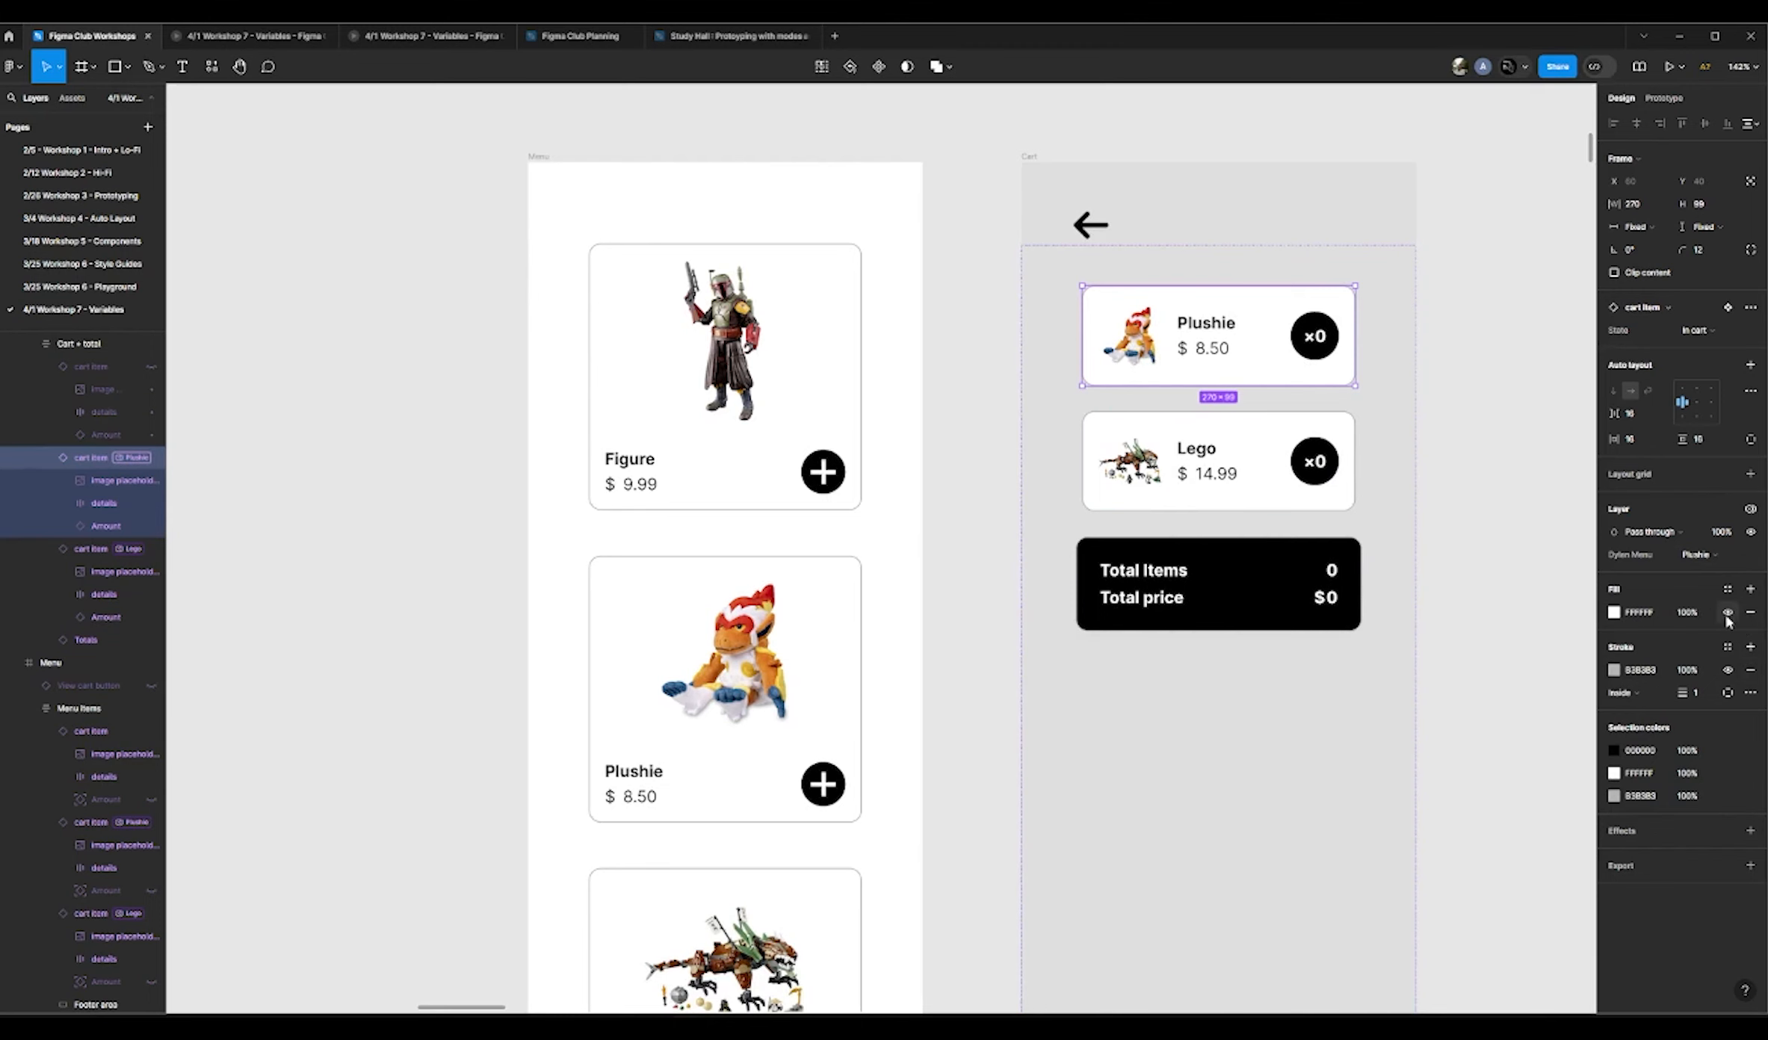
click(1750, 532)
scroll(1666, 739, down, 3)
scroll(1666, 740, down, 2)
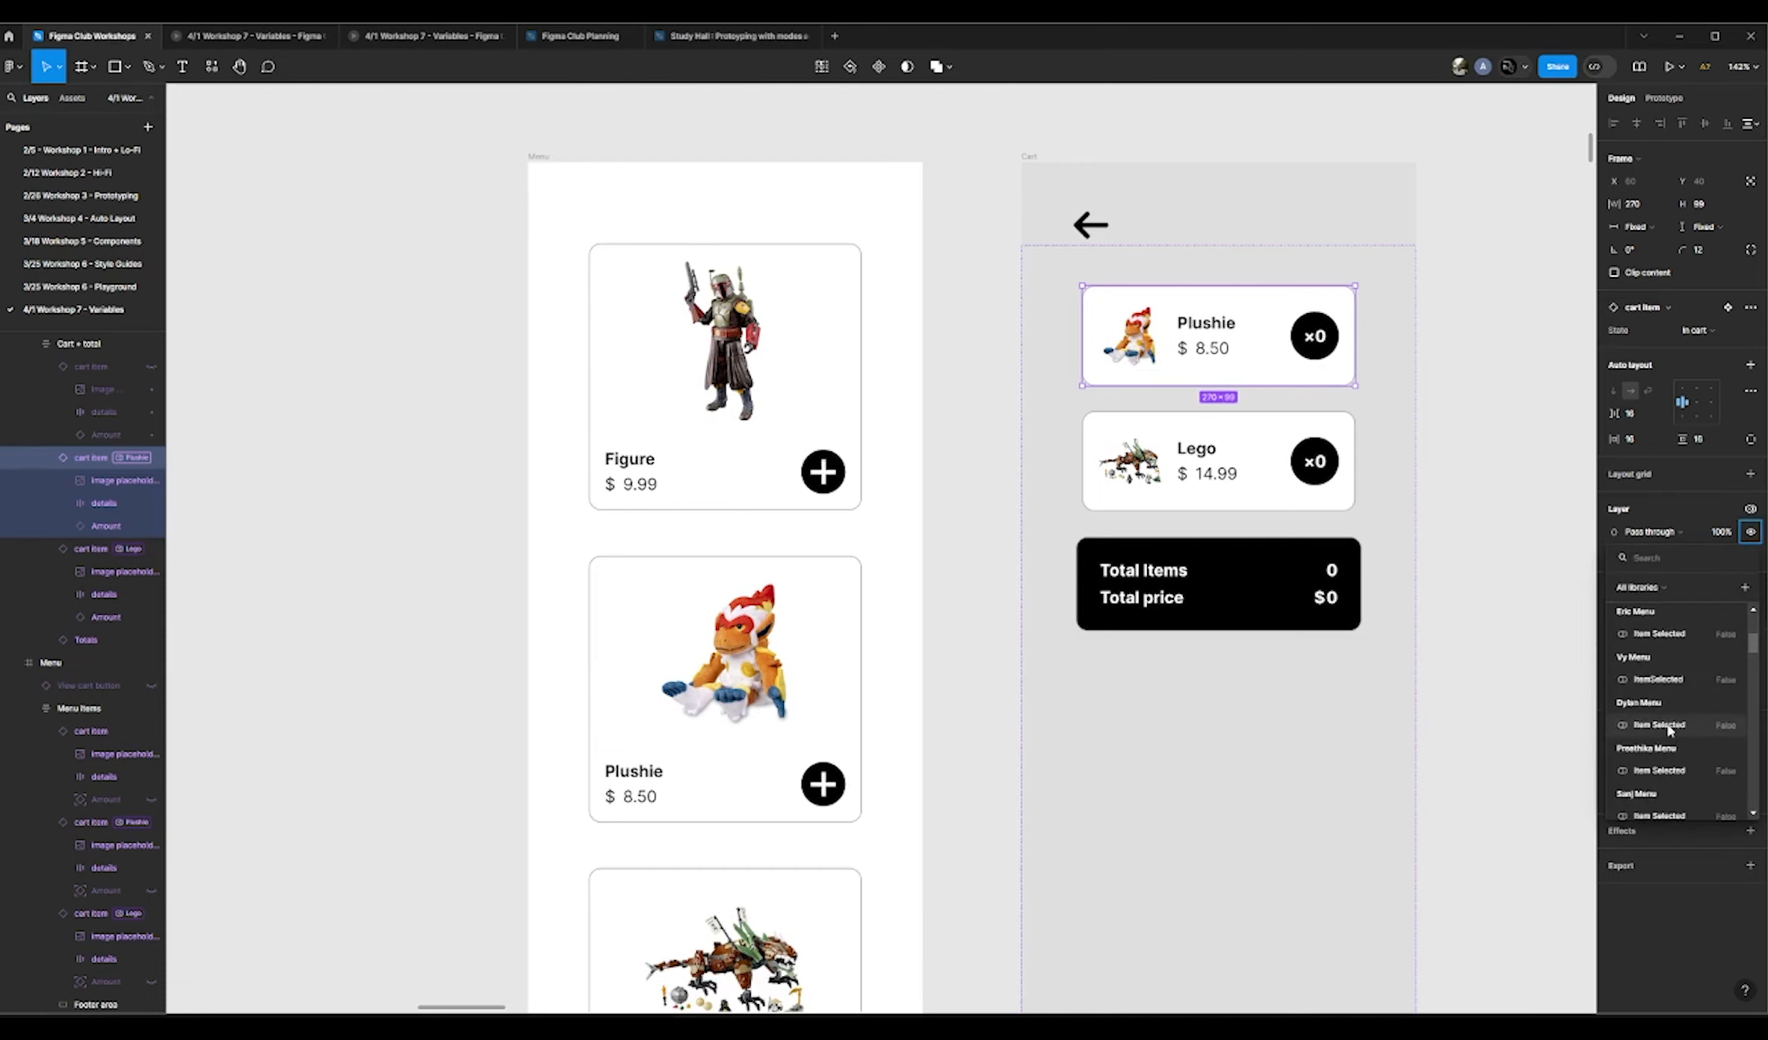
click(1668, 730)
Step: Bind the Lego card's visibility in the Cart frame to the same Item Selected variable and clear the selection
click(1247, 328)
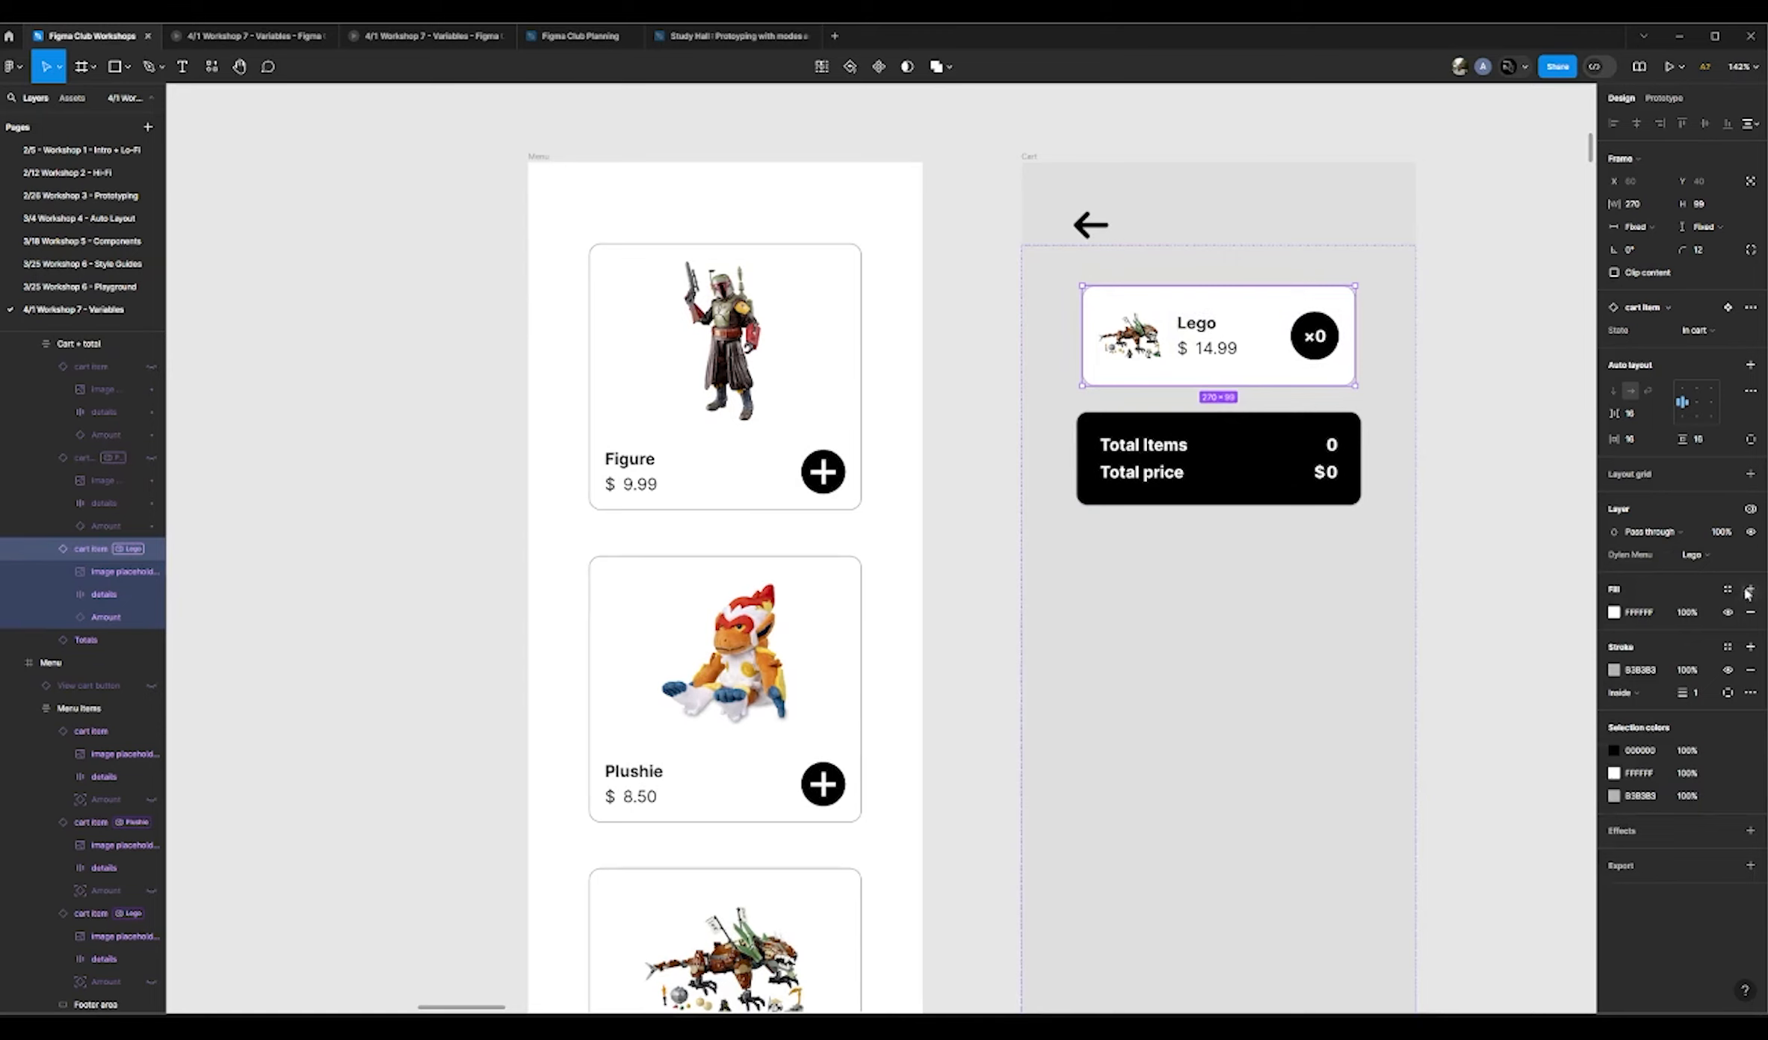
click(1751, 532)
scroll(1663, 756, down, 5)
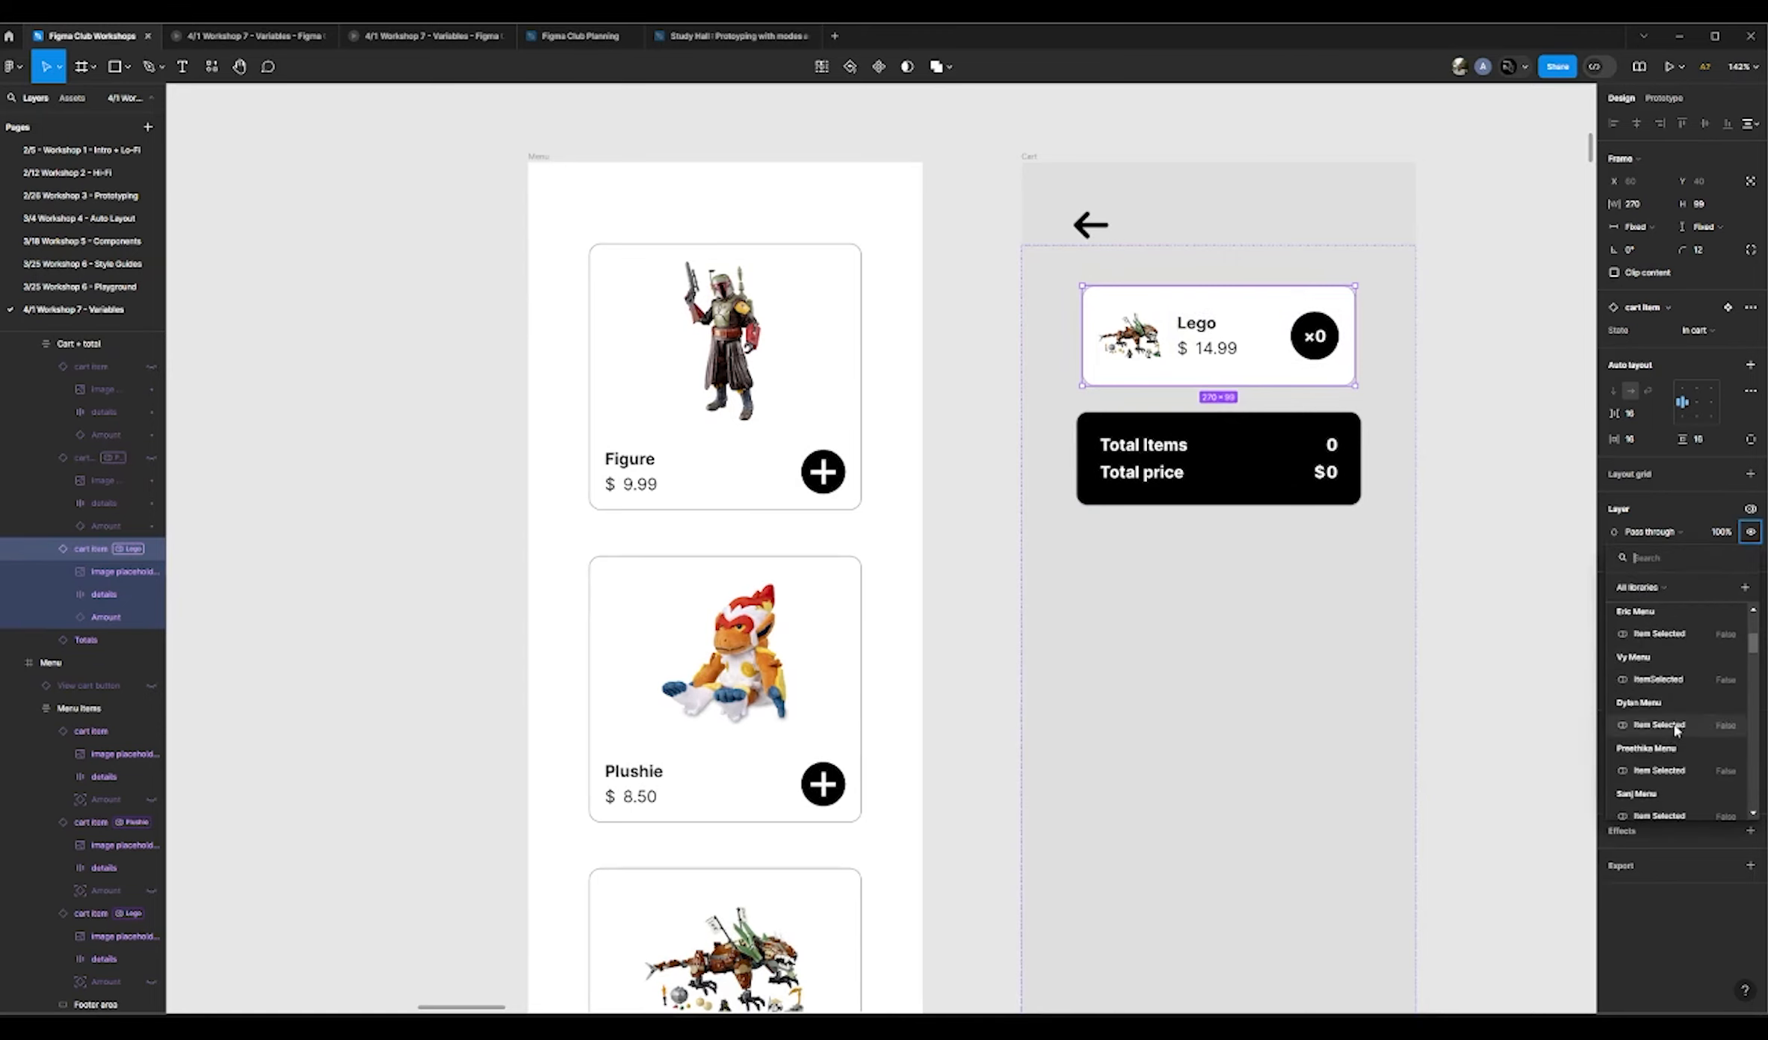
click(1672, 727)
click(1387, 478)
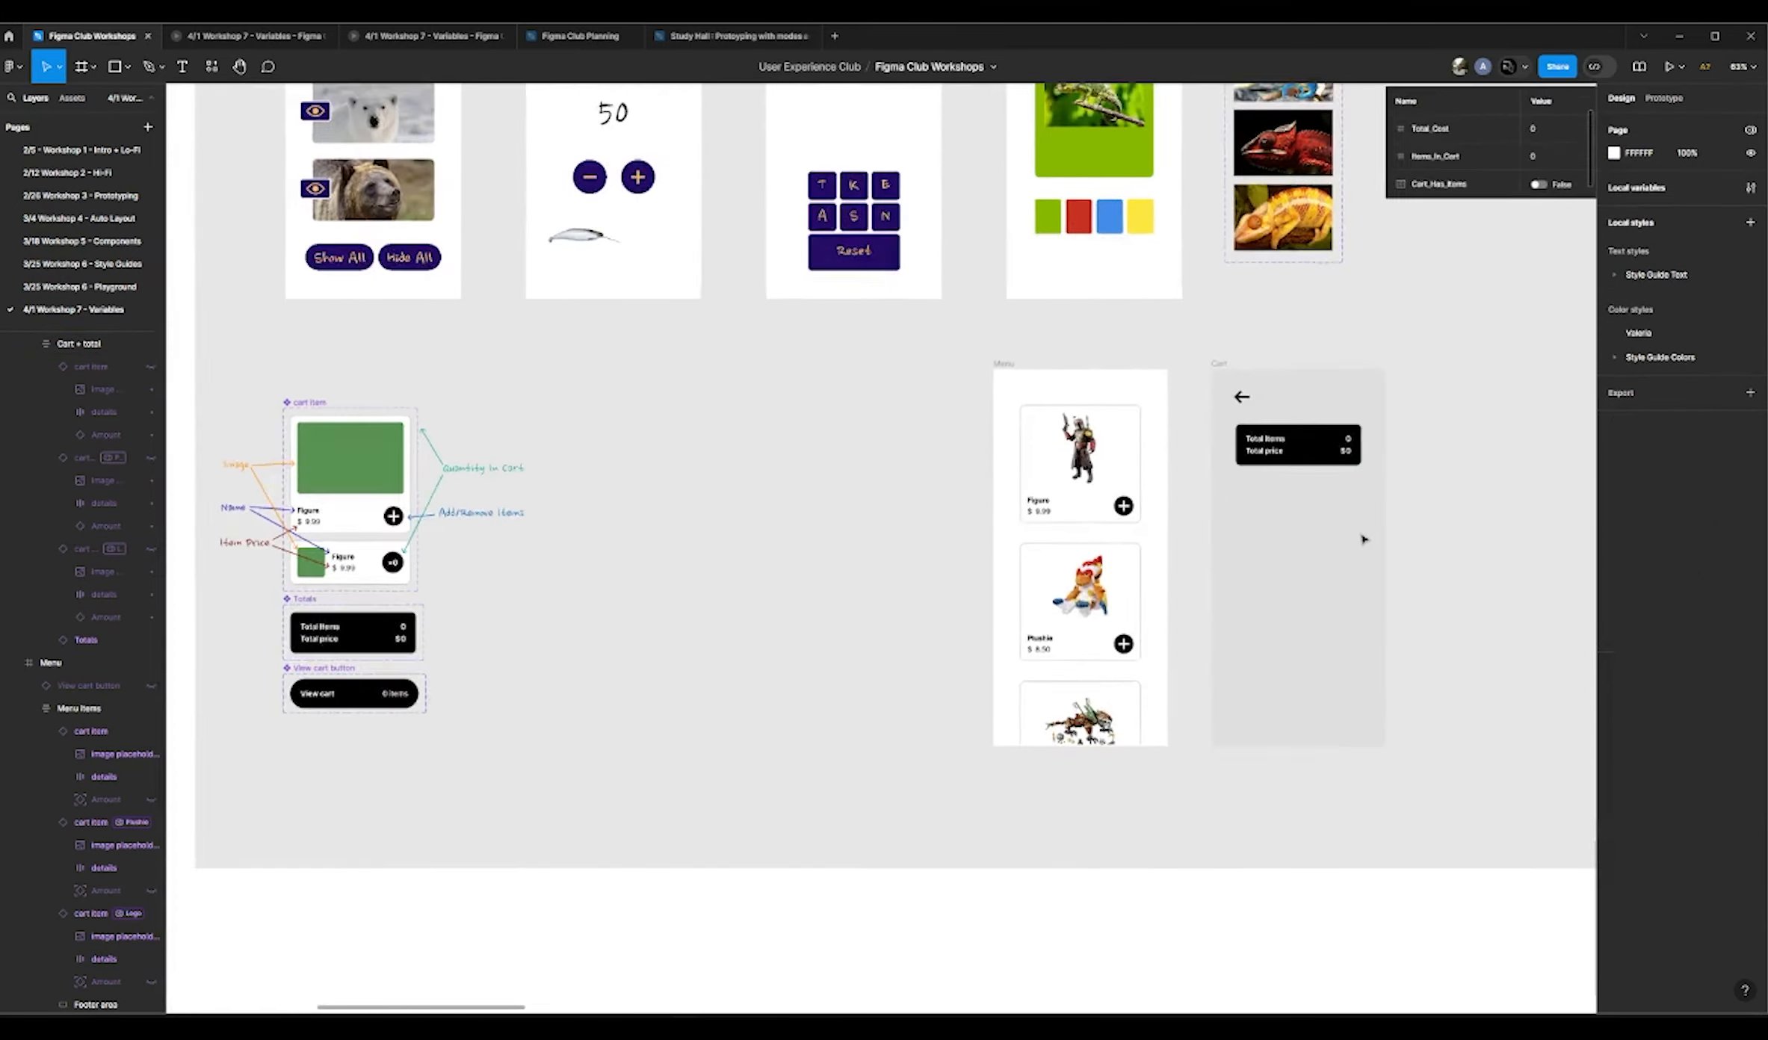
Step: Preview the toy shop flow that starts at the Menu frame and look through all of its item cards
scroll(1369, 538, down, 5)
click(1664, 98)
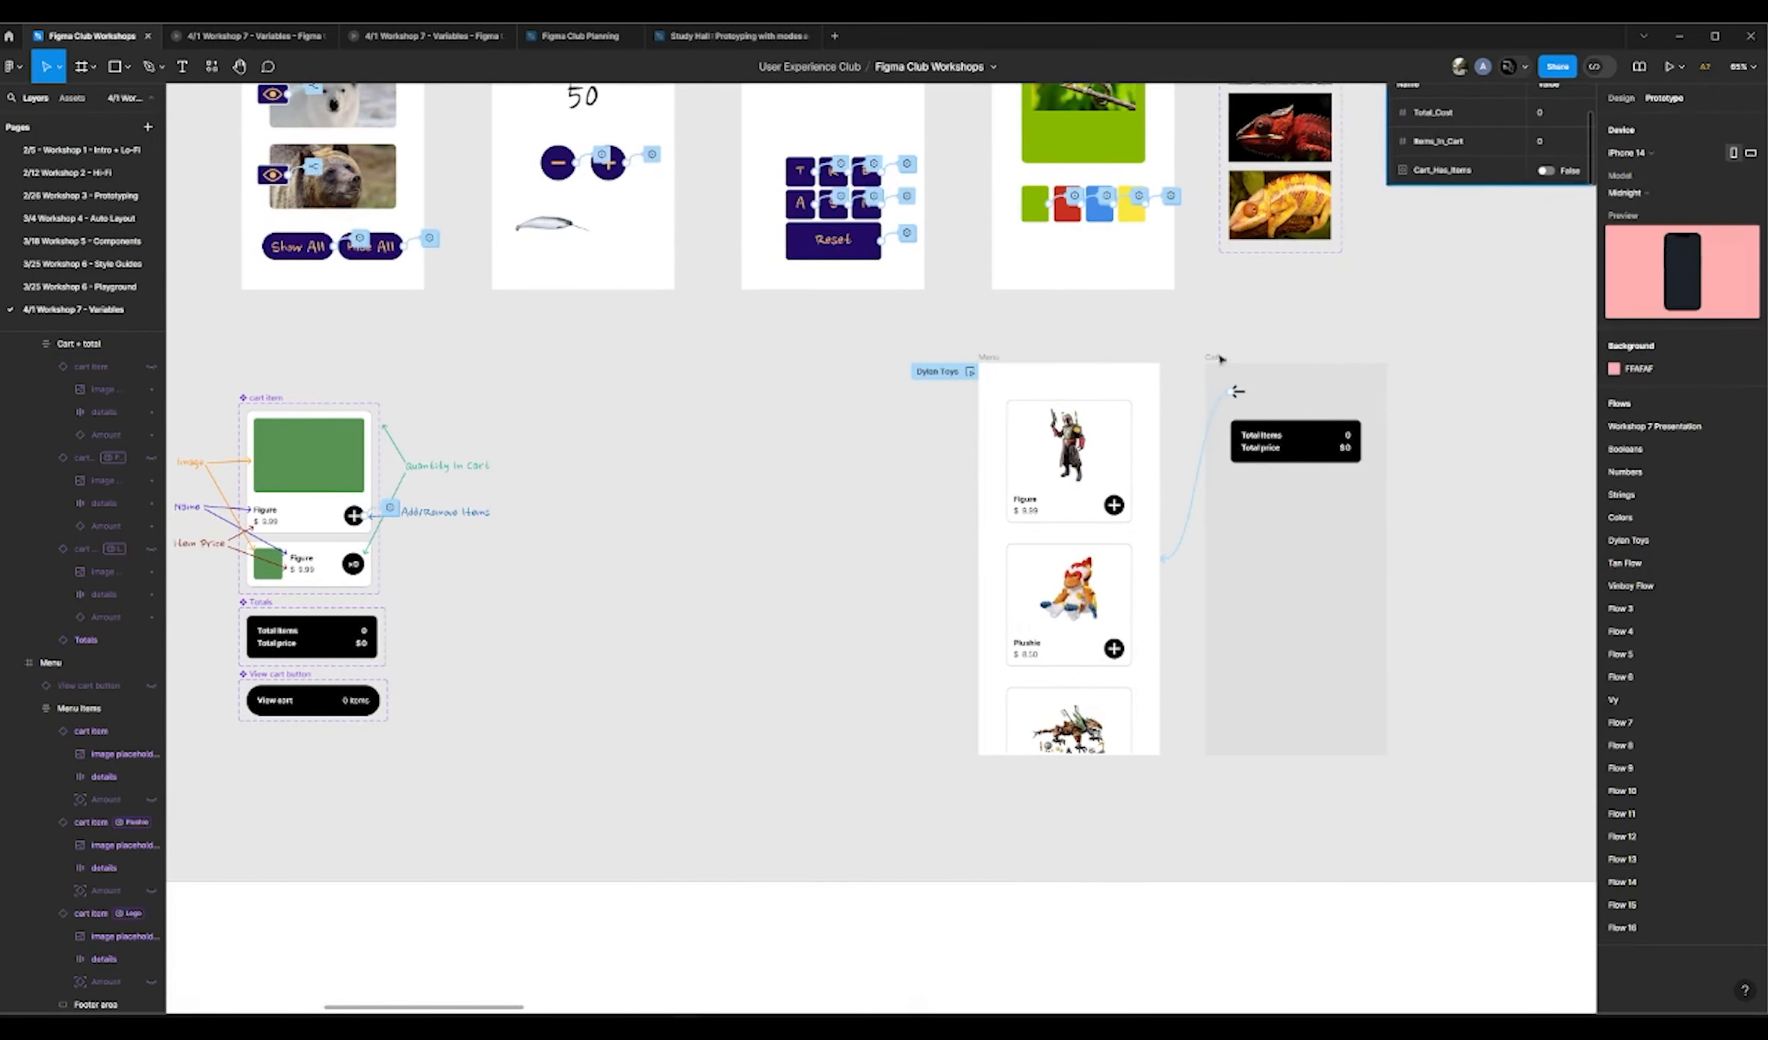
click(969, 372)
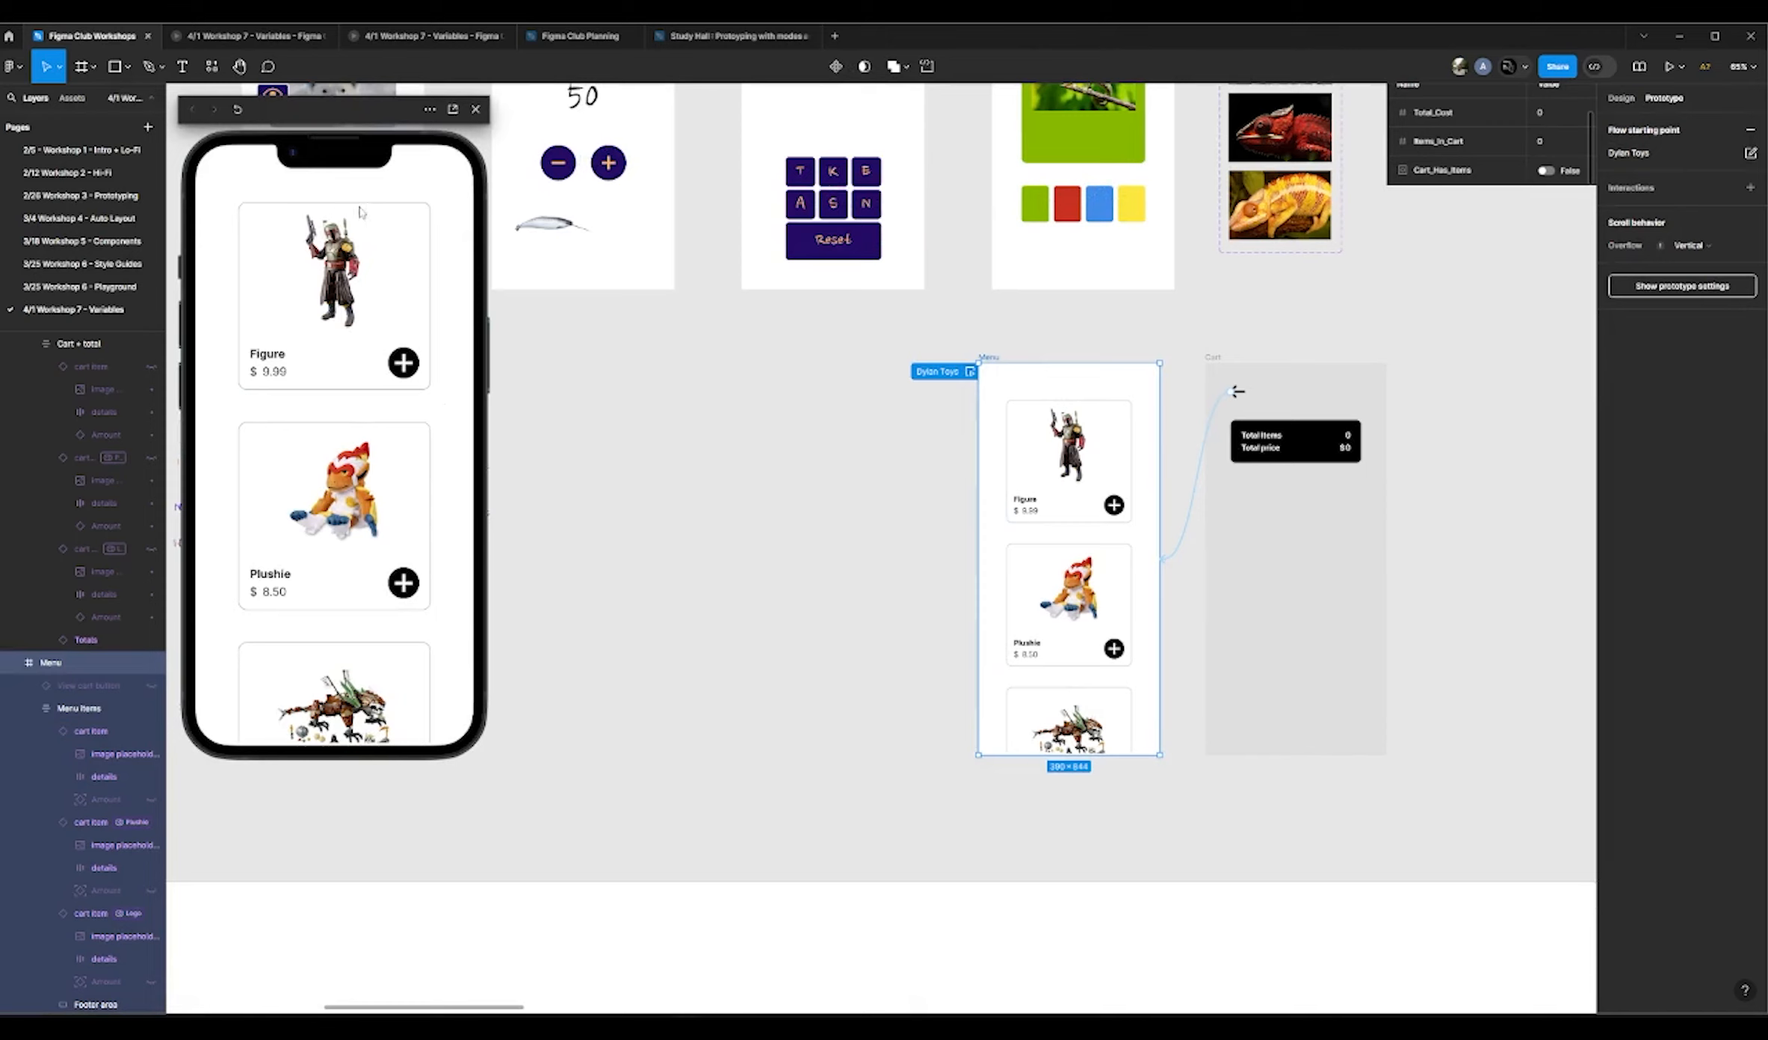
scroll(398, 345, down, 3)
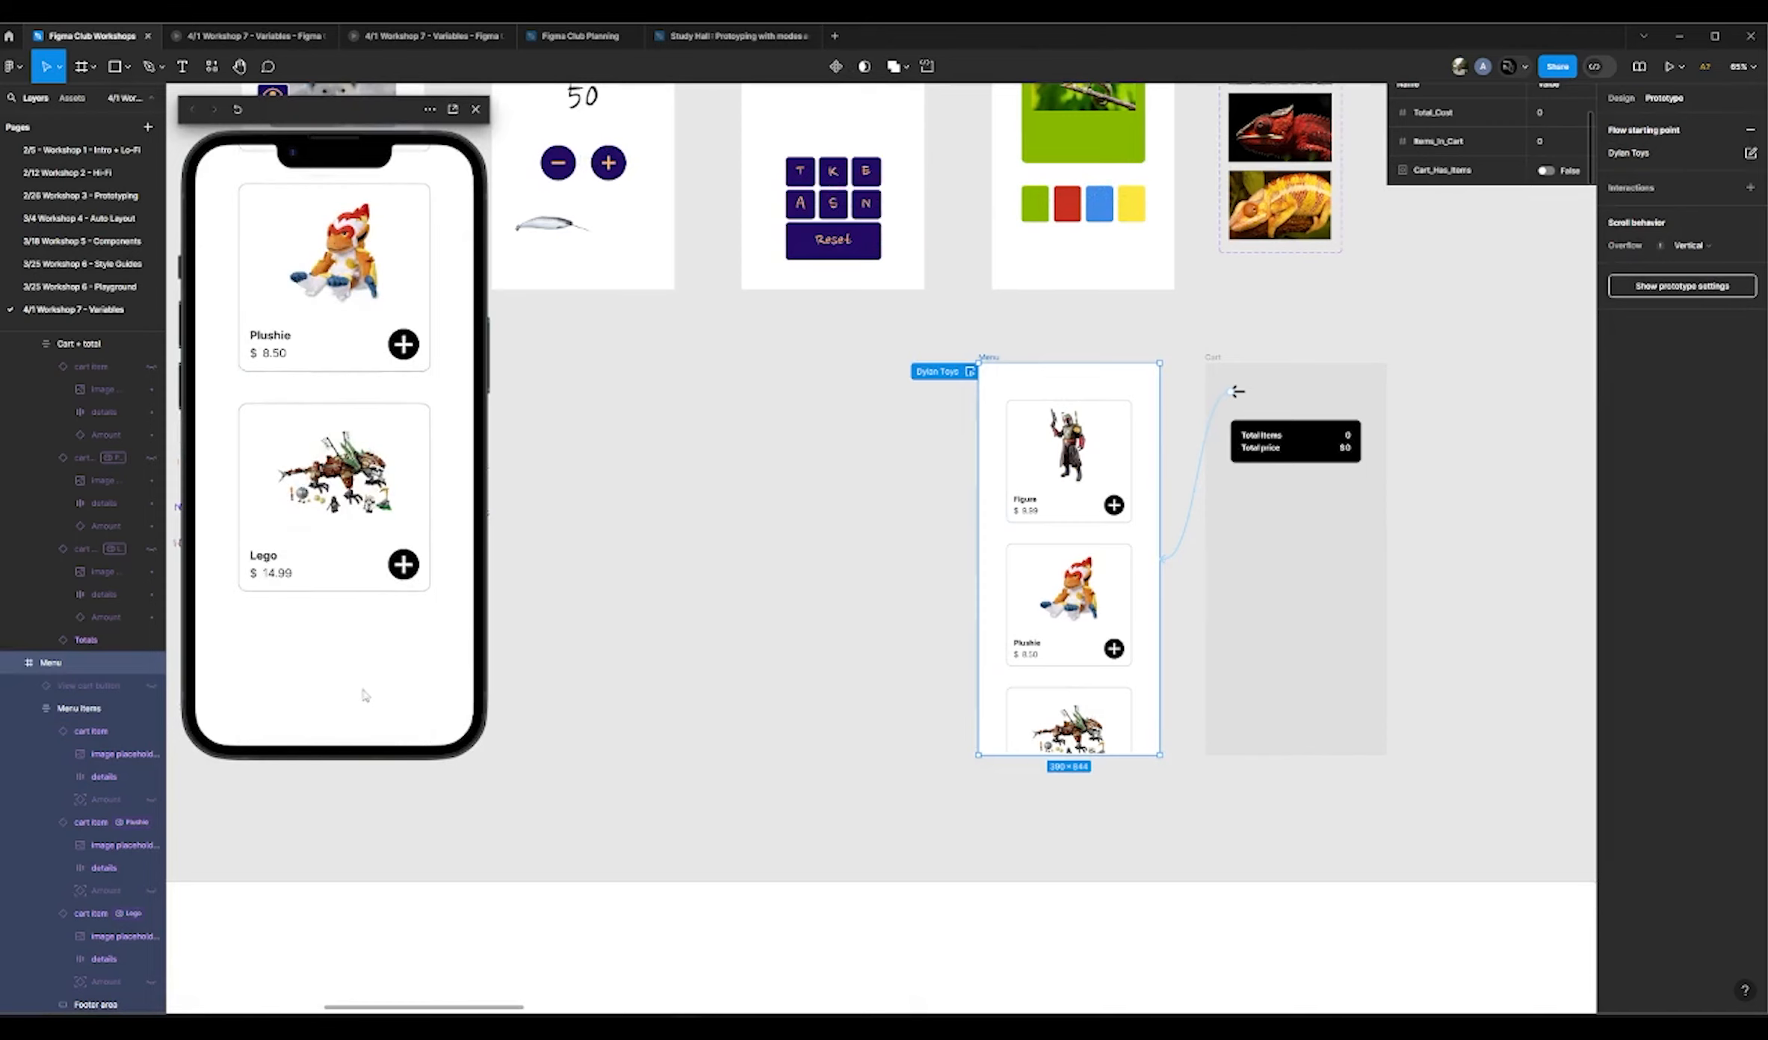
scroll(344, 690, up, 3)
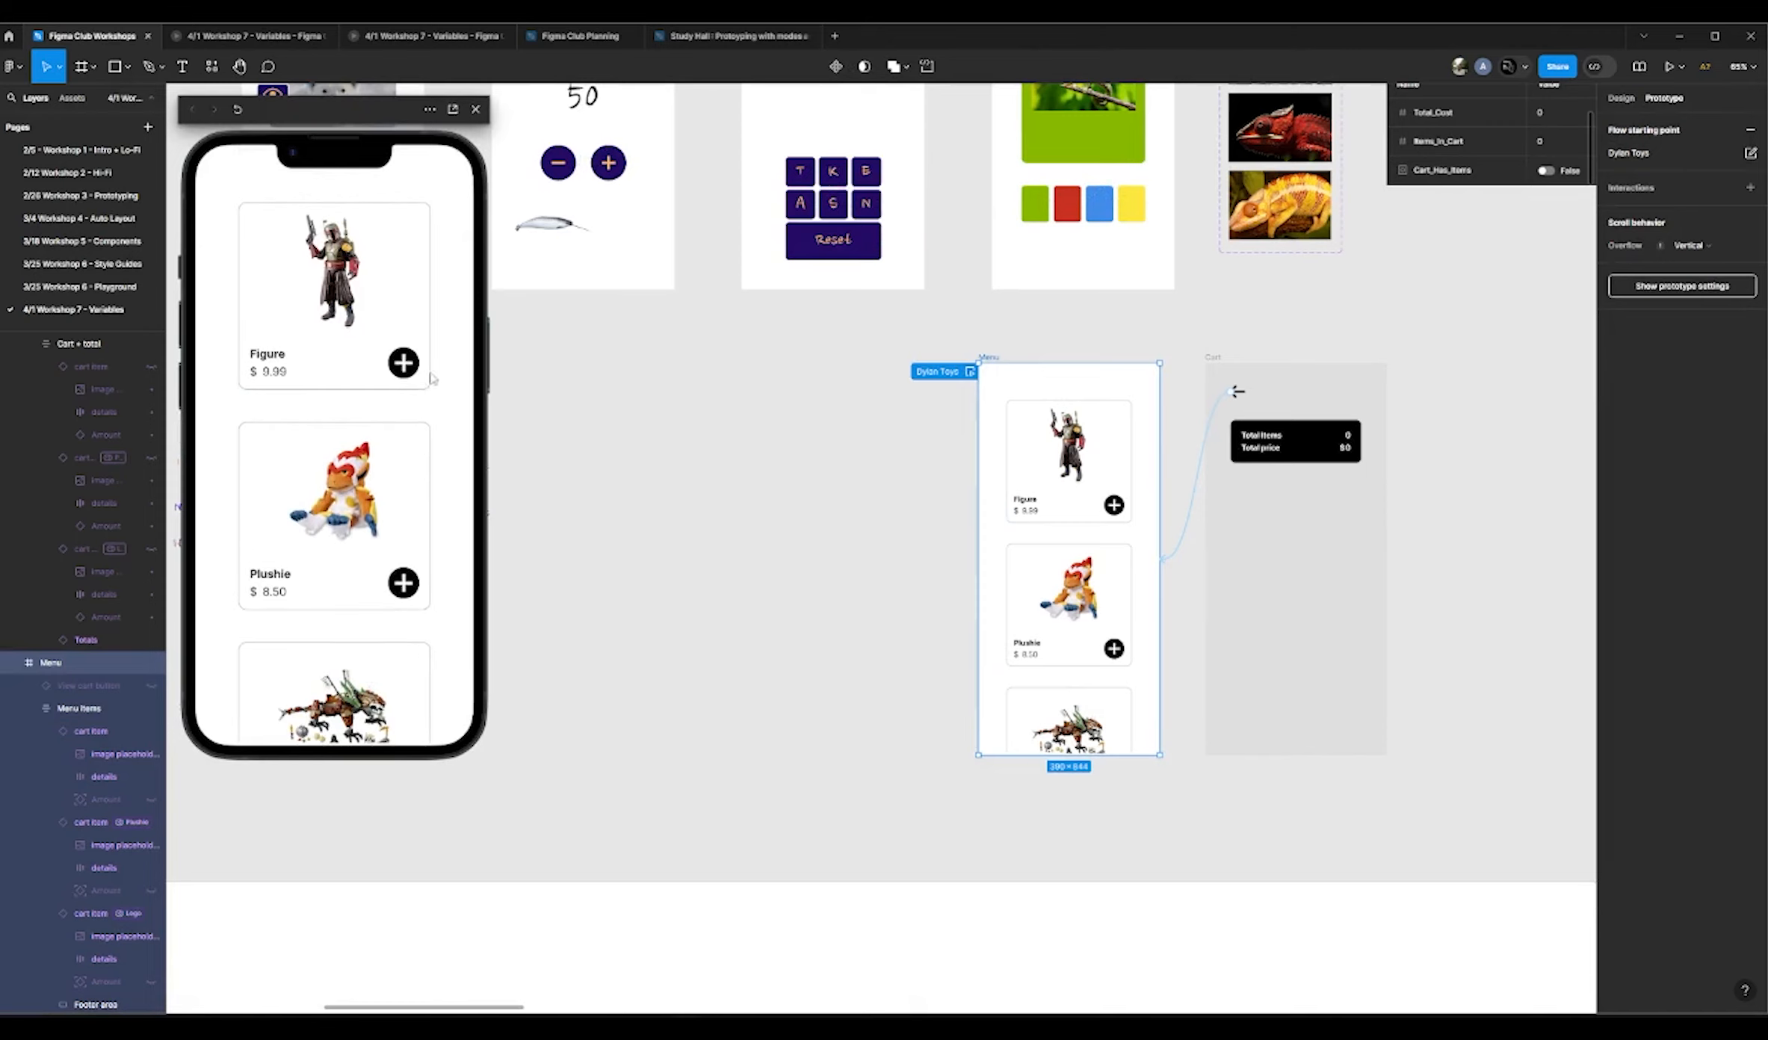
Step: Test the preview's item buttons by adding and removing a Figure, adding it again with three Plushies, and removing the Figure
click(404, 363)
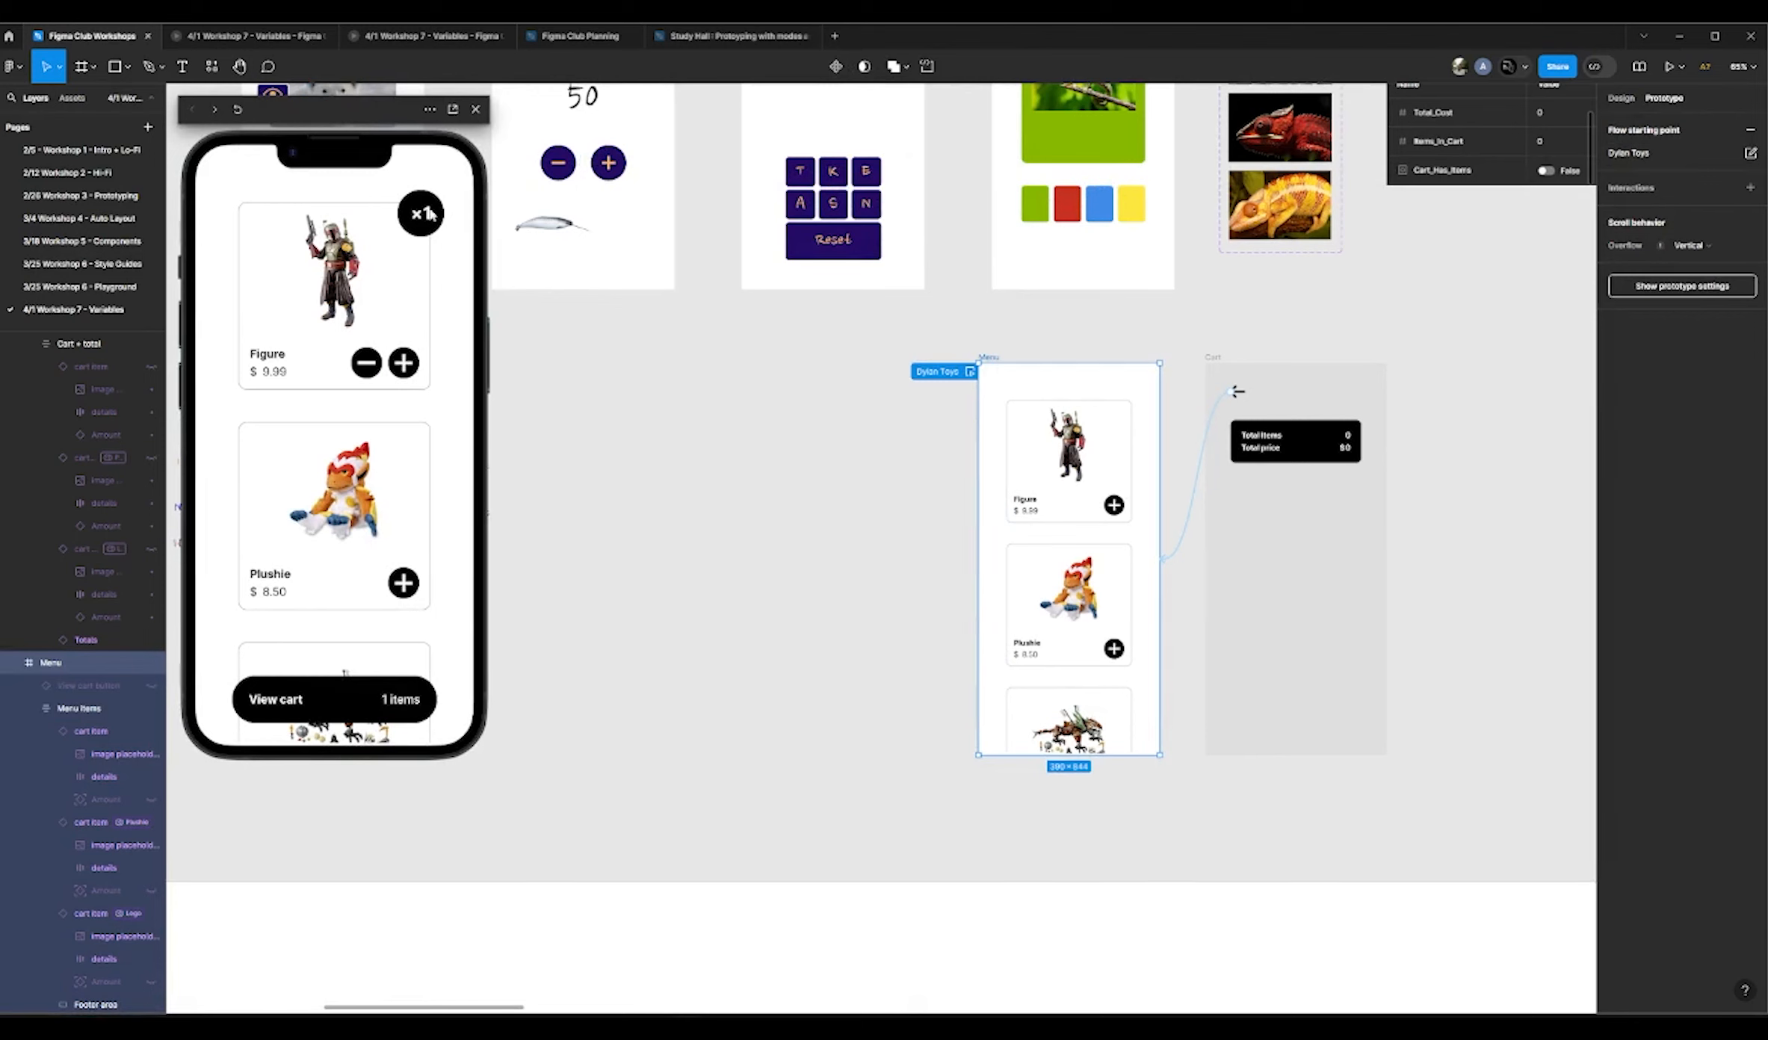
click(371, 364)
click(404, 366)
click(404, 584)
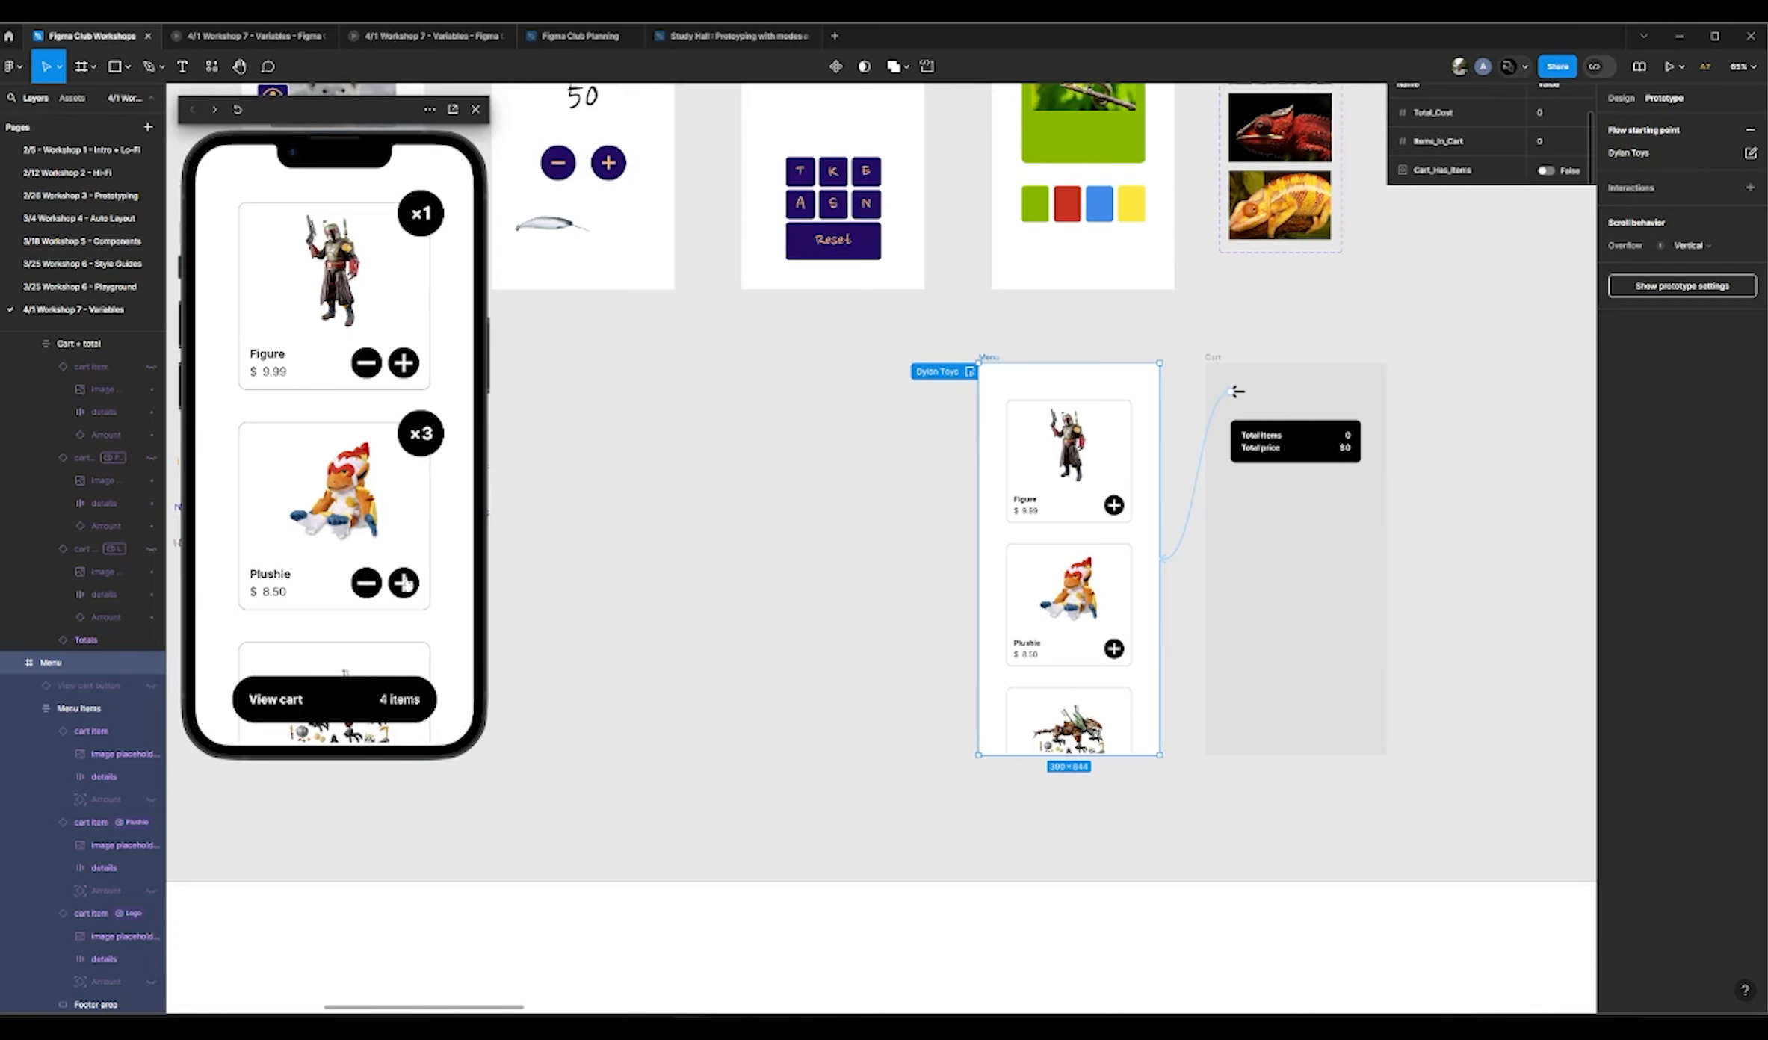
click(366, 364)
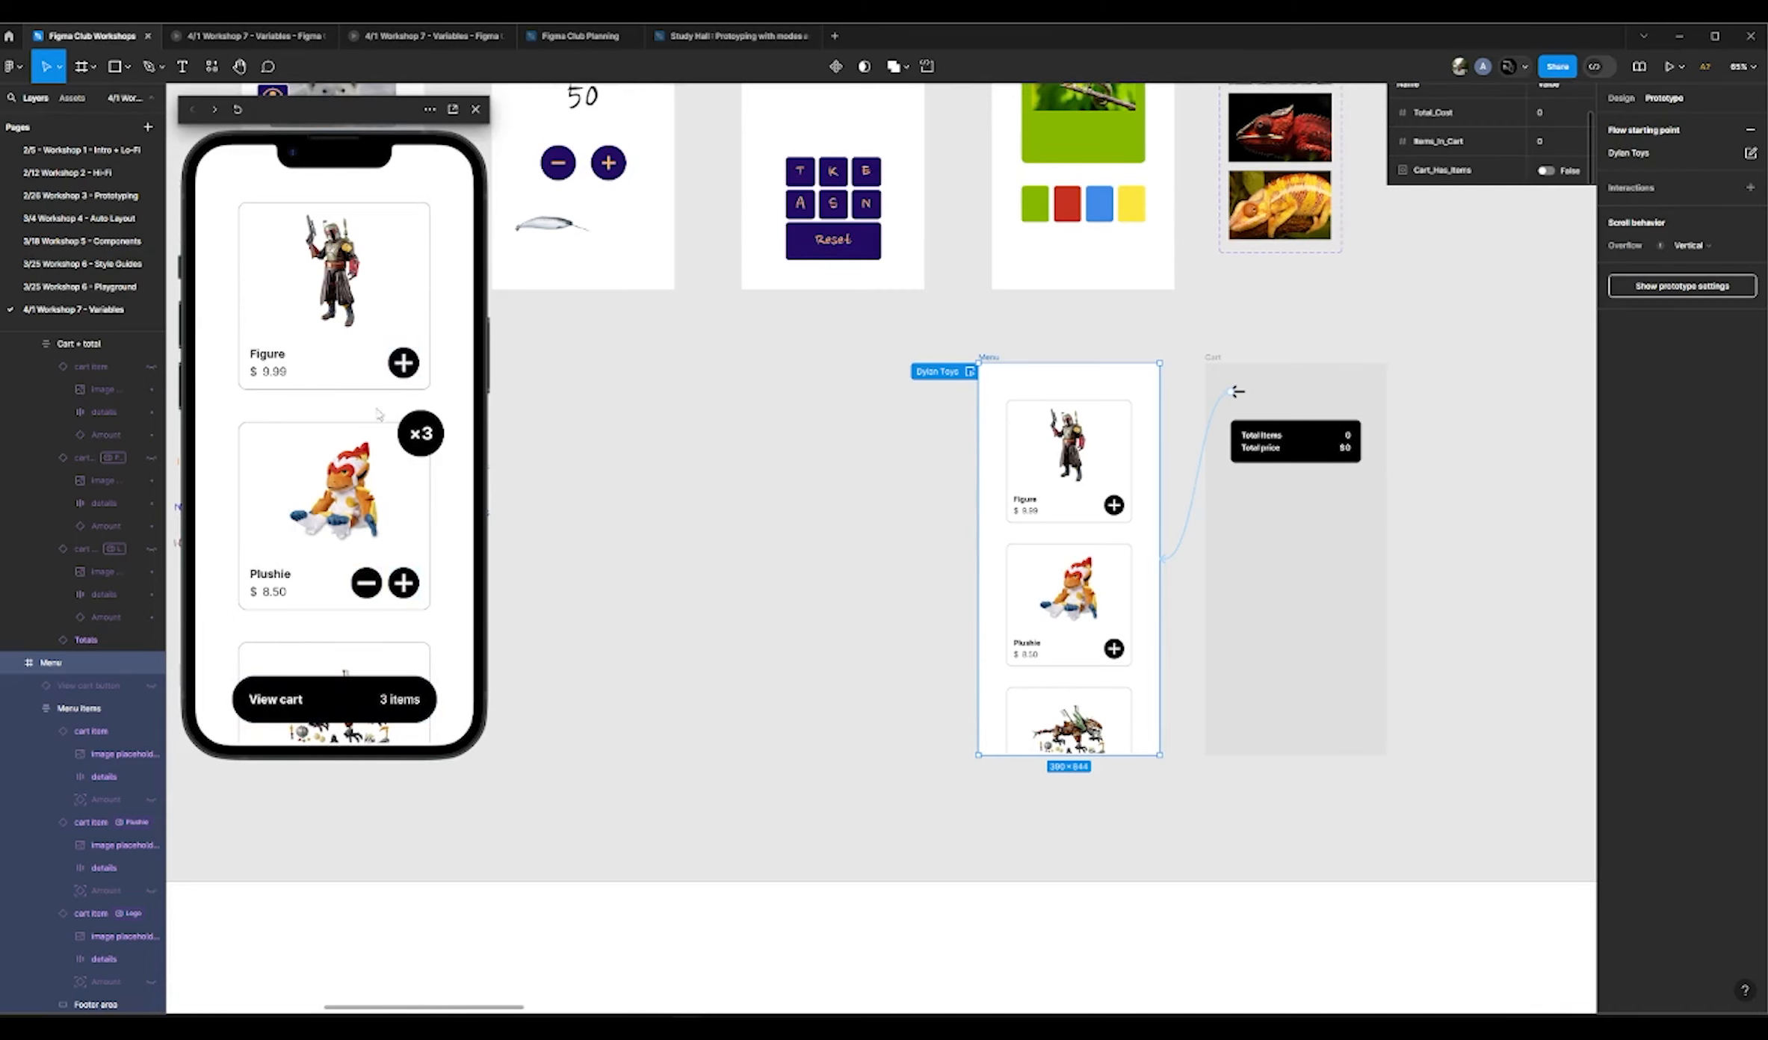
Step: View the cart in the preview to check which item cards and totals it shows, and return to the menu
scroll(347, 685, down, 5)
scroll(422, 402, up, 4)
click(291, 720)
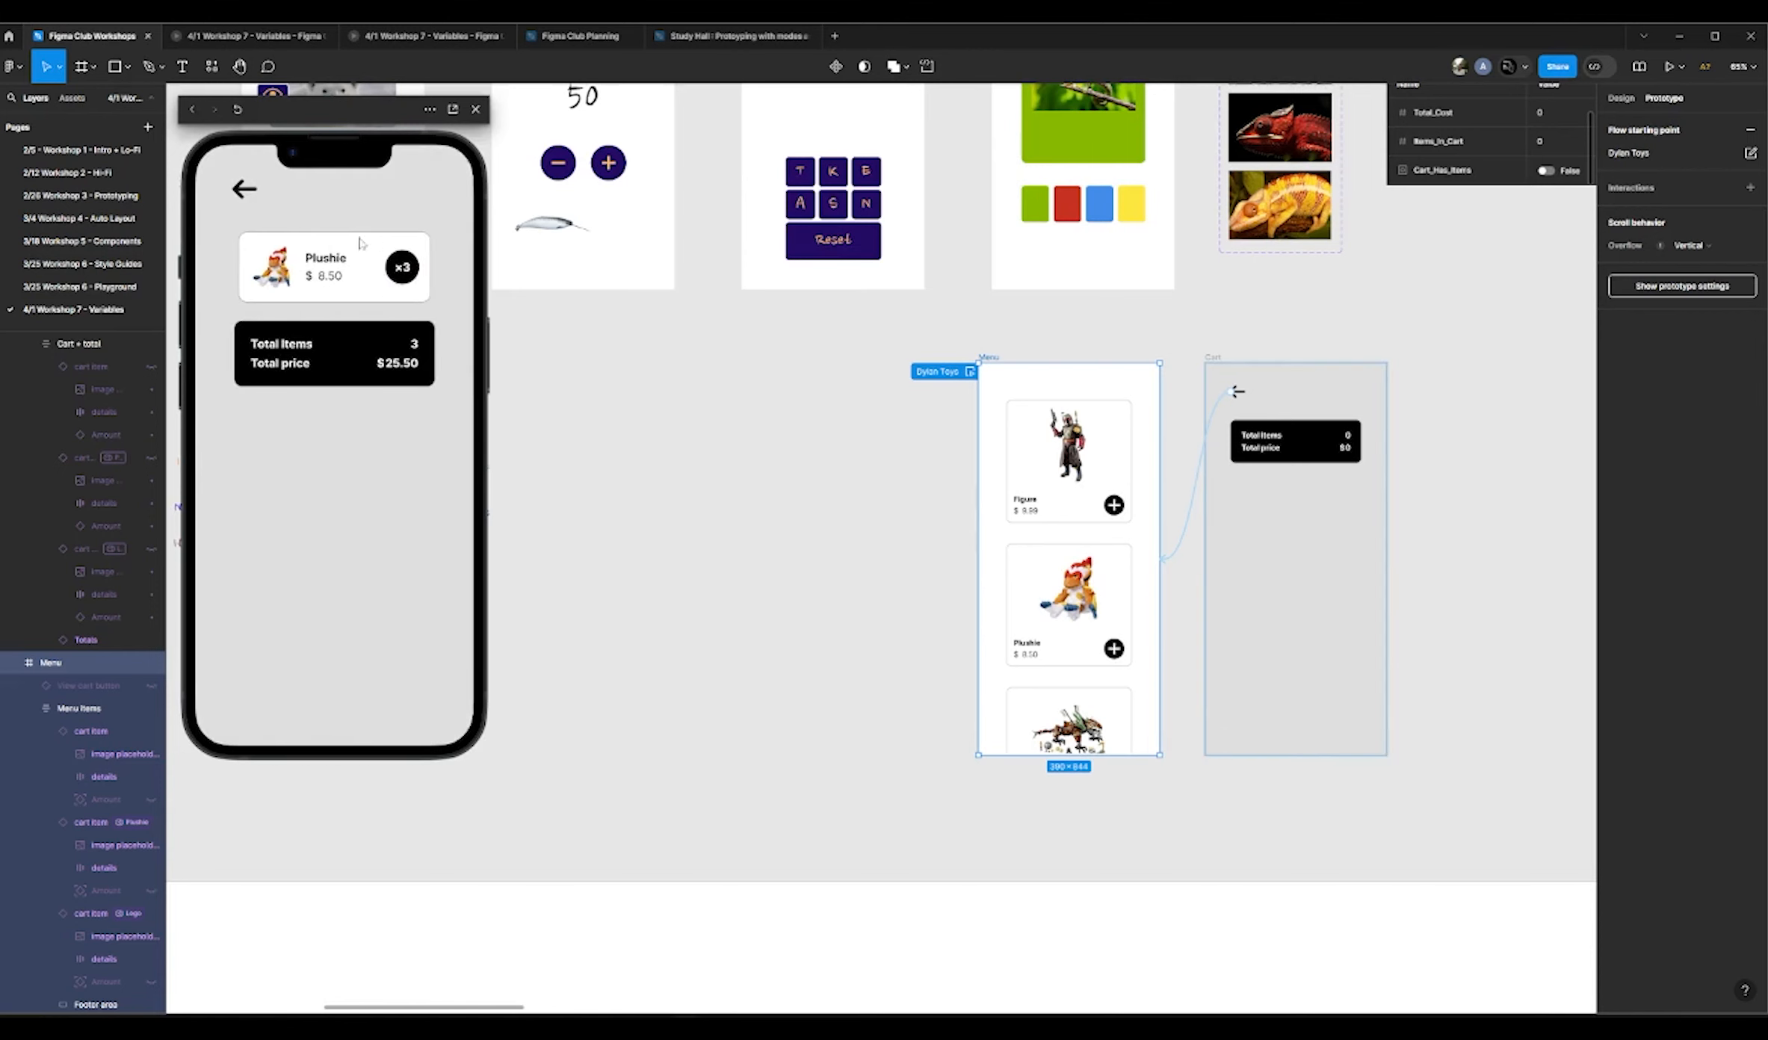
click(243, 191)
Step: Add one Figure and one Lego in the preview, checking the cart after each addition, and close the preview from the menu
click(404, 293)
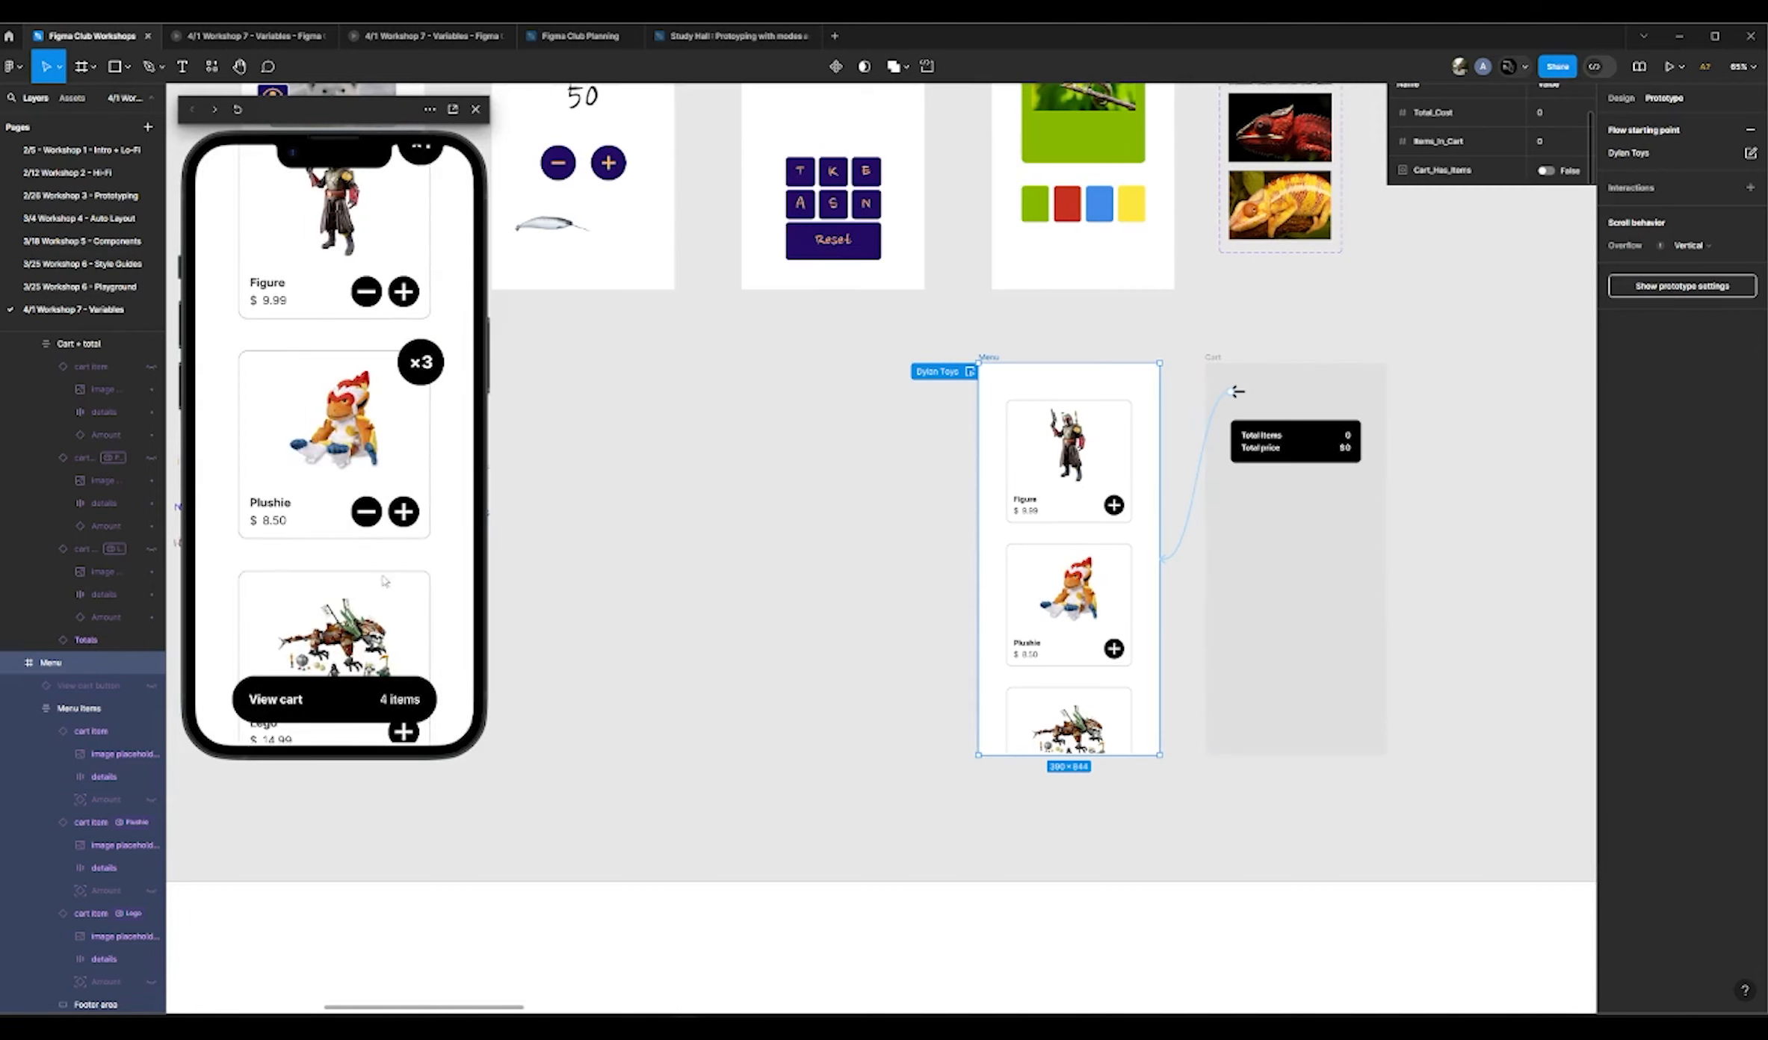
click(384, 709)
click(248, 195)
scroll(415, 586, down, 3)
click(404, 590)
click(309, 711)
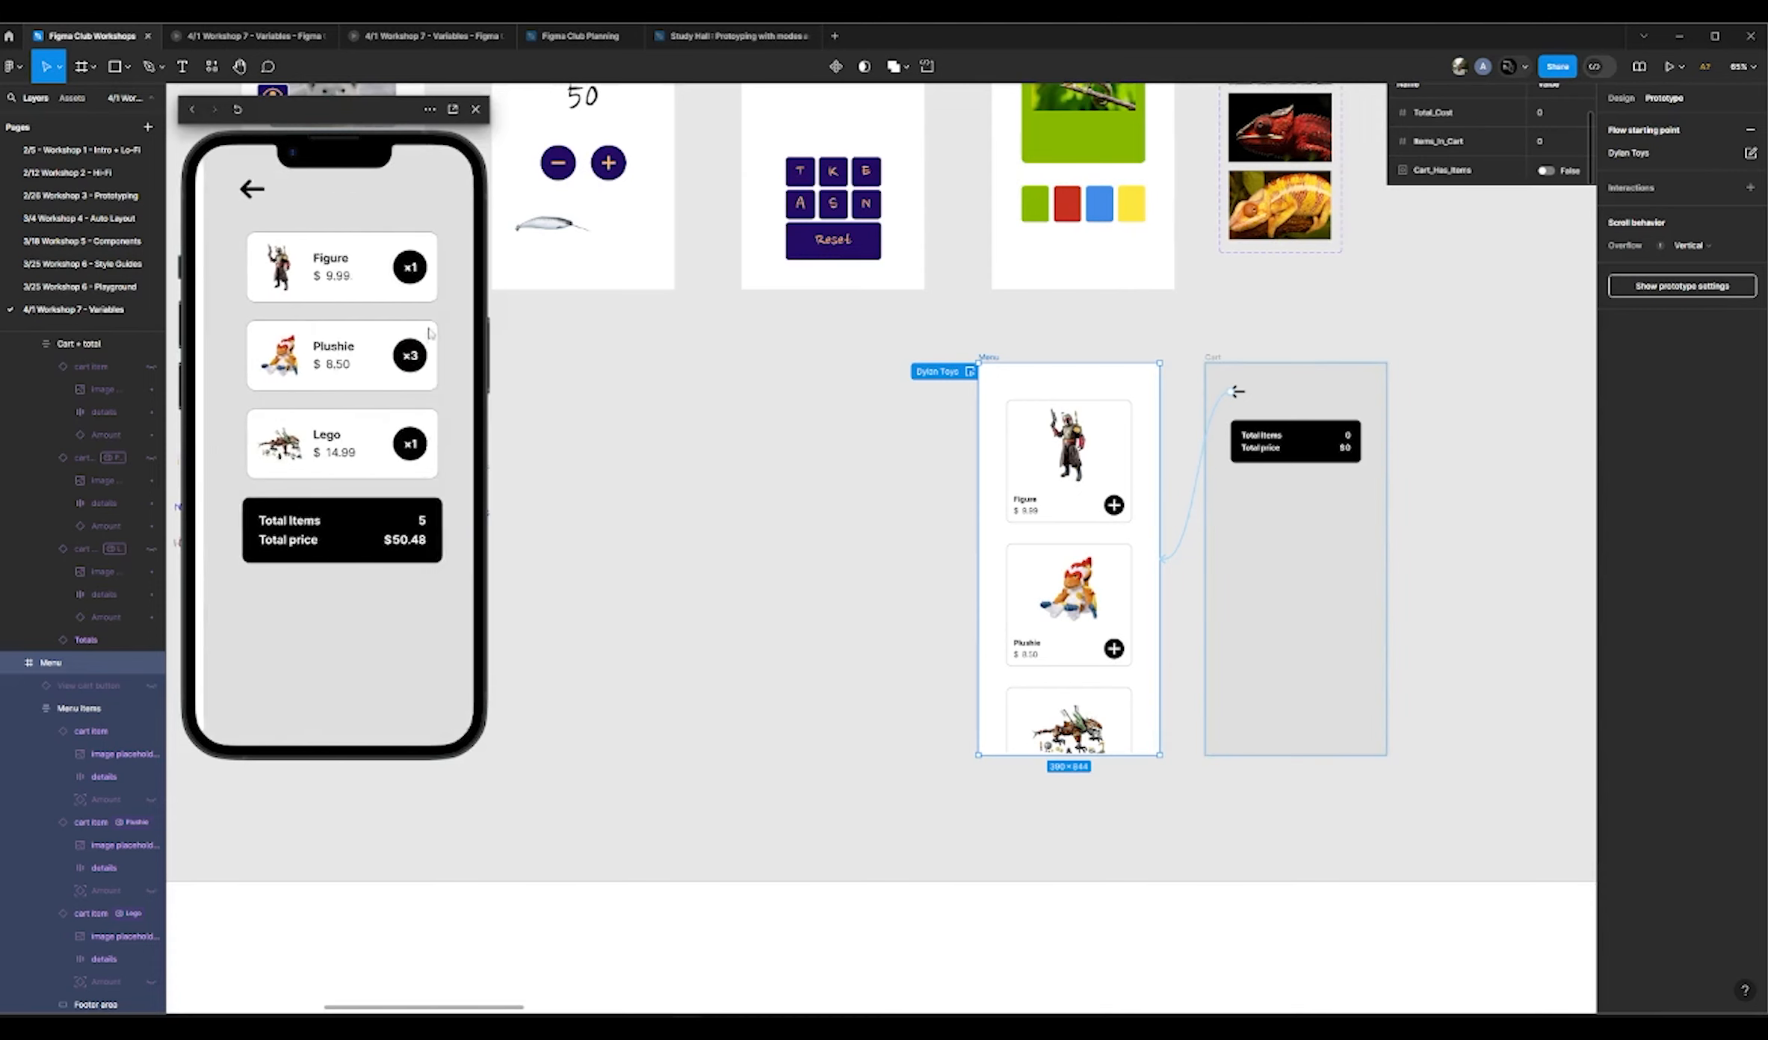
click(239, 191)
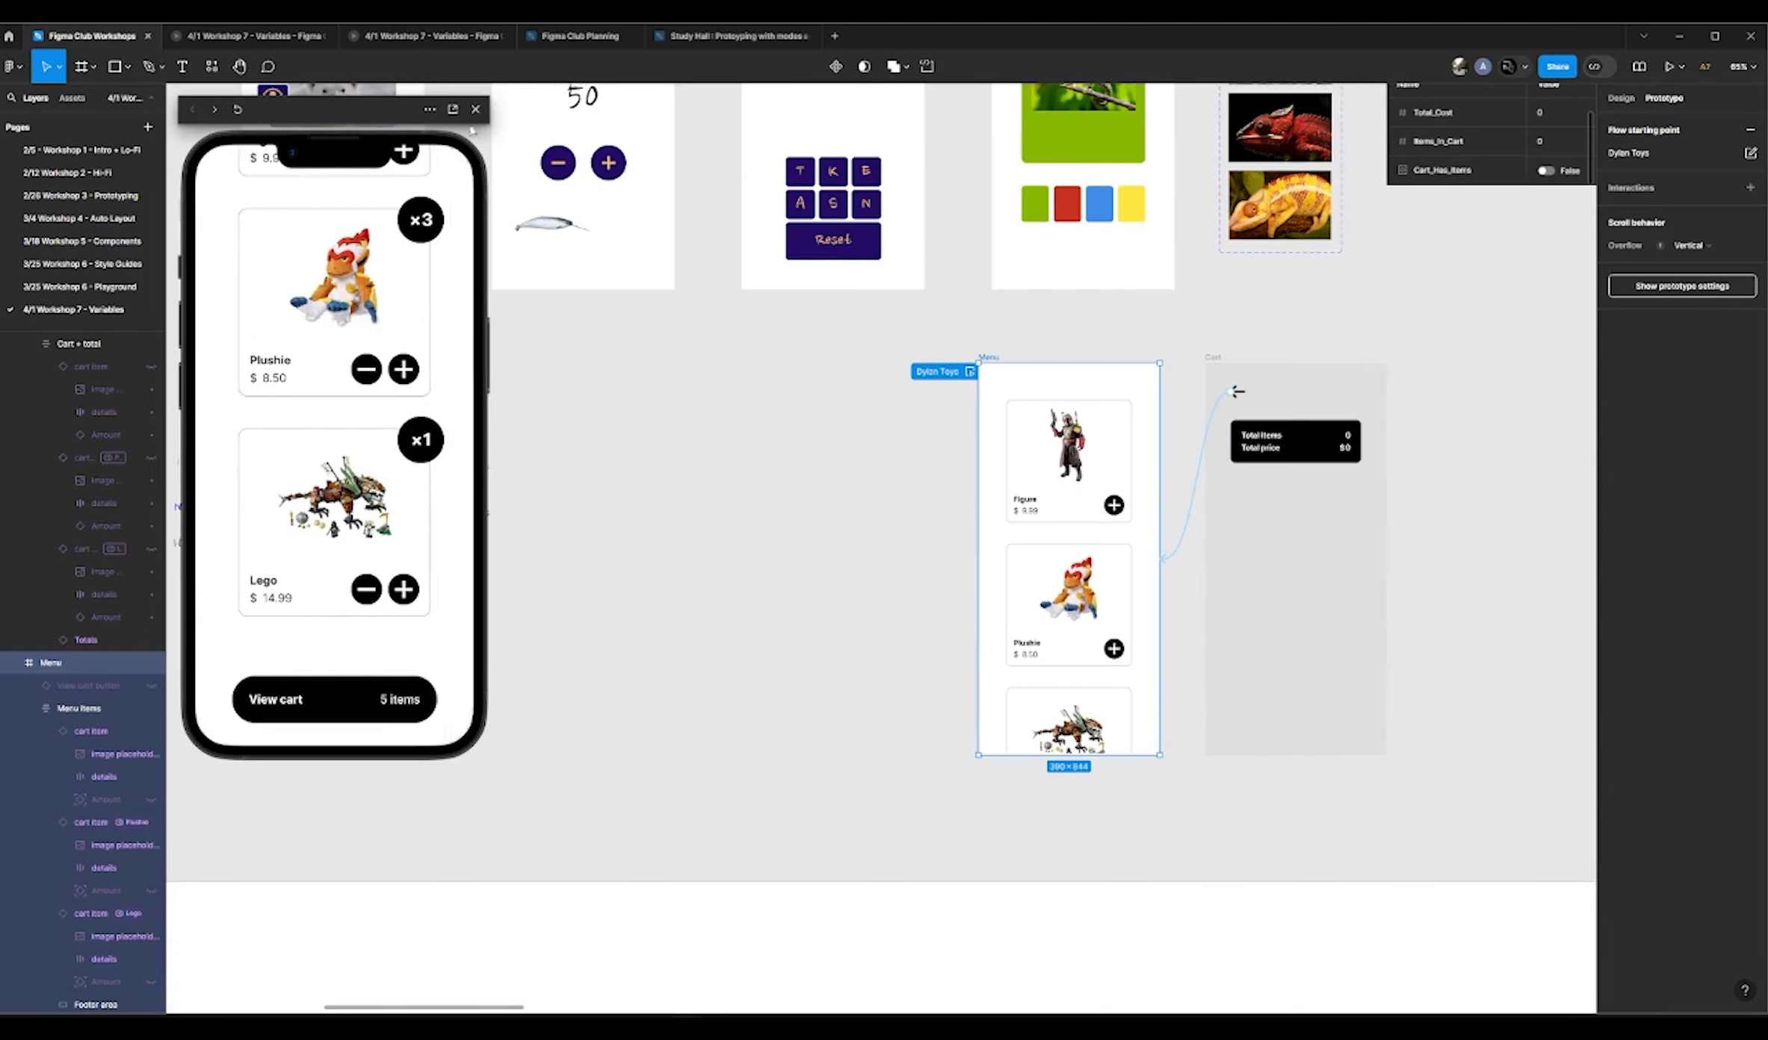
click(475, 109)
scroll(826, 566, down, 1)
scroll(826, 568, up, 3)
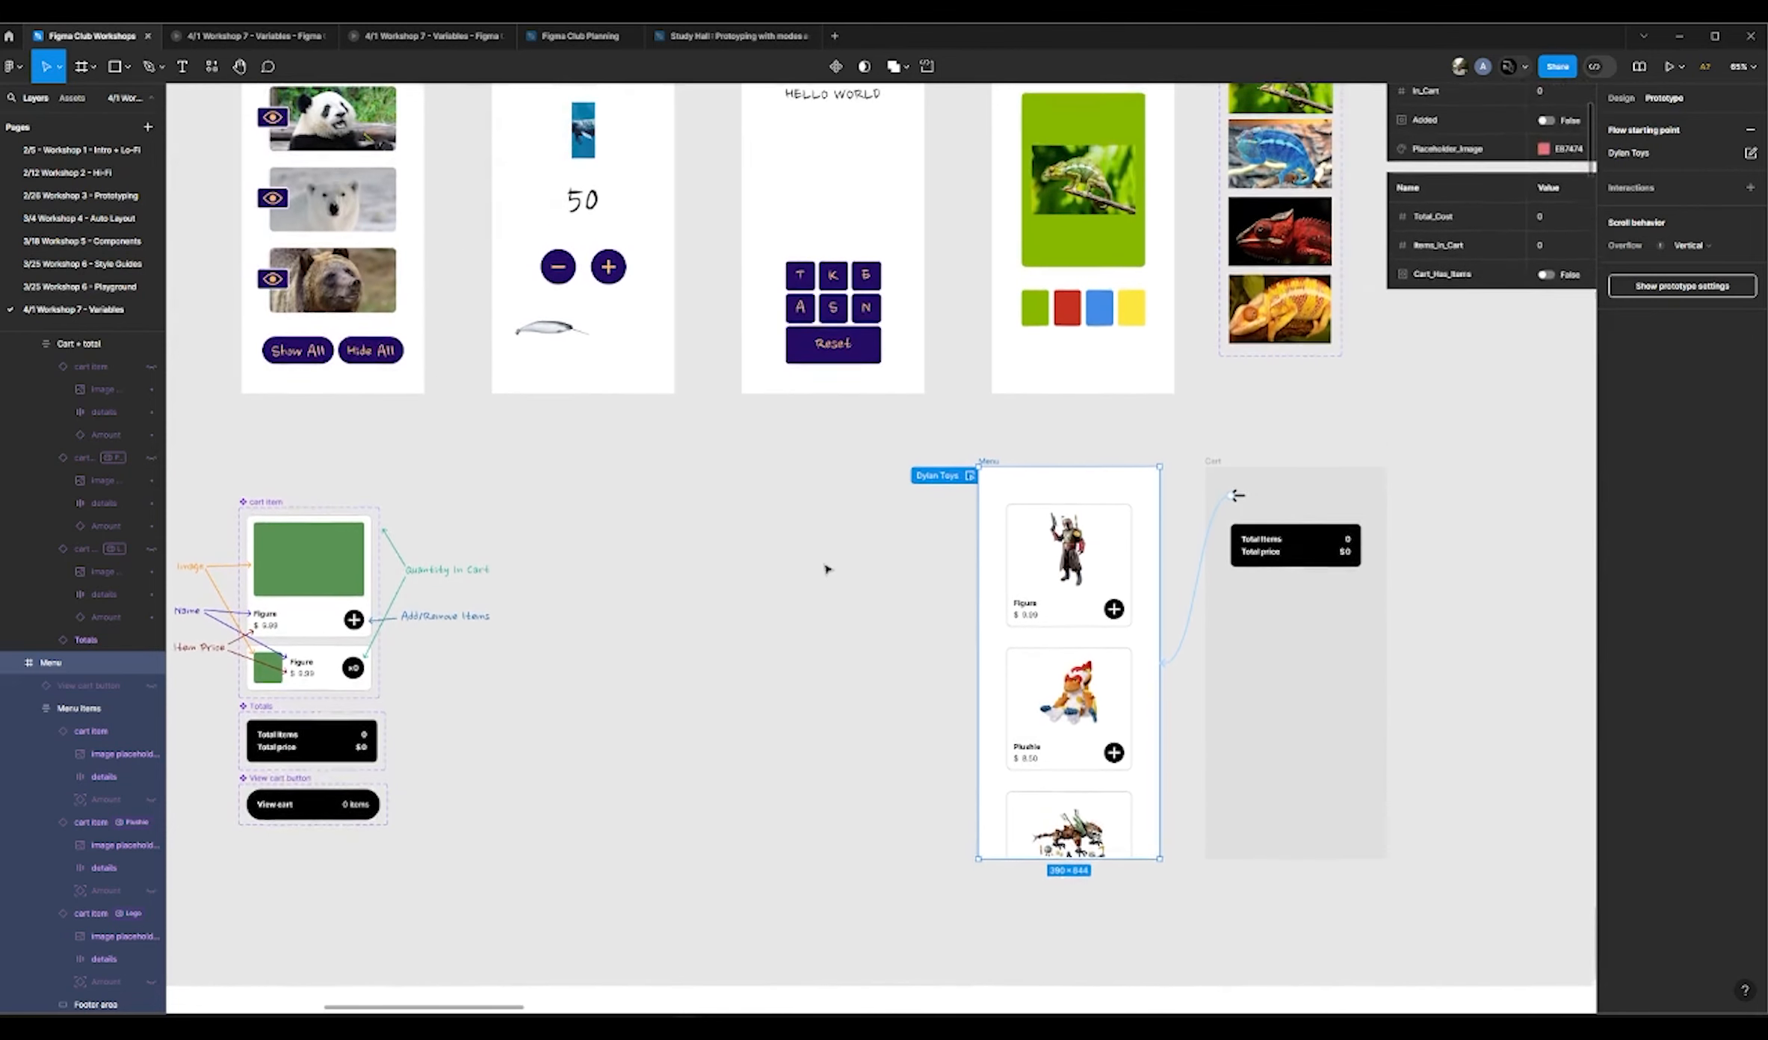
scroll(826, 569, up, 3)
scroll(827, 575, down, 2)
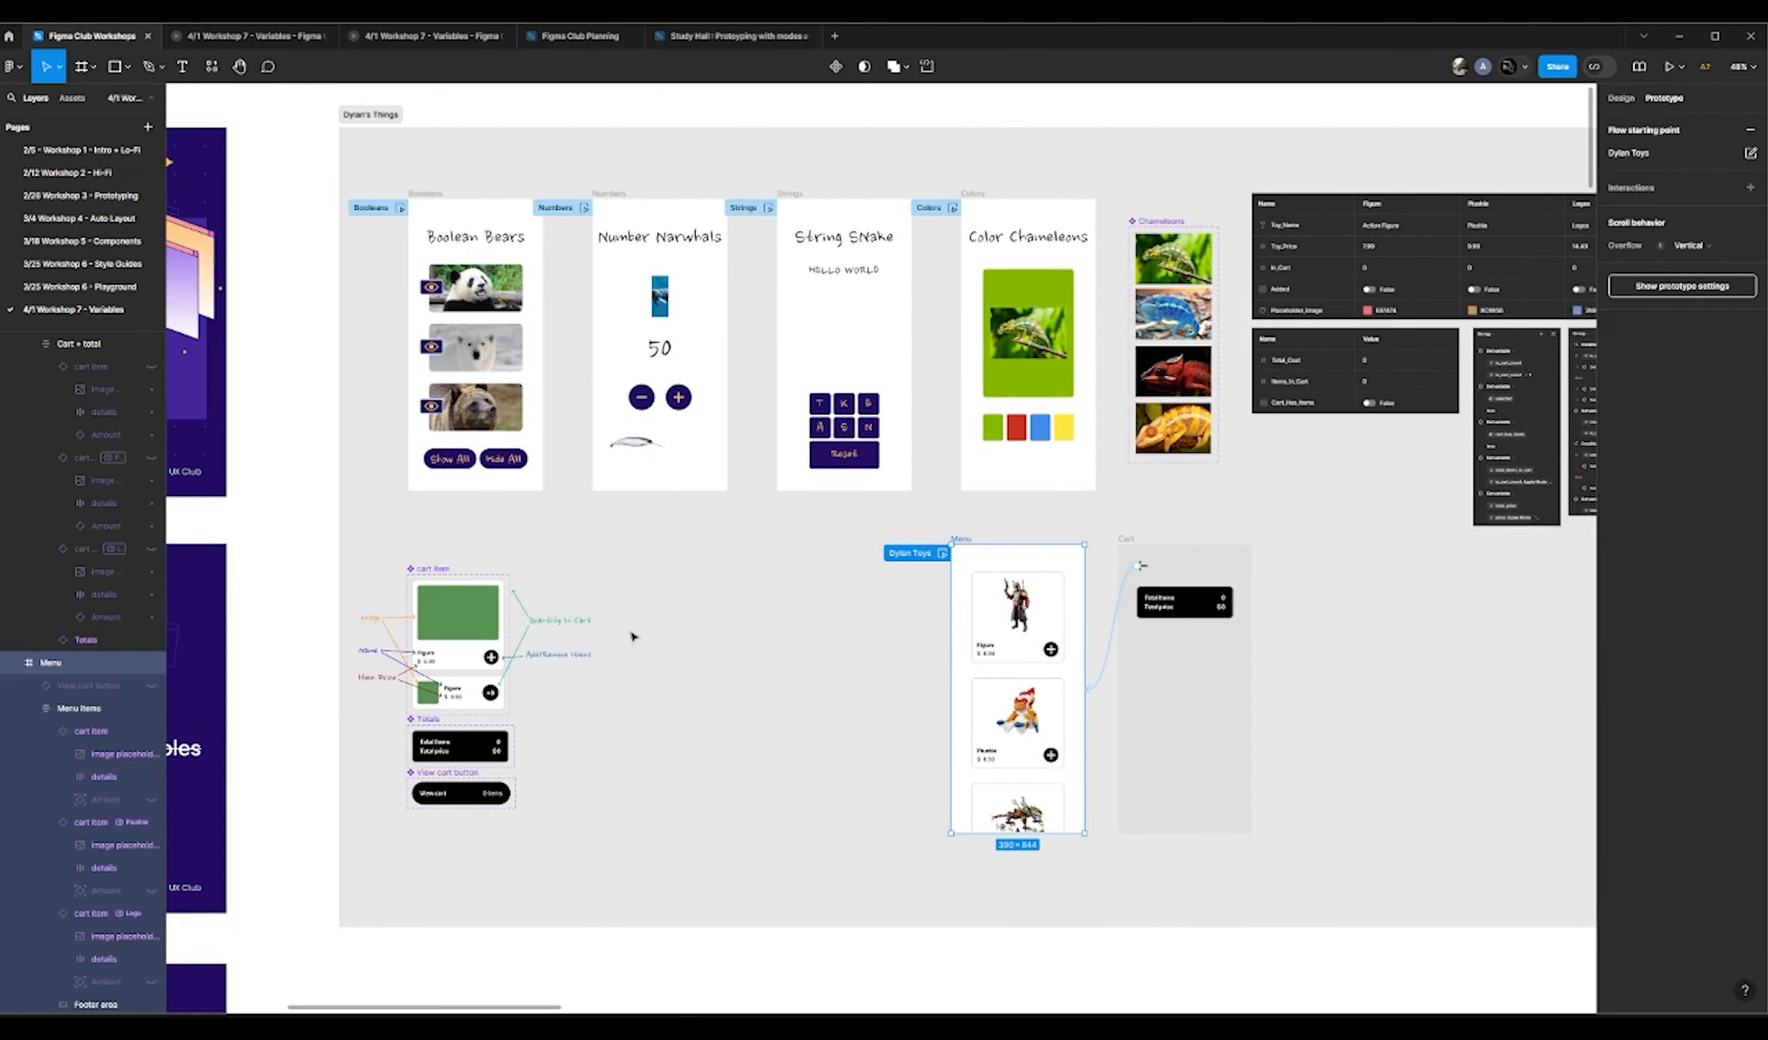
scroll(434, 632, down, 2)
scroll(919, 586, up, 3)
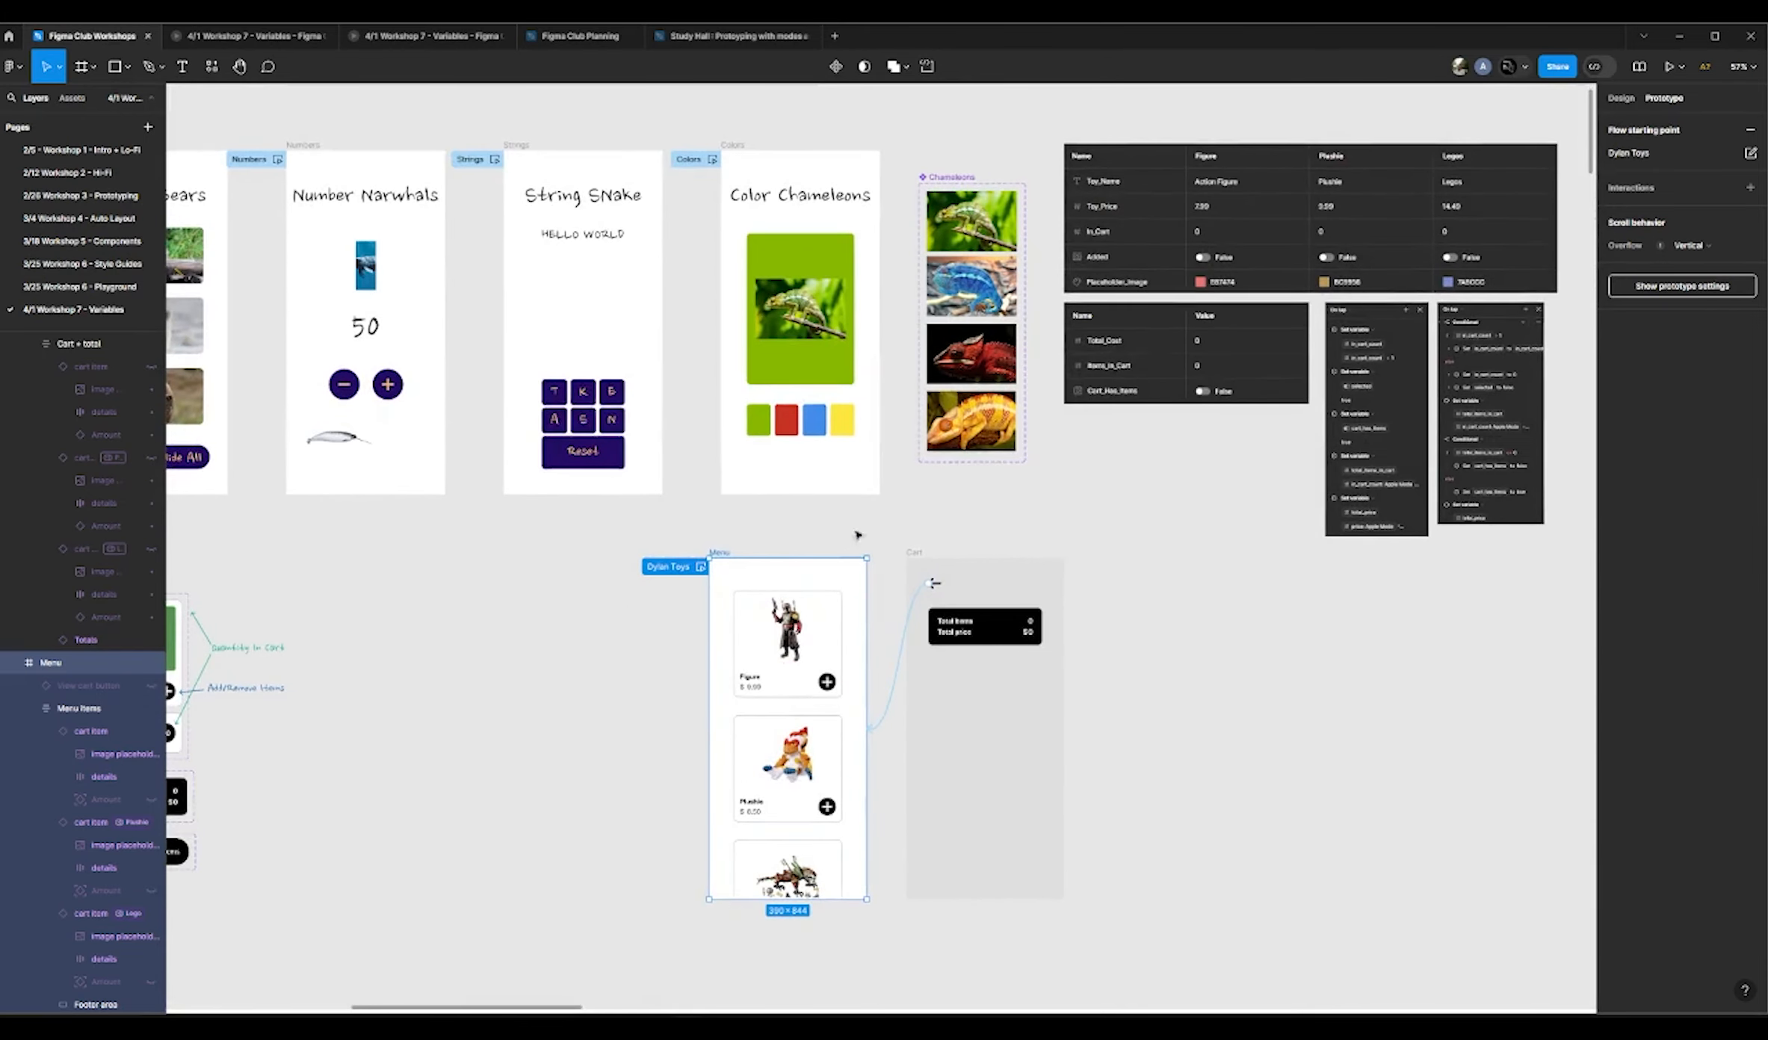
Step: Open the tap interaction of the plus icon in the cart item component's Choose variant
scroll(1054, 561, down, 2)
scroll(929, 572, up, 3)
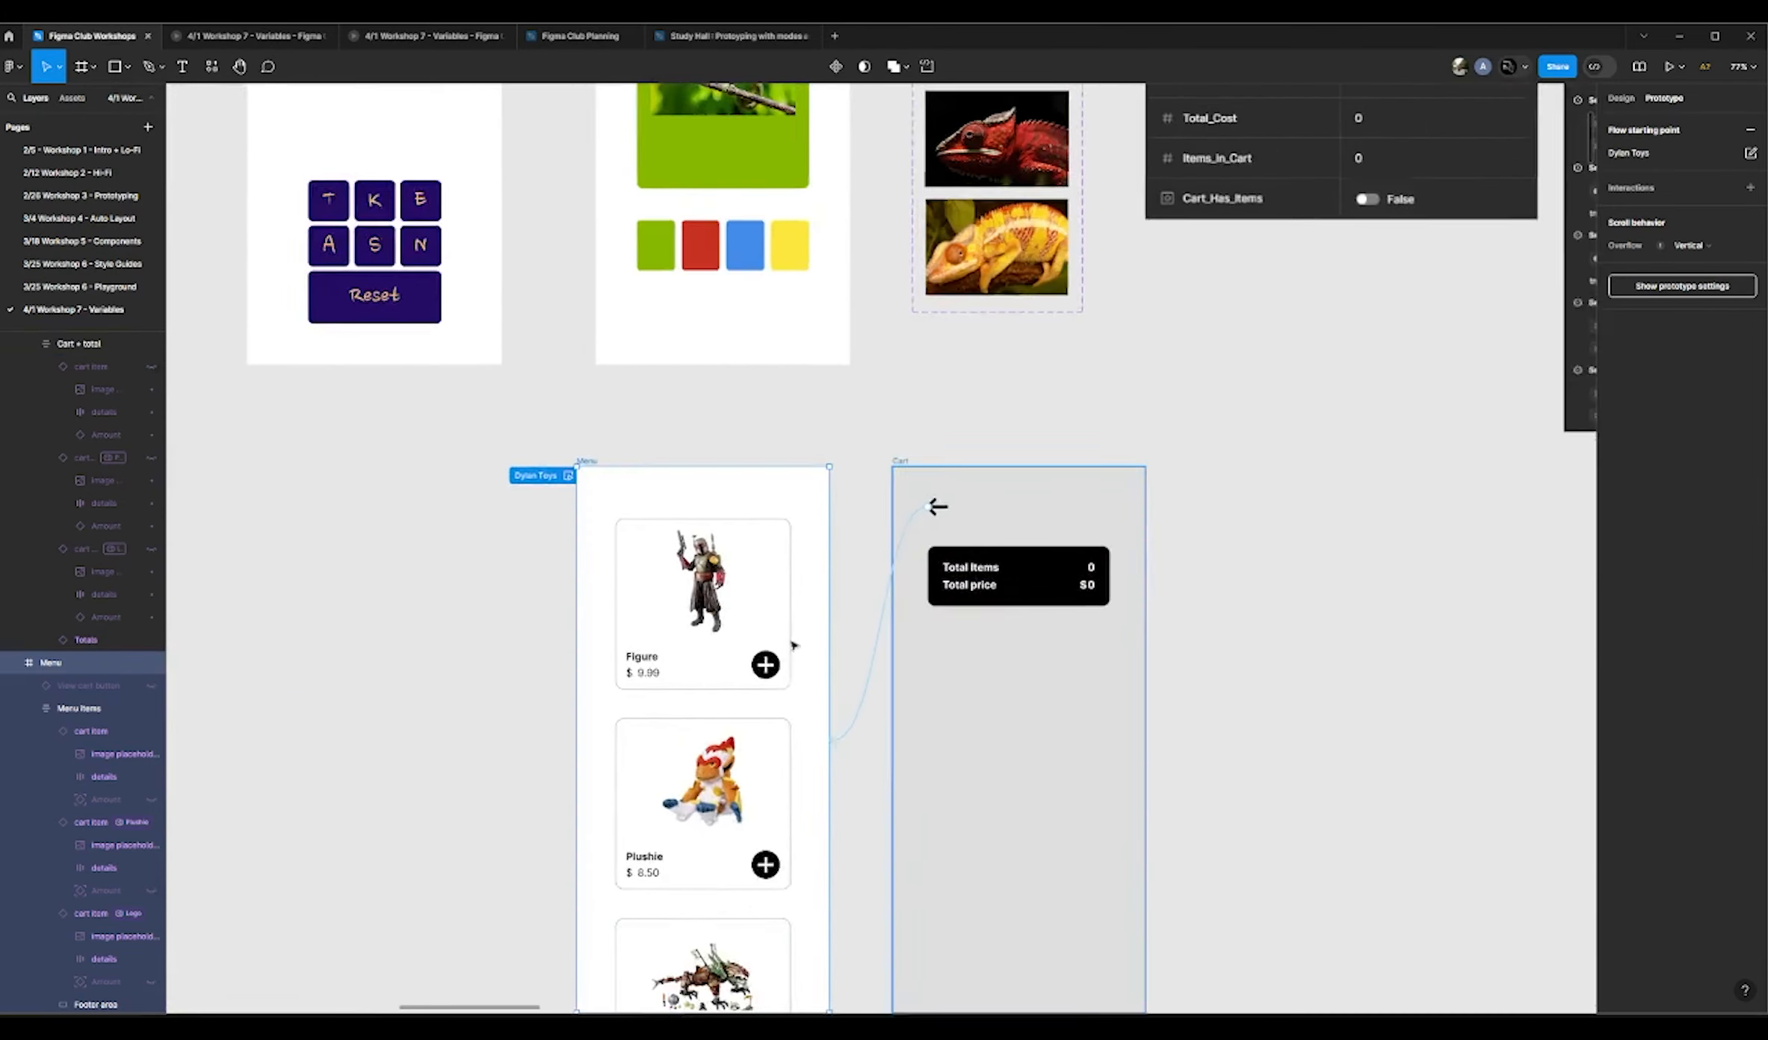
scroll(998, 596, down, 2)
scroll(1164, 580, down, 4)
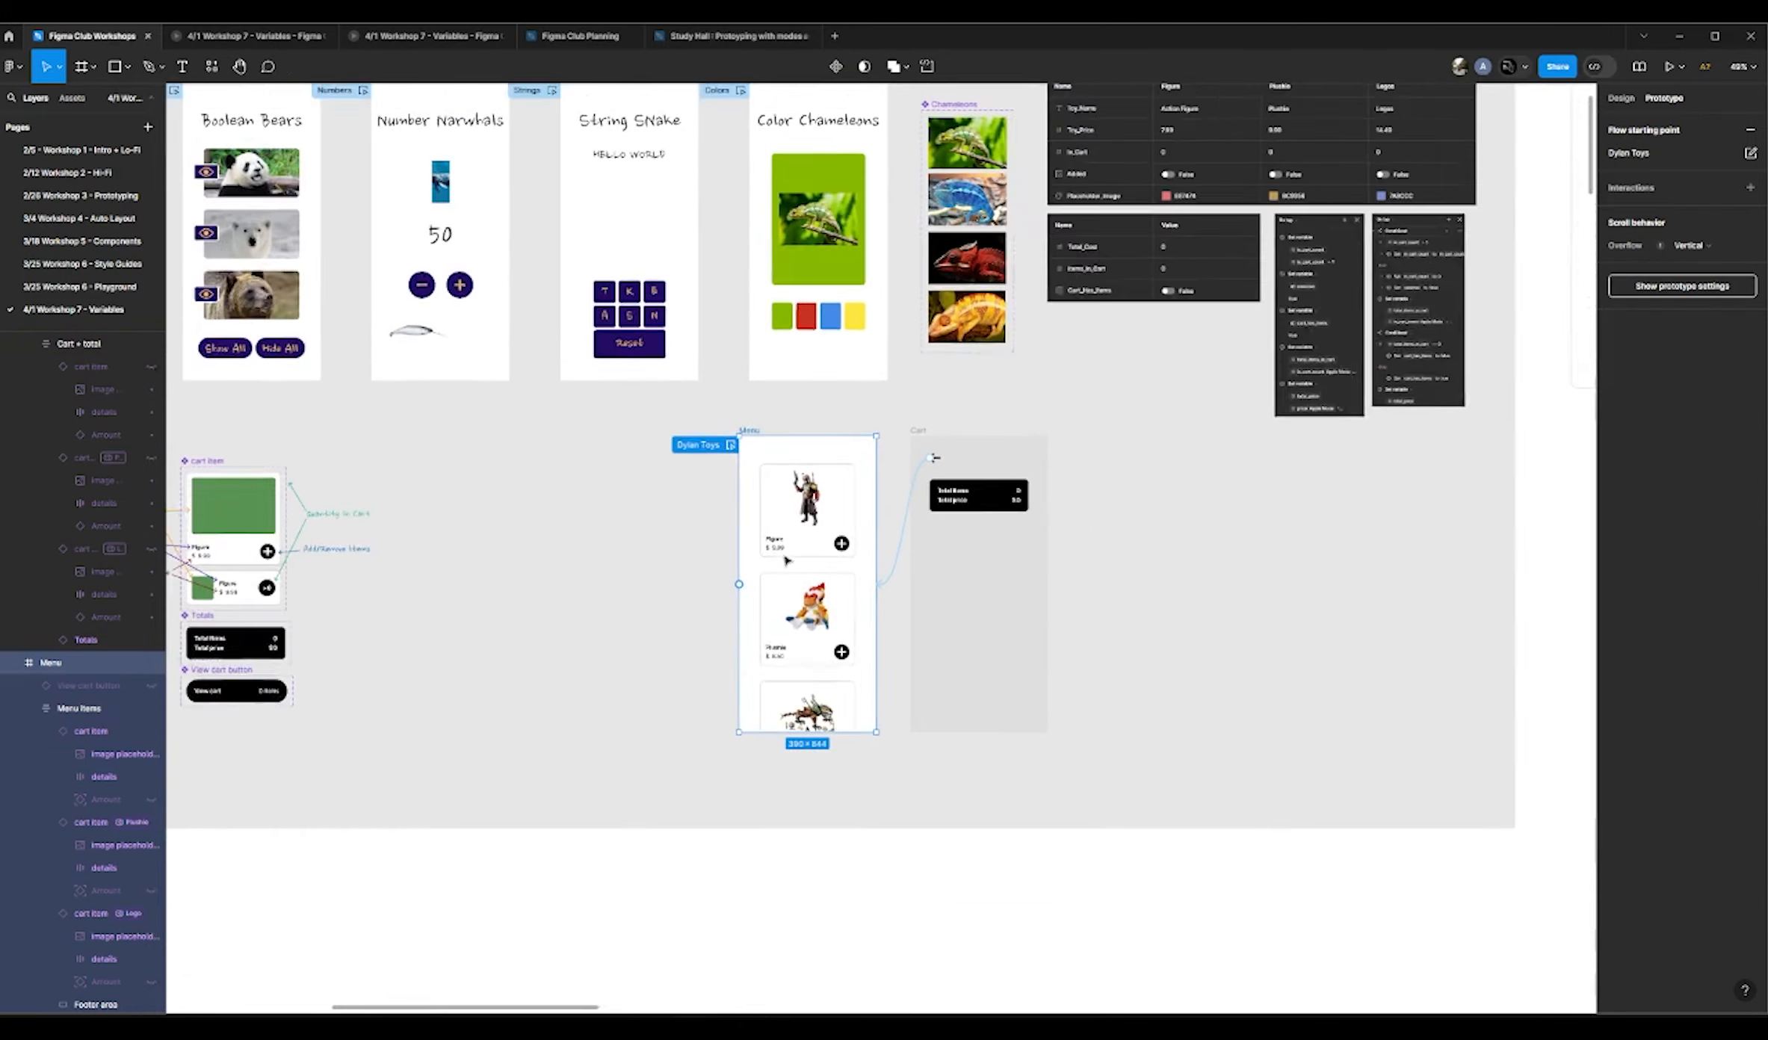
scroll(1223, 540, down, 2)
scroll(570, 519, up, 4)
scroll(570, 519, up, 2)
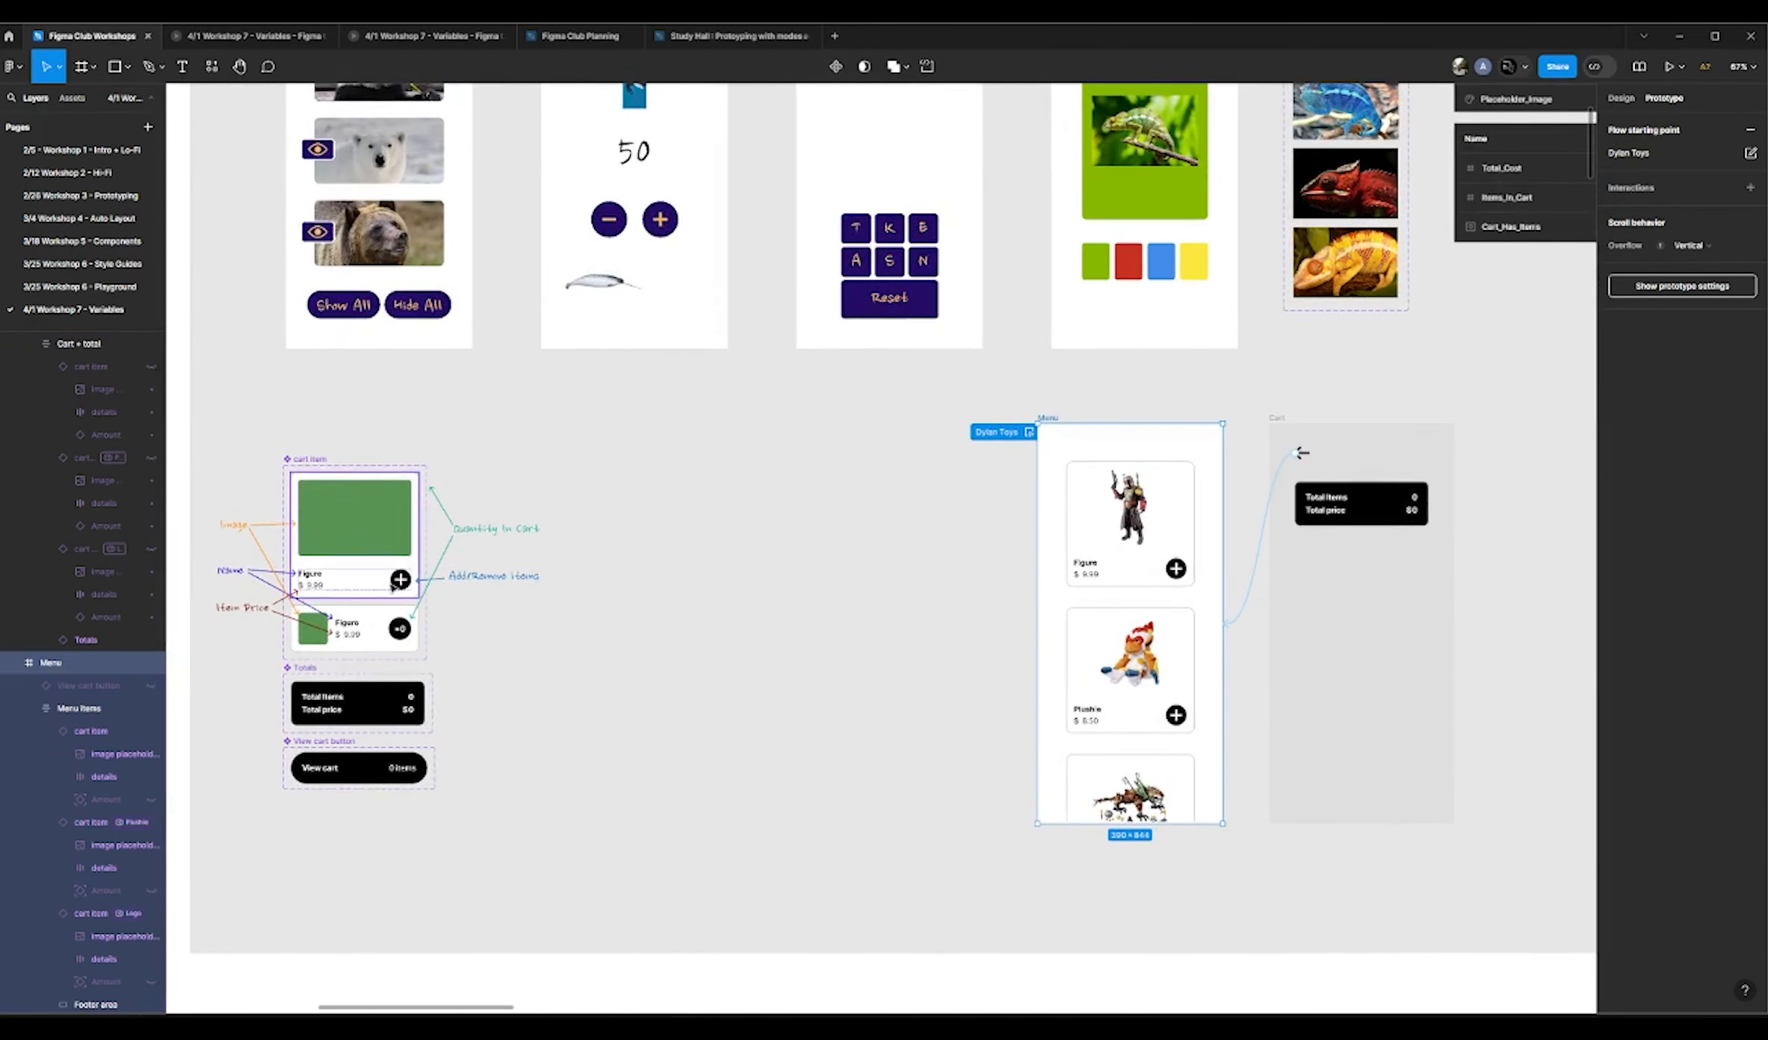
scroll(404, 582, up, 5)
double_click(418, 590)
double_click(418, 589)
click(465, 574)
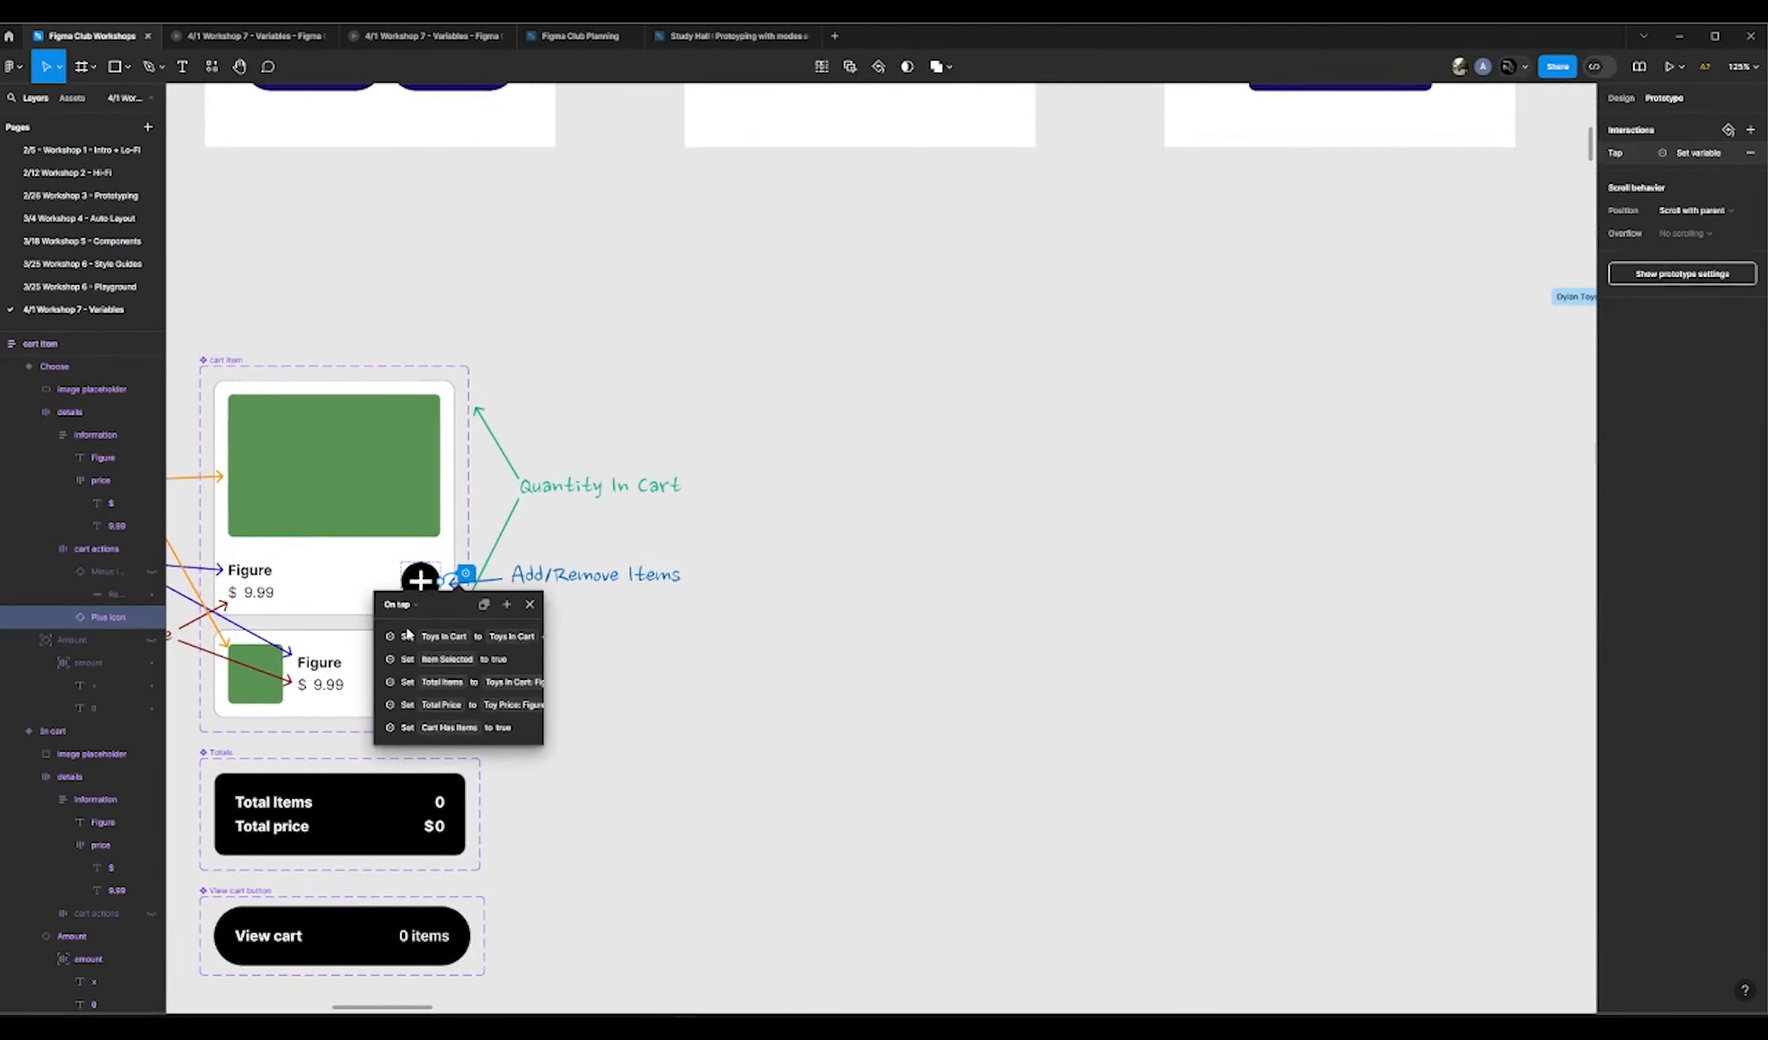
Step: Expand the plus icon's actions for Toys In Cart, Item Selected, Total Items and Total Price to review them, and close the interaction details
click(382, 637)
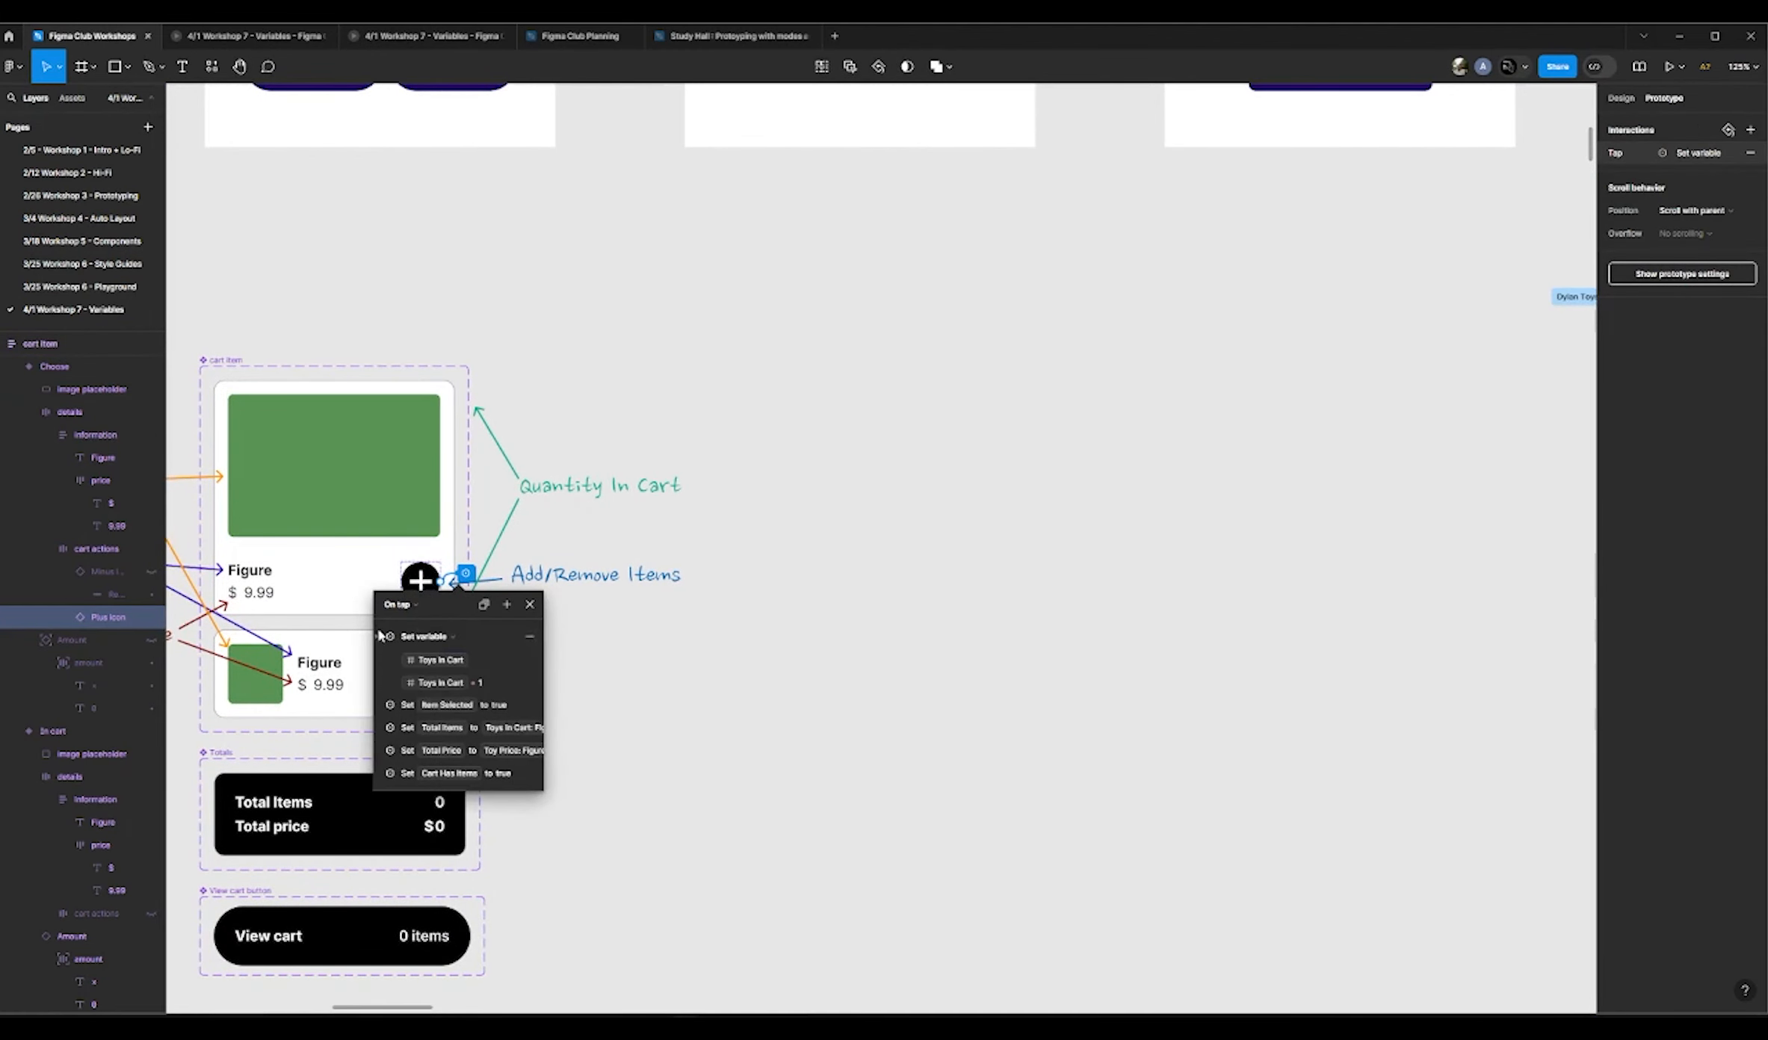
click(380, 706)
scroll(462, 711, down, 2)
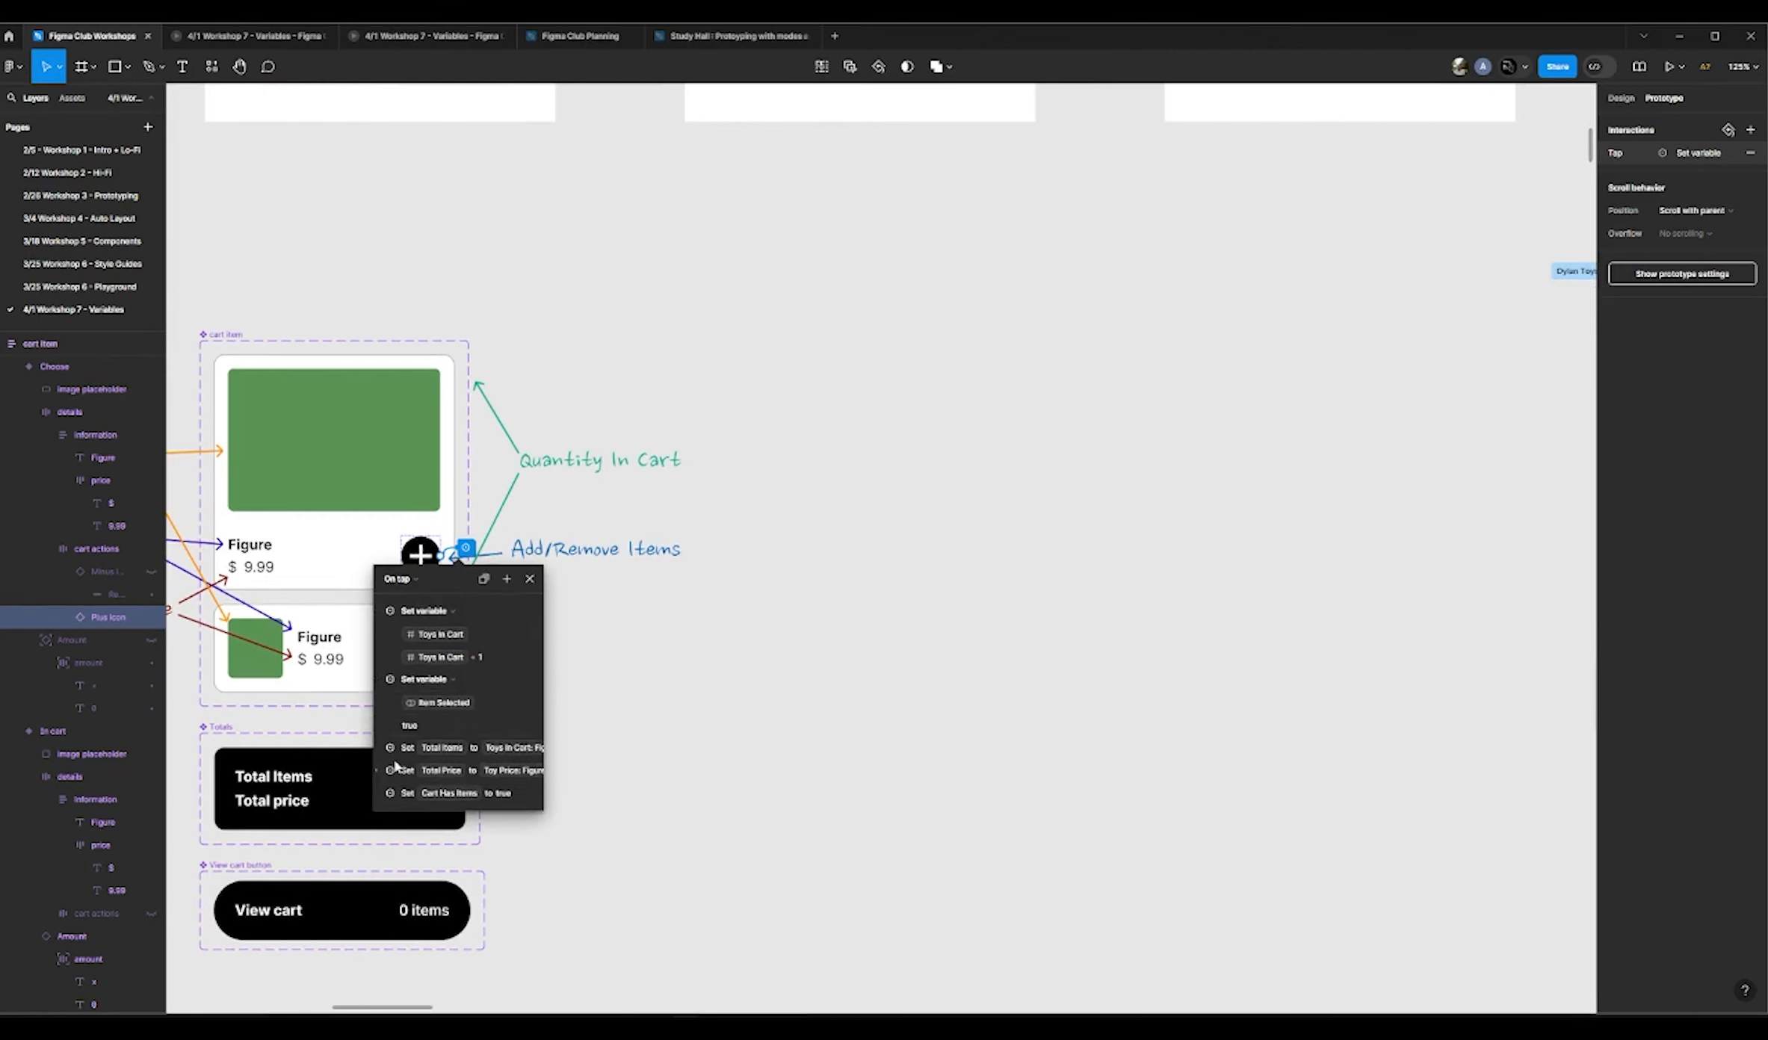
scroll(385, 695, up, 5)
scroll(384, 695, up, 1)
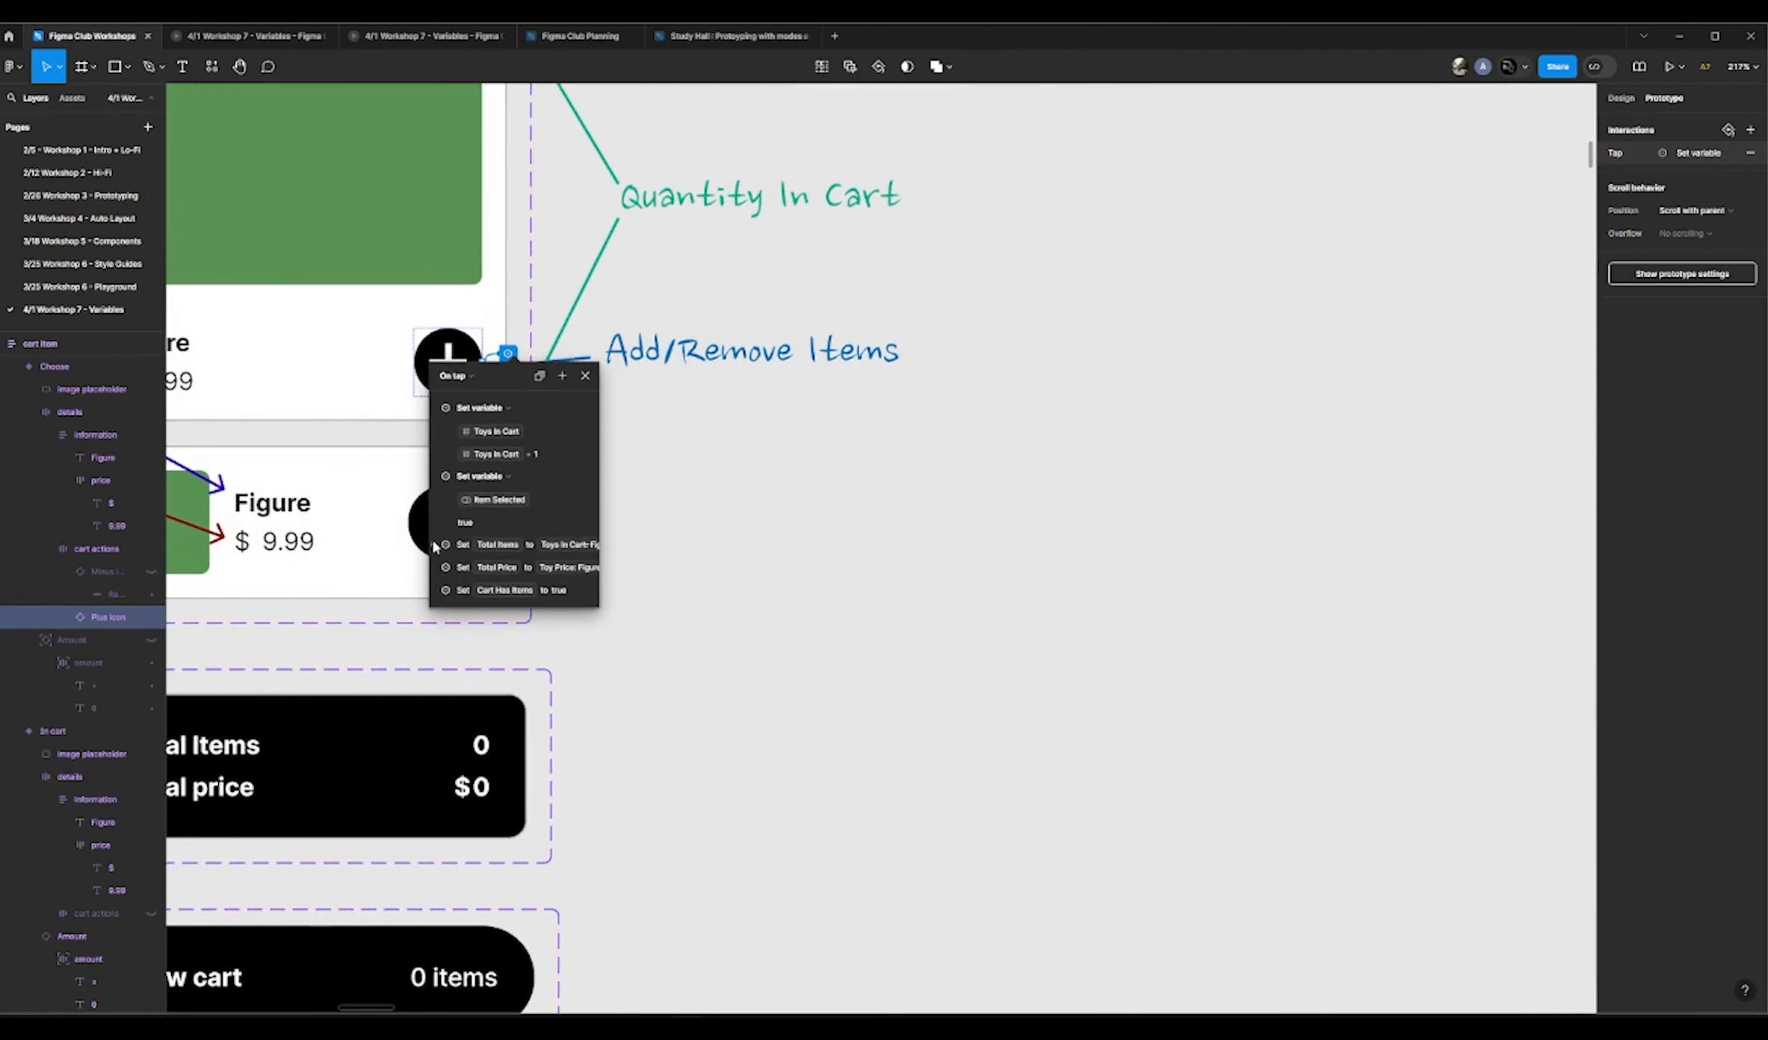
click(438, 549)
click(434, 620)
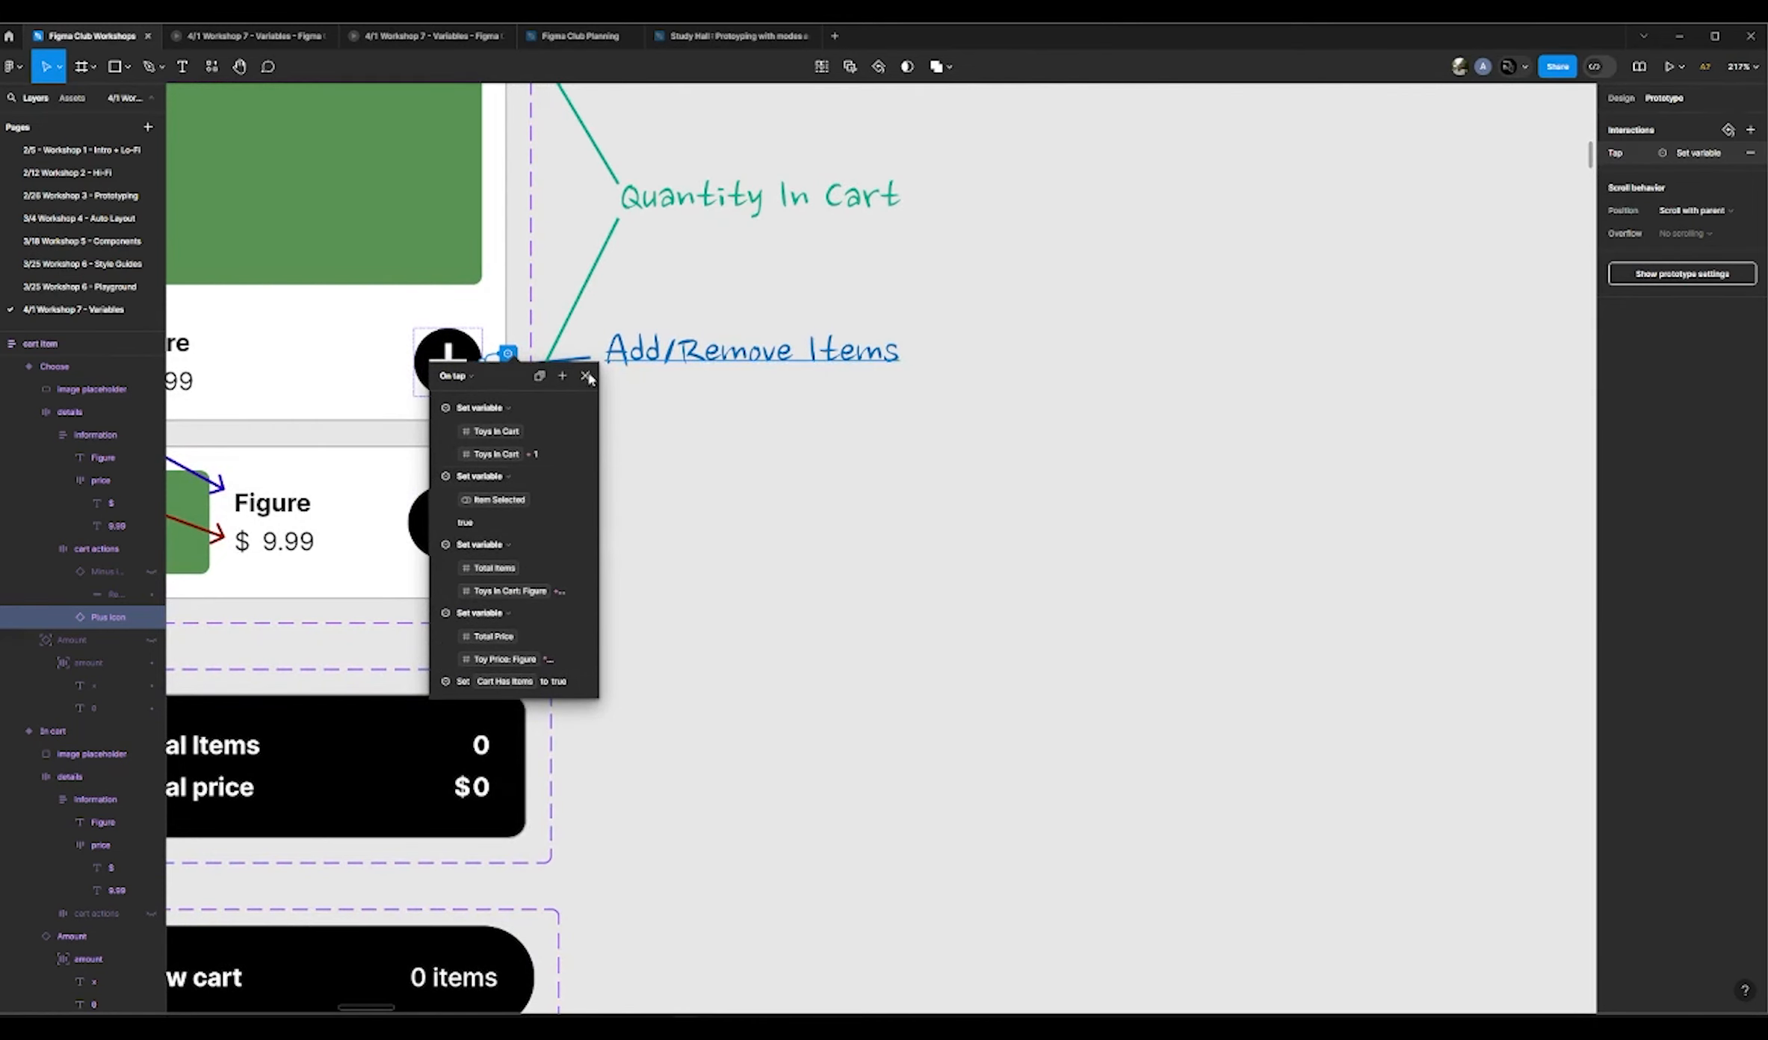
click(708, 516)
scroll(708, 515, down, 10)
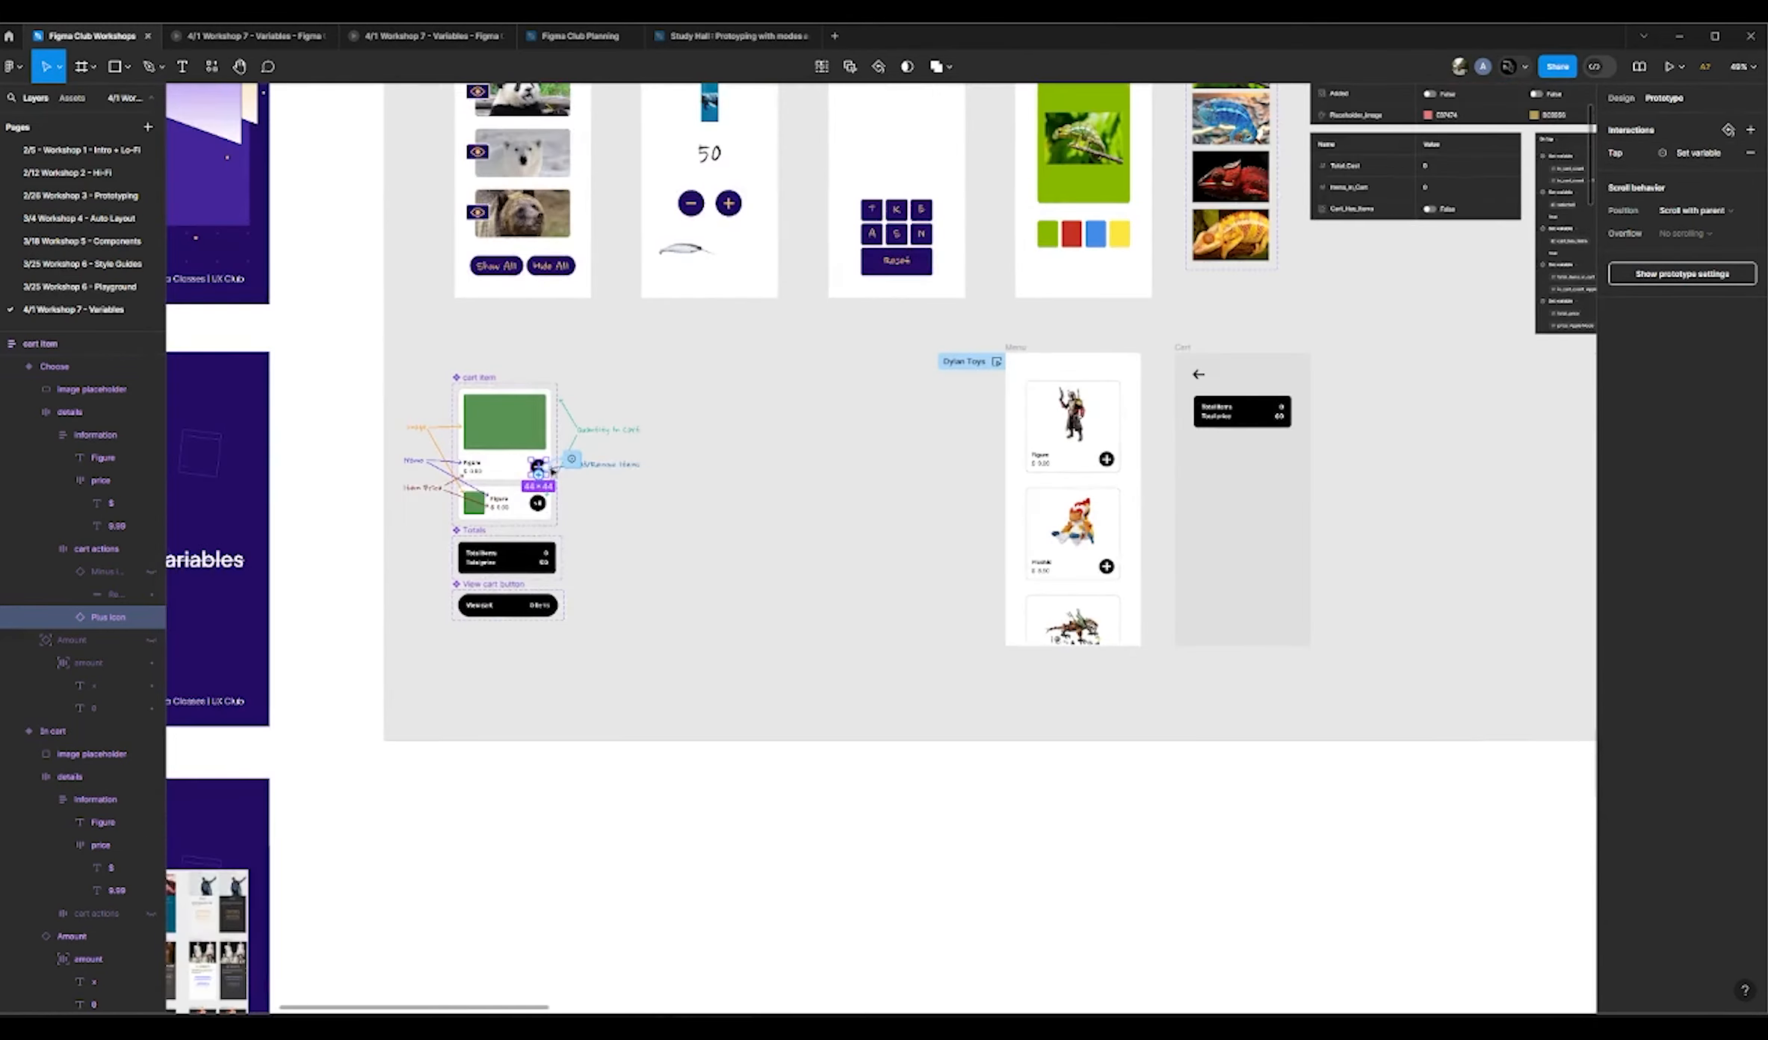
scroll(1431, 367, up, 2)
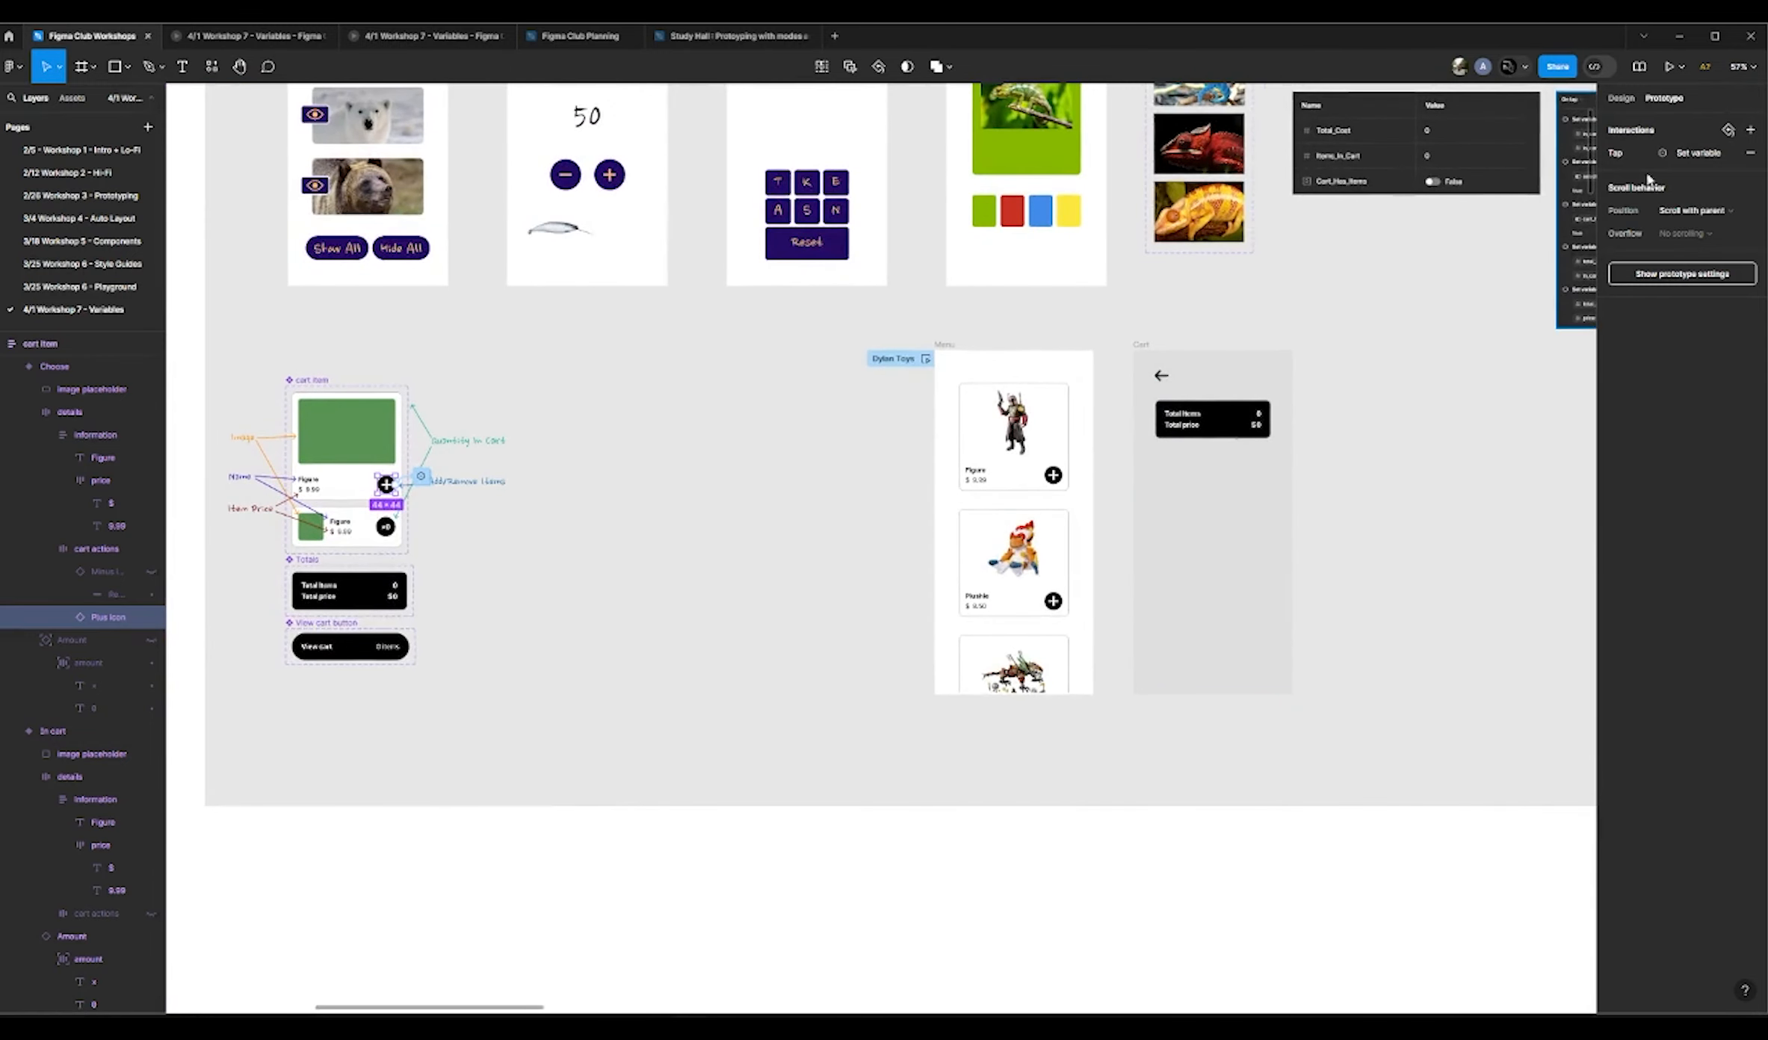
click(1623, 98)
click(1662, 101)
scroll(888, 466, up, 1)
scroll(564, 481, down, 1)
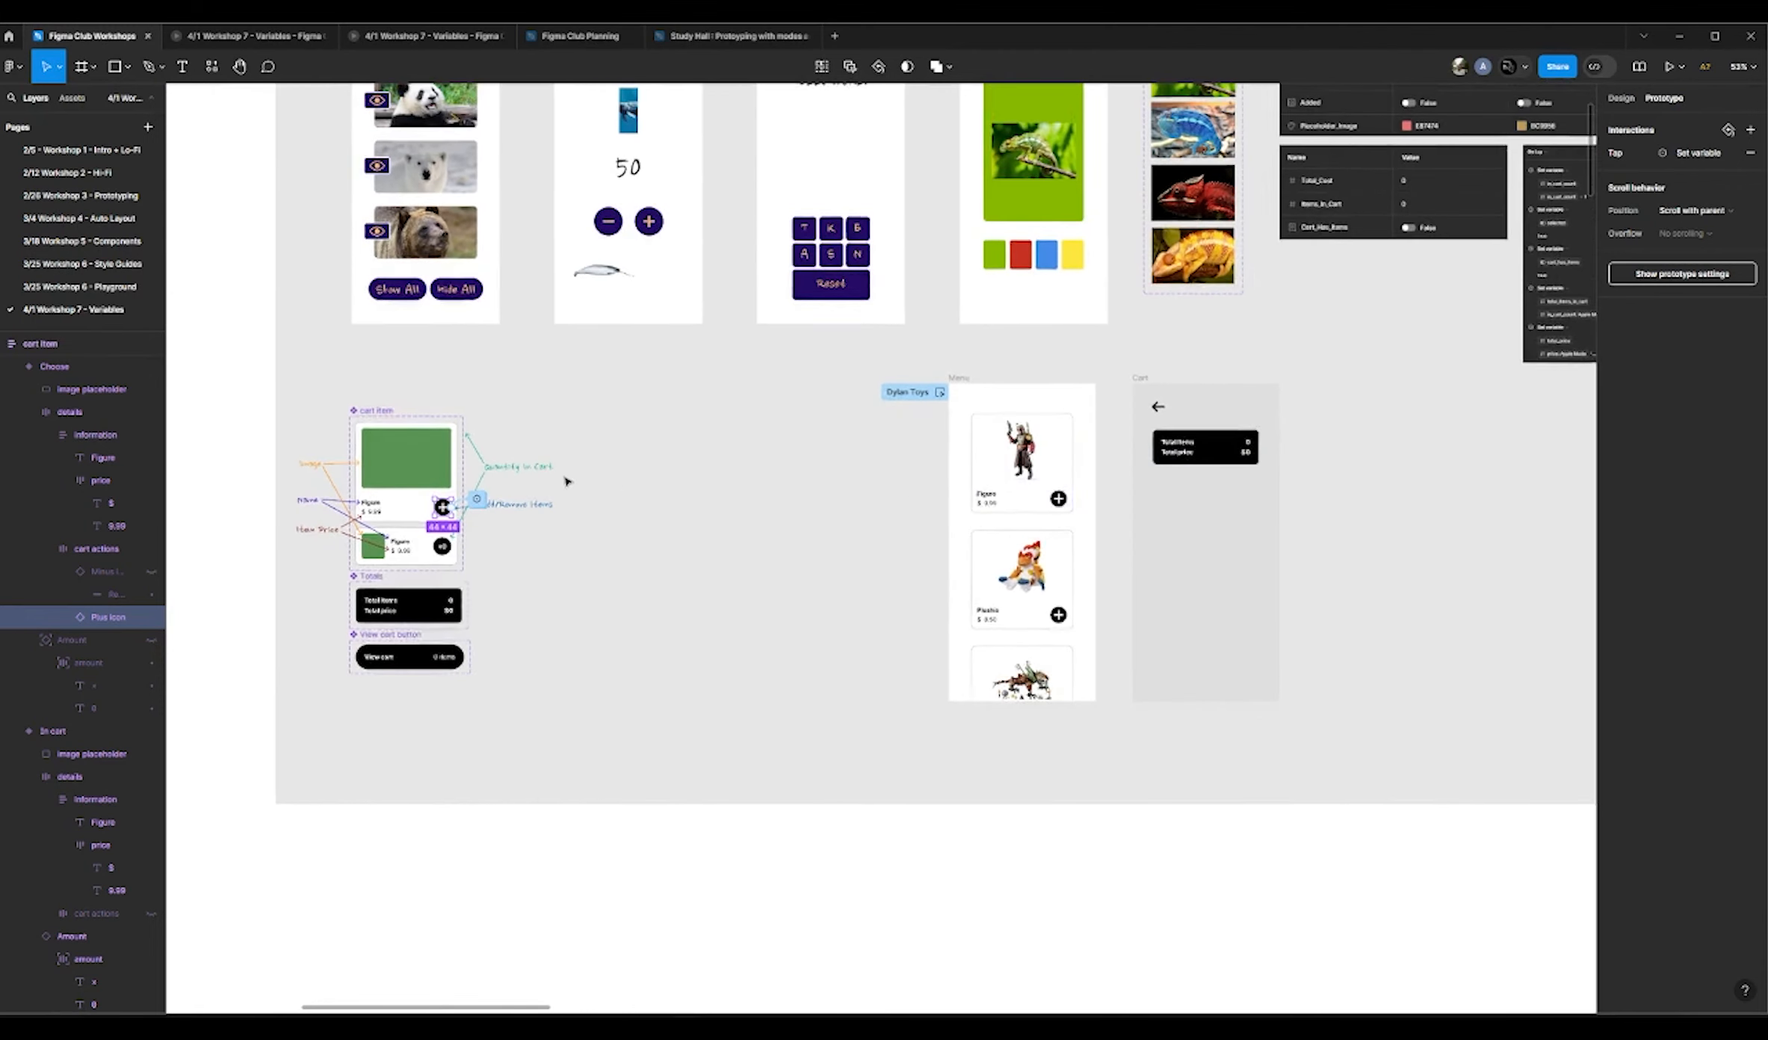
scroll(389, 508, down, 2)
scroll(1309, 272, up, 1)
scroll(1425, 240, up, 2)
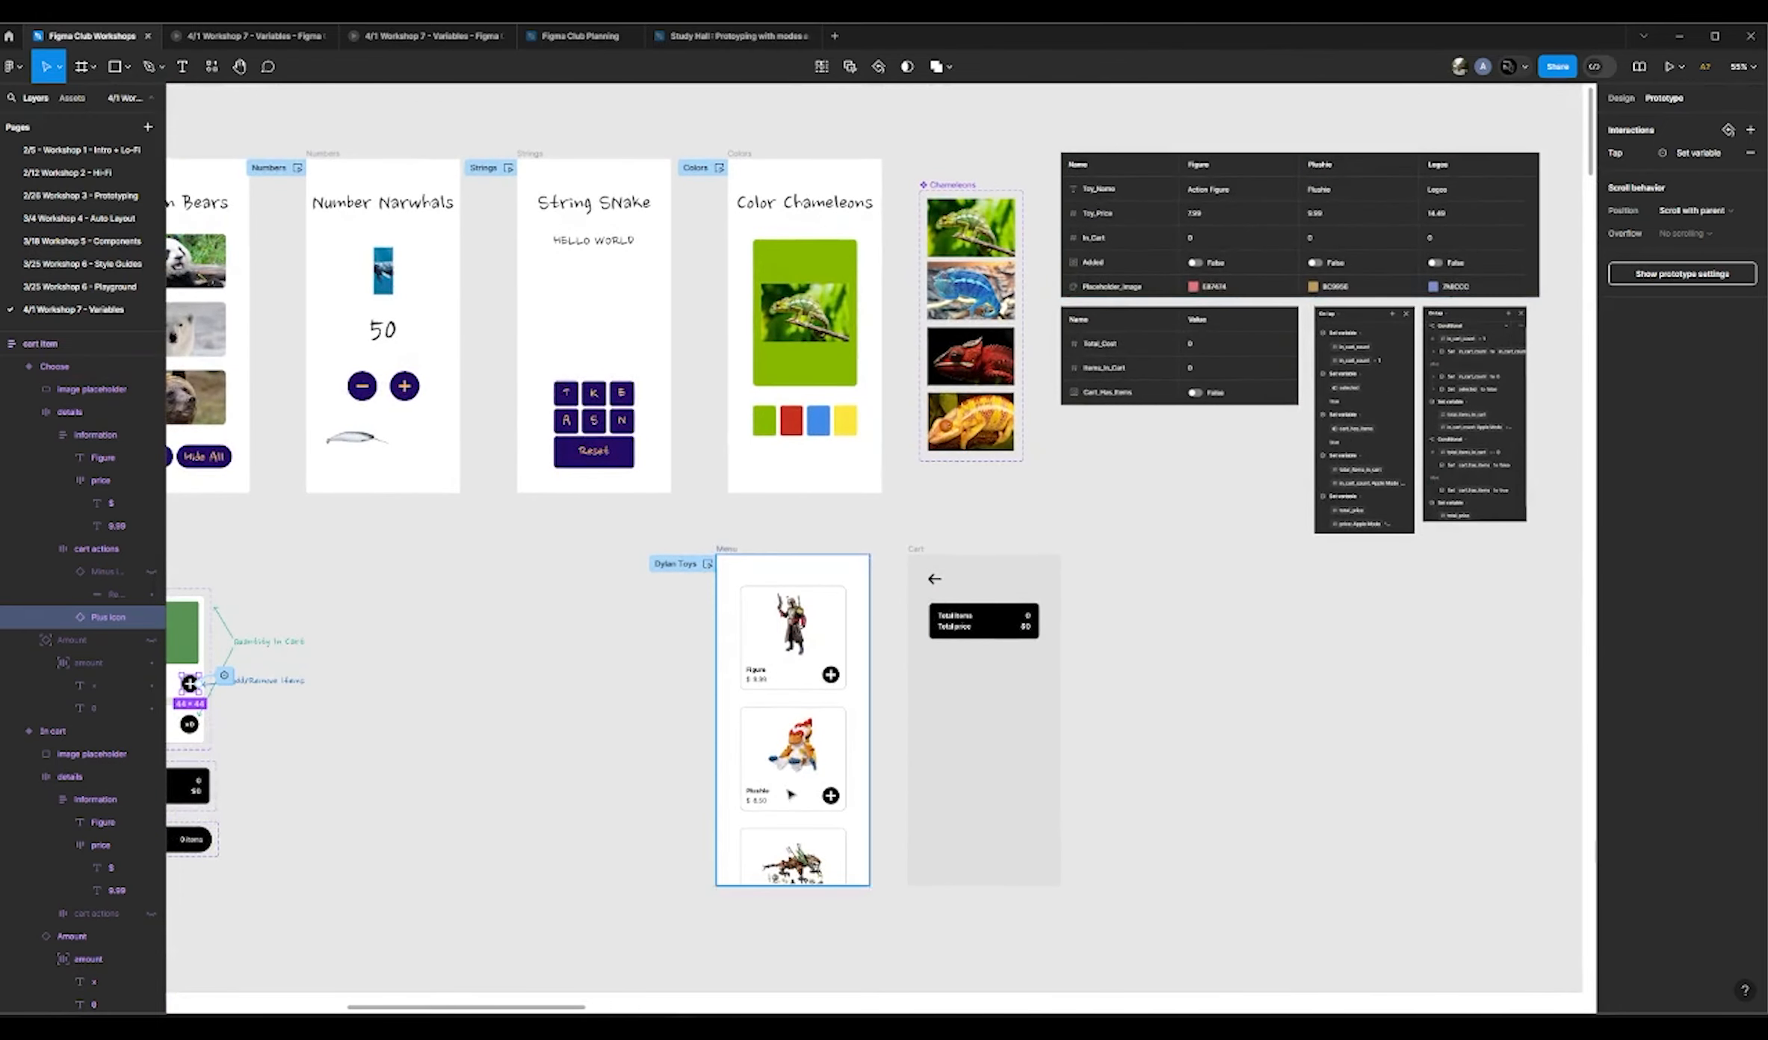
scroll(812, 794, up, 4)
scroll(1057, 591, down, 1)
scroll(1302, 551, down, 4)
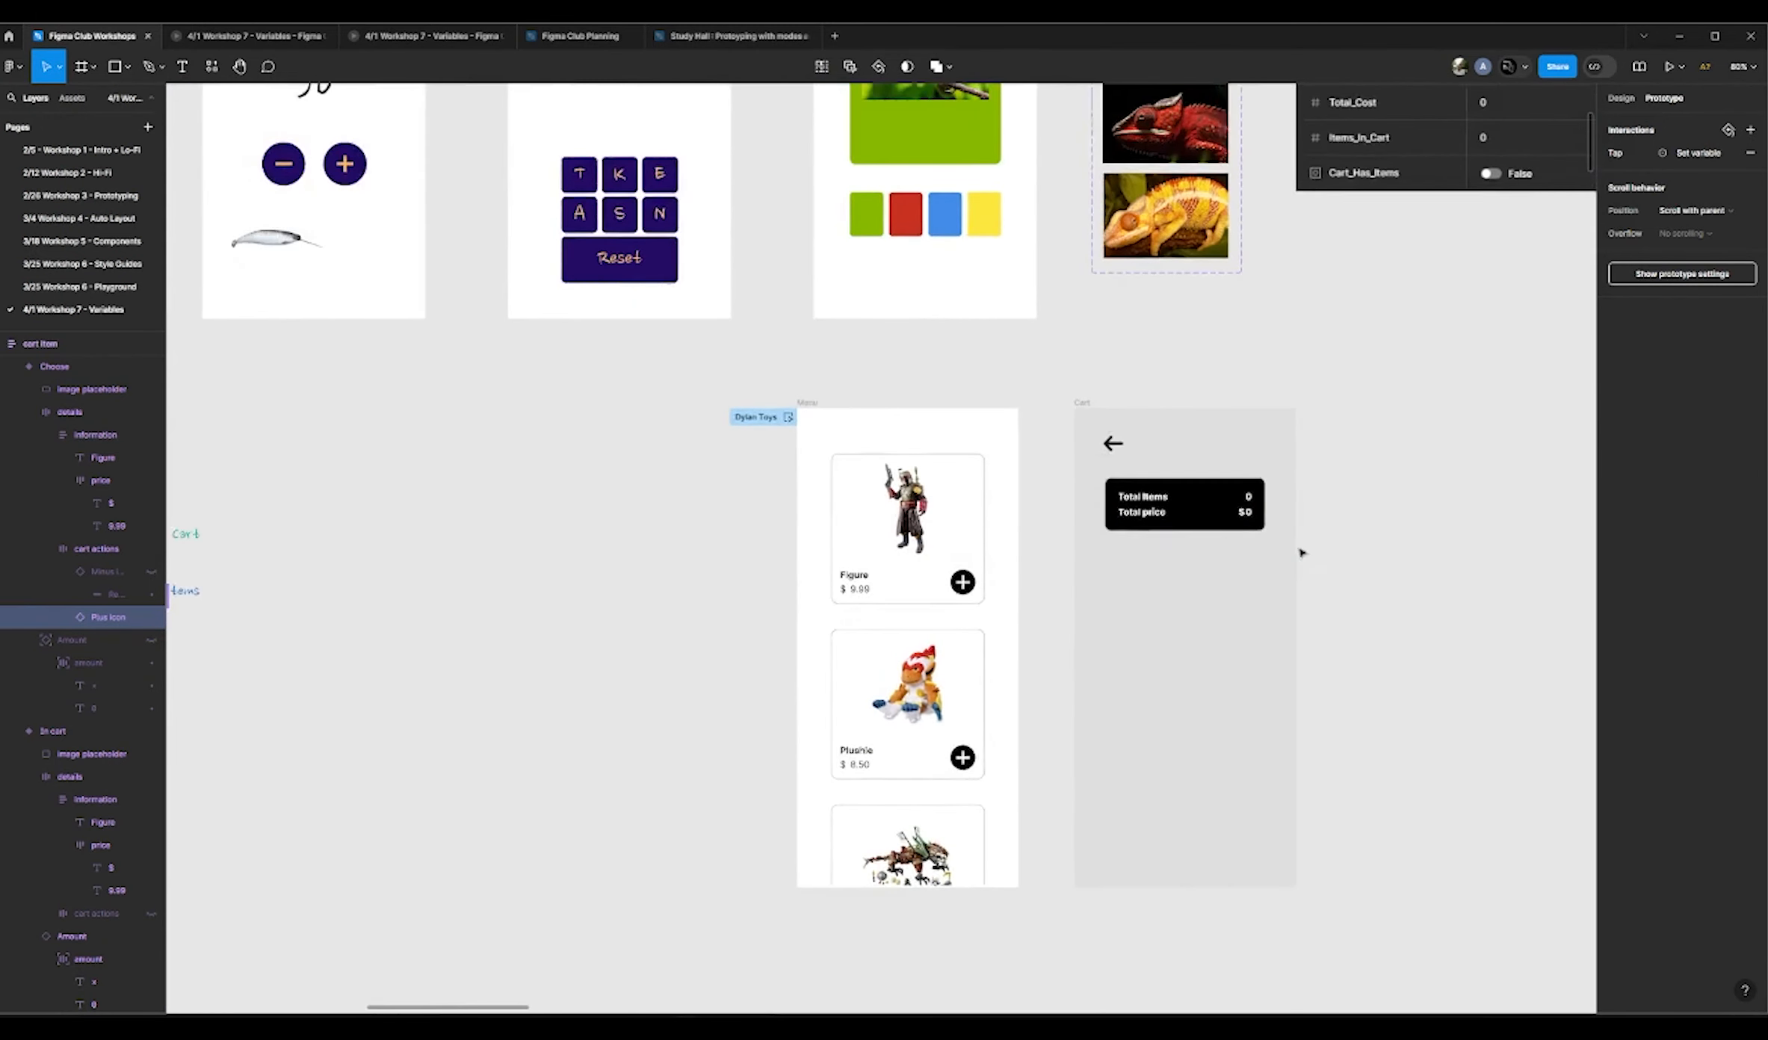
scroll(1179, 466, down, 2)
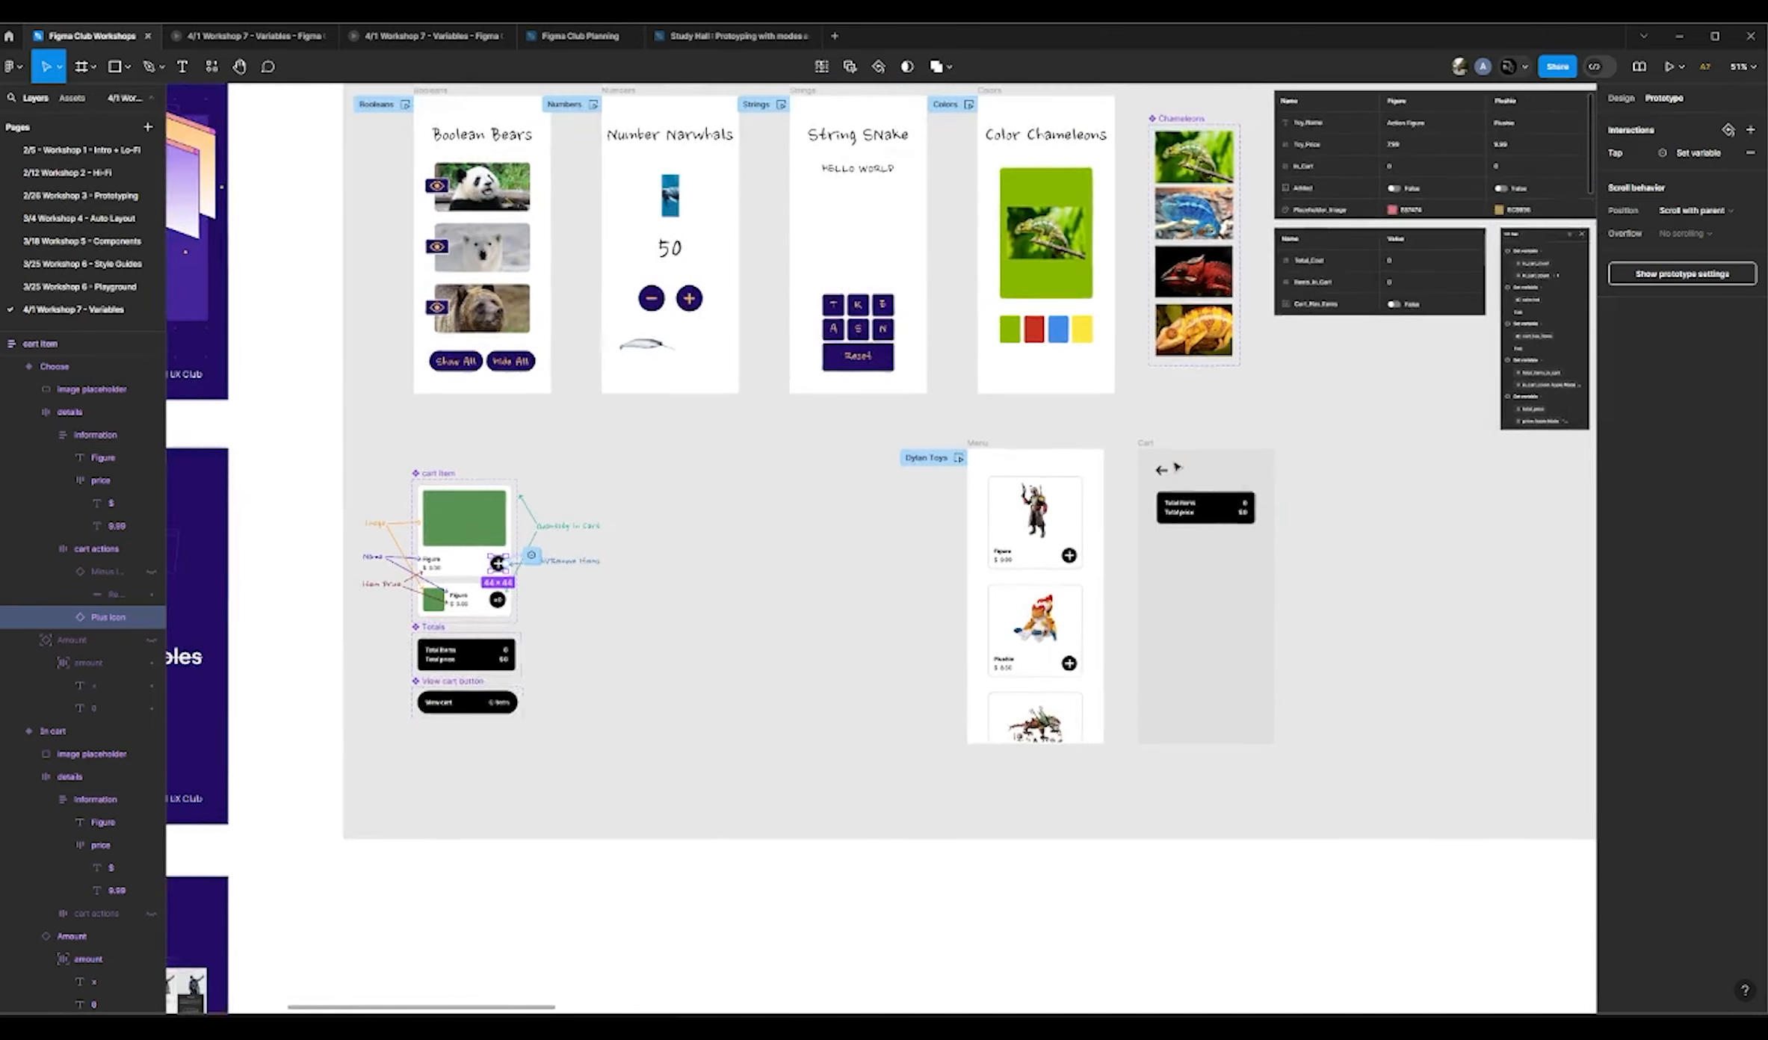
scroll(680, 511, up, 2)
scroll(681, 512, up, 2)
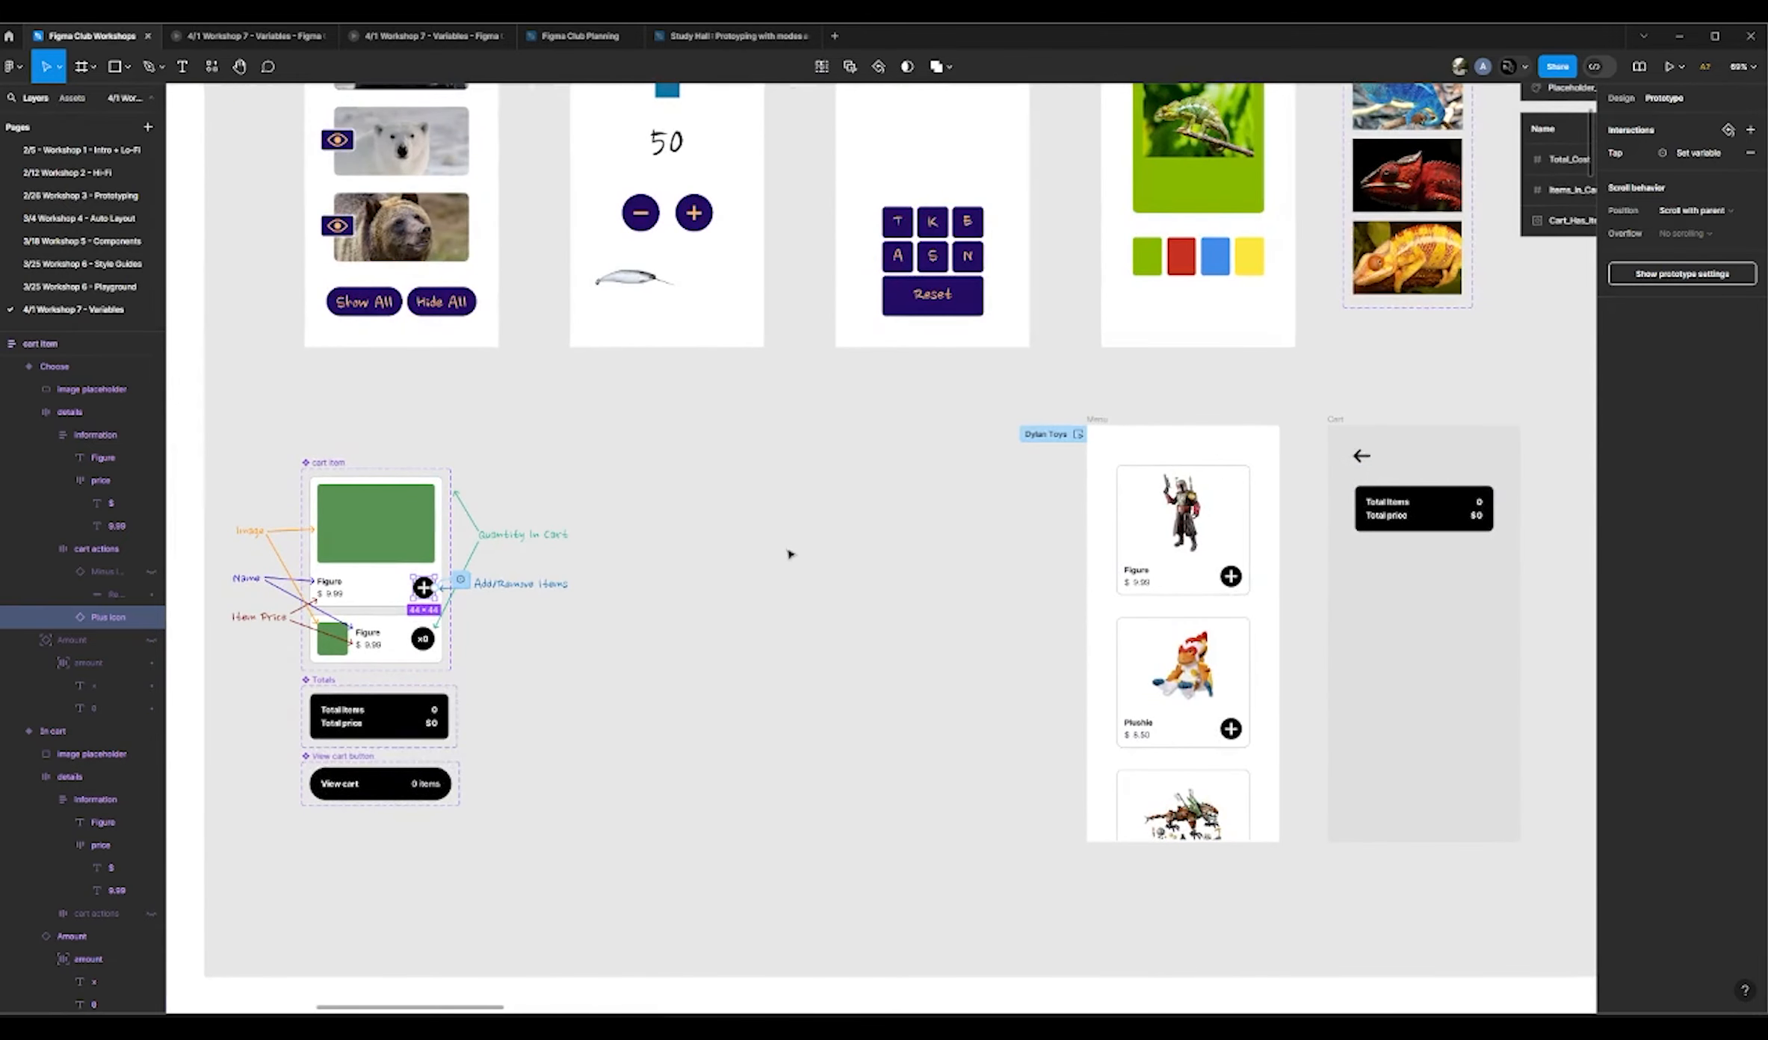
scroll(836, 550, up, 1)
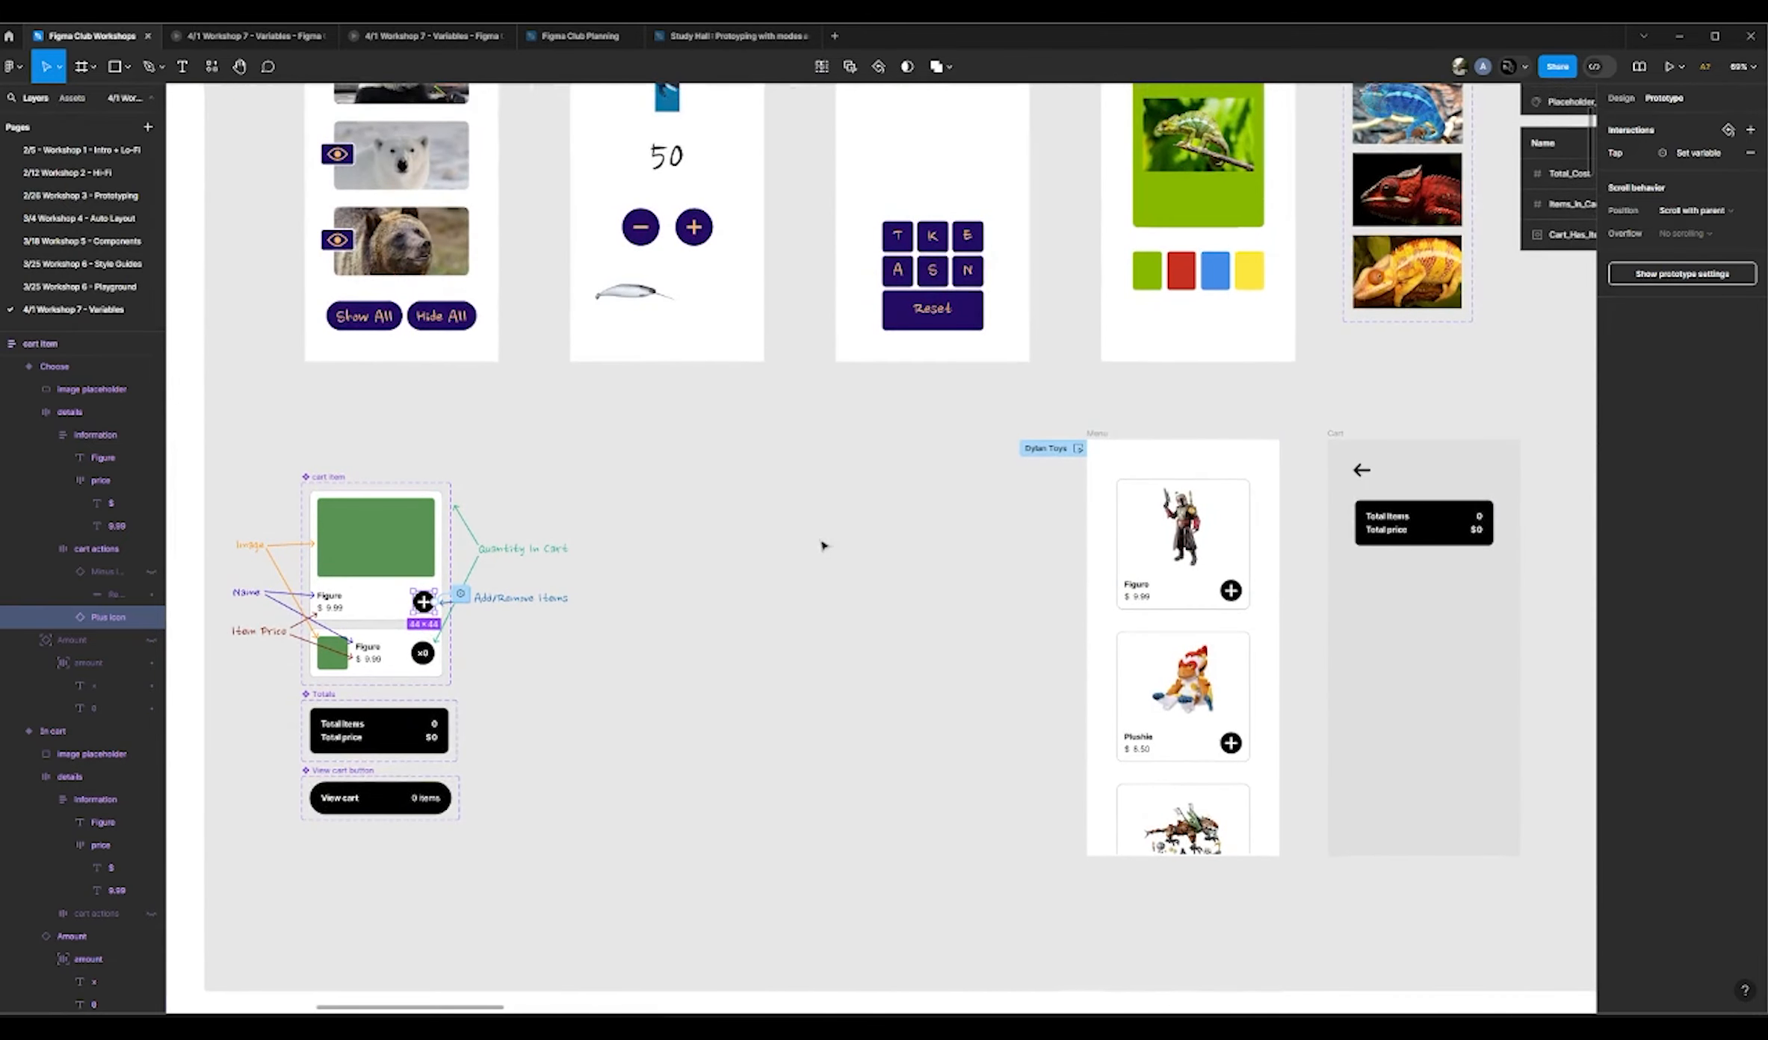